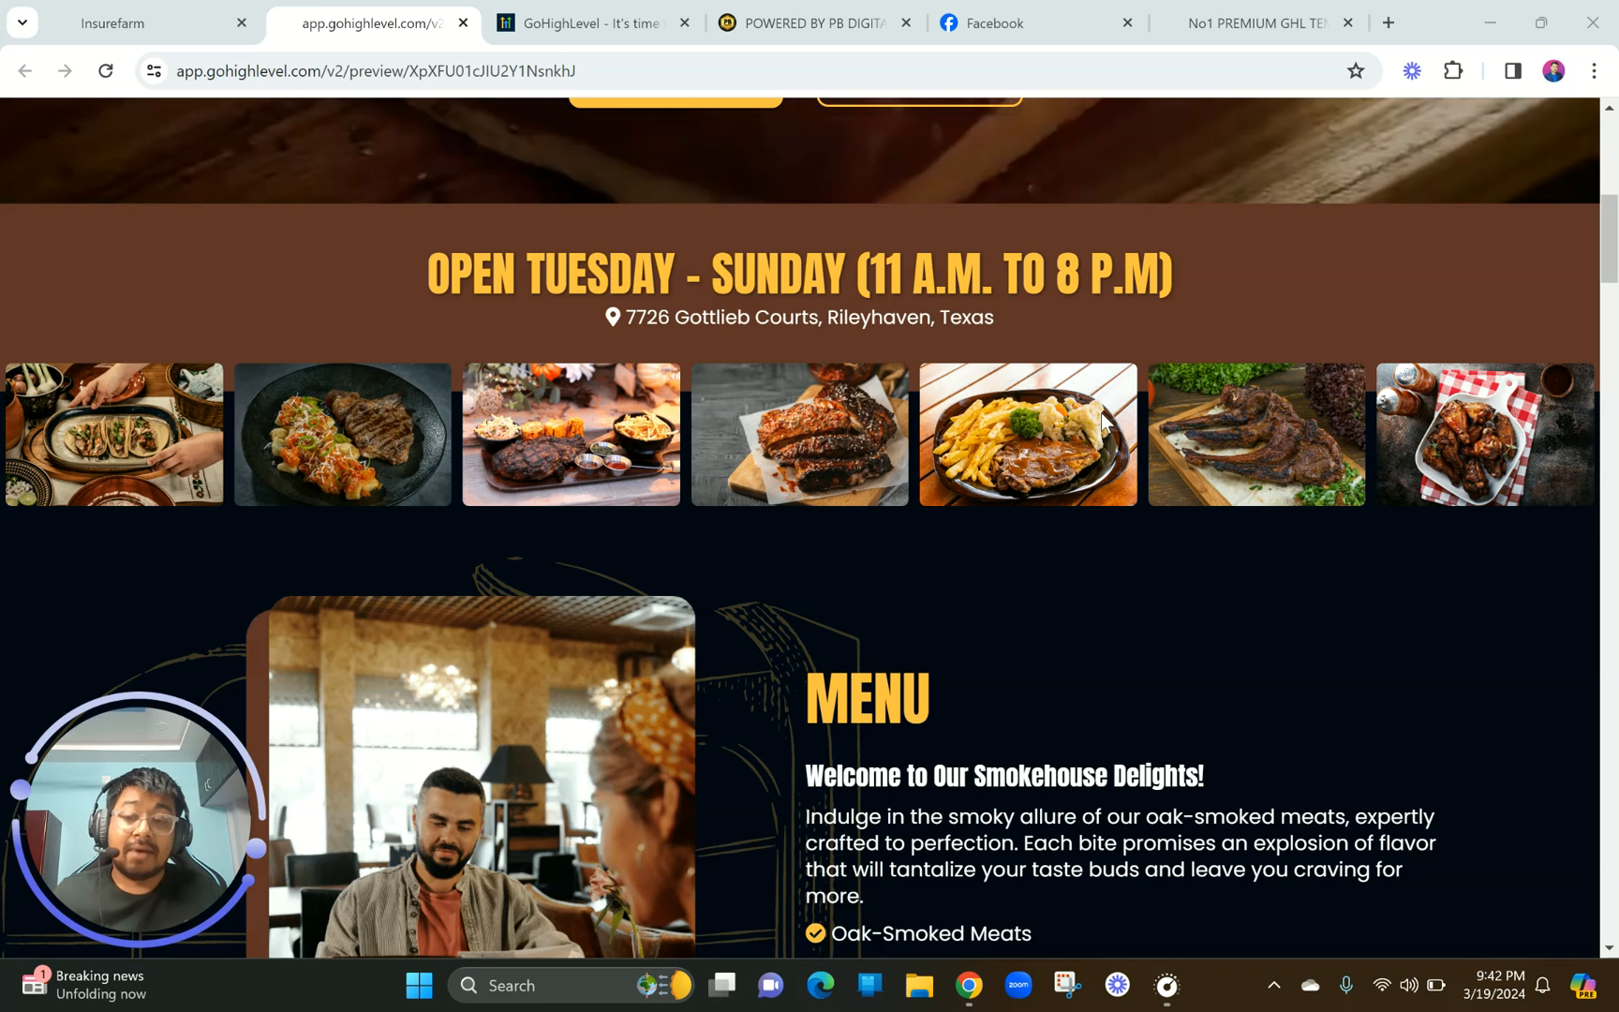
# Examine the restaurant preview page's menu, food gallery, brothers' story and hosted events sections.
pyautogui.scroll(-2, 1100, 412)
pyautogui.scroll(-4, 1102, 422)
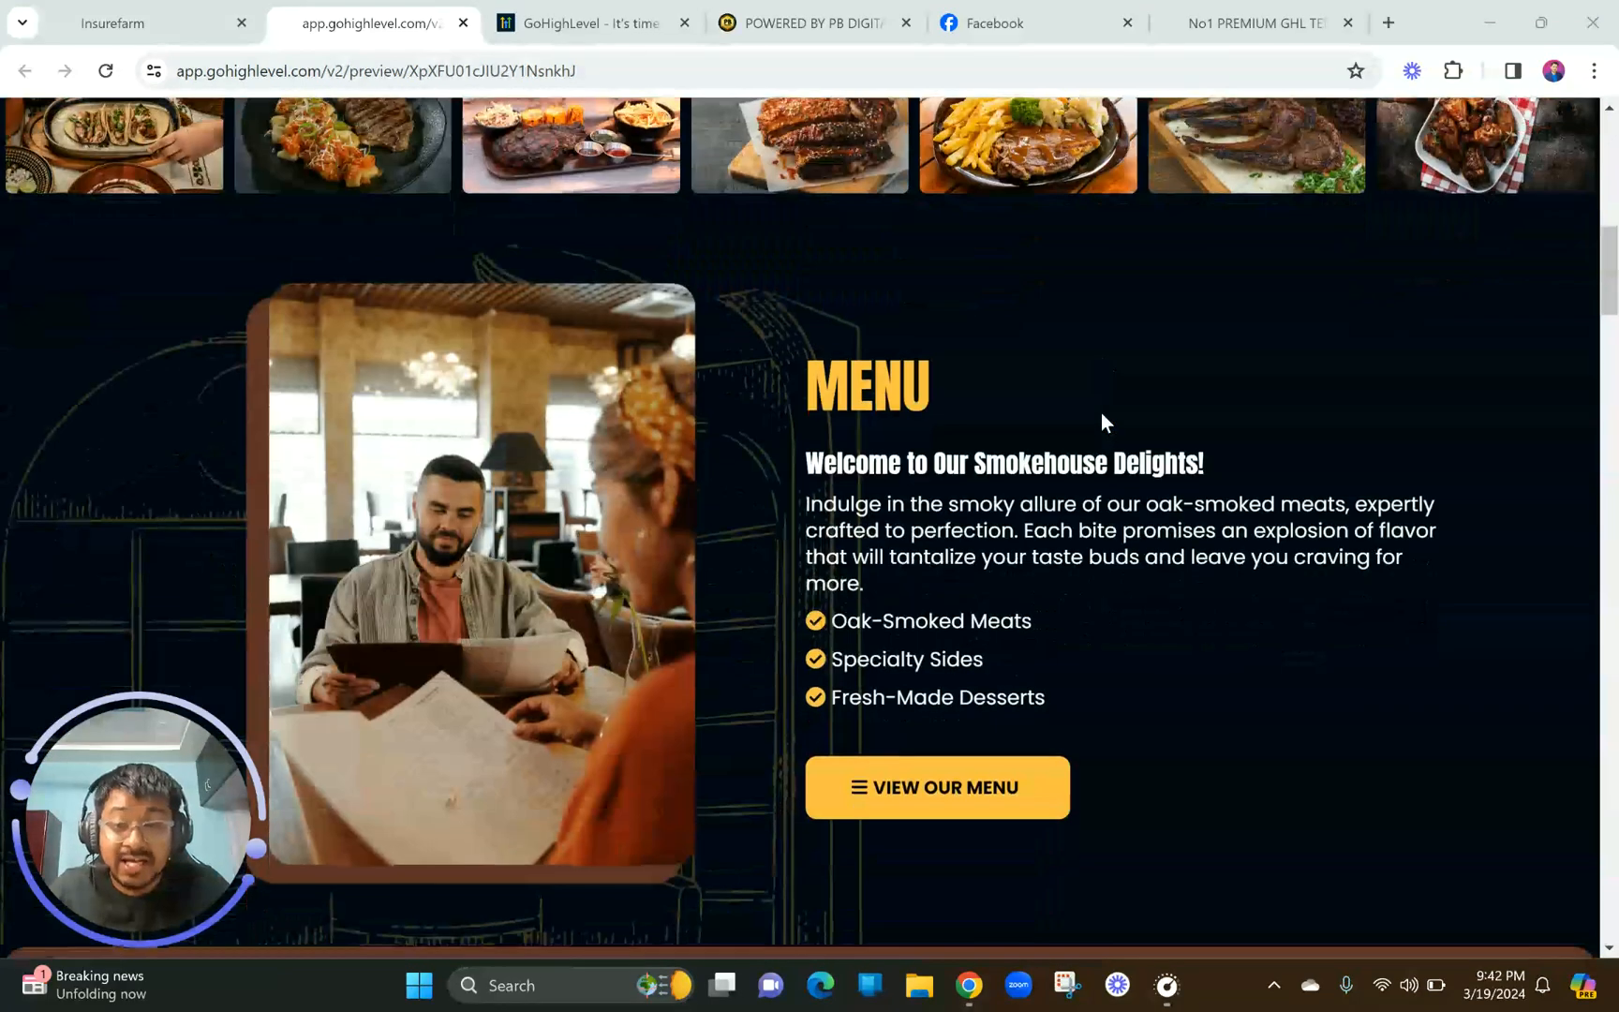
pyautogui.scroll(-5, 1102, 422)
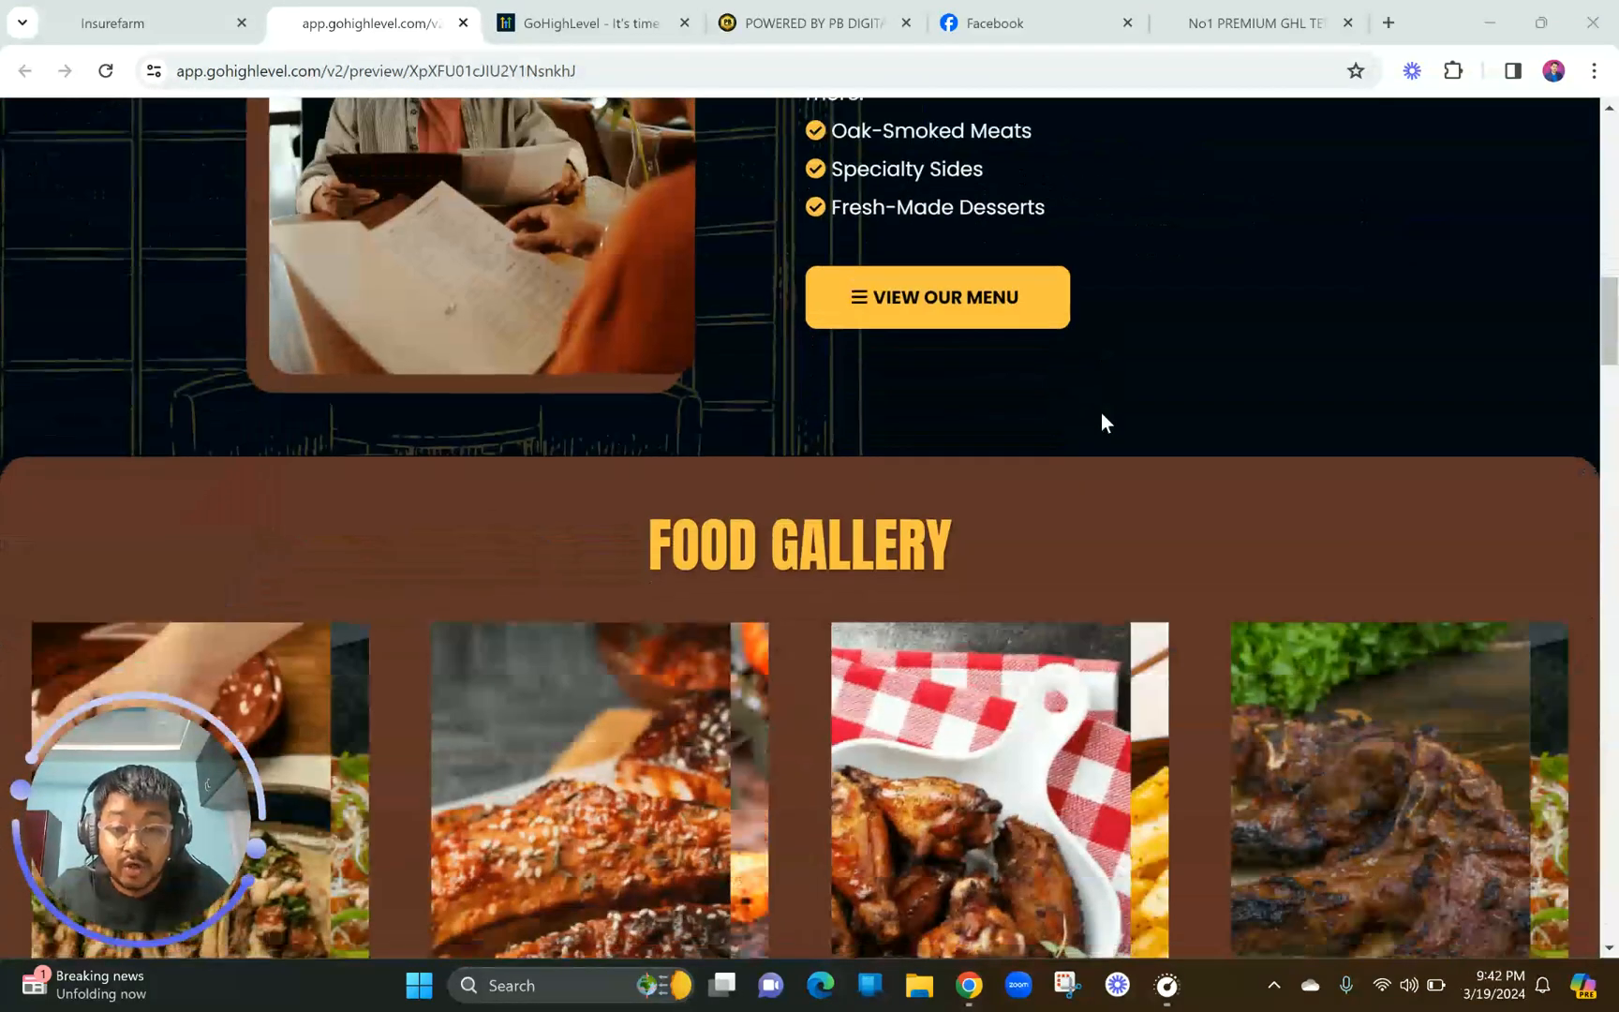
pyautogui.scroll(-1, 1100, 412)
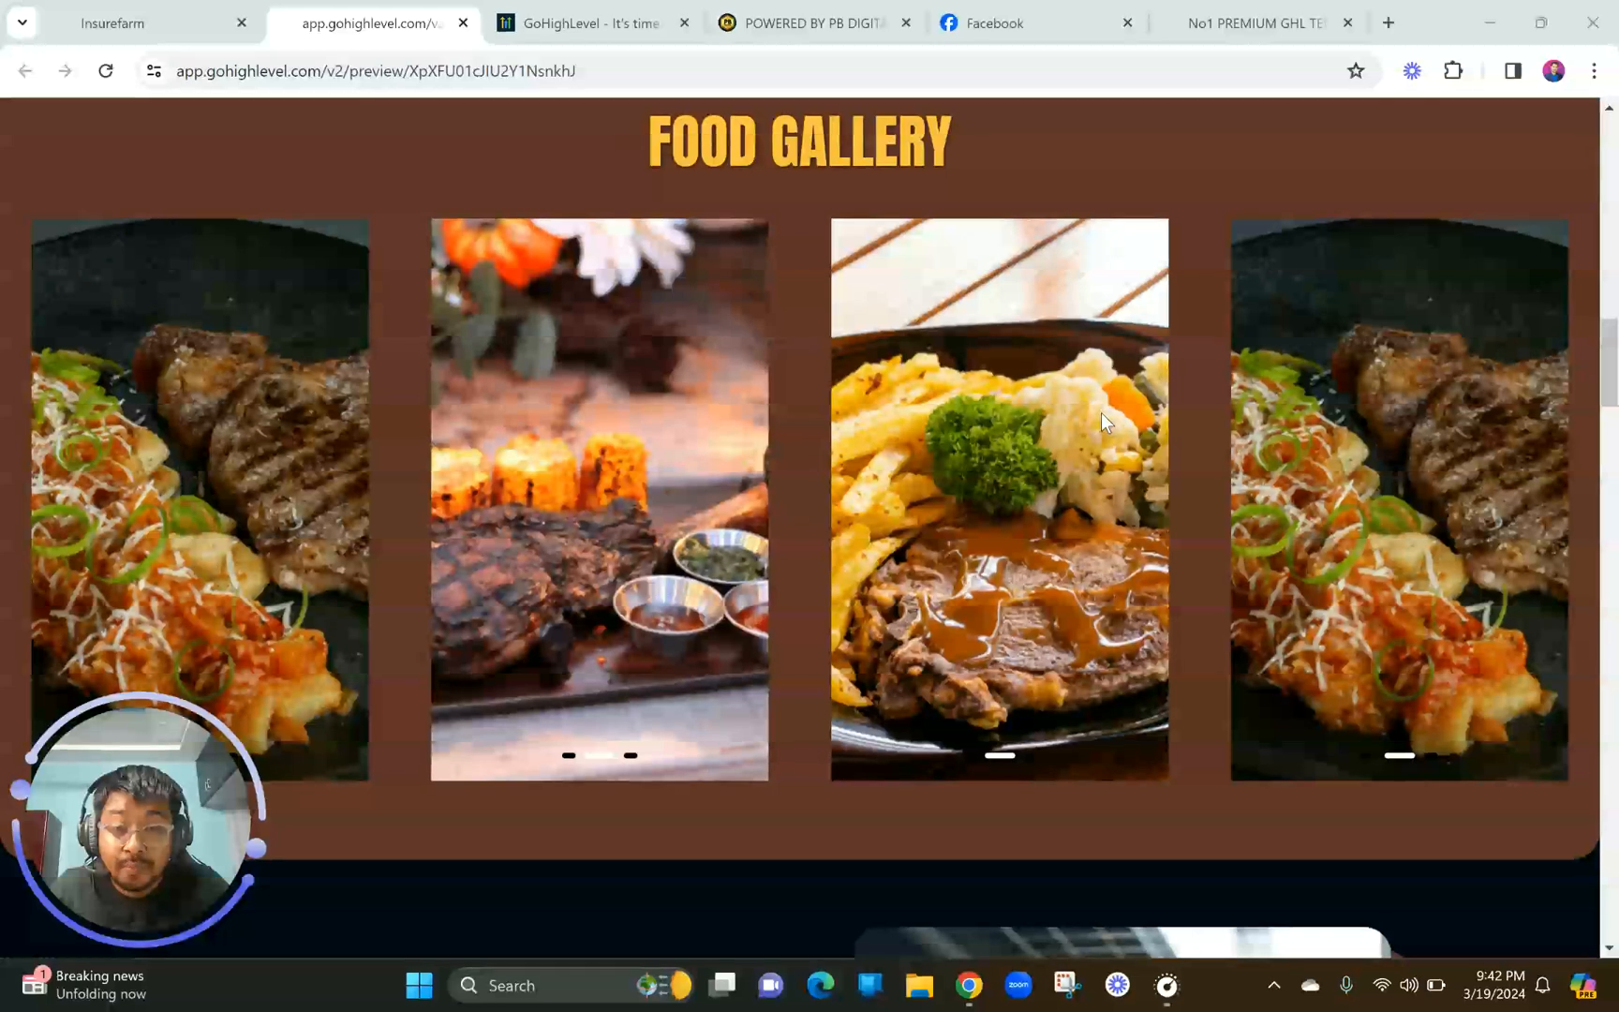
pyautogui.scroll(-1, 1100, 412)
pyautogui.scroll(-5, 1100, 413)
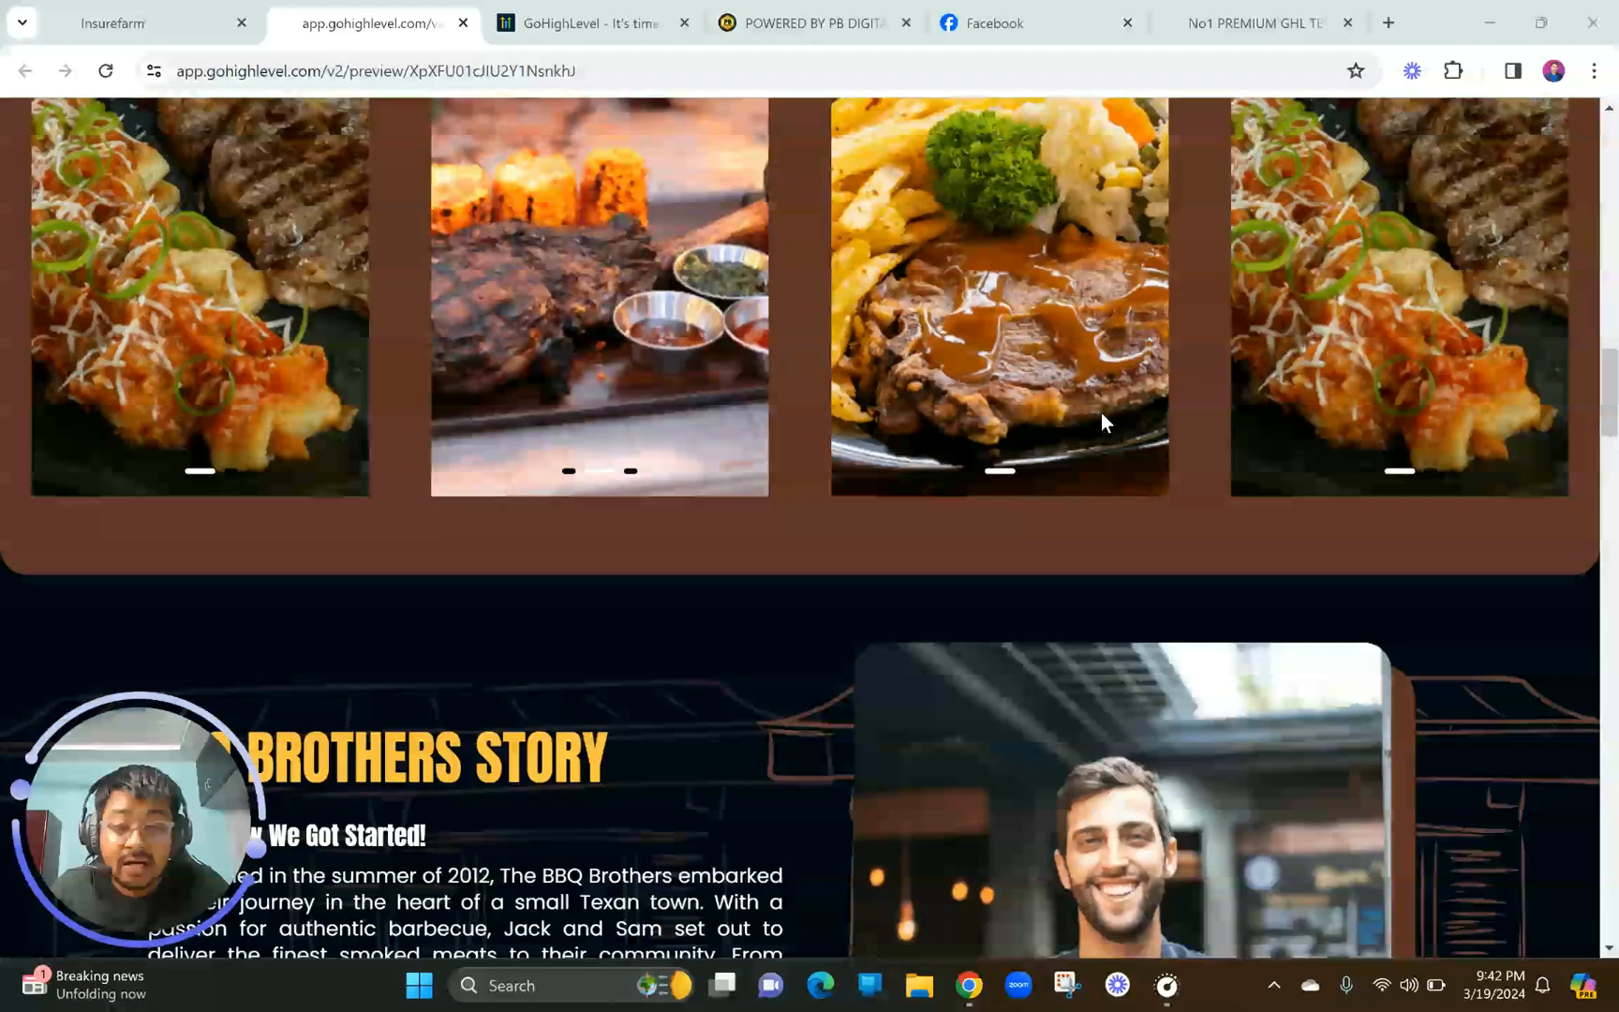
pyautogui.scroll(-5, 1100, 413)
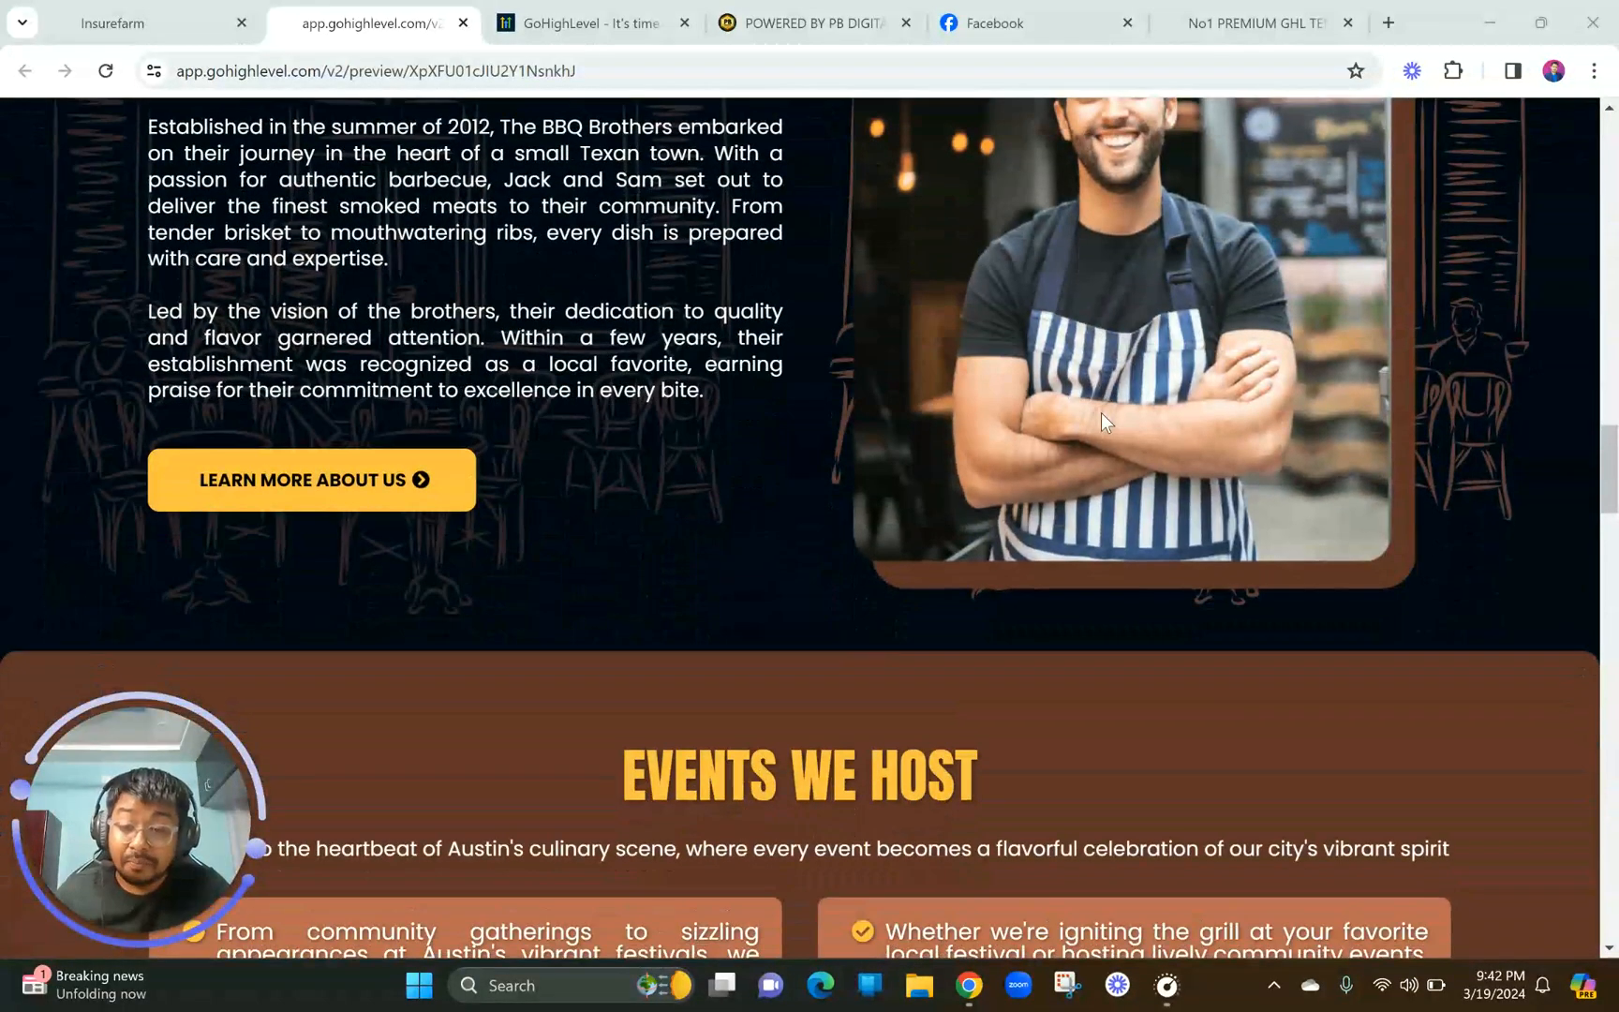
pyautogui.scroll(-3, 1103, 420)
pyautogui.scroll(-4, 1101, 421)
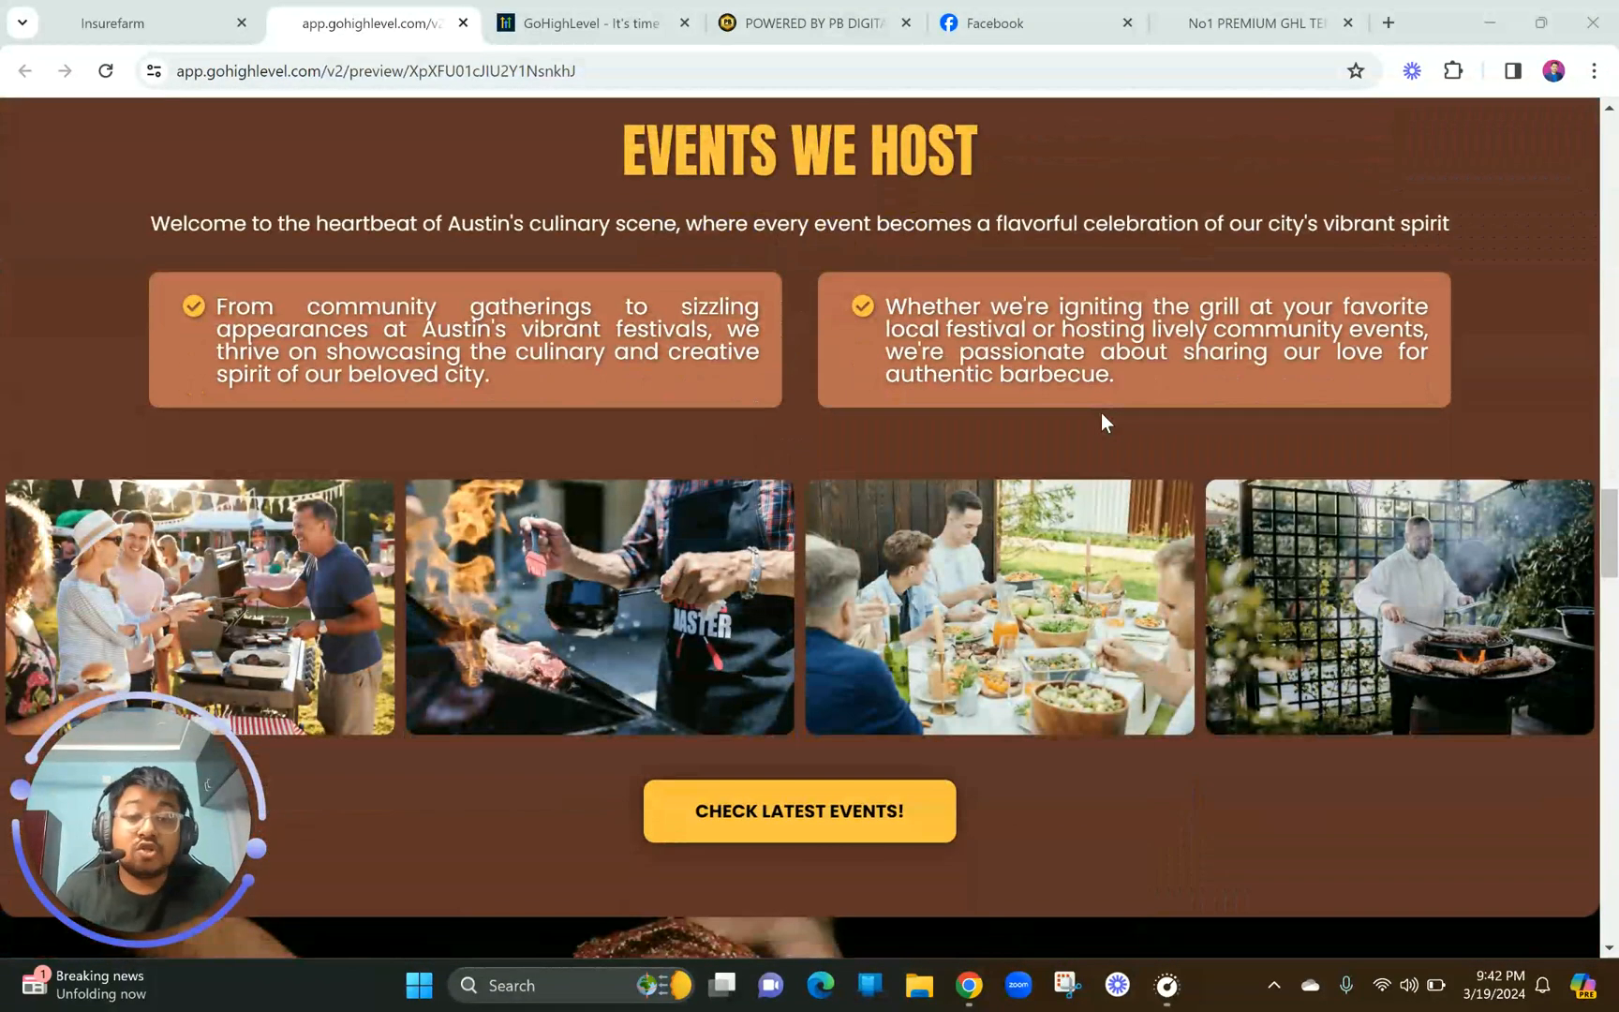
pyautogui.scroll(-1, 1102, 422)
pyautogui.scroll(-2, 1102, 421)
pyautogui.scroll(-1, 1102, 418)
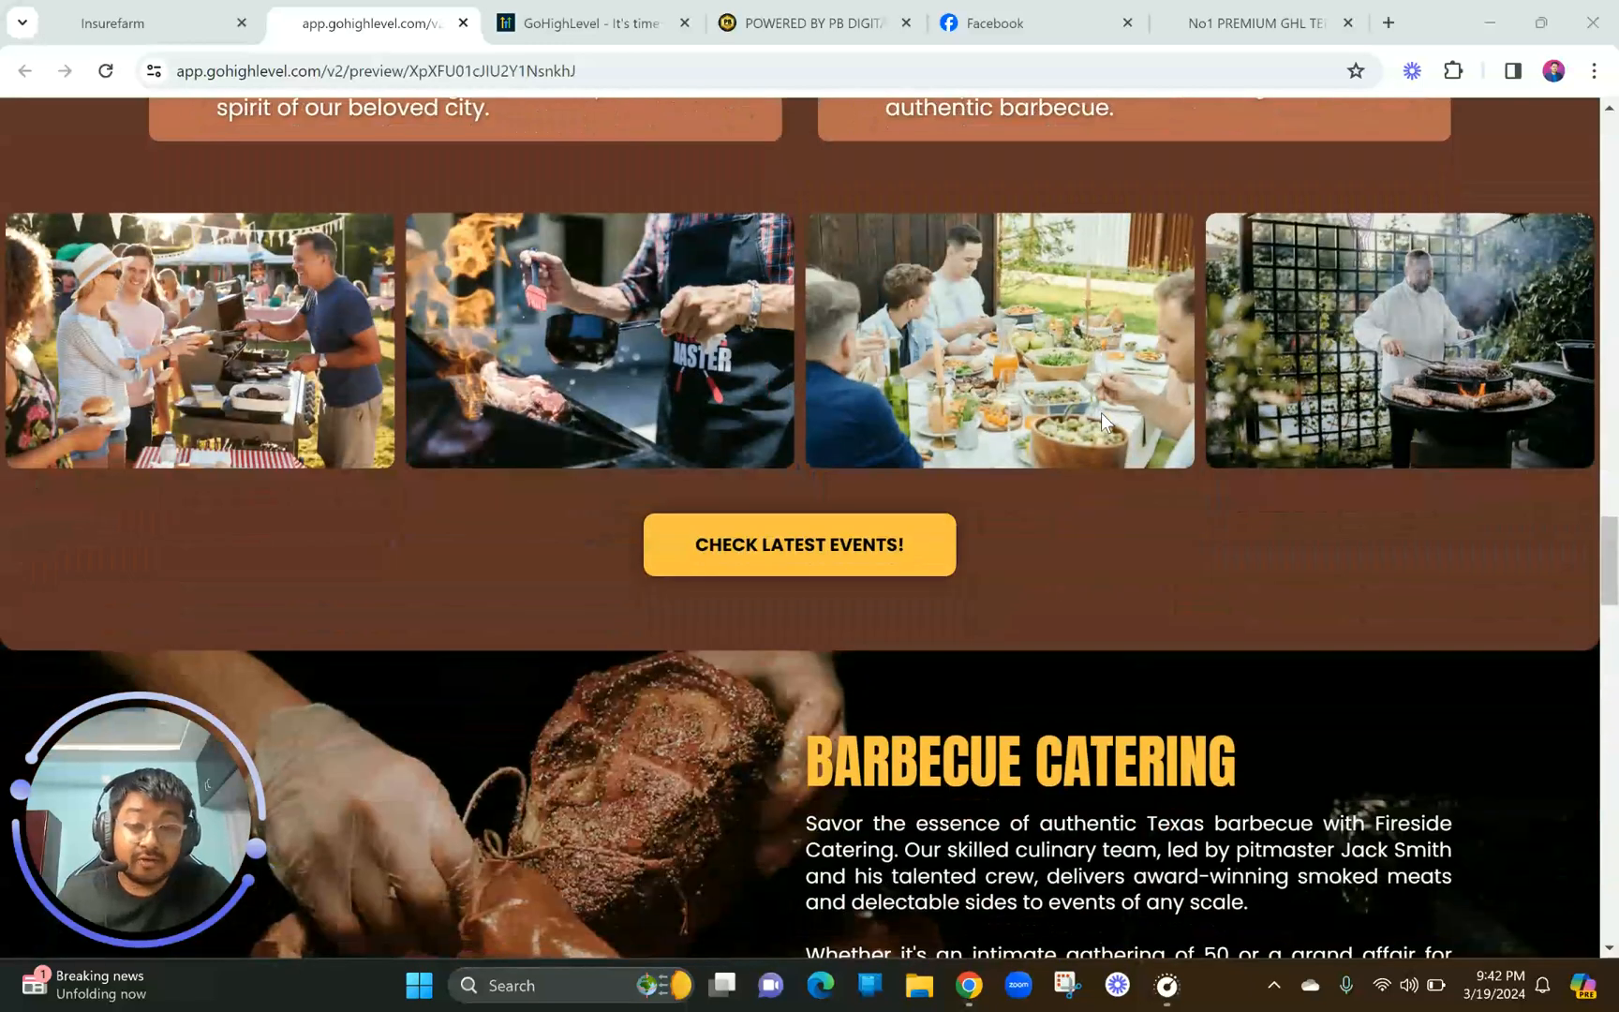
# Examine the barbecue catering, client reviews, sister brands and footer sections, ending back at the start of the page.
pyautogui.scroll(-2, 1100, 413)
pyautogui.scroll(-5, 1101, 418)
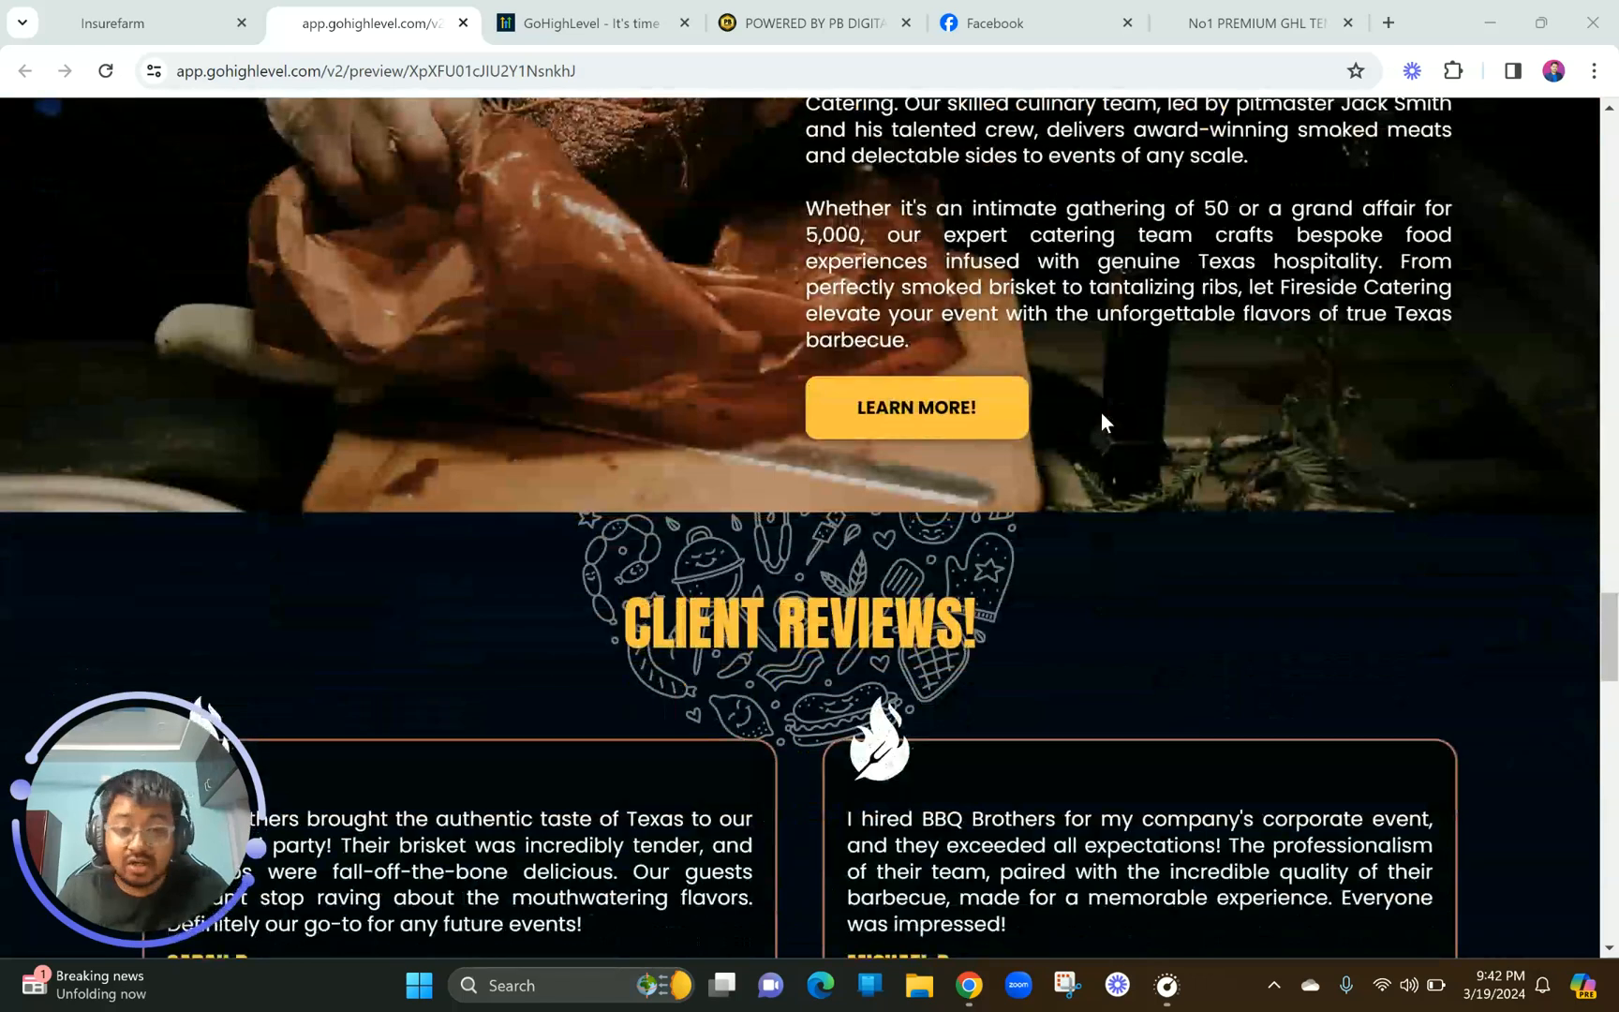
pyautogui.scroll(-3, 1100, 412)
pyautogui.scroll(-1, 1102, 421)
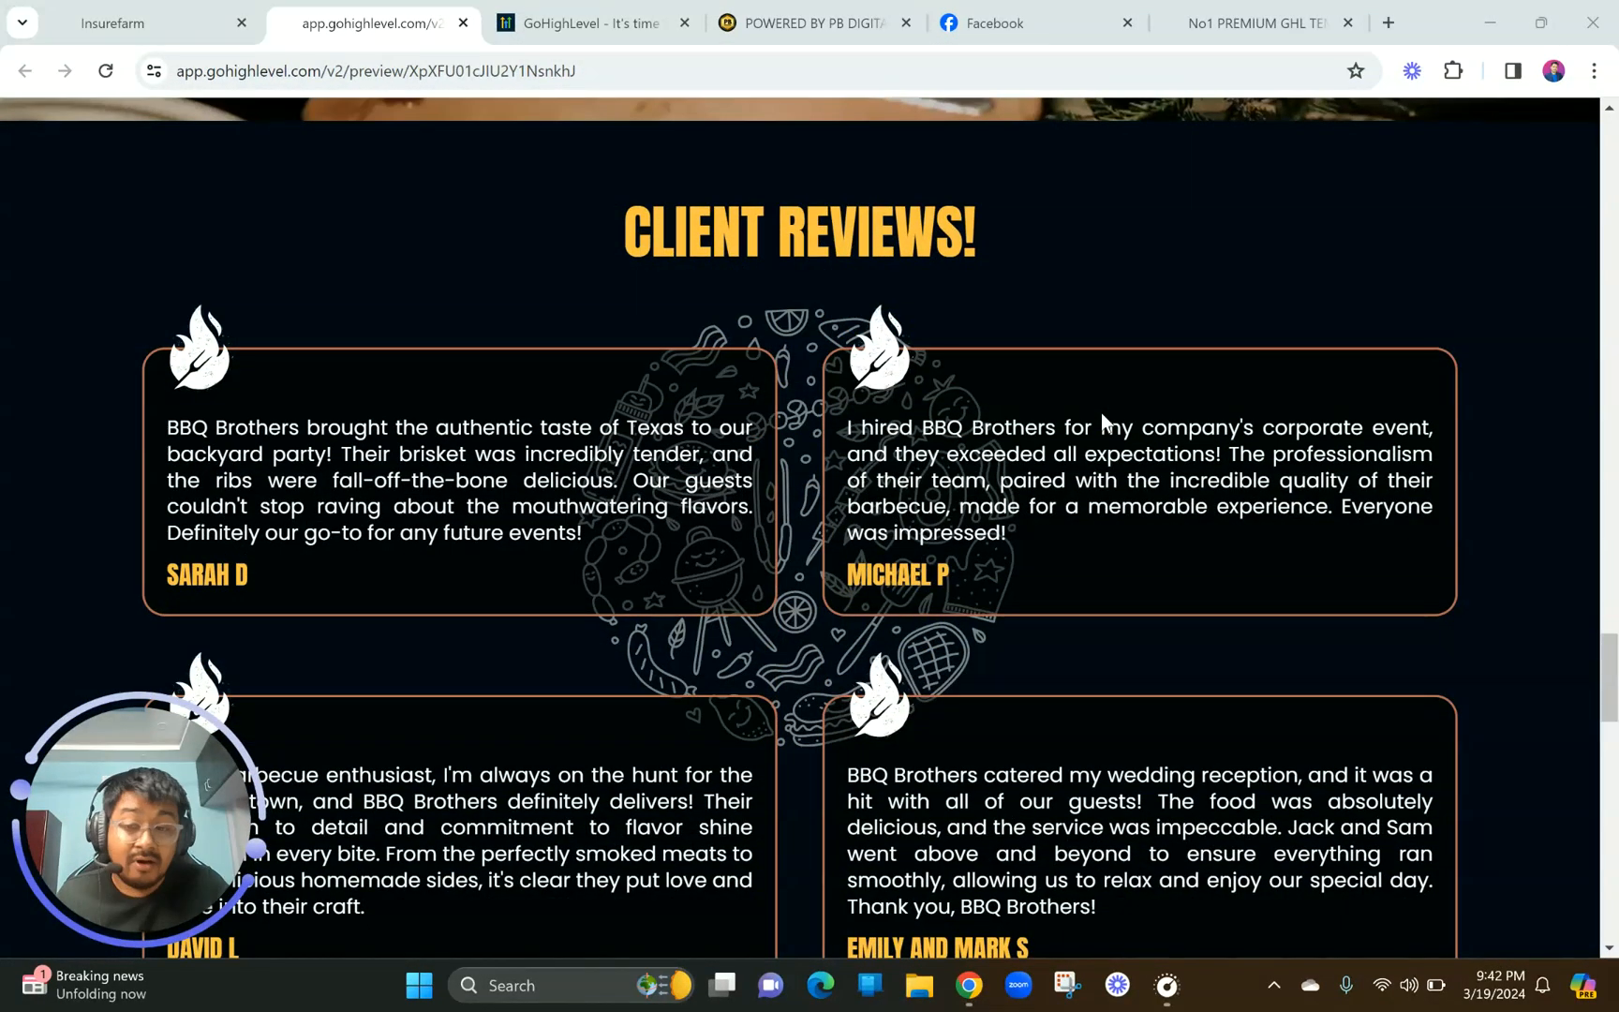
pyautogui.scroll(-4, 1100, 413)
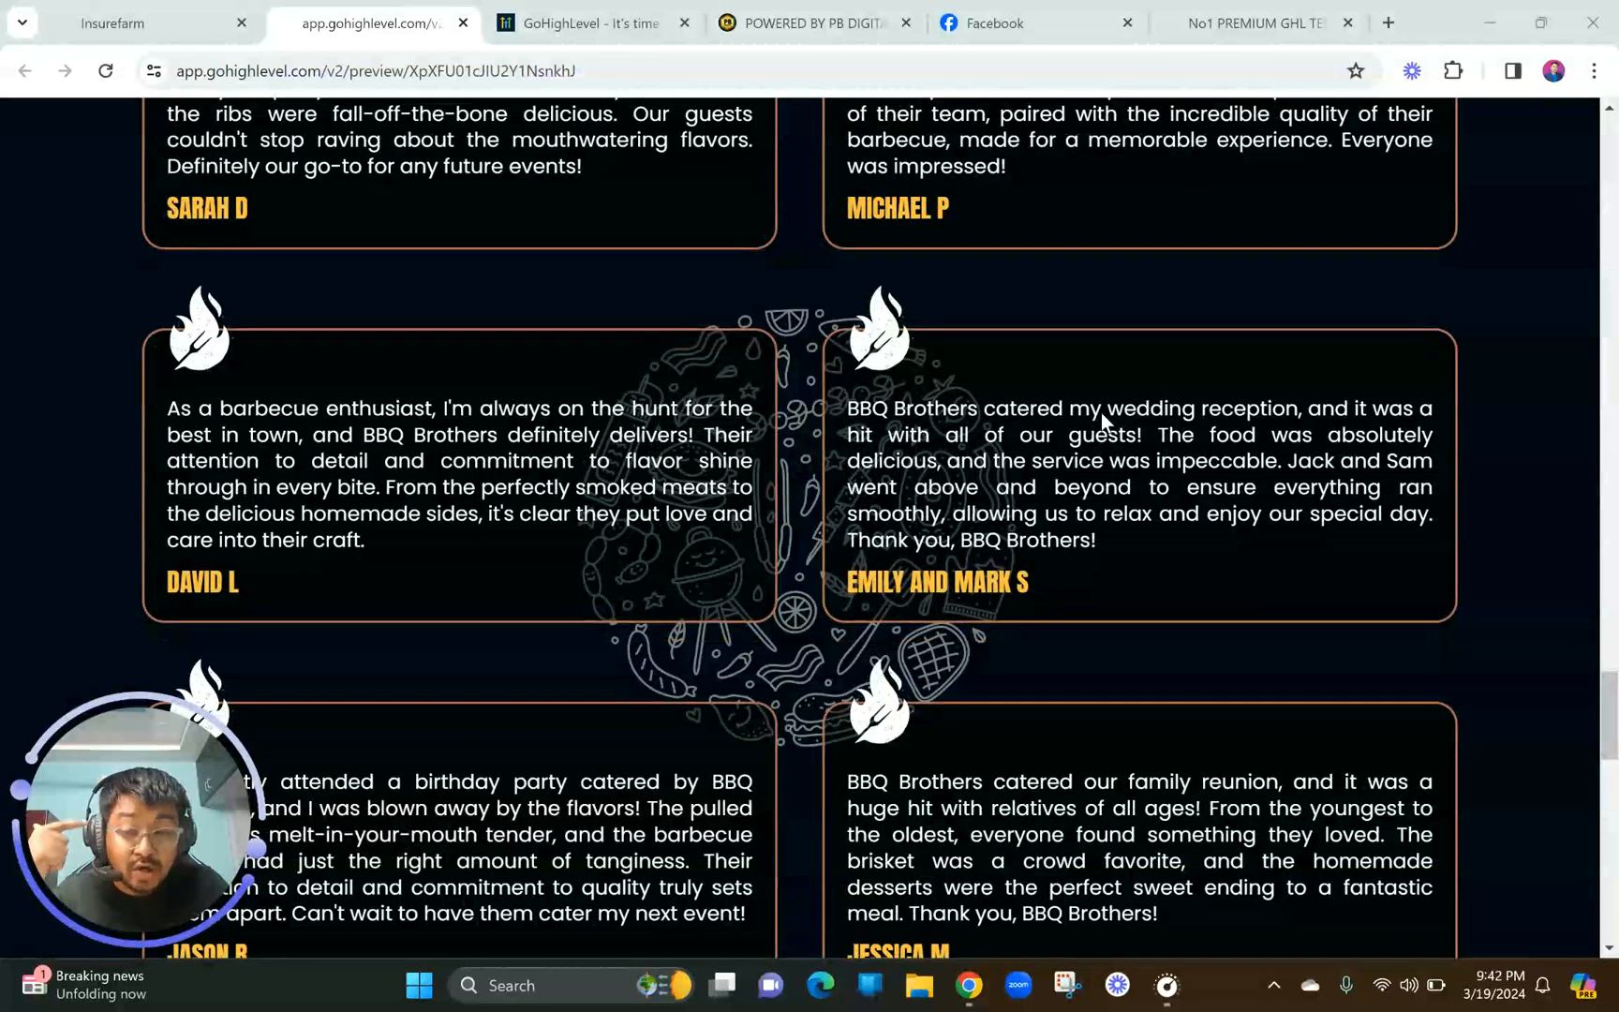
pyautogui.scroll(-4, 1100, 413)
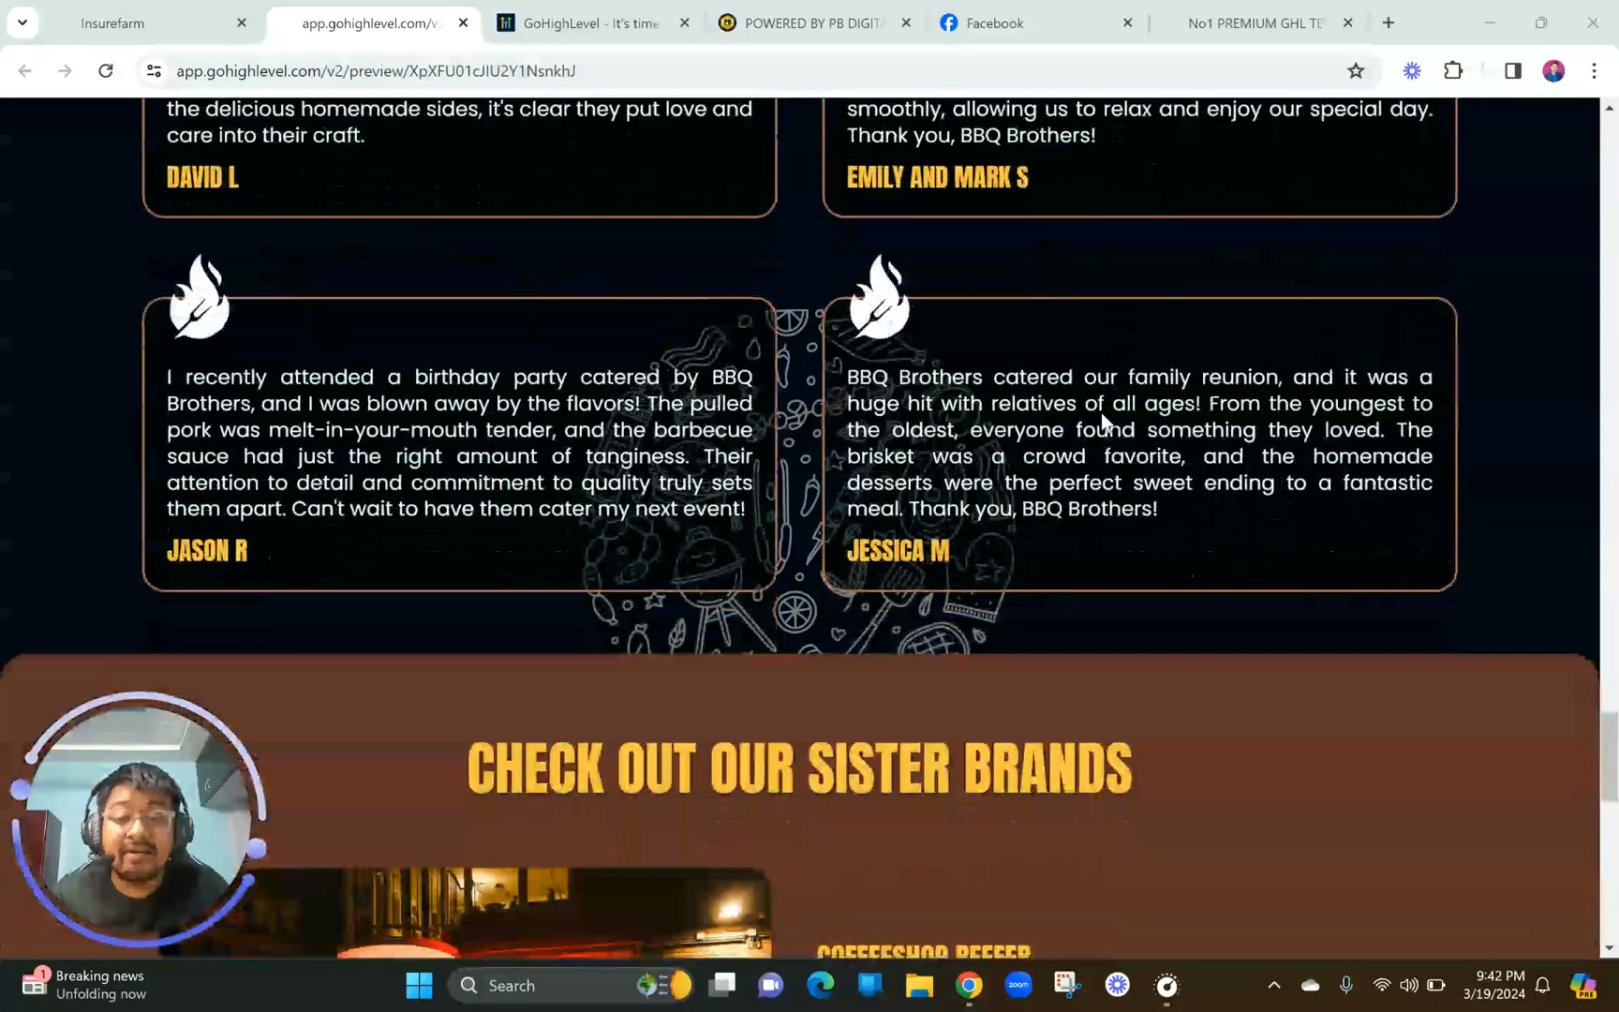
pyautogui.scroll(-4, 1100, 413)
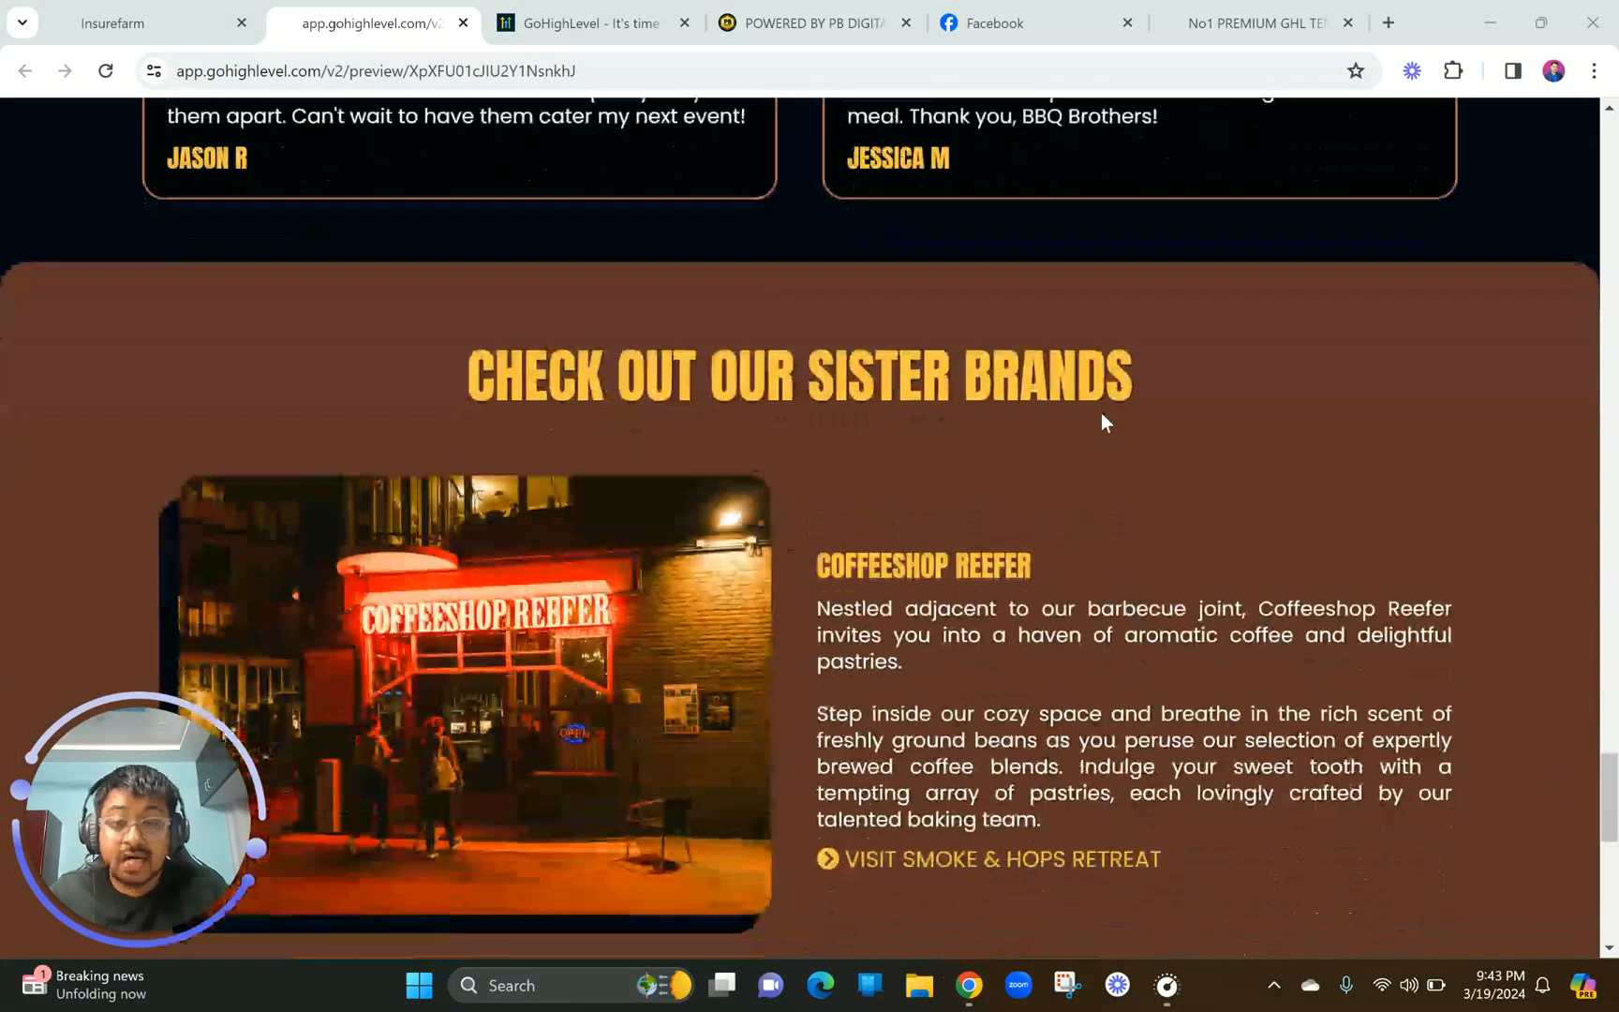
pyautogui.scroll(-1, 1101, 421)
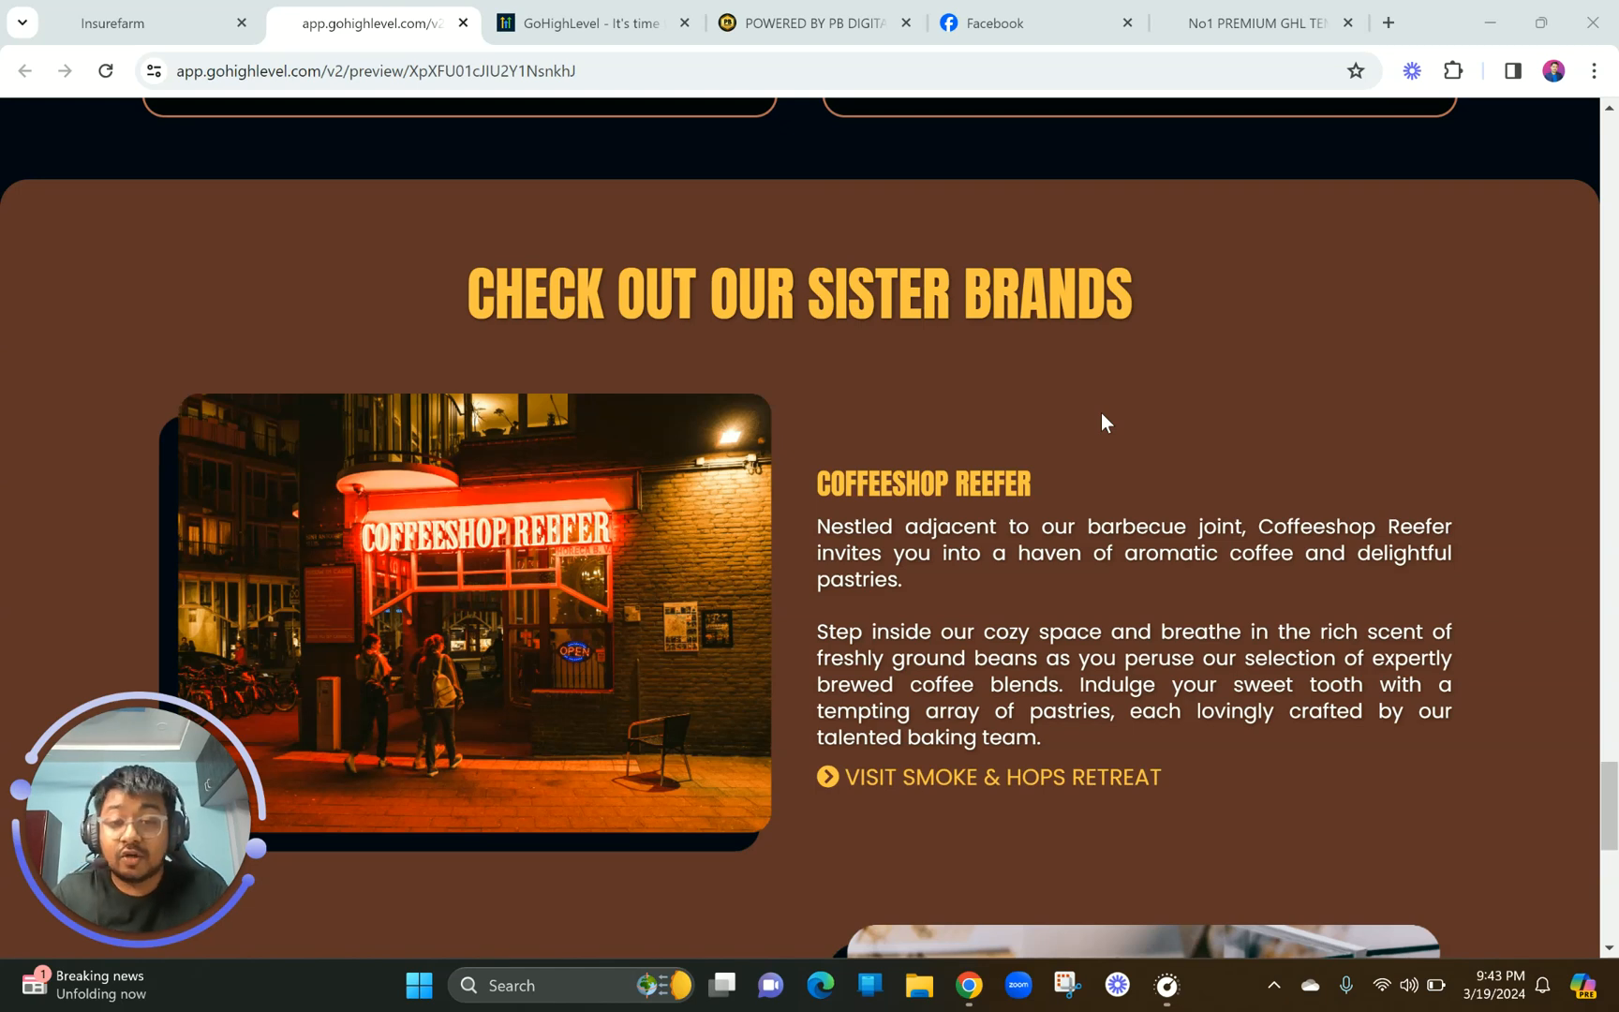
pyautogui.scroll(-7, 1102, 415)
pyautogui.scroll(-2, 1102, 422)
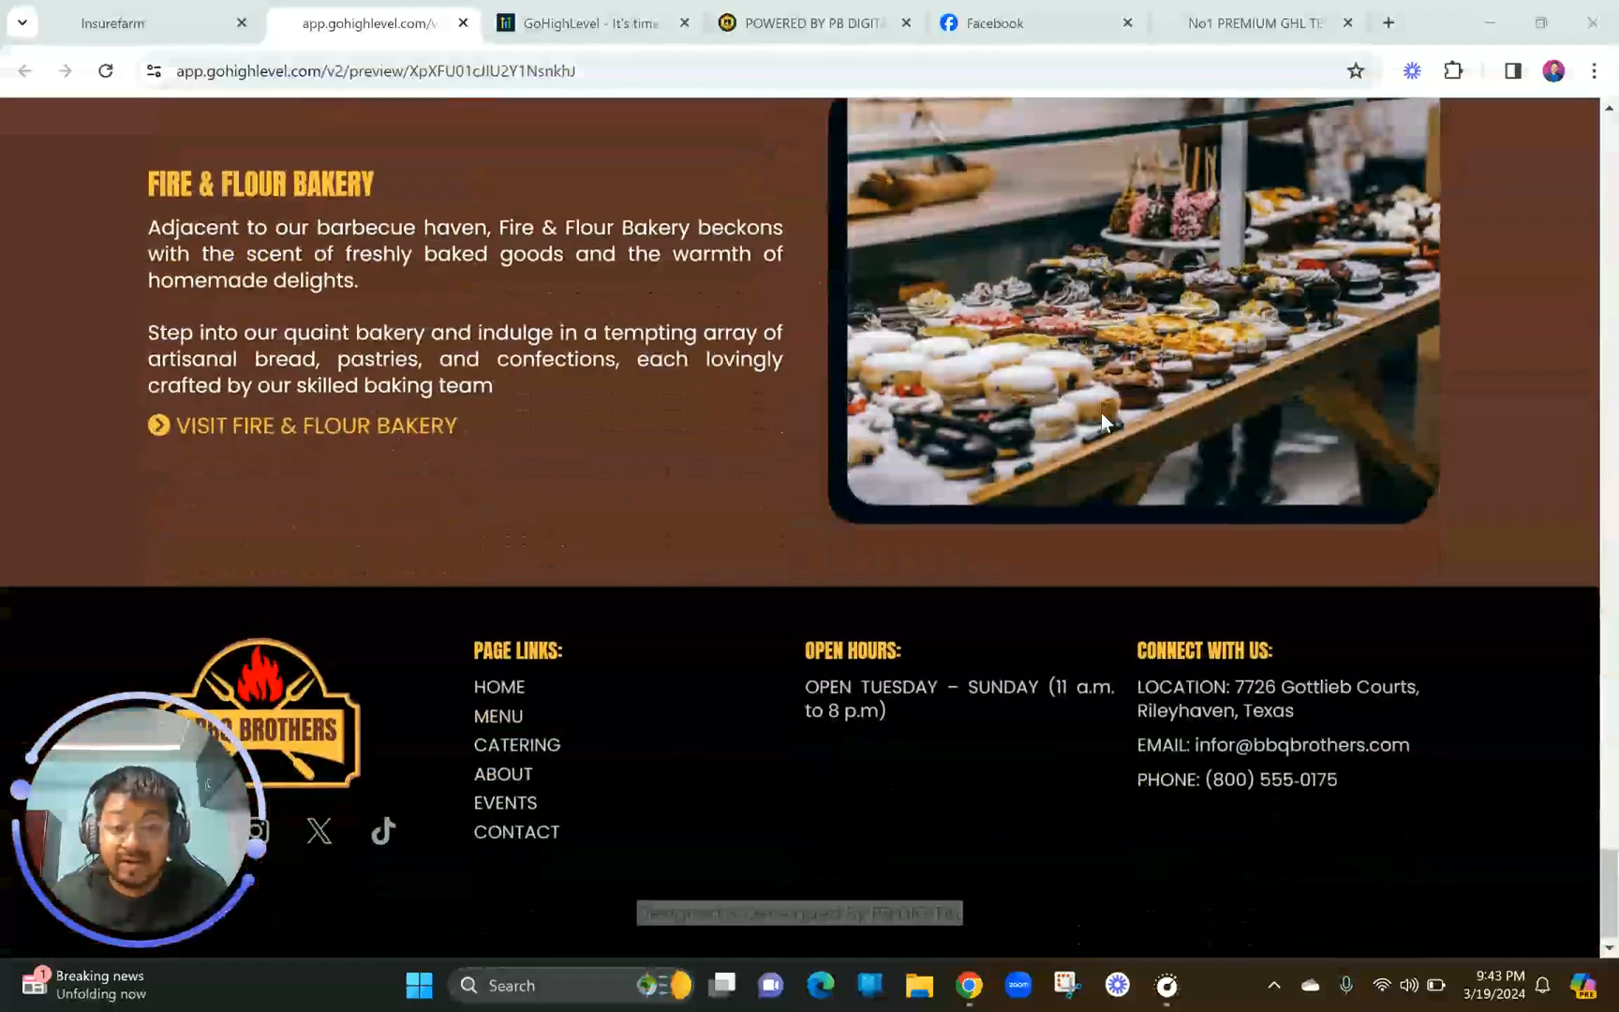
pyautogui.moveTo(1609, 860); pyautogui.dragTo(1614, 101)
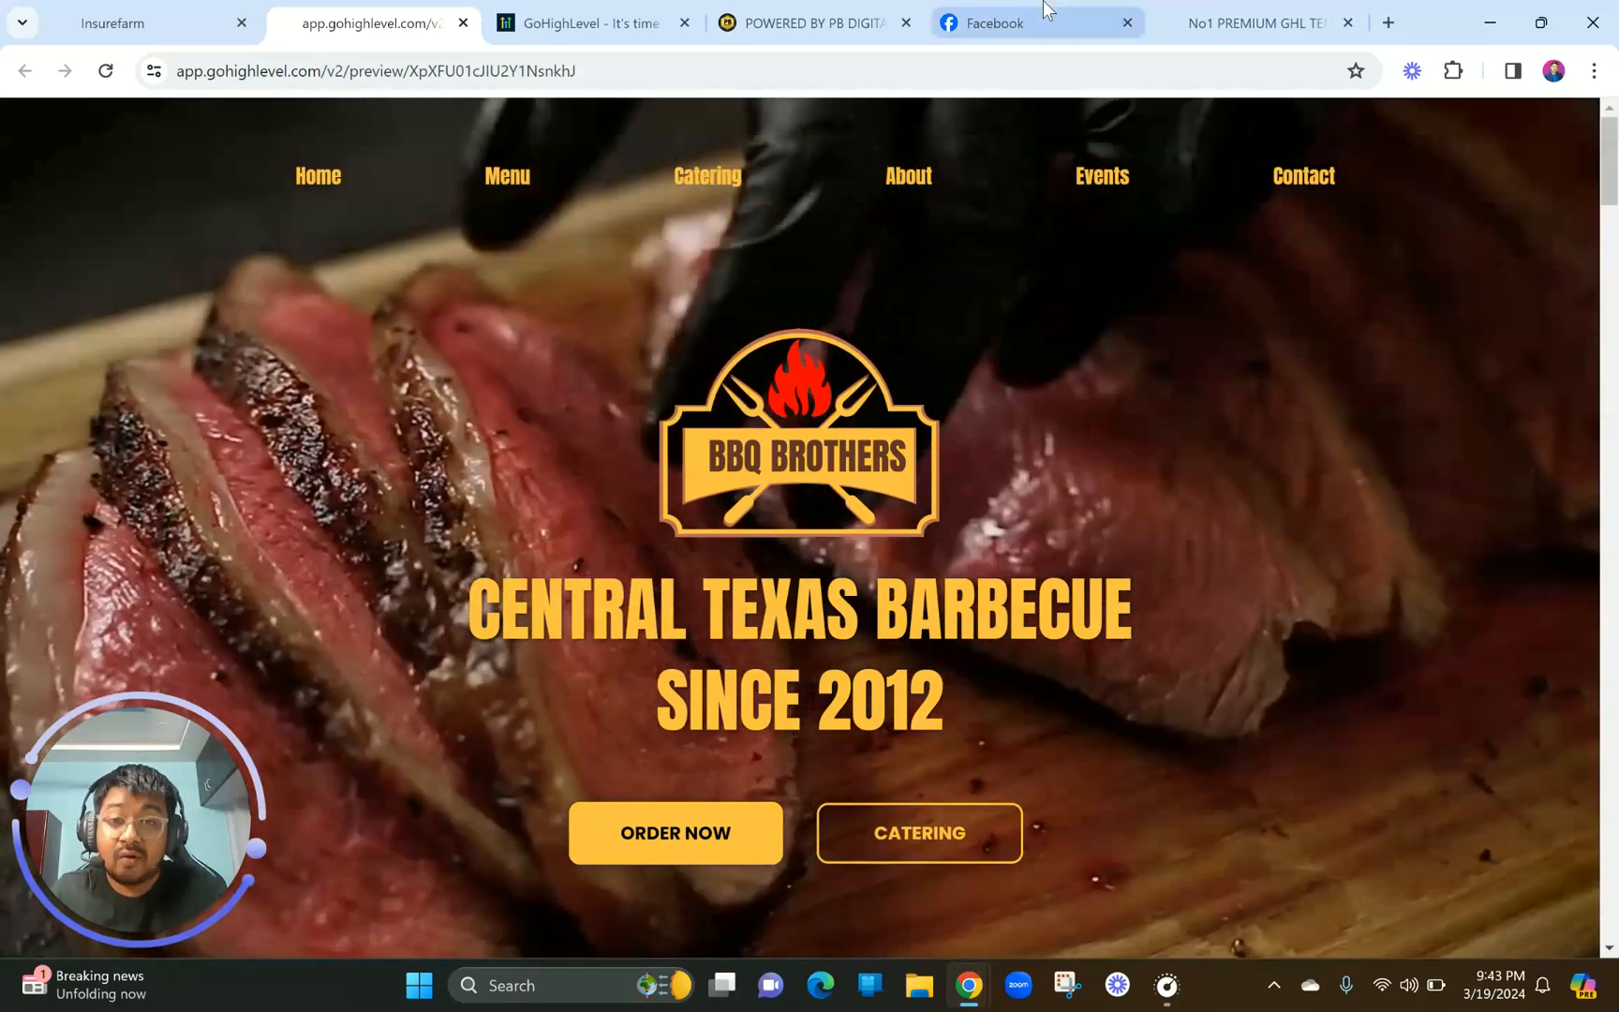
# View the HighLevel 14-day free trial page and the PB Digital website with its address.
pyautogui.click(604, 11)
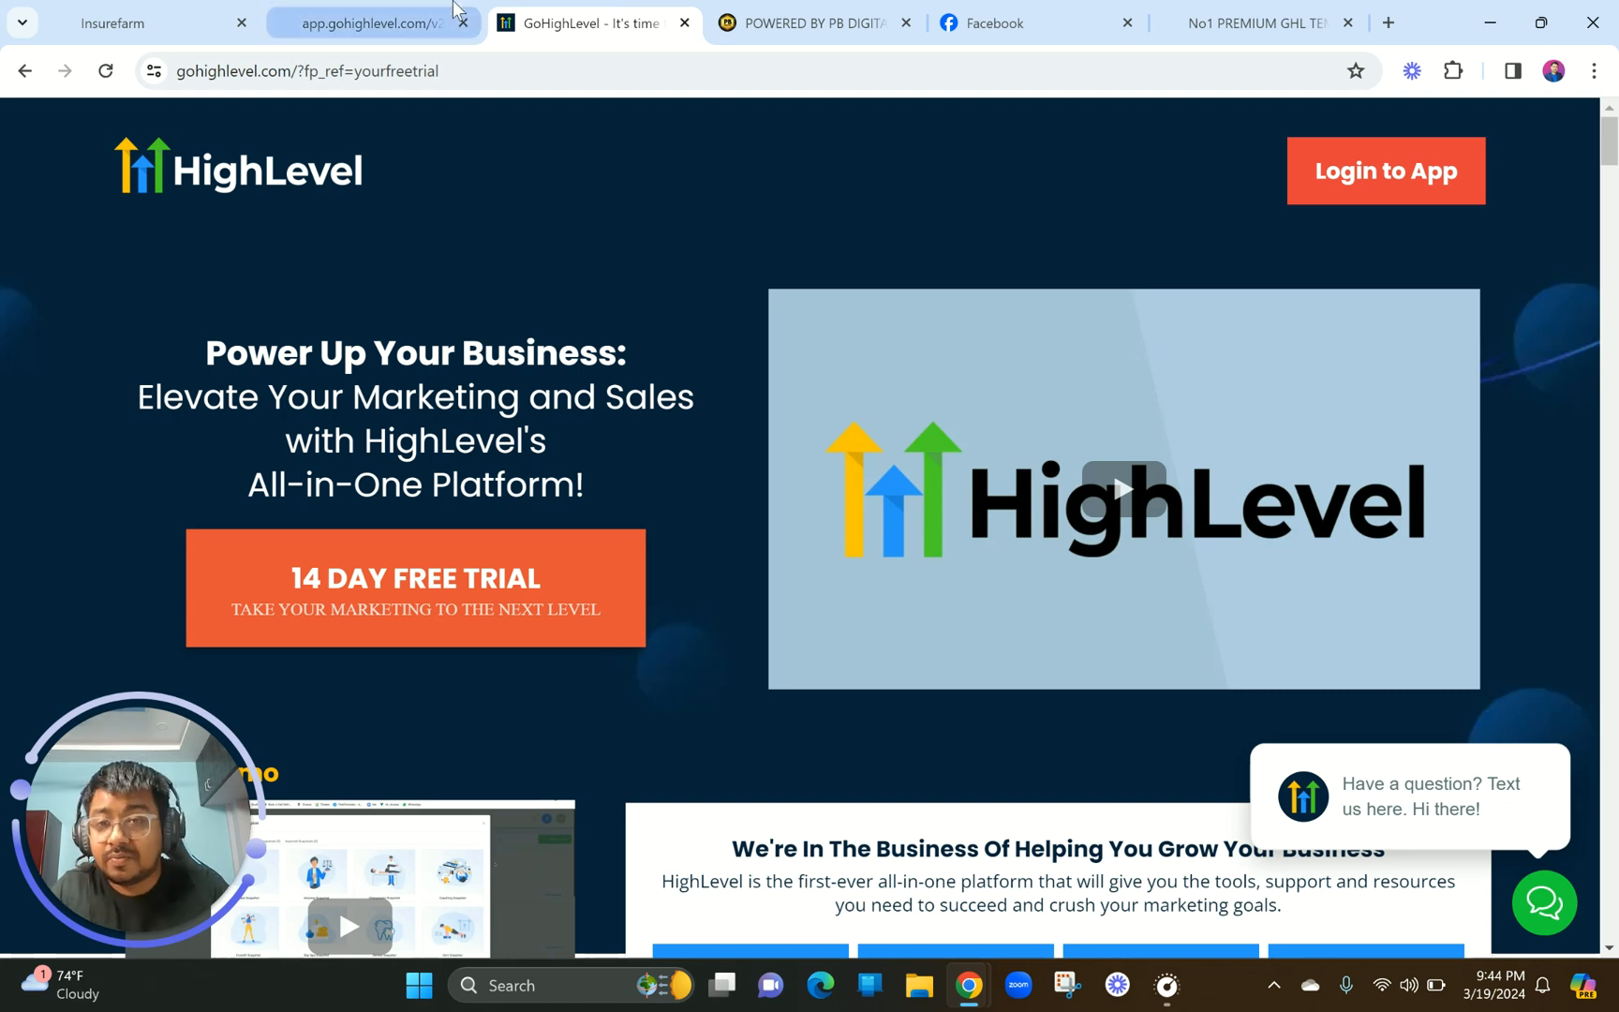
pyautogui.click(370, 22)
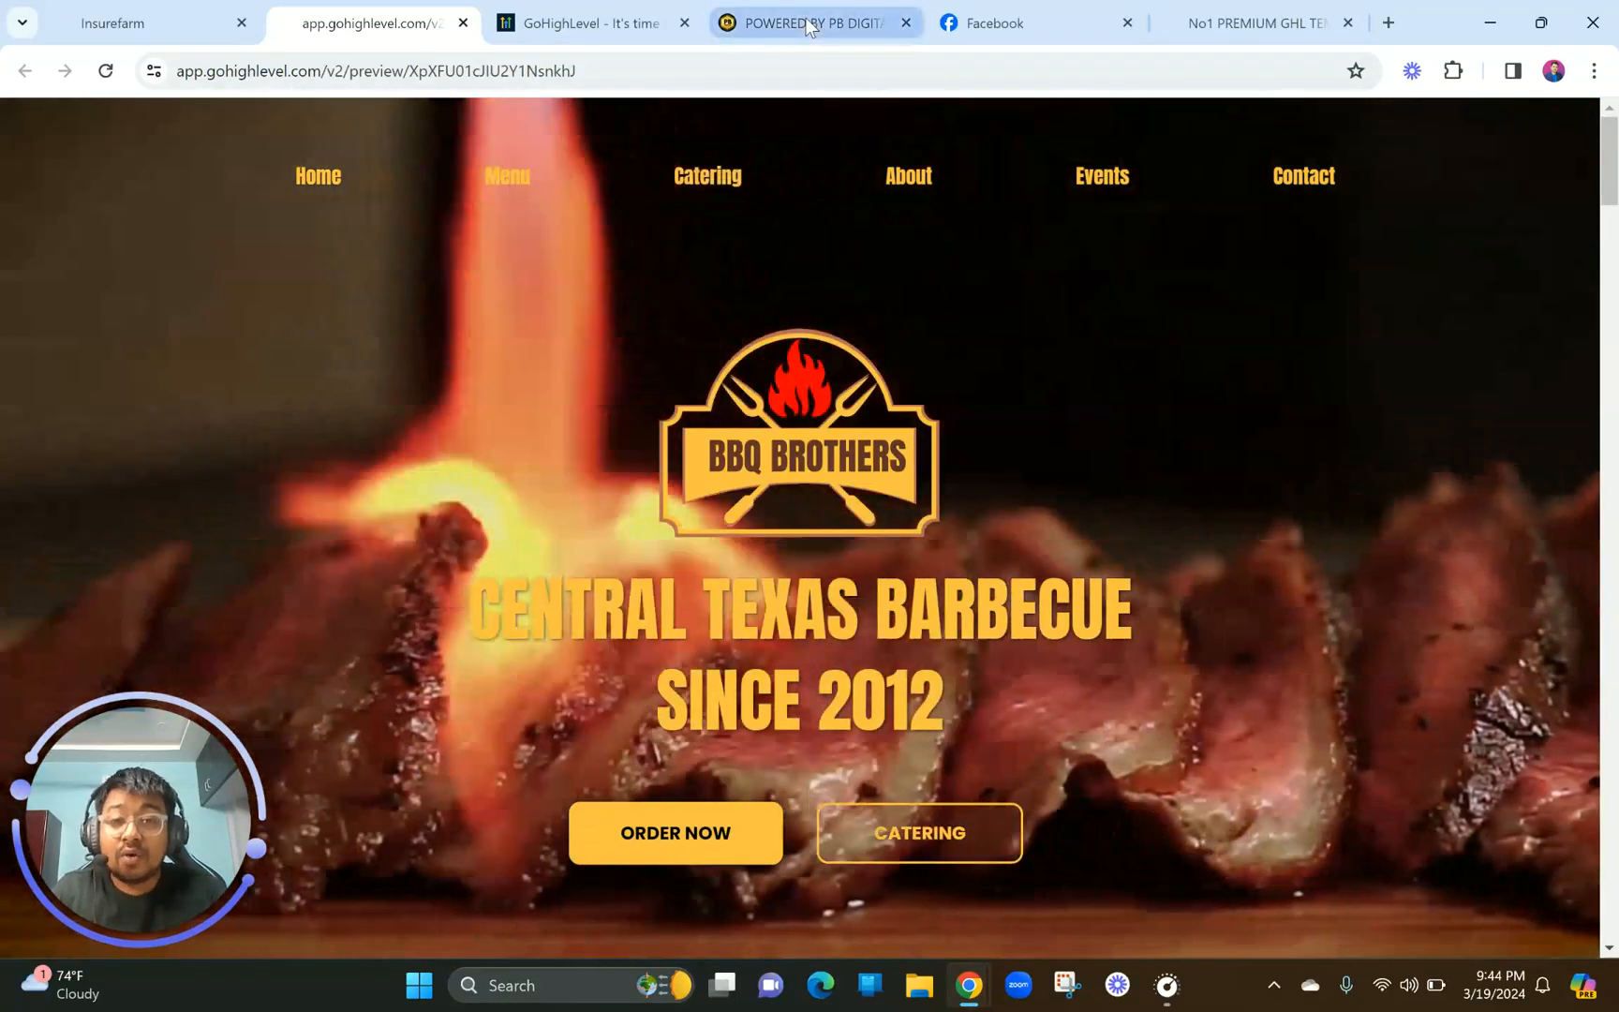
pyautogui.click(807, 23)
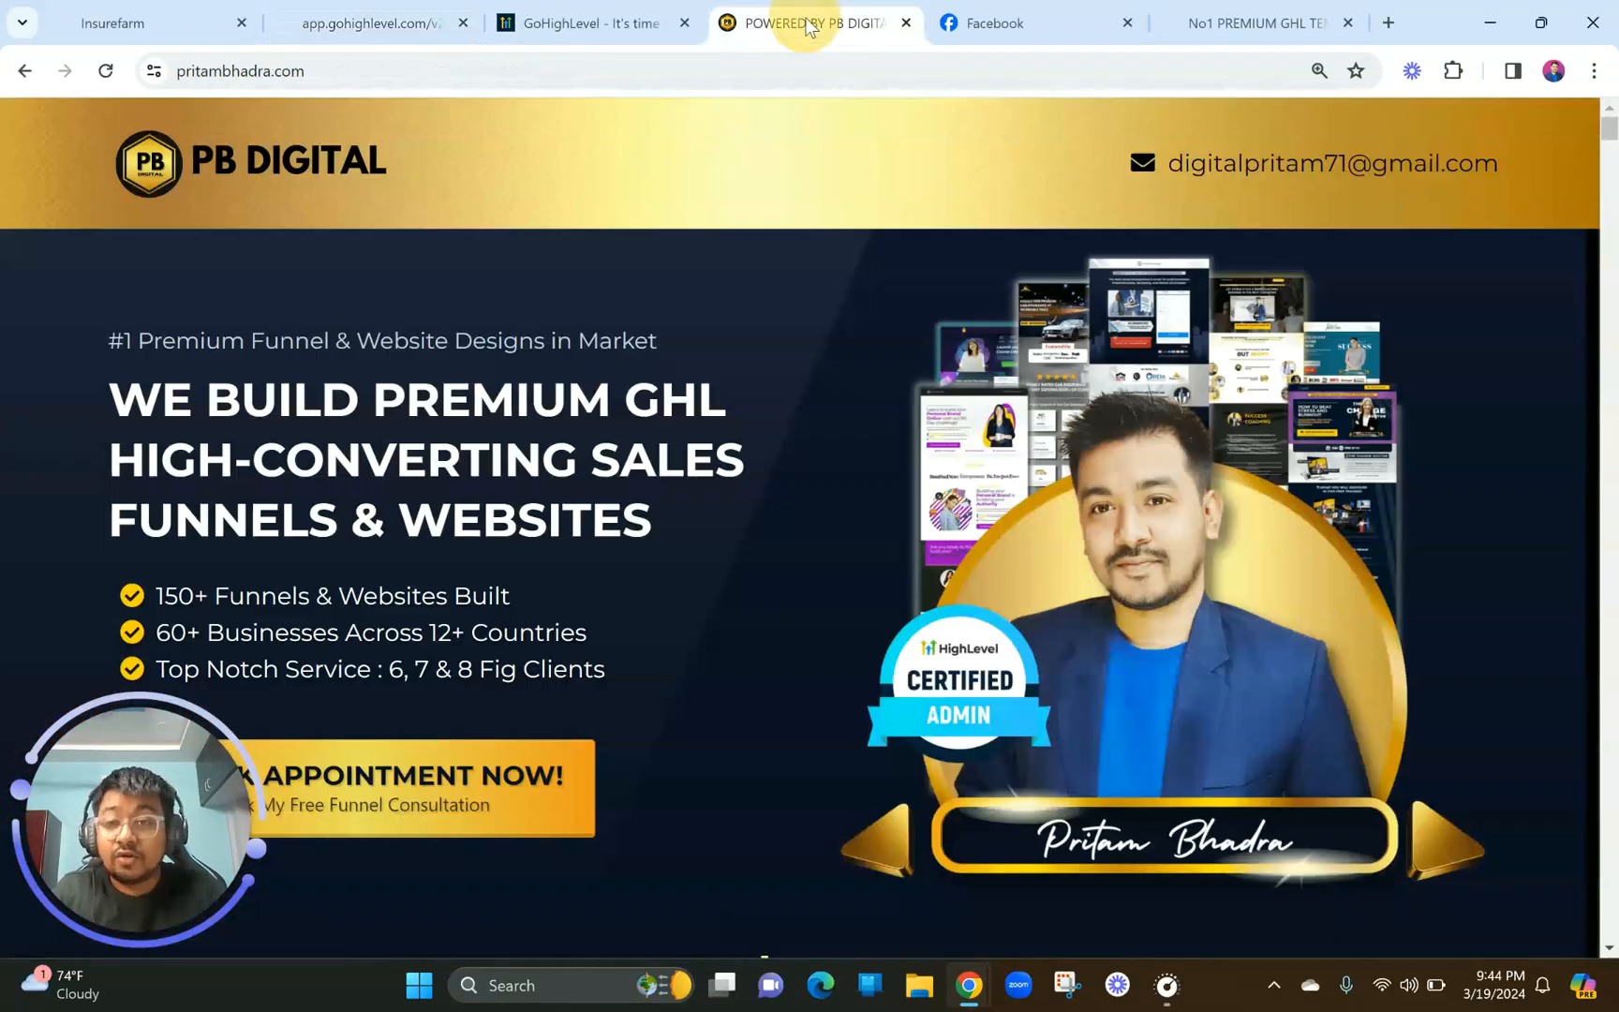
pyautogui.click(380, 70)
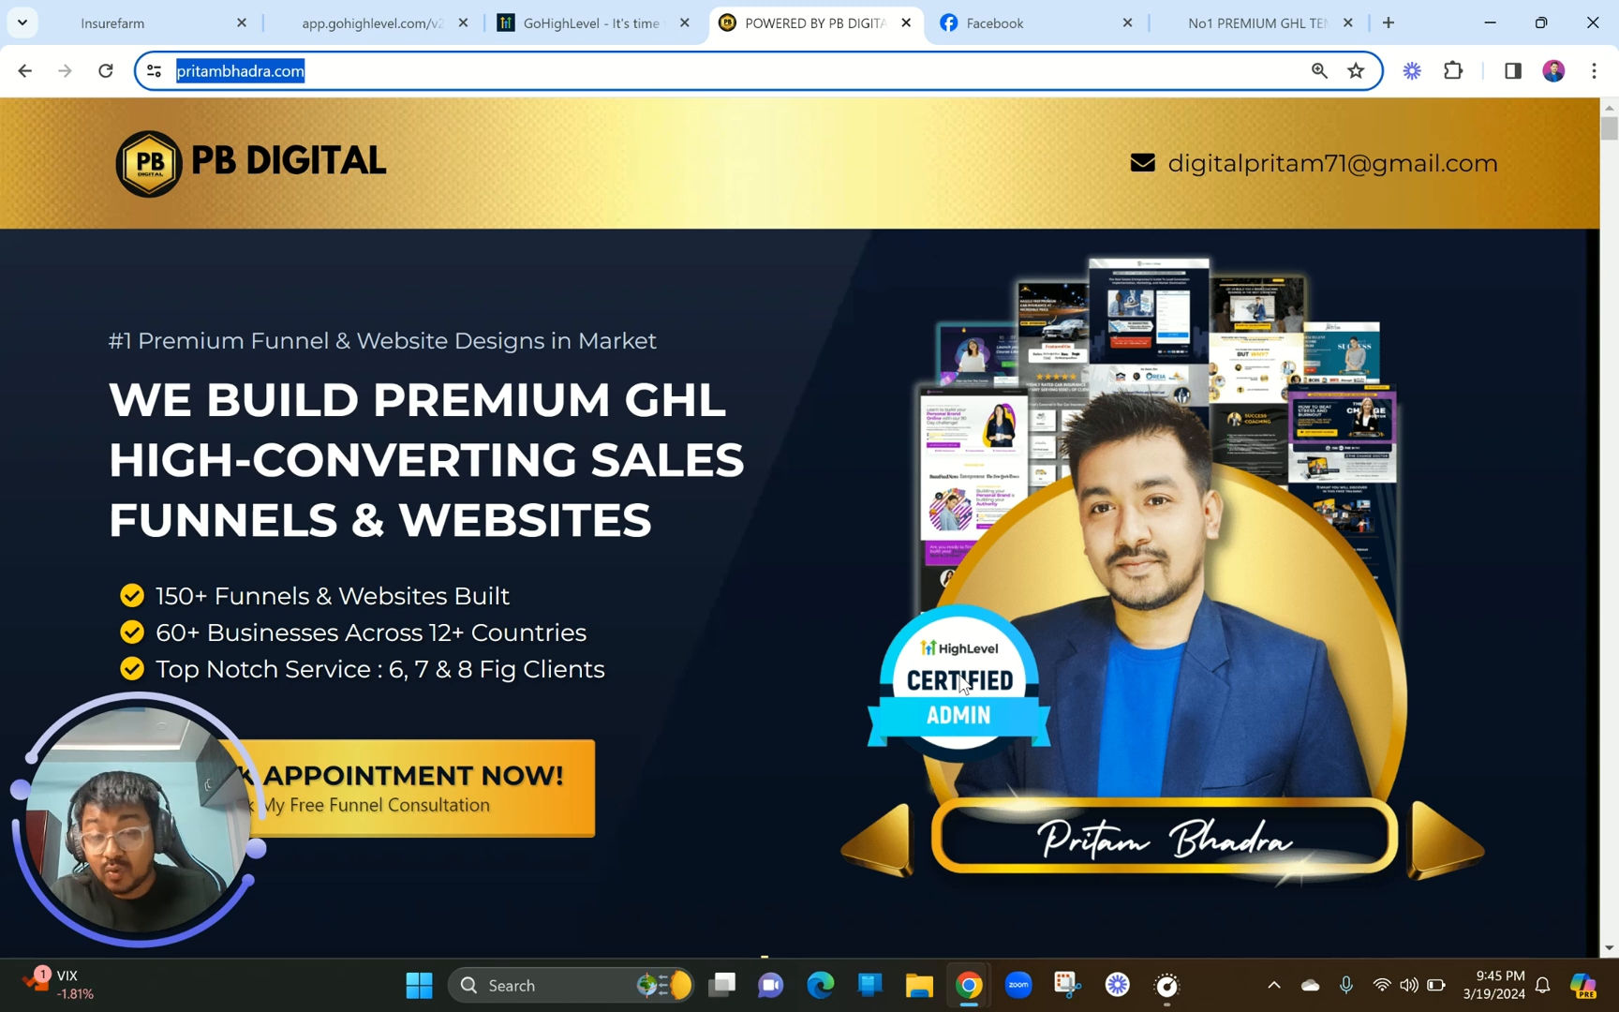
# Look through the funnel designer's Facebook profile, including the cover banner, intro and recent funnel posts.
pyautogui.click(995, 23)
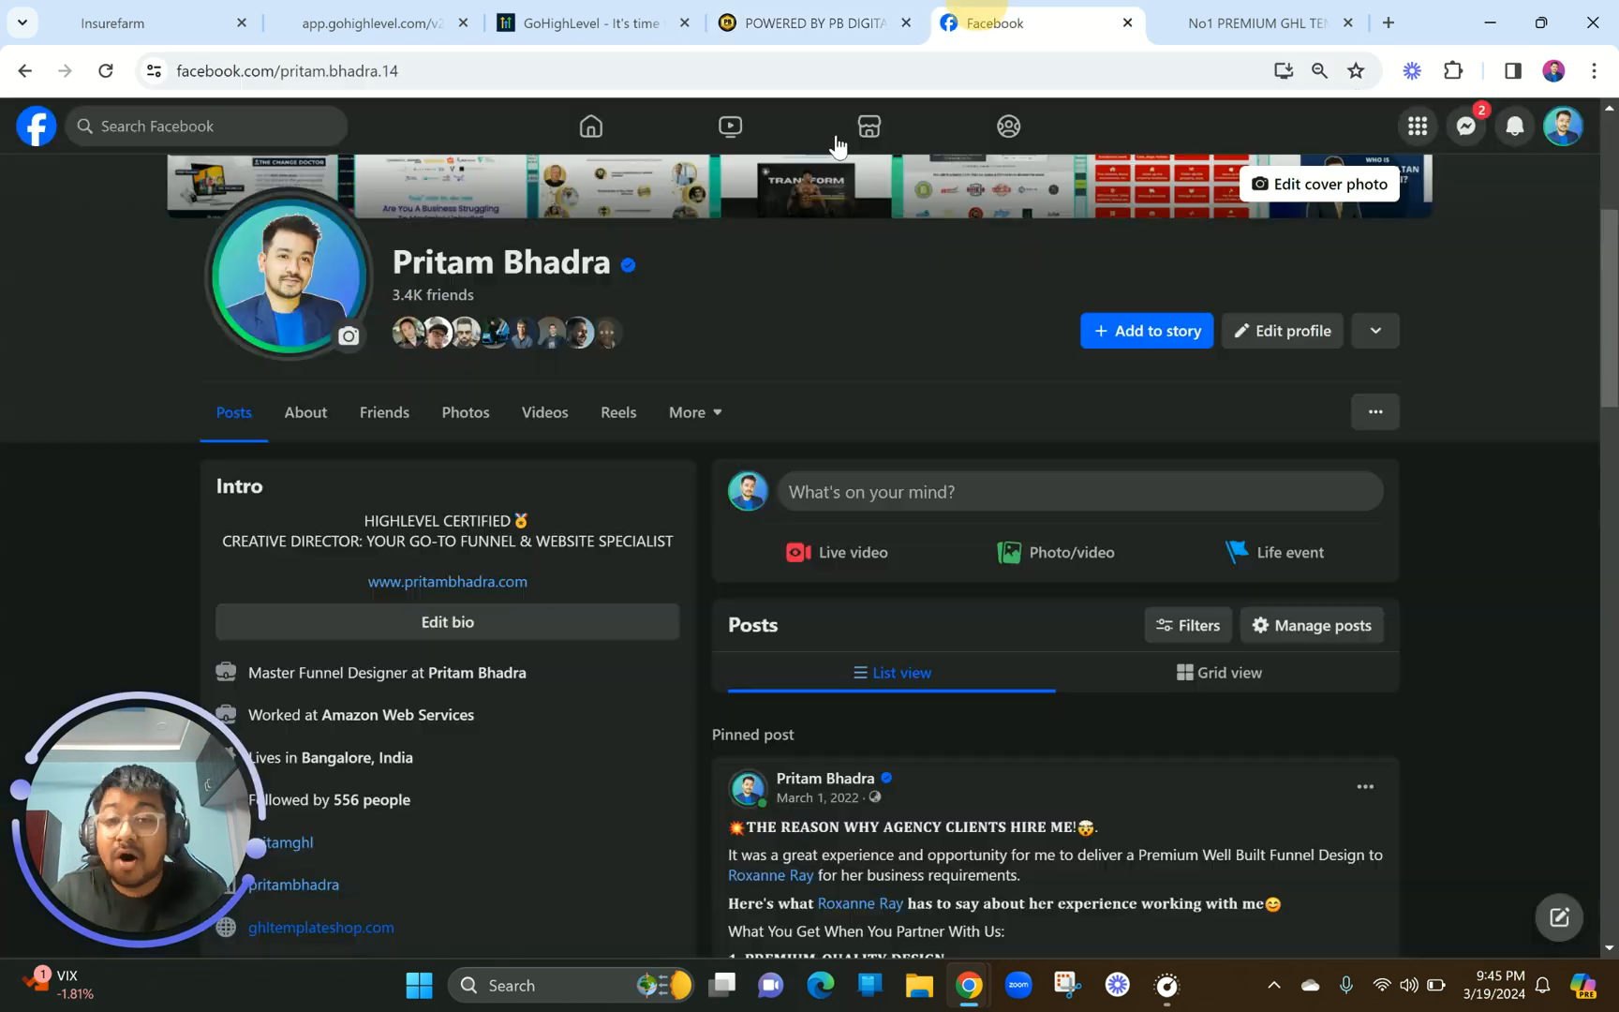
pyautogui.scroll(4, 763, 232)
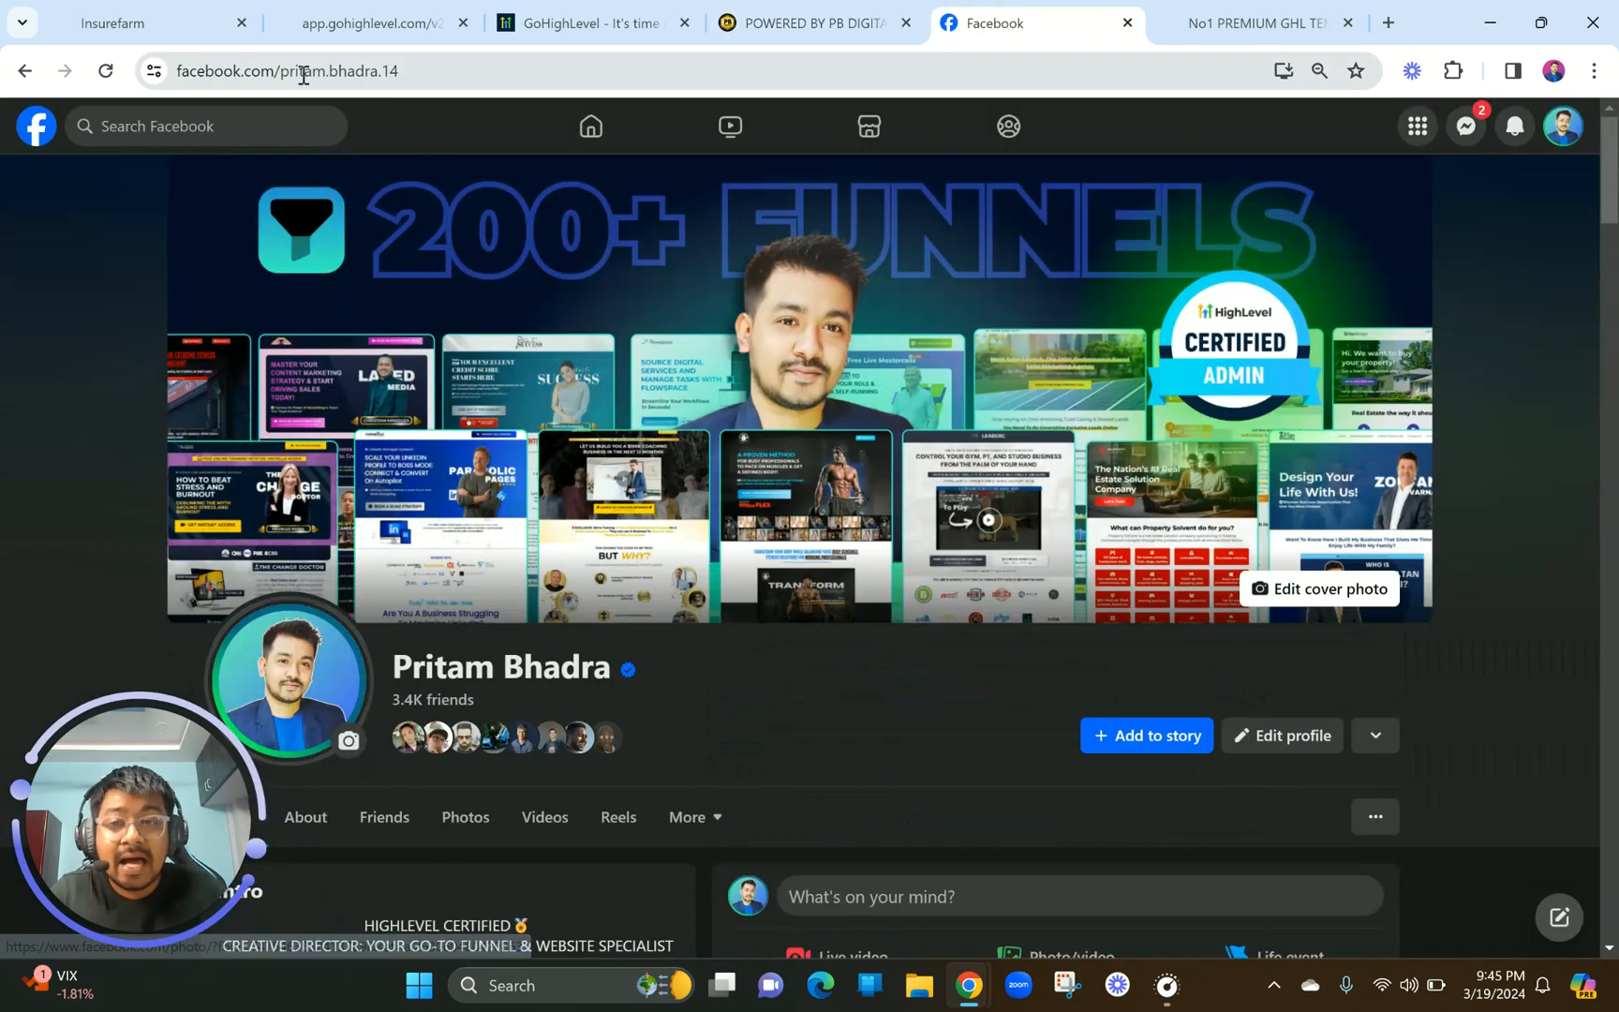
pyautogui.scroll(-1, 738, 520)
pyautogui.scroll(1, 738, 518)
pyautogui.scroll(-12, 738, 518)
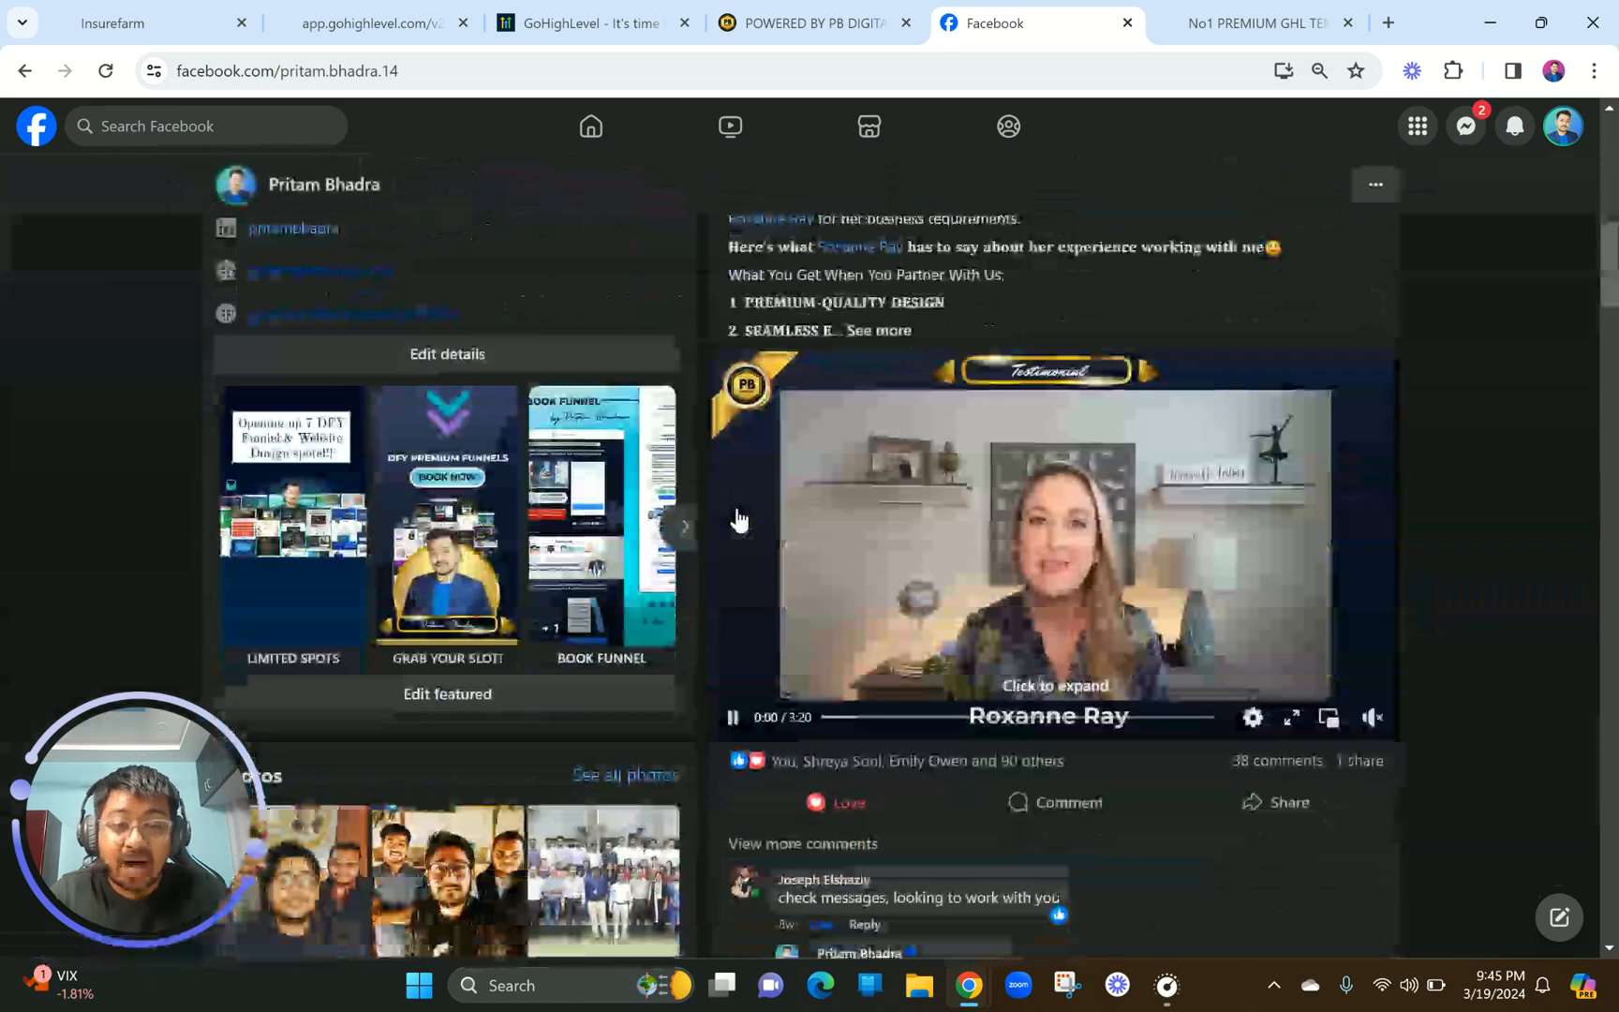
pyautogui.scroll(-10, 738, 520)
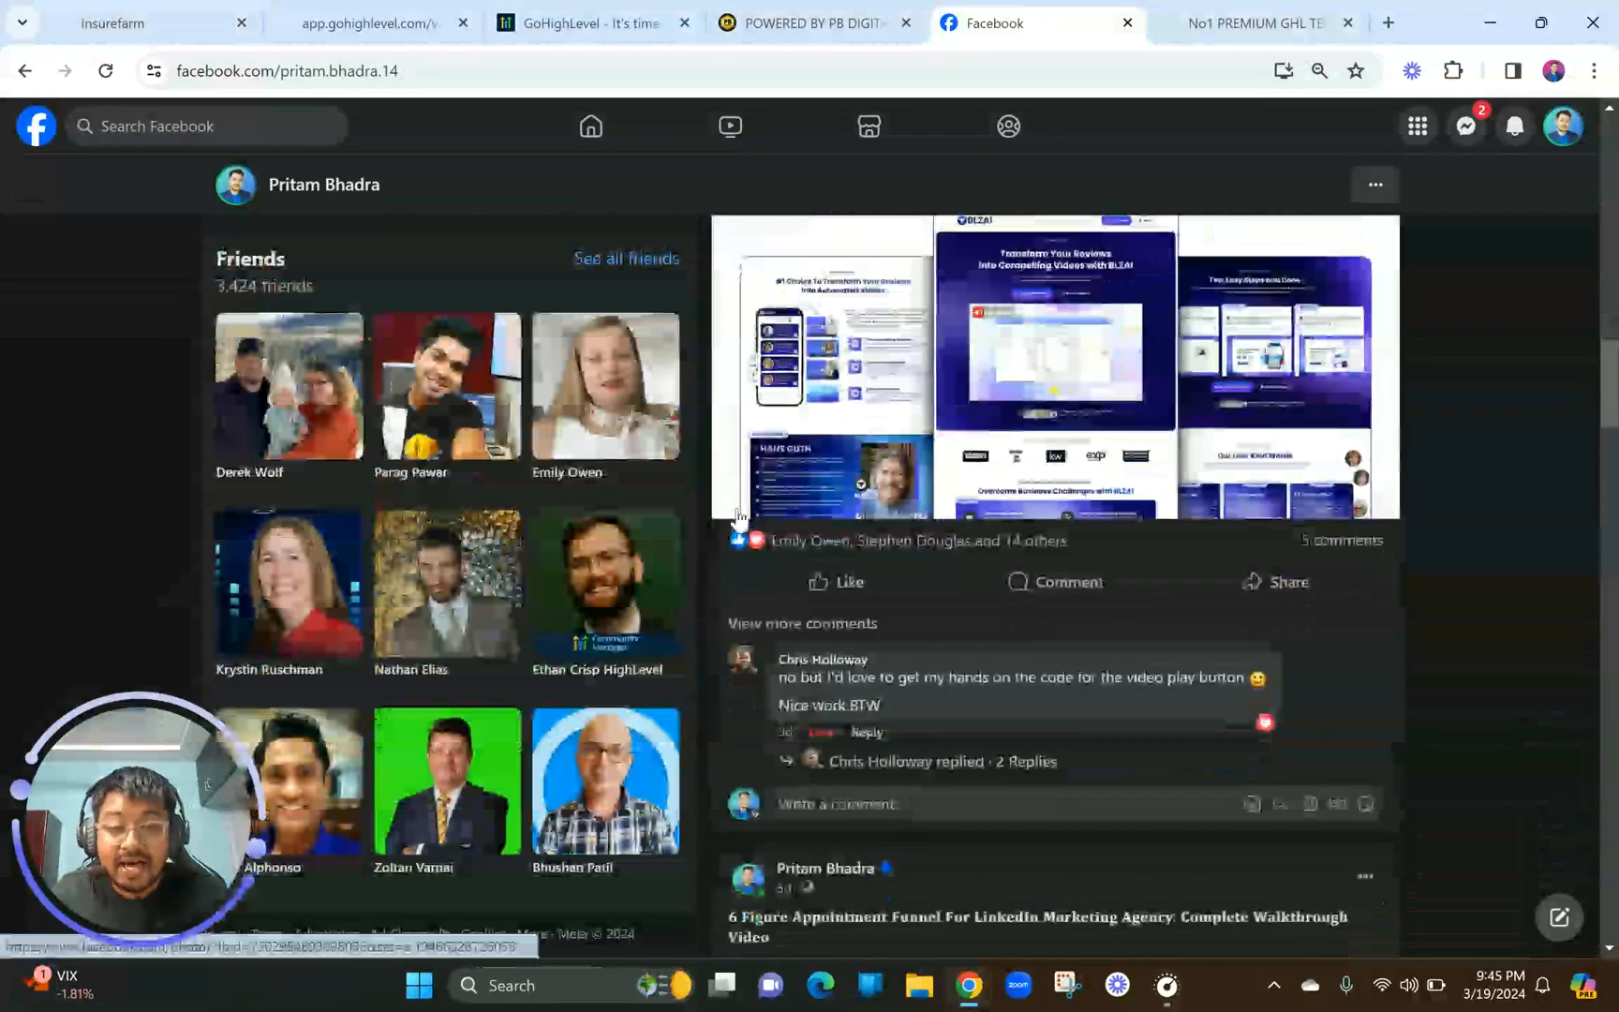
pyautogui.scroll(-5, 738, 518)
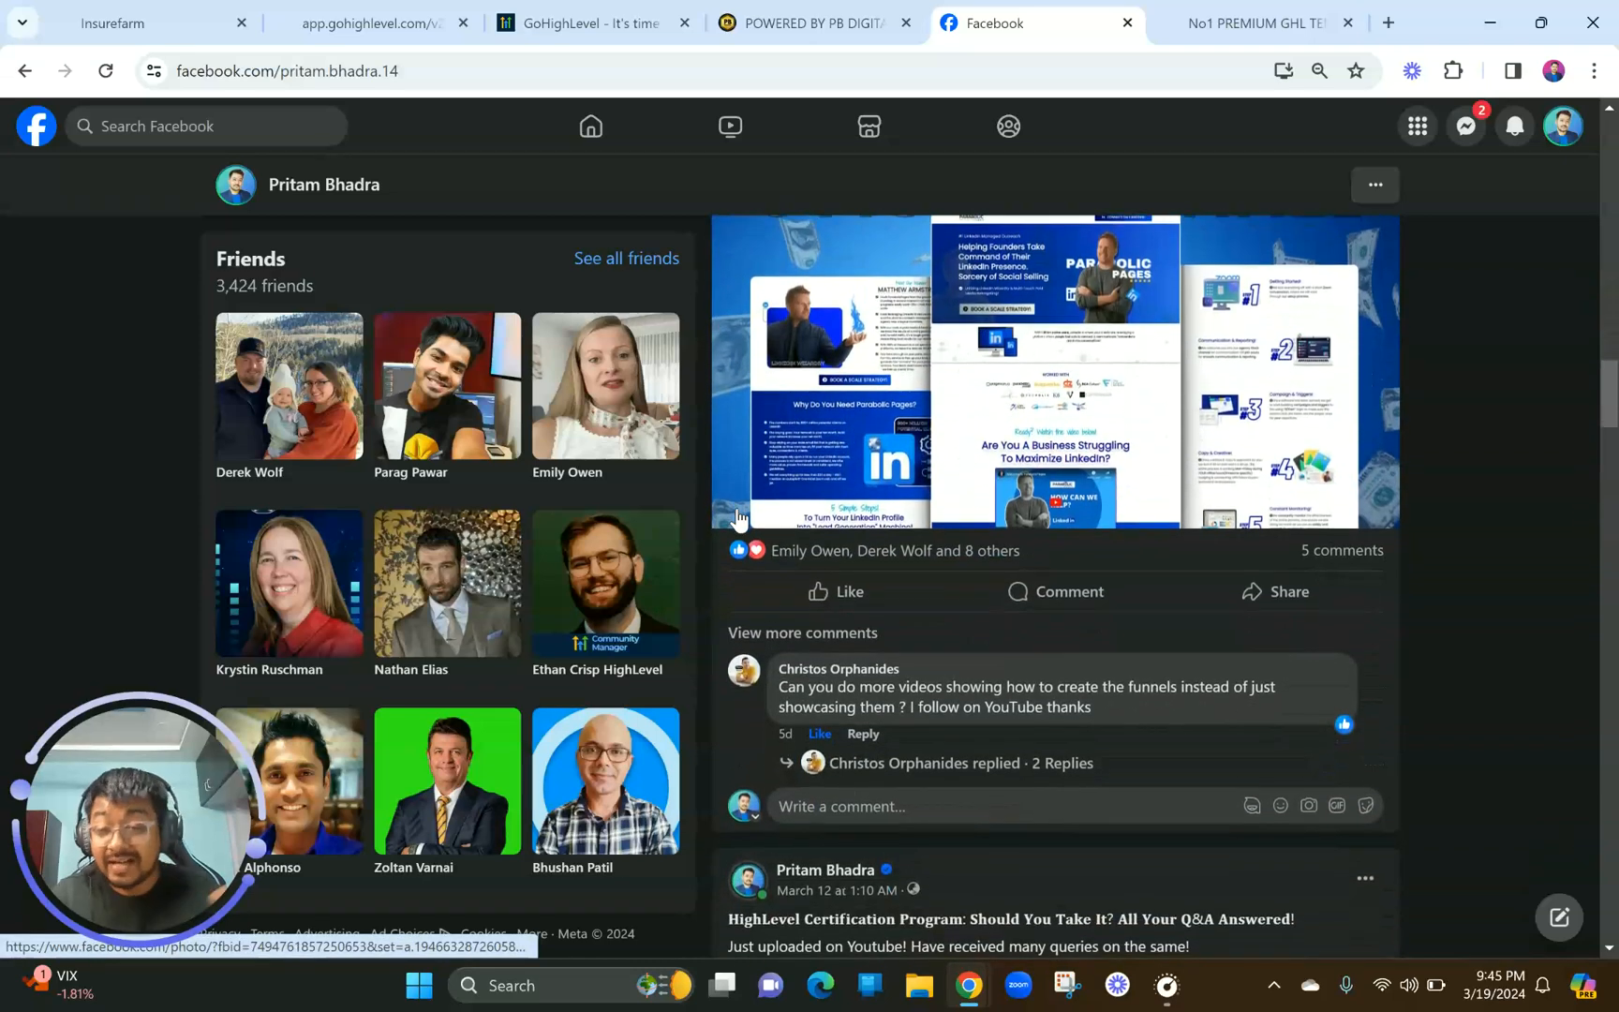
pyautogui.scroll(20, 738, 519)
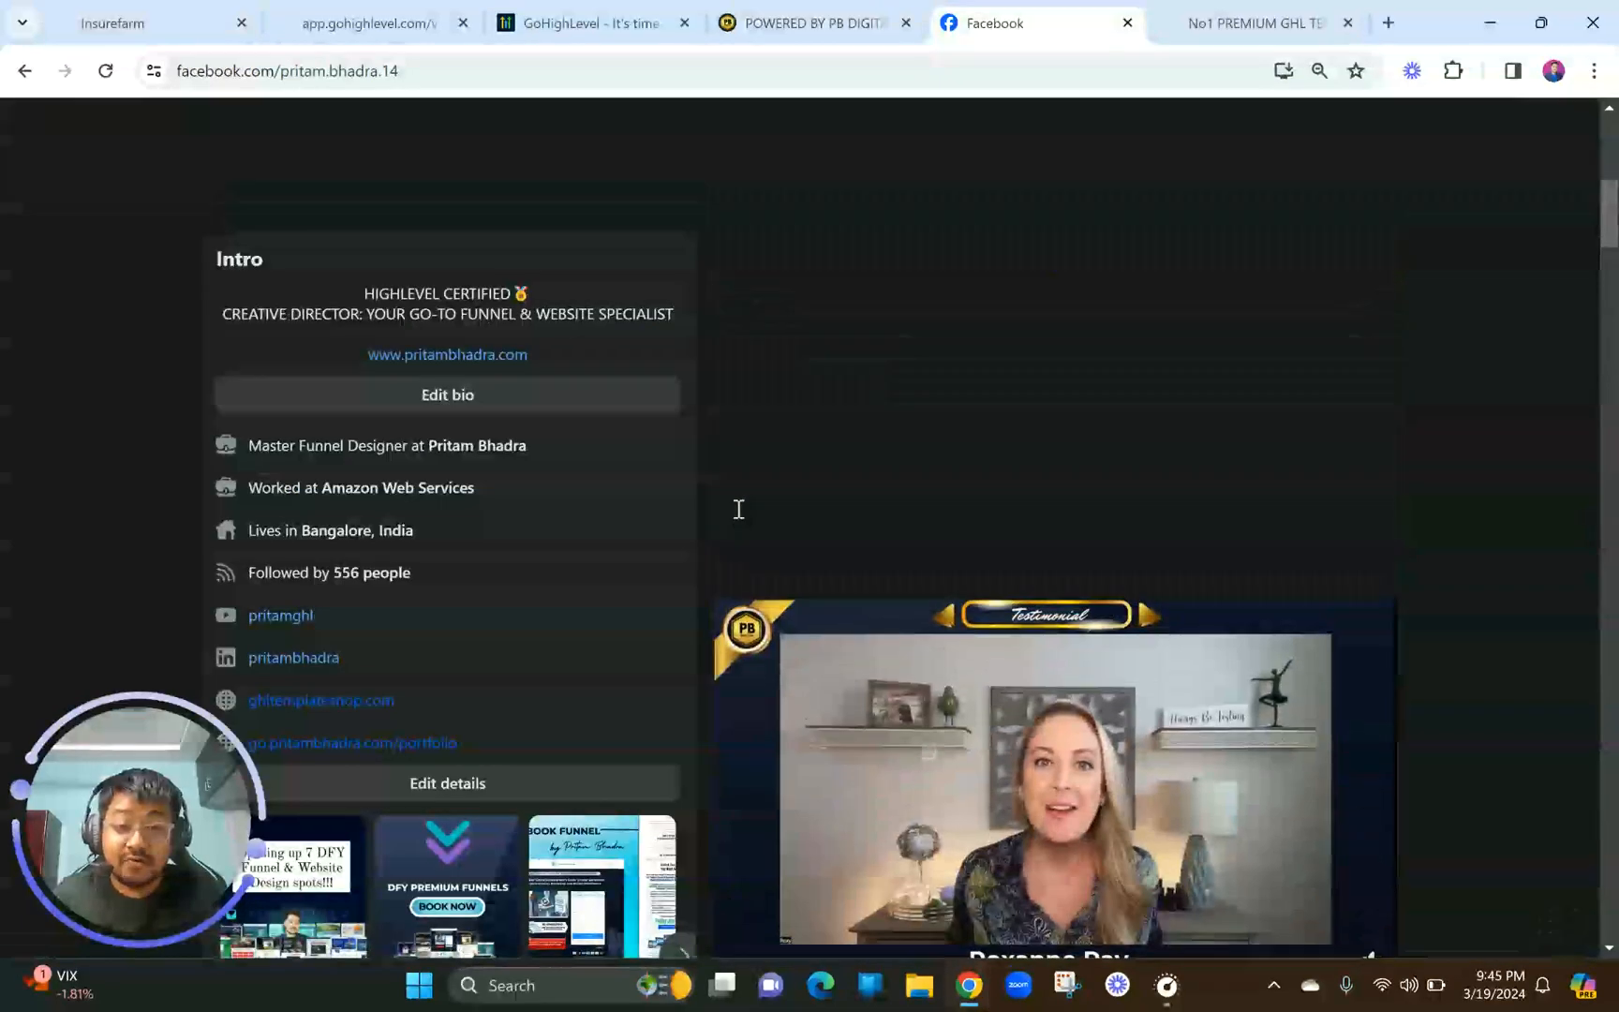
pyautogui.scroll(3, 738, 518)
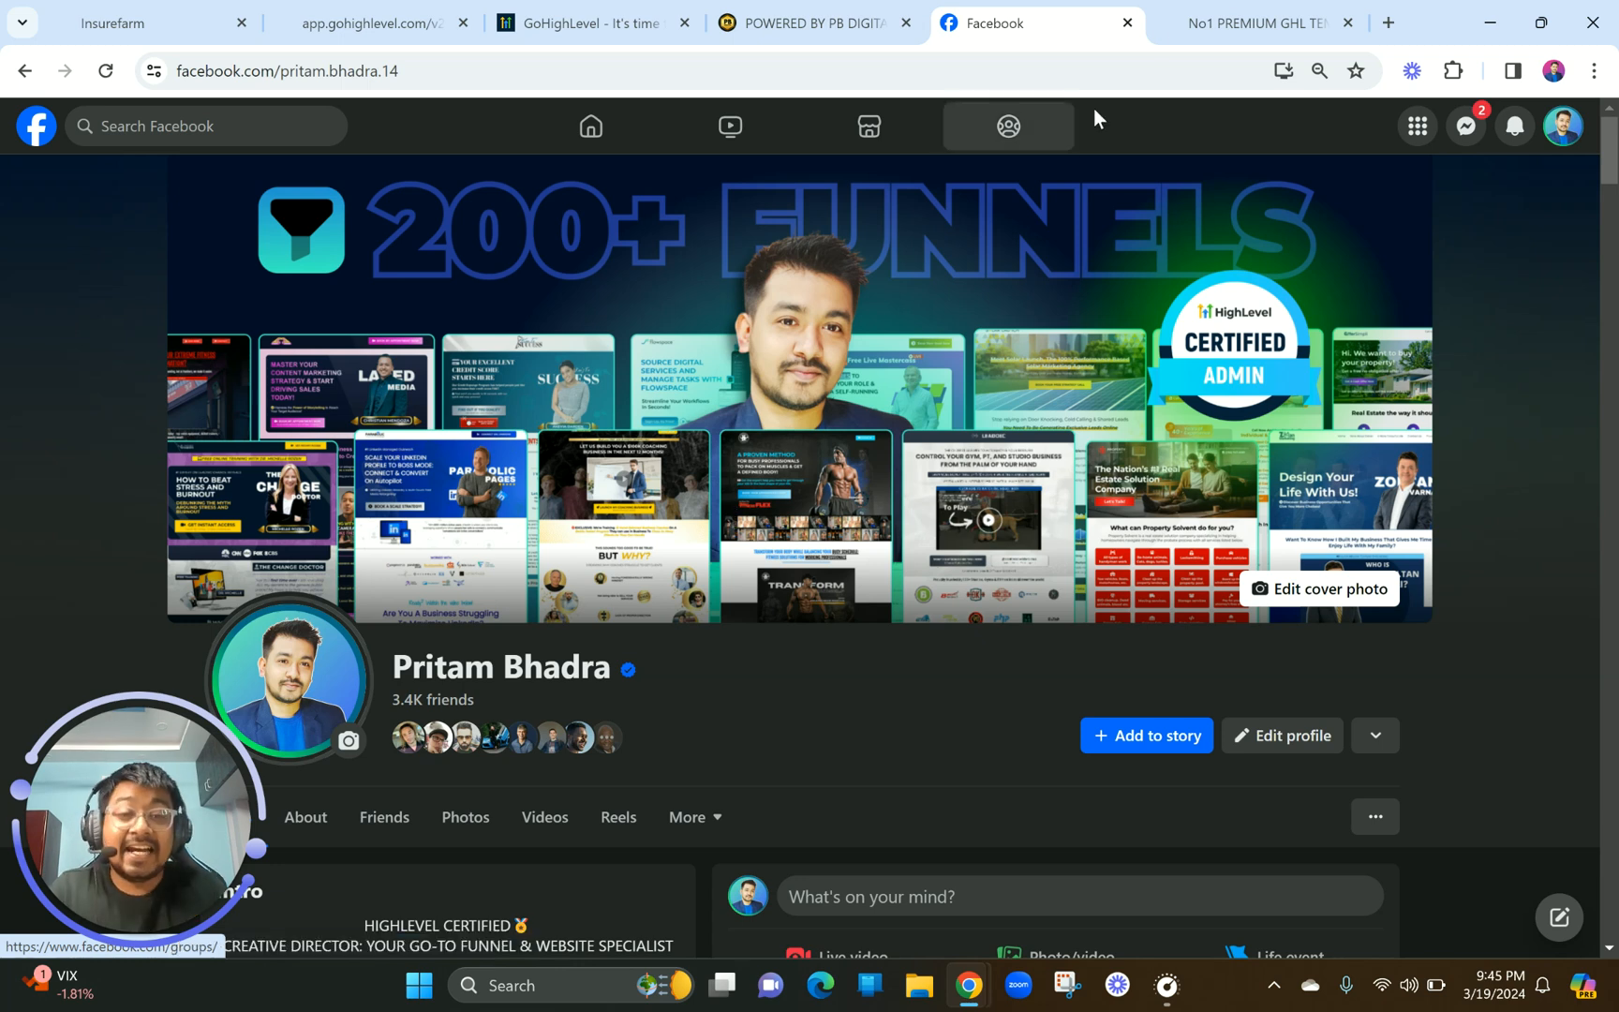
# Browse the funnel and website templates offered on ghltemplateshop.com, through to the SaaS long form landing page template.
pyautogui.click(1167, 26)
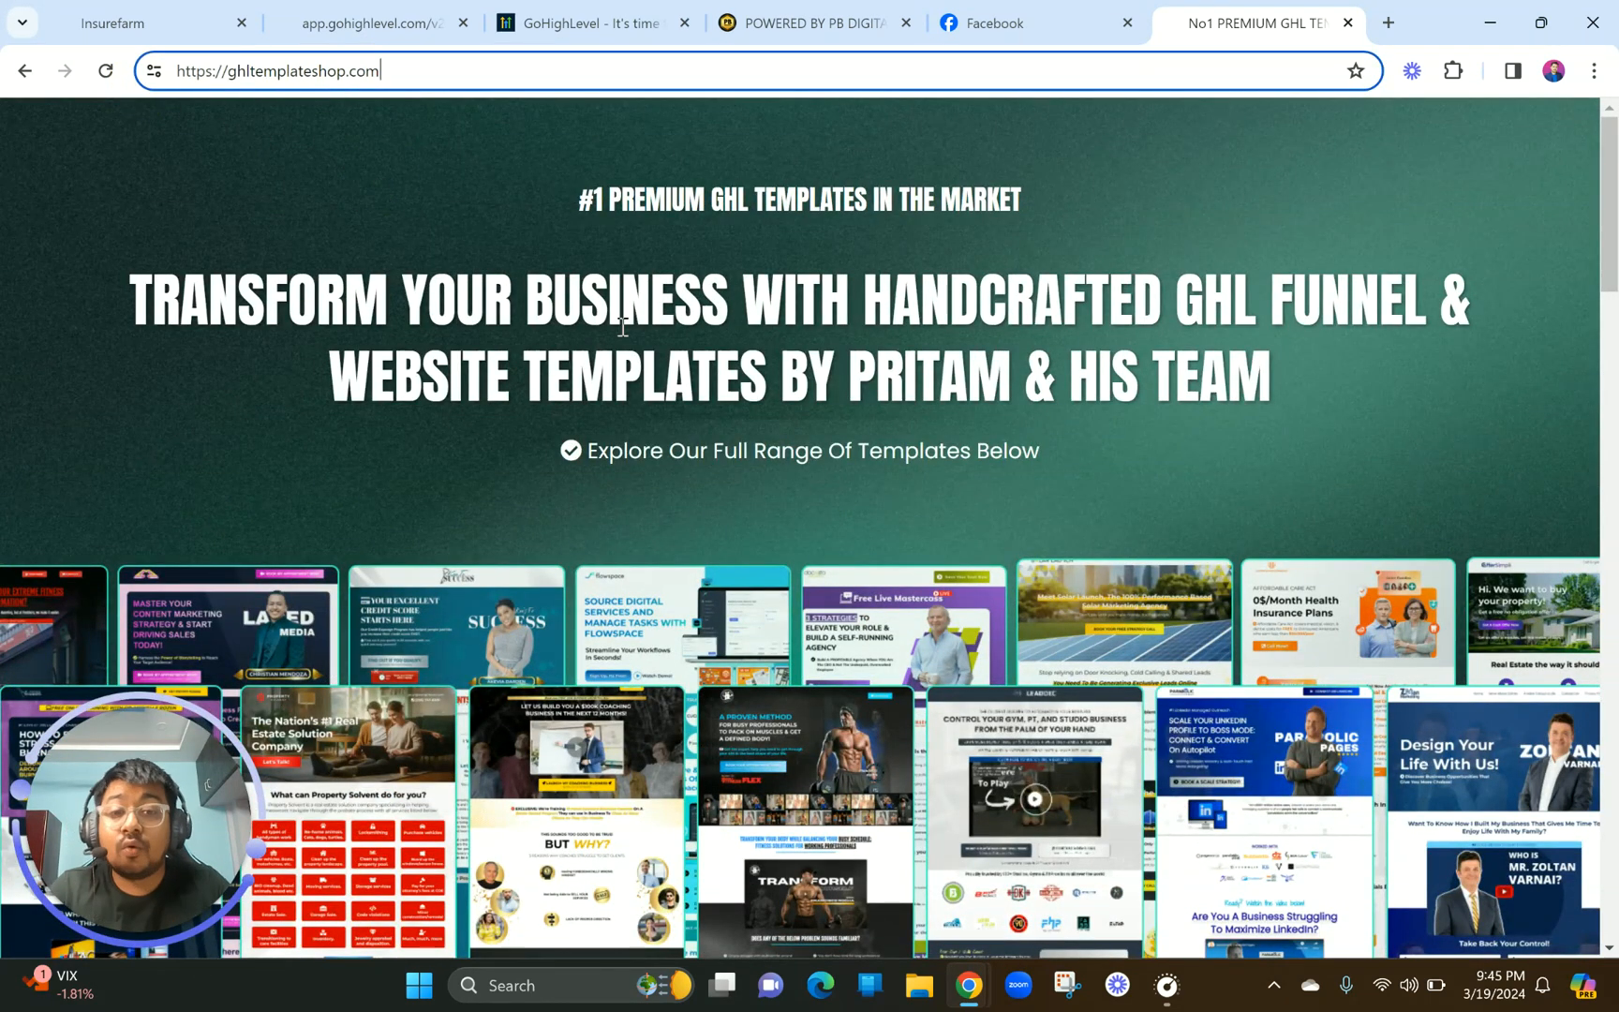
pyautogui.scroll(-15, 834, 561)
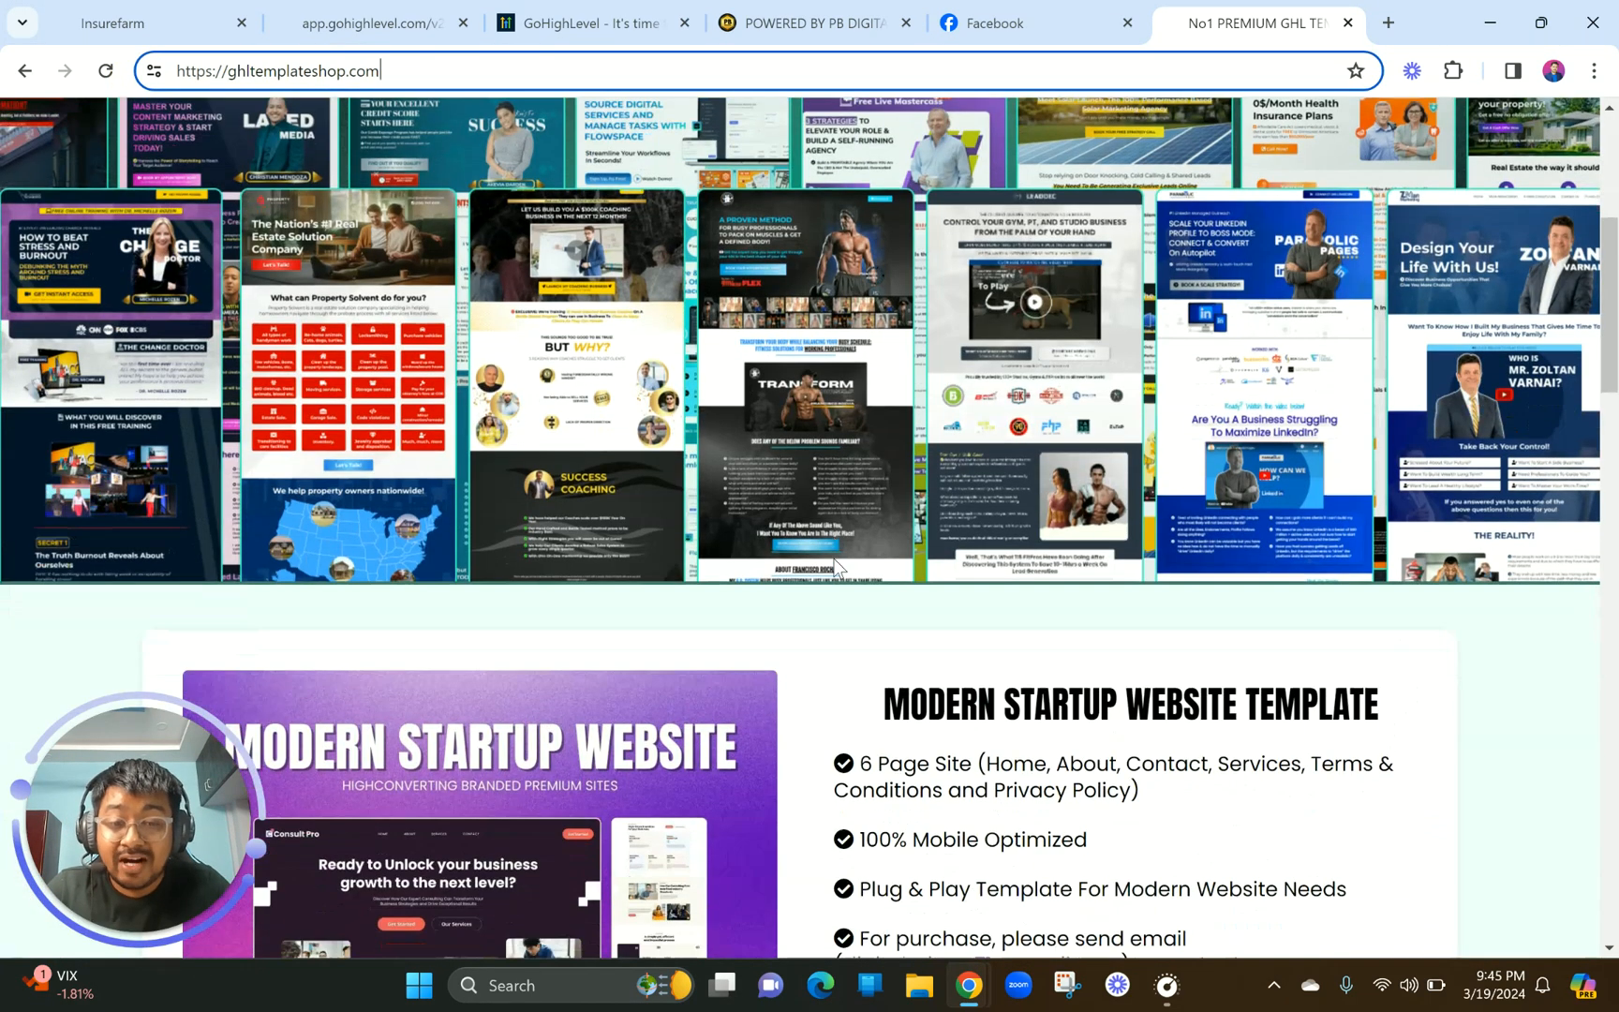
pyautogui.scroll(-3, 834, 560)
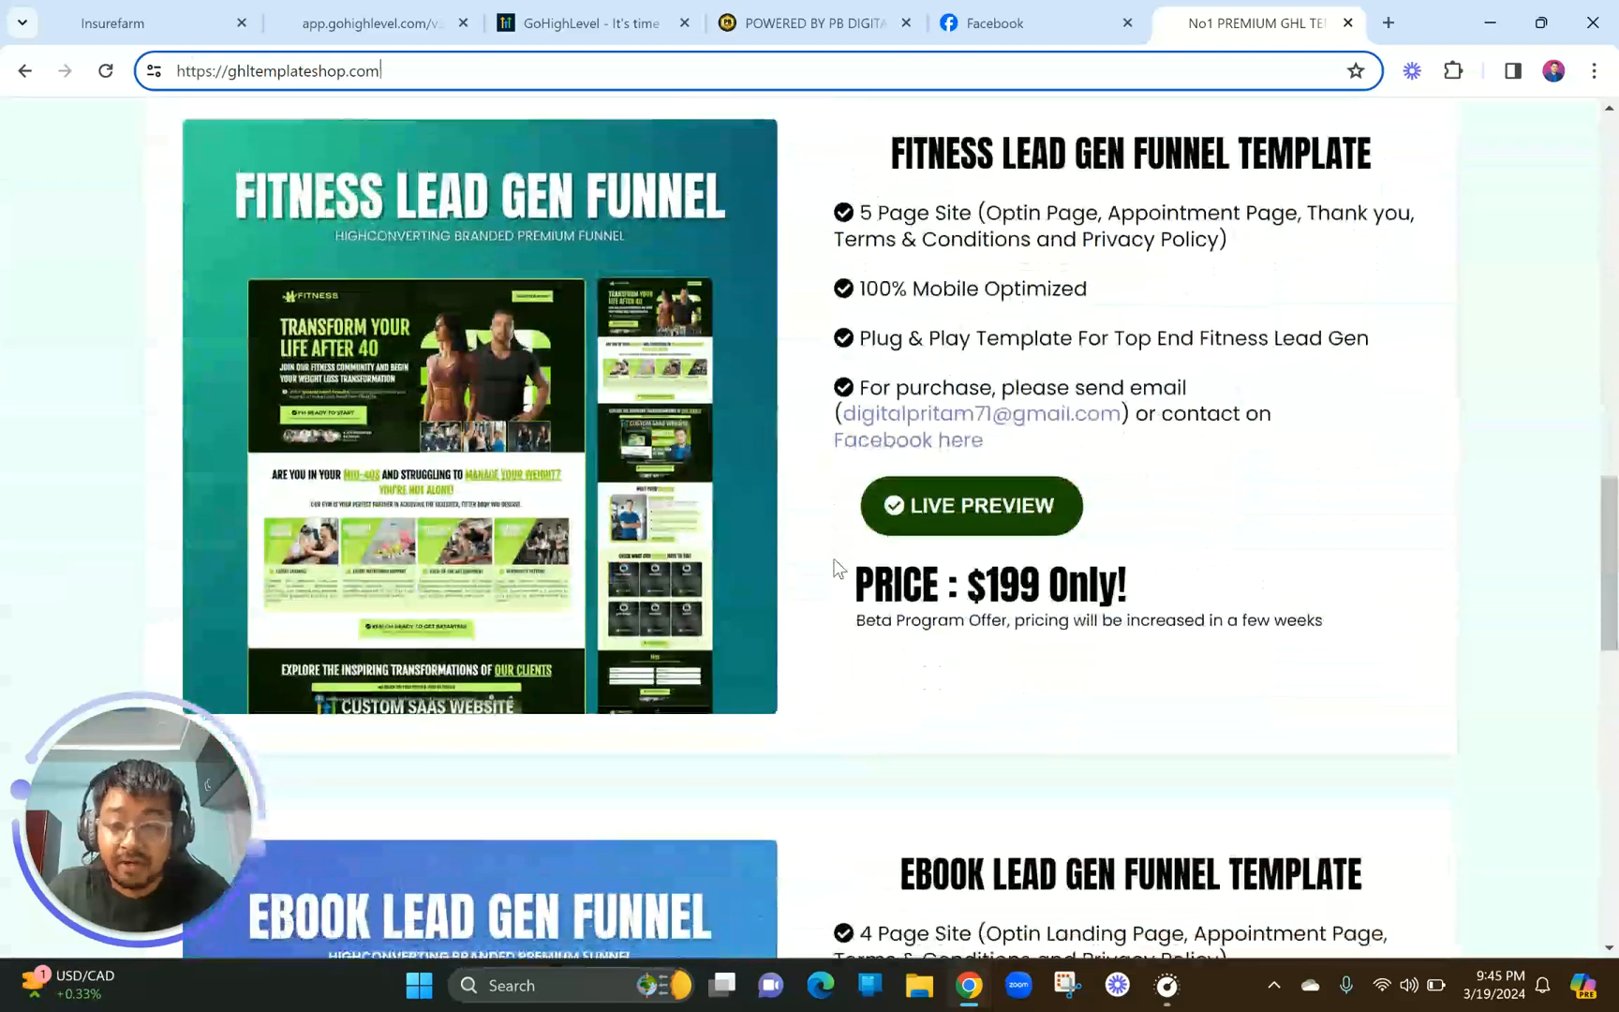
pyautogui.scroll(-13, 836, 567)
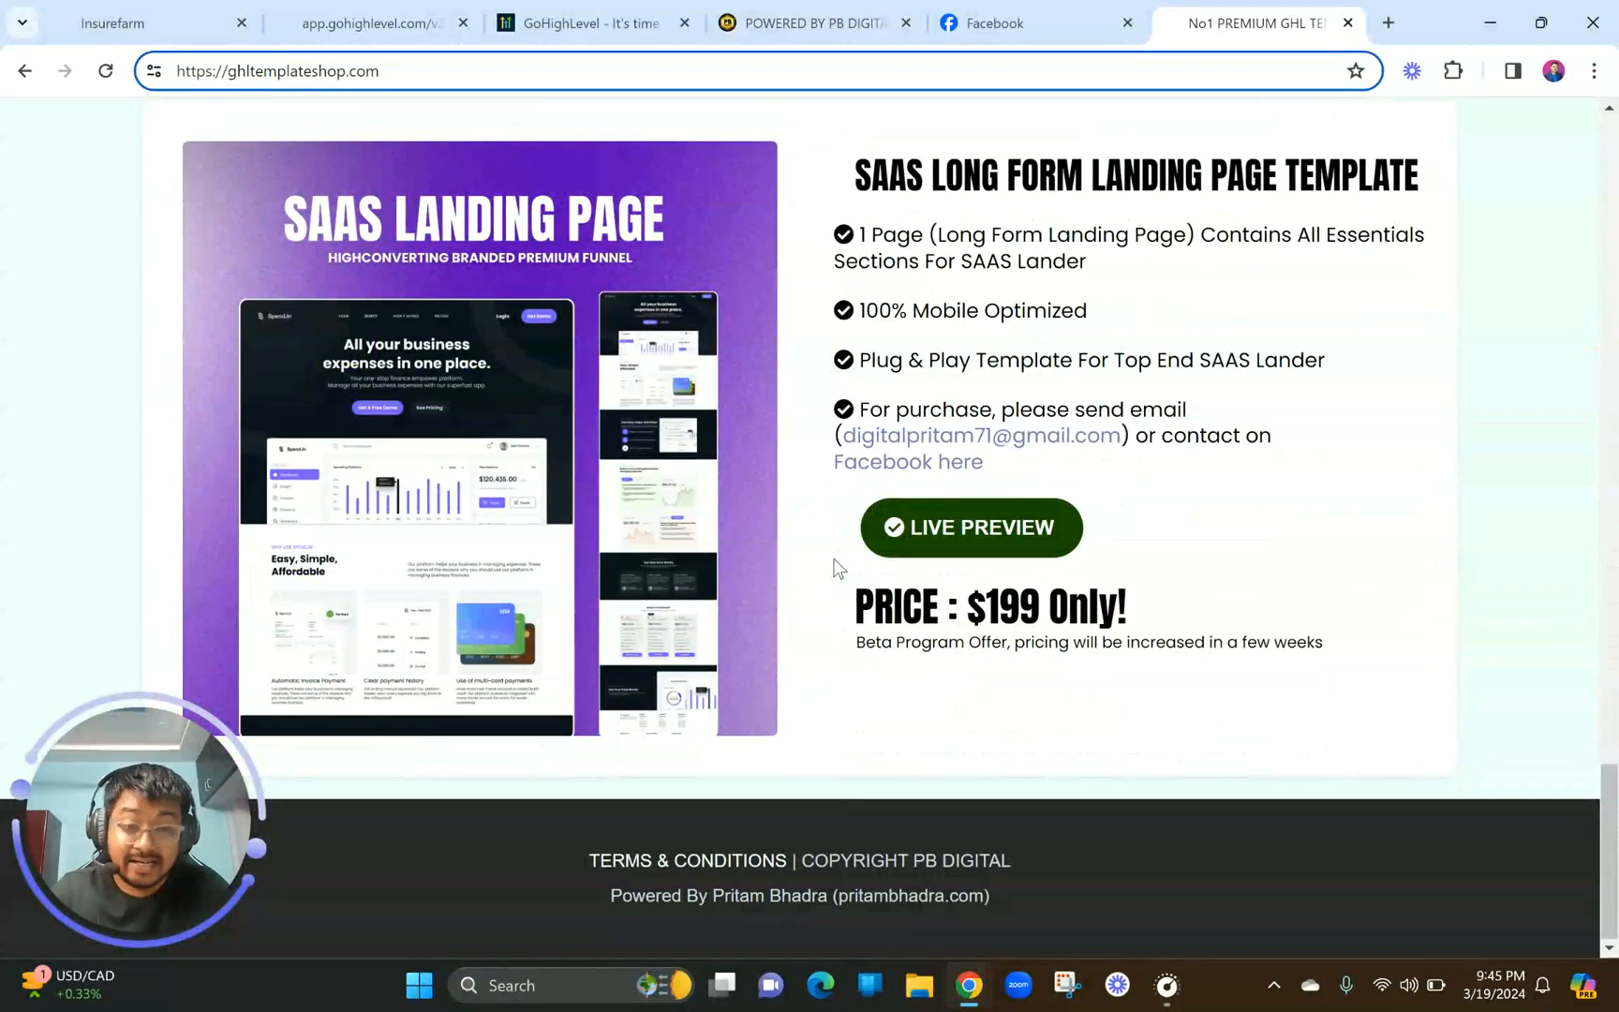
pyautogui.scroll(20, 836, 568)
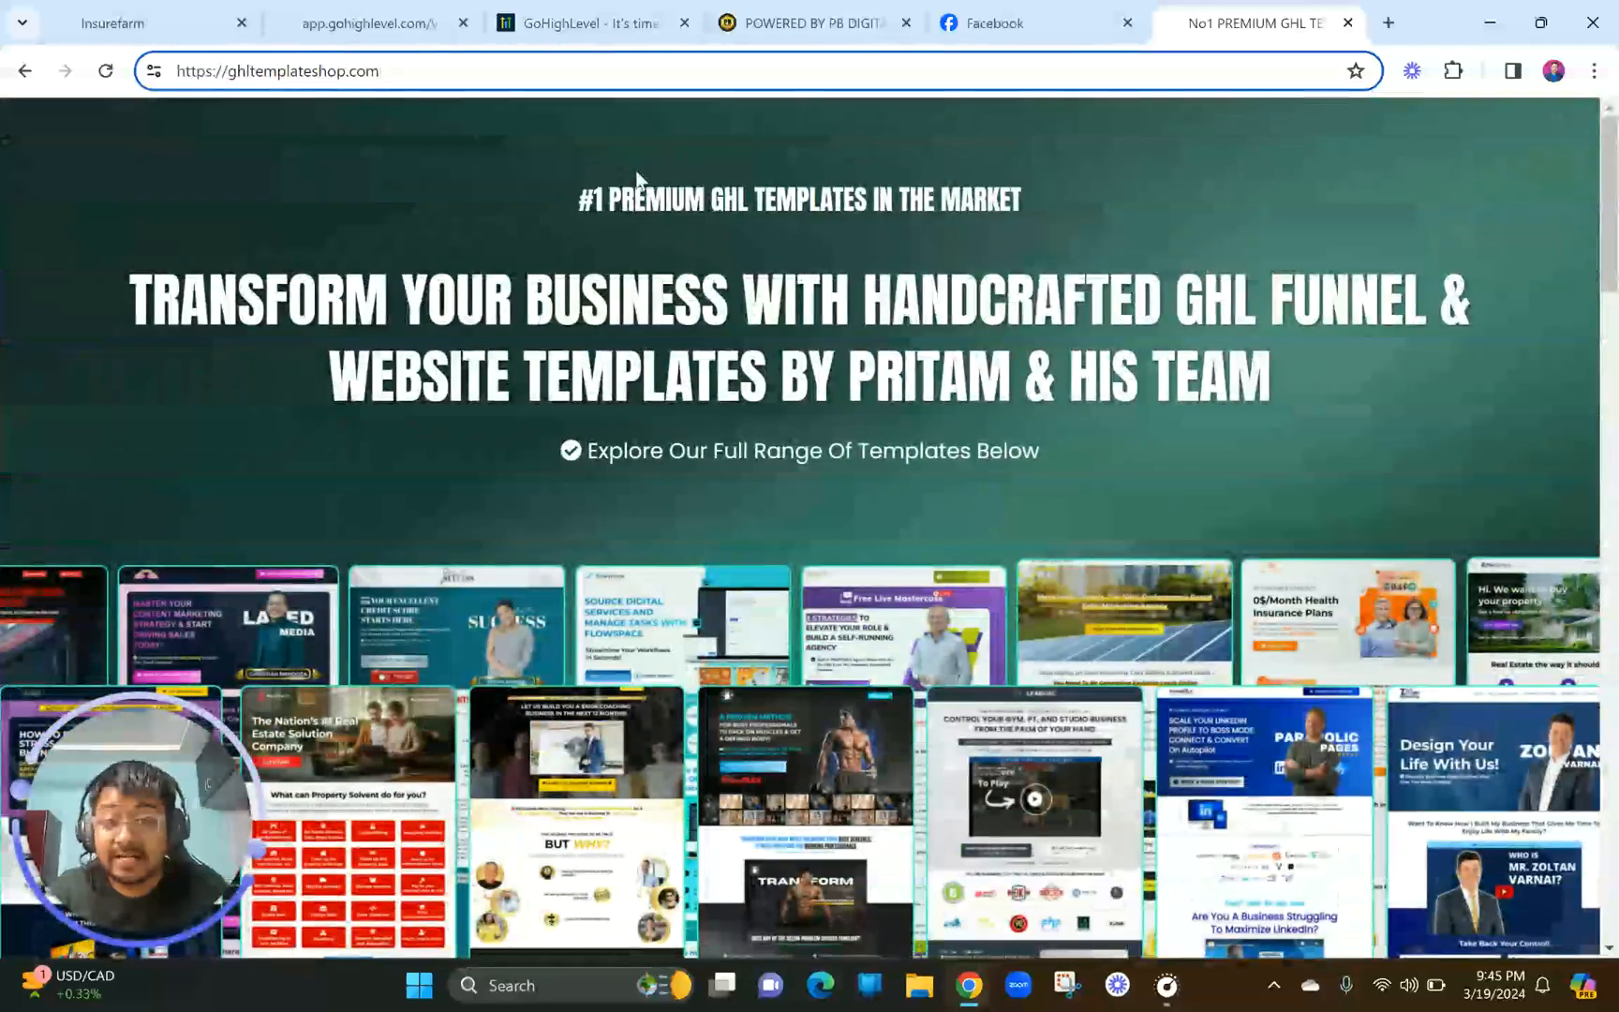
# Close the GoHighLevel, PB Digital, Facebook and template shop pages, keeping the BBQ Brothers preview open.
pyautogui.click(342, 7)
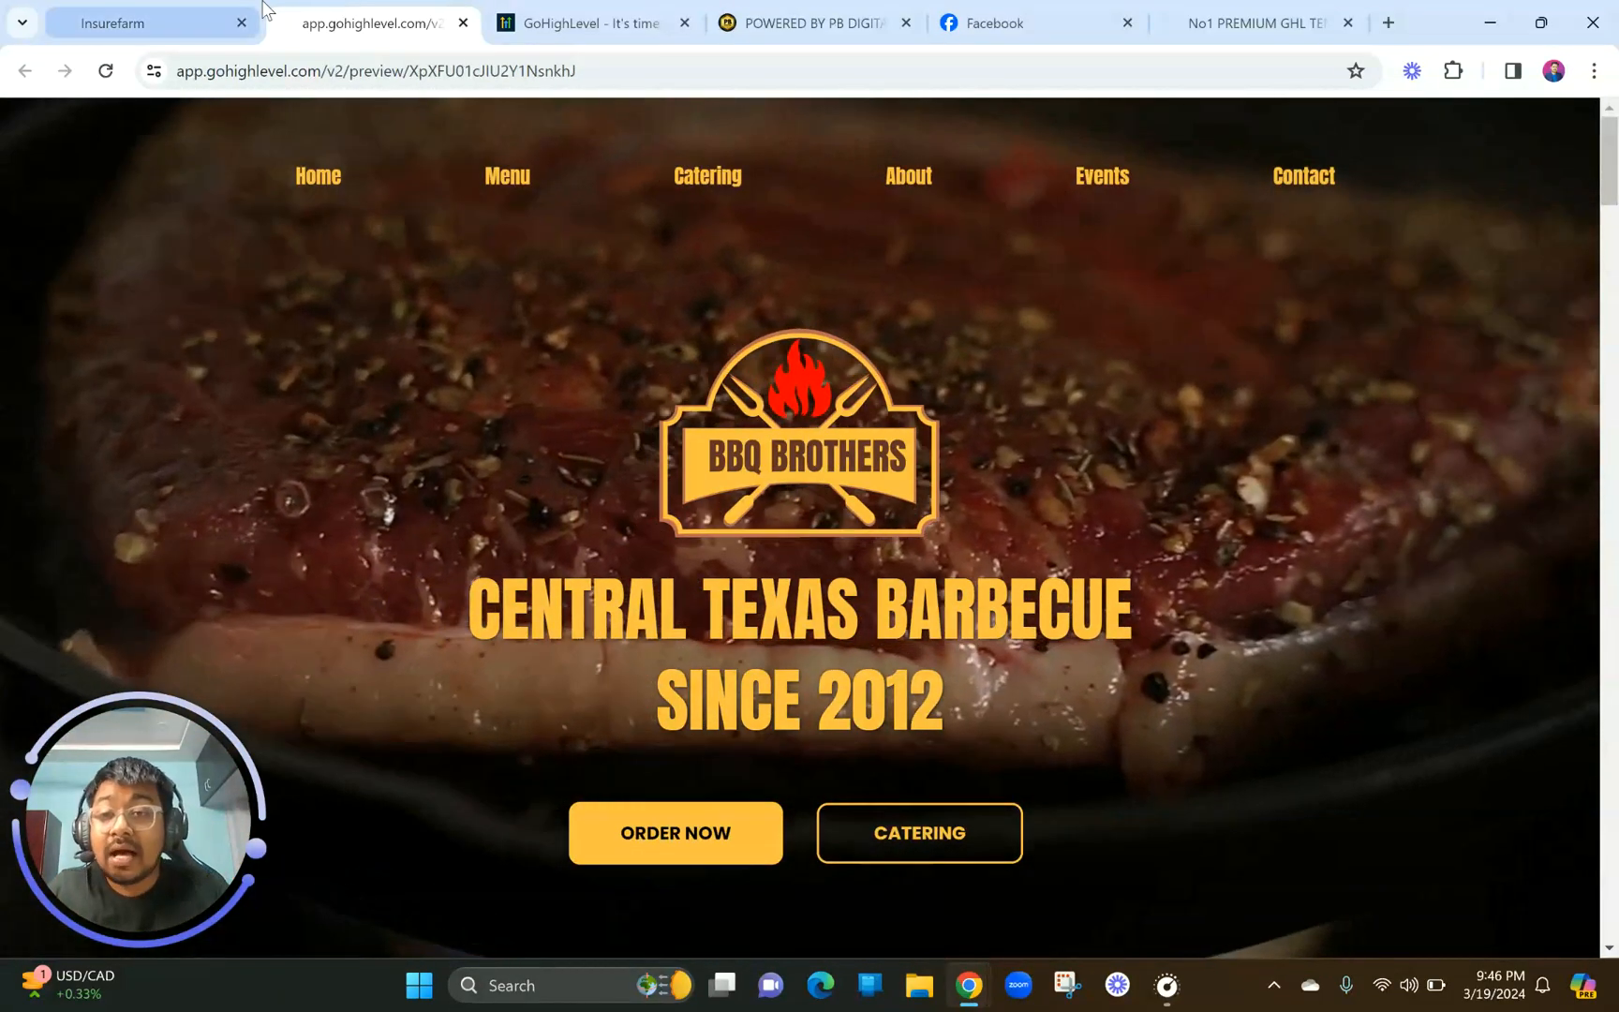
pyautogui.click(571, 14)
pyautogui.click(684, 22)
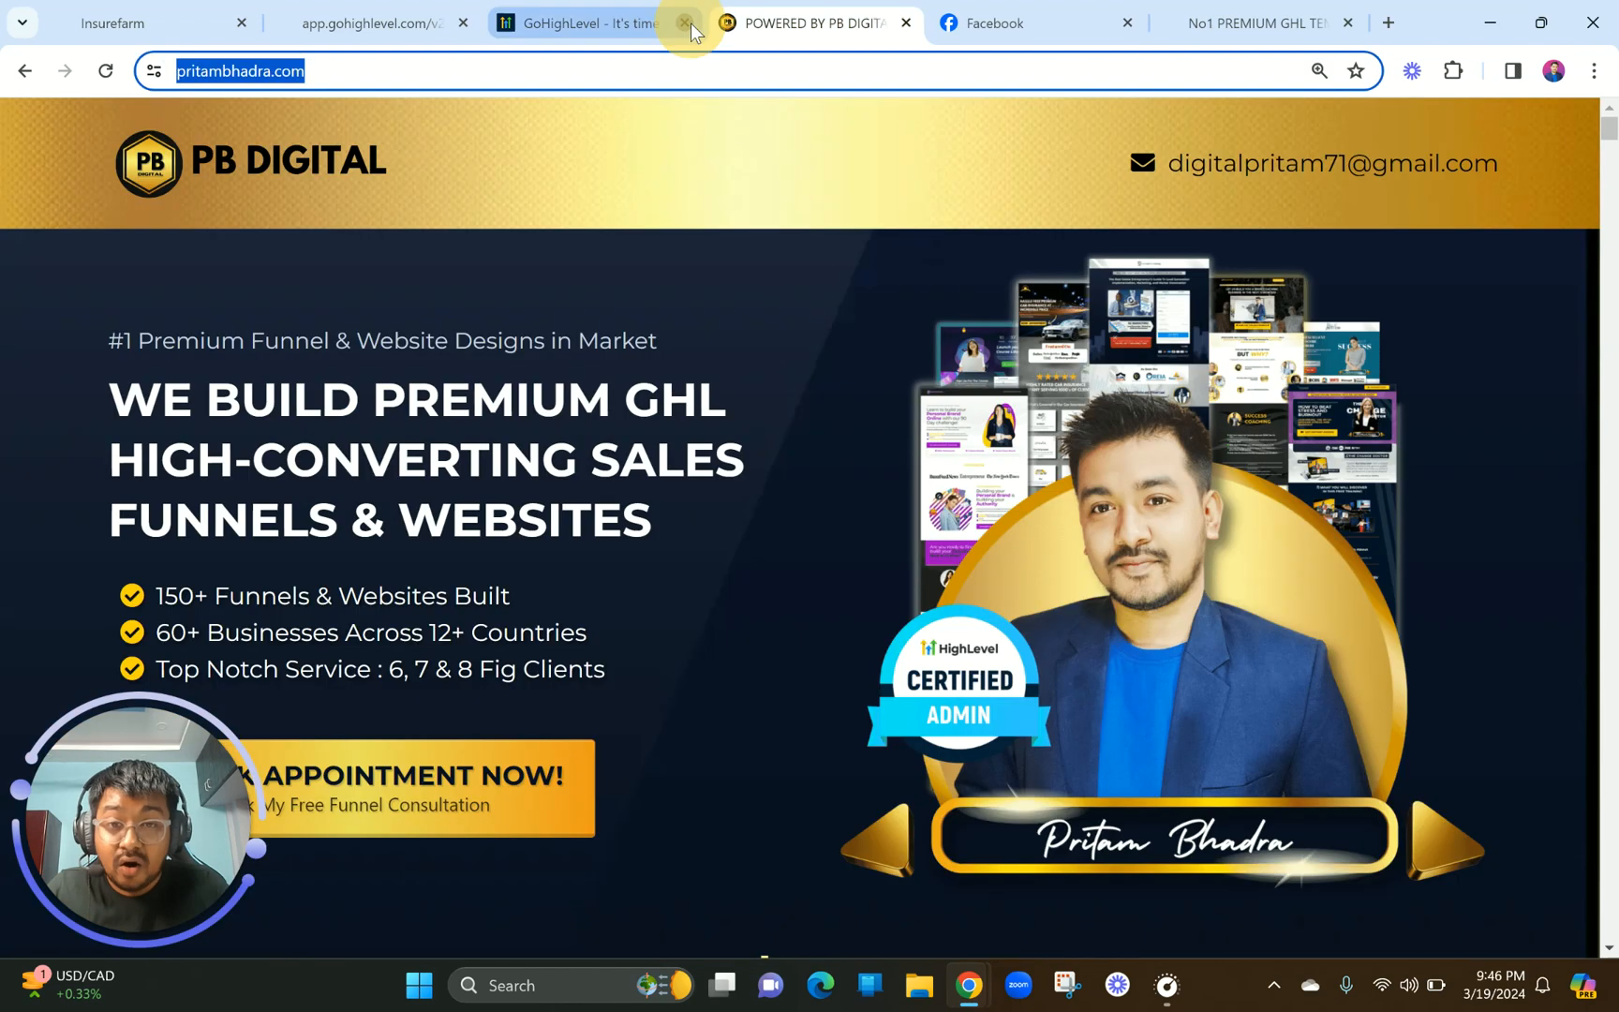
pyautogui.click(684, 22)
pyautogui.click(684, 23)
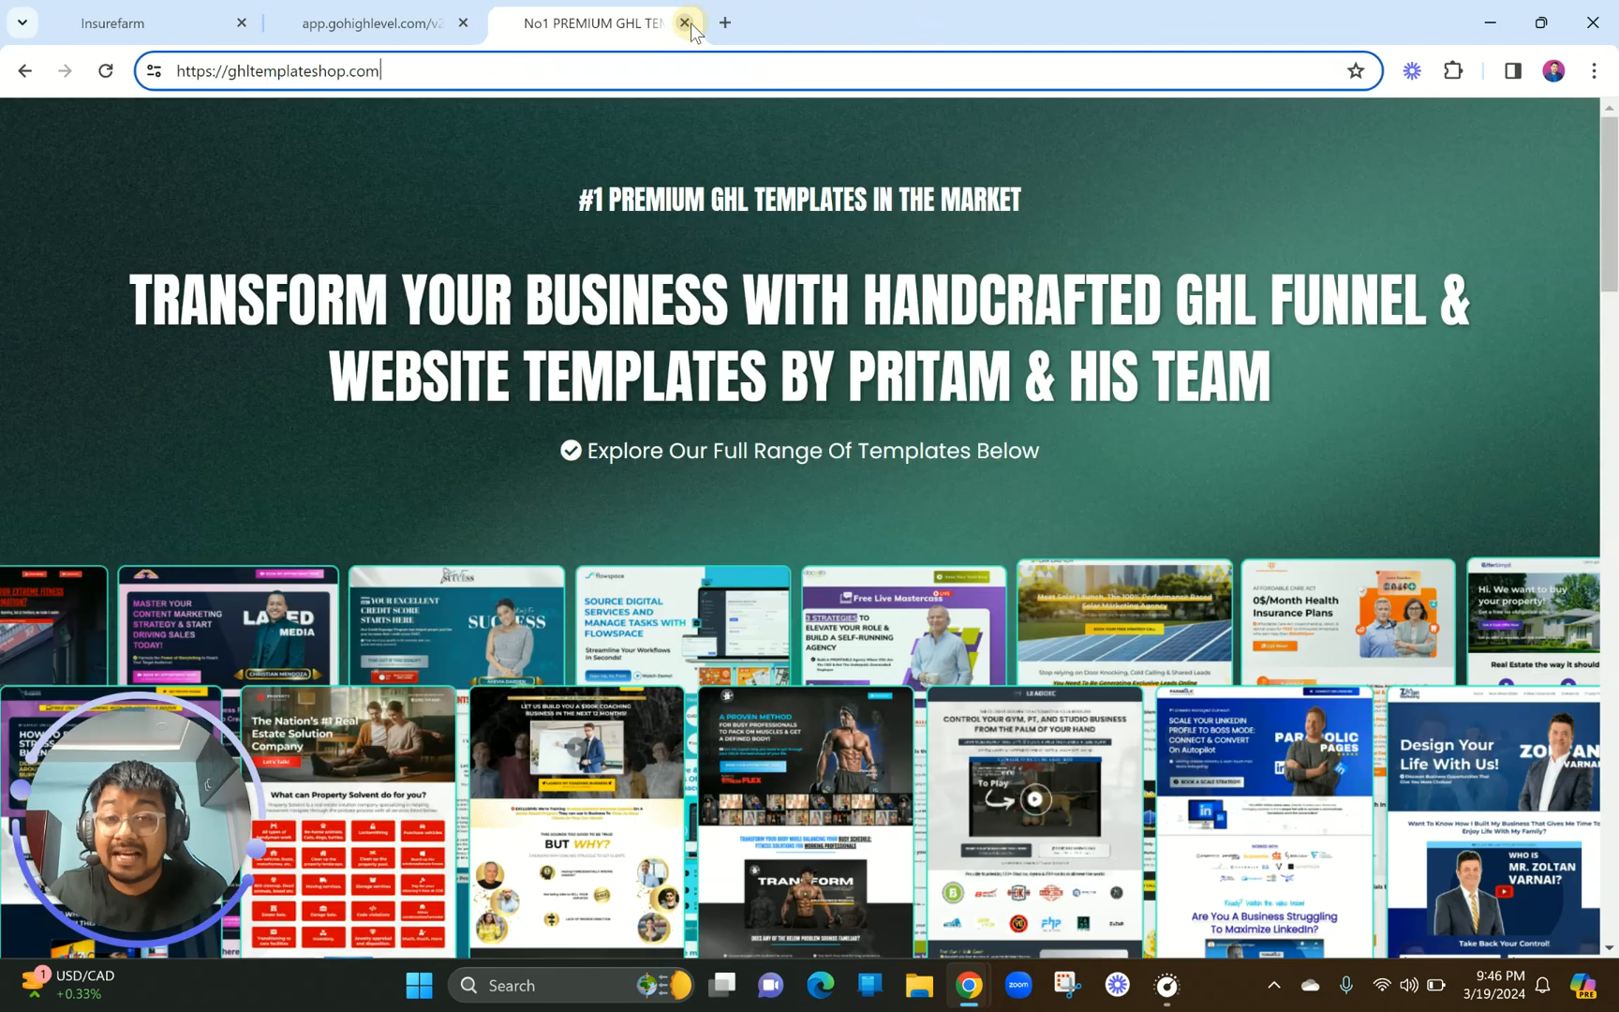
pyautogui.click(684, 23)
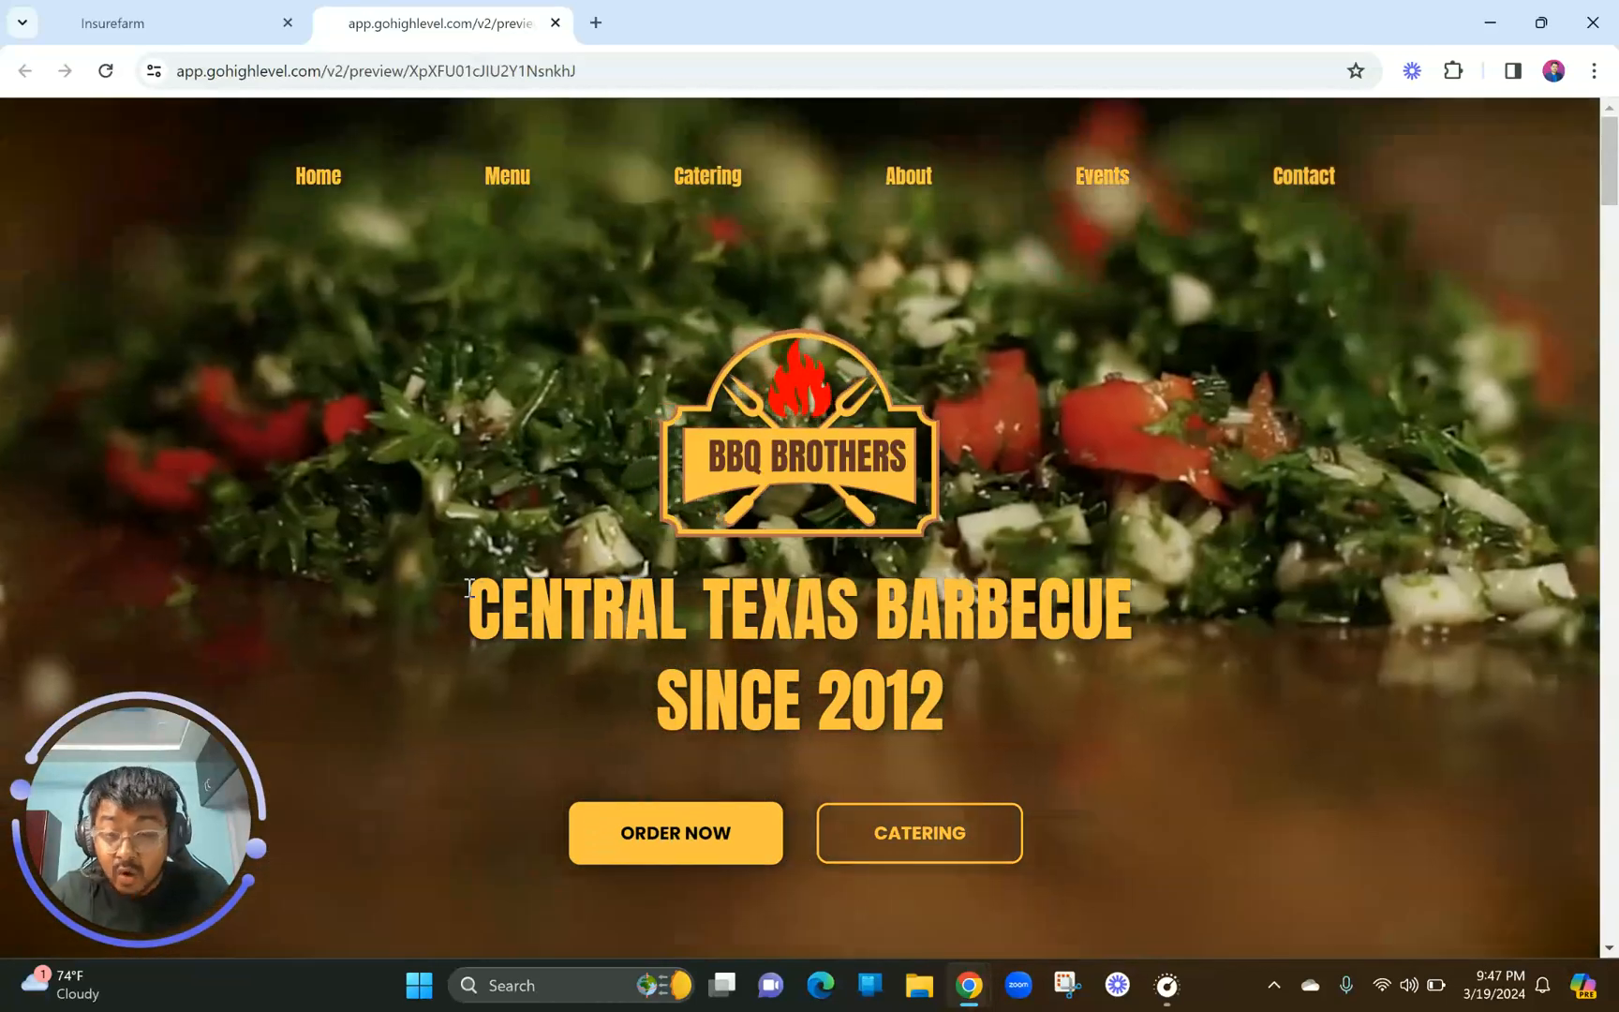
# Review the BBQ Brothers home page's hero headline, navigation links and opening hours line.
pyautogui.moveTo(469, 581); pyautogui.dragTo(991, 705)
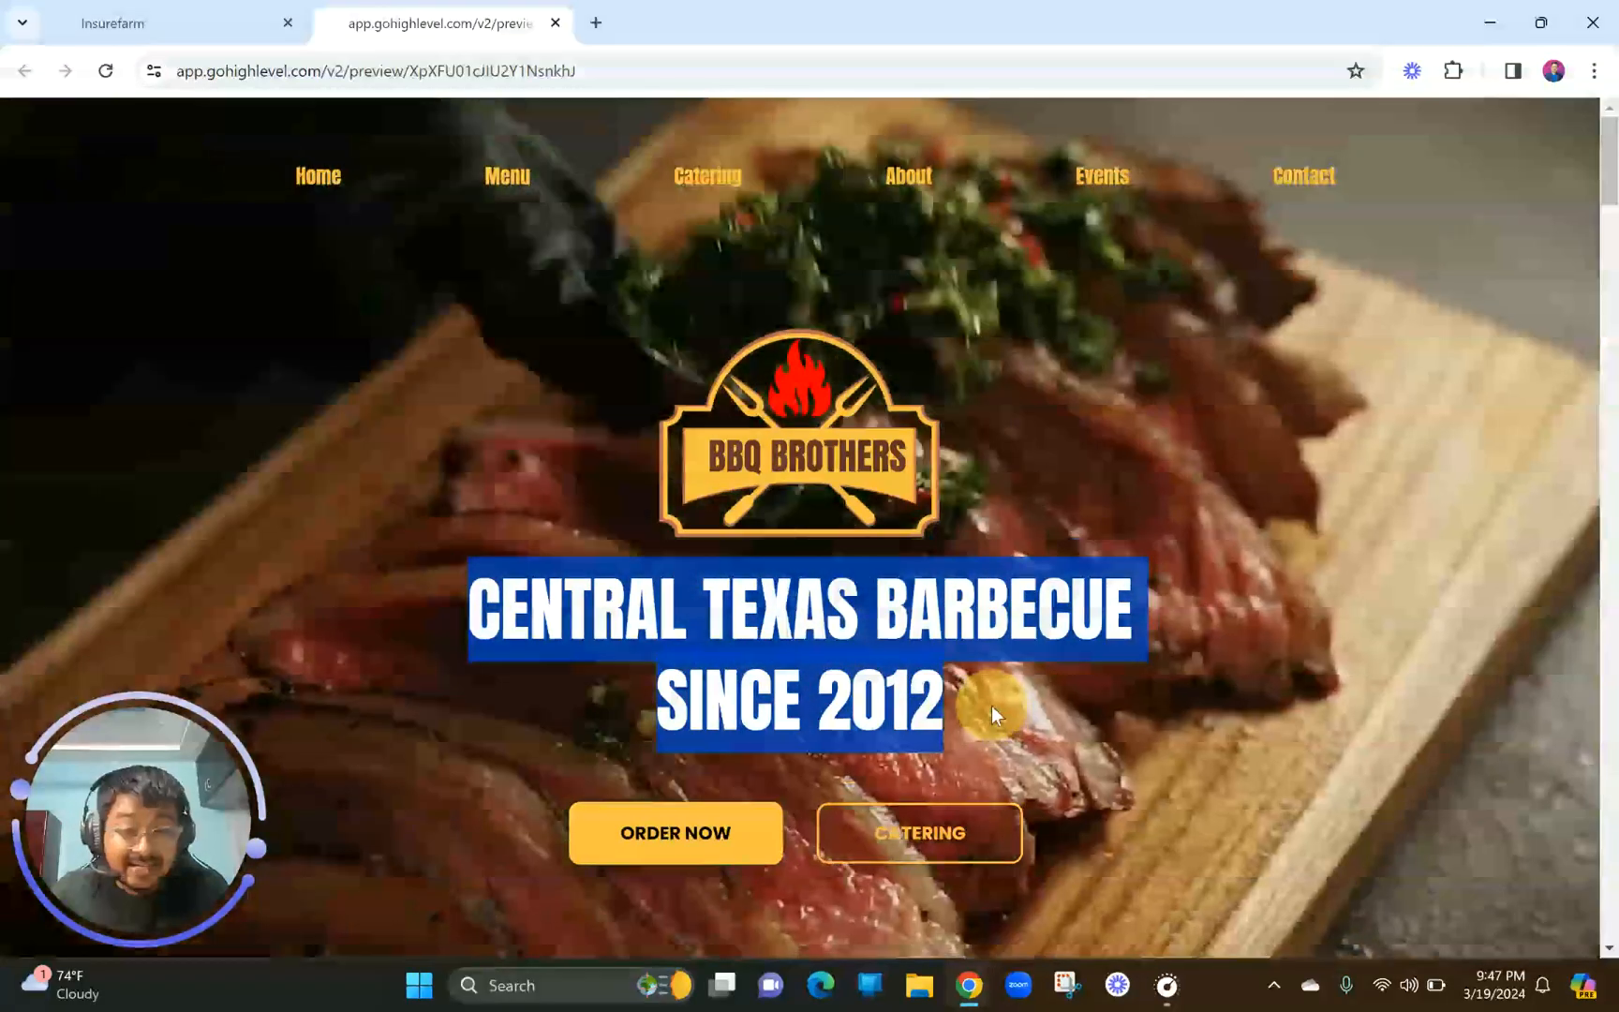
pyautogui.click(982, 705)
pyautogui.moveTo(982, 705); pyautogui.dragTo(467, 623)
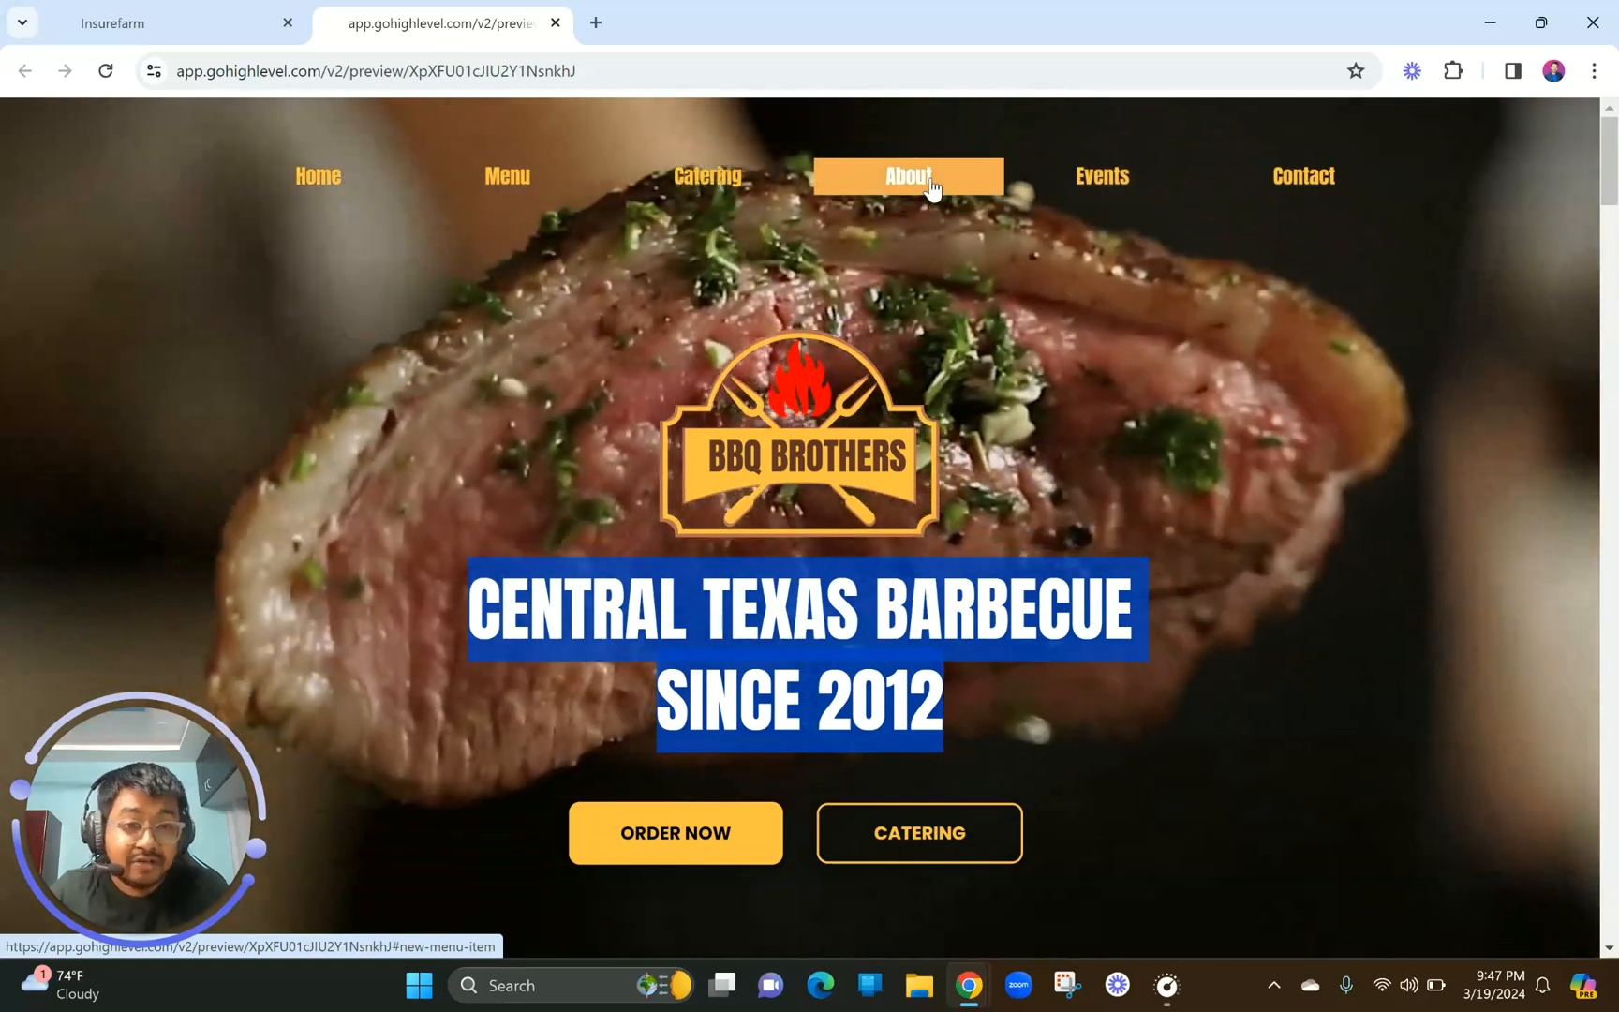
pyautogui.scroll(-5, 1260, 253)
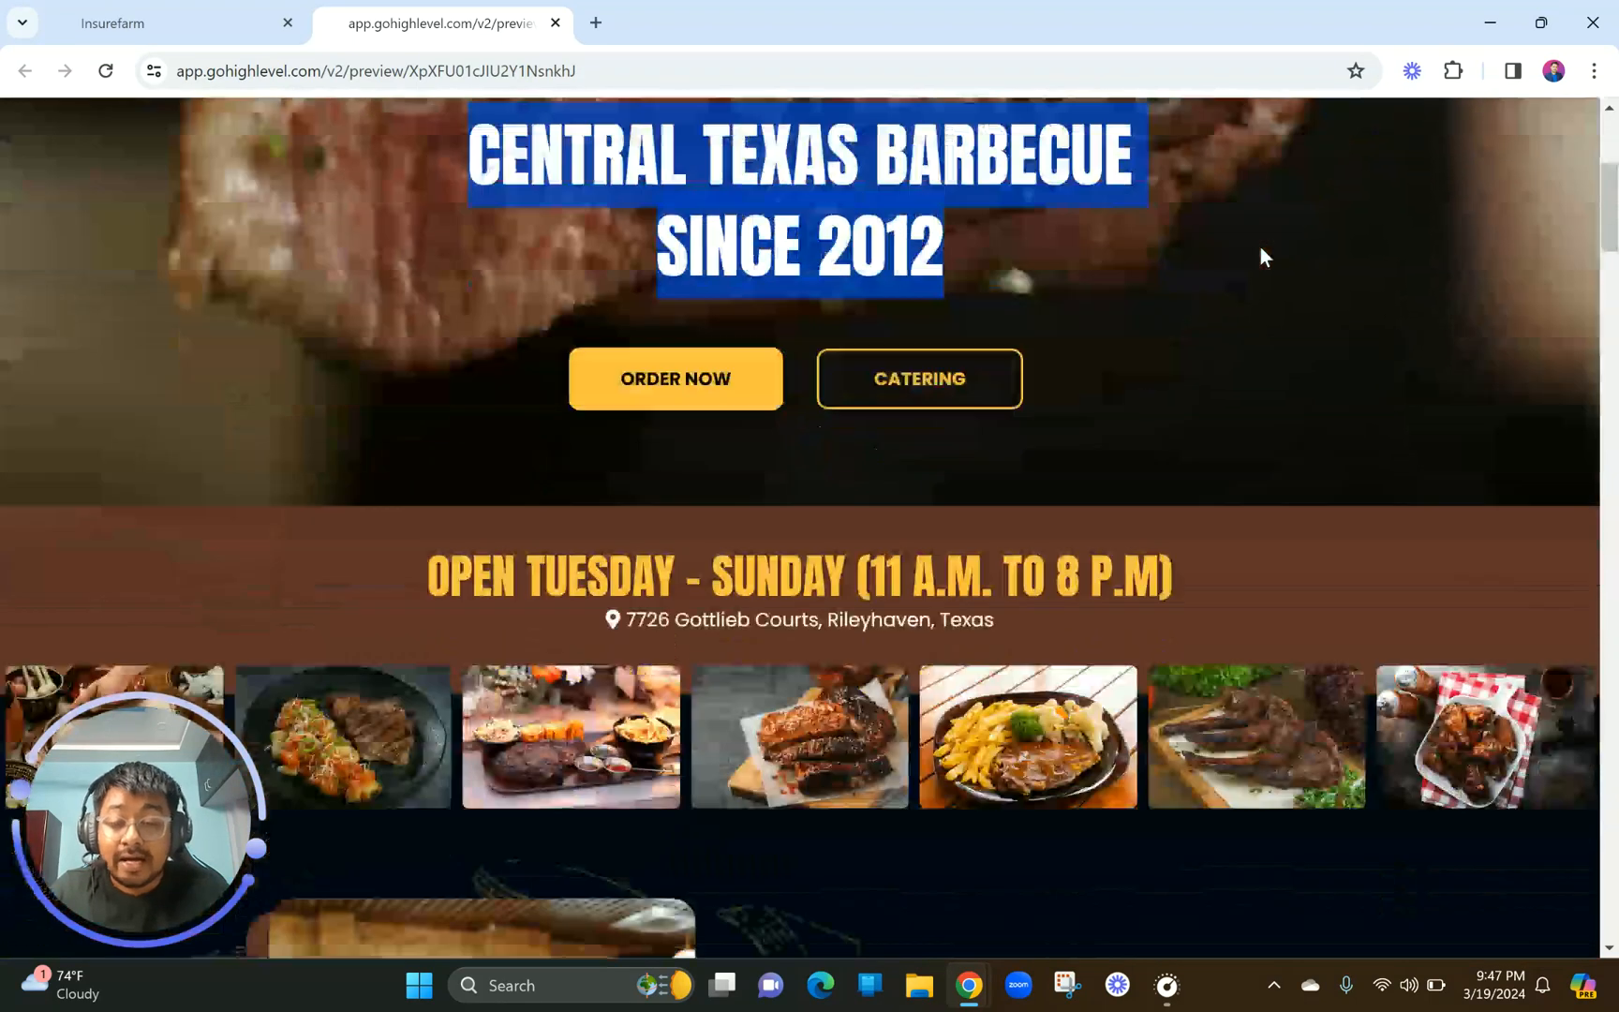
pyautogui.moveTo(394, 354); pyautogui.dragTo(1188, 330)
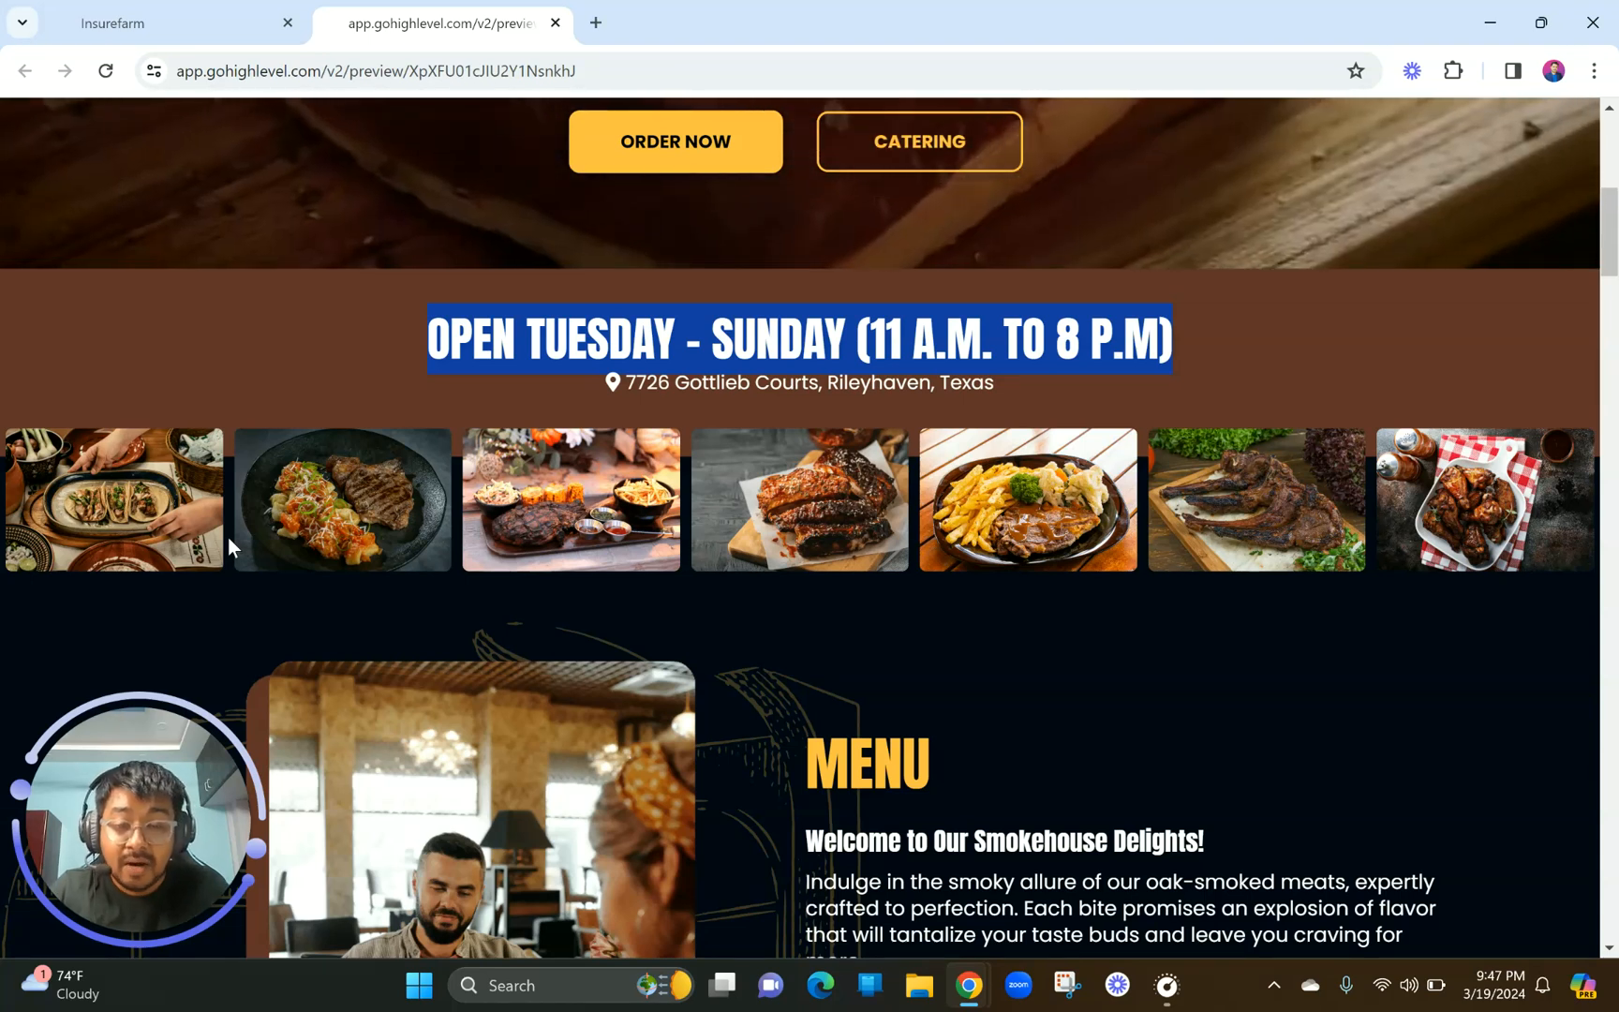
# Look through the home page's menu, food gallery, brand story, events and barbecue catering sections.
pyautogui.scroll(-5, 228, 536)
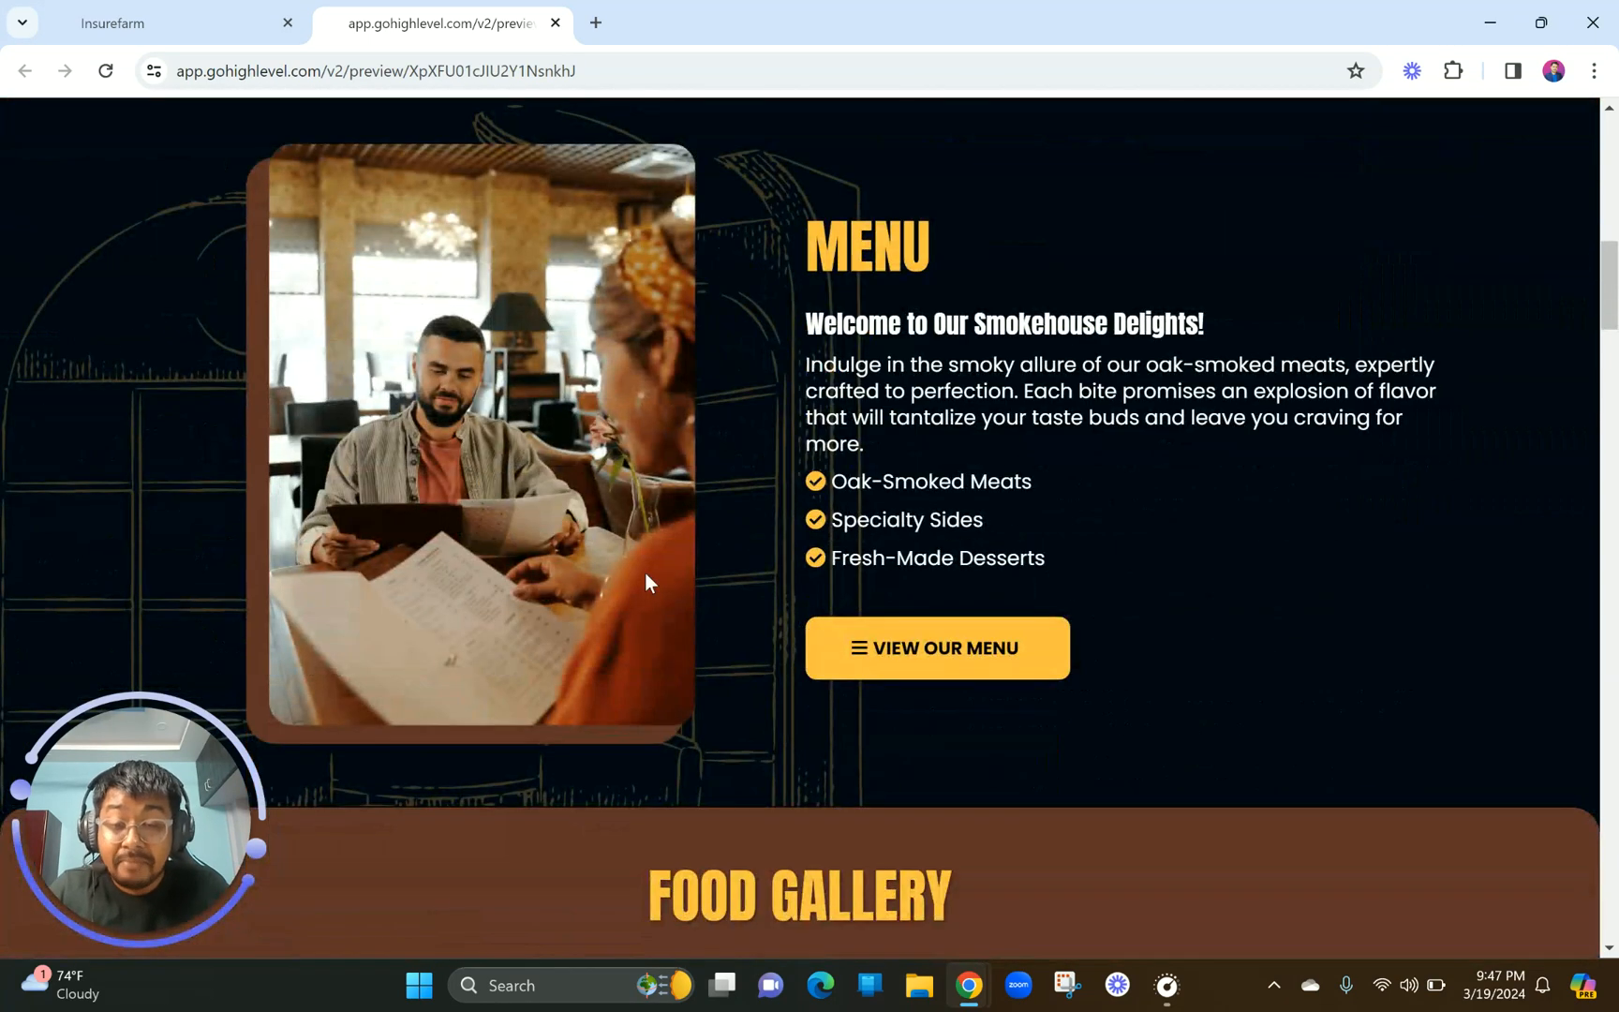
pyautogui.scroll(-7, 645, 573)
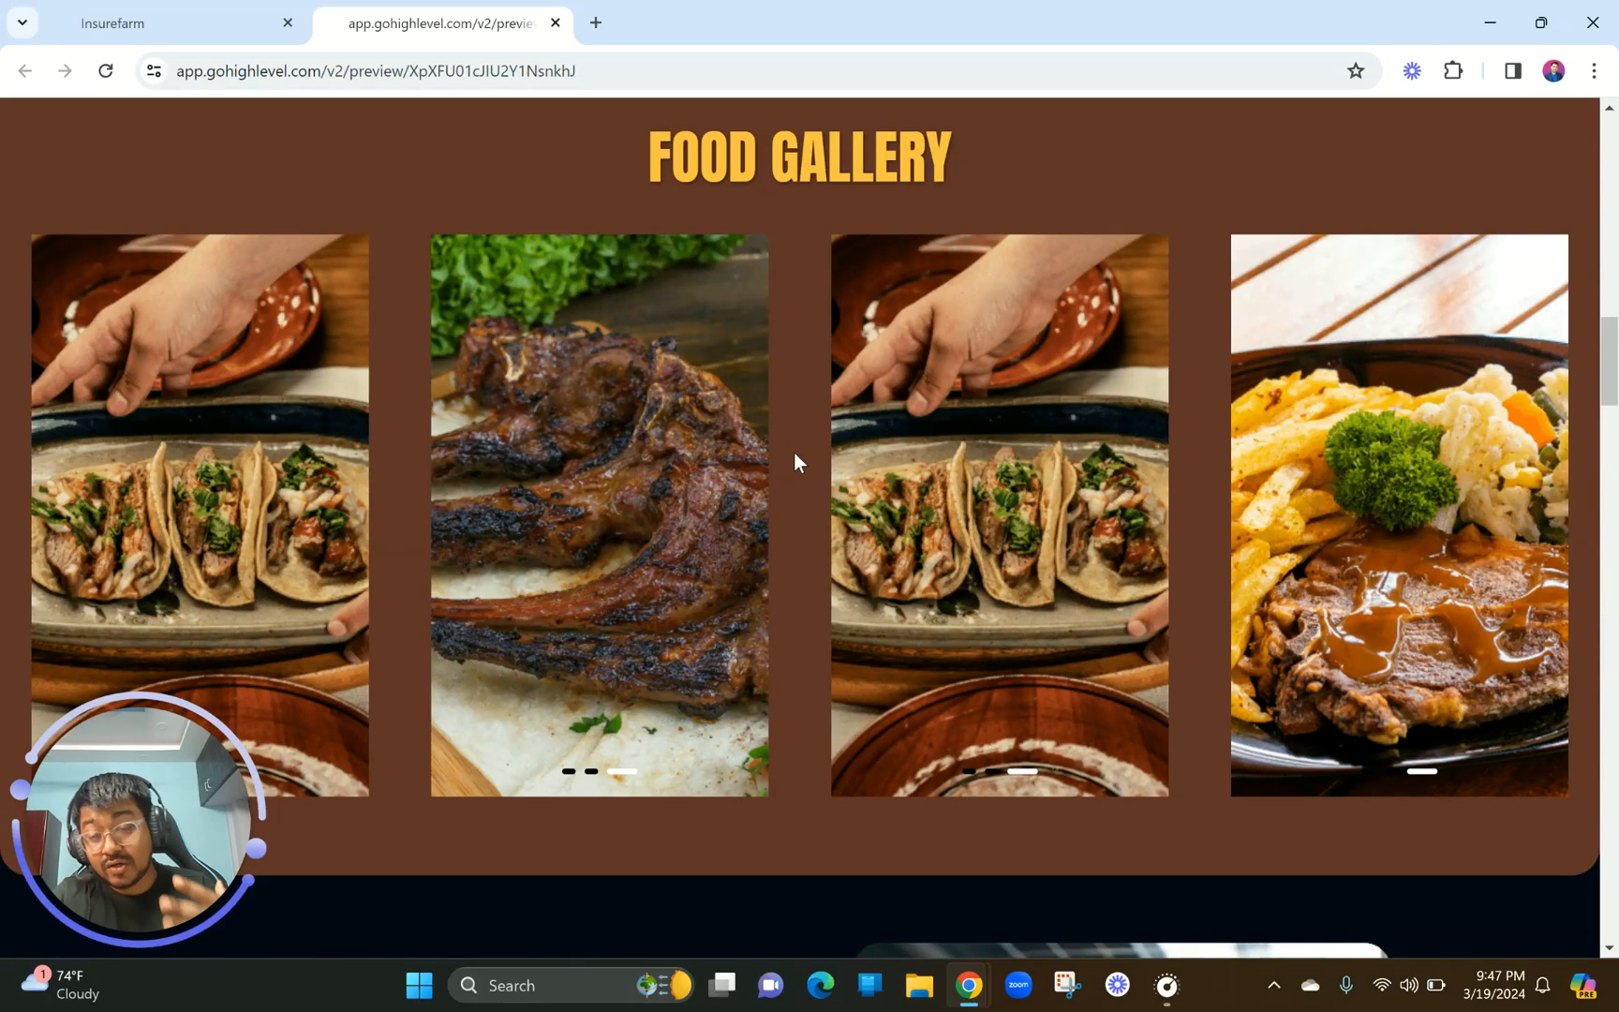
pyautogui.scroll(-4, 795, 461)
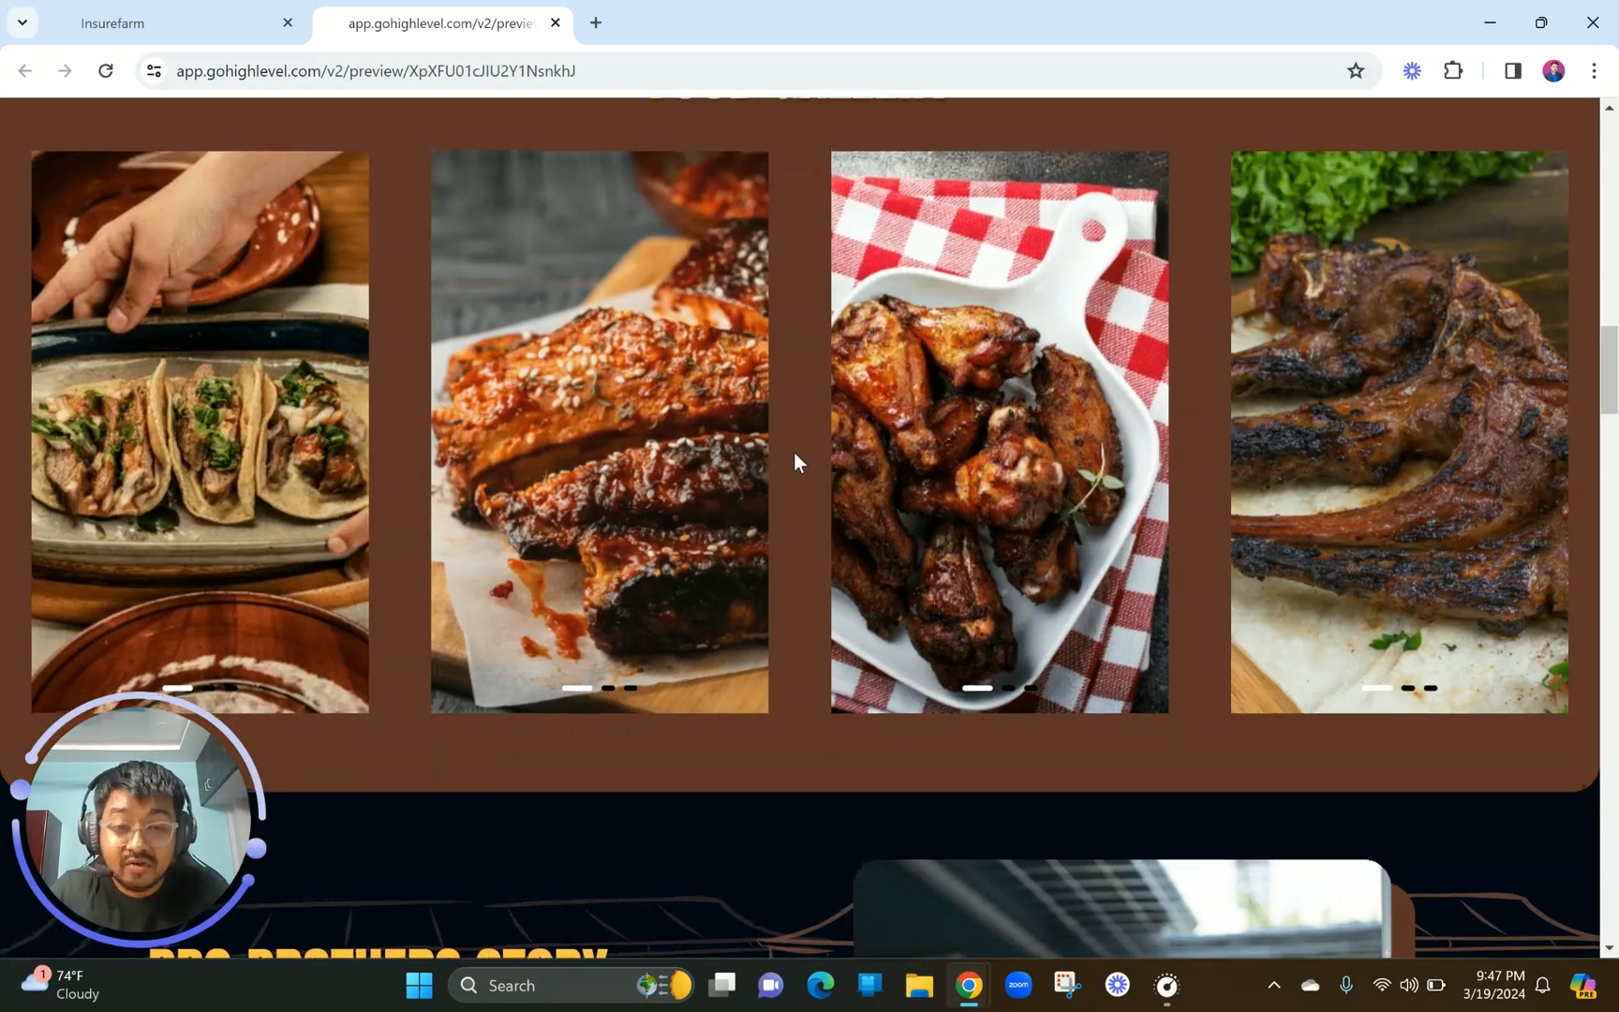
pyautogui.scroll(-5, 795, 461)
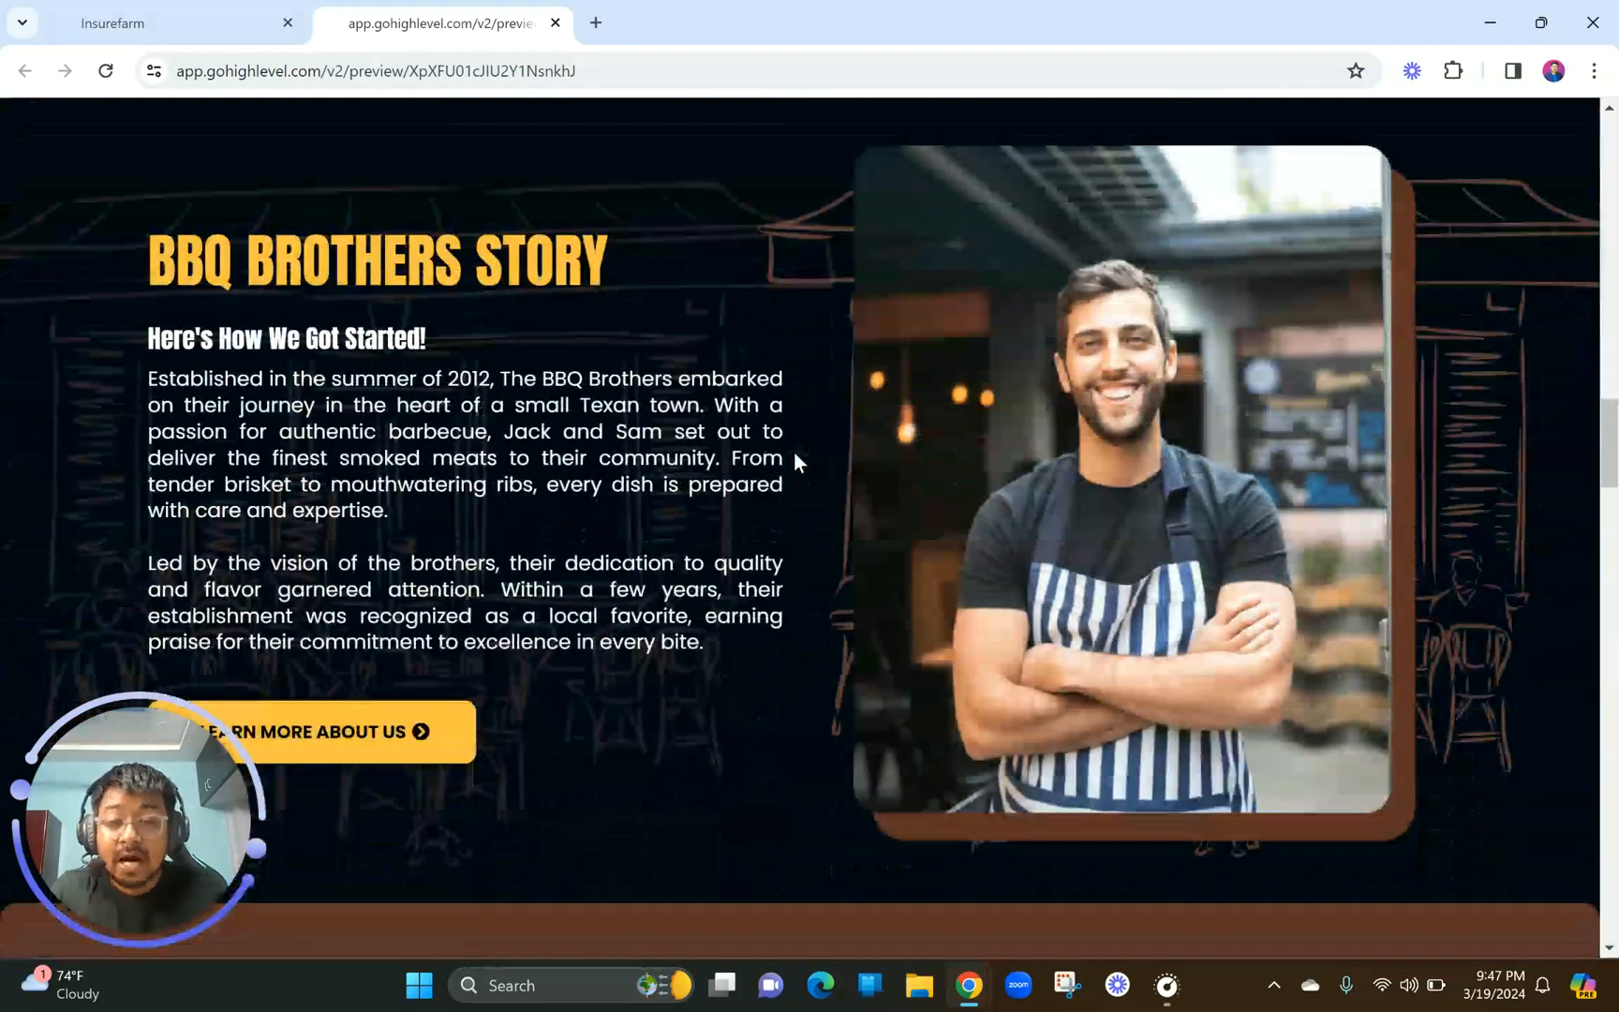
pyautogui.scroll(-8, 793, 450)
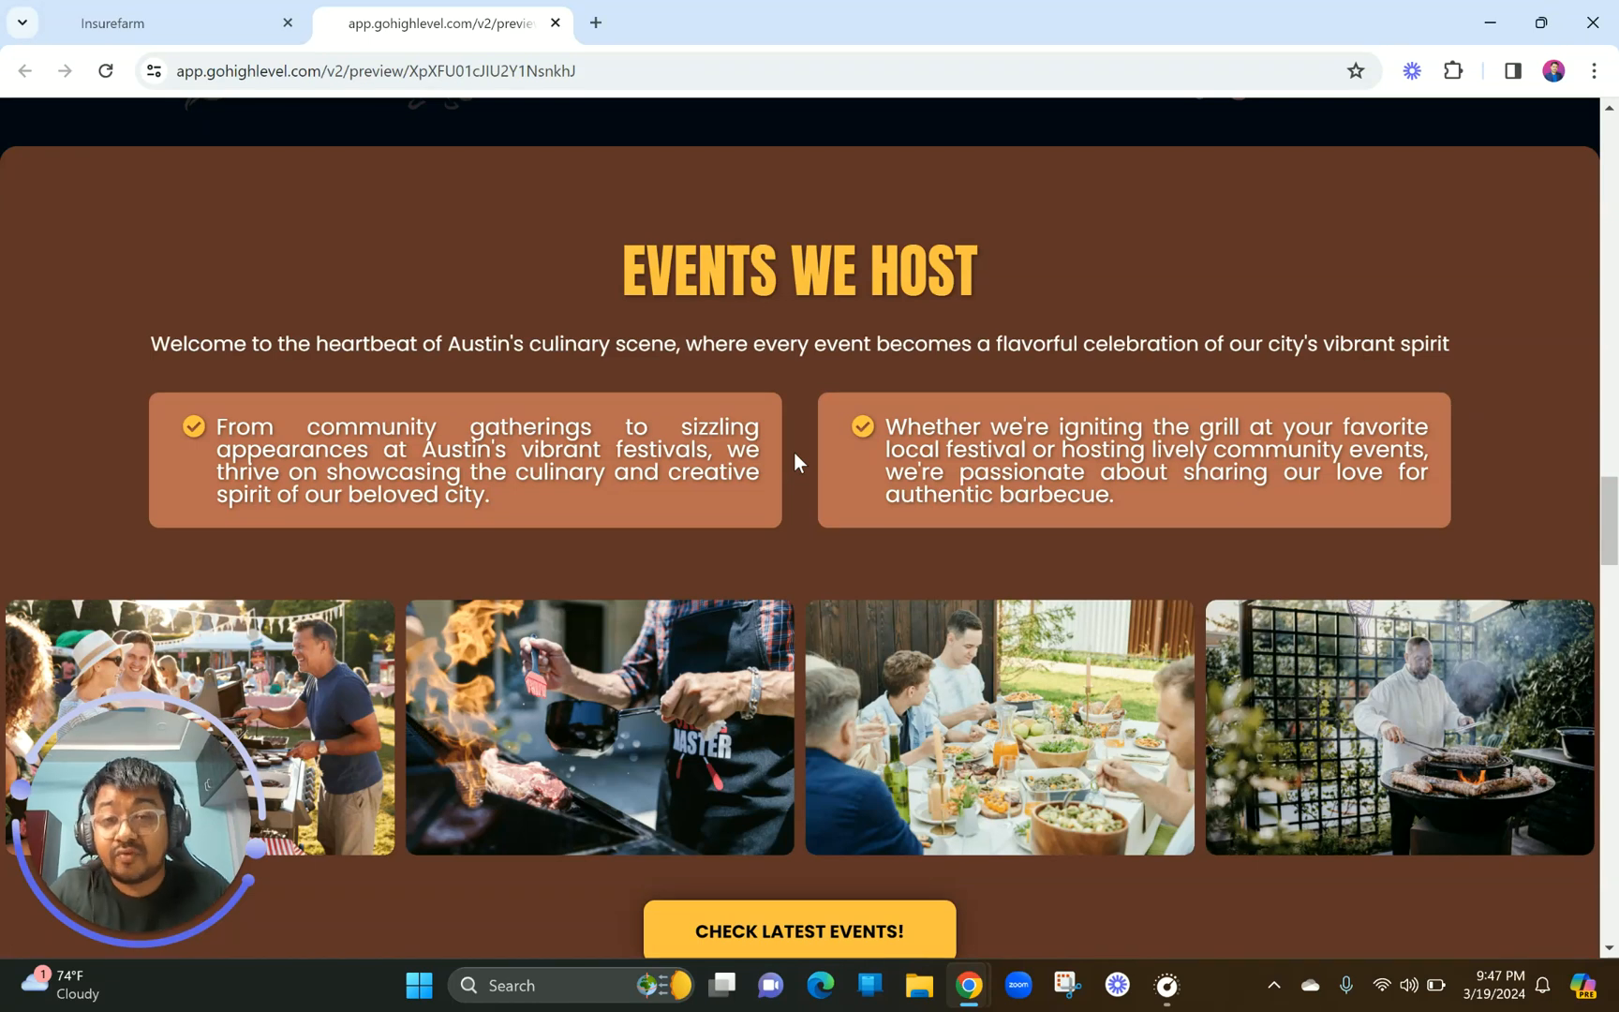
pyautogui.scroll(-4, 793, 452)
pyautogui.scroll(-5, 793, 451)
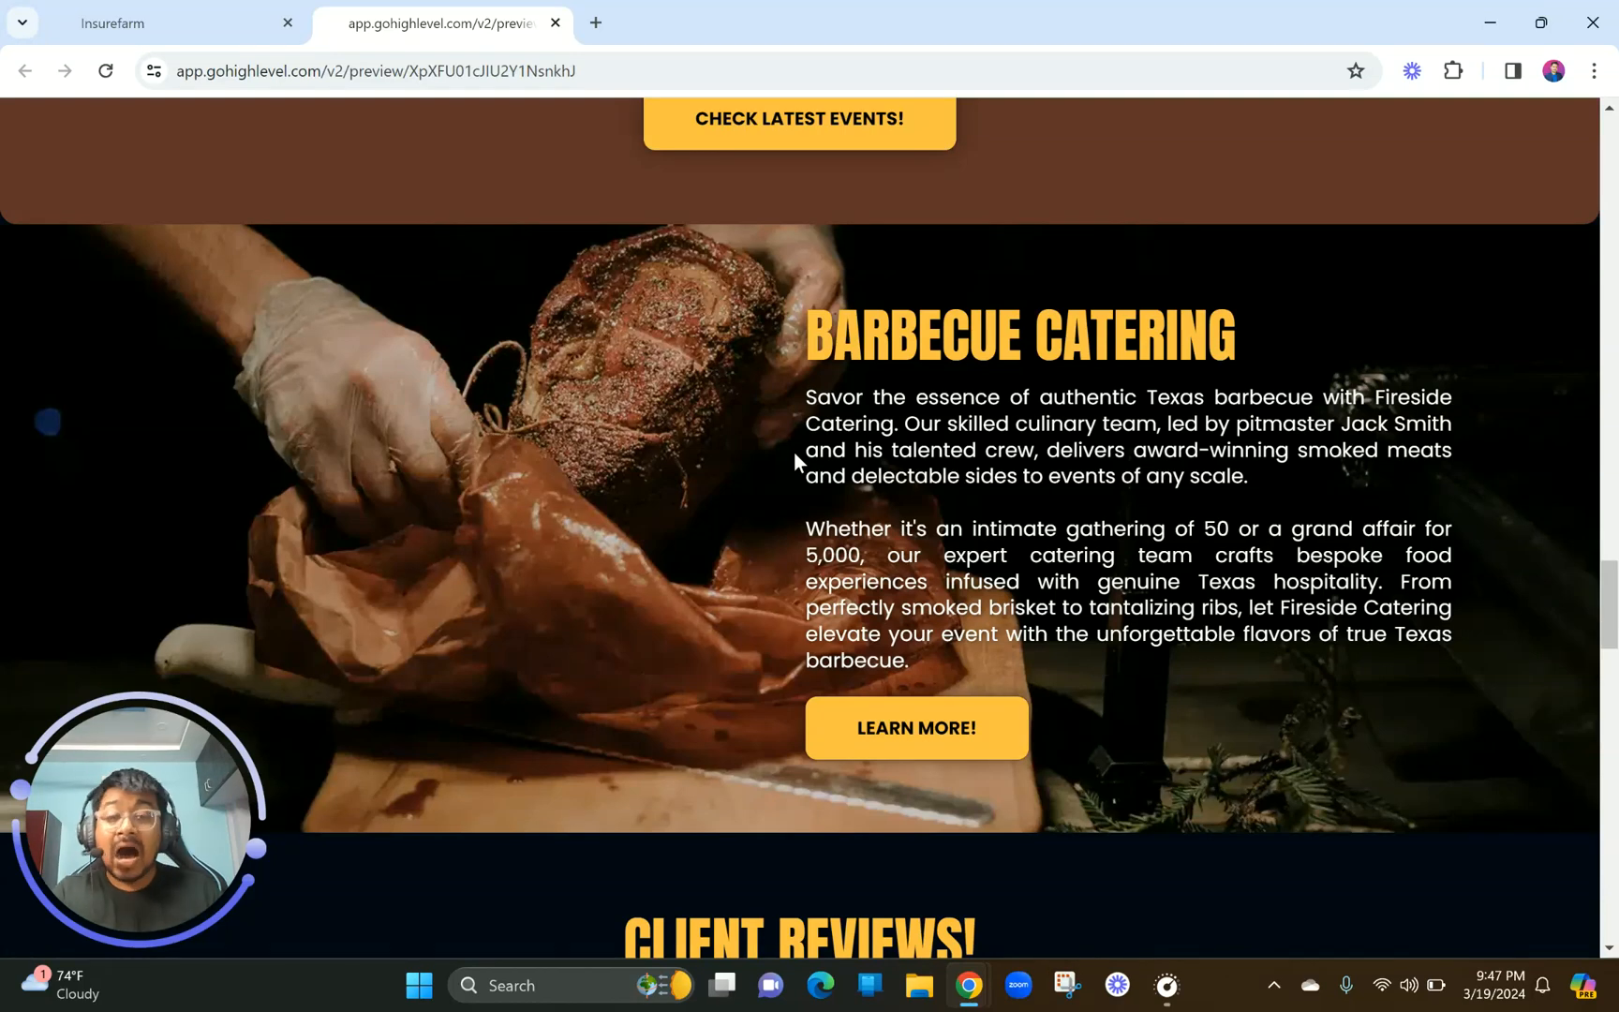
pyautogui.scroll(-2, 822, 567)
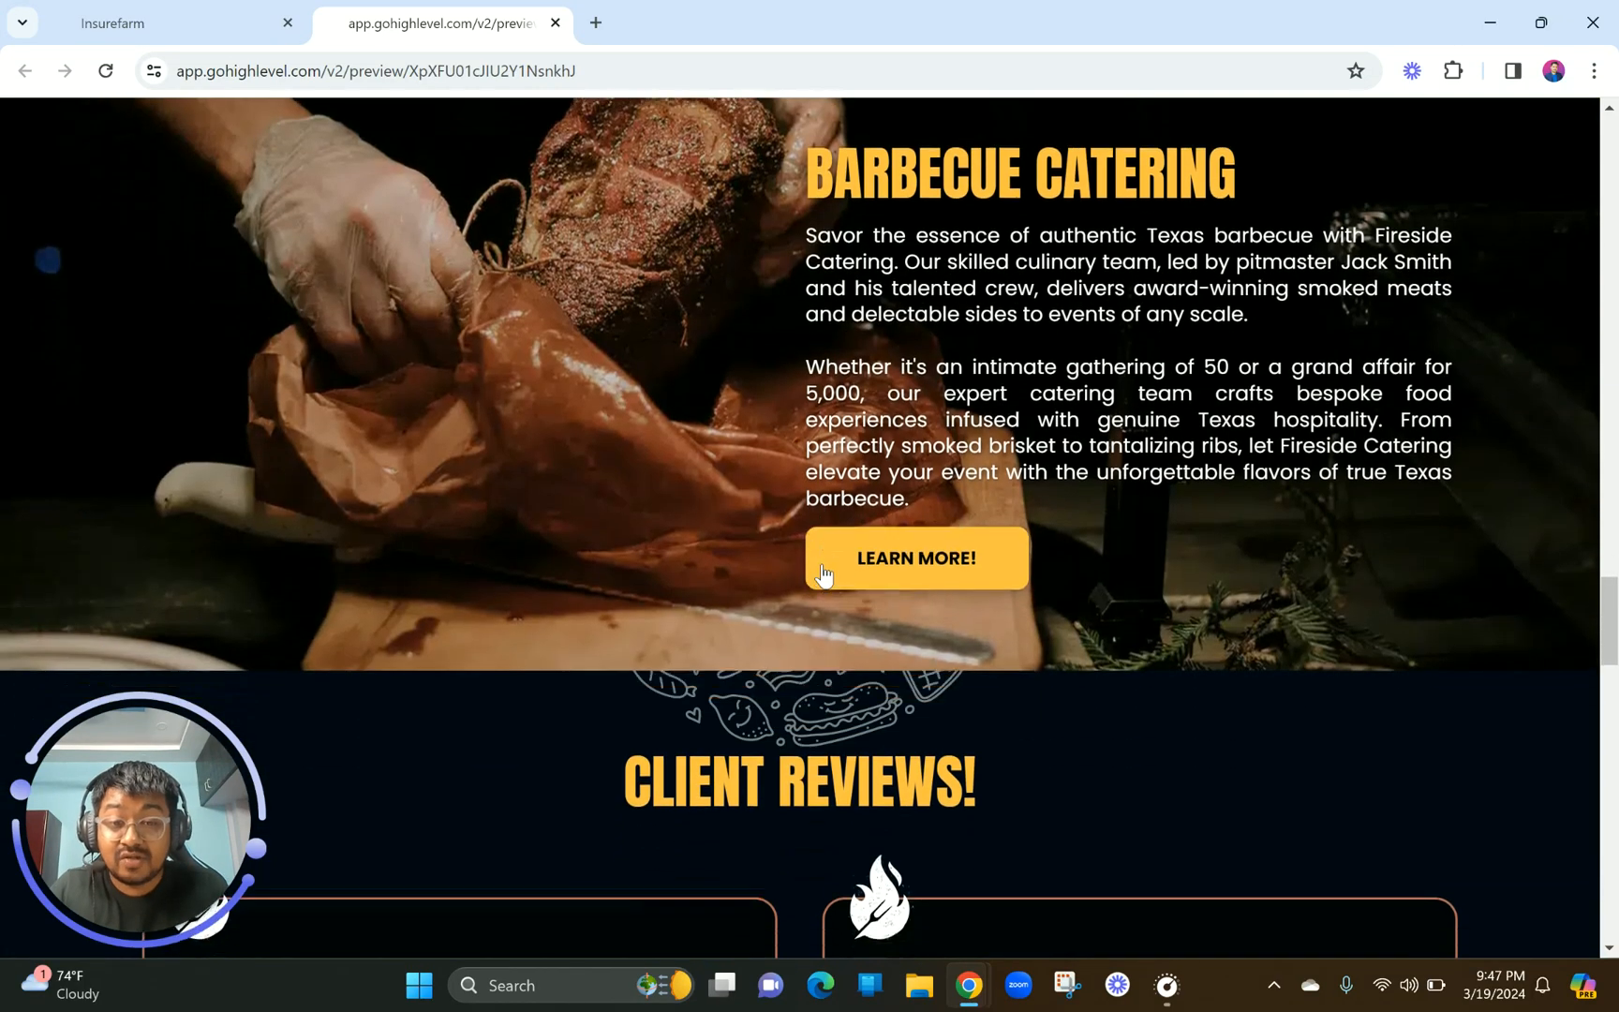
# Examine the client reviews, sister brands and the footer's designer credit, and return to the start of the page.
pyautogui.scroll(-6, 823, 567)
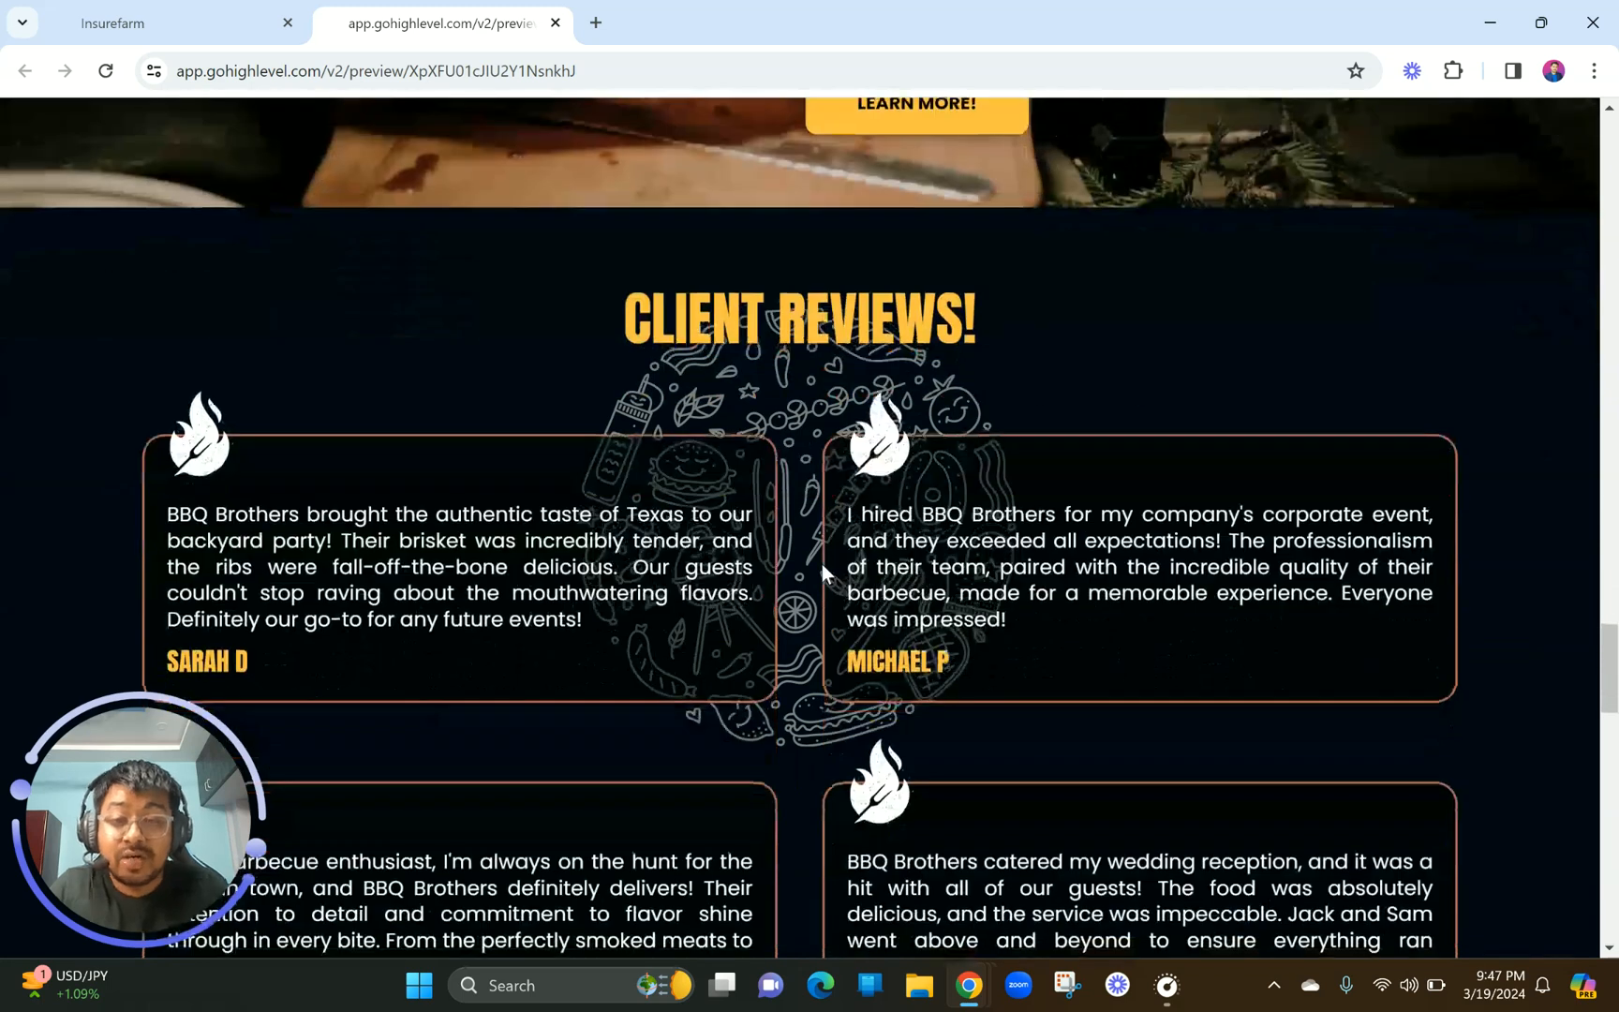
pyautogui.scroll(-1, 823, 564)
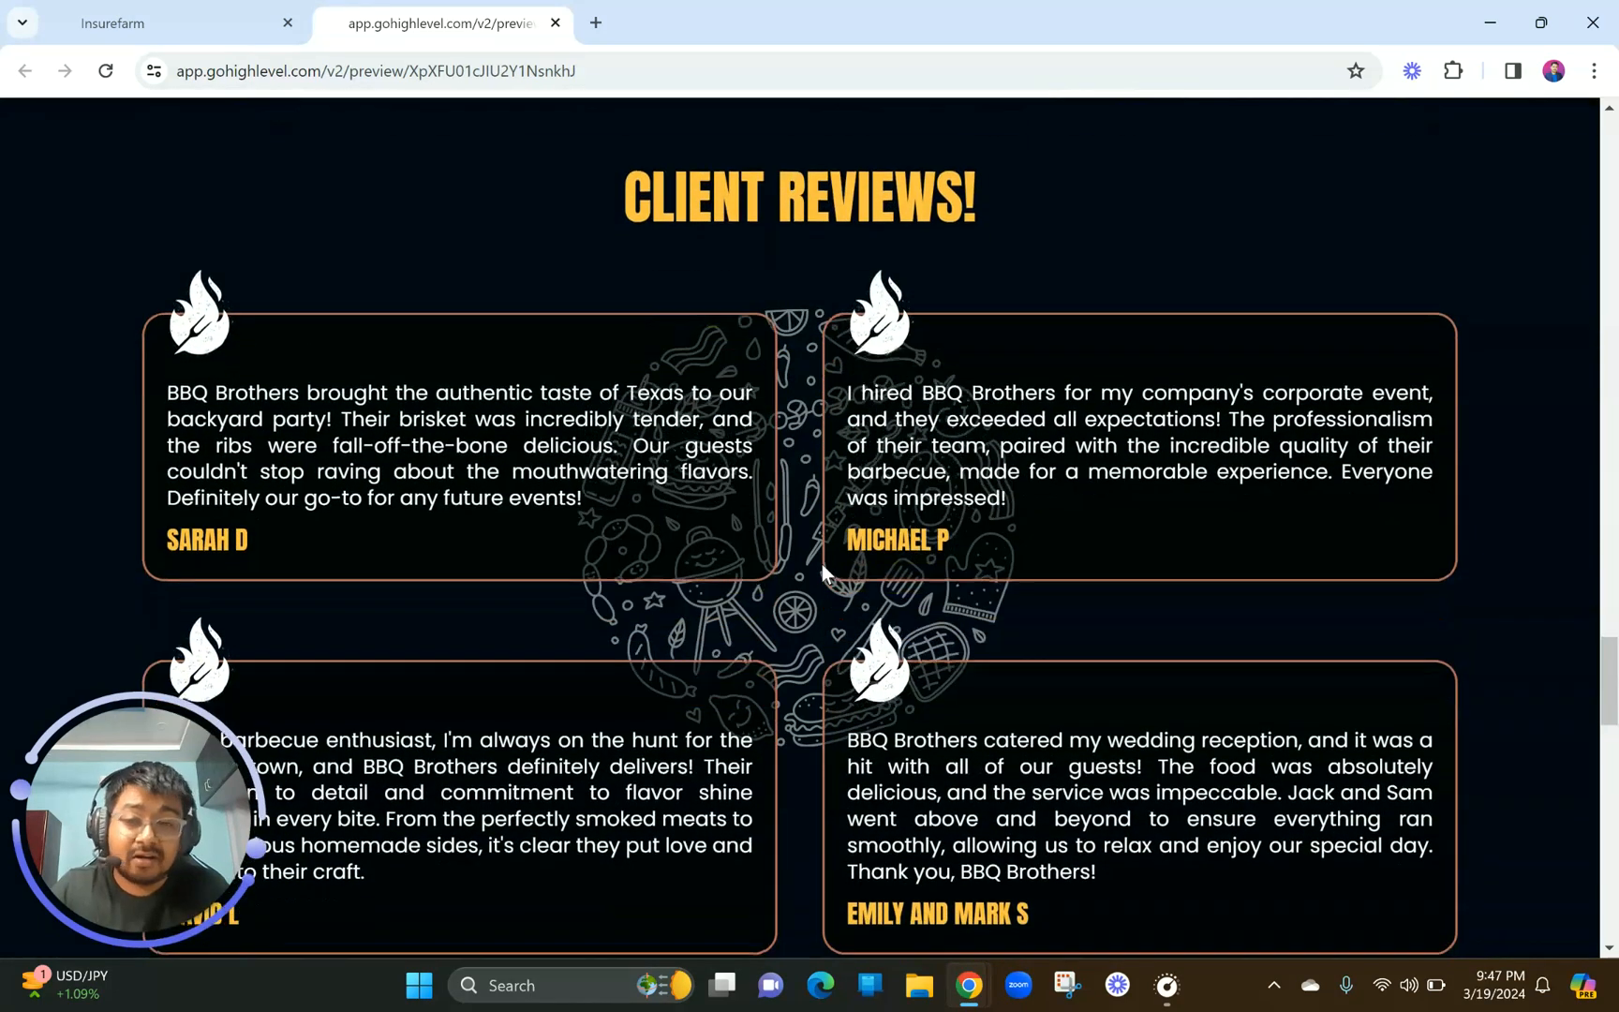
pyautogui.scroll(-3, 823, 572)
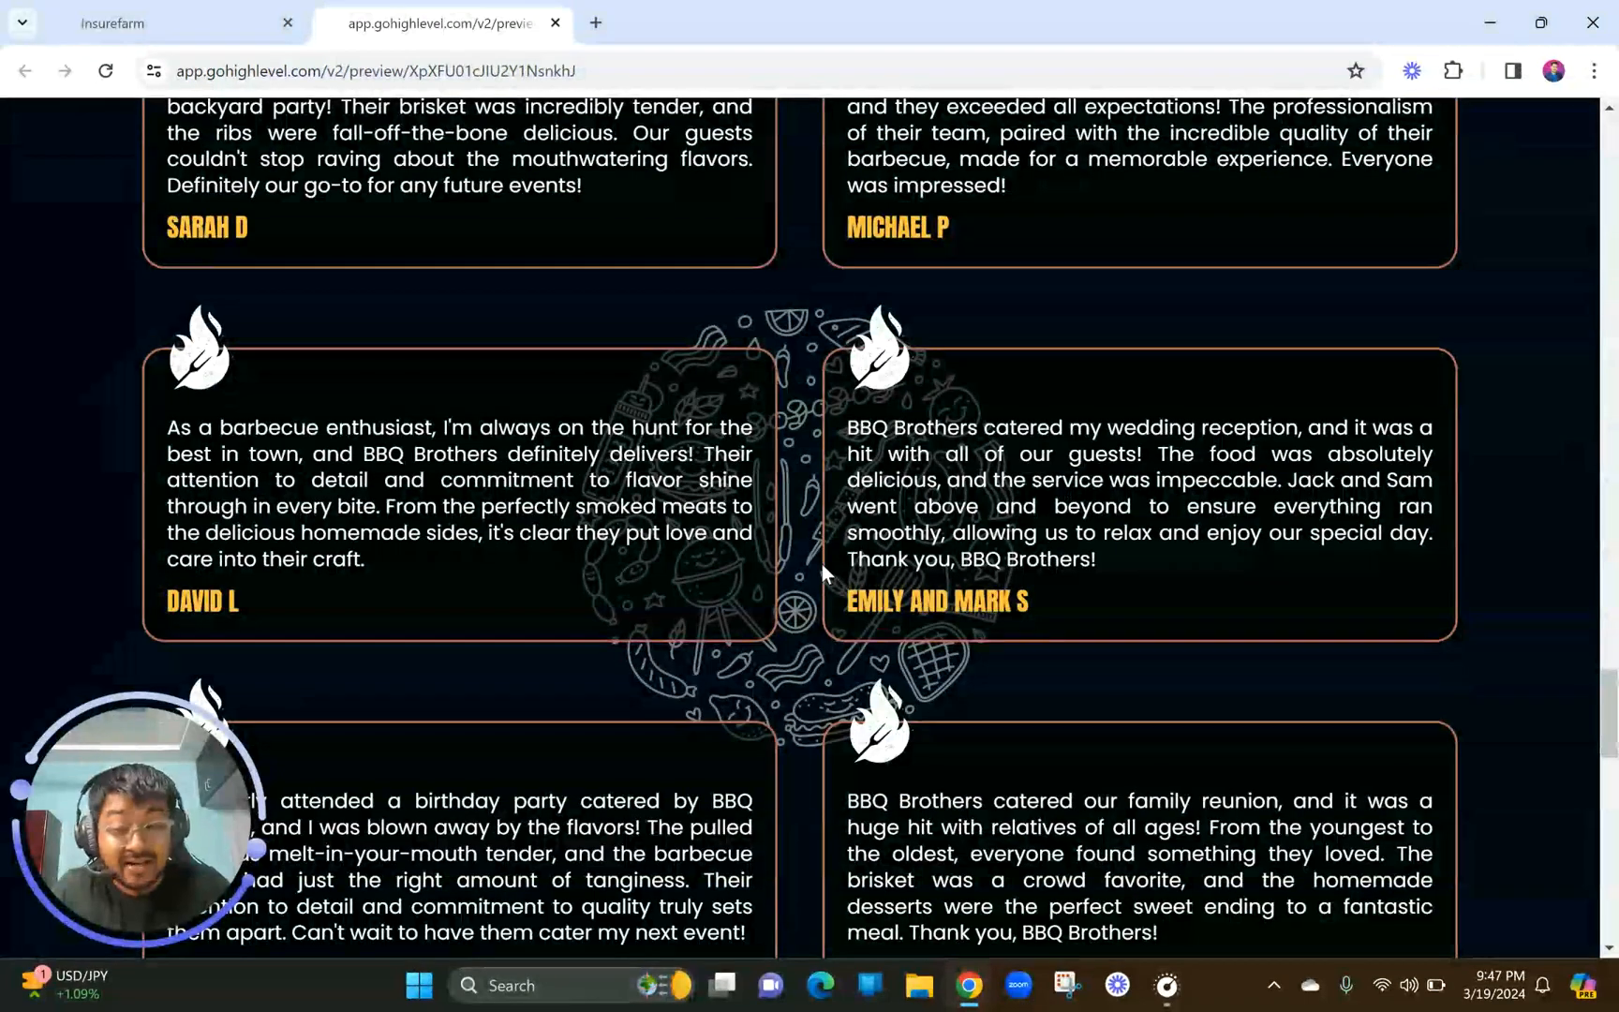
pyautogui.scroll(-7, 823, 564)
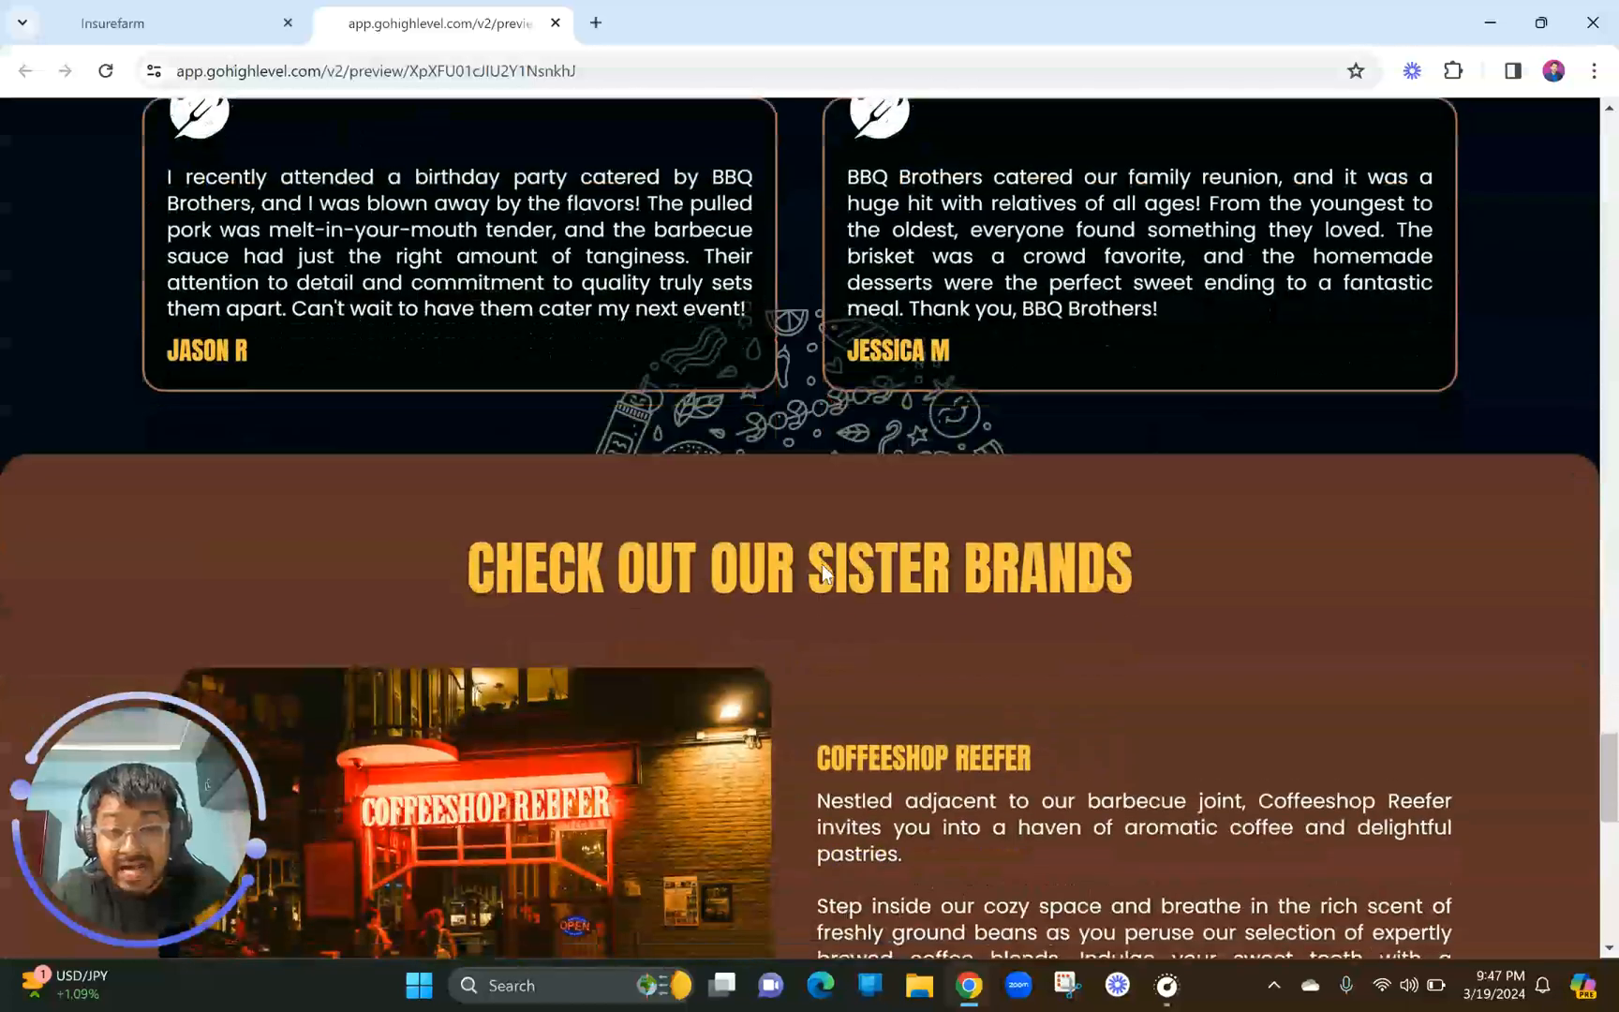
pyautogui.scroll(-6, 823, 564)
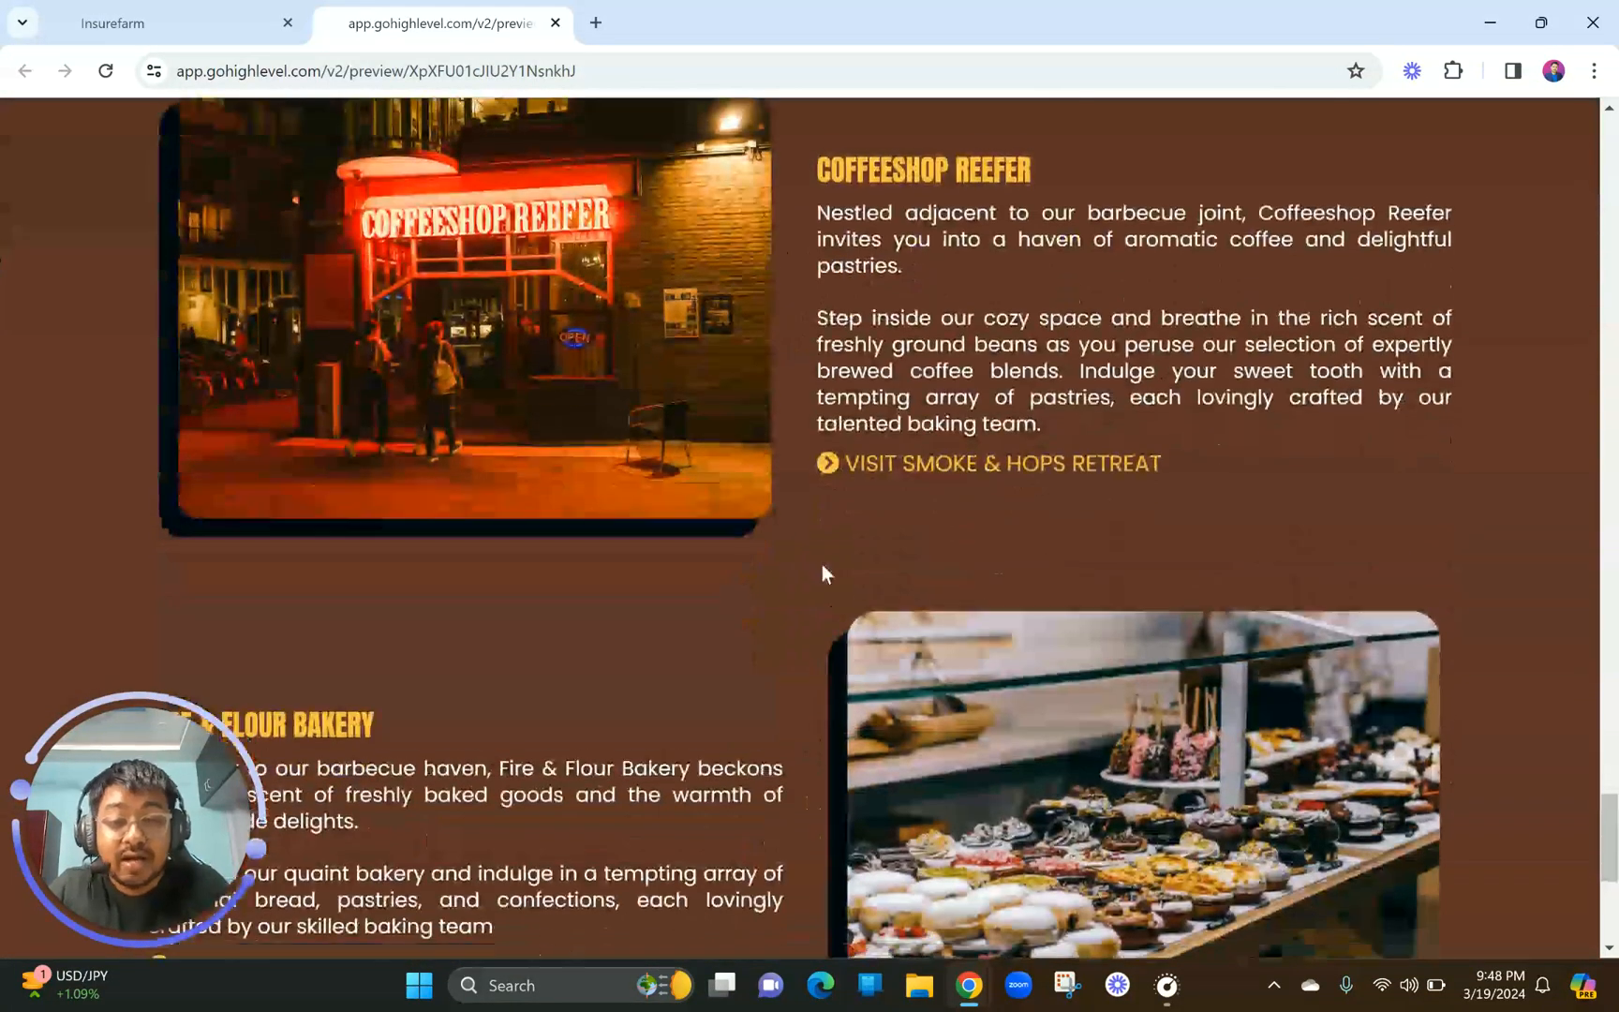
pyautogui.scroll(-2, 823, 564)
pyautogui.scroll(-4, 823, 564)
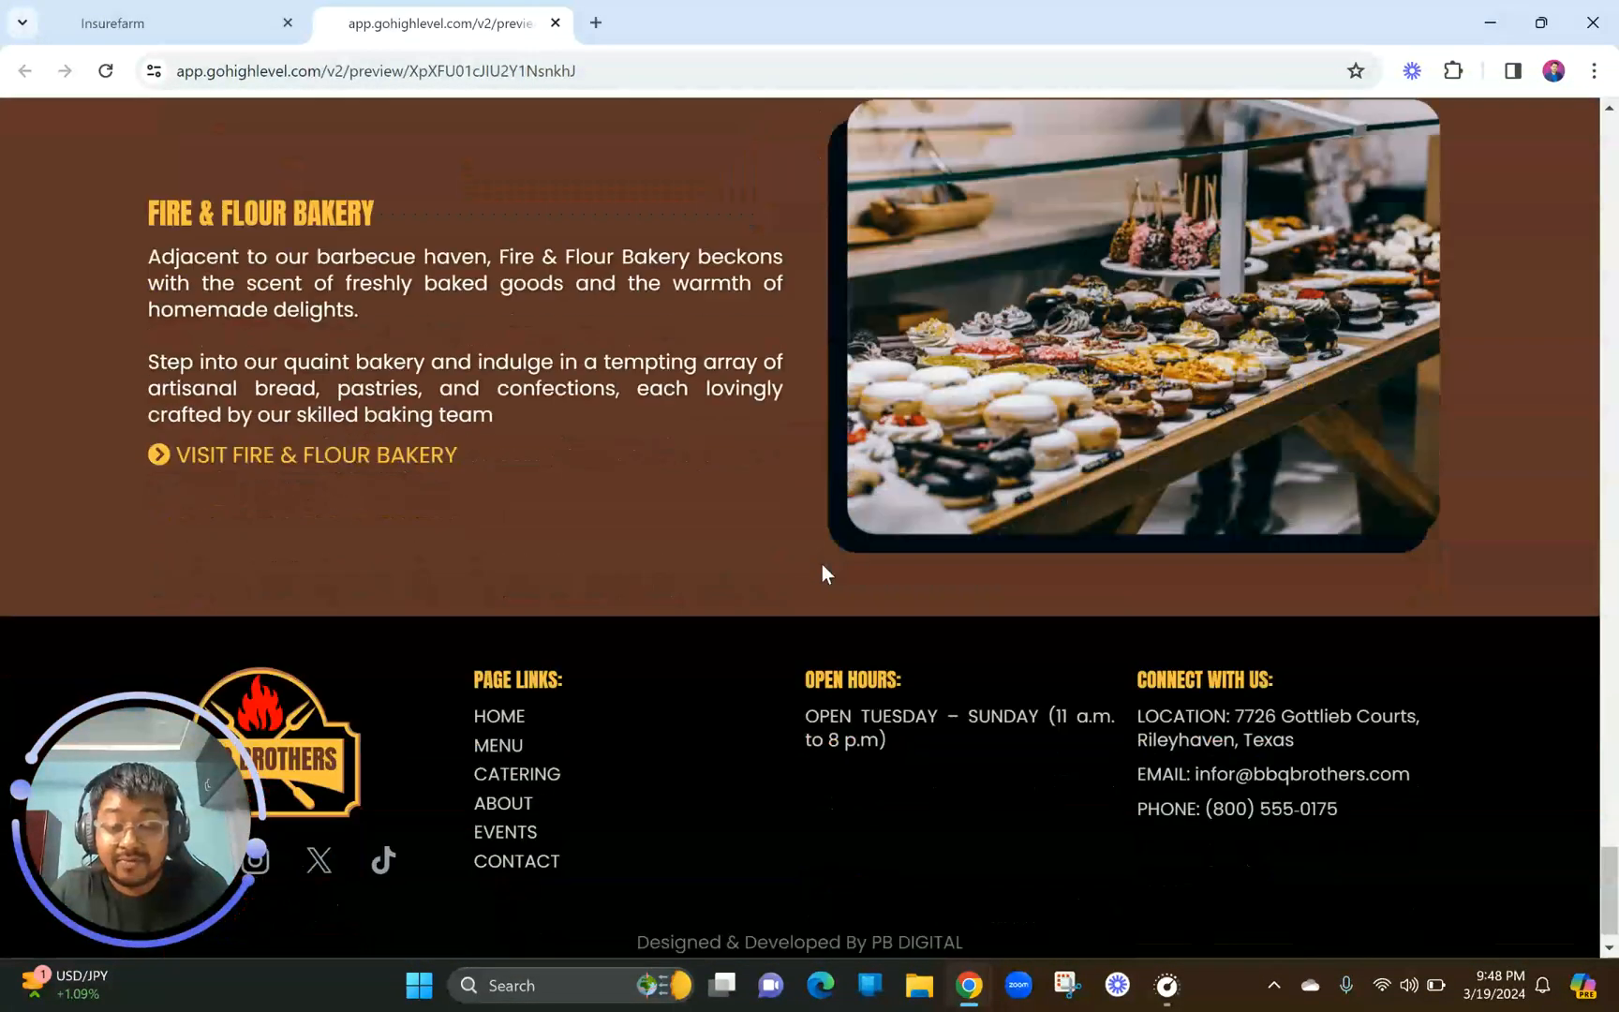
pyautogui.moveTo(624, 904); pyautogui.dragTo(1045, 906)
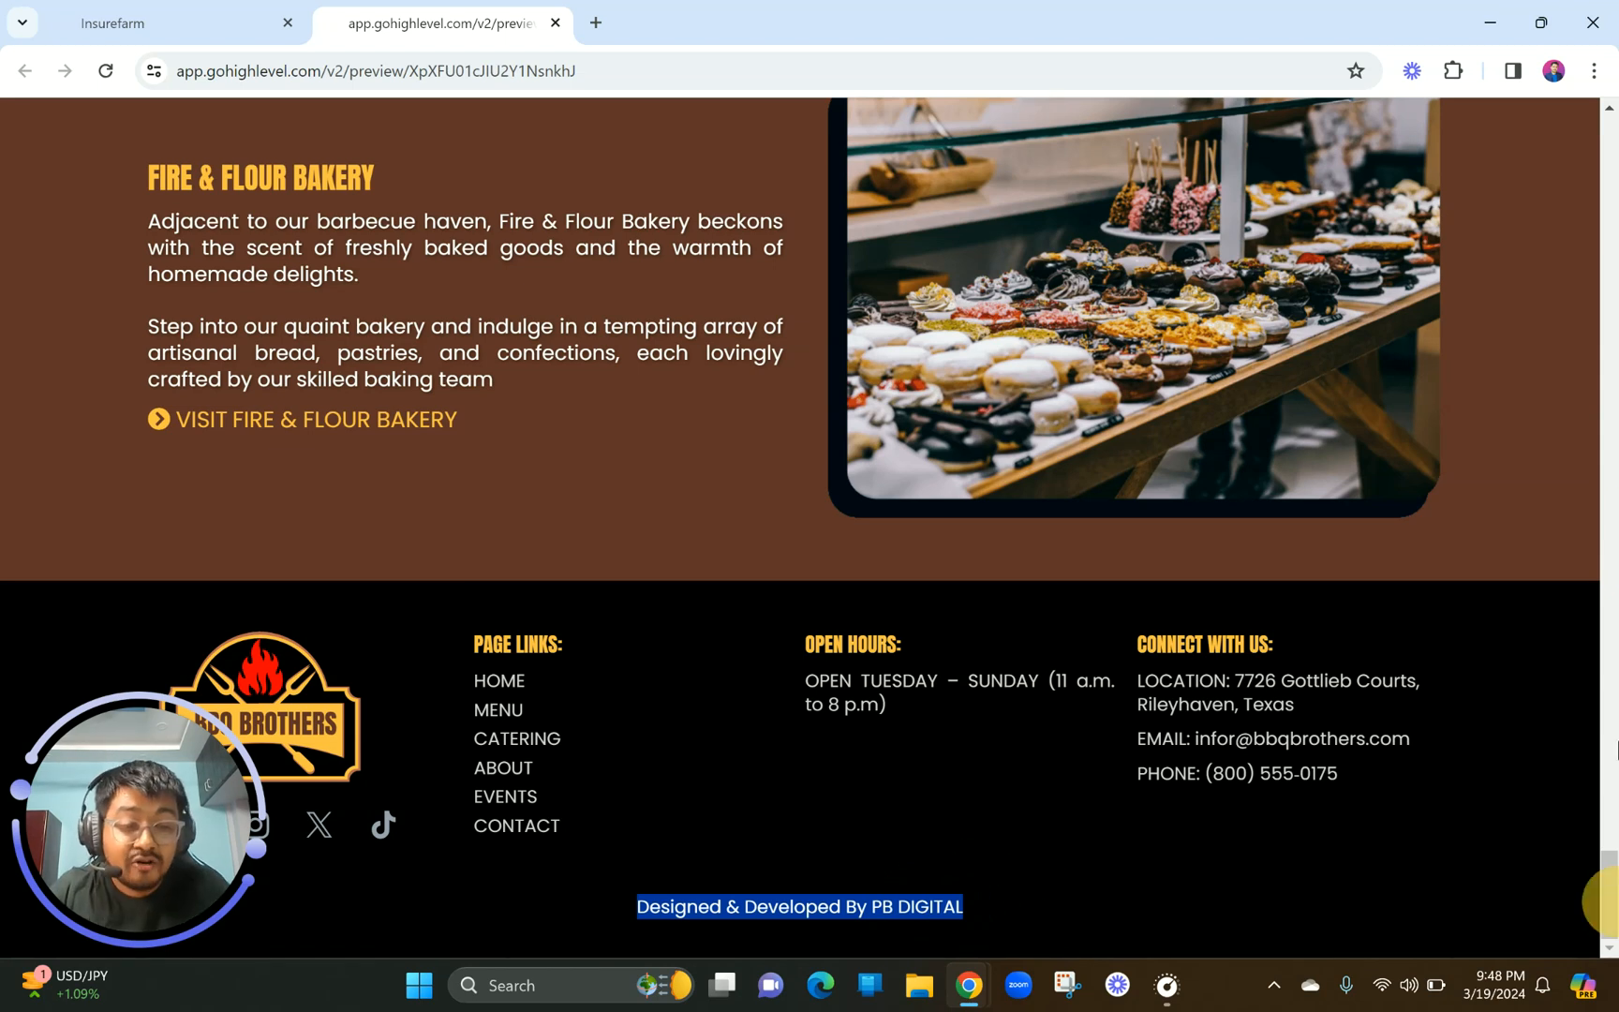
pyautogui.scroll(6, 1521, 847)
pyautogui.moveTo(1609, 830); pyautogui.dragTo(1604, 107)
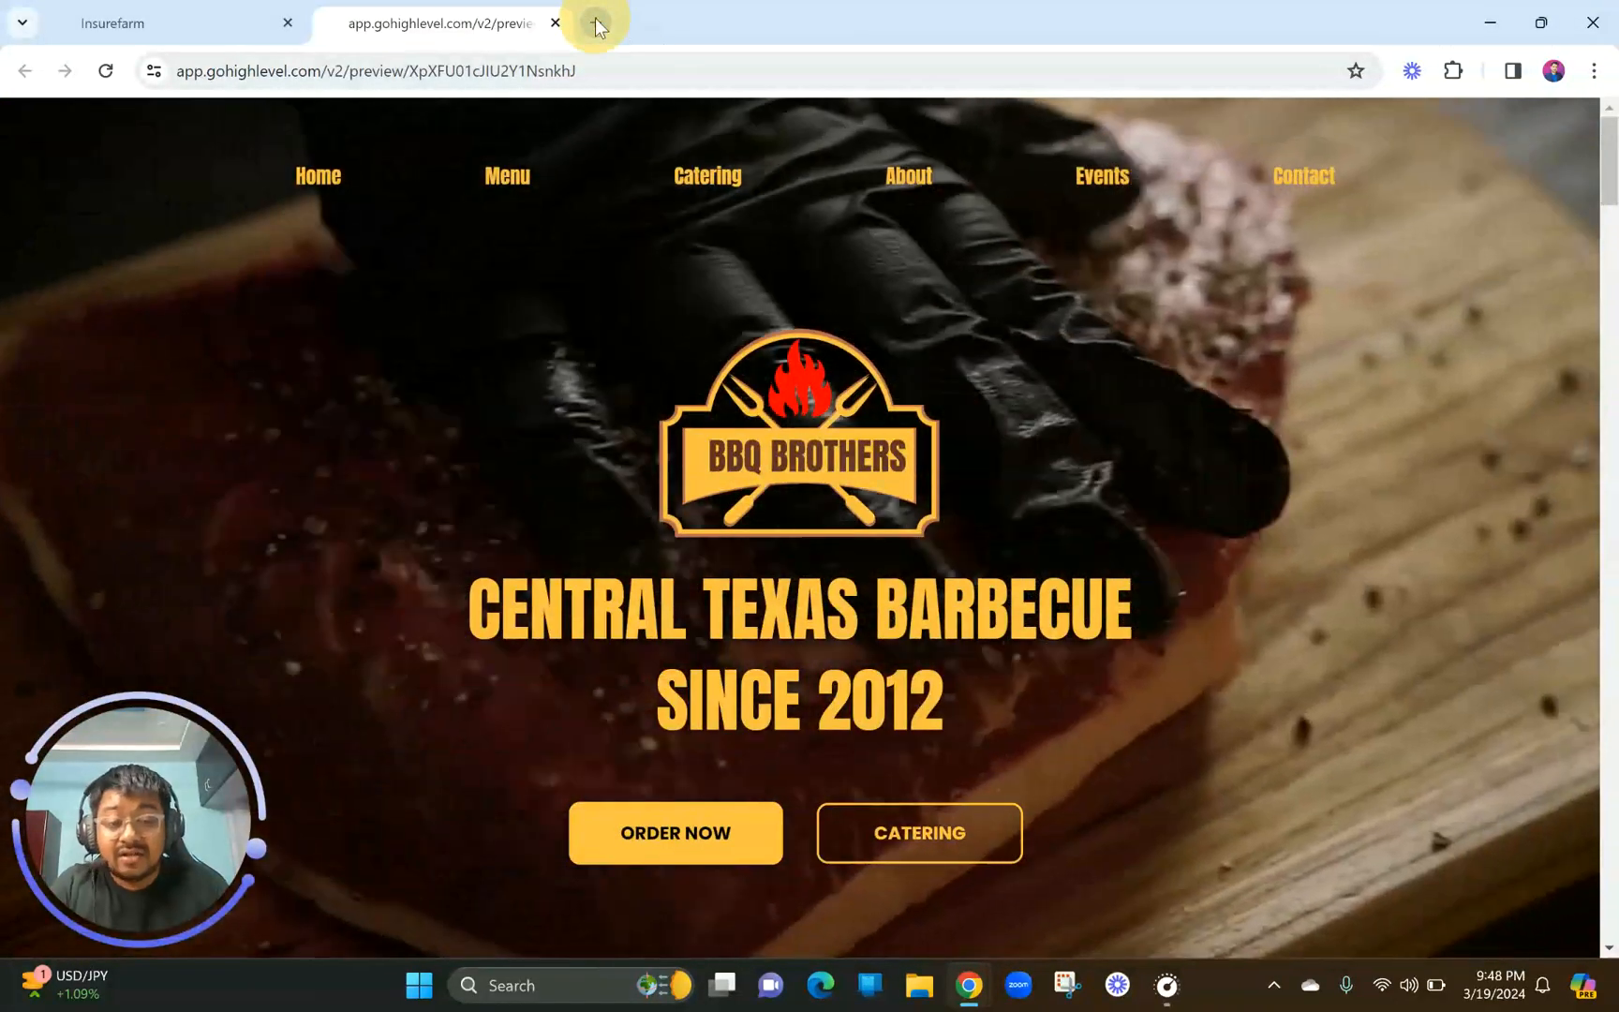
# Open the PB Digital website in a new tab, view its address and hero section, and close it.
pyautogui.click(595, 22)
pyautogui.write('pri')
pyautogui.press('Return')
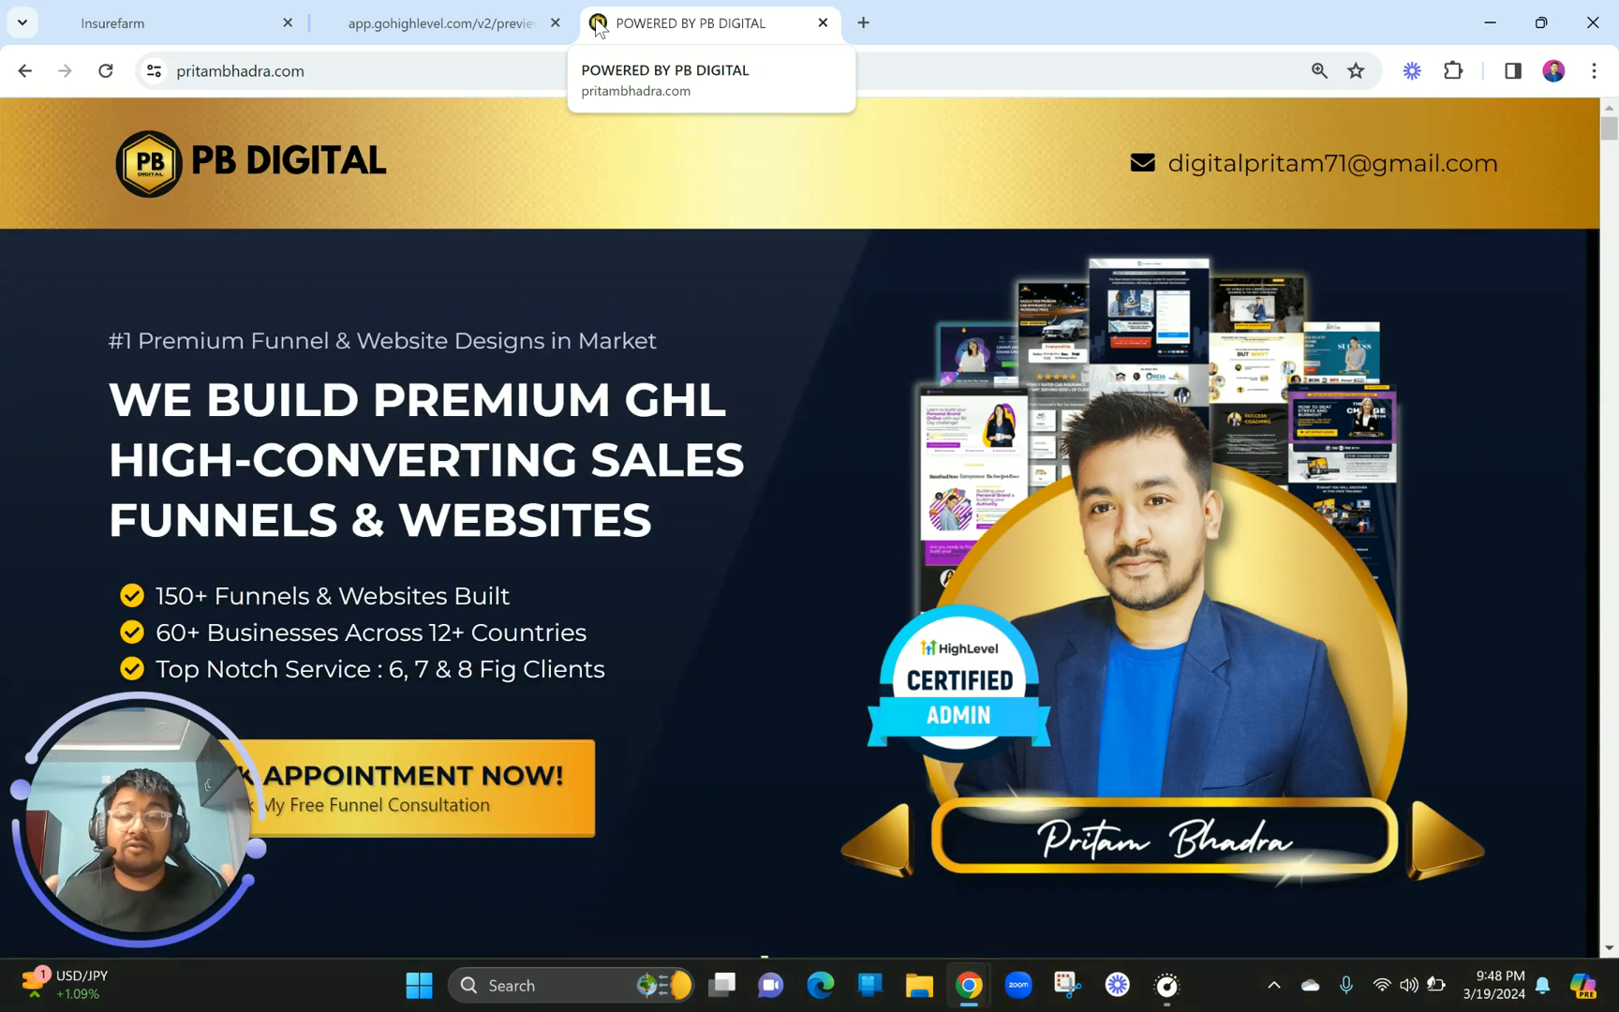
pyautogui.click(375, 71)
pyautogui.scroll(-2, 478, 581)
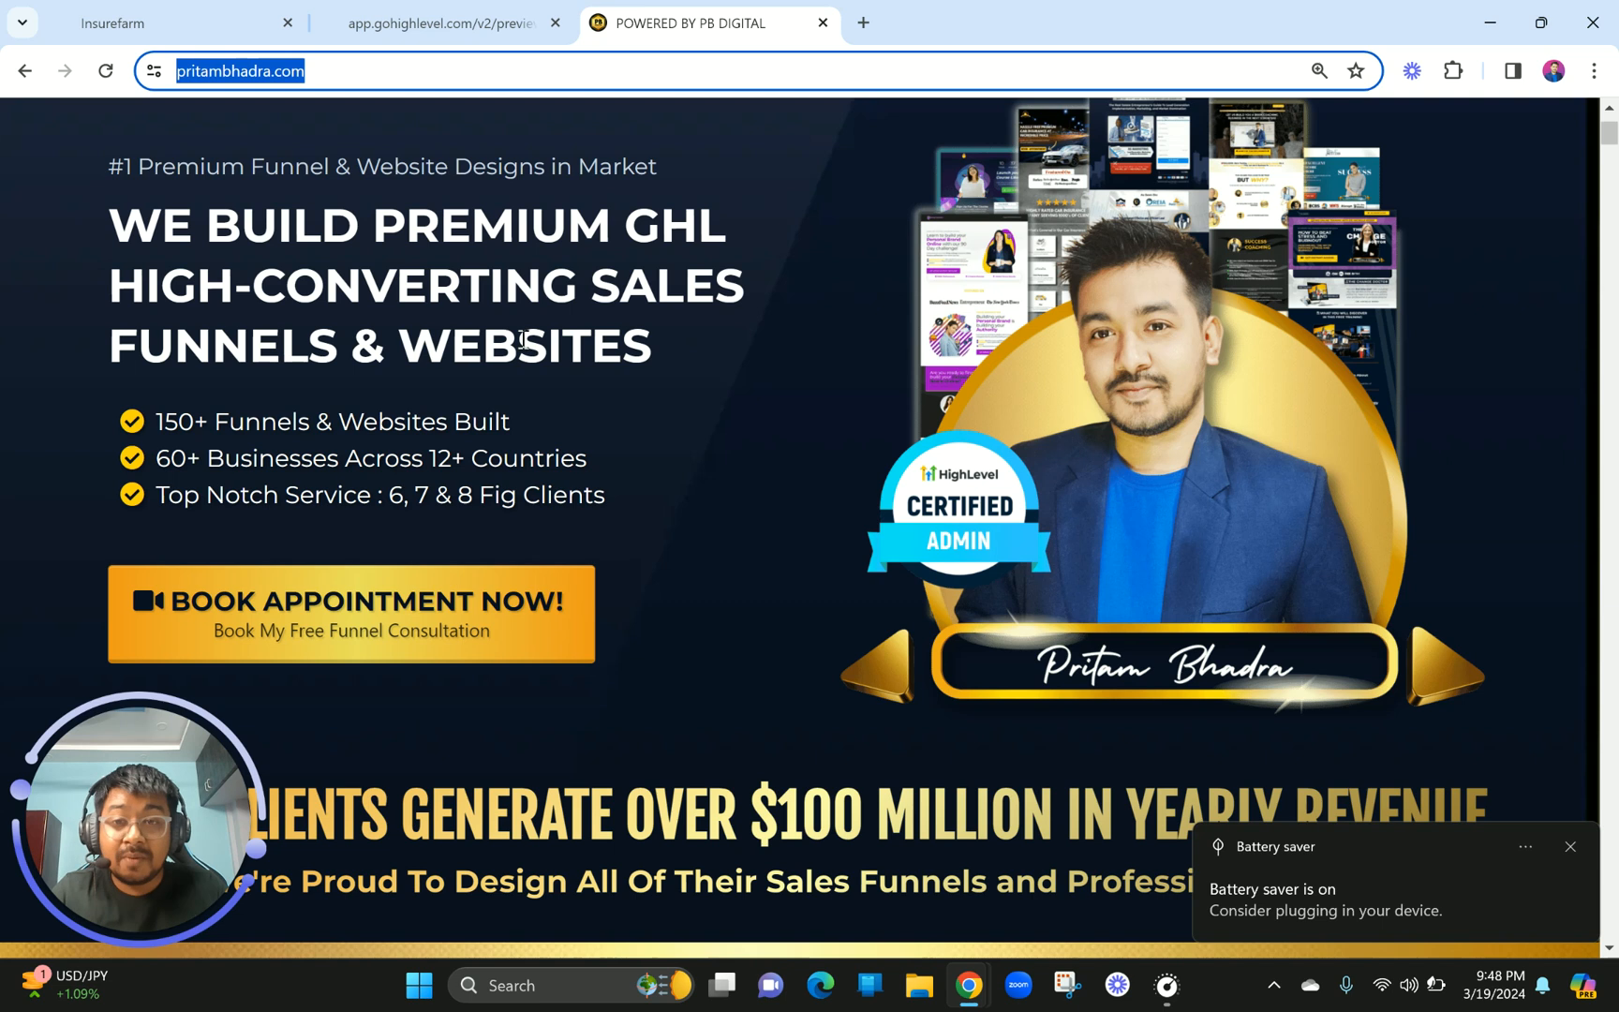
pyautogui.click(823, 23)
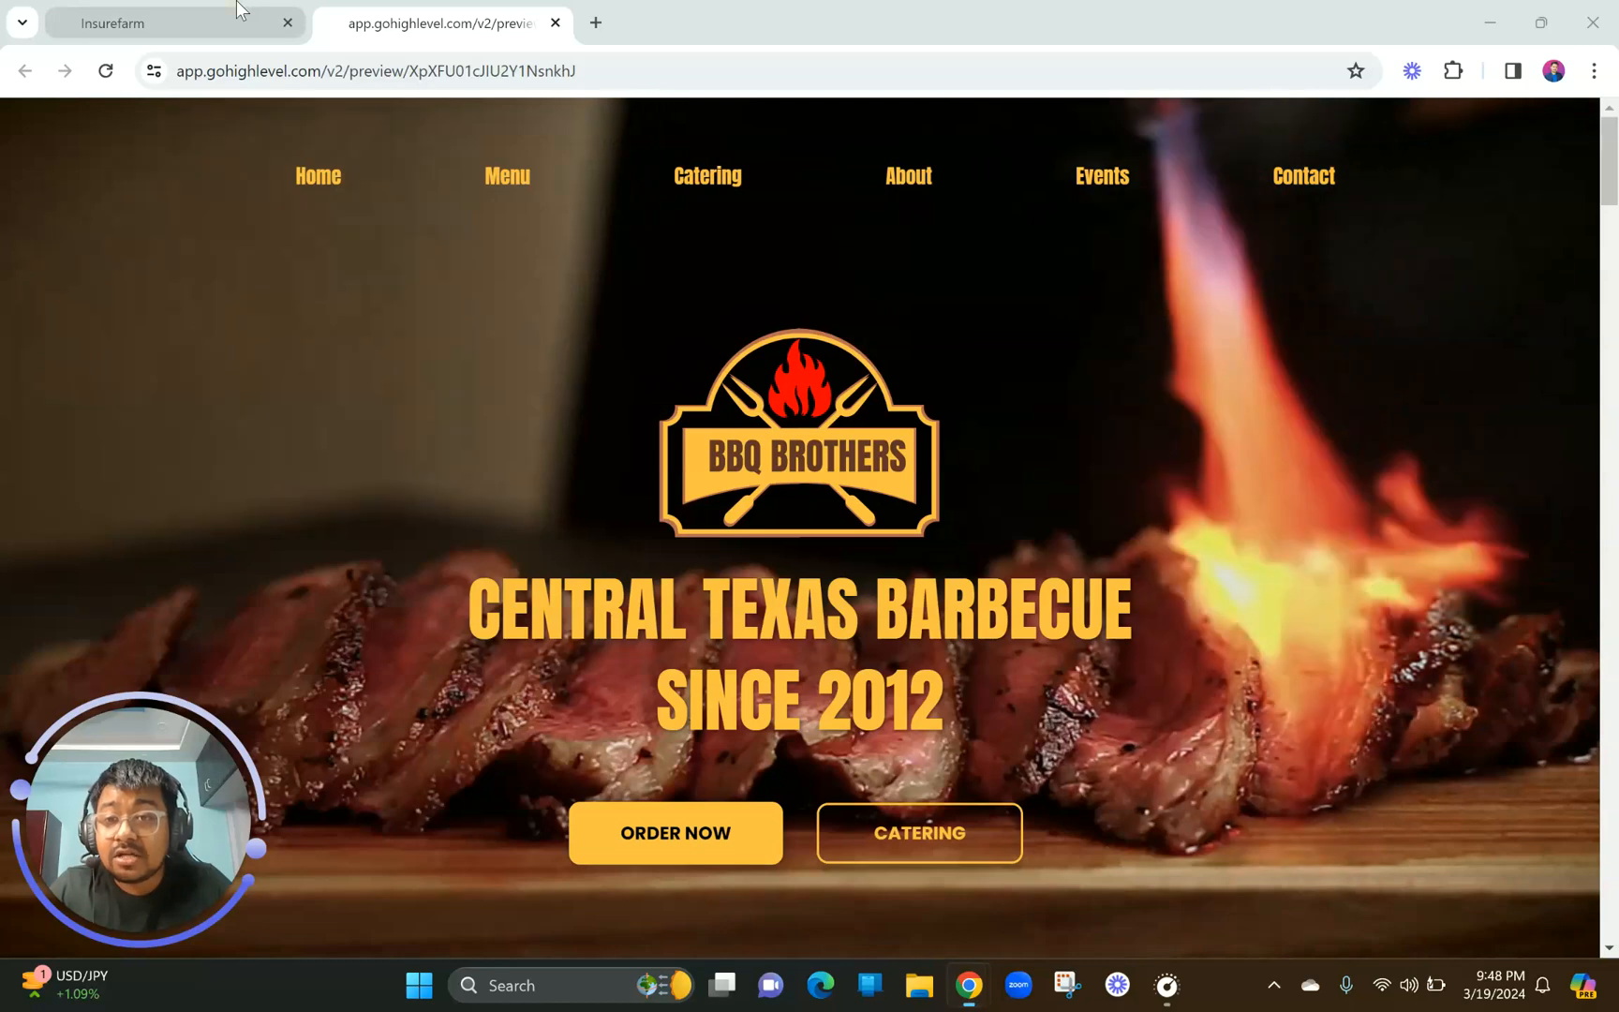
# Place the Insurefarm tab after the BBQ Brothers preview and highlight the Restaurant Website Course site name.
pyautogui.moveTo(272, 11); pyautogui.dragTo(459, 10)
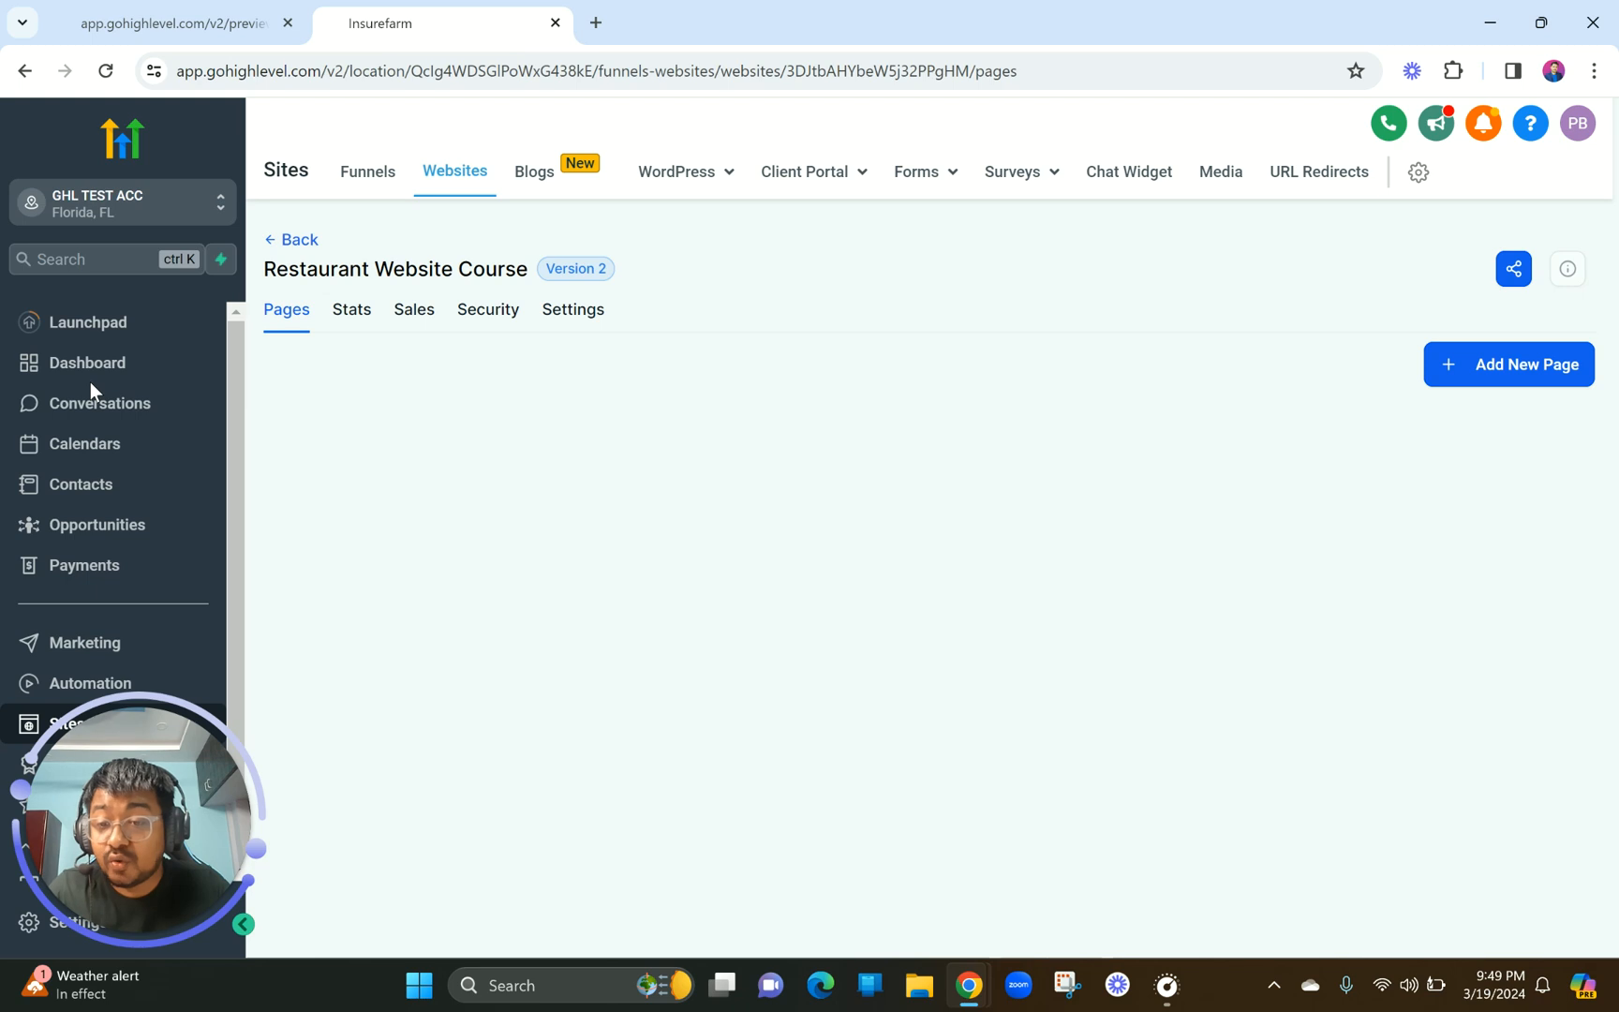
pyautogui.moveTo(157, 783); pyautogui.dragTo(345, 772)
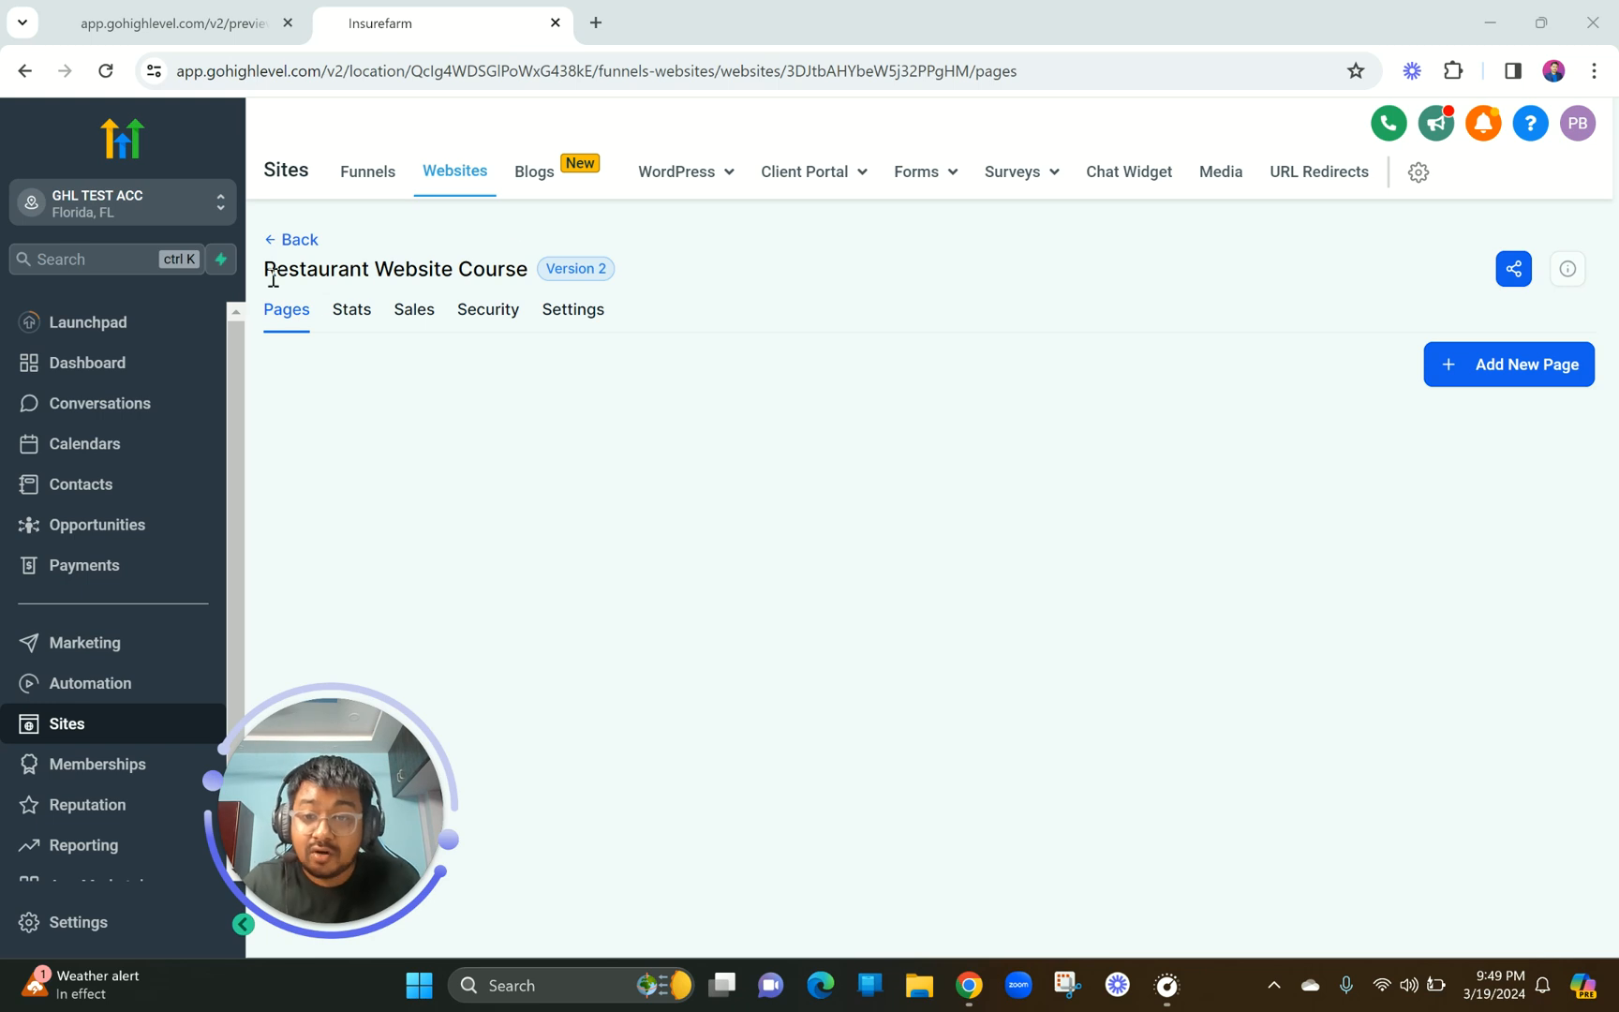
pyautogui.moveTo(270, 276); pyautogui.dragTo(537, 286)
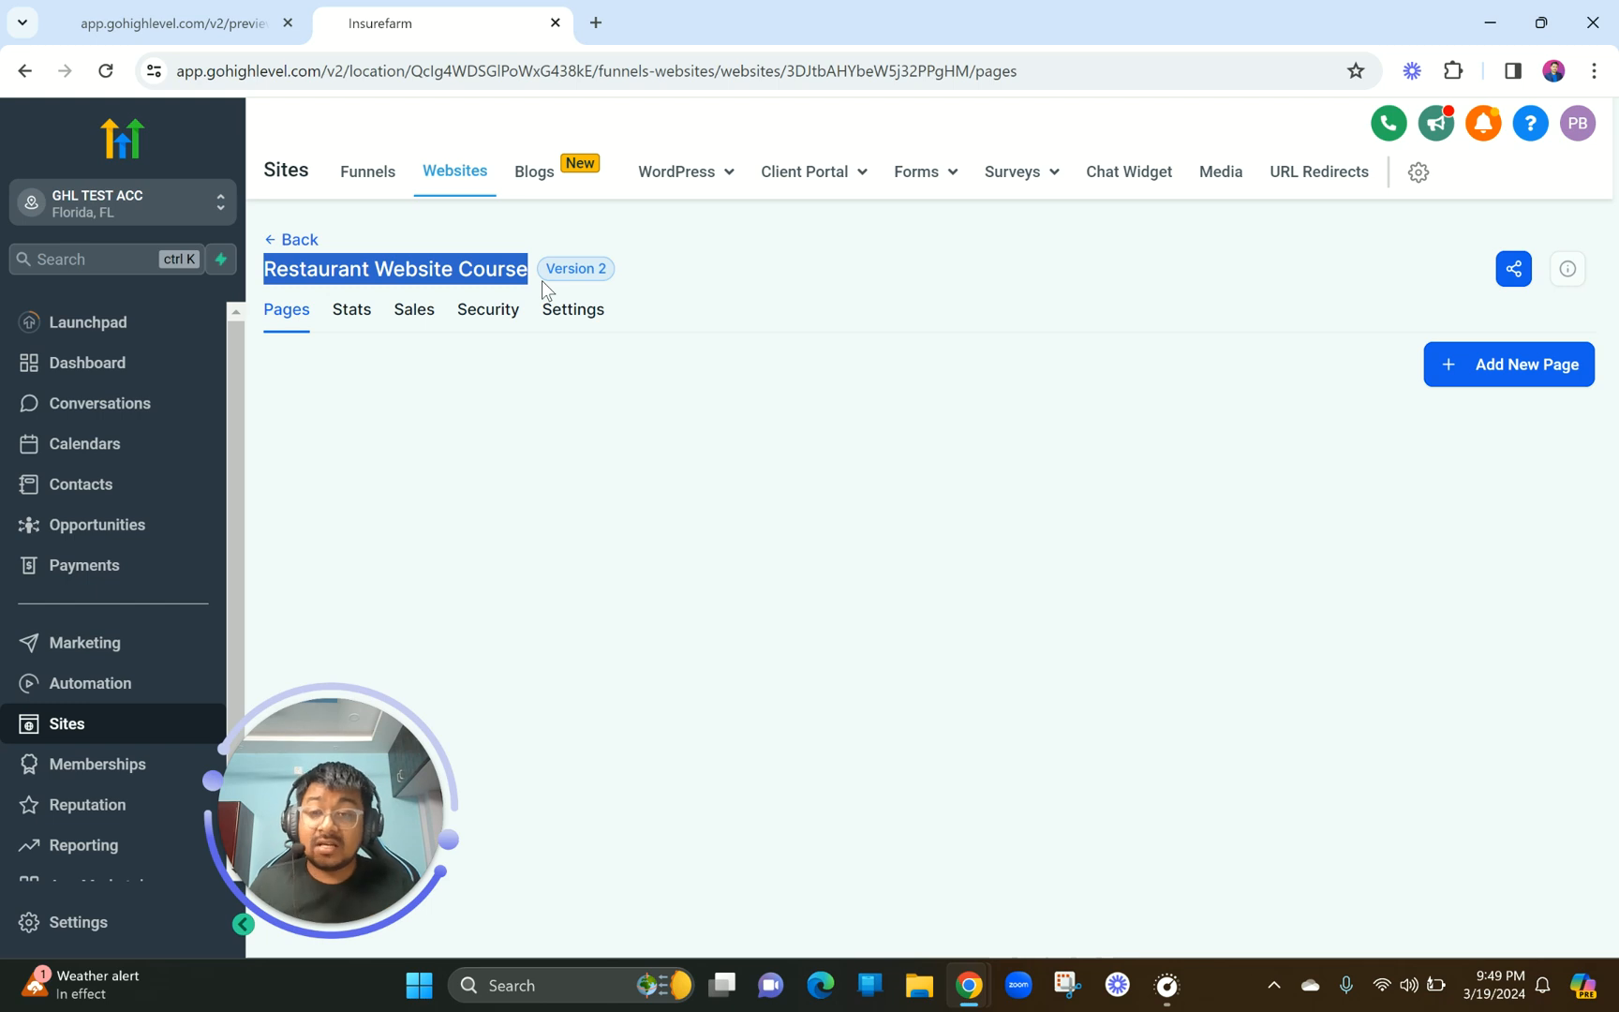
# Close the extra Restaurant Website Course tab beside the BBQ Brothers preview and return to the Insurefarm tab.
pyautogui.click(271, 13)
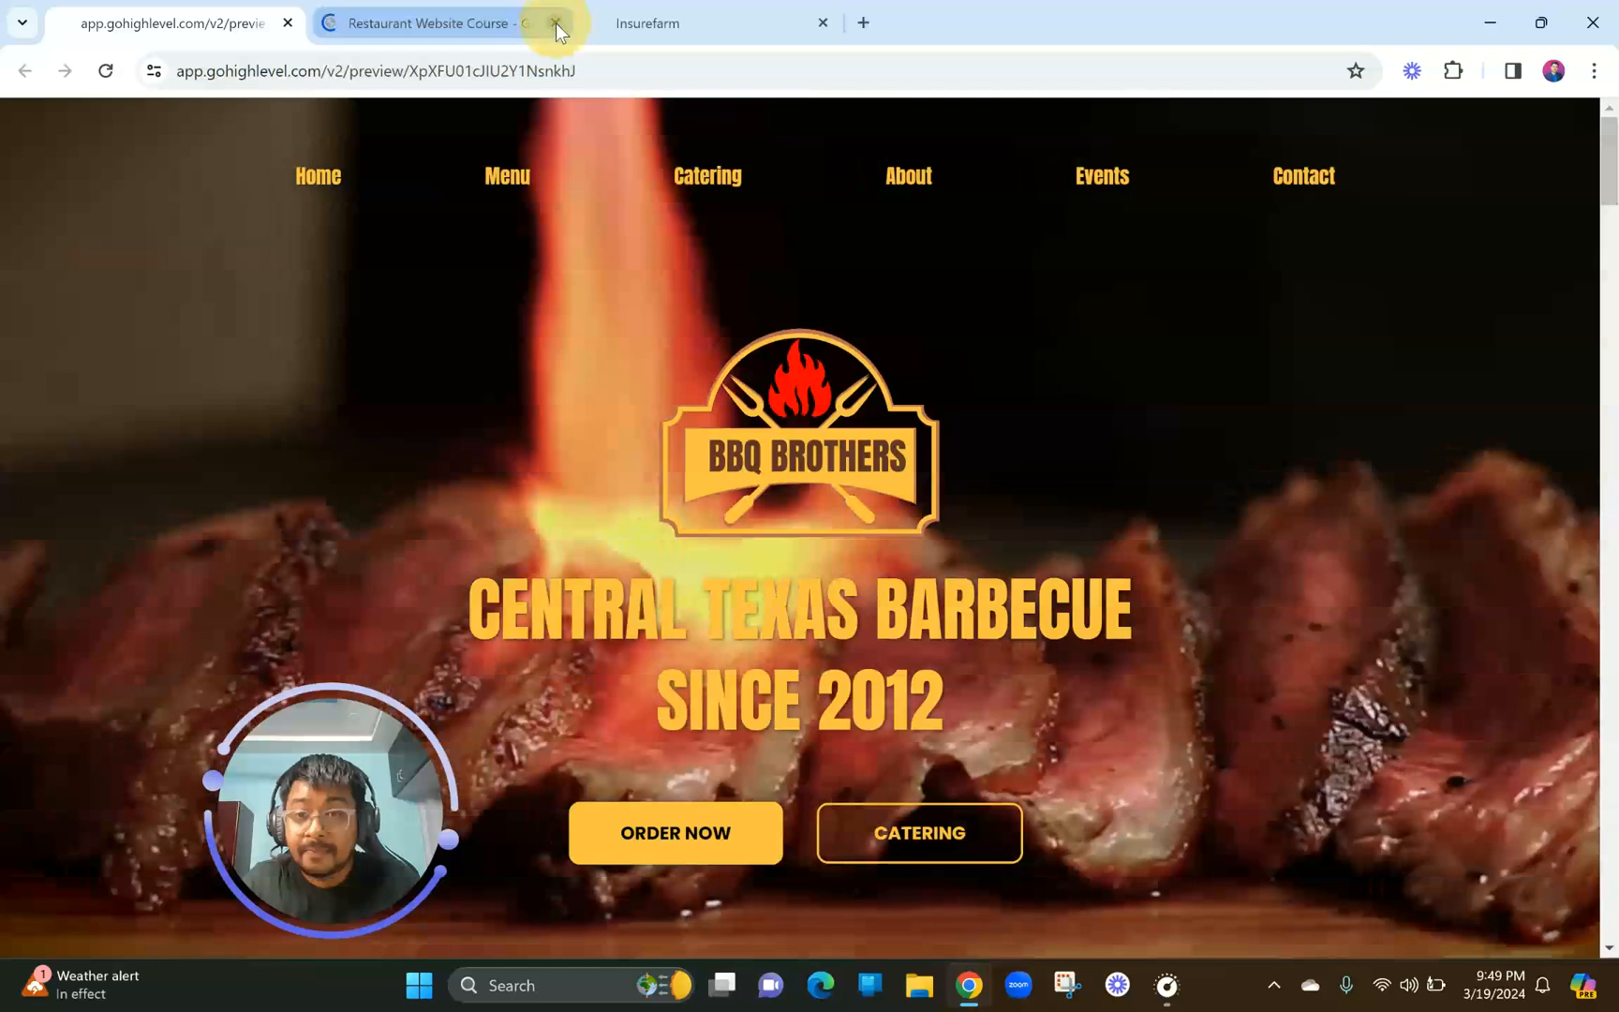
pyautogui.click(556, 22)
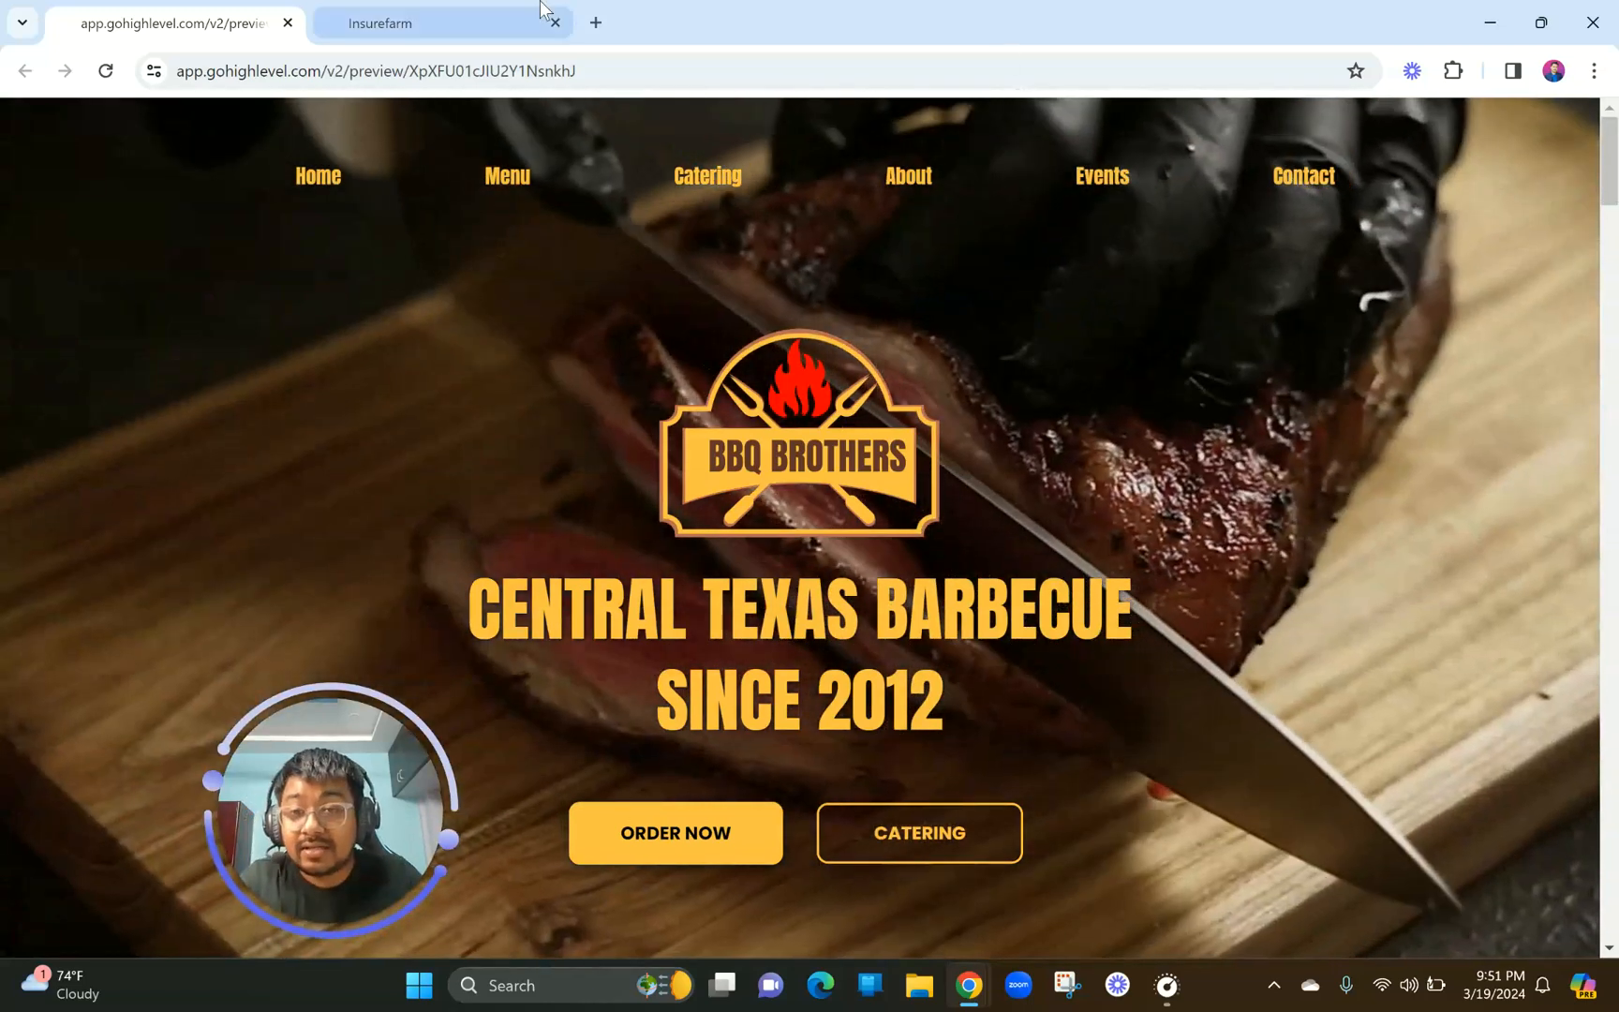
pyautogui.click(541, 21)
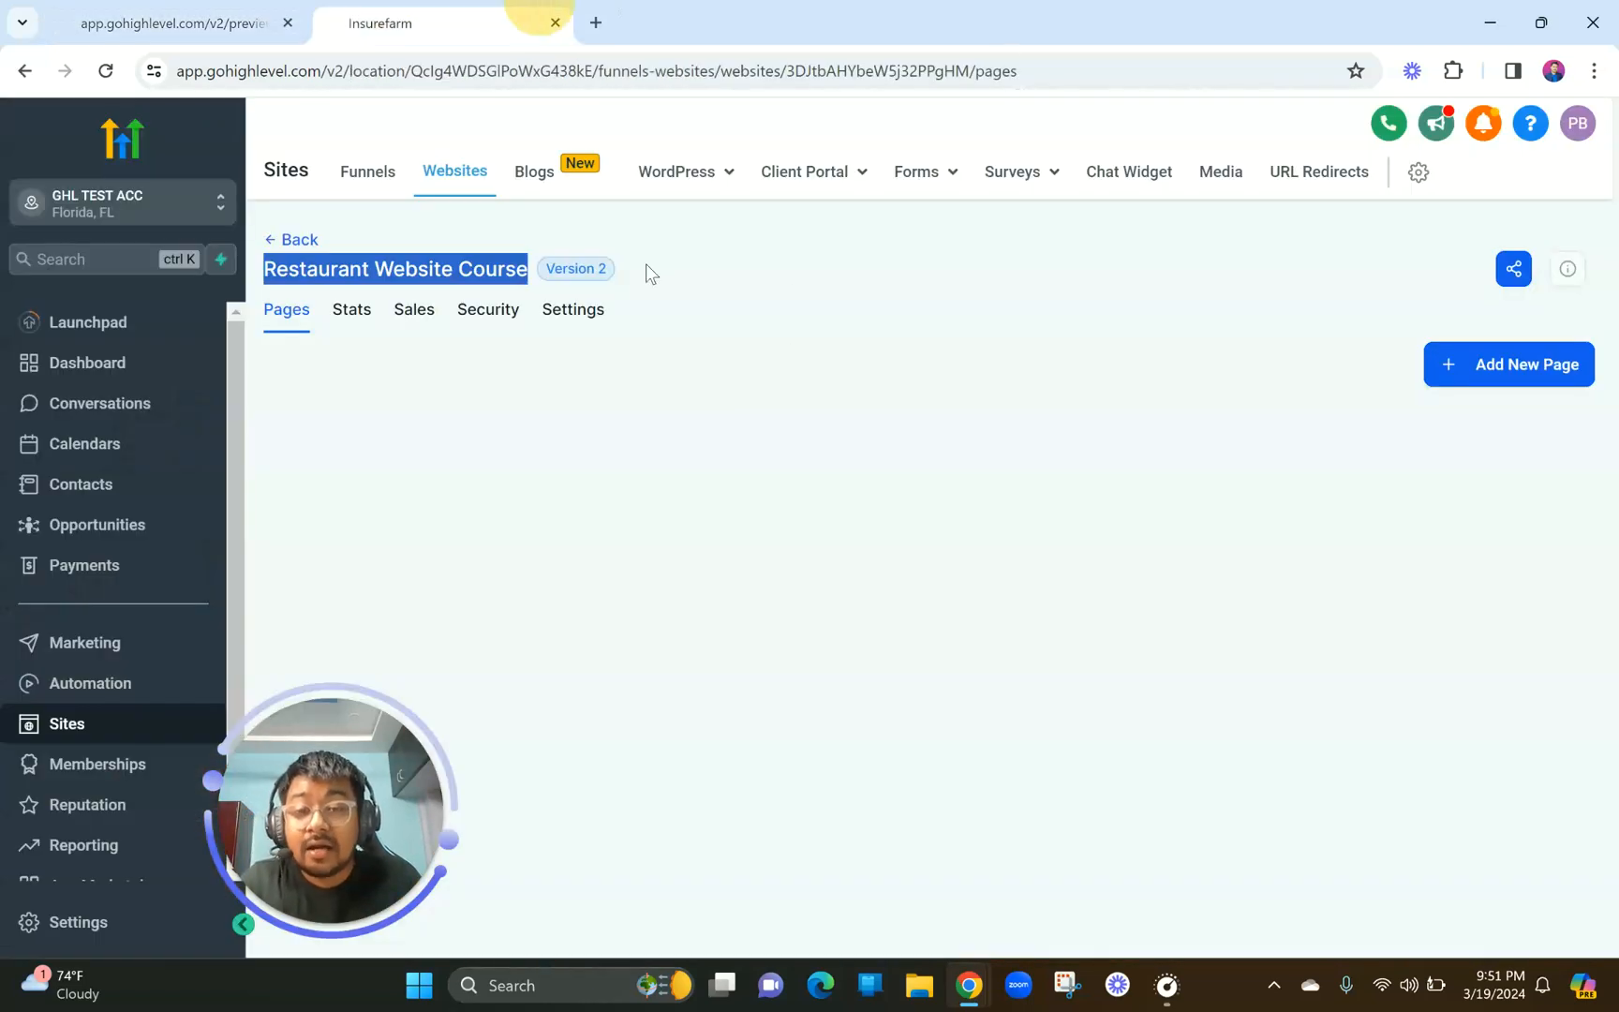
# Create a new page named Home with the path home in the Restaurant Website Course site.
pyautogui.click(565, 454)
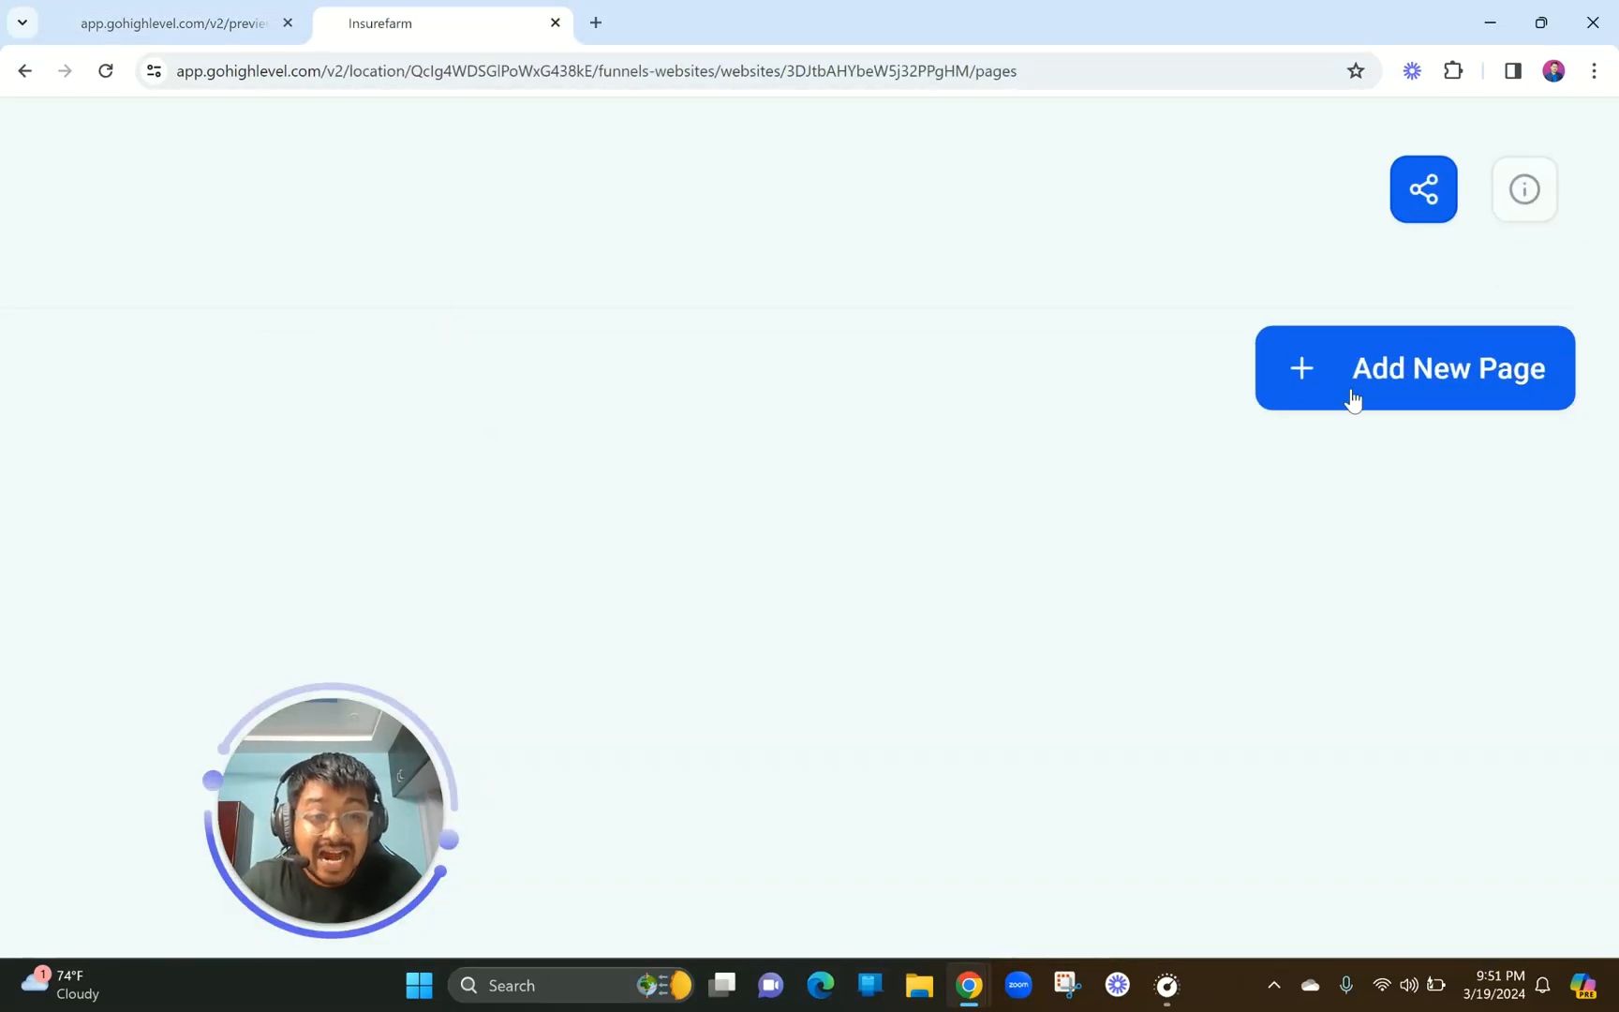
pyautogui.click(1302, 372)
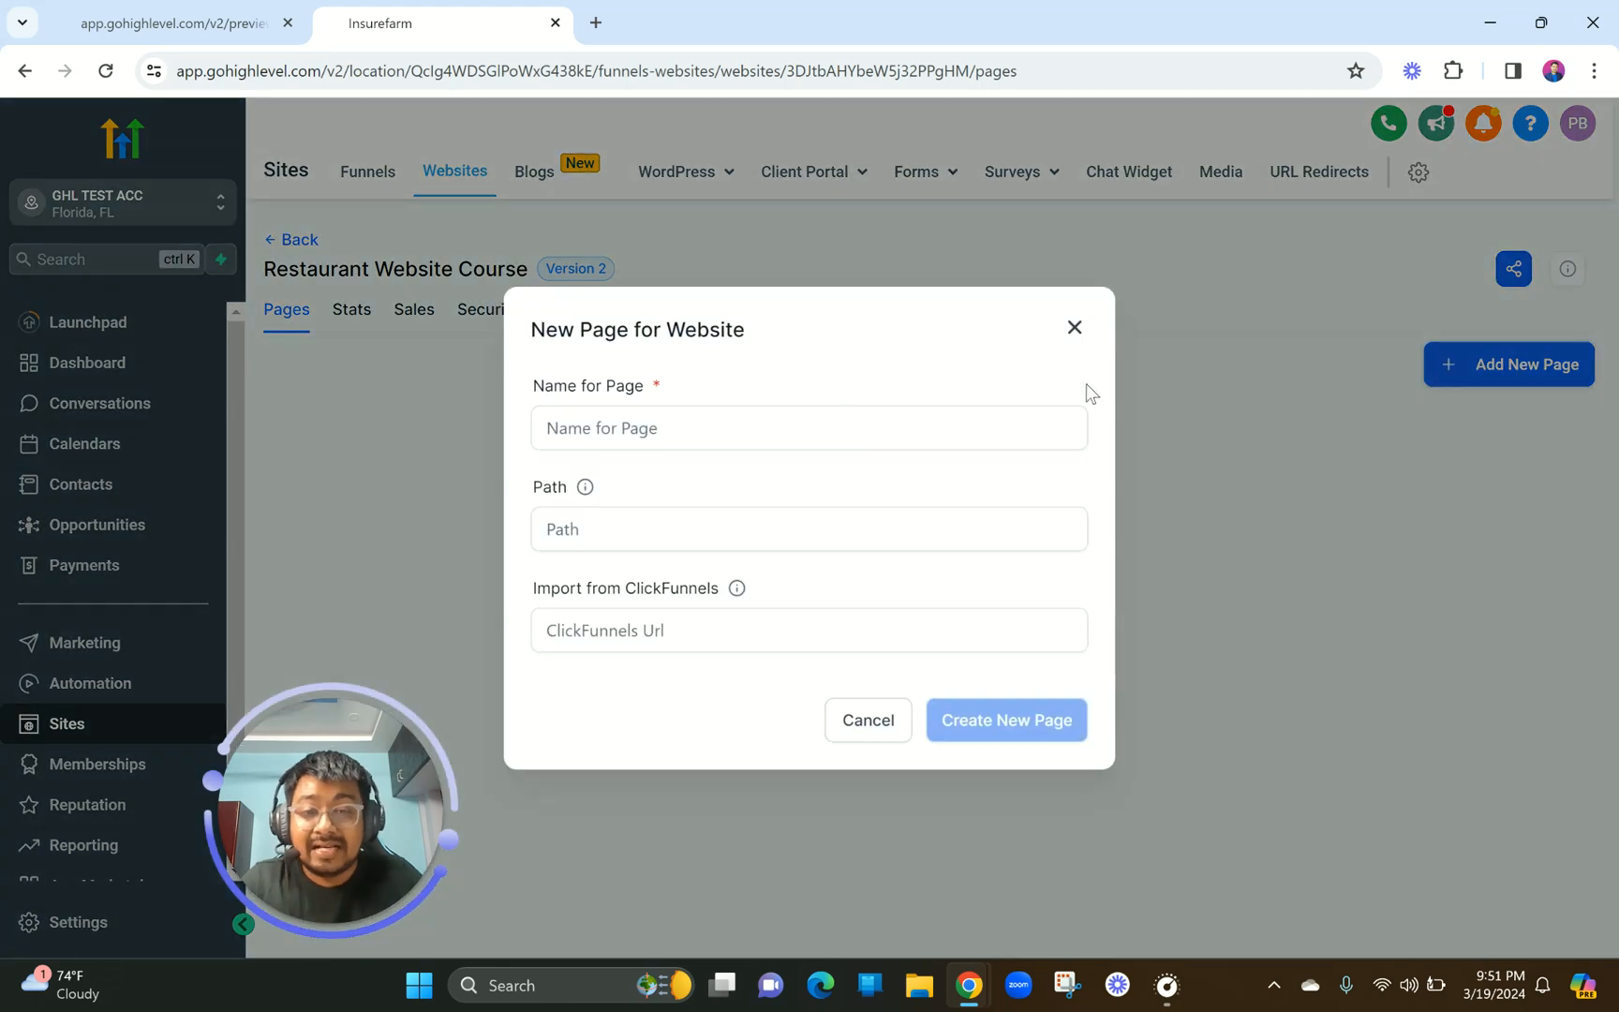
pyautogui.click(755, 441)
pyautogui.write('Home')
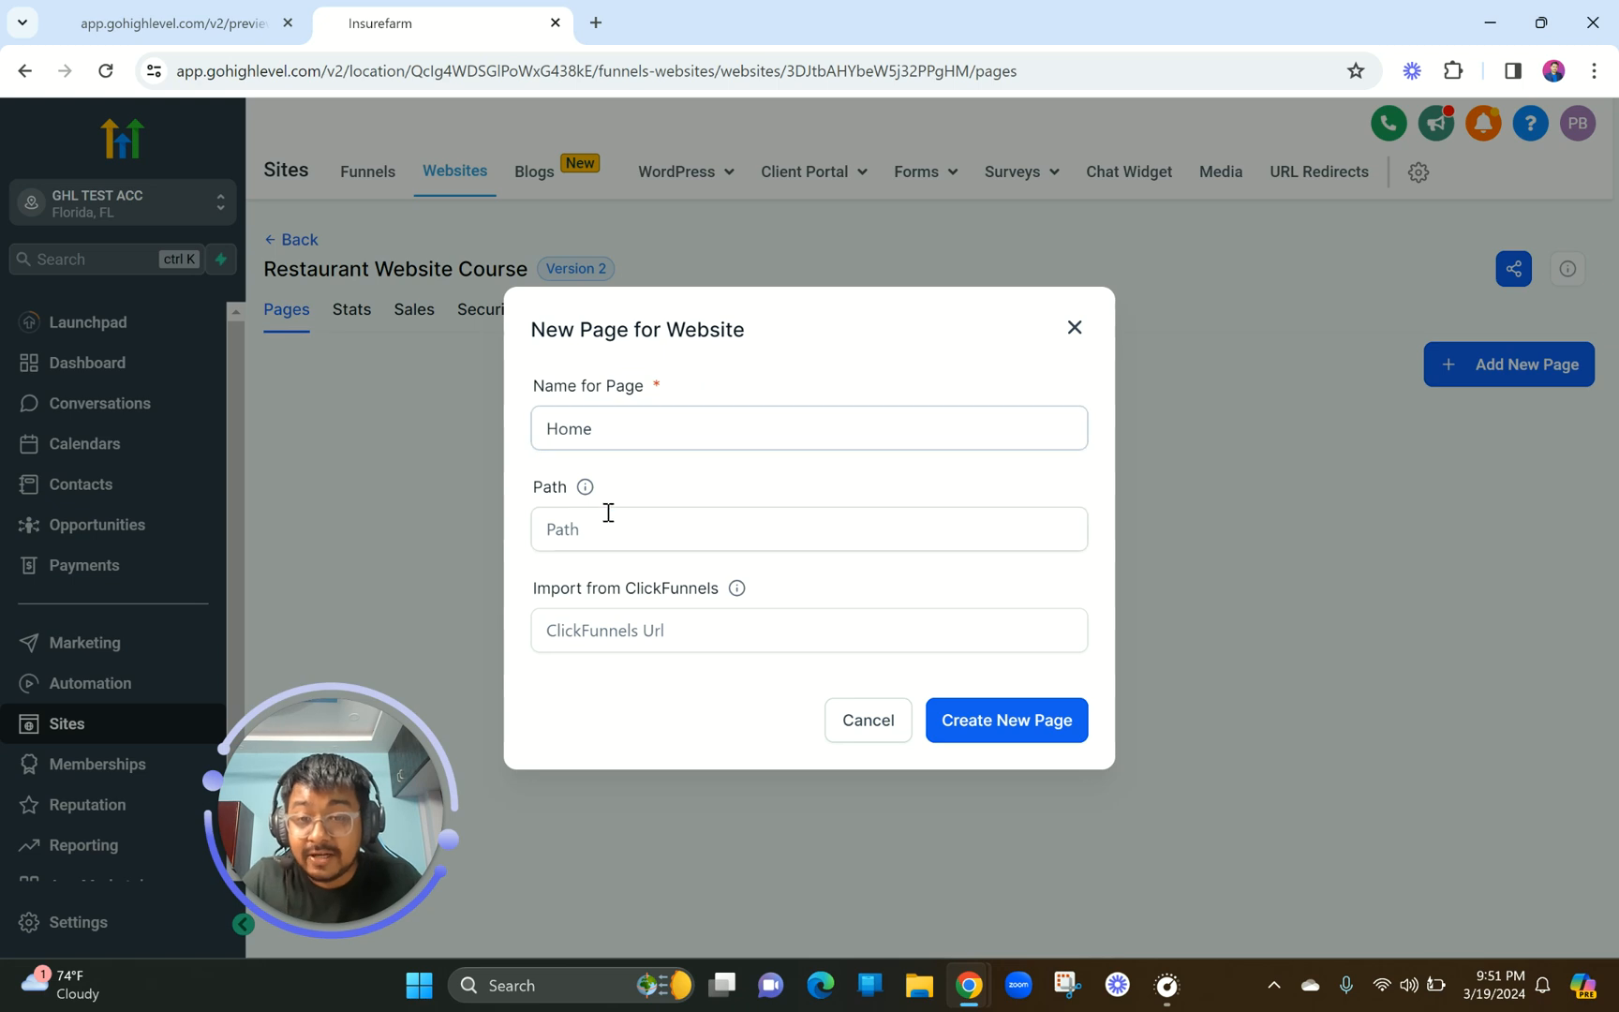
pyautogui.moveTo(585, 494)
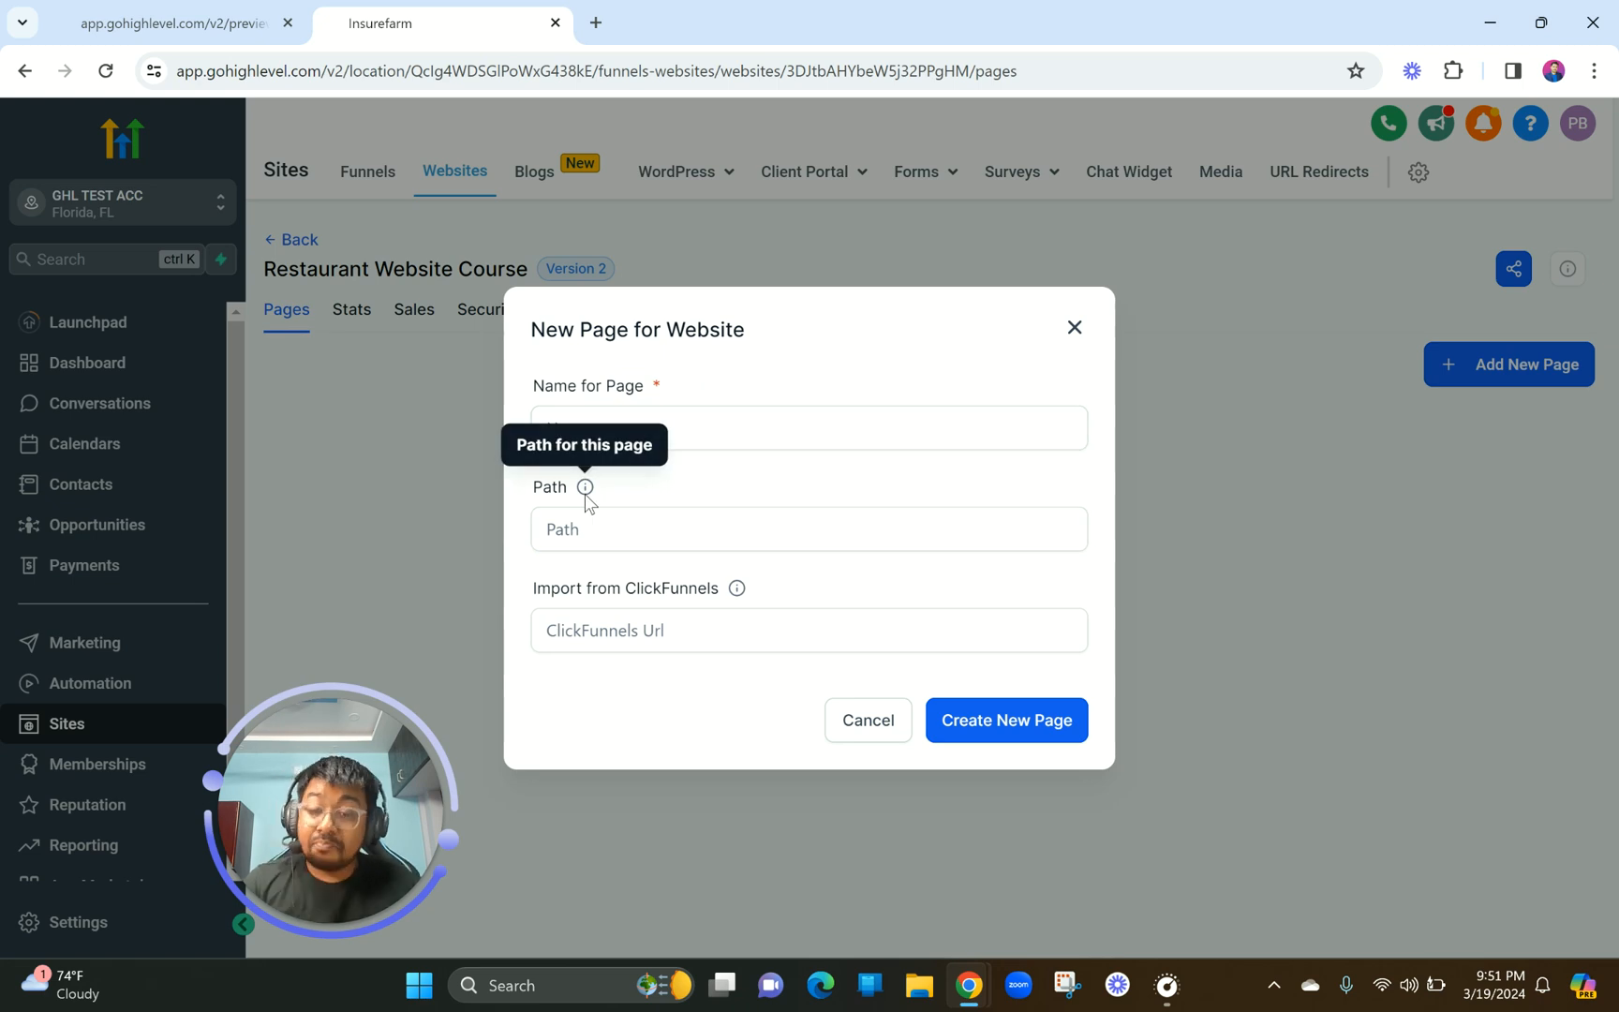
pyautogui.click(587, 527)
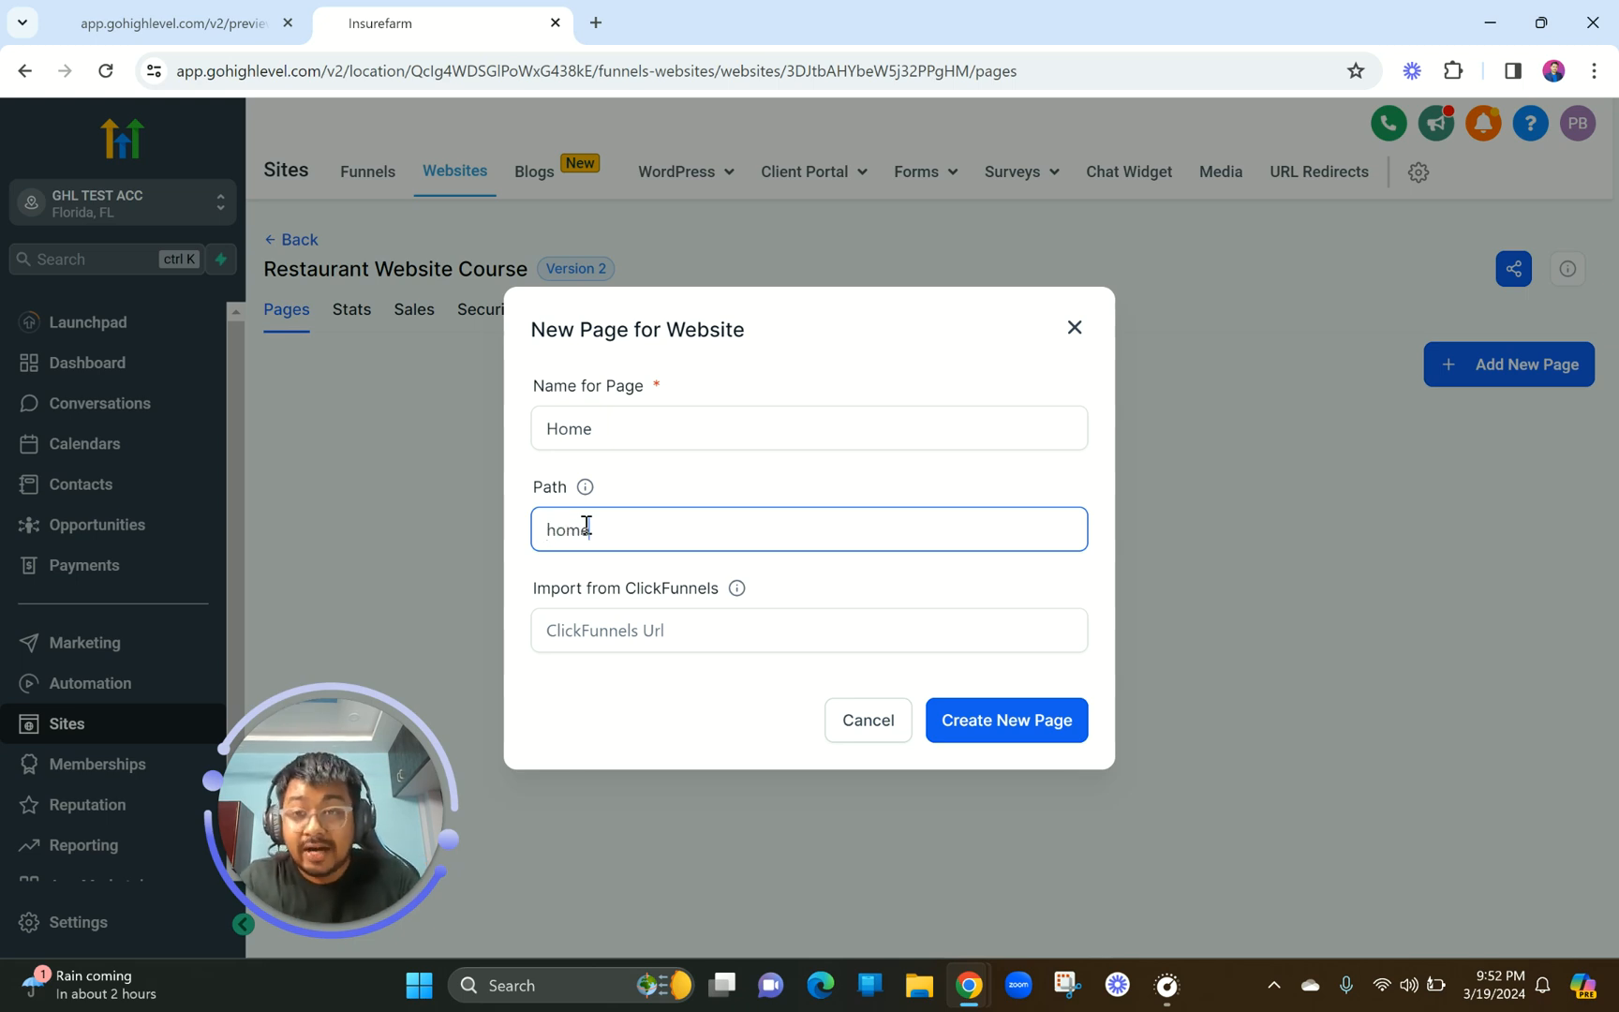
pyautogui.click(183, 11)
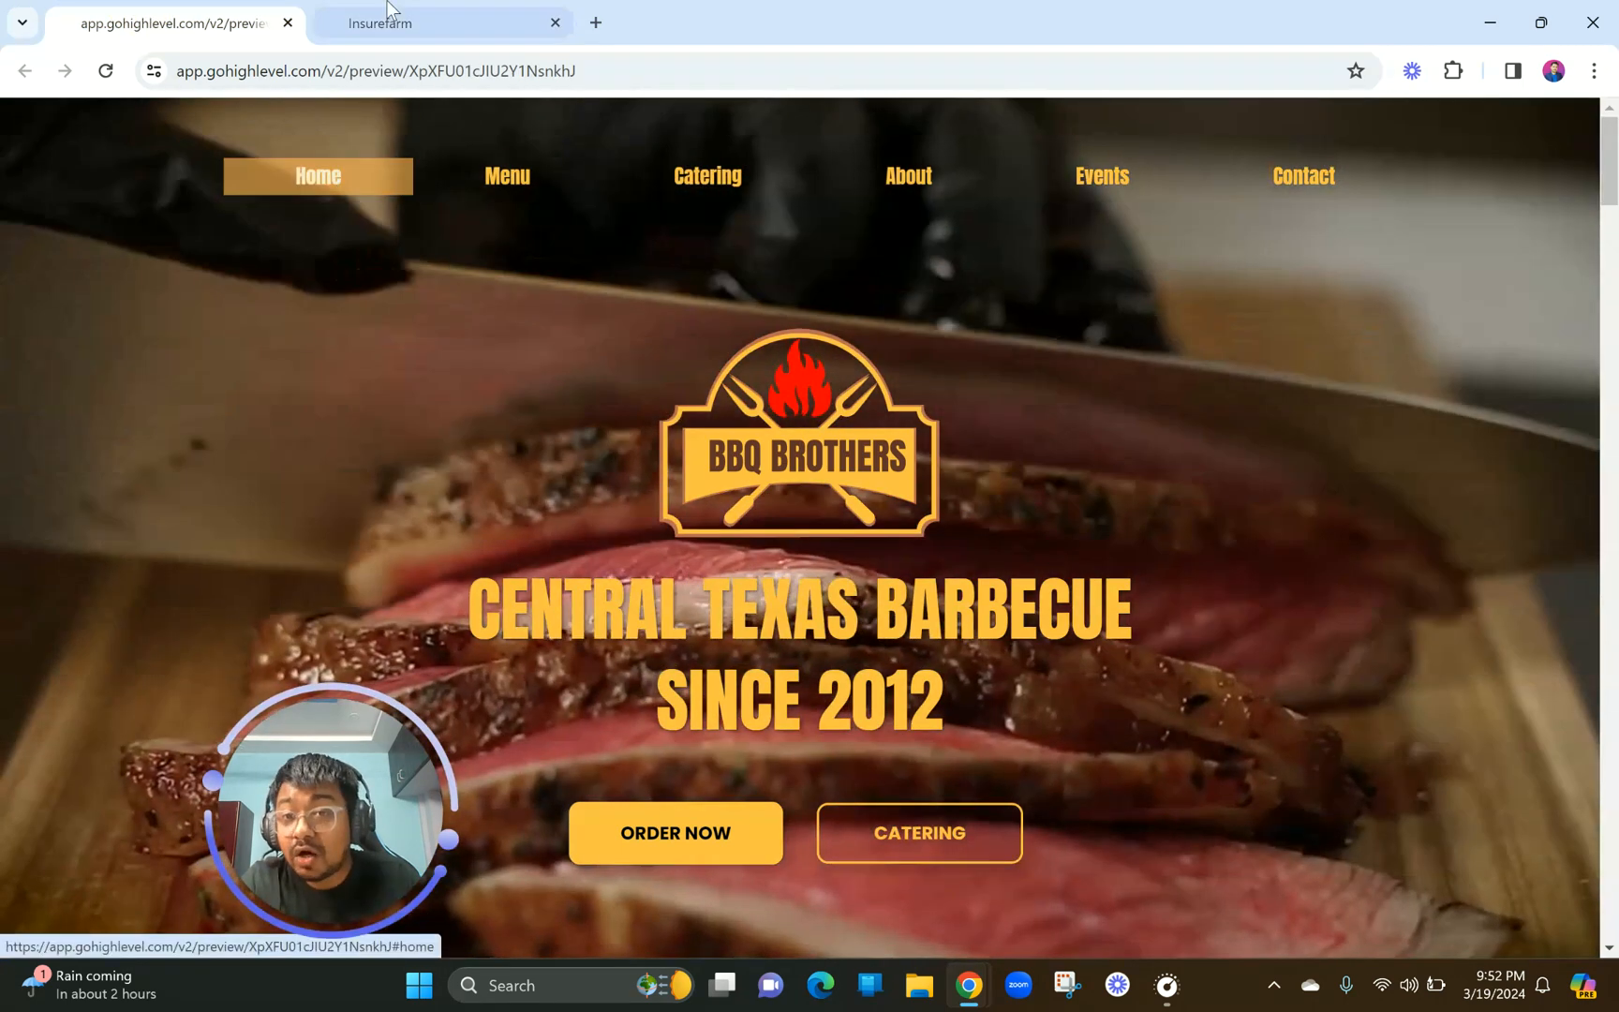
pyautogui.click(379, 23)
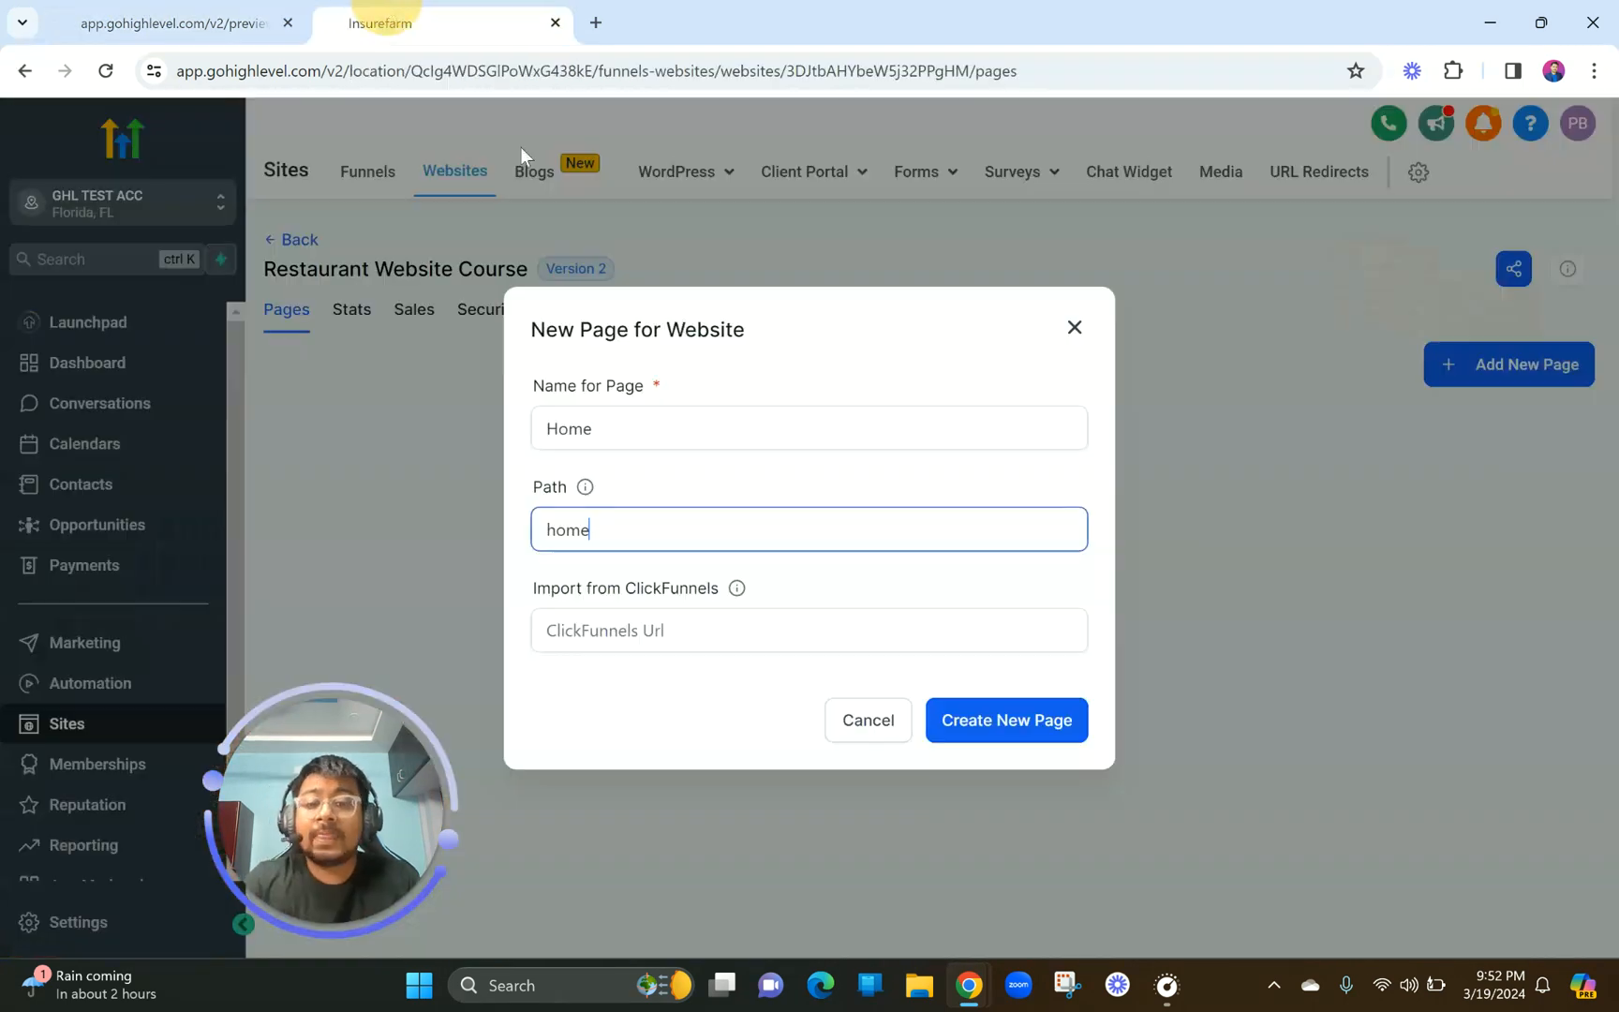
pyautogui.click(1005, 722)
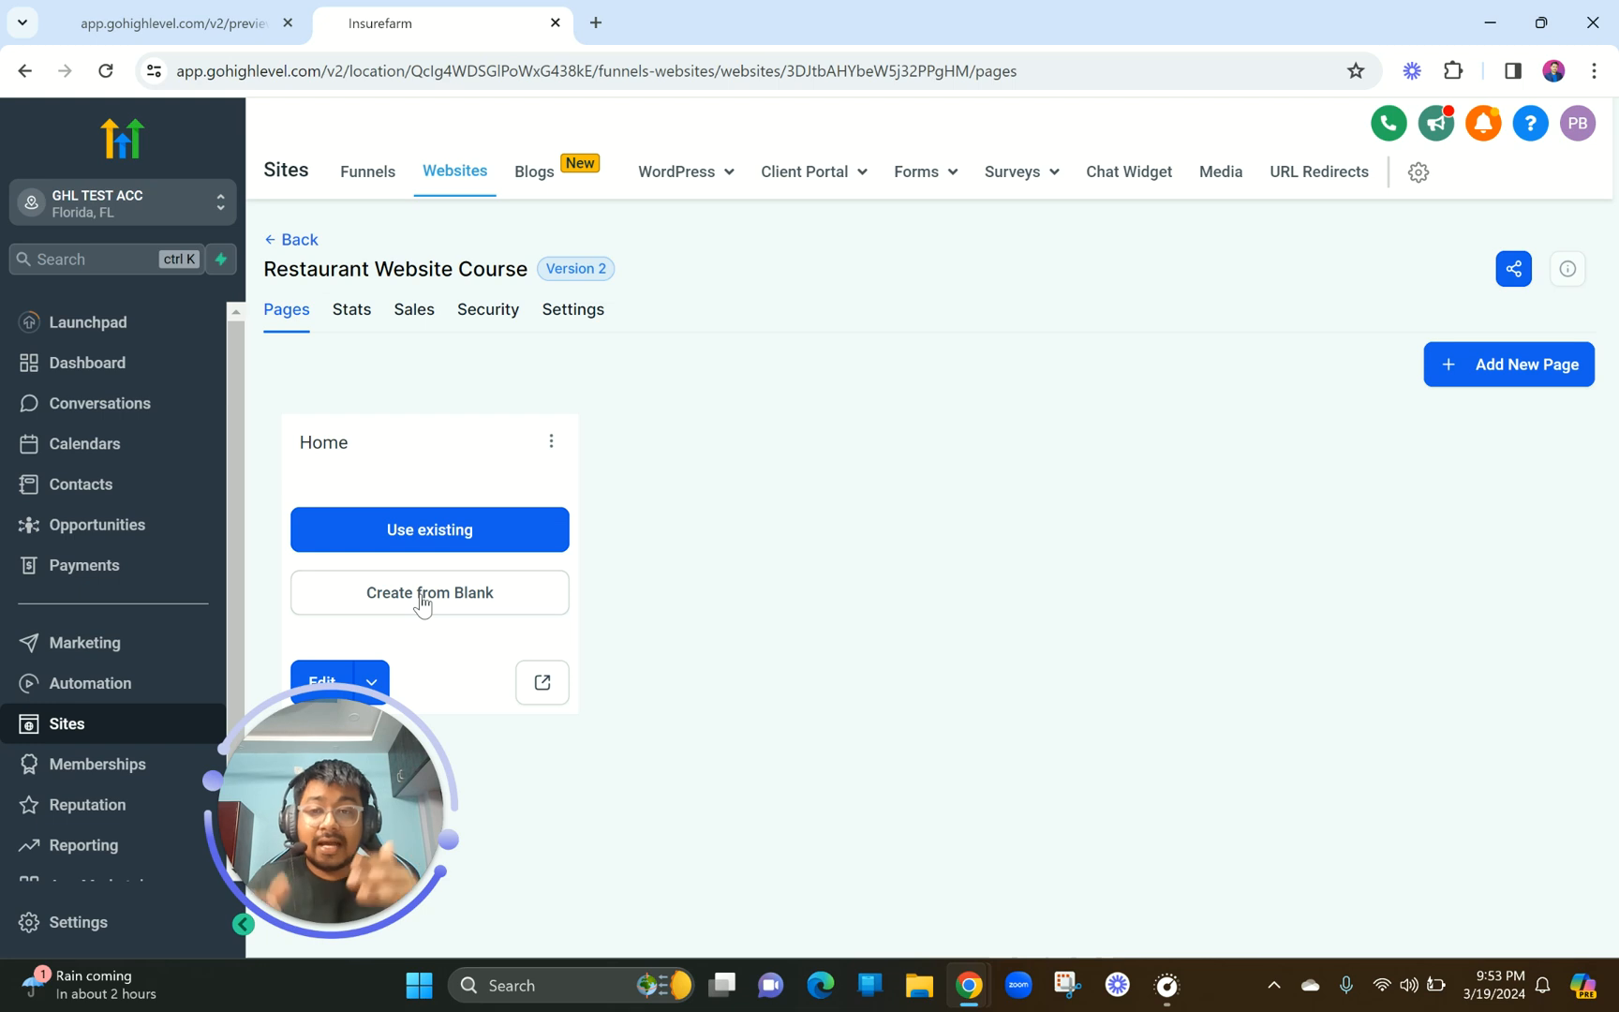
# Open the Home page for editing in a new tab and place the BBQ Brothers preview tab directly before it.
pyautogui.moveTo(304, 803); pyautogui.dragTo(1441, 569)
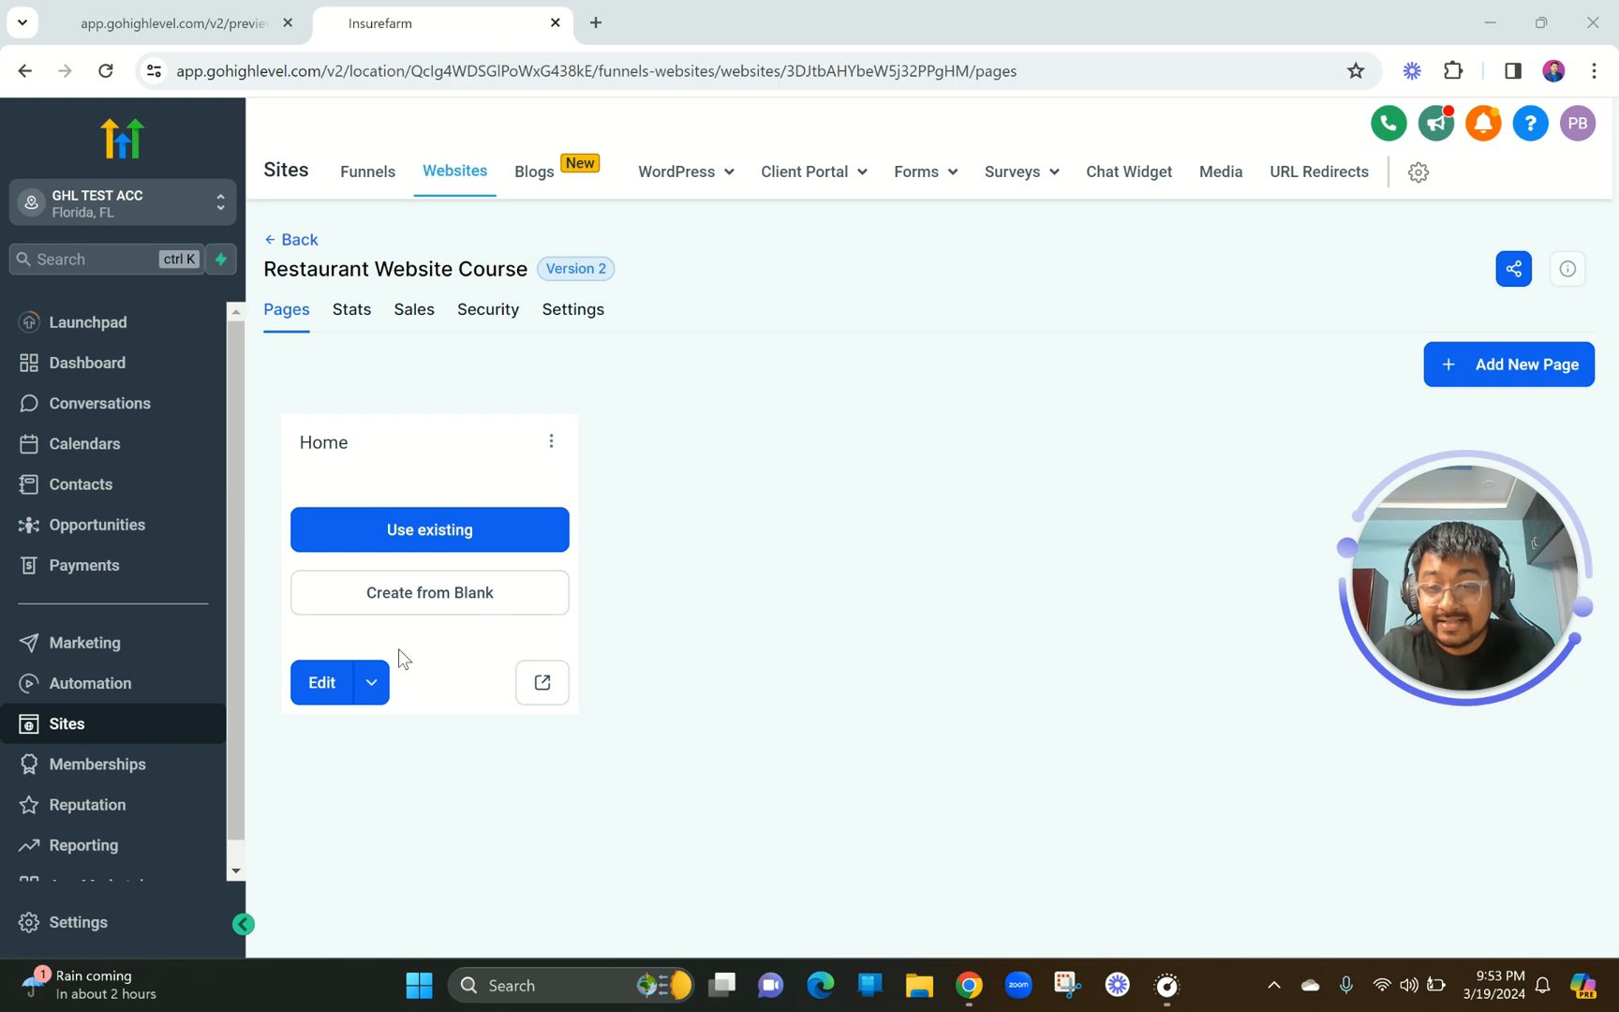
pyautogui.click(372, 682)
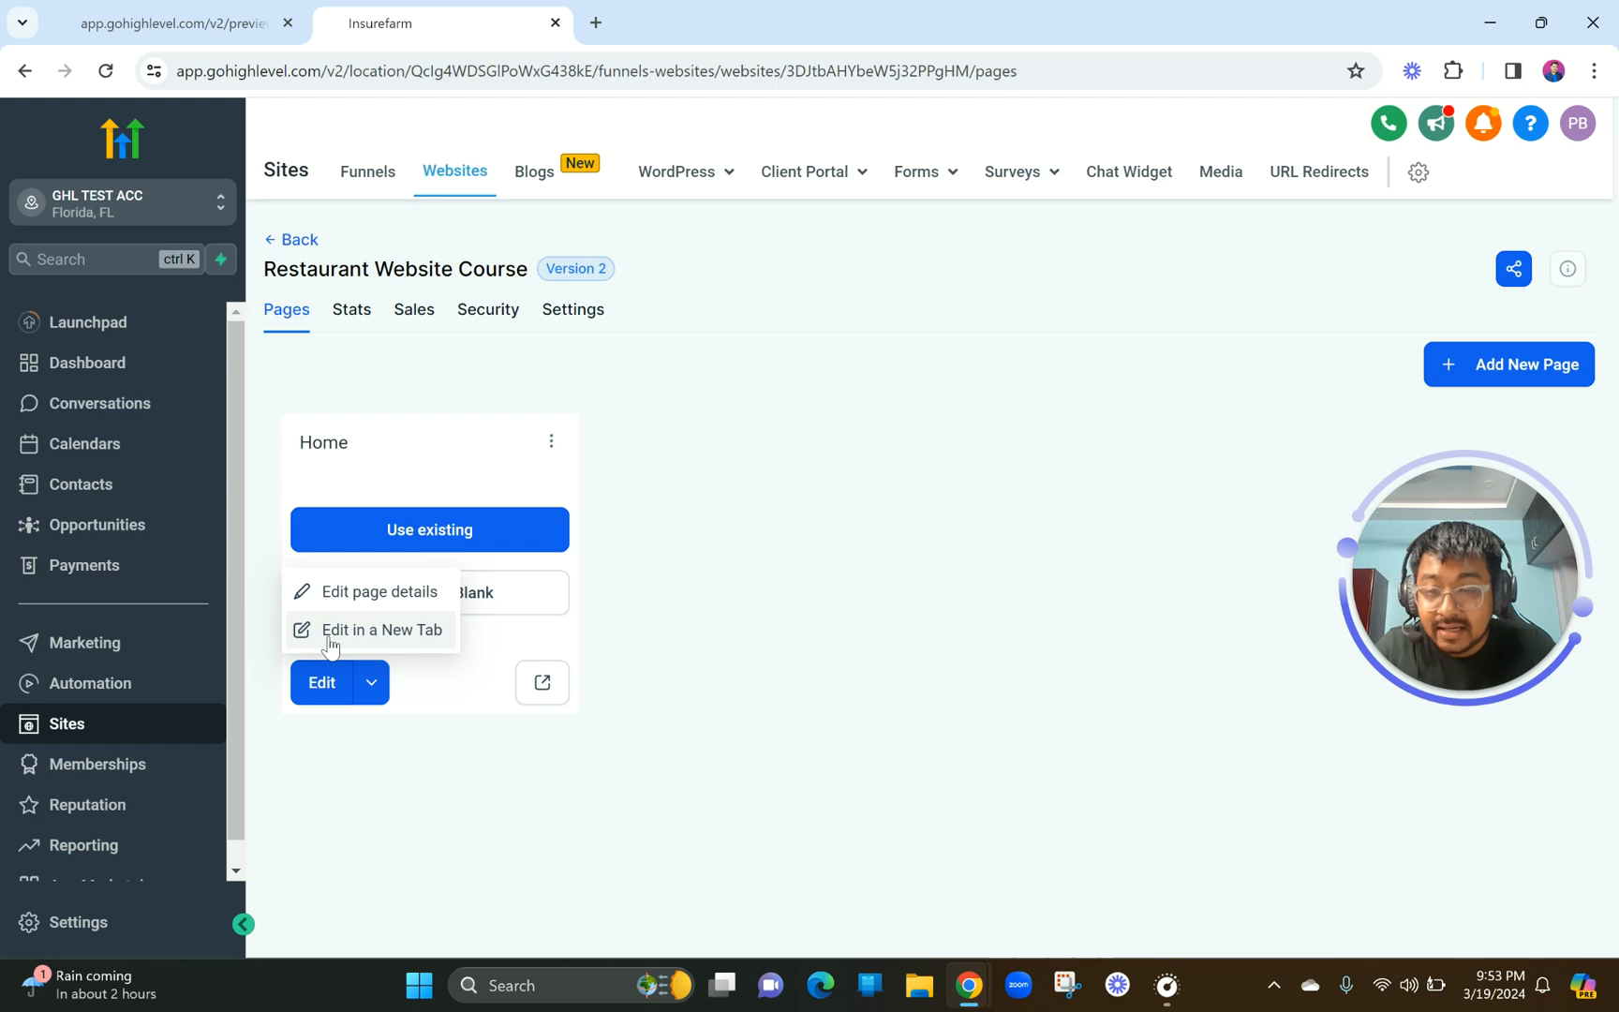
pyautogui.click(368, 640)
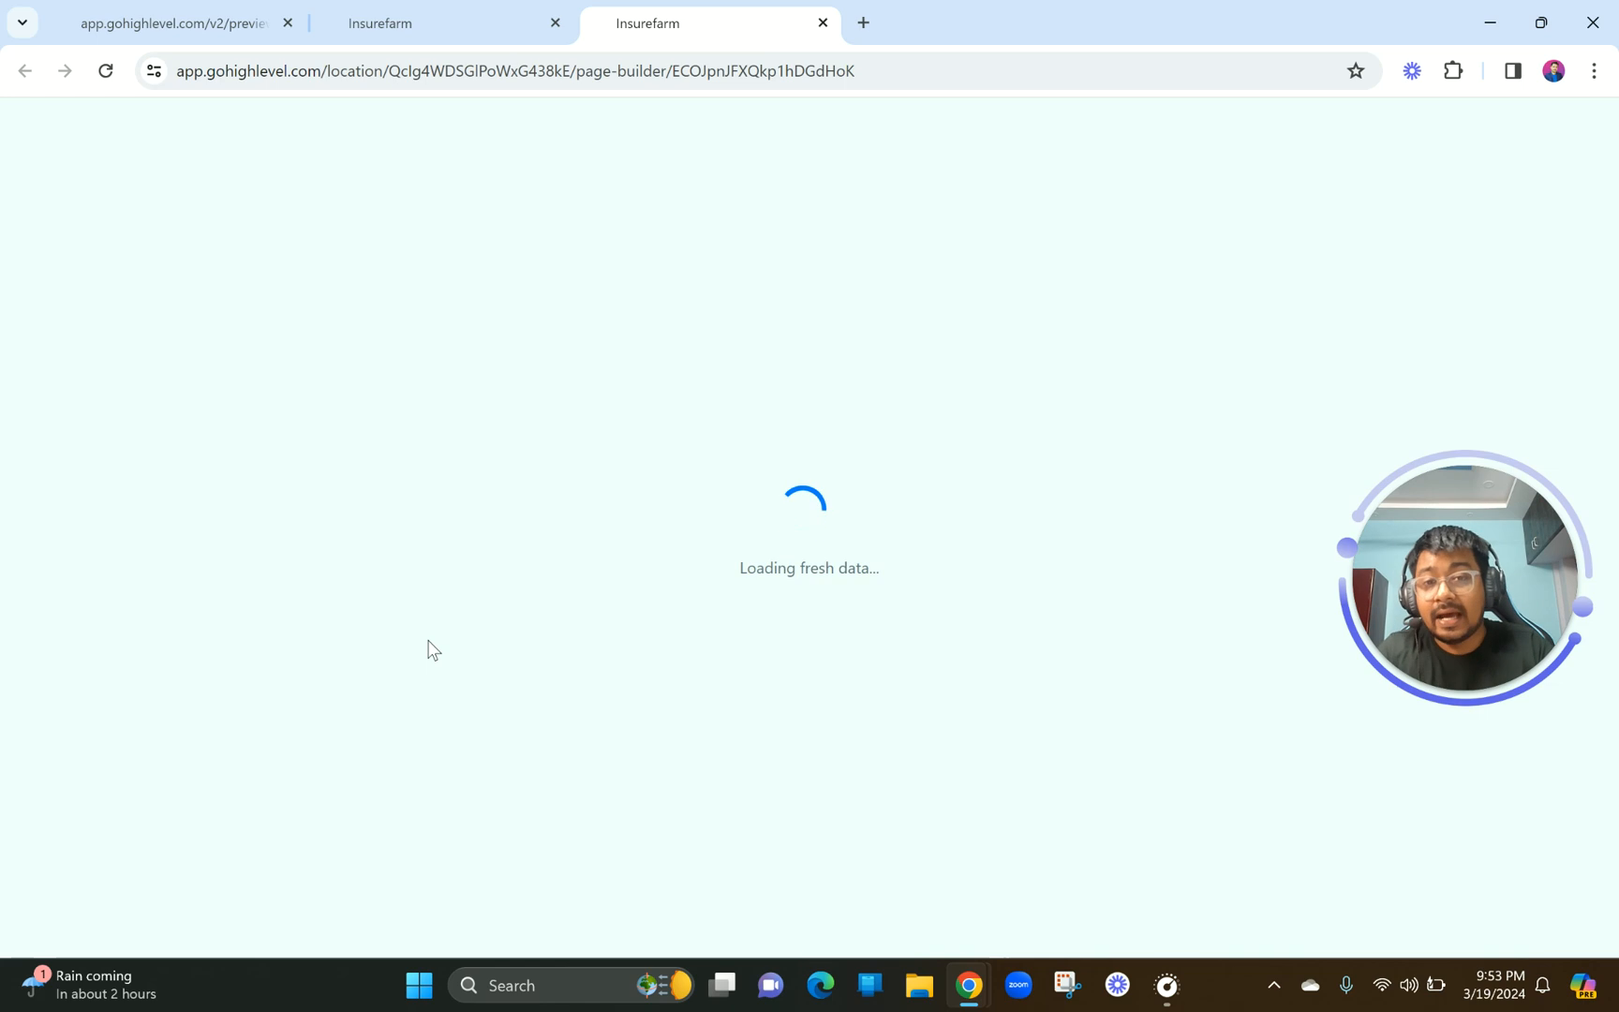
pyautogui.moveTo(145, 5); pyautogui.dragTo(413, 13)
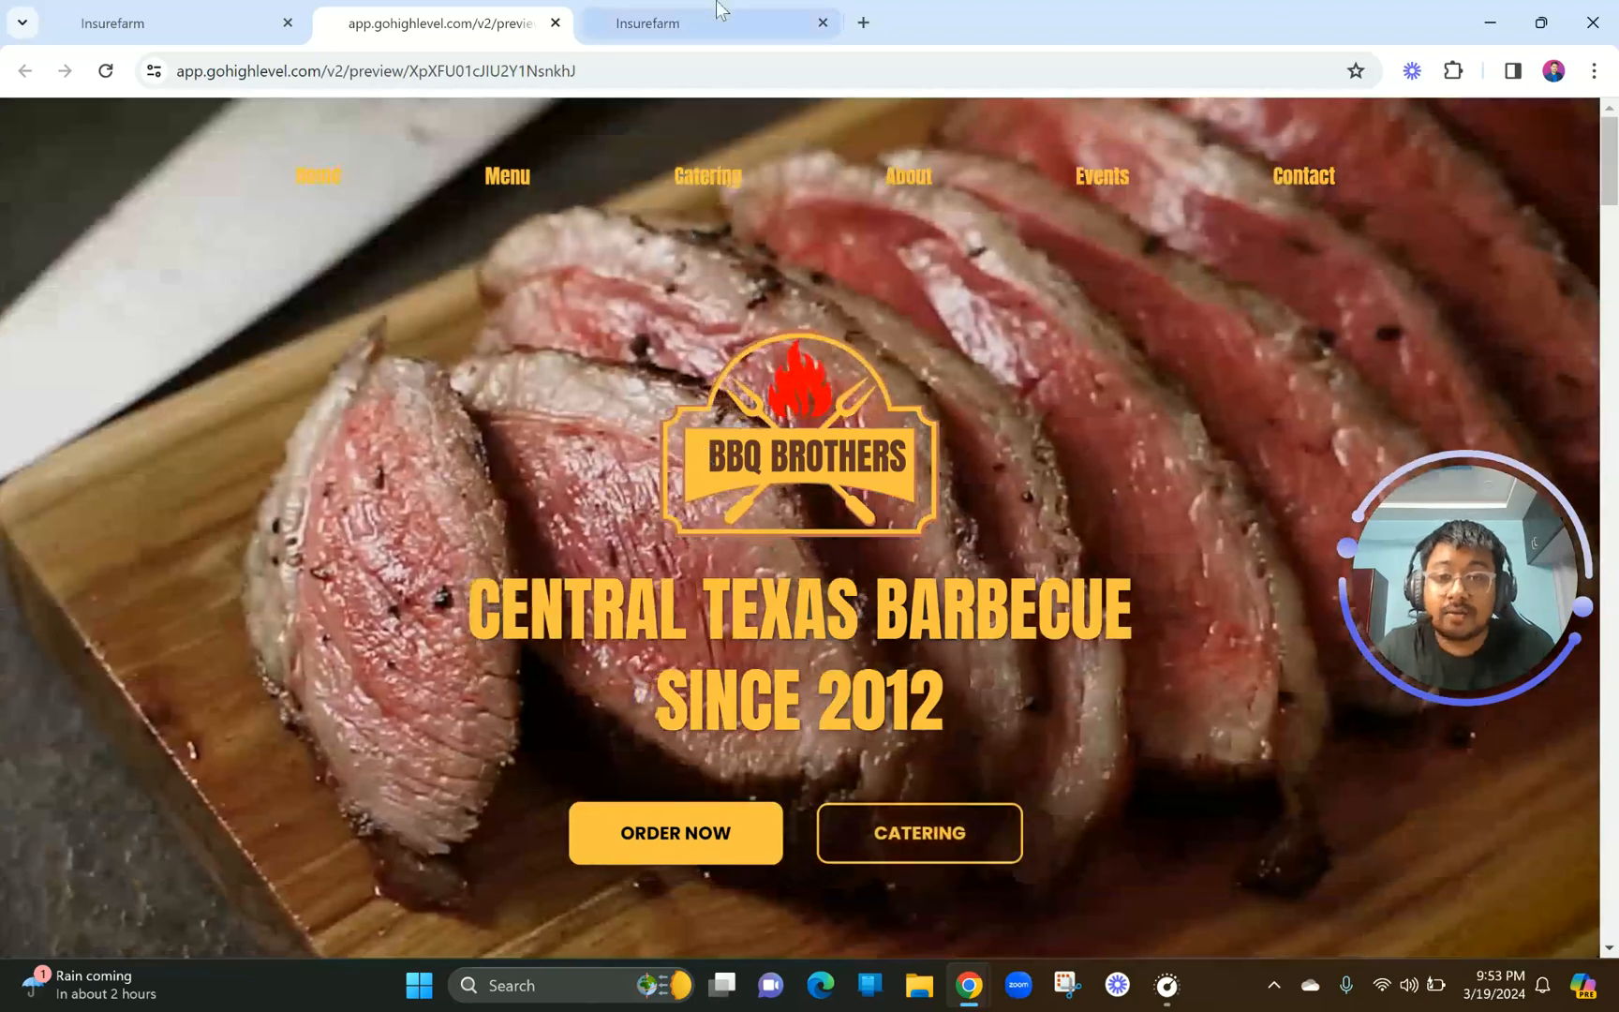
pyautogui.click(718, 11)
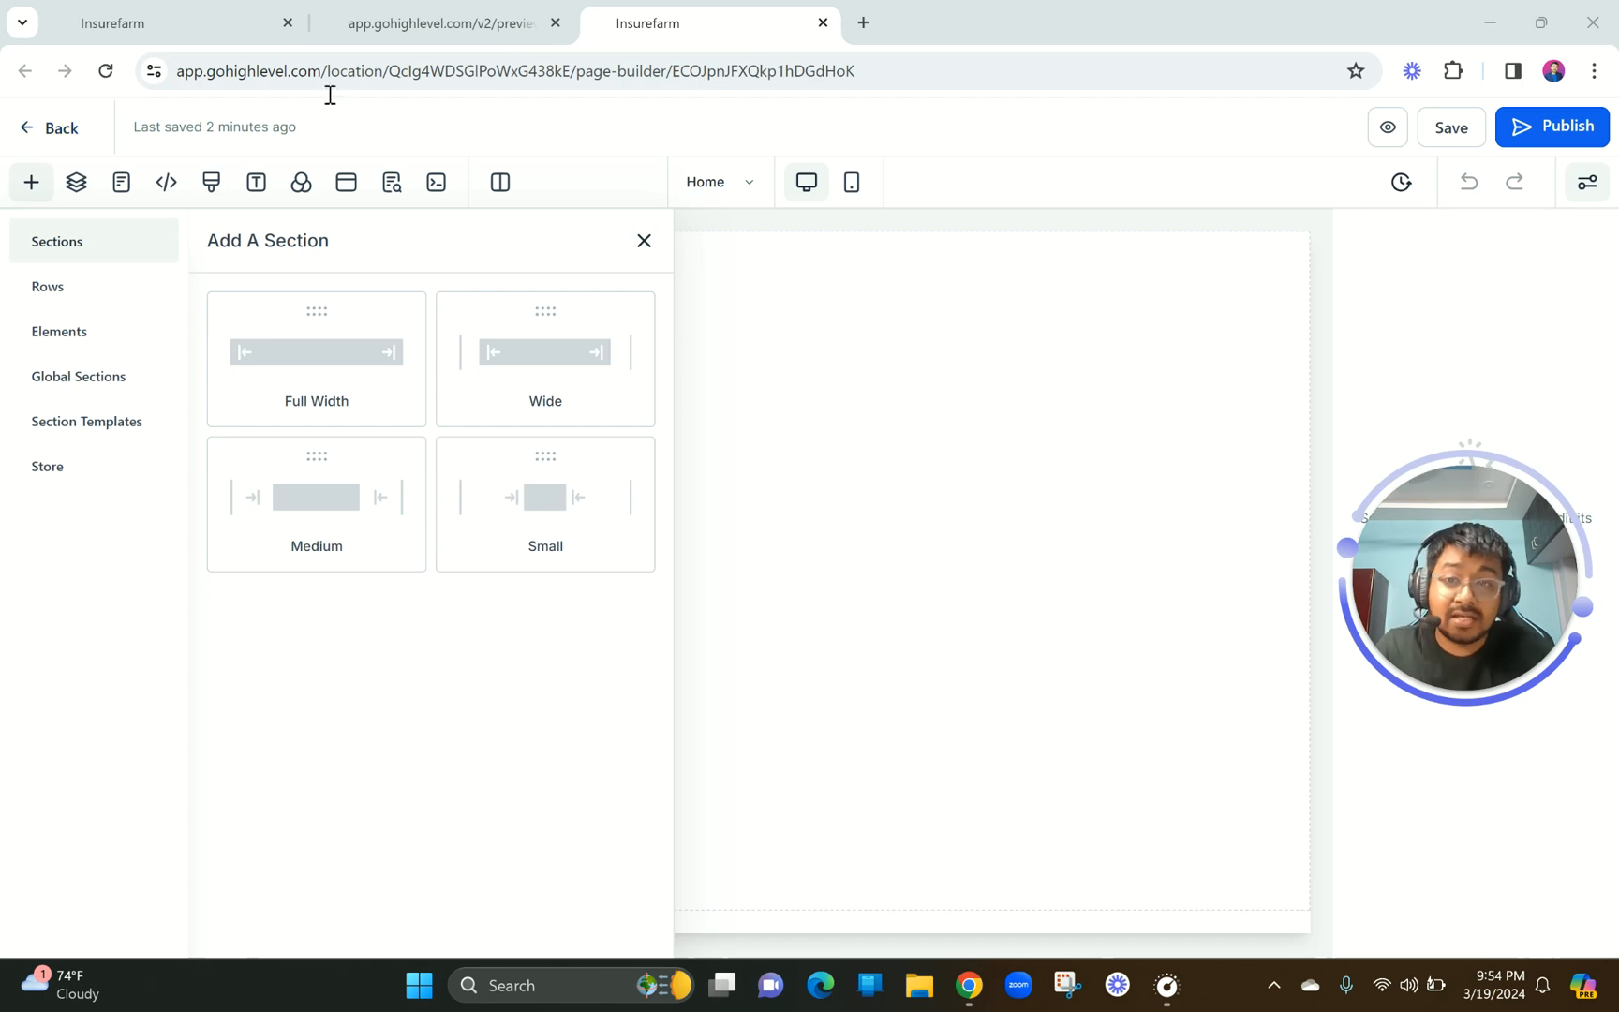
# Revisit the Restaurant Website Course page list, preview the Home page from the builder, and close the preview.
pyautogui.click(368, 9)
pyautogui.hotkey('ctrl', 'shift', 'Tab')
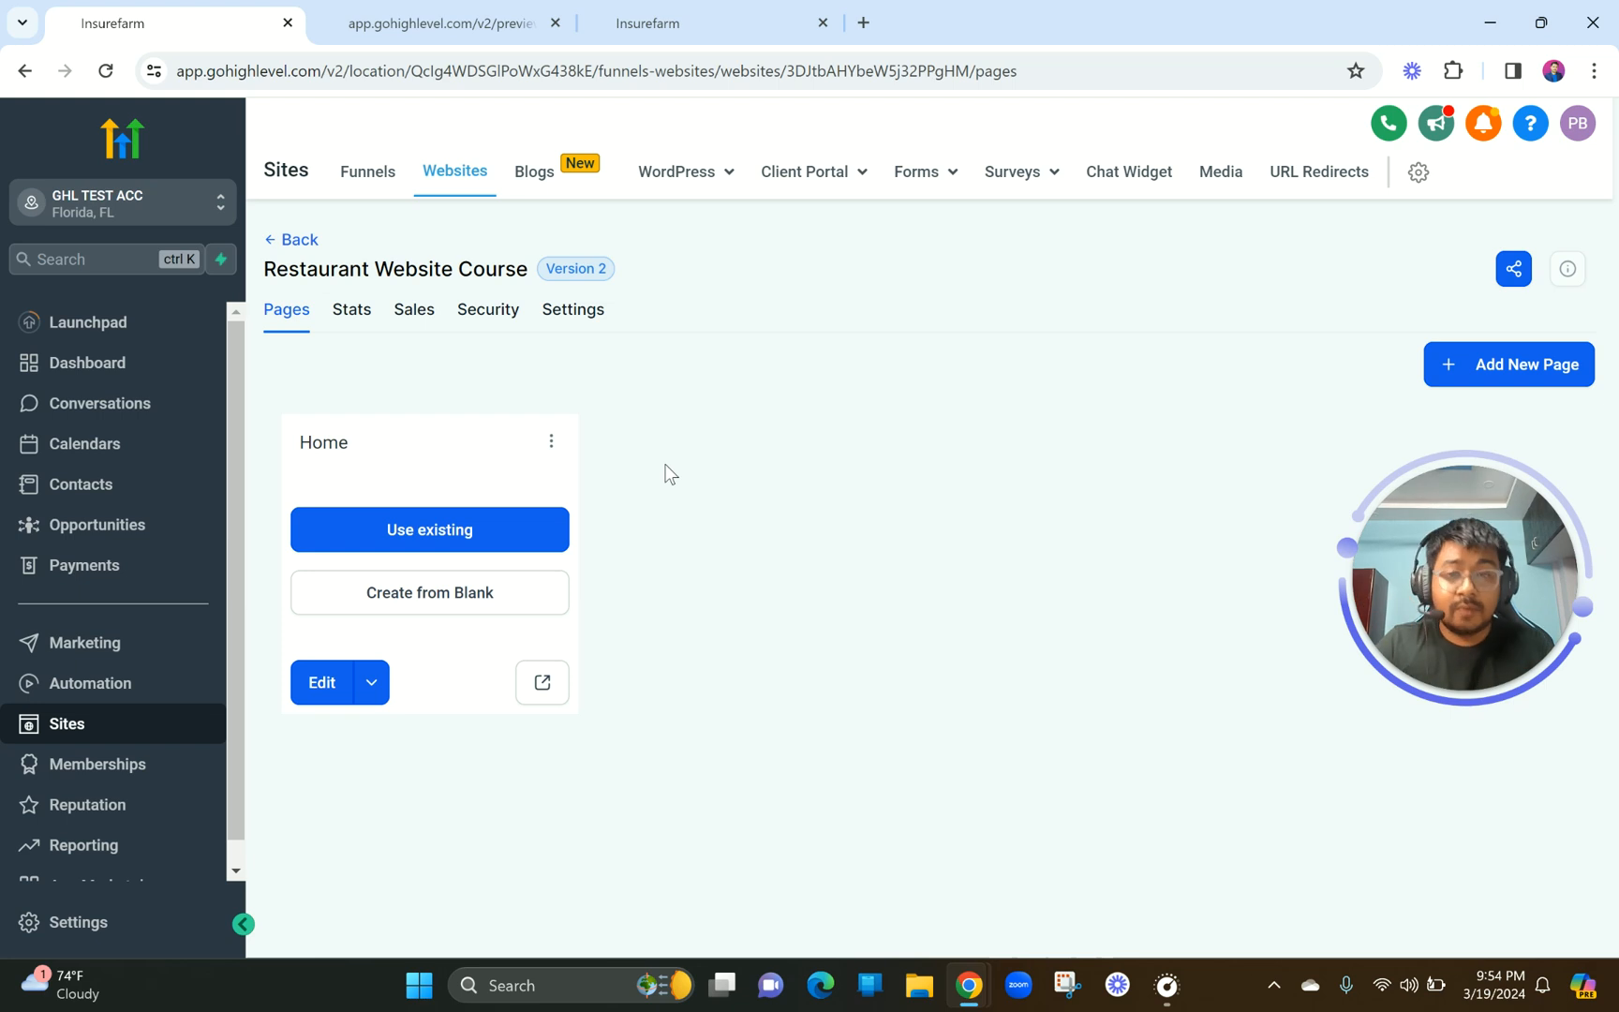
pyautogui.click(682, 13)
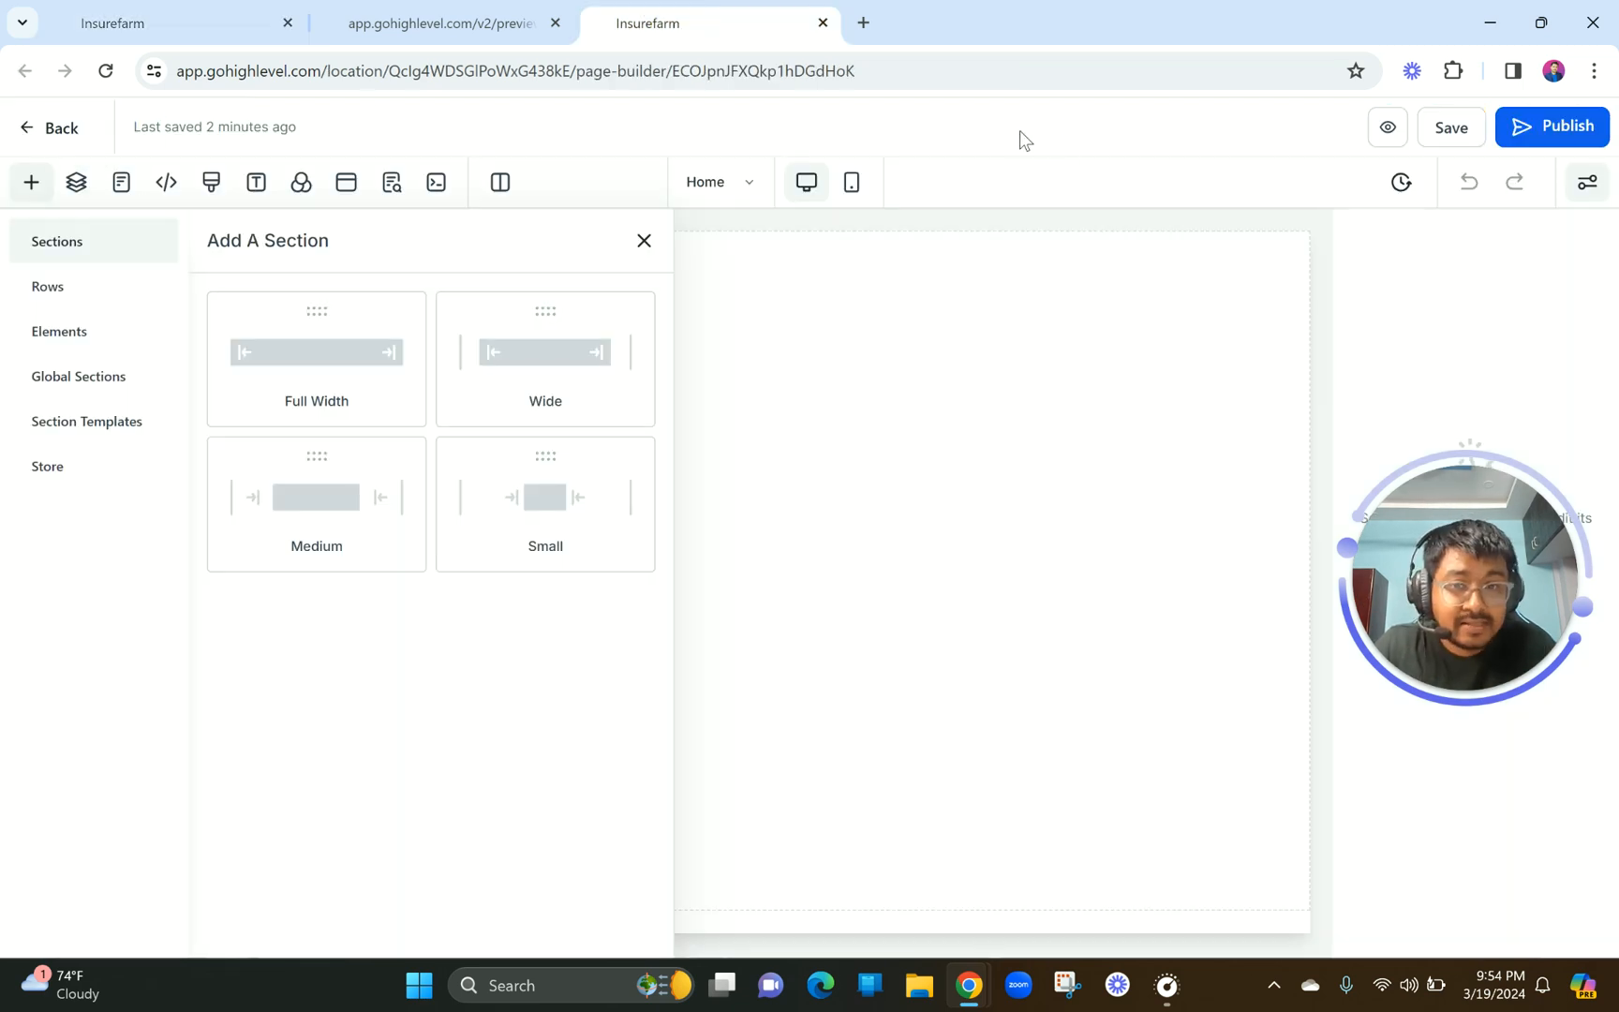
pyautogui.click(1388, 130)
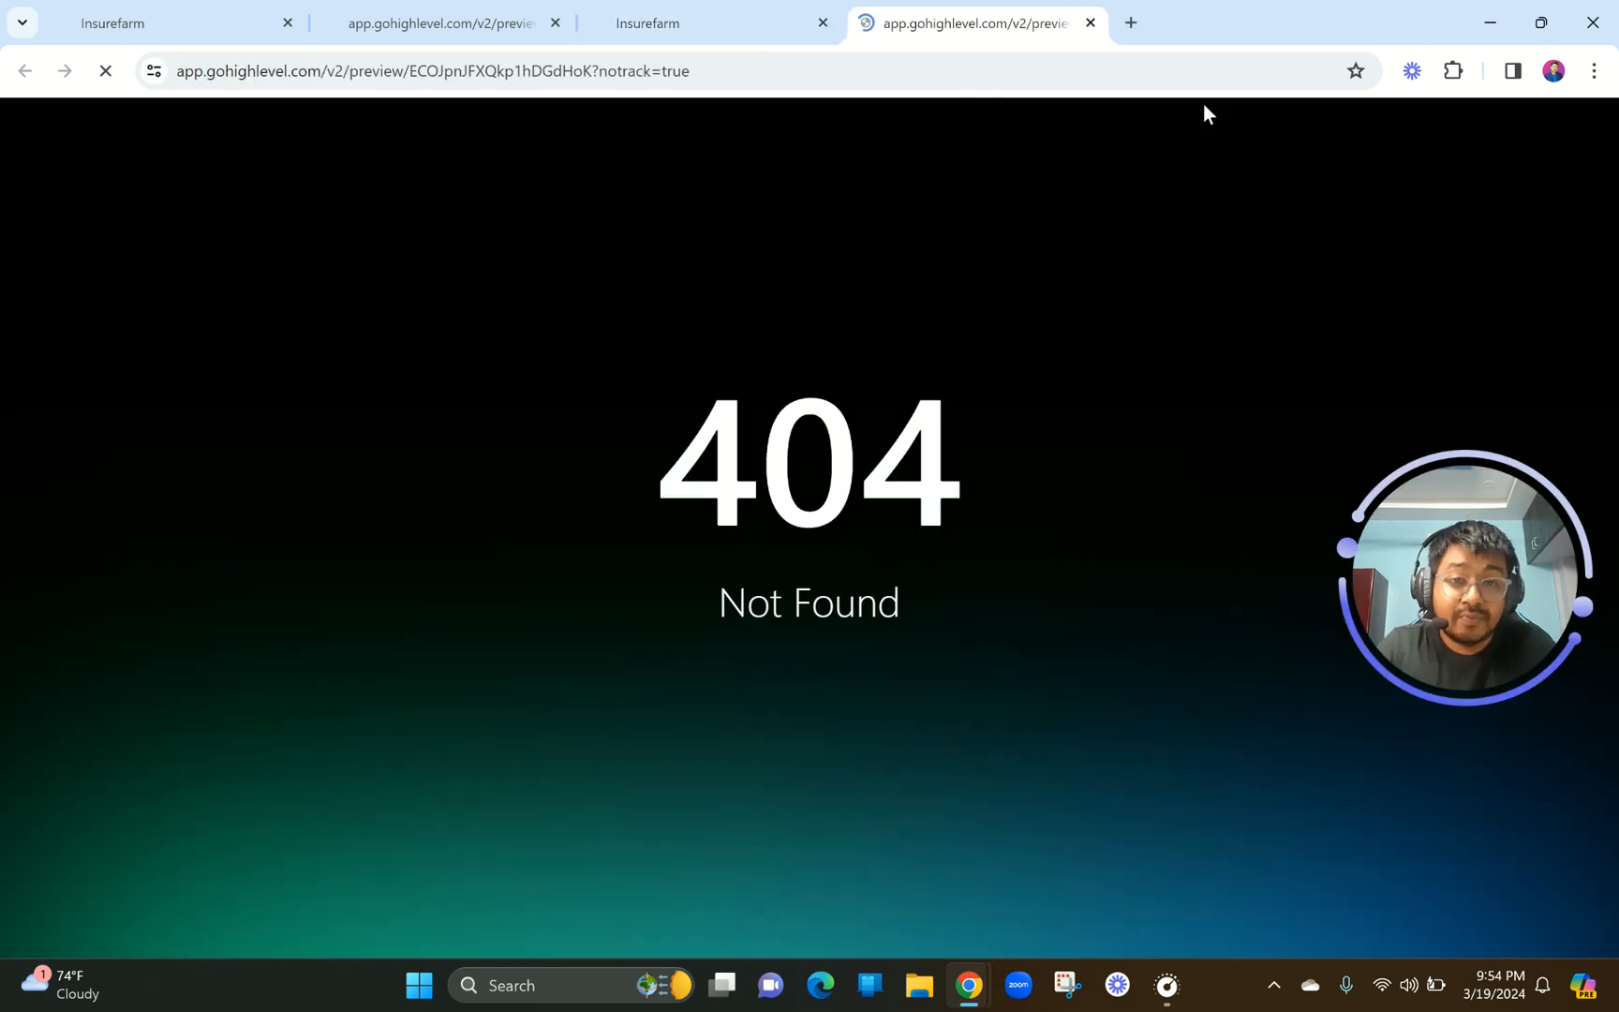
pyautogui.click(1092, 24)
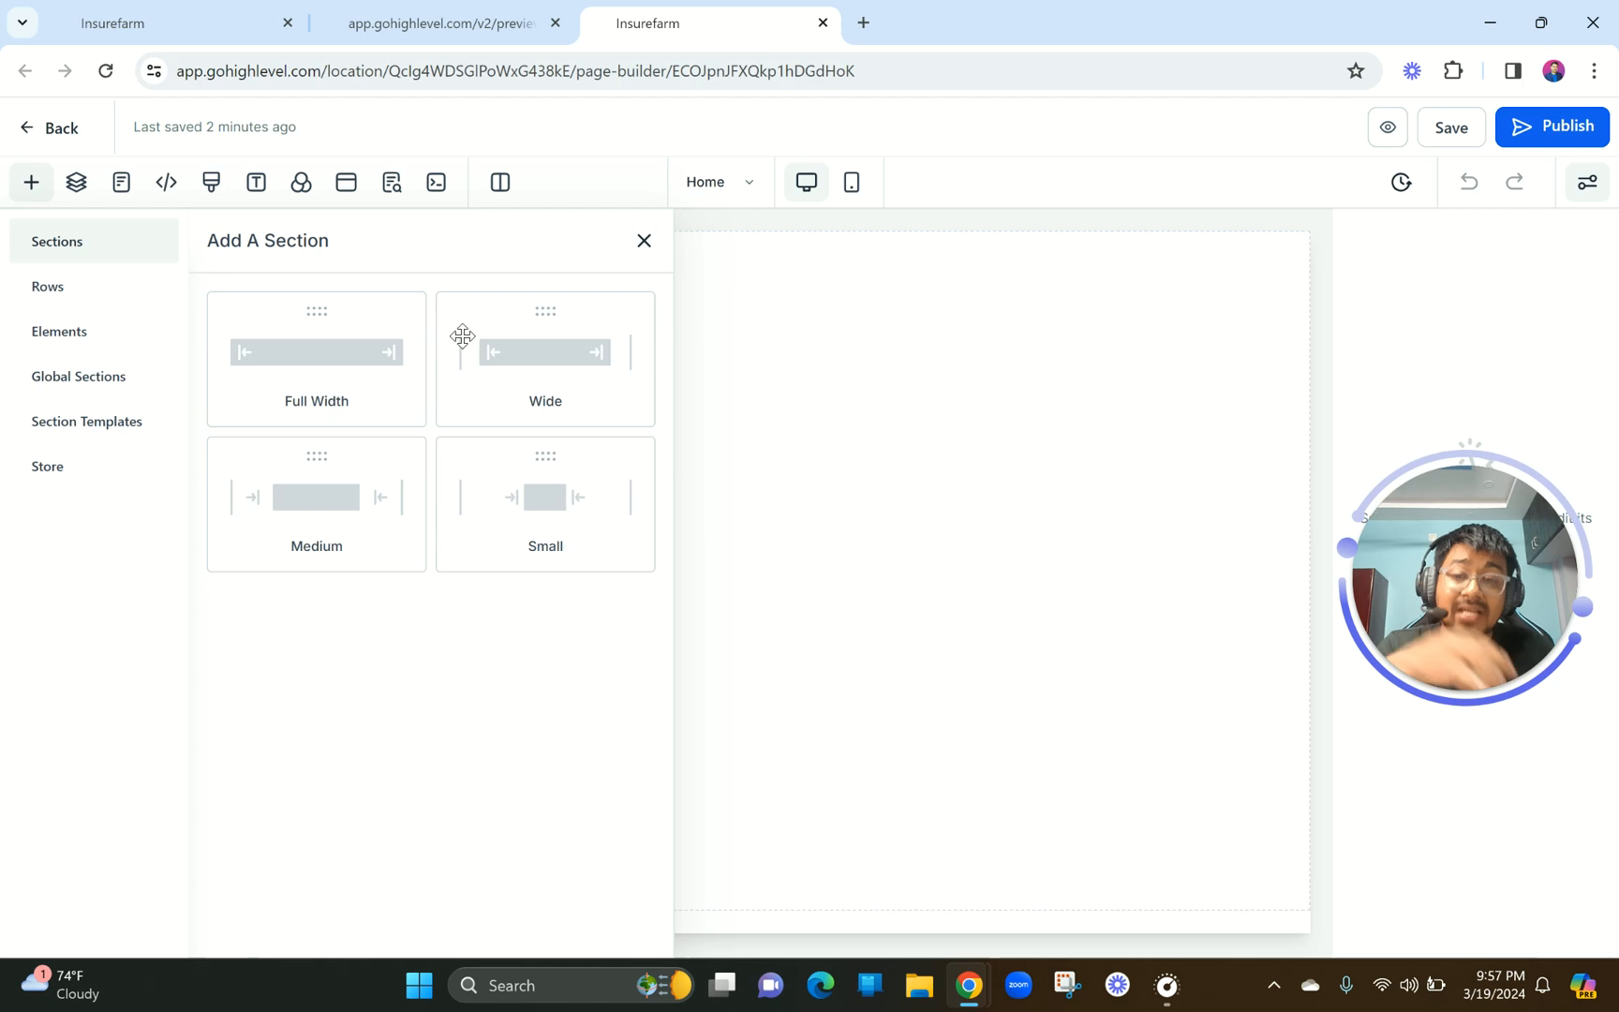
# Add a full-width section to the Home page and insert a 1-column row in it.
pyautogui.click(321, 381)
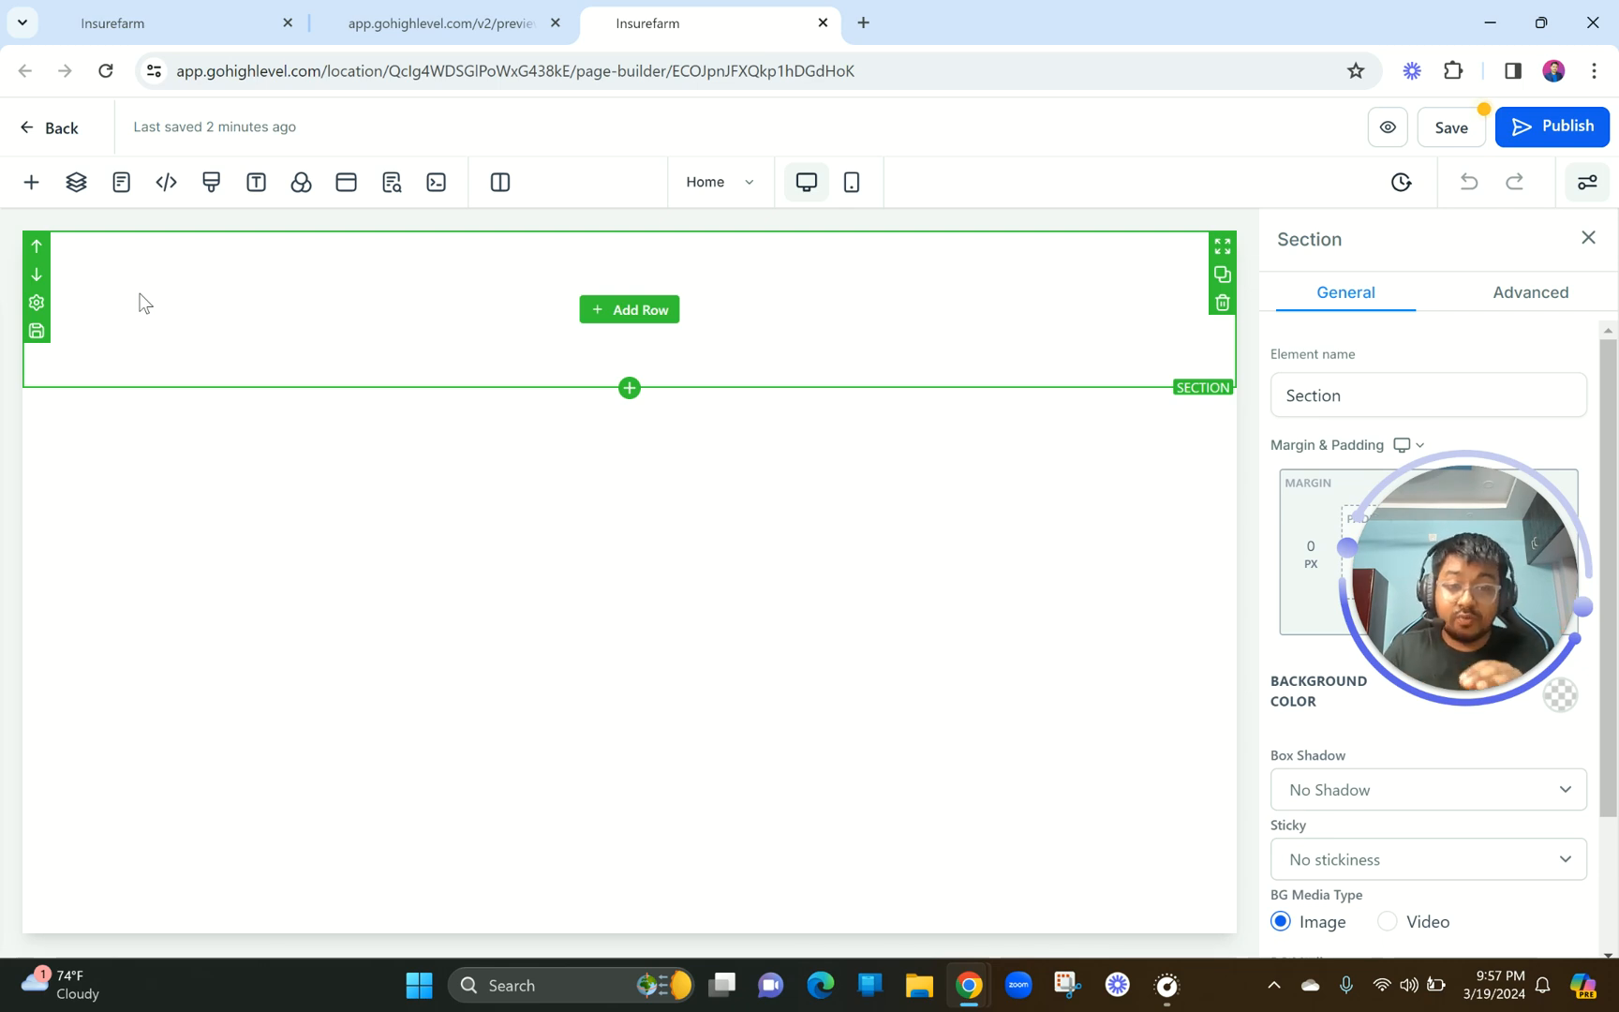
pyautogui.click(30, 183)
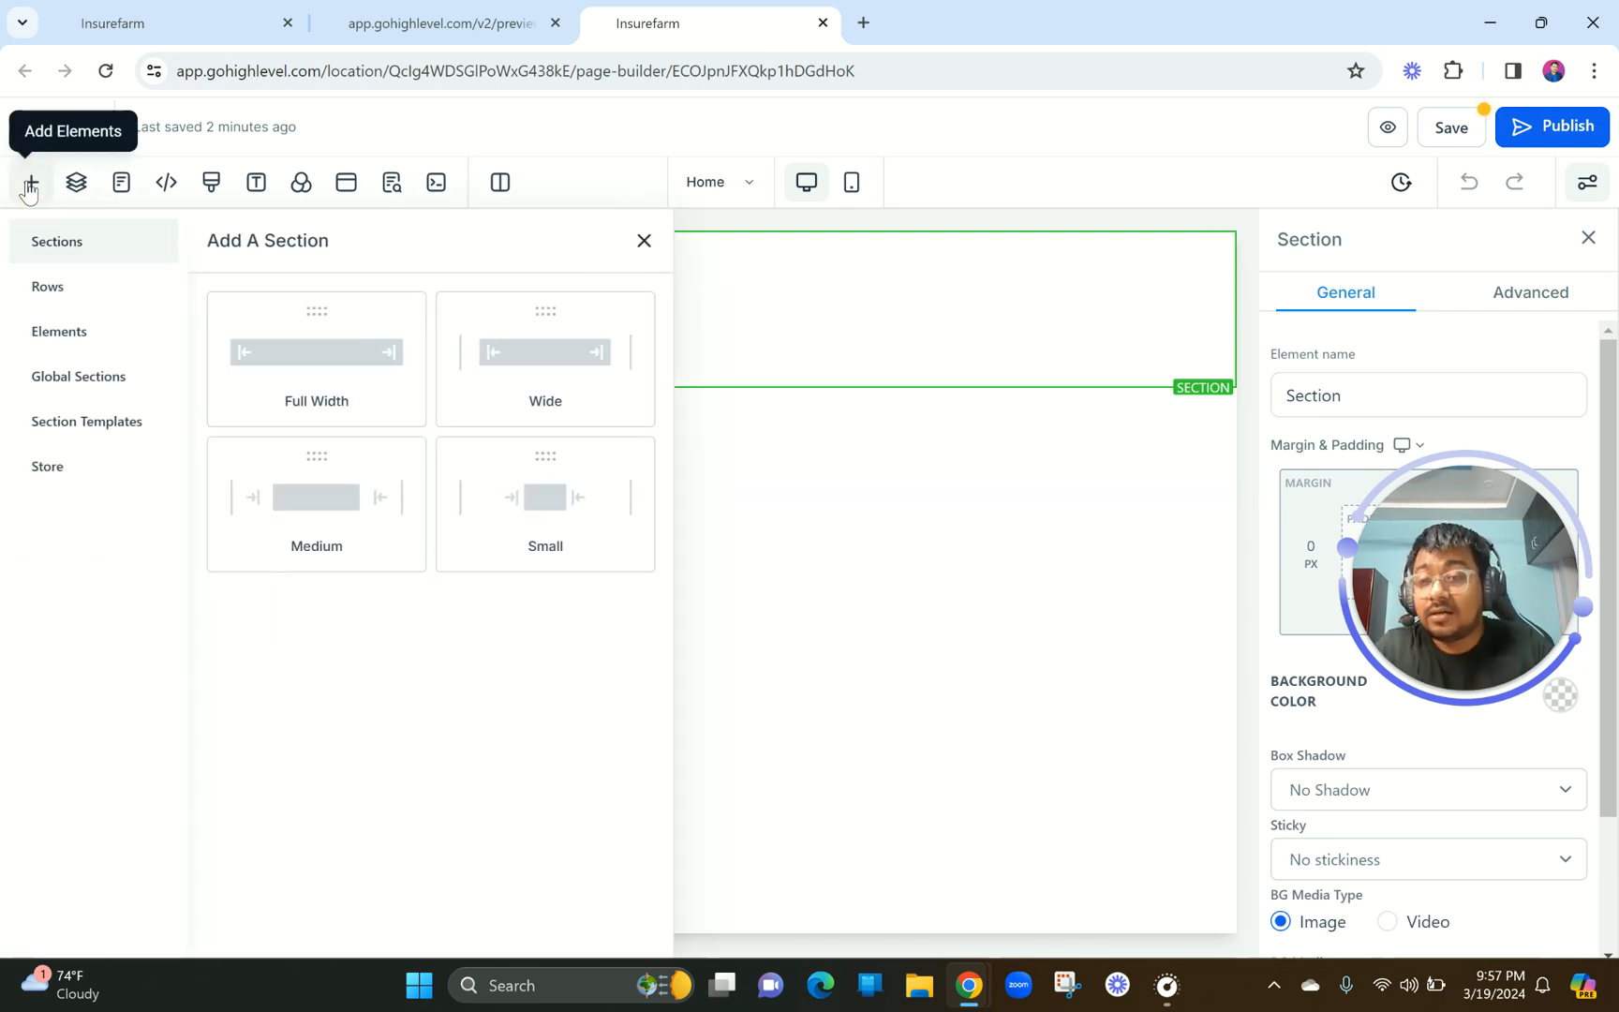
pyautogui.click(49, 288)
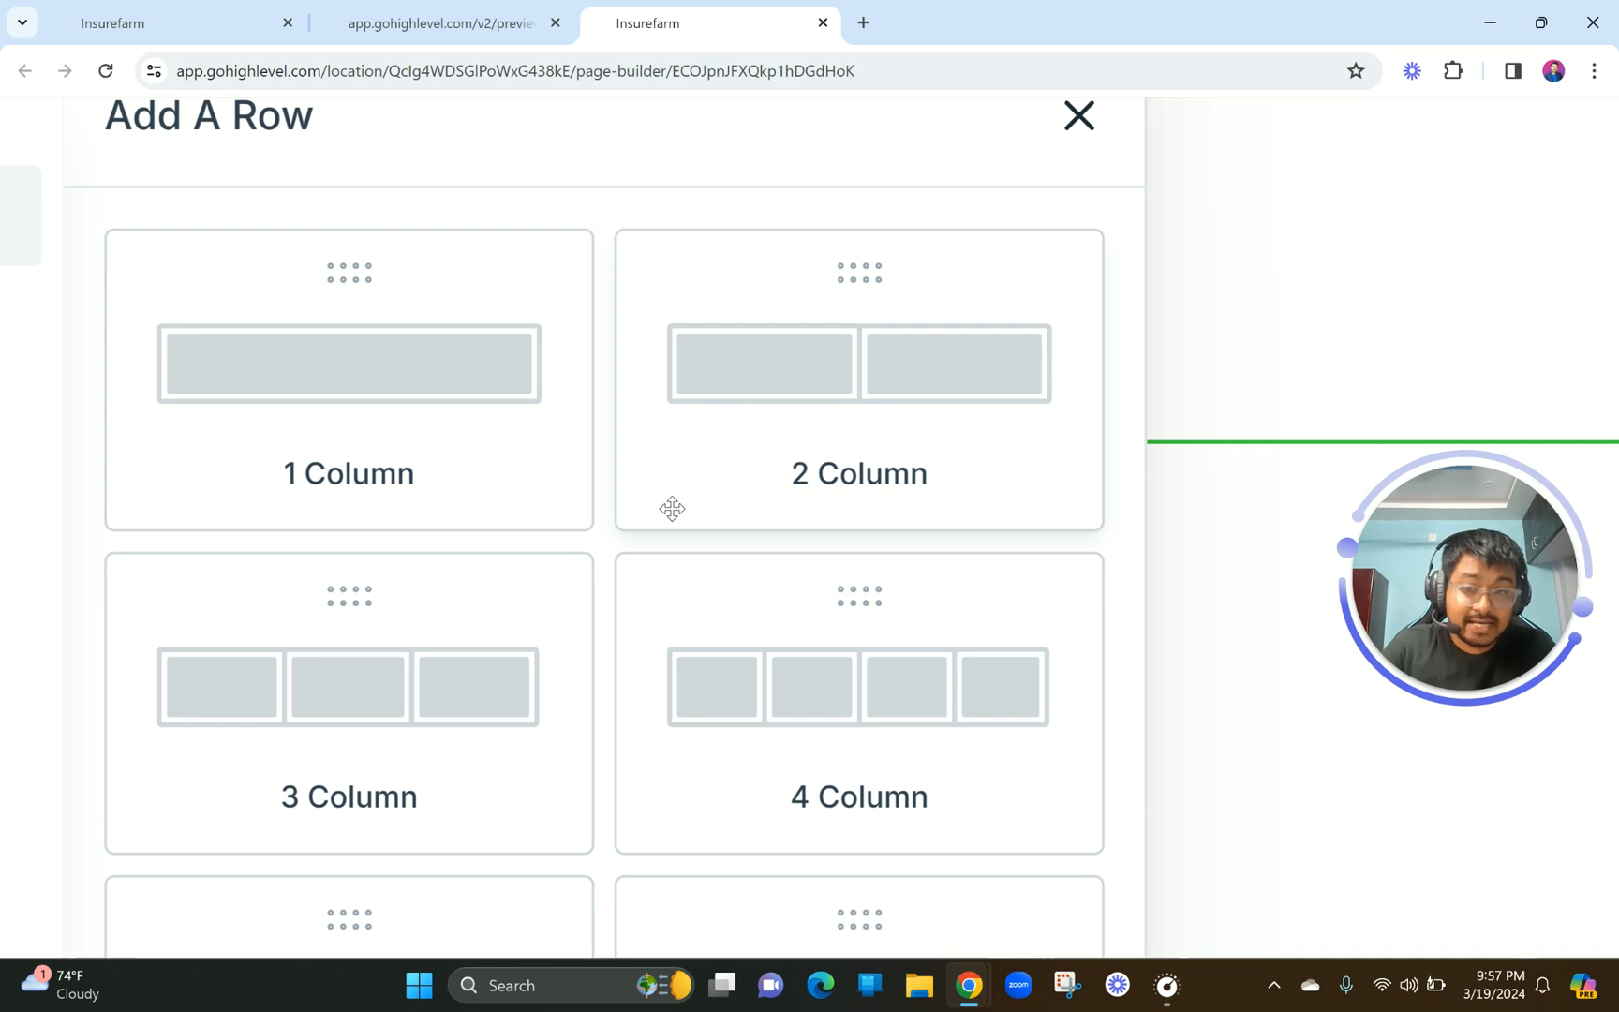
pyautogui.scroll(-2, 668, 506)
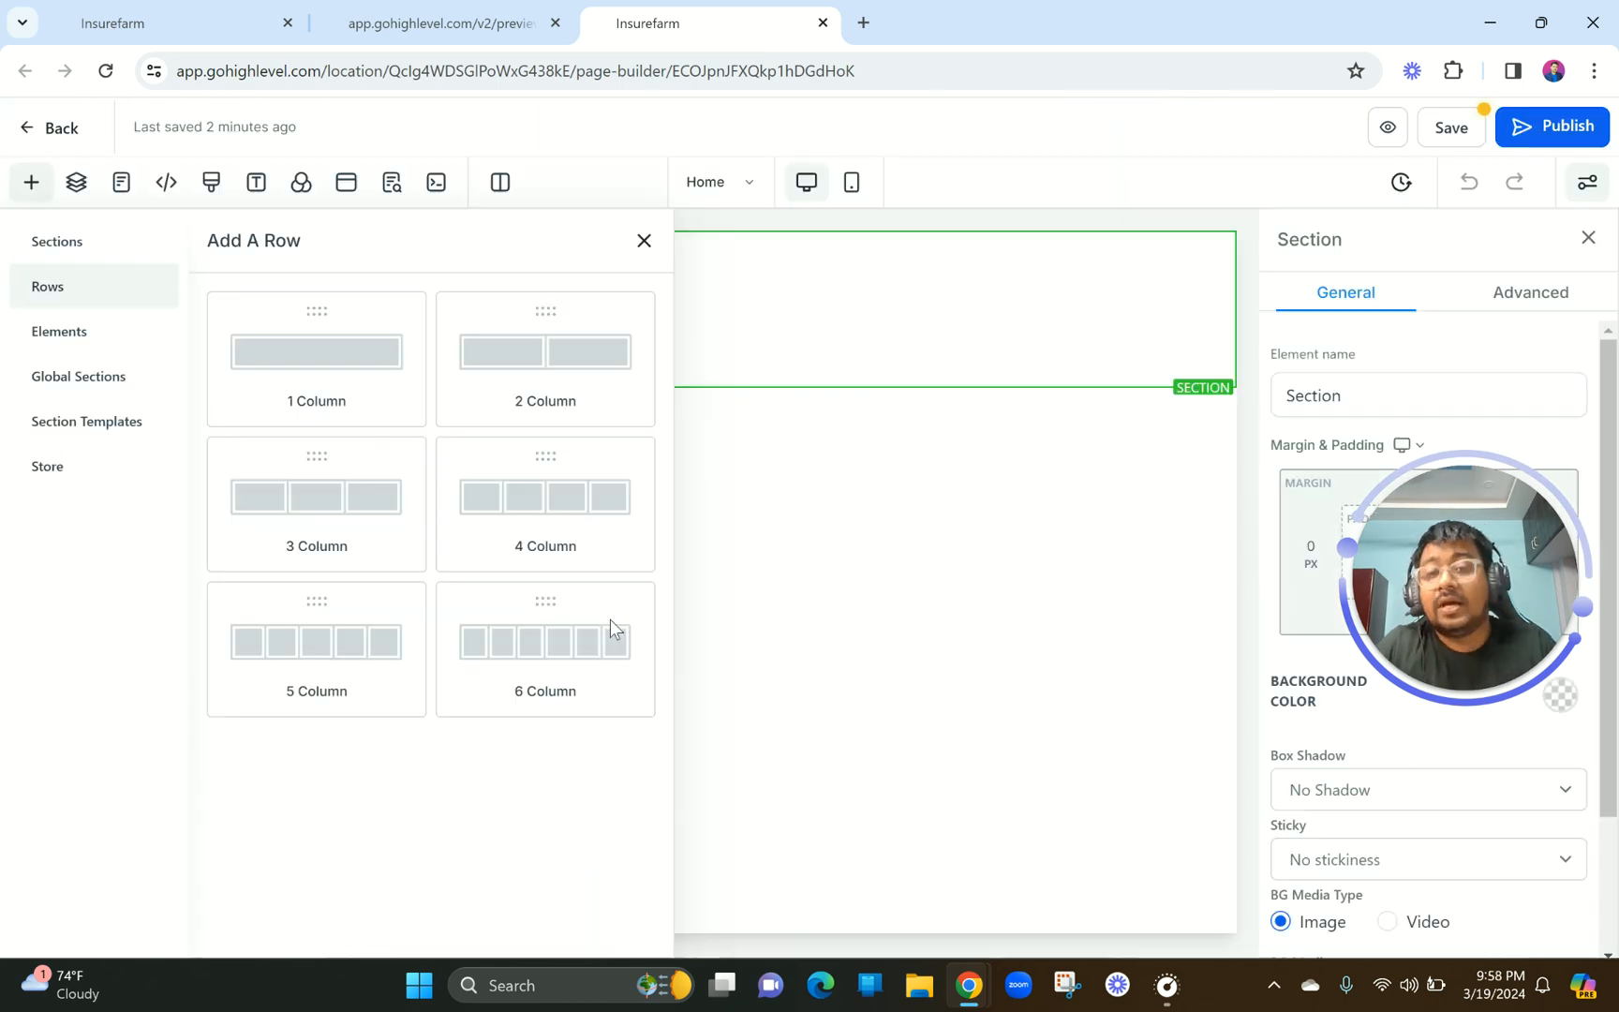
pyautogui.click(358, 361)
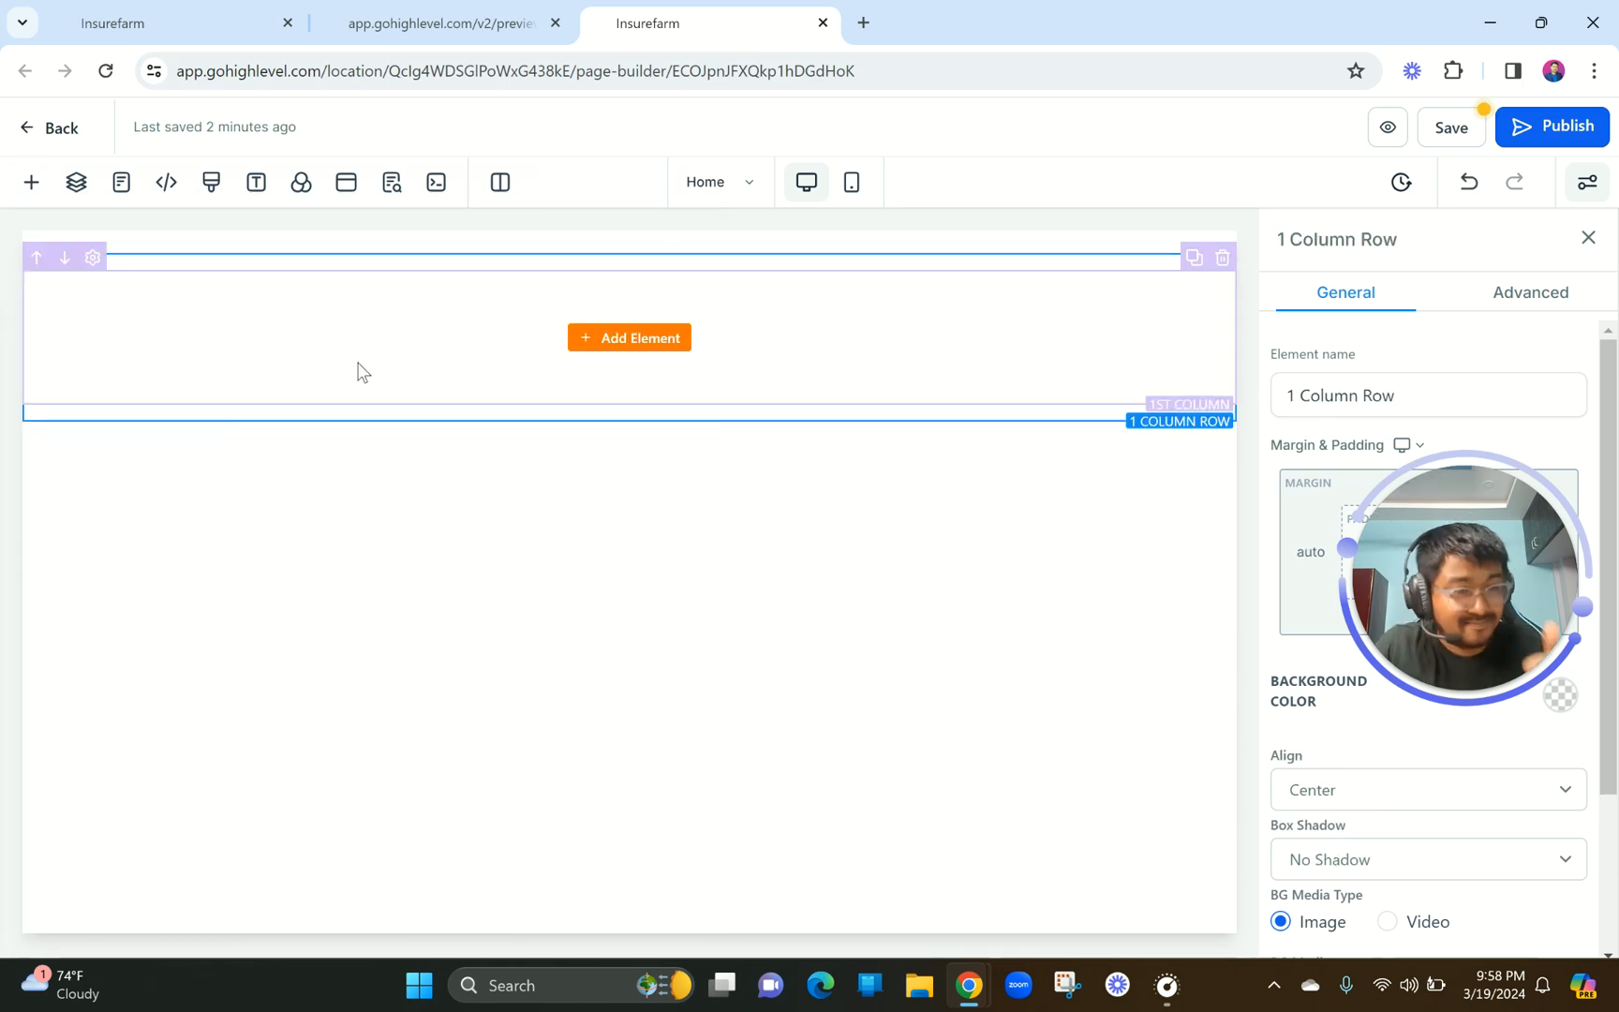
# Examine the available page elements, from text, form, blog and media to custom, countdown, social and order elements.
pyautogui.click(31, 182)
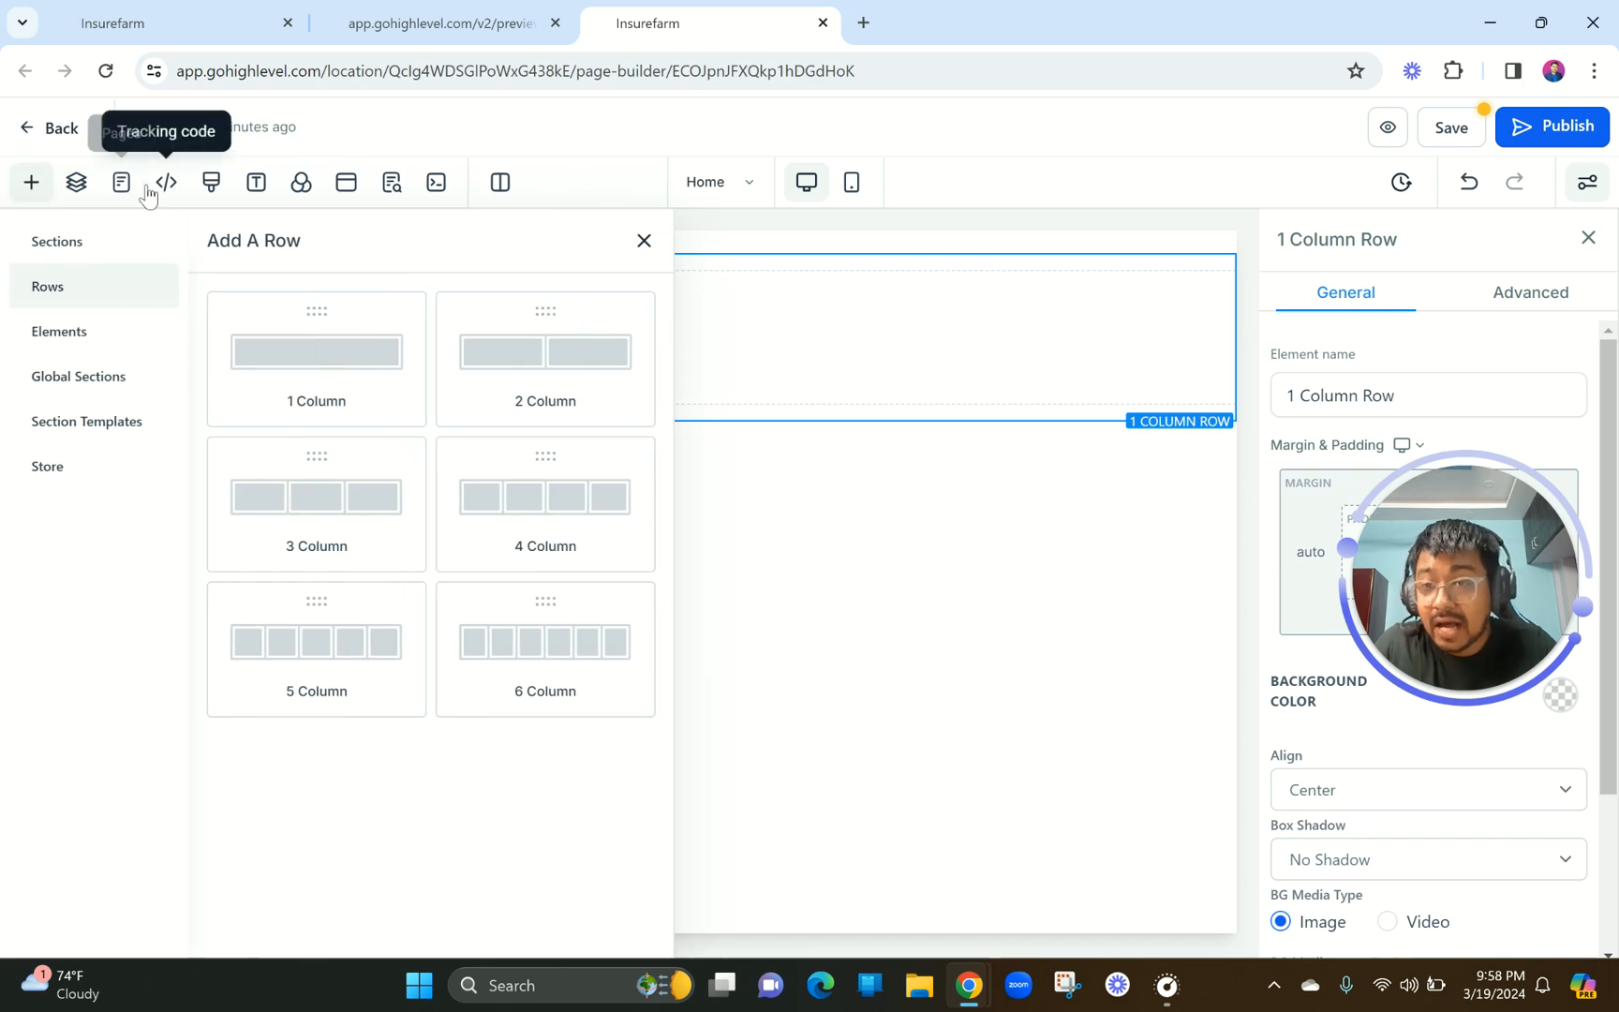
pyautogui.click(107, 344)
pyautogui.scroll(-10, 446, 653)
pyautogui.scroll(-2, 447, 653)
pyautogui.scroll(12, 447, 653)
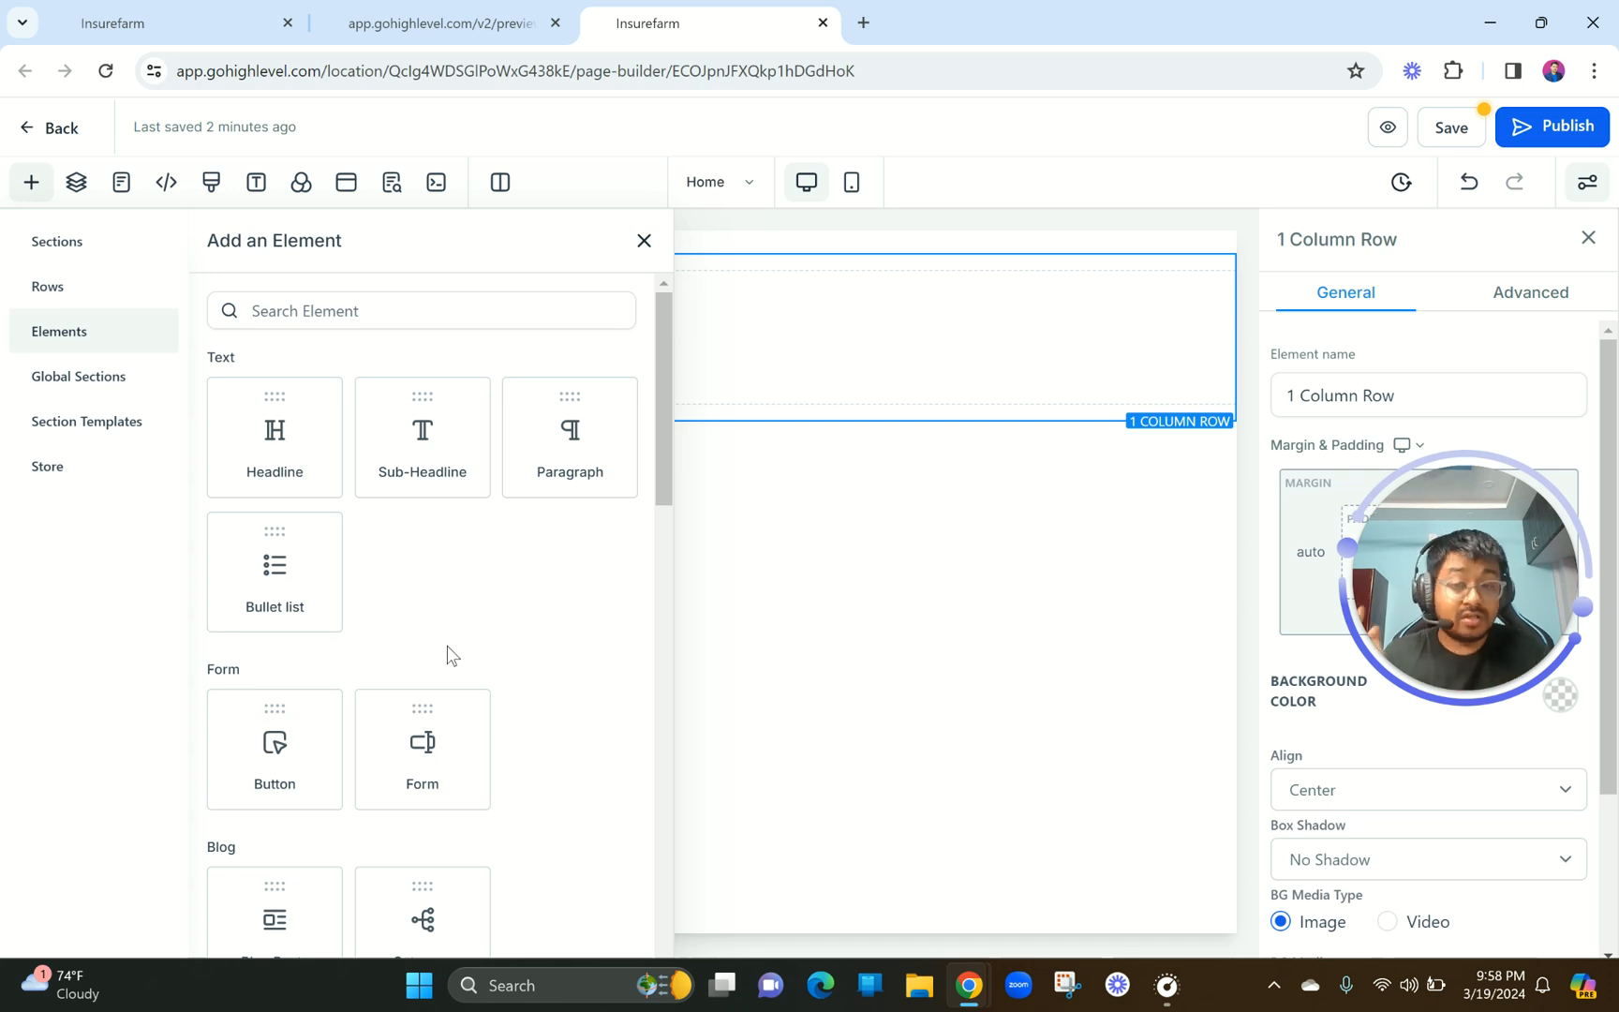
pyautogui.scroll(-4, 446, 646)
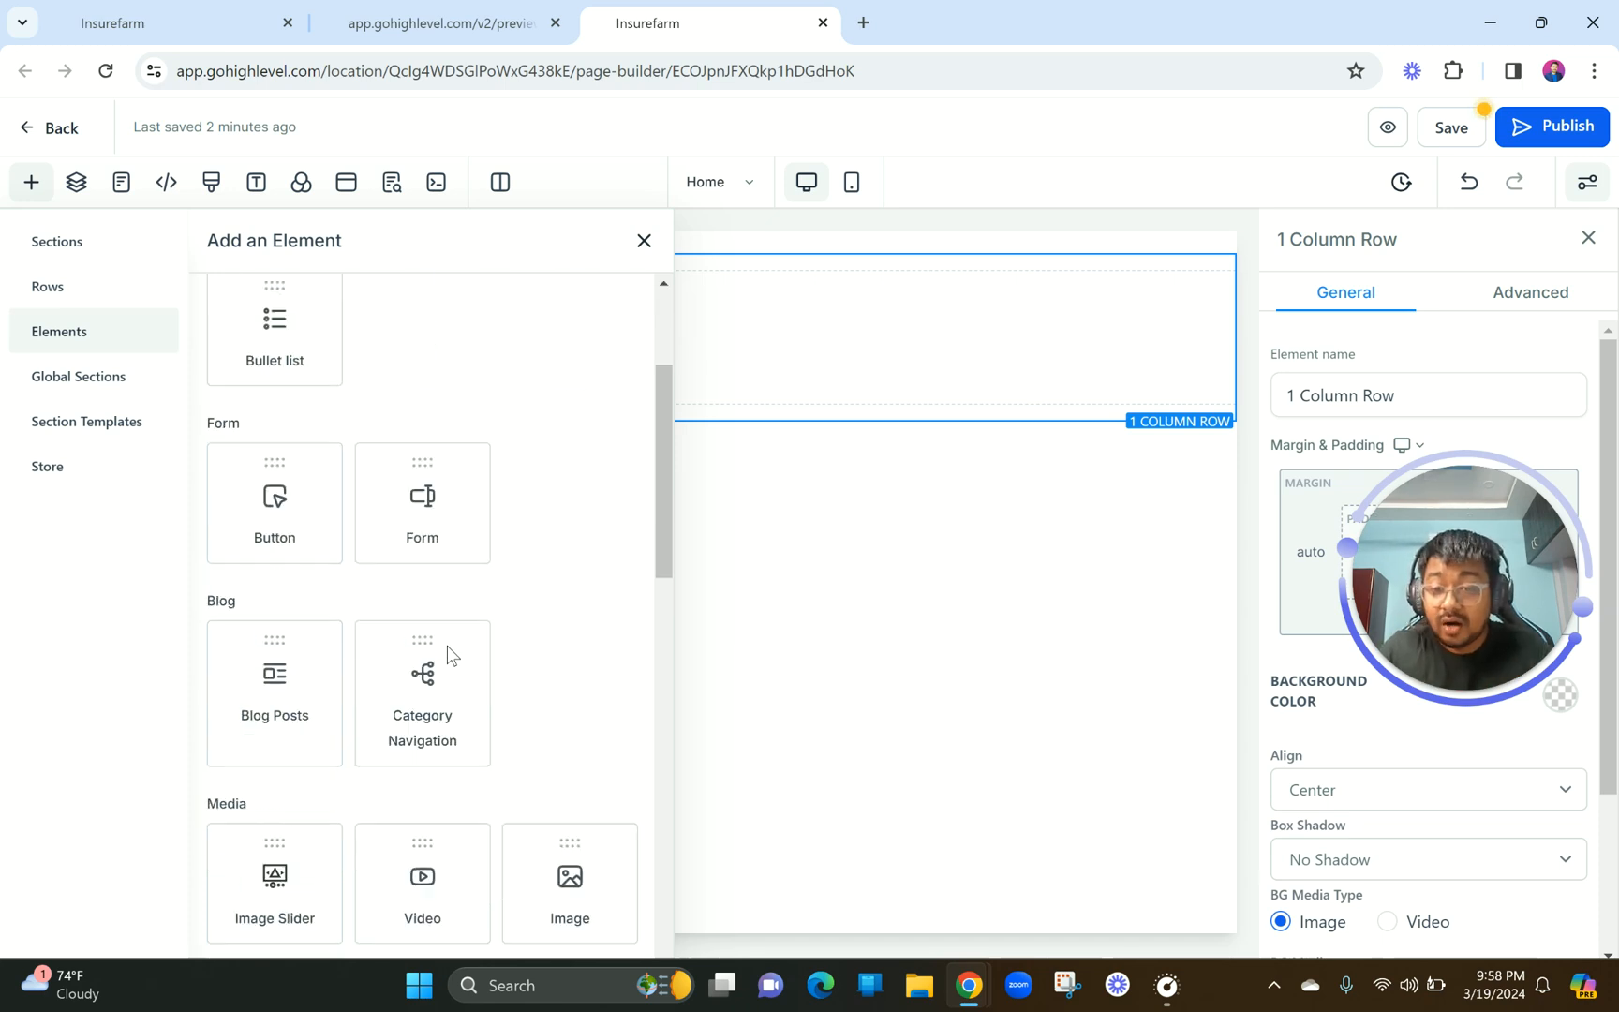
pyautogui.scroll(-2, 522, 757)
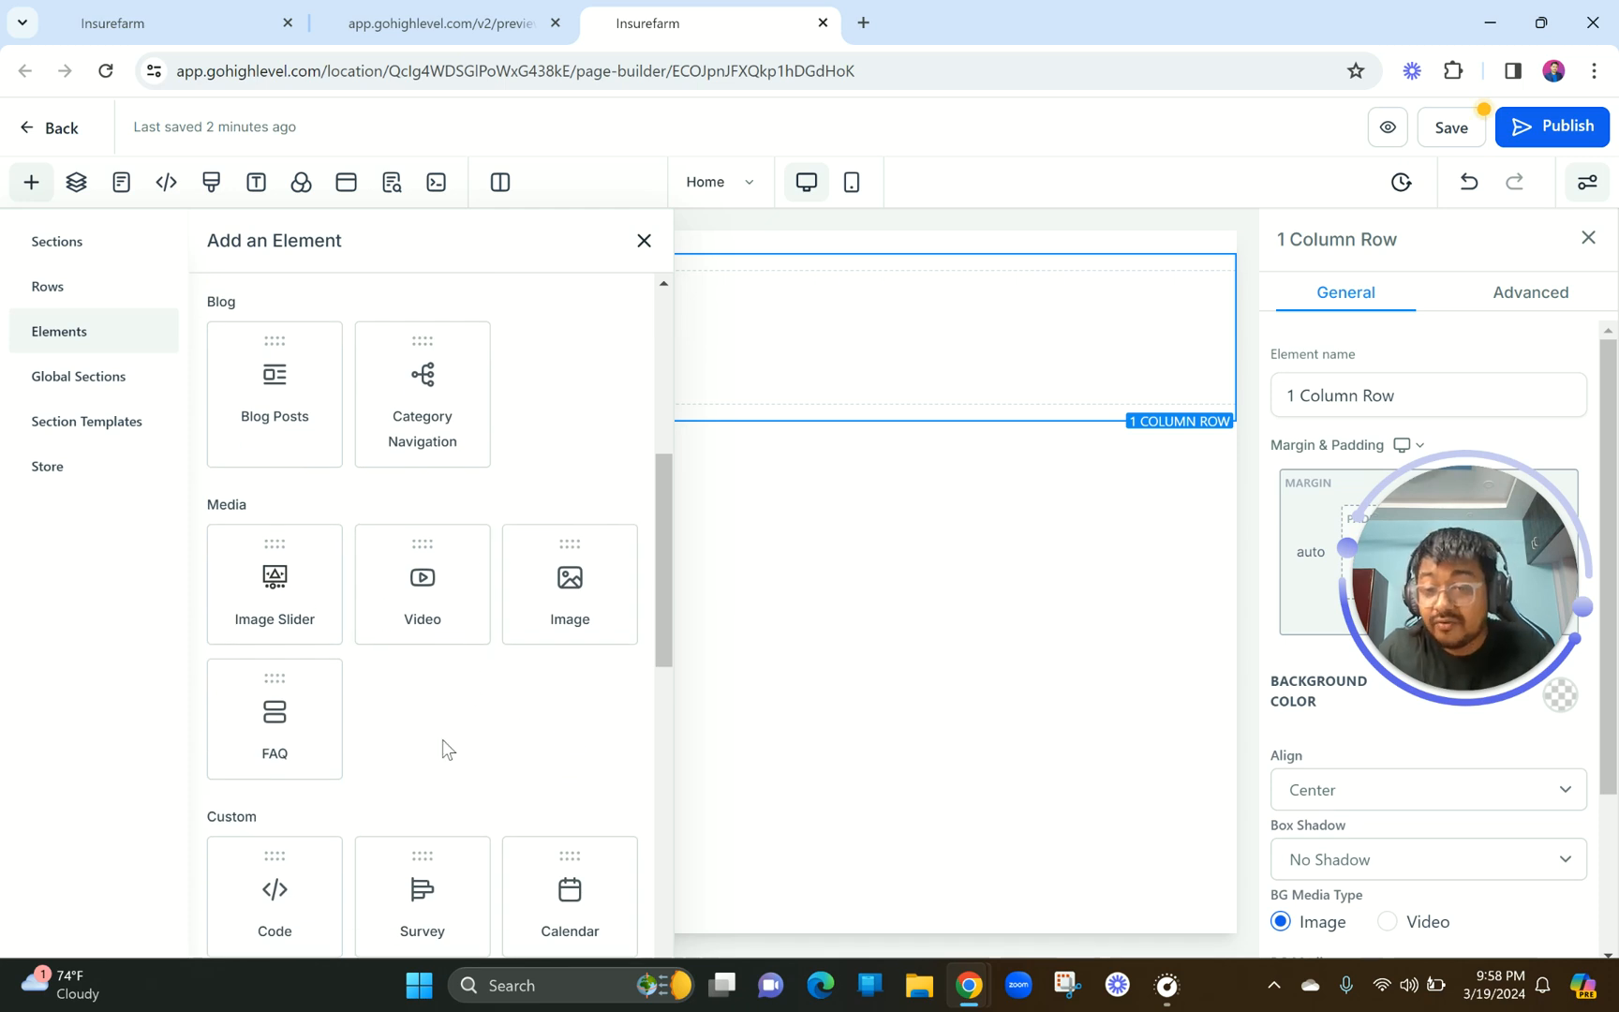
pyautogui.scroll(-4, 443, 740)
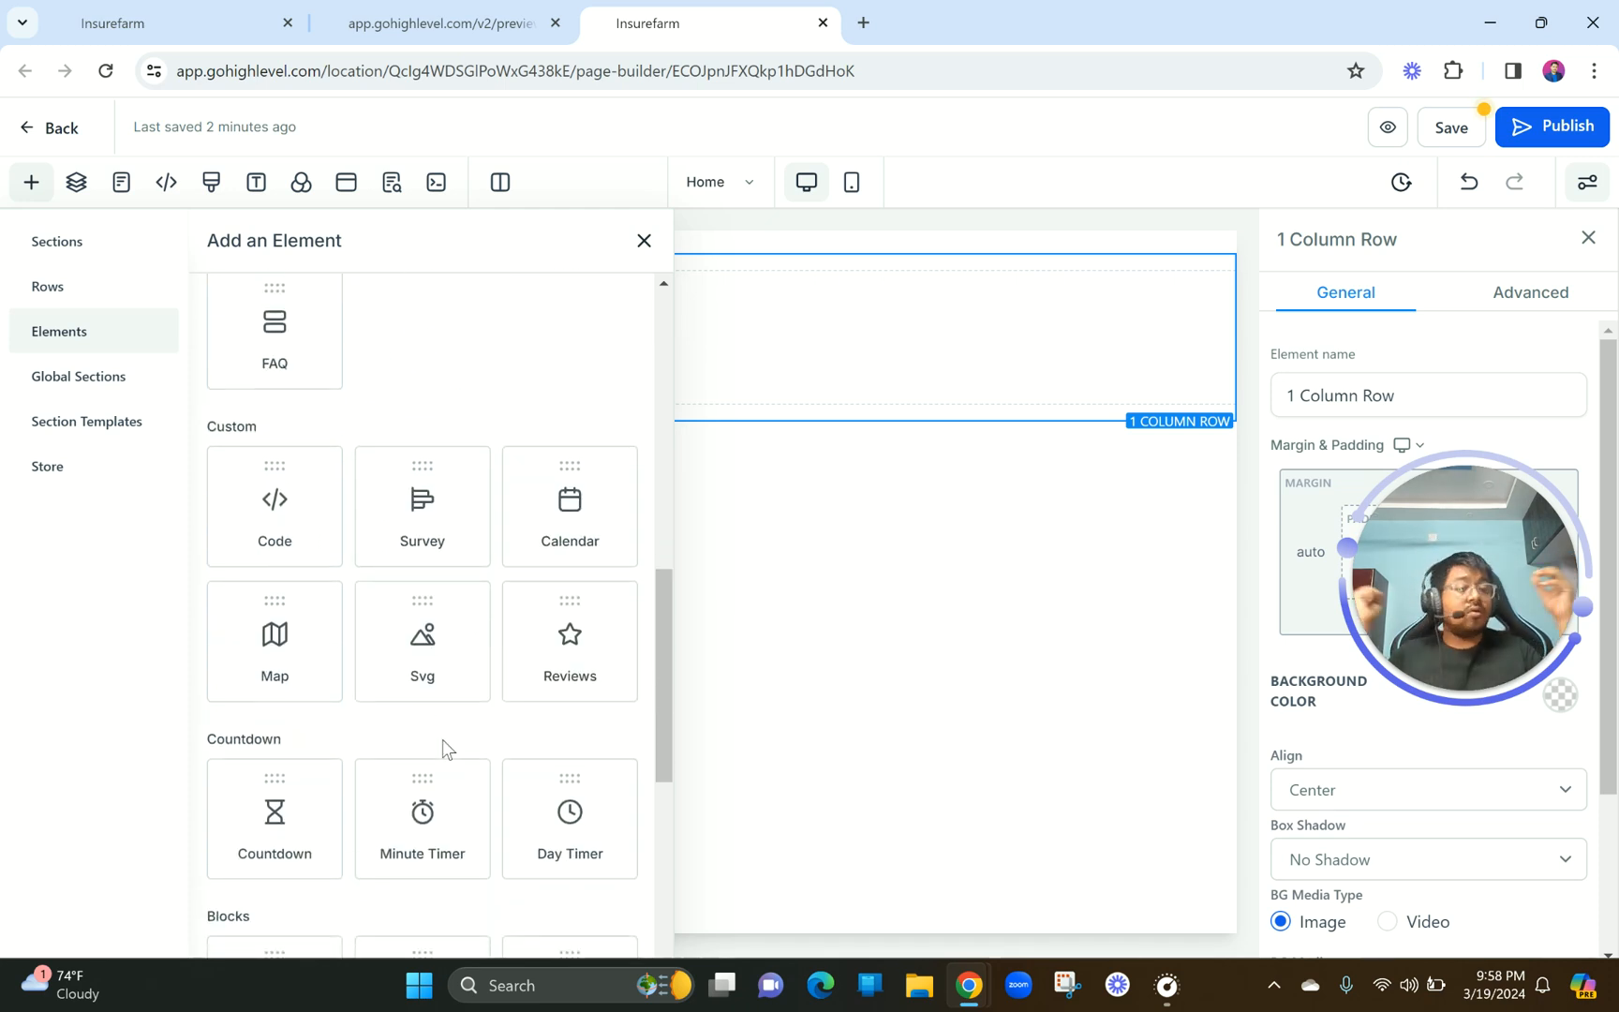
pyautogui.scroll(-6, 443, 740)
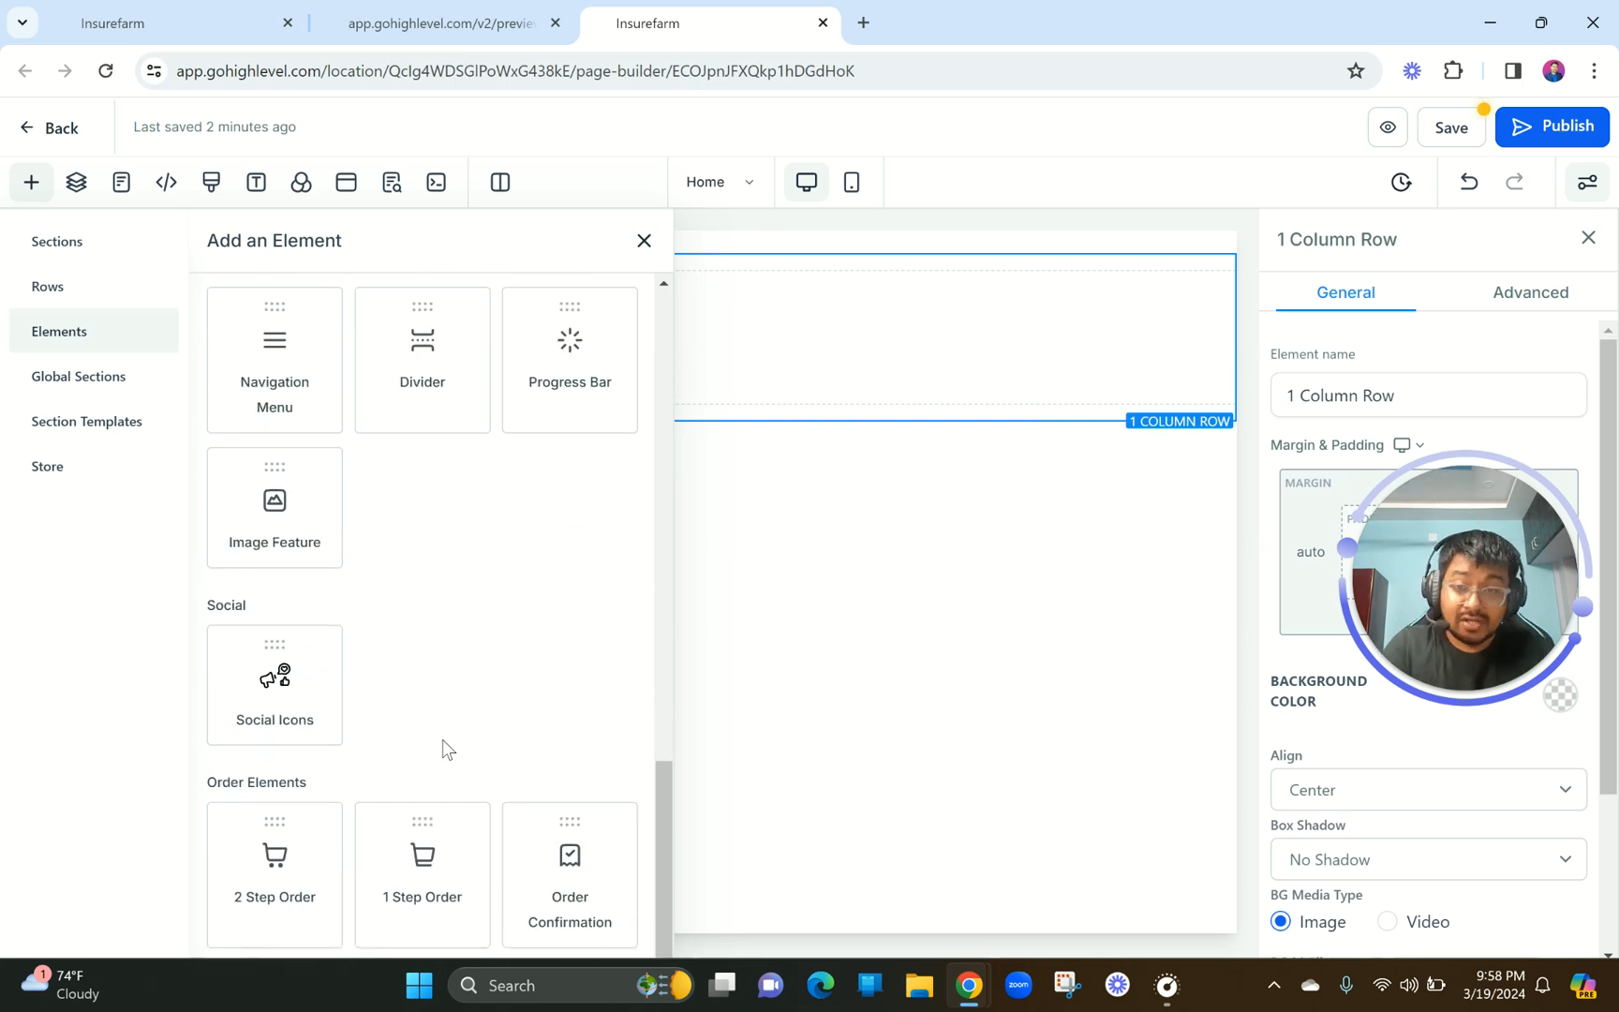
pyautogui.scroll(7, 444, 738)
pyautogui.scroll(3, 346, 463)
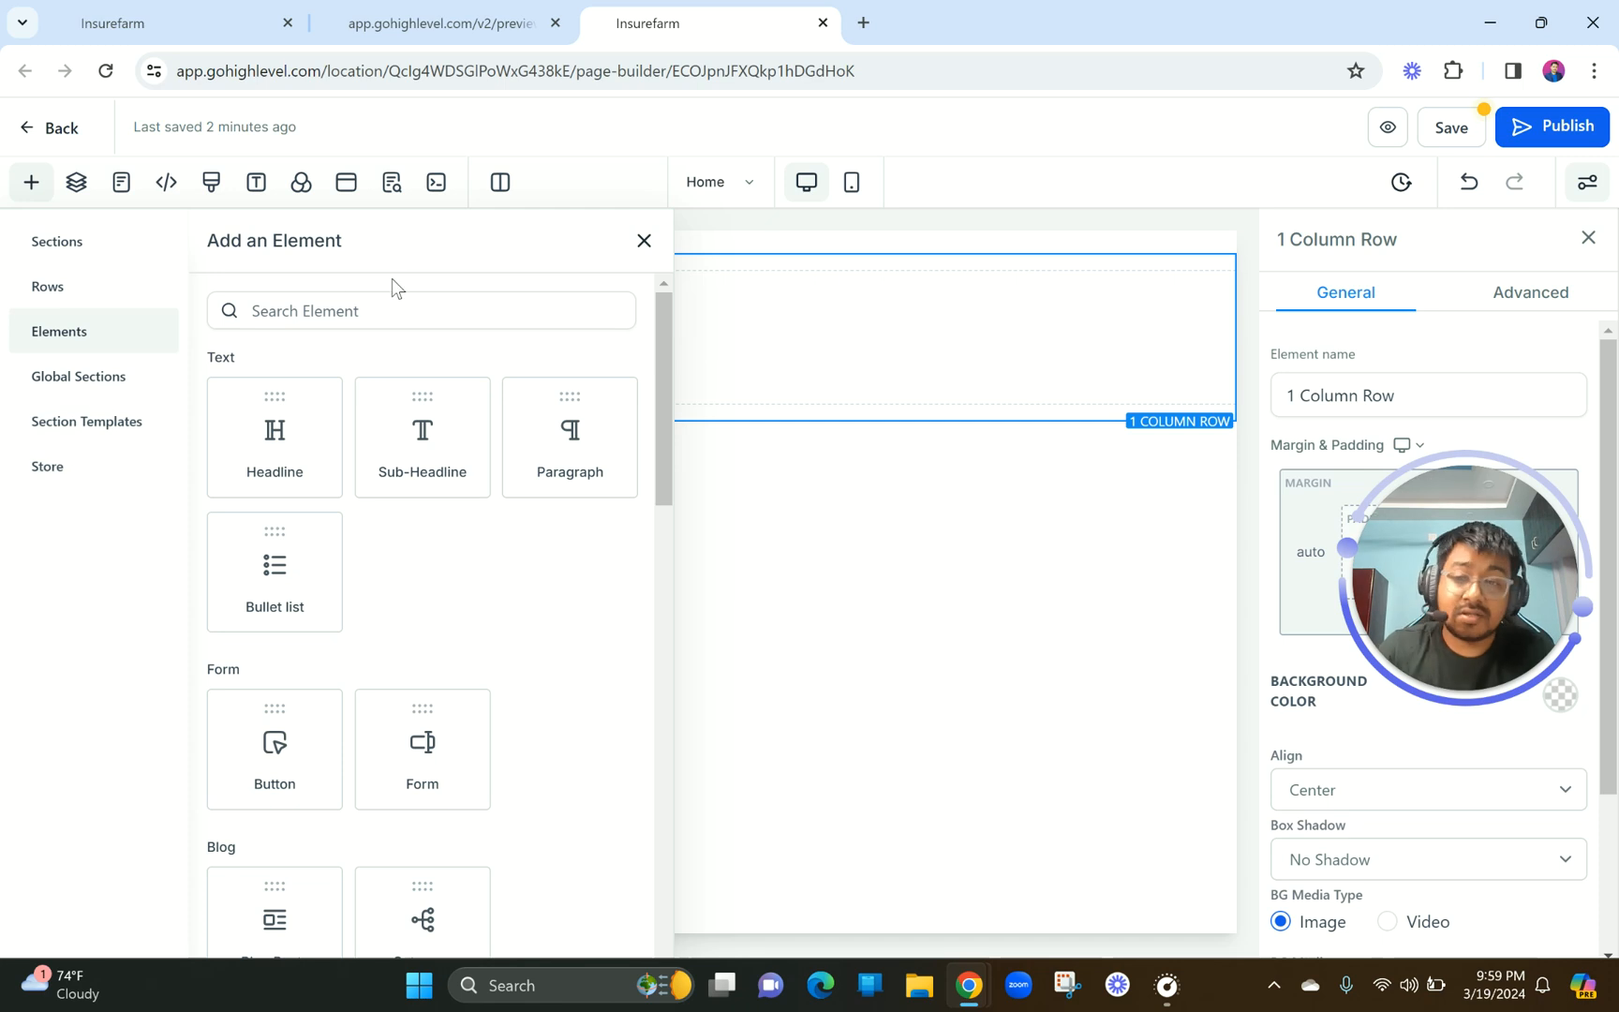
# Inspect the page's layer structure down to its section and collapse it again.
pyautogui.click(76, 182)
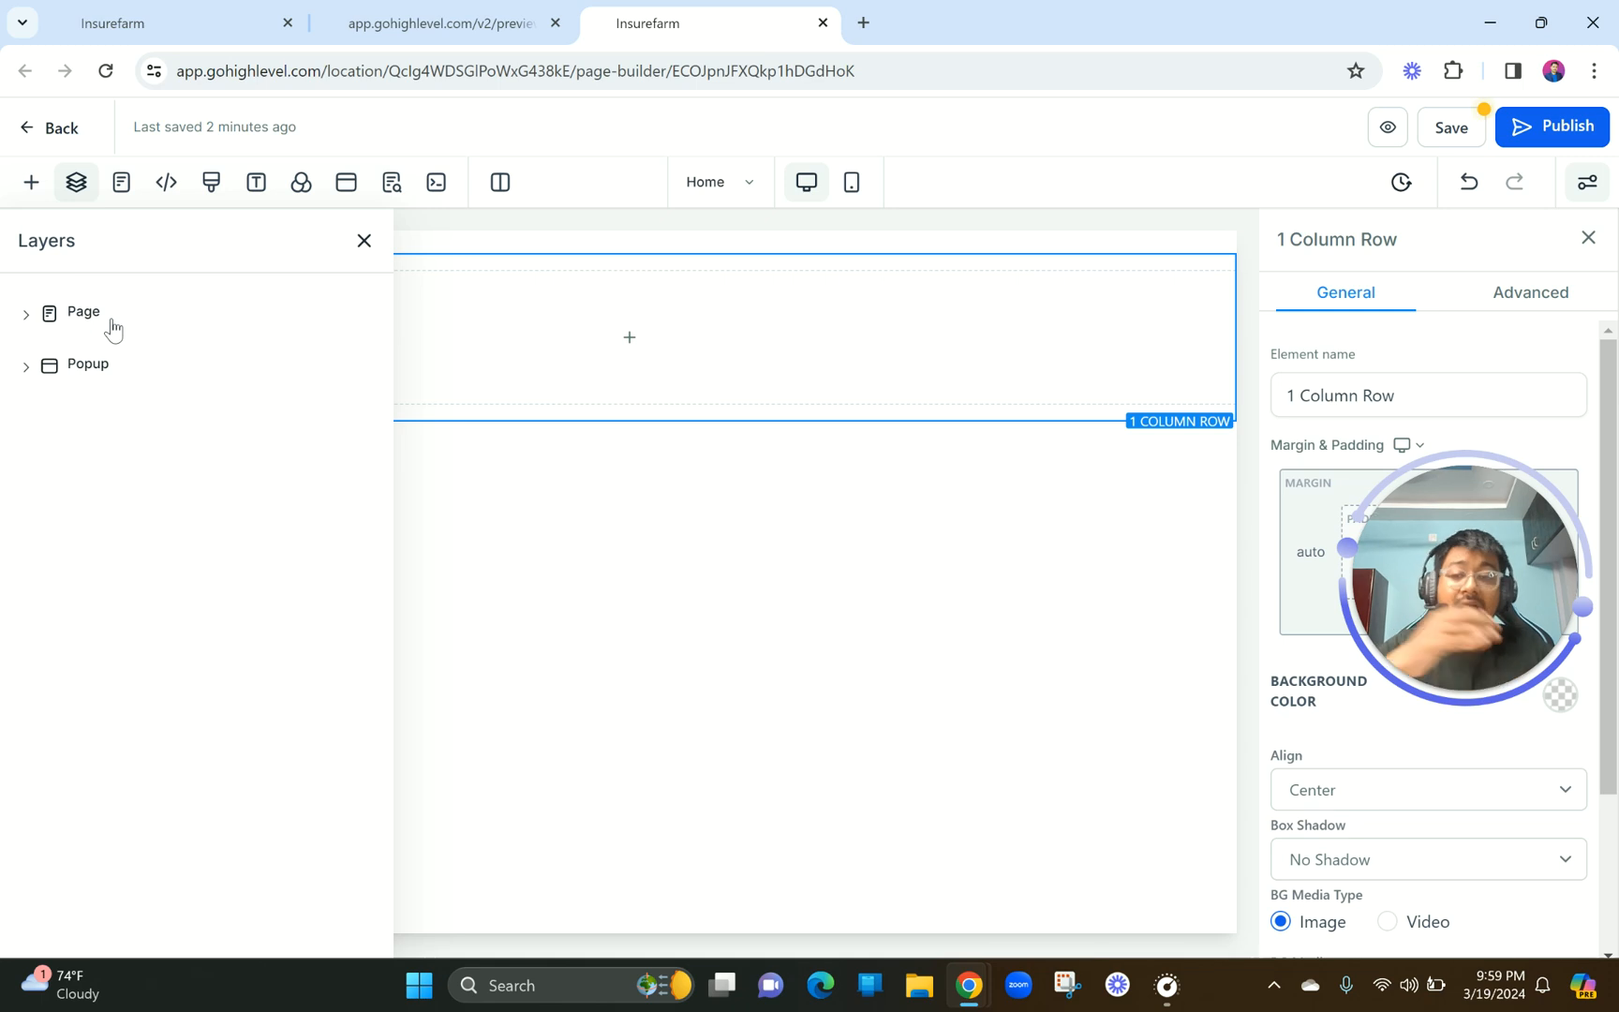
pyautogui.click(22, 316)
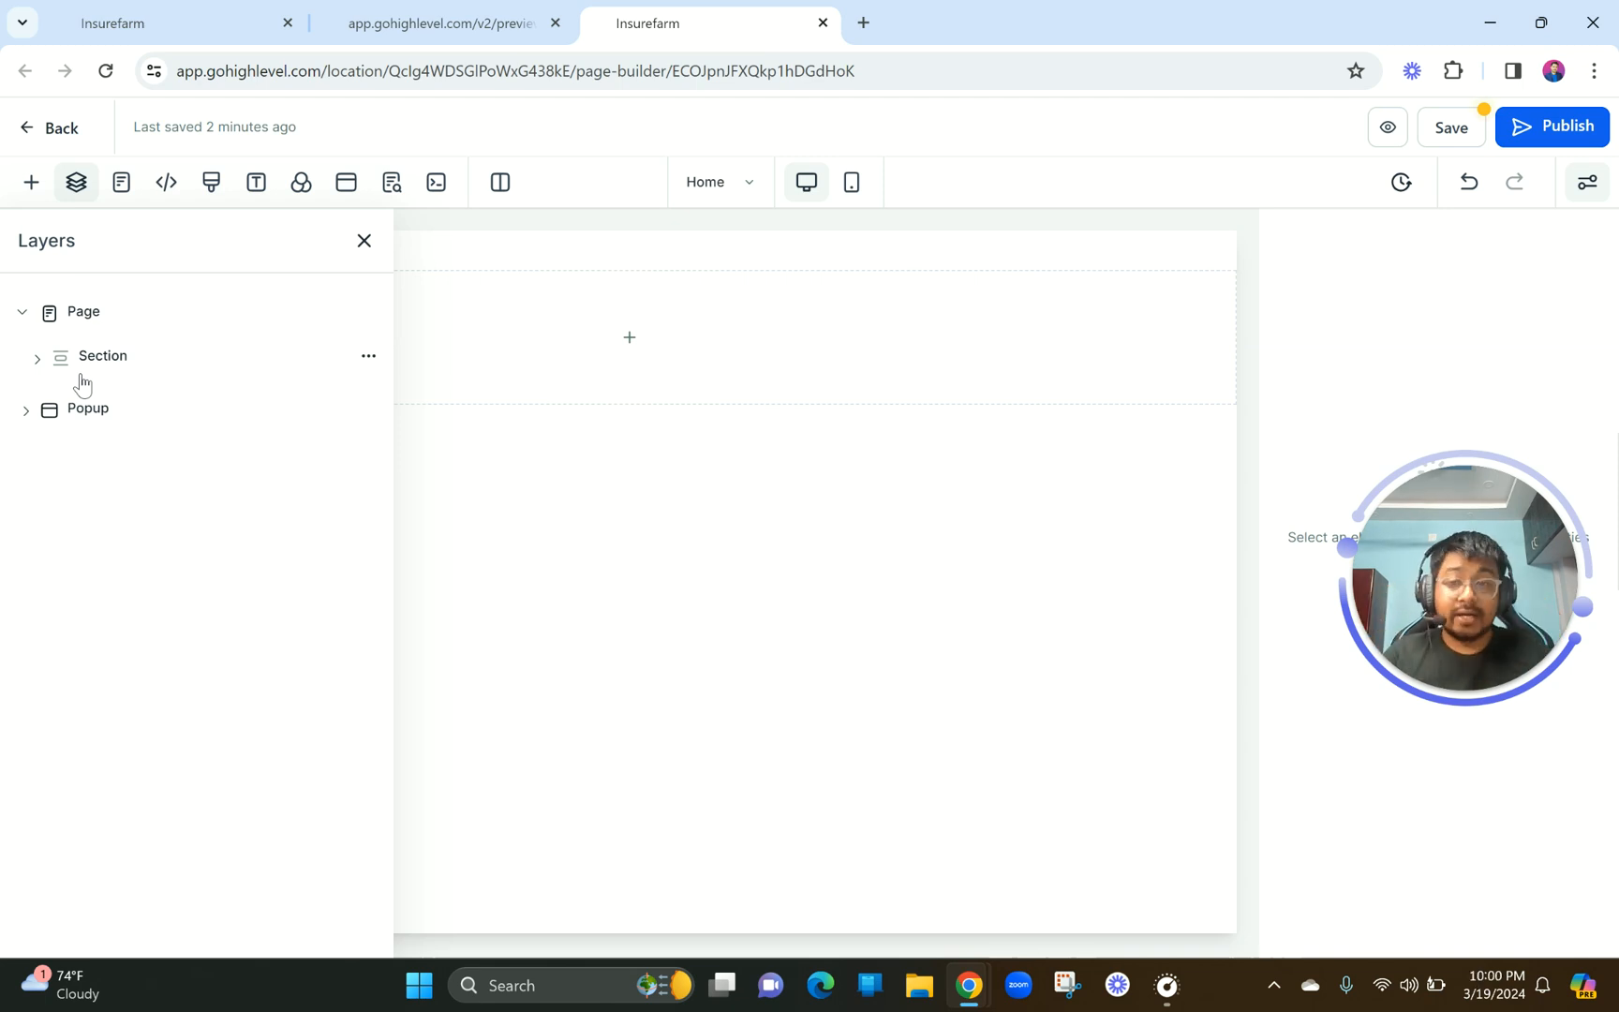
pyautogui.click(24, 318)
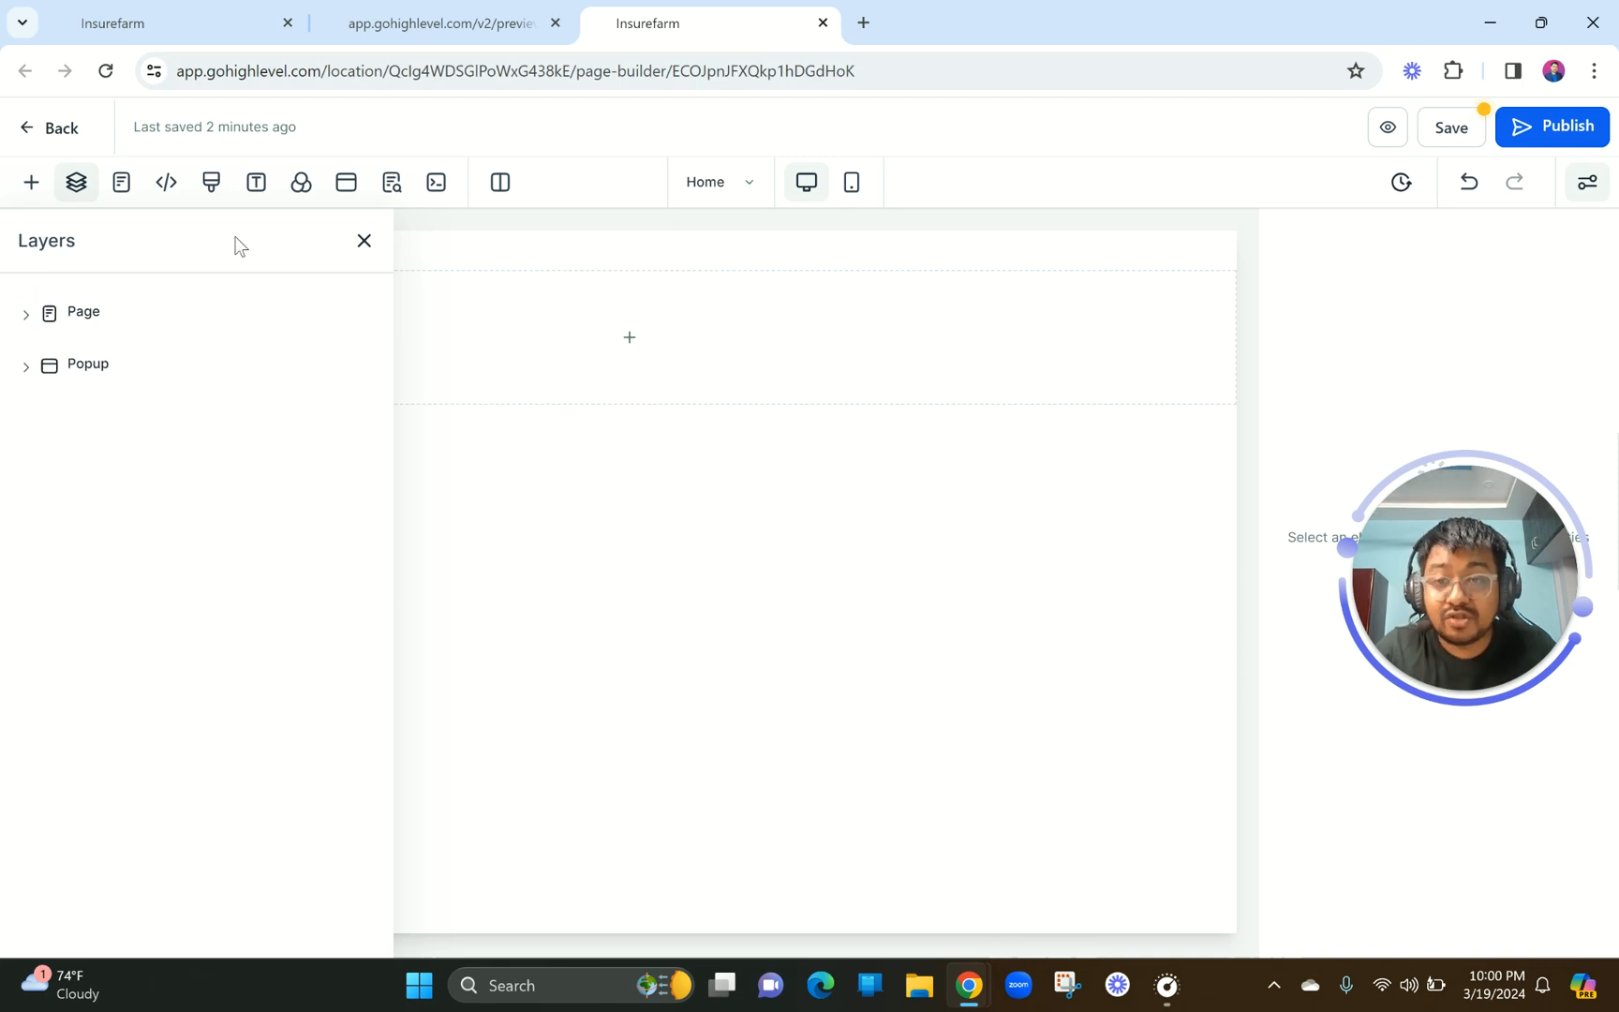
# View the site's list of main pages in the builder and look back at the BBQ Brothers preview.
pyautogui.click(122, 187)
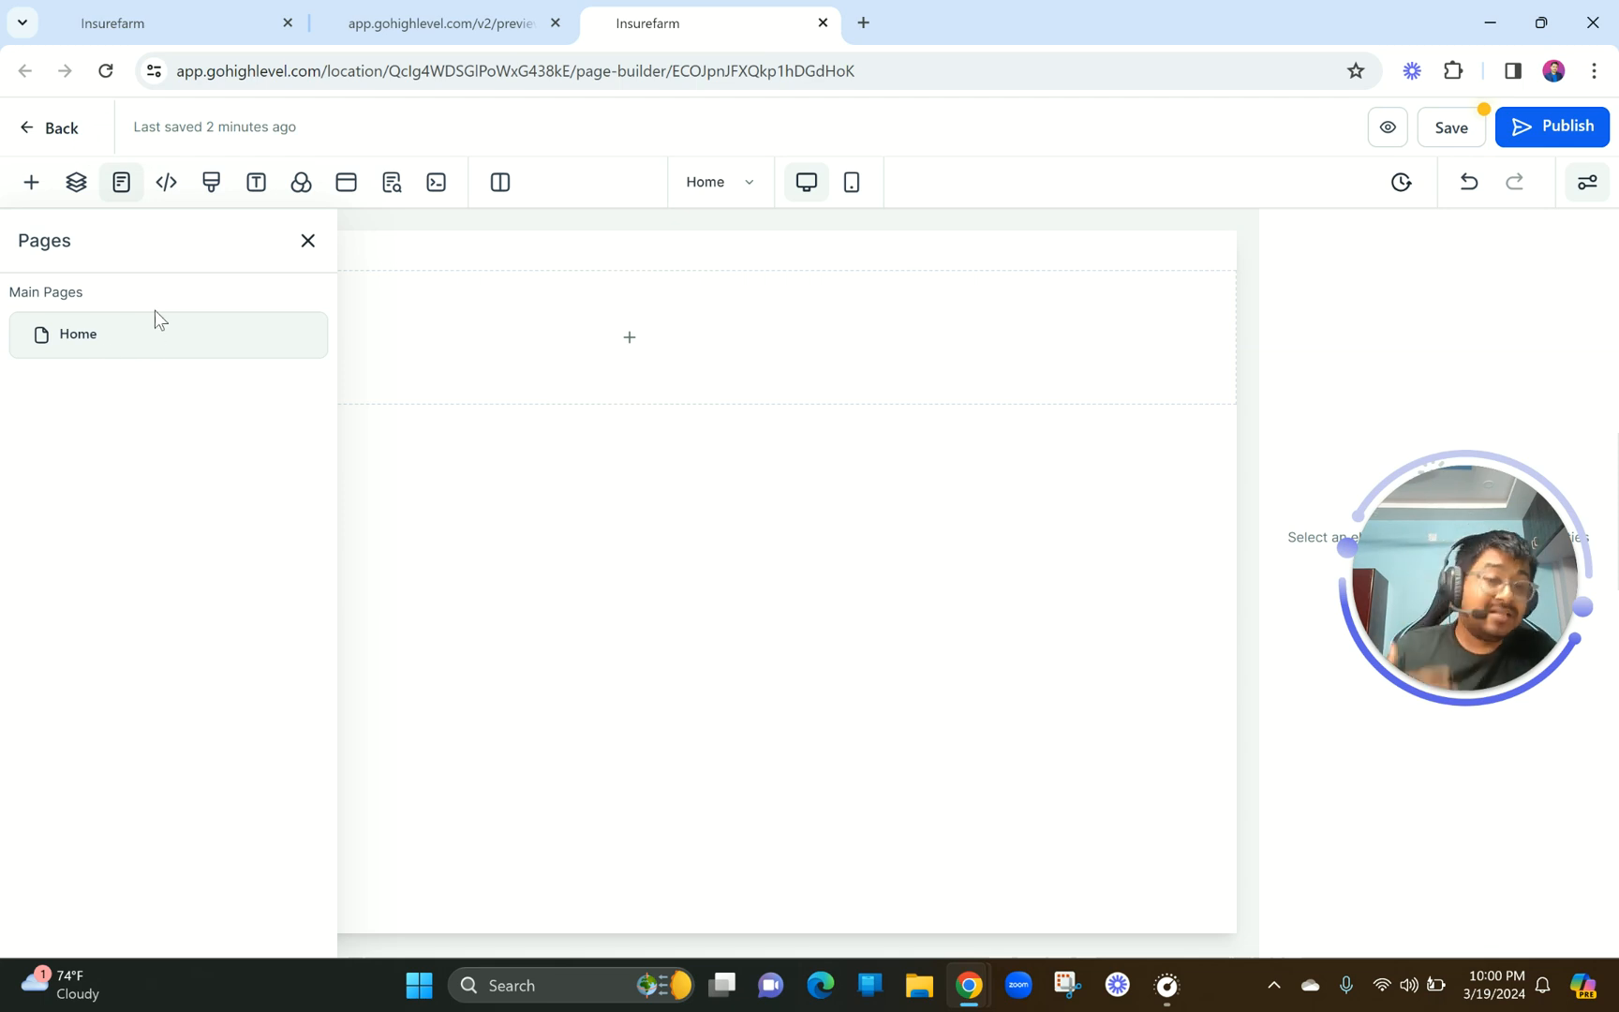
pyautogui.click(136, 15)
pyautogui.click(401, 11)
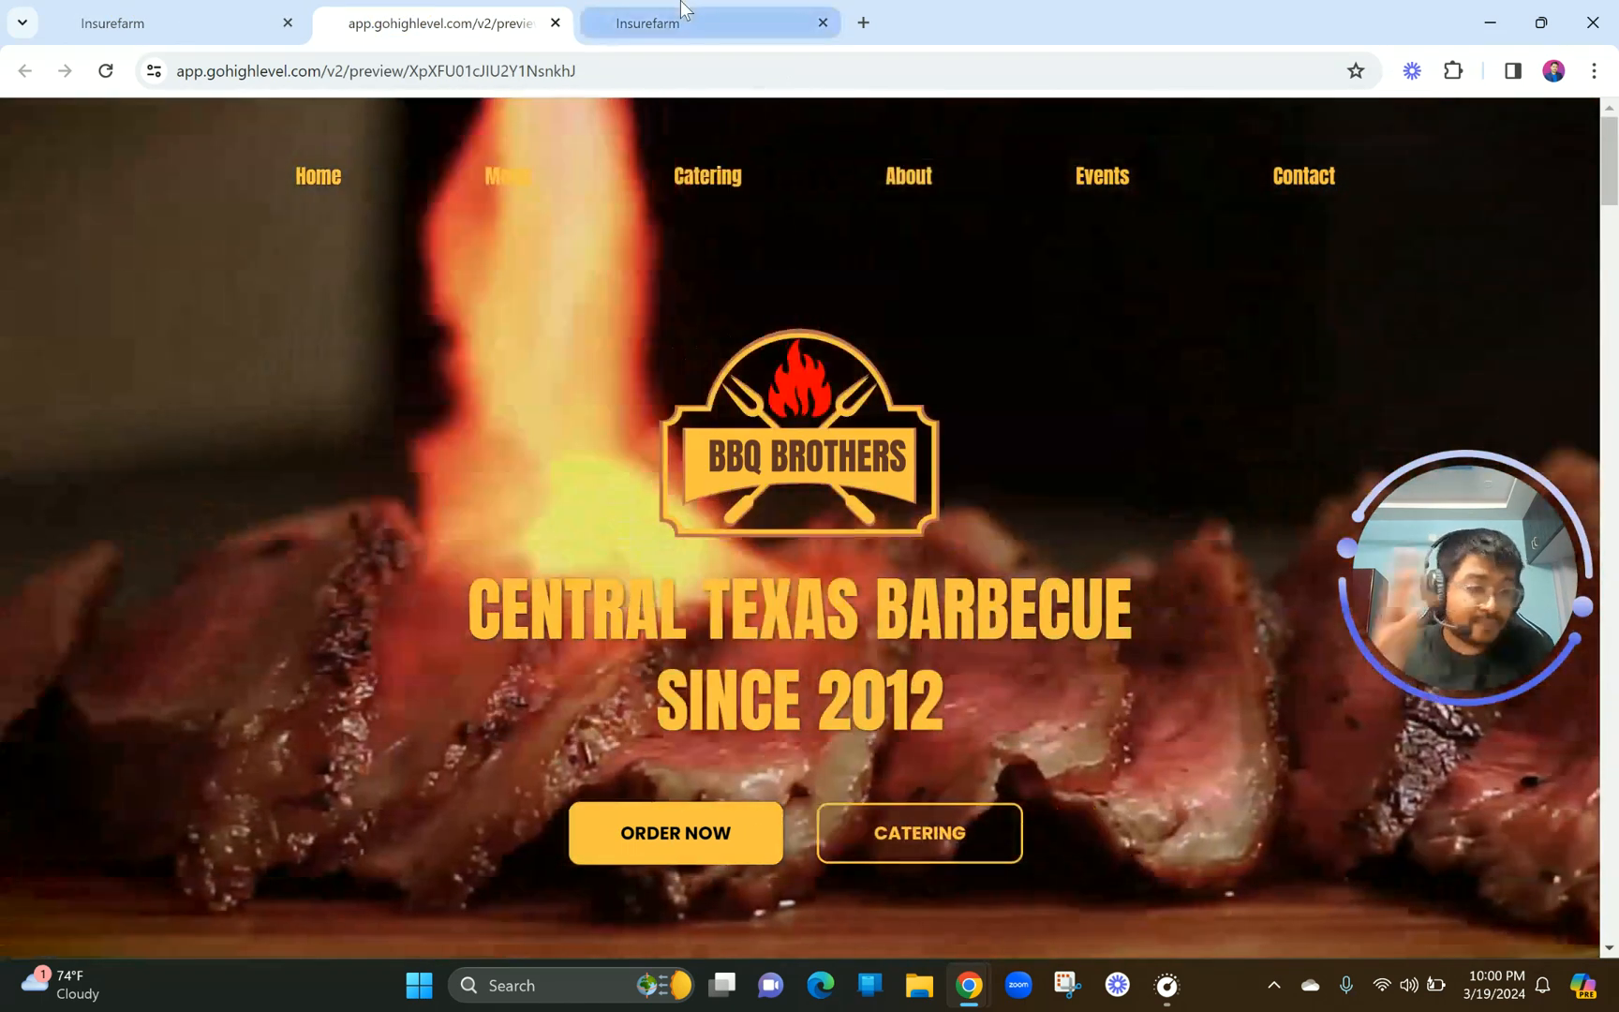
pyautogui.click(681, 8)
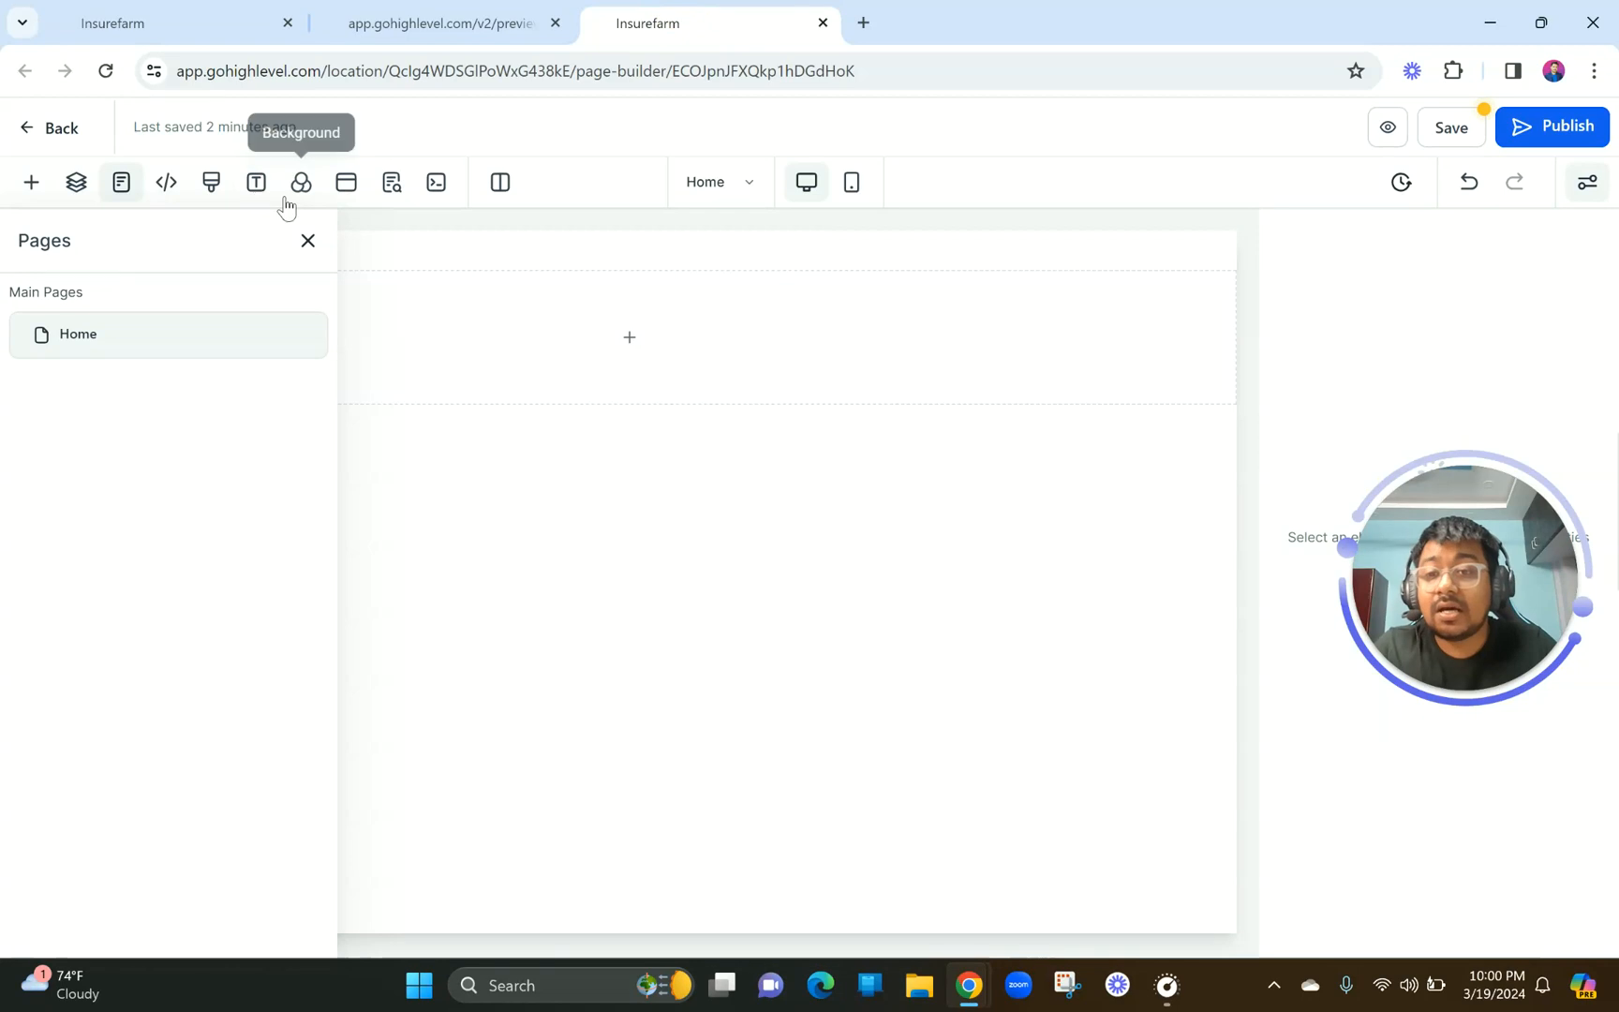
# View the header and footer tracking code editors of the Home page and close the dialog.
pyautogui.click(168, 186)
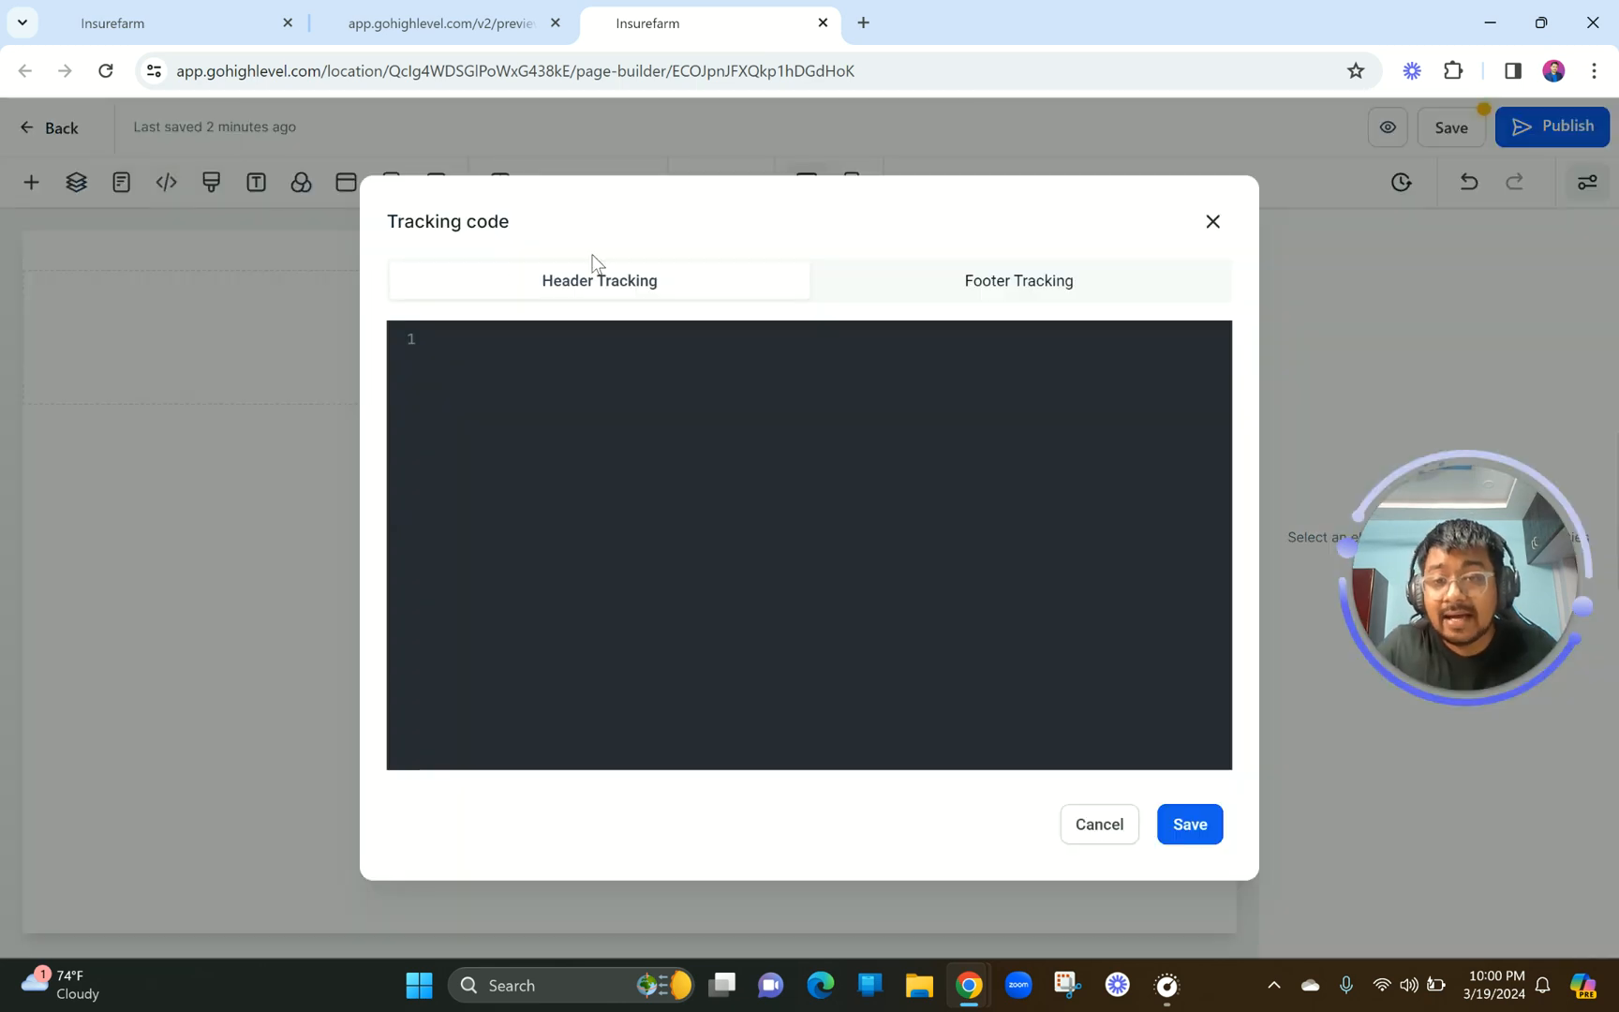
pyautogui.click(582, 275)
pyautogui.click(995, 292)
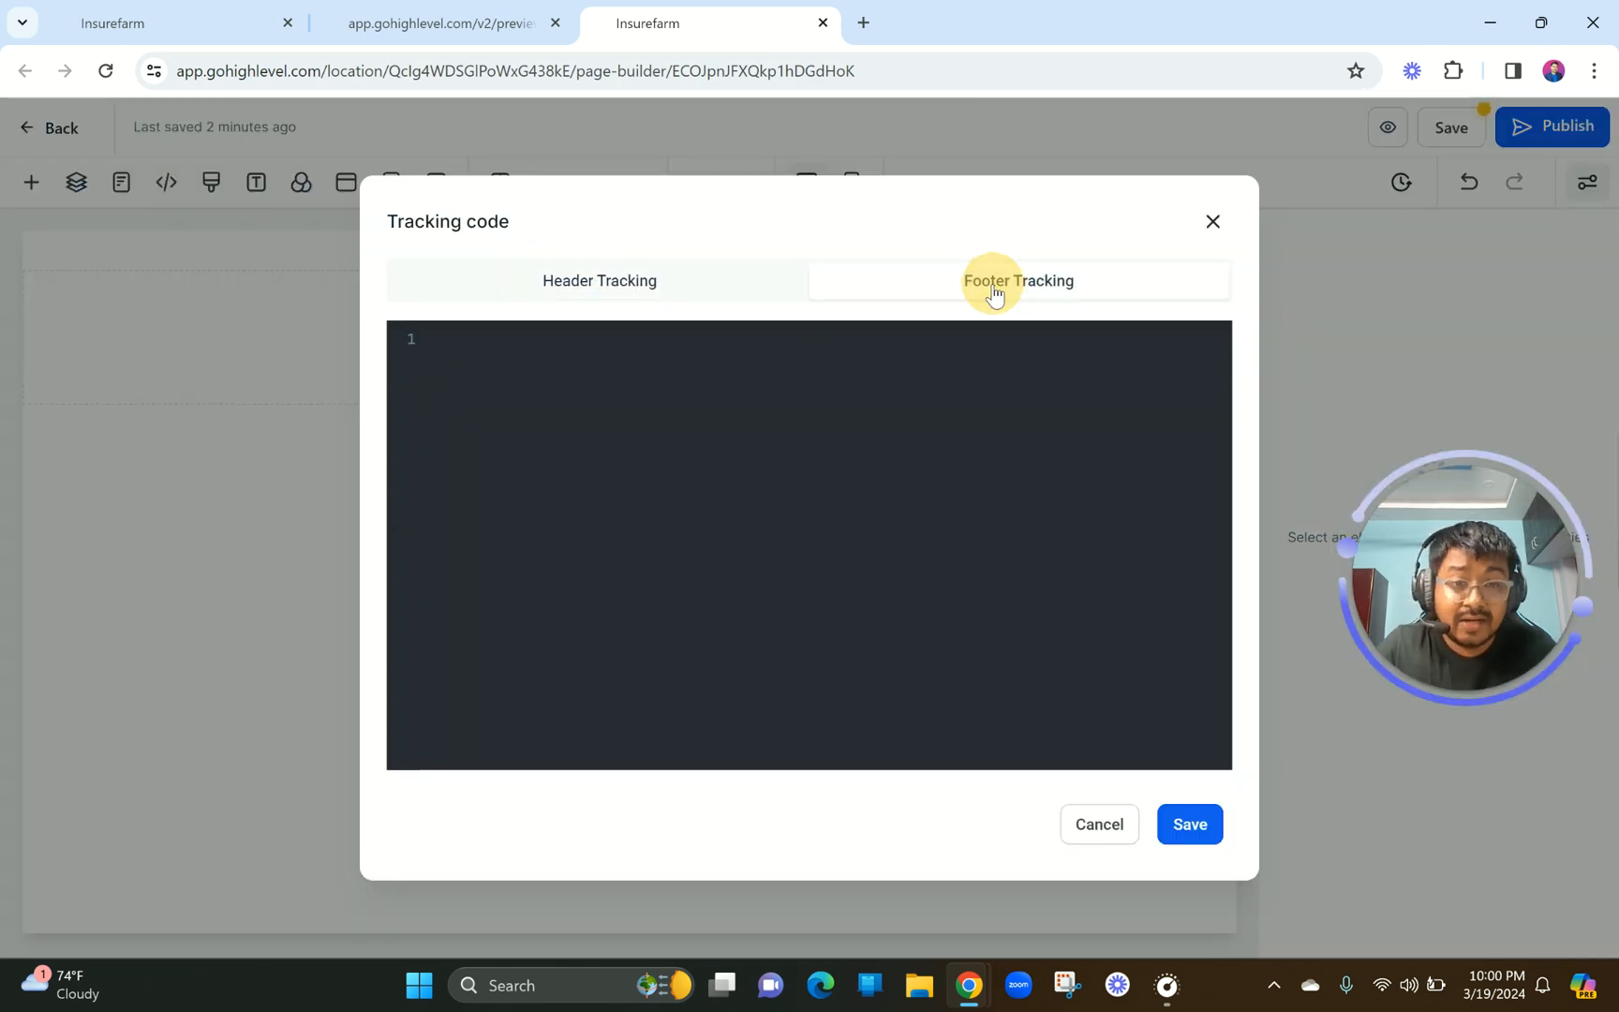
pyautogui.click(1214, 222)
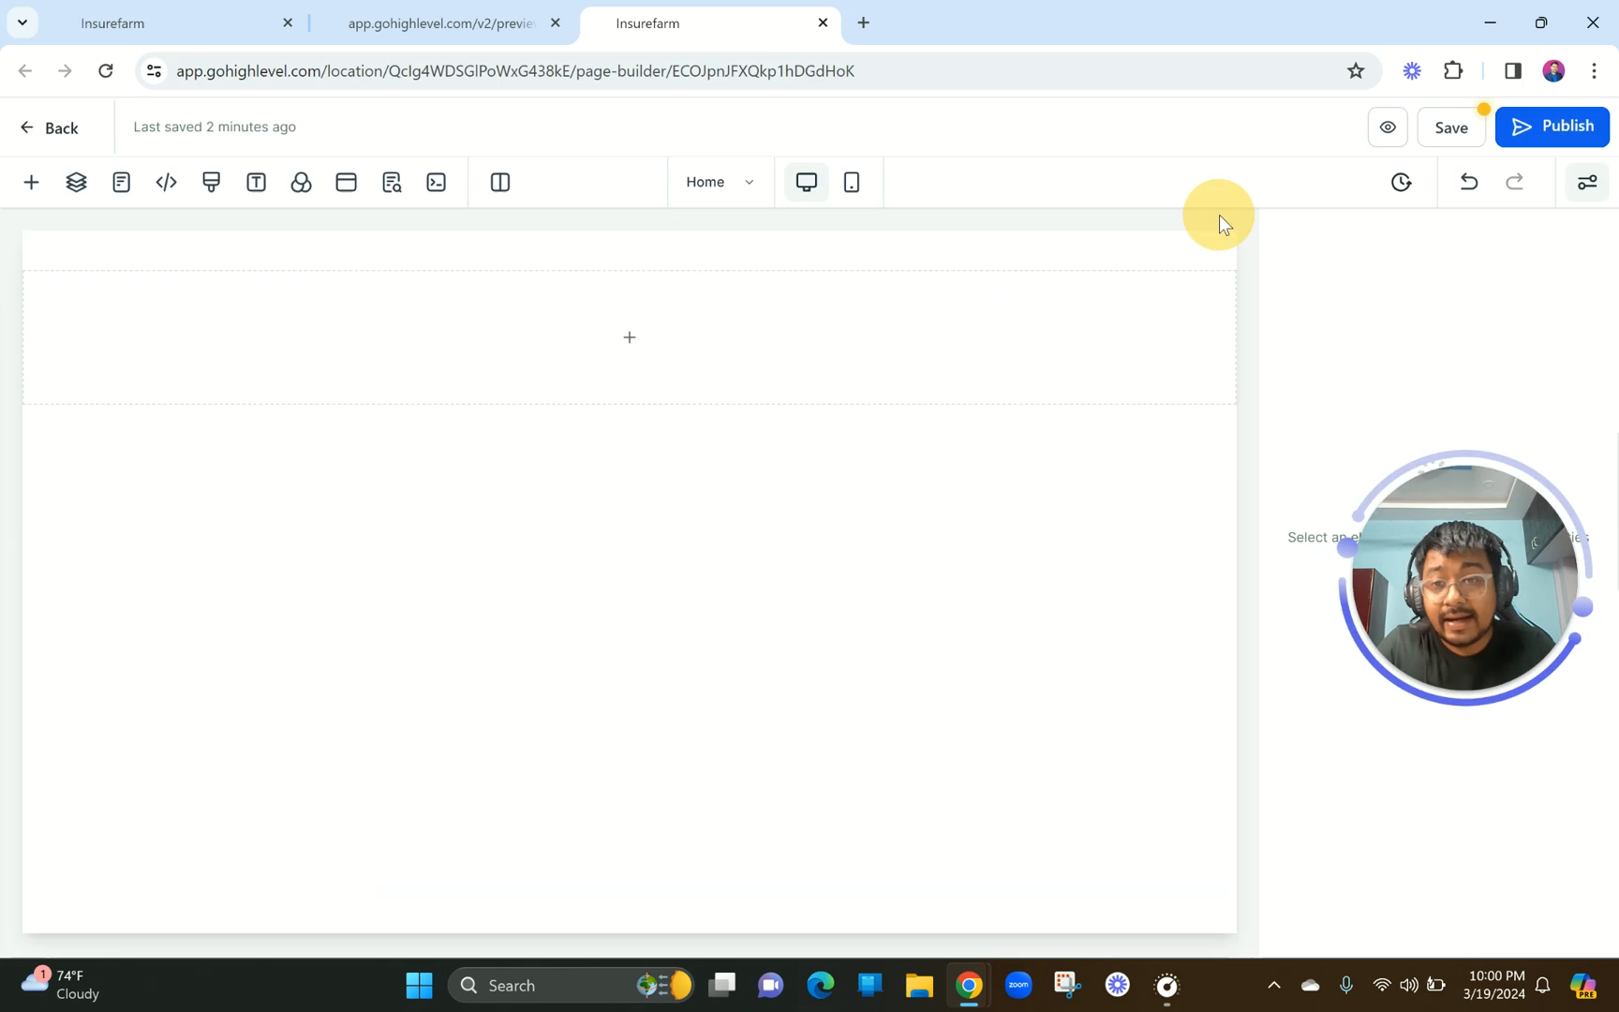
# Inspect the Home page's custom CSS editor and glance at its typography settings.
pyautogui.click(209, 183)
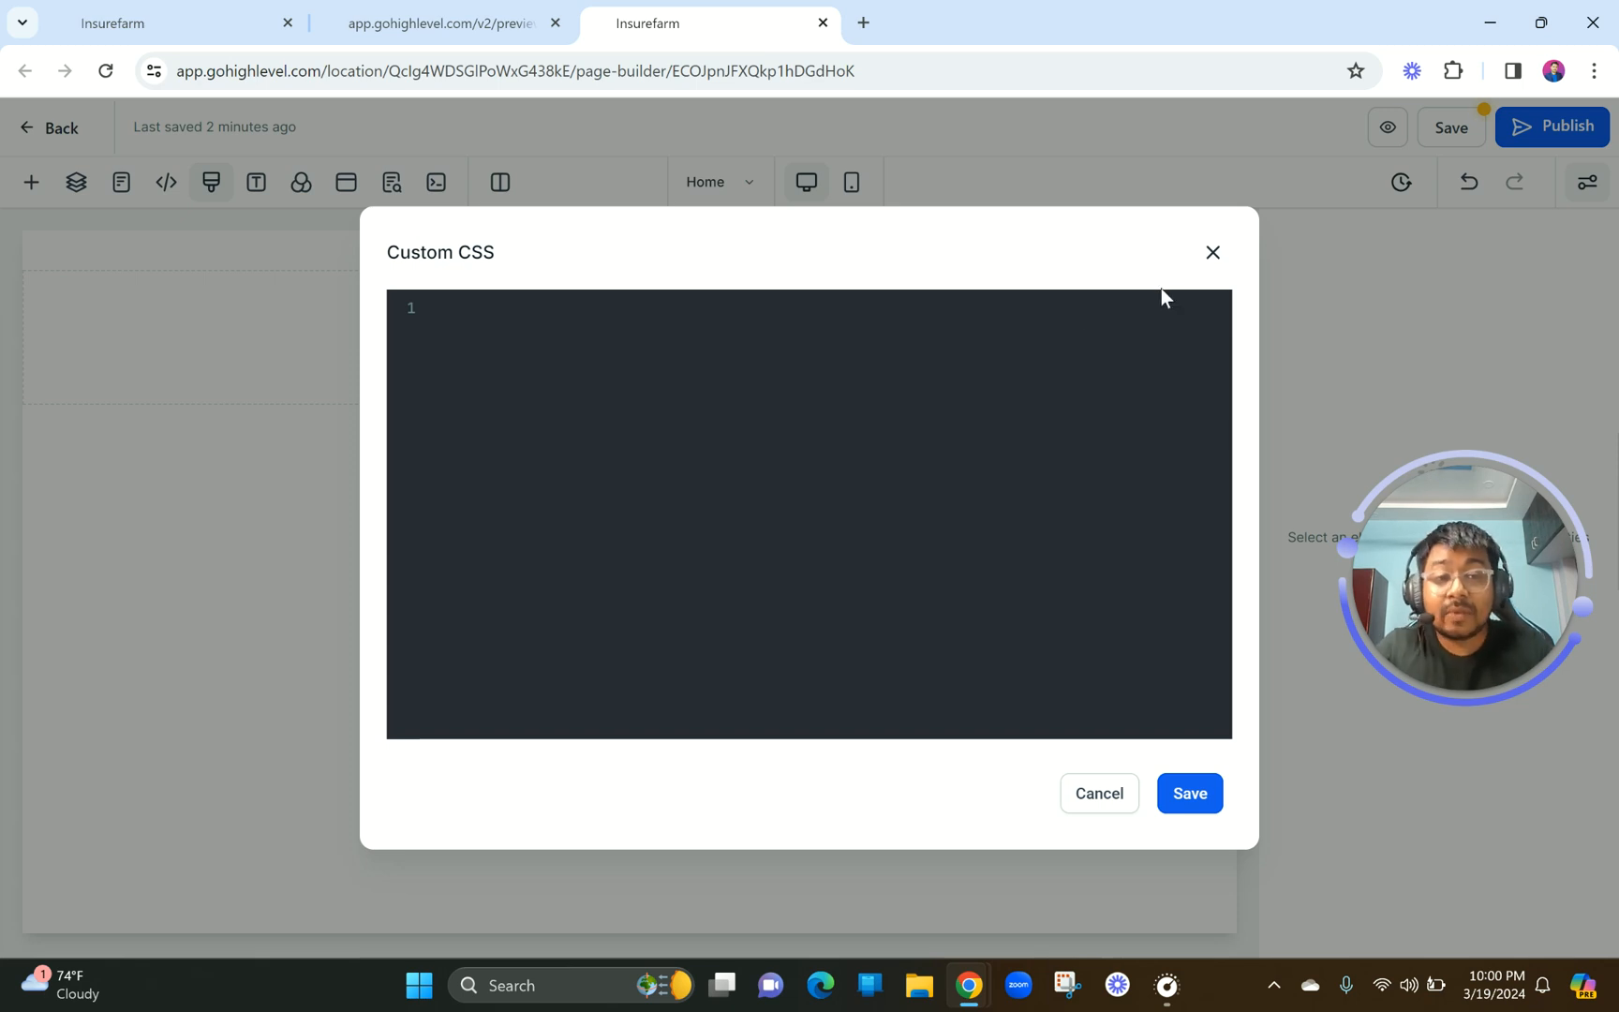
pyautogui.click(1212, 252)
pyautogui.click(258, 186)
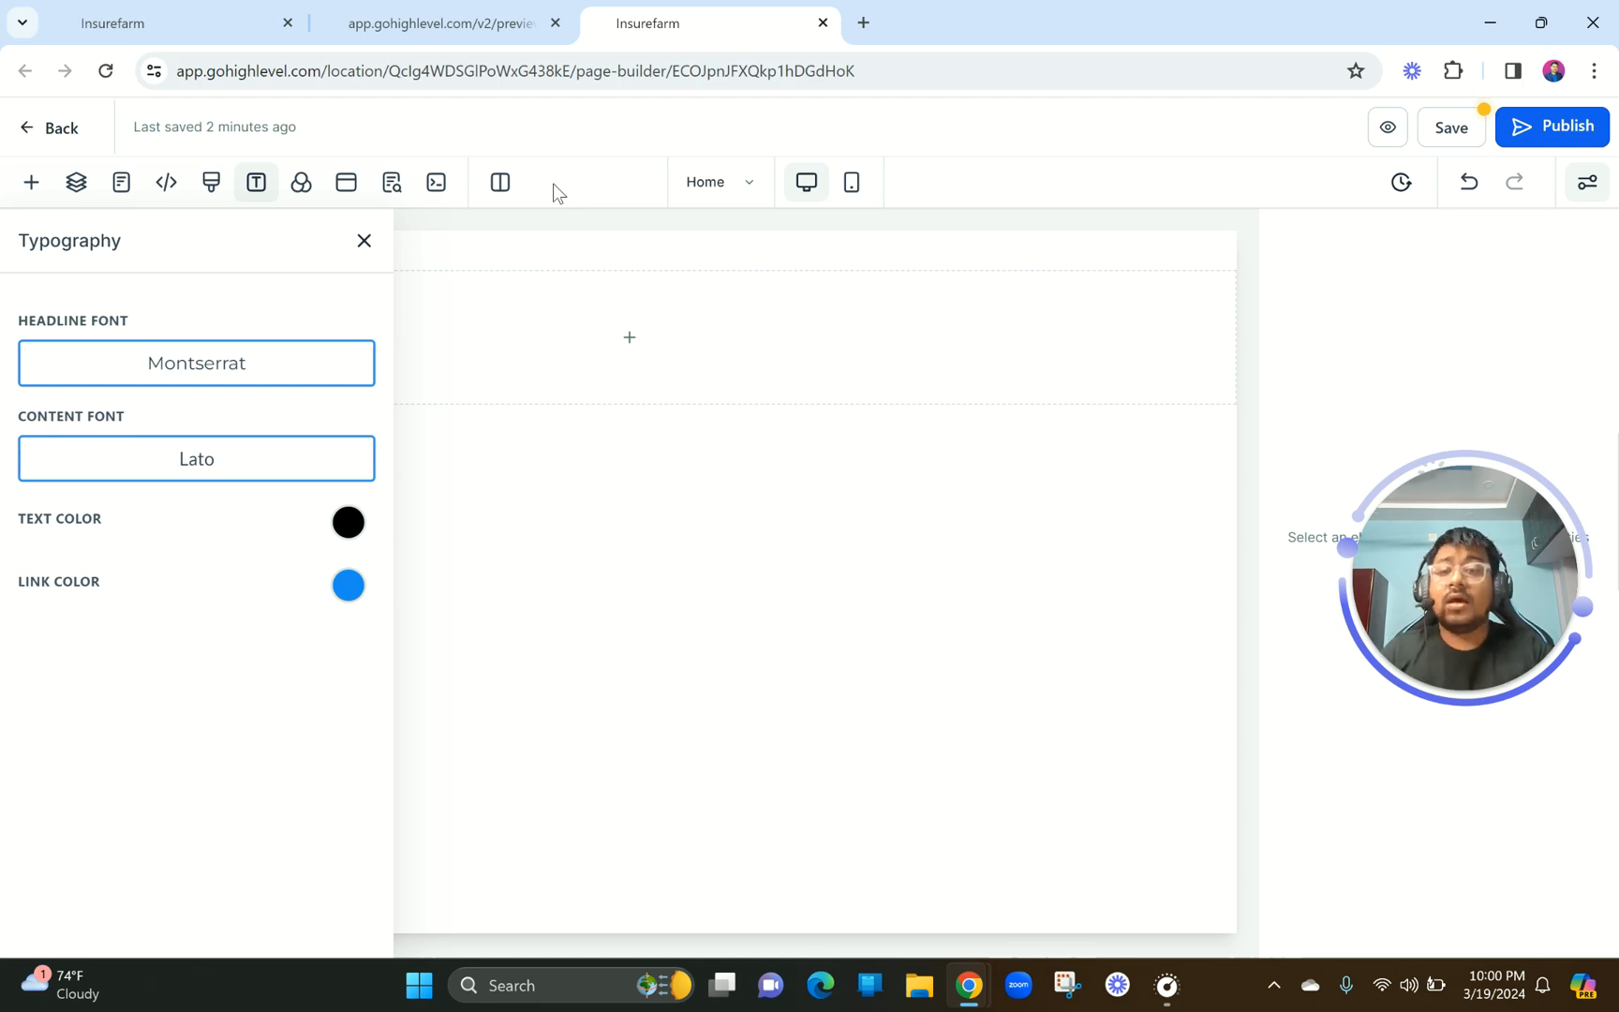
pyautogui.click(213, 184)
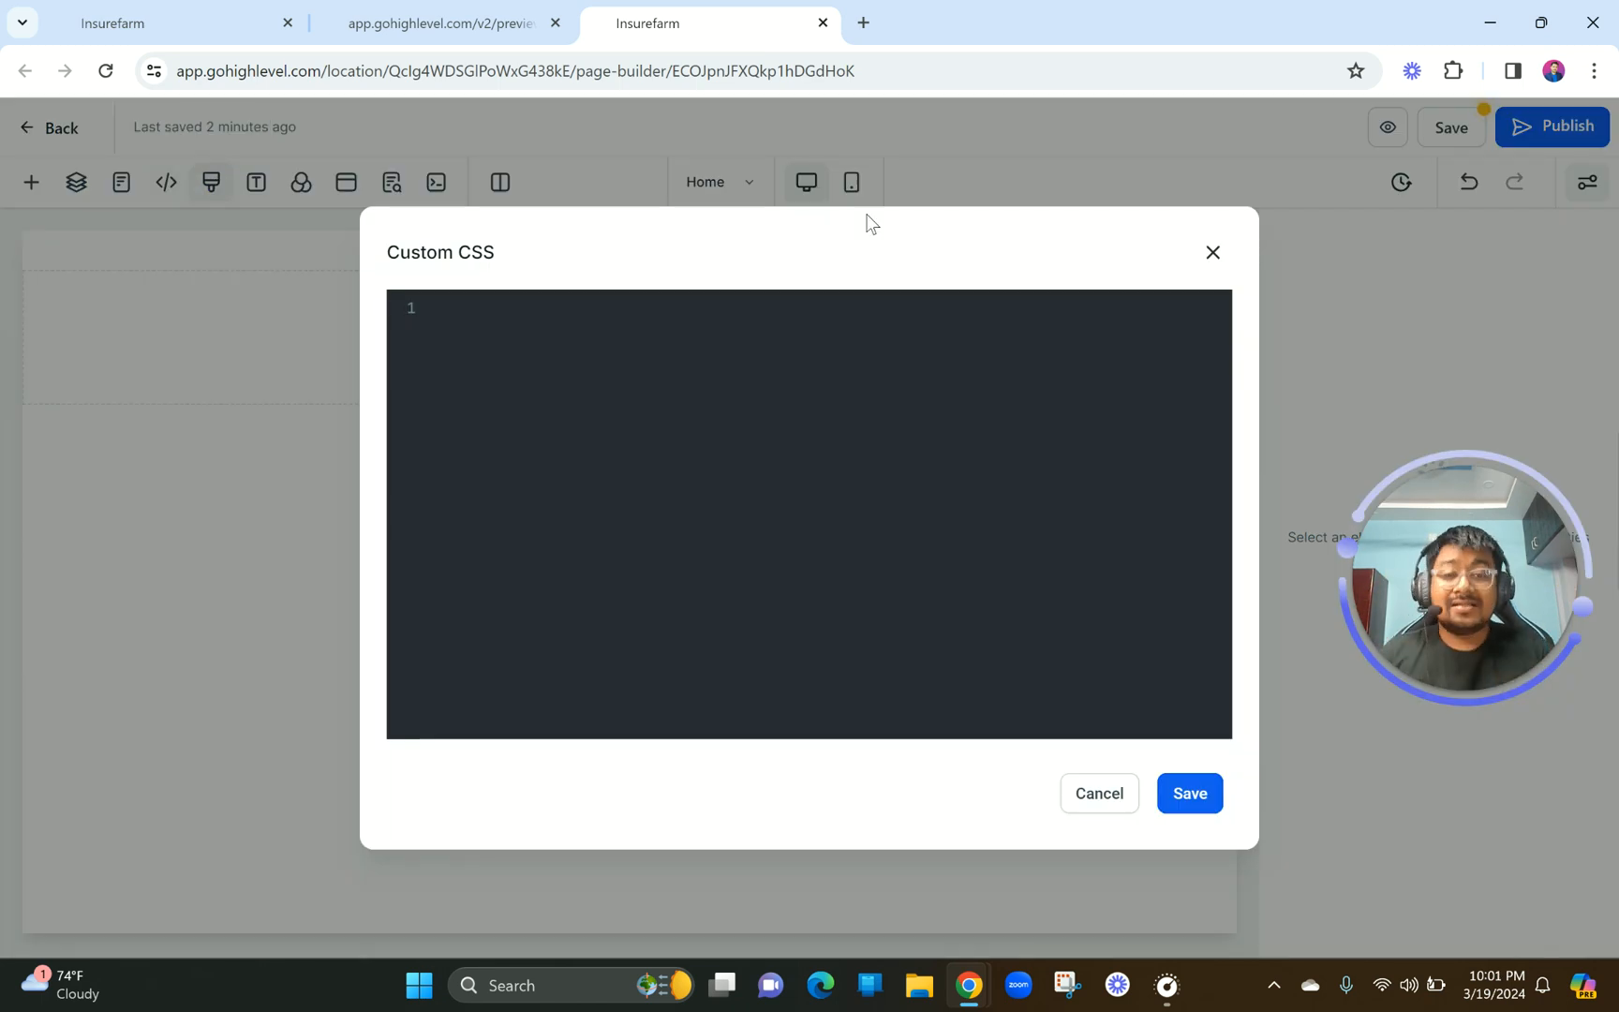
pyautogui.click(1214, 254)
# Look at the Google Font and recent font choices for the page's headline font and close the font selection.
pyautogui.click(256, 183)
pyautogui.click(187, 364)
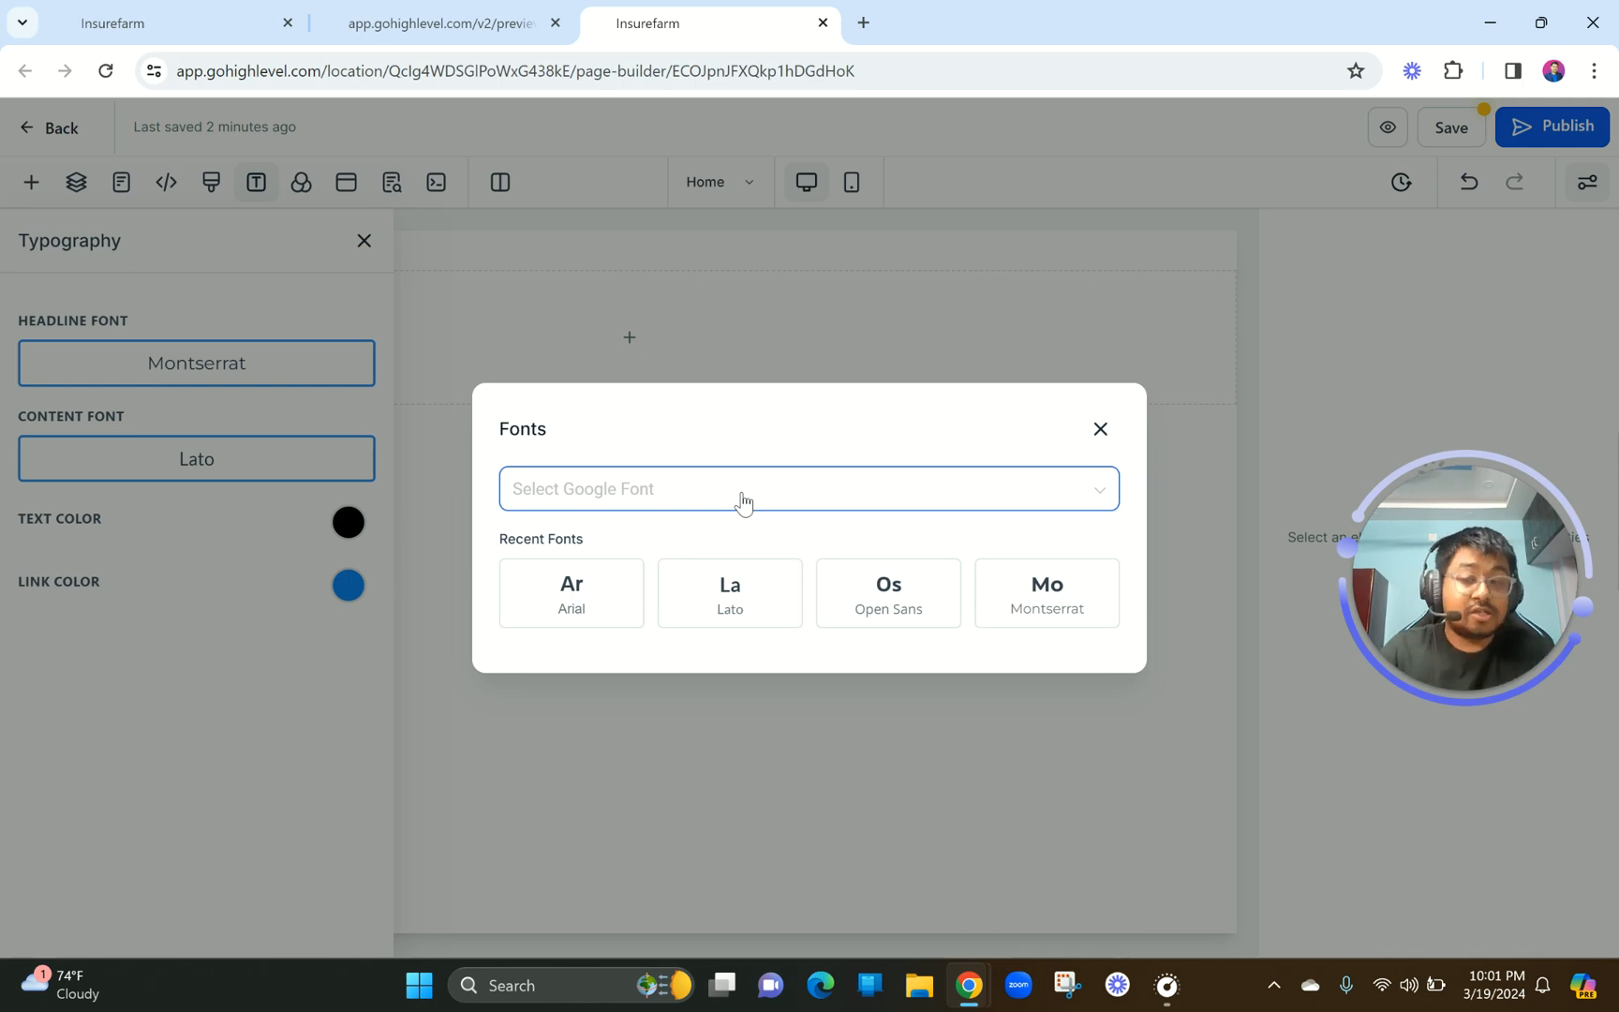
pyautogui.click(1100, 428)
# View the page's background image and color options, and open and close the popup settings.
pyautogui.click(301, 182)
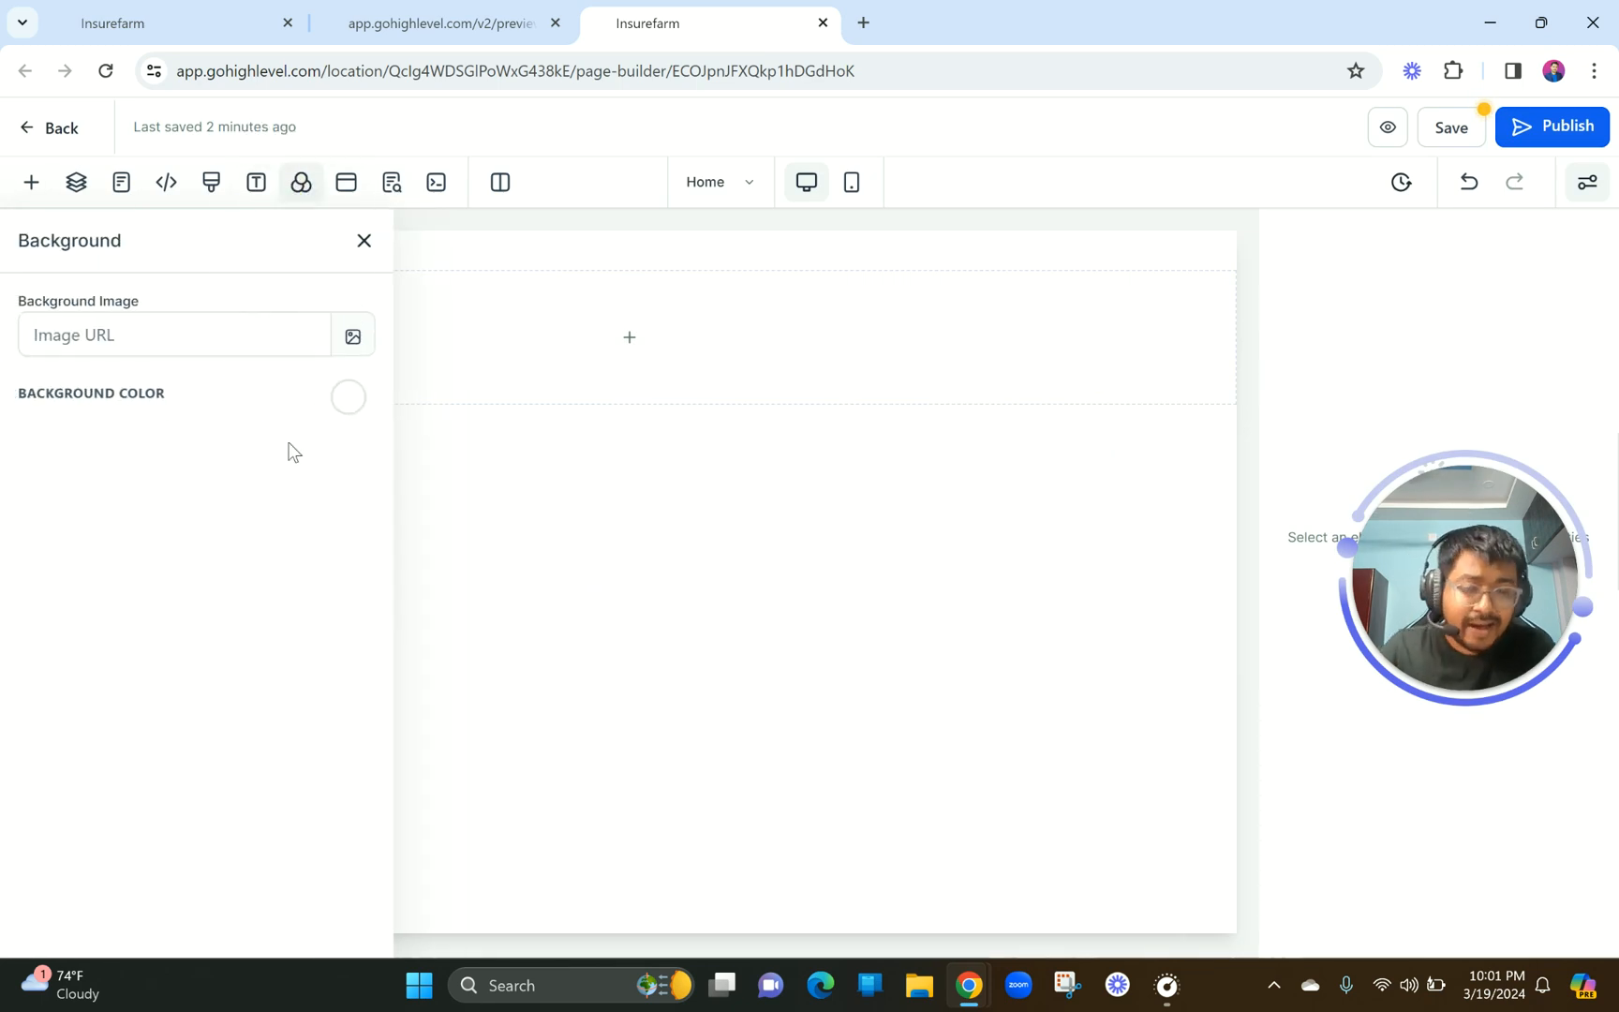
pyautogui.click(346, 182)
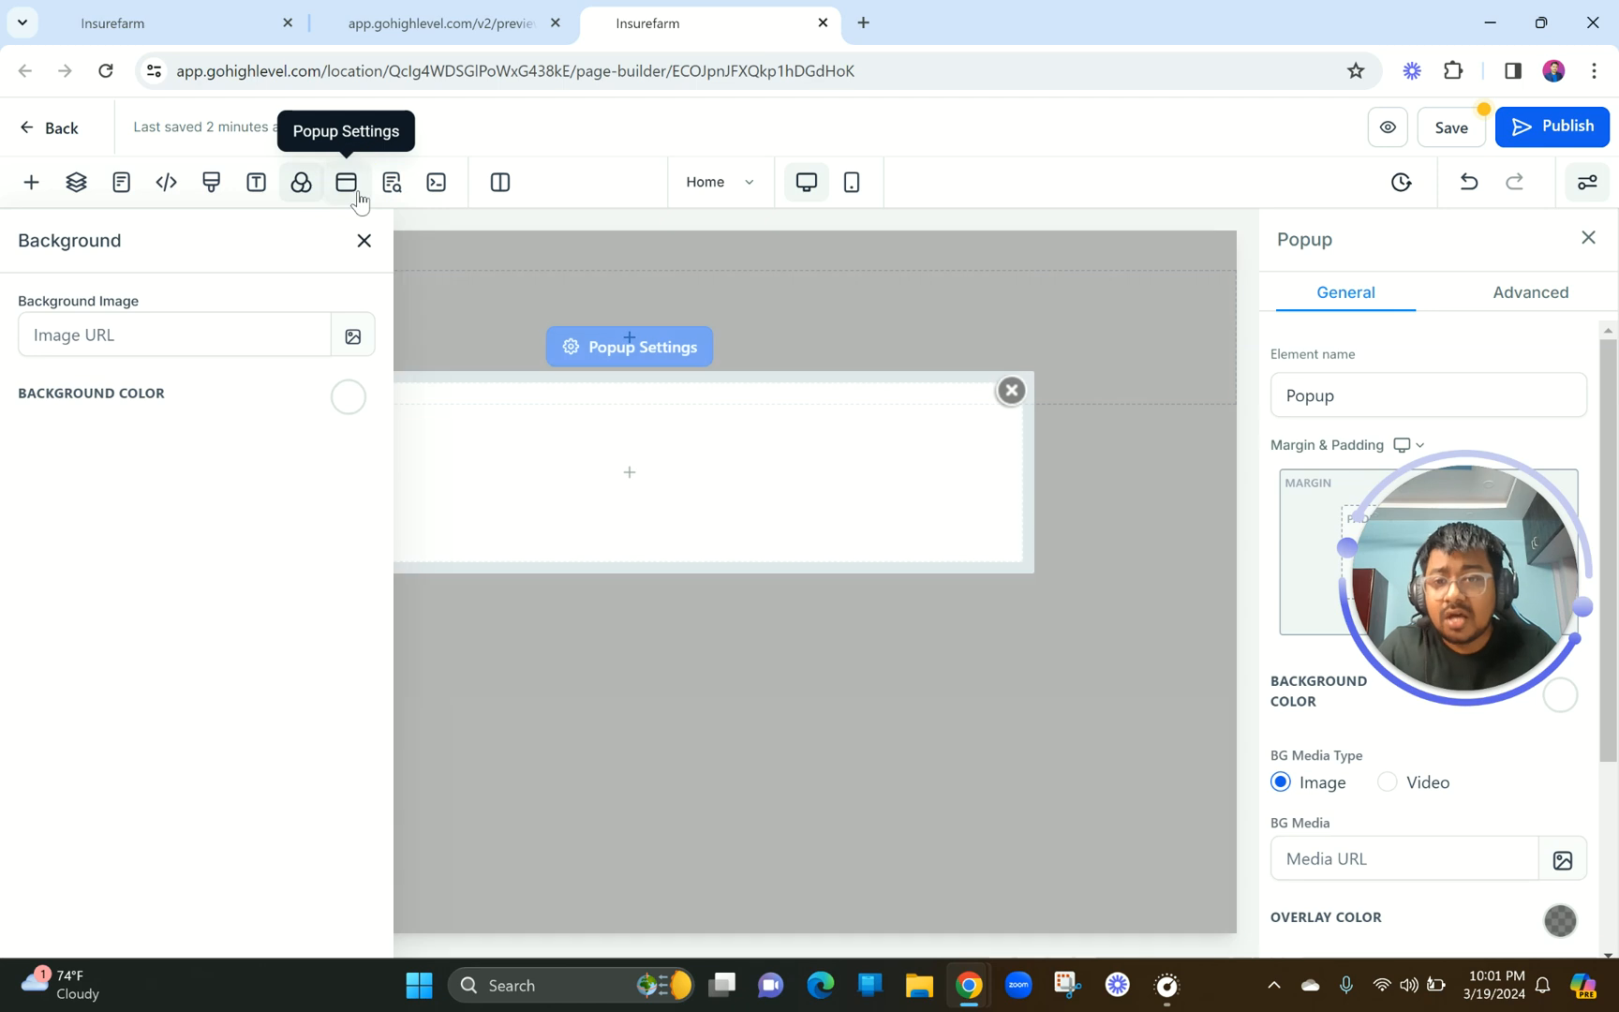
pyautogui.click(1011, 390)
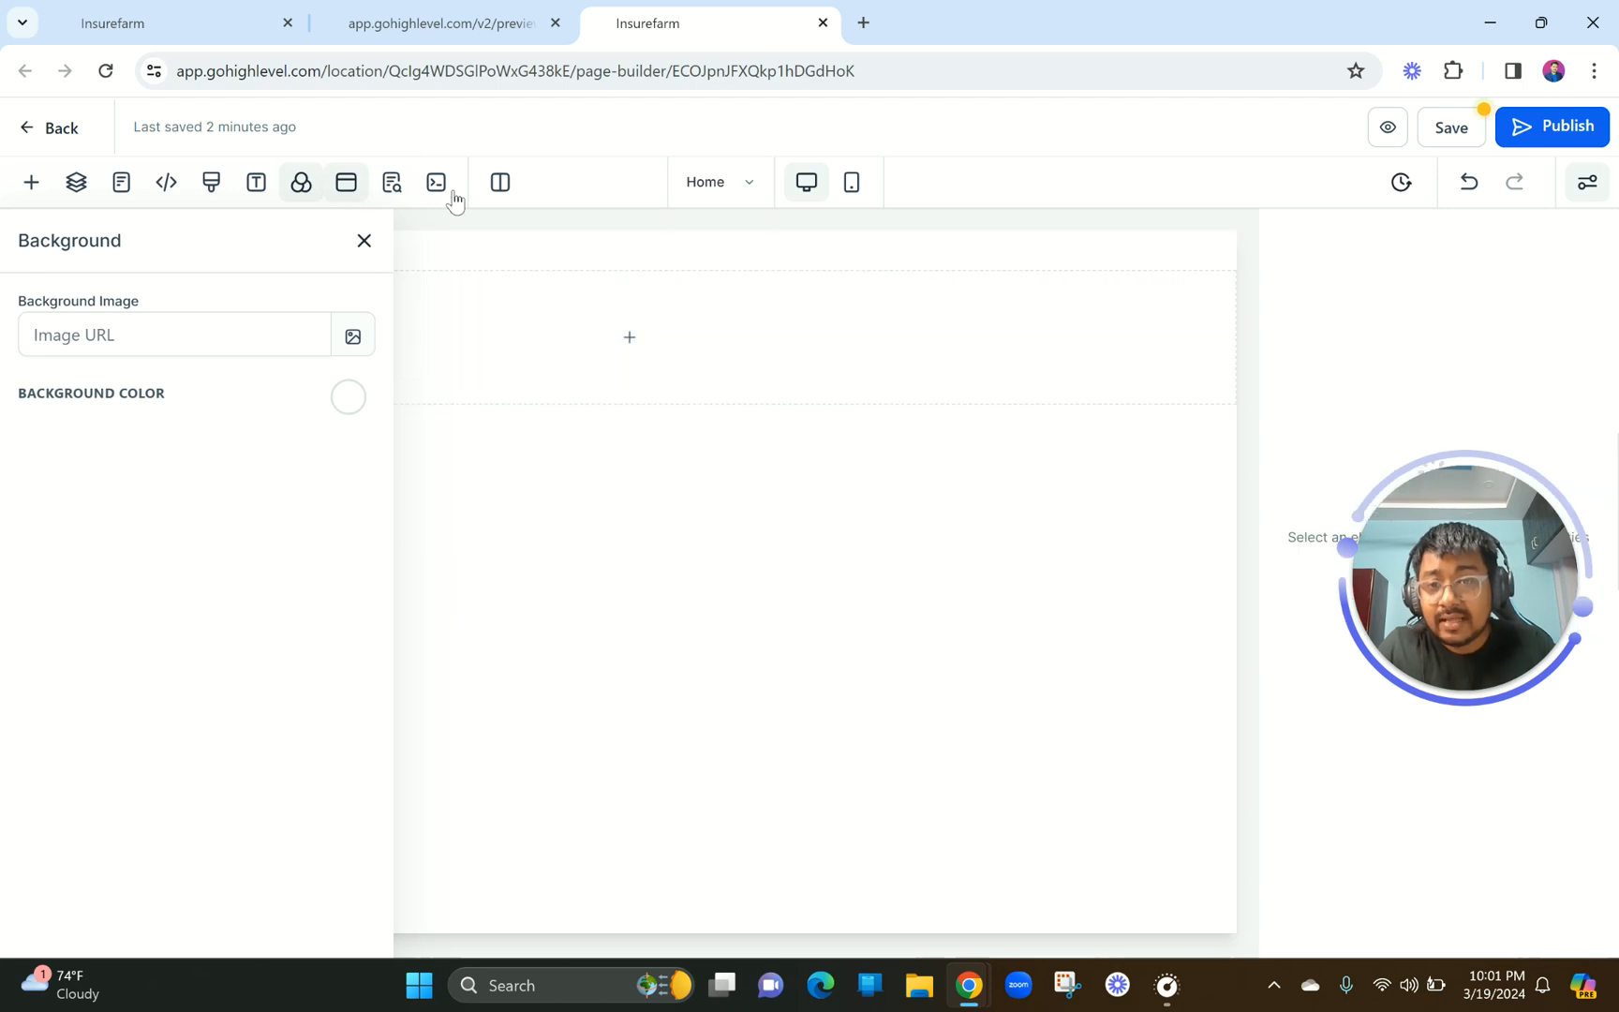
# Examine the page's SEO meta data, including the title and description fields under Content, and close it.
pyautogui.click(393, 186)
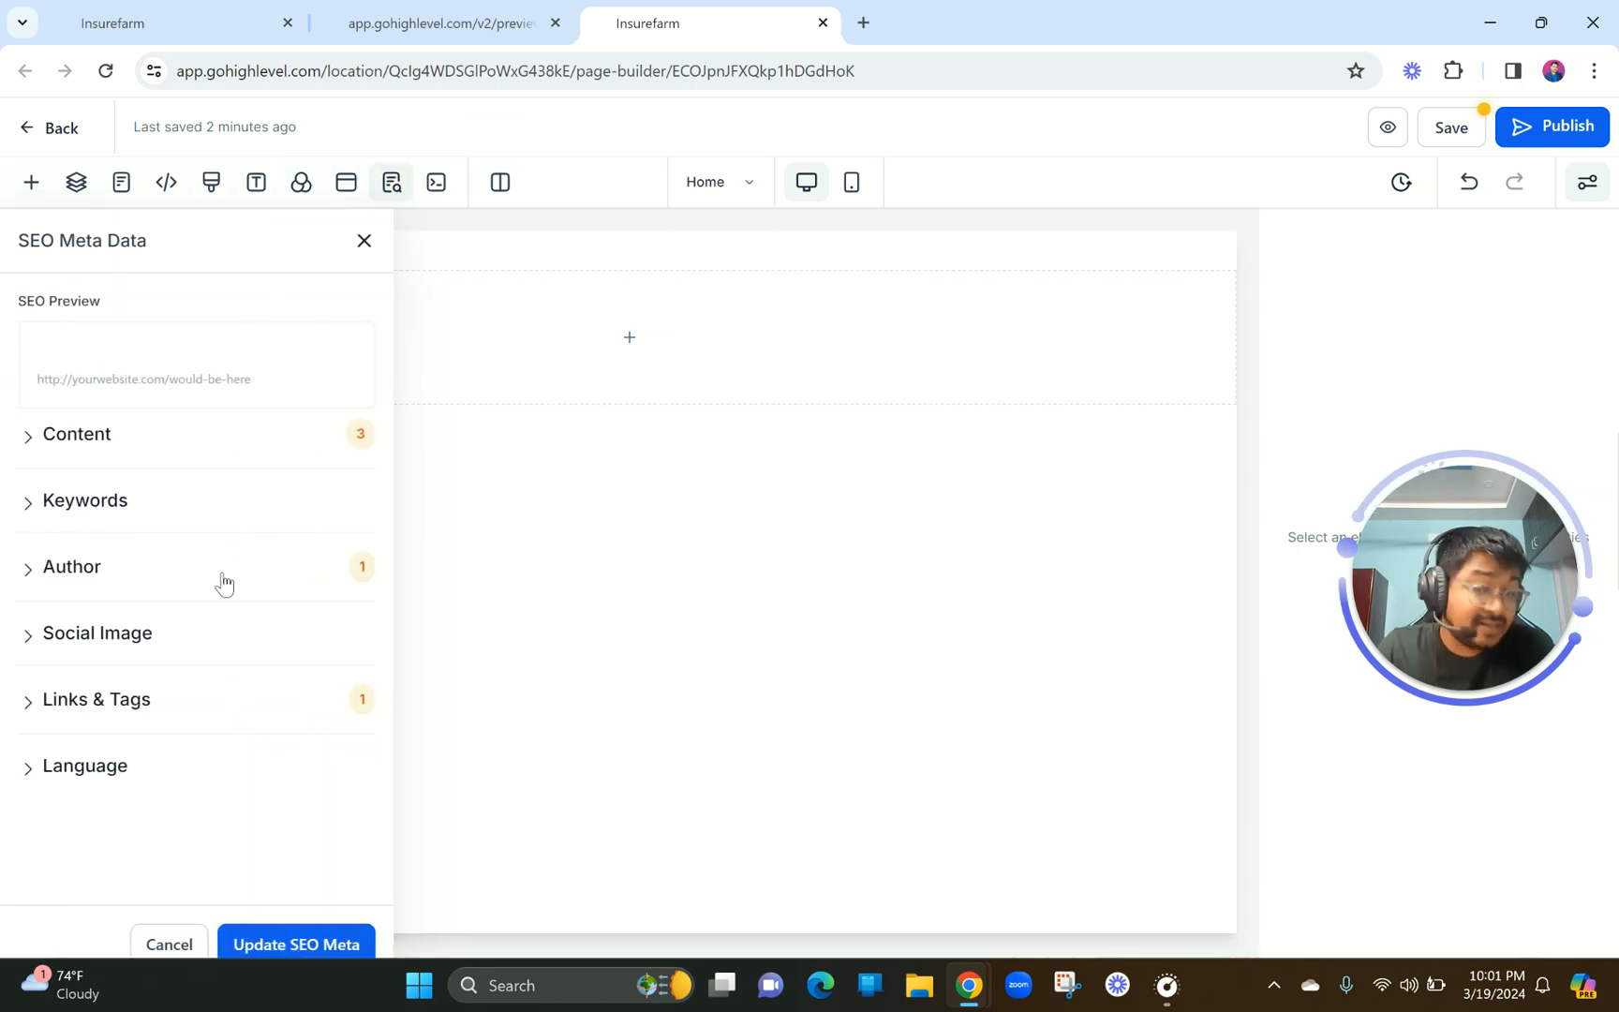
pyautogui.click(103, 436)
pyautogui.scroll(-2, 265, 588)
pyautogui.scroll(-1, 188, 586)
pyautogui.scroll(4, 167, 582)
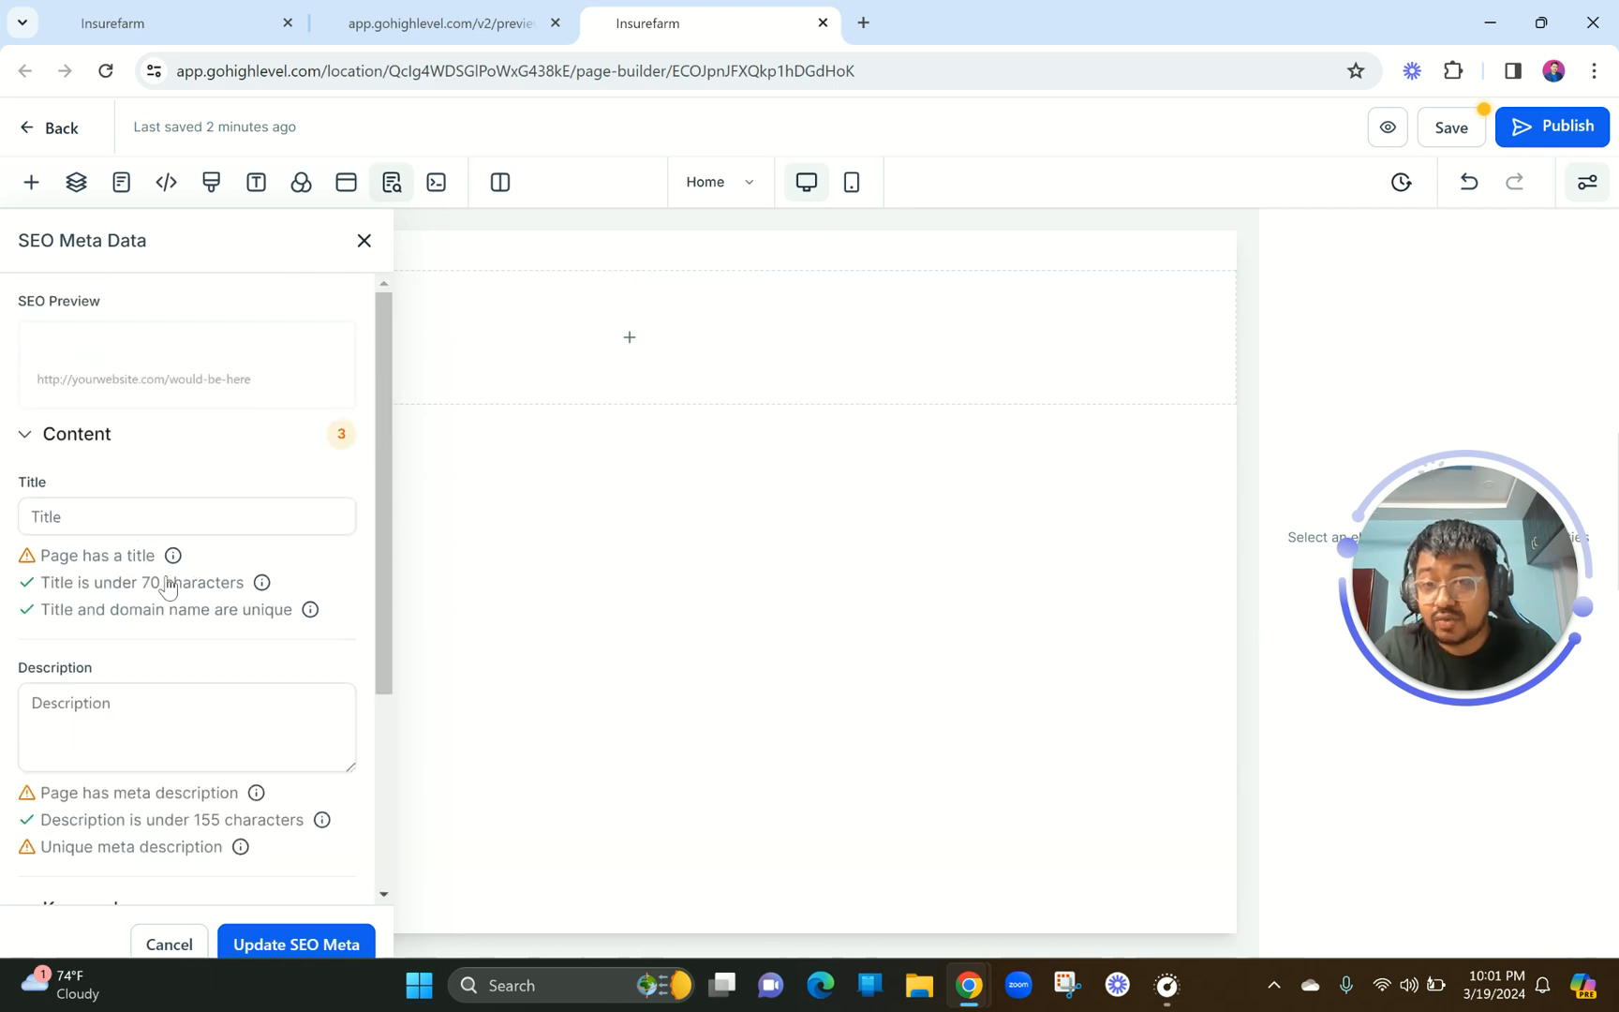
pyautogui.click(365, 242)
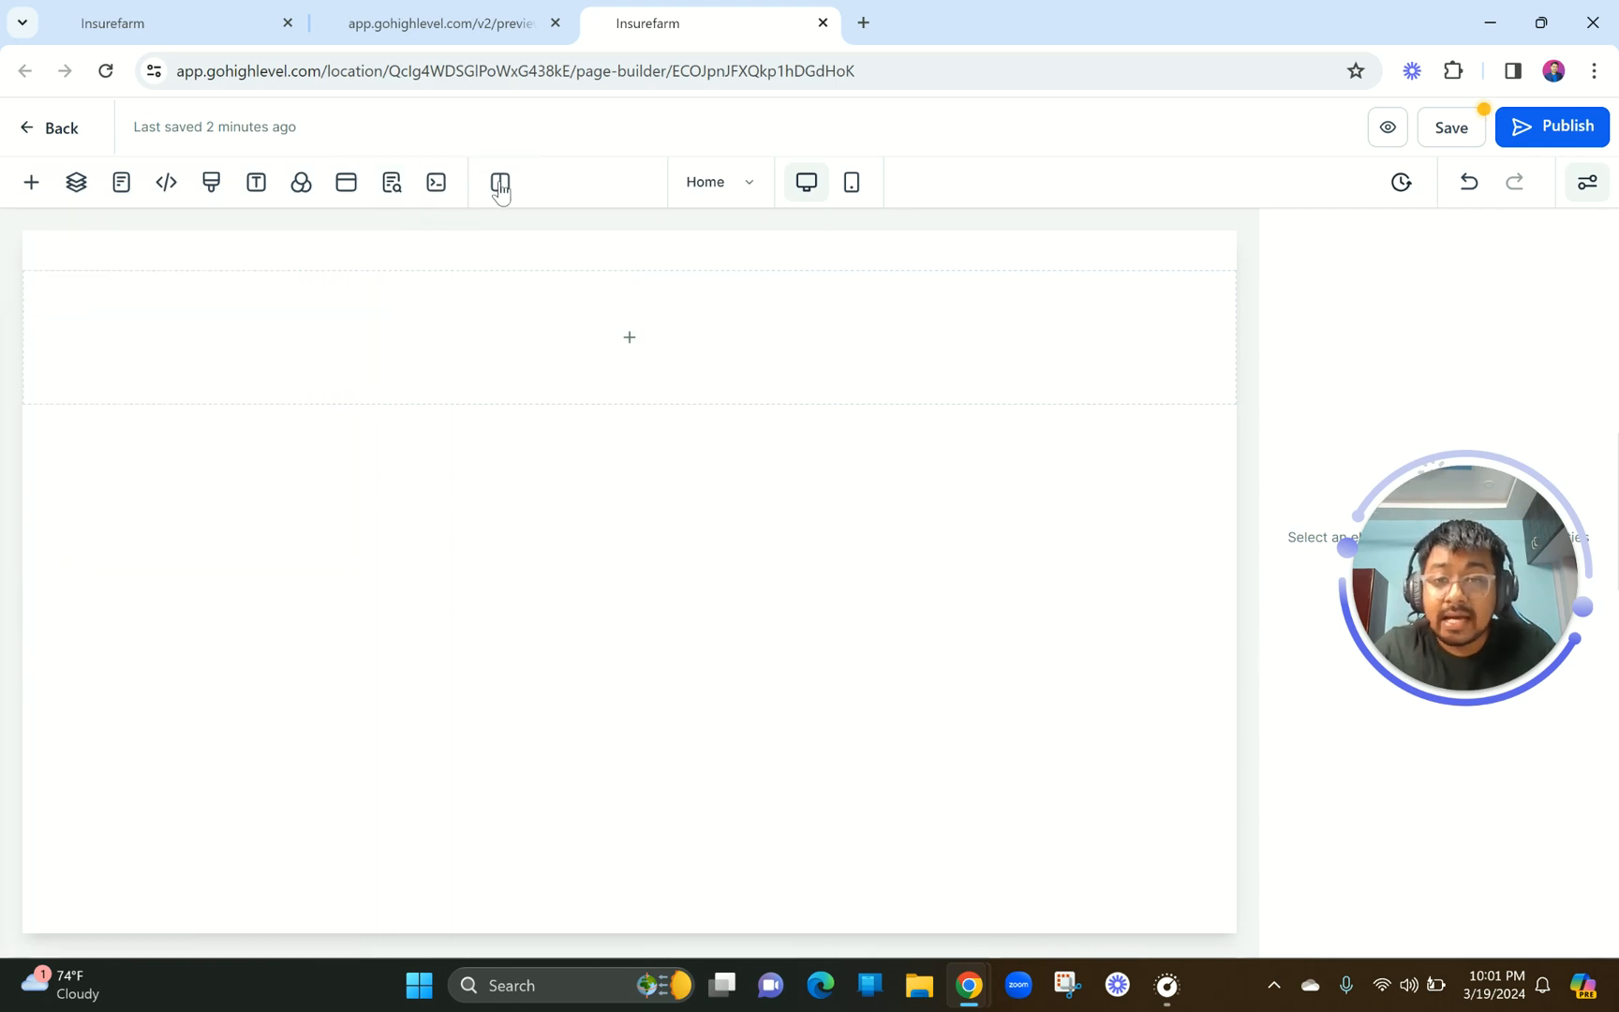
# Compare the builder's page list with the BBQ Brothers preview and the website's Pages overview, and return to the builder.
pyautogui.click(750, 188)
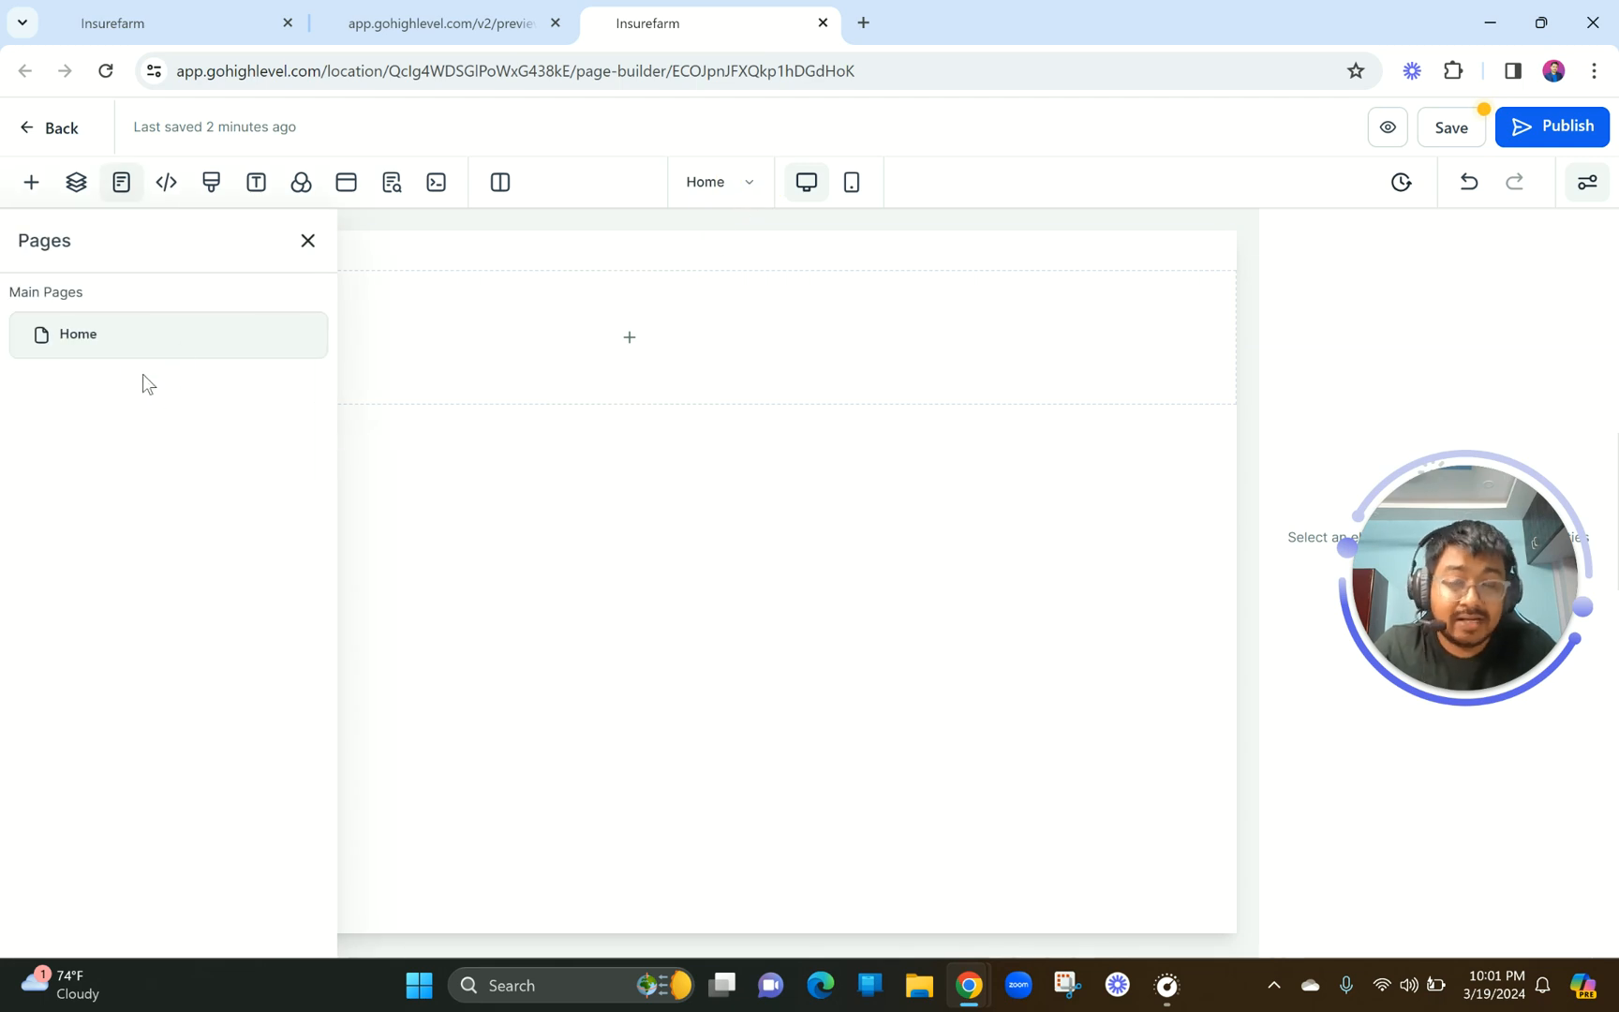
pyautogui.click(426, 20)
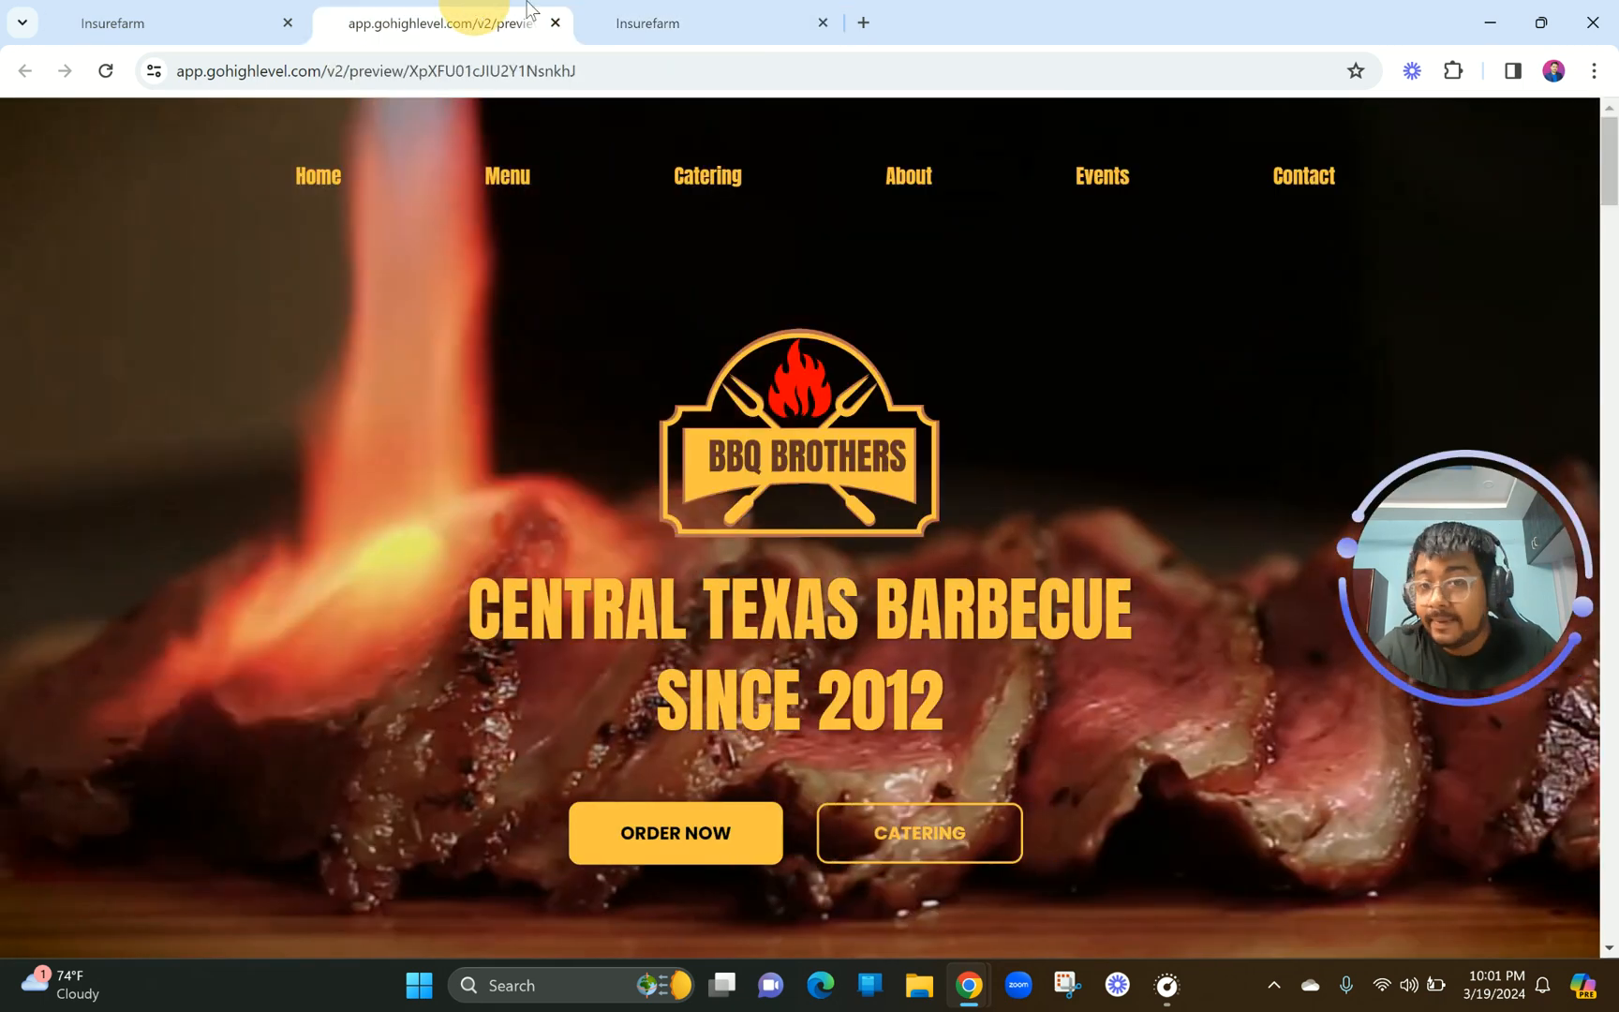
pyautogui.click(712, 13)
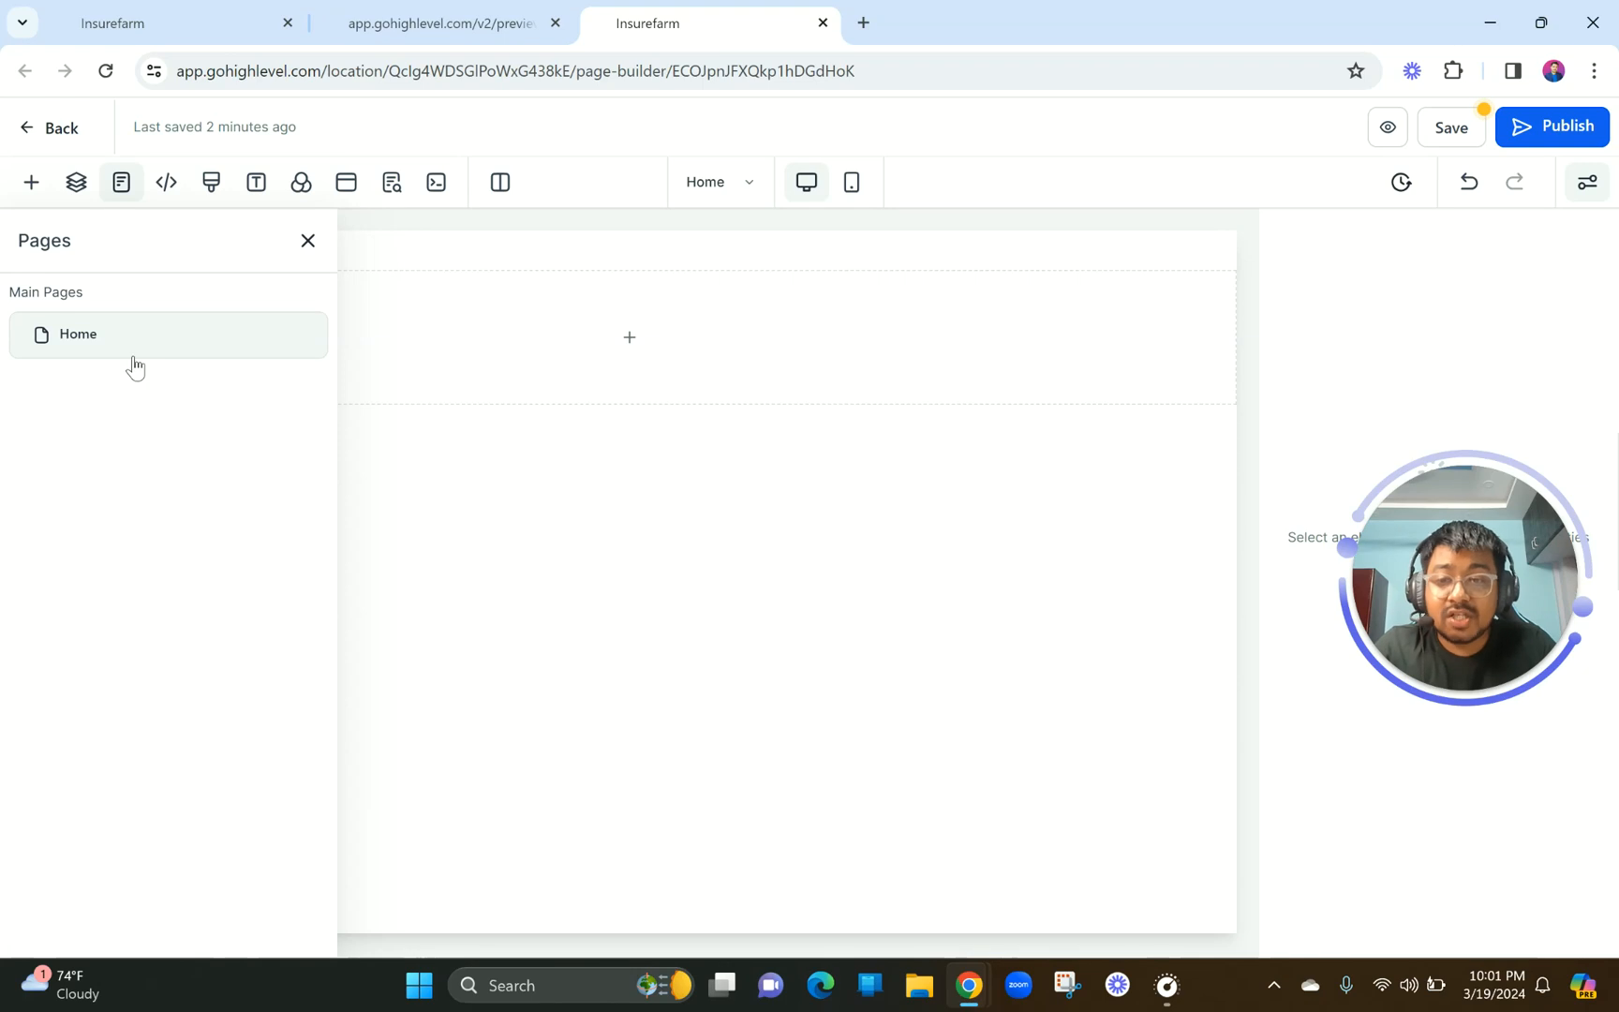
pyautogui.click(225, 15)
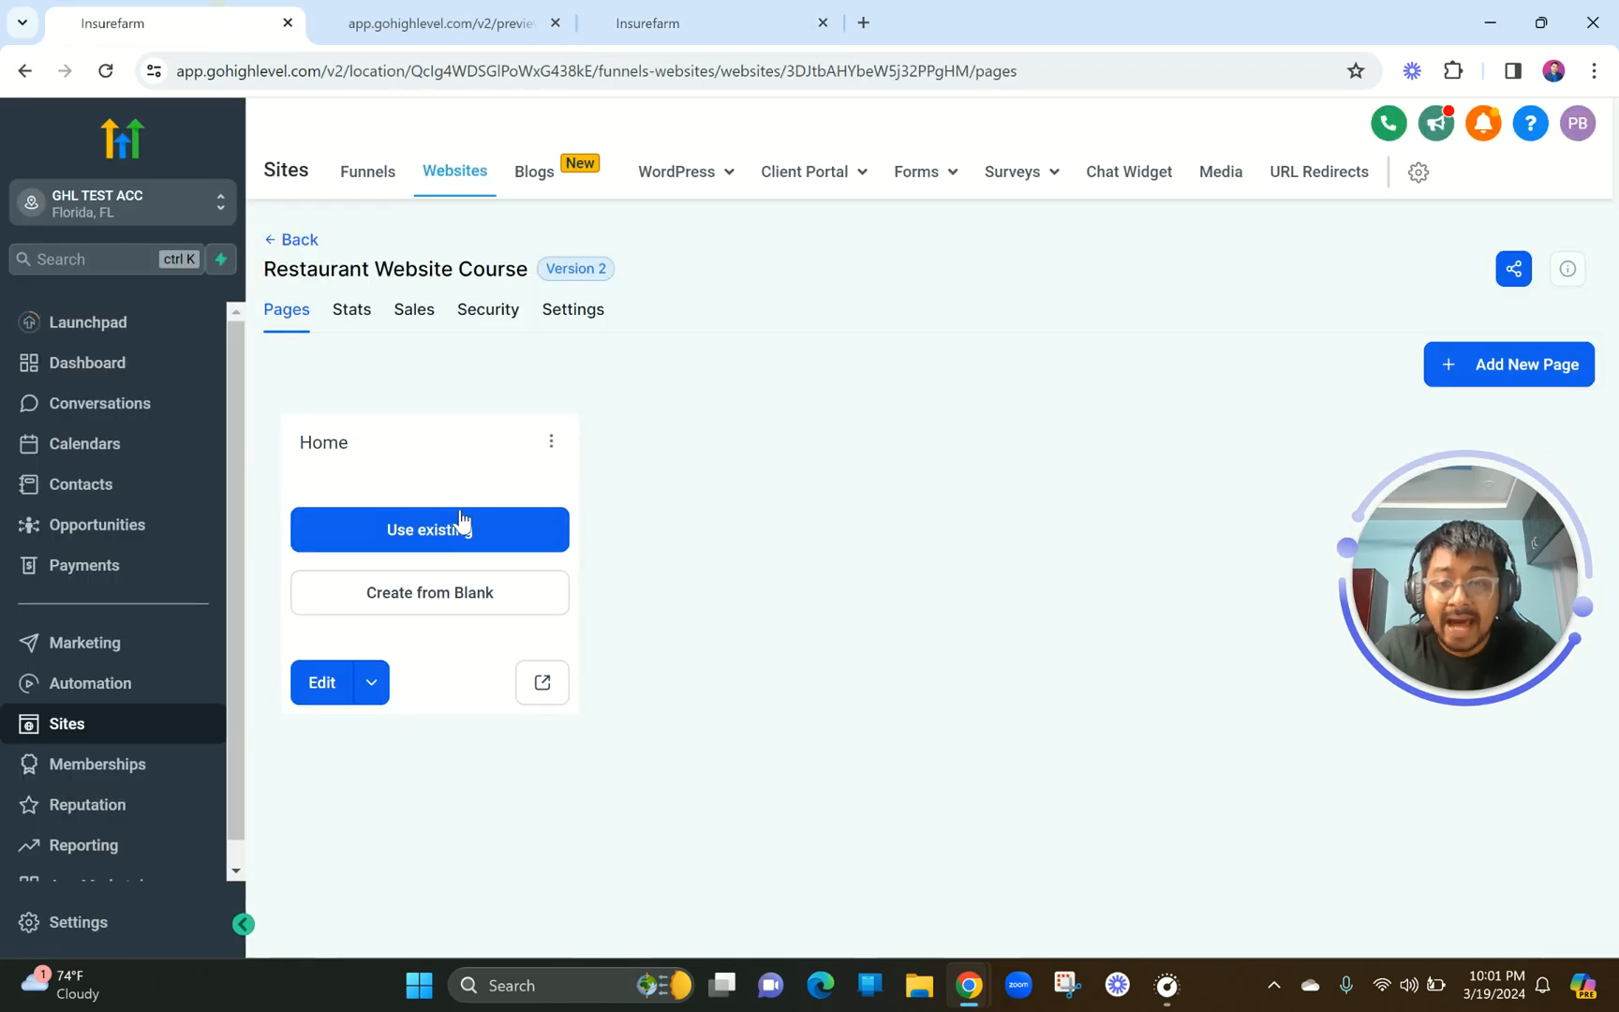
pyautogui.click(720, 15)
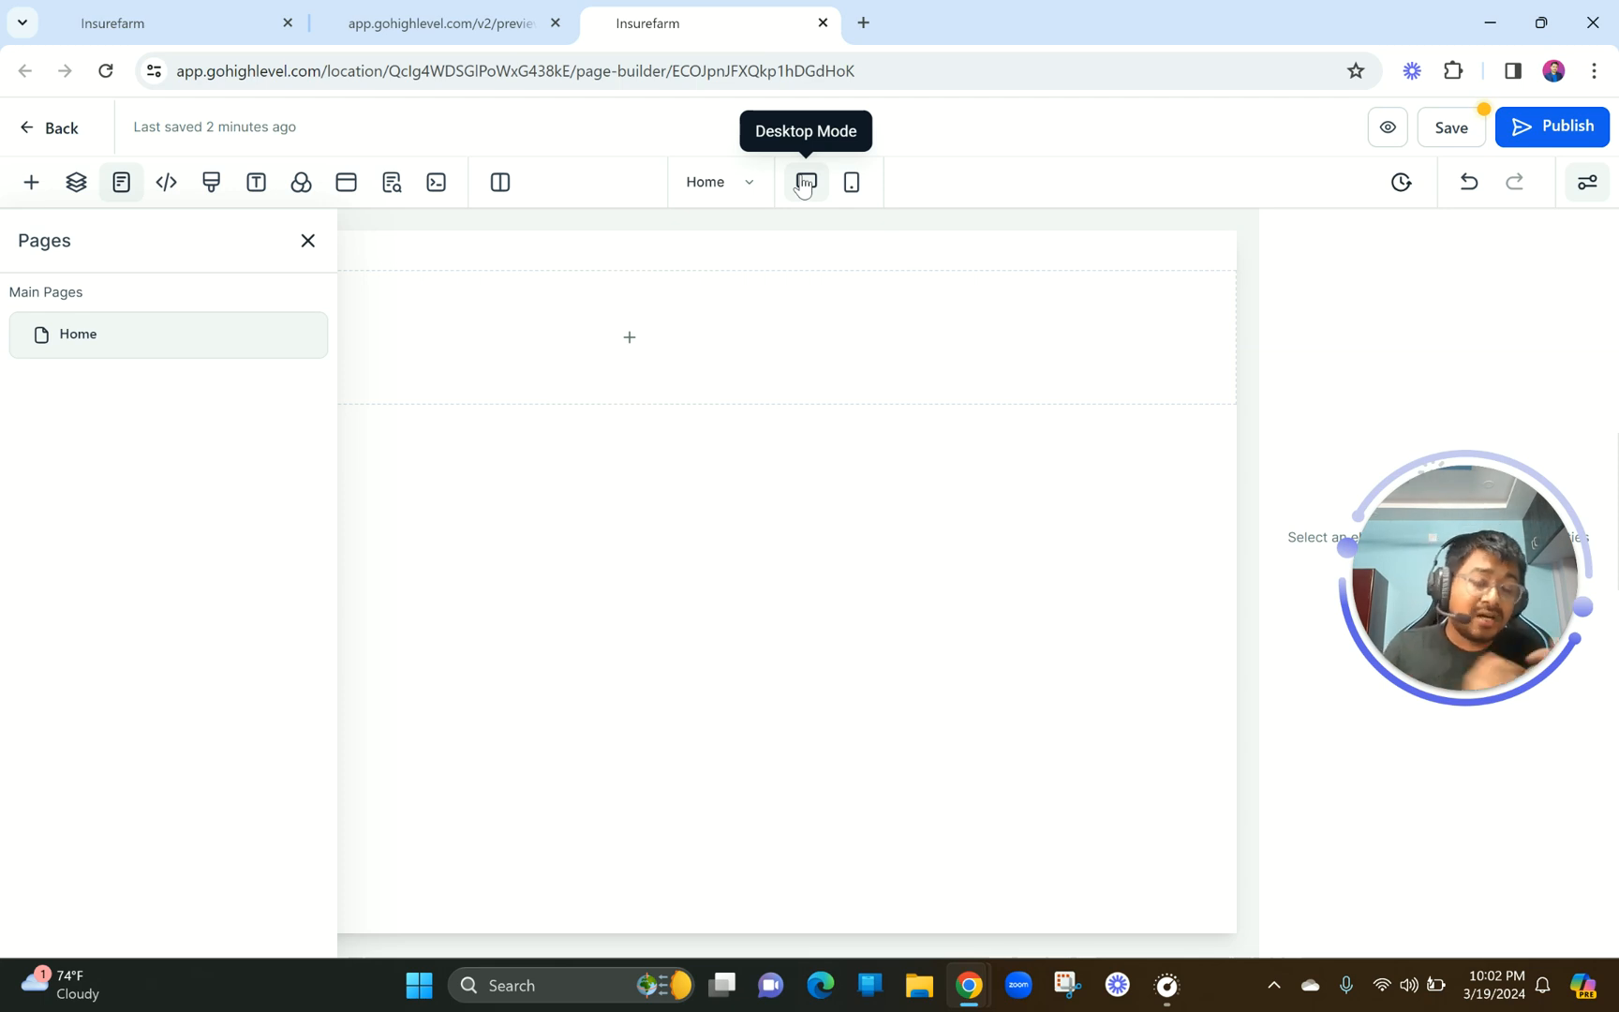
# Review the BBQ Brothers preview page from the hero section down to the footer and return to its beginning.
pyautogui.click(492, 19)
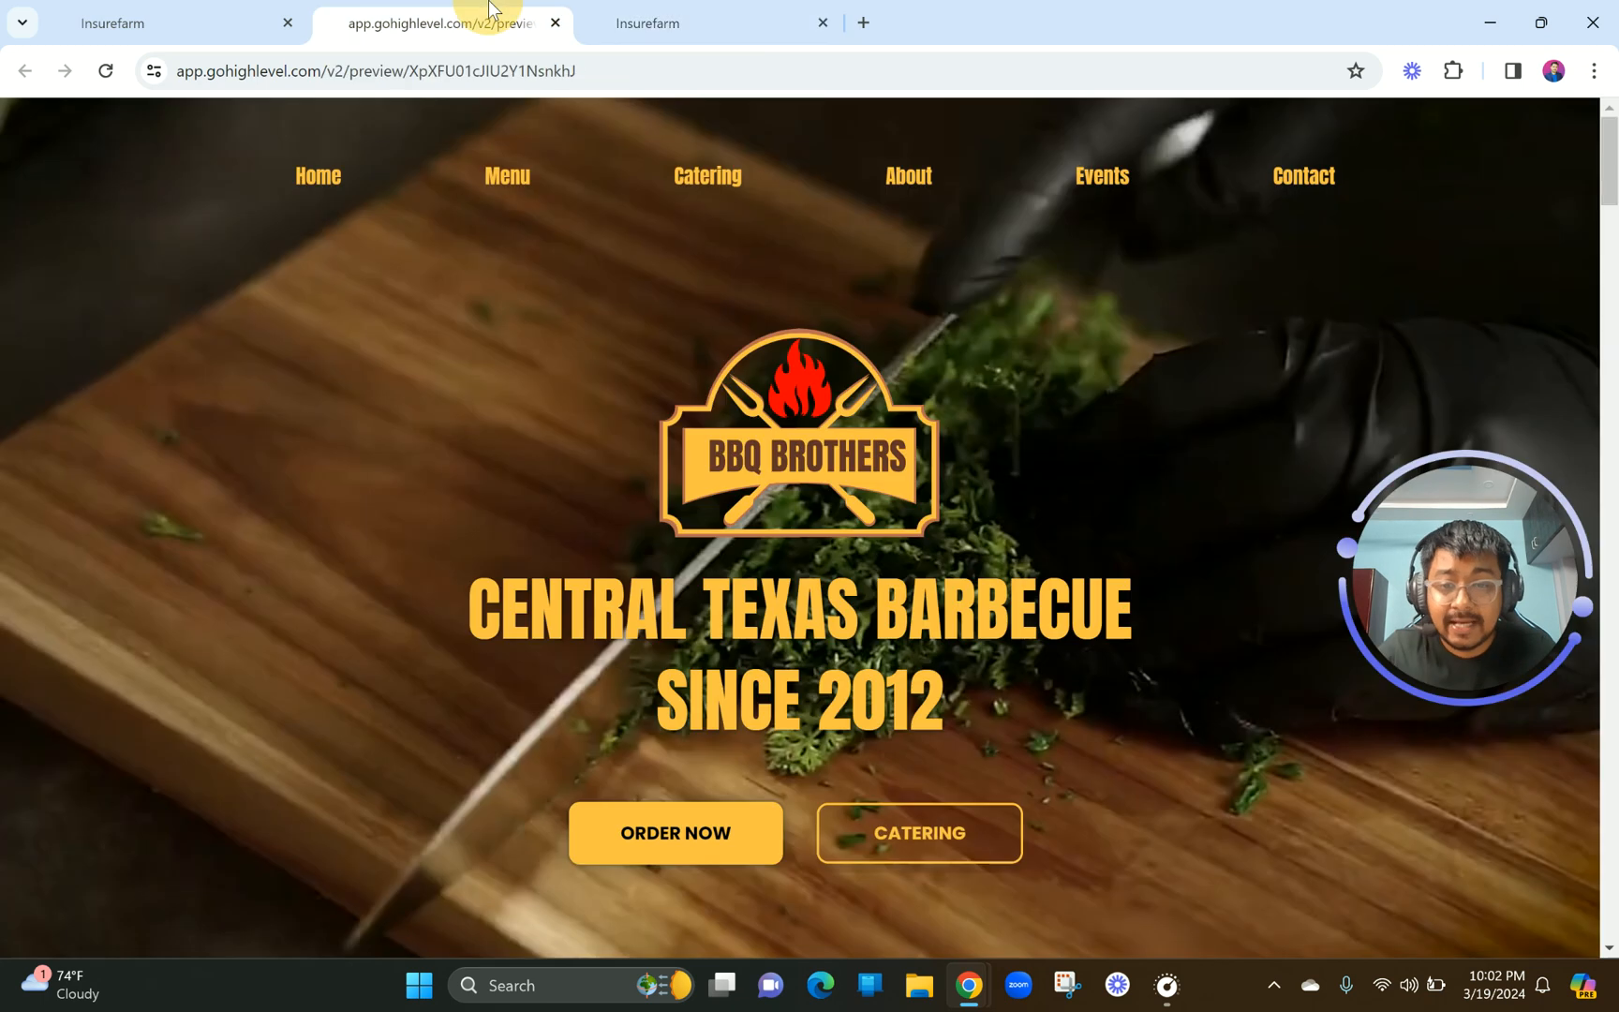
pyautogui.scroll(-4, 748, 574)
pyautogui.scroll(-15, 748, 574)
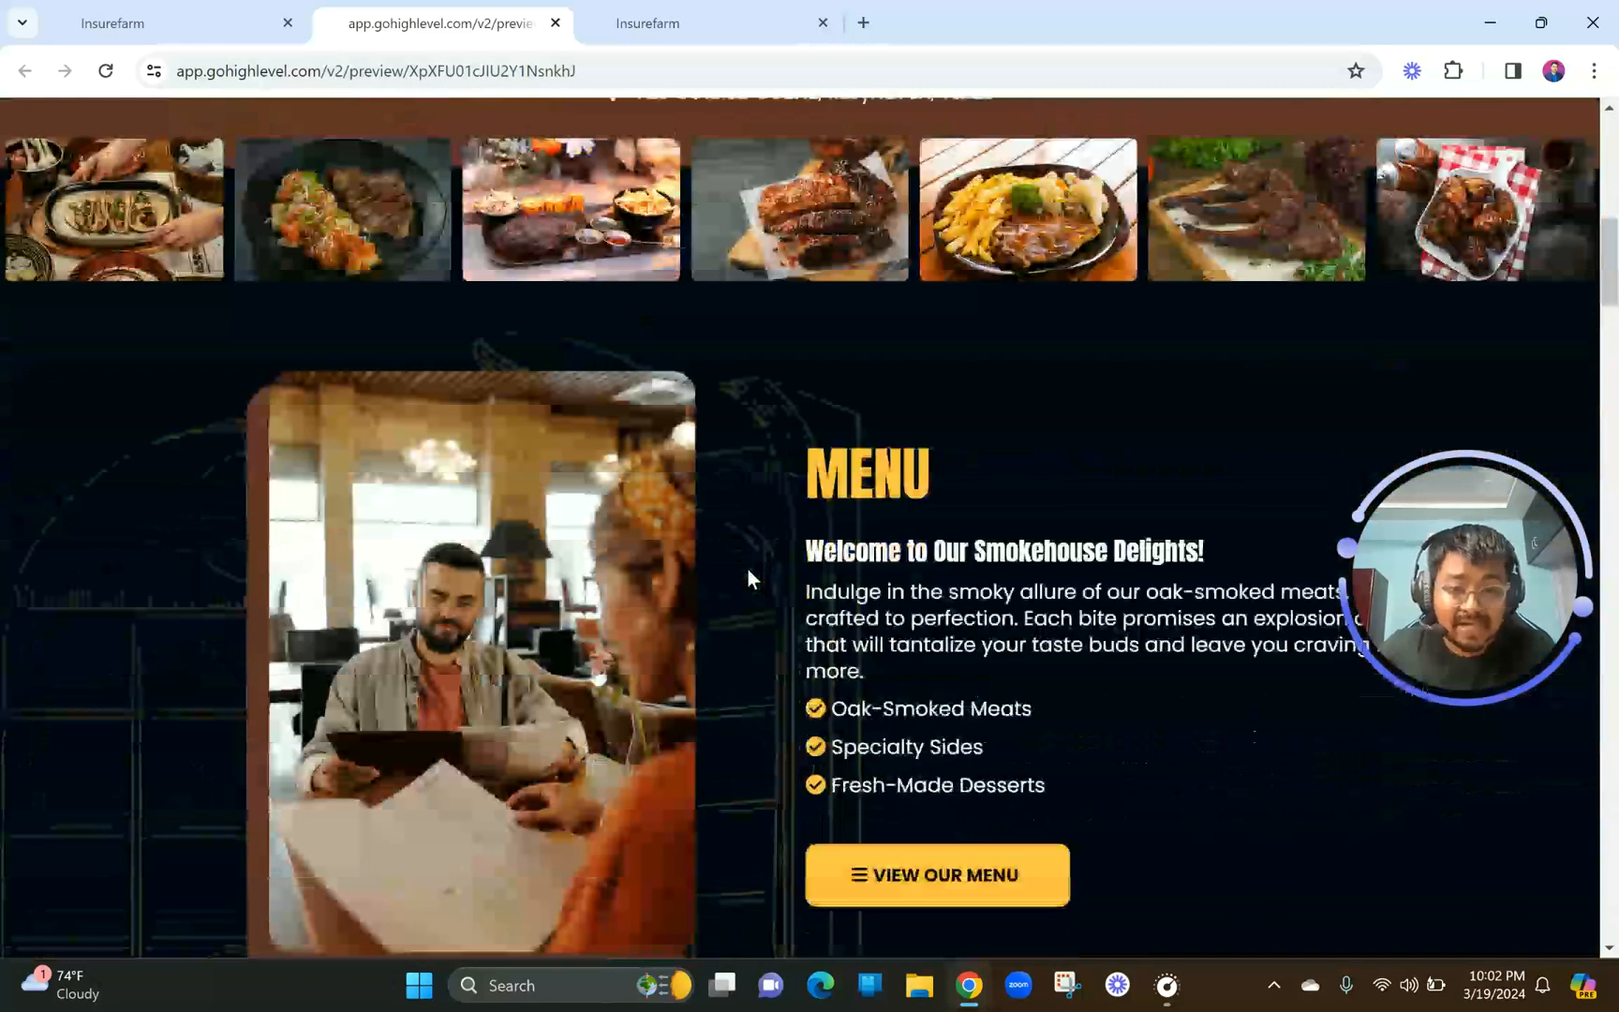
pyautogui.scroll(-15, 748, 581)
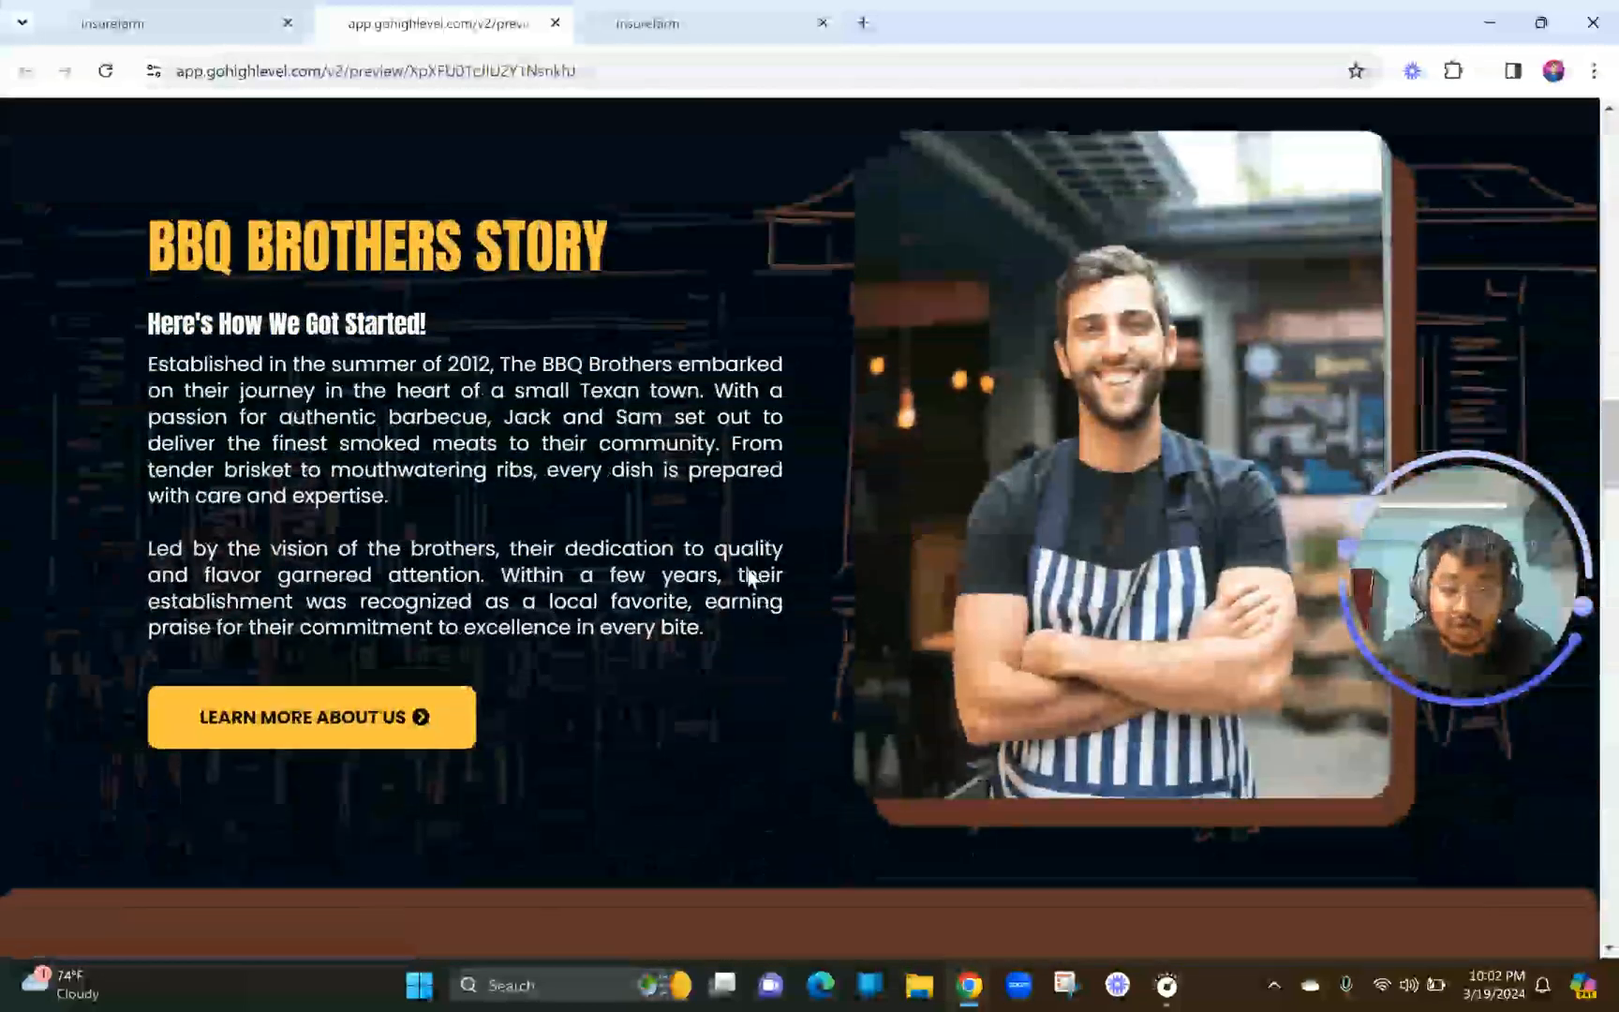
pyautogui.scroll(-12, 750, 568)
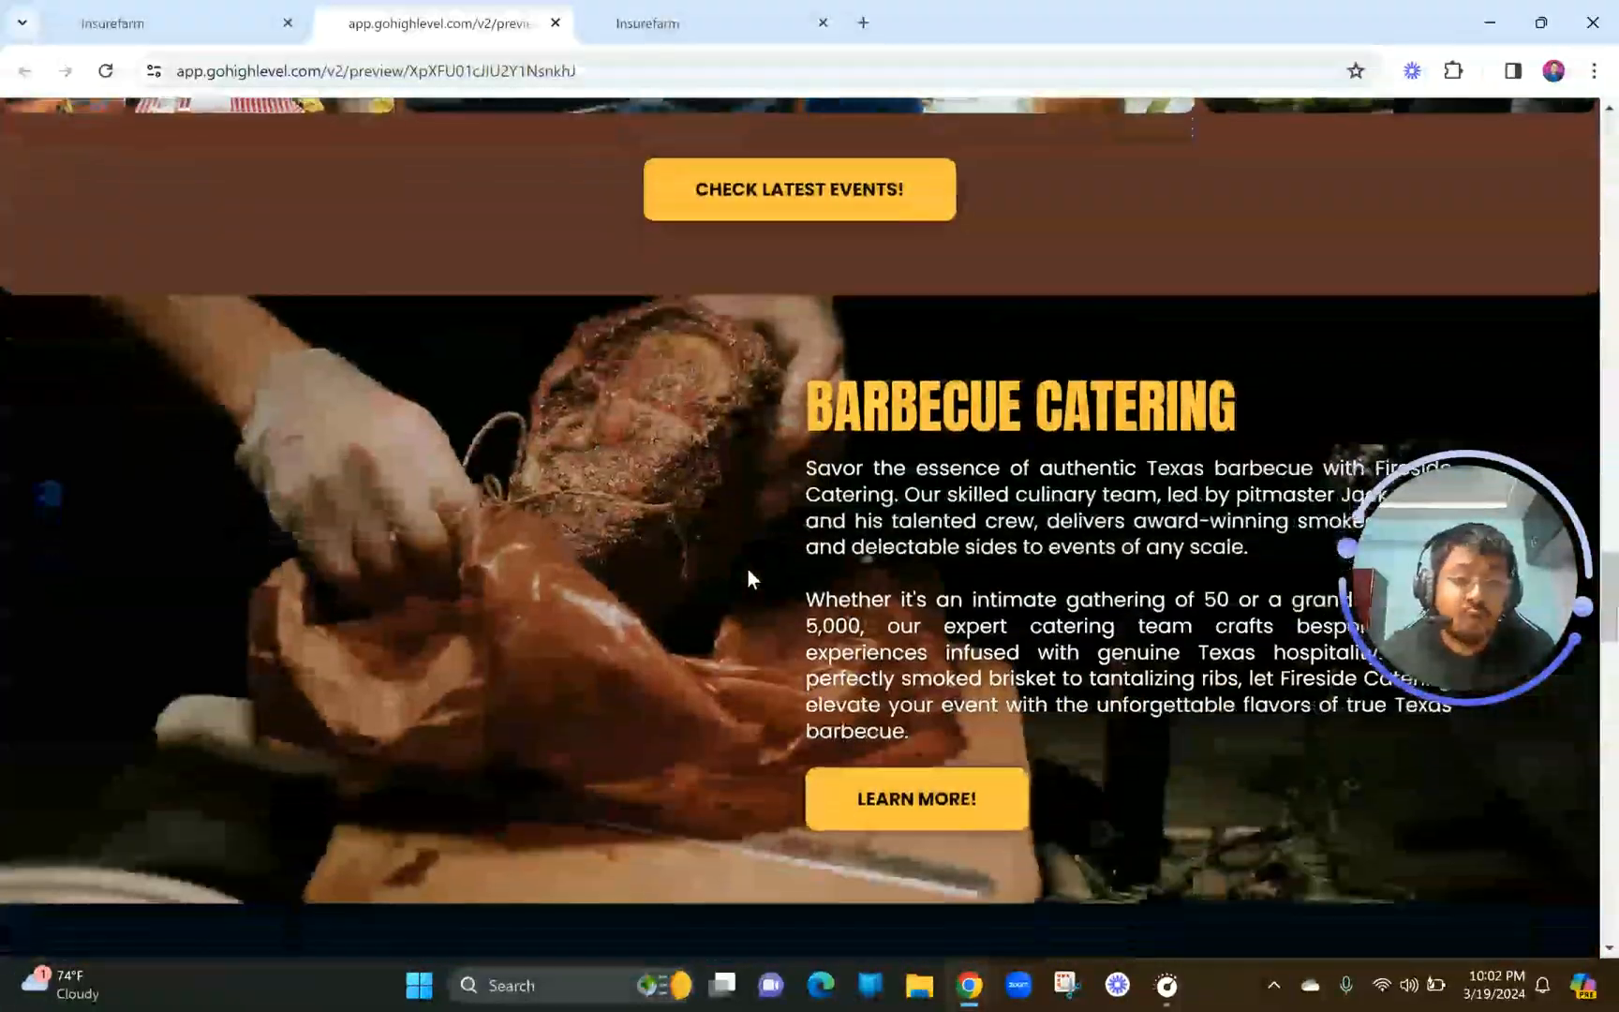
pyautogui.scroll(-12, 748, 569)
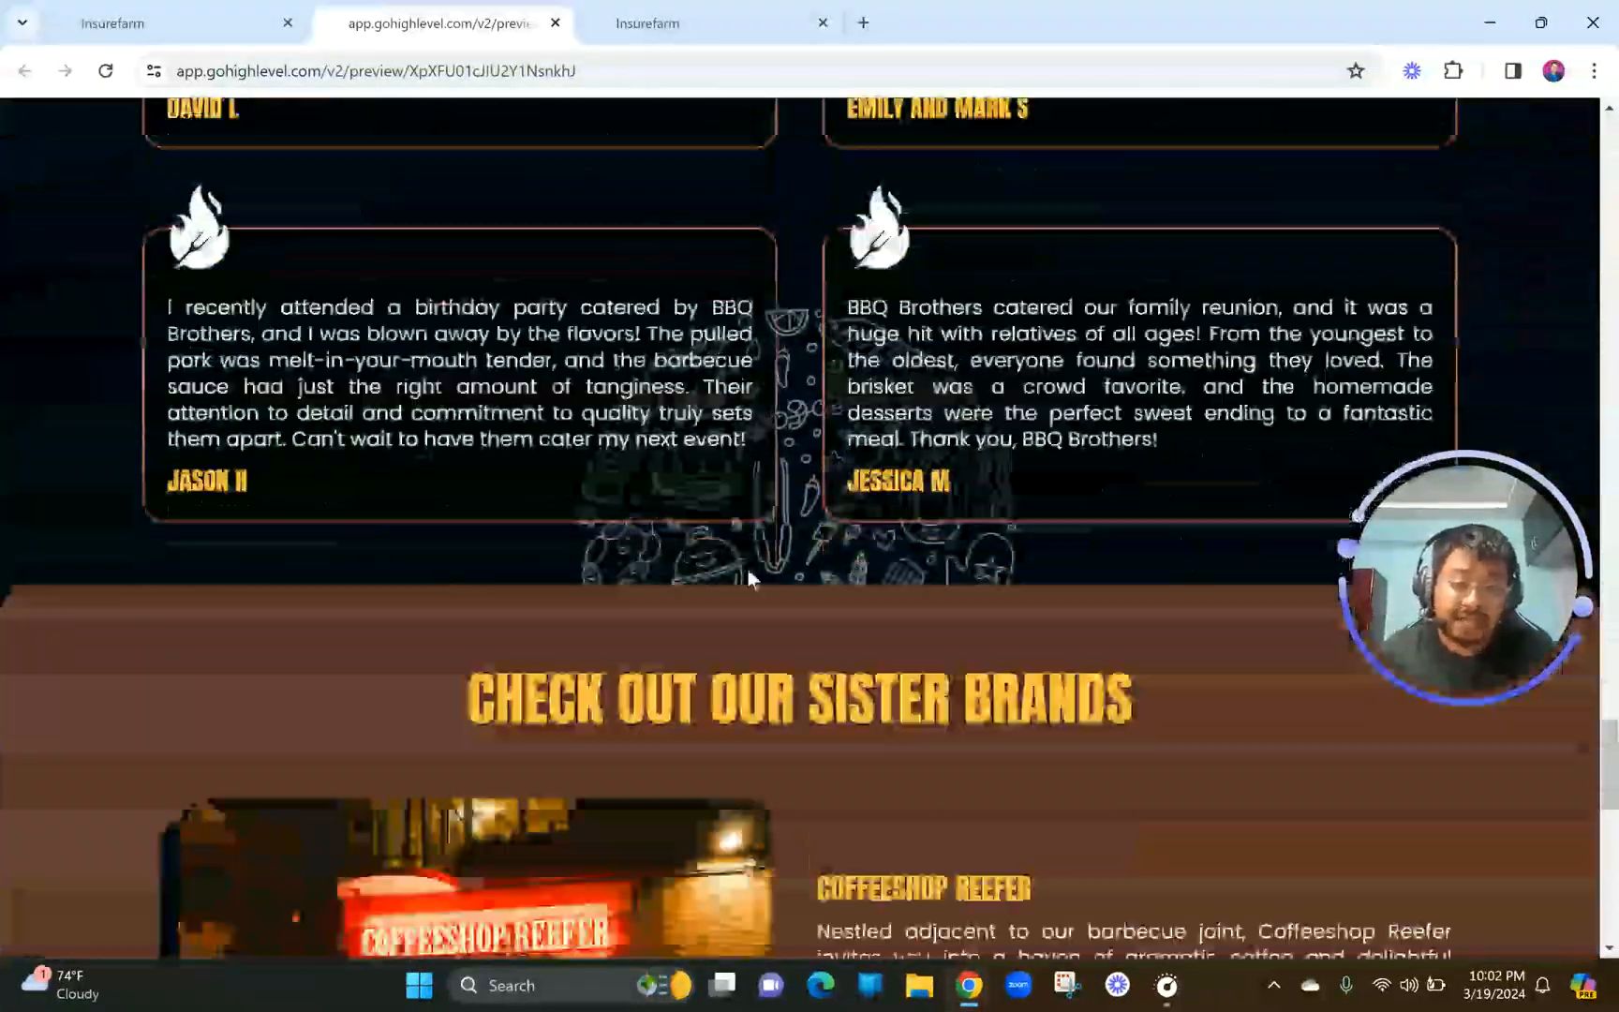
pyautogui.scroll(-10, 748, 570)
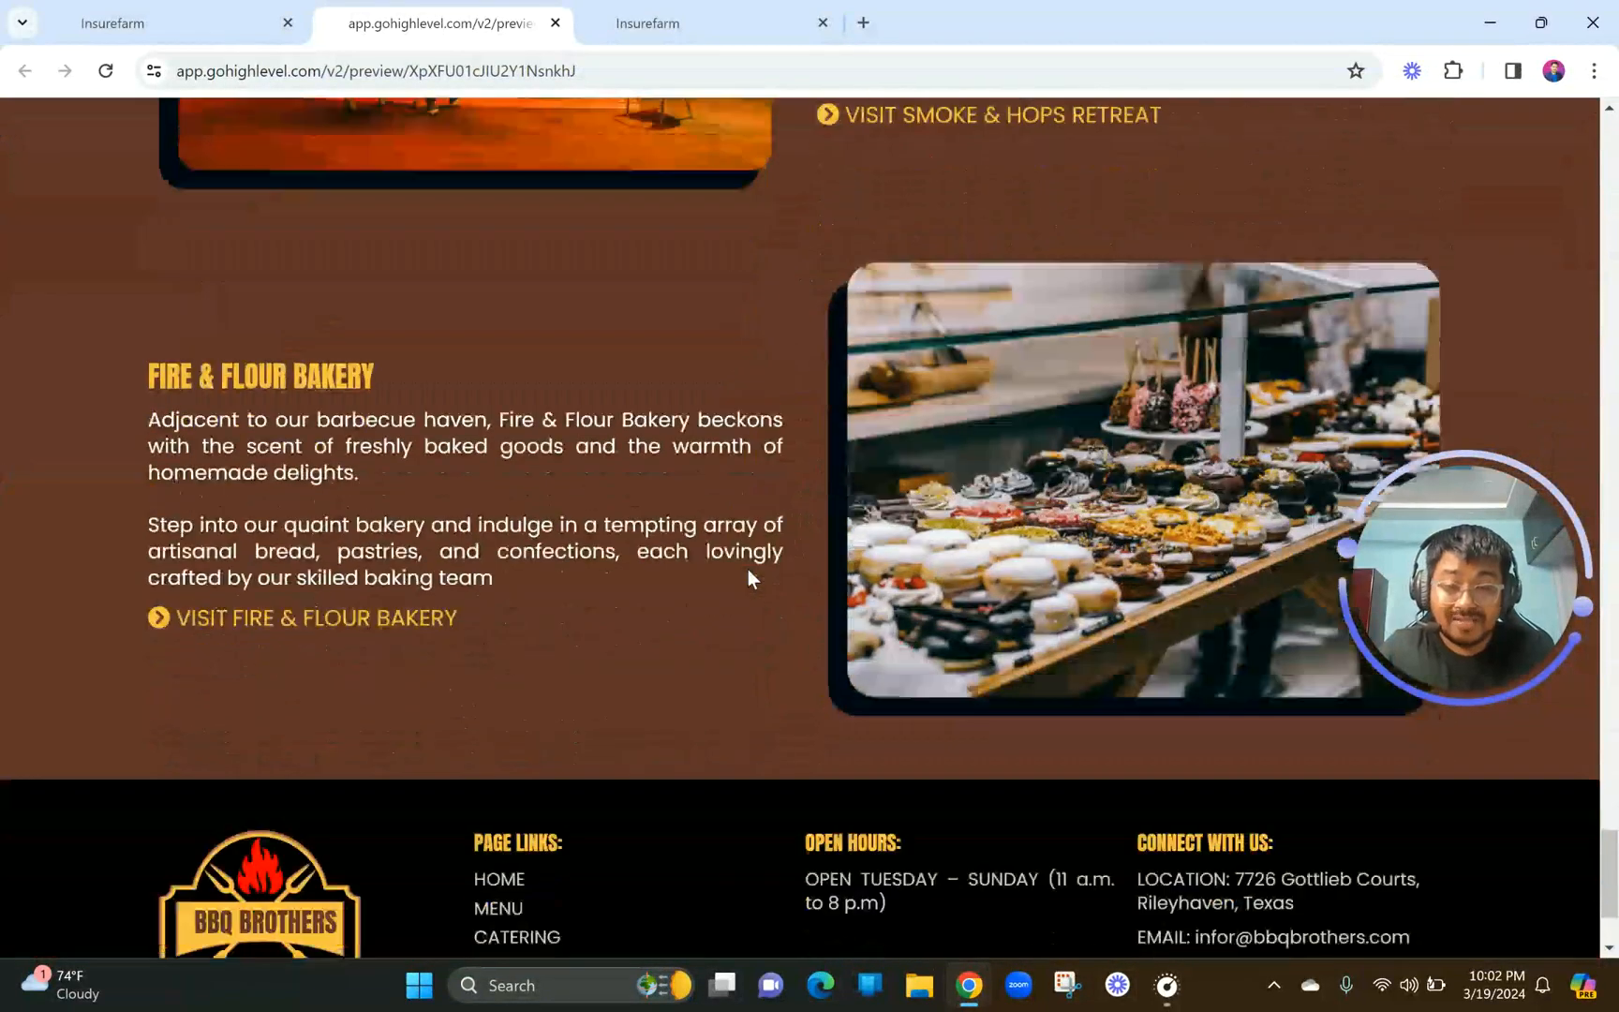
pyautogui.scroll(-1, 748, 570)
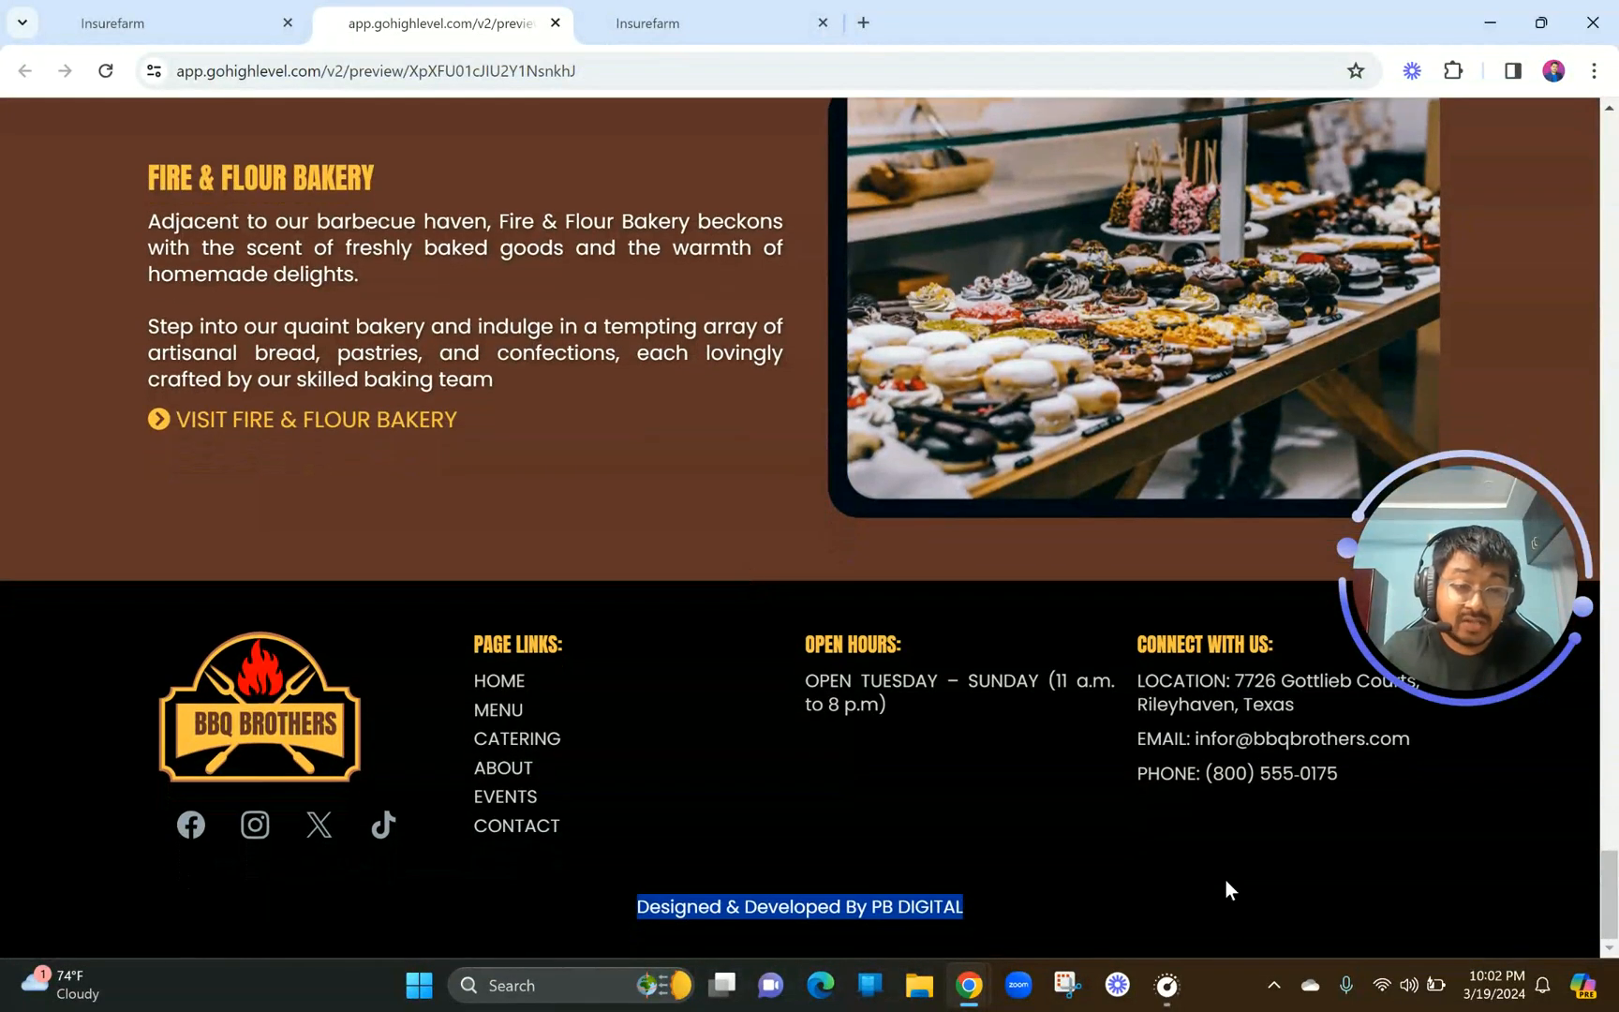
pyautogui.click(1606, 885)
pyautogui.moveTo(1606, 886); pyautogui.dragTo(1605, 108)
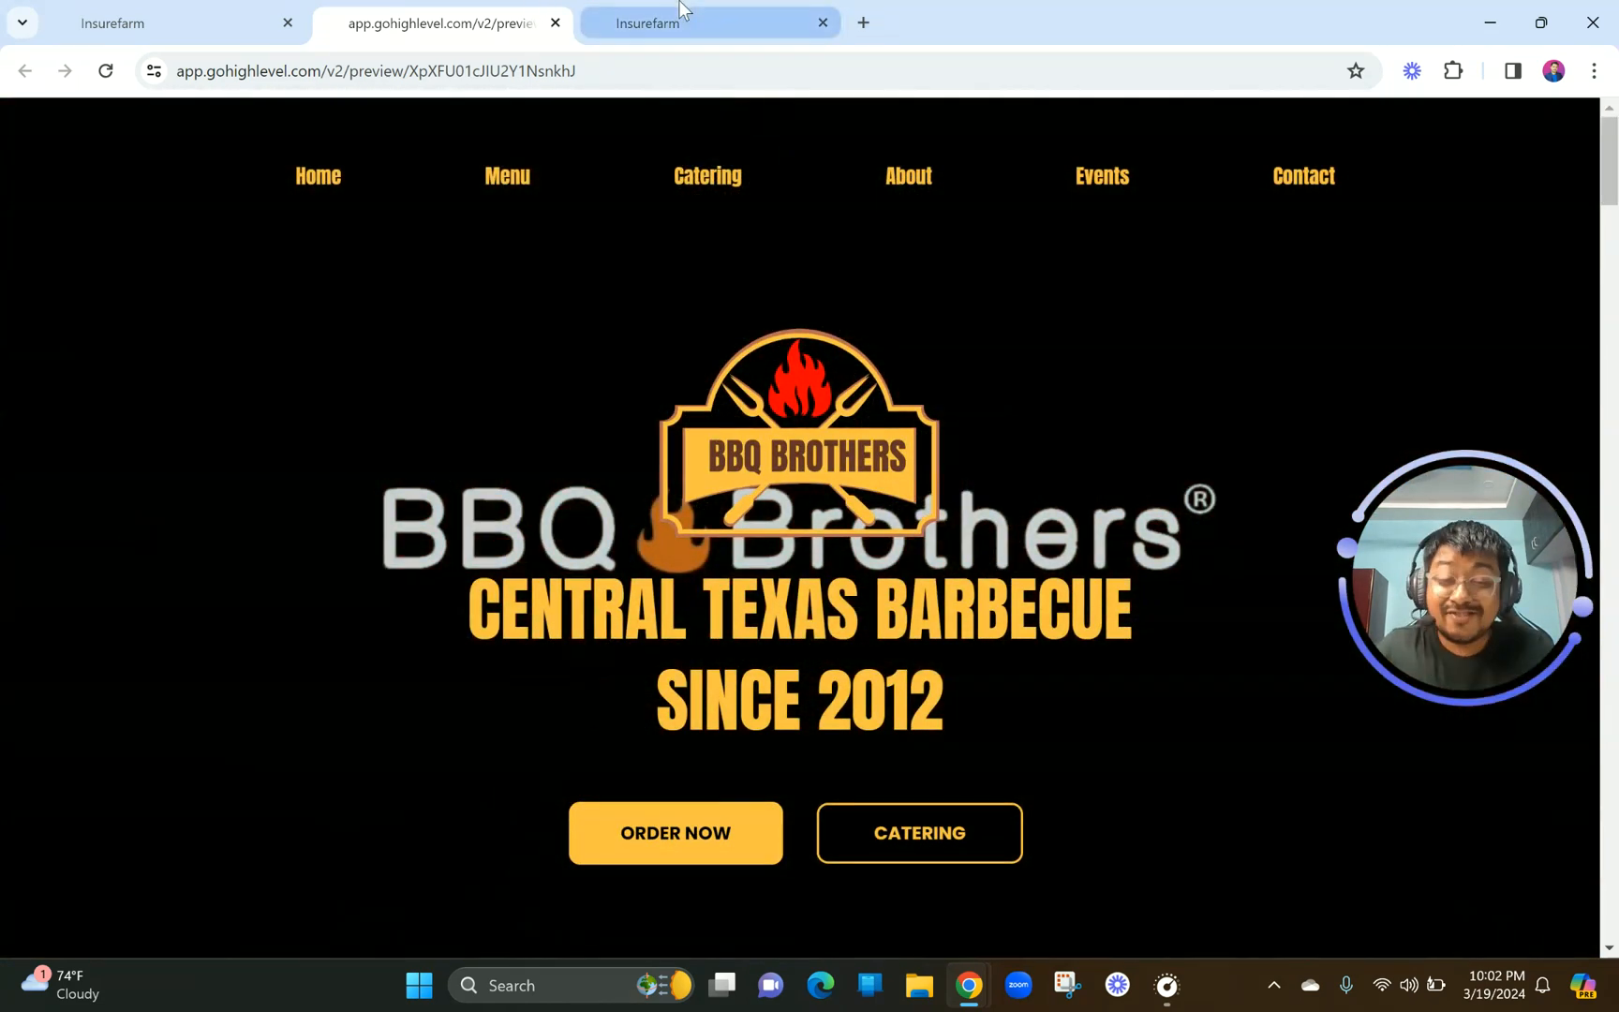
# Switch back to the page builder, view the available elements and select the 1st column in the section.
pyautogui.click(681, 9)
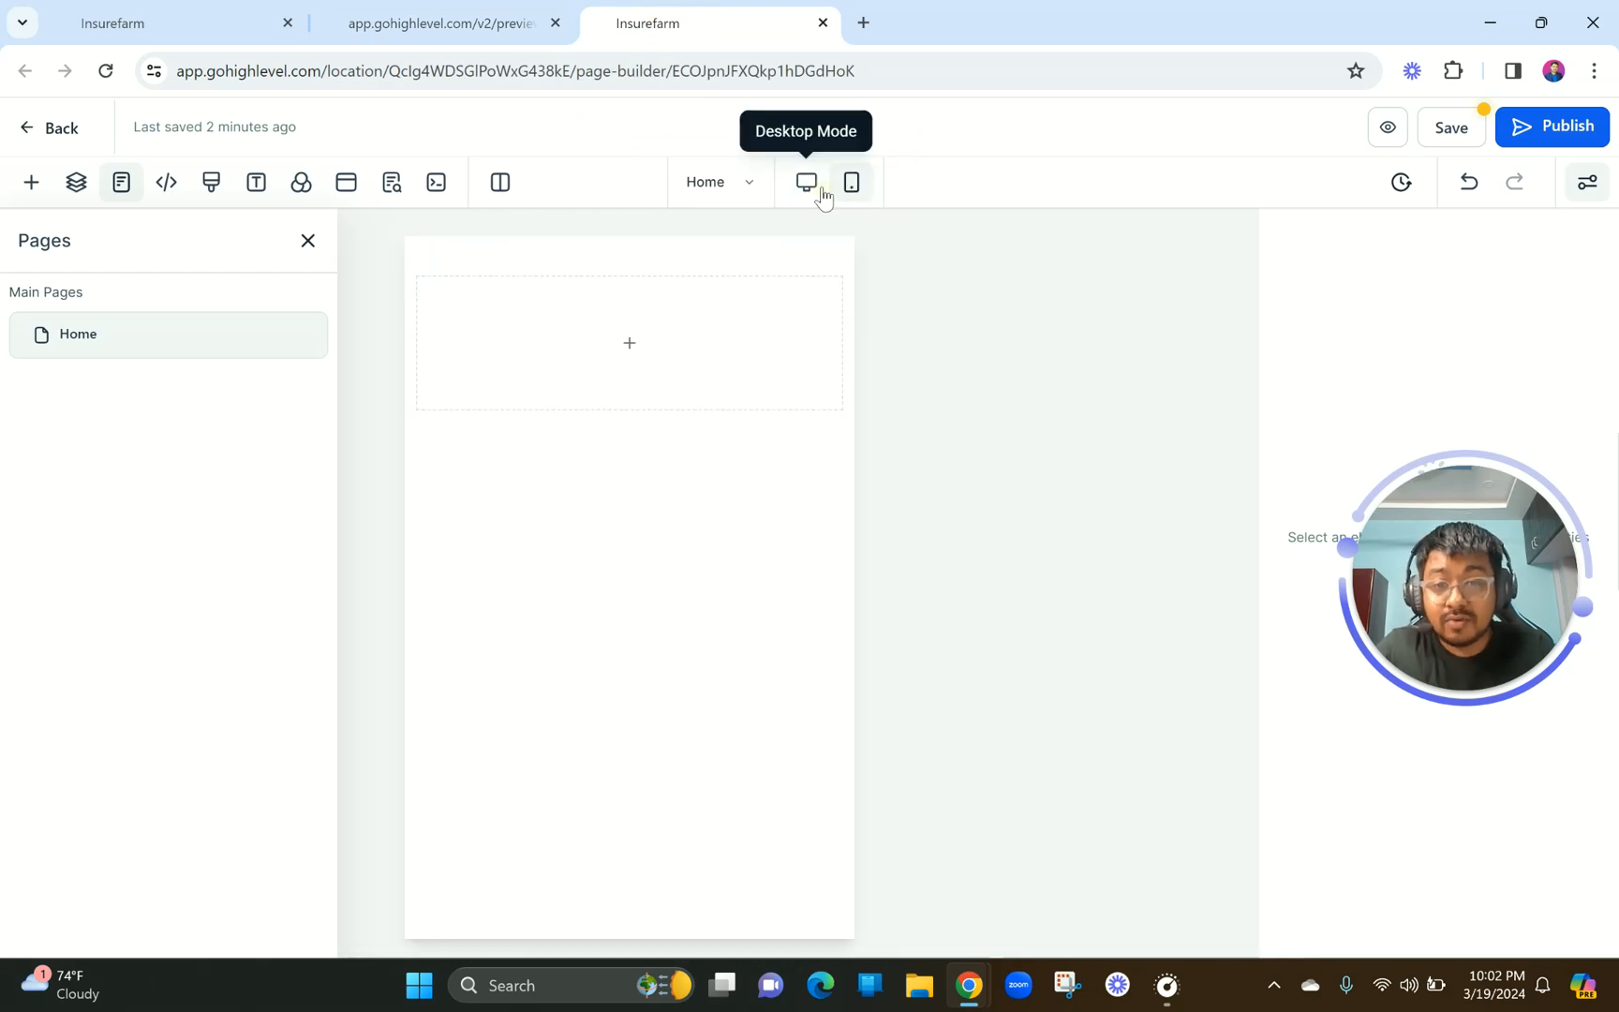
pyautogui.click(33, 192)
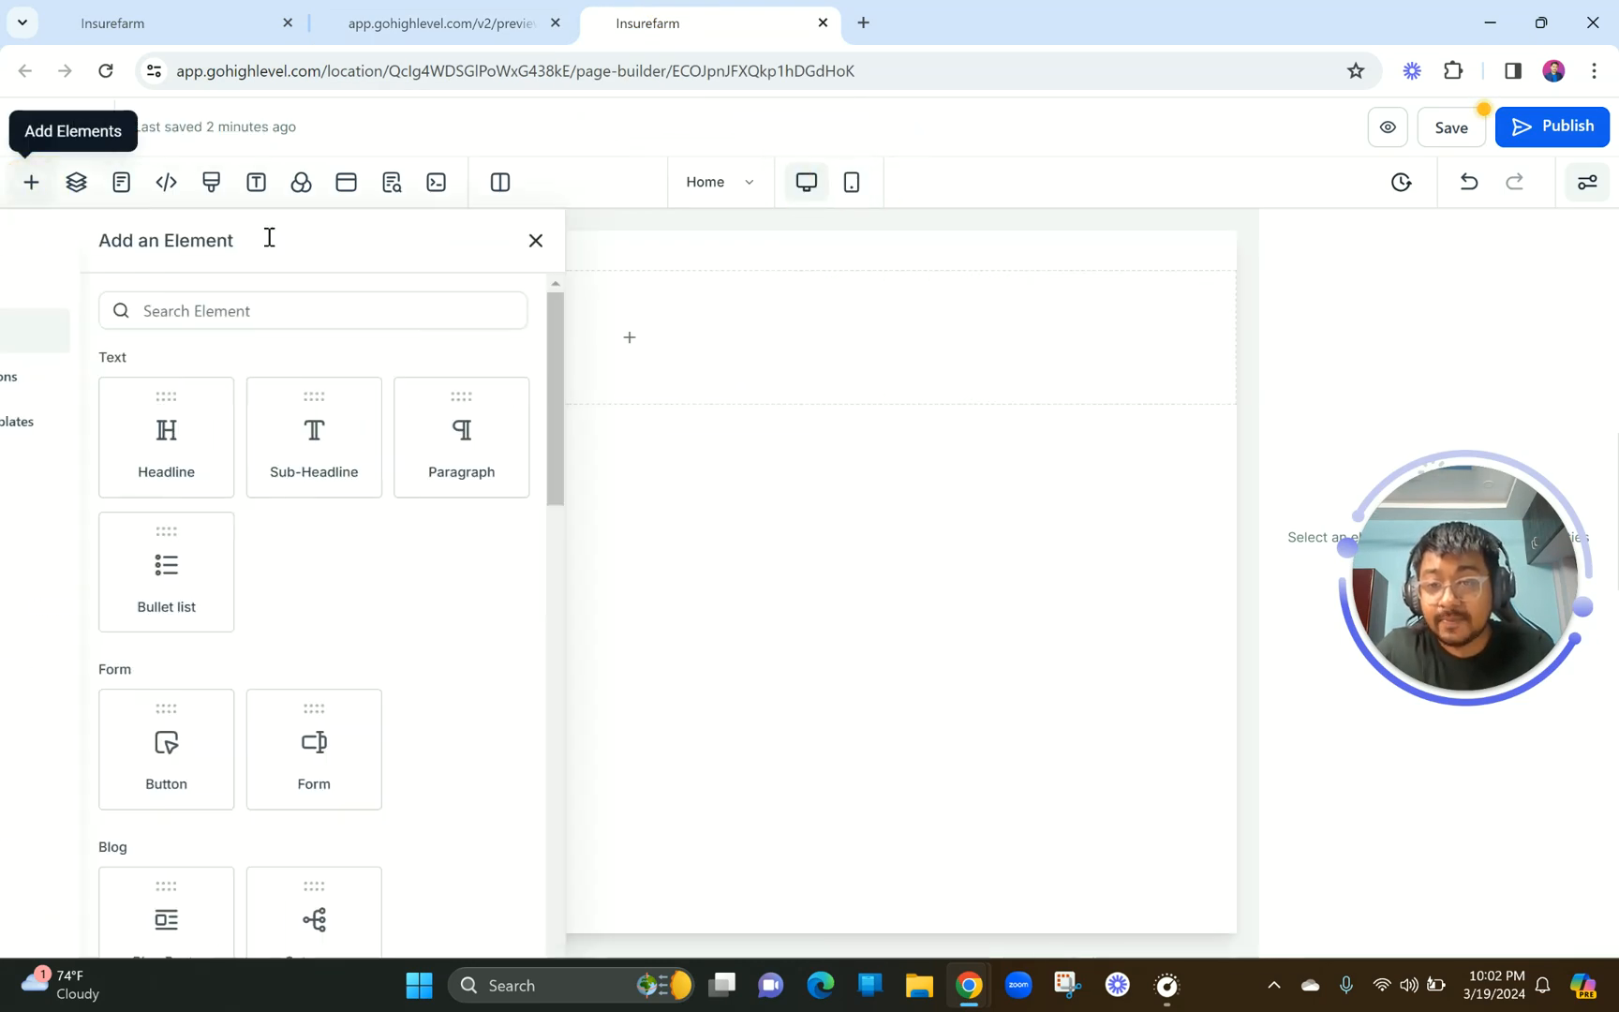
pyautogui.click(643, 242)
pyautogui.click(506, 311)
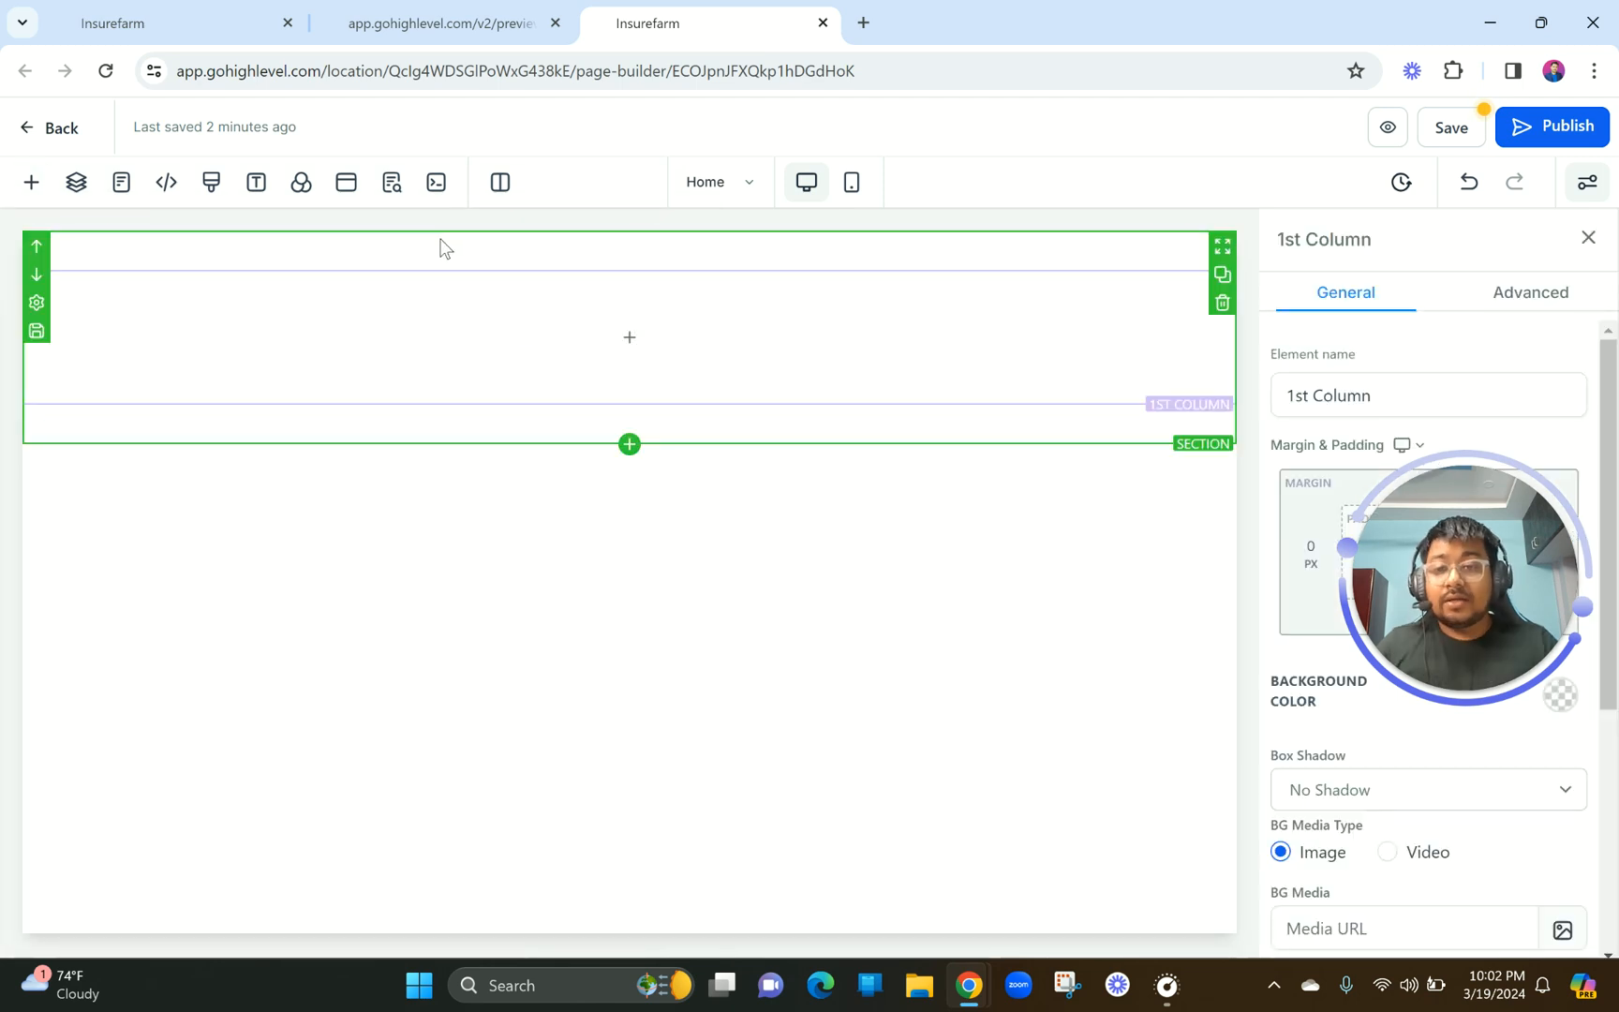
# Study the hero, opening-hours and Menu sections of the BBQ Brothers preview and return to the page builder.
pyautogui.click(433, 10)
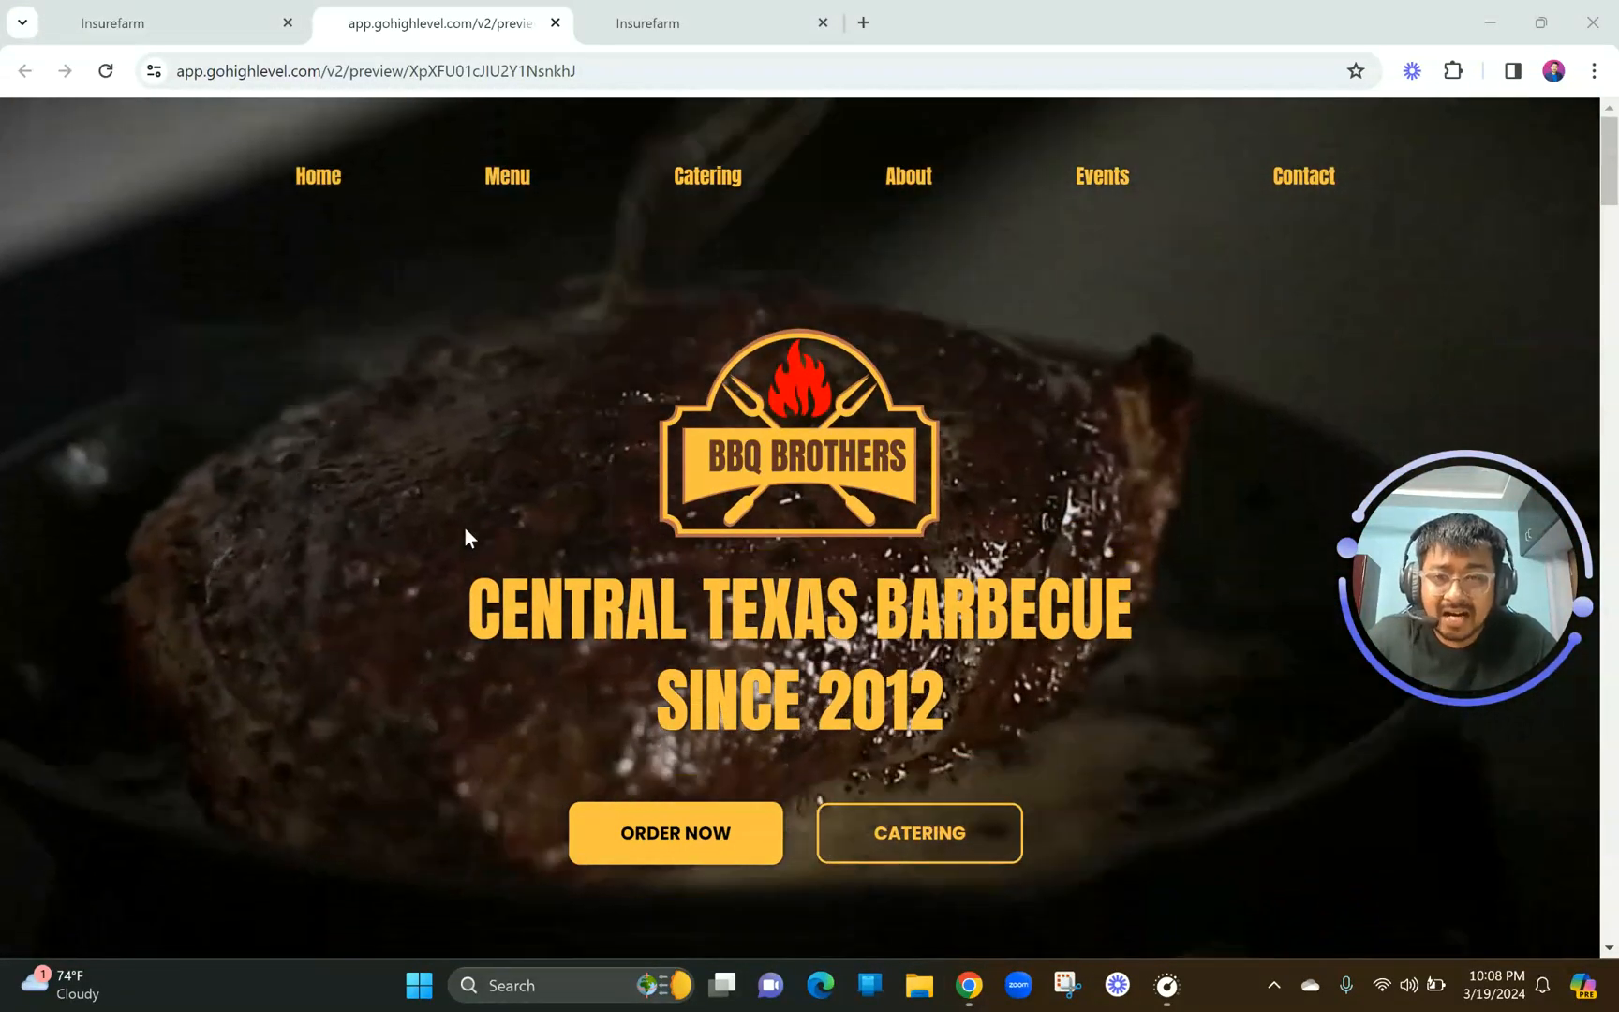
pyautogui.scroll(-1, 466, 536)
pyautogui.scroll(1, 466, 536)
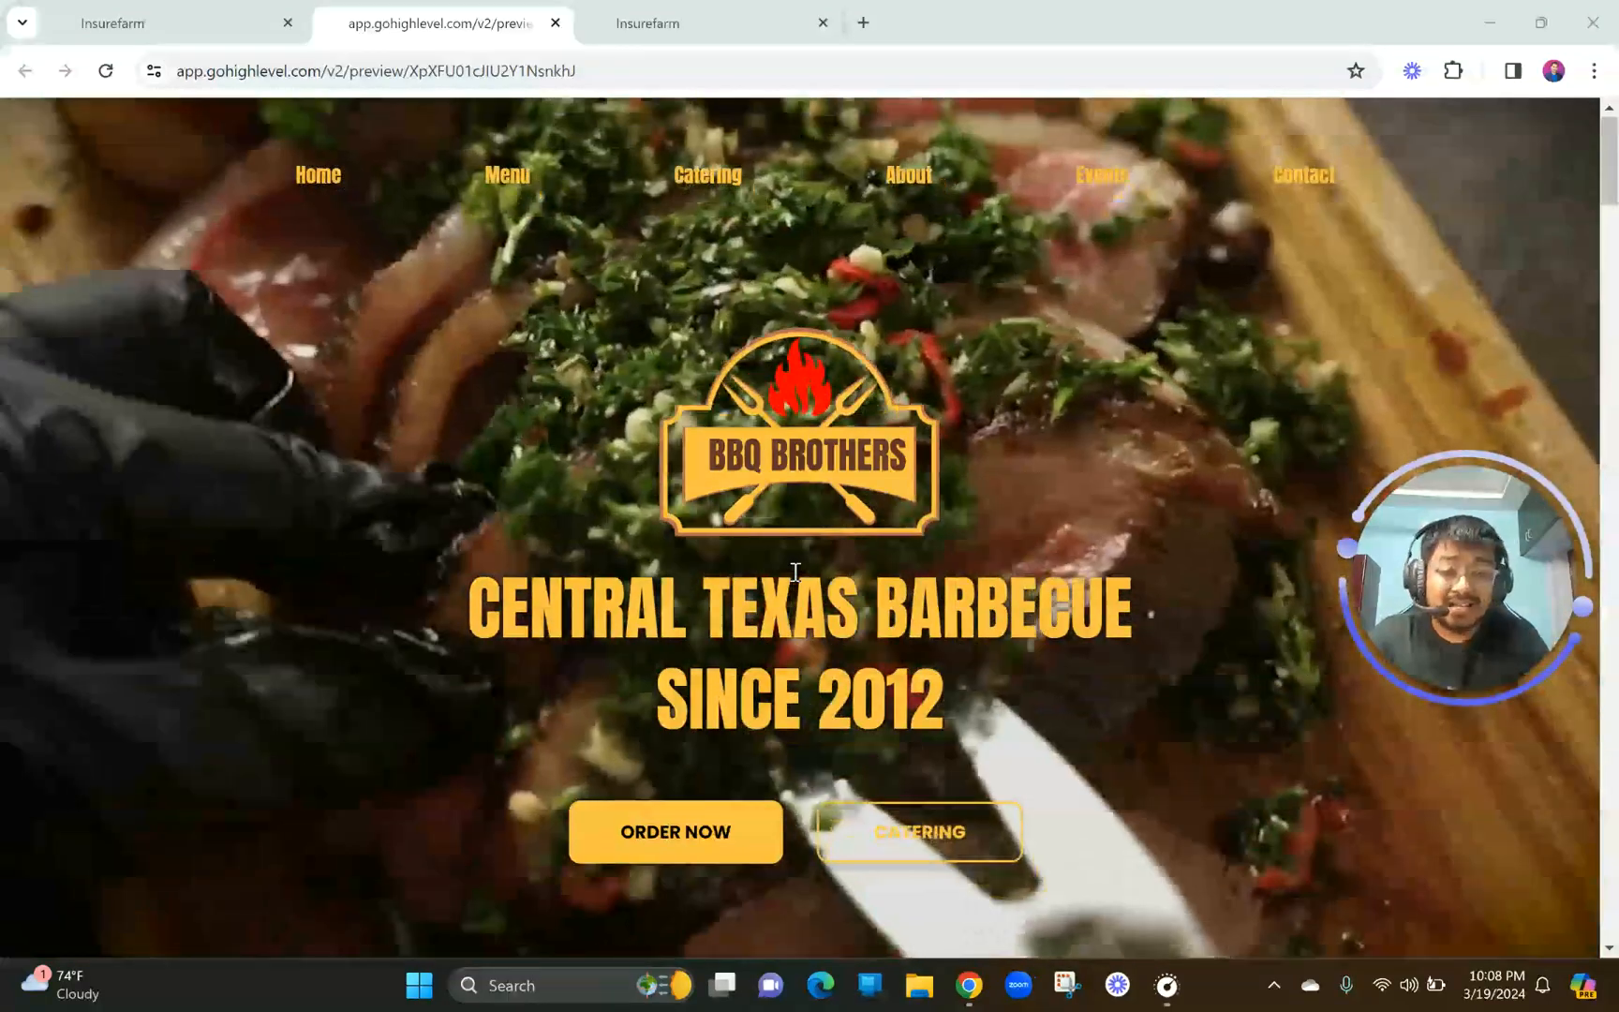
pyautogui.scroll(-10, 795, 571)
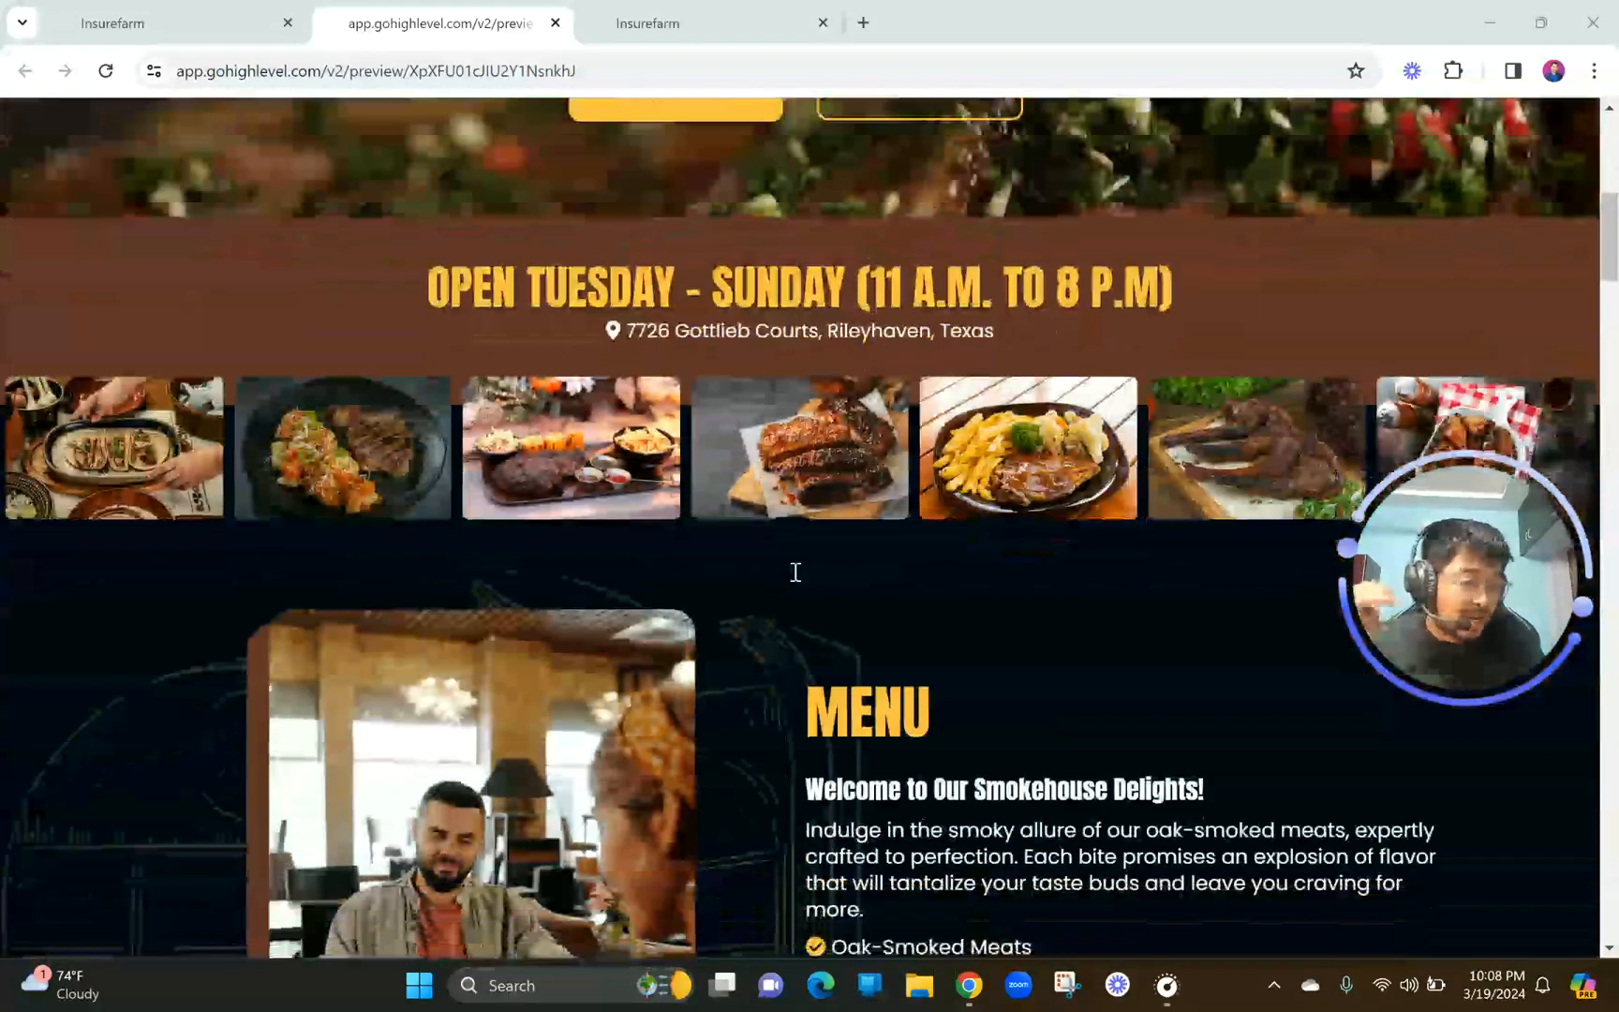
pyautogui.scroll(-1, 795, 571)
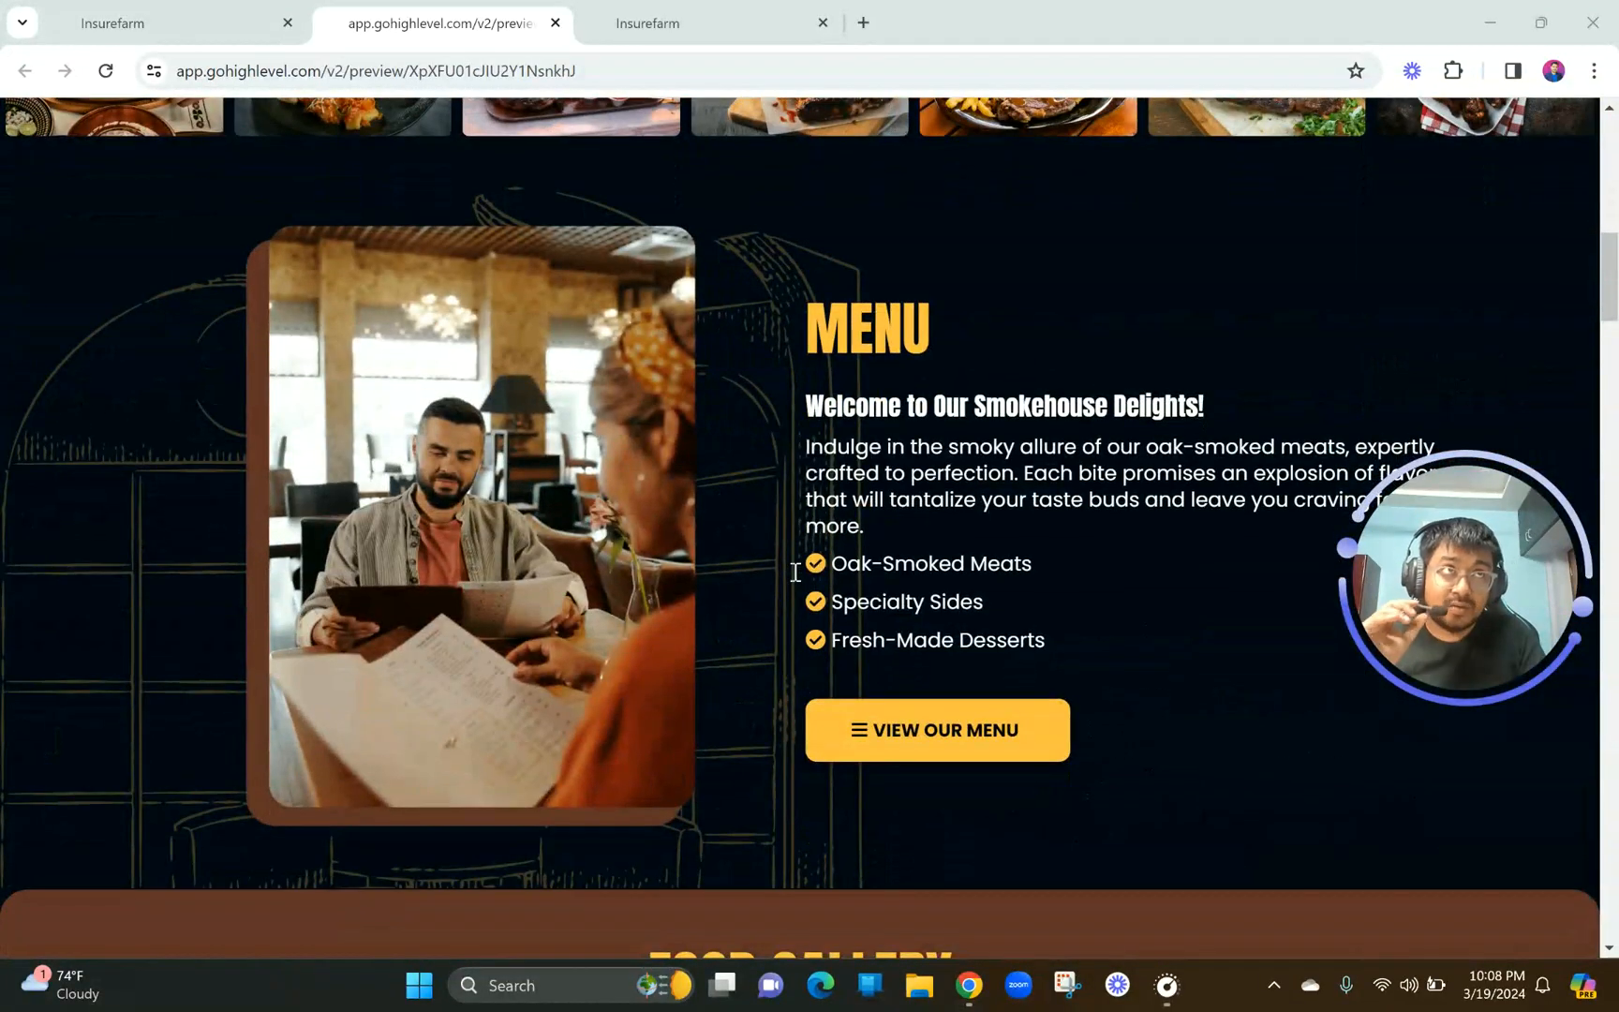
pyautogui.scroll(11, 794, 571)
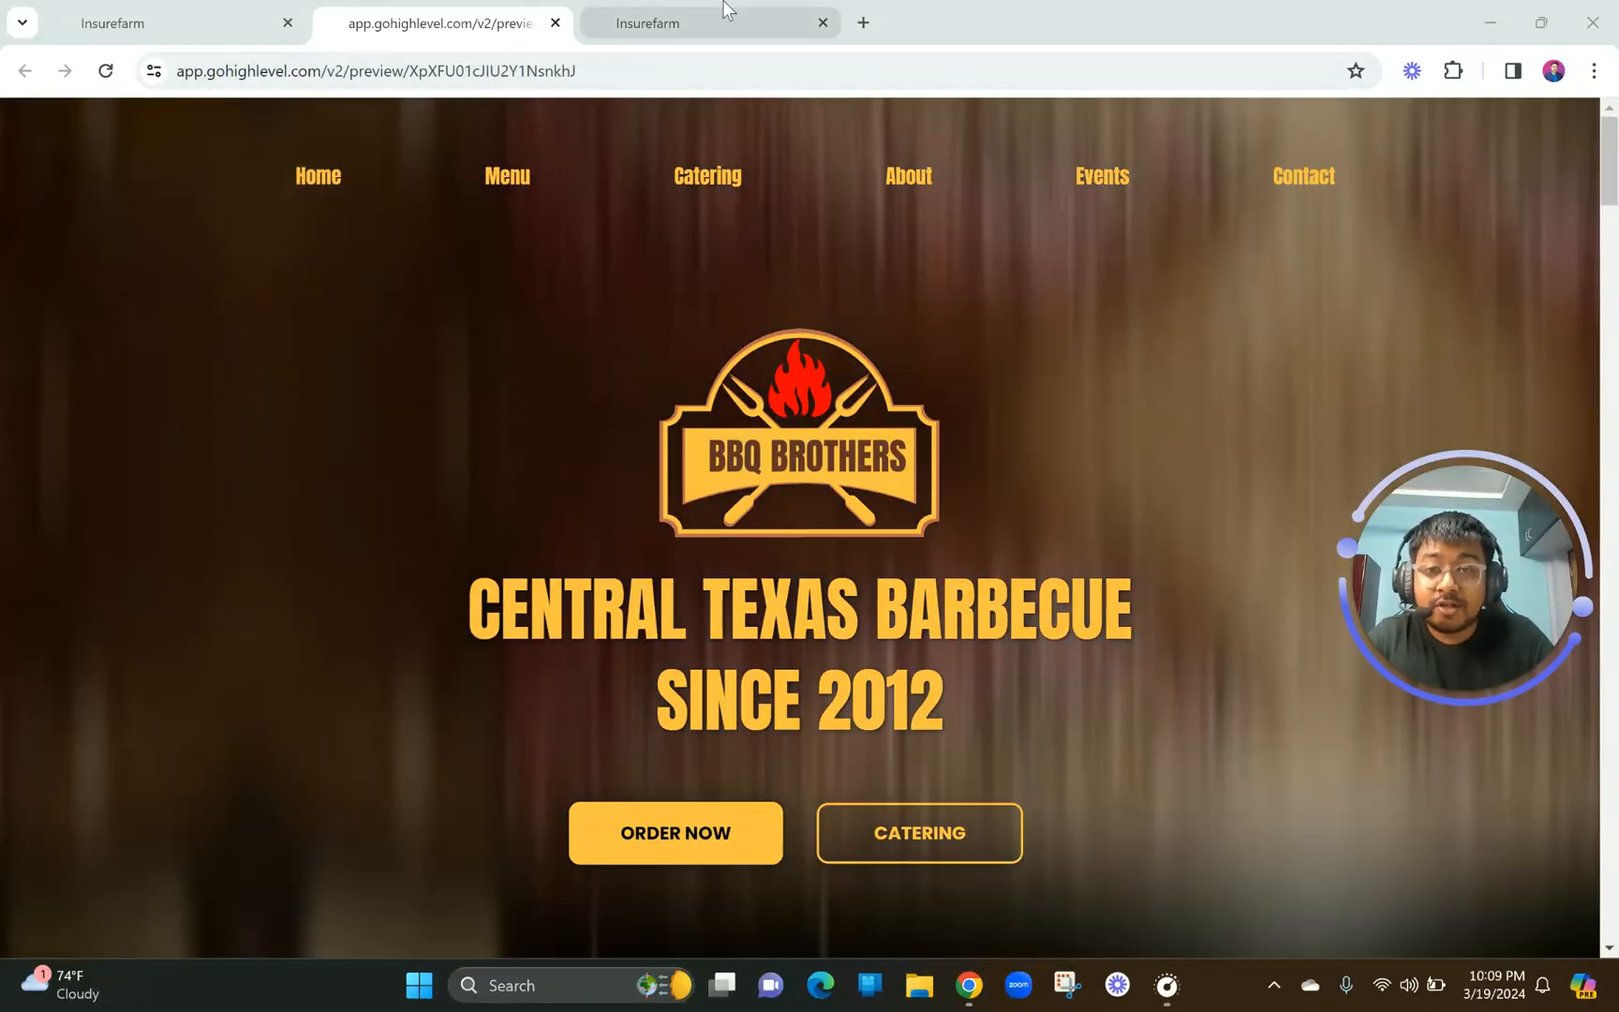
pyautogui.click(725, 13)
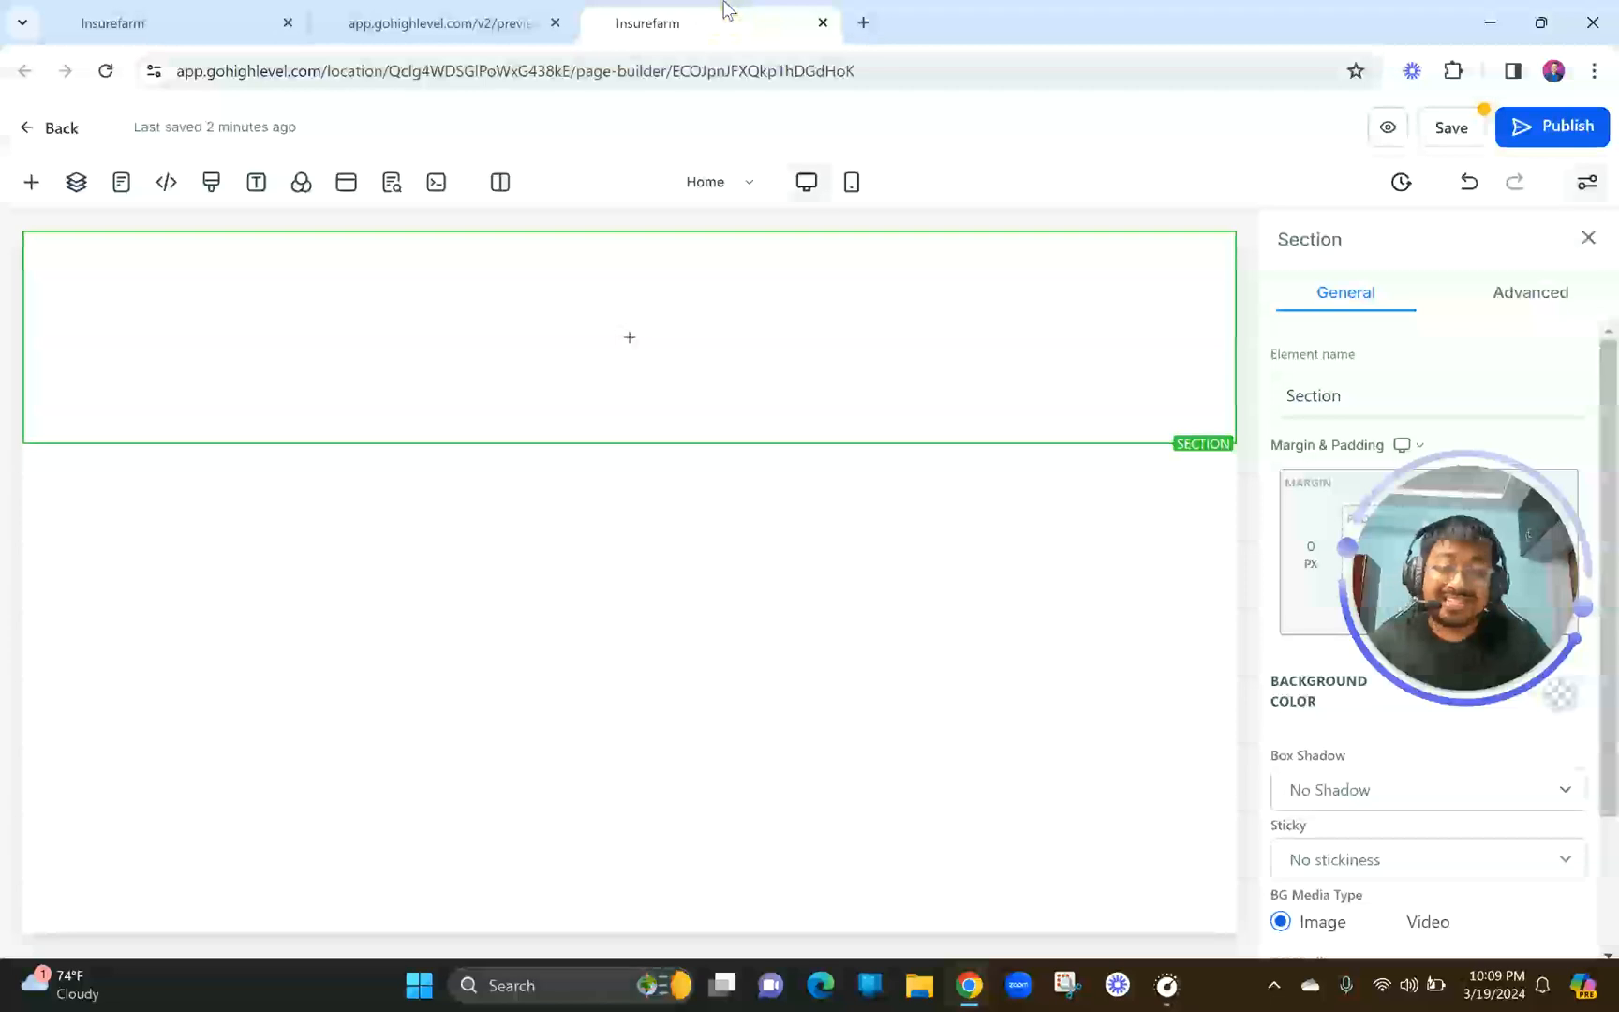
# Compare the empty section in the builder with the BBQ Brothers preview's navigation bar and hero area.
pyautogui.click(392, 13)
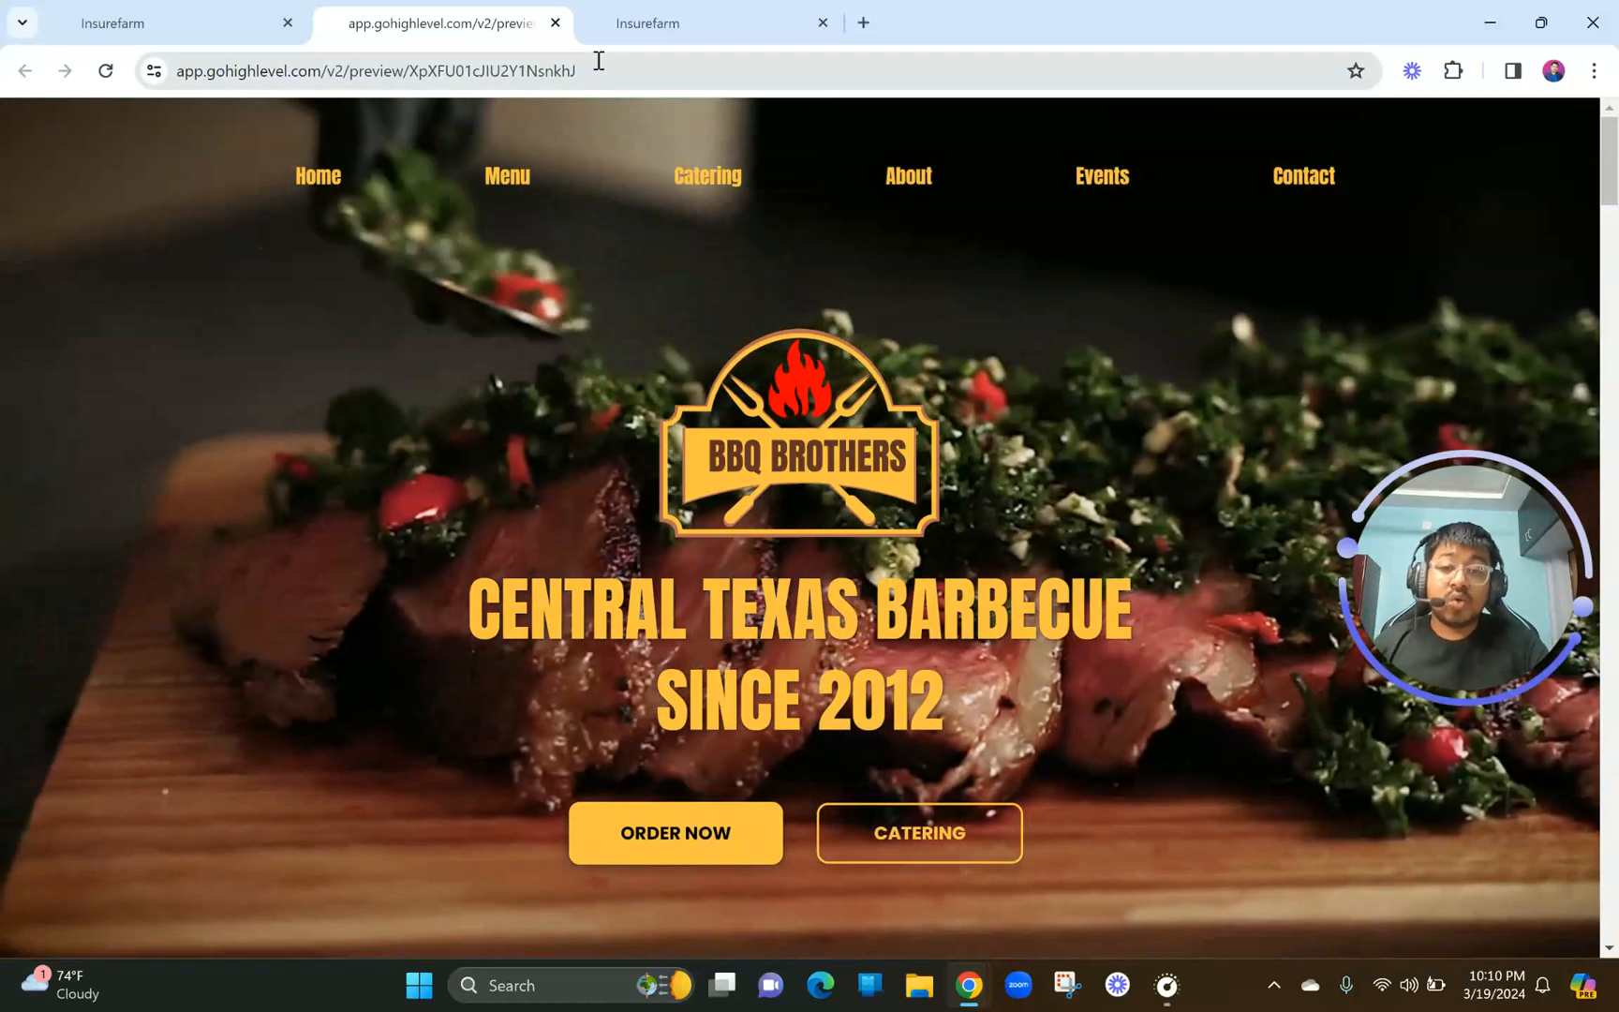
pyautogui.click(661, 20)
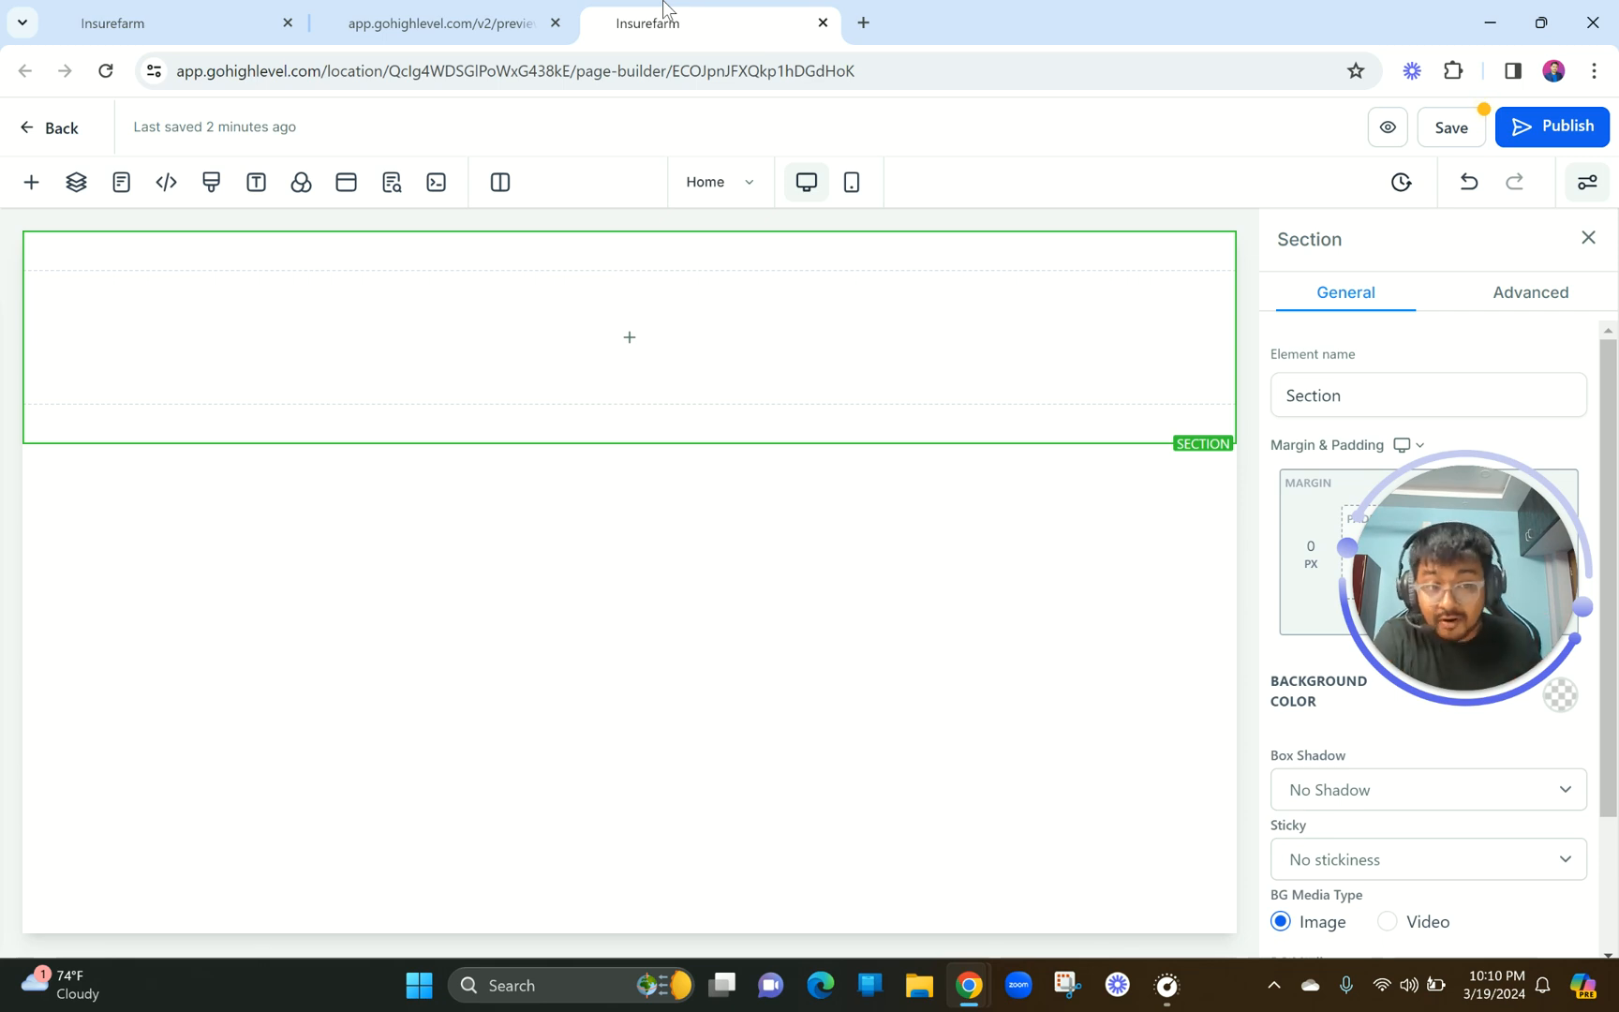
pyautogui.click(541, 11)
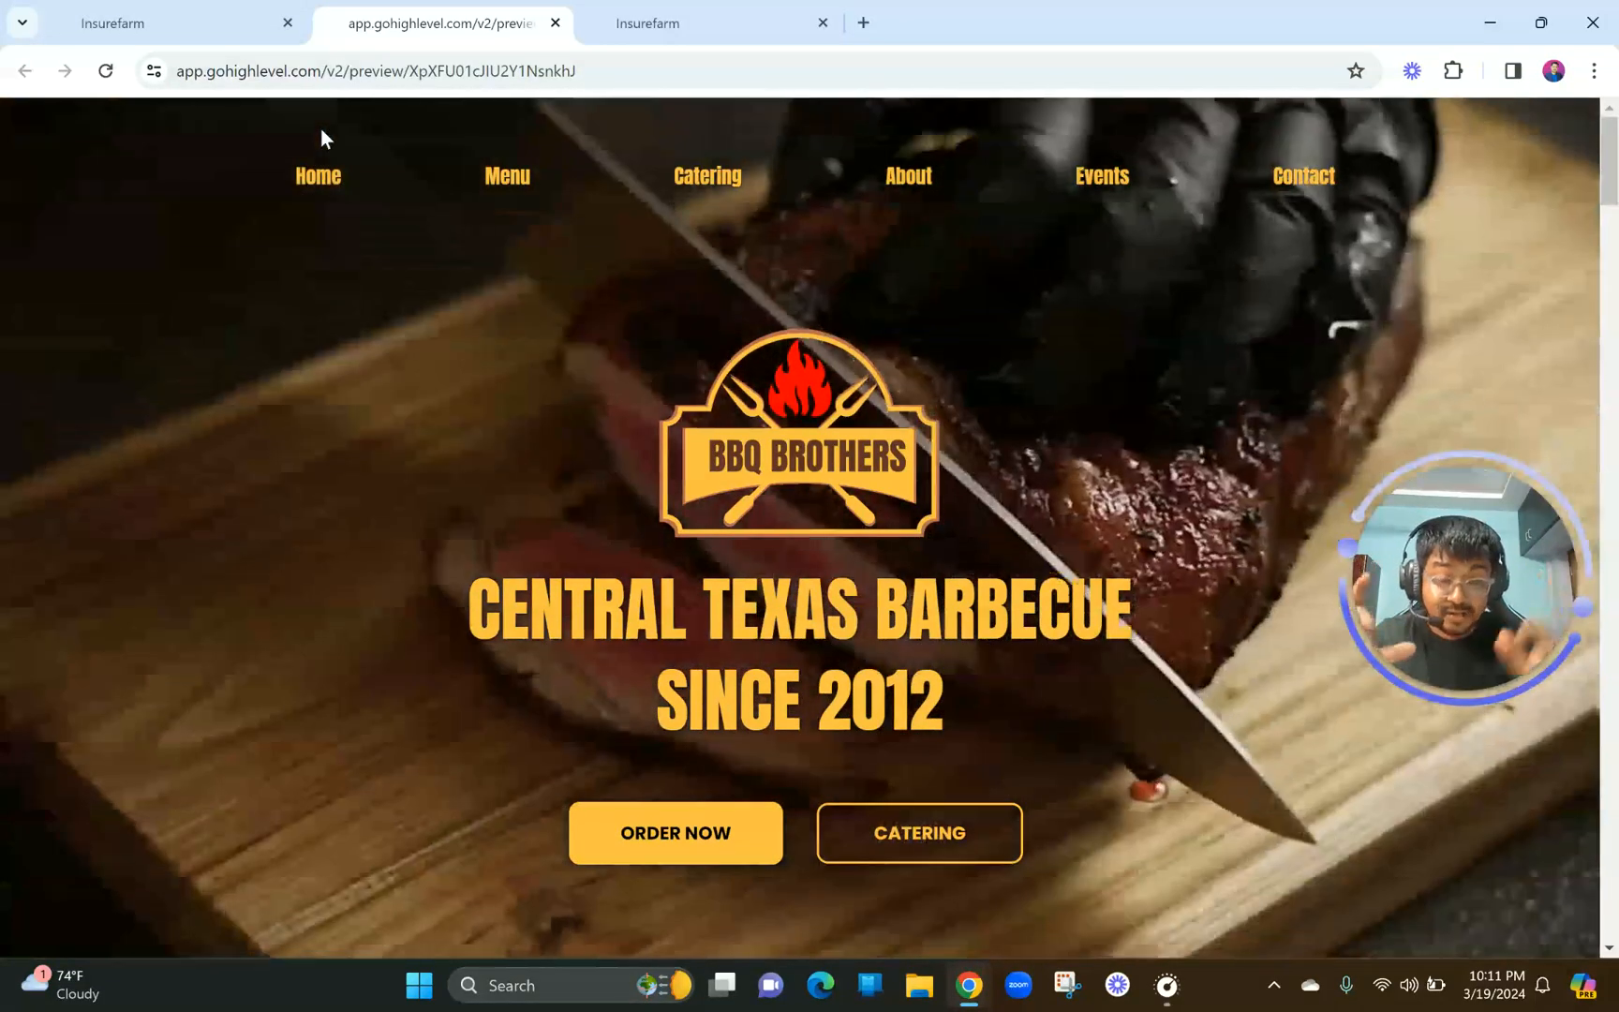
pyautogui.scroll(-2, 321, 137)
pyautogui.scroll(2, 321, 137)
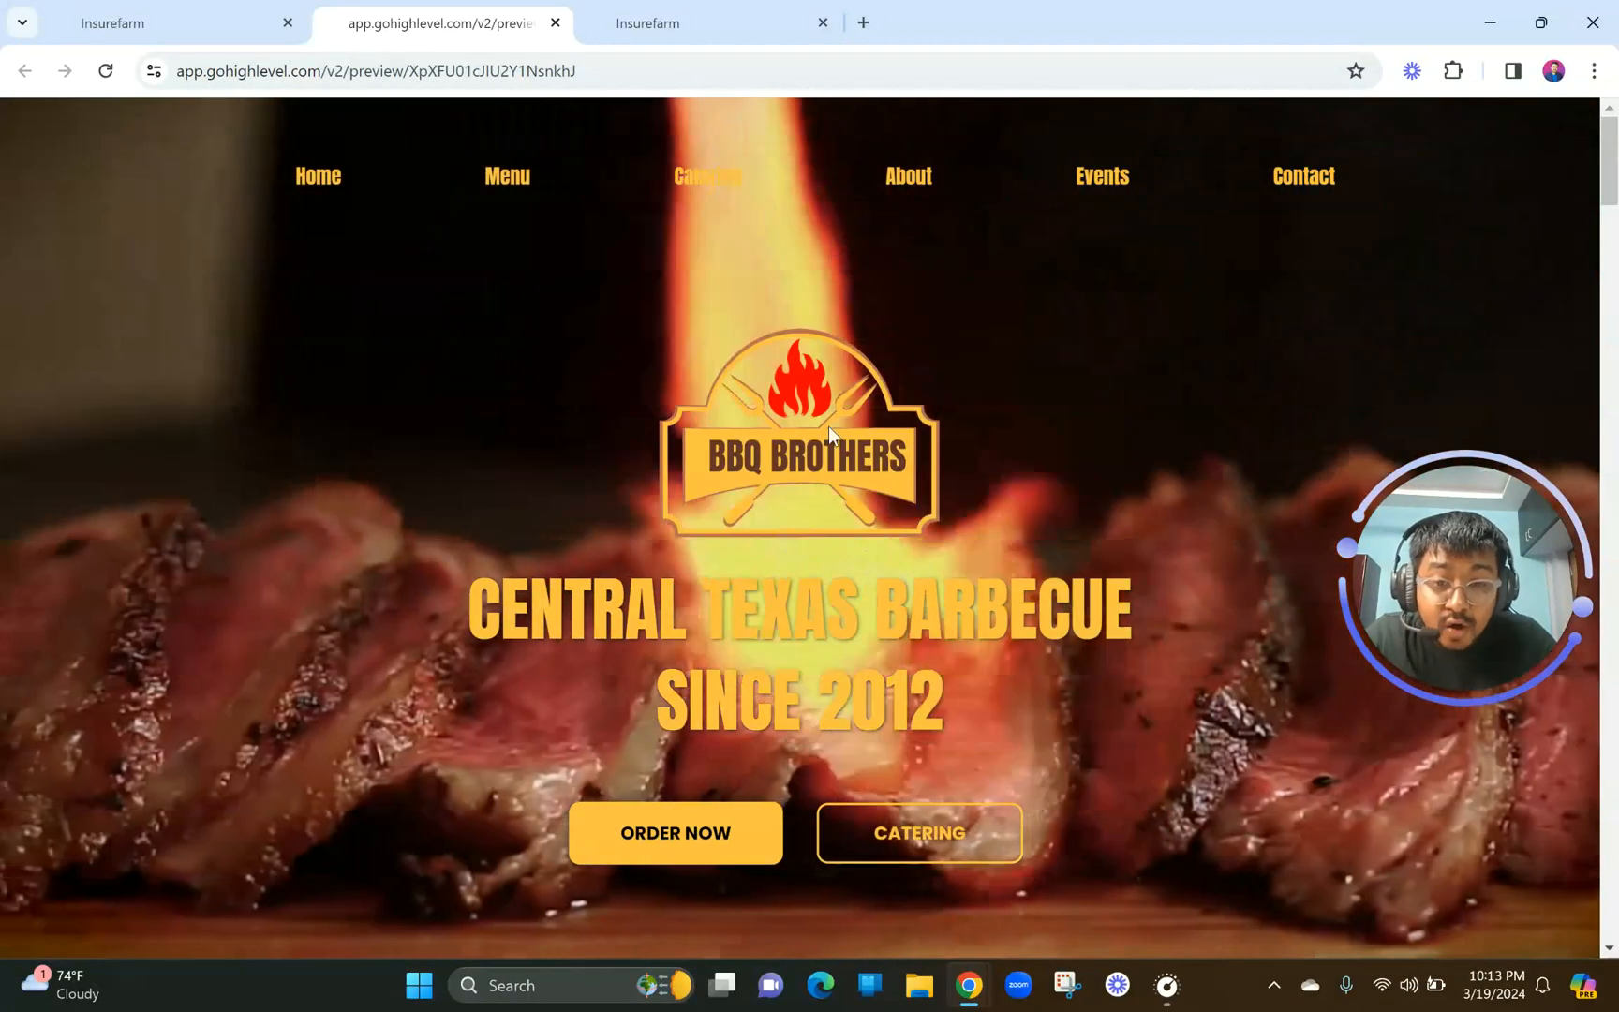
pyautogui.scroll(-2, 851, 466)
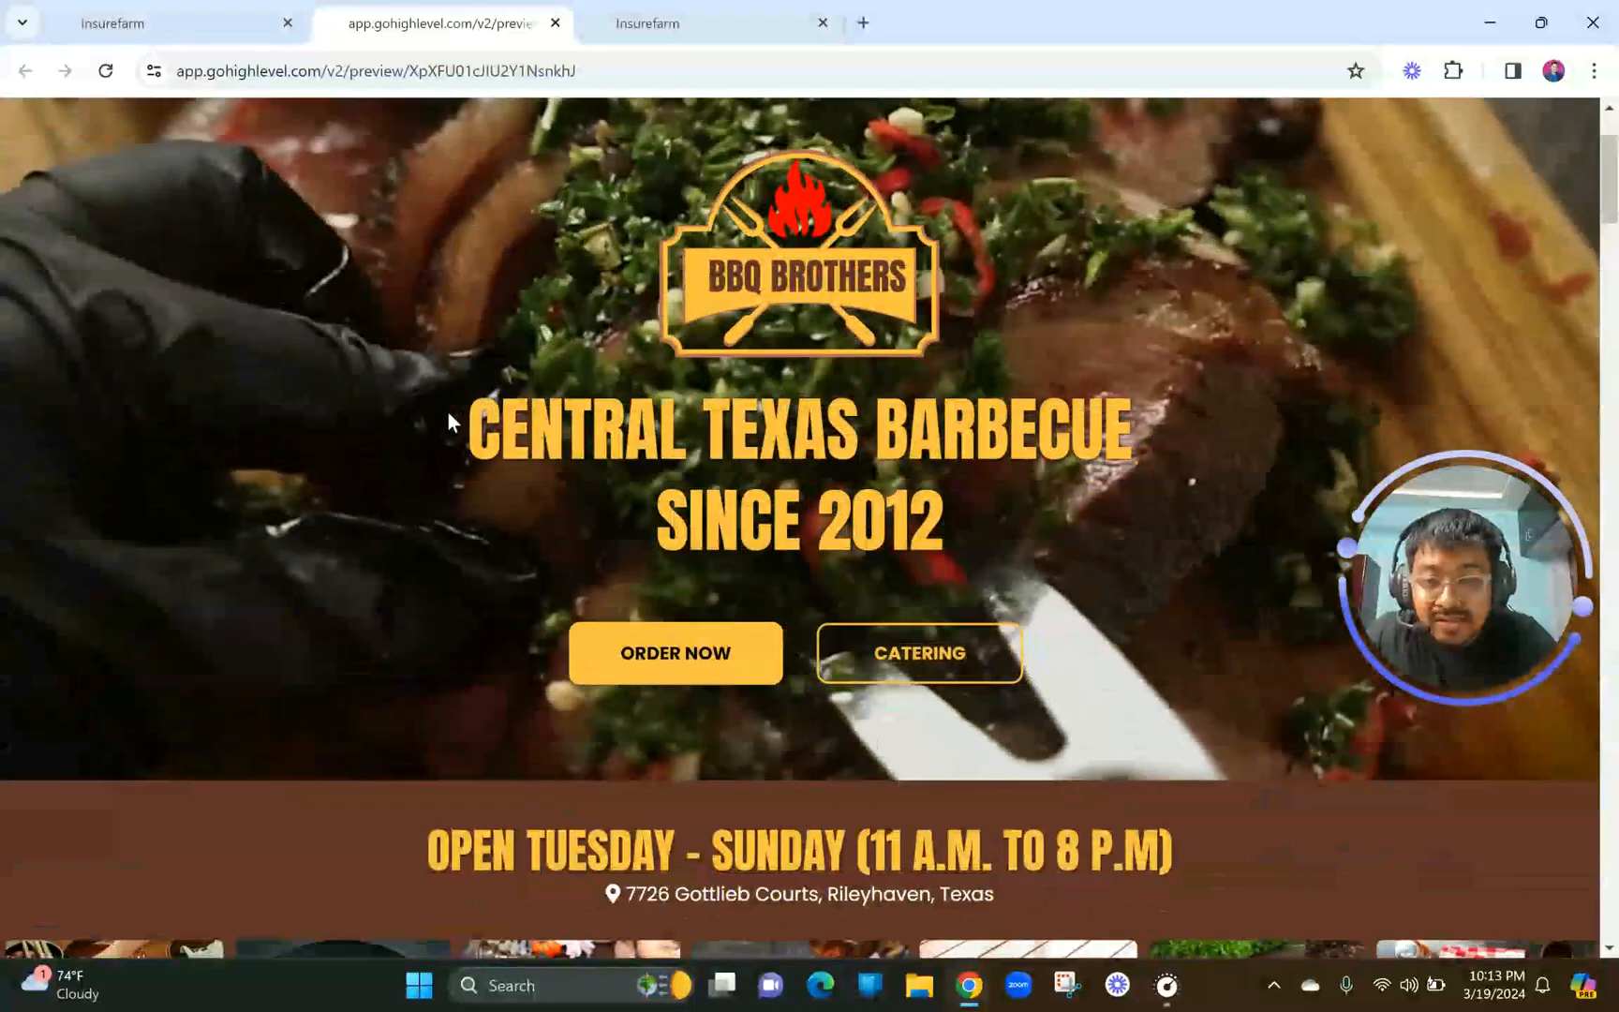
# Examine the preview hero's headline, logo, ORDER NOW and CATERING buttons, and the opening-hours band beneath it.
pyautogui.moveTo(448, 412); pyautogui.dragTo(1061, 534)
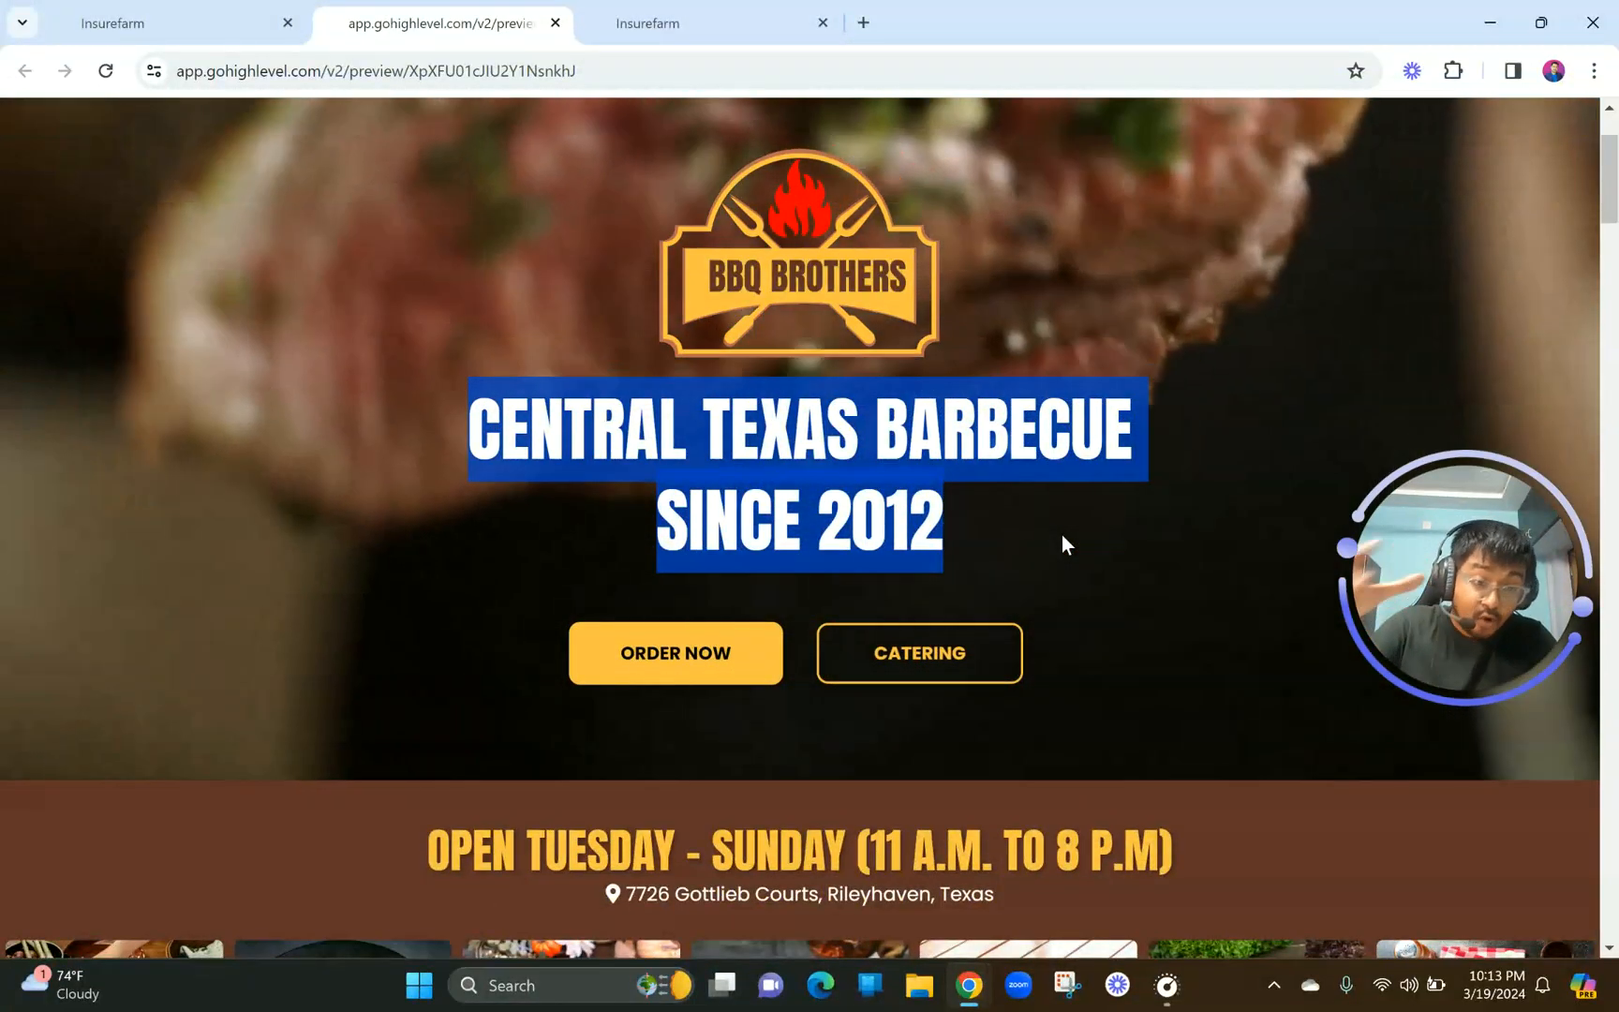
pyautogui.click(1046, 532)
pyautogui.moveTo(947, 529); pyautogui.dragTo(488, 442)
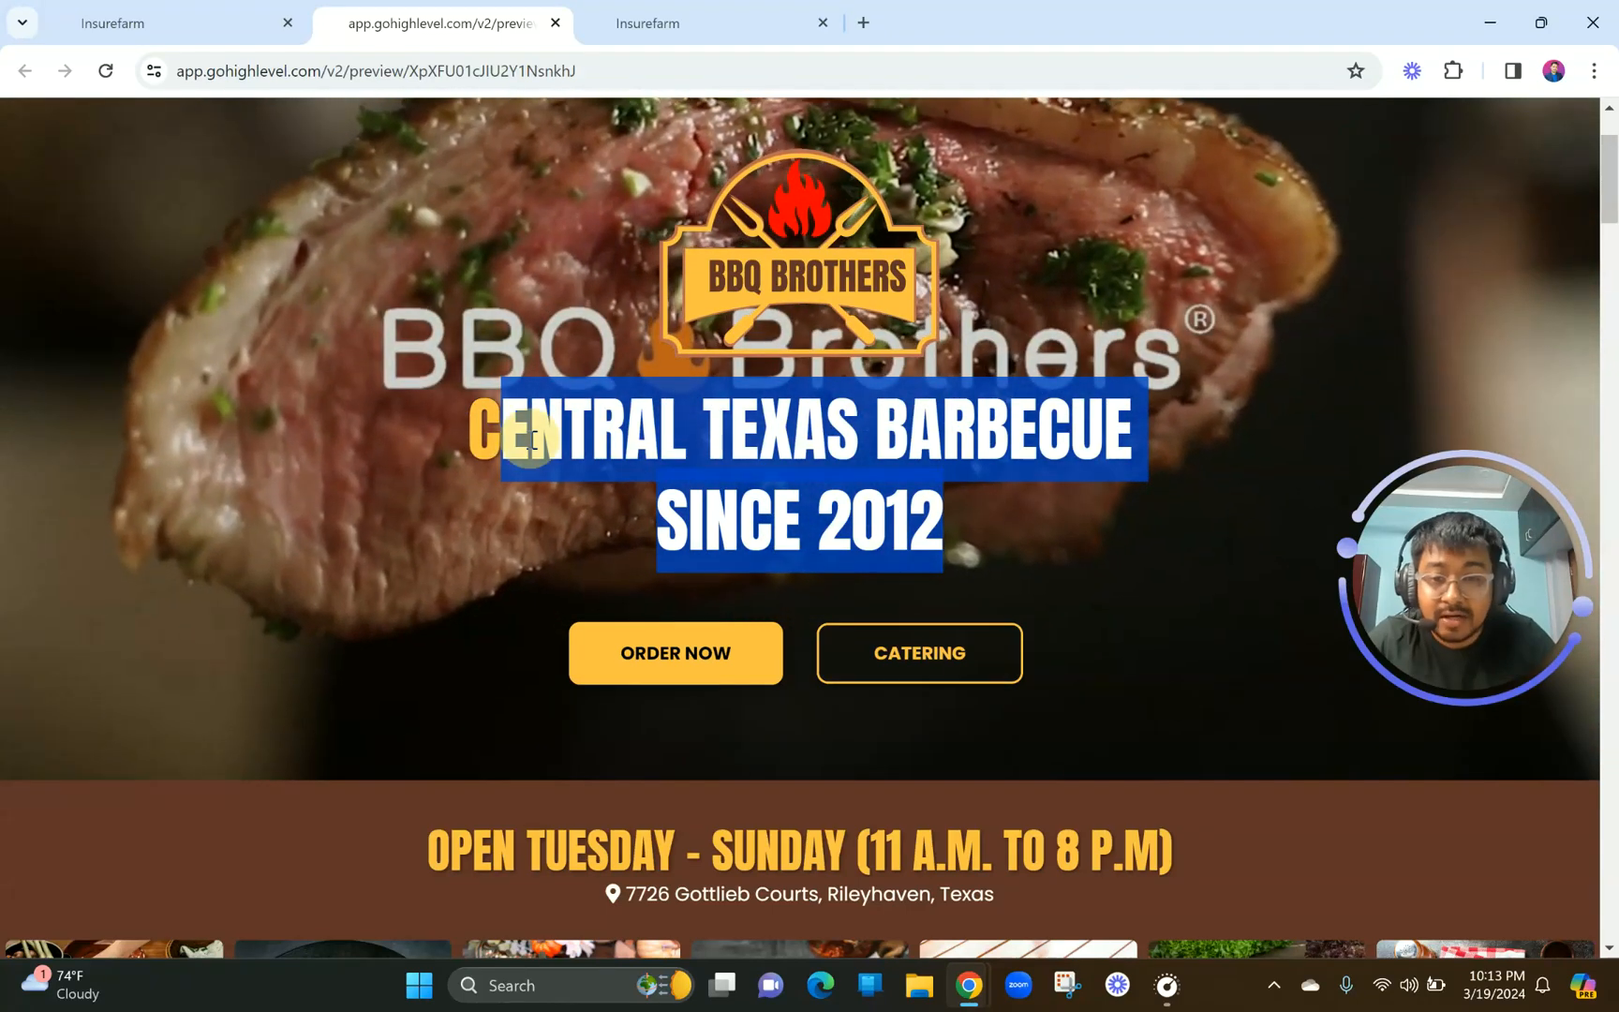
pyautogui.click(652, 566)
pyautogui.scroll(-2, 651, 565)
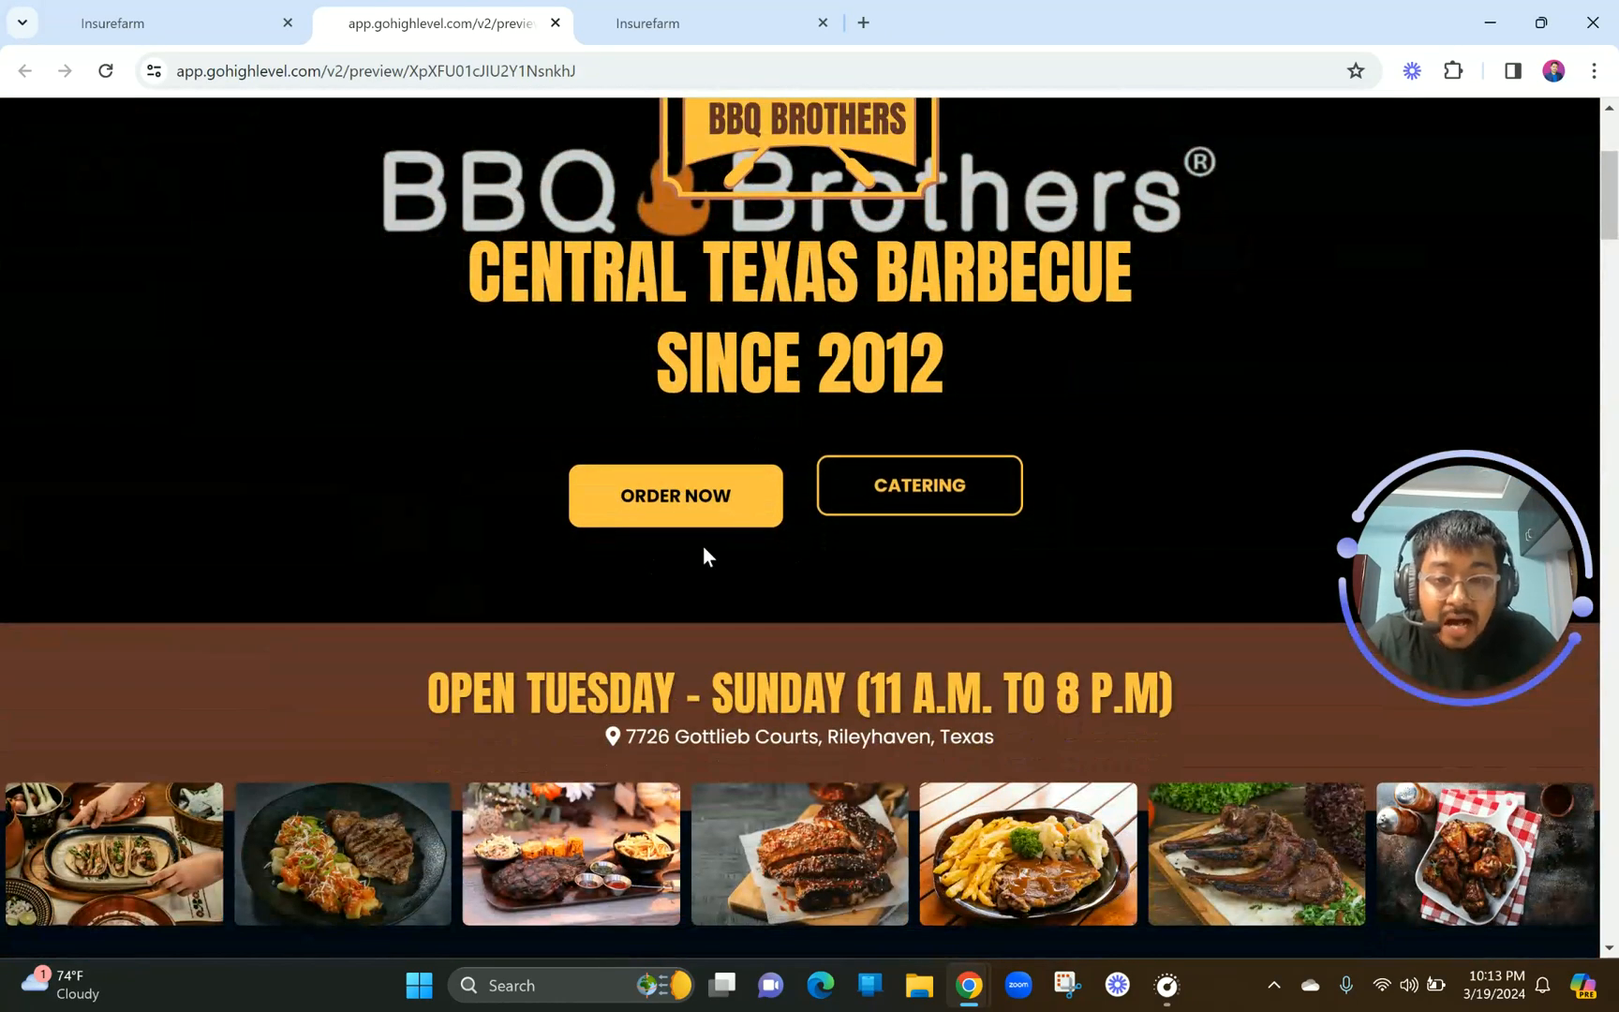
pyautogui.scroll(4, 822, 476)
pyautogui.scroll(-2, 821, 468)
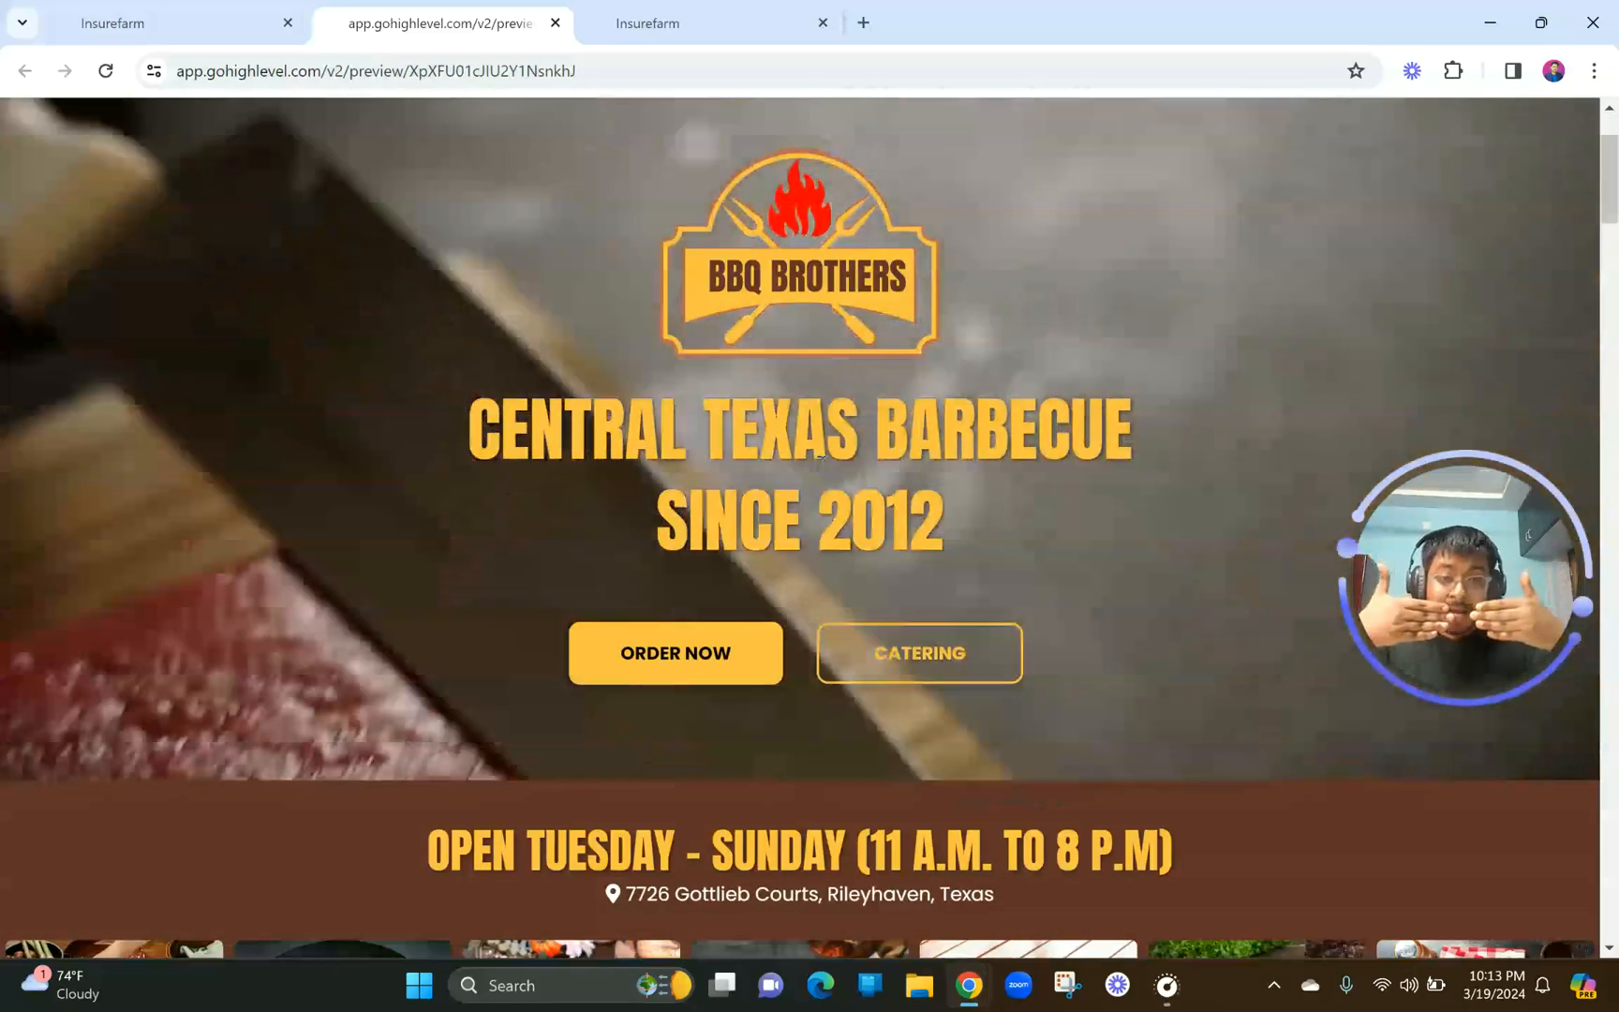
pyautogui.scroll(2, 822, 469)
pyautogui.scroll(1, 821, 465)
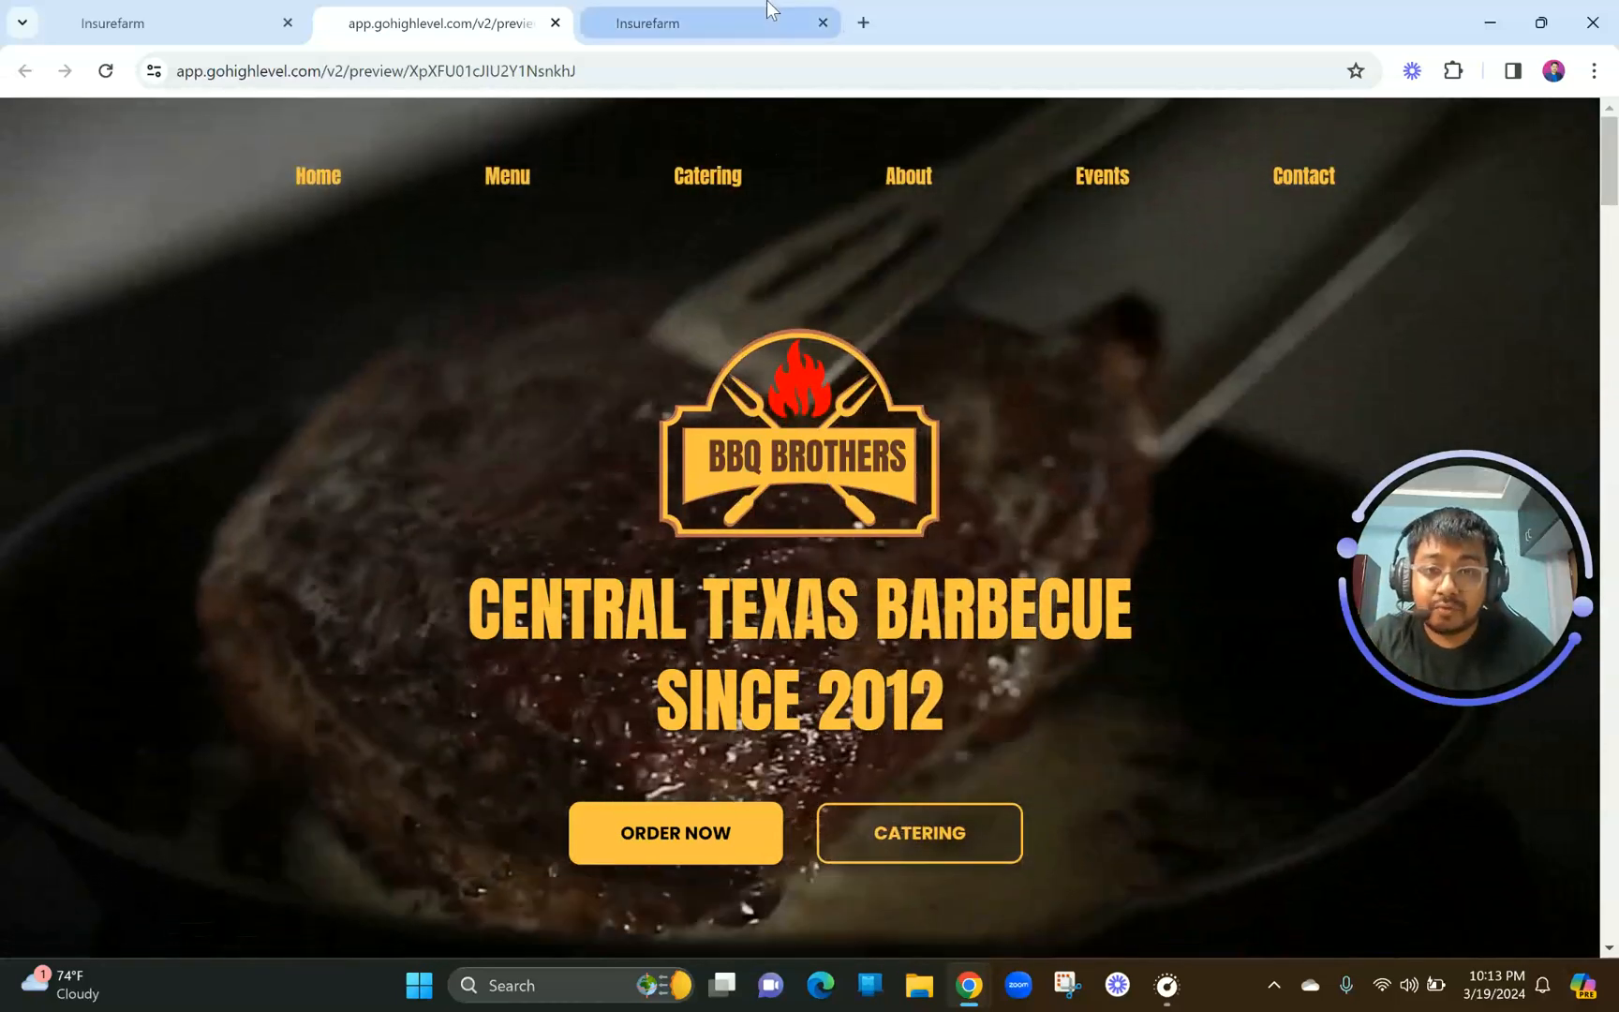
# Return to the page builder and set the page's headline font to Anton in the typography settings.
pyautogui.click(765, 10)
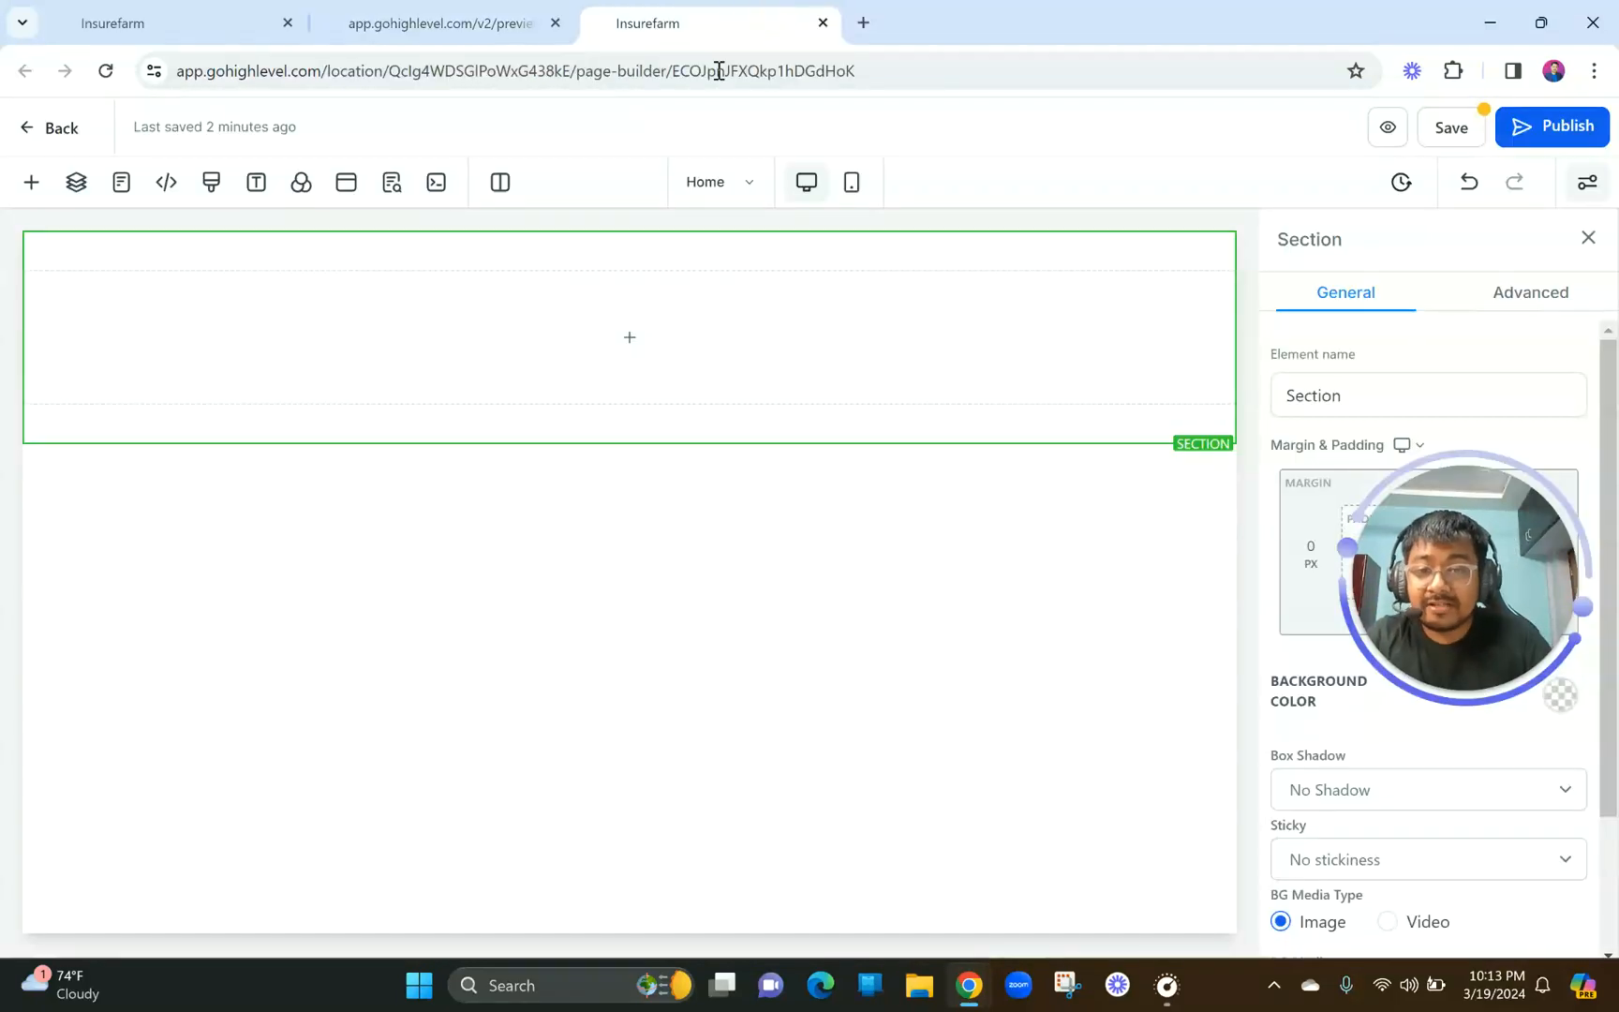
pyautogui.click(253, 187)
pyautogui.click(203, 375)
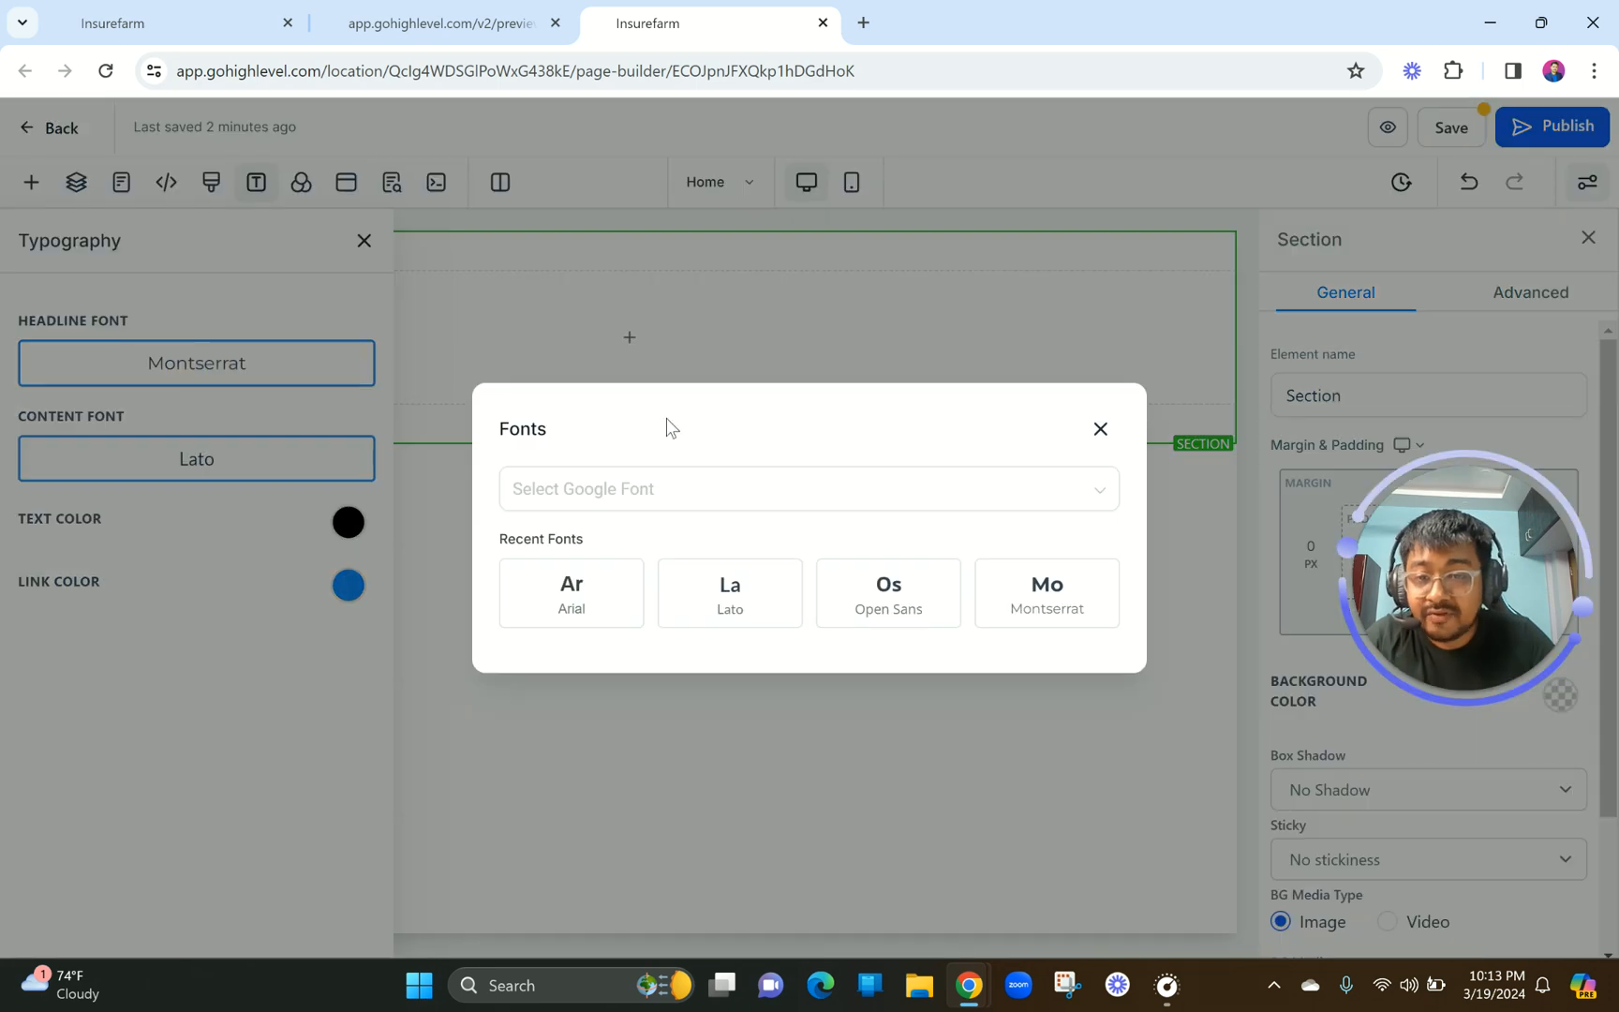
pyautogui.click(574, 488)
pyautogui.write('anton')
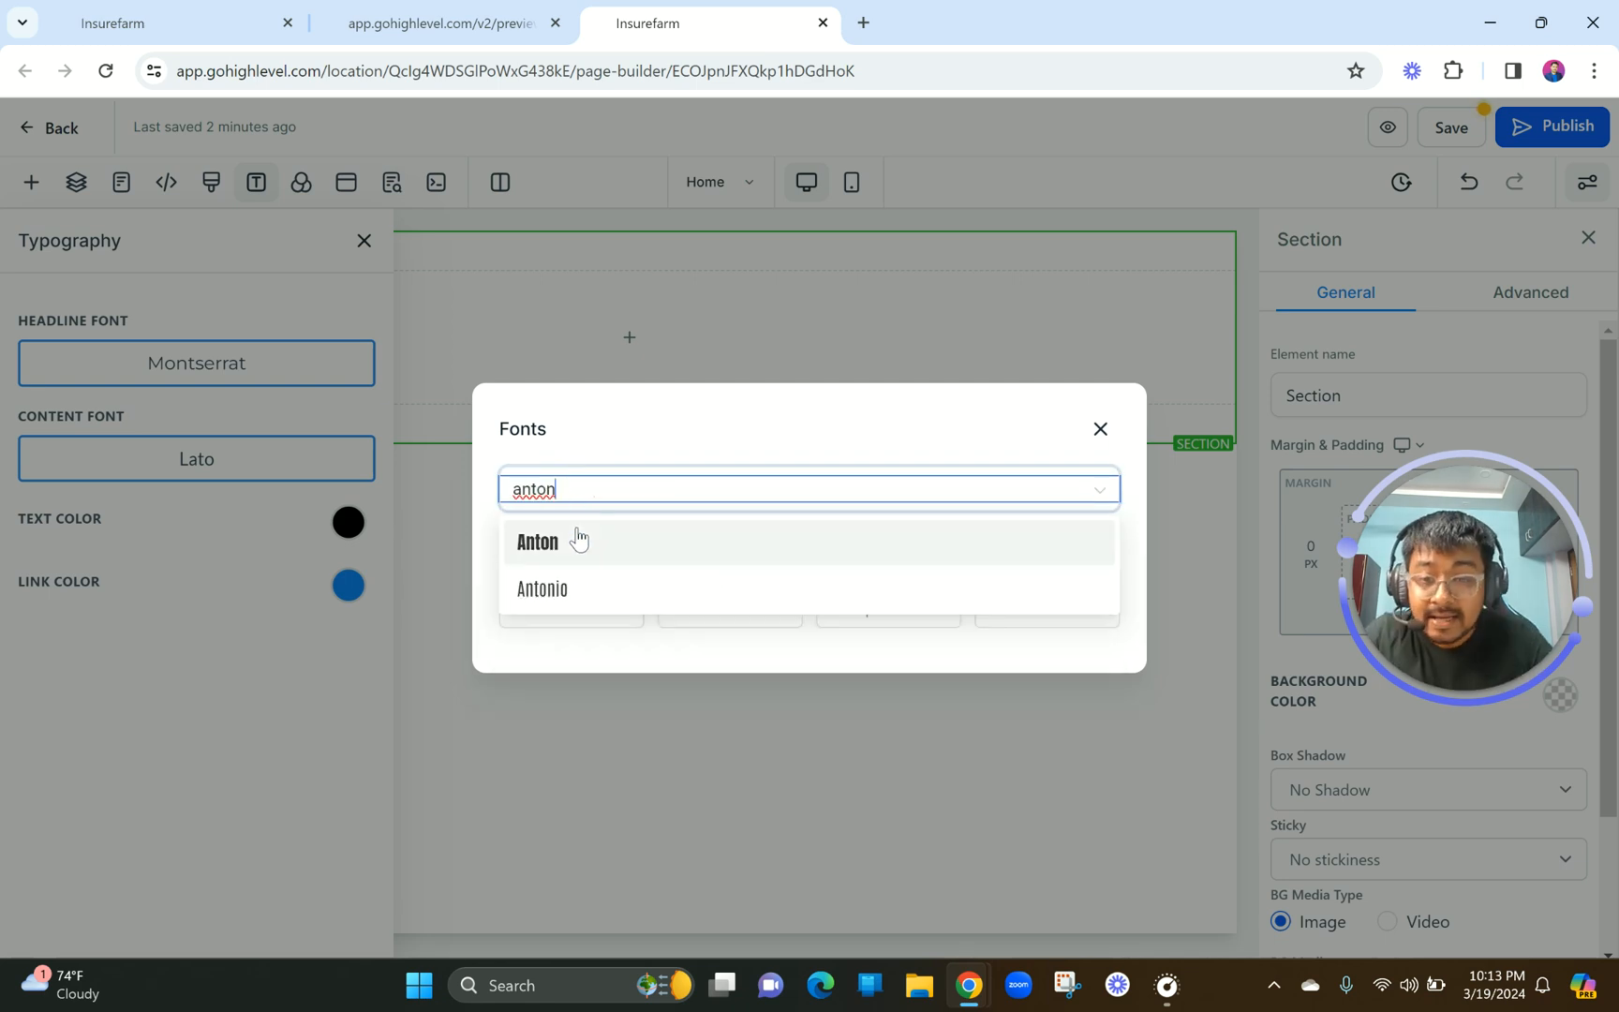
pyautogui.click(569, 541)
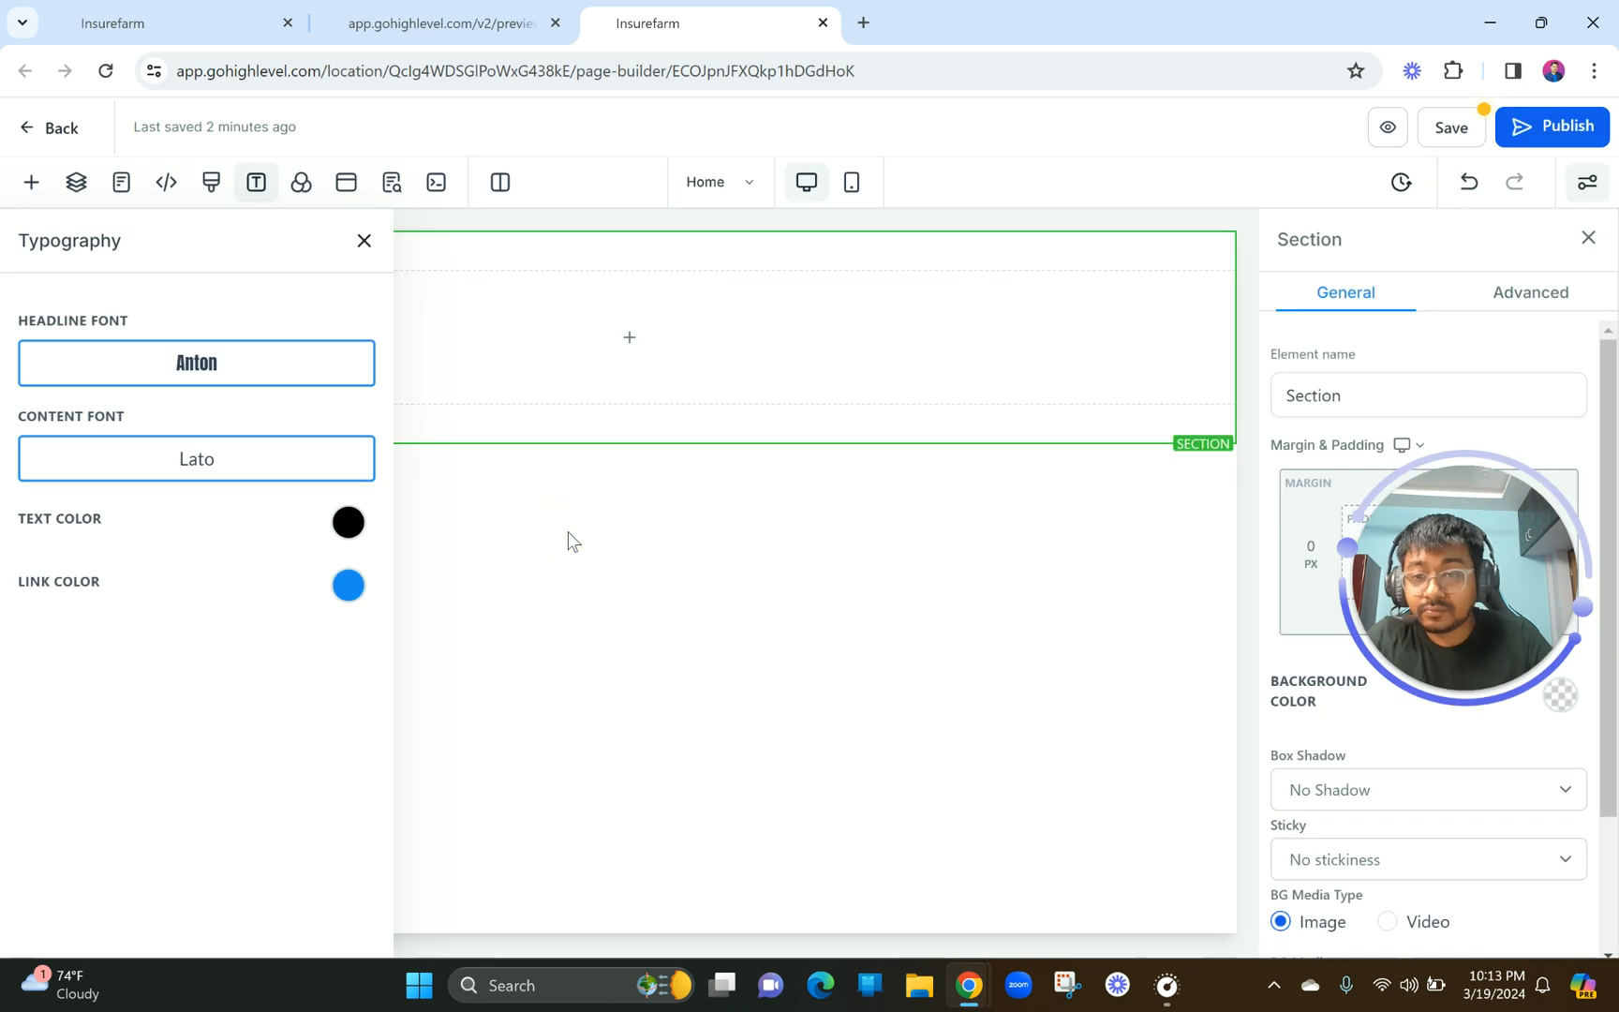
# Set the page's content font to Poppins and close the typography settings.
pyautogui.click(213, 459)
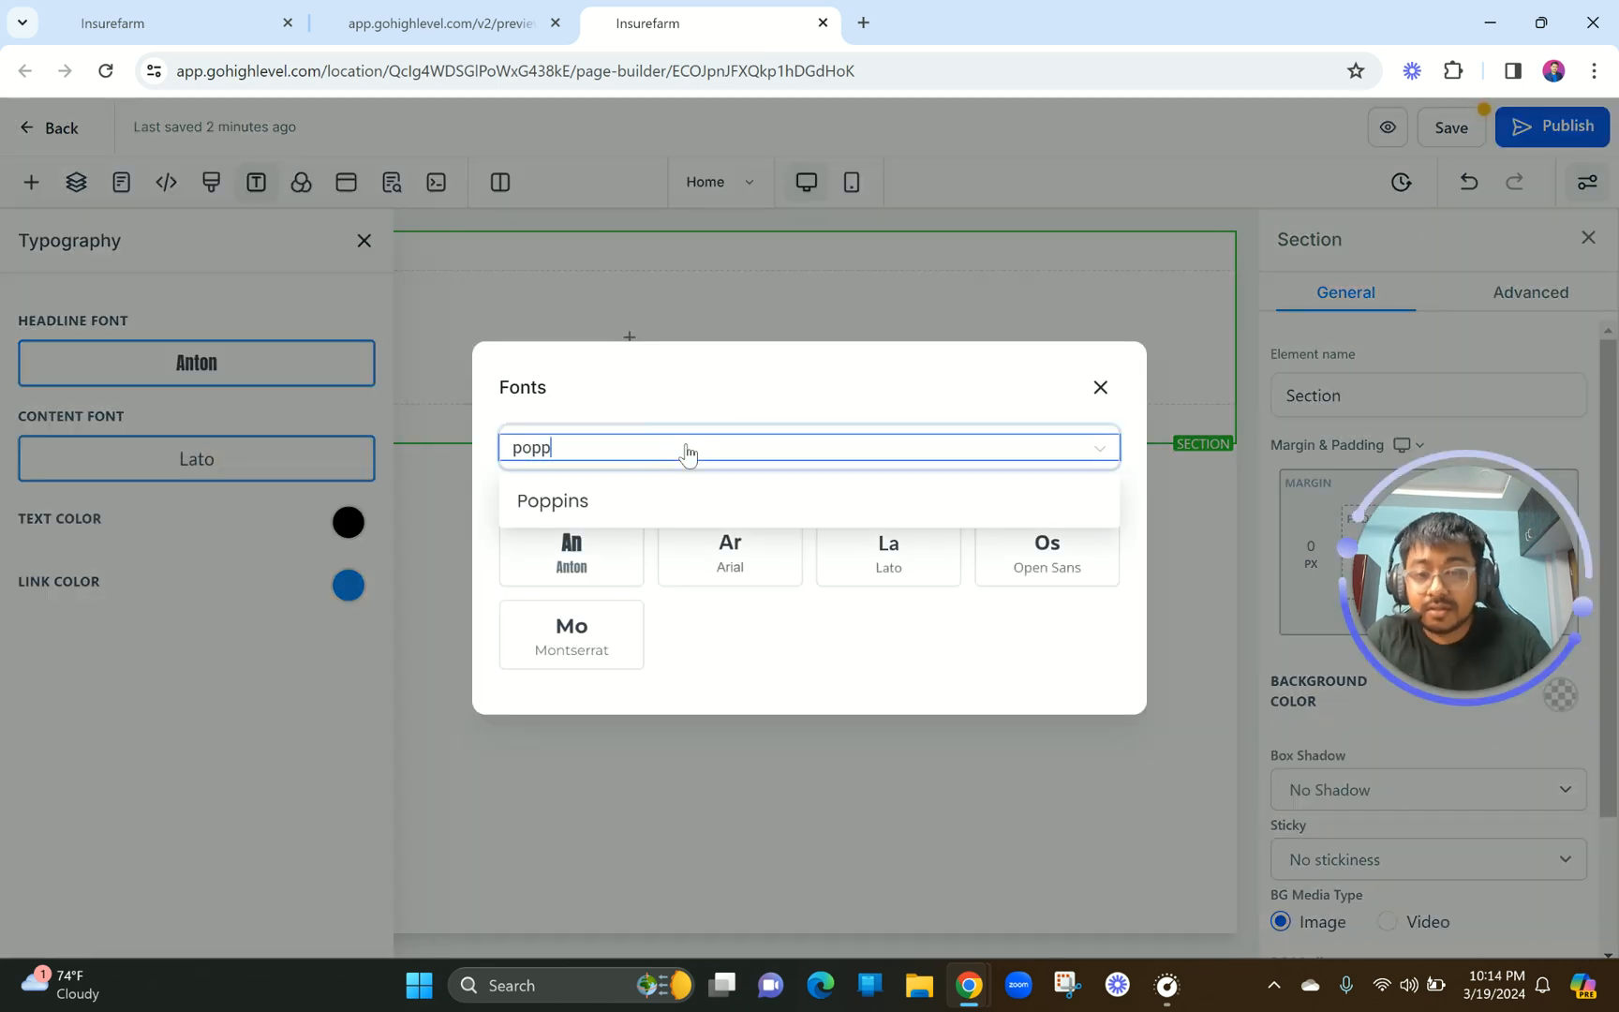
pyautogui.click(653, 511)
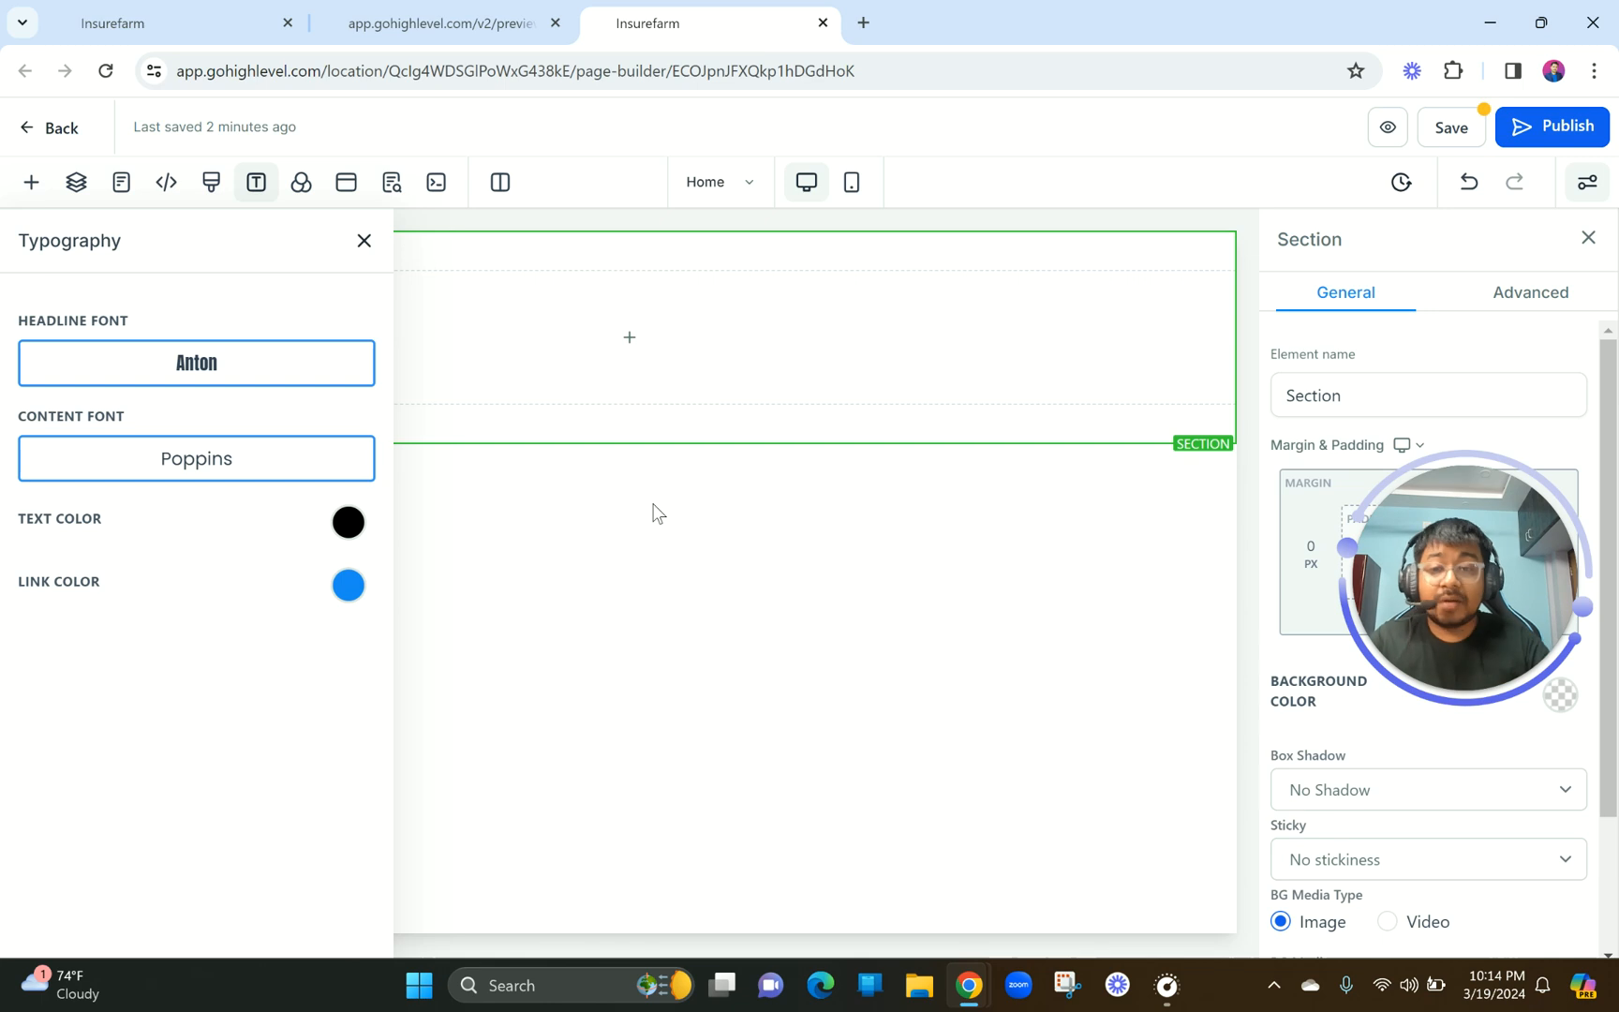
pyautogui.click(365, 242)
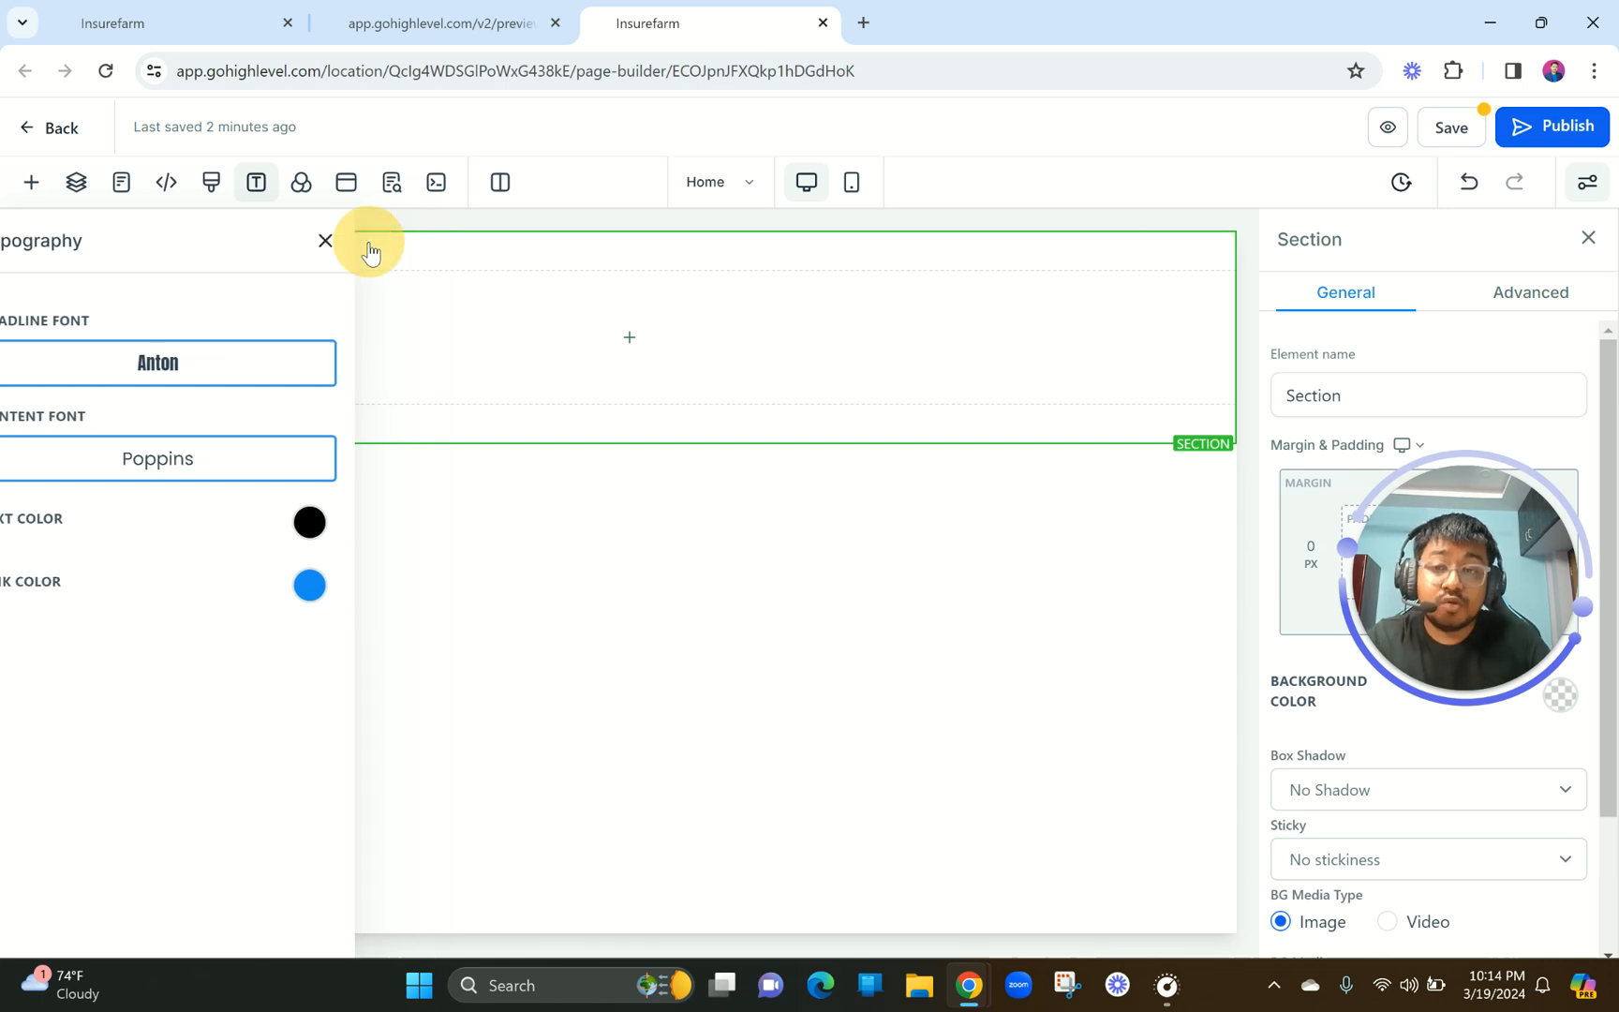
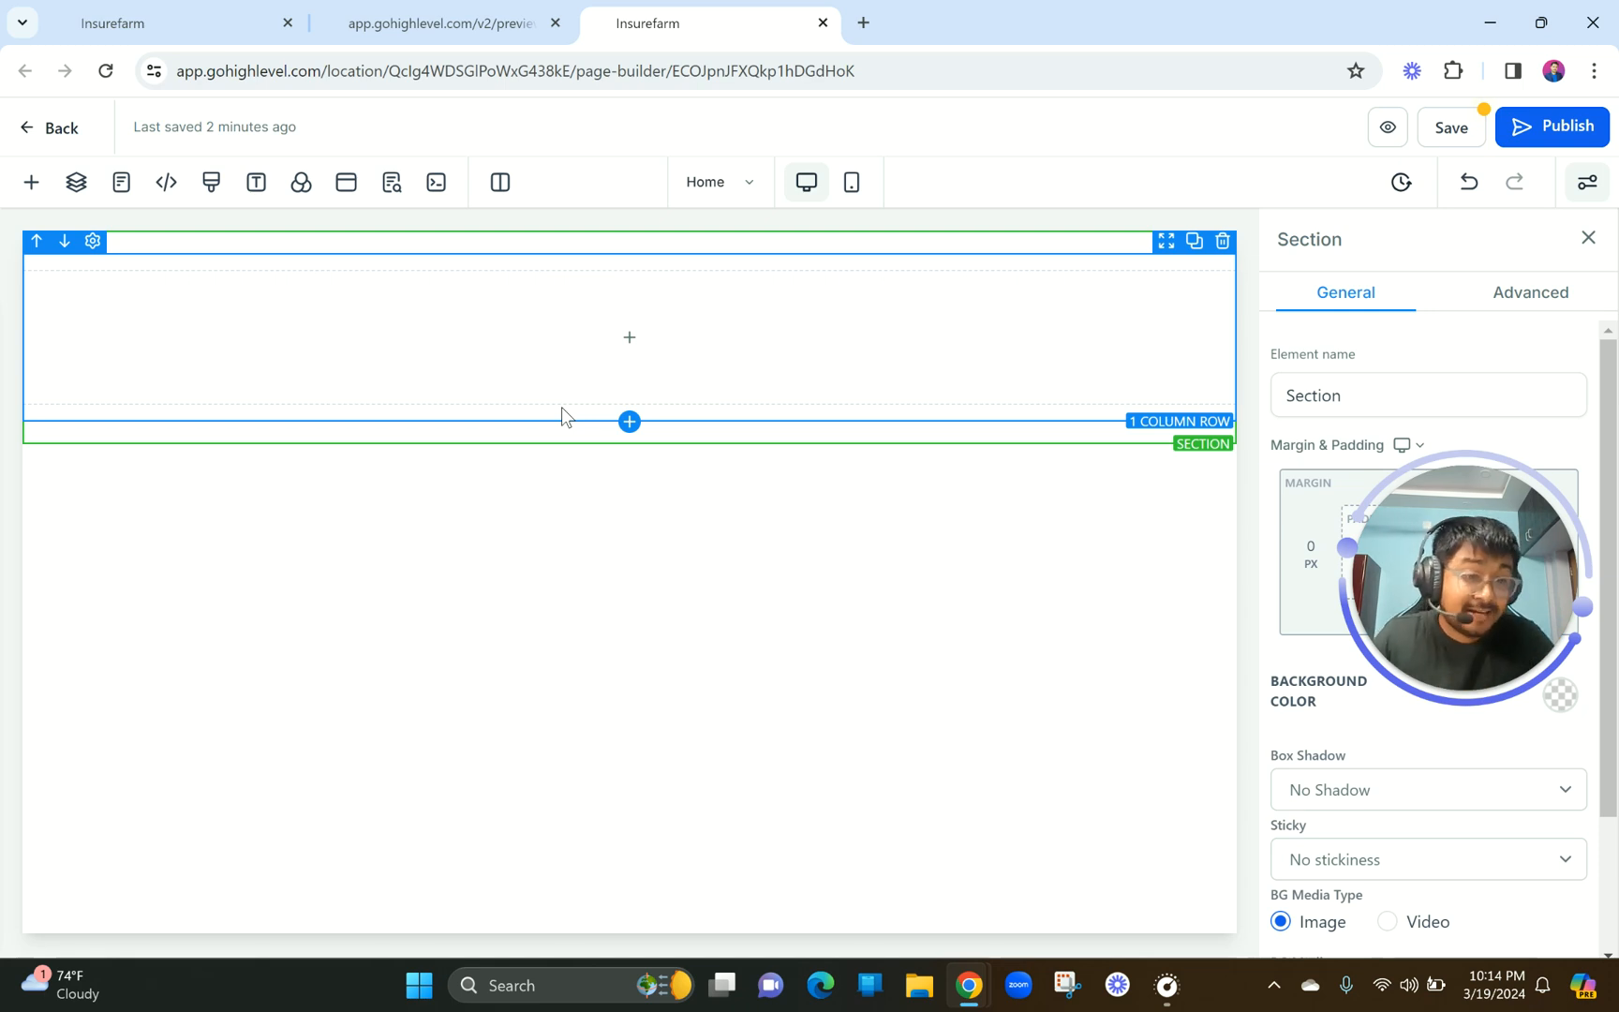
# Check the preview's navigation bar and reduce the browser zoom of the page builder by two levels.
pyautogui.click(420, 9)
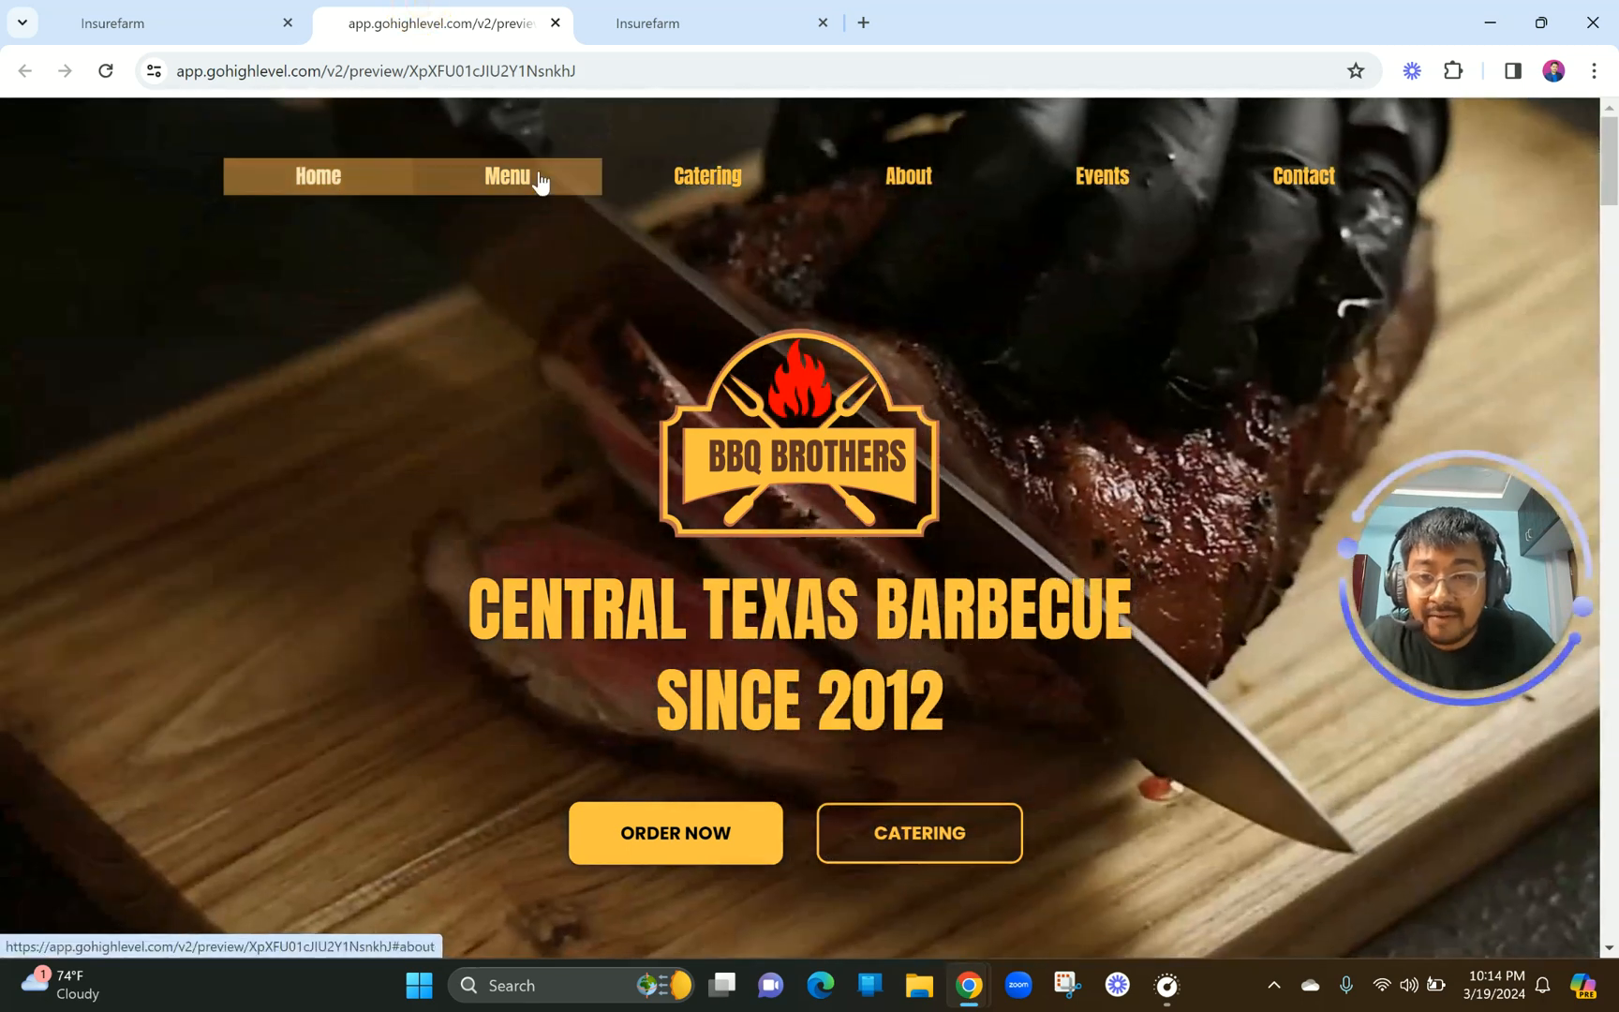
pyautogui.click(647, 22)
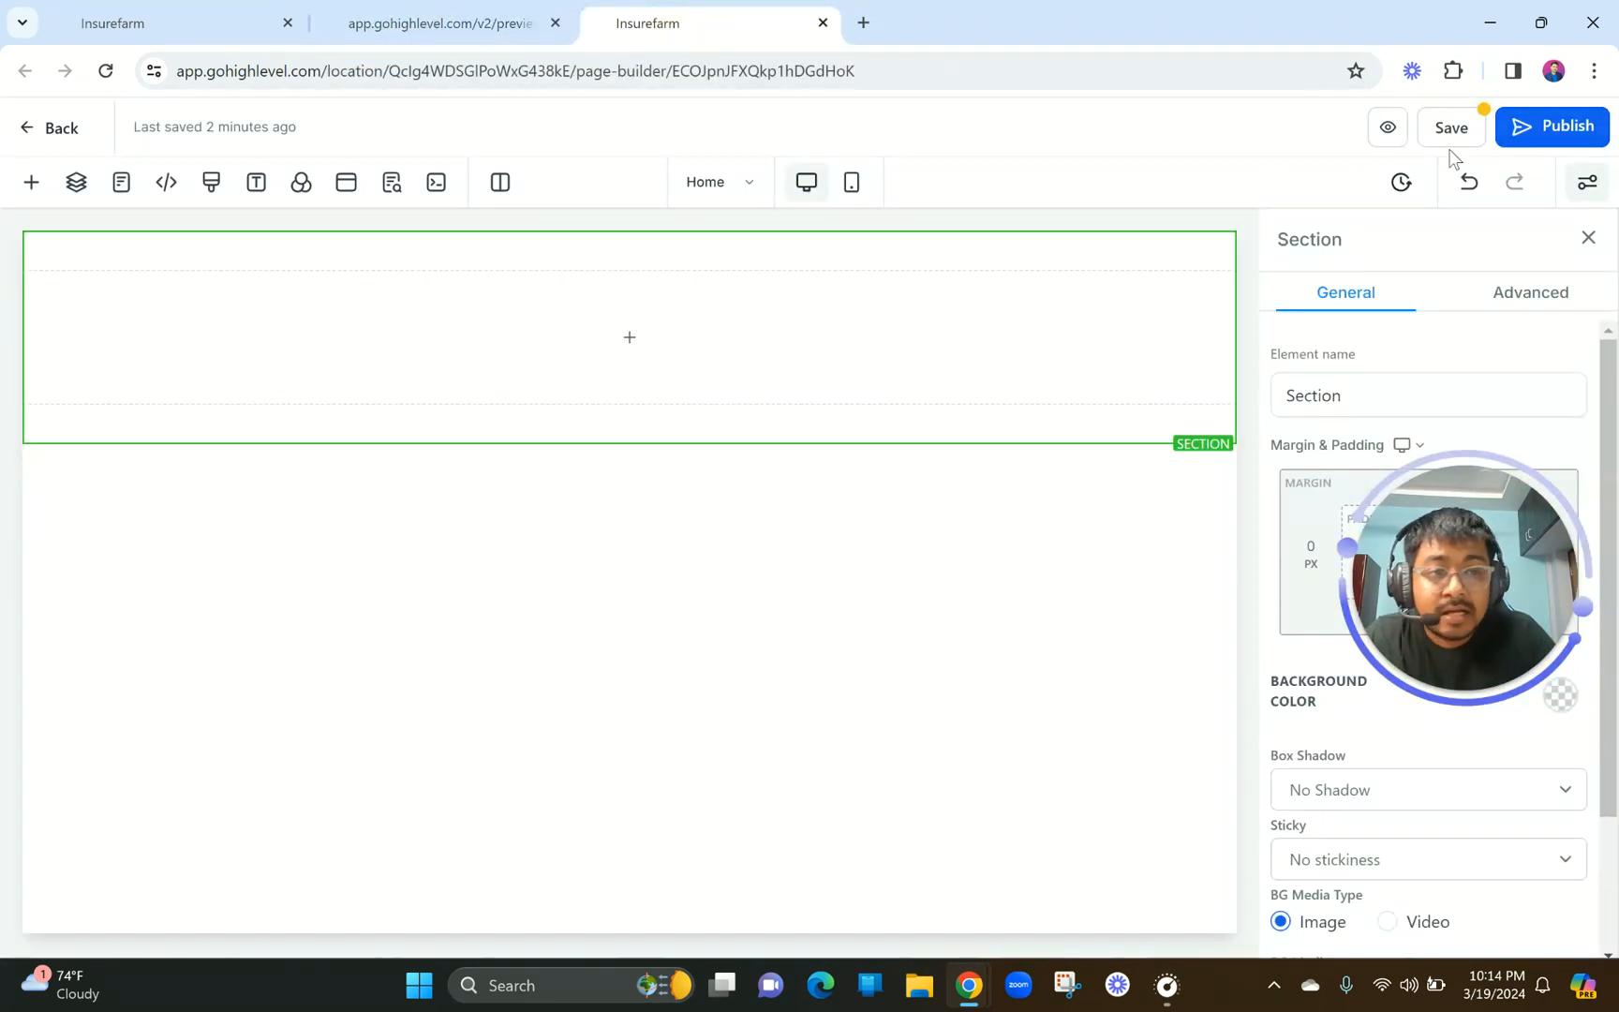
pyautogui.click(1593, 71)
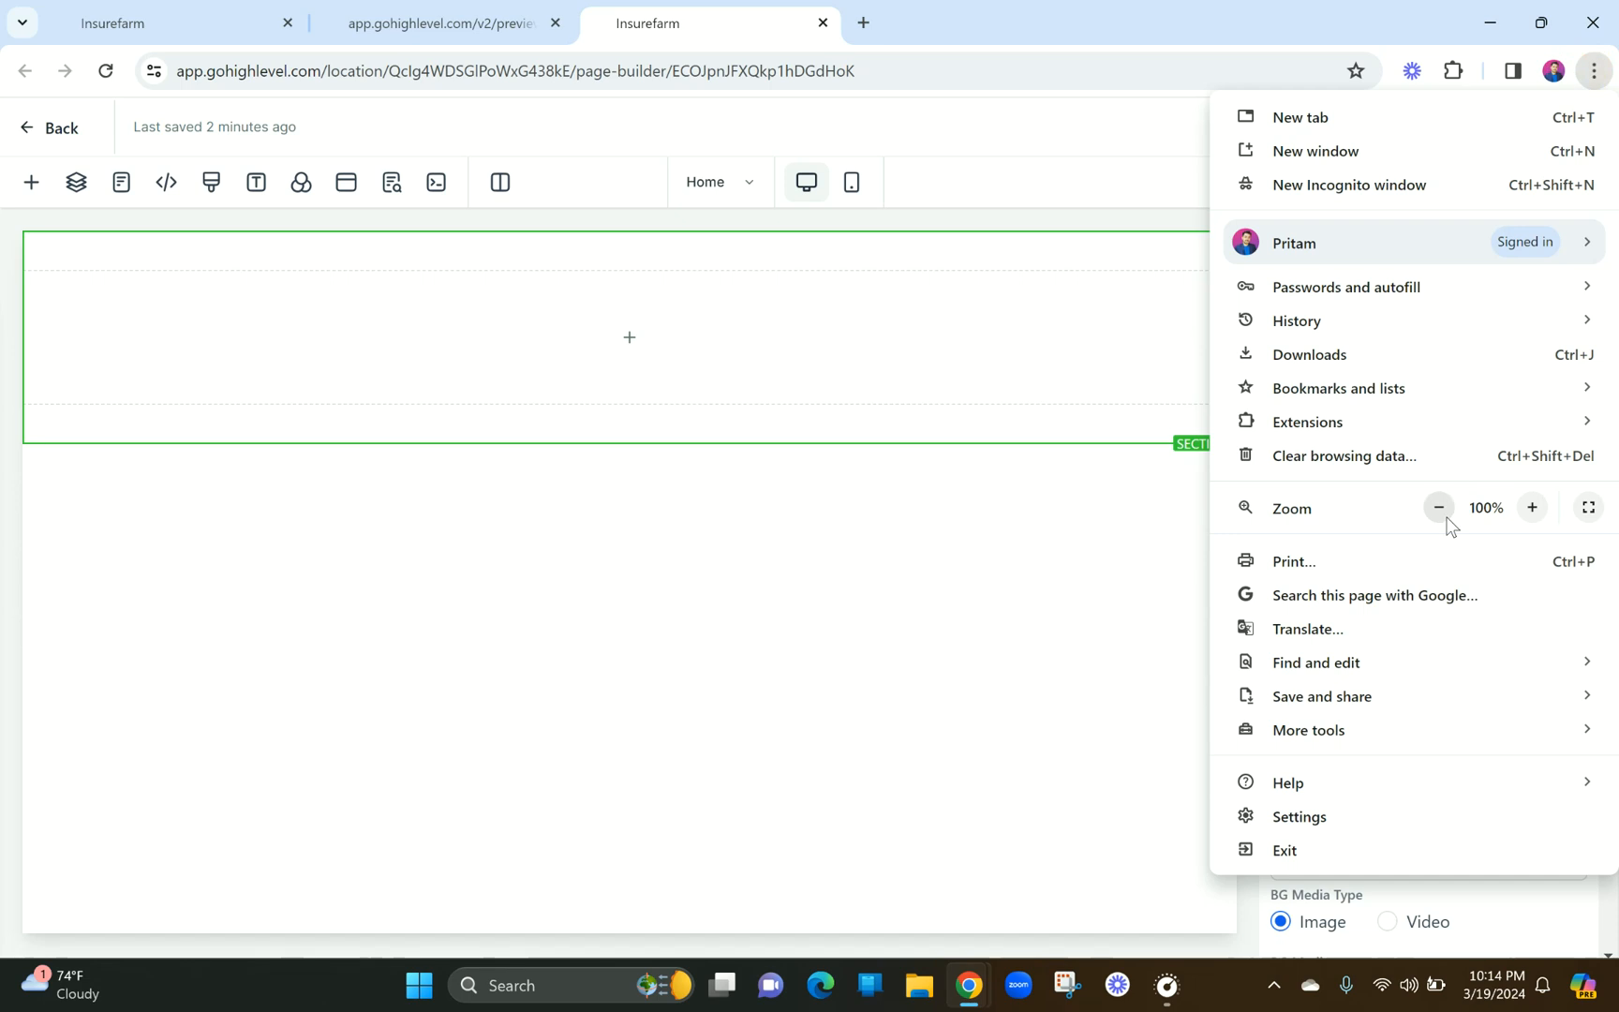
pyautogui.click(1439, 508)
pyautogui.click(1439, 508)
pyautogui.click(1016, 553)
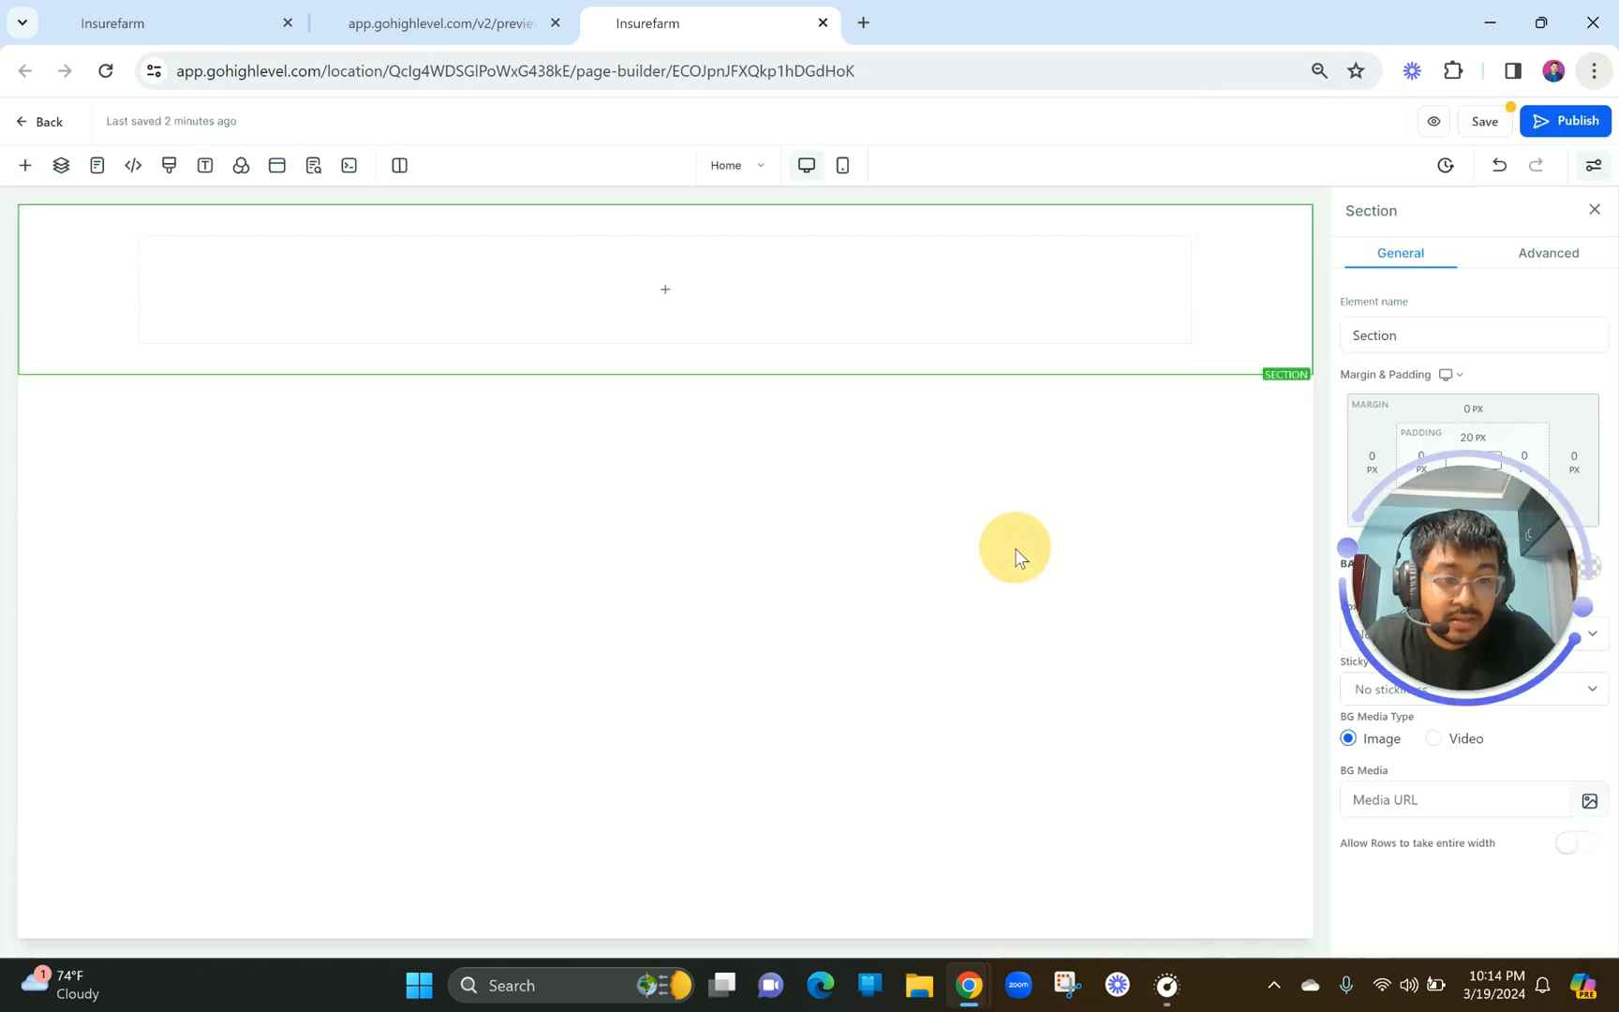
pyautogui.click(651, 292)
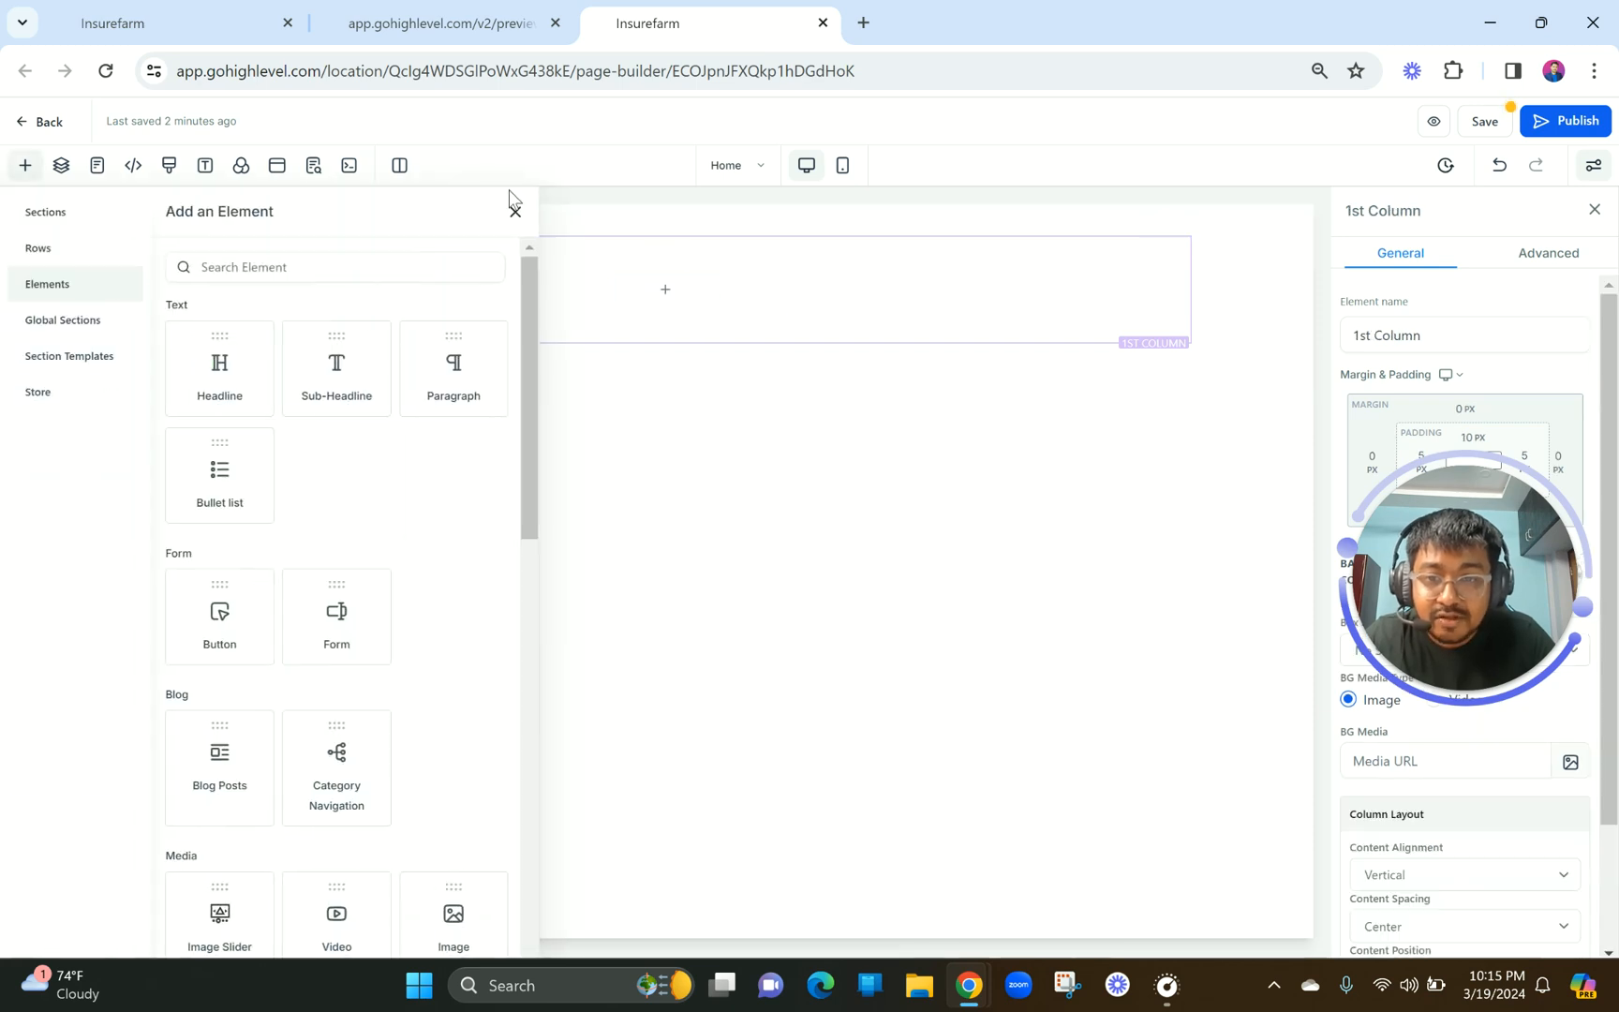
pyautogui.click(515, 211)
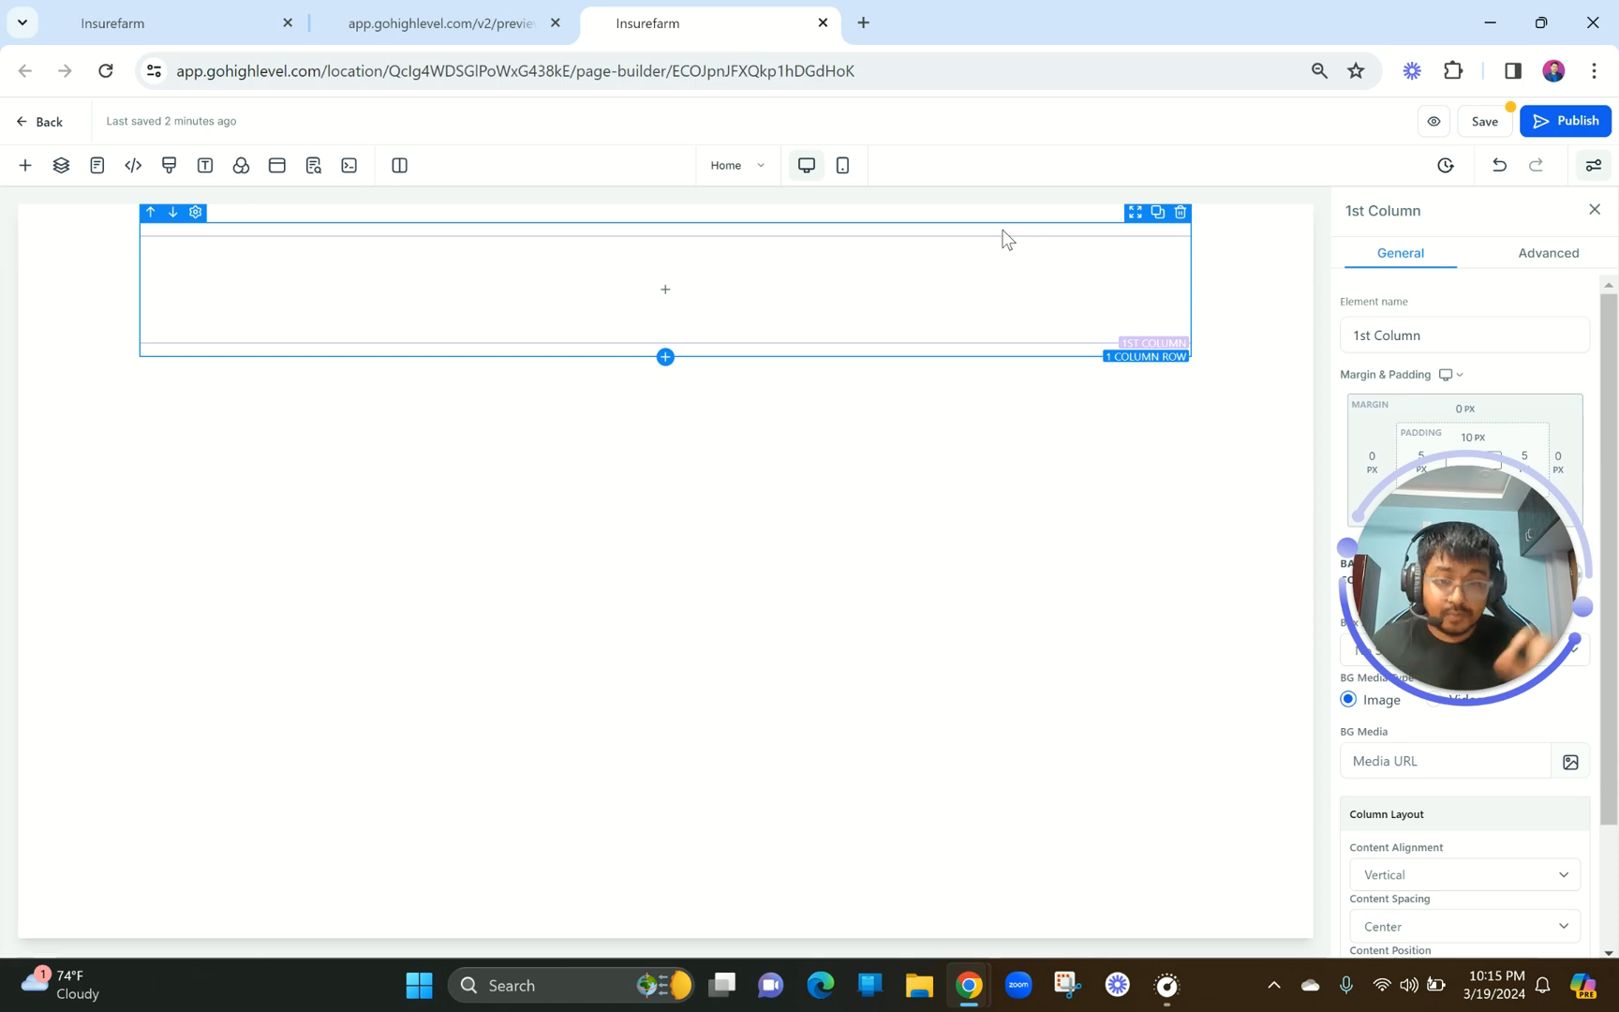
pyautogui.scroll(3, 660, 298)
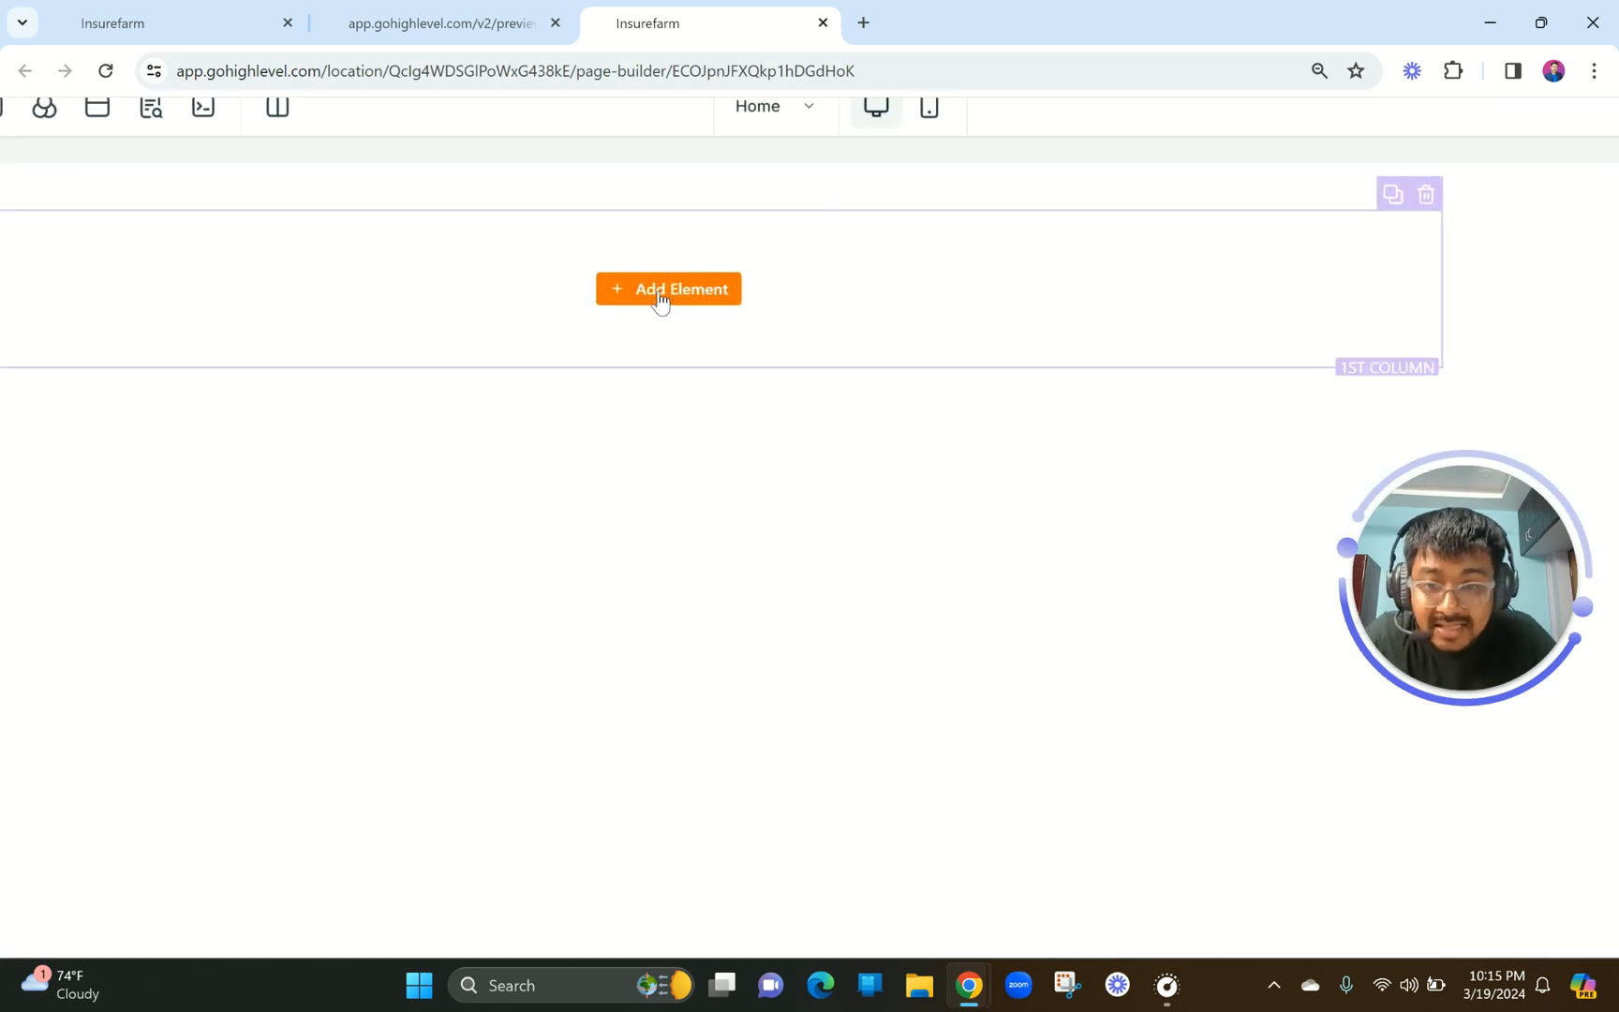
pyautogui.scroll(-3, 647, 317)
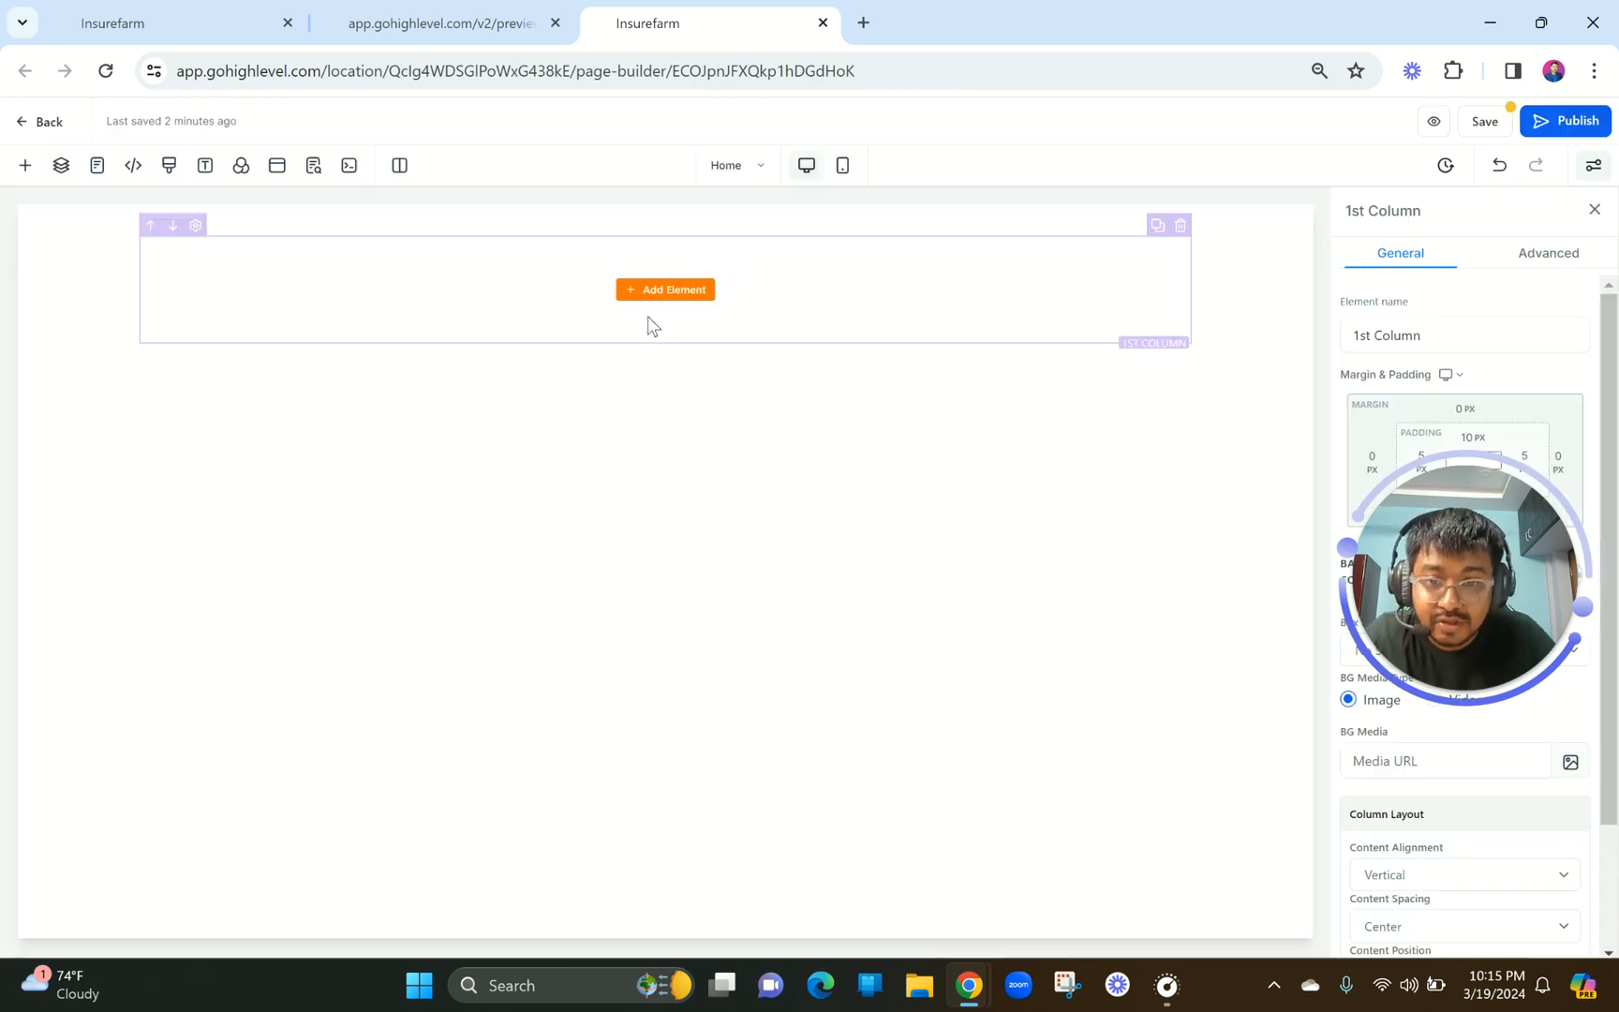
# Search the elements for "nav" and add a Navigation Menu to the section's 1st column.
pyautogui.click(689, 287)
pyautogui.click(300, 266)
pyautogui.write('nav')
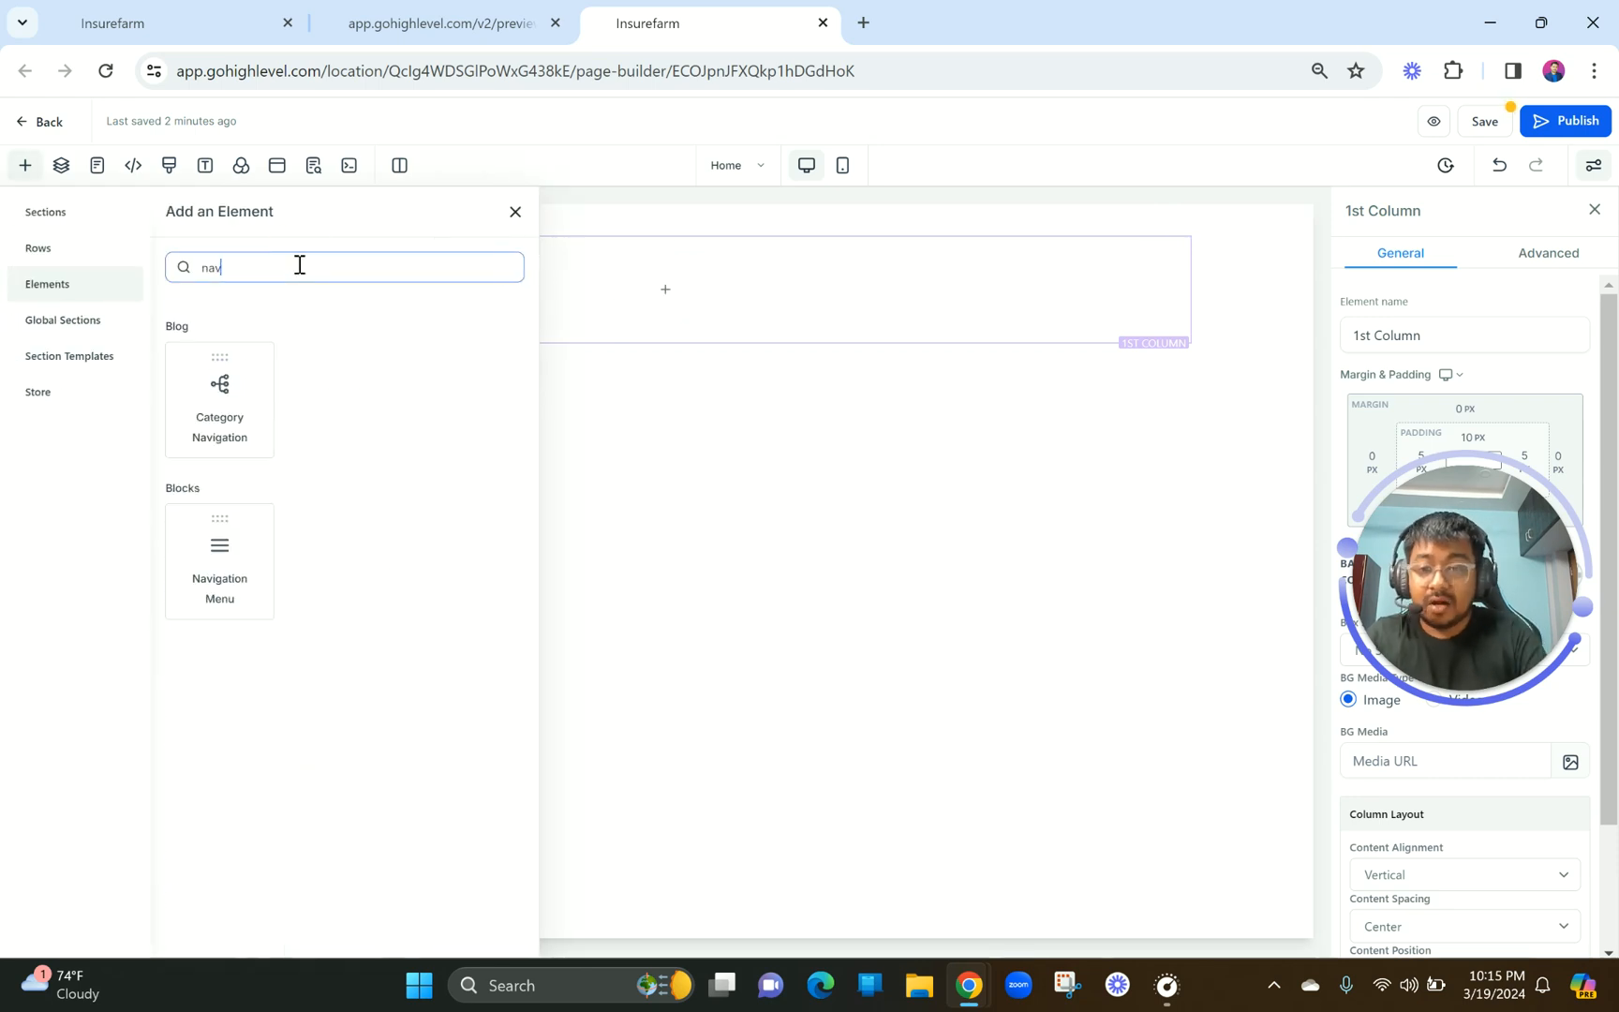
pyautogui.click(226, 558)
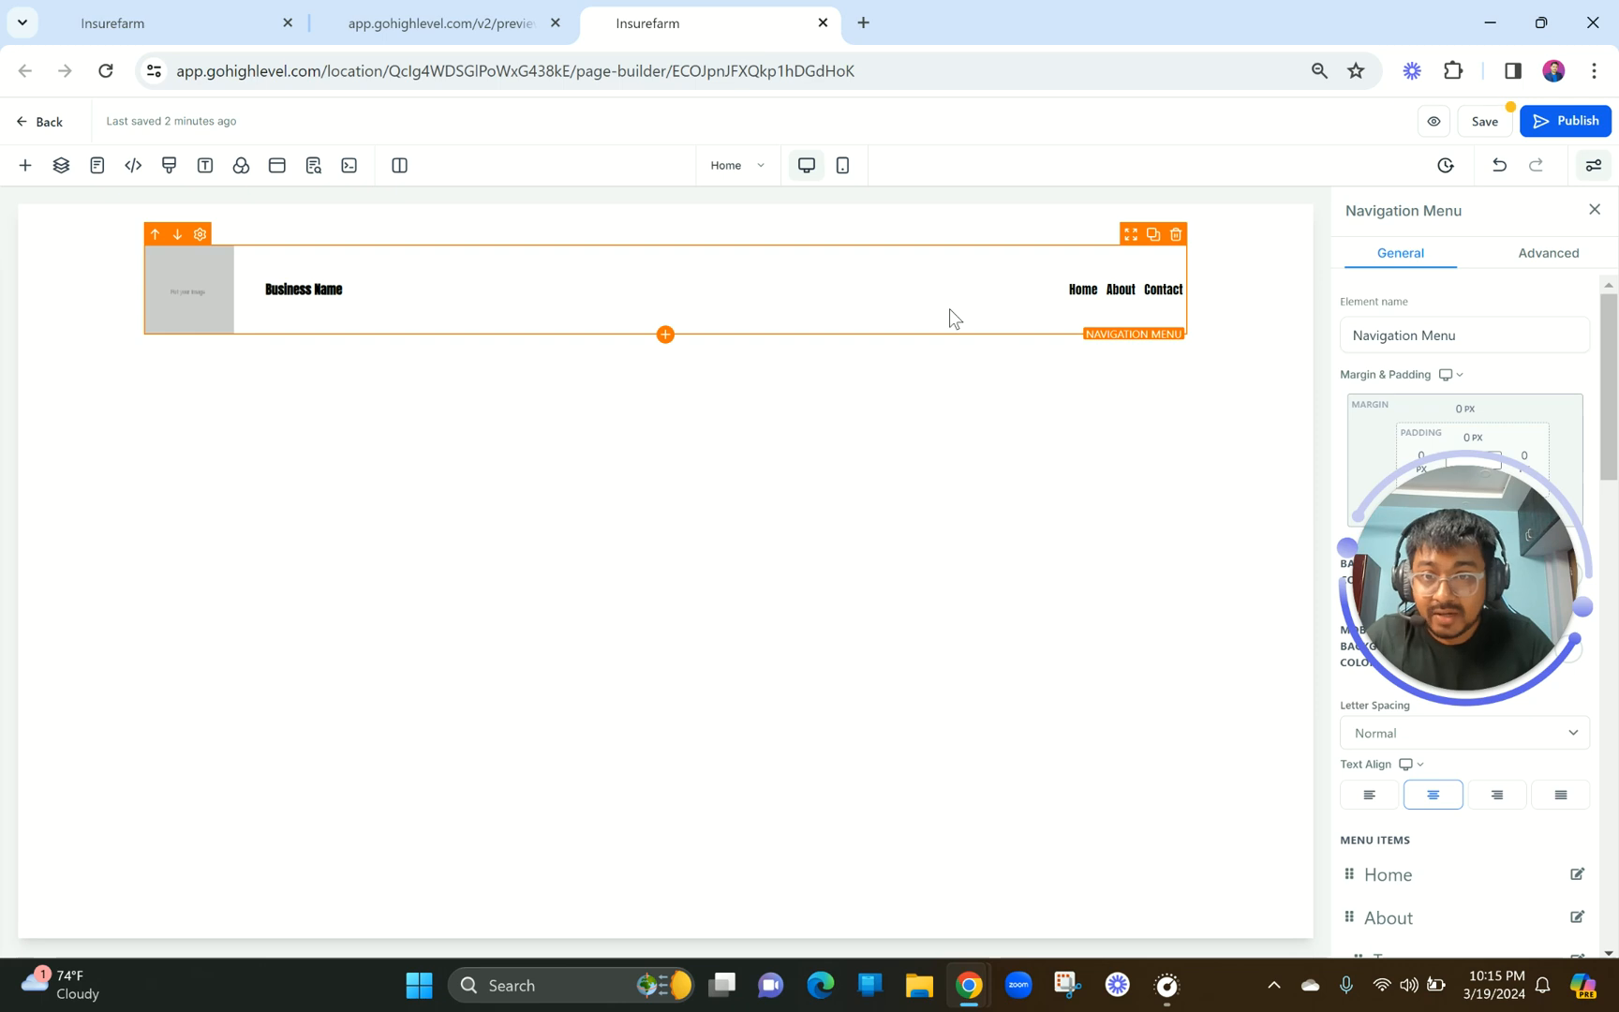
# Compare the navigation menu with the preview's and delete its Business Name placeholder text.
pyautogui.click(561, 10)
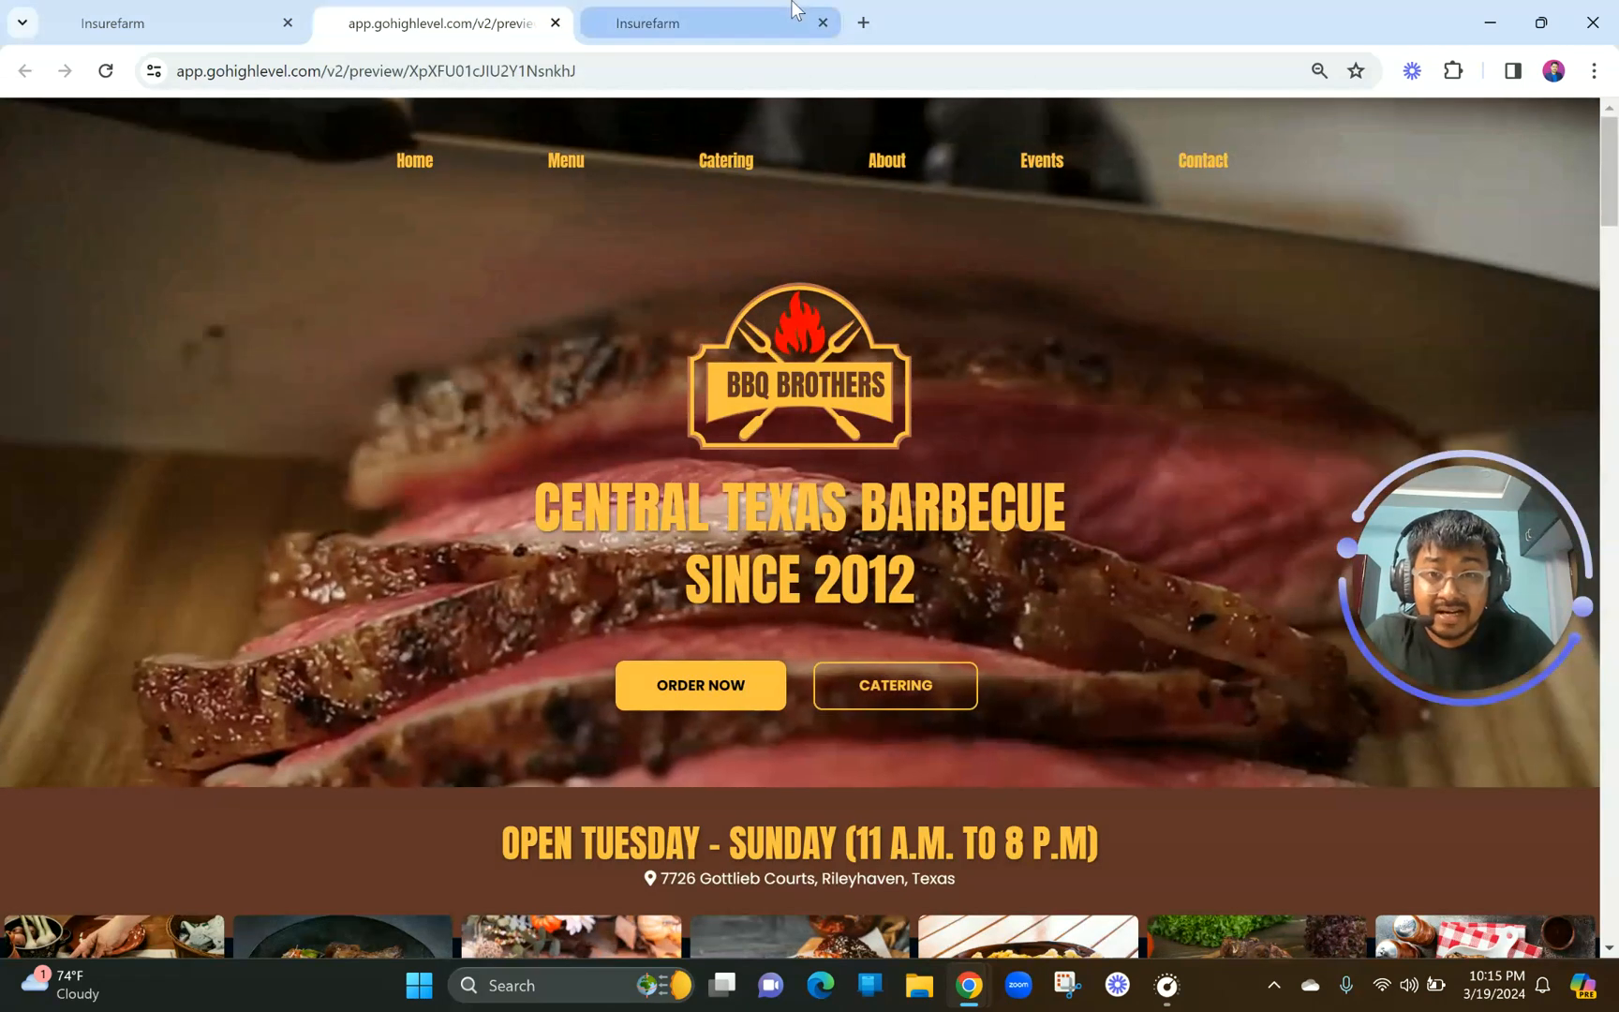
pyautogui.click(792, 9)
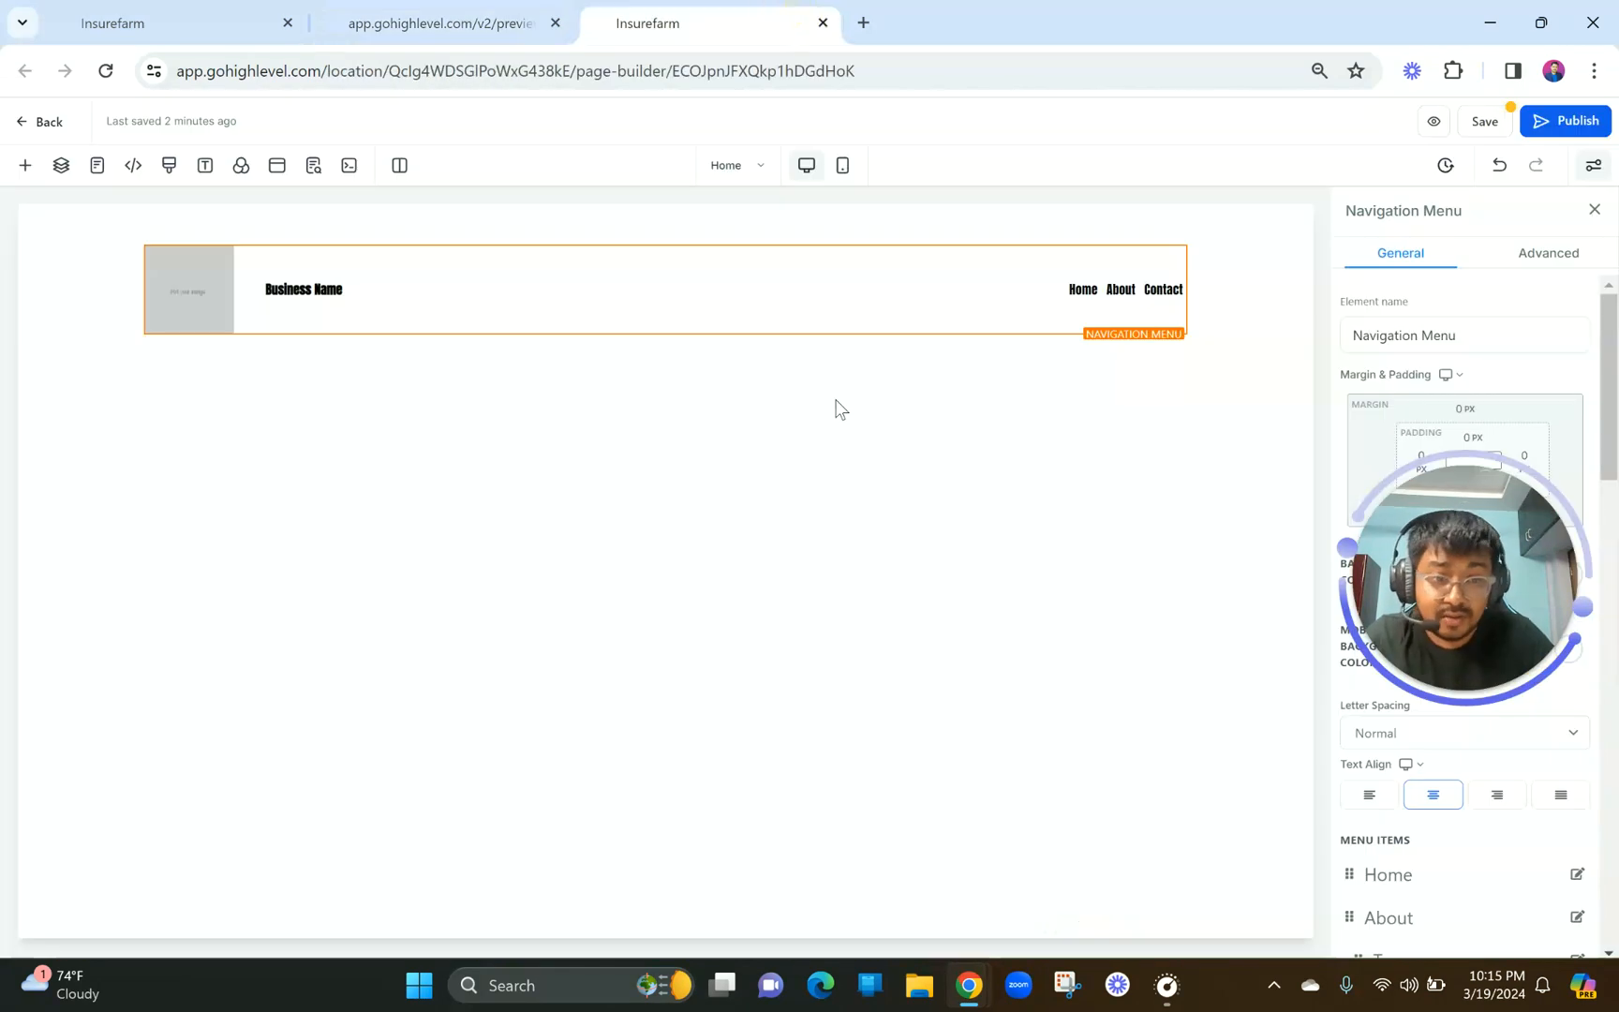
pyautogui.click(303, 289)
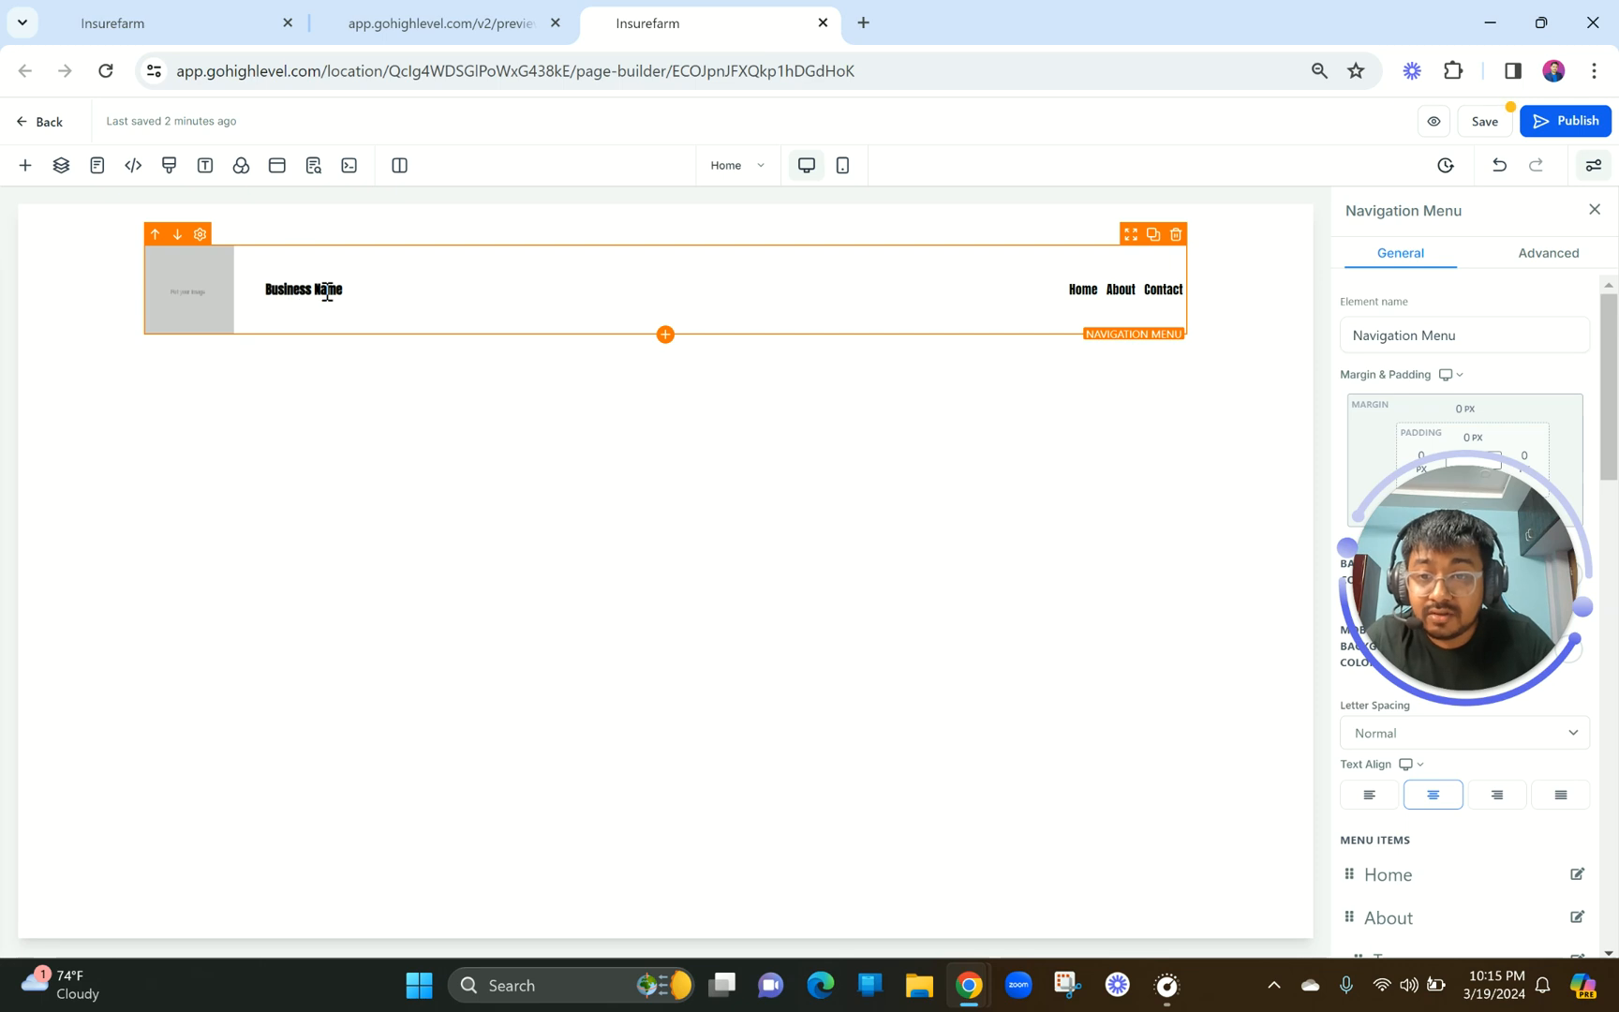
pyautogui.click(326, 291)
pyautogui.tripleClick(327, 291)
pyautogui.press('BackSpace')
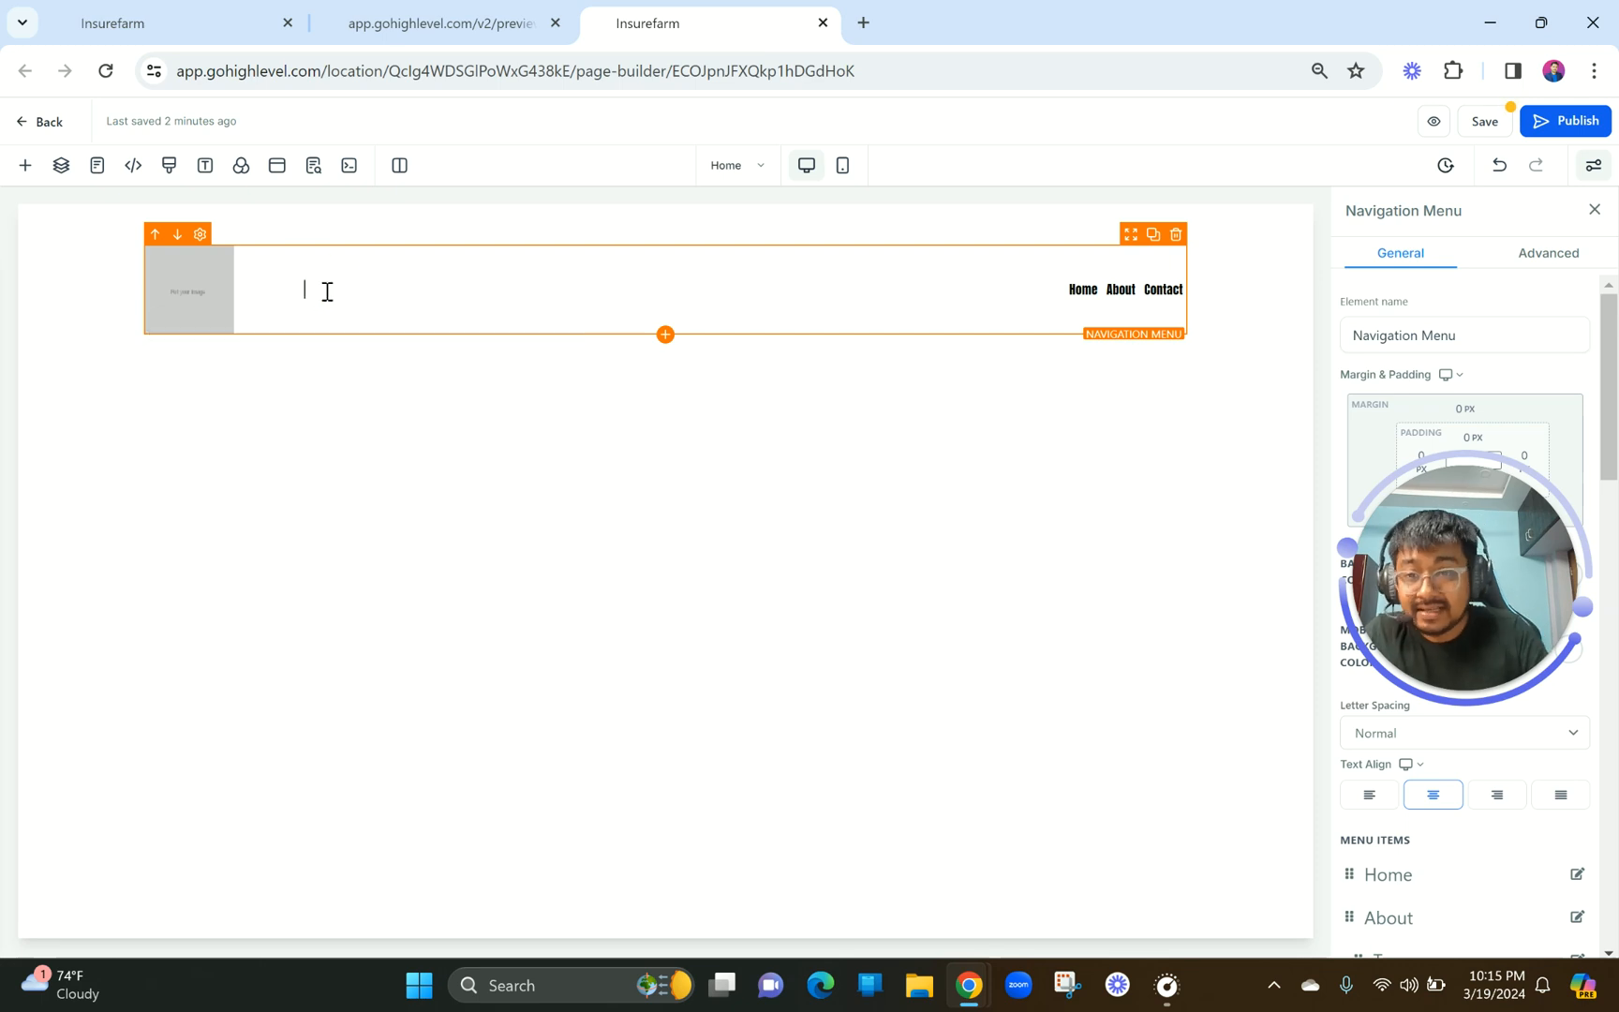
# Review the navigation menu's general and advanced settings and turn off its Logo In Menu option.
pyautogui.moveTo(1457, 607)
pyautogui.moveTo(1450, 596); pyautogui.dragTo(1152, 50)
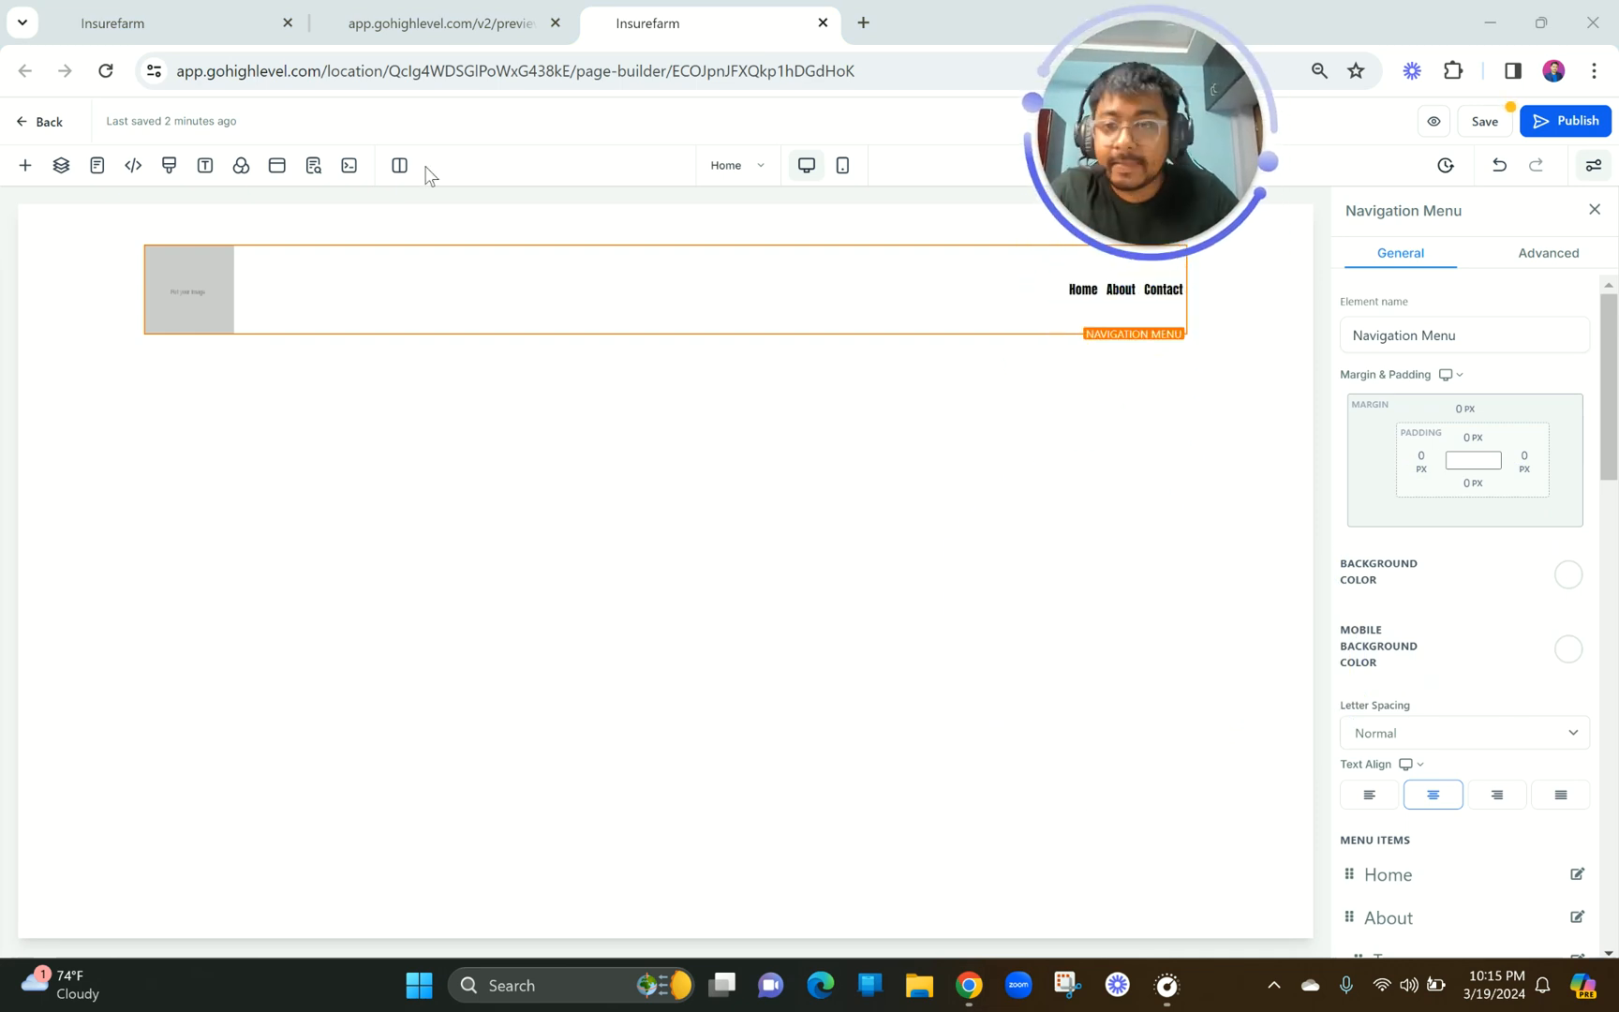
pyautogui.click(218, 281)
pyautogui.scroll(-9, 1463, 667)
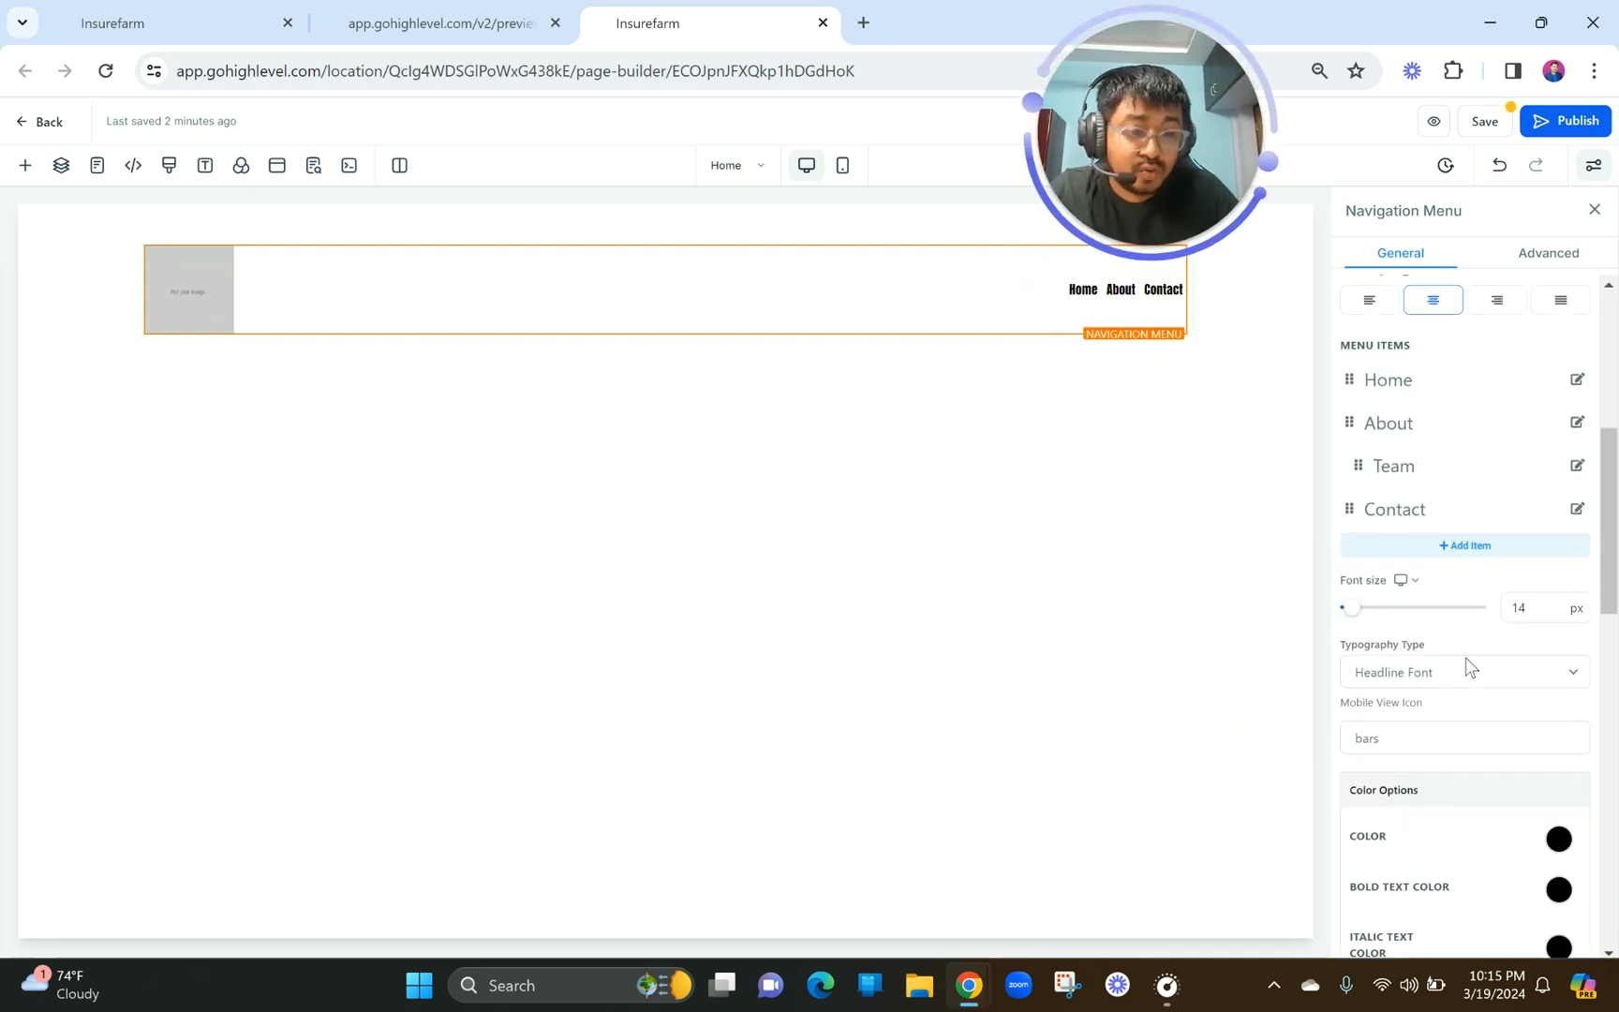
pyautogui.scroll(-7, 1468, 667)
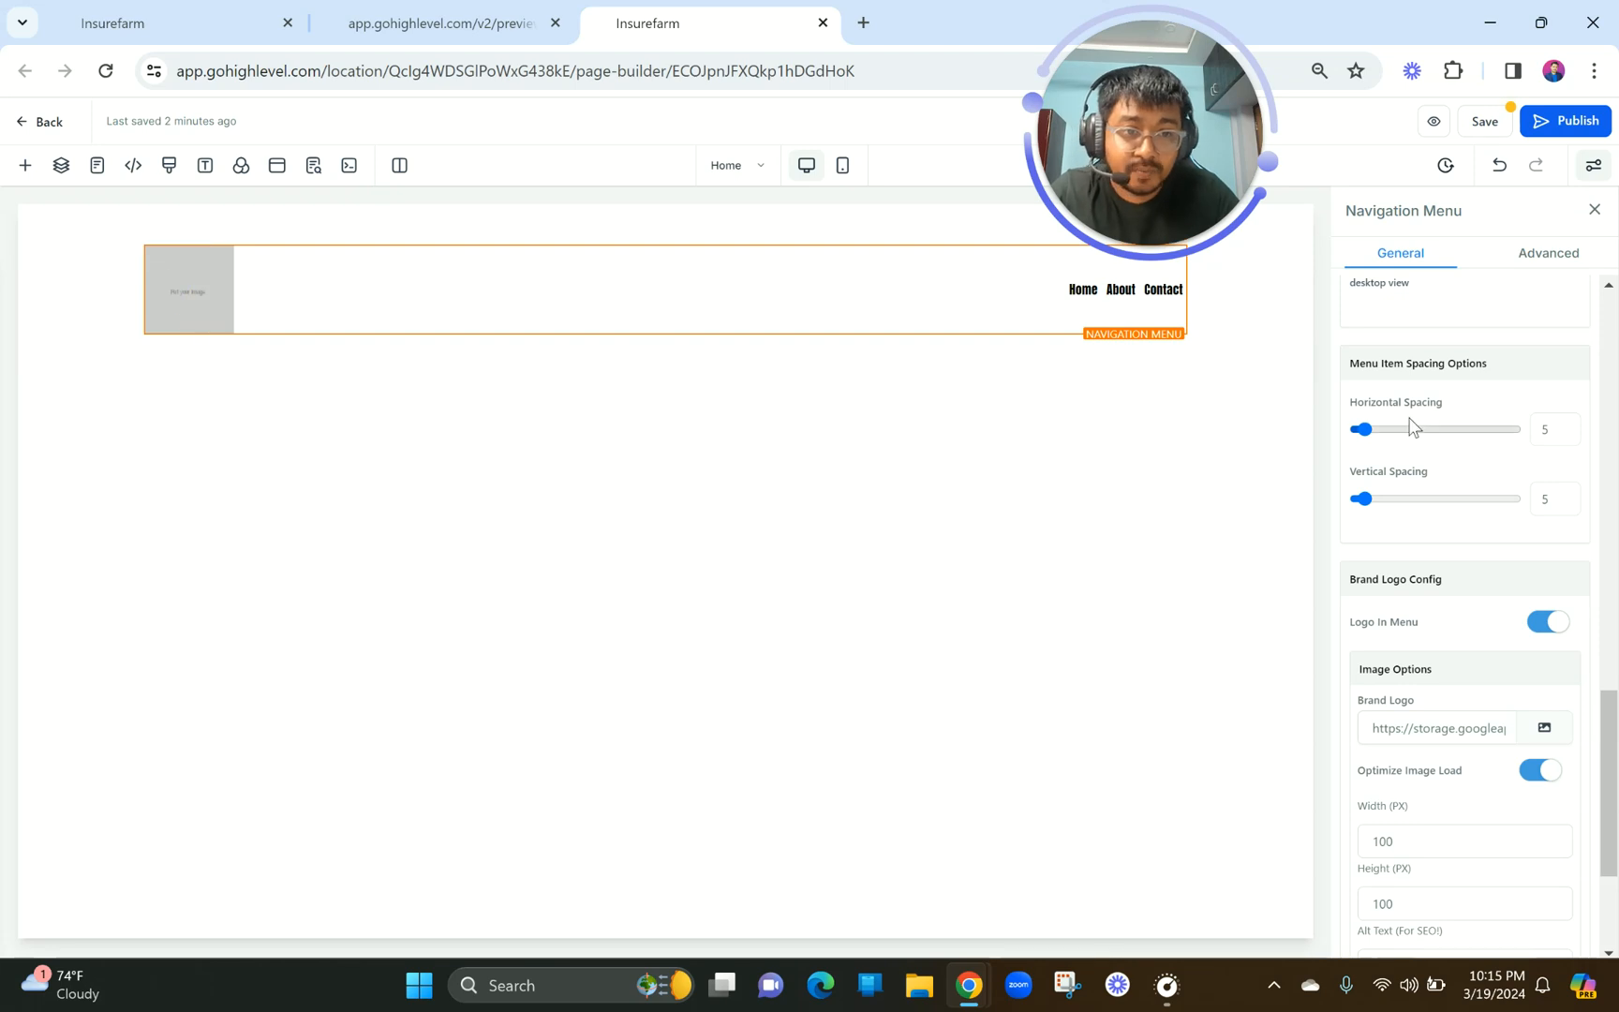
pyautogui.scroll(5, 1413, 427)
pyautogui.scroll(5, 1413, 426)
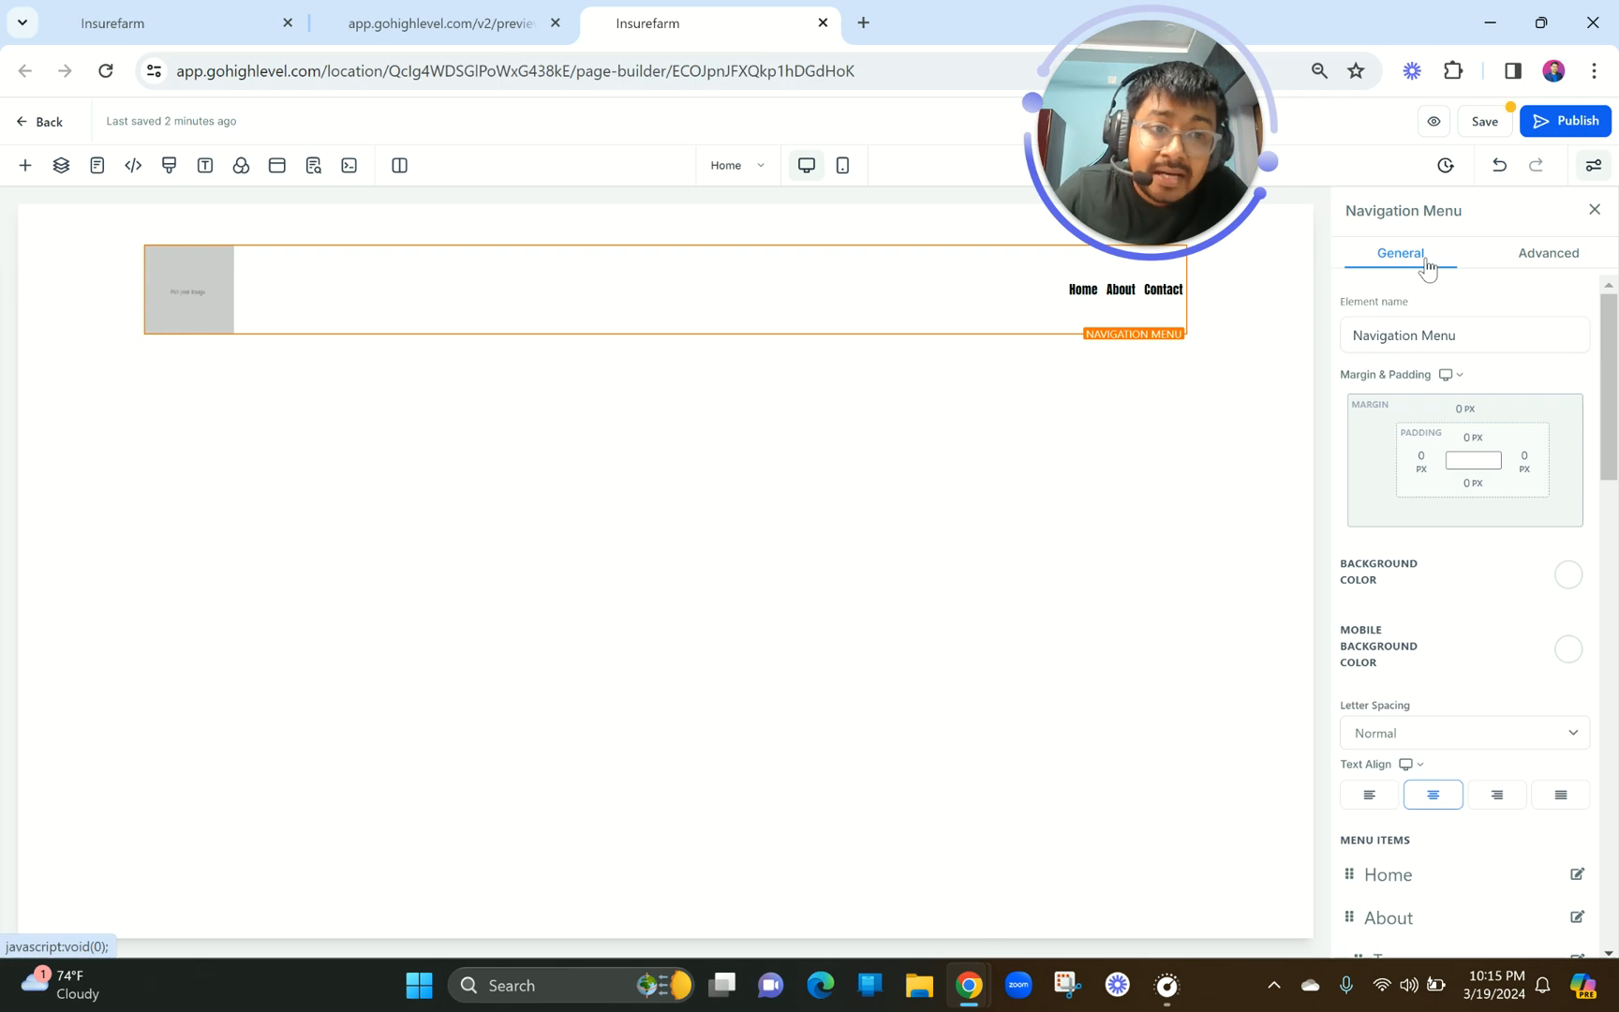
pyautogui.click(1525, 274)
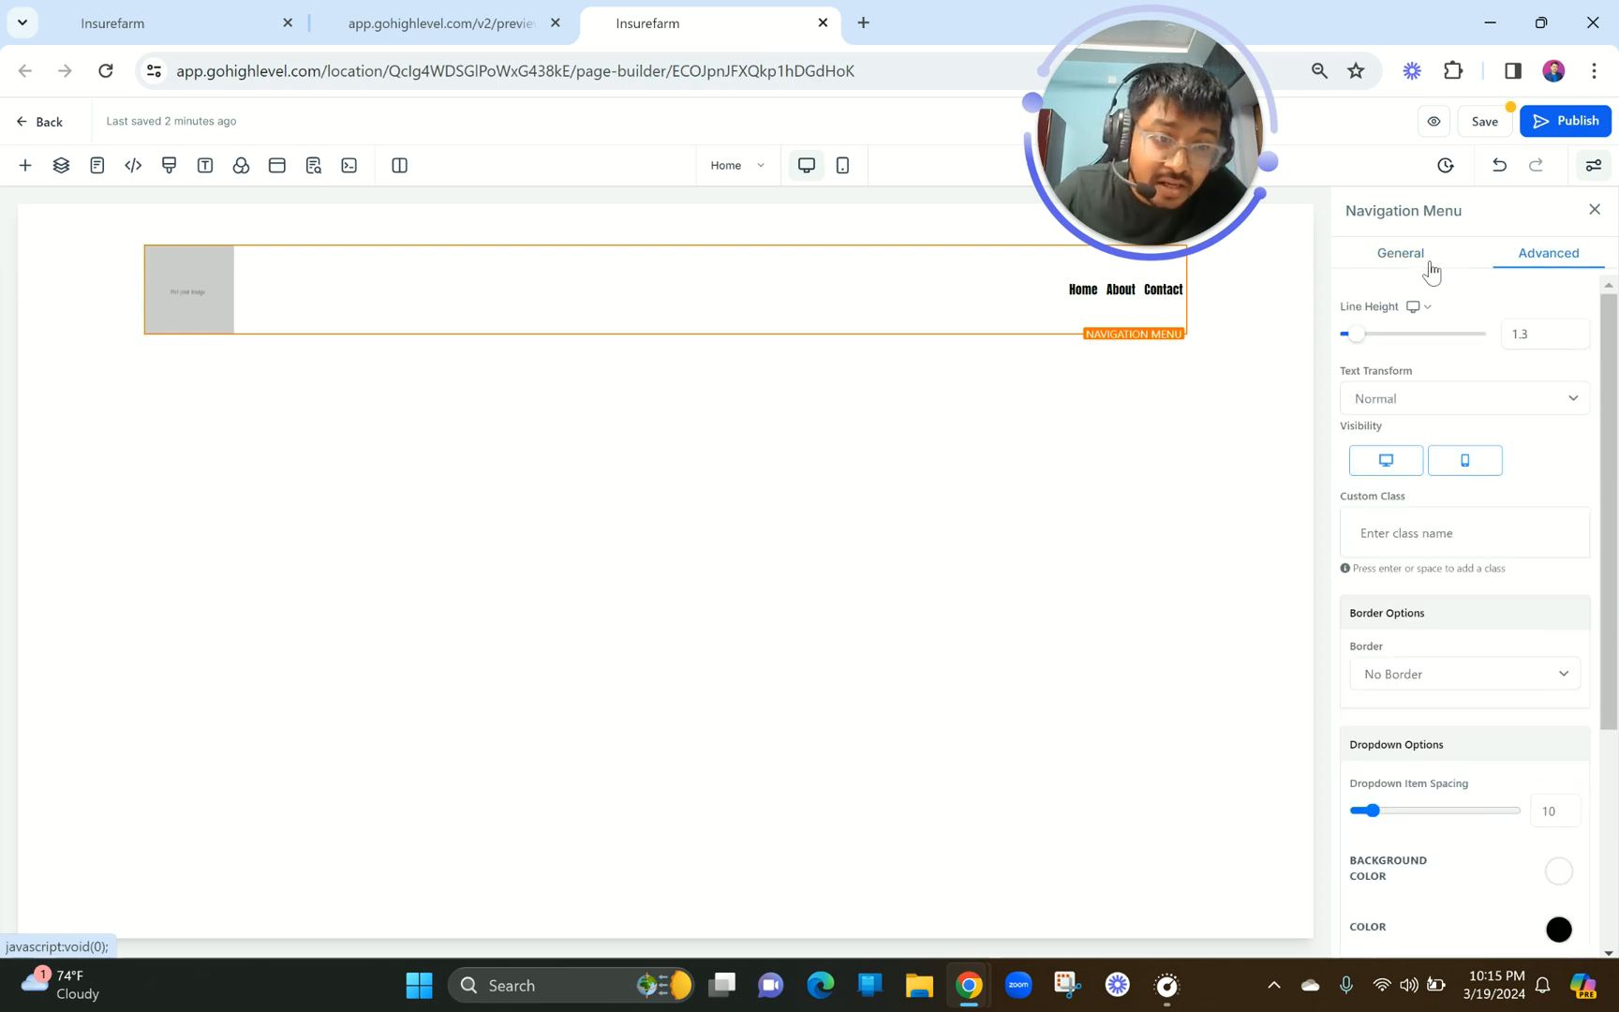
pyautogui.click(1396, 267)
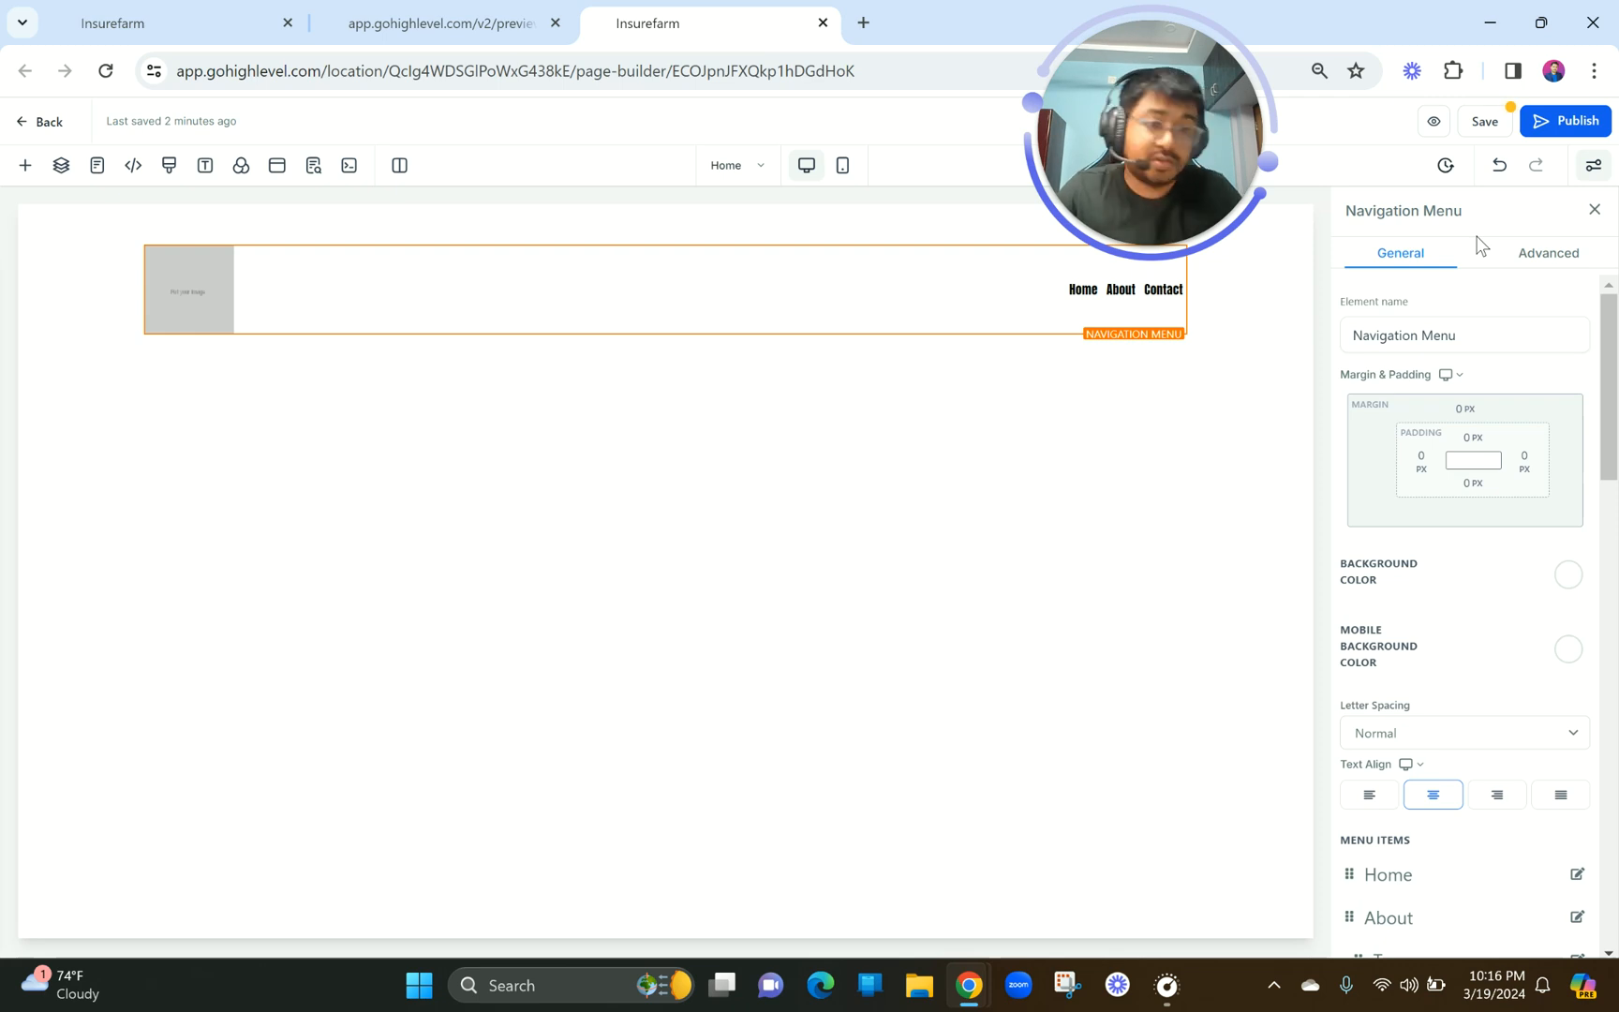
pyautogui.scroll(-20, 1554, 672)
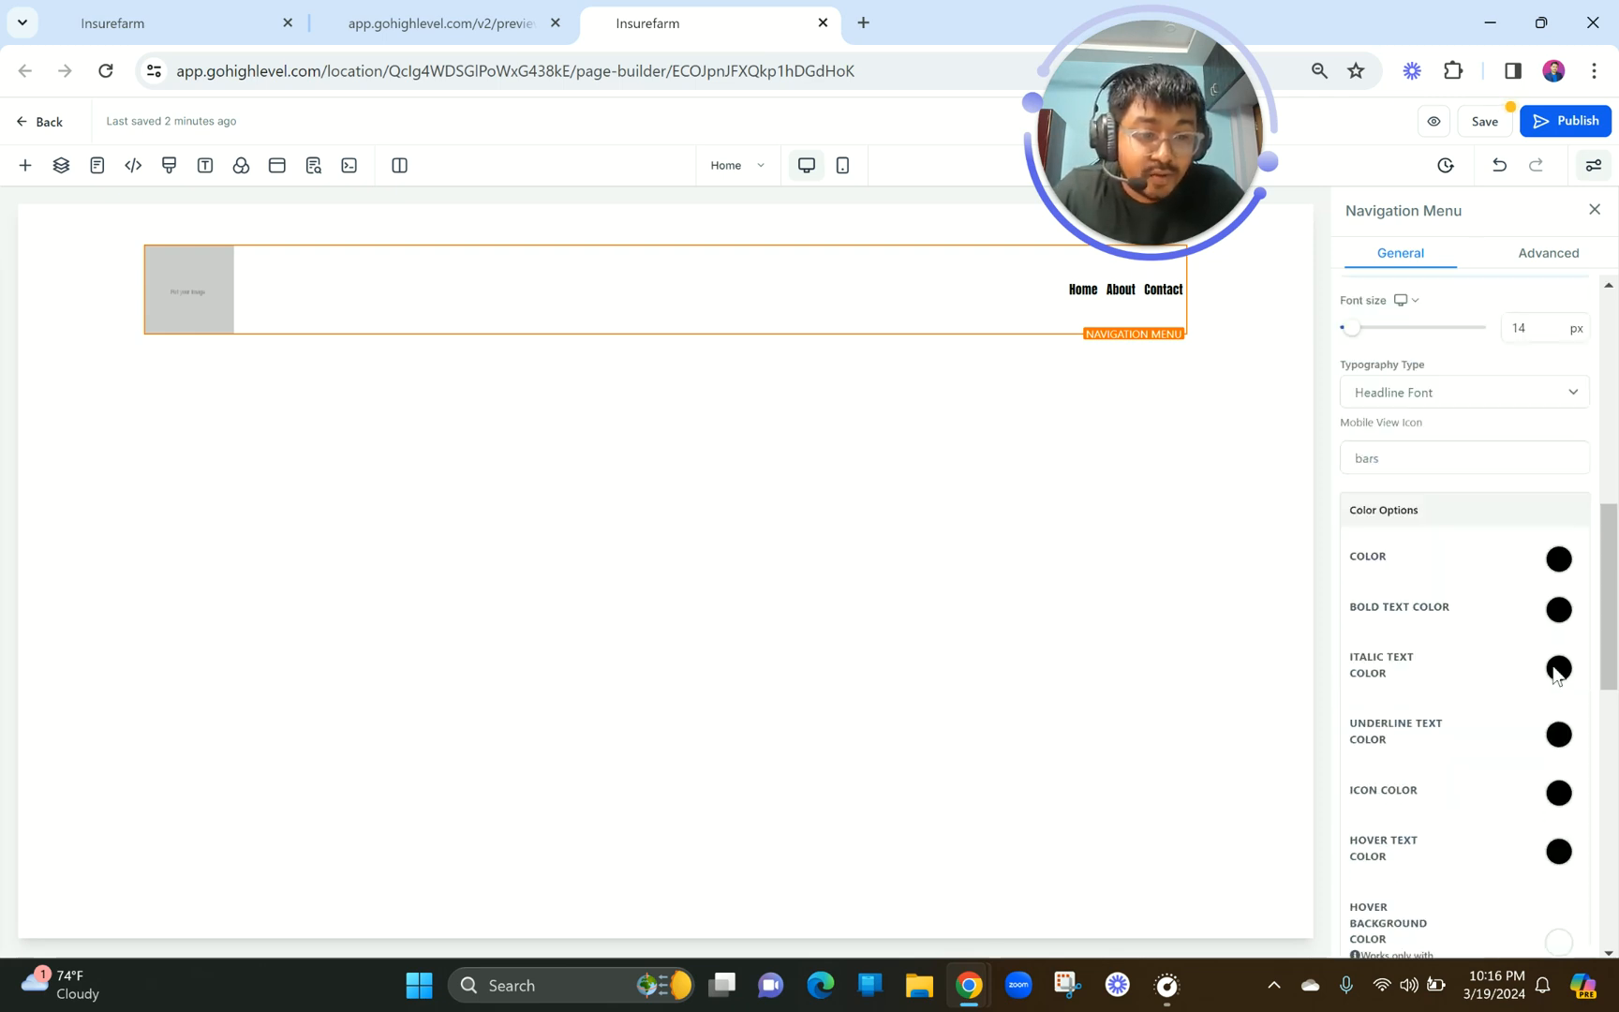
pyautogui.scroll(-2, 1556, 674)
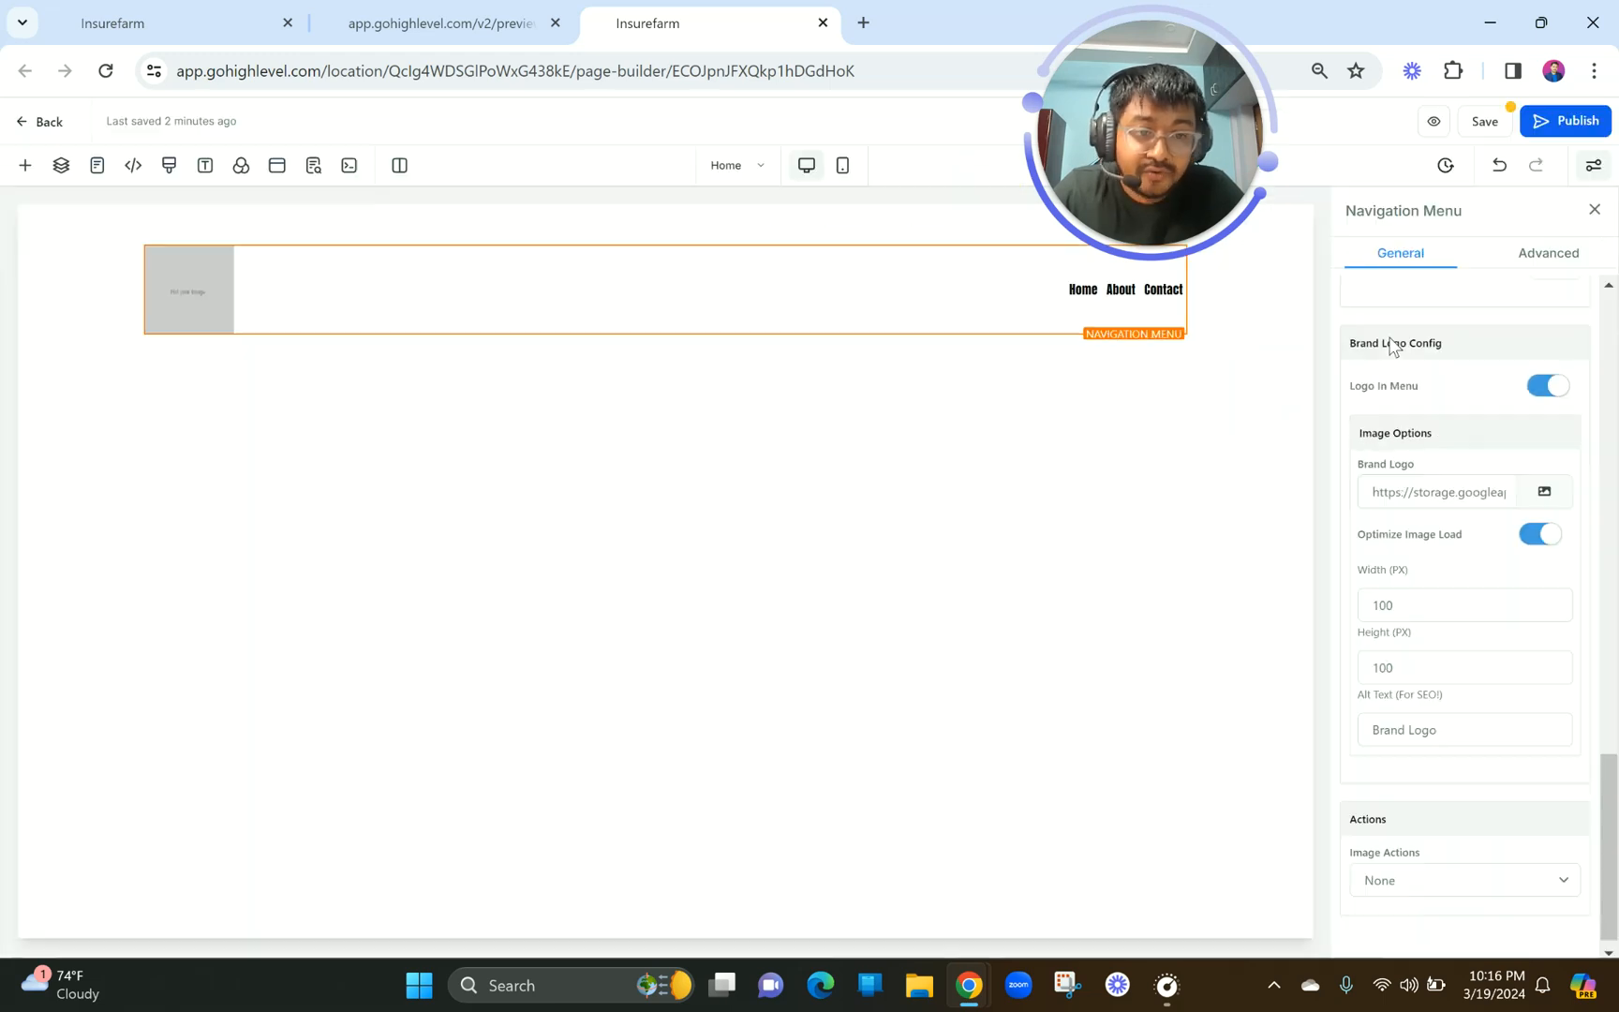
pyautogui.click(1540, 392)
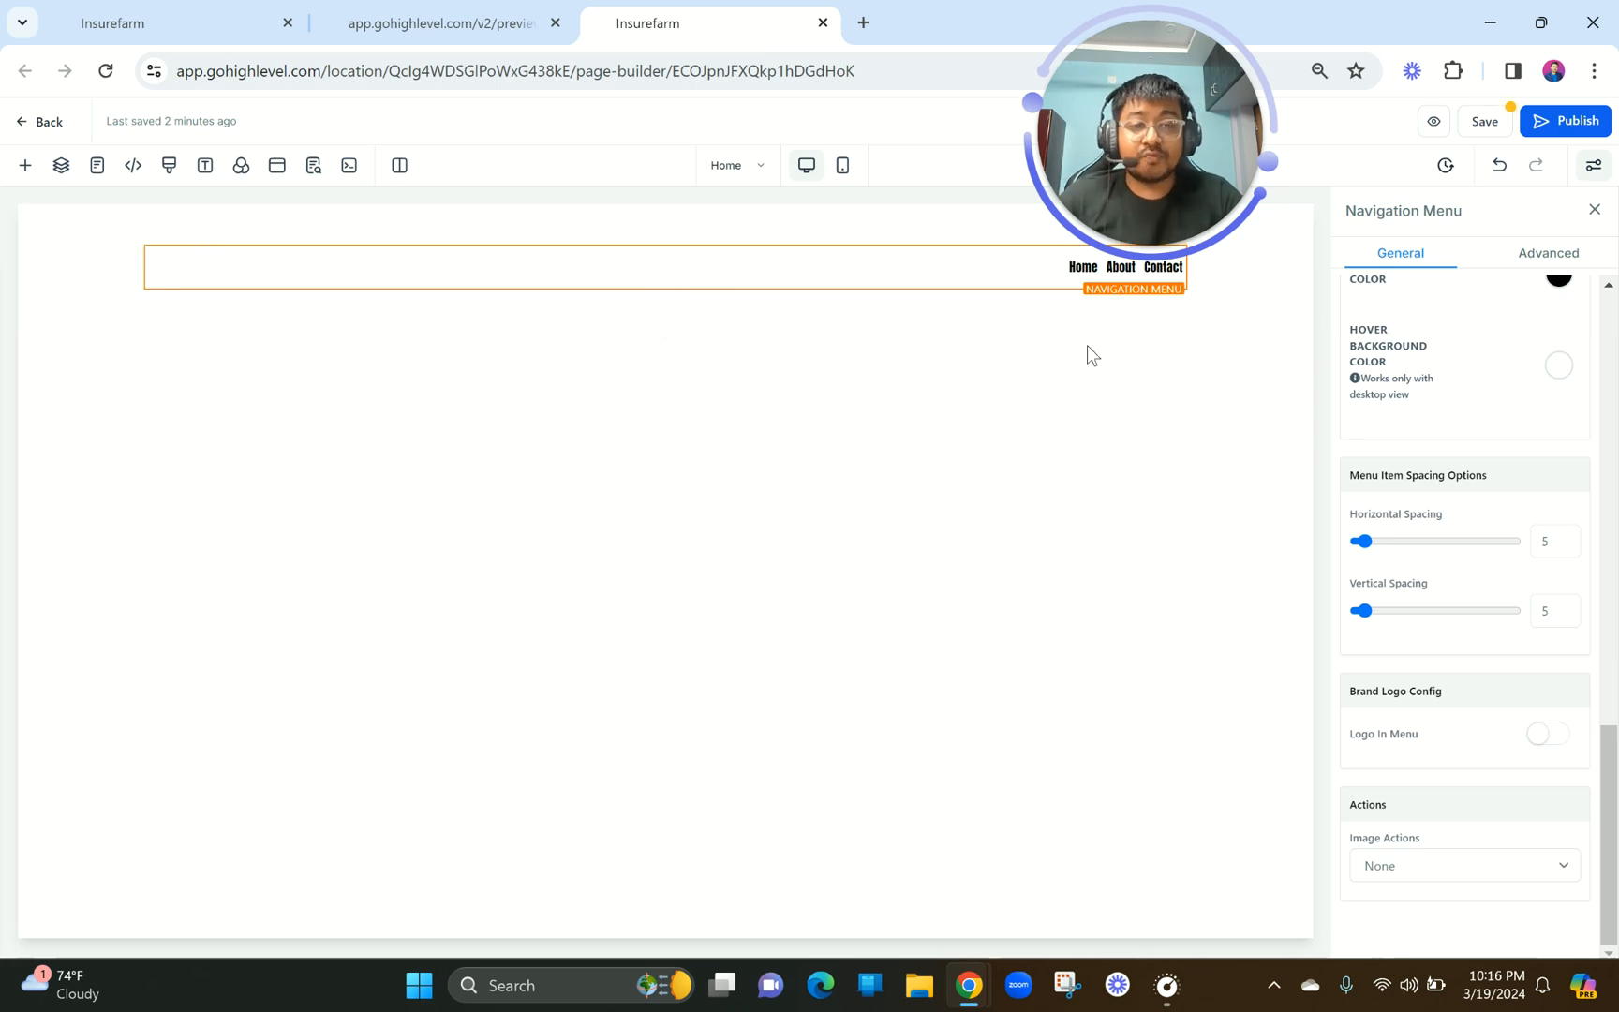
# Check the preview's navigation bar and move the Team menu item out from under About to the top level.
pyautogui.click(459, 10)
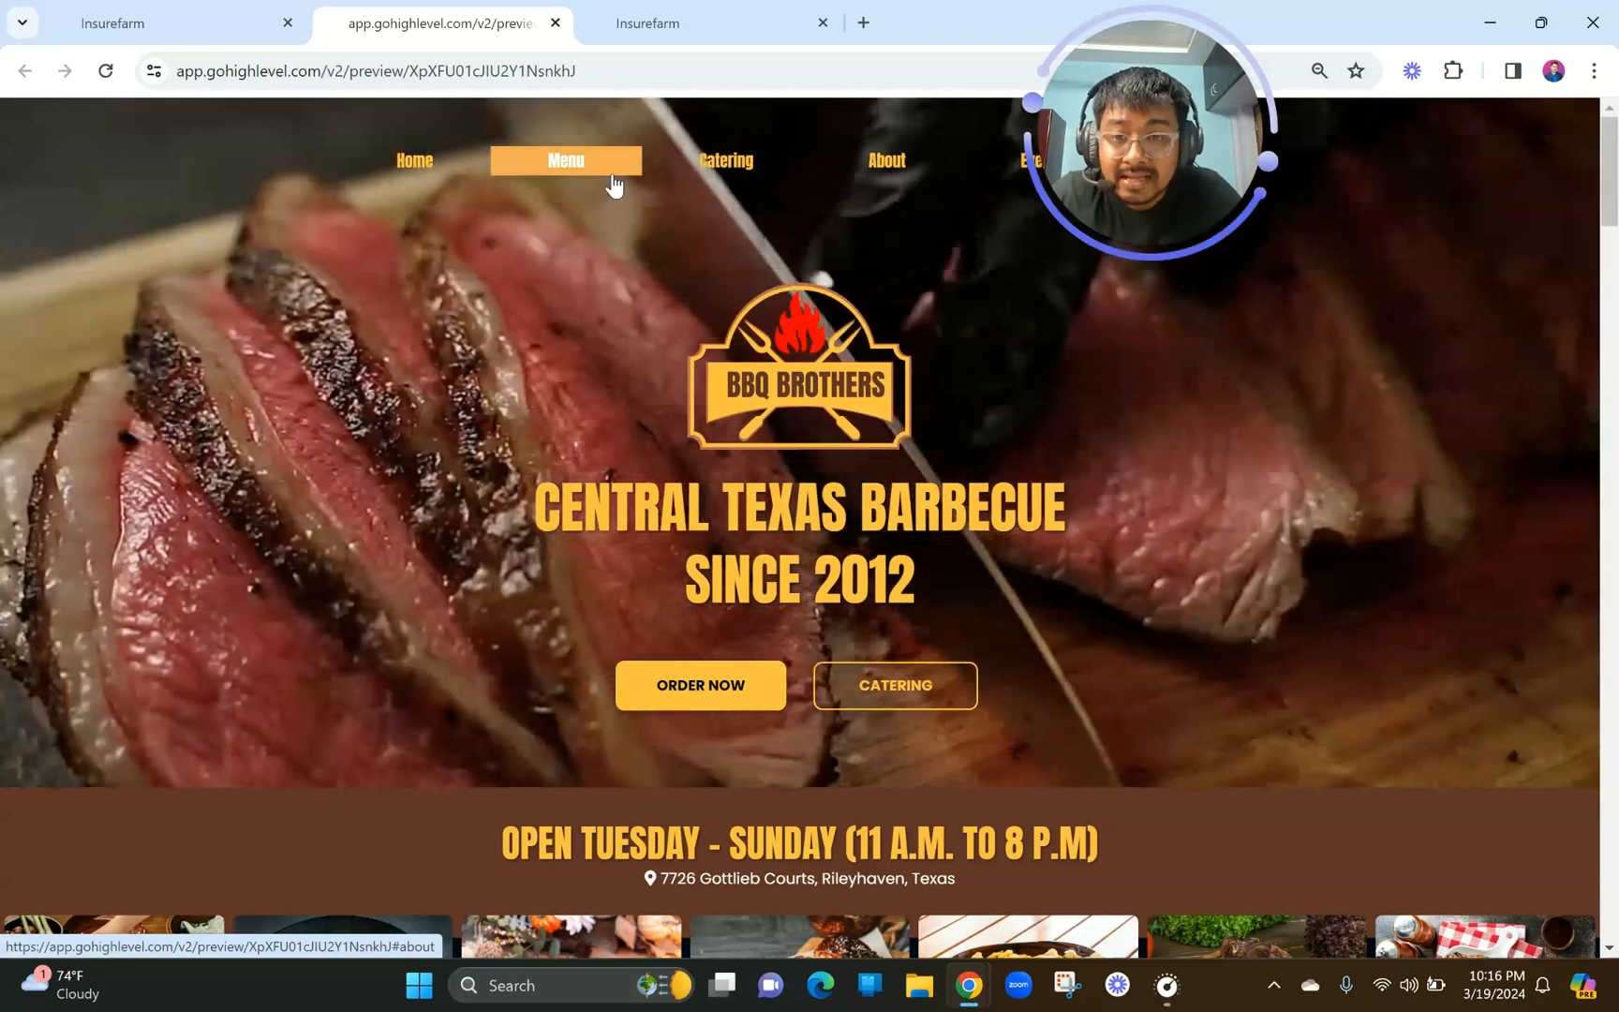
pyautogui.click(726, 13)
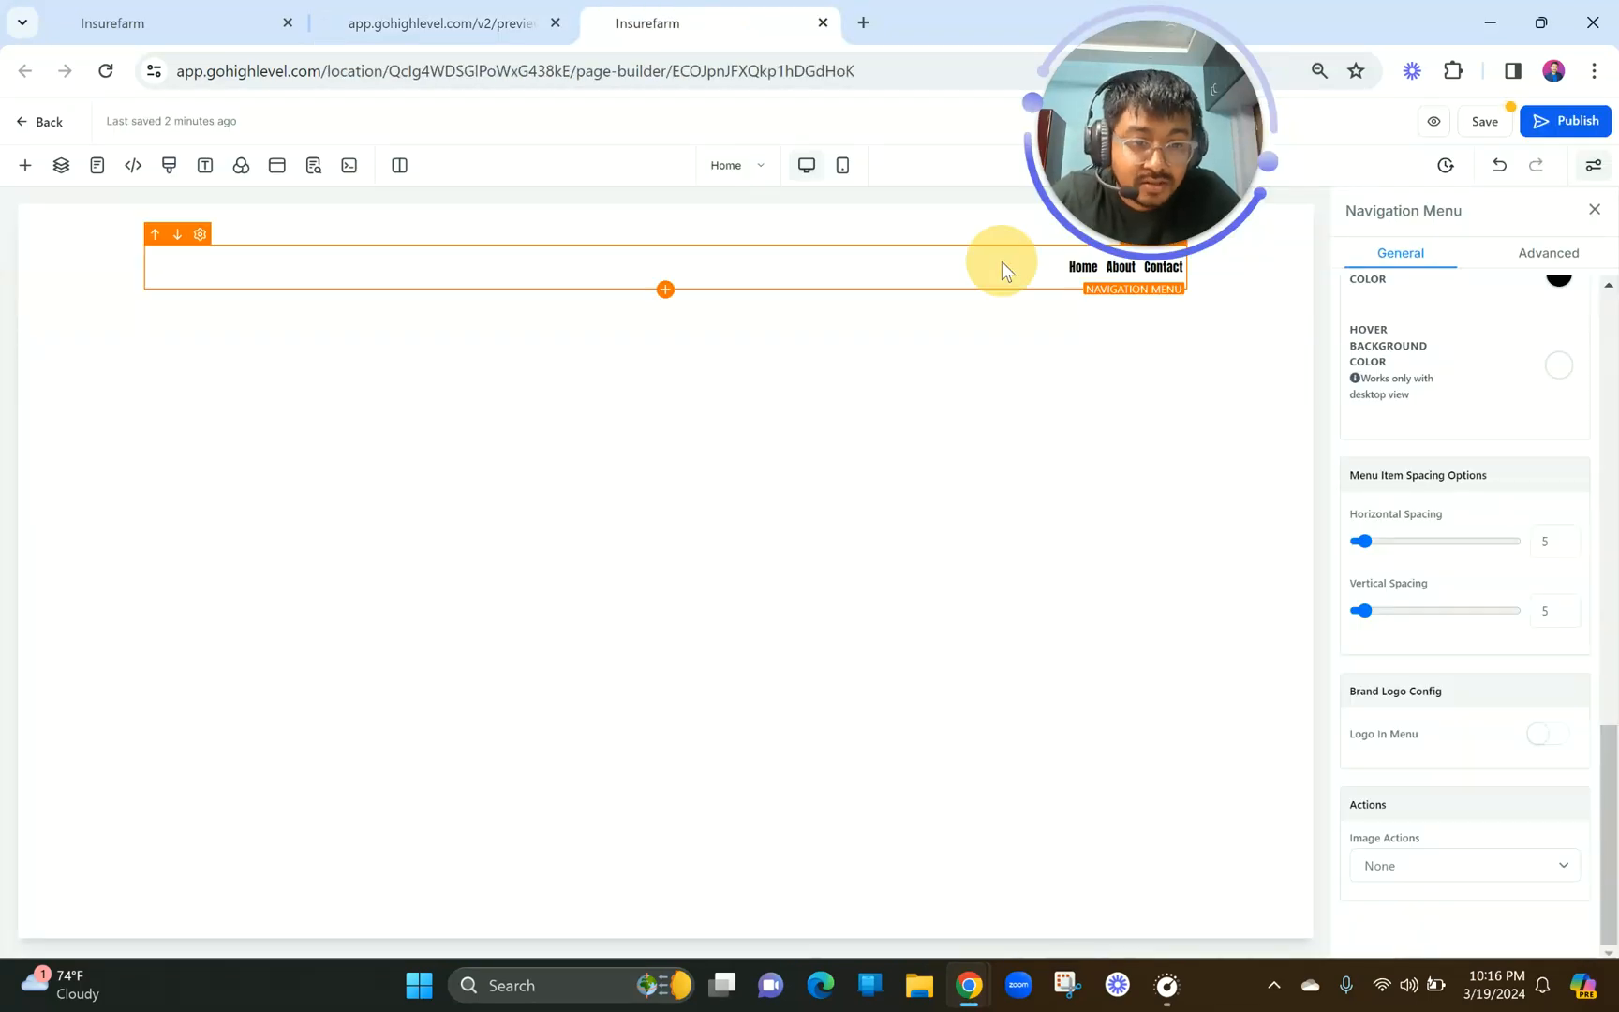
pyautogui.scroll(8, 1529, 497)
pyautogui.scroll(2, 1530, 502)
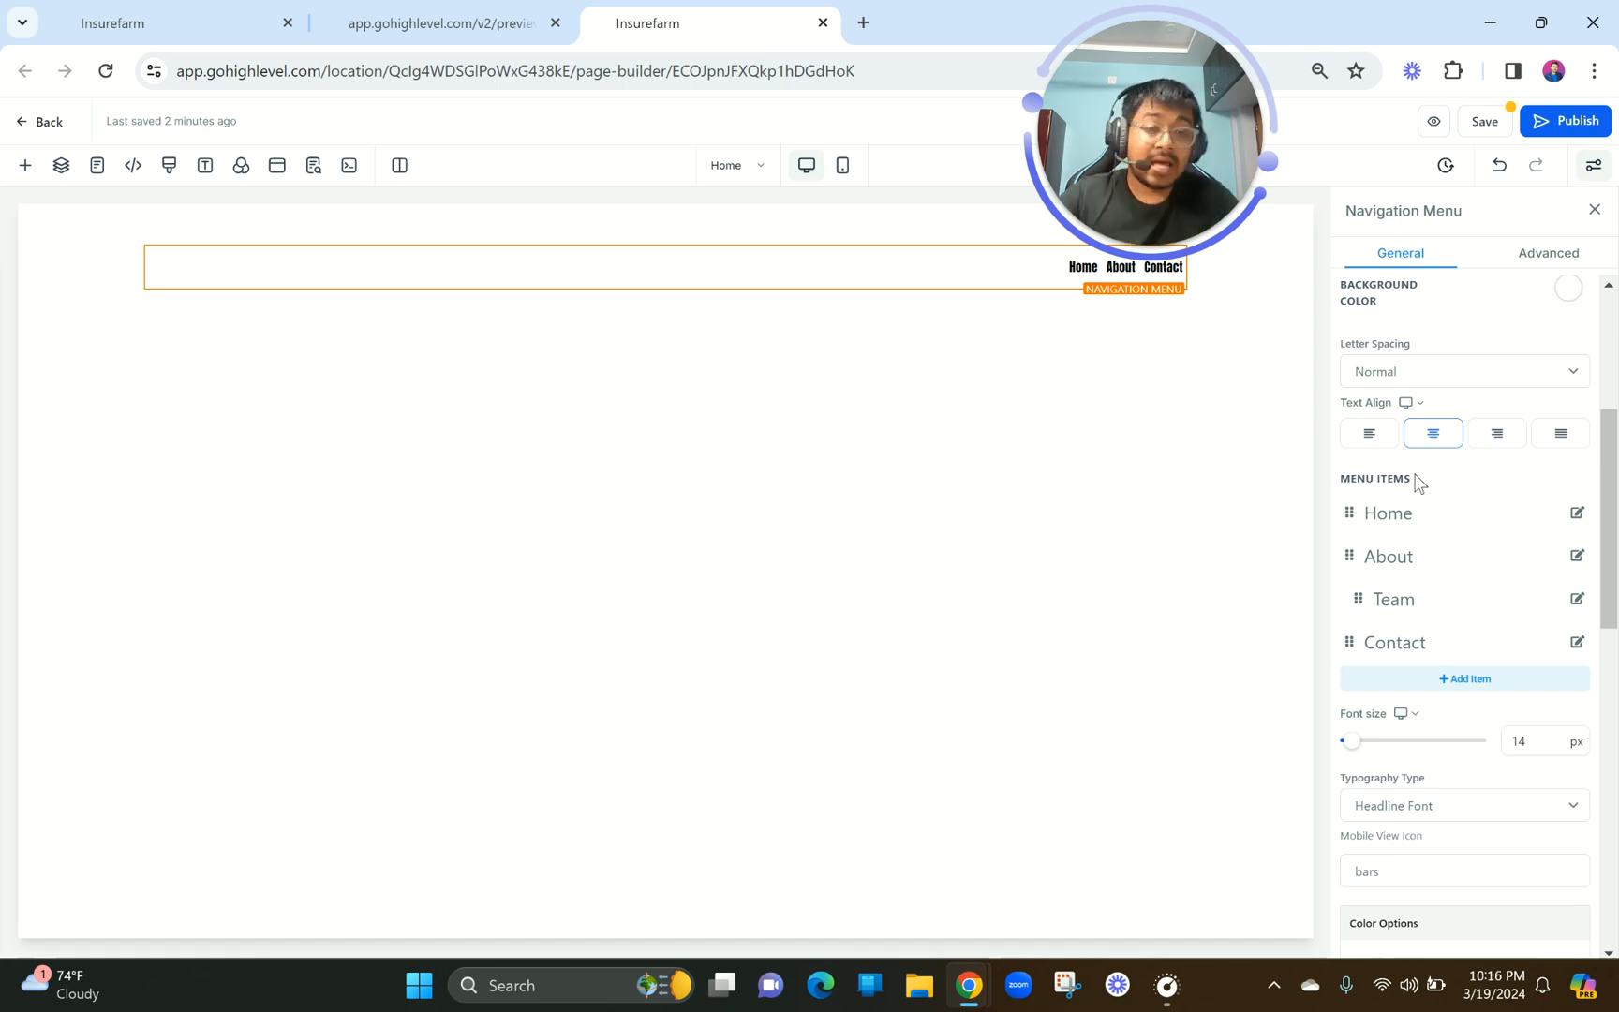
pyautogui.moveTo(1359, 609); pyautogui.dragTo(1344, 596)
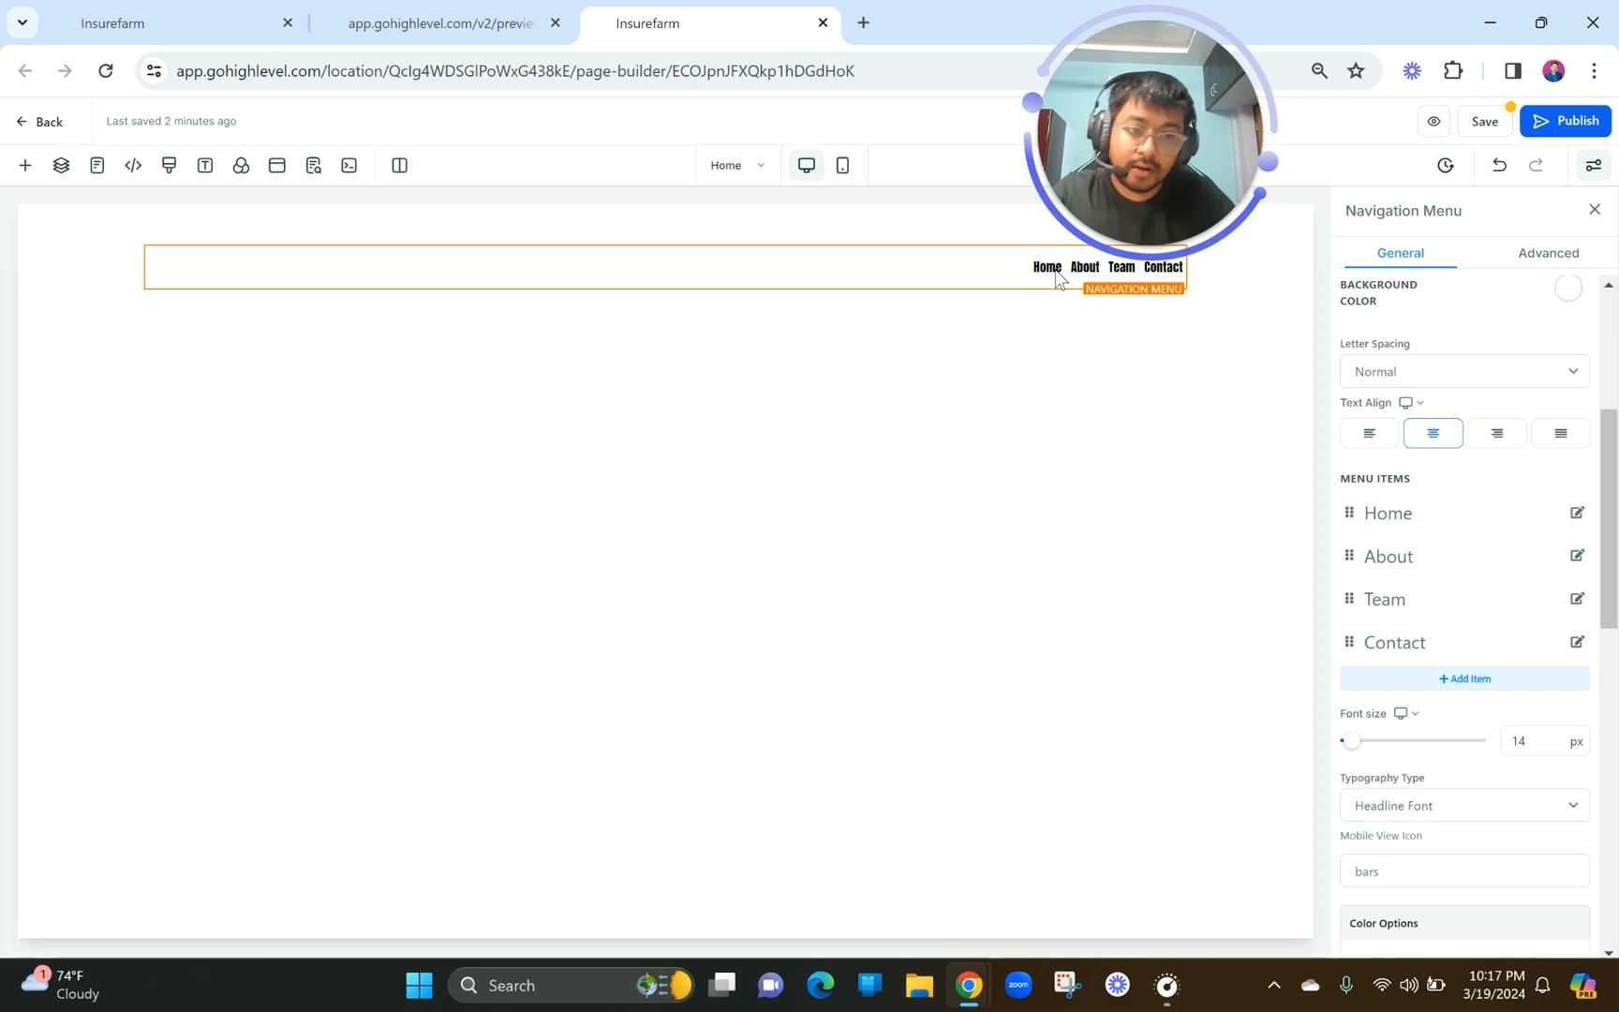
pyautogui.scroll(3, 1418, 586)
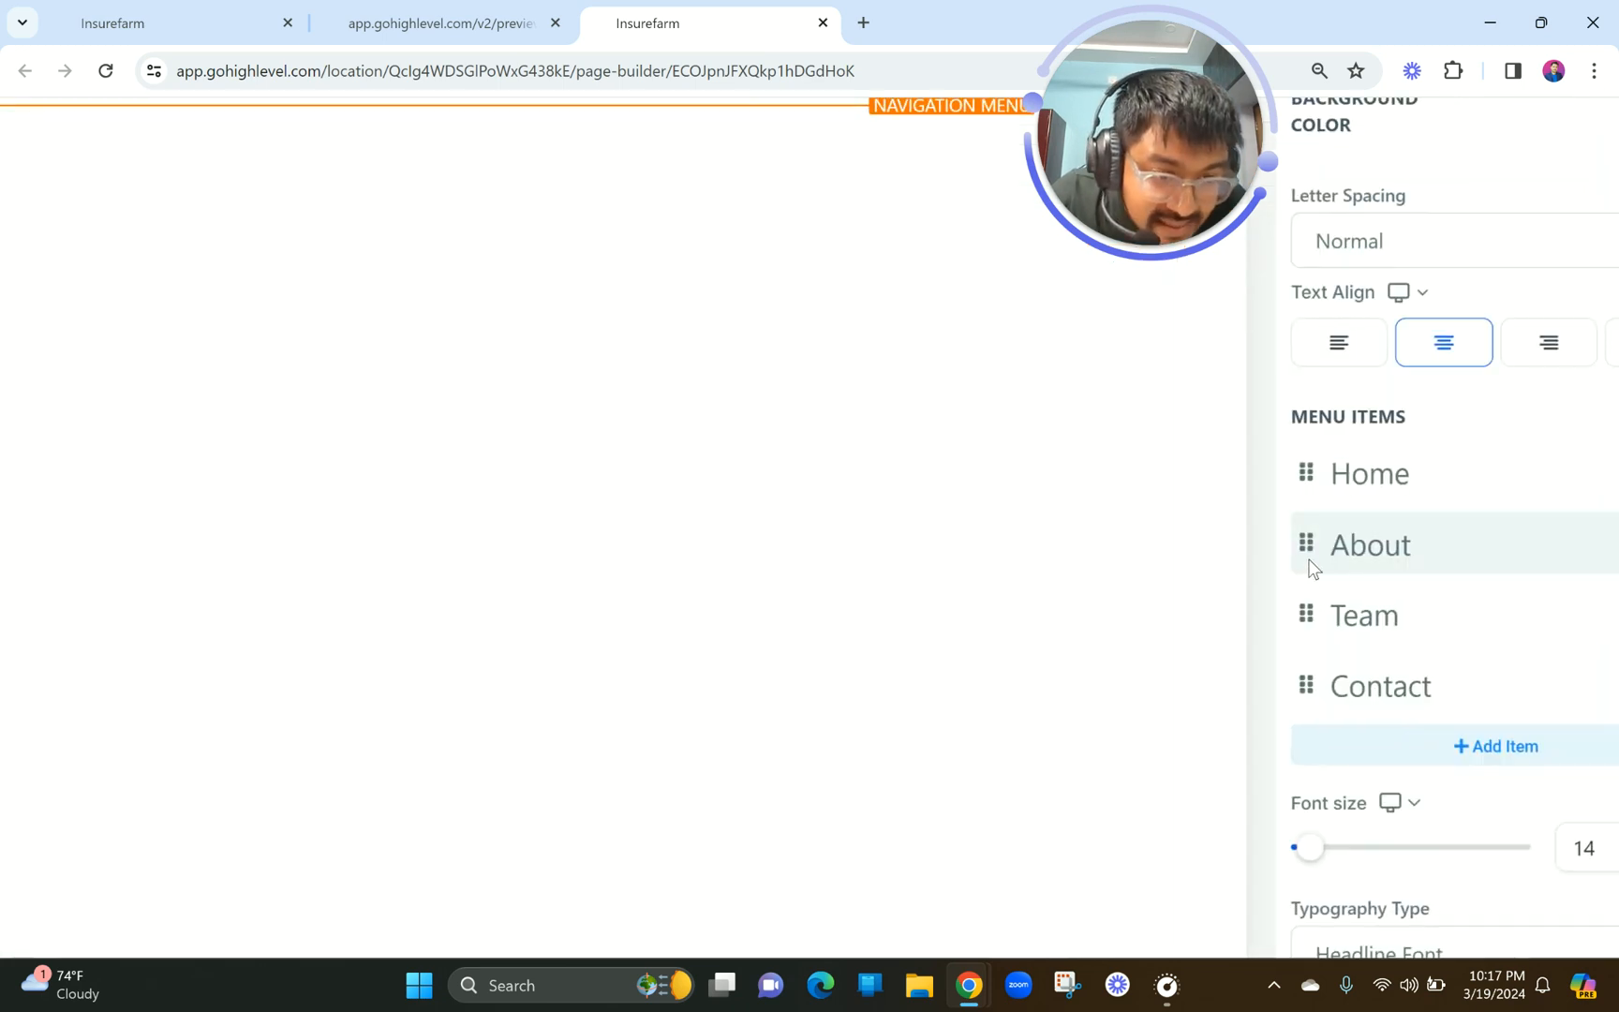
pyautogui.scroll(-3, 1311, 560)
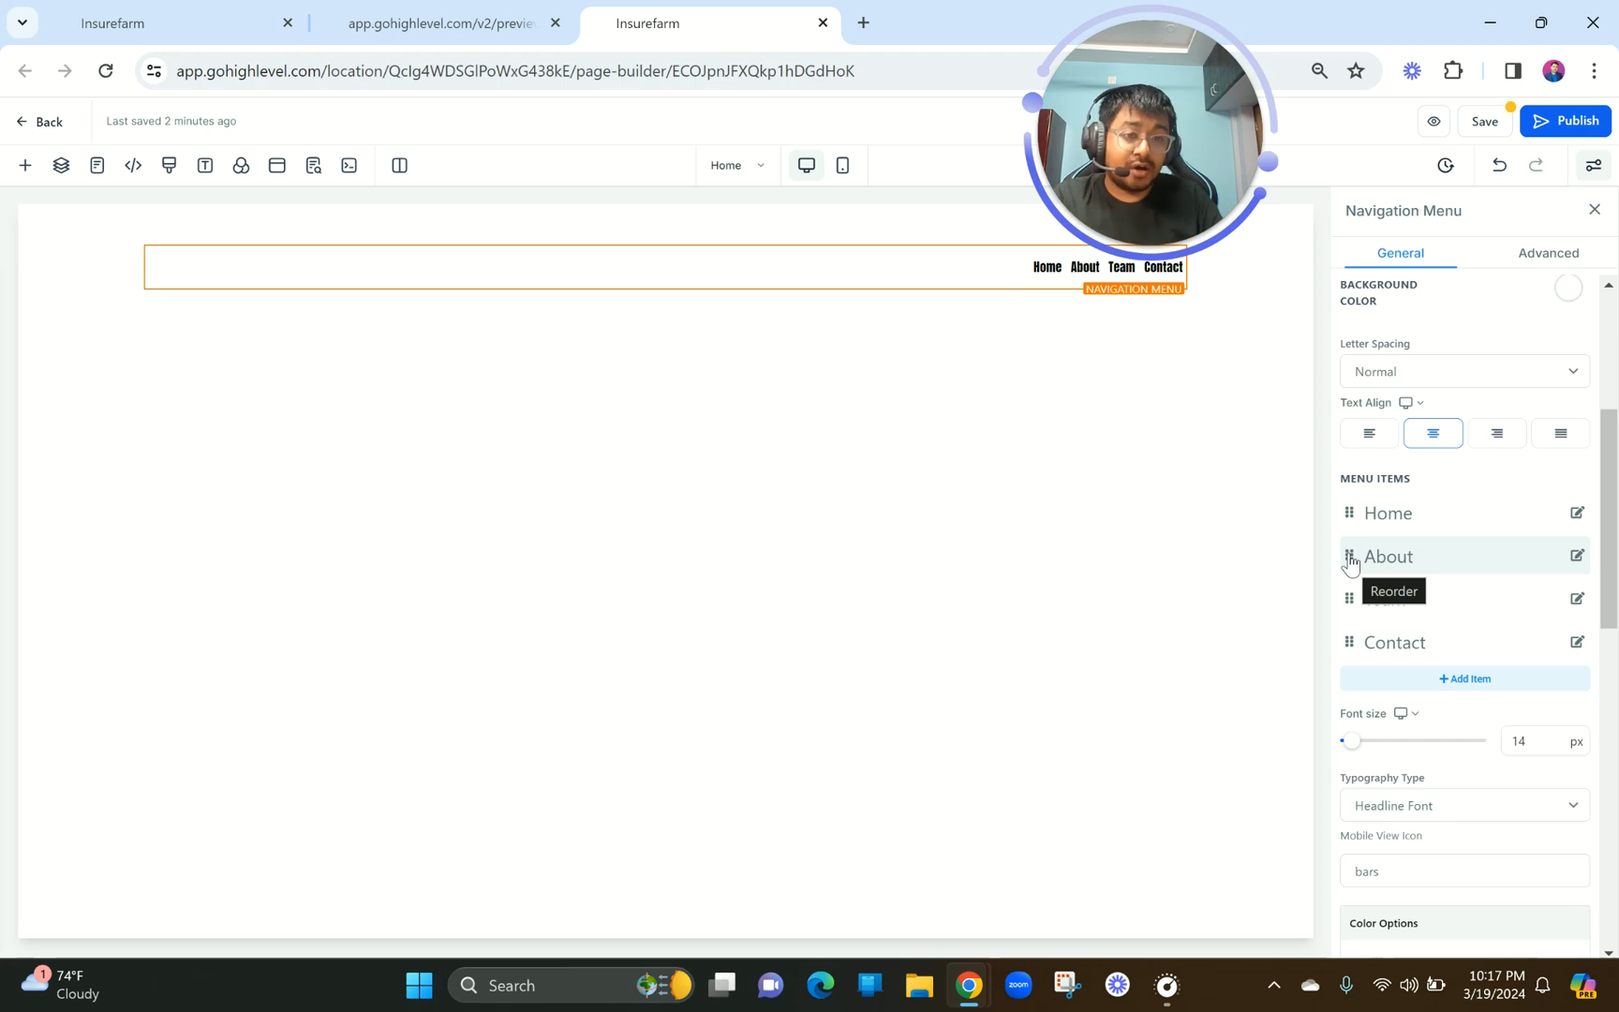
# Reorder the About menu item below Team, nest it under Home instead, and check Home's dropdown.
pyautogui.moveTo(1350, 562); pyautogui.dragTo(1342, 602)
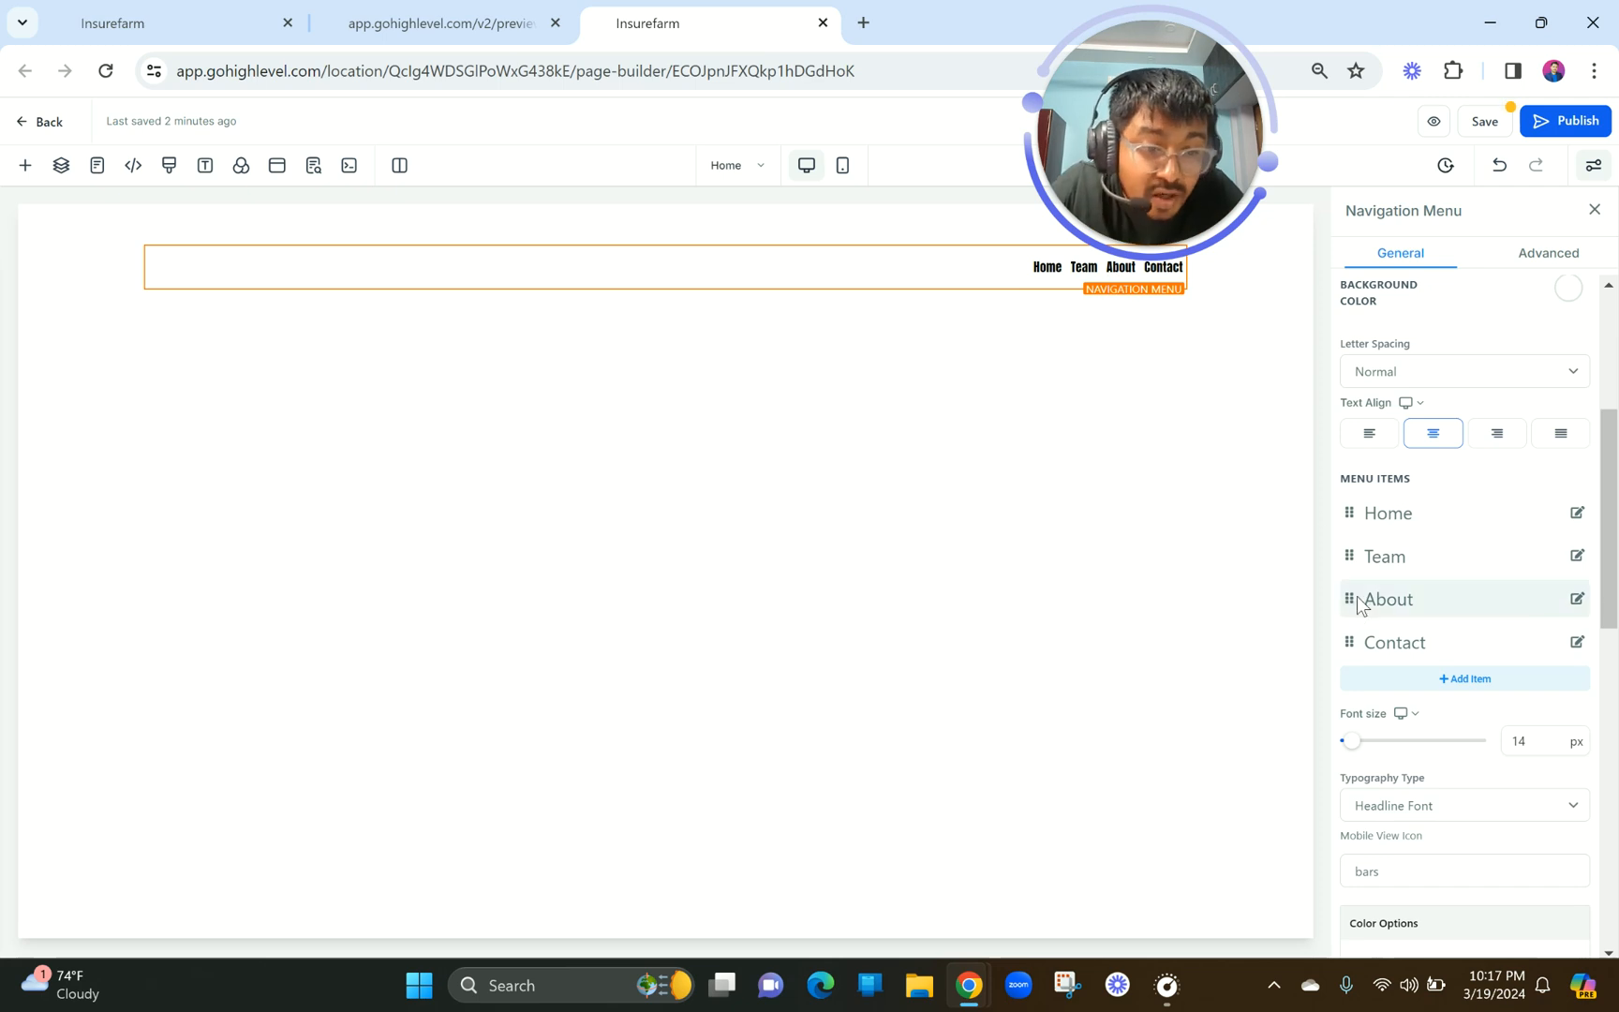
pyautogui.moveTo(1350, 608); pyautogui.dragTo(1430, 549)
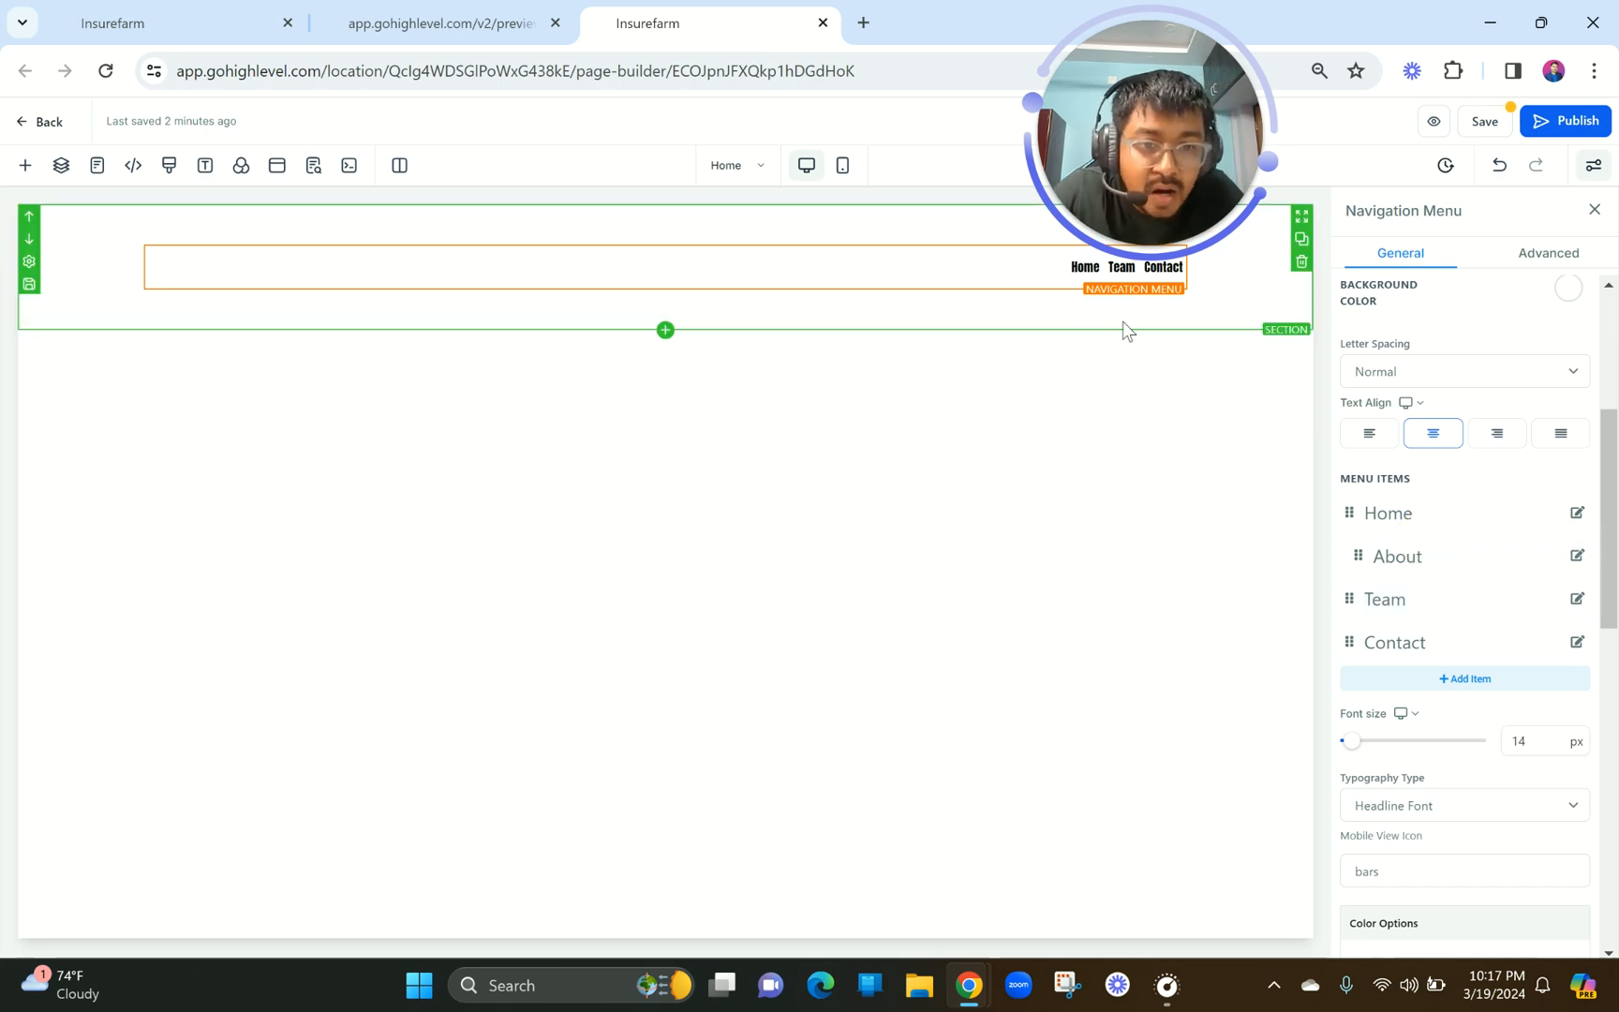
pyautogui.moveTo(1157, 178); pyautogui.dragTo(1099, 603)
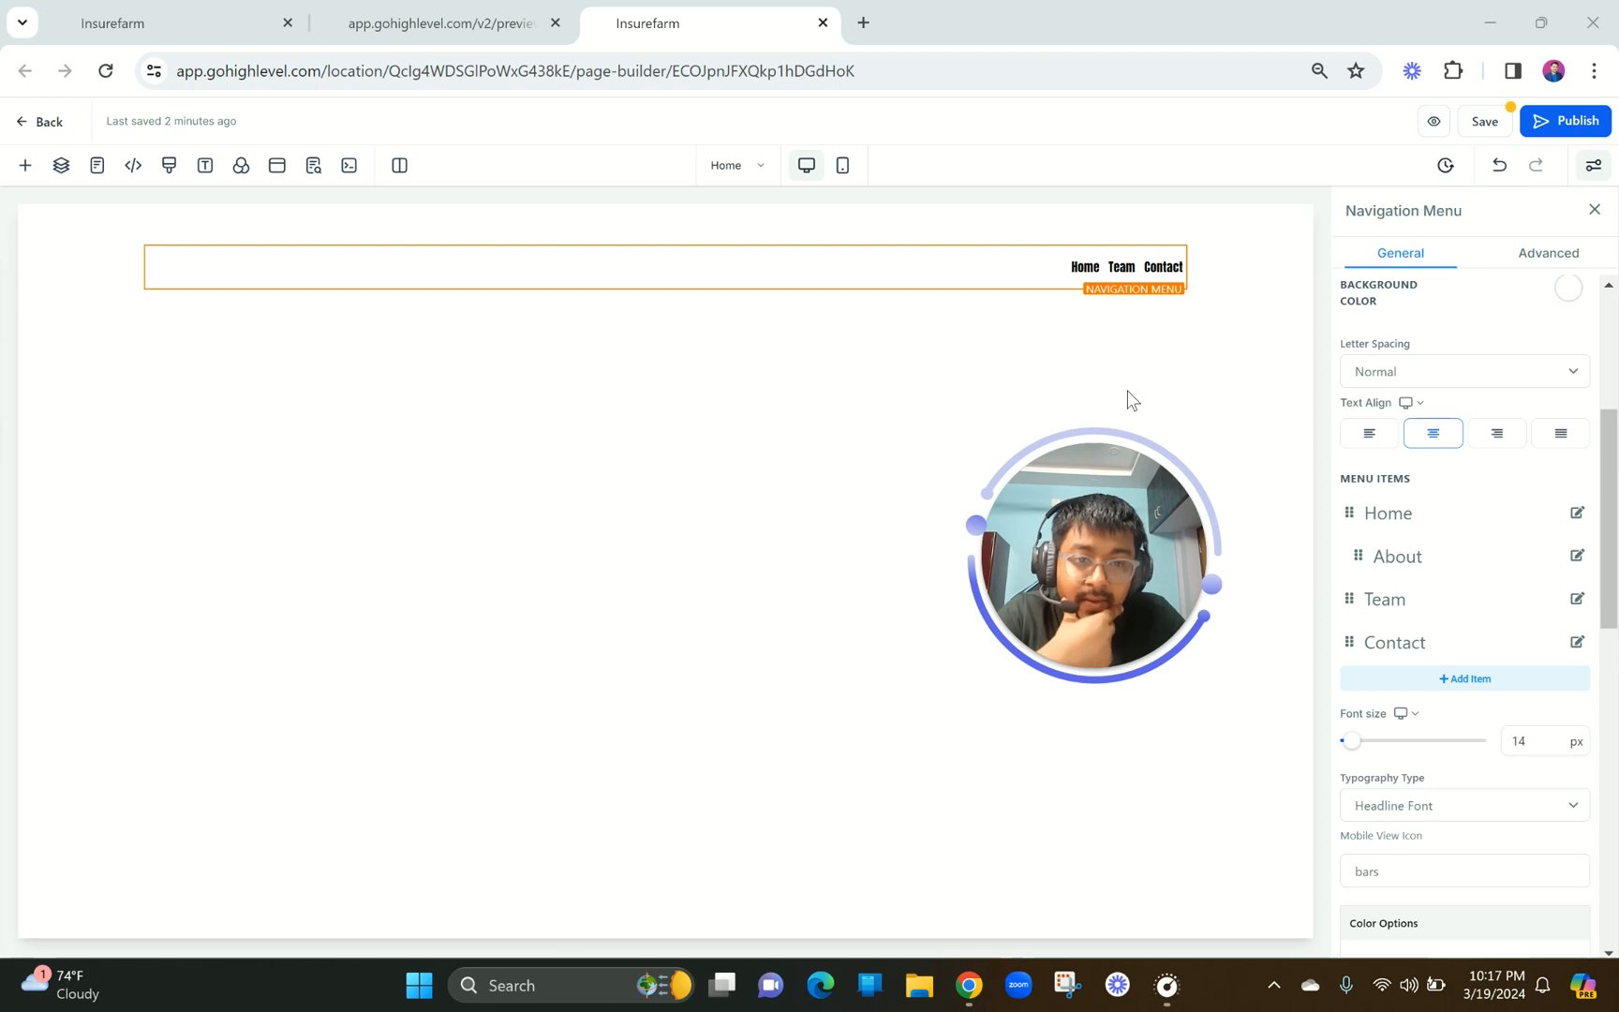
pyautogui.moveTo(1085, 274)
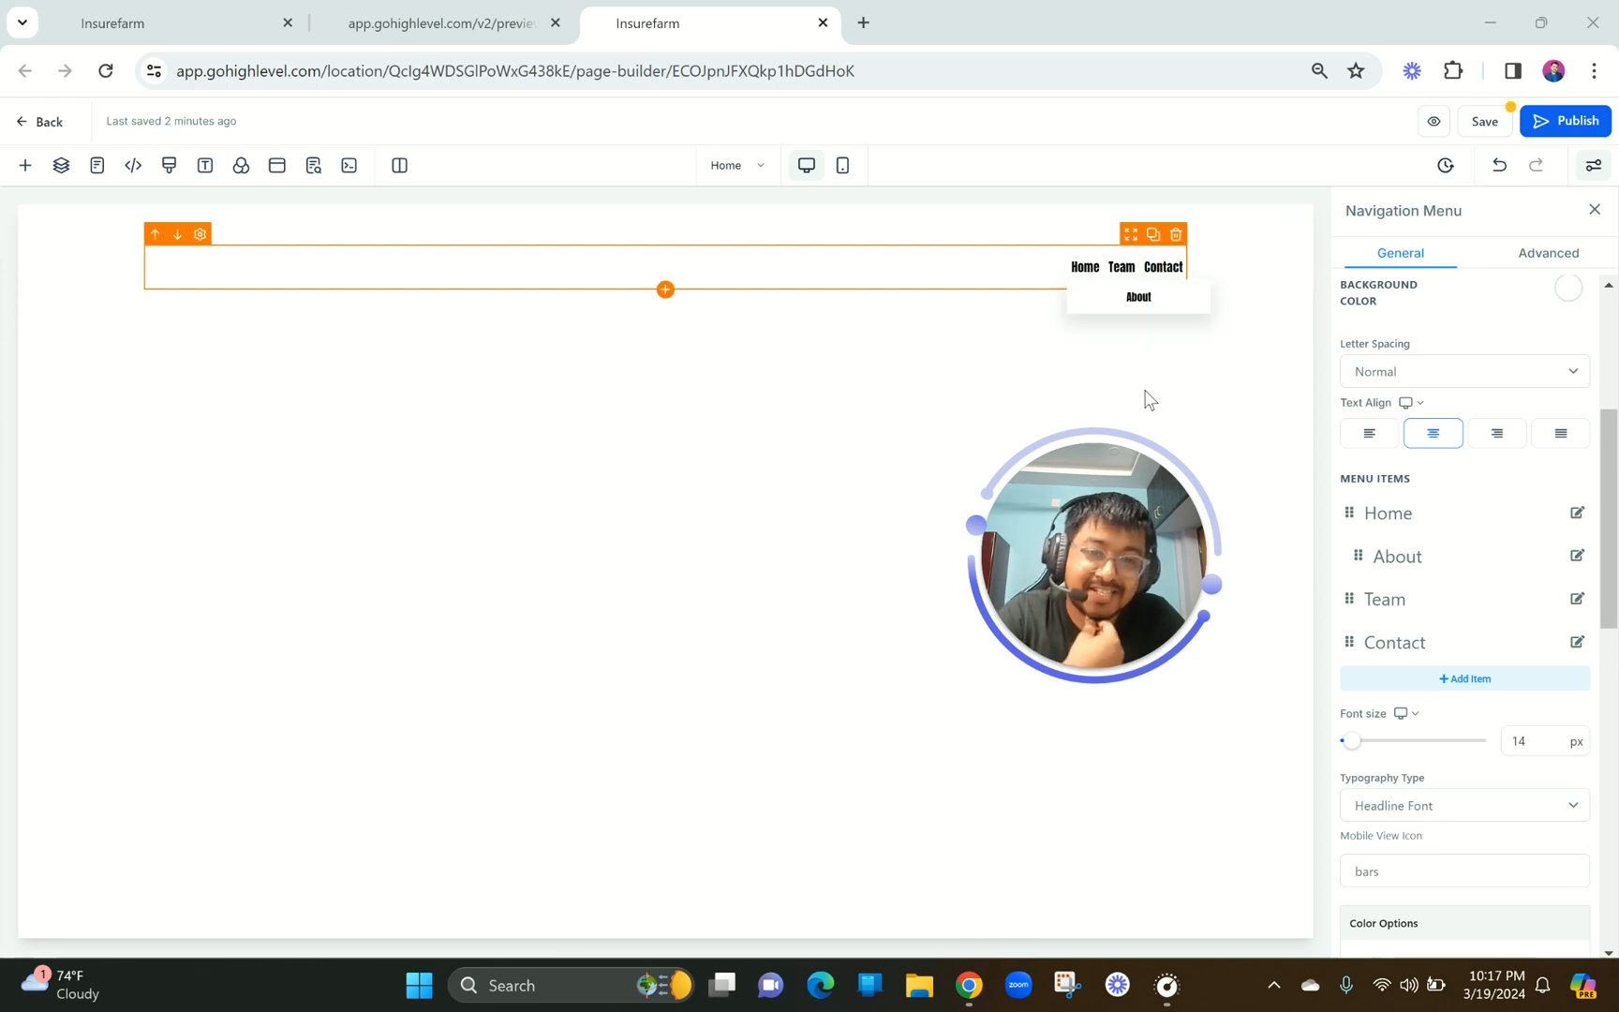
# Set the menu items' horizontal spacing to 79 and check the Home item's dropdown in the navigation menu.
pyautogui.scroll(-2, 1376, 623)
pyautogui.scroll(-1, 1374, 621)
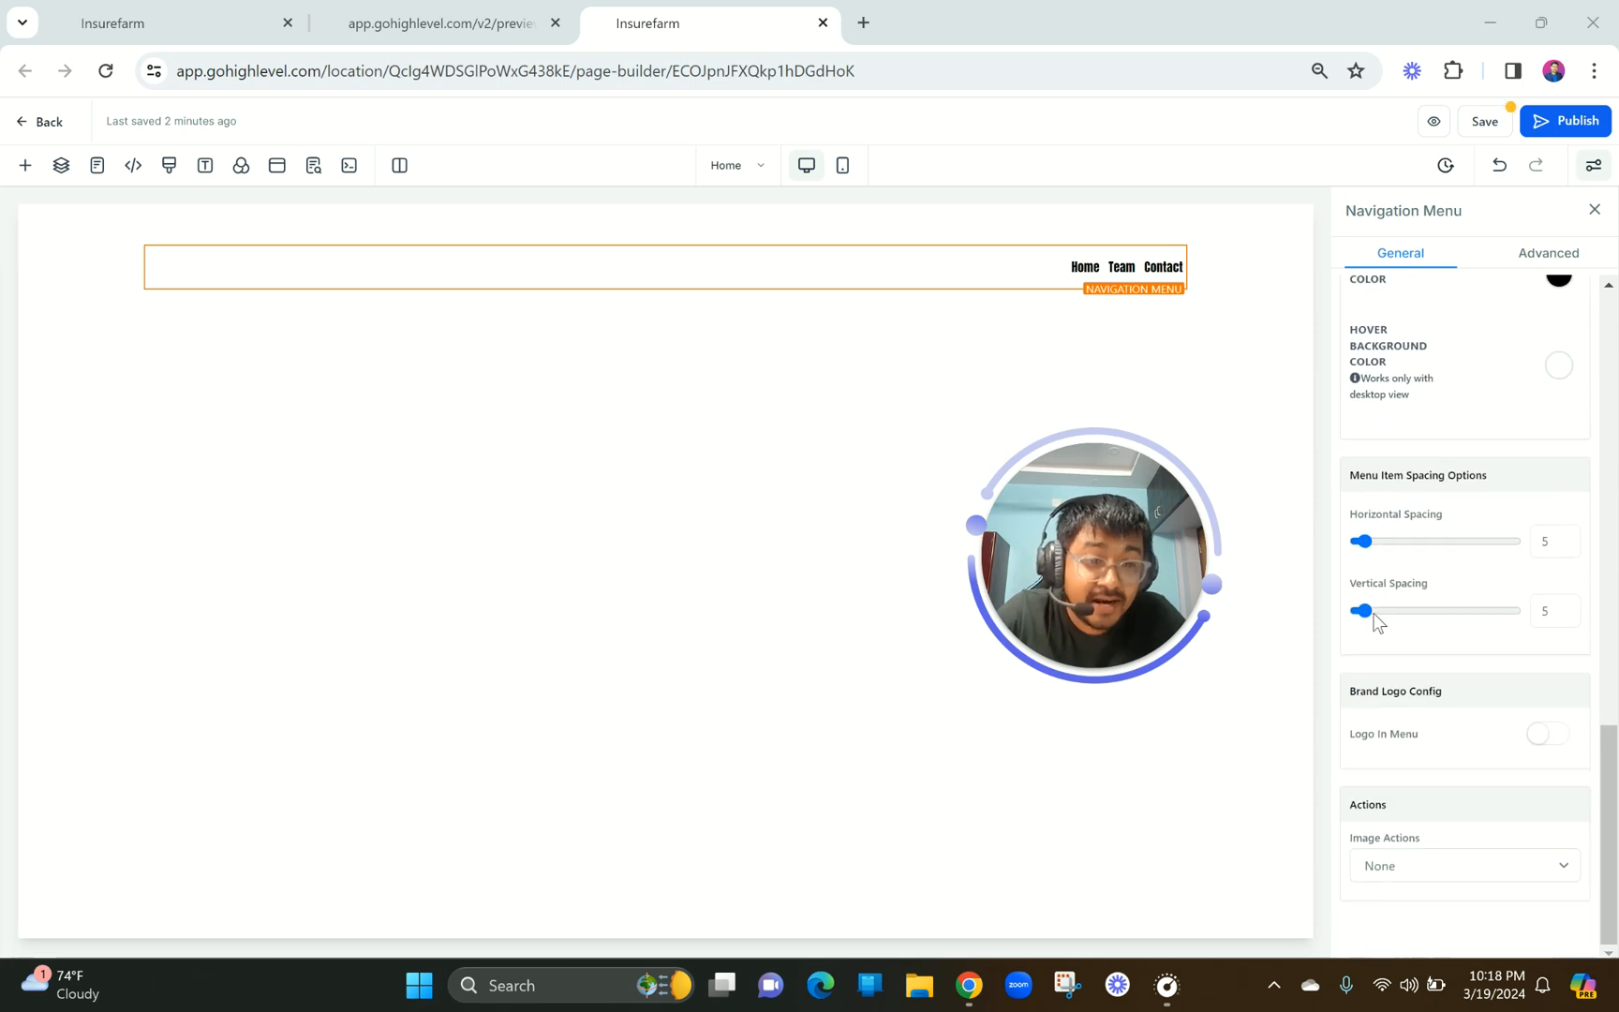
pyautogui.moveTo(1366, 548); pyautogui.dragTo(1482, 541)
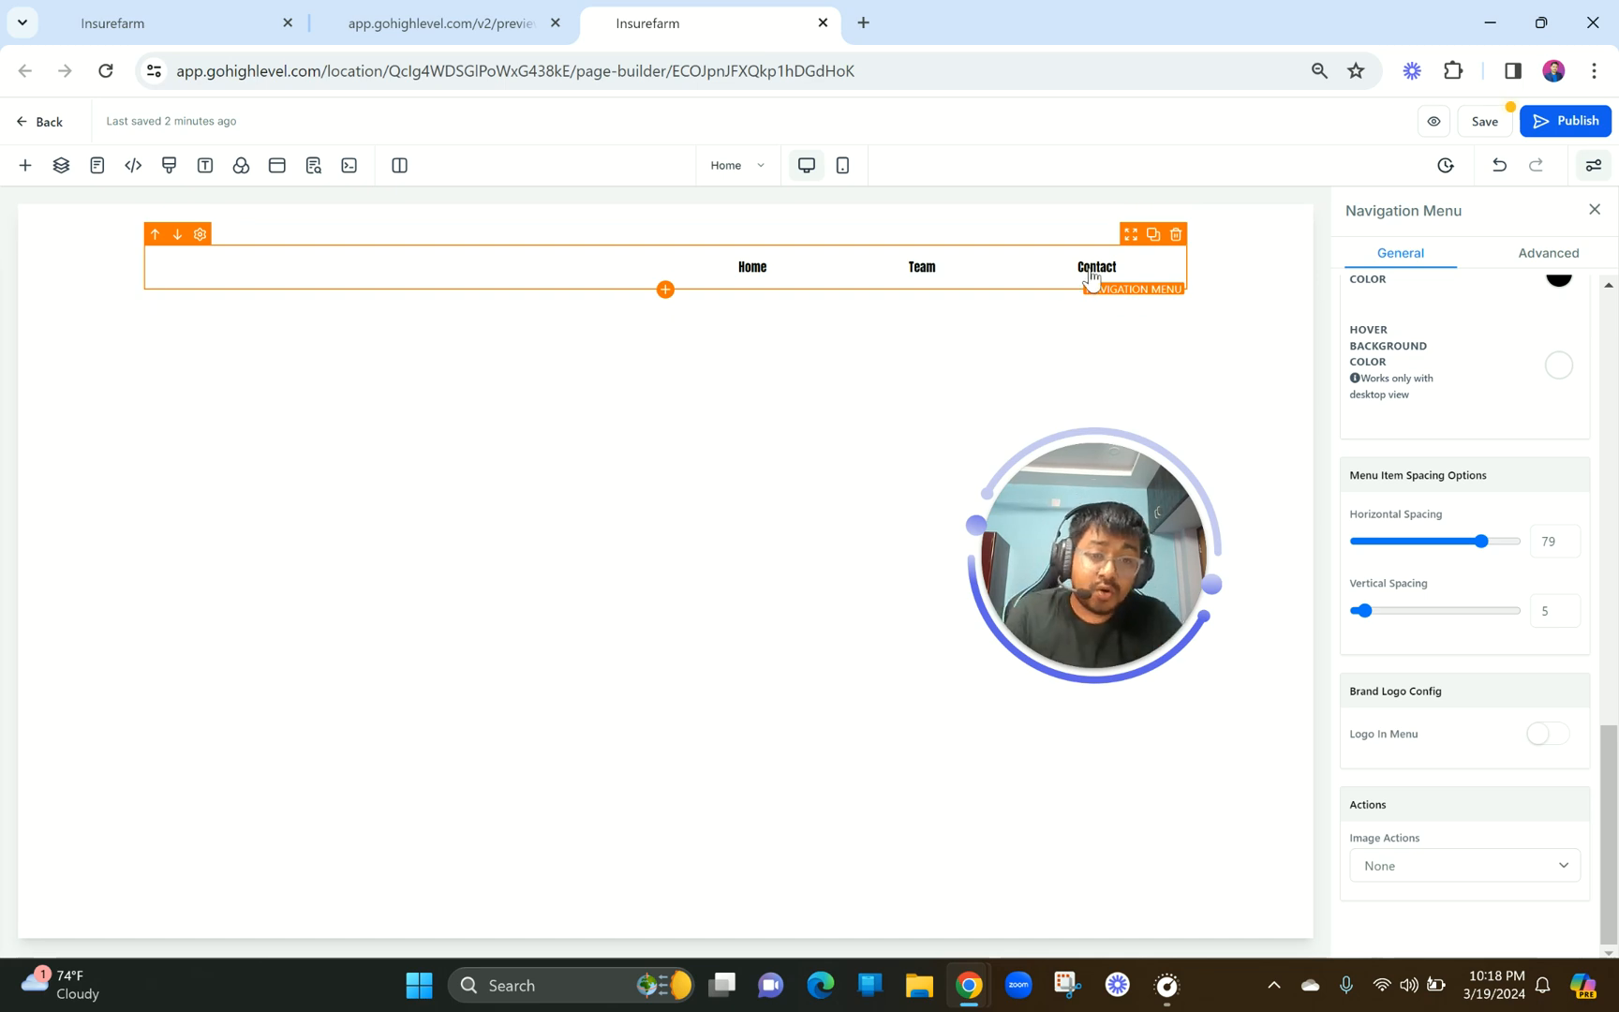
pyautogui.moveTo(750, 273)
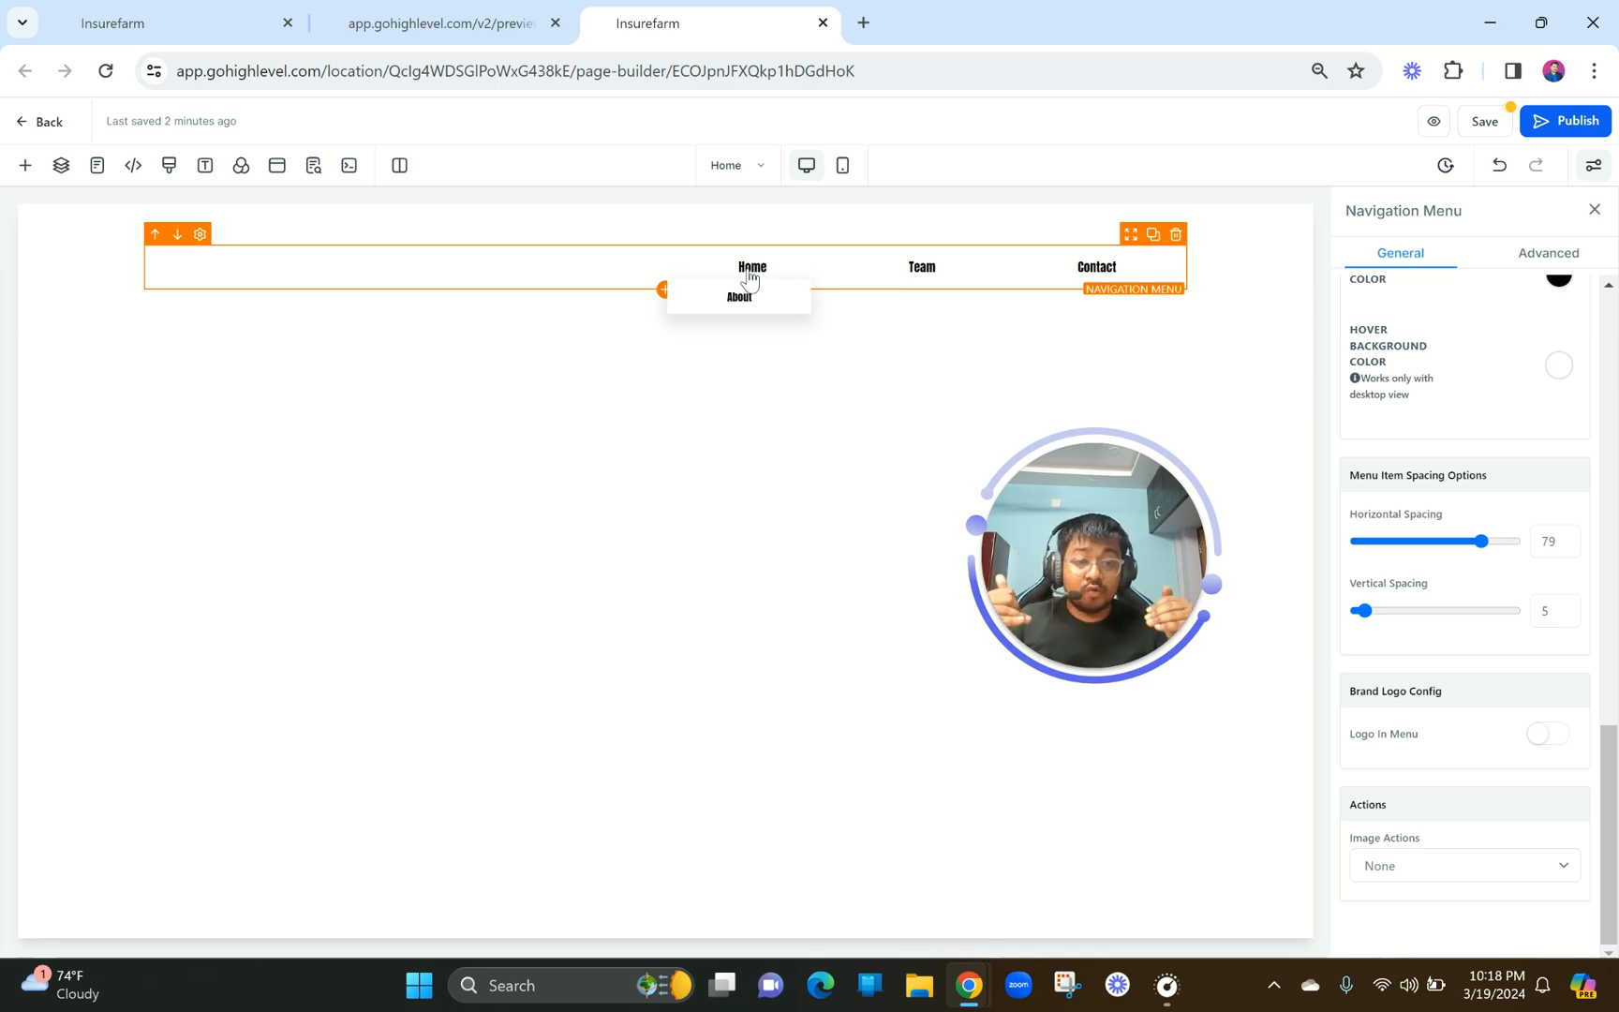
# Compare with the preview's navigation bar and move the About item out from under Home to the top level.
pyautogui.scroll(10, 1383, 466)
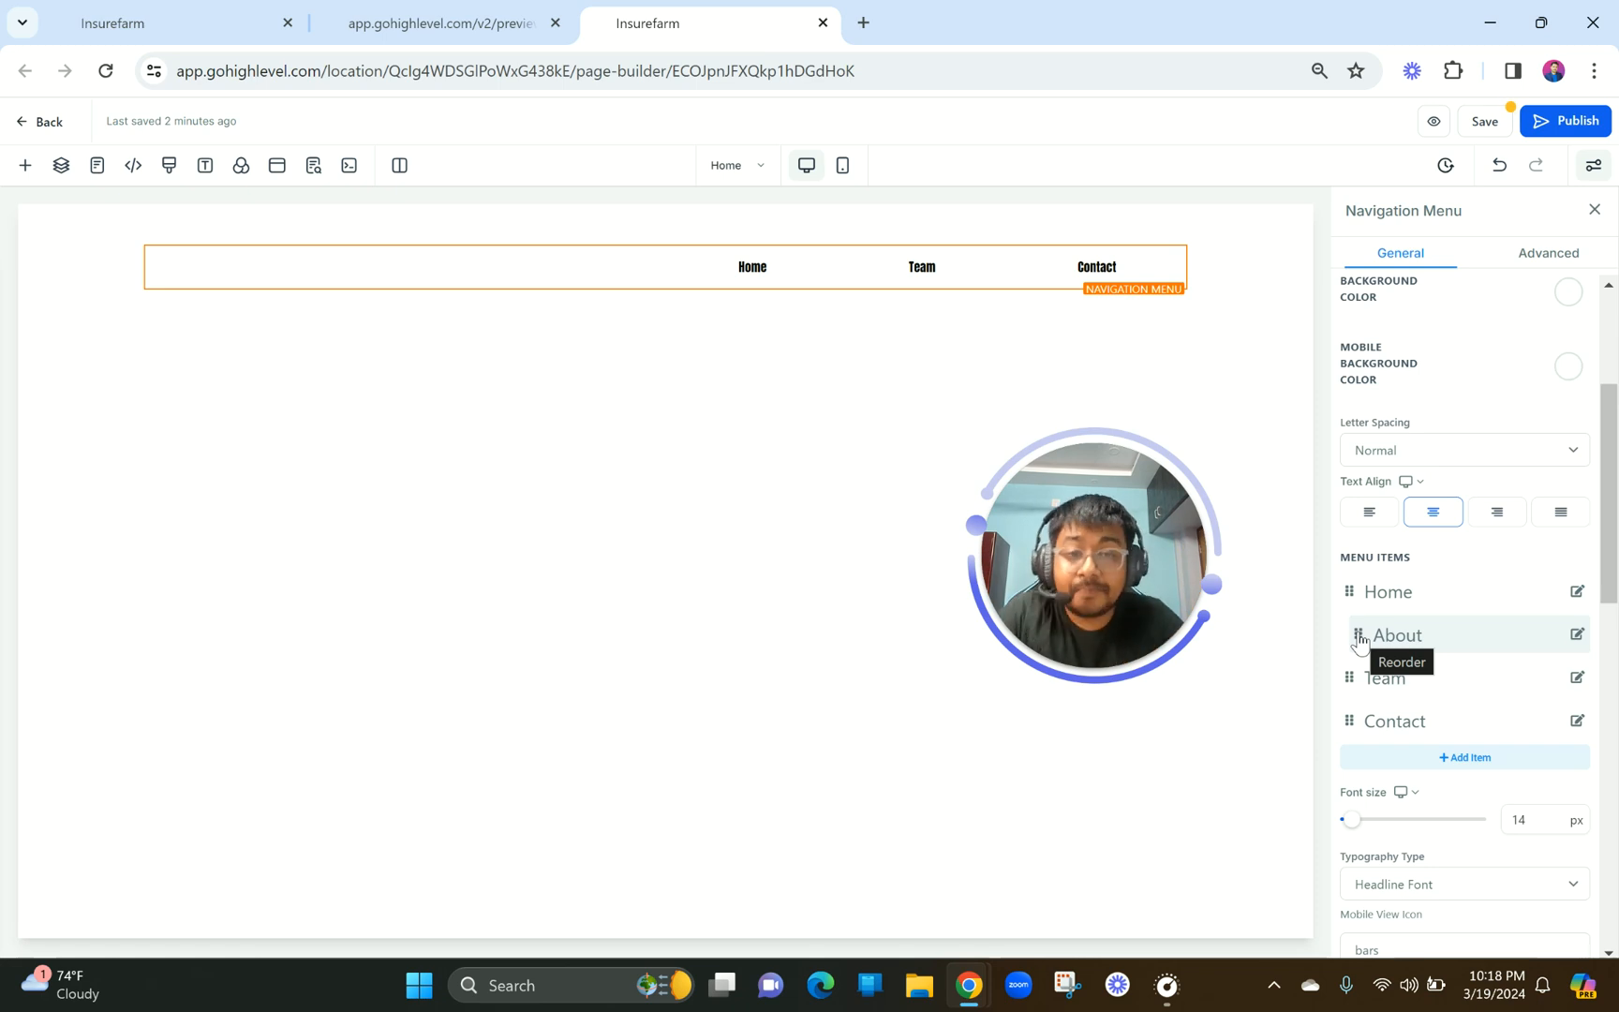
pyautogui.moveTo(827, 232)
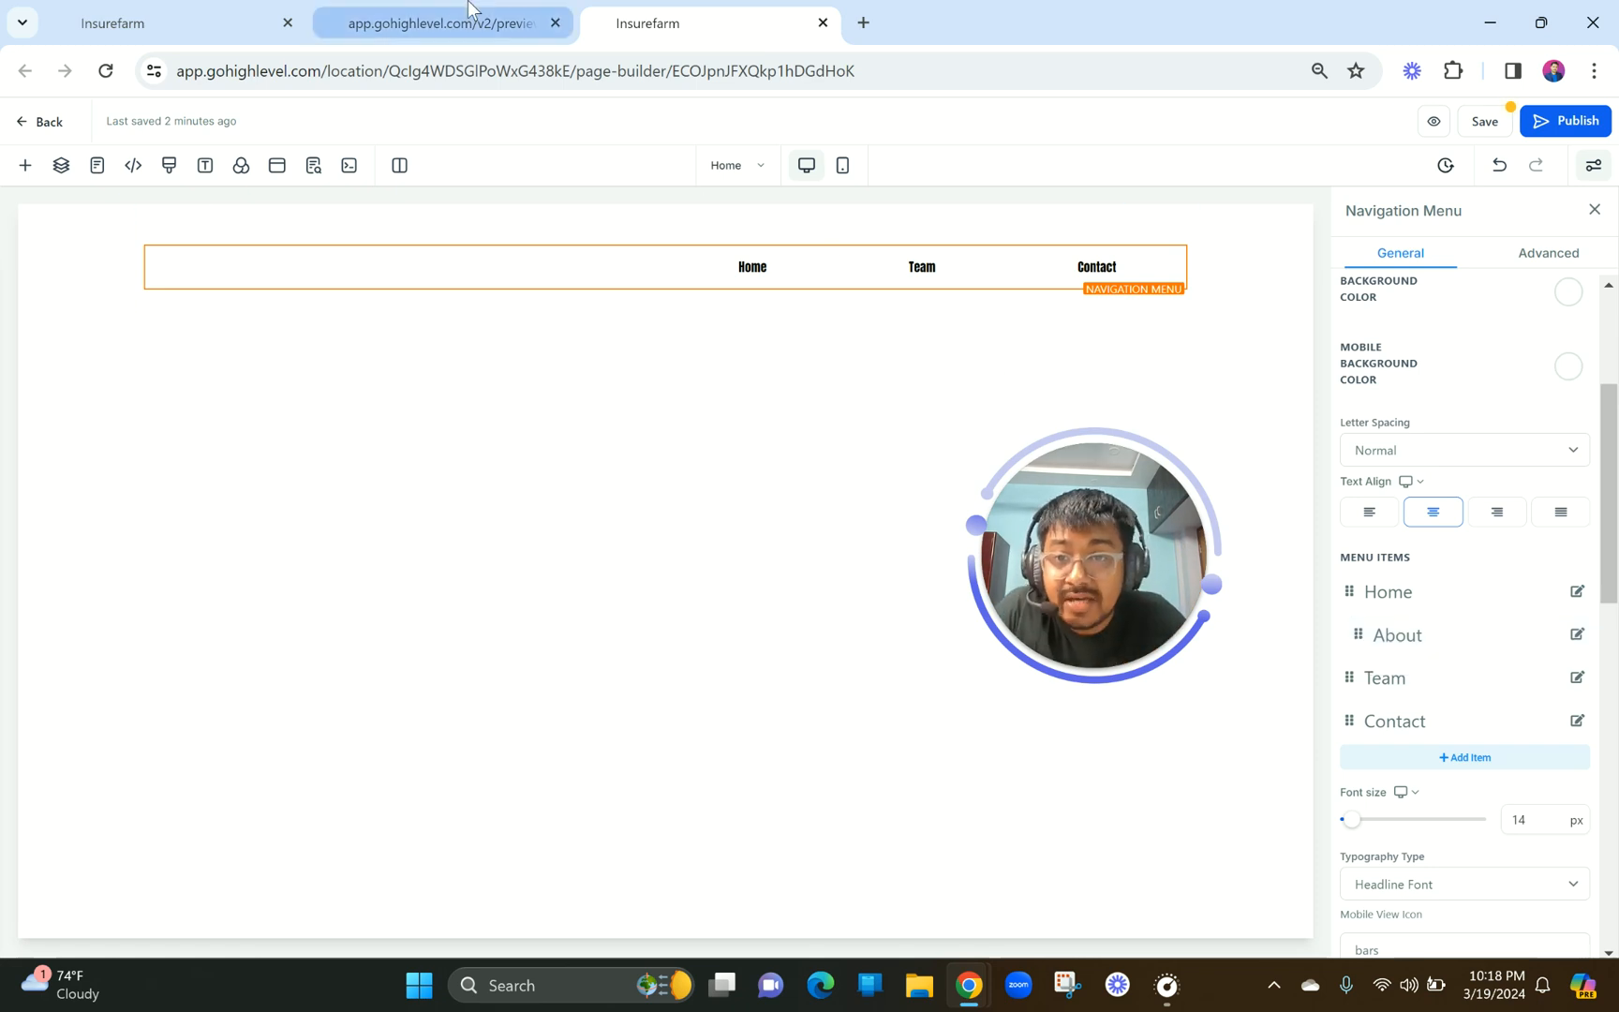
pyautogui.click(445, 22)
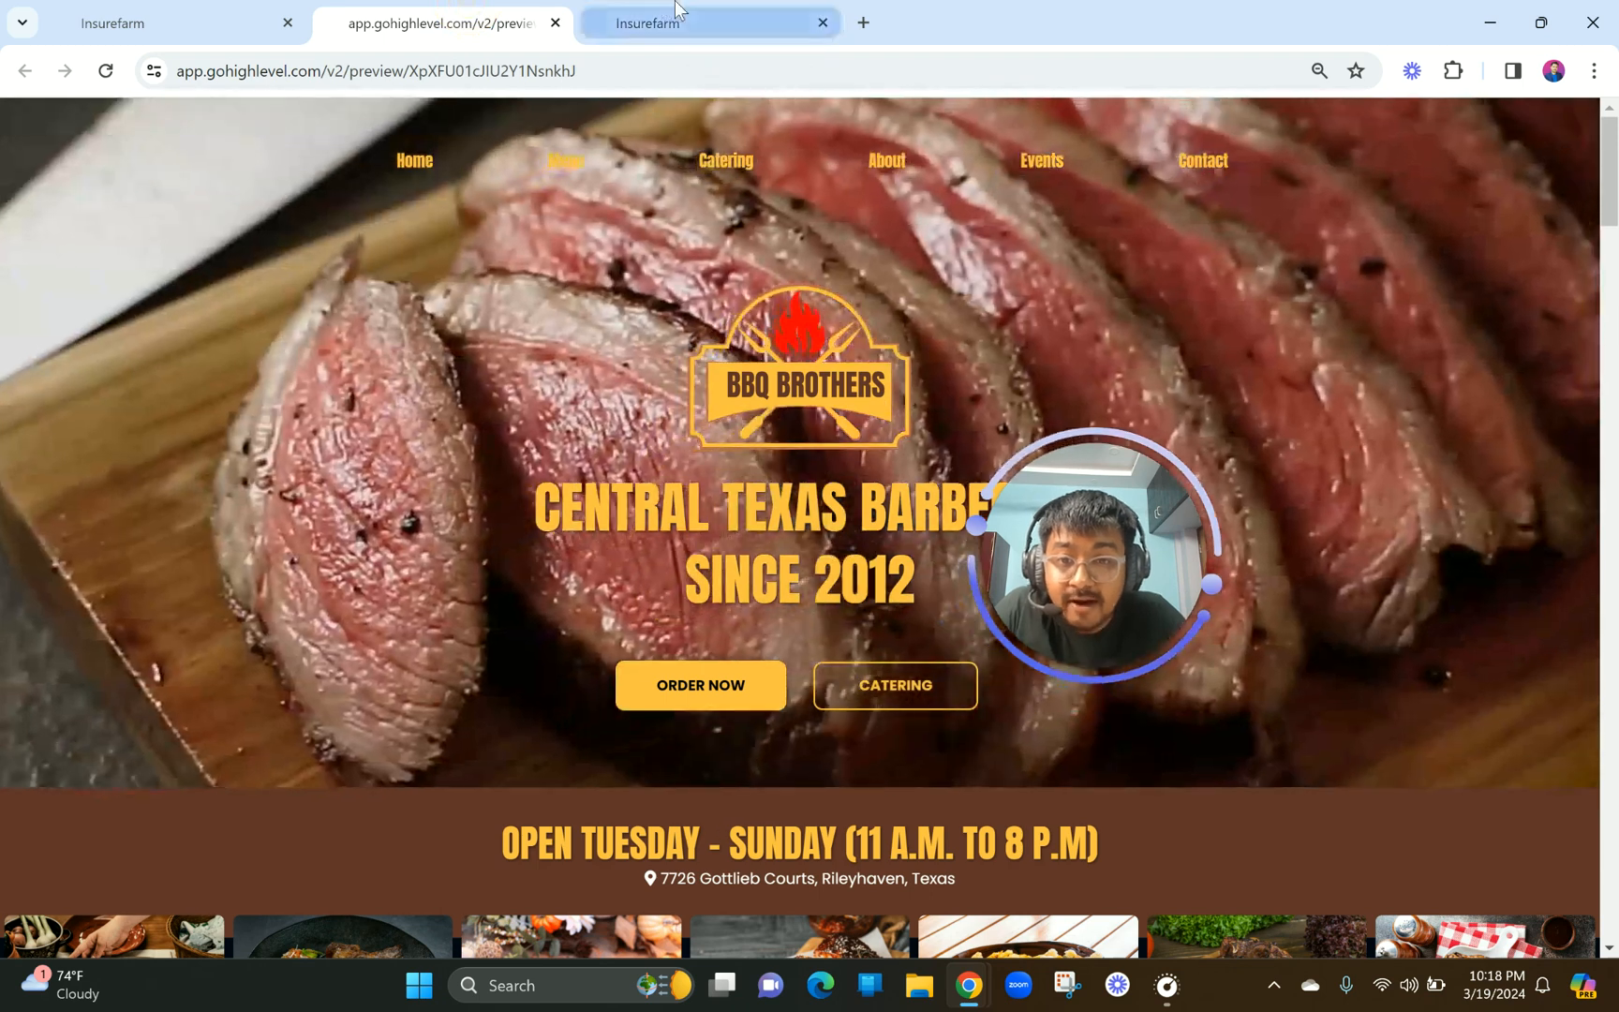
pyautogui.click(676, 13)
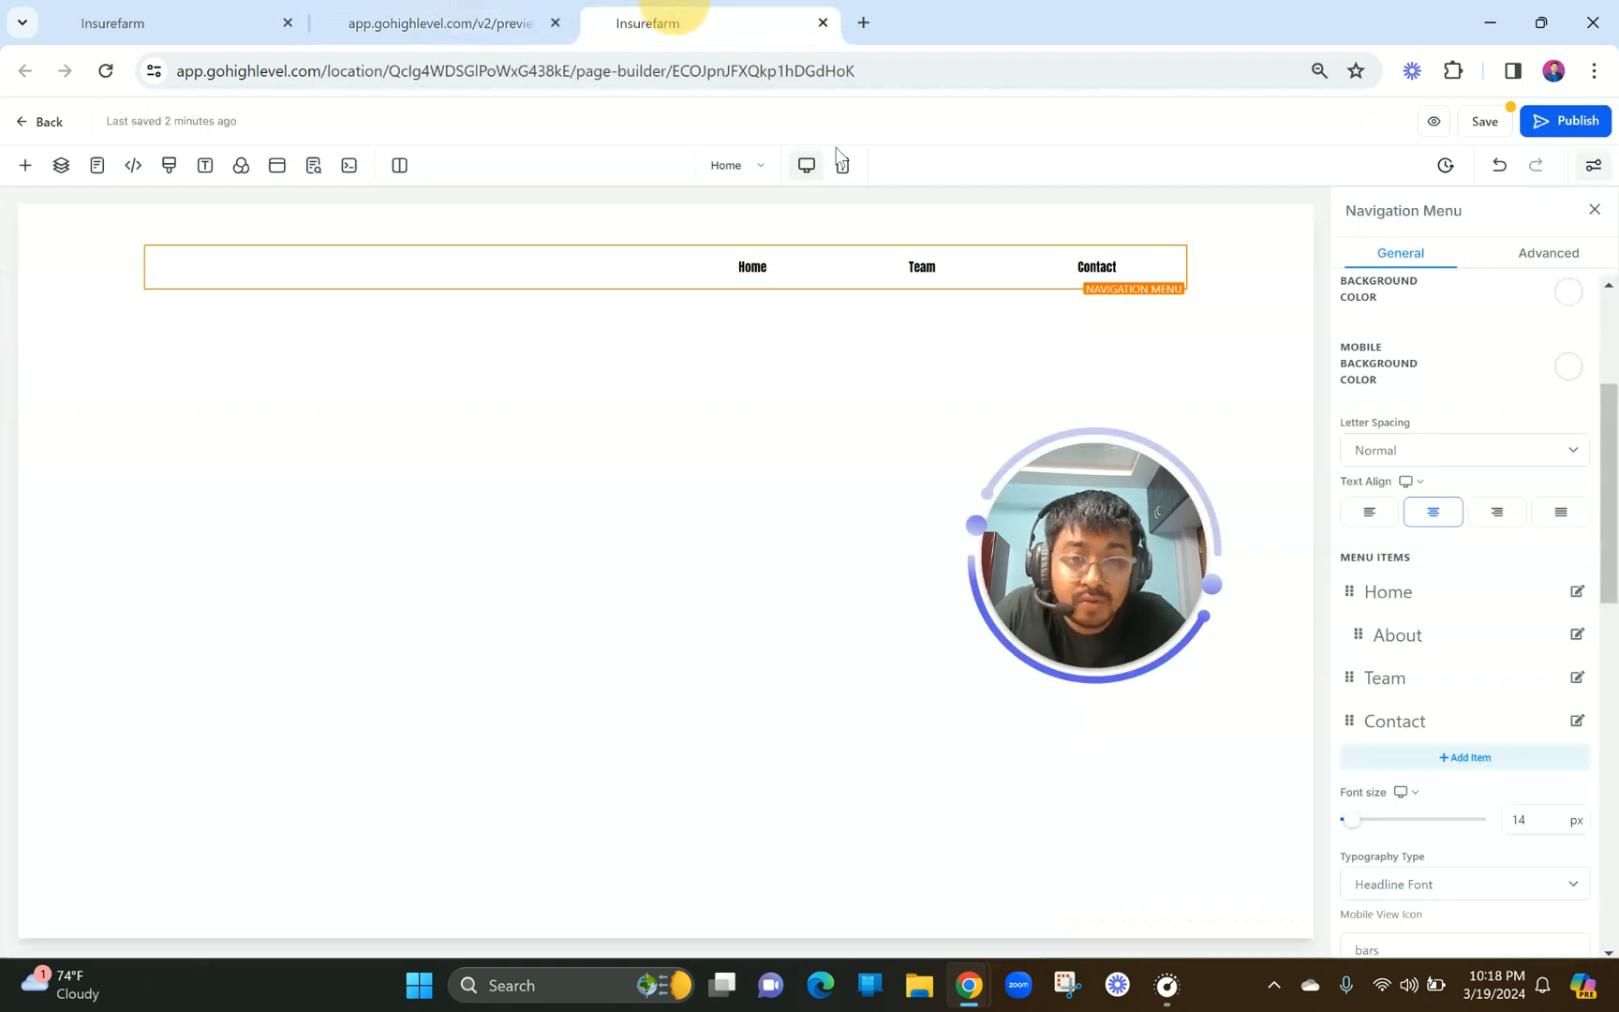
pyautogui.click(1349, 639)
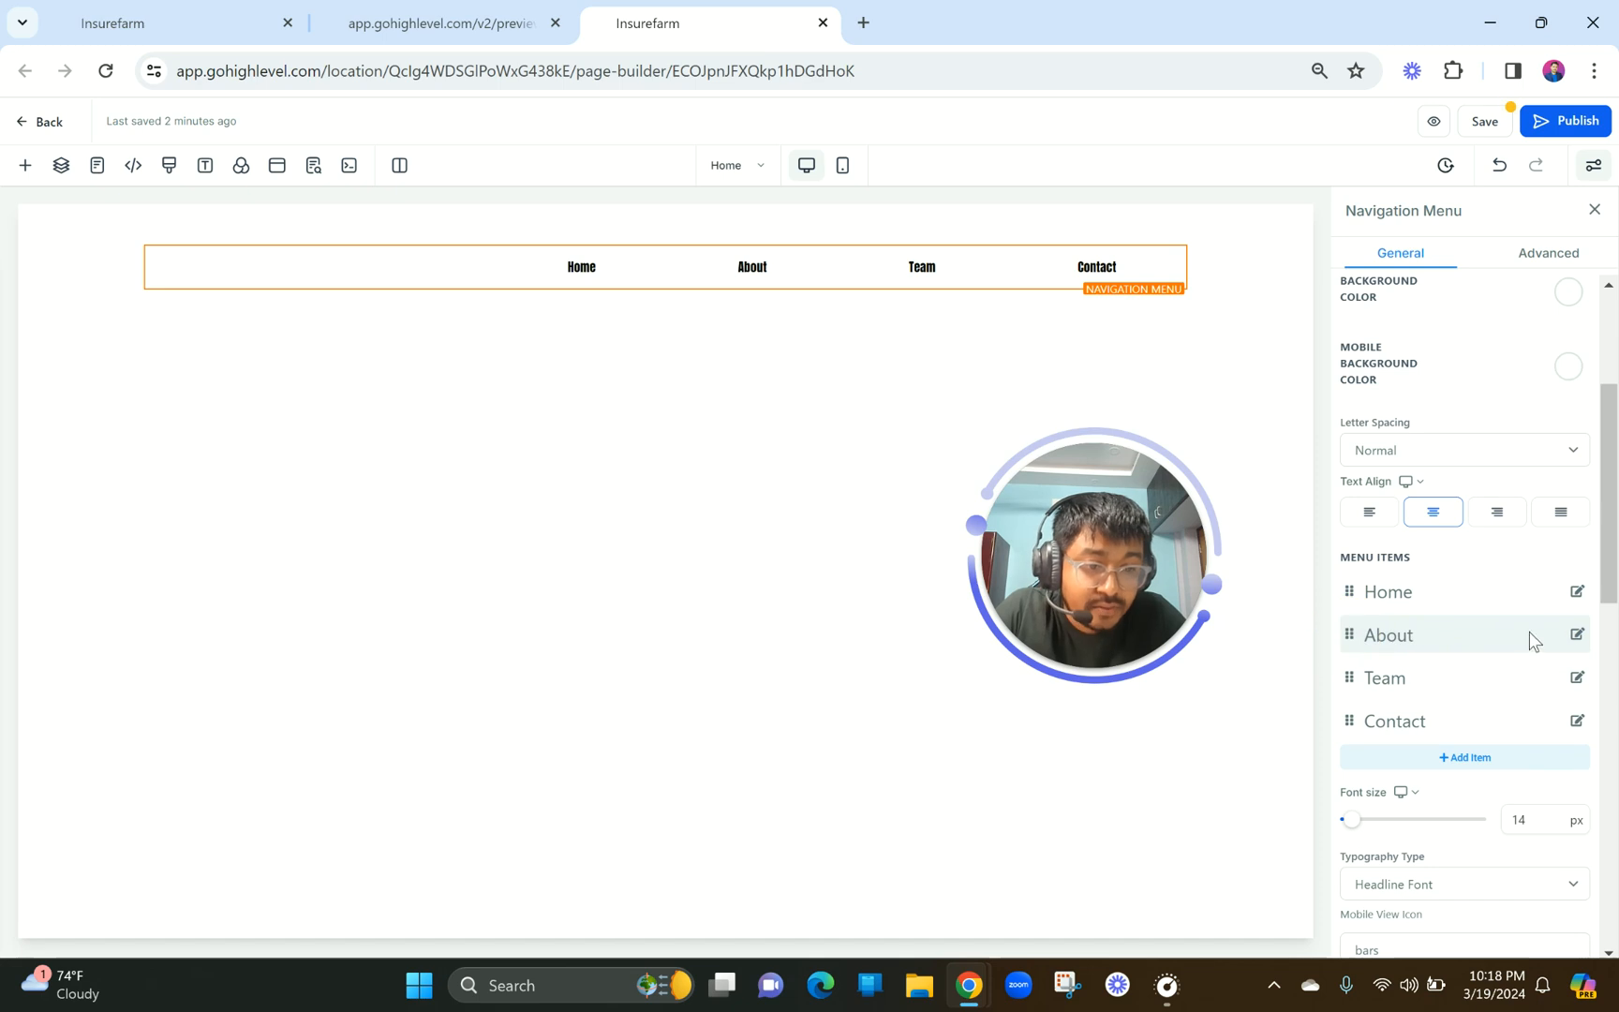
# Open the About menu item's configuration, examine its Go To options, and check the website's list of pages.
pyautogui.click(1577, 635)
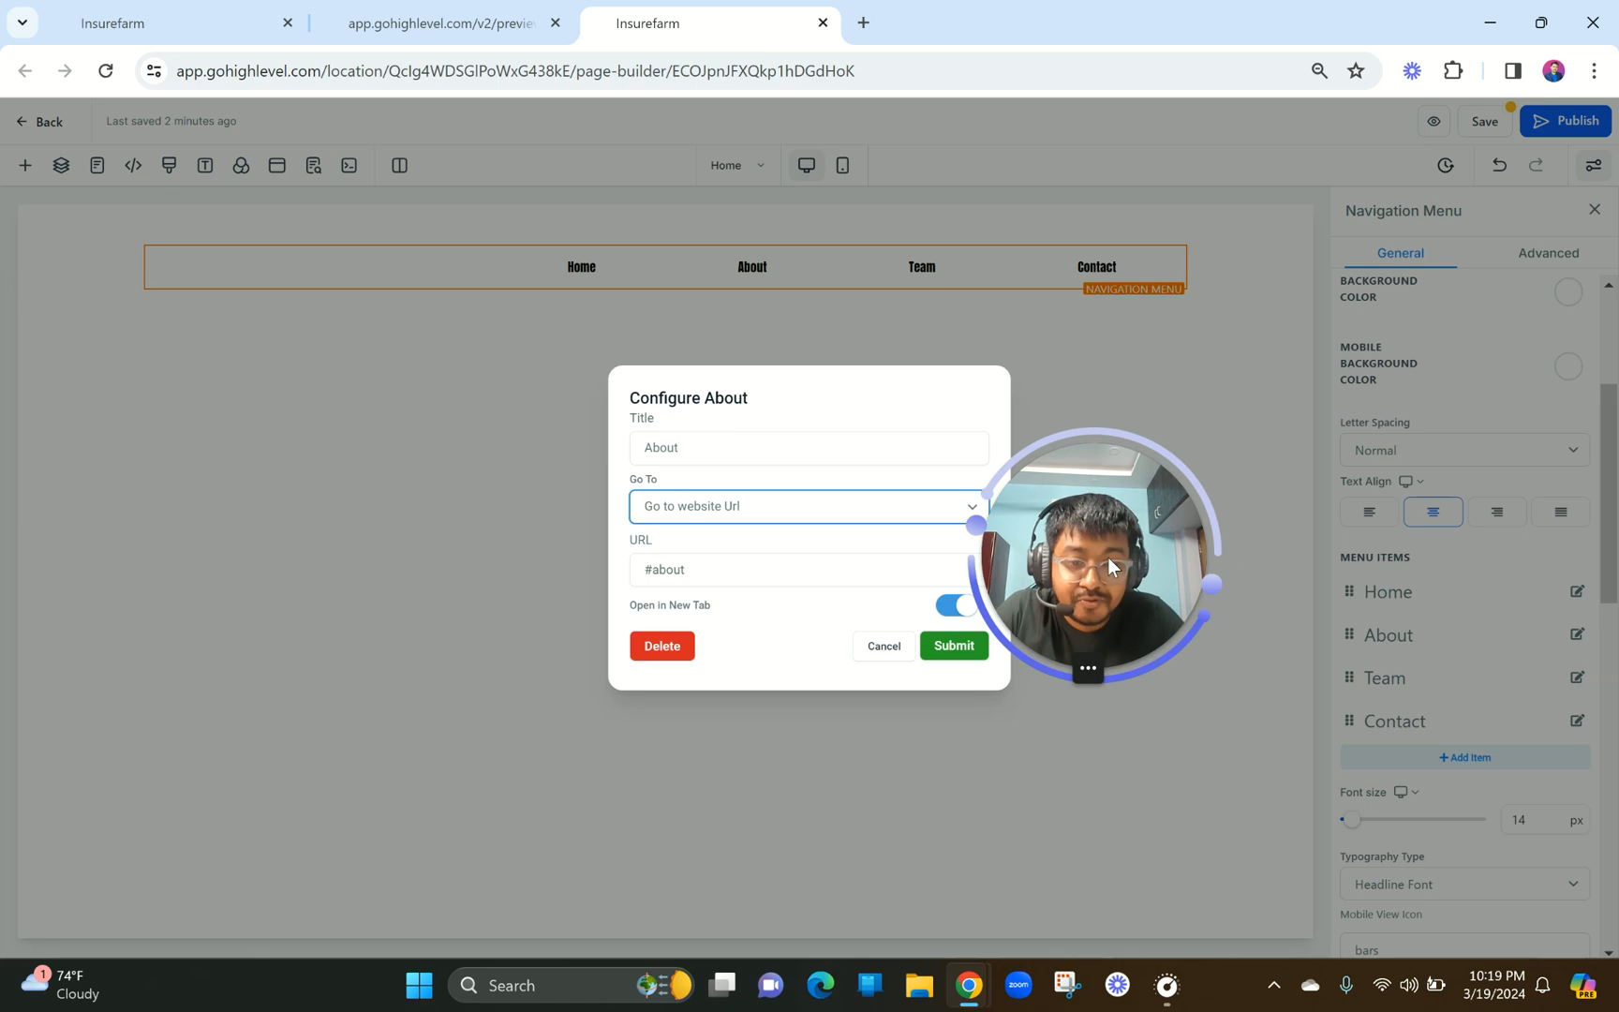
pyautogui.moveTo(1109, 557); pyautogui.dragTo(1240, 575)
pyautogui.moveTo(713, 449); pyautogui.dragTo(600, 443)
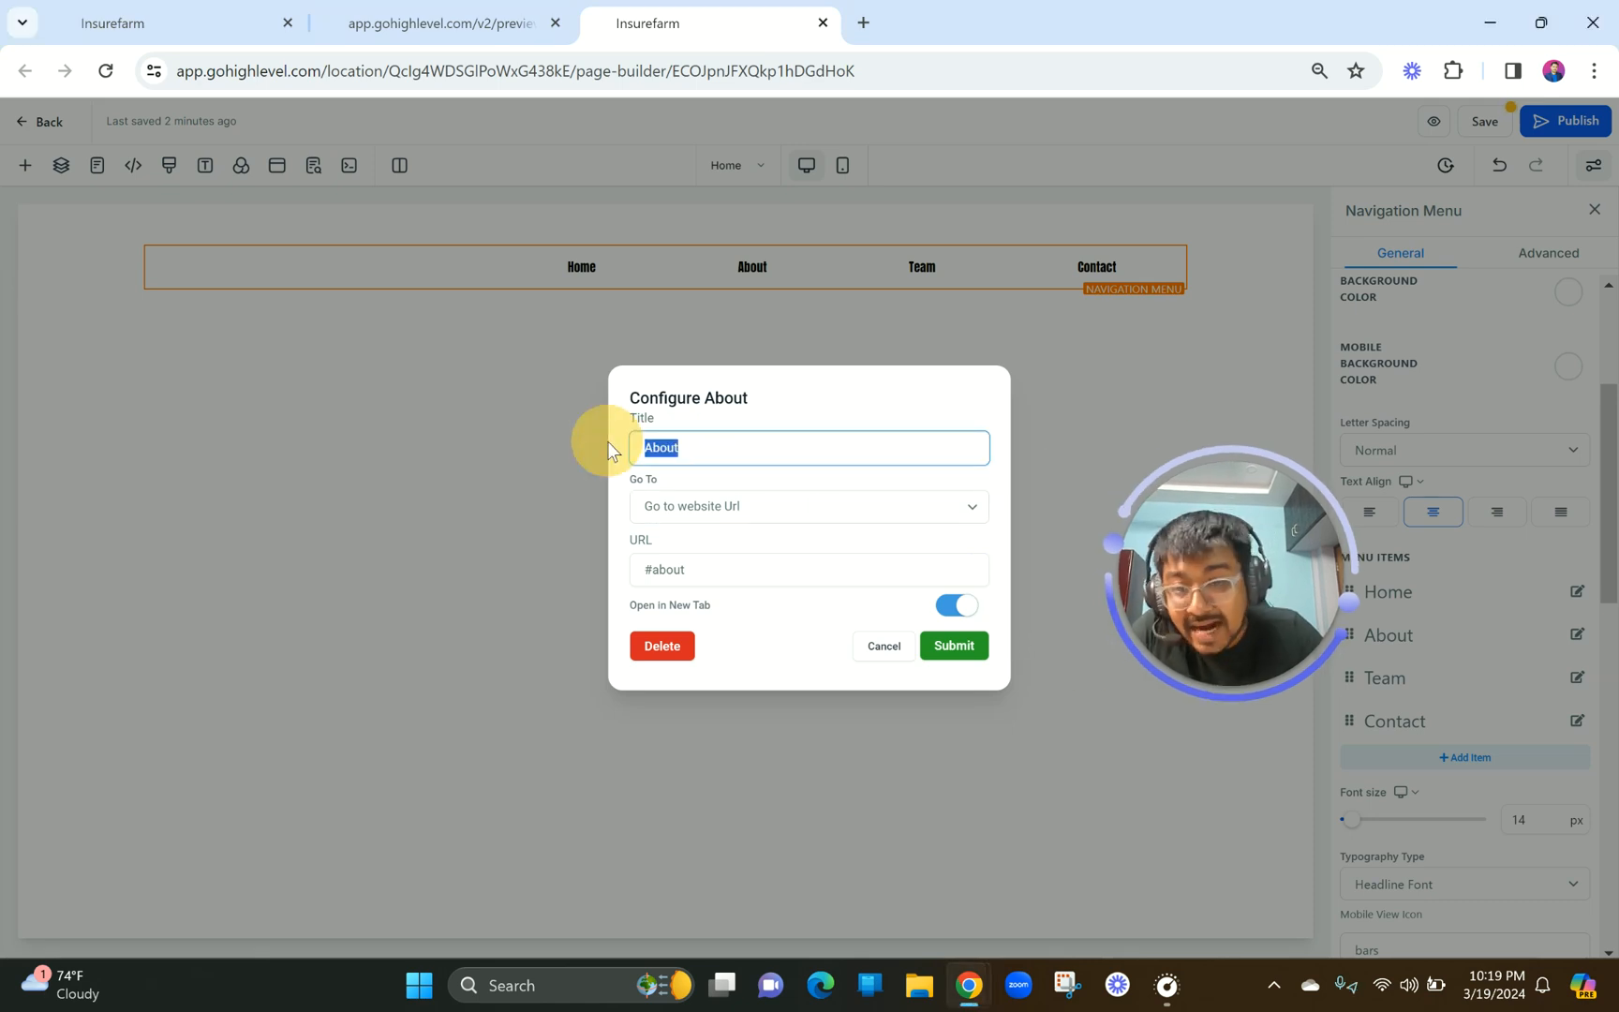
pyautogui.click(723, 511)
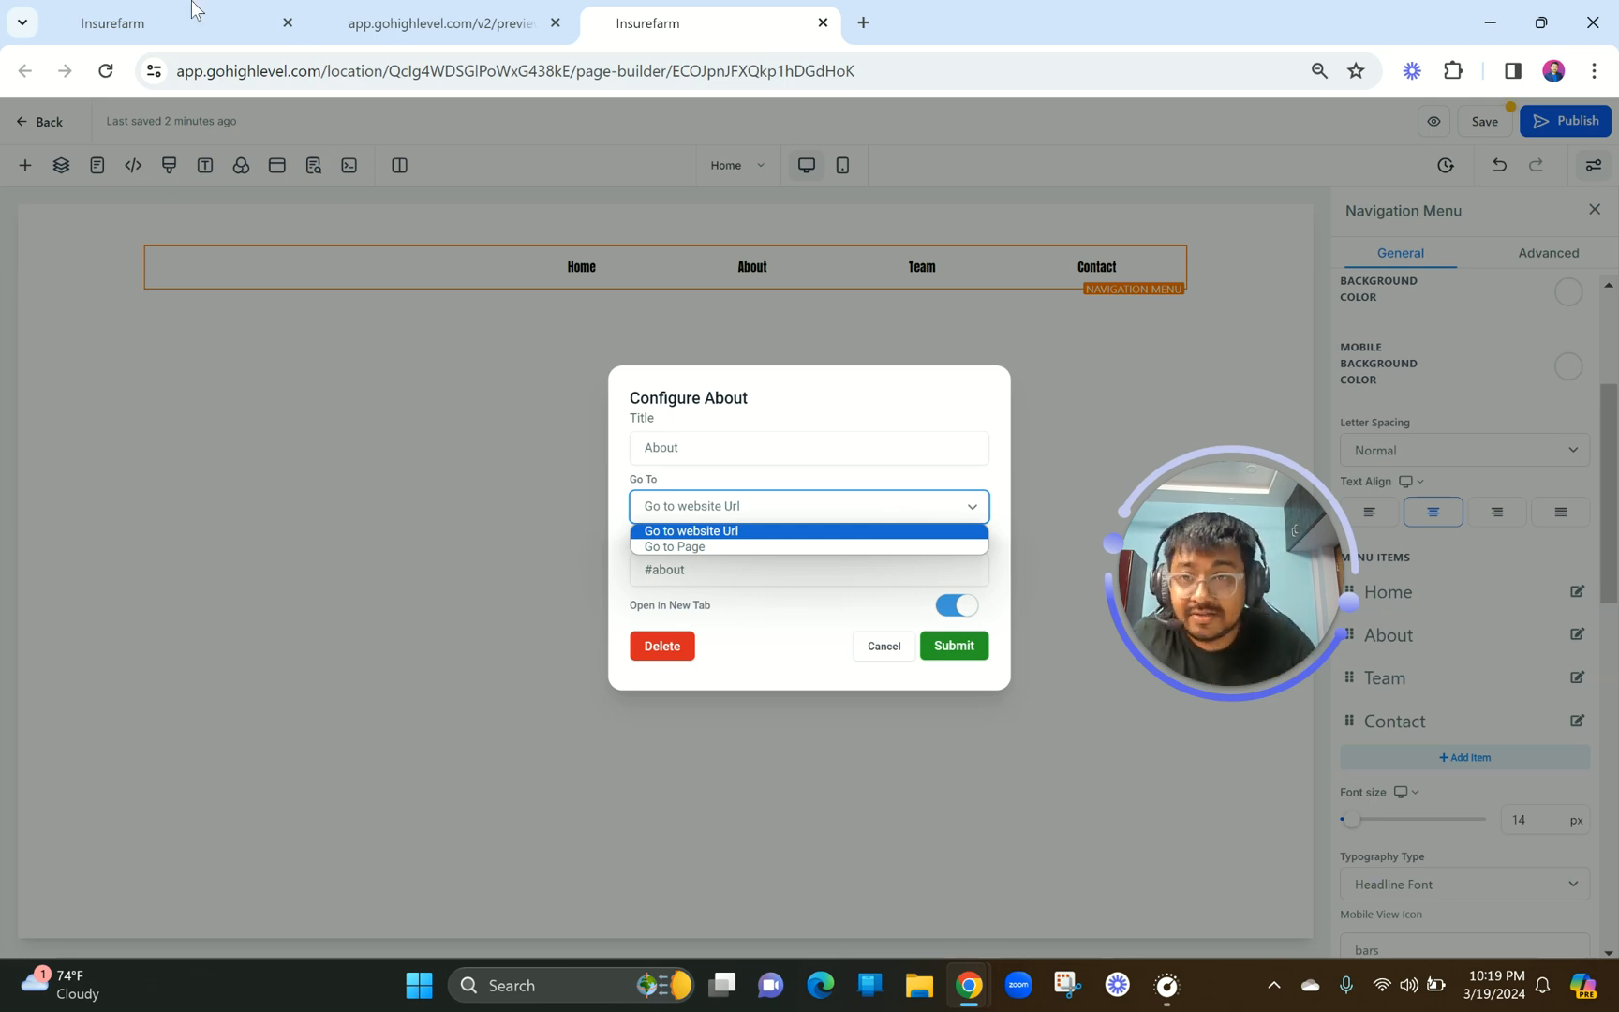
pyautogui.click(187, 23)
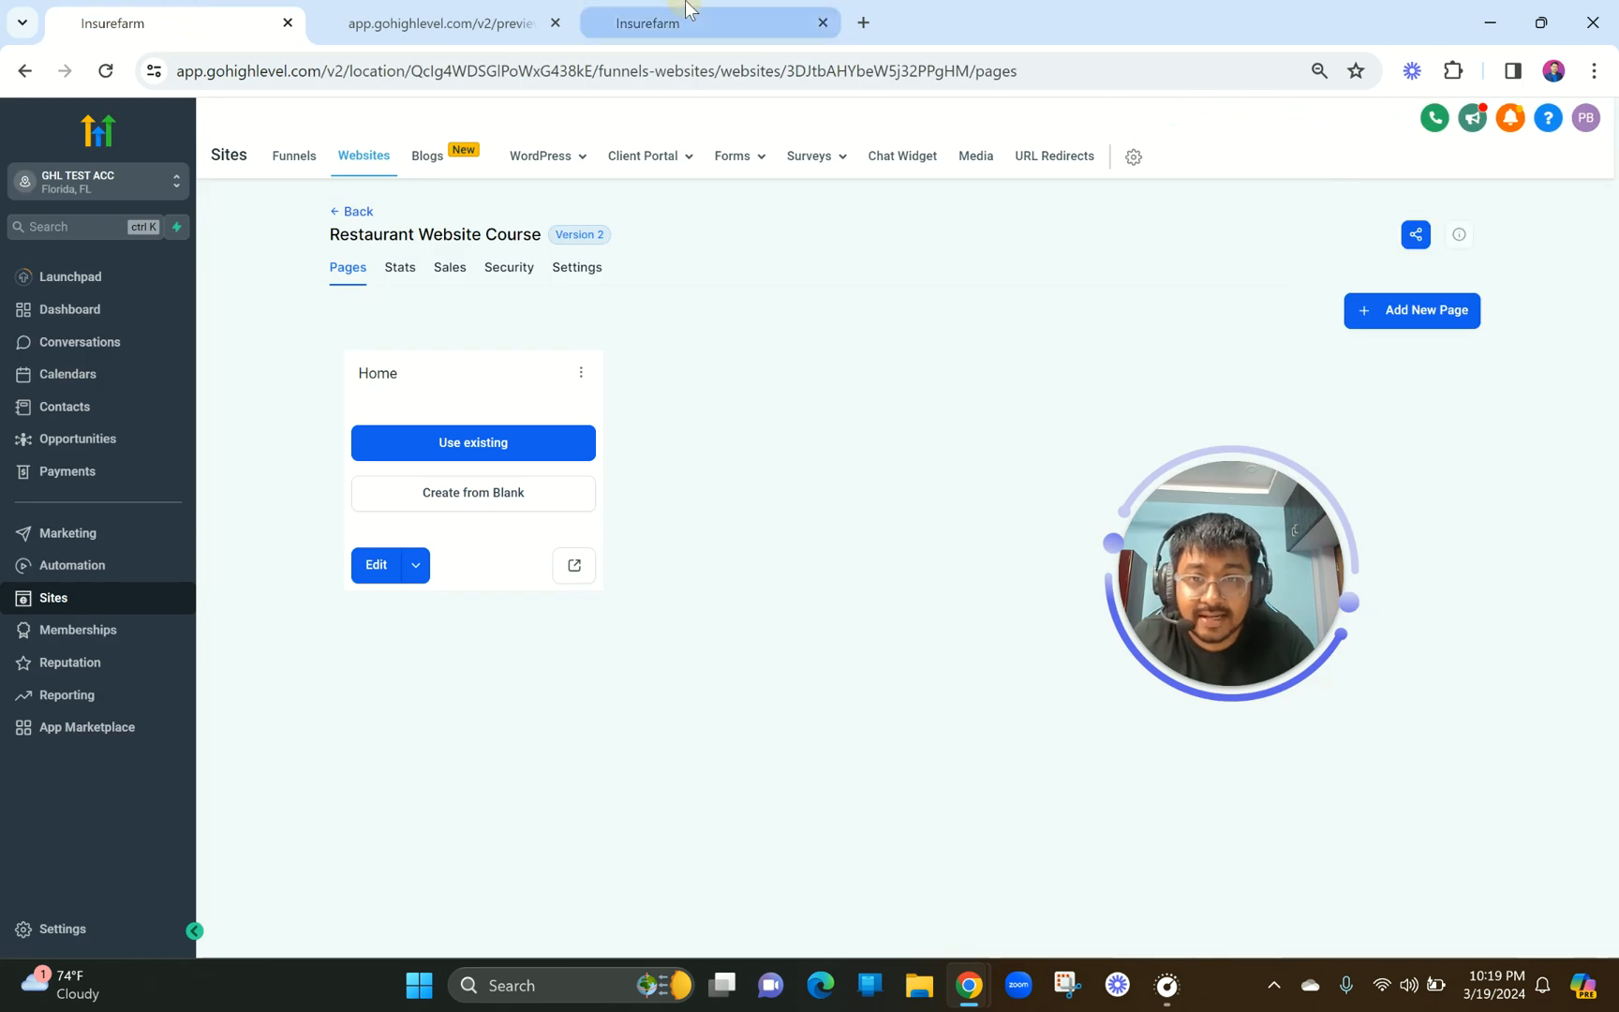
pyautogui.click(656, 22)
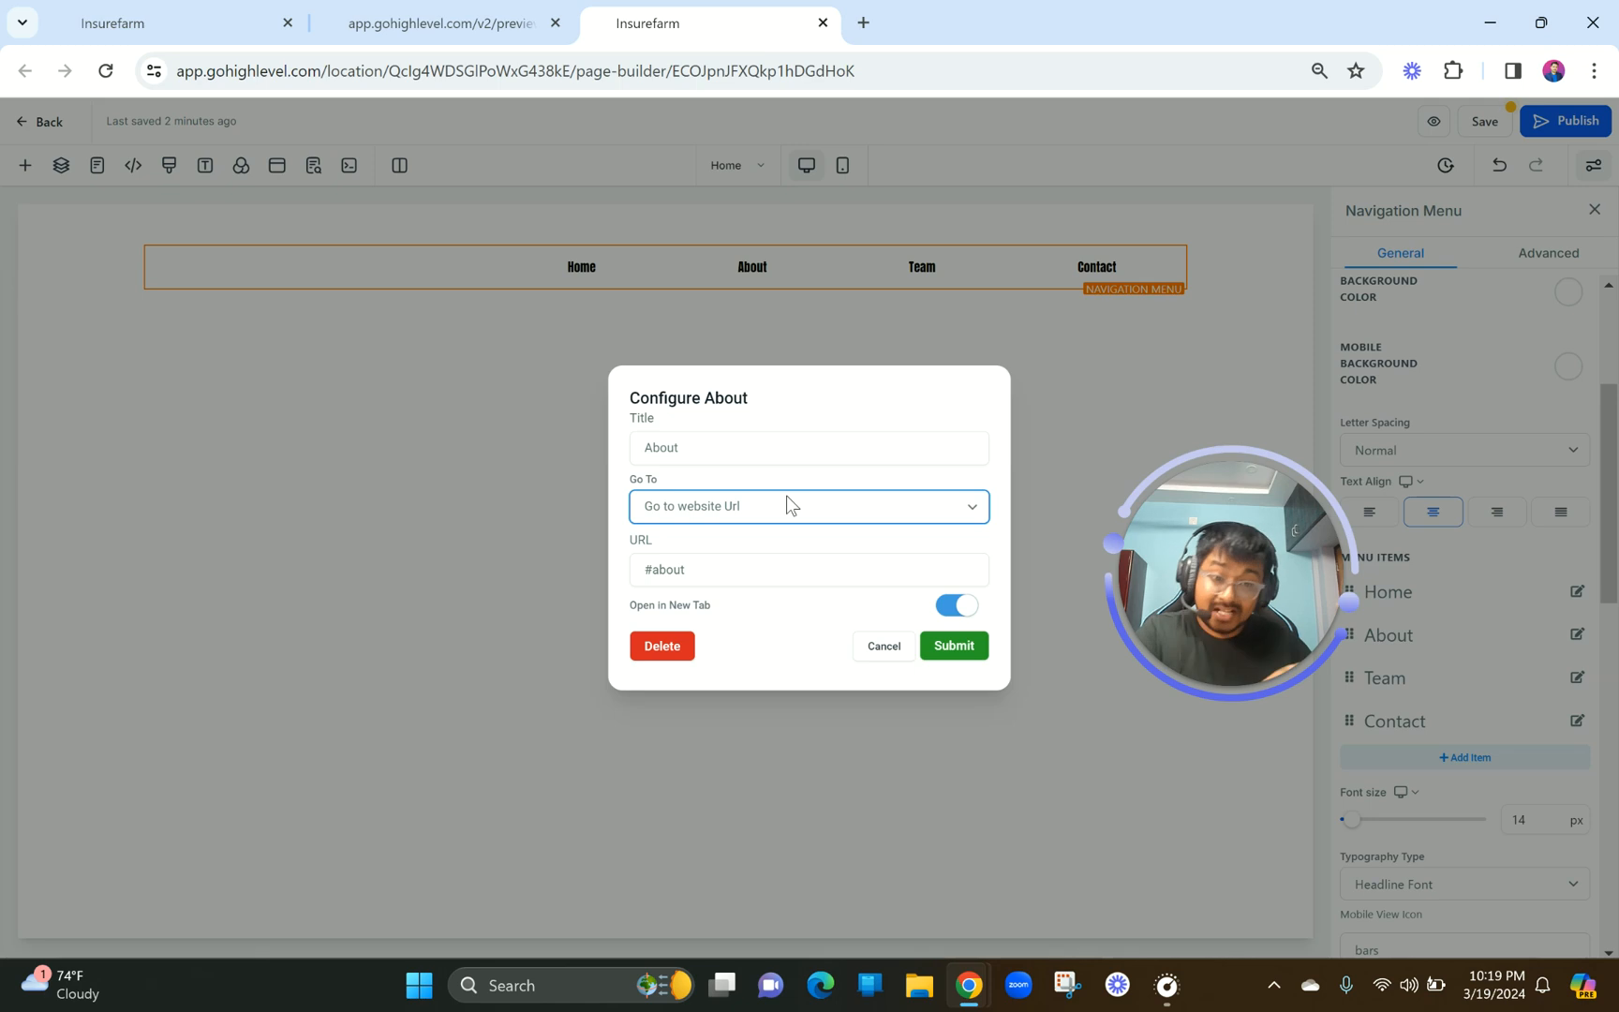
# Set the About menu item to go to the Home page and disable opening it in a new tab.
pyautogui.click(691, 497)
pyautogui.click(691, 543)
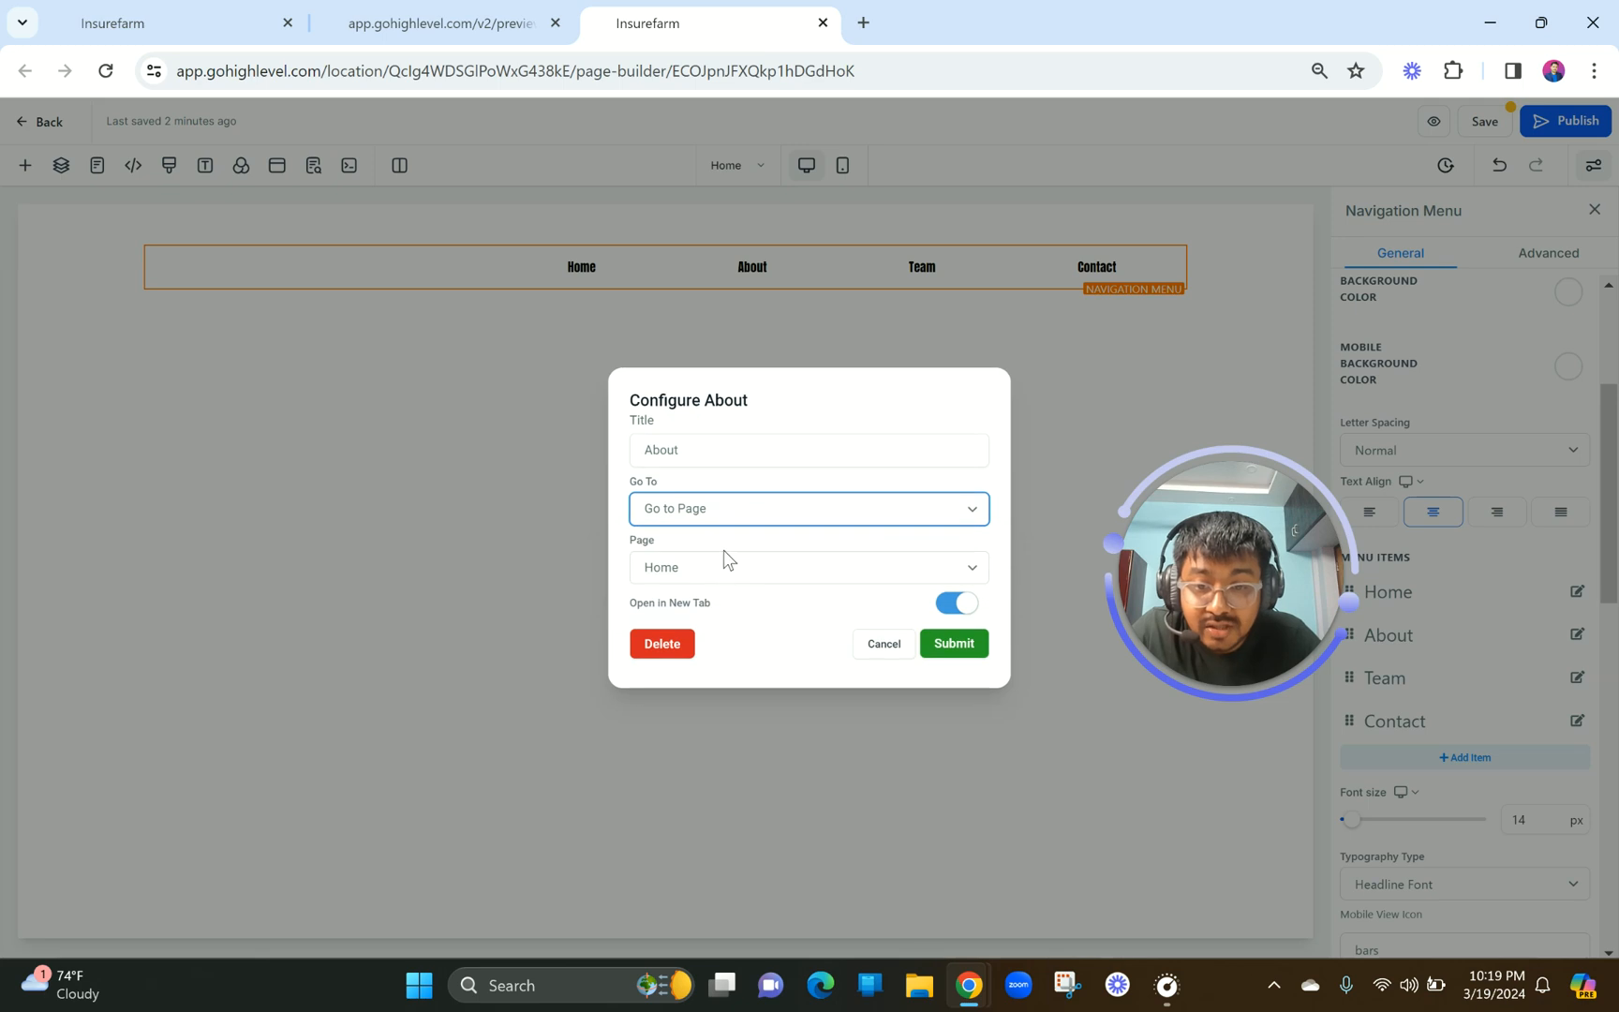
pyautogui.click(714, 576)
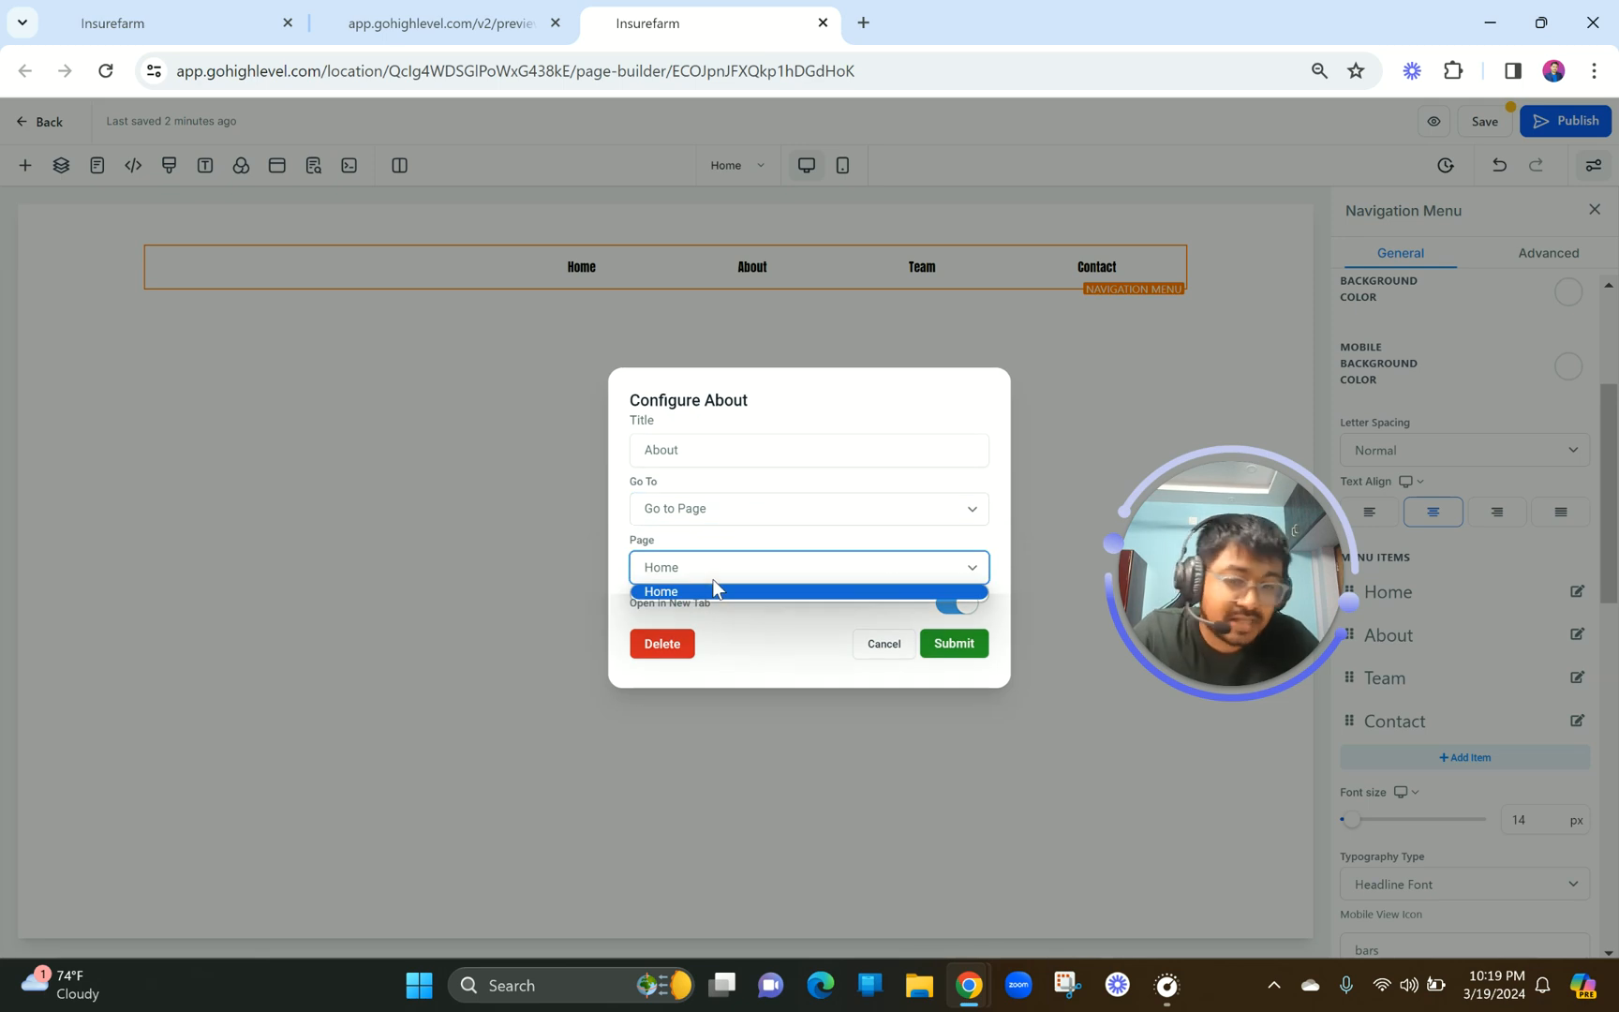
pyautogui.click(718, 592)
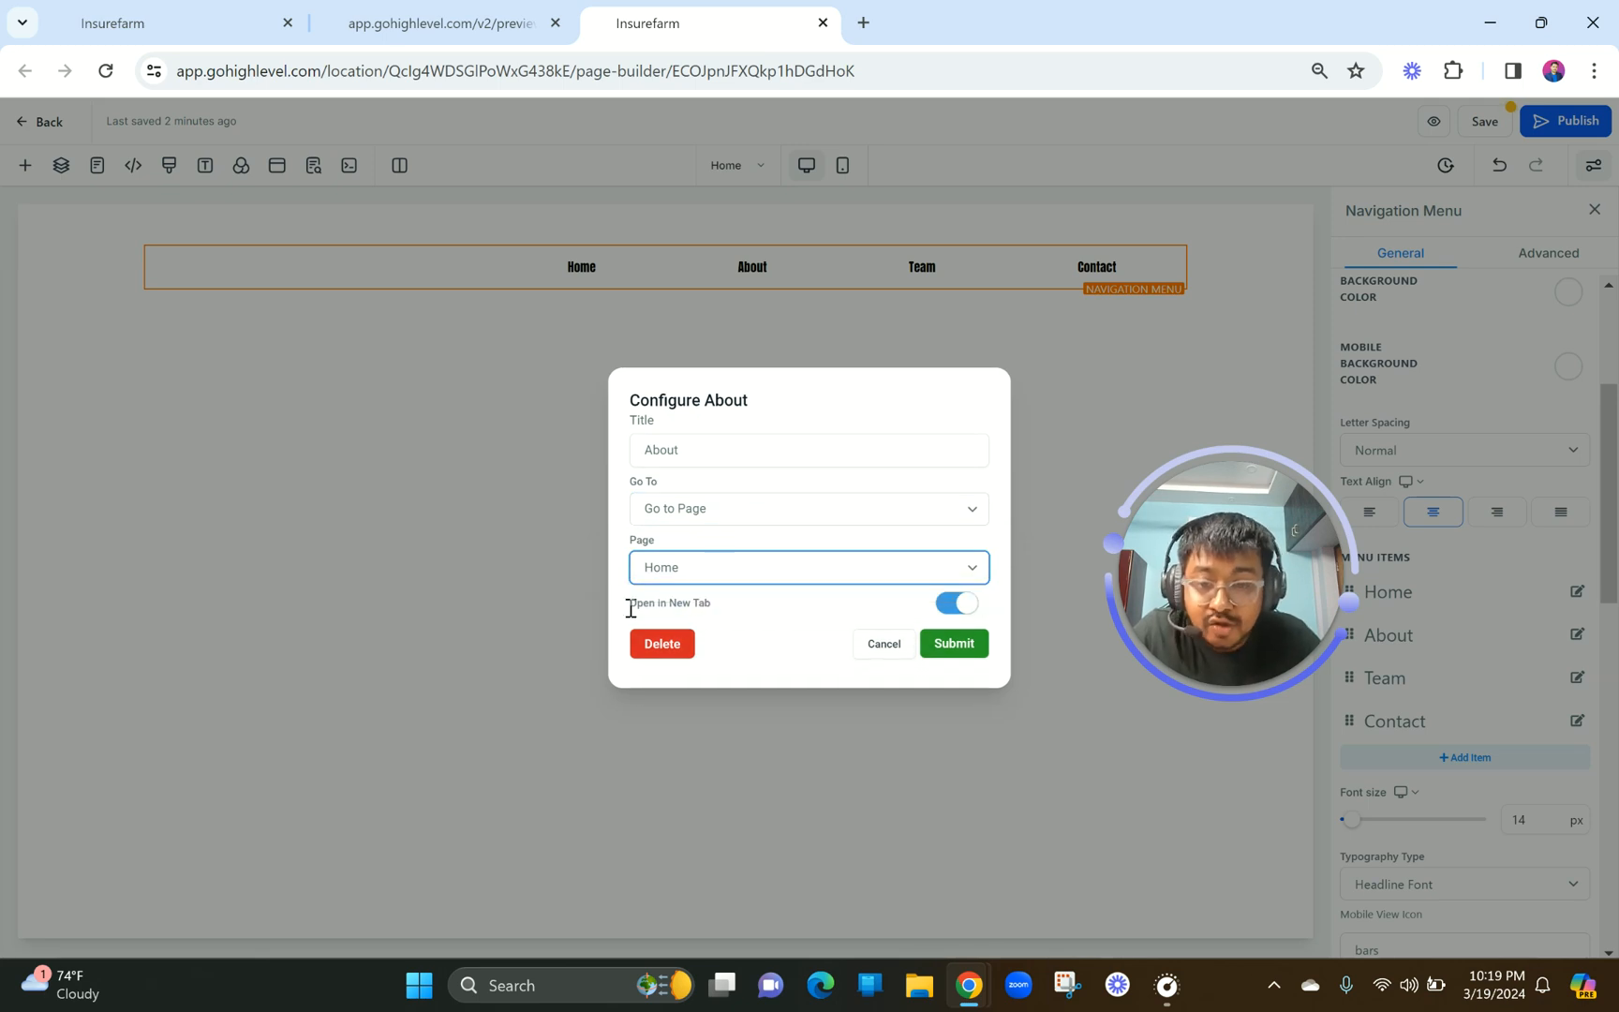
pyautogui.moveTo(630, 606); pyautogui.dragTo(740, 604)
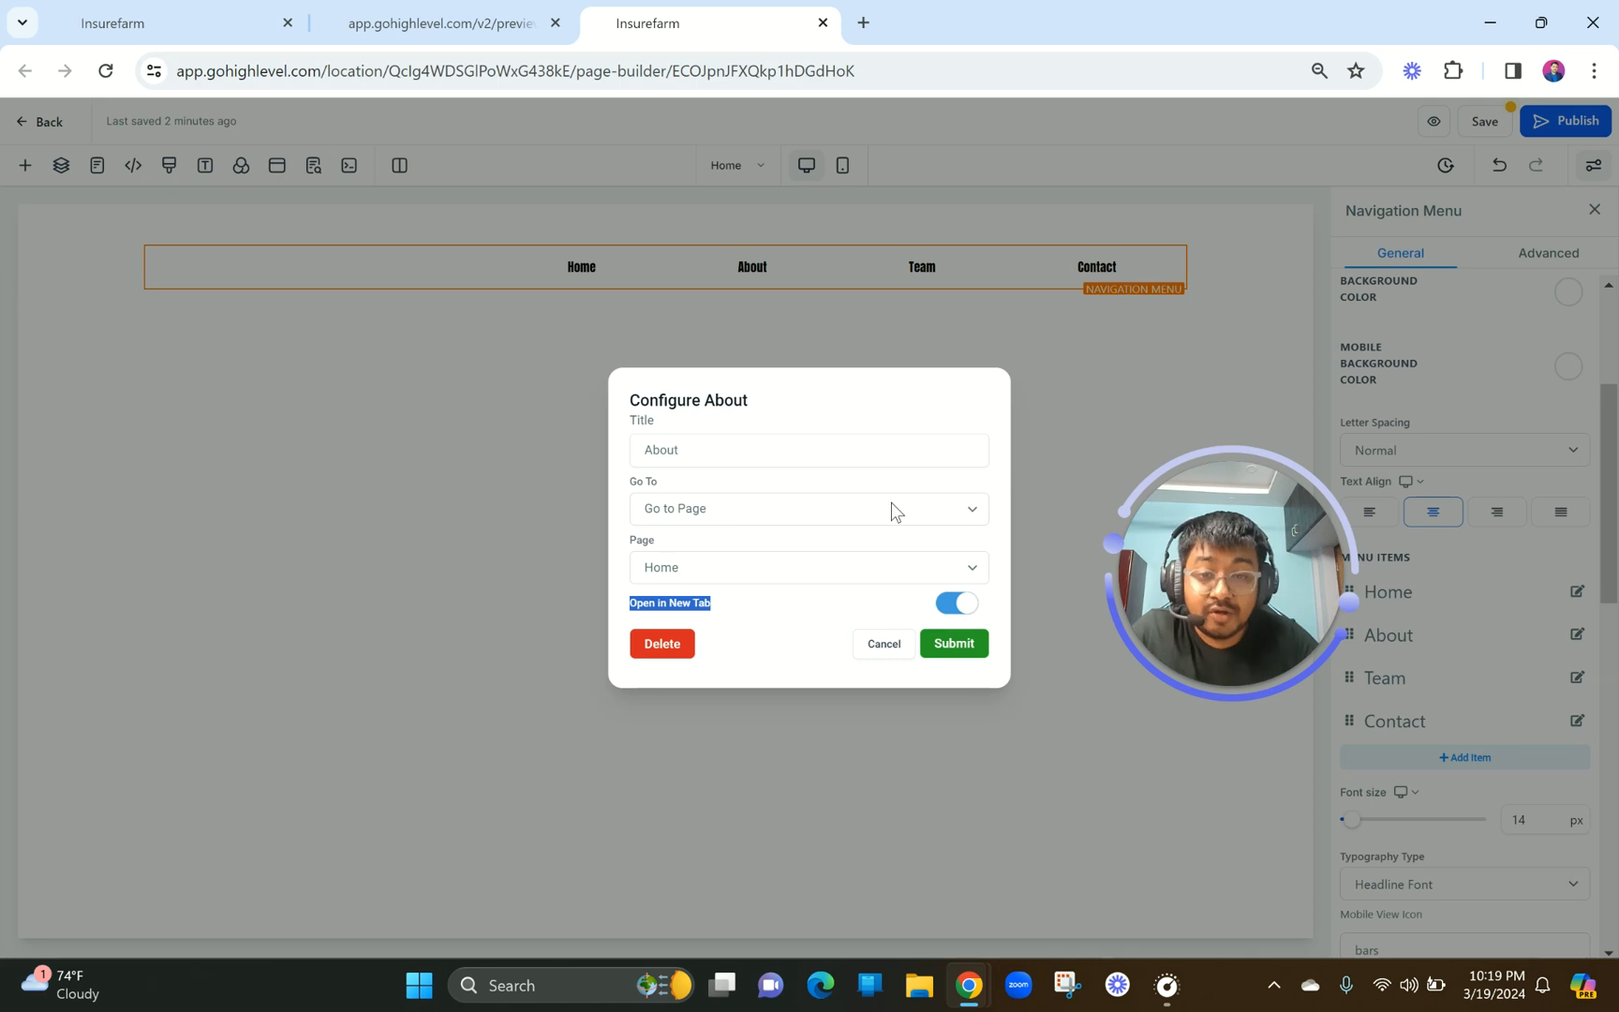
pyautogui.click(860, 507)
pyautogui.click(795, 521)
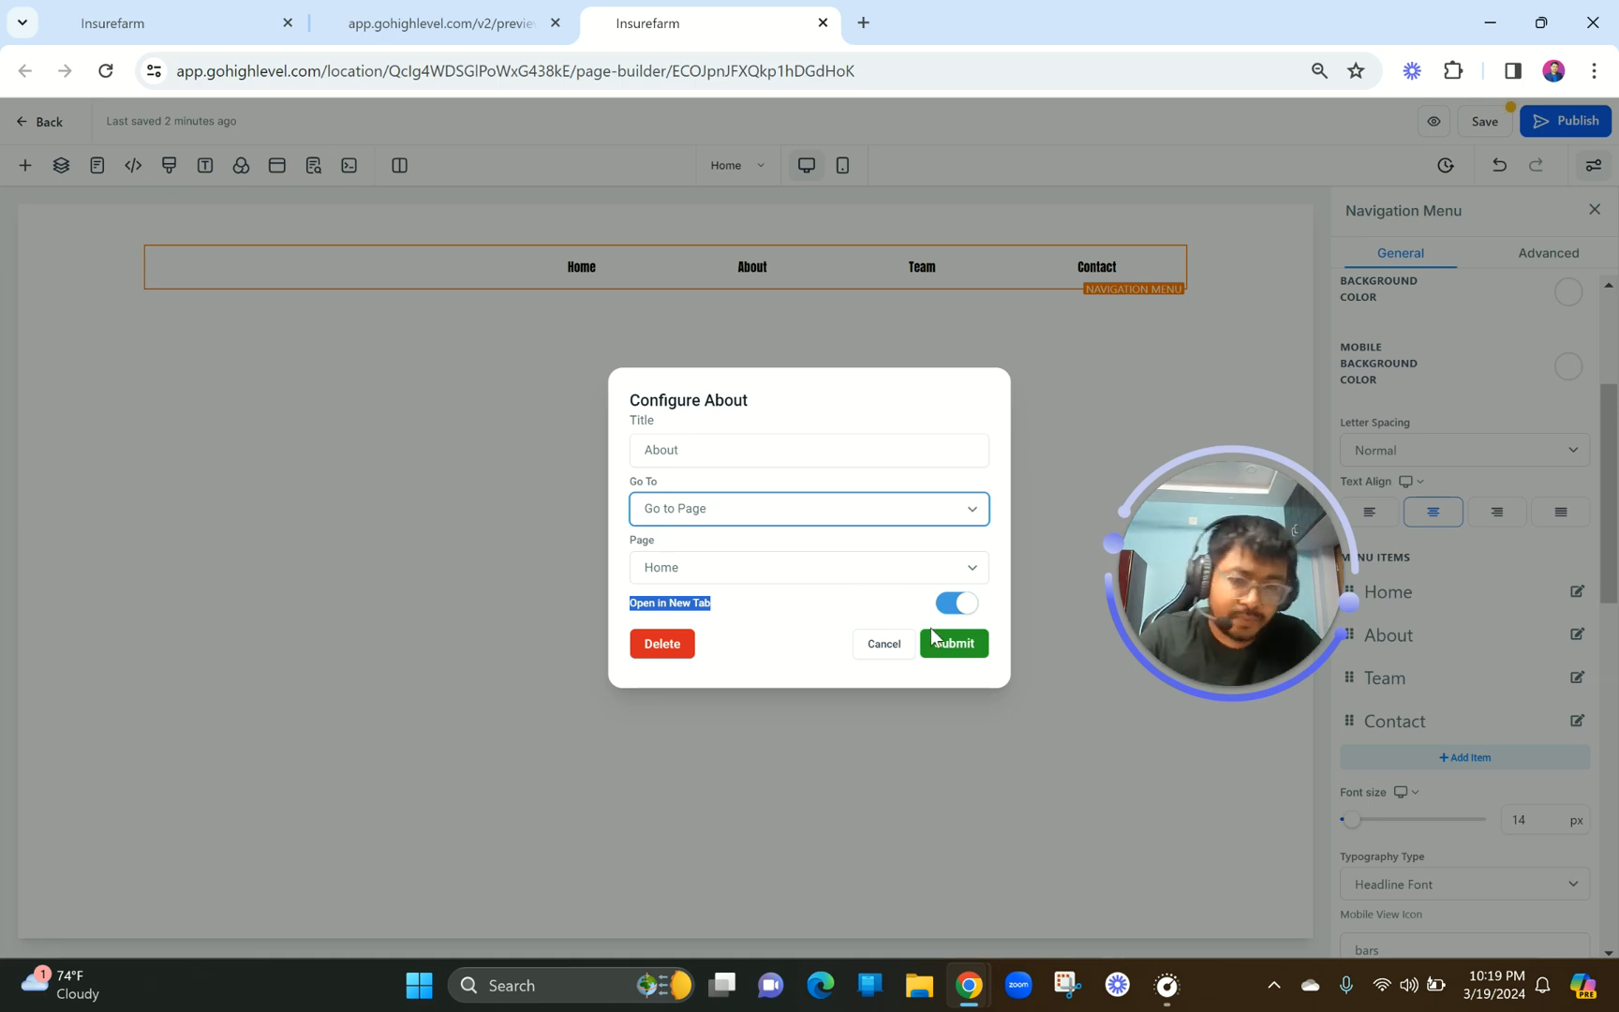
pyautogui.click(969, 607)
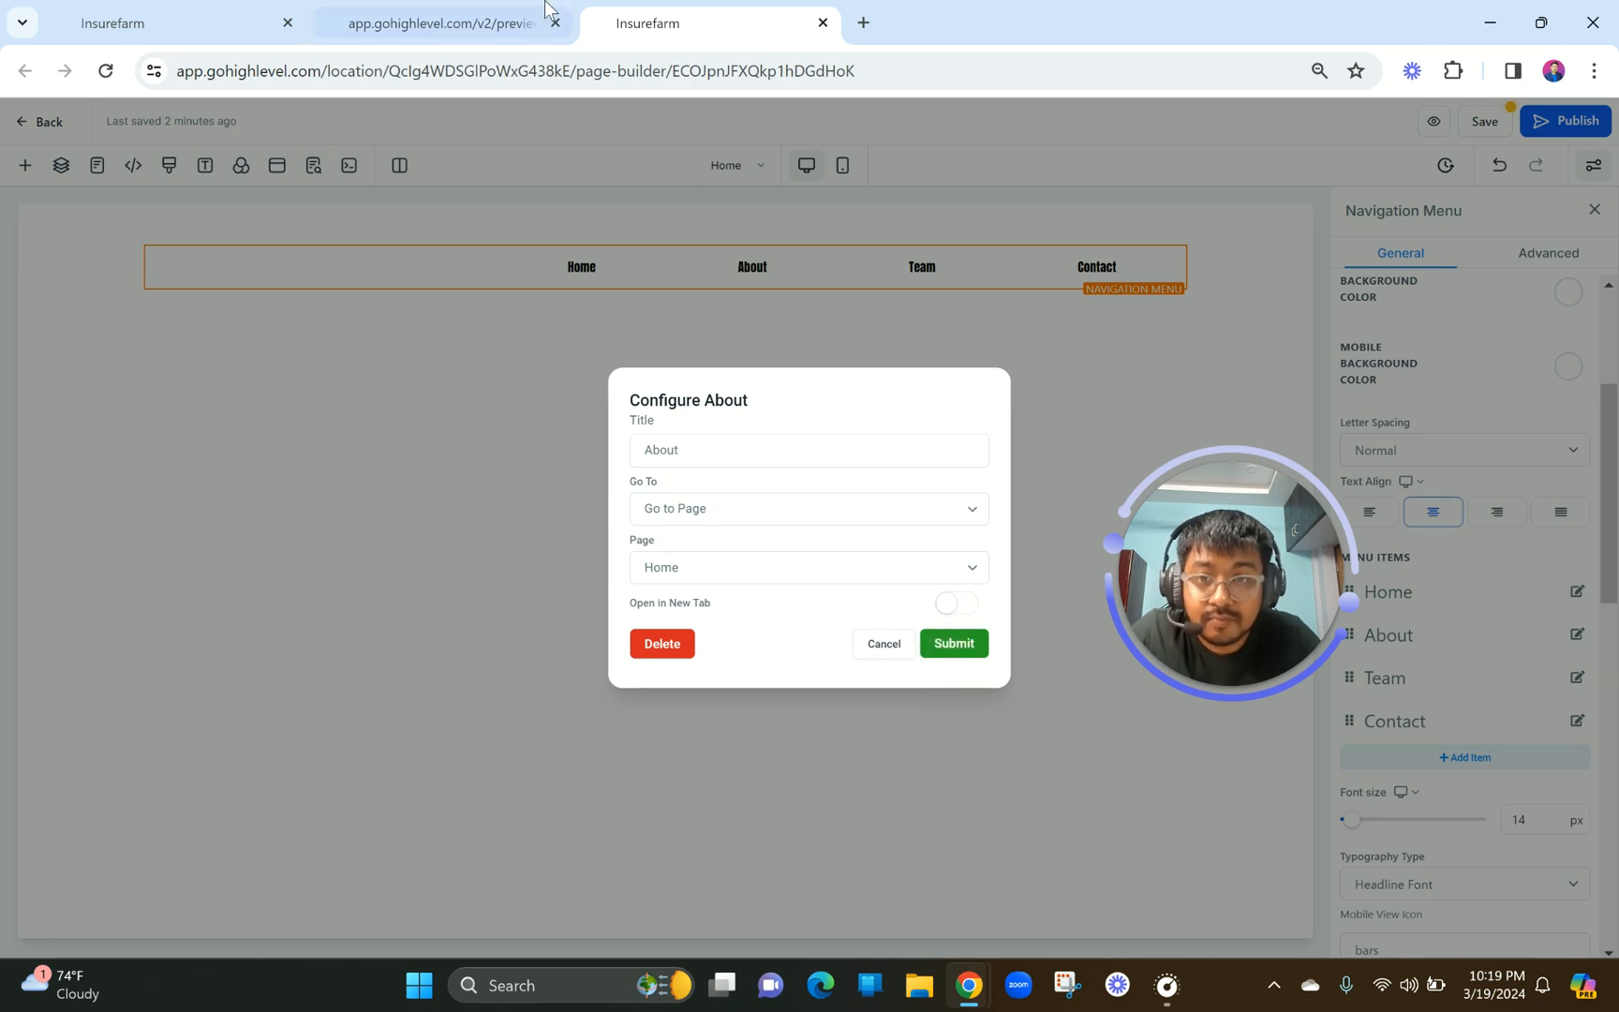
# Check the preview's navigation bar, rename the About menu item as Menu, and submit its configuration.
pyautogui.click(440, 23)
pyautogui.click(721, 11)
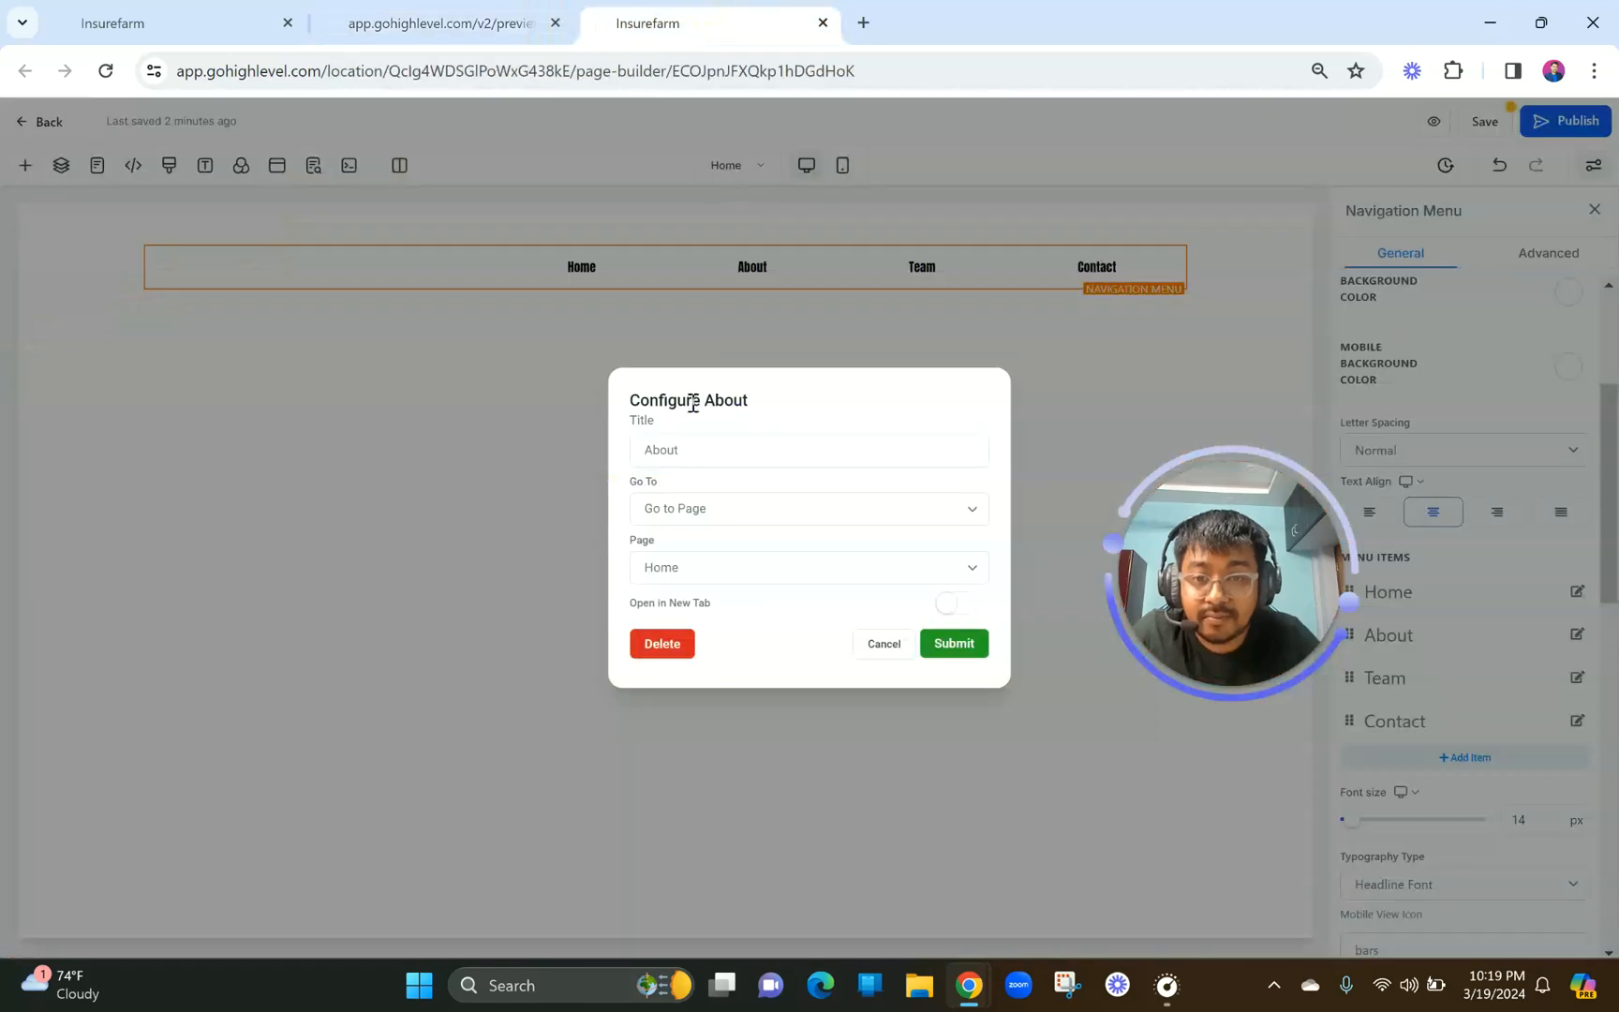
pyautogui.moveTo(690, 454); pyautogui.dragTo(585, 441)
pyautogui.write('Menuj')
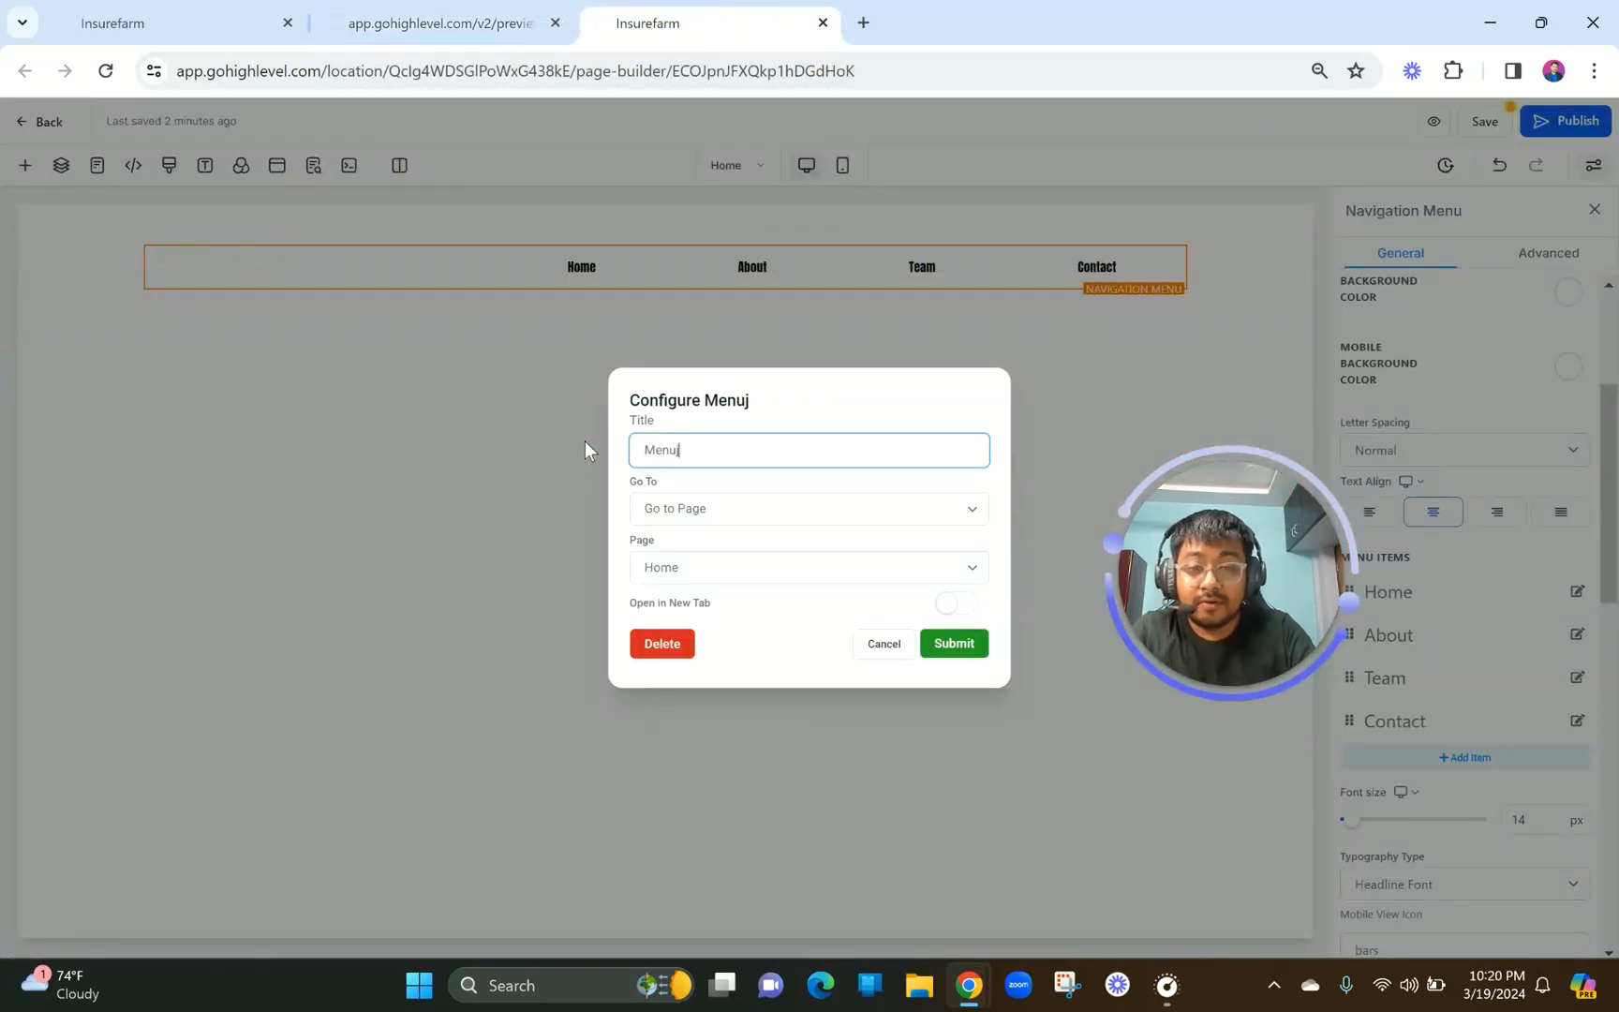
pyautogui.click(952, 643)
# Following the preview's navigation bar, rename the Team menu item as Catering and set its link type to Go to Page.
pyautogui.click(494, 9)
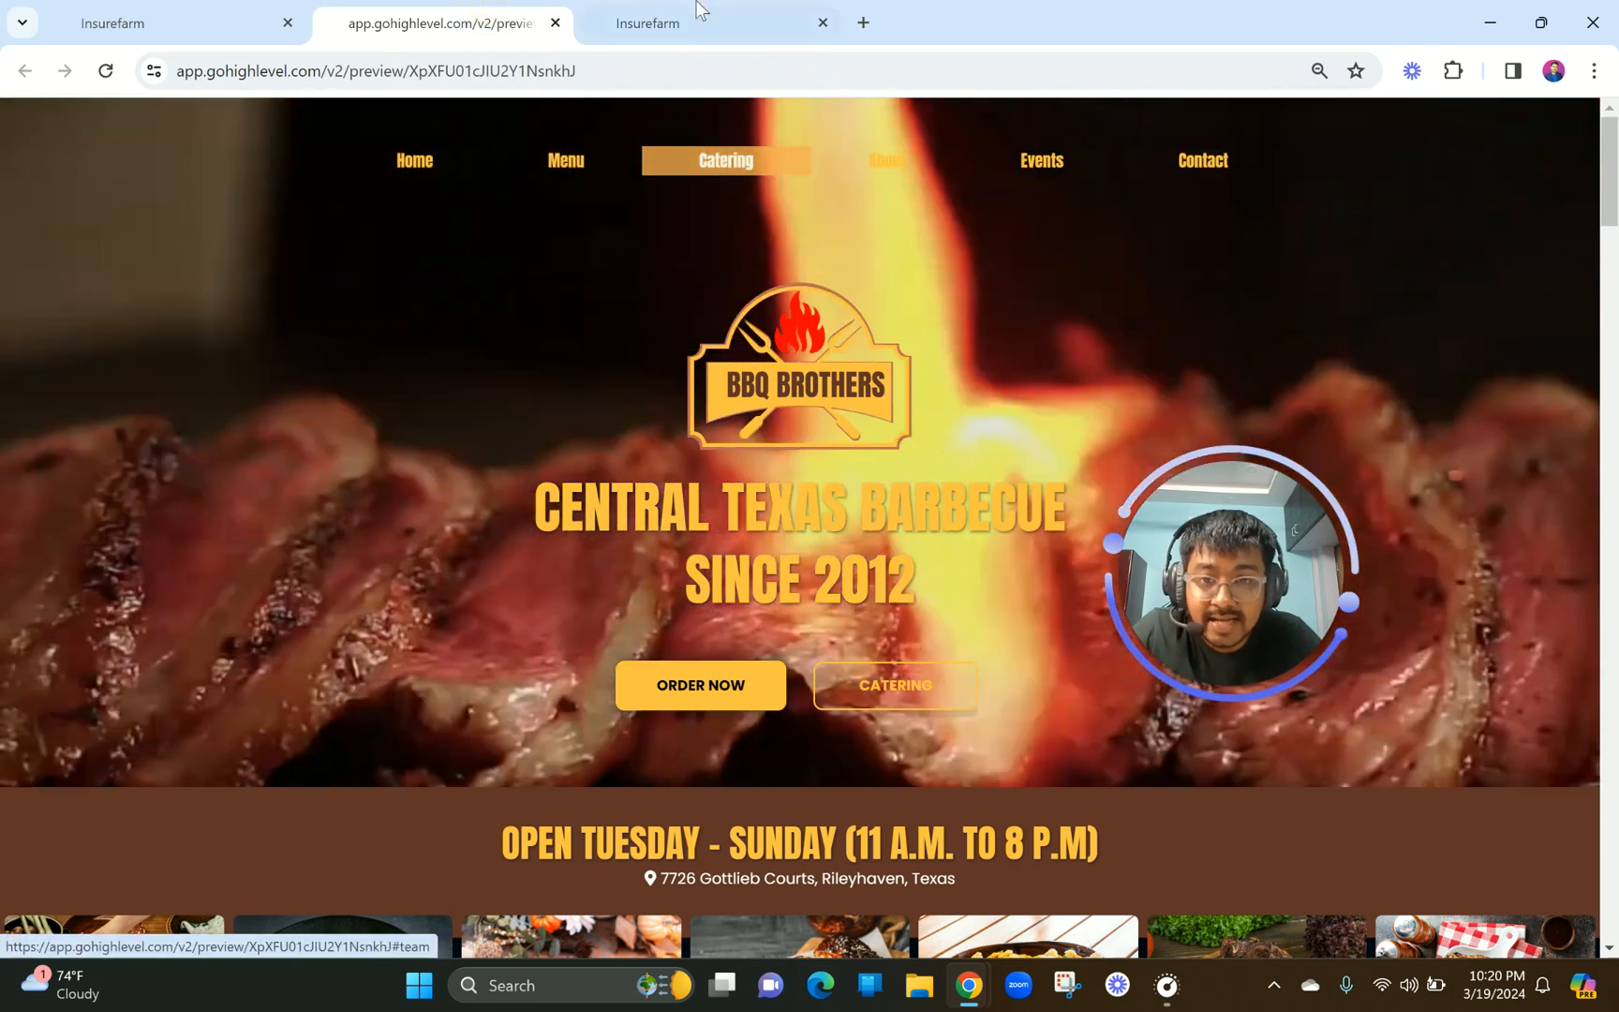
pyautogui.click(694, 19)
pyautogui.click(923, 274)
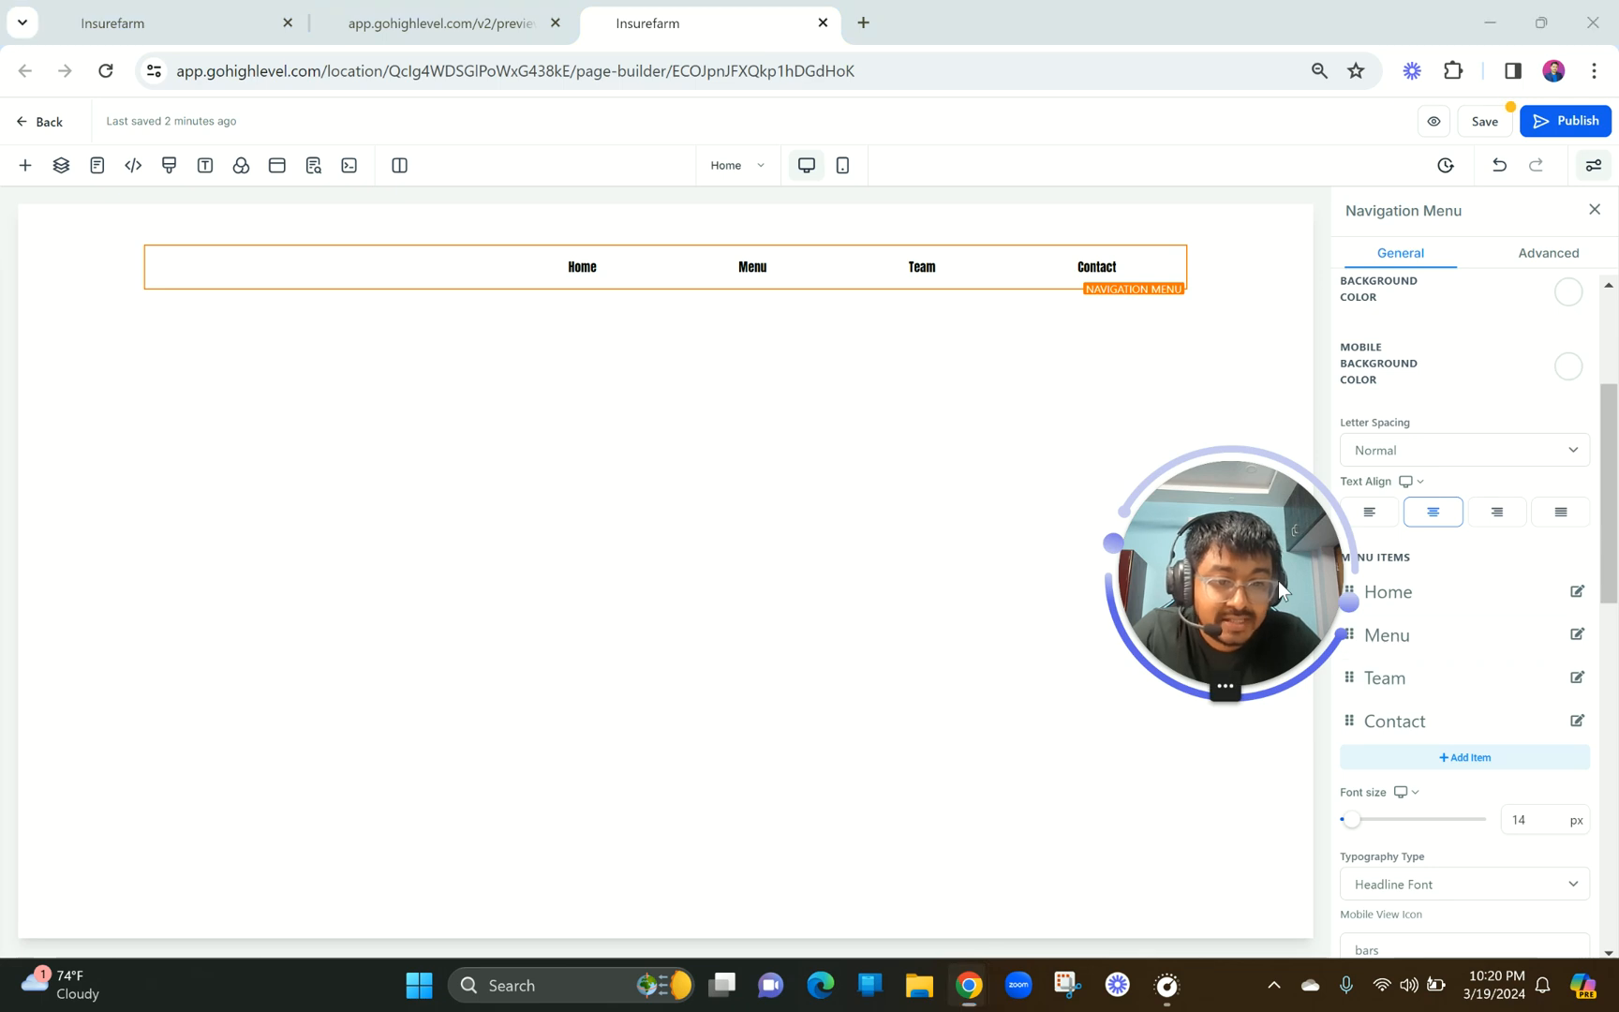
pyautogui.moveTo(1278, 580); pyautogui.dragTo(1311, 184)
pyautogui.click(1577, 678)
pyautogui.moveTo(741, 441); pyautogui.dragTo(572, 435)
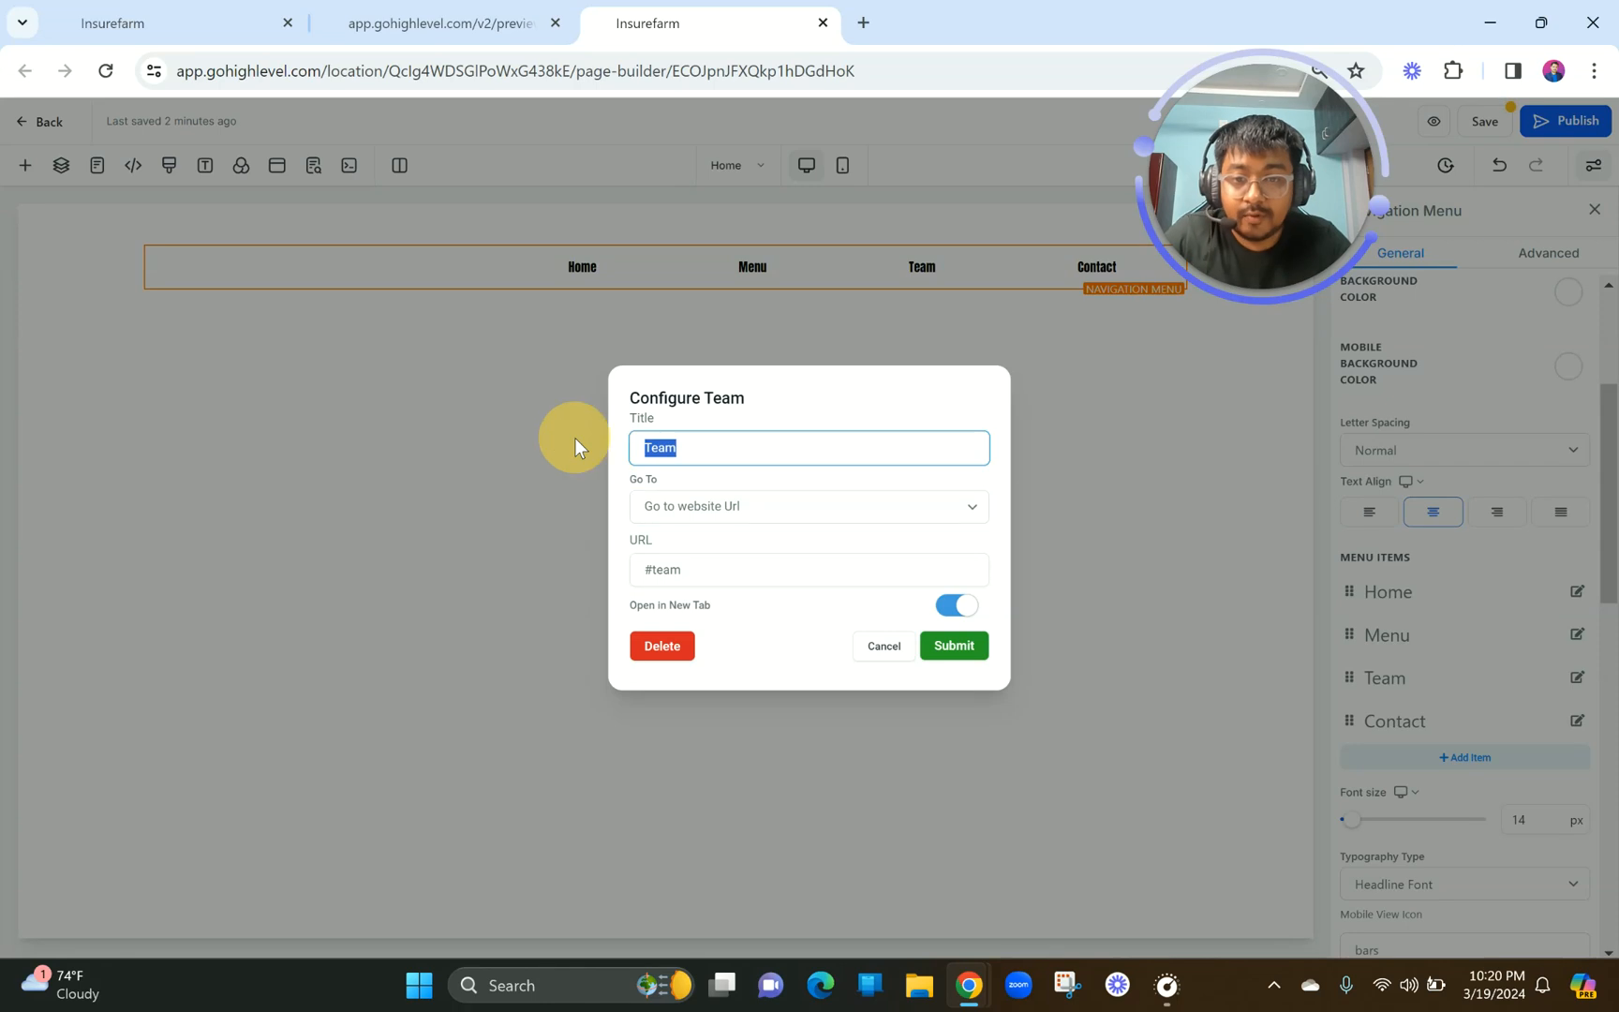
pyautogui.write('Catering')
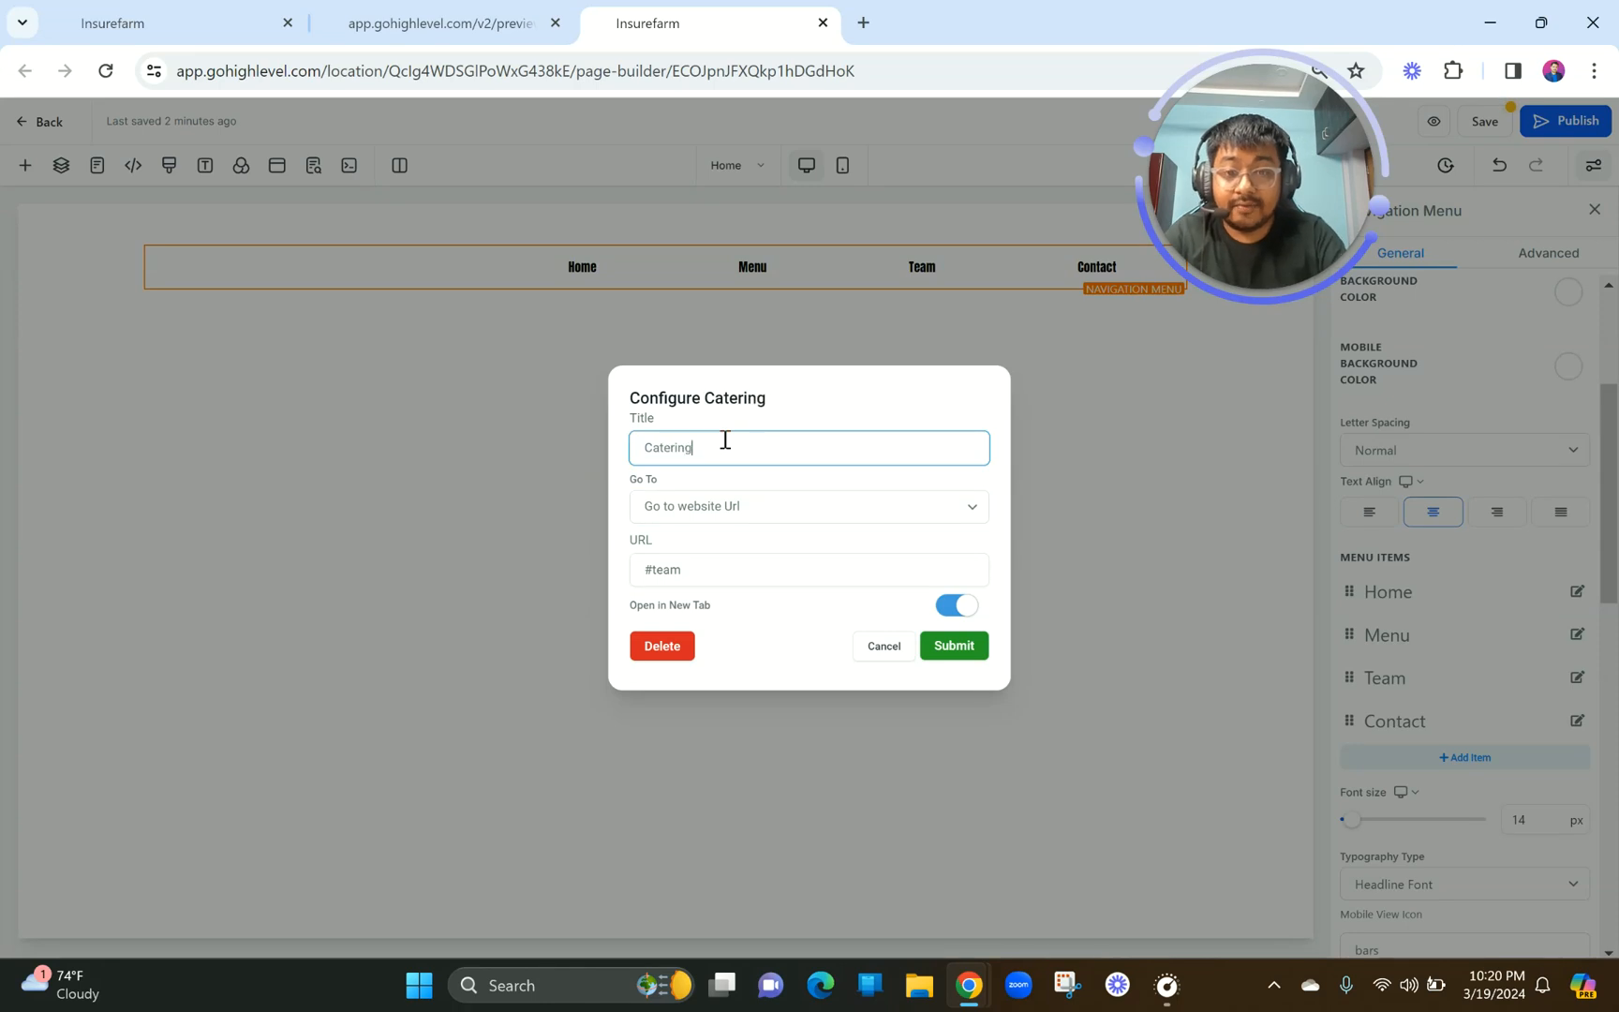
pyautogui.click(745, 506)
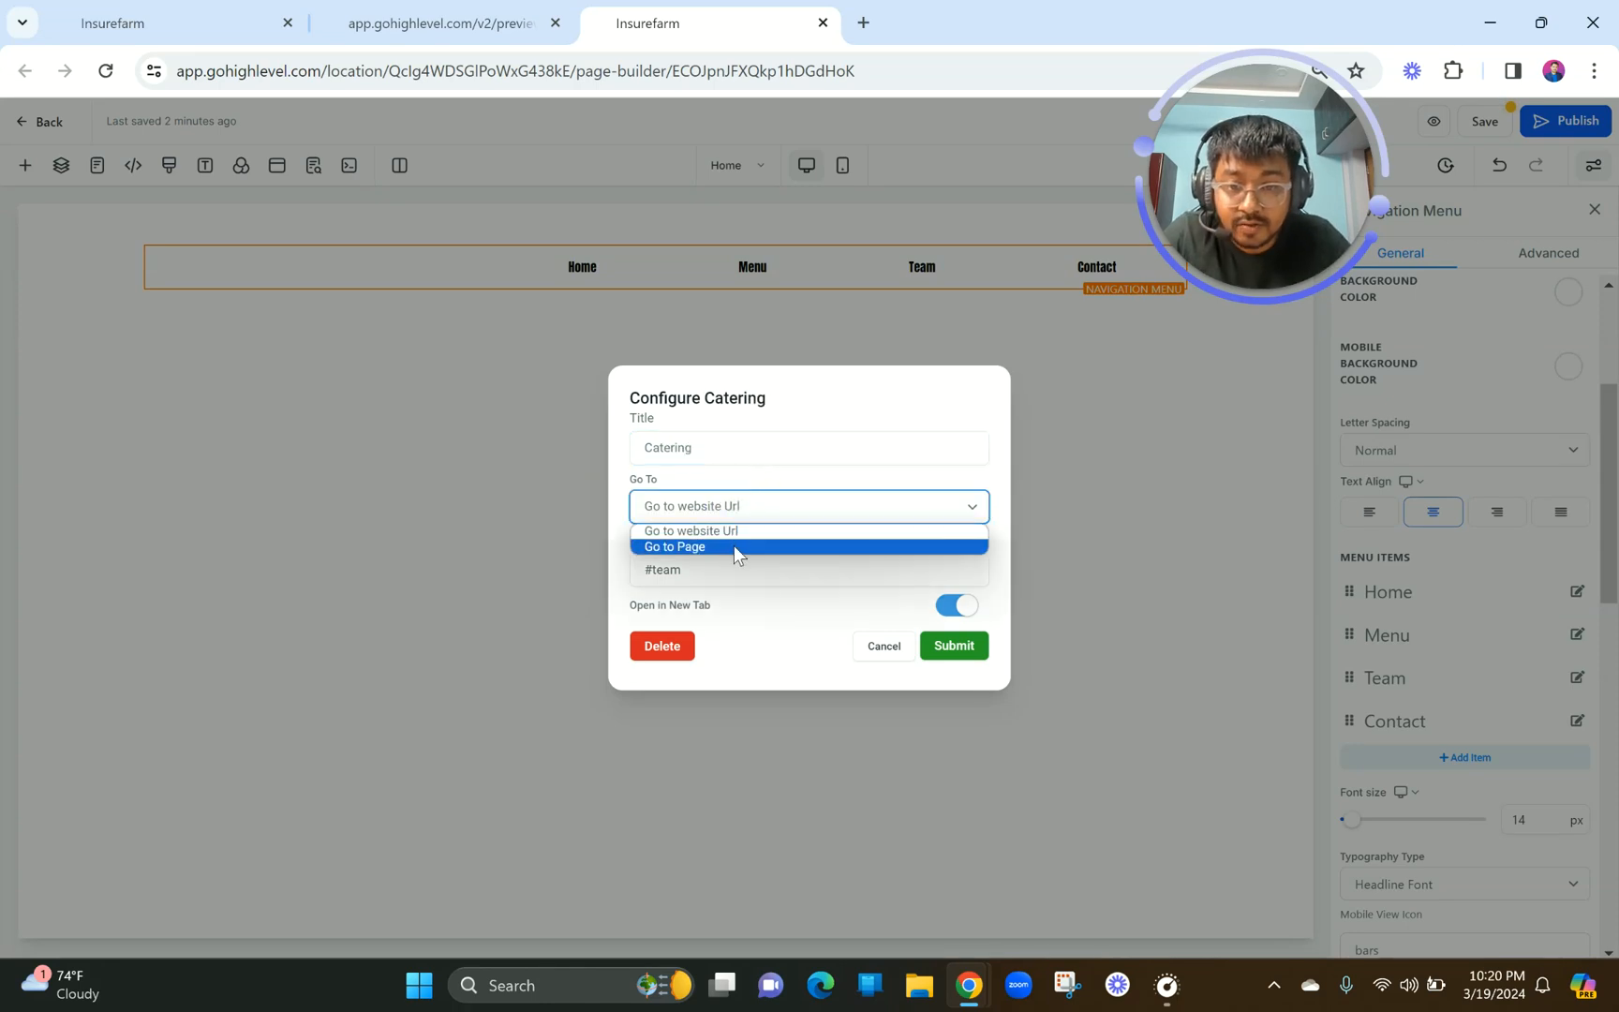
pyautogui.click(734, 546)
pyautogui.click(954, 645)
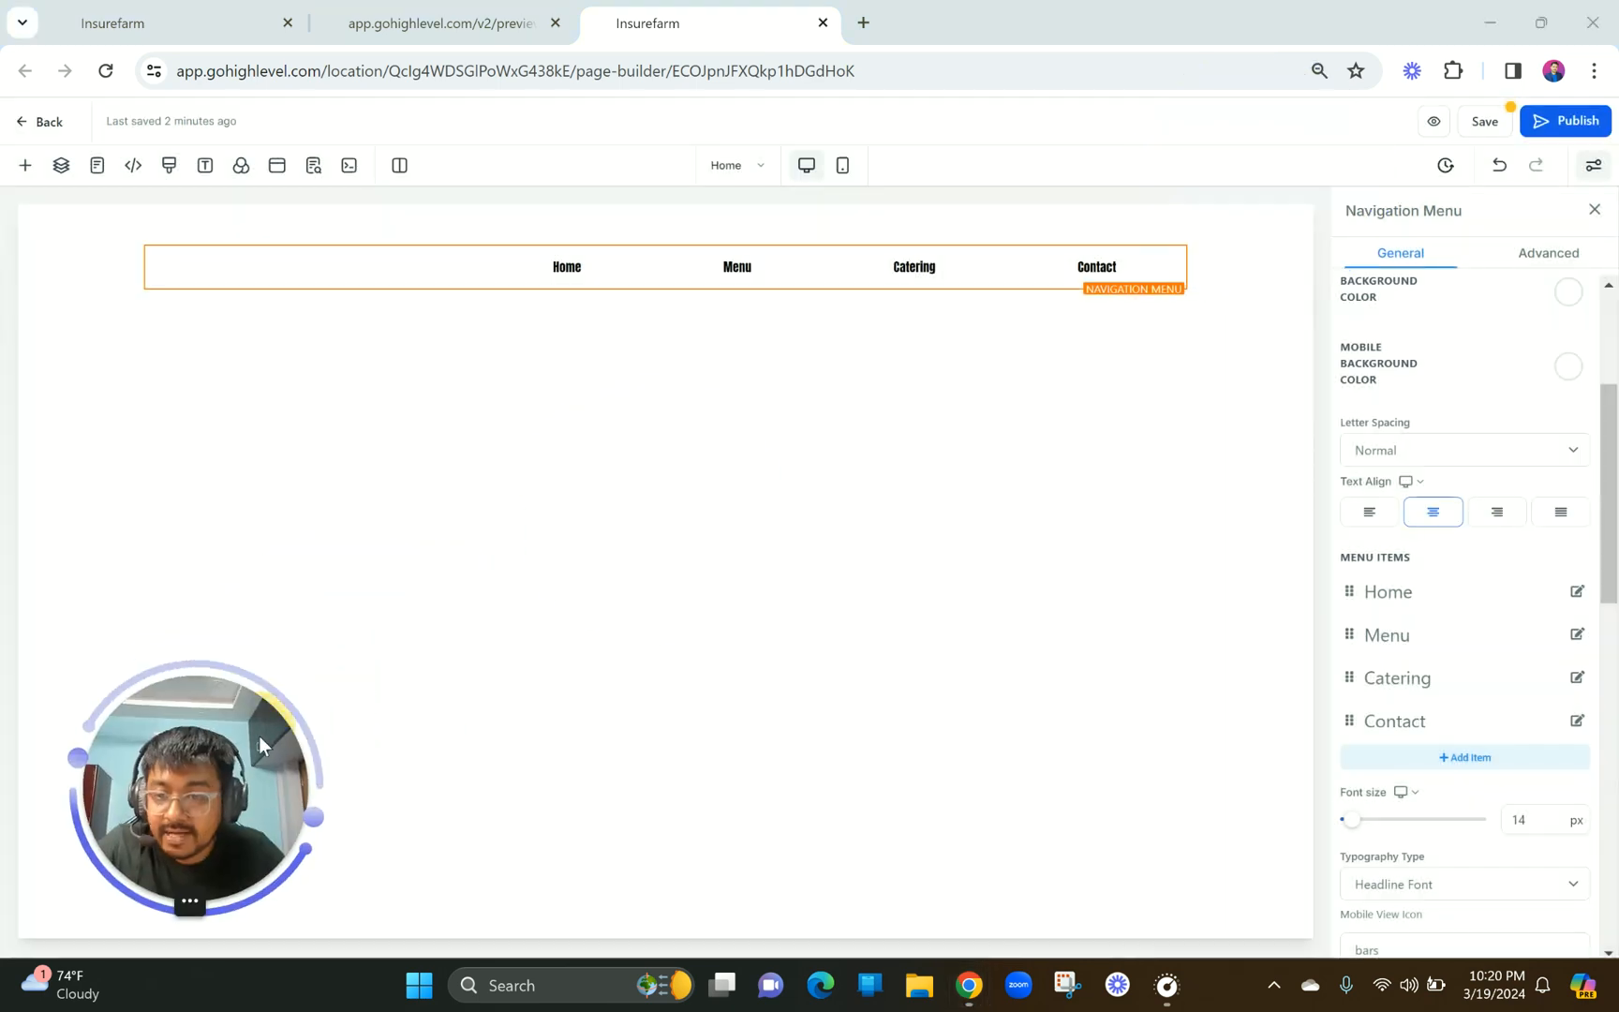
# Compare with the preview's navigation bar and add another item to the navigation menu.
pyautogui.click(441, 9)
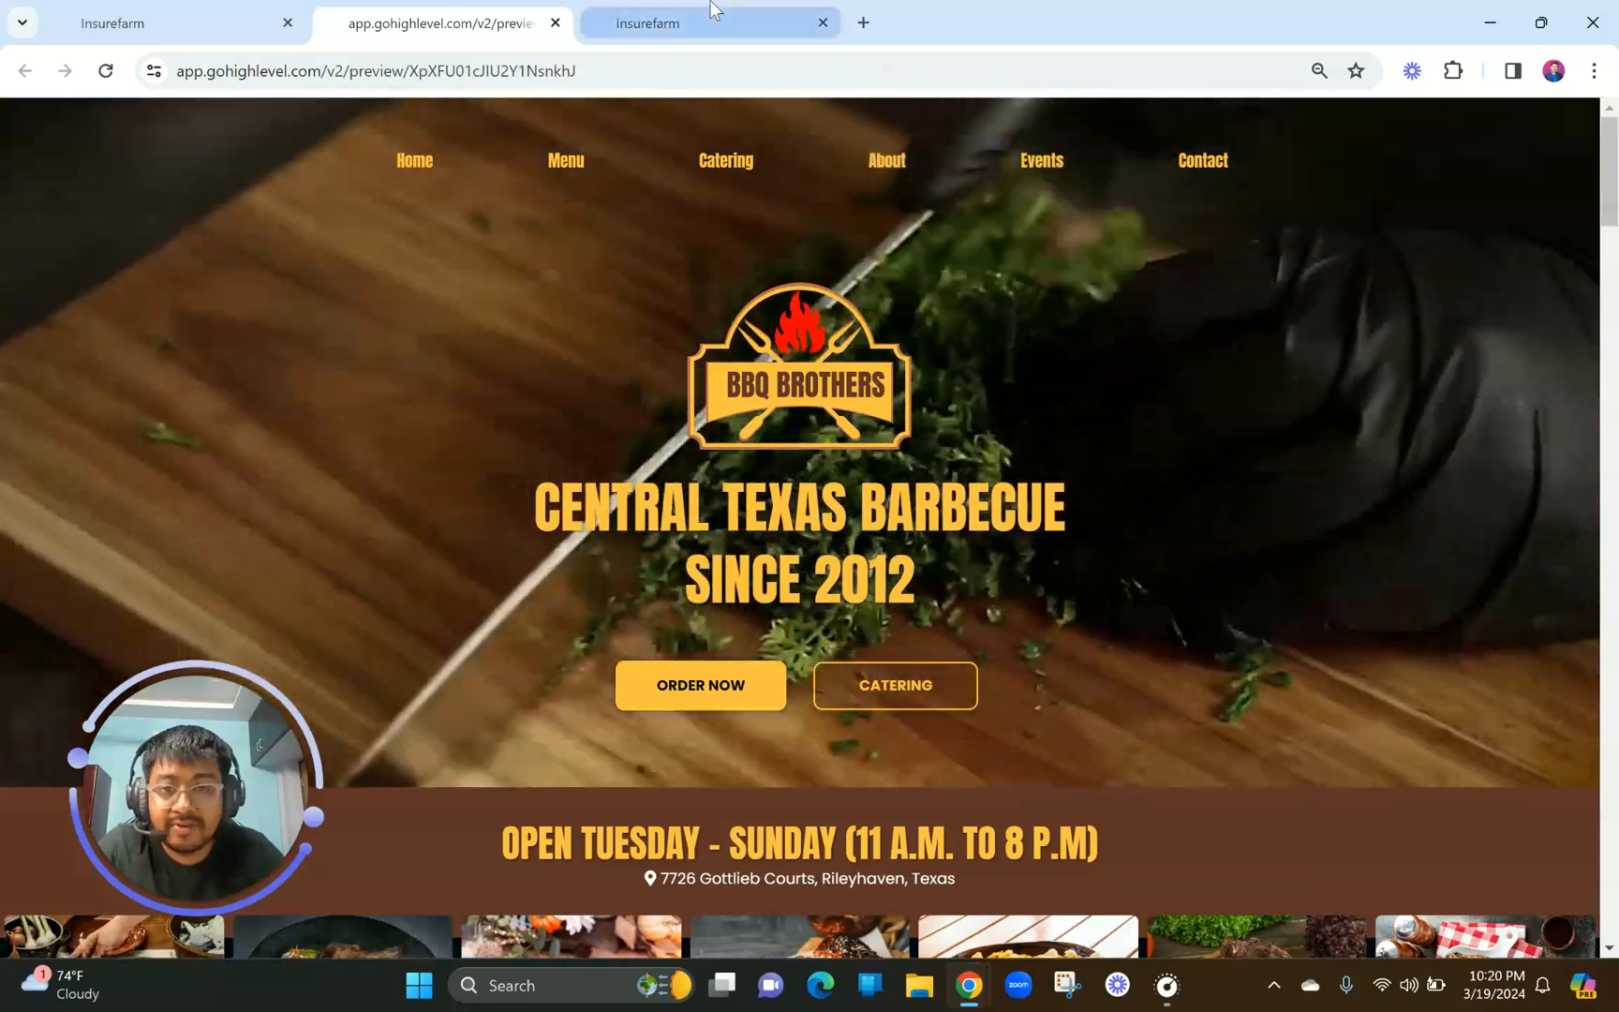
pyautogui.click(712, 13)
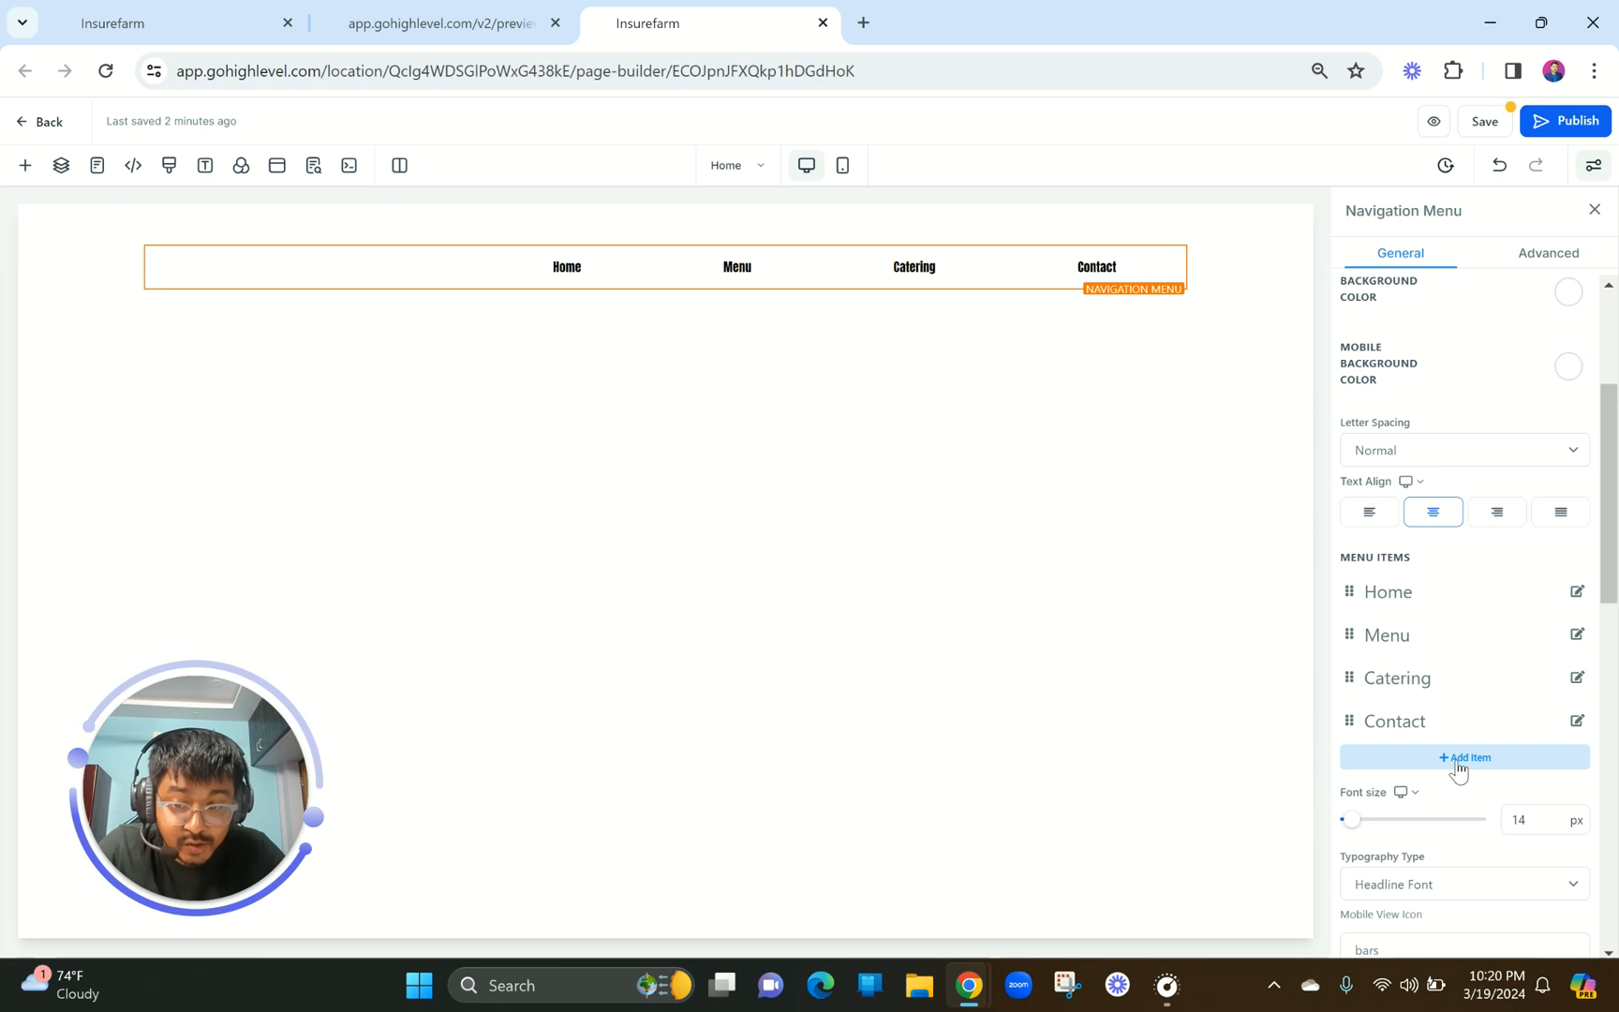
pyautogui.scroll(3, 1497, 762)
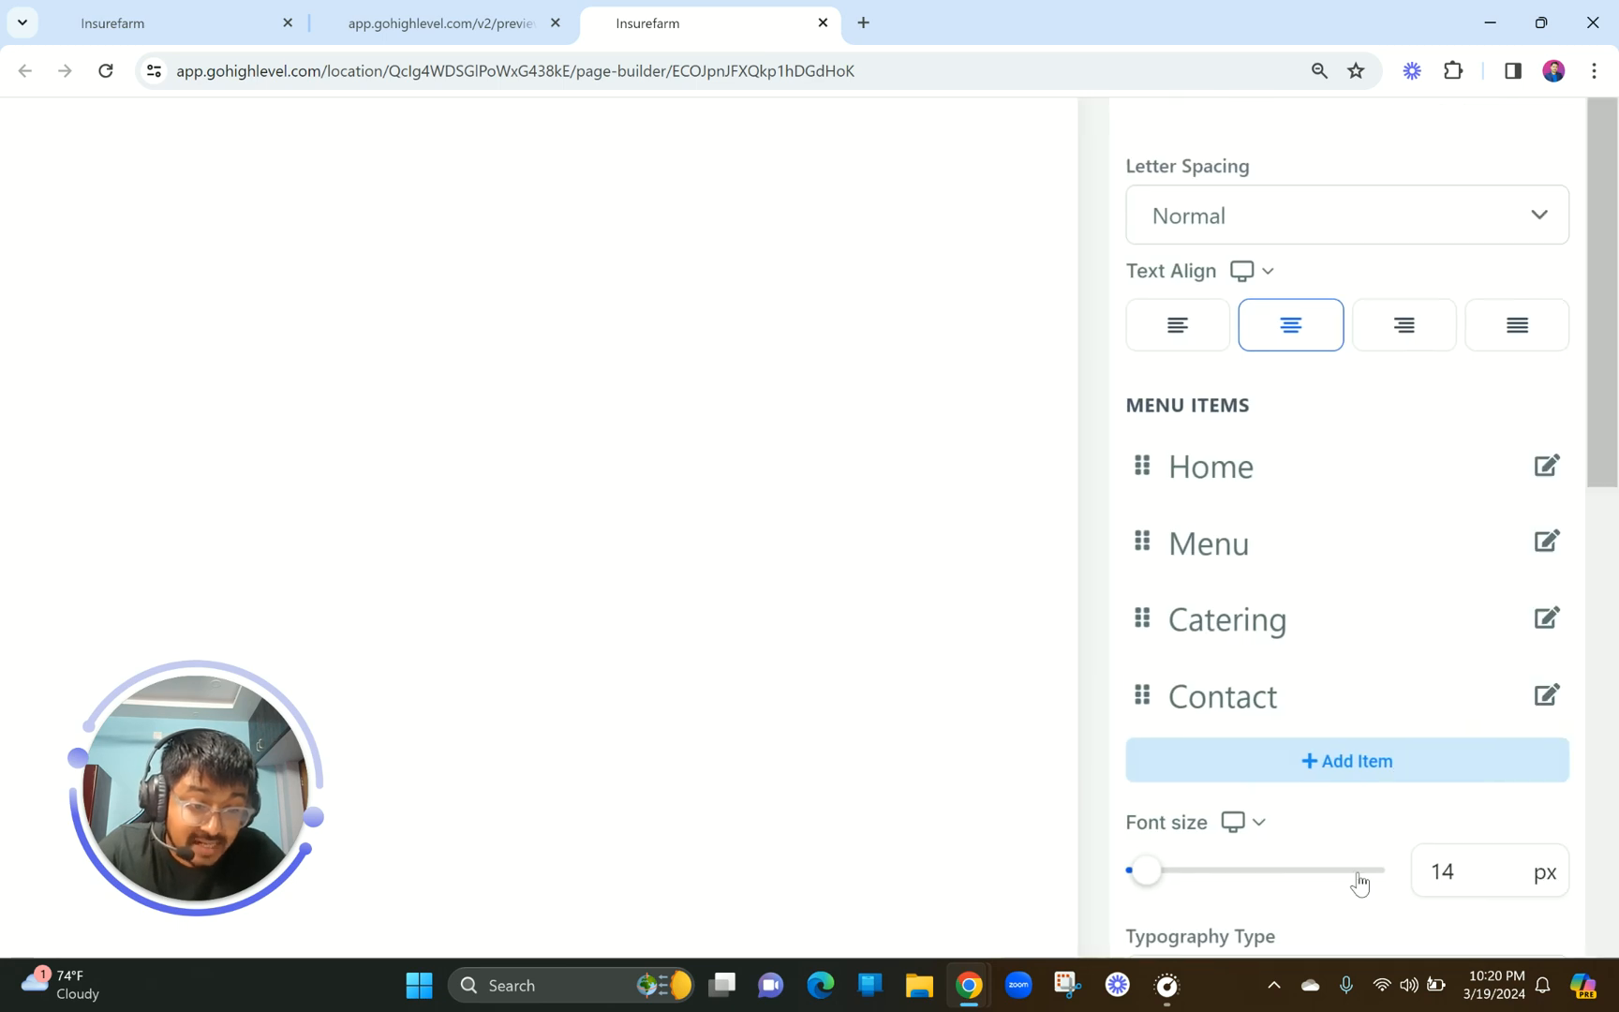
pyautogui.scroll(-3, 1358, 784)
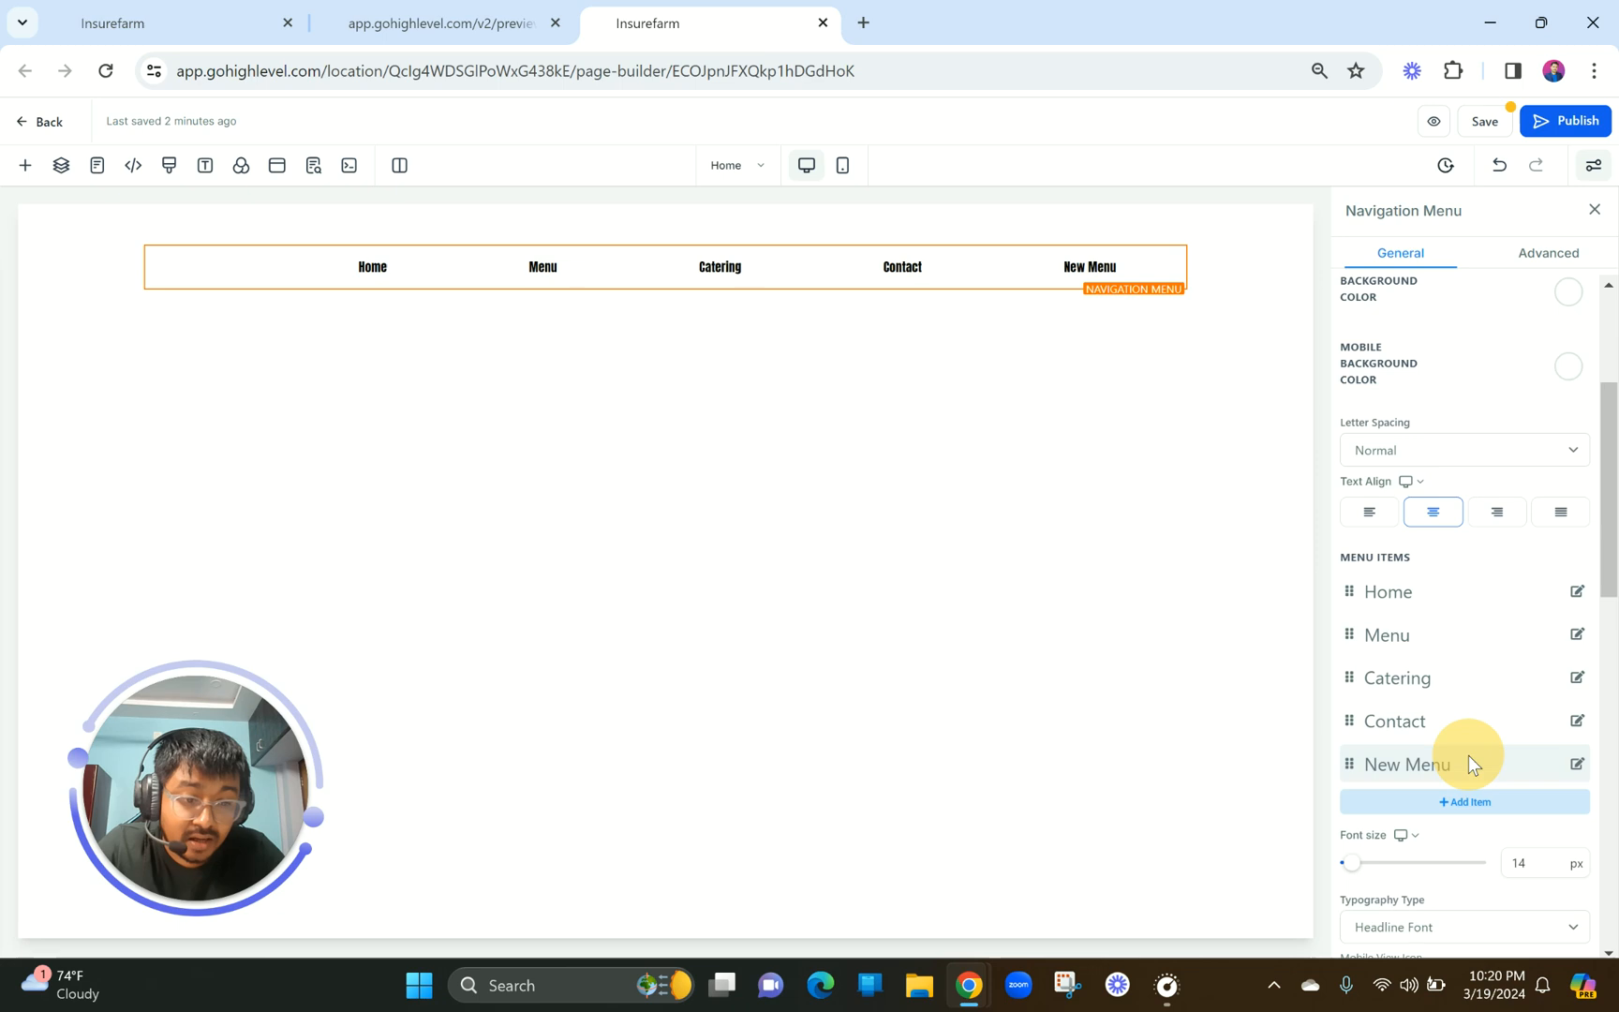
# Open the new menu item's configuration, check the preview's navigation bar, and set the item's title to About.
pyautogui.click(1469, 757)
pyautogui.click(440, 22)
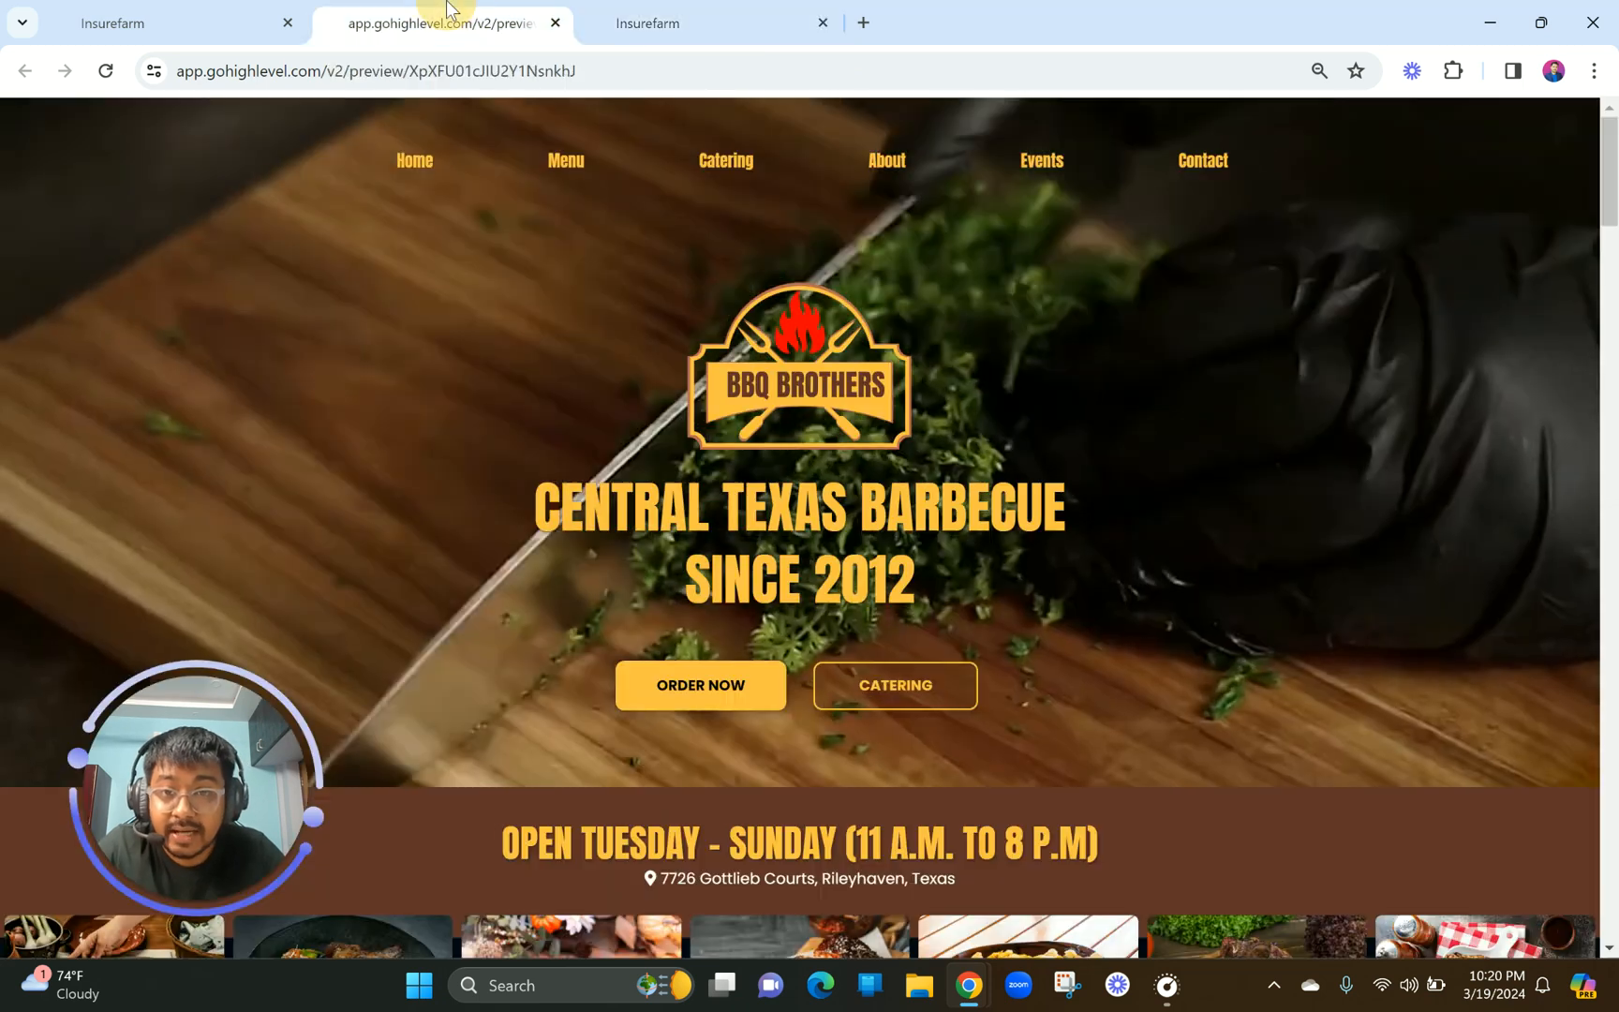
pyautogui.click(723, 11)
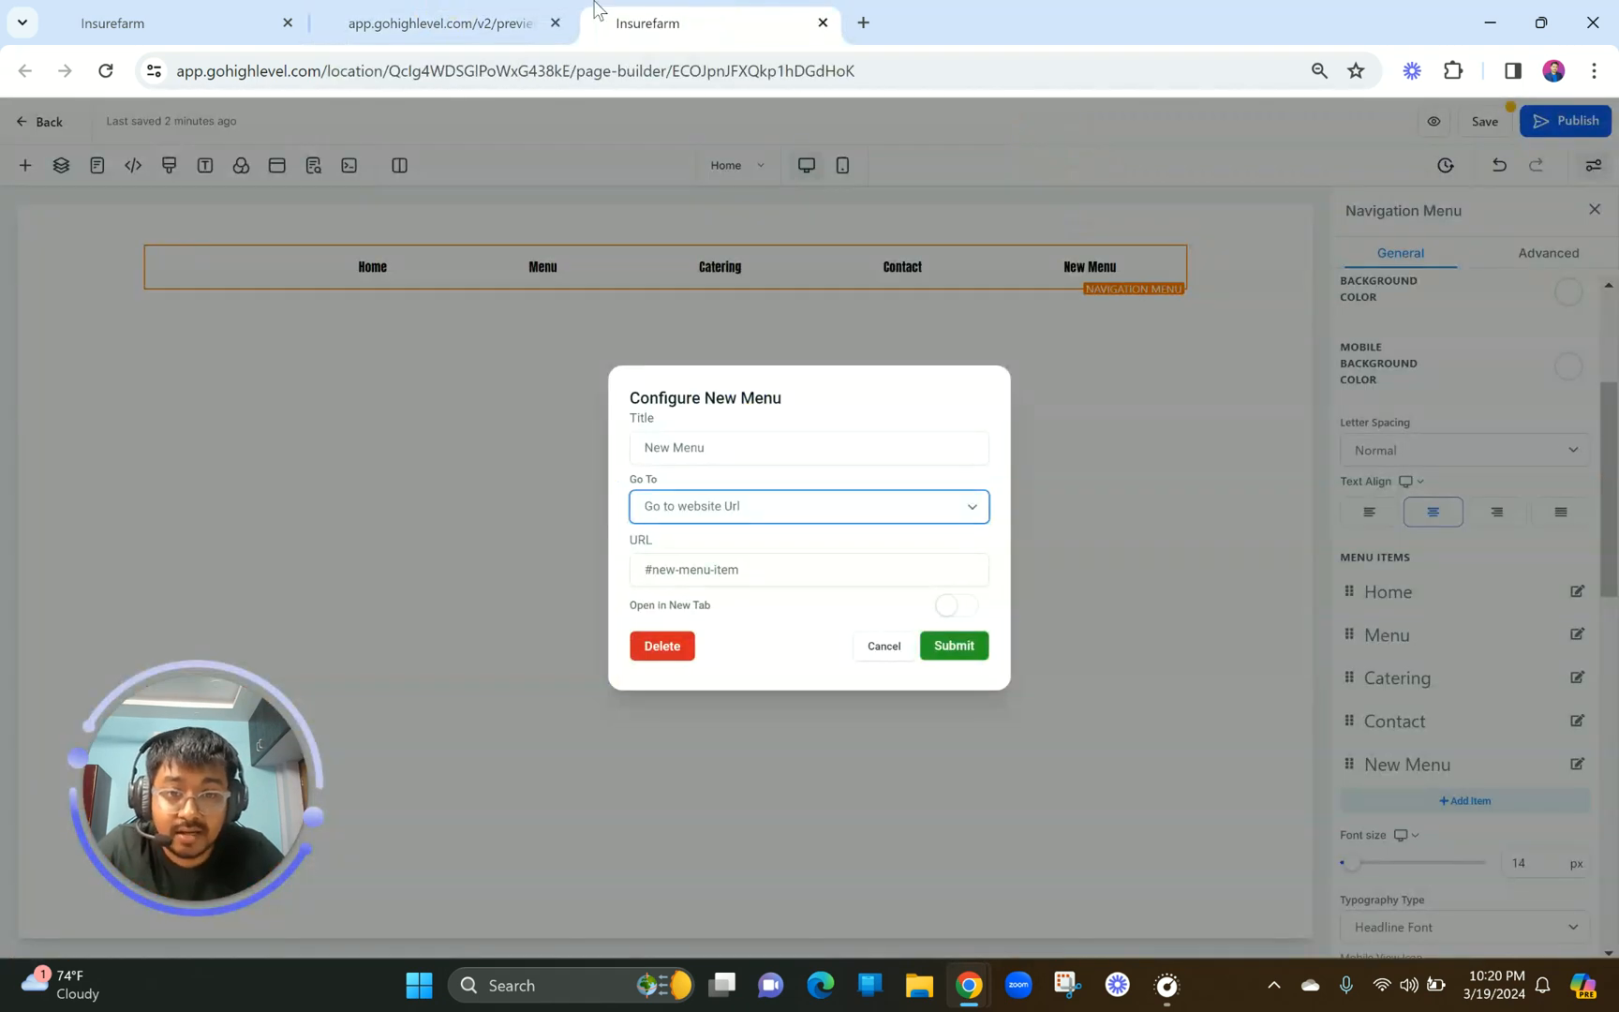
pyautogui.click(417, 5)
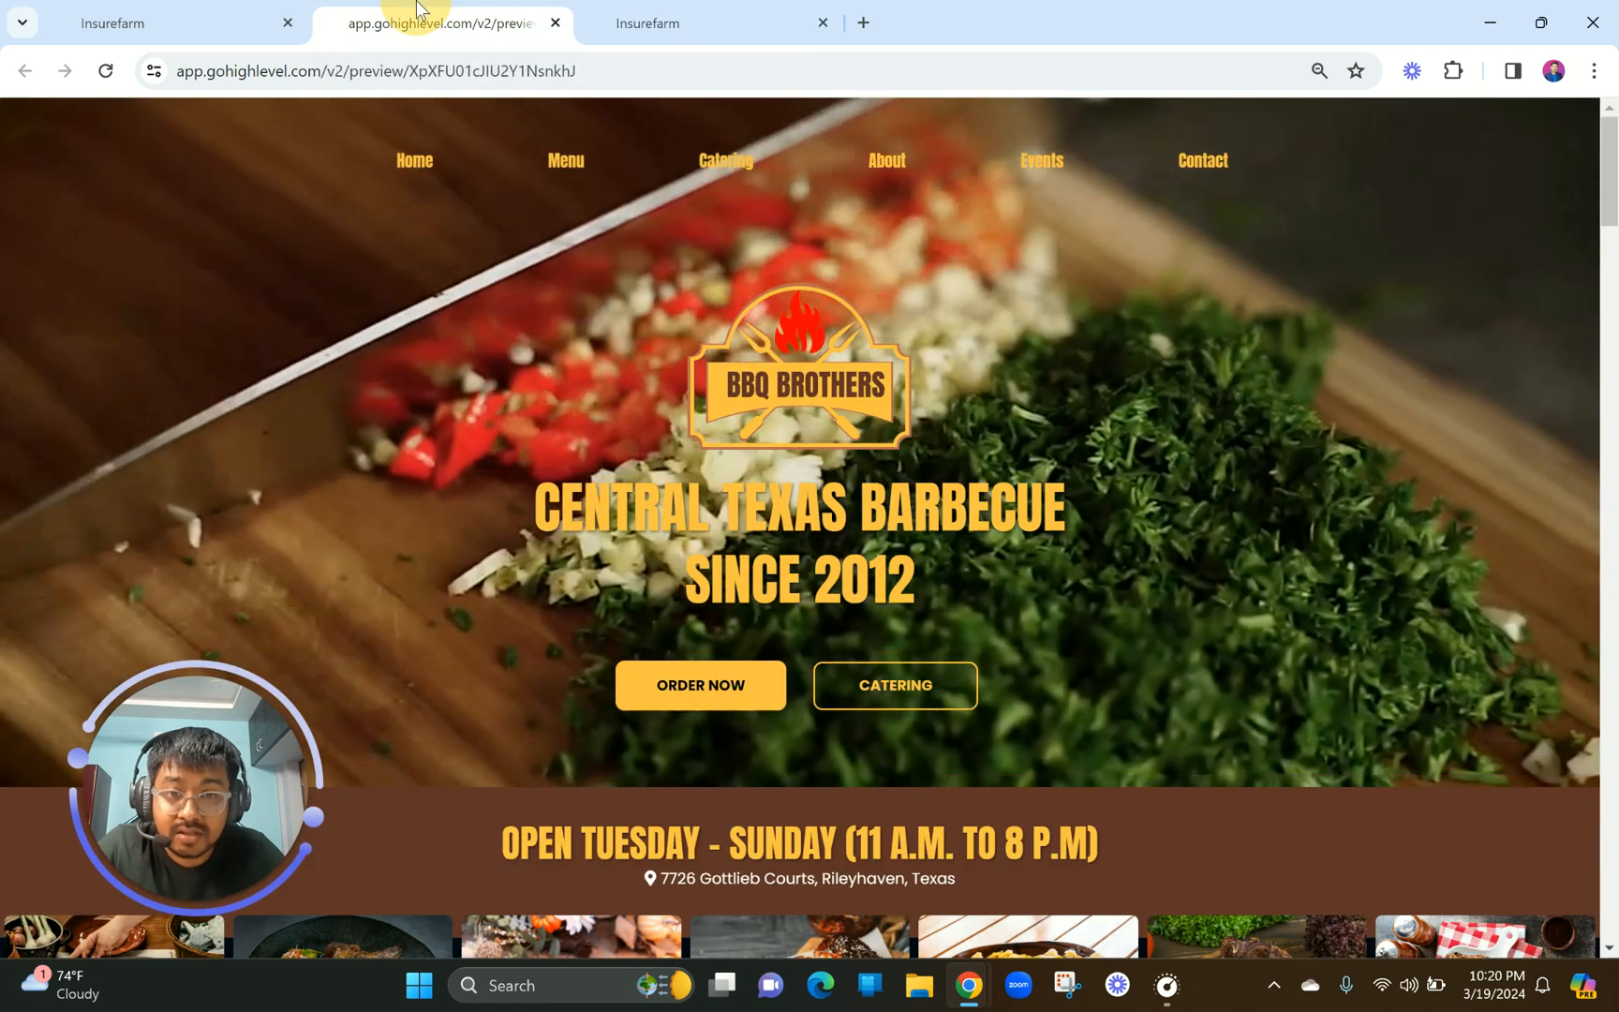
pyautogui.click(735, 9)
pyautogui.click(742, 448)
pyautogui.hotkey('ctrl', 'a')
pyautogui.write('About')
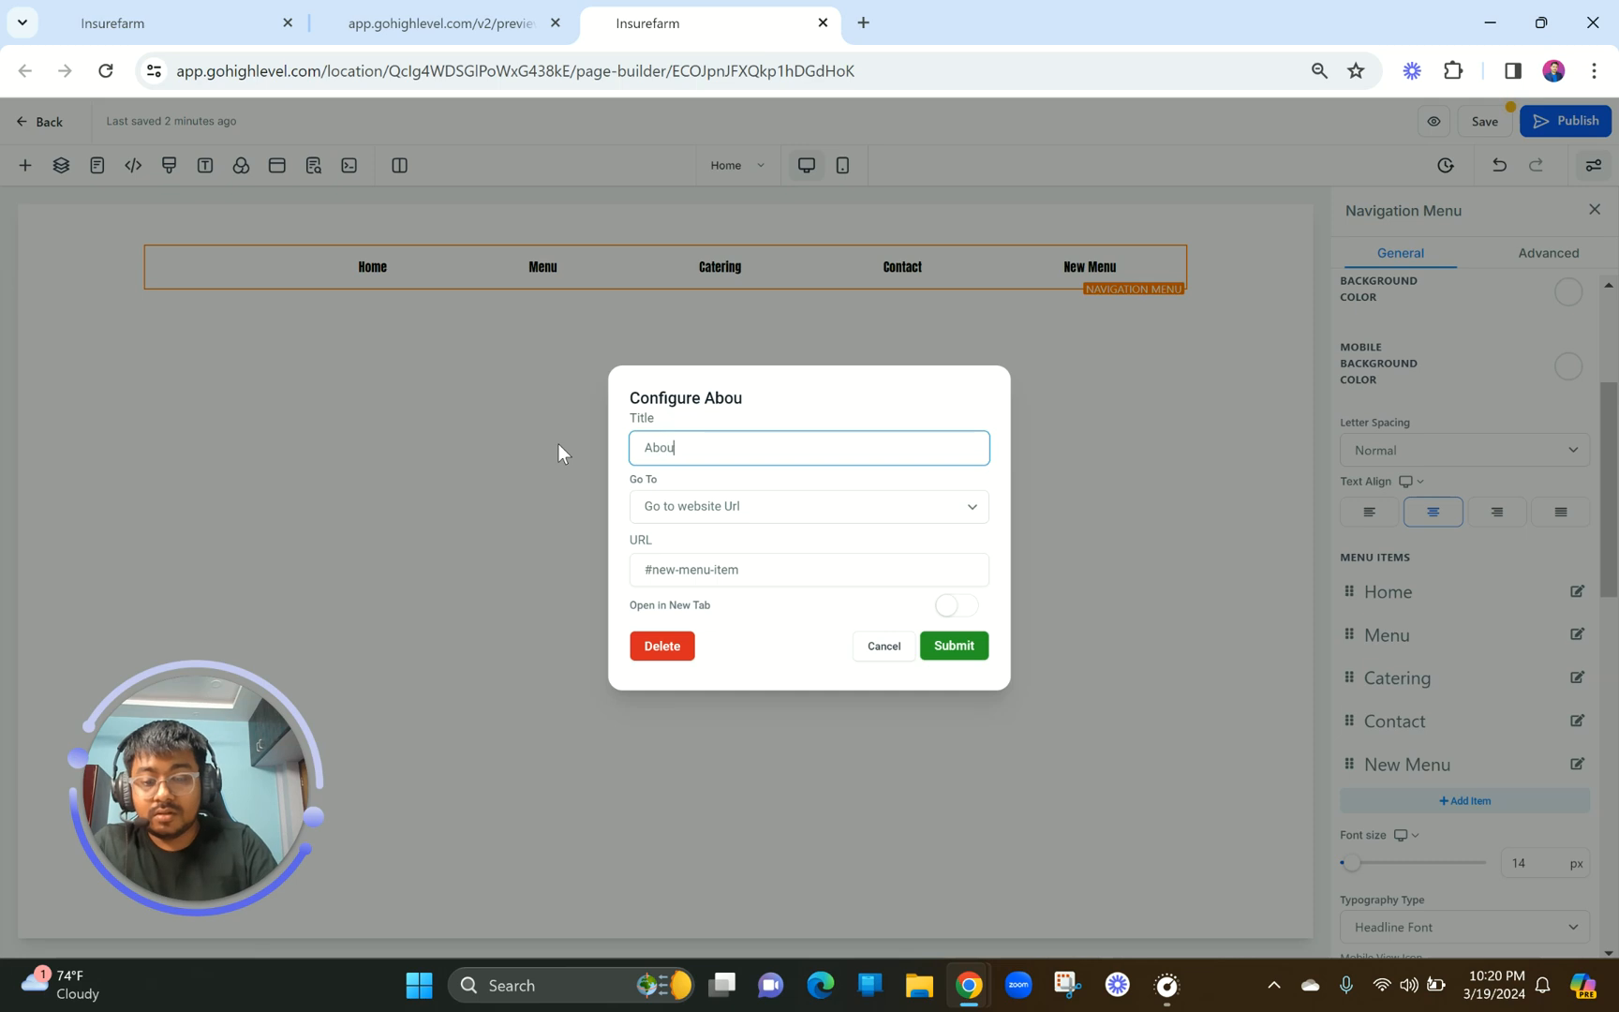
# Set the About menu item to go to the Home page and submit its configuration.
pyautogui.click(735, 506)
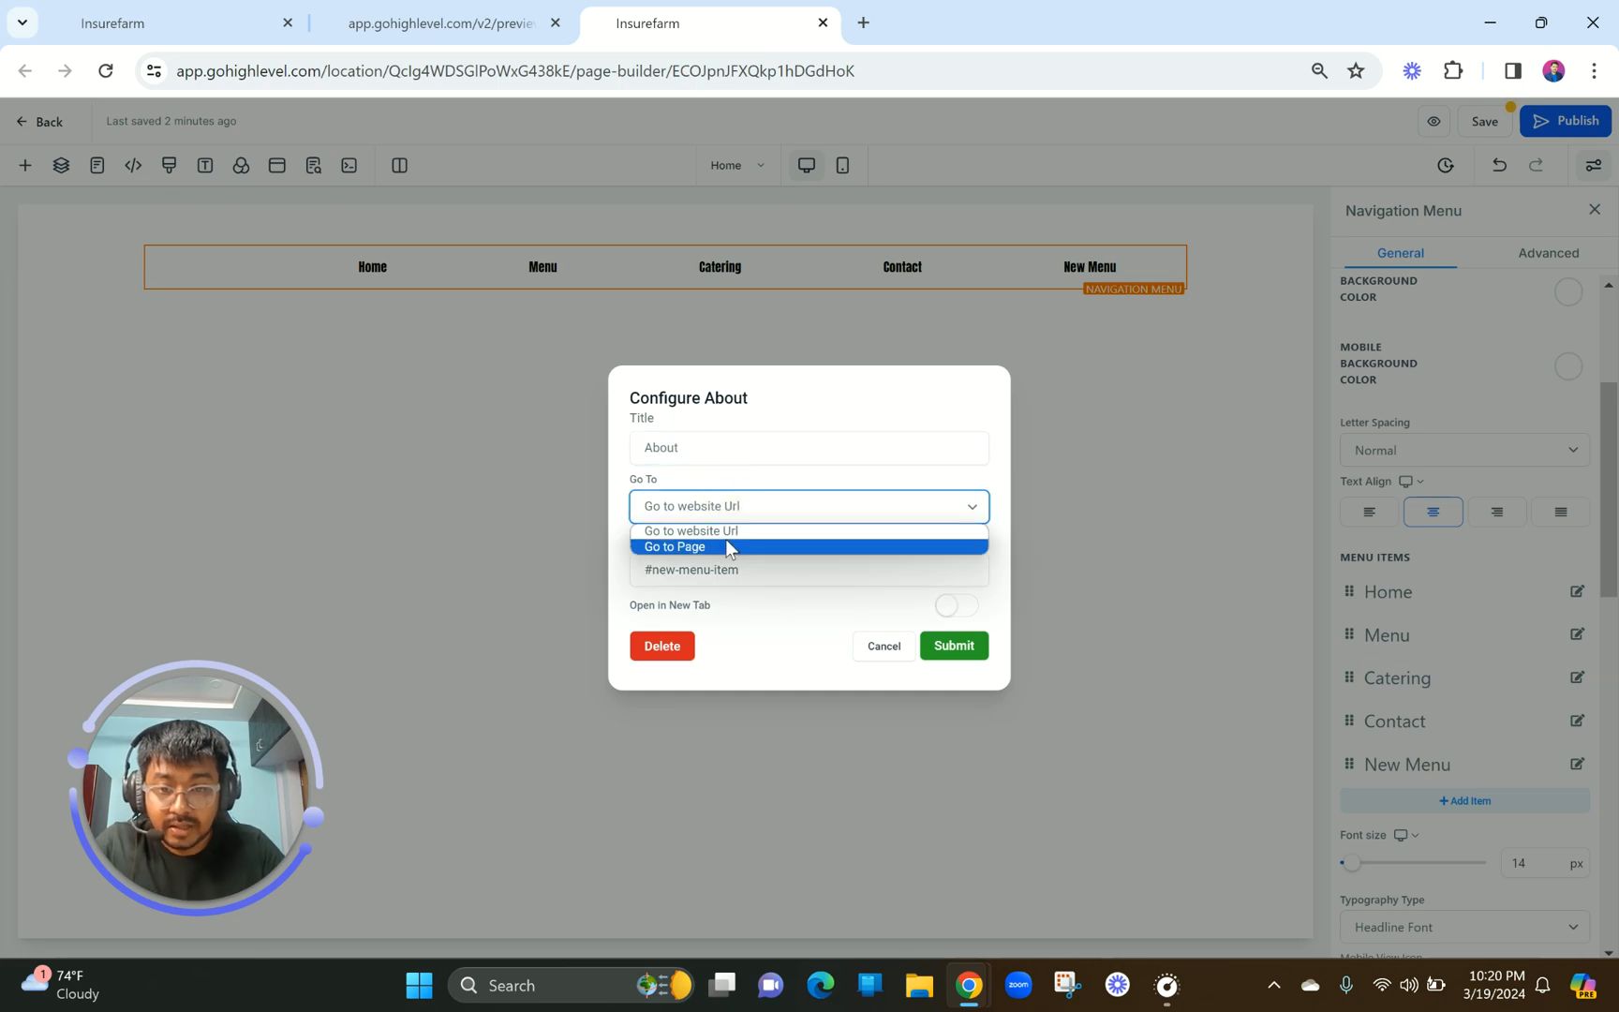
pyautogui.click(725, 543)
pyautogui.click(724, 565)
pyautogui.click(723, 590)
pyautogui.click(954, 643)
# Add another menu item titled Events, set its link type to Go to Page with Home as the page, and submit it.
pyautogui.click(1448, 803)
pyautogui.moveTo(717, 460); pyautogui.dragTo(582, 434)
pyautogui.write('Events')
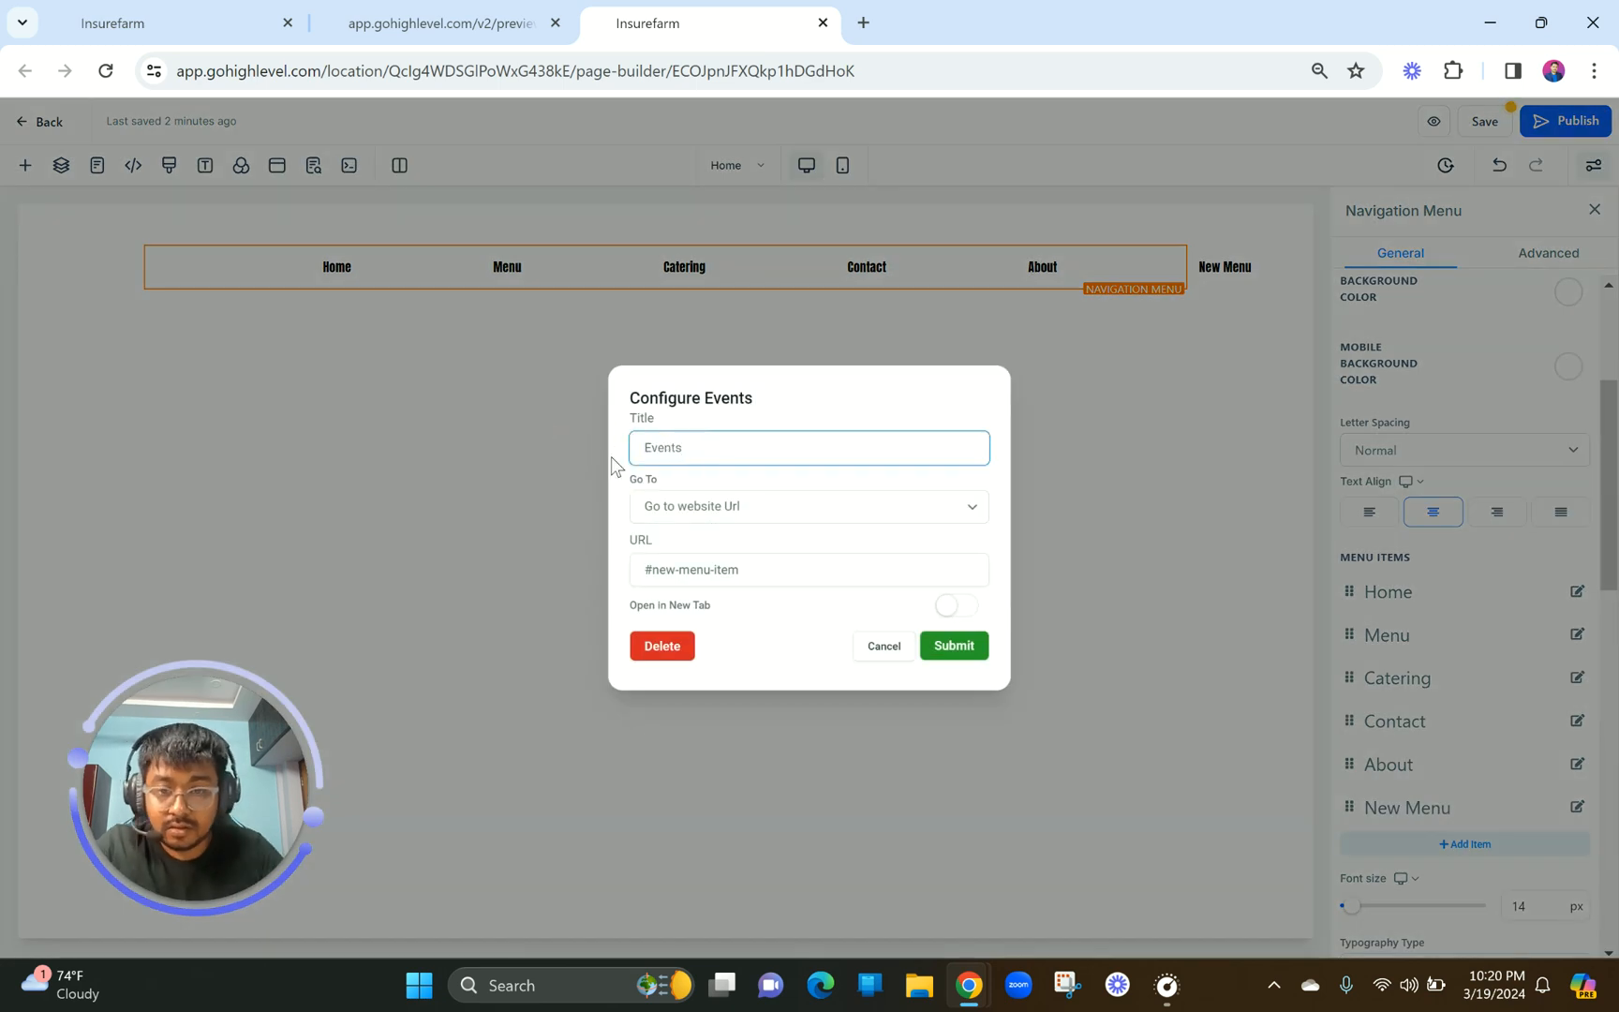
pyautogui.click(682, 505)
pyautogui.click(683, 549)
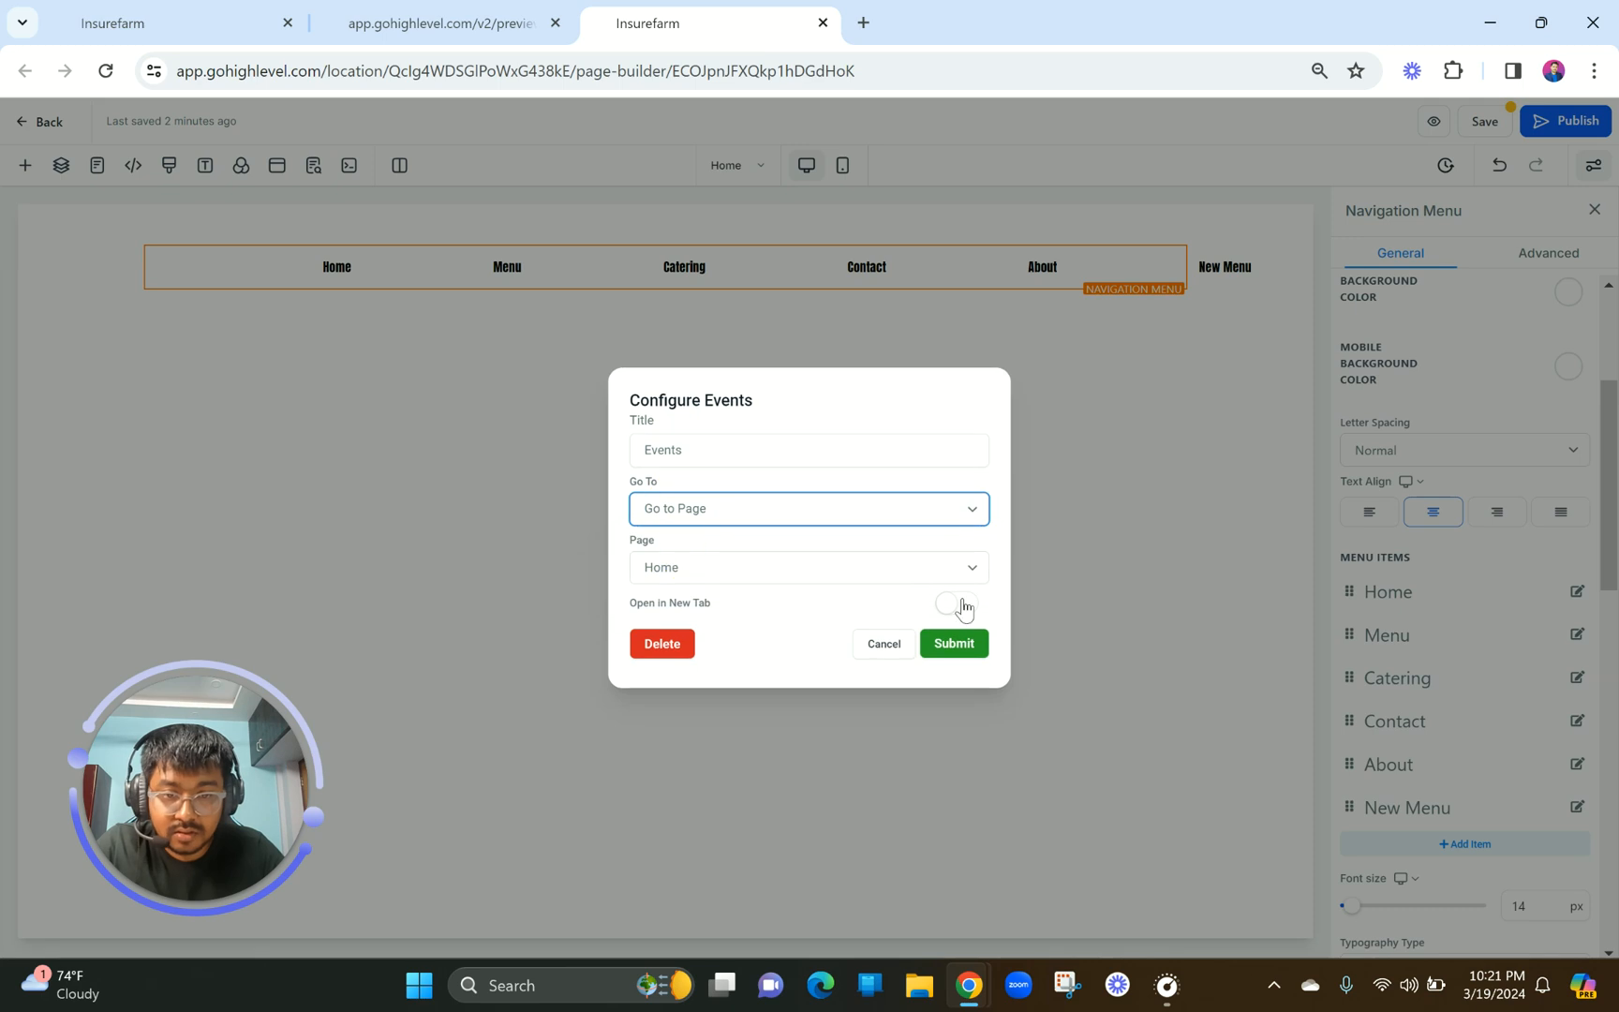
pyautogui.click(948, 647)
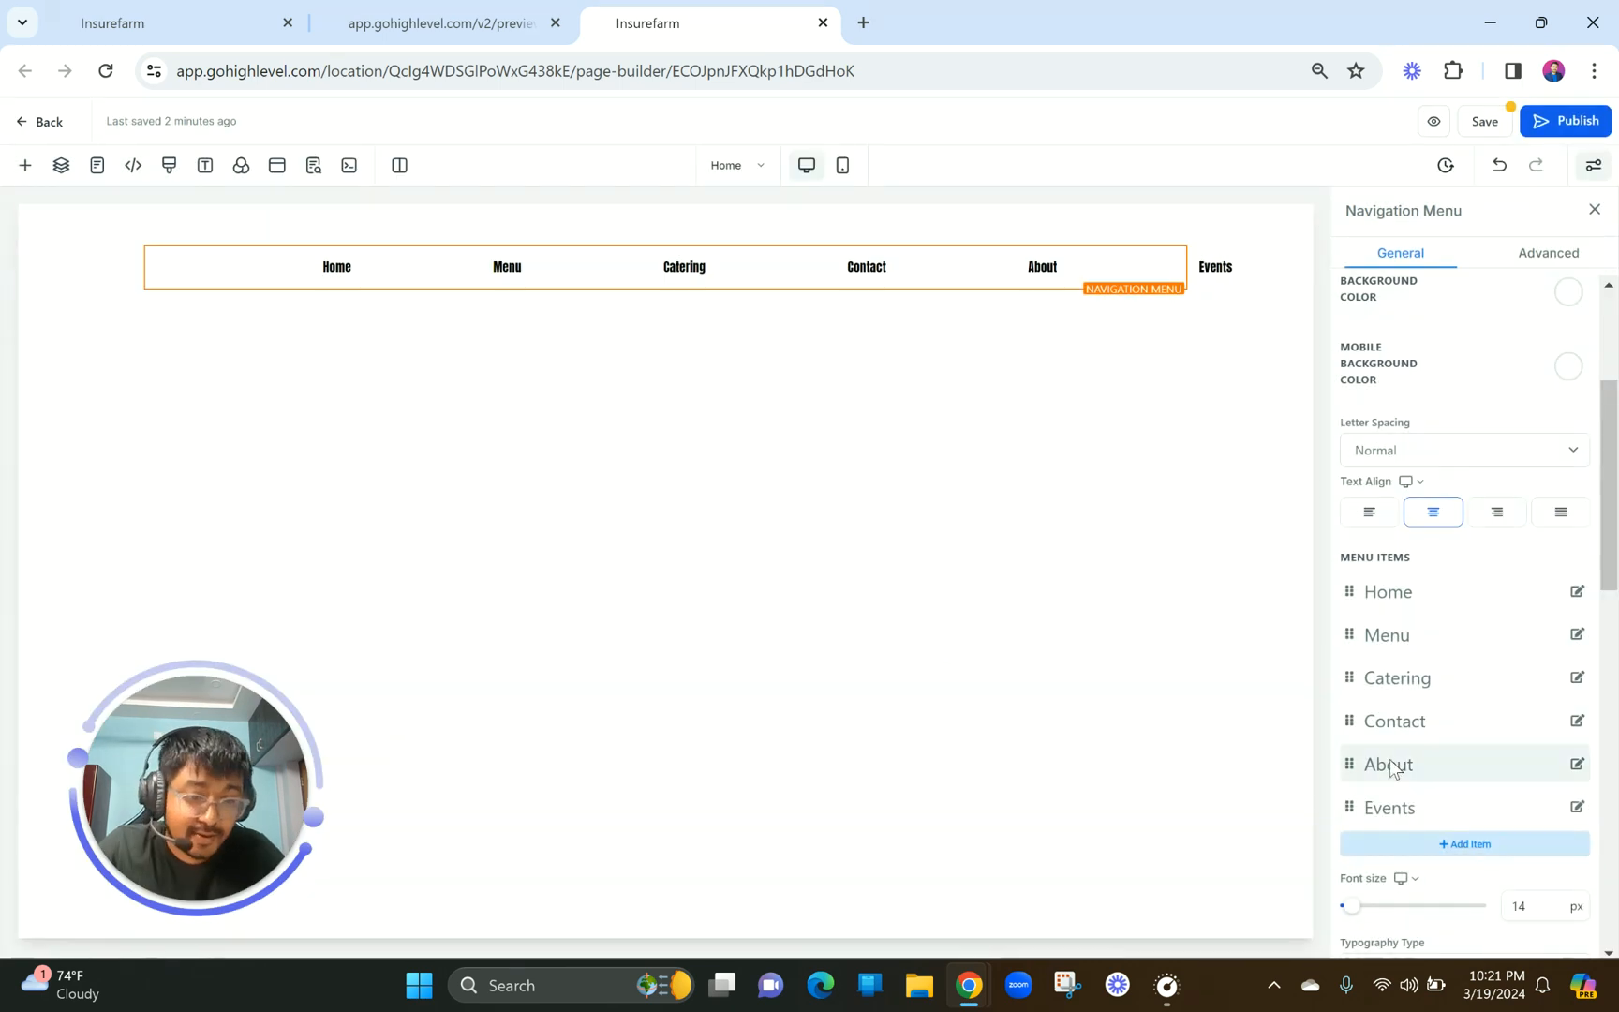
# Check the item order in the preview and move the Contact menu item below Events.
pyautogui.click(441, 23)
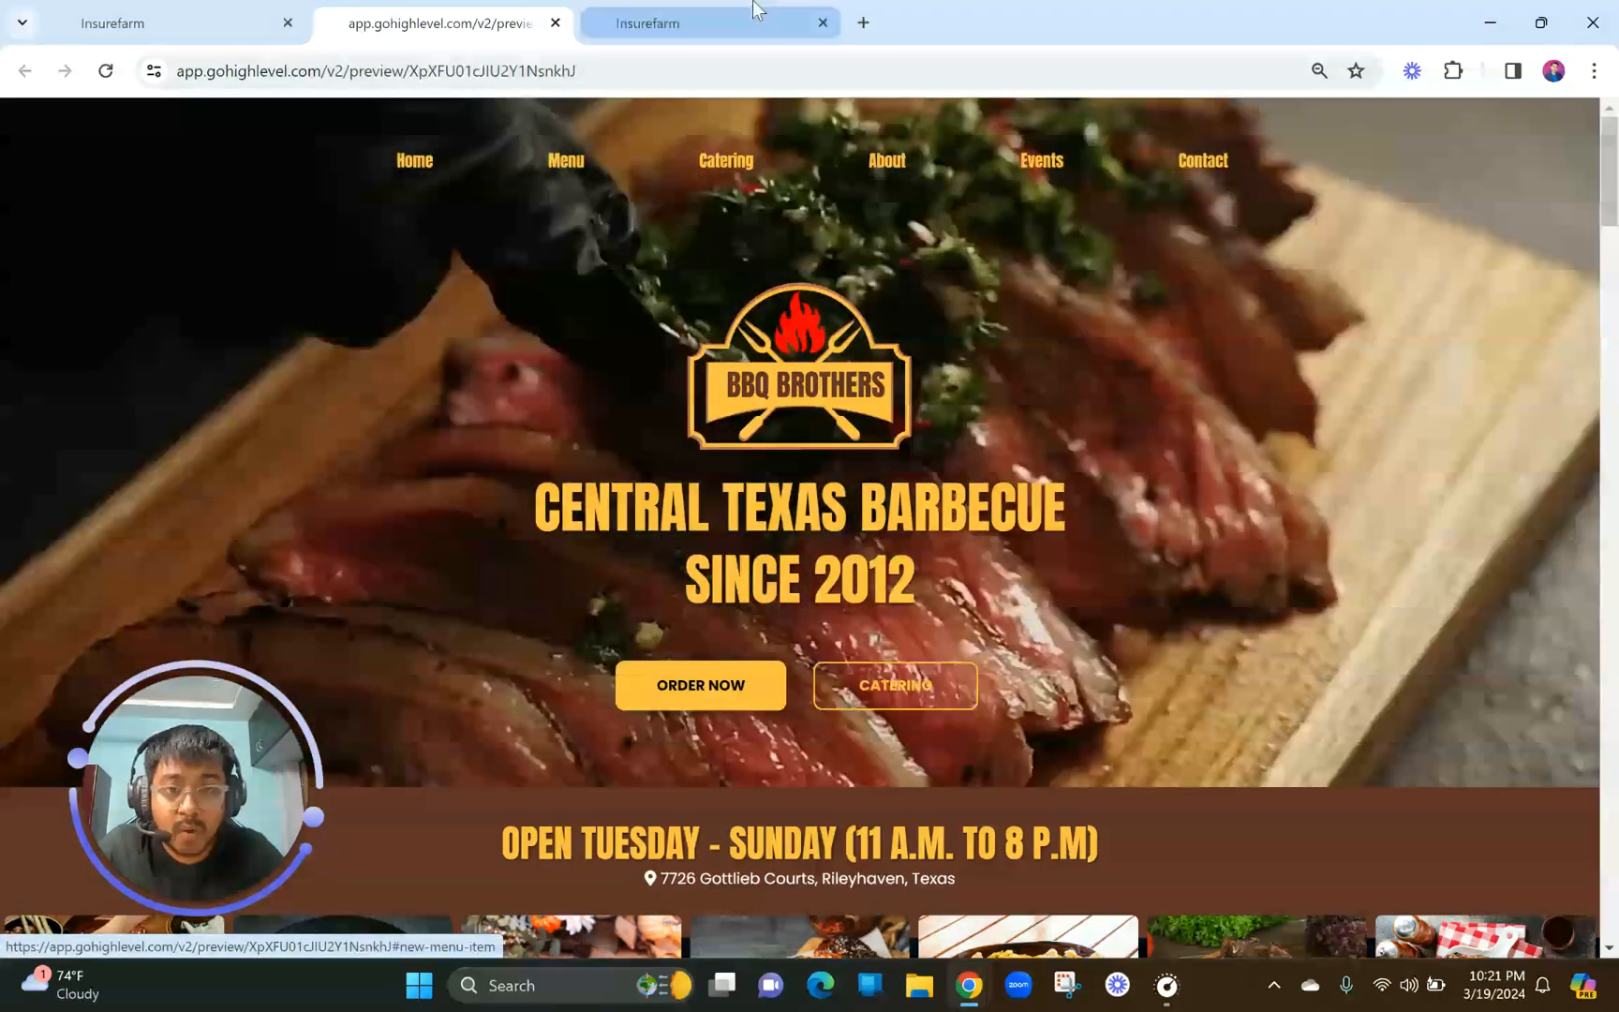
pyautogui.click(751, 17)
pyautogui.moveTo(1350, 728); pyautogui.dragTo(1359, 825)
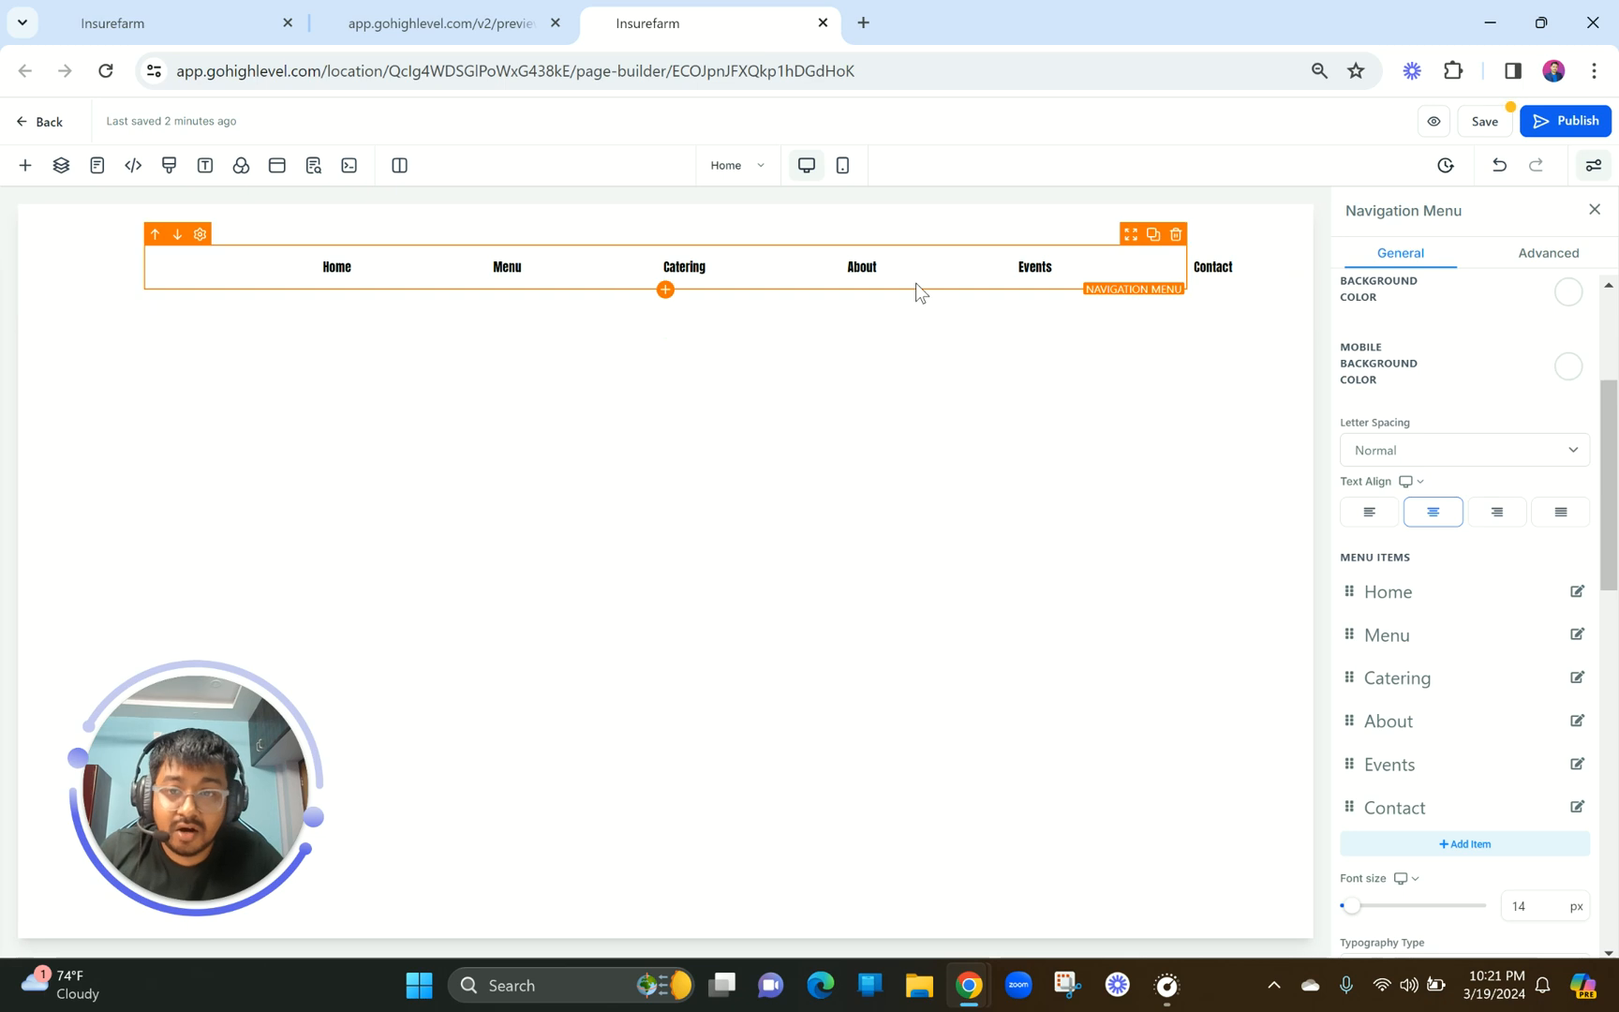
# Slightly reduce the horizontal spacing between the menu items.
pyautogui.scroll(-10, 1530, 538)
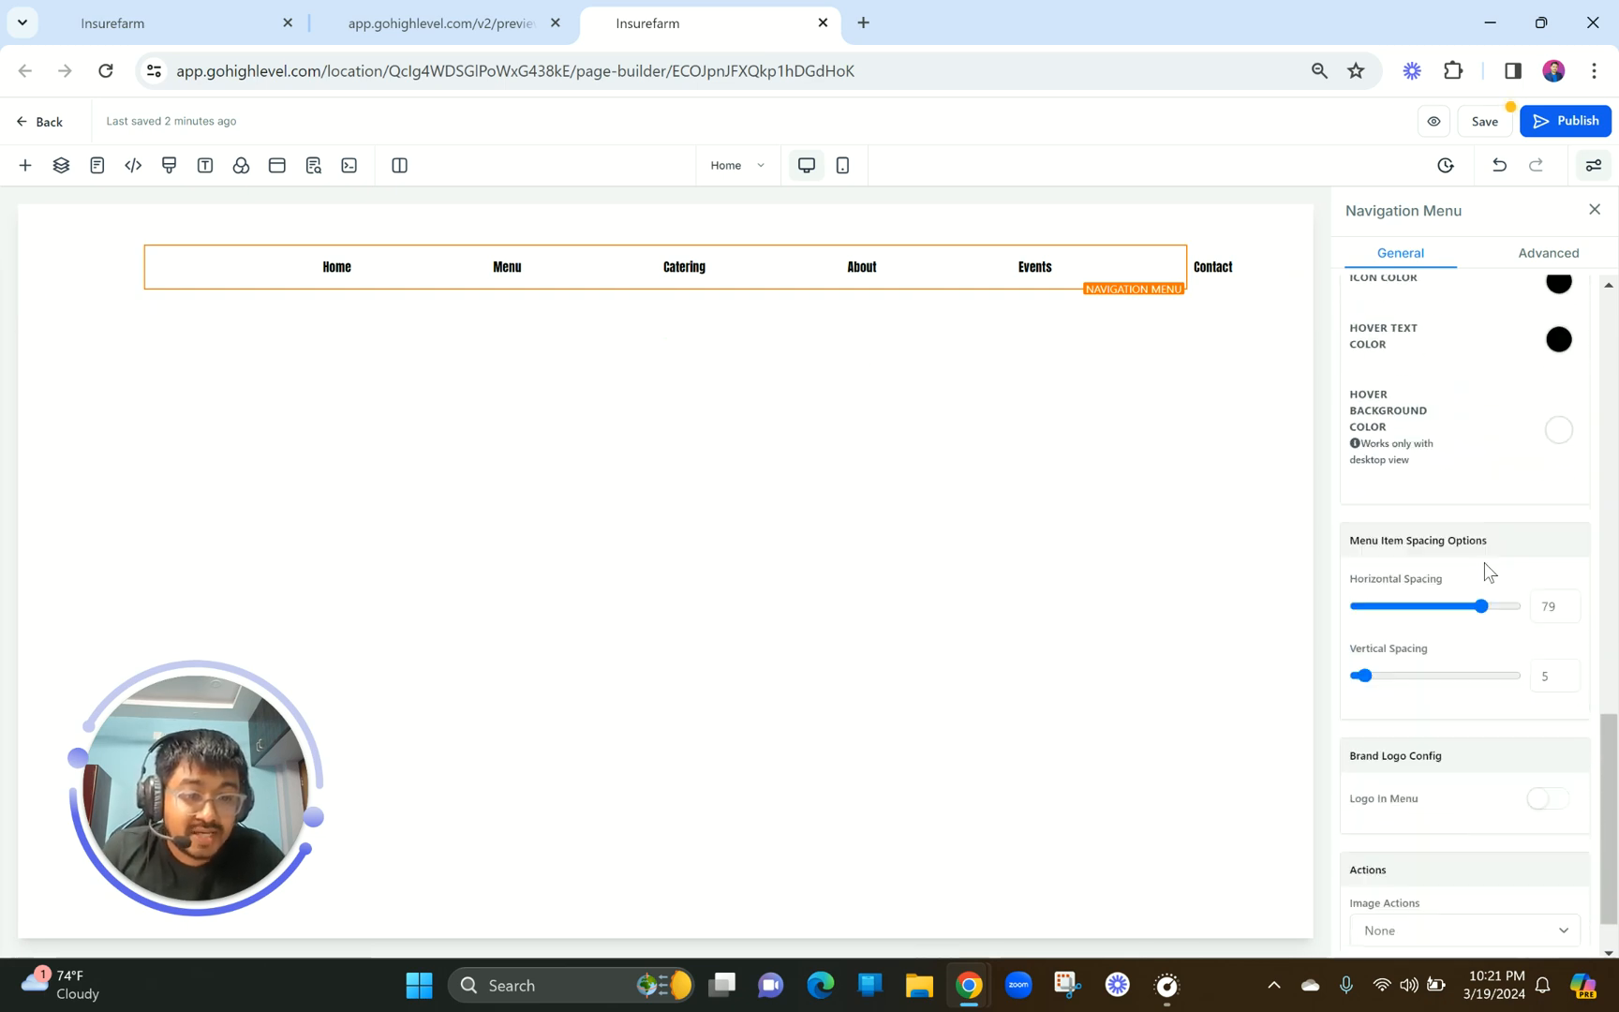
pyautogui.click(1488, 581)
pyautogui.moveTo(1488, 583); pyautogui.dragTo(1486, 582)
pyautogui.moveTo(1482, 582); pyautogui.dragTo(1481, 572)
# Try to lower the navigation menu's right padding below 0 px.
pyautogui.scroll(8, 1481, 463)
pyautogui.scroll(6, 1490, 466)
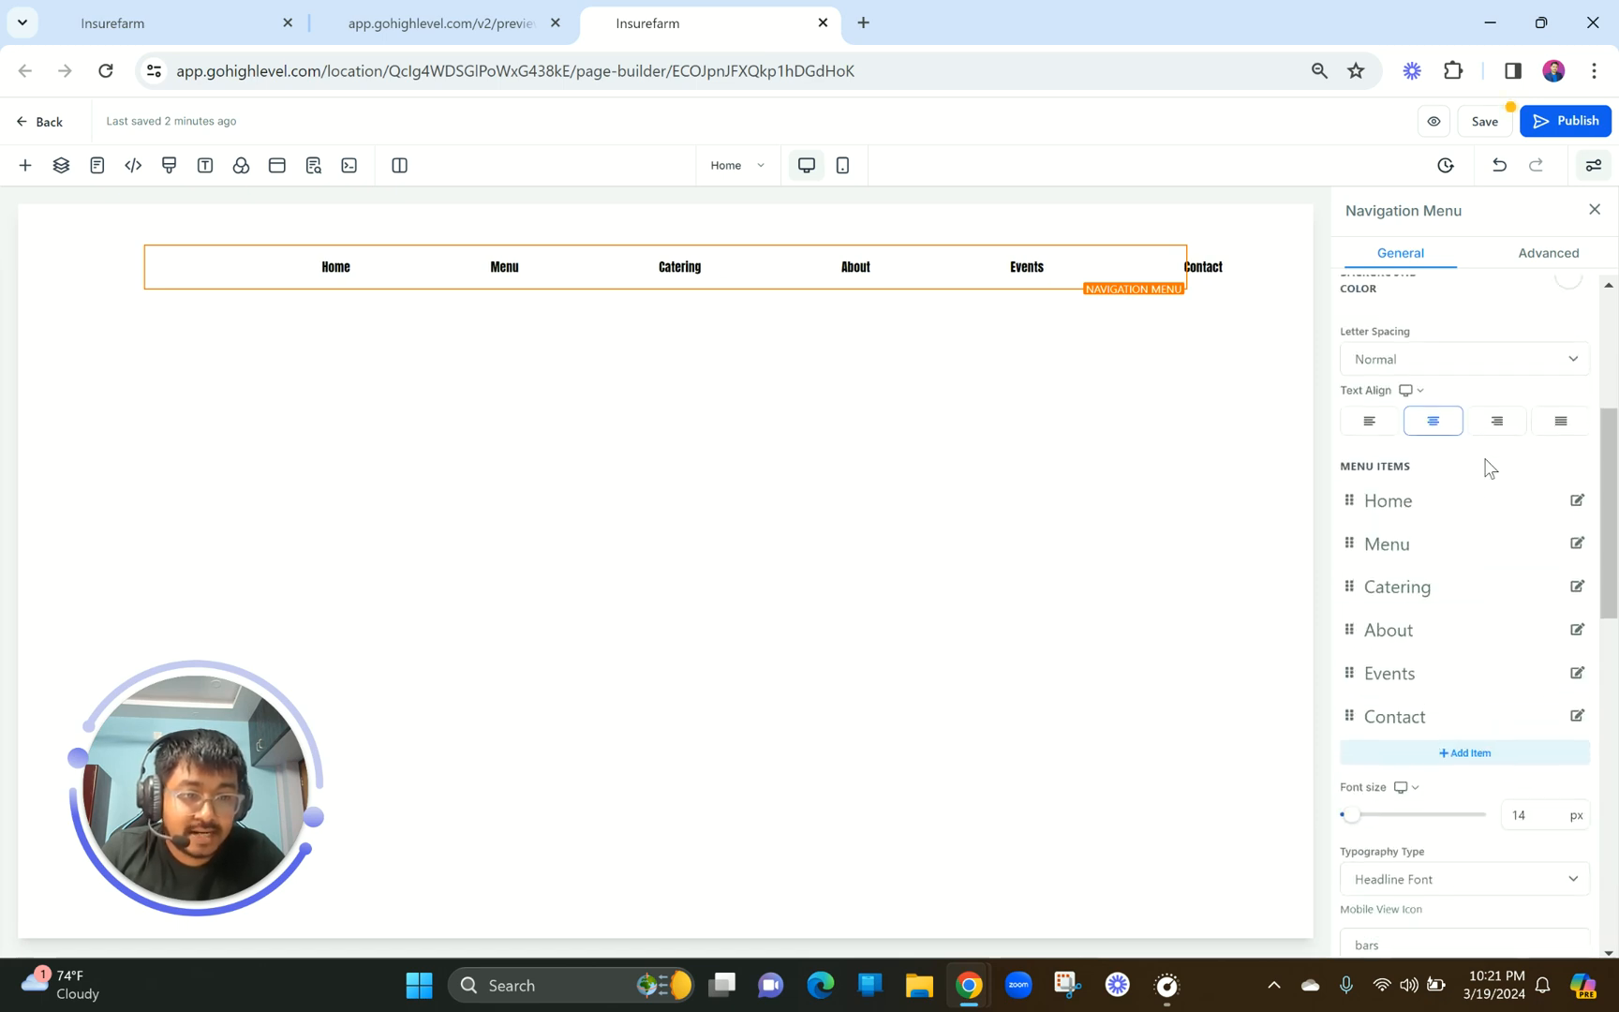
pyautogui.click(1517, 457)
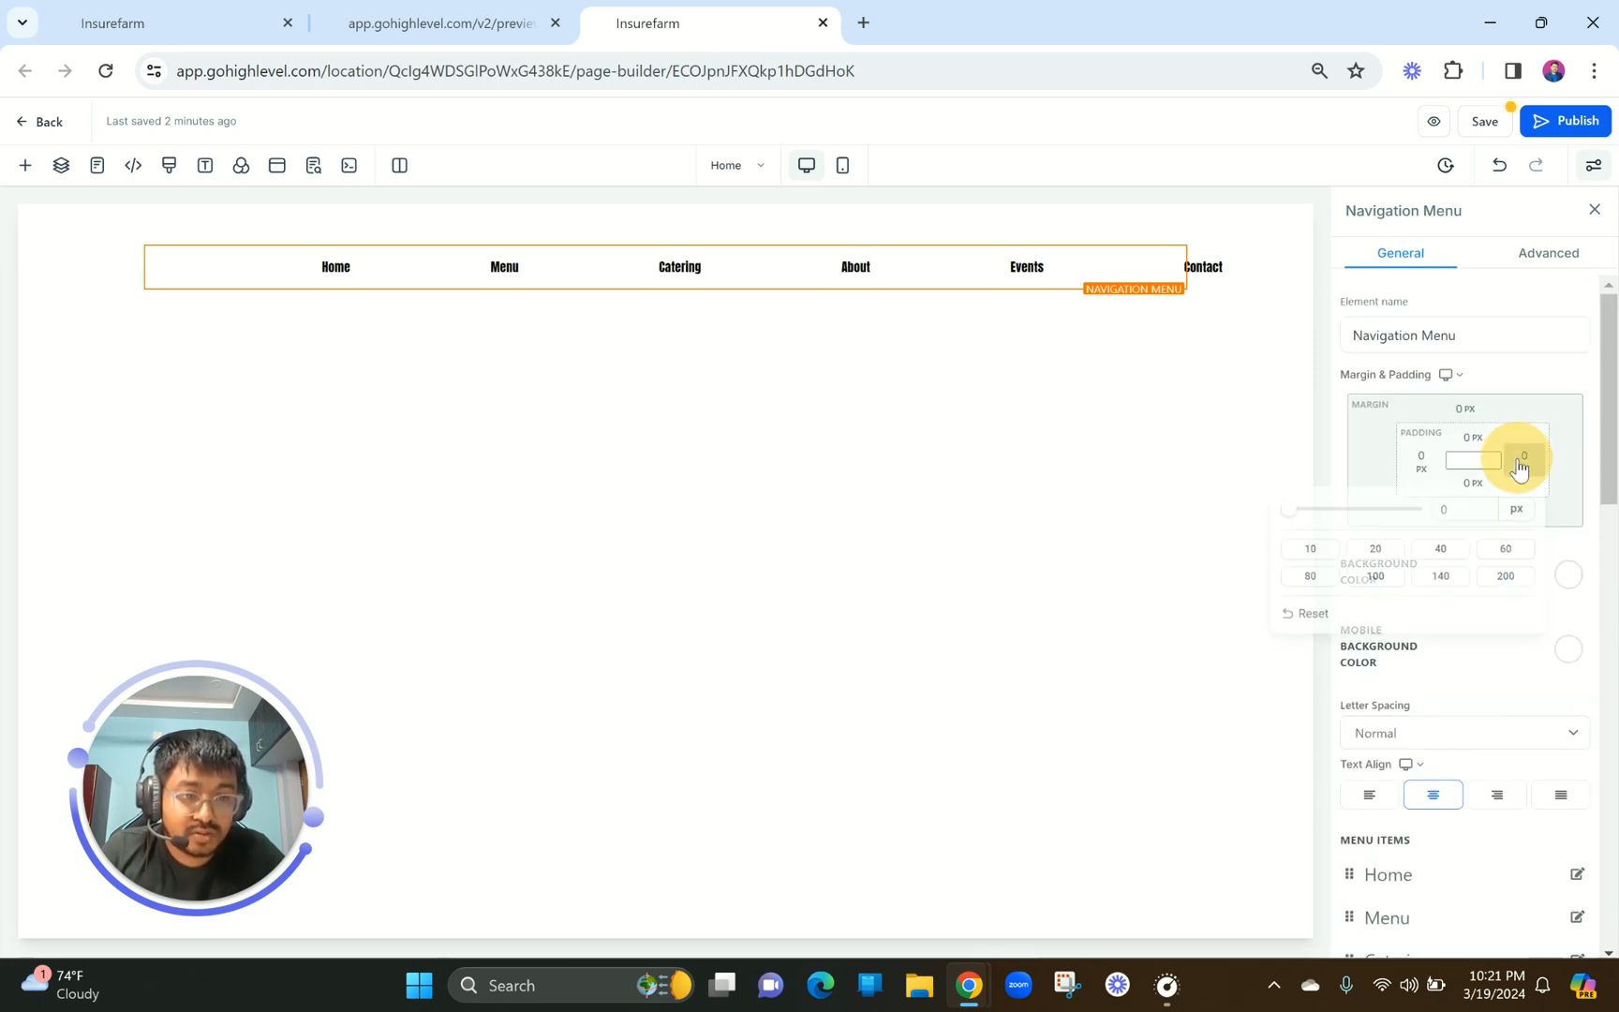
pyautogui.moveTo(1282, 522); pyautogui.dragTo(1245, 515)
pyautogui.click(1444, 509)
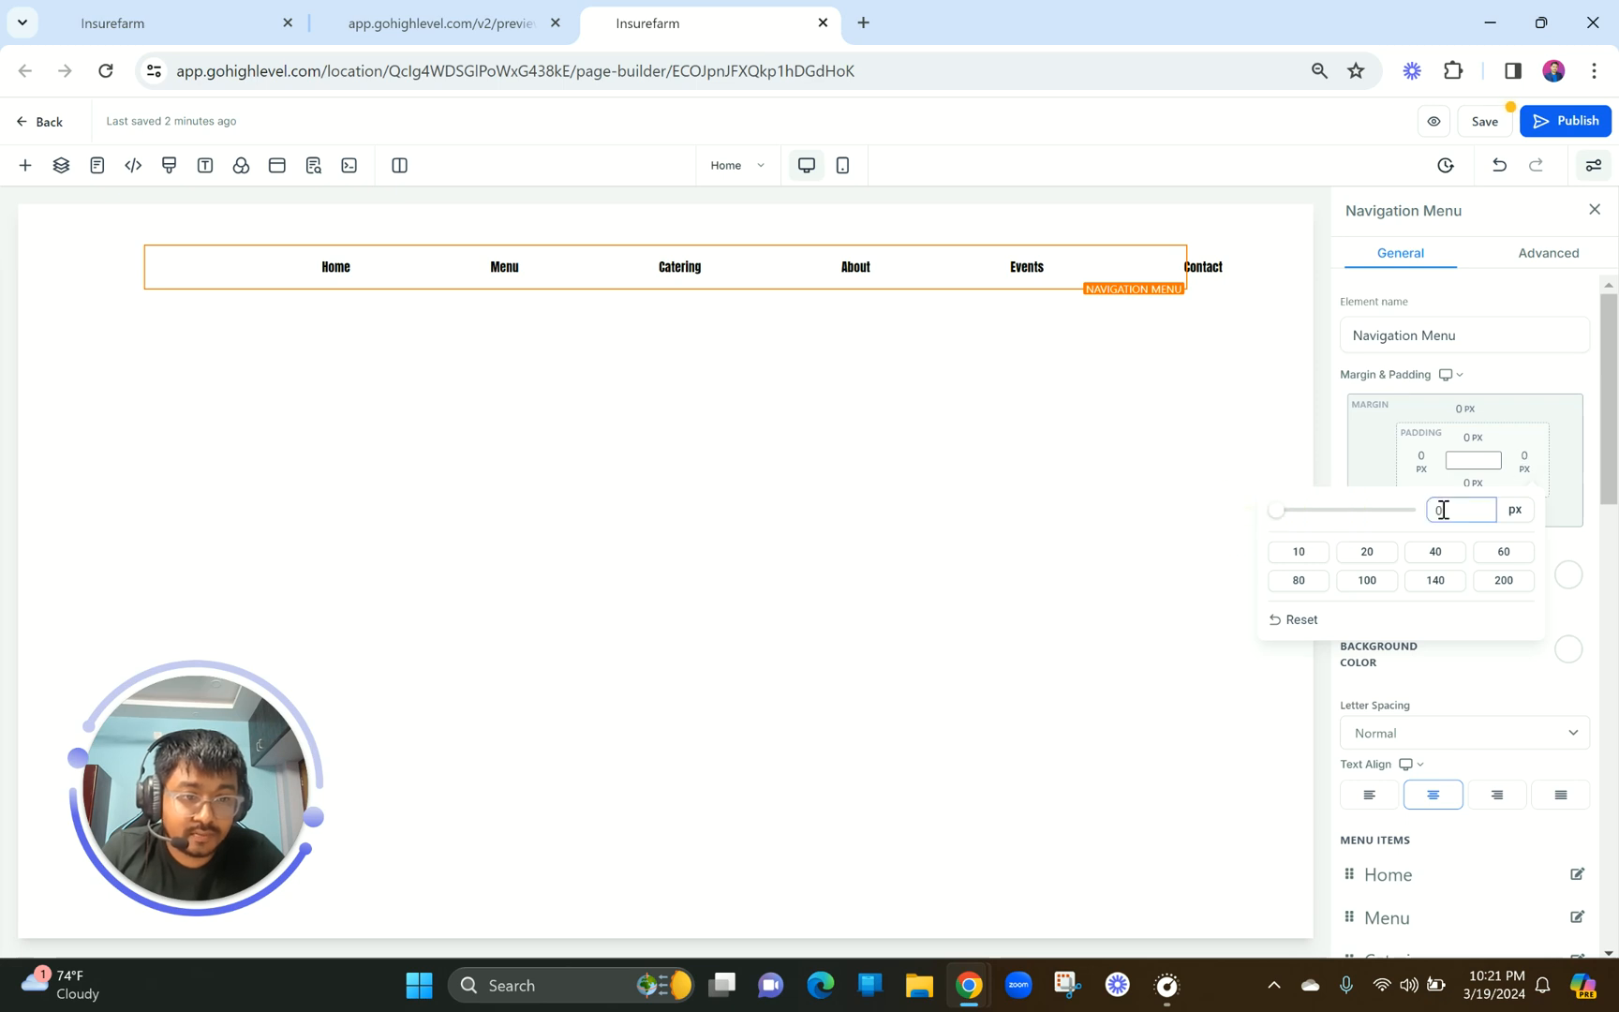
# Select the column containing the navigation menu and set its left margin to -50 px.
pyautogui.click(1004, 237)
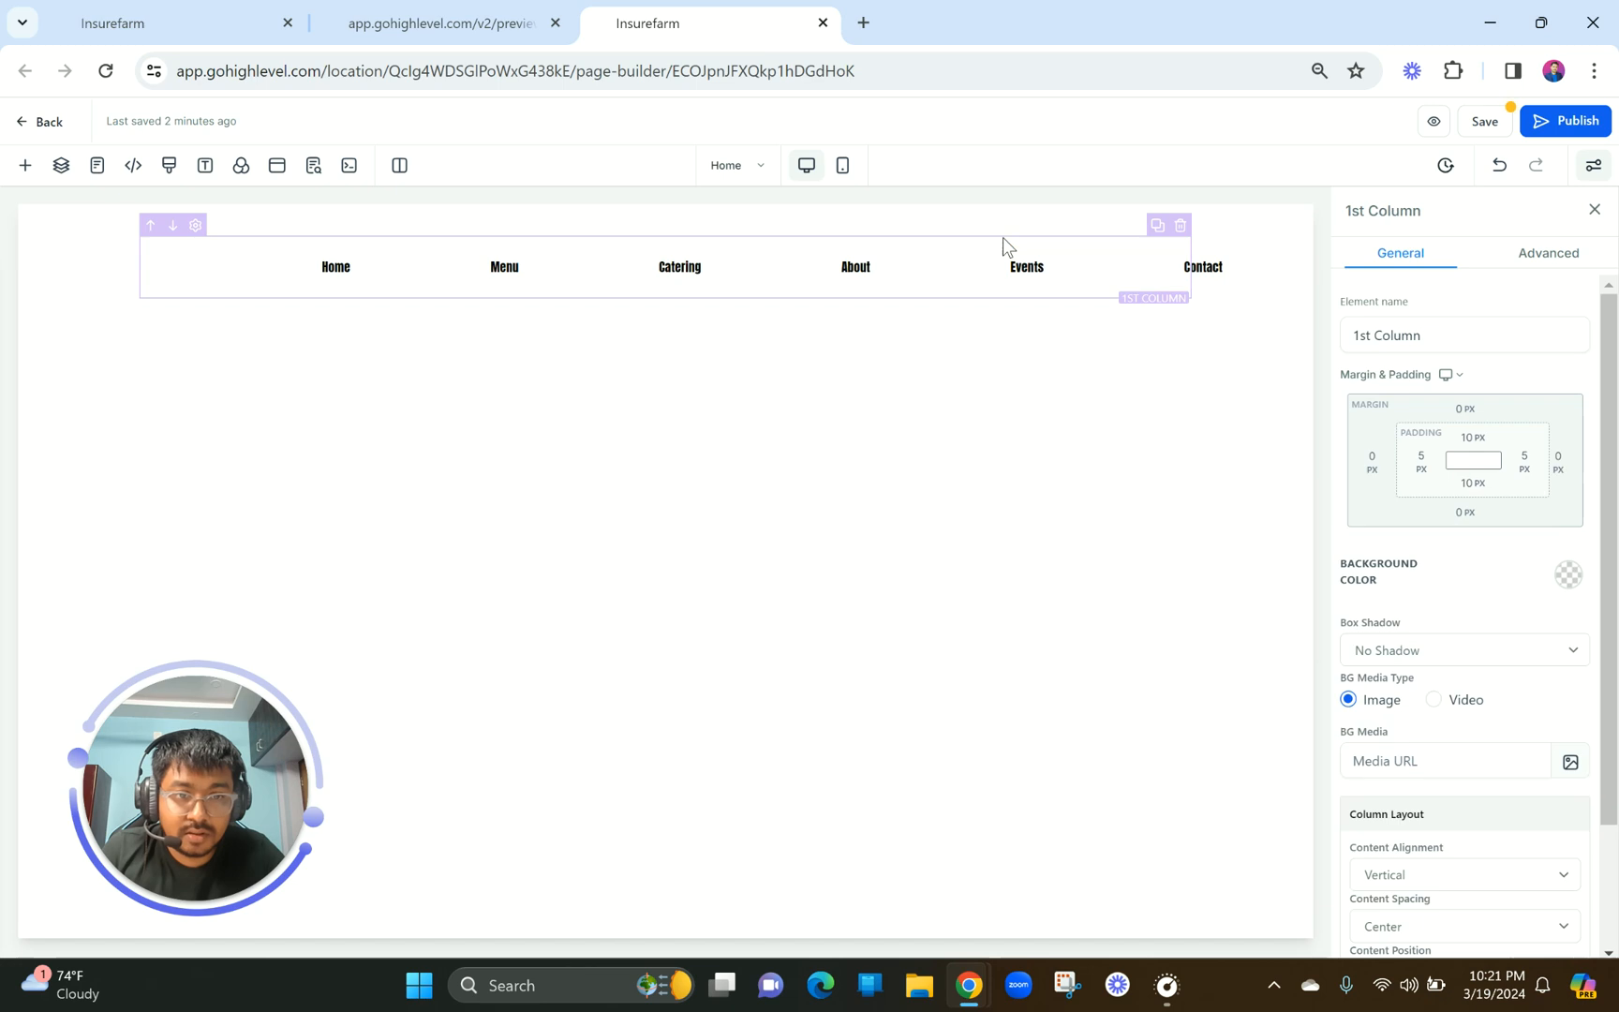
pyautogui.click(1386, 474)
pyautogui.moveTo(1308, 514); pyautogui.dragTo(1232, 529)
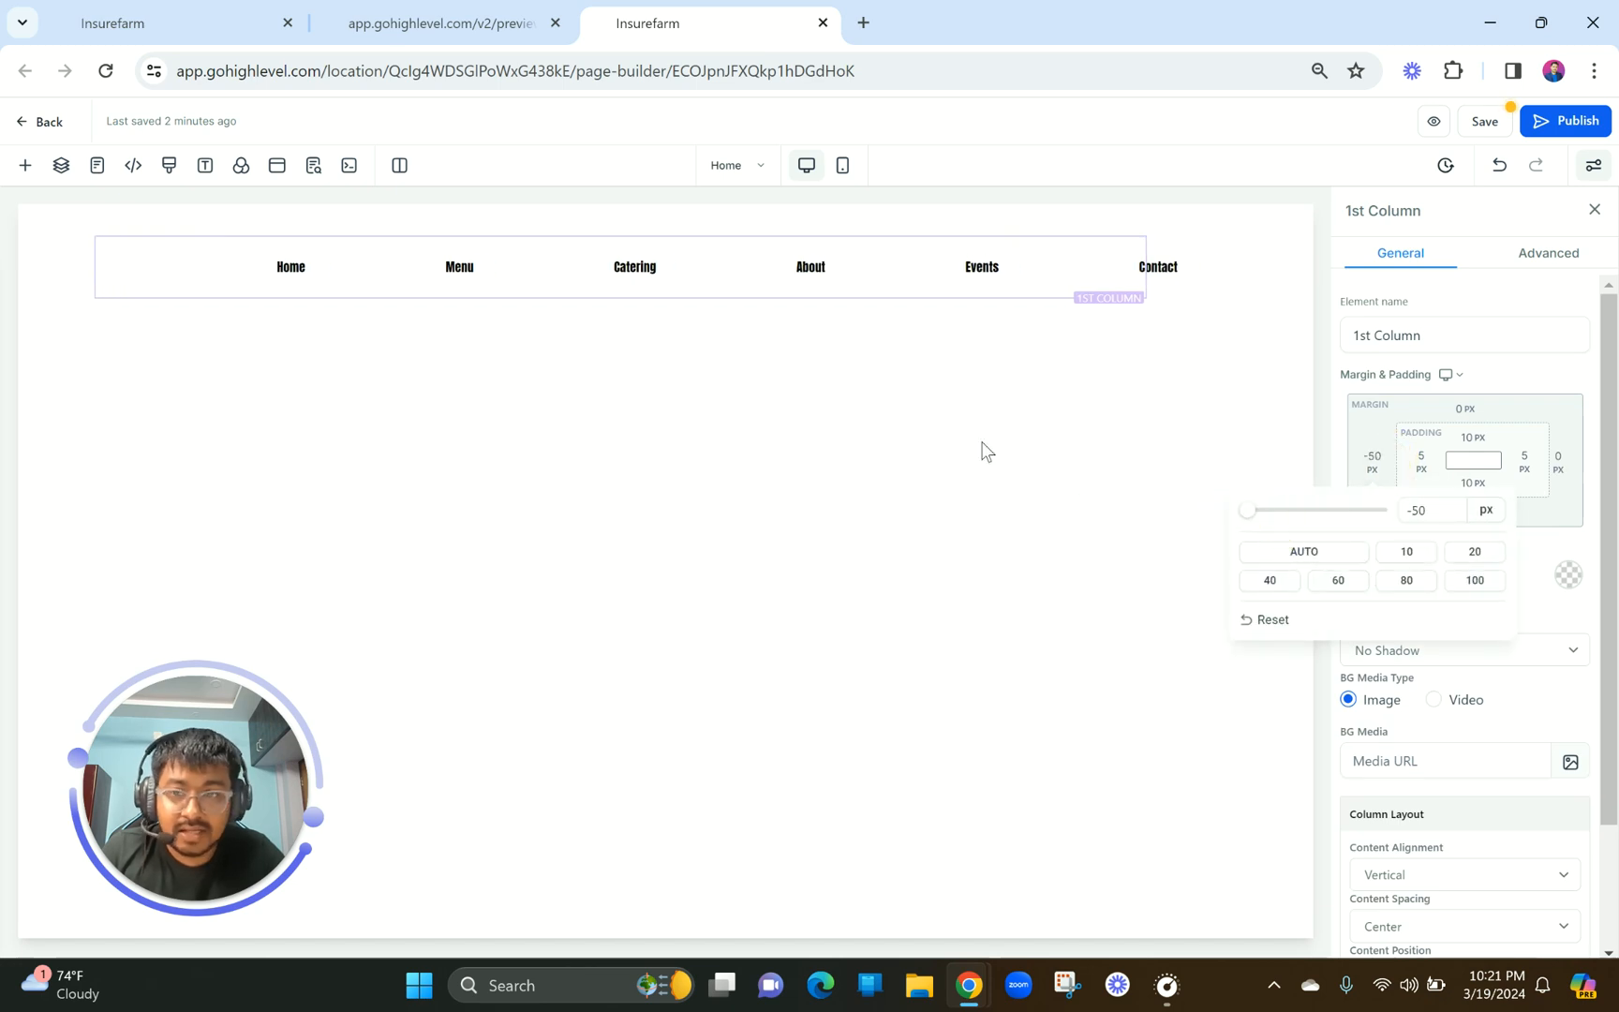
# Try a right margin of -43 px on the column and return it to 0 px.
pyautogui.click(1560, 466)
pyautogui.click(1561, 465)
pyautogui.click(1558, 462)
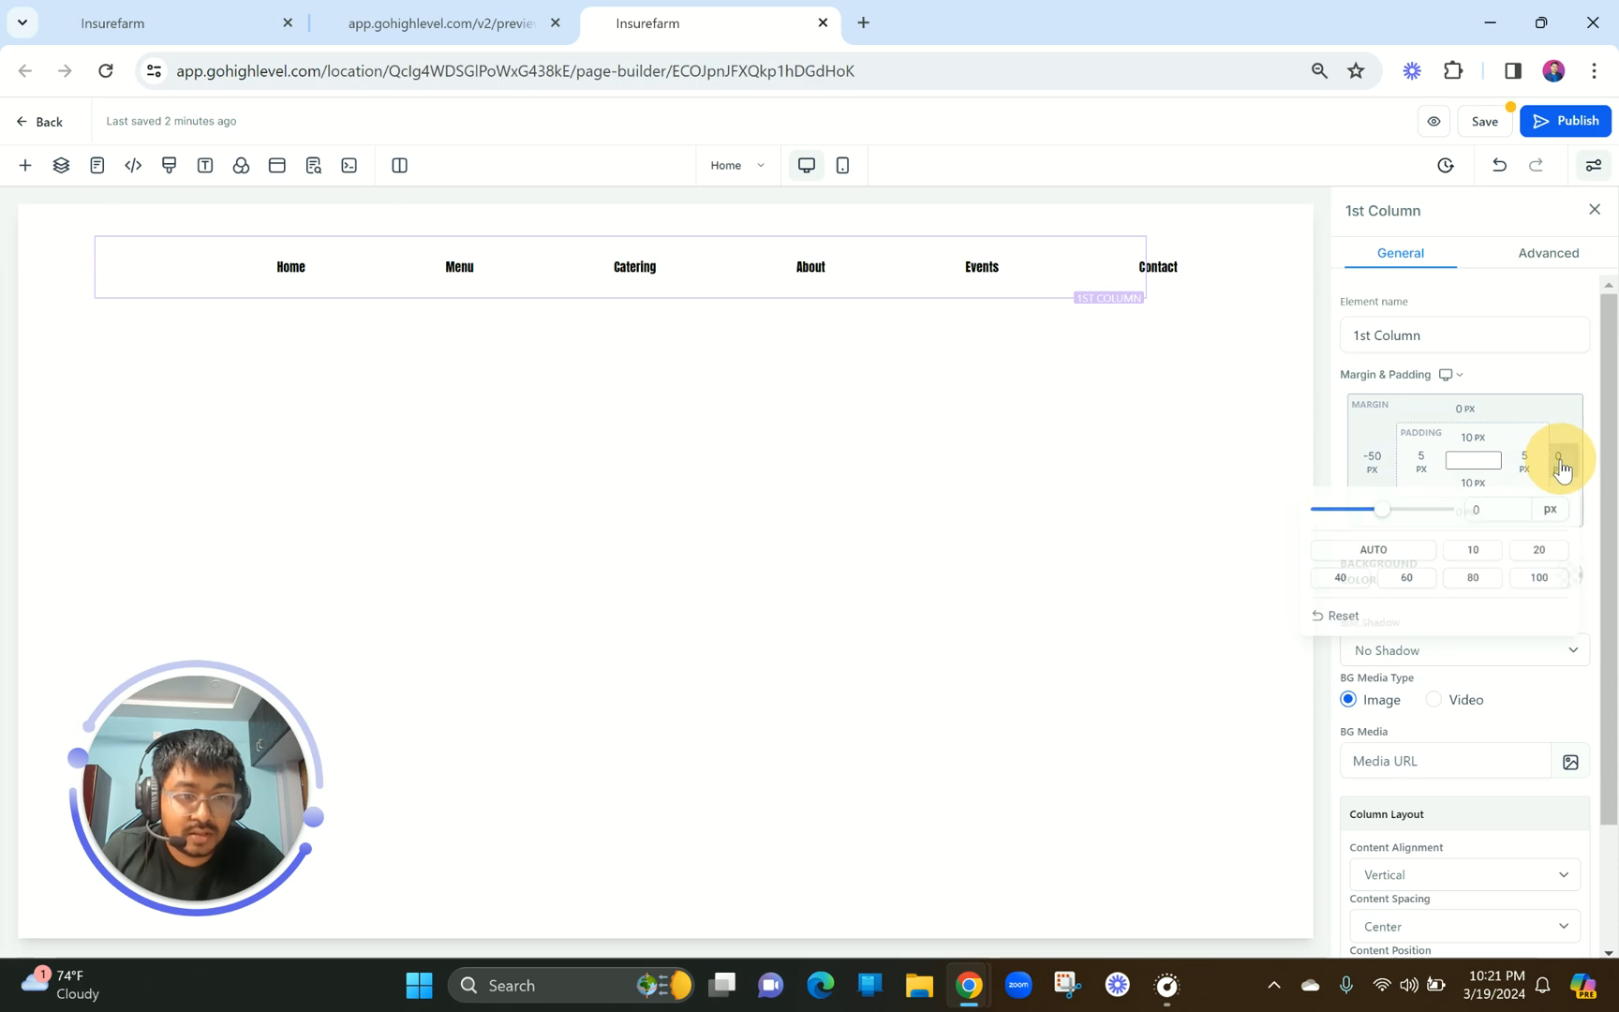
pyautogui.moveTo(1366, 518); pyautogui.dragTo(1327, 517)
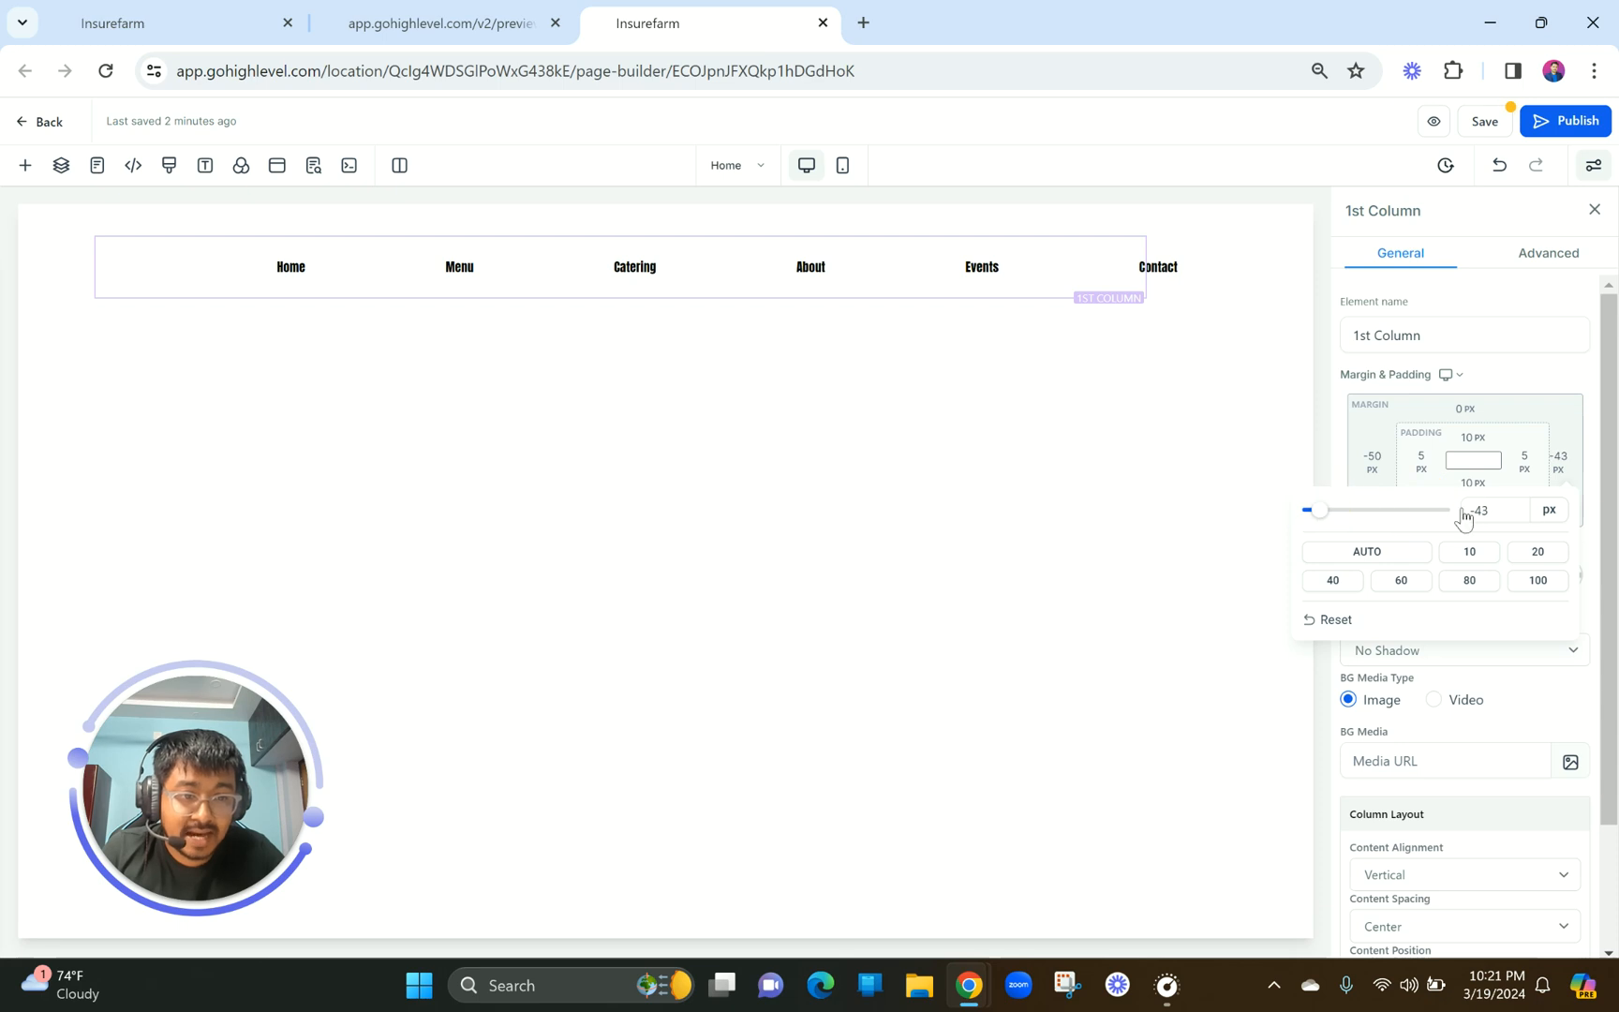
pyautogui.moveTo(1495, 506); pyautogui.dragTo(1394, 512)
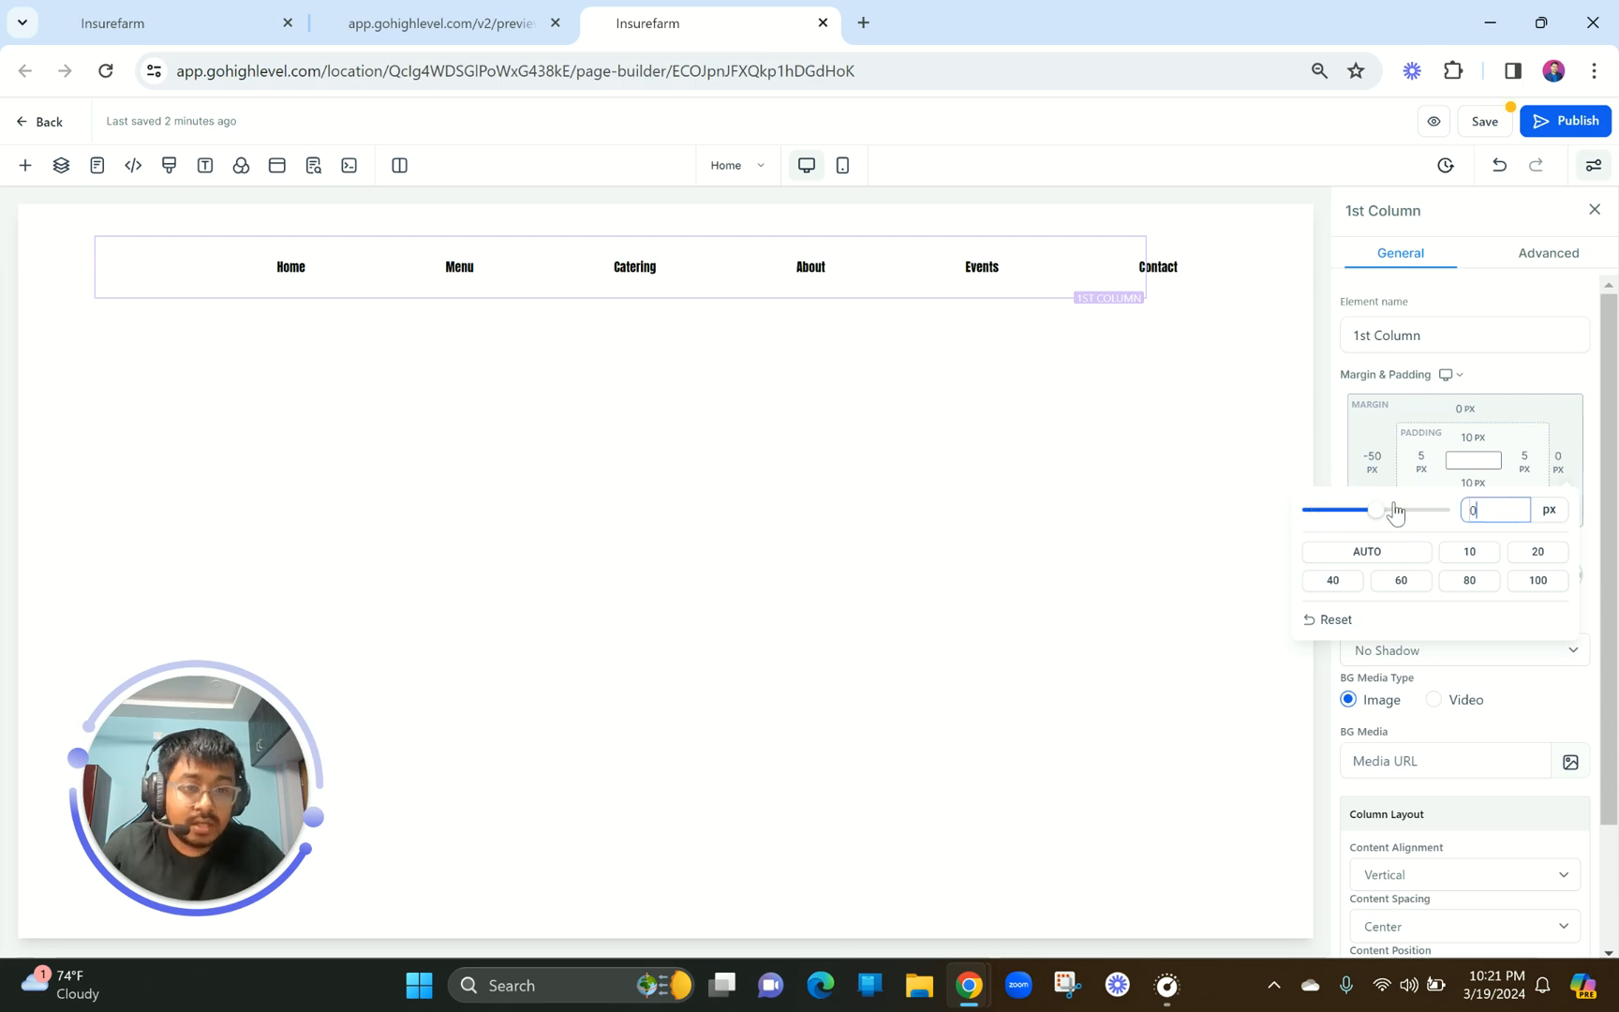
# Set the left margin of the column containing the navigation menu to -70 px.
pyautogui.click(1373, 461)
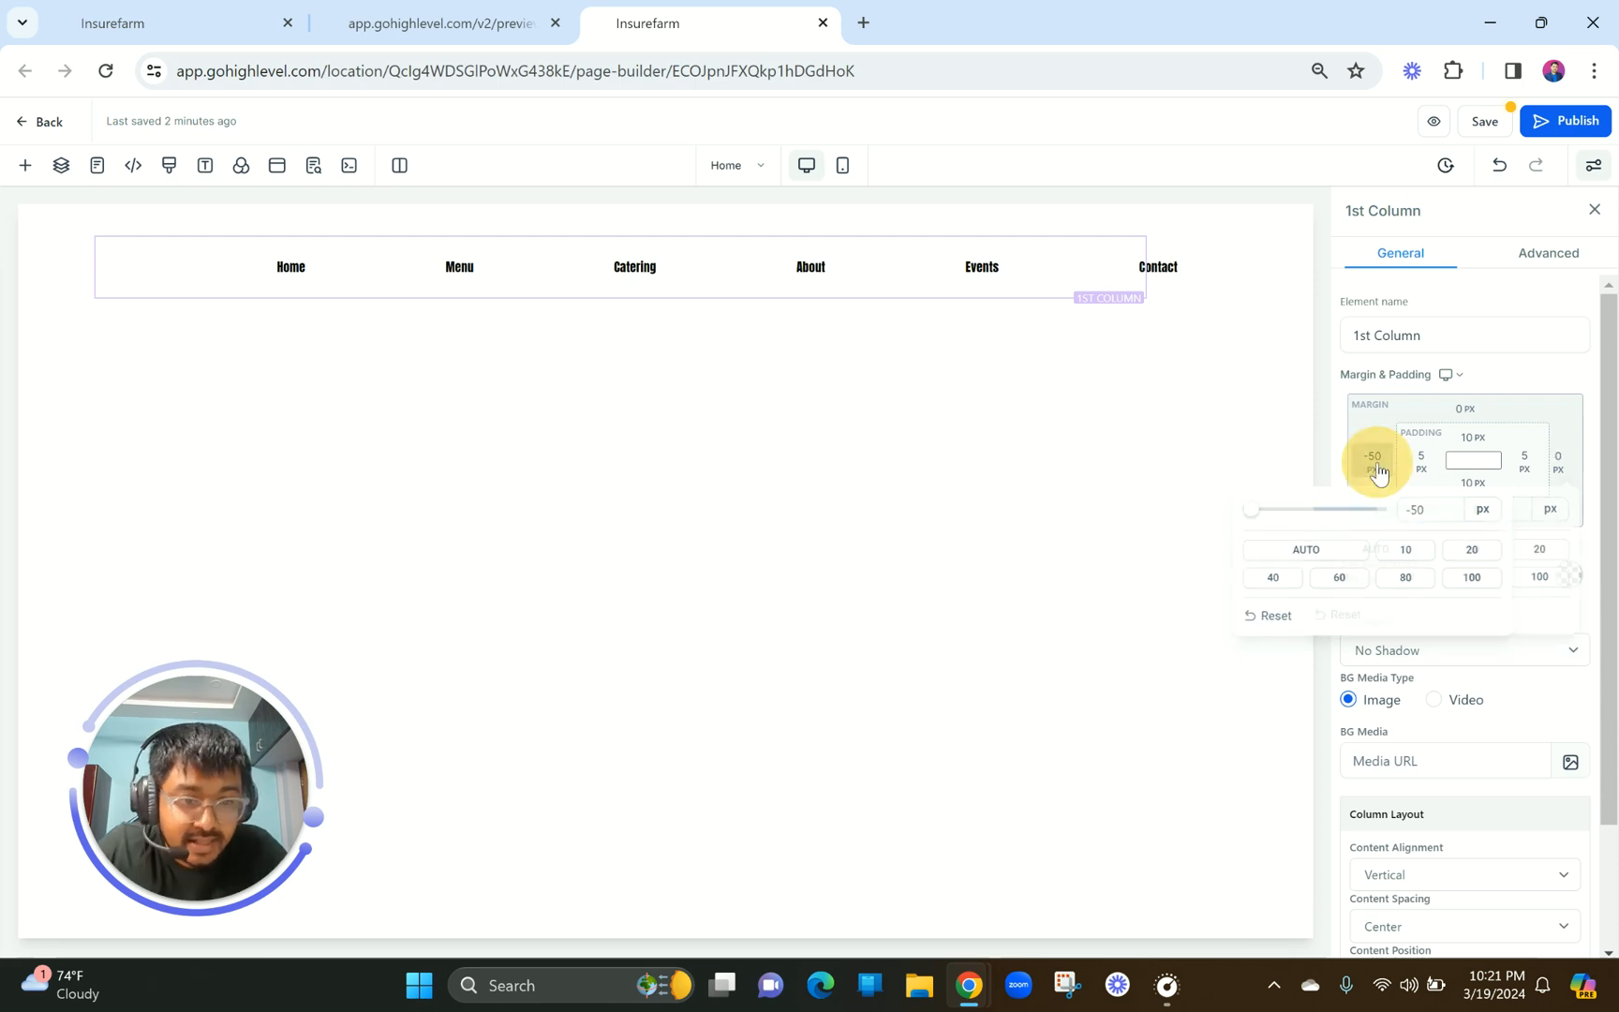
pyautogui.click(1418, 510)
pyautogui.click(1417, 509)
pyautogui.click(1427, 510)
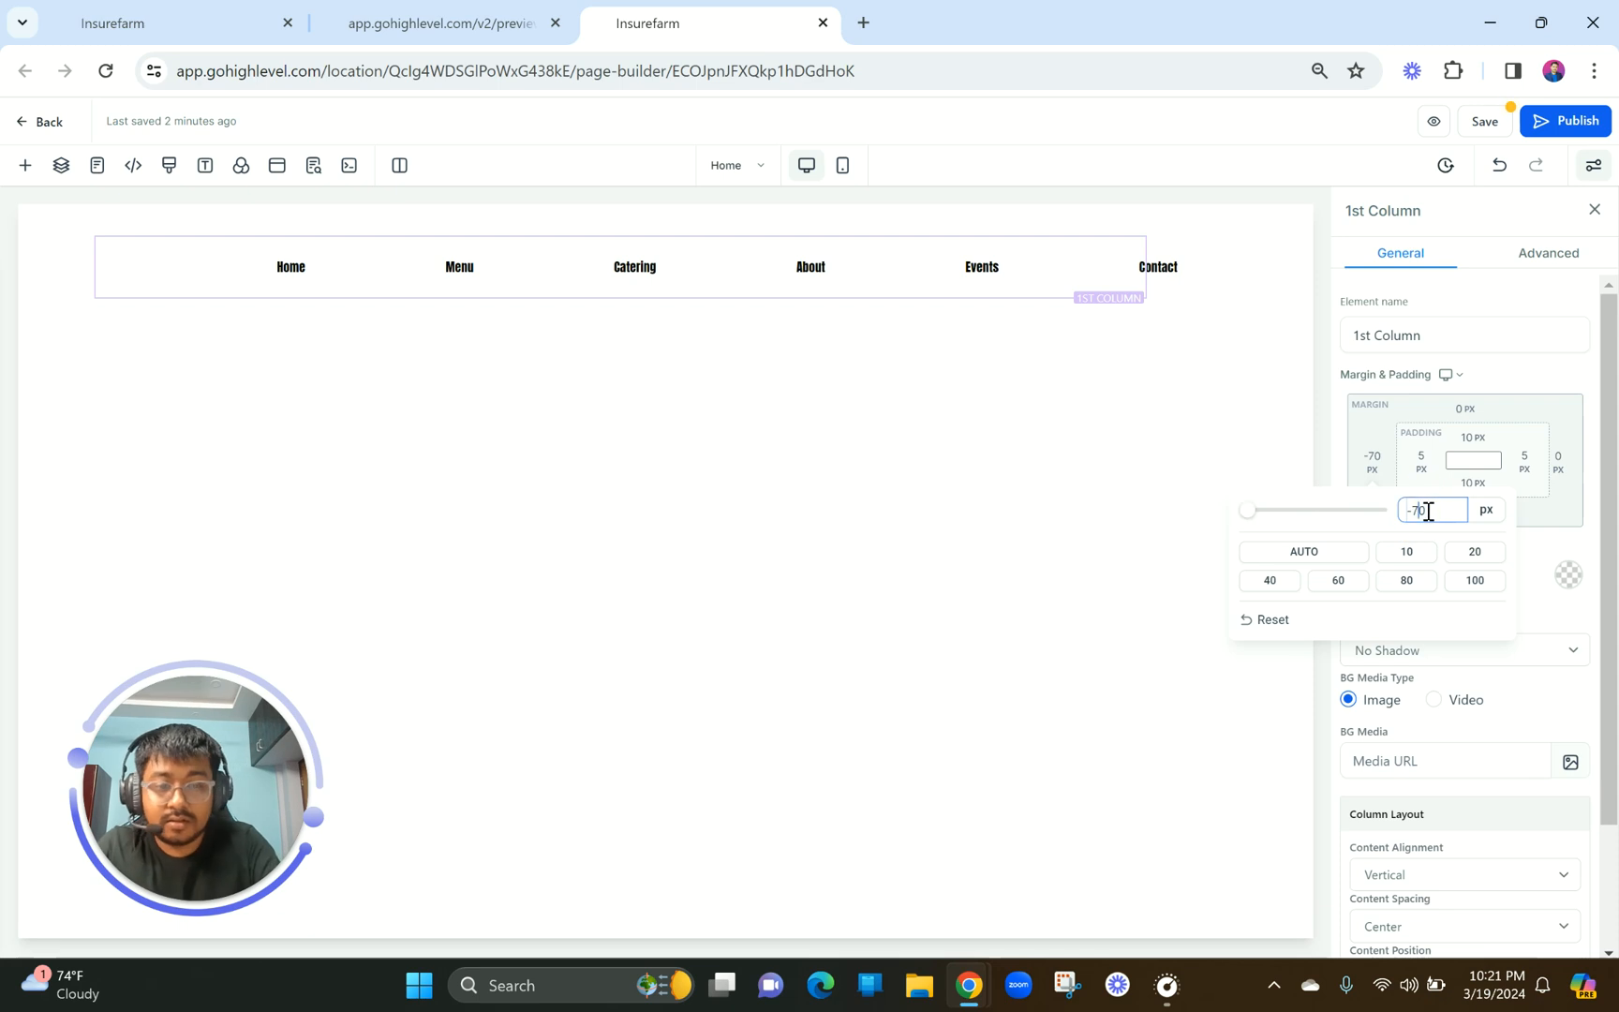
pyautogui.click(1055, 507)
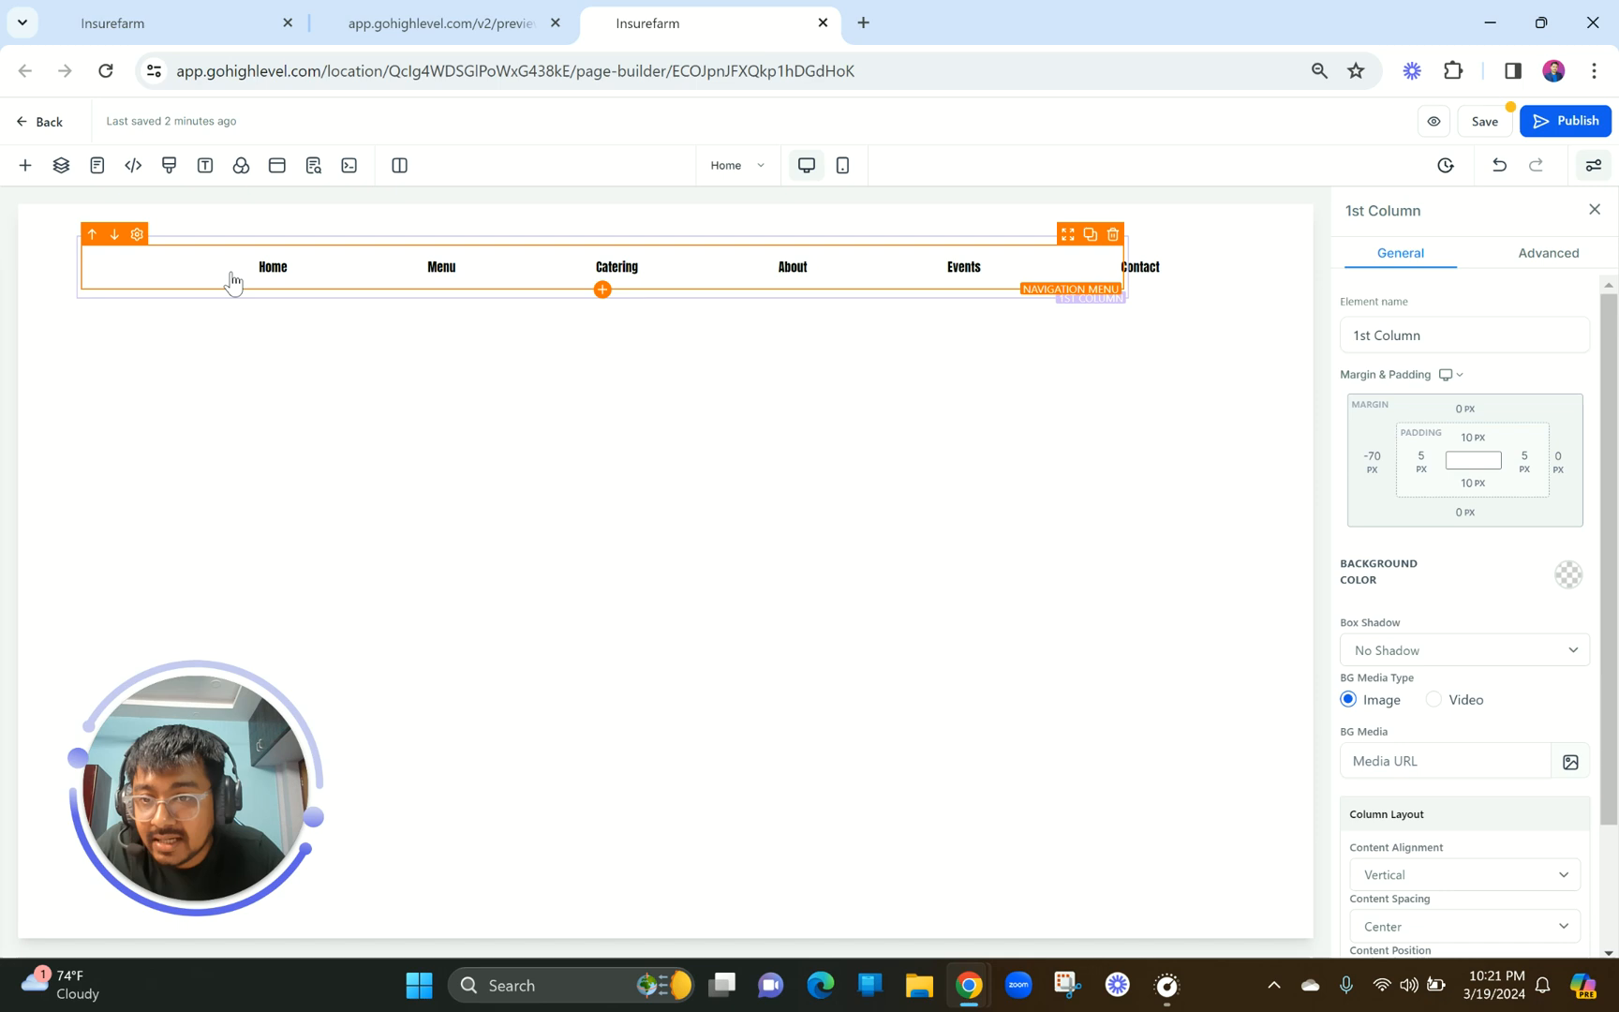
# Select the navigation menu and reduce the horizontal spacing between its items to 73.
pyautogui.click(425, 268)
pyautogui.scroll(-6, 1337, 683)
pyautogui.scroll(-1, 1337, 683)
pyautogui.scroll(3, 1441, 514)
pyautogui.scroll(-7, 1450, 648)
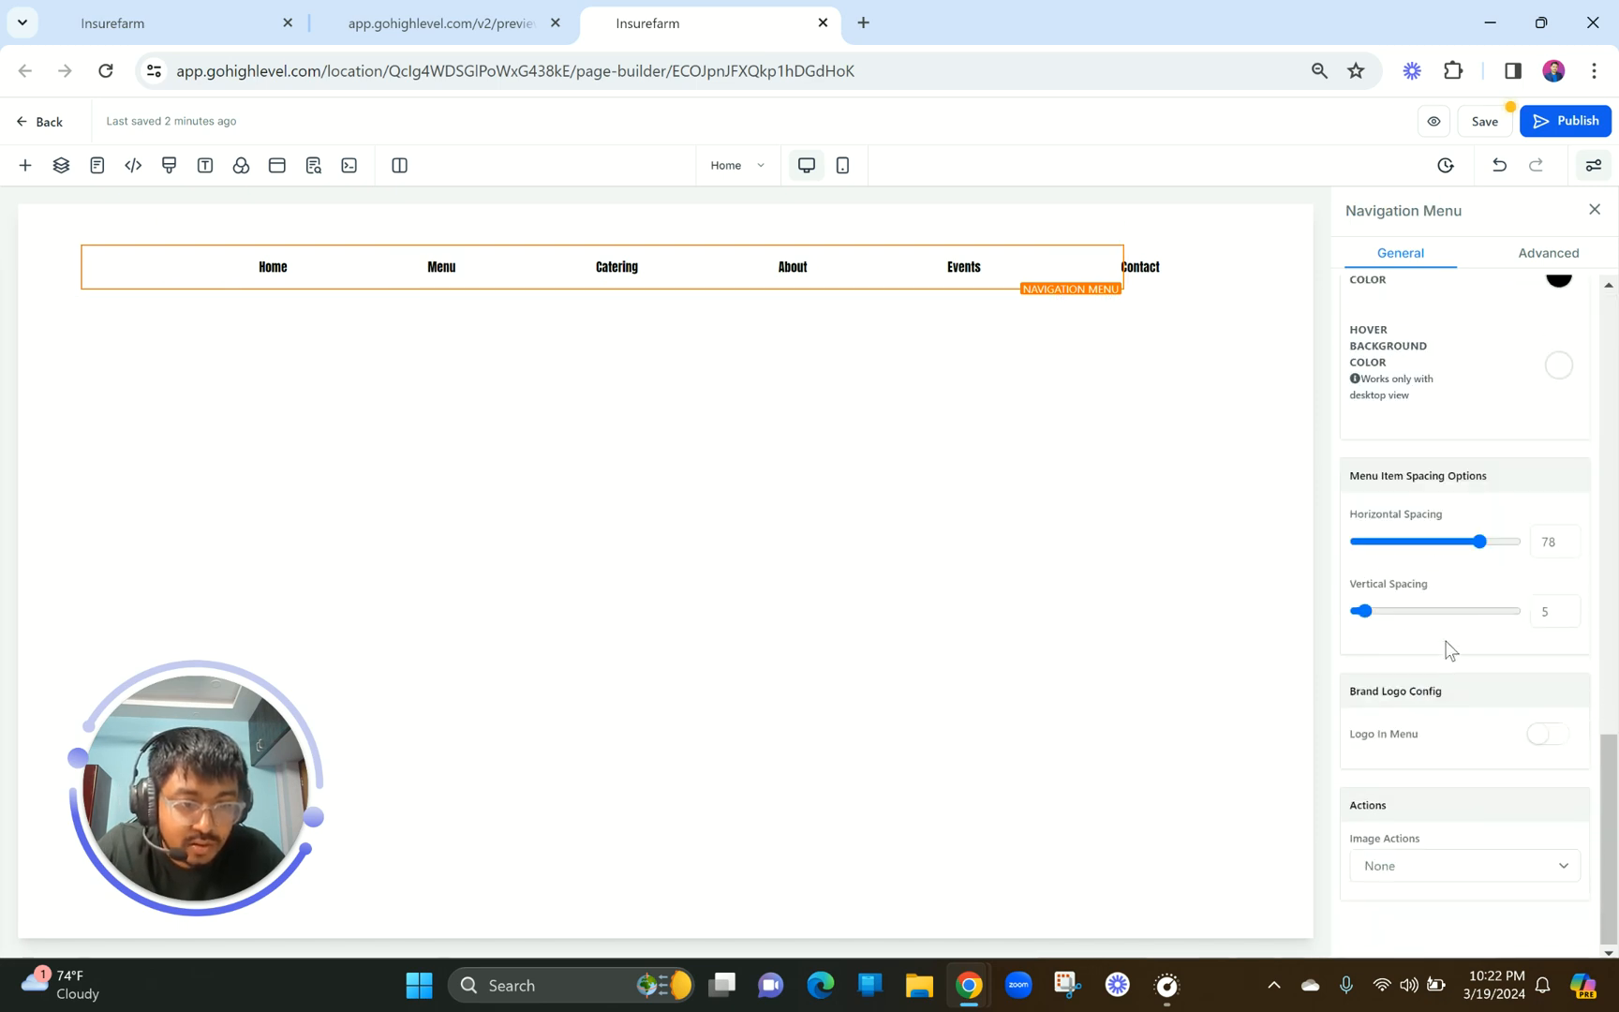
pyautogui.click(1480, 543)
pyautogui.moveTo(1482, 543); pyautogui.dragTo(1478, 548)
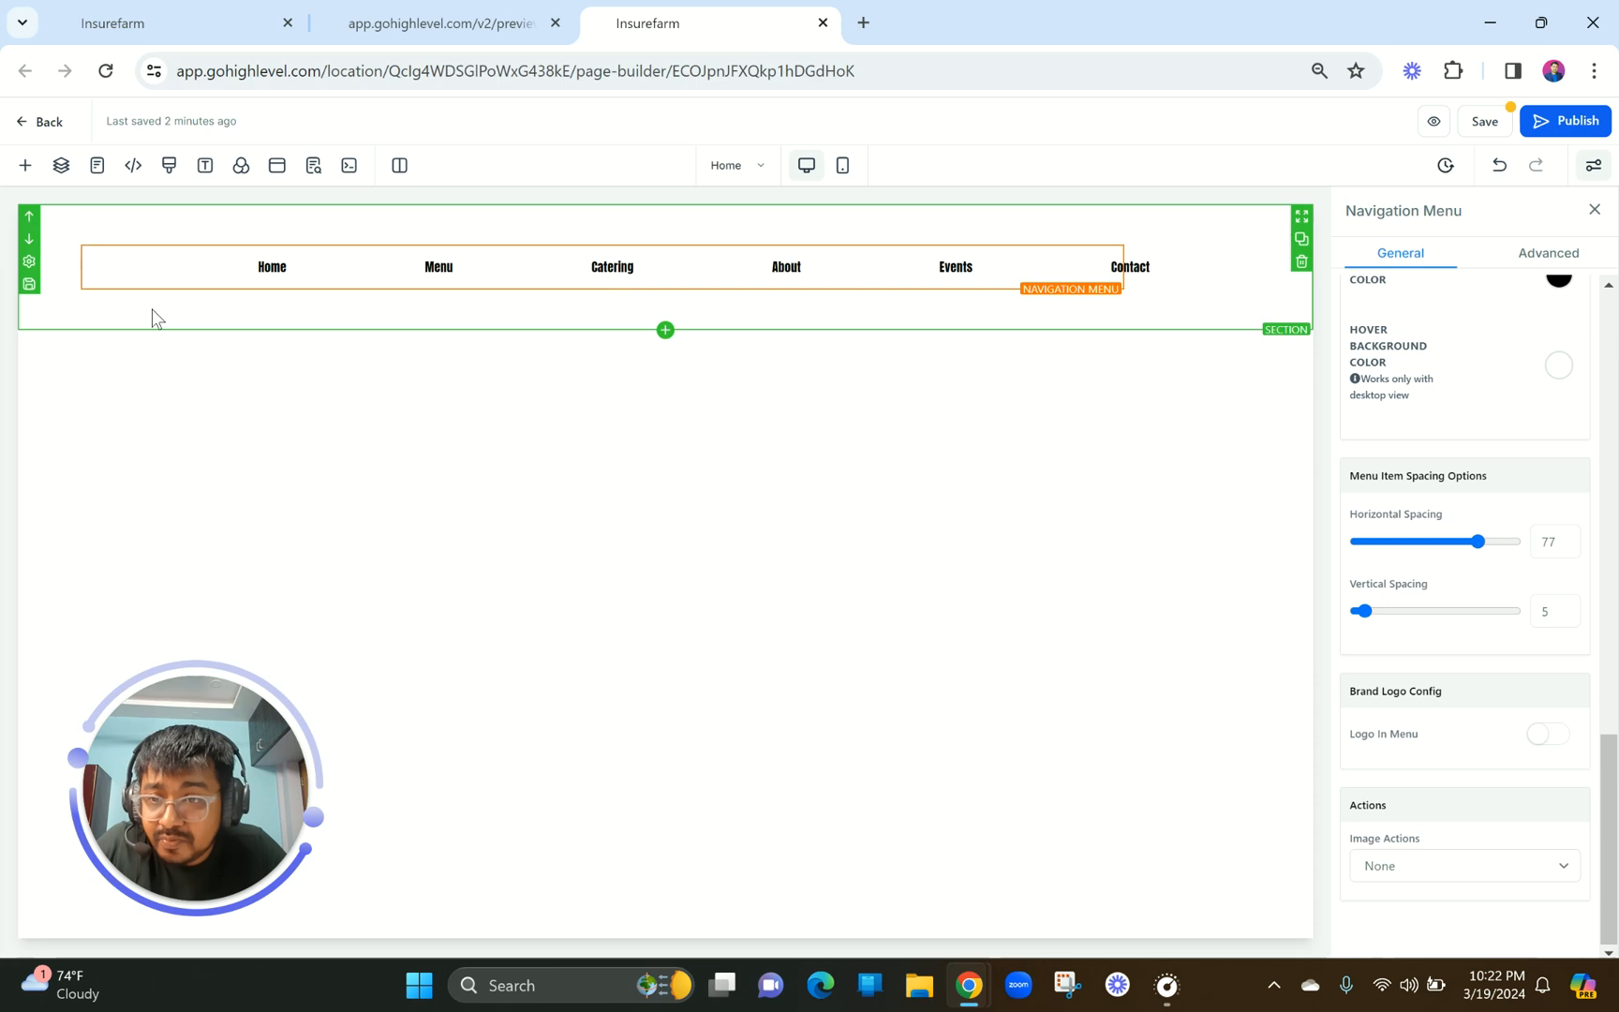
pyautogui.click(161, 271)
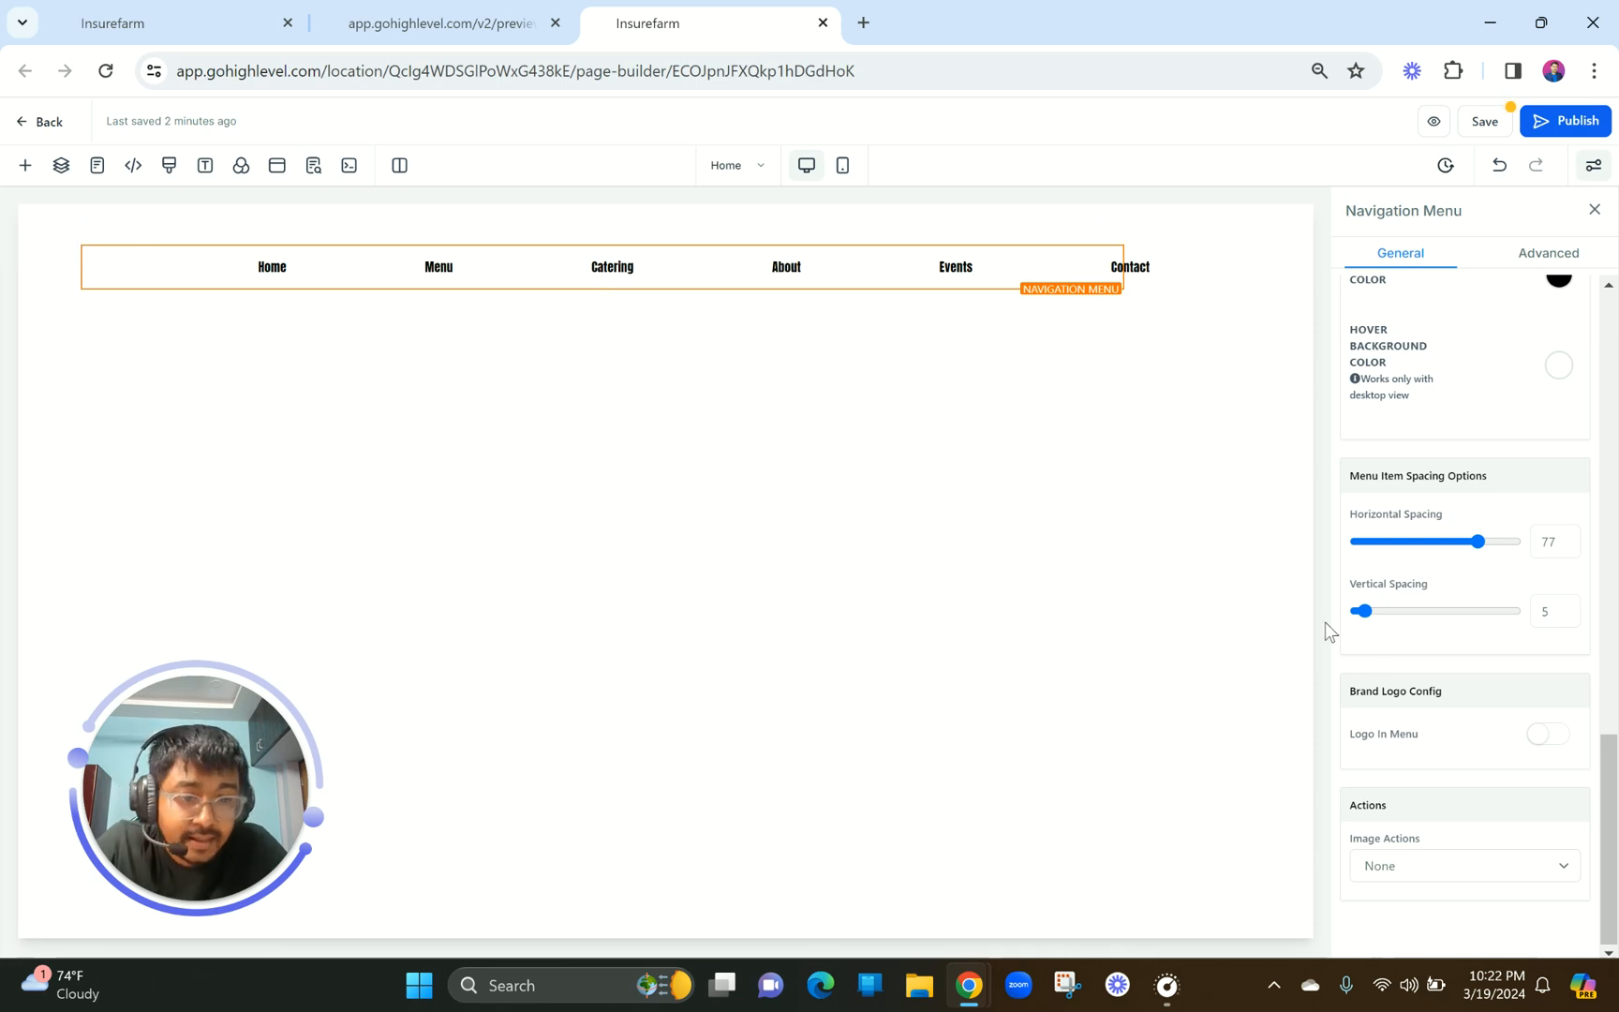
pyautogui.moveTo(1478, 540); pyautogui.dragTo(1472, 542)
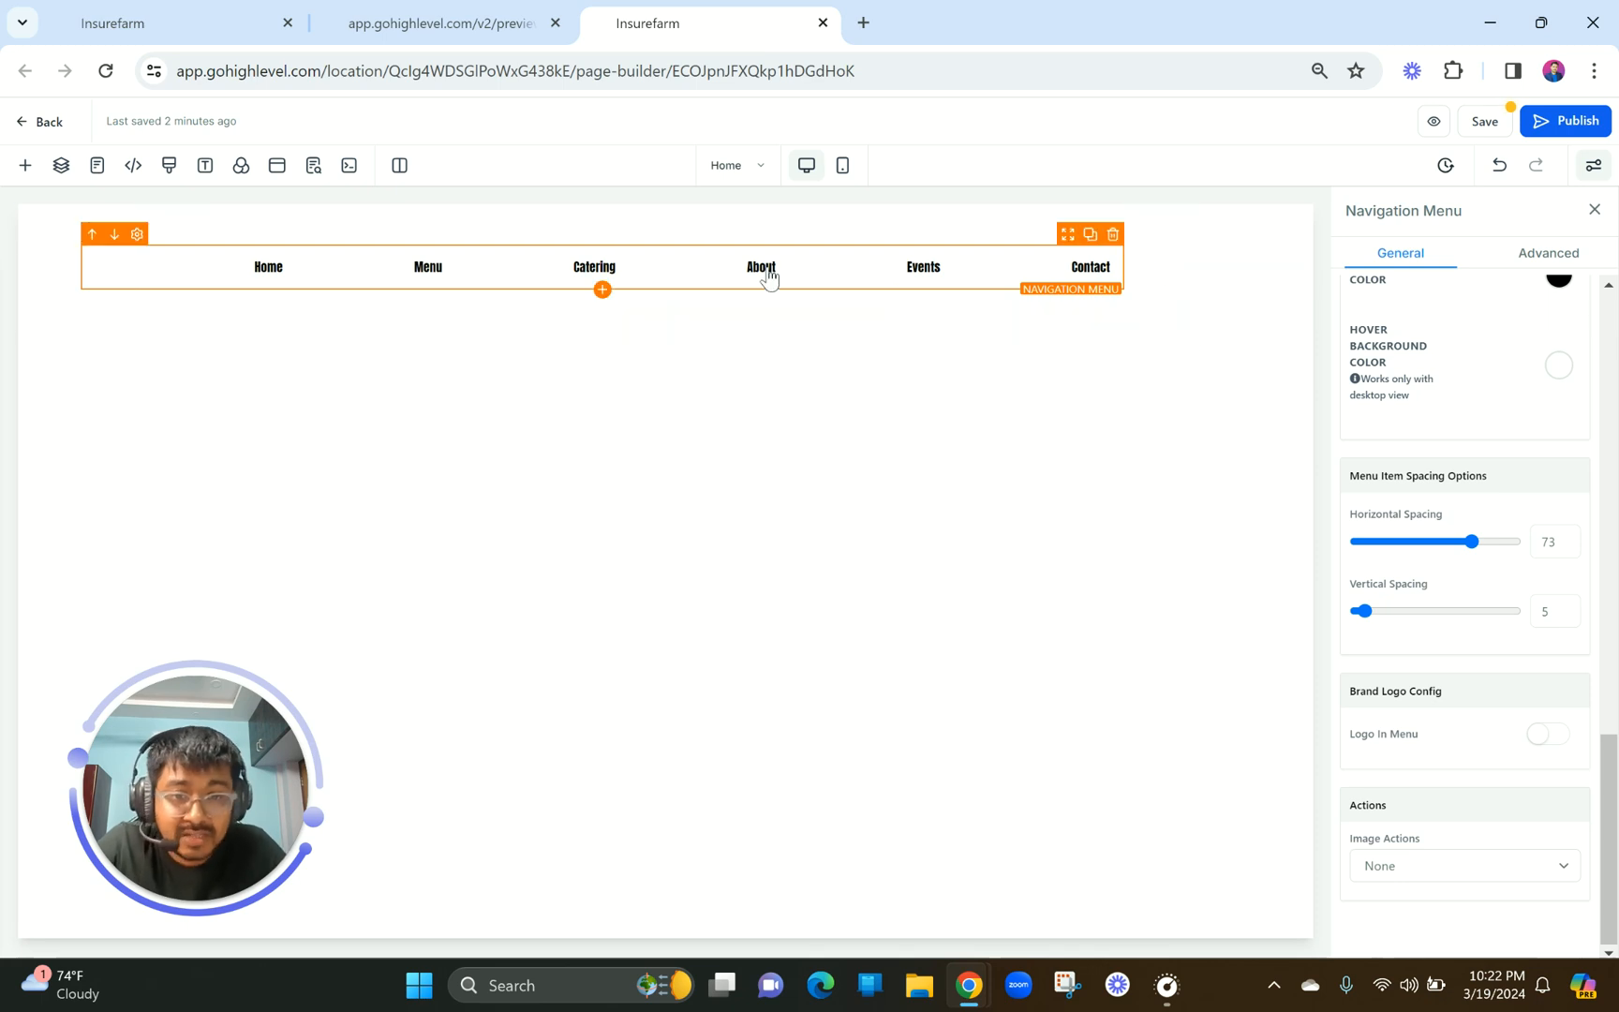
# Set the navigation menu's font size to 17 px.
pyautogui.scroll(8, 1471, 542)
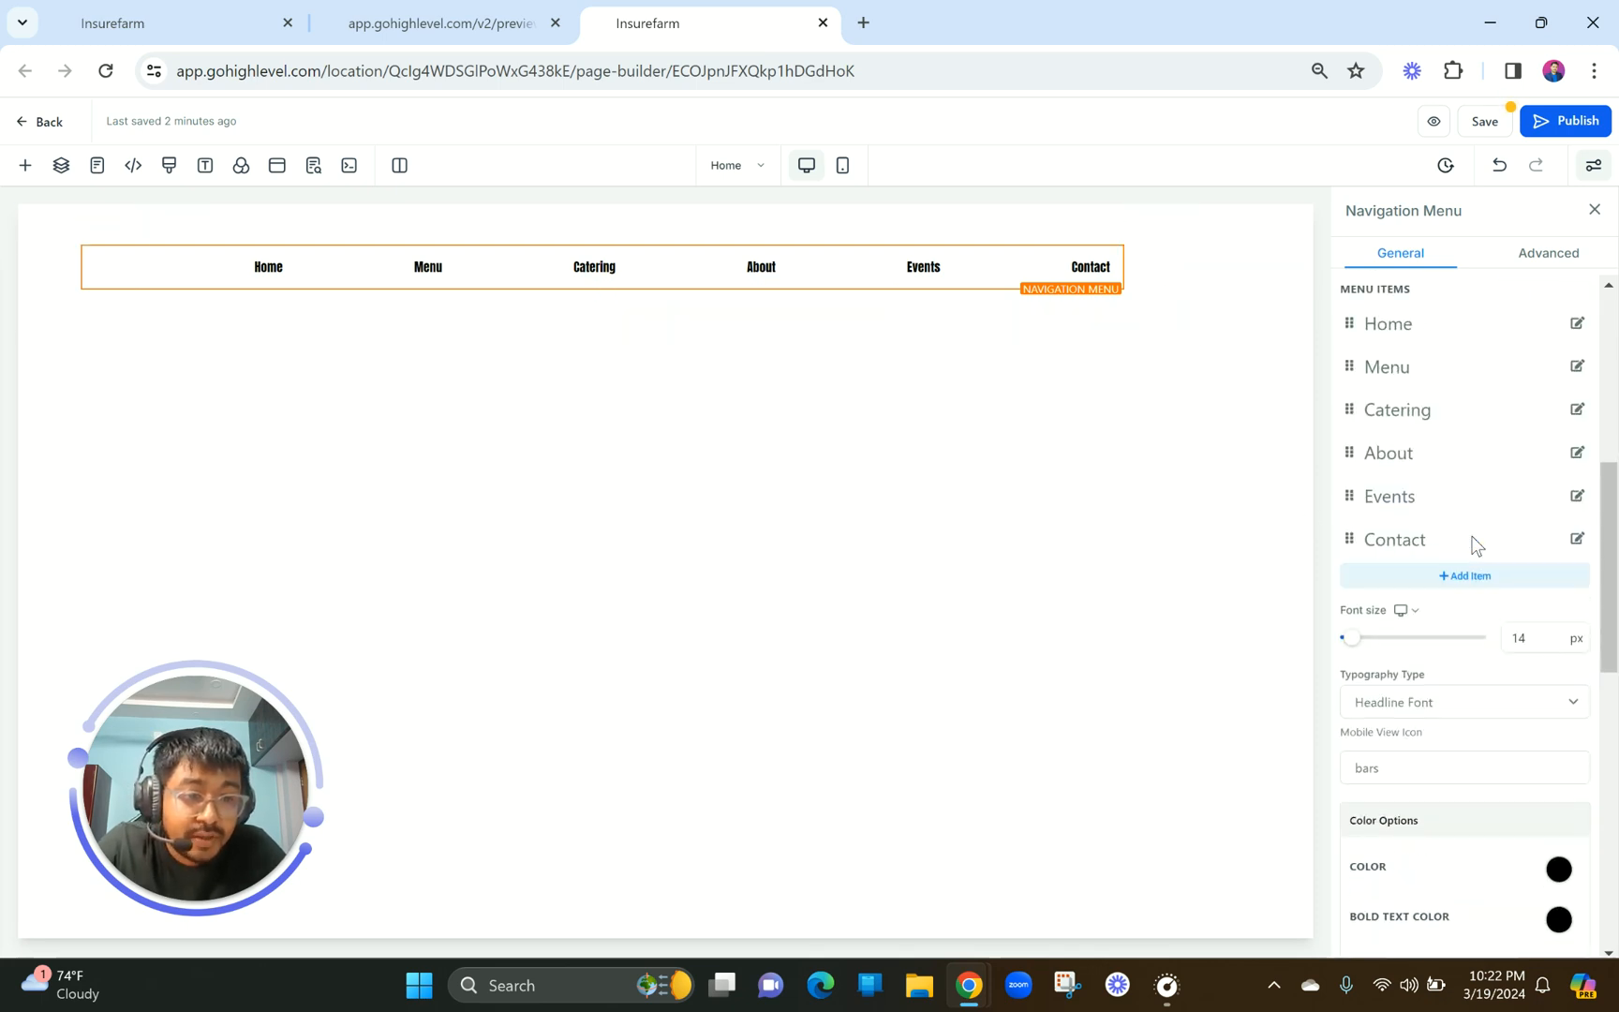
pyautogui.press('BackSpace')
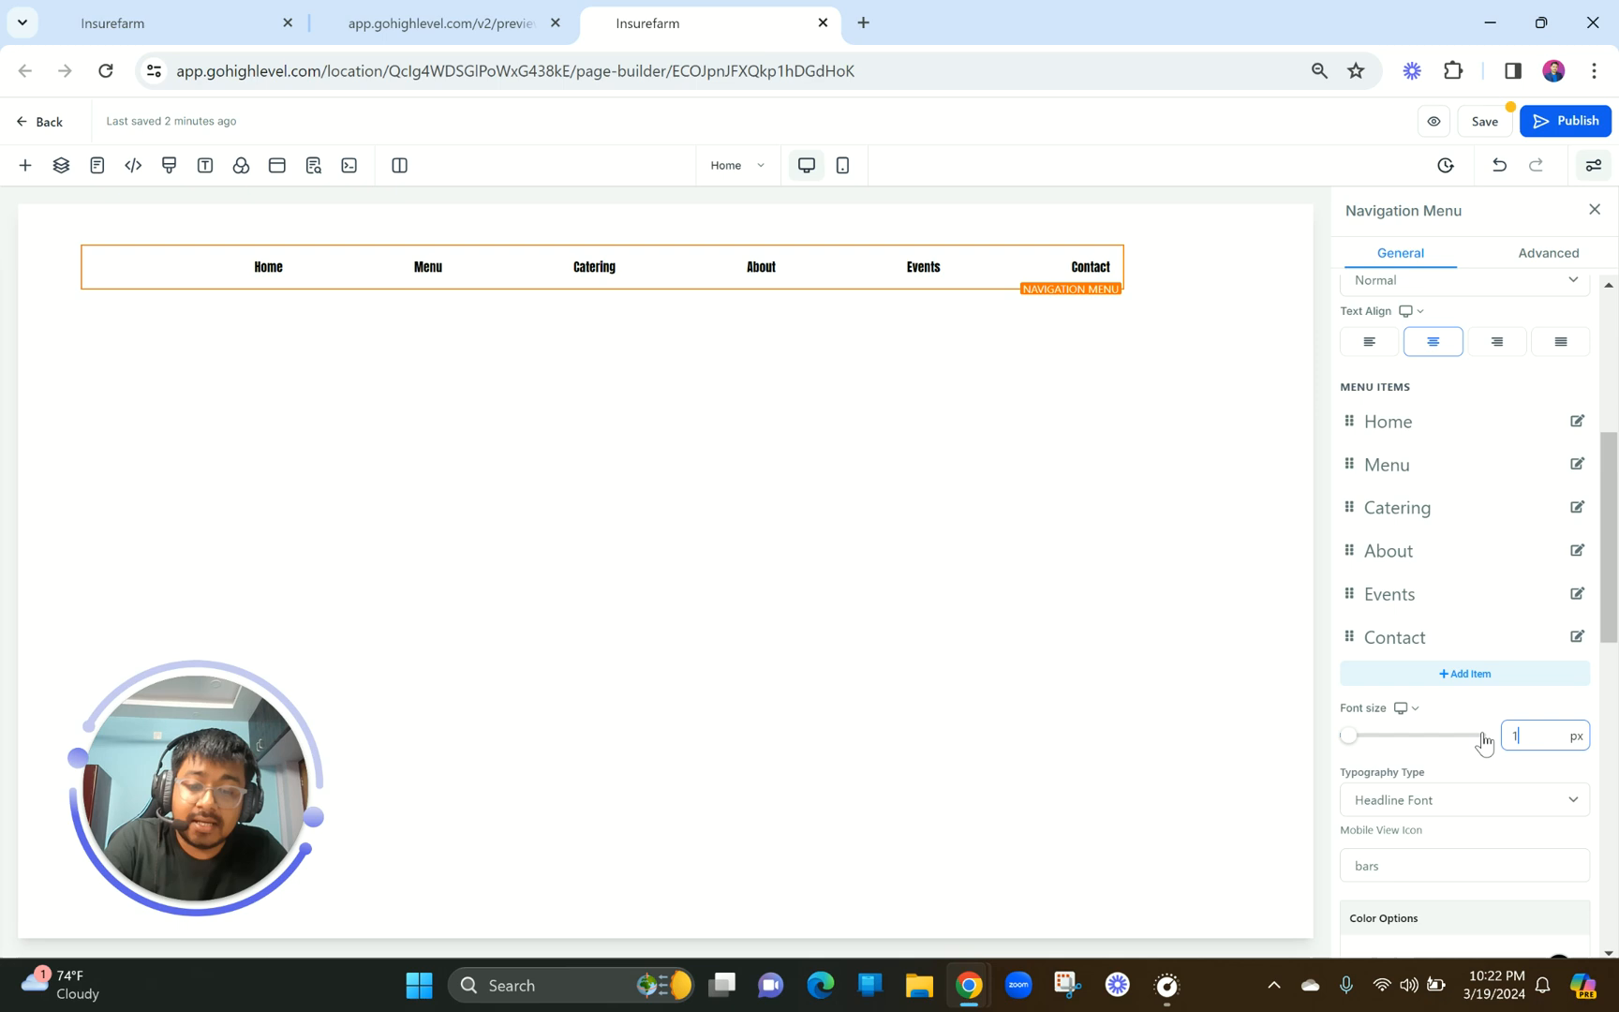
pyautogui.write('6')
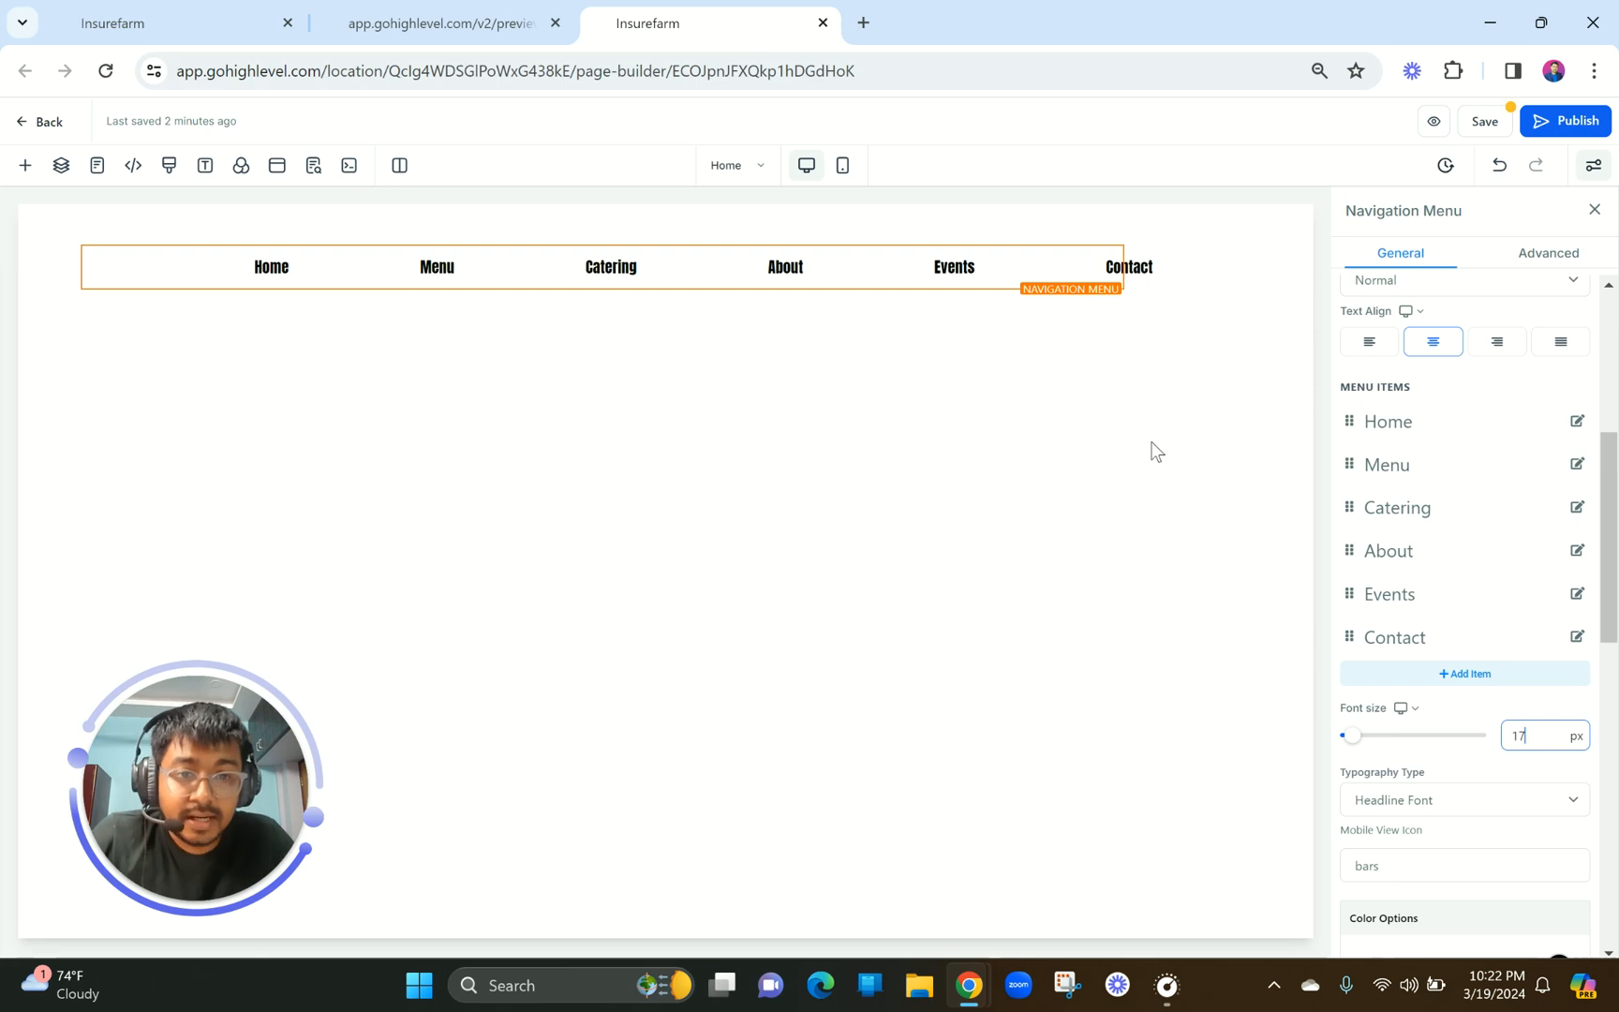
# Reduce the horizontal spacing between the navigation menu items to 68.
pyautogui.scroll(-10, 1489, 651)
pyautogui.click(1537, 542)
pyautogui.hotkey('ctrl', 'a')
pyautogui.moveTo(1473, 545); pyautogui.dragTo(1464, 540)
# Compare the menu with the preview page, save the Home page and close the SEO Meta Data settings.
pyautogui.click(394, 11)
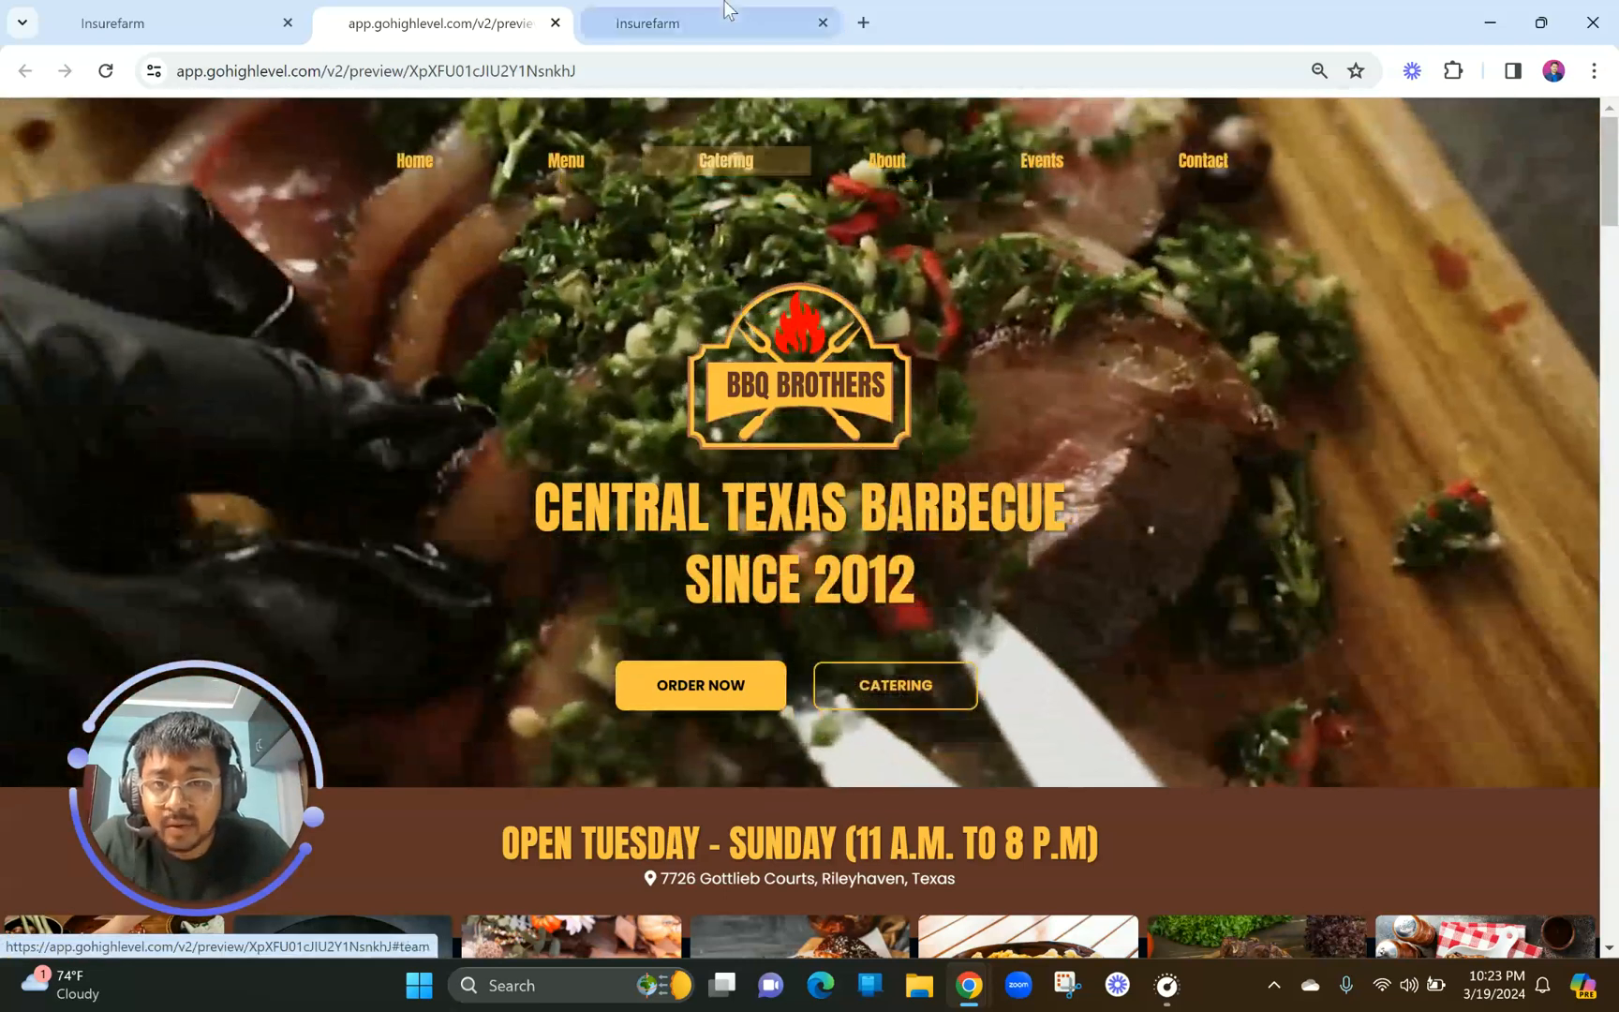
pyautogui.click(722, 13)
pyautogui.click(1483, 120)
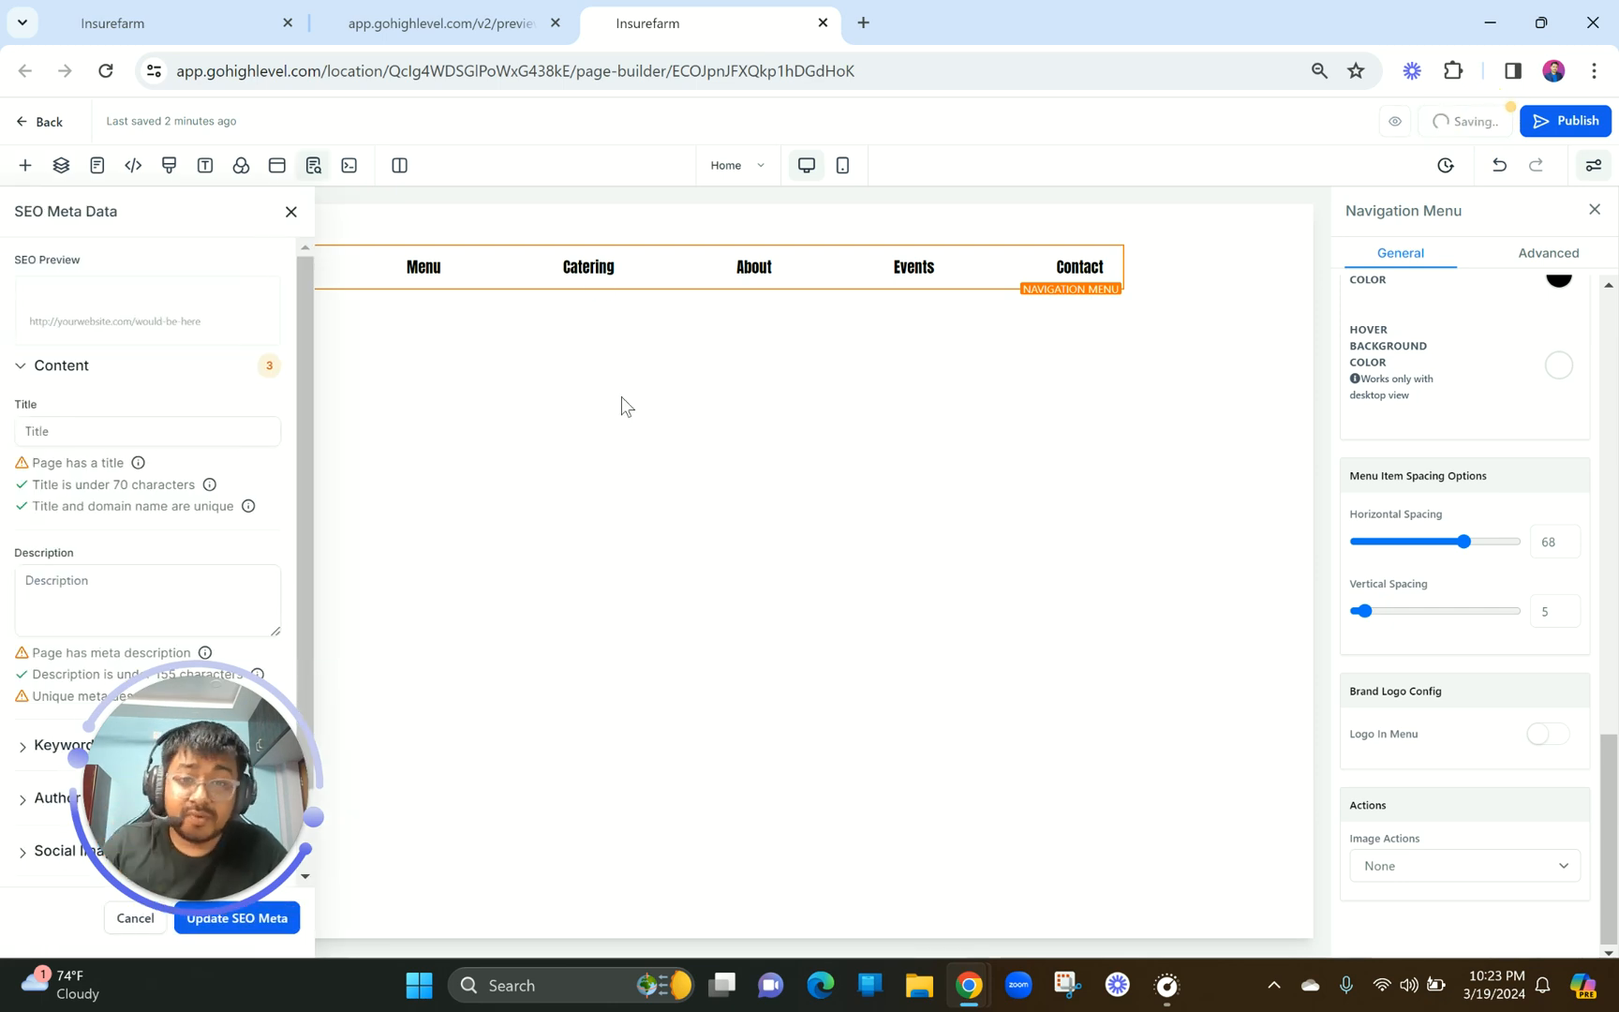
pyautogui.click(291, 214)
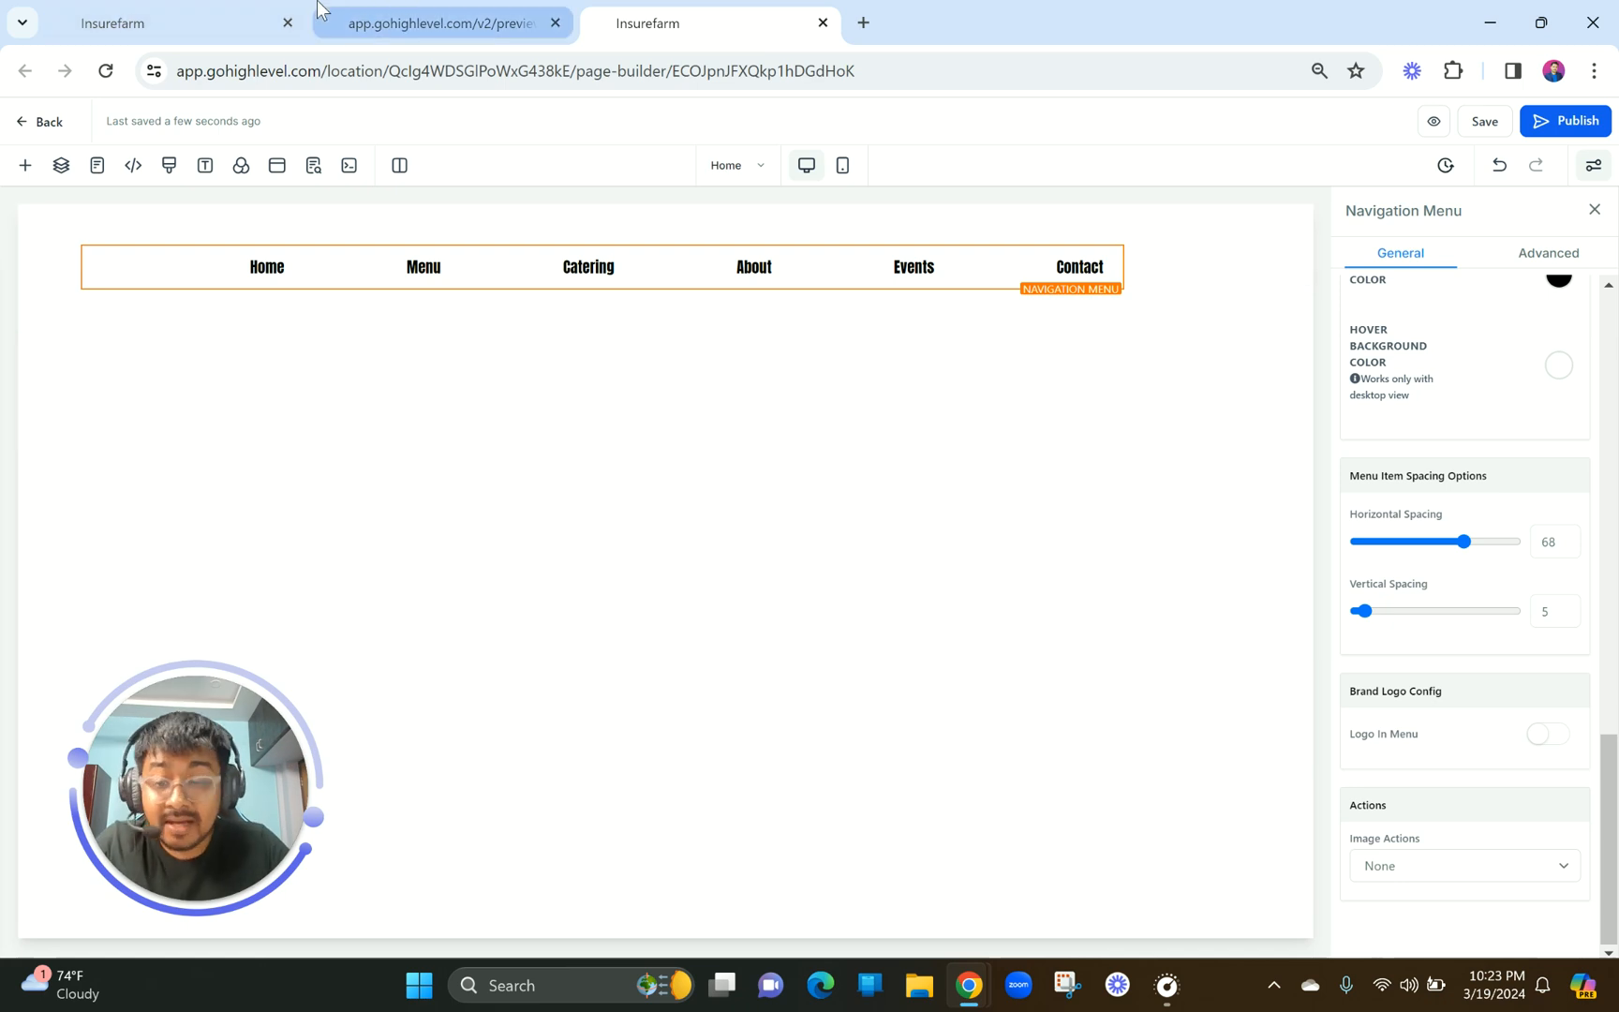
# View the preview page's hero section at 100% browser zoom and zoom back out two levels in the page builder.
pyautogui.moveTo(319, 10)
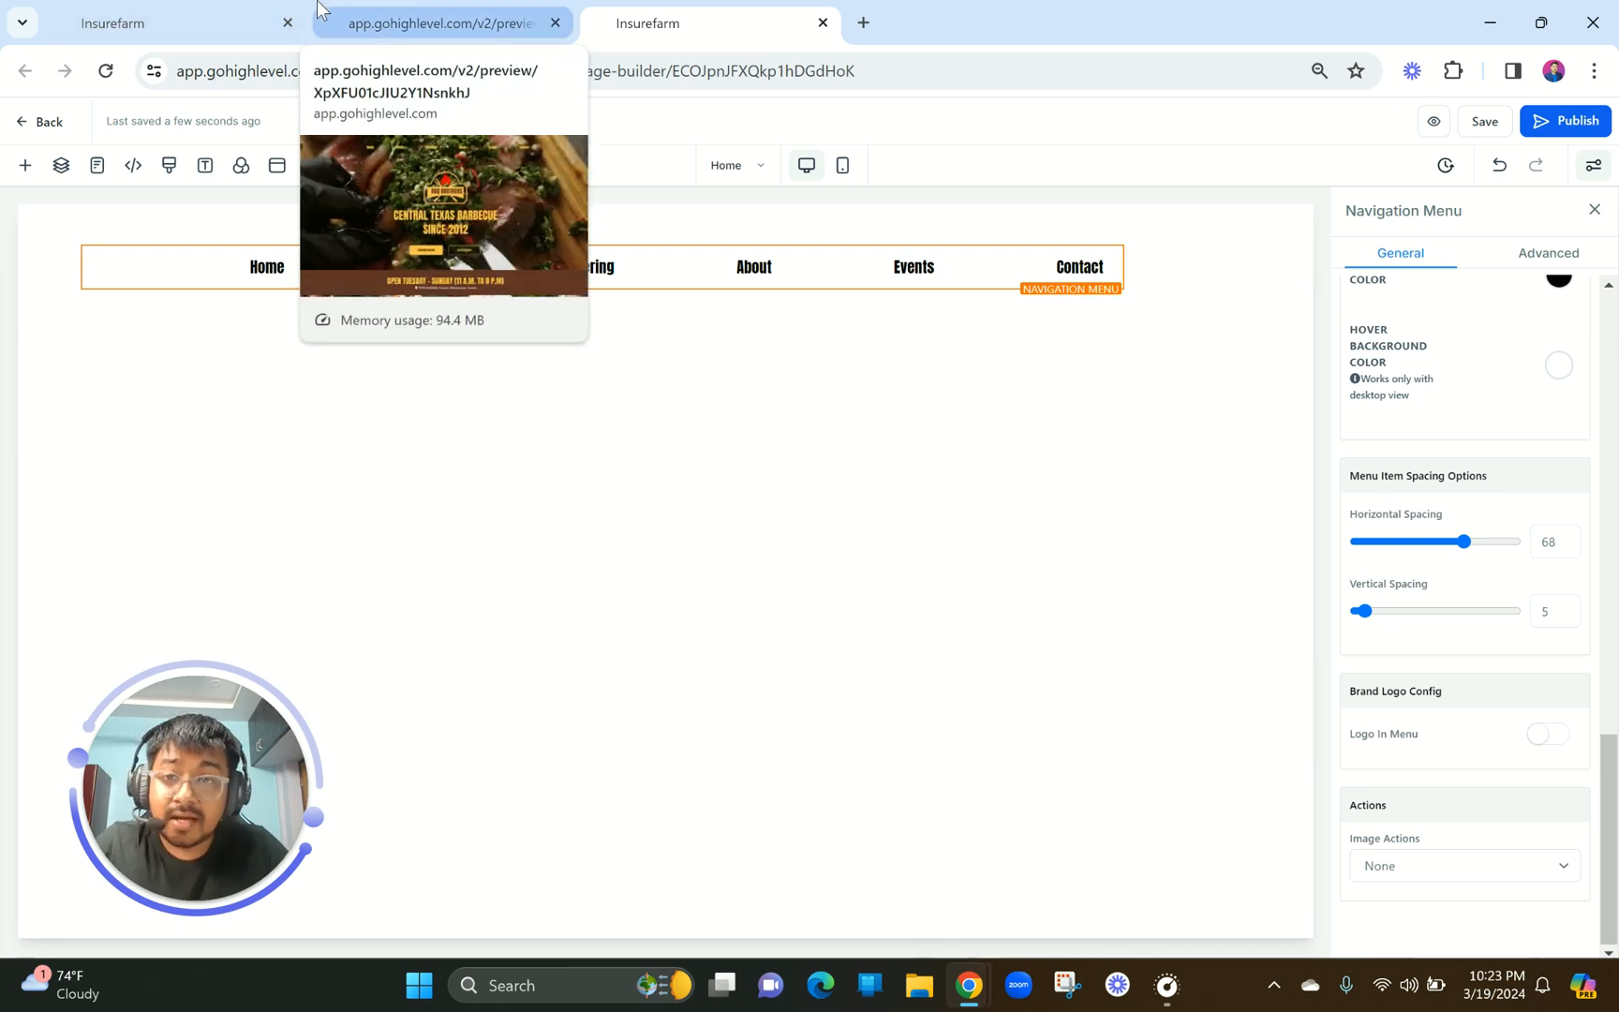
pyautogui.click(357, 5)
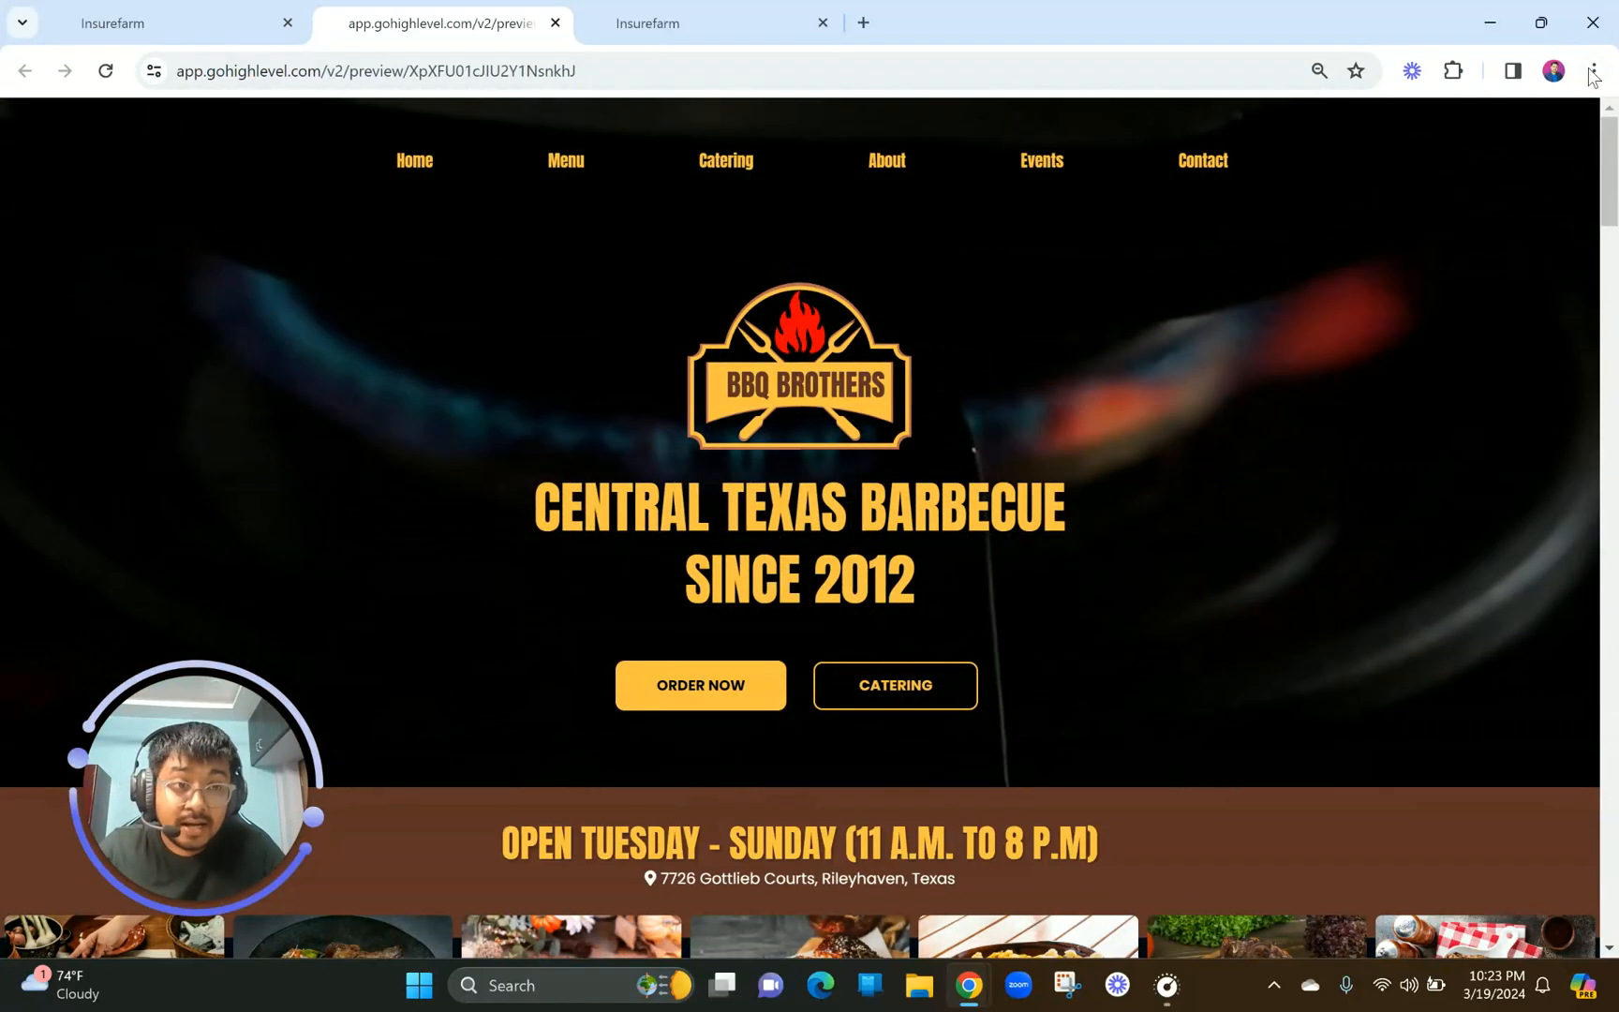
pyautogui.click(1593, 70)
pyautogui.click(1532, 507)
pyautogui.click(1532, 507)
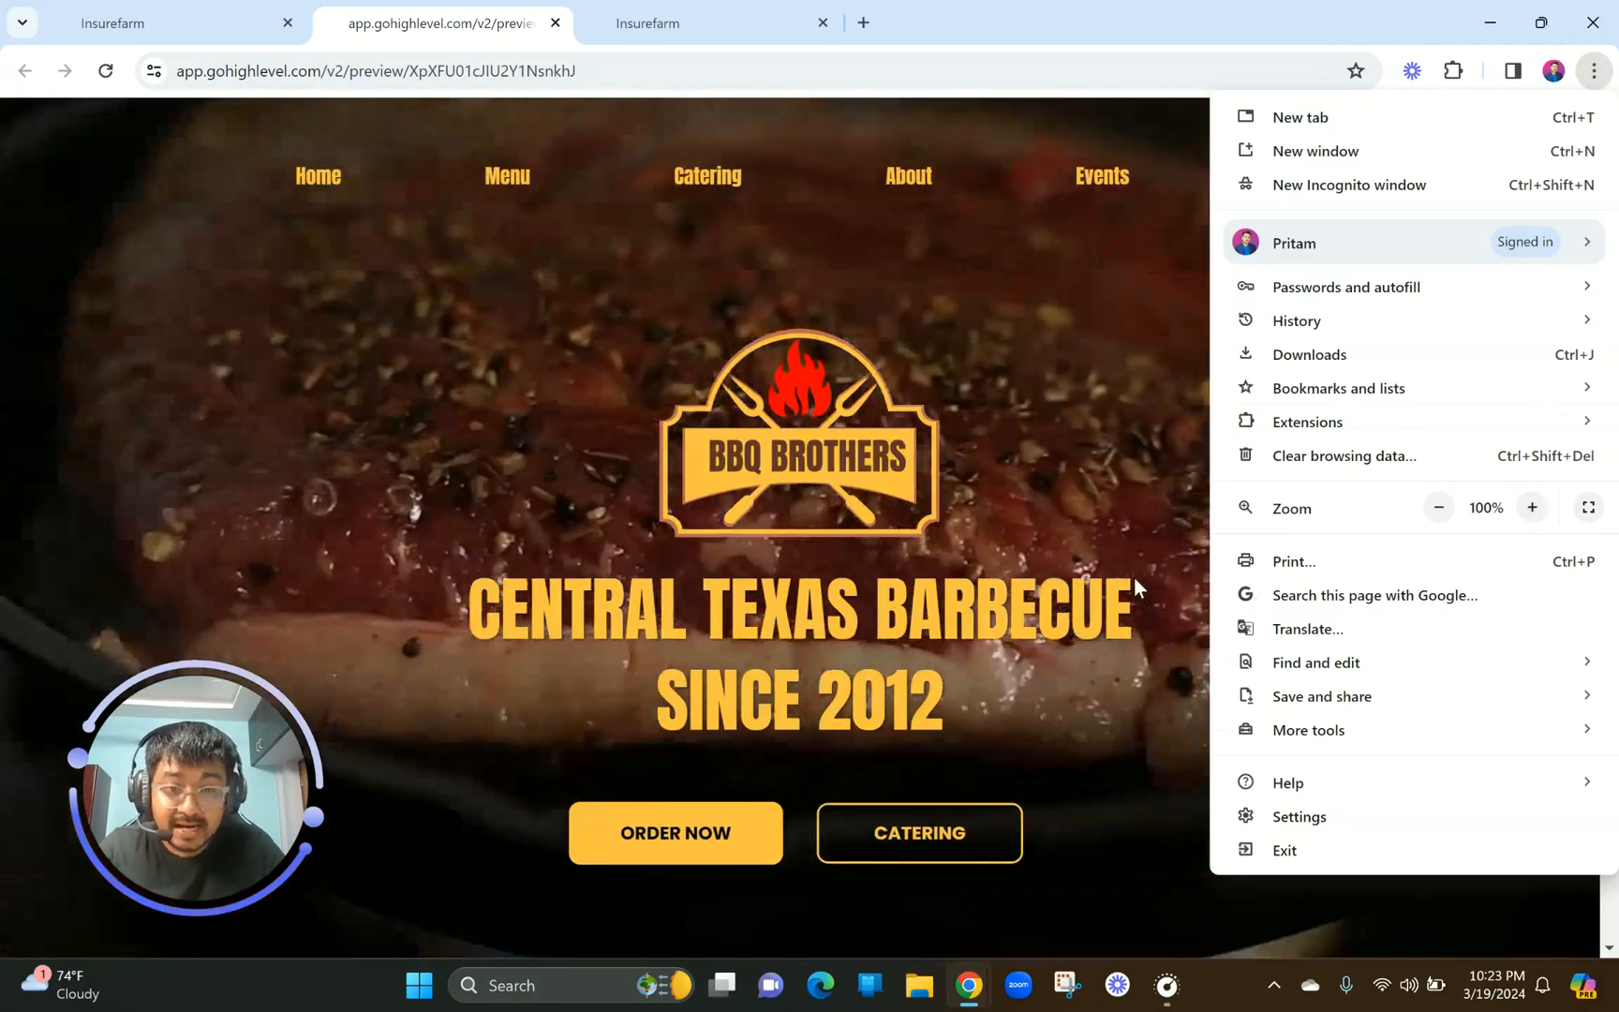
pyautogui.click(1133, 578)
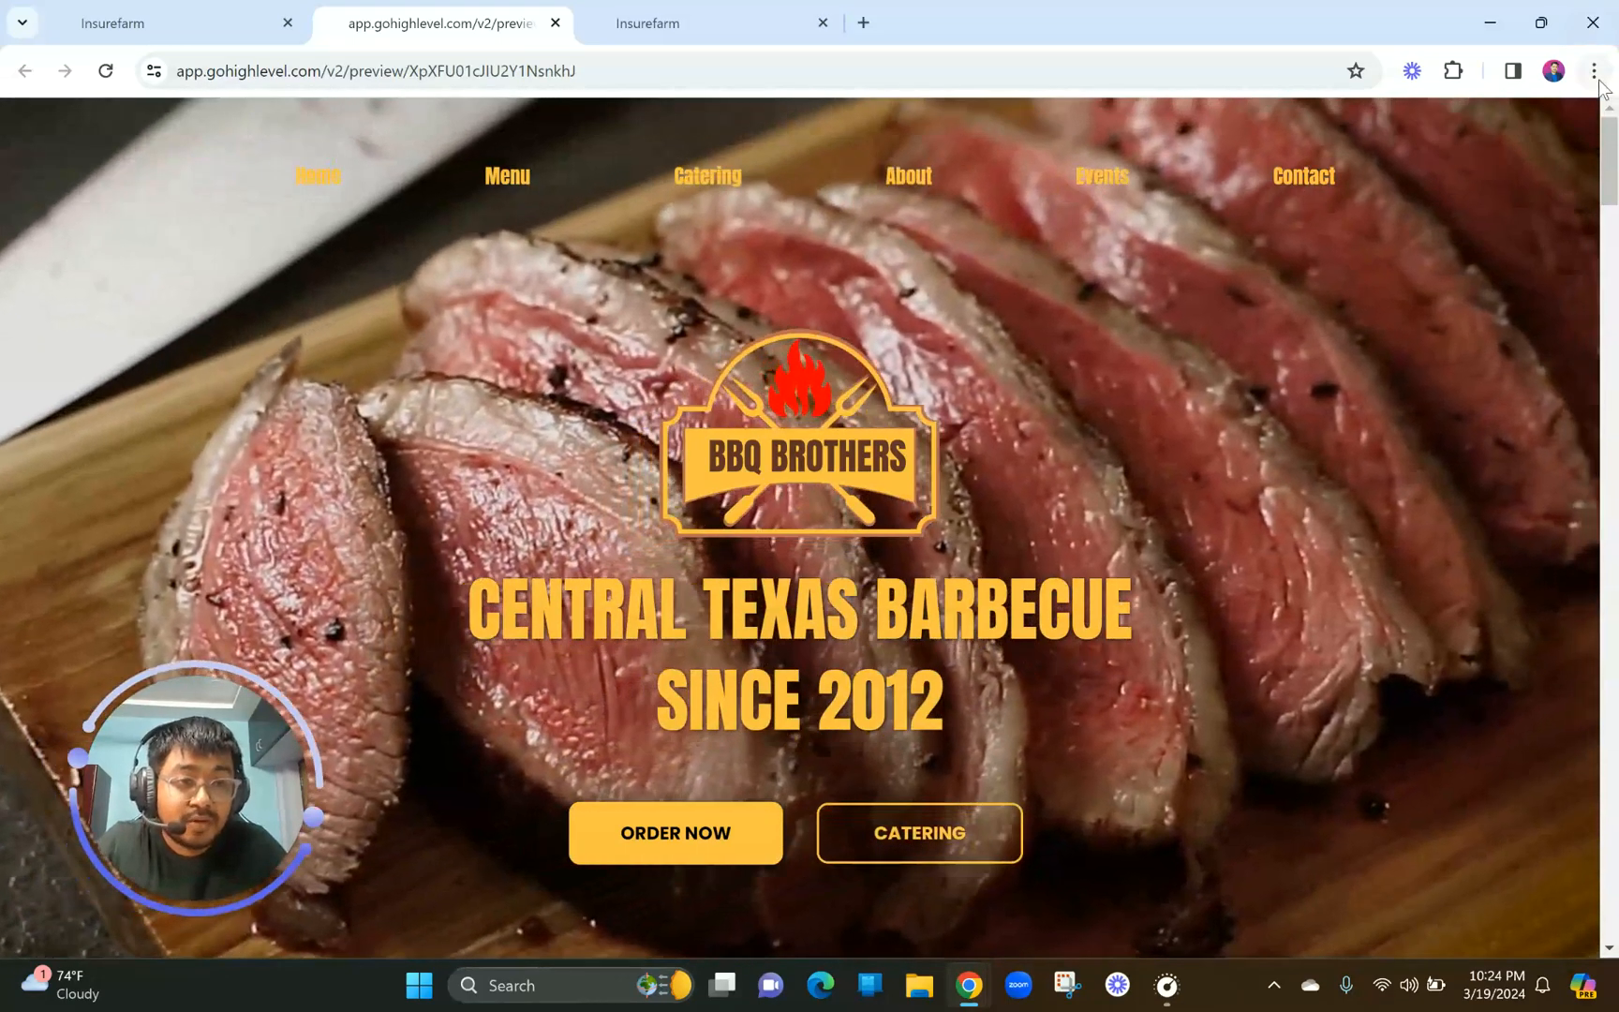
pyautogui.click(1594, 70)
pyautogui.click(656, 22)
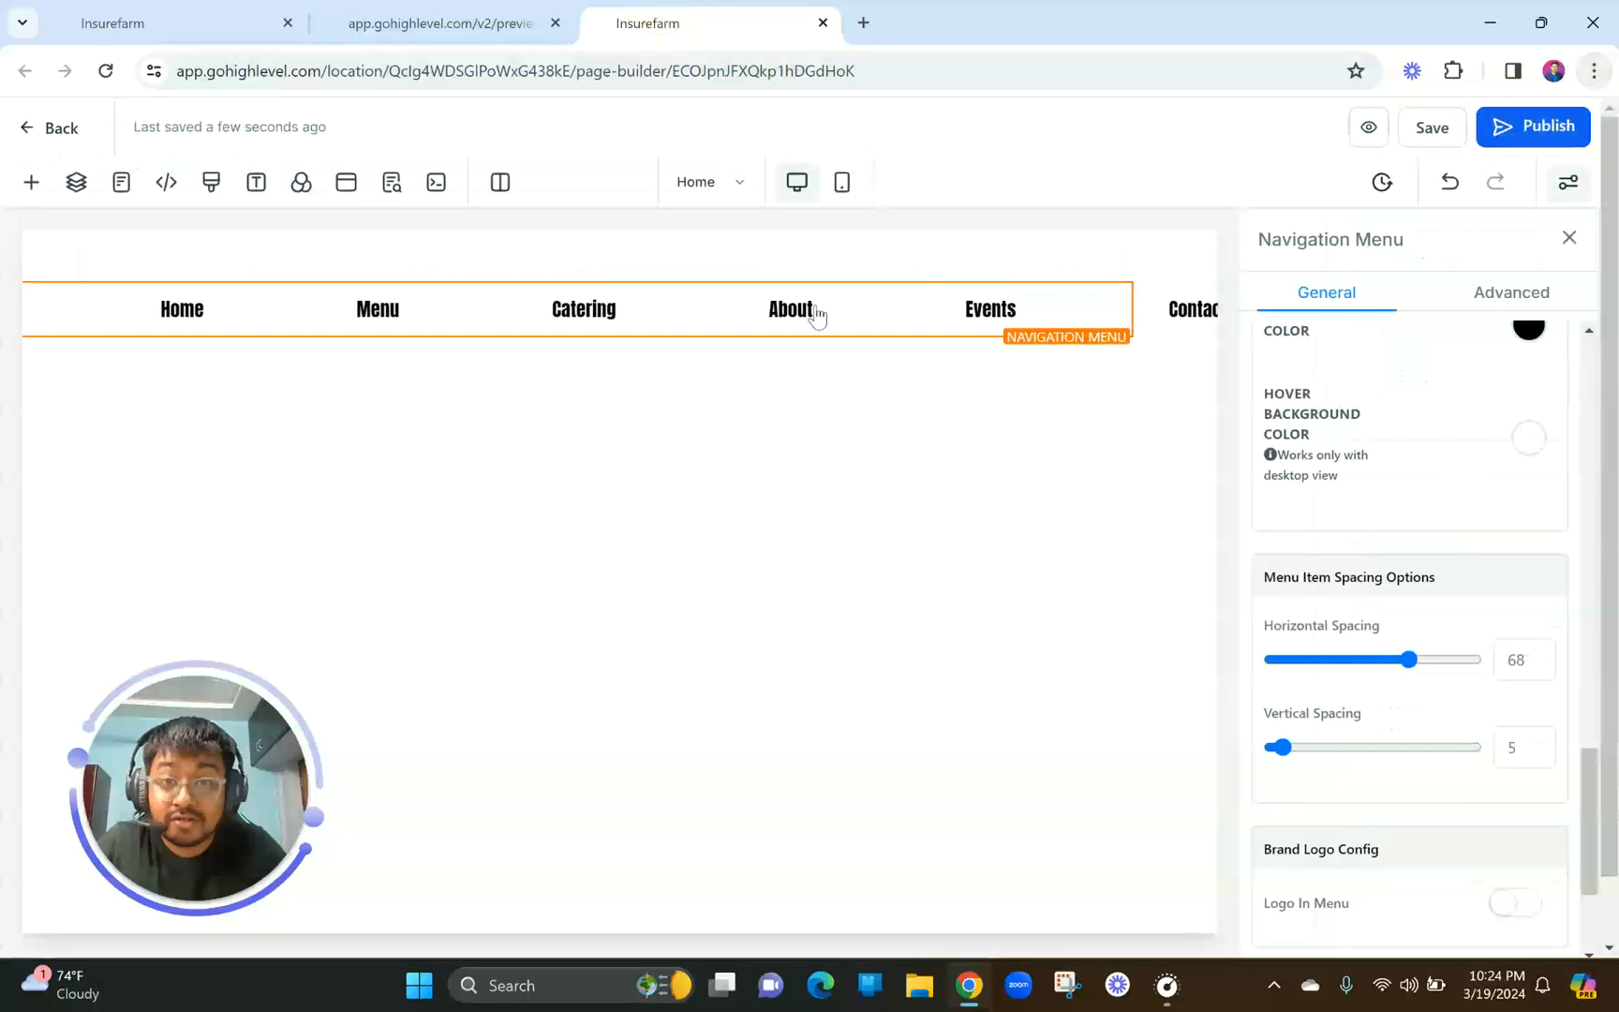
pyautogui.click(1594, 70)
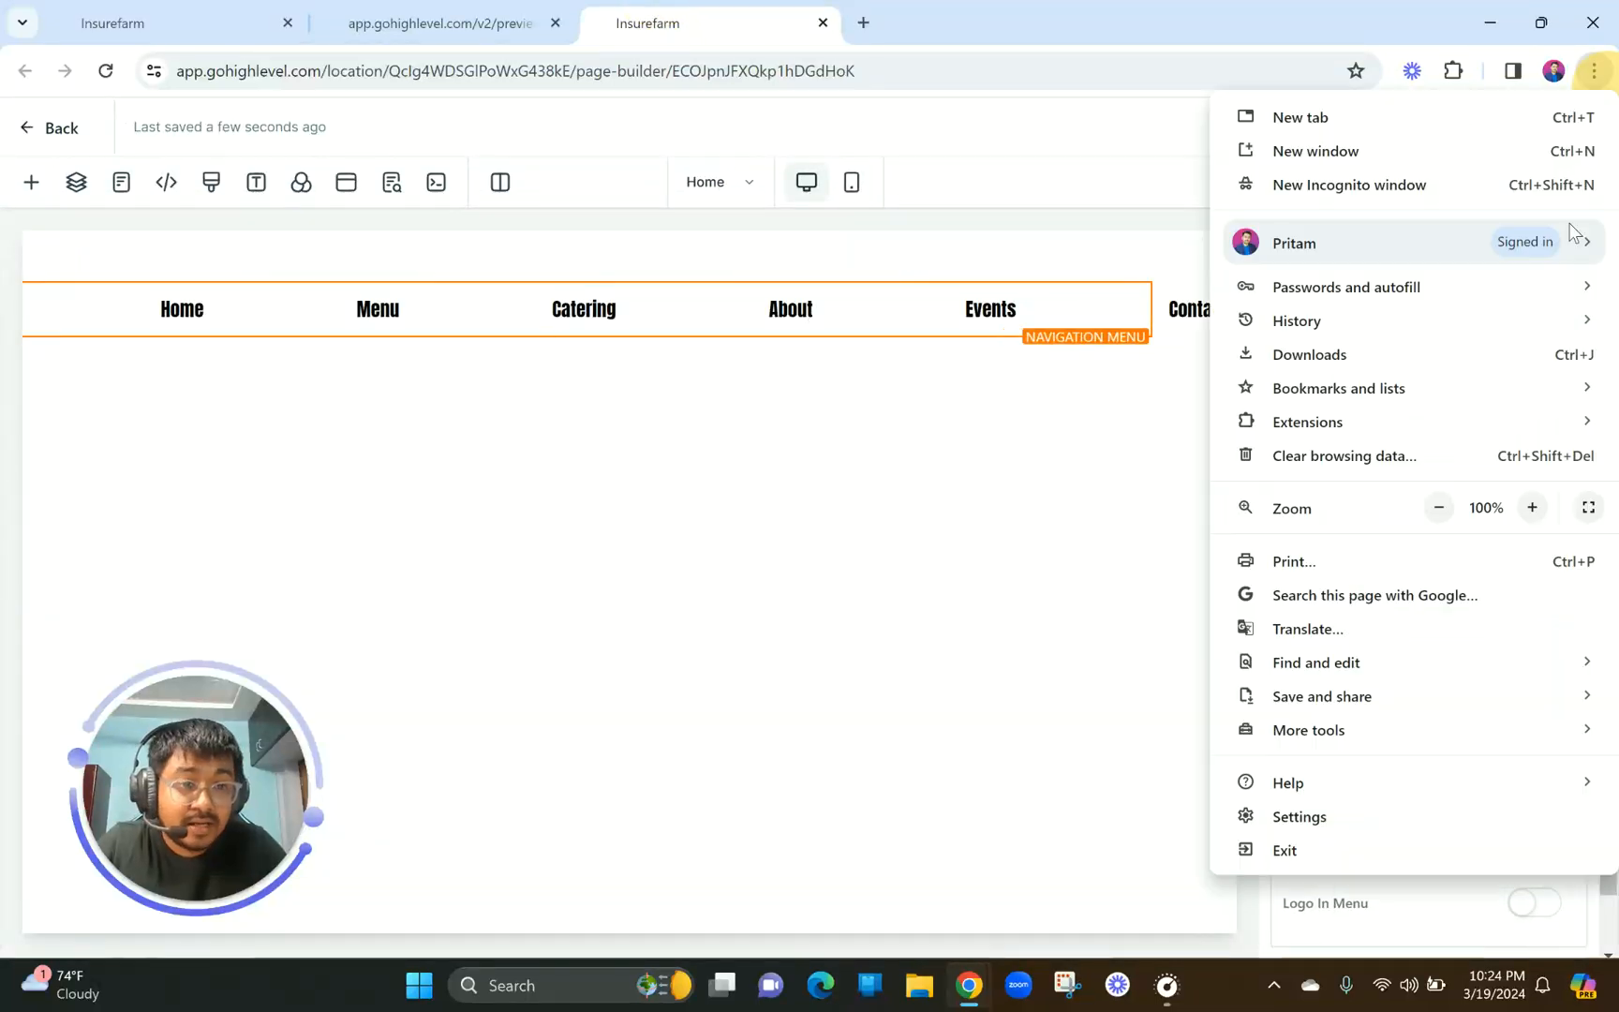
pyautogui.click(1439, 507)
pyautogui.click(1439, 507)
pyautogui.click(848, 478)
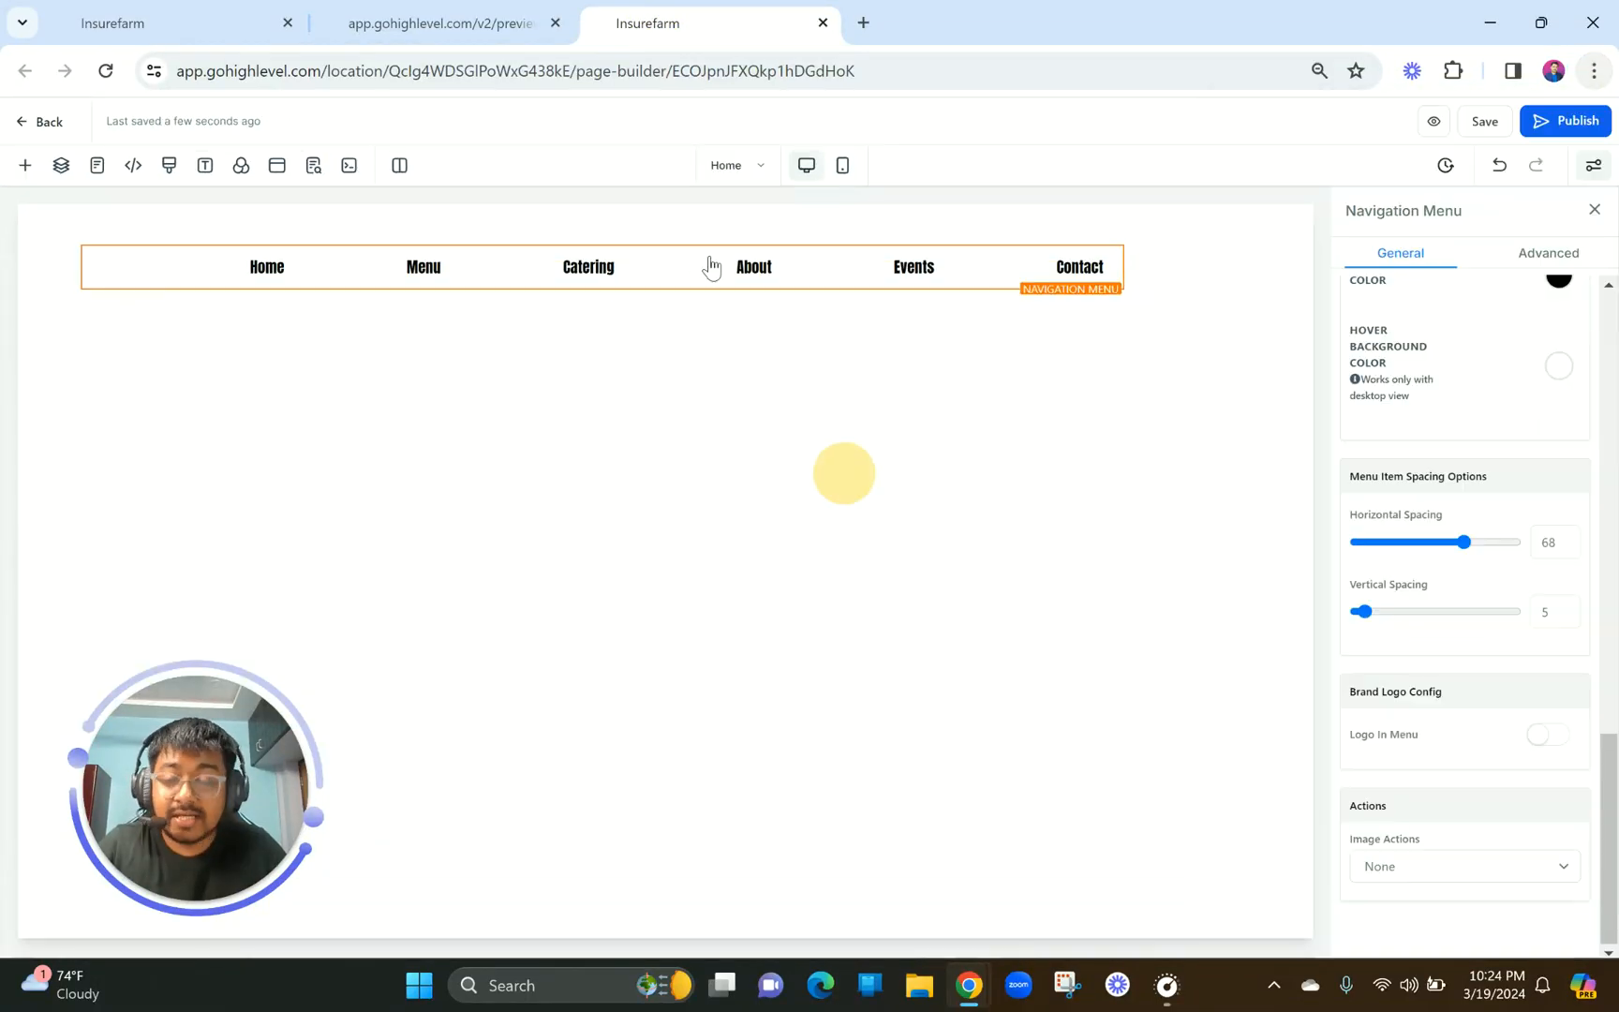
# Select the section around the navigation menu, check the preview's hero background, and set the section's background media type to Video.
pyautogui.click(675, 220)
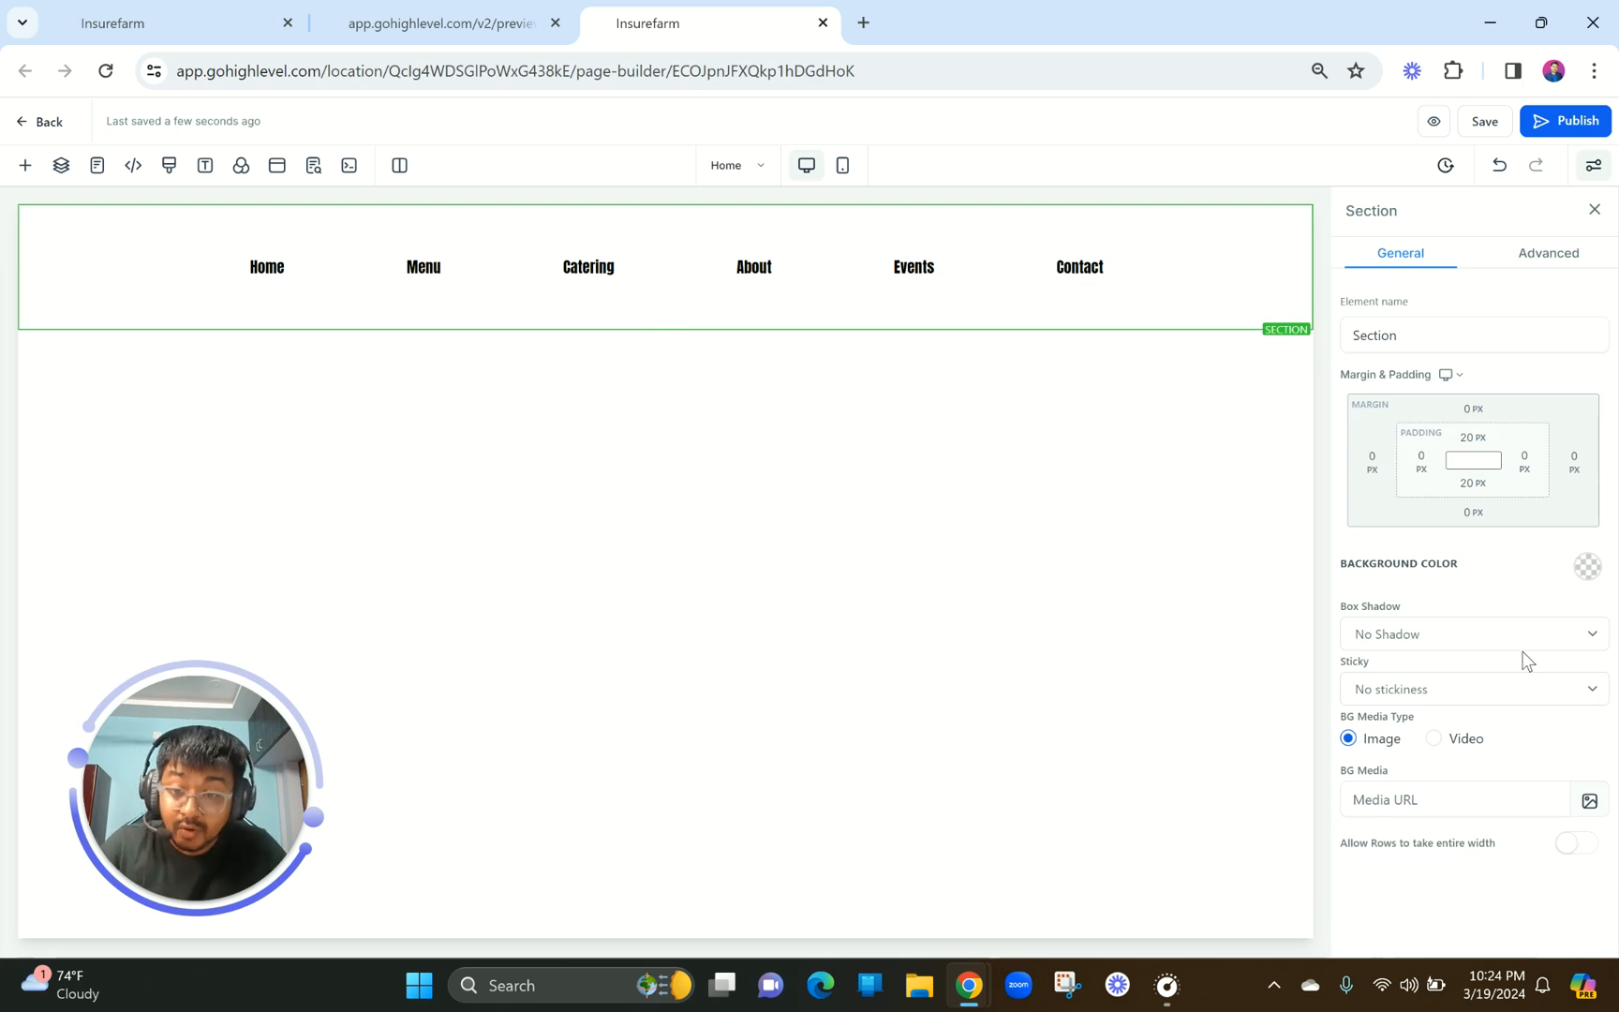
pyautogui.click(206, 19)
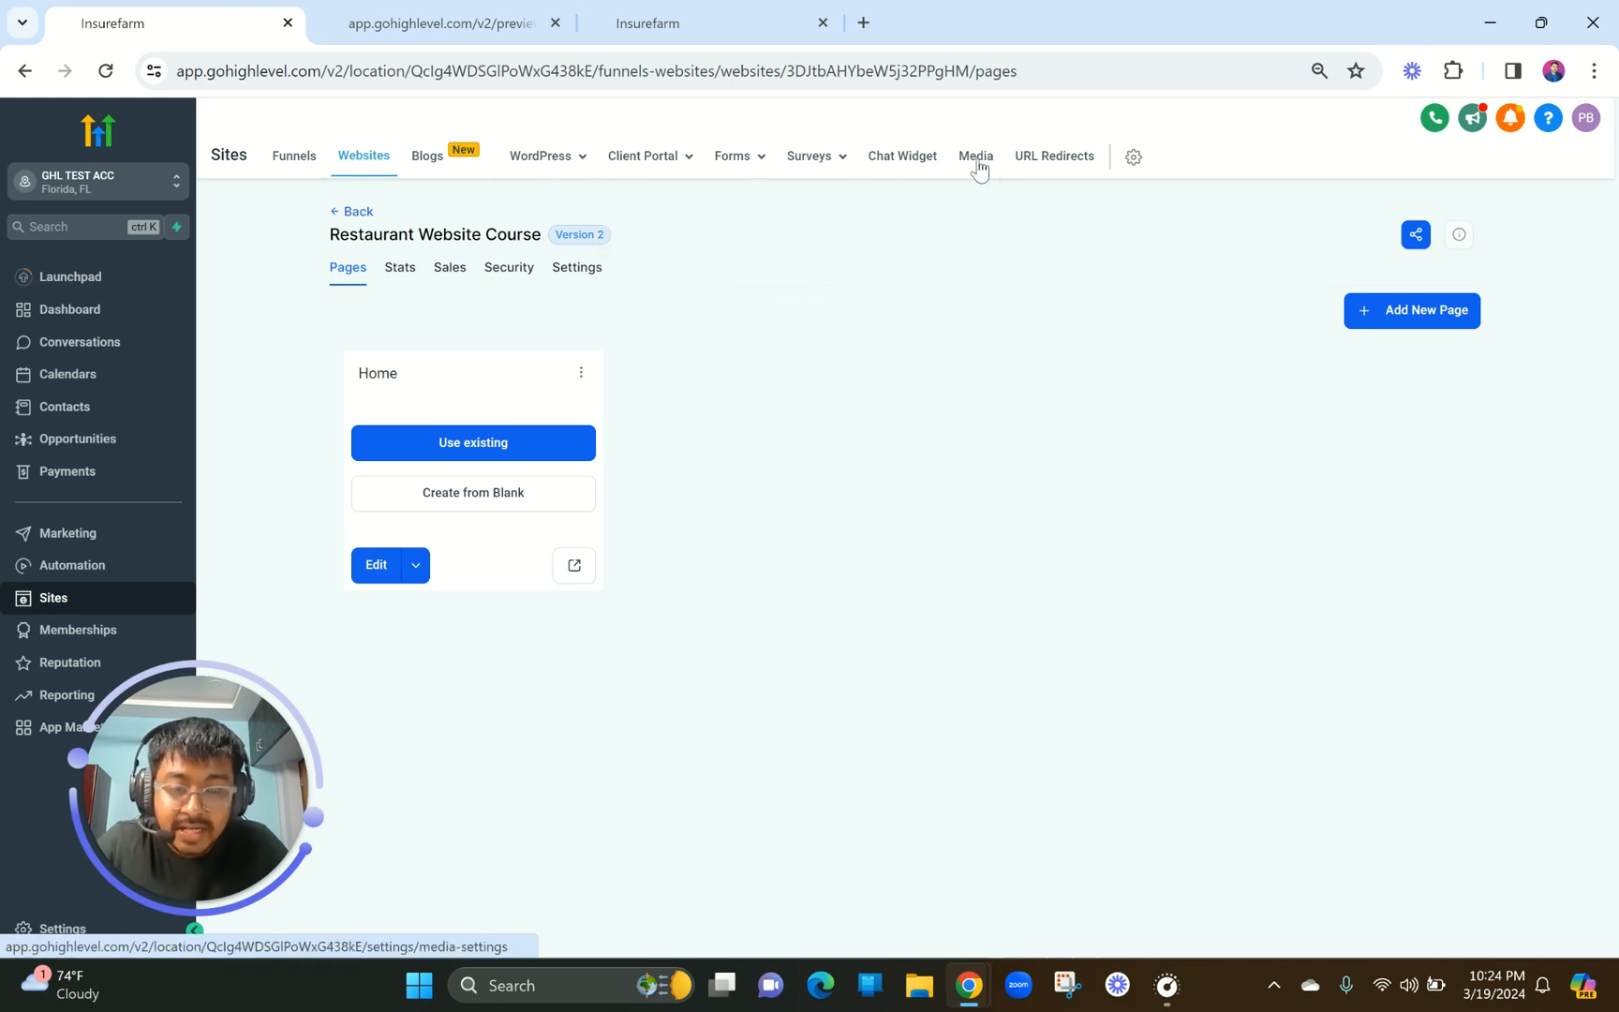
pyautogui.click(487, 9)
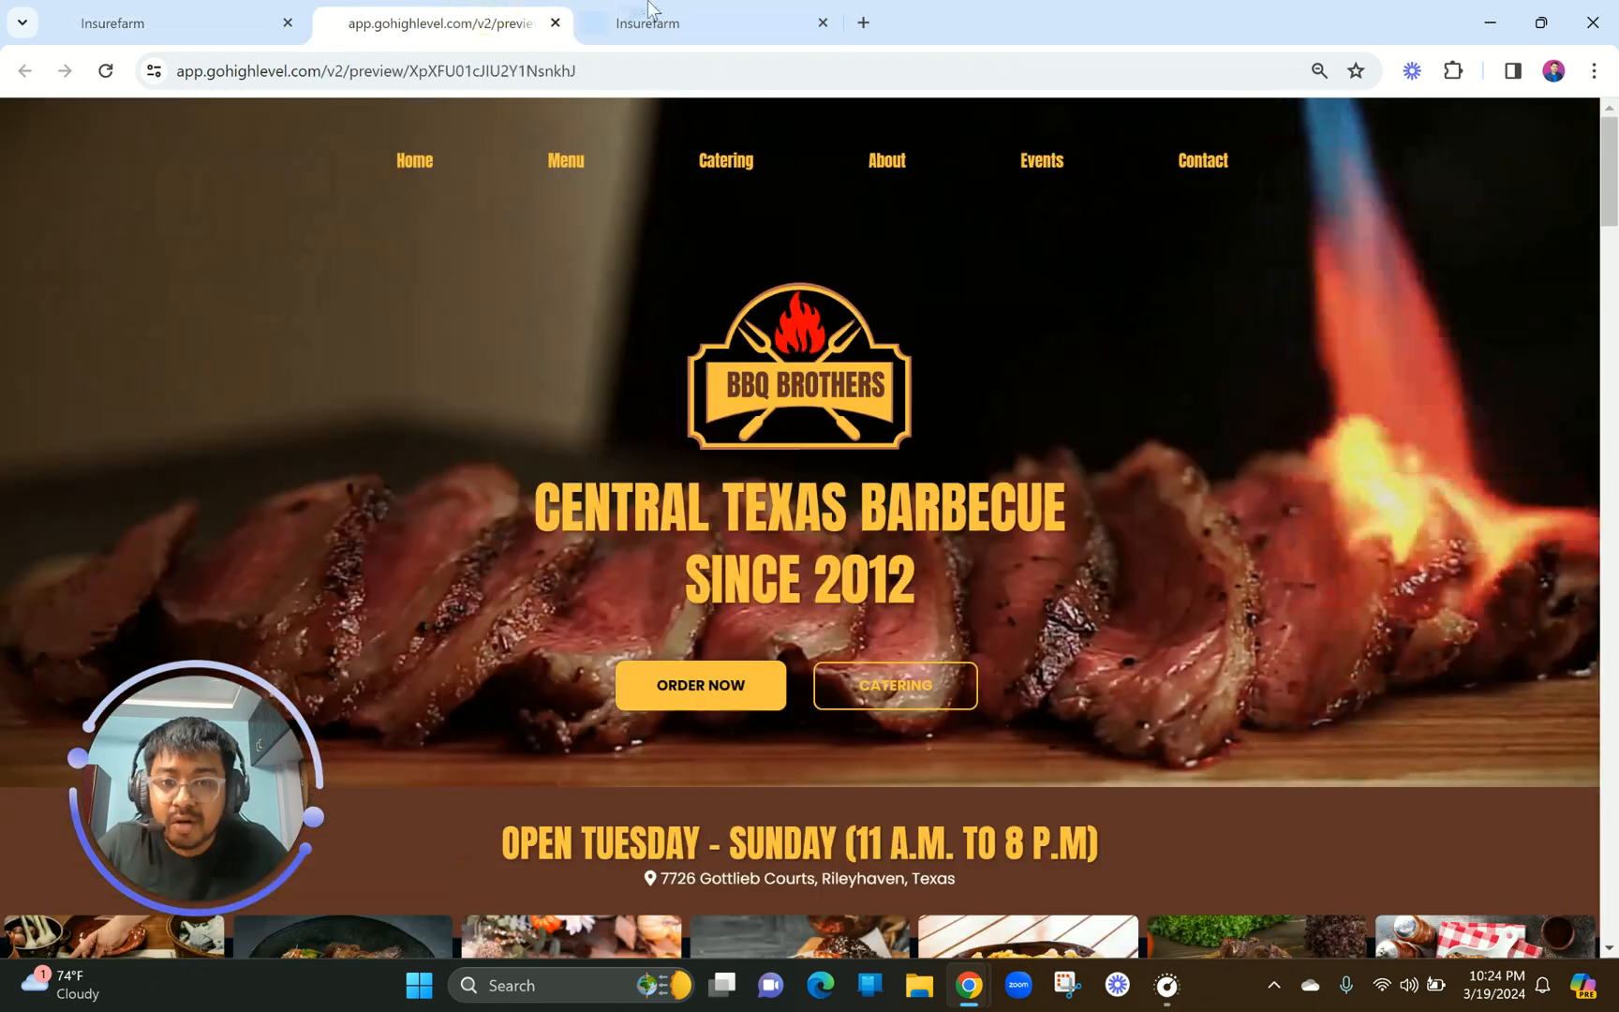
pyautogui.click(651, 22)
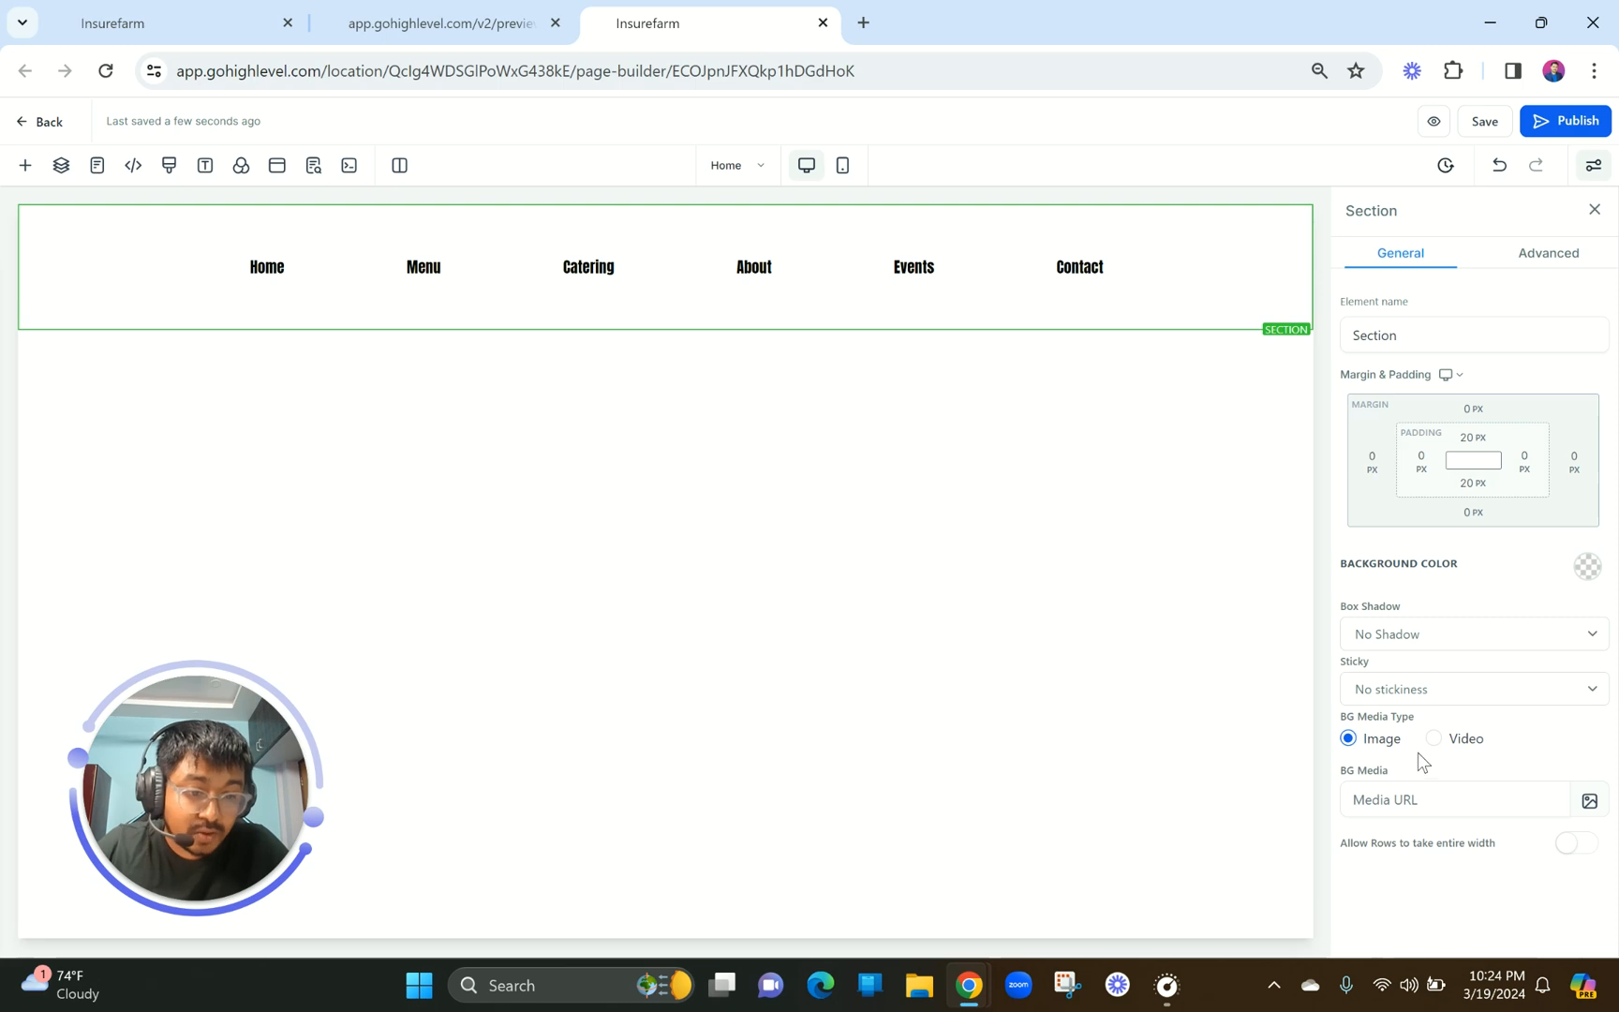
pyautogui.moveTo(1344, 723); pyautogui.dragTo(1416, 724)
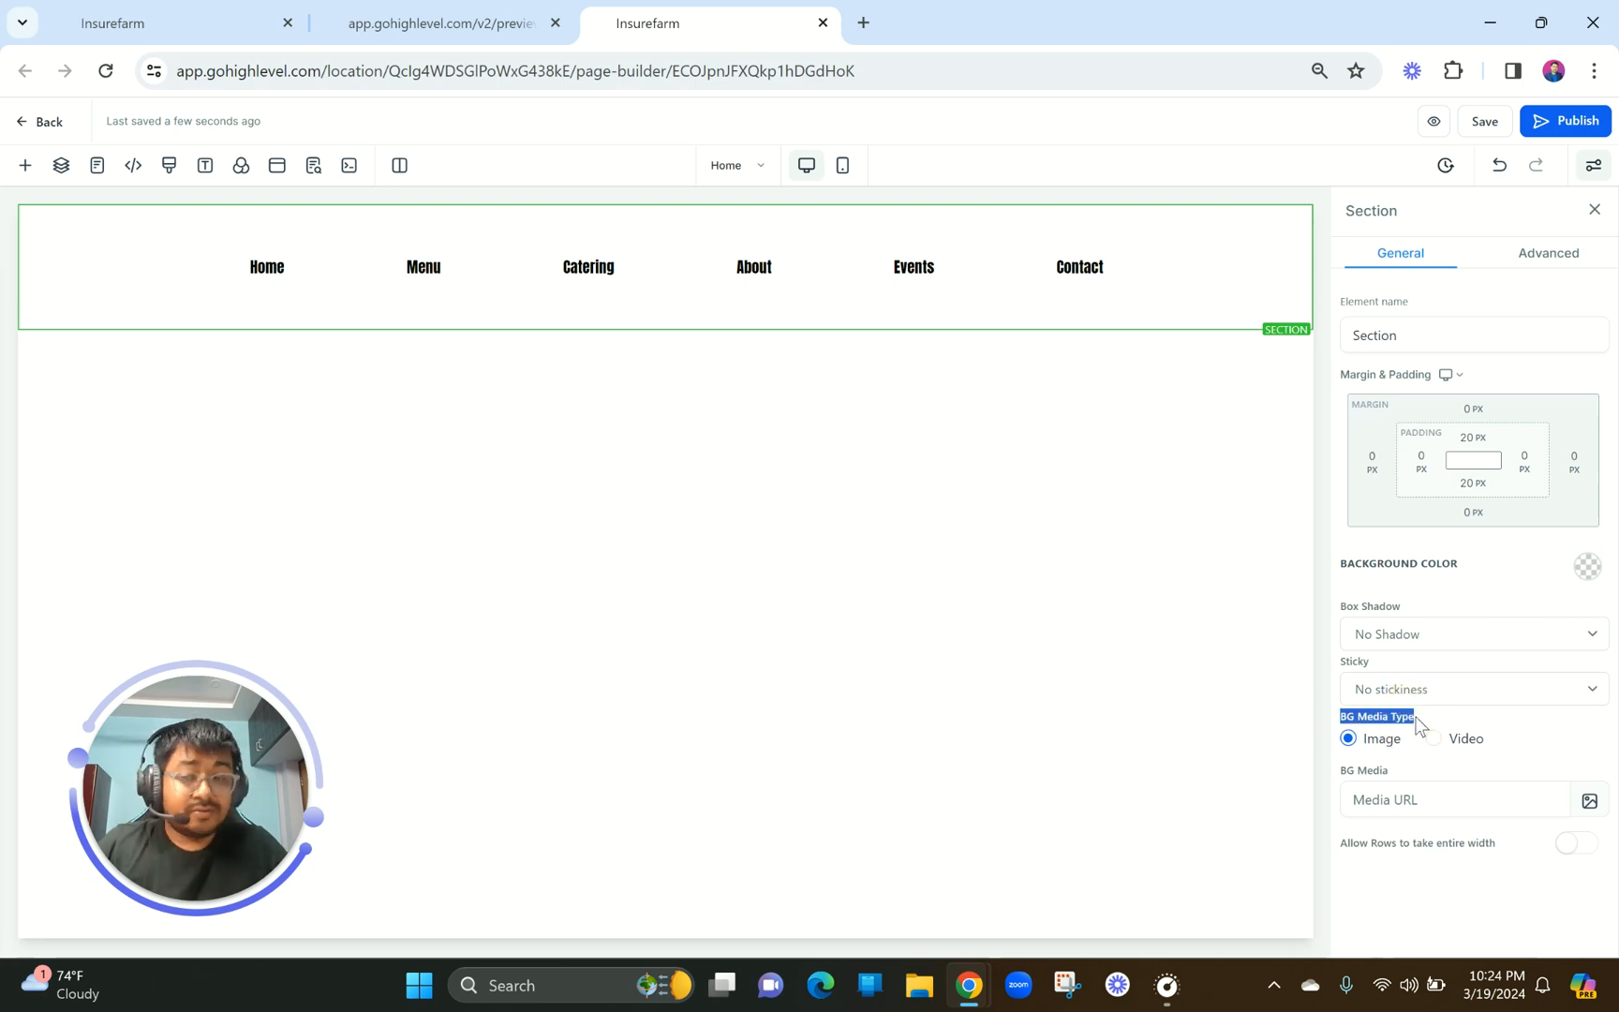
pyautogui.click(1435, 740)
# Use the Steak B-Roll Food video from the media library's MISC folder as the section's background media.
pyautogui.click(1590, 802)
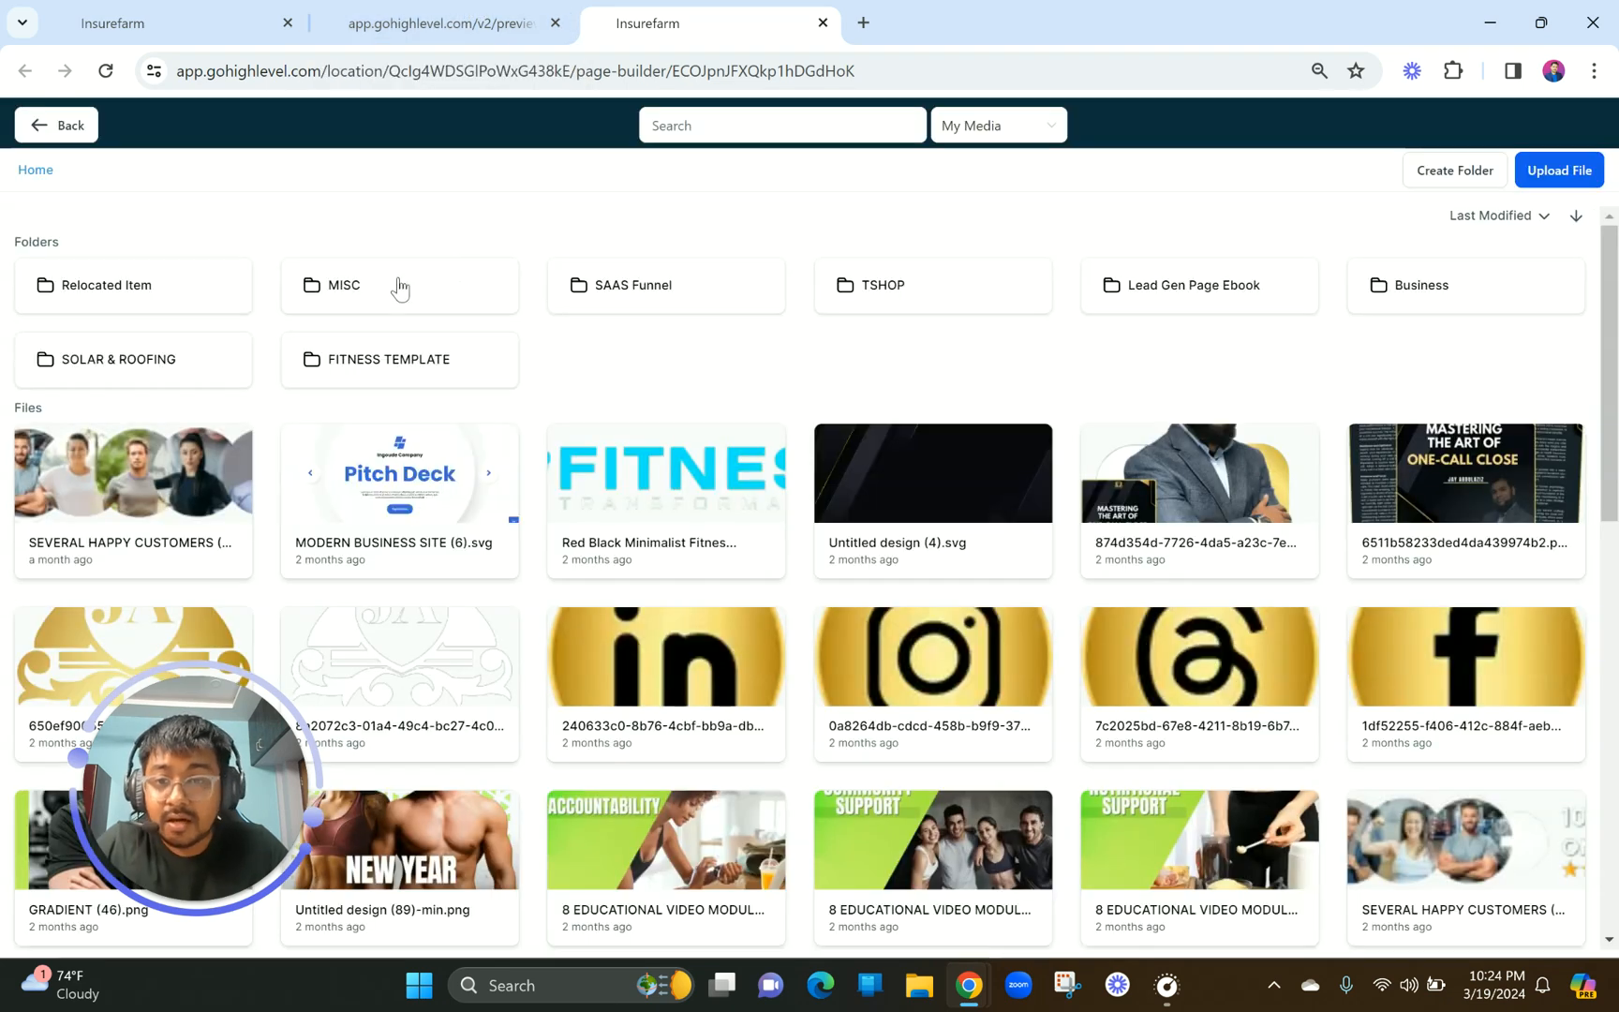
pyautogui.click(401, 286)
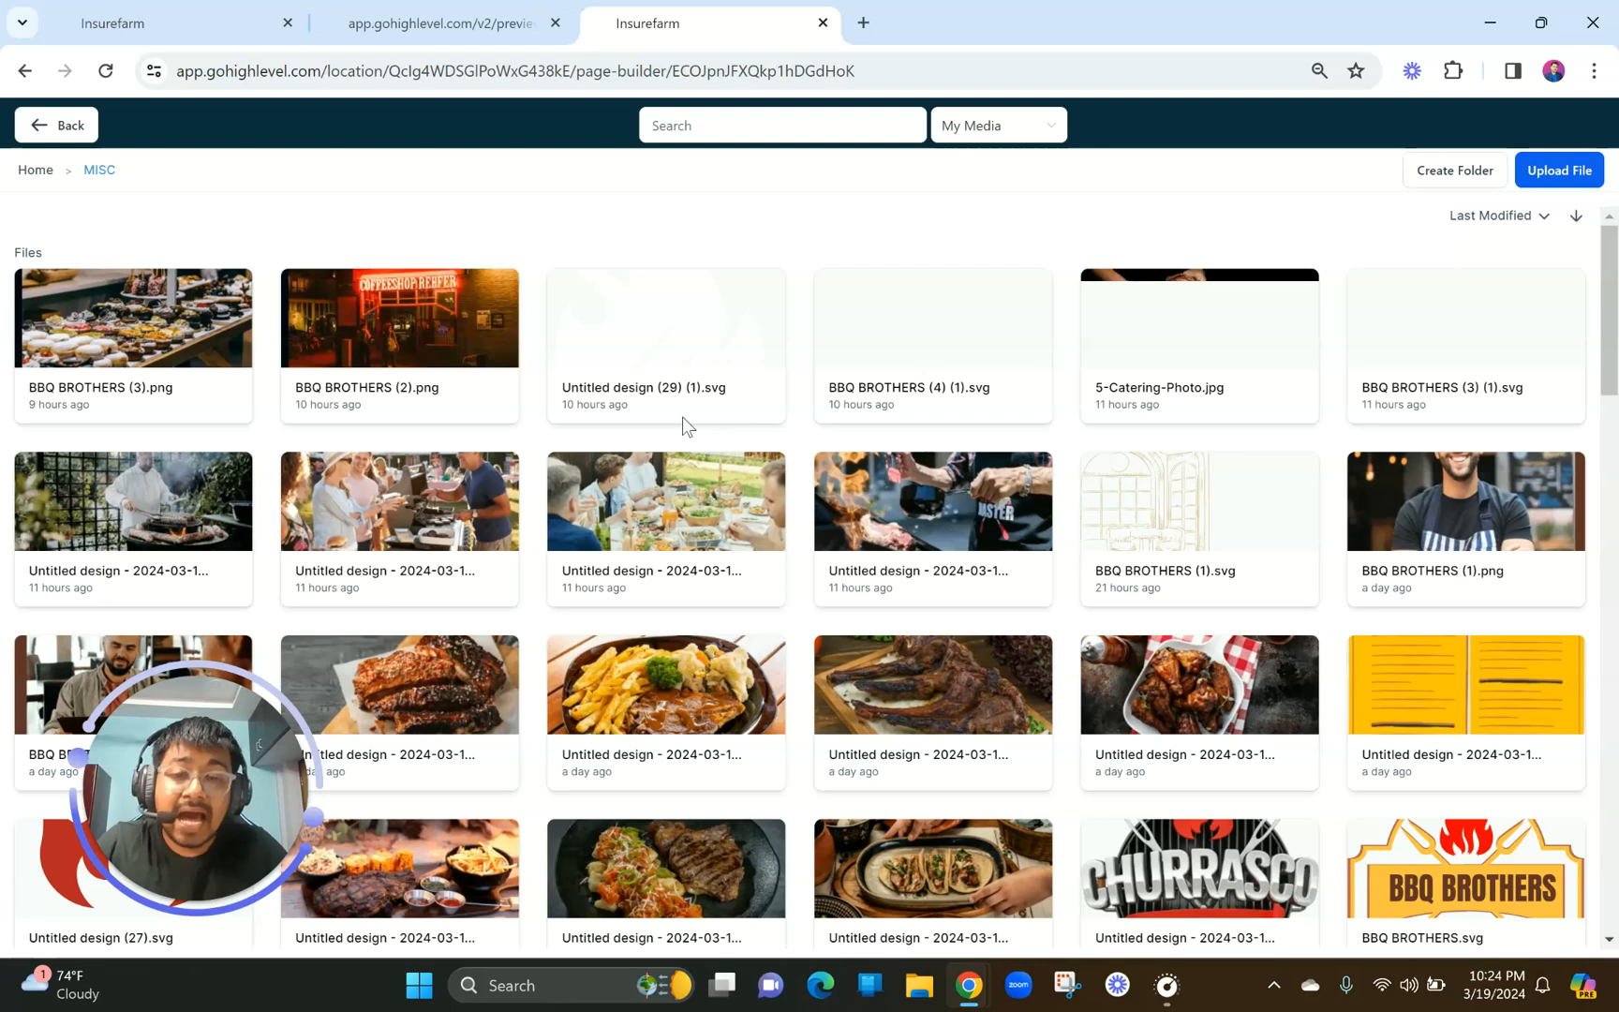
pyautogui.scroll(-1, 764, 557)
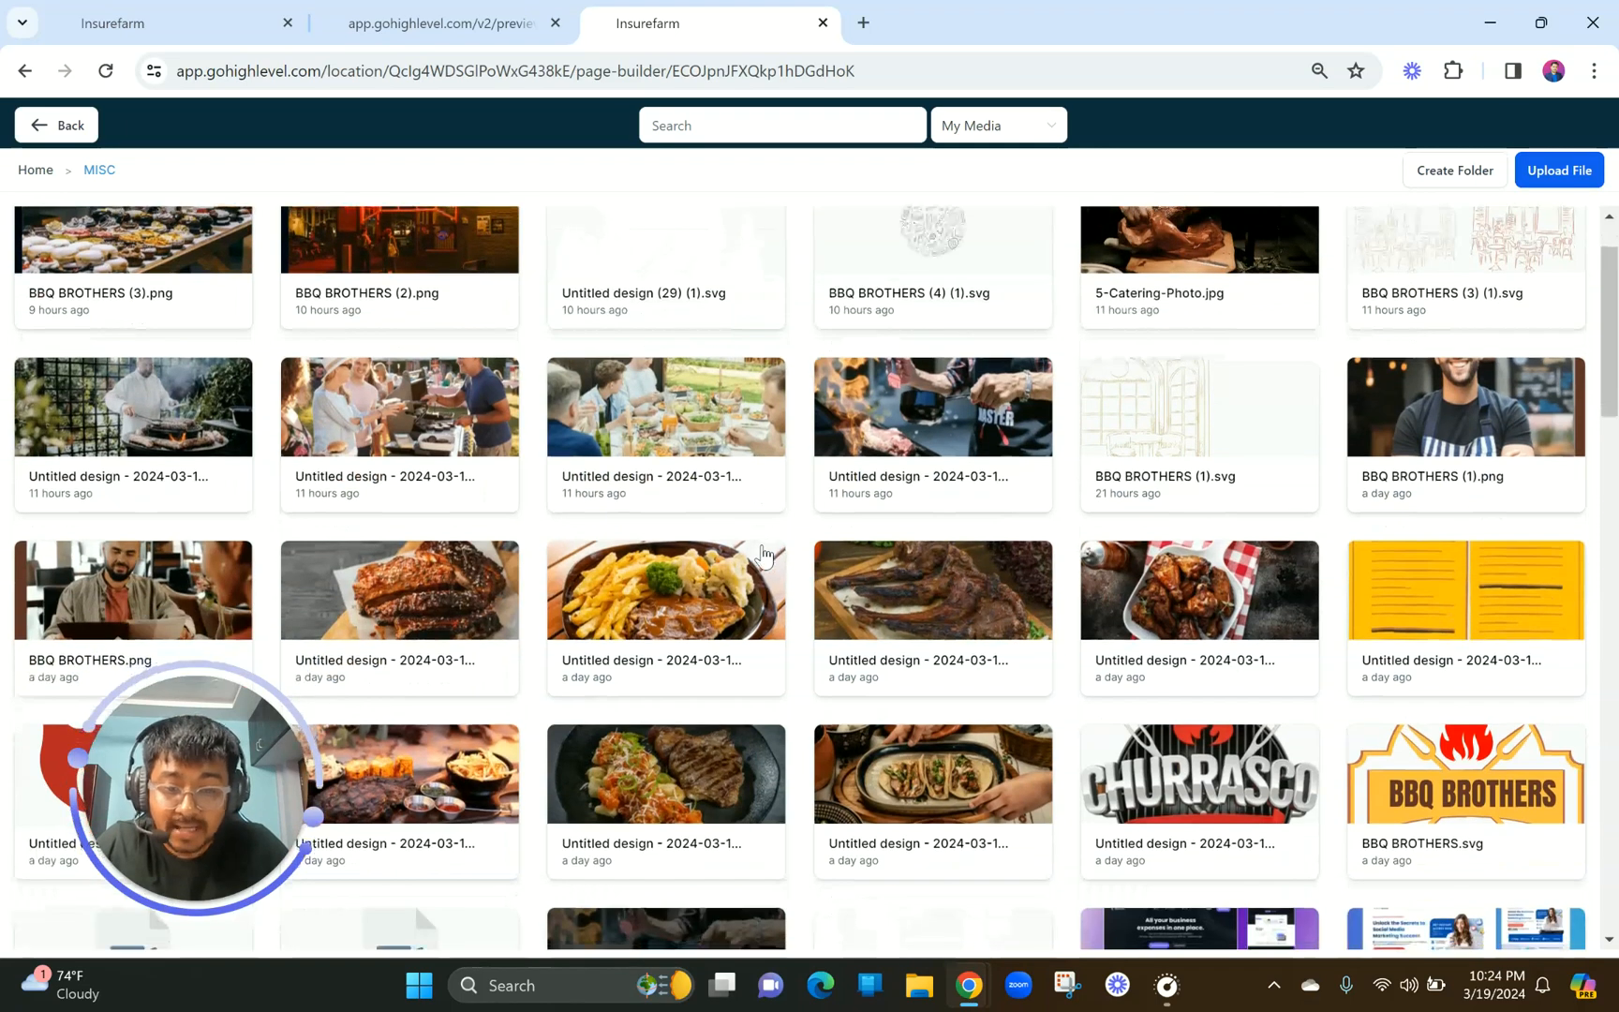
pyautogui.scroll(1, 764, 557)
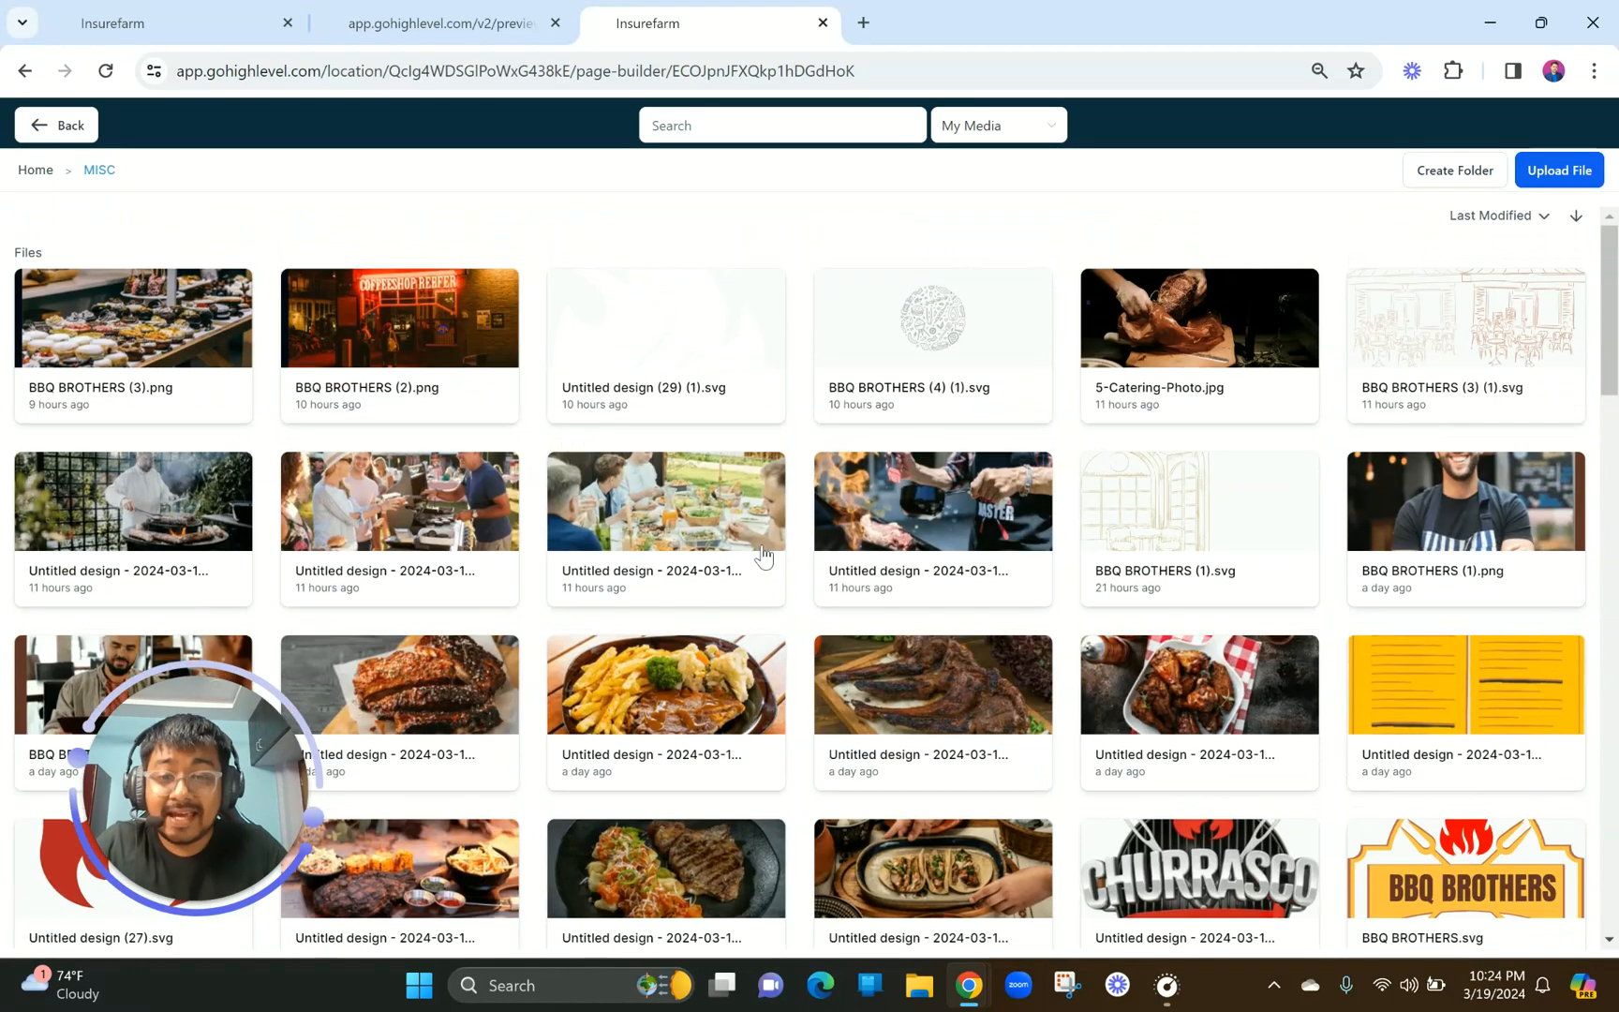
pyautogui.scroll(-5, 764, 557)
pyautogui.scroll(-2, 764, 556)
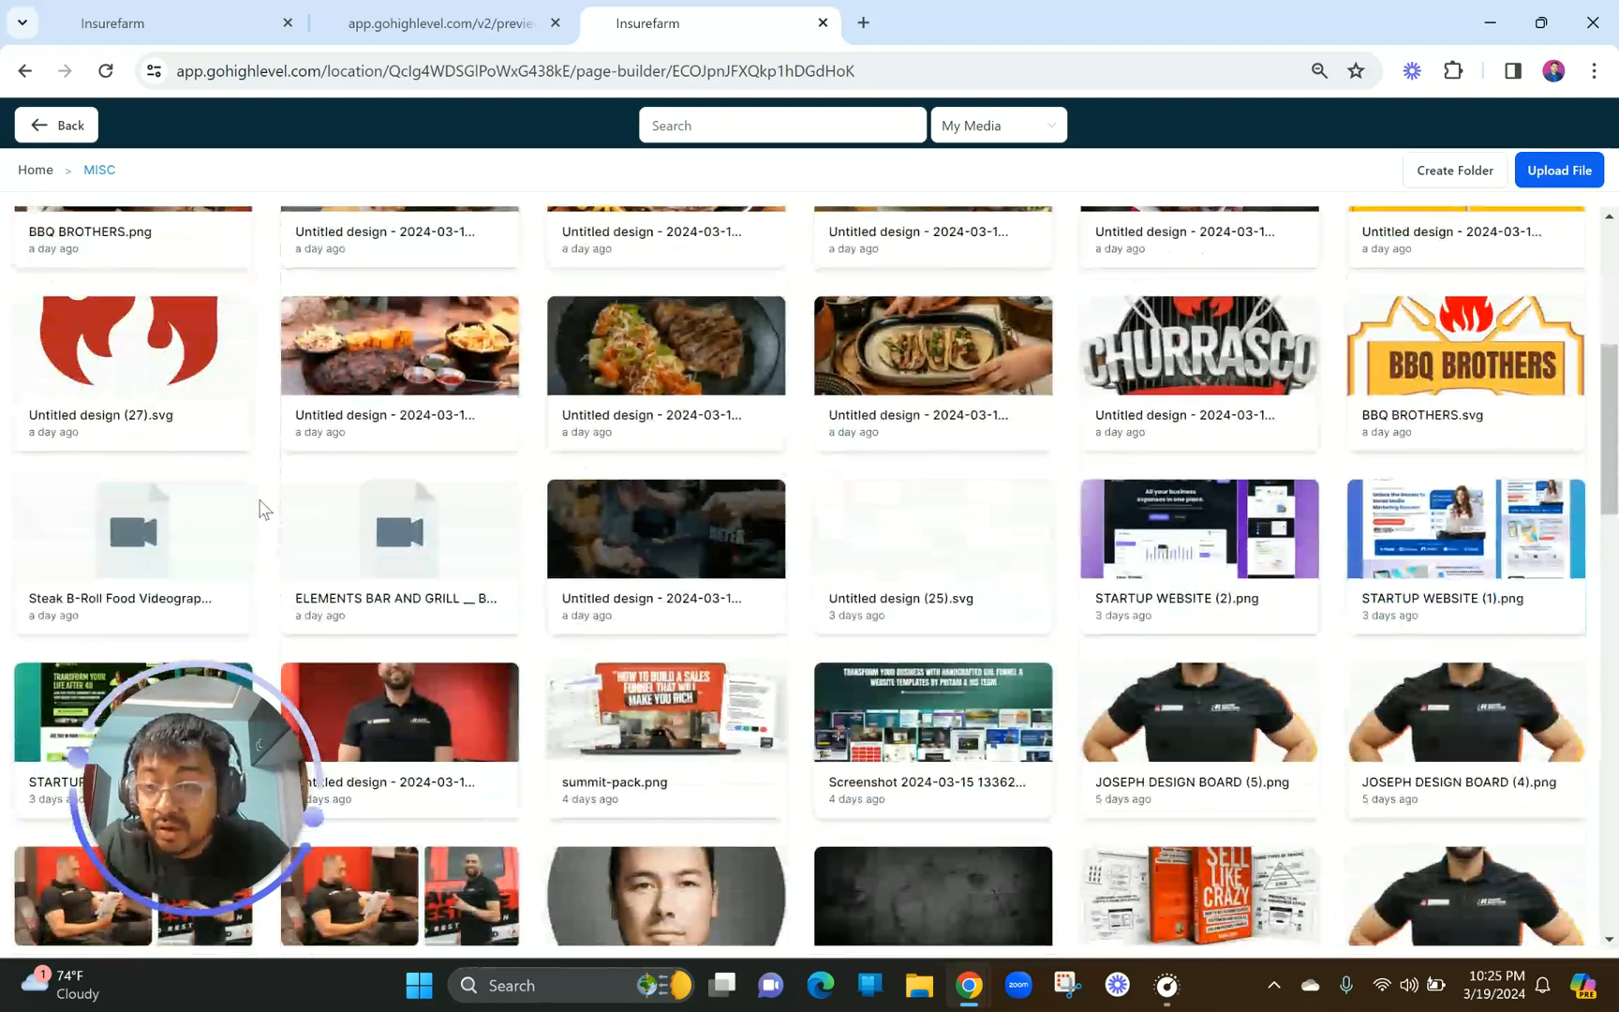
pyautogui.click(105, 412)
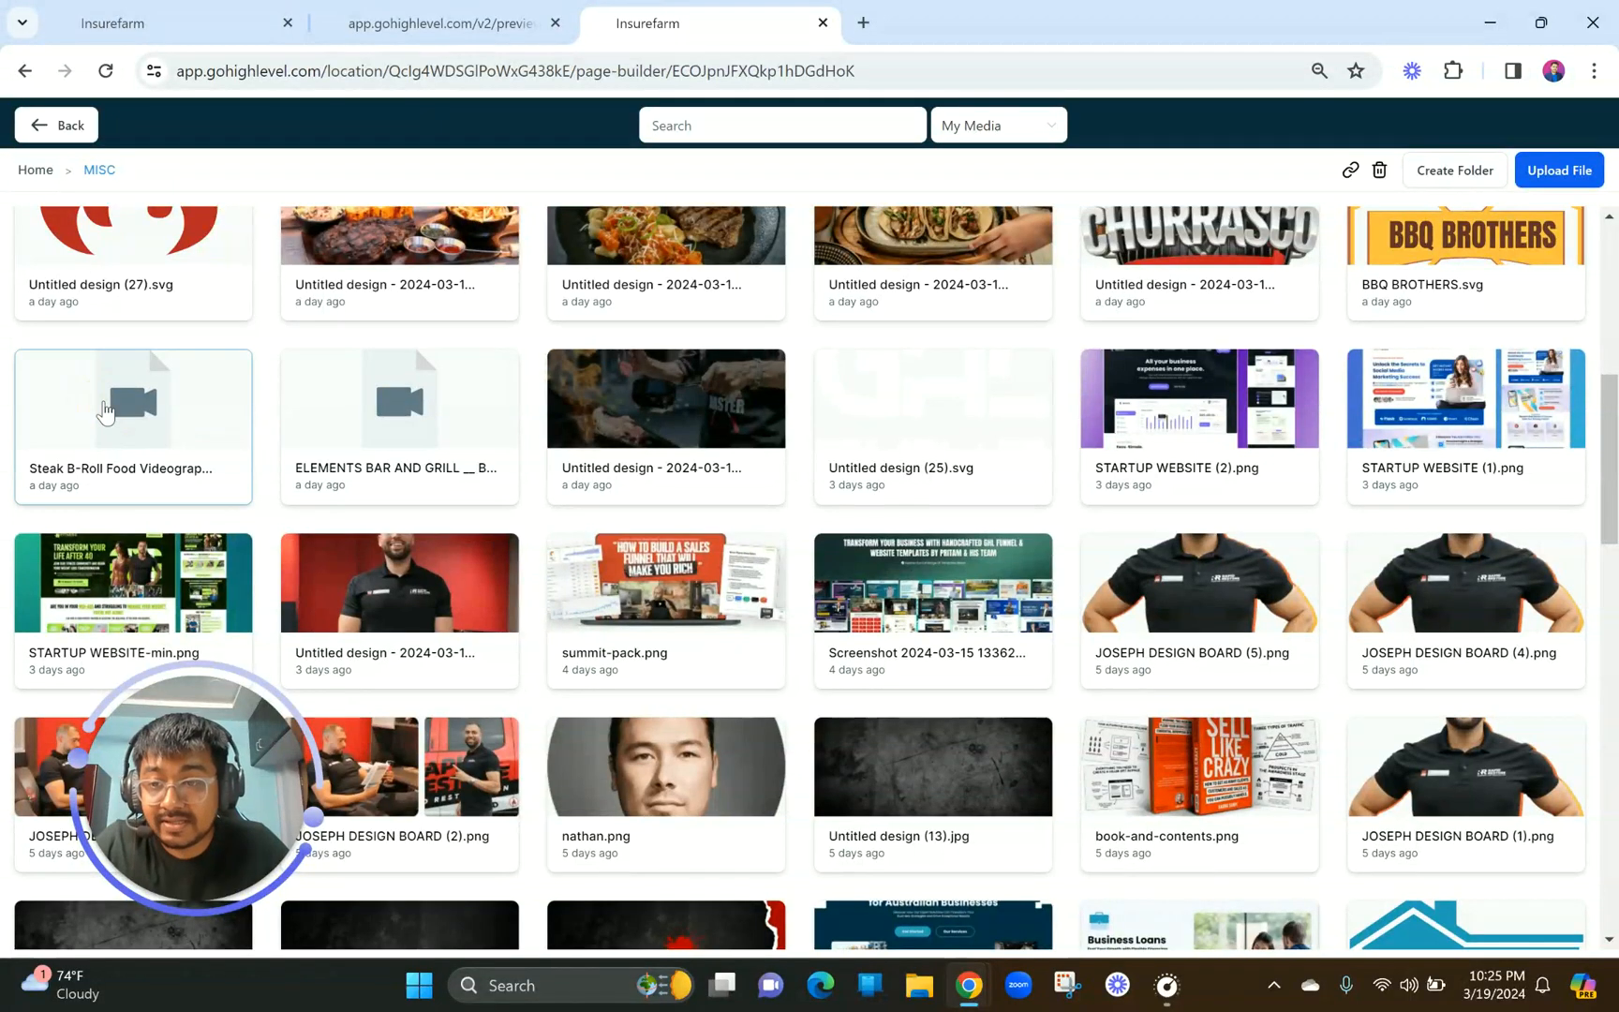
pyautogui.doubleClick(105, 412)
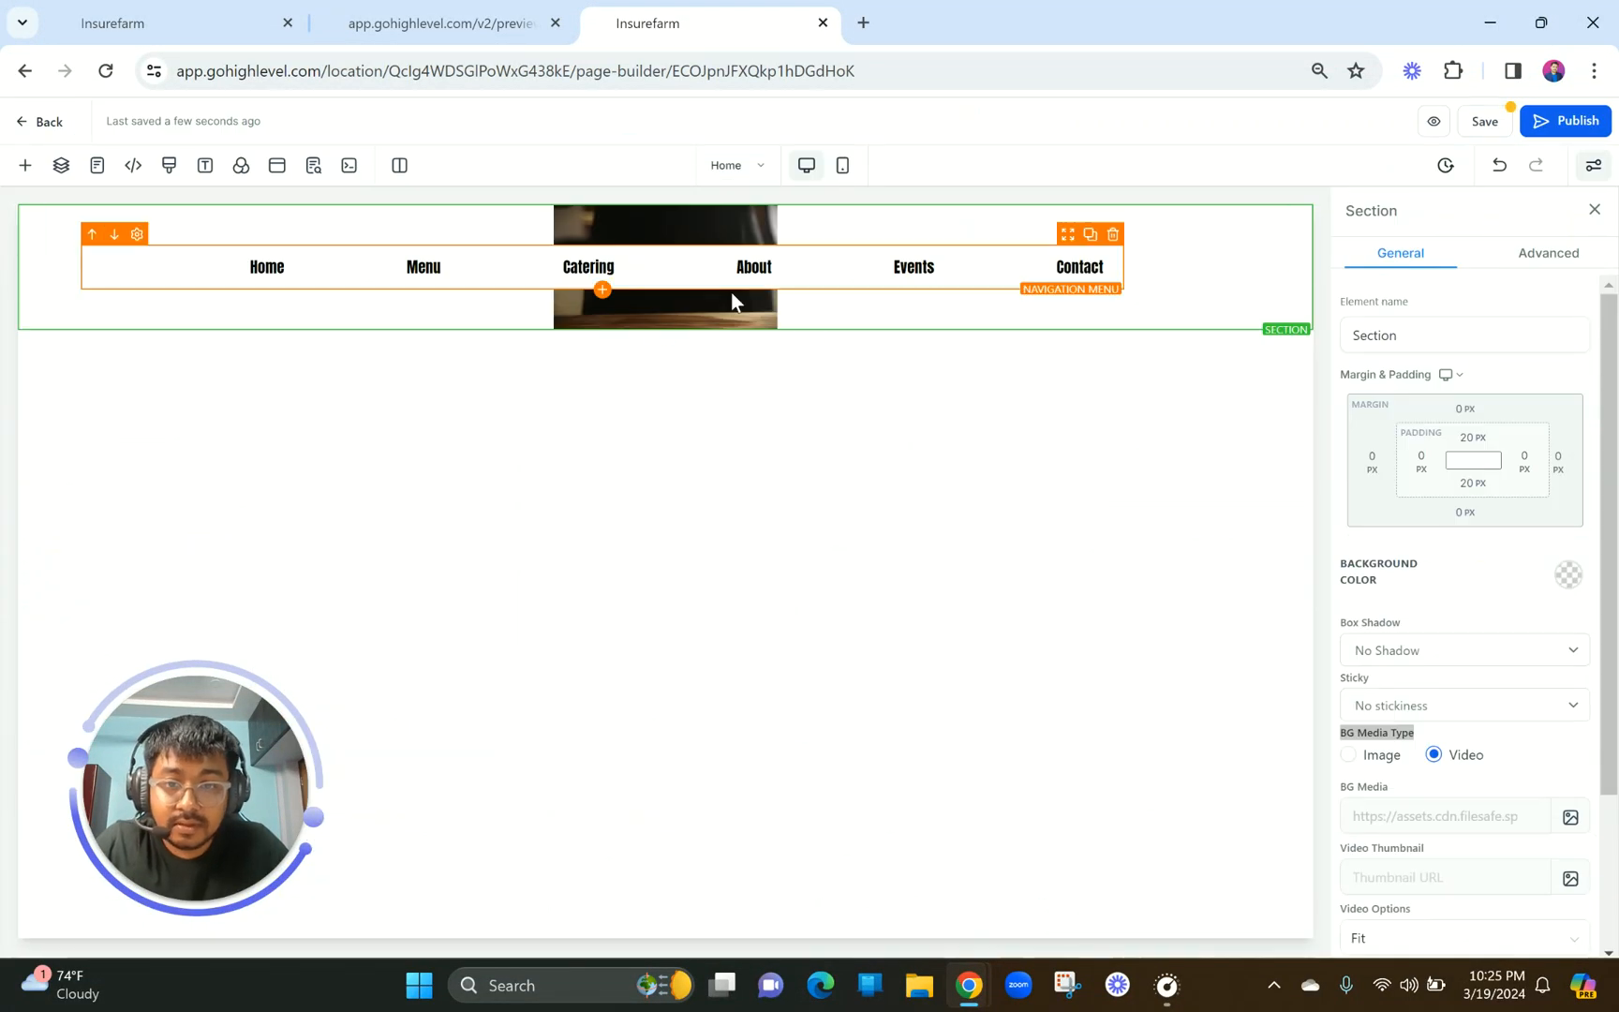
# Set the background video of the section around the navigation menu to the Fill option.
pyautogui.click(734, 328)
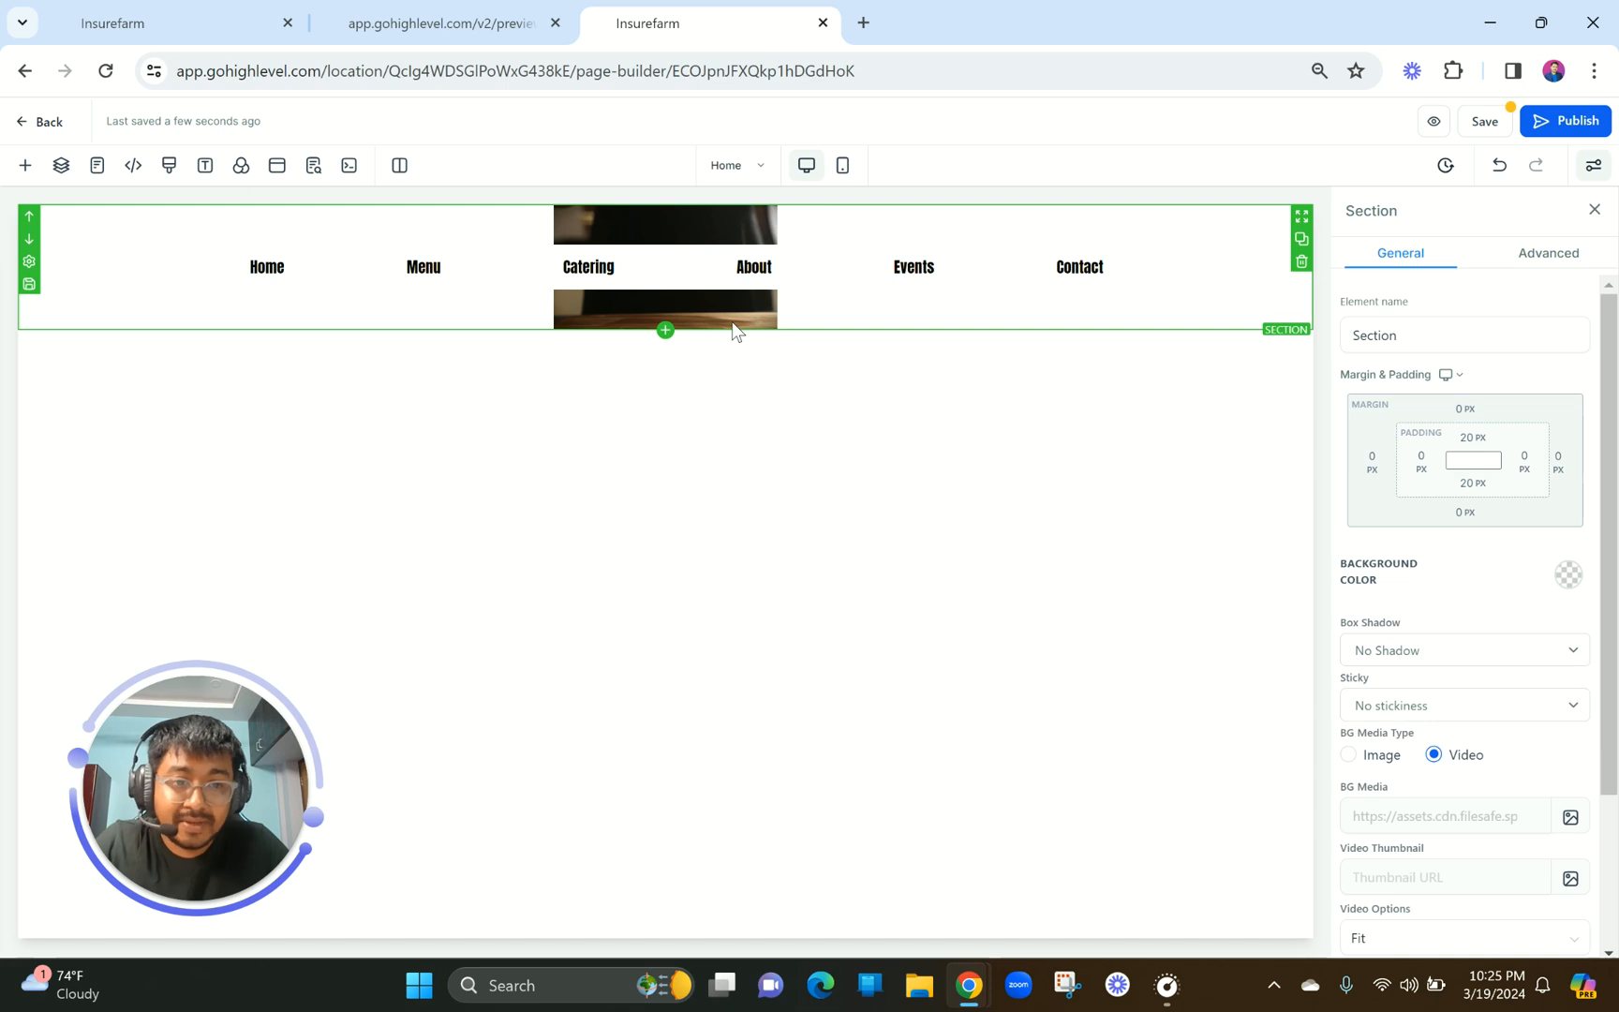
pyautogui.scroll(-2, 1448, 665)
pyautogui.click(1413, 742)
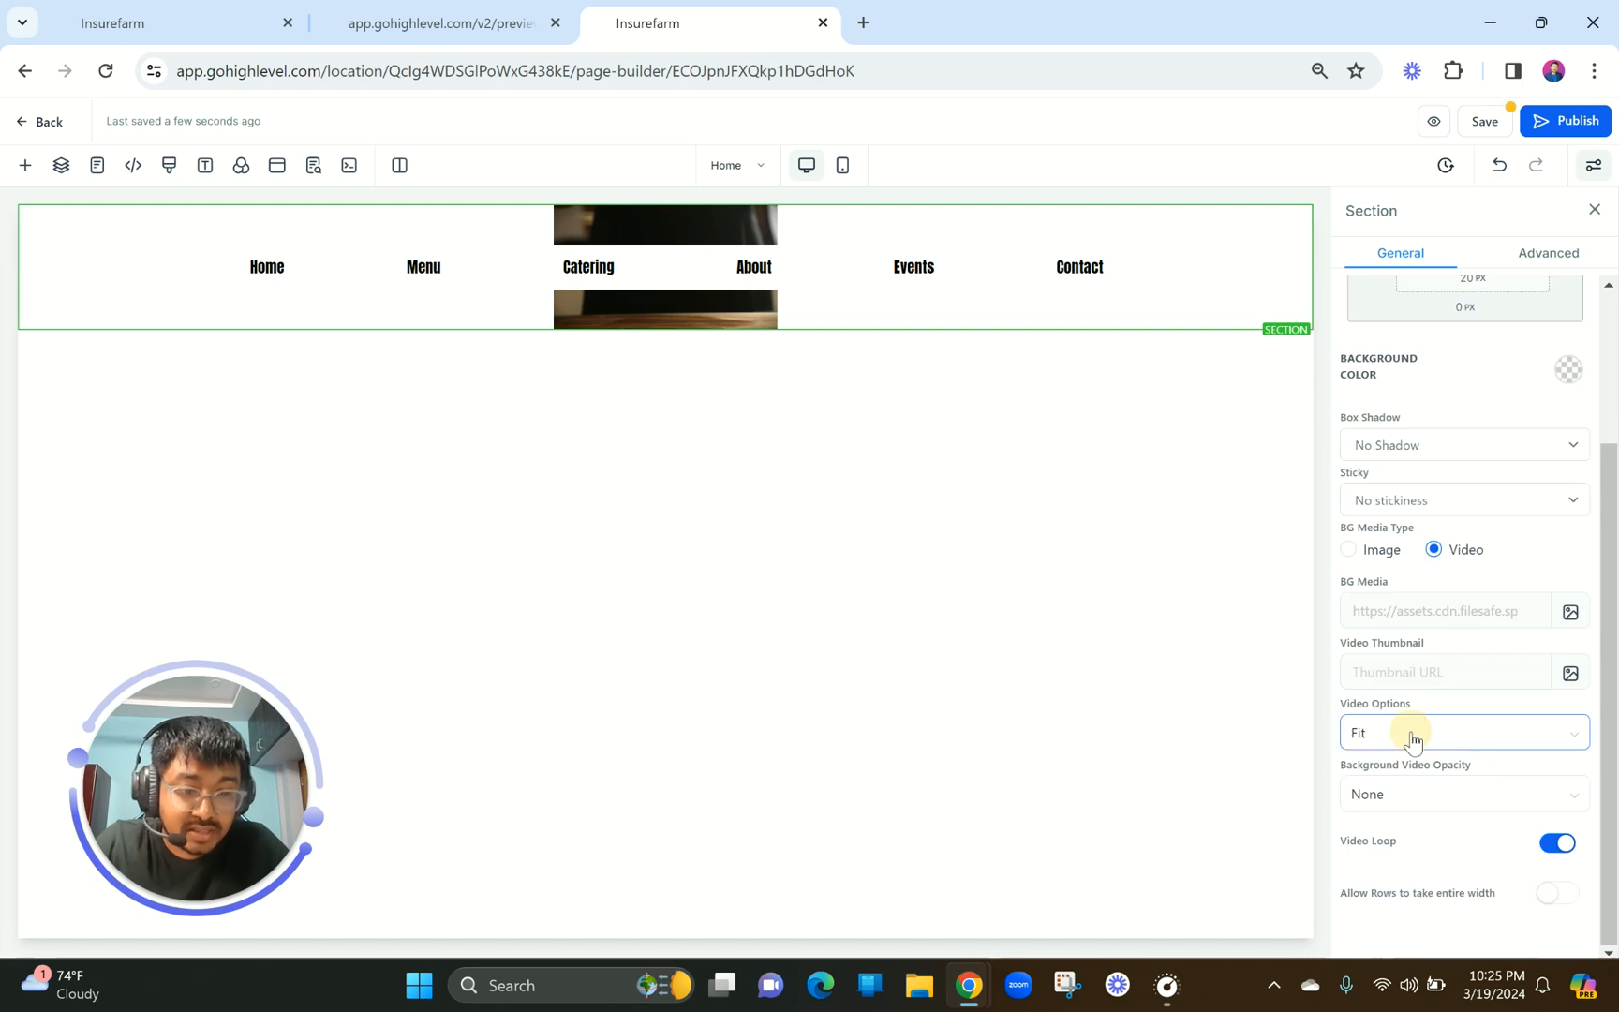
pyautogui.click(1409, 804)
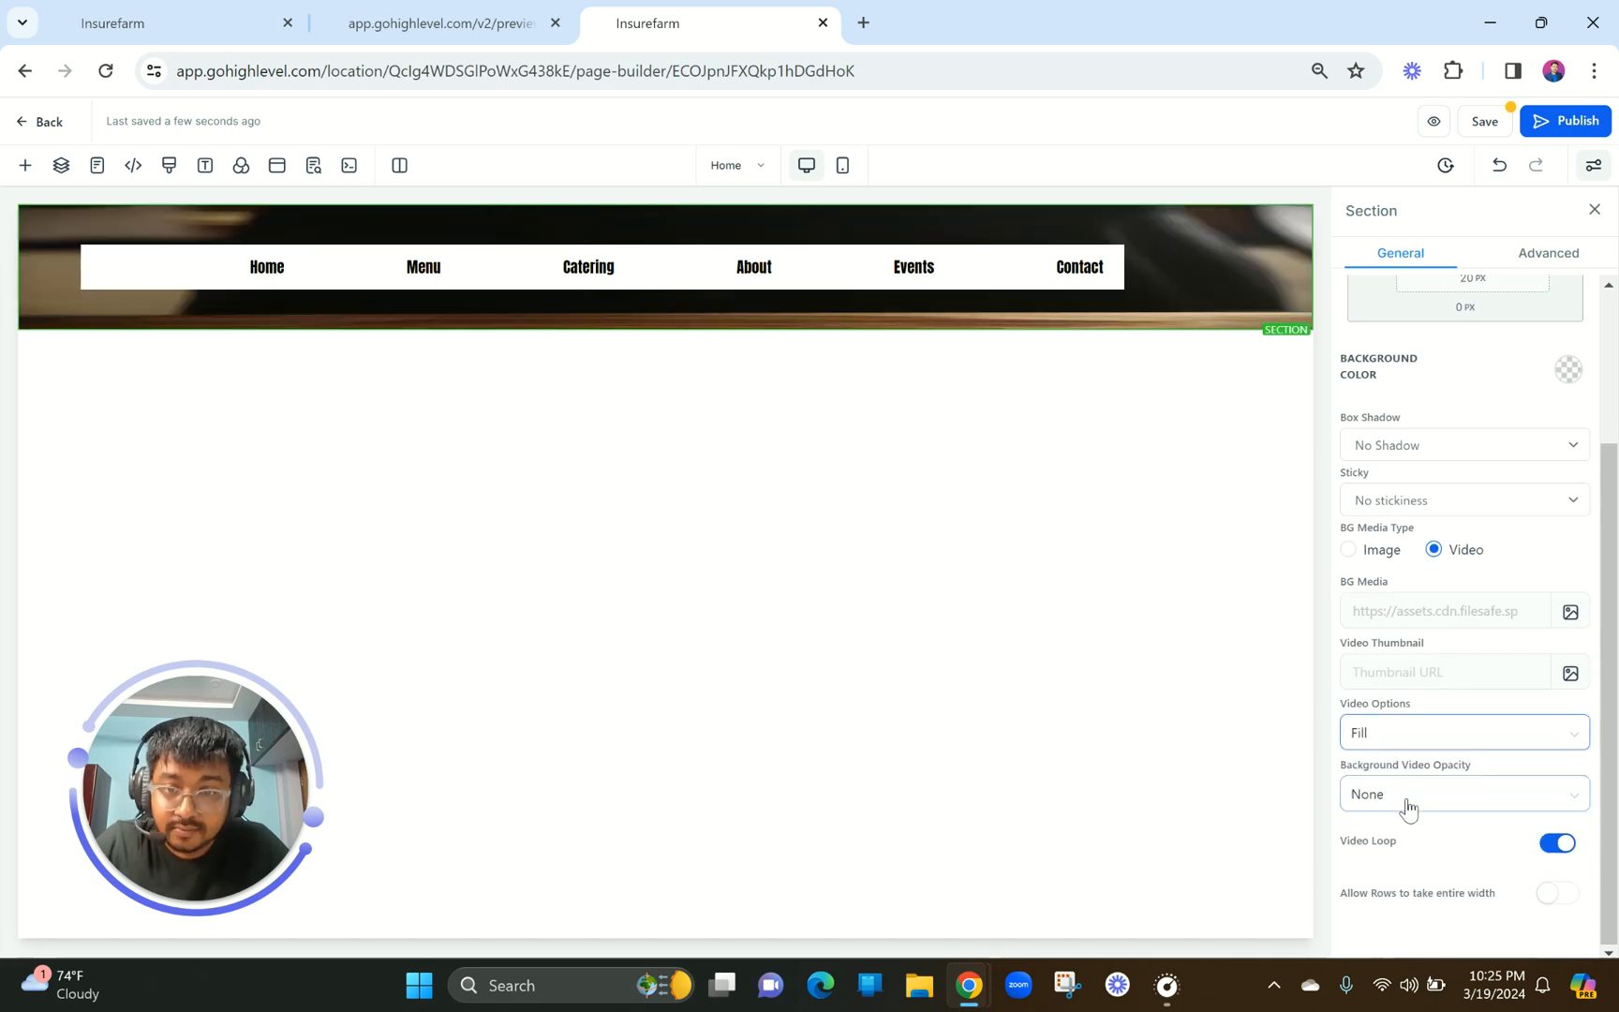
pyautogui.click(1368, 733)
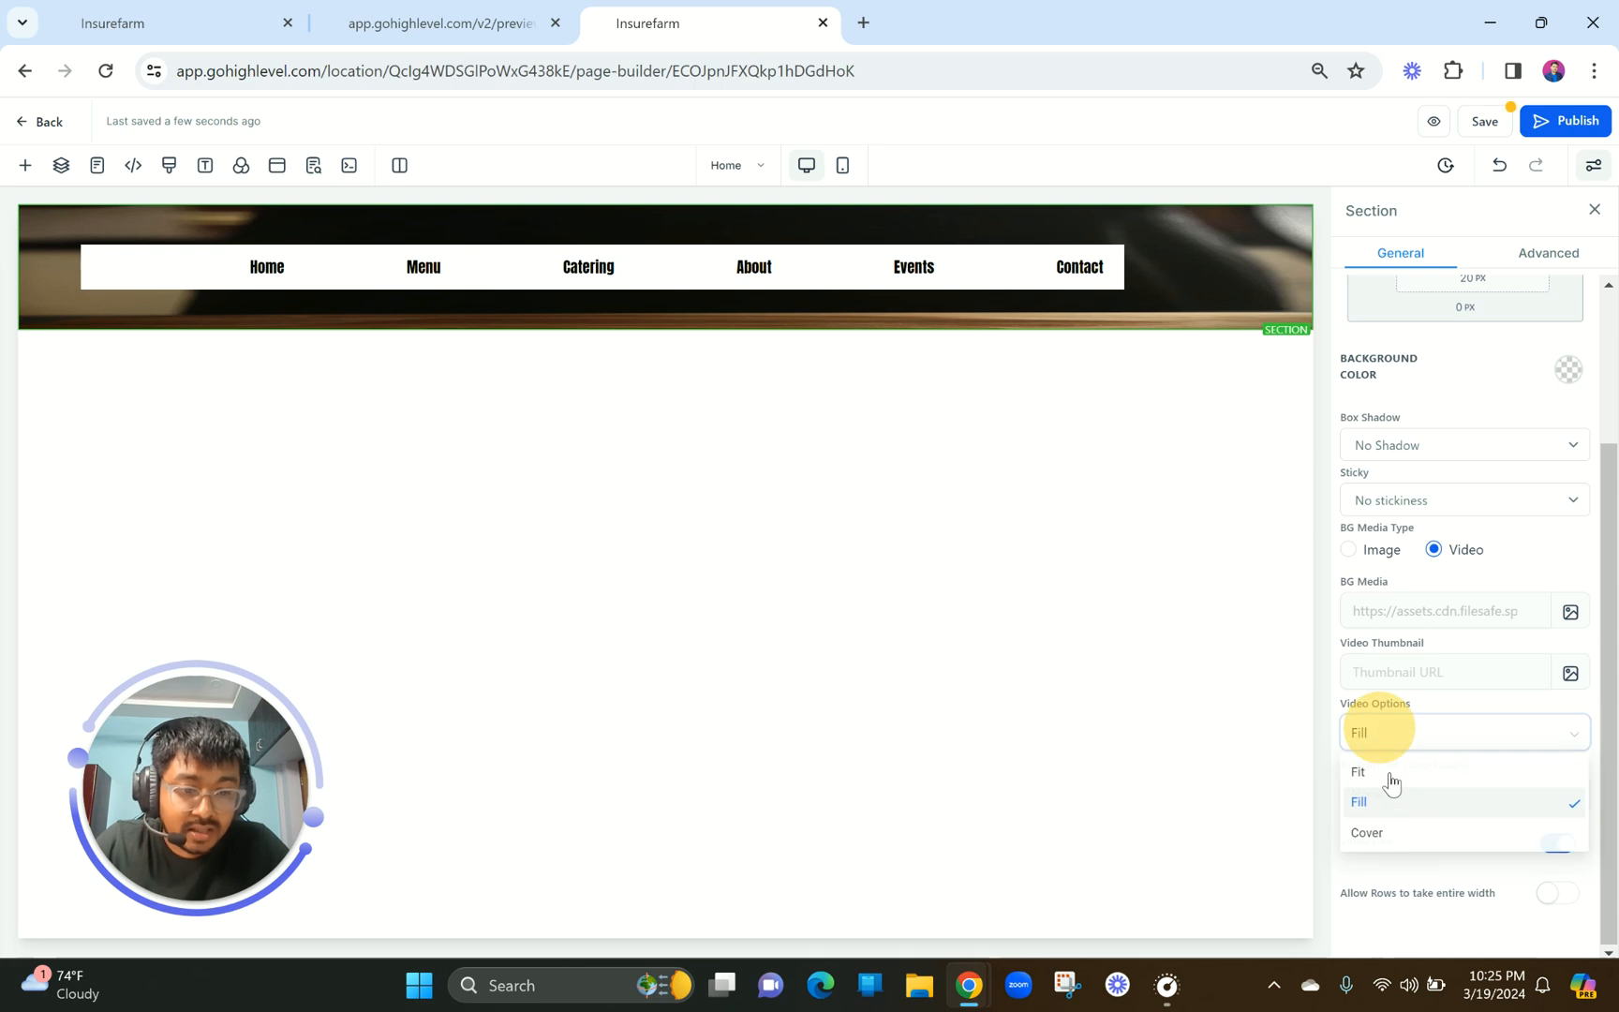
# Make the navigation menu's background color transparent.
pyautogui.click(691, 289)
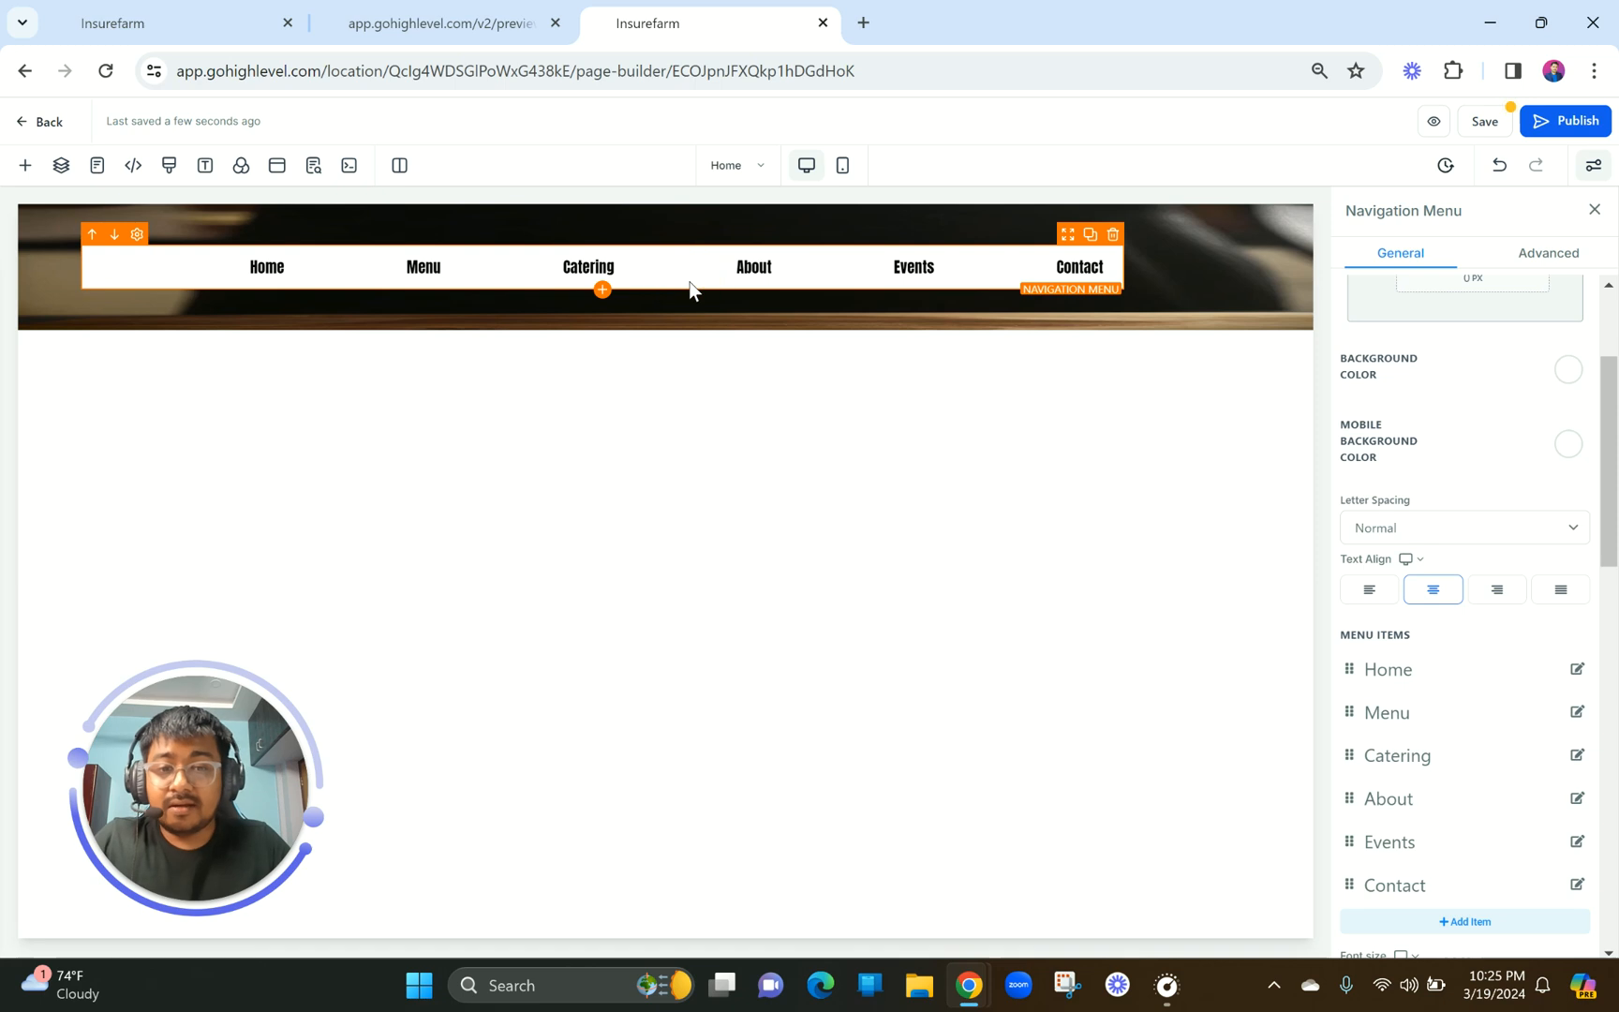
pyautogui.scroll(2, 1509, 506)
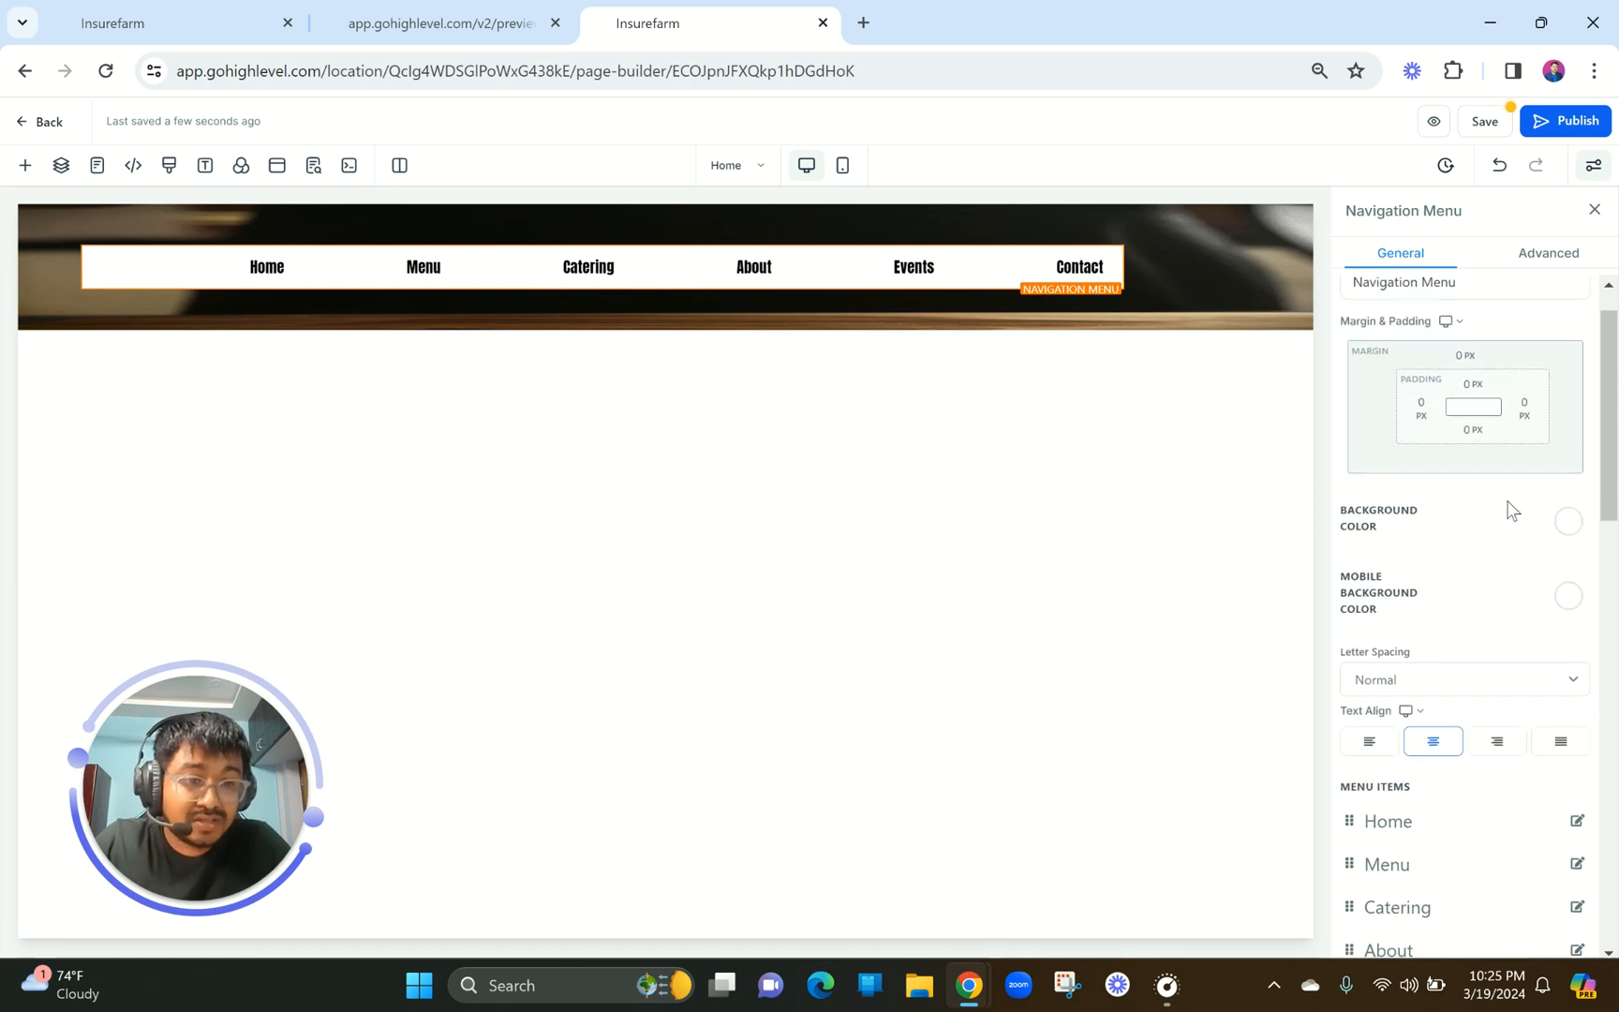
pyautogui.click(1567, 523)
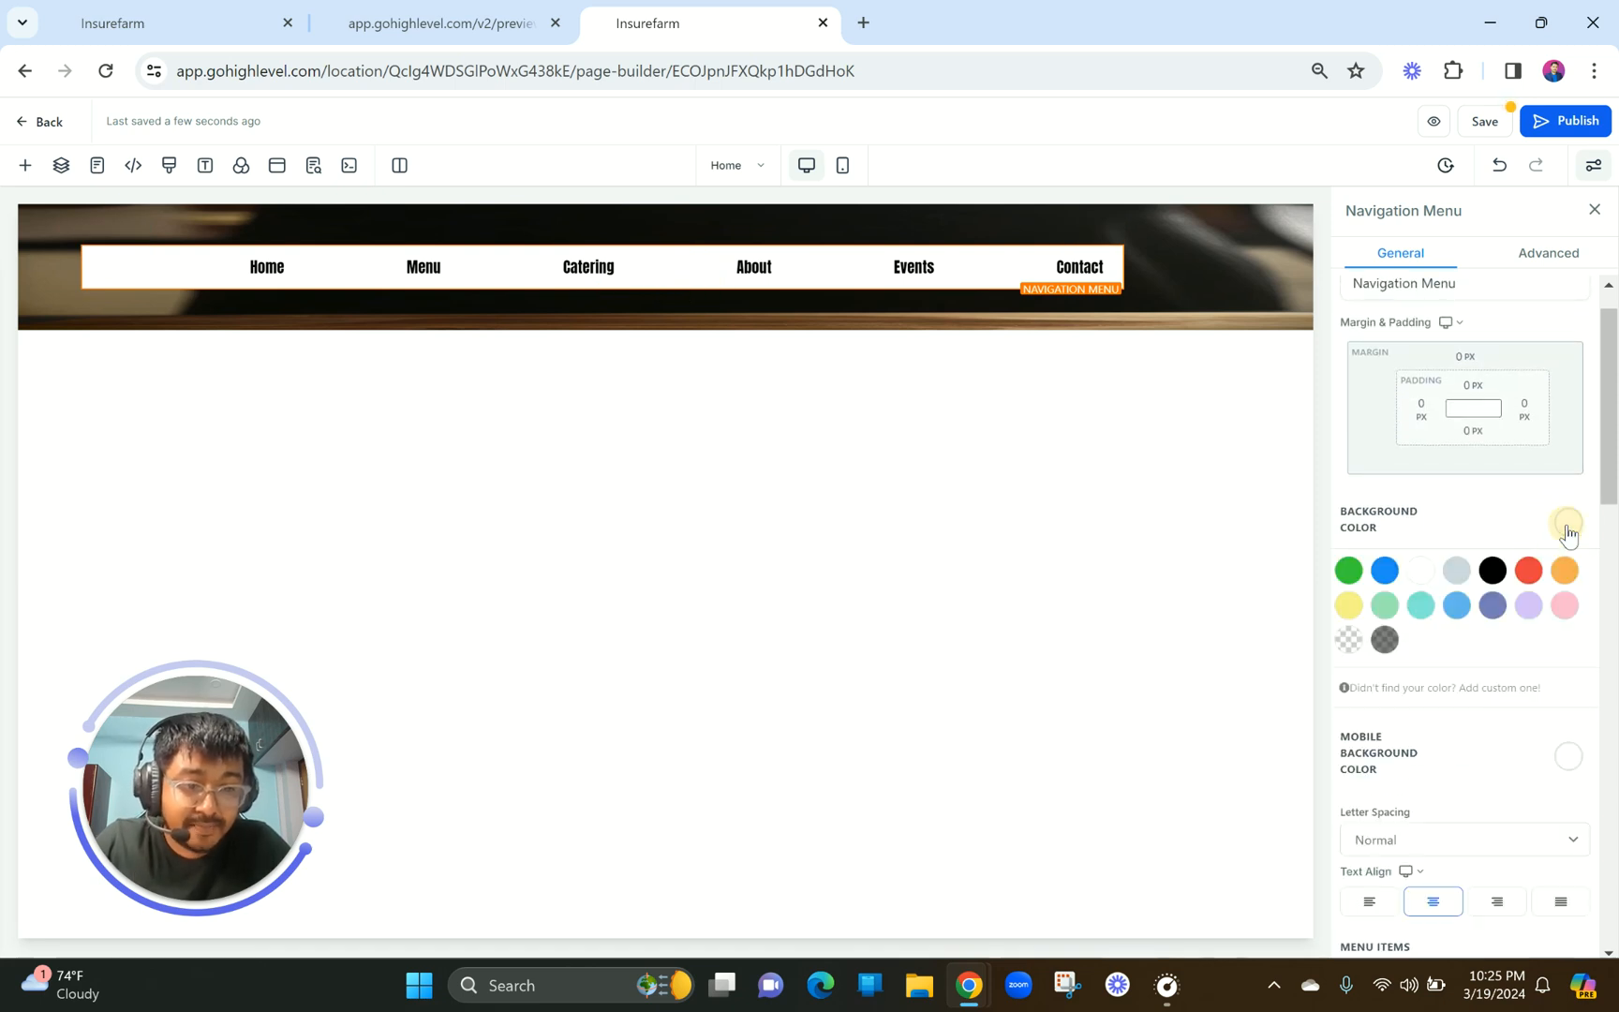
pyautogui.click(1348, 645)
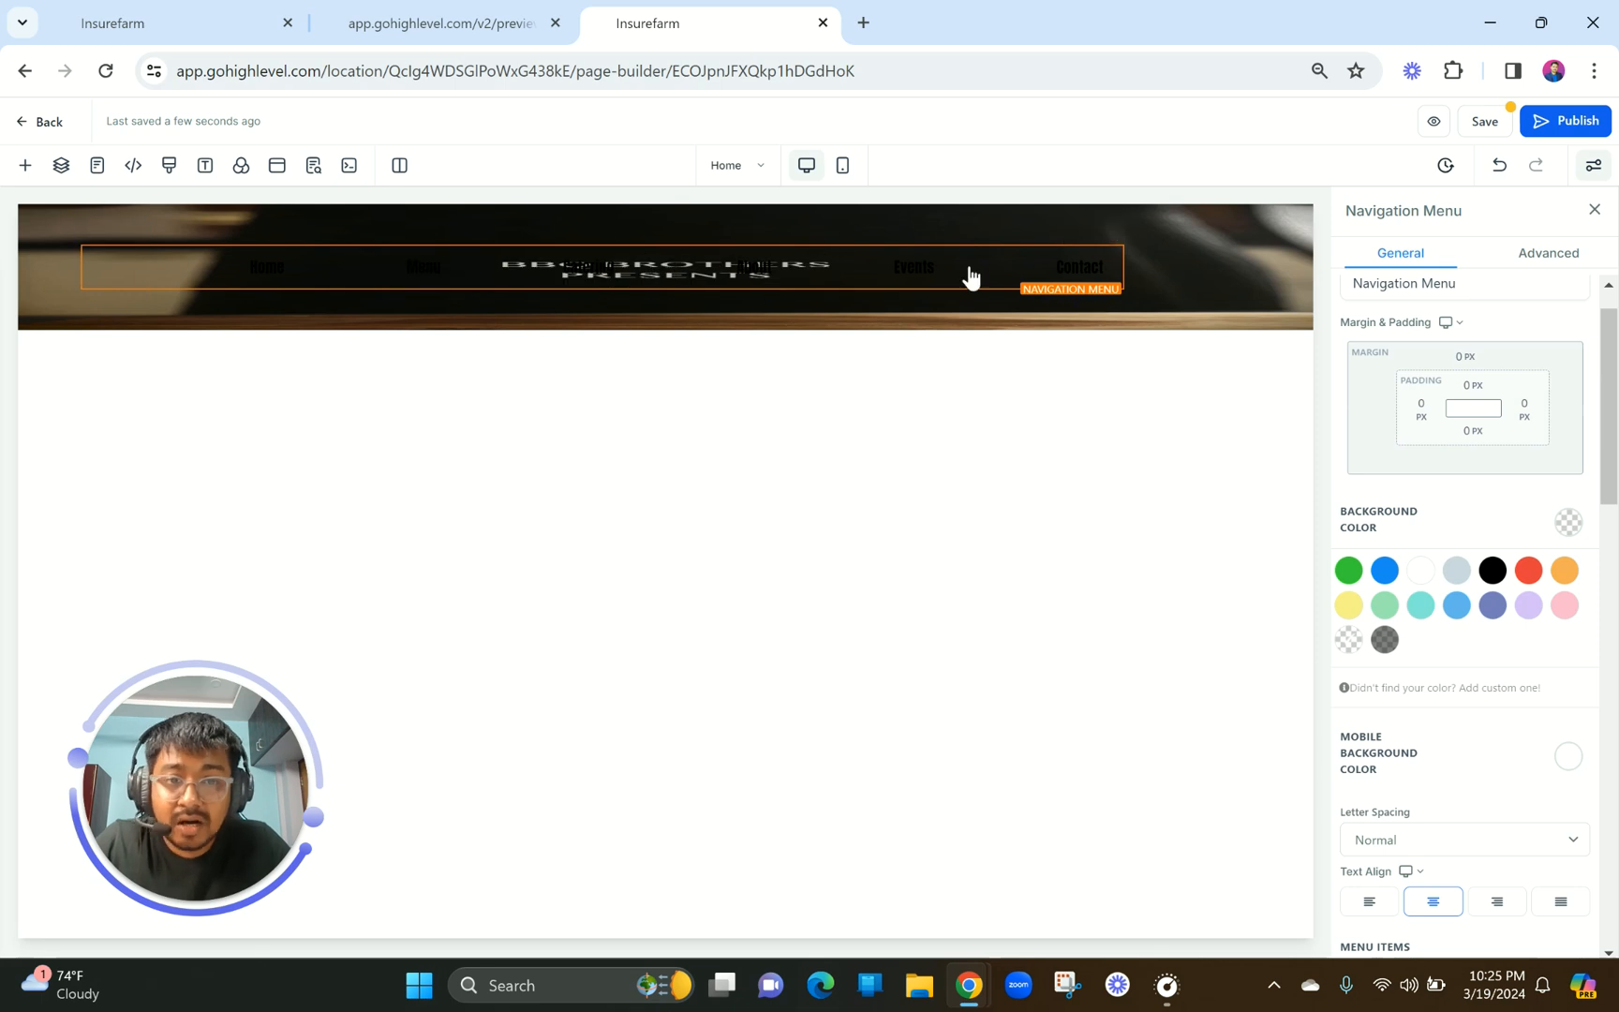
# Set the video option of the section behind the navigation menu to Cover.
pyautogui.click(1216, 313)
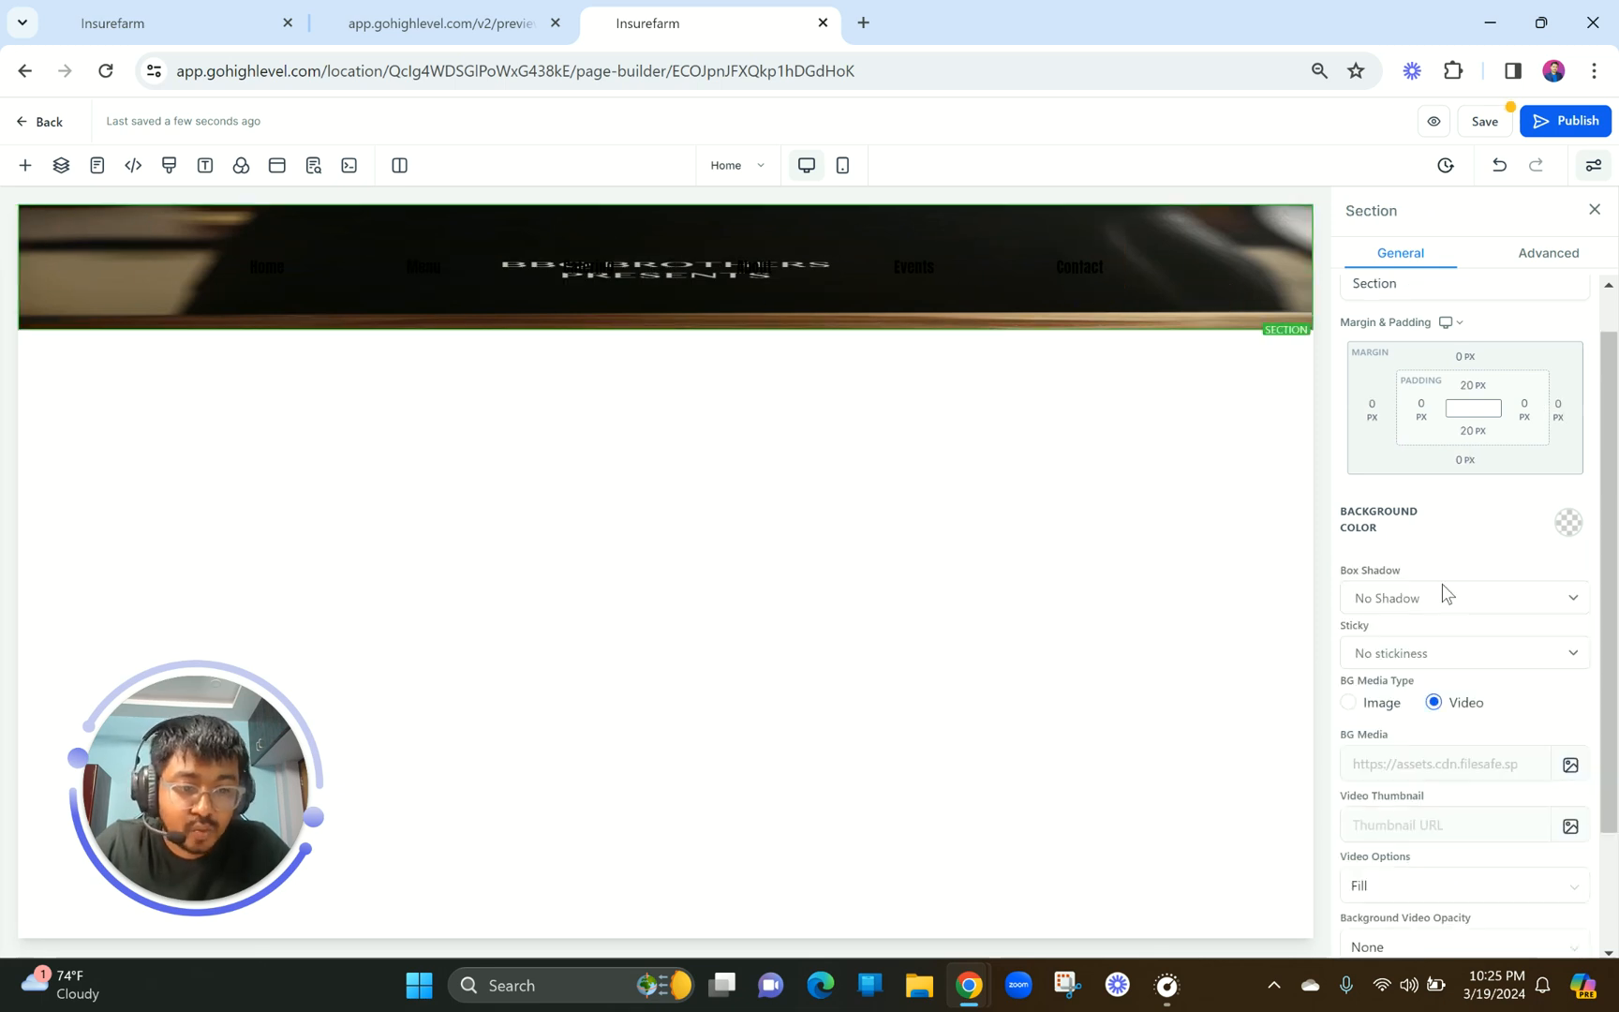
pyautogui.scroll(-3, 1446, 599)
pyautogui.click(1364, 740)
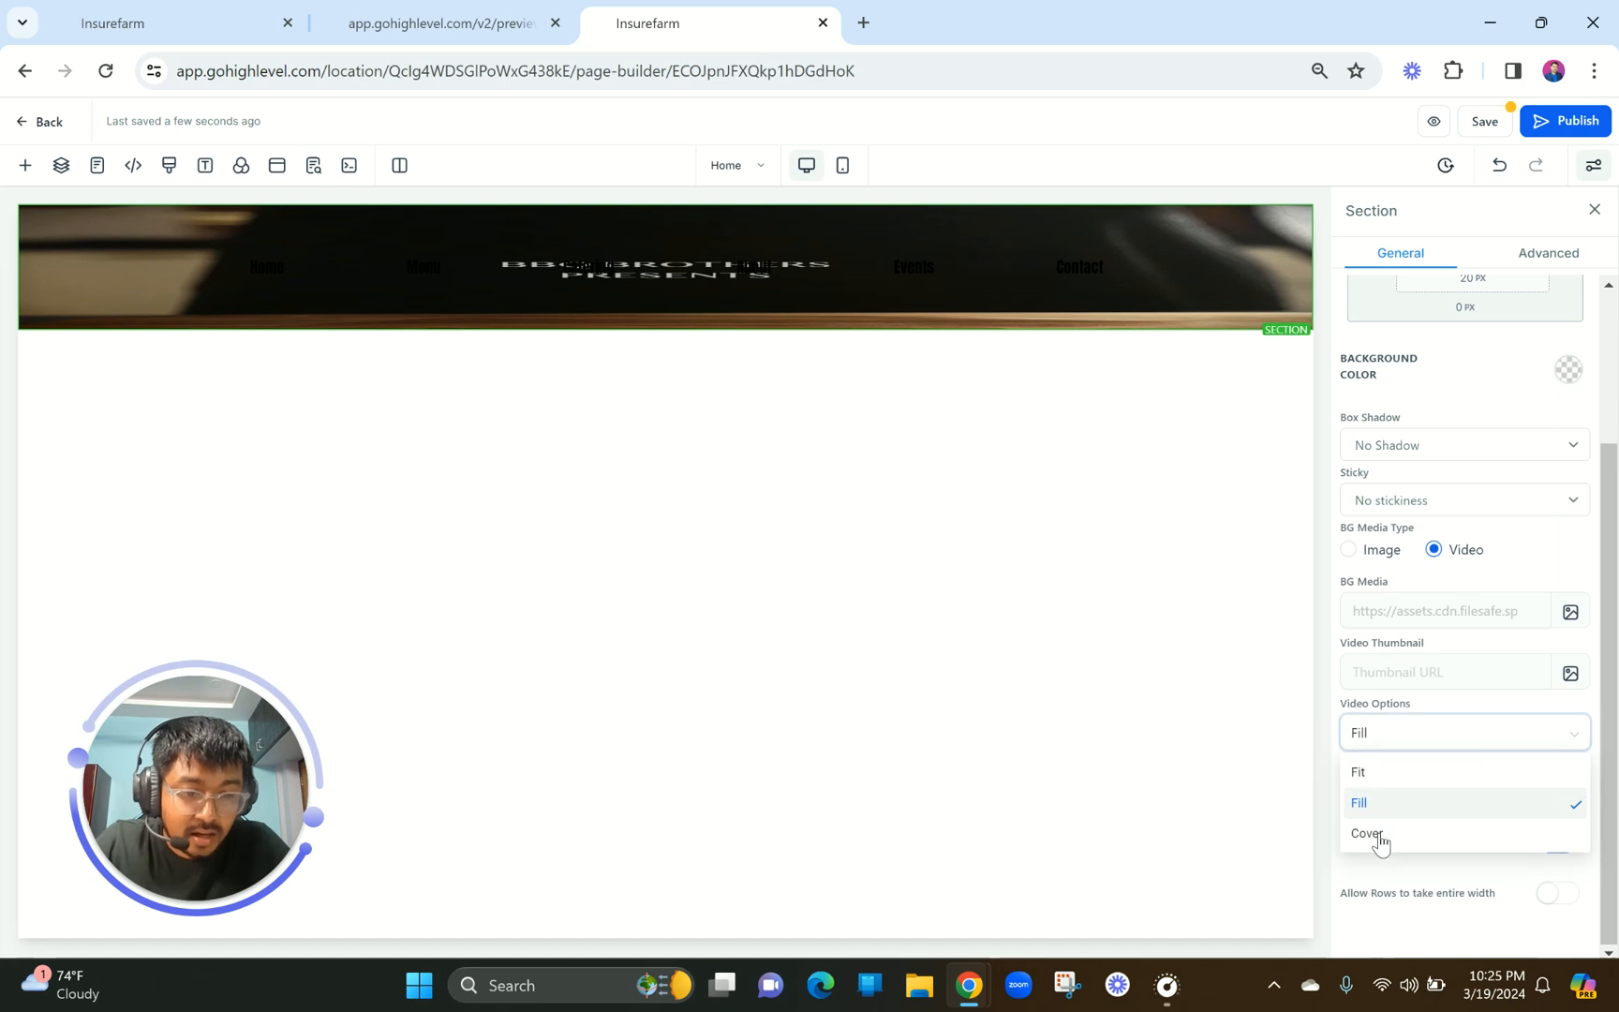
pyautogui.click(1372, 837)
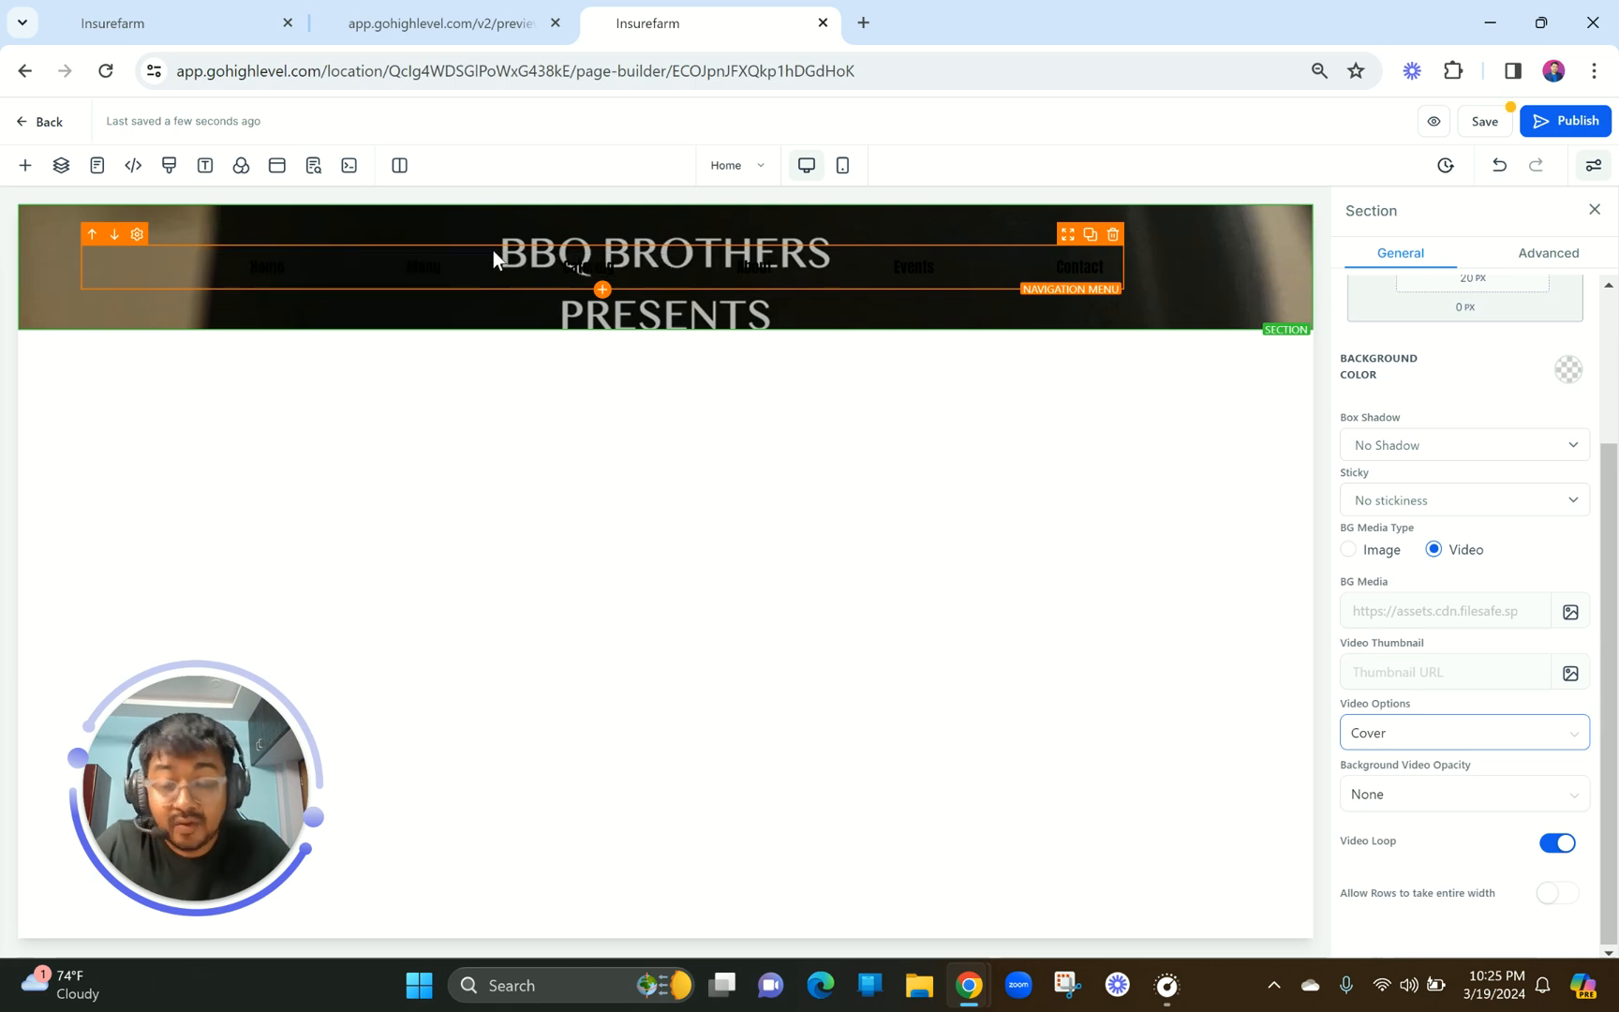
# Sample the yellow of the opening-hours heading on the preview page with ColorPick Eyedropper to get its hex code.
pyautogui.click(316, 273)
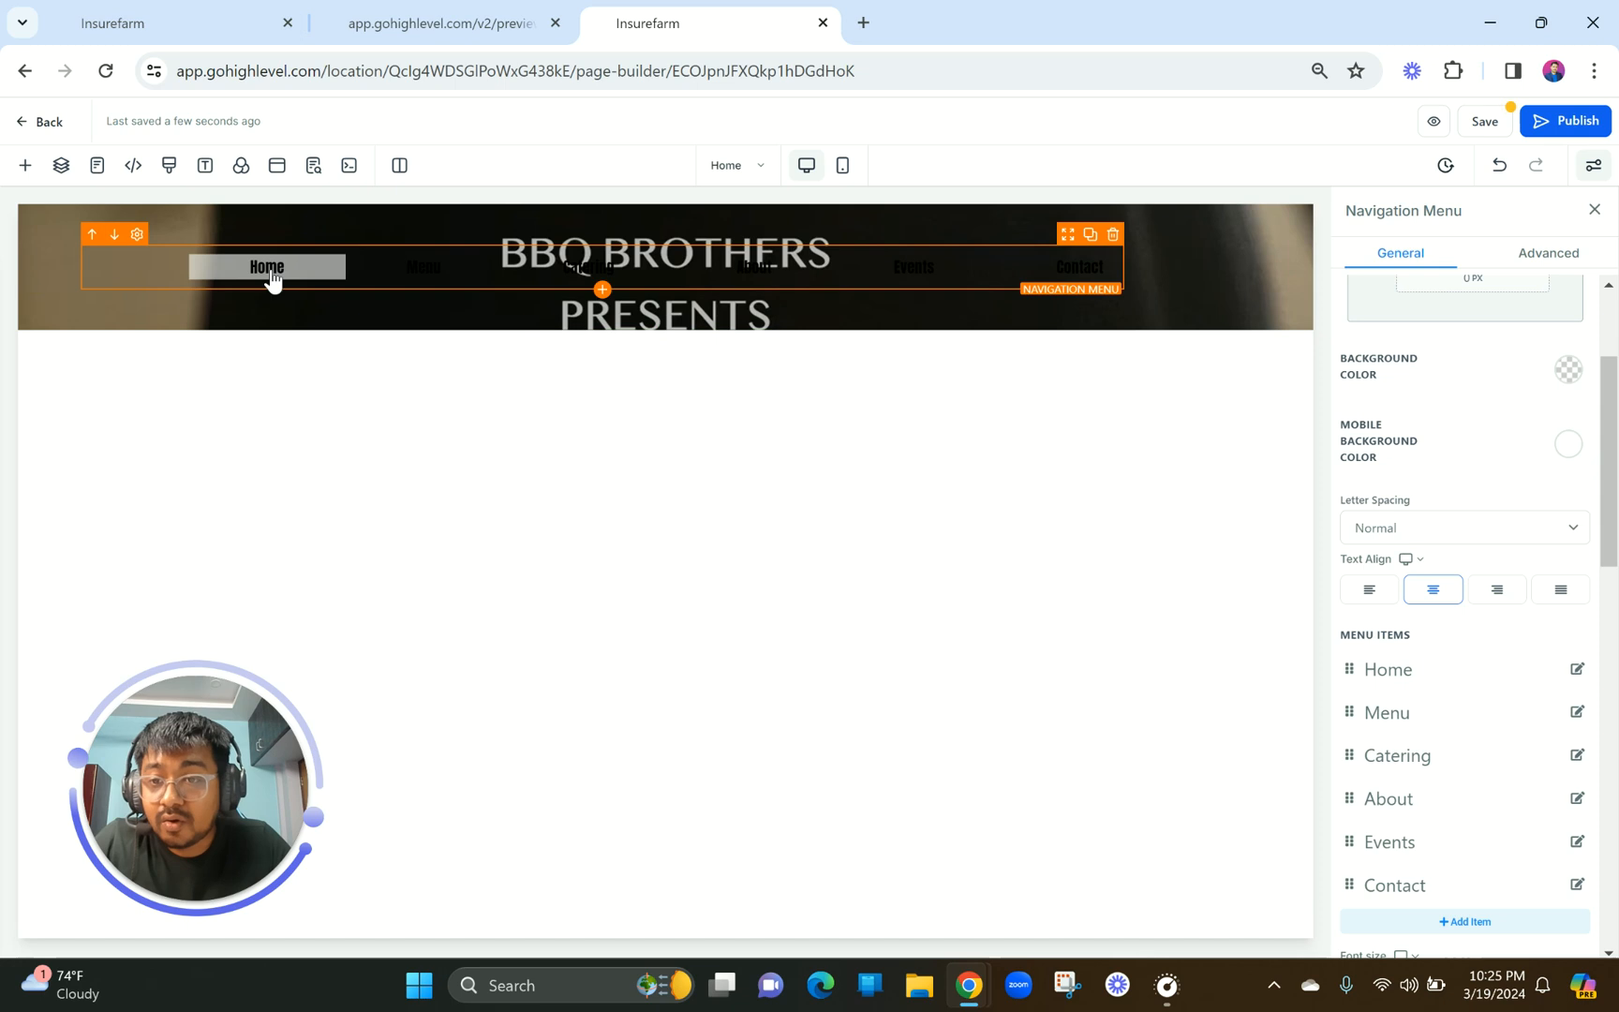
pyautogui.click(183, 9)
pyautogui.click(422, 22)
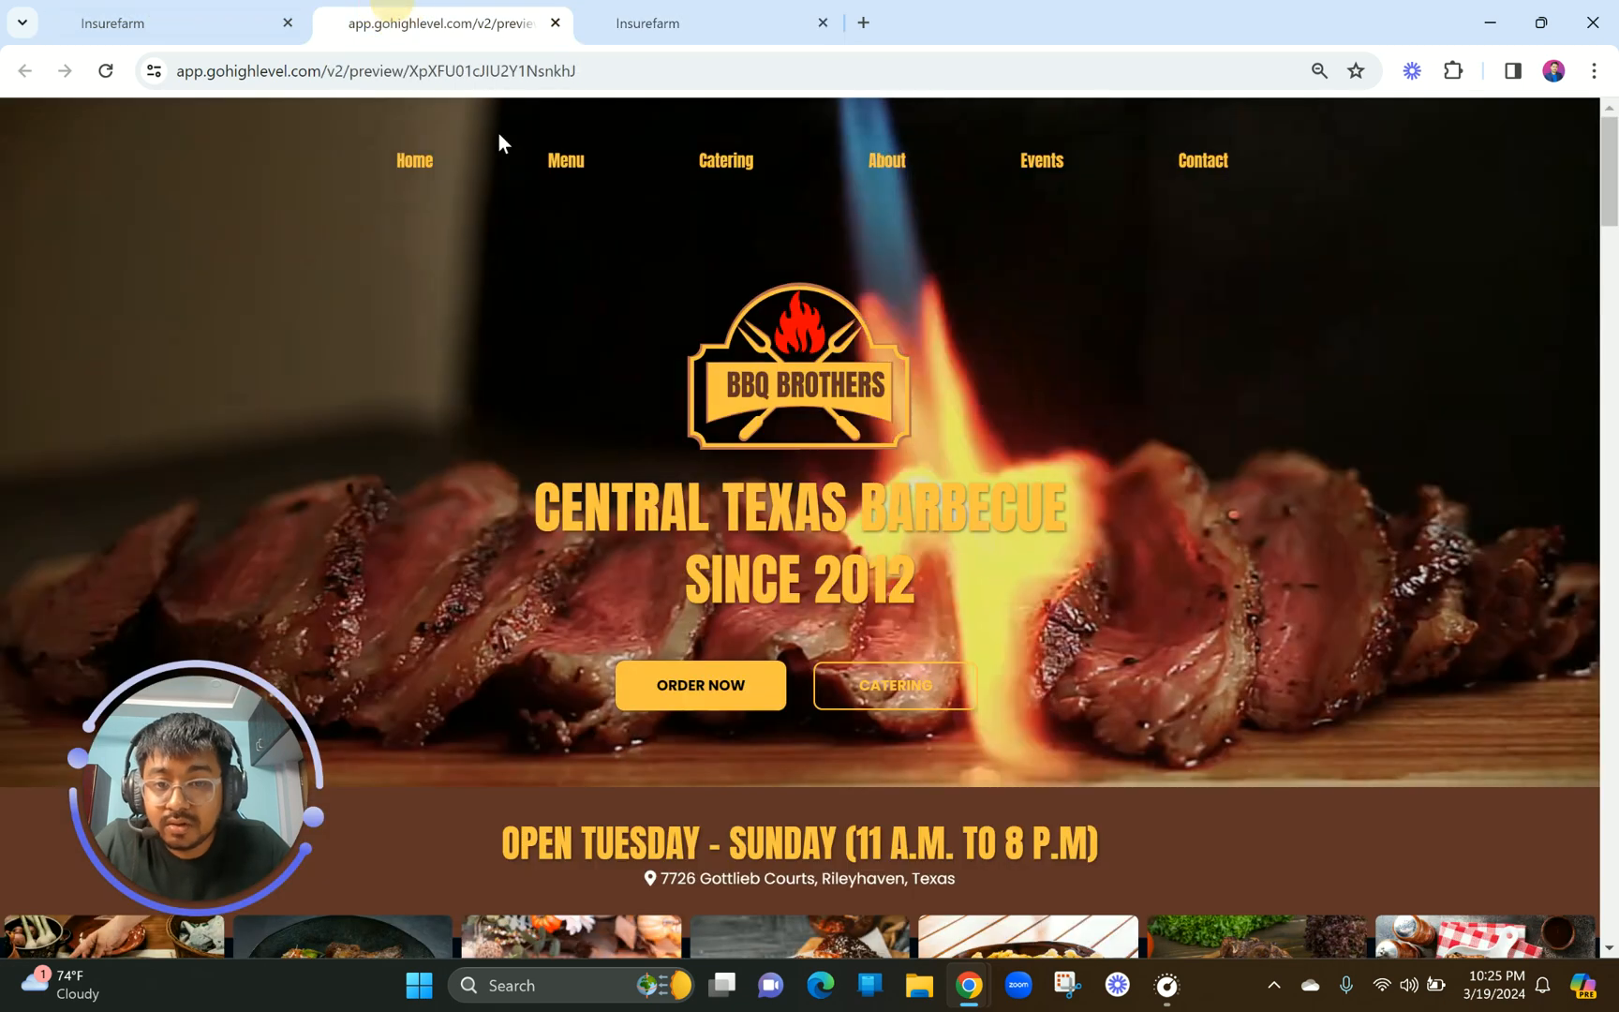
pyautogui.scroll(-3, 573, 403)
pyautogui.scroll(-2, 572, 413)
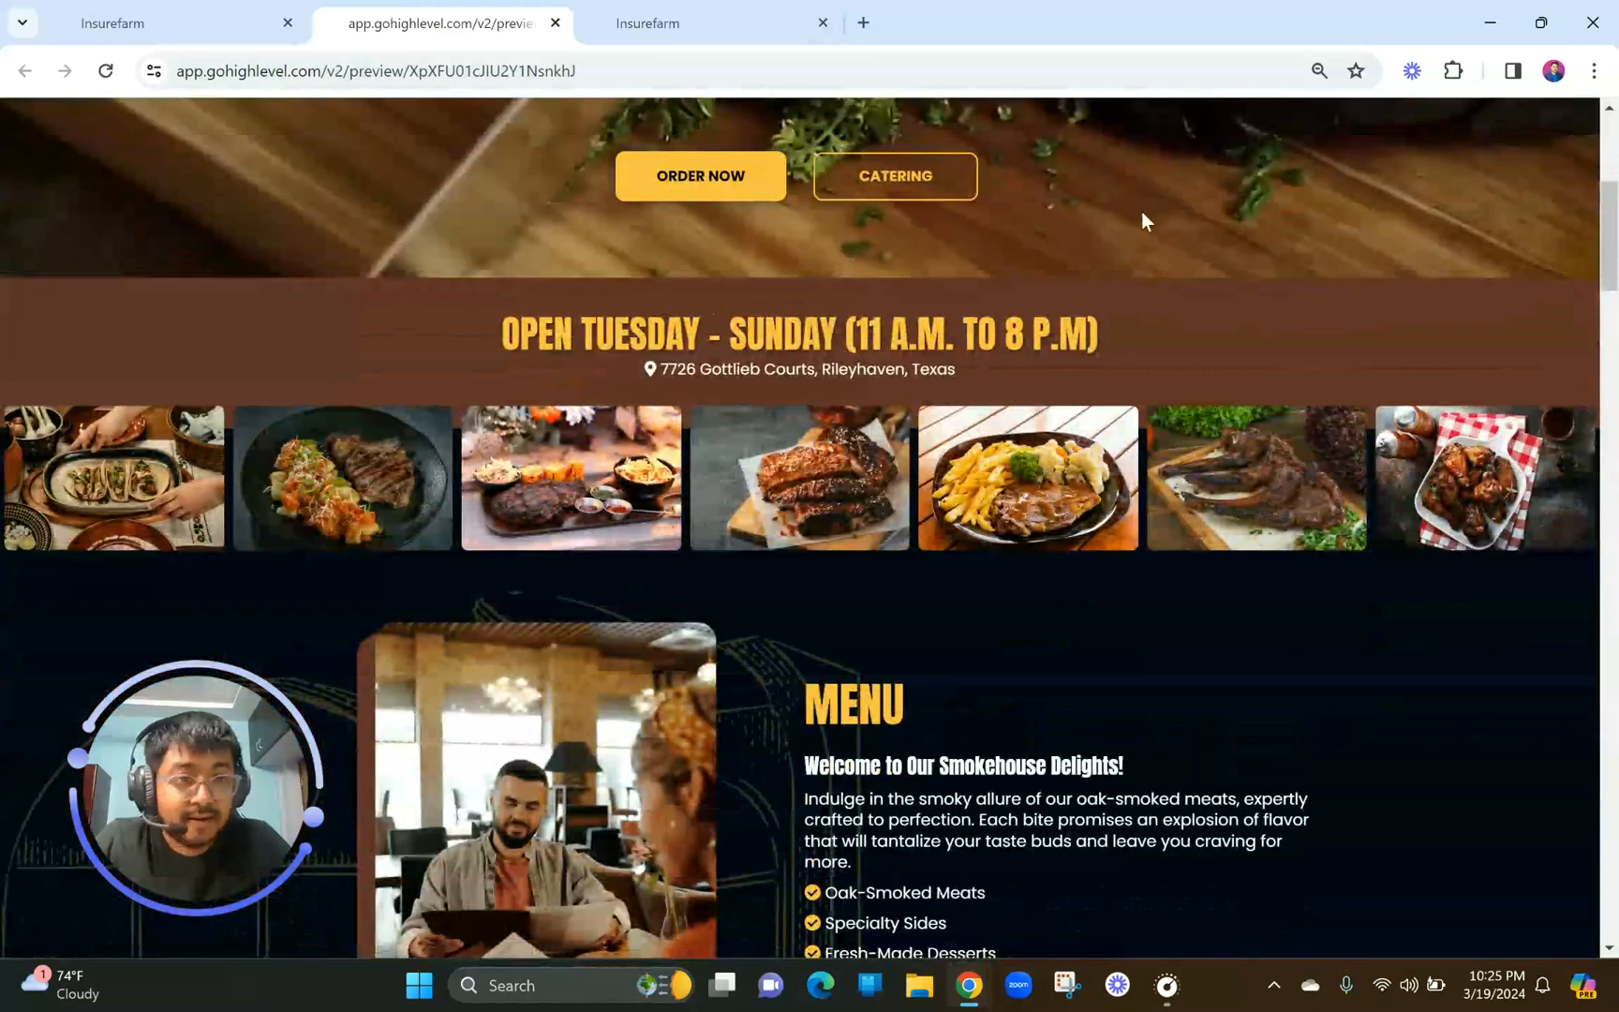
pyautogui.click(1450, 72)
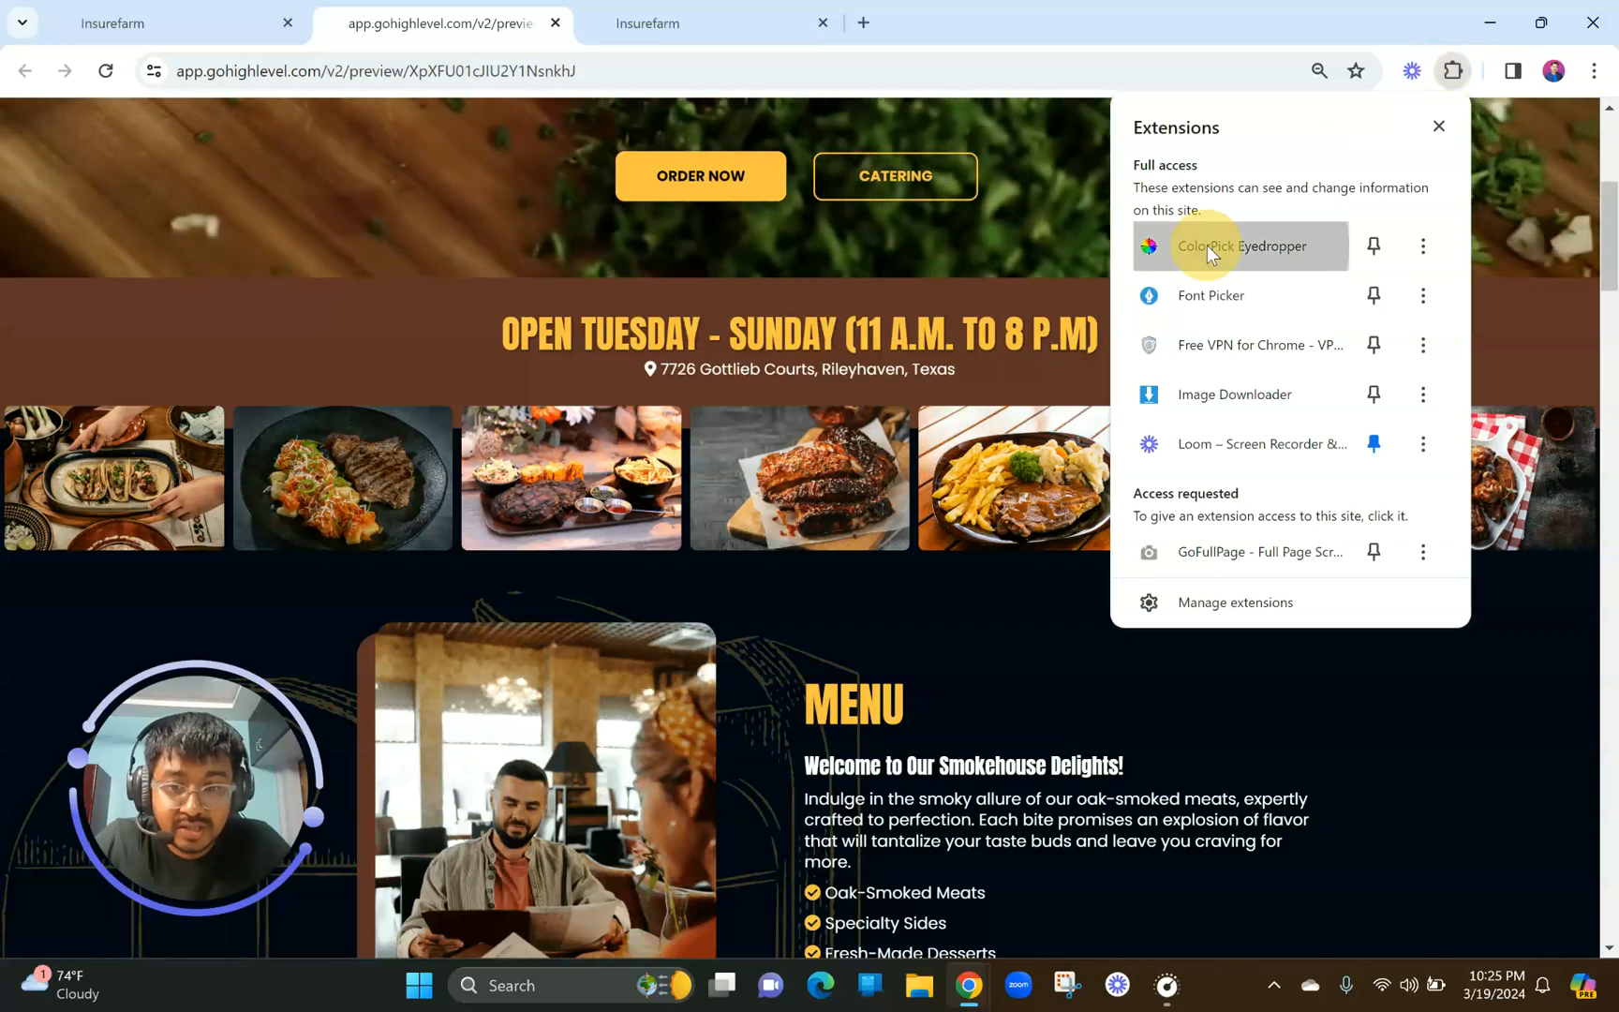
pyautogui.click(1207, 246)
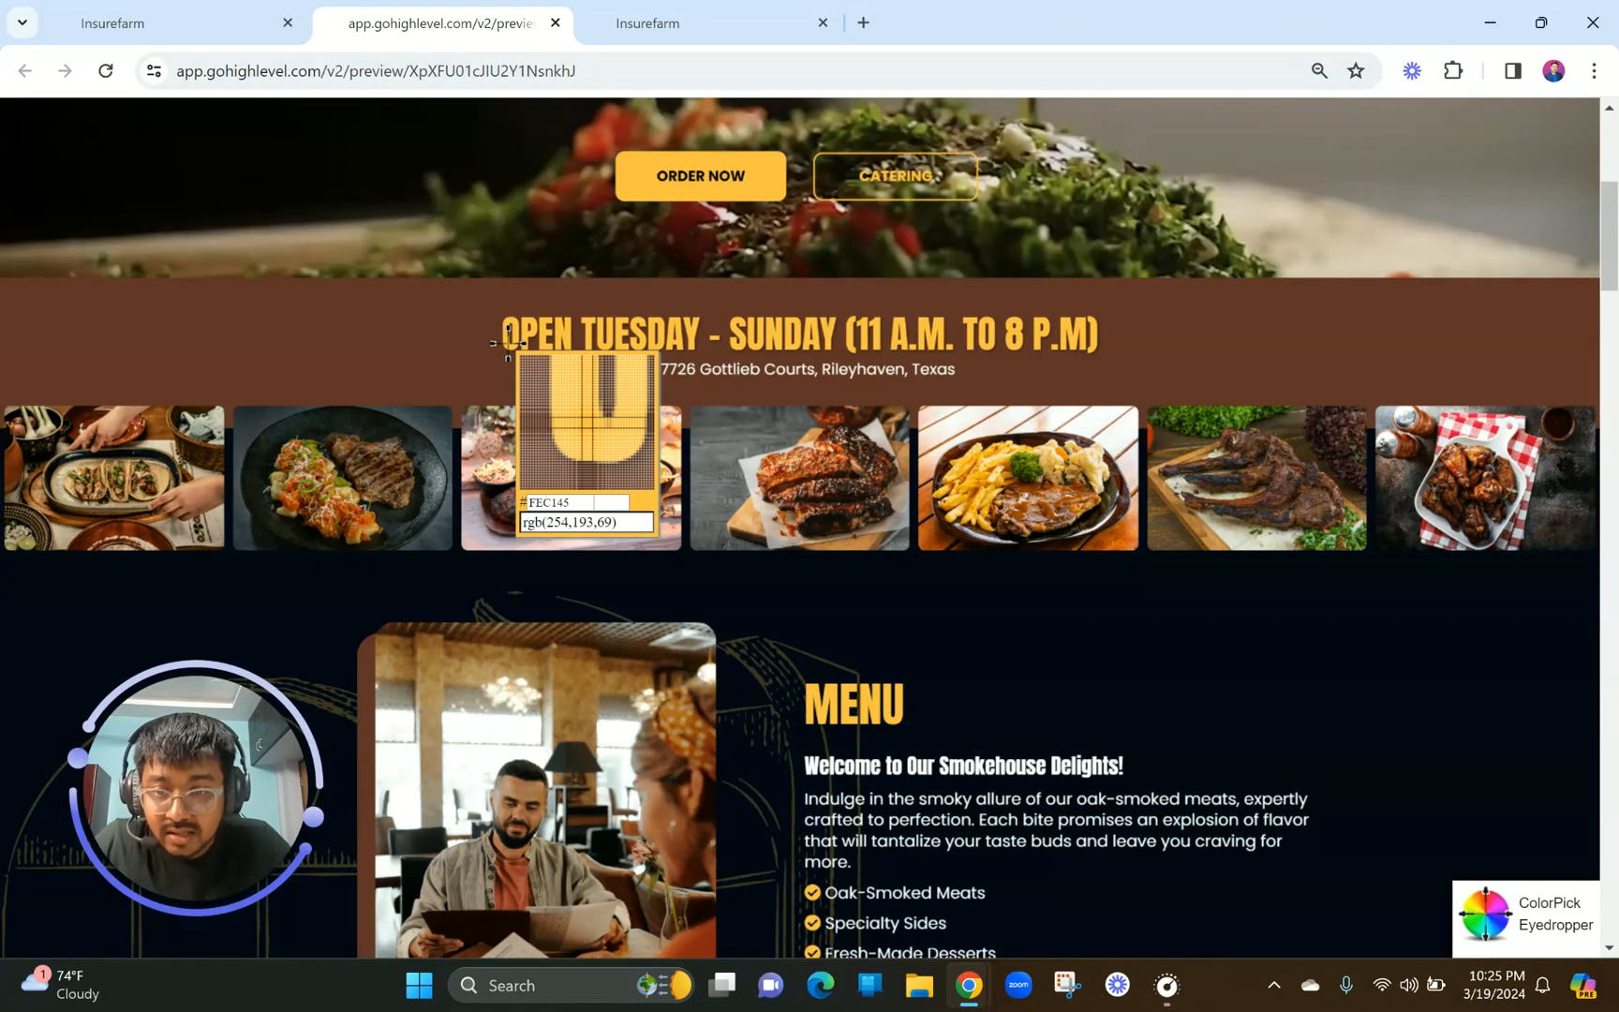
pyautogui.click(506, 344)
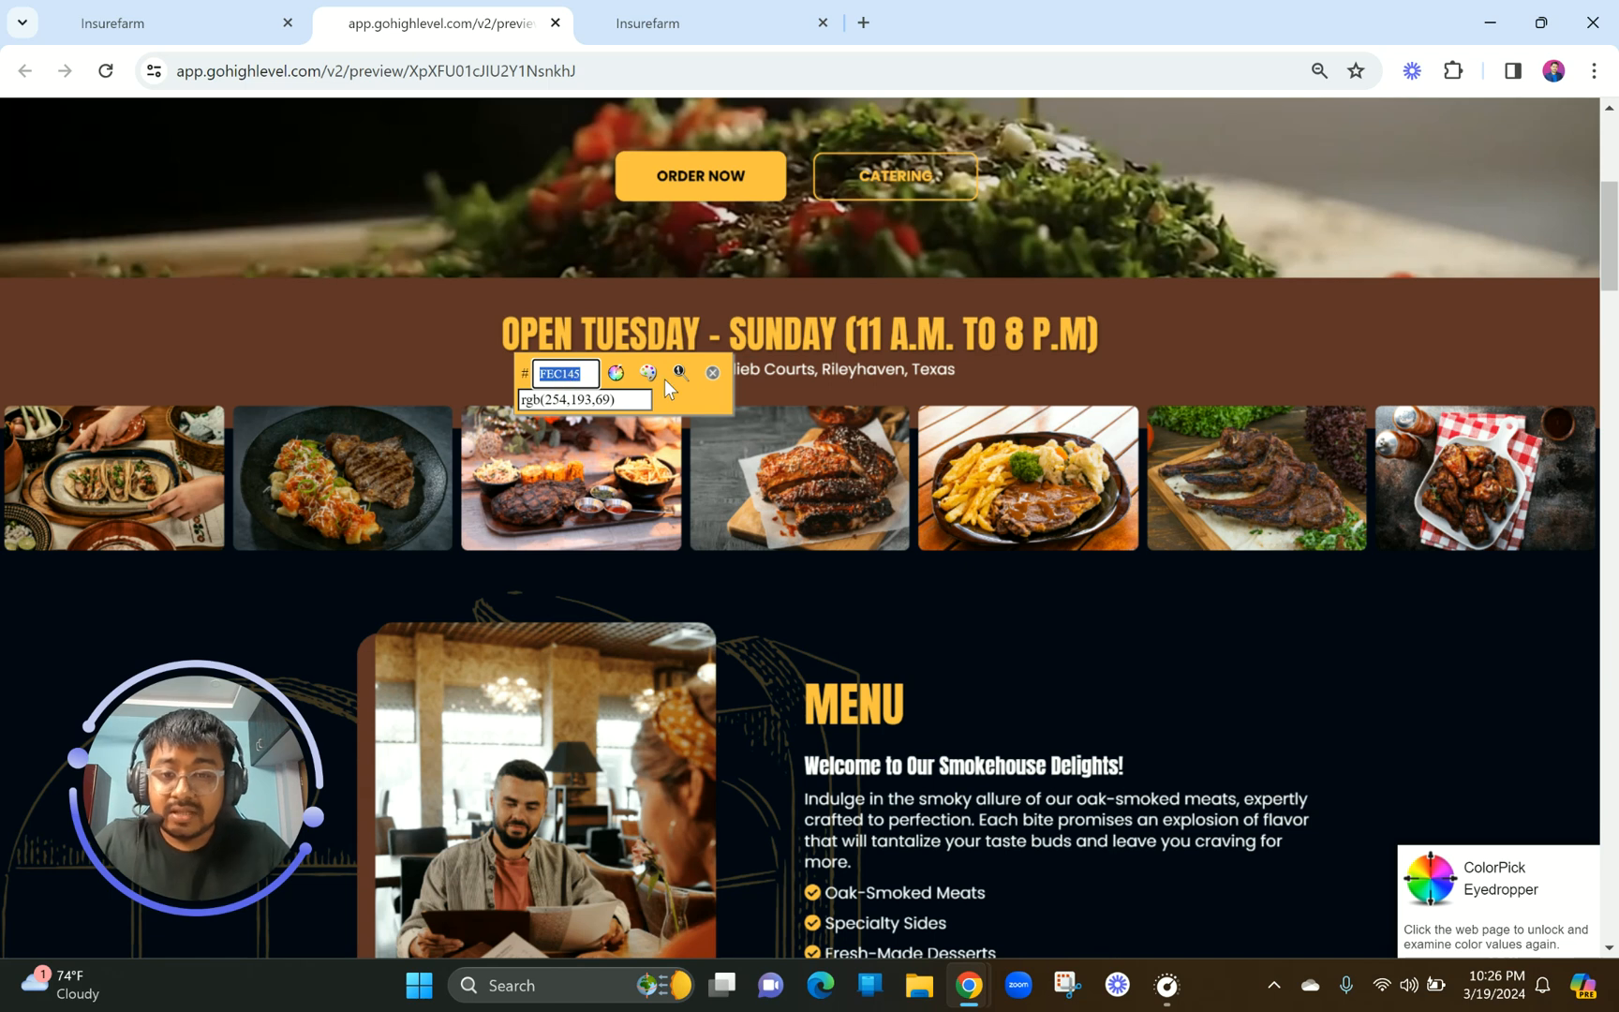
pyautogui.click(713, 373)
# In the page builder, add #FEC145 as a custom color for the navigation menu's bold text and apply it to the menu's main color.
pyautogui.click(759, 17)
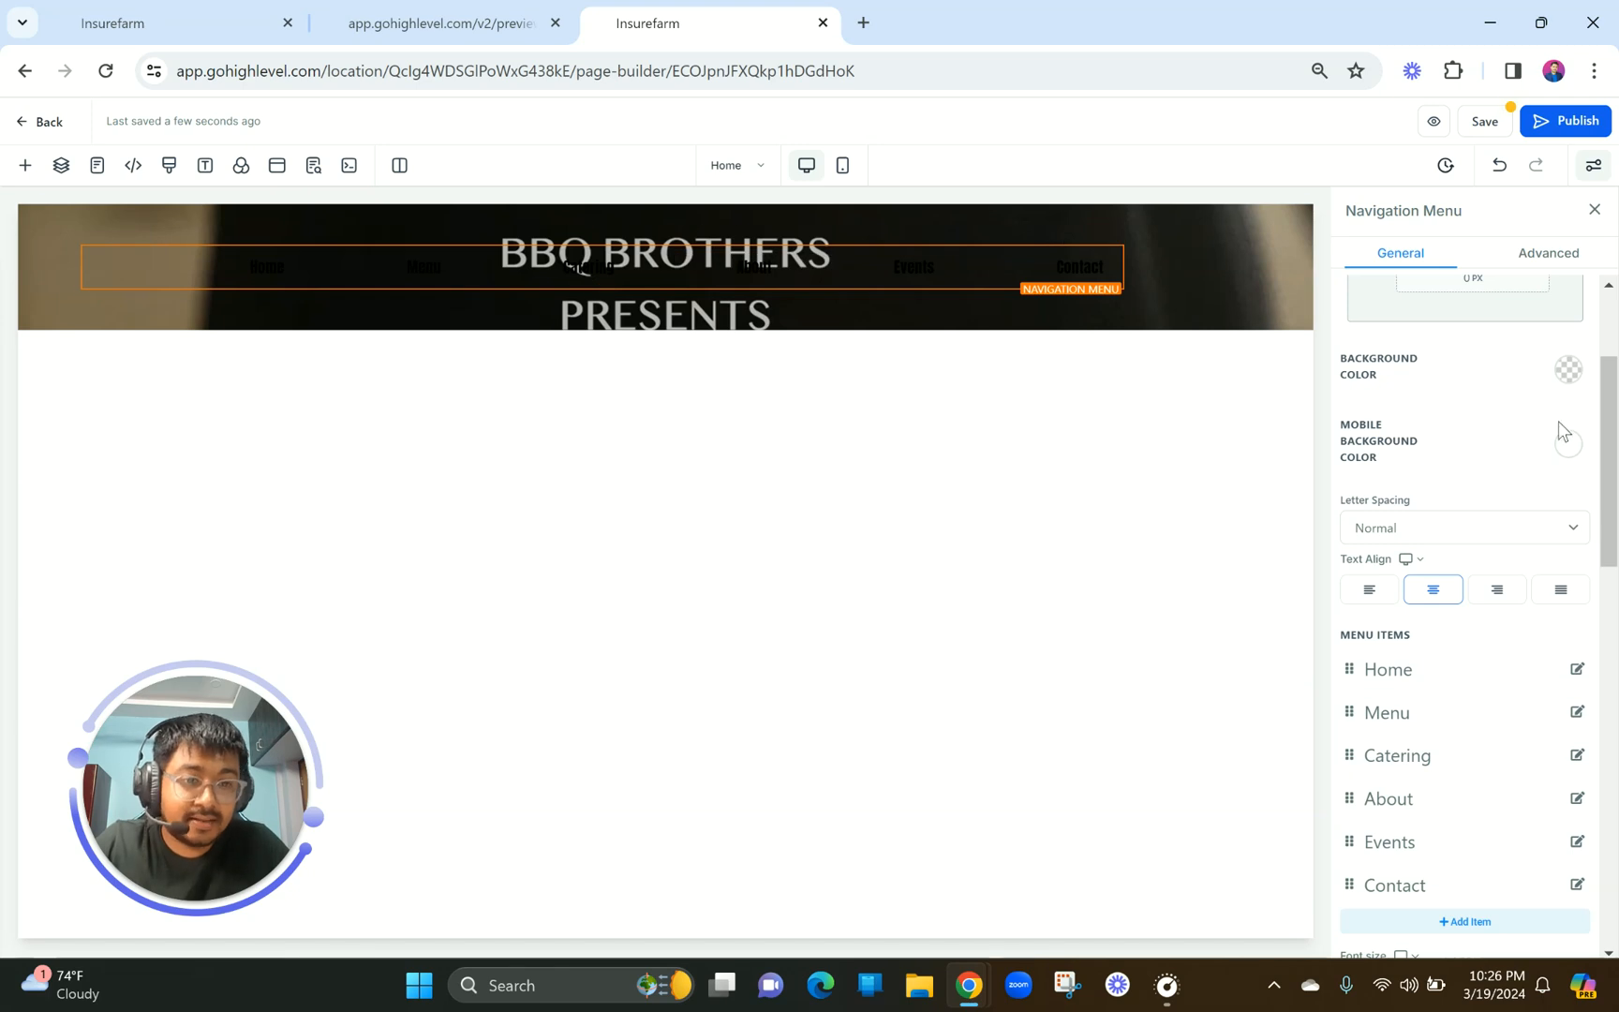
pyautogui.scroll(-15, 1558, 422)
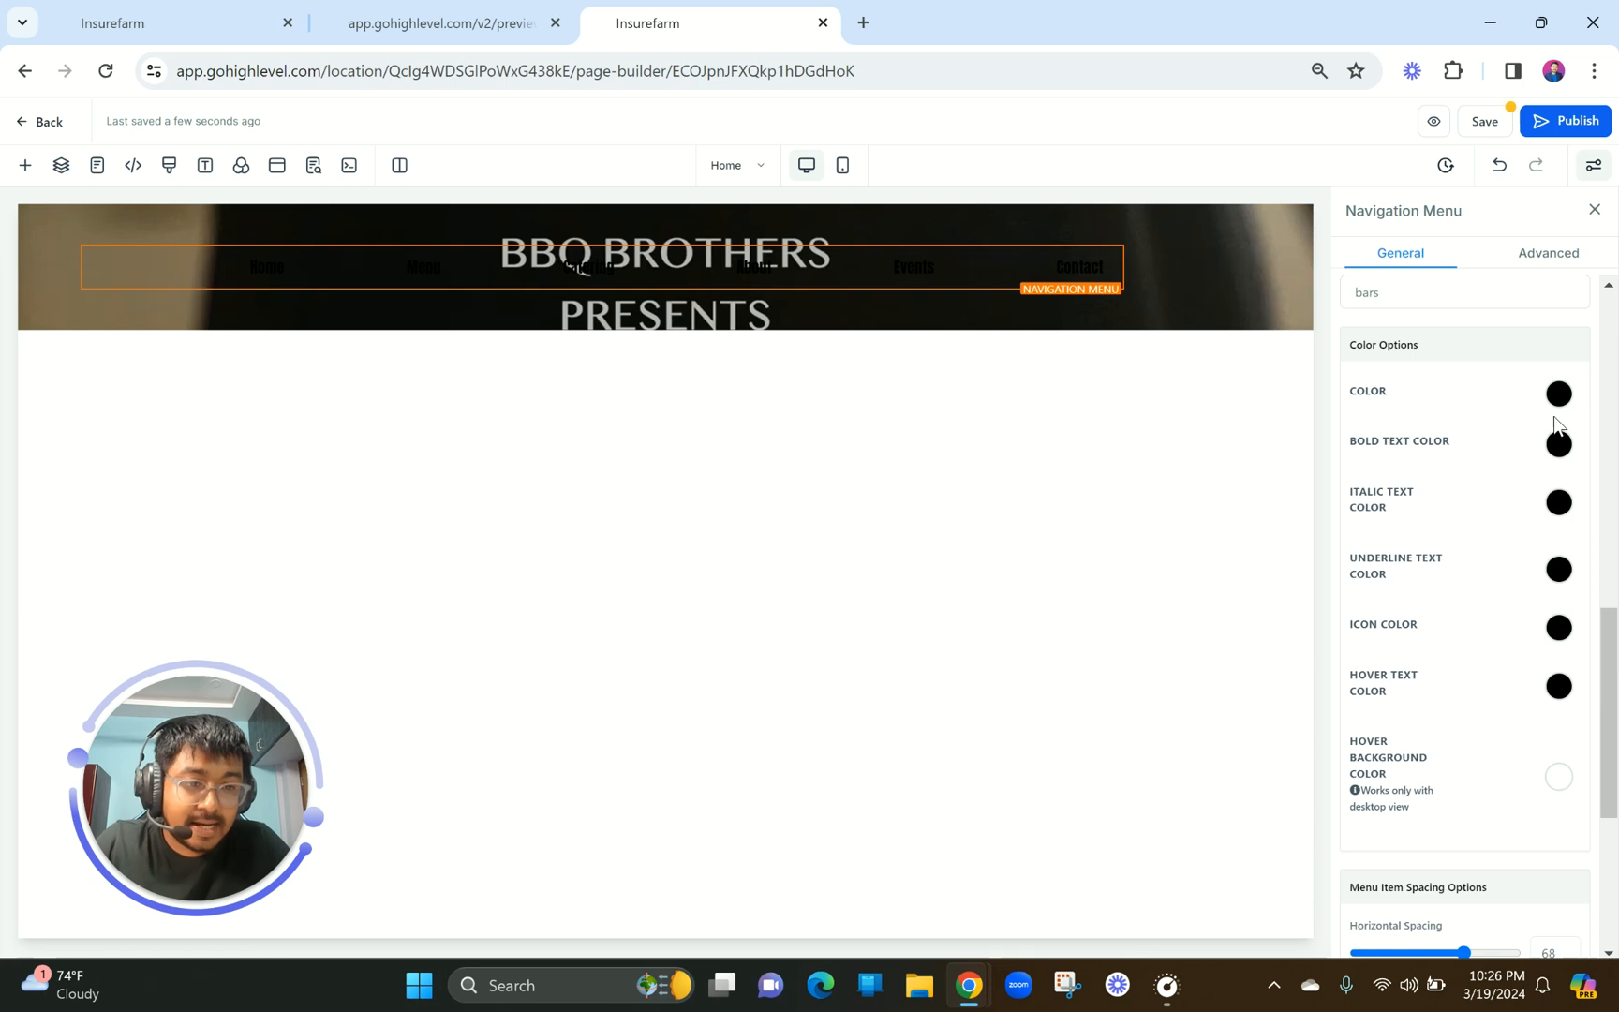
pyautogui.click(1558, 444)
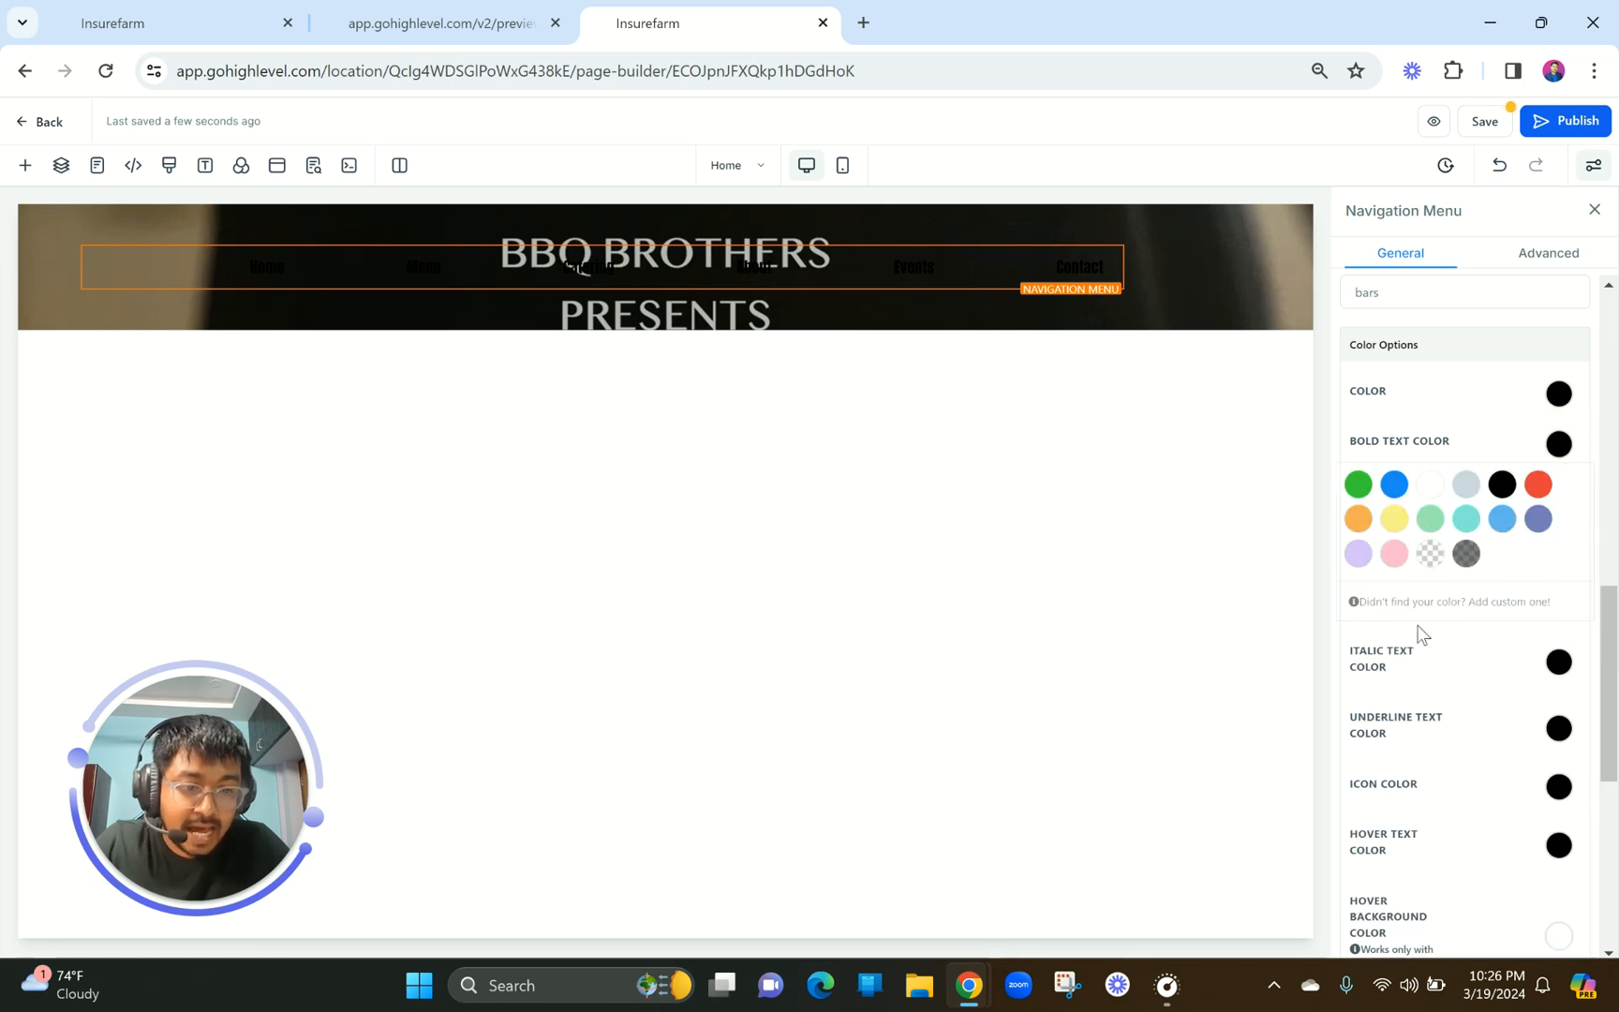
pyautogui.click(1411, 600)
pyautogui.click(1390, 663)
pyautogui.write('#FEC145')
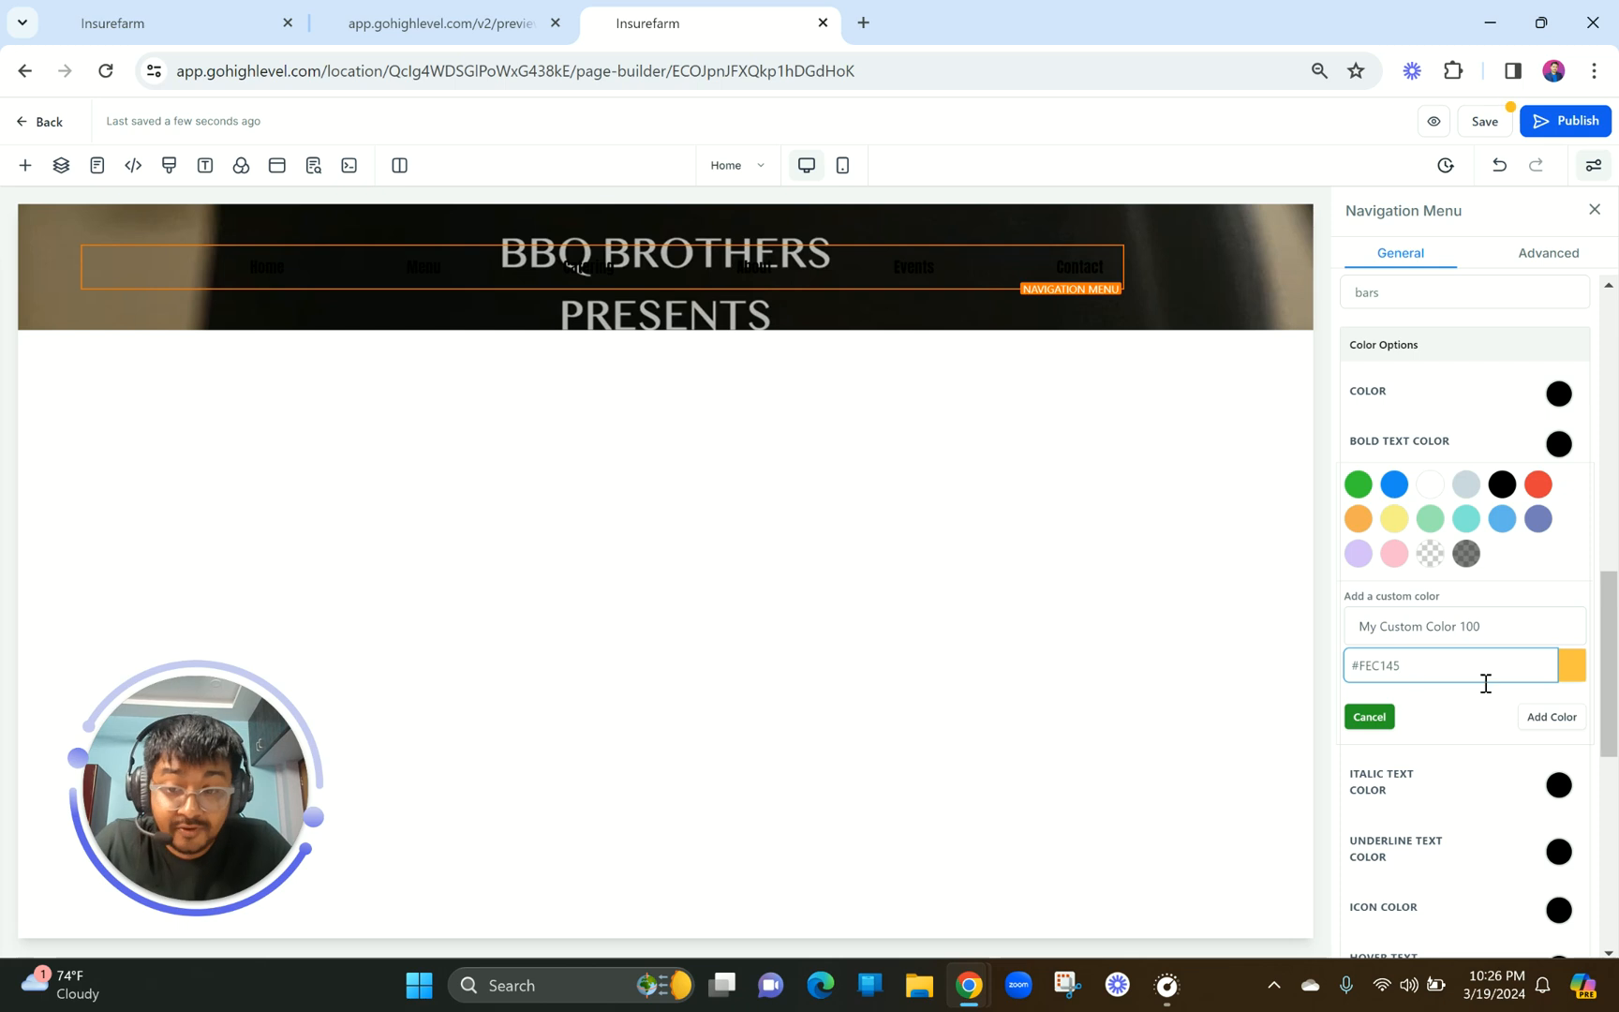
pyautogui.click(1552, 717)
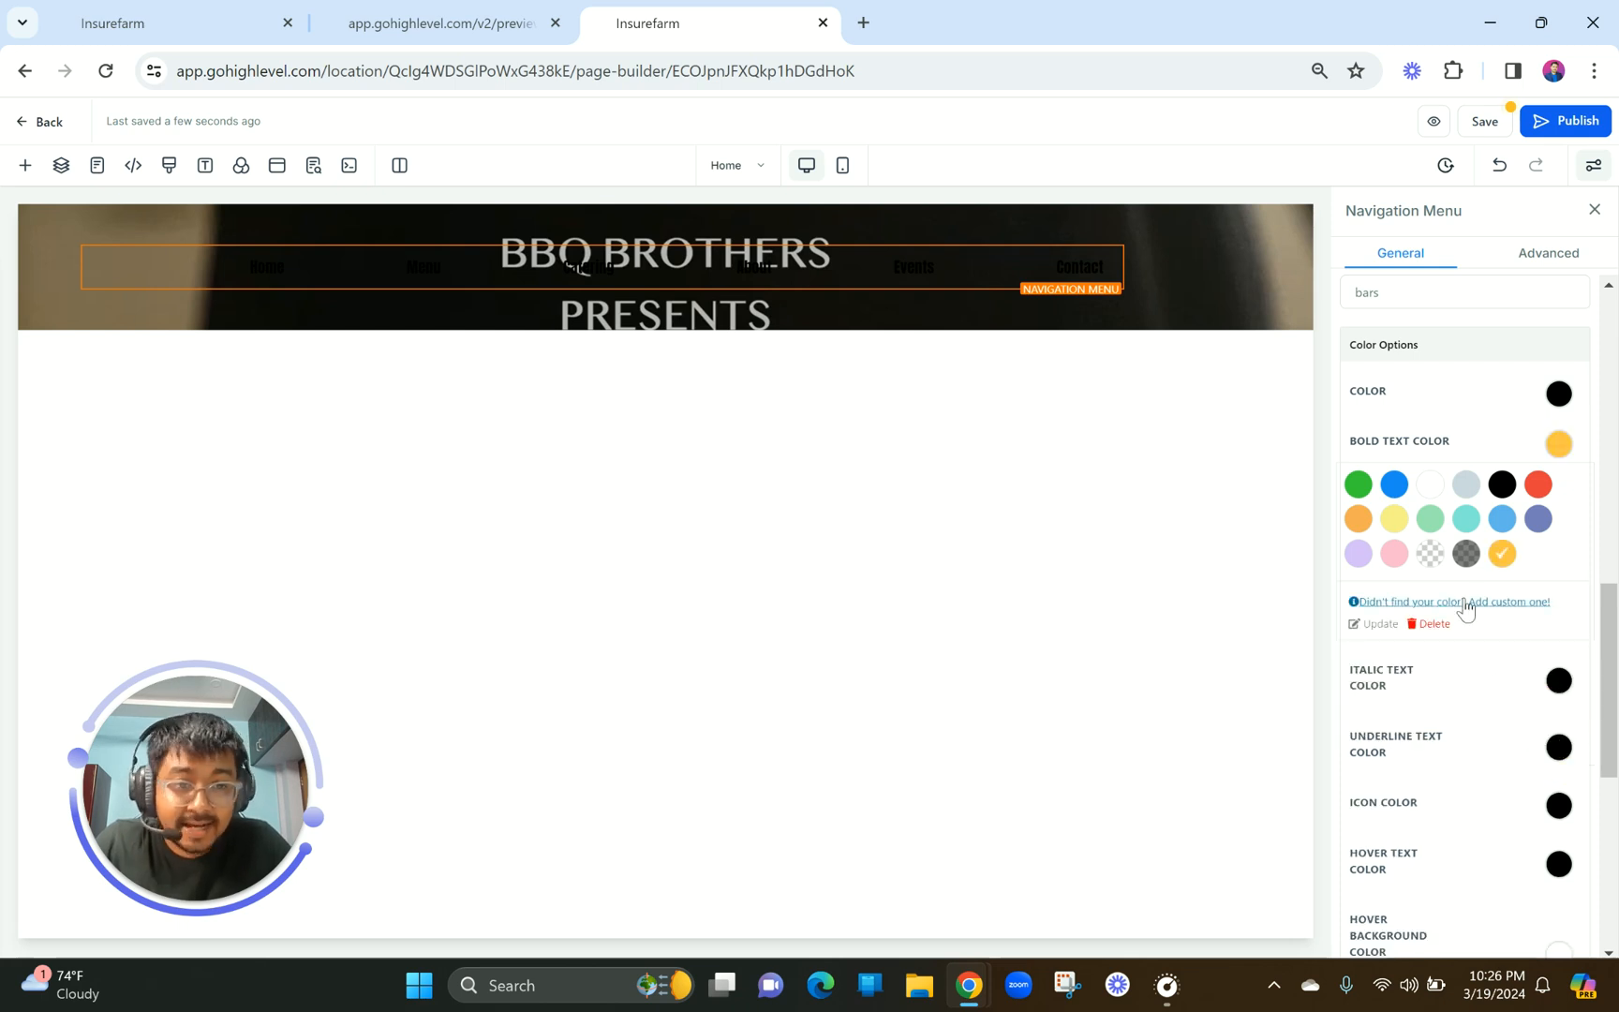
pyautogui.click(1559, 395)
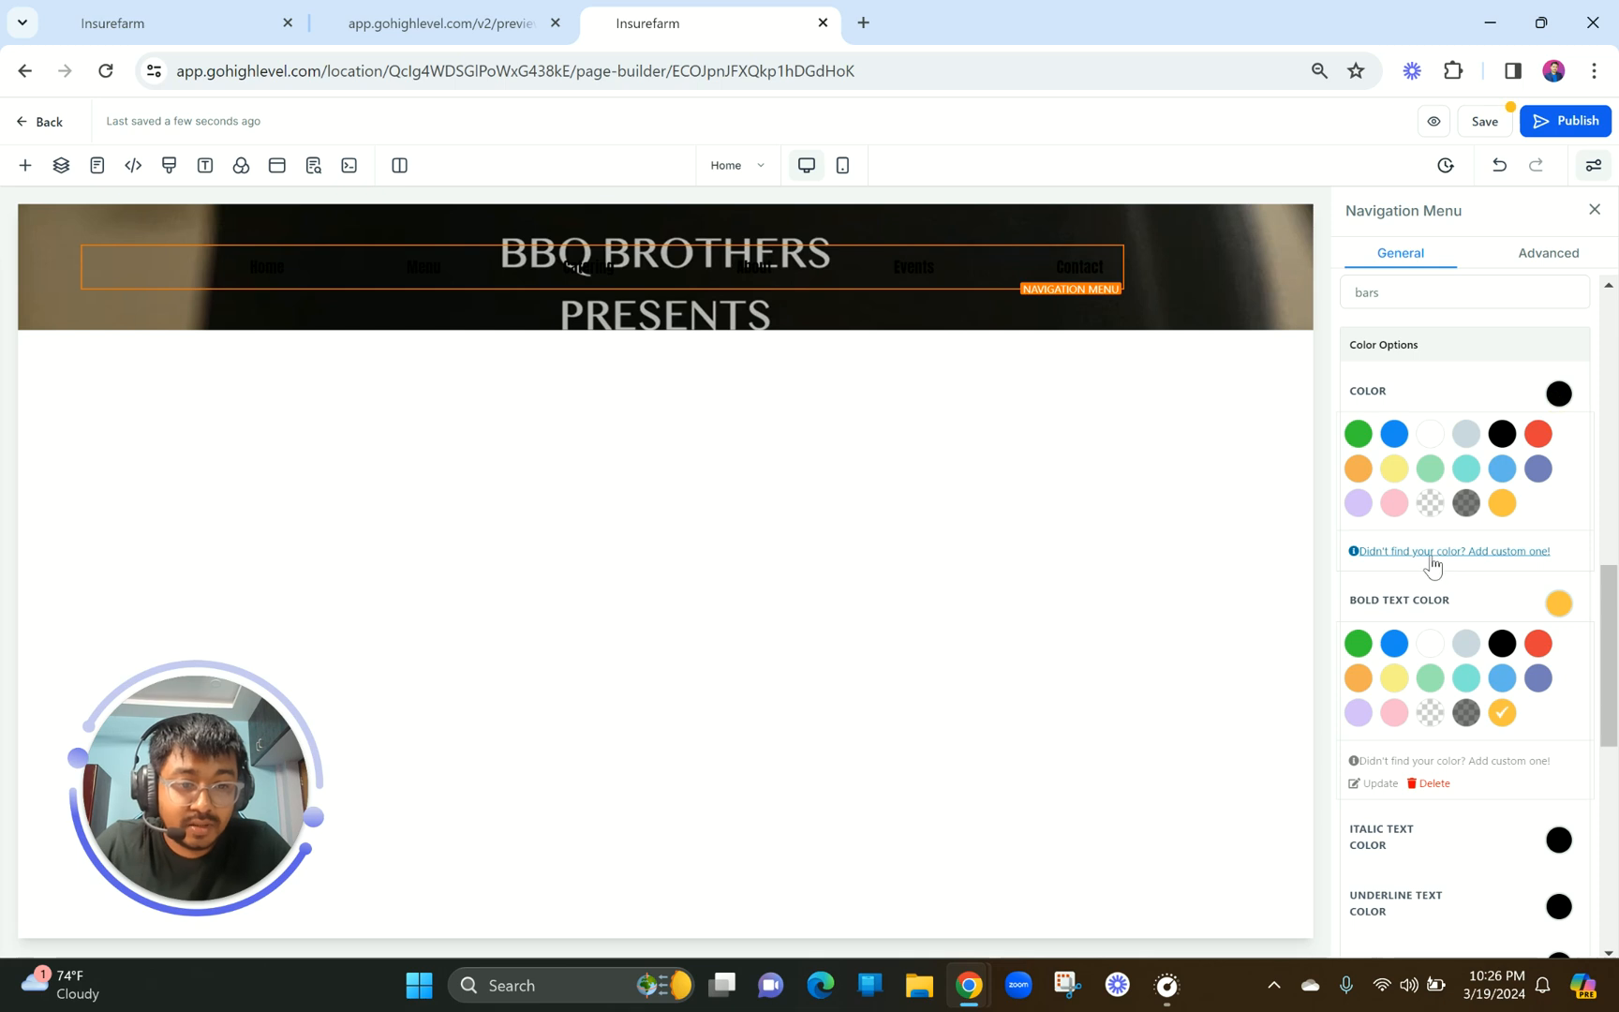
pyautogui.click(1503, 507)
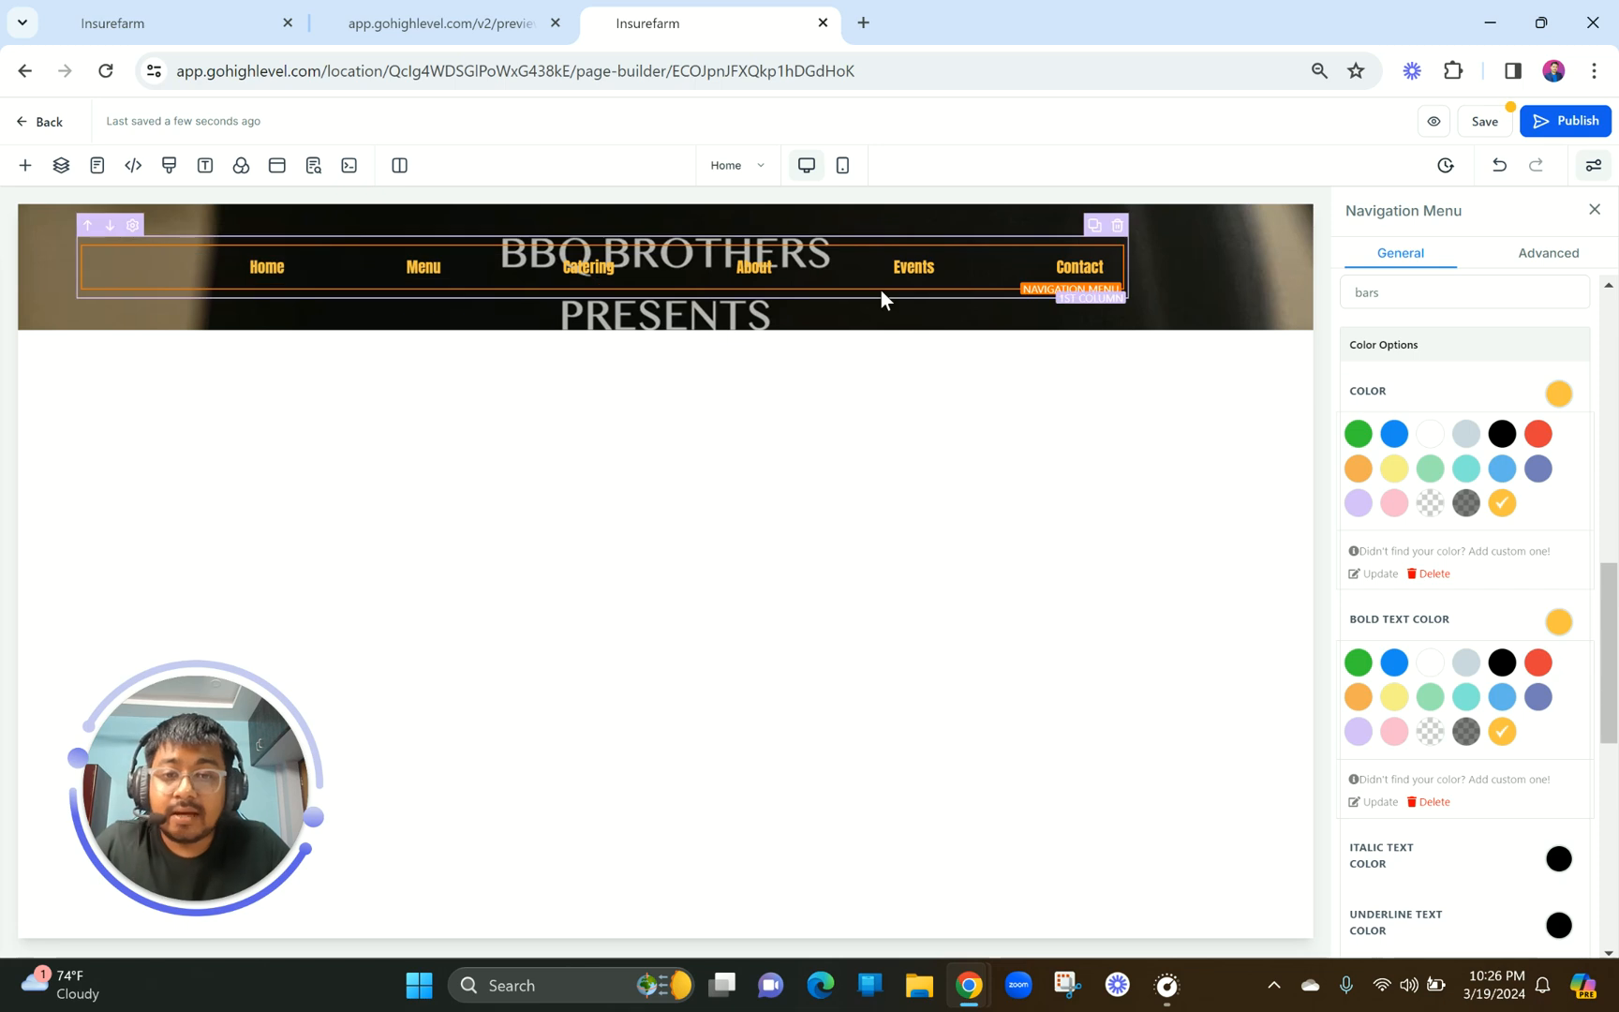
# Check the logo, heading and buttons in the preview's hero, and add a one-column row below the navigation menu.
pyautogui.click(432, 22)
pyautogui.scroll(5, 717, 376)
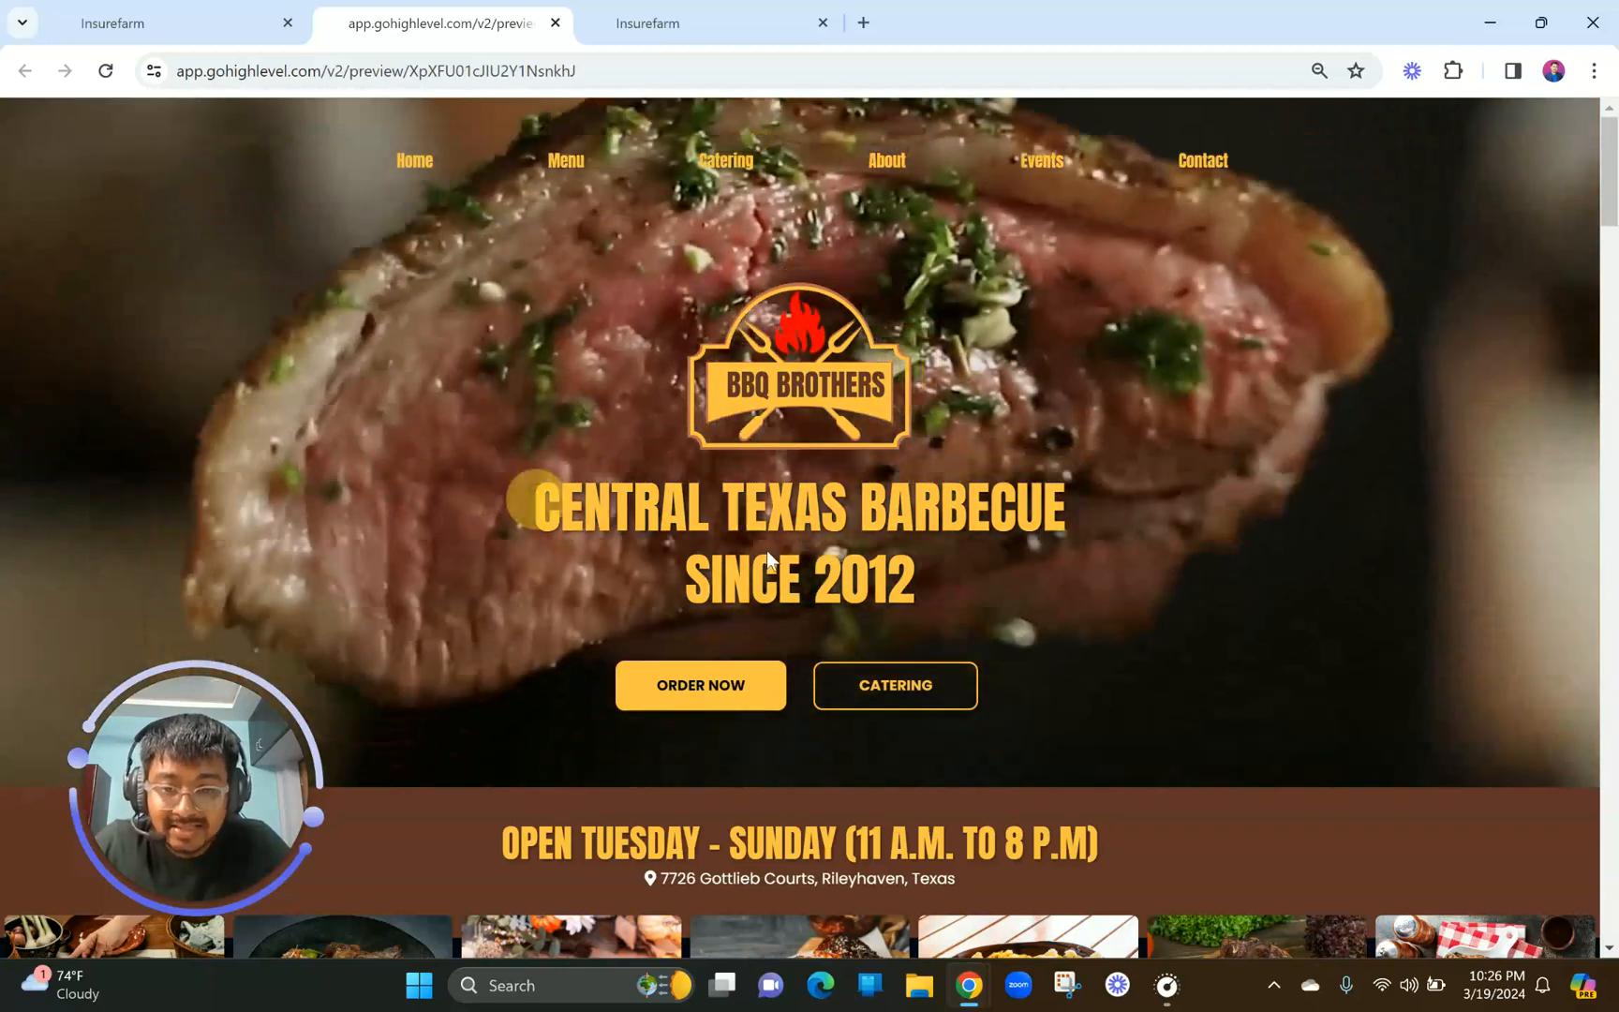
pyautogui.tripleClick(965, 578)
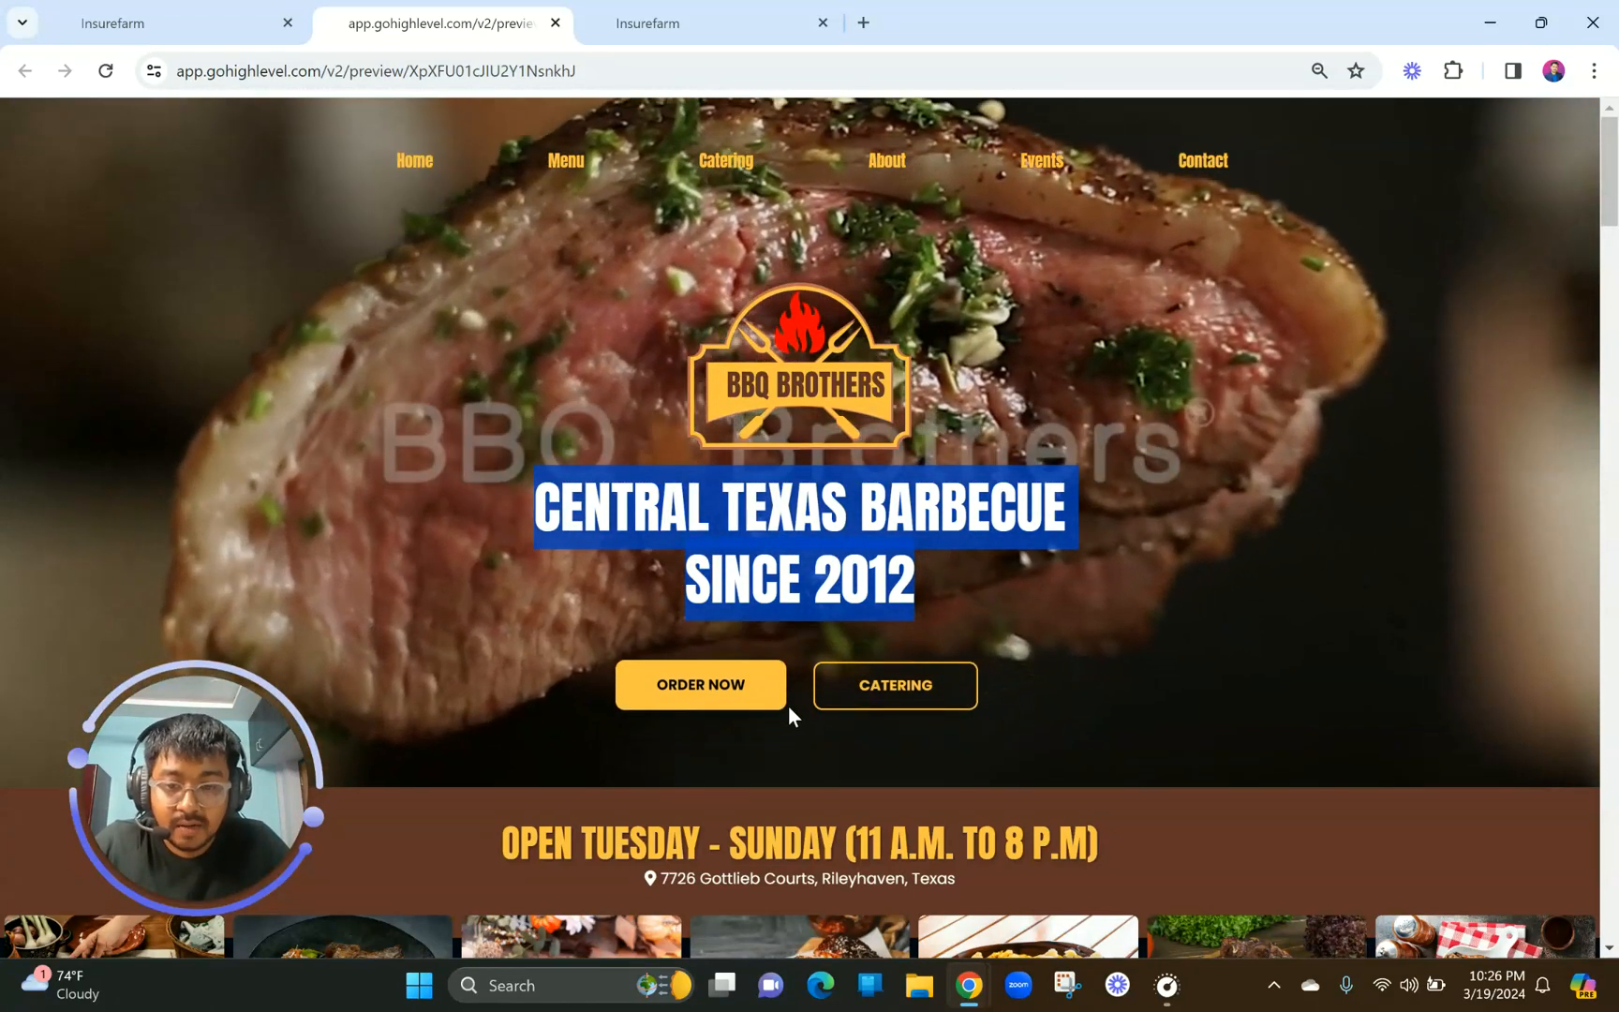
pyautogui.click(618, 20)
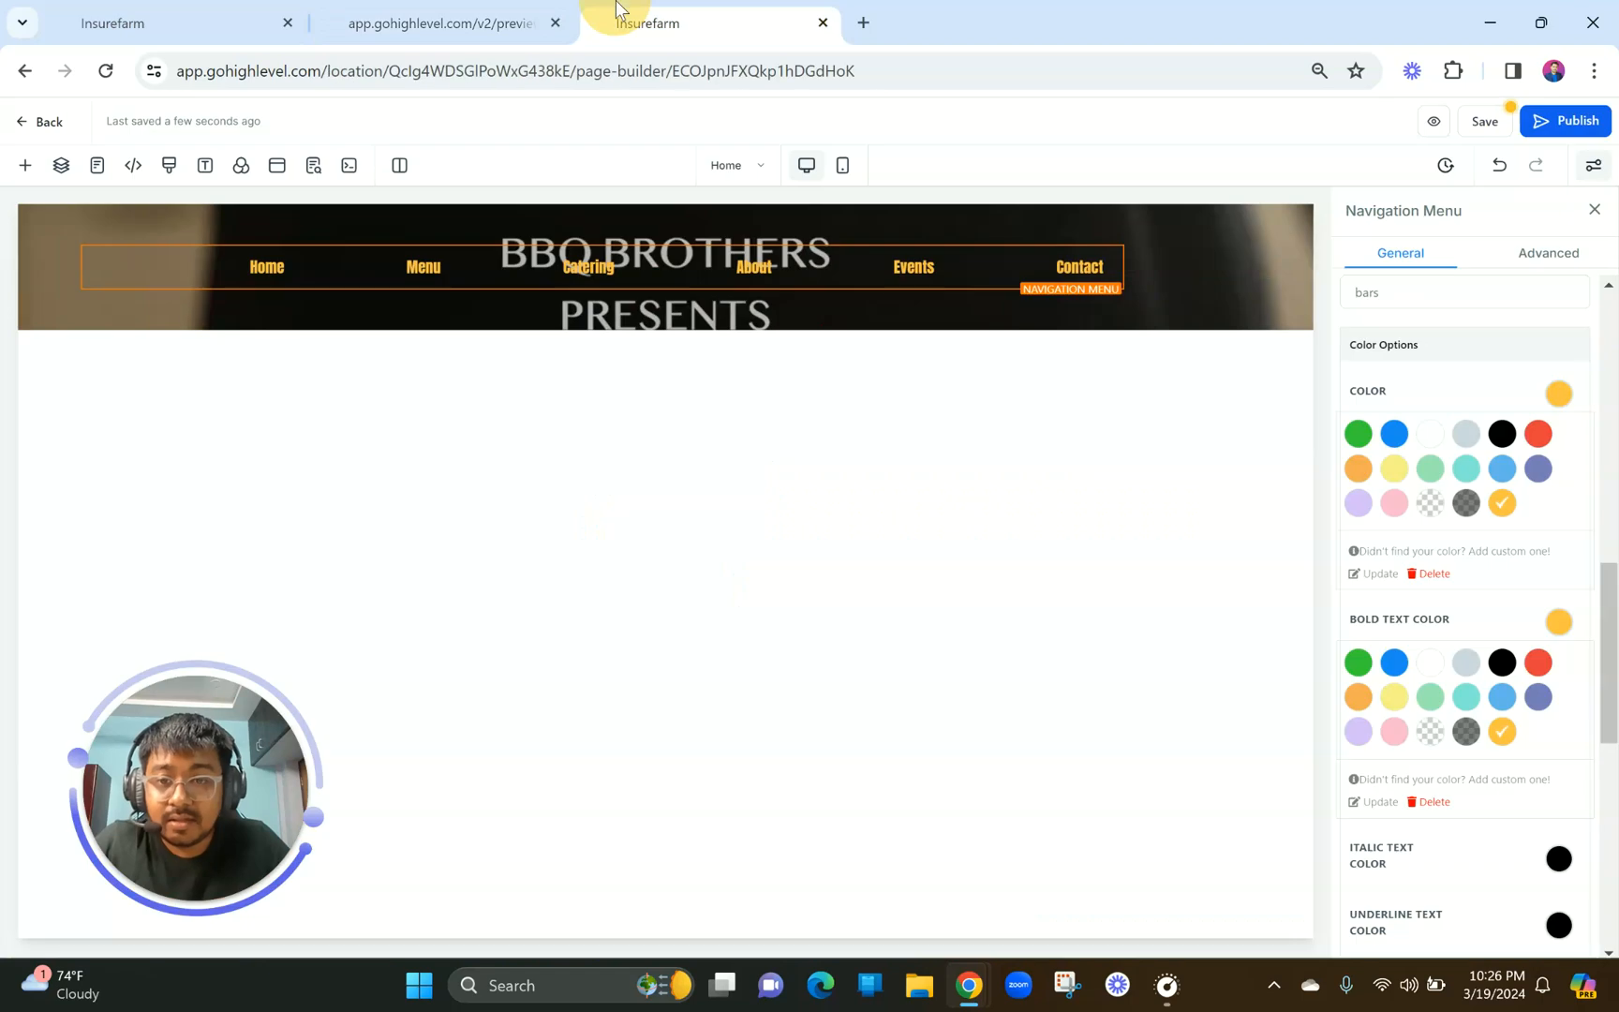
pyautogui.click(664, 314)
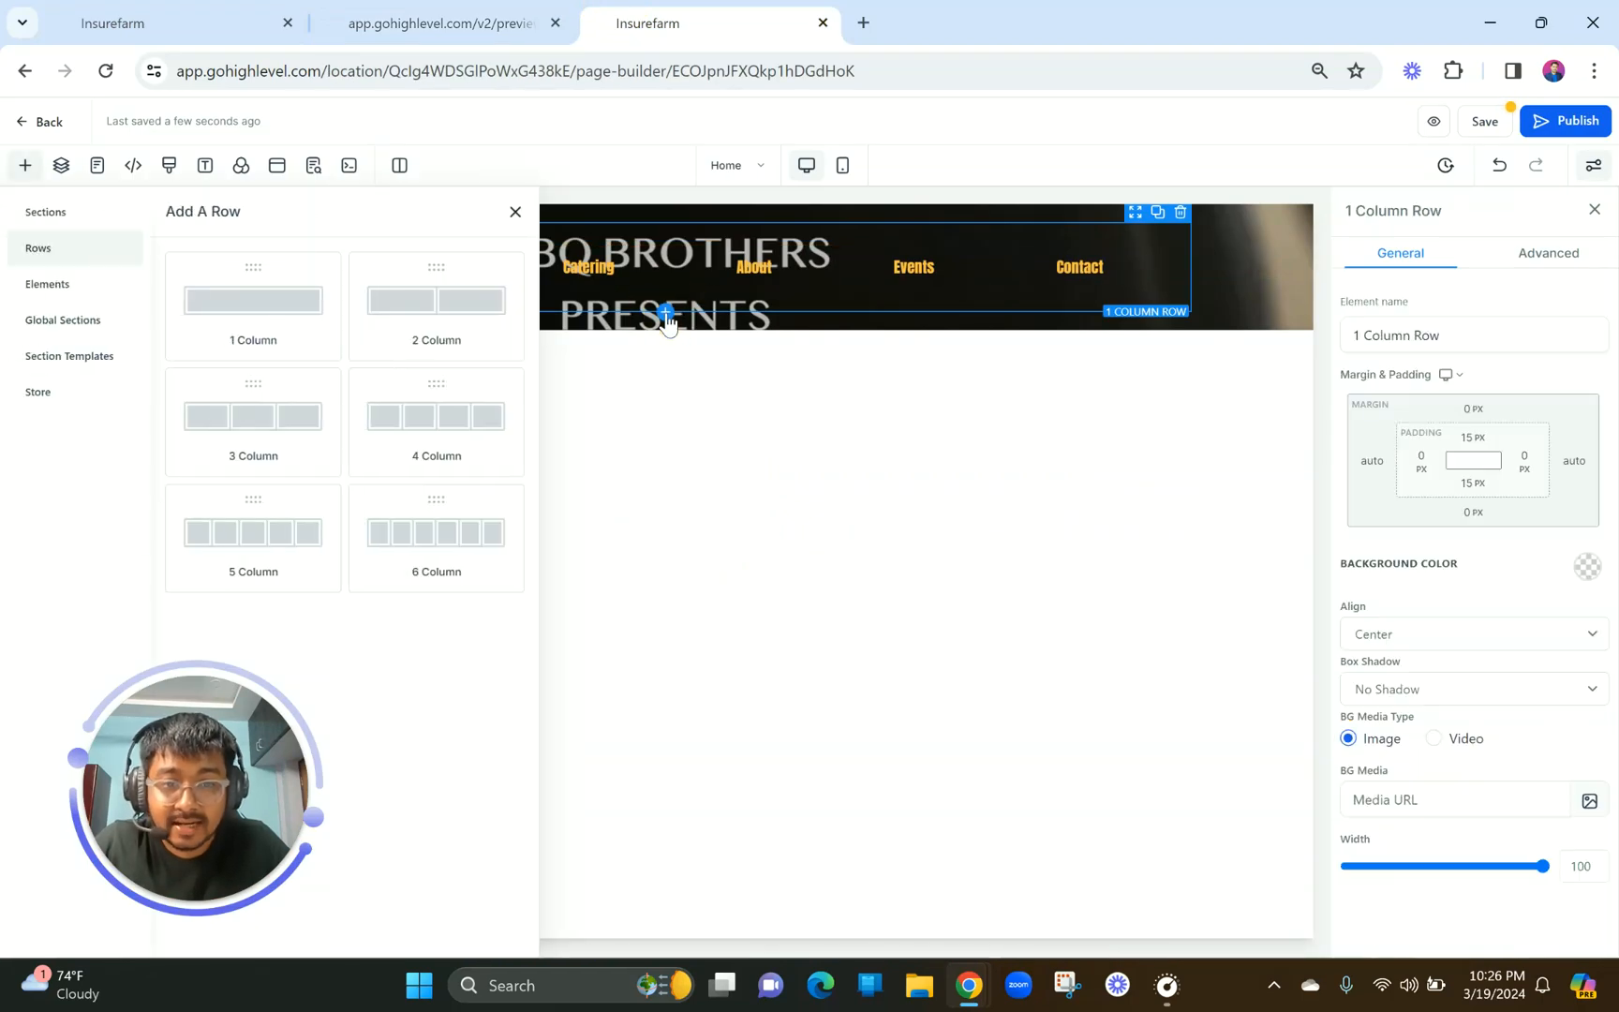
pyautogui.click(251, 321)
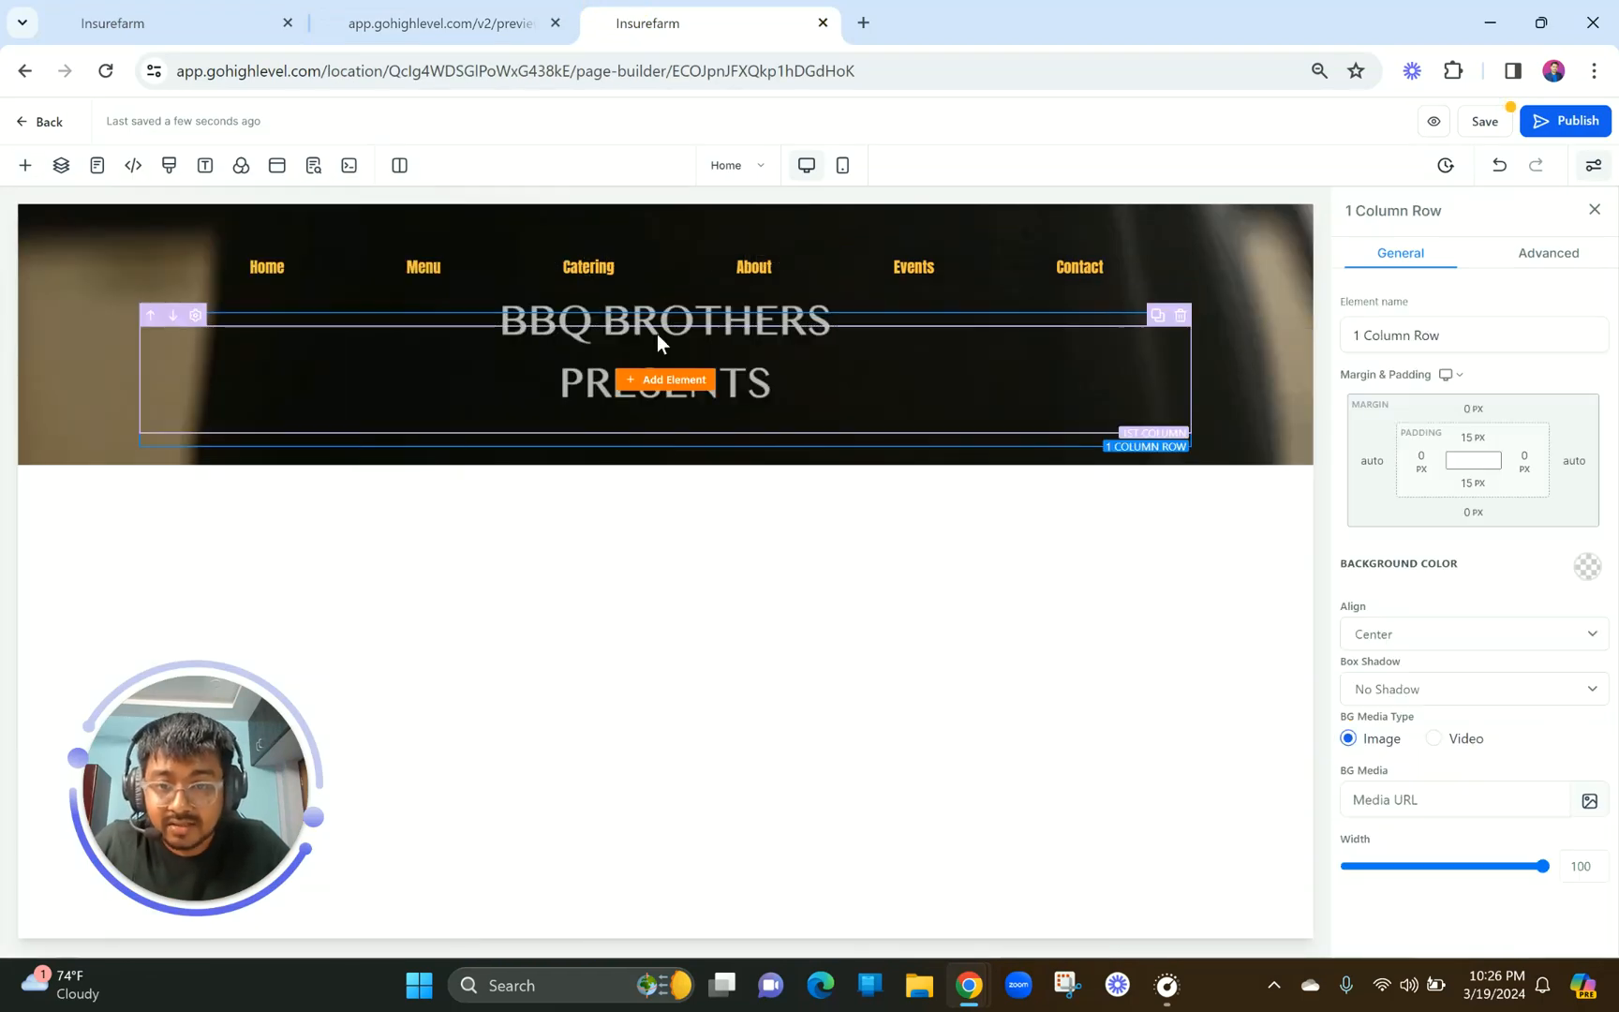
# Try duplicating the one-column row, delete the copy, and add a two-column row beneath the original instead.
pyautogui.click(1157, 315)
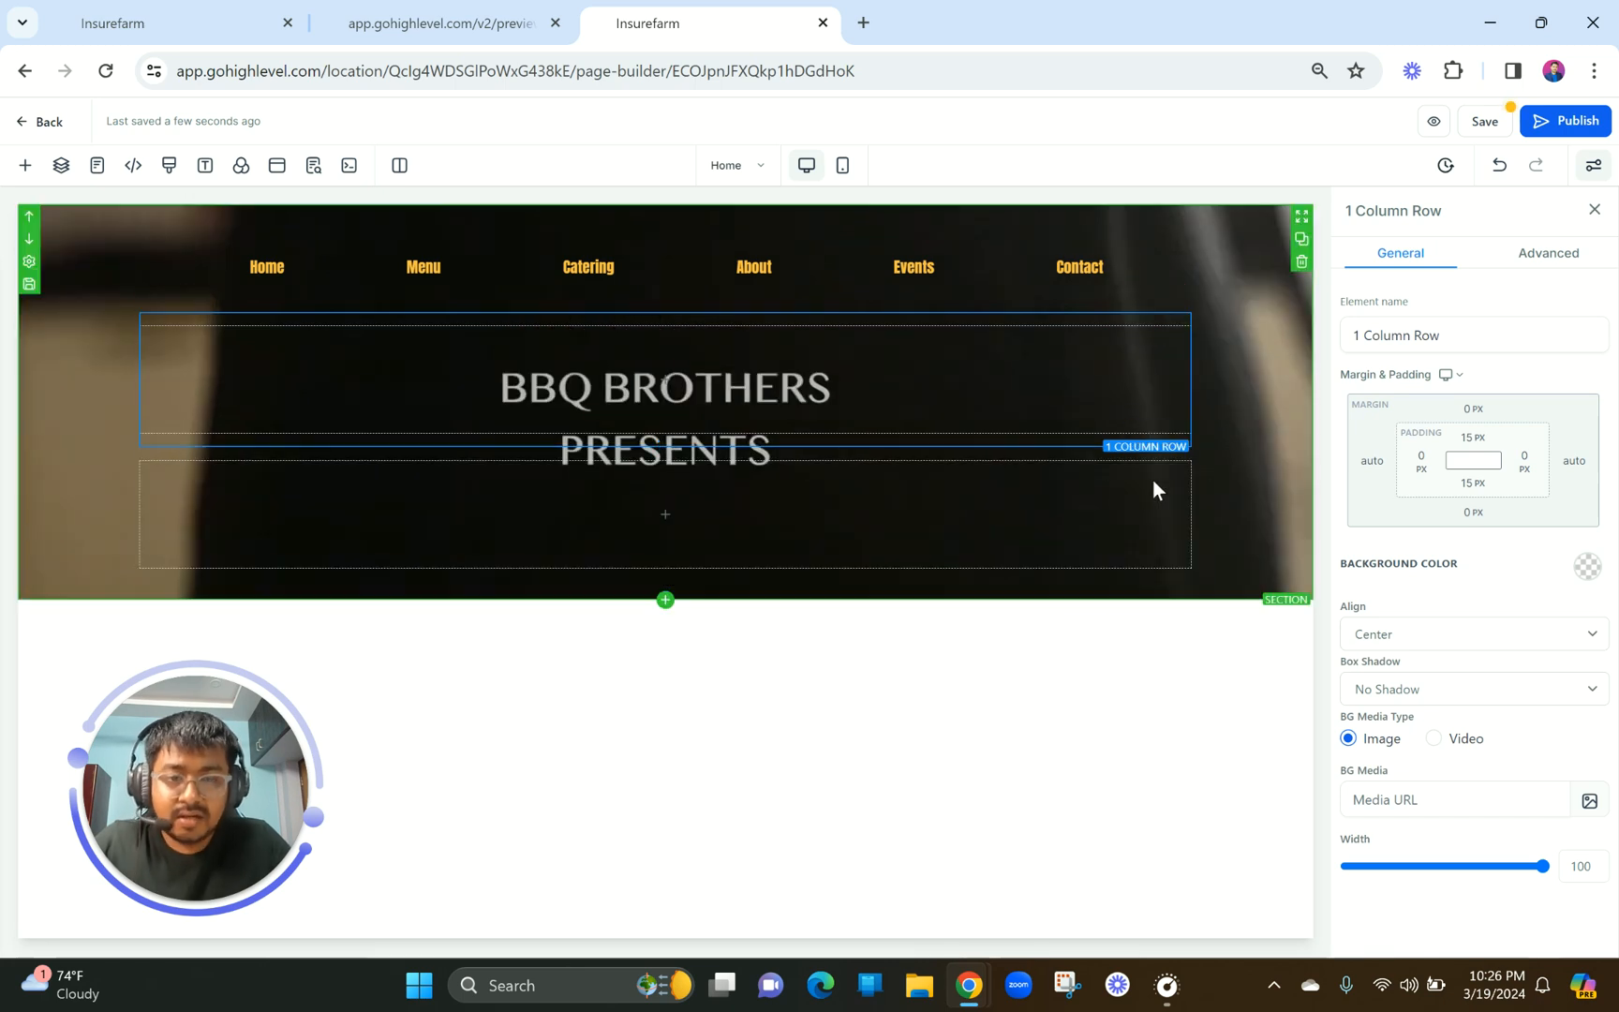
pyautogui.click(1180, 438)
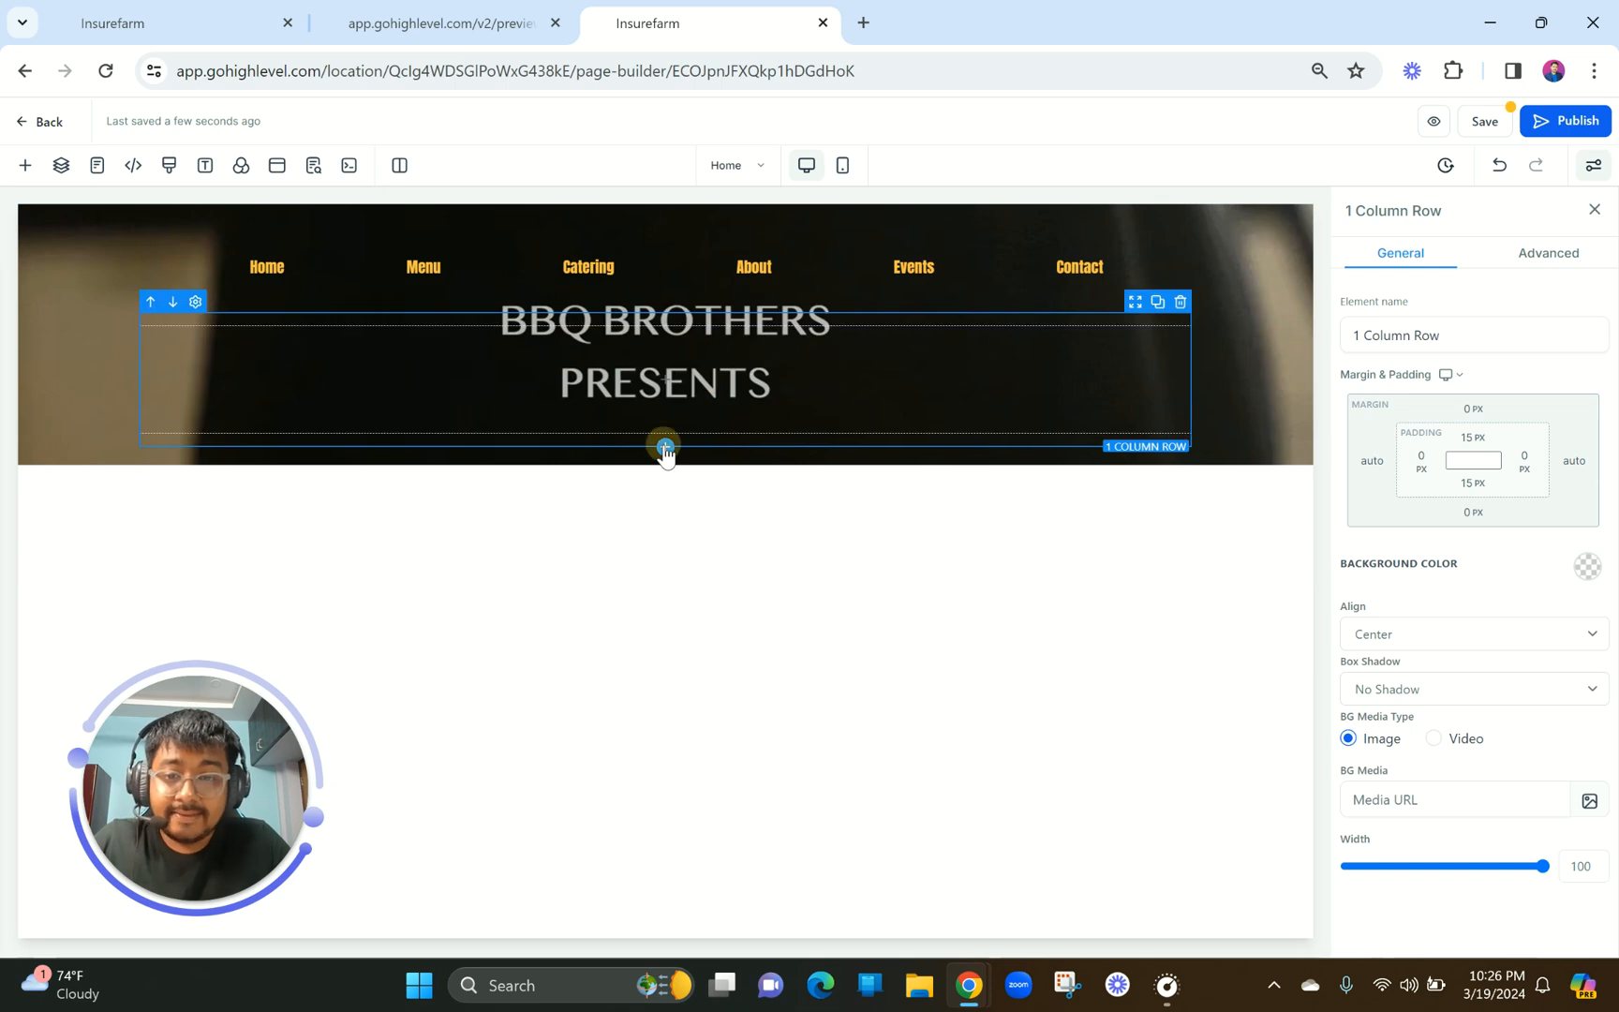
pyautogui.click(665, 448)
pyautogui.click(419, 339)
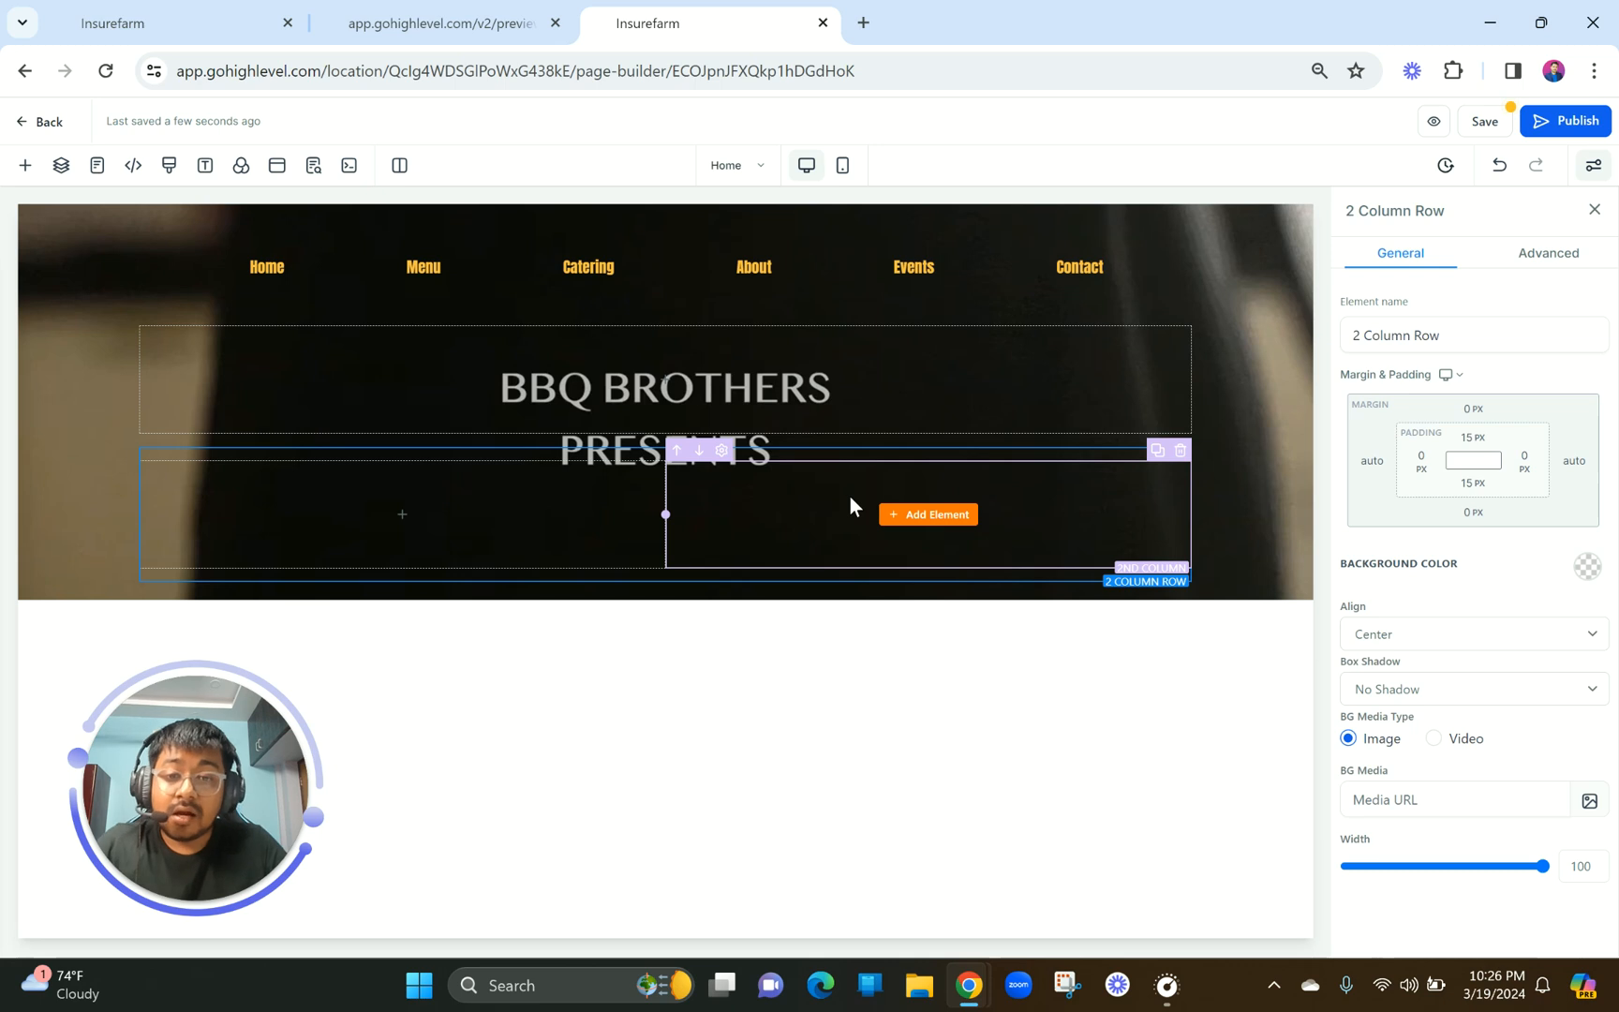
# Find the Image element and add it to the one-column row below the navigation menu.
pyautogui.click(670, 380)
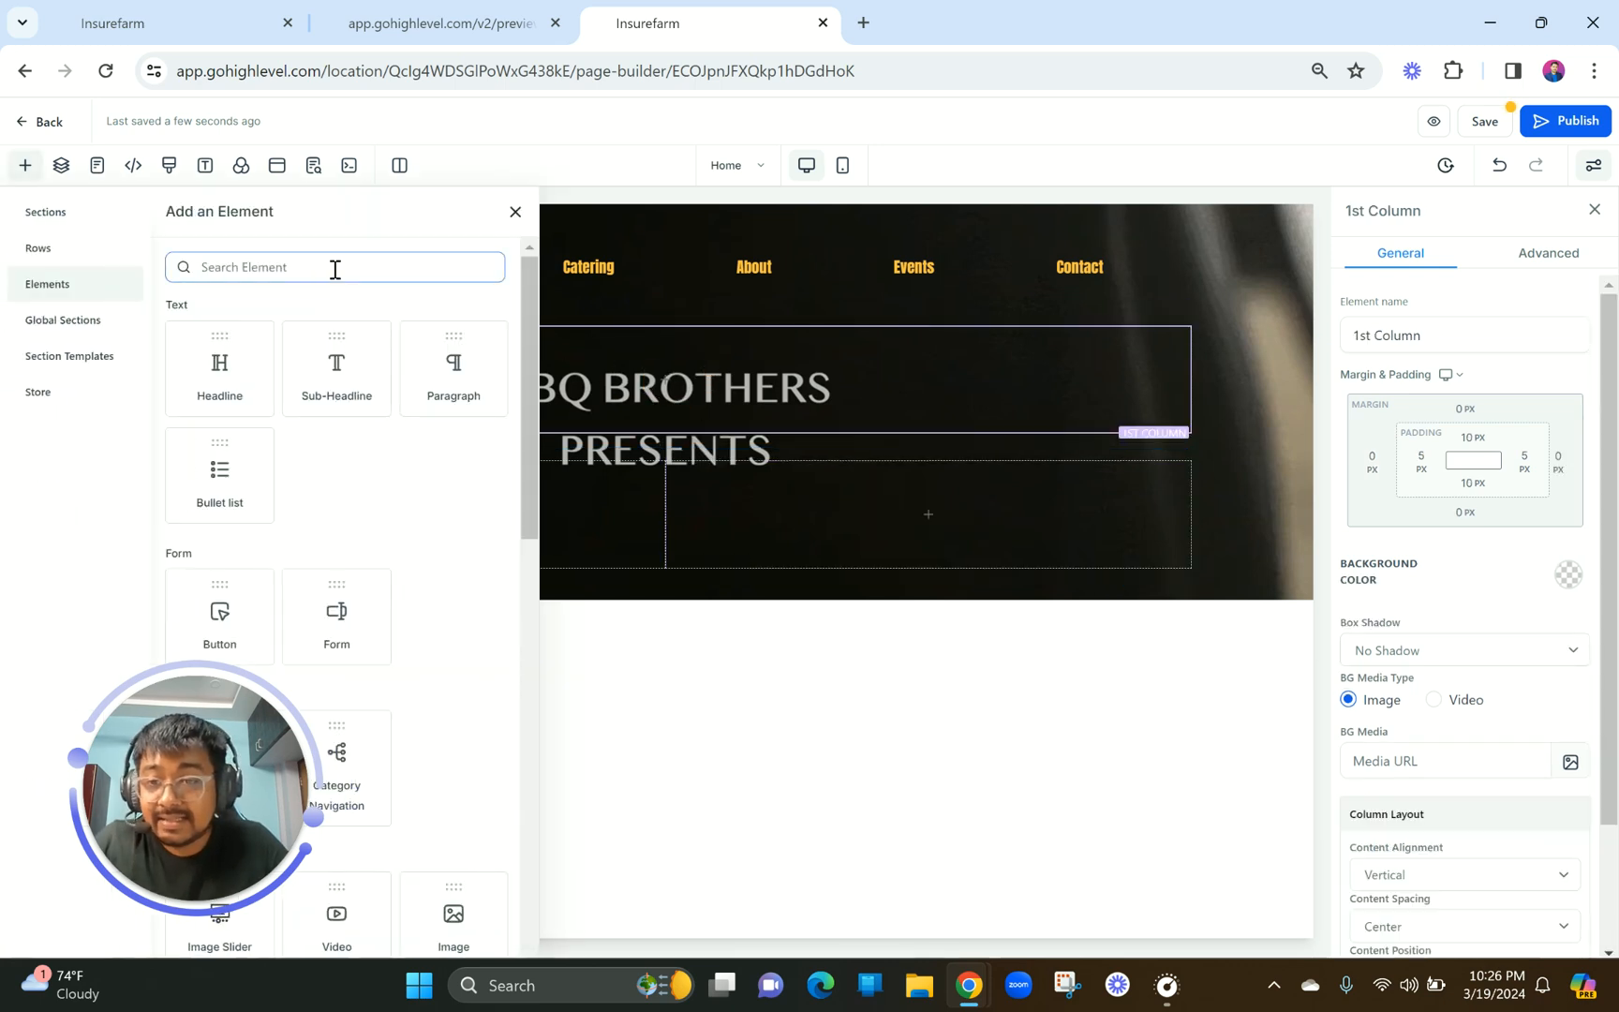
pyautogui.write('imag')
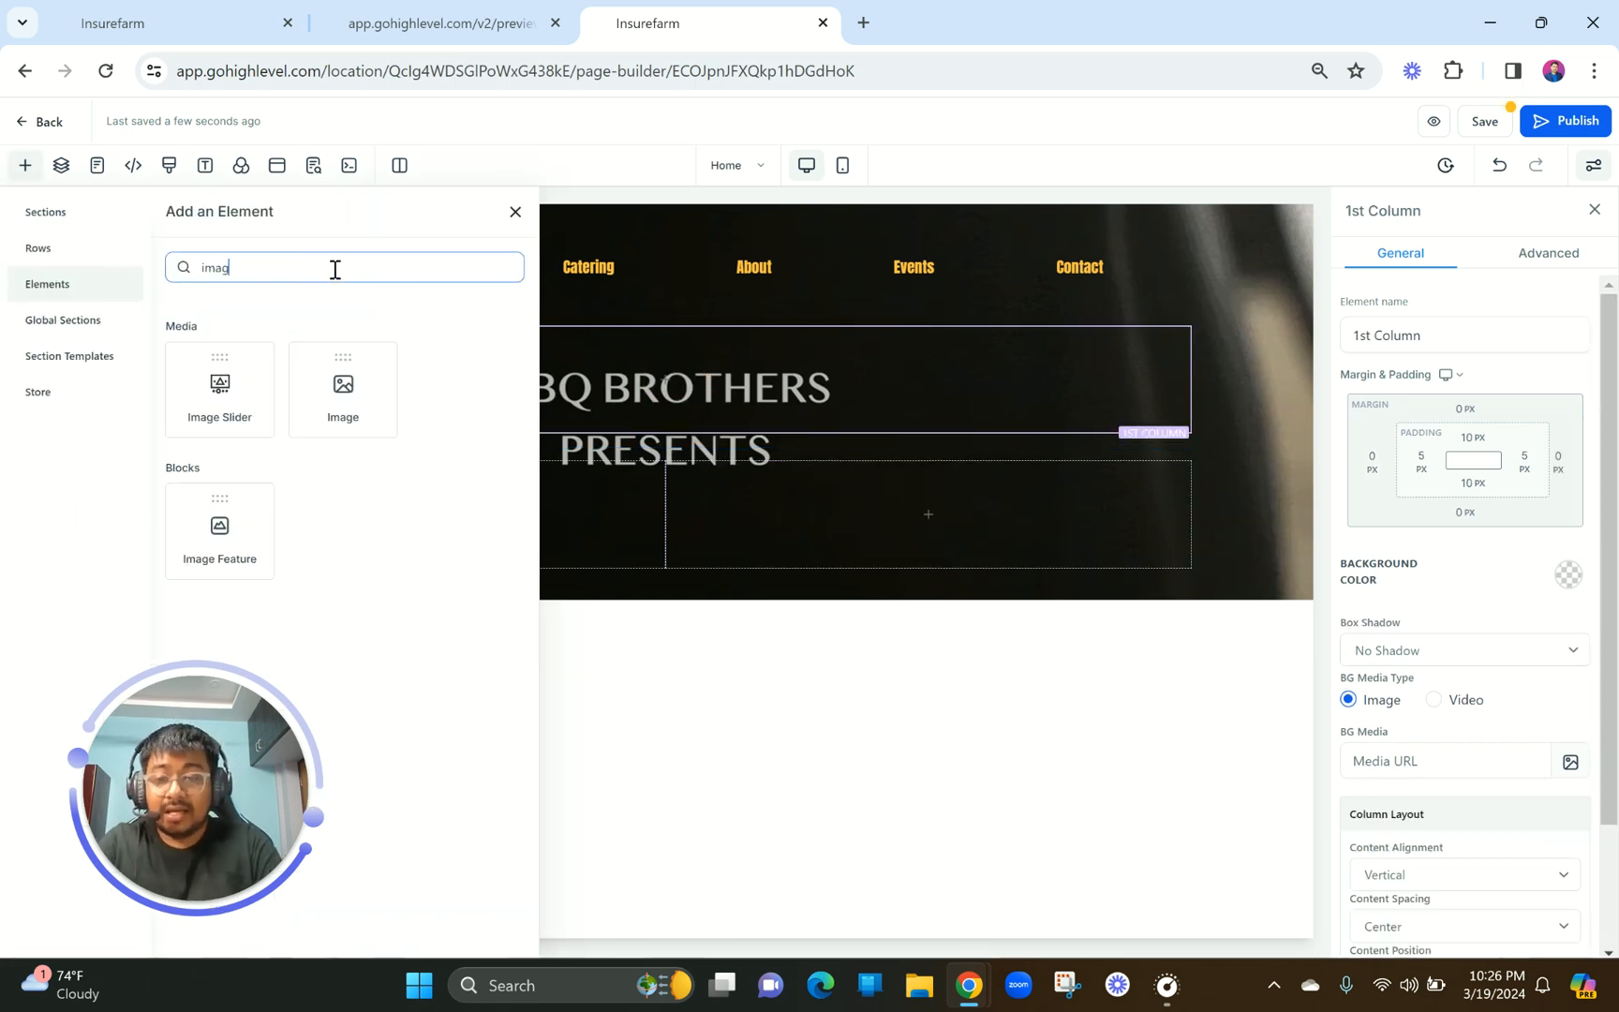
pyautogui.write('e')
pyautogui.click(347, 401)
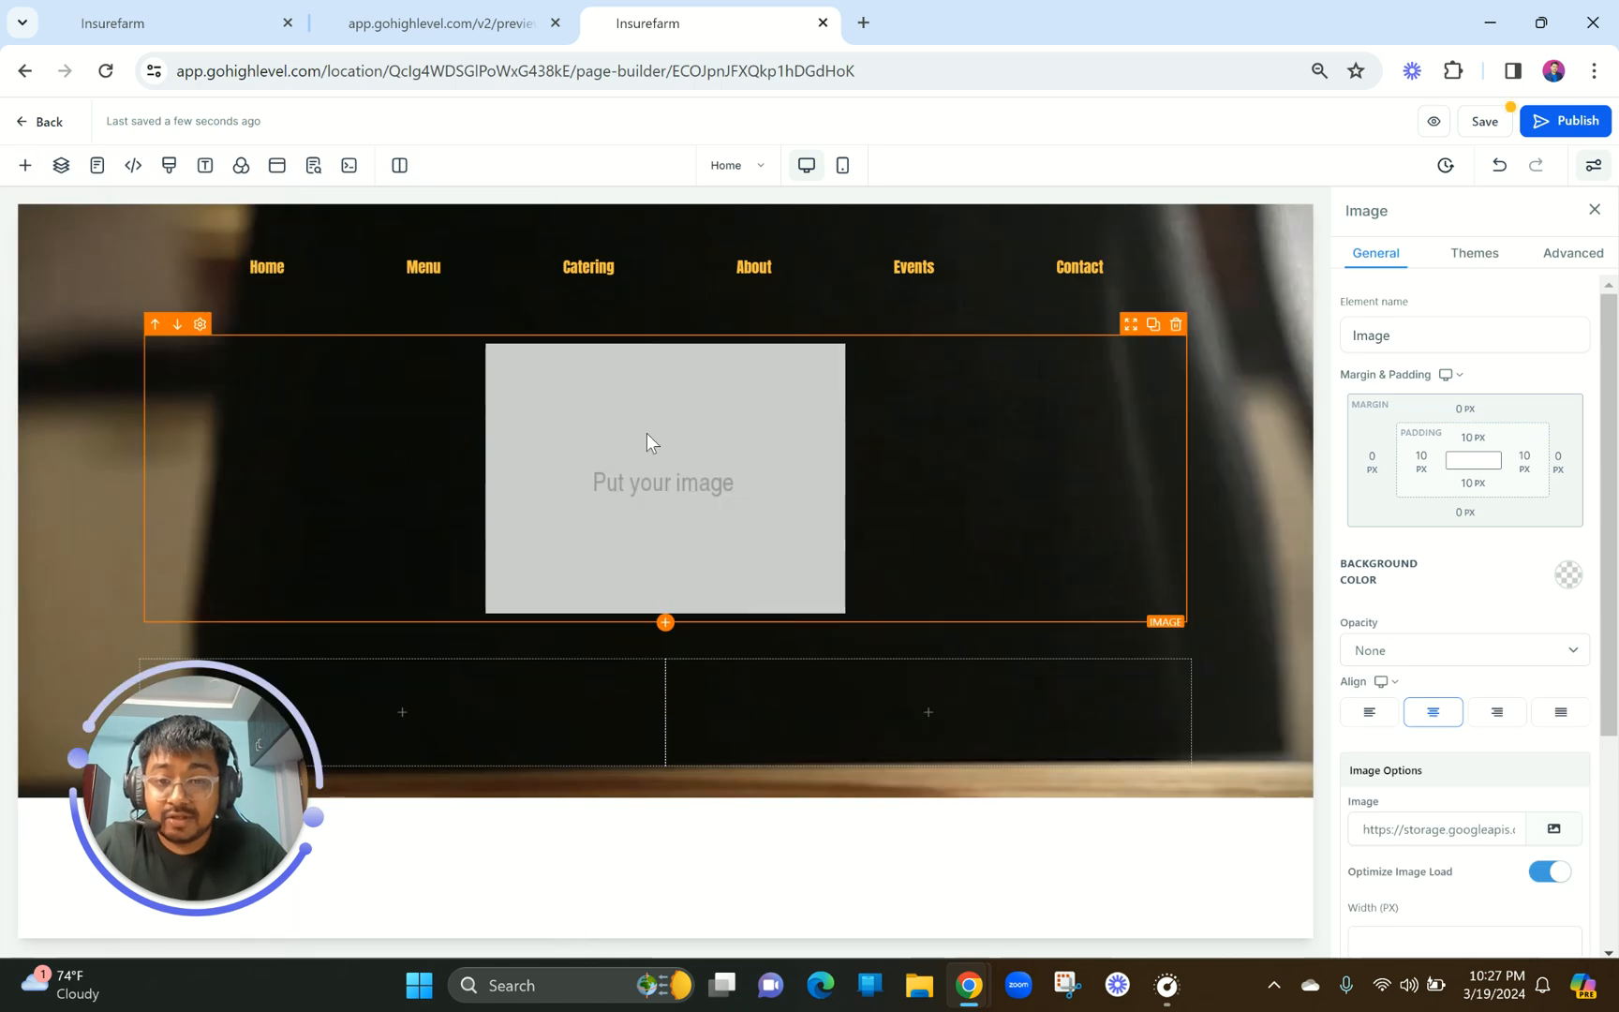
# Turn off Optimize Image Load for the new image placeholder and accept the page-speed notice.
pyautogui.scroll(-3, 1530, 600)
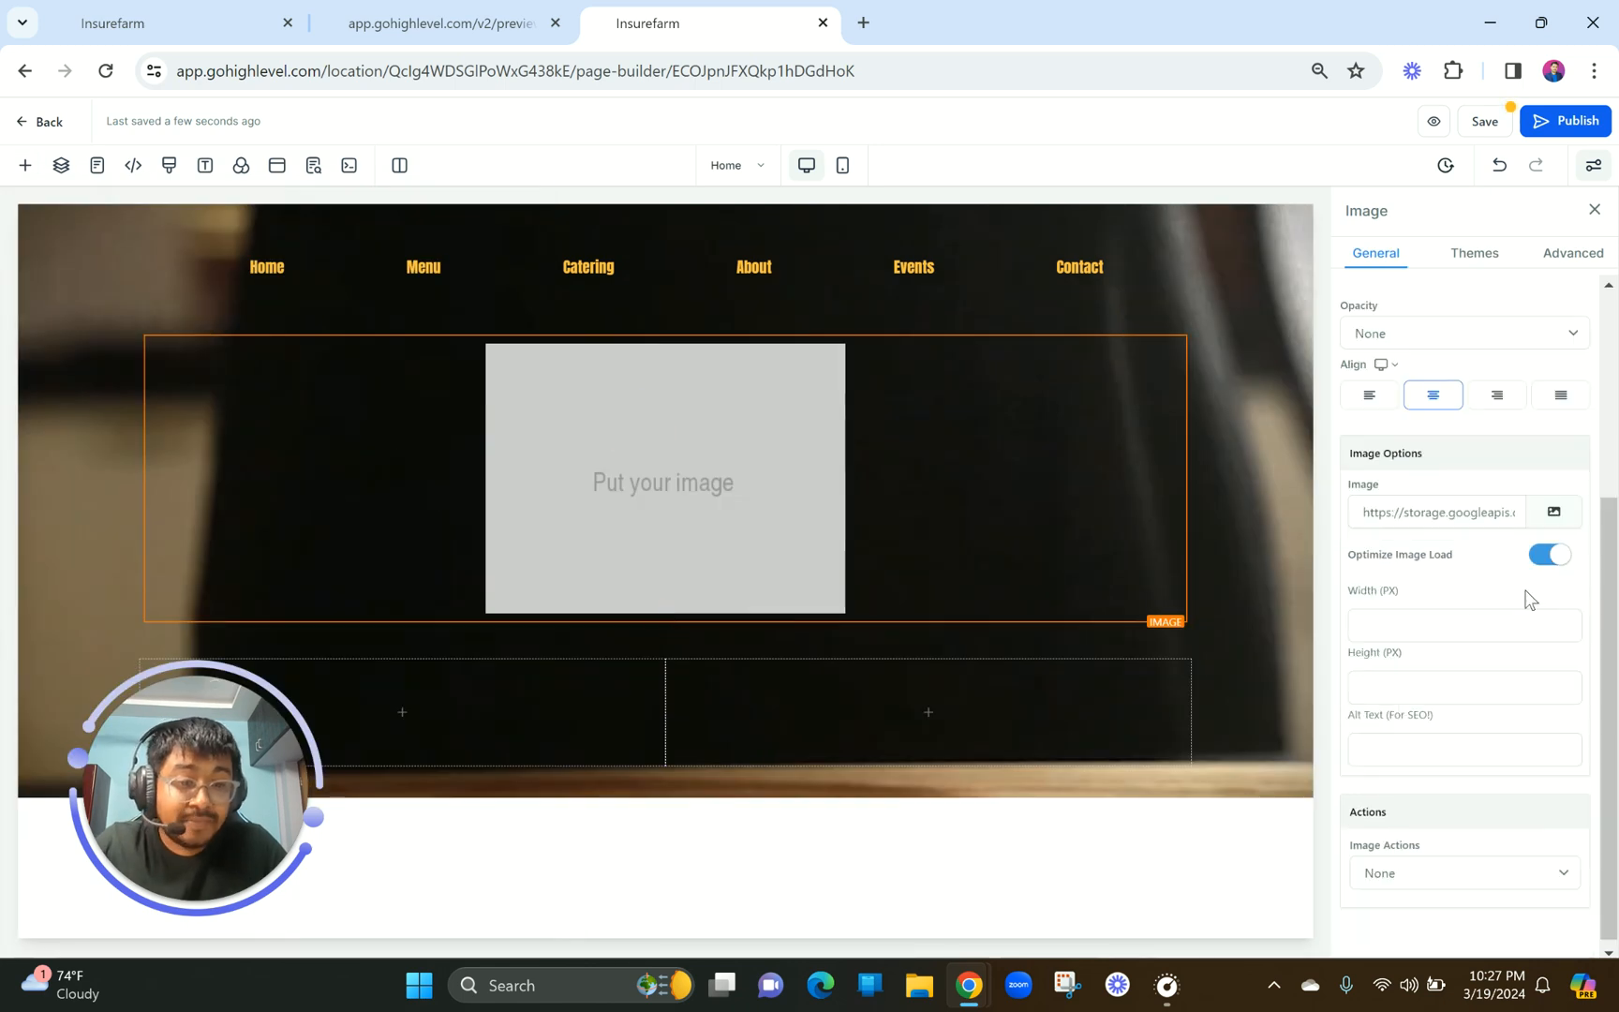
pyautogui.moveTo(1346, 555); pyautogui.dragTo(1488, 555)
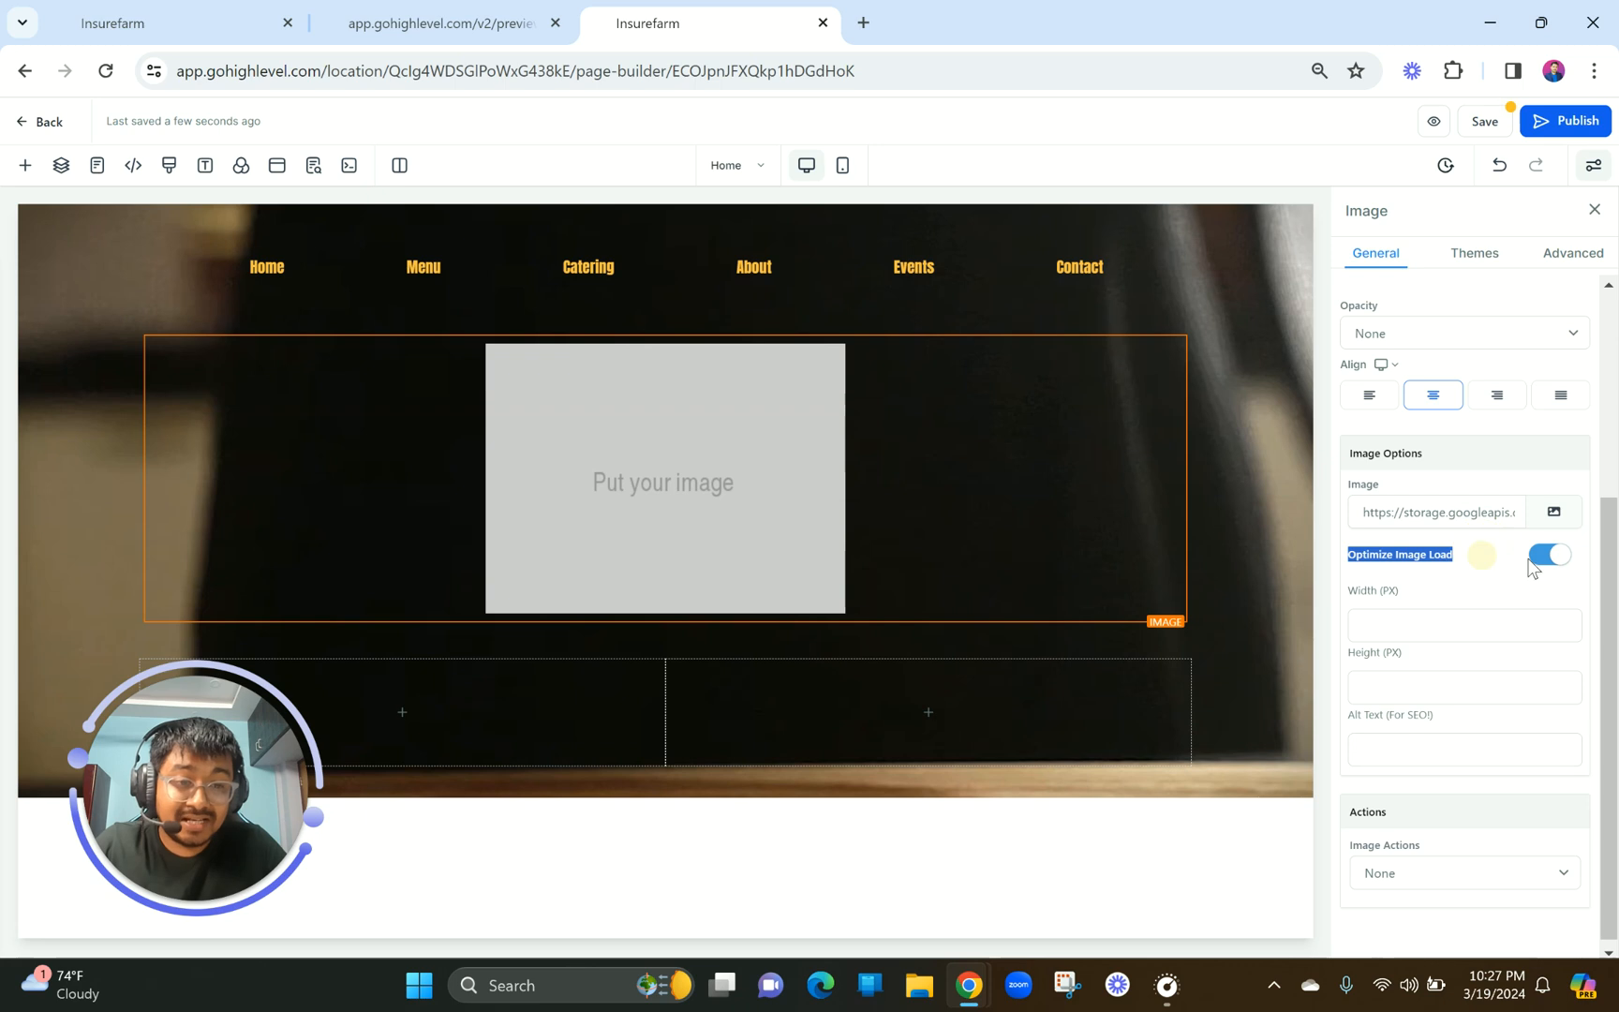
pyautogui.click(1546, 555)
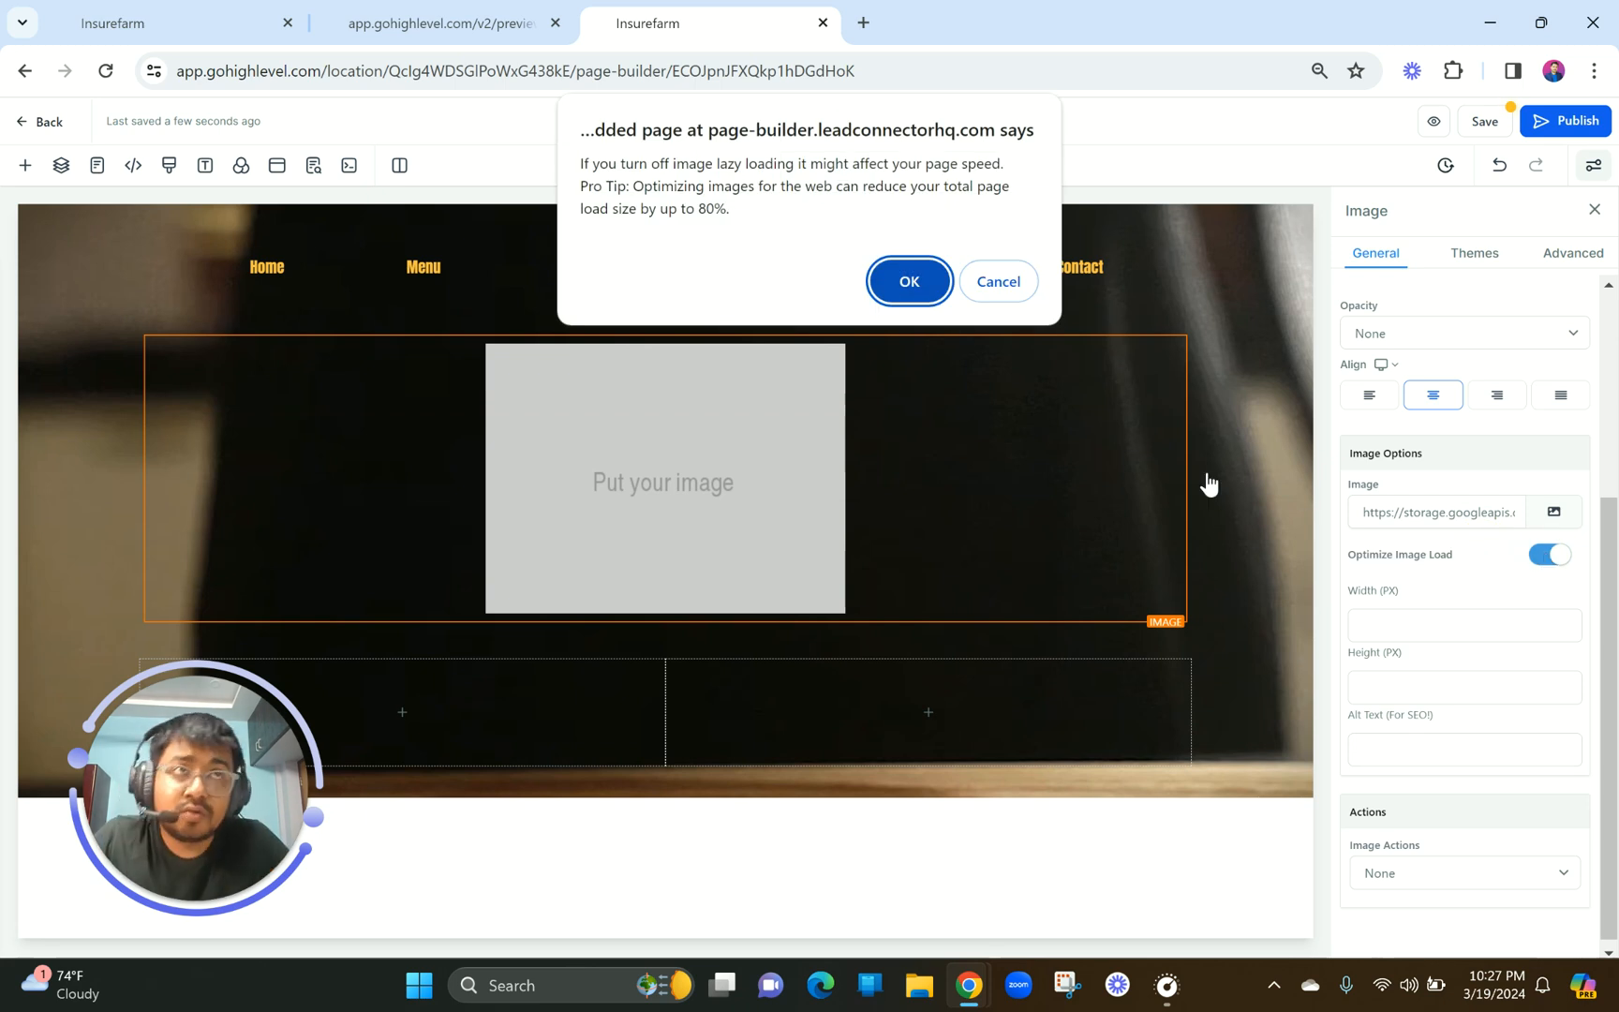
pyautogui.click(907, 283)
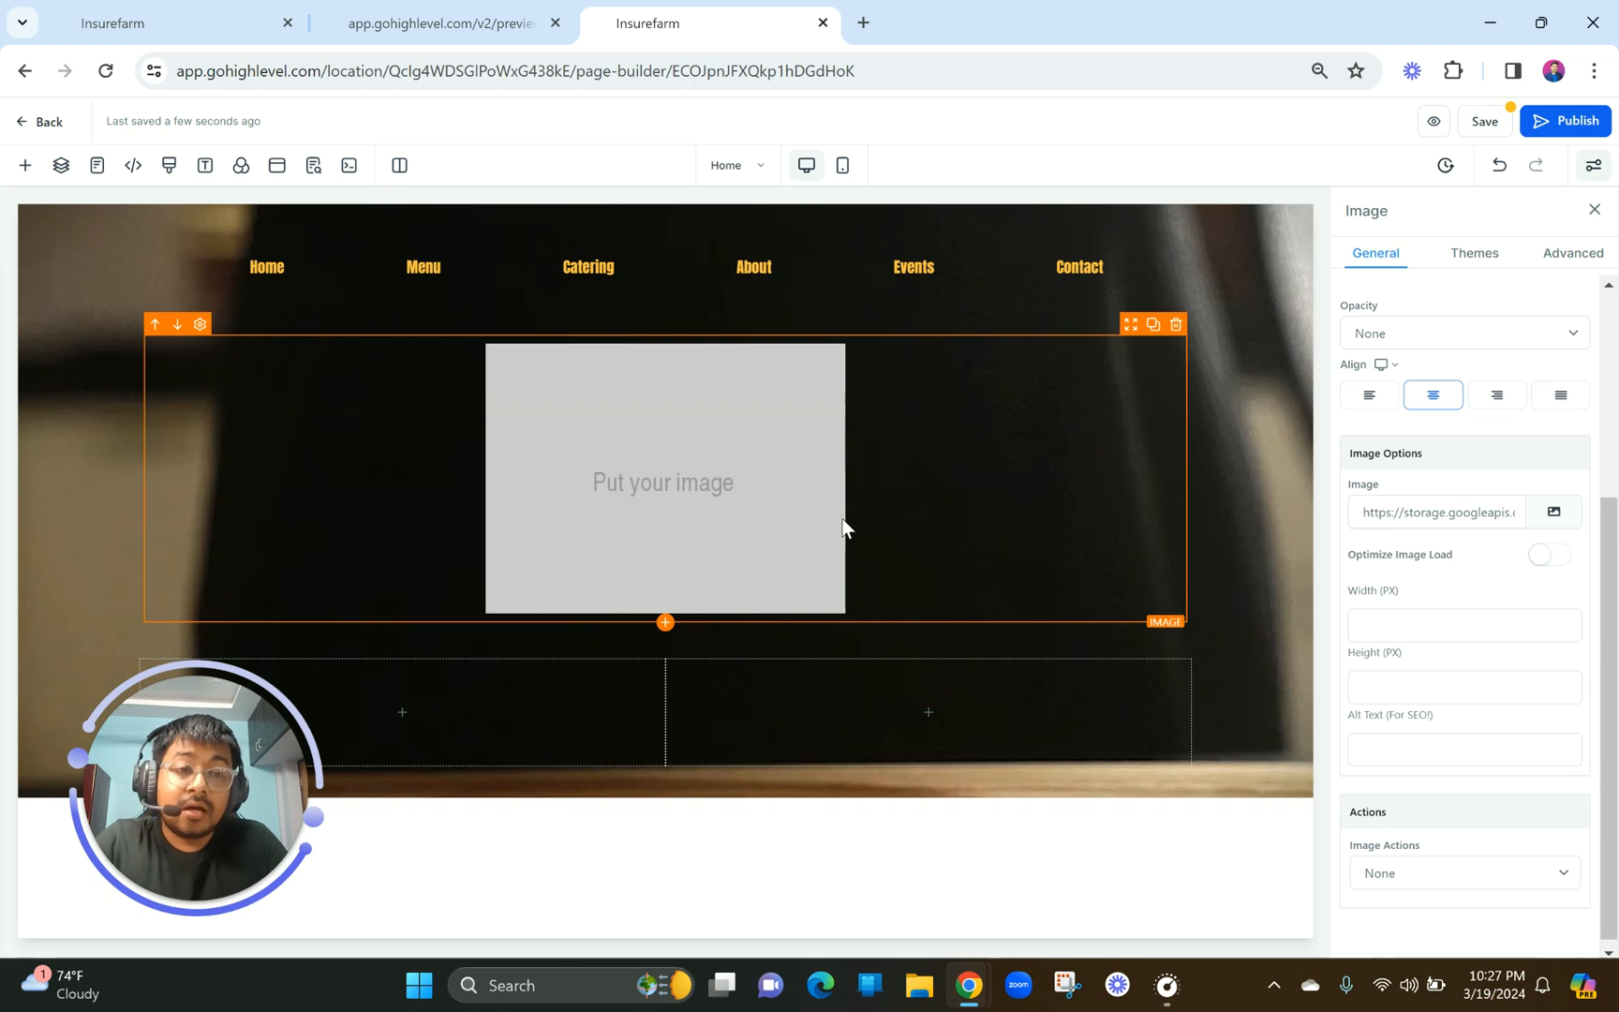
# Search the web for "compress png" in a new browser tab, open compresspng.com, and look at its file upload without choosing a file.
pyautogui.click(863, 22)
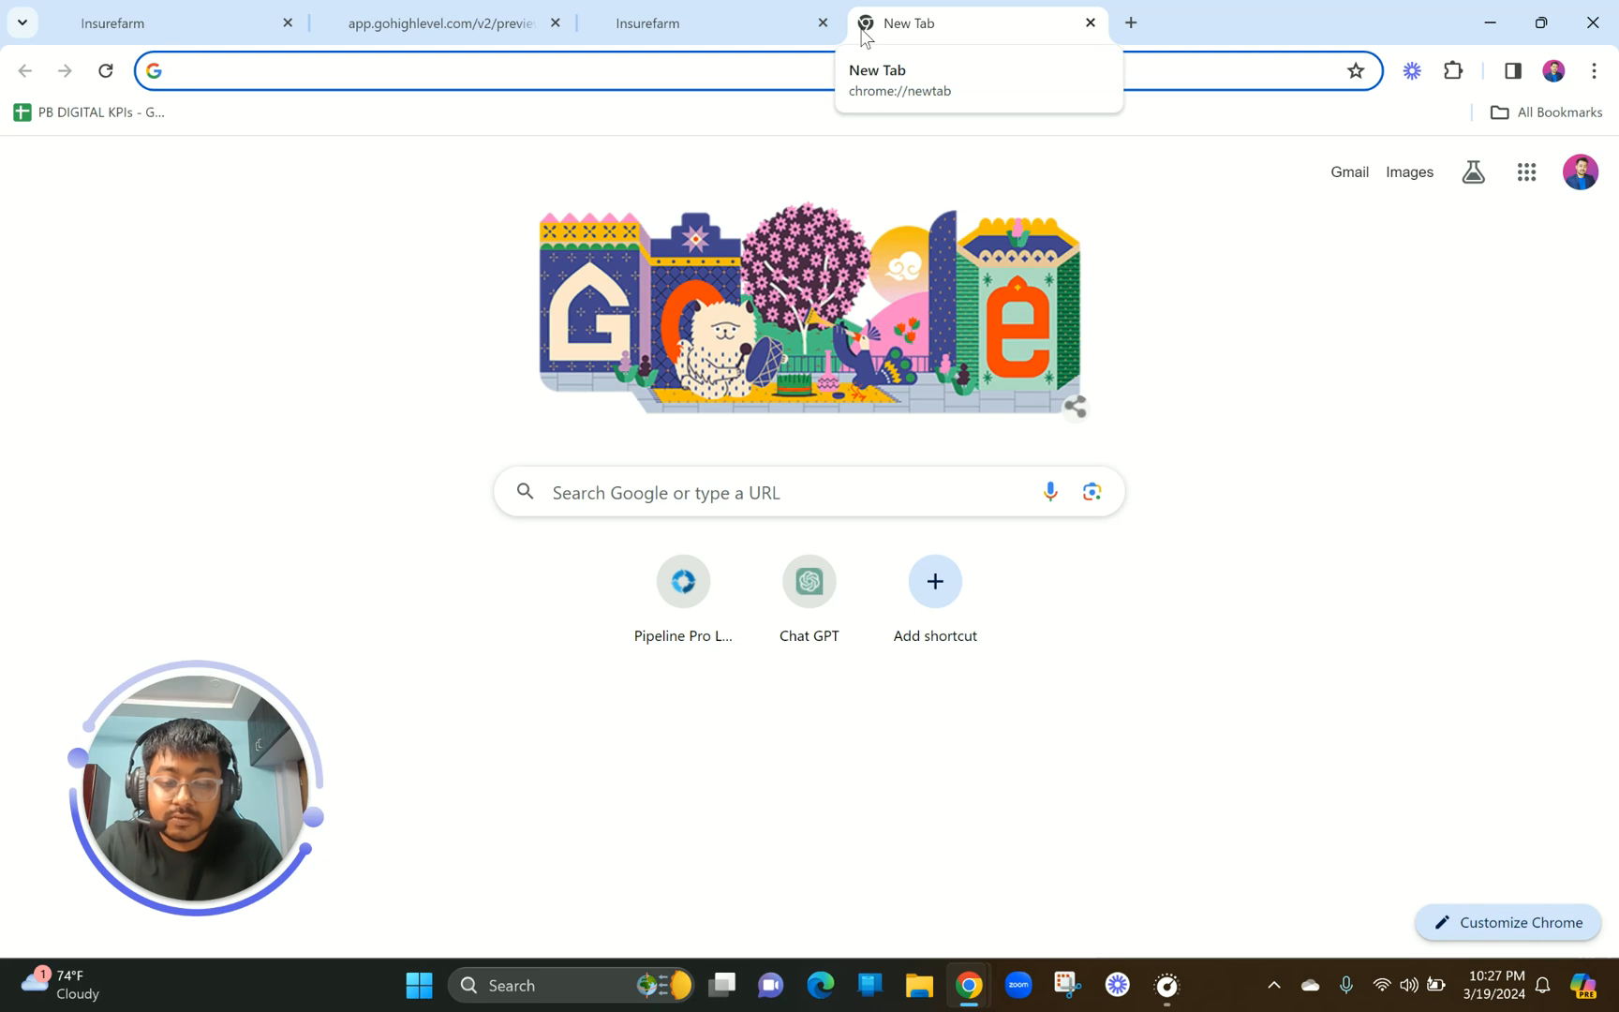
pyautogui.write('com')
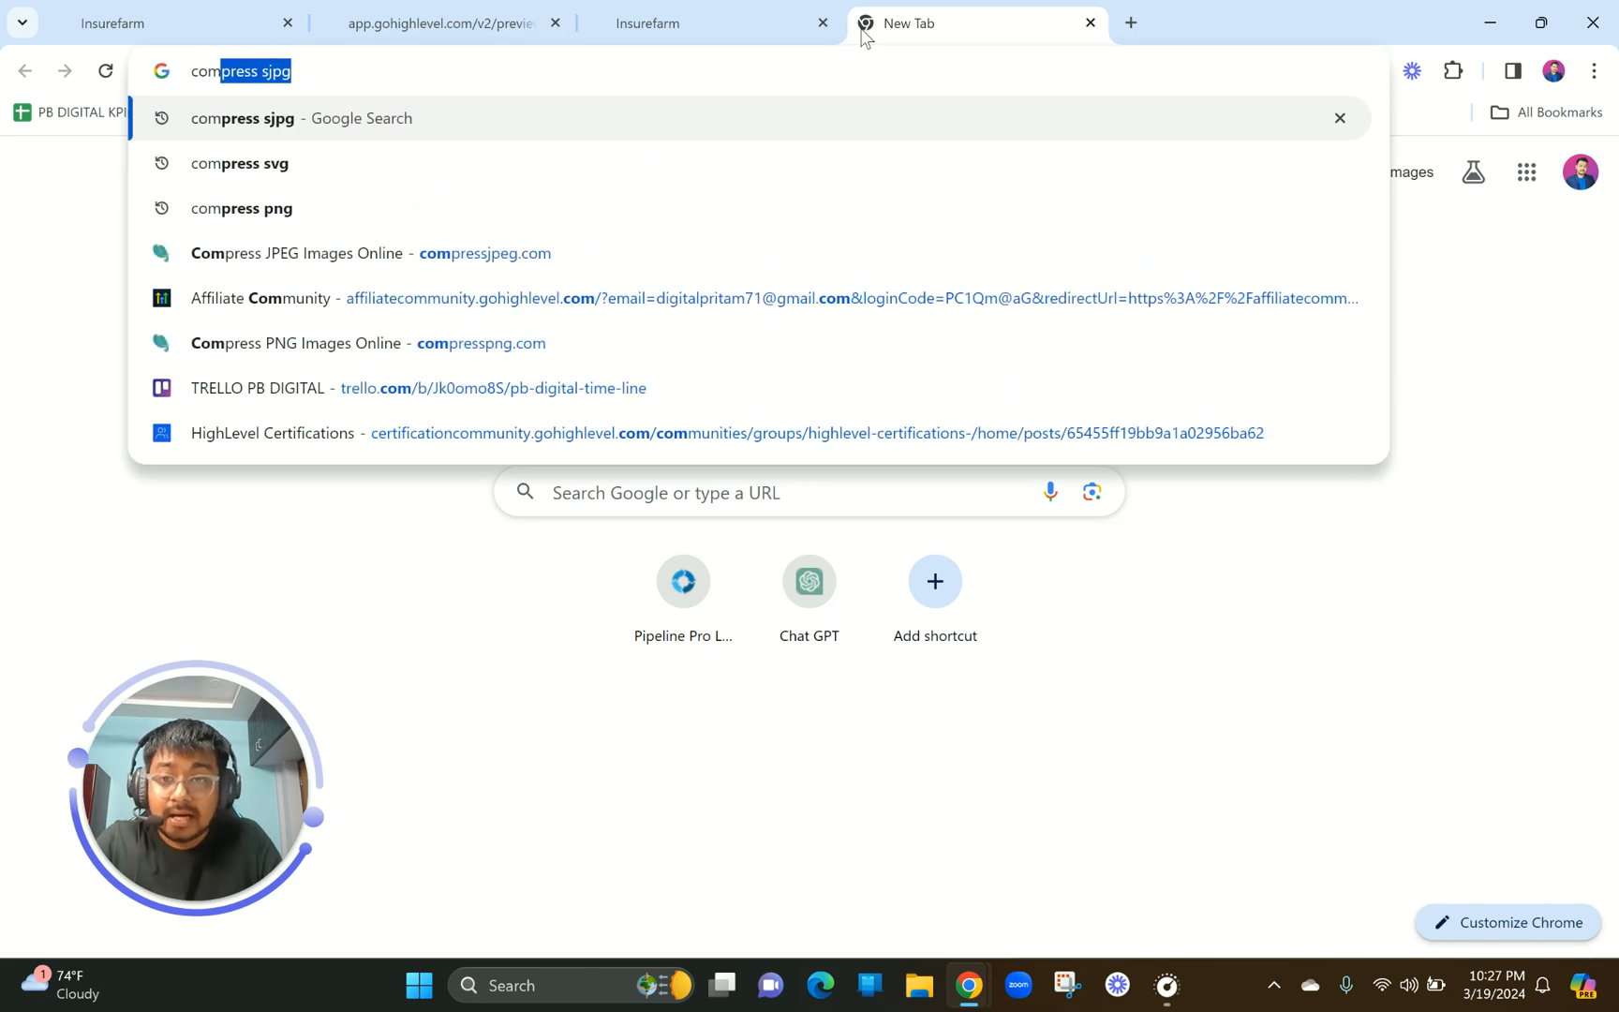
pyautogui.press('Down')
pyautogui.press('Down')
pyautogui.press('Down')
pyautogui.press('Up')
pyautogui.press('Return')
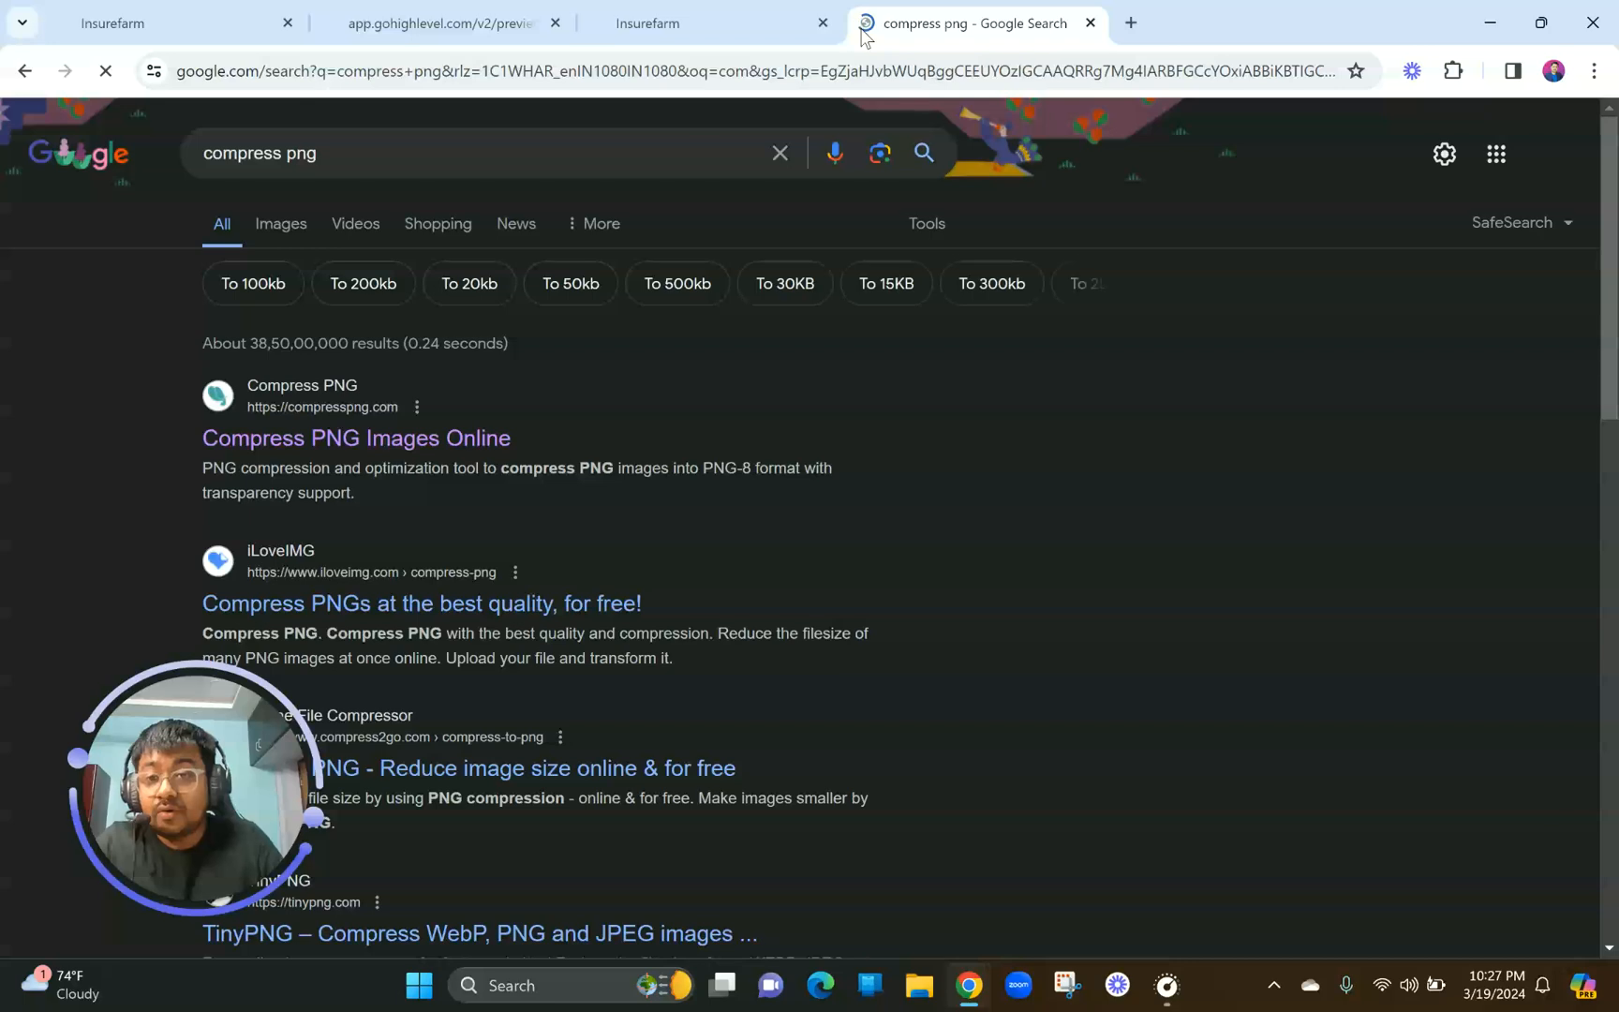
pyautogui.click(376, 438)
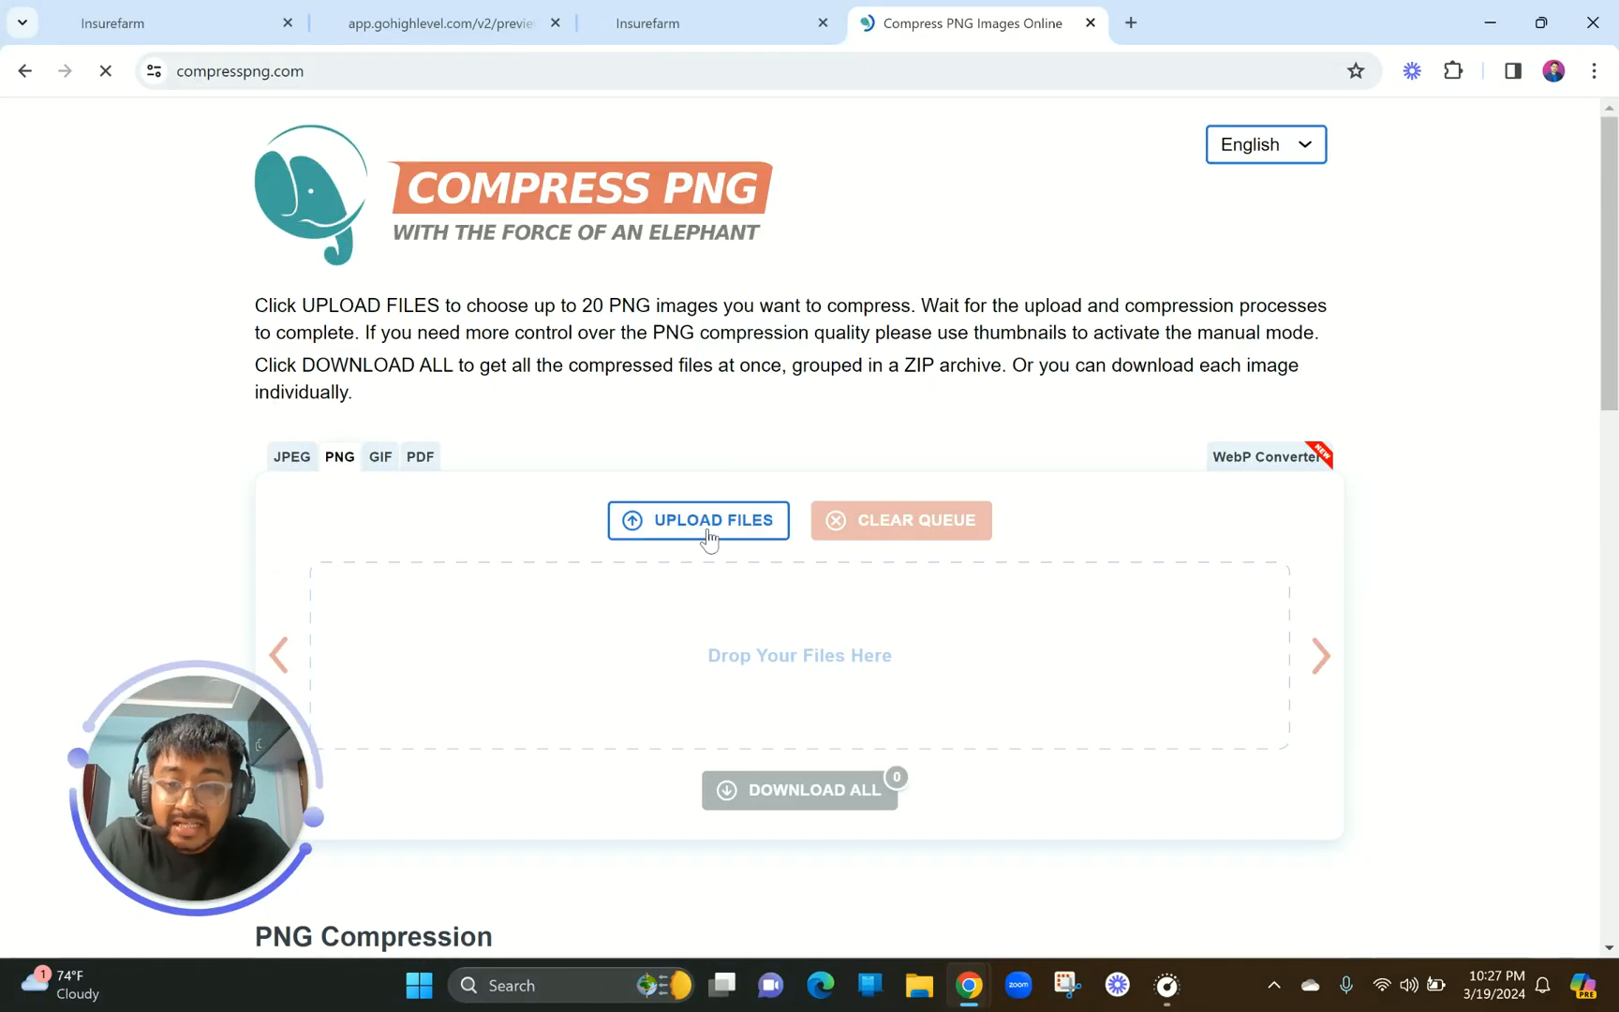
pyautogui.click(709, 536)
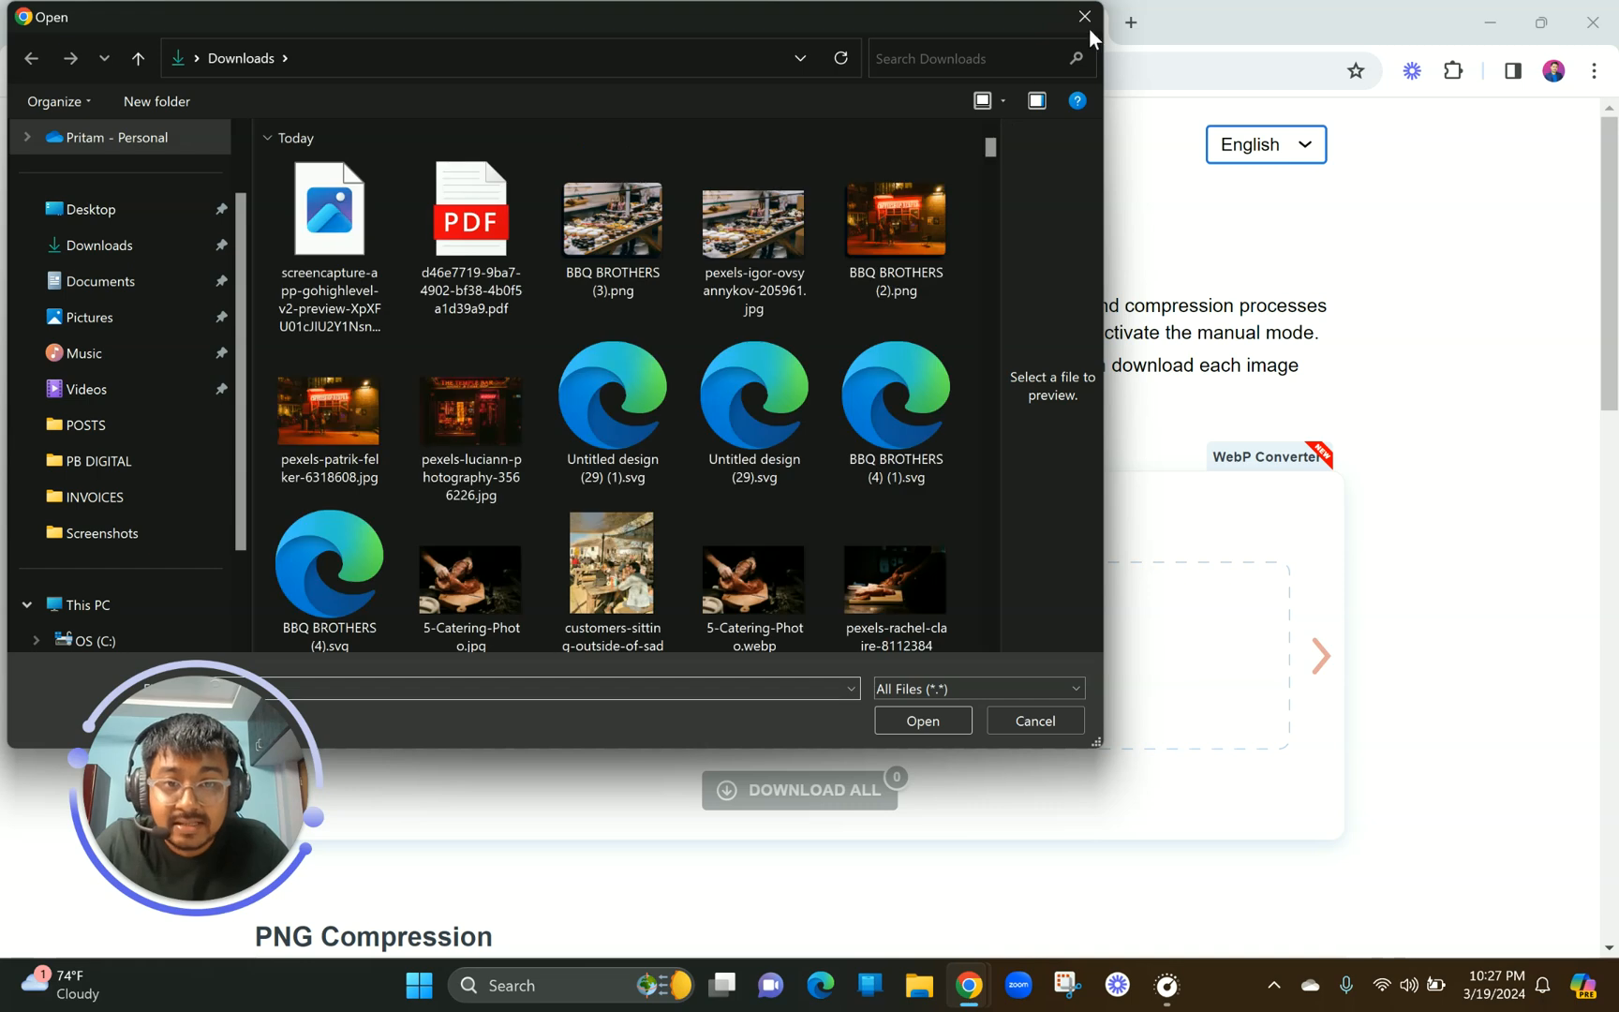
pyautogui.click(1084, 17)
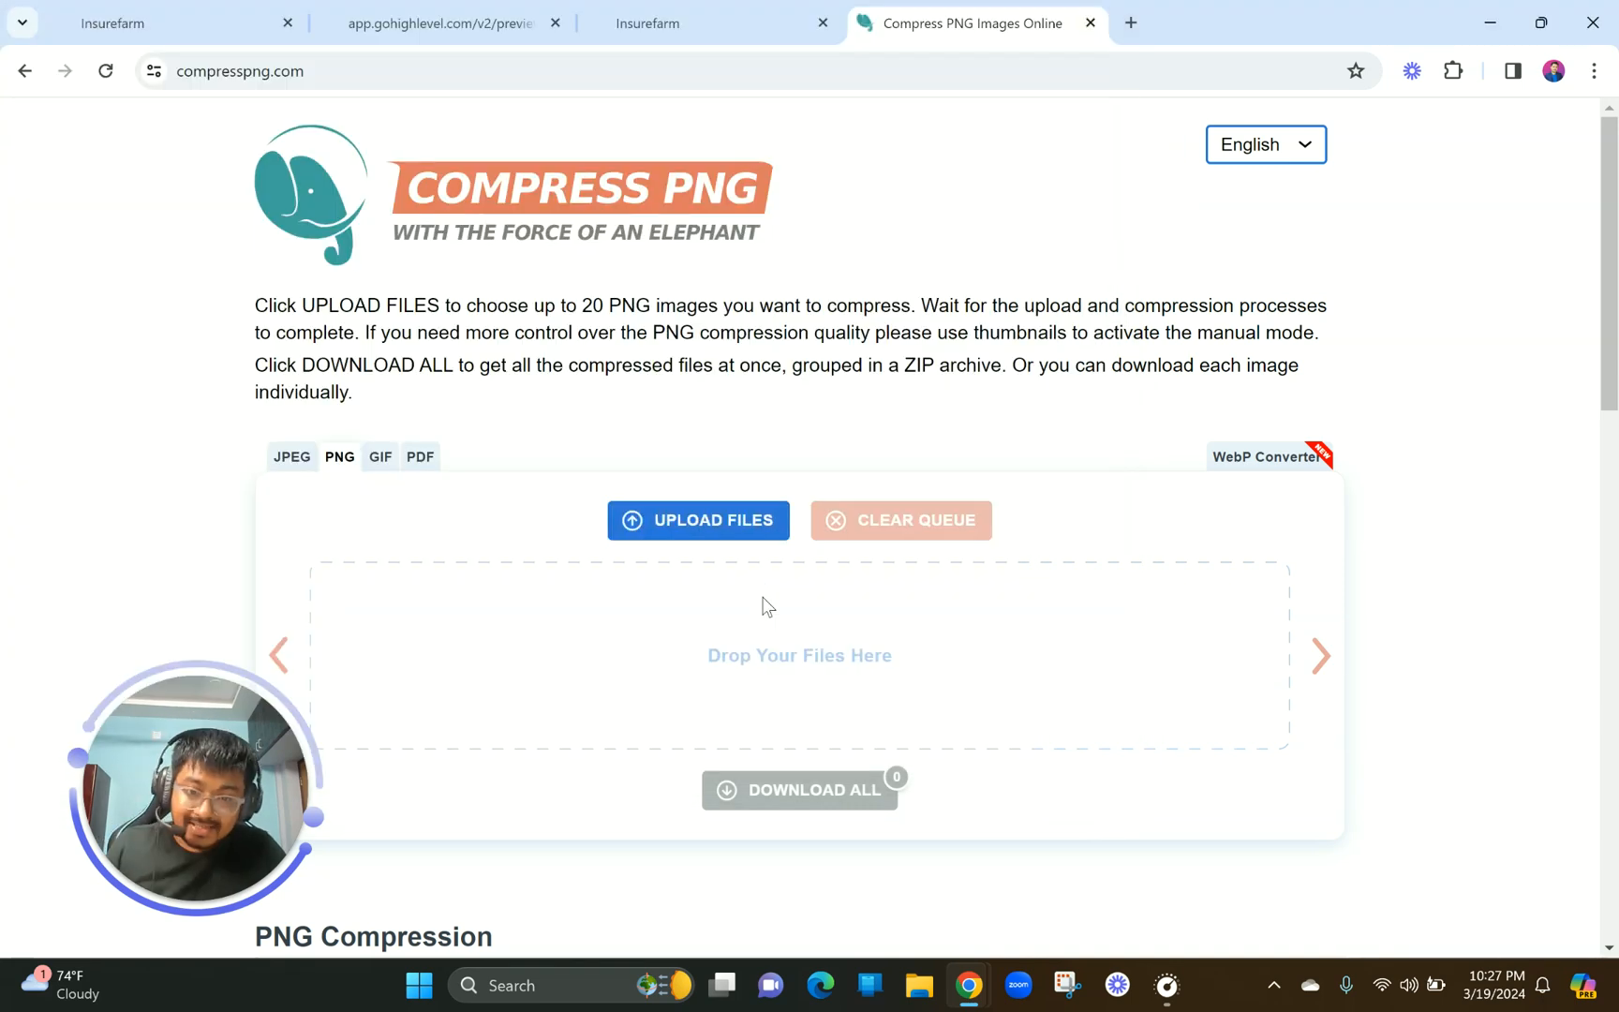
# Back in the page builder, set the image placeholder's source to BBQ BROTHERS.svg from the MISC media folder.
pyautogui.click(704, 19)
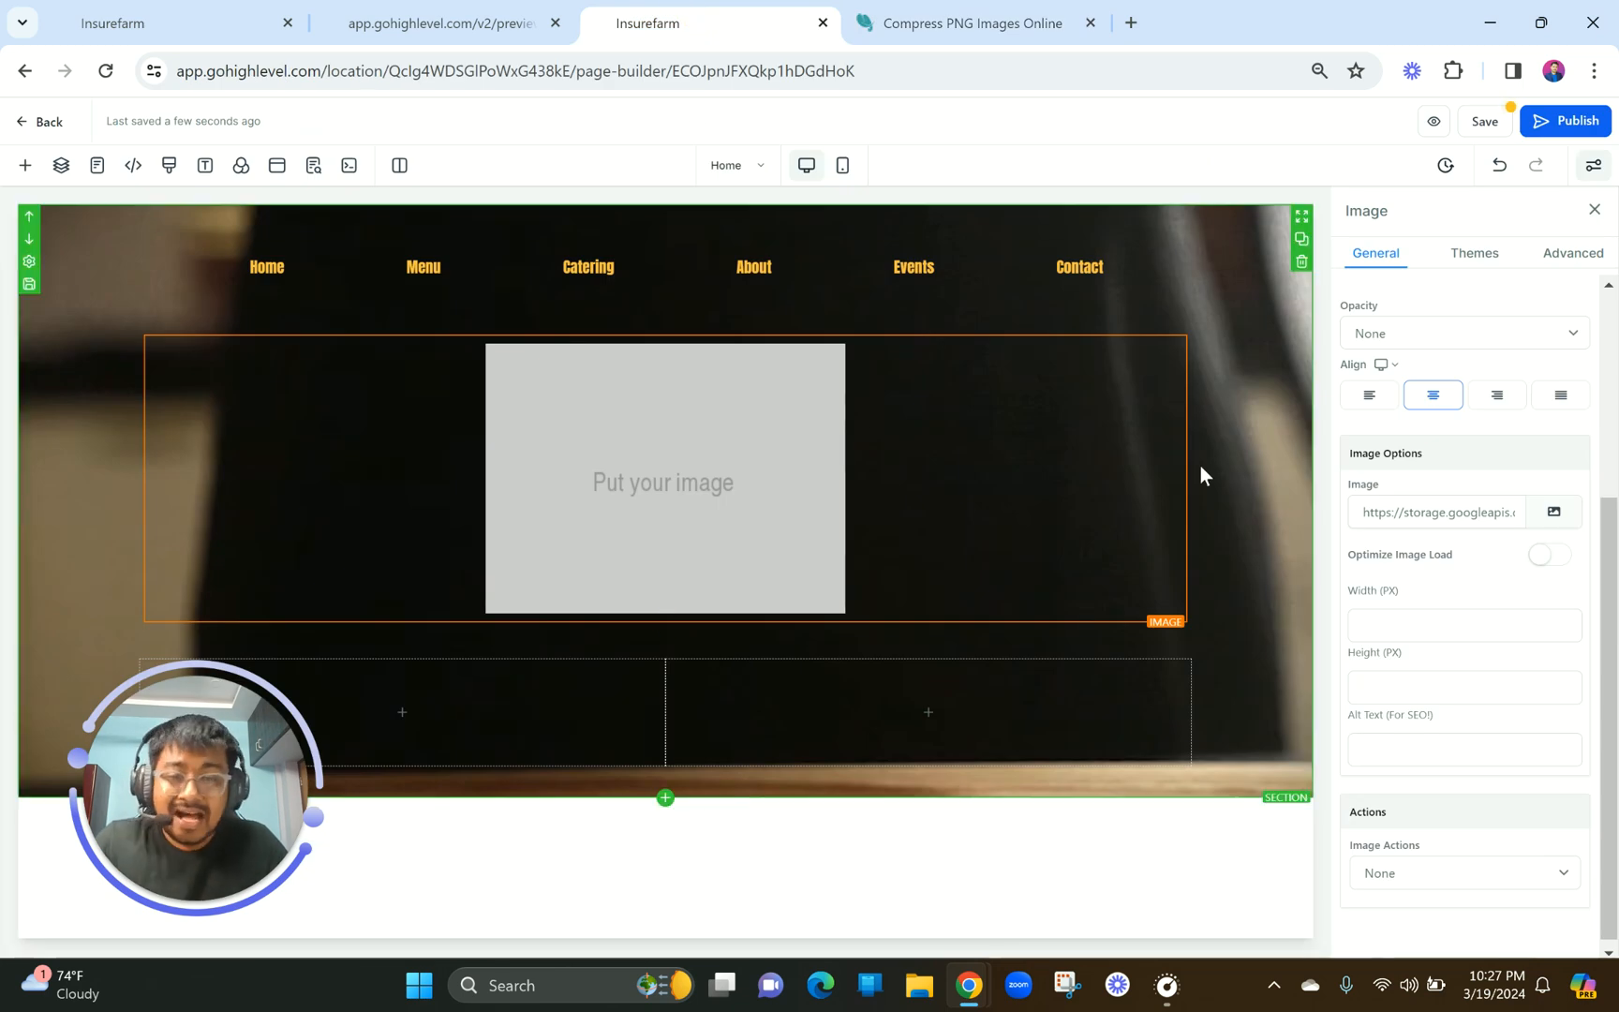
pyautogui.click(1553, 511)
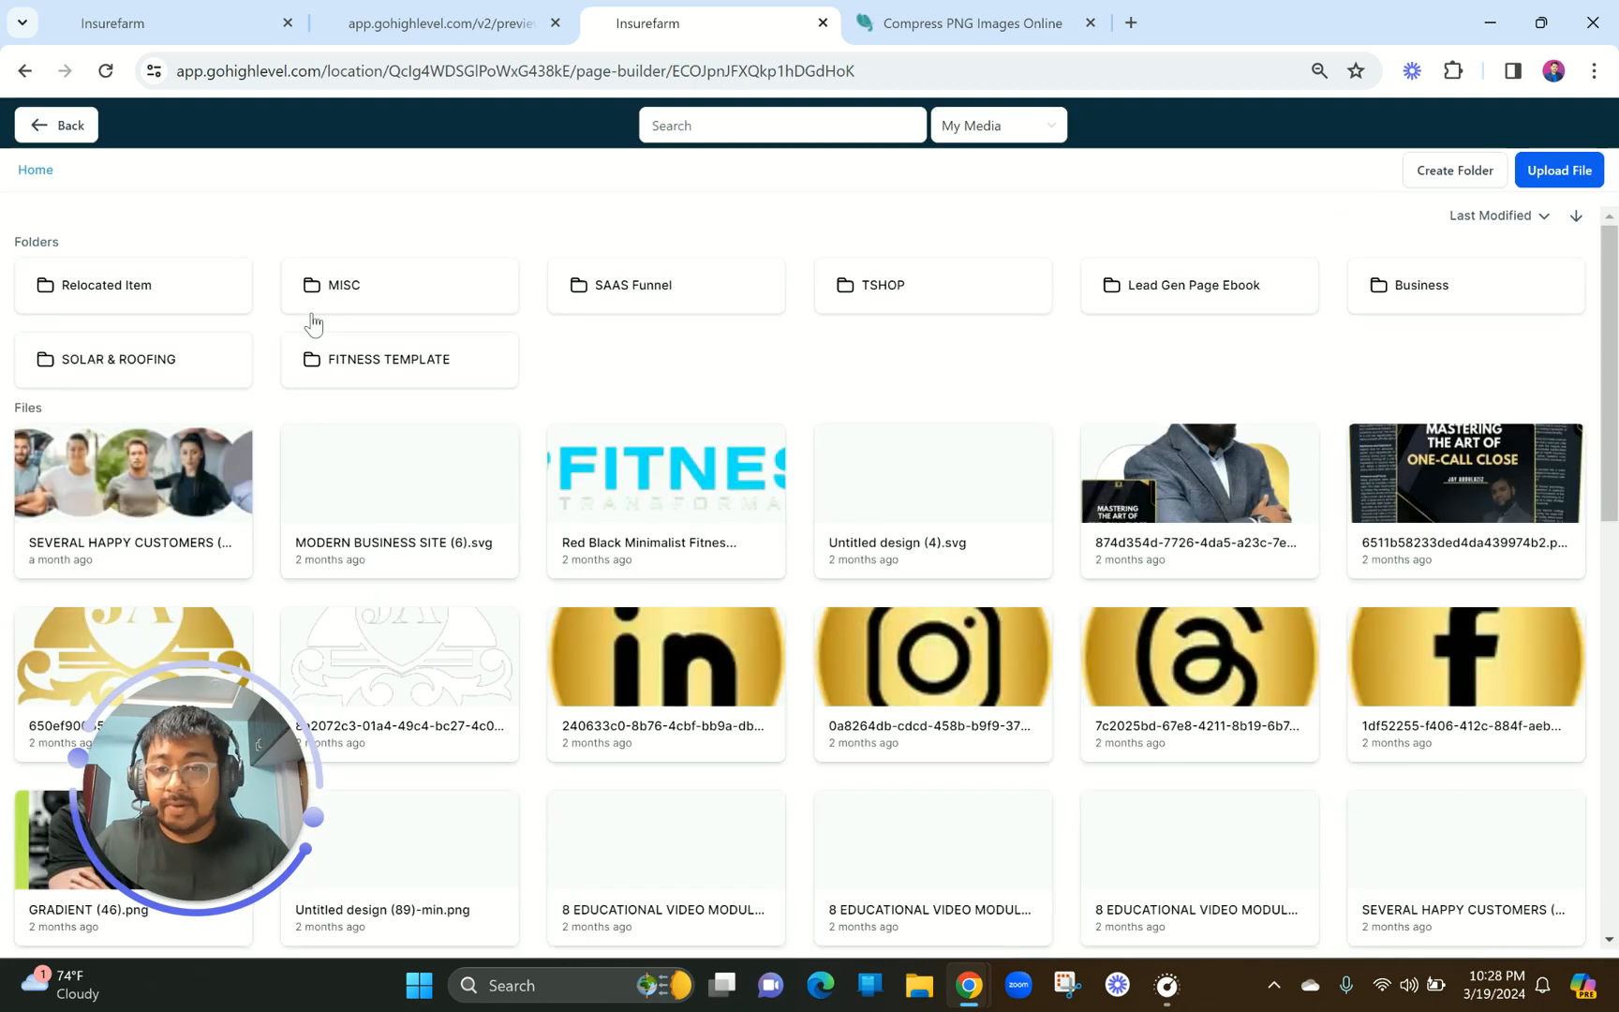
pyautogui.click(329, 309)
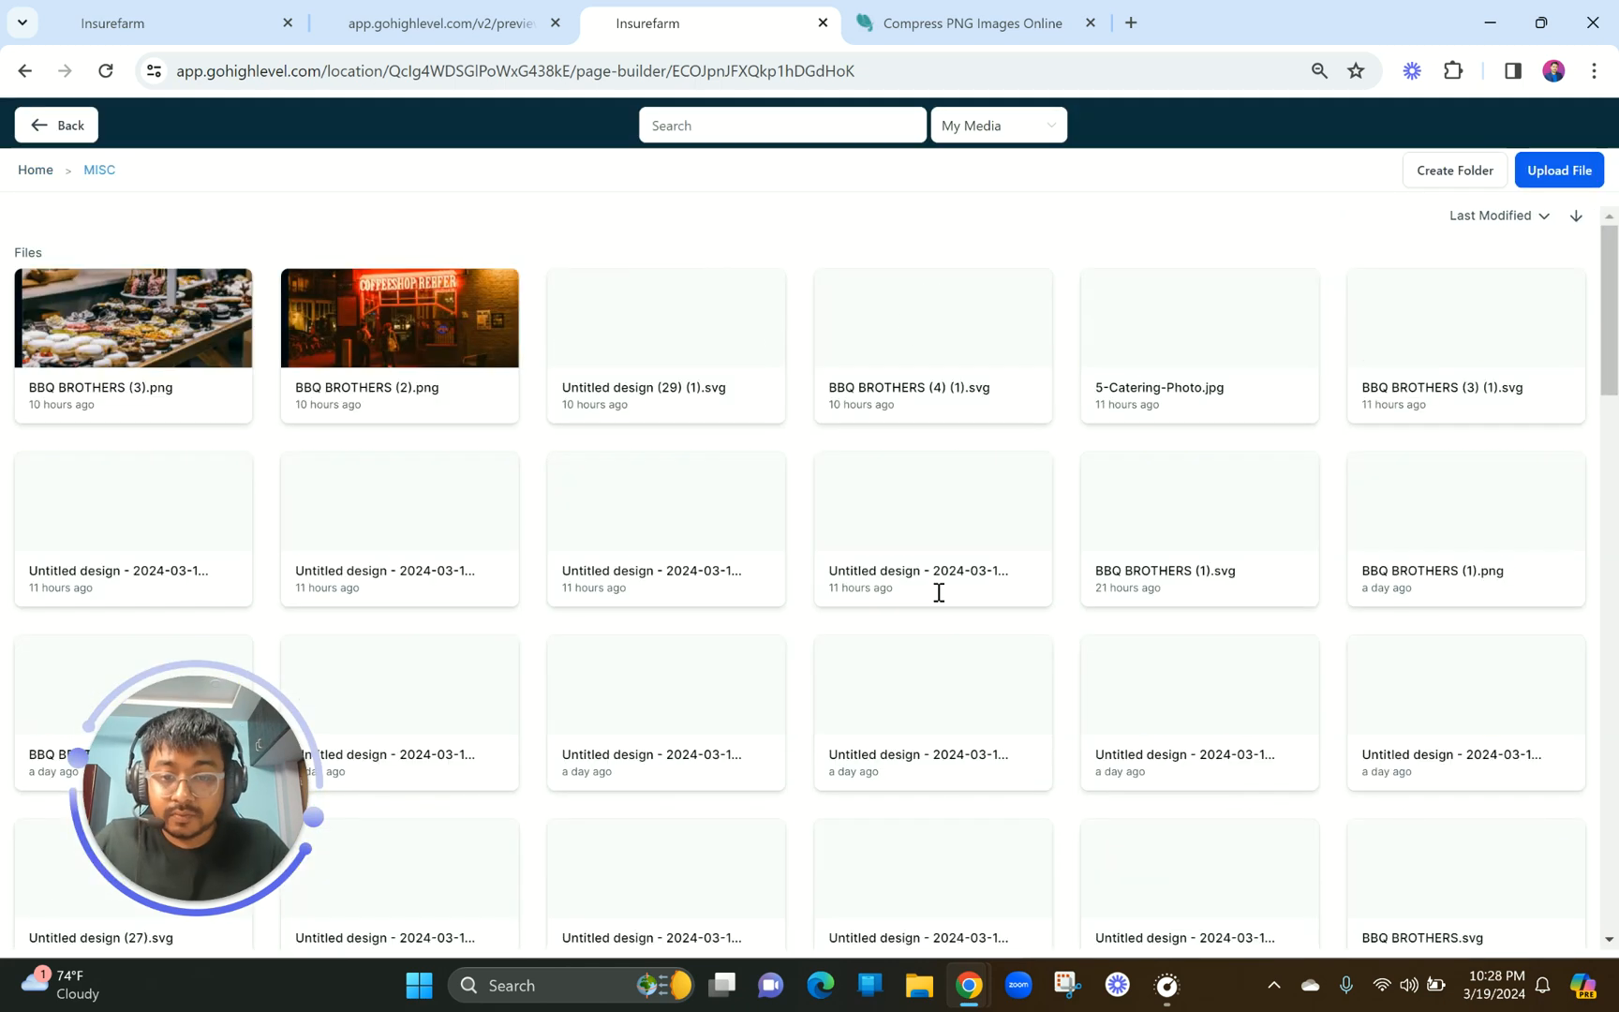
pyautogui.scroll(-2, 937, 590)
pyautogui.scroll(-3, 937, 596)
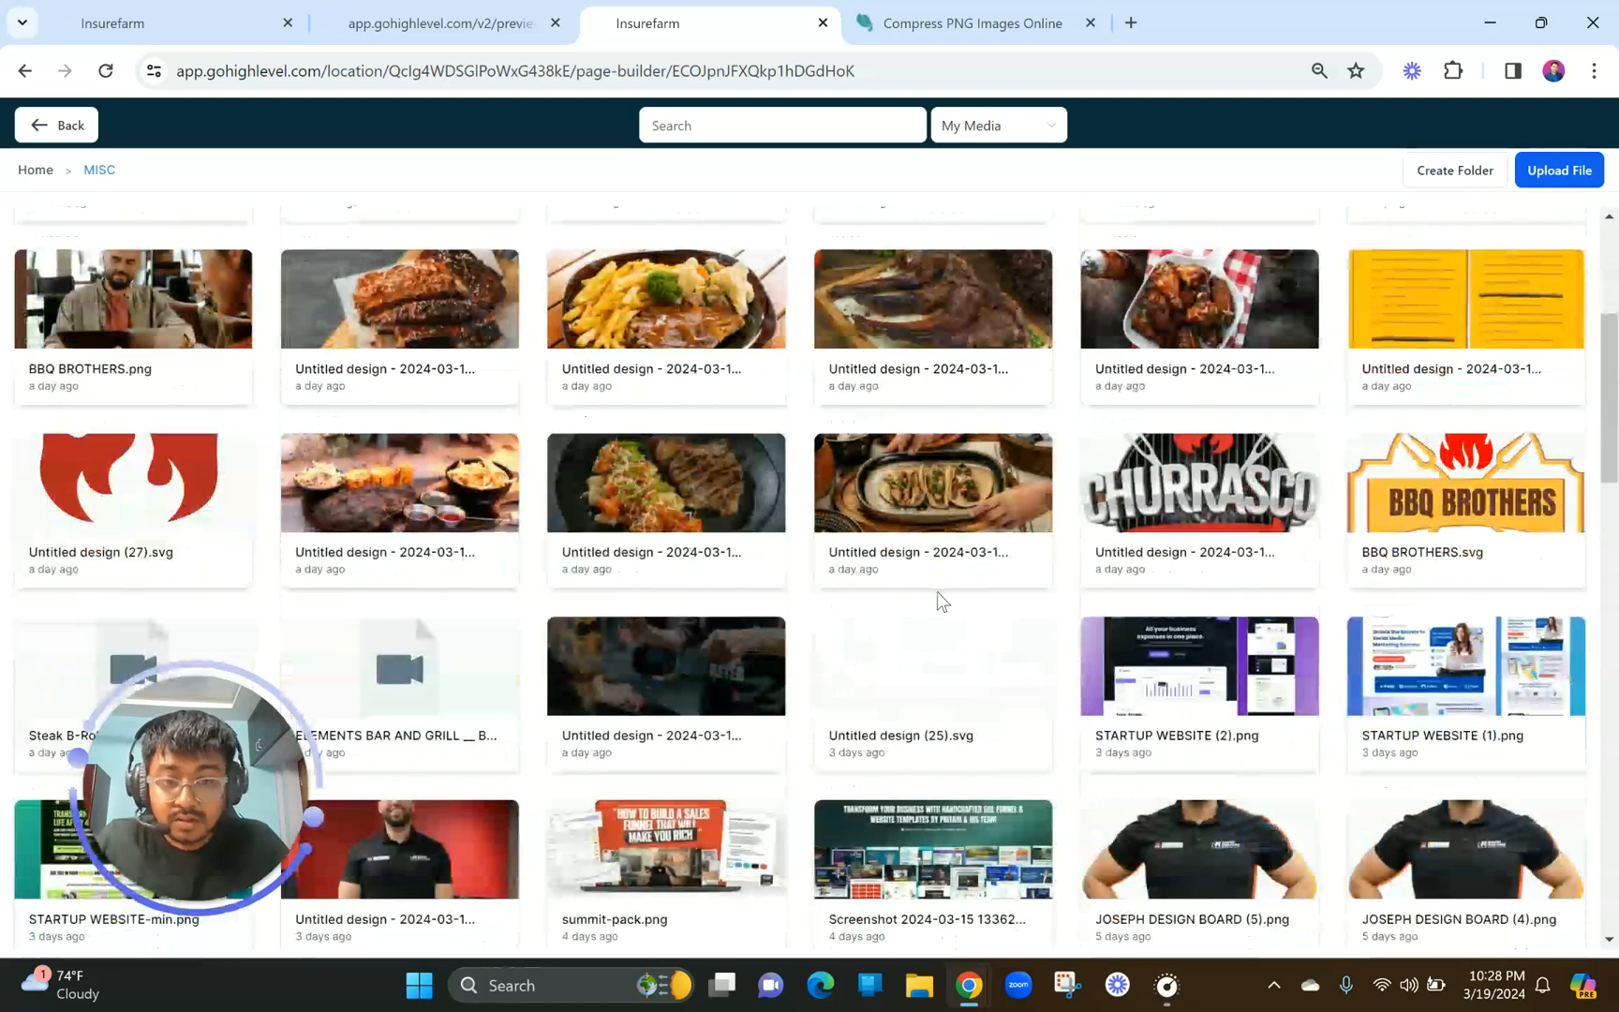
pyautogui.click(1438, 454)
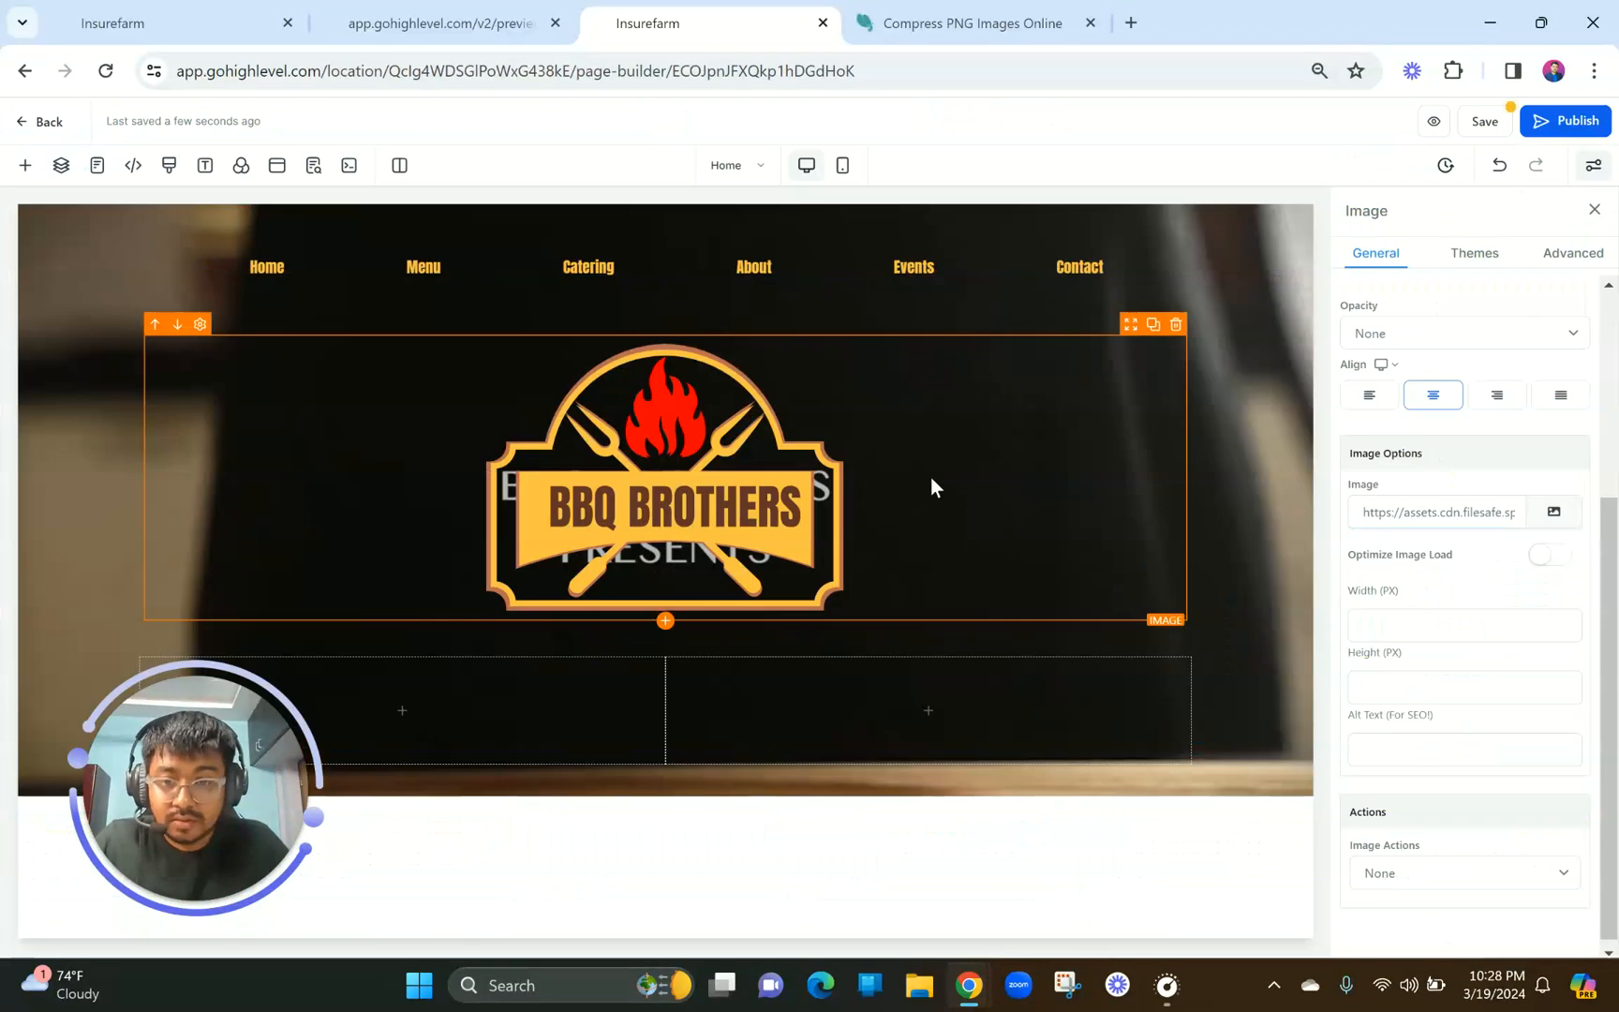
# Copy the hero heading text from the preview, and add a Headline element directly below the logo in the page builder.
pyautogui.click(483, 4)
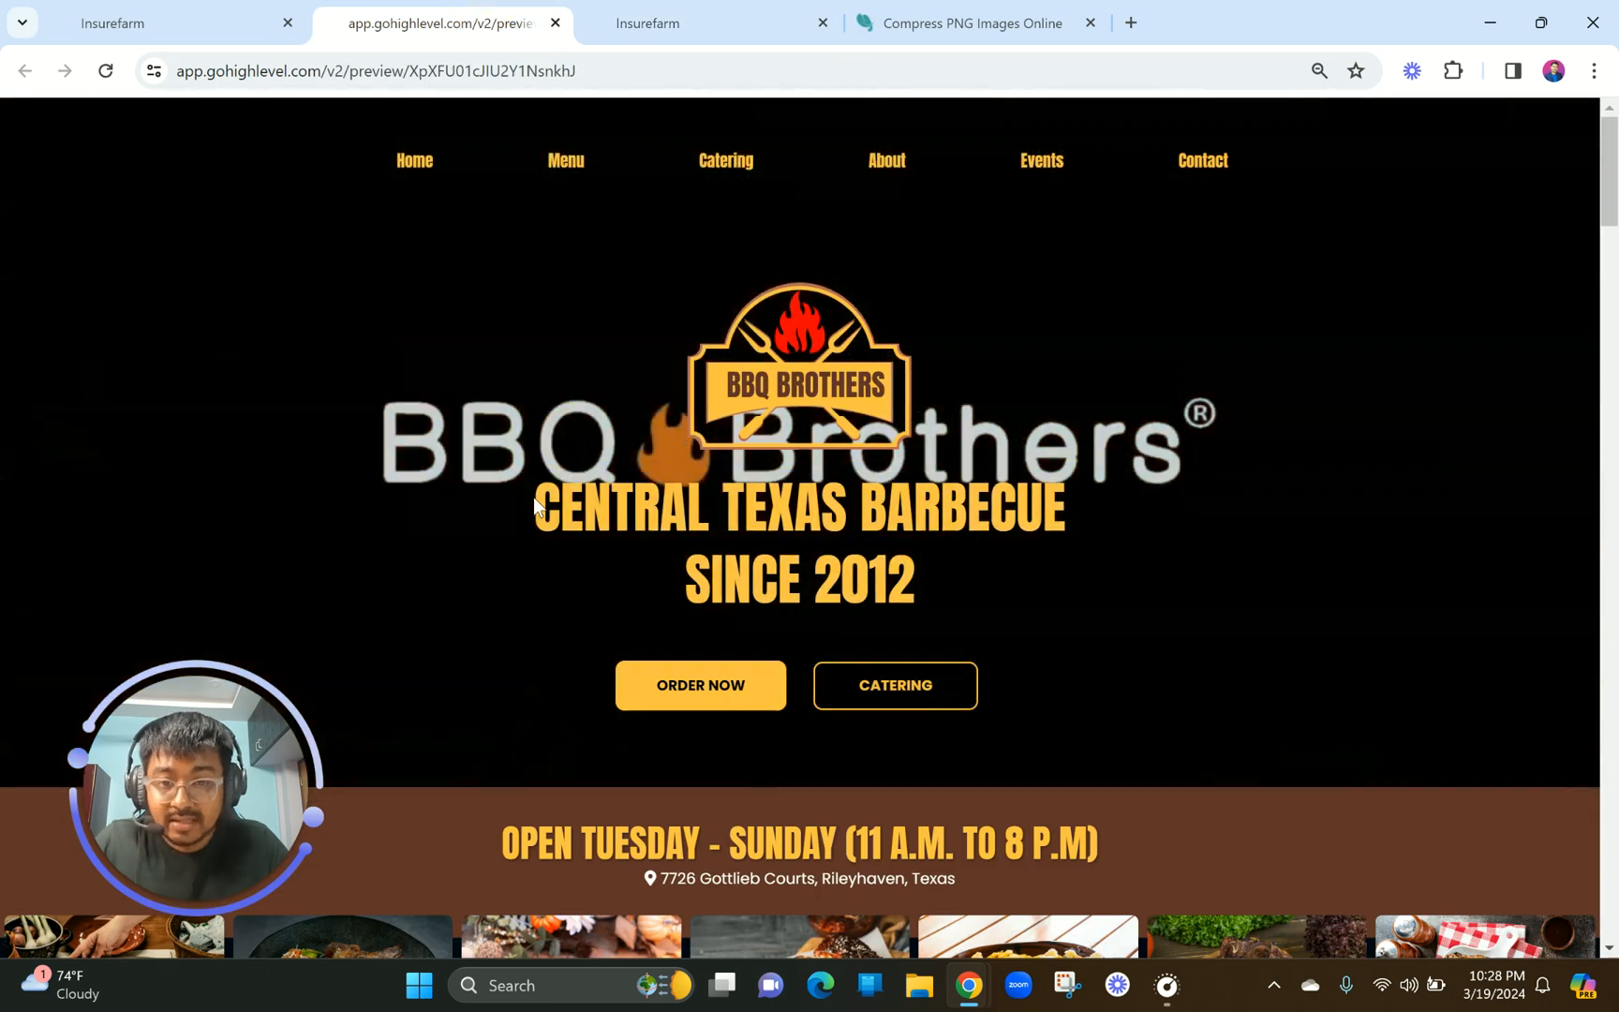
pyautogui.moveTo(534, 504); pyautogui.dragTo(1055, 578)
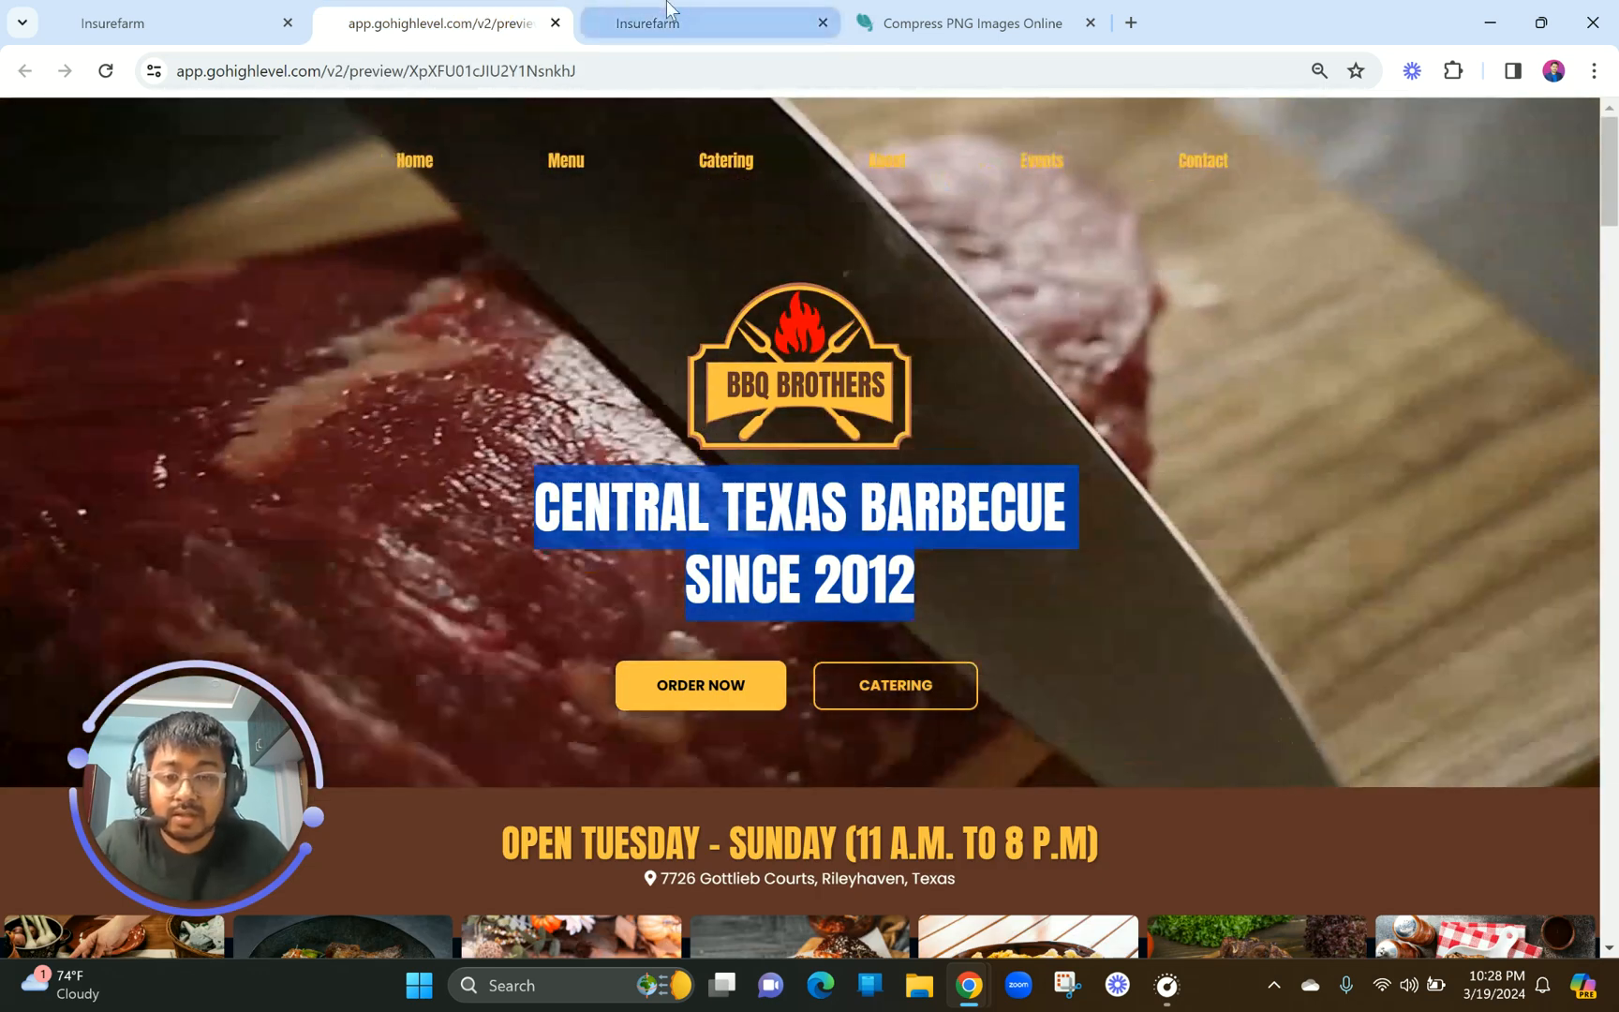
pyautogui.click(669, 8)
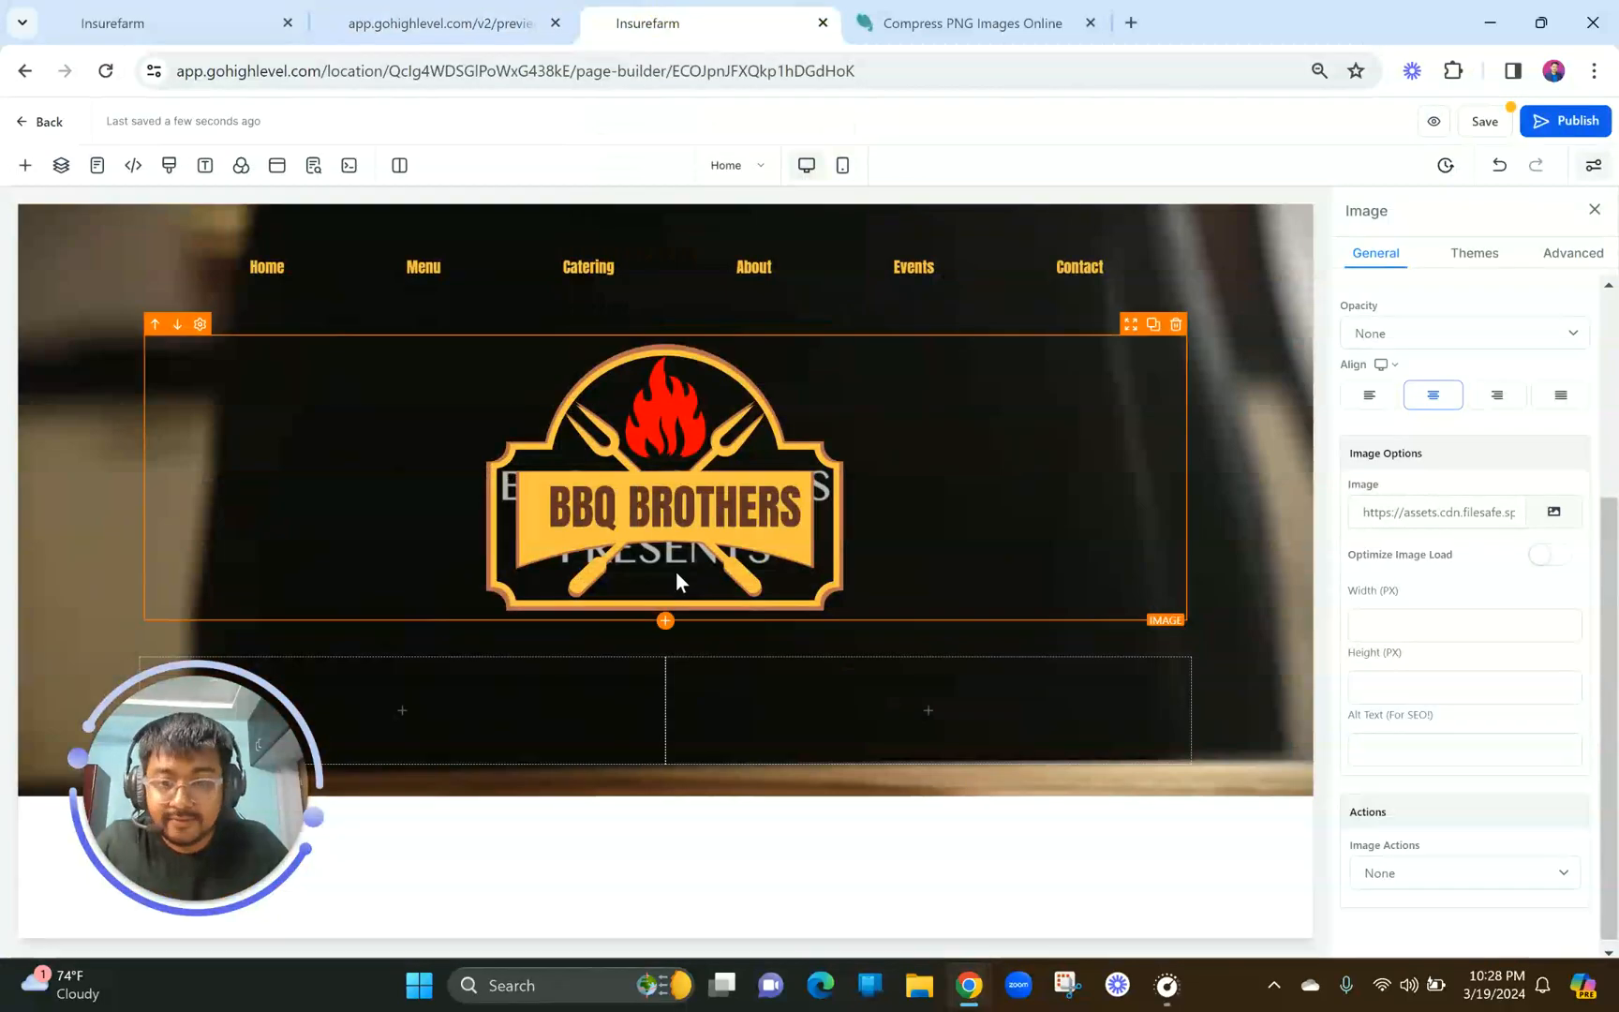
pyautogui.click(666, 619)
pyautogui.doubleClick(315, 281)
pyautogui.press('BackSpace')
pyautogui.moveTo(218, 367); pyautogui.dragTo(720, 661)
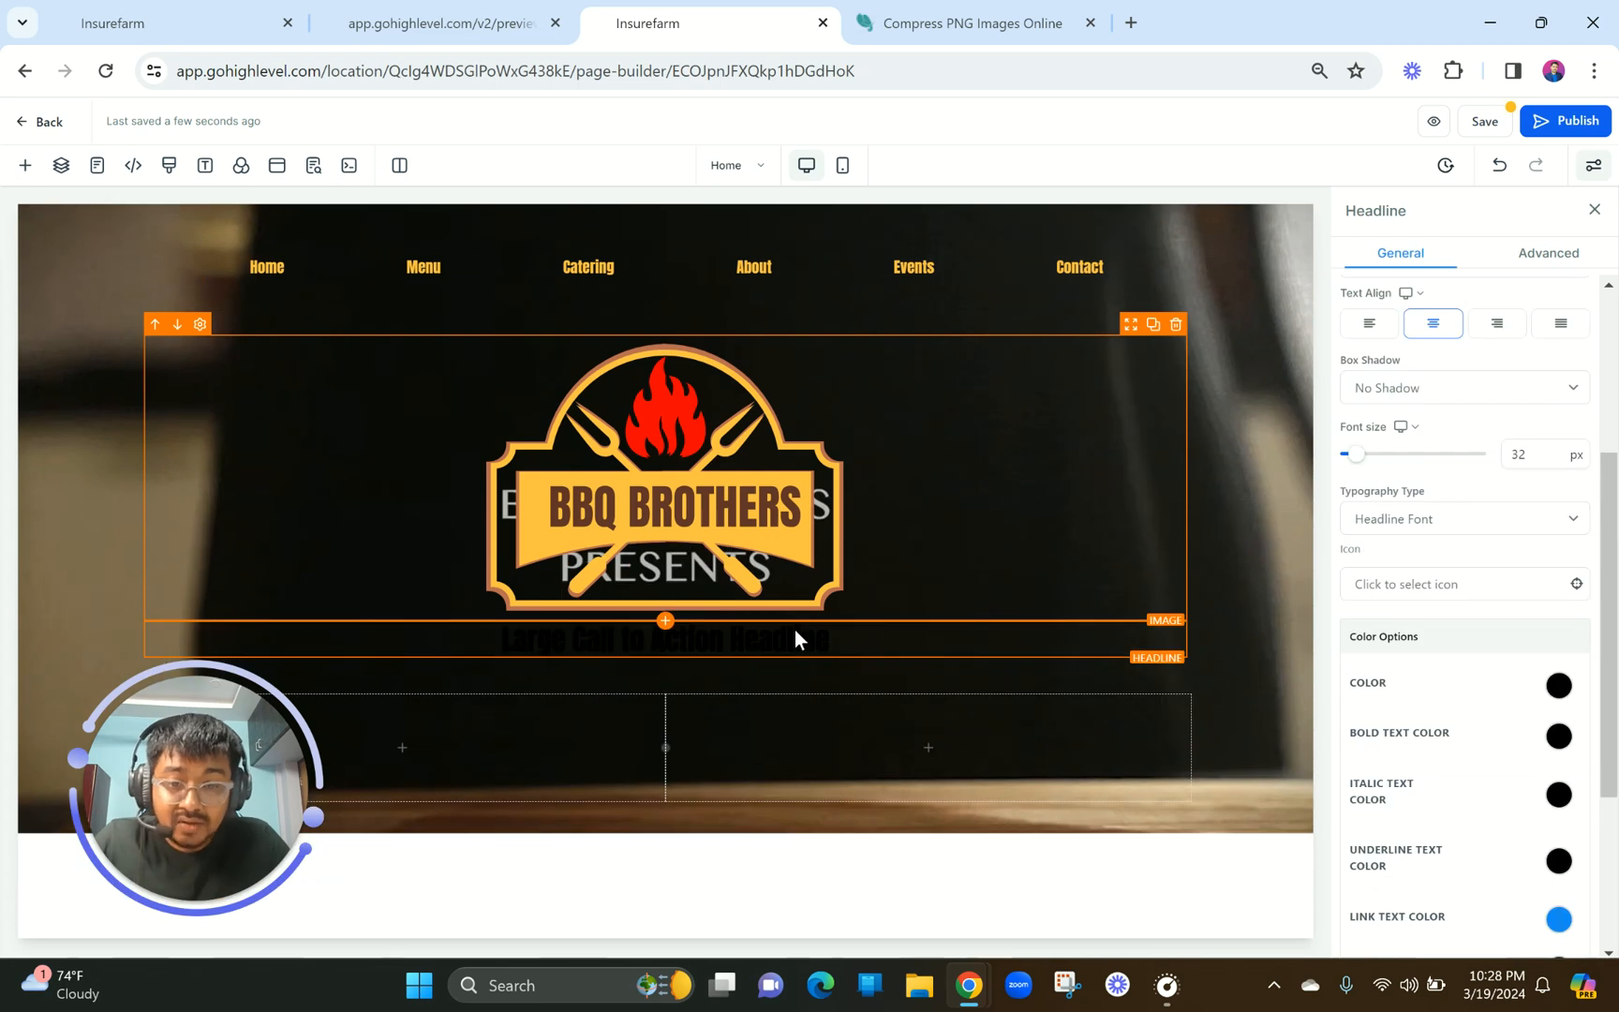
# Set the new headline's bold text color and main color to the custom yellow.
pyautogui.scroll(-3, 1464, 760)
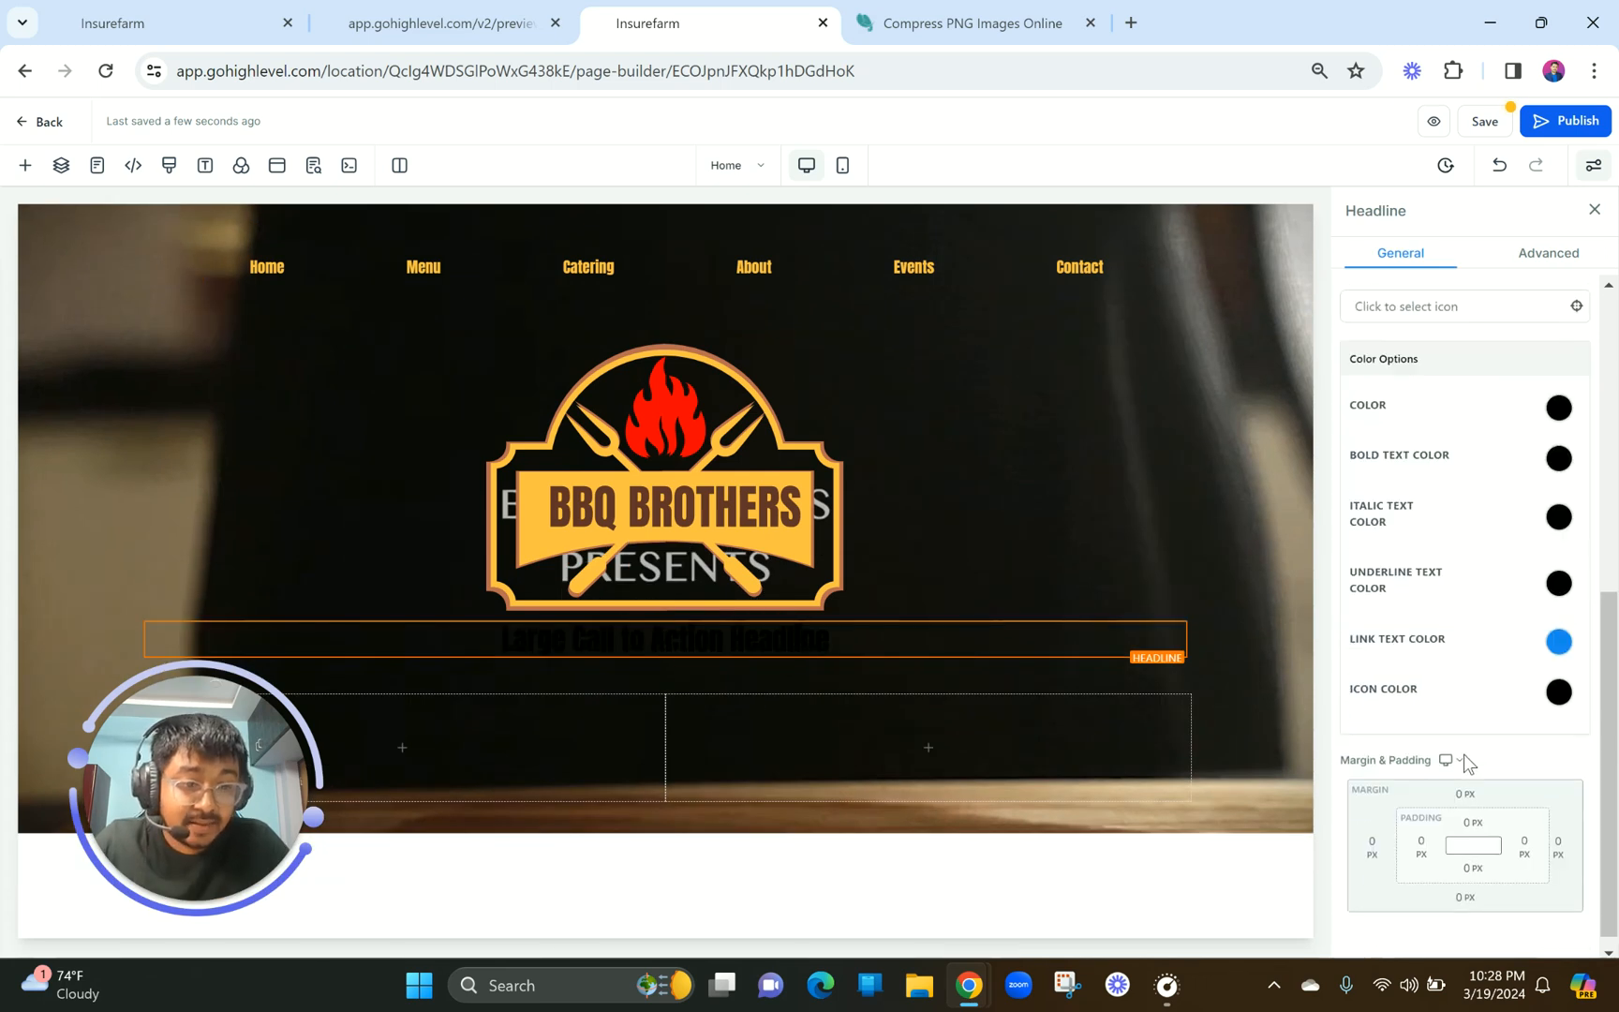
pyautogui.click(1559, 459)
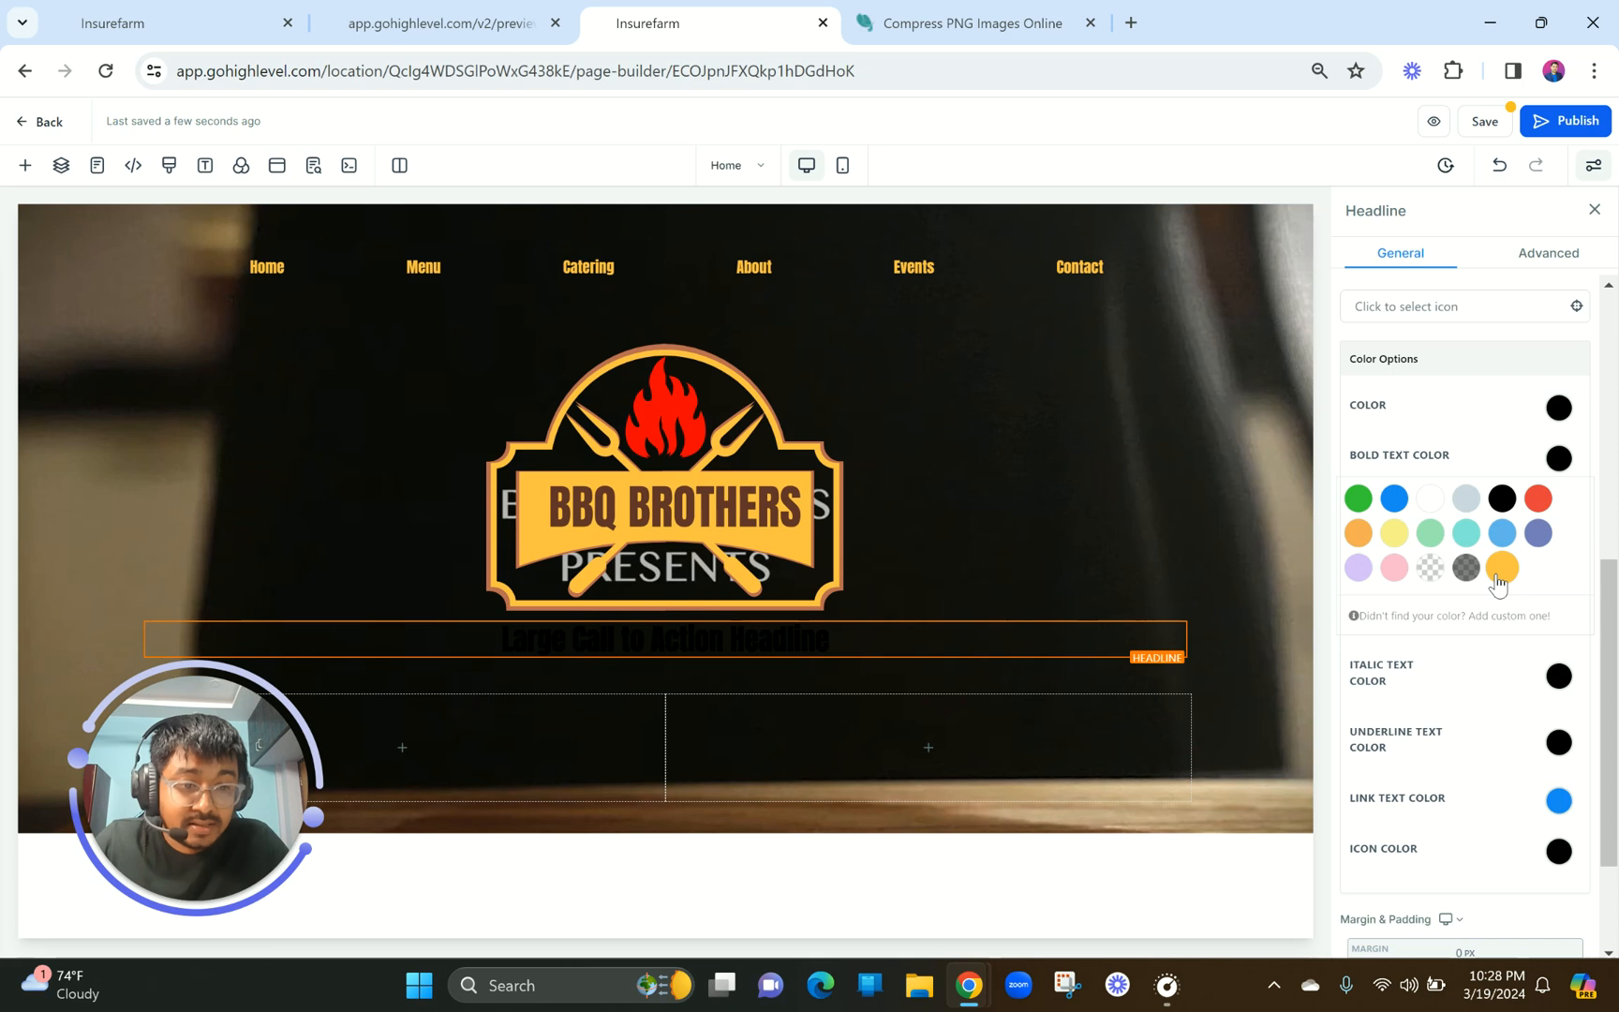
pyautogui.click(1500, 572)
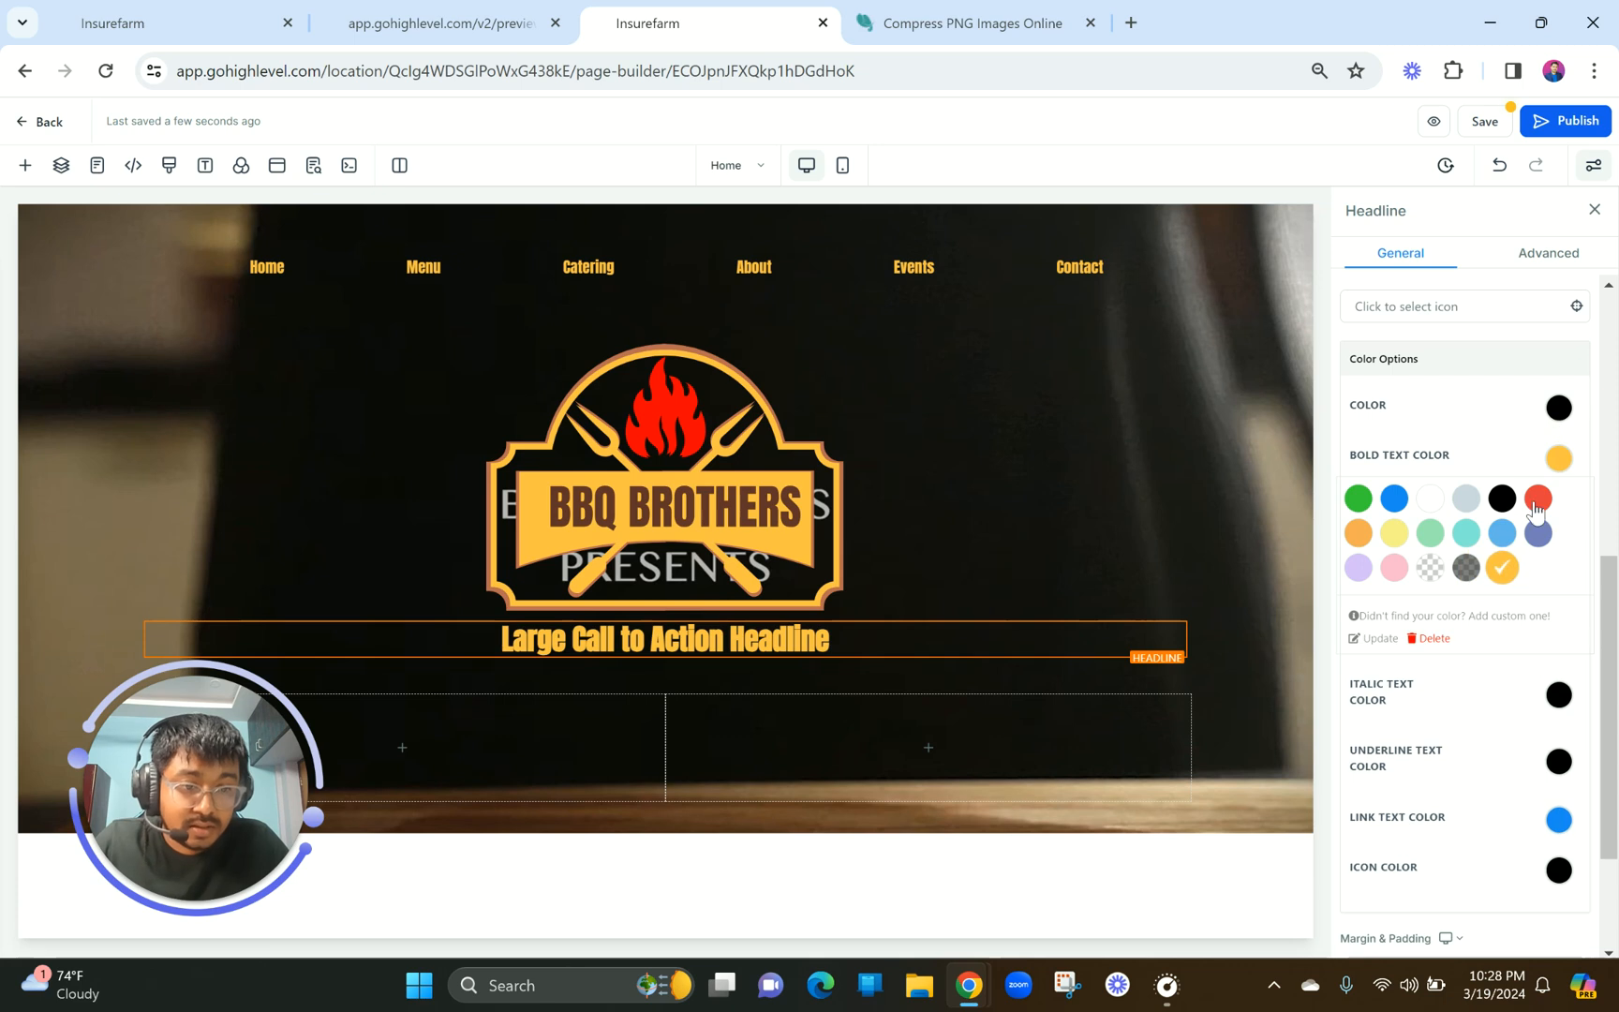
pyautogui.click(1560, 409)
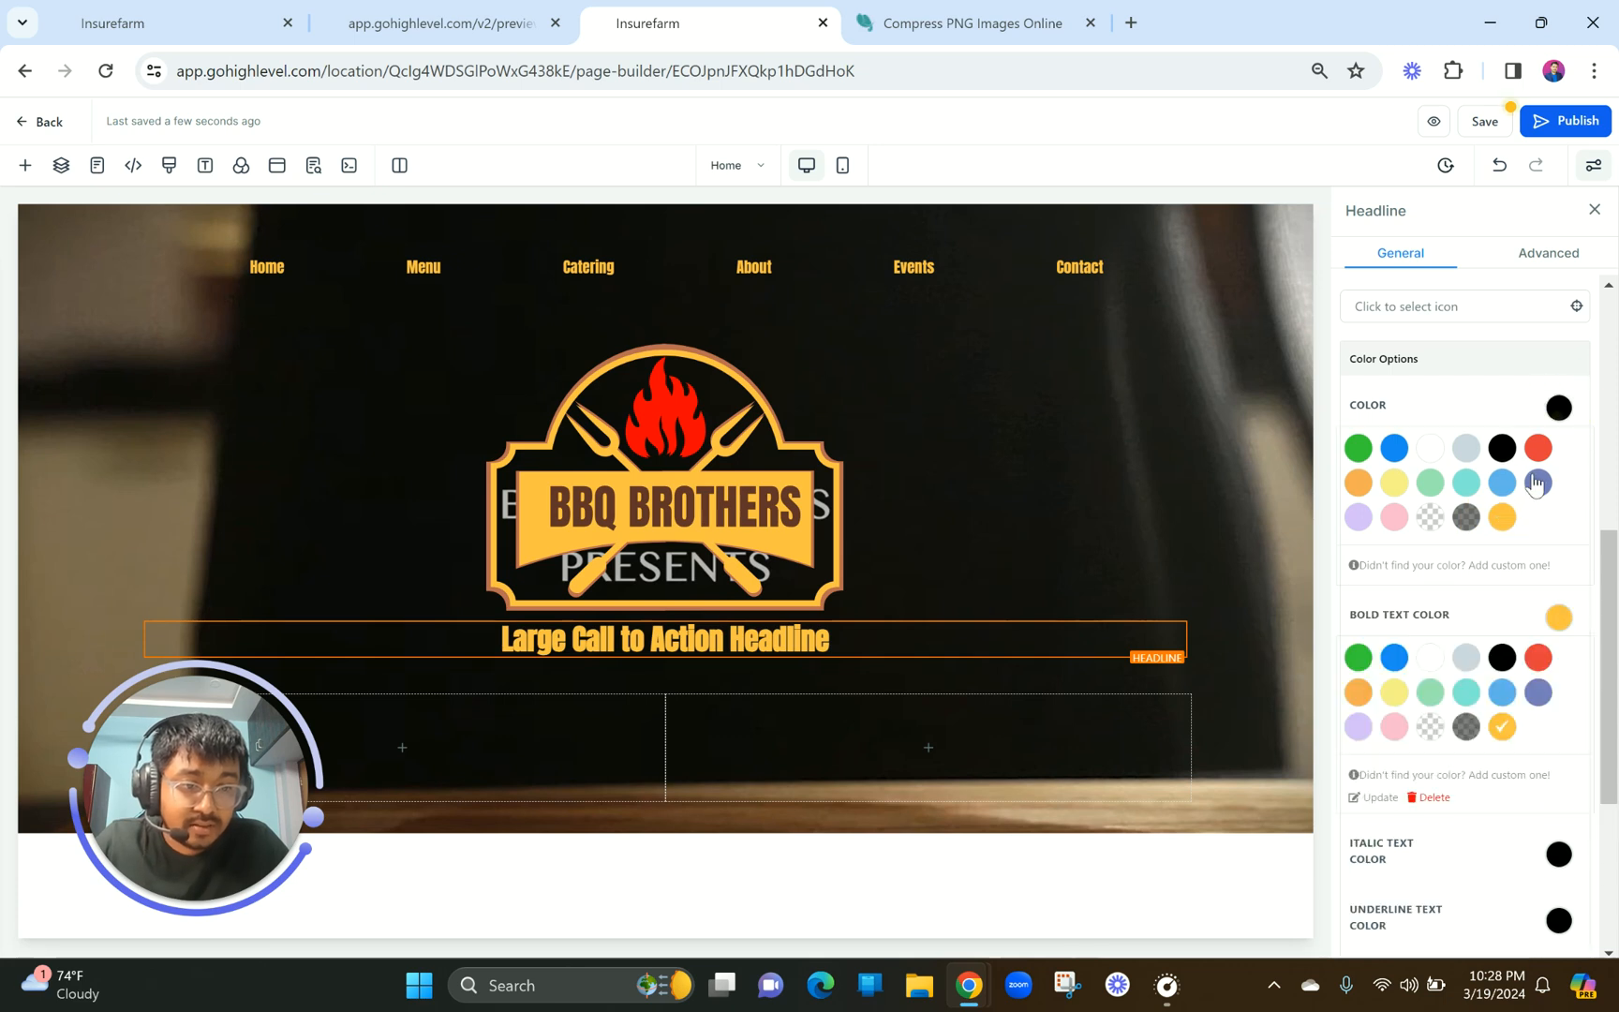
pyautogui.click(1502, 517)
# Remove the headline's bold formatting and replace its text with "CENTRAL TEXAS BARBECUE SINCE 2012" on two lines.
pyautogui.doubleClick(860, 637)
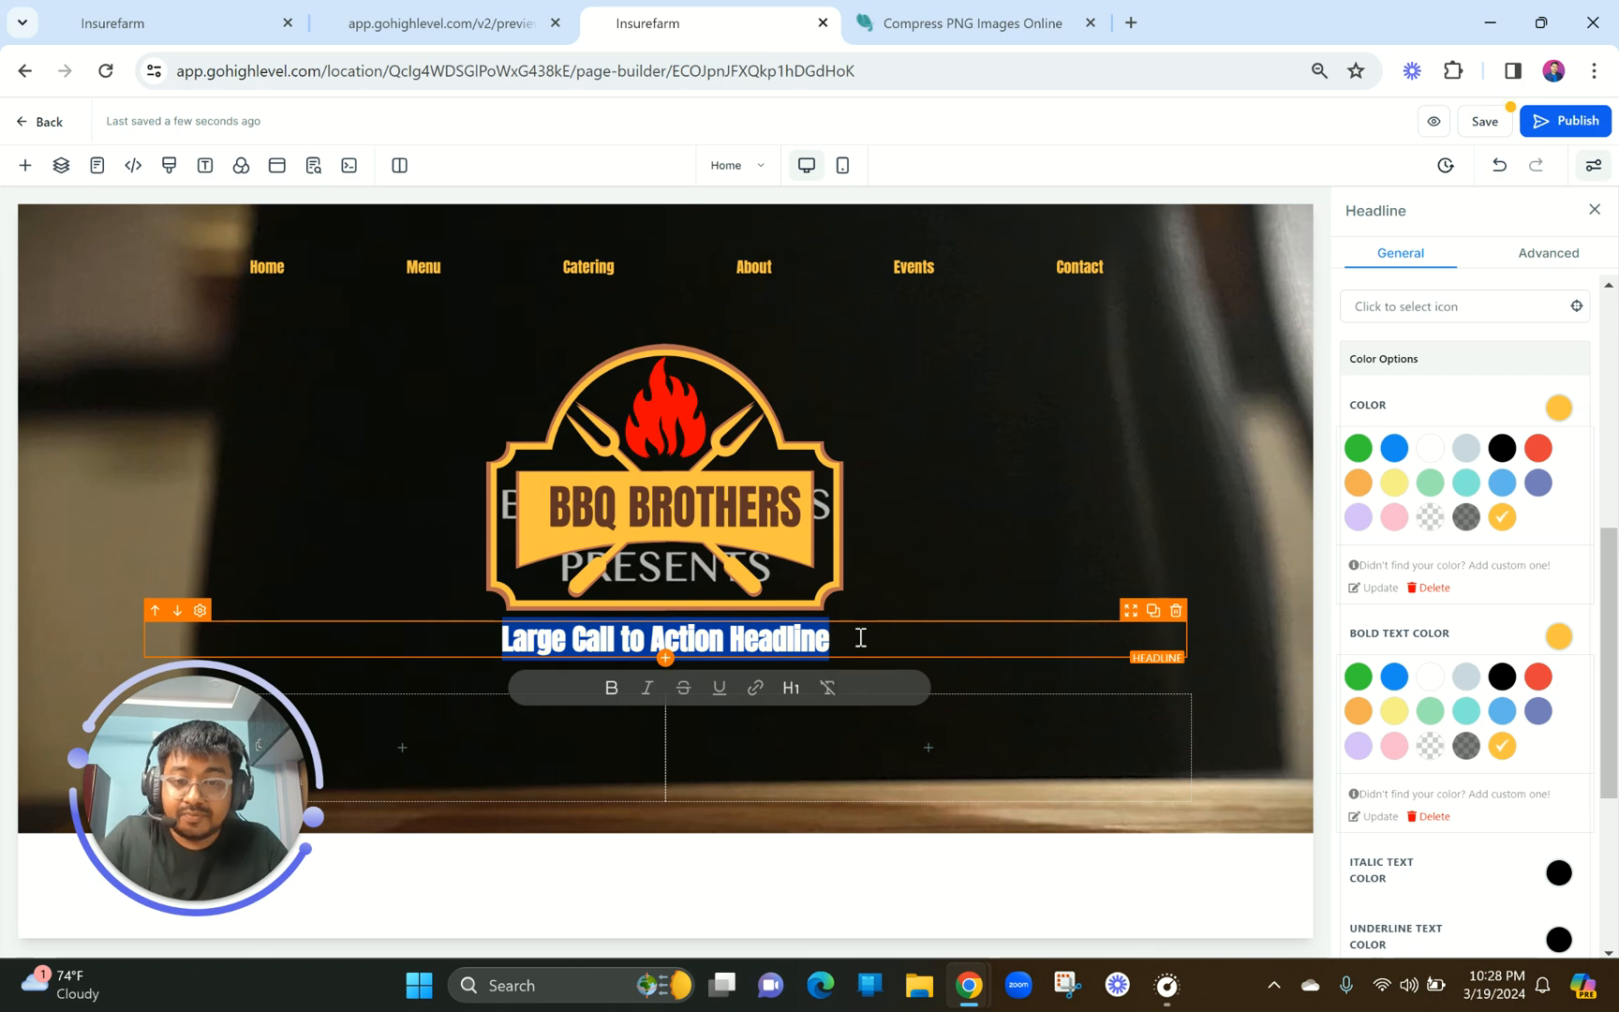
pyautogui.click(615, 638)
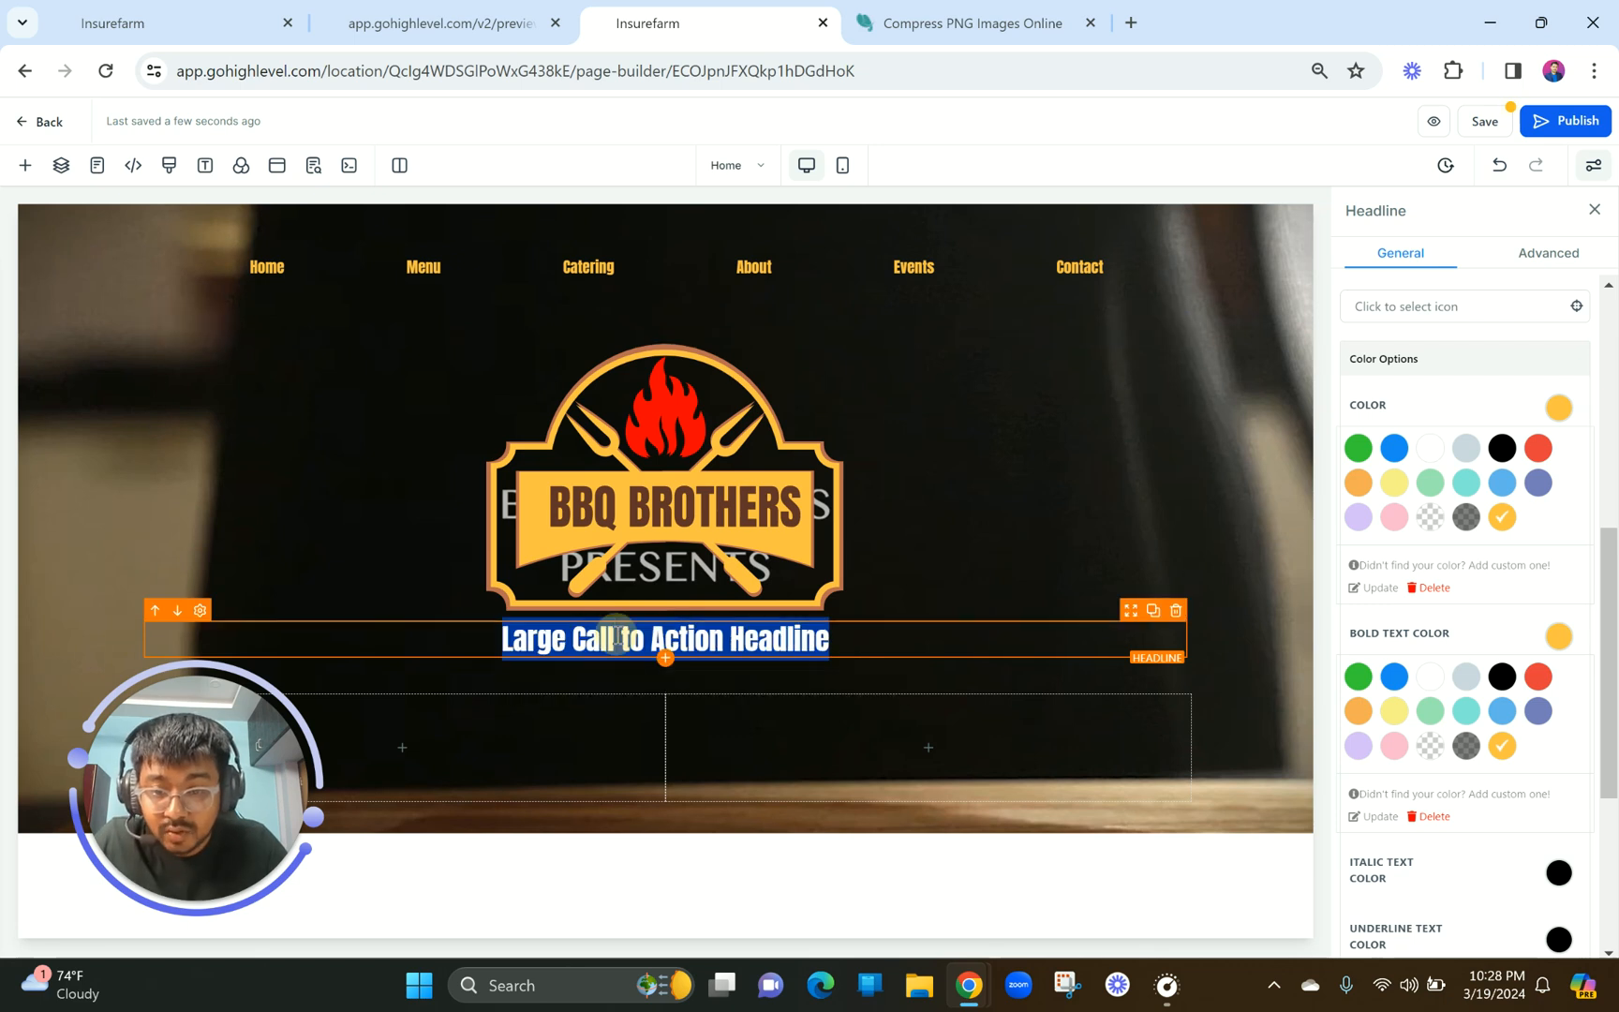
pyautogui.click(830, 482)
pyautogui.click(755, 642)
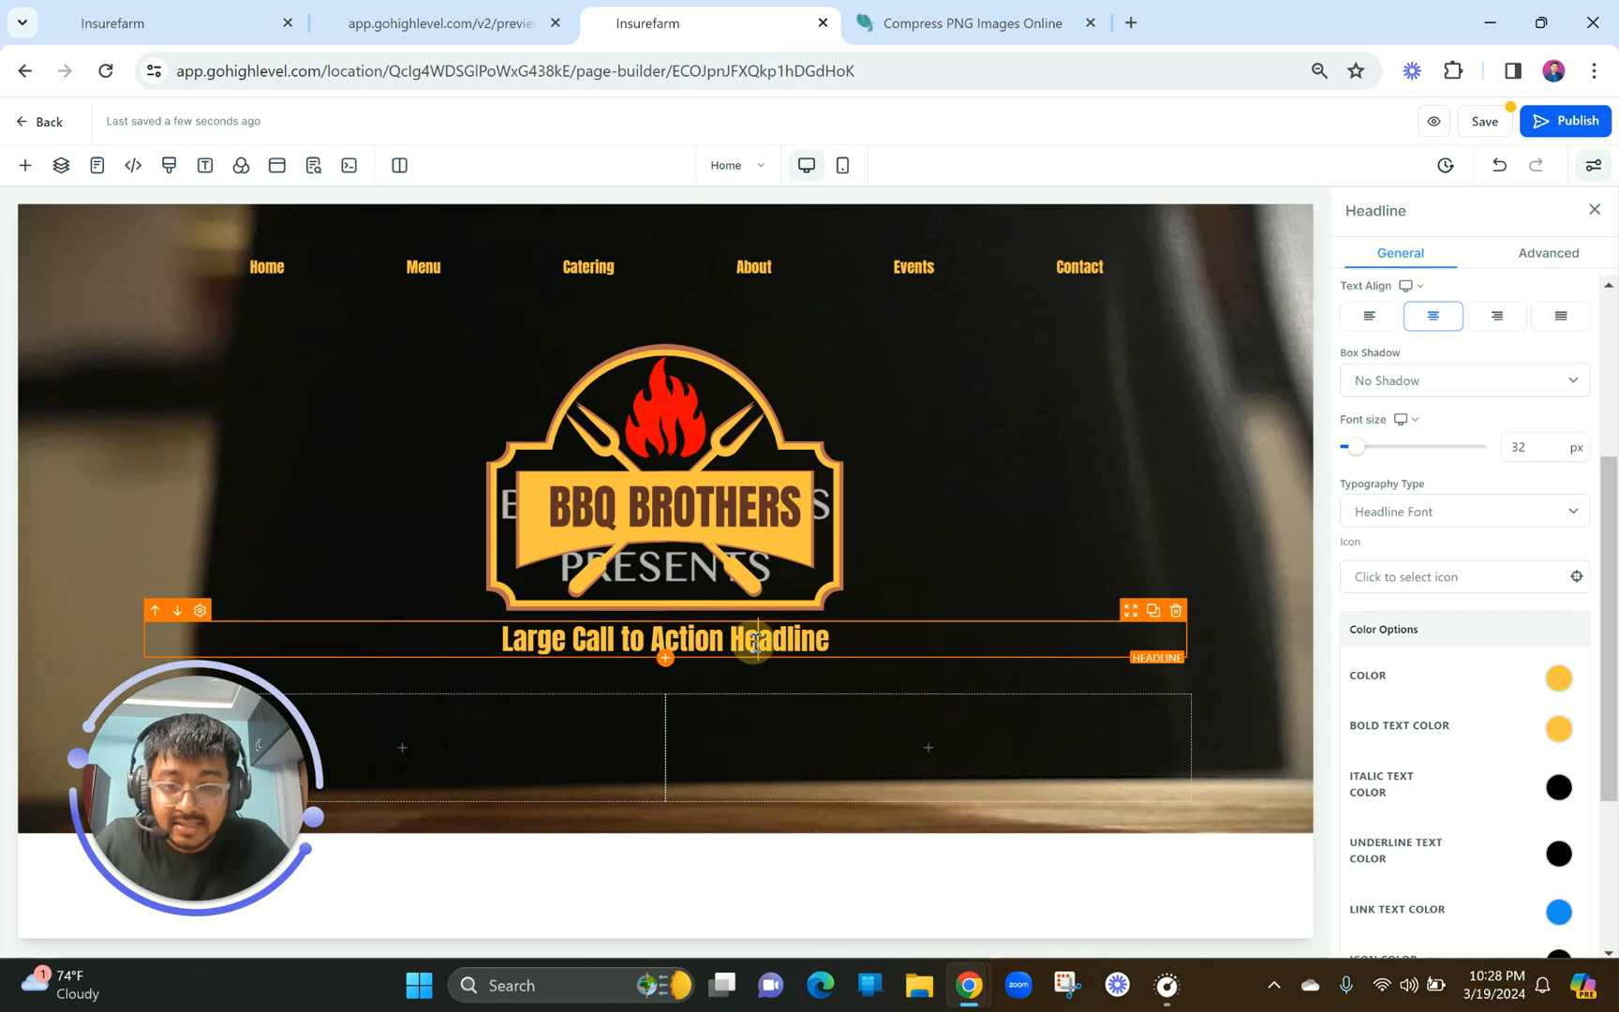
pyautogui.doubleClick(755, 643)
pyautogui.write('CENTRAL TEXAS BARBECUE SINCE 2012')
pyautogui.click(504, 716)
pyautogui.hotkey('ctrl', 'a')
pyautogui.click(574, 727)
pyautogui.click(751, 653)
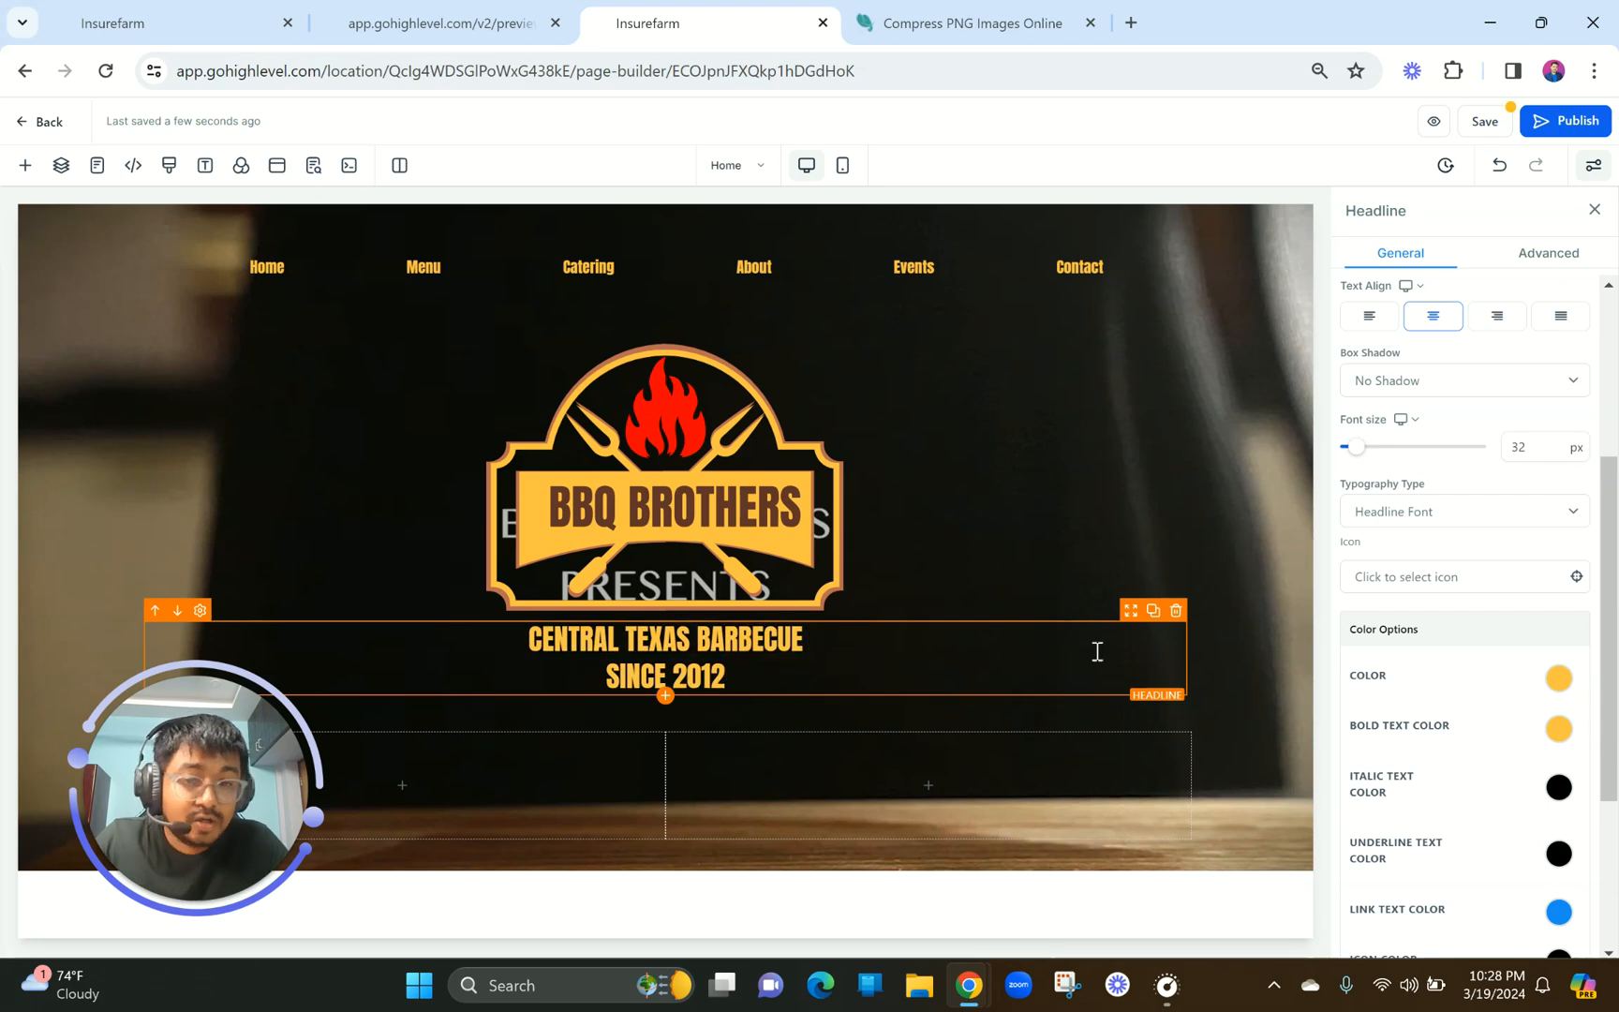
# Inspect the preview heading's font with Font Picker, and set the headline's font size to 62 px in the page builder.
pyautogui.click(438, 22)
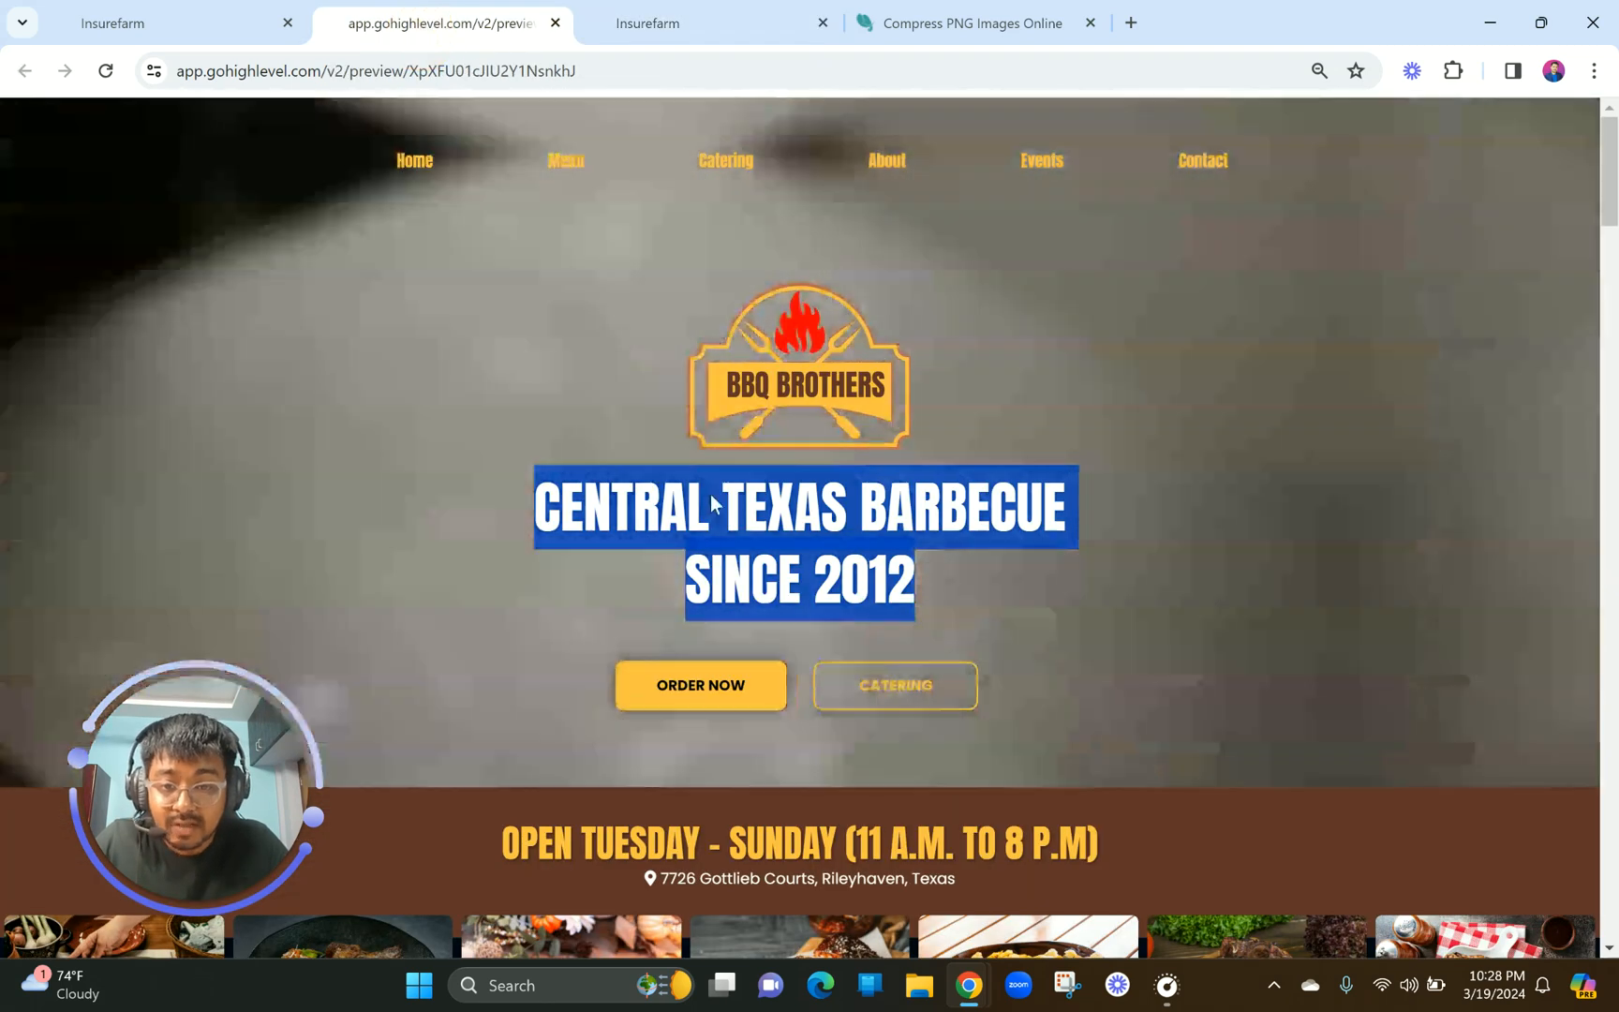
pyautogui.rightClick(709, 493)
pyautogui.click(832, 759)
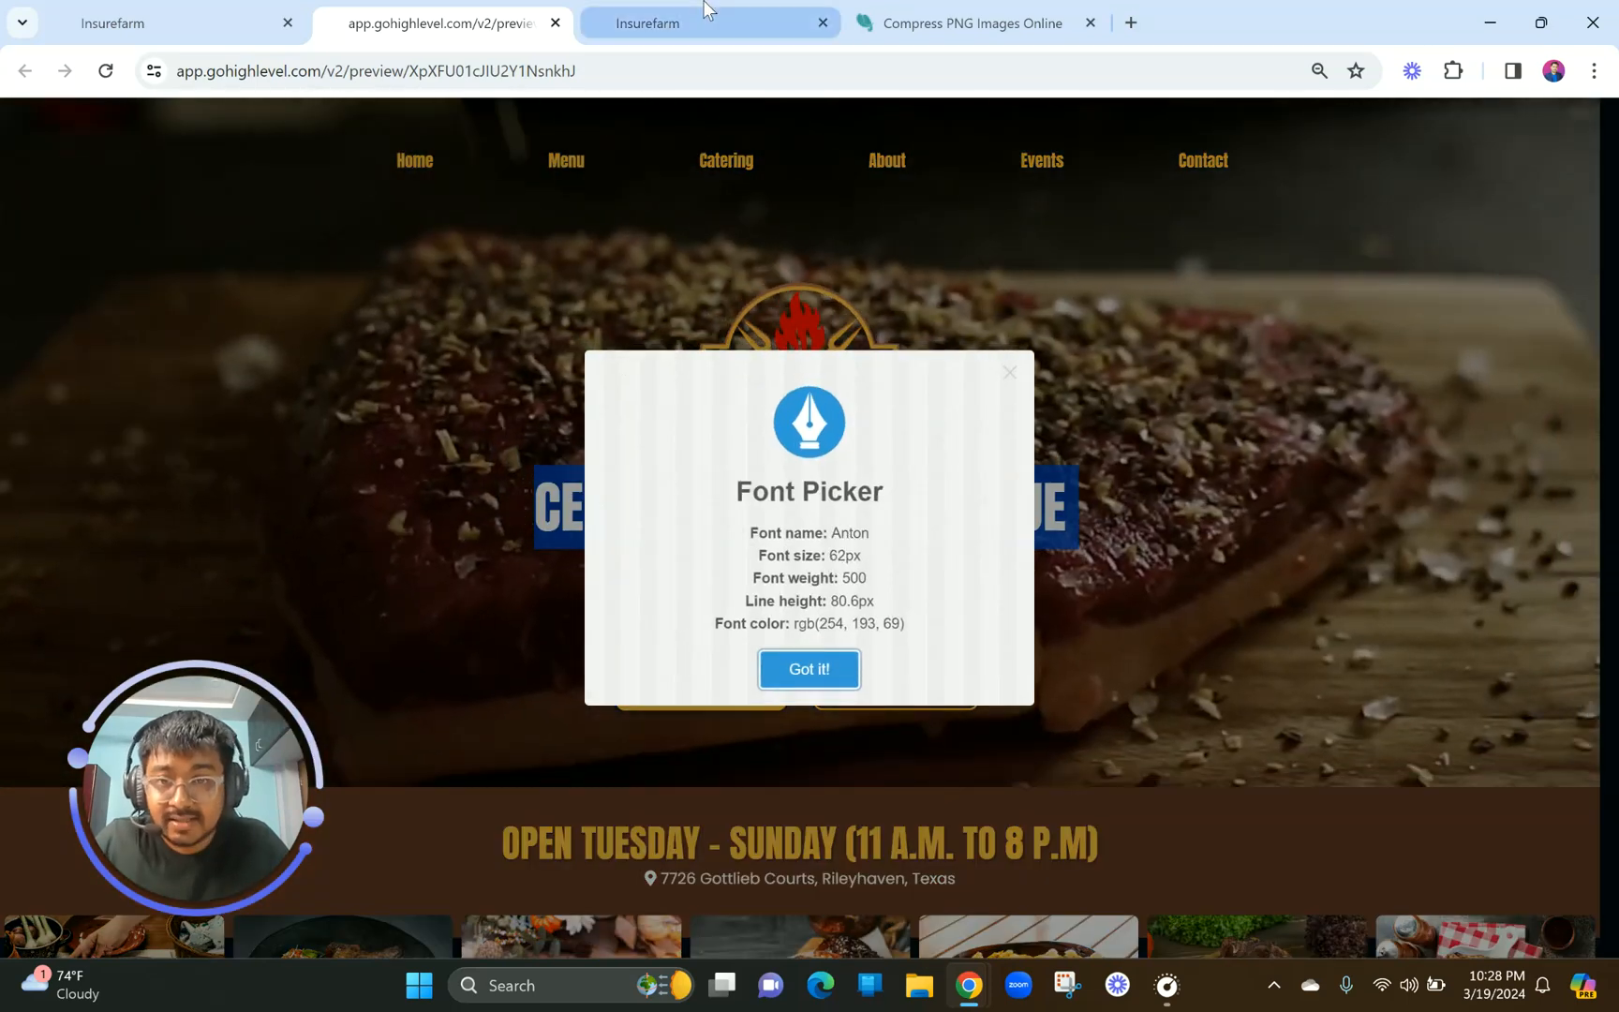
pyautogui.click(698, 20)
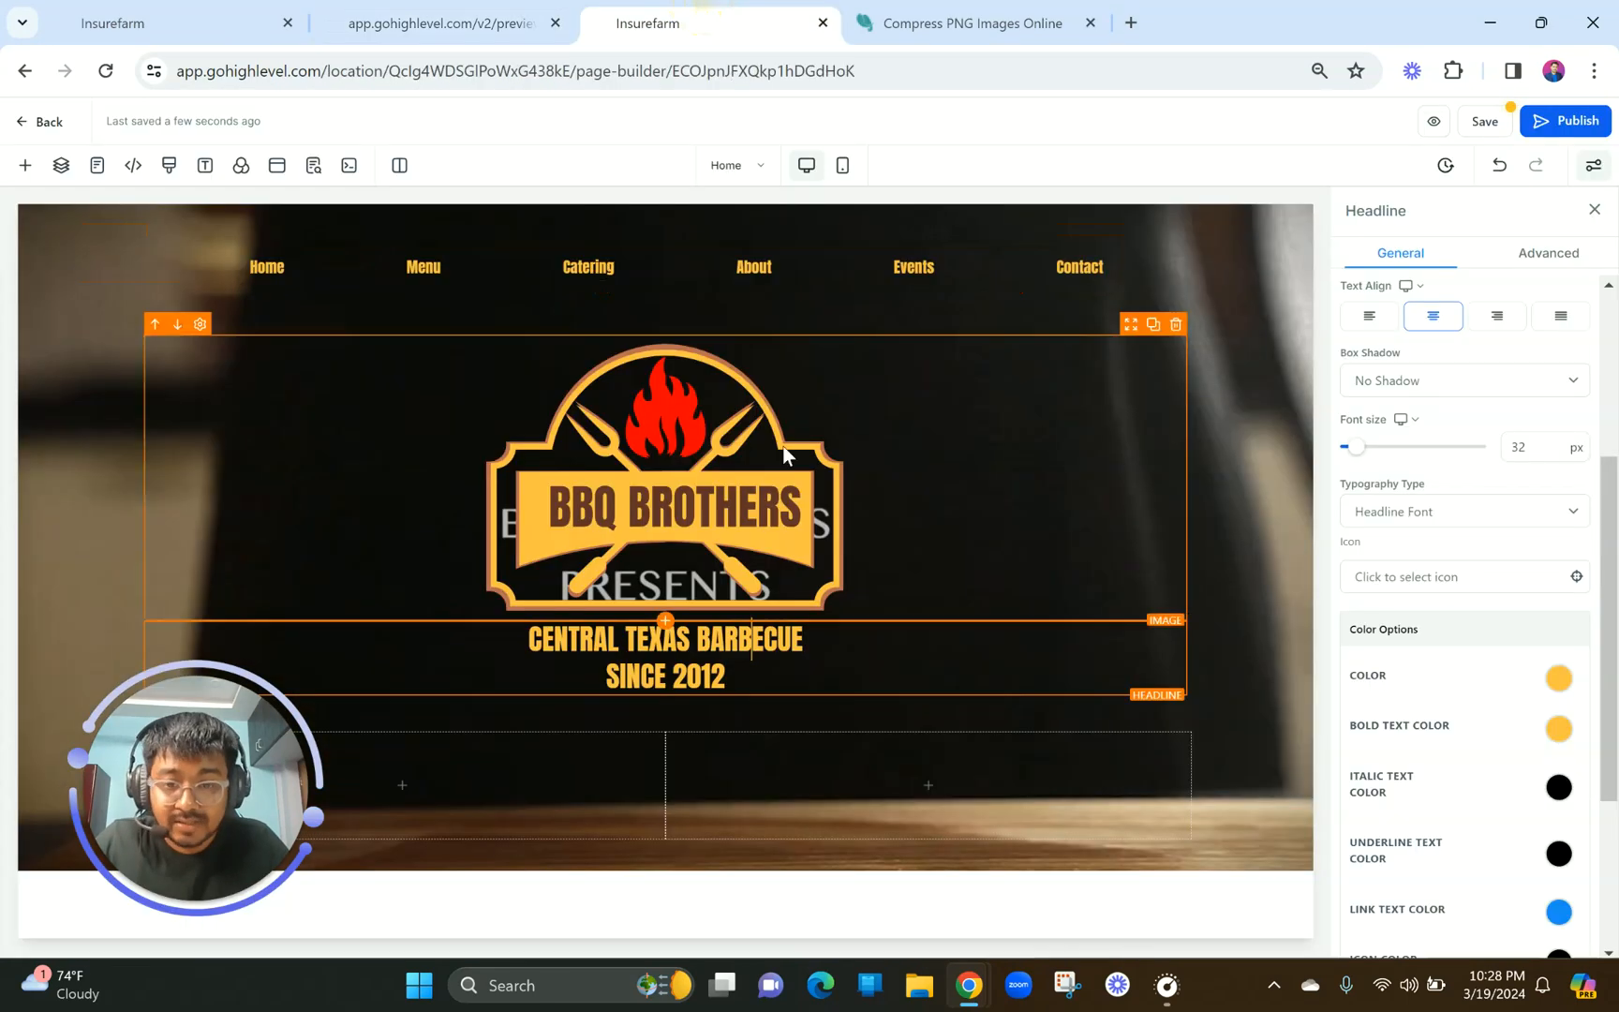
pyautogui.moveTo(1527, 456); pyautogui.dragTo(1475, 442)
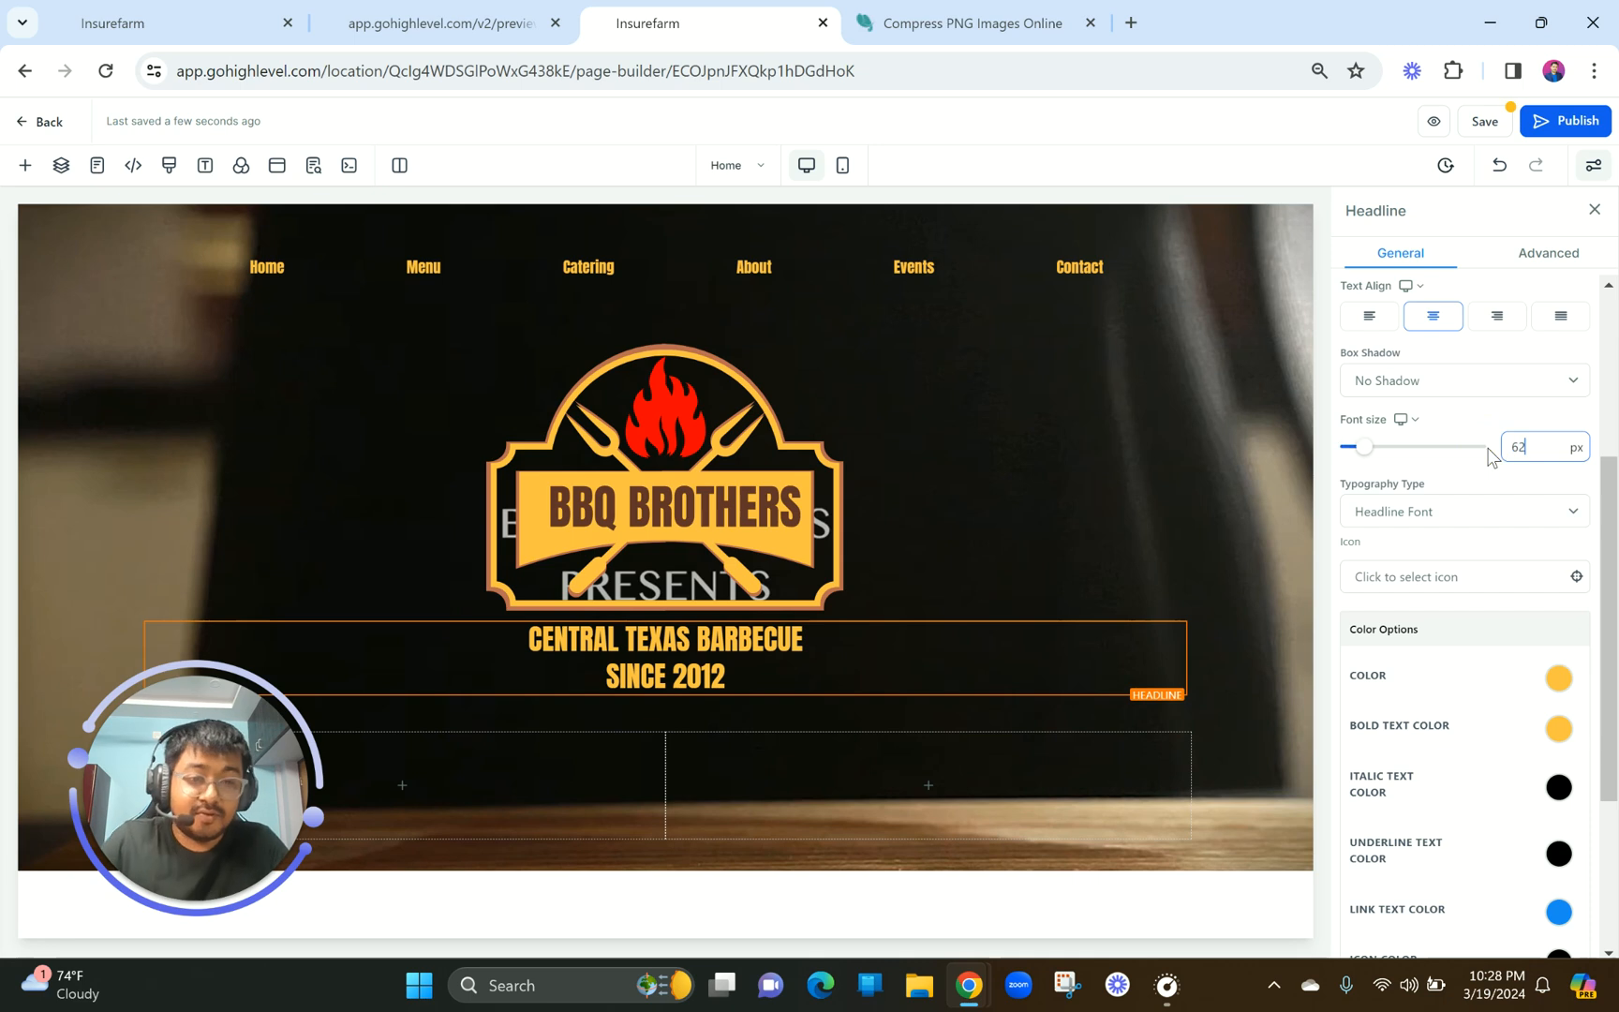
# Select the logo image and compare its size with the preview's logo, closing the Font Picker result there.
pyautogui.click(848, 528)
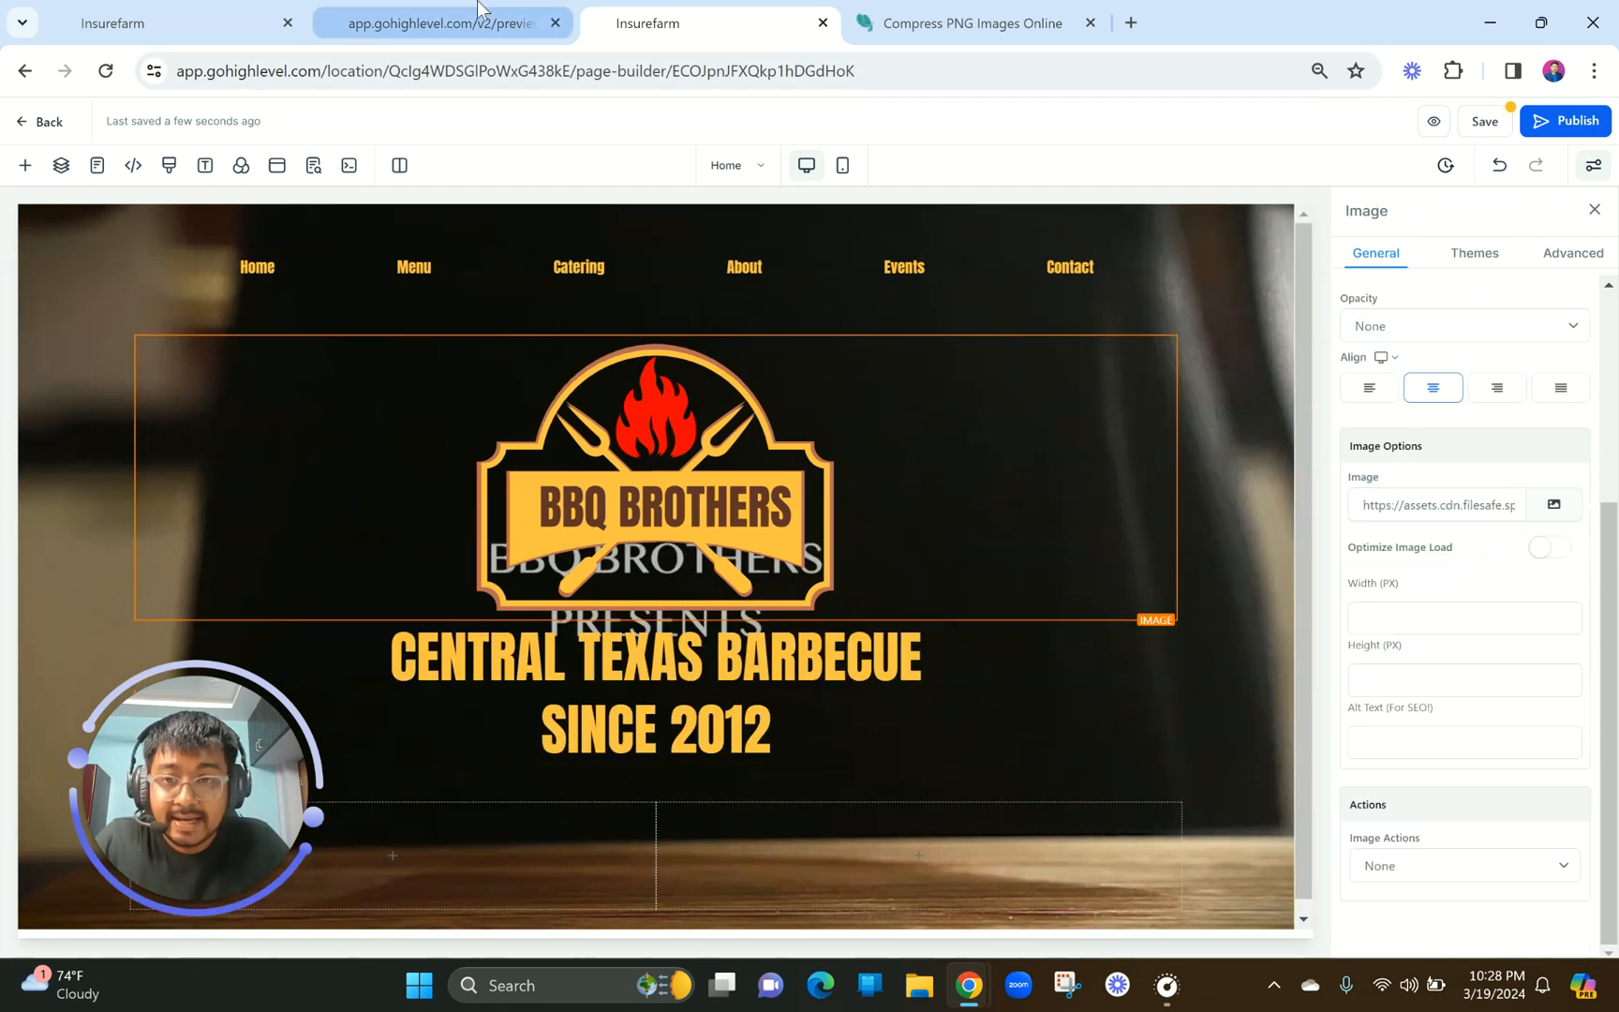
pyautogui.click(441, 23)
pyautogui.click(1011, 373)
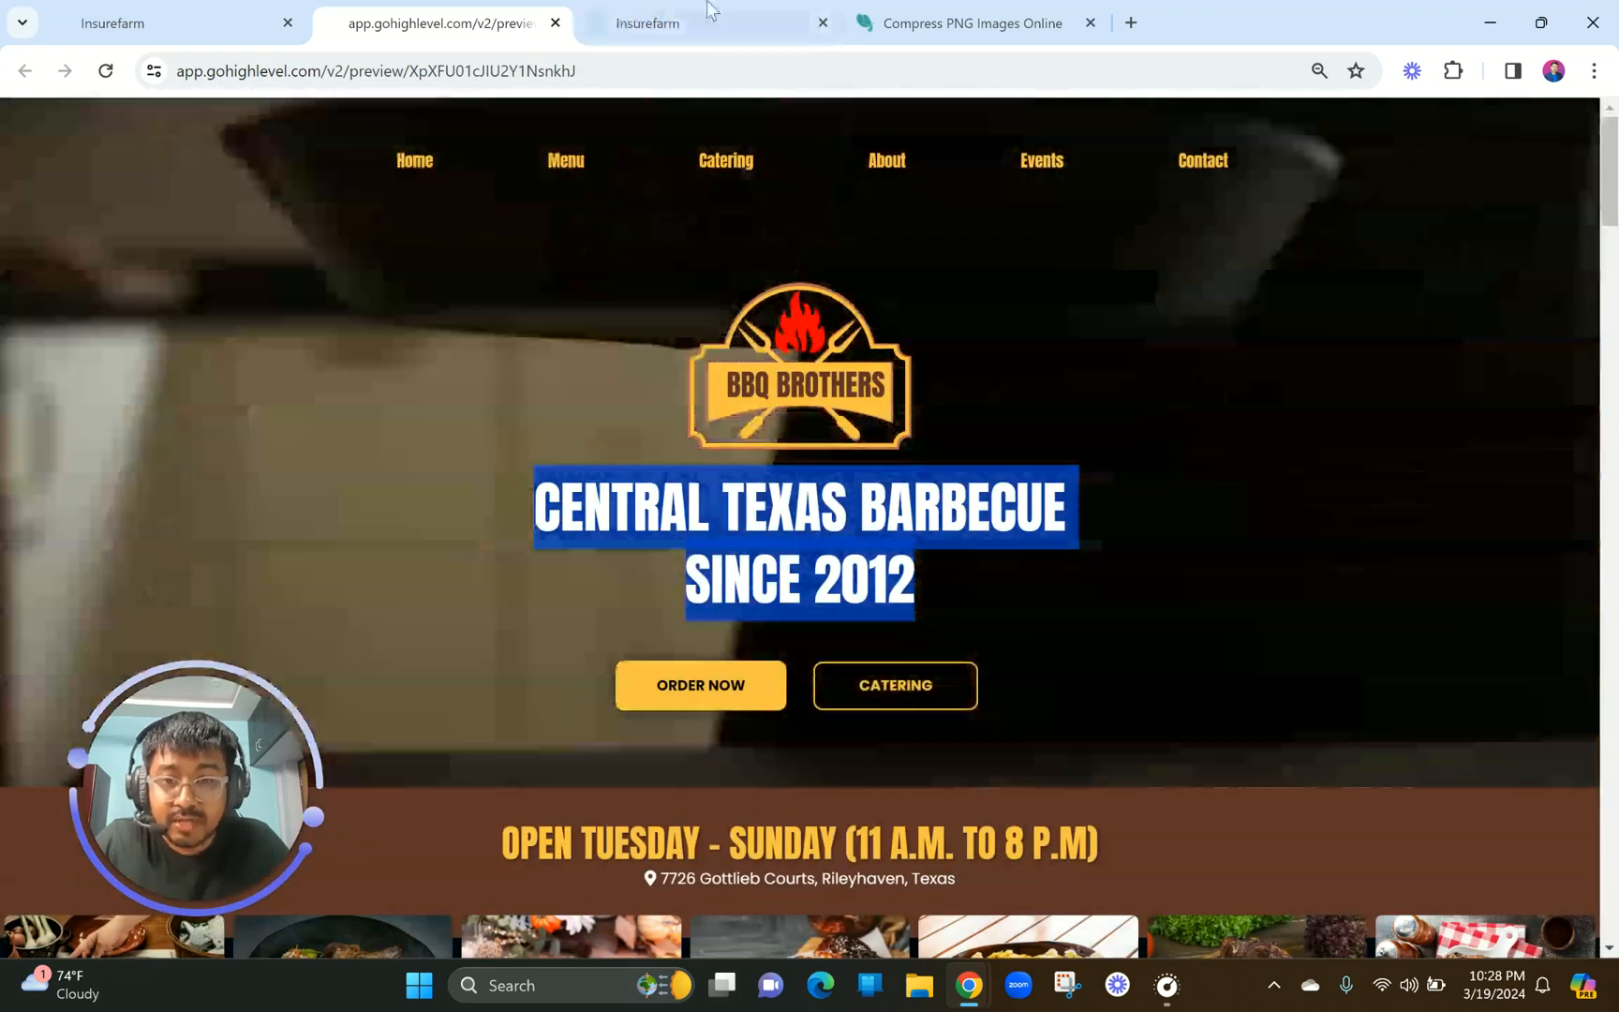
pyautogui.click(709, 13)
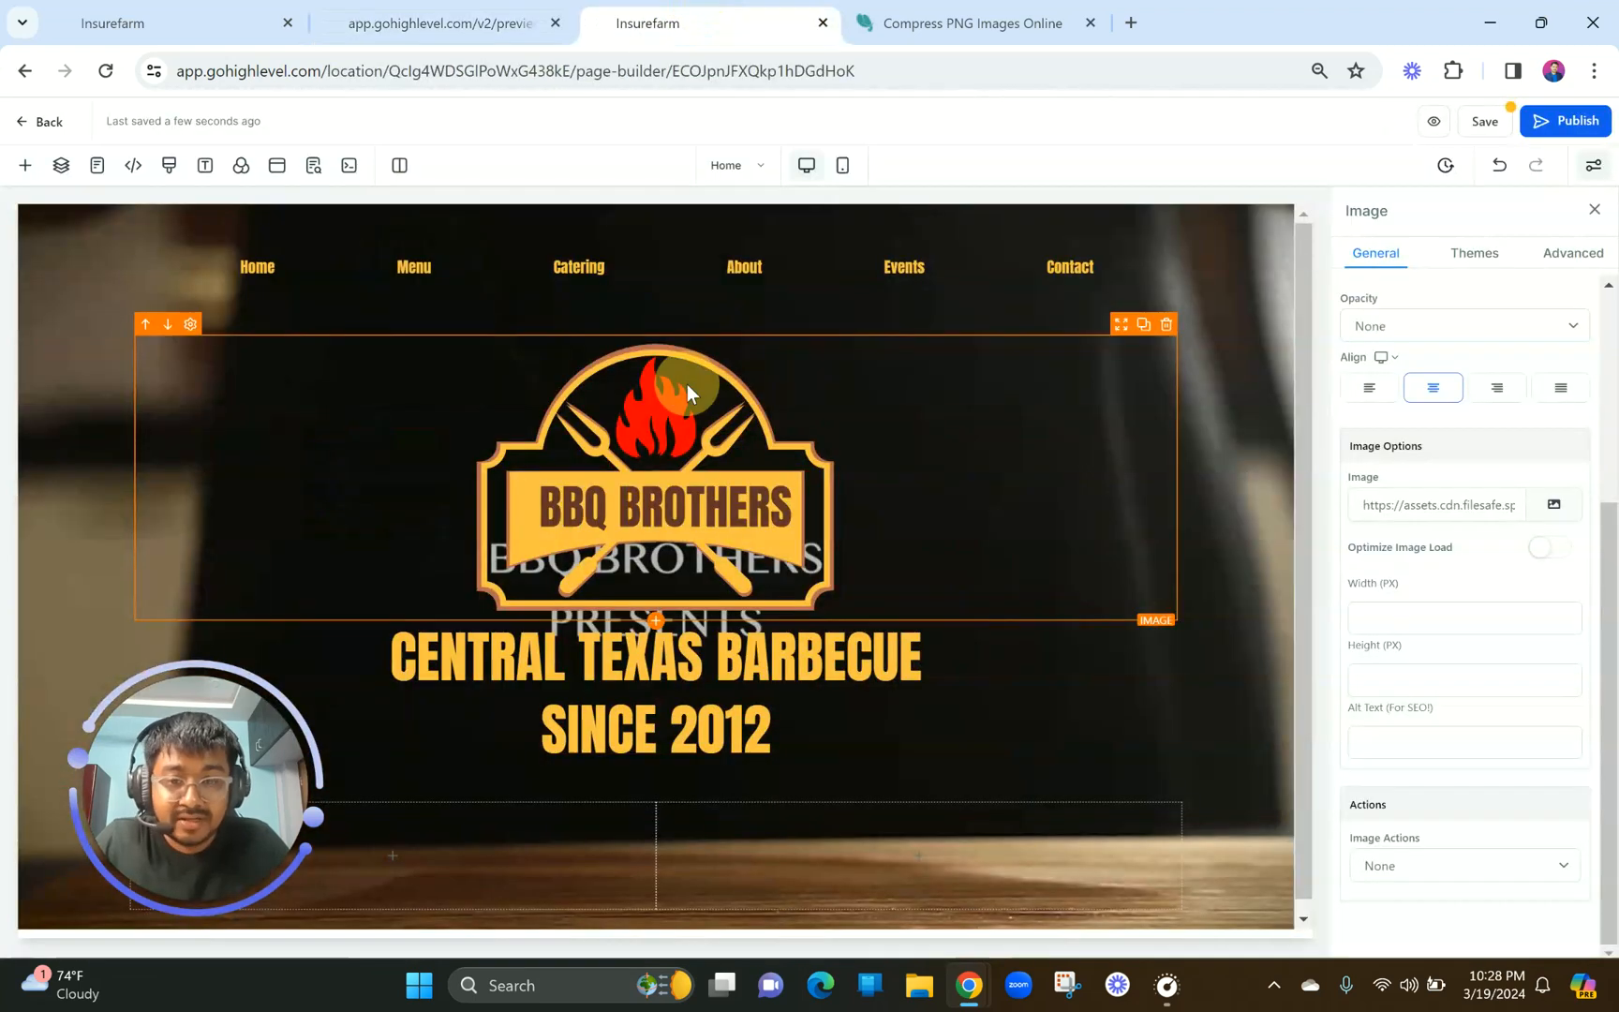
pyautogui.scroll(1, 1417, 635)
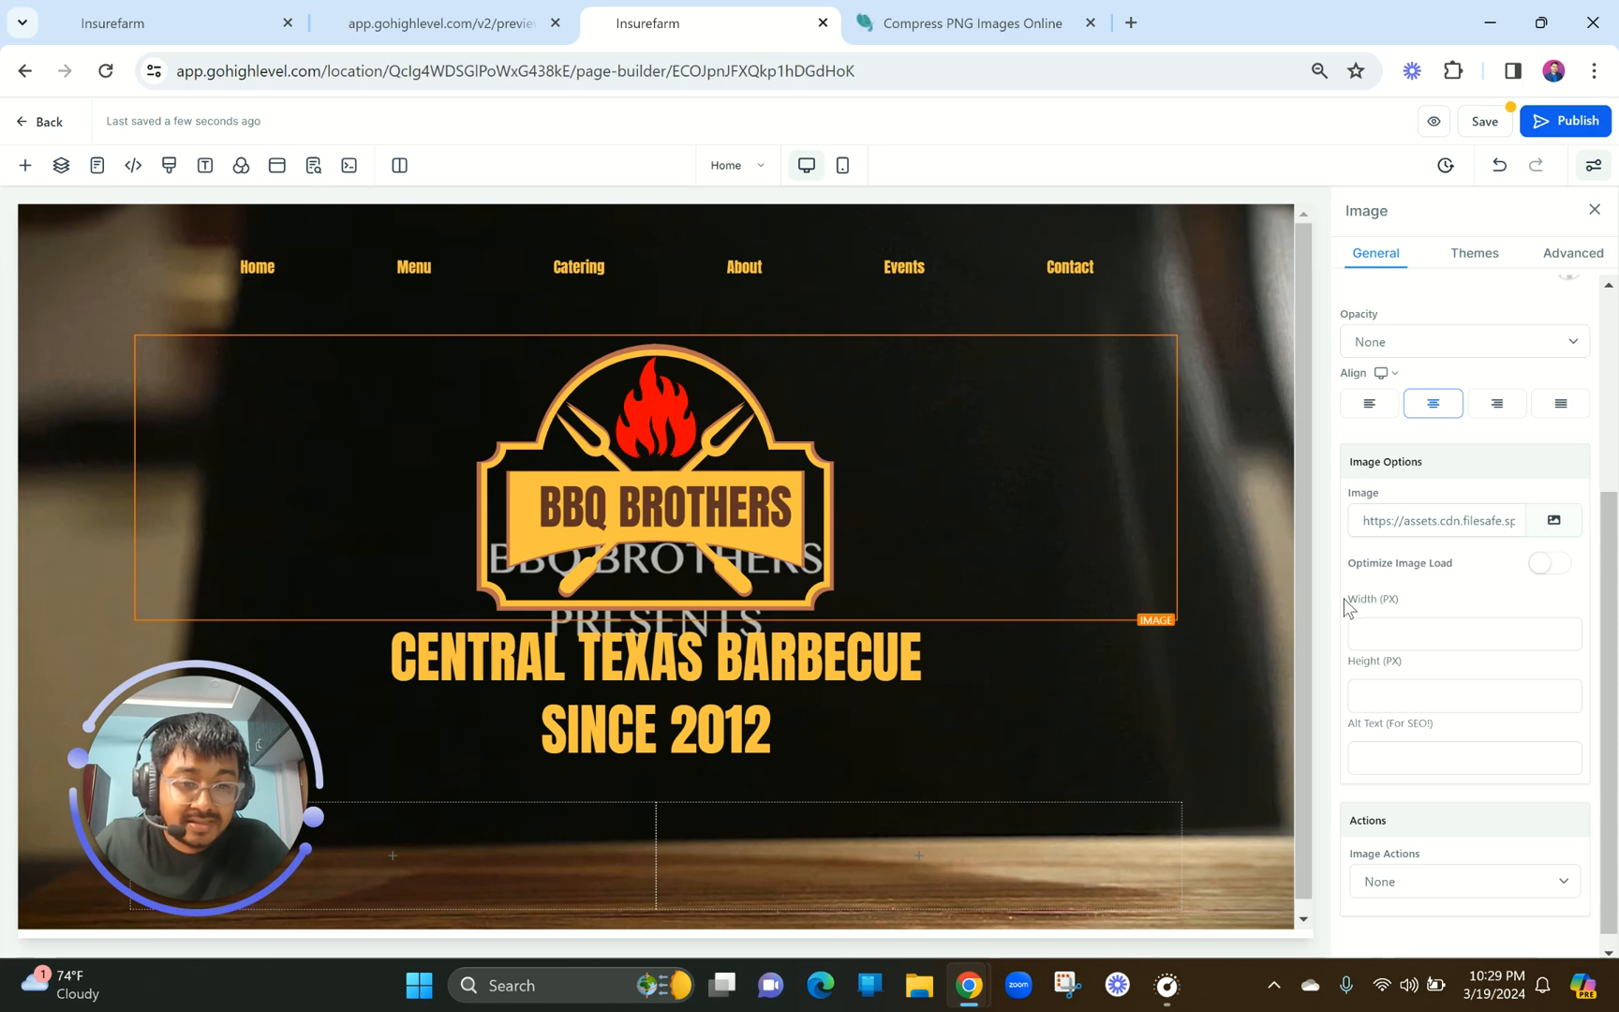
# Try a width of 100 px and a height of 100 px on the logo image.
pyautogui.click(1394, 626)
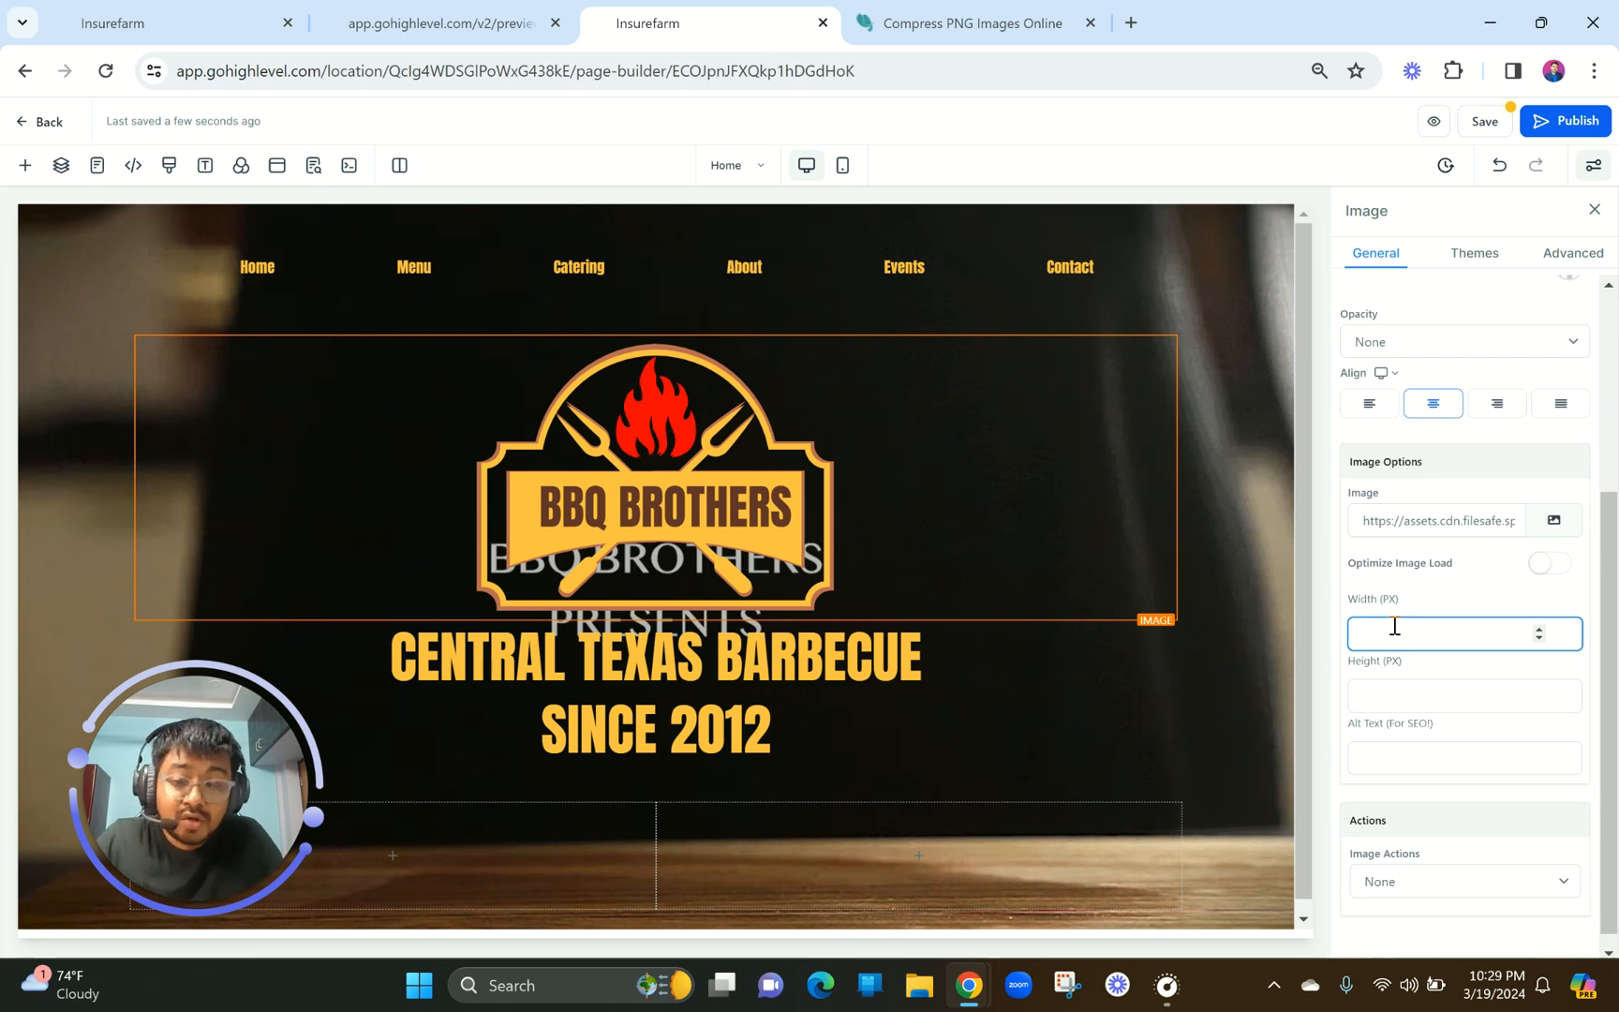
pyautogui.write('100')
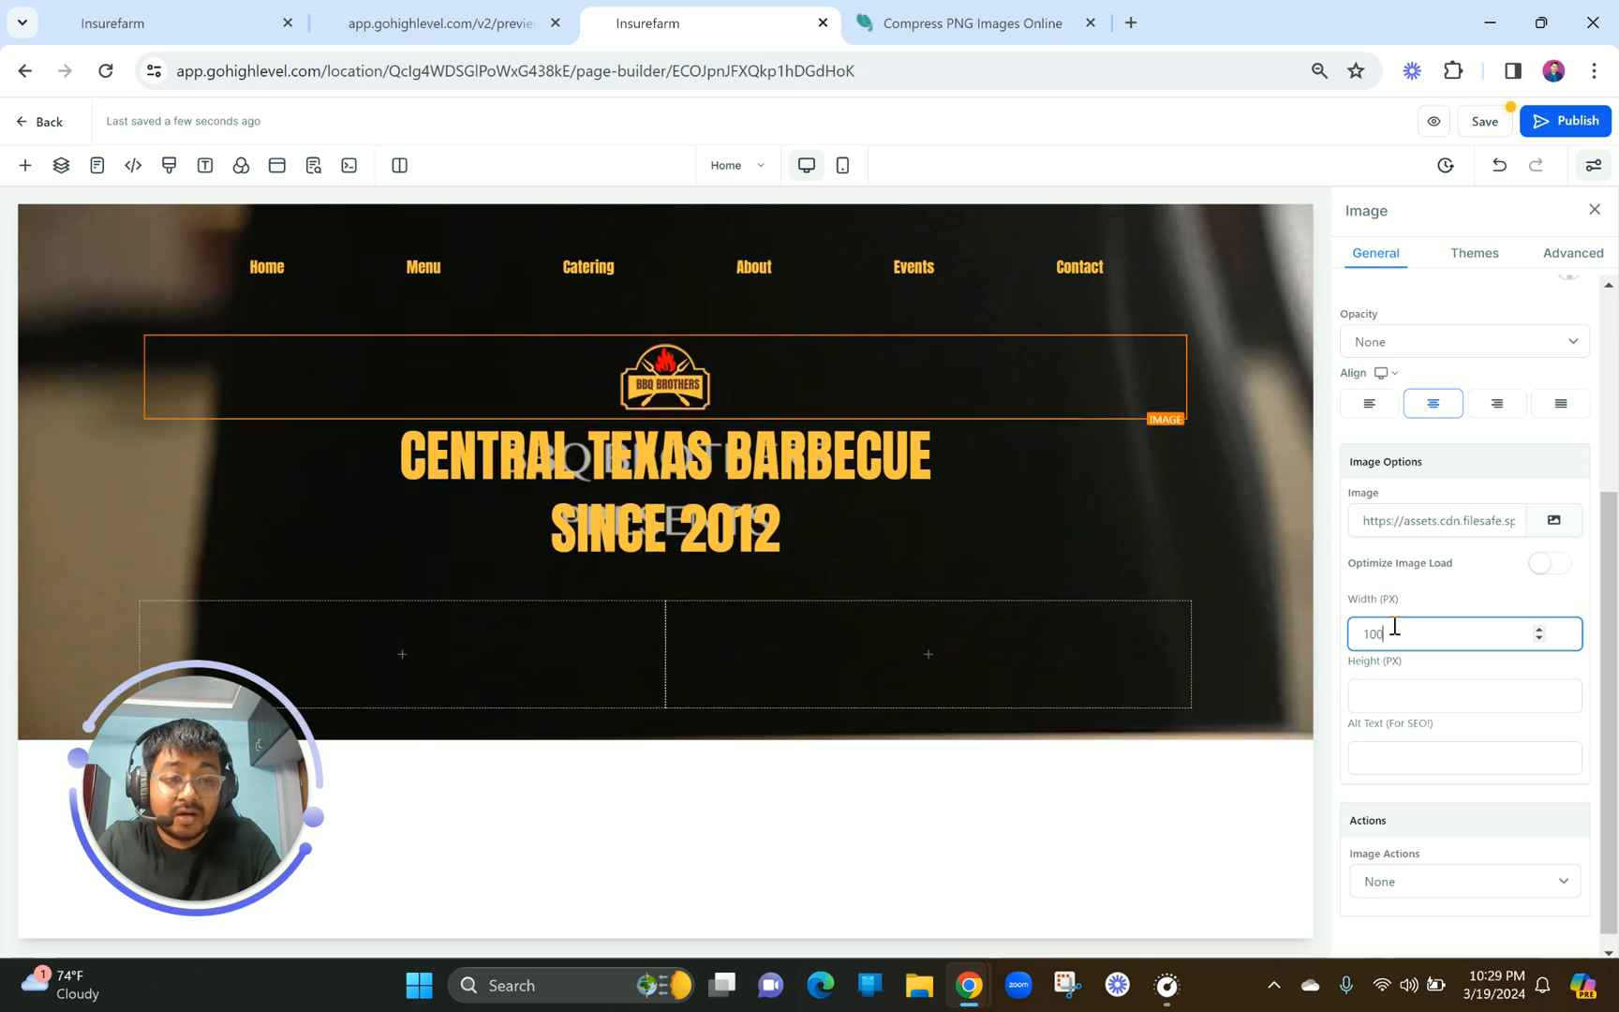
pyautogui.click(1373, 698)
pyautogui.write('100')
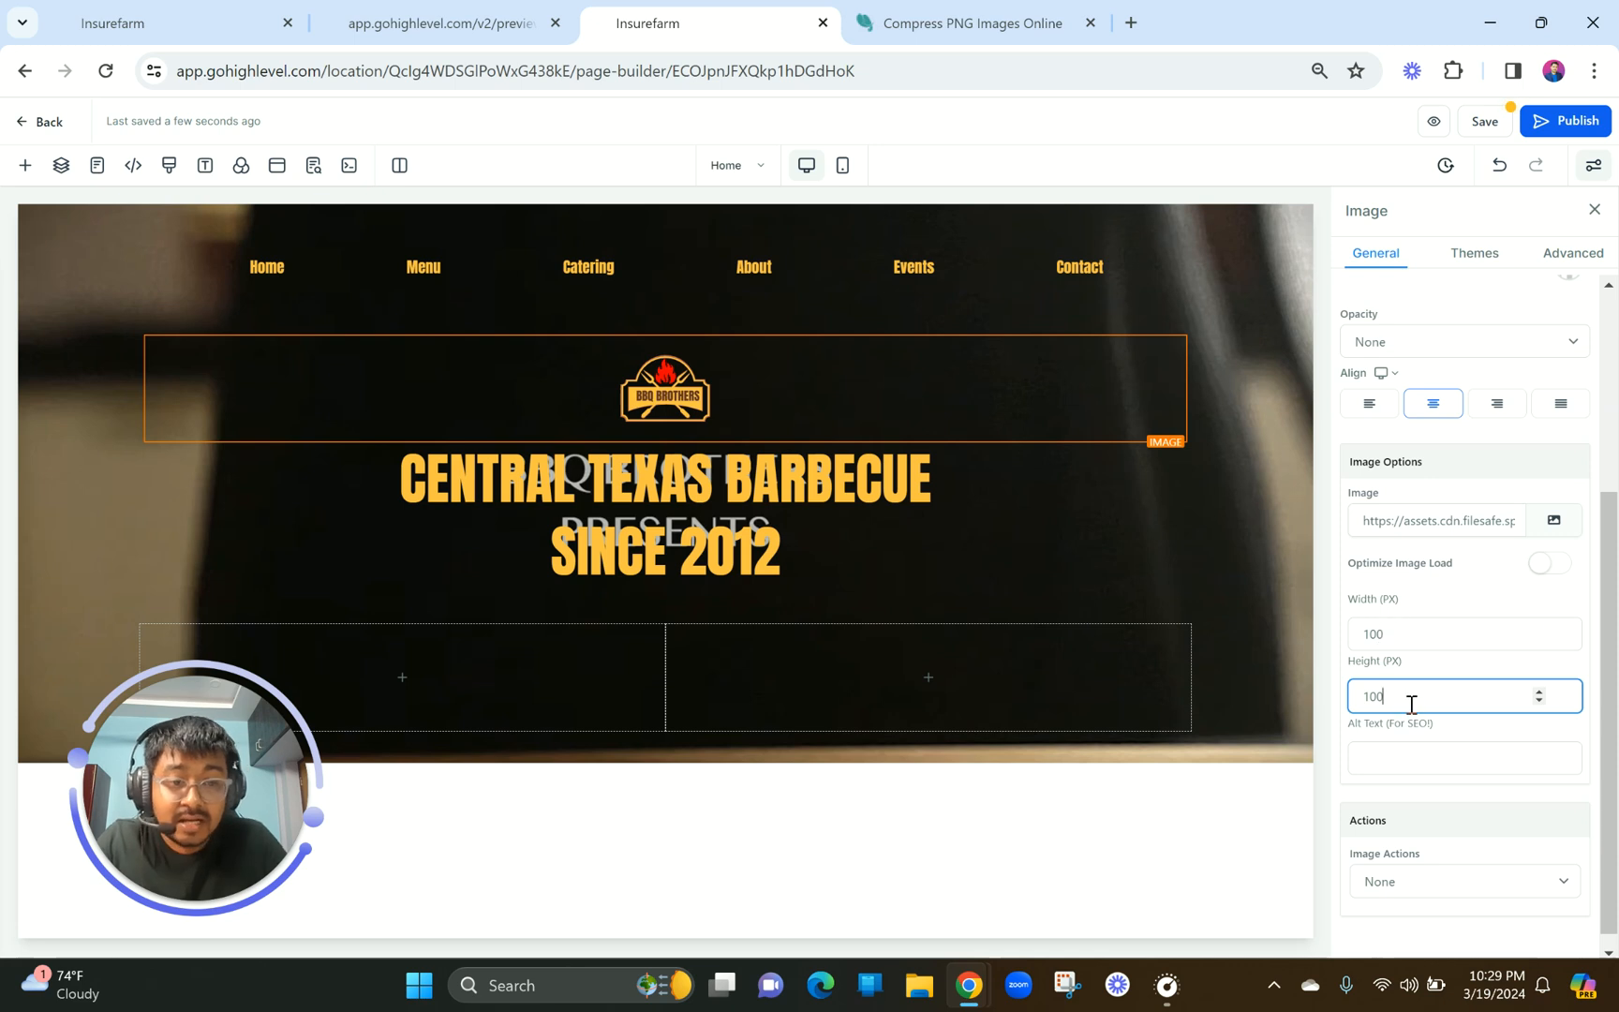
pyautogui.press('BackSpace')
pyautogui.press('BackSpace')
pyautogui.press('BackSpace')
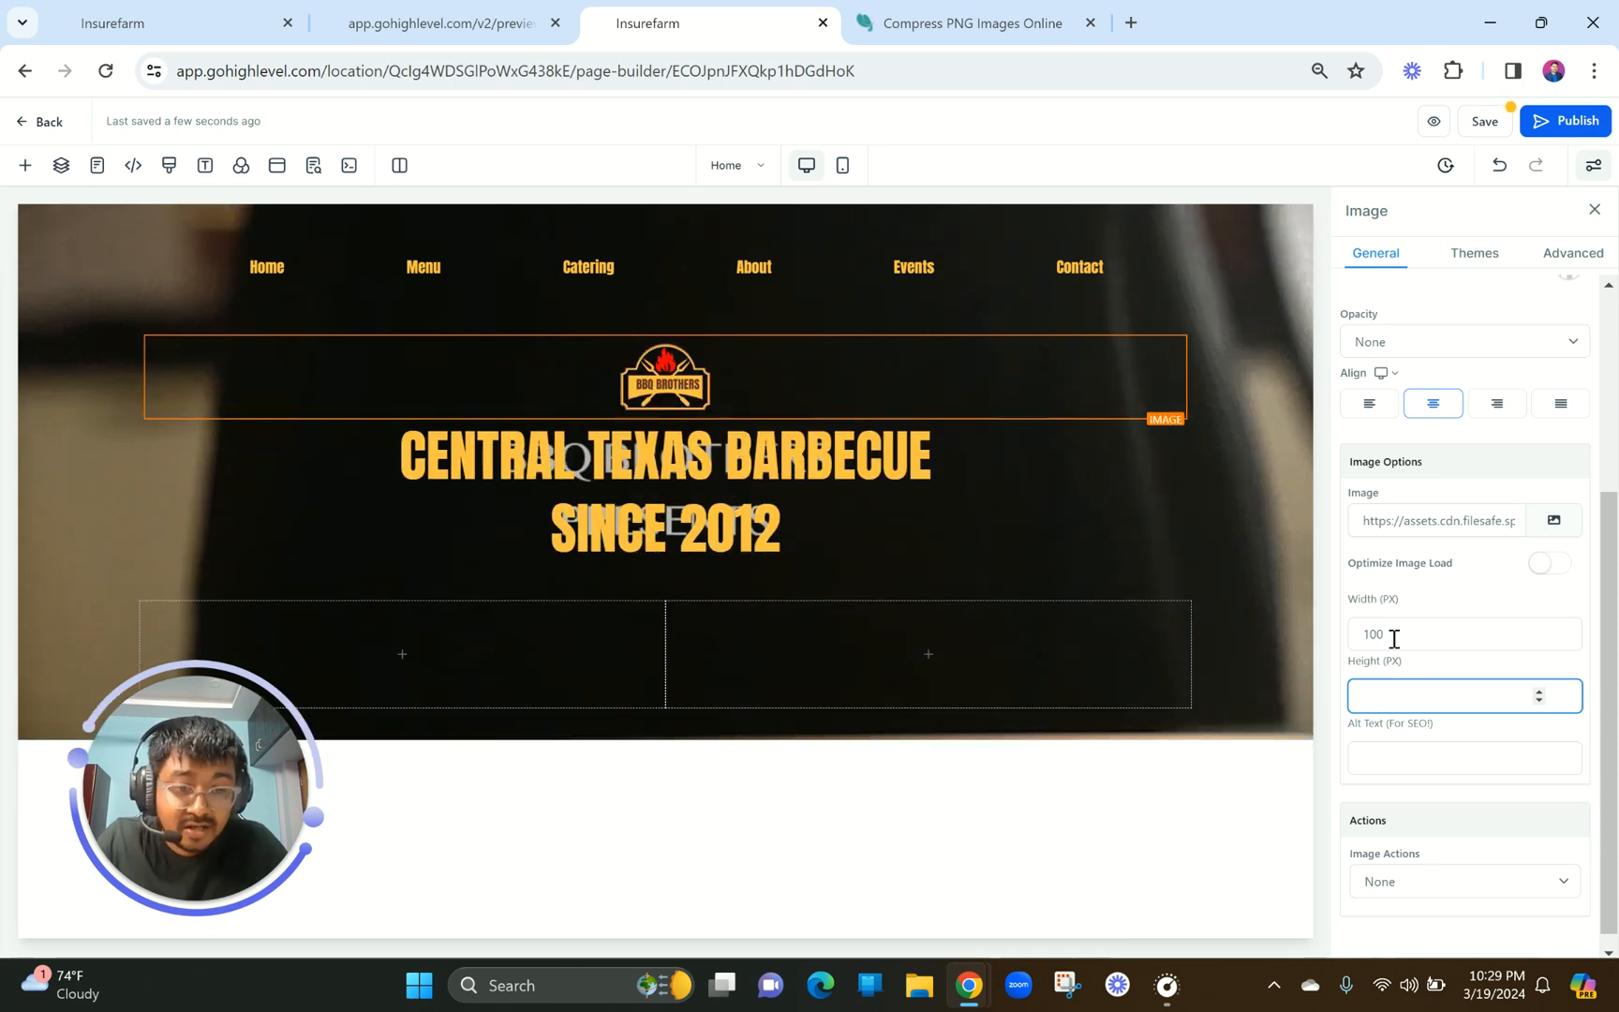
# Set the logo image's width to 250 px.
pyautogui.moveTo(1394, 634); pyautogui.dragTo(1345, 634)
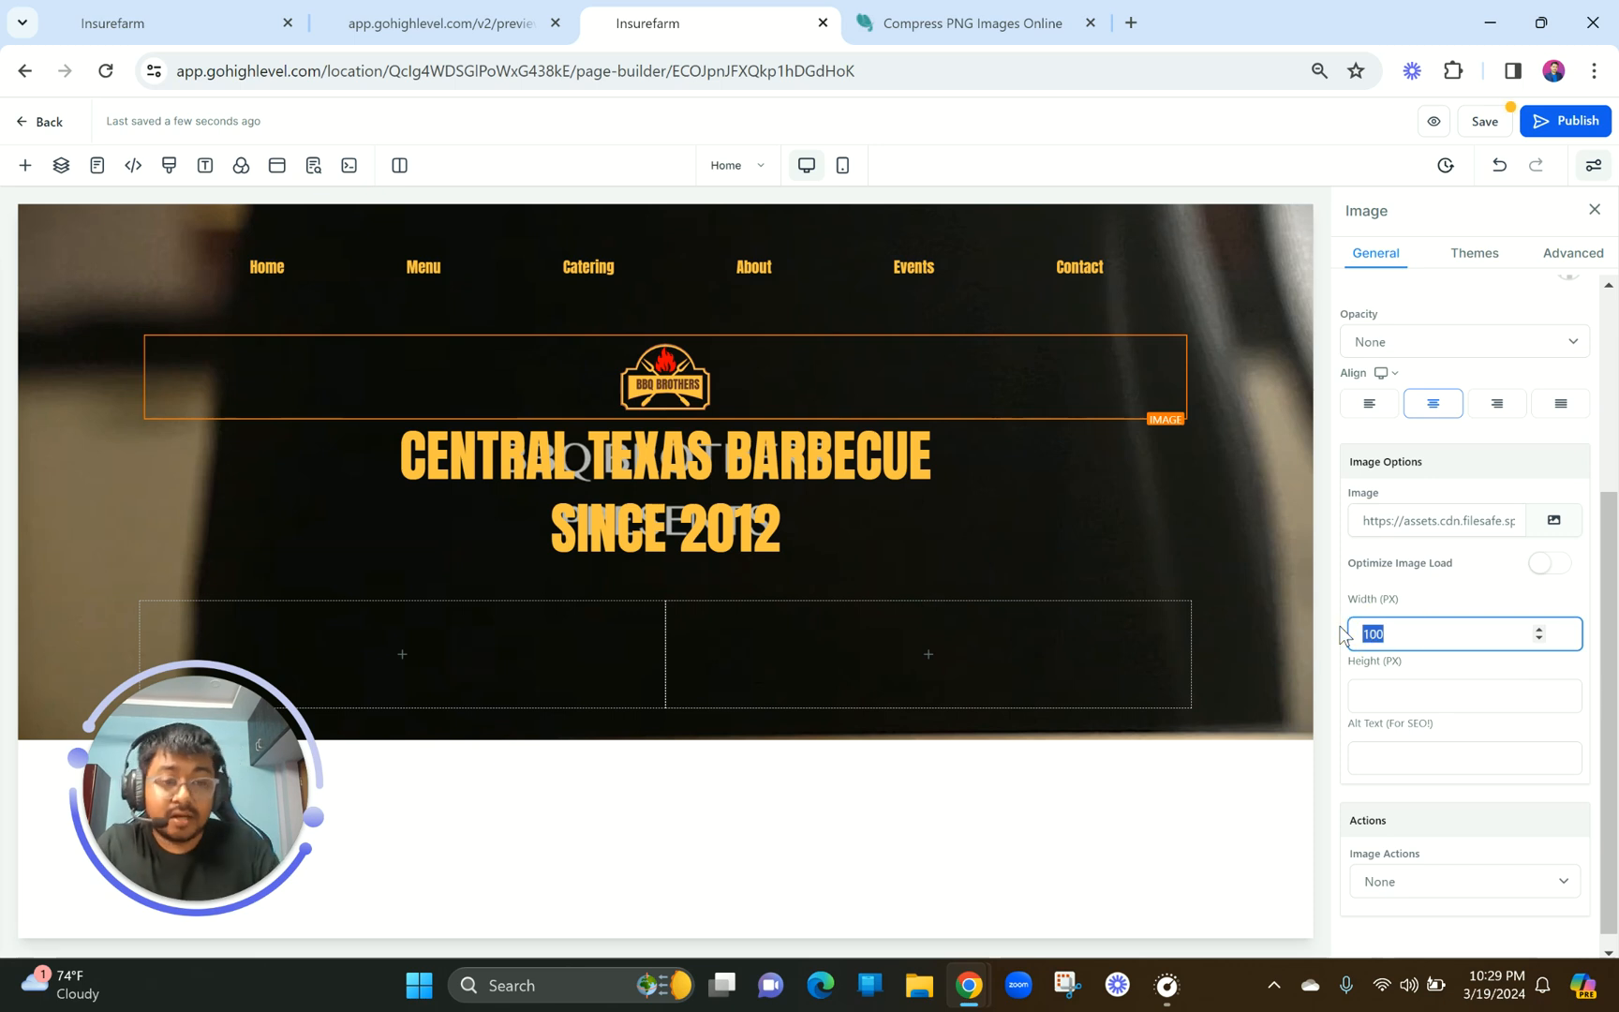
pyautogui.press('BackSpace')
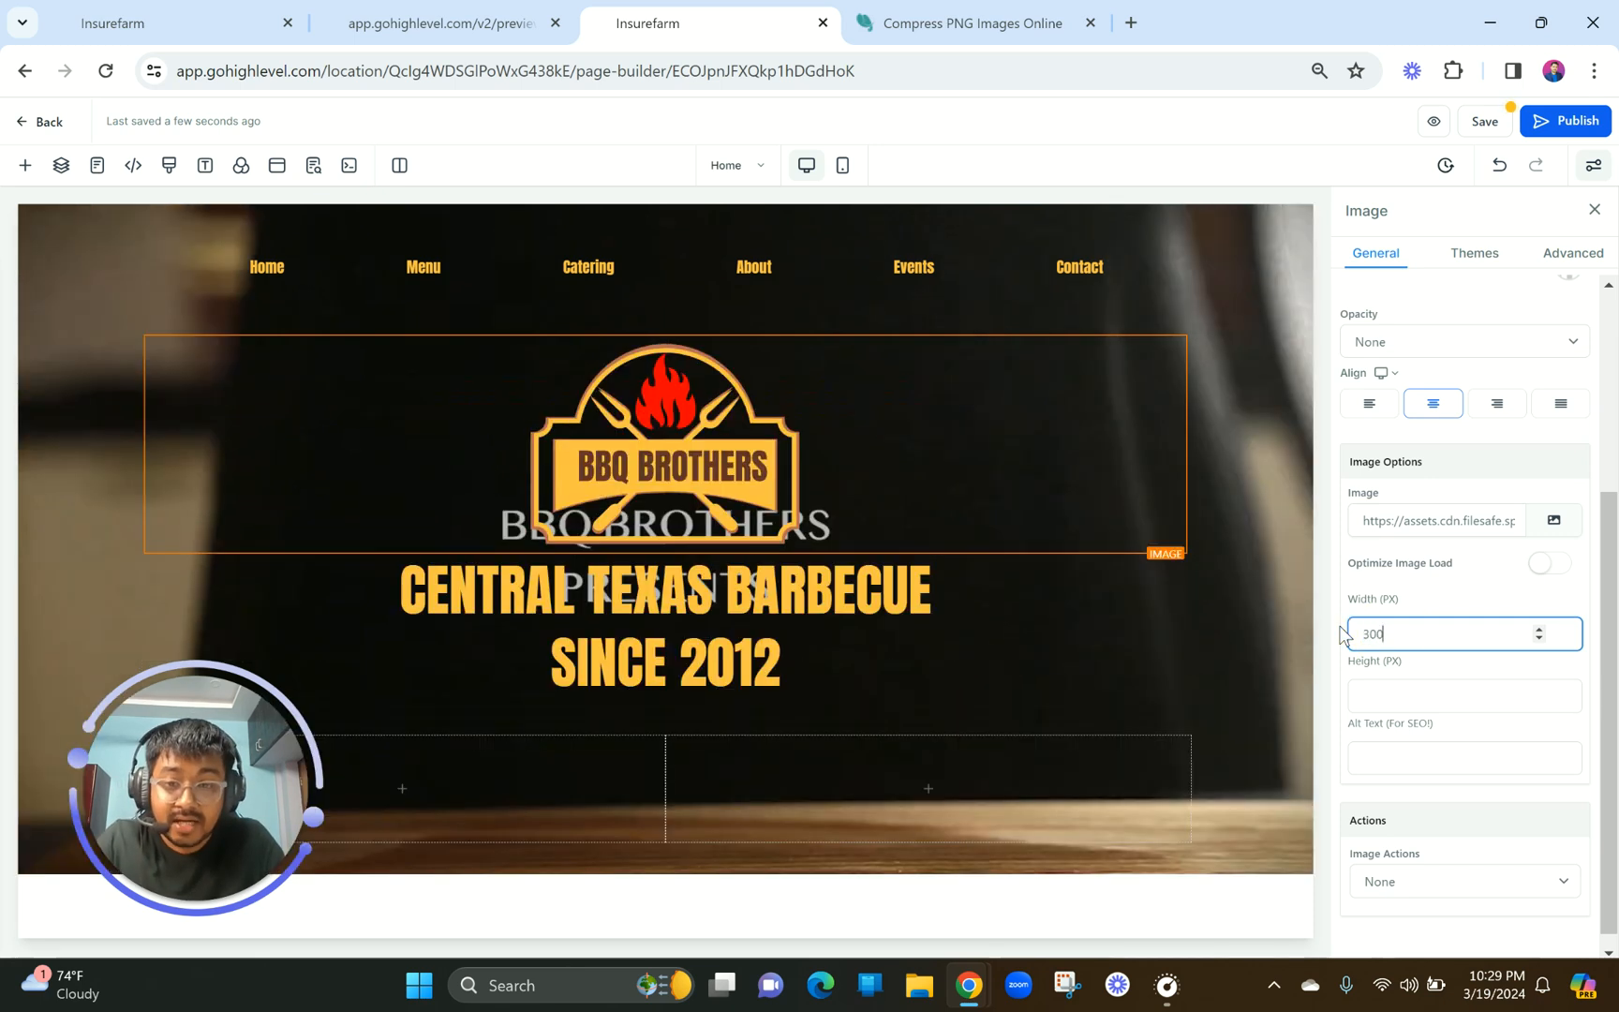
pyautogui.write('250')
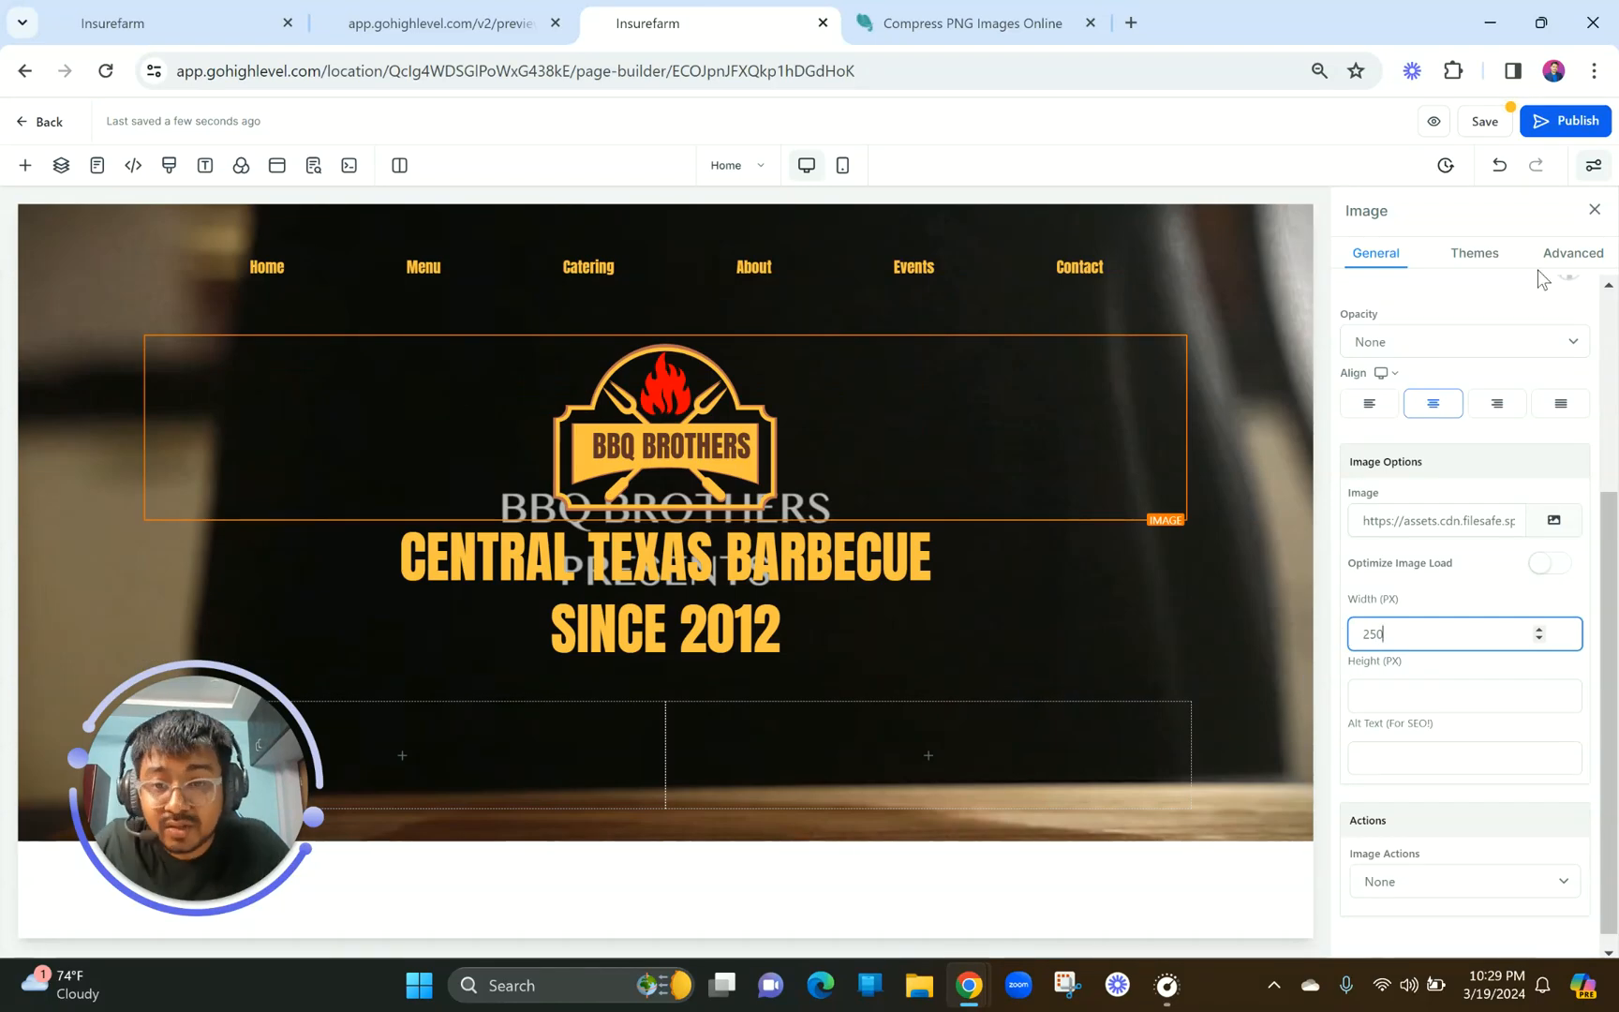
# Give the one-column row containing the logo and headline a top margin of 60 px.
pyautogui.click(936, 321)
pyautogui.click(1473, 409)
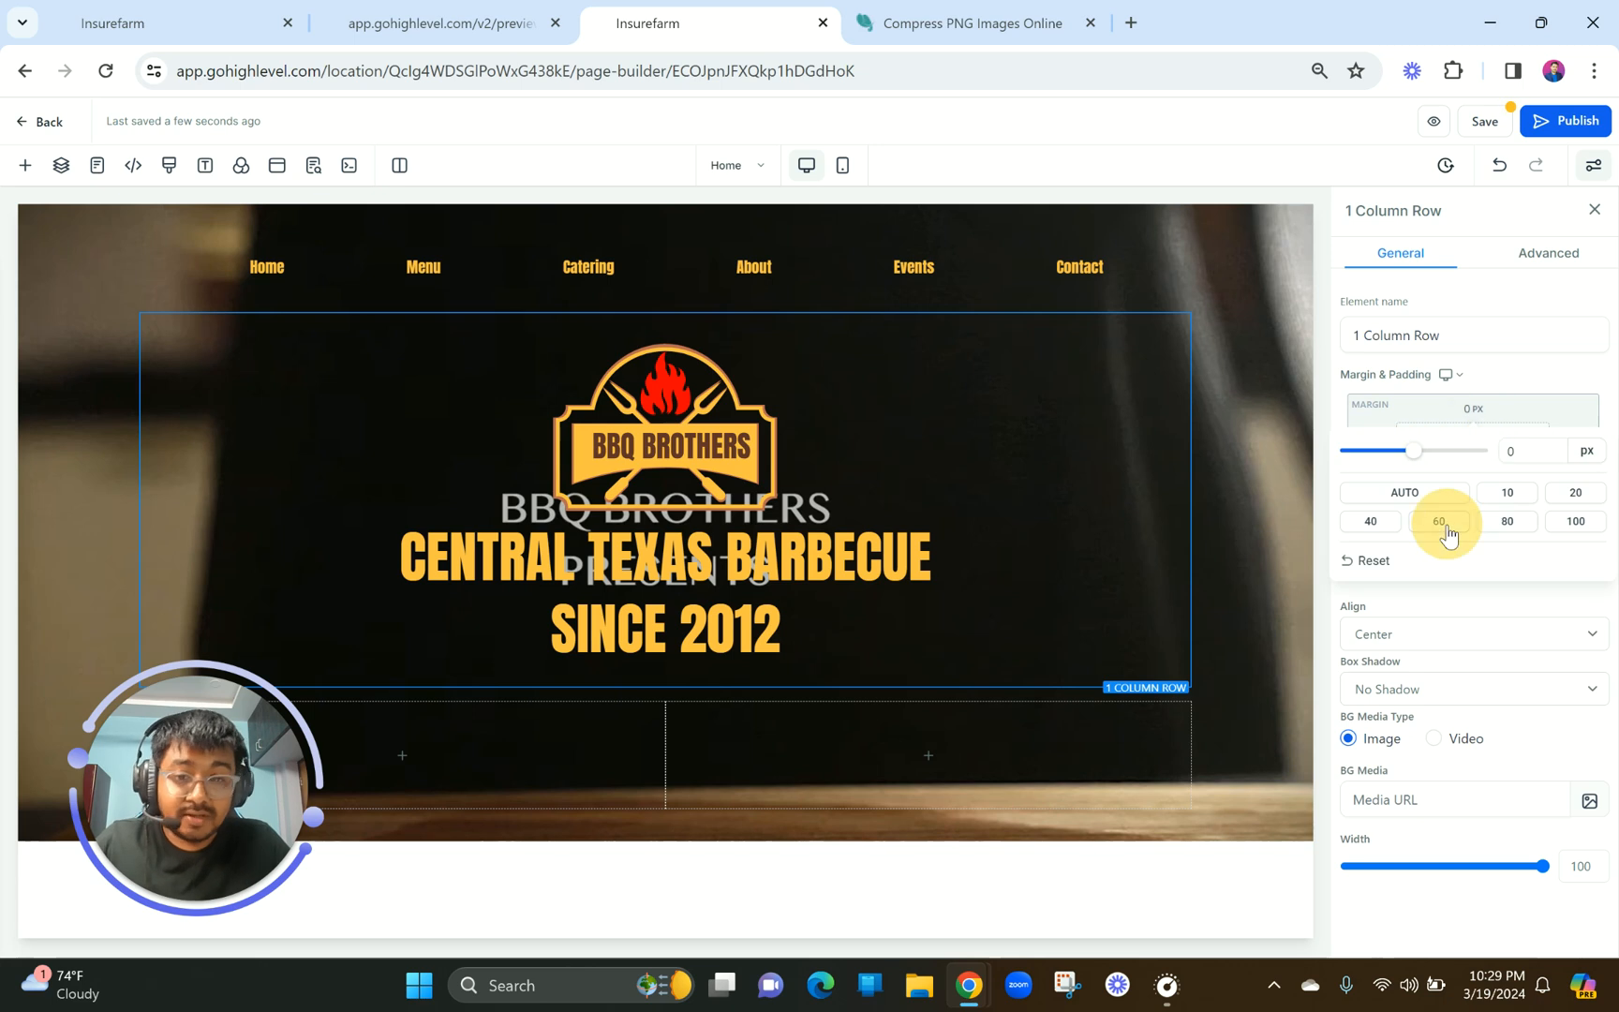
pyautogui.click(1443, 525)
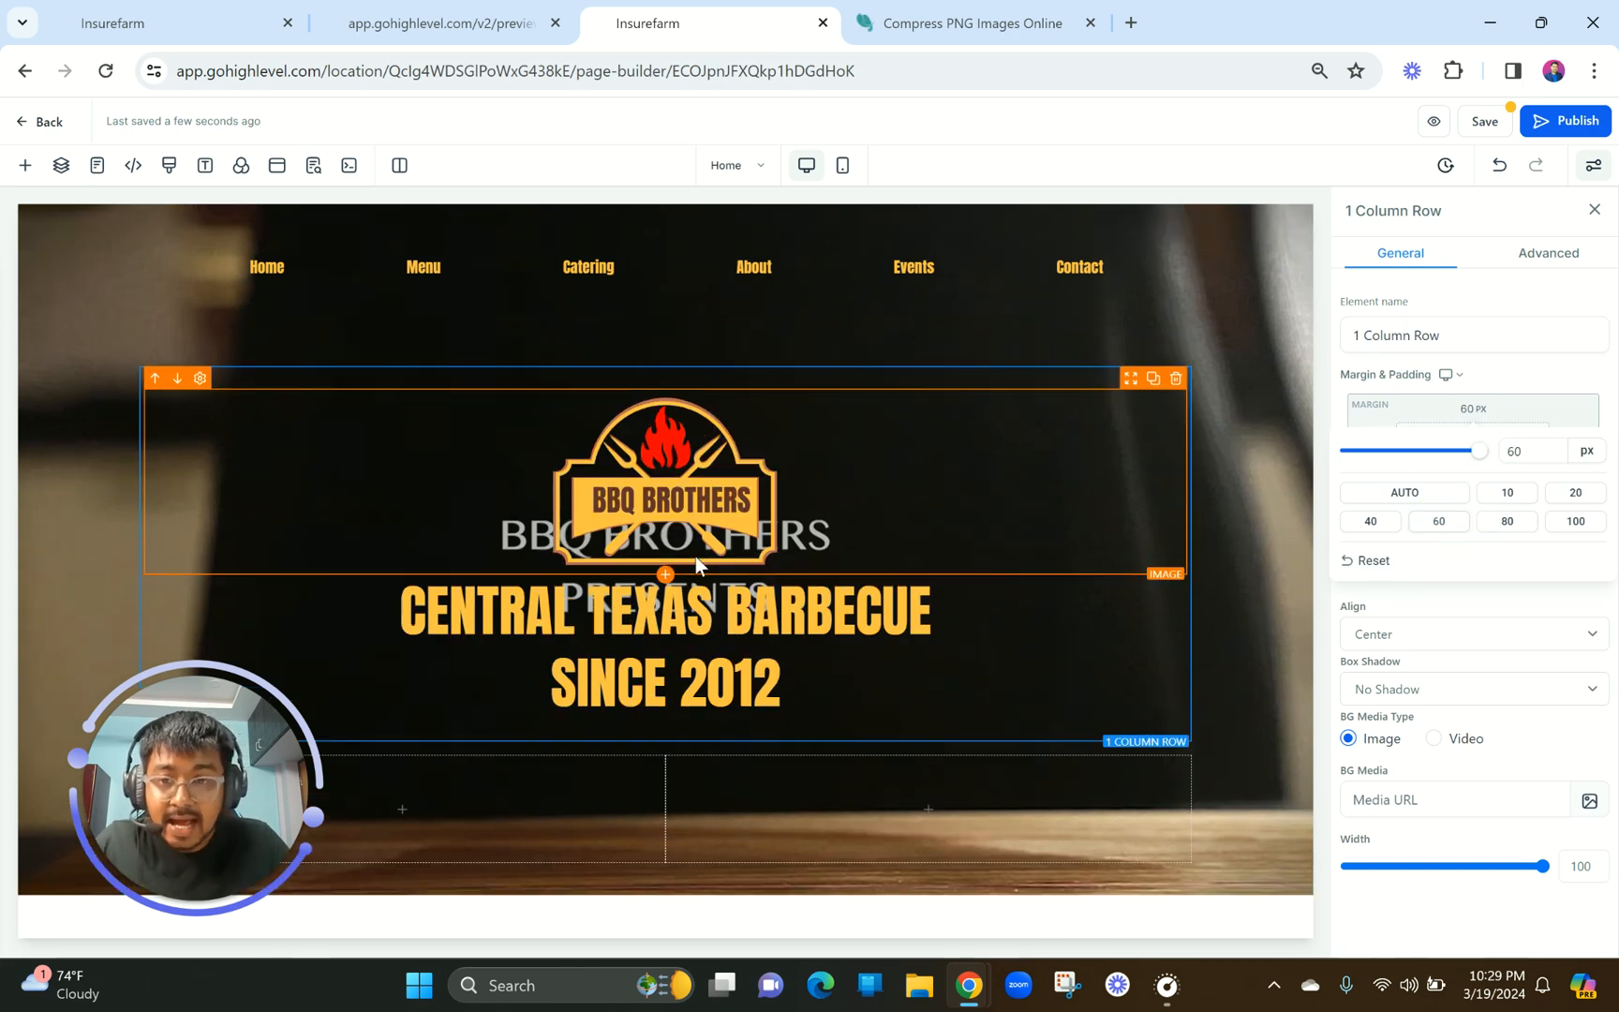
# Inspect the font of the preview's Menu navigation link with Font Picker.
pyautogui.click(438, 23)
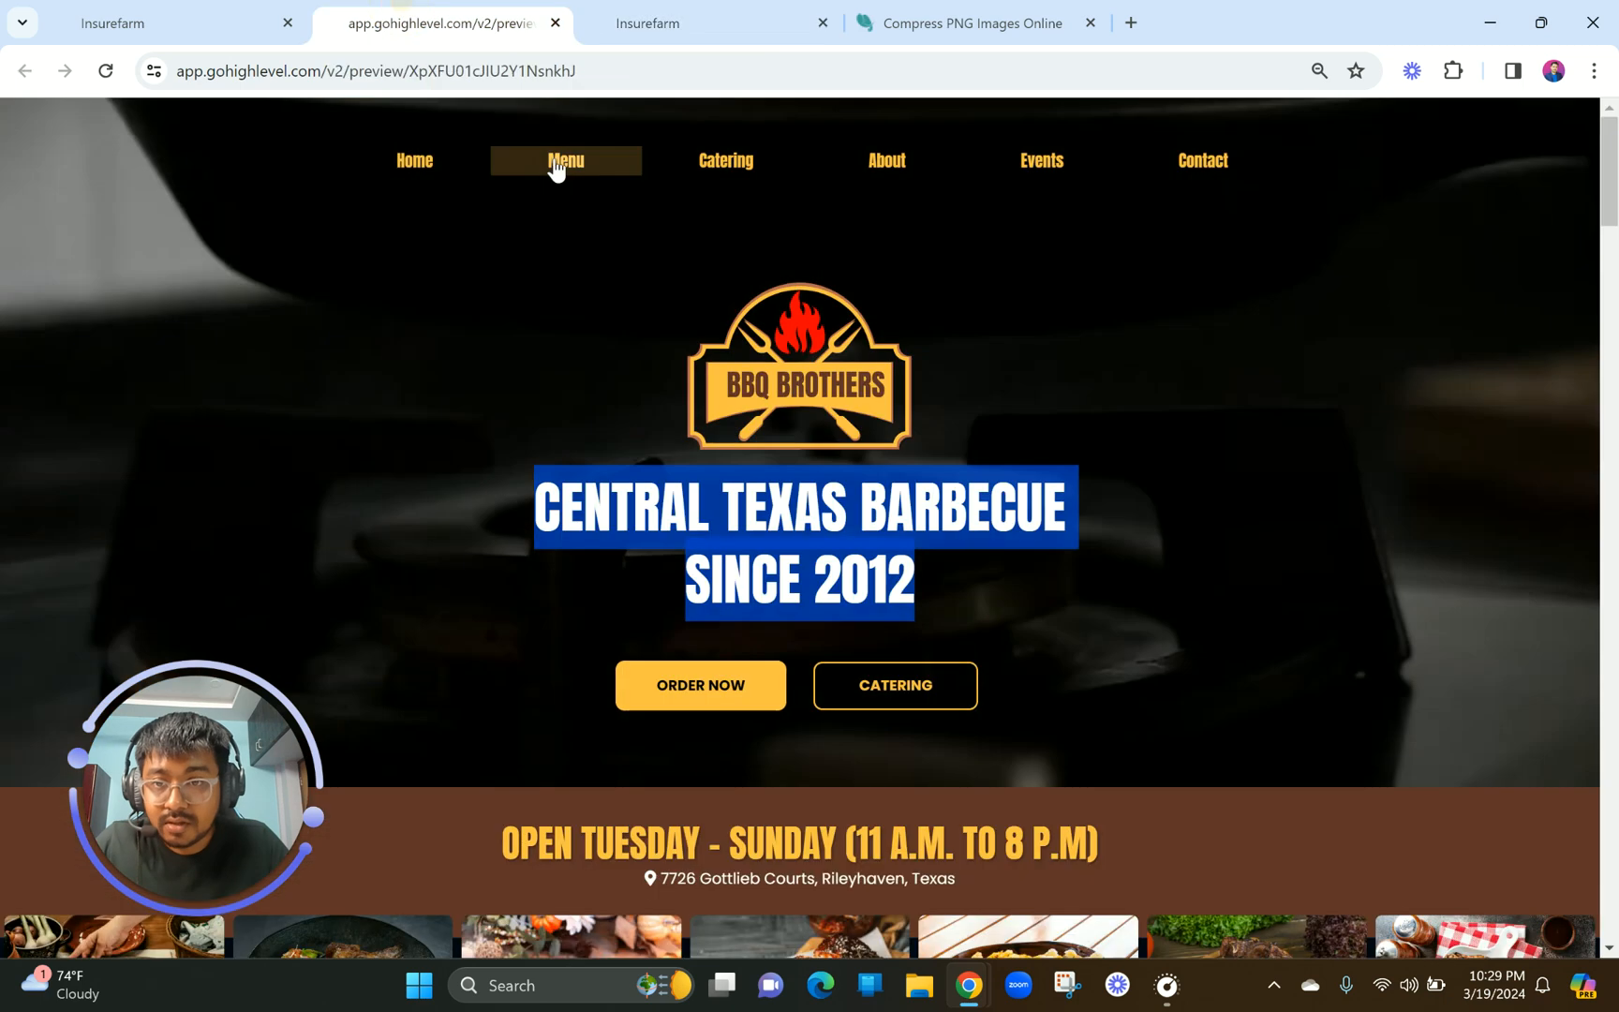
pyautogui.rightClick(556, 159)
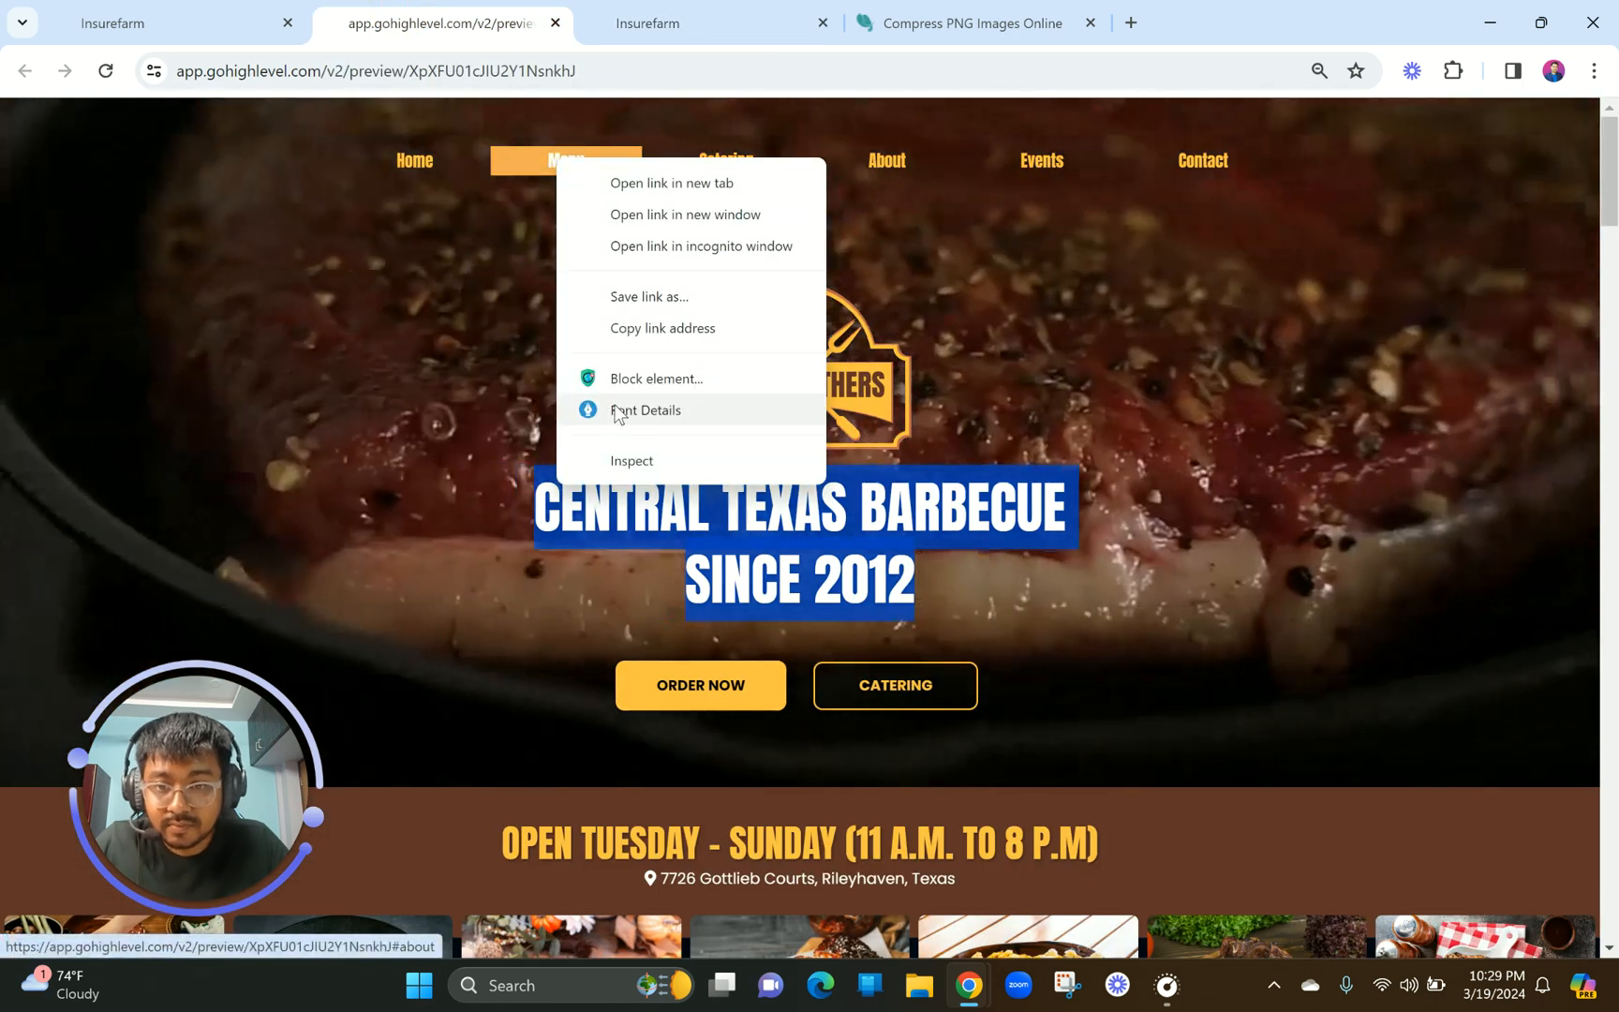
pyautogui.click(617, 412)
# Set the navigation menu's font size to 18 px in the page builder.
pyautogui.click(698, 22)
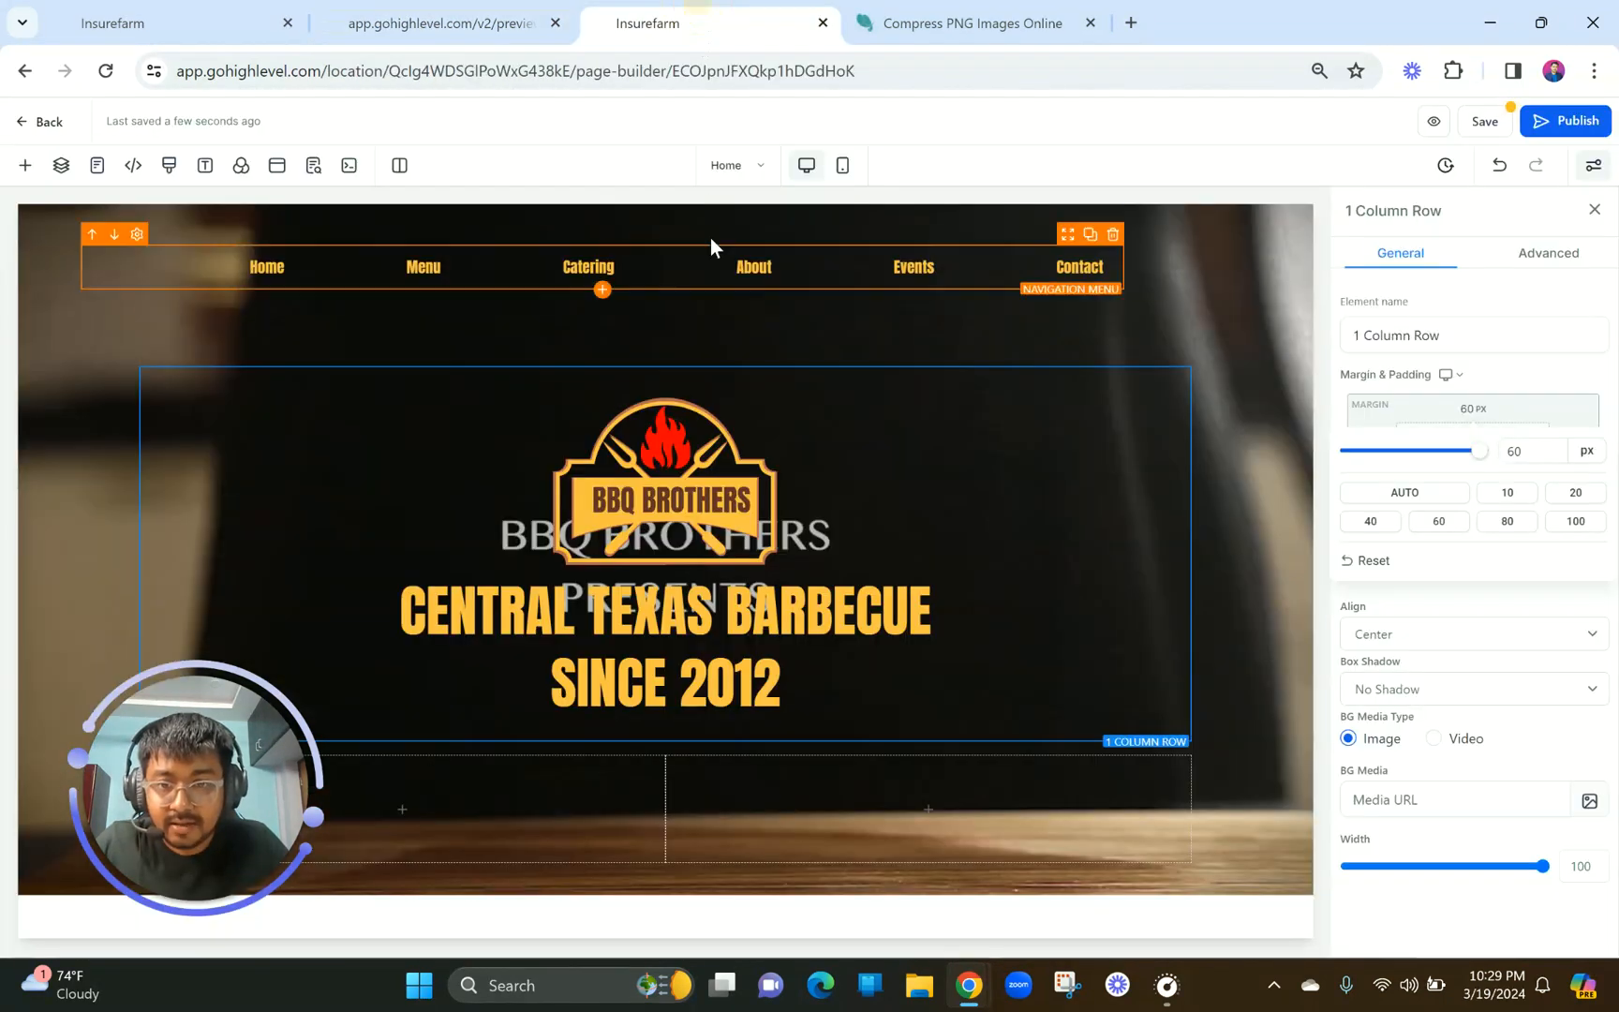
pyautogui.click(760, 267)
pyautogui.scroll(-4, 1526, 583)
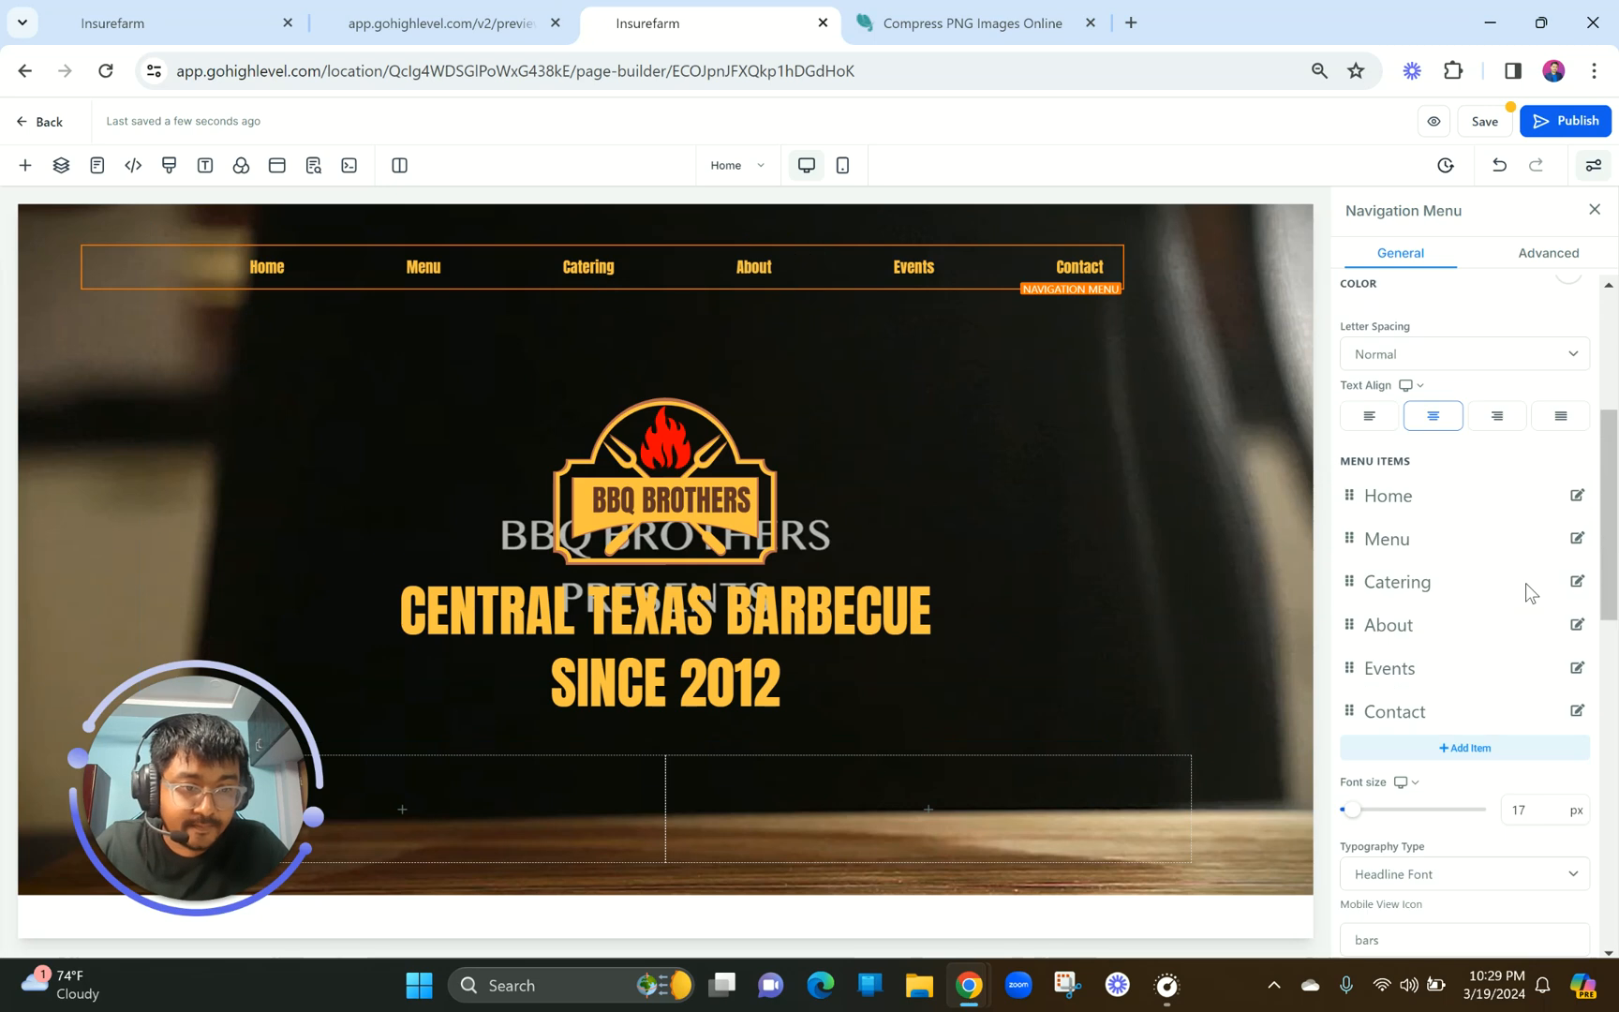
pyautogui.scroll(-10, 1526, 583)
pyautogui.scroll(8, 1526, 583)
pyautogui.scroll(5, 1526, 583)
pyautogui.scroll(-3, 1526, 583)
pyautogui.click(1537, 772)
pyautogui.moveTo(1538, 774); pyautogui.dragTo(1490, 785)
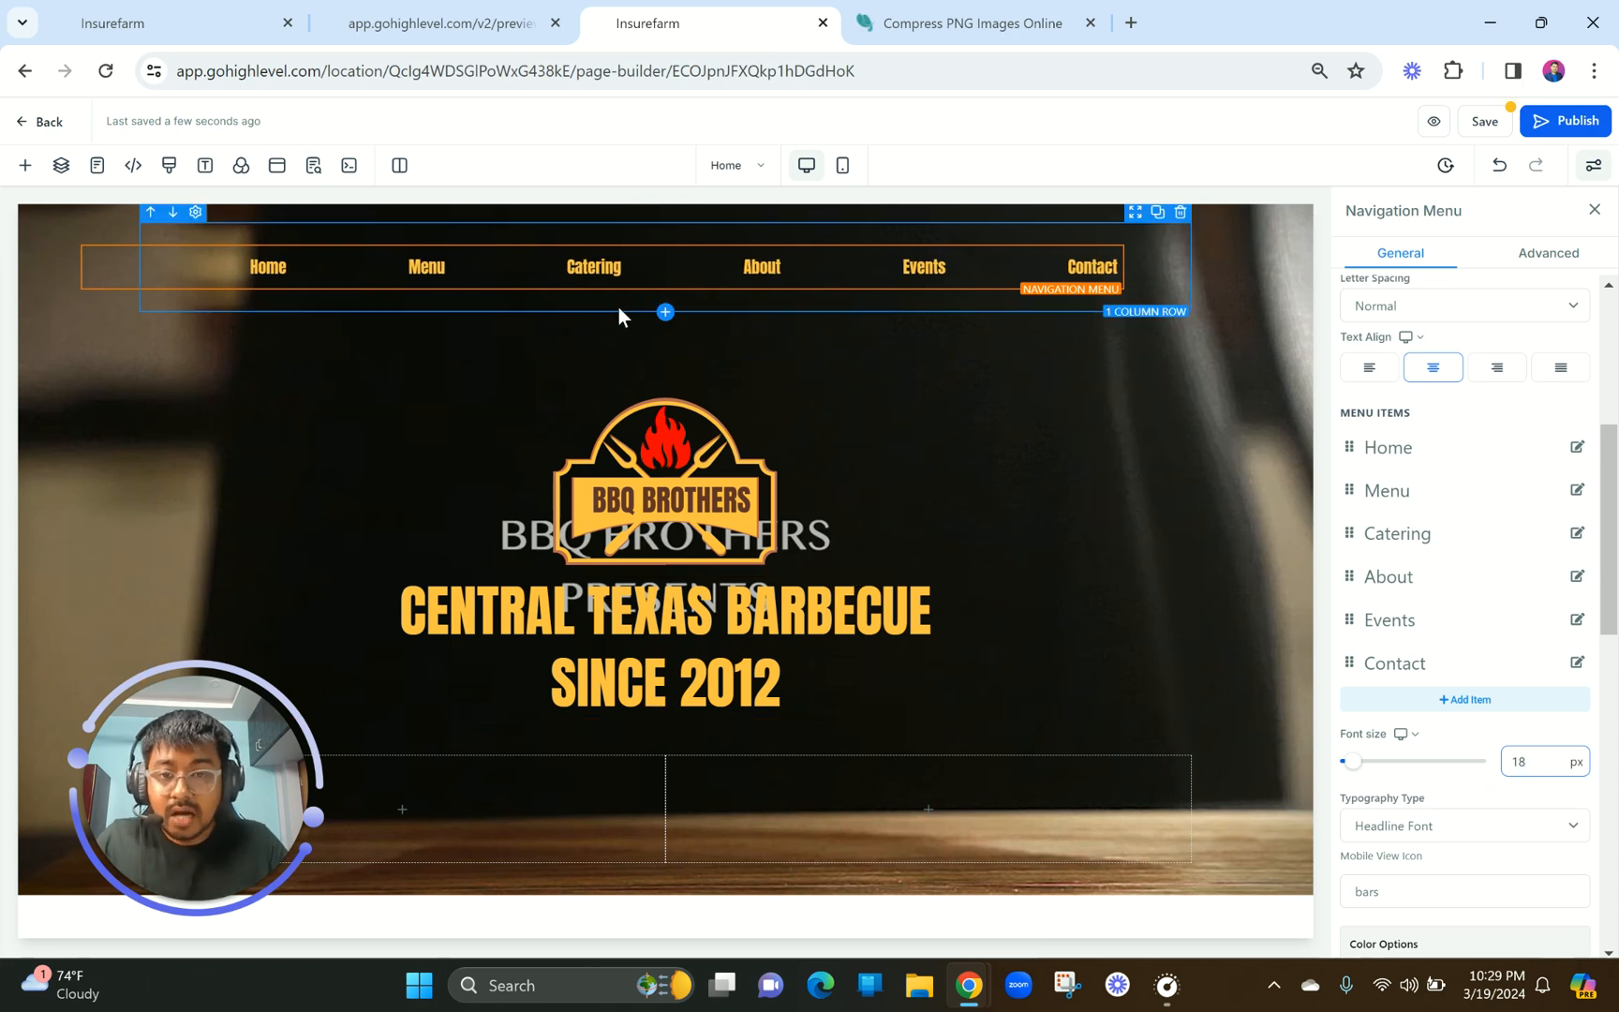
# Add a Button element to the first column of the empty two-column row below the headline.
pyautogui.click(424, 814)
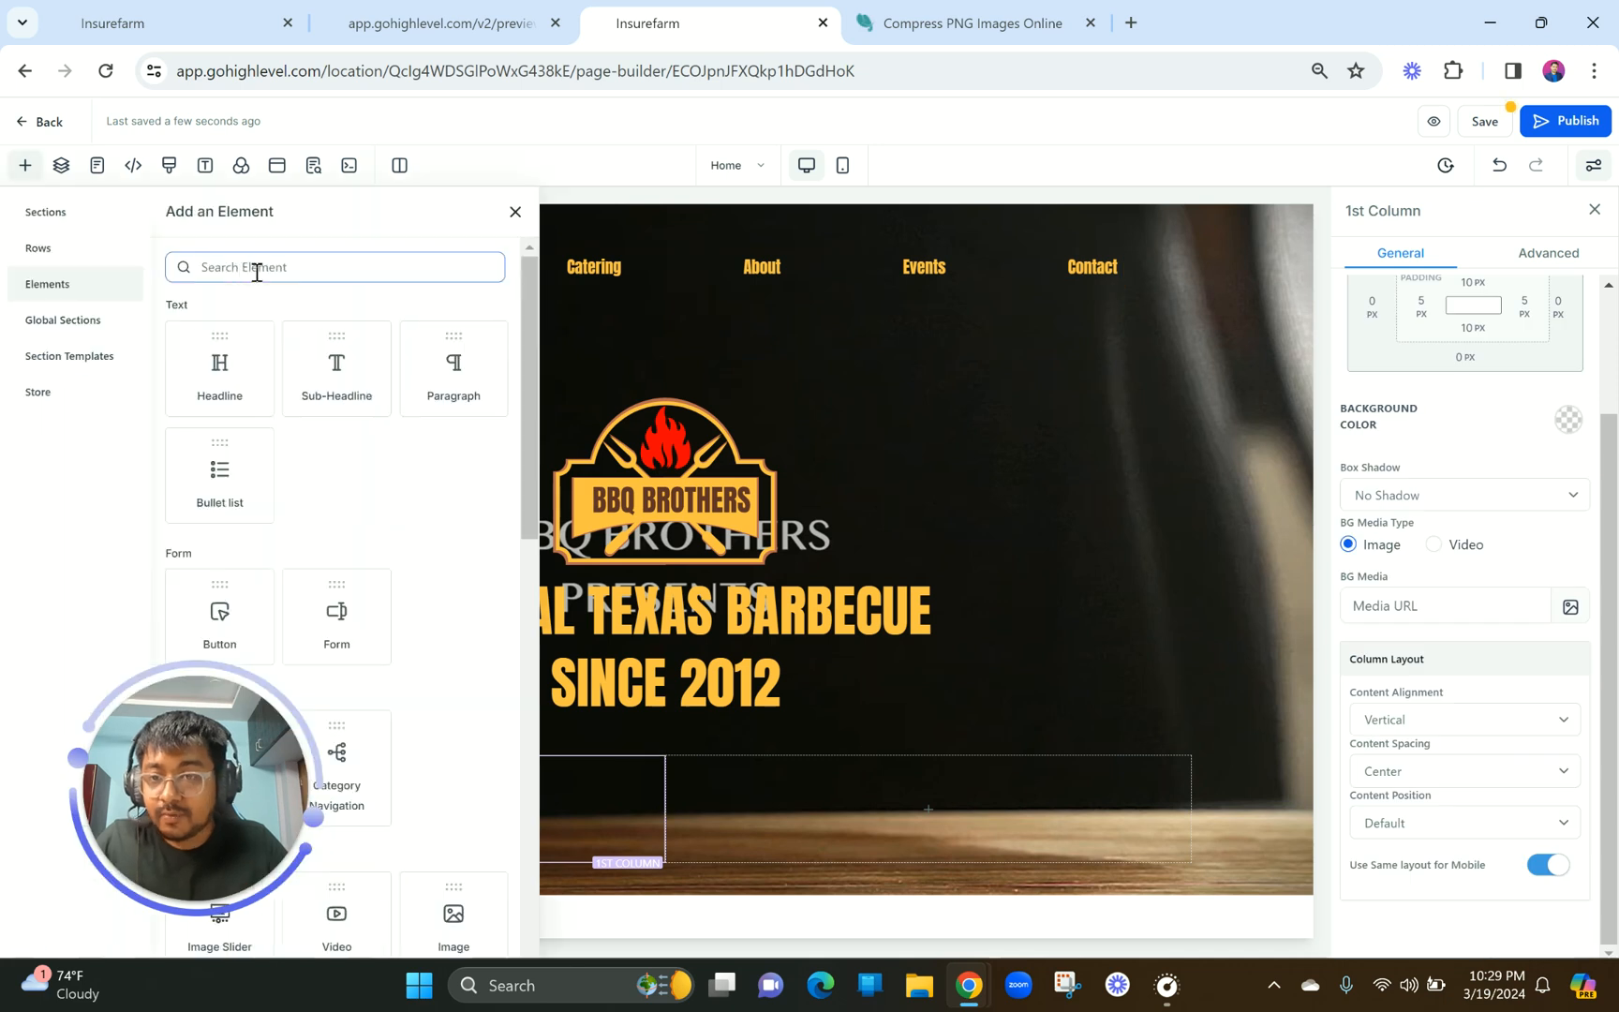
pyautogui.click(259, 268)
pyautogui.write('butt')
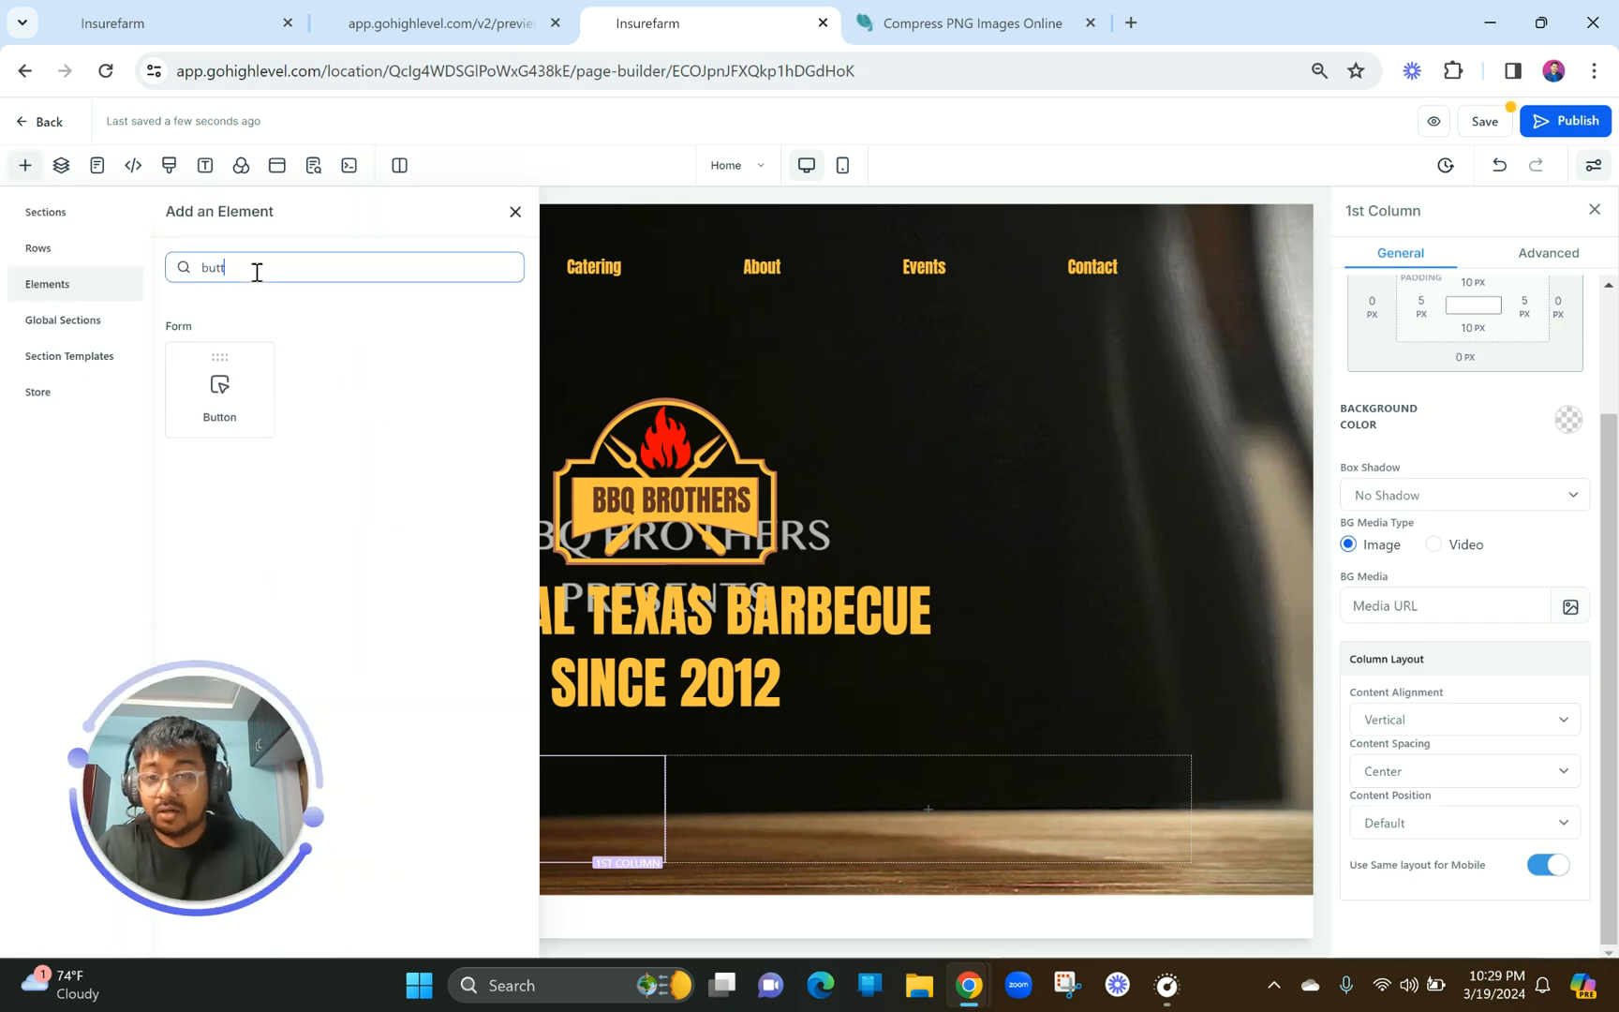
pyautogui.moveTo(251, 414); pyautogui.dragTo(604, 808)
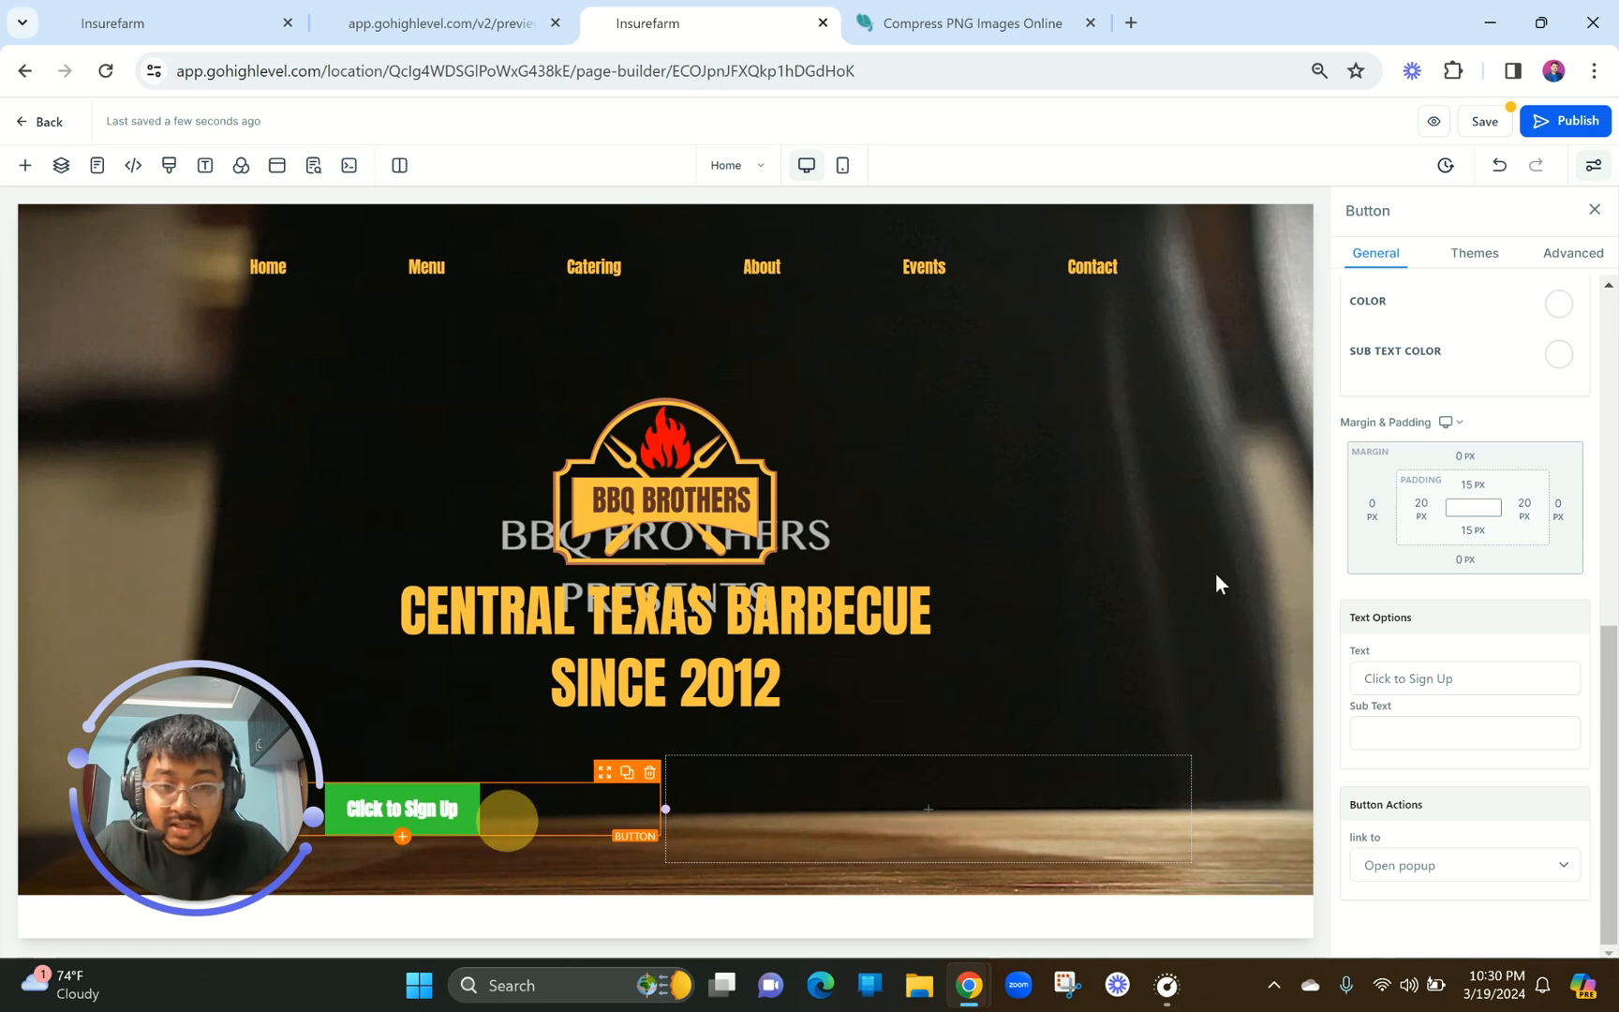
# Align the new button to the right within its column.
pyautogui.scroll(6, 1584, 538)
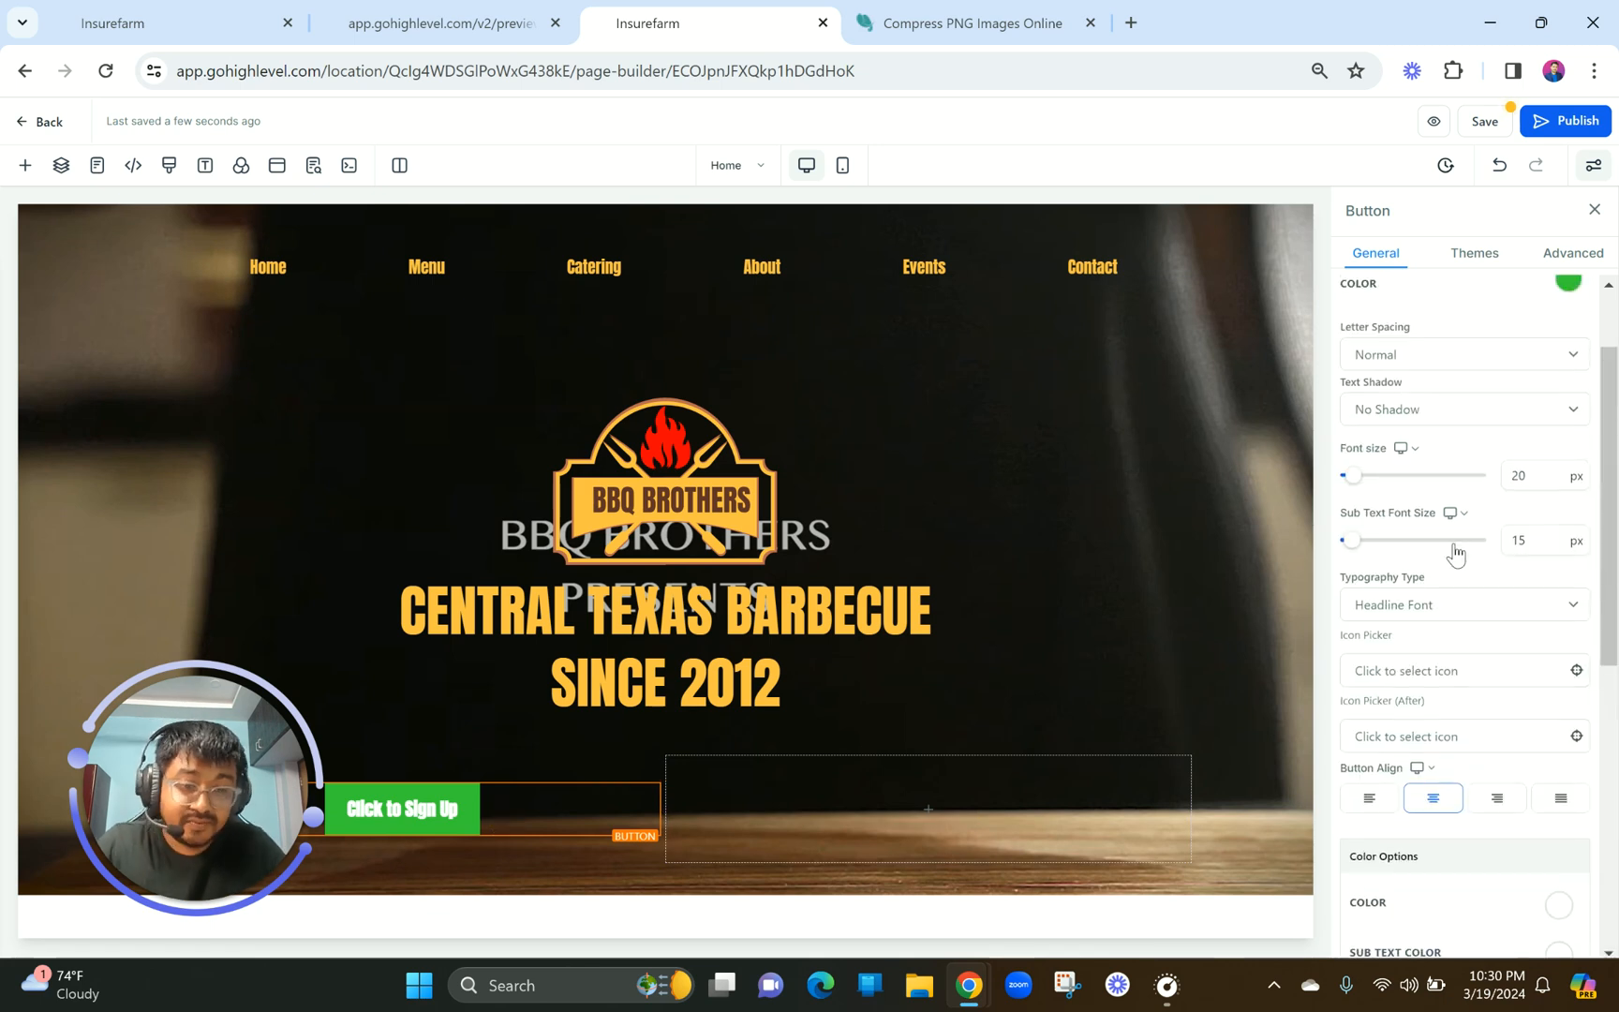
pyautogui.scroll(-2, 1455, 555)
pyautogui.click(1498, 635)
pyautogui.click(607, 815)
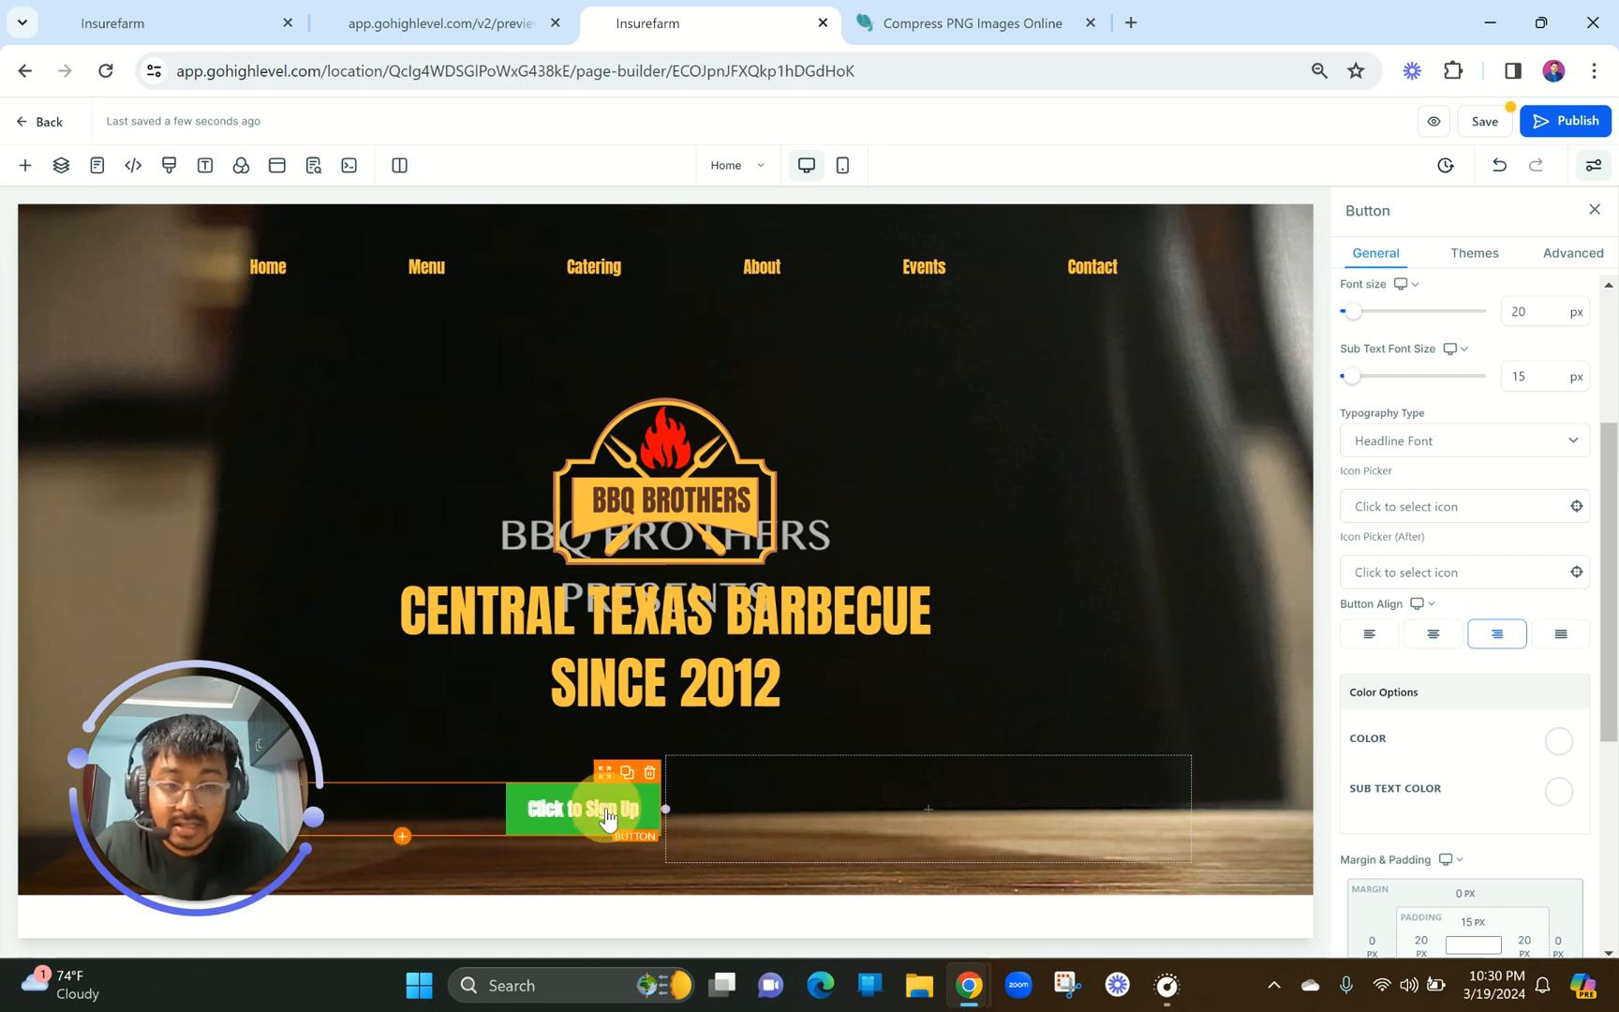
# Review the new button's text and color settings against the ORDER NOW button in the preview, dismissing the Font Picker result.
pyautogui.scroll(-5, 1473, 727)
pyautogui.click(1459, 694)
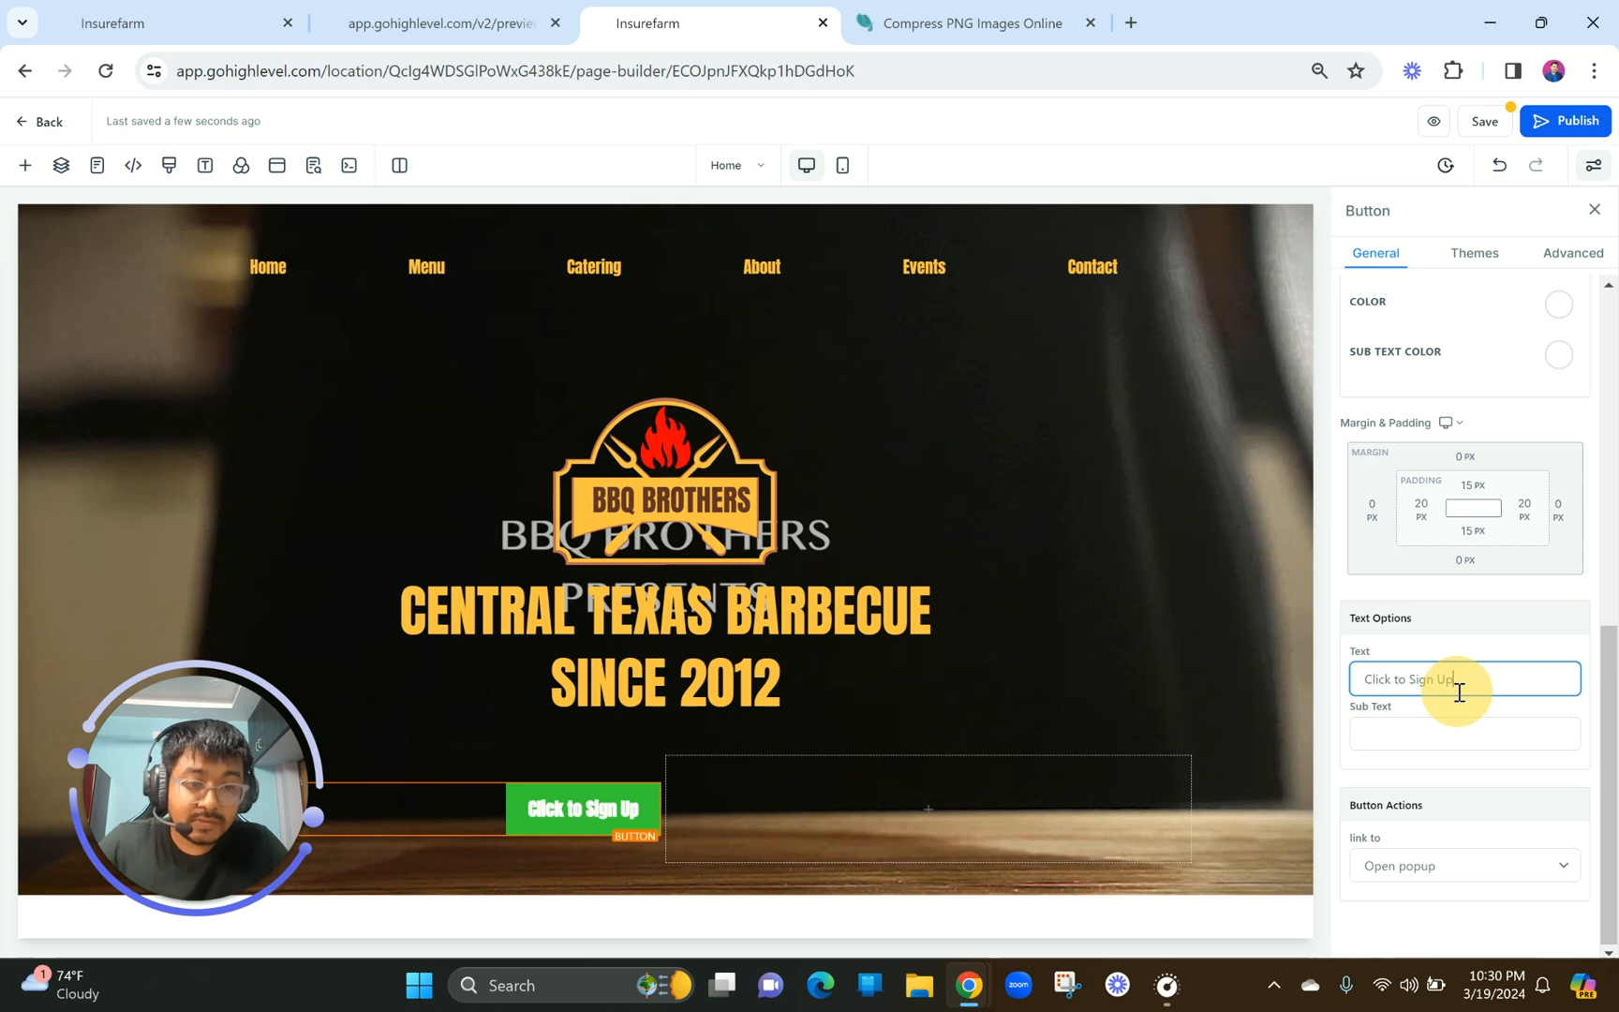
pyautogui.scroll(4, 1497, 687)
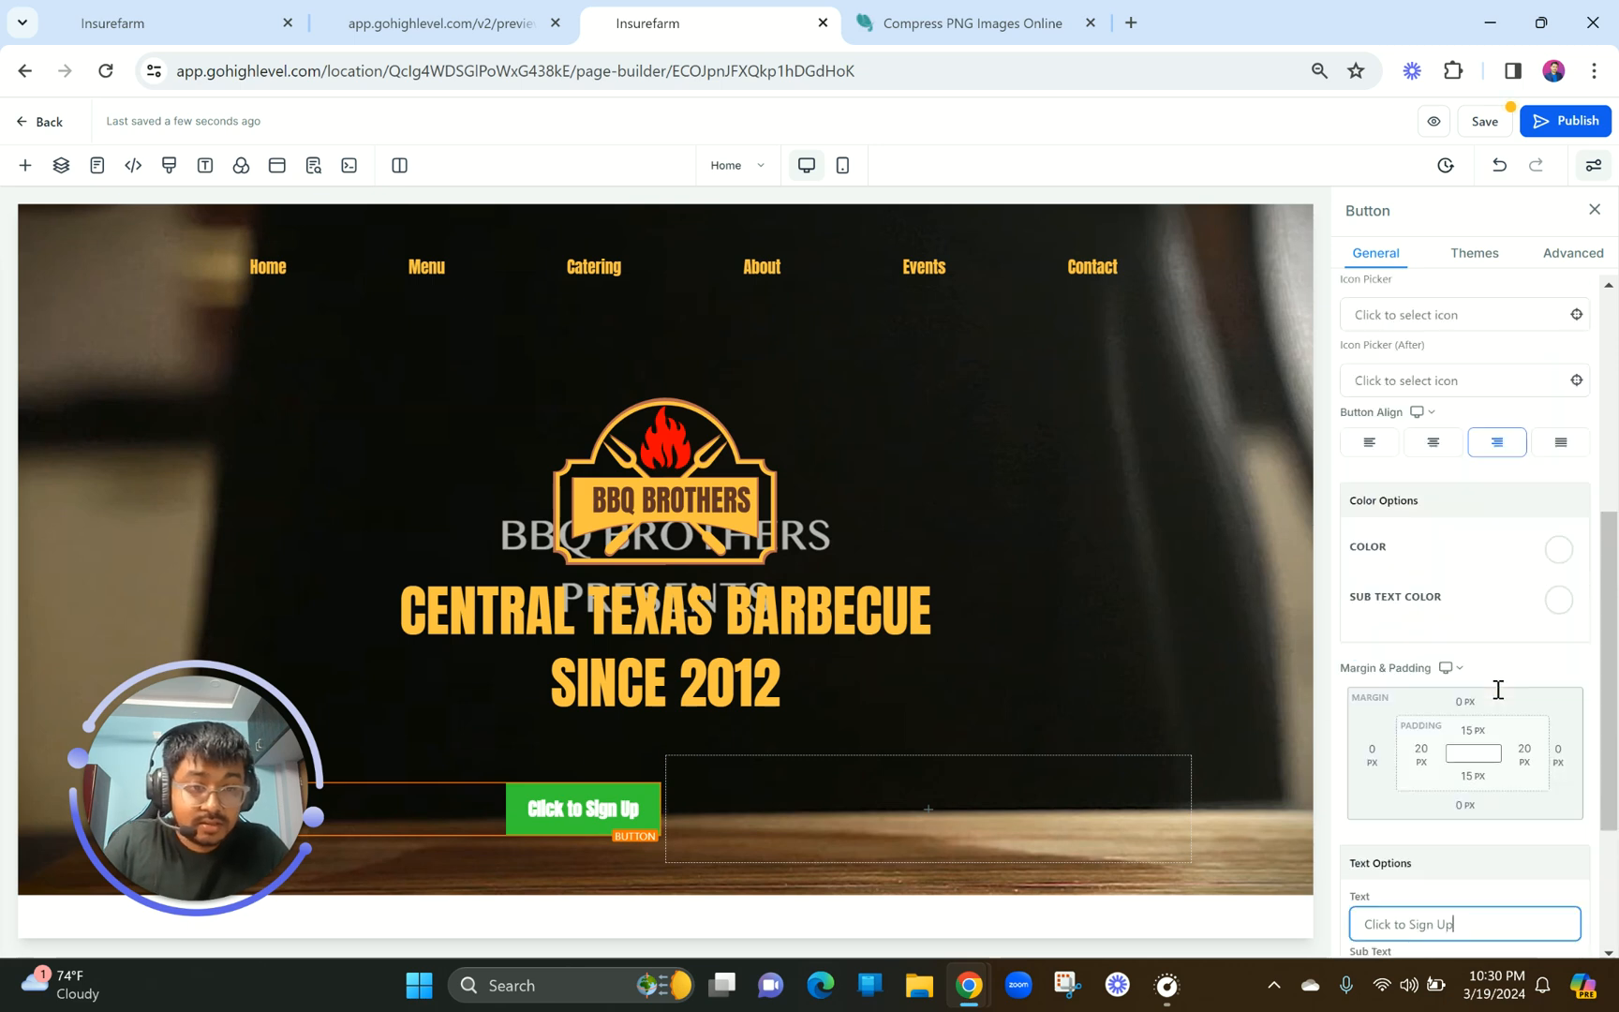
pyautogui.click(496, 13)
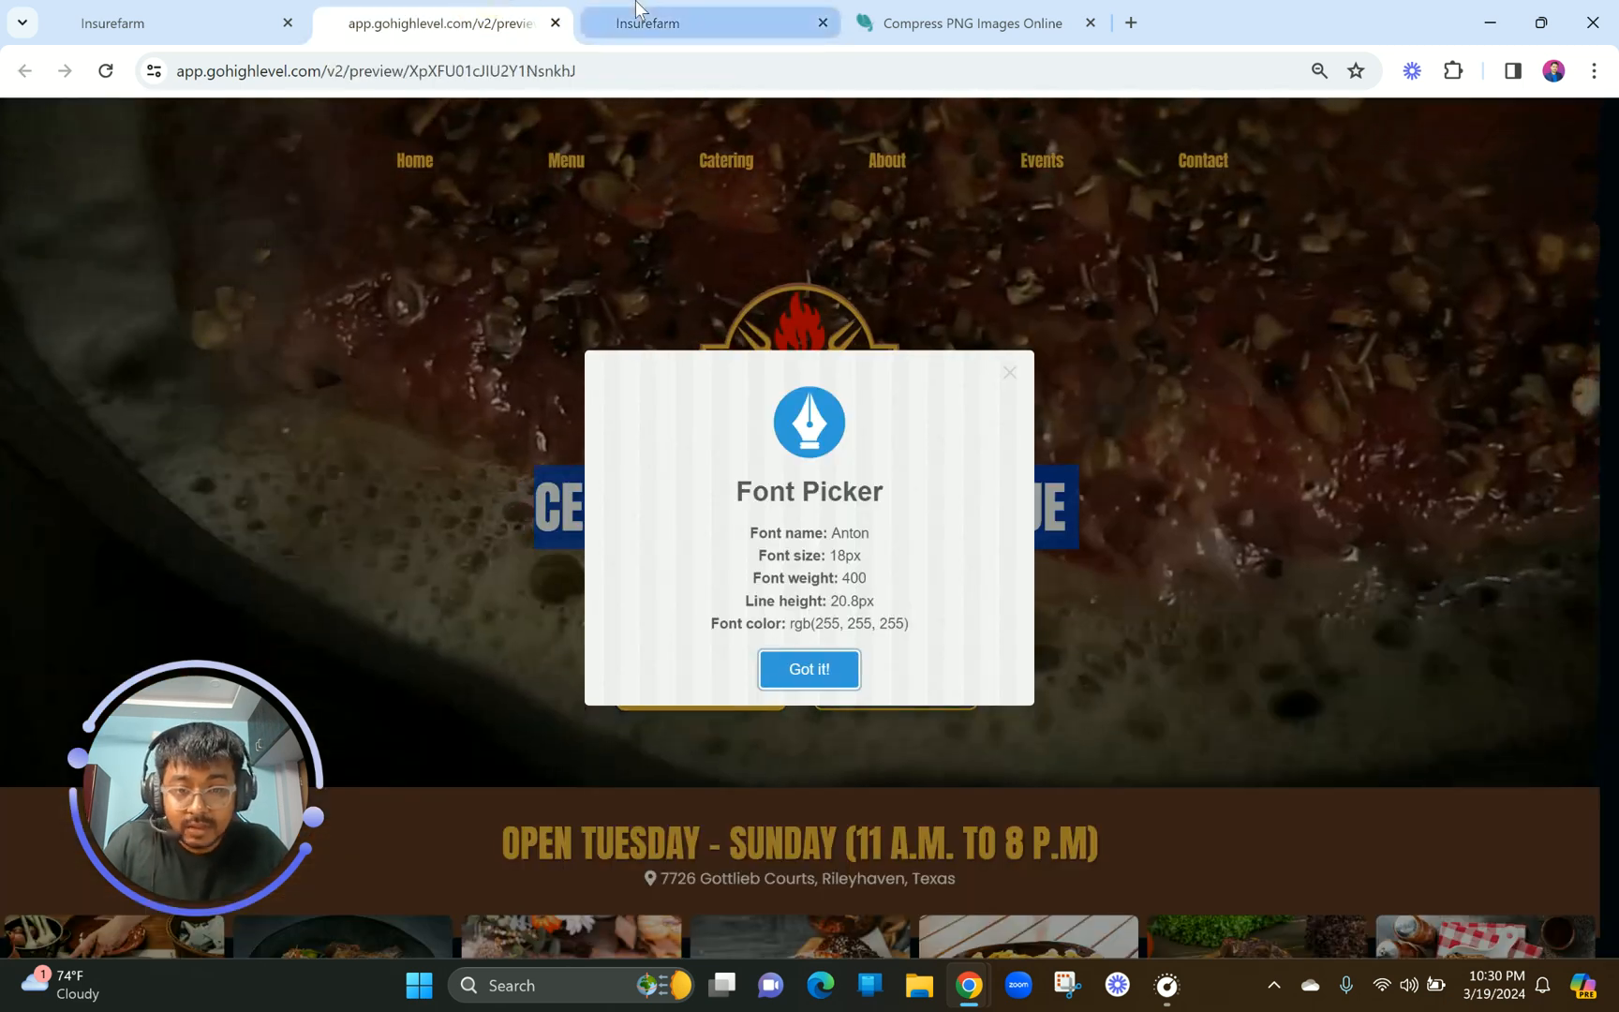
pyautogui.click(1010, 375)
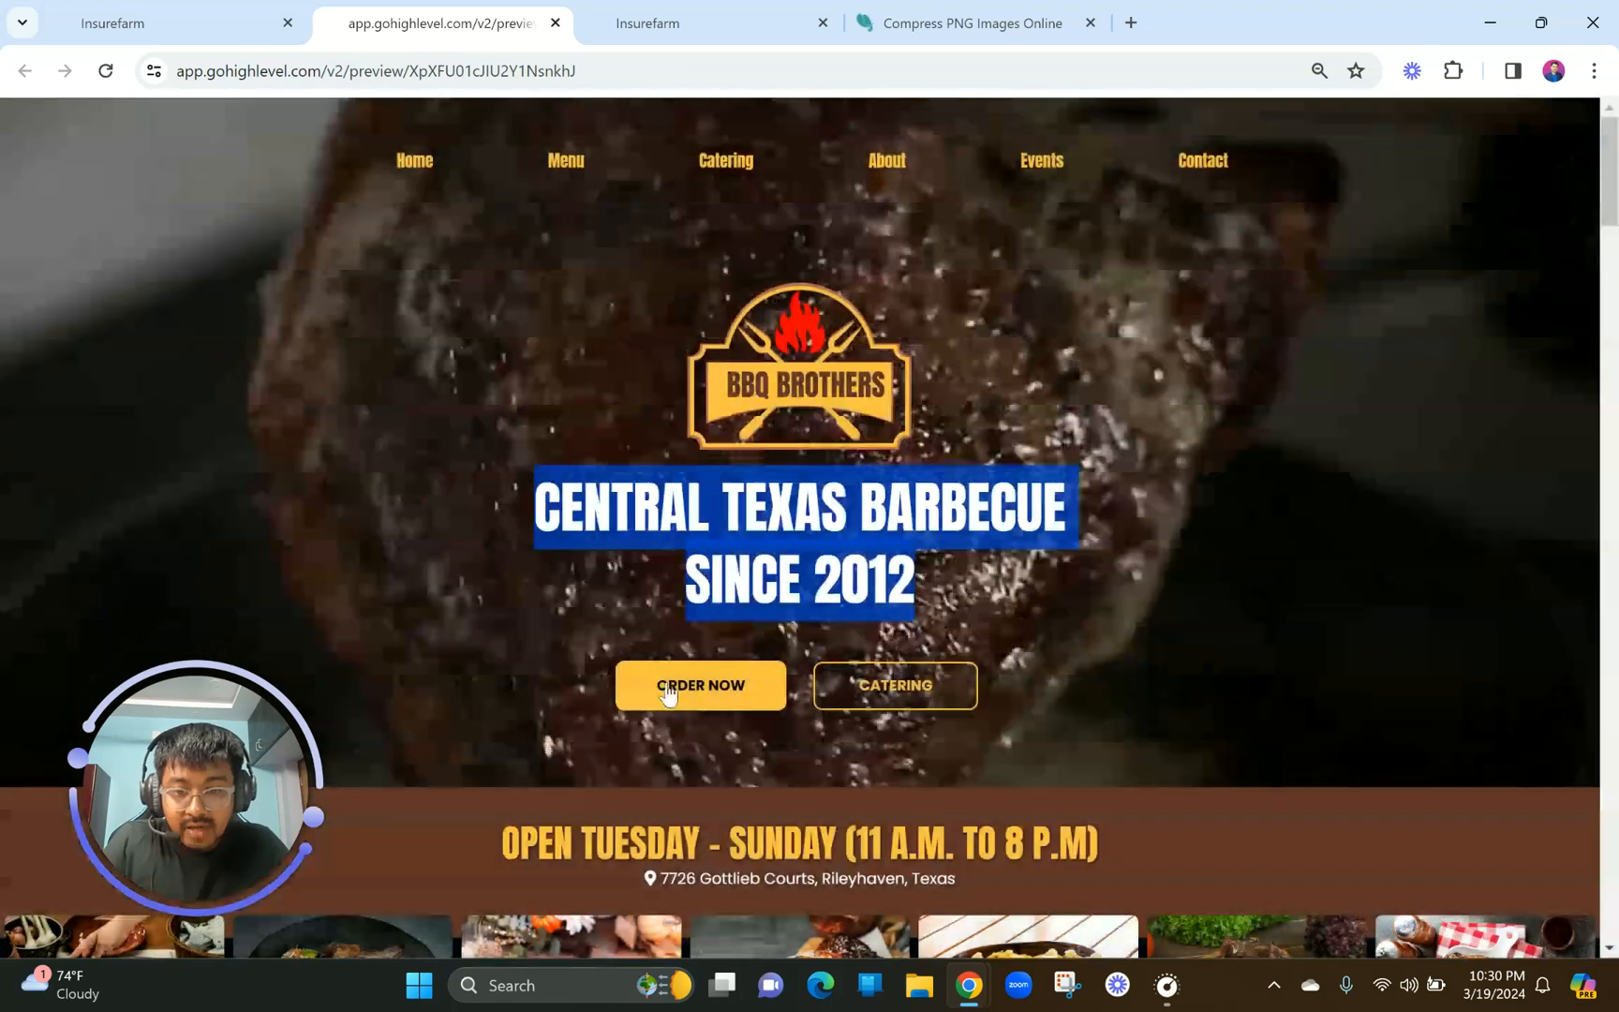
pyautogui.click(730, 11)
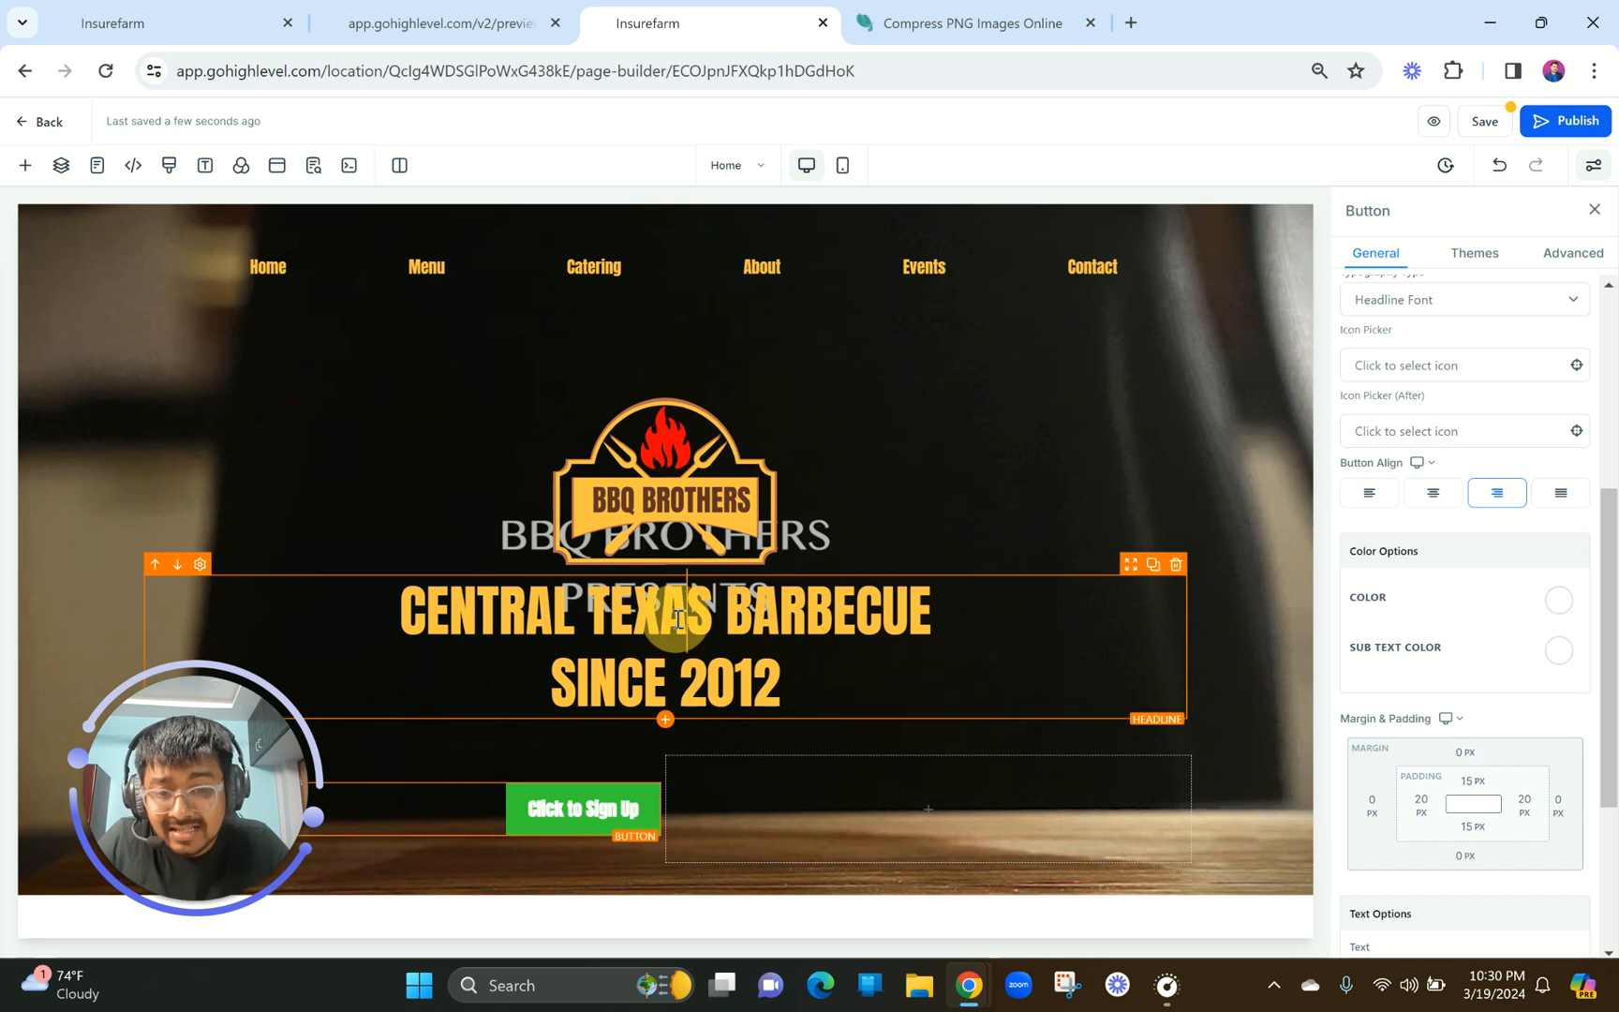
# Set the new button's typography type to Content Font.
pyautogui.click(663, 679)
pyautogui.click(617, 829)
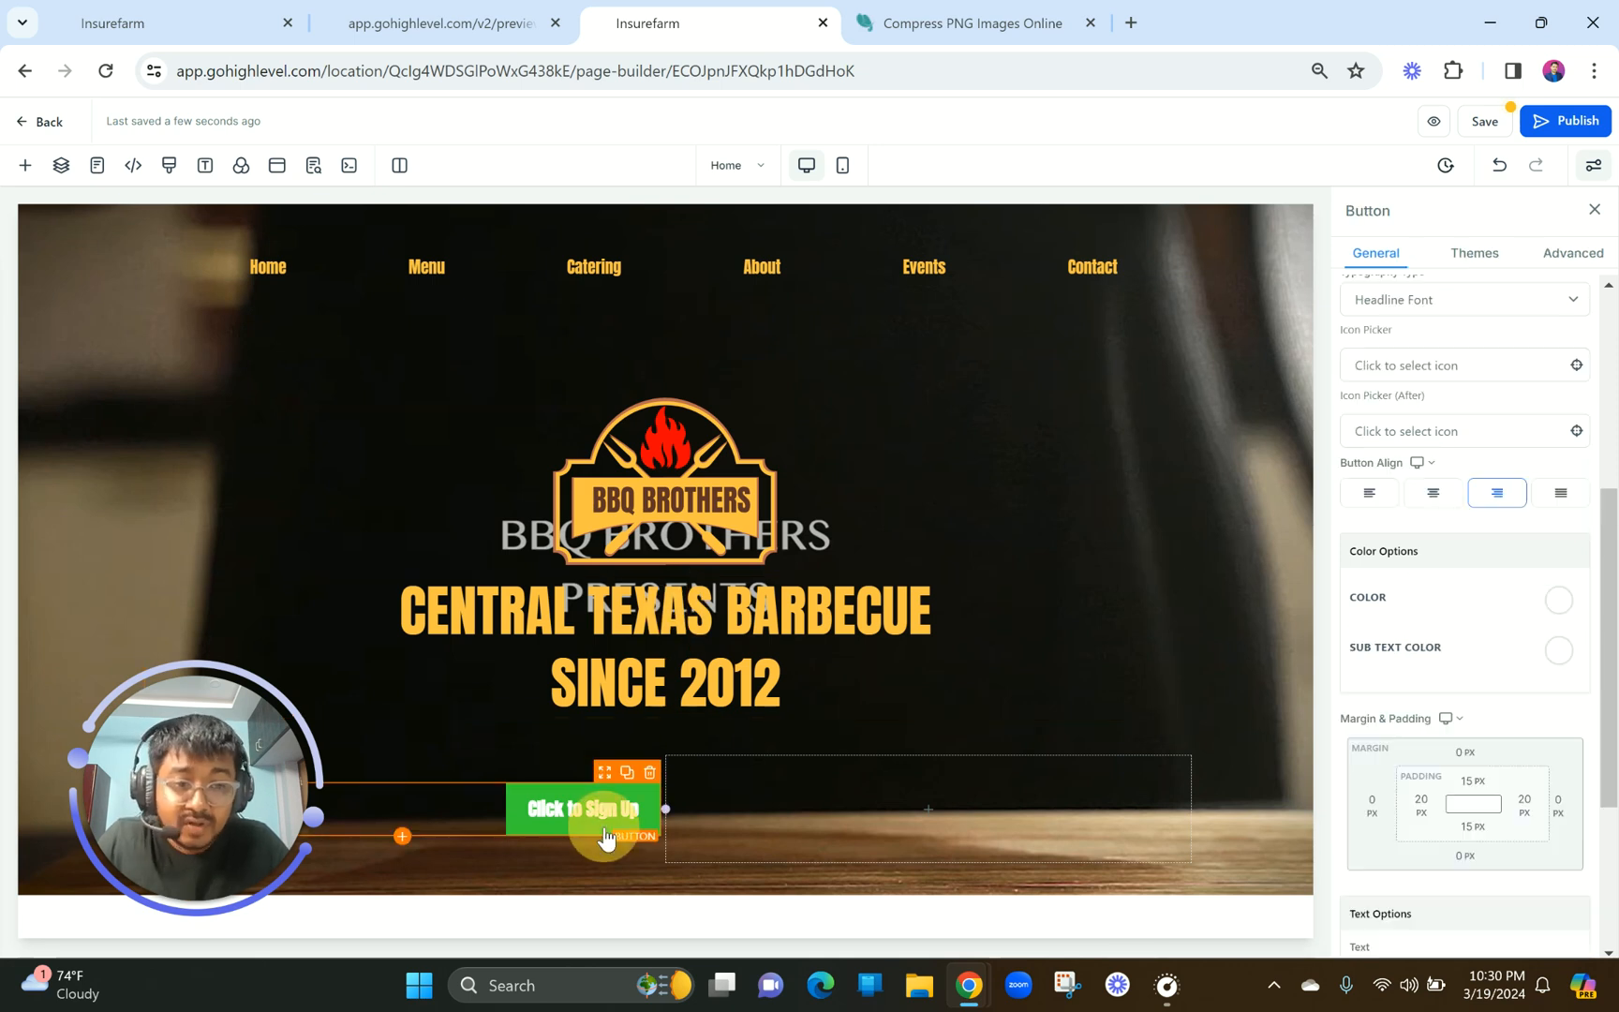
pyautogui.scroll(4, 1424, 656)
pyautogui.scroll(-3, 1417, 669)
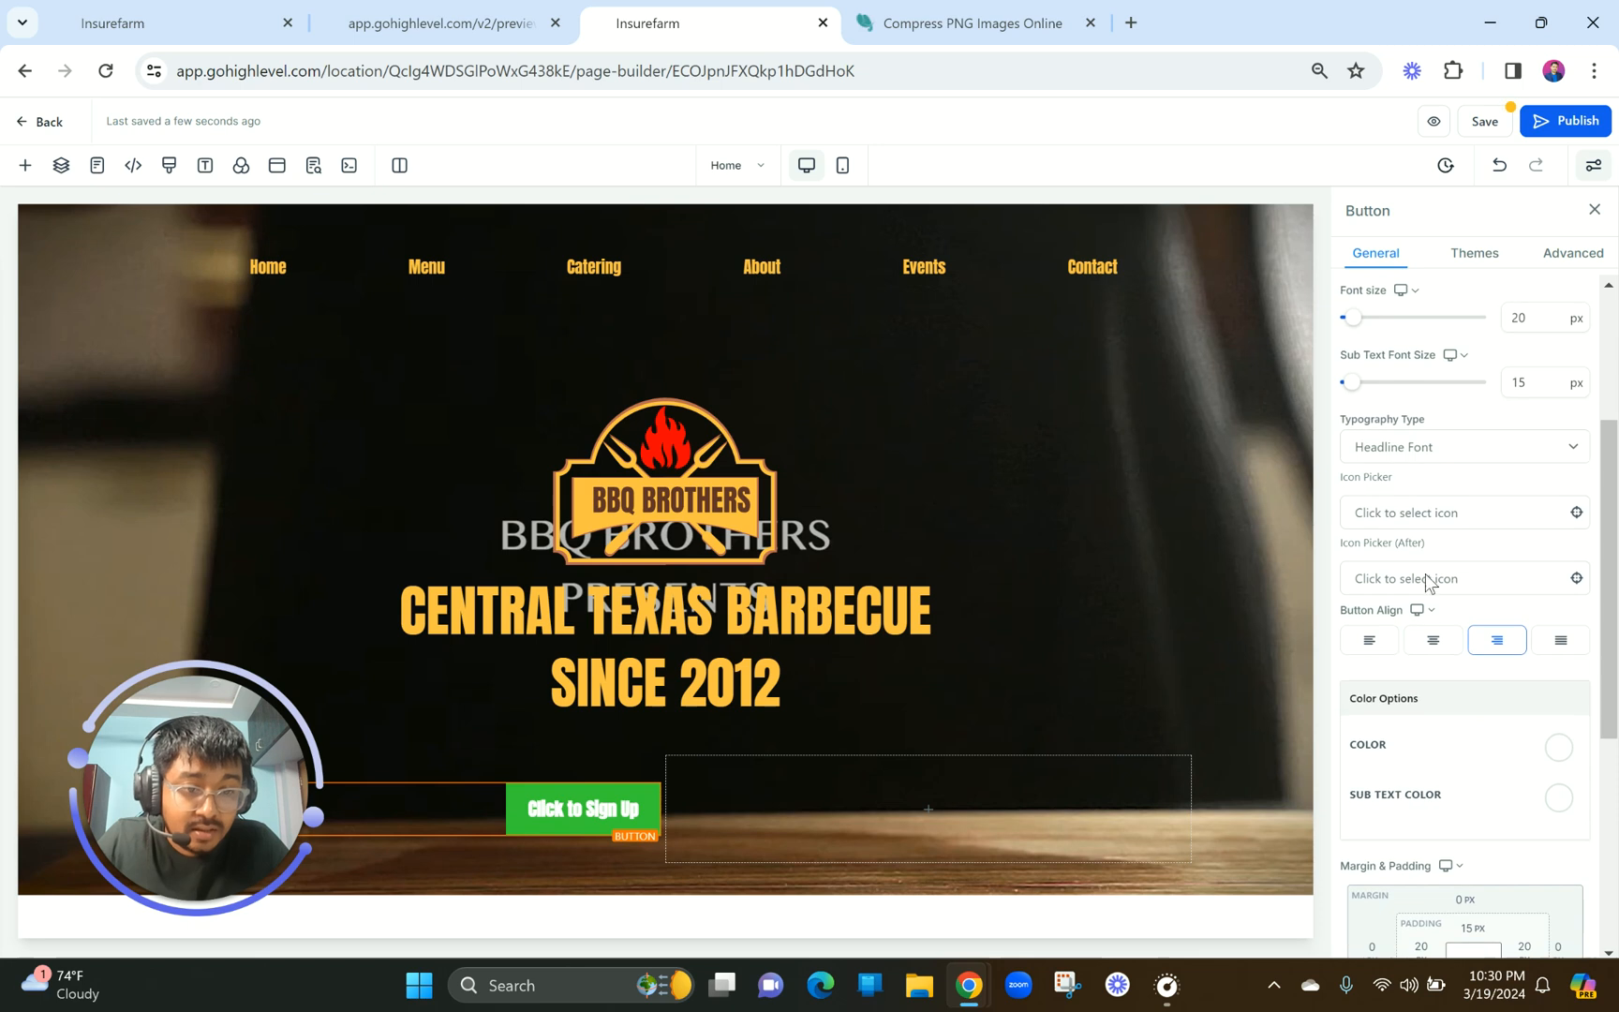
pyautogui.moveTo(1345, 421); pyautogui.dragTo(1425, 421)
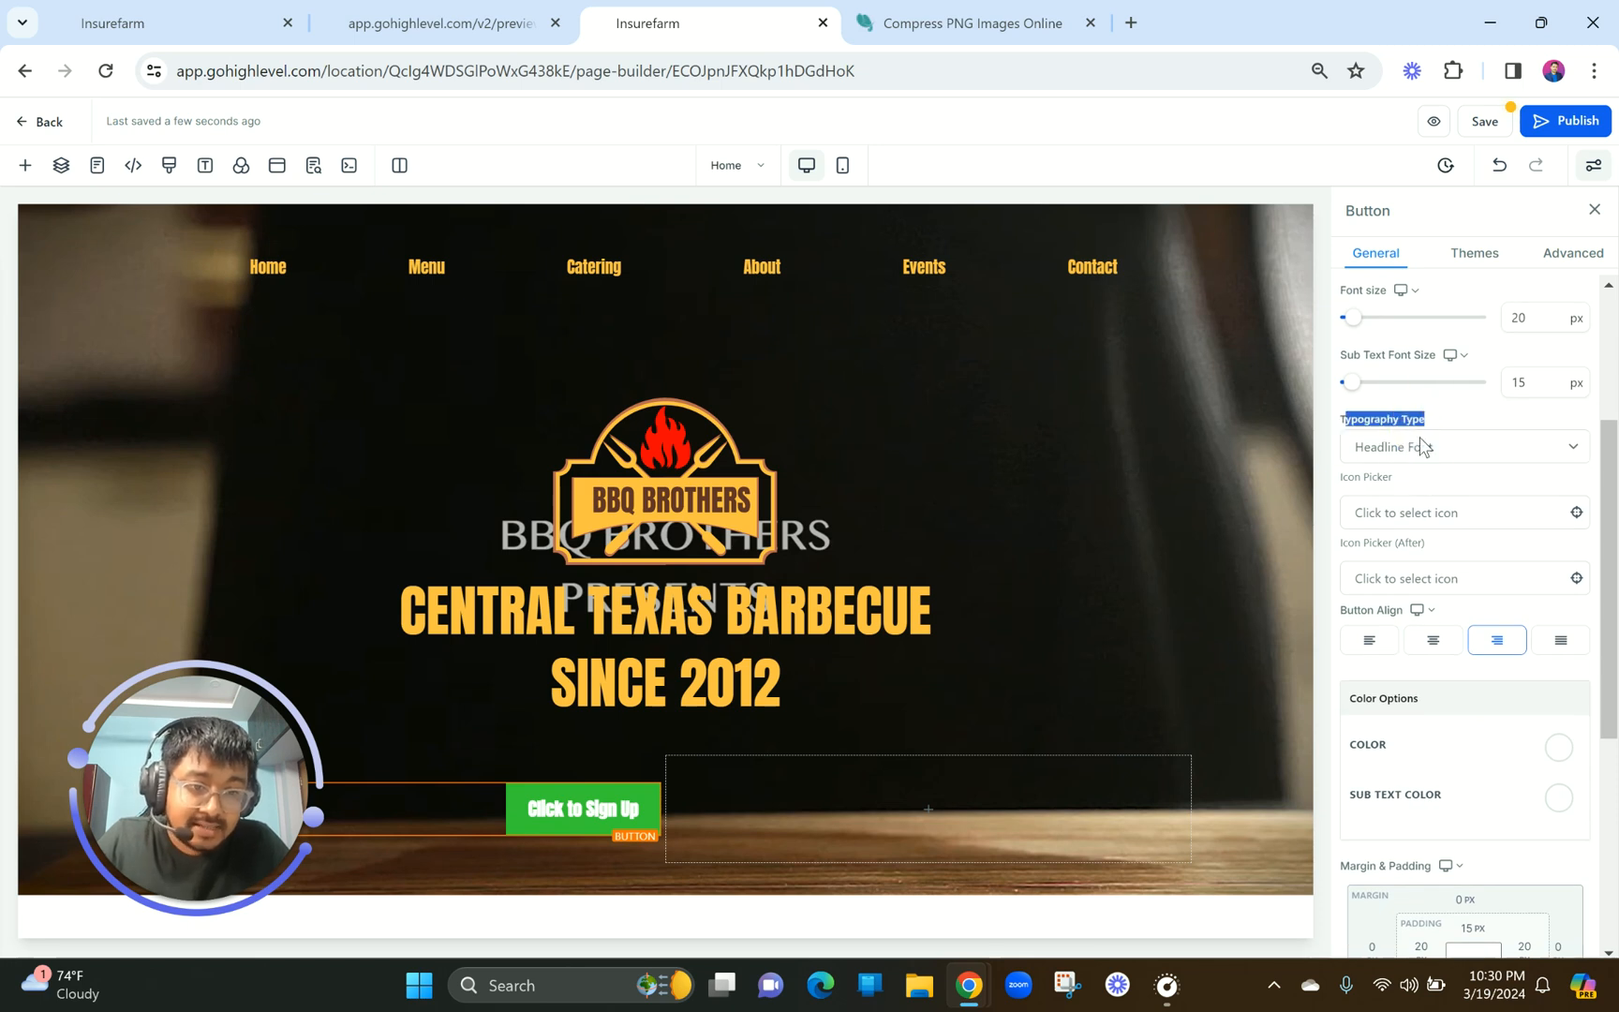
pyautogui.click(1423, 447)
pyautogui.click(1406, 489)
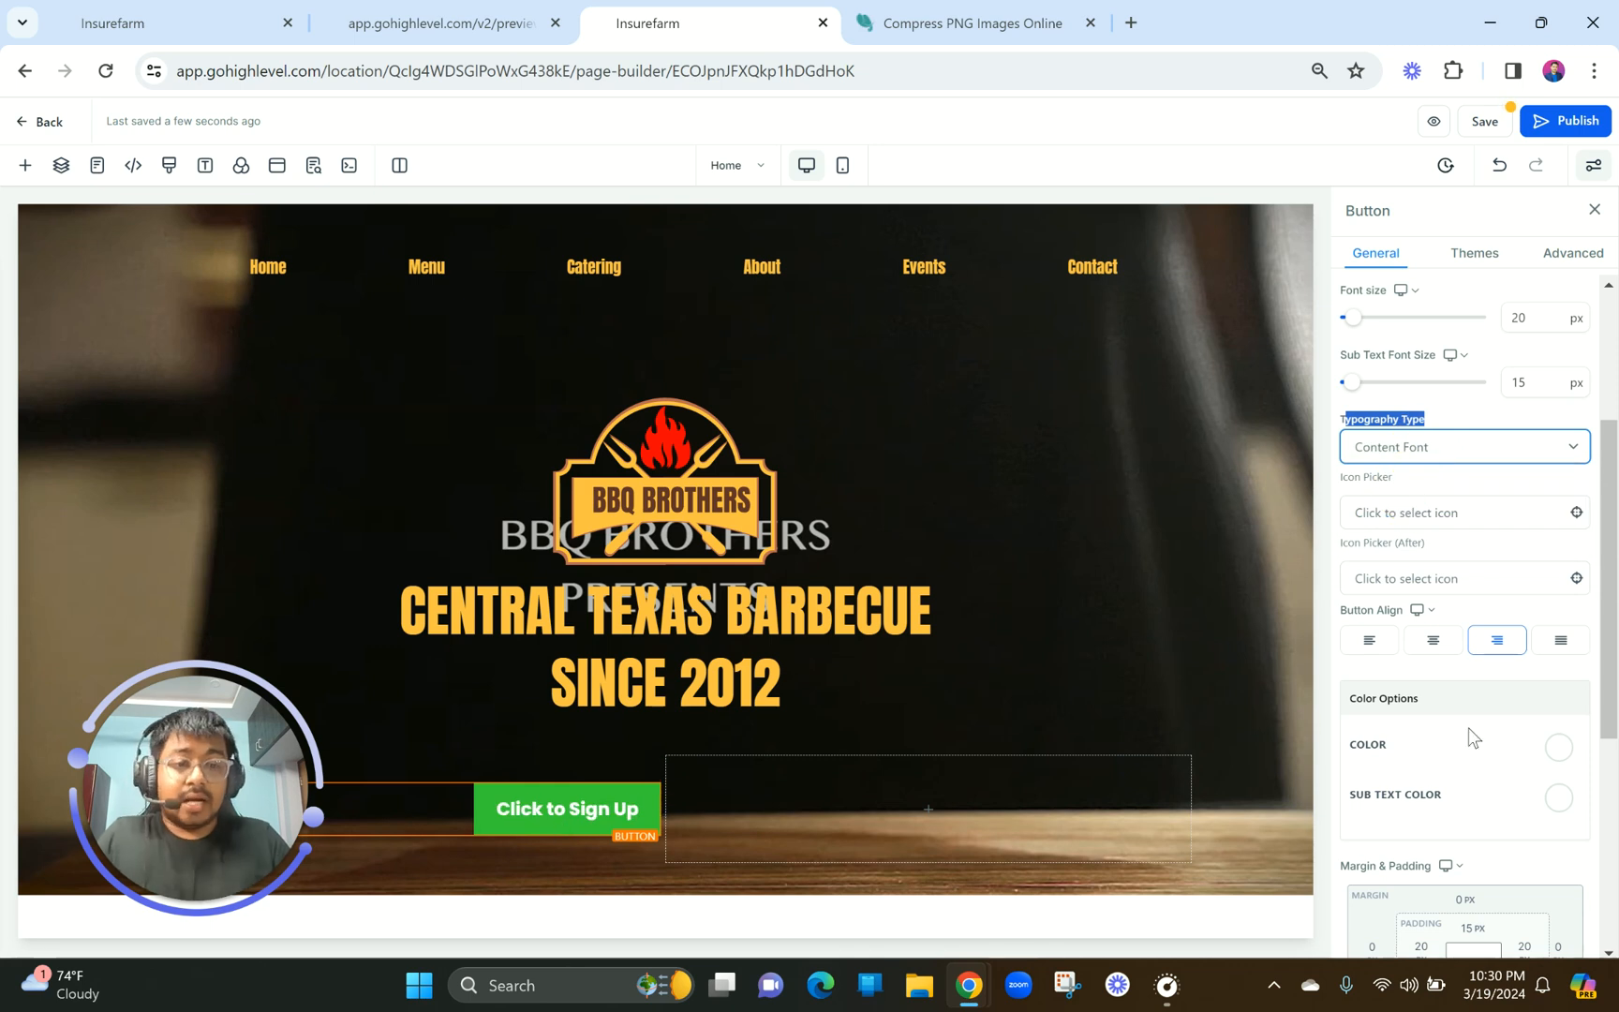
# Change the text of the green sign-up button to "ORDER NOW".
pyautogui.click(436, 21)
pyautogui.click(665, 11)
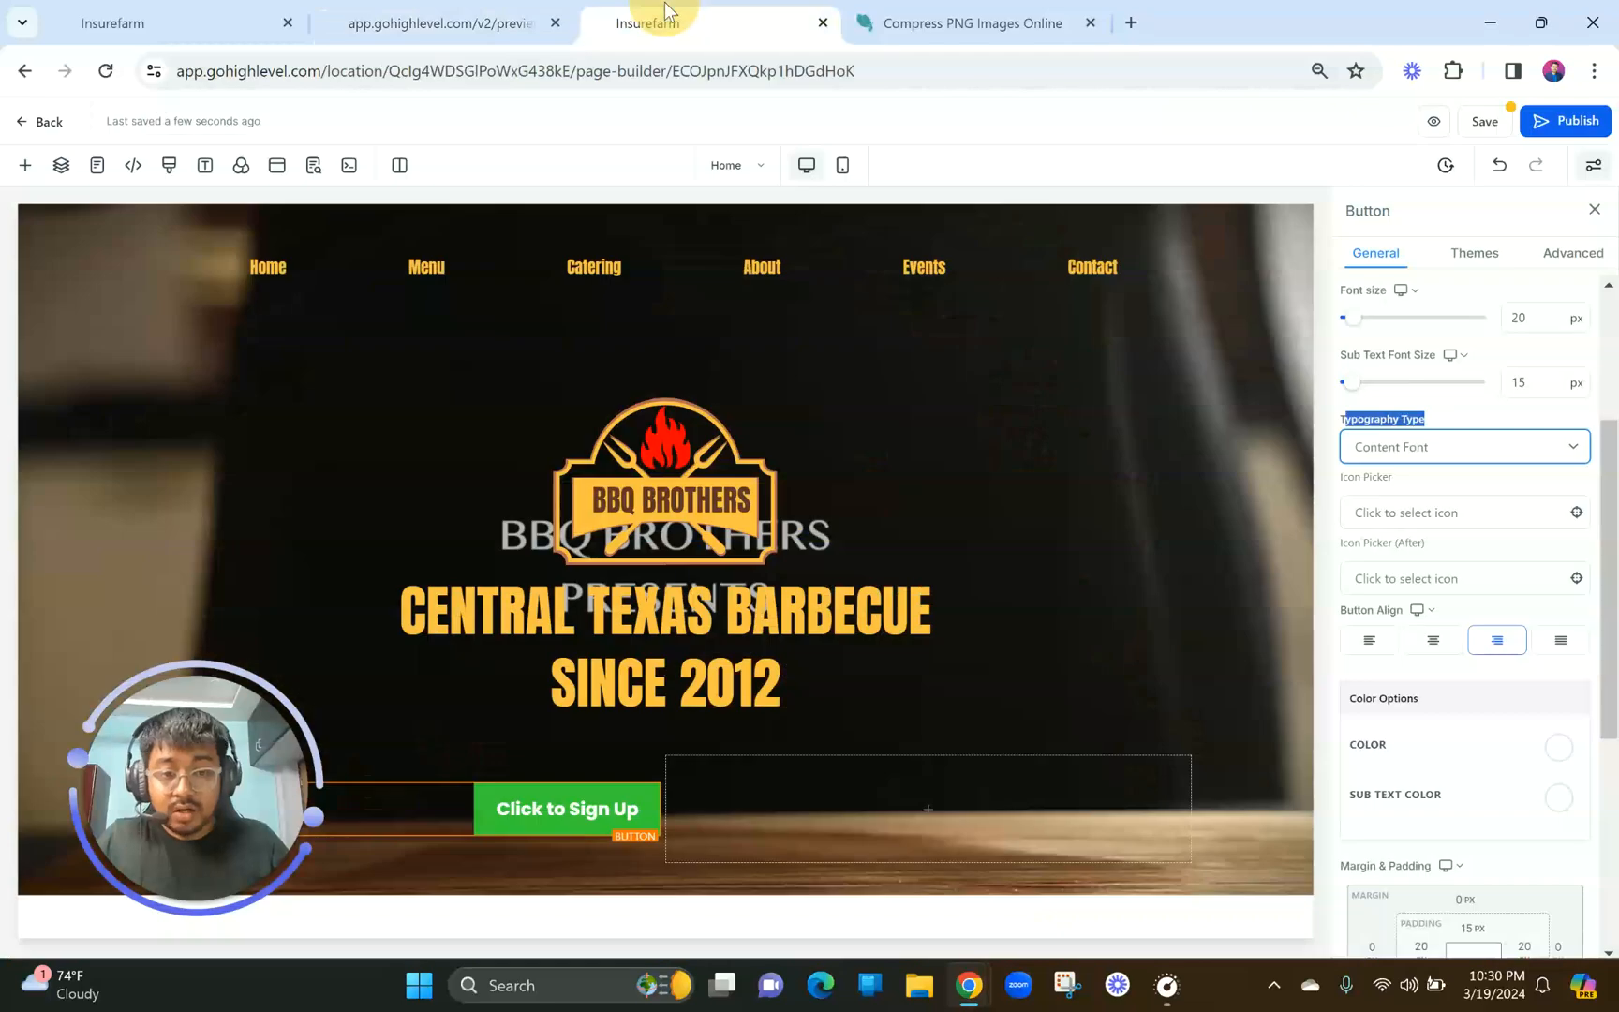
pyautogui.scroll(-5, 1432, 661)
pyautogui.tripleClick(1441, 677)
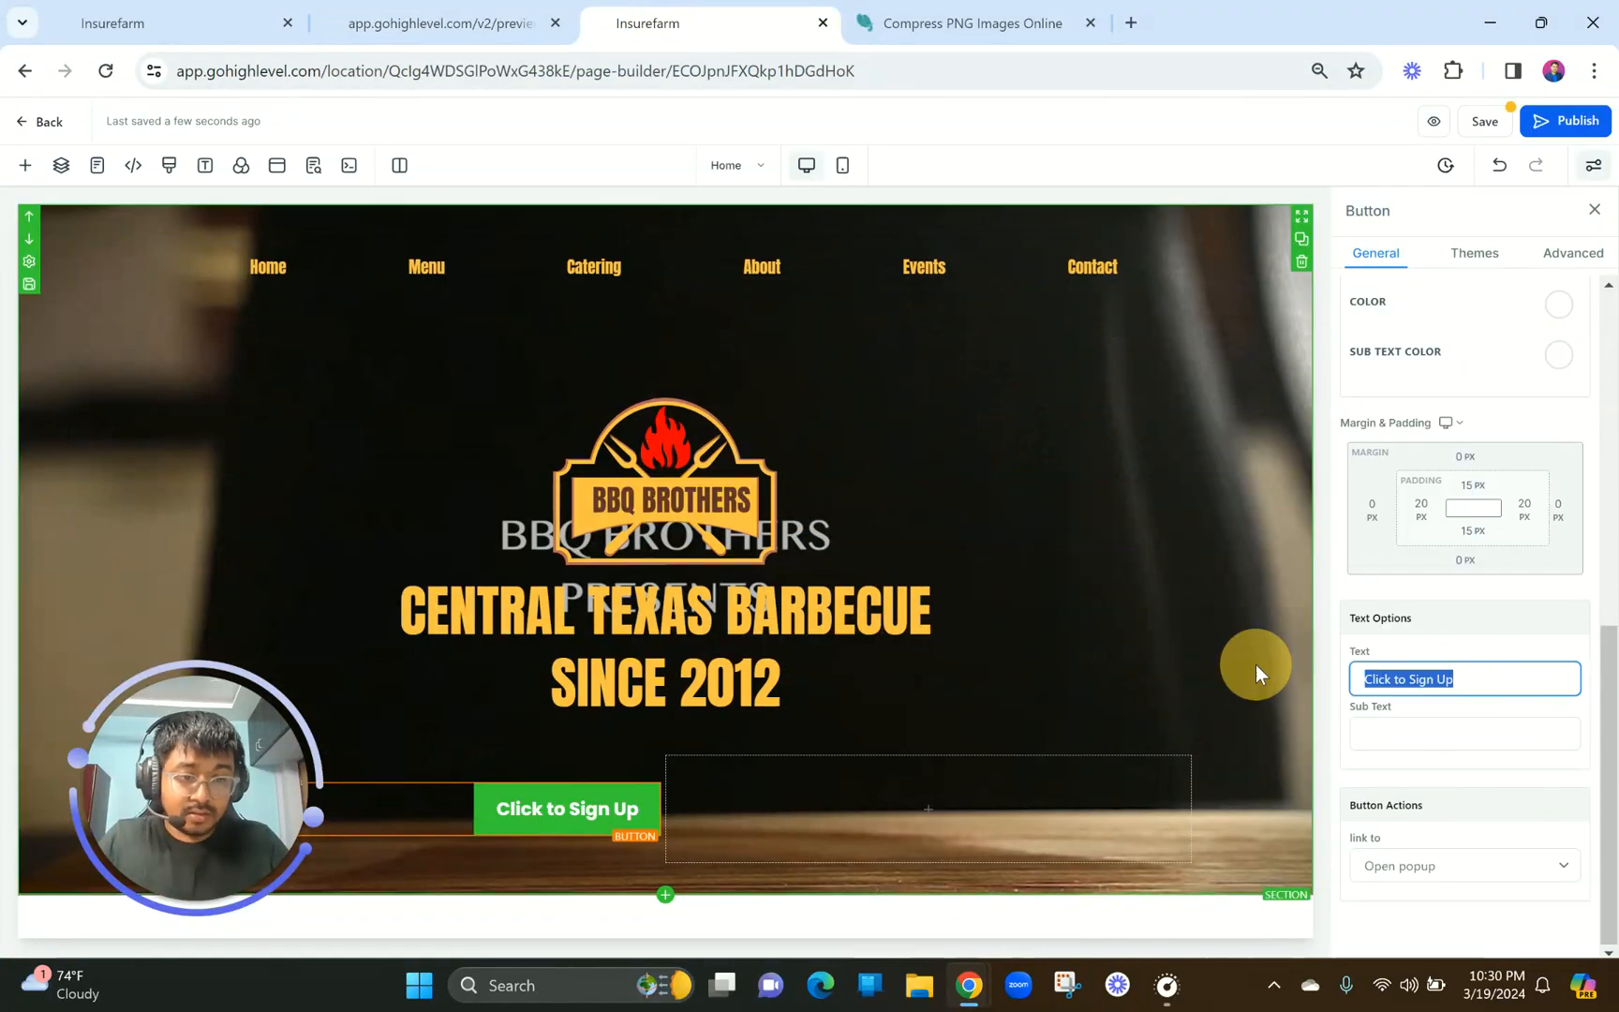
pyautogui.write('ORDER NOW')
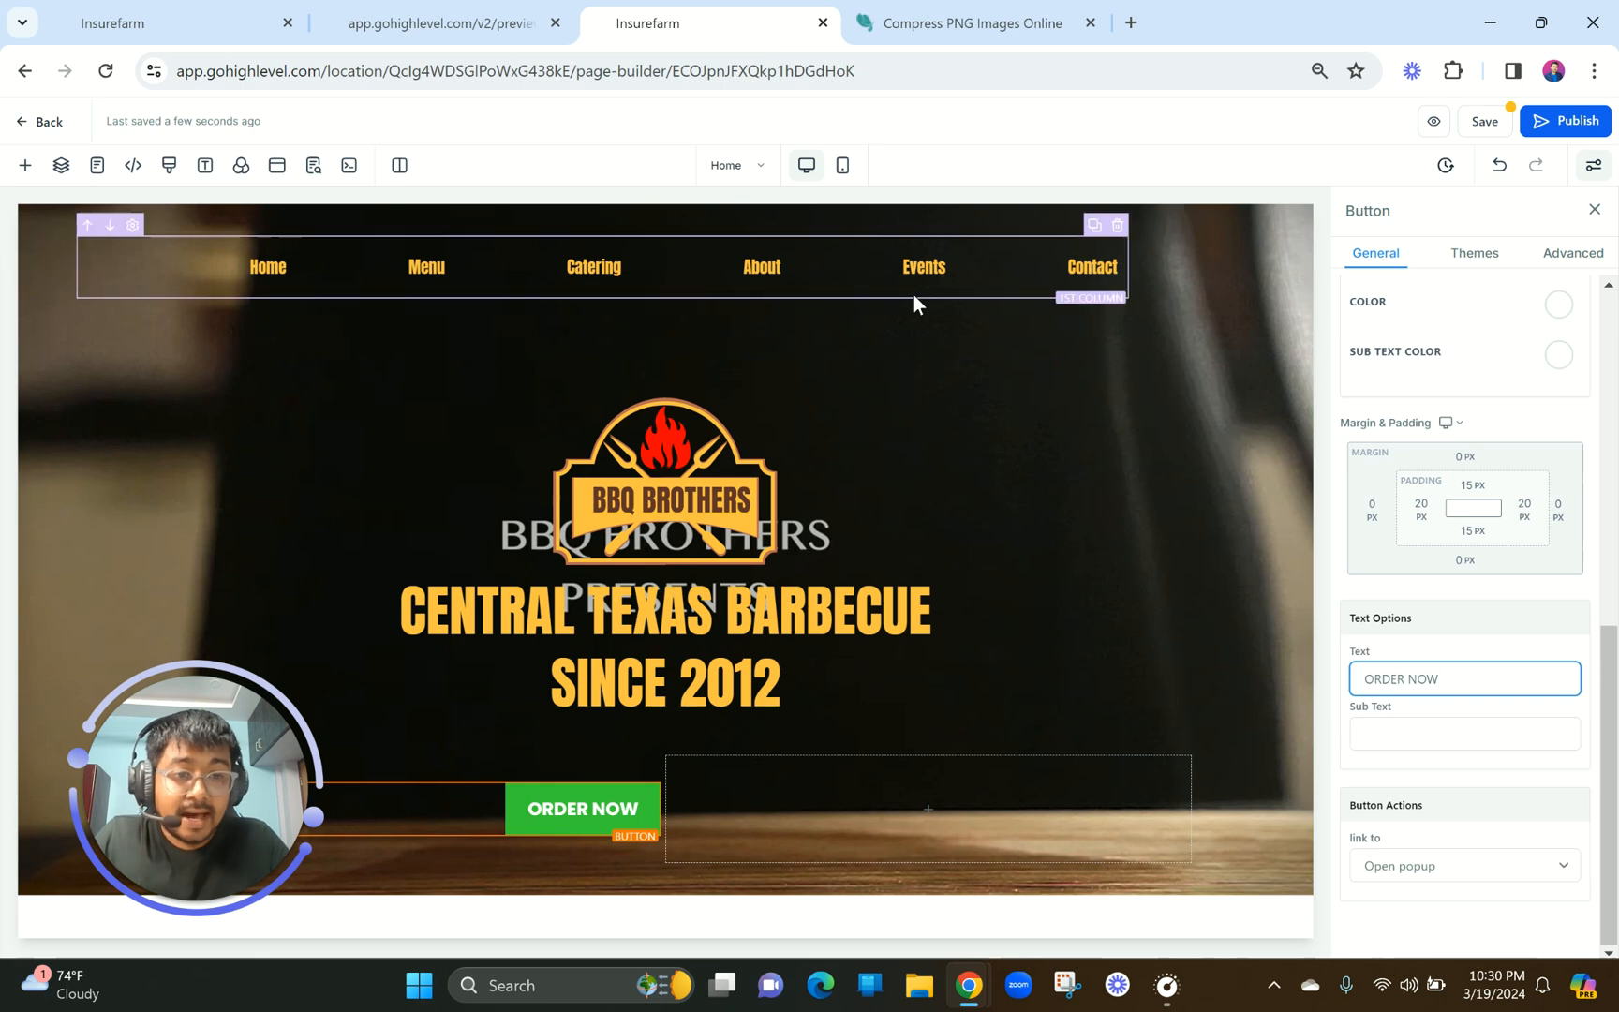
# Set the ORDER NOW button's text color to black, as on the reference preview page.
pyautogui.scroll(6, 1484, 431)
pyautogui.scroll(-4, 1484, 431)
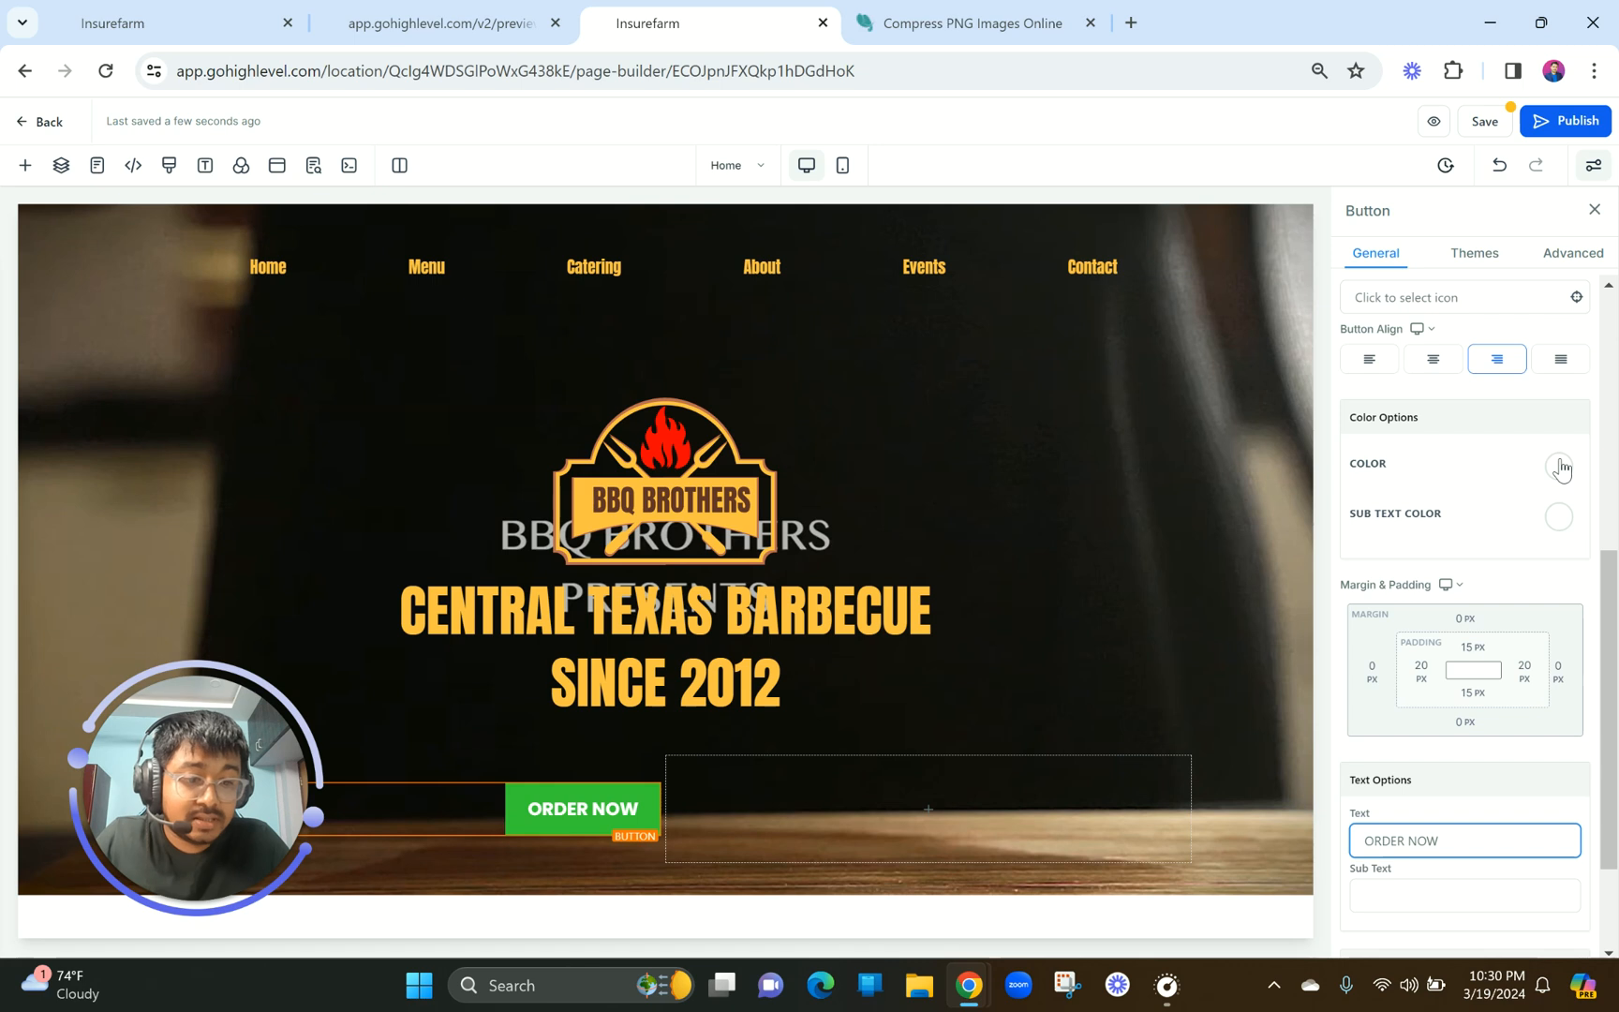
pyautogui.click(1560, 467)
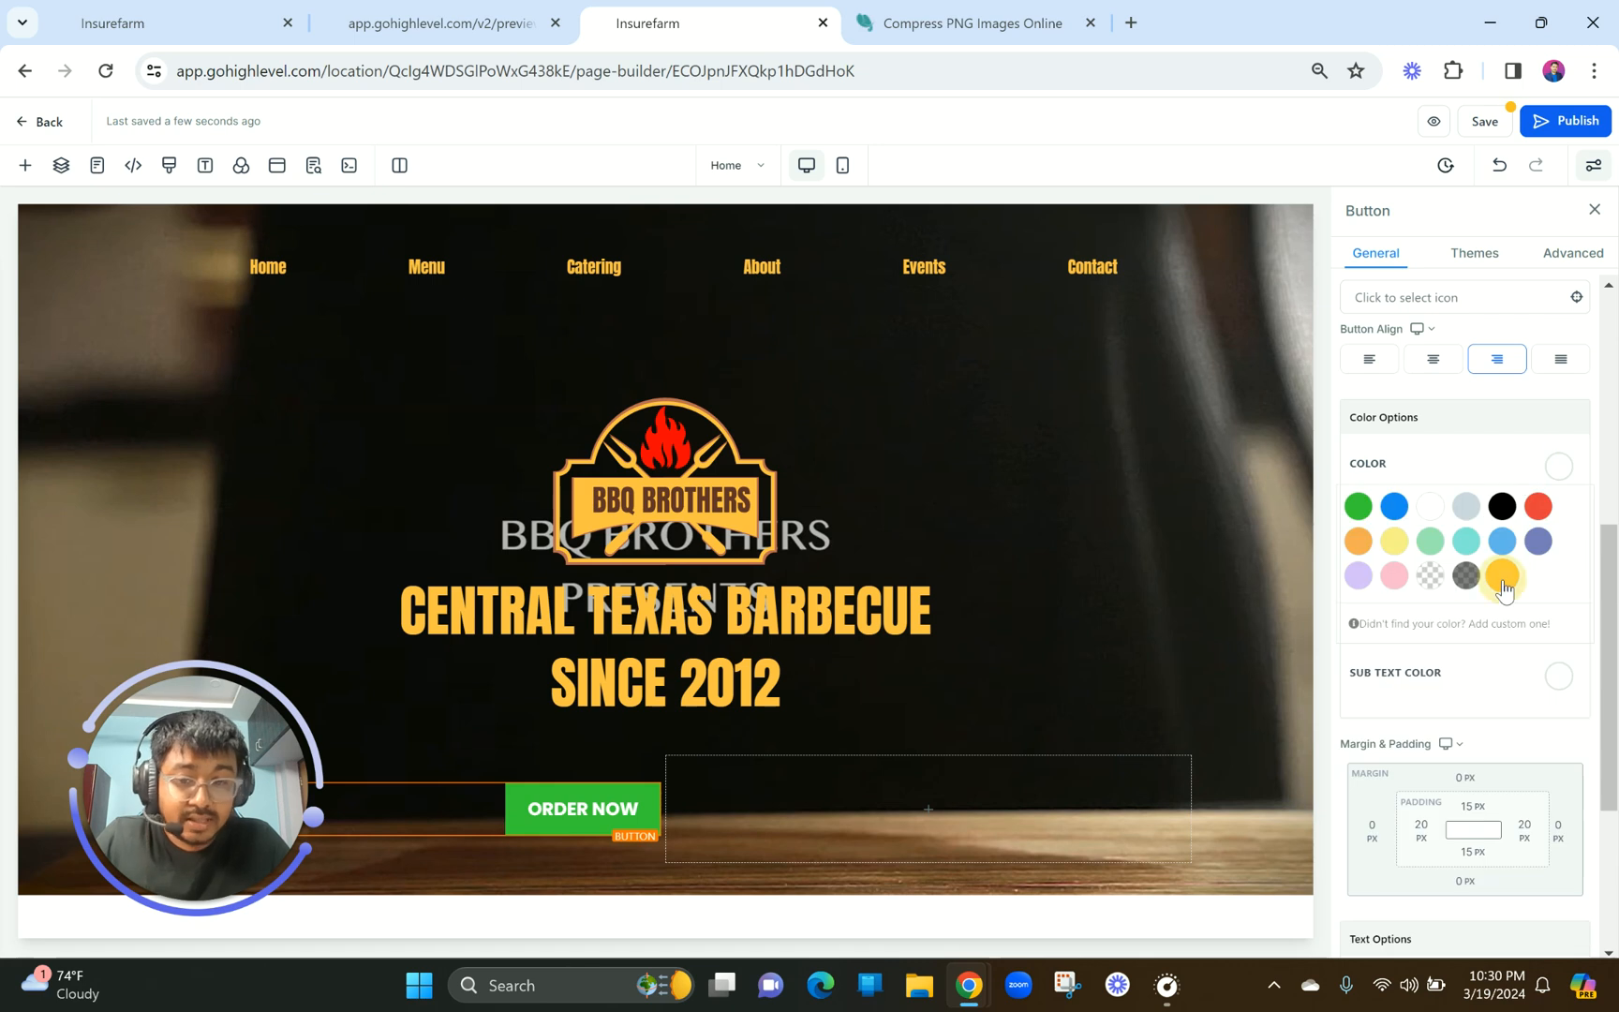
pyautogui.click(1502, 577)
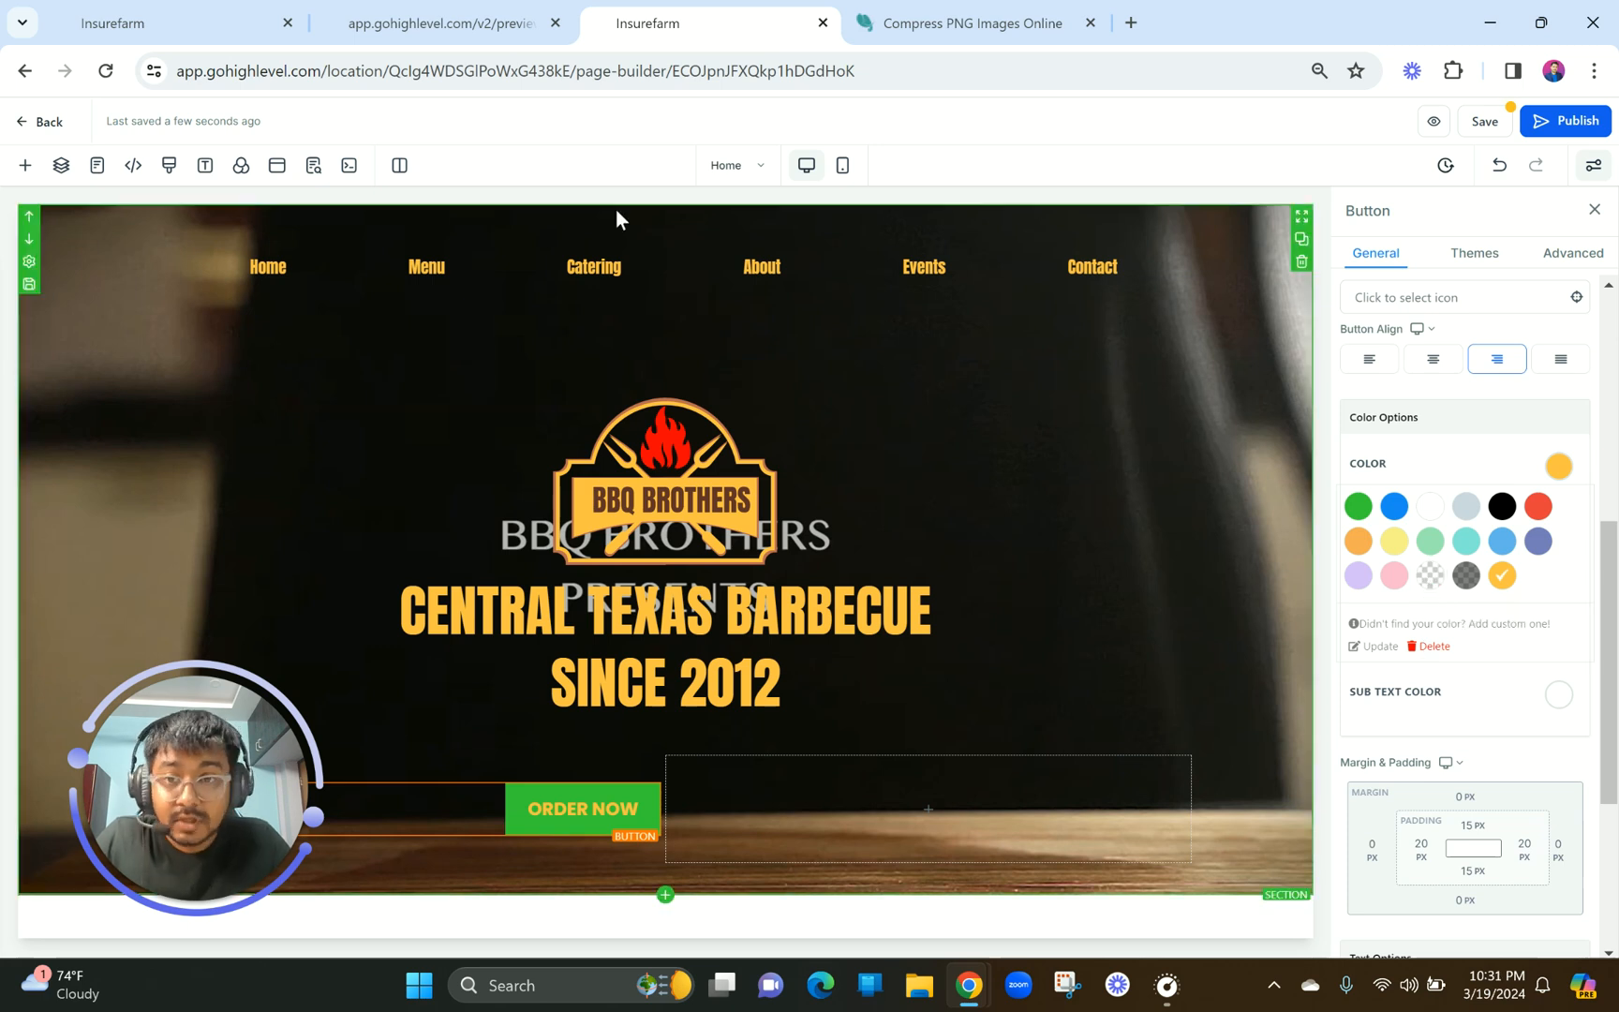
pyautogui.click(403, 19)
pyautogui.click(708, 11)
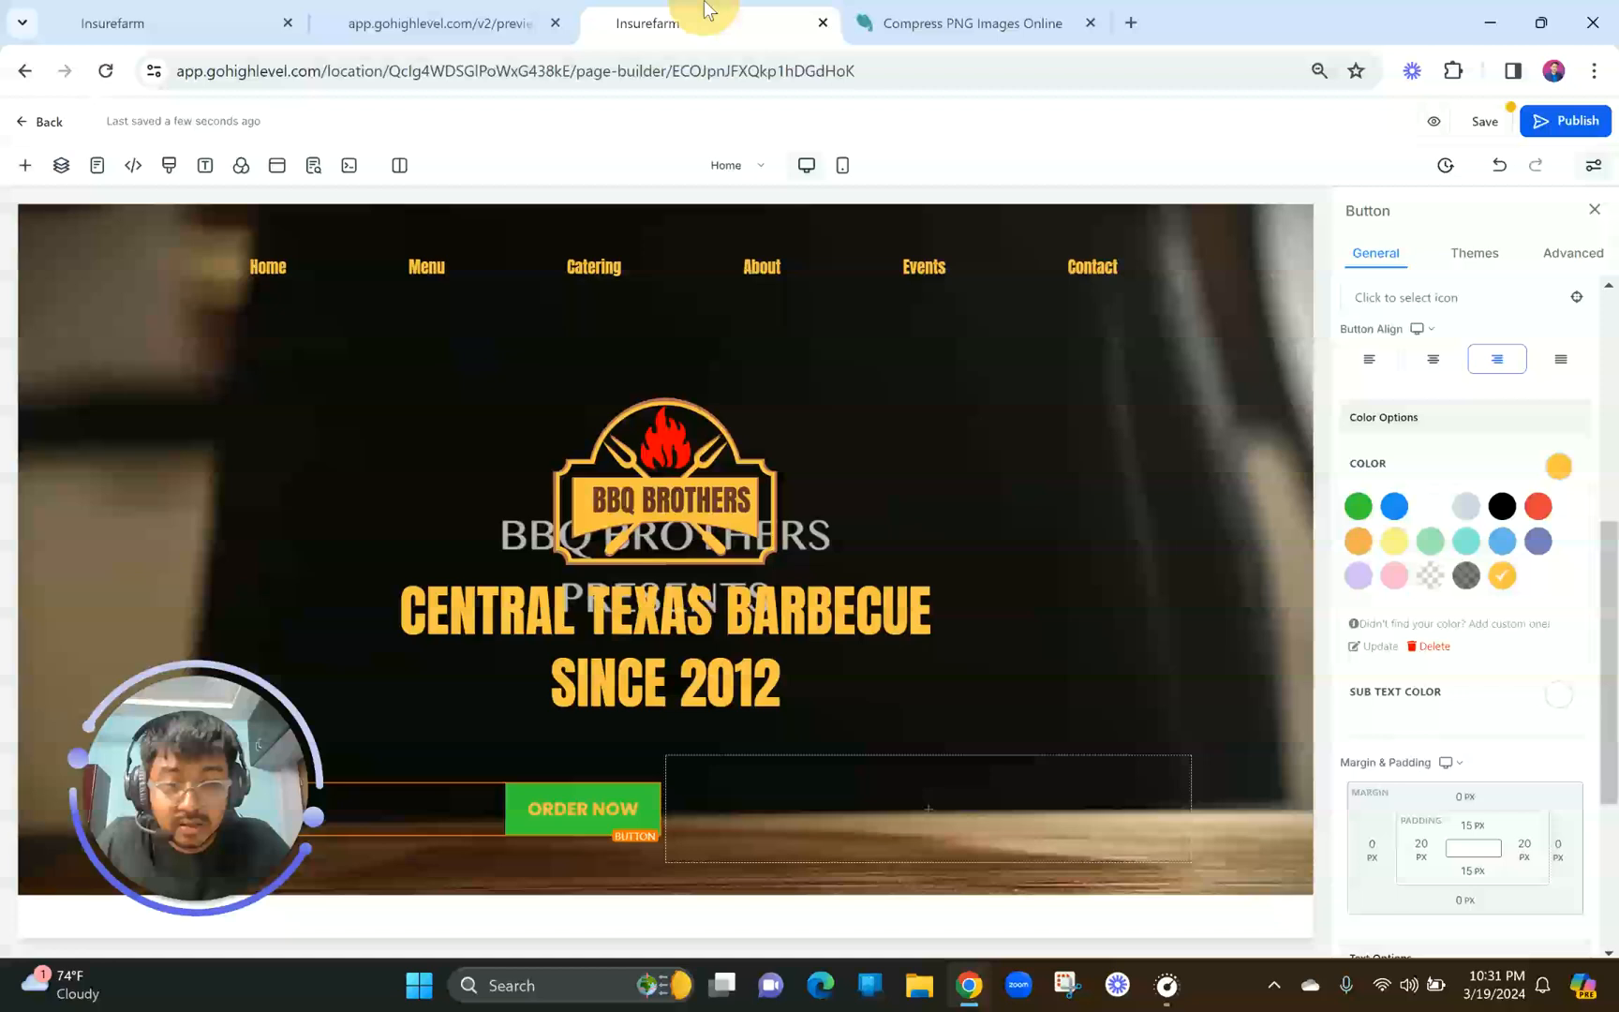
pyautogui.click(1423, 574)
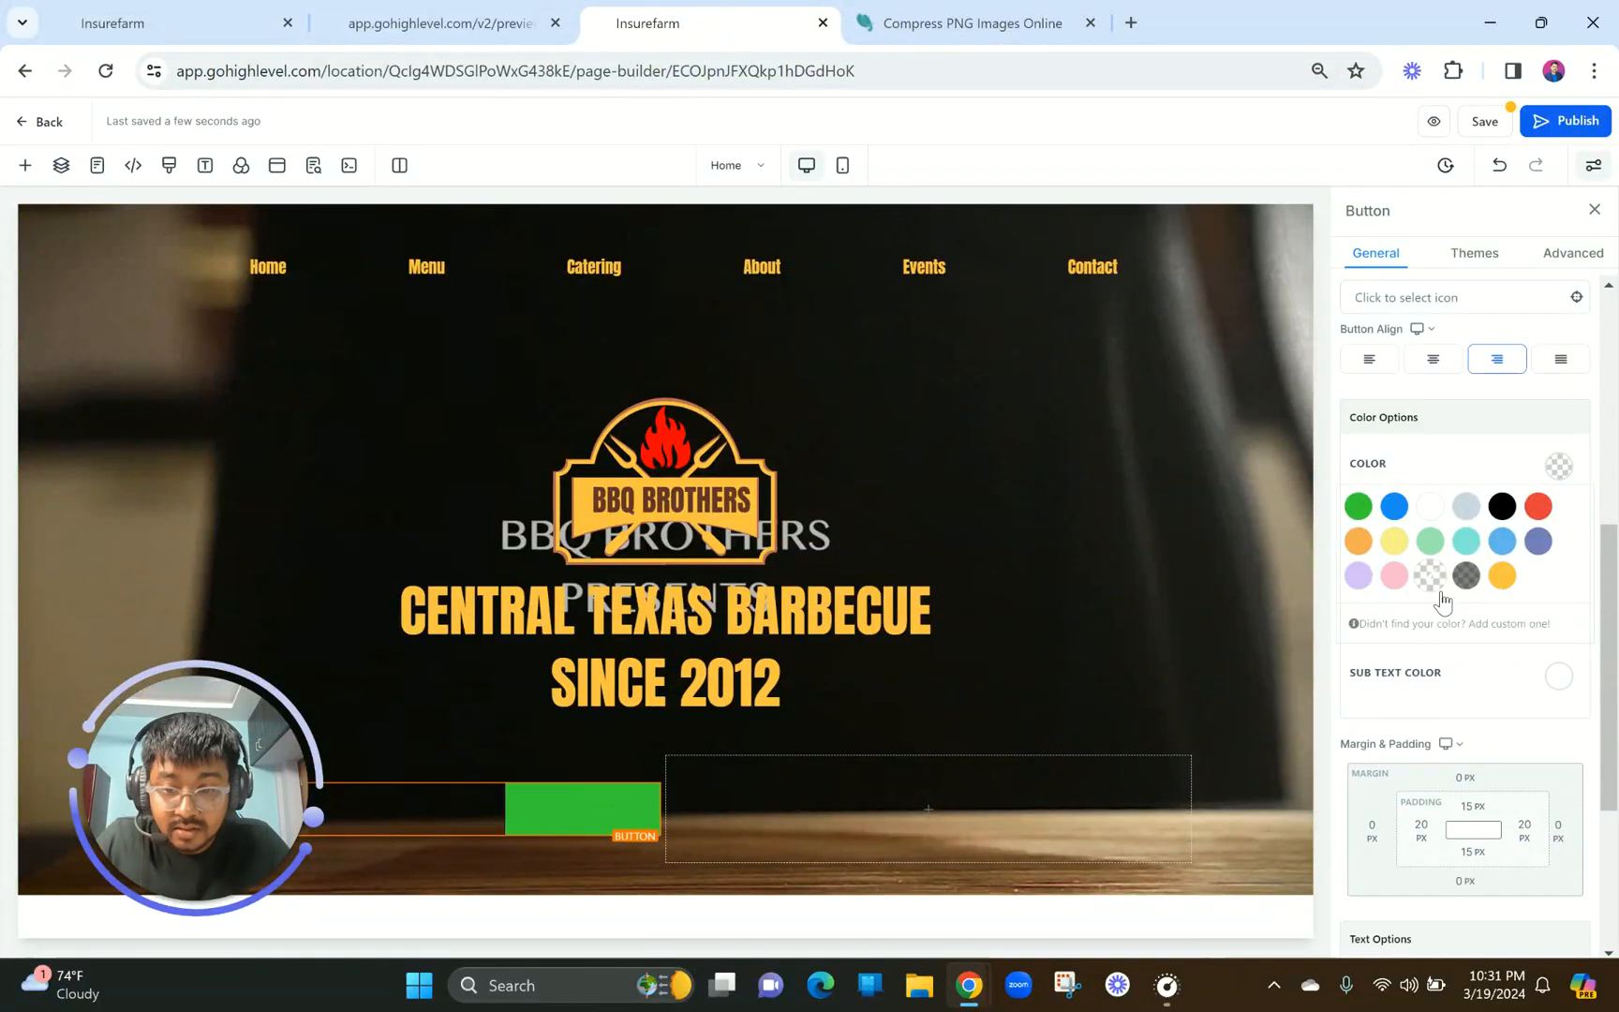
pyautogui.click(1502, 577)
pyautogui.click(1500, 513)
# Set the ORDER NOW button's background color to the custom golden yellow swatch.
pyautogui.scroll(5, 1500, 518)
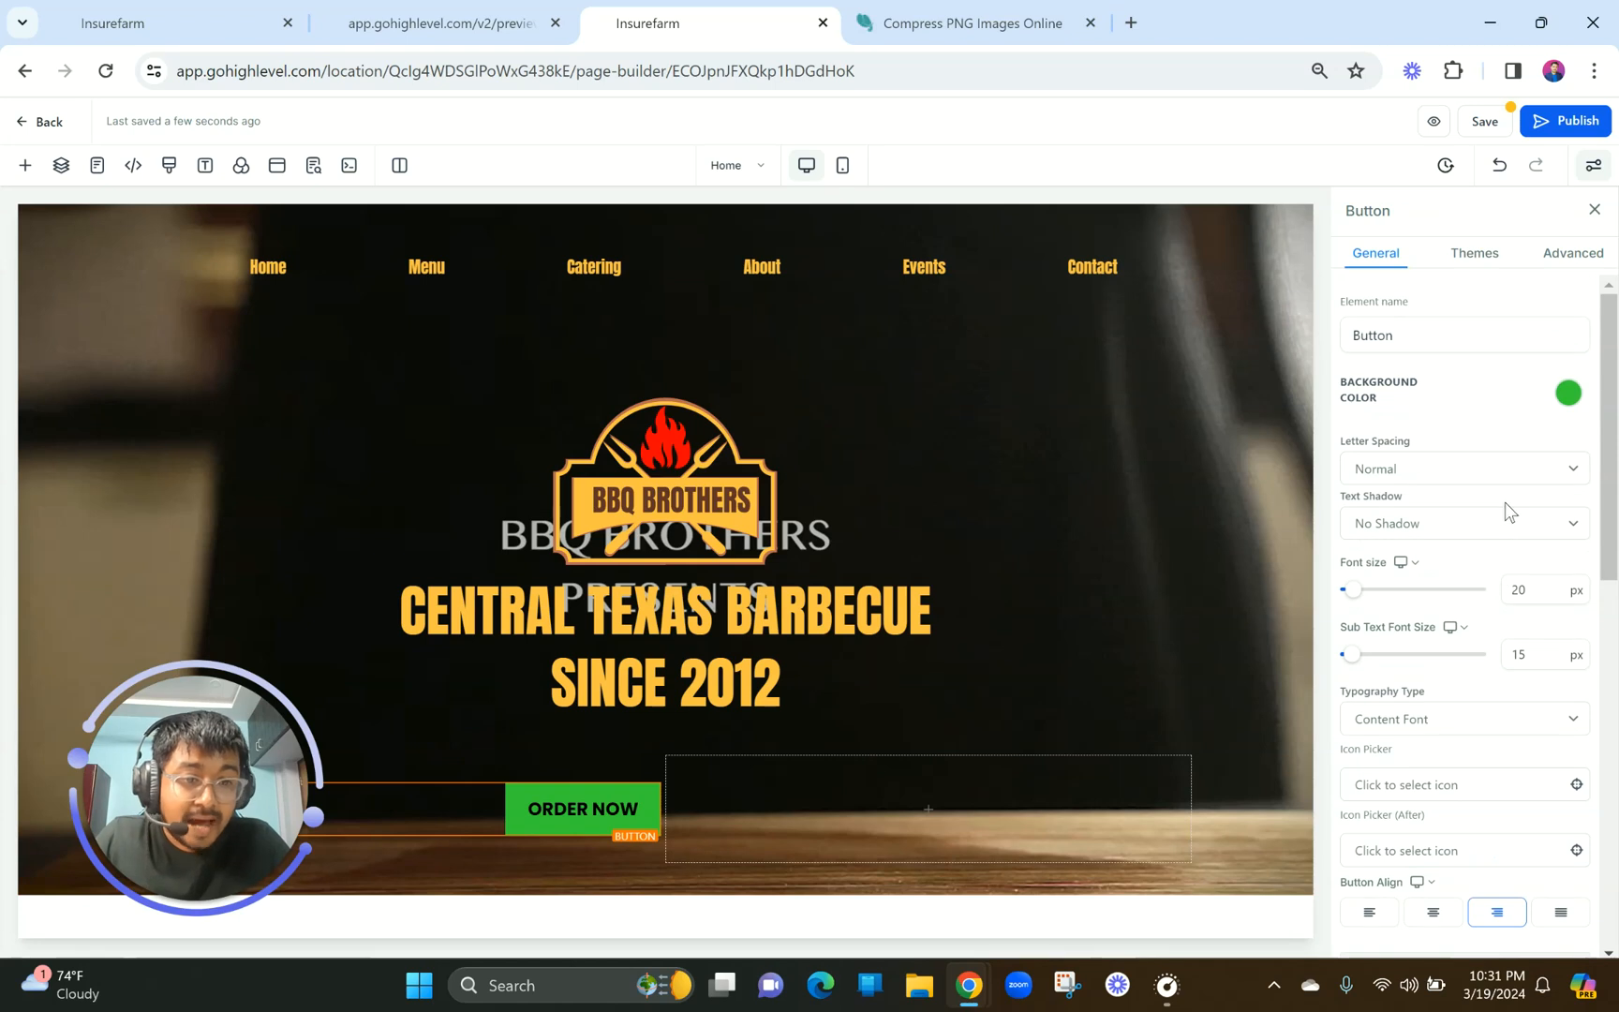
pyautogui.click(1568, 399)
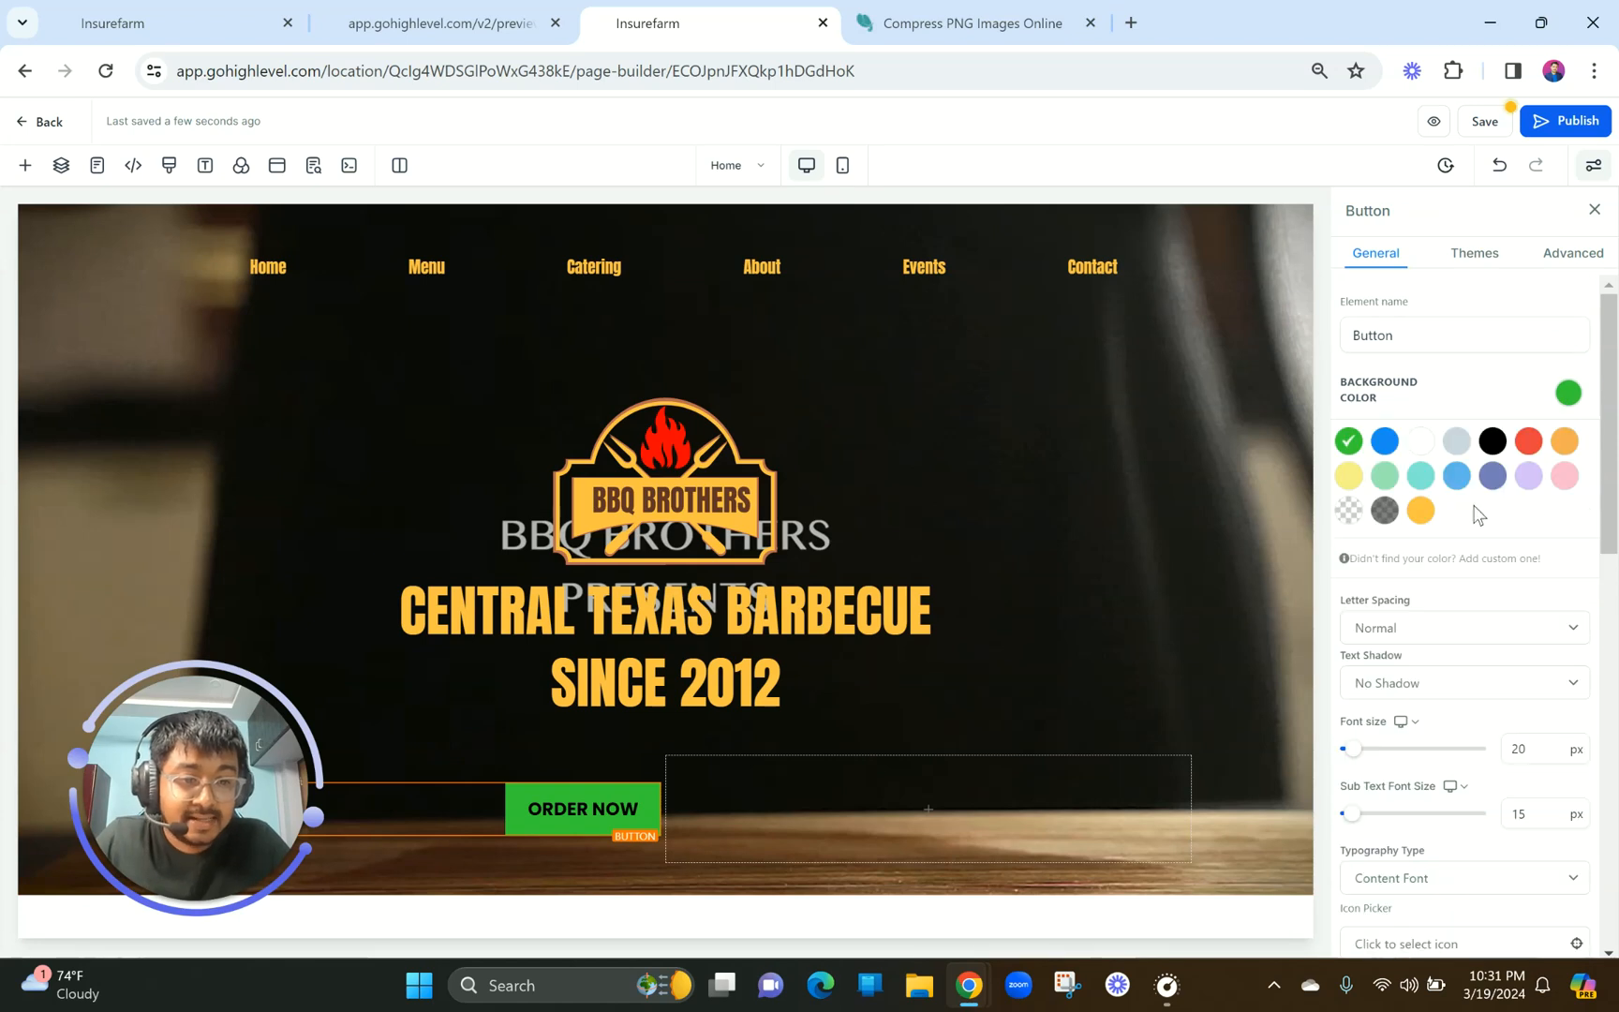
pyautogui.click(1418, 515)
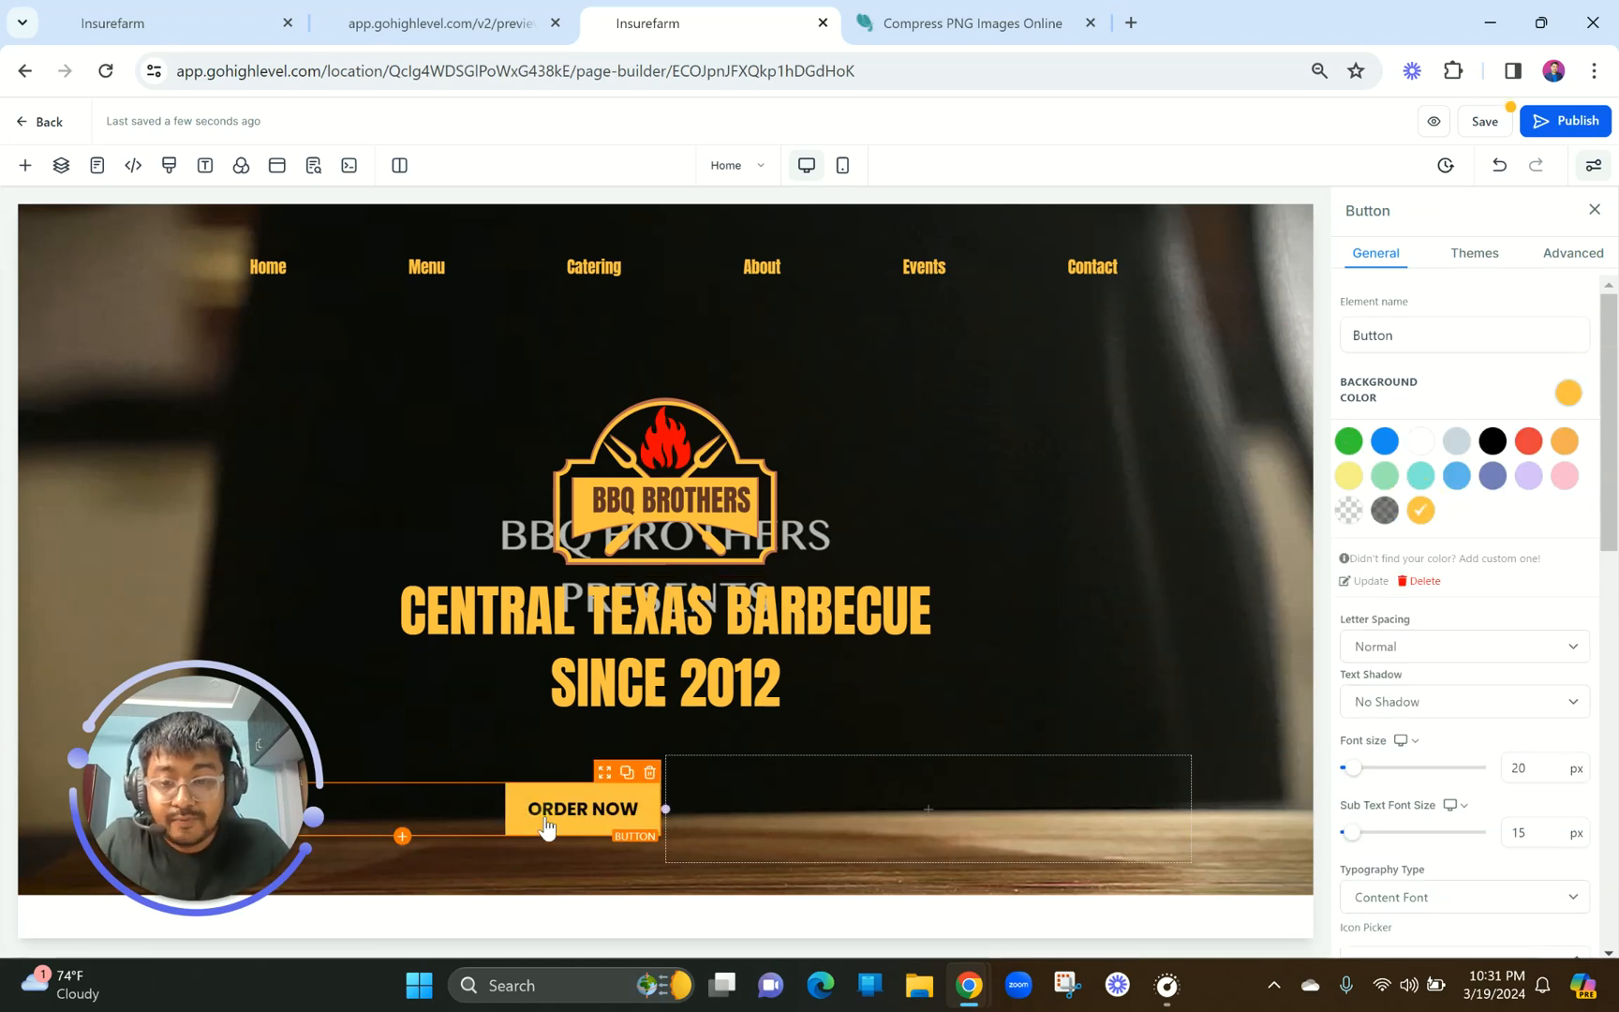
# Compare the button with the reference preview page and set its left and right padding to 40 px.
pyautogui.click(412, 19)
pyautogui.click(695, 11)
pyautogui.click(441, 22)
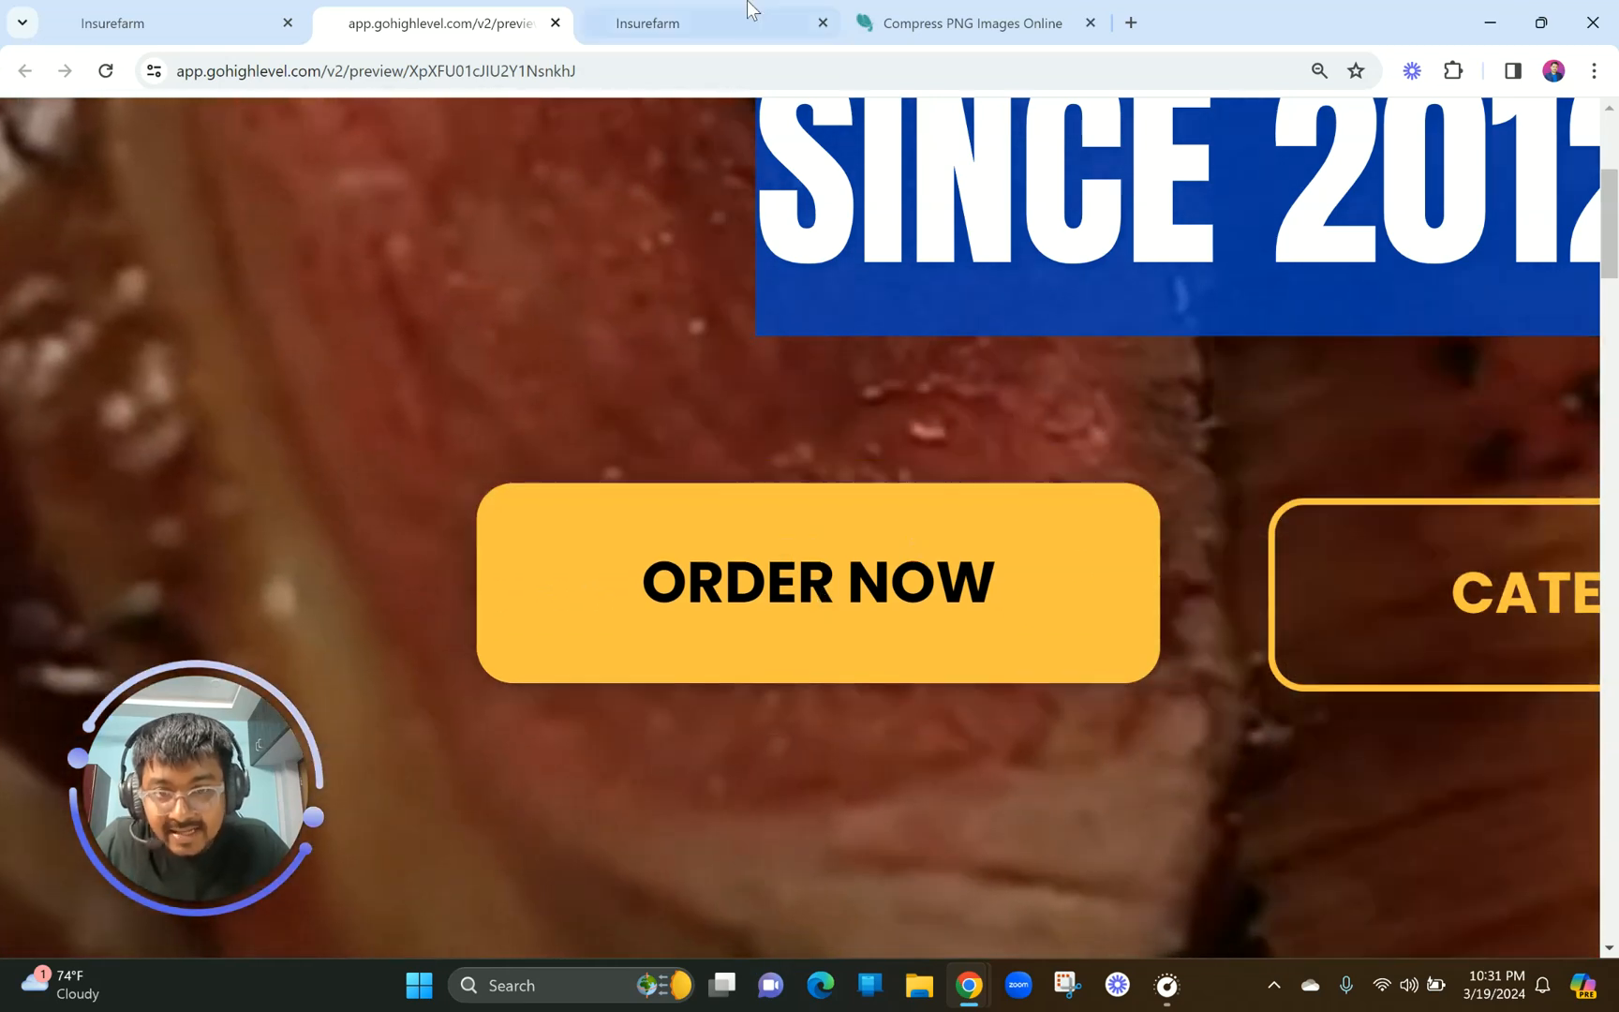
pyautogui.click(740, 23)
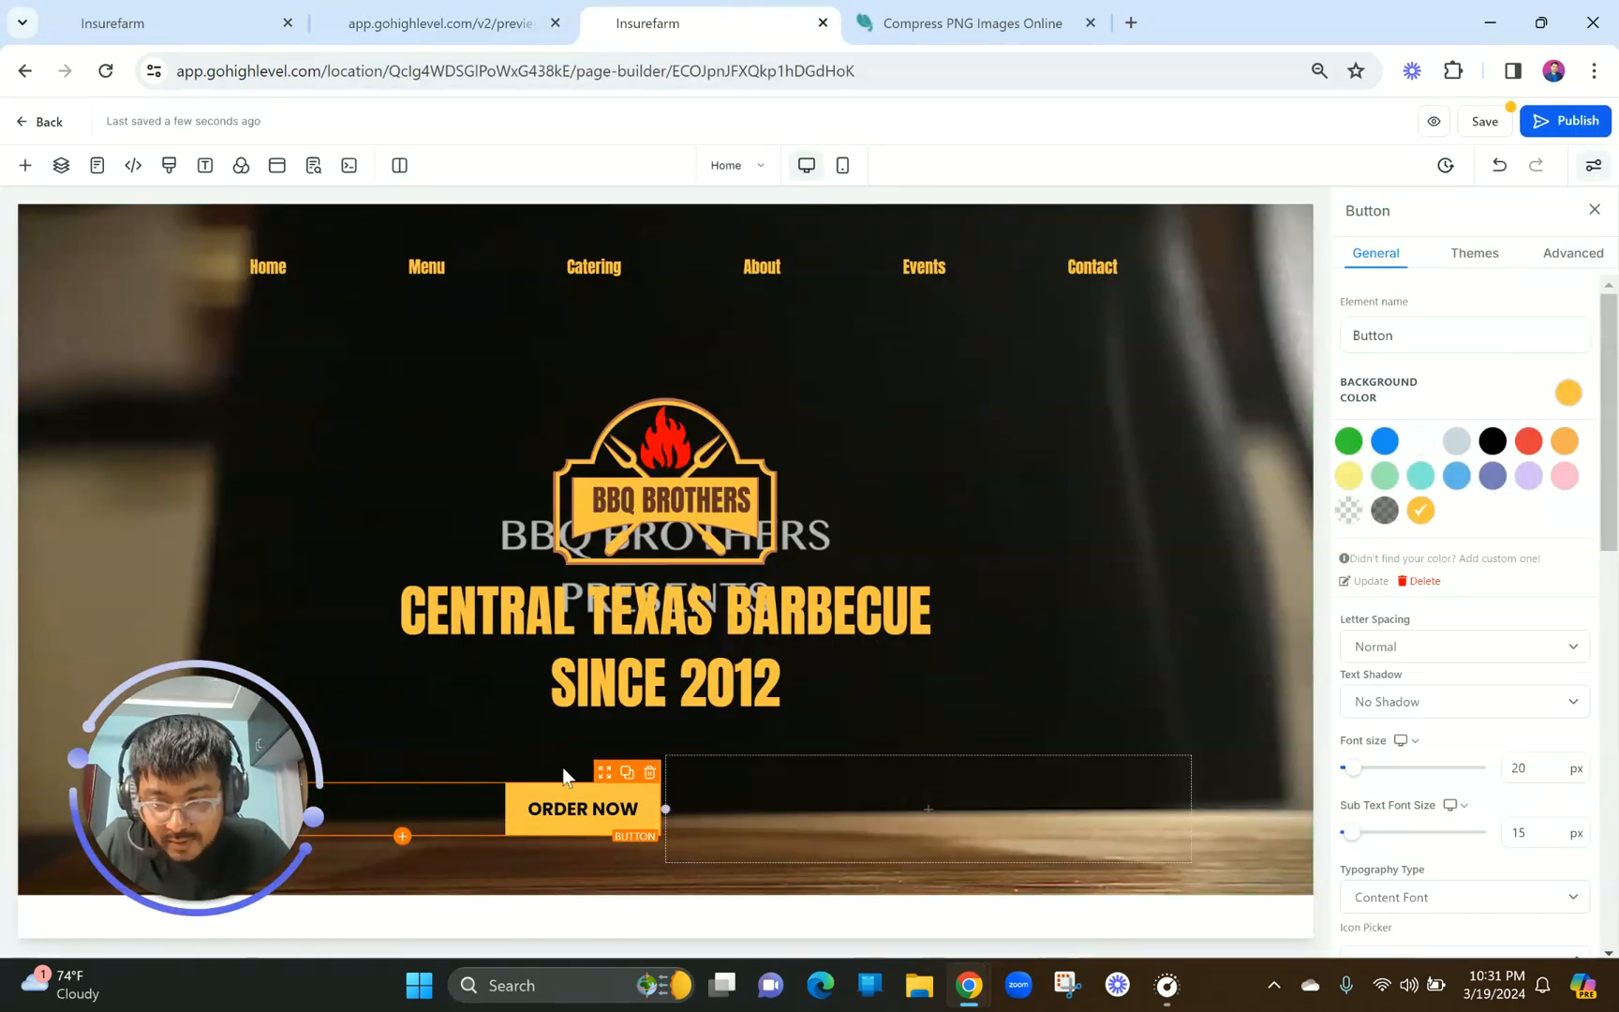
pyautogui.scroll(-10, 1467, 530)
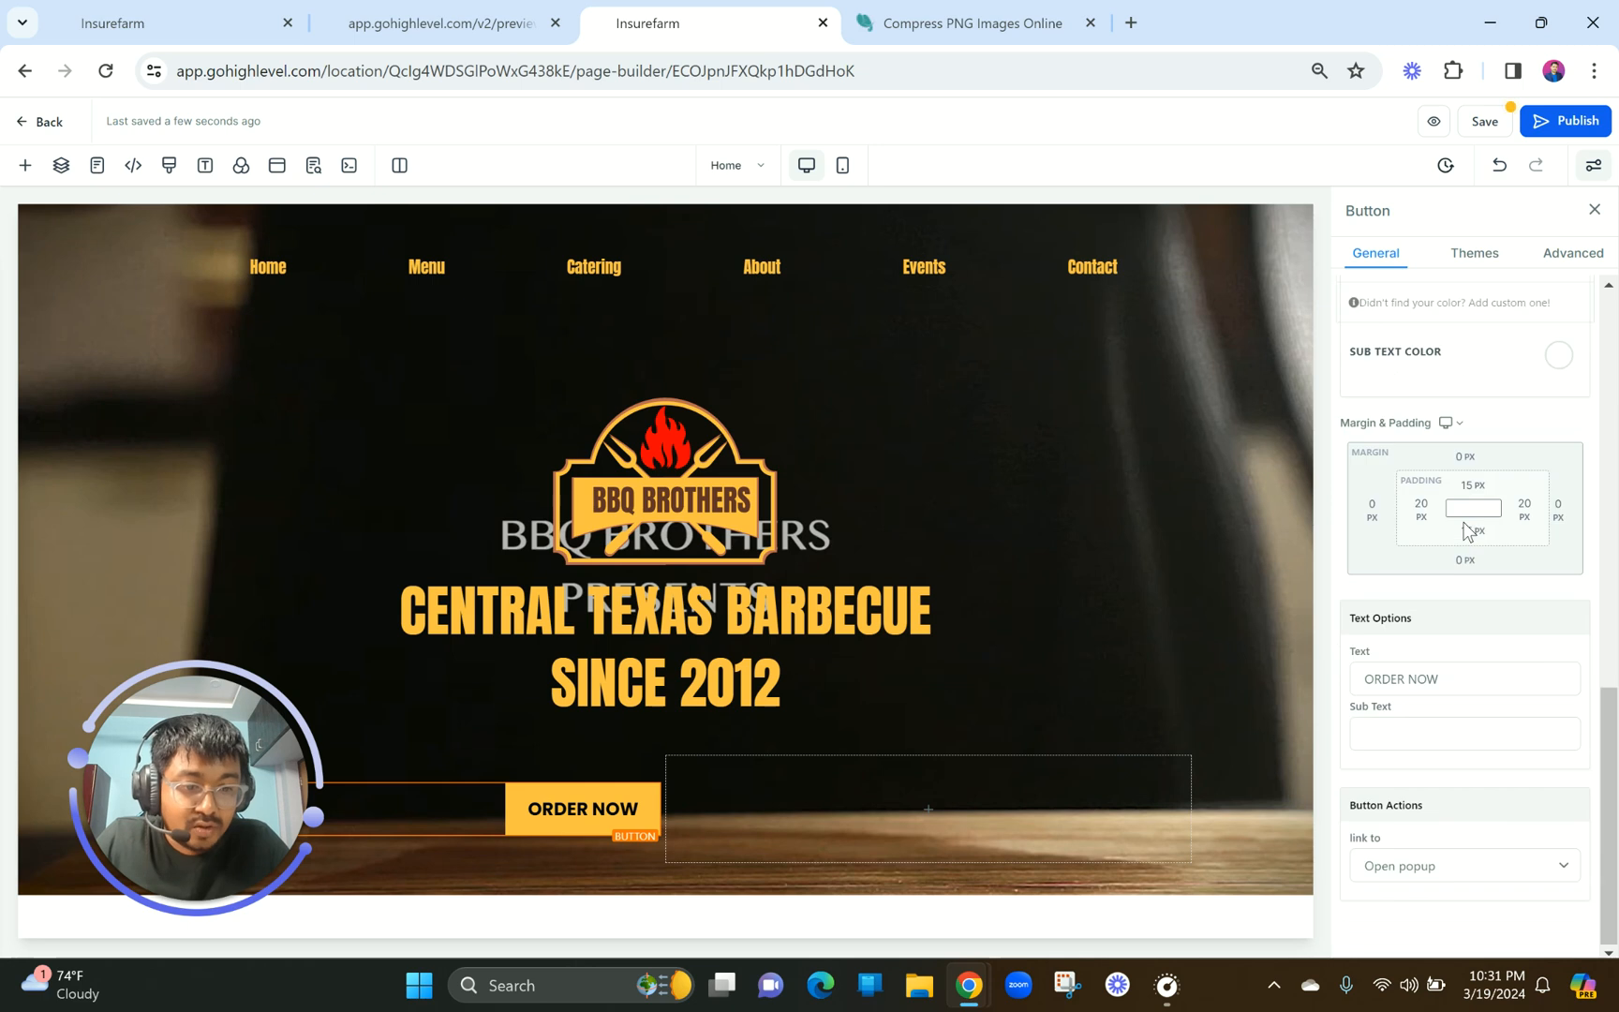
pyautogui.click(1424, 513)
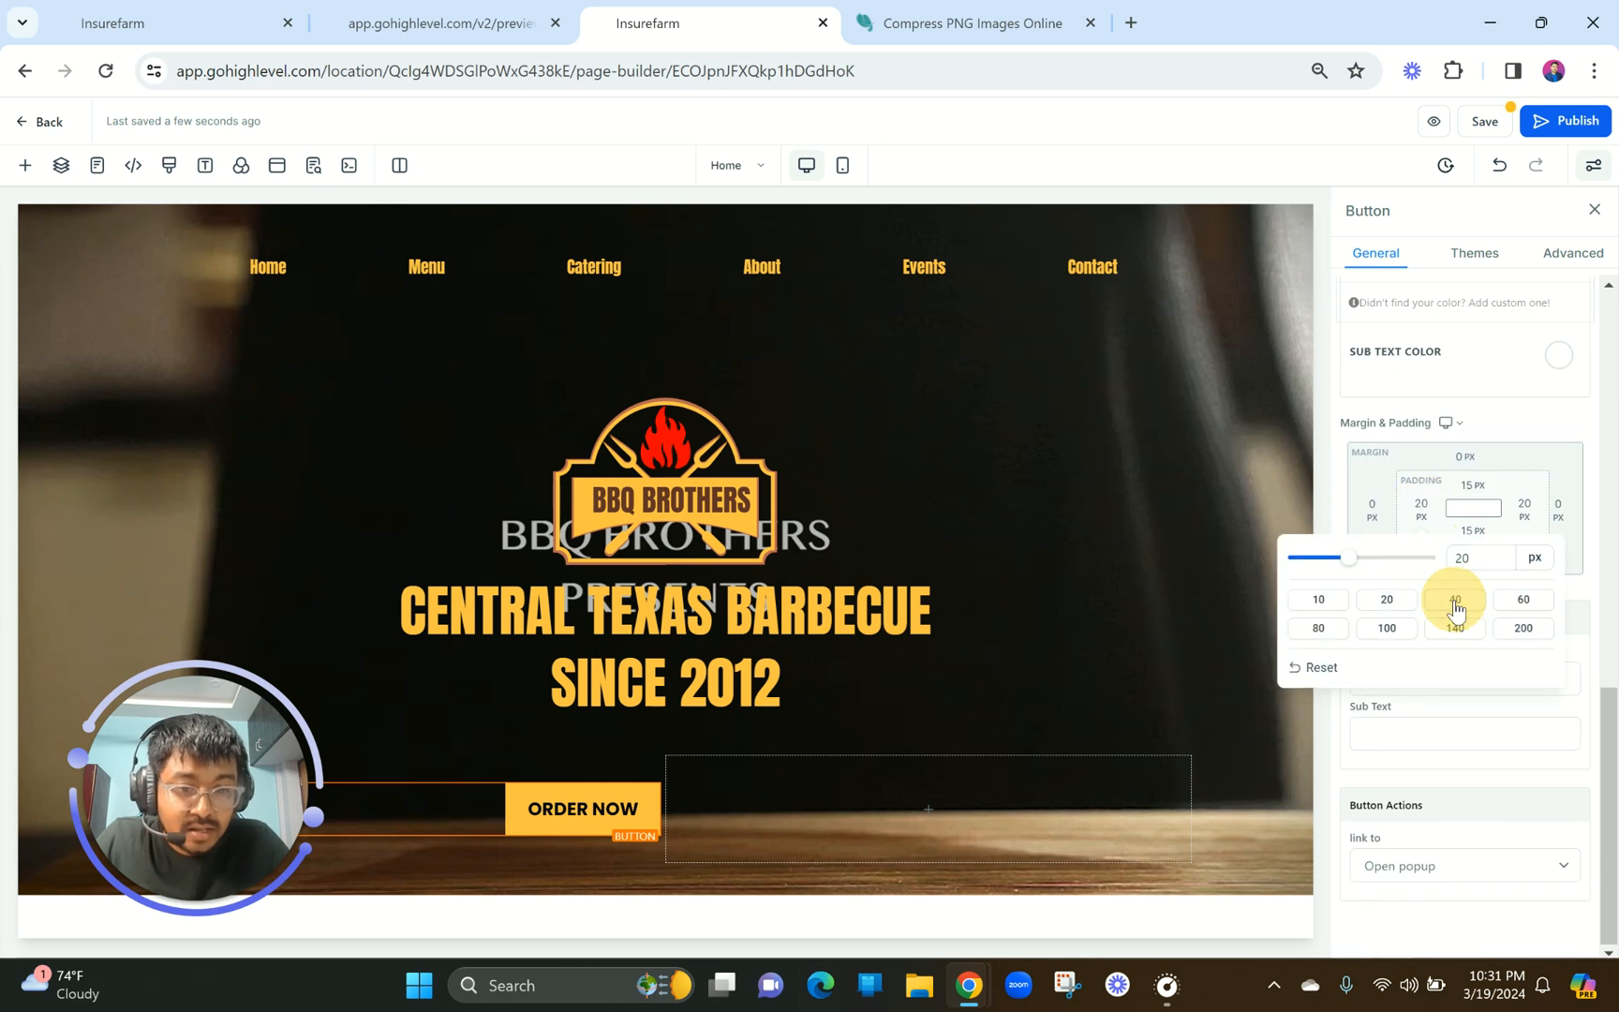
pyautogui.click(1523, 511)
pyautogui.click(1436, 600)
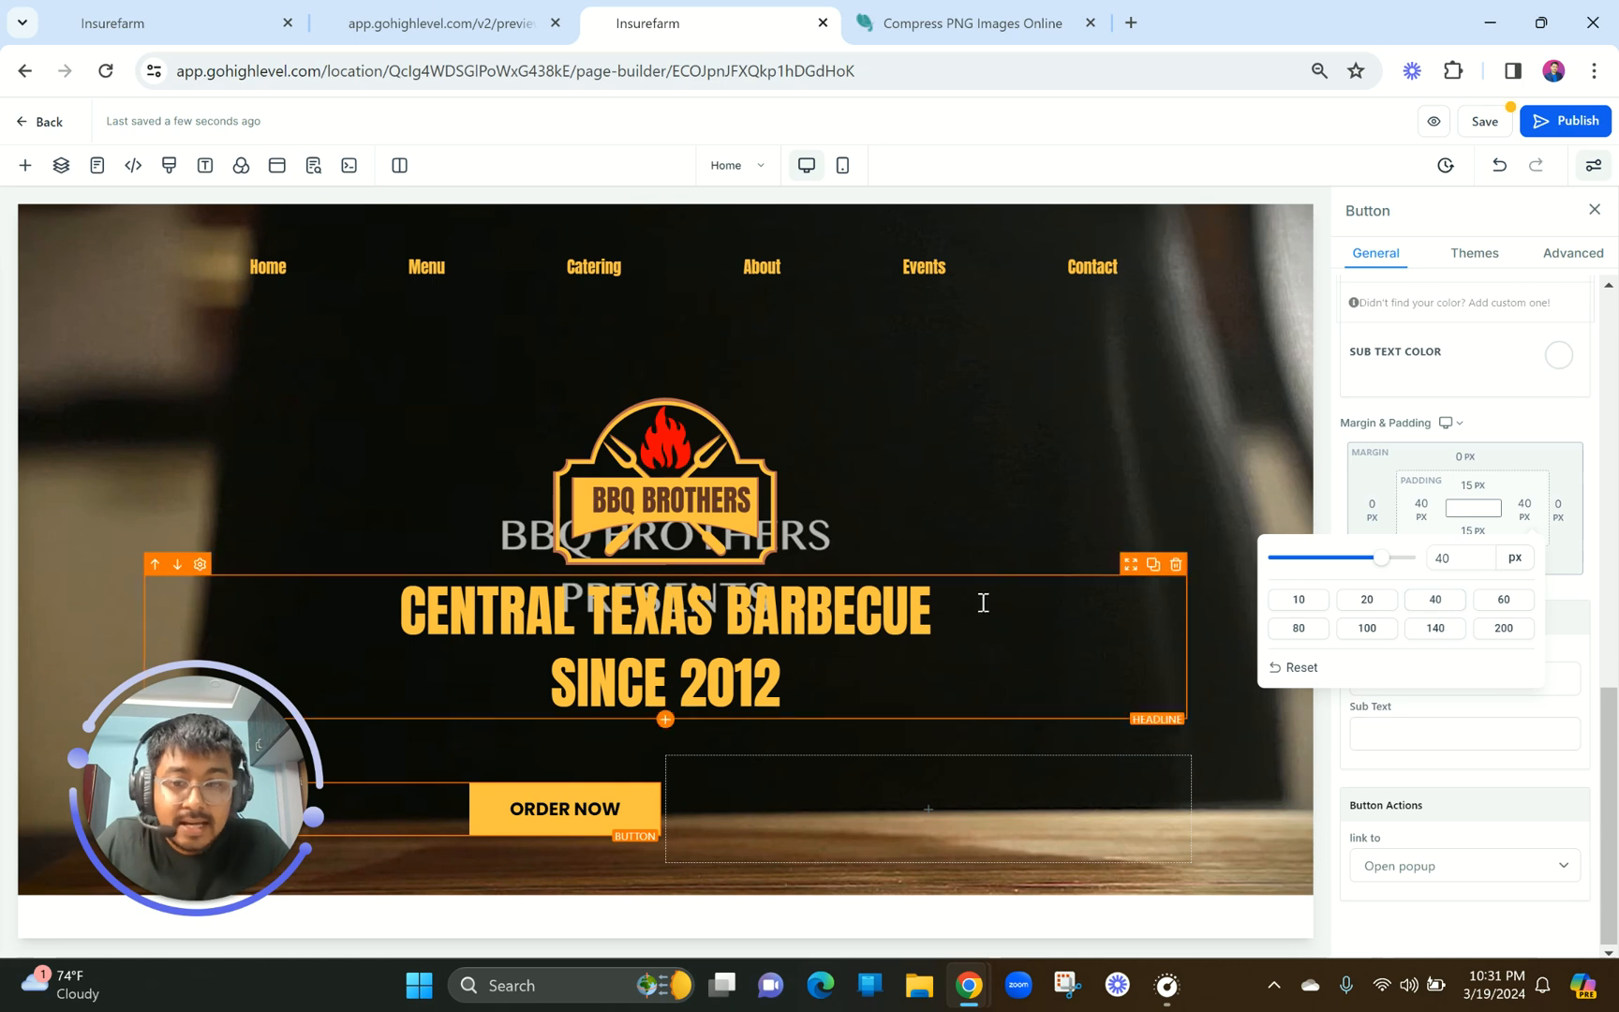
# Check the button shape on the reference page and apply a Full Border to the ORDER NOW button.
pyautogui.click(423, 19)
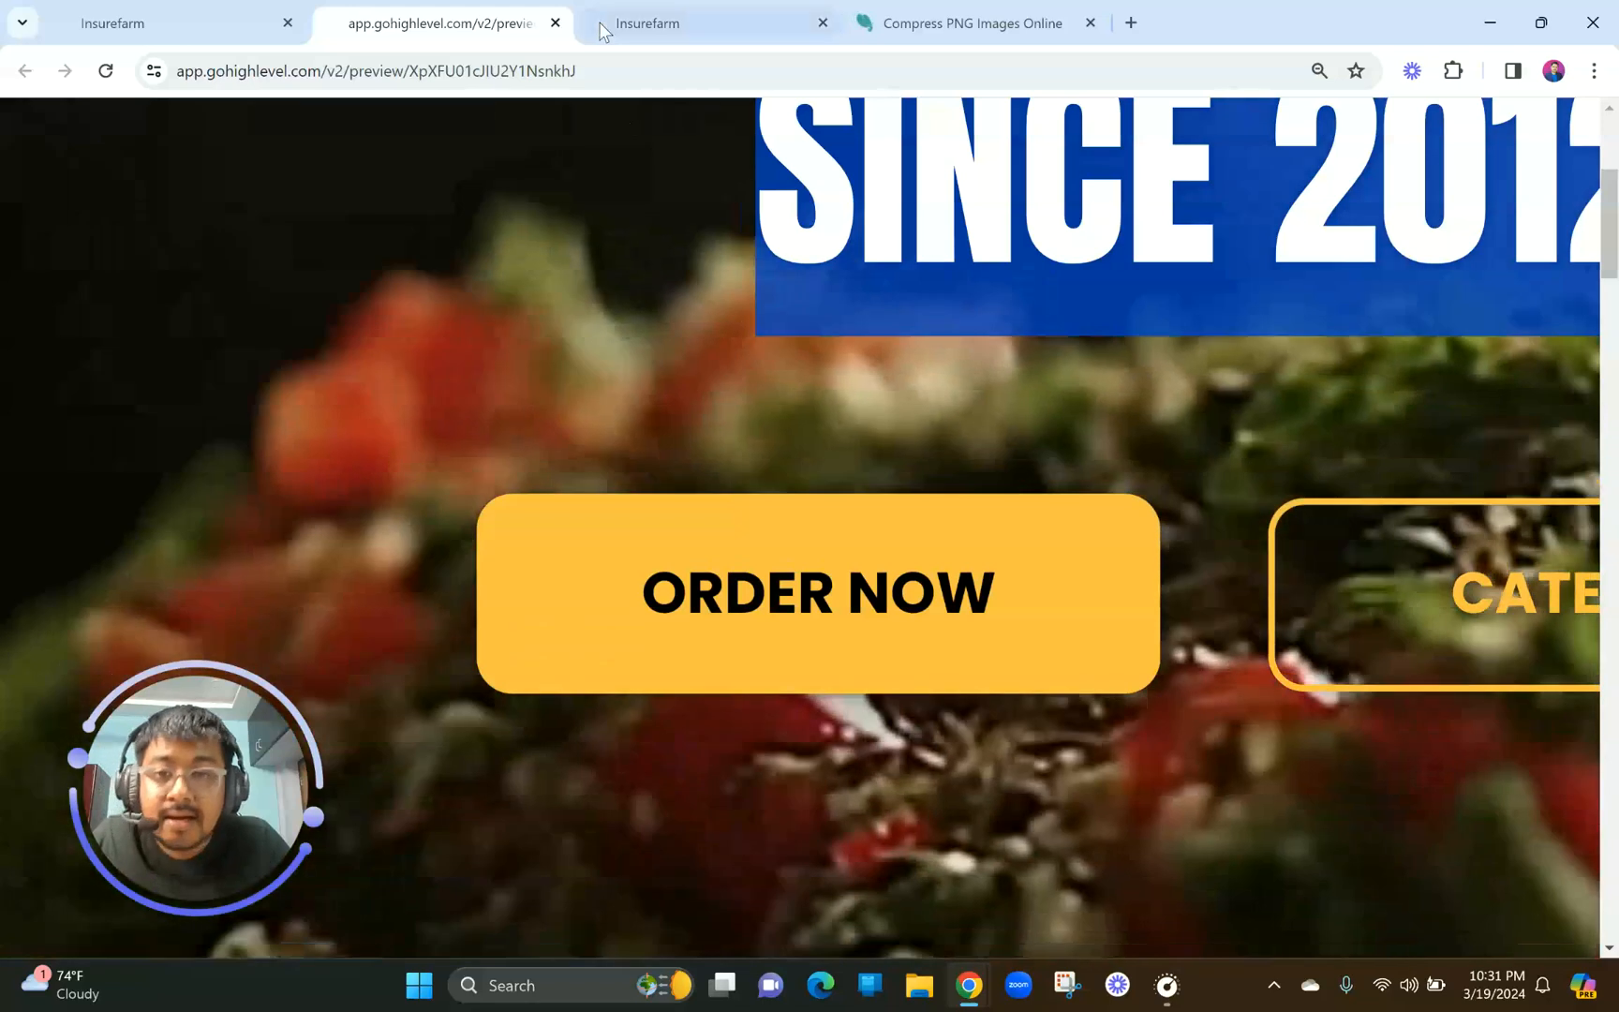
pyautogui.click(599, 22)
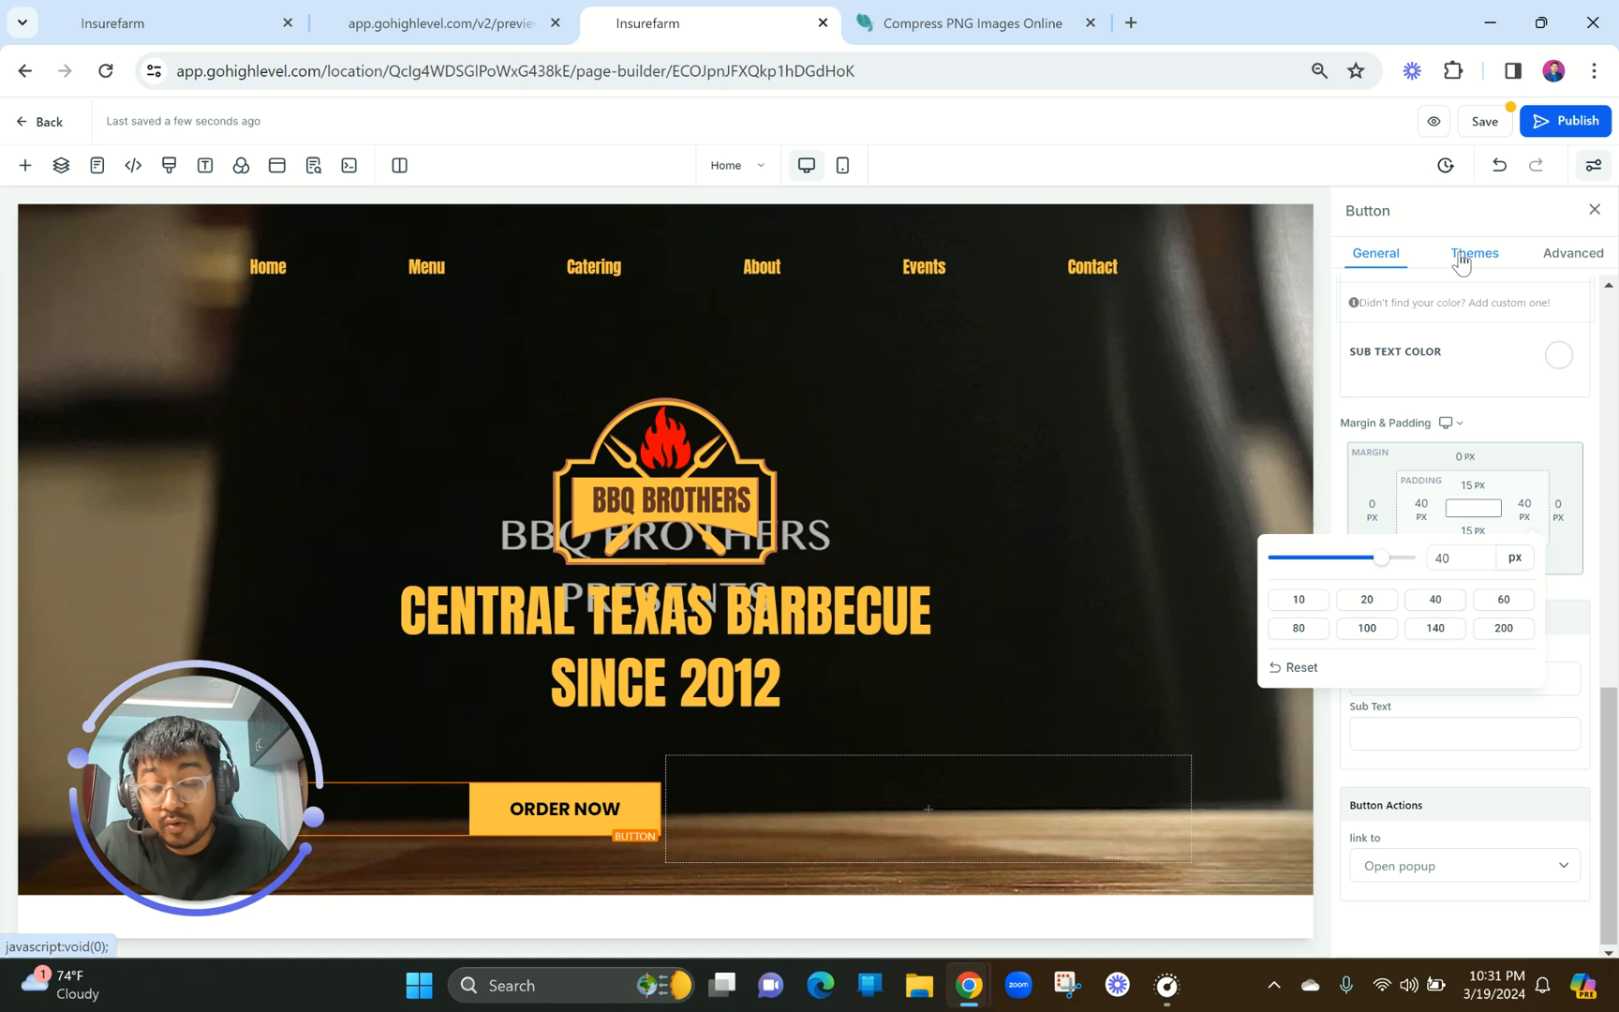
pyautogui.click(1461, 262)
pyautogui.scroll(-3, 1489, 621)
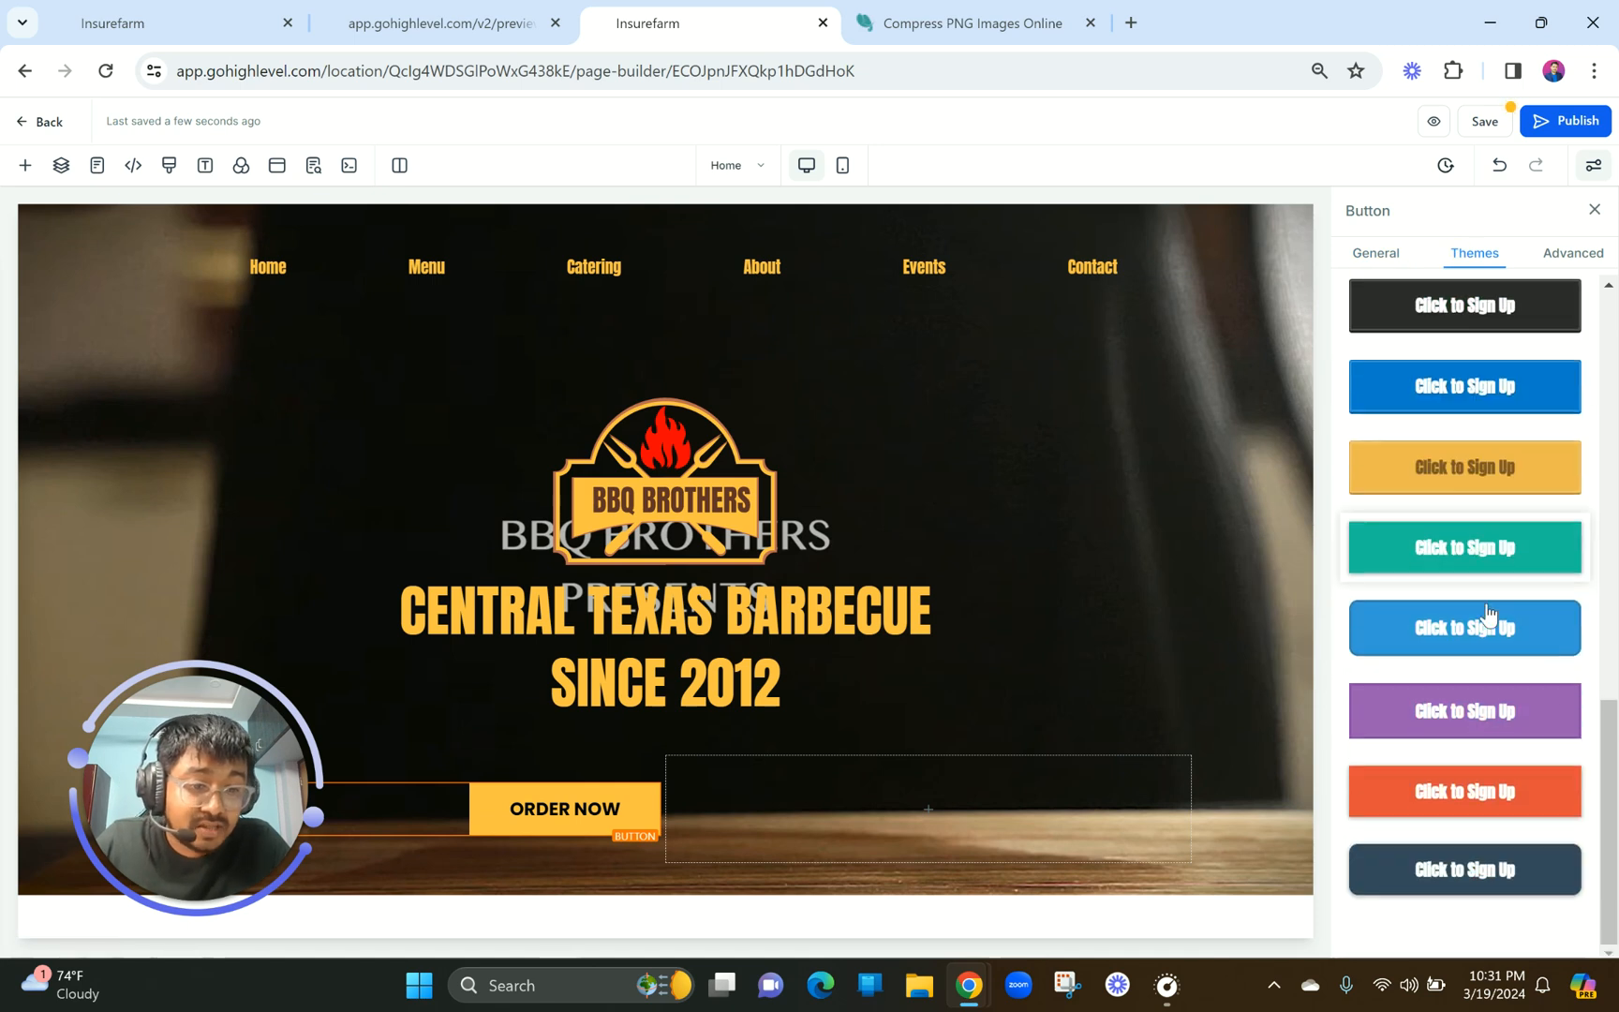
pyautogui.scroll(3, 1489, 614)
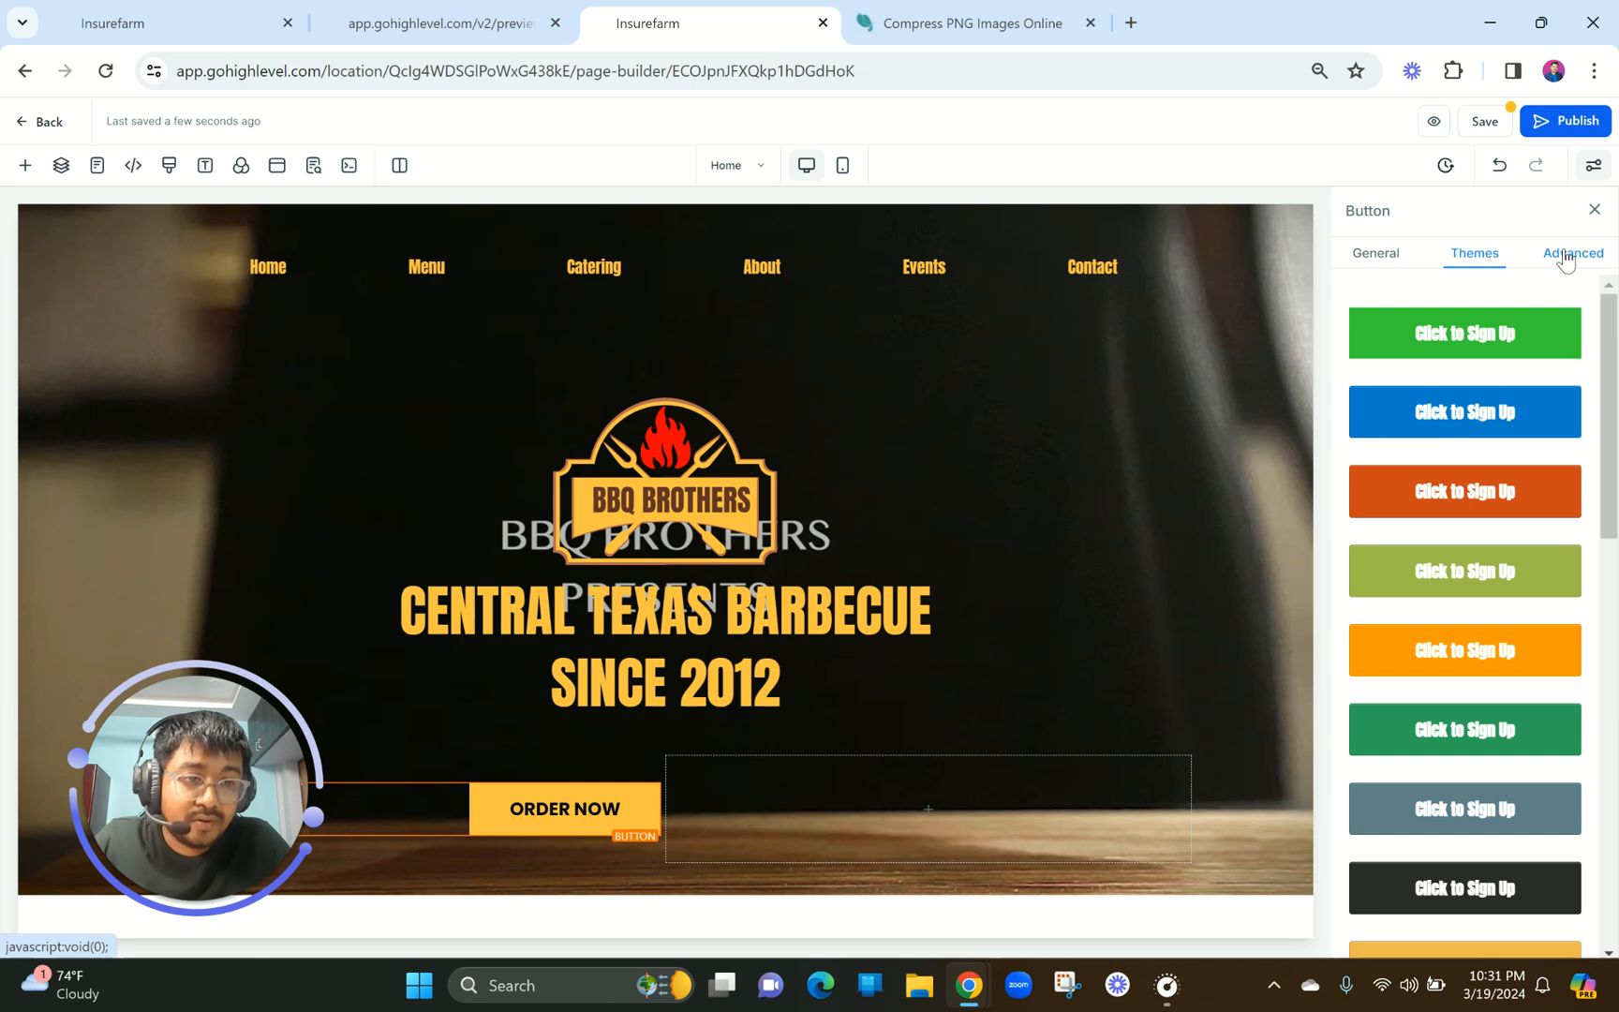
pyautogui.click(1567, 260)
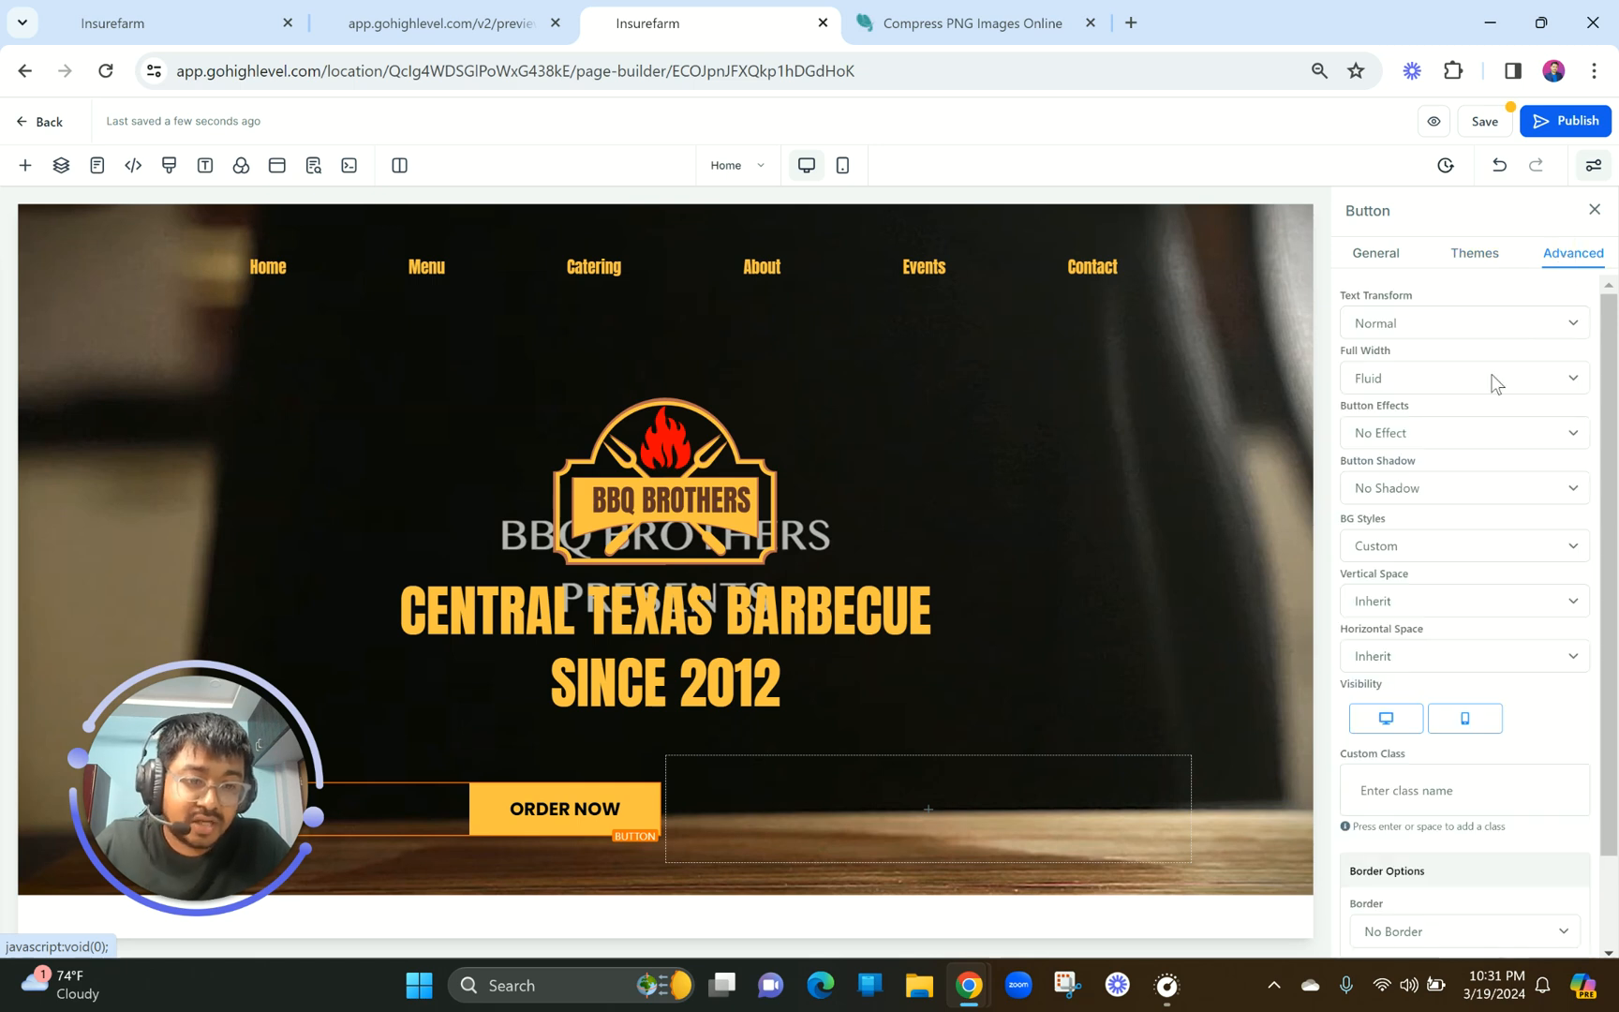
pyautogui.scroll(-2, 1492, 382)
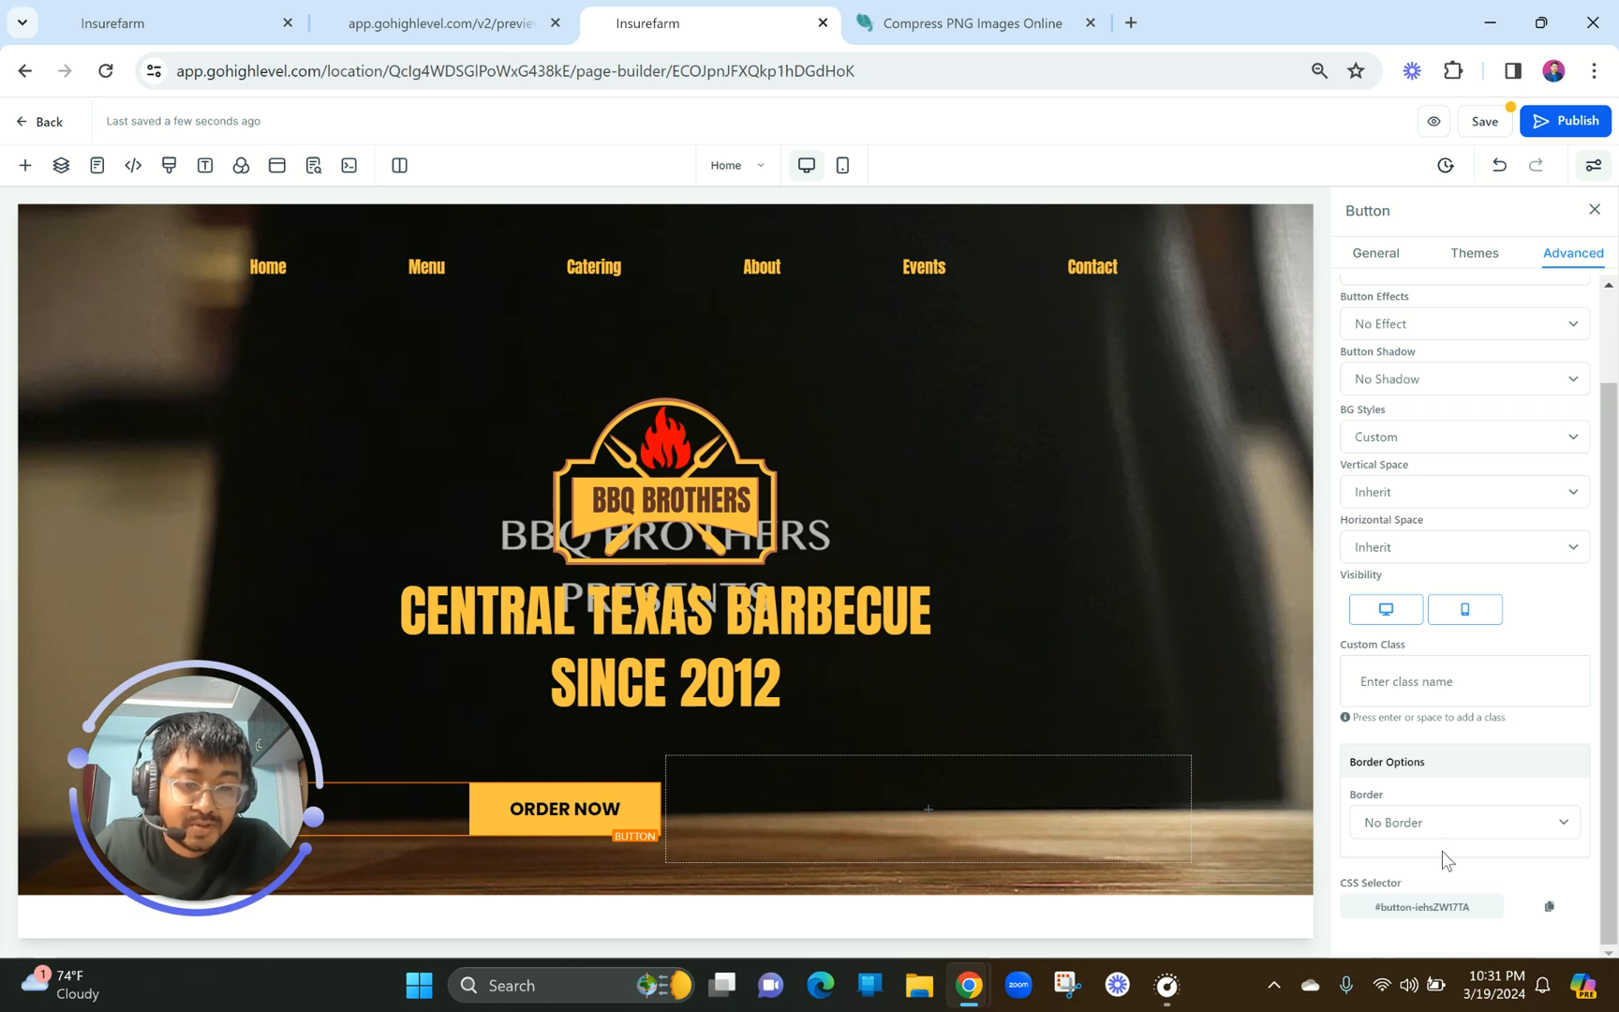
pyautogui.click(1415, 832)
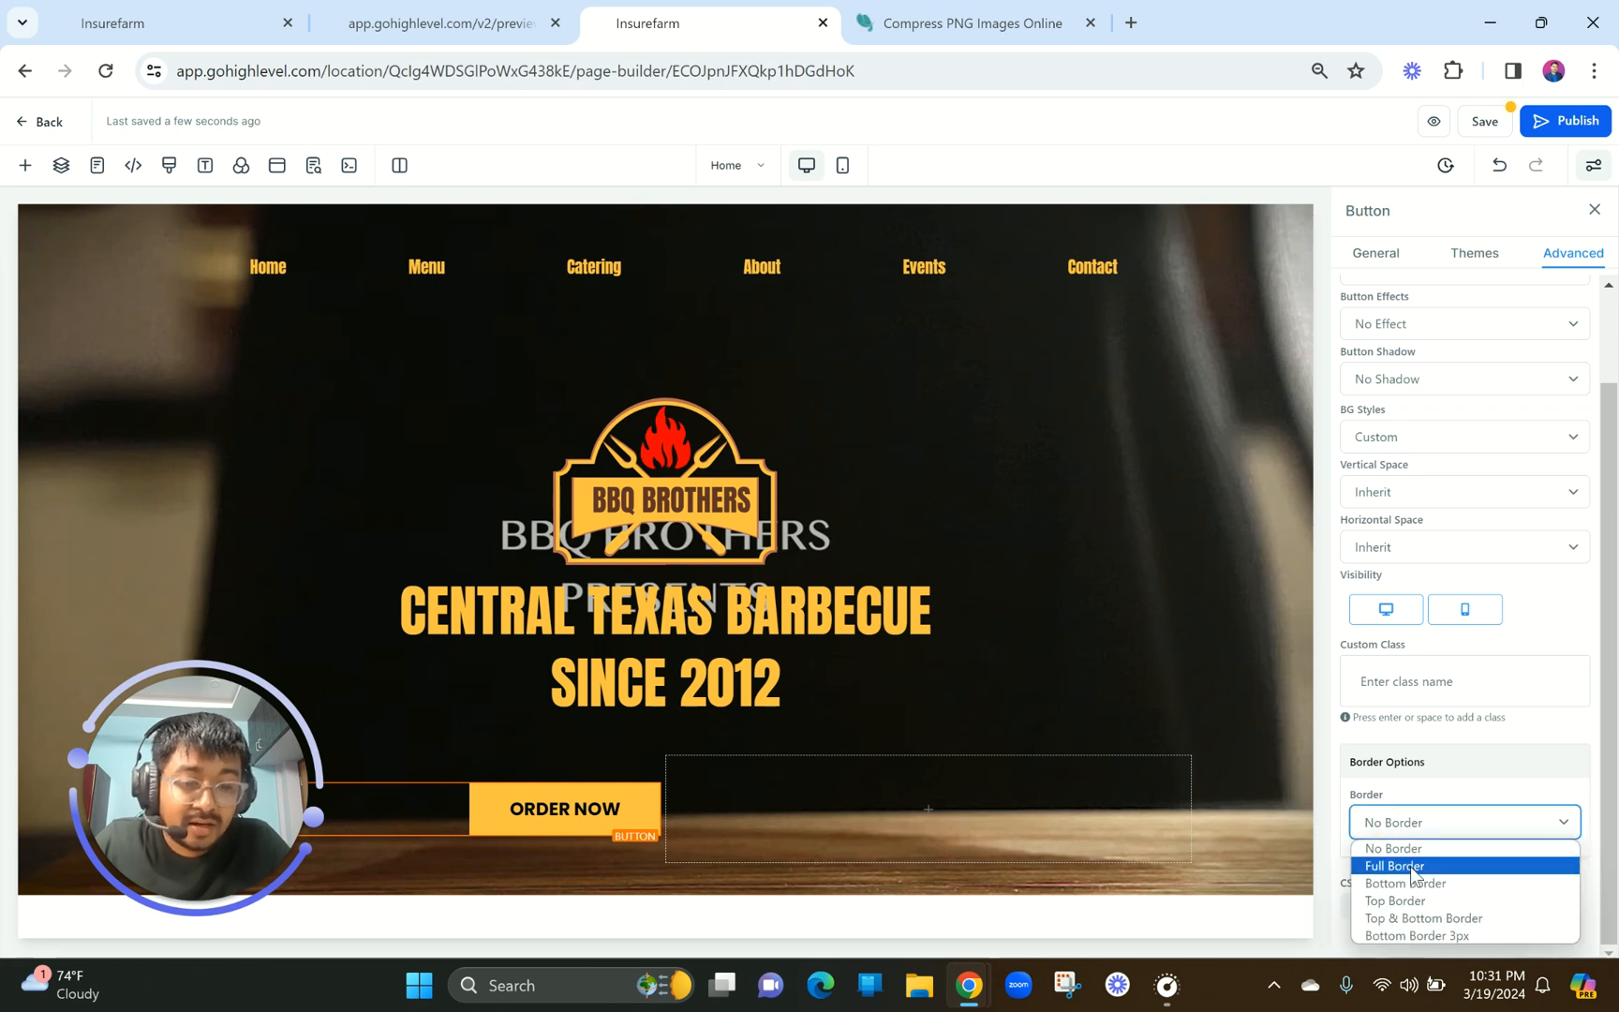
pyautogui.click(1415, 873)
pyautogui.scroll(-5, 1379, 677)
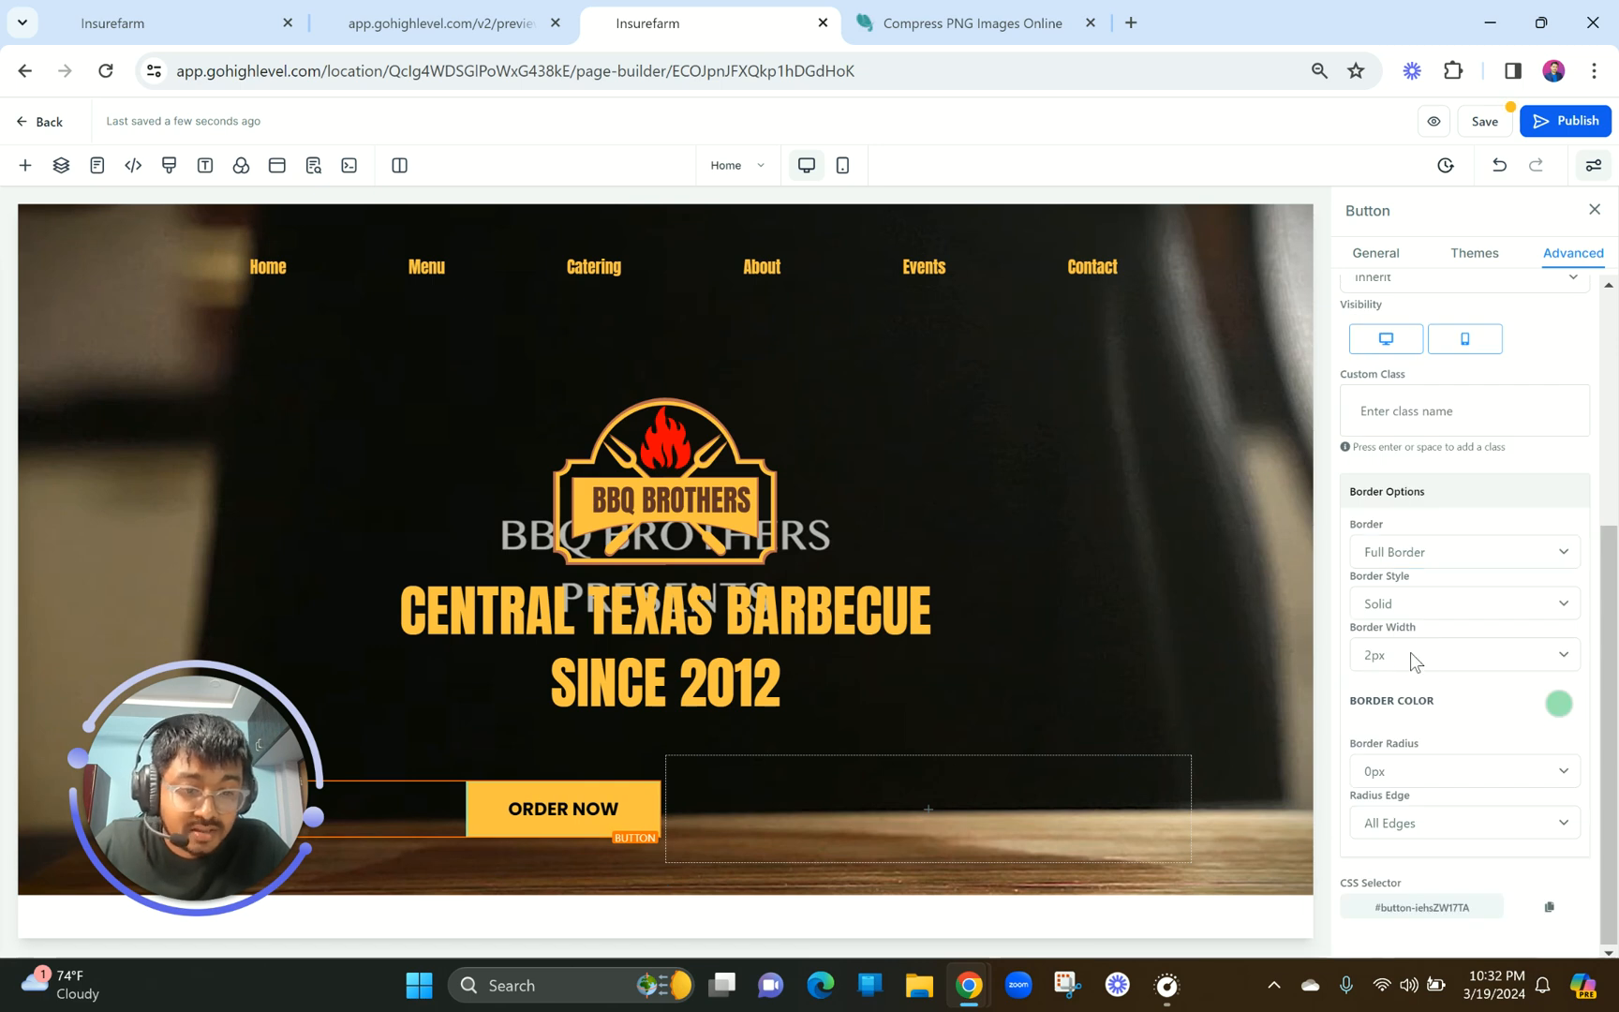
# Set the button's border width to 1px and its border color to the custom golden yellow.
pyautogui.click(1413, 654)
pyautogui.click(1402, 681)
pyautogui.click(1558, 703)
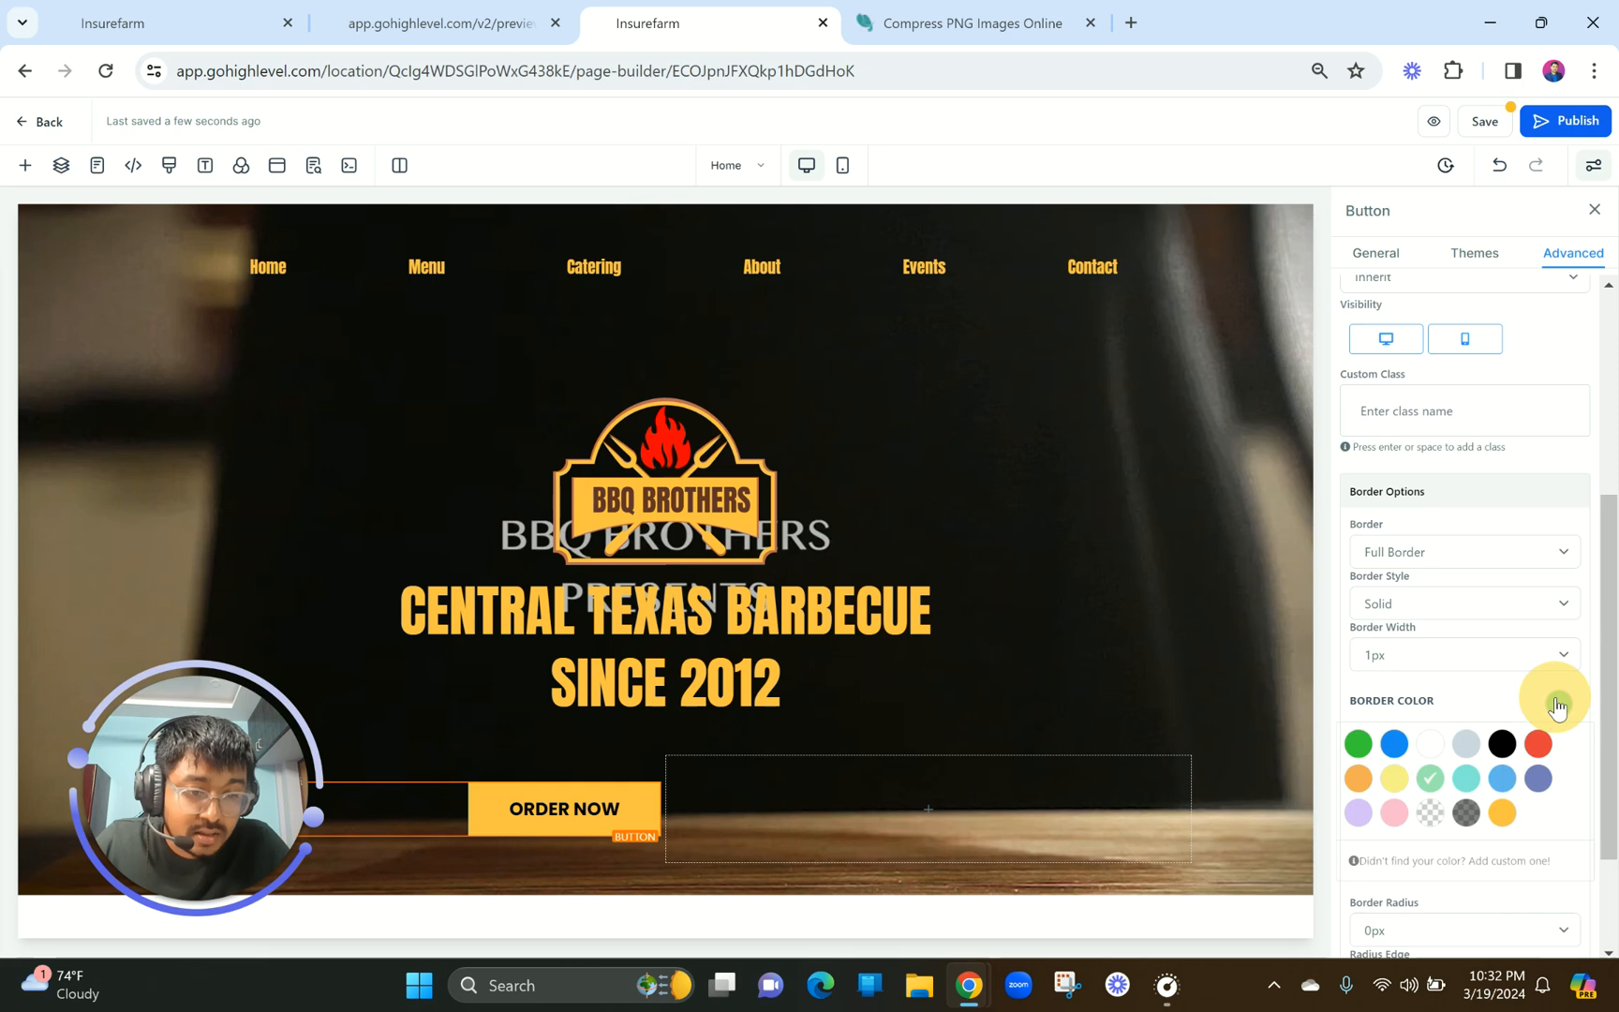
pyautogui.click(1499, 814)
# Round the ORDER NOW button's corners with a 10px border radius and inspect the result up close.
pyautogui.scroll(-3, 1494, 817)
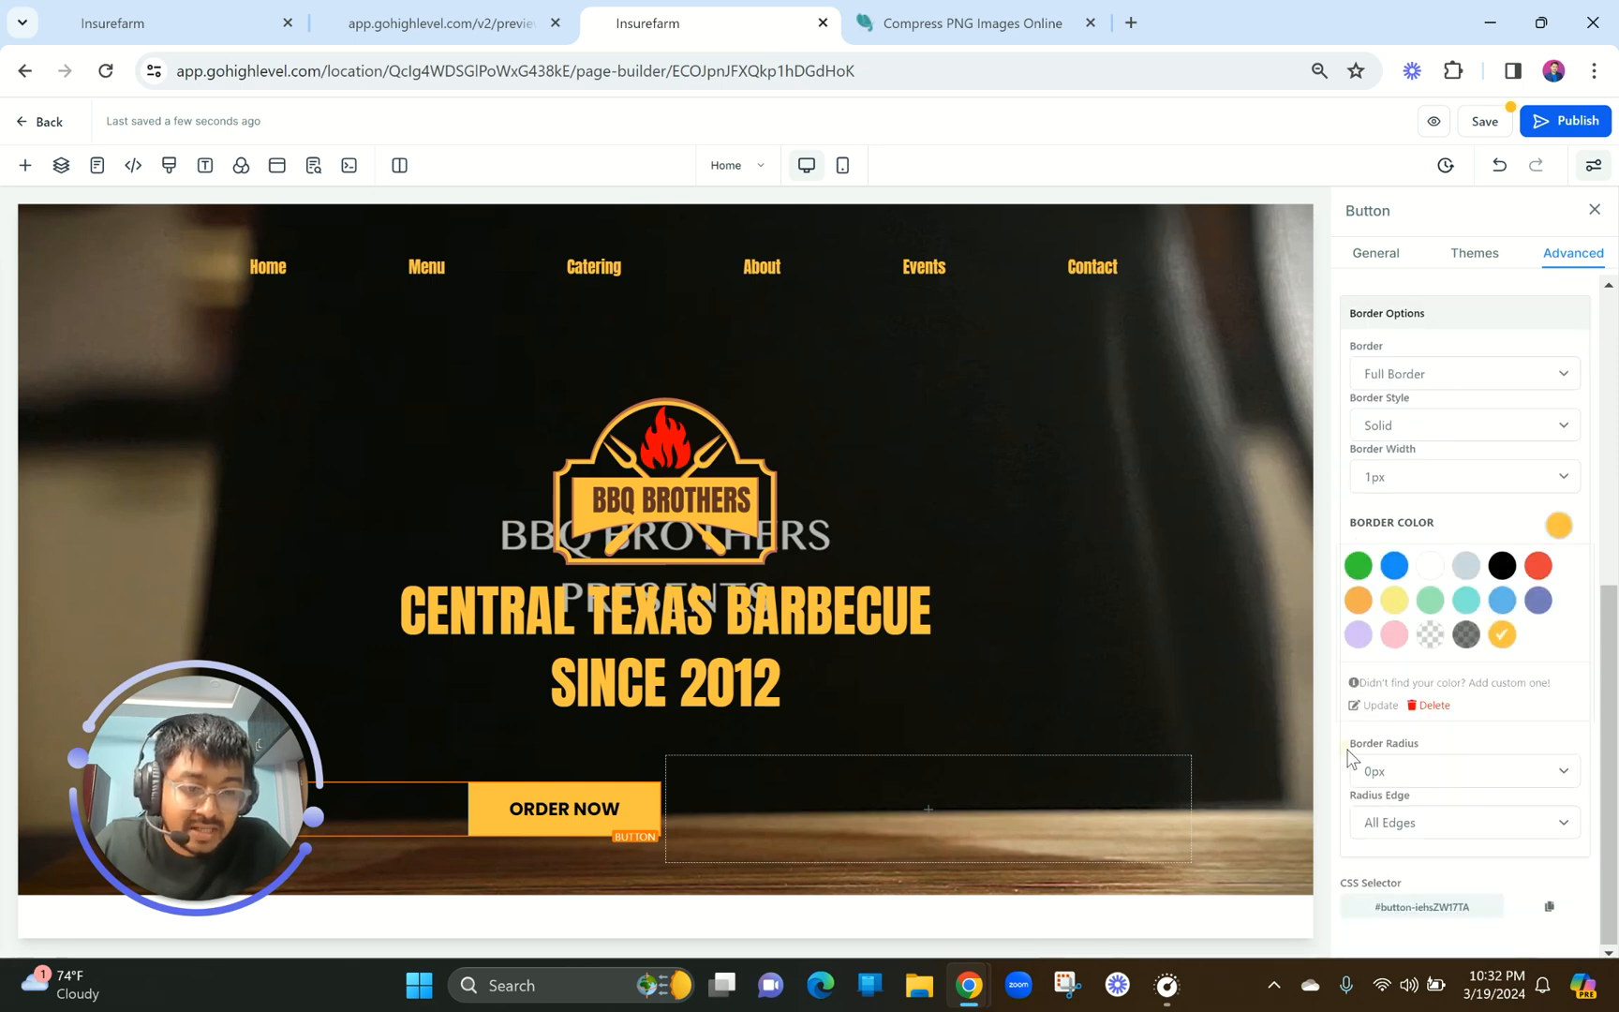
pyautogui.click(1410, 782)
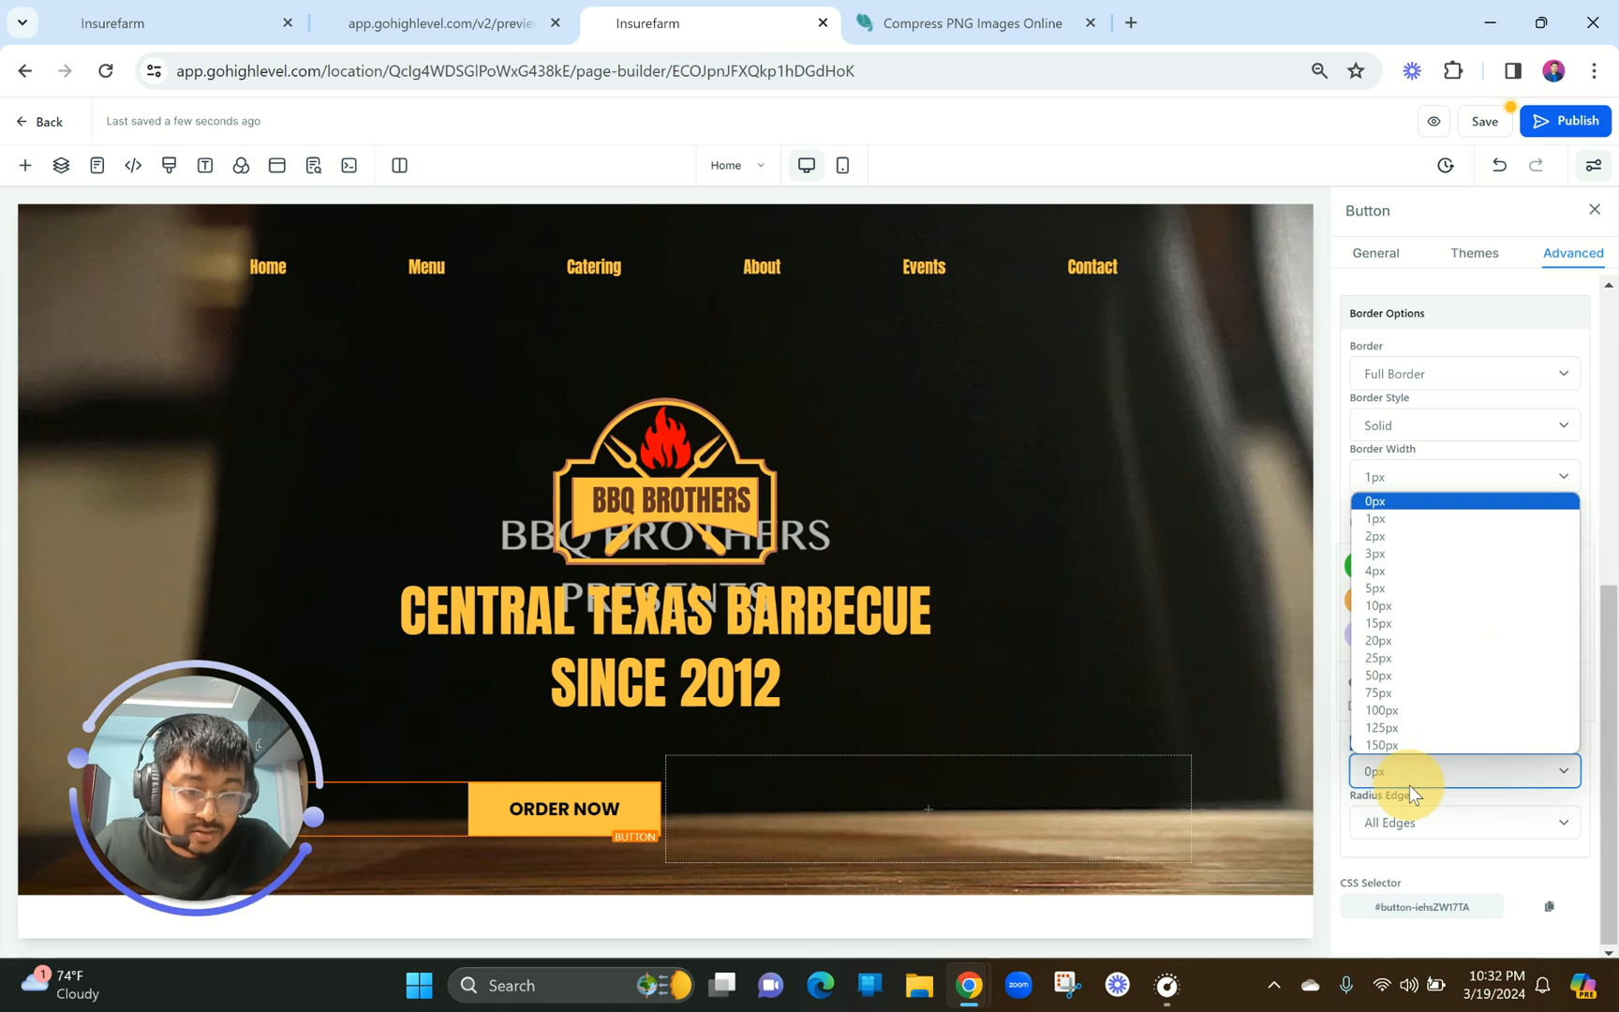
pyautogui.click(1381, 606)
pyautogui.click(1038, 602)
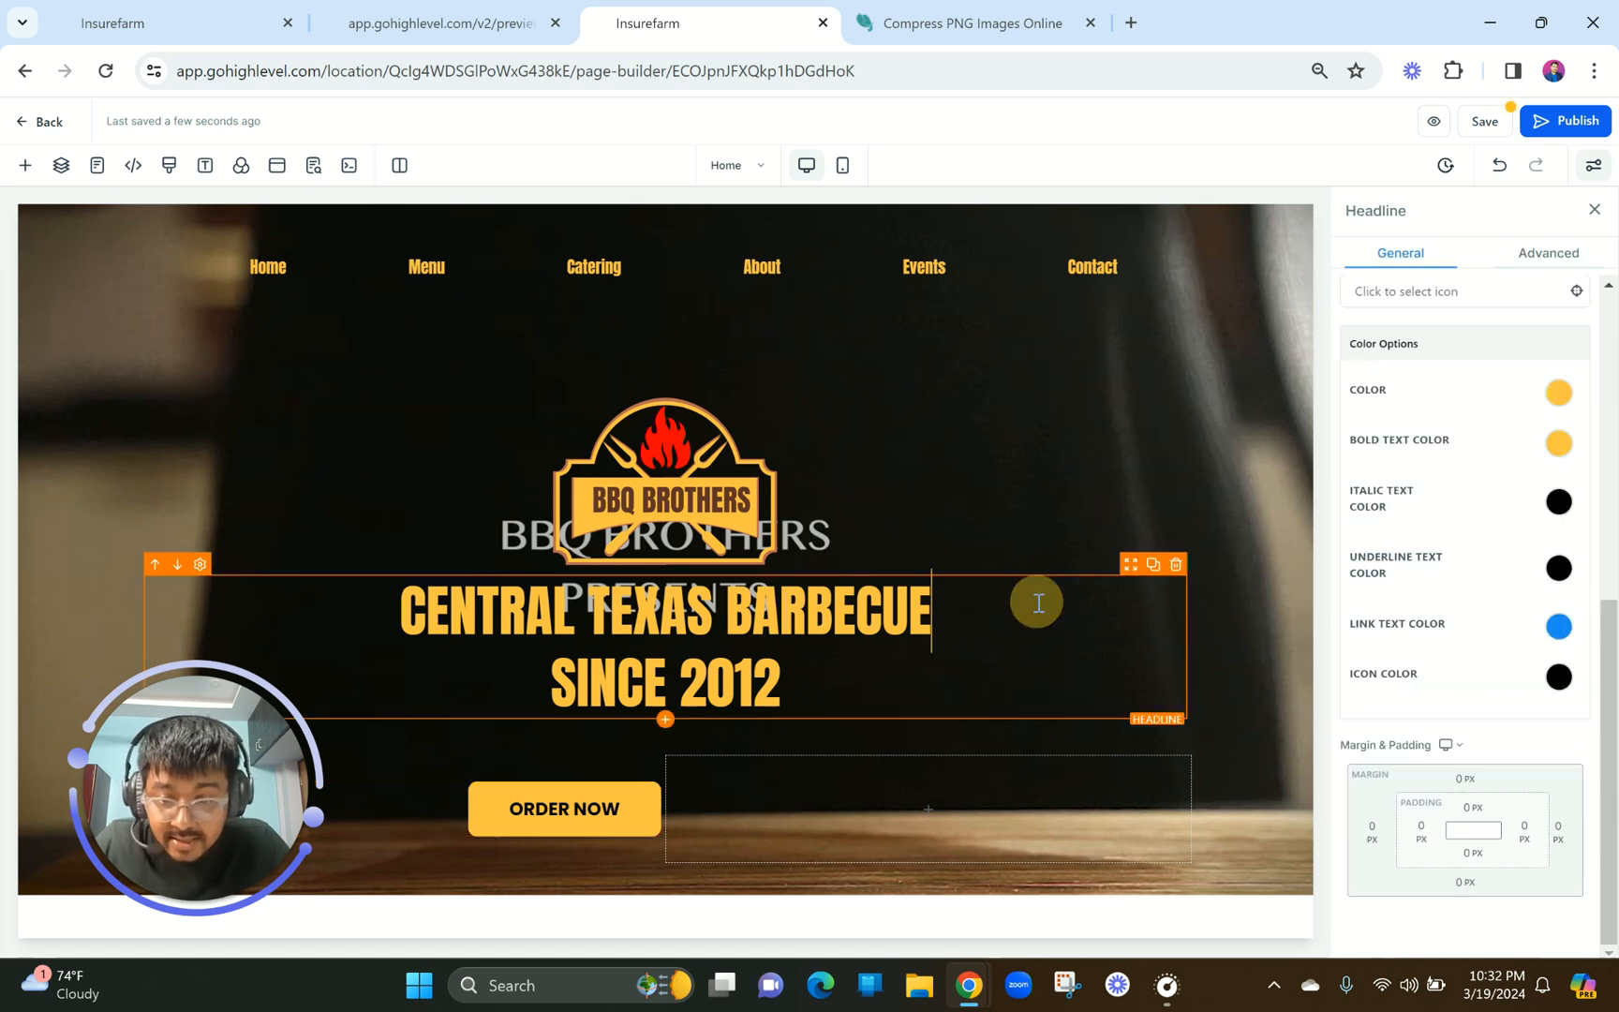
pyautogui.scroll(5, 526, 867)
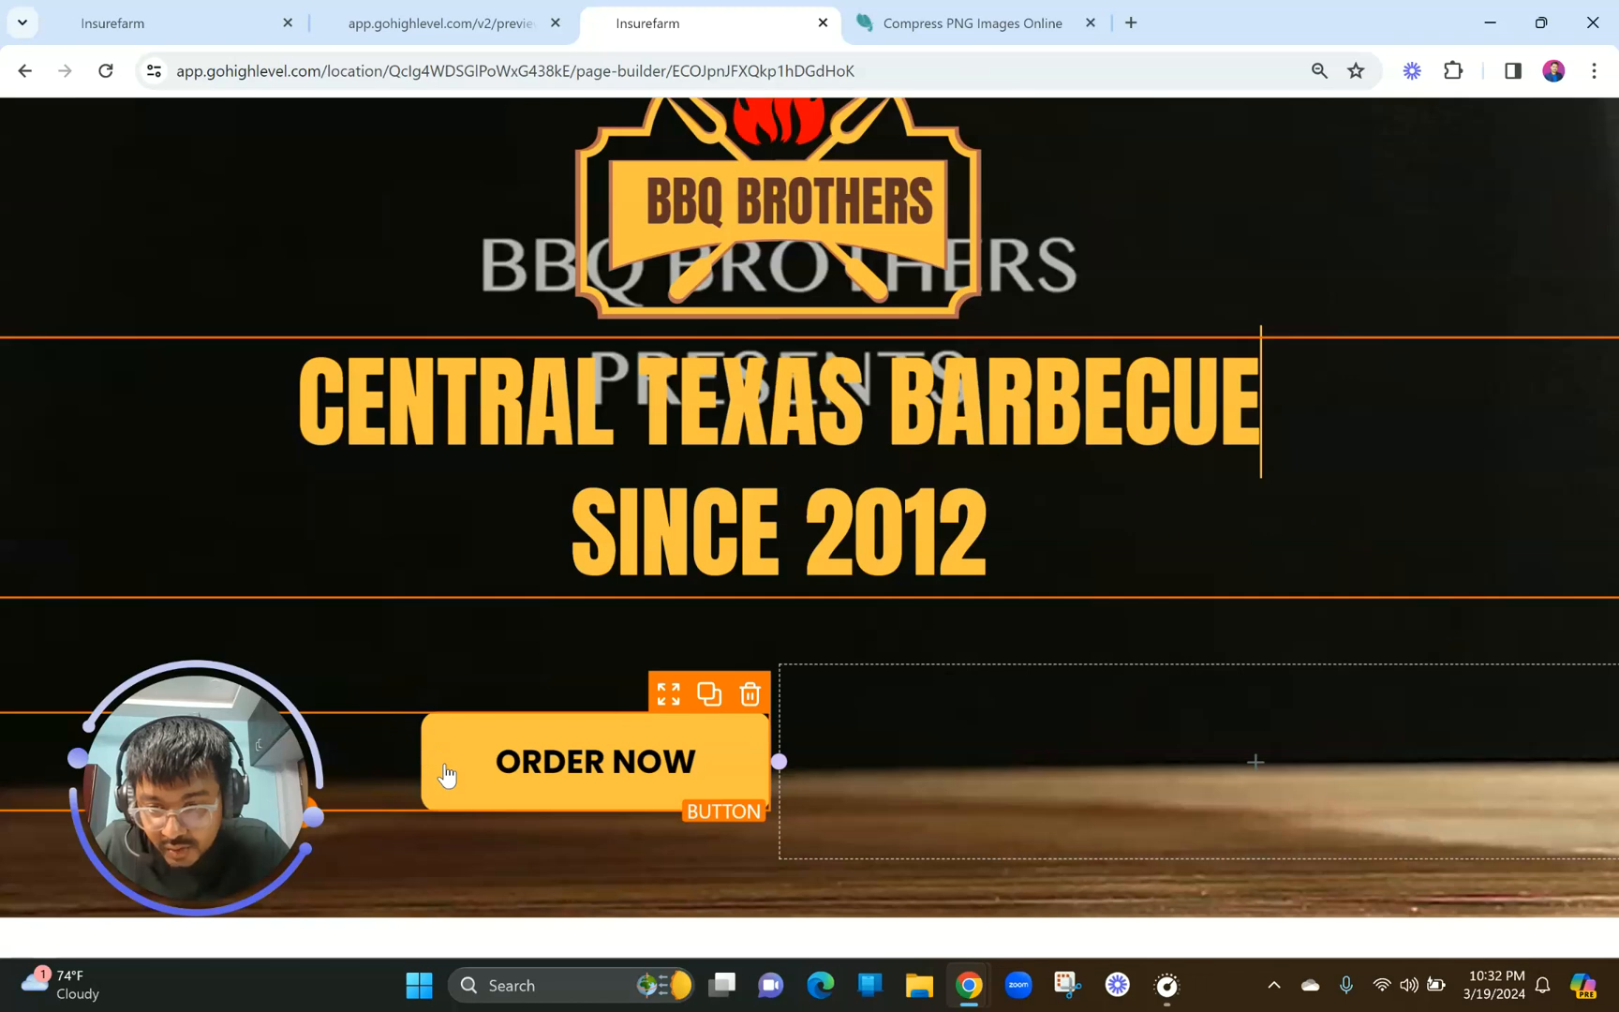
pyautogui.scroll(-4, 448, 777)
pyautogui.scroll(-1, 447, 776)
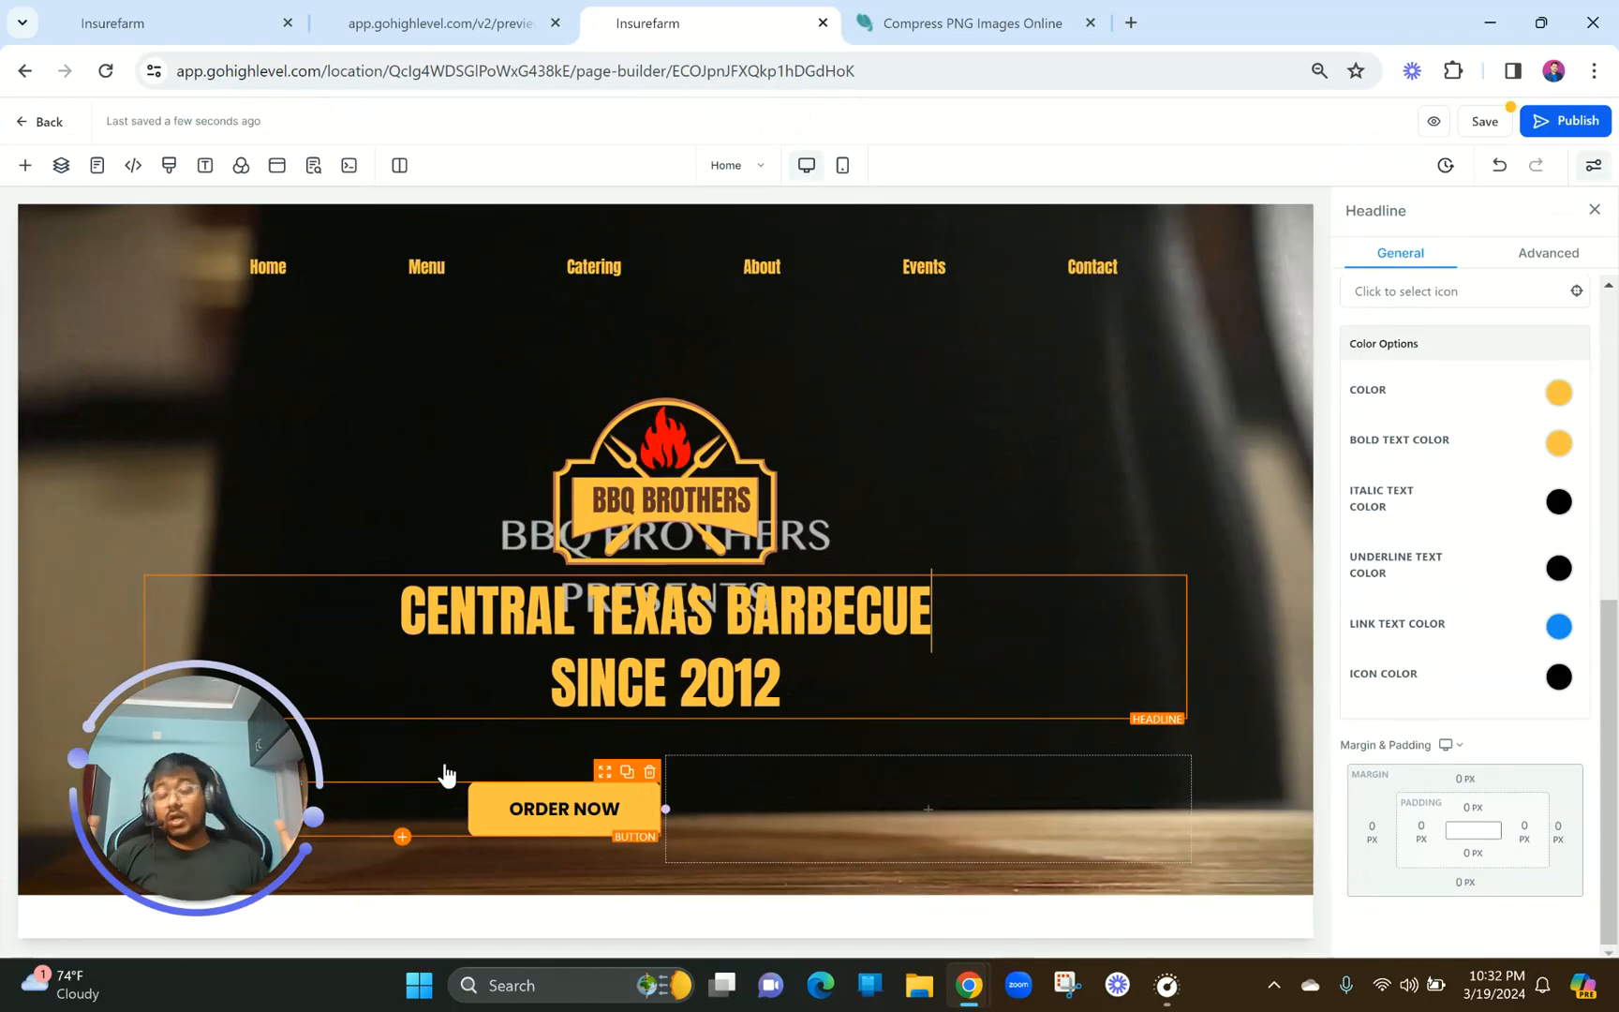
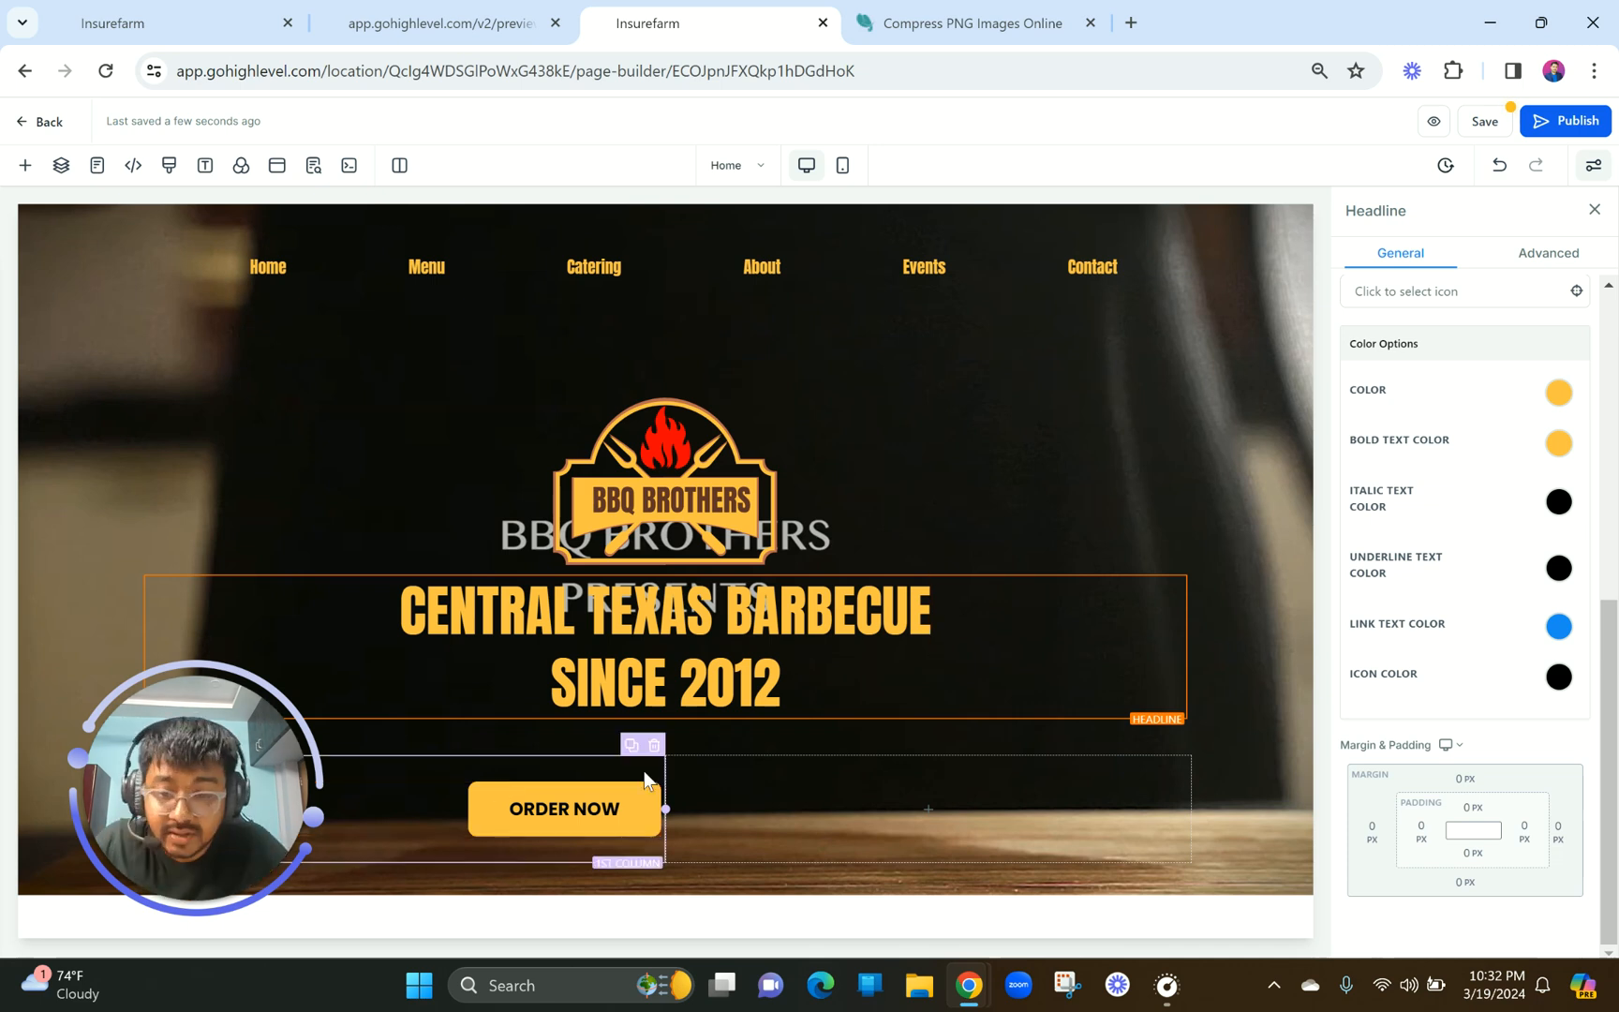
# Duplicate the ORDER NOW button, move one copy into the empty second column and align it left.
pyautogui.click(626, 772)
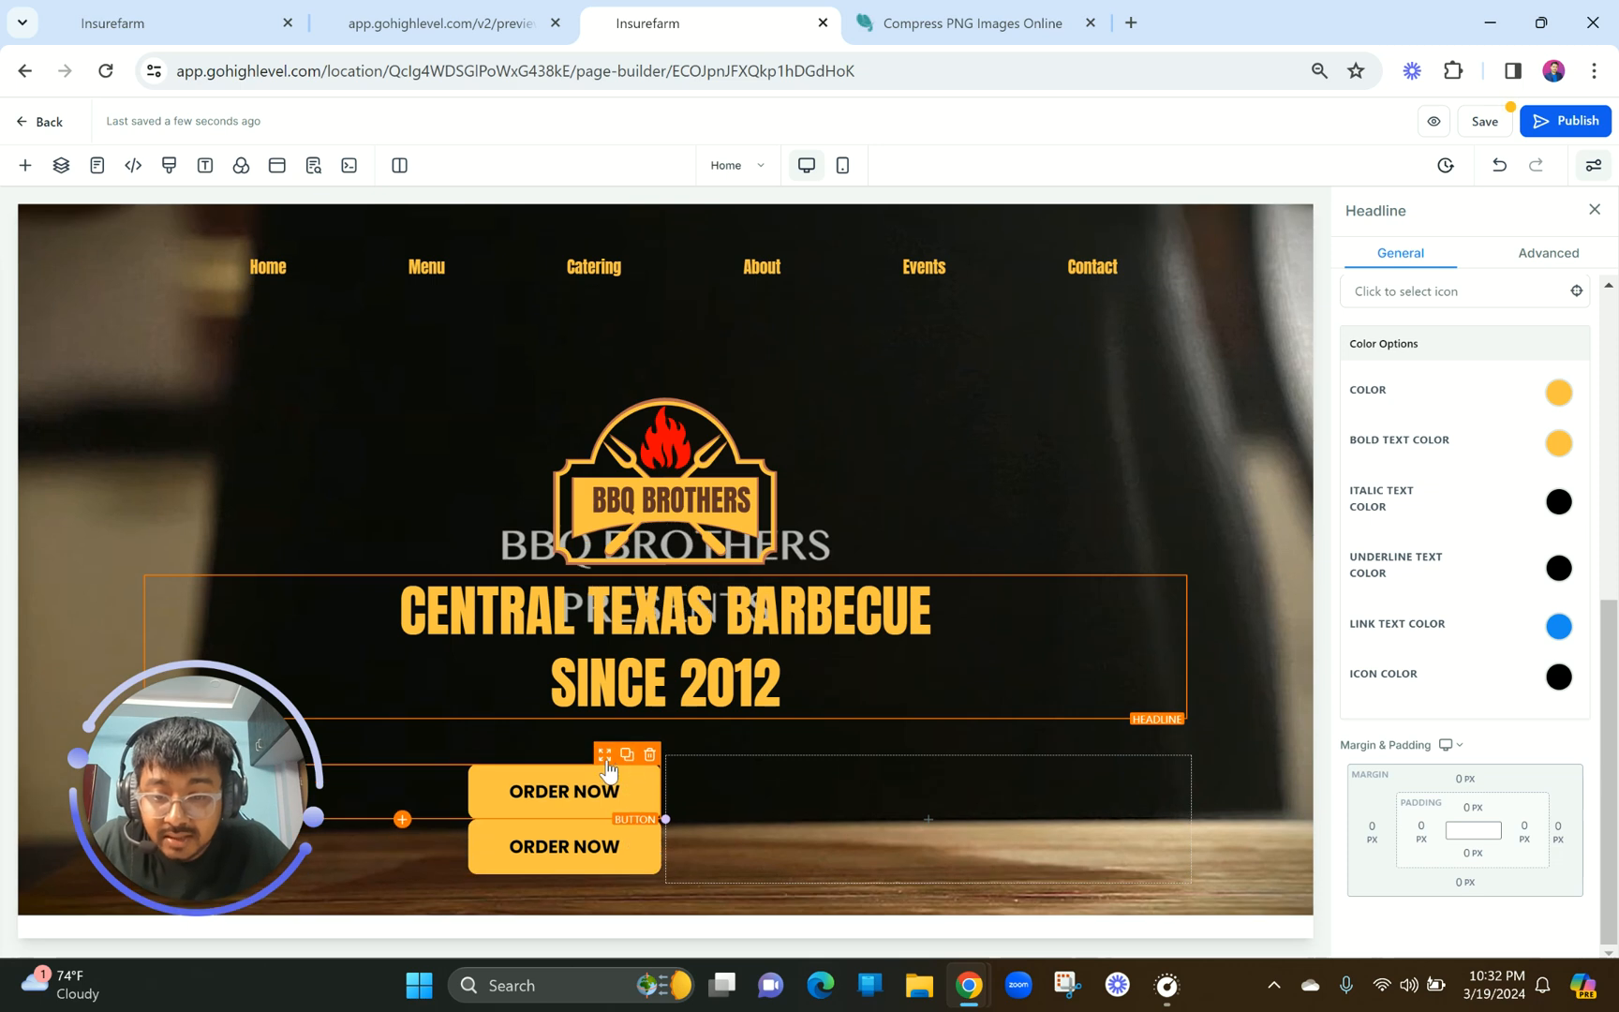
pyautogui.moveTo(604, 757); pyautogui.dragTo(869, 797)
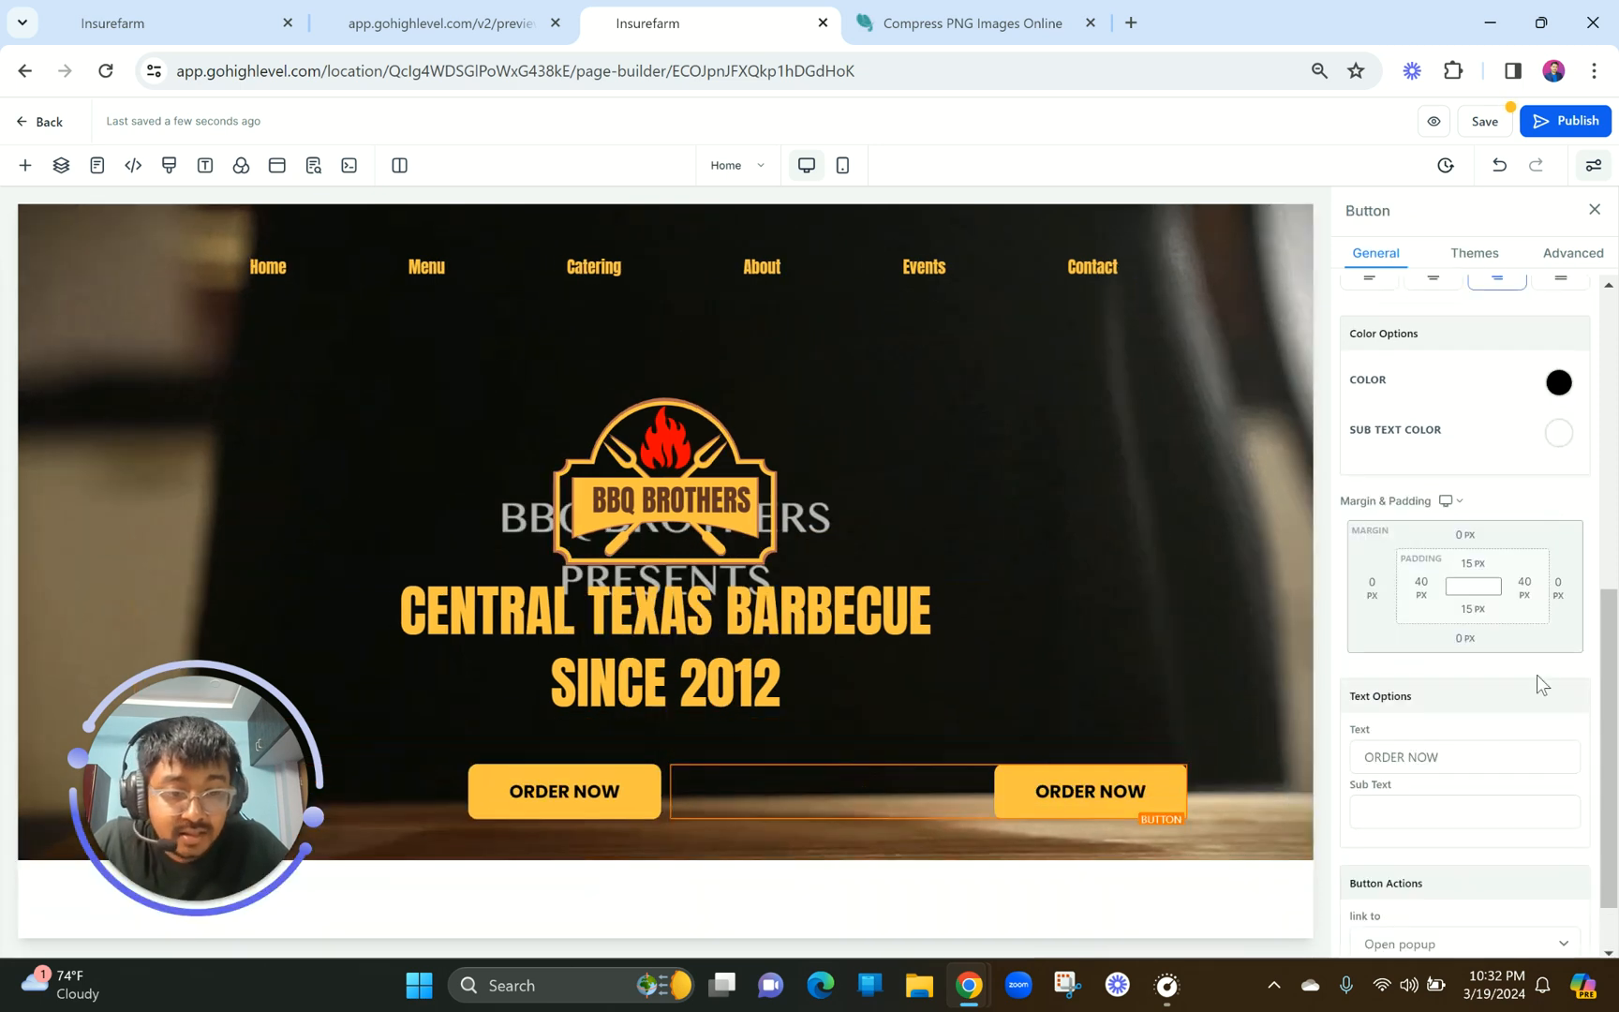
pyautogui.scroll(5, 1537, 675)
pyautogui.click(1368, 867)
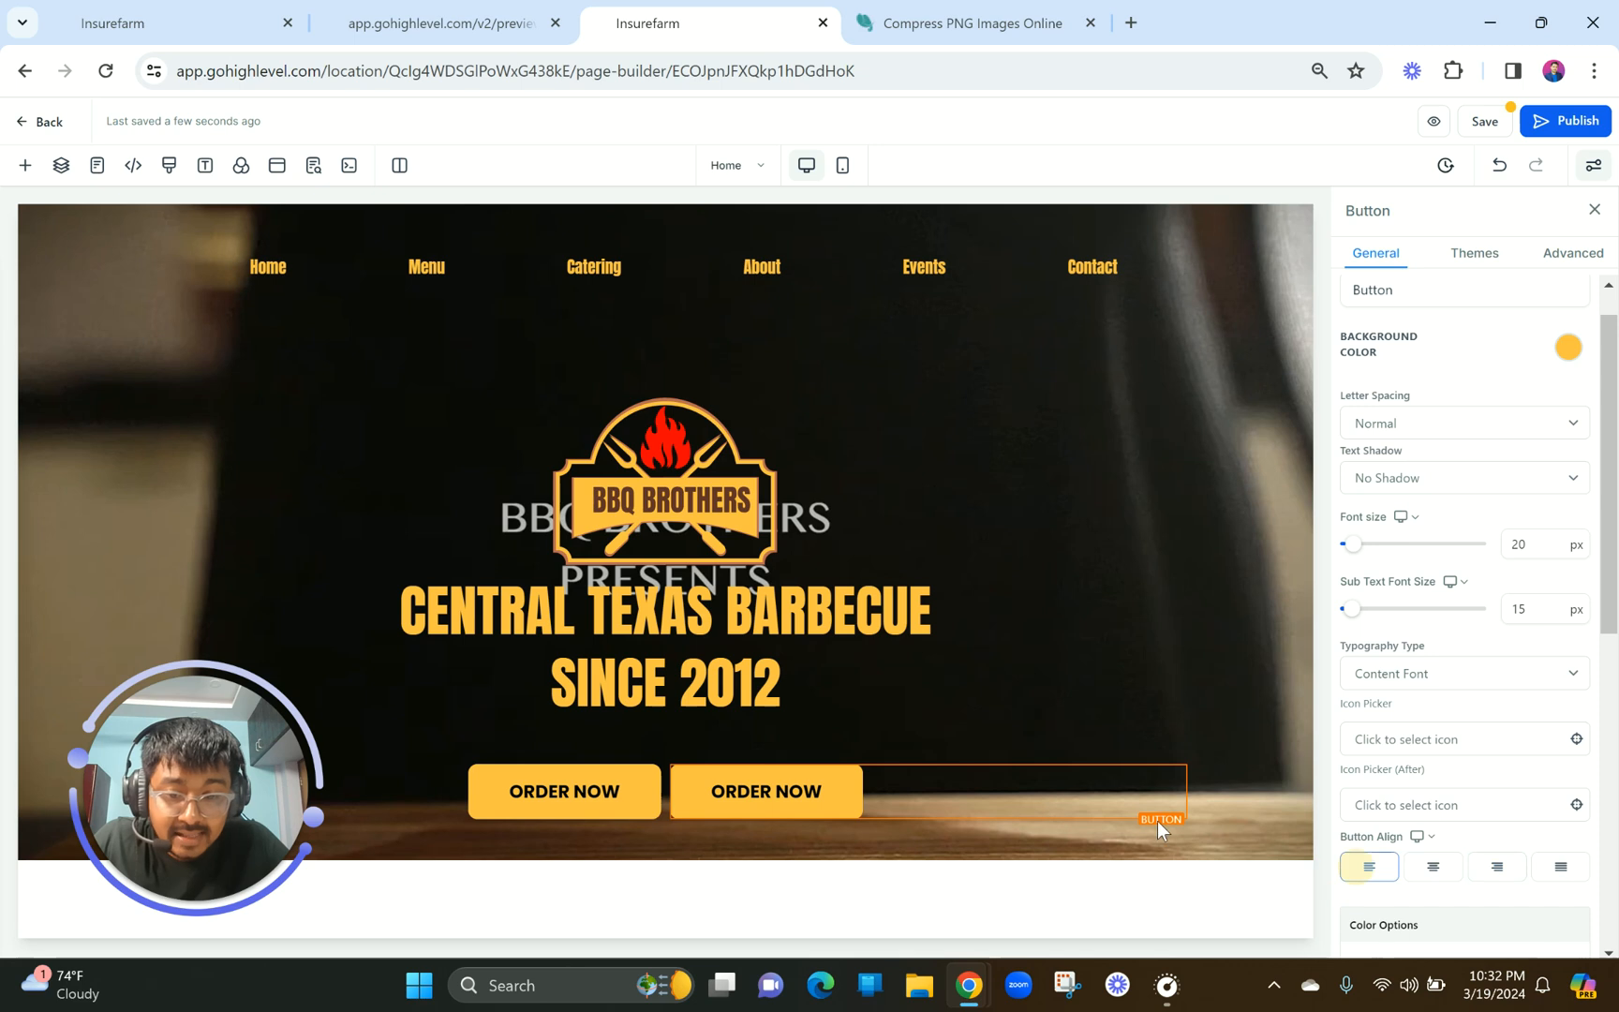
pyautogui.scroll(1, 1425, 712)
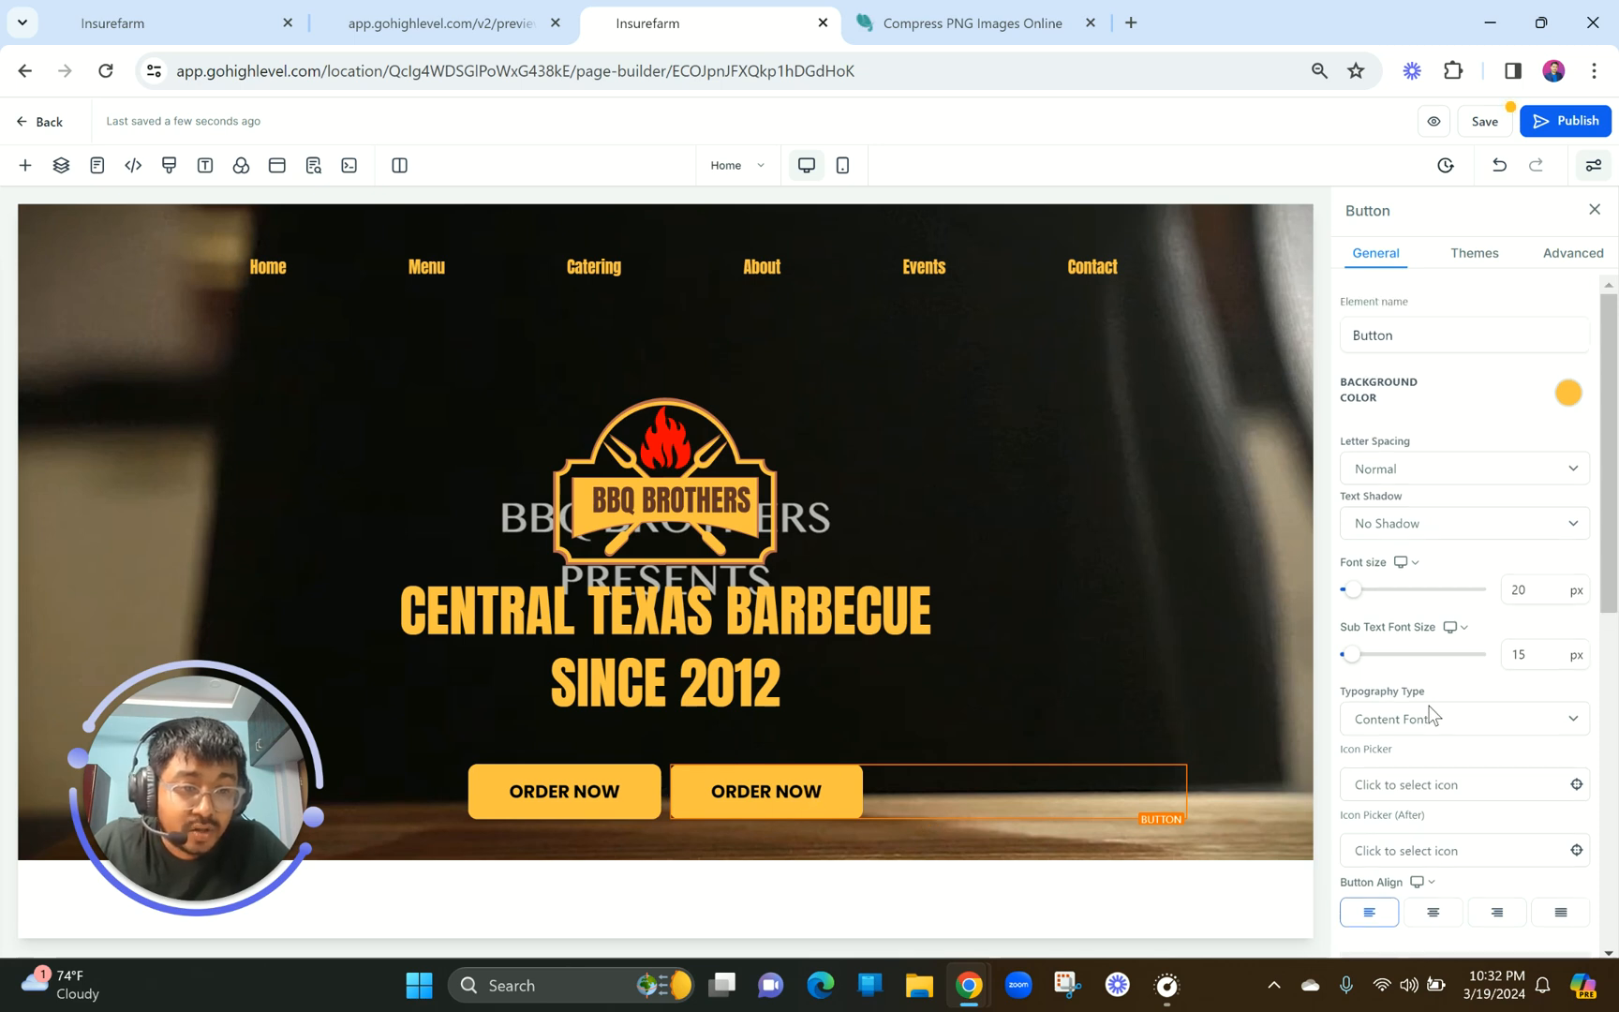
# Make the second ORDER NOW button's background transparent and set its text color to the custom golden yellow.
pyautogui.click(1568, 393)
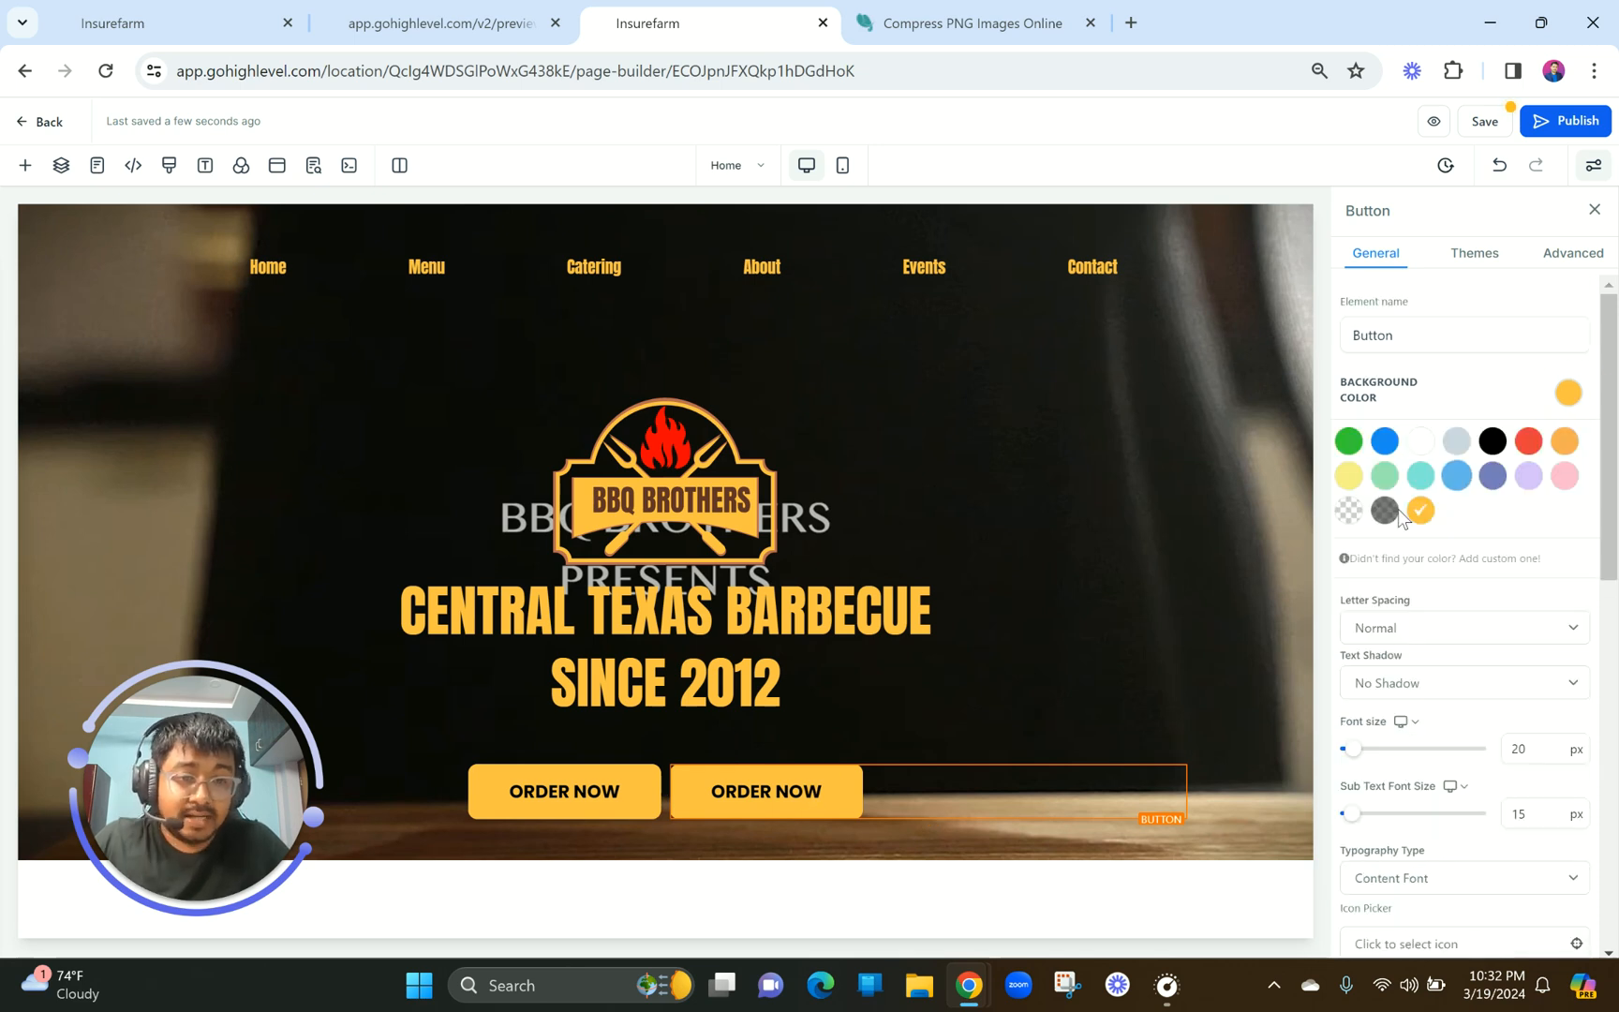
pyautogui.click(1347, 511)
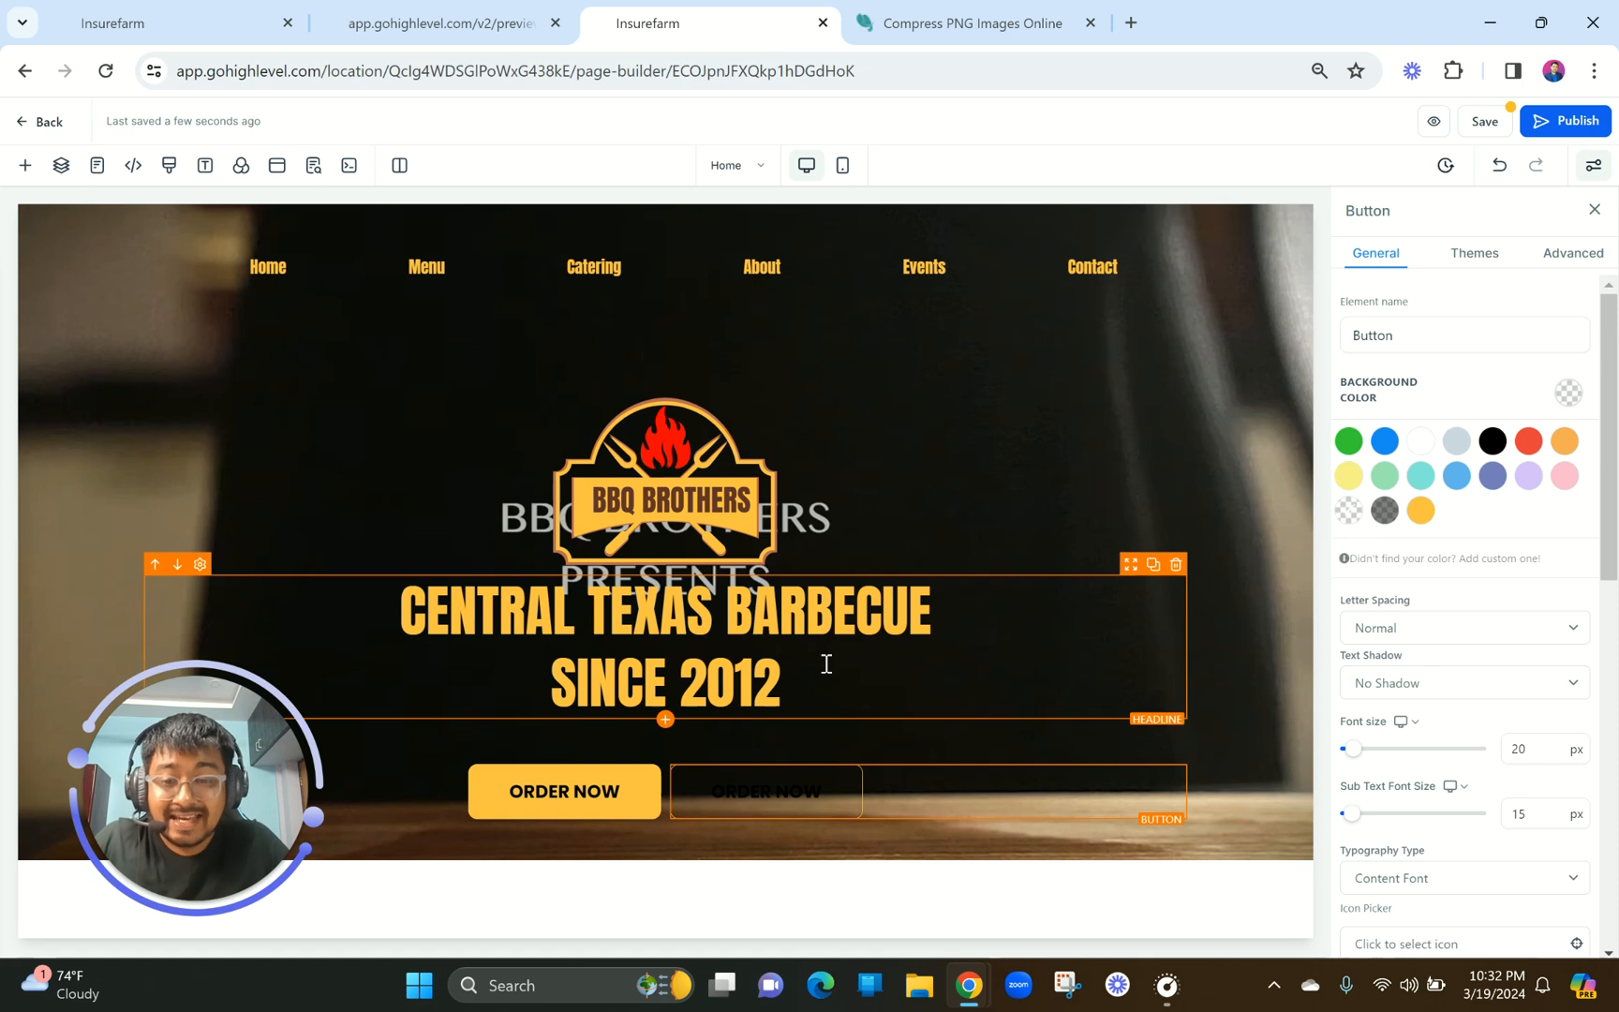
pyautogui.scroll(-5, 1497, 650)
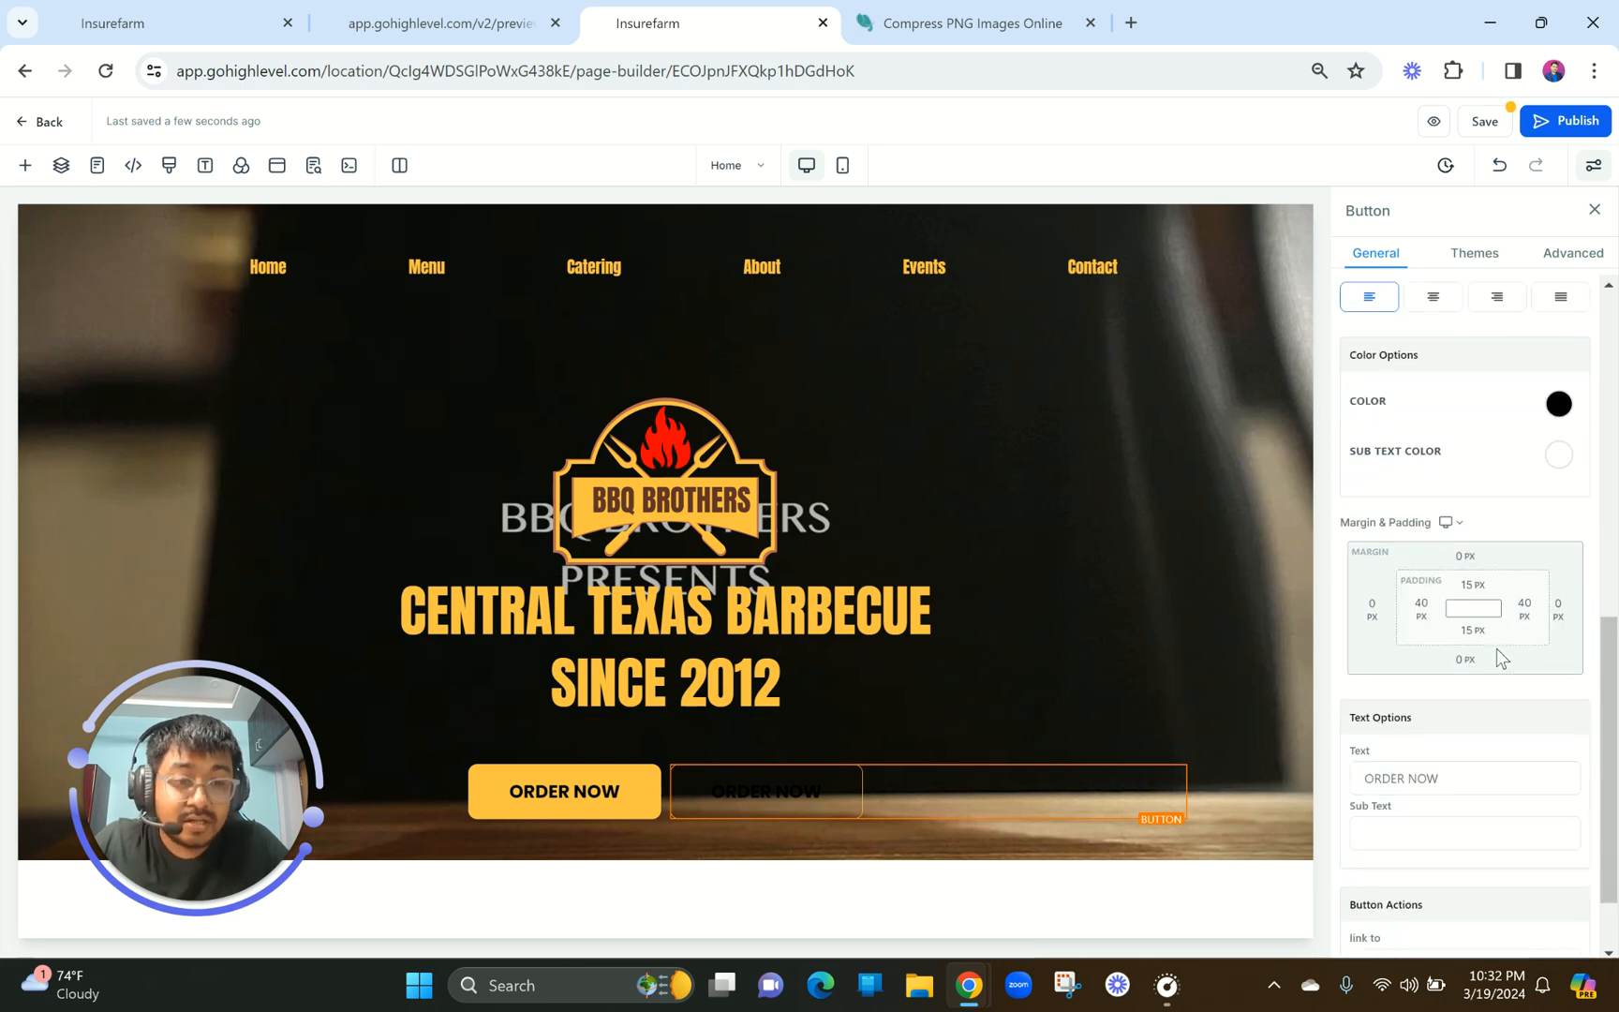
pyautogui.click(1560, 403)
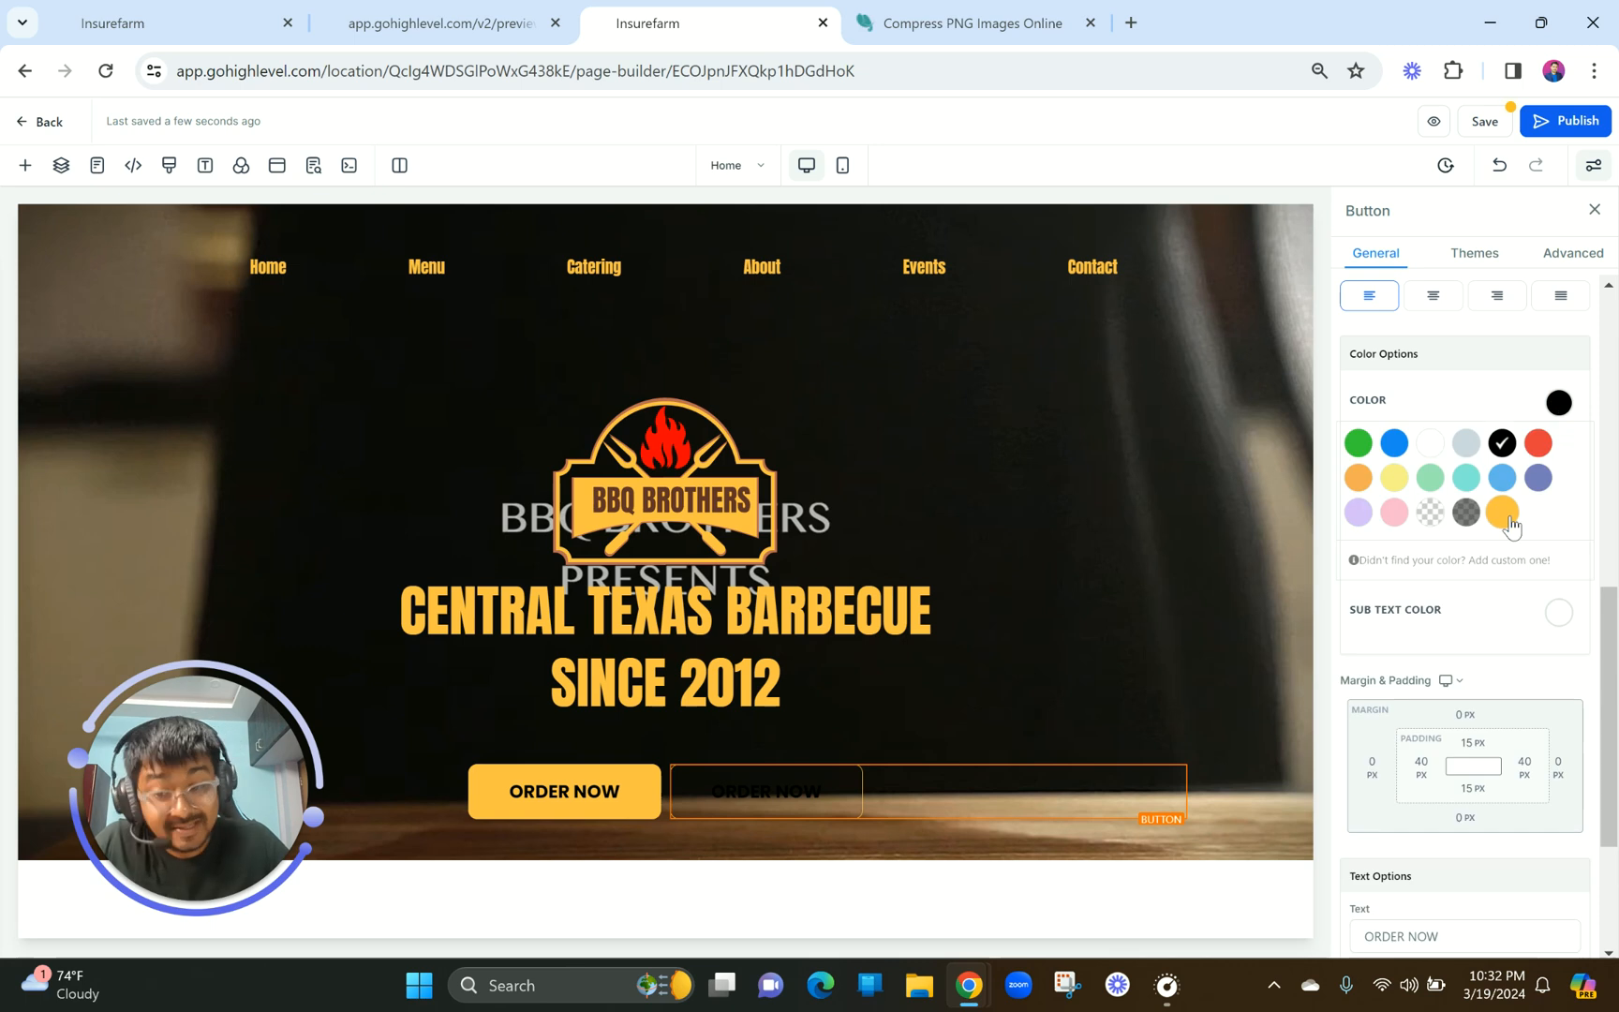
pyautogui.click(1505, 513)
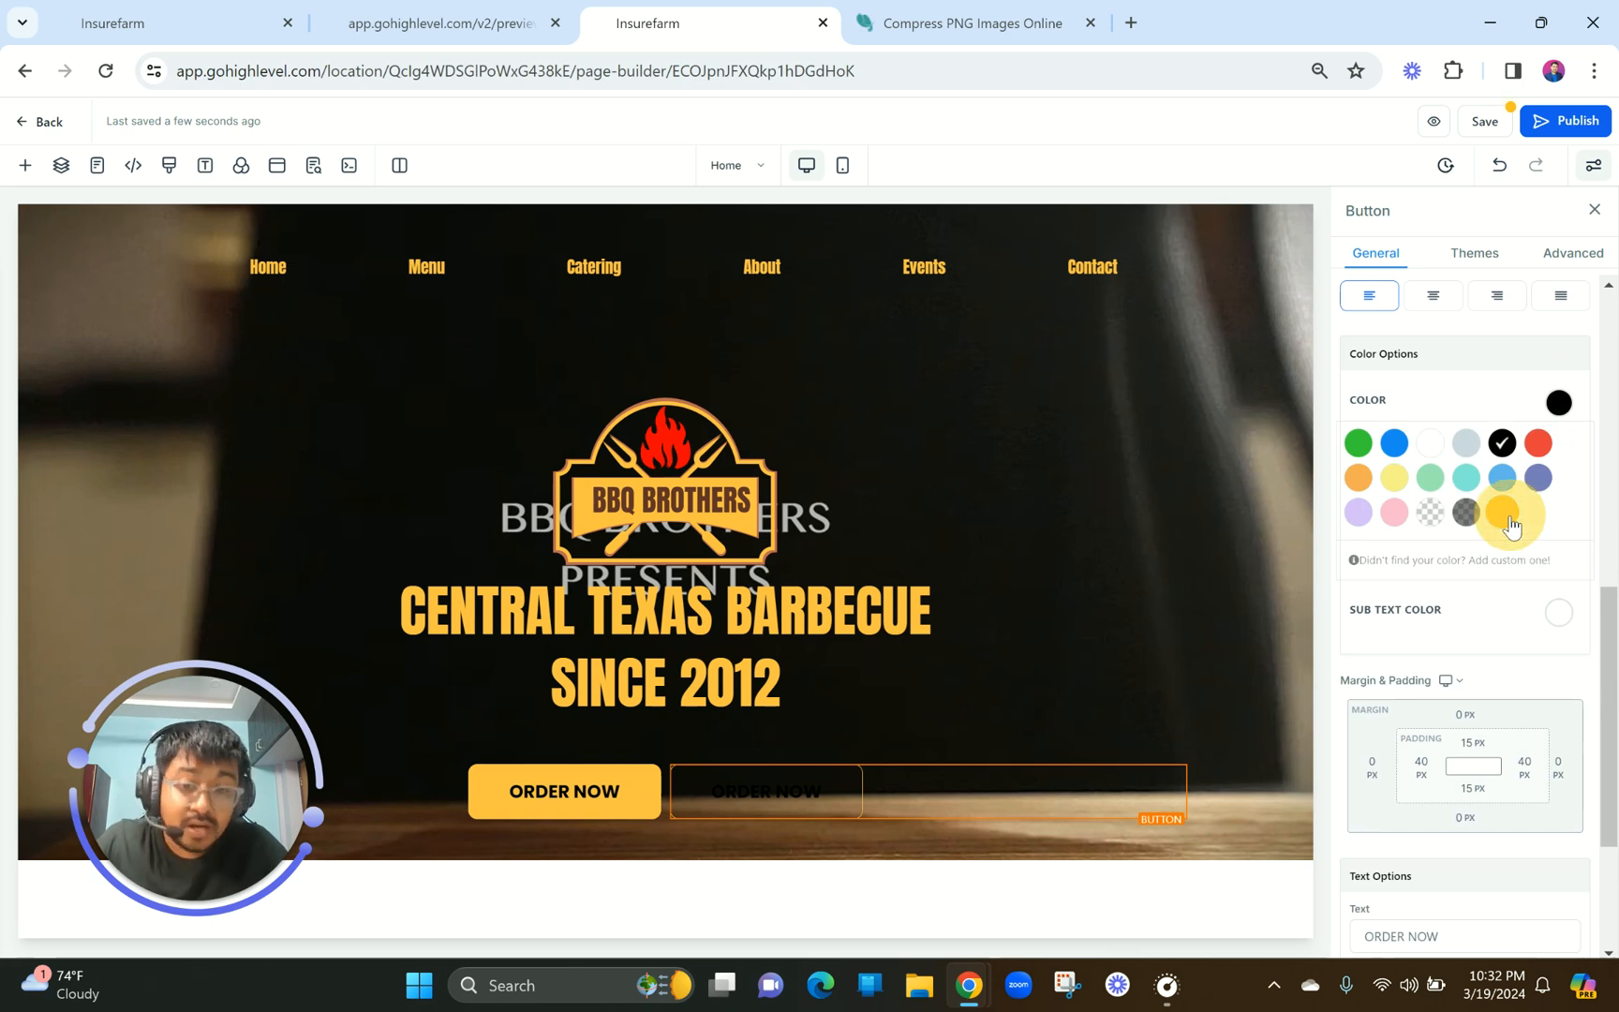
# Set the outlined ORDER NOW button's border width to 2px.
pyautogui.click(1555, 255)
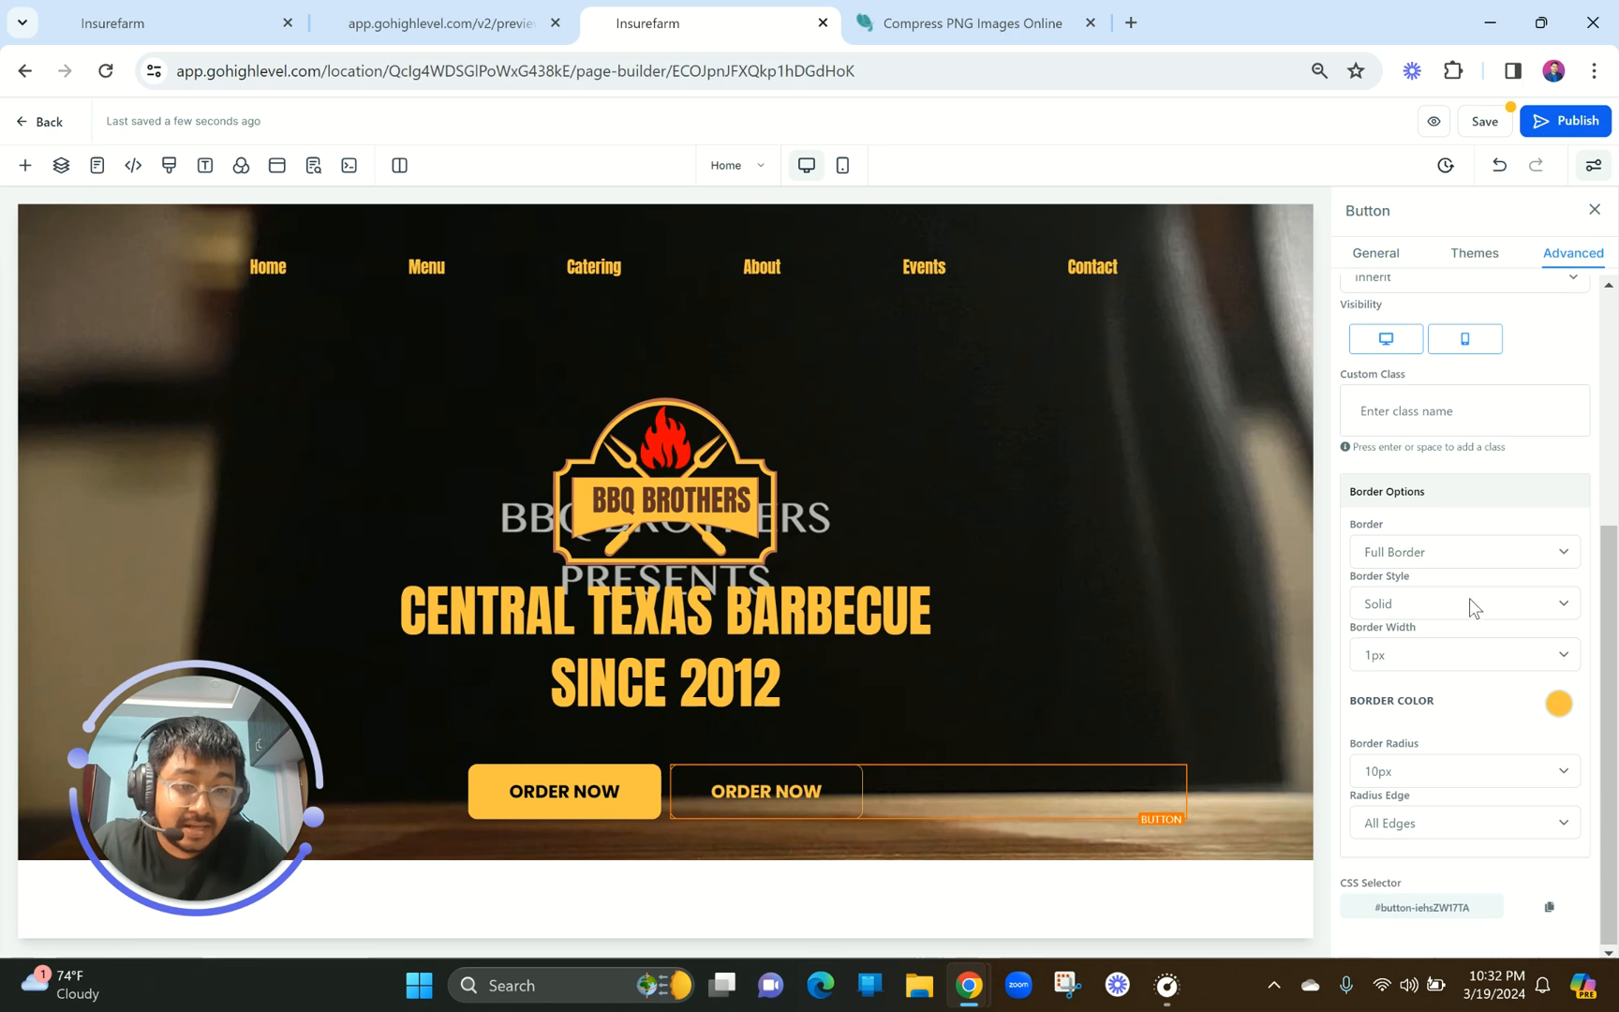
pyautogui.click(1435, 656)
pyautogui.click(1430, 700)
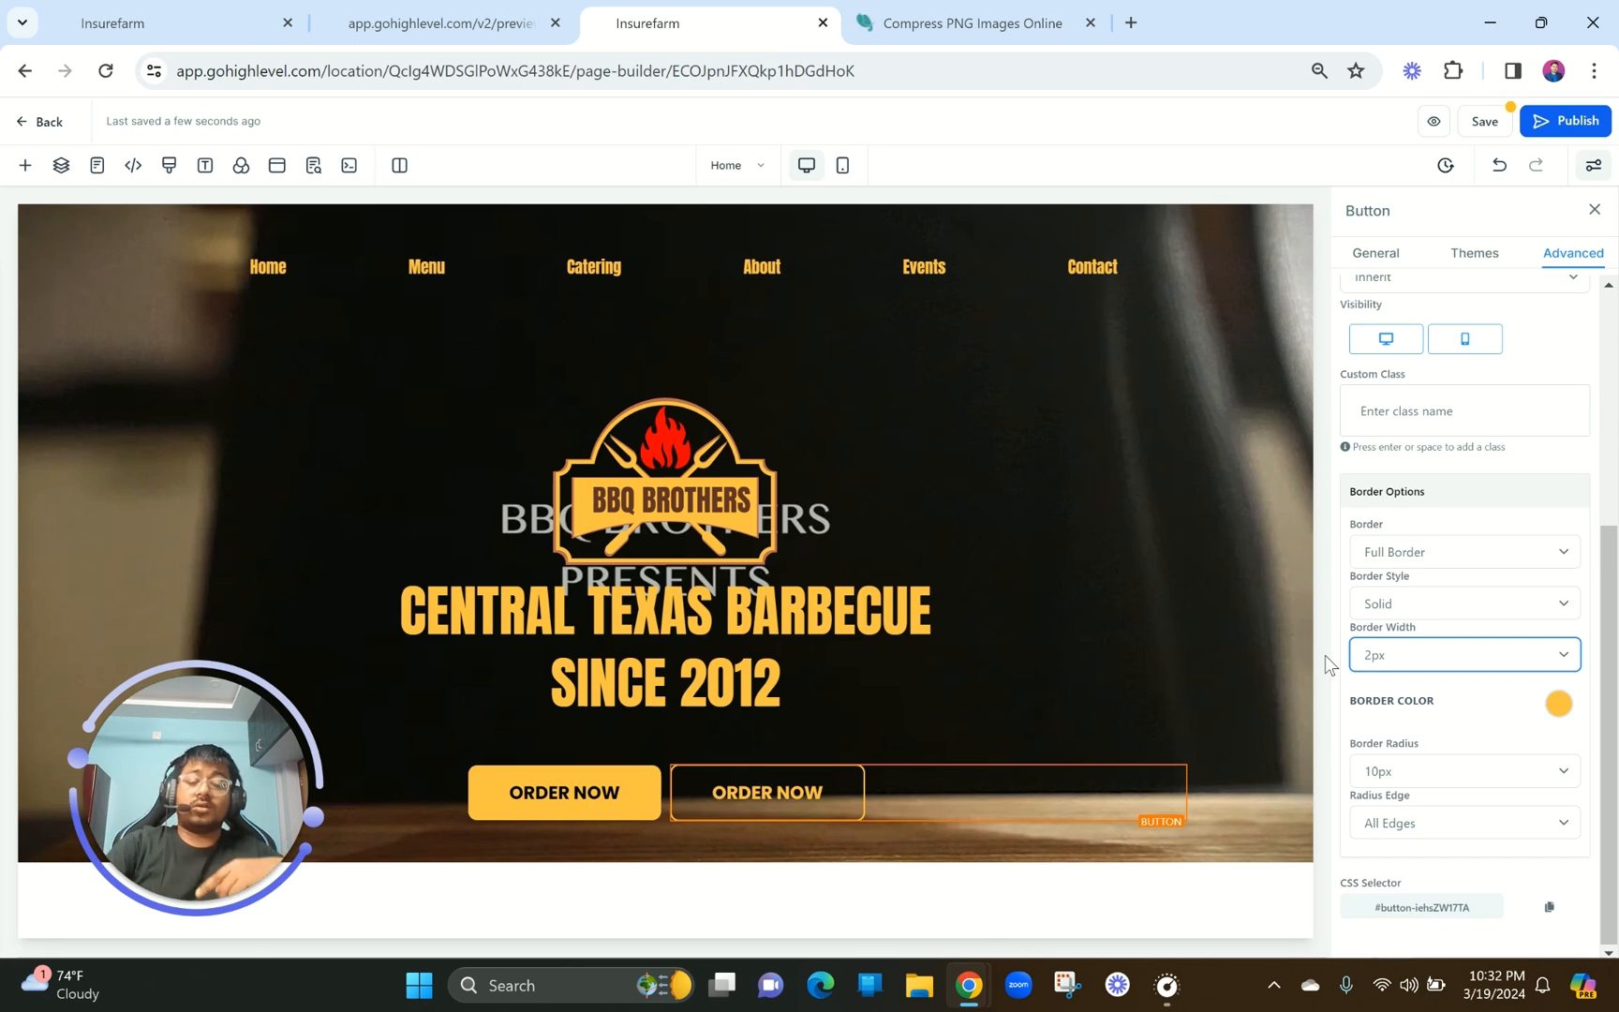
# Set the outlined ORDER NOW button's top padding to 14 px and open its bottom padding value.
pyautogui.scroll(4, 1434, 703)
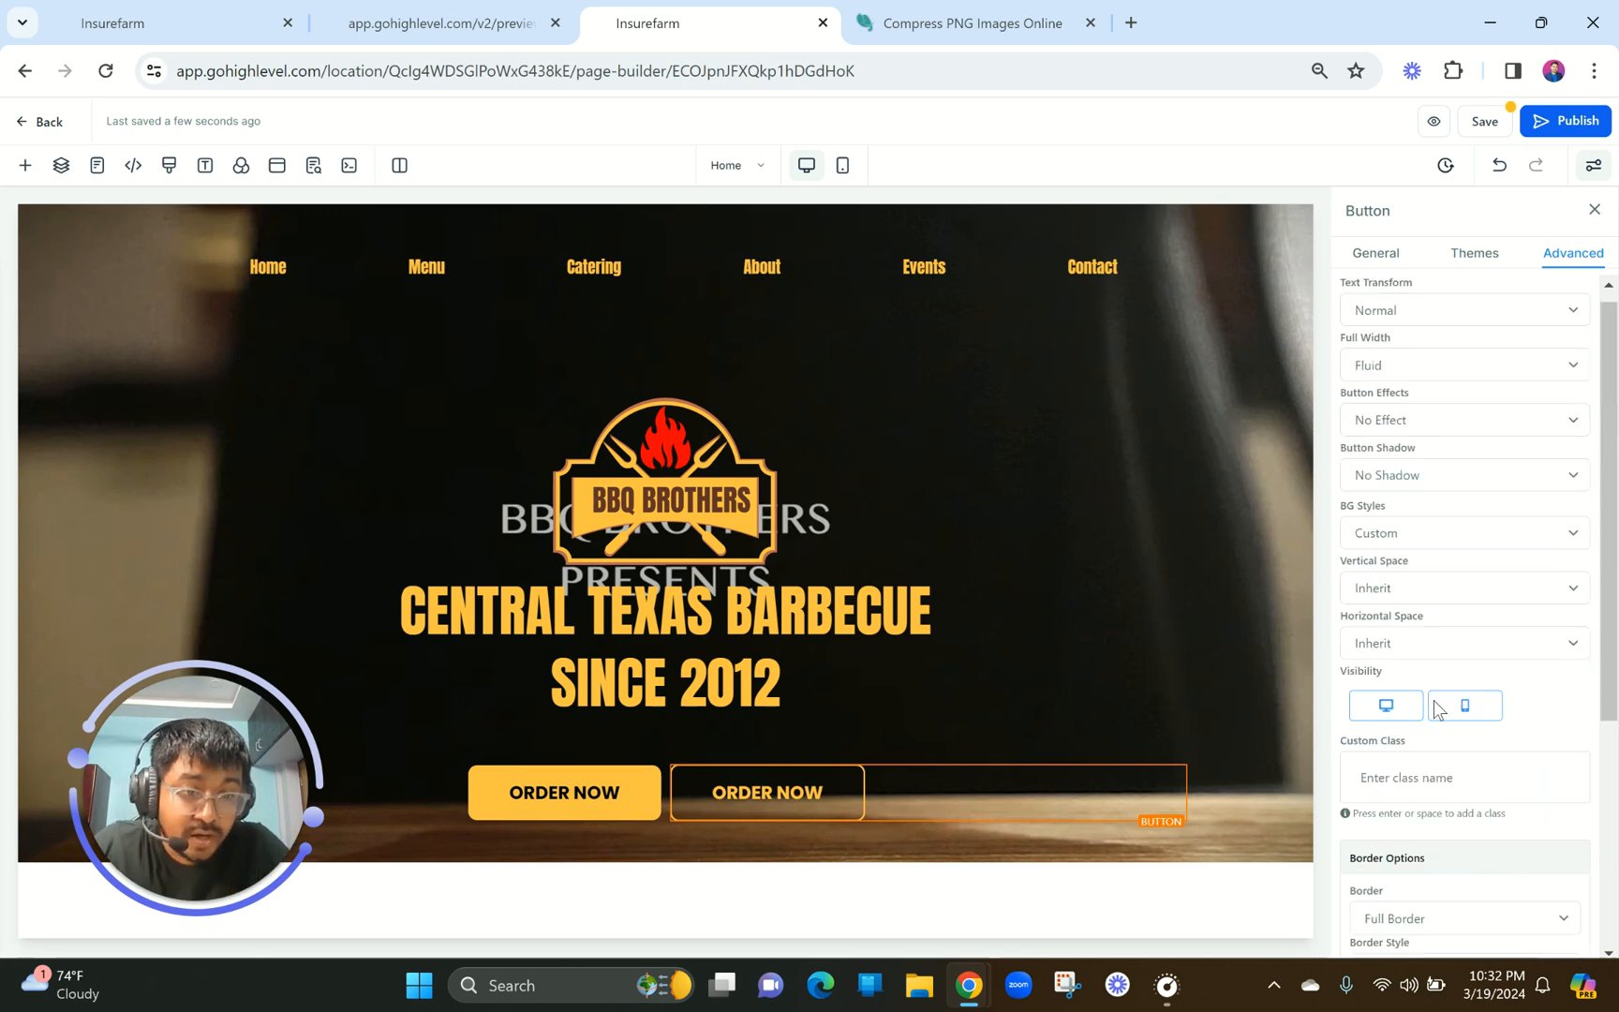
pyautogui.click(1377, 255)
pyautogui.scroll(-5, 1518, 661)
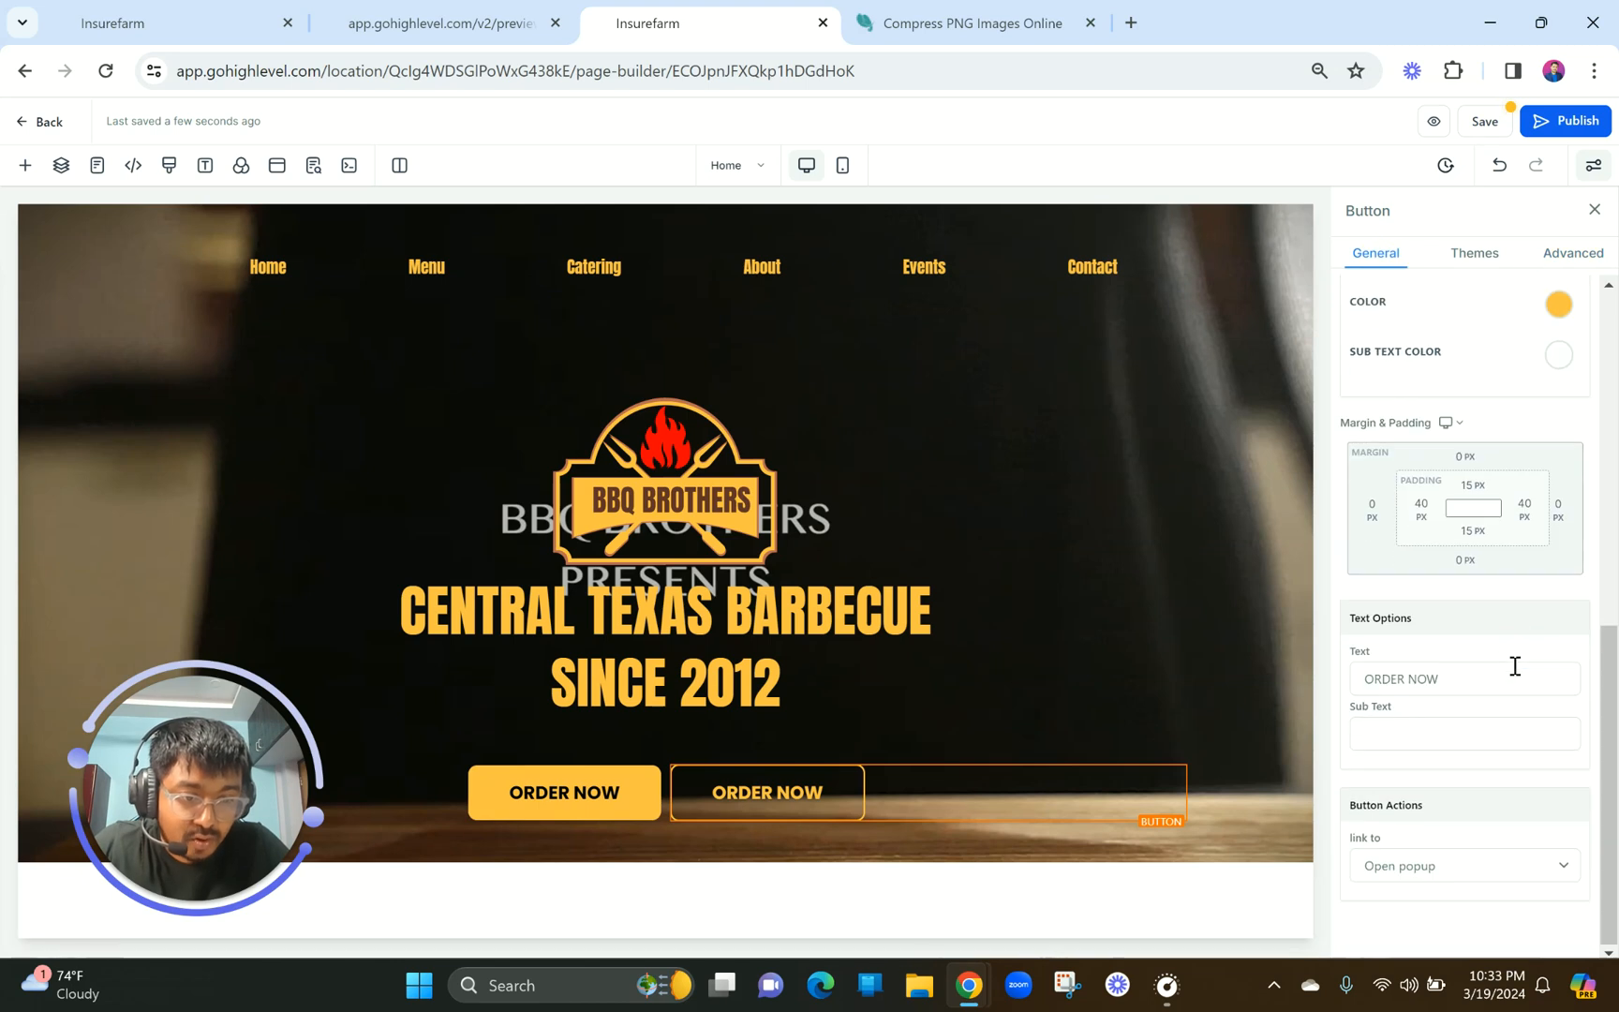
pyautogui.click(1473, 485)
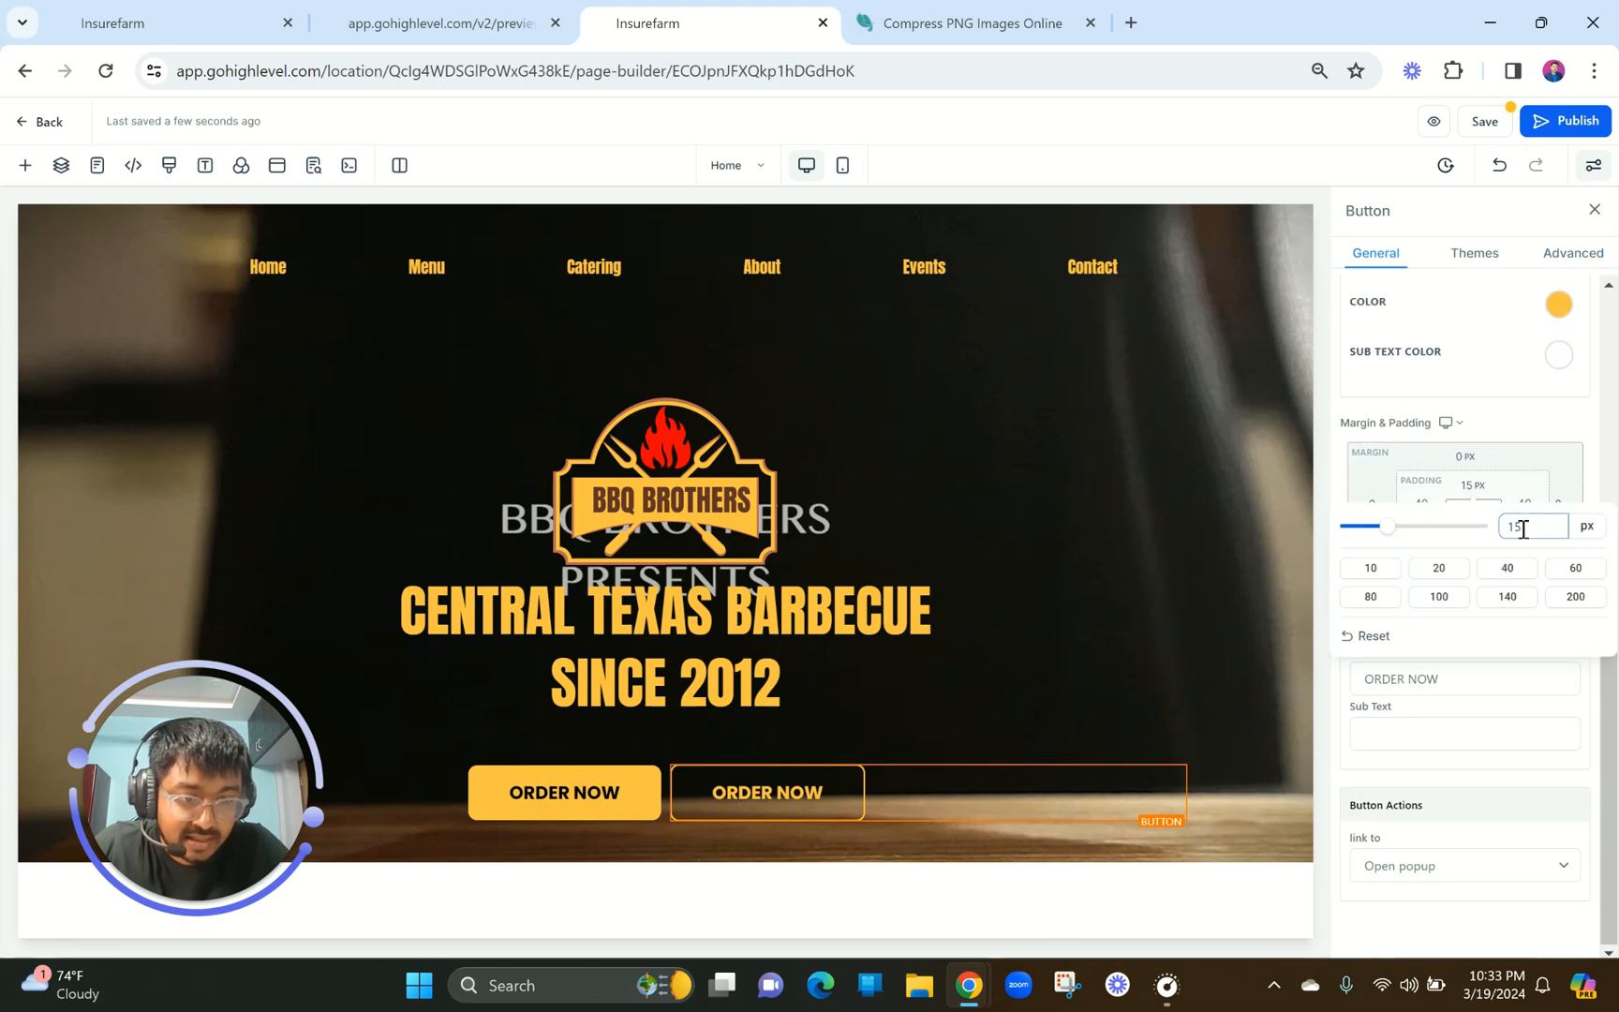
pyautogui.click(1517, 528)
pyautogui.write('14')
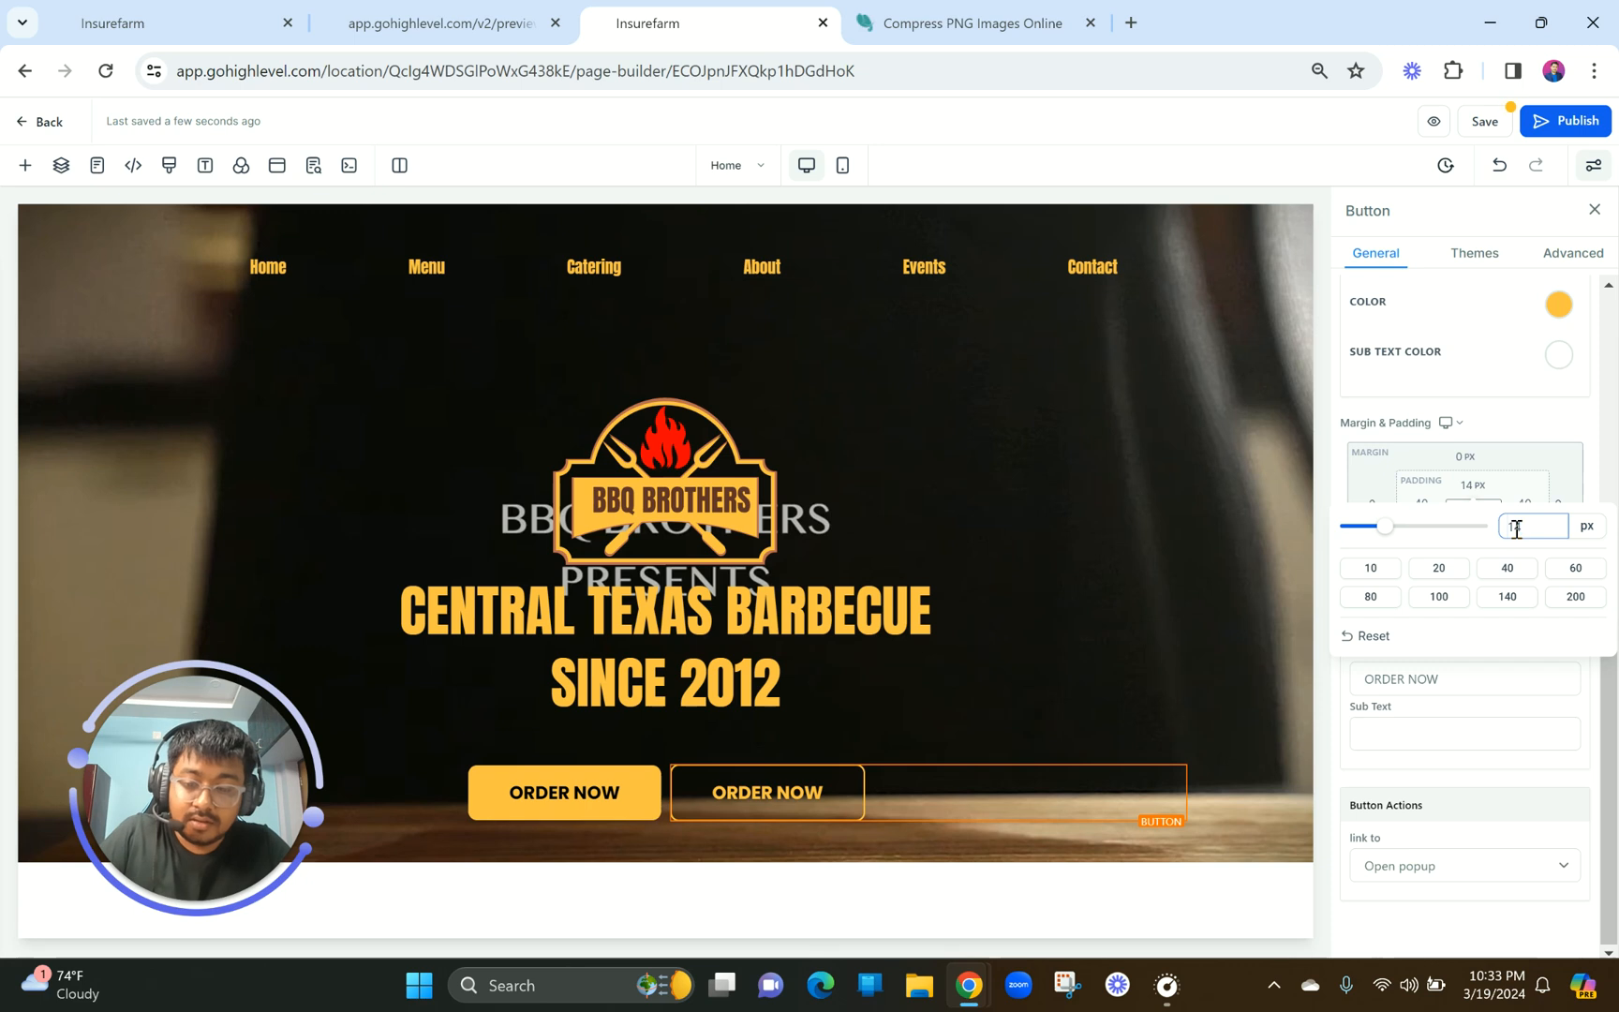
pyautogui.click(1526, 463)
pyautogui.click(1468, 528)
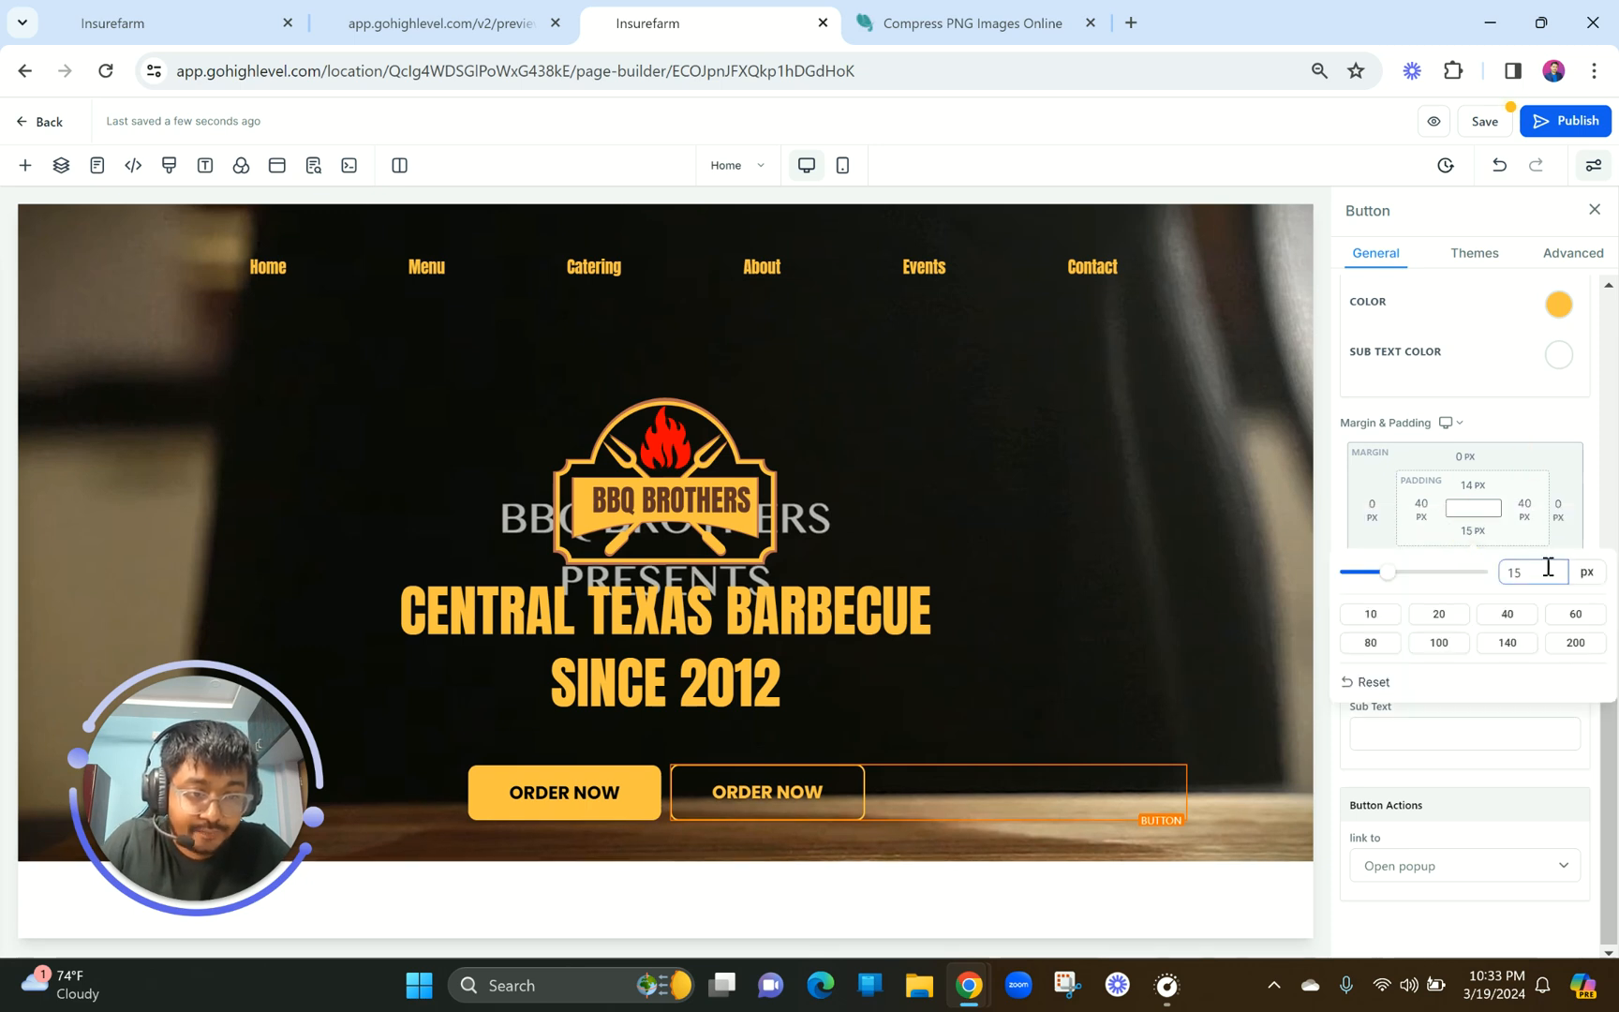
pyautogui.click(1055, 578)
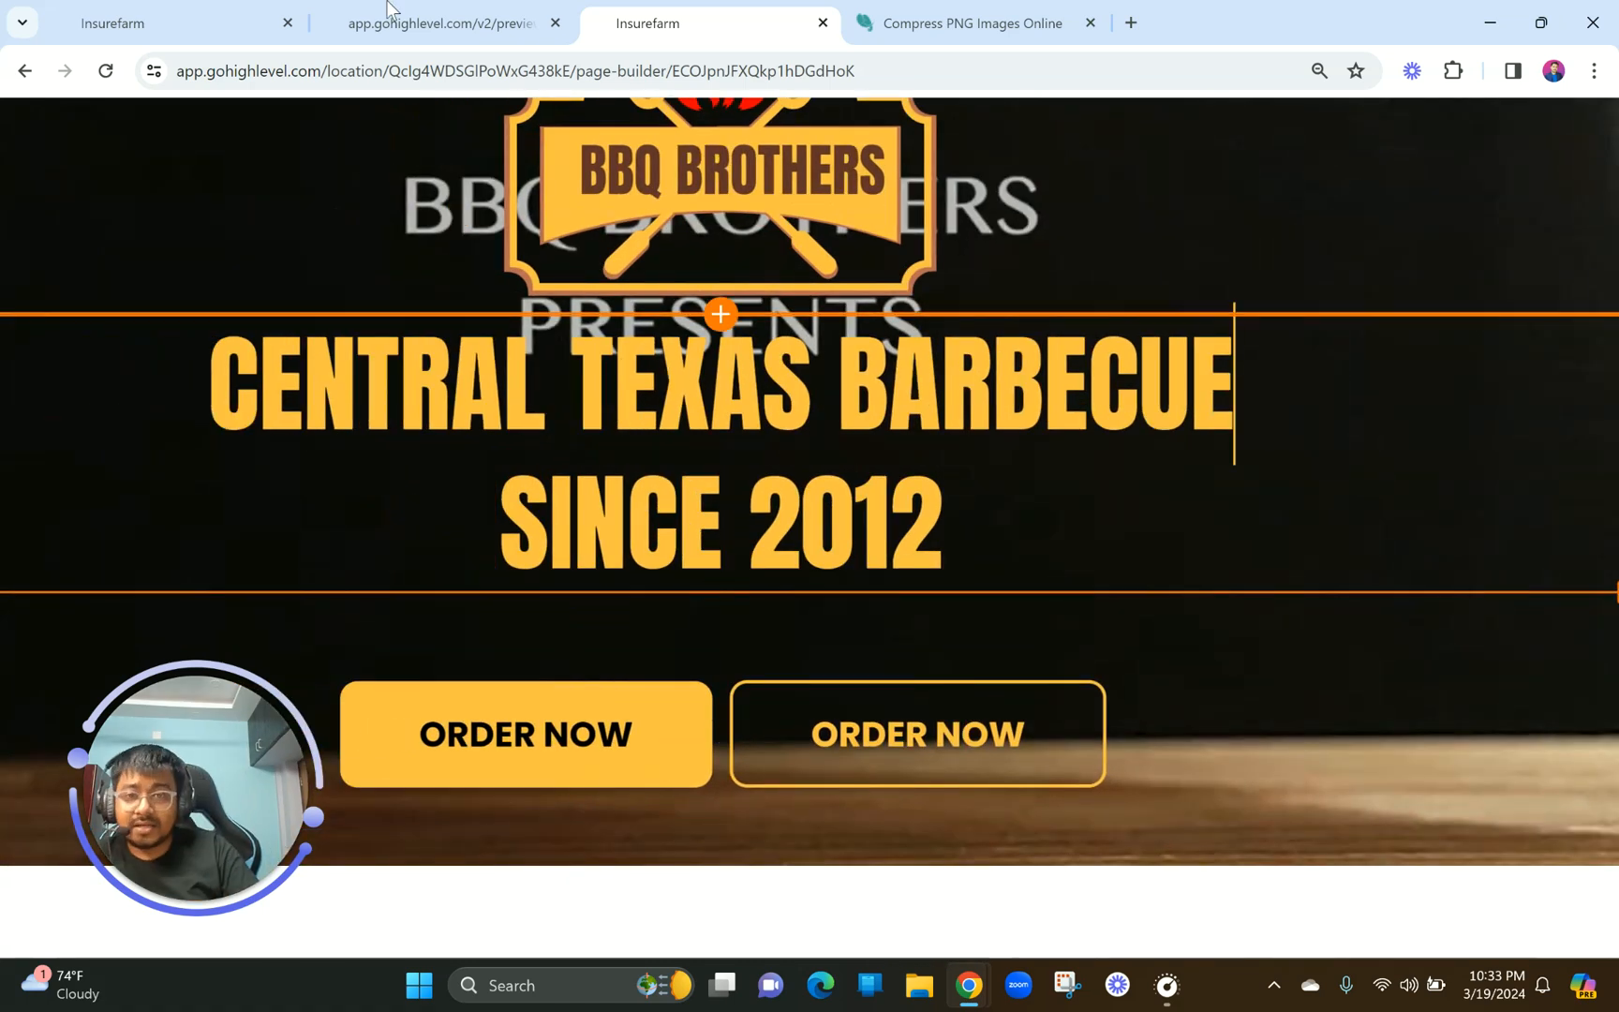
# Check the button spacing on the reference page, set the second column's left margin to 20 px and save the page.
pyautogui.click(363, 11)
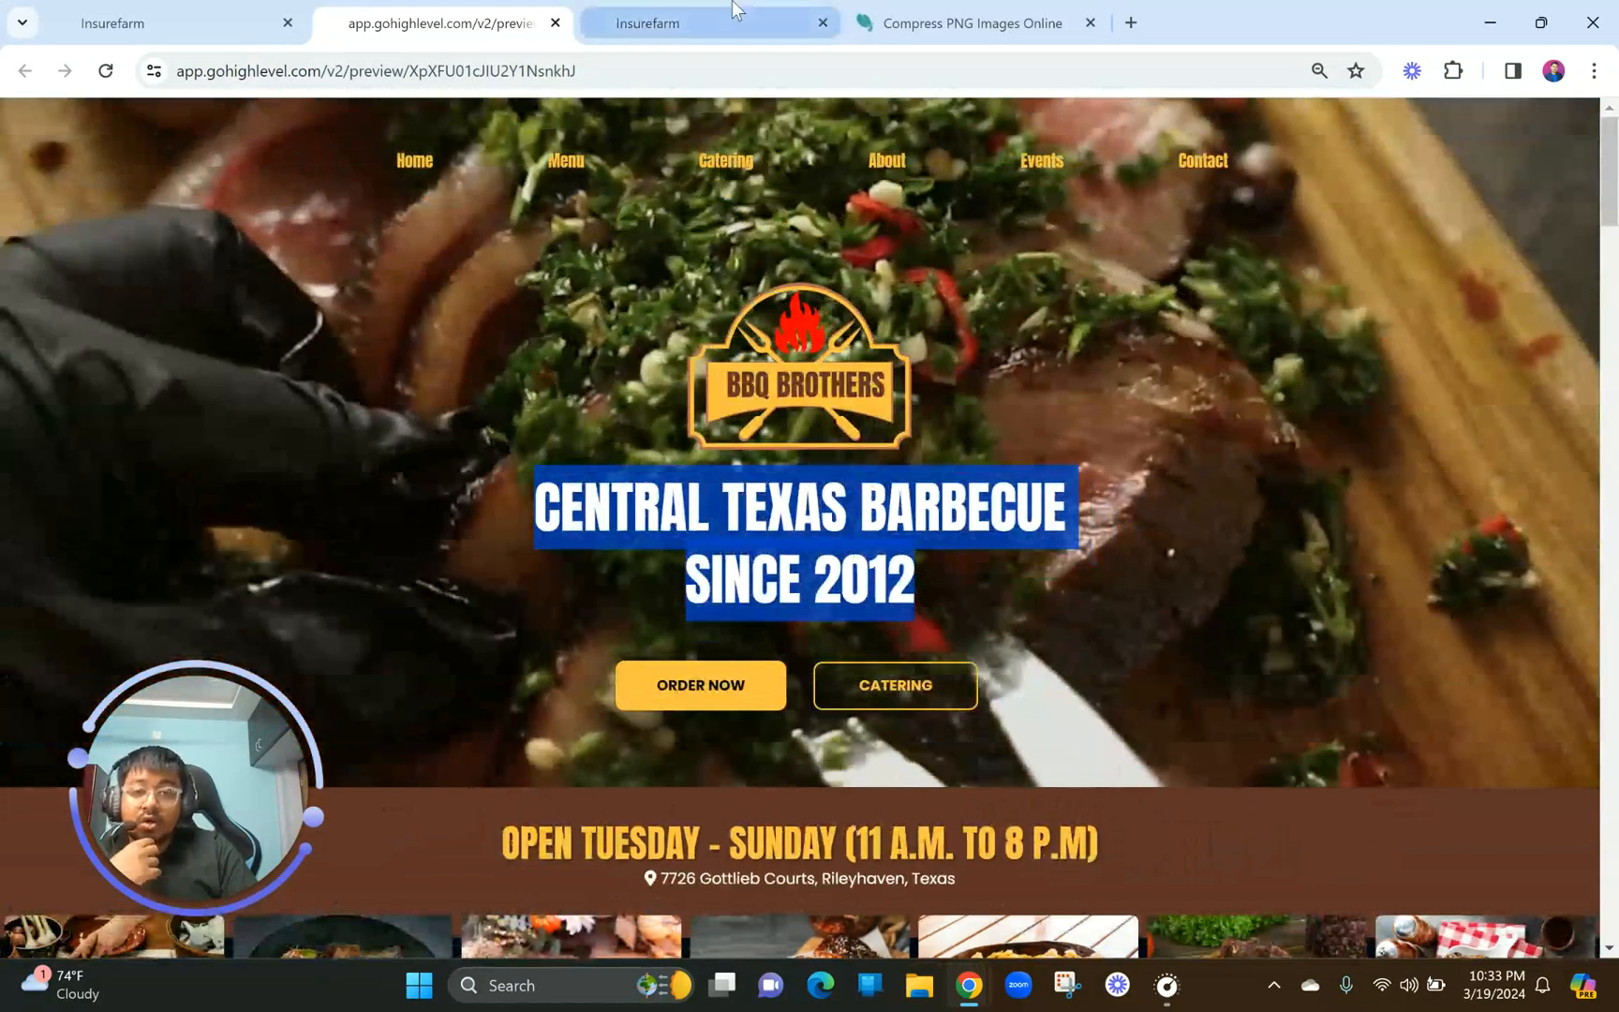
pyautogui.click(727, 13)
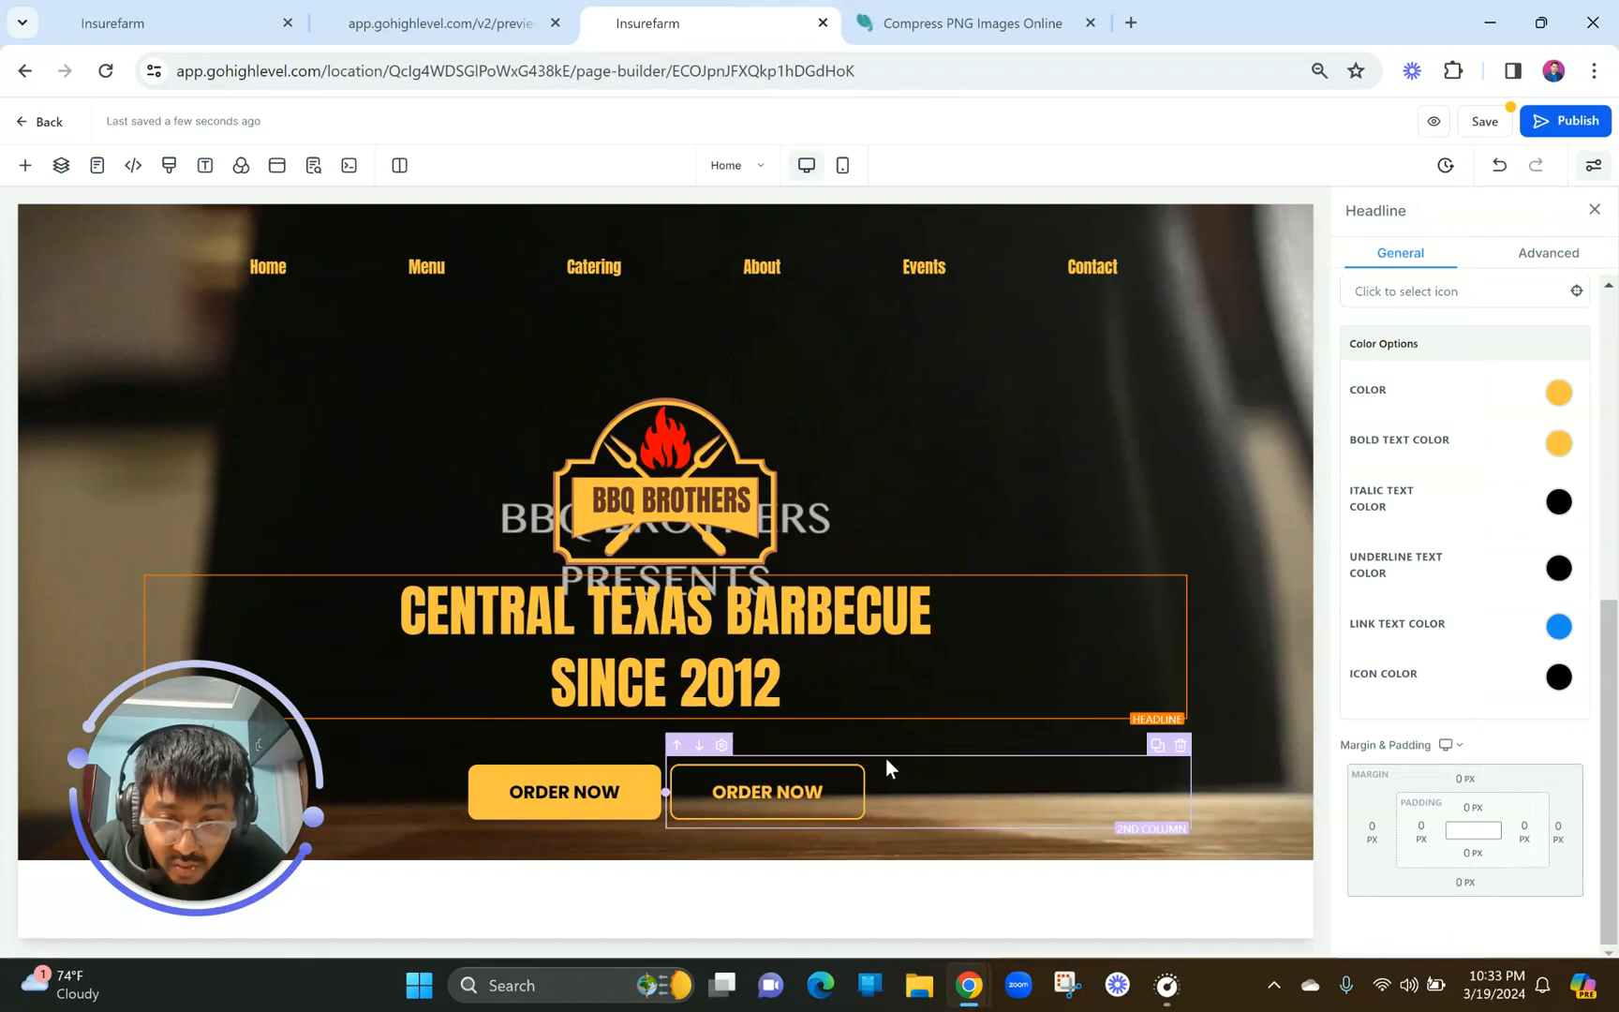
pyautogui.click(886, 758)
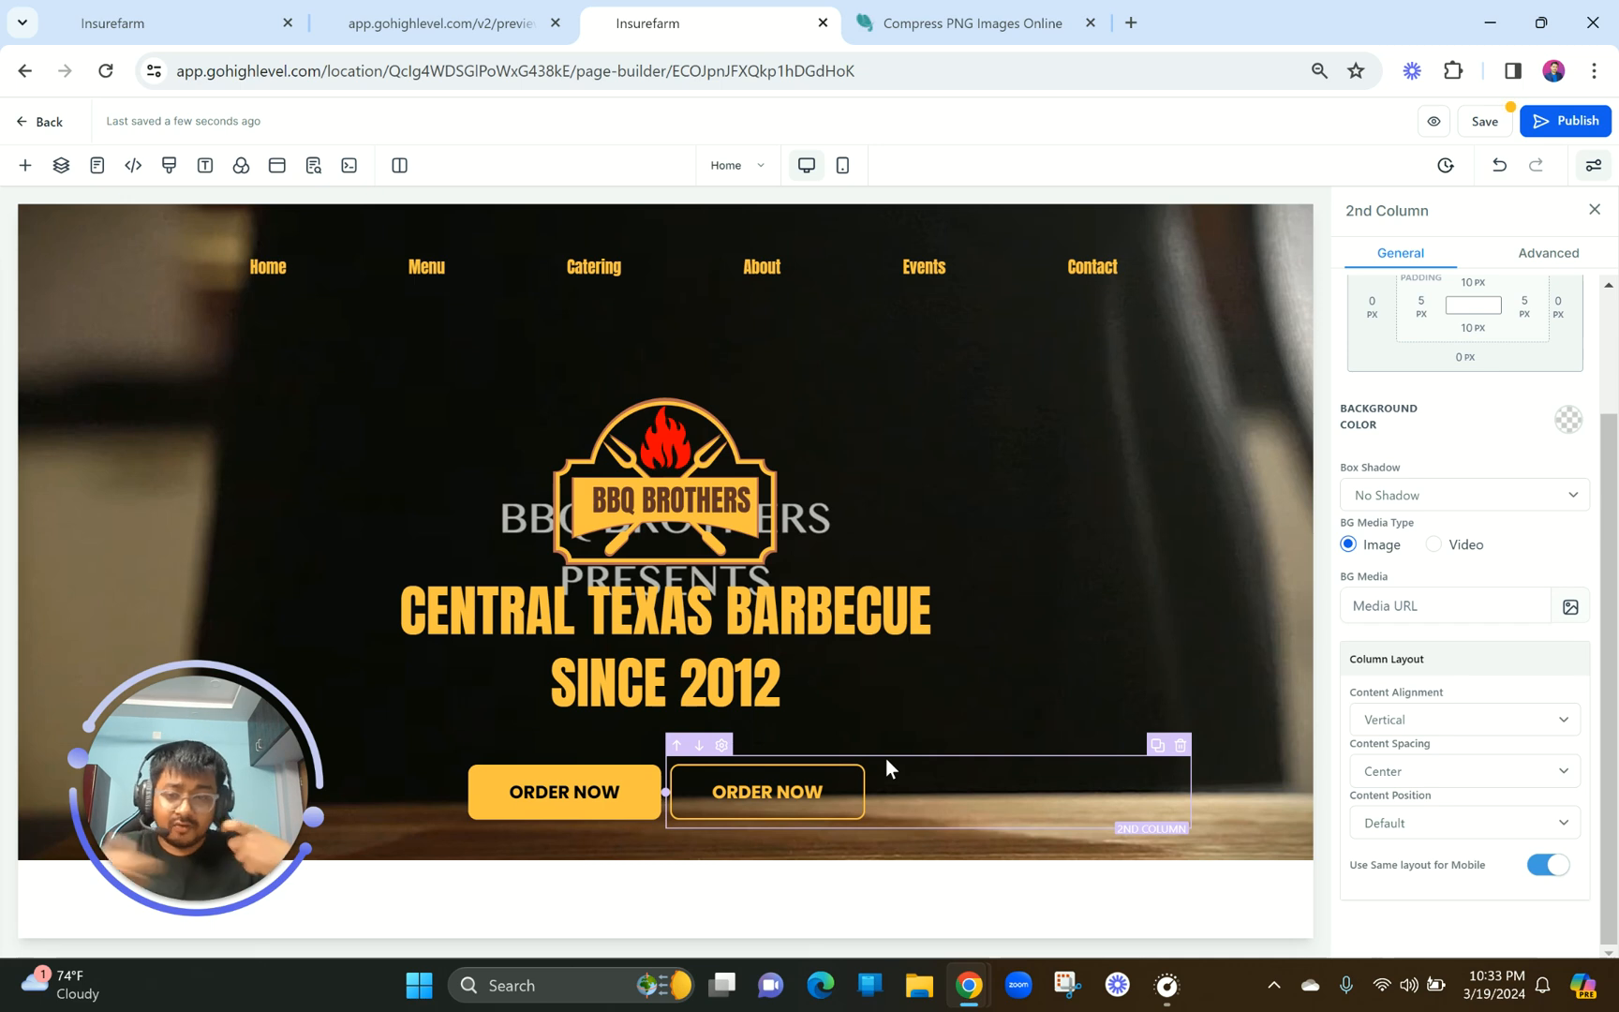
pyautogui.scroll(2, 1416, 521)
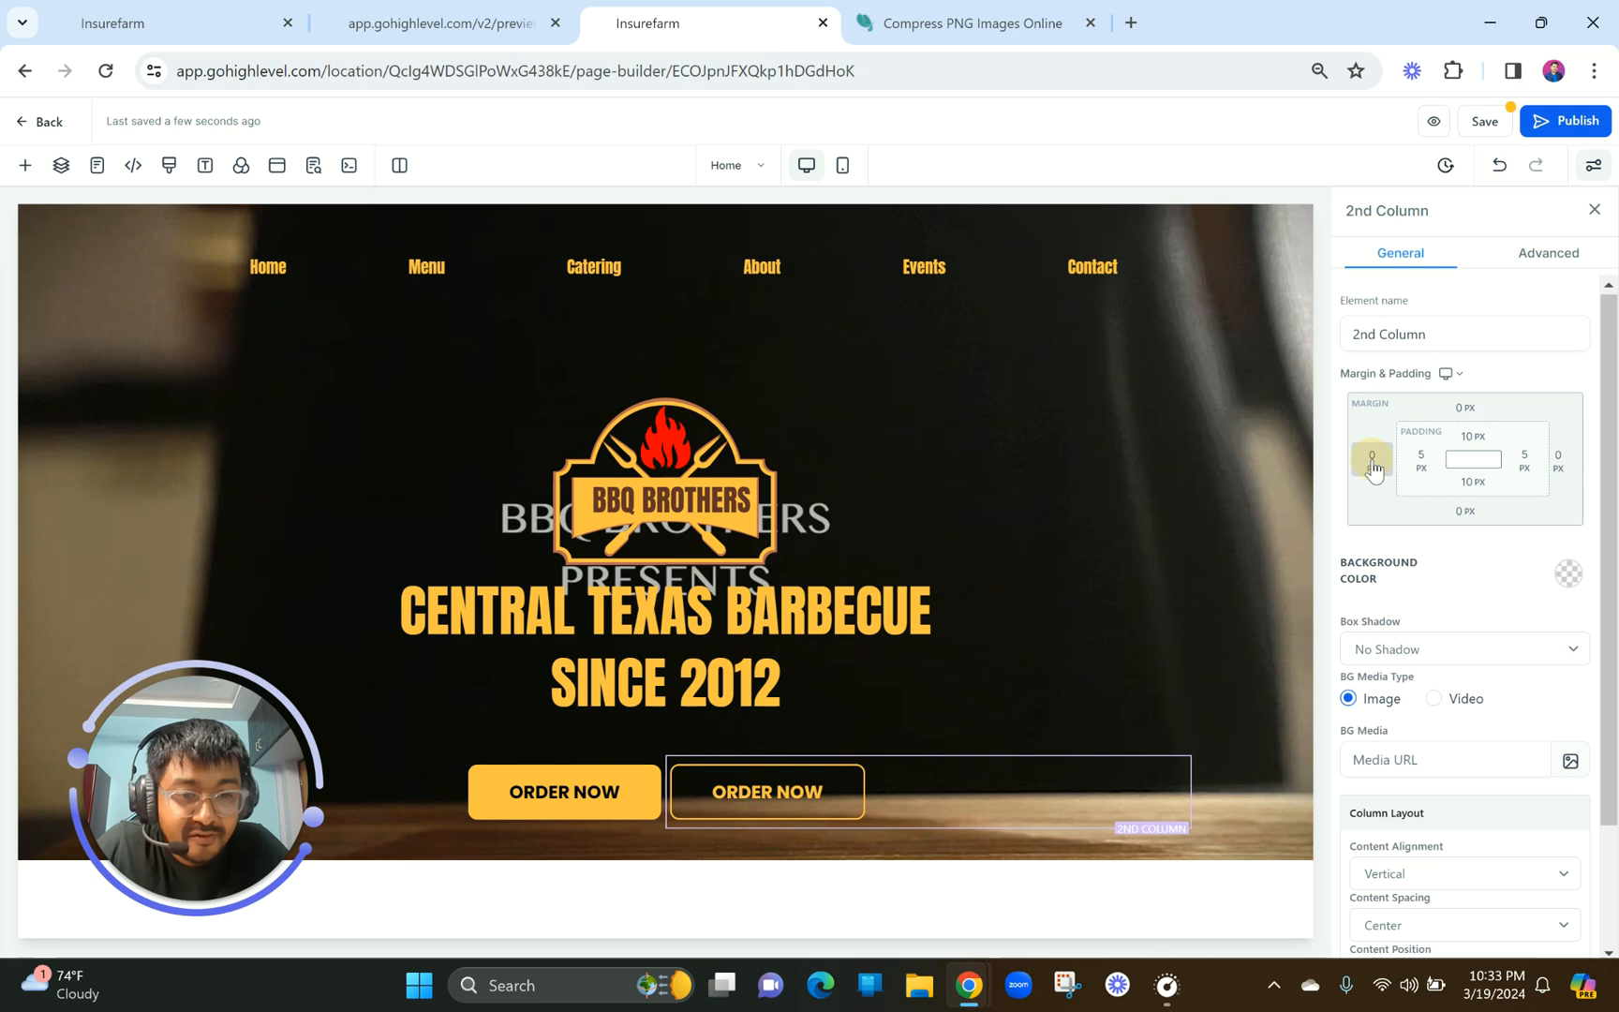
pyautogui.click(1373, 461)
pyautogui.click(1474, 553)
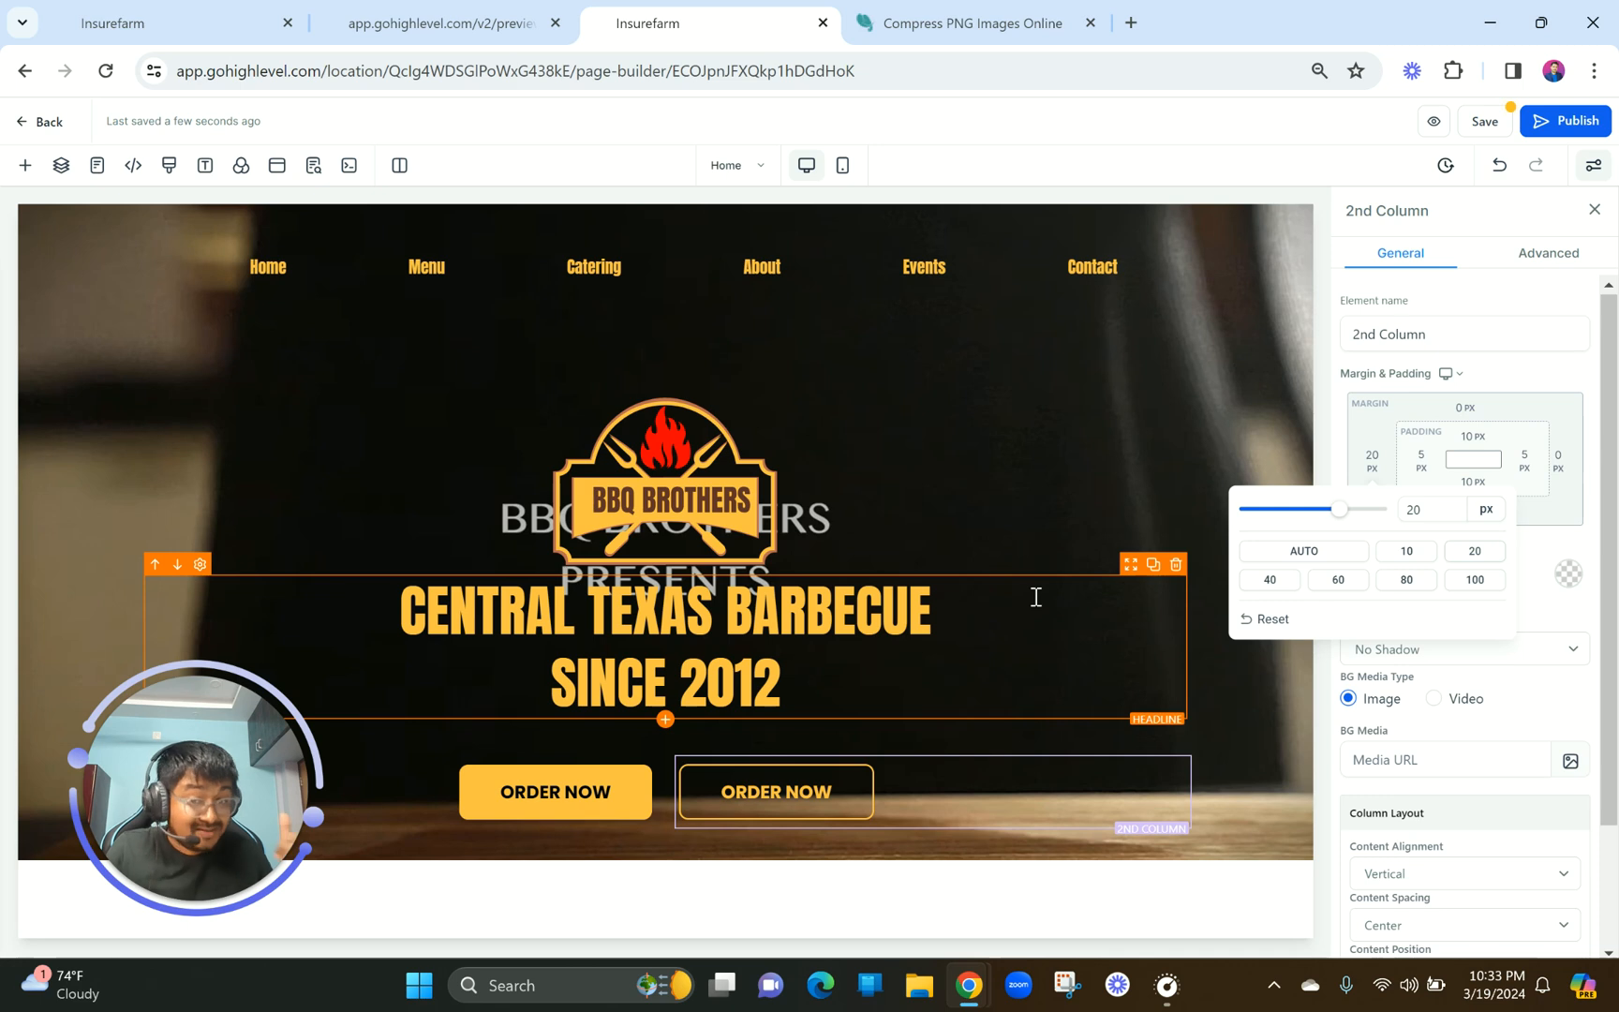
pyautogui.click(865, 629)
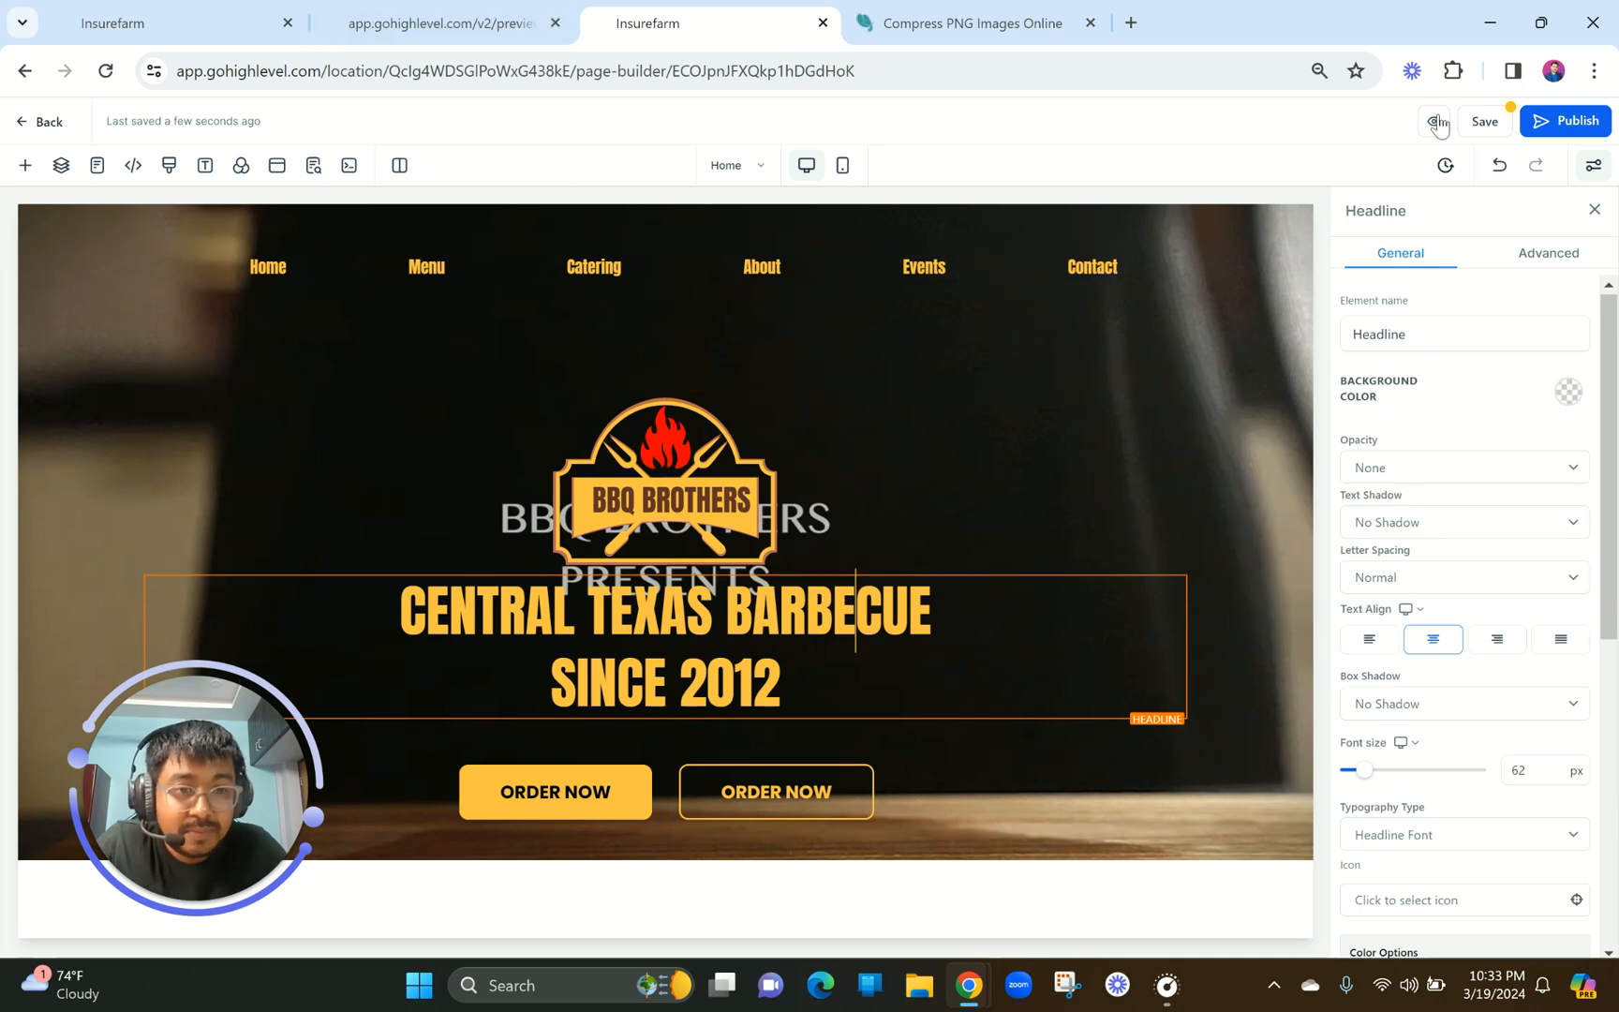
pyautogui.click(1475, 121)
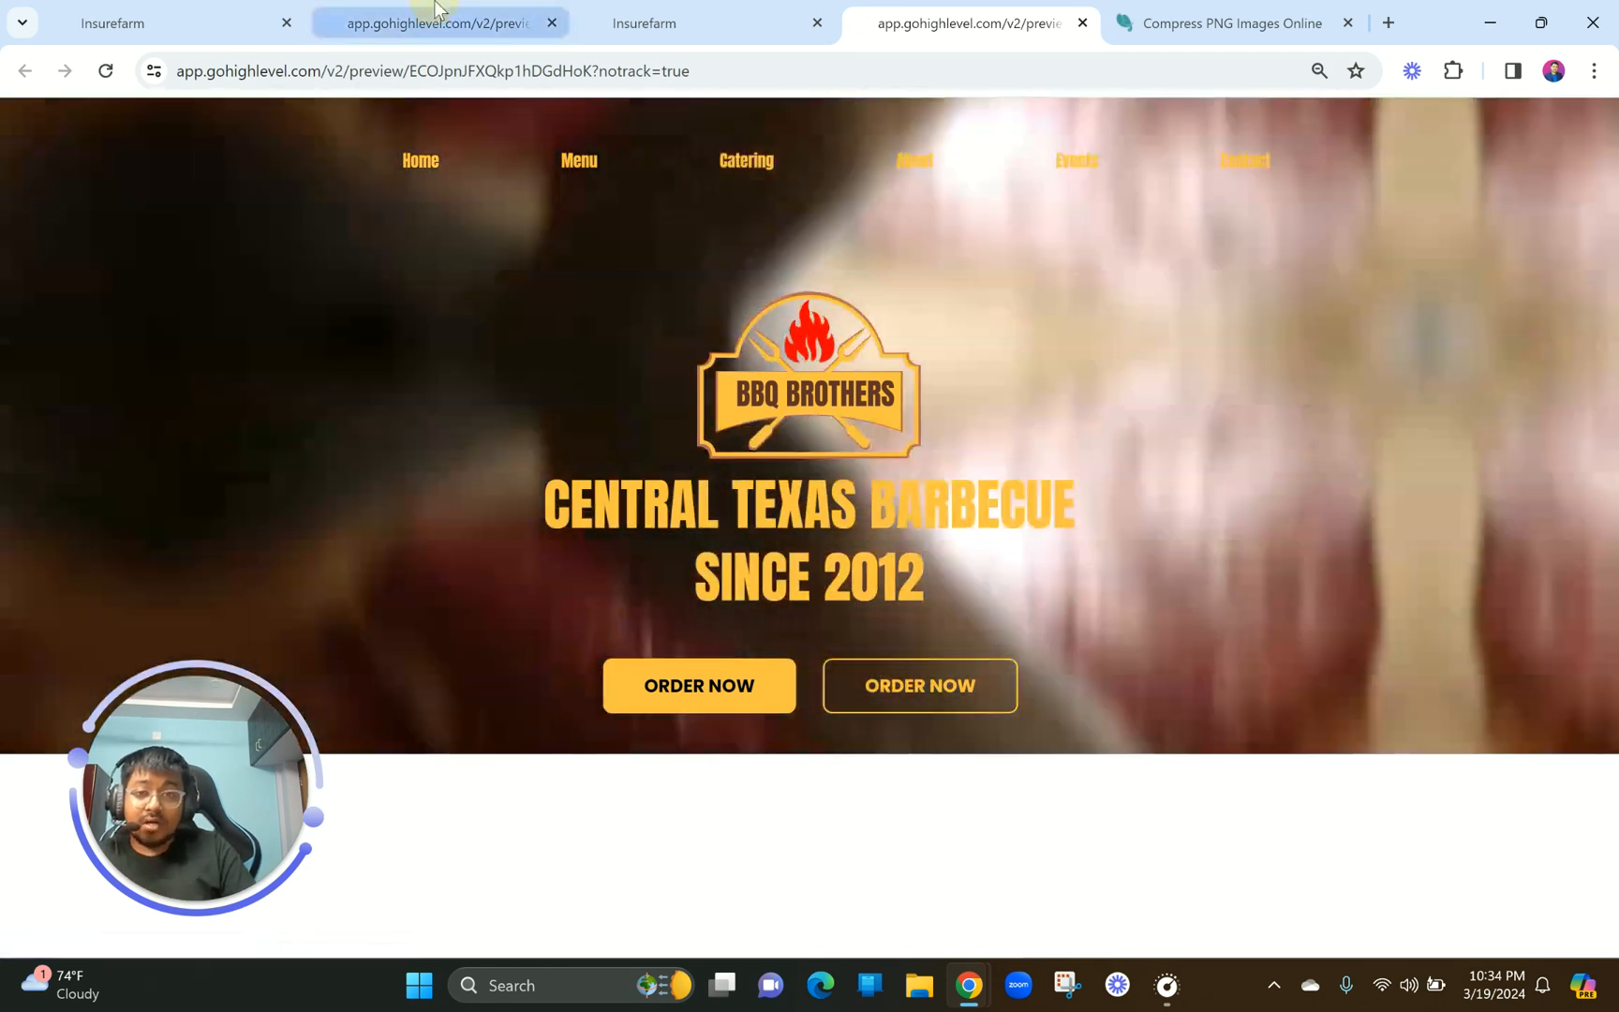
# Compare the saved page's preview with the reference page in adjacent tabs, checking the menu, logo, headline and button sizes.
pyautogui.moveTo(452, 7); pyautogui.dragTo(721, 9)
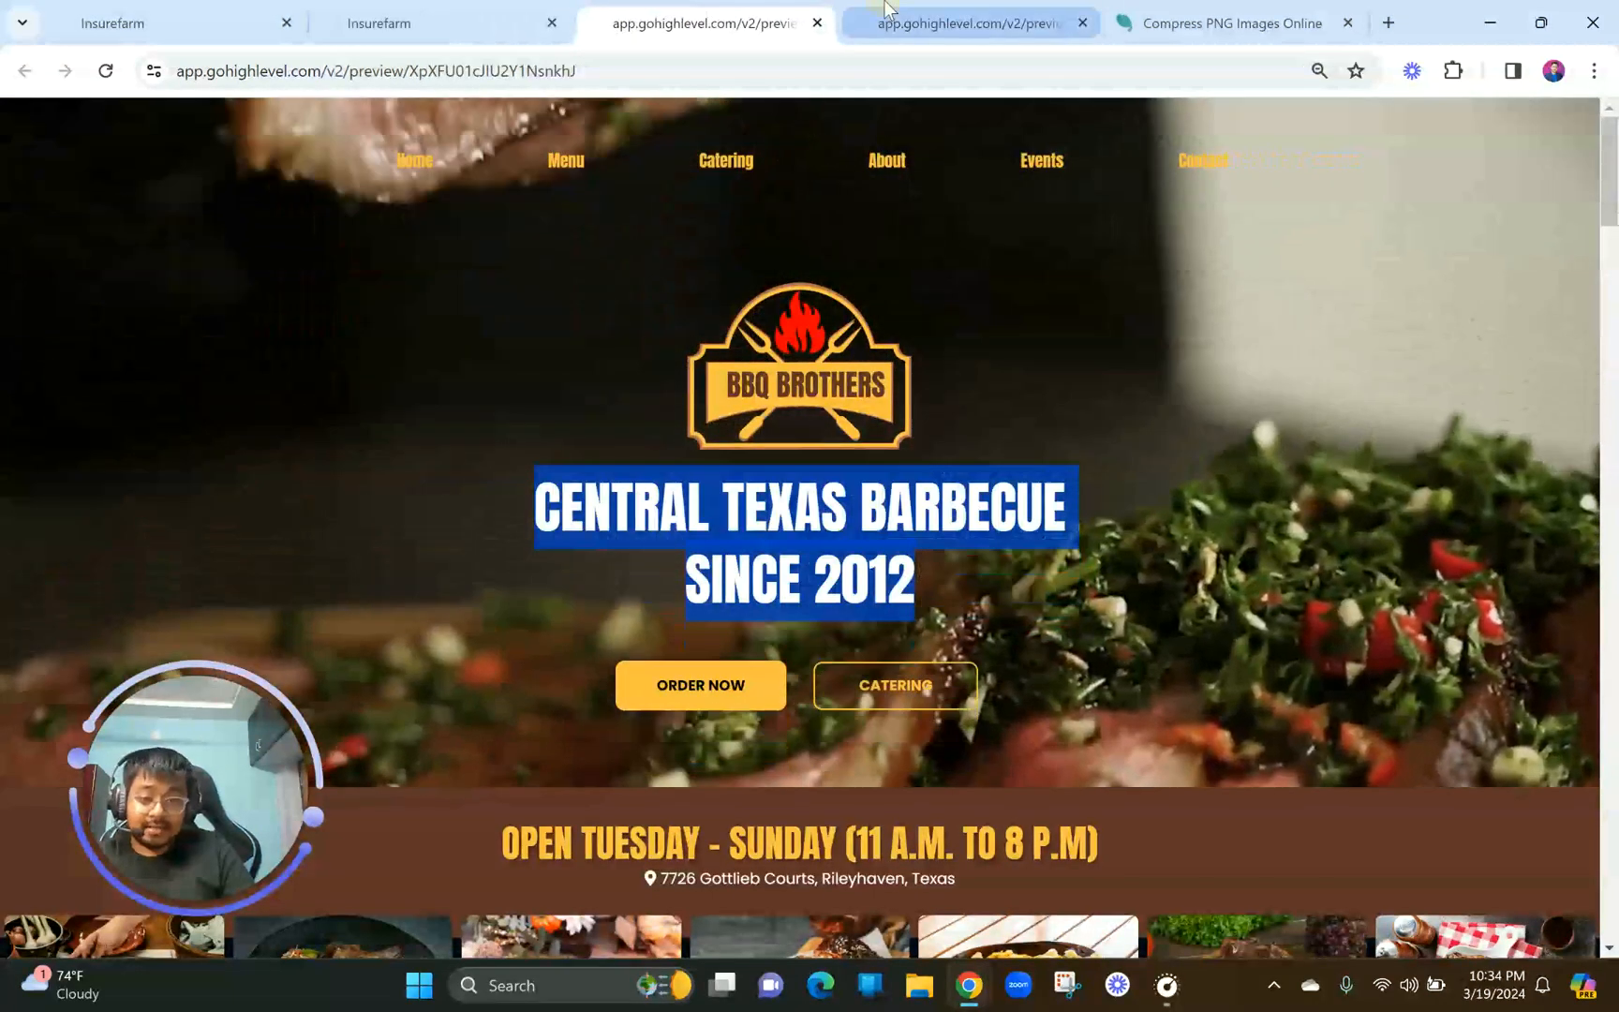
pyautogui.click(885, 10)
pyautogui.click(722, 14)
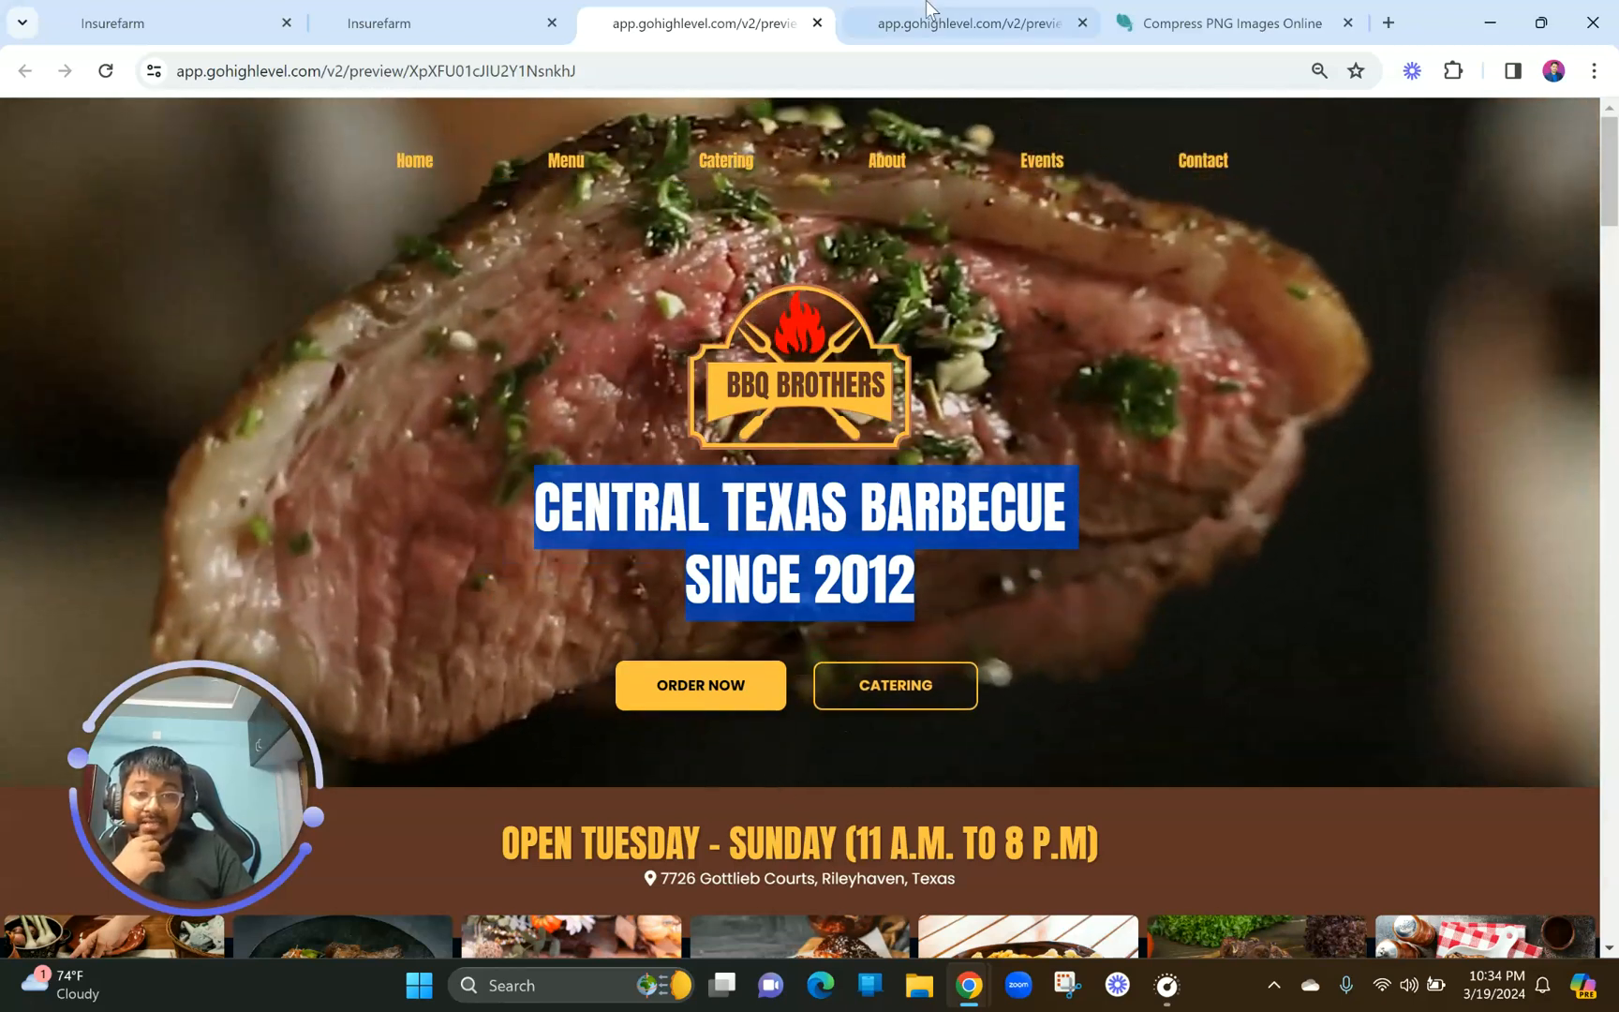
pyautogui.click(928, 11)
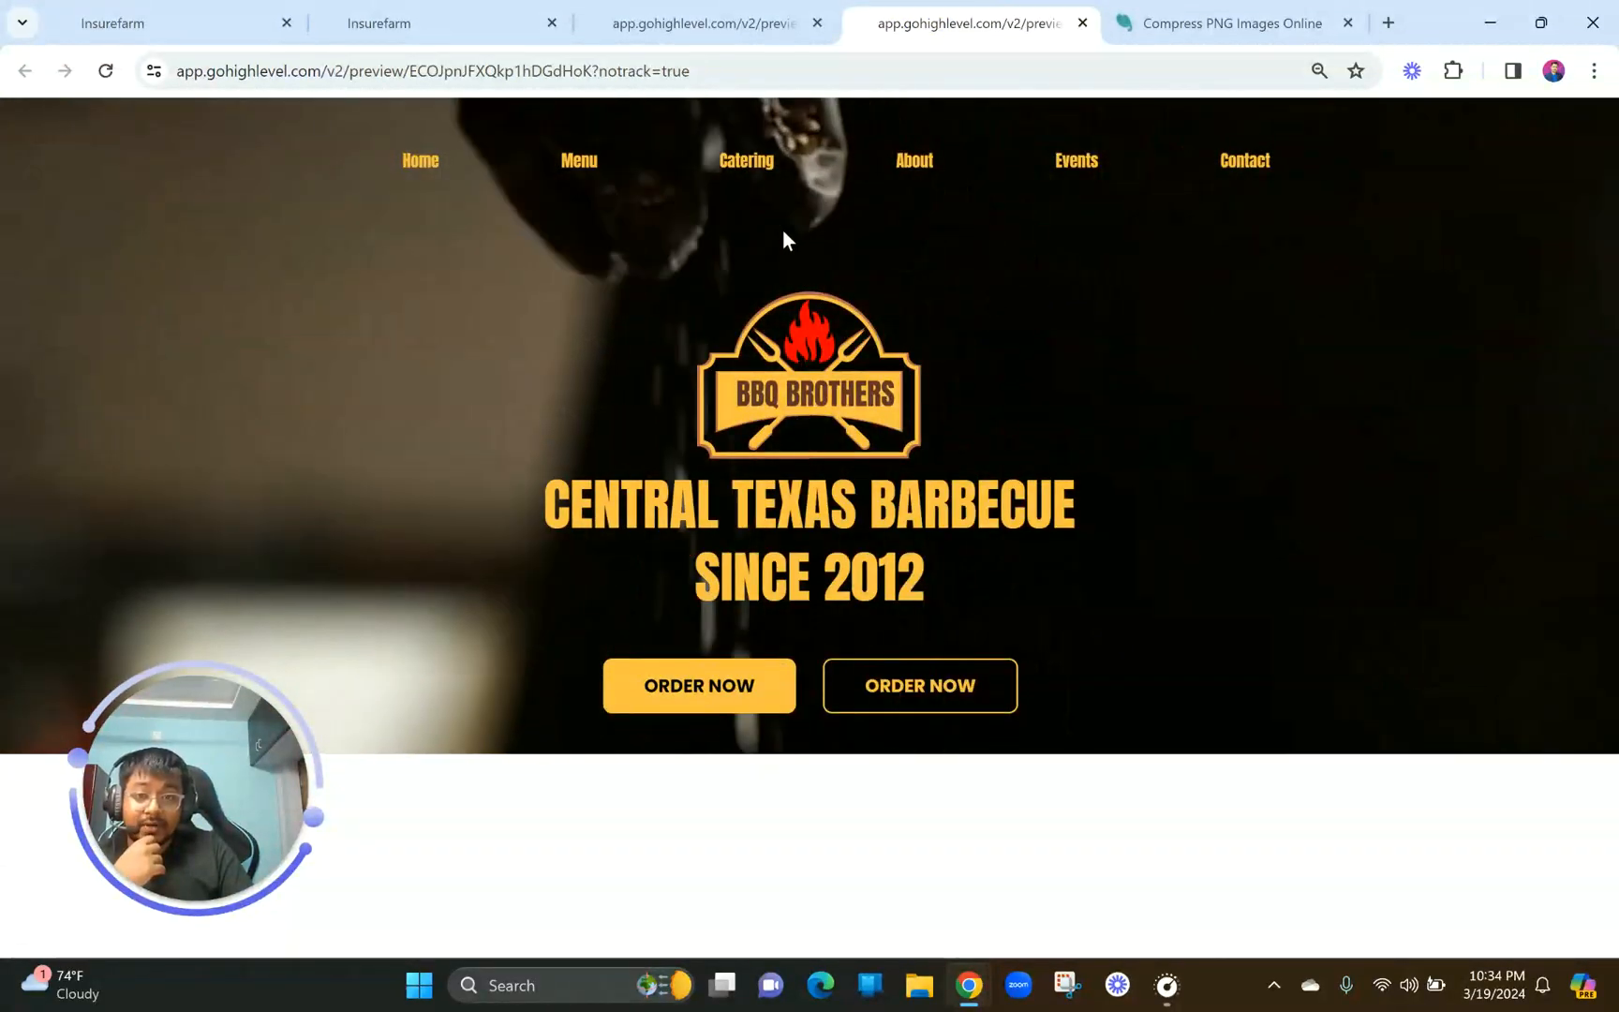
pyautogui.click(712, 14)
pyautogui.click(909, 14)
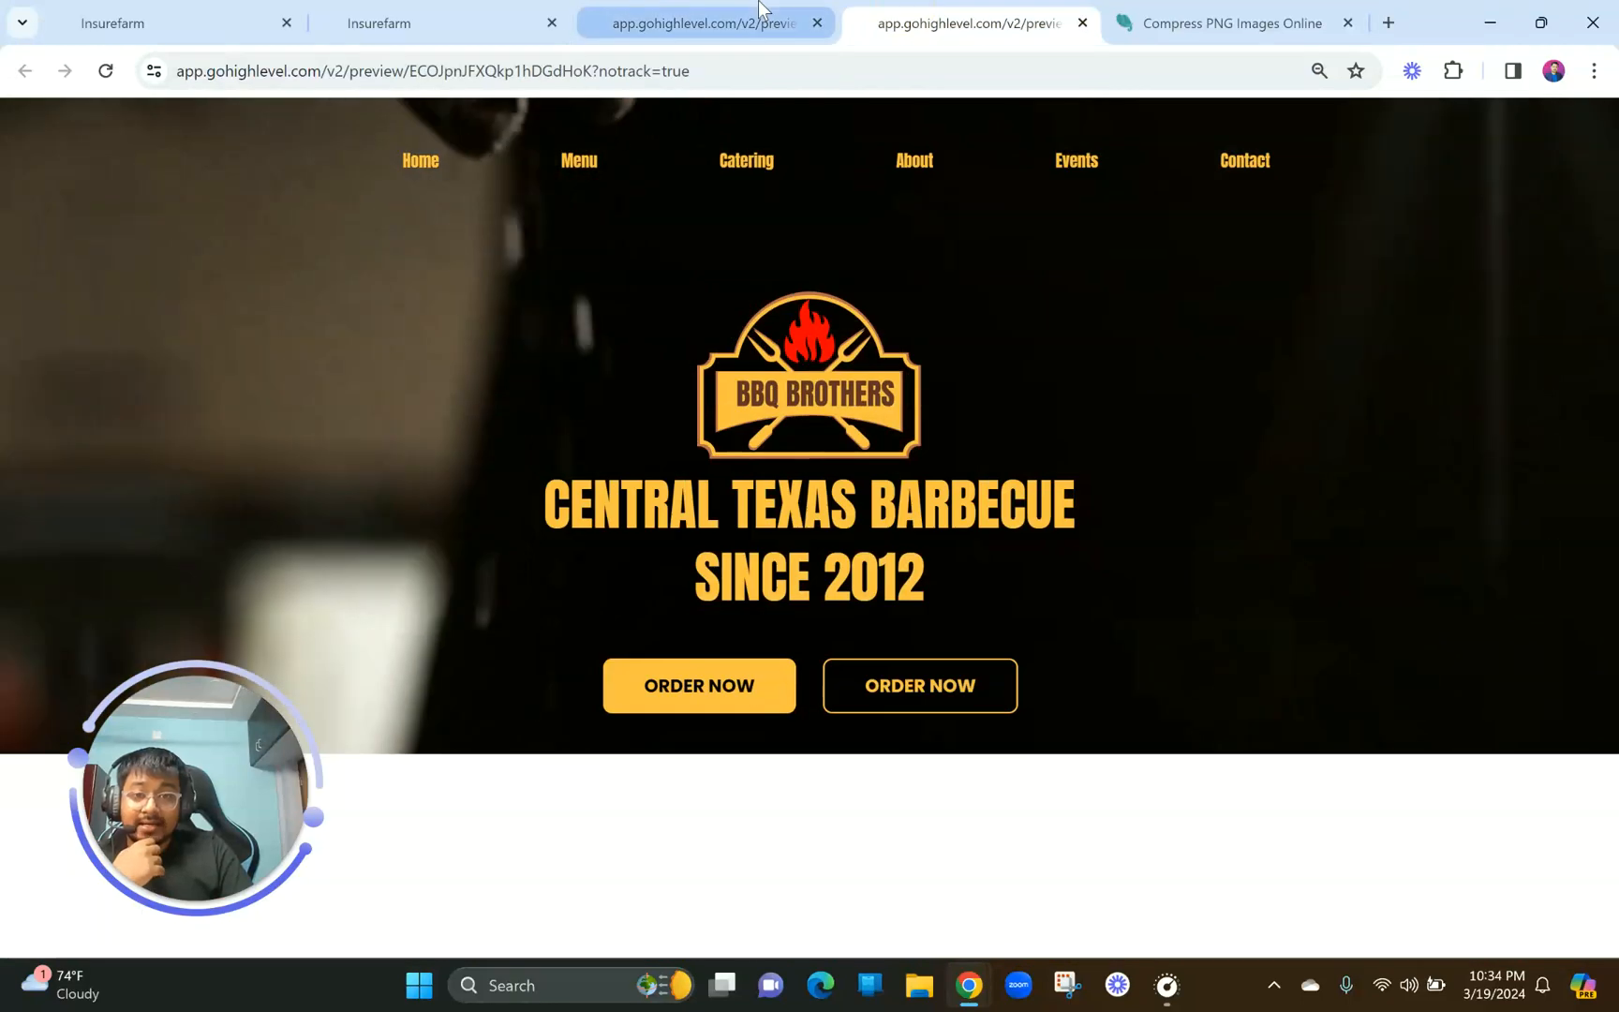
pyautogui.click(759, 9)
pyautogui.click(921, 17)
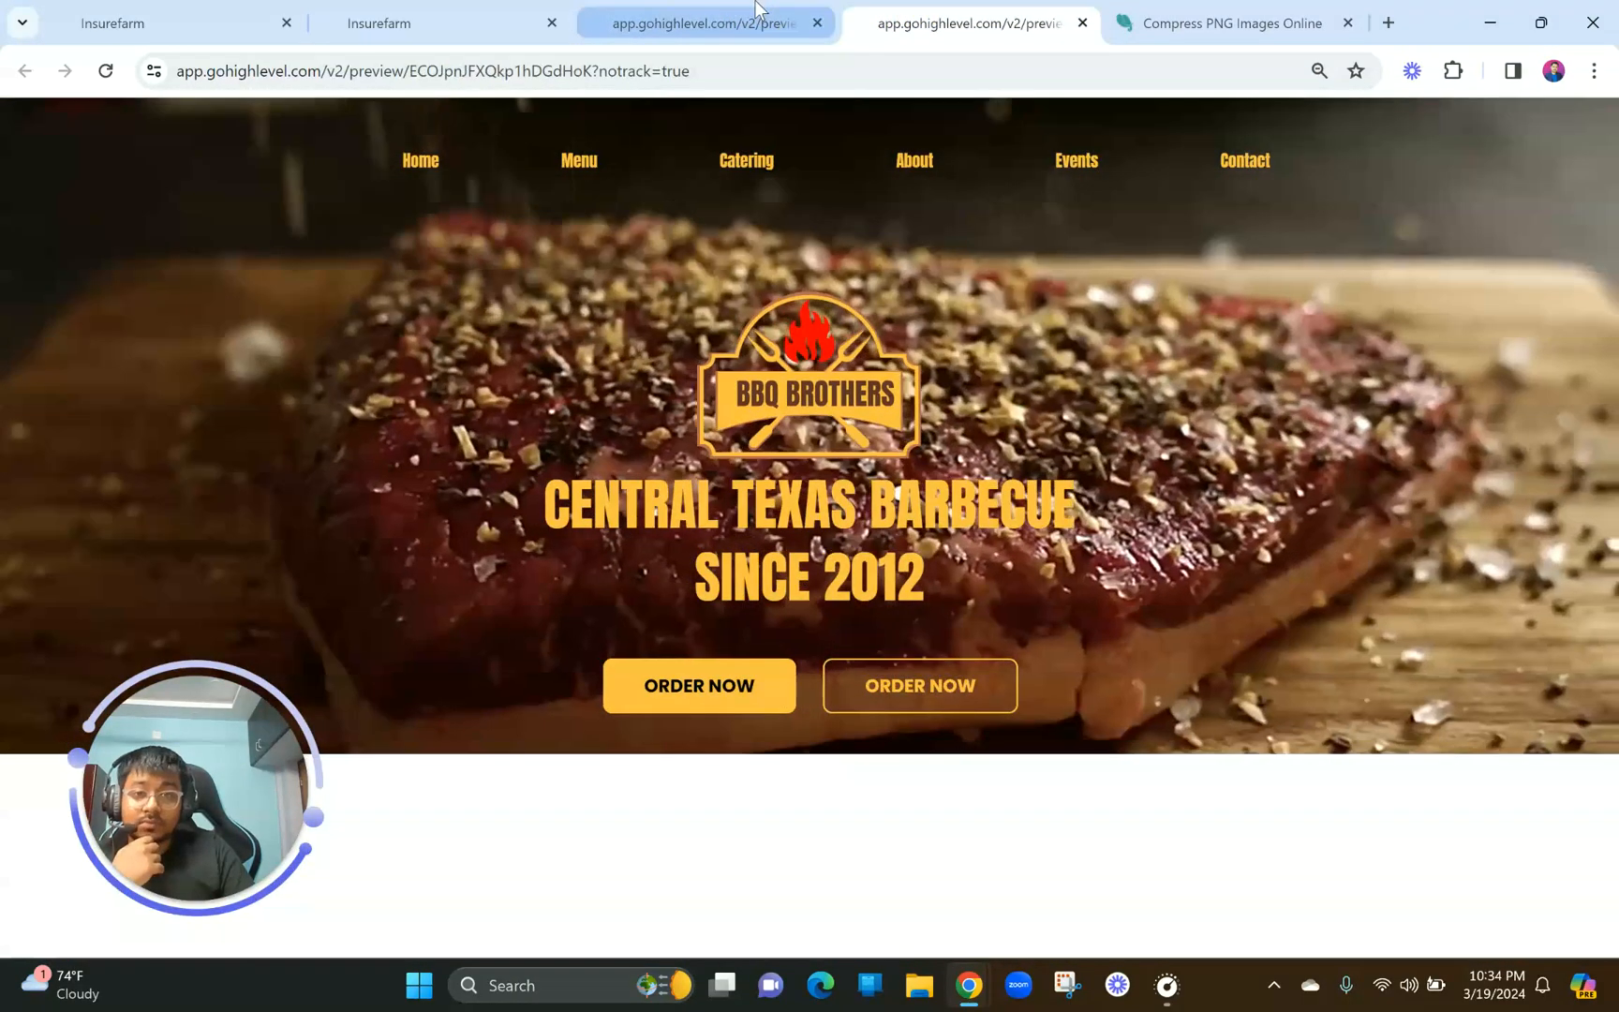
pyautogui.click(757, 11)
pyautogui.click(932, 14)
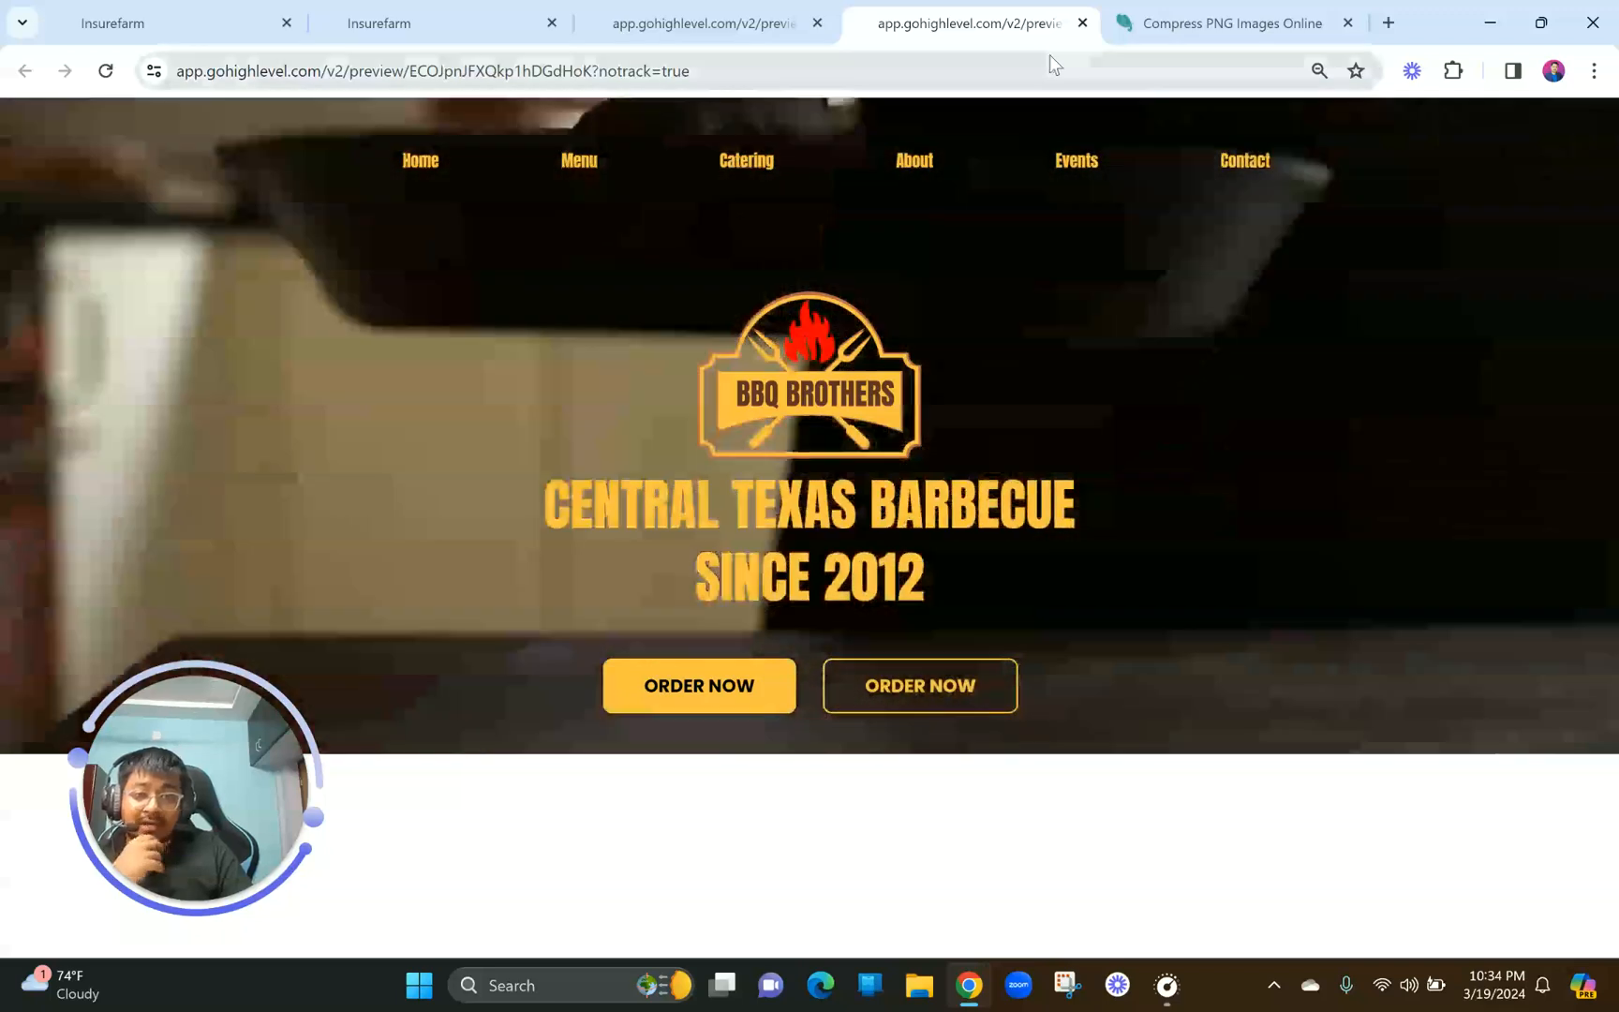
pyautogui.click(754, 11)
pyautogui.click(951, 9)
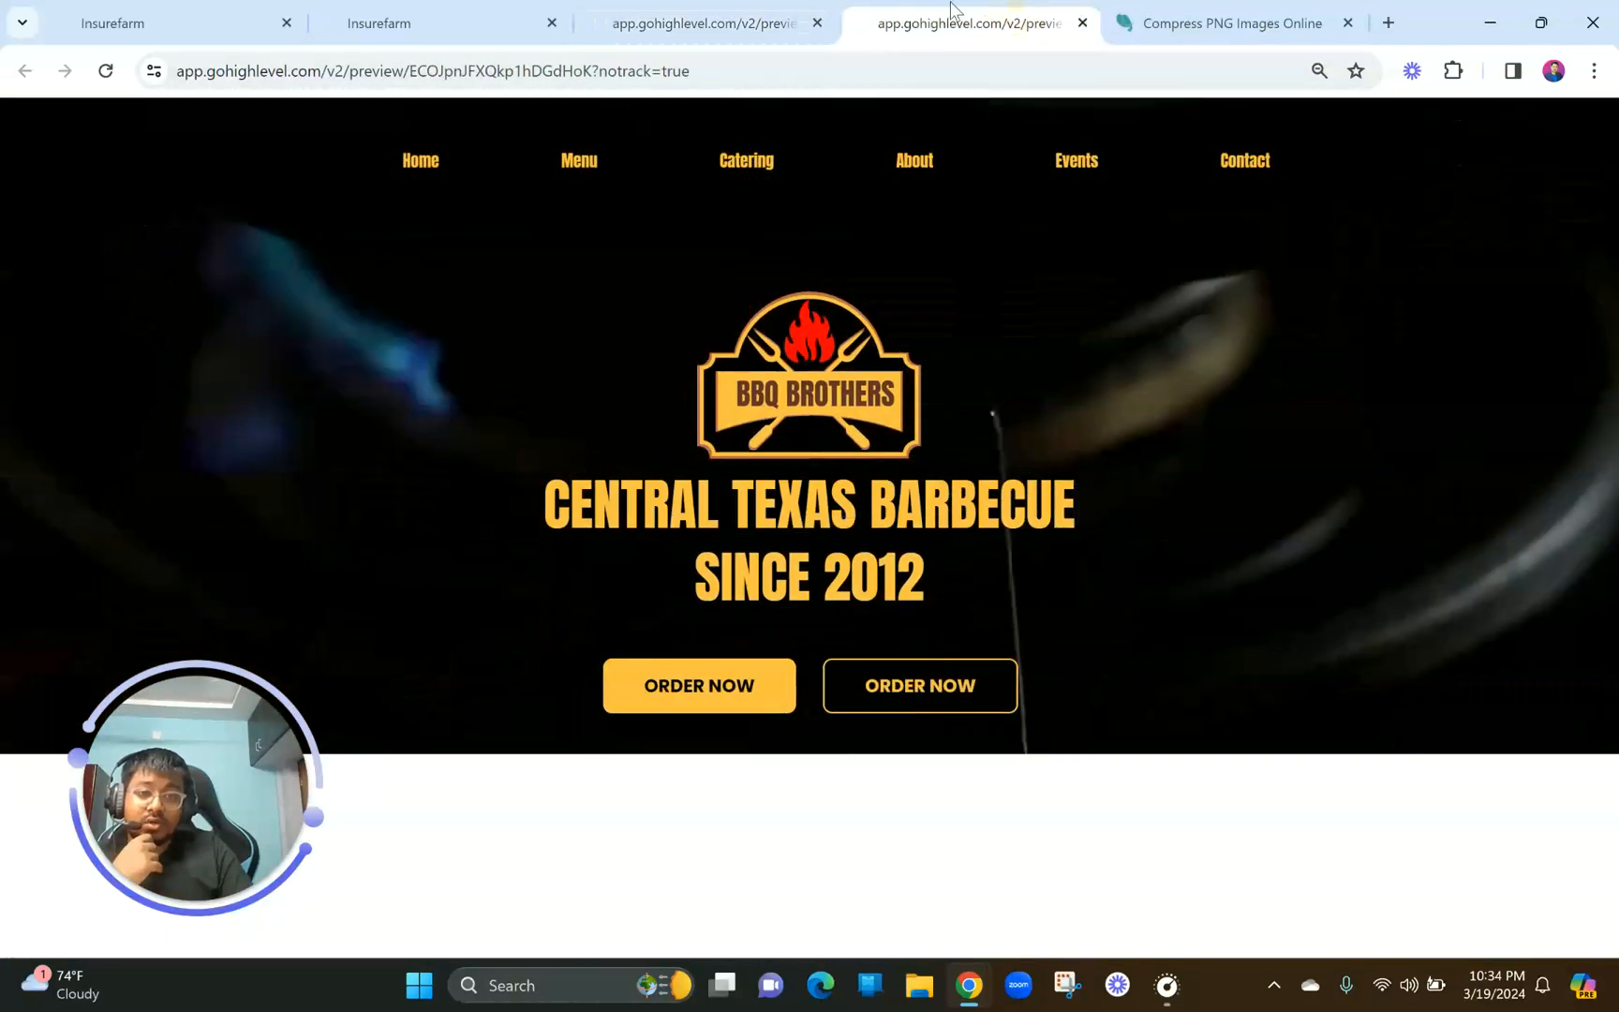
pyautogui.click(749, 11)
pyautogui.click(872, 9)
pyautogui.click(740, 11)
pyautogui.click(899, 11)
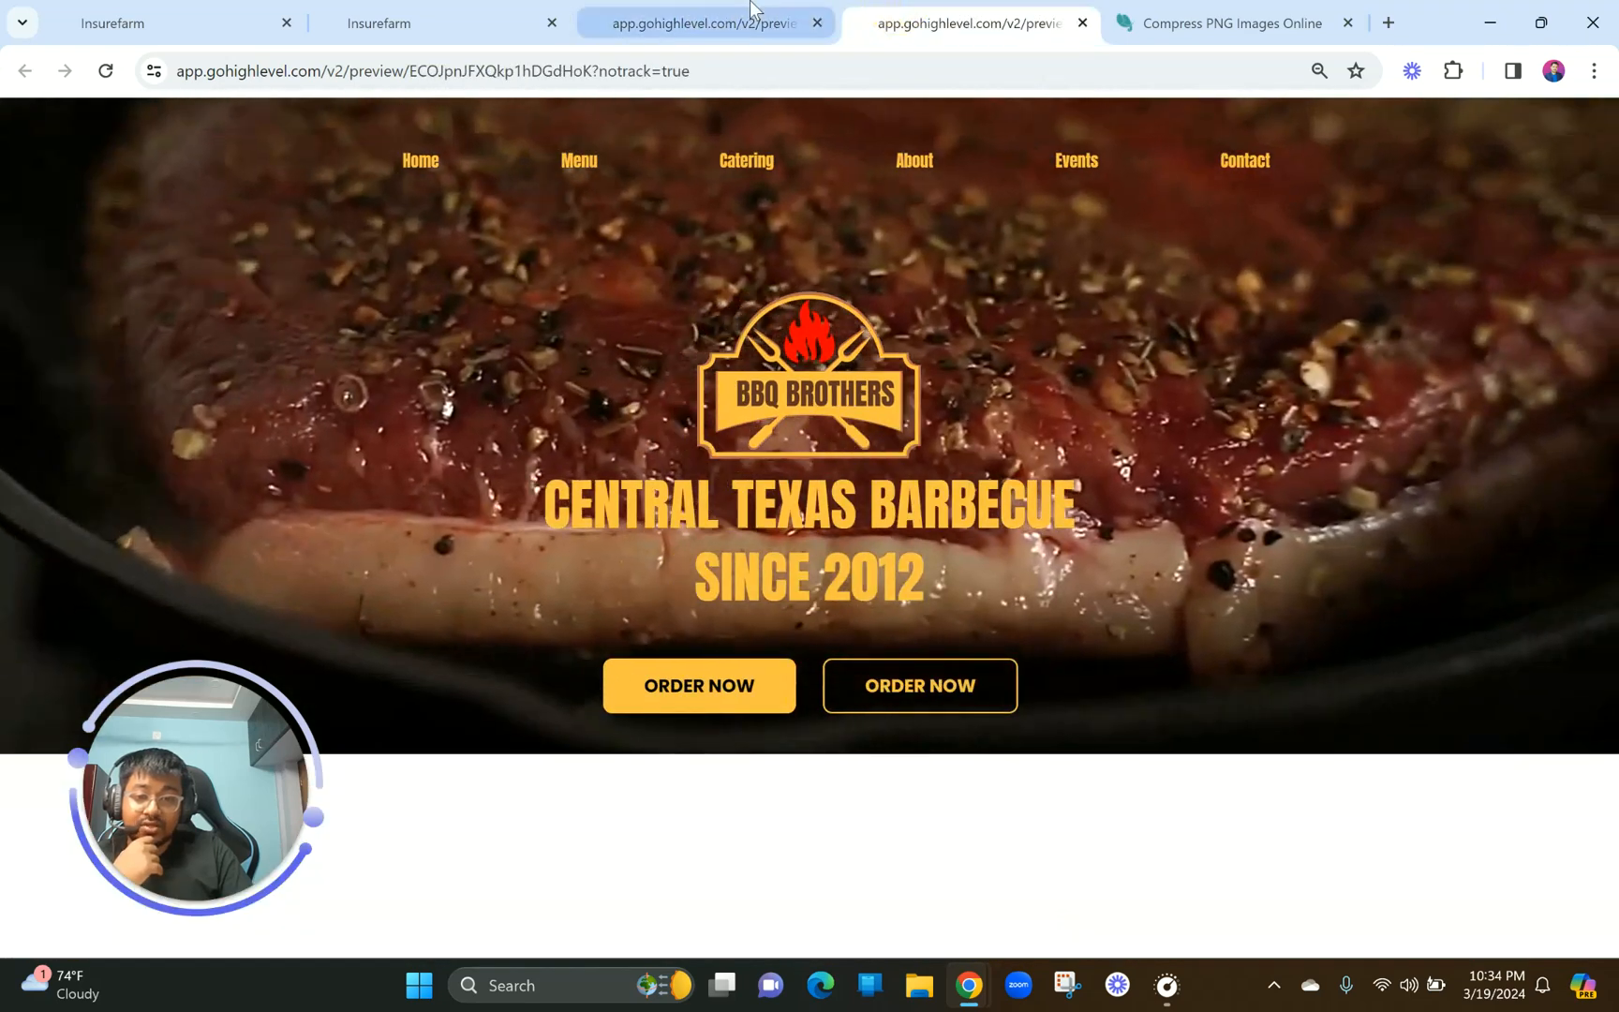
pyautogui.click(745, 11)
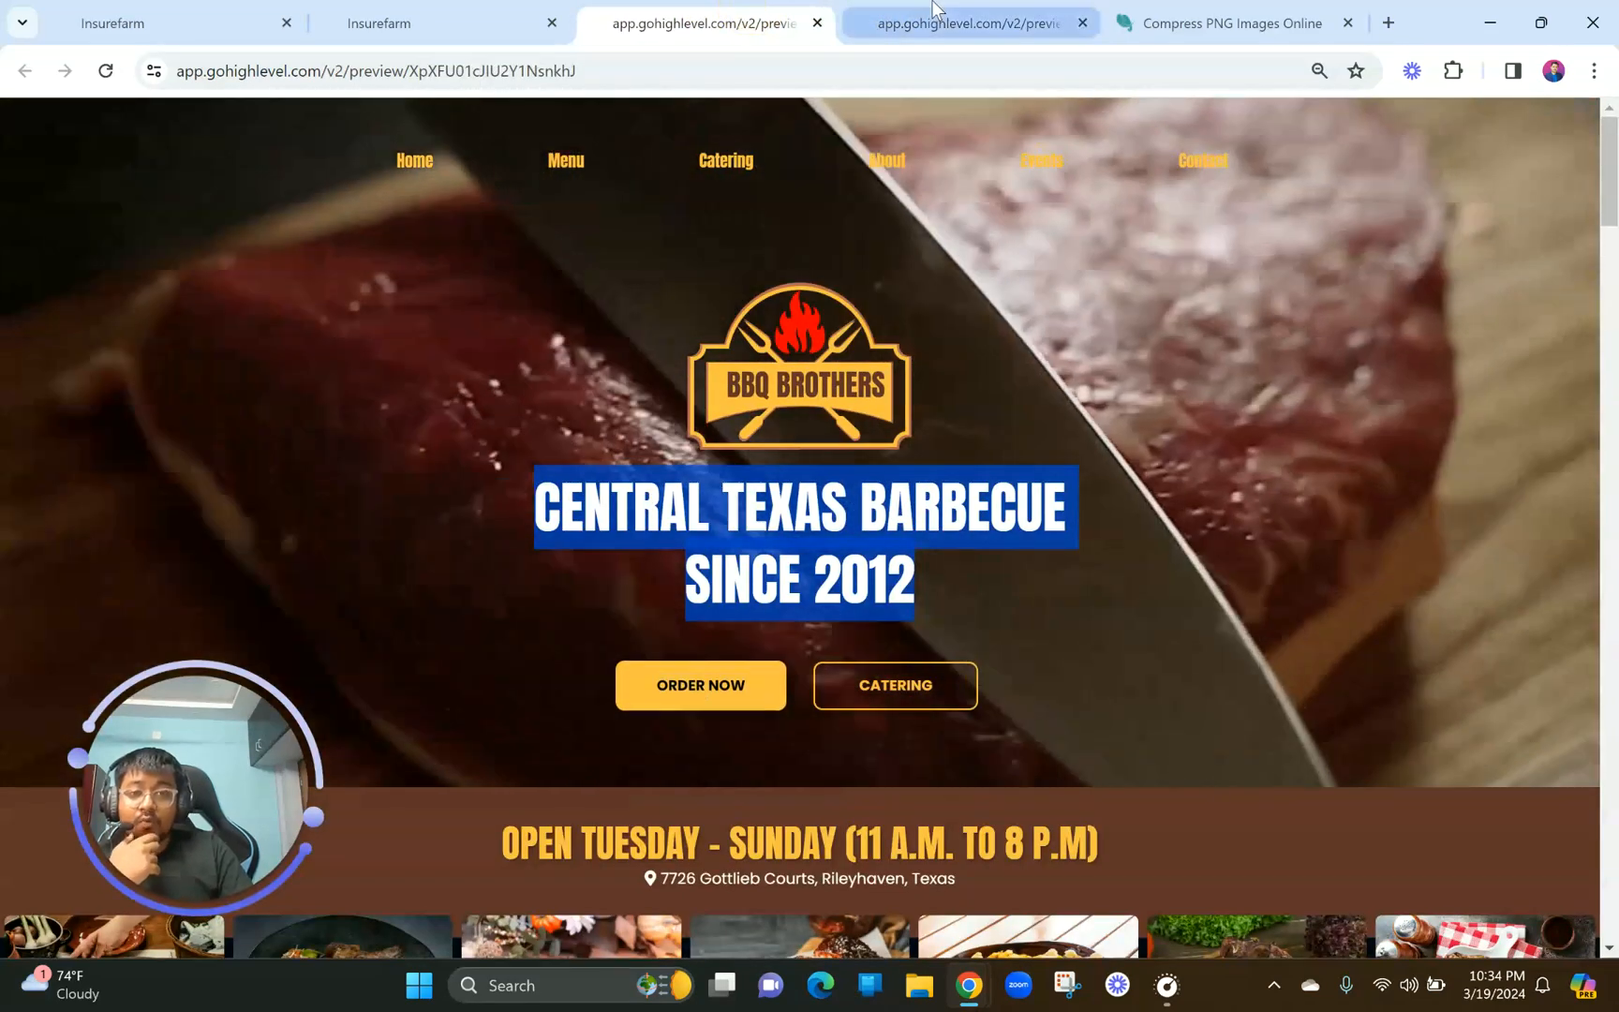
pyautogui.click(932, 10)
pyautogui.click(666, 33)
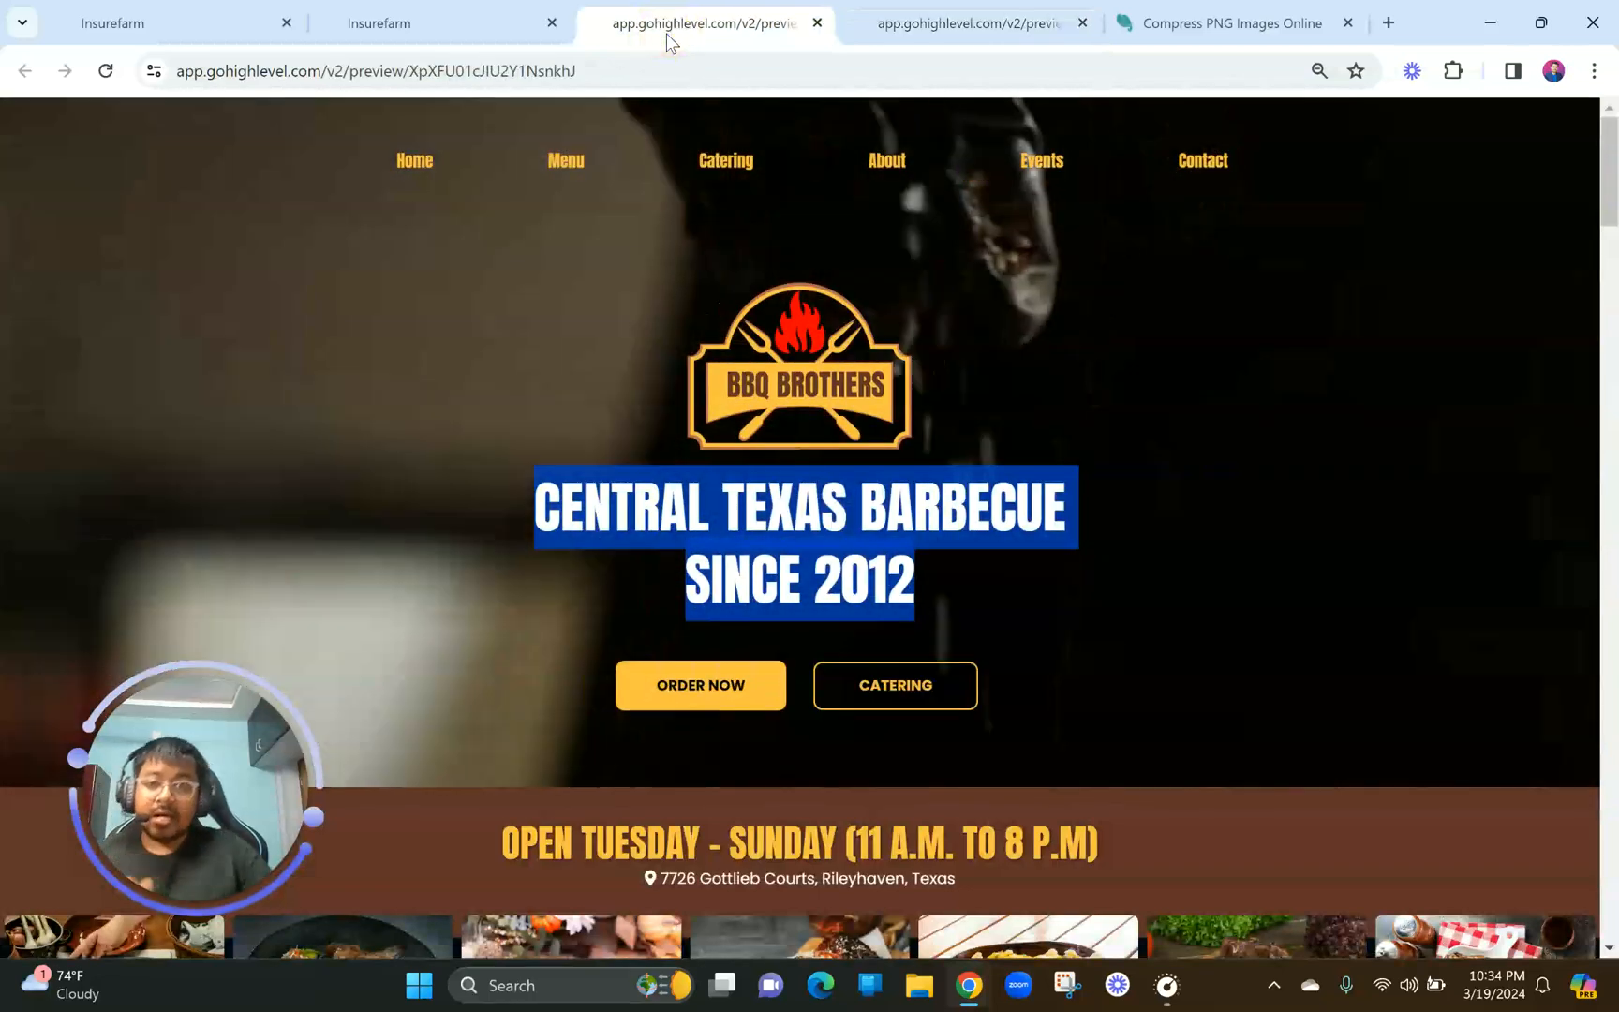
pyautogui.click(667, 33)
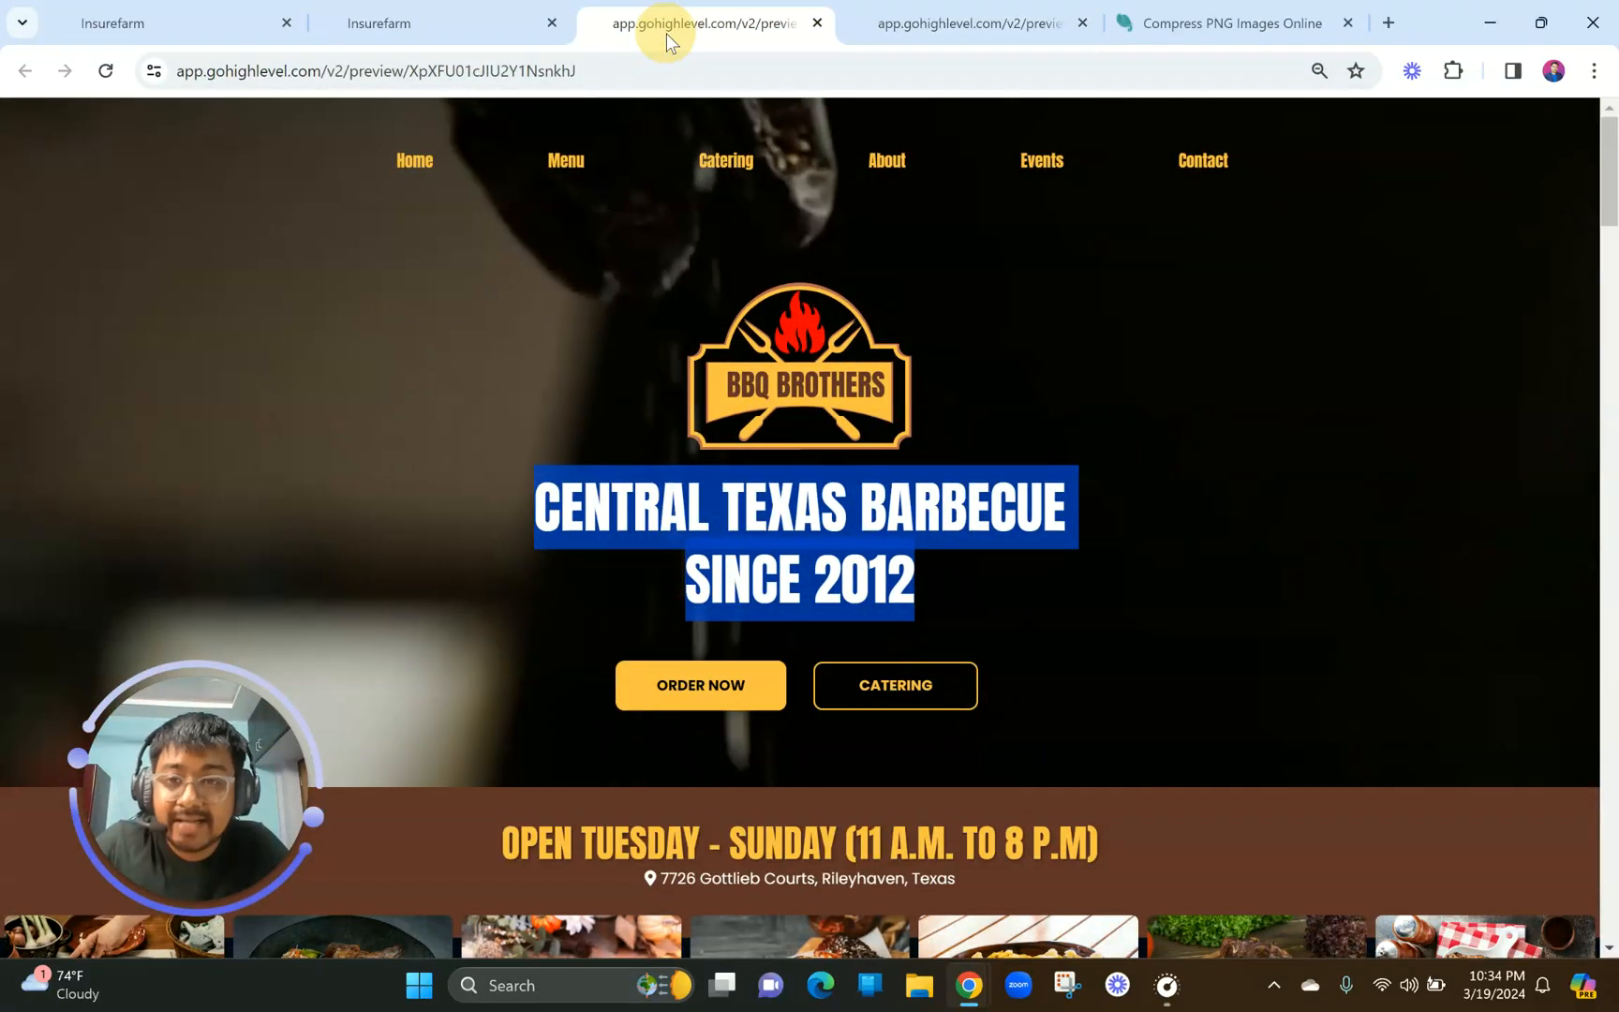
pyautogui.moveTo(666, 33); pyautogui.dragTo(461, 32)
# Return to the page builder and reduce the navigation menu's horizontal item spacing to about 62.
pyautogui.click(701, 8)
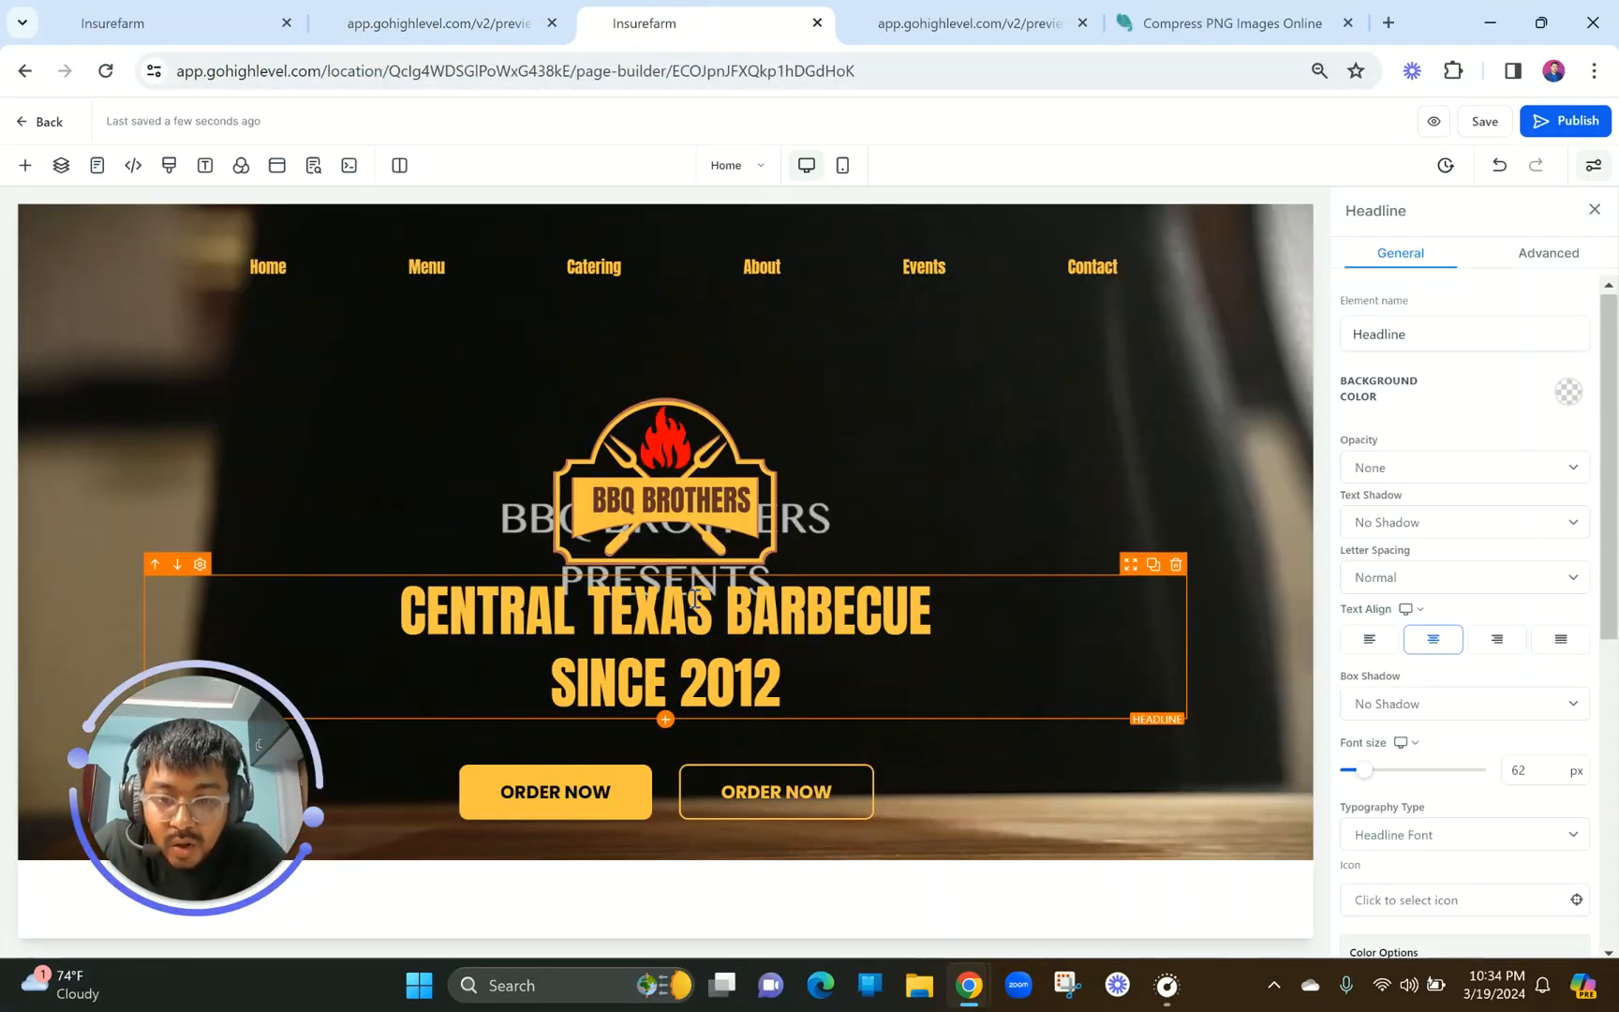
pyautogui.click(782, 267)
pyautogui.scroll(-10, 1486, 650)
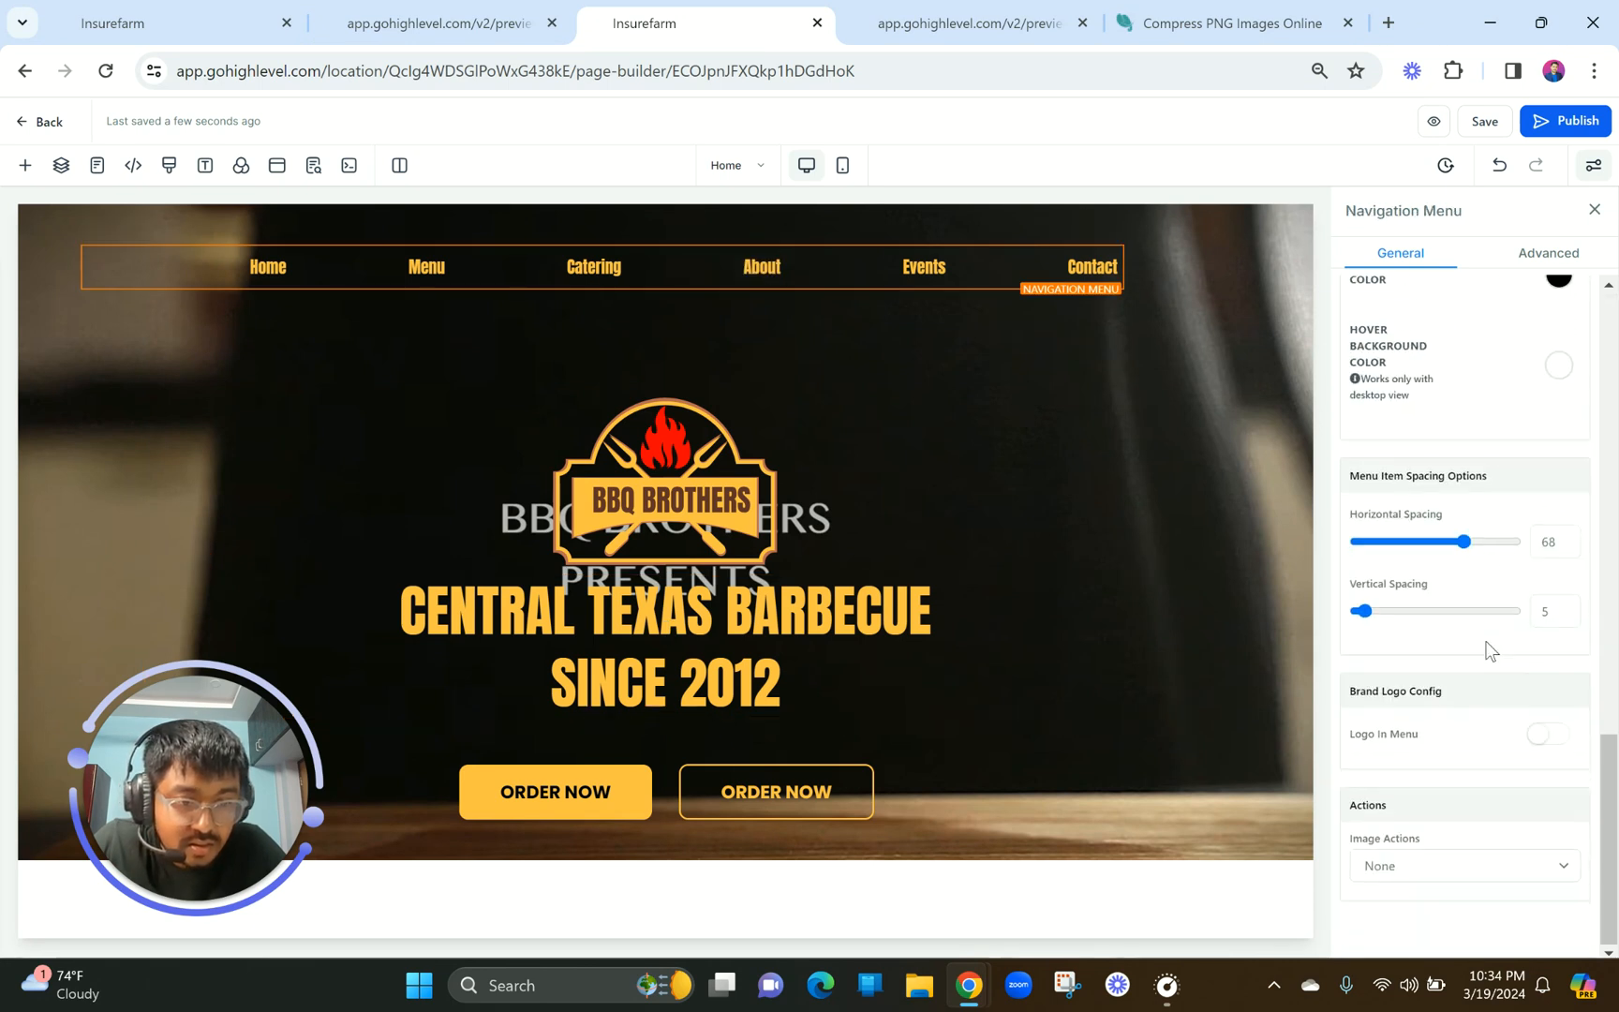
pyautogui.moveTo(1464, 542); pyautogui.dragTo(1456, 543)
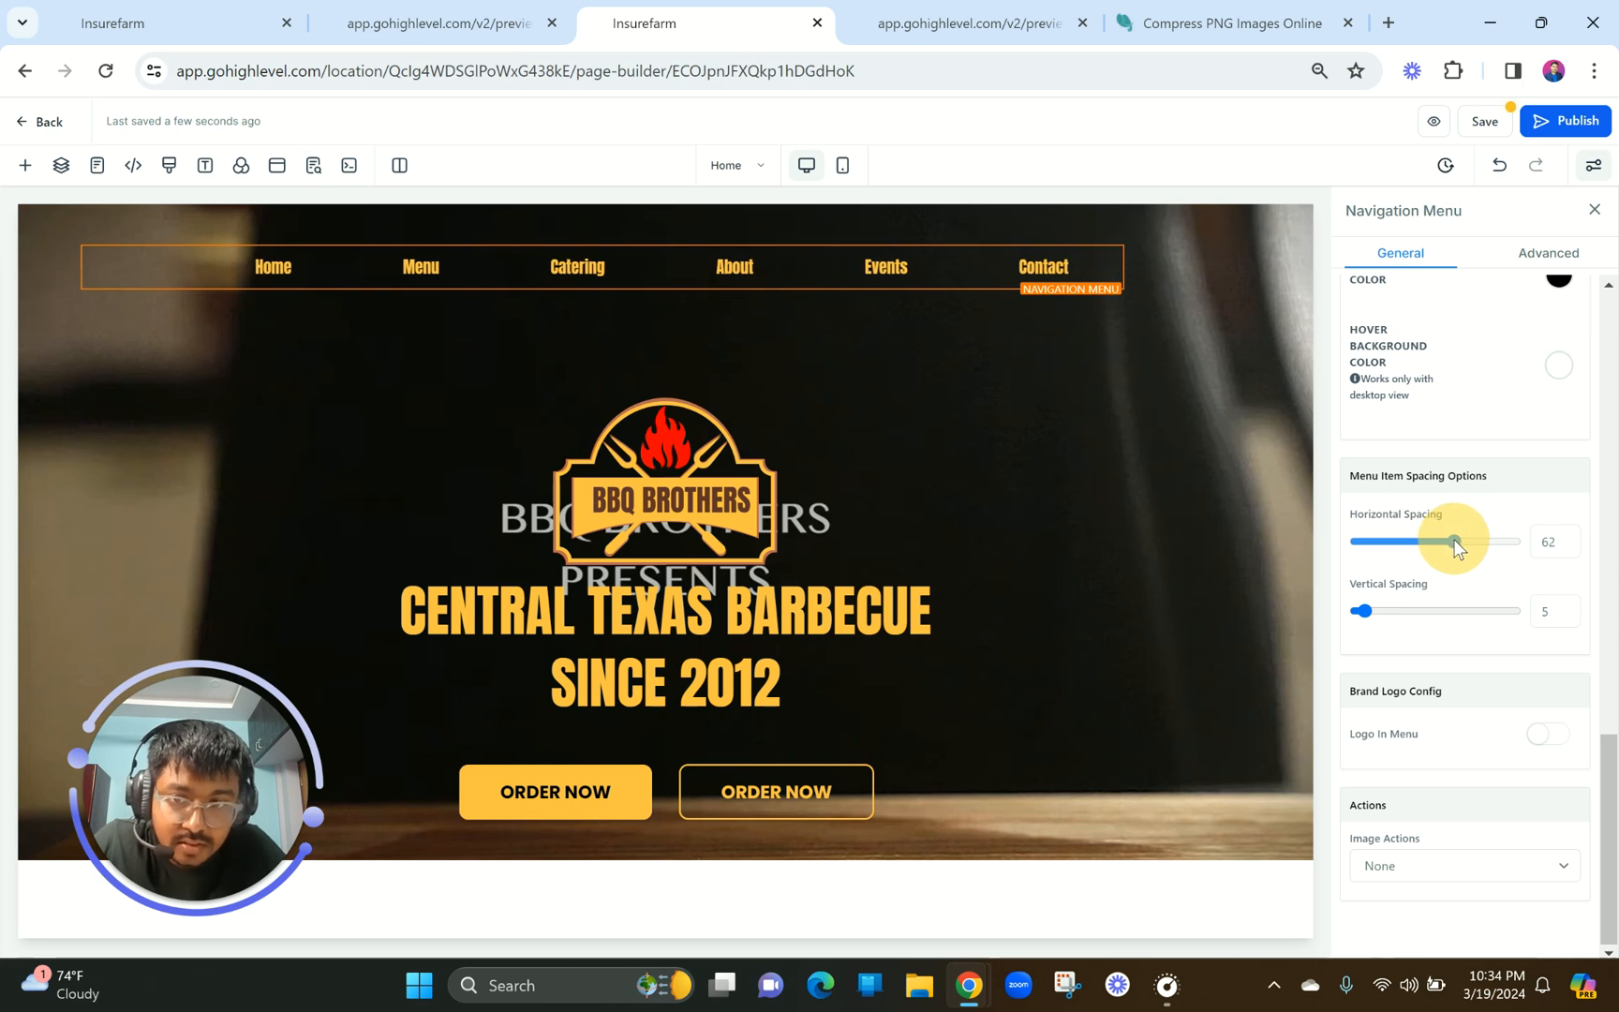
# Set the font size of both the filled and the outlined ORDER NOW buttons to 18 px.
pyautogui.click(607, 801)
pyautogui.scroll(8, 1597, 753)
pyautogui.scroll(-1, 1596, 752)
pyautogui.press('Down')
pyautogui.press('Down')
pyautogui.click(811, 801)
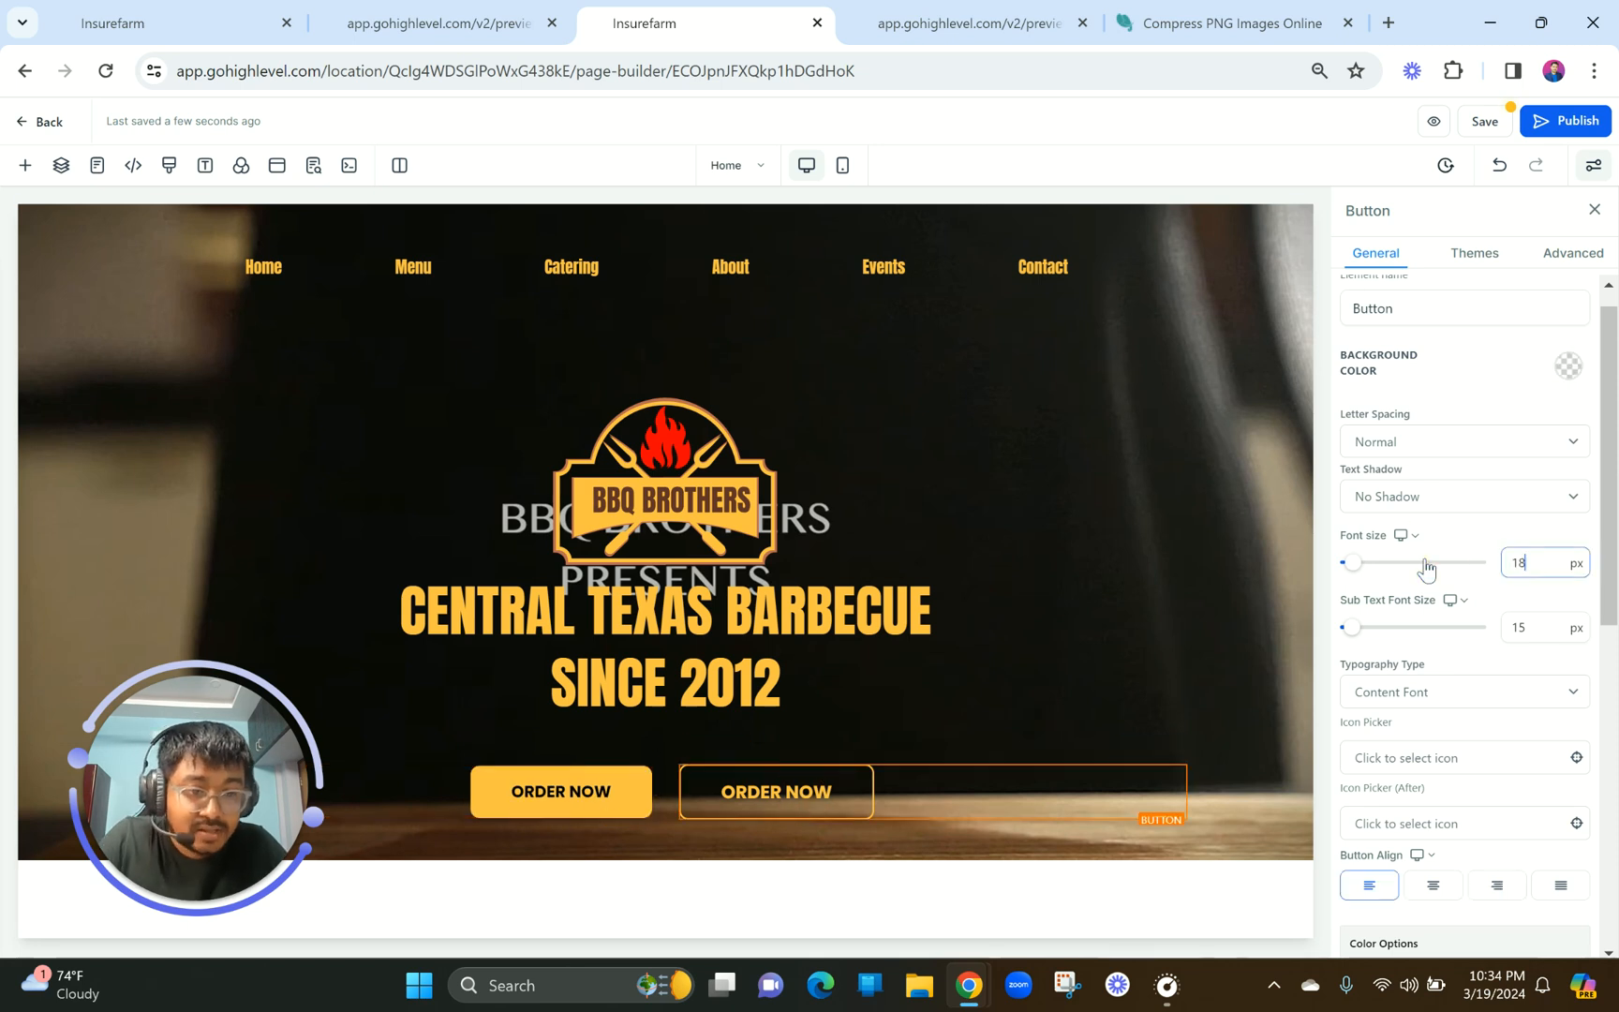
# Check the reference page's buttons and set the button effect of both ORDER NOW buttons to Elevate (hover).
pyautogui.click(440, 23)
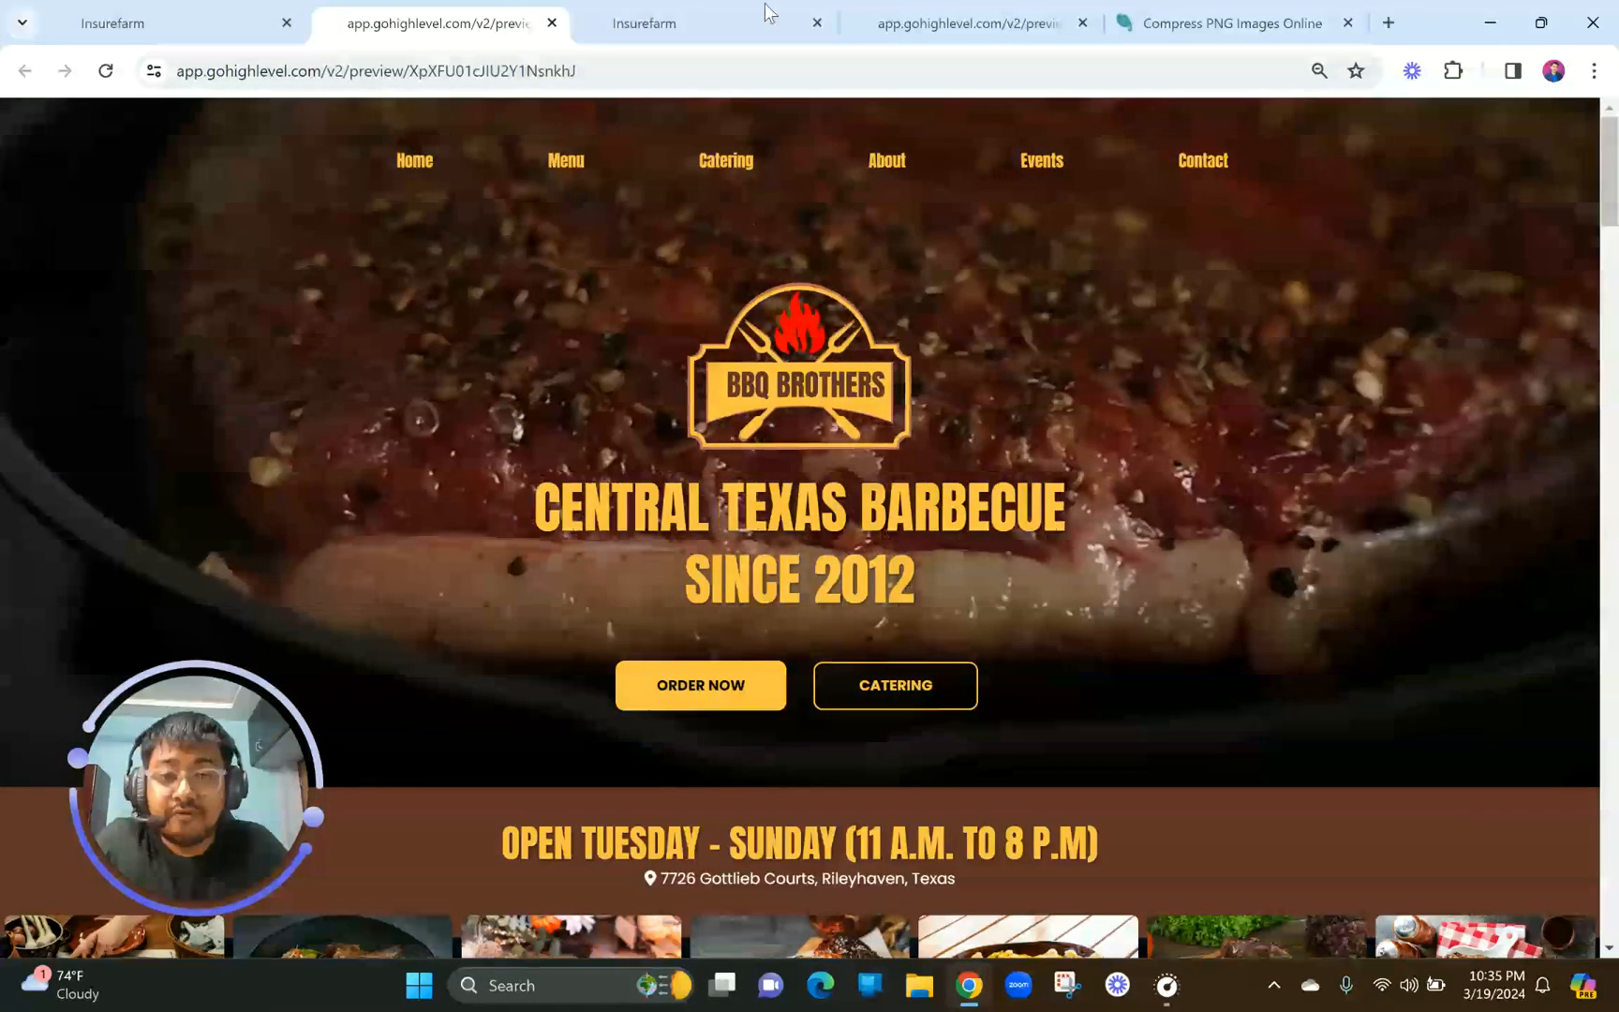
pyautogui.click(750, 17)
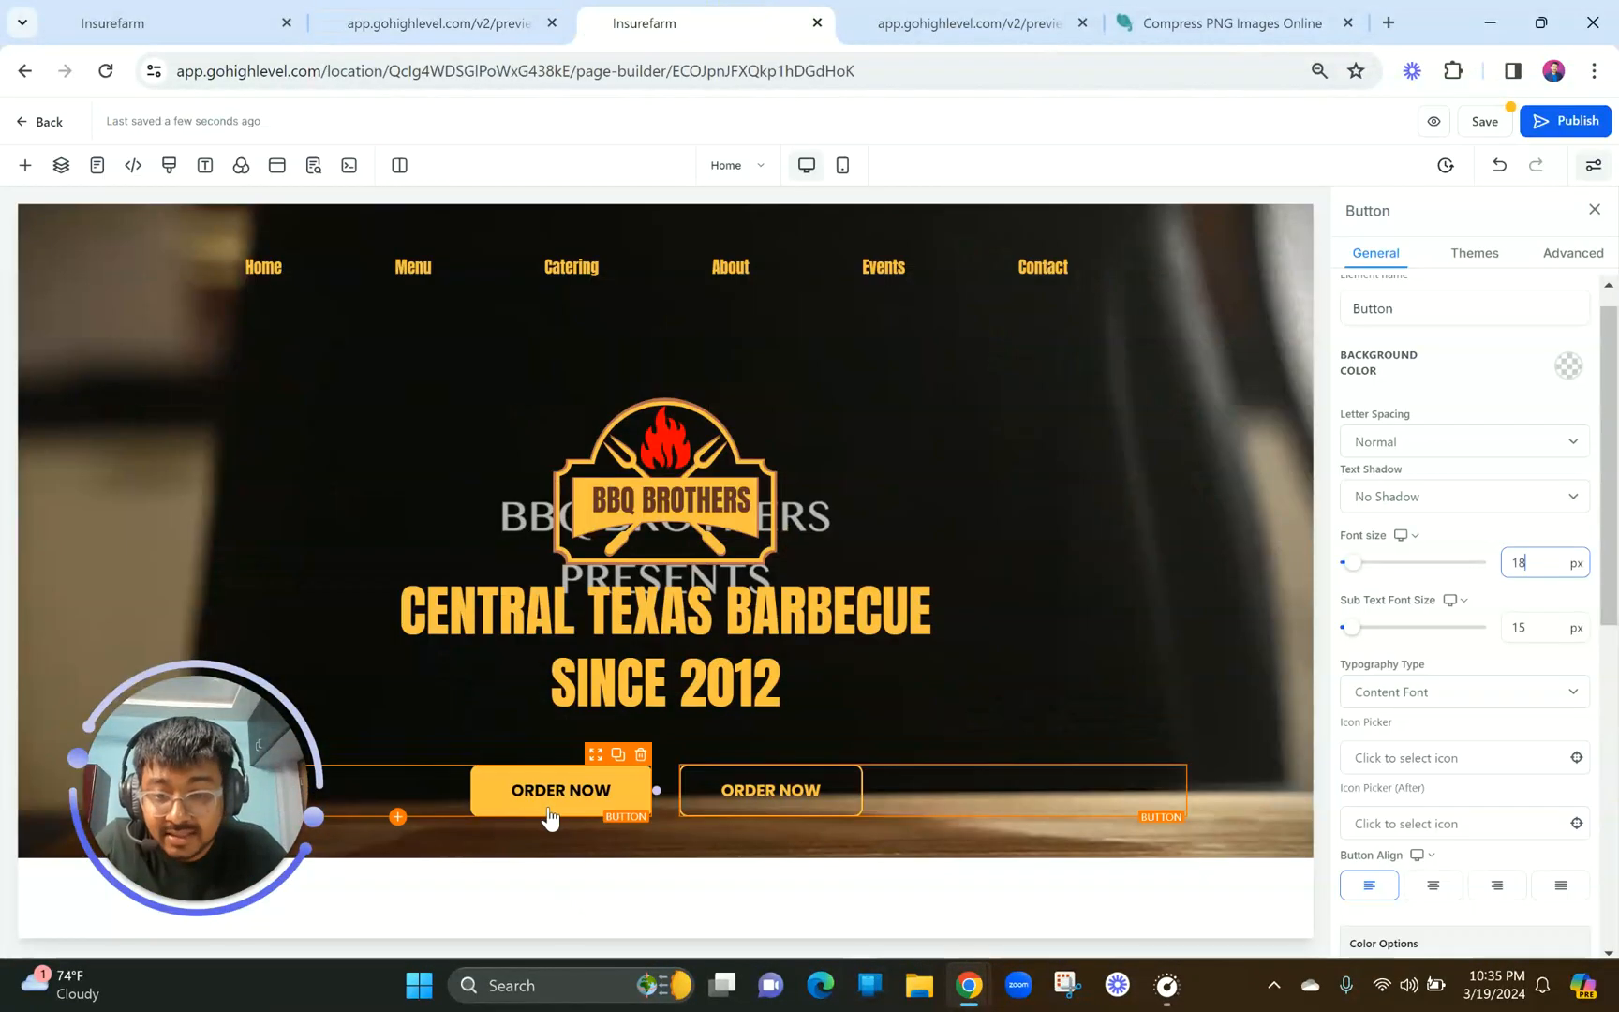
pyautogui.click(1578, 254)
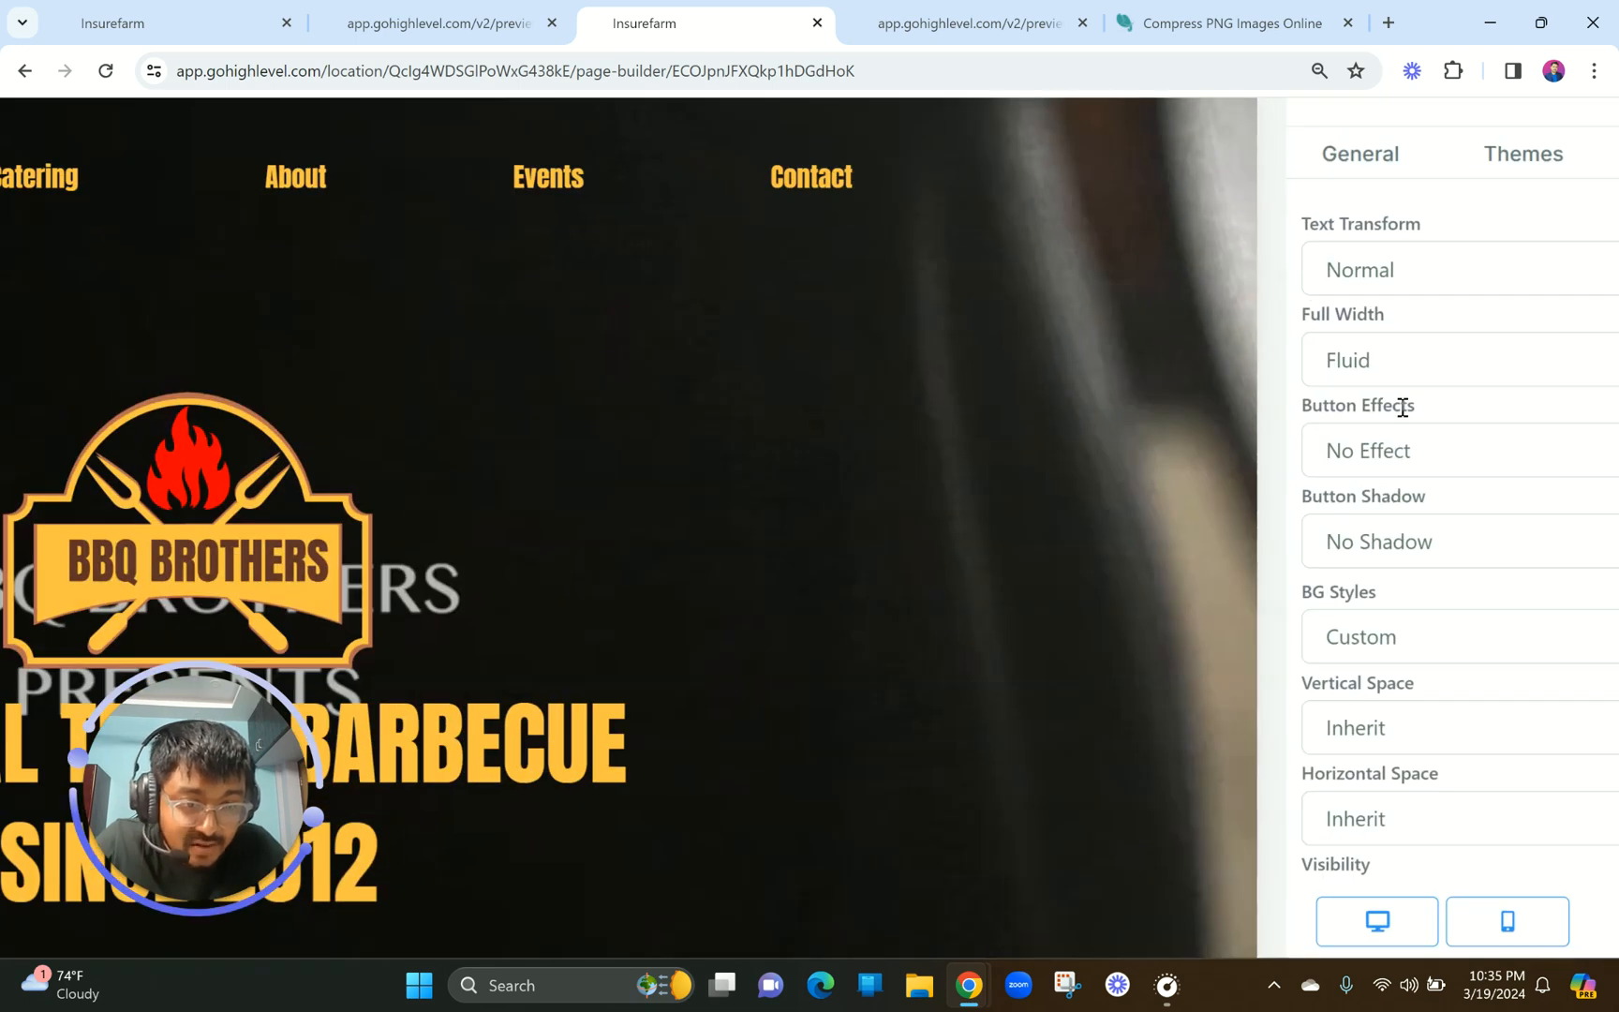
pyautogui.moveTo(1164, 408); pyautogui.dragTo(1338, 407)
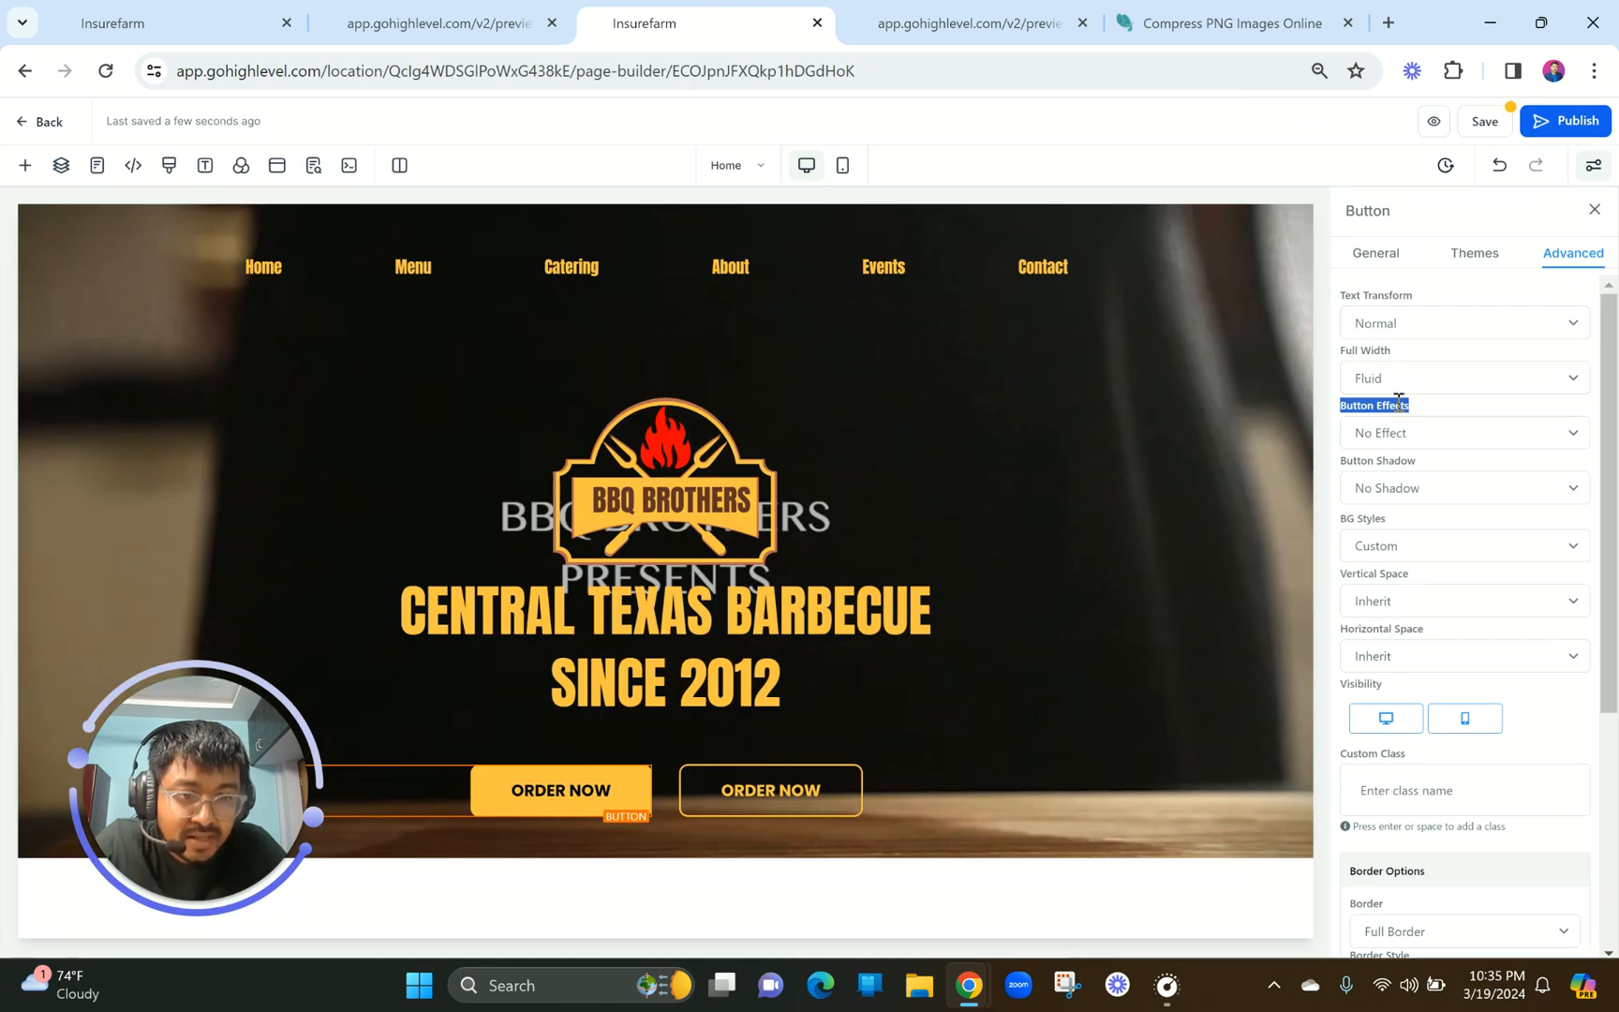
pyautogui.click(1390, 434)
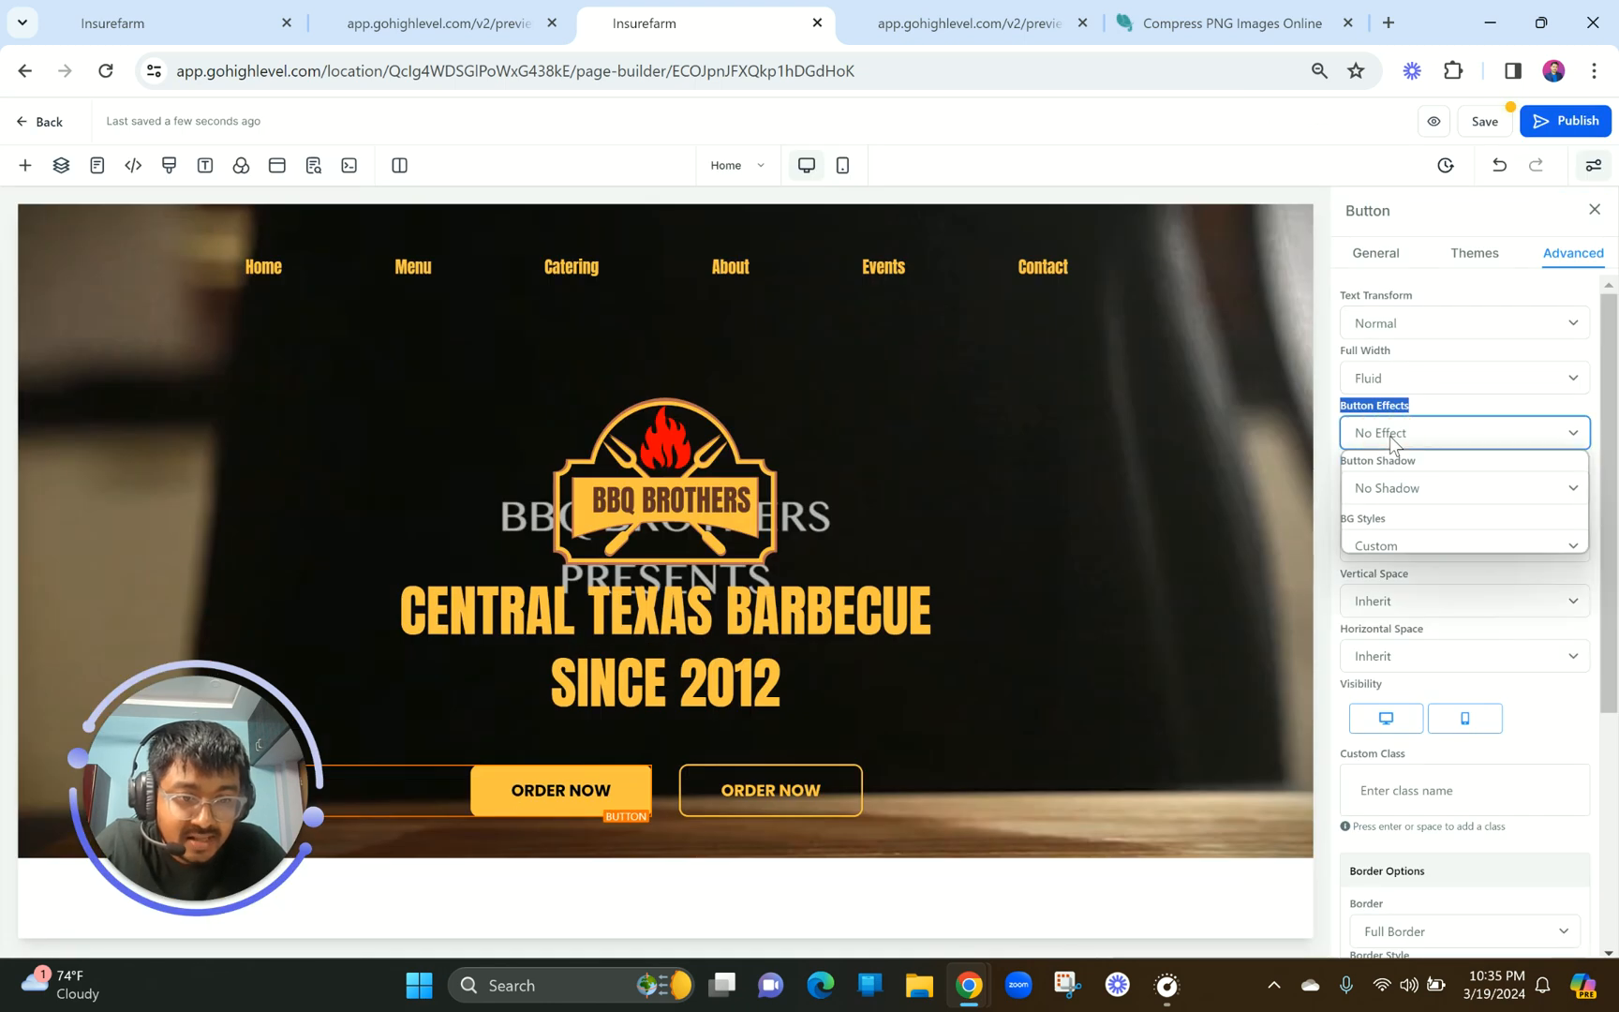
pyautogui.click(1390, 529)
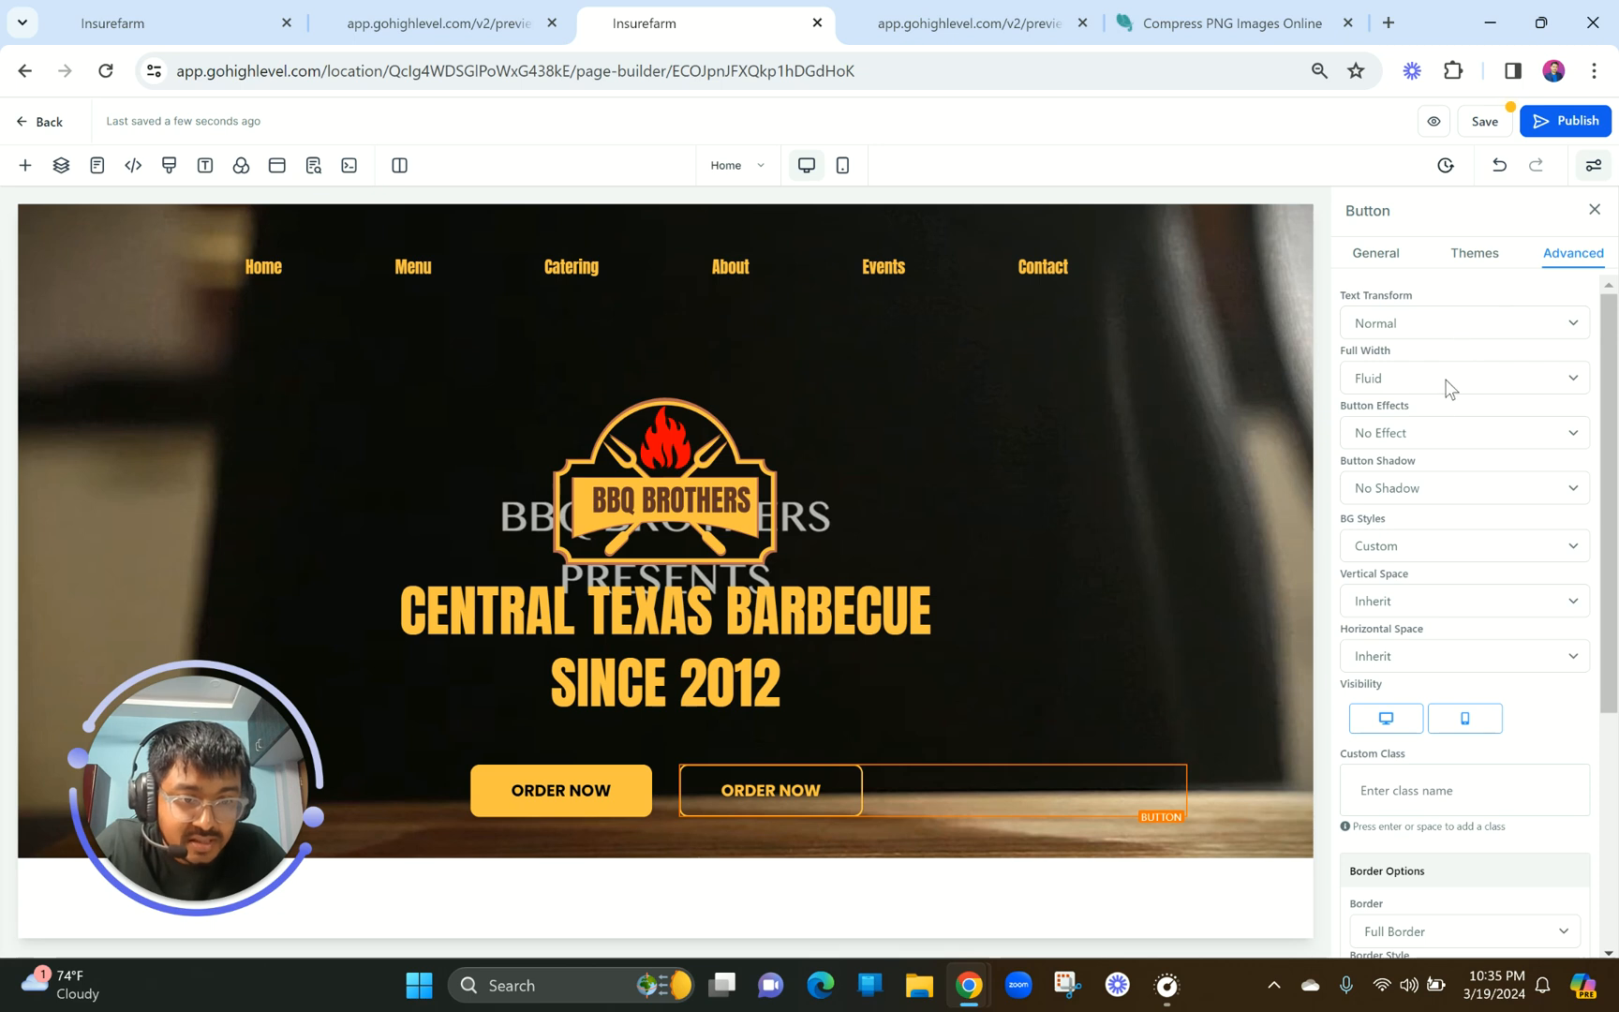
pyautogui.click(1425, 422)
pyautogui.click(1406, 527)
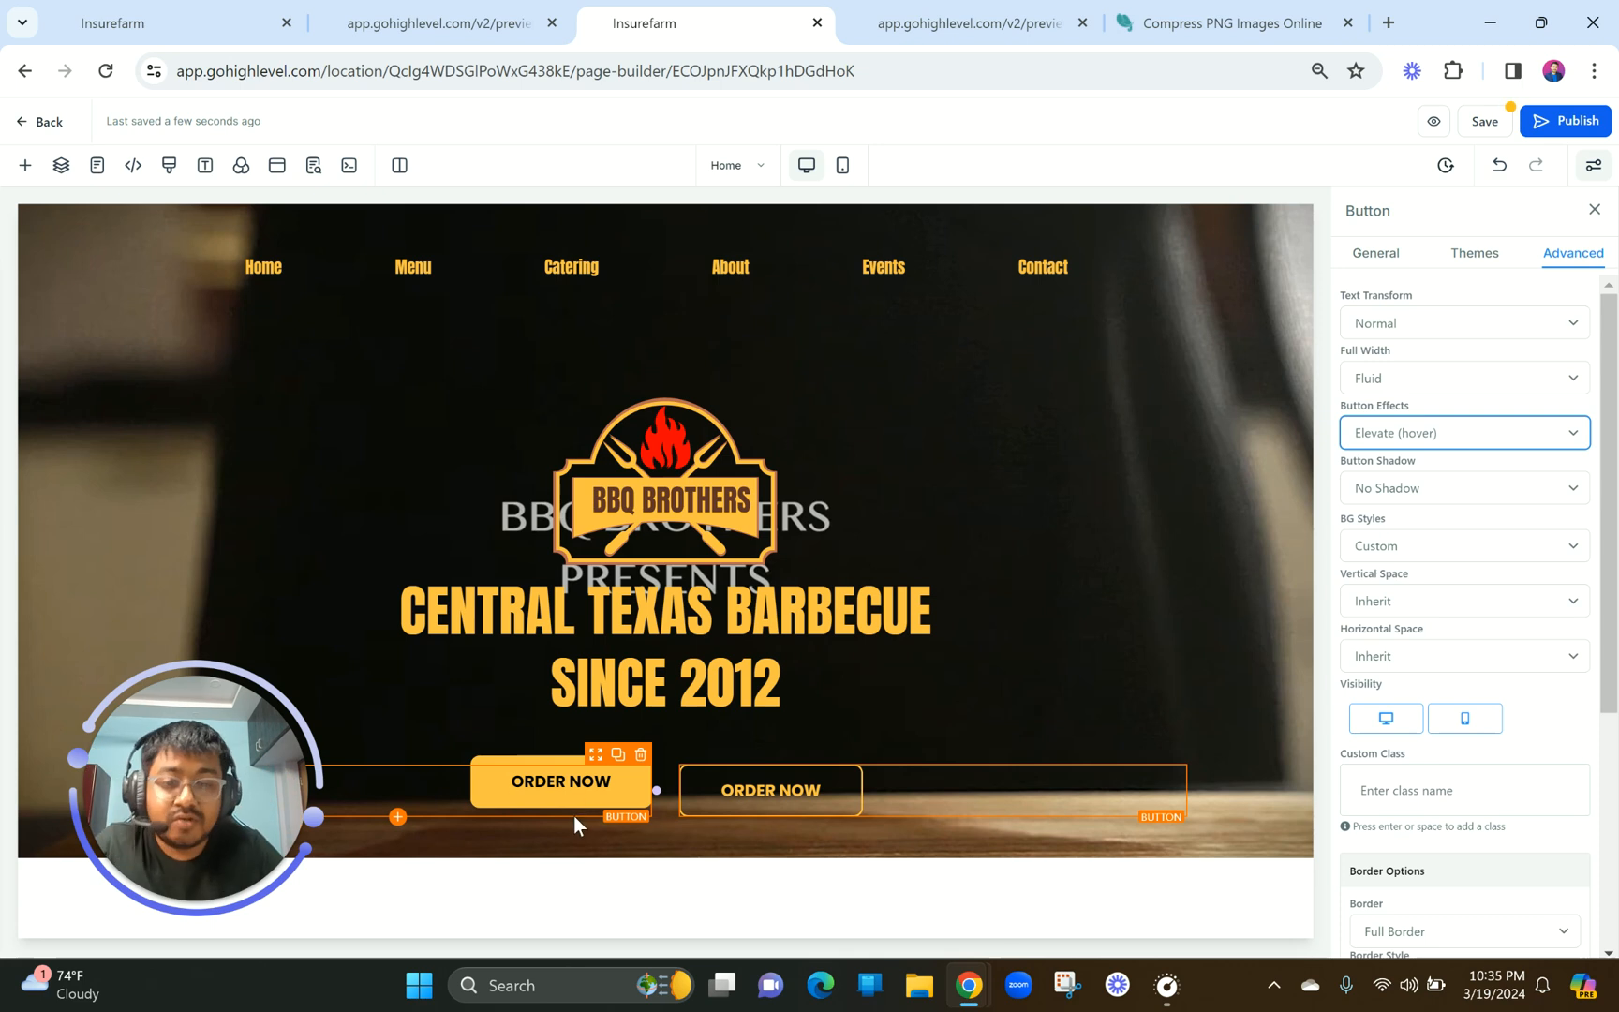
# Set the two-column button row's bottom margin to 60 px and top margin to 20 px, checking the spacing against the reference page.
pyautogui.click(639, 832)
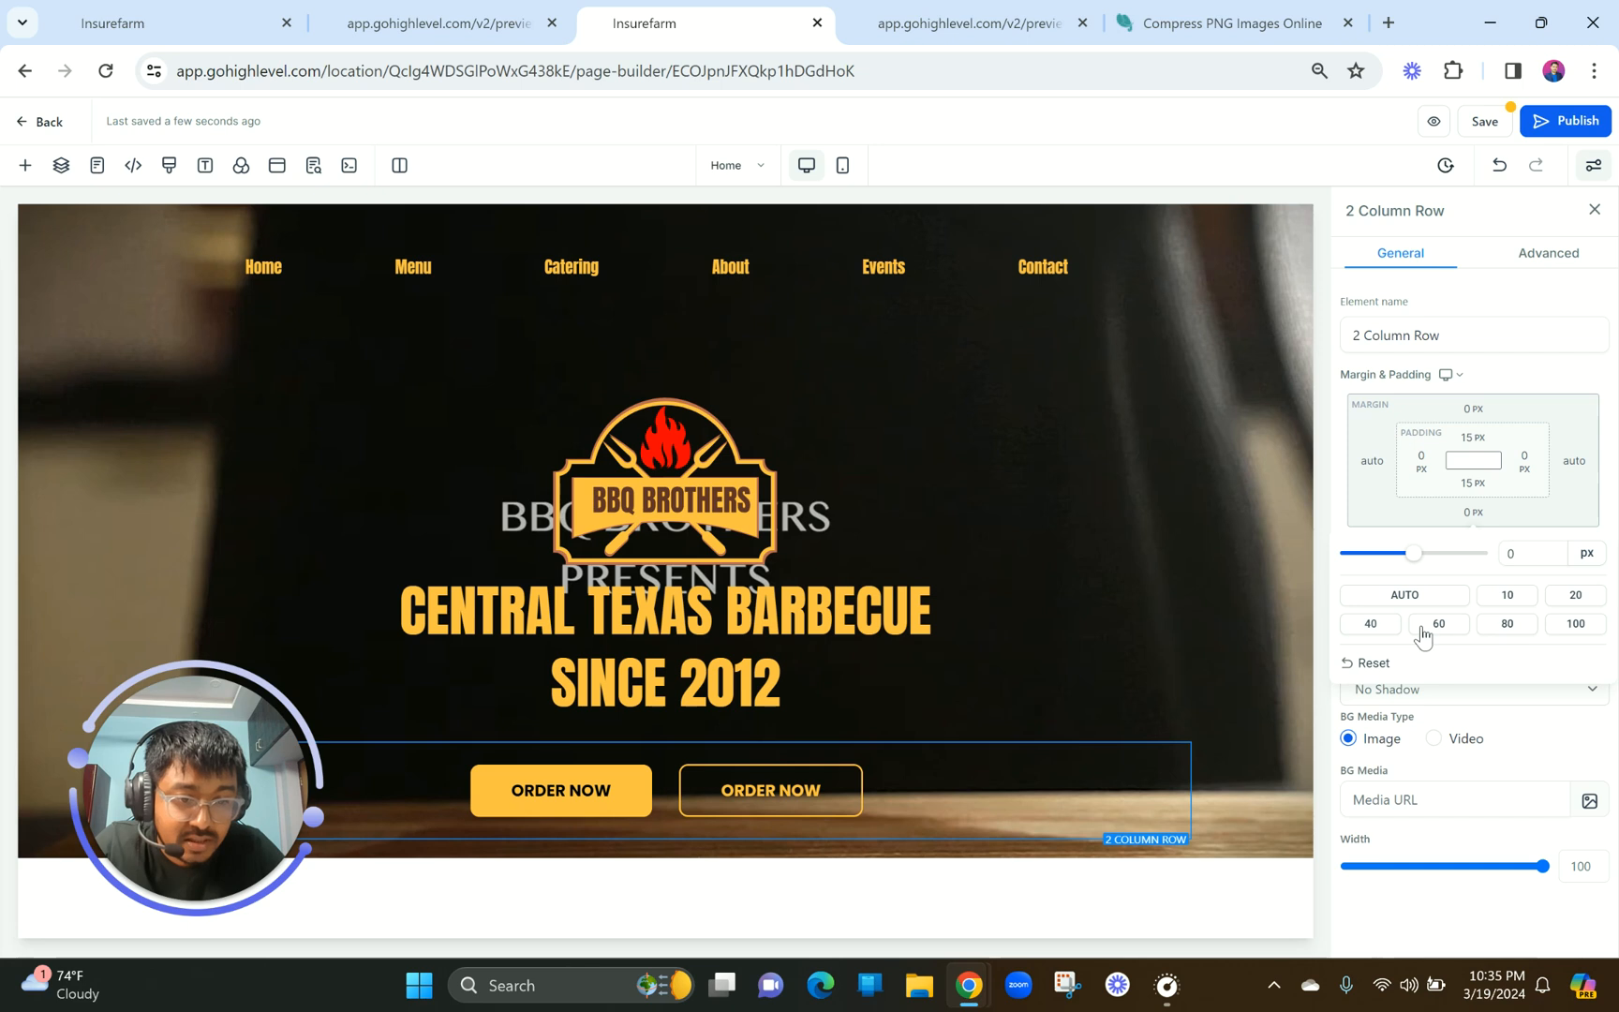
pyautogui.click(1427, 629)
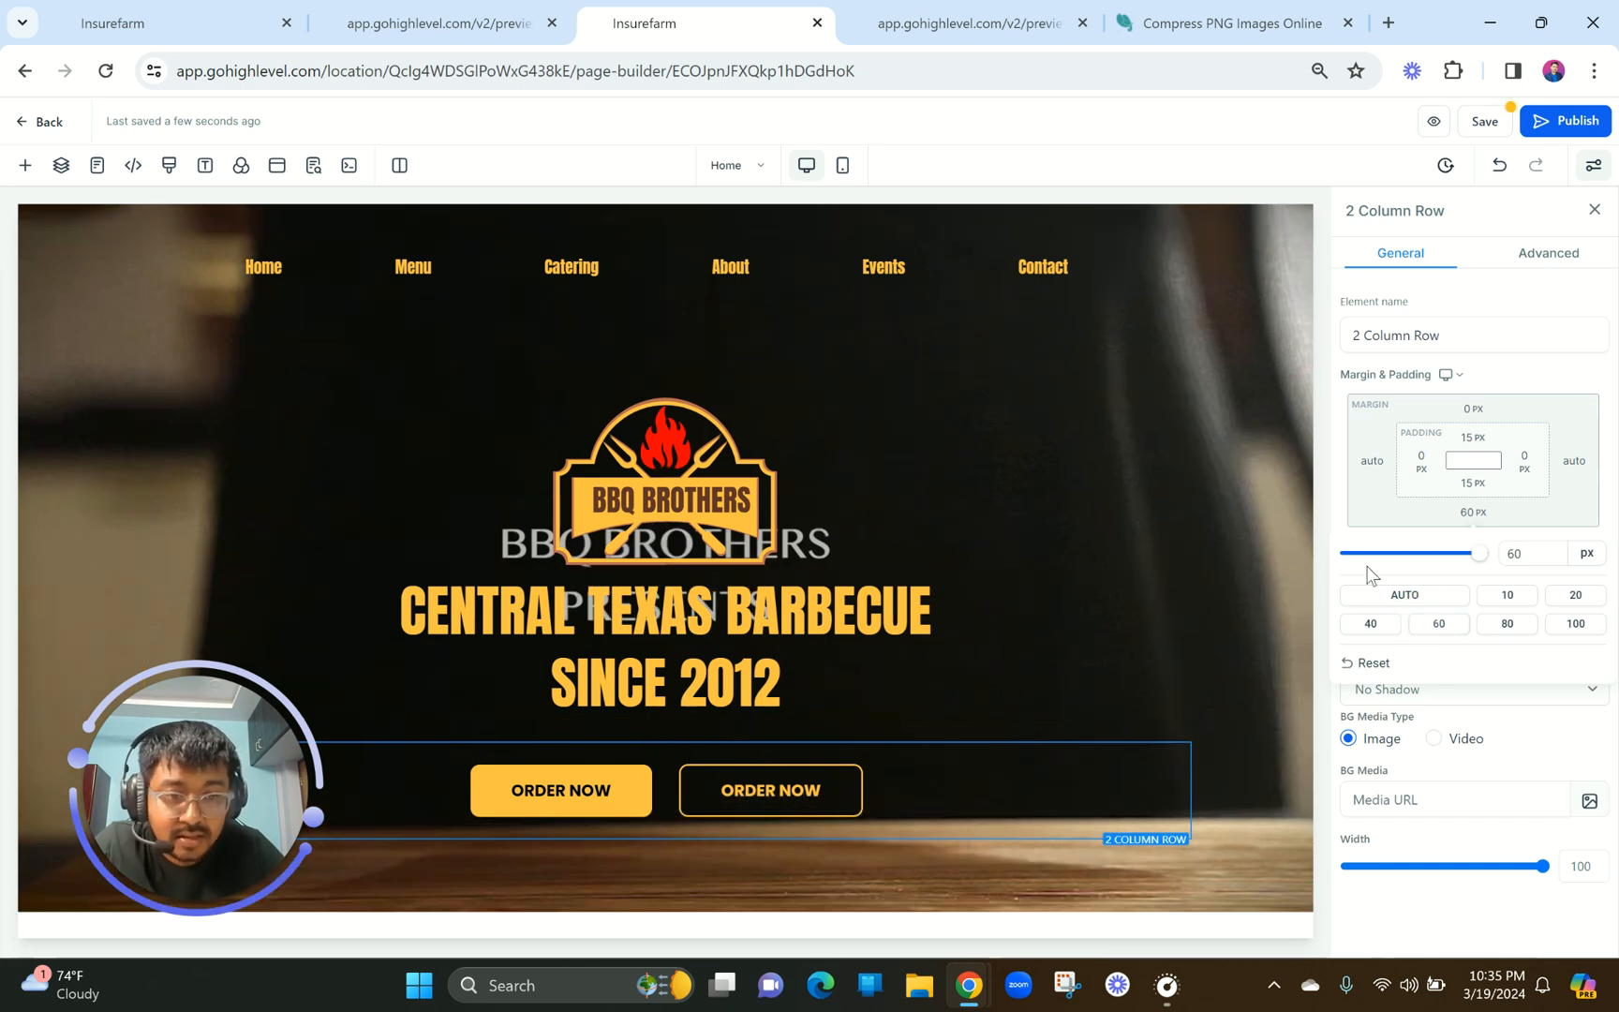
pyautogui.click(1474, 410)
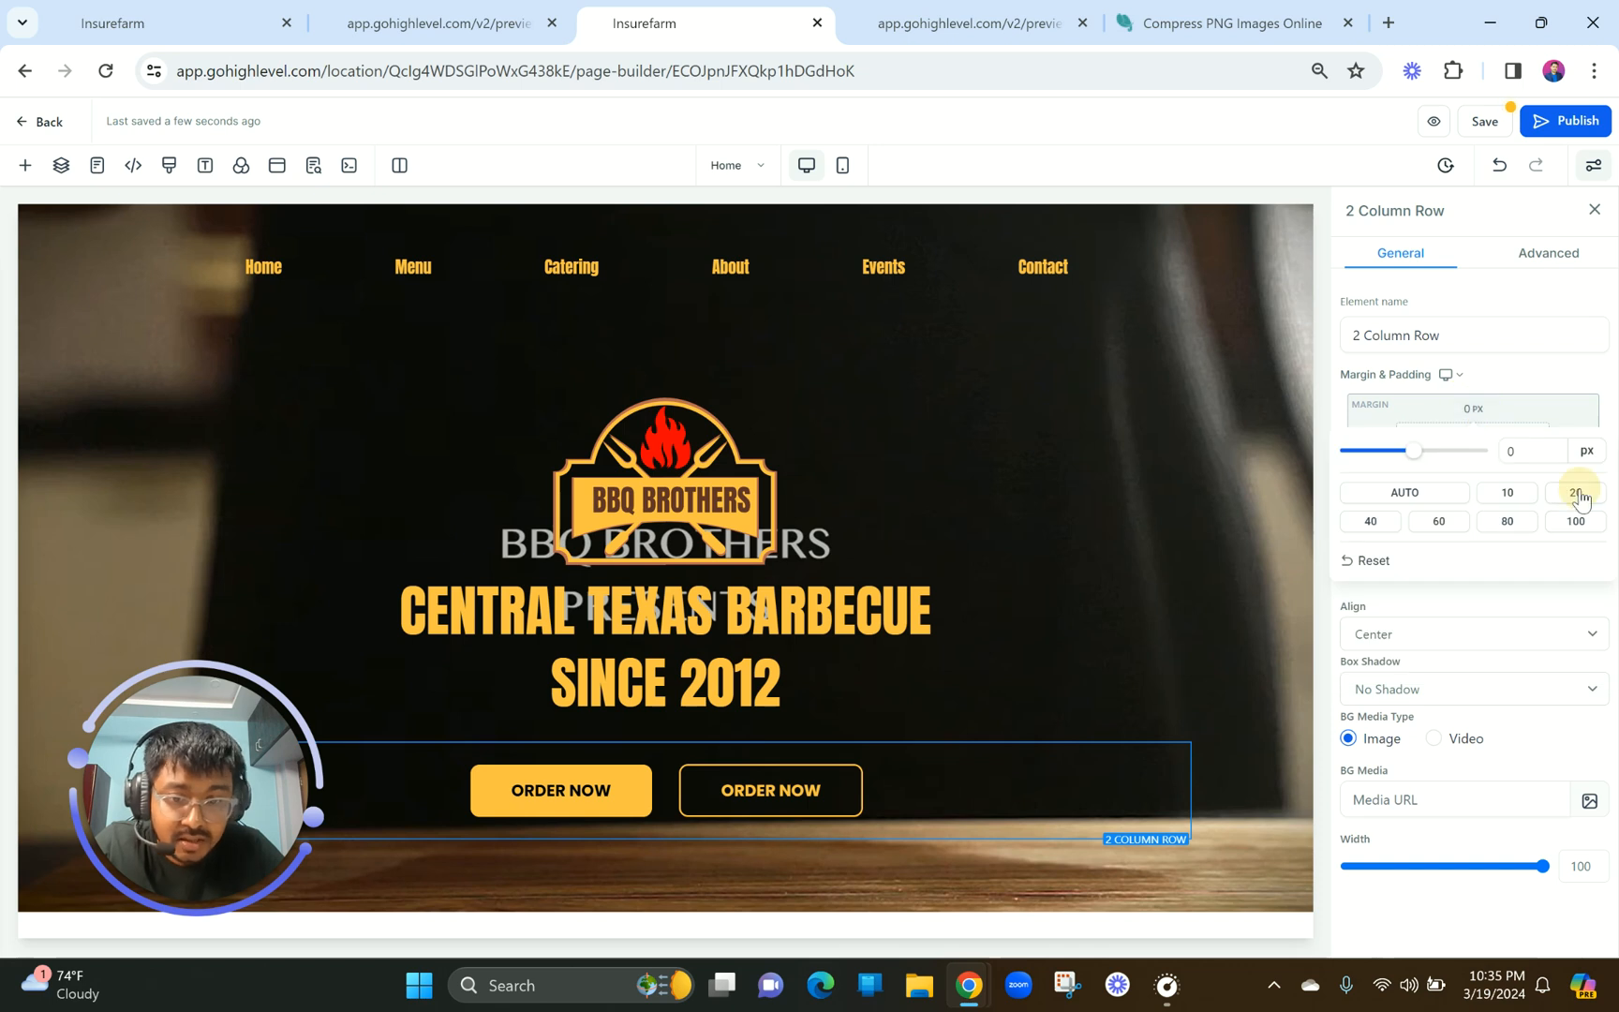
pyautogui.click(1578, 493)
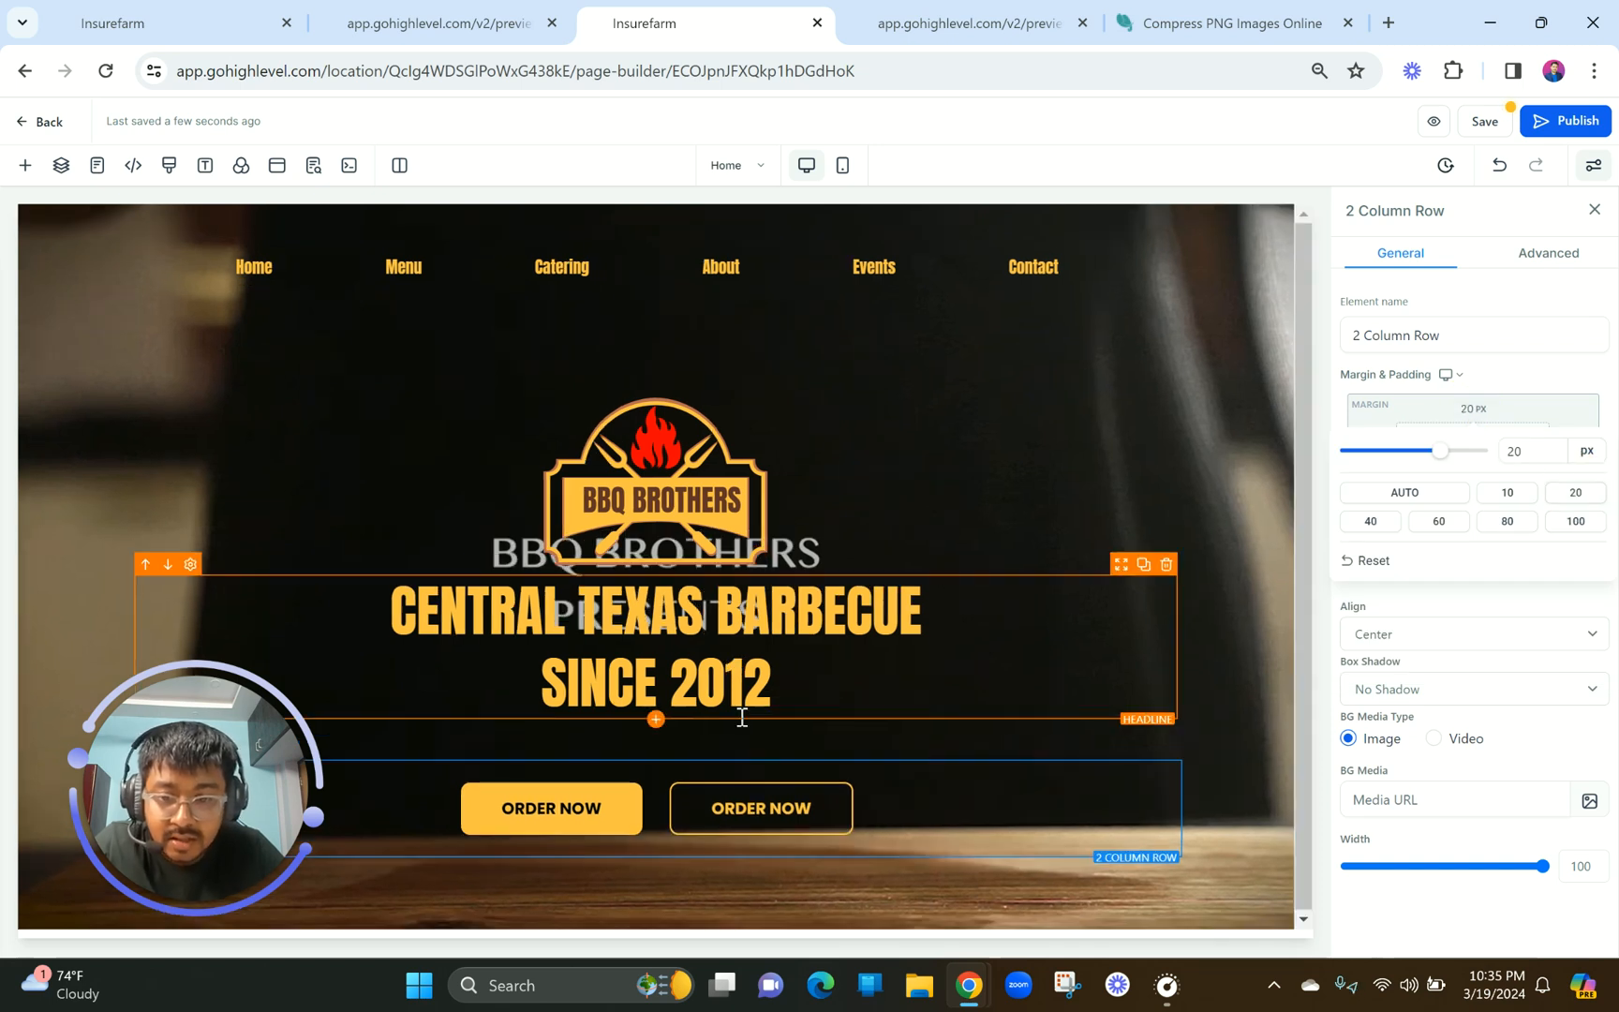
pyautogui.click(479, 21)
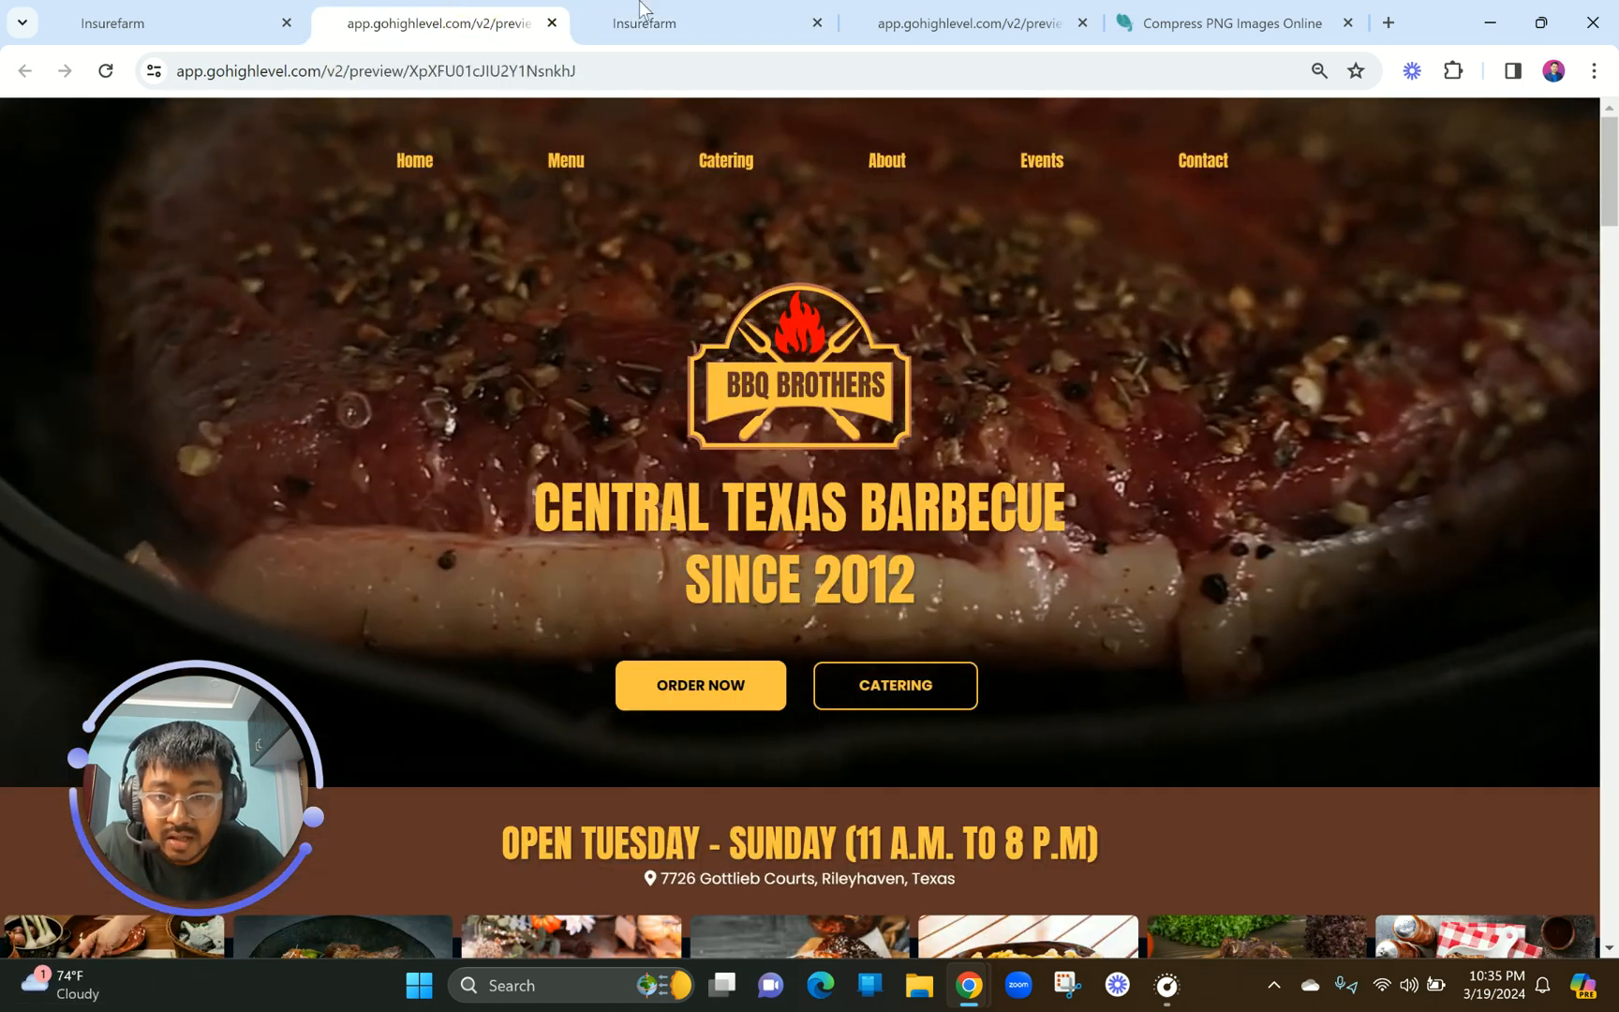
pyautogui.click(653, 20)
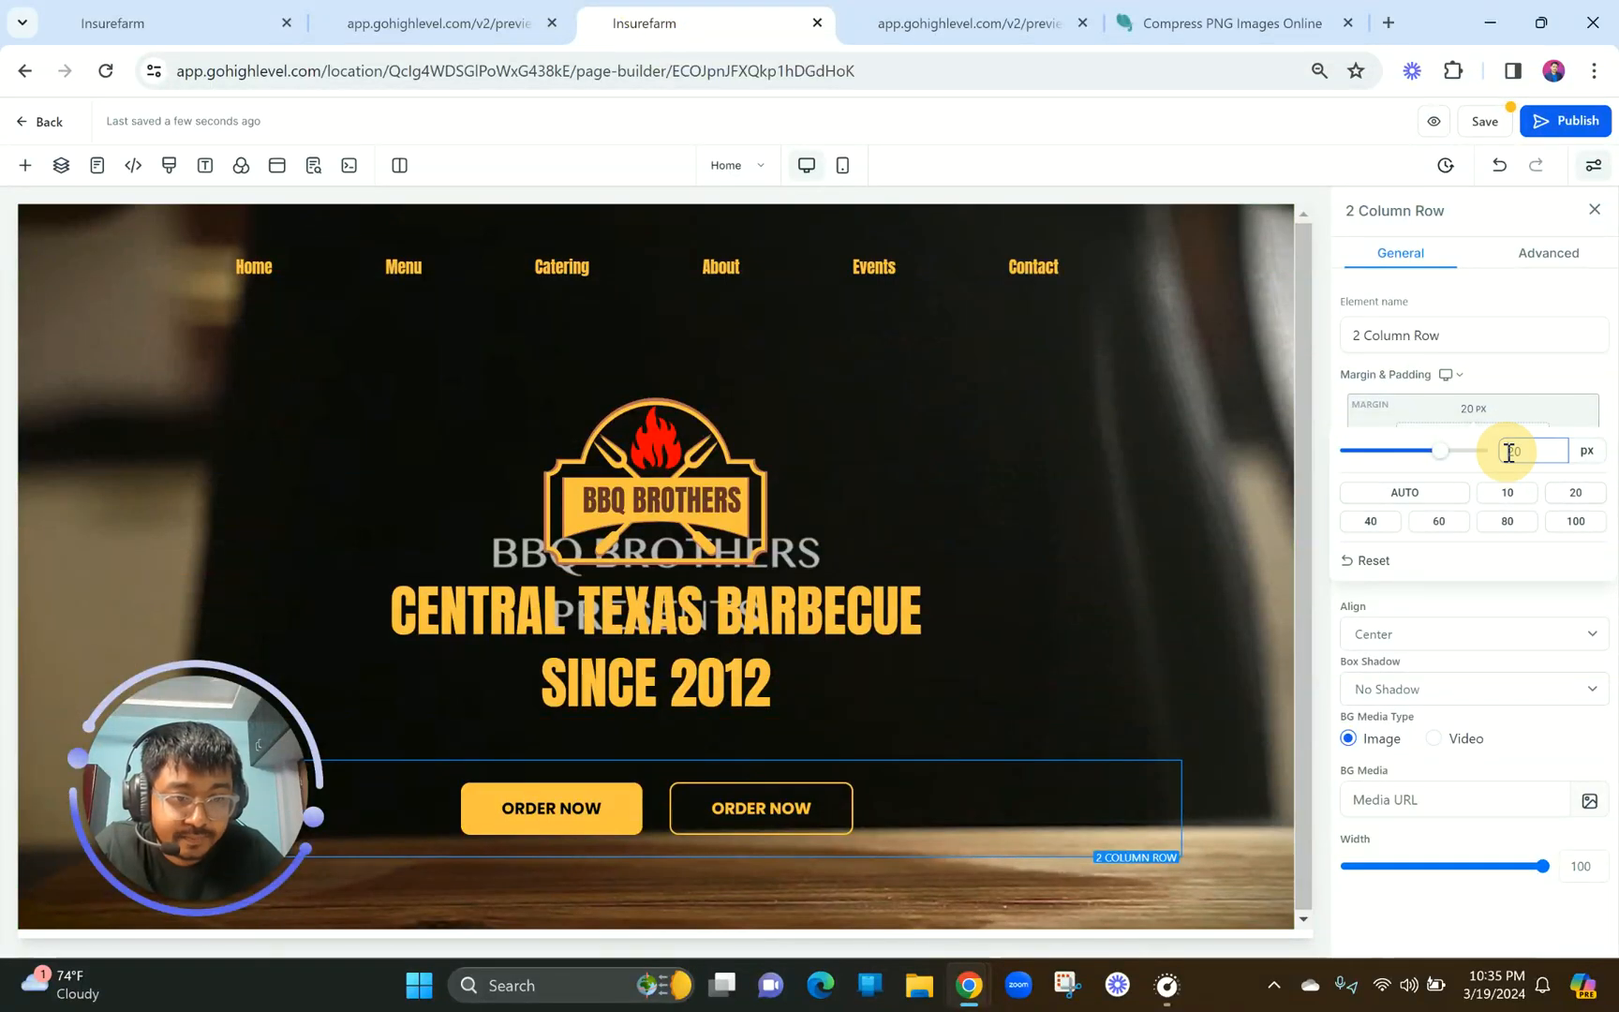
# Set the top margin of the CENTRAL TEXAS BARBECUE headline to 10 px.
pyautogui.click(690, 626)
pyautogui.scroll(-6, 1520, 598)
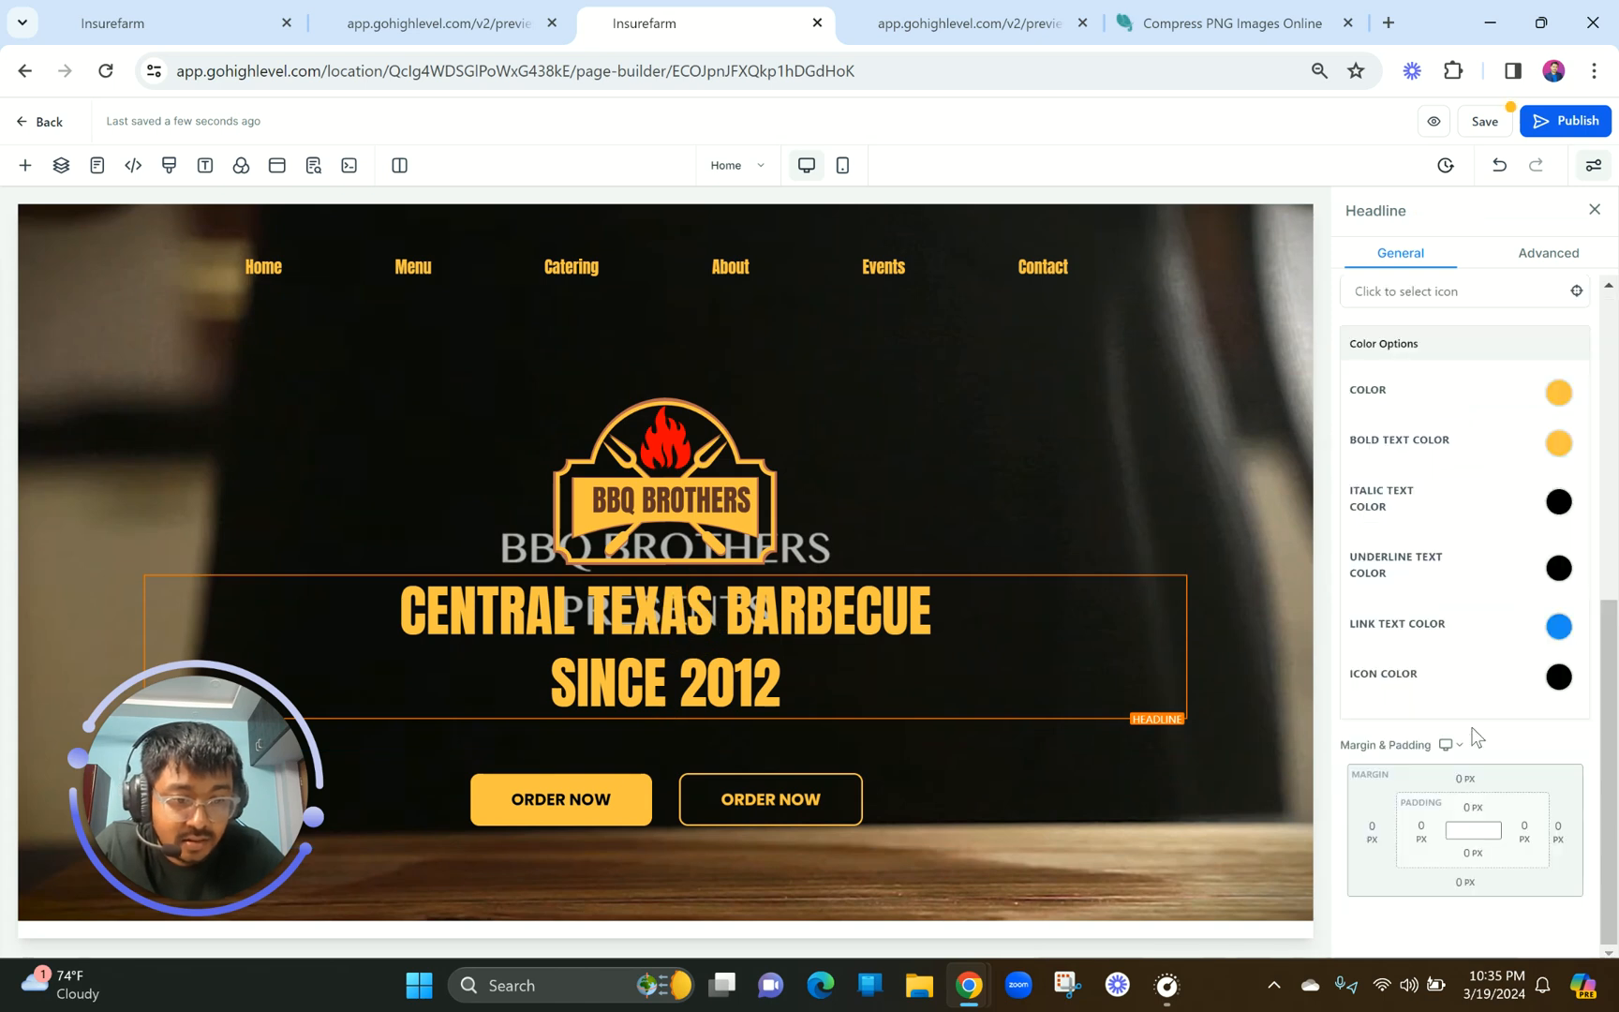
pyautogui.click(1465, 779)
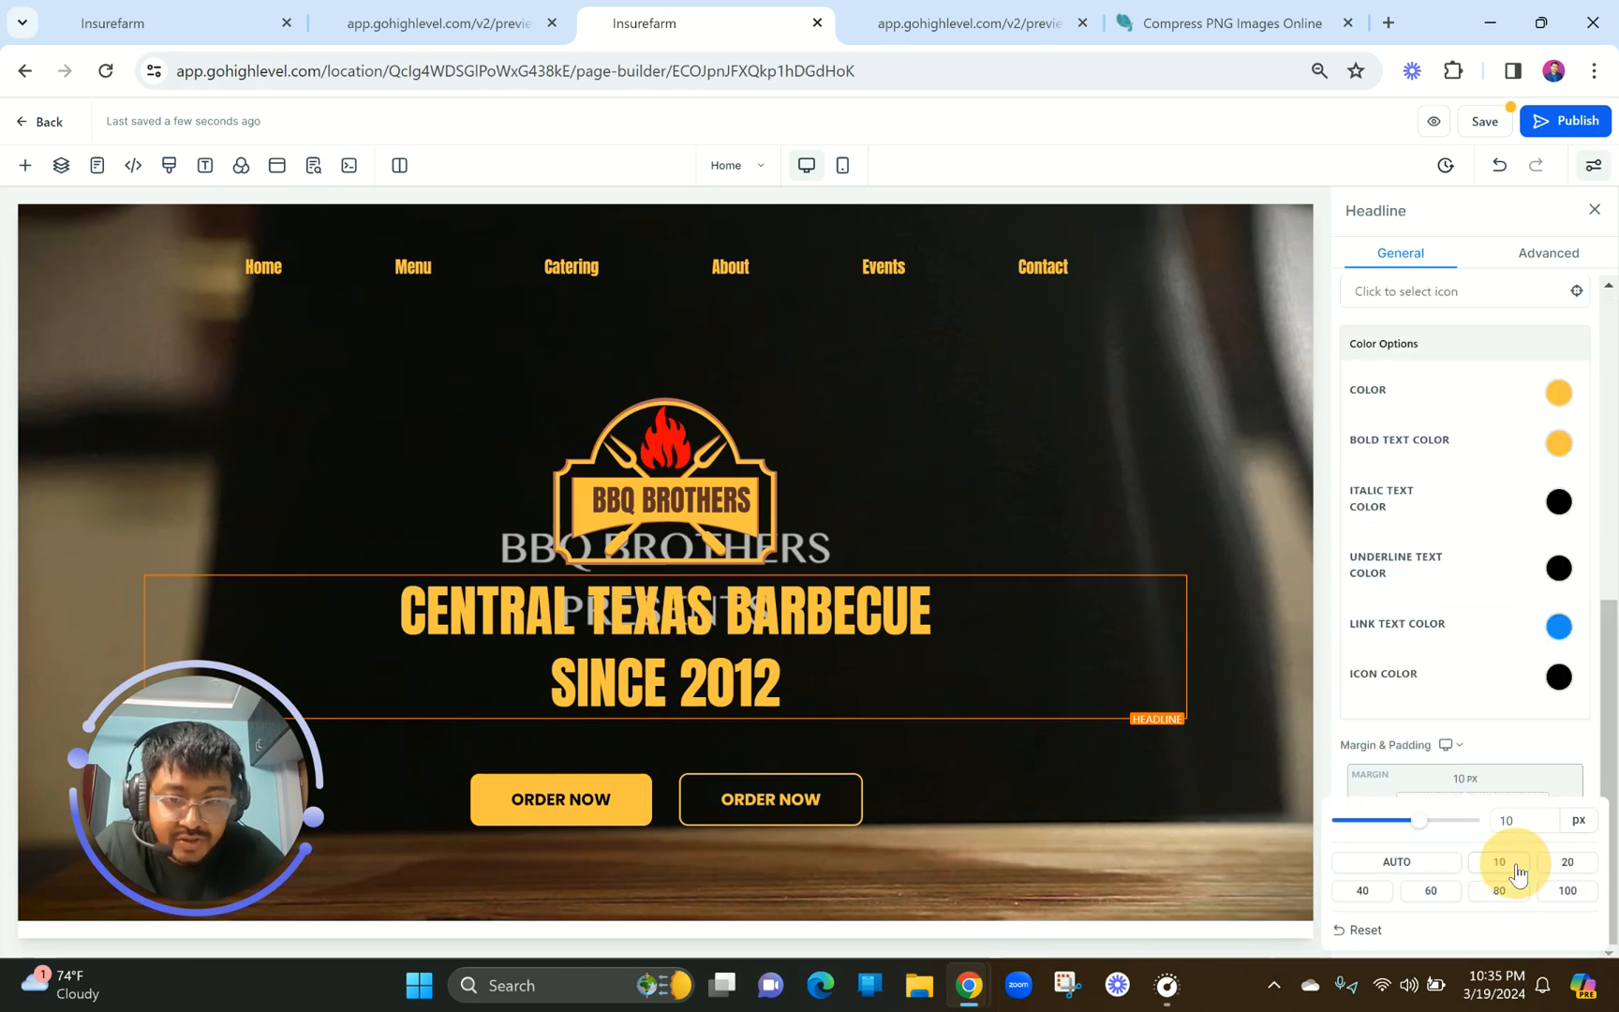
pyautogui.click(1518, 874)
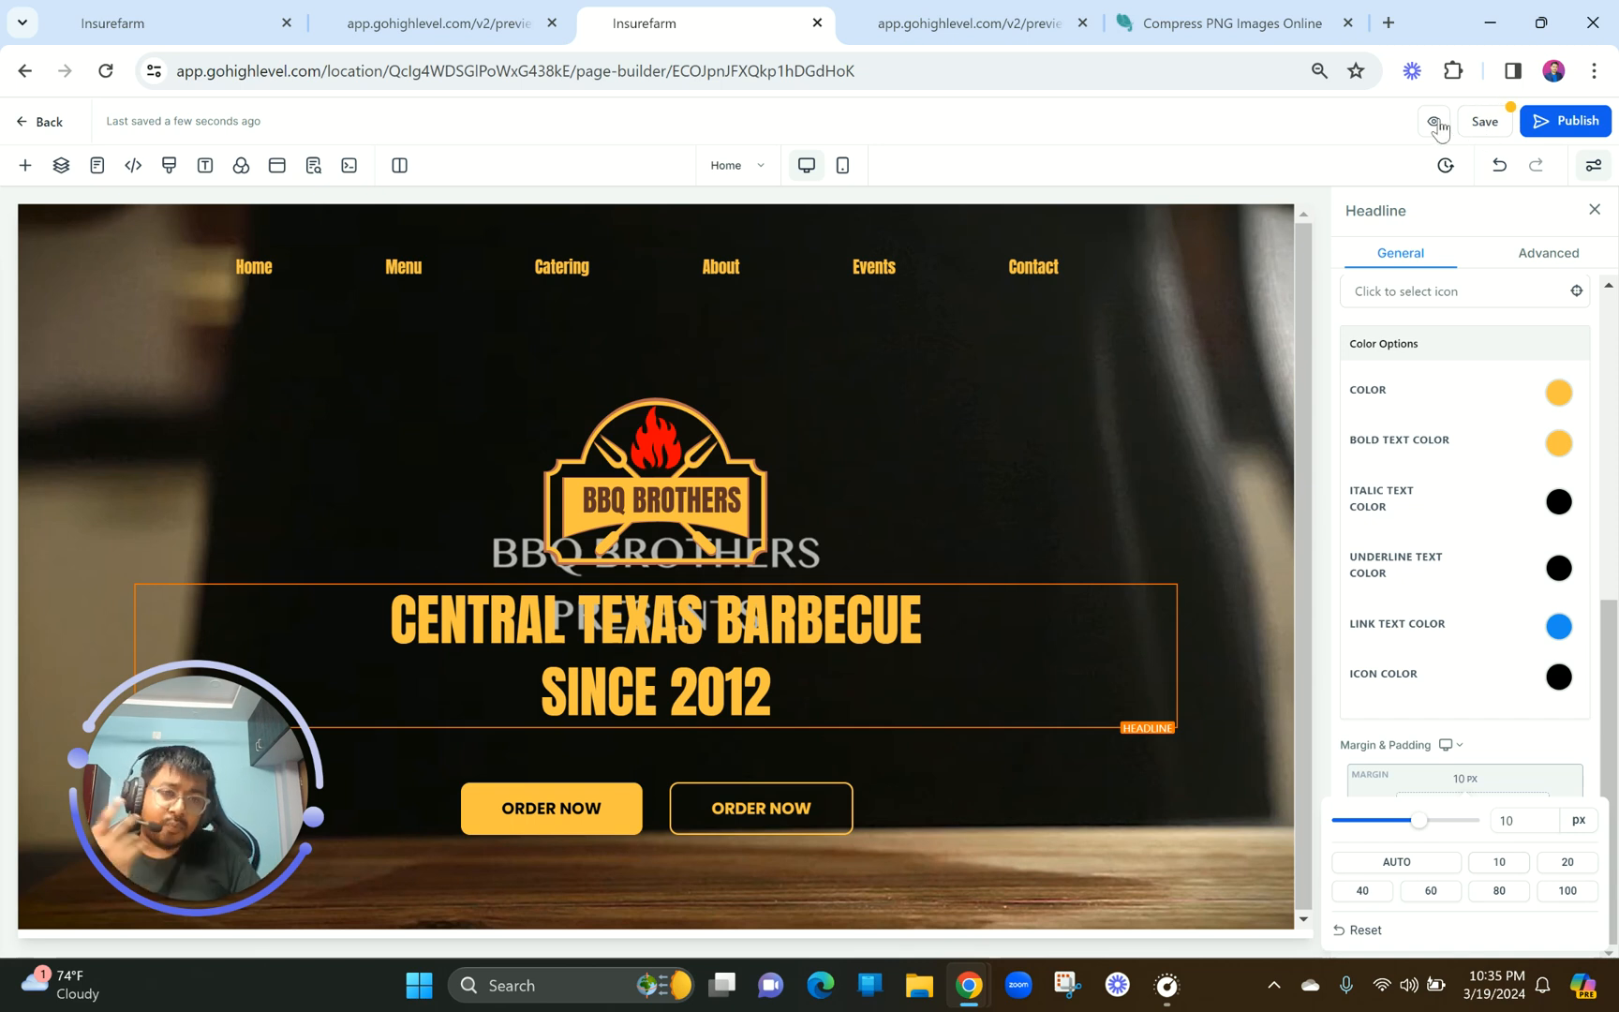
# Save the page and reload its preview in the separate browser tab.
pyautogui.moveTo(975, 6)
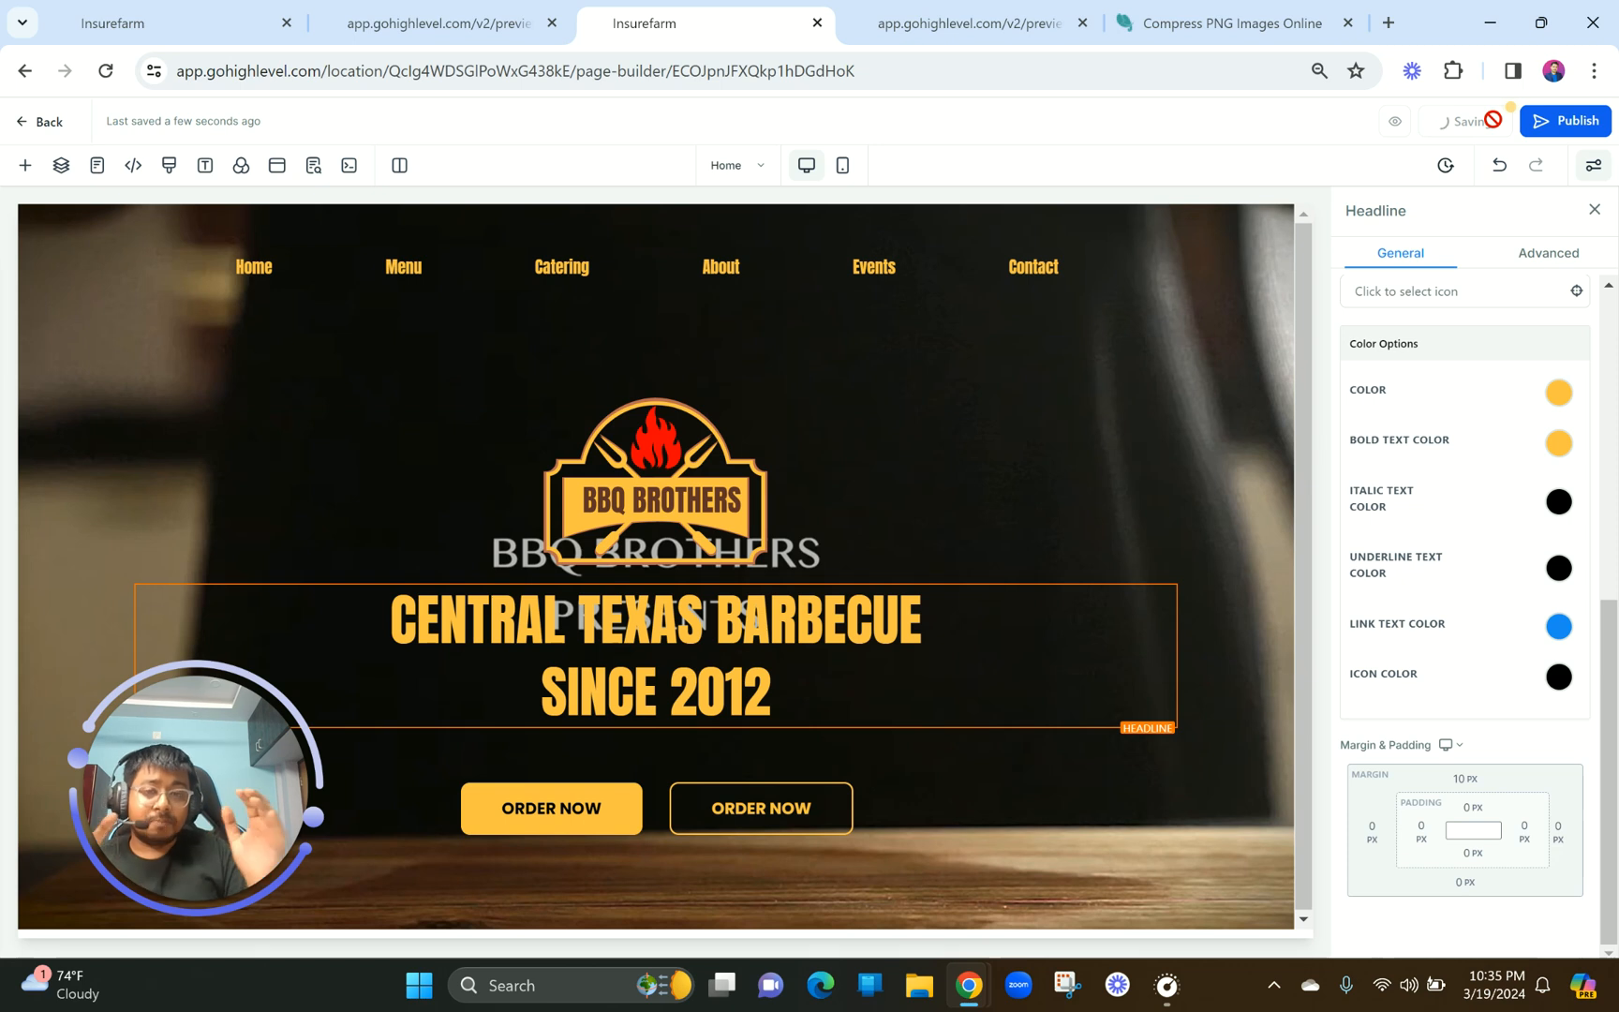
pyautogui.click(974, 20)
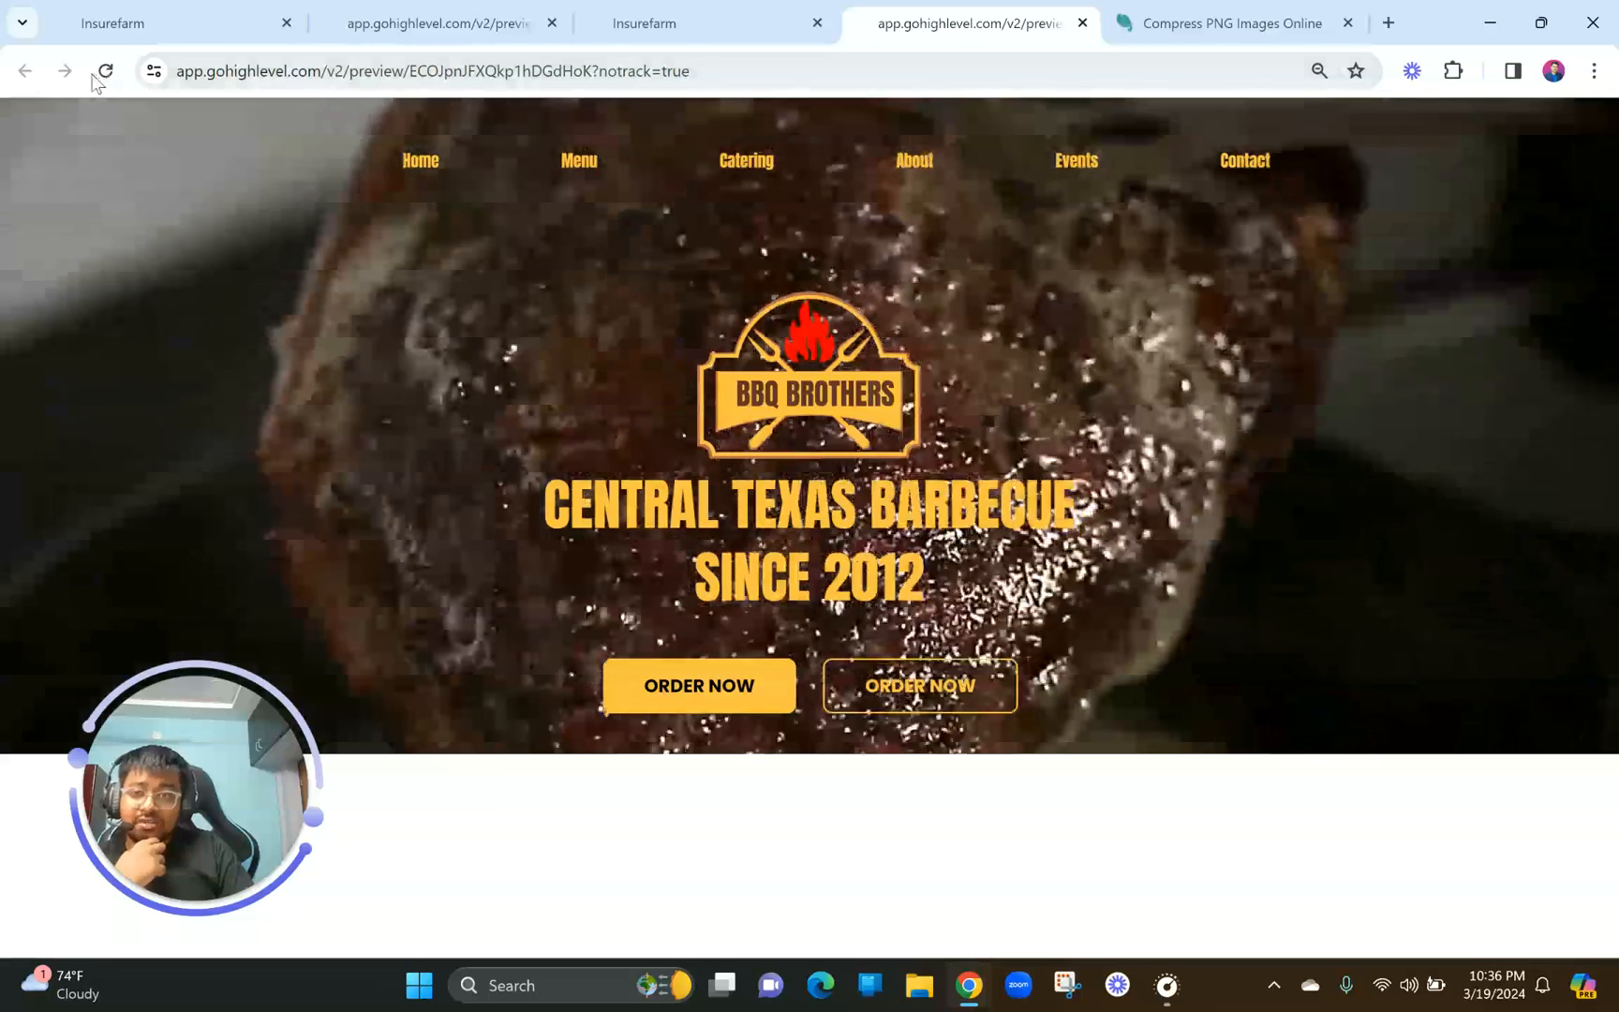
pyautogui.click(93, 76)
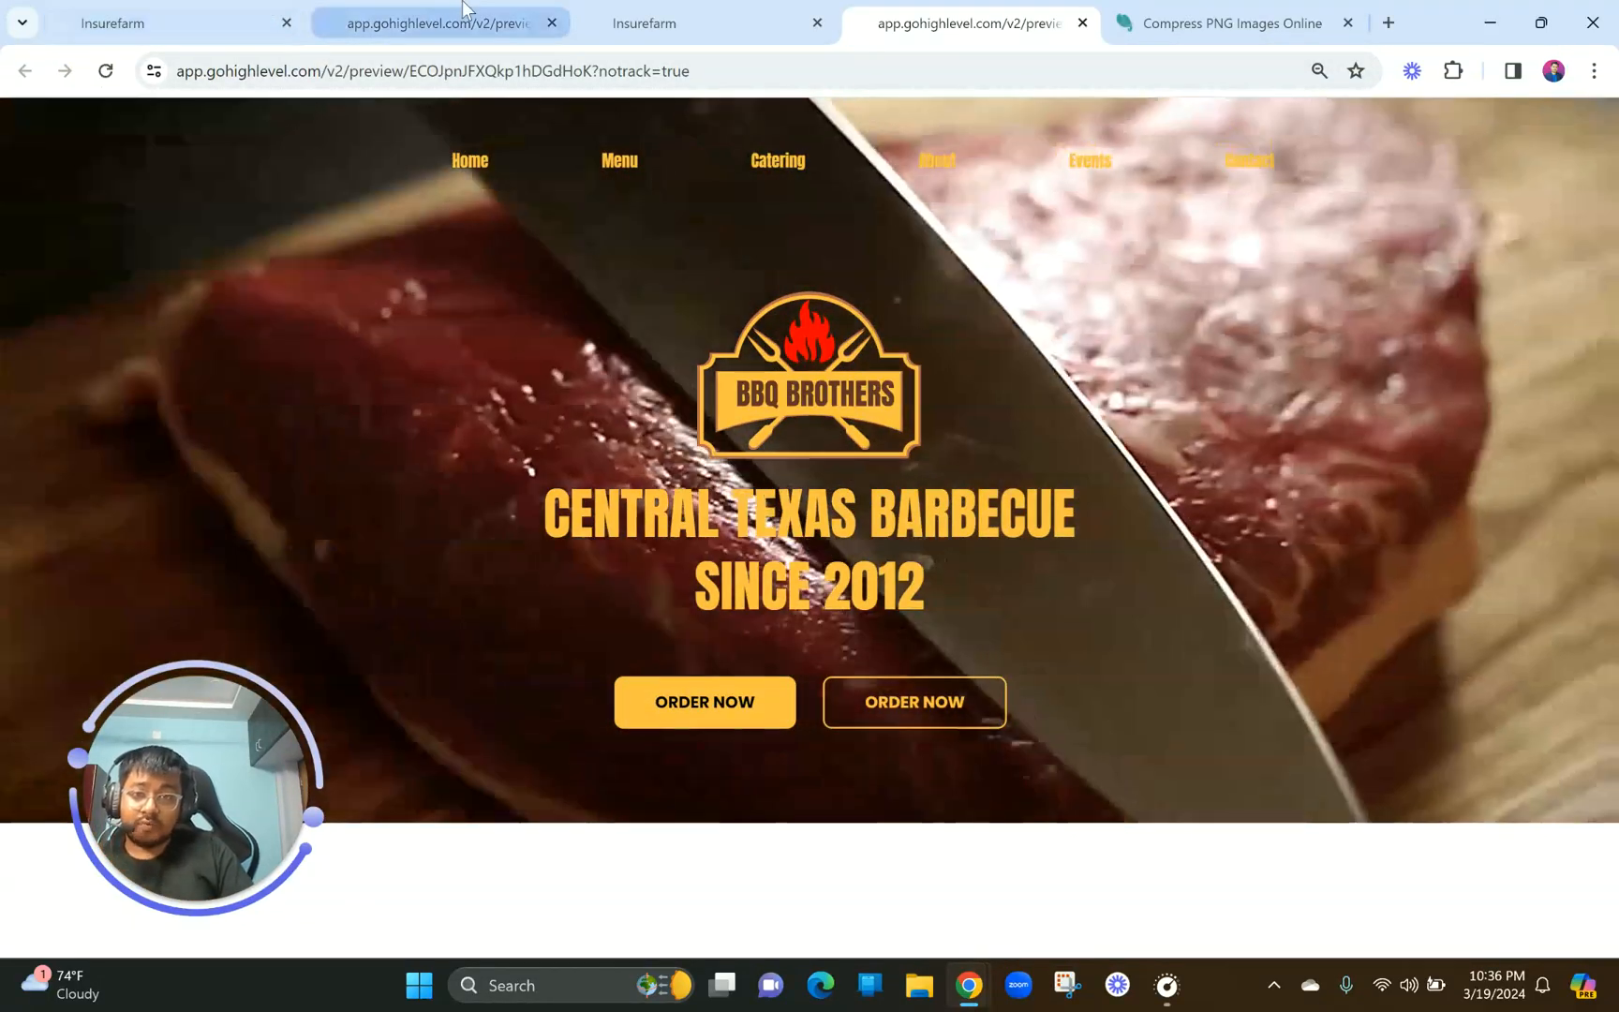
# Compare the reloaded preview with the reference page in adjacent tabs, checking the menu, logo, headline and button positions.
pyautogui.moveTo(497, 11); pyautogui.dragTo(738, 11)
pyautogui.click(951, 15)
pyautogui.click(811, 10)
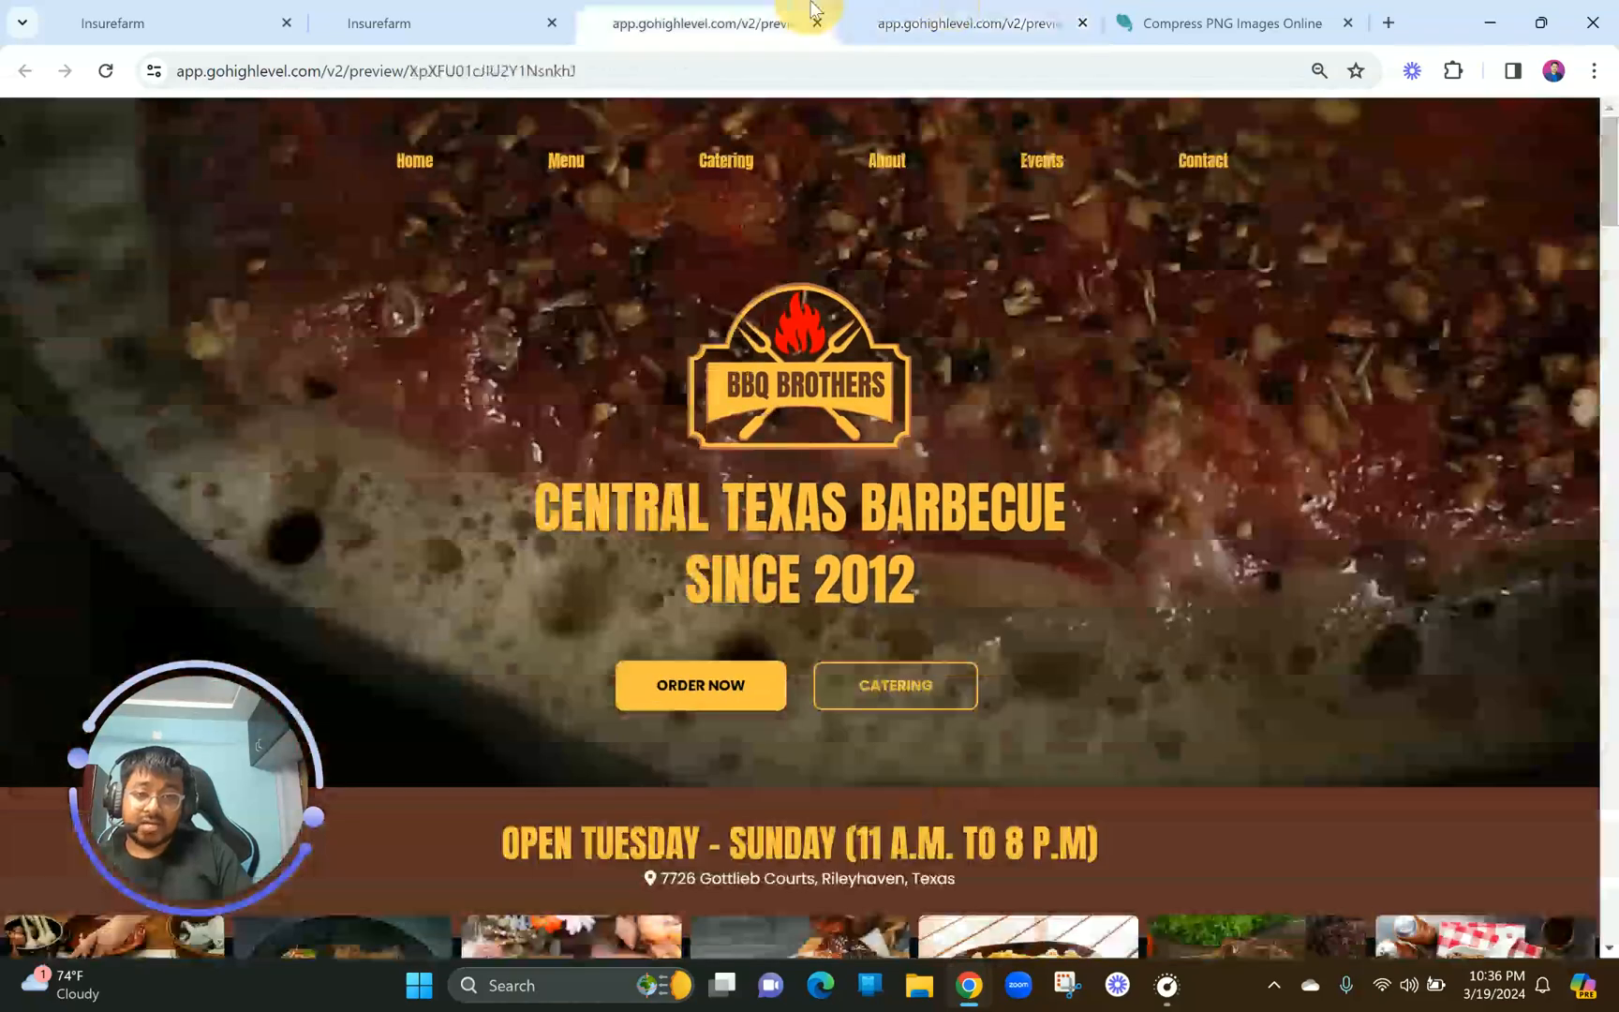
pyautogui.click(948, 13)
pyautogui.click(787, 11)
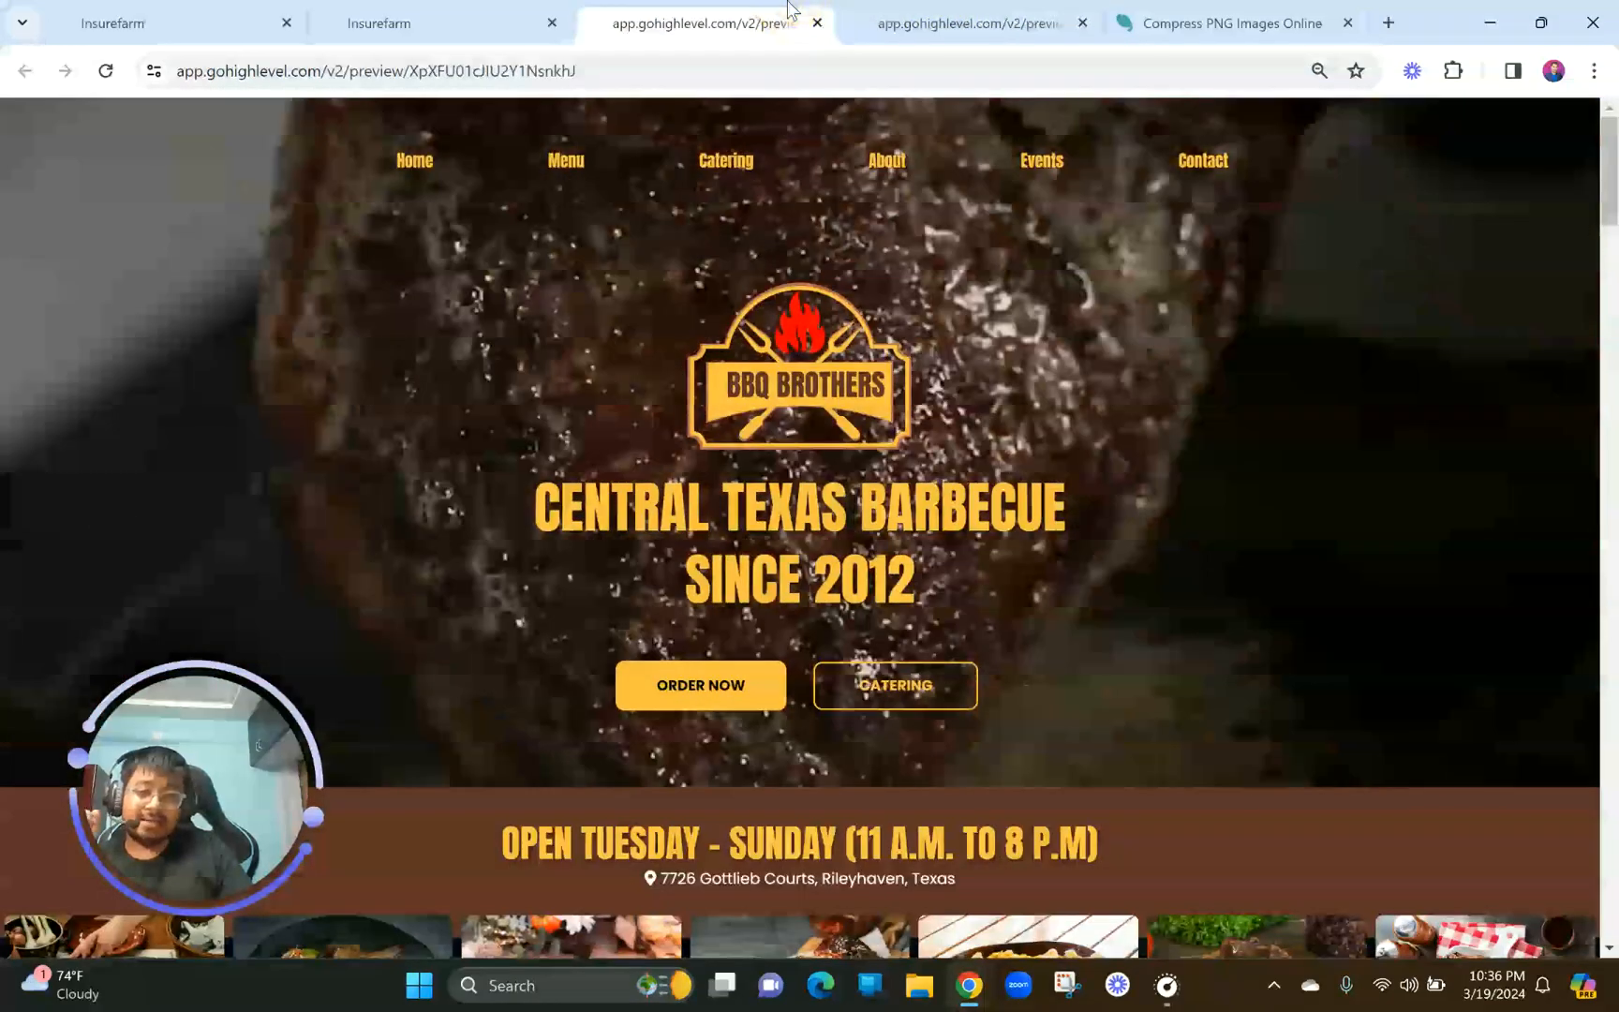
pyautogui.click(948, 13)
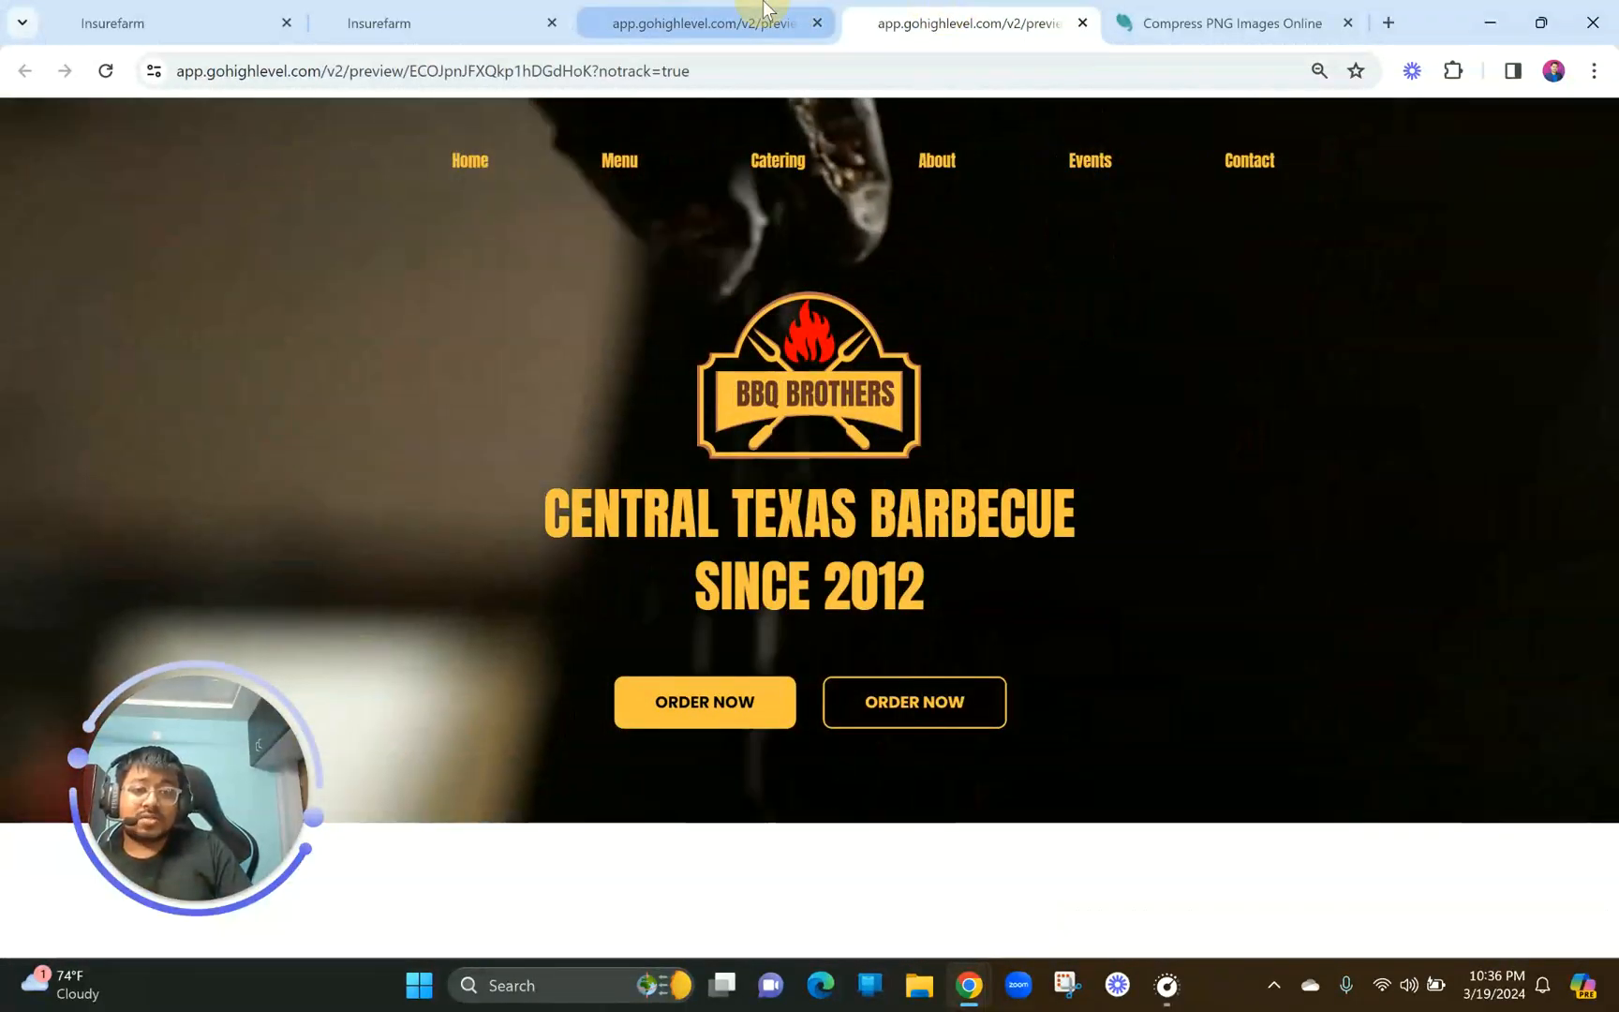
pyautogui.click(764, 12)
pyautogui.click(949, 13)
pyautogui.click(792, 9)
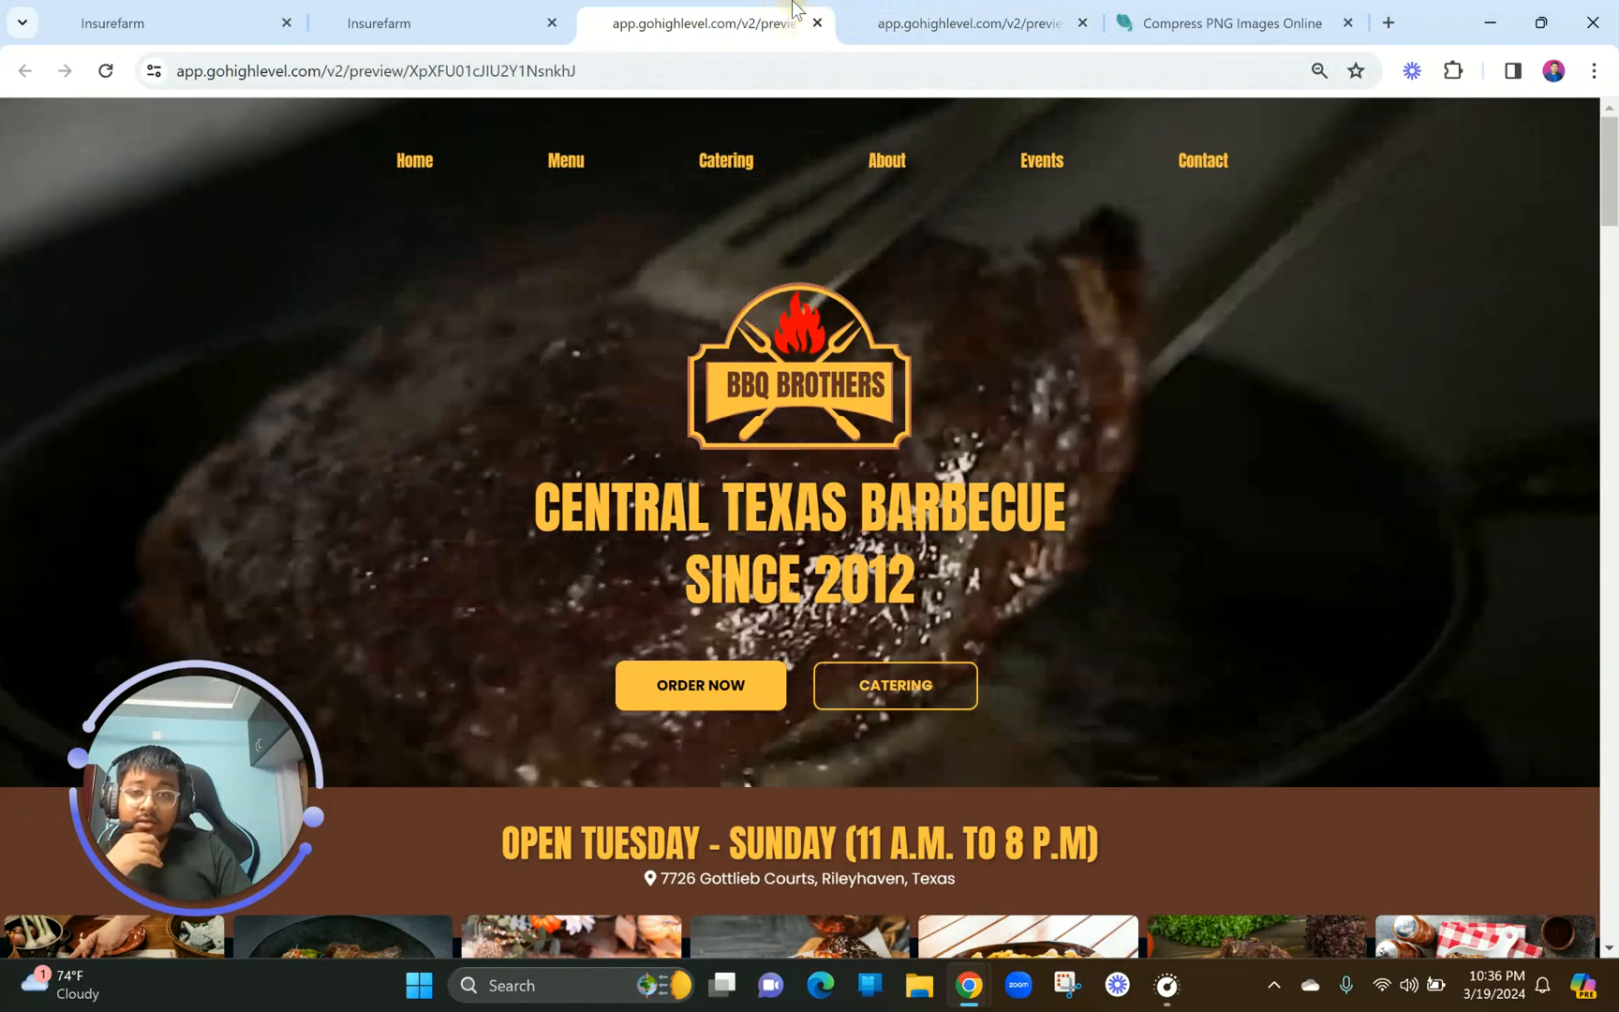
pyautogui.click(899, 13)
pyautogui.click(735, 11)
pyautogui.moveTo(736, 11); pyautogui.dragTo(449, 12)
pyautogui.click(927, 13)
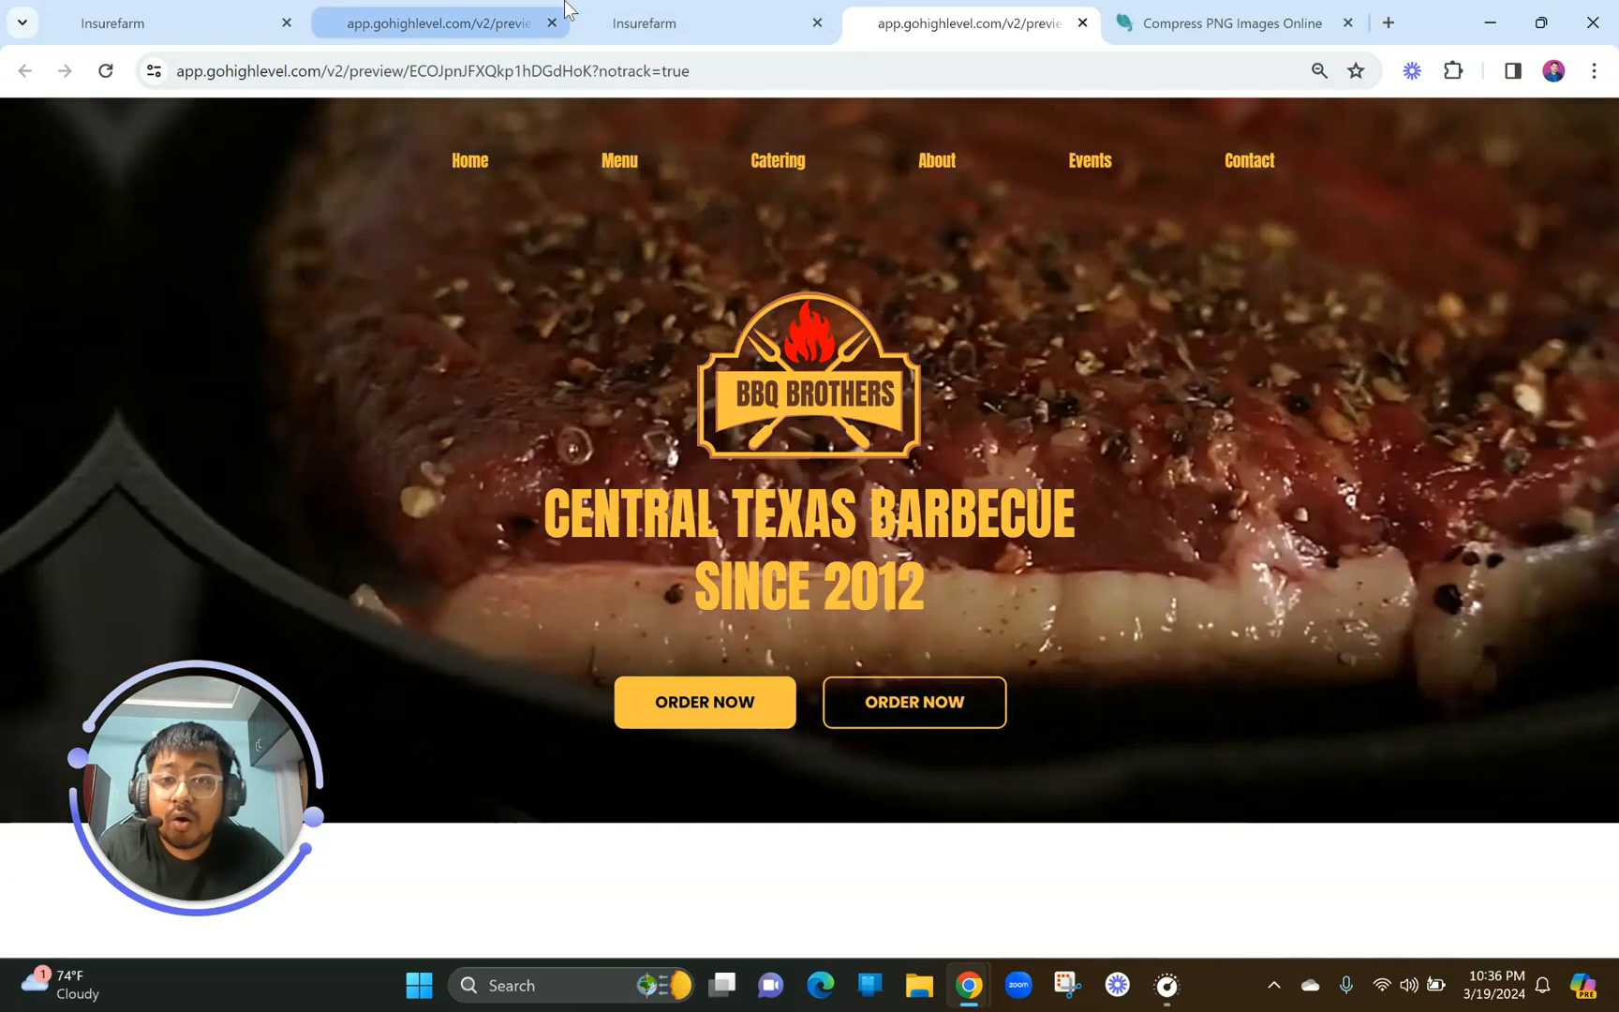
# Examine the hover text and background colors of the reference page's navigation menu up close and compare them with the preview.
pyautogui.moveTo(567, 9); pyautogui.dragTo(832, 11)
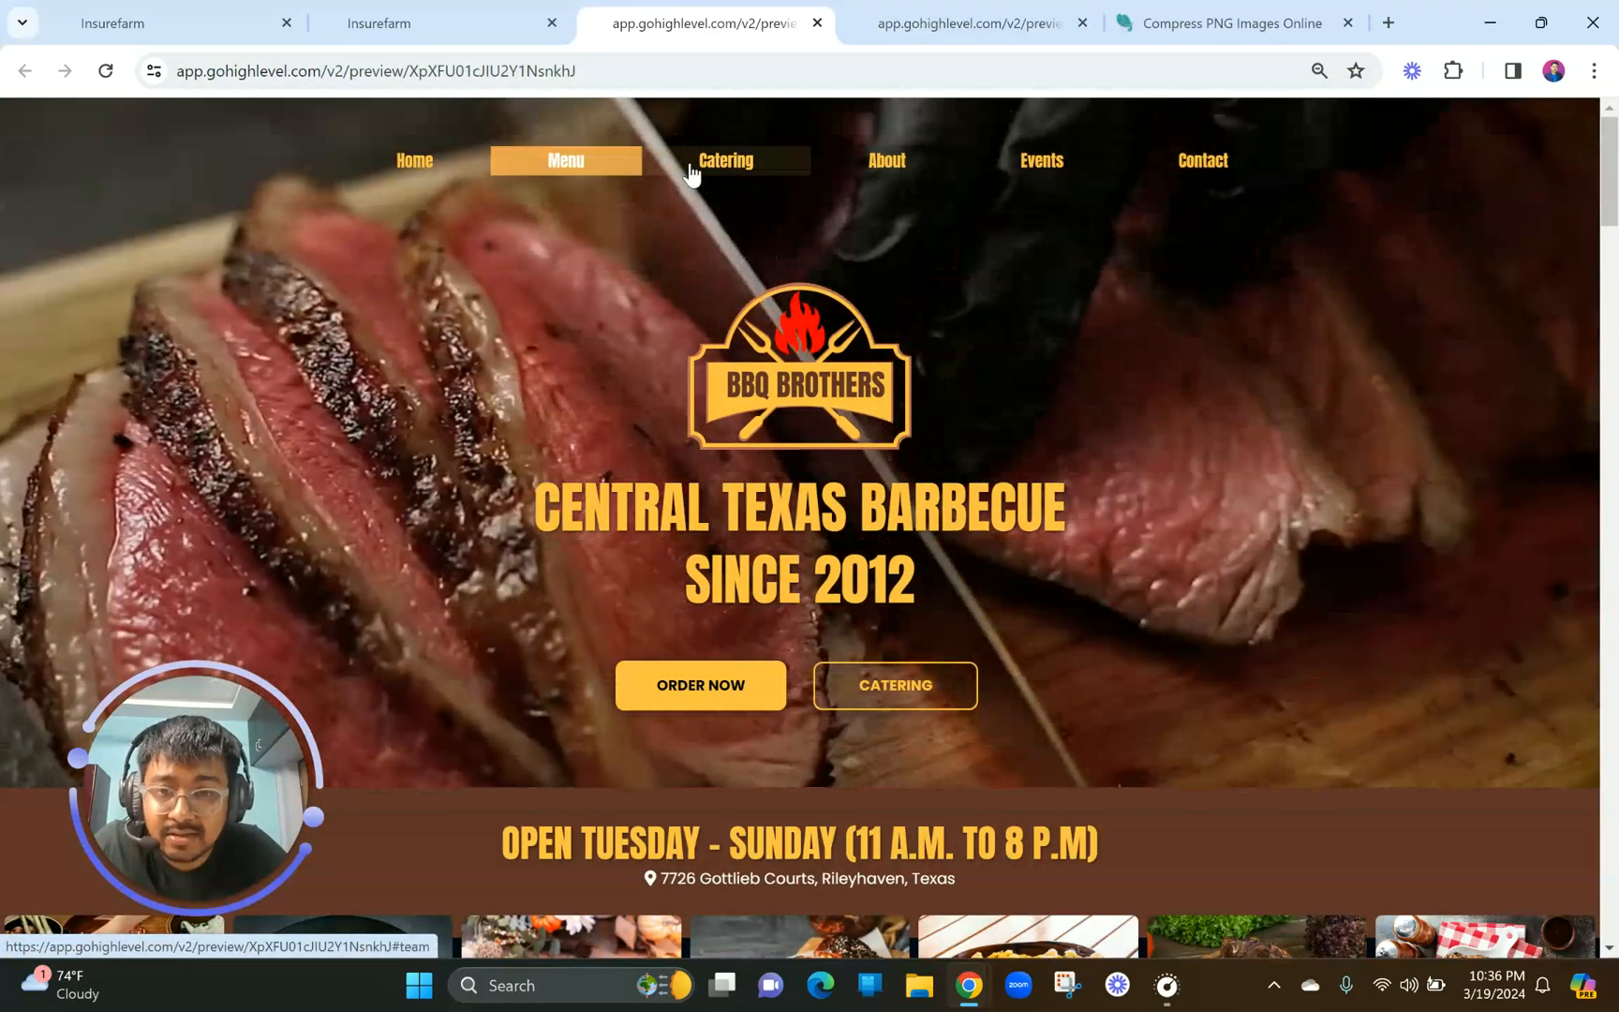
pyautogui.scroll(5, 449, 195)
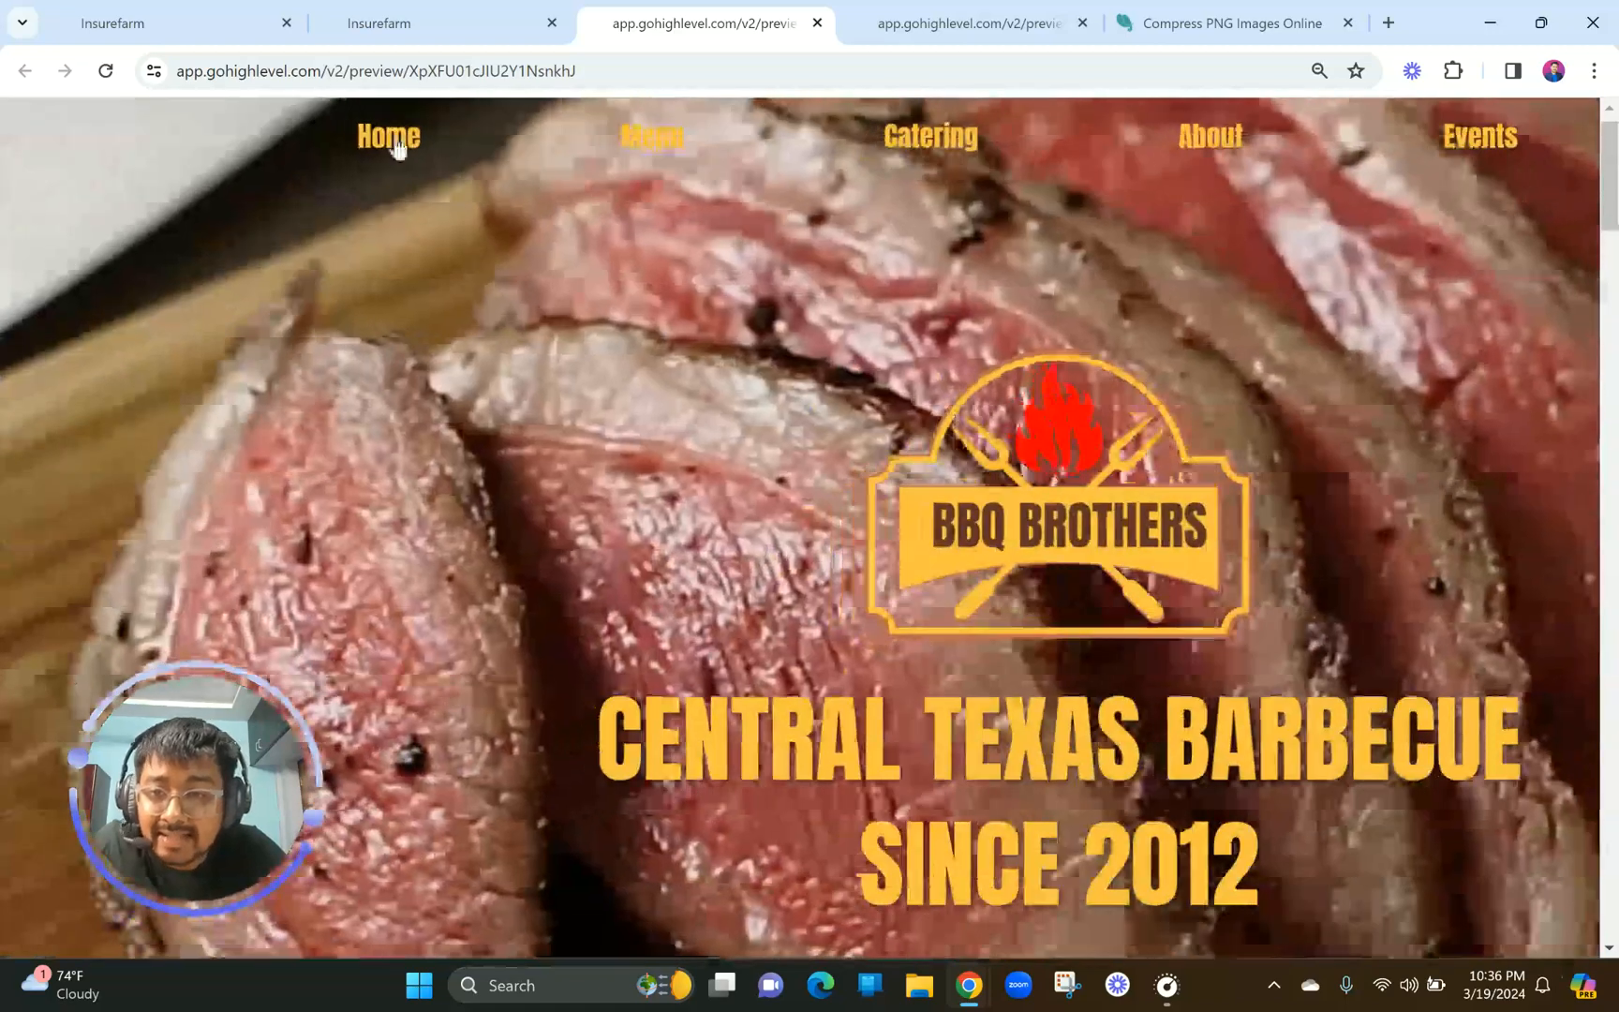
pyautogui.scroll(-5, 443, 187)
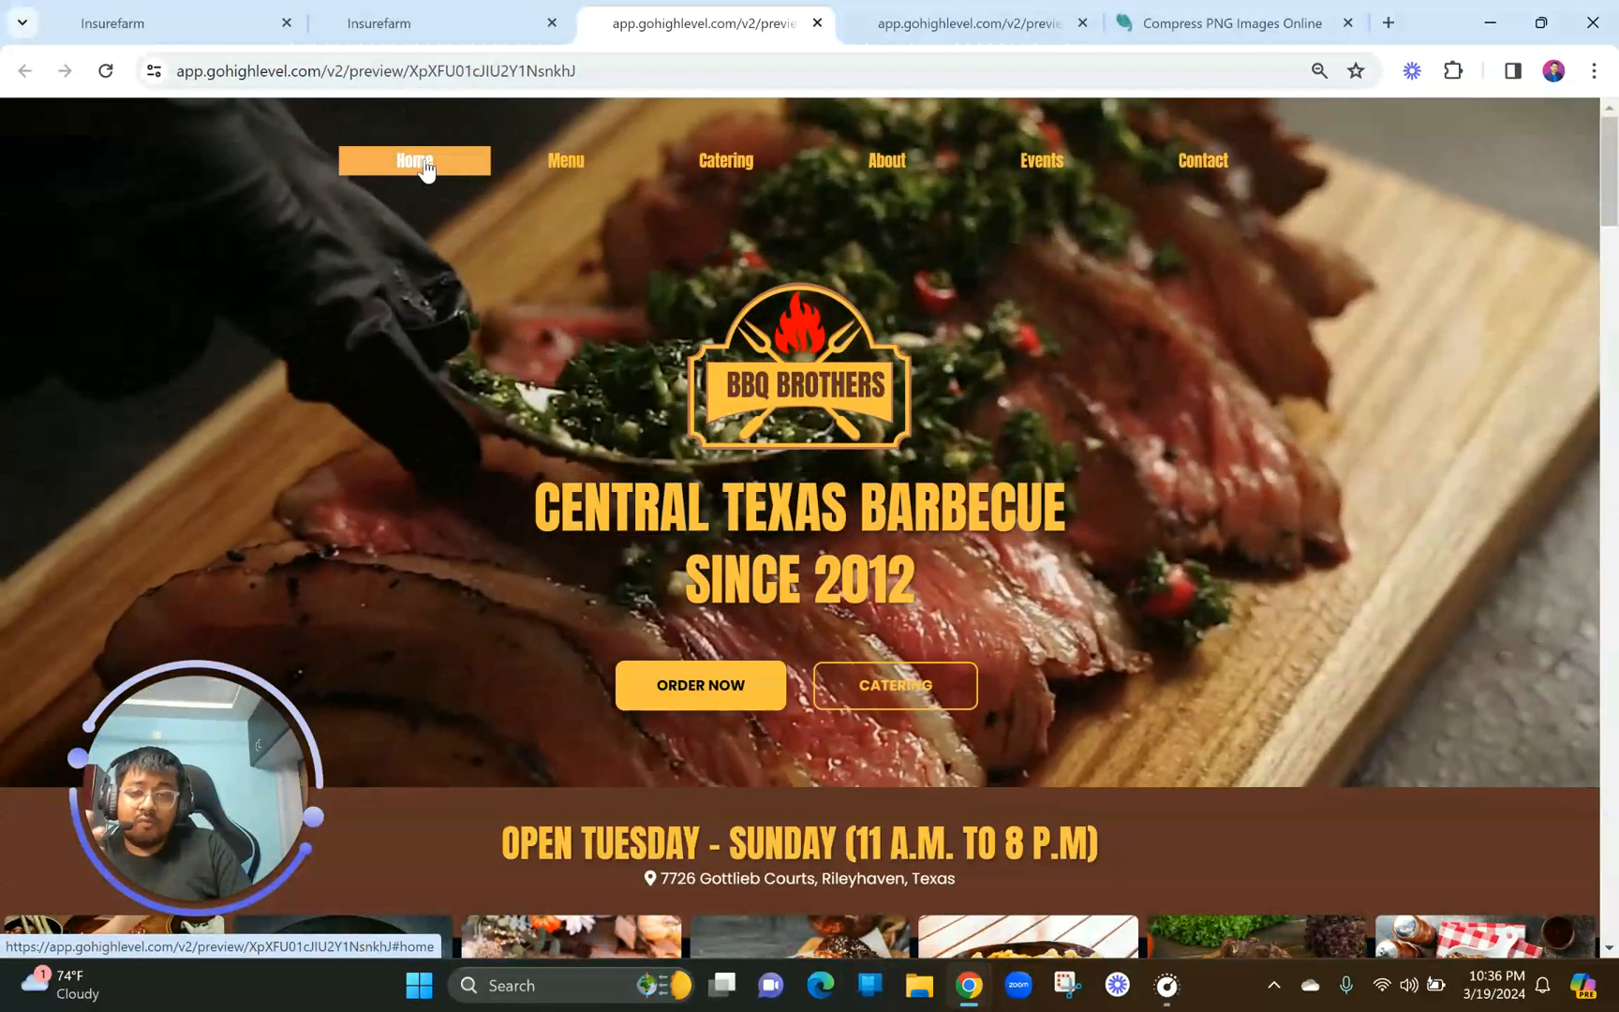
pyautogui.scroll(5, 426, 169)
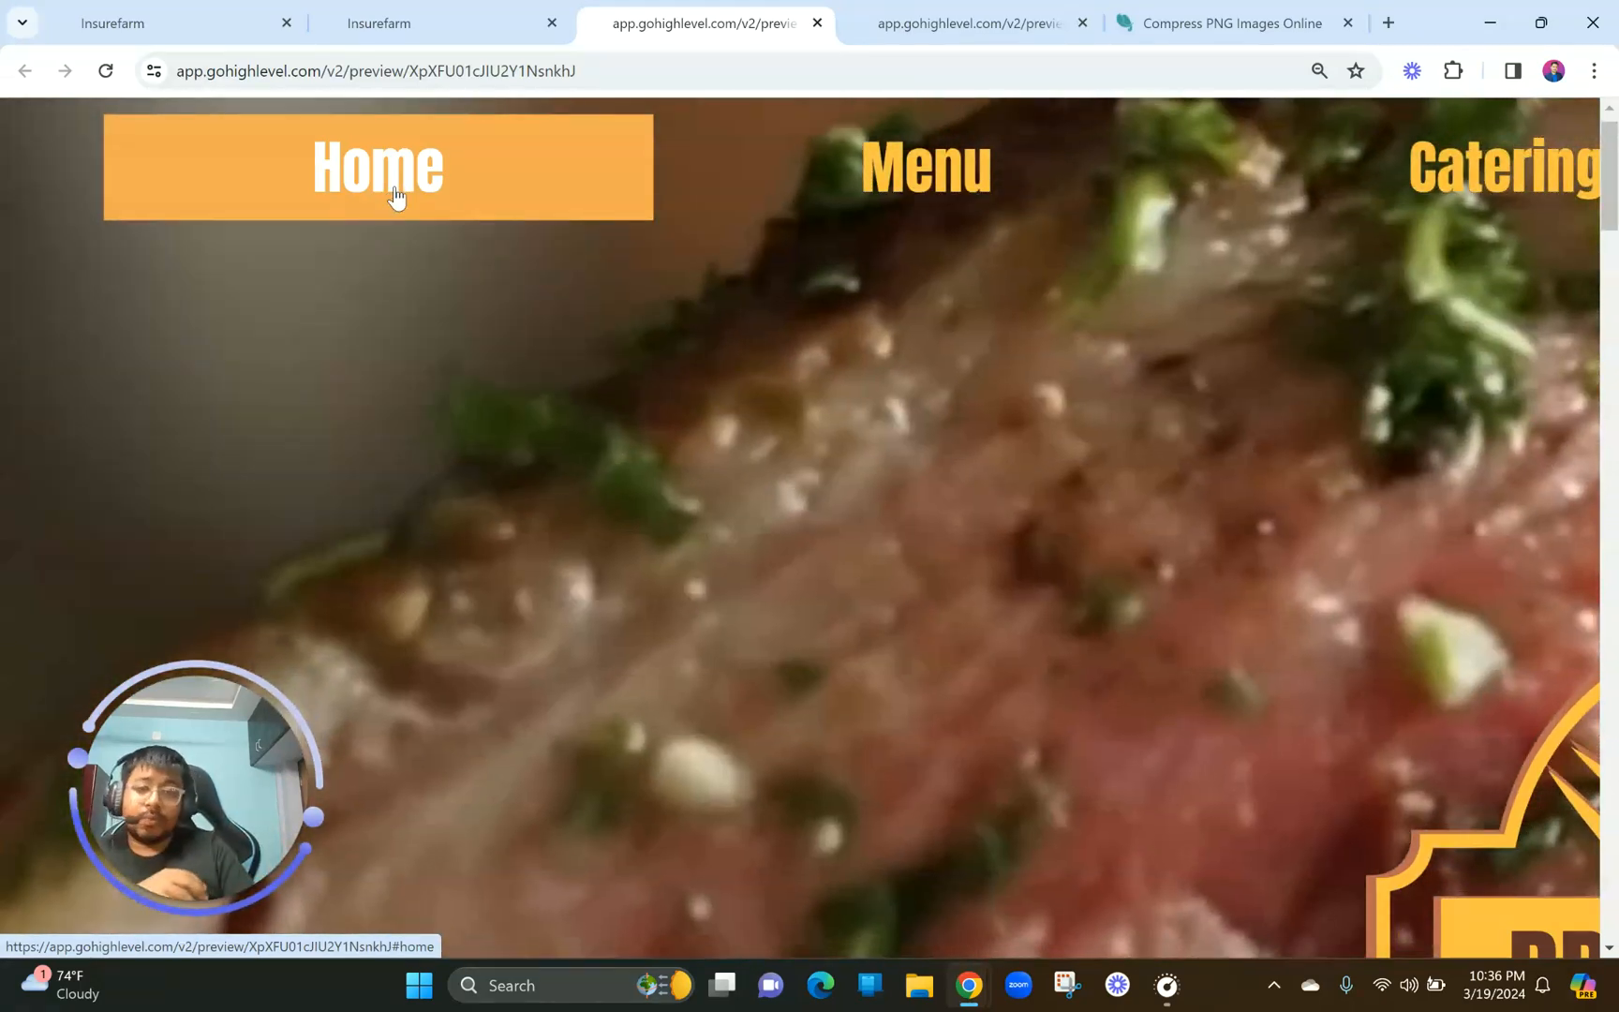
pyautogui.hotkey('ctrl', '-')
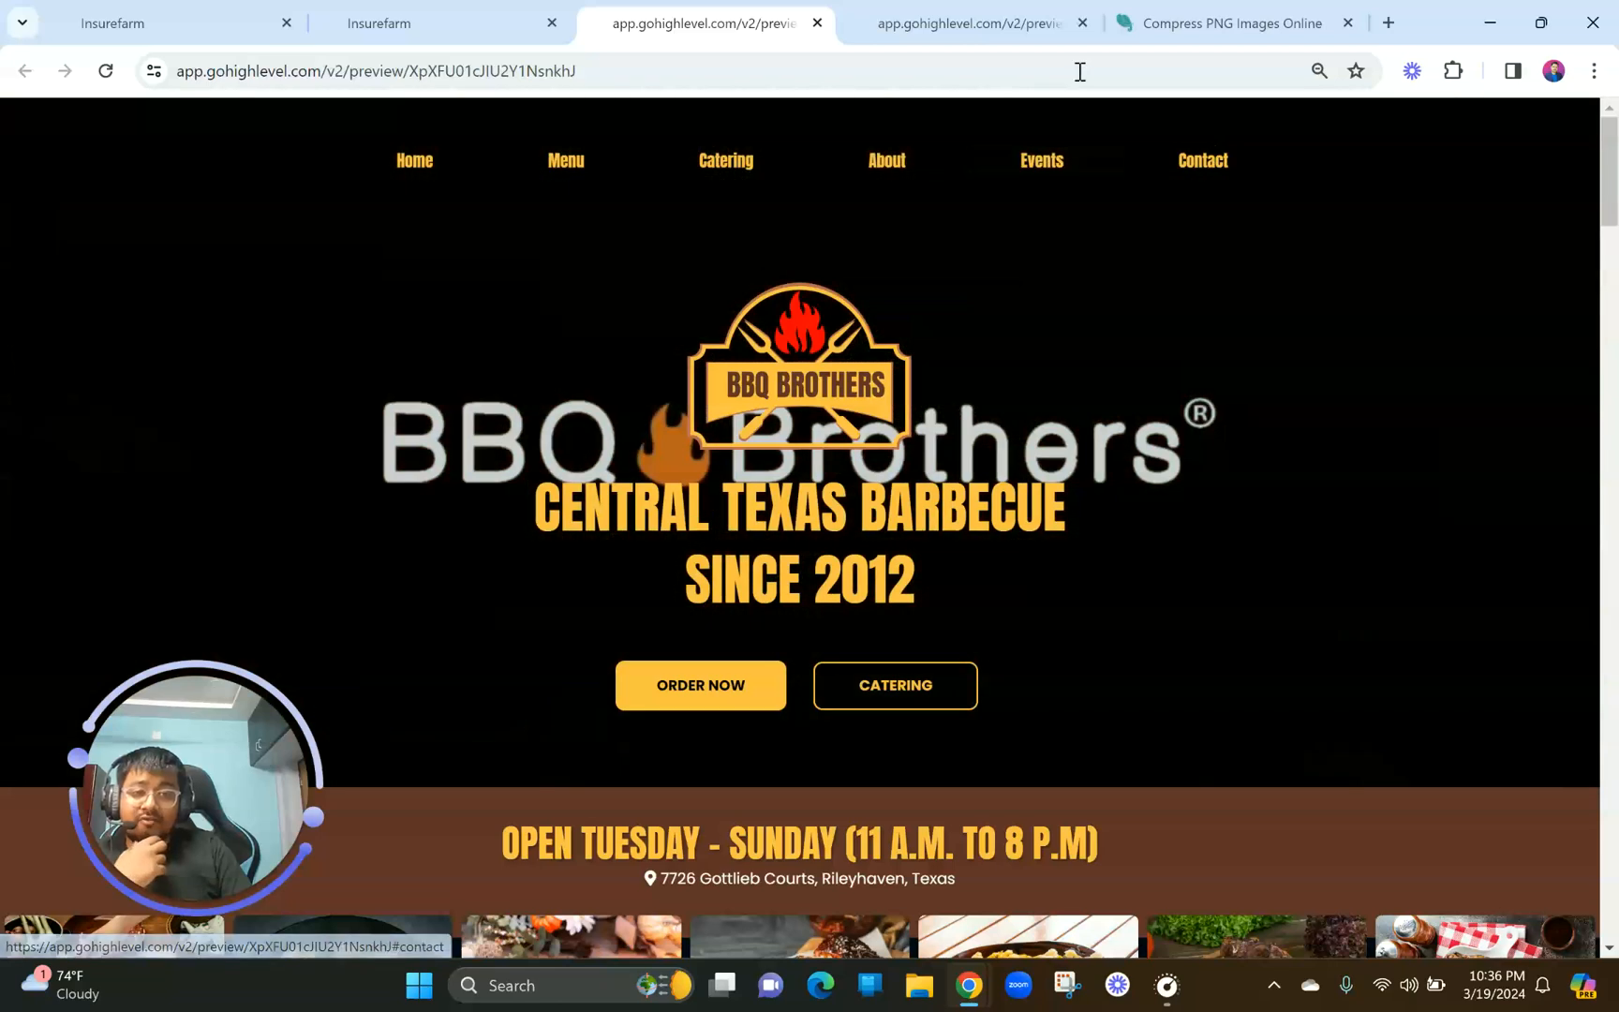
pyautogui.click(1031, 21)
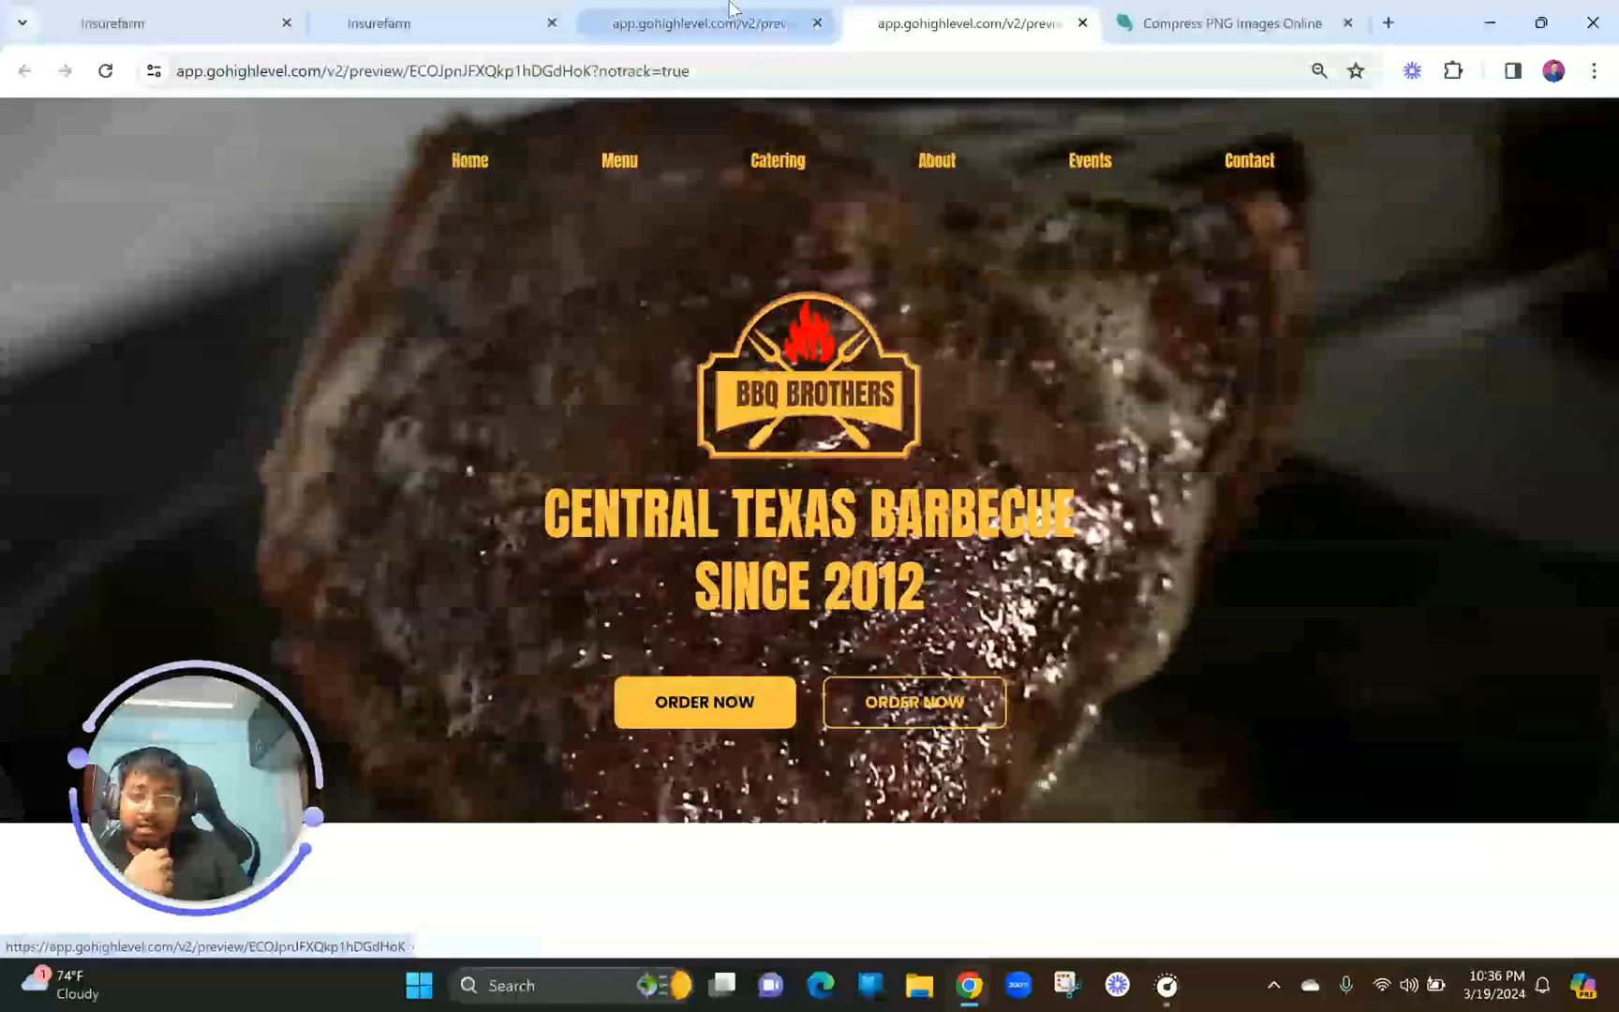
pyautogui.click(731, 21)
pyautogui.moveTo(721, 10); pyautogui.dragTo(506, 17)
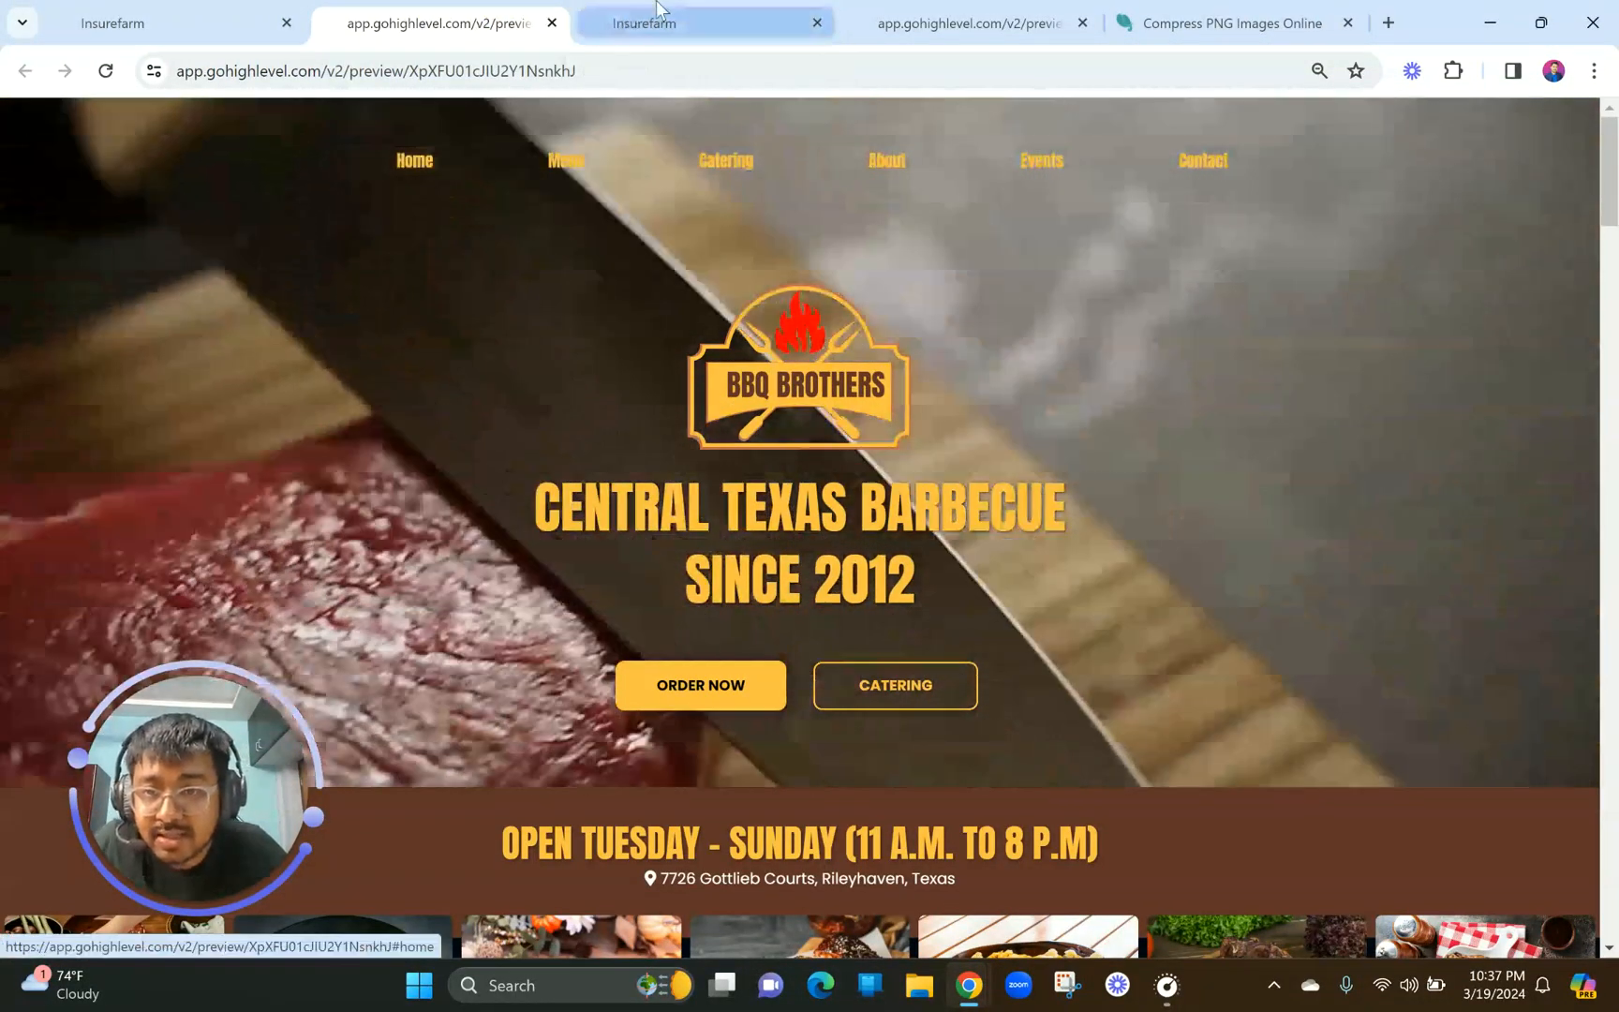
# Return to the page builder and set the navigation menu's hover background color to the saved yellow swatch.
pyautogui.click(645, 19)
pyautogui.click(559, 270)
pyautogui.scroll(-3, 1540, 669)
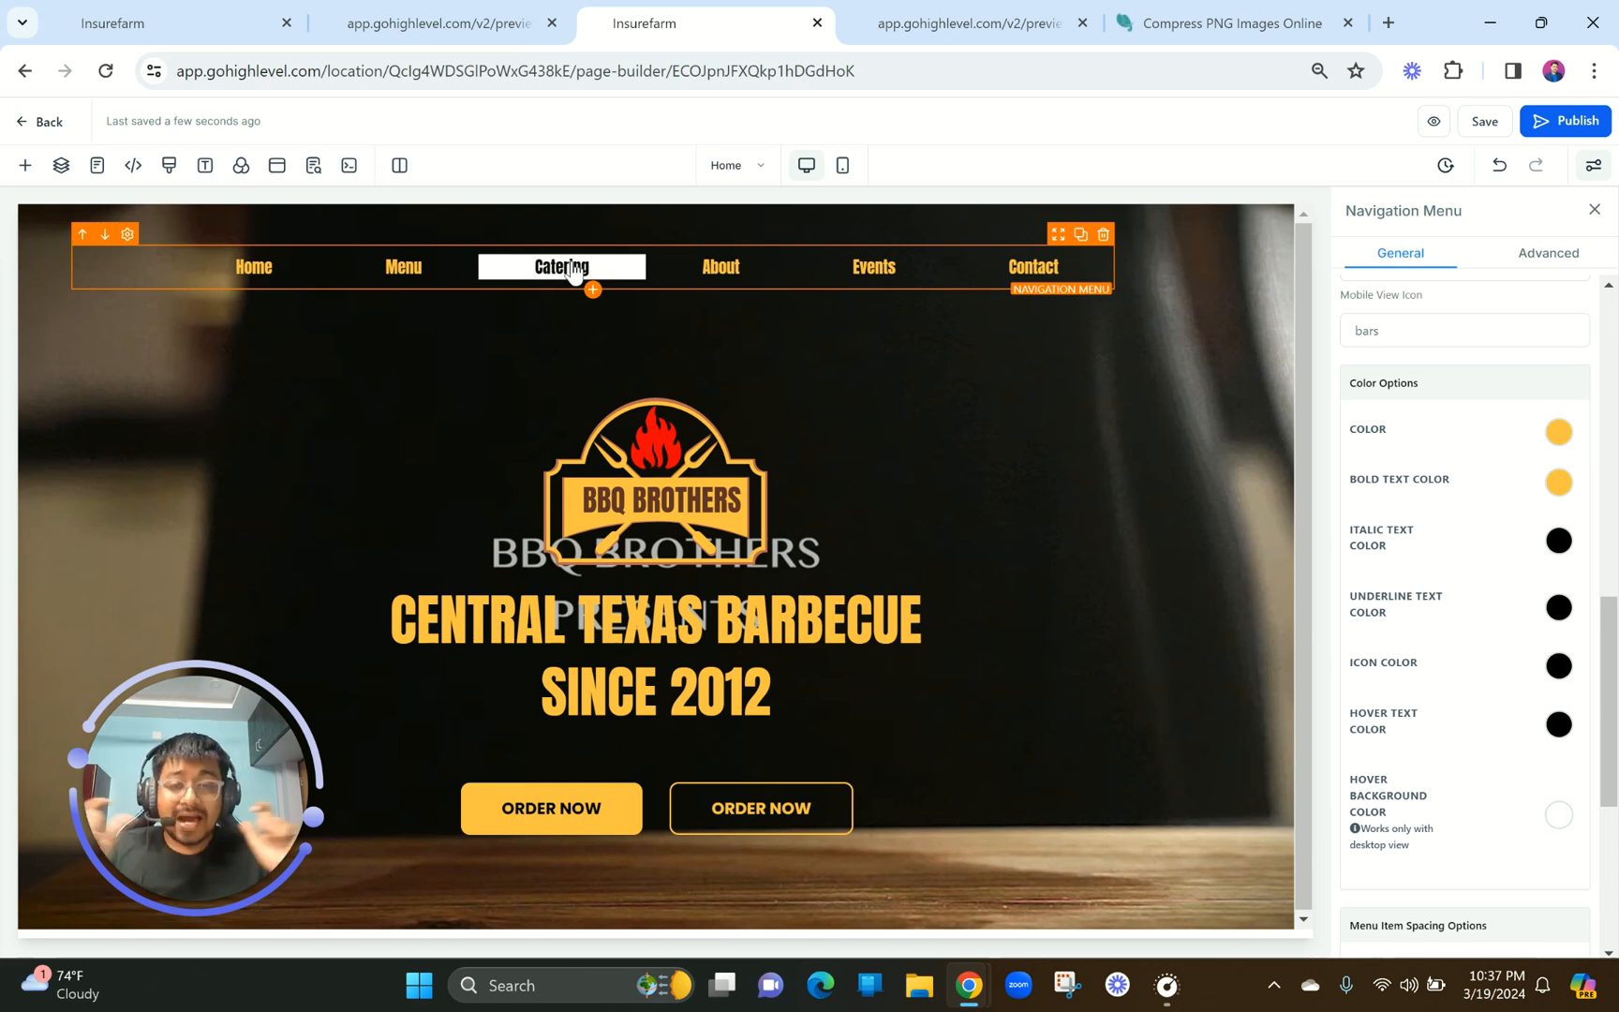
pyautogui.scroll(-2, 1427, 652)
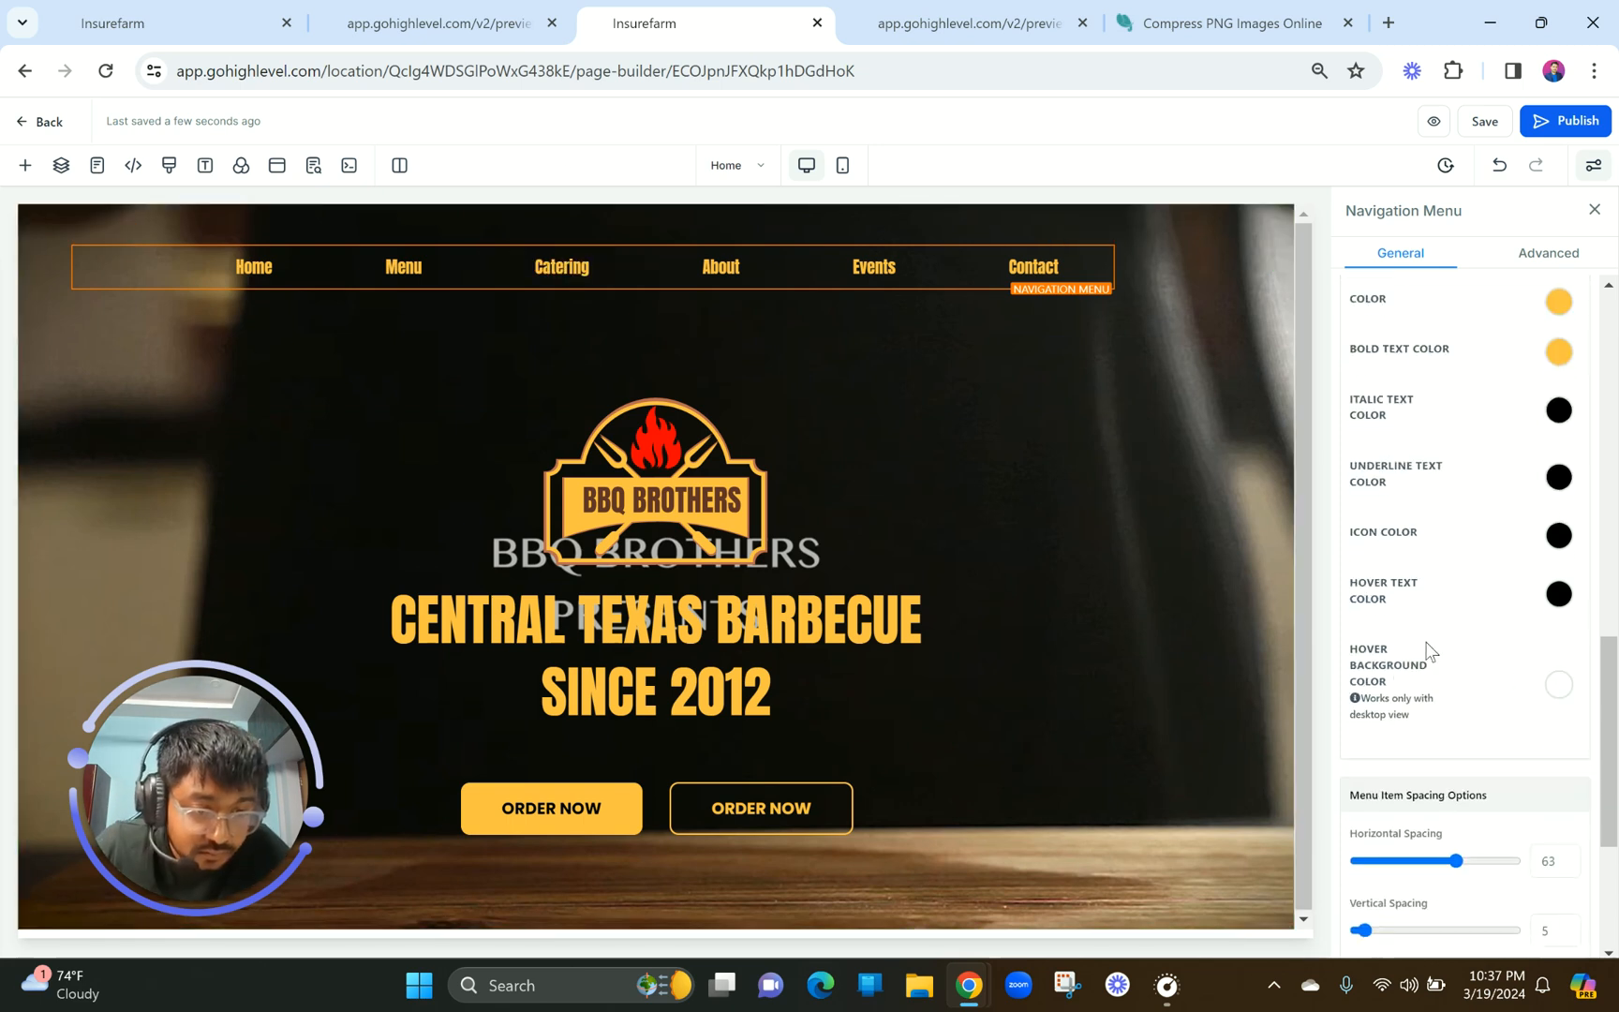
pyautogui.click(1556, 689)
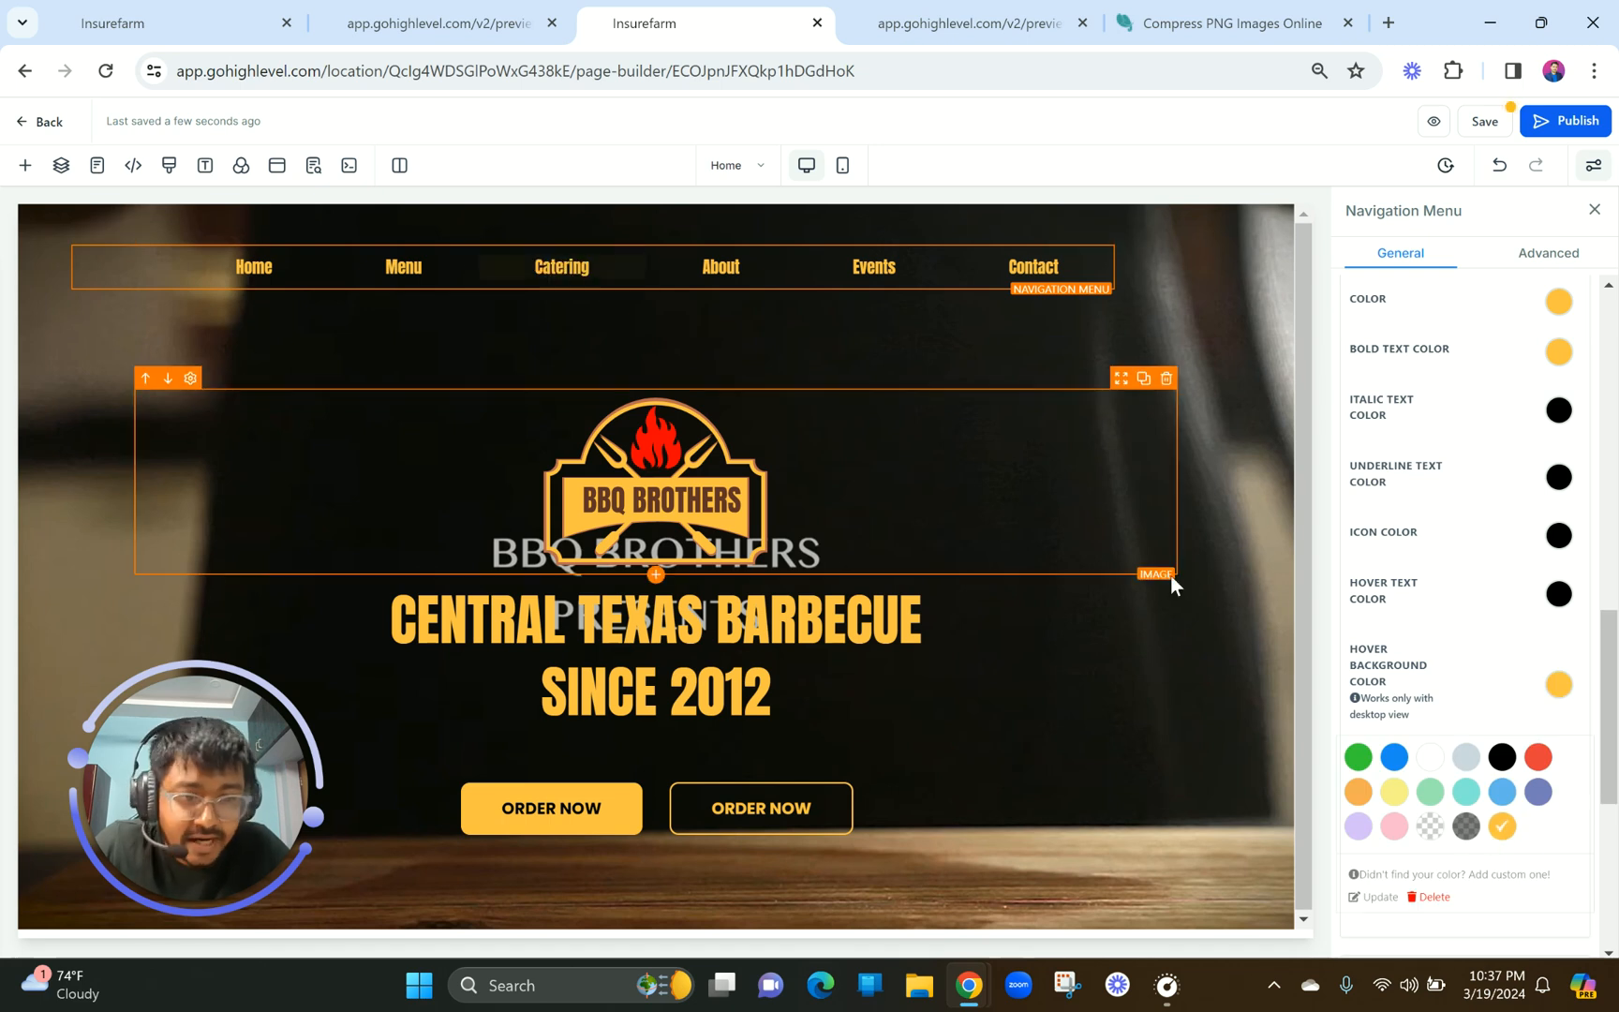
pyautogui.scroll(1, 1471, 559)
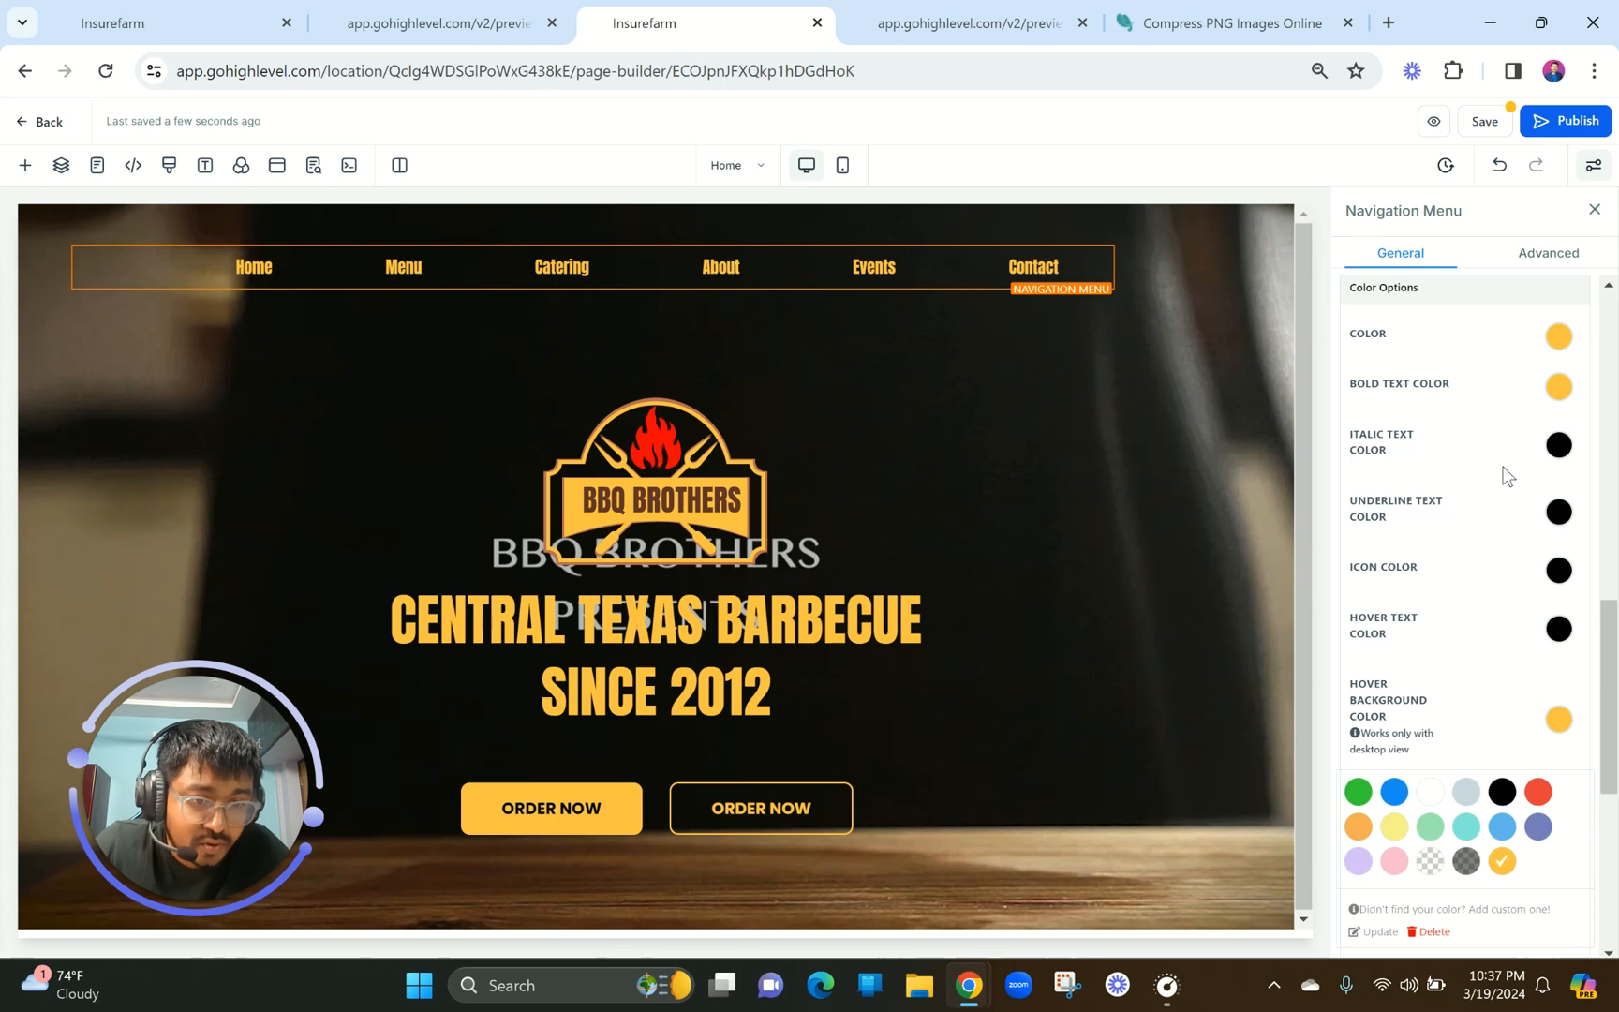
# Set the navigation menu's hover text color to white and save the page.
pyautogui.scroll(-2, 1529, 572)
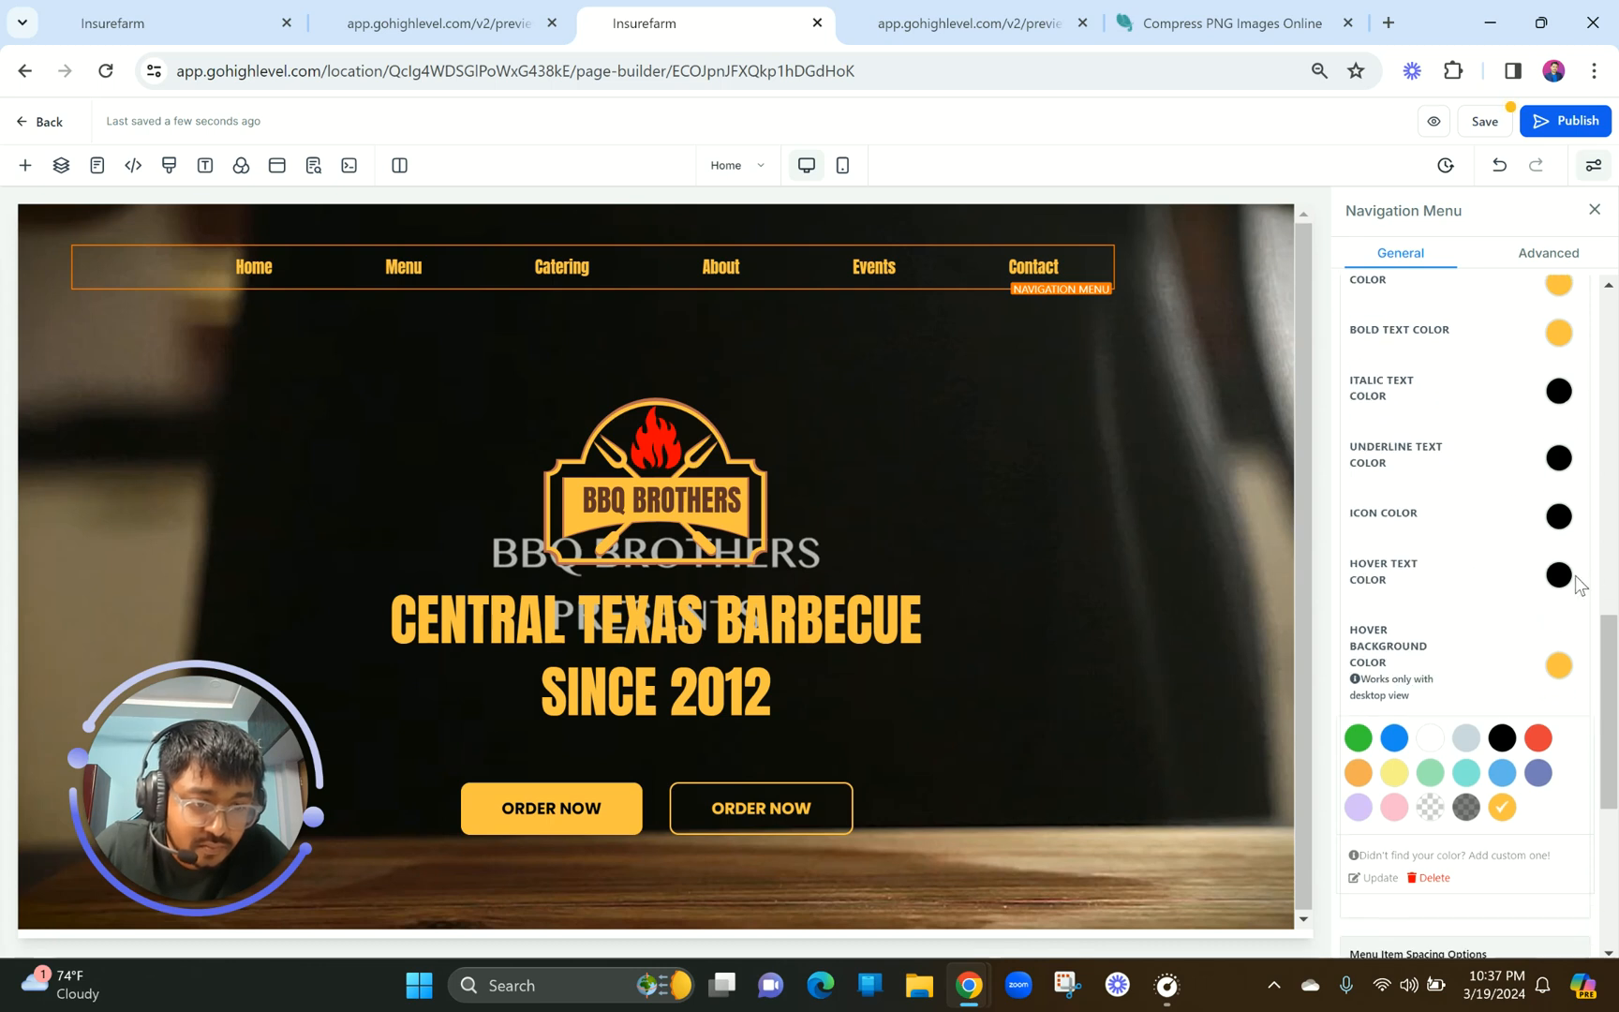
pyautogui.click(1559, 574)
pyautogui.click(1429, 624)
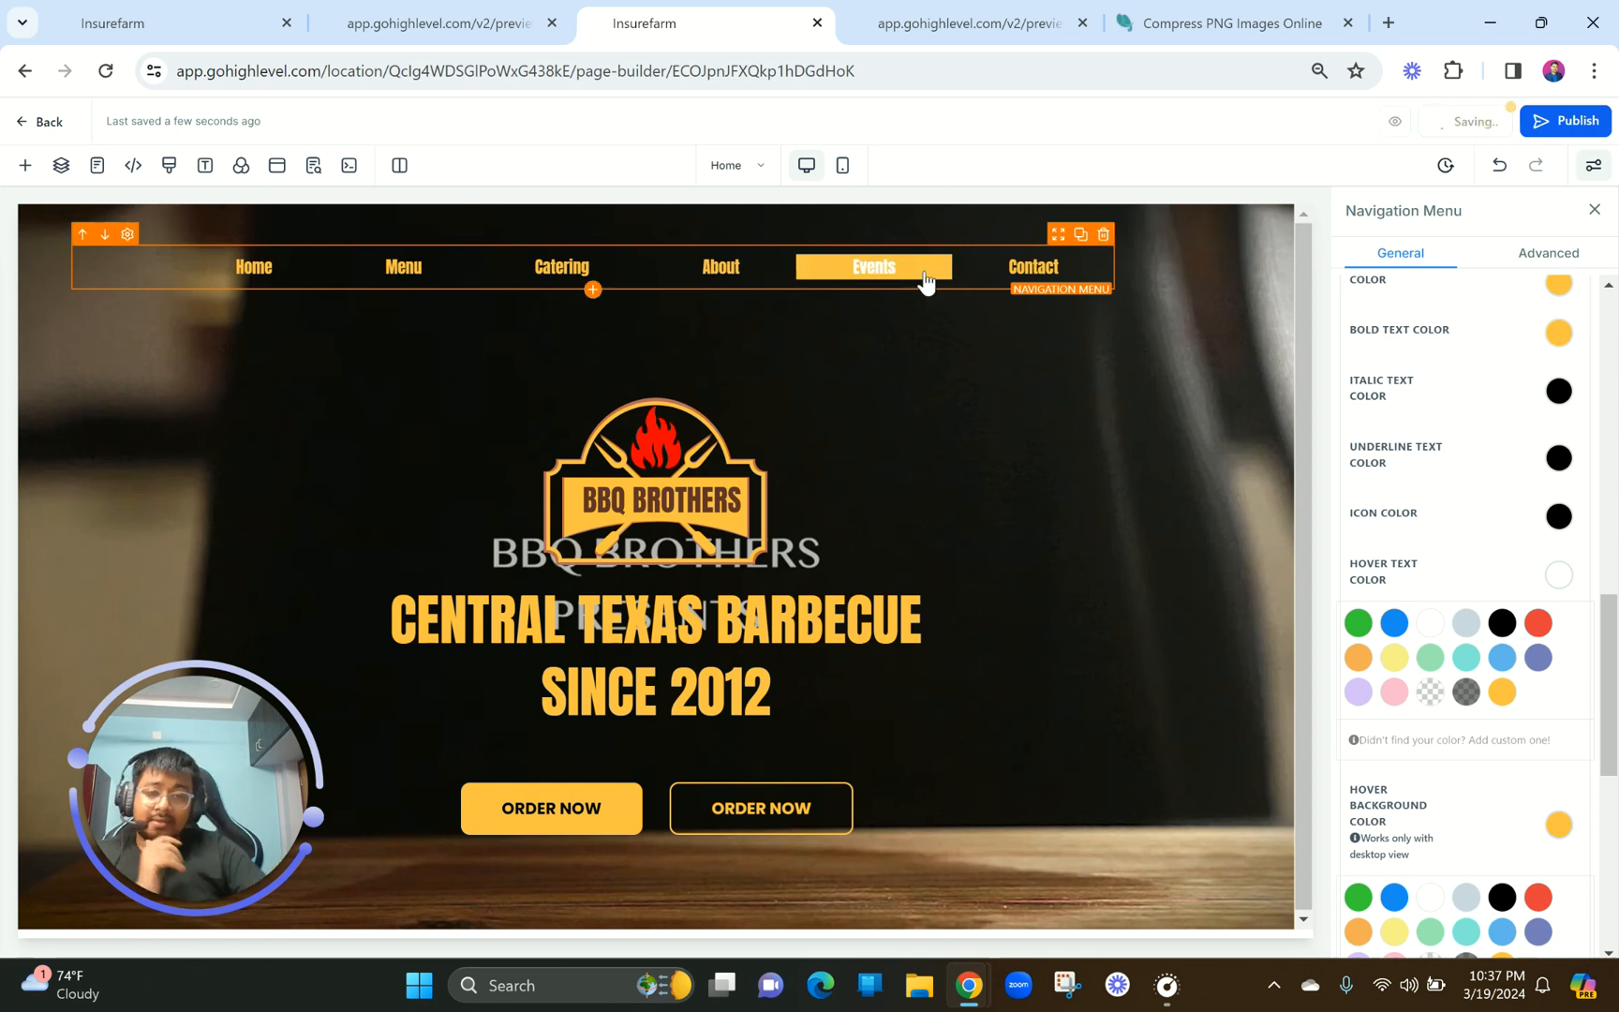
# Reload the page preview in its own browser tab and set the browser zoom to 100%.
pyautogui.moveTo(895, 8)
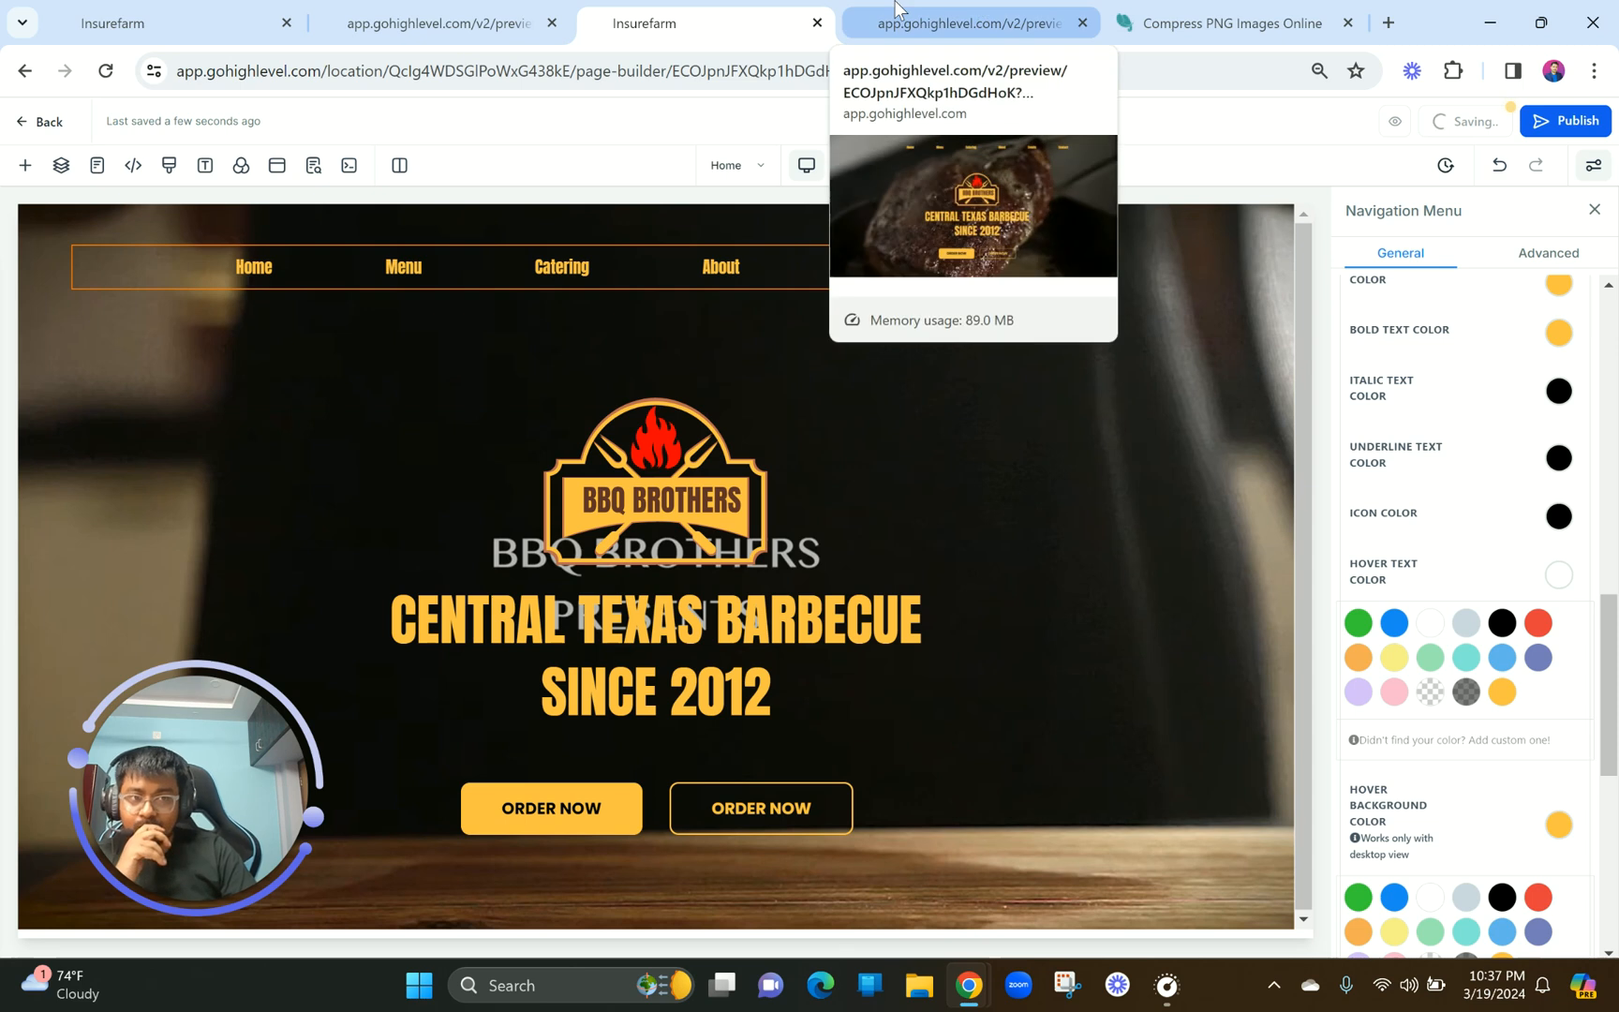
pyautogui.click(897, 10)
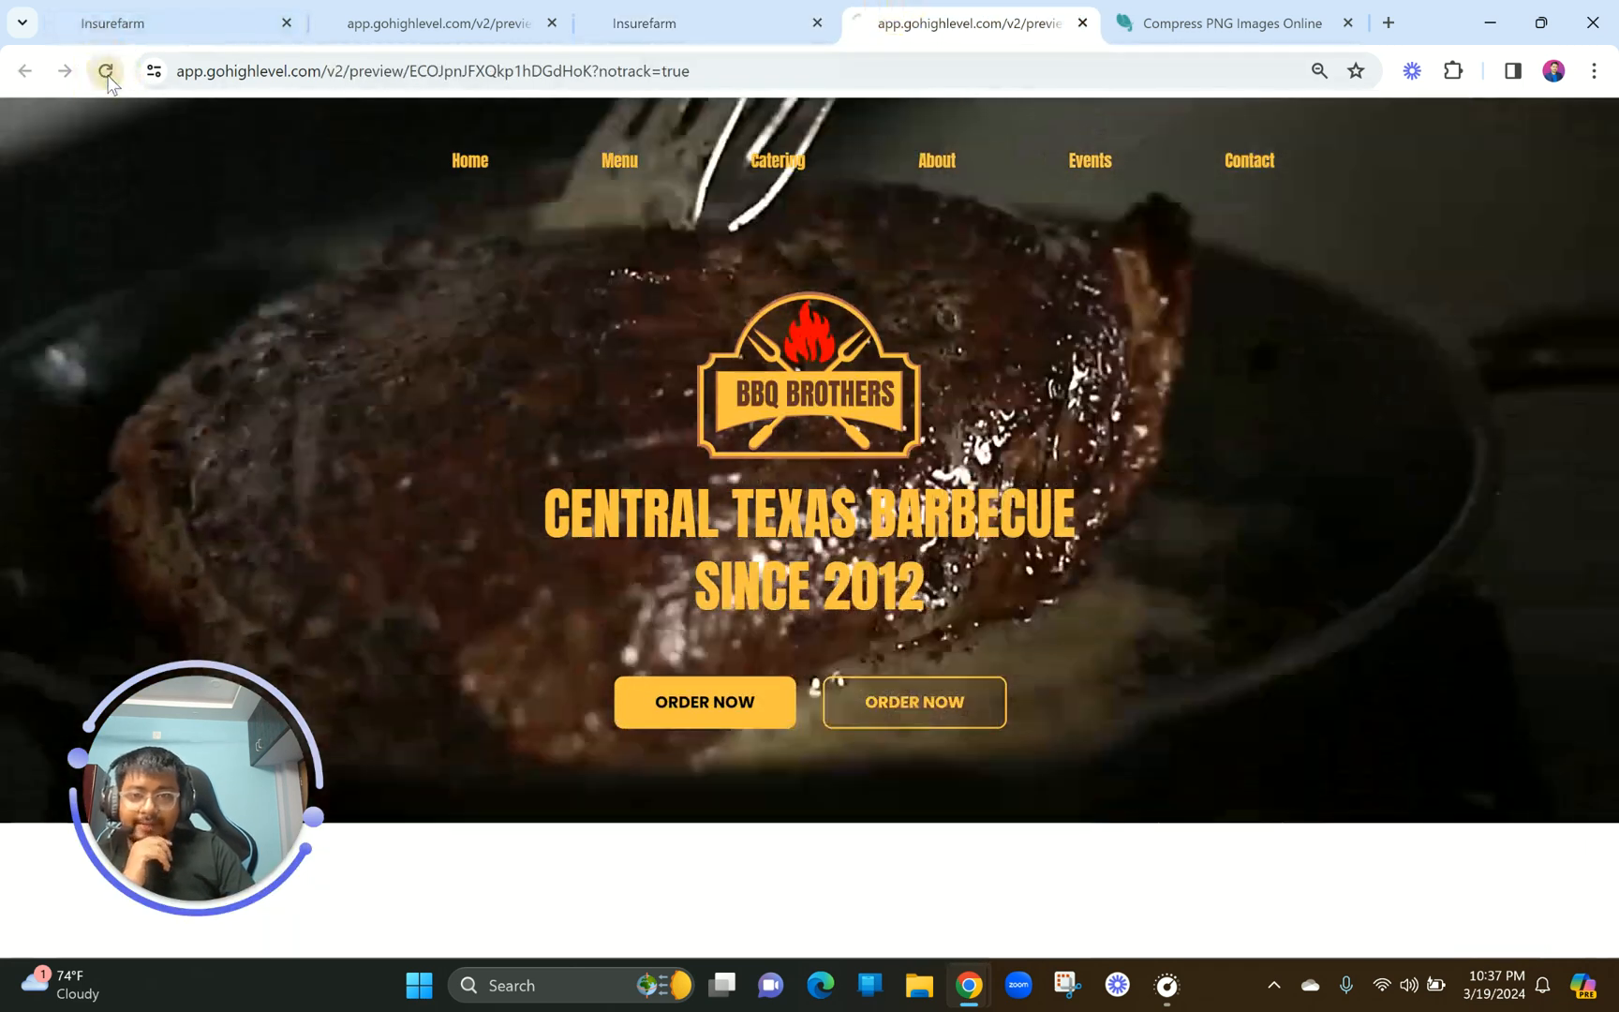
pyautogui.click(108, 79)
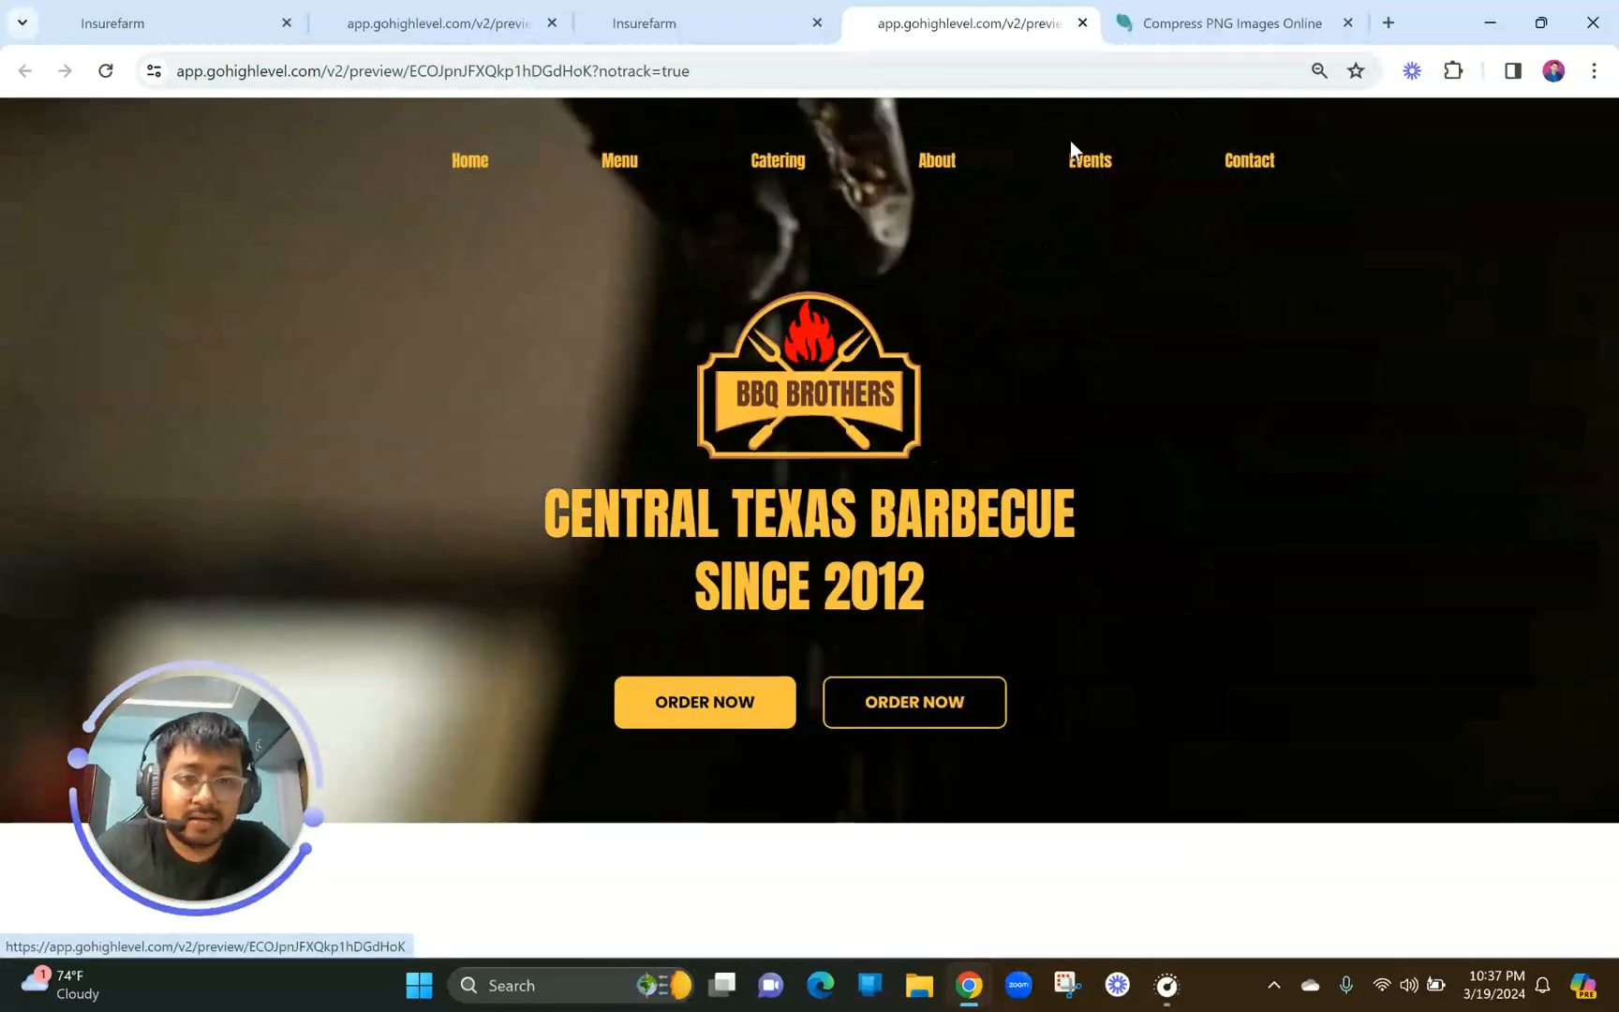
pyautogui.click(1593, 70)
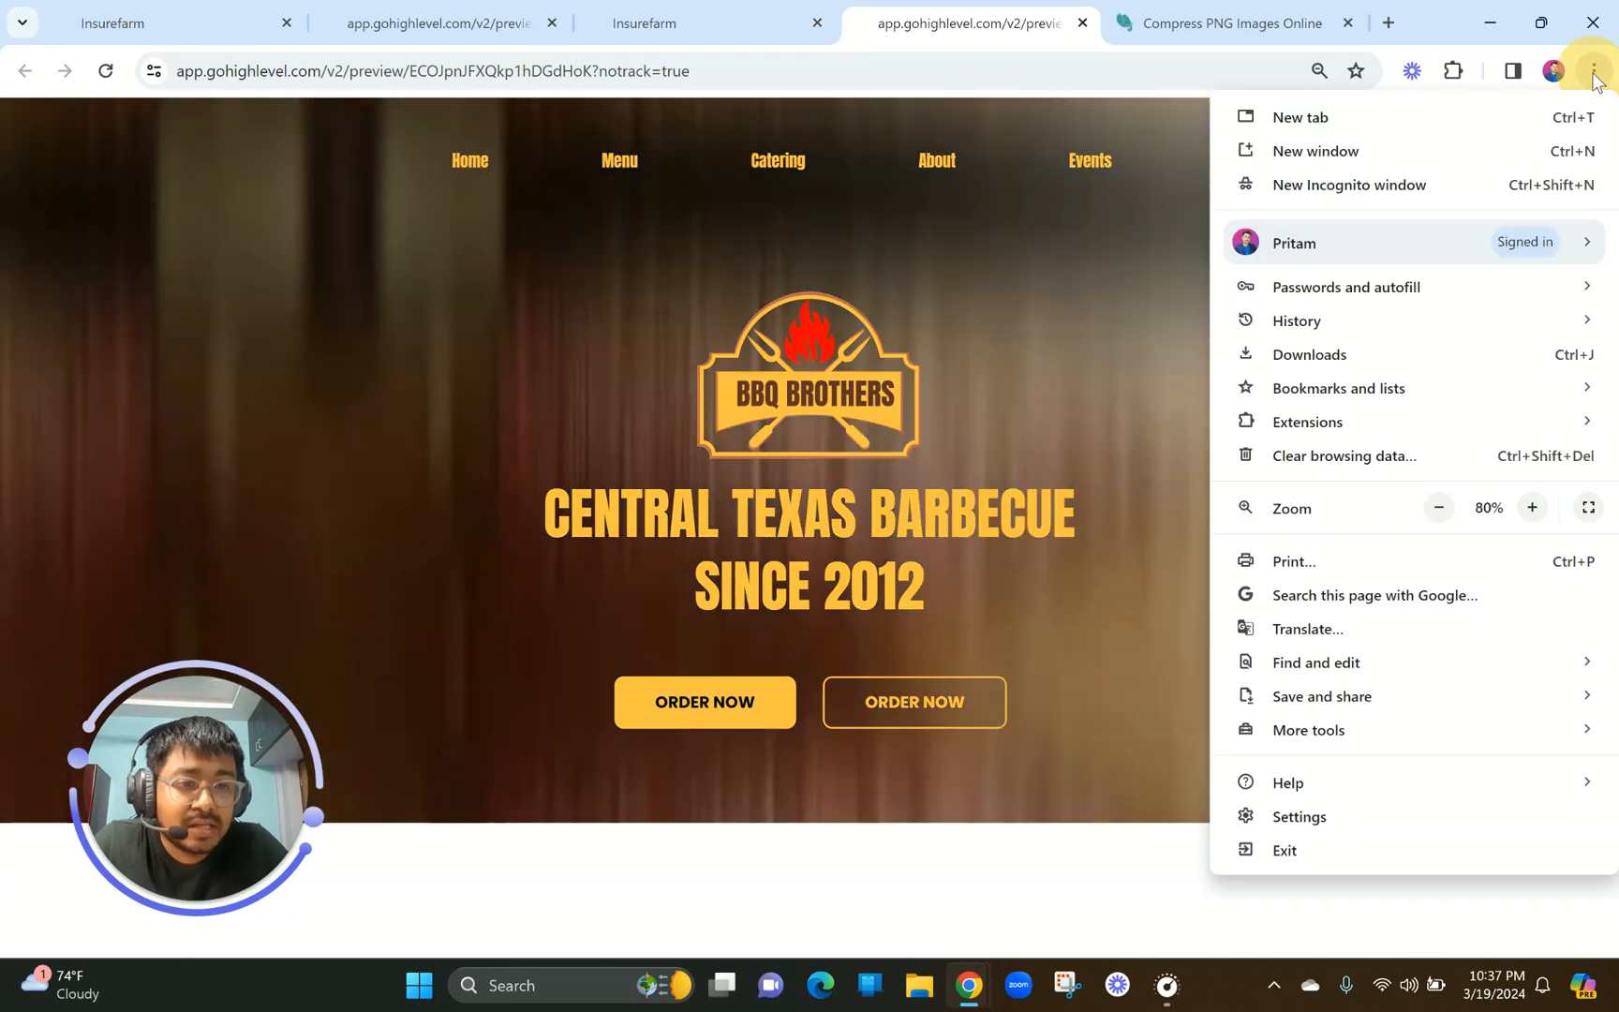
pyautogui.click(1533, 507)
pyautogui.click(1533, 507)
pyautogui.click(1083, 525)
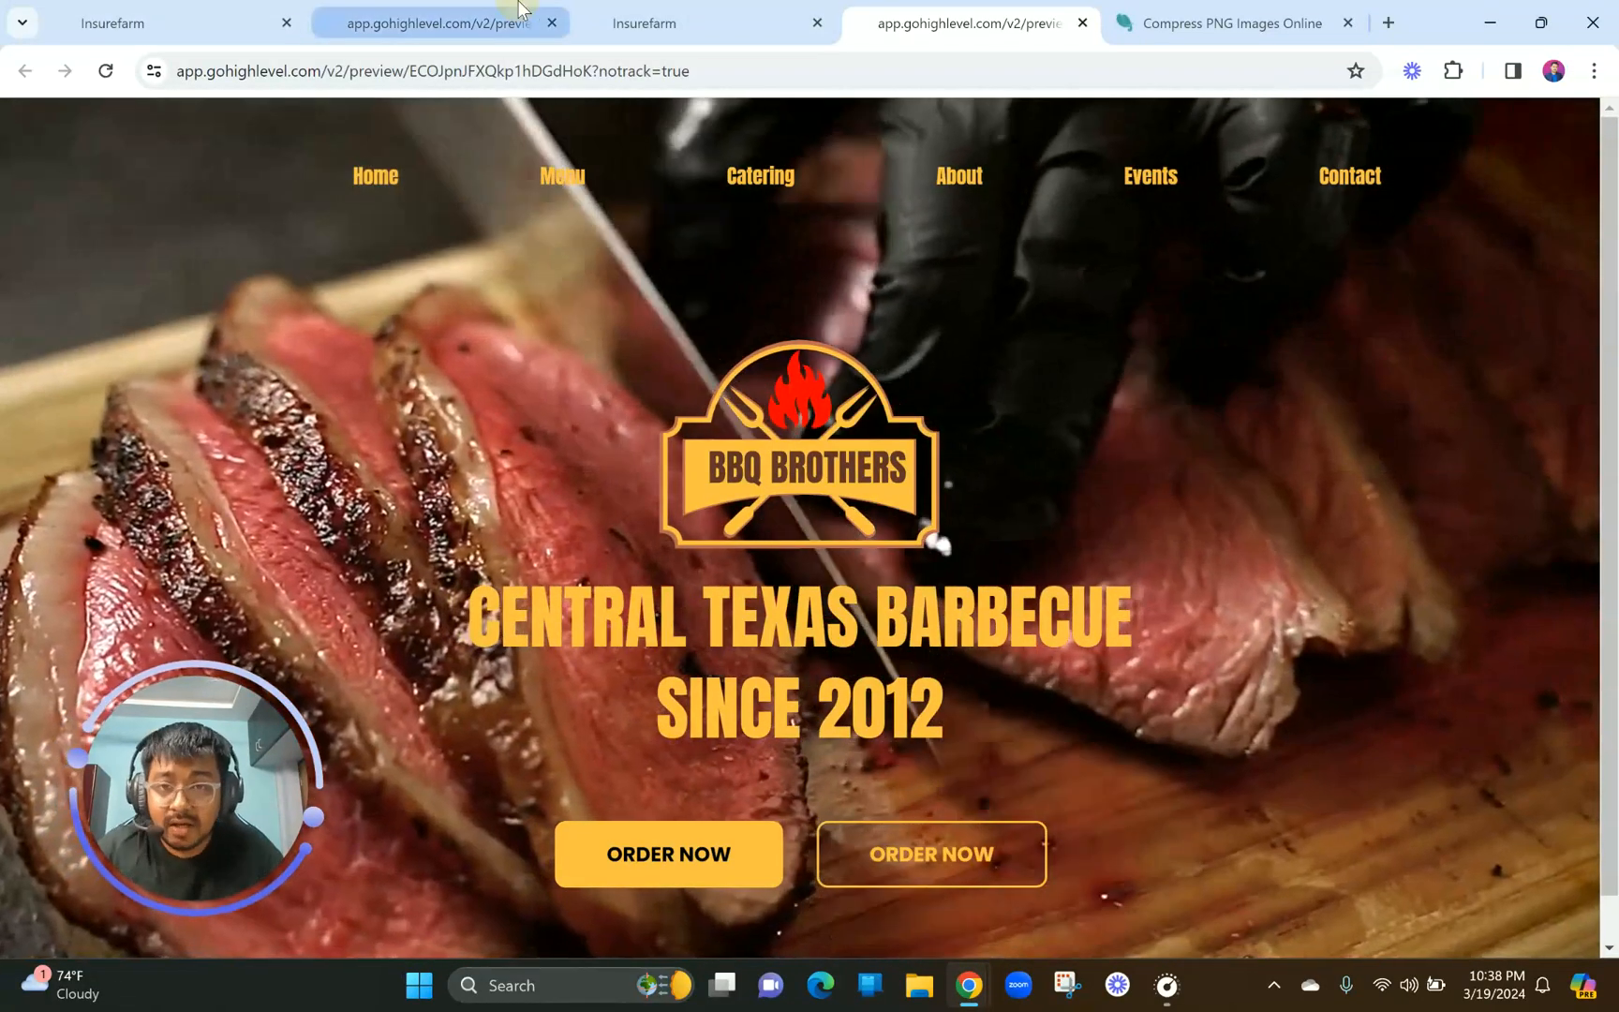
# Compare the preview with the reference page in adjacent tabs, checking the navigation menu's text size, position and hover effect.
pyautogui.click(473, 17)
pyautogui.moveTo(480, 9); pyautogui.dragTo(749, 15)
pyautogui.click(848, 13)
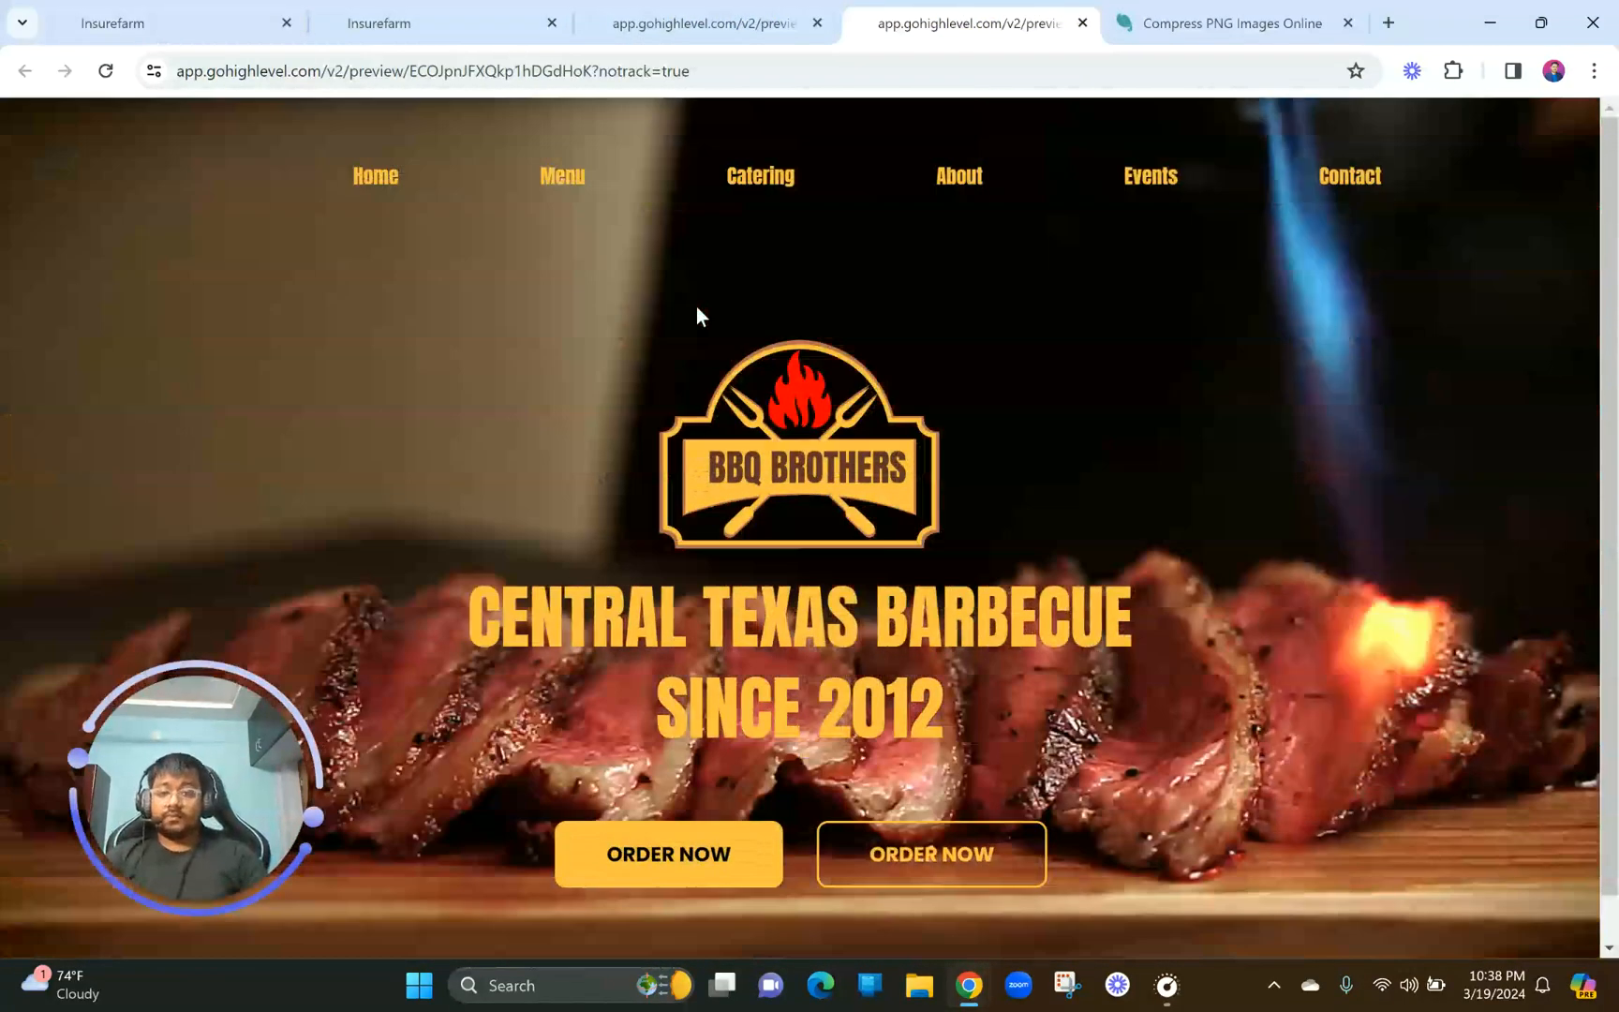
pyautogui.click(670, 21)
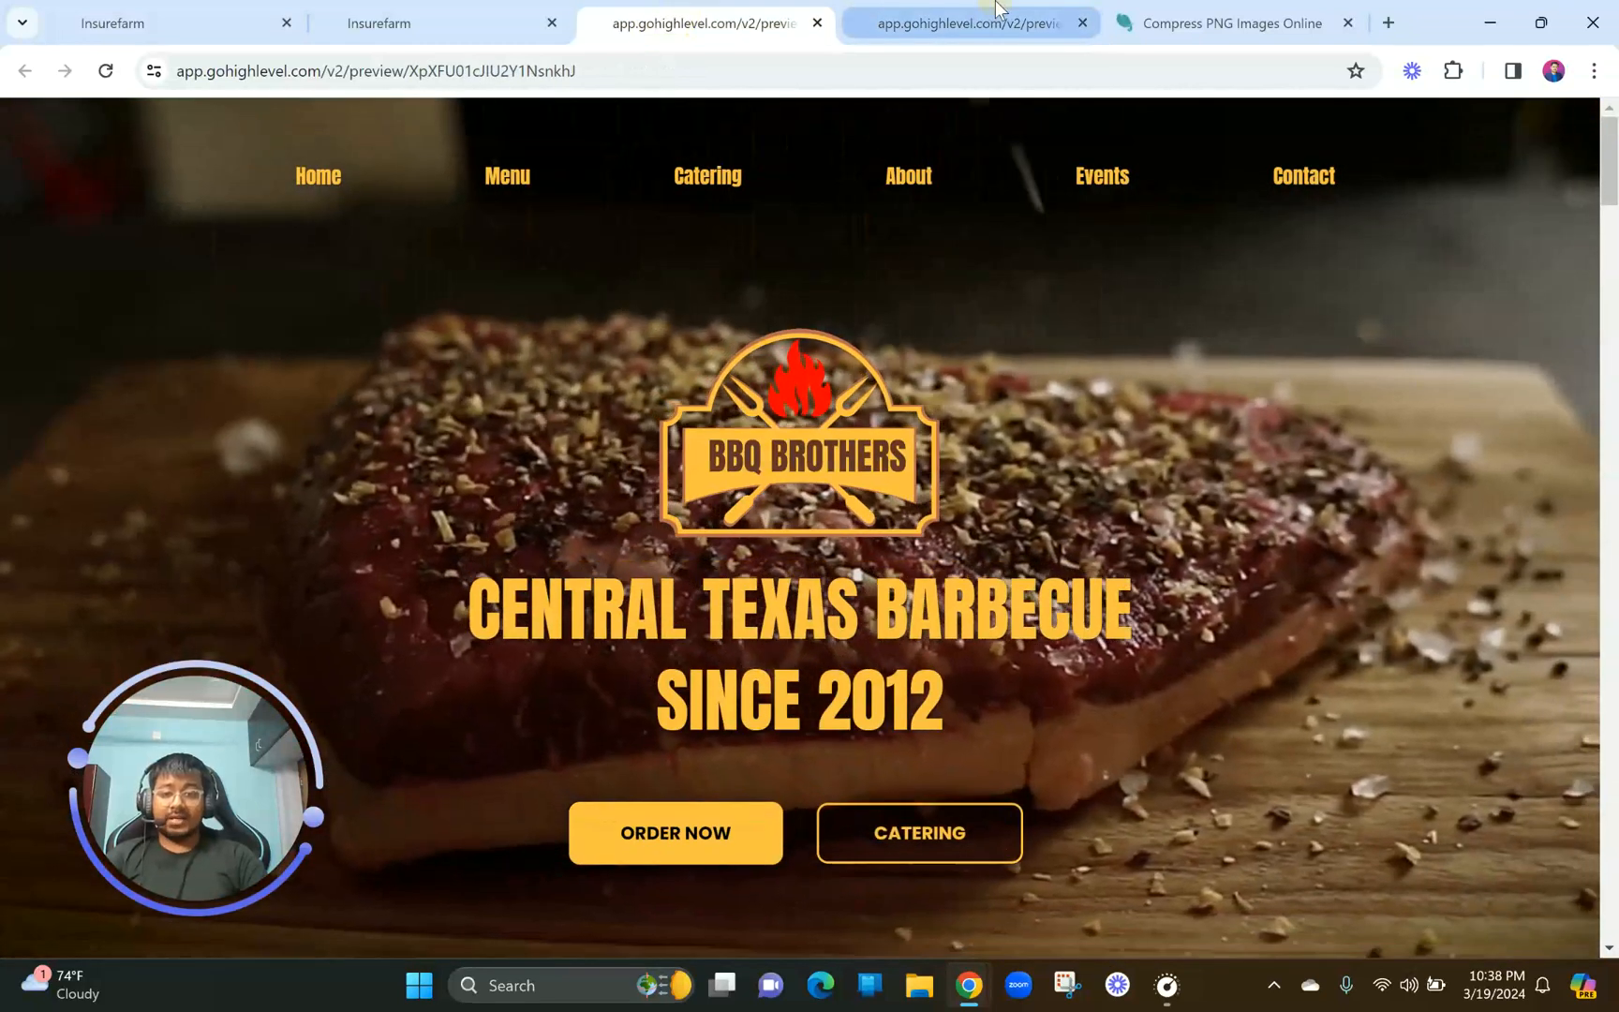
pyautogui.click(993, 10)
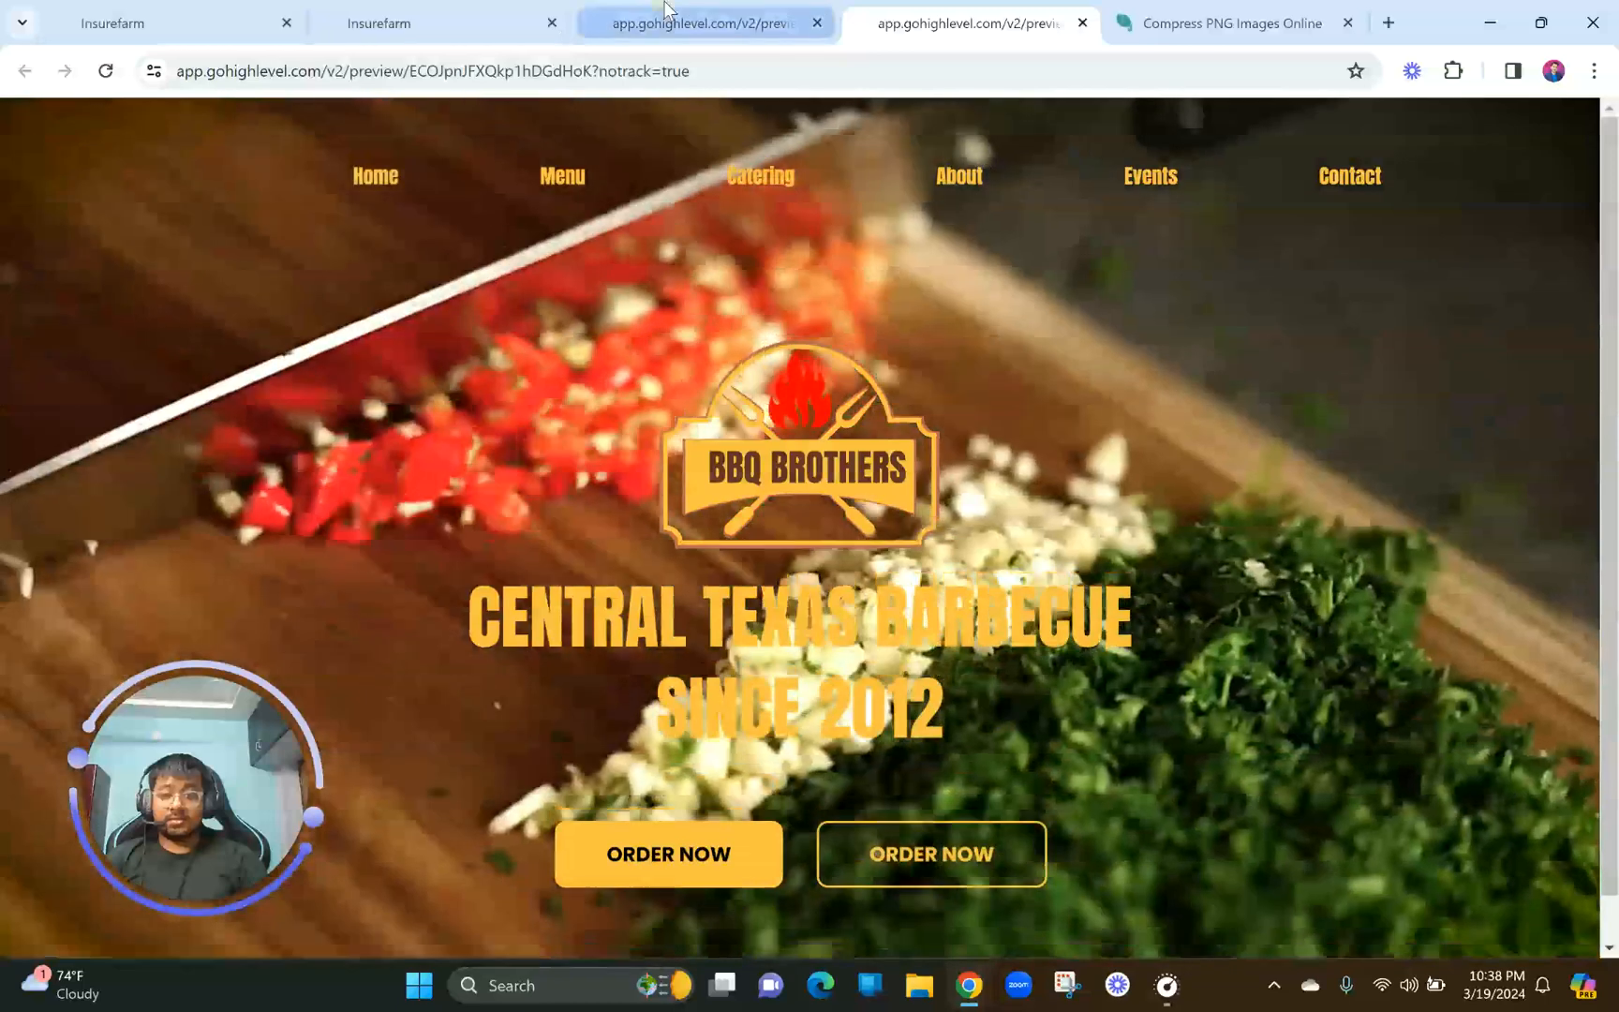
pyautogui.click(698, 20)
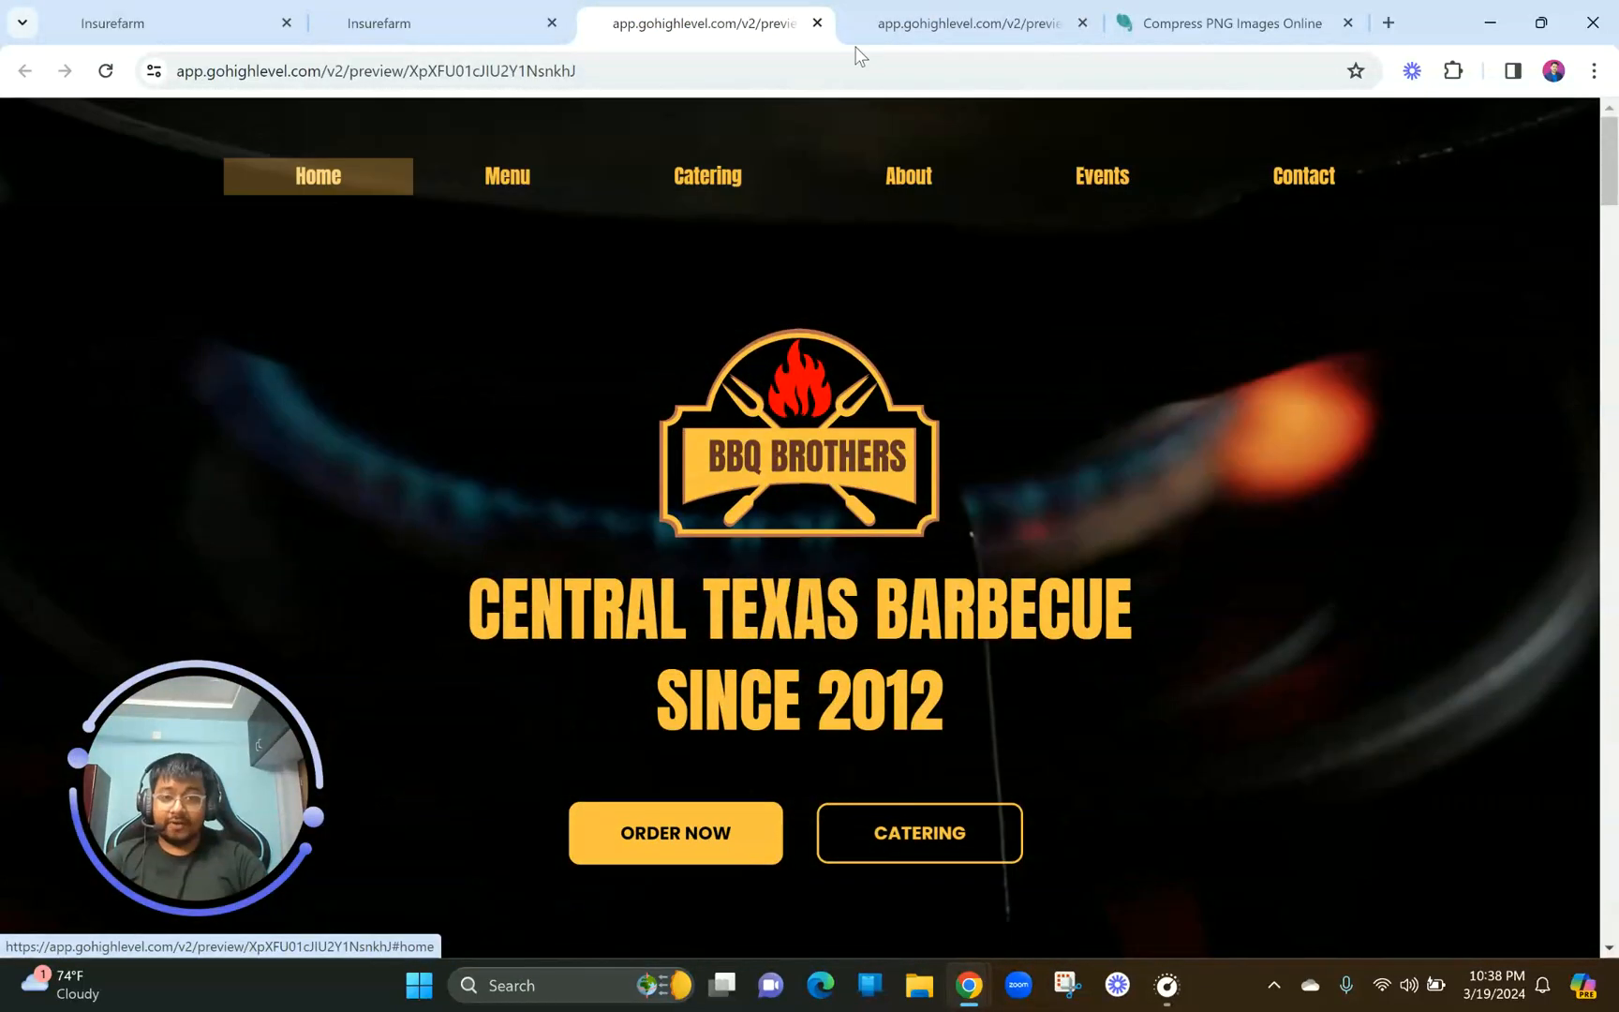
pyautogui.click(932, 22)
pyautogui.click(733, 9)
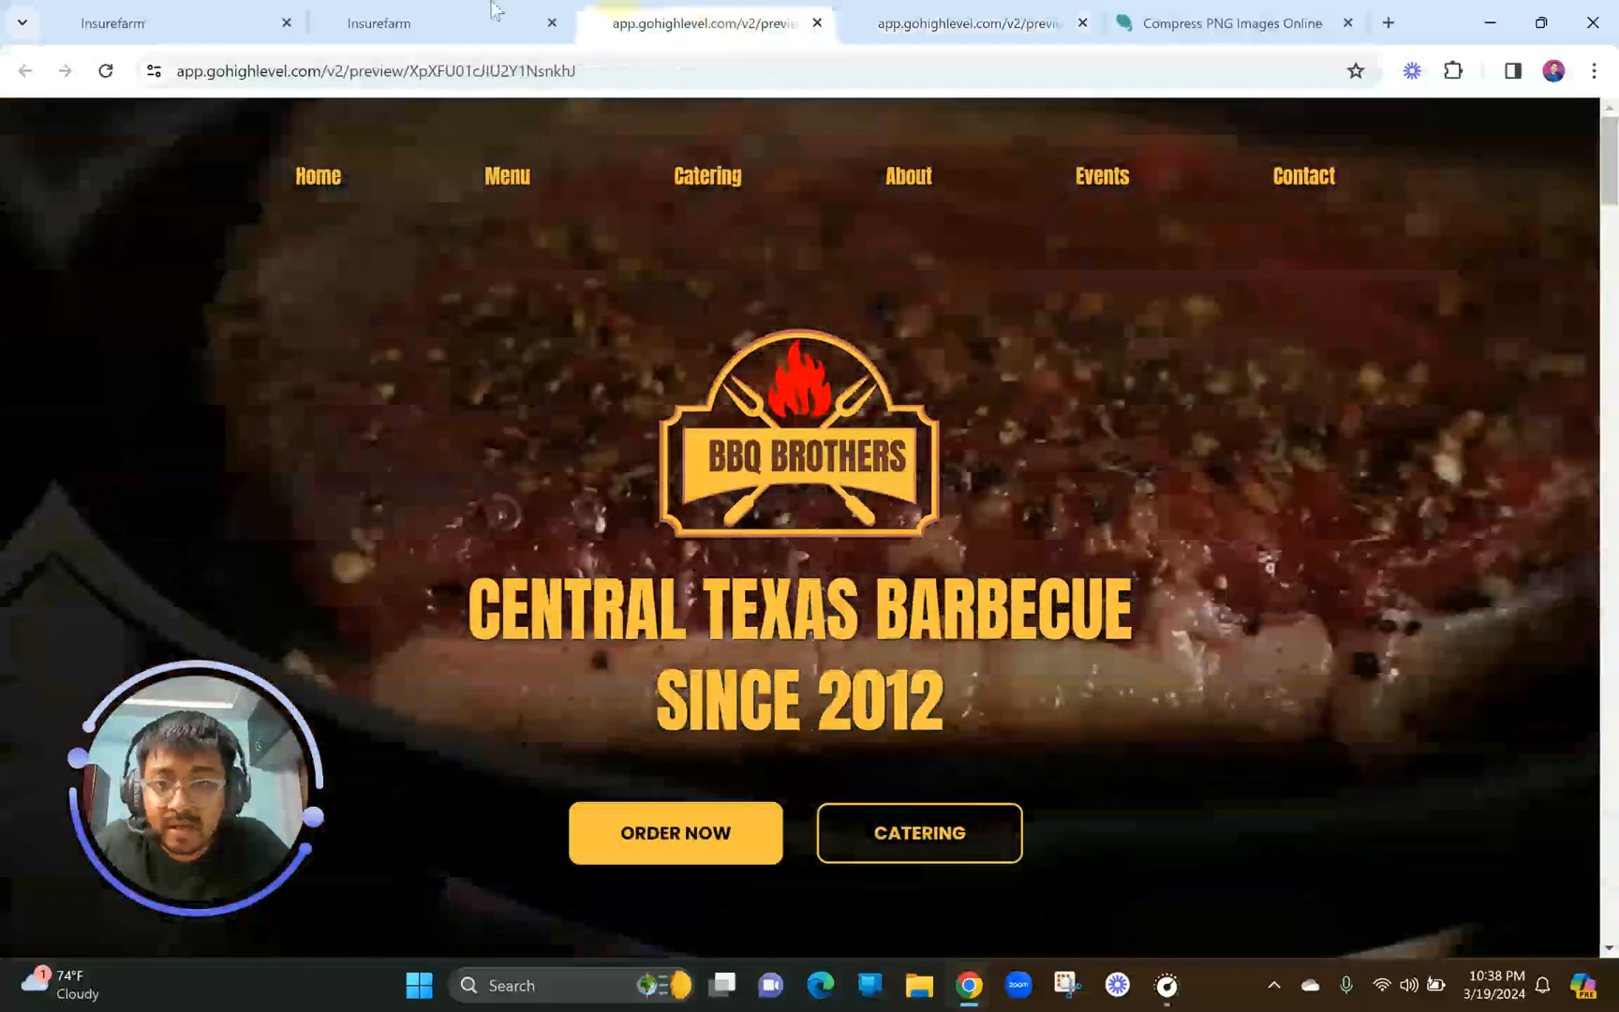
# Set the navigation menu's font size to 16 px in the page builder, save, and reload the preview.
pyautogui.moveTo(394, 23); pyautogui.dragTo(745, 23)
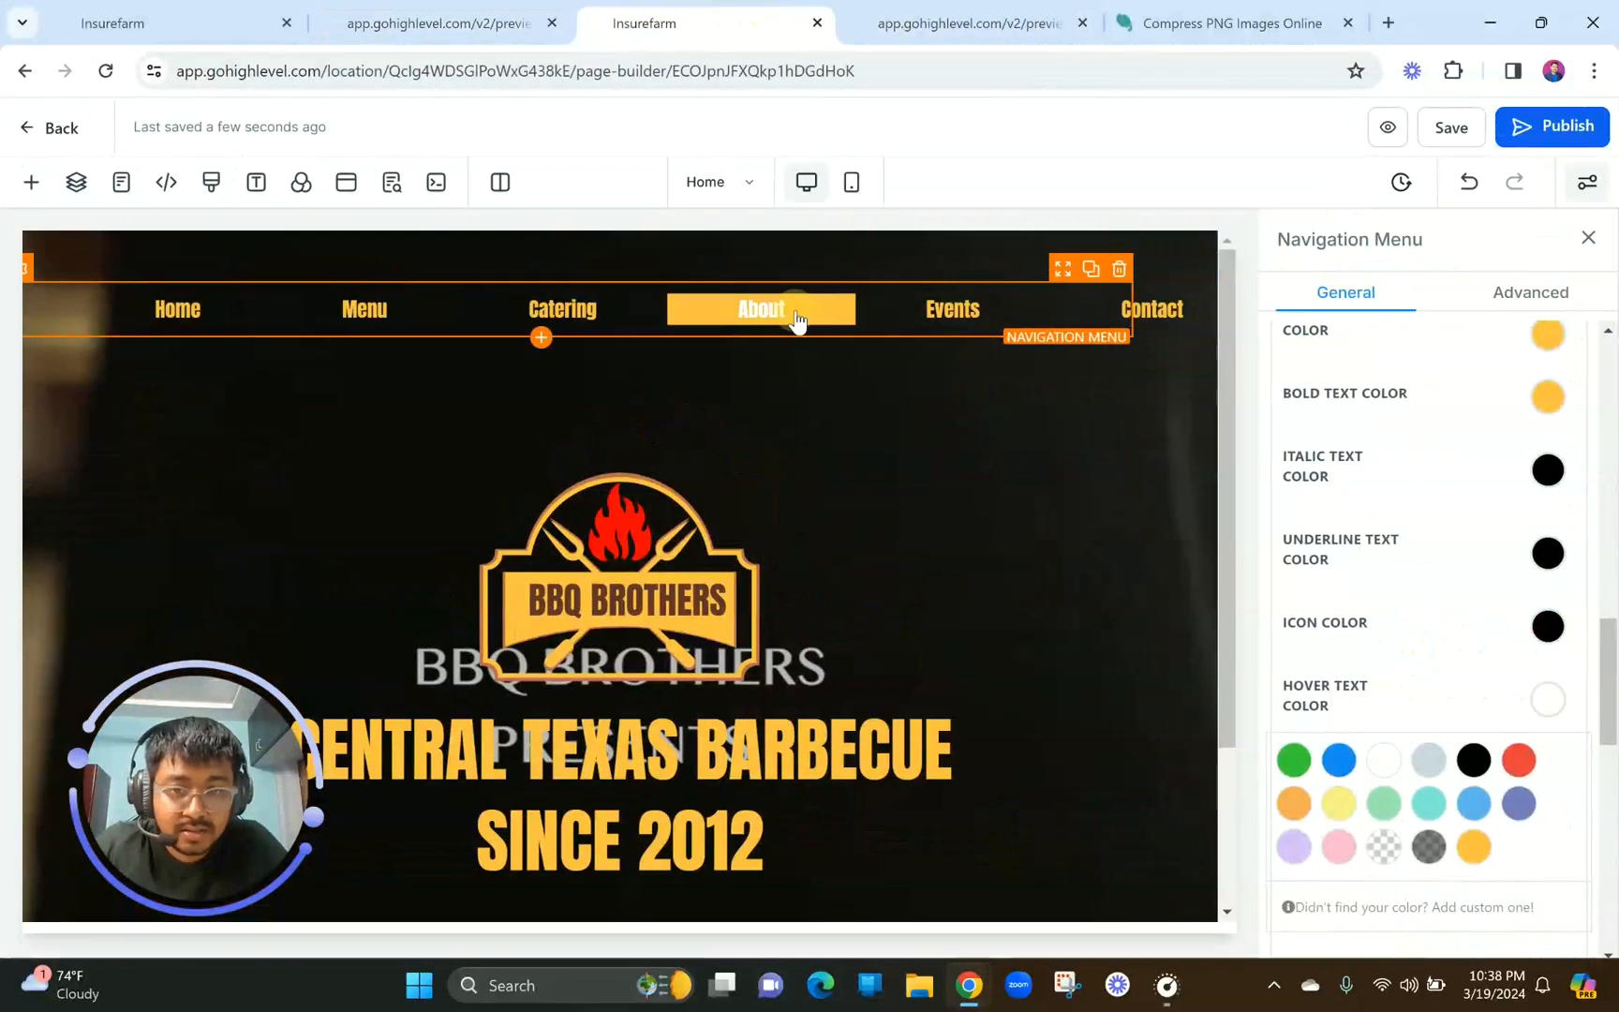
pyautogui.scroll(6, 1499, 570)
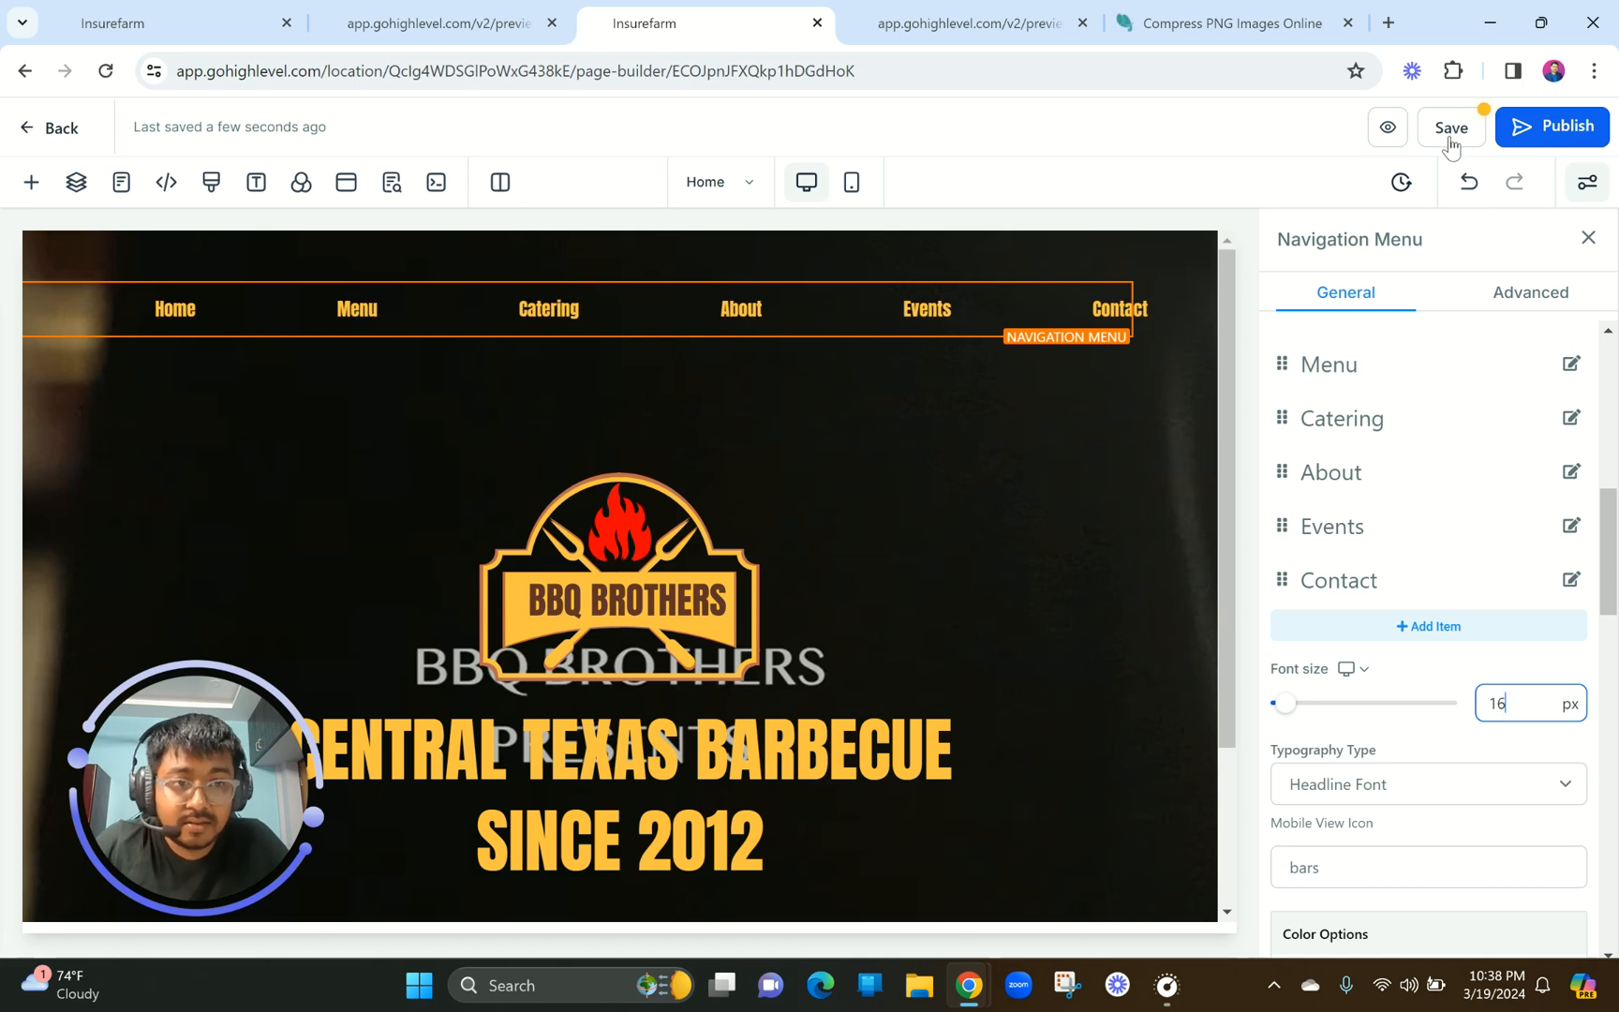
pyautogui.click(1009, 17)
pyautogui.click(722, 13)
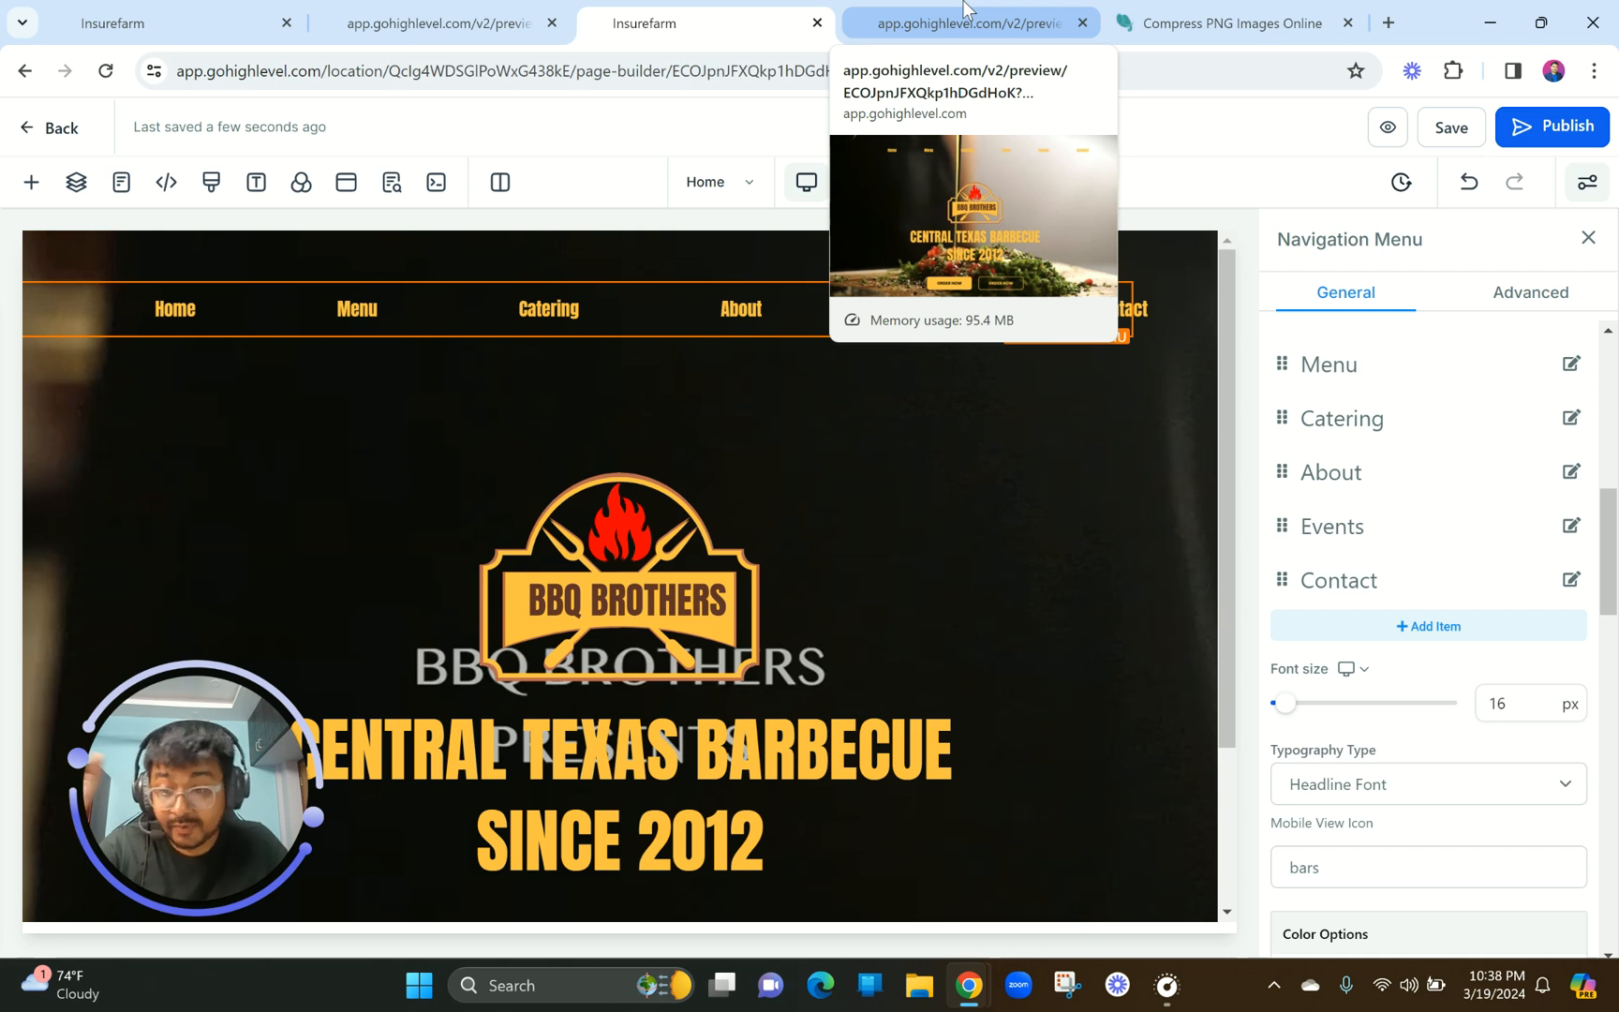
pyautogui.click(965, 12)
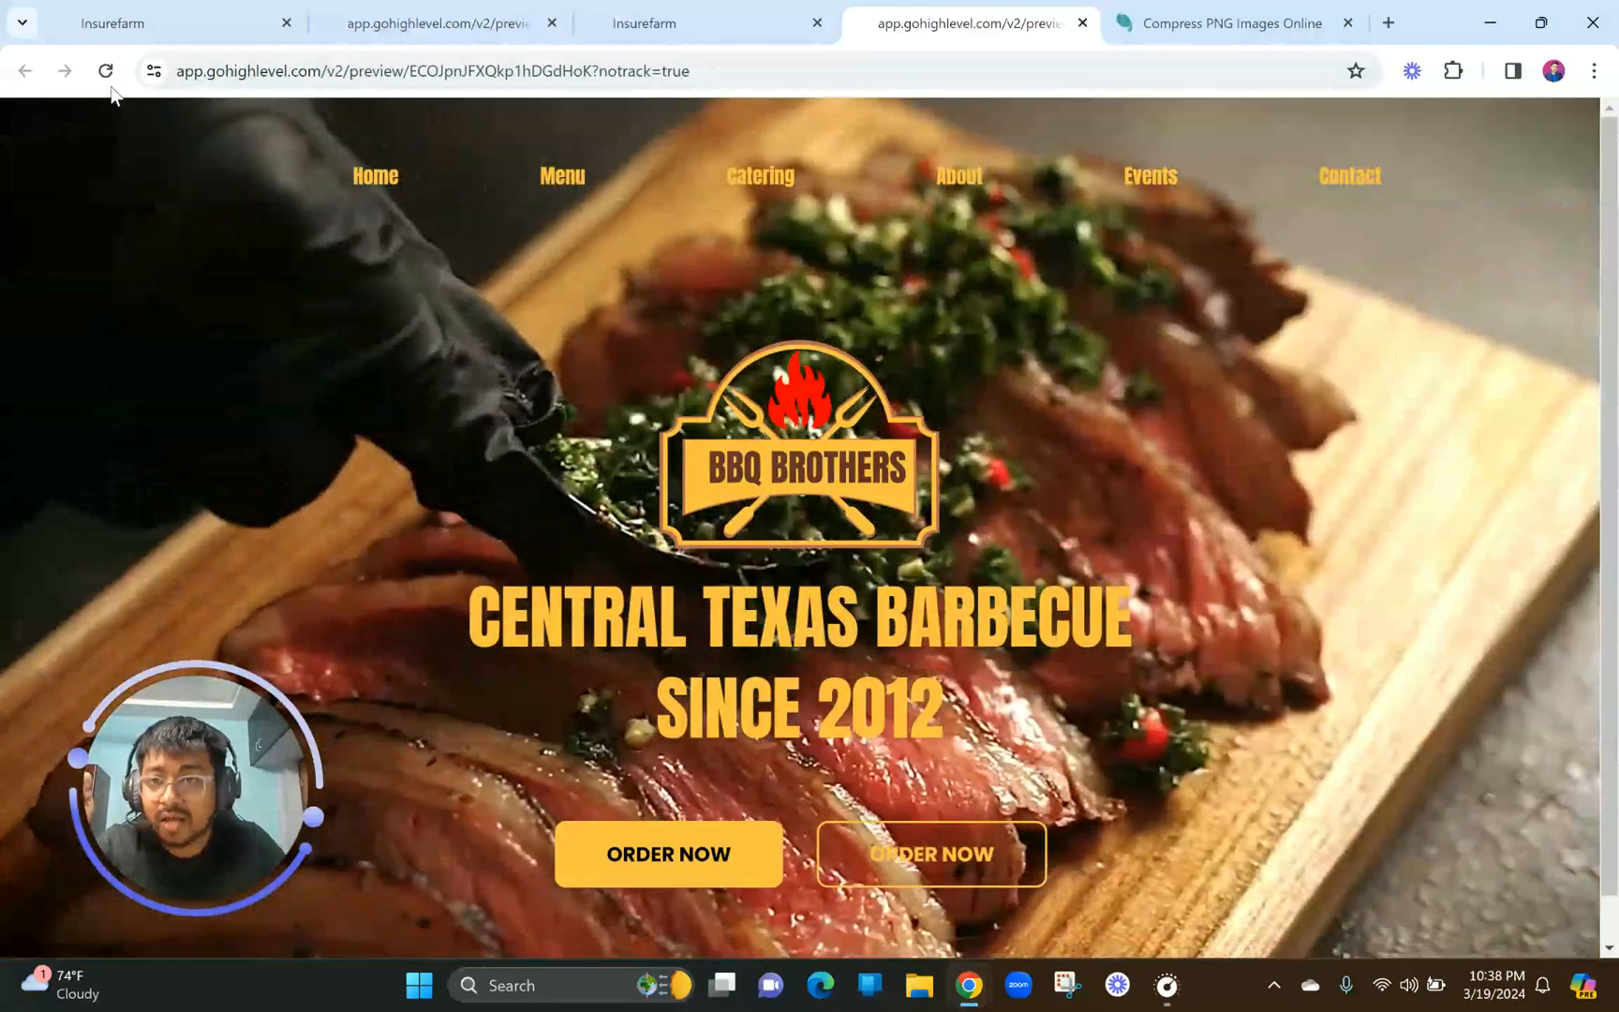
pyautogui.click(105, 71)
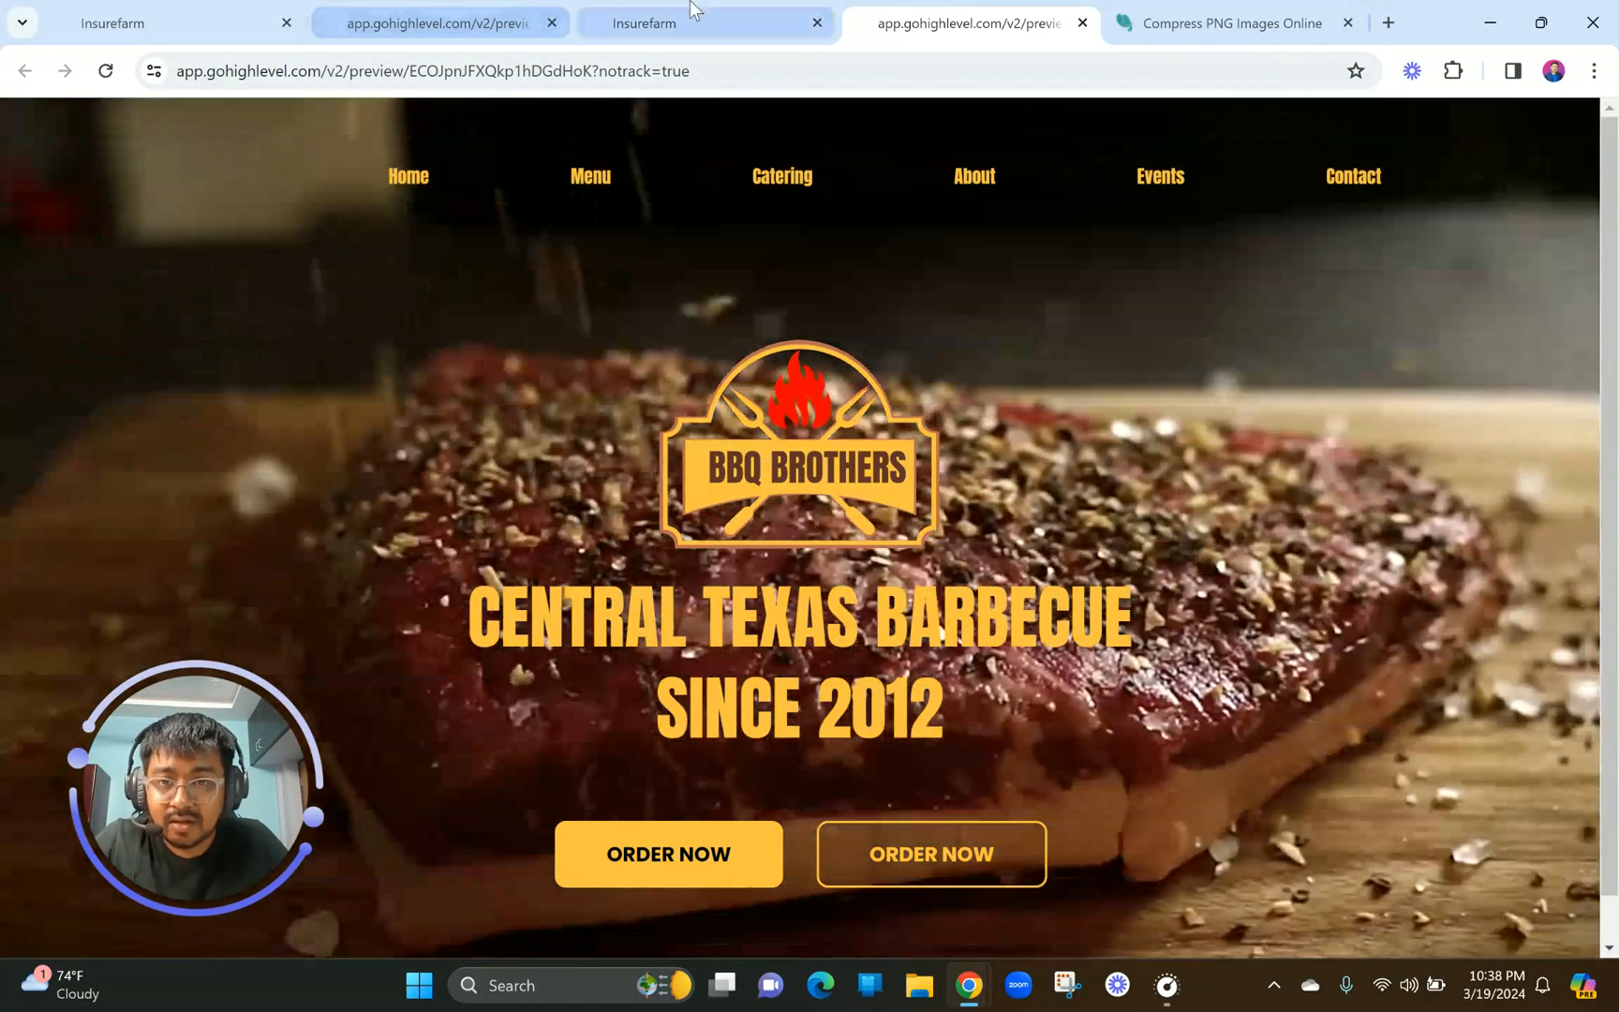
# Return to the page builder, reduce the browser zoom, set the navigation row's left margin to -20 px and save.
pyautogui.click(643, 23)
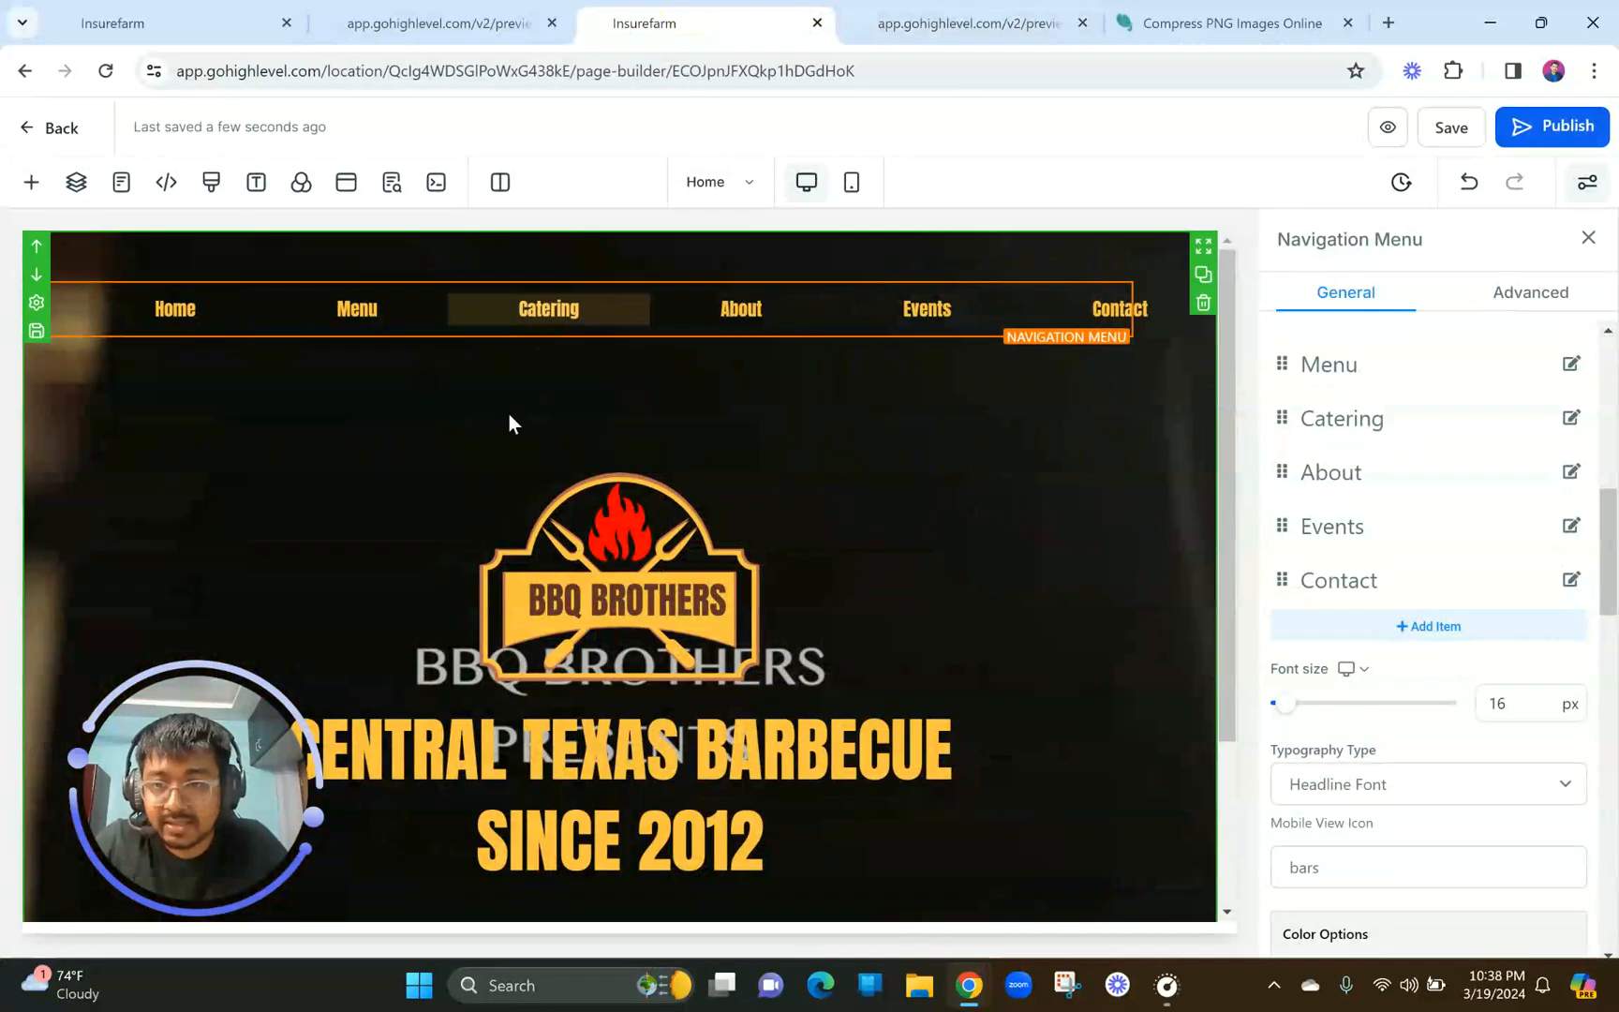
pyautogui.click(1593, 71)
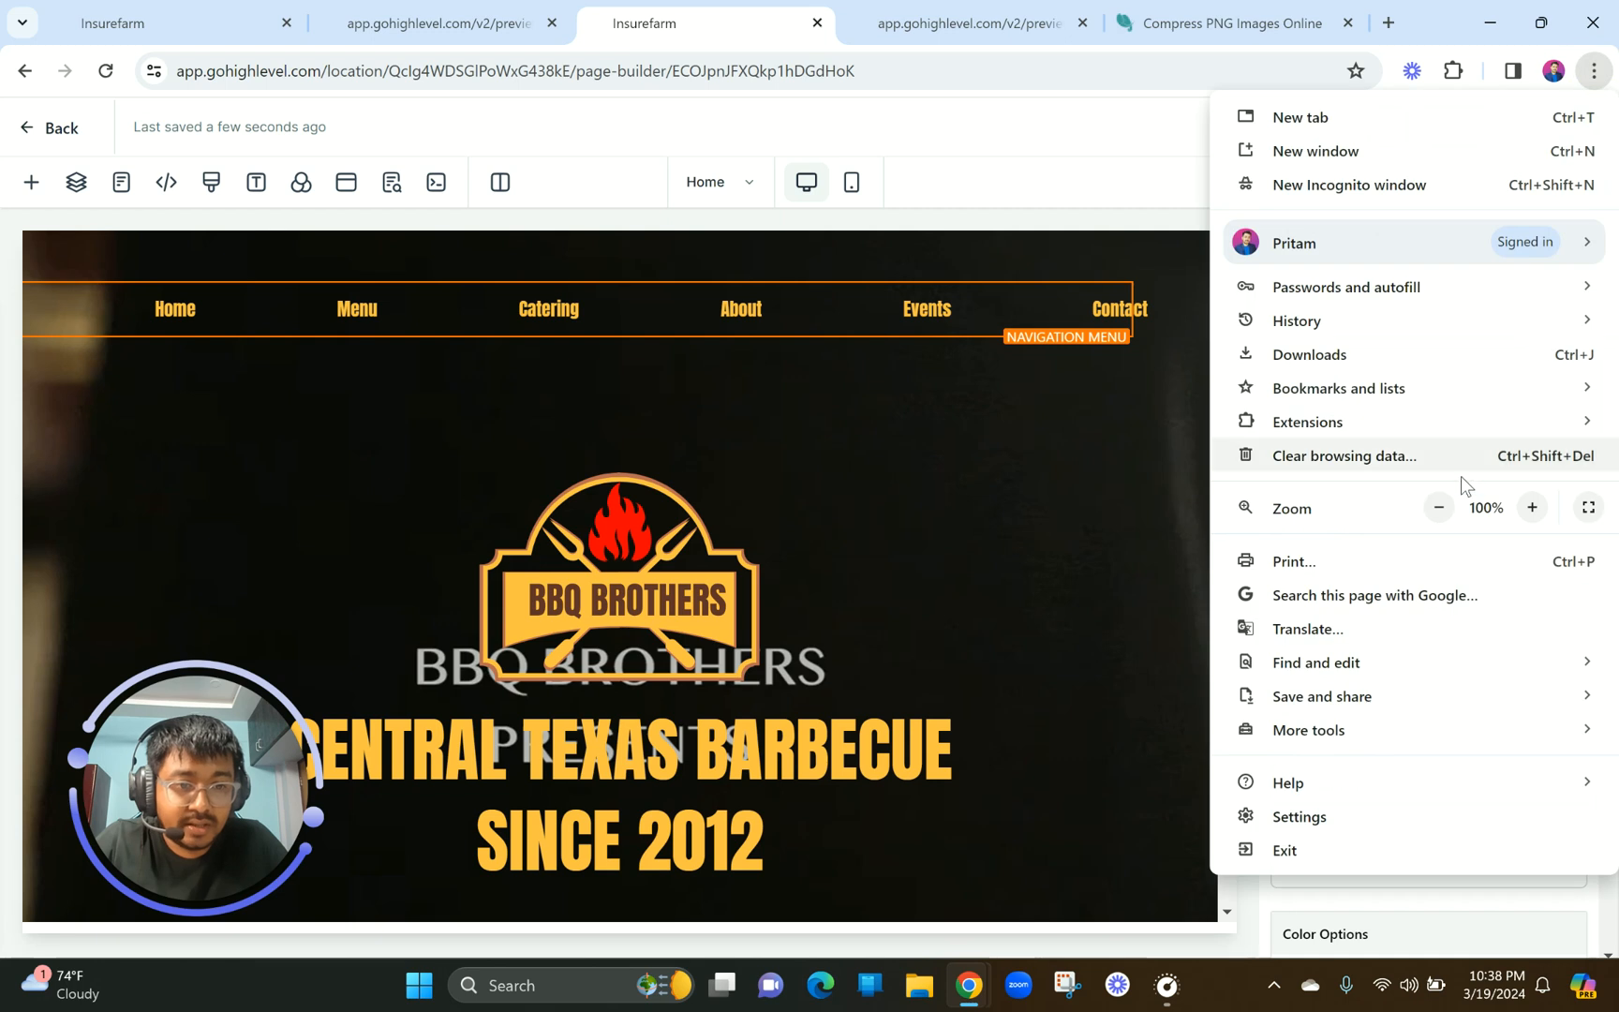
pyautogui.click(1438, 507)
pyautogui.click(1439, 507)
pyautogui.click(768, 463)
pyautogui.click(768, 463)
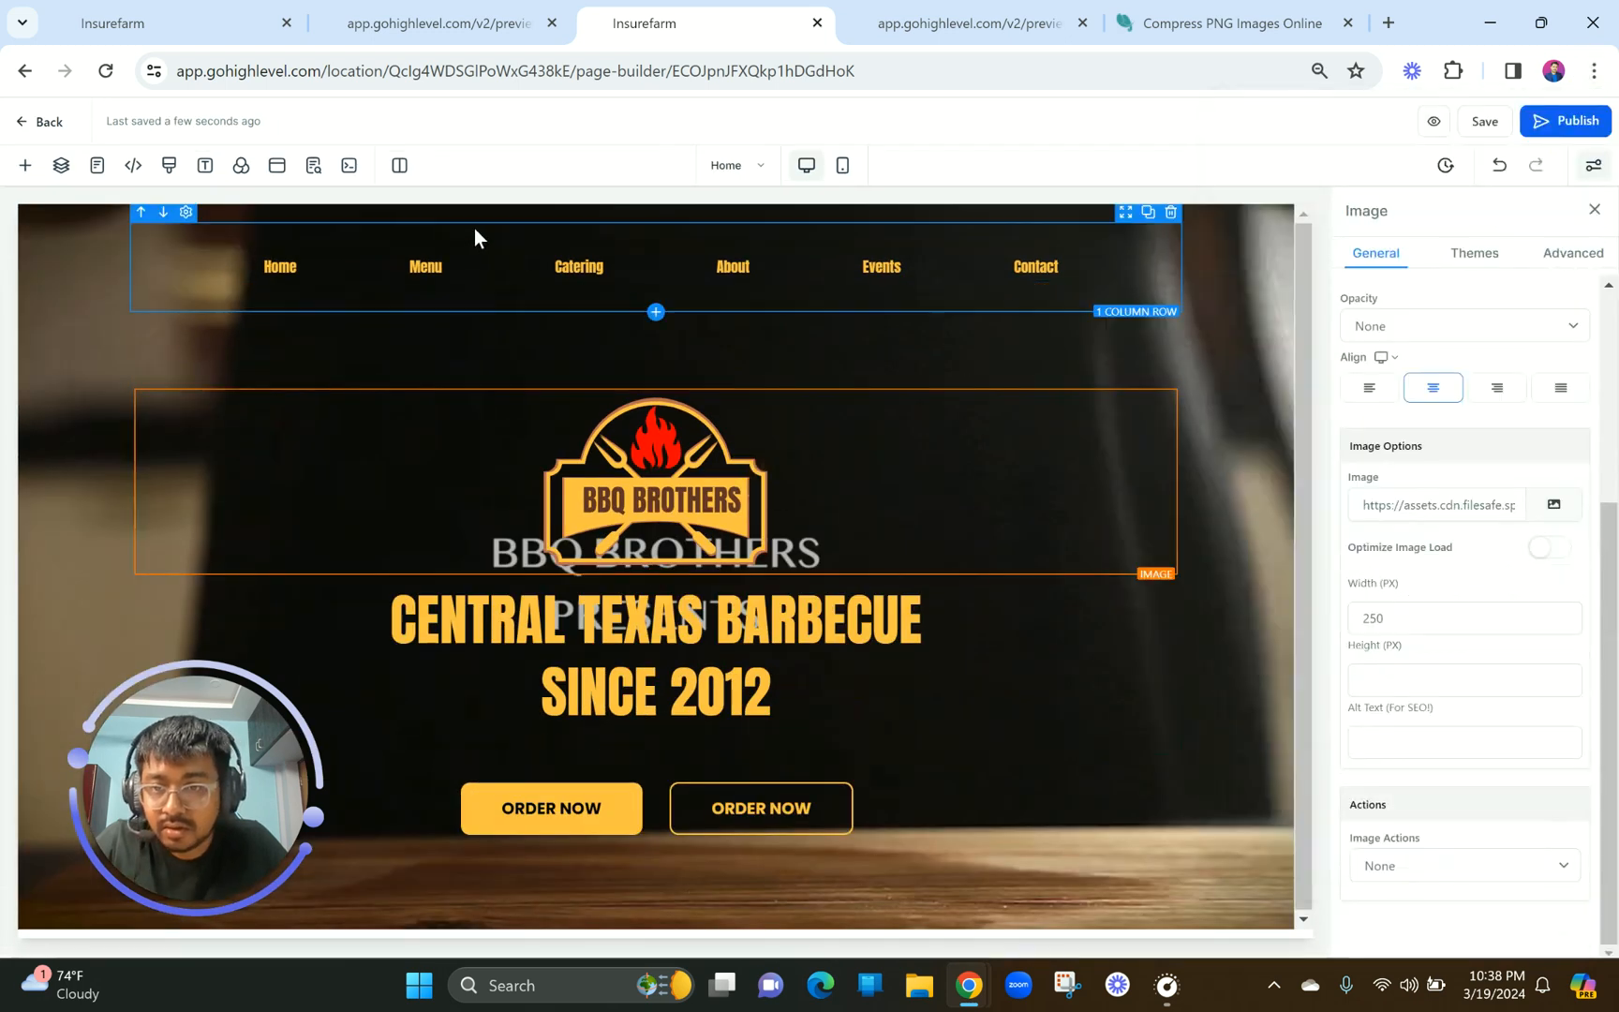
pyautogui.click(466, 233)
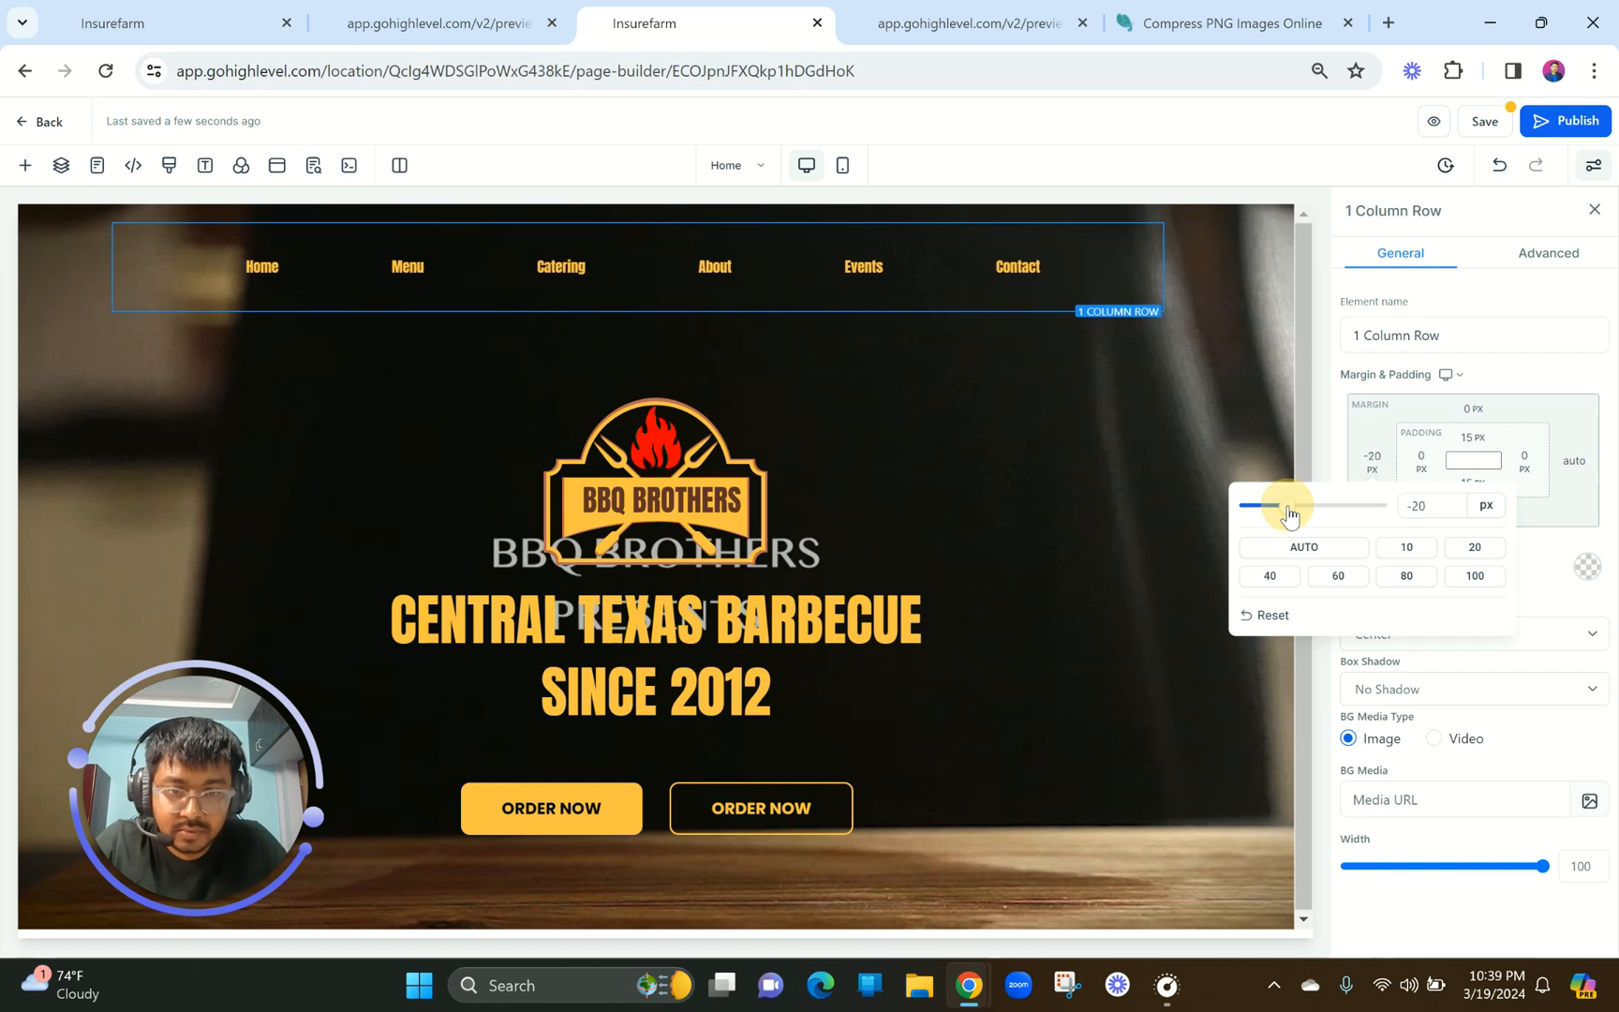
pyautogui.click(1485, 123)
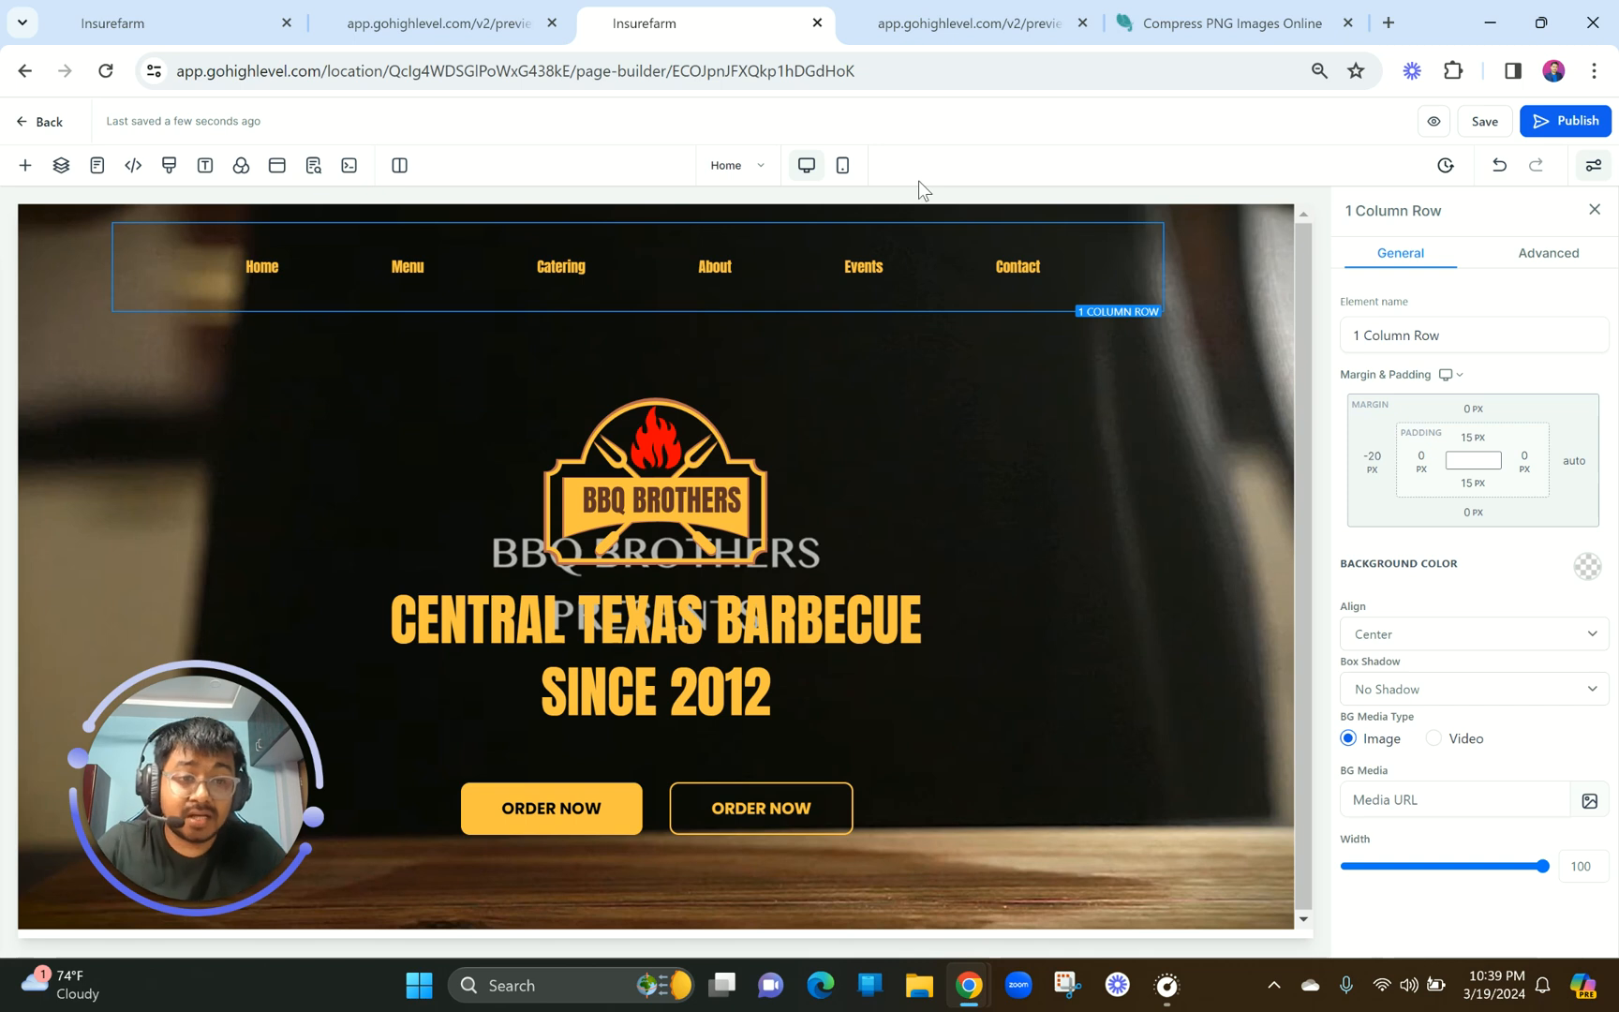
# Reload the preview, enlarge it to 110% and compare its menu and hero layout with the reference page.
pyautogui.click(947, 20)
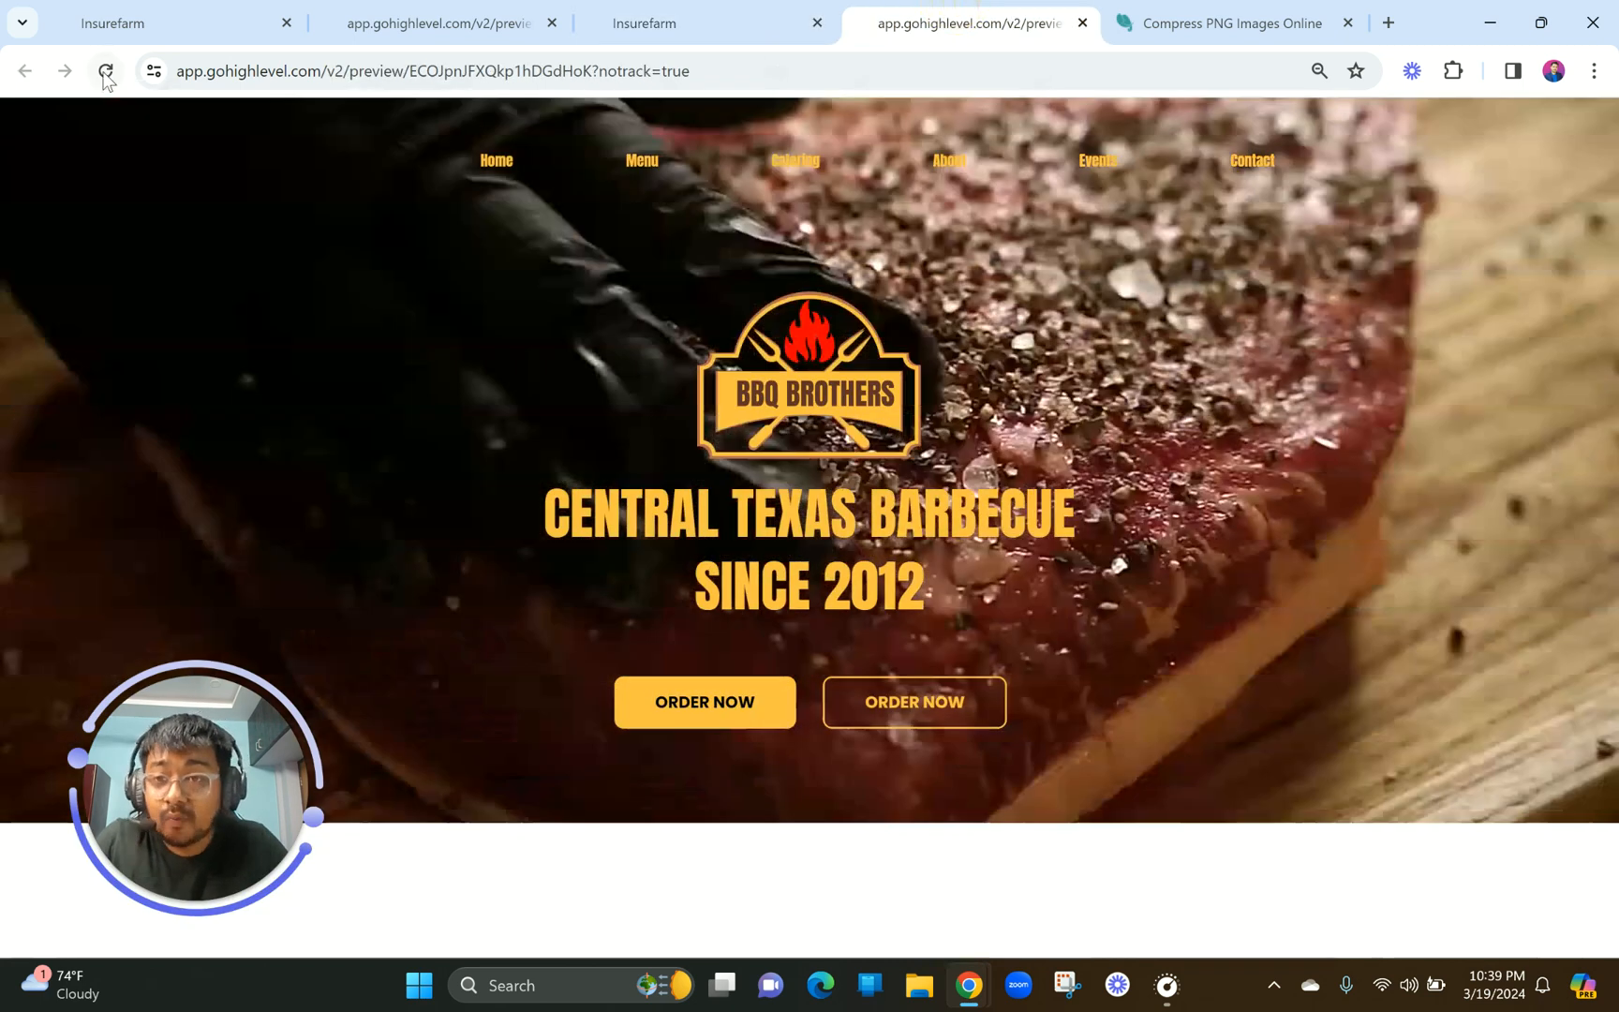
pyautogui.click(106, 73)
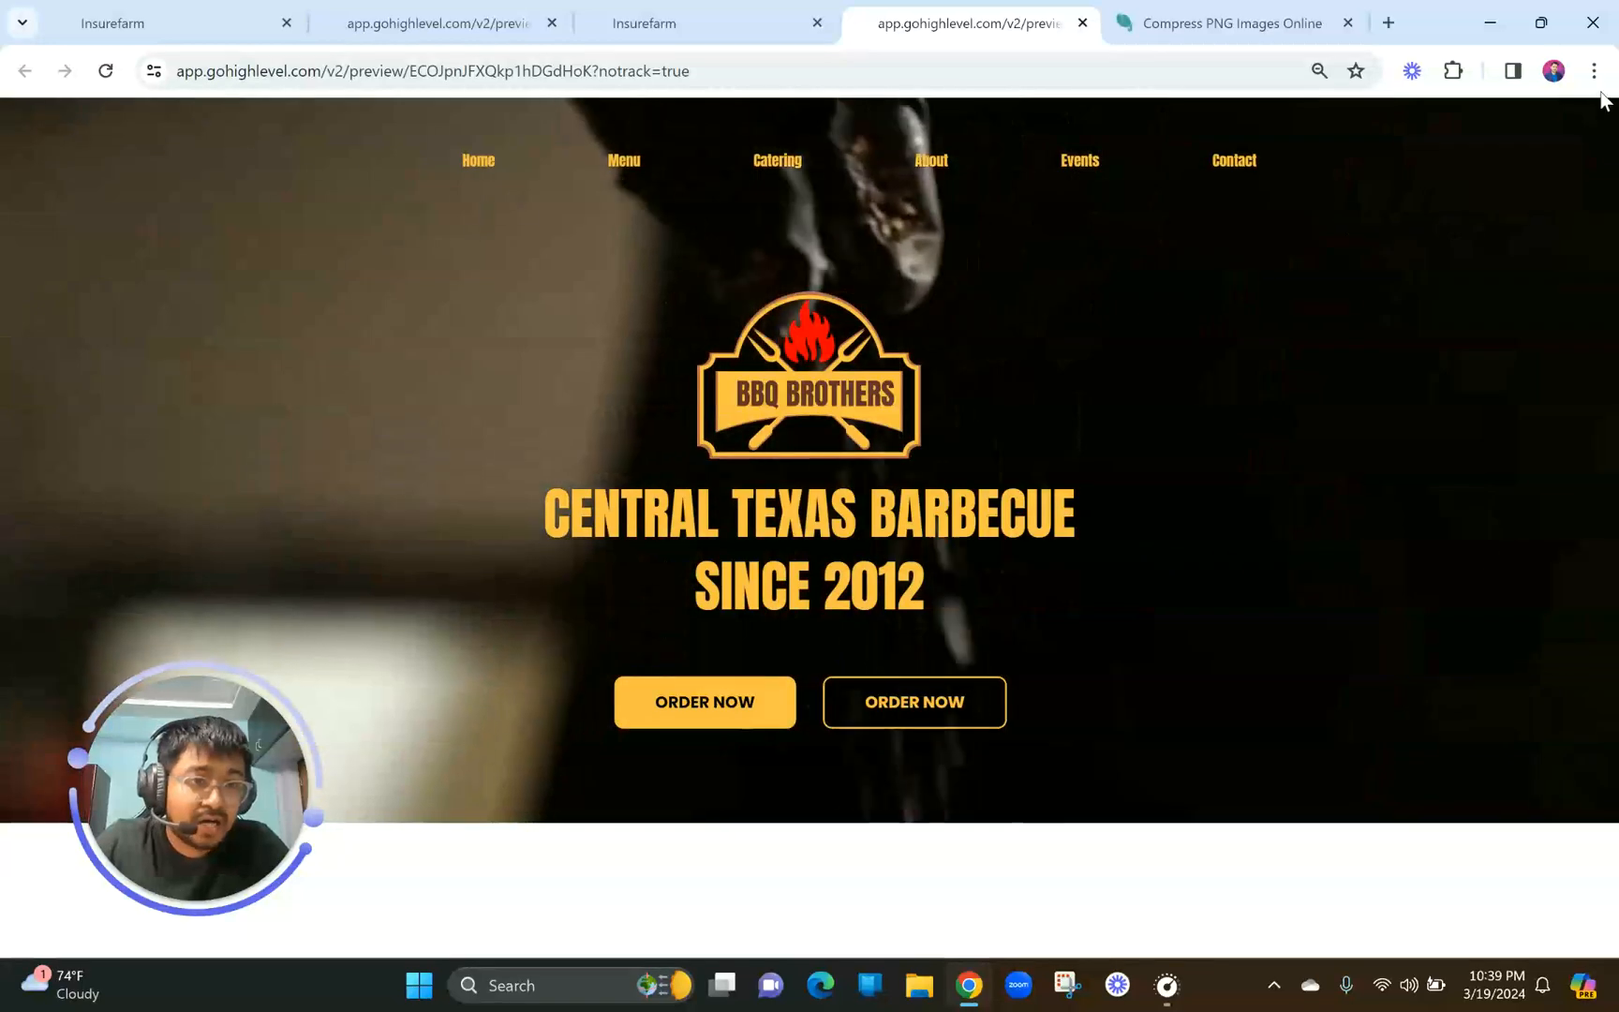
pyautogui.click(1593, 70)
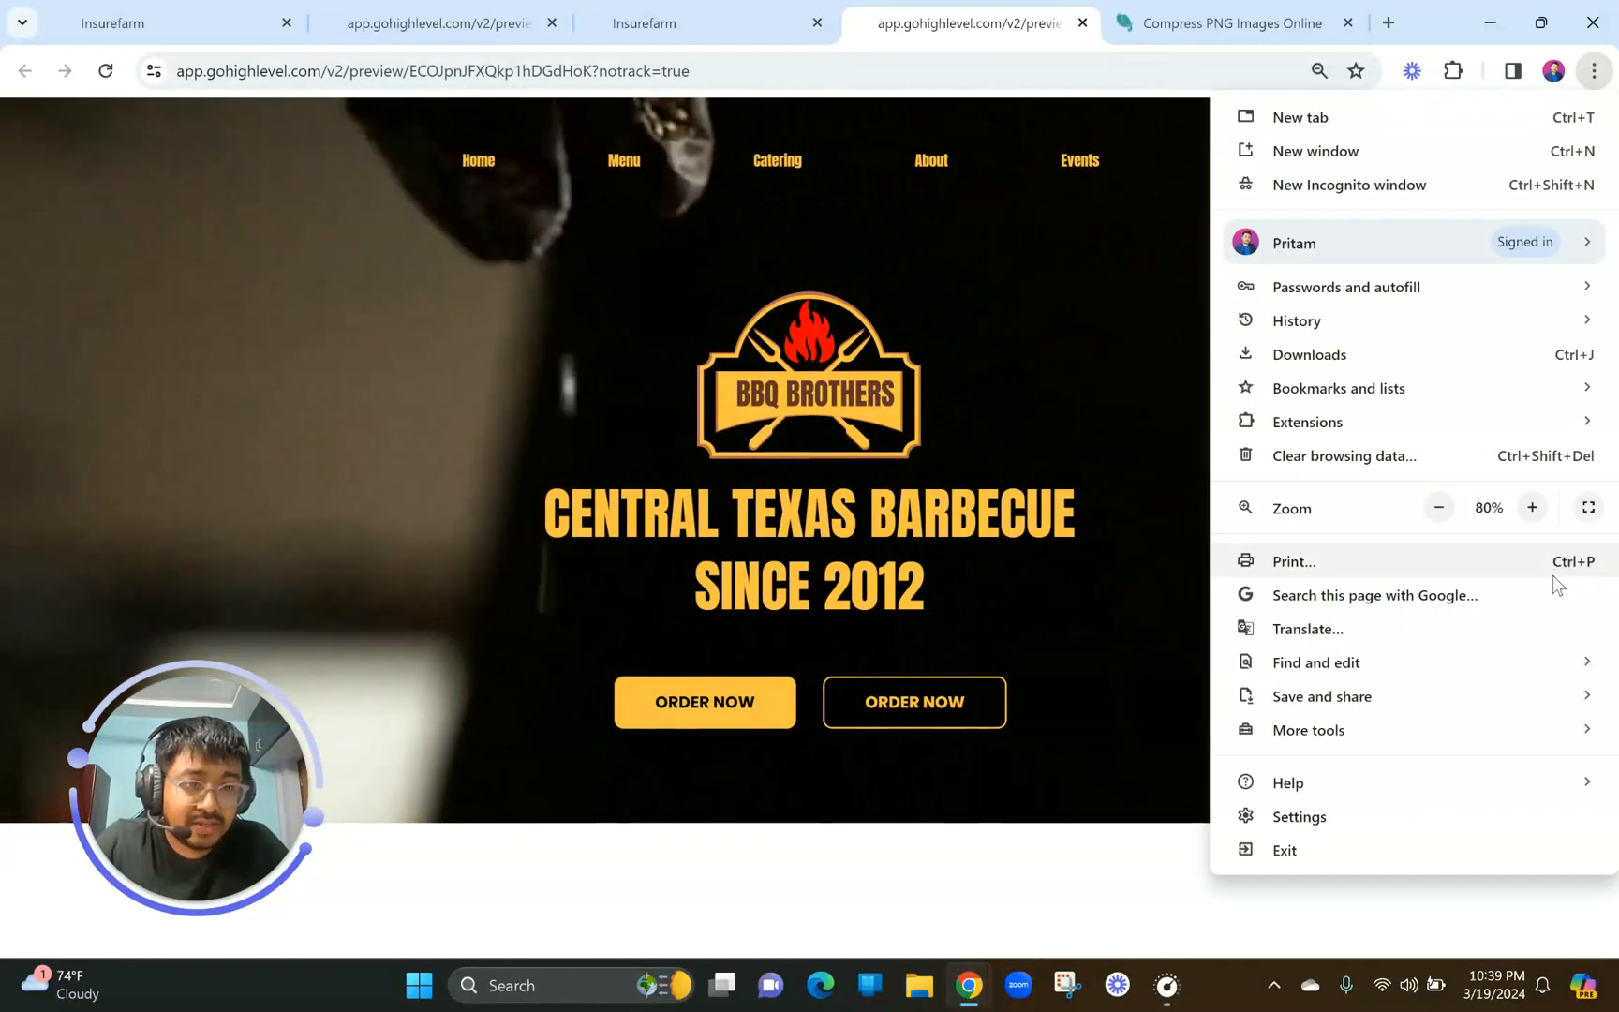
pyautogui.click(1533, 507)
pyautogui.click(1533, 507)
pyautogui.click(1533, 507)
pyautogui.click(1020, 388)
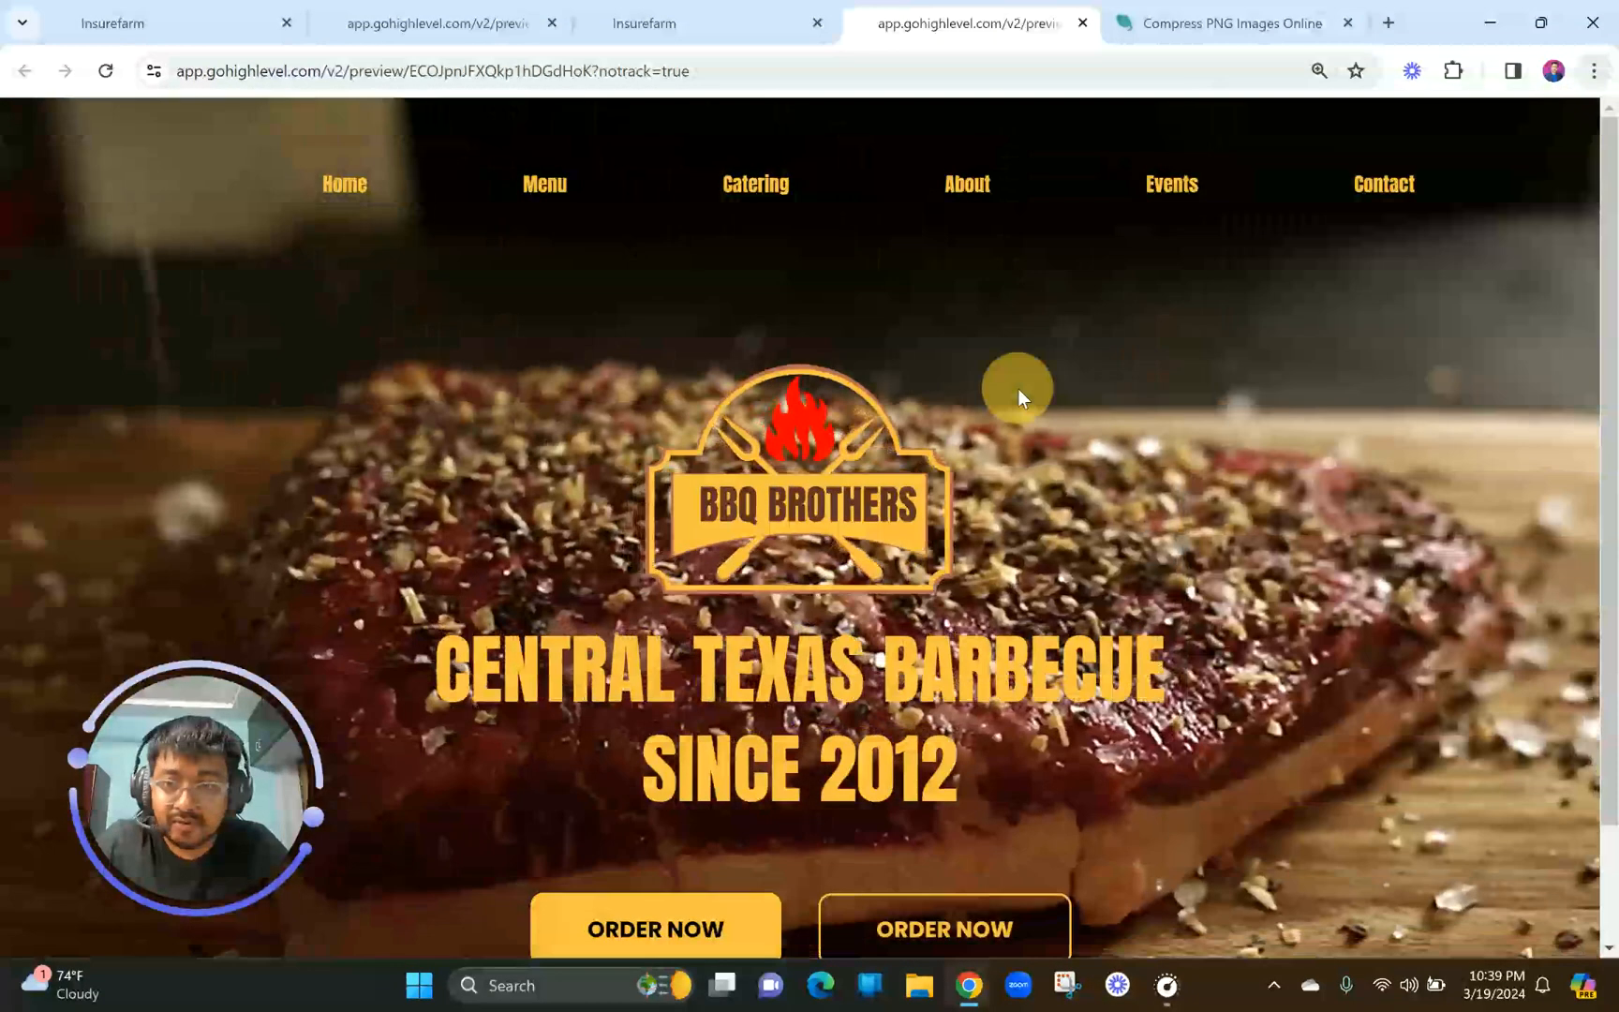
pyautogui.hotkey('ctrl', '2')
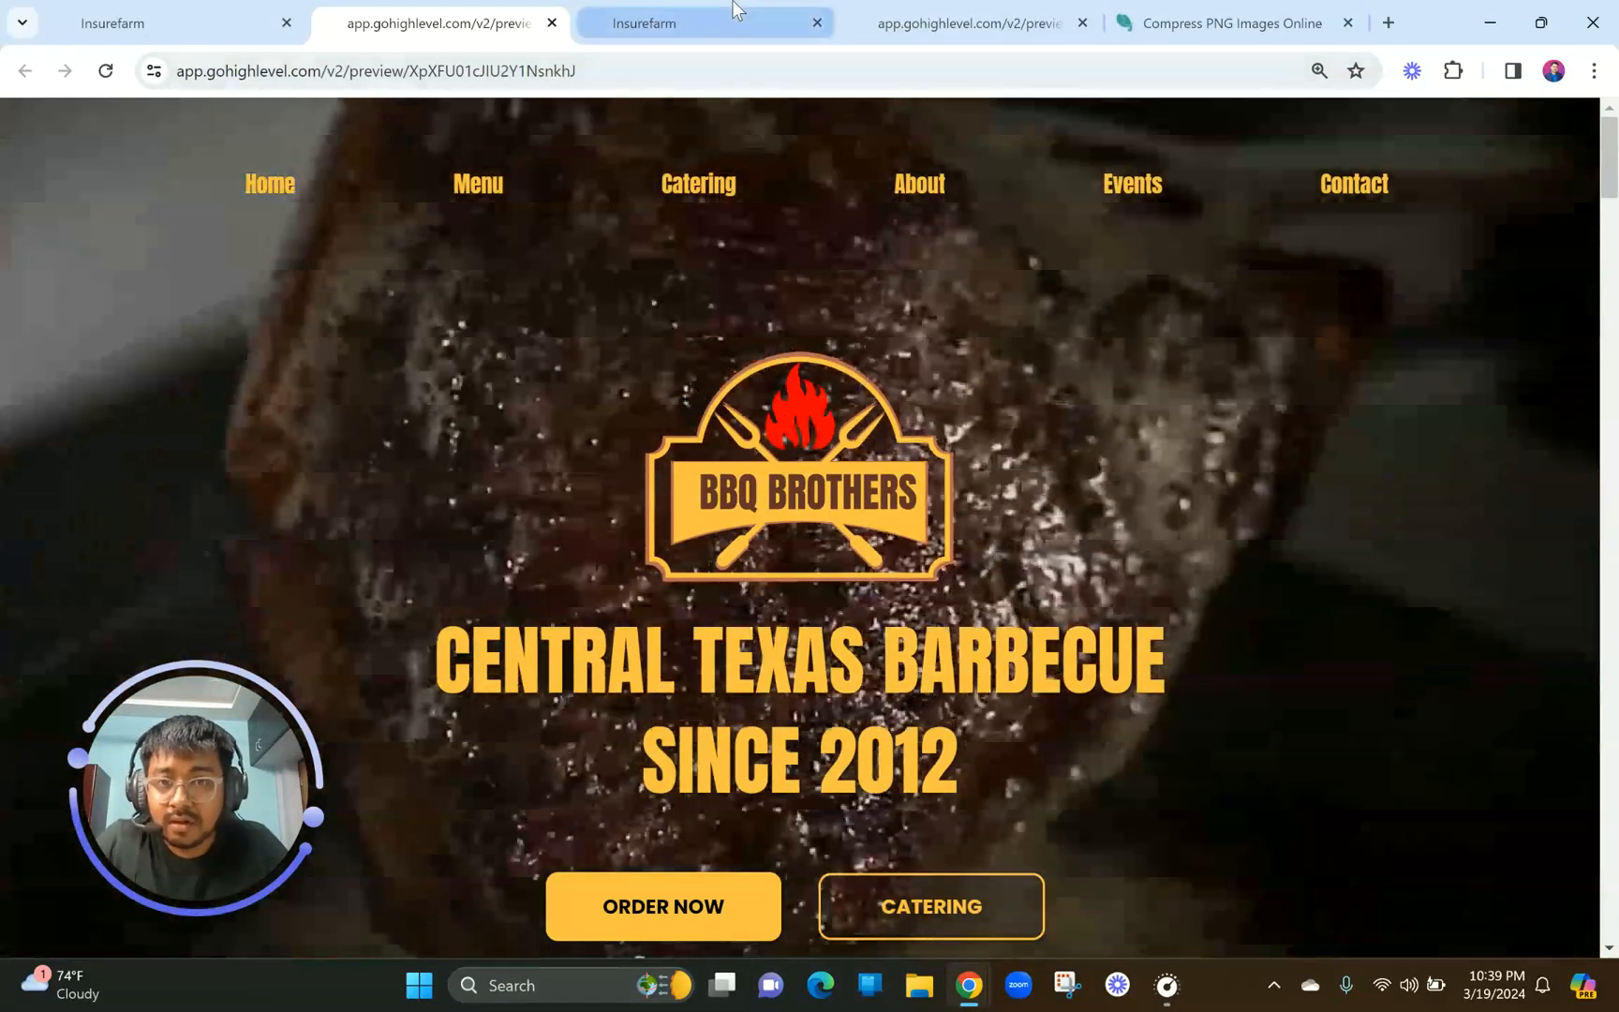
pyautogui.click(937, 22)
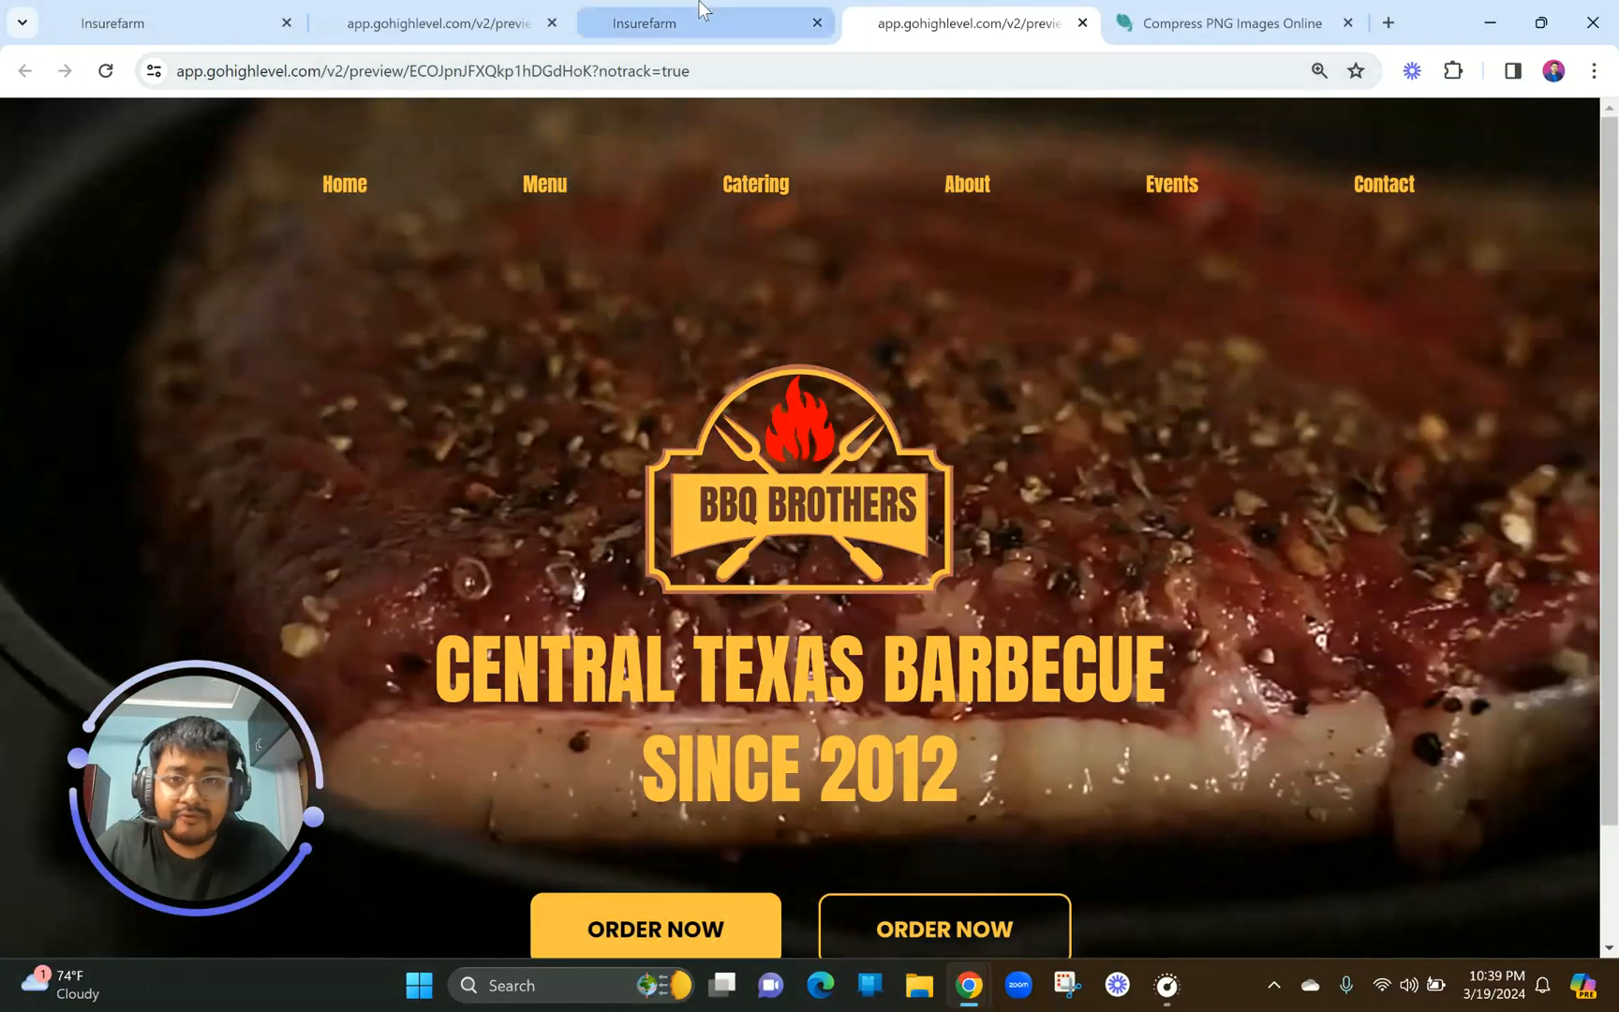
# Return to the page builder and reduce the browser zoom by two levels.
pyautogui.click(722, 26)
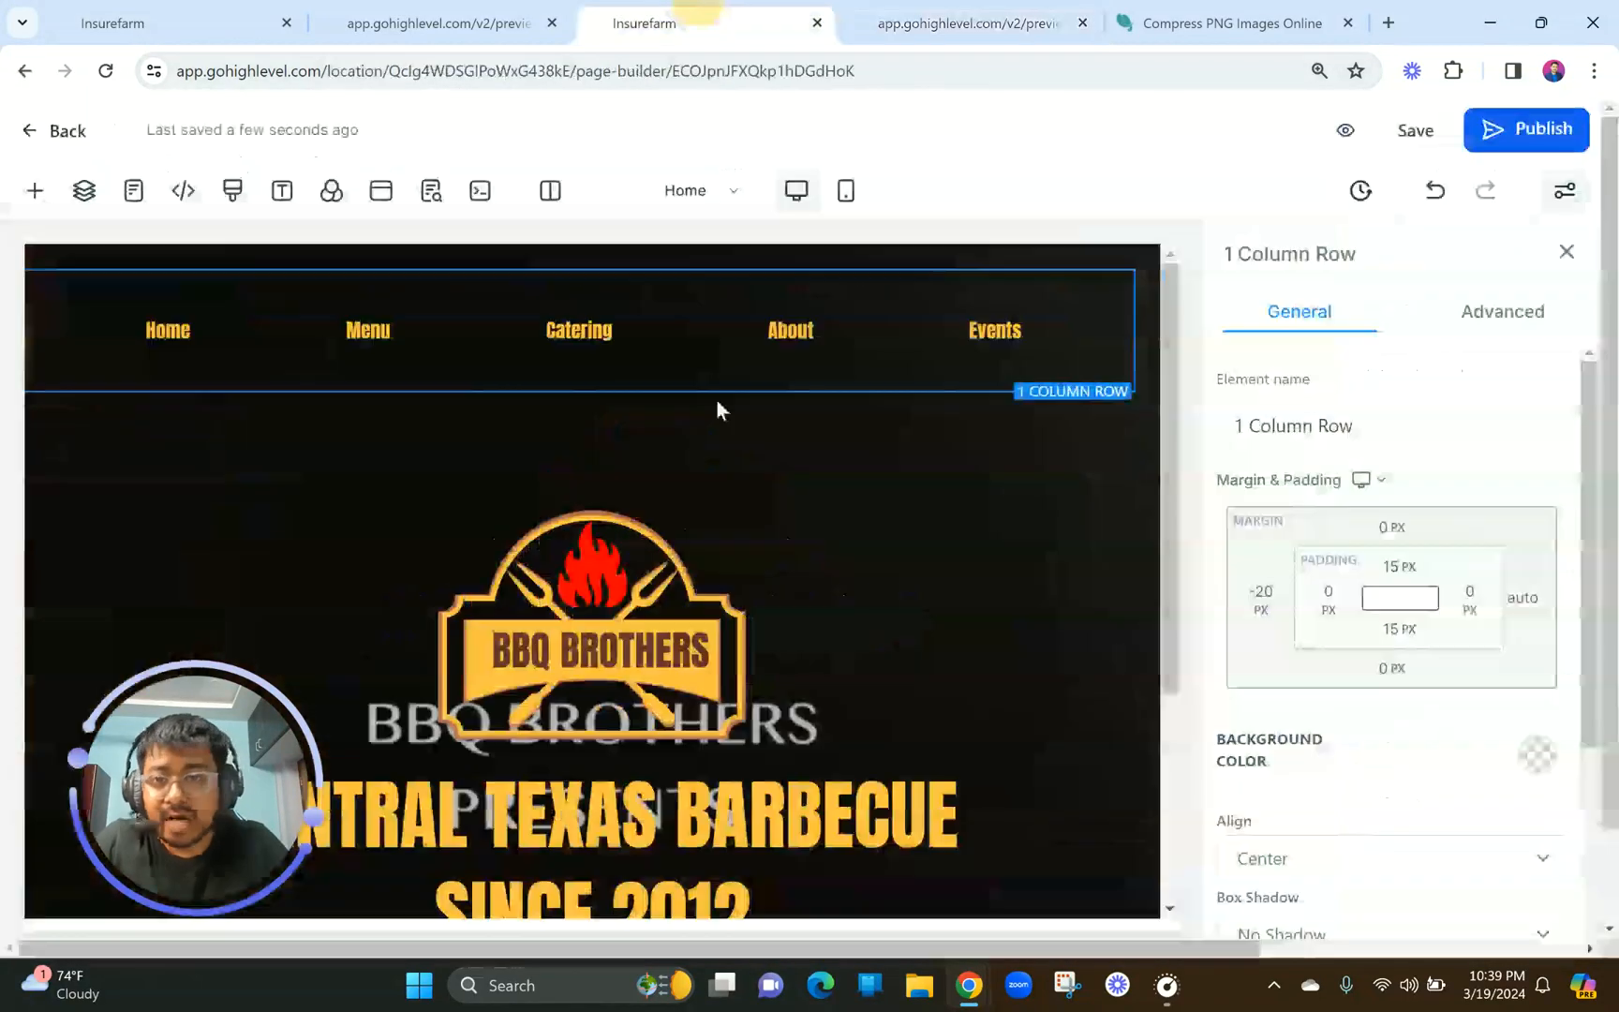
pyautogui.click(1593, 74)
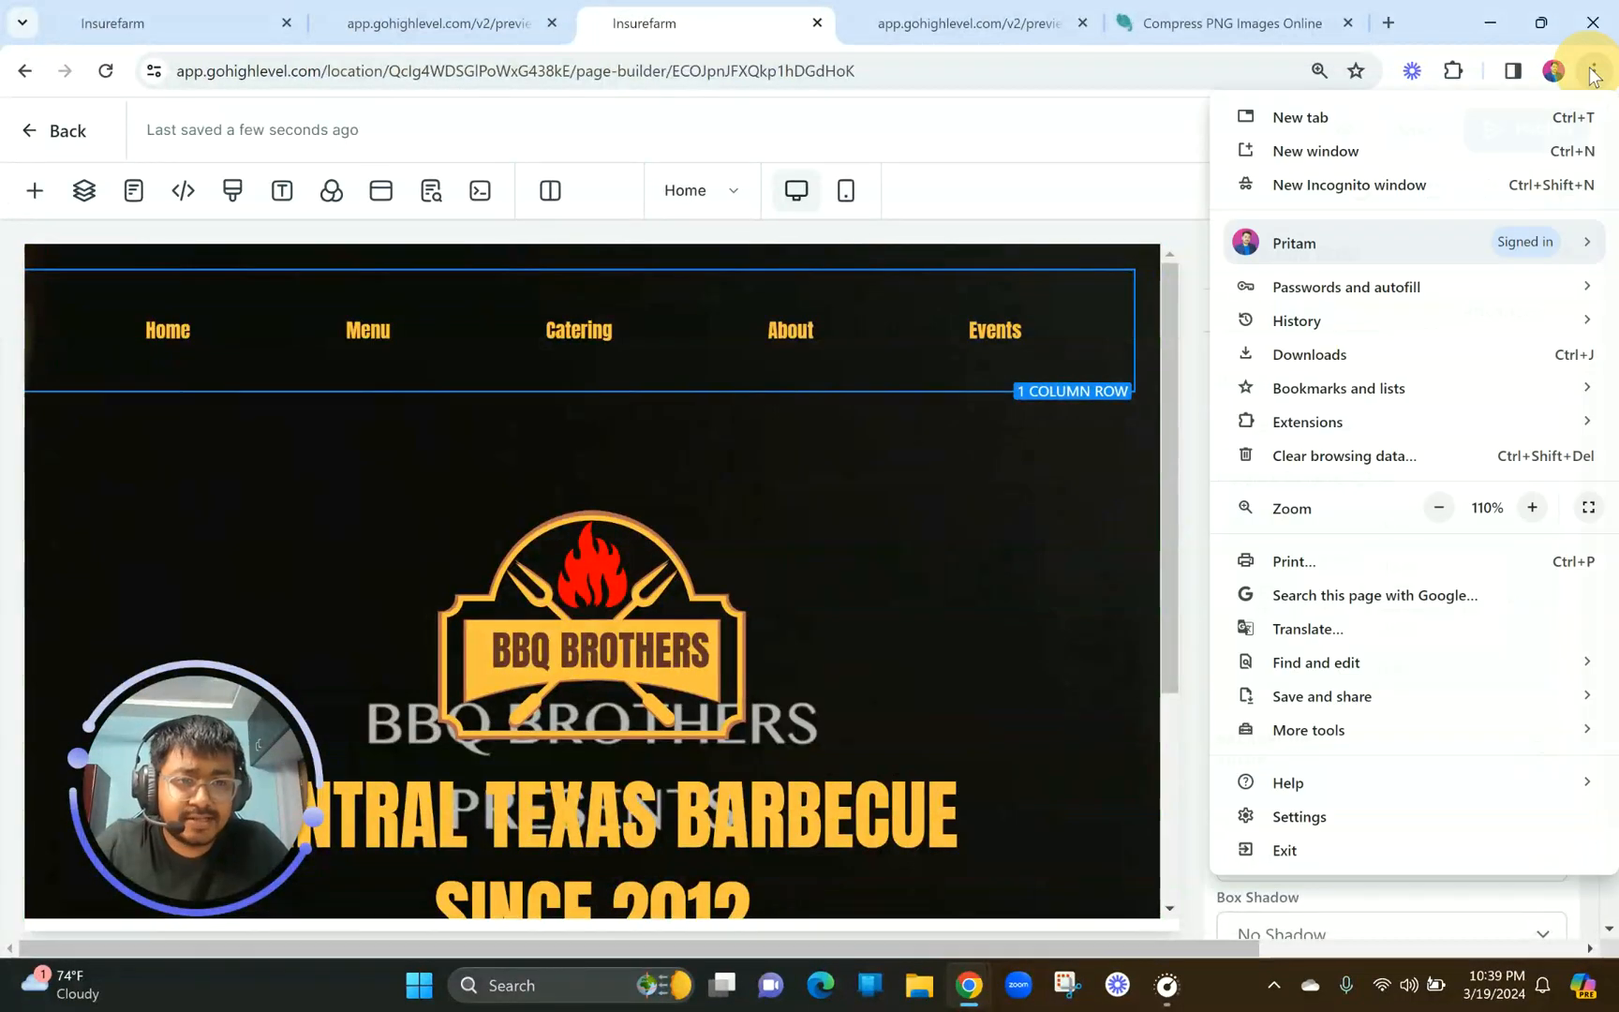
pyautogui.click(1438, 507)
pyautogui.click(1438, 507)
# Examine the reference page's section below the hero, checking its opening-hours heading, address line and row of food photos.
pyautogui.click(431, 21)
pyautogui.scroll(-5, 651, 371)
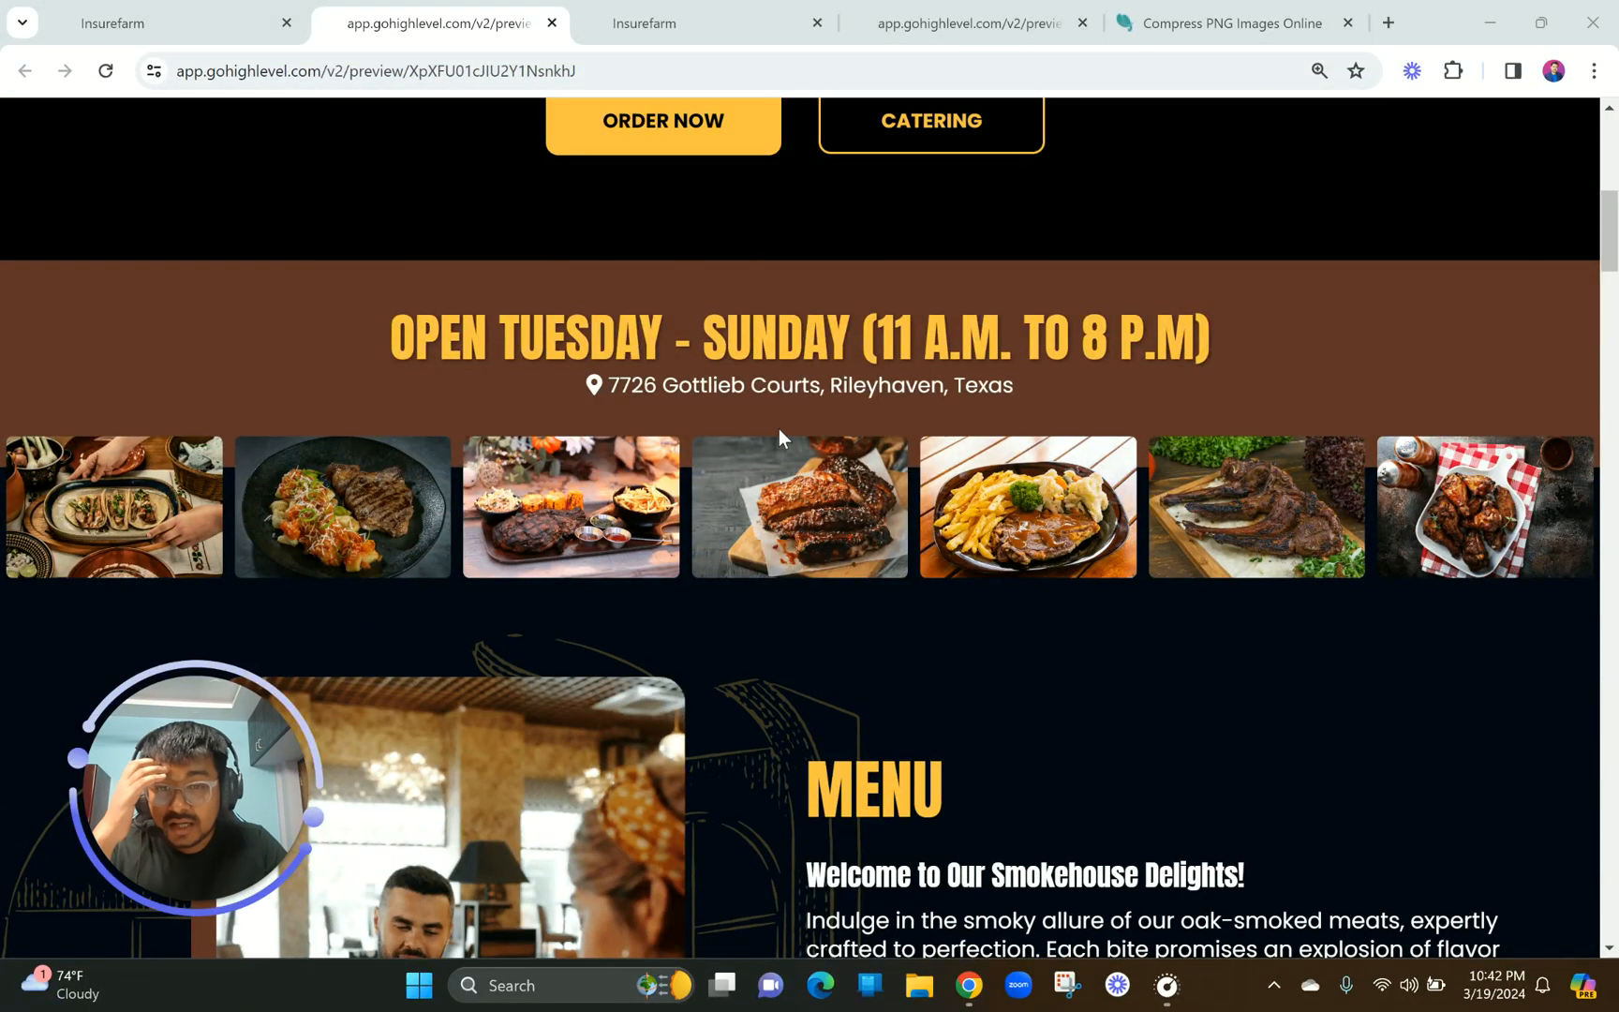
pyautogui.moveTo(371, 316); pyautogui.dragTo(1228, 332)
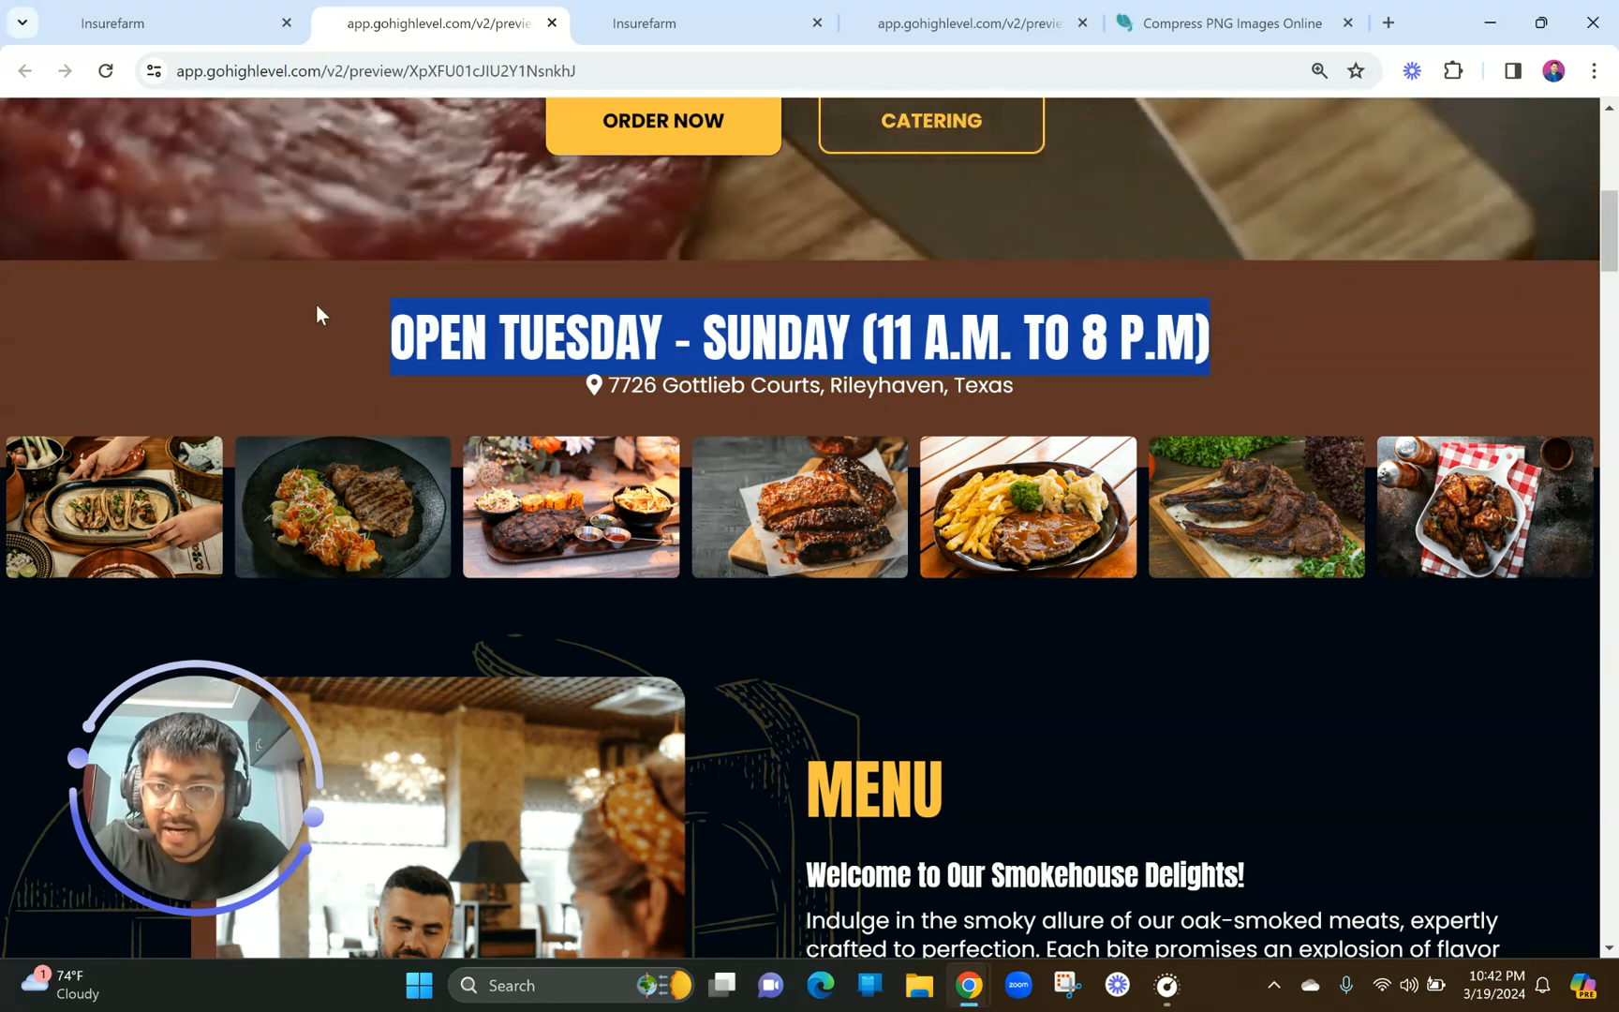
pyautogui.click(291, 303)
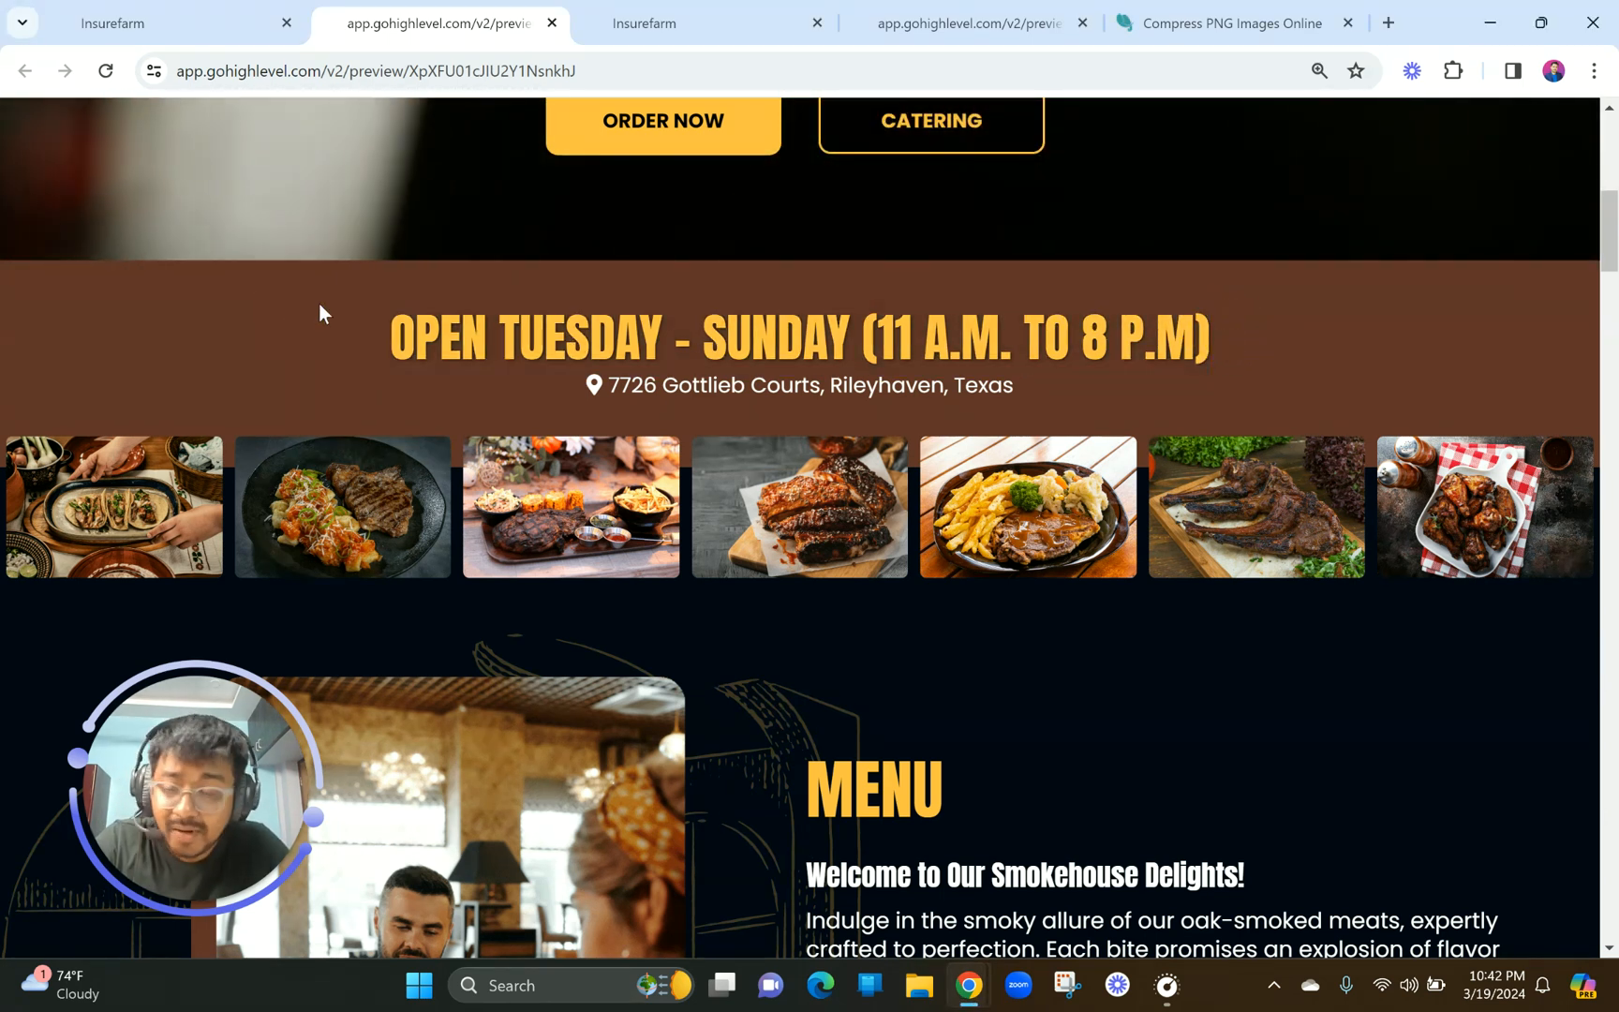
pyautogui.click(349, 333)
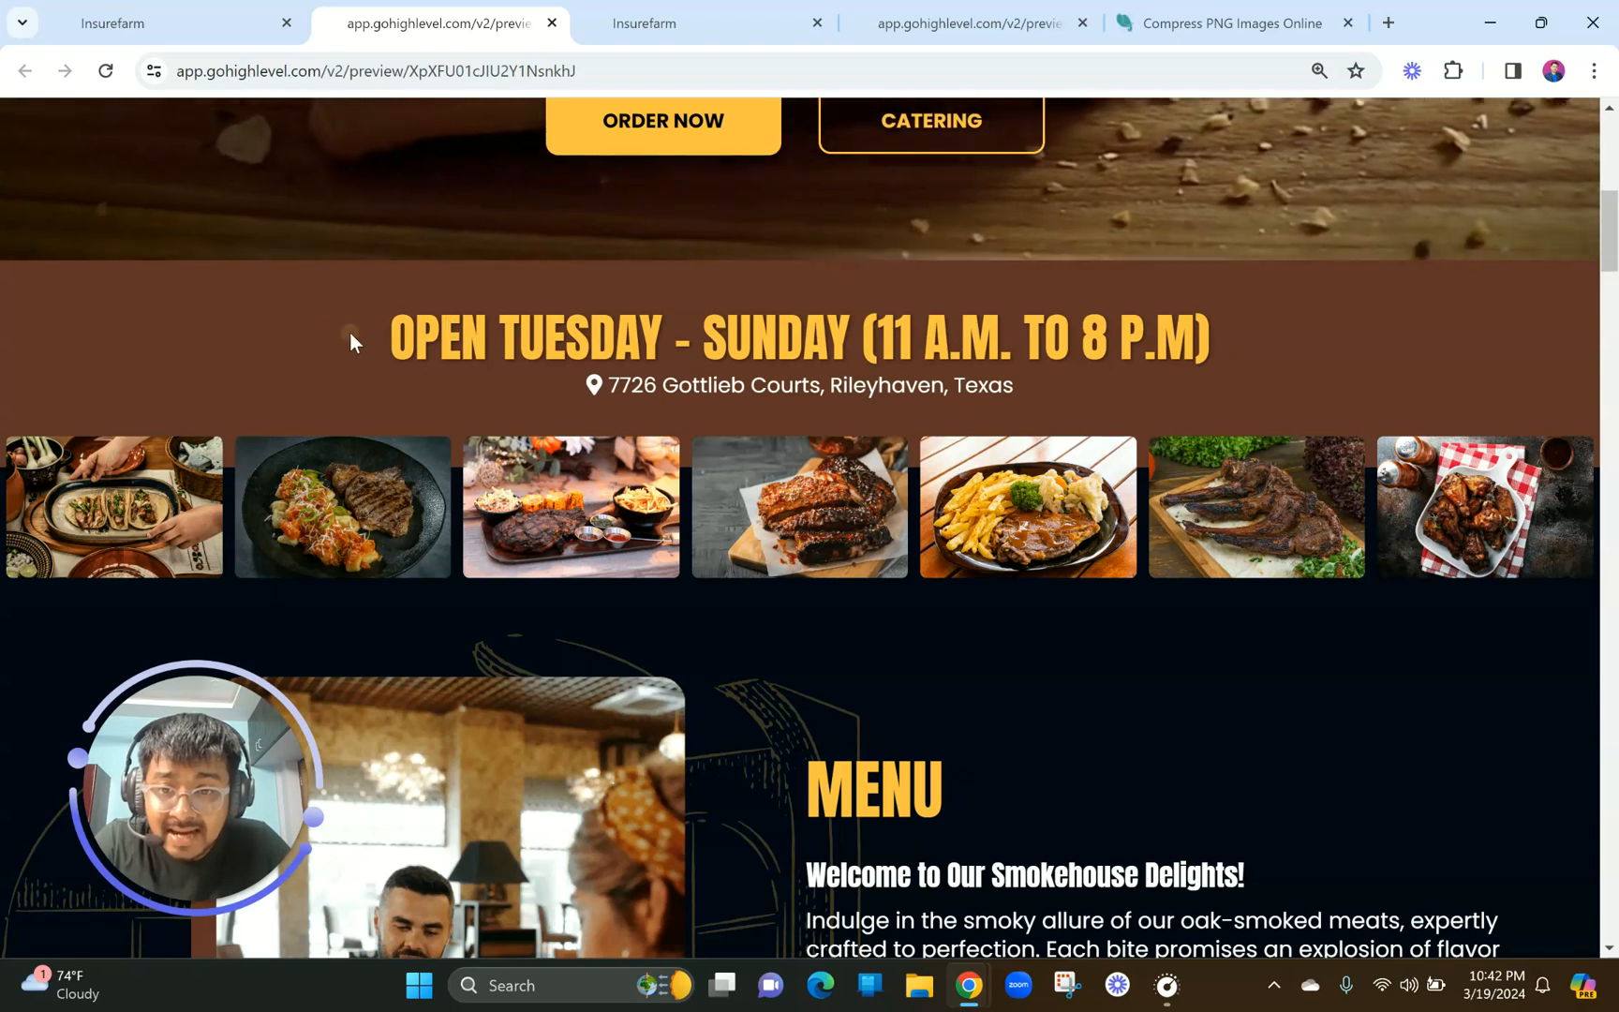
pyautogui.moveTo(350, 335); pyautogui.dragTo(1248, 296)
pyautogui.moveTo(1074, 379); pyautogui.dragTo(546, 400)
pyautogui.click(547, 400)
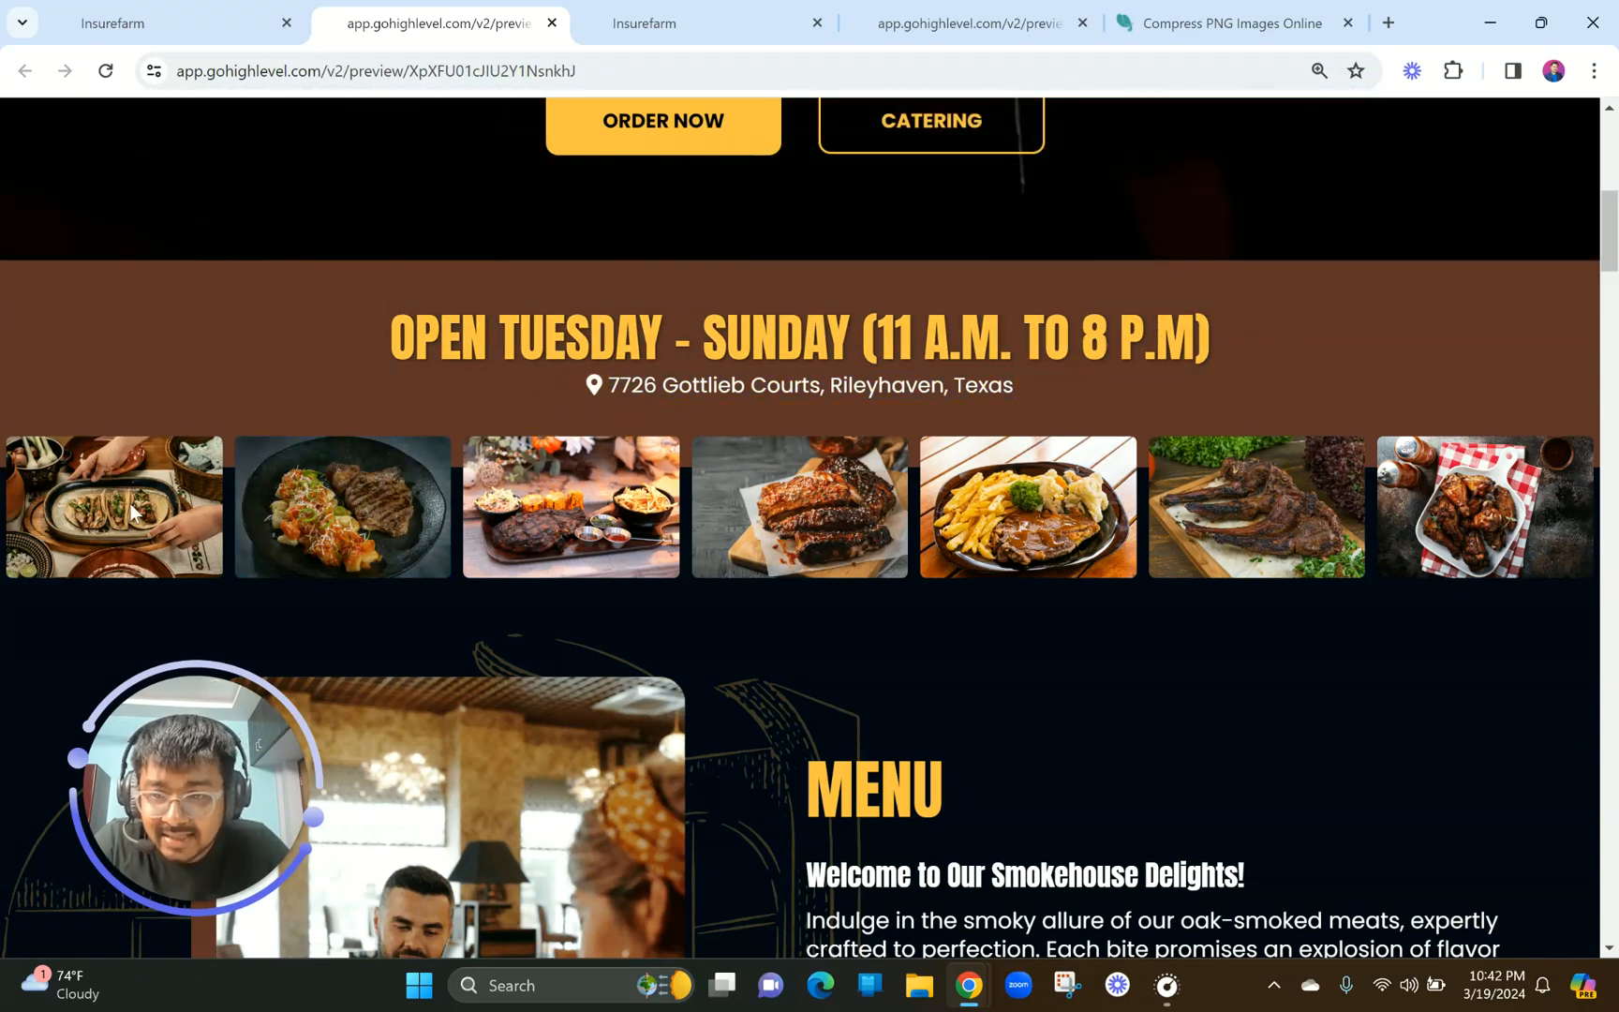
# Examine the reference page's opening-hours band and overlapping food photo row, along with the menu and food gallery sections below.
pyautogui.click(1247, 471)
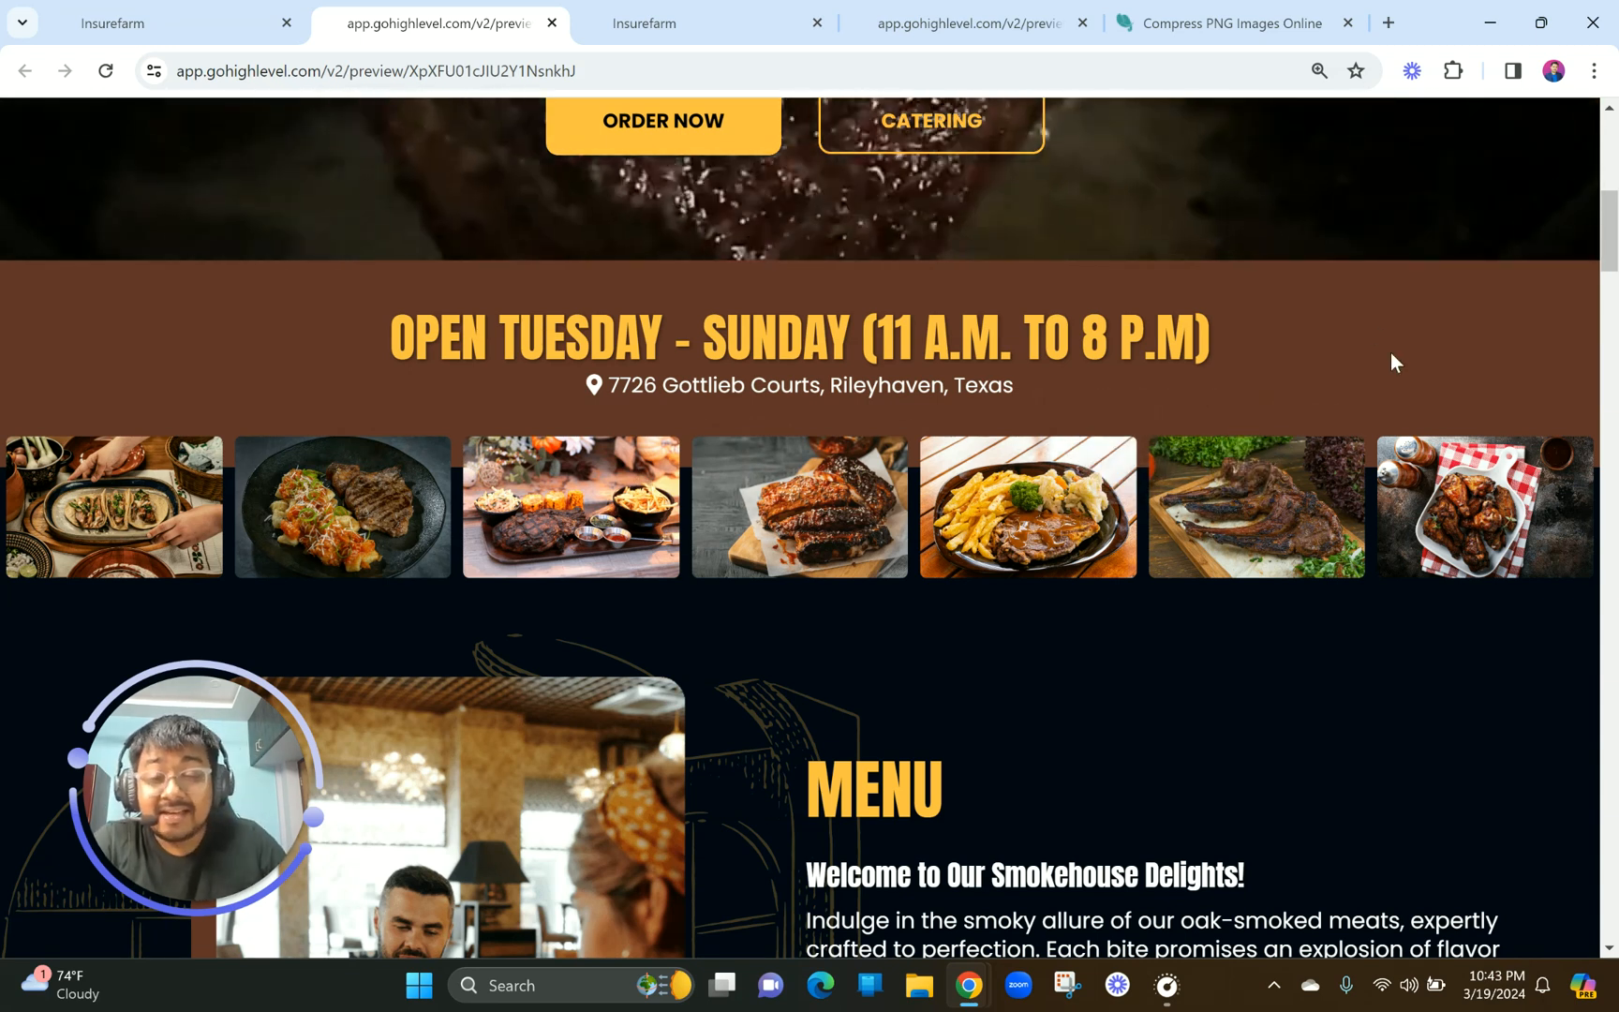
pyautogui.scroll(5, 742, 419)
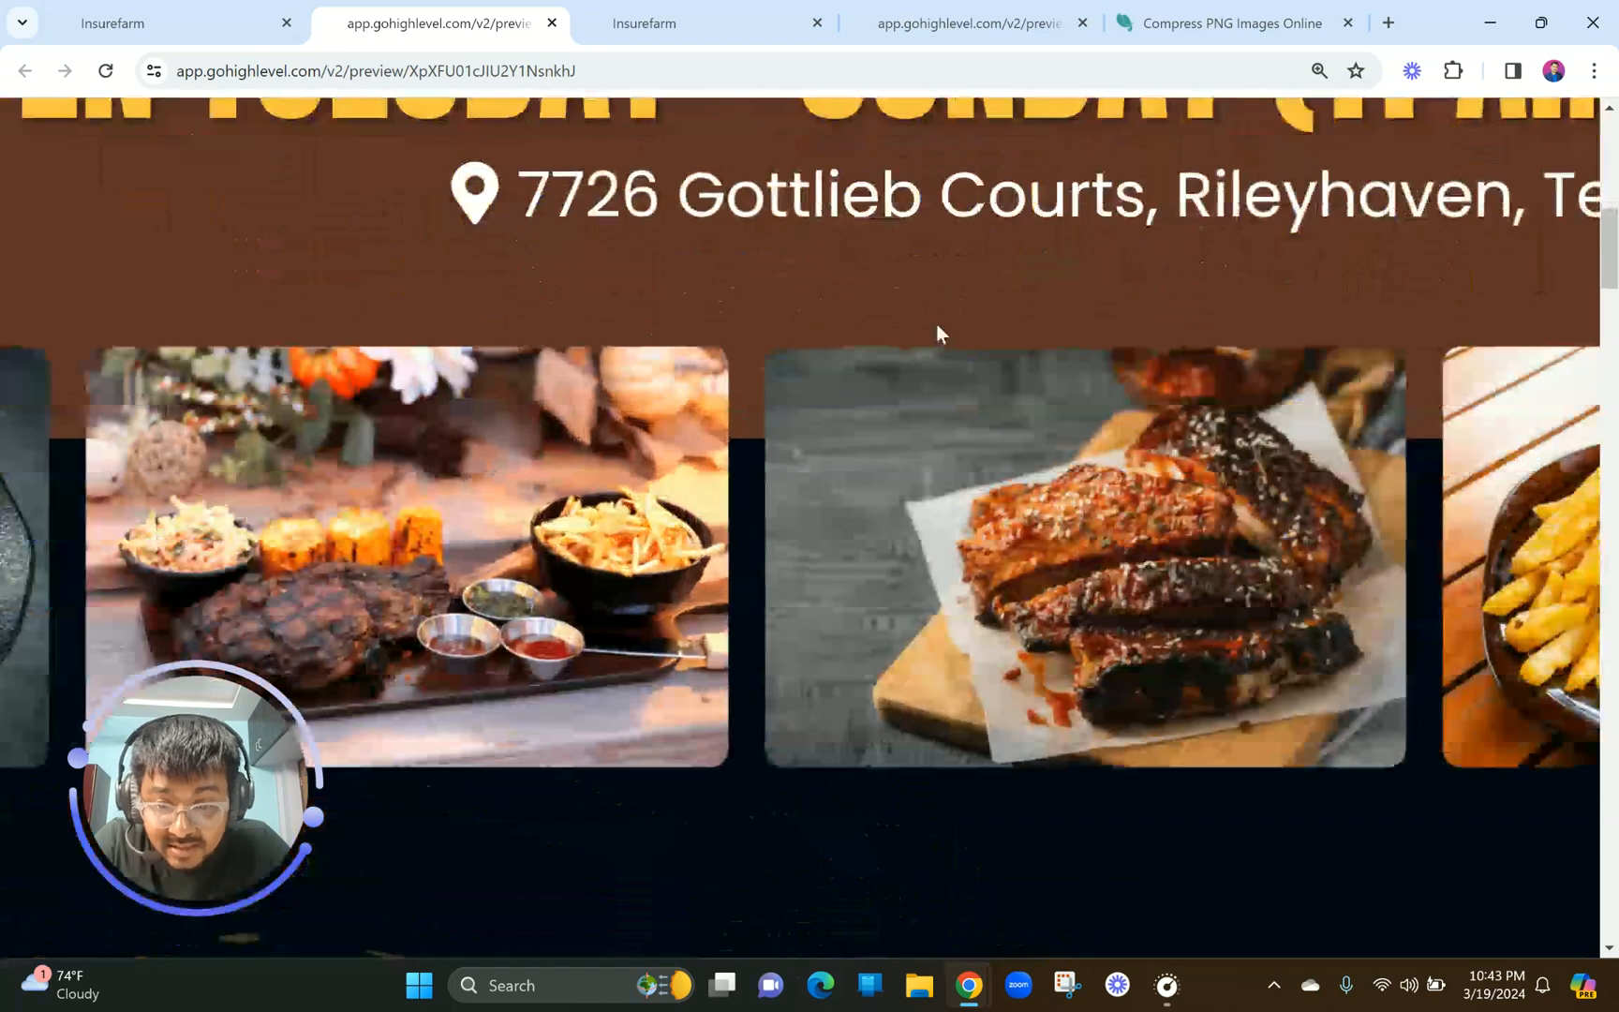
pyautogui.scroll(1, 936, 328)
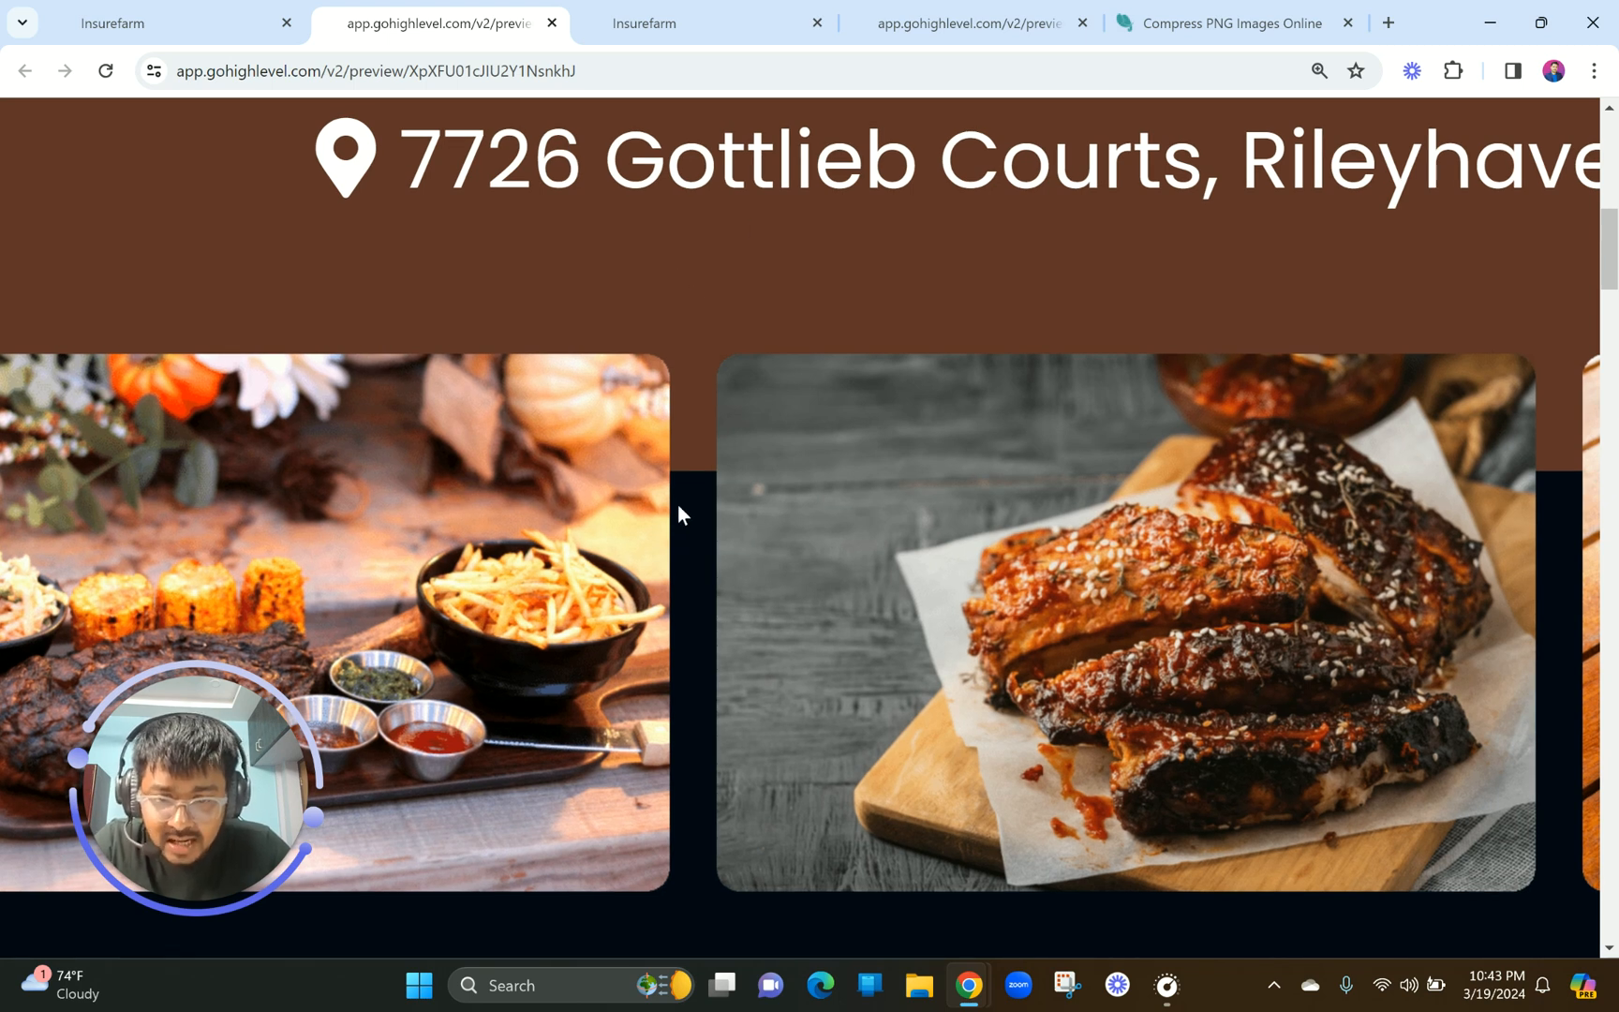
pyautogui.scroll(-5, 678, 505)
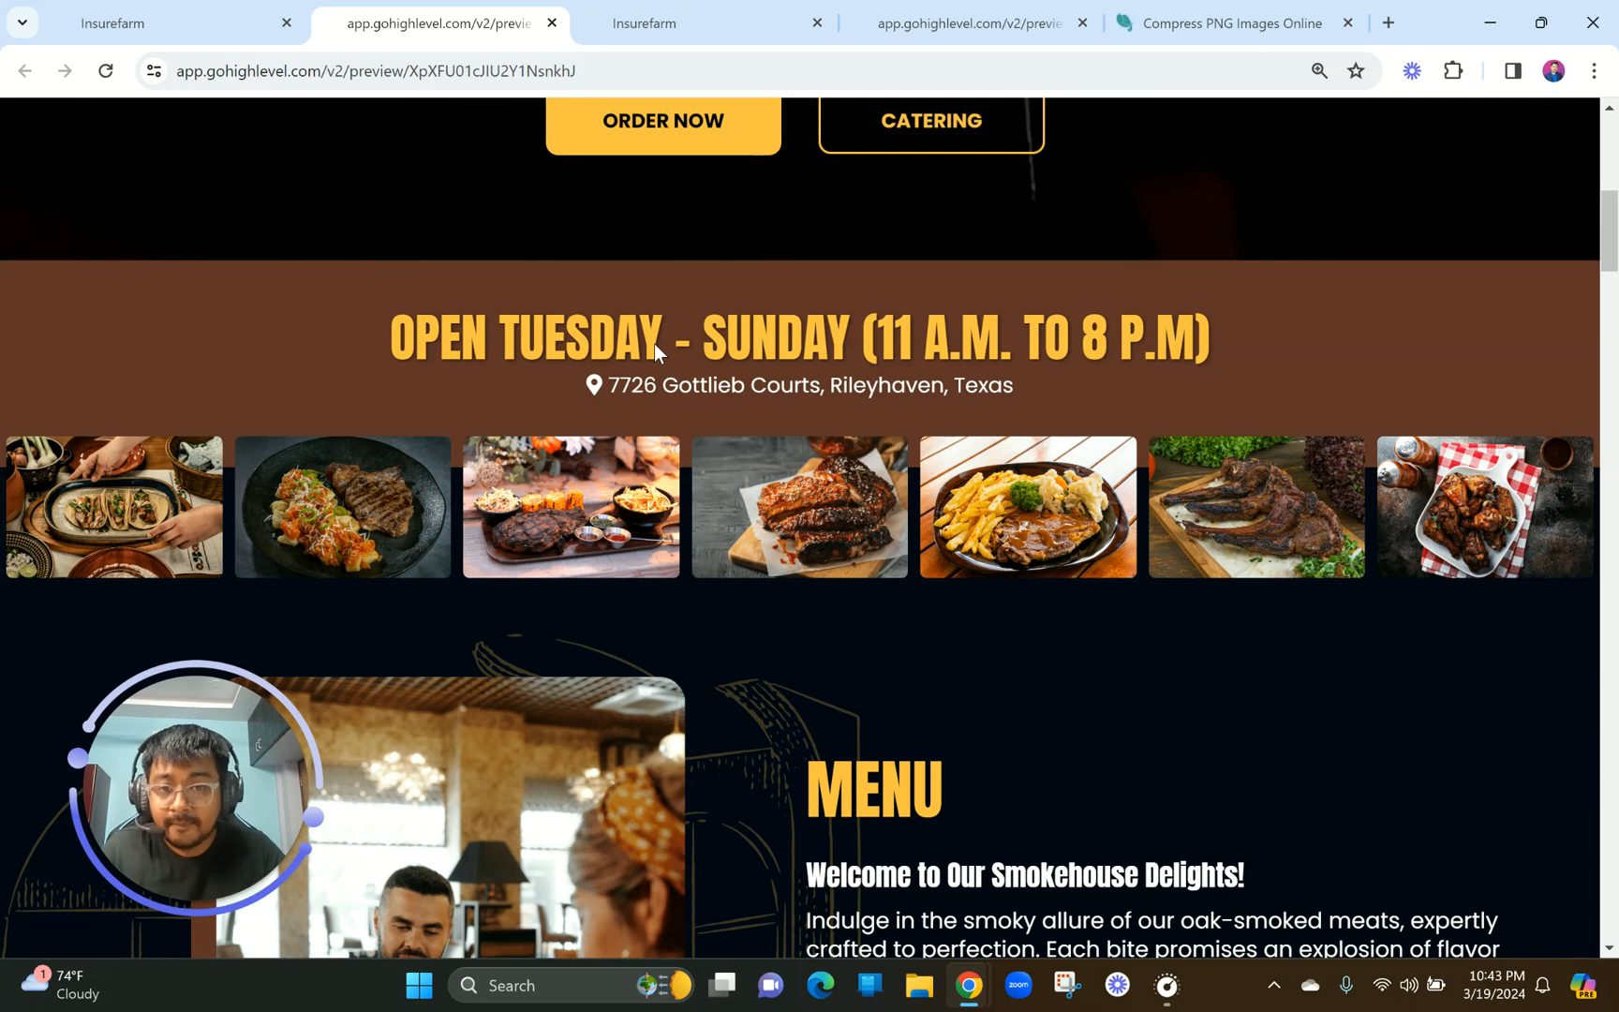
pyautogui.scroll(2, 654, 343)
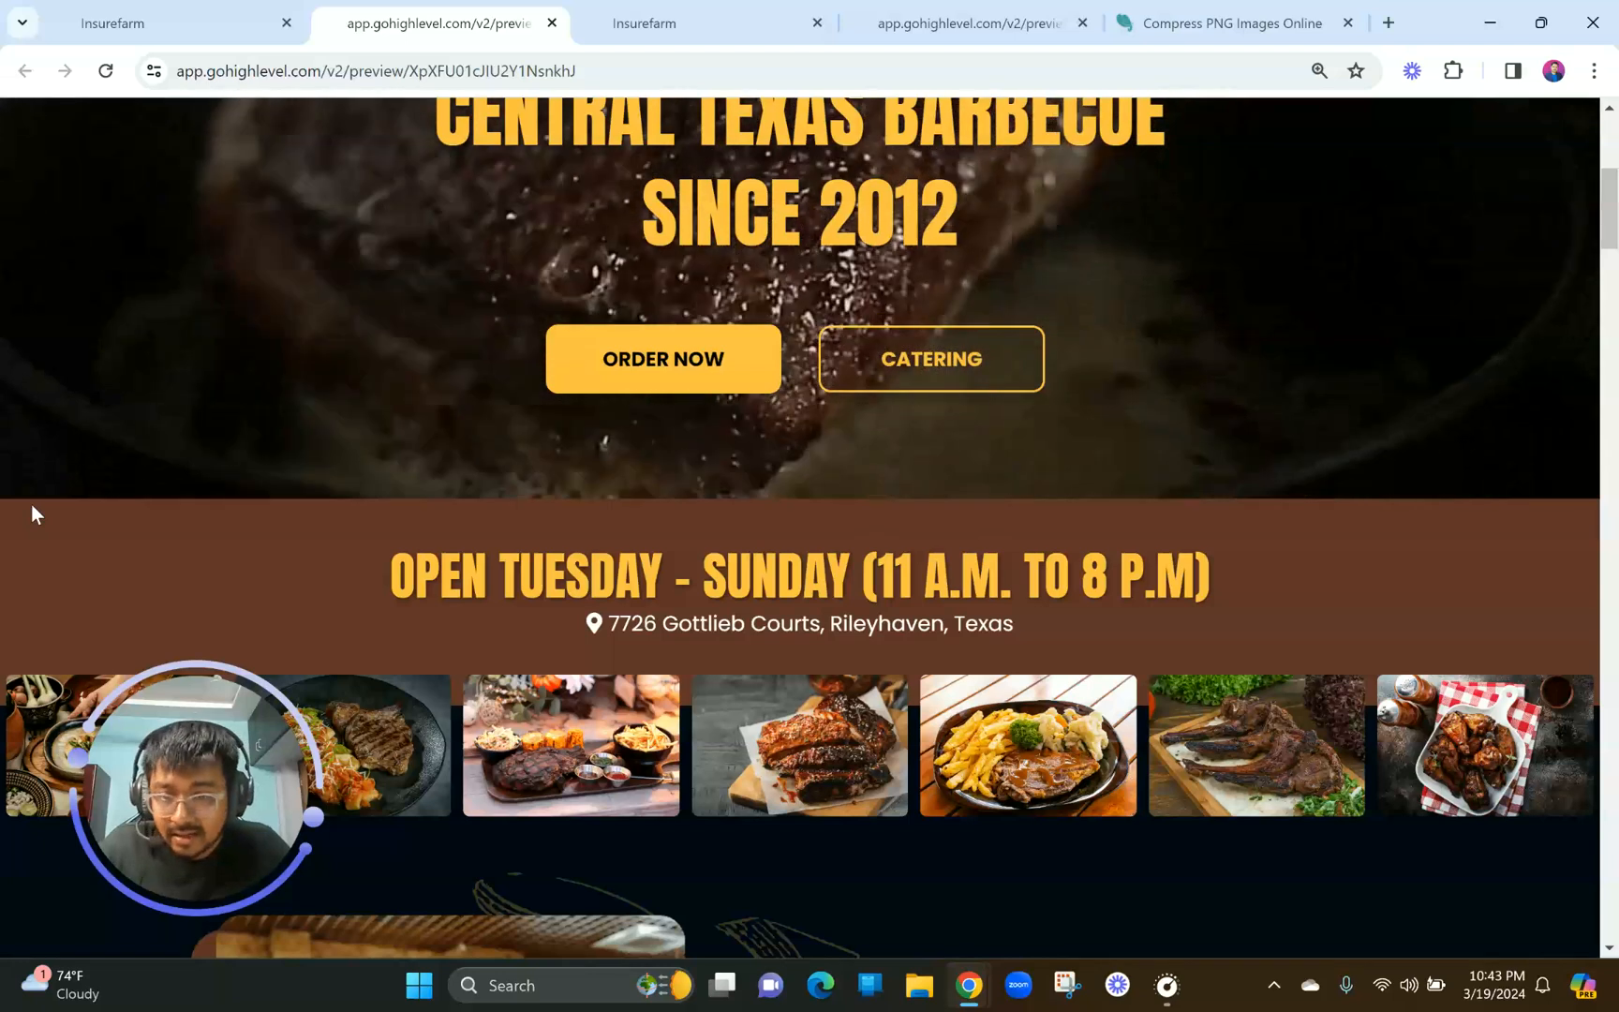
pyautogui.scroll(1, 31, 515)
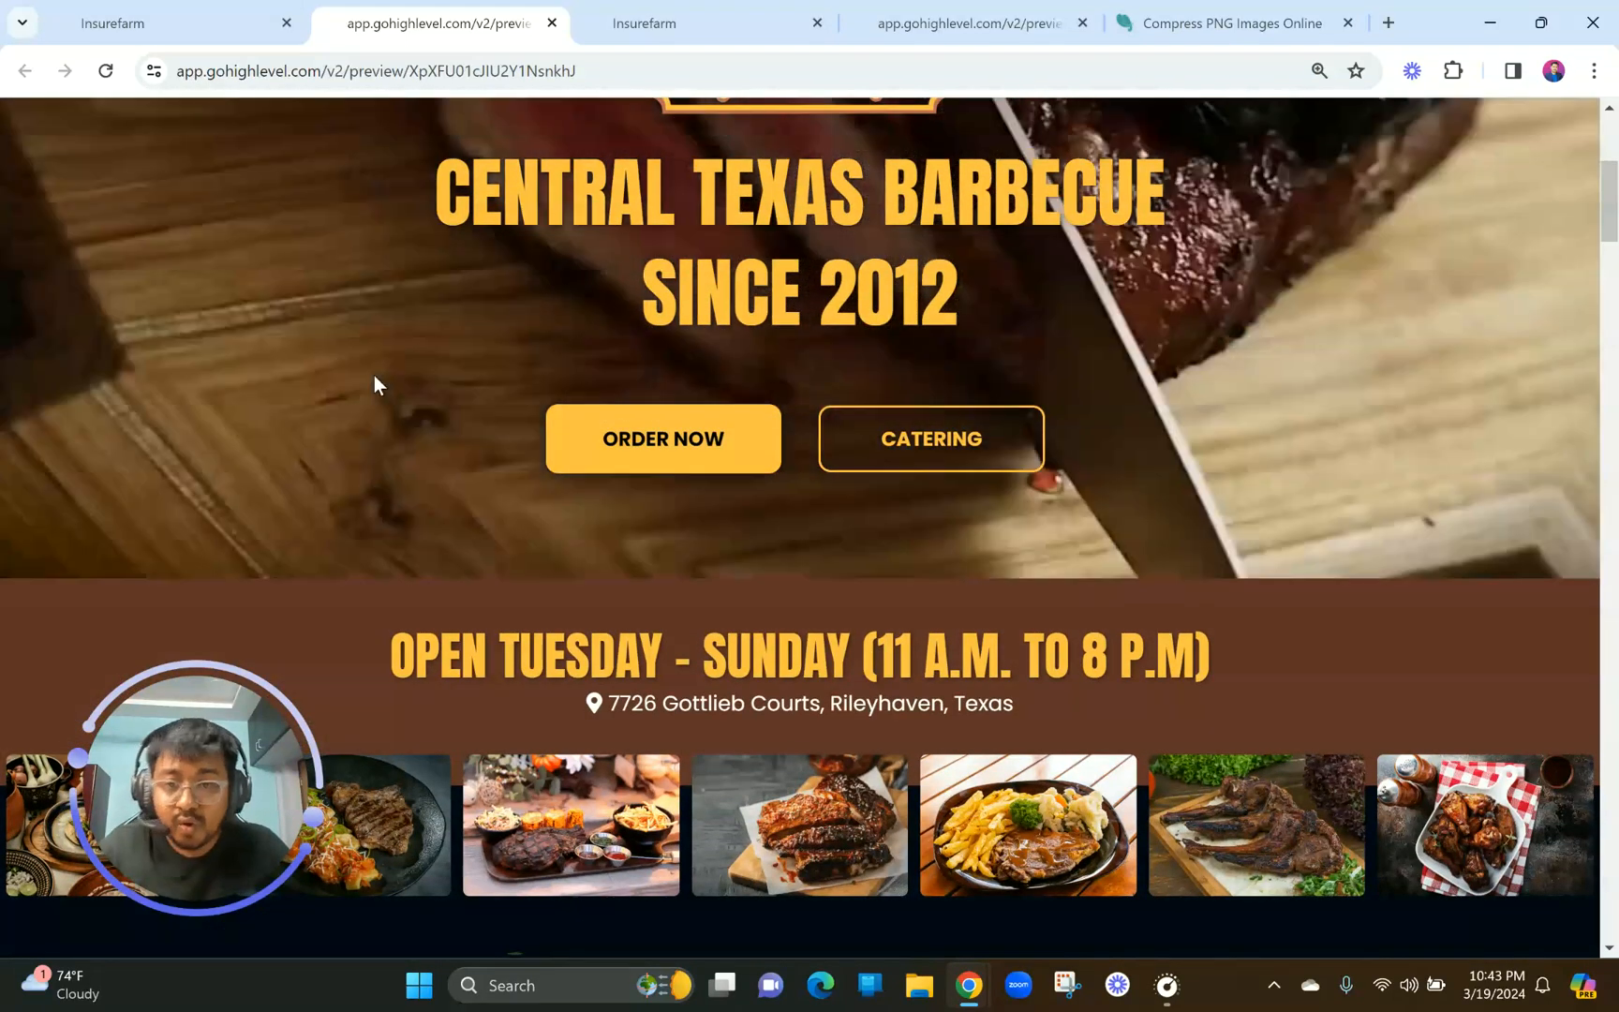
pyautogui.scroll(-15, 375, 385)
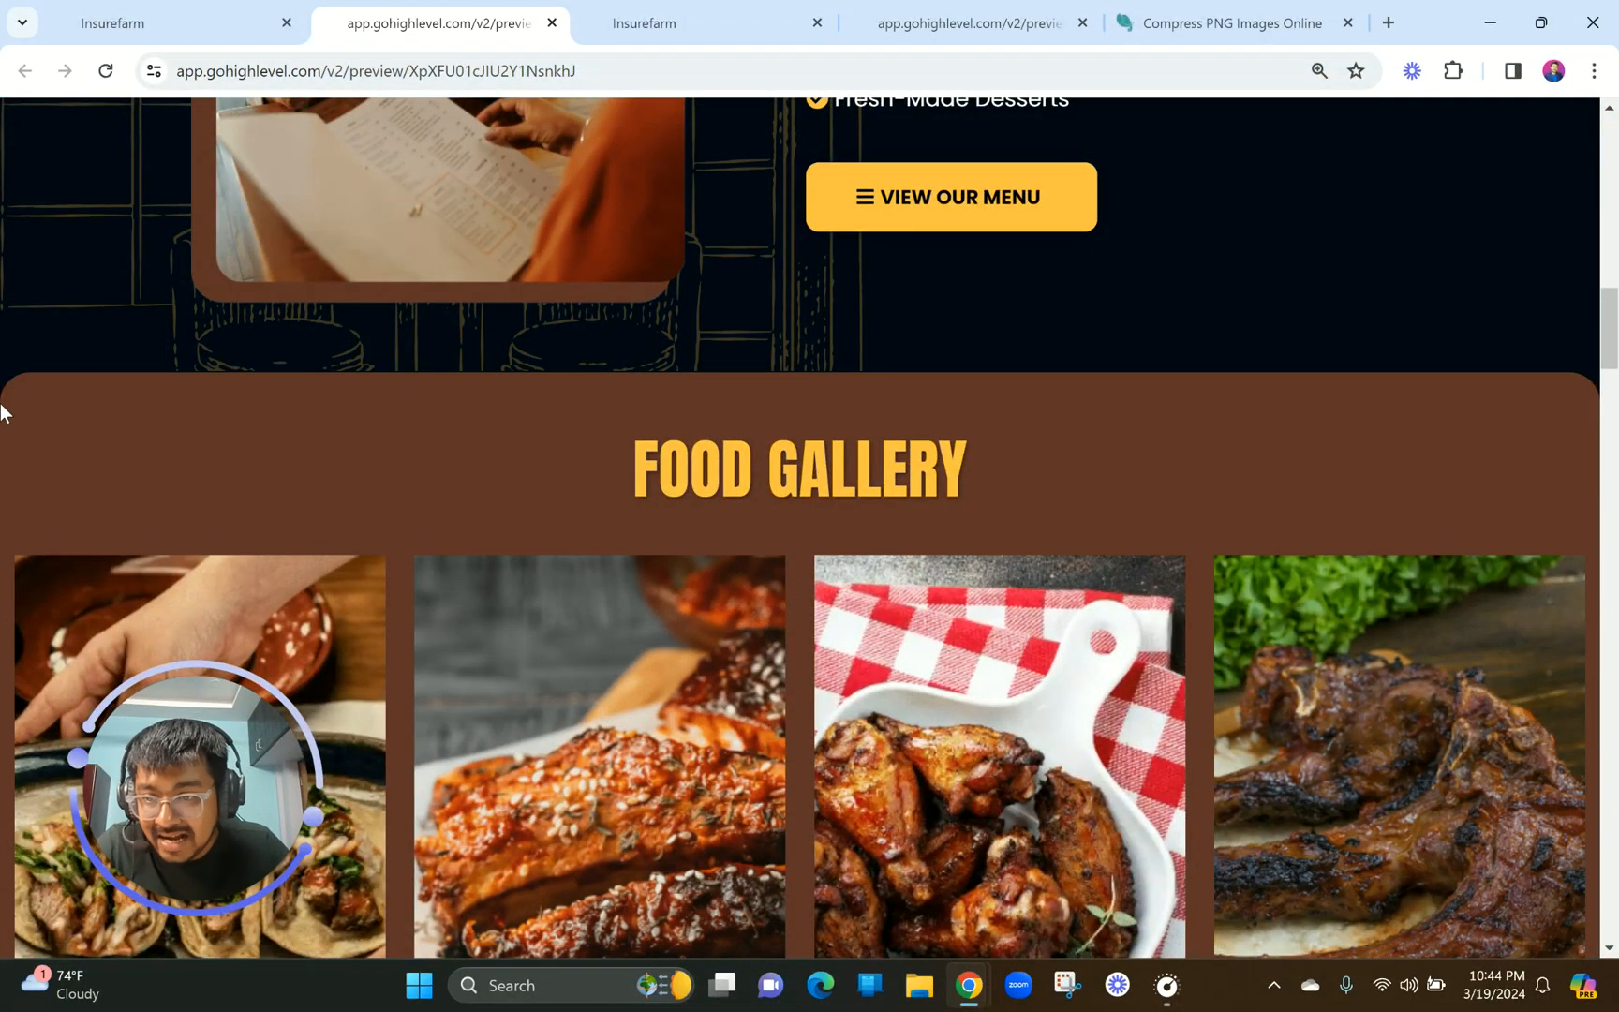
pyautogui.scroll(2, 1059, 323)
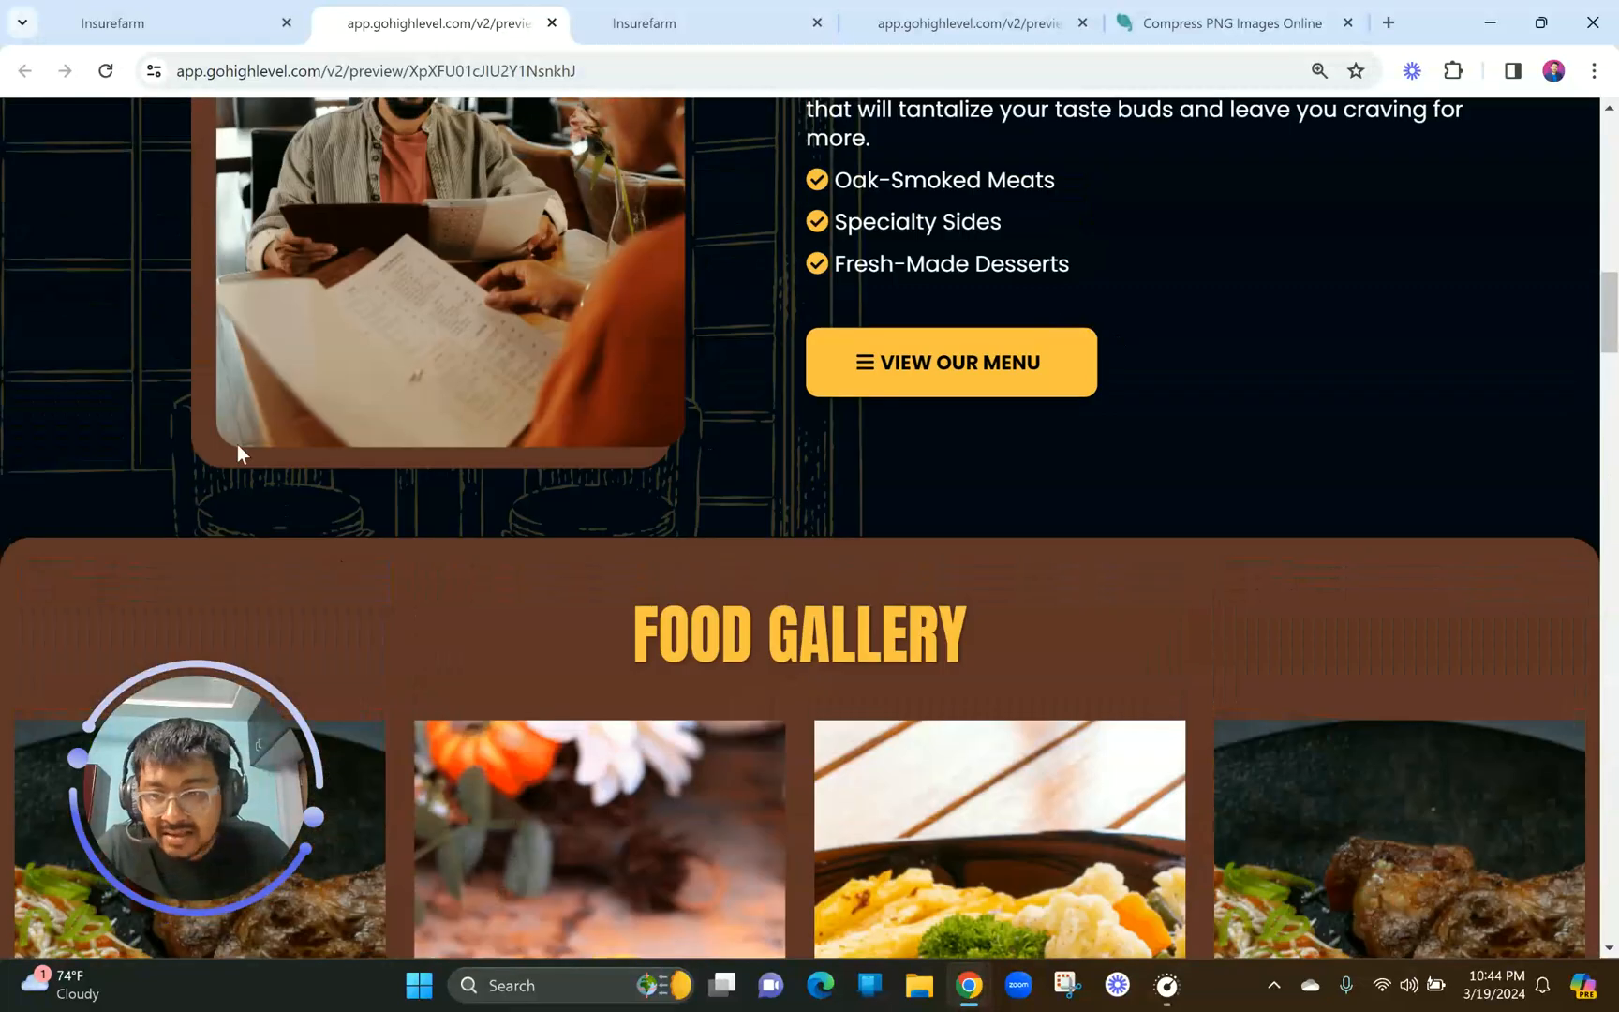
pyautogui.scroll(10, 443, 468)
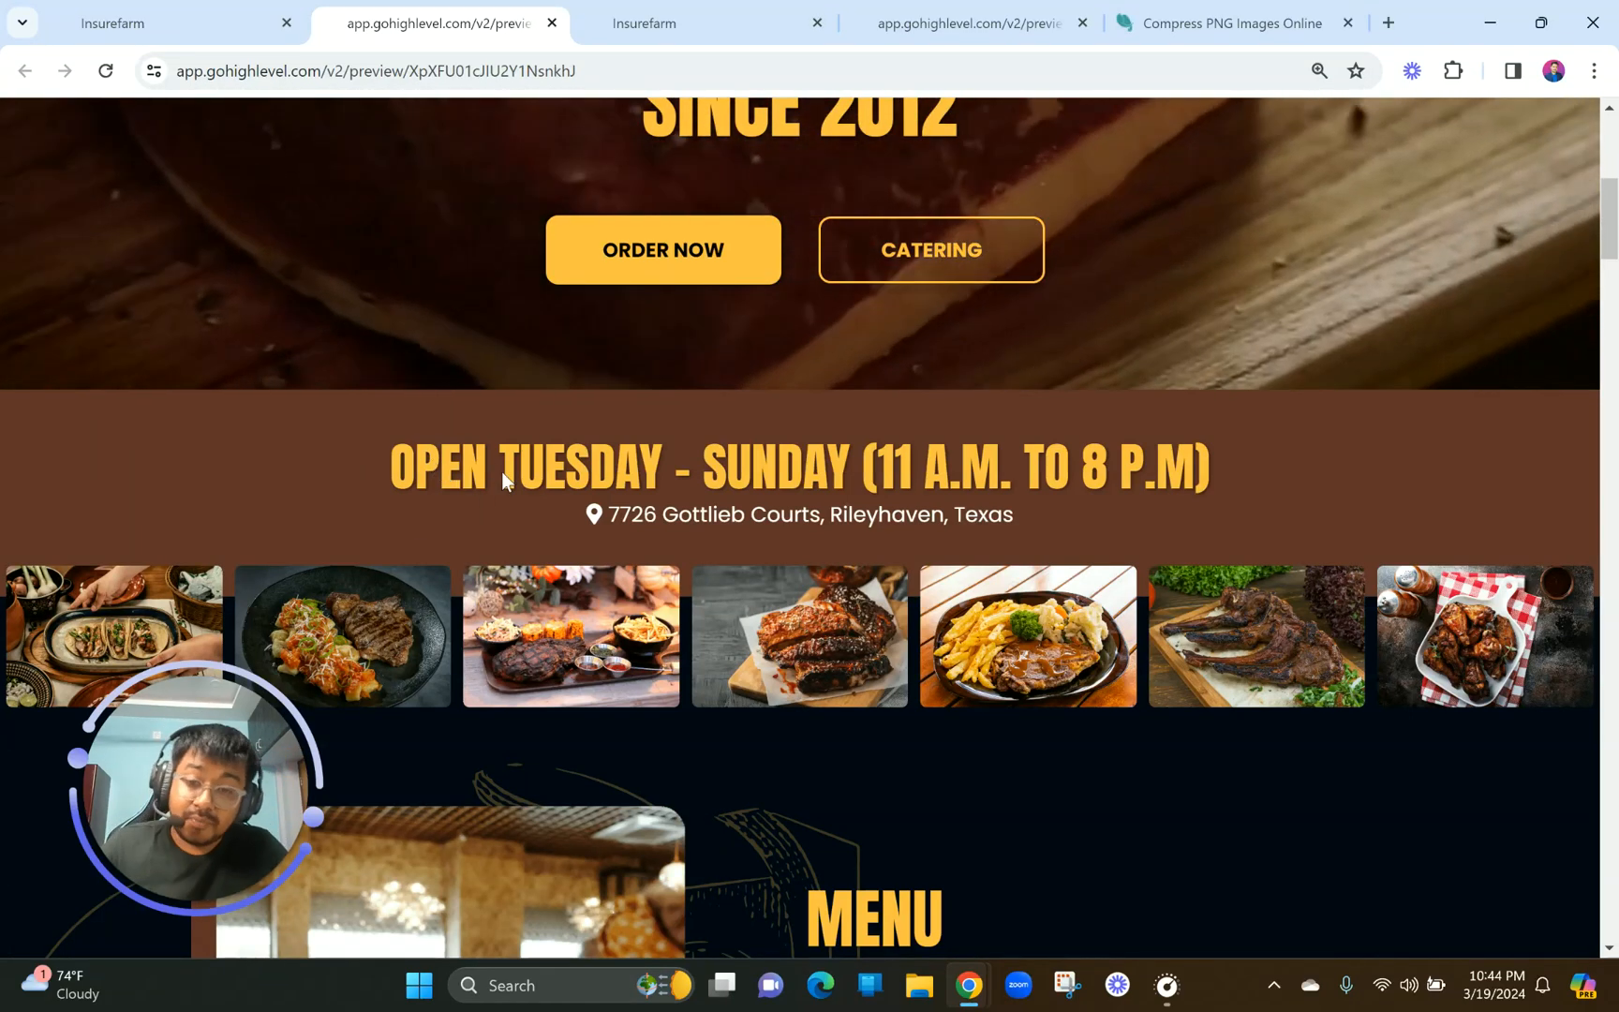
pyautogui.moveTo(369, 466); pyautogui.dragTo(1208, 445)
# Return to the page builder and reduce the browser zoom to 80%.
pyautogui.click(780, 9)
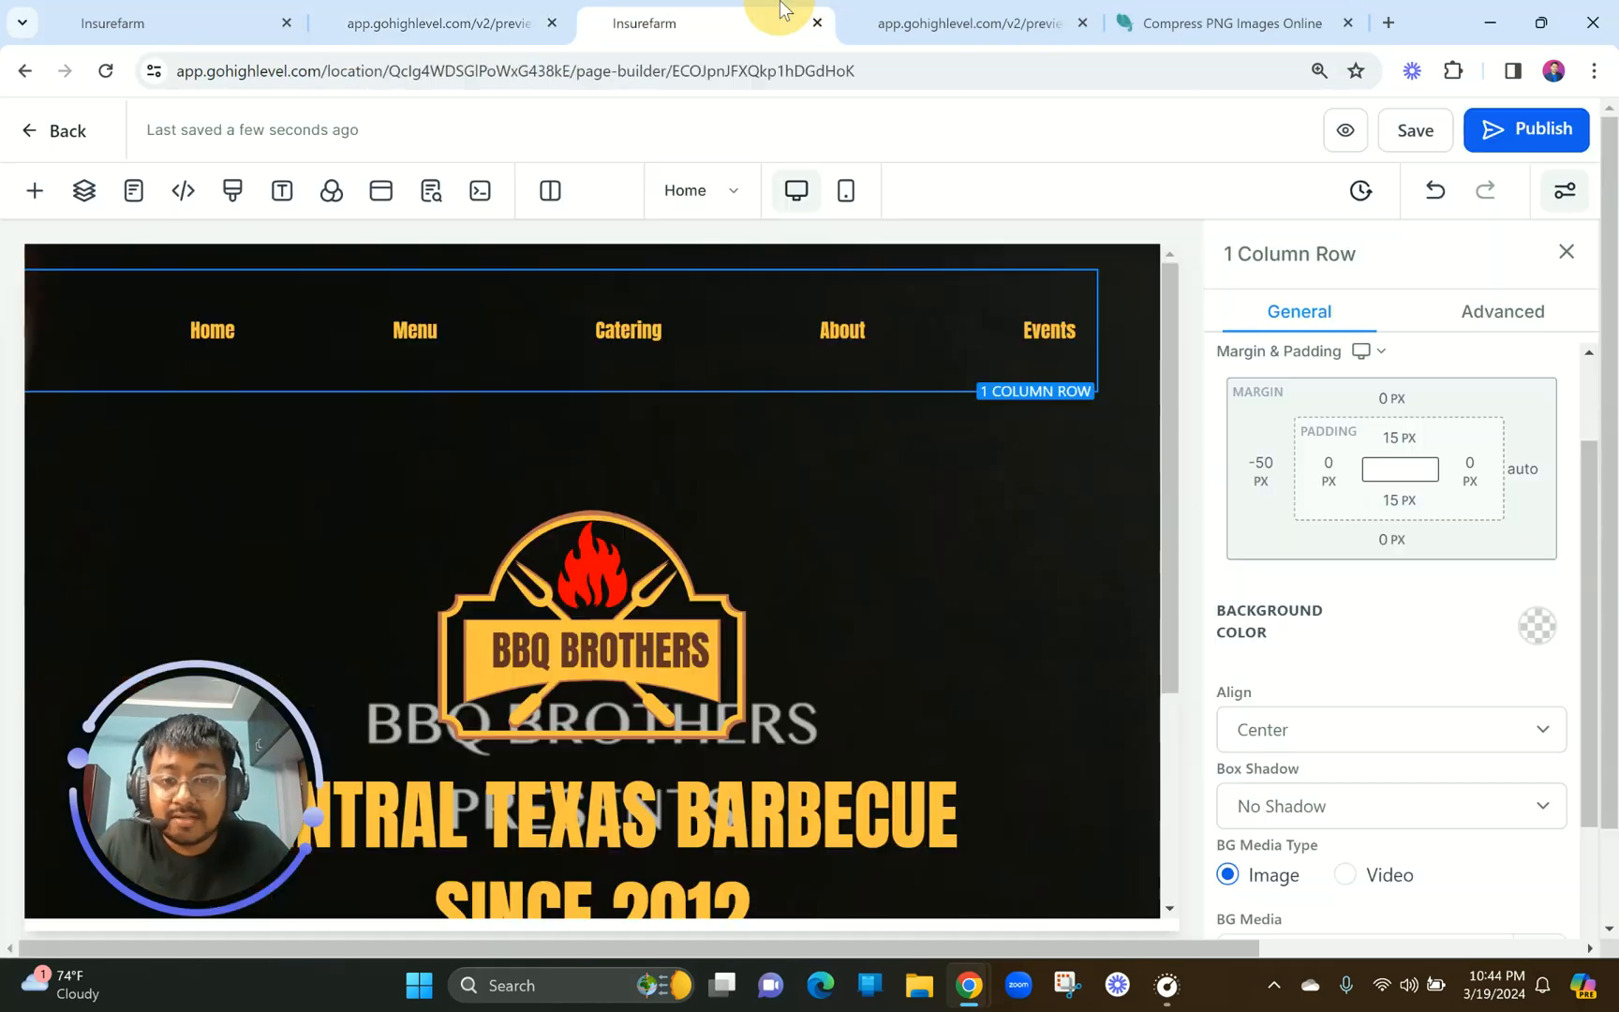
pyautogui.click(1593, 70)
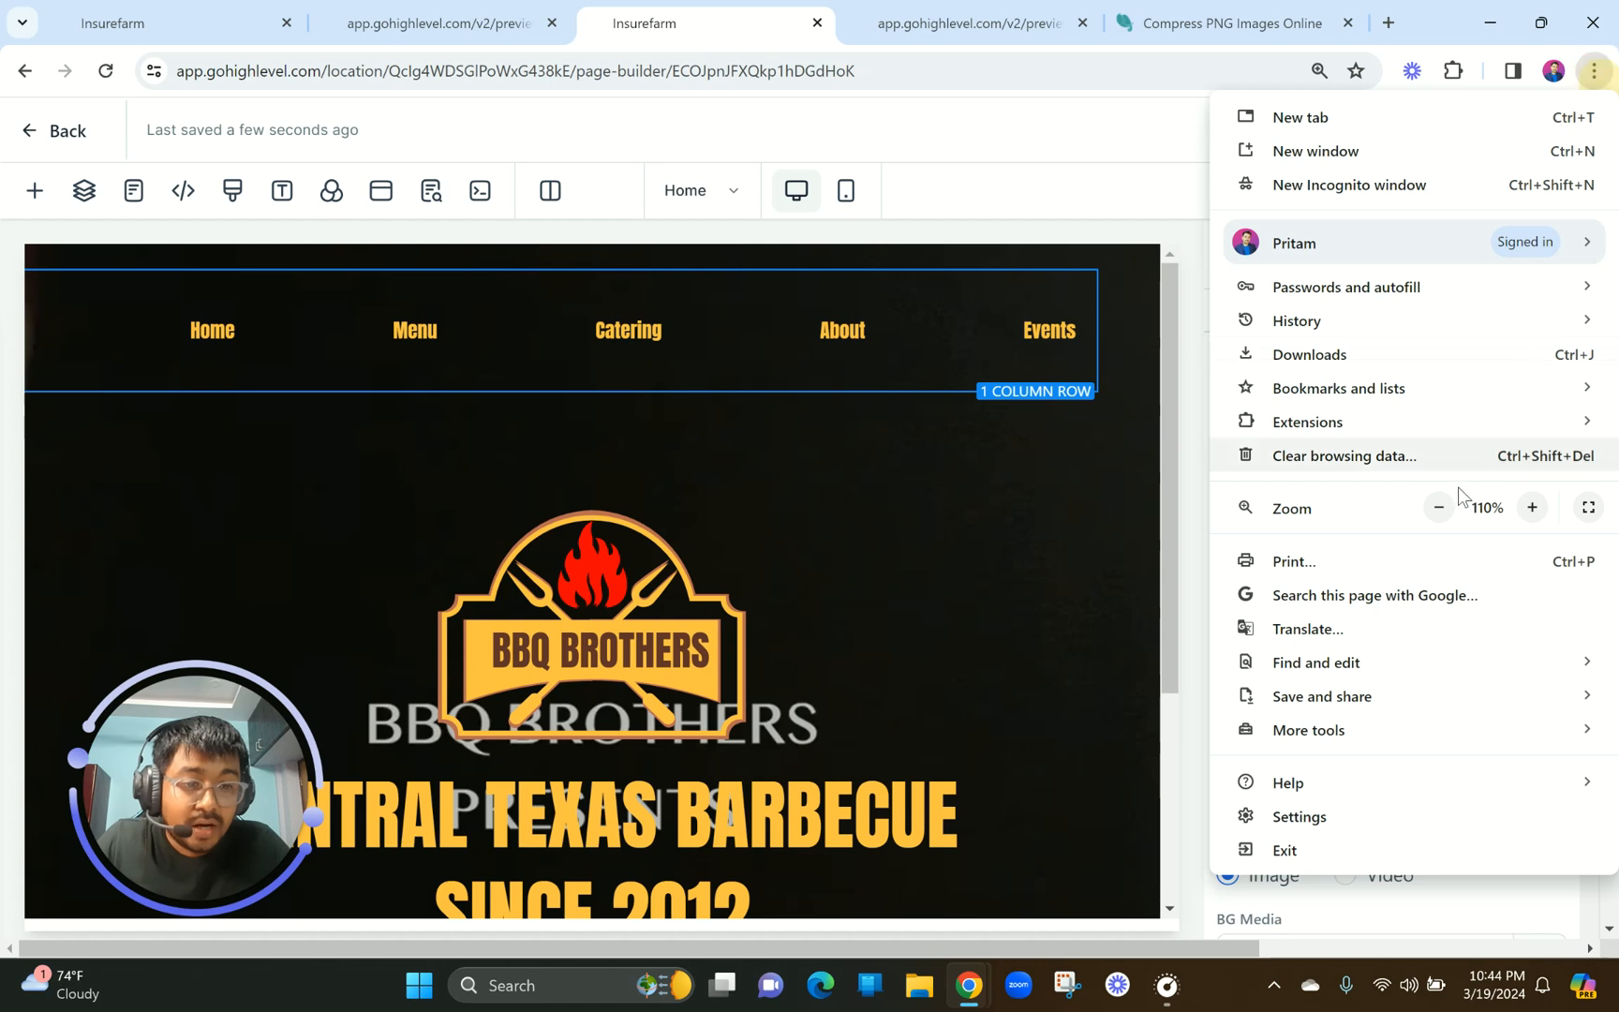
pyautogui.click(1440, 508)
pyautogui.click(1439, 508)
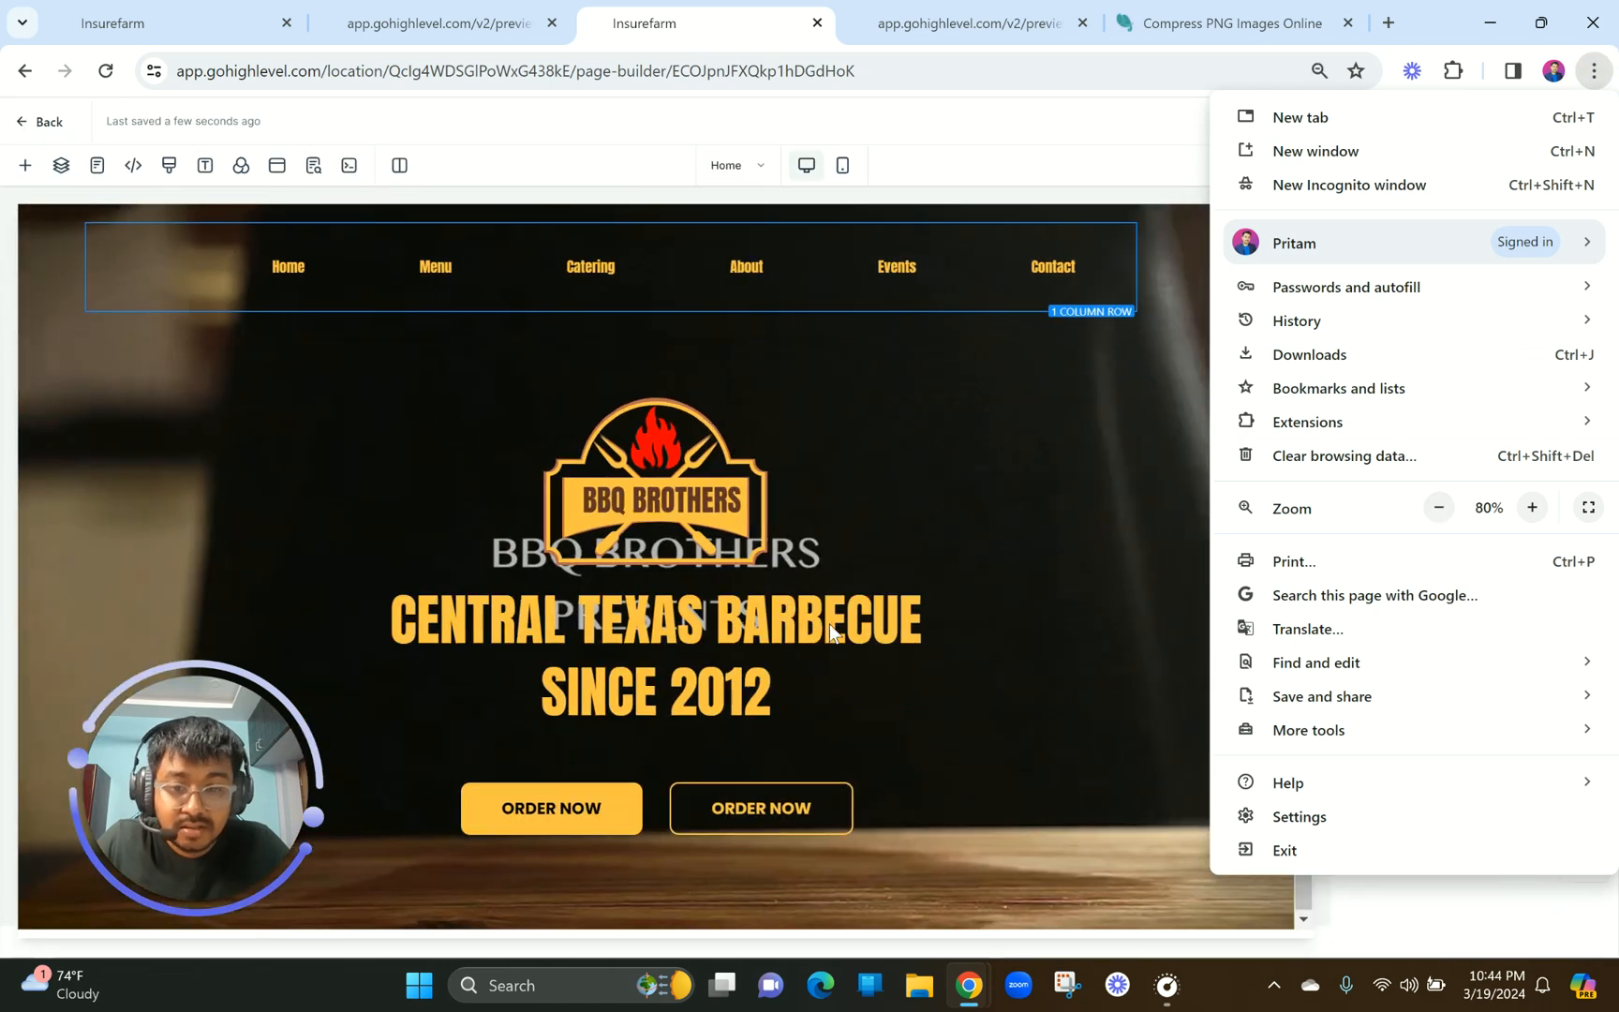
pyautogui.click(829, 623)
pyautogui.click(822, 620)
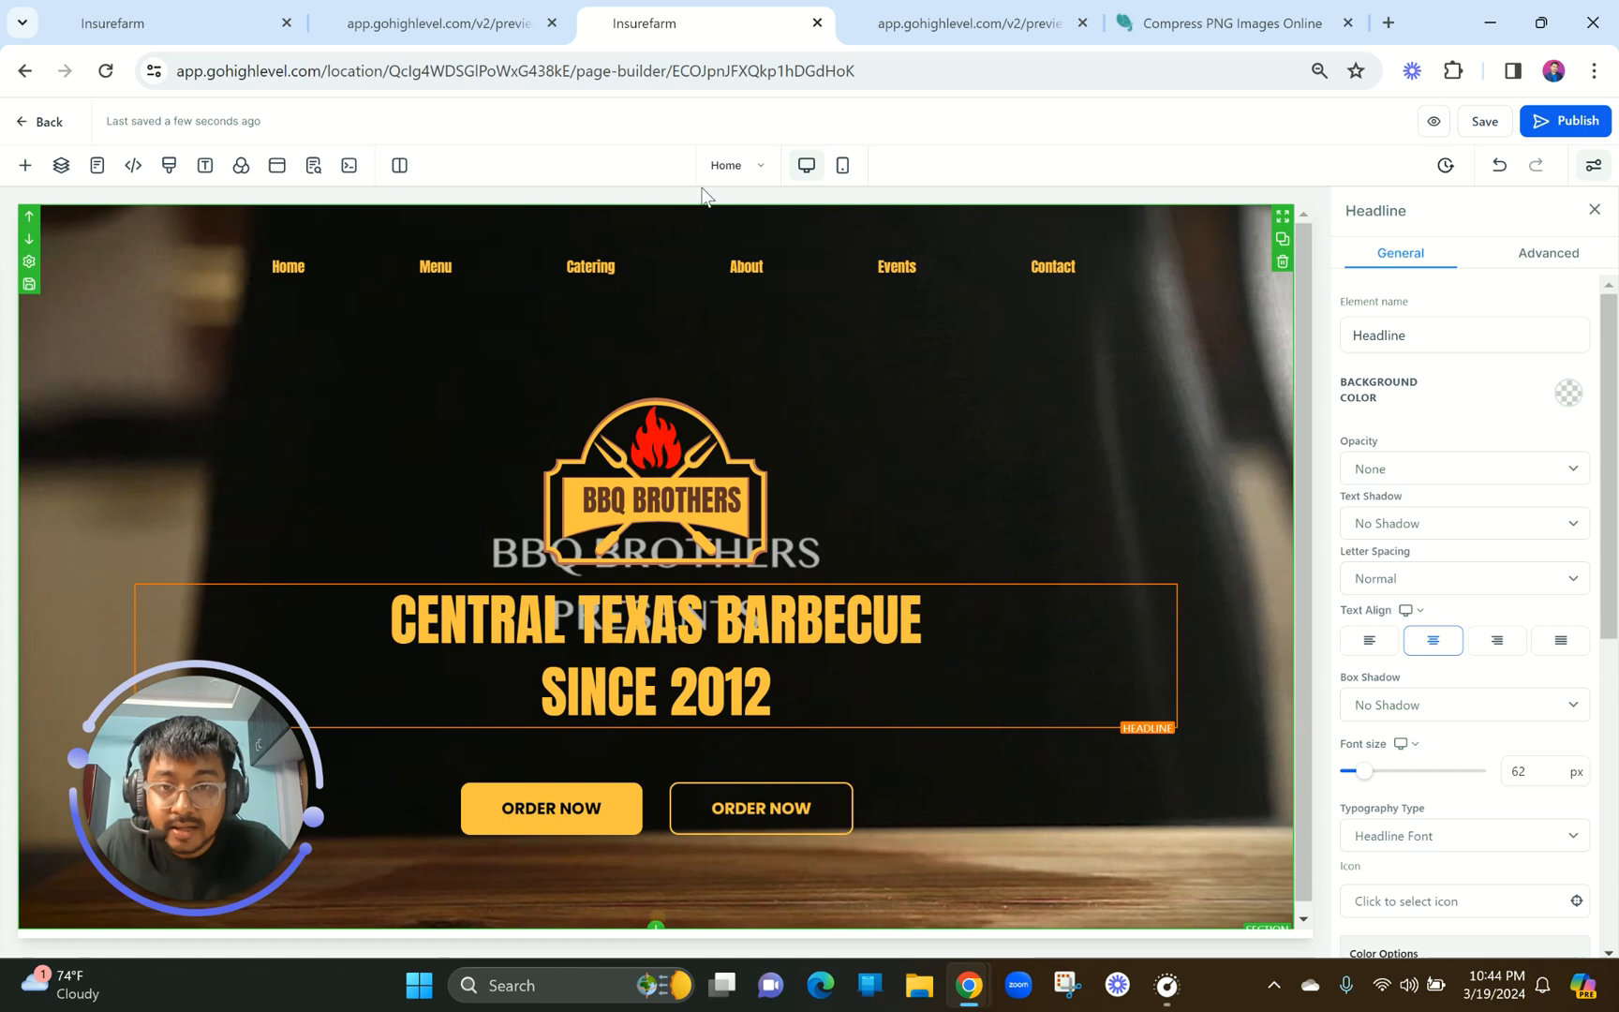
# Add a full-width section below the hero section and insert a one-column row in it.
pyautogui.click(902, 11)
pyautogui.click(718, 13)
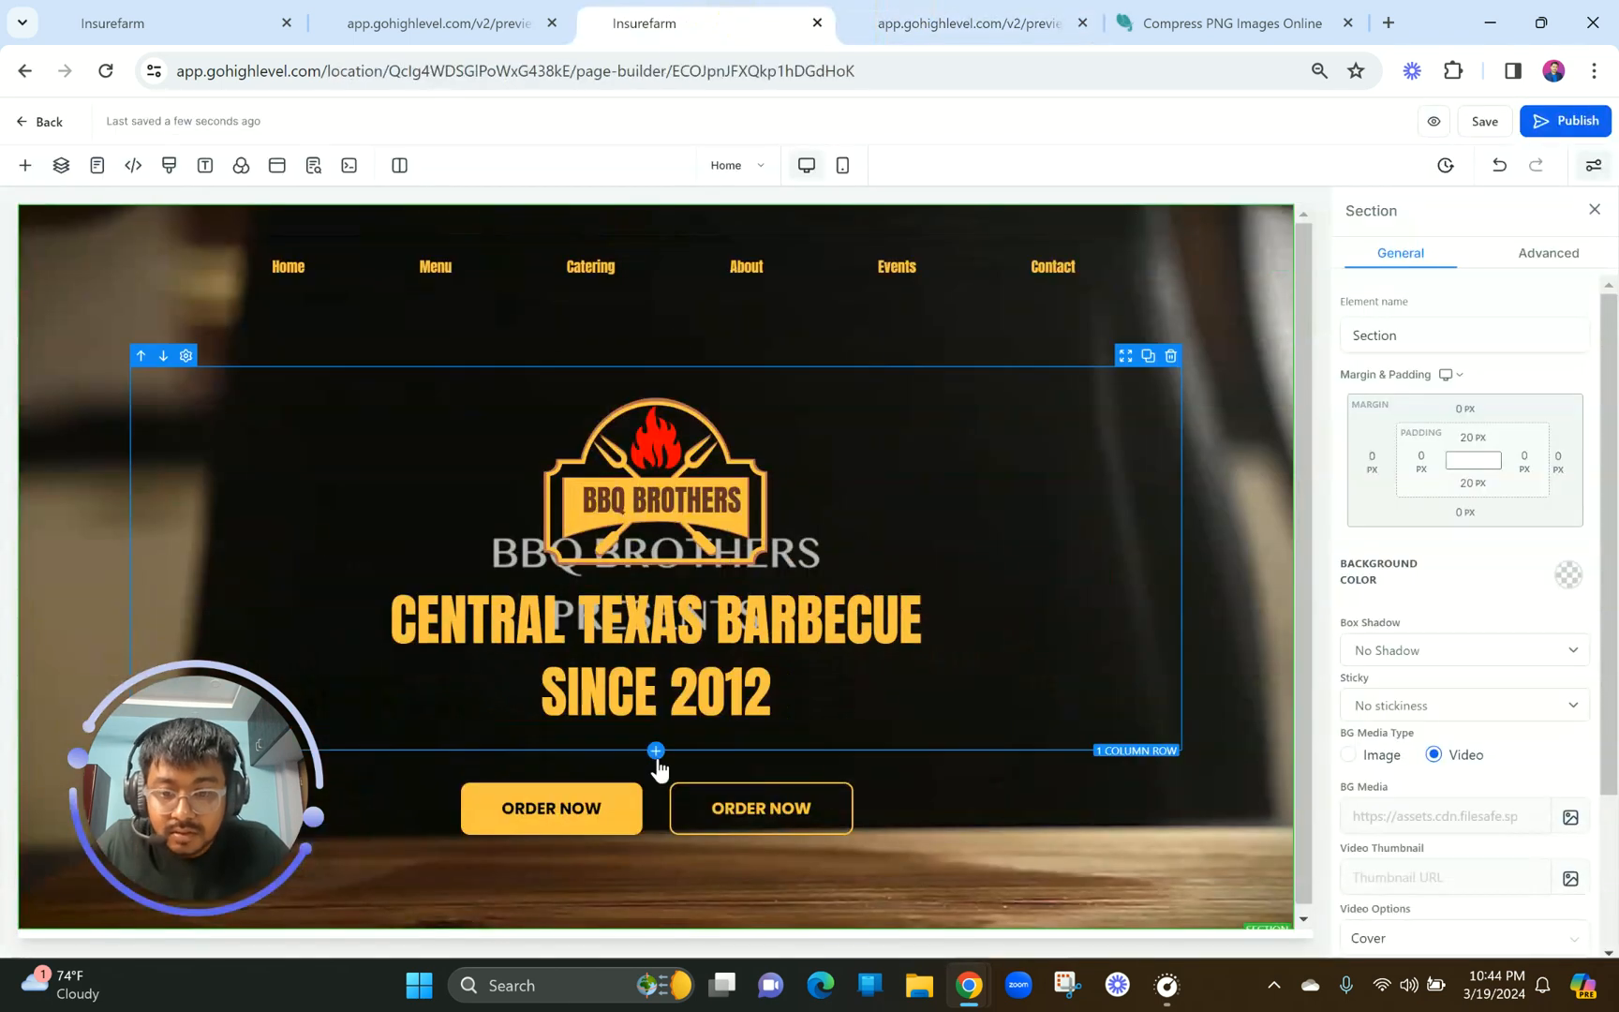
pyautogui.click(655, 930)
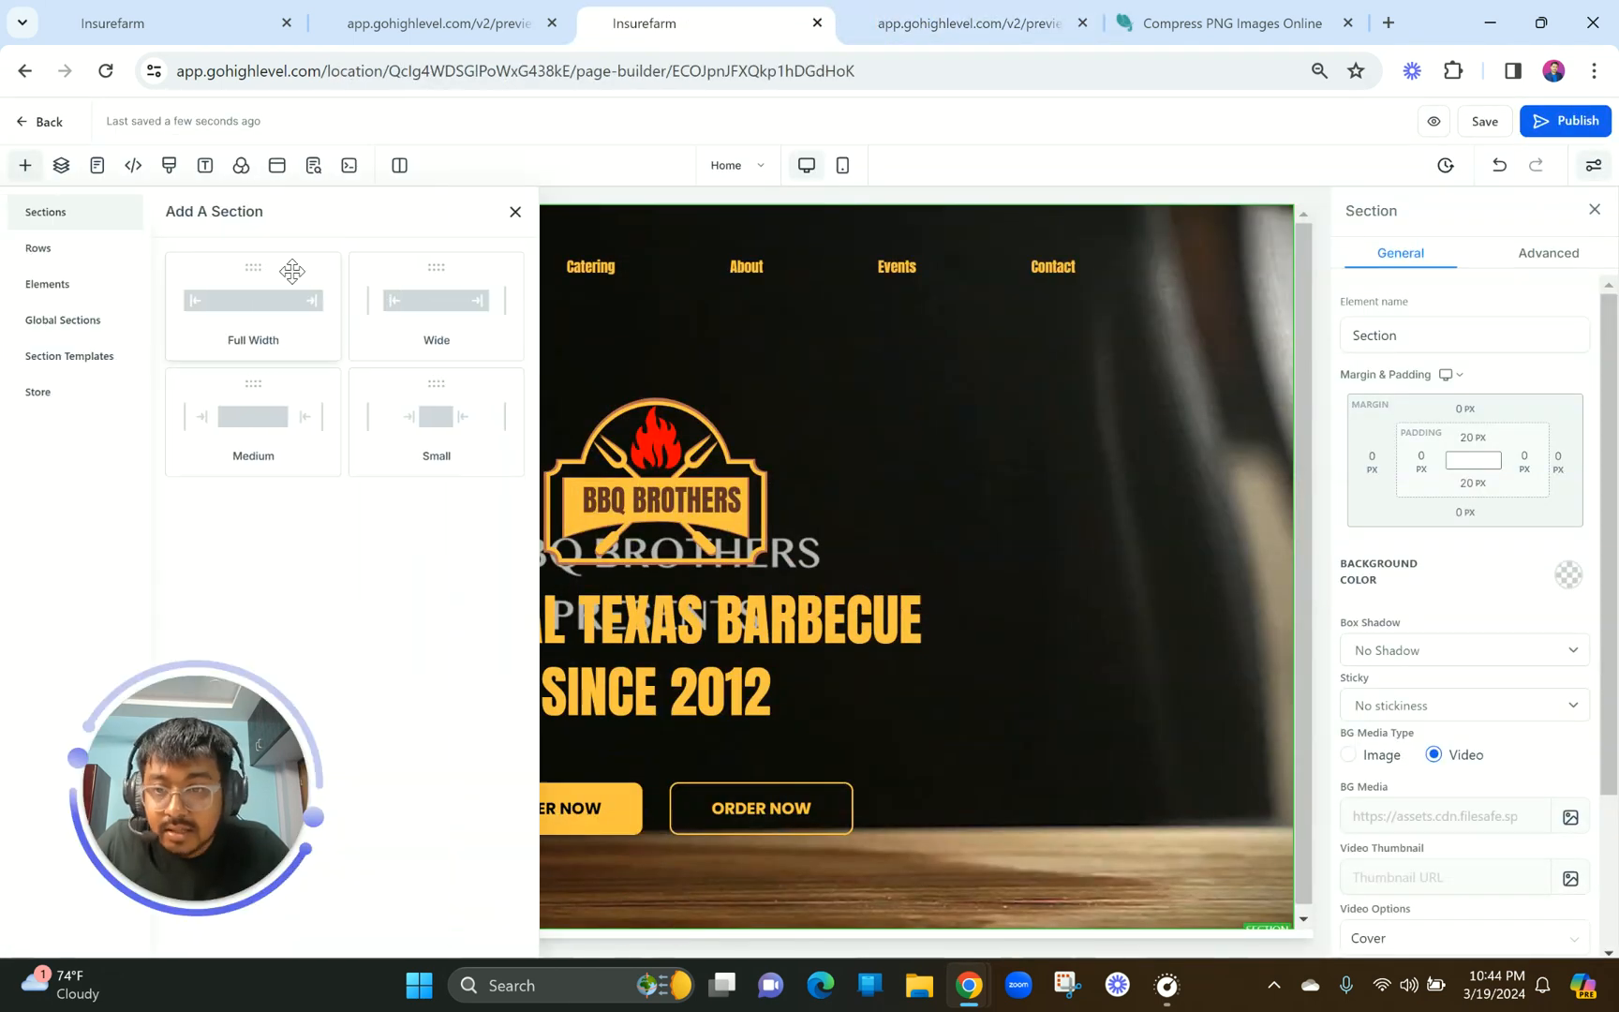
pyautogui.click(268, 278)
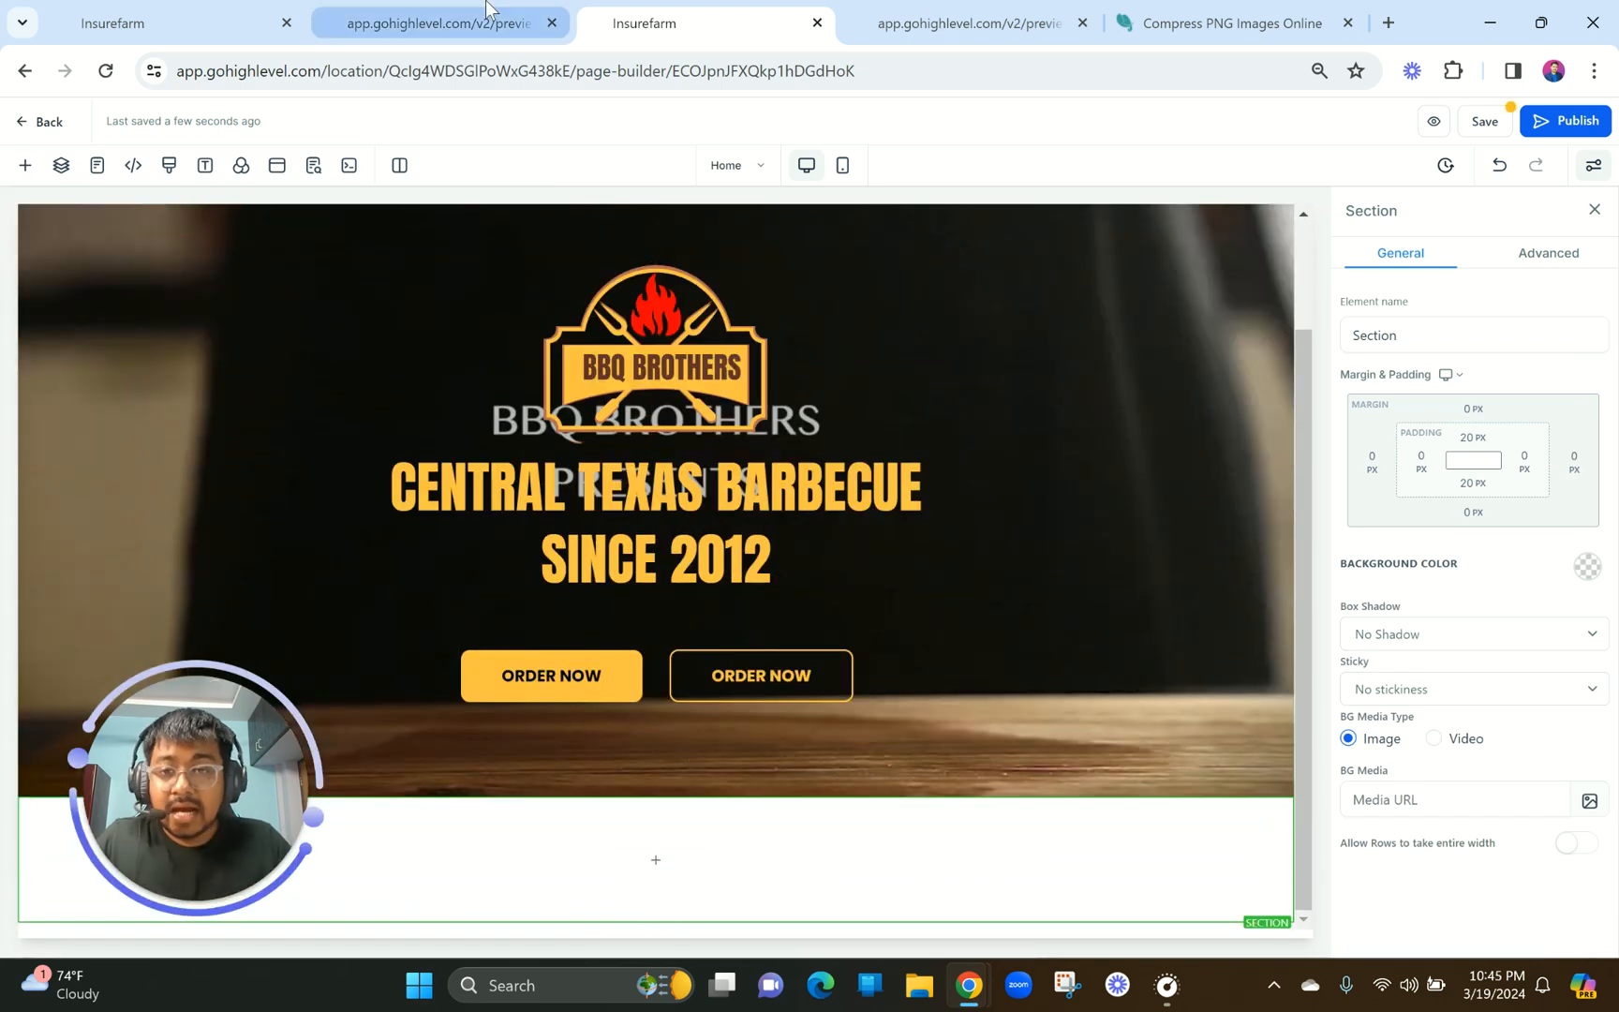
pyautogui.click(441, 23)
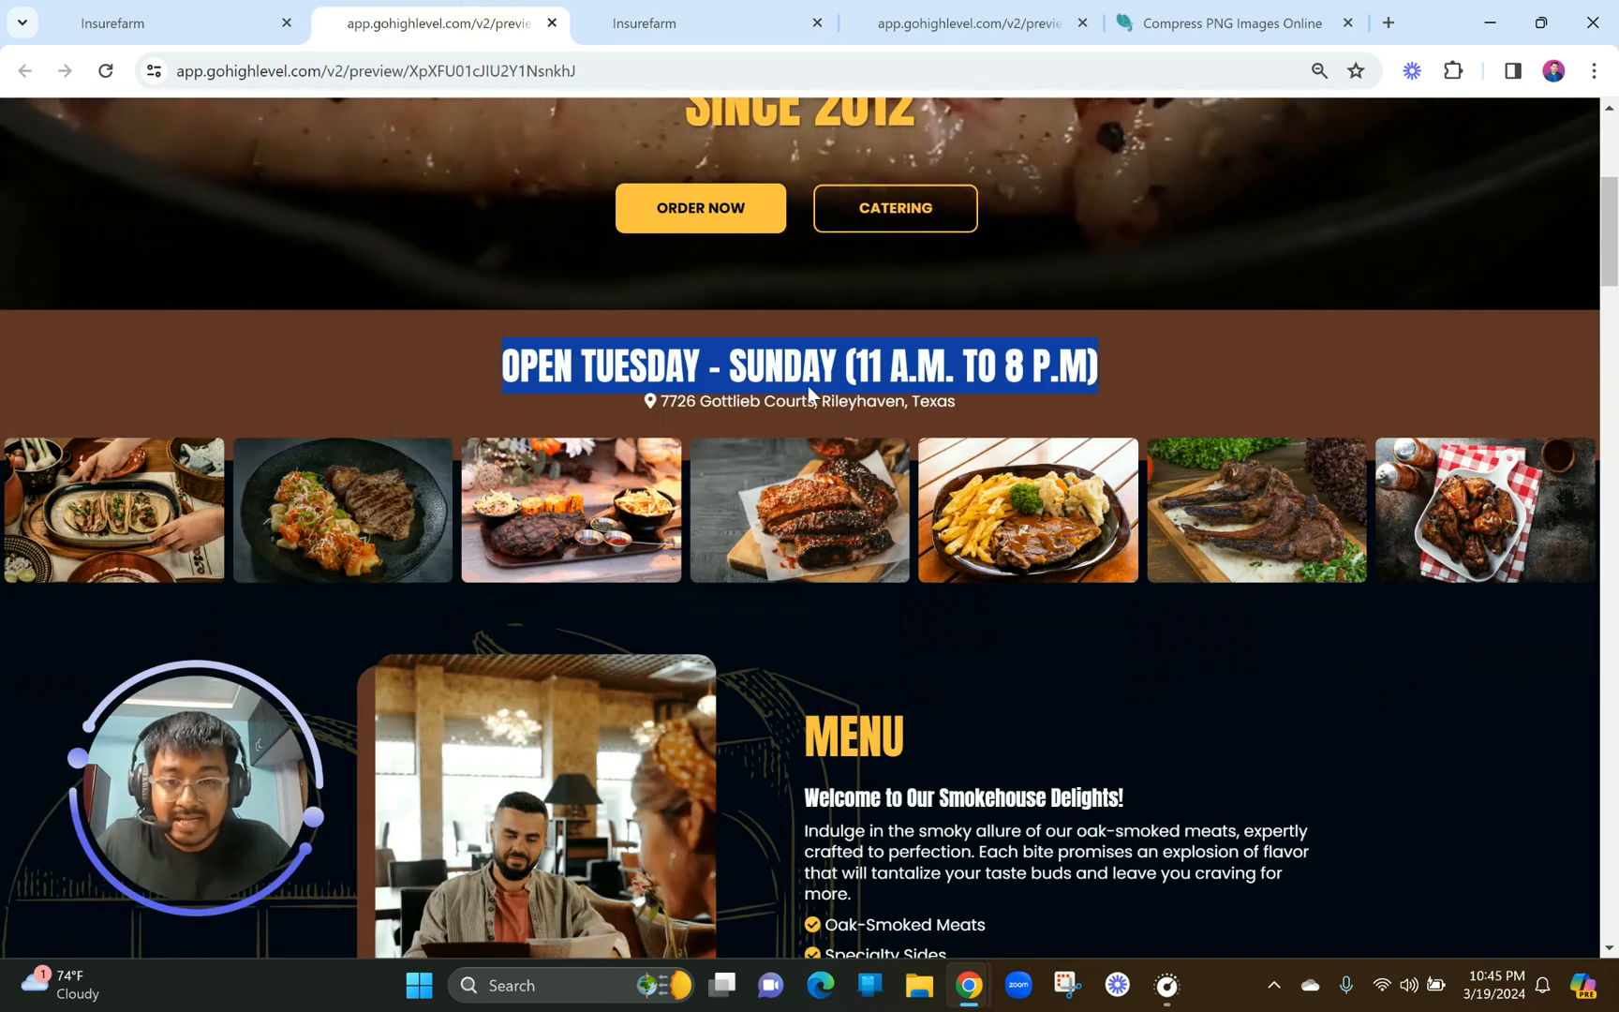
pyautogui.click(645, 23)
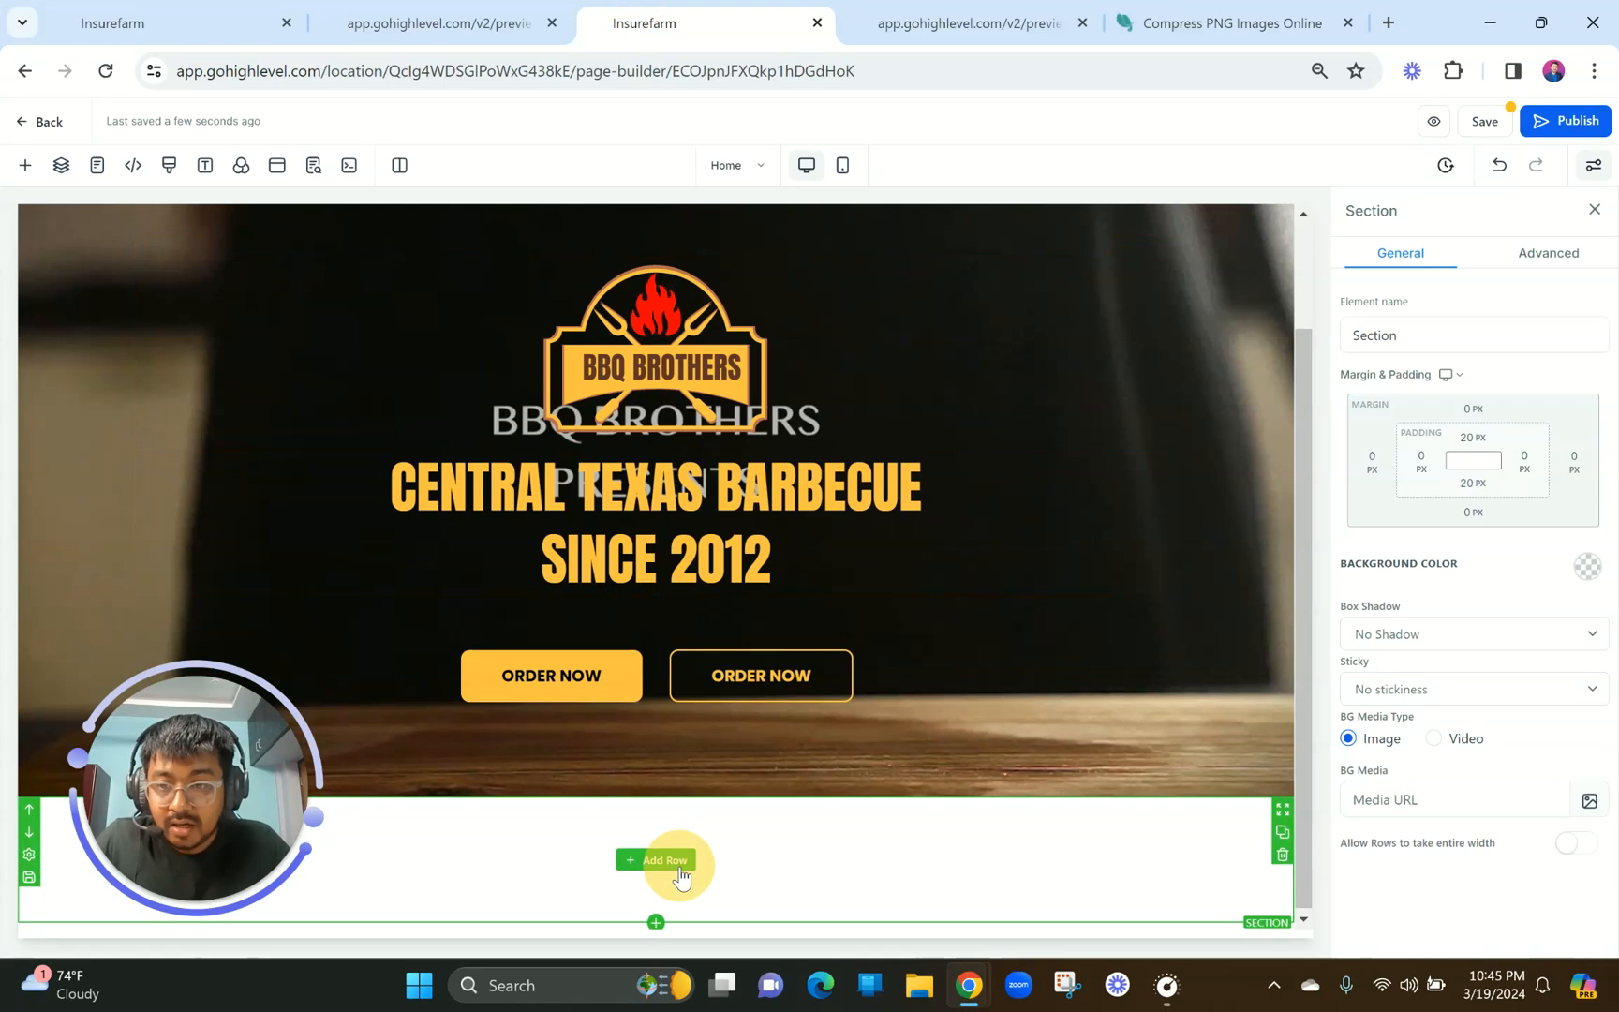
pyautogui.click(666, 860)
pyautogui.click(302, 304)
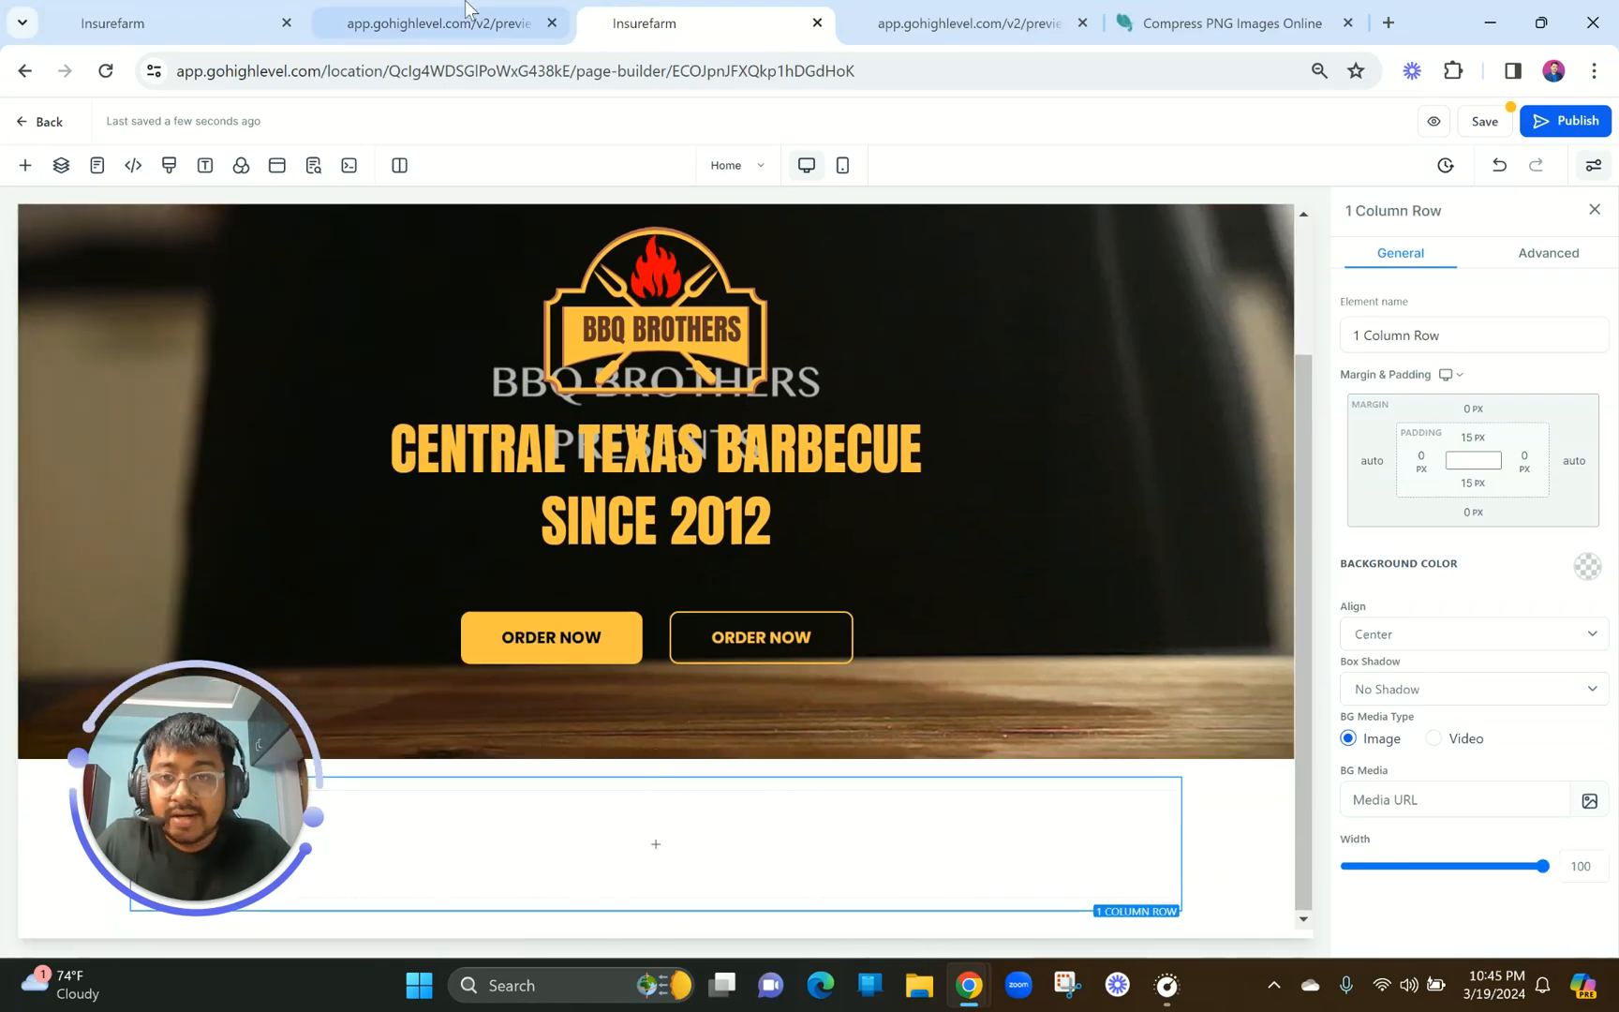
# Sample the brown background colour 633328 from the reference page's opening-hours band with the ColorPick Eyedropper.
pyautogui.click(489, 21)
pyautogui.click(1123, 379)
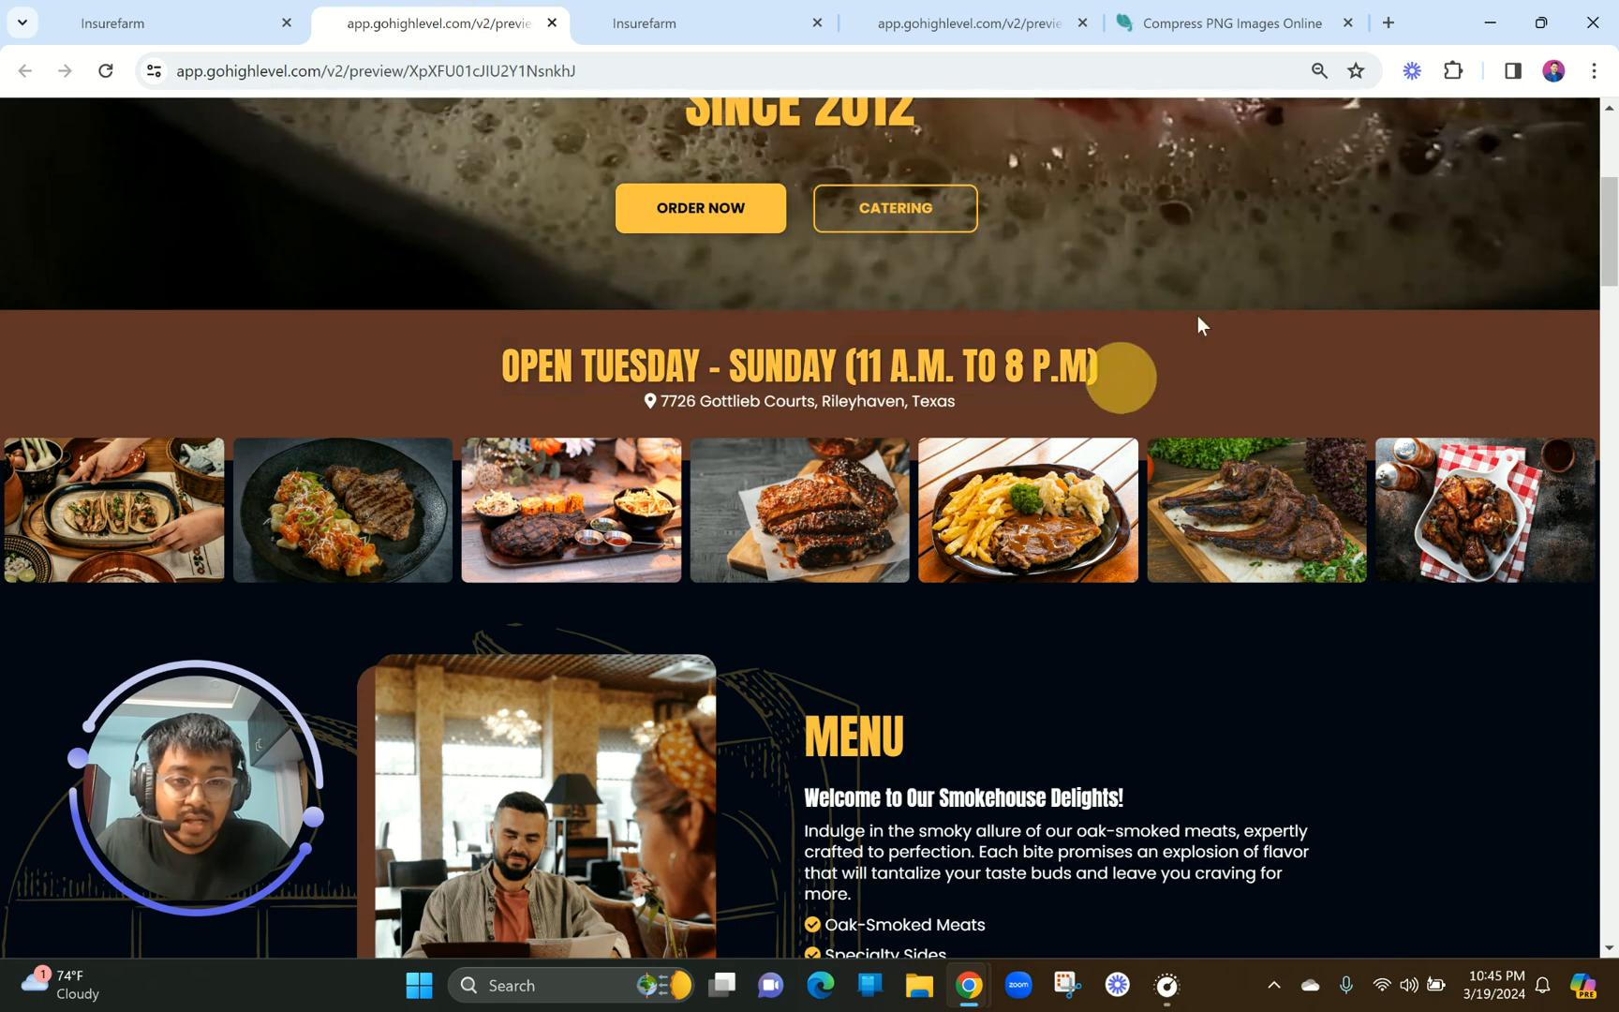
pyautogui.click(1453, 70)
pyautogui.click(1209, 248)
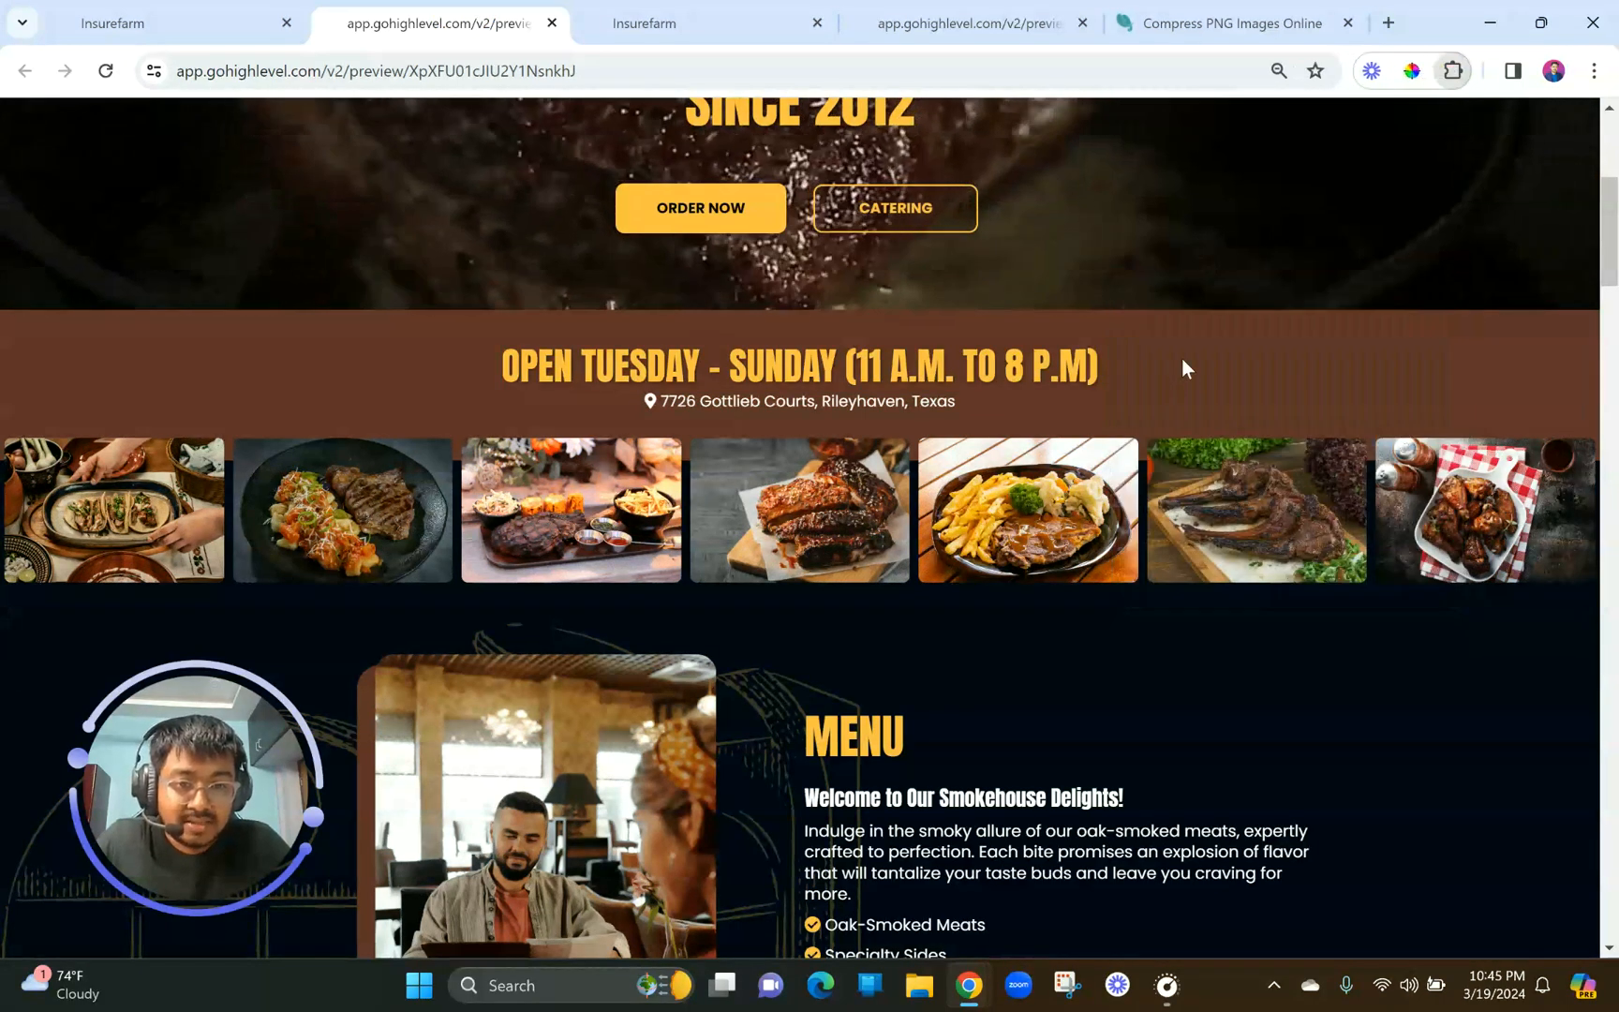
pyautogui.click(1150, 356)
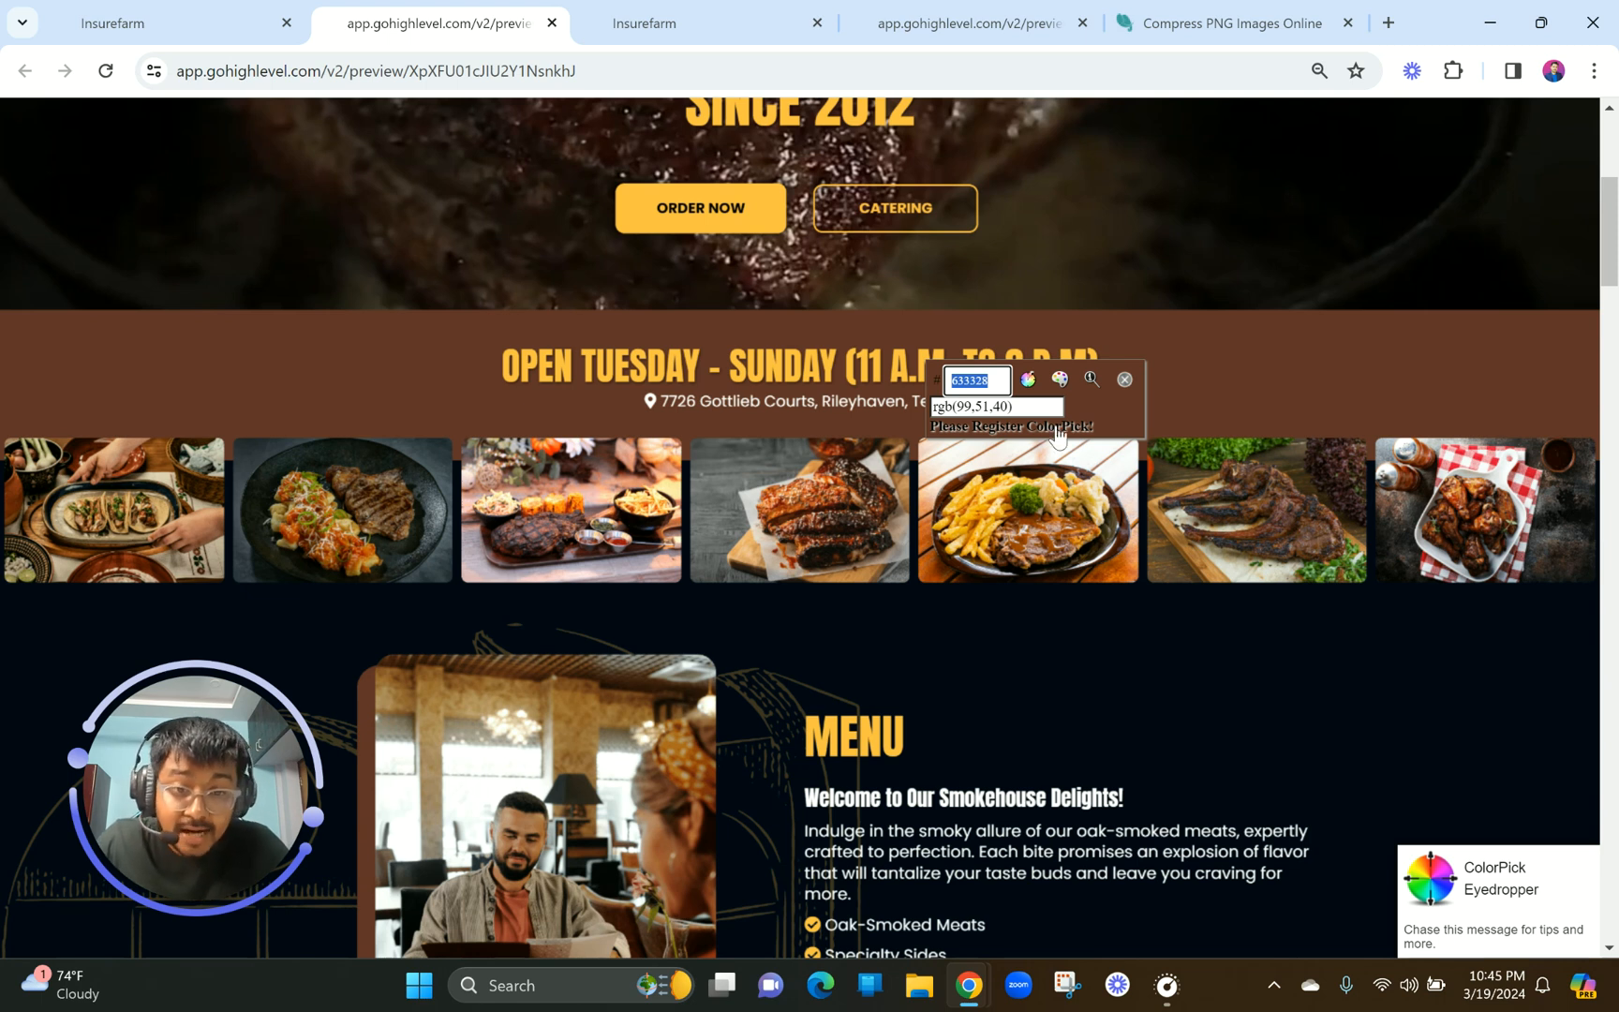
pyautogui.click(1123, 380)
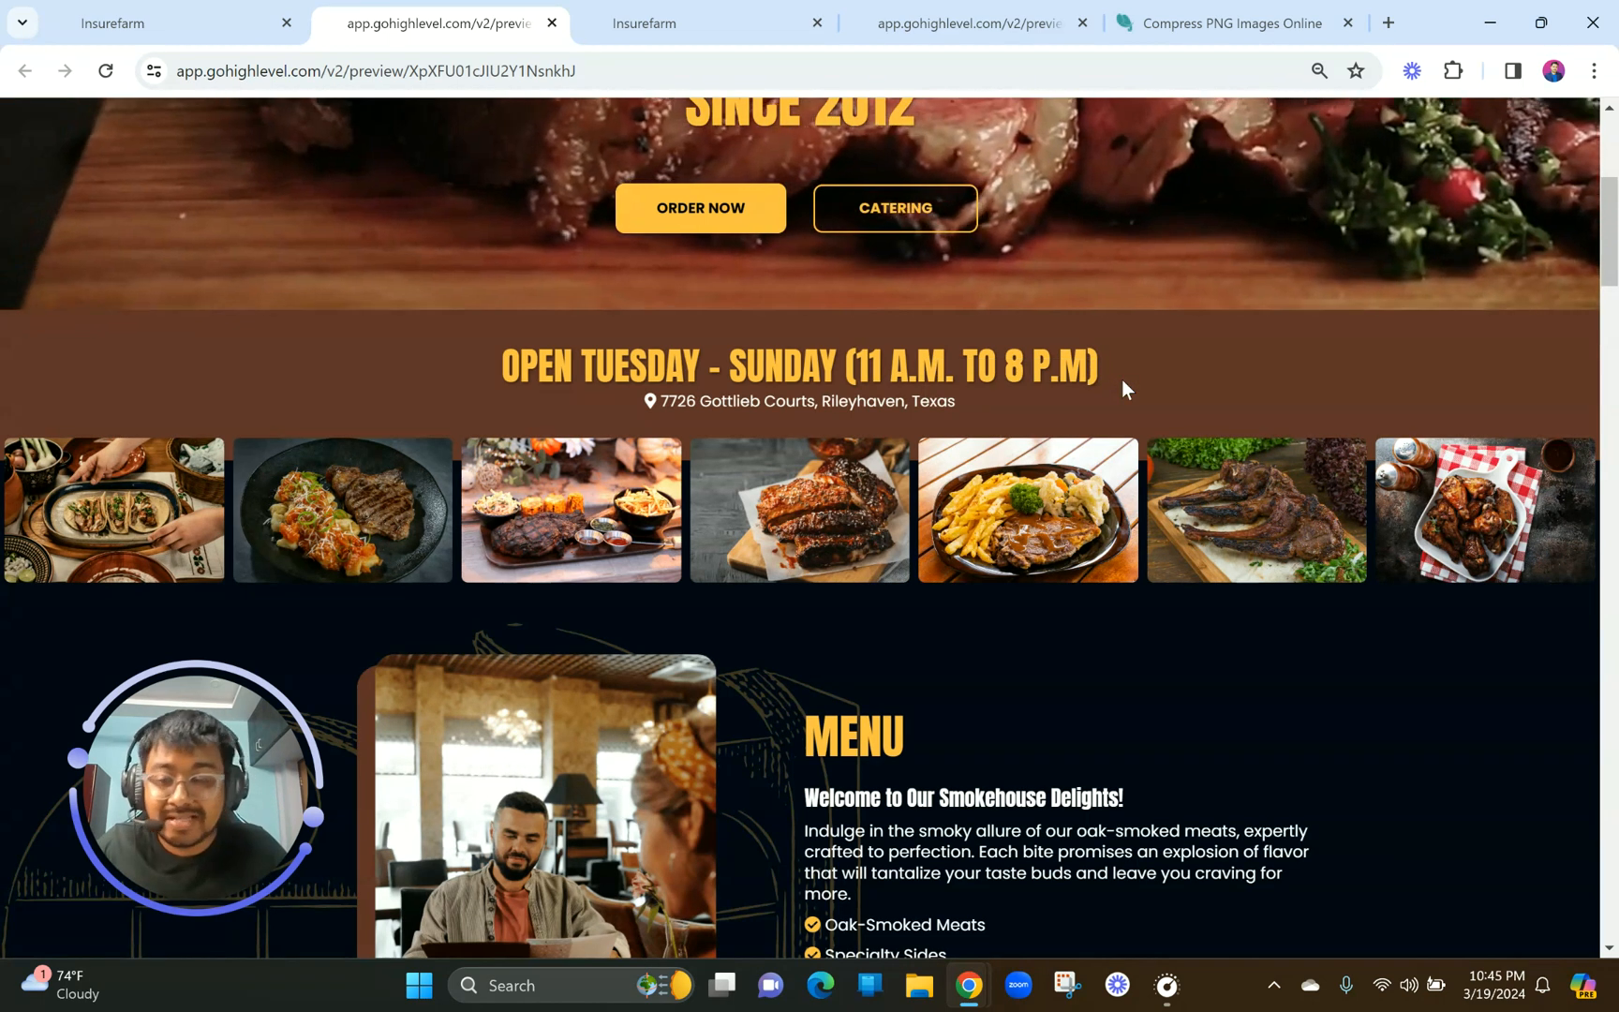
# Back in the page builder, add the sampled brown as a custom colour and use it as the new section's background.
pyautogui.click(745, 17)
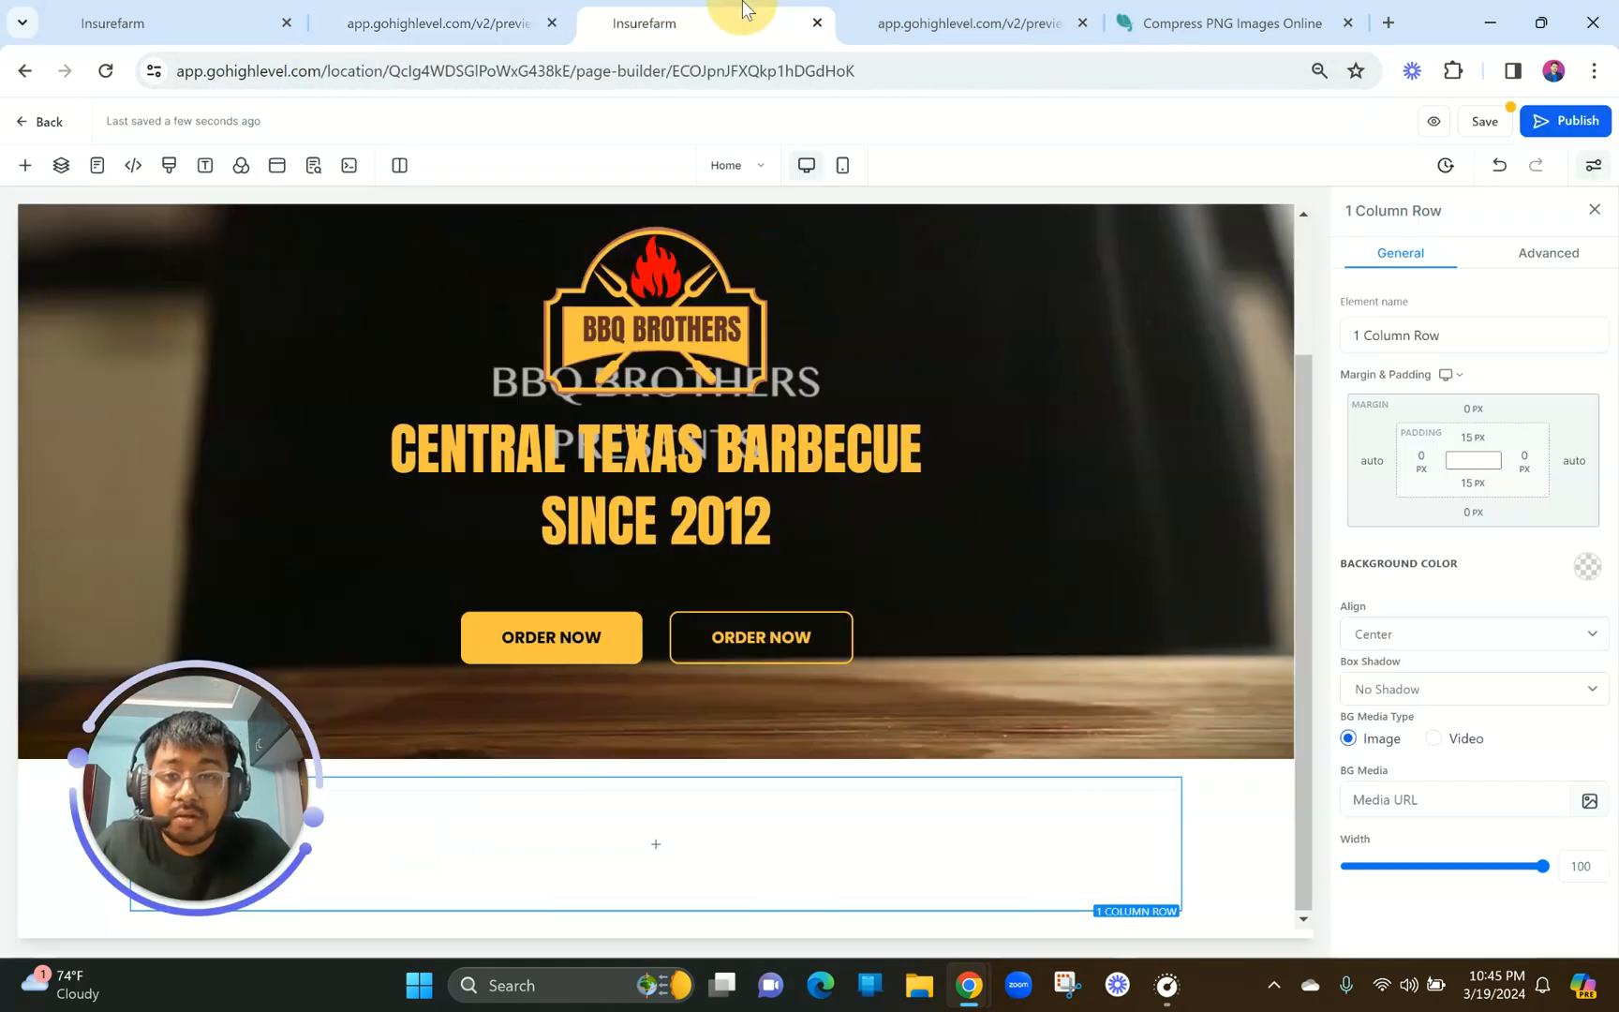
pyautogui.click(1223, 866)
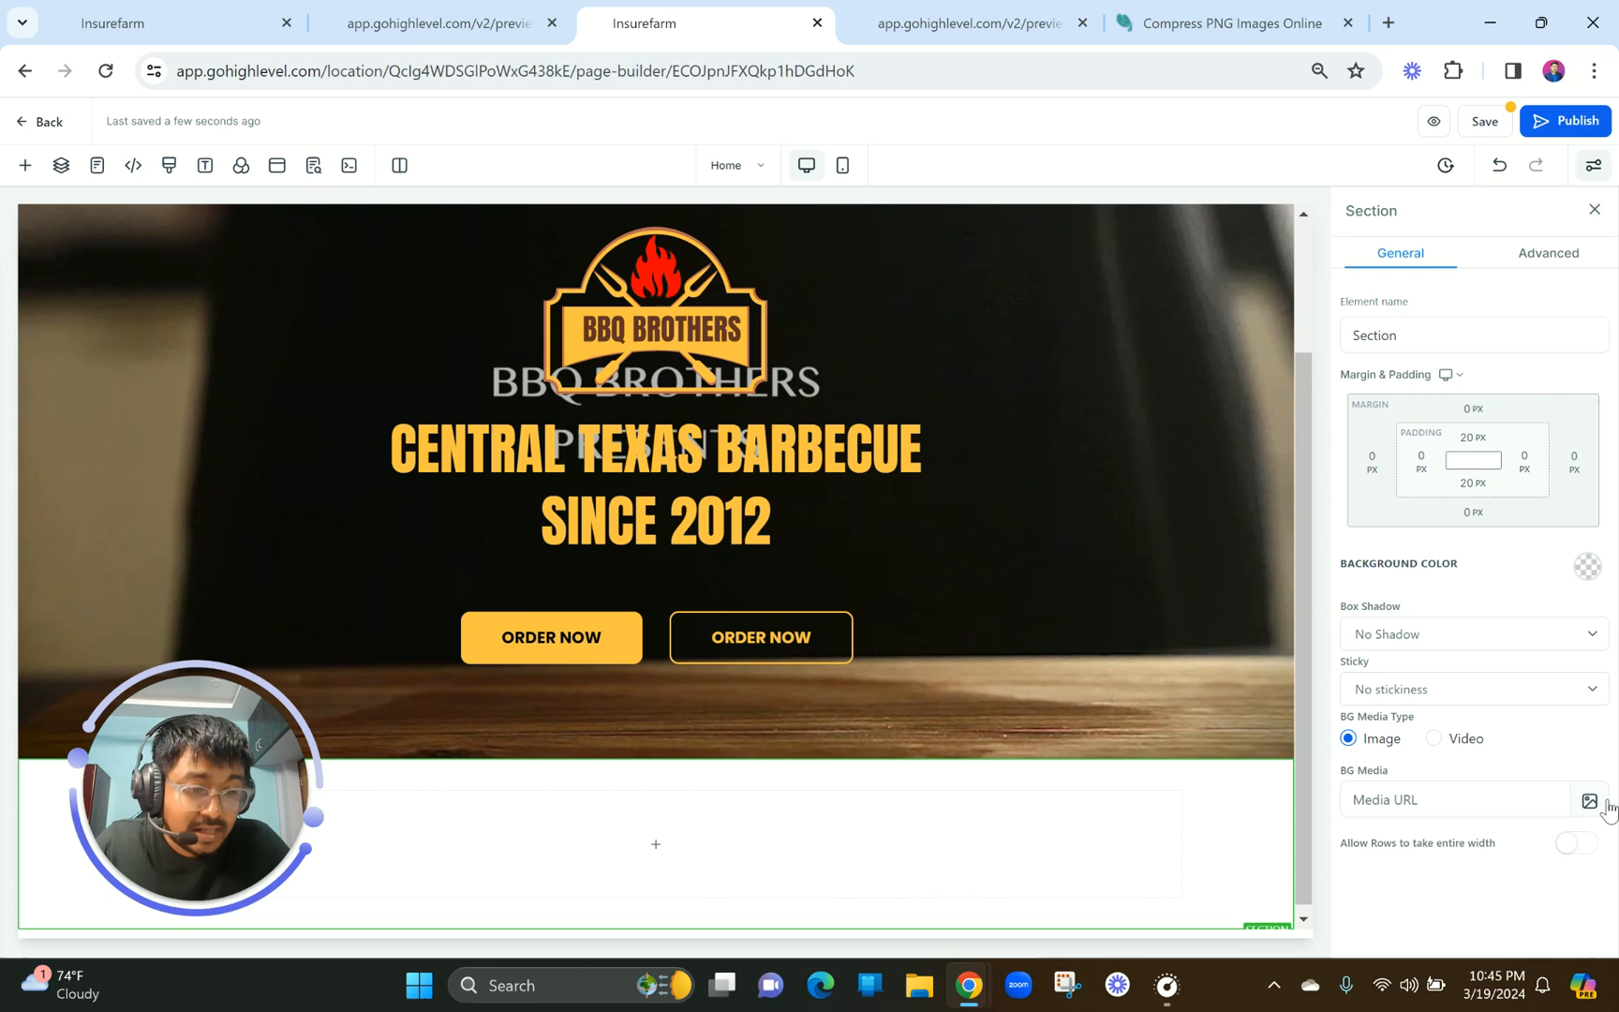
pyautogui.click(1588, 569)
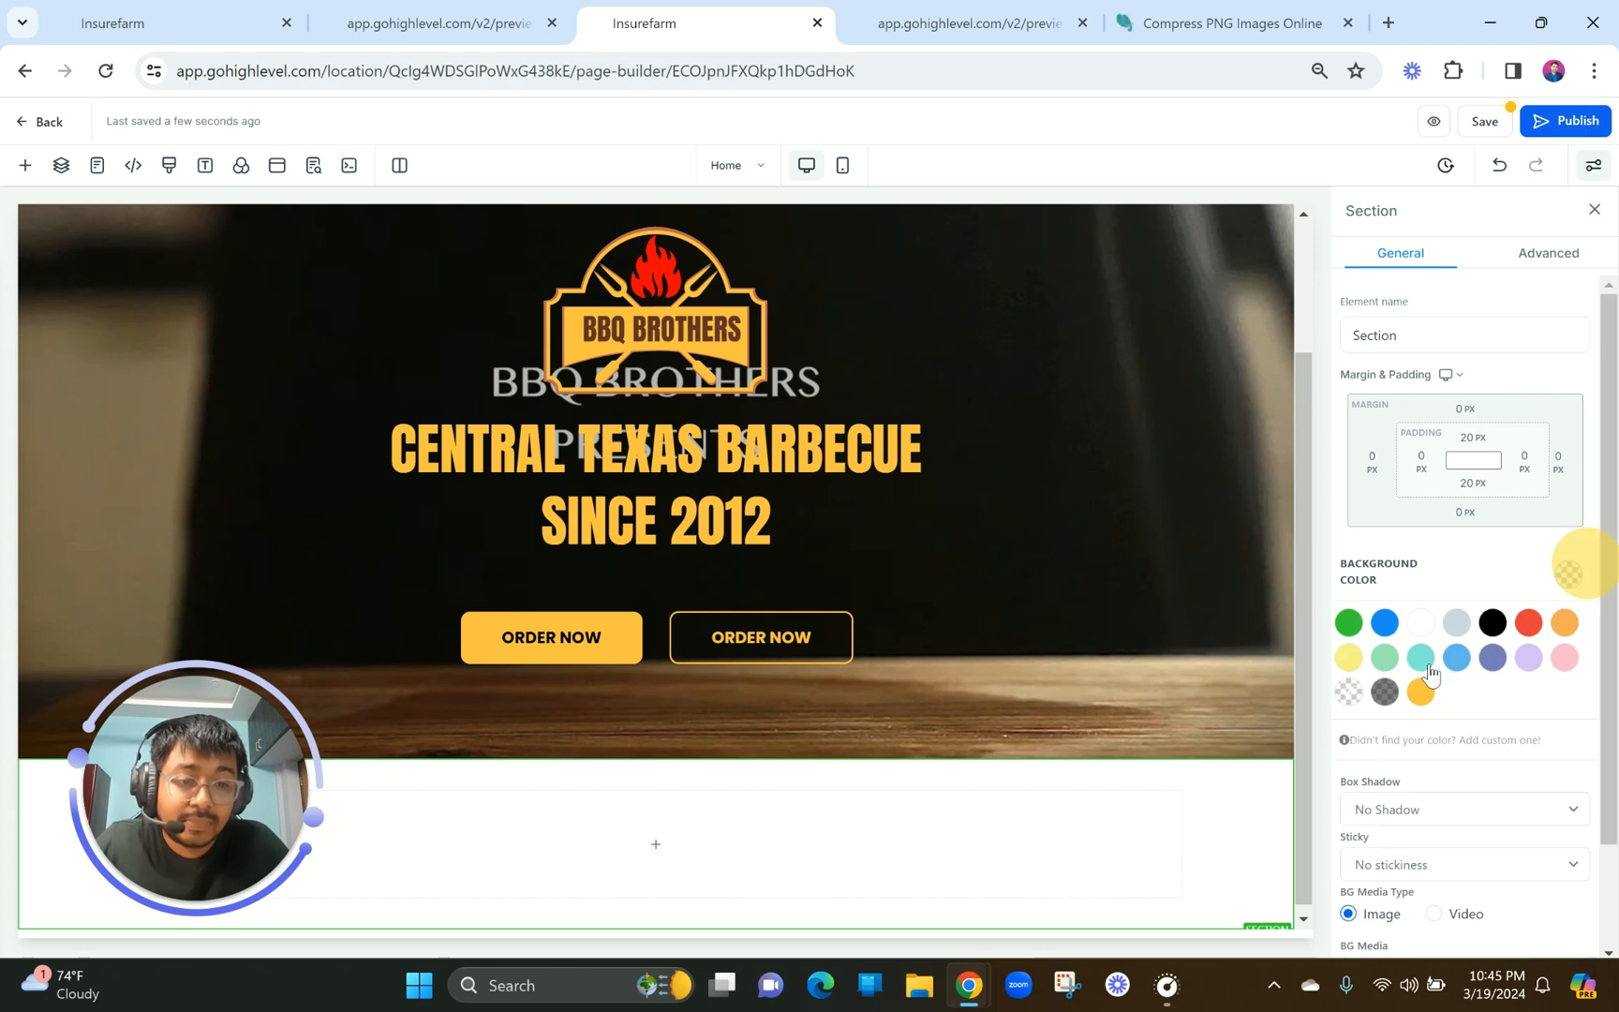
pyautogui.click(1410, 742)
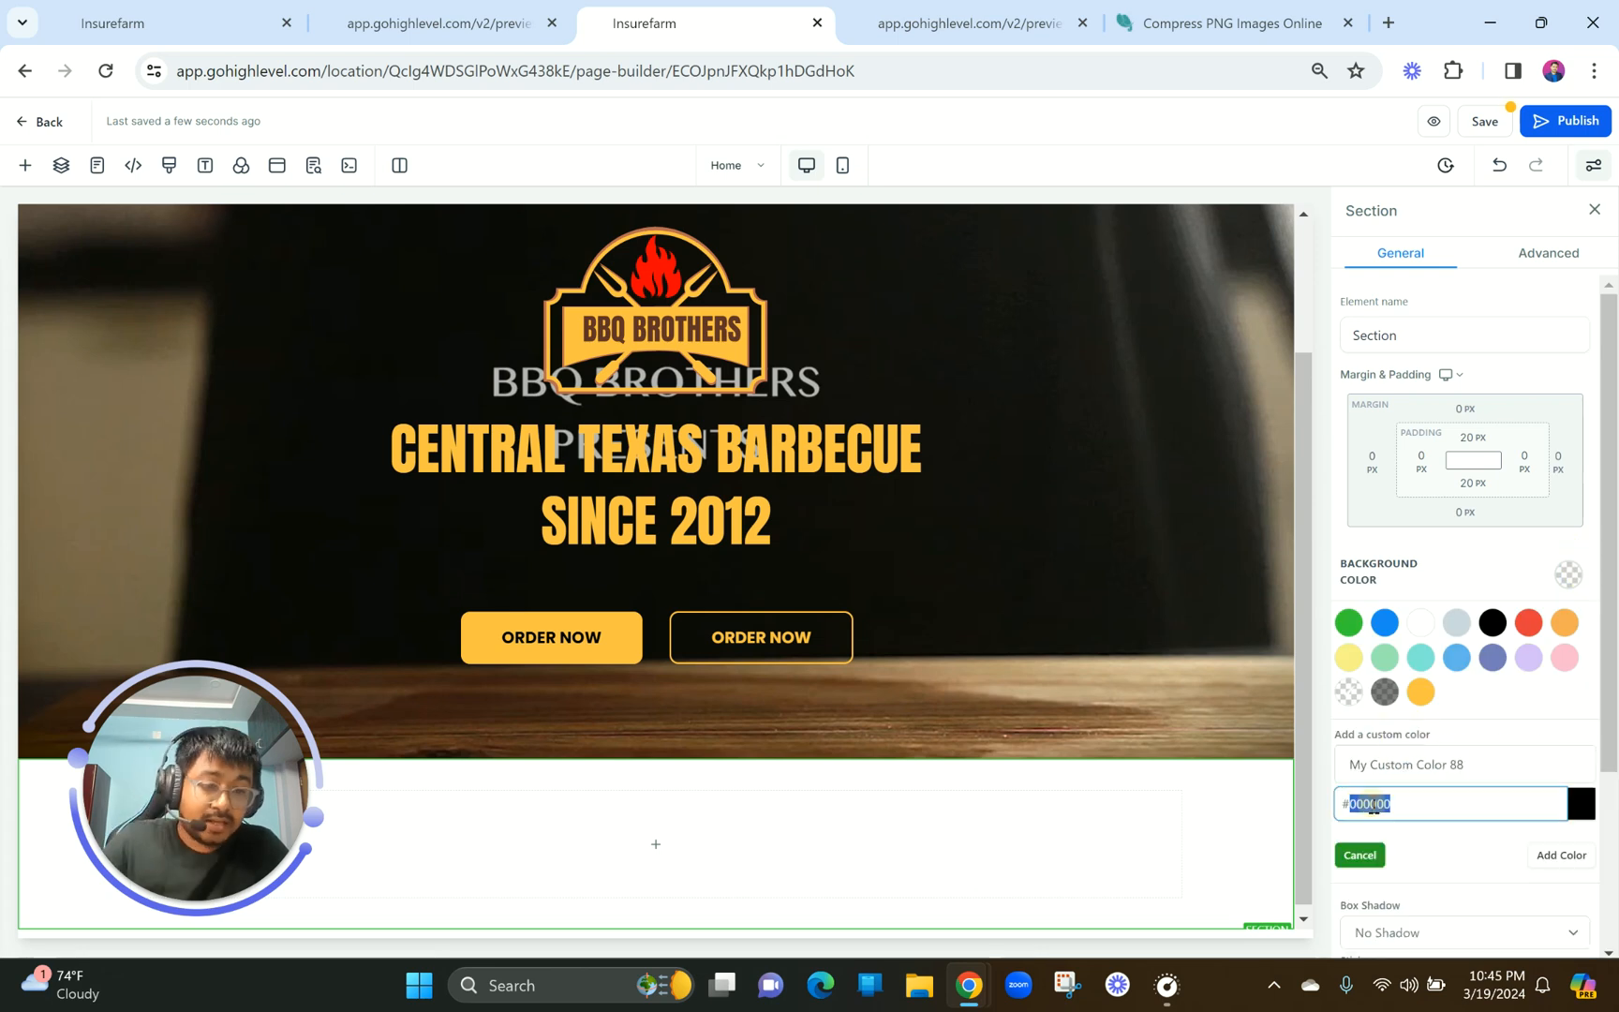
pyautogui.click(1563, 862)
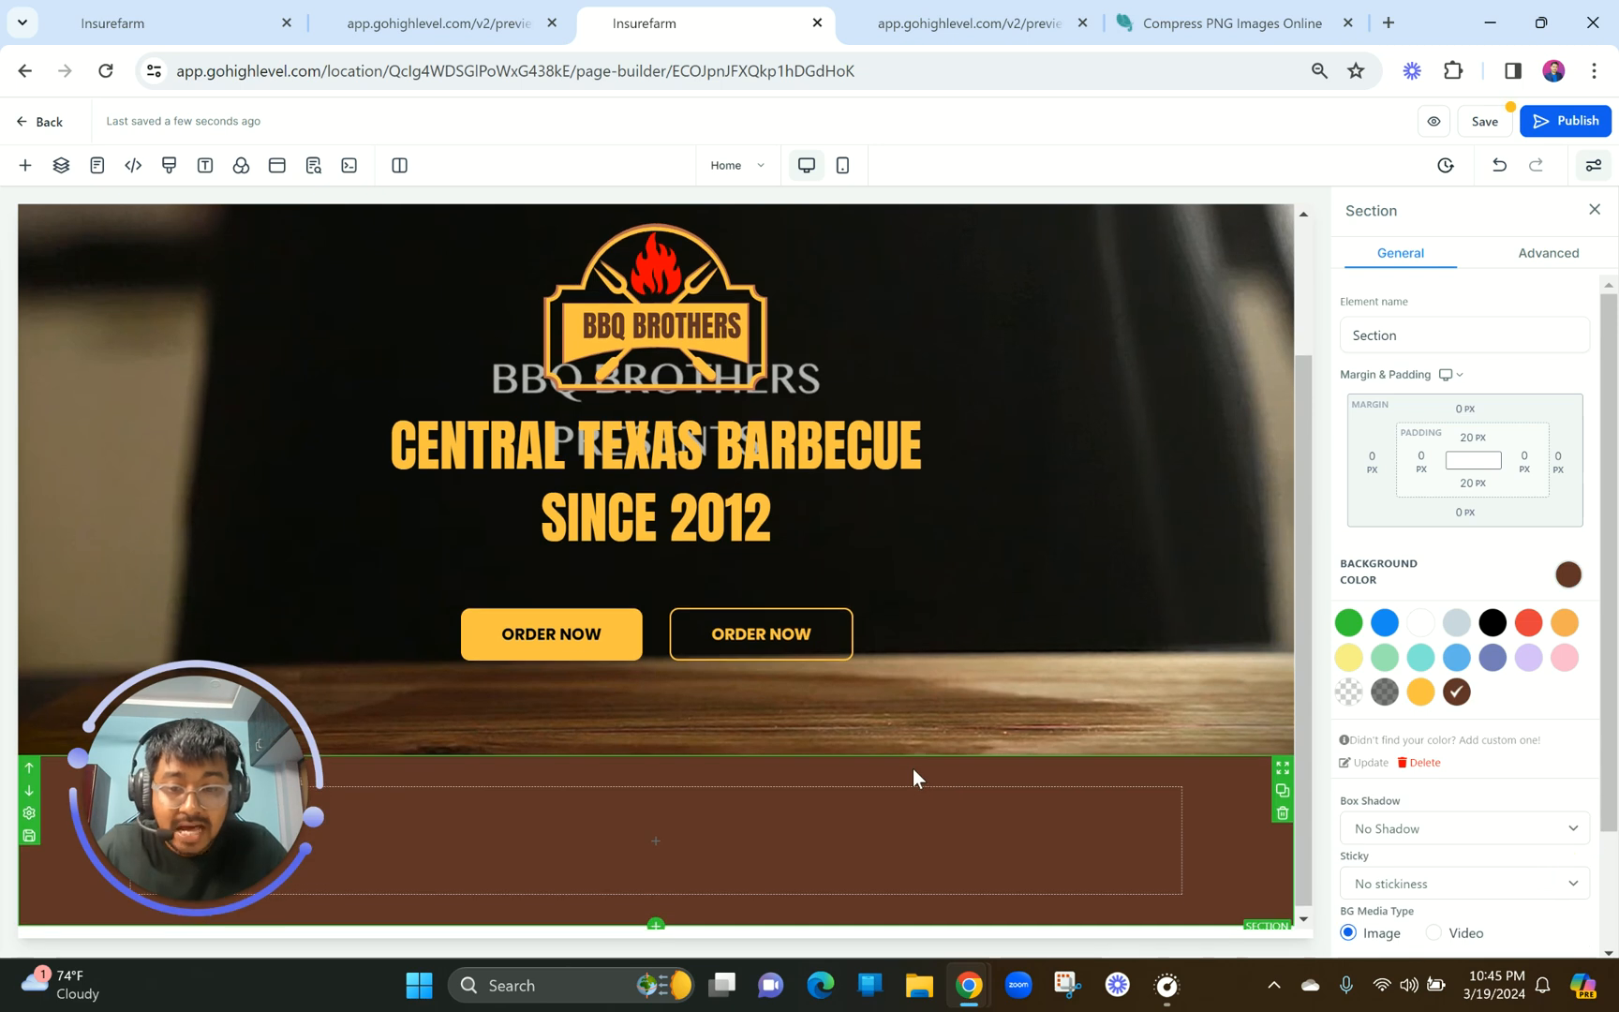
# Copy the reference's opening-hours heading and add a headline to the new row reading "OPEN TUESDAY - SUNDAY (11 A.M. TO 8 P.M)".
pyautogui.click(463, 9)
pyautogui.moveTo(482, 375); pyautogui.dragTo(1128, 343)
pyautogui.hotkey('ctrl', 'c')
pyautogui.click(703, 20)
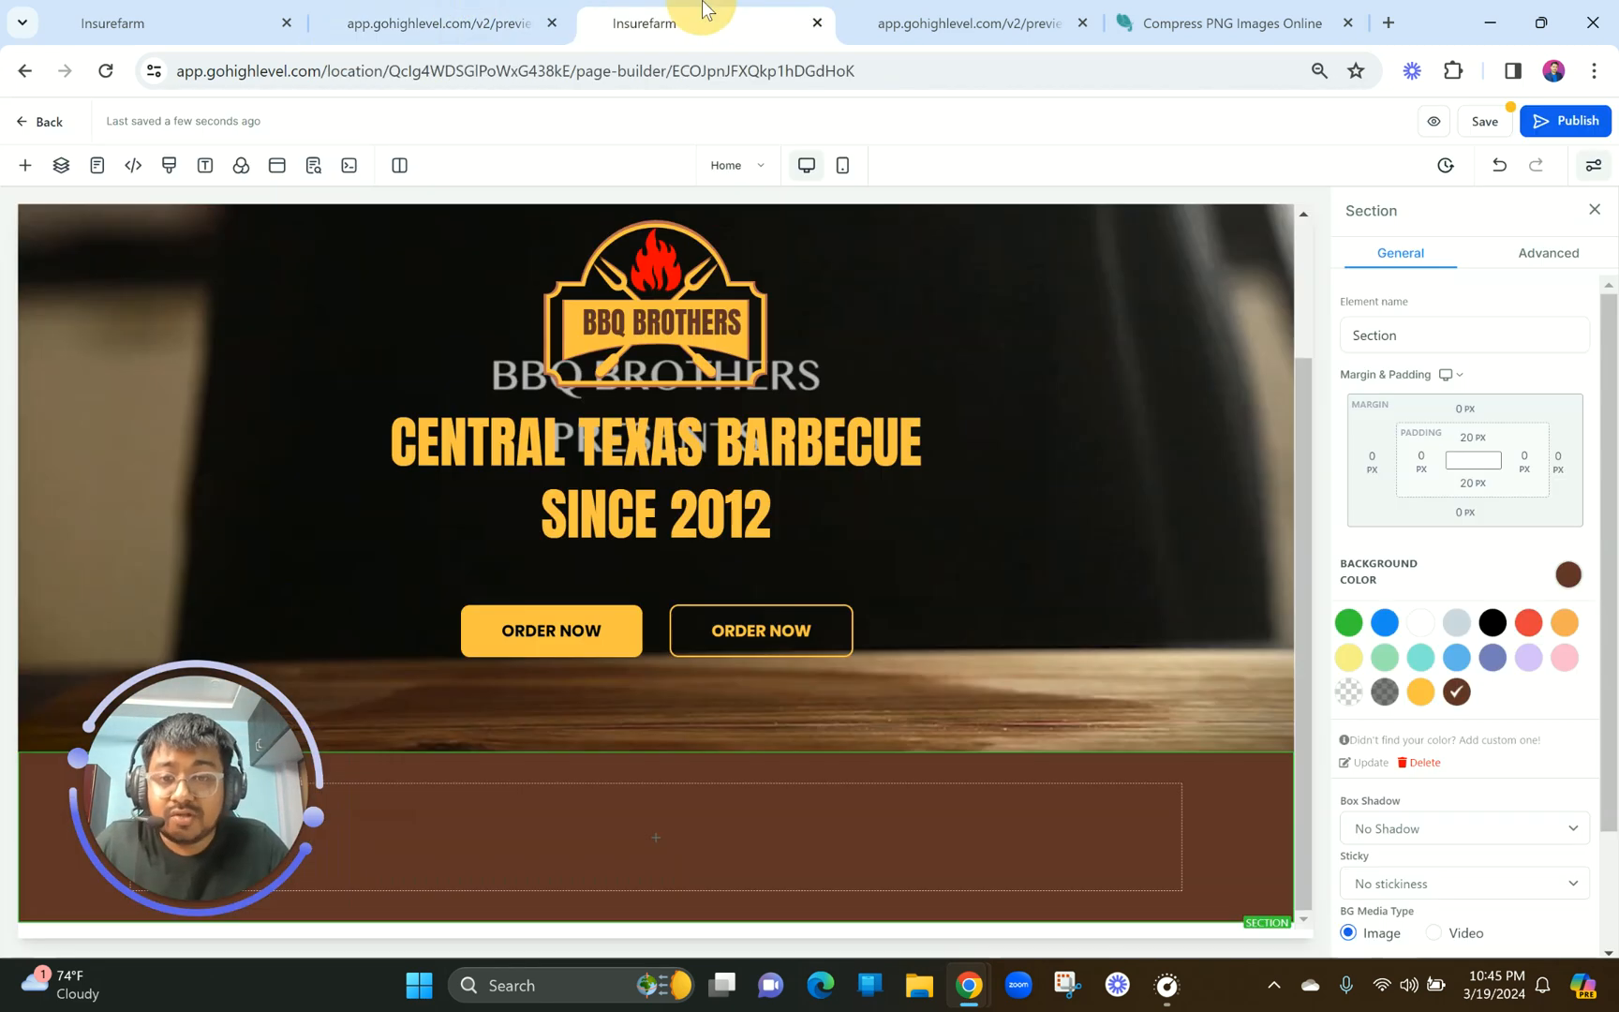
pyautogui.click(658, 838)
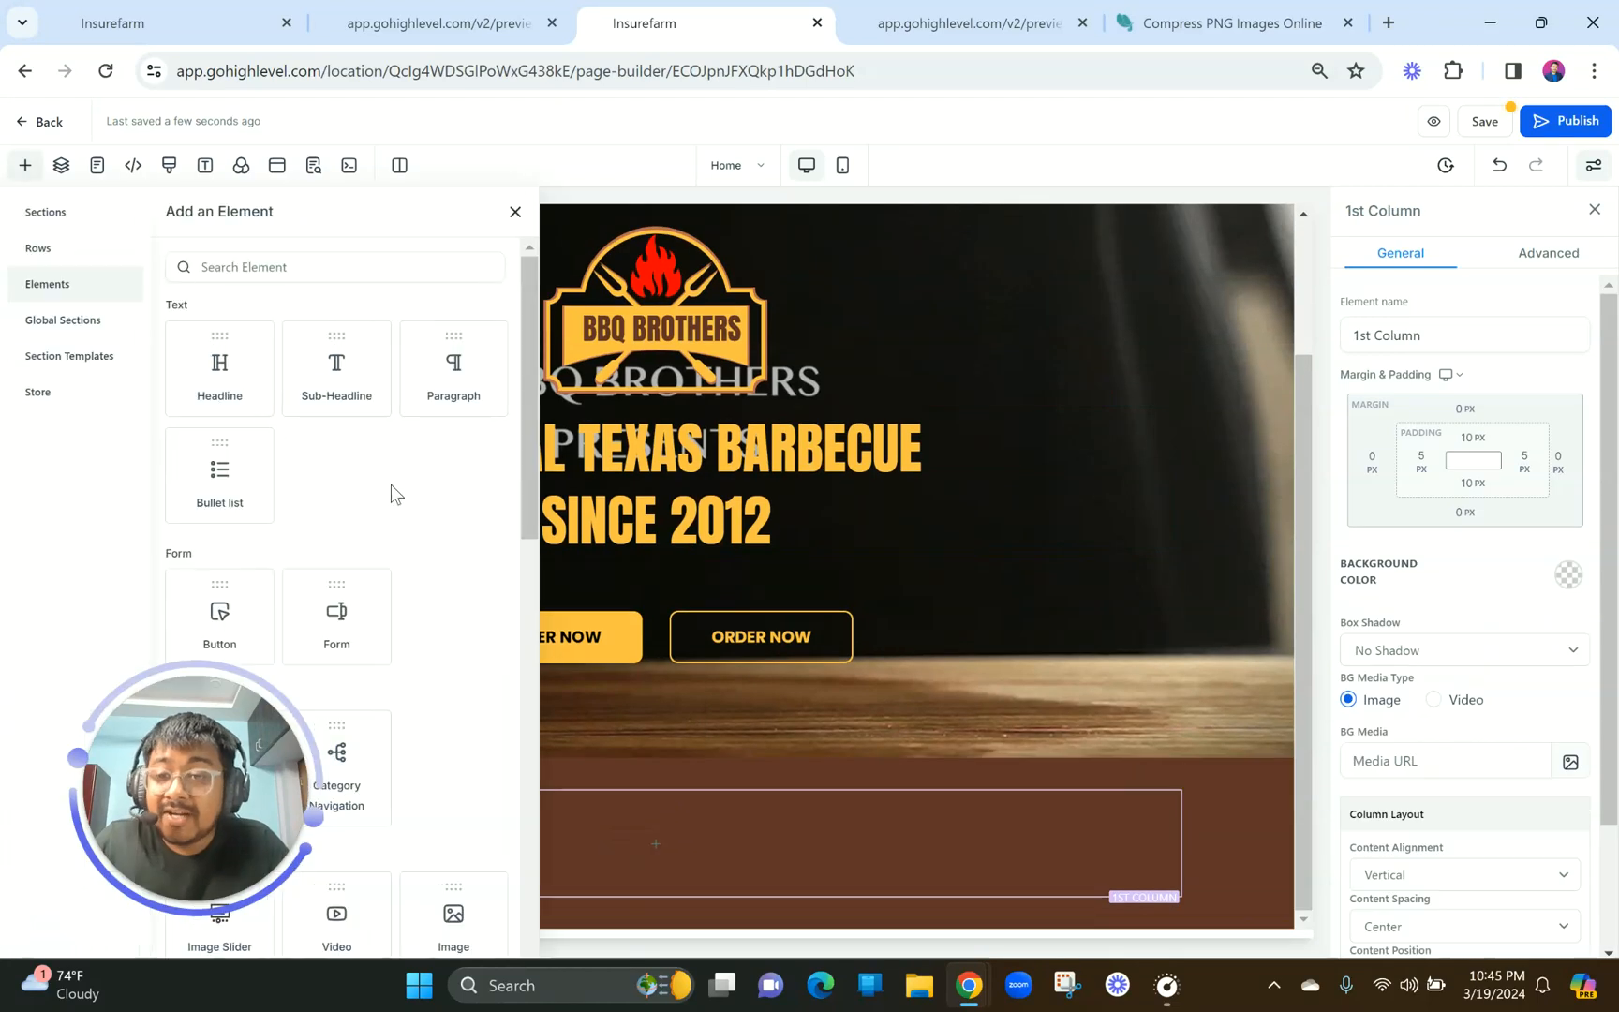
pyautogui.click(241, 402)
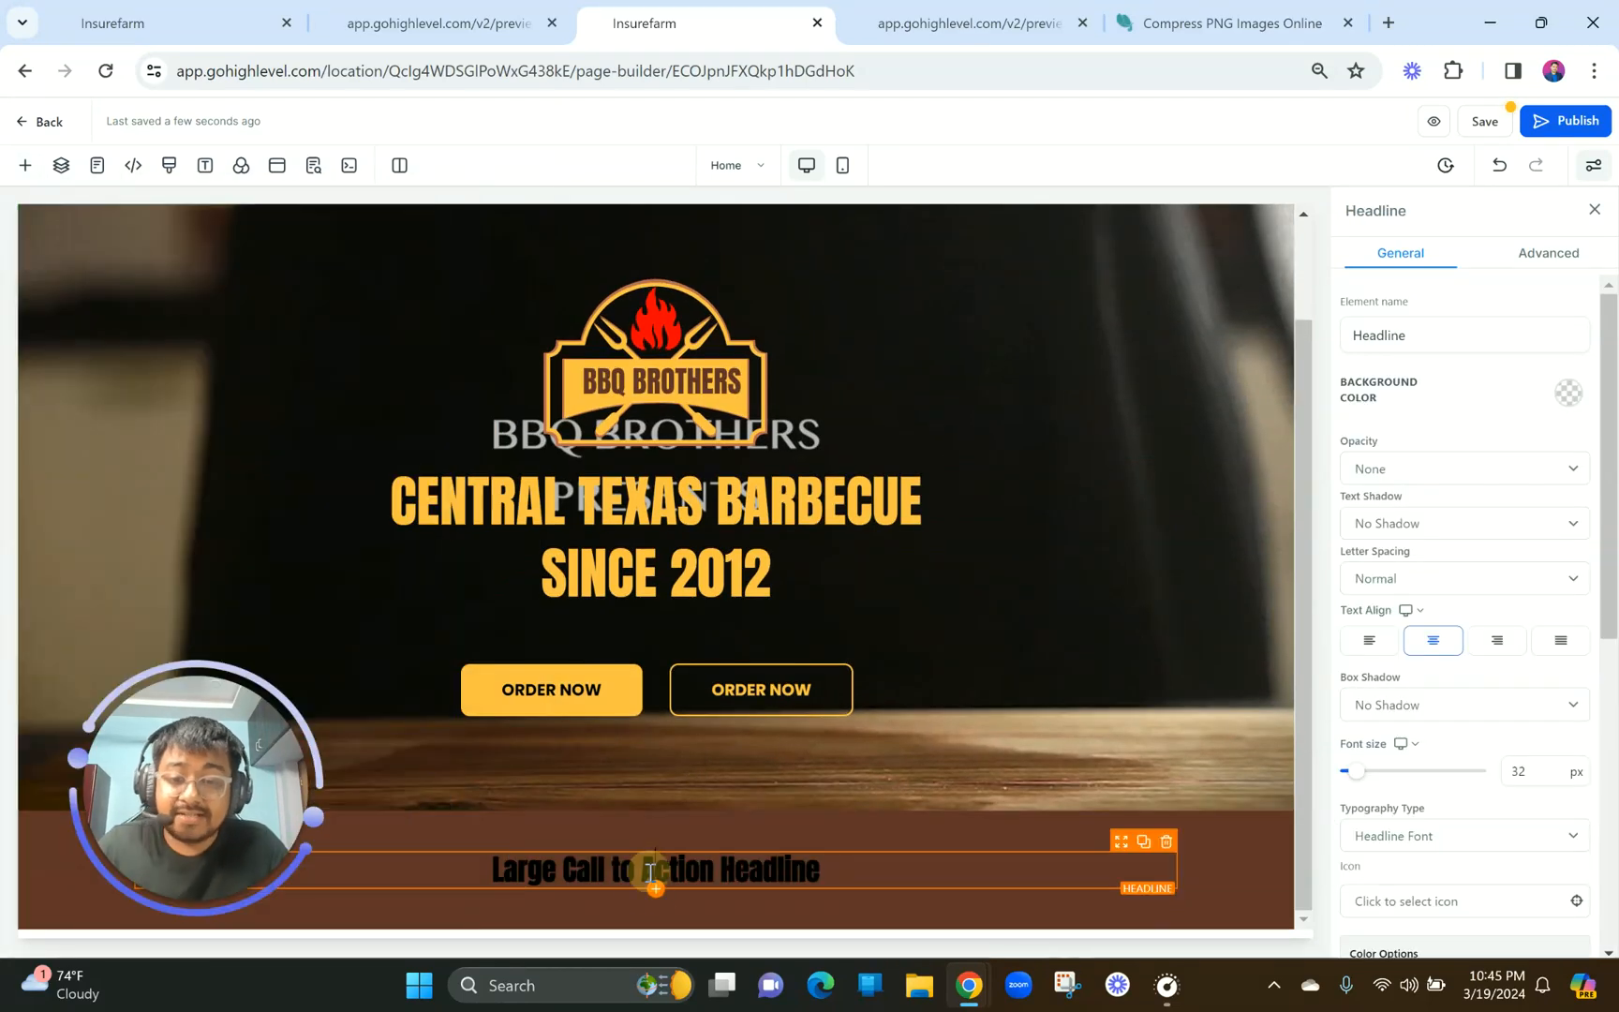
pyautogui.hotkey('ctrl', 'a')
pyautogui.hotkey('ctrl', 'v')
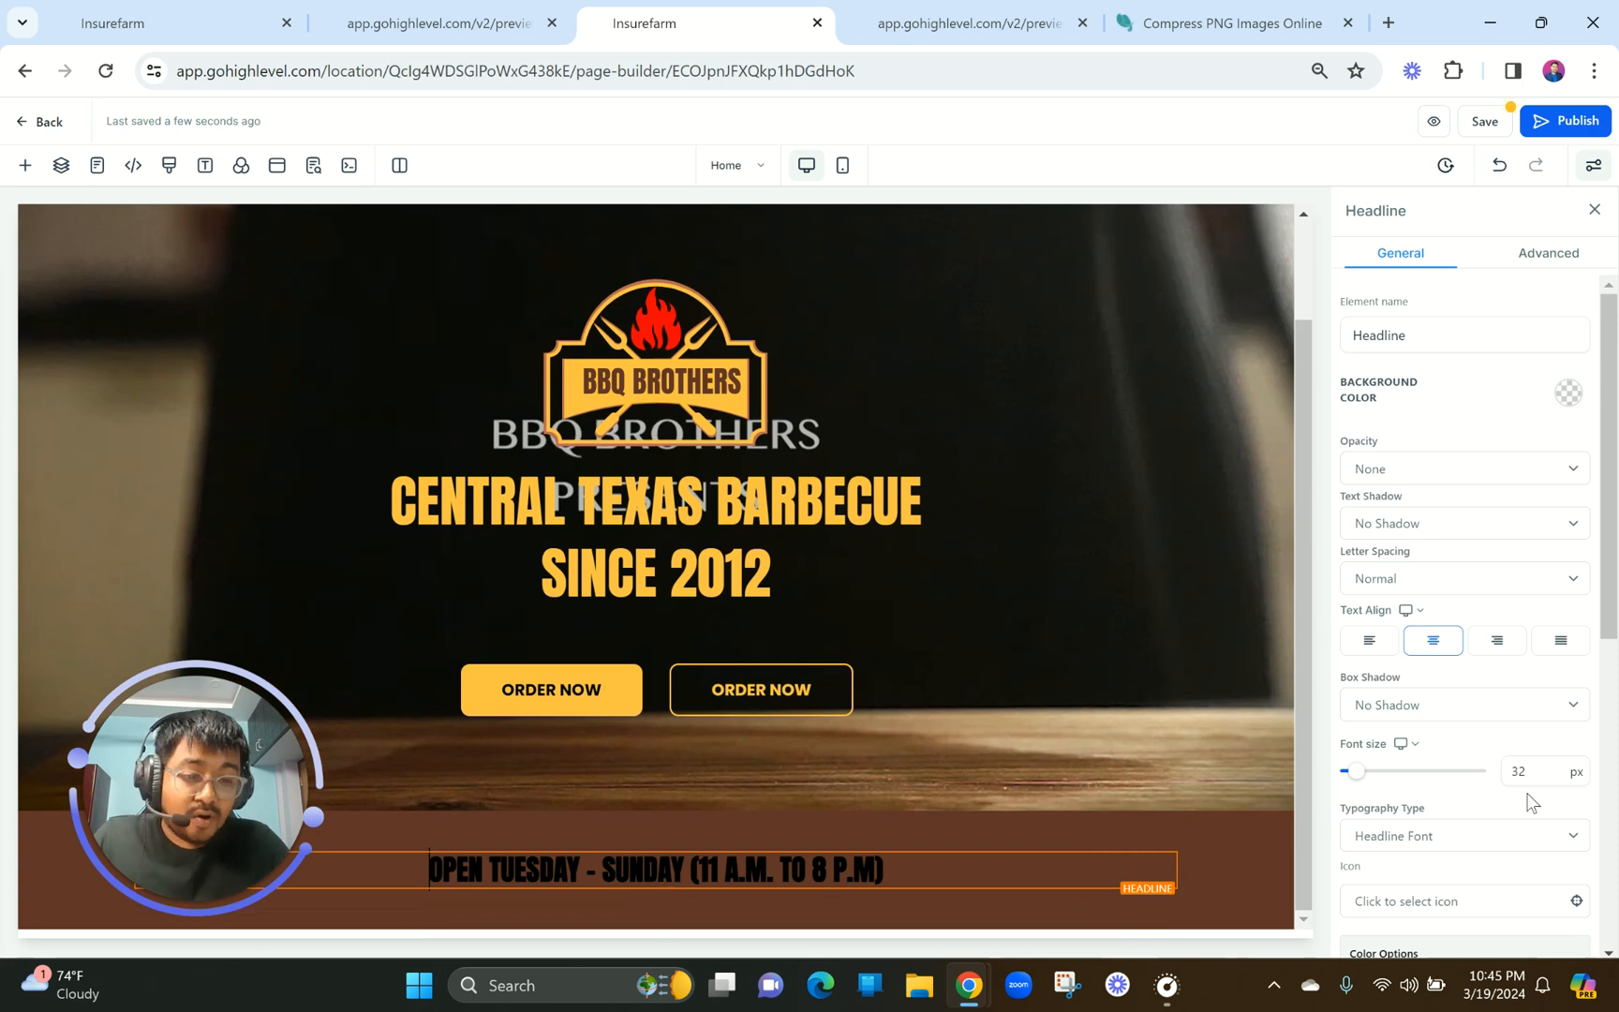
# Set the opening-hours headline's text colour to the custom yellow used by the hero headline.
pyautogui.scroll(-5, 1529, 802)
pyautogui.scroll(-2, 1556, 656)
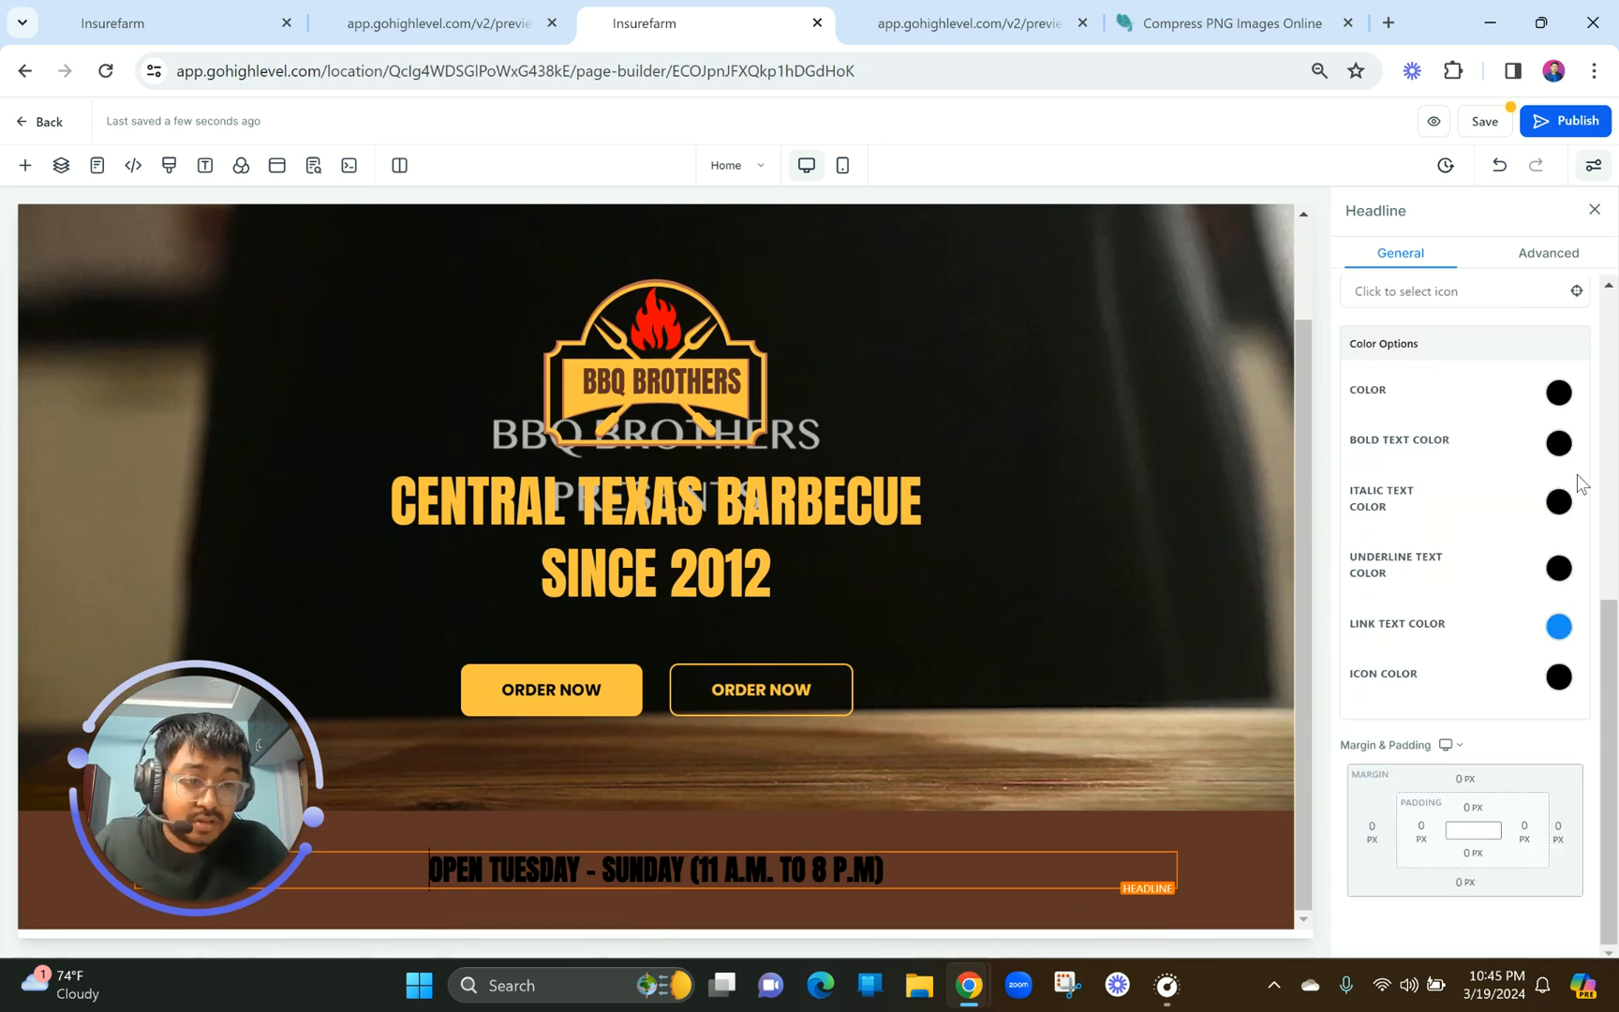
pyautogui.click(1560, 446)
pyautogui.click(1559, 394)
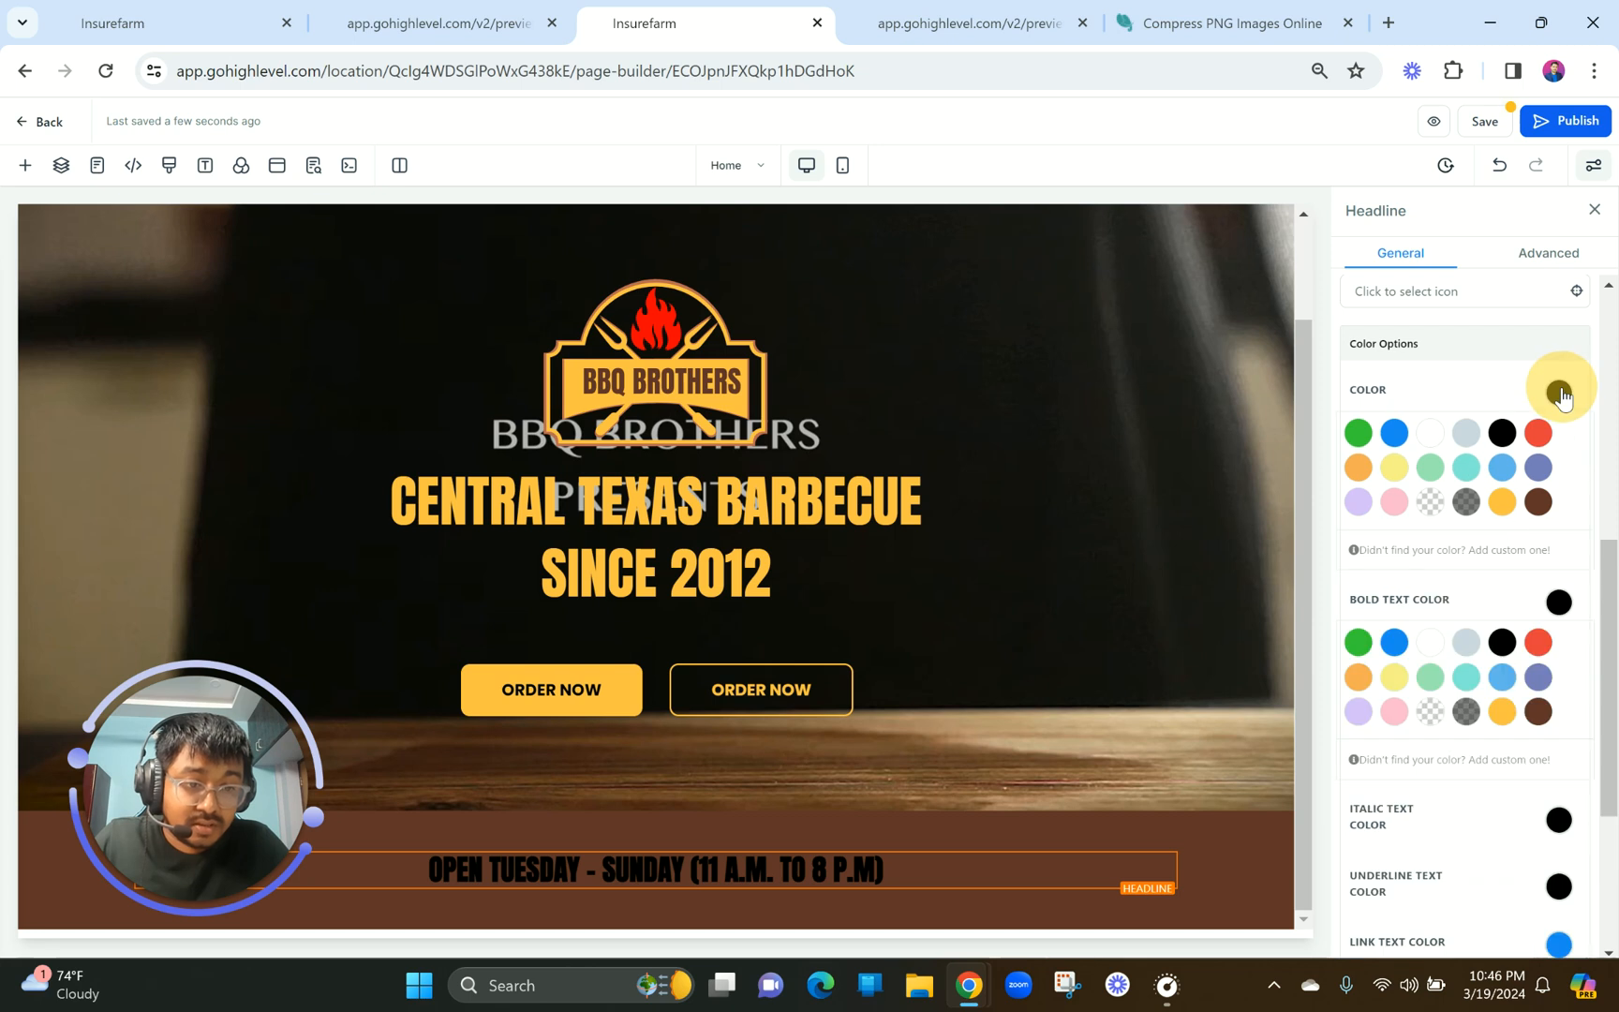
pyautogui.click(1503, 503)
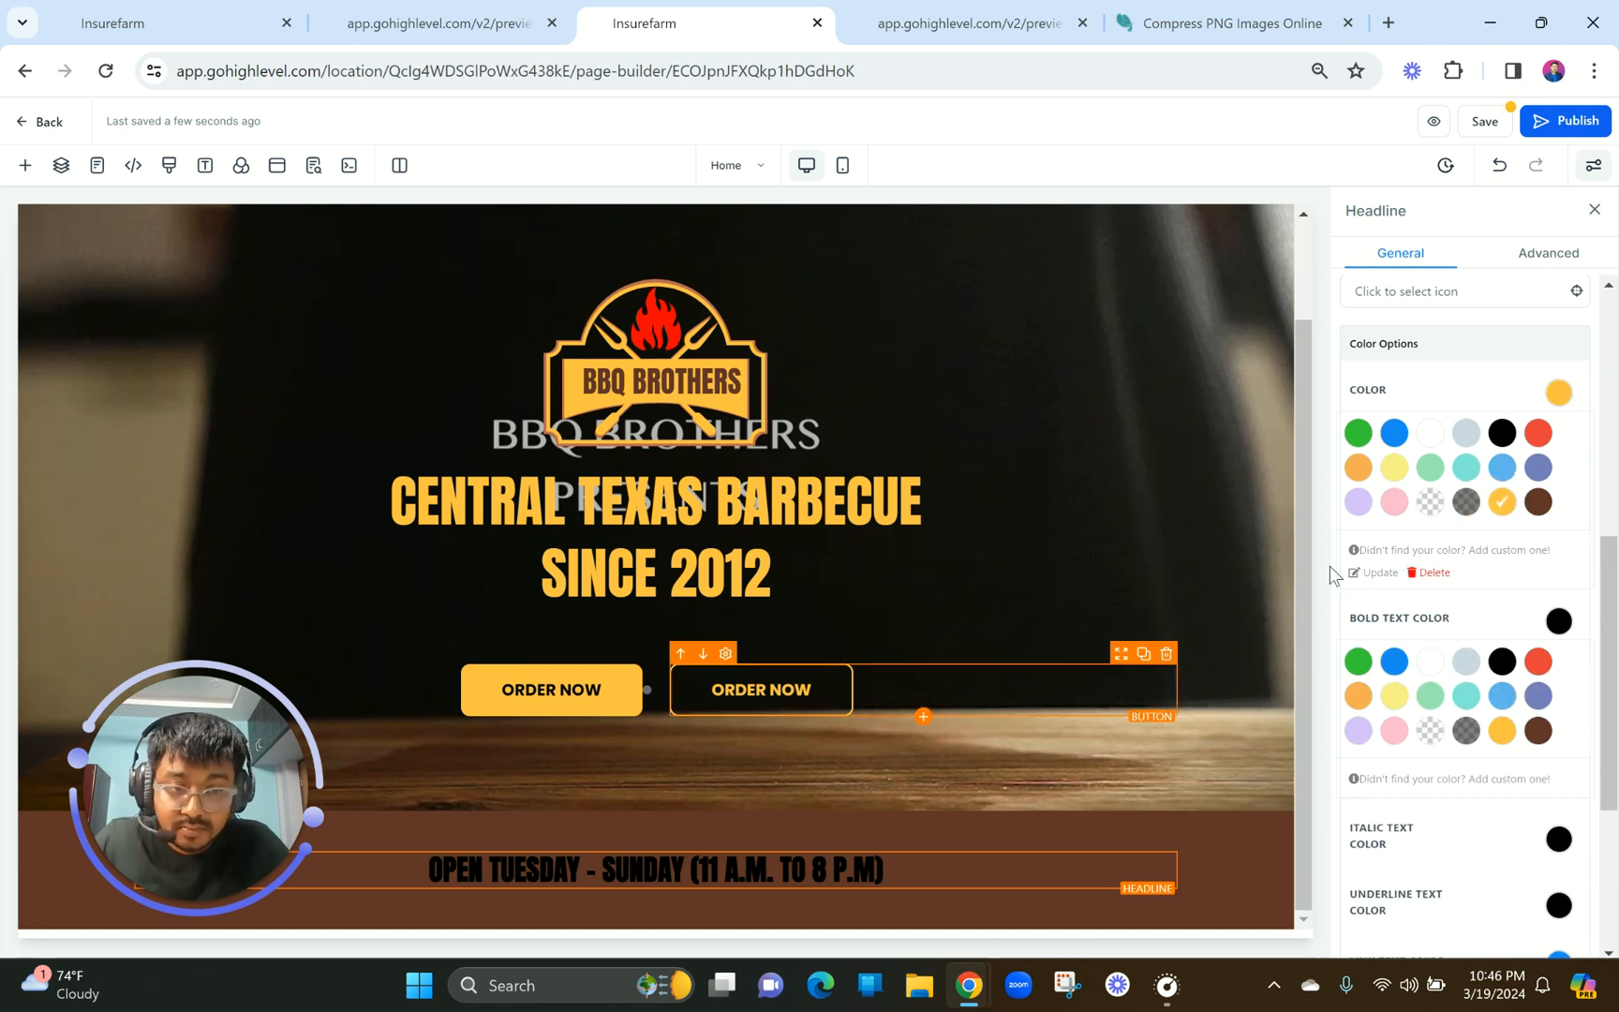
pyautogui.tripleClick(871, 875)
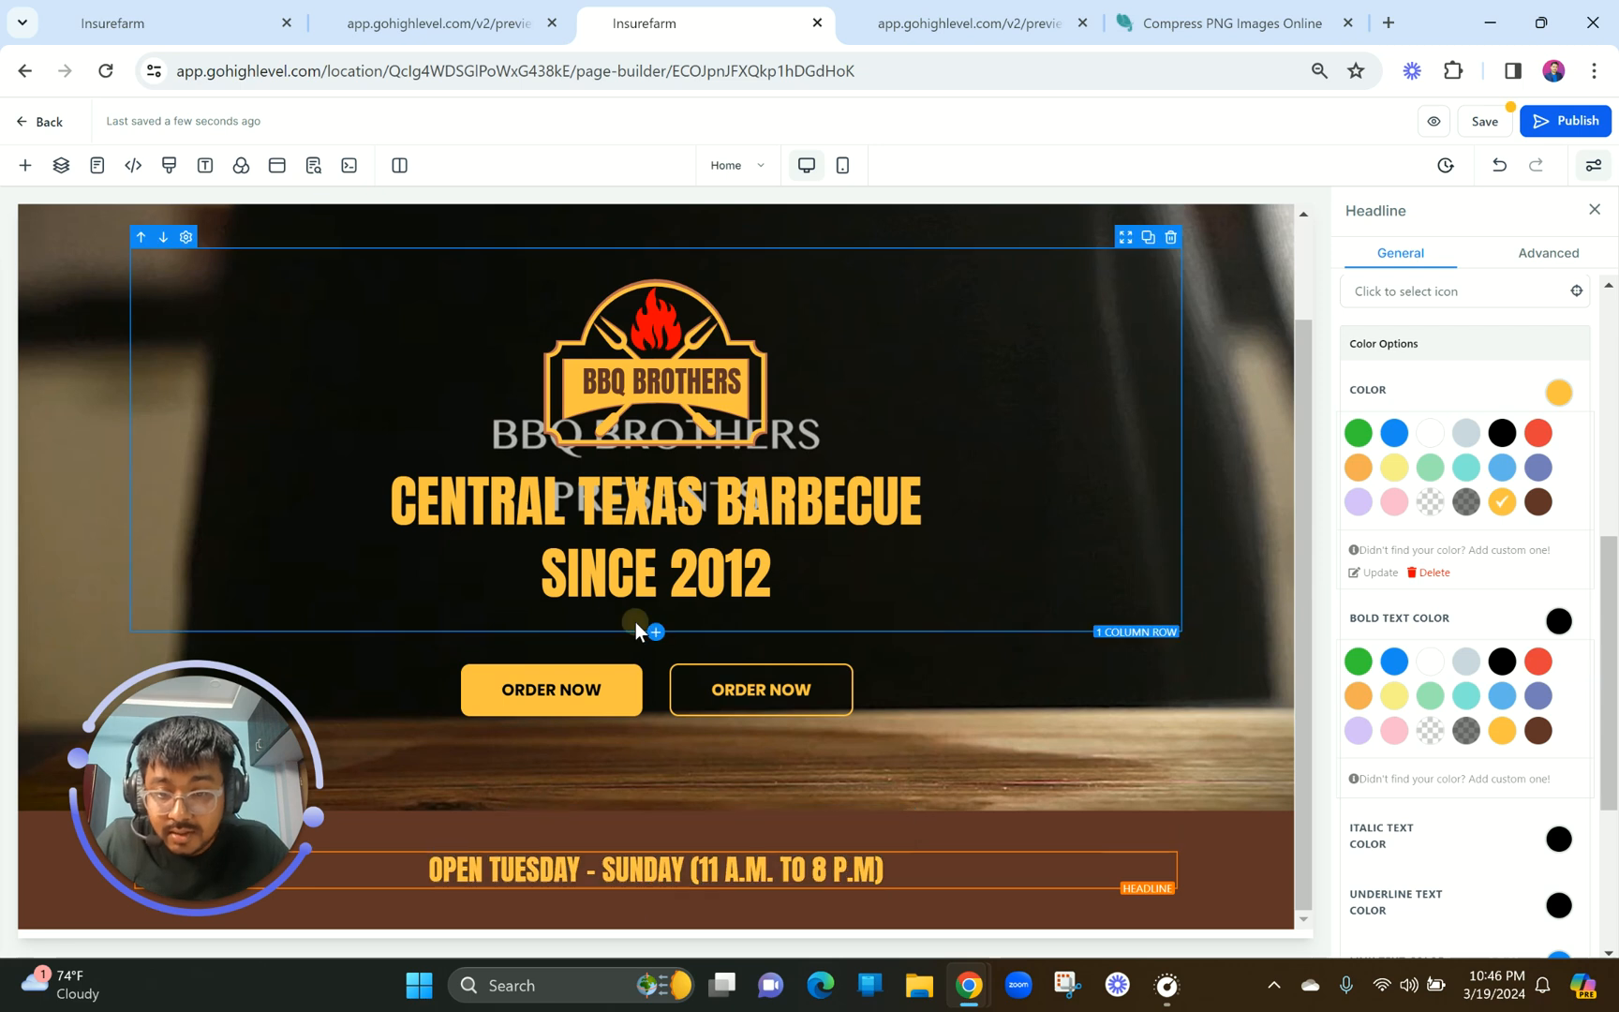
pyautogui.click(635, 622)
# Check the reference opening-hours heading with the Font Picker, and set the headline's font size in the page builder to 42 px.
pyautogui.click(466, 13)
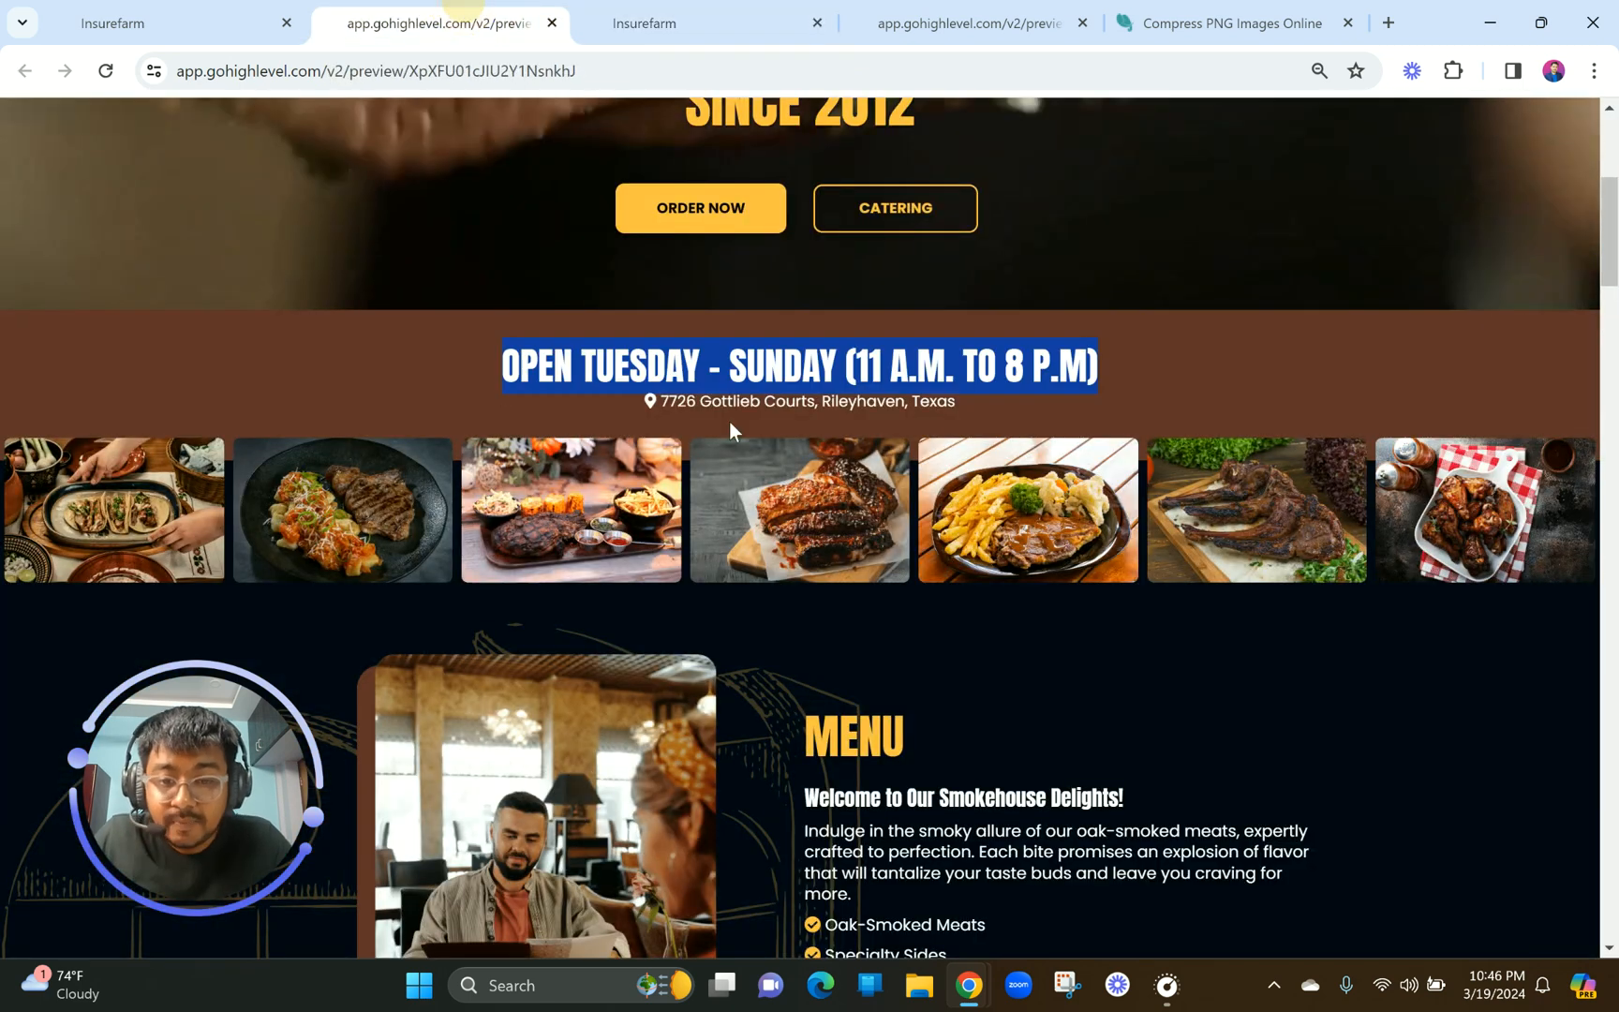
pyautogui.rightClick(751, 353)
pyautogui.click(838, 618)
pyautogui.click(697, 11)
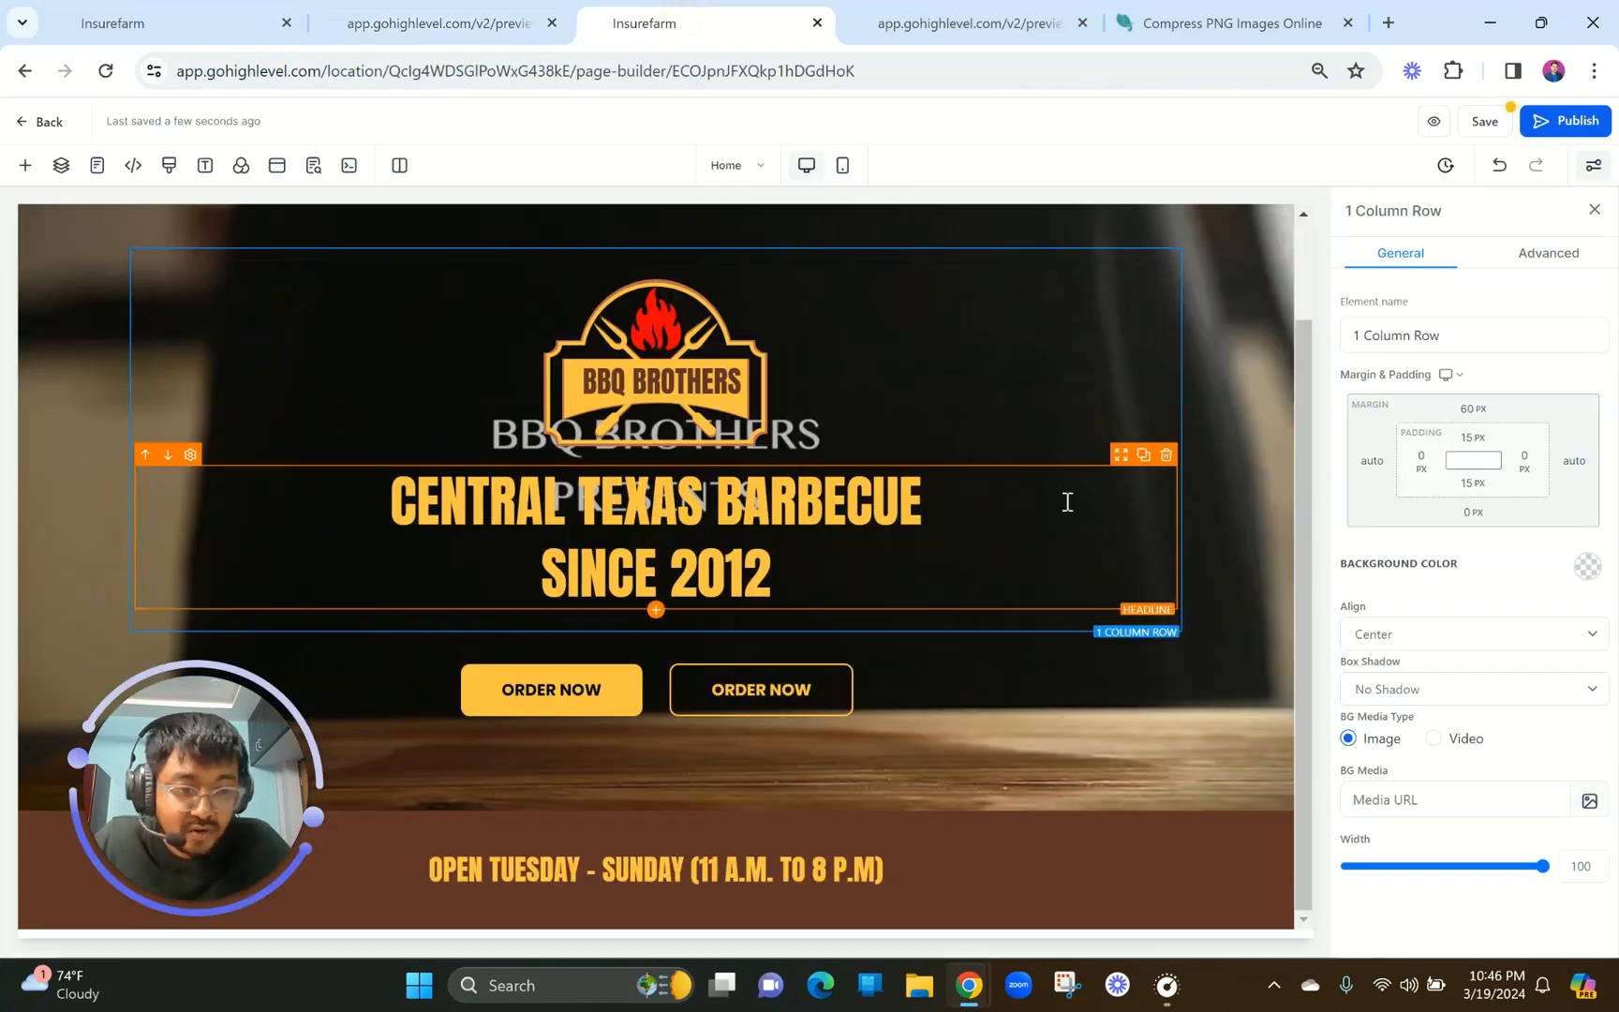
pyautogui.click(971, 862)
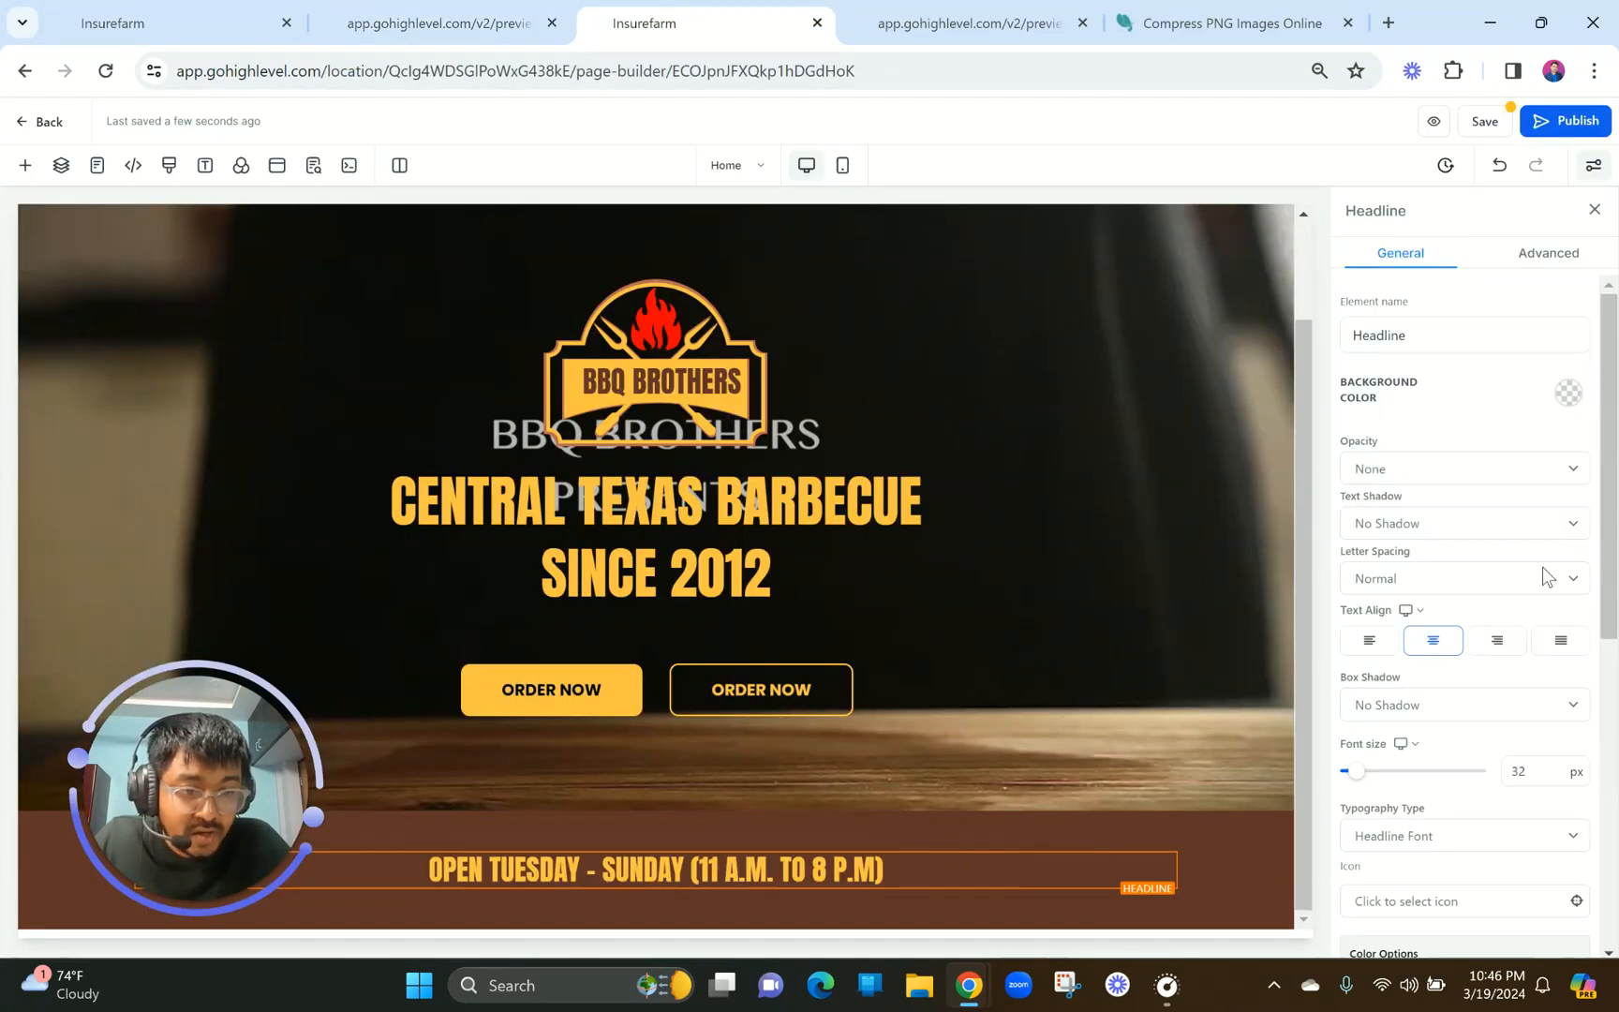
pyautogui.scroll(-3, 1543, 574)
pyautogui.click(1533, 526)
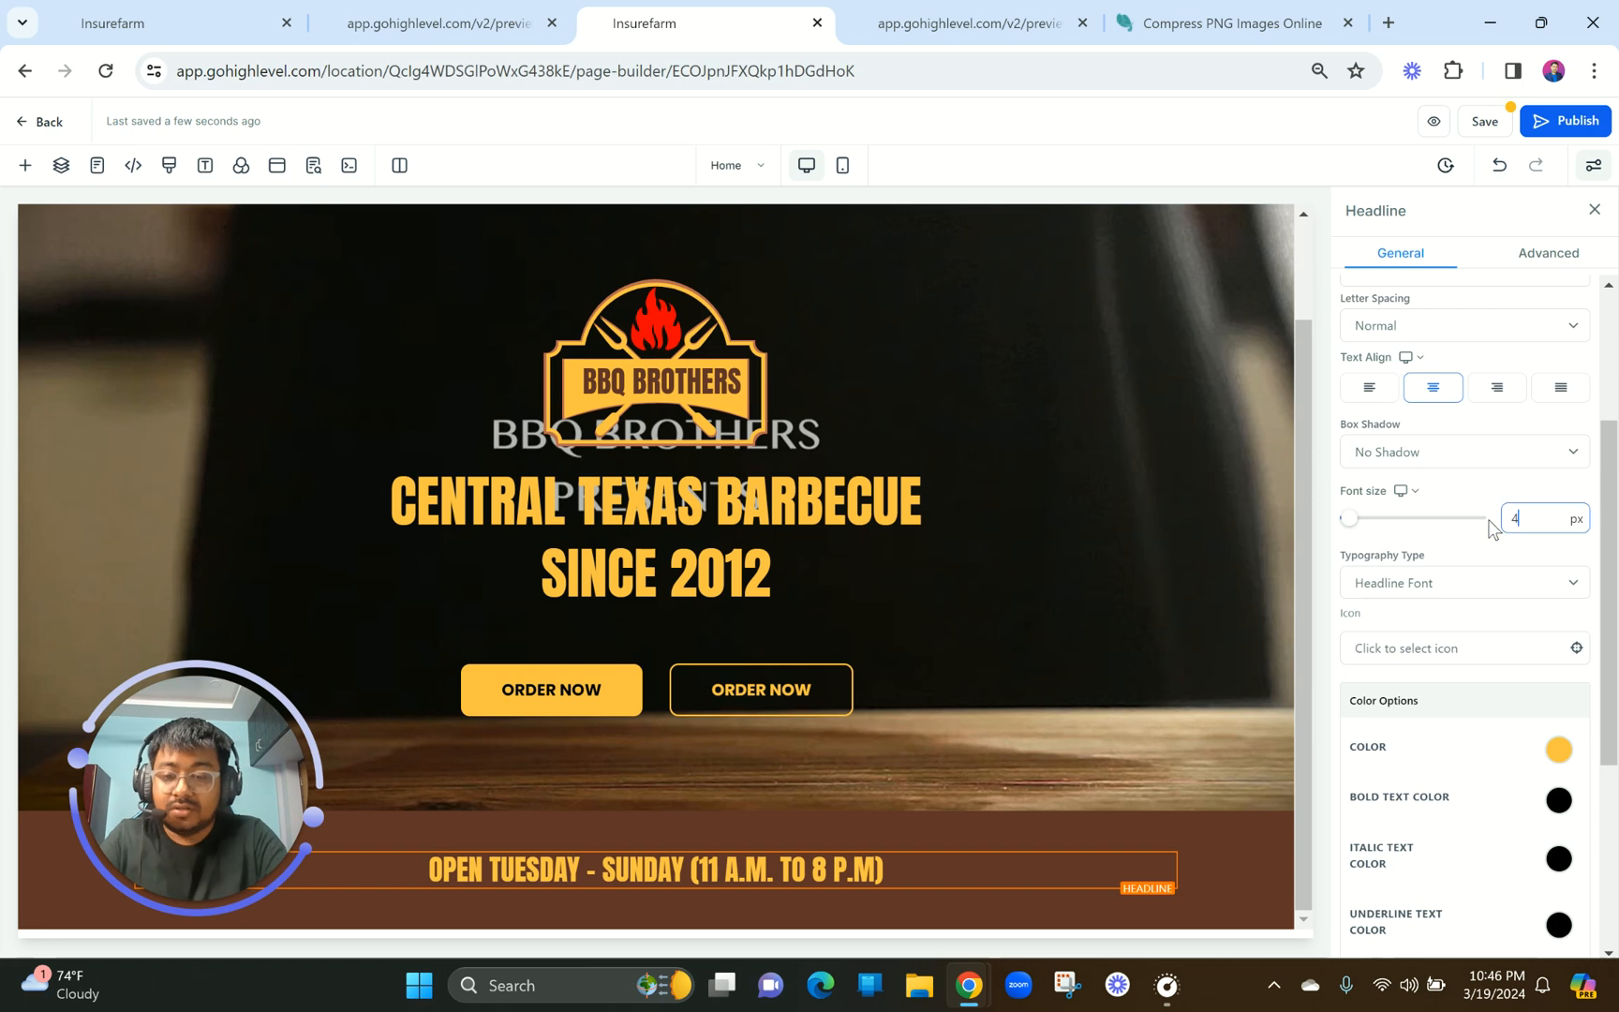
pyautogui.click(1069, 640)
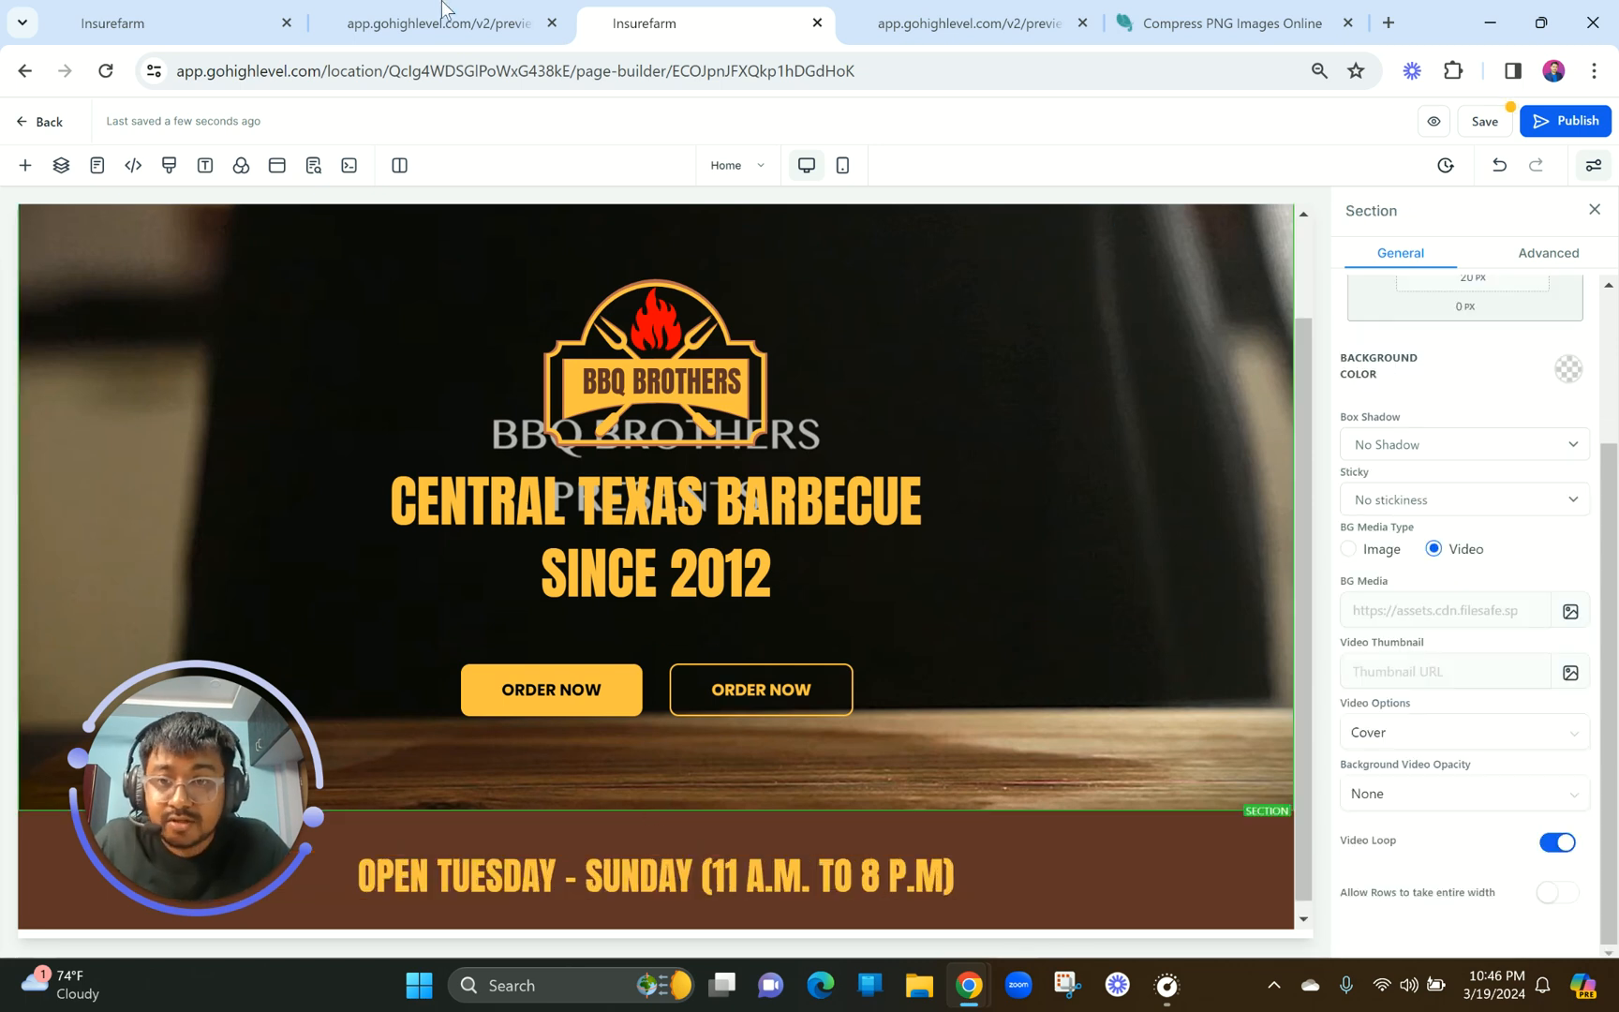
# Close the Font Picker result on the reference page and examine the heading and address line in the opening-hours band.
pyautogui.click(439, 12)
pyautogui.click(1010, 373)
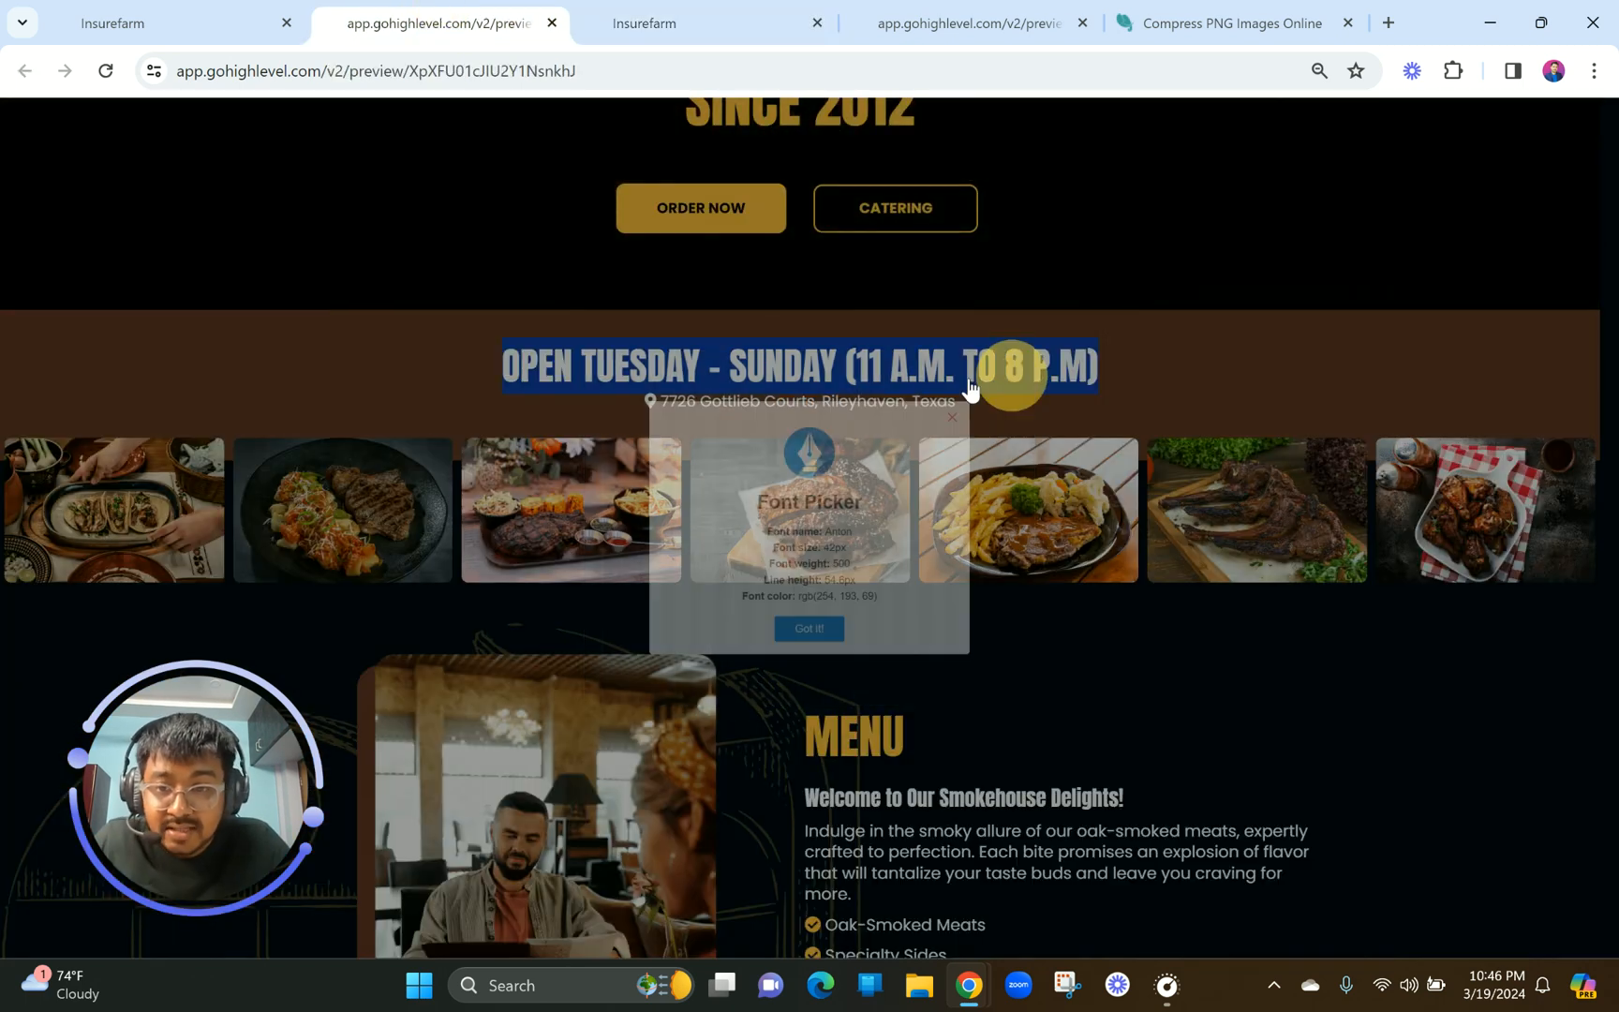
pyautogui.scroll(5, 1307, 406)
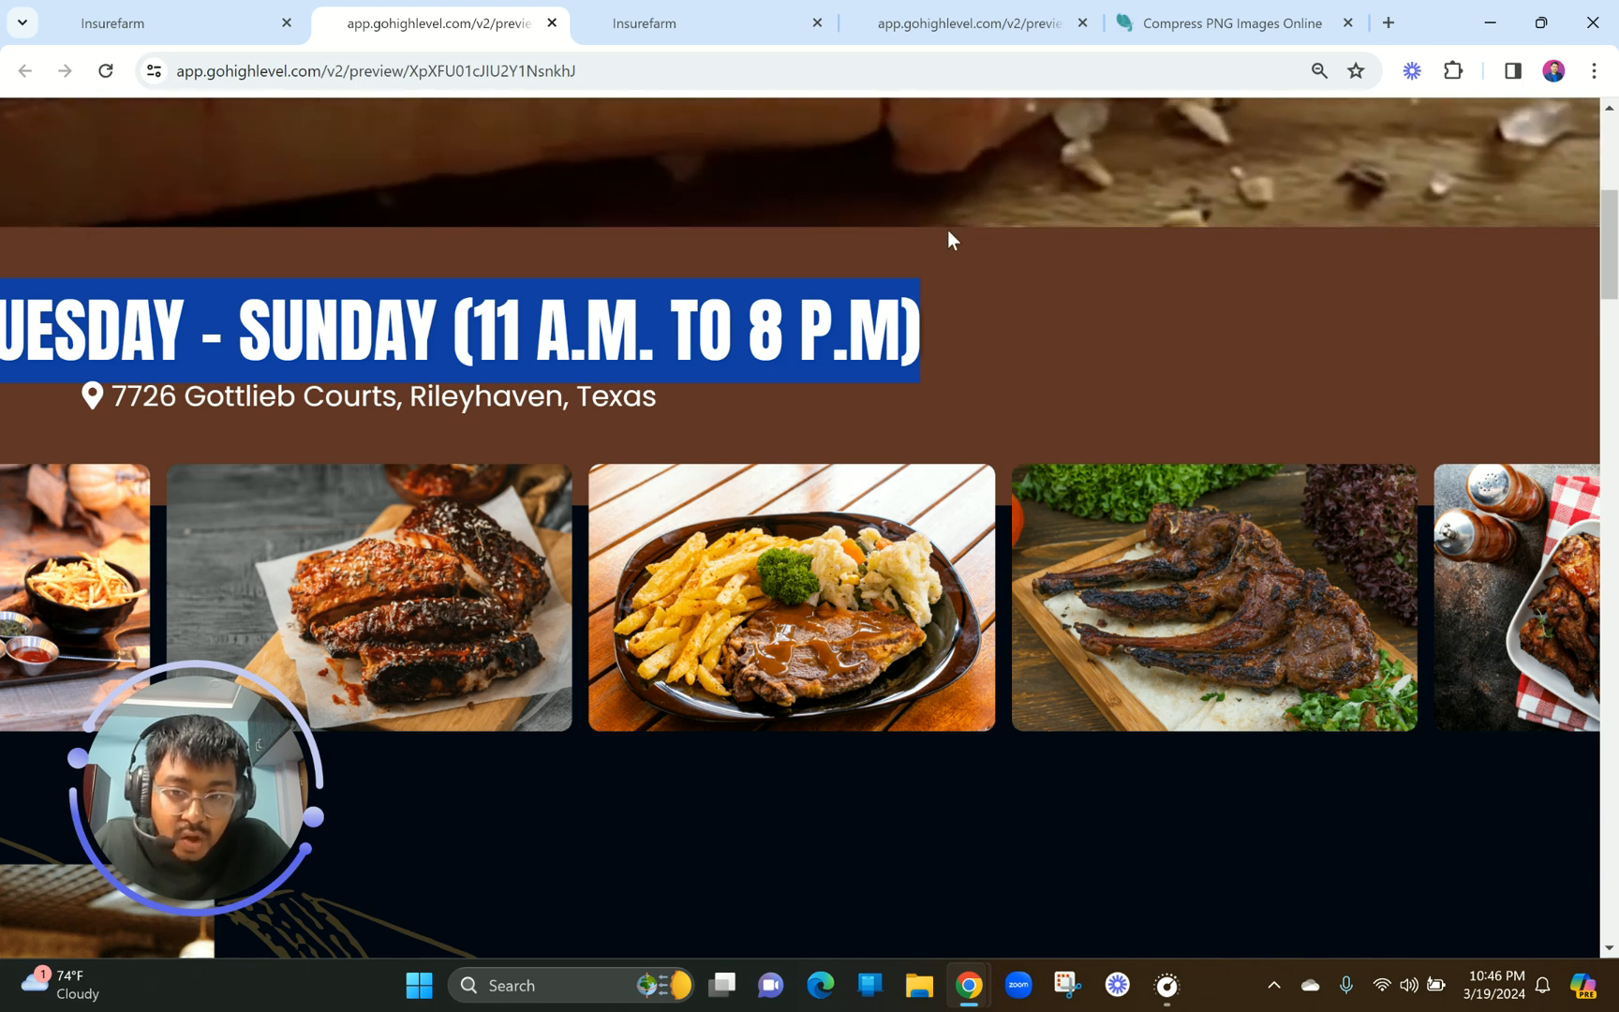
pyautogui.hotkey('ctrl', '-')
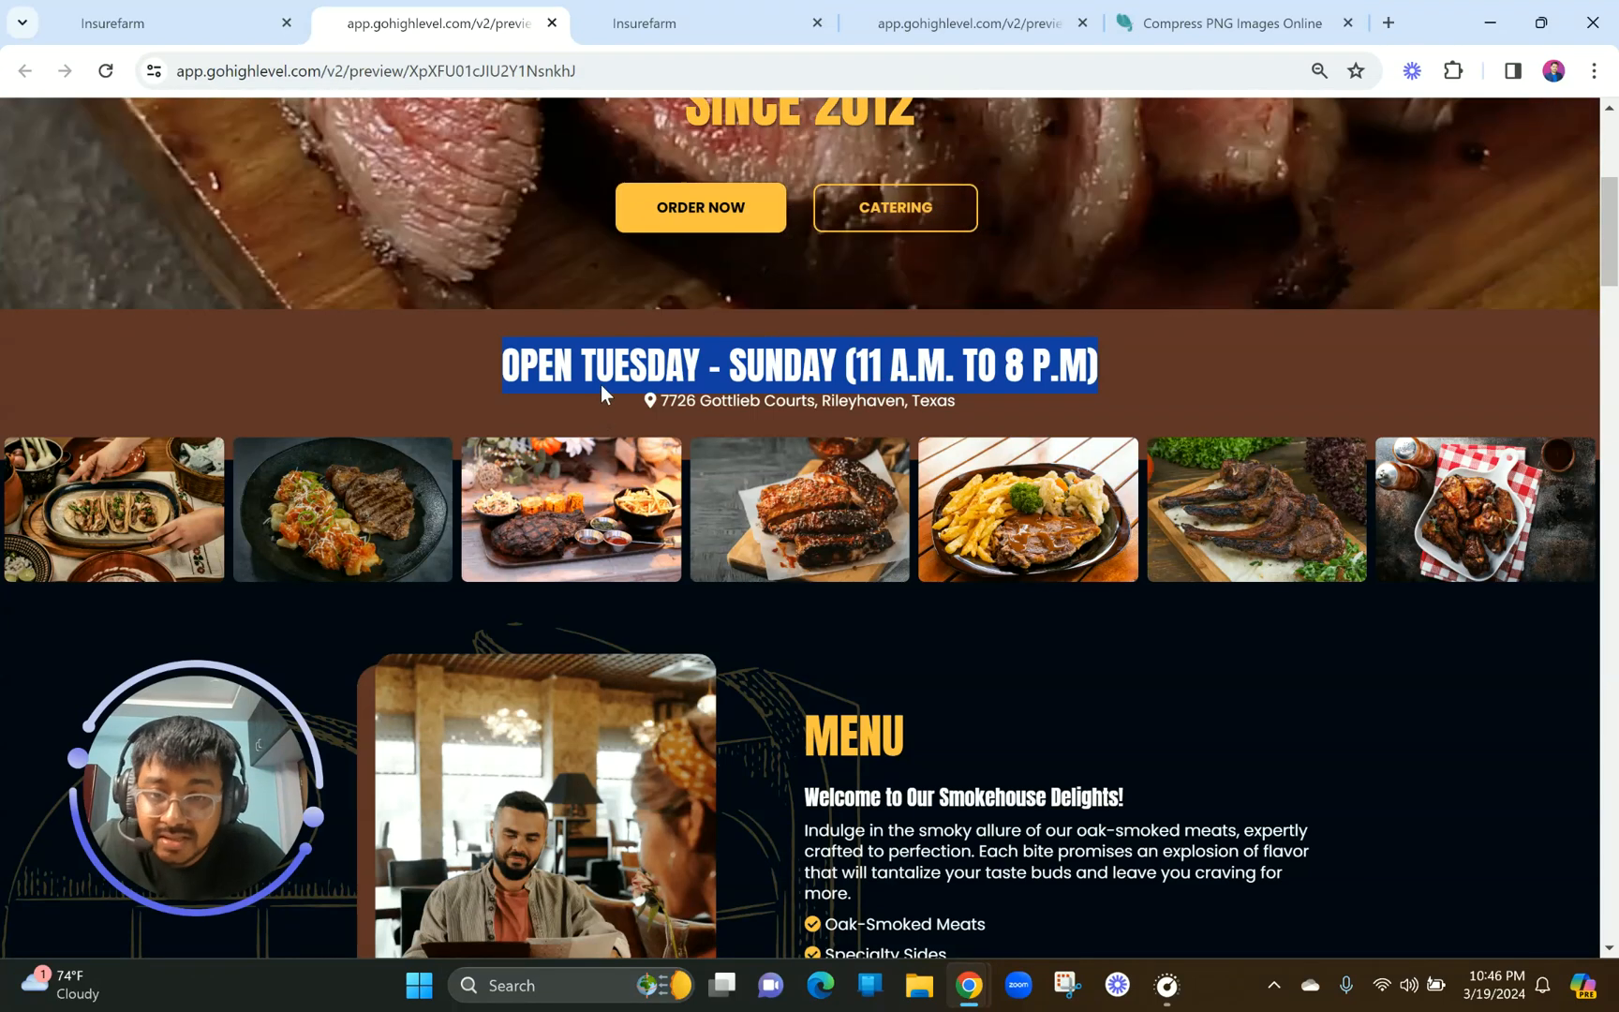
pyautogui.moveTo(647, 399); pyautogui.dragTo(989, 401)
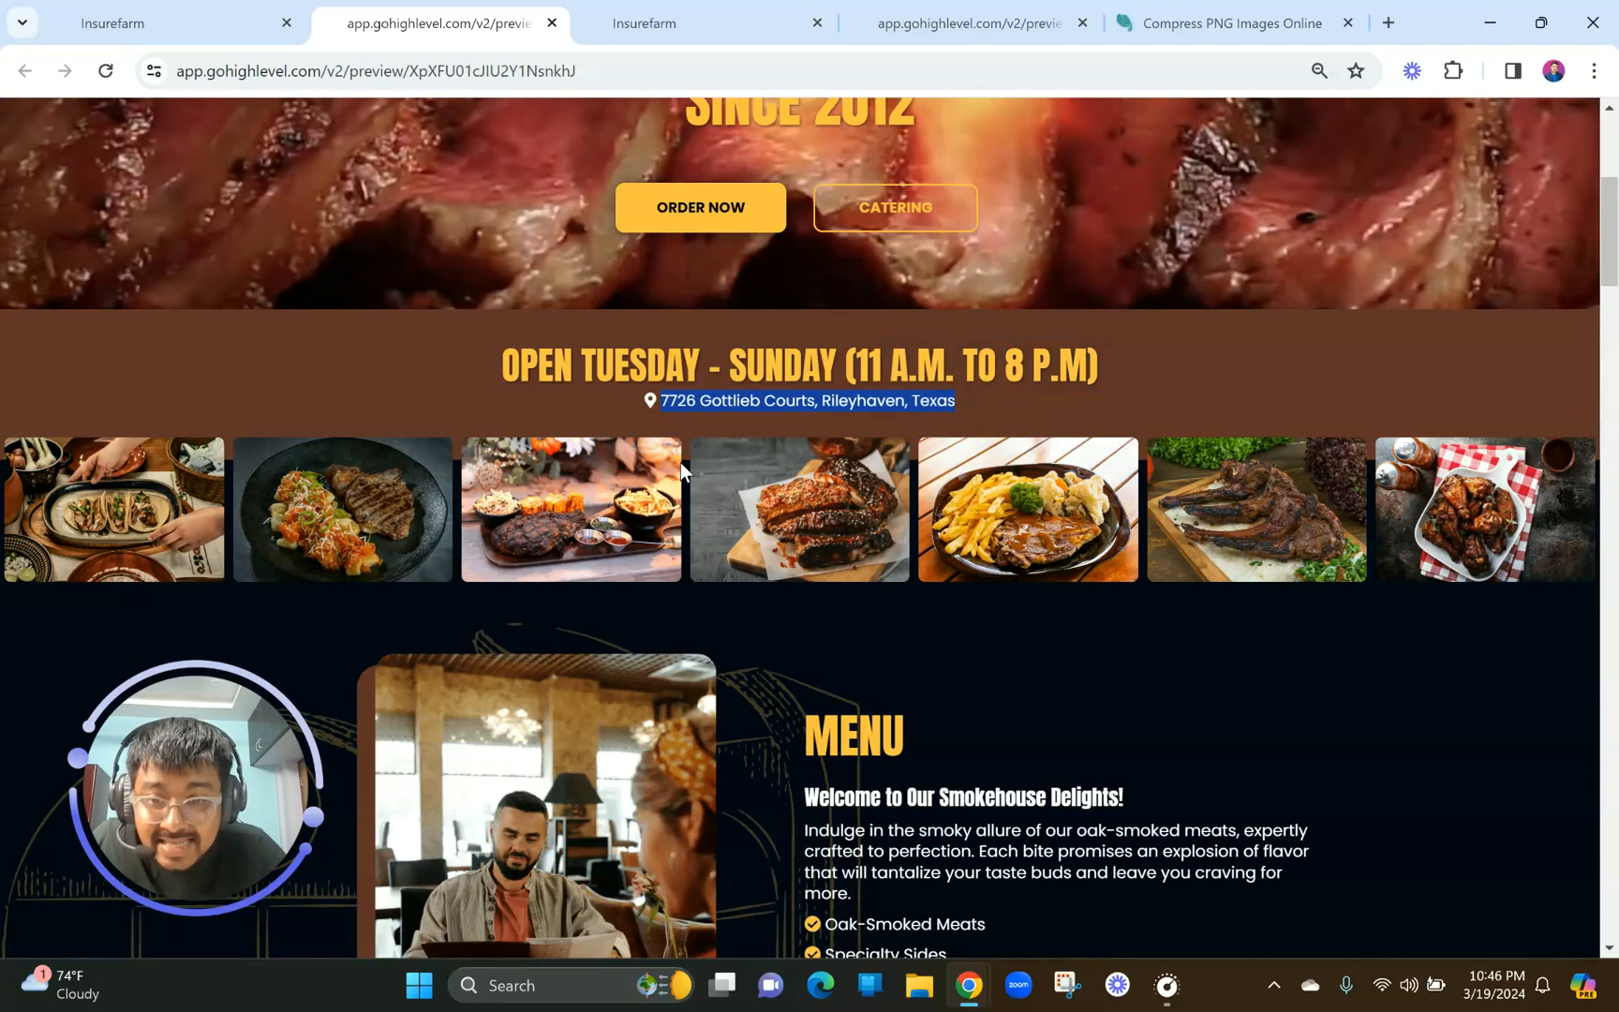
pyautogui.scroll(5, 729, 283)
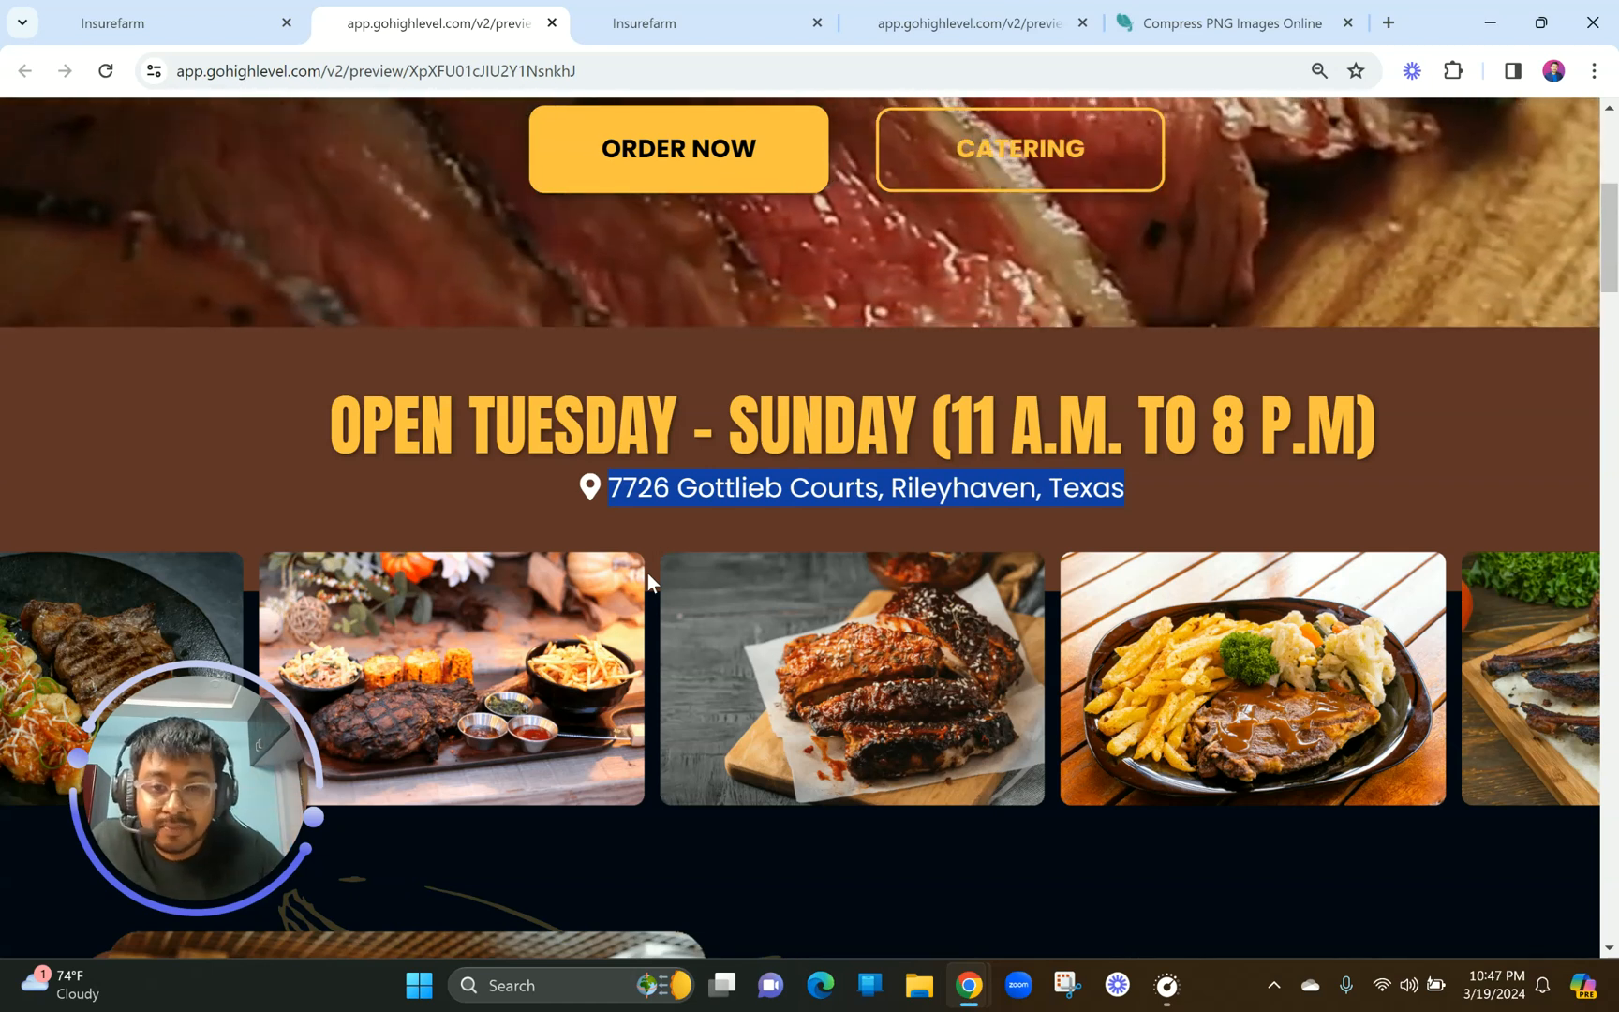
pyautogui.click(656, 573)
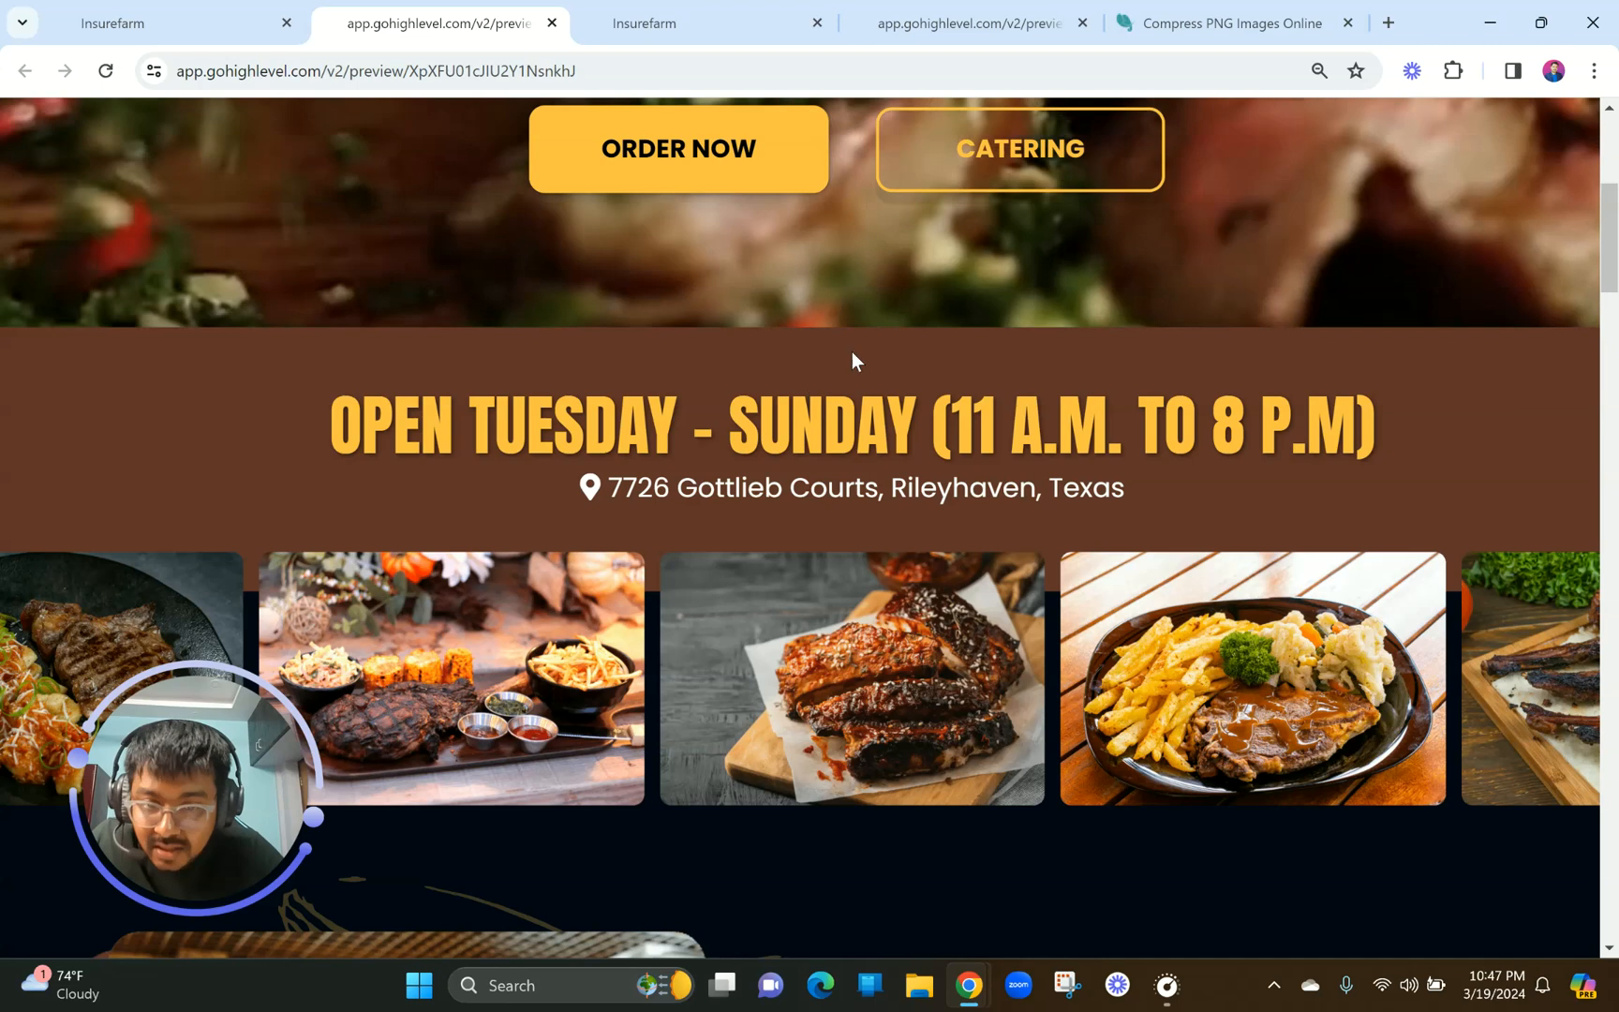
pyautogui.scroll(-4, 797, 391)
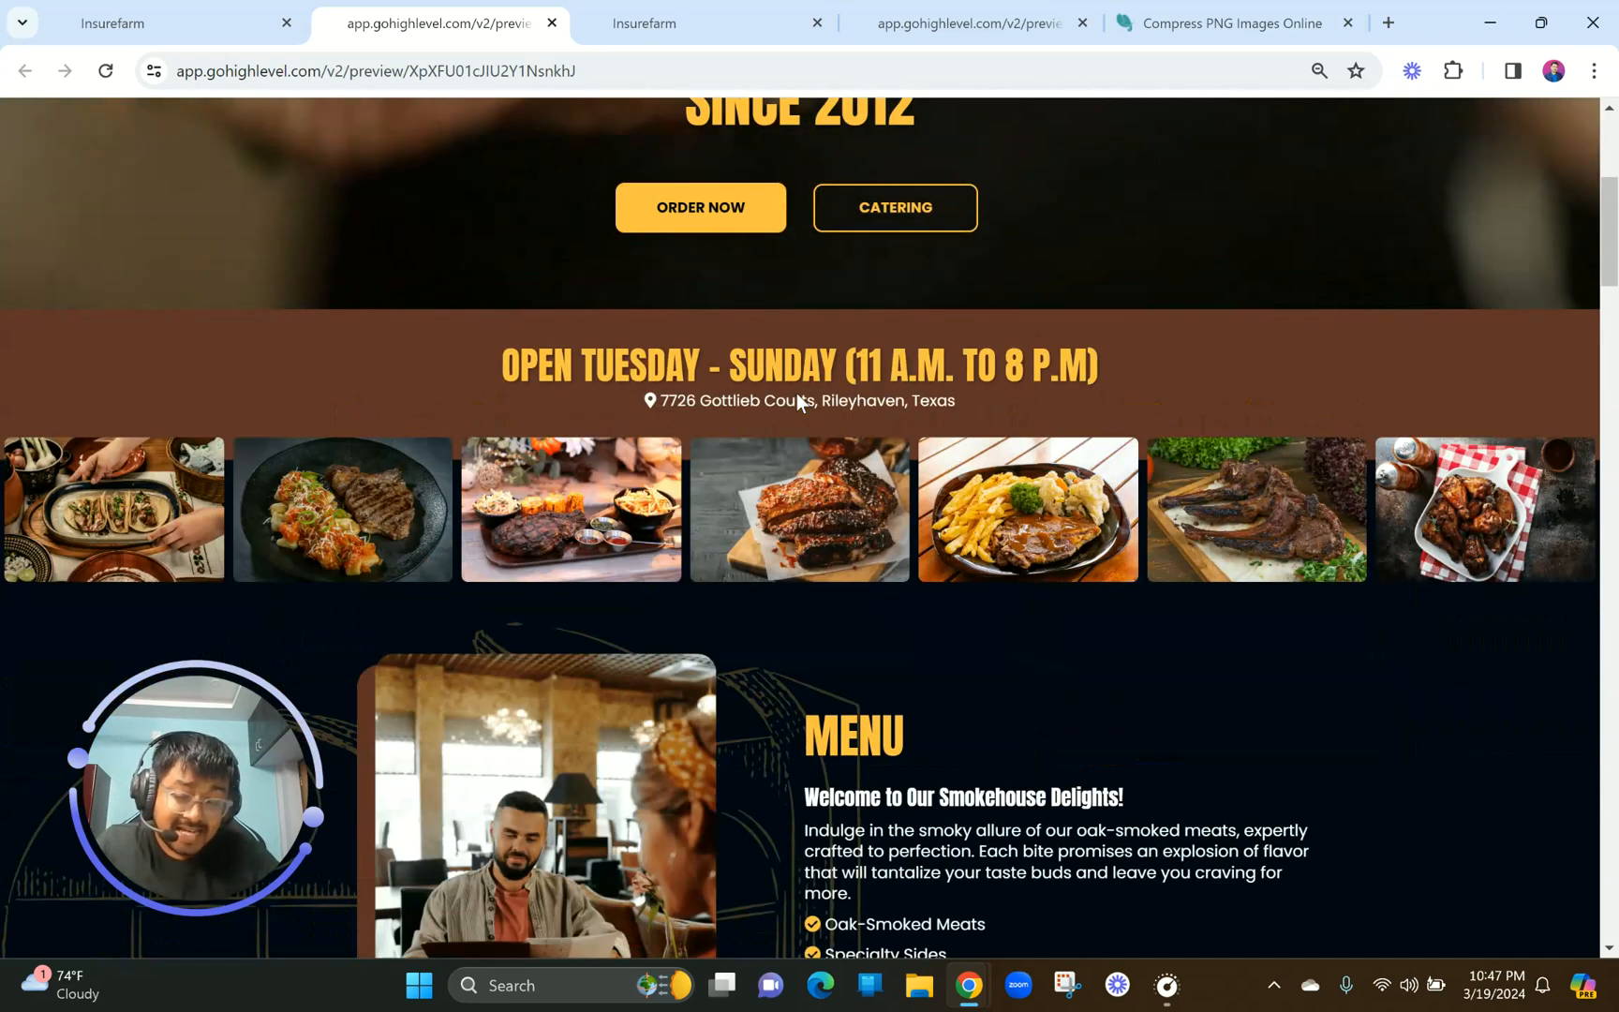
pyautogui.scroll(4, 797, 394)
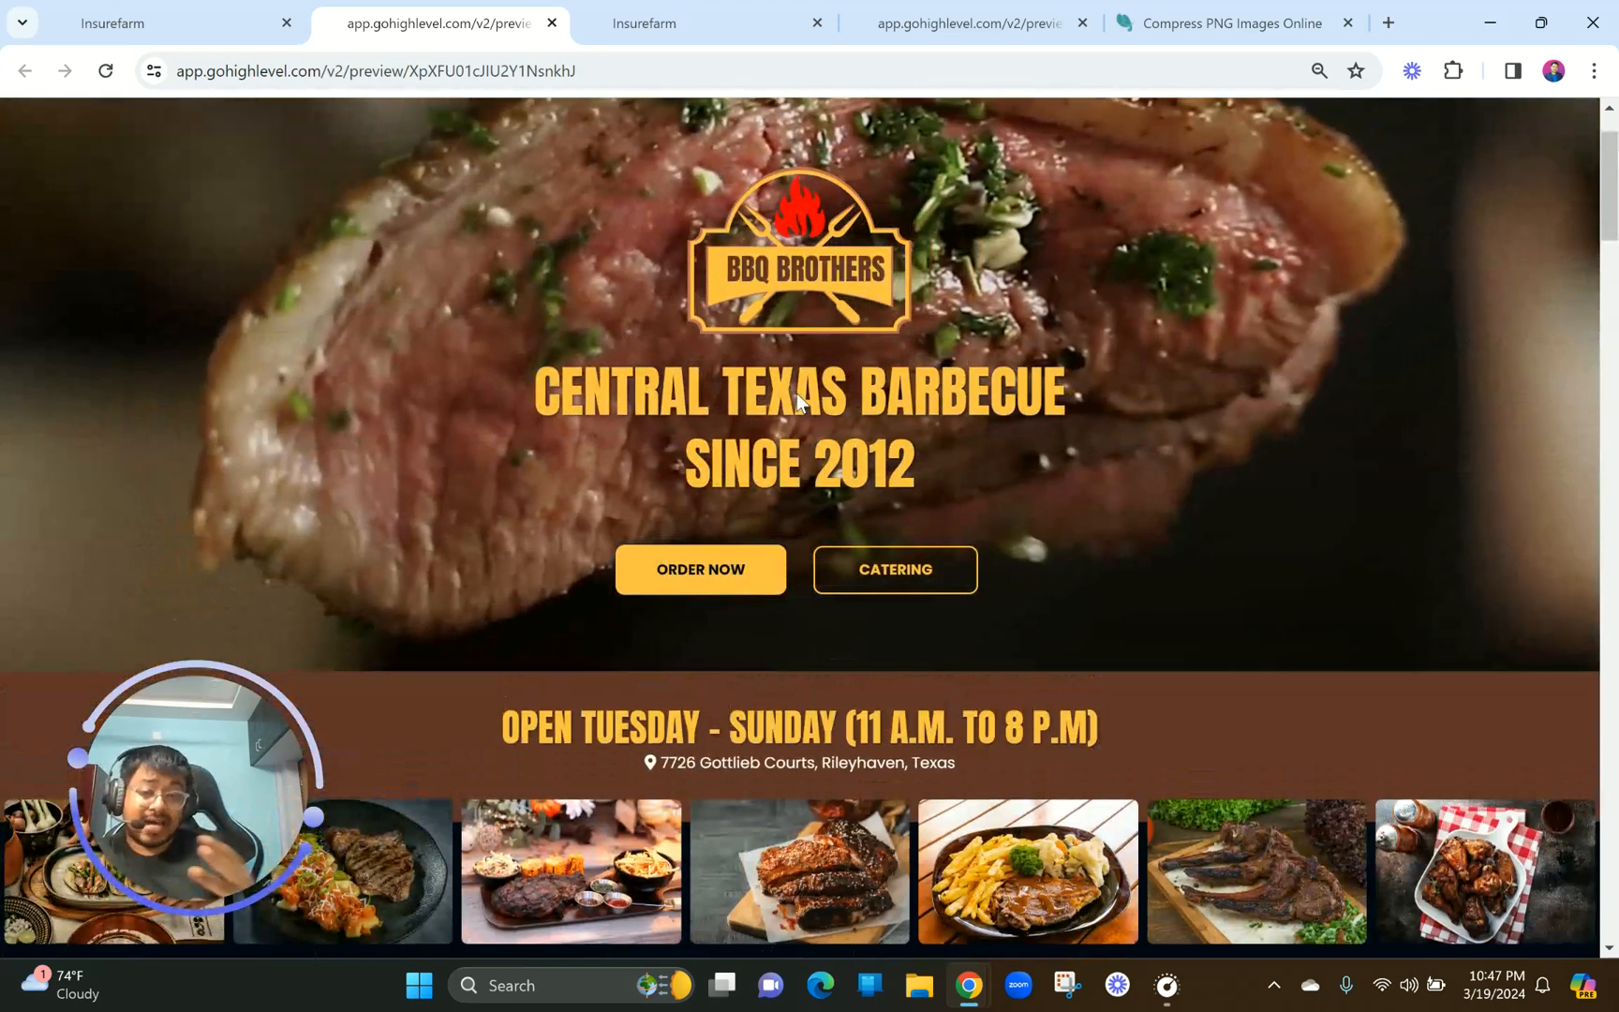
pyautogui.moveTo(639, 749); pyautogui.dragTo(978, 780)
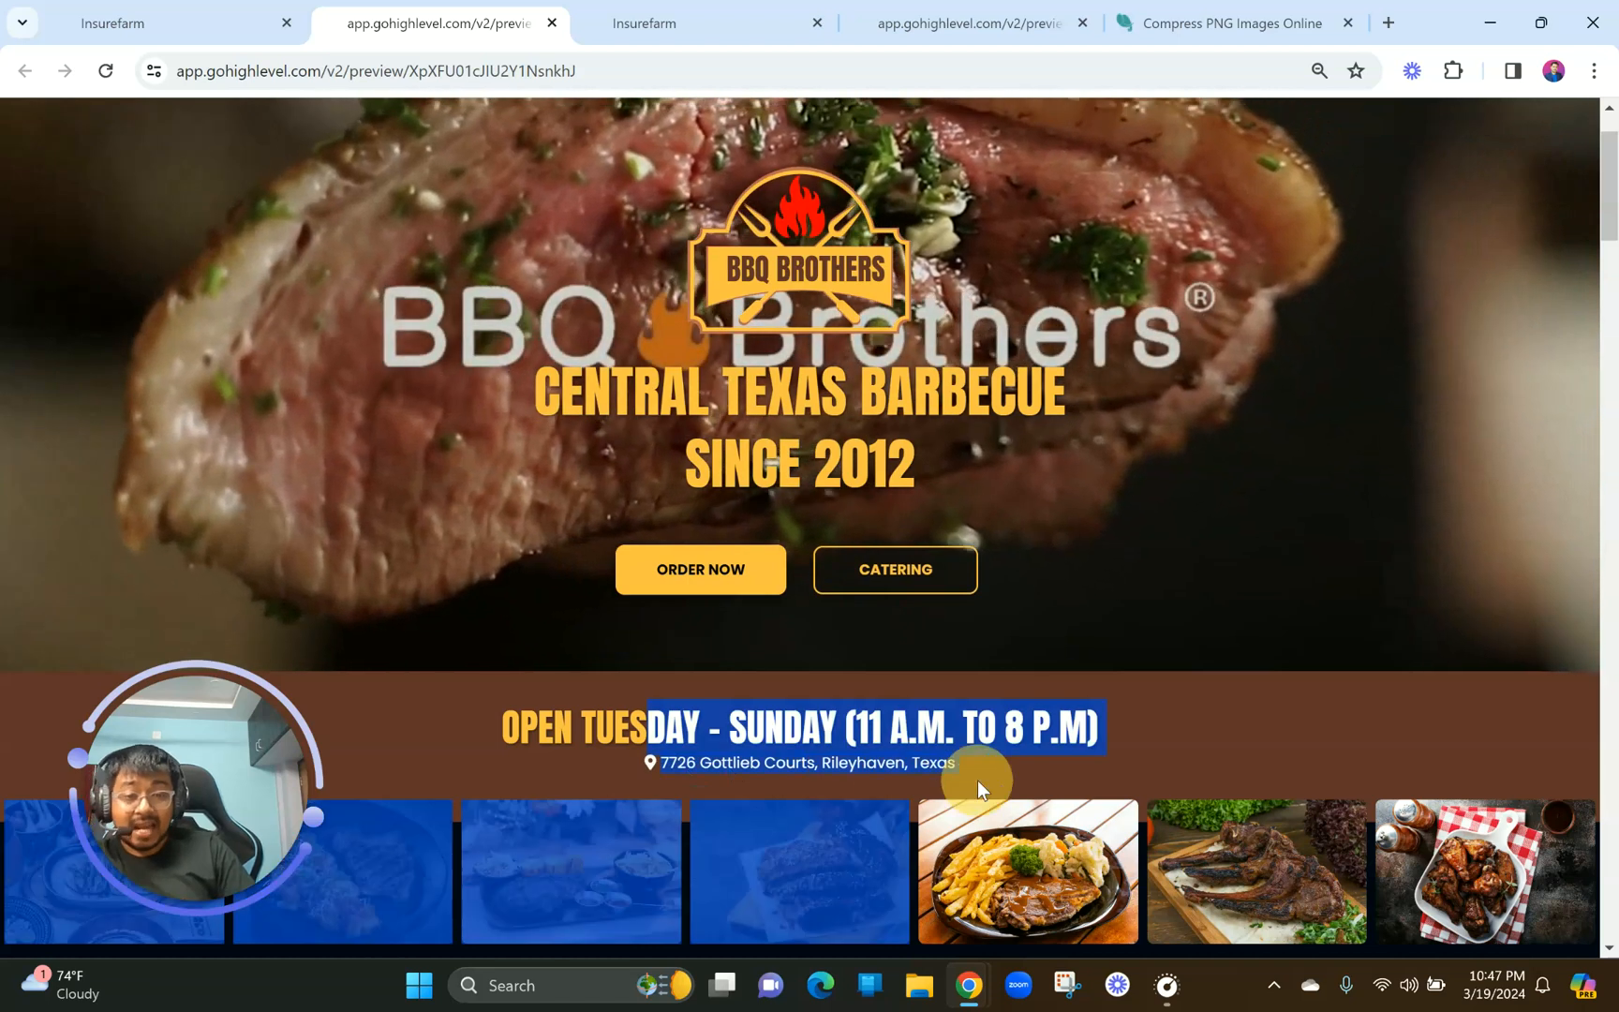
pyautogui.click(877, 774)
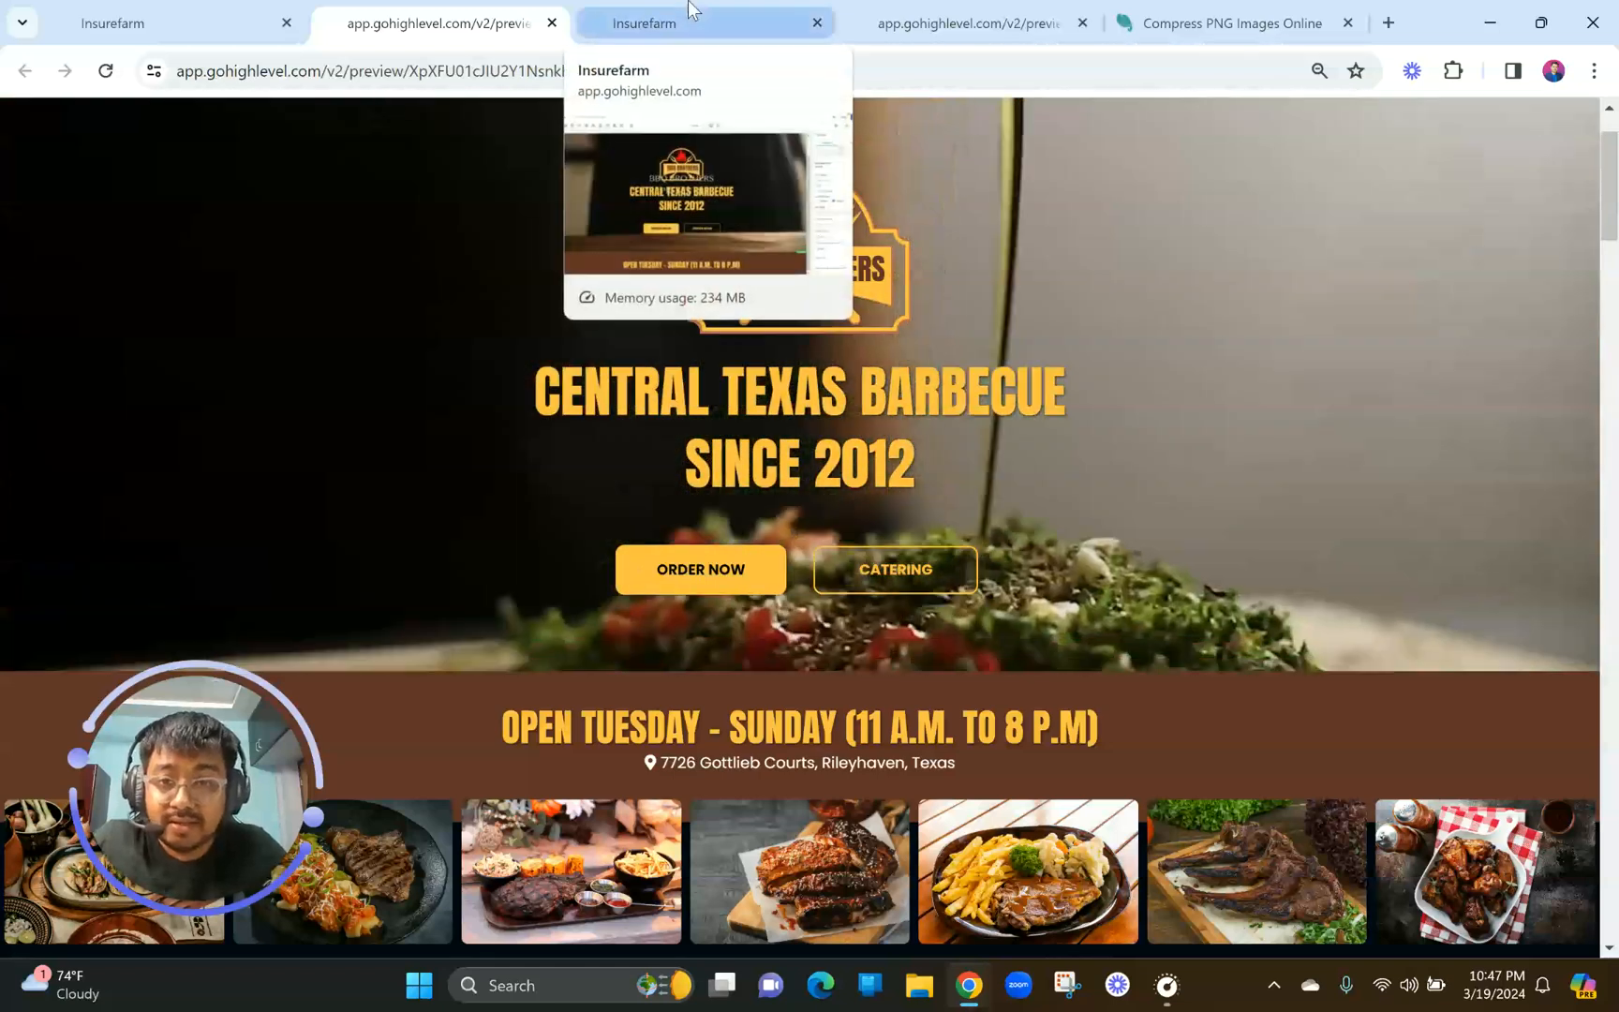
# Back in the page builder, set the bottom margin of the opening-hours row to 30 px.
pyautogui.click(689, 12)
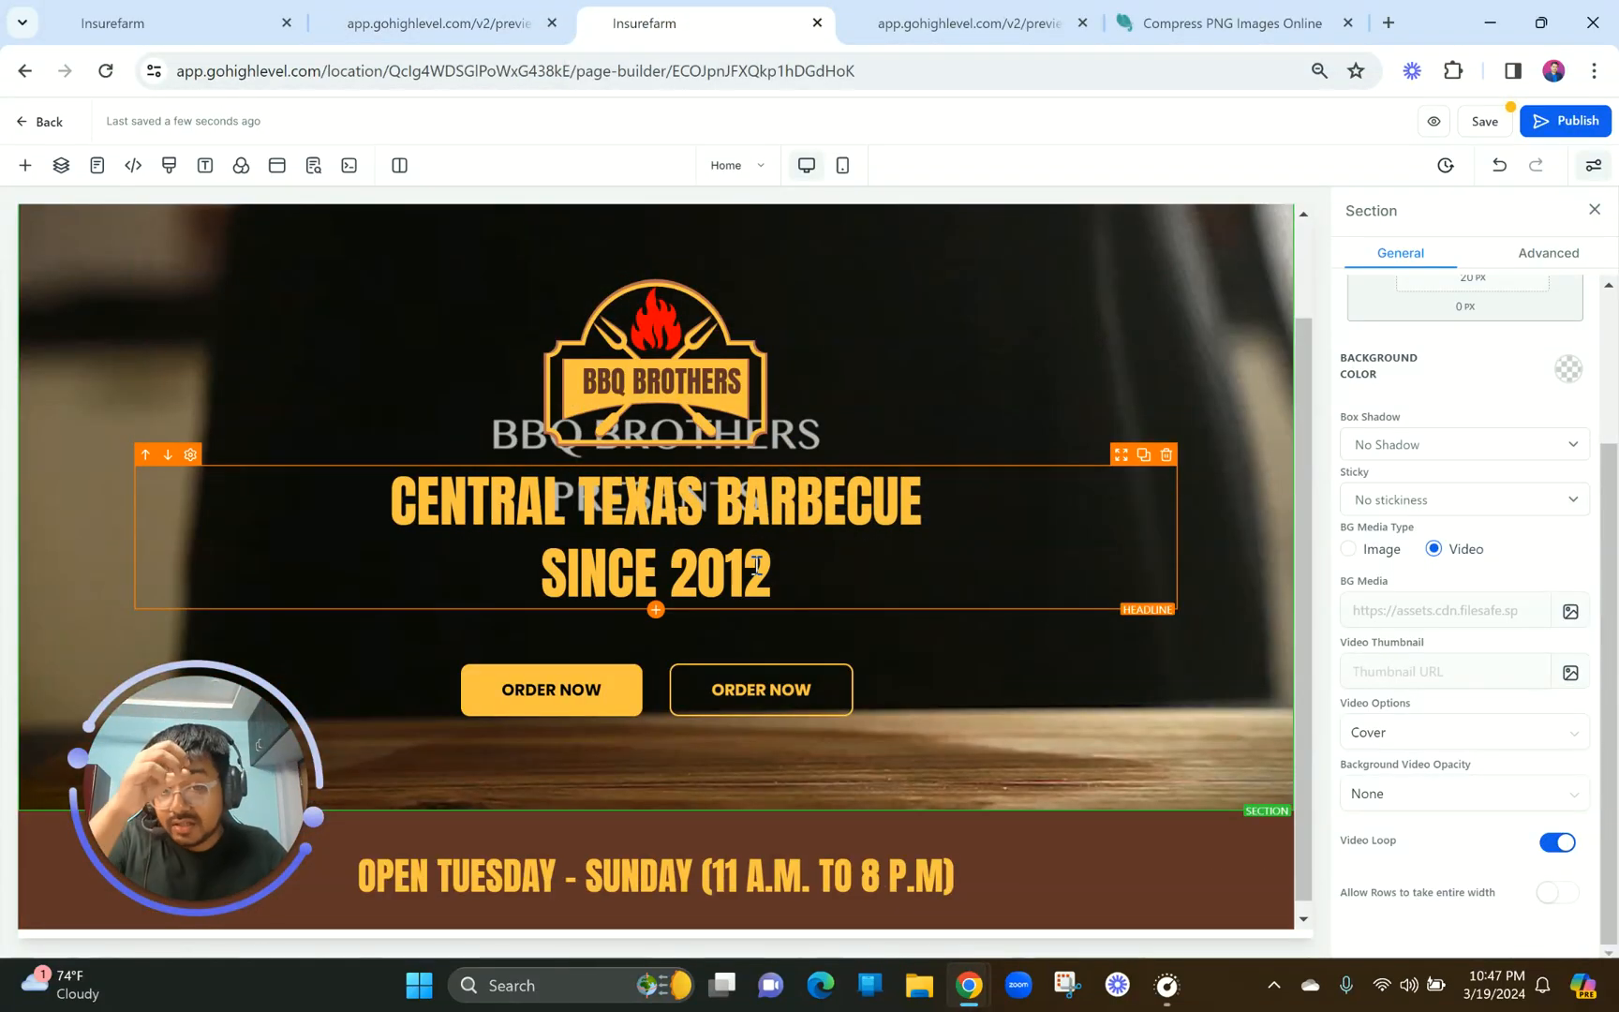
pyautogui.scroll(-1, 655, 900)
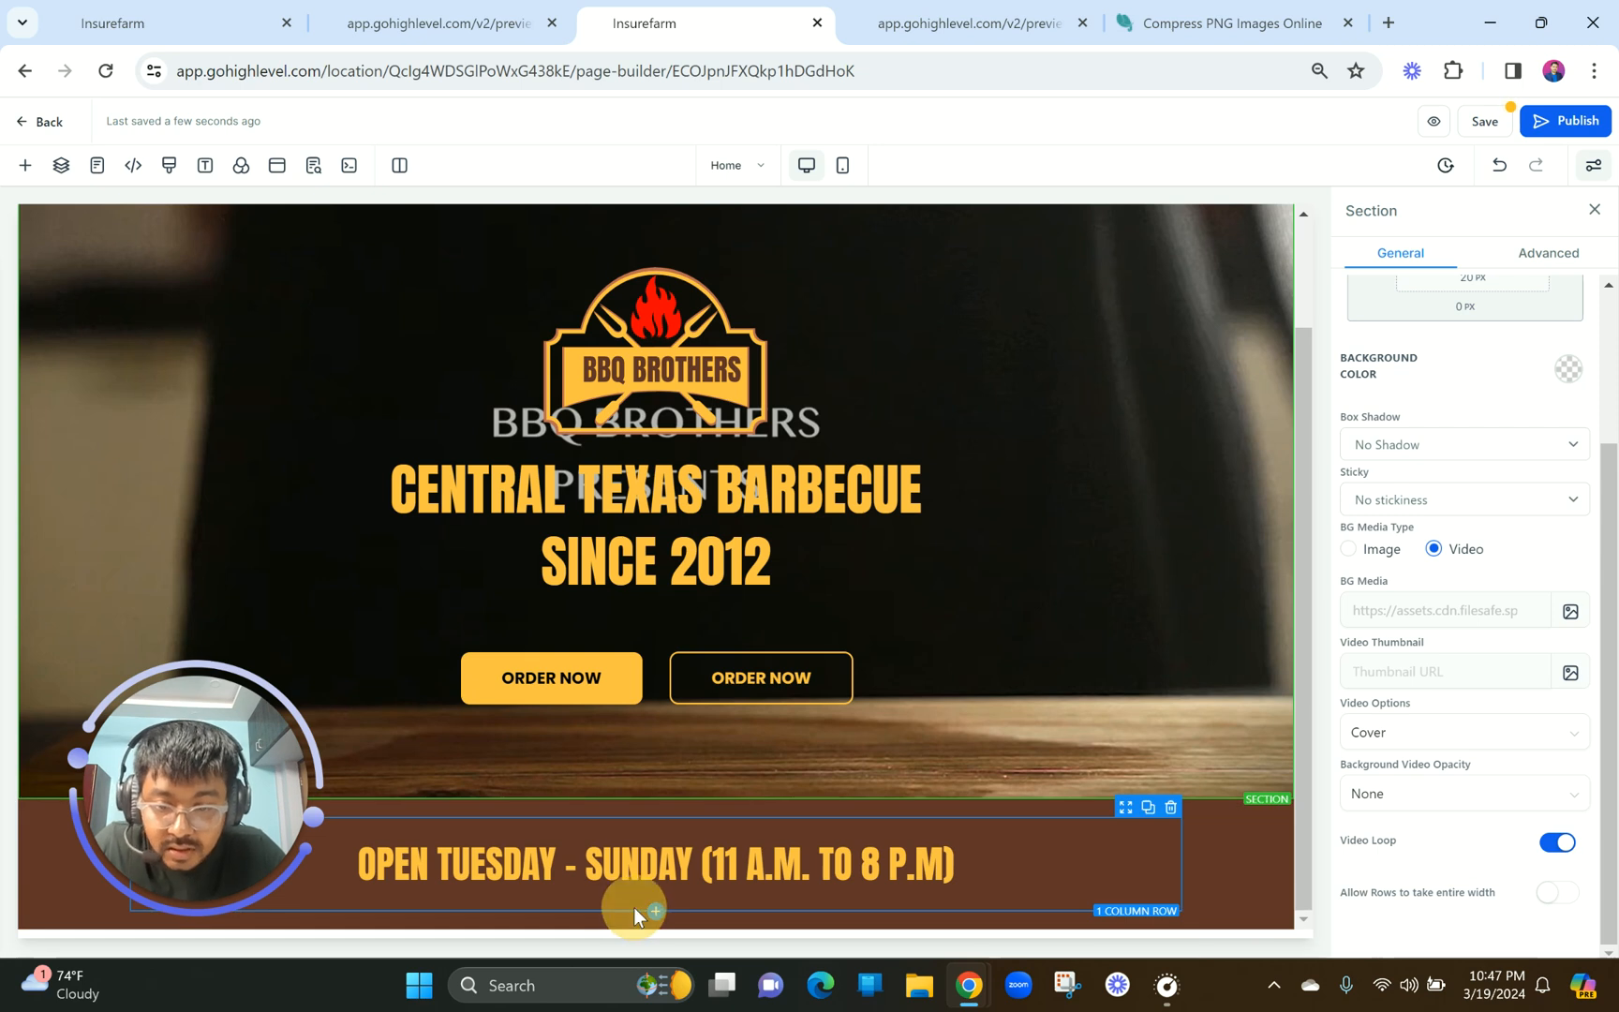
pyautogui.click(634, 907)
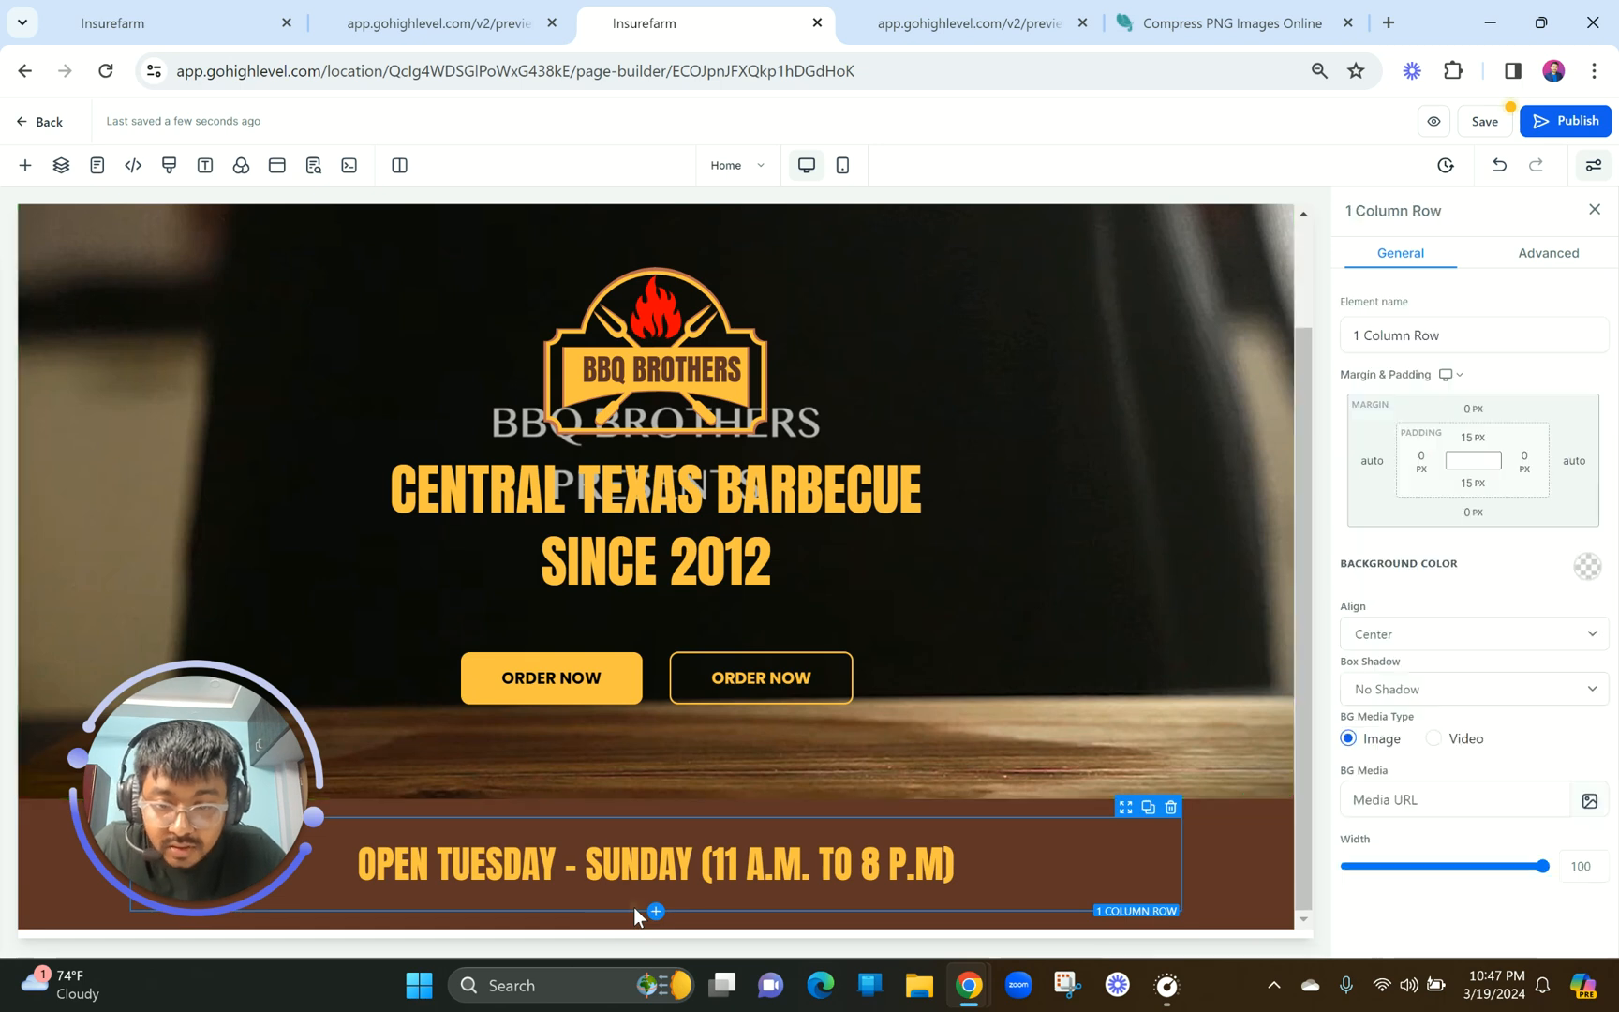
pyautogui.click(1466, 514)
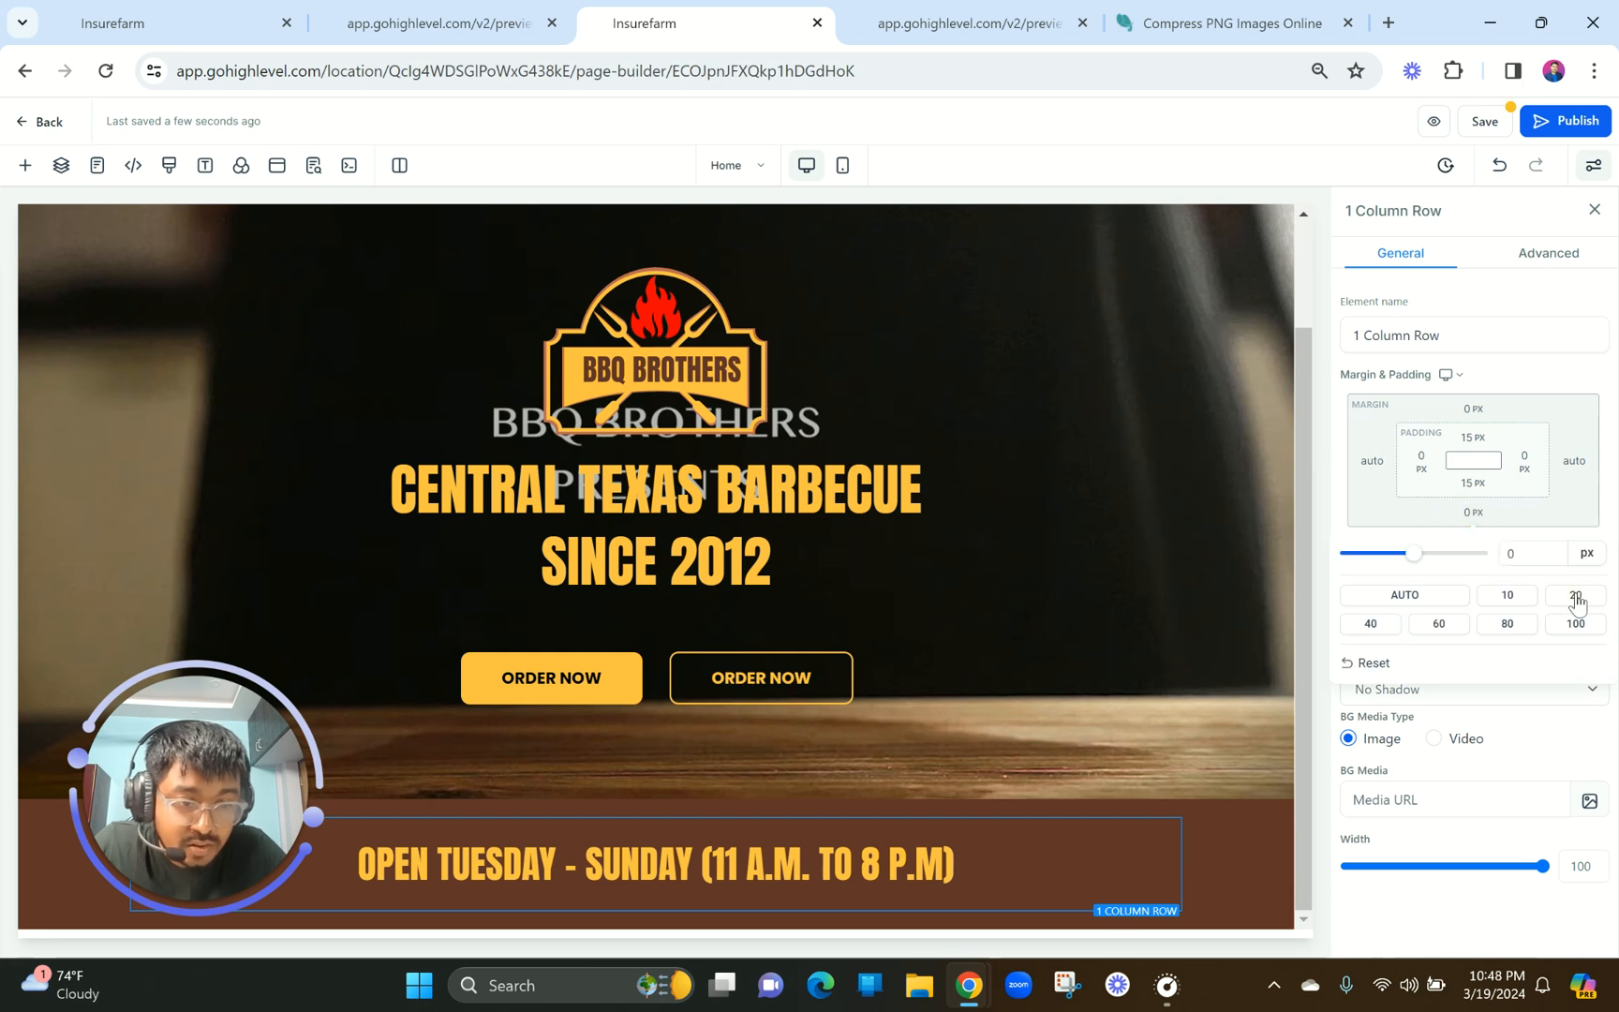
pyautogui.scroll(-1, 845, 762)
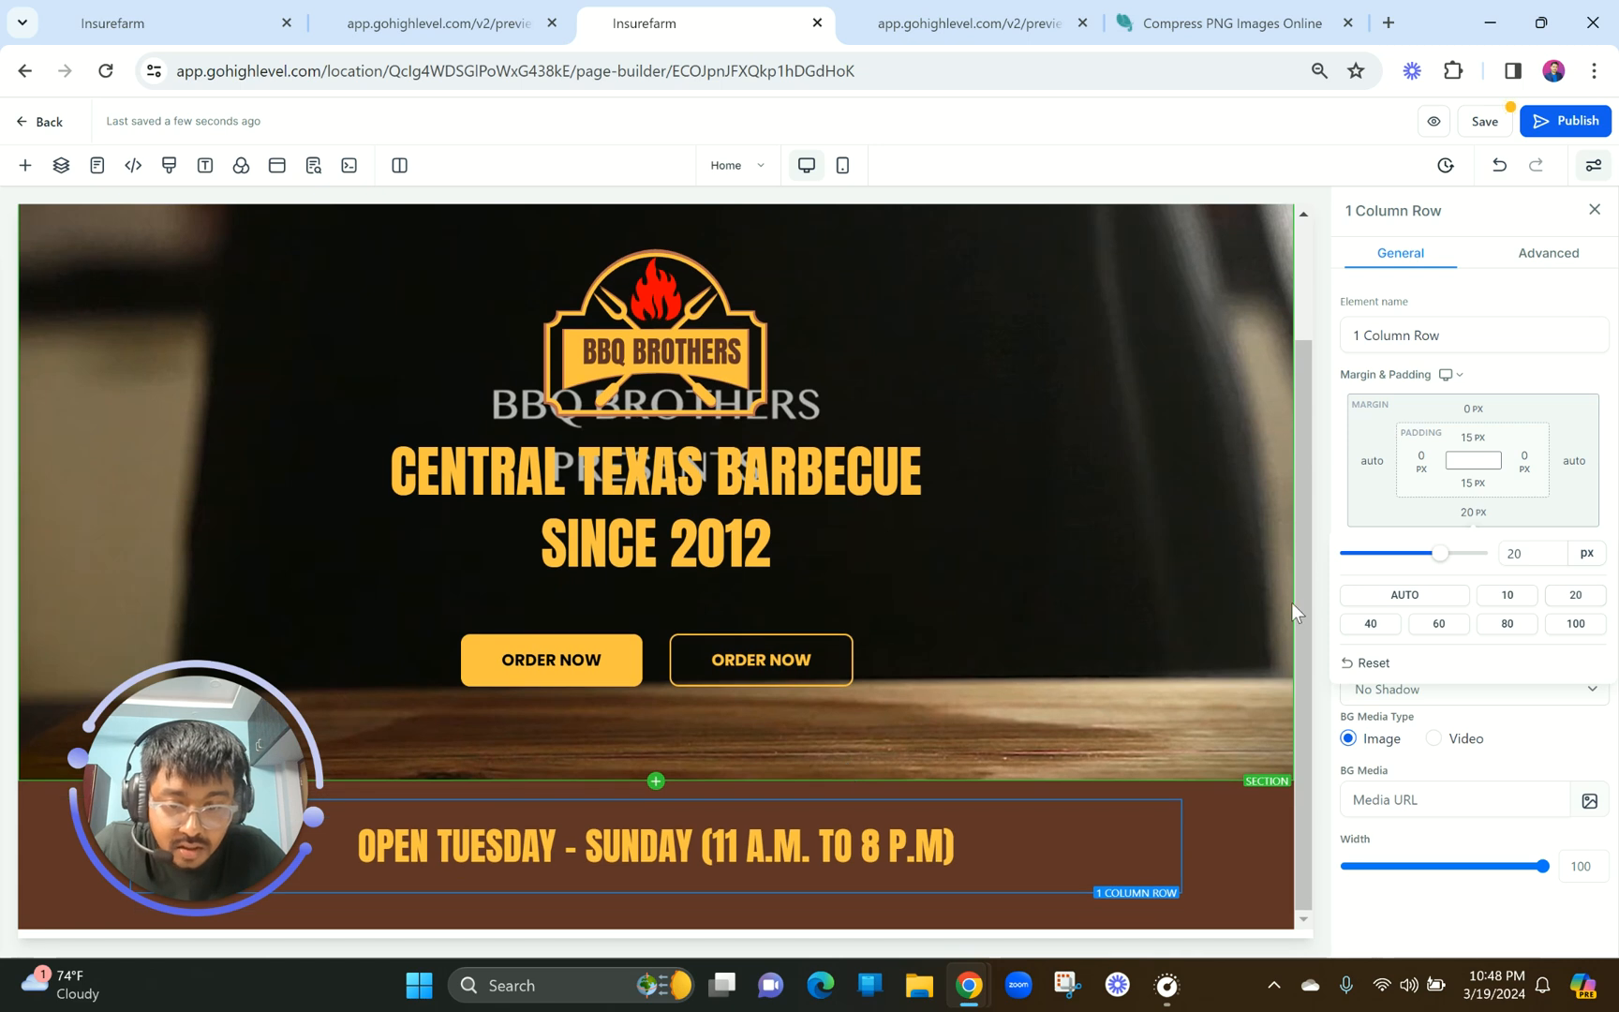
pyautogui.write('30')
pyautogui.click(1119, 643)
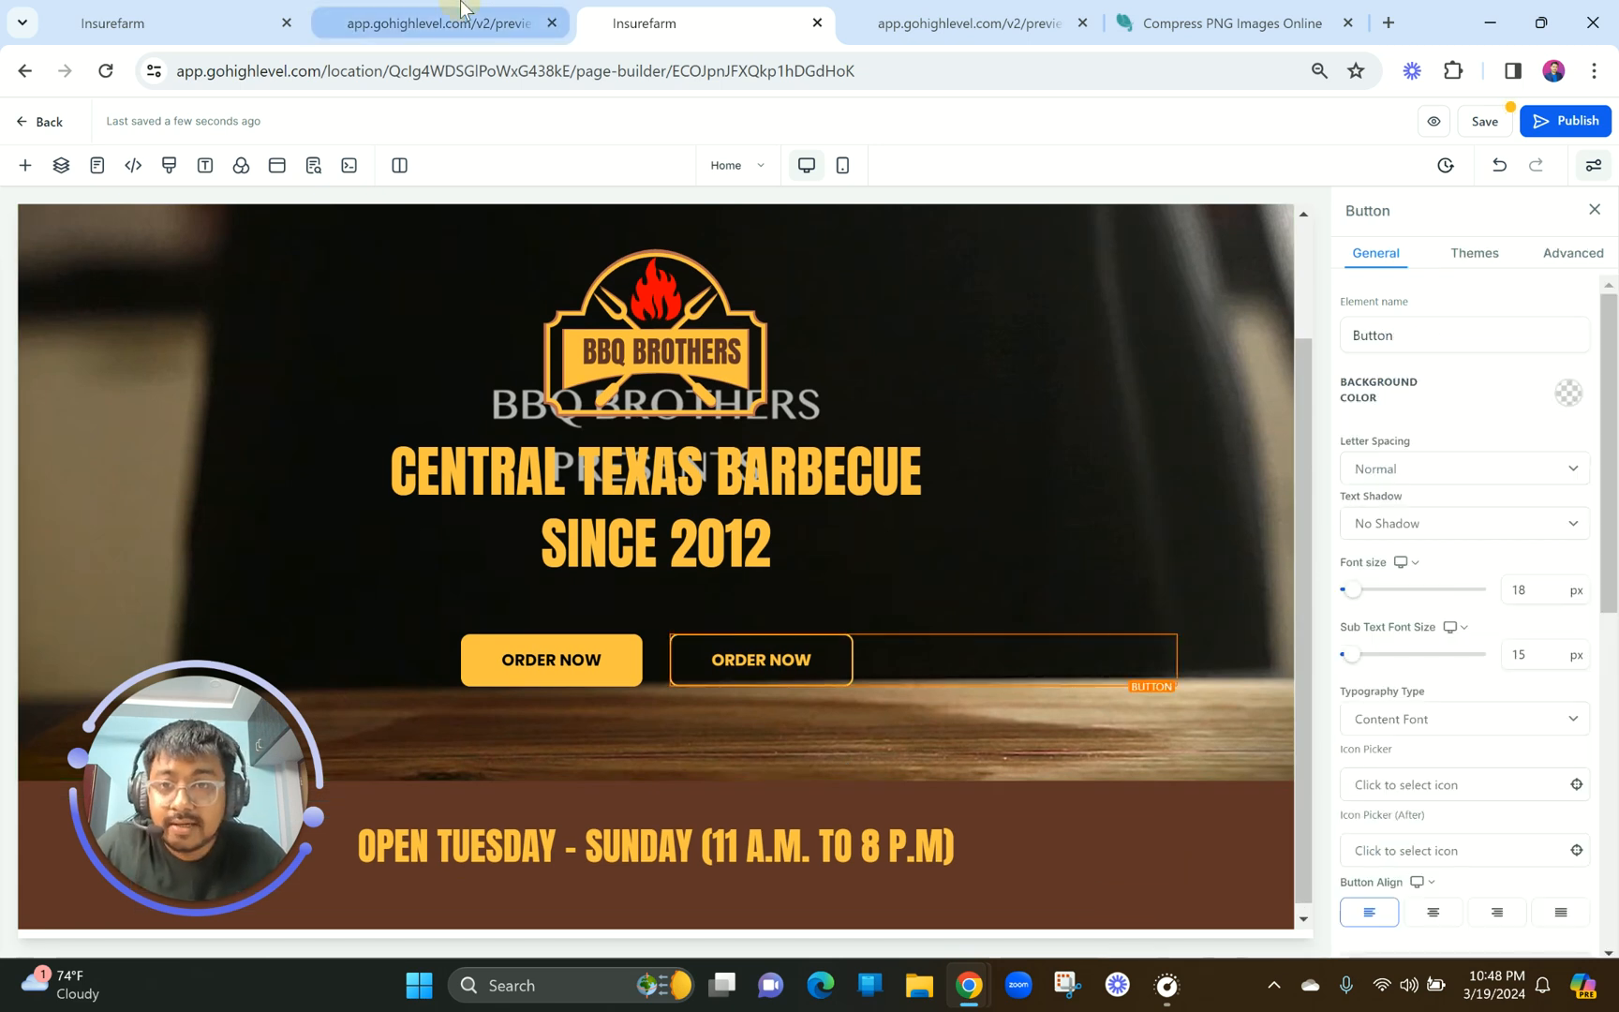
# Copy the address line from the reference page and add a sub-headline below the opening-hours headline in the page builder.
pyautogui.click(441, 23)
pyautogui.moveTo(658, 759); pyautogui.dragTo(995, 756)
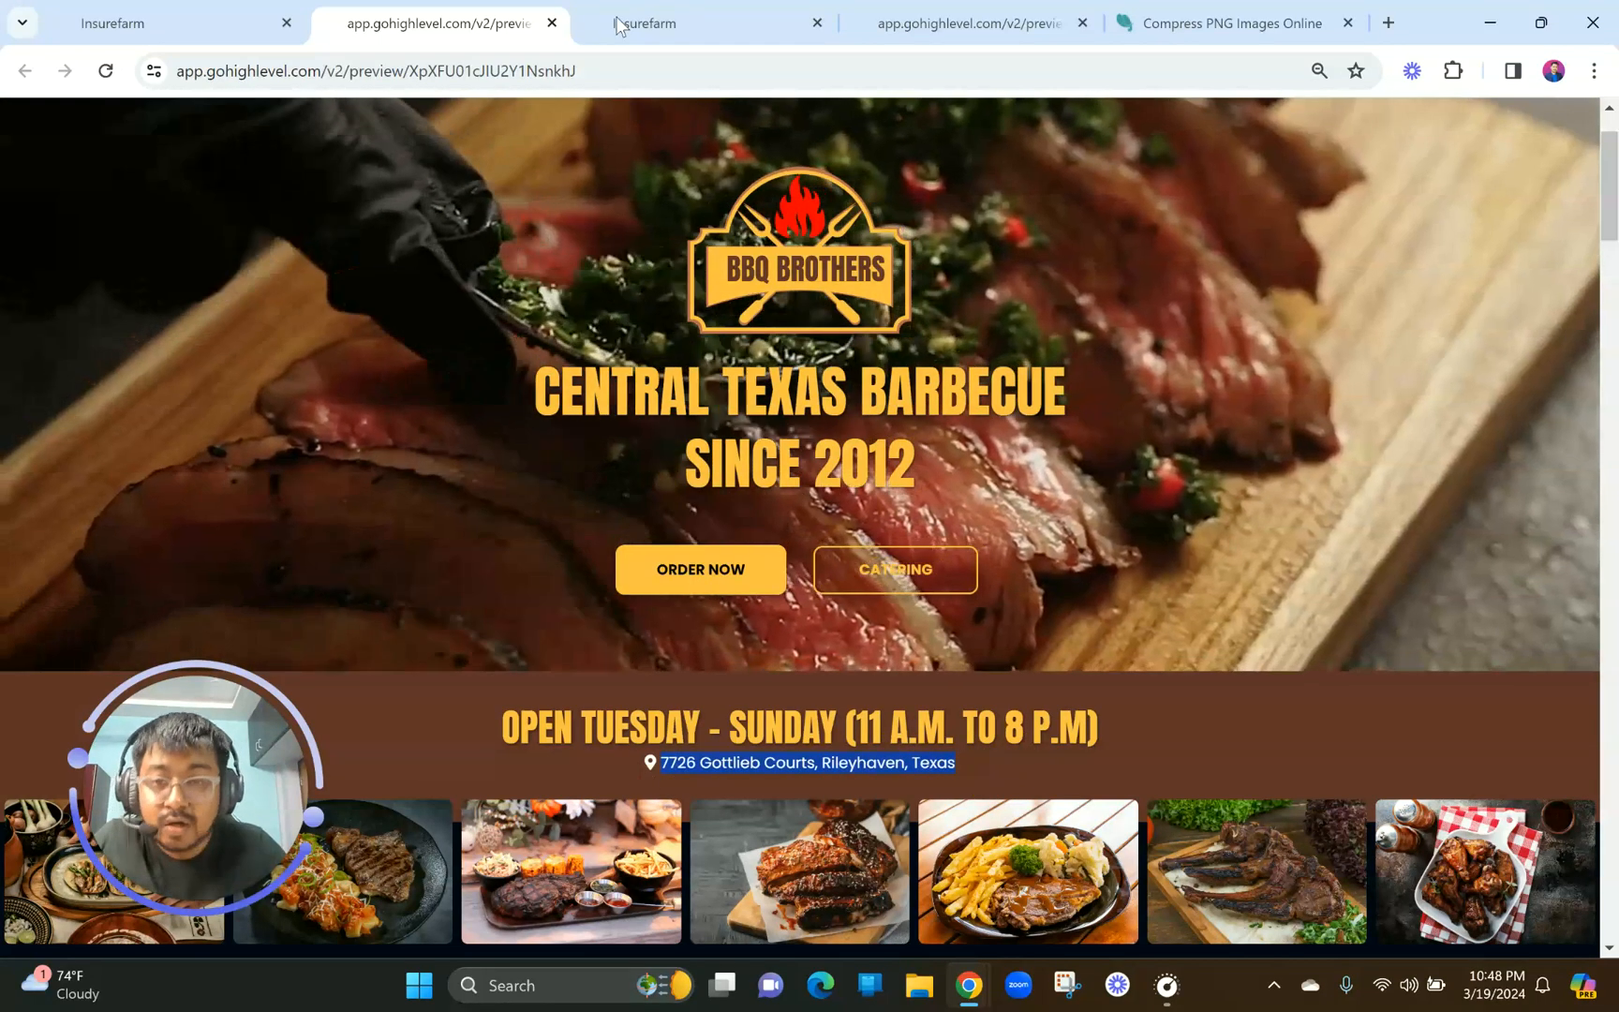
pyautogui.click(616, 21)
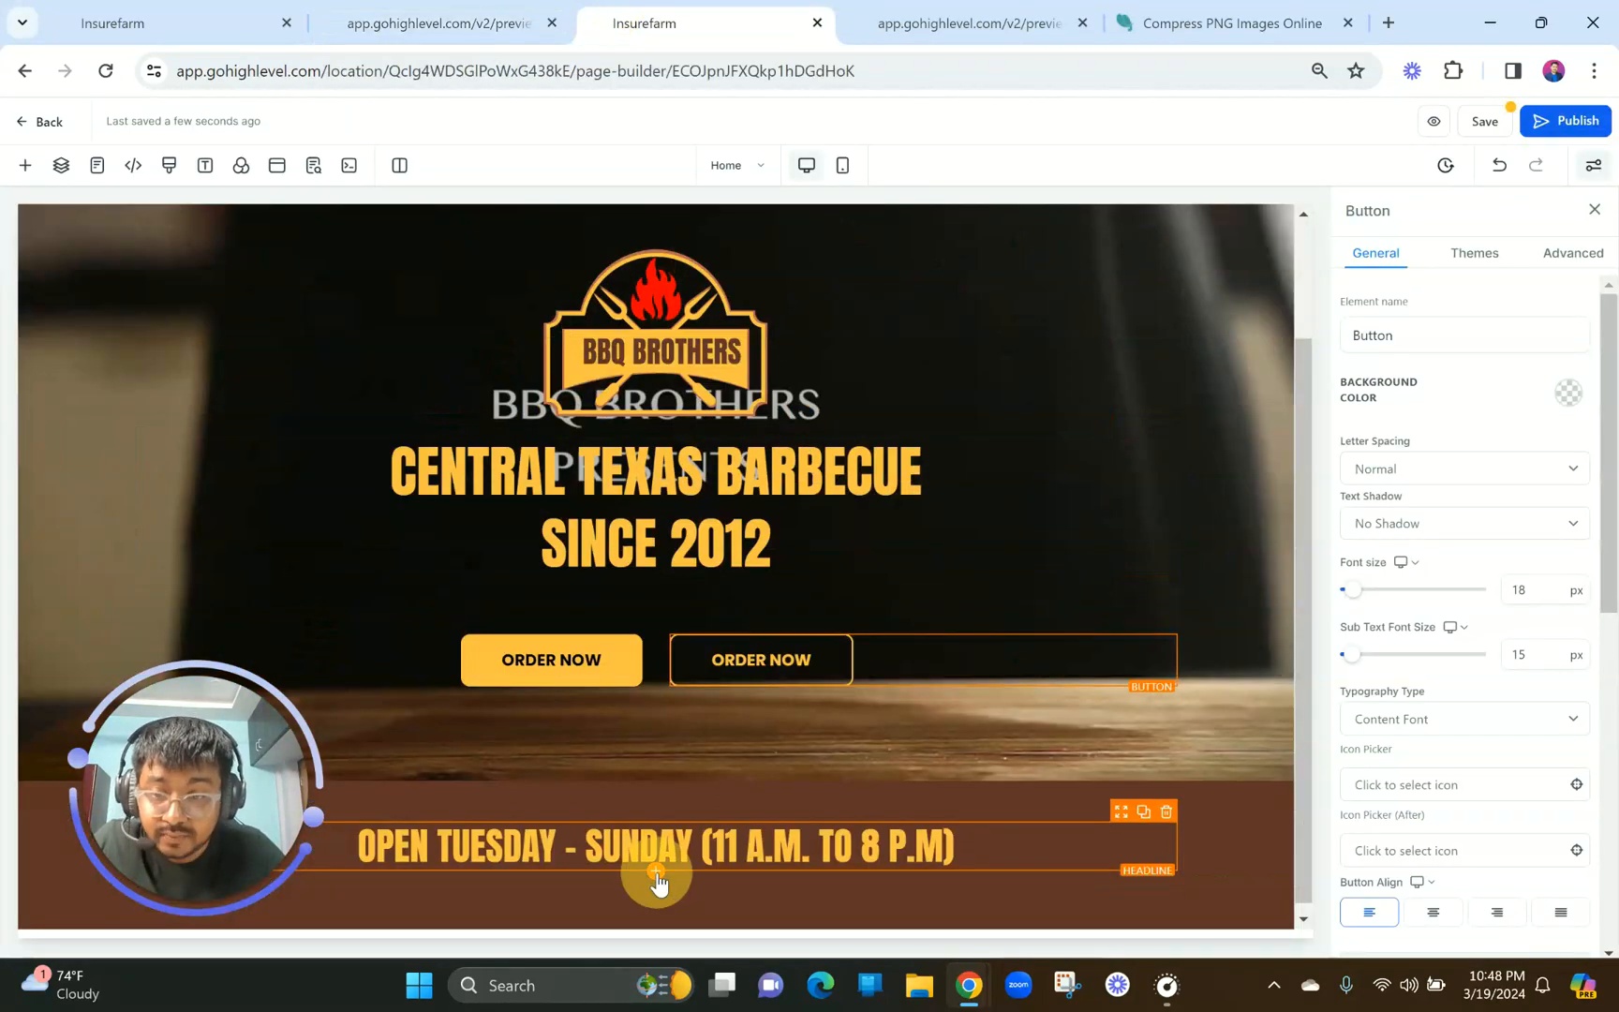
pyautogui.click(657, 875)
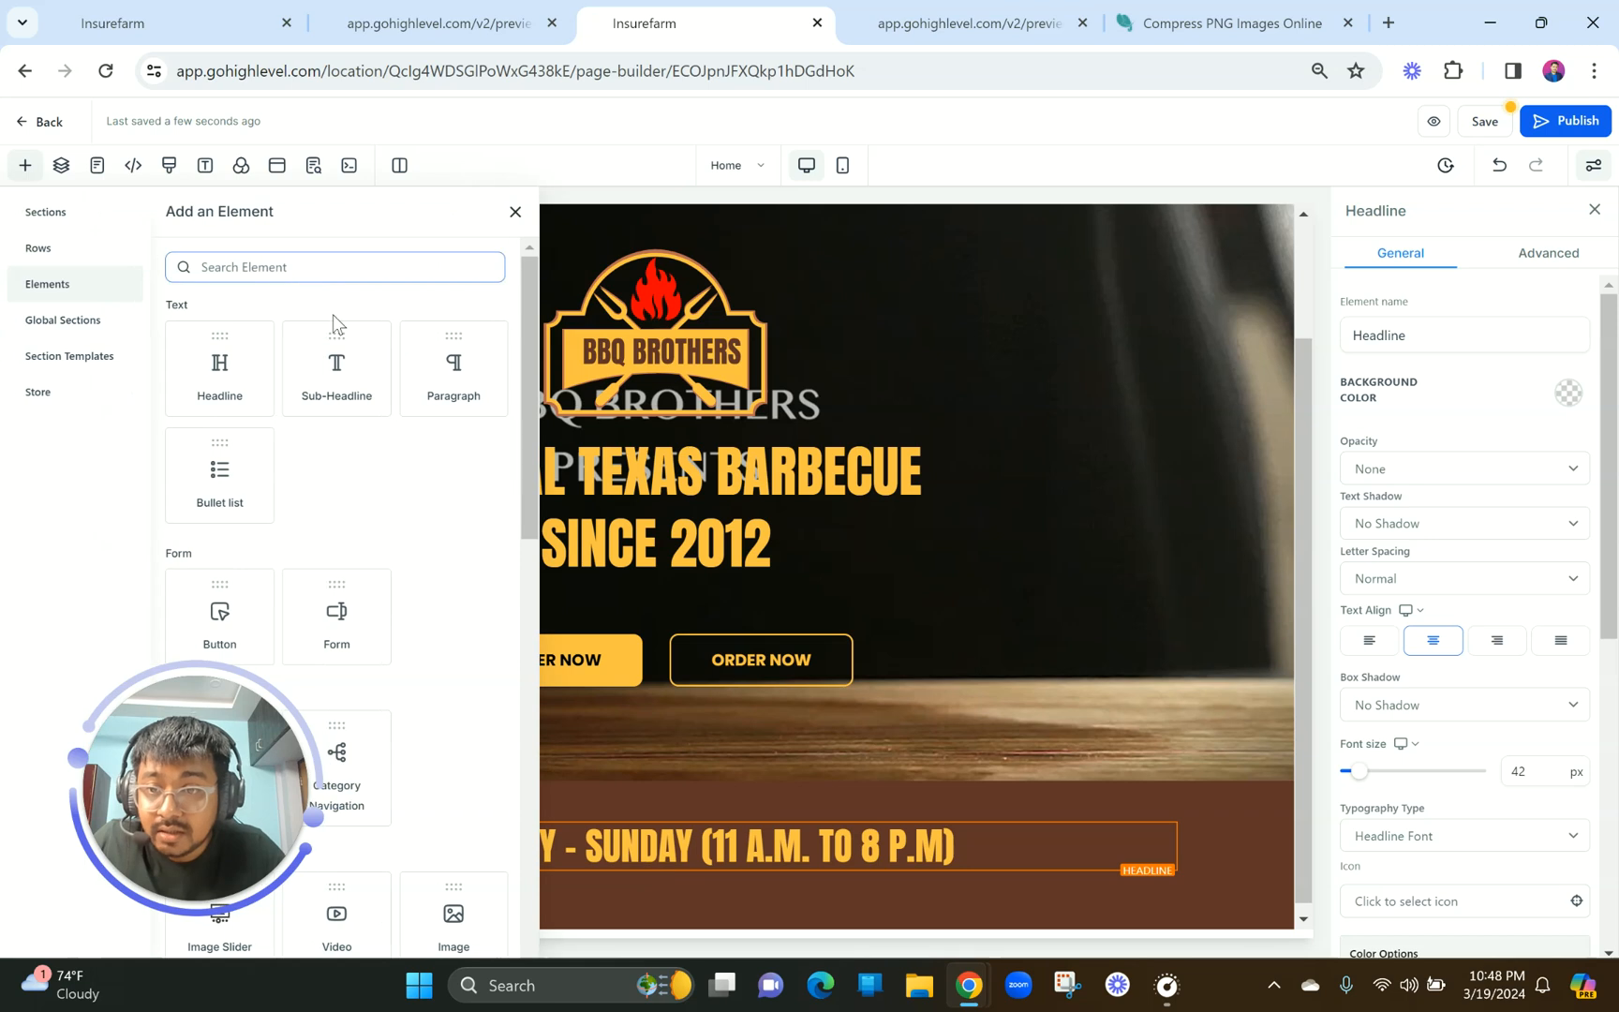
pyautogui.click(305, 369)
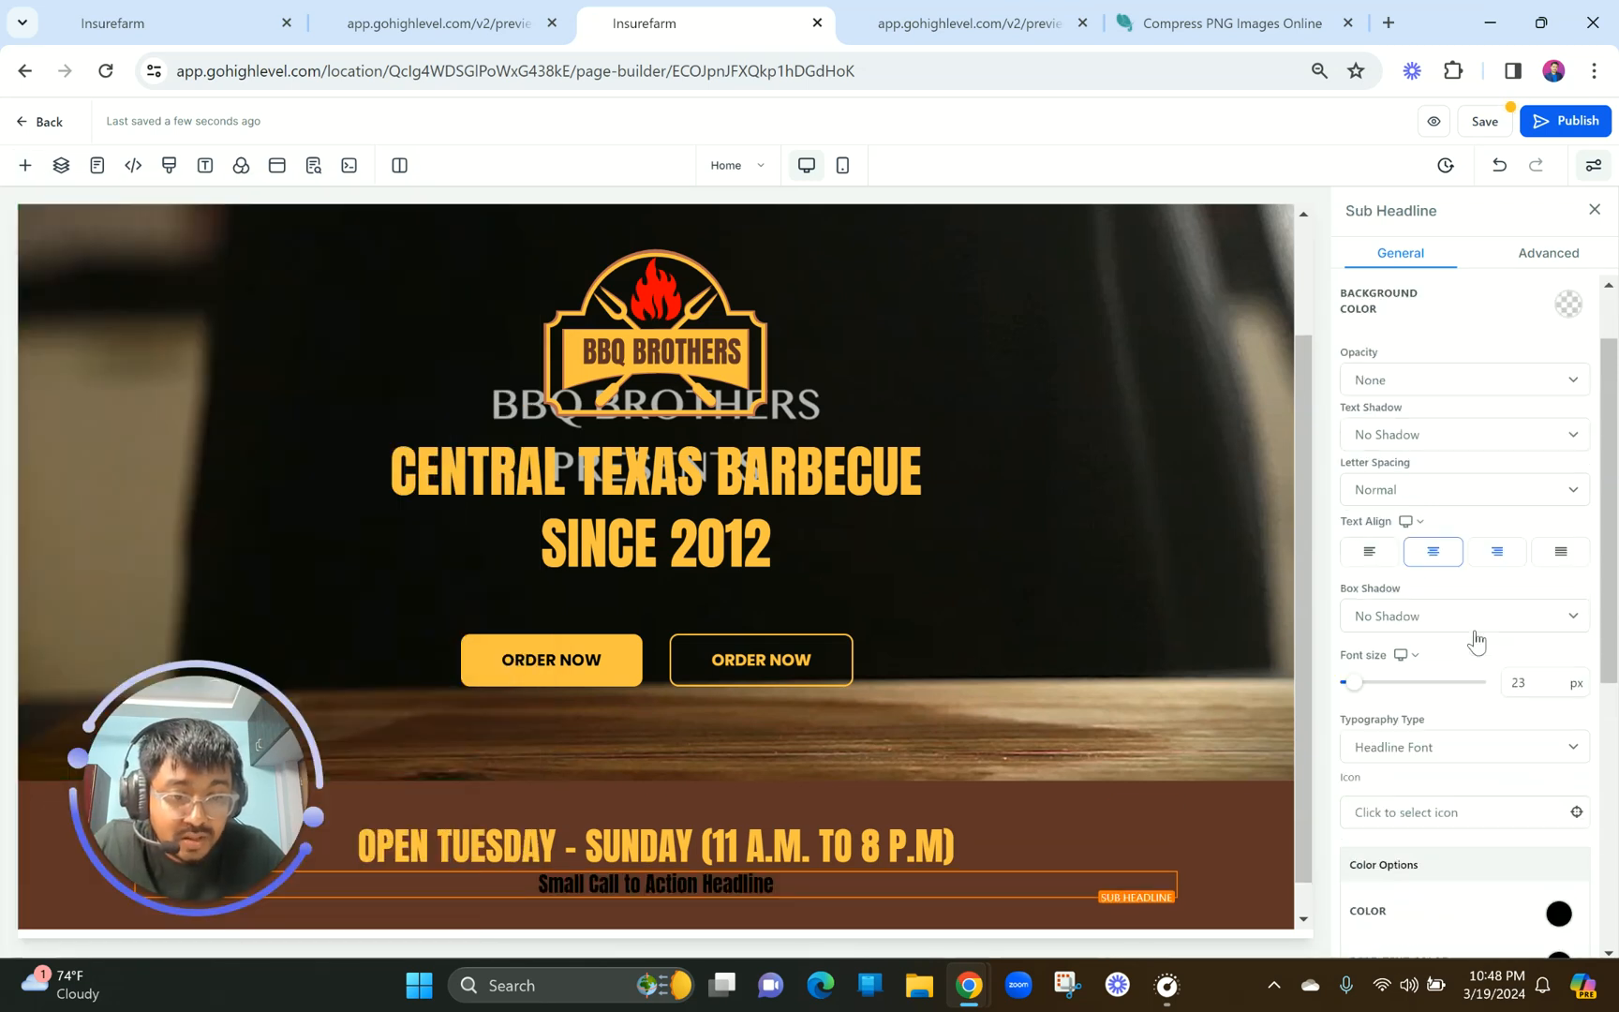
# Set the sub-headline's typography type to Content Font and make its text and icon colours white.
pyautogui.scroll(-2, 1476, 642)
pyautogui.click(1441, 607)
pyautogui.click(1433, 648)
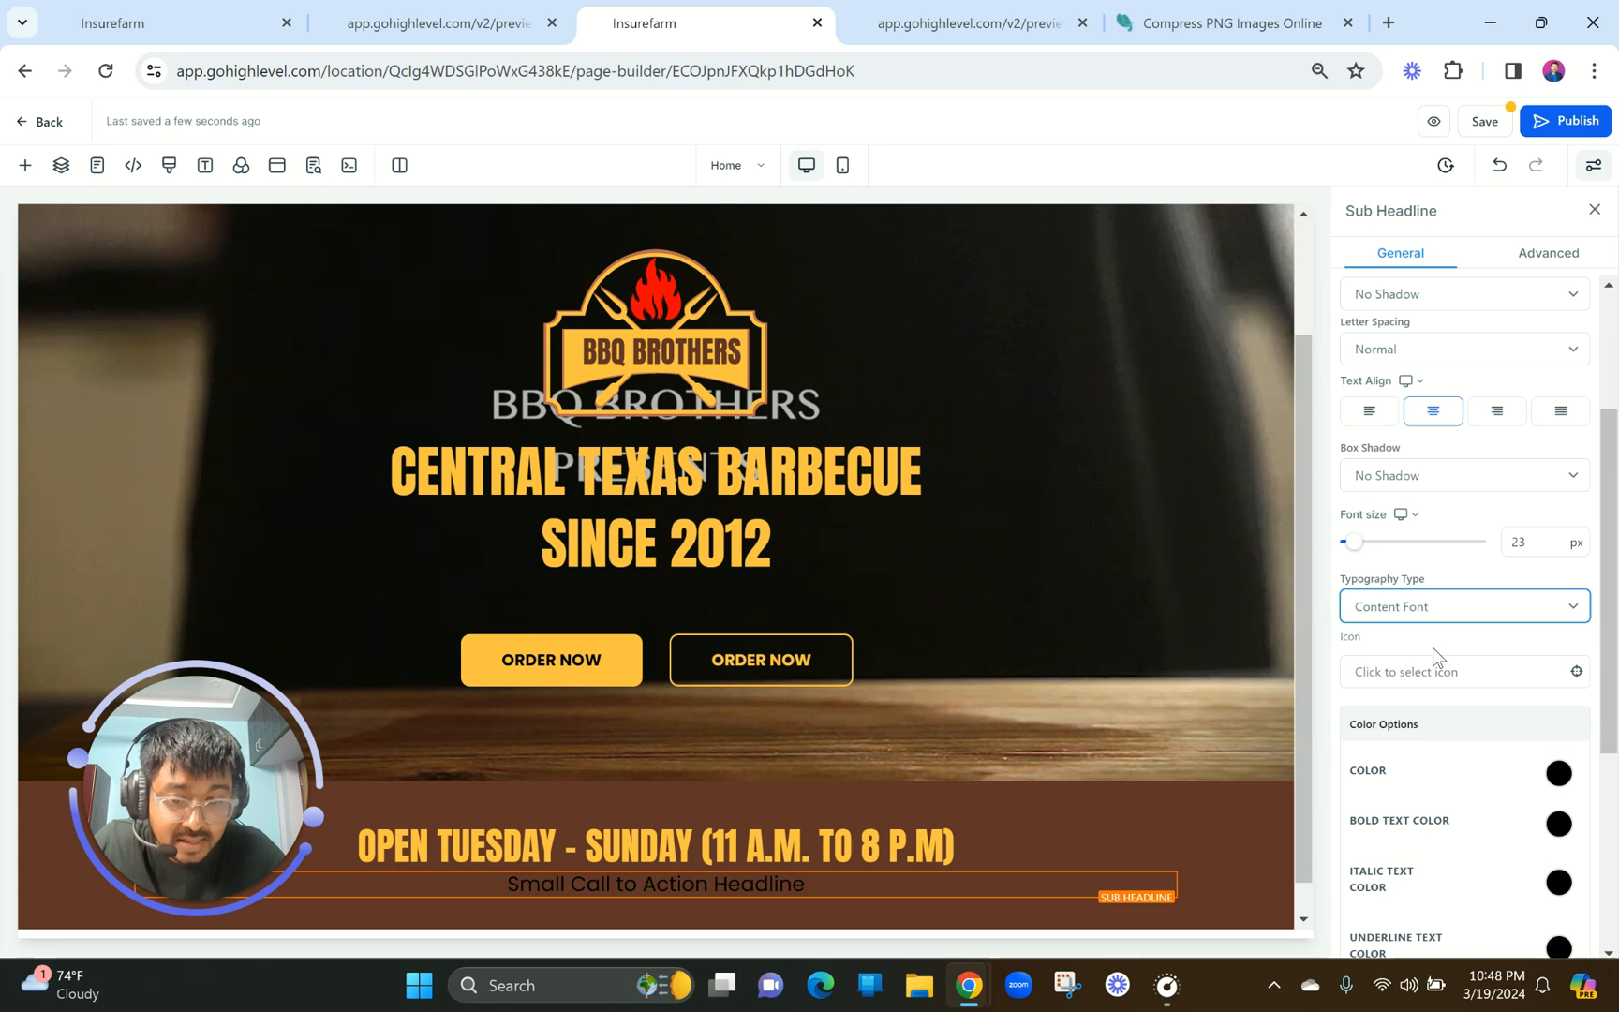
pyautogui.scroll(-2, 1410, 720)
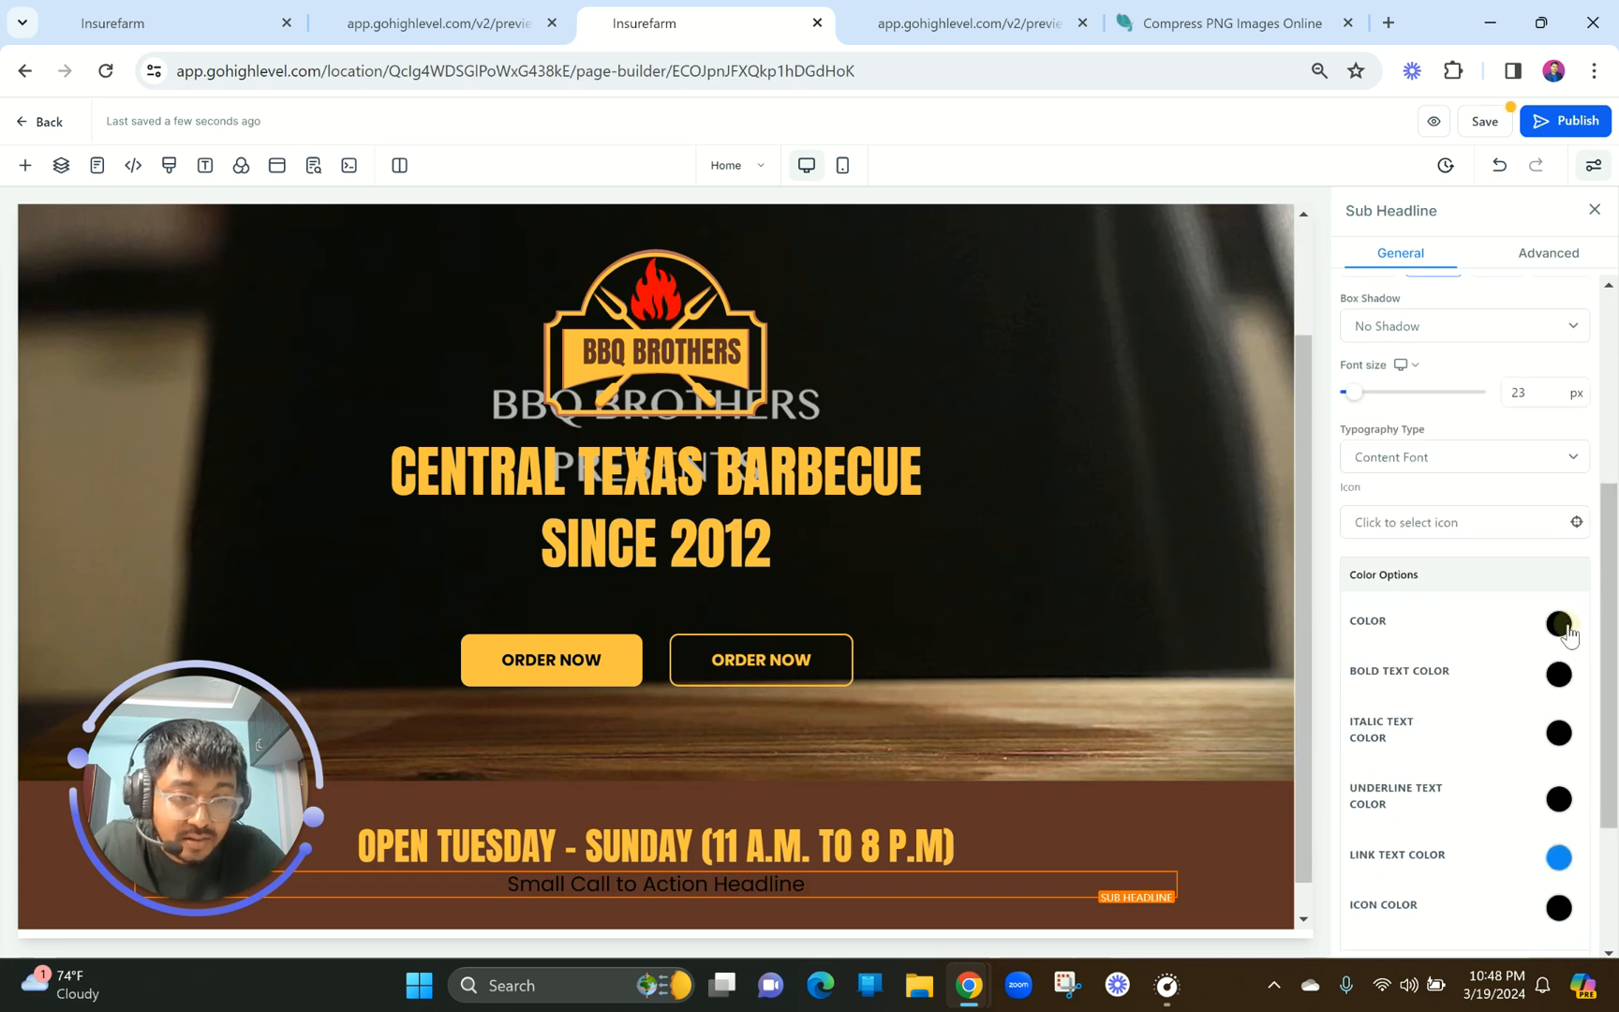
pyautogui.click(1559, 624)
pyautogui.click(1427, 667)
pyautogui.scroll(-4, 1428, 669)
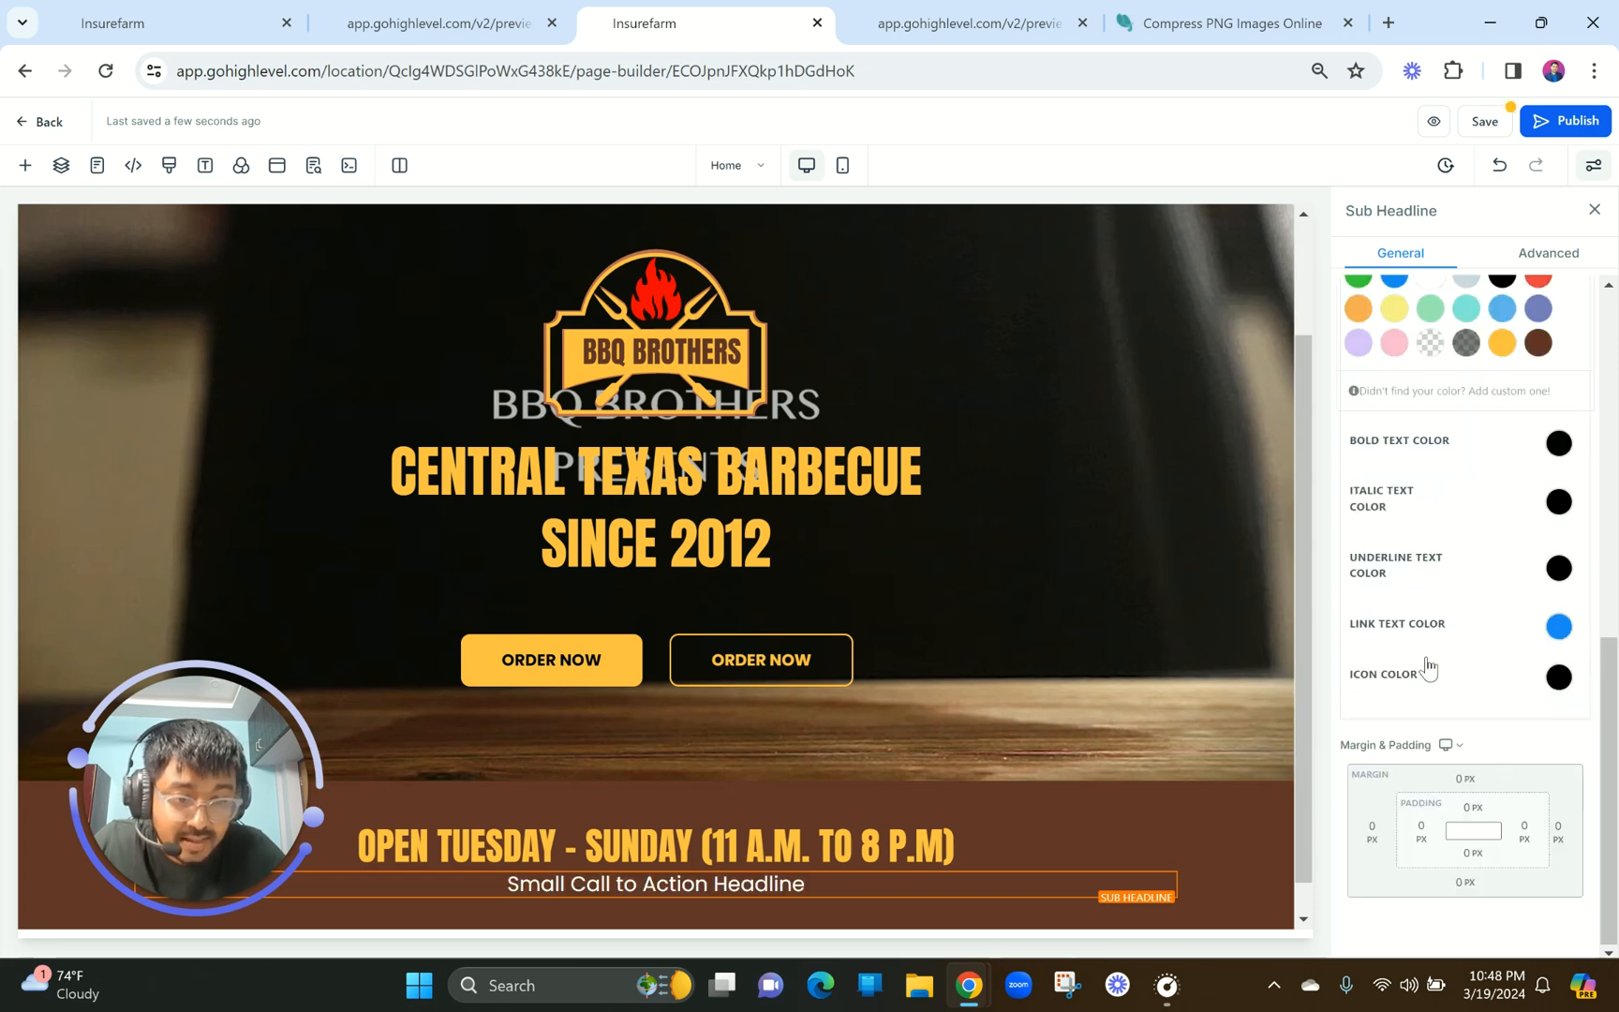
pyautogui.click(1559, 678)
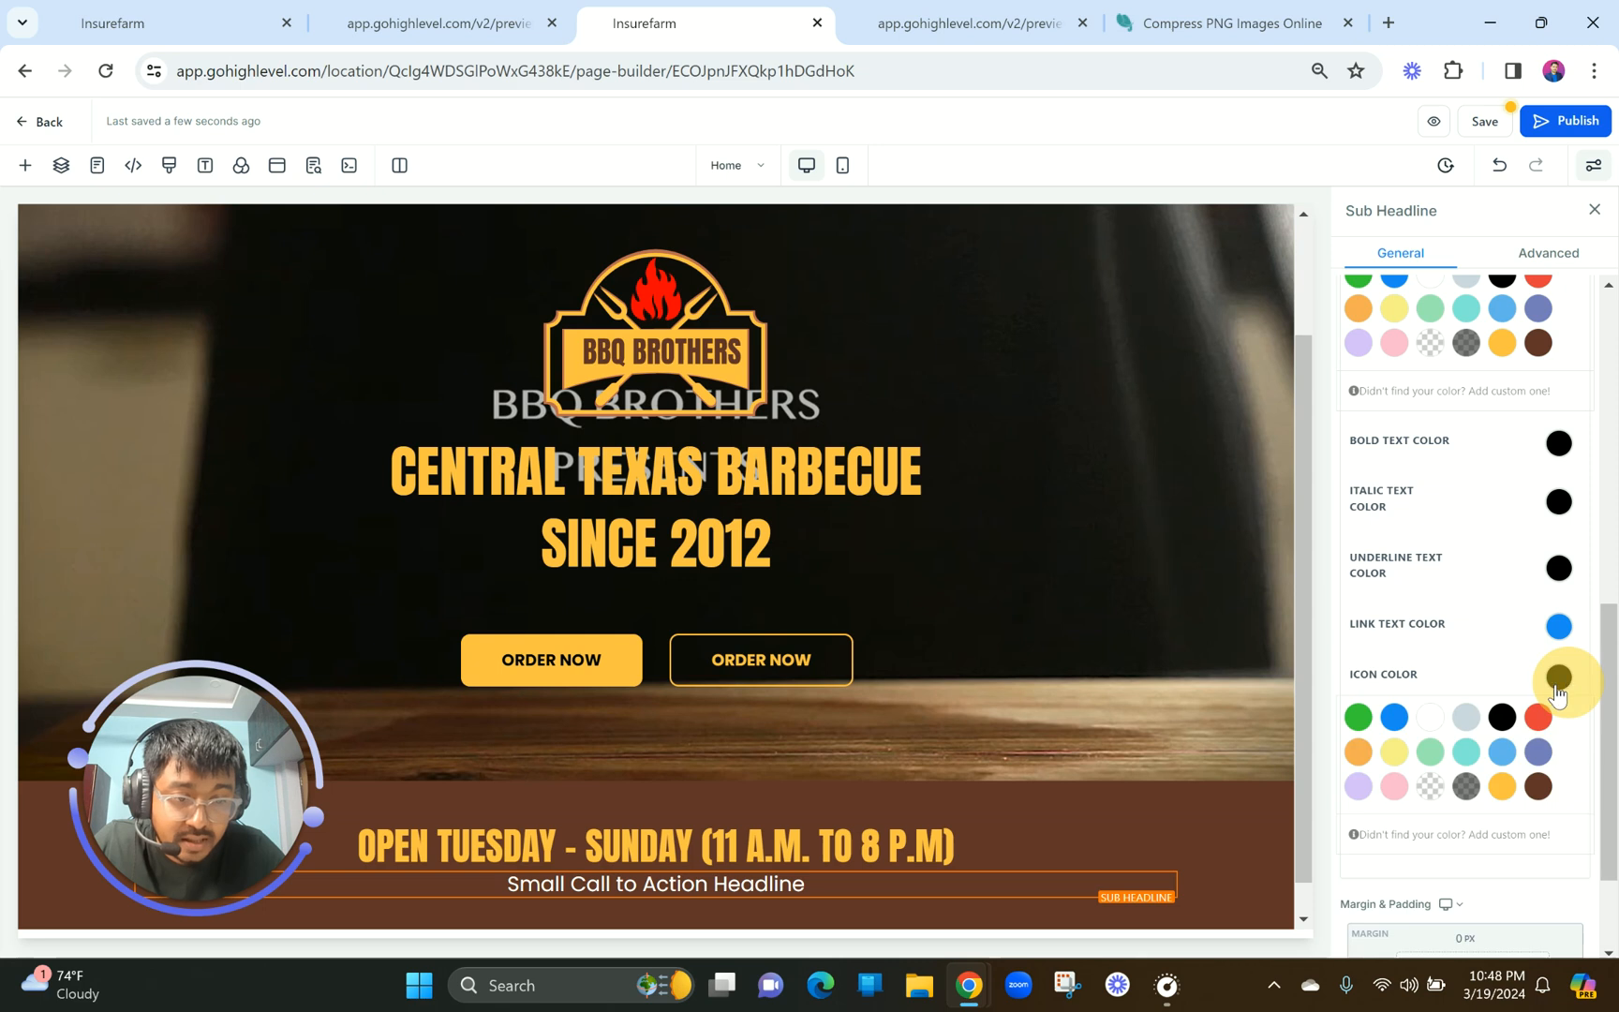
pyautogui.click(1431, 718)
# Search the sub-headline's icon picker for "location" and choose the map-marker-alt icon.
pyautogui.scroll(5, 1437, 579)
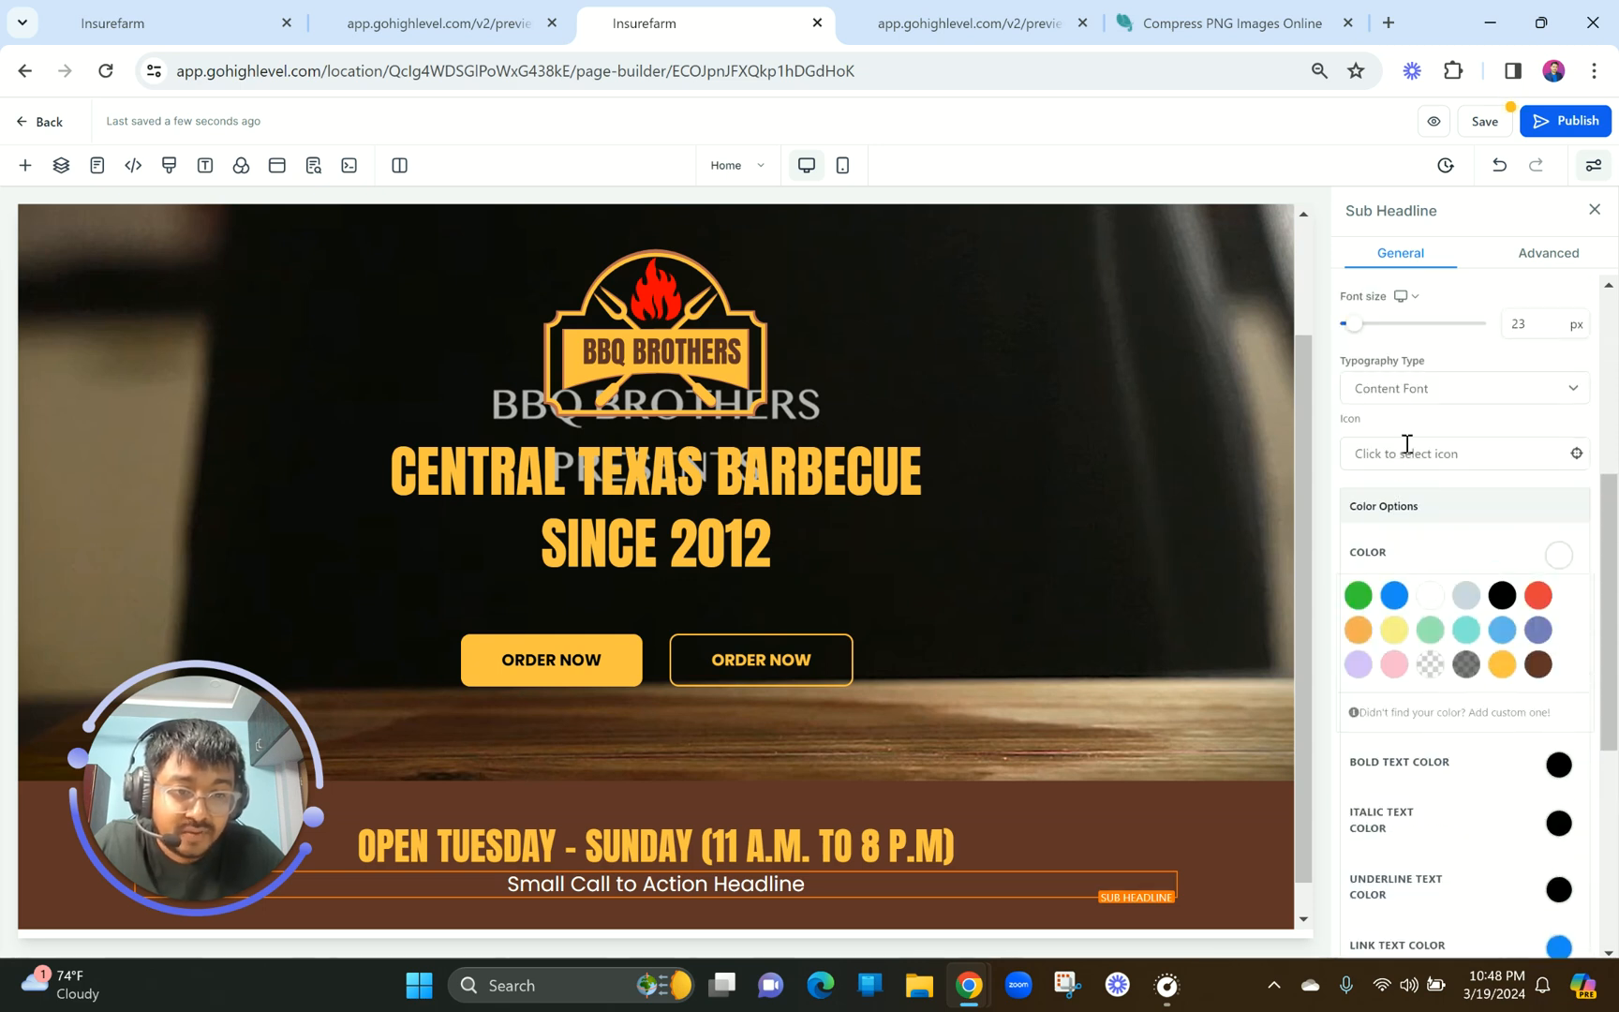
pyautogui.click(1406, 448)
pyautogui.click(1403, 497)
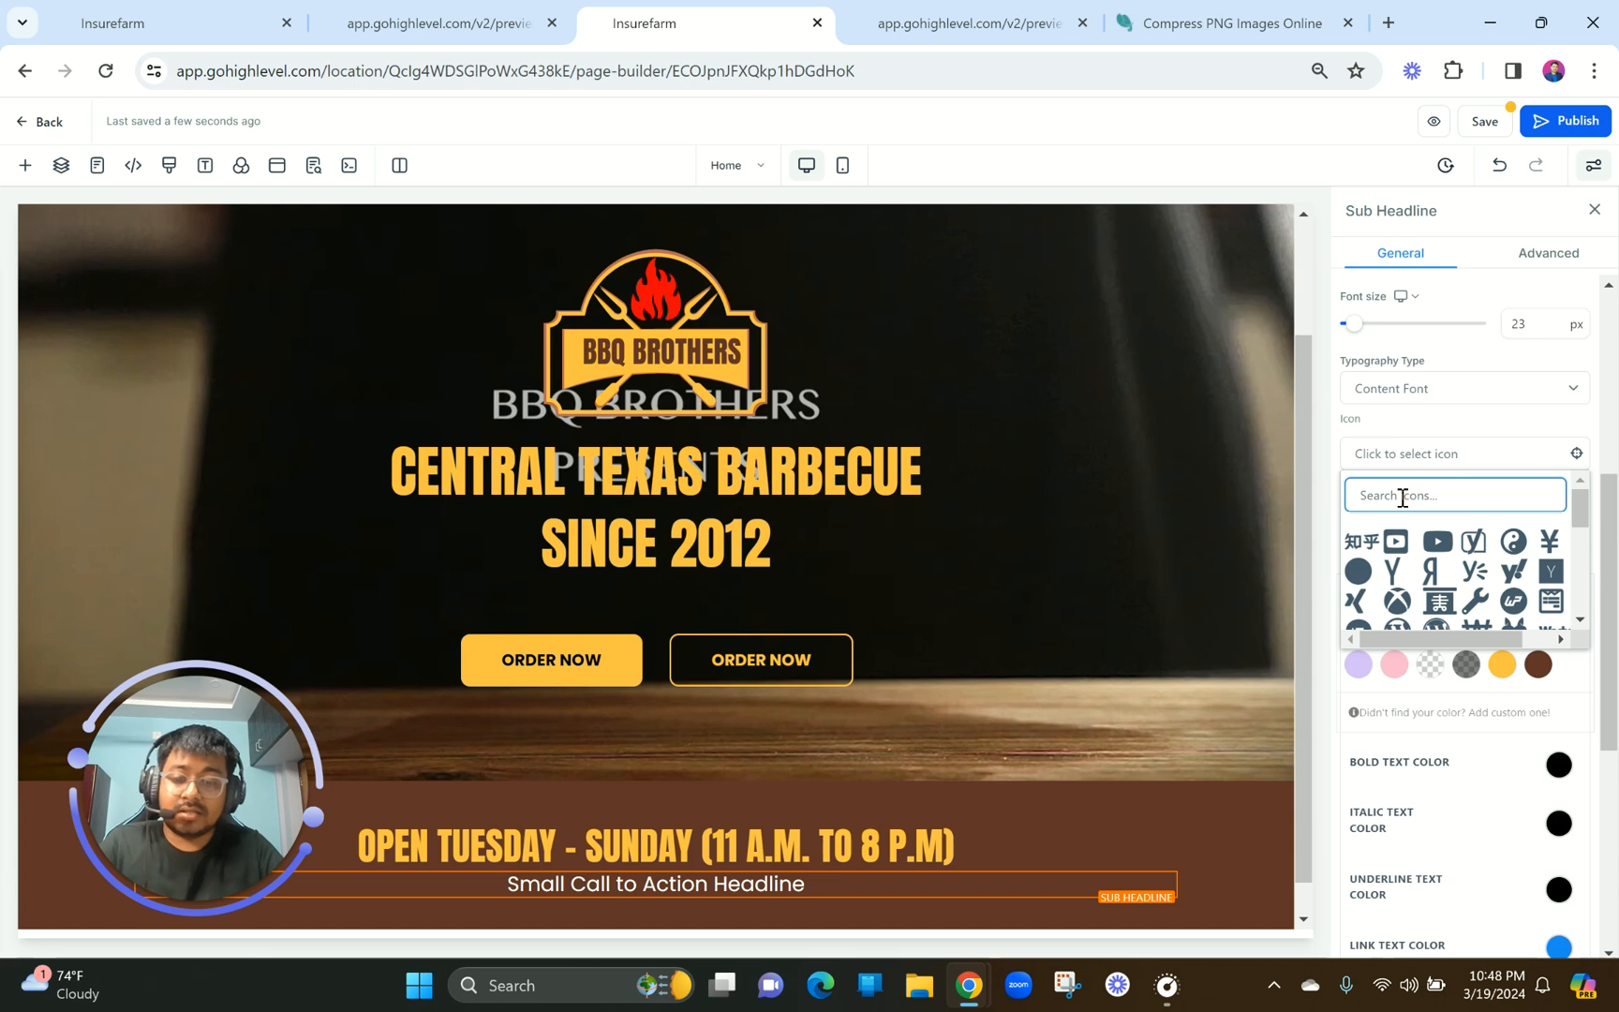
pyautogui.write('location')
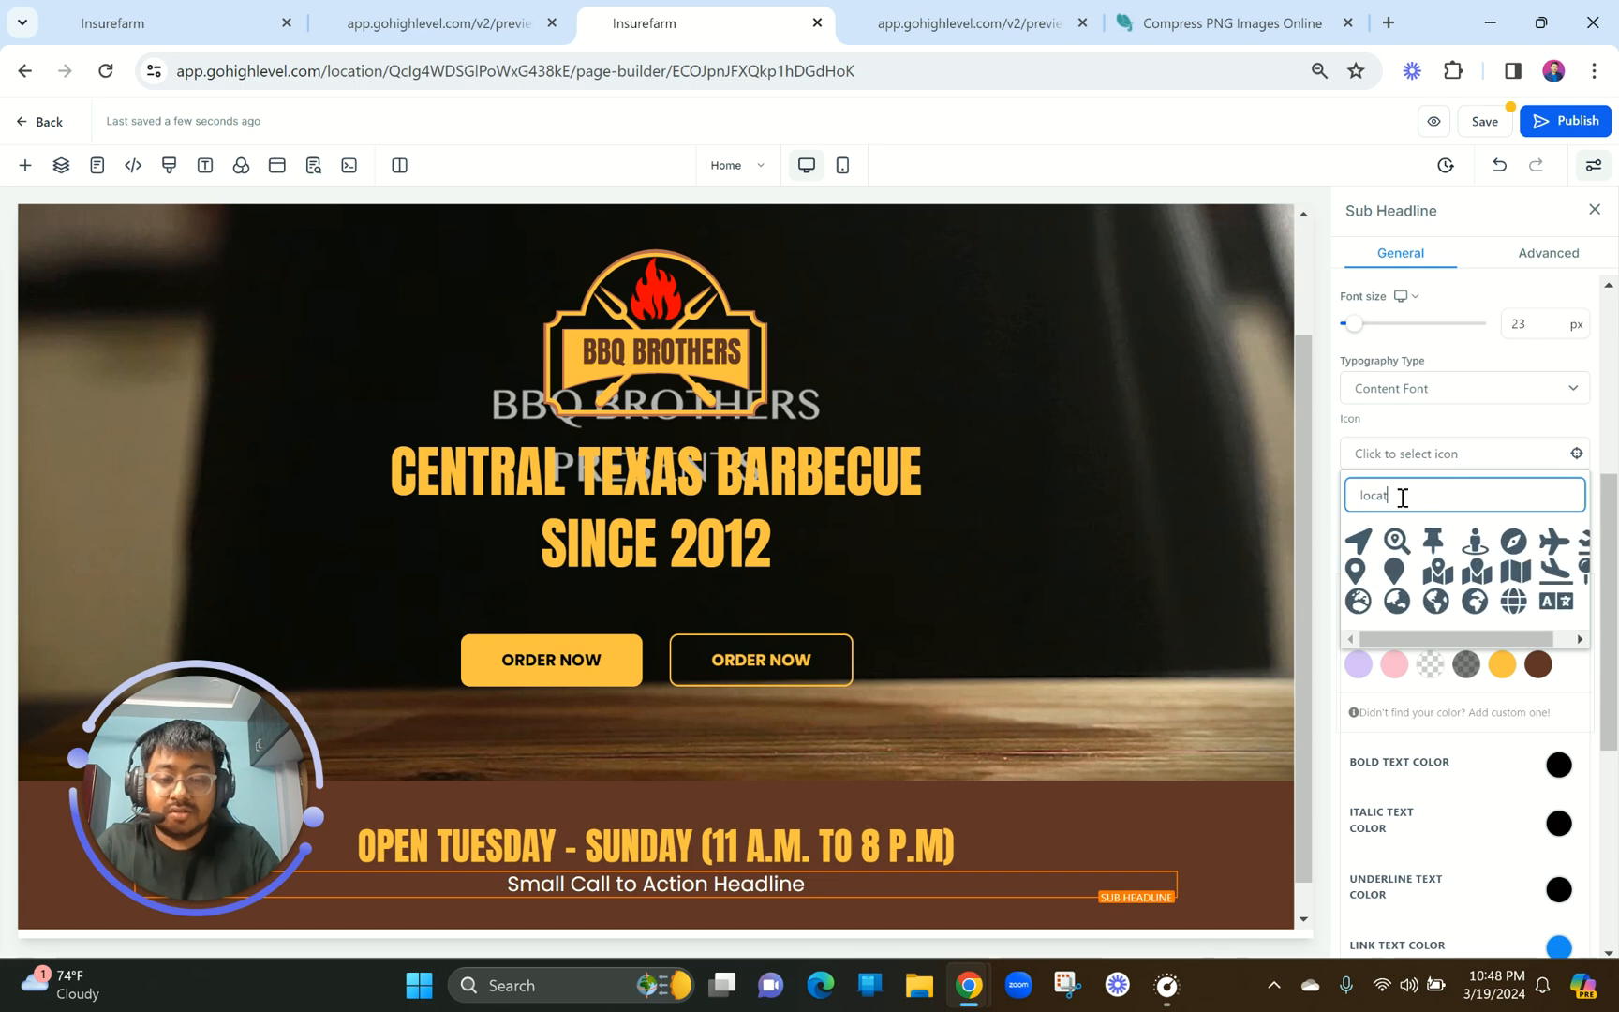
pyautogui.click(1358, 572)
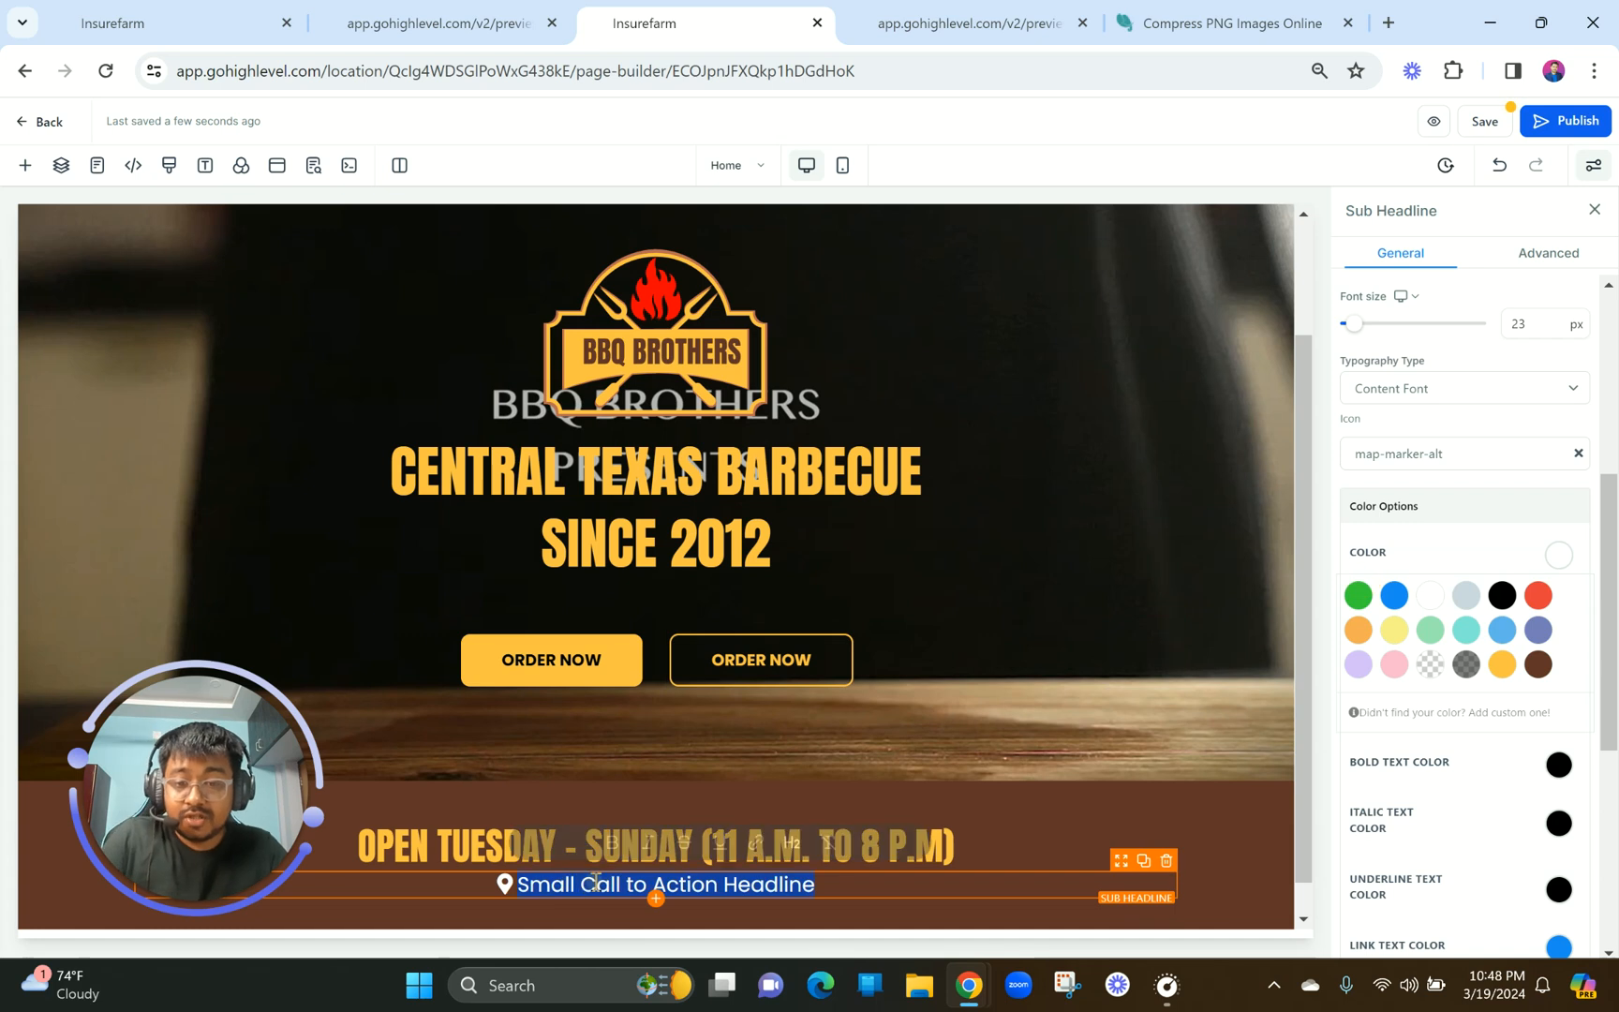
# Replace the sub-headline's placeholder text with the copied address, keeping the white content-font styling.
pyautogui.write('7721 Gottlieb Courts, Rileyhaven, Texas')
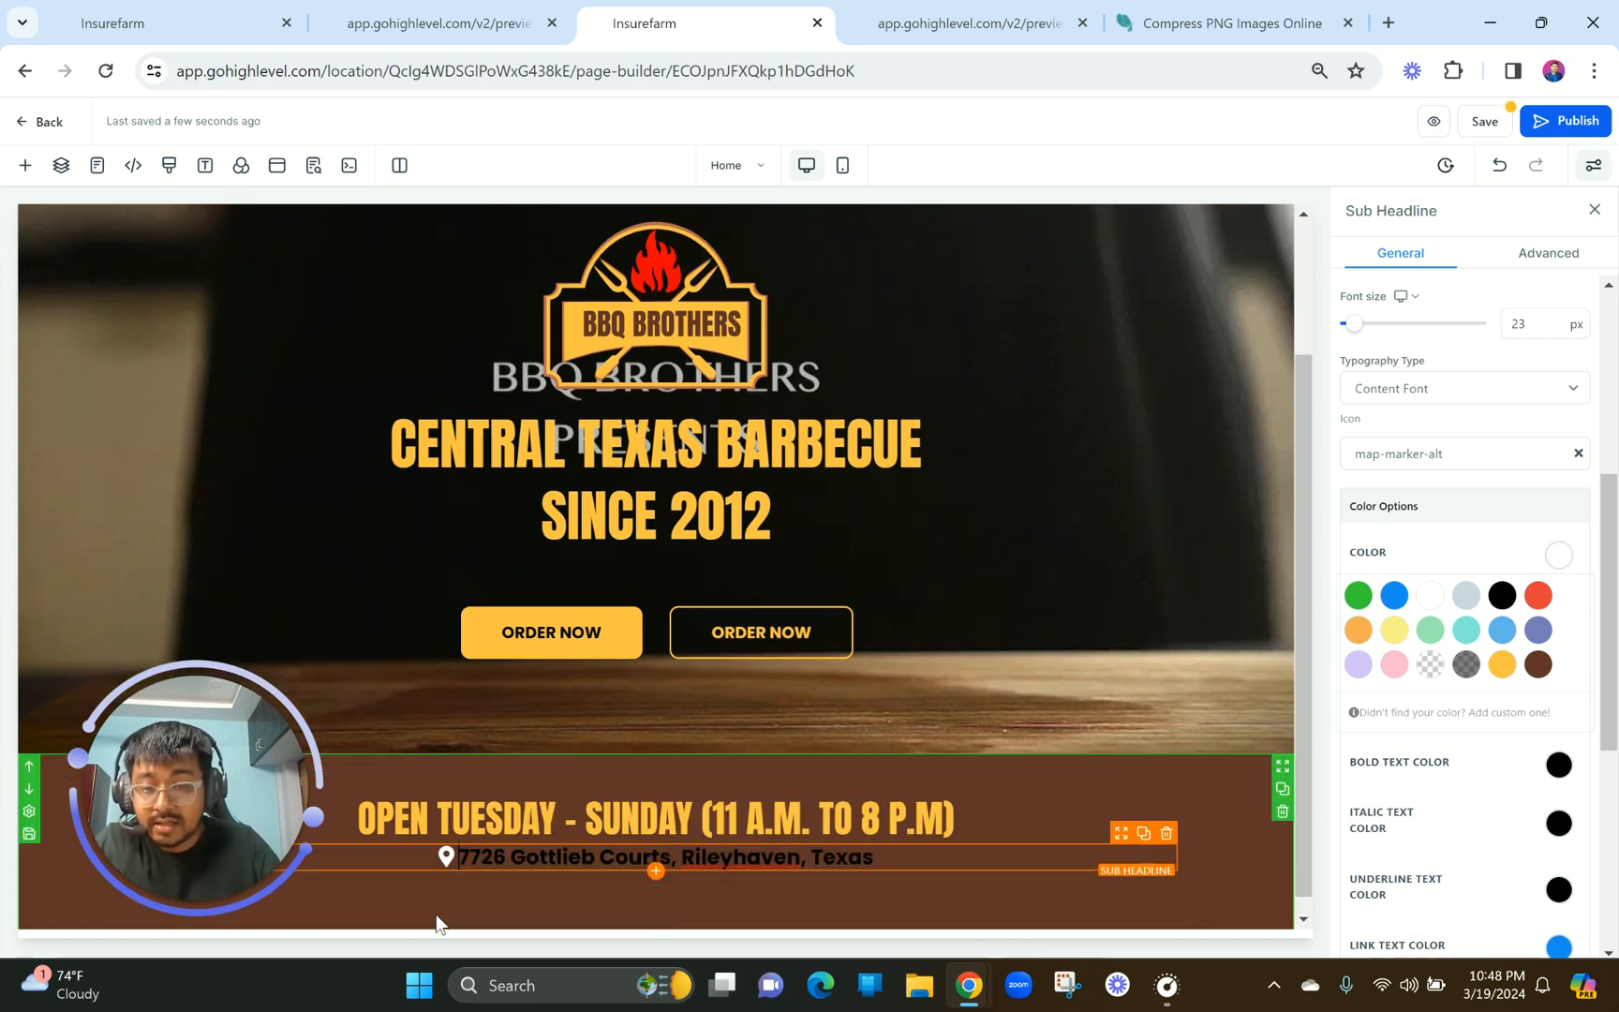
pyautogui.click(610, 899)
pyautogui.click(591, 860)
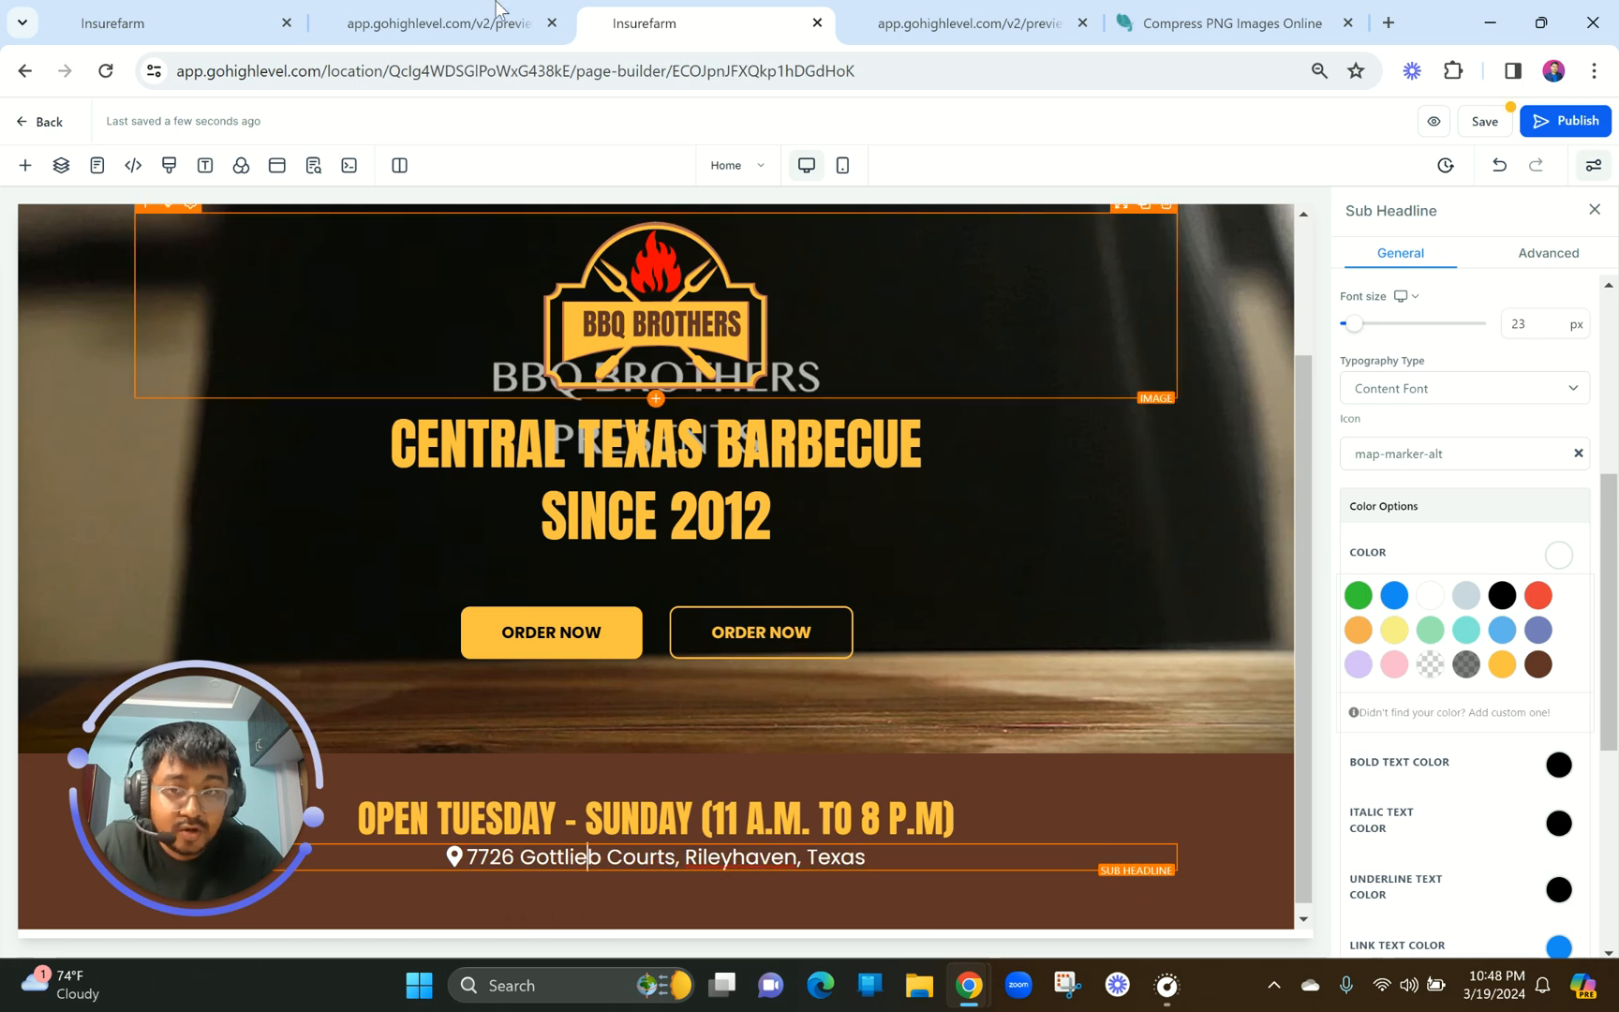
# Check the reference page's address line with Font Picker, then set the sub-headline's font size to 17 px in the page builder.
pyautogui.click(430, 19)
pyautogui.rightClick(765, 761)
pyautogui.click(853, 686)
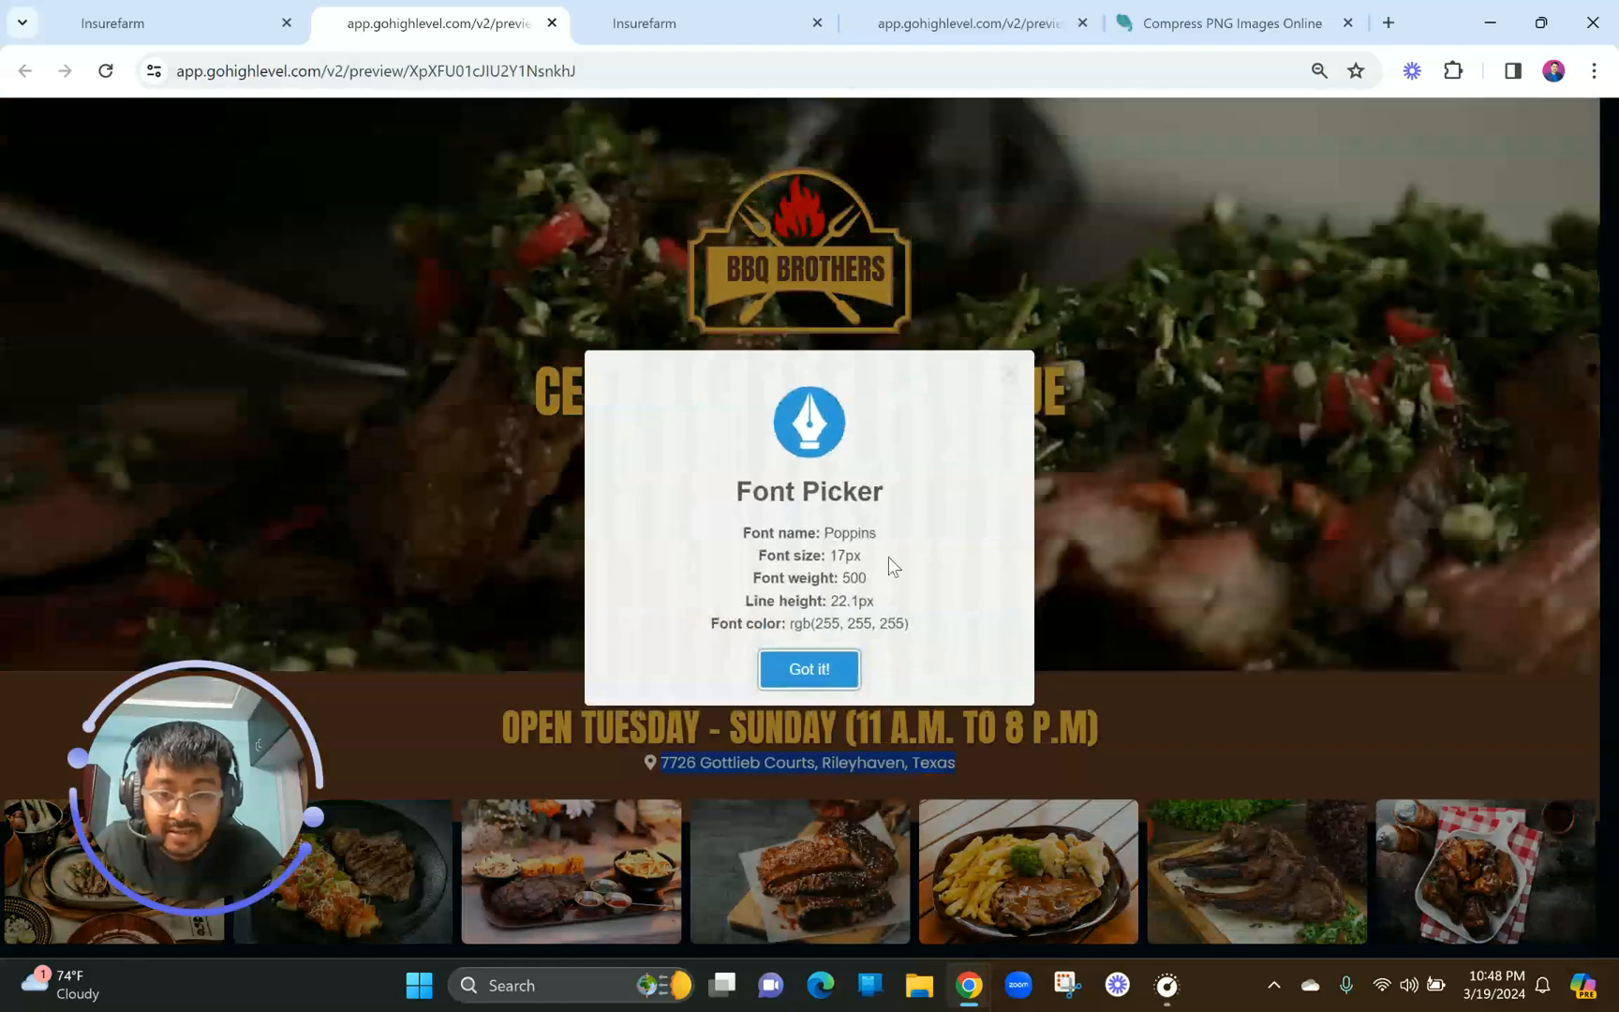
pyautogui.click(724, 19)
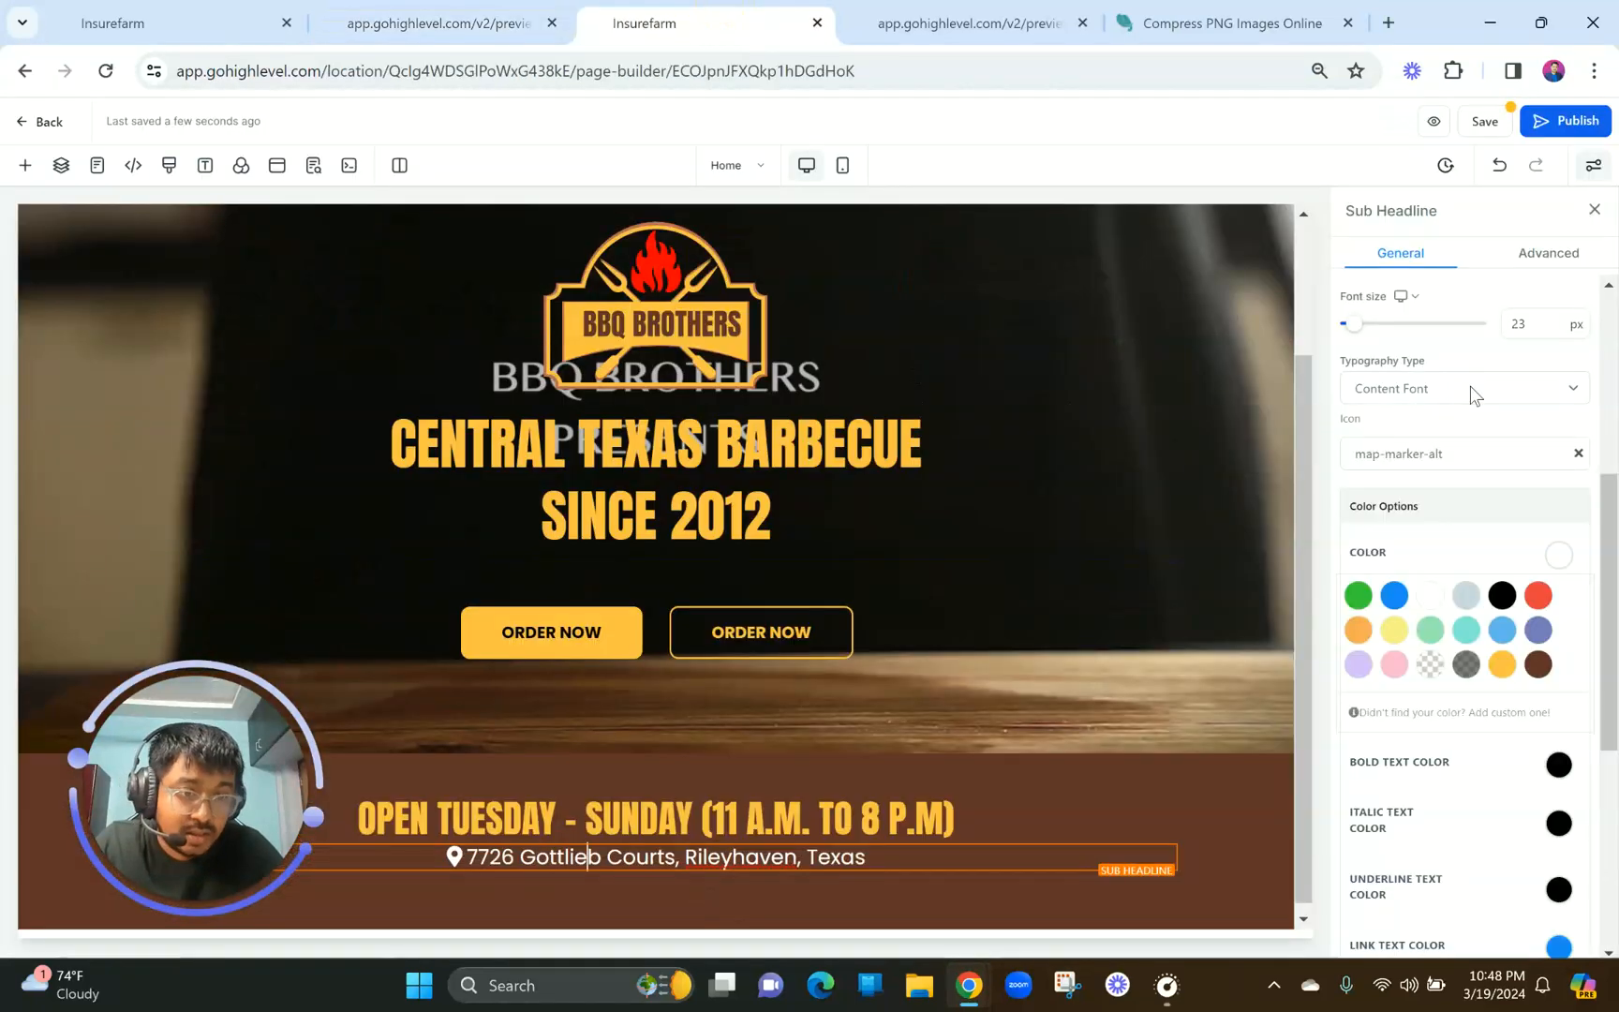
pyautogui.scroll(3, 1518, 515)
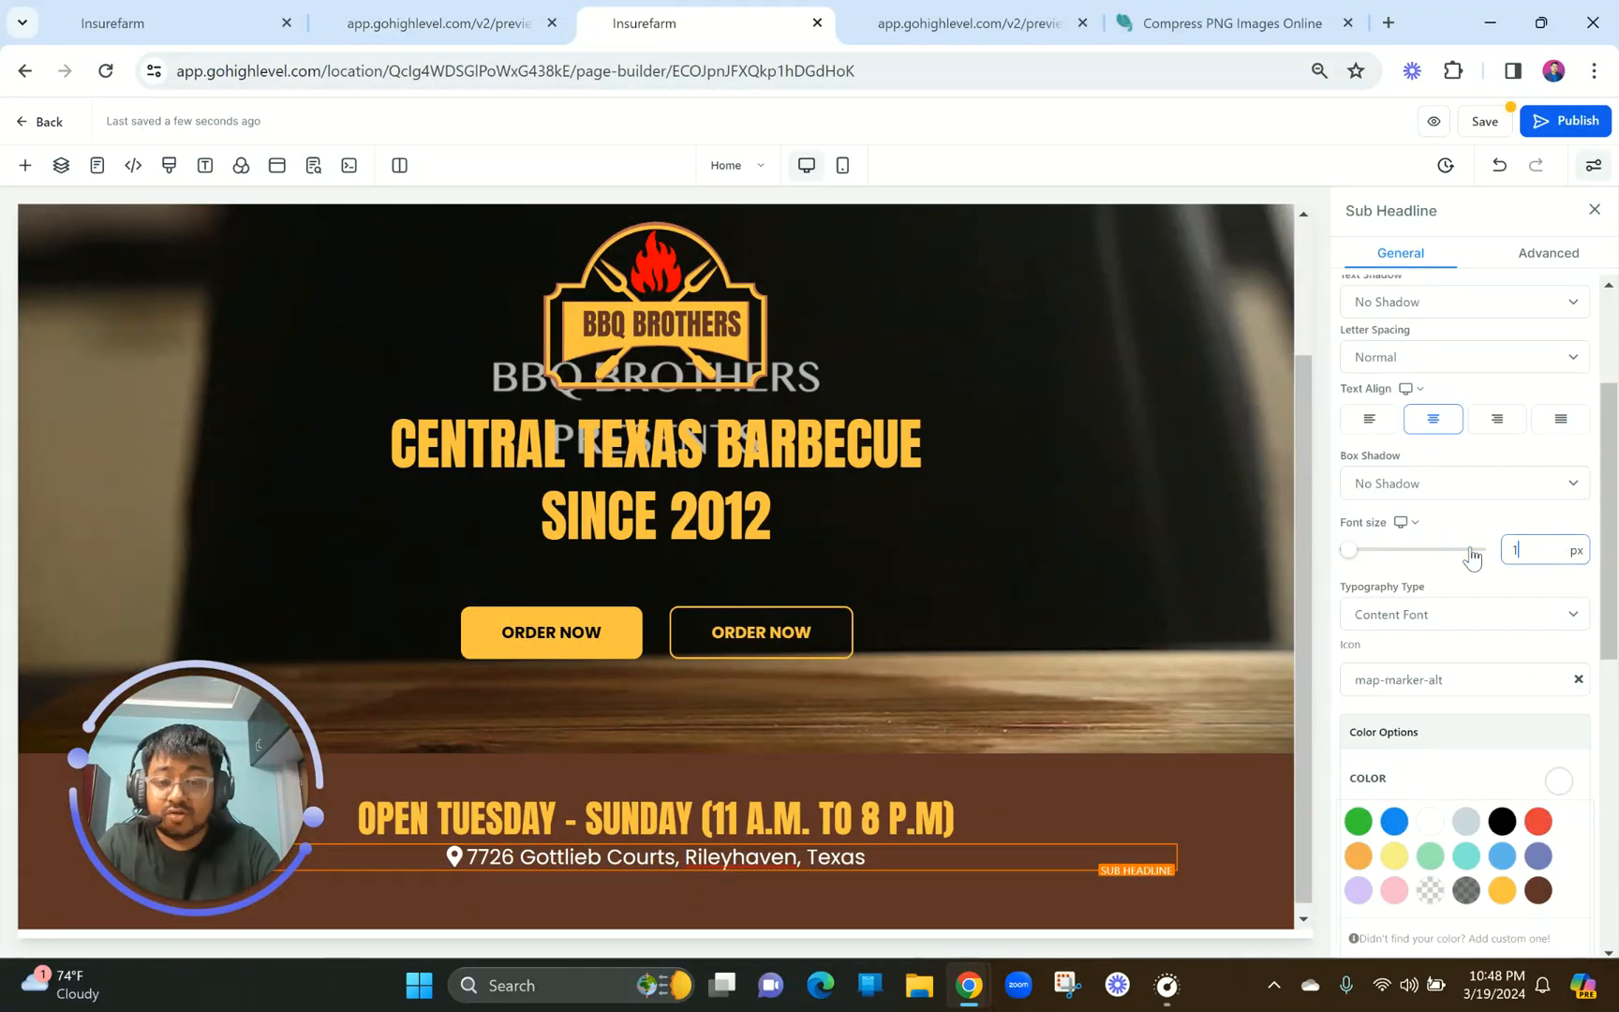
pyautogui.click(881, 657)
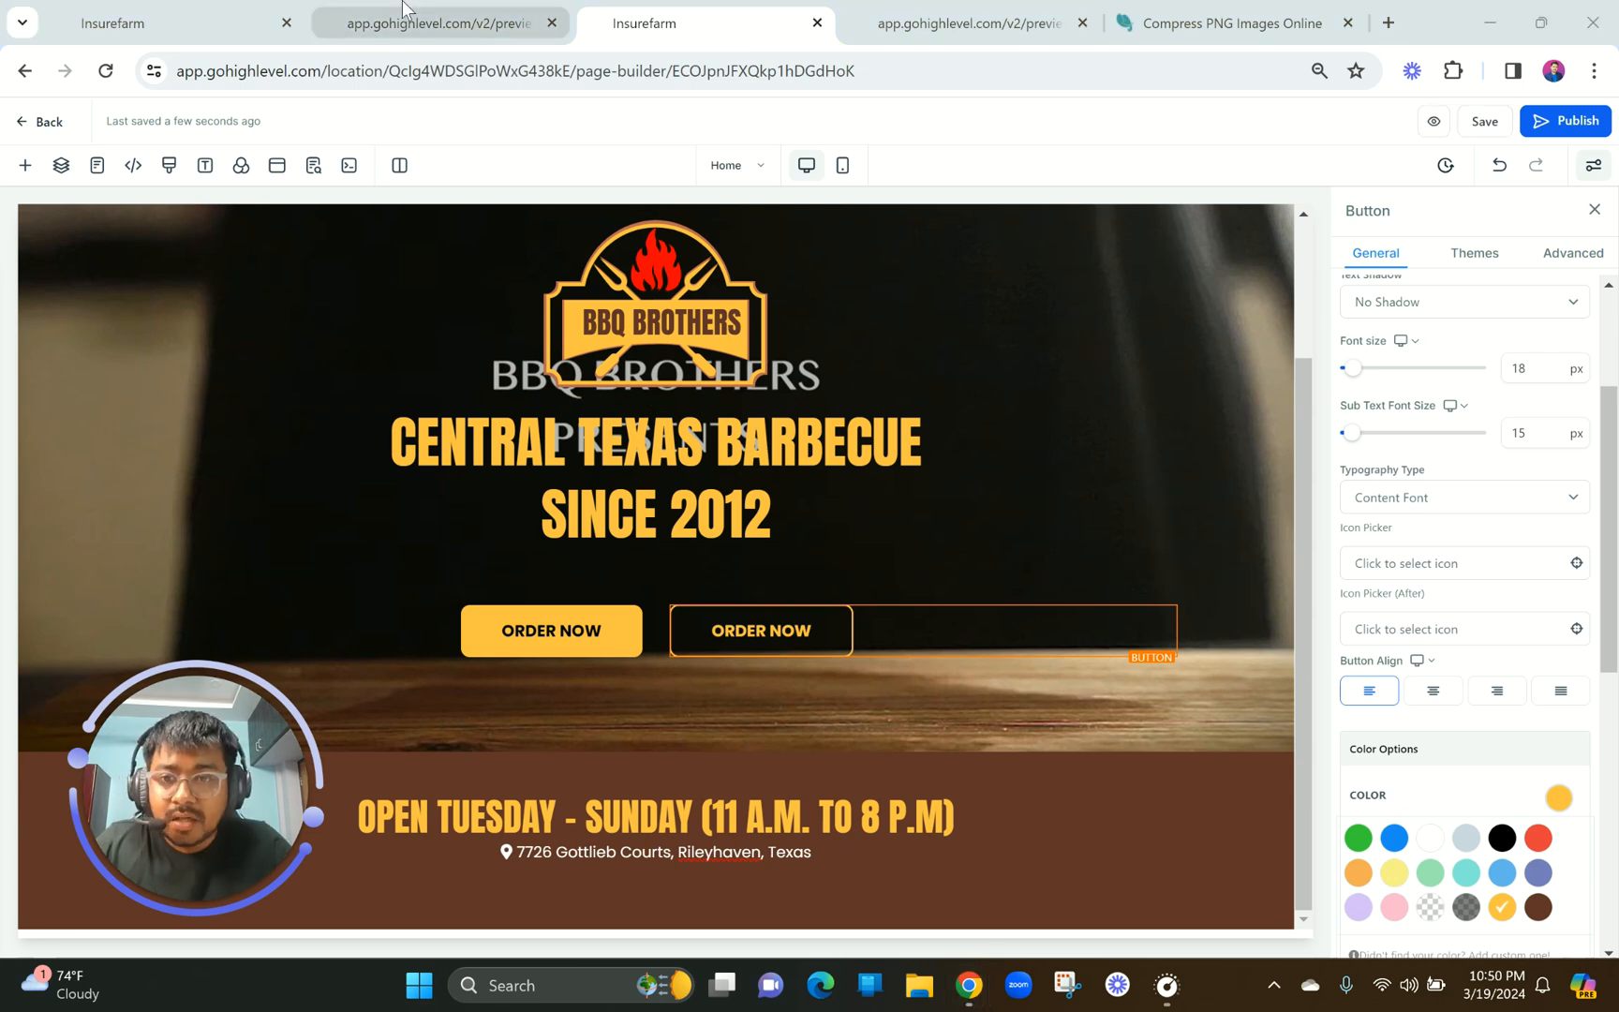
# Review the food photo strip on the reference page, then add a new section below the opening-hours section in the page builder.
pyautogui.click(404, 10)
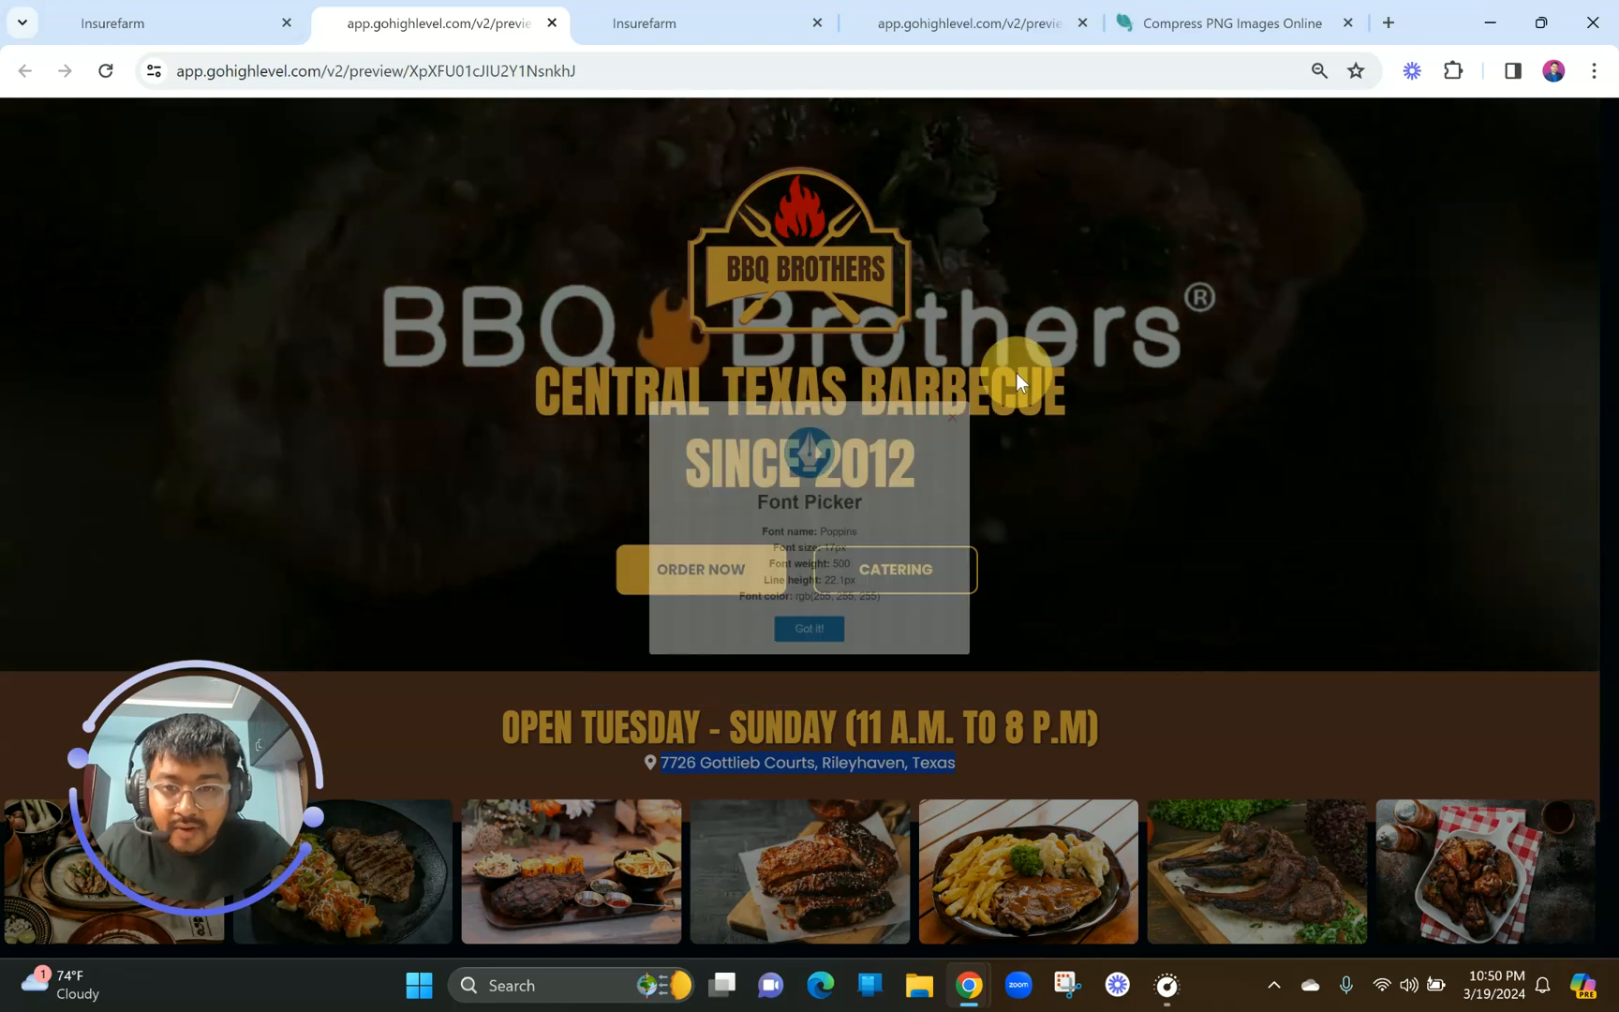
pyautogui.scroll(-6, 914, 506)
pyautogui.scroll(2, 914, 506)
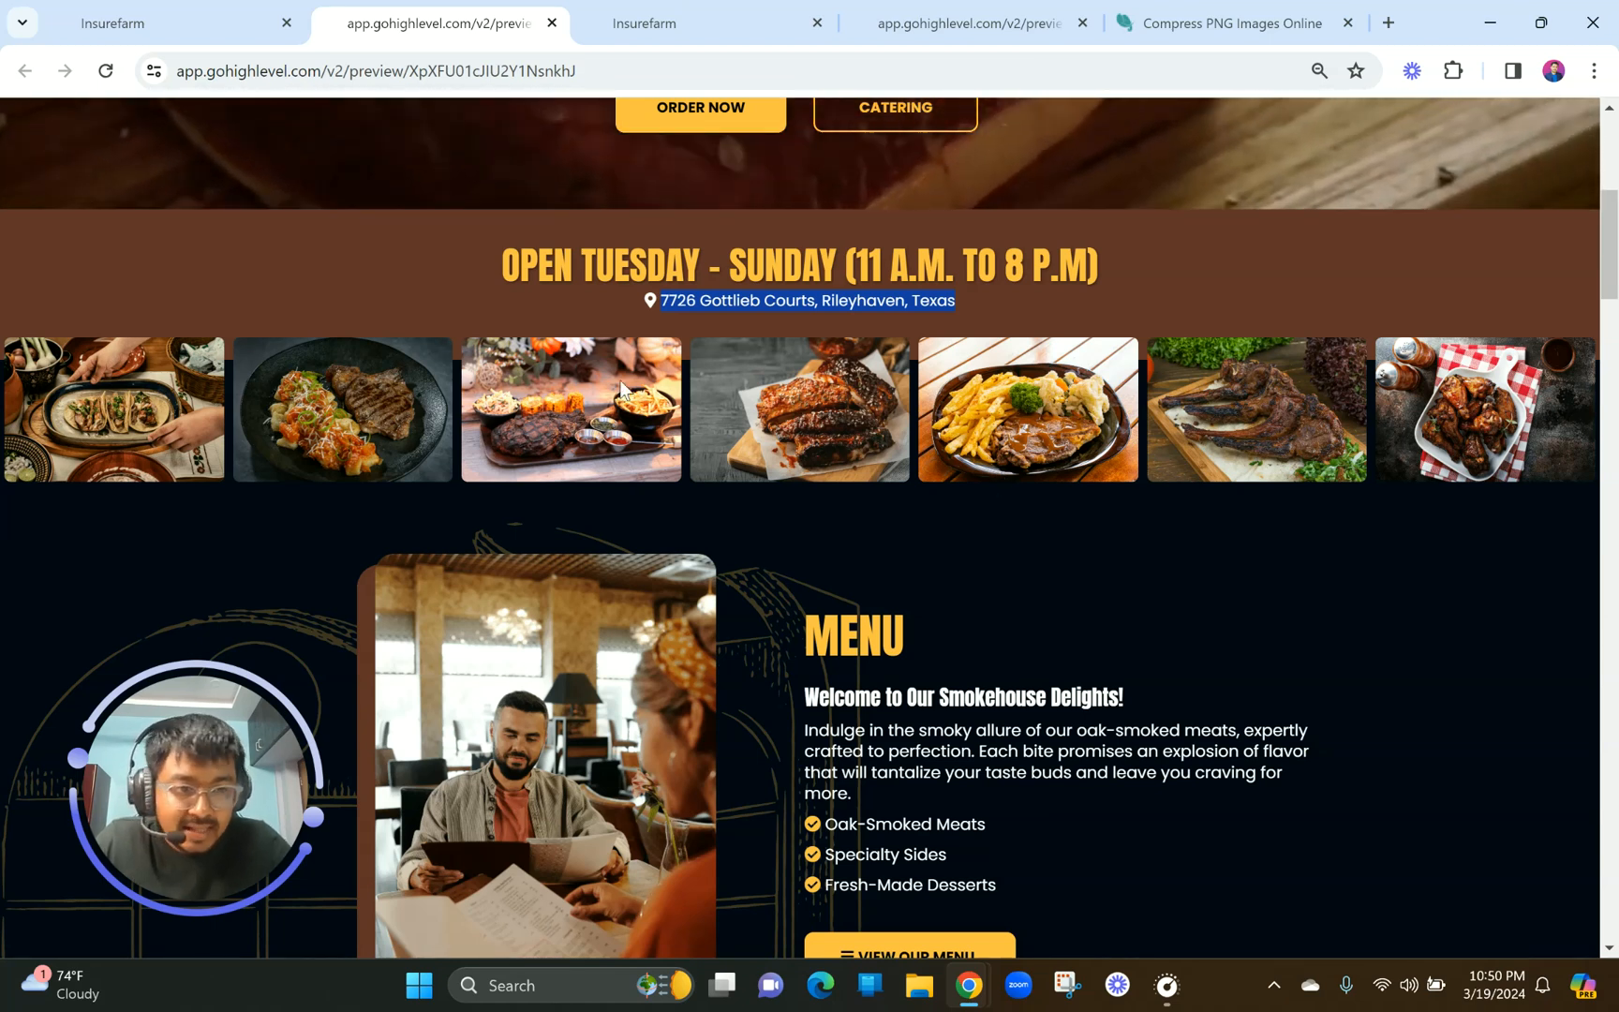
pyautogui.click(647, 23)
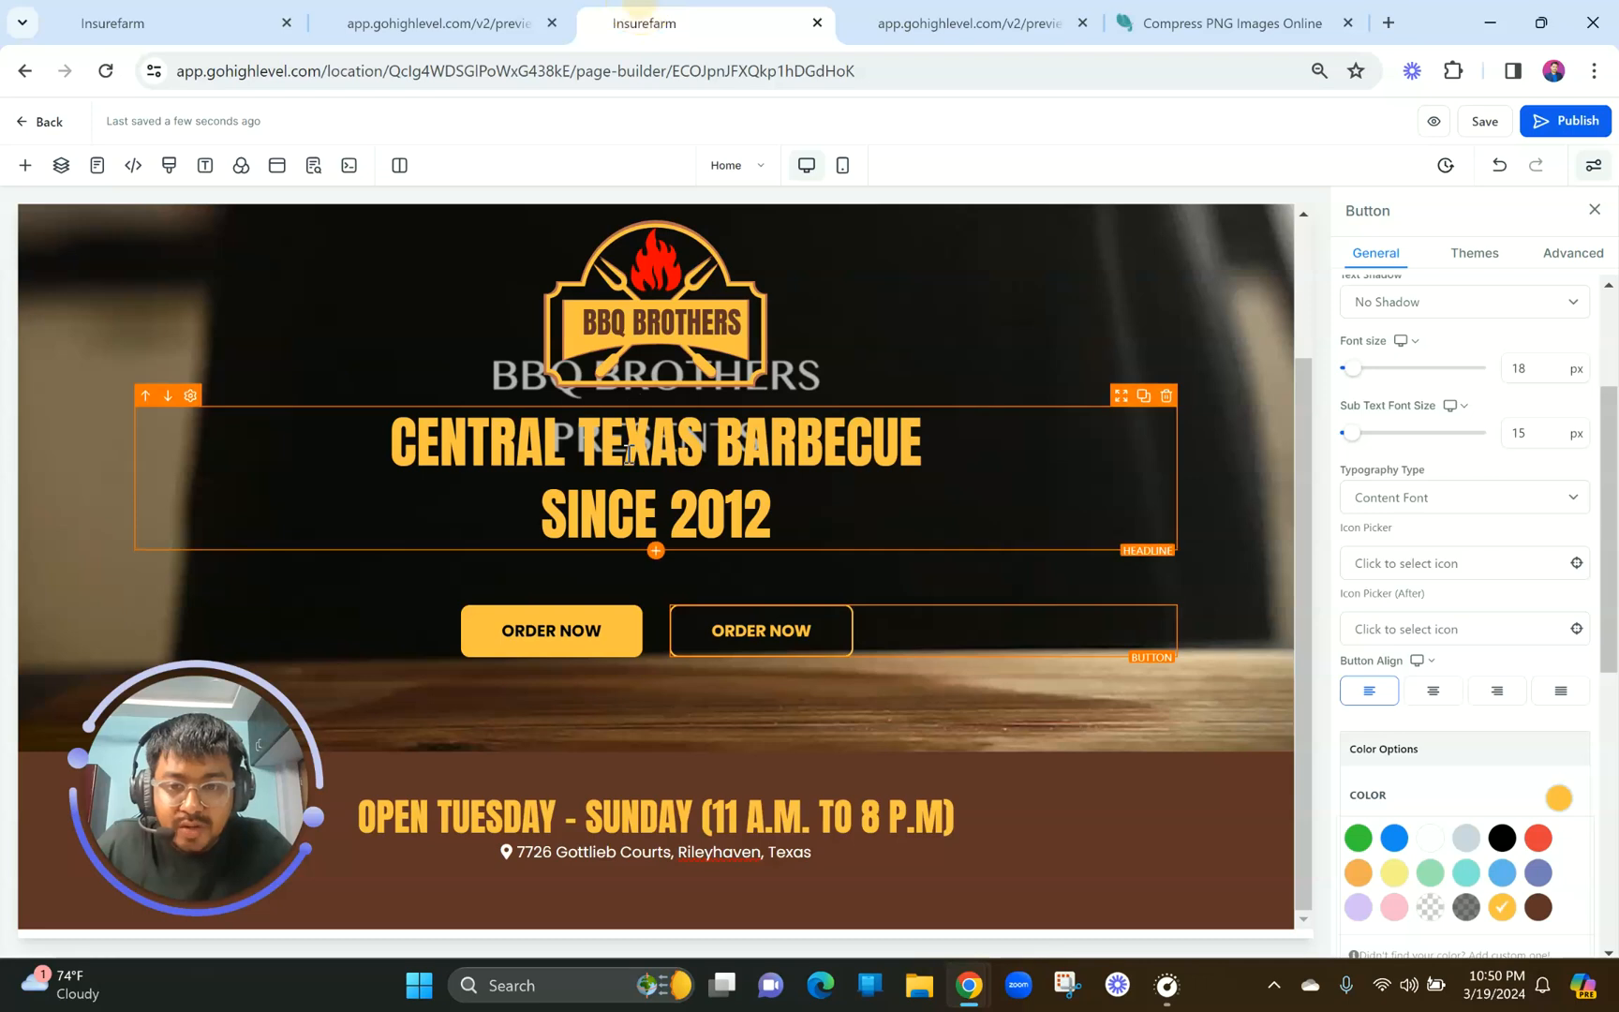
pyautogui.click(655, 929)
pyautogui.moveTo(271, 278); pyautogui.dragTo(824, 879)
# Sample the dark background below the food photos on the reference page with ColorPick Eyedropper.
pyautogui.click(441, 23)
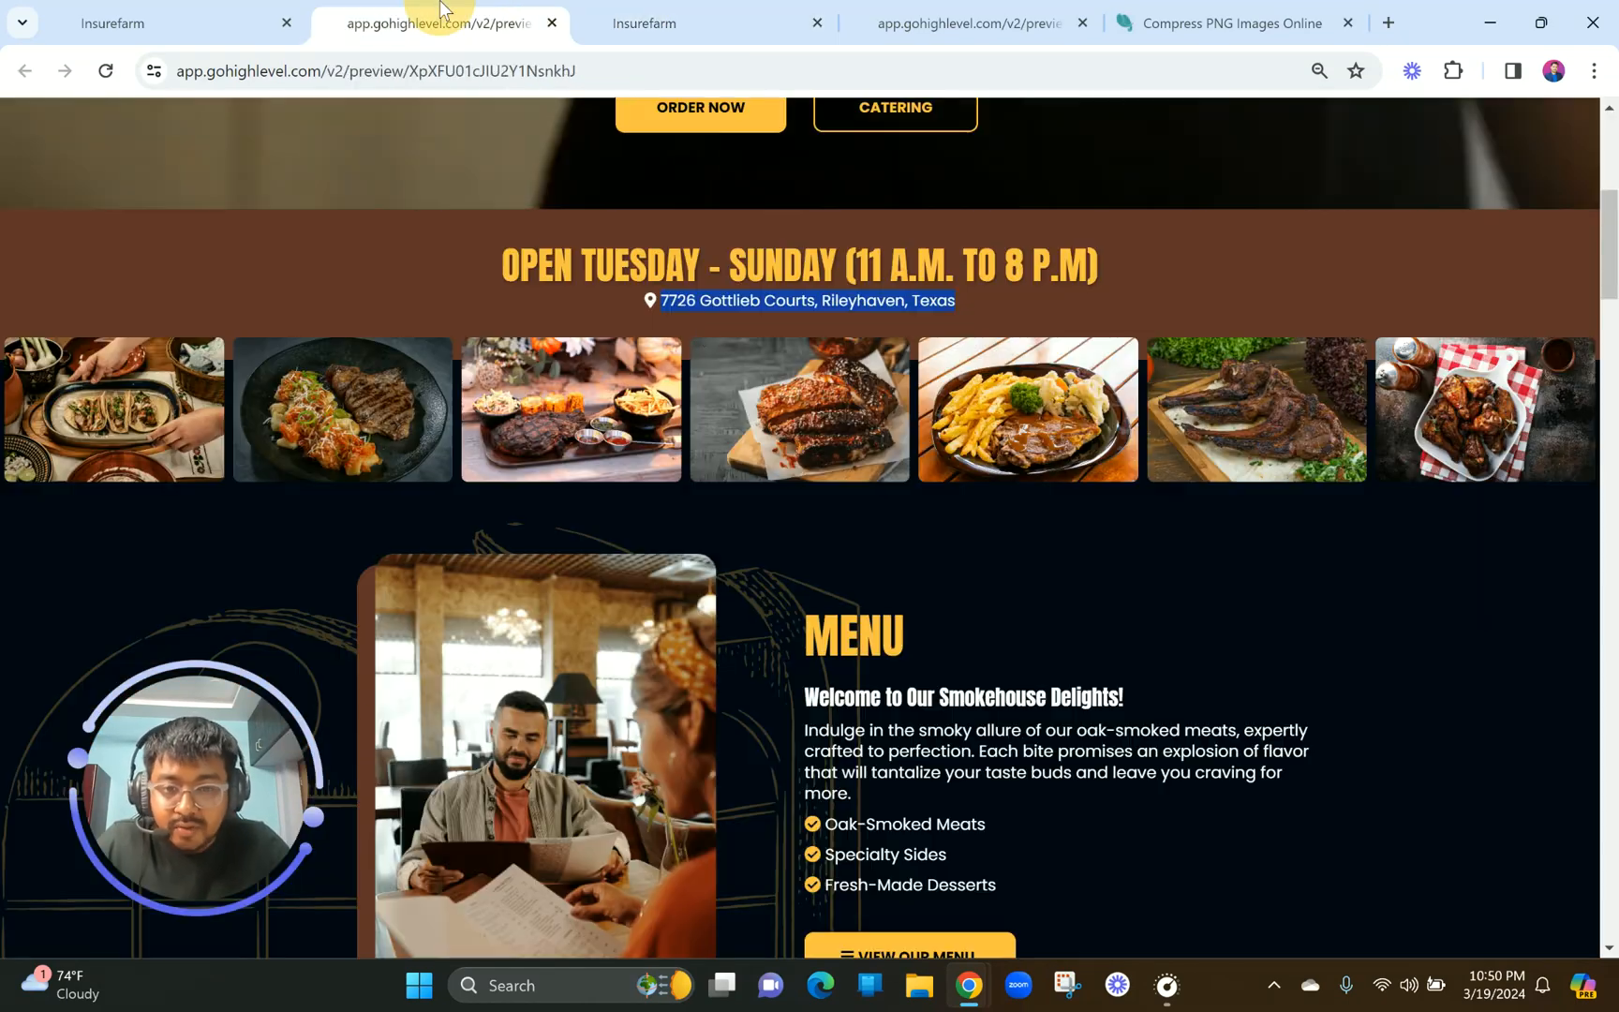
pyautogui.click(1455, 75)
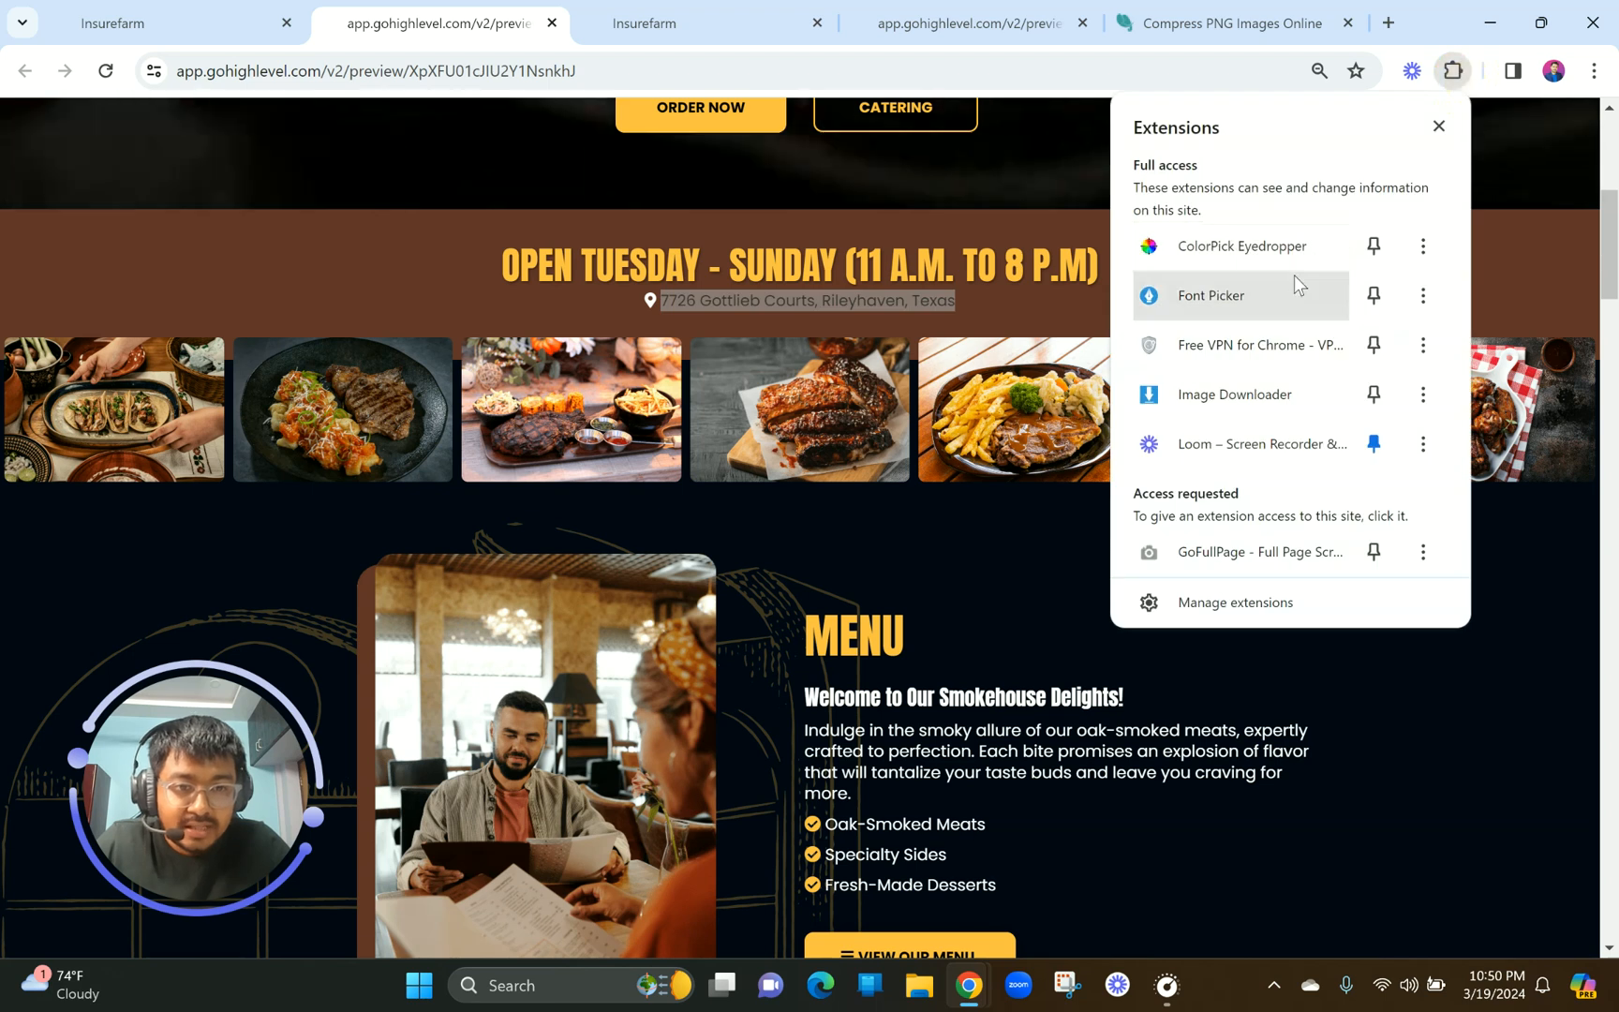
pyautogui.click(1284, 246)
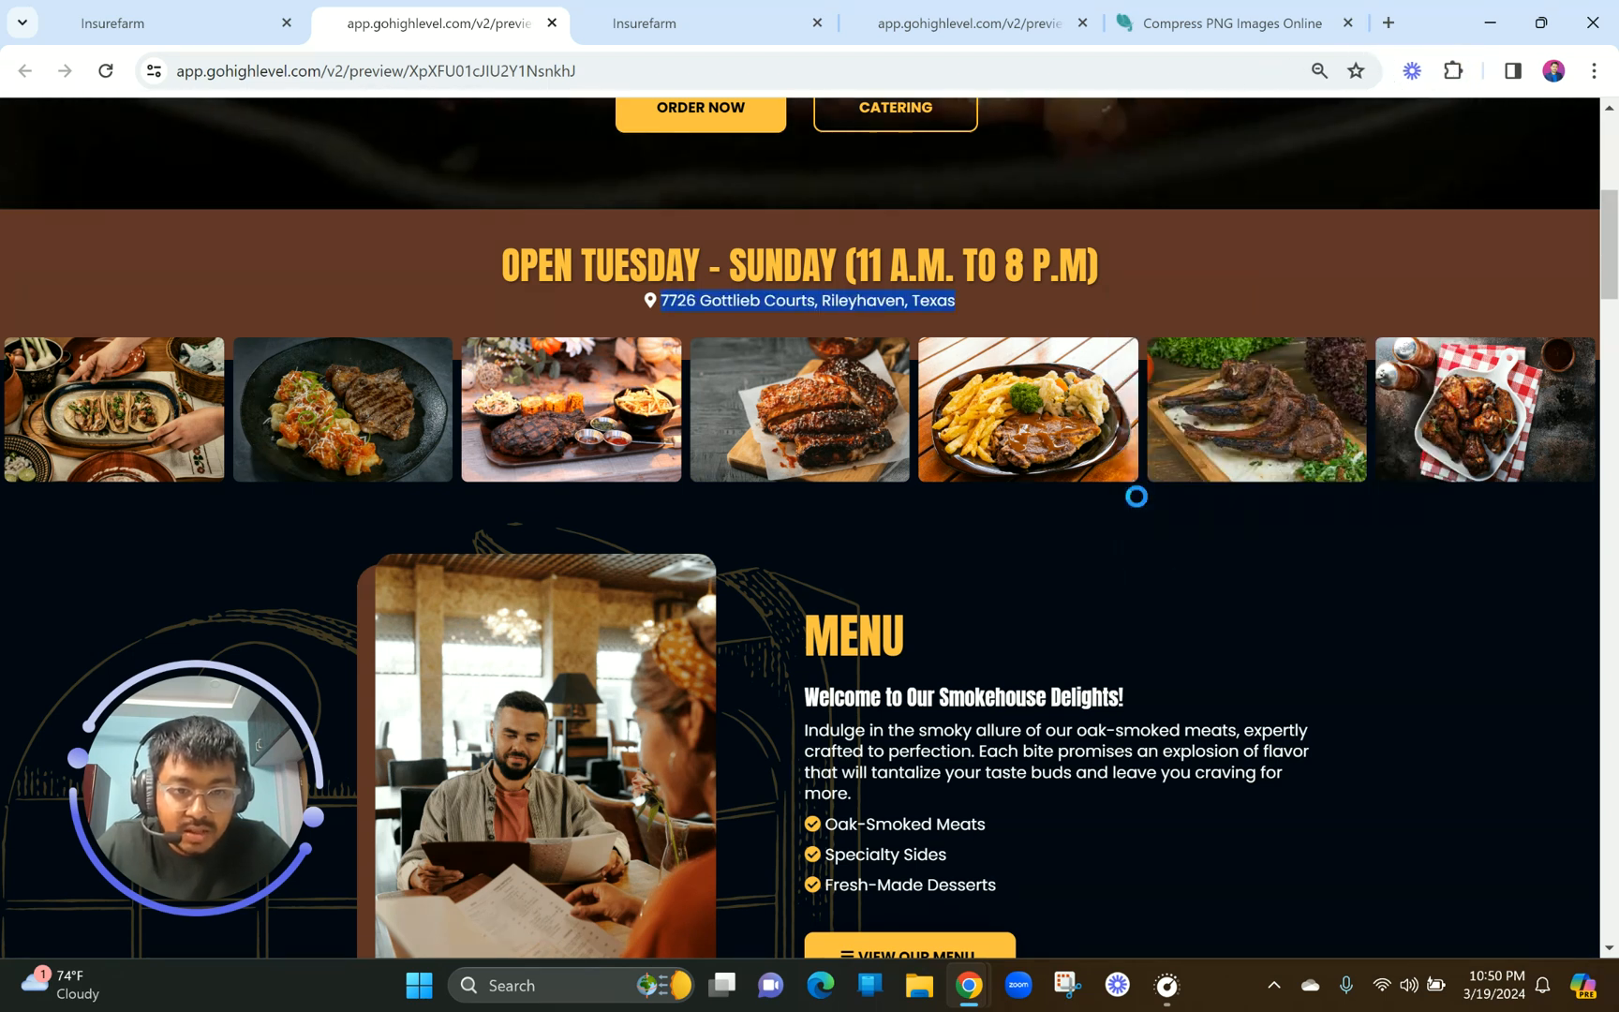
pyautogui.click(1137, 497)
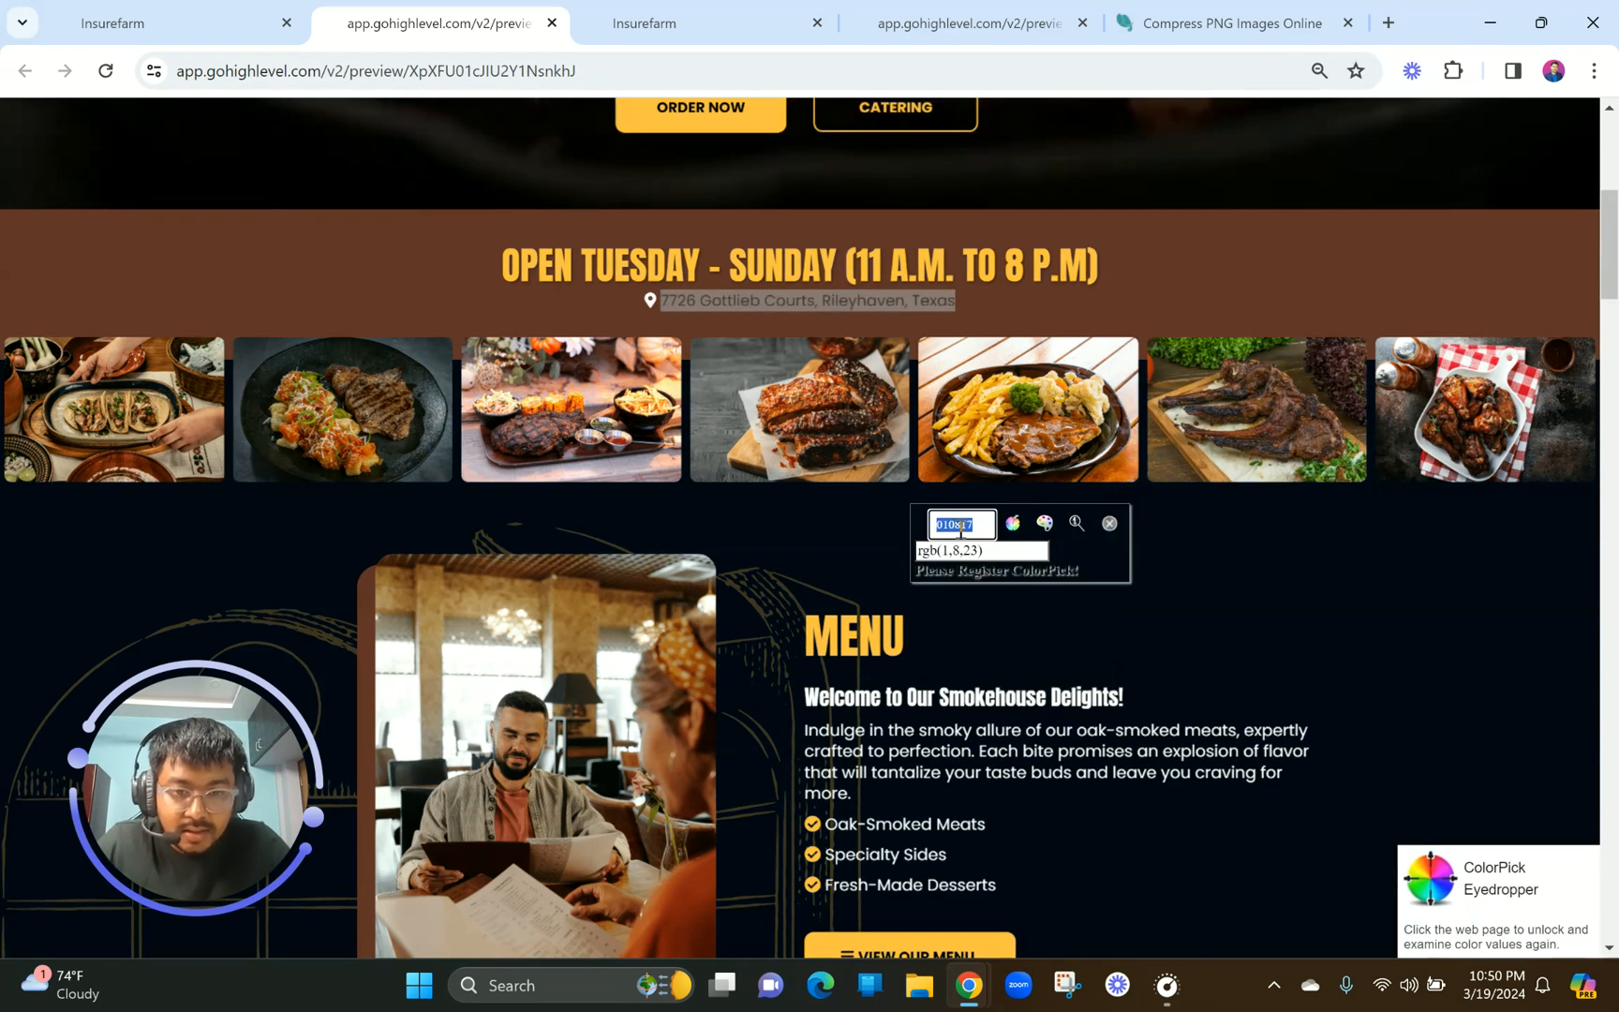
# In the page builder, add the sampled 010817 as a custom colour and apply it as the new section's background.
pyautogui.click(693, 10)
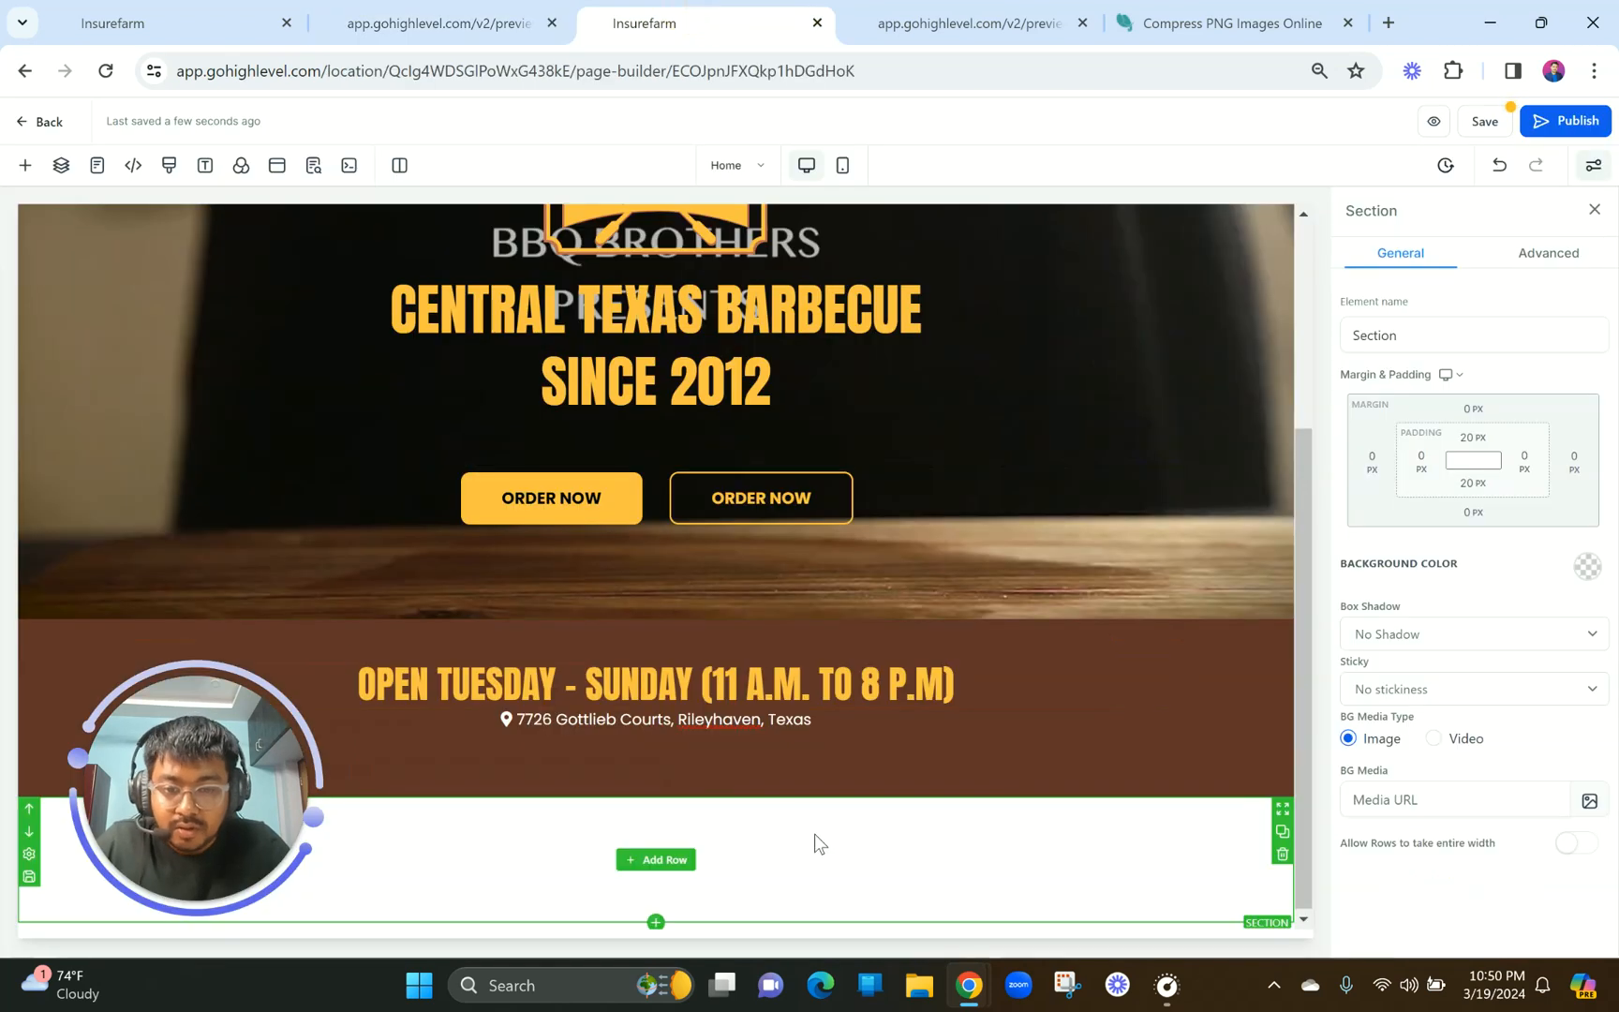
pyautogui.click(1583, 573)
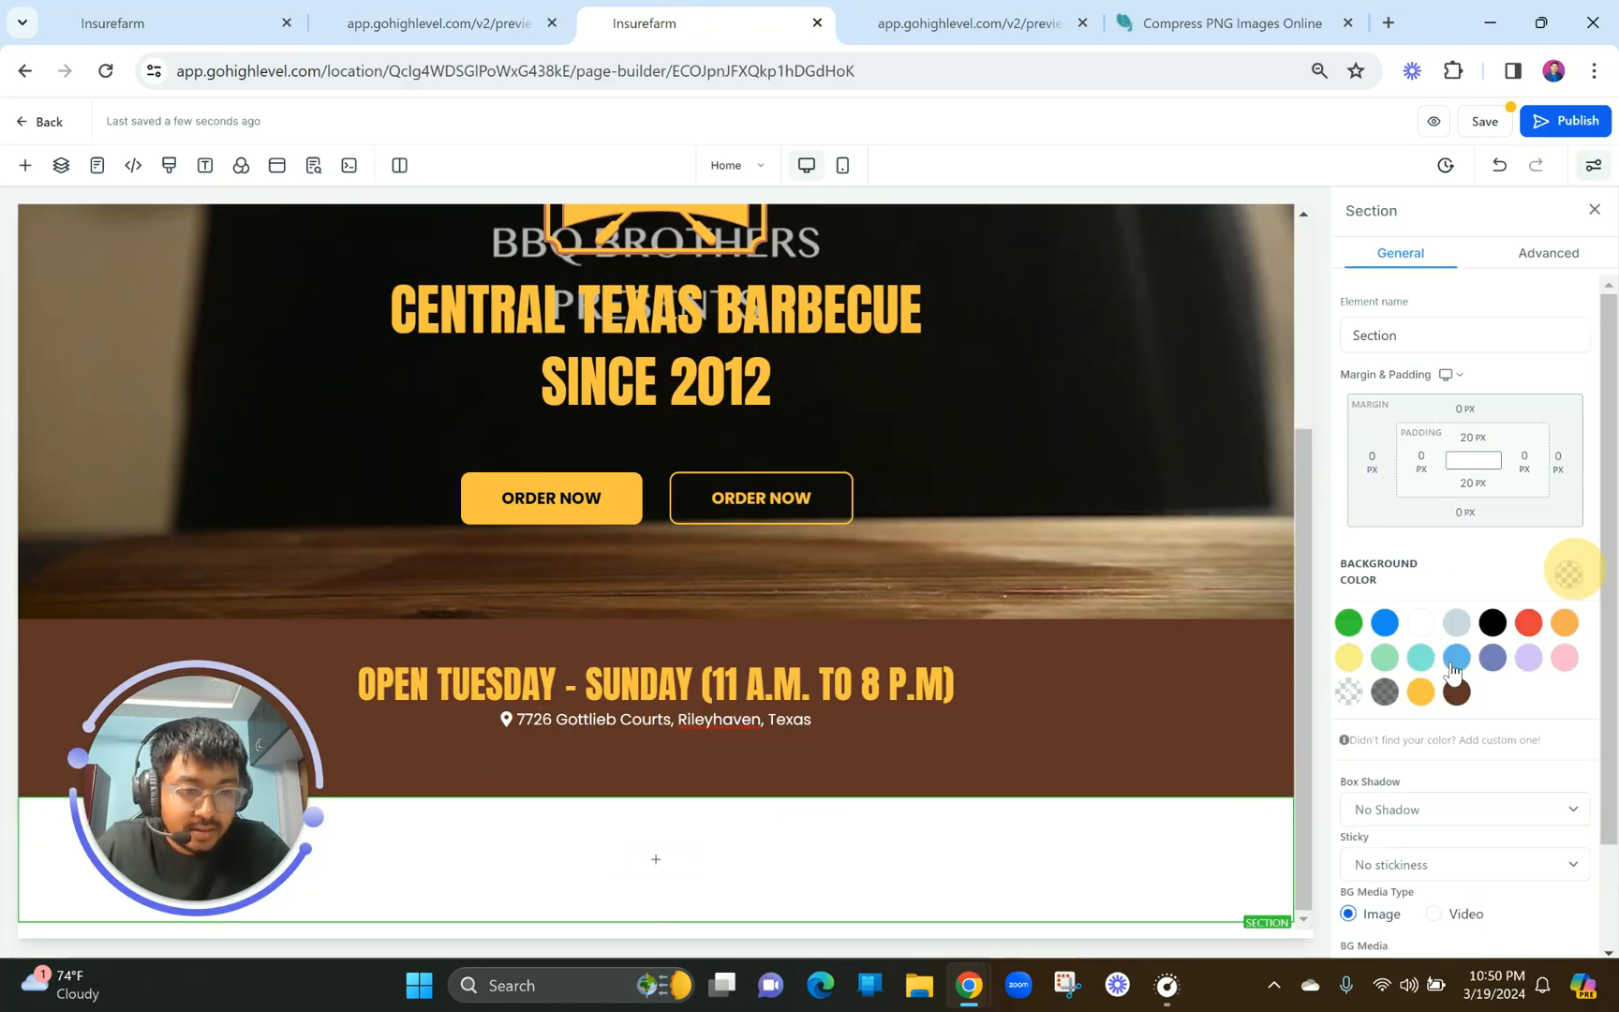
pyautogui.click(1405, 740)
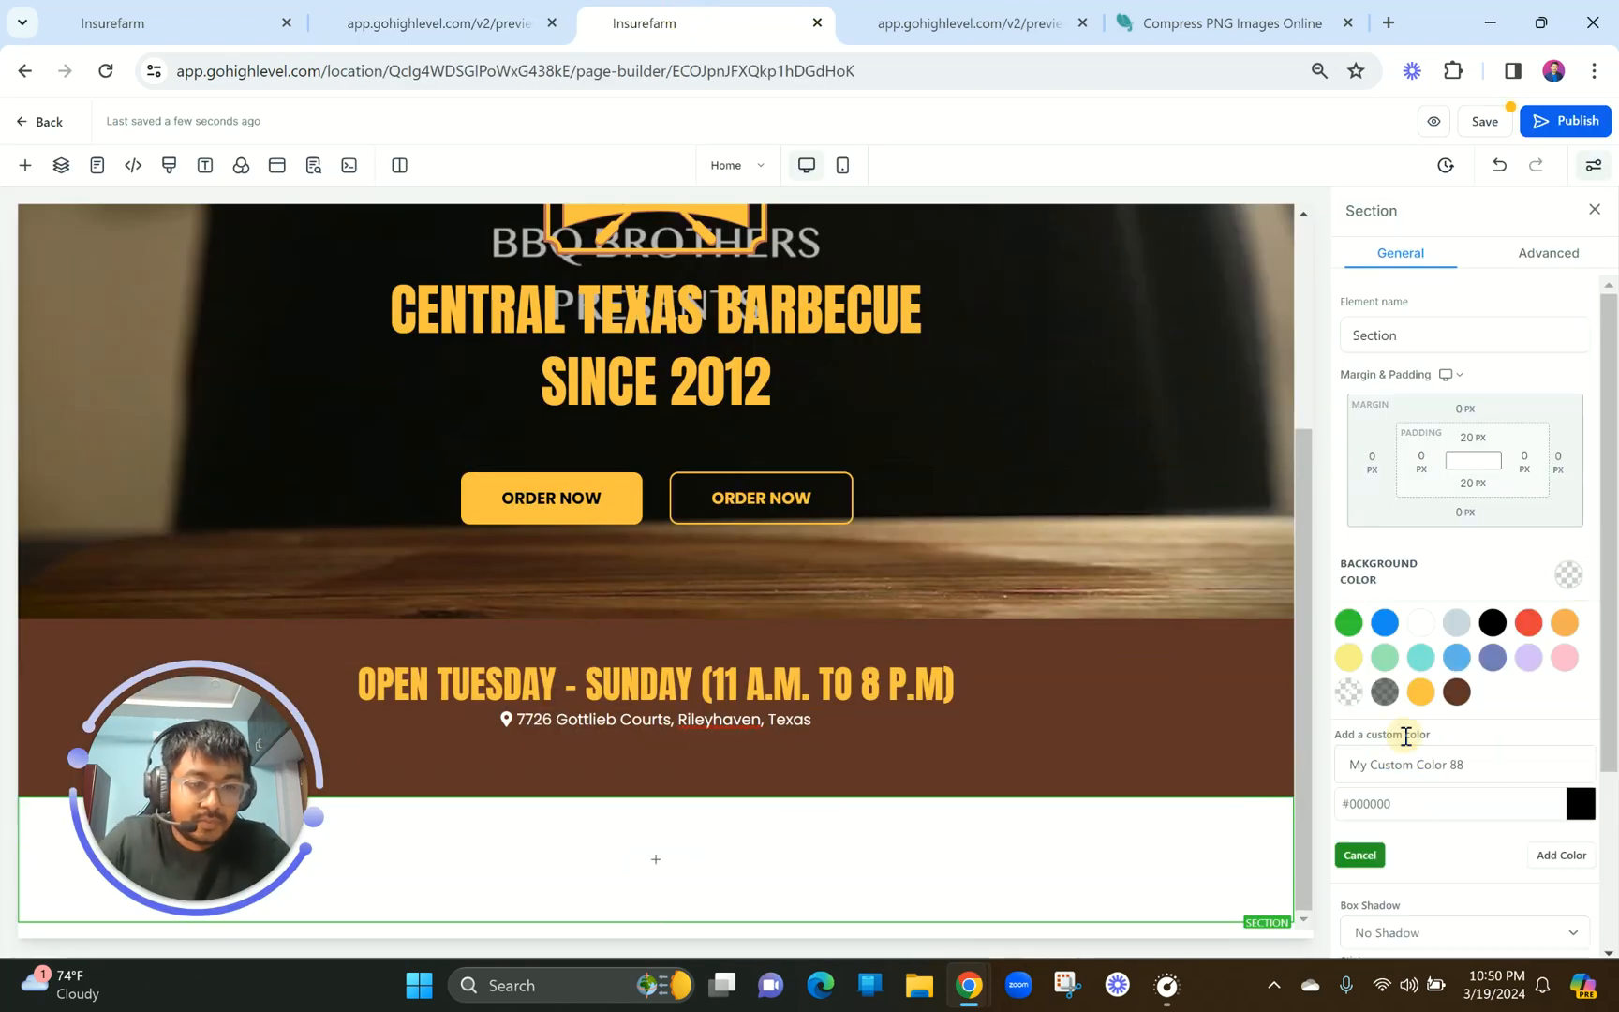
pyautogui.click(1590, 854)
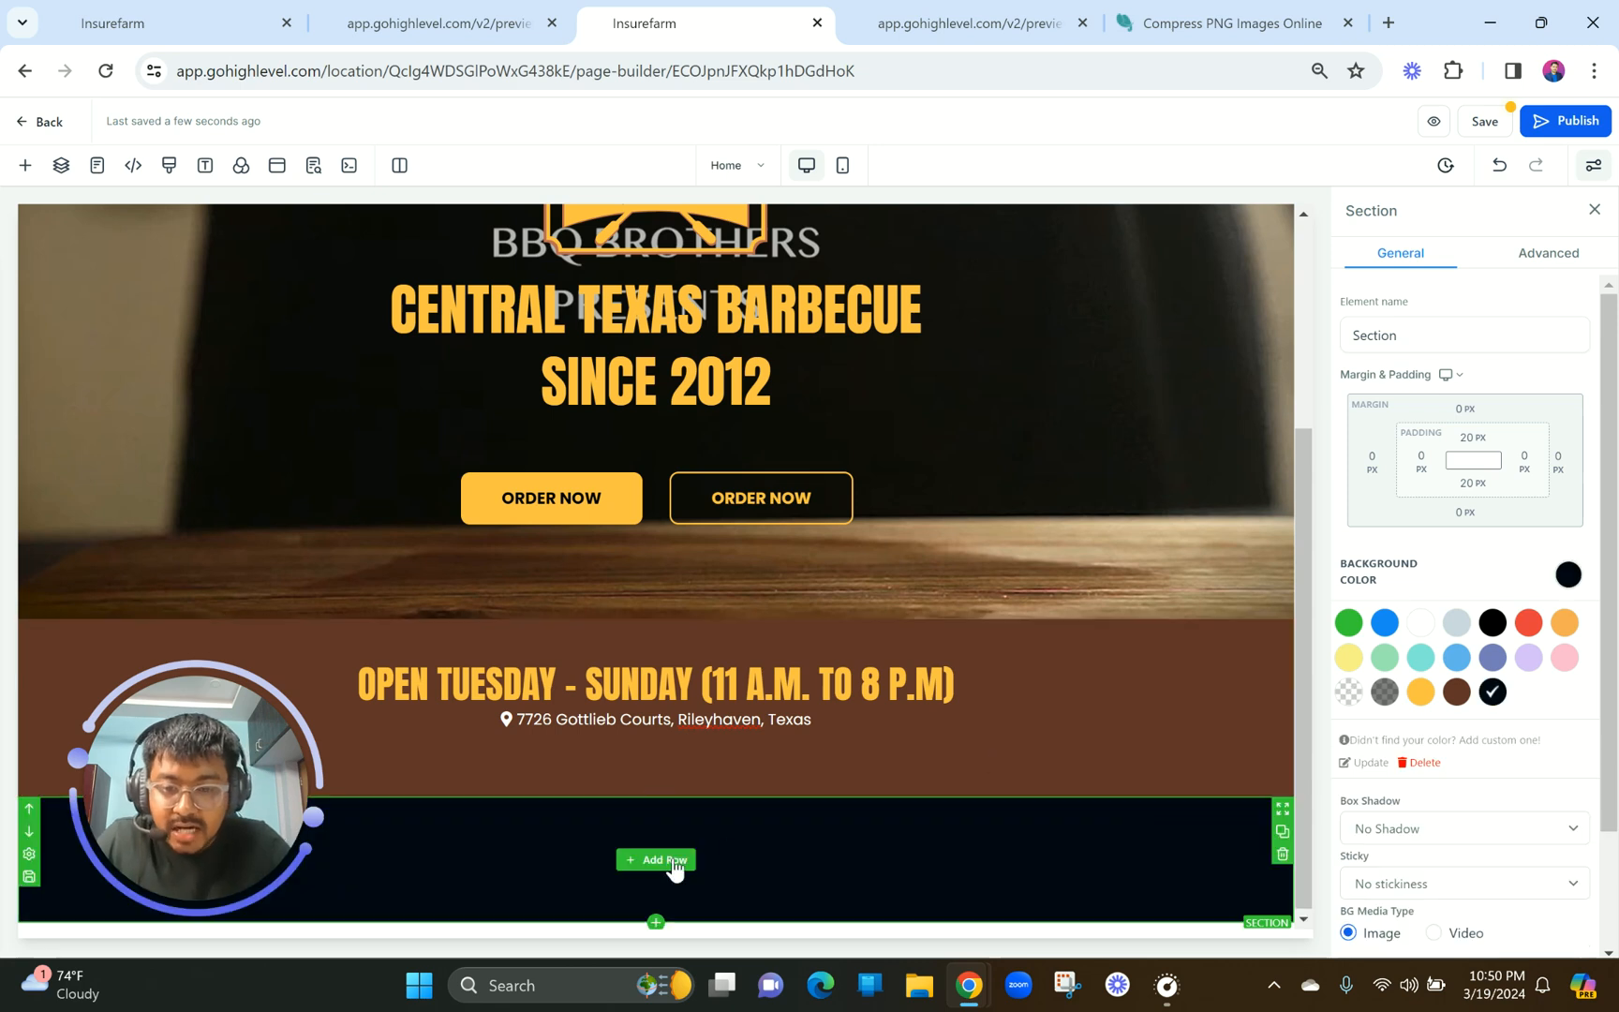
# Add a 6 Column row to the dark section and duplicate its last column to make seven columns.
pyautogui.click(650, 859)
pyautogui.click(436, 22)
pyautogui.click(645, 23)
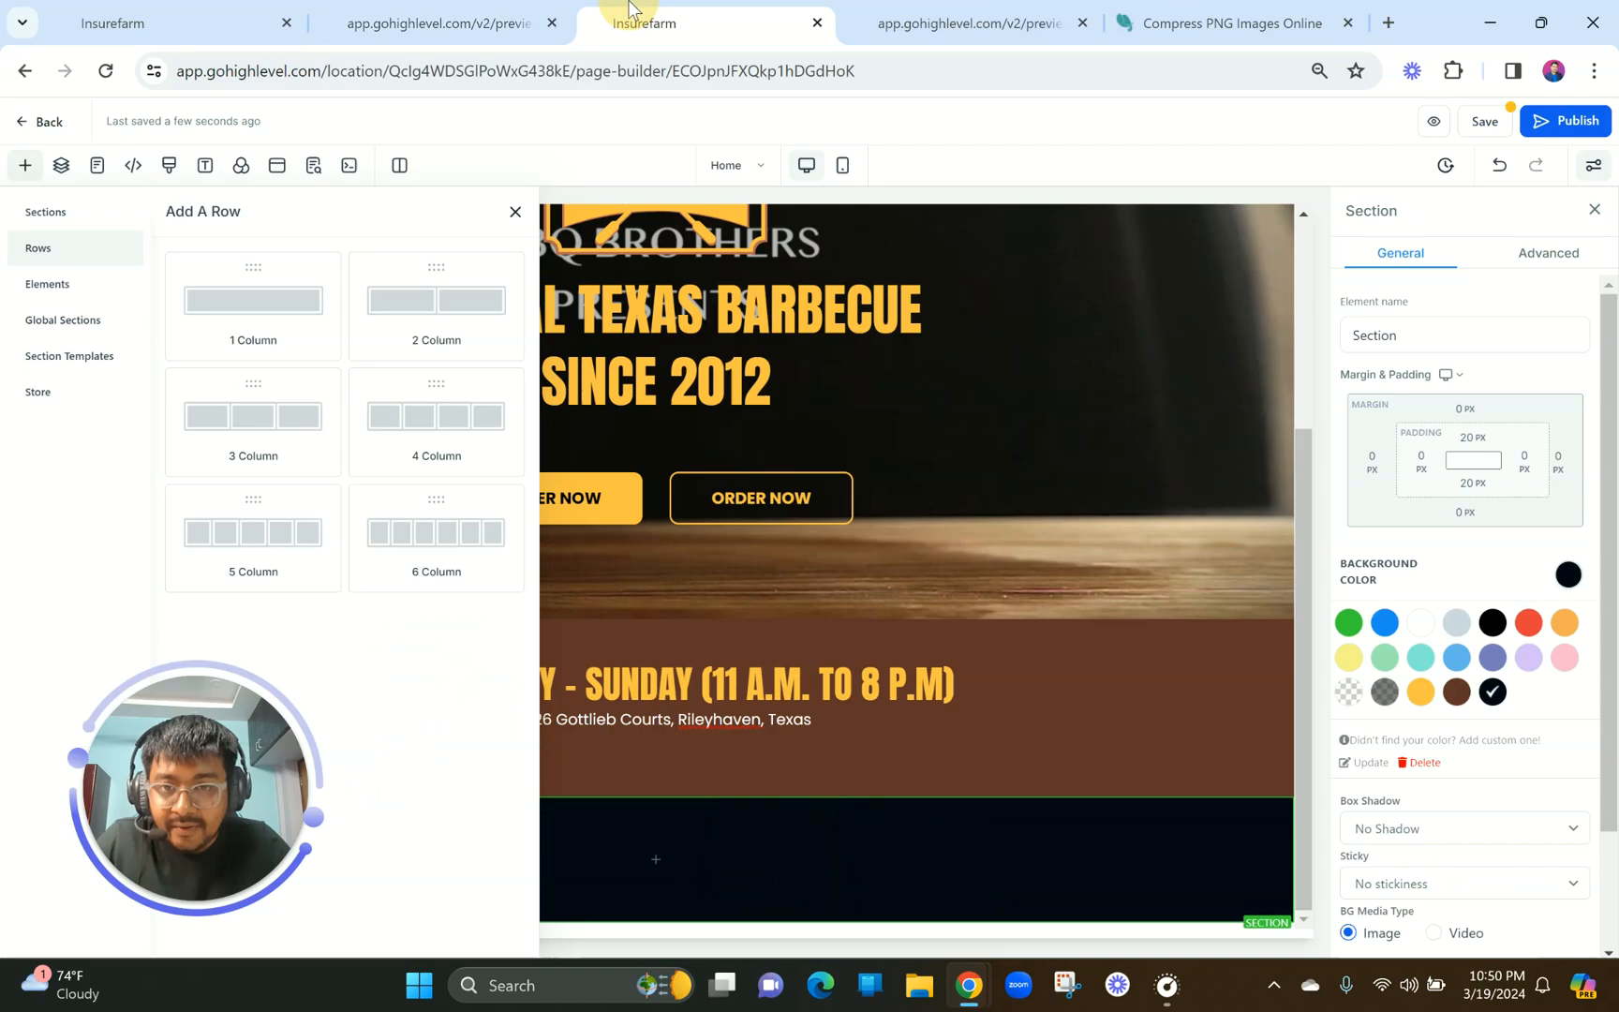
pyautogui.click(454, 541)
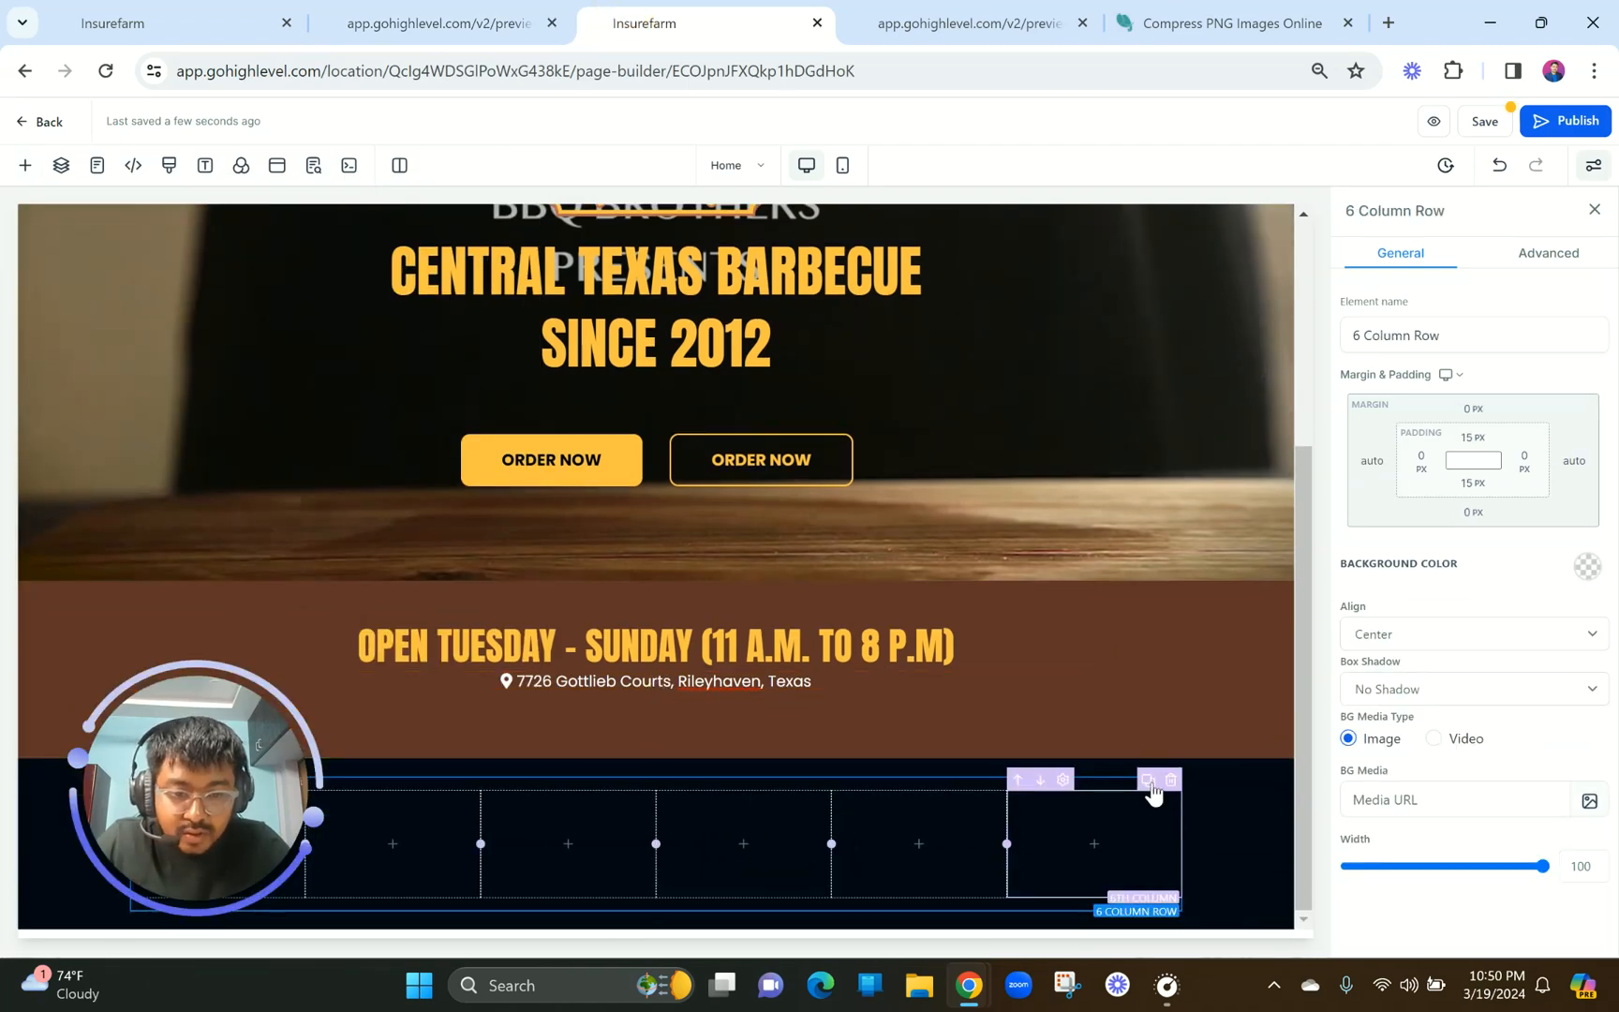
pyautogui.click(1149, 782)
# Allow the rows of the dark section to take the entire width.
pyautogui.click(1216, 840)
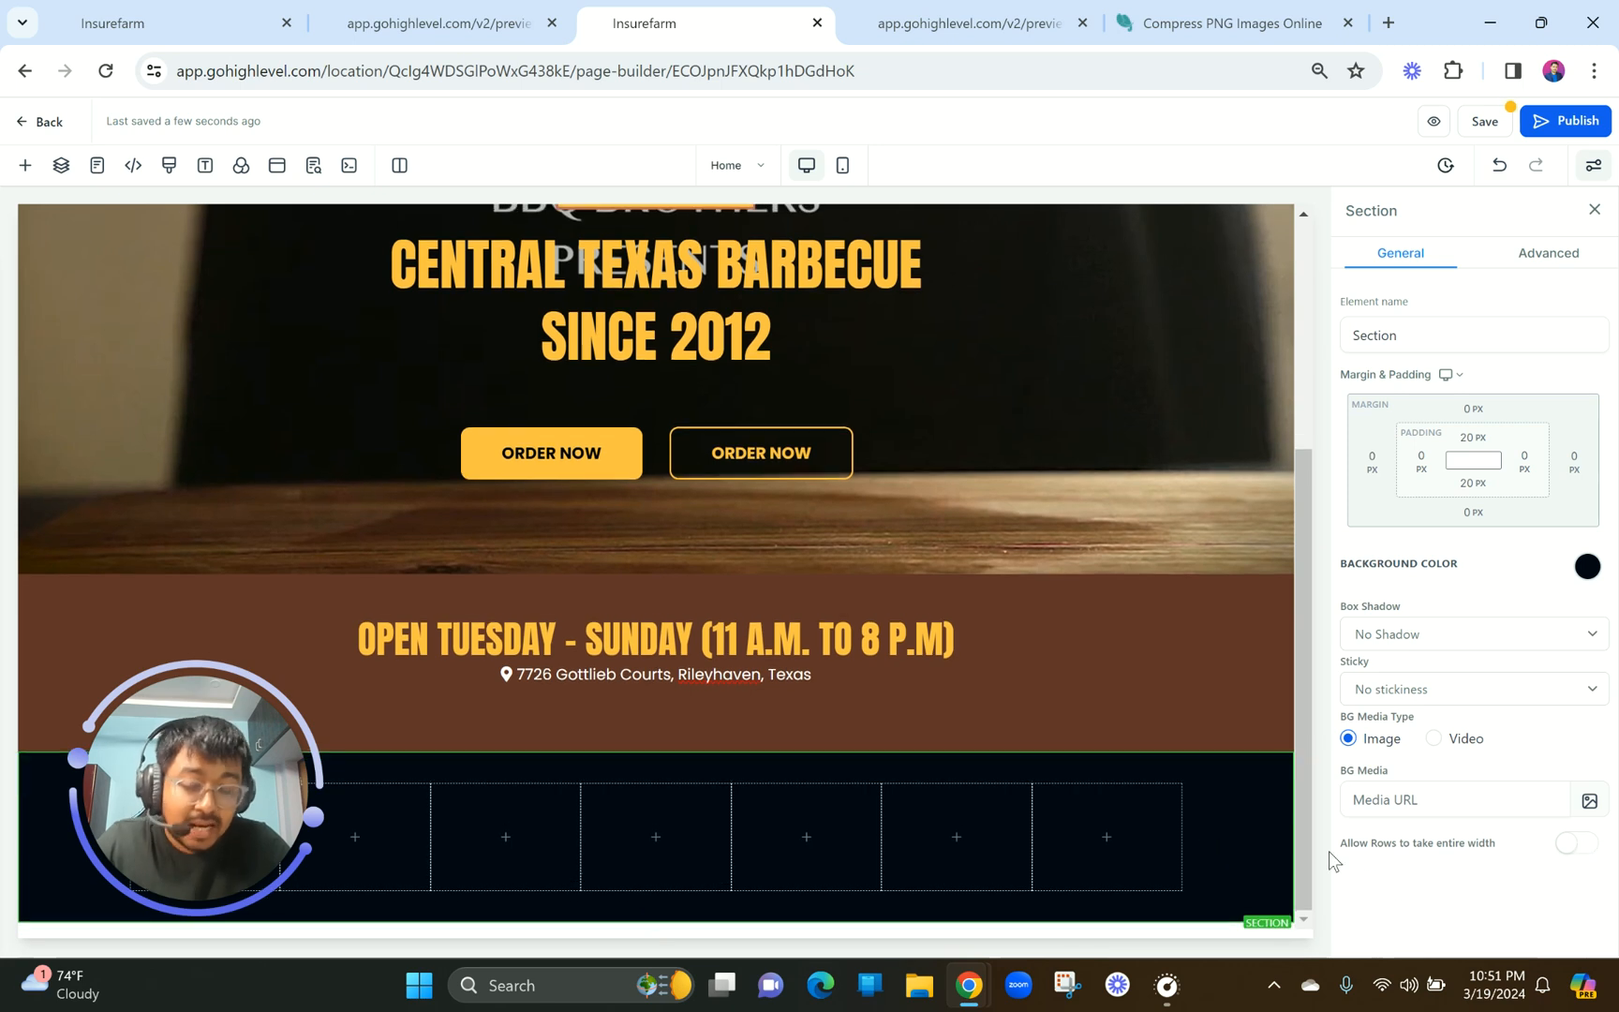
pyautogui.click(1577, 848)
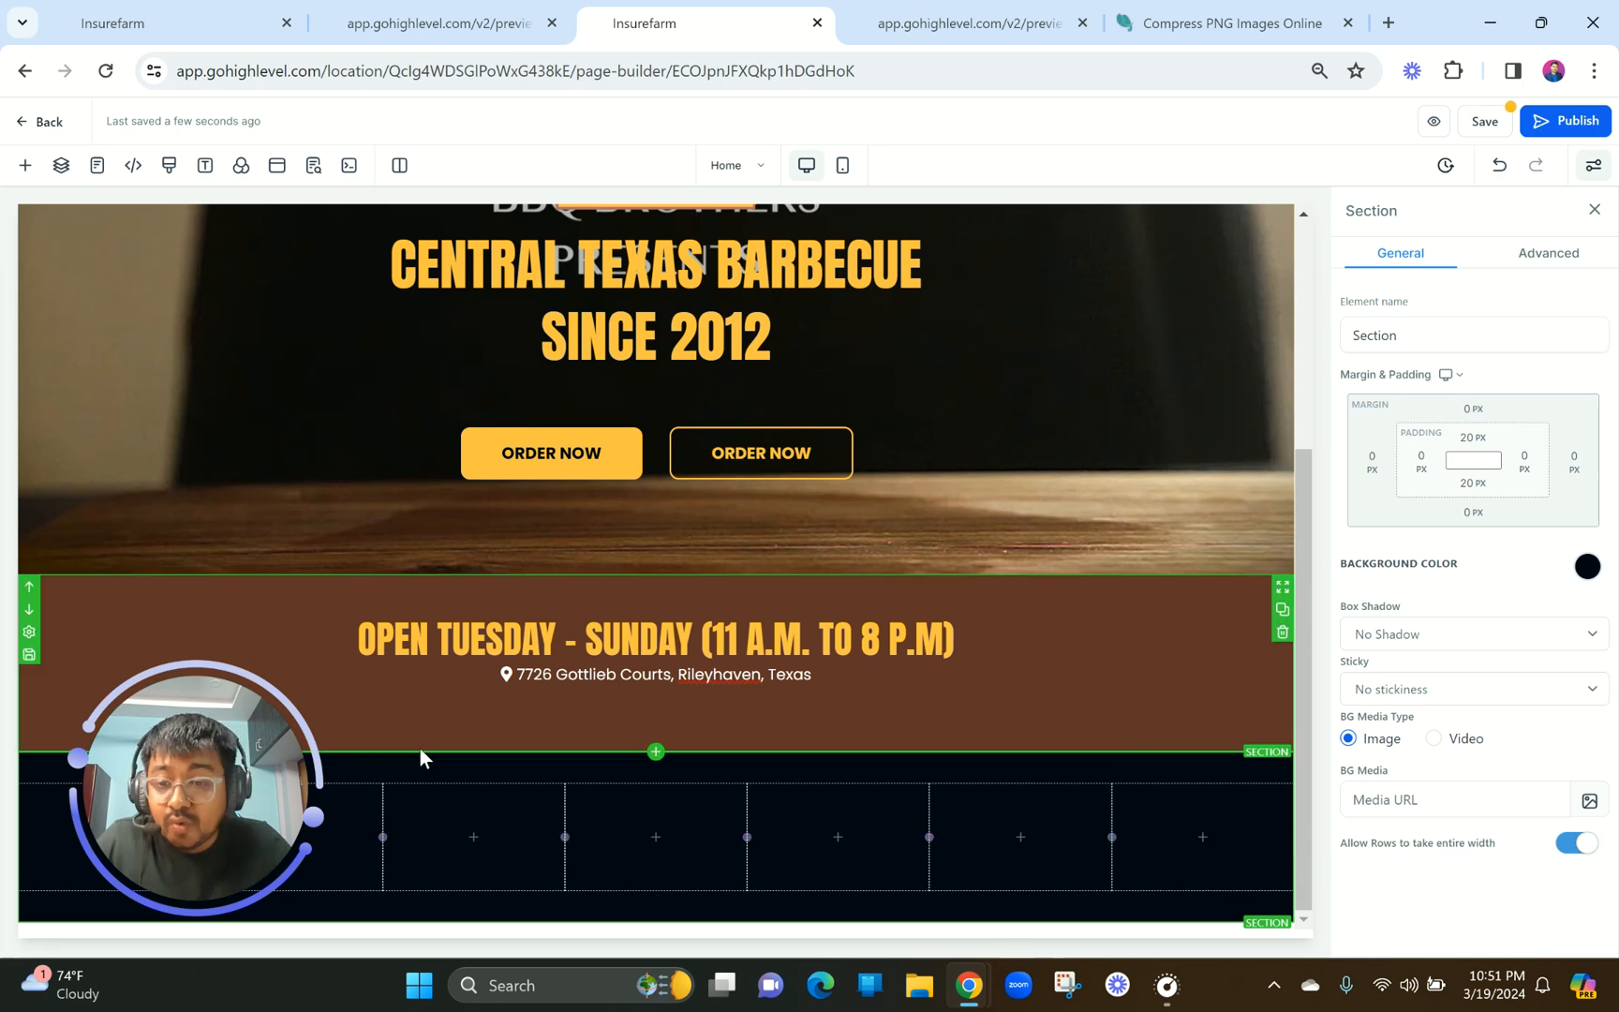
pyautogui.moveTo(210, 777); pyautogui.dragTo(198, 330)
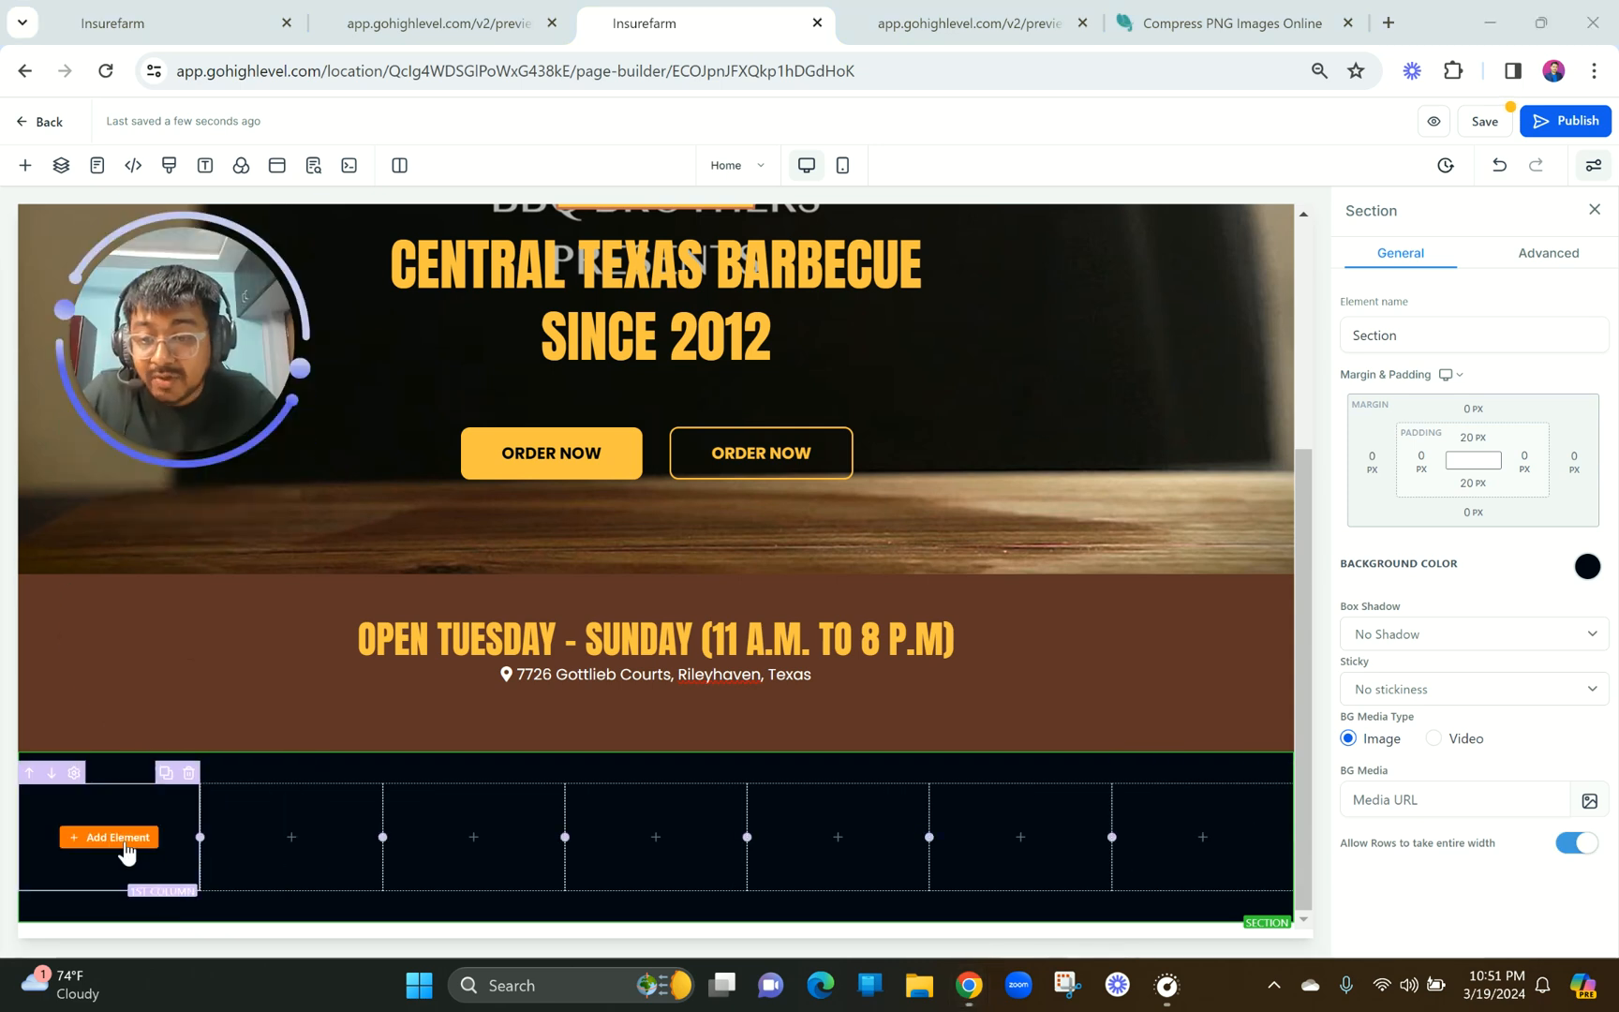
# Search the elements for "image" and add an Image element to the first column of the seven-column row.
pyautogui.click(159, 831)
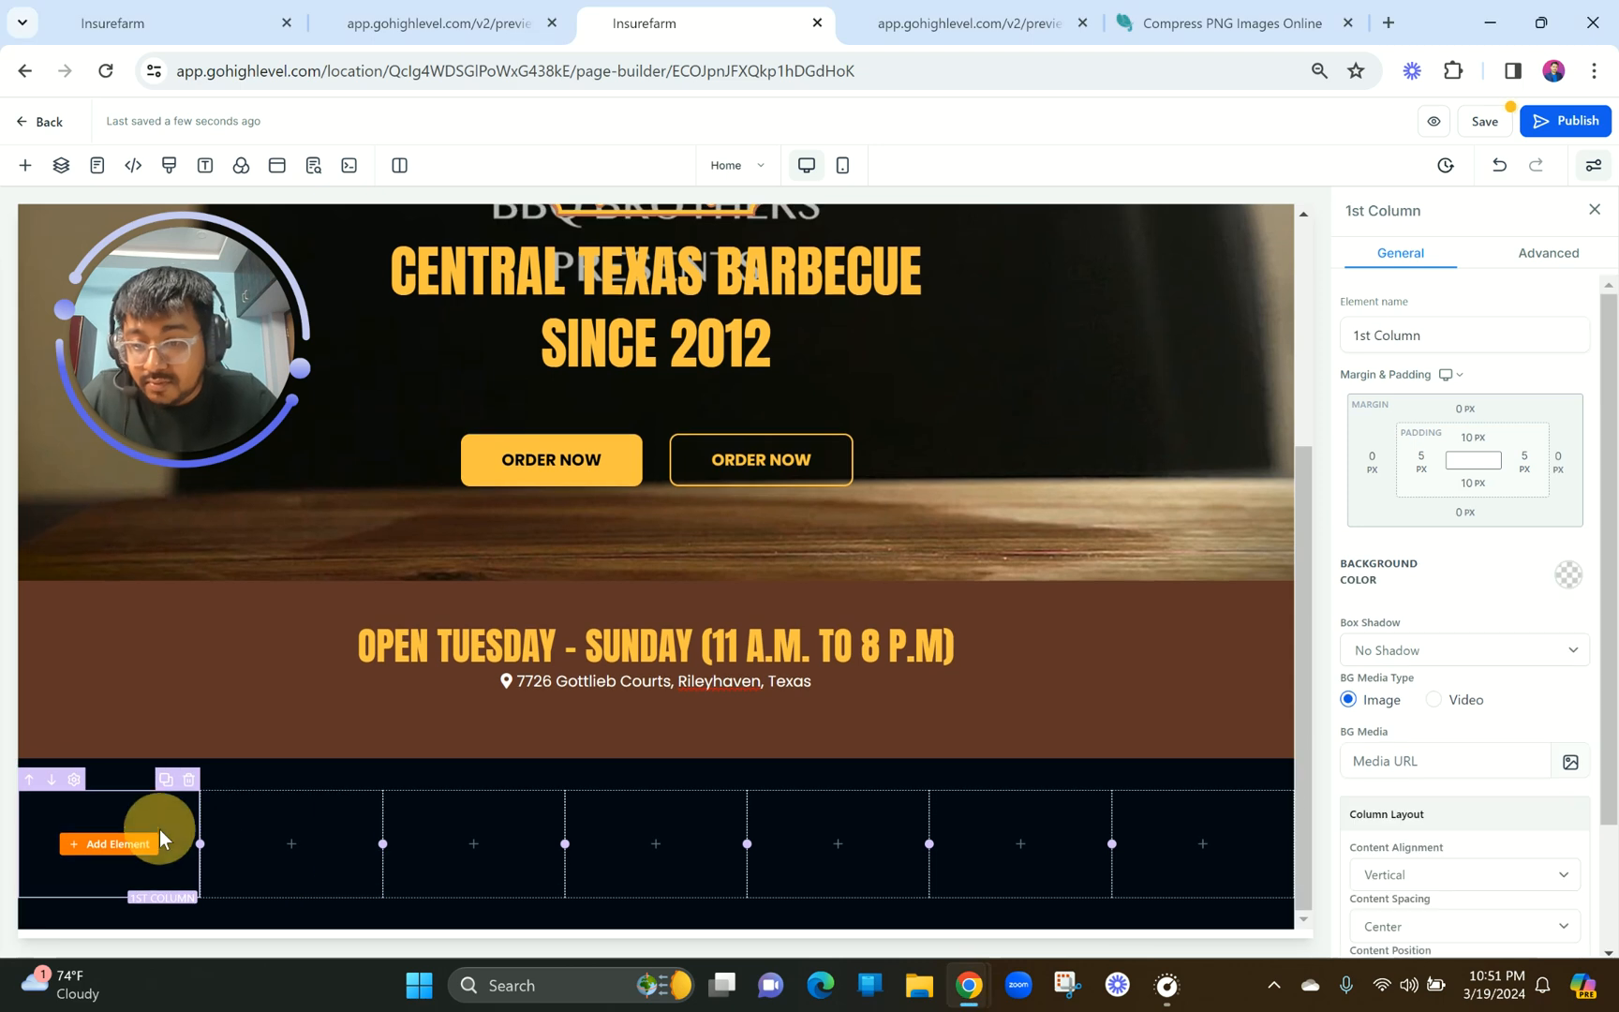
pyautogui.click(122, 852)
pyautogui.moveTo(225, 369); pyautogui.dragTo(1297, 210)
pyautogui.click(351, 267)
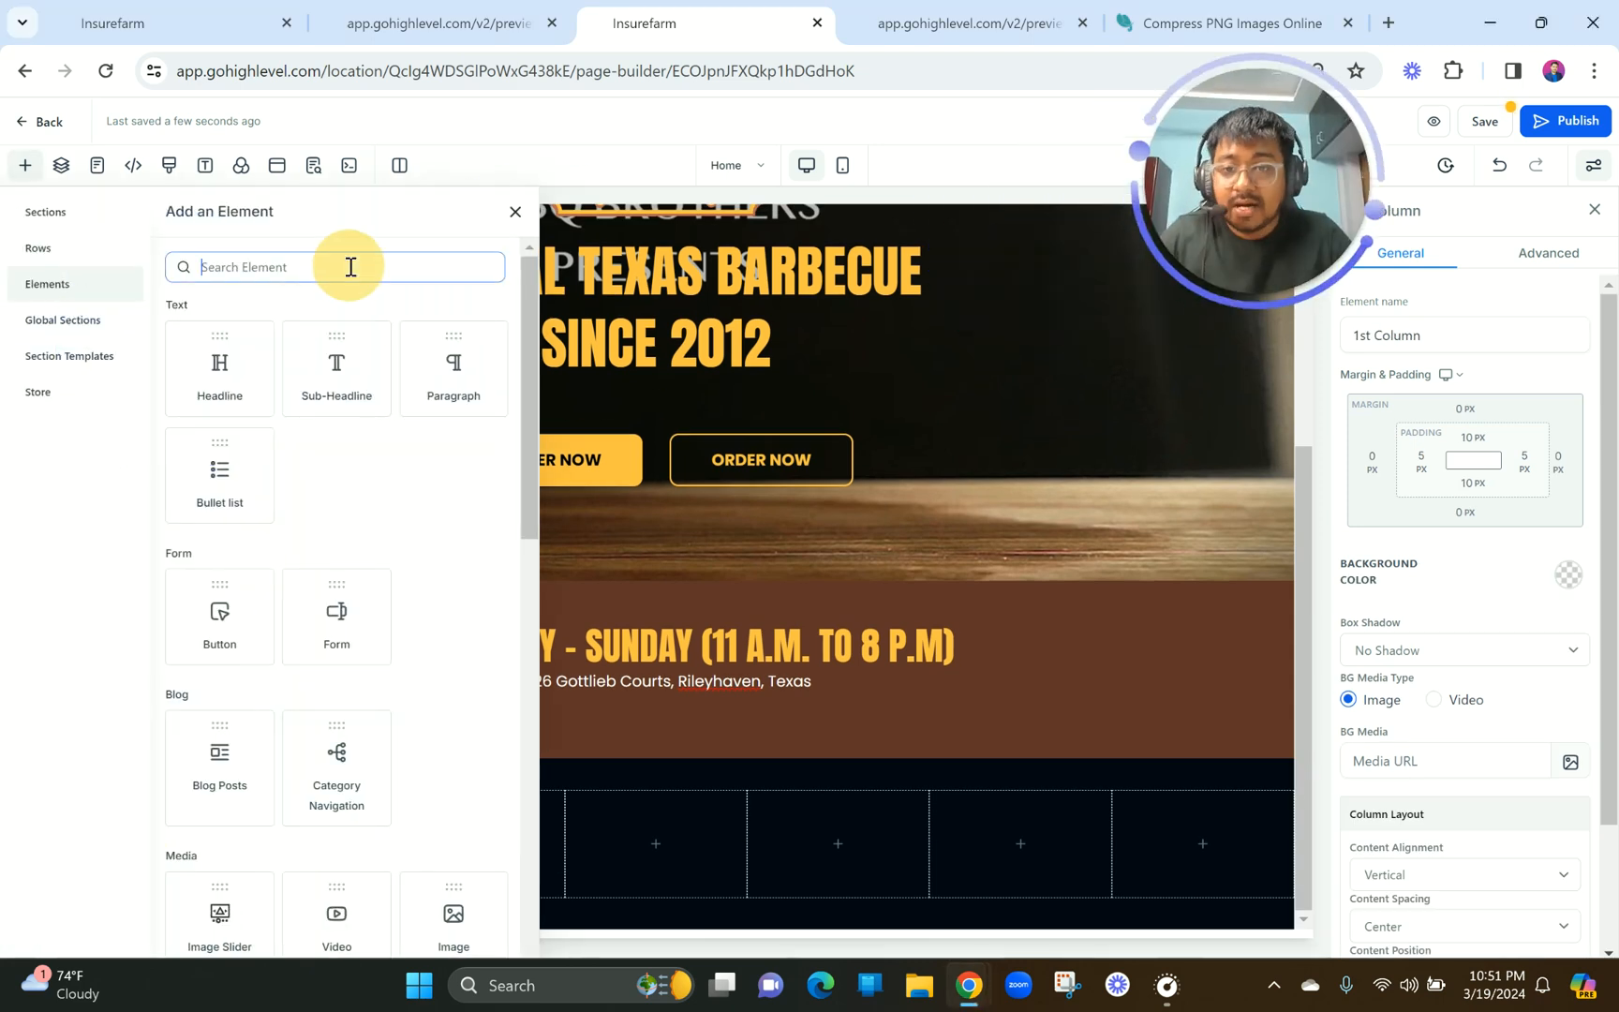
pyautogui.write('image')
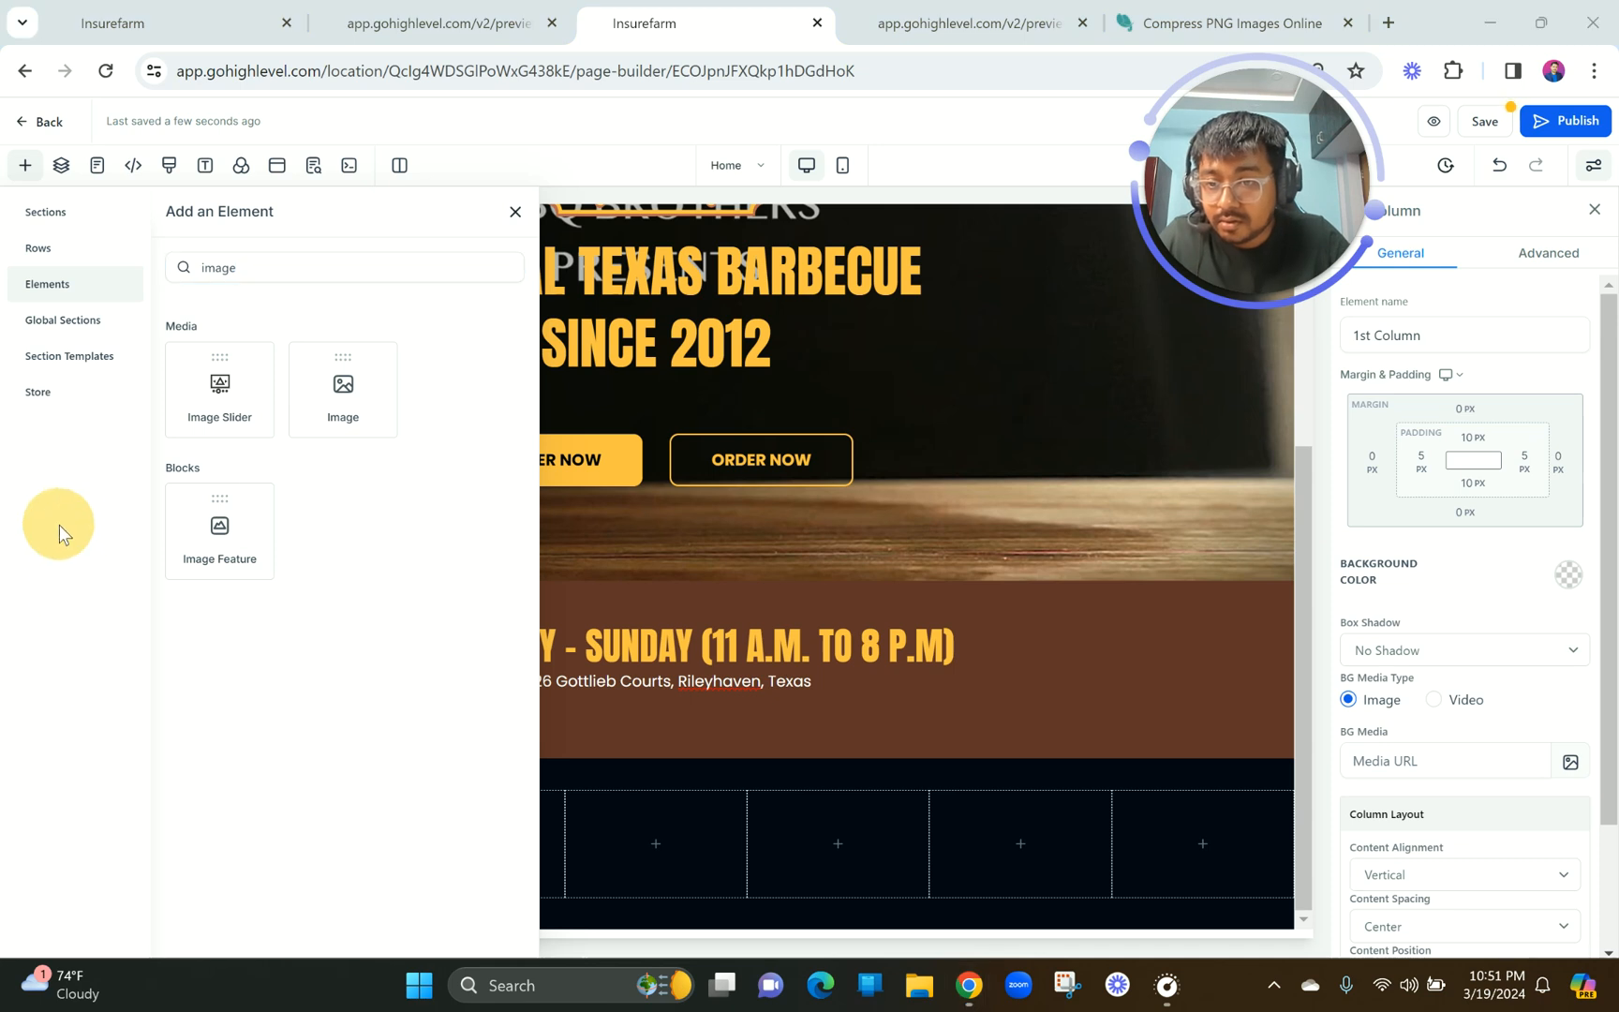
pyautogui.click(343, 394)
# Set the left and right padding of the first column's image to 0 px.
pyautogui.click(144, 871)
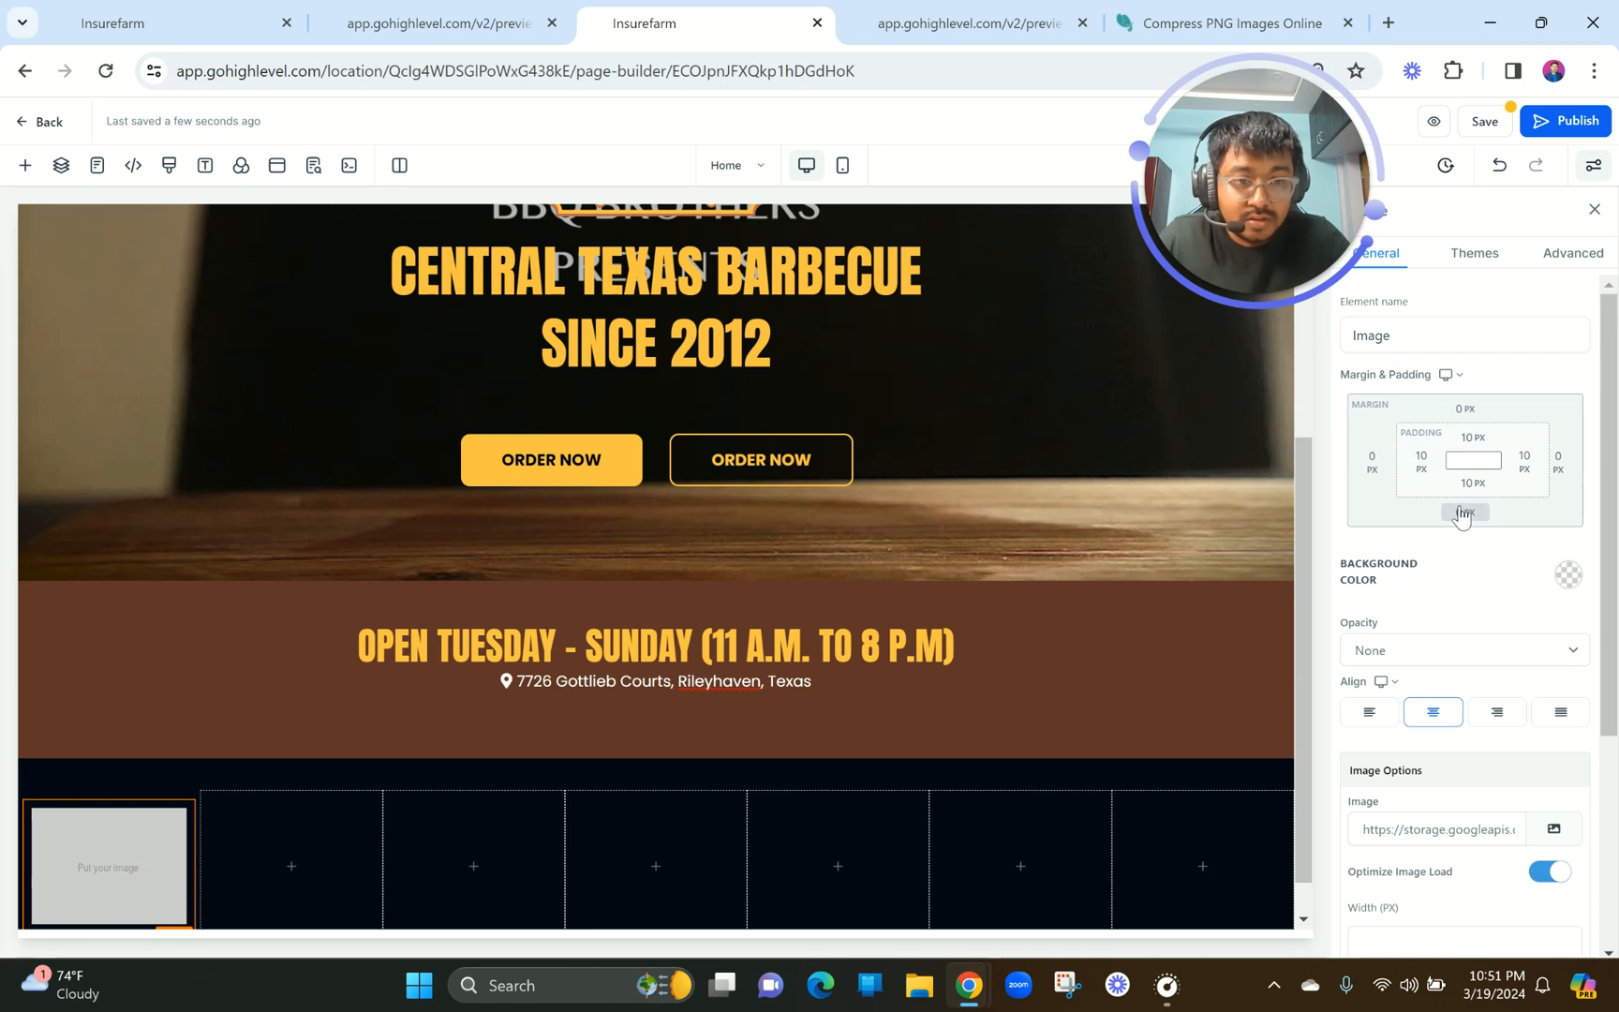
pyautogui.click(1417, 468)
pyautogui.moveTo(1317, 522); pyautogui.dragTo(1246, 524)
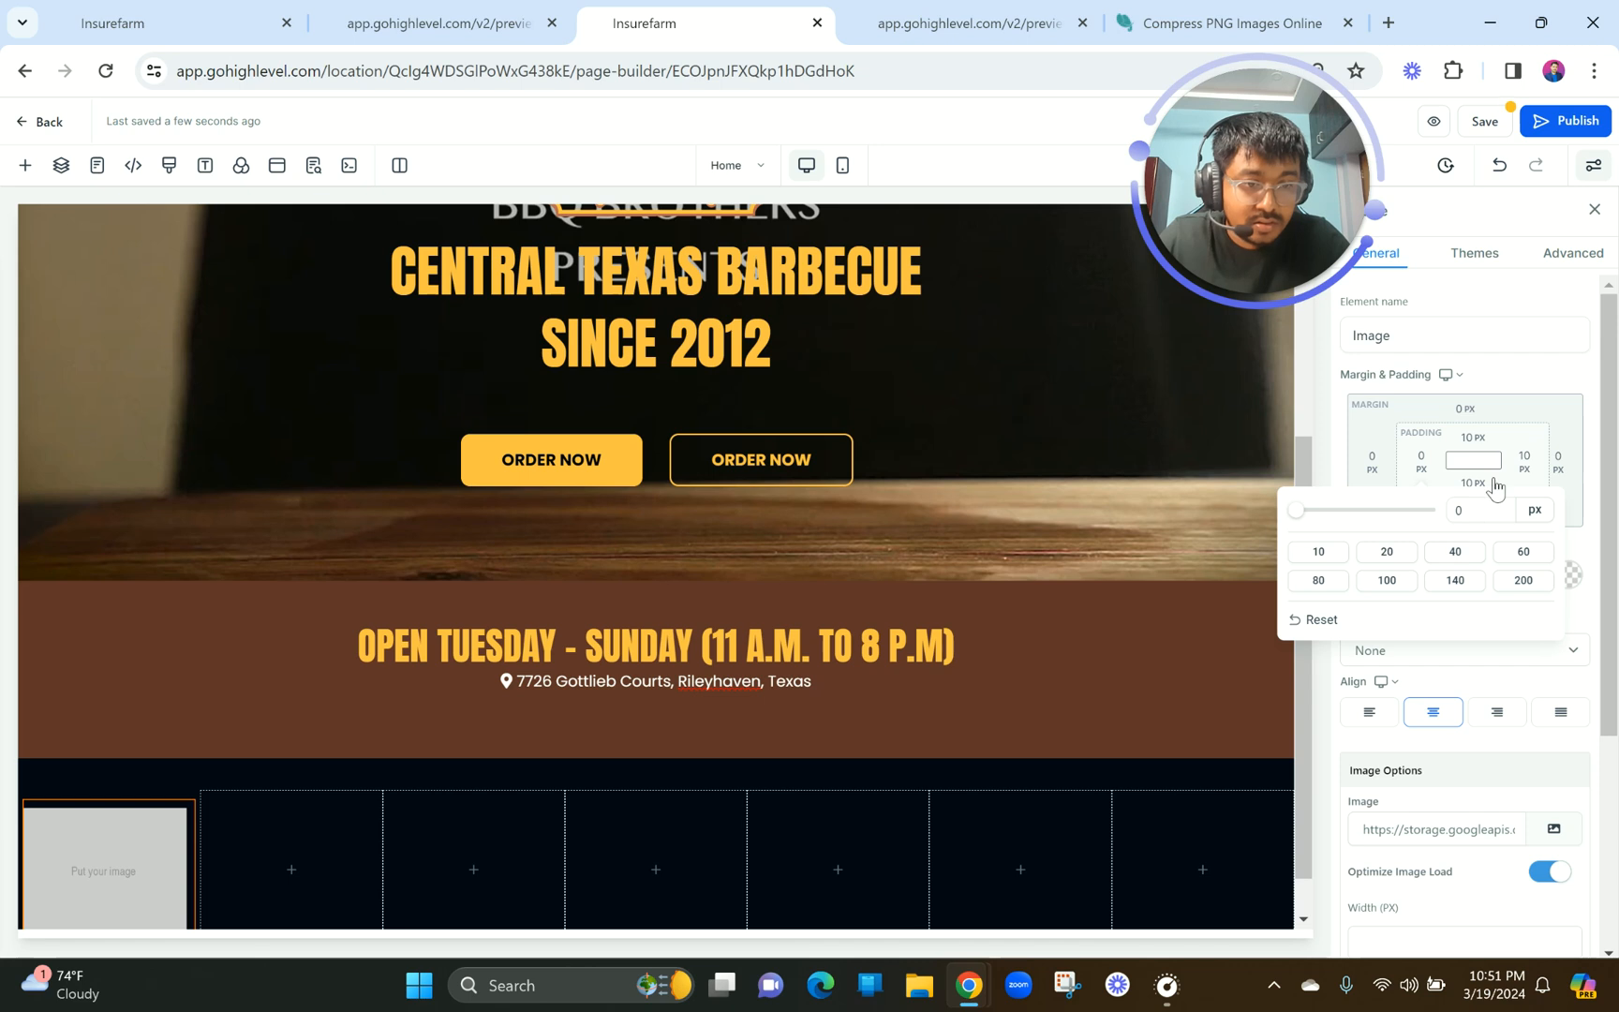
pyautogui.click(1527, 462)
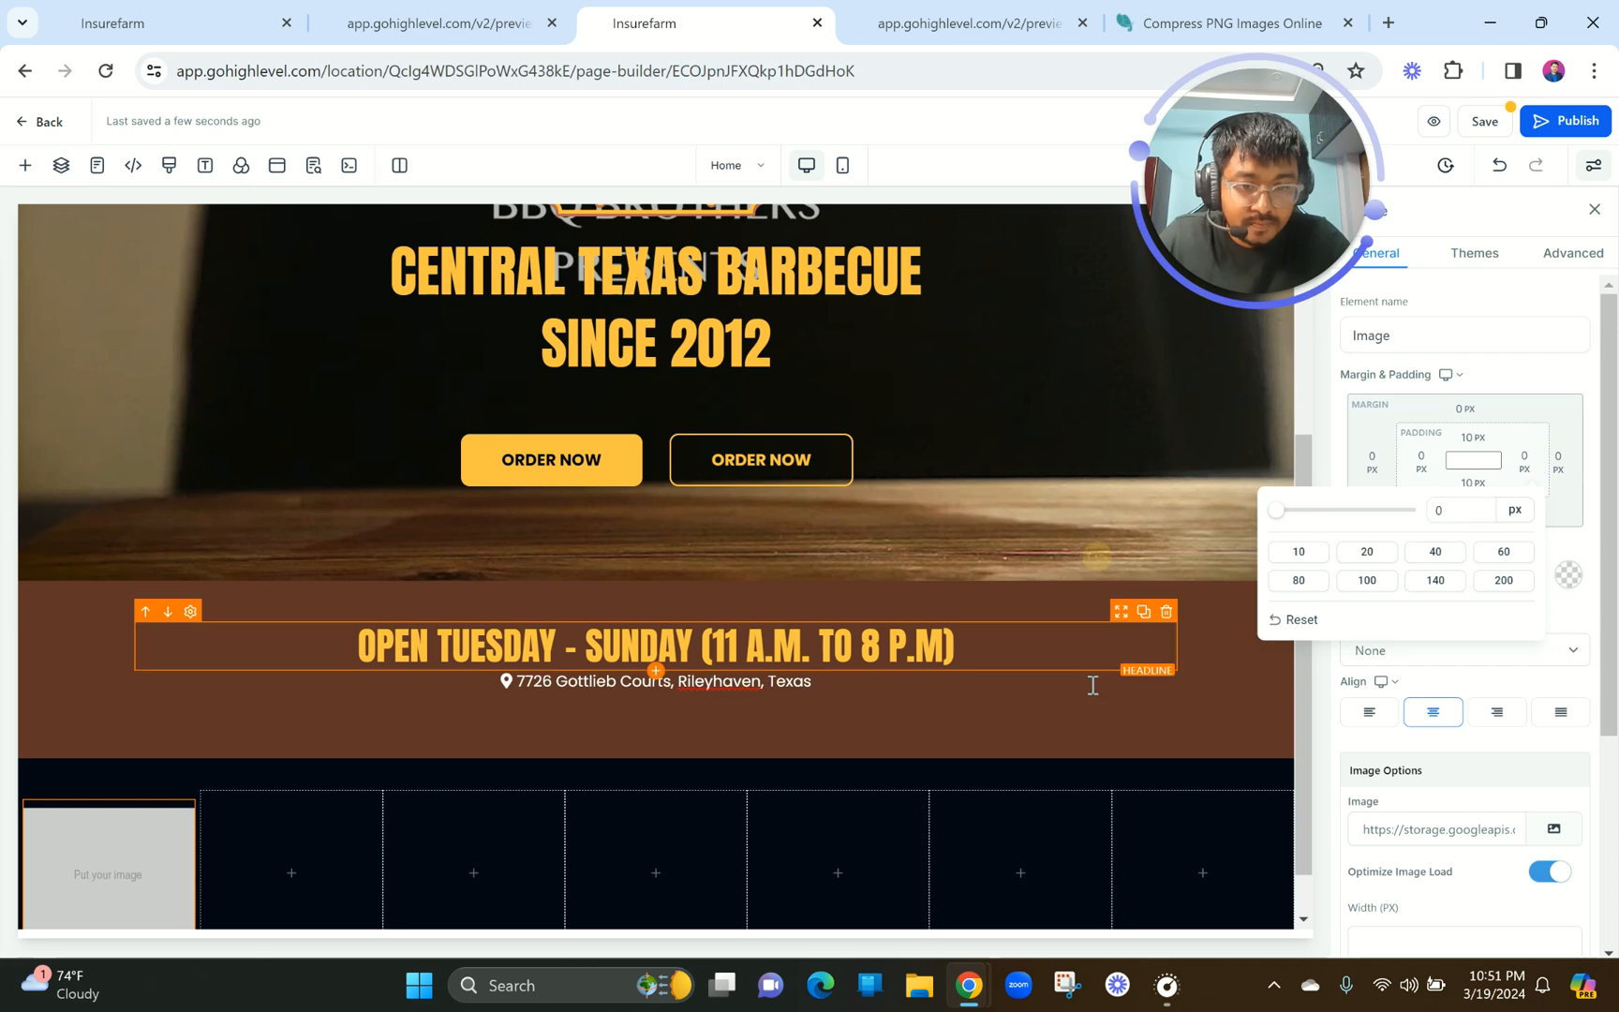
pyautogui.click(1069, 761)
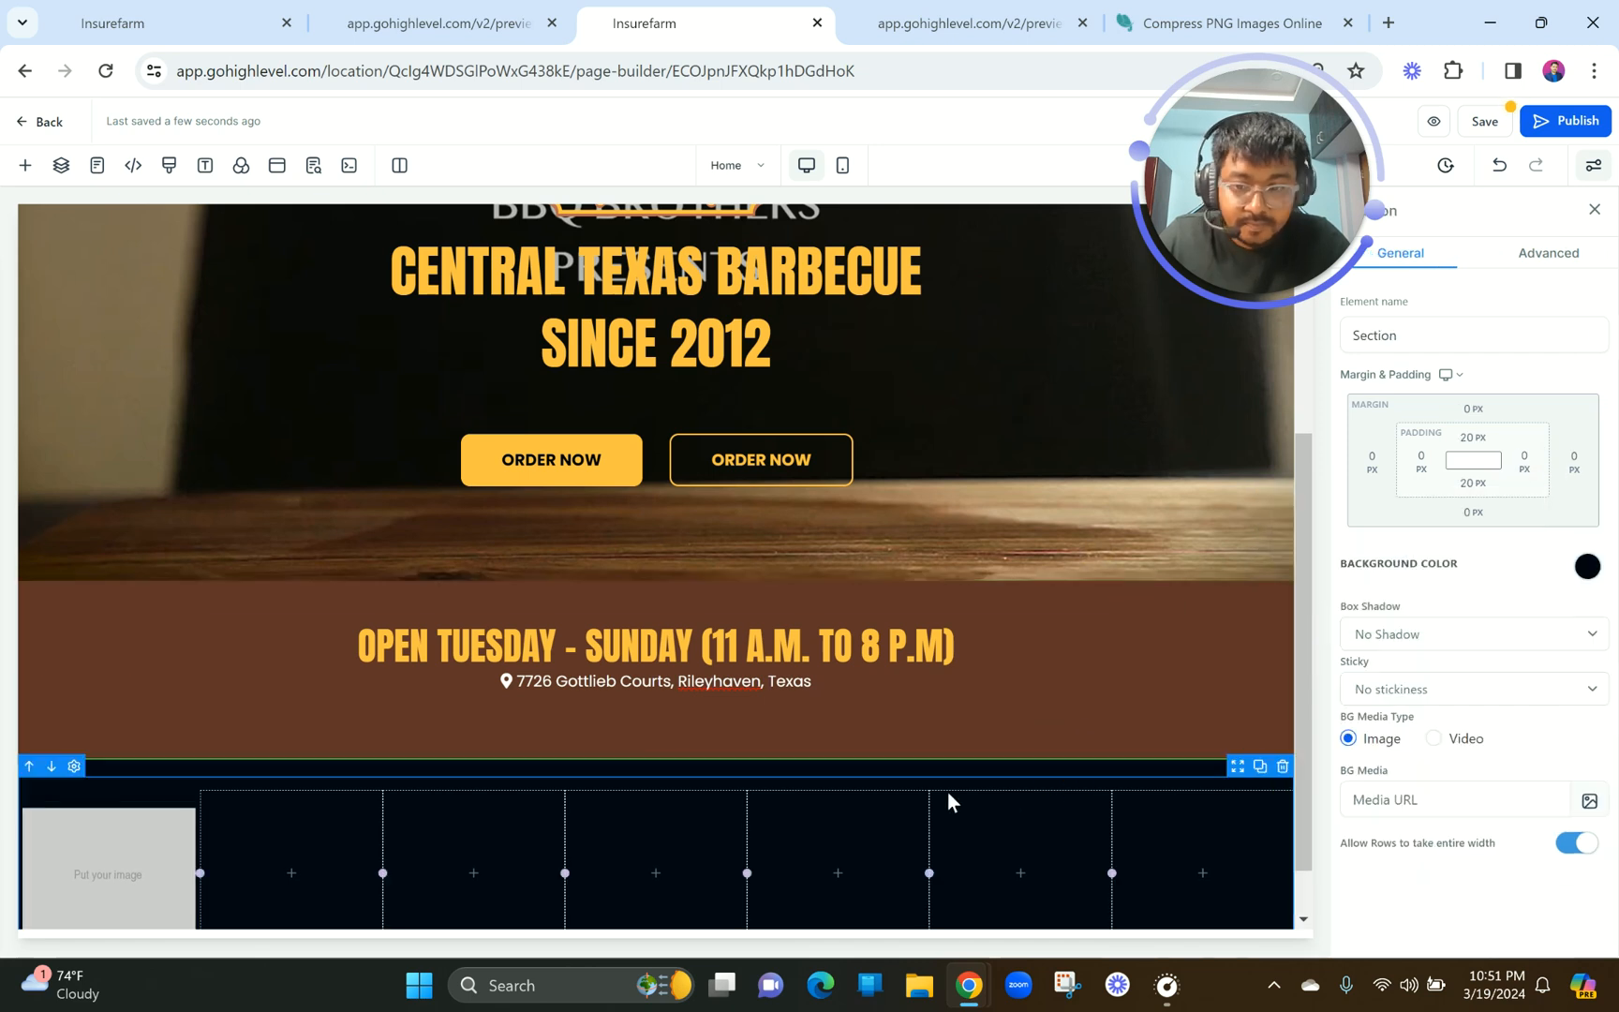
# Turn off Optimize Image Load for the first column's image and accept the page-speed warning.
pyautogui.click(123, 856)
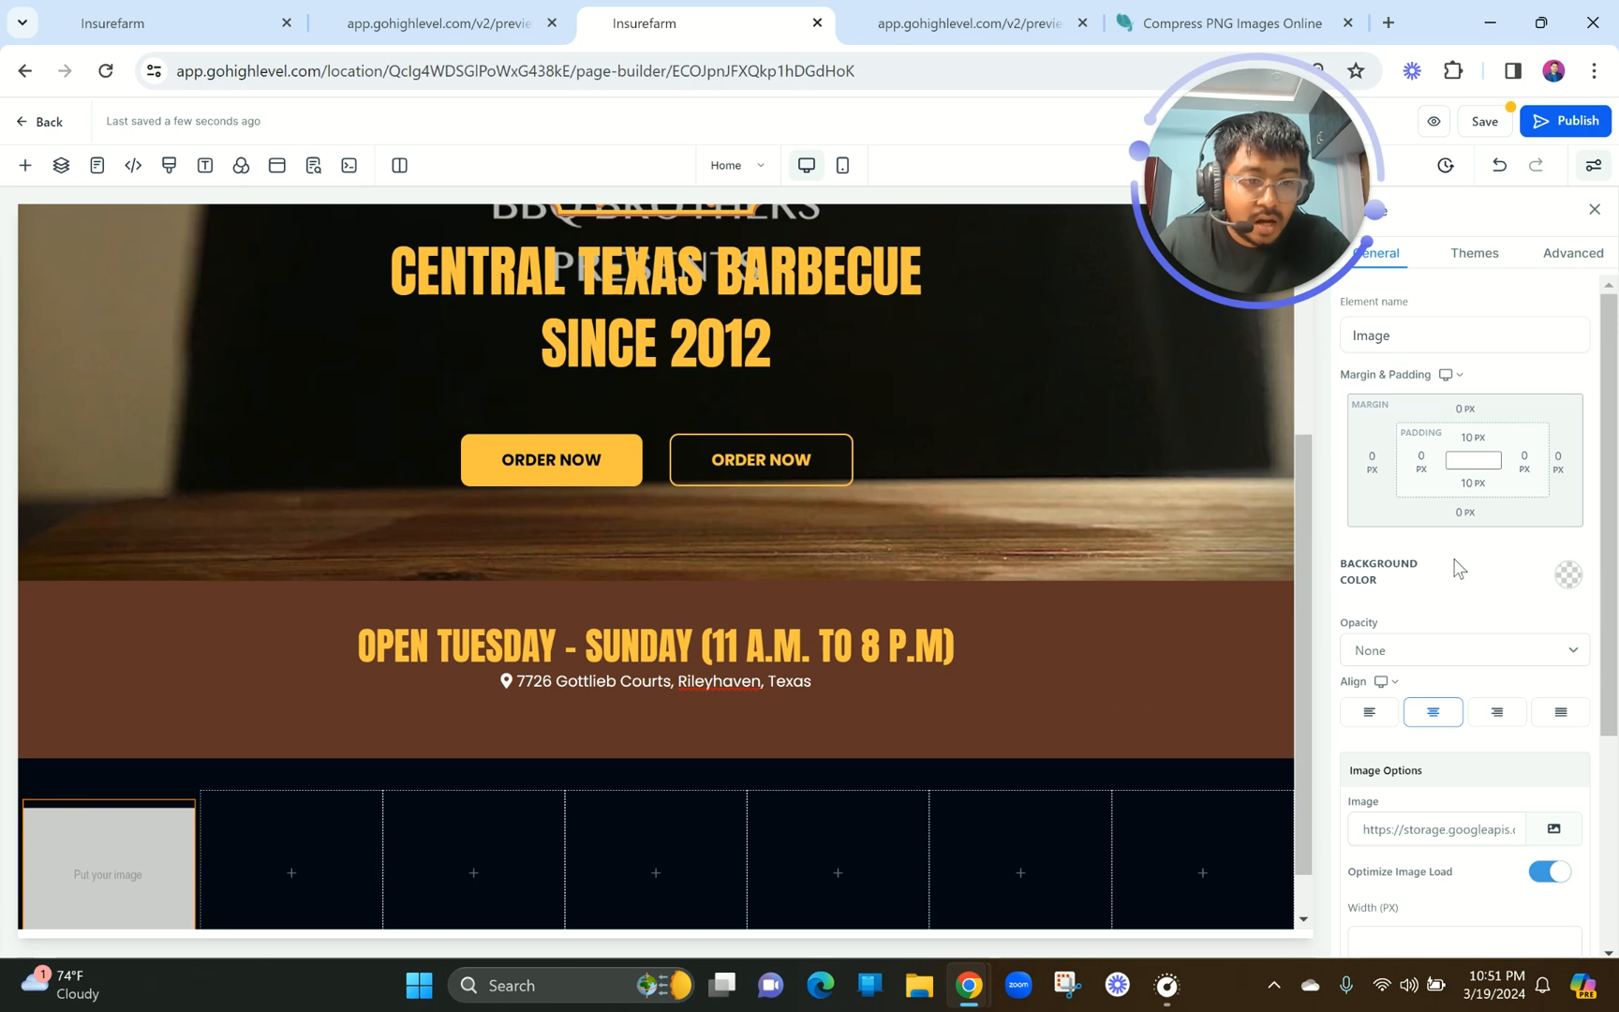
pyautogui.scroll(-2, 1500, 859)
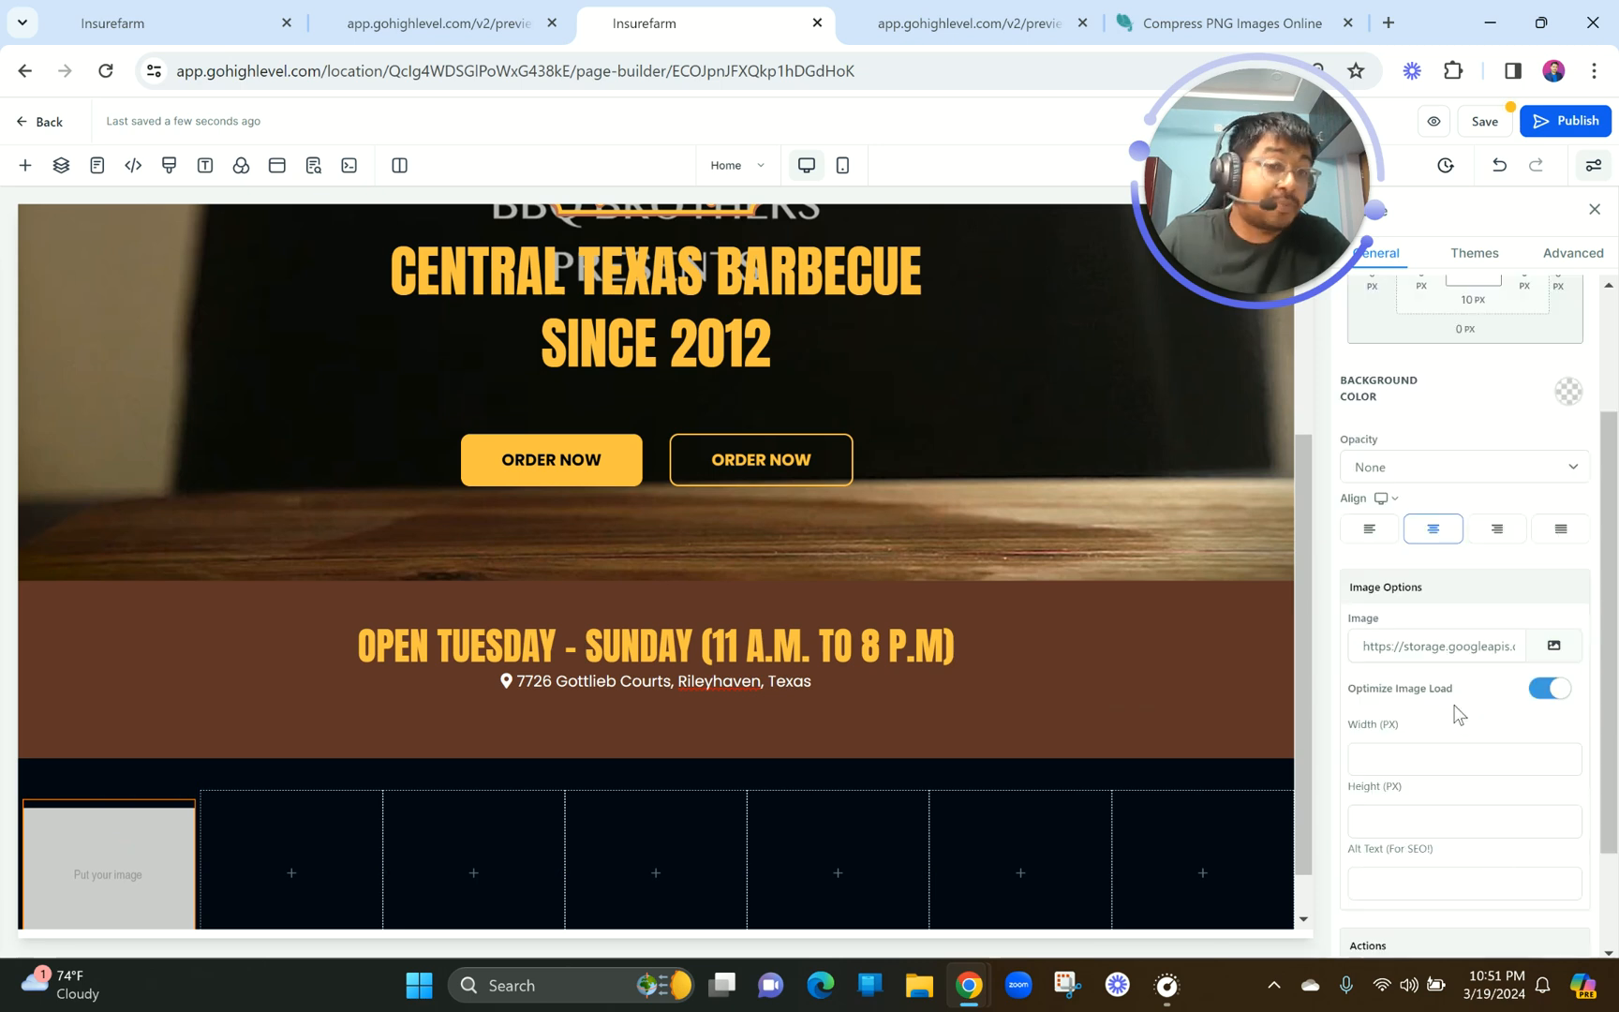
pyautogui.click(1566, 695)
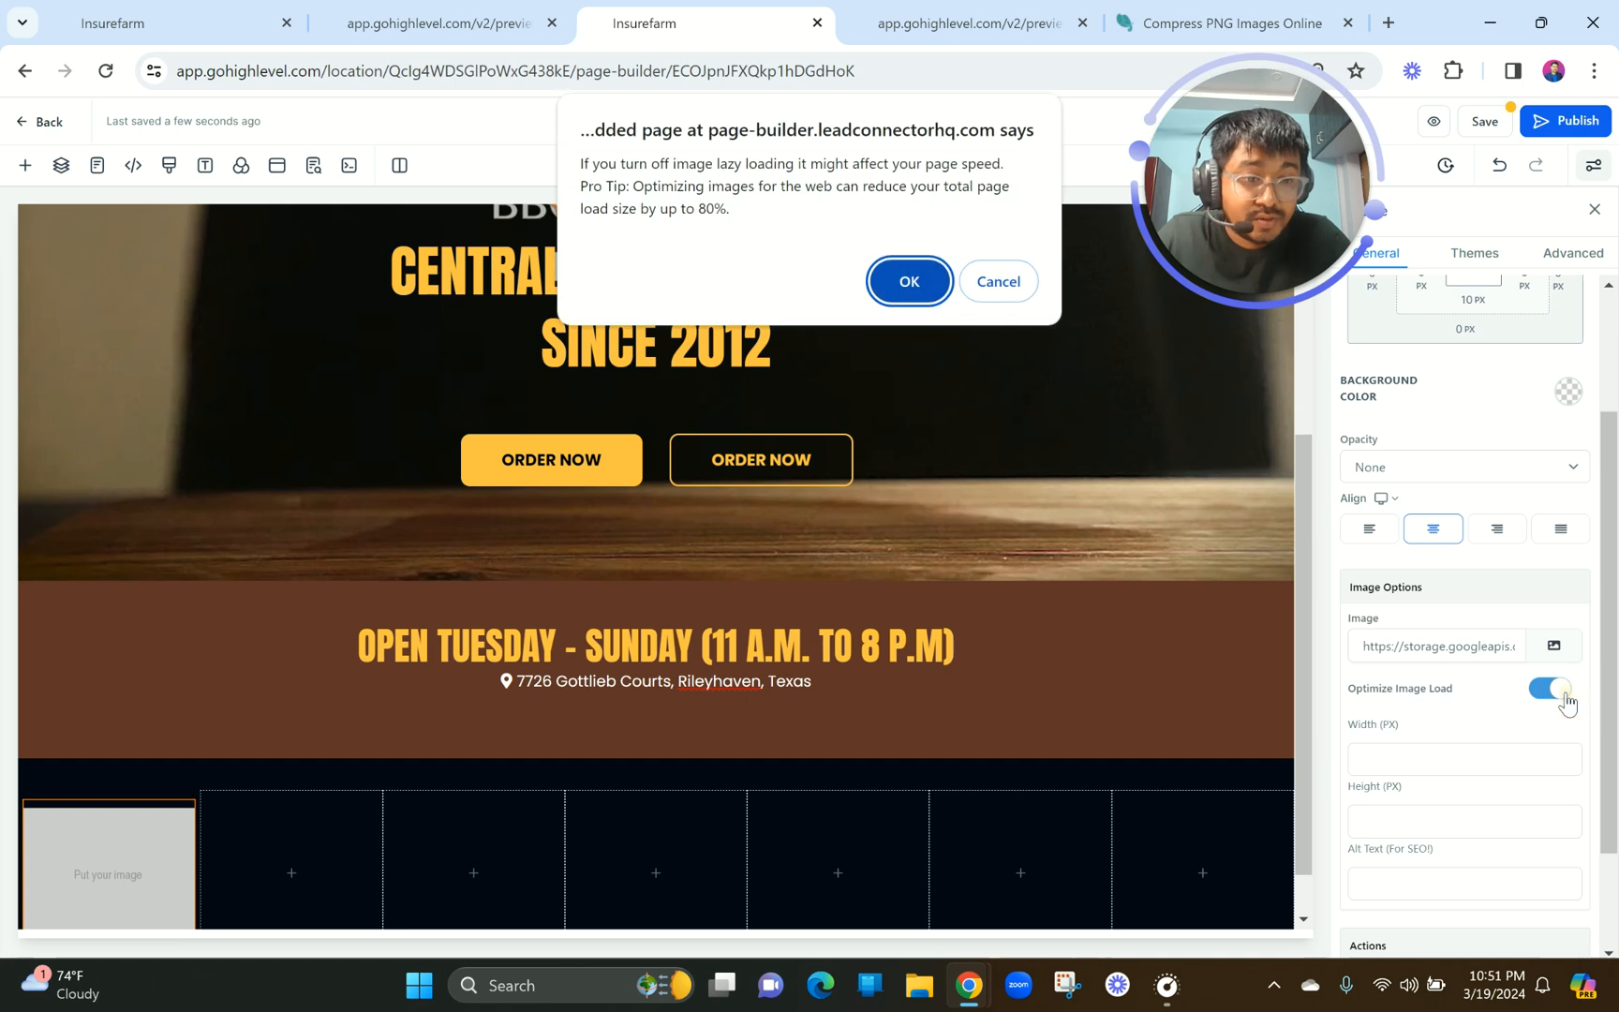
pyautogui.click(909, 281)
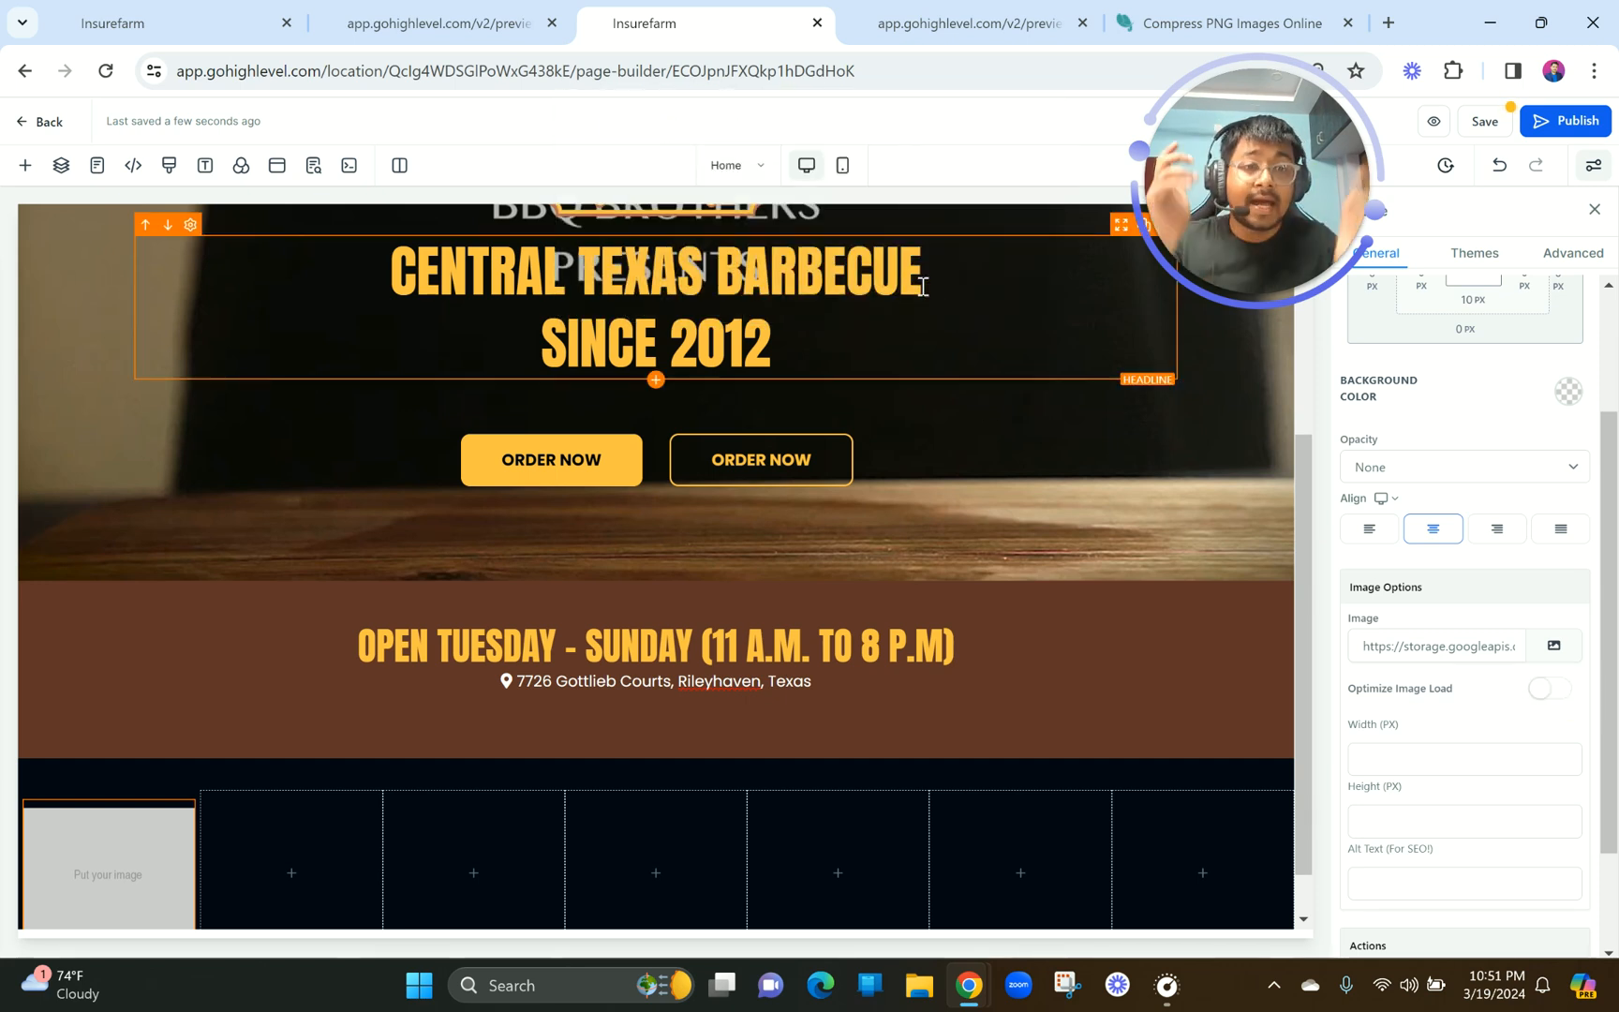
# Set the first column's image to the taco platter photo from the MISC media folder, matching the reference page.
pyautogui.click(1552, 646)
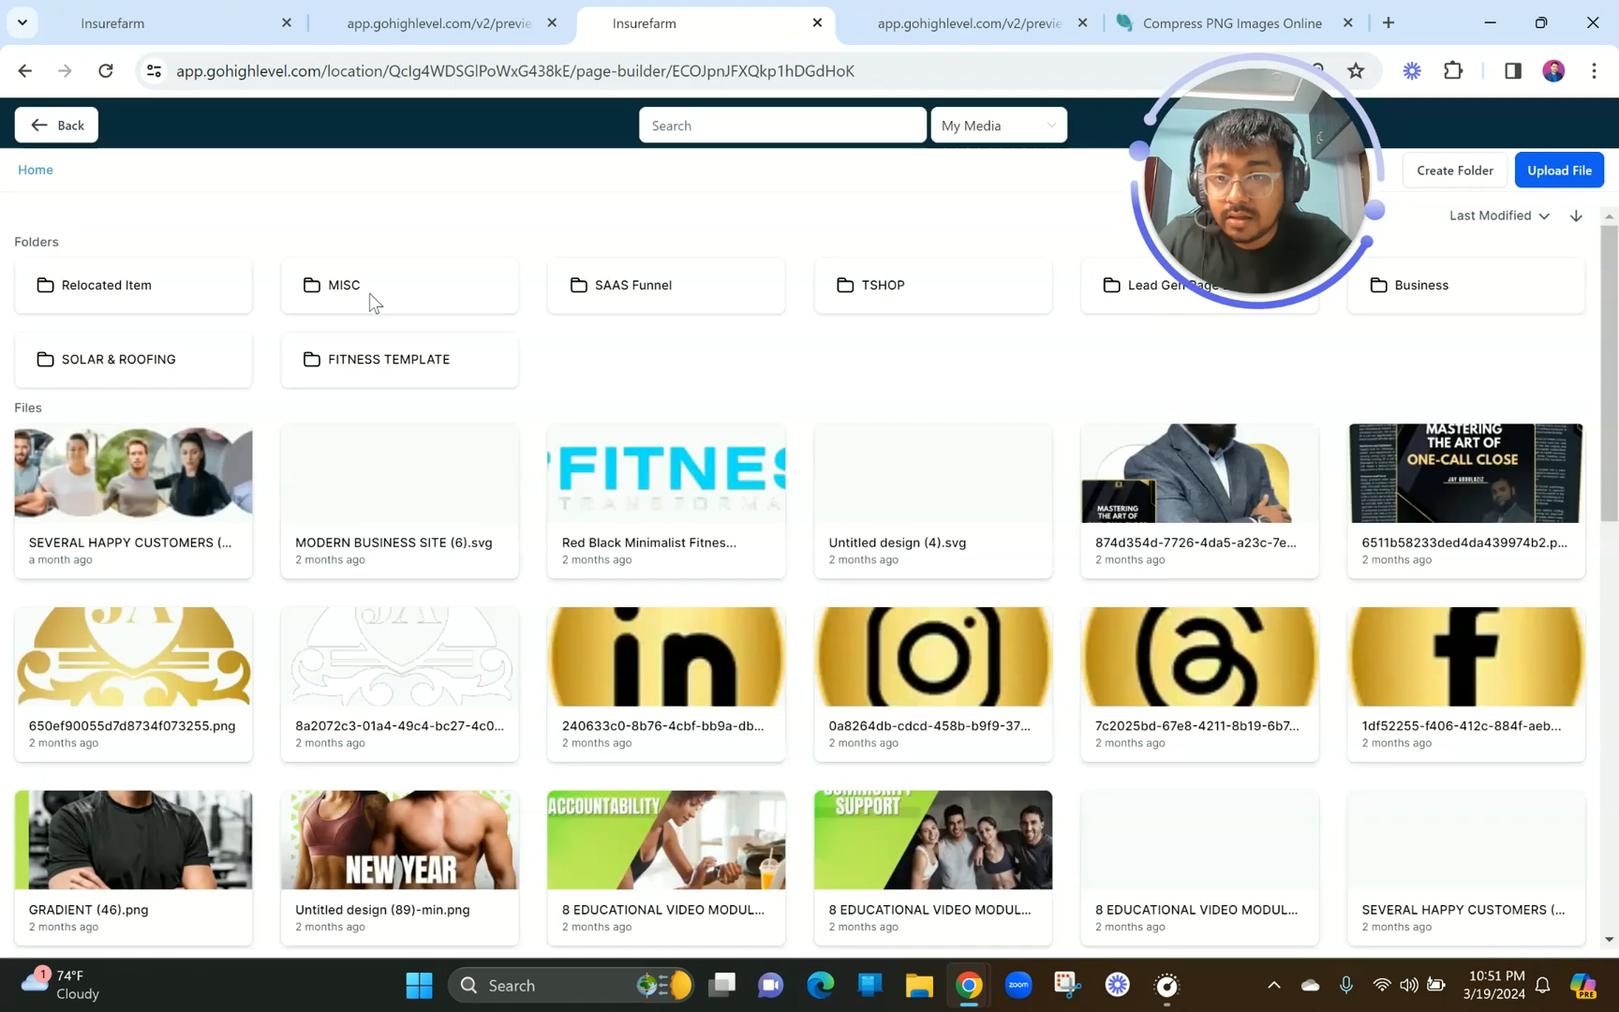
pyautogui.click(368, 300)
pyautogui.scroll(-4, 459, 455)
pyautogui.click(440, 21)
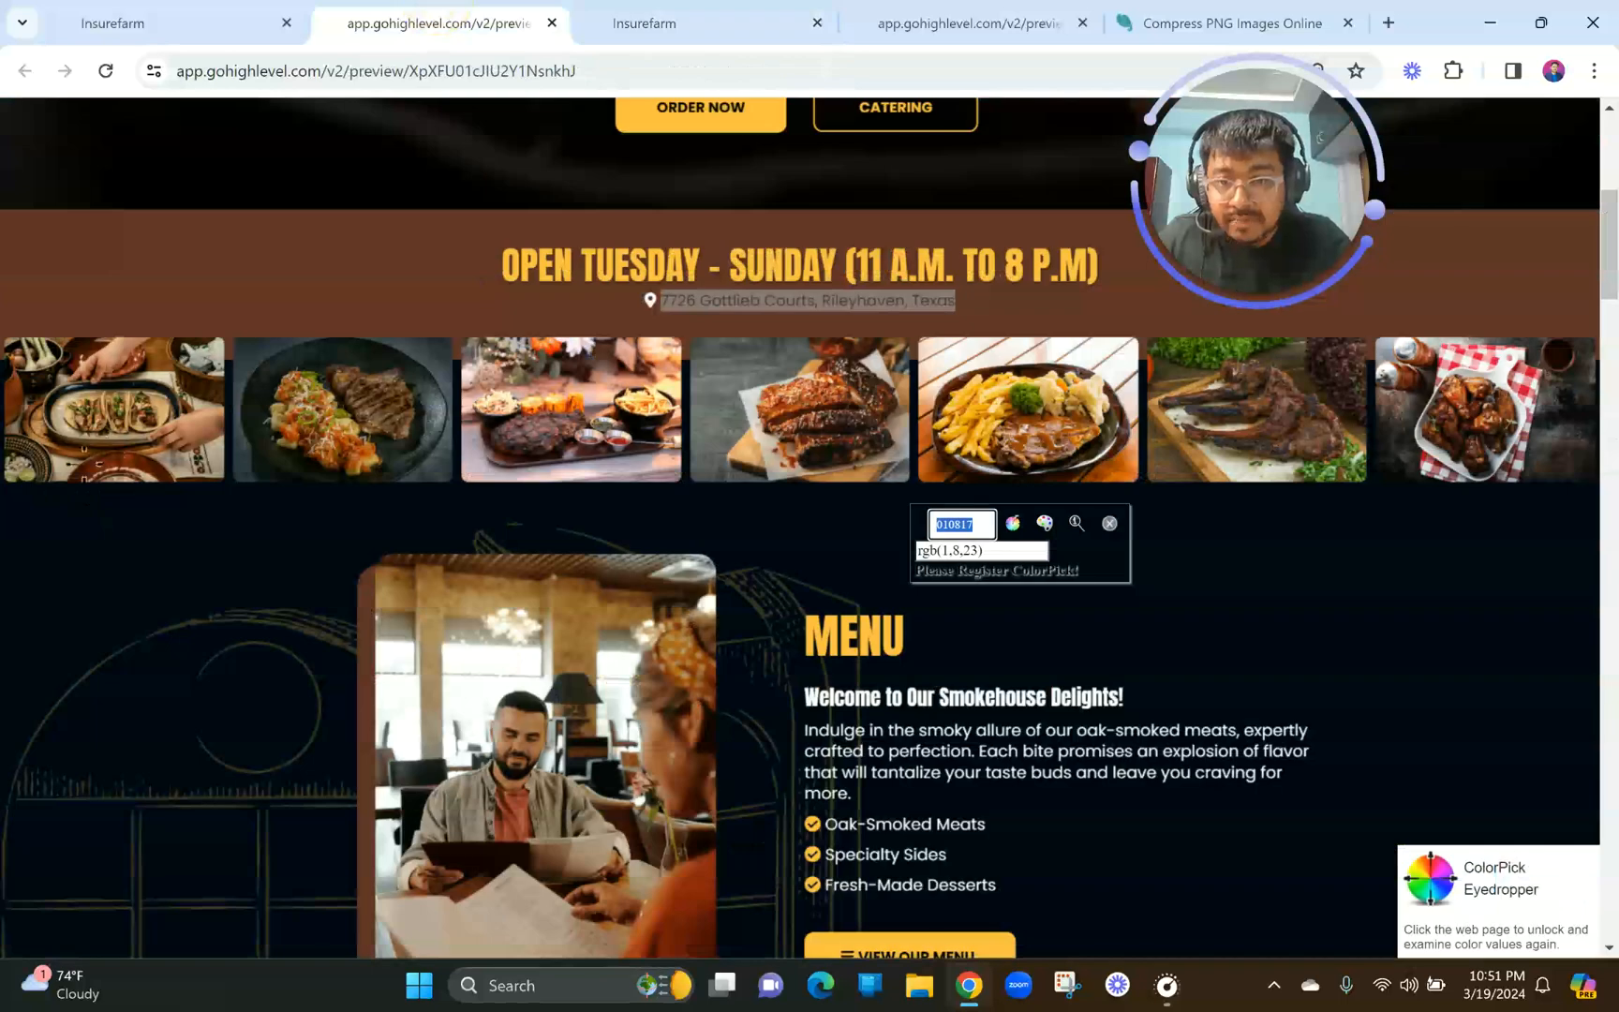
pyautogui.click(729, 9)
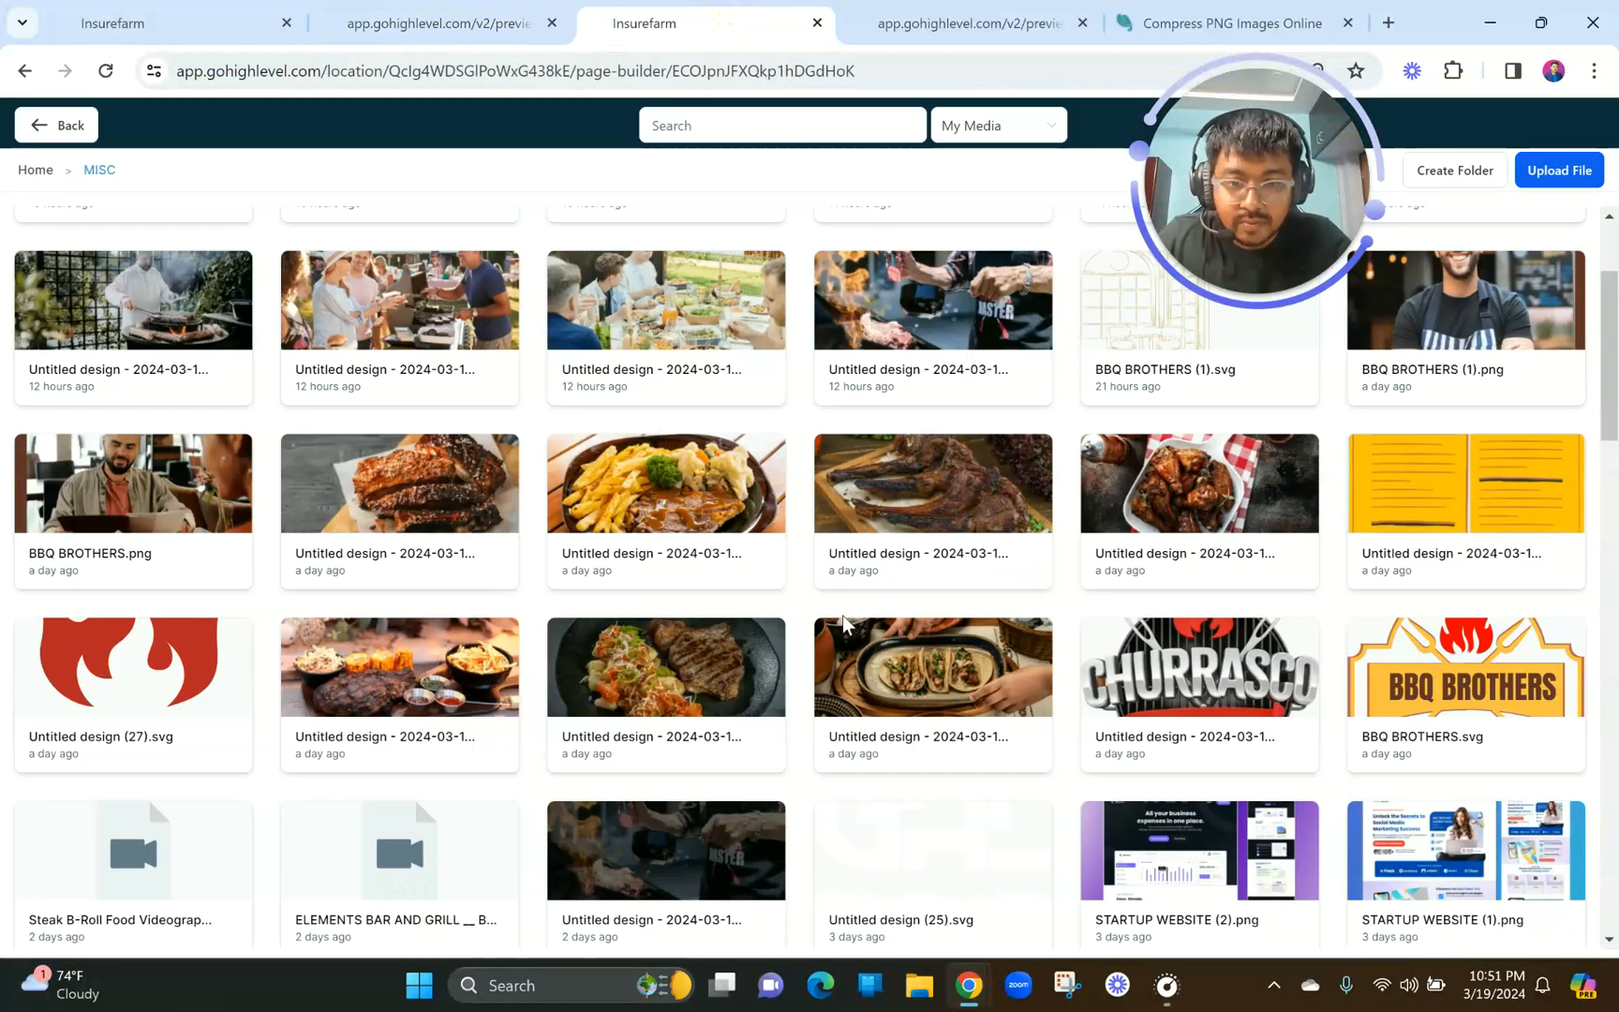
pyautogui.click(903, 668)
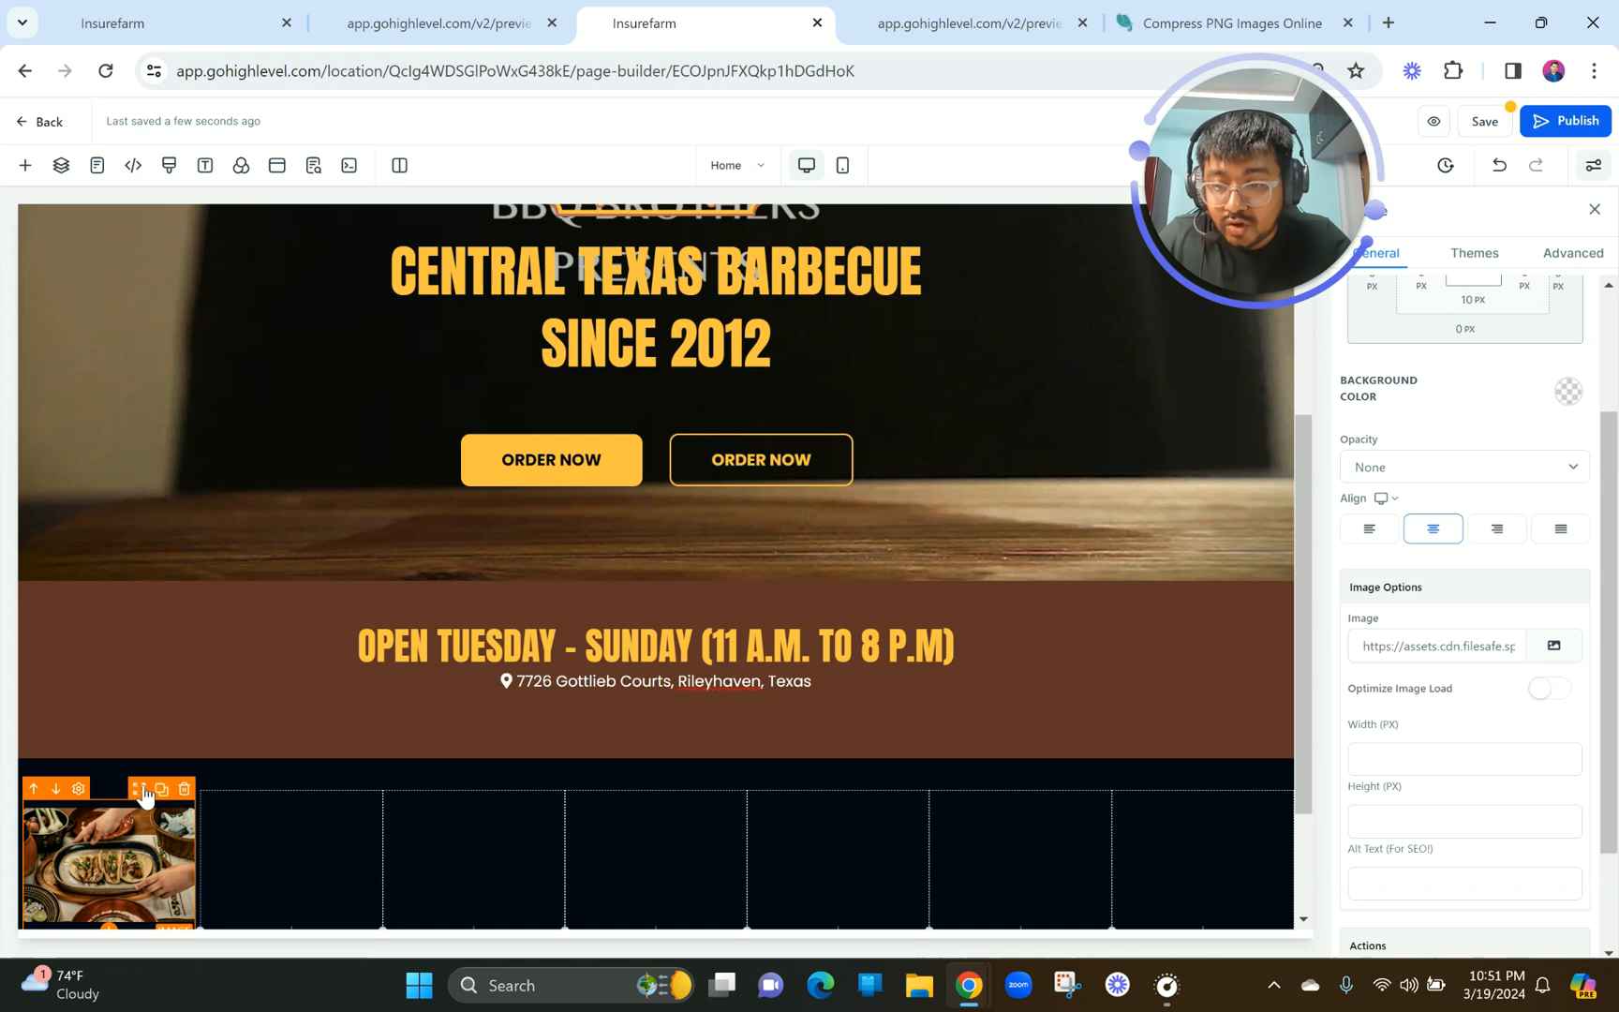
# Place a copy of the taco image in the second column and replace its picture with the steak-and-vegetables photo from the MISC folder.
pyautogui.click(139, 789)
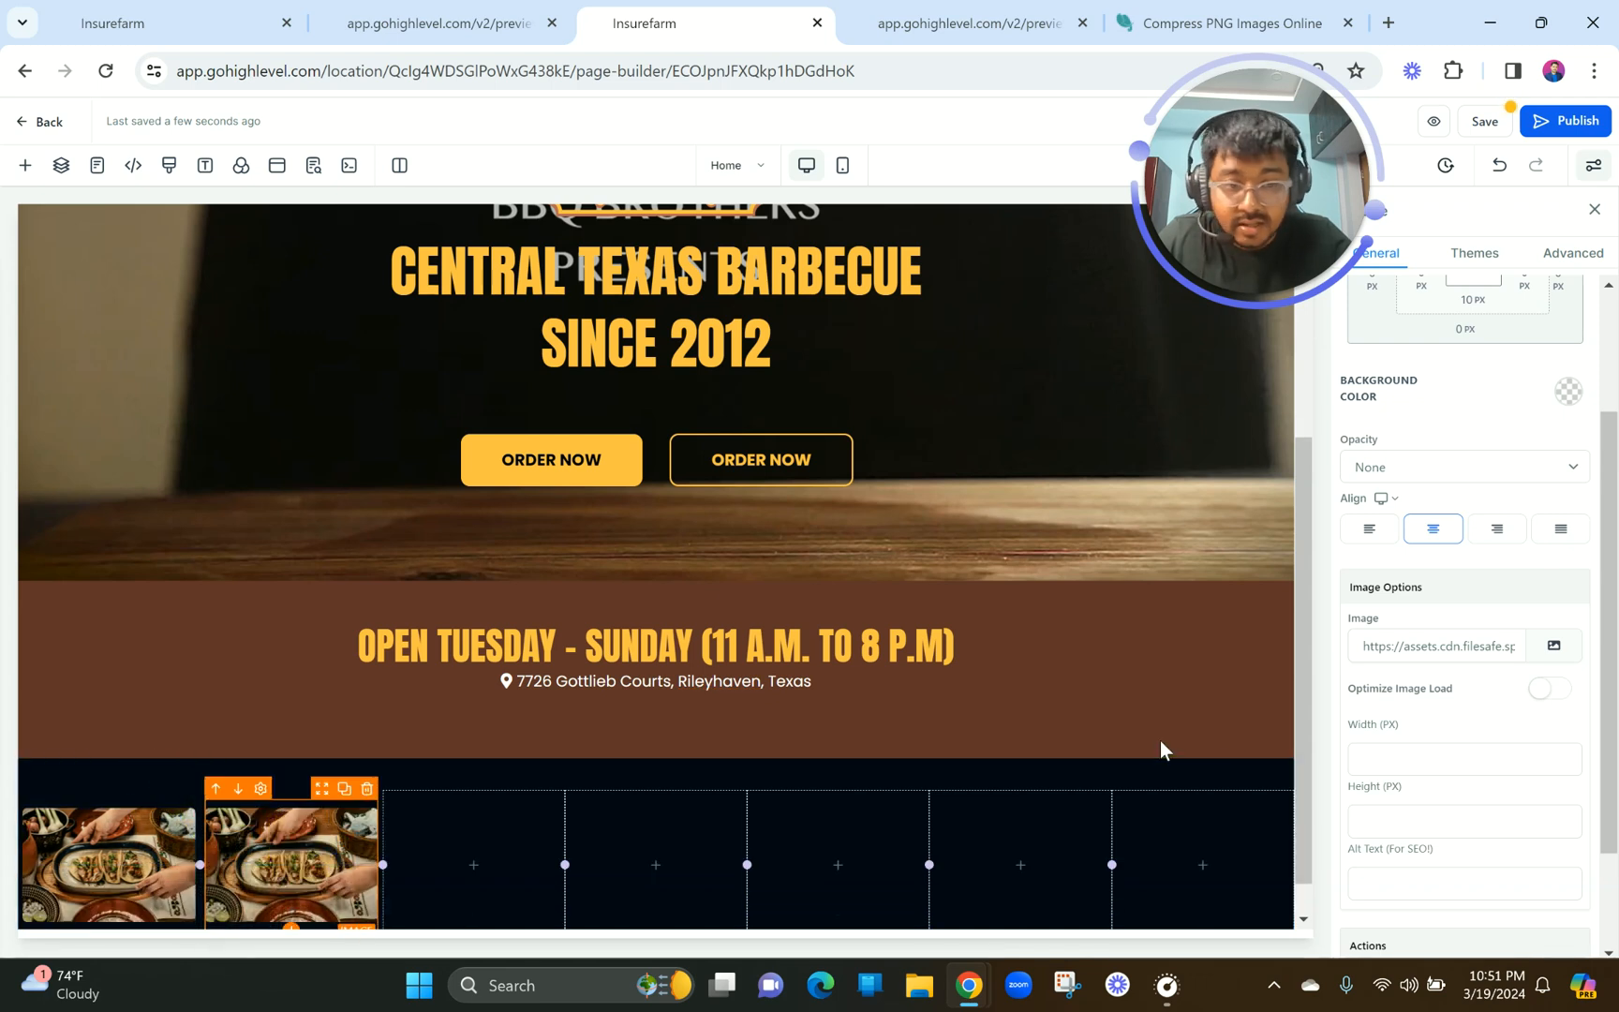
pyautogui.scroll(2, 1391, 552)
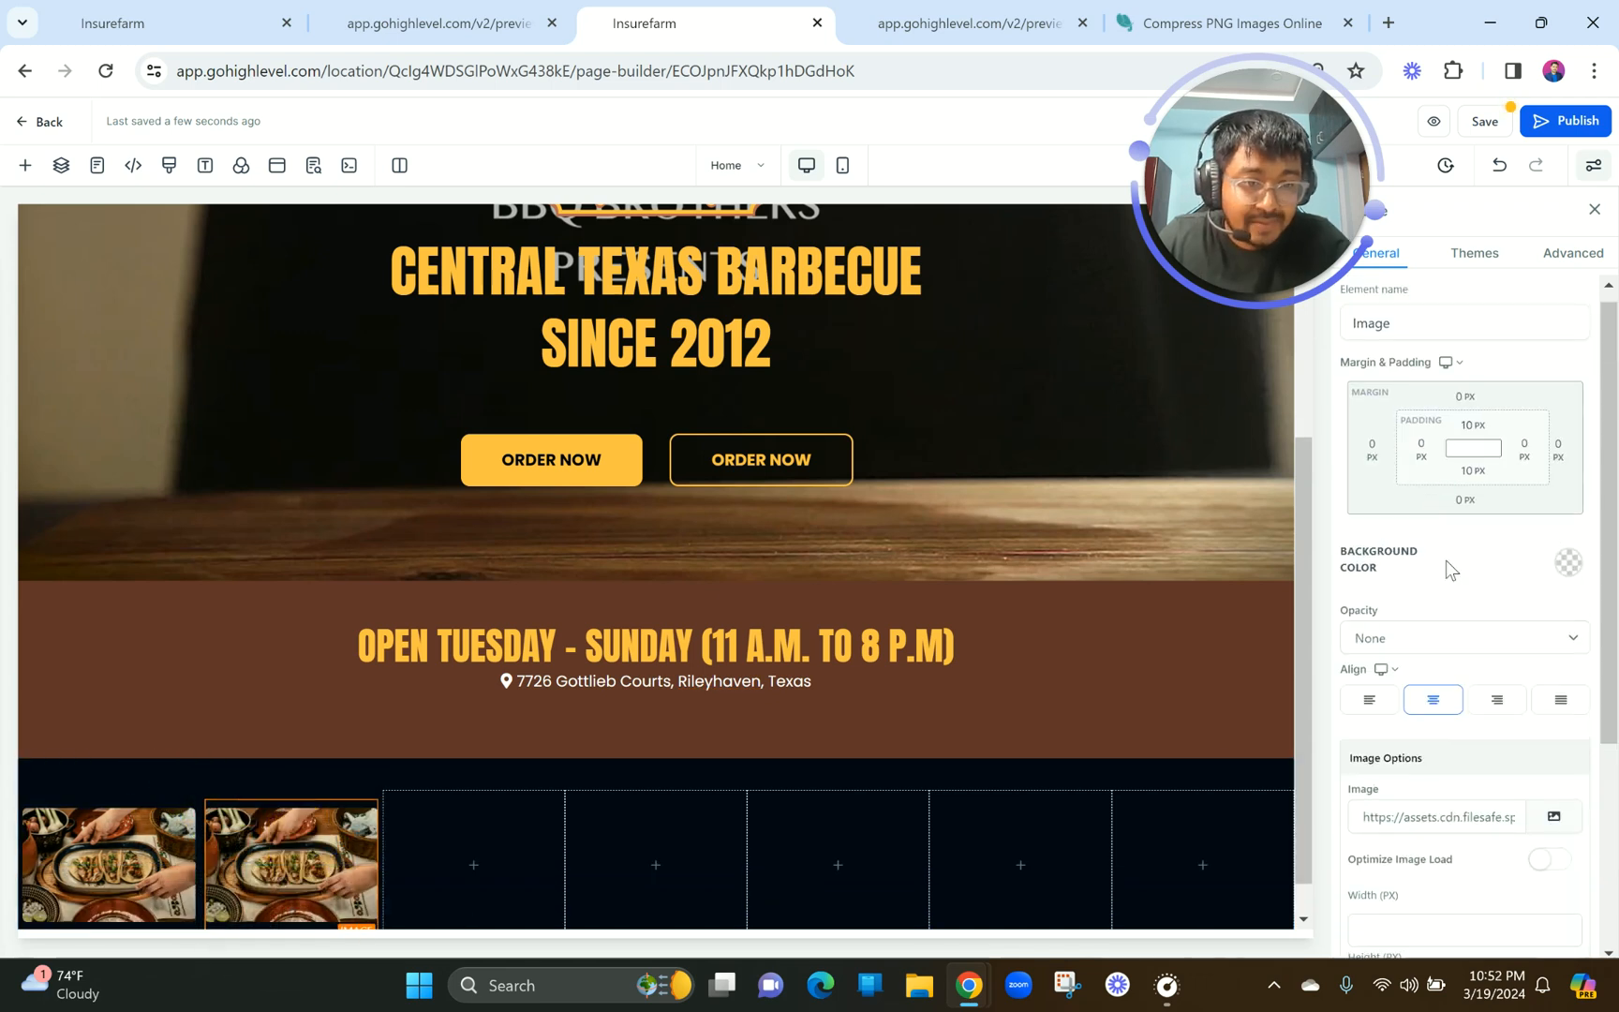
pyautogui.scroll(-1, 796, 722)
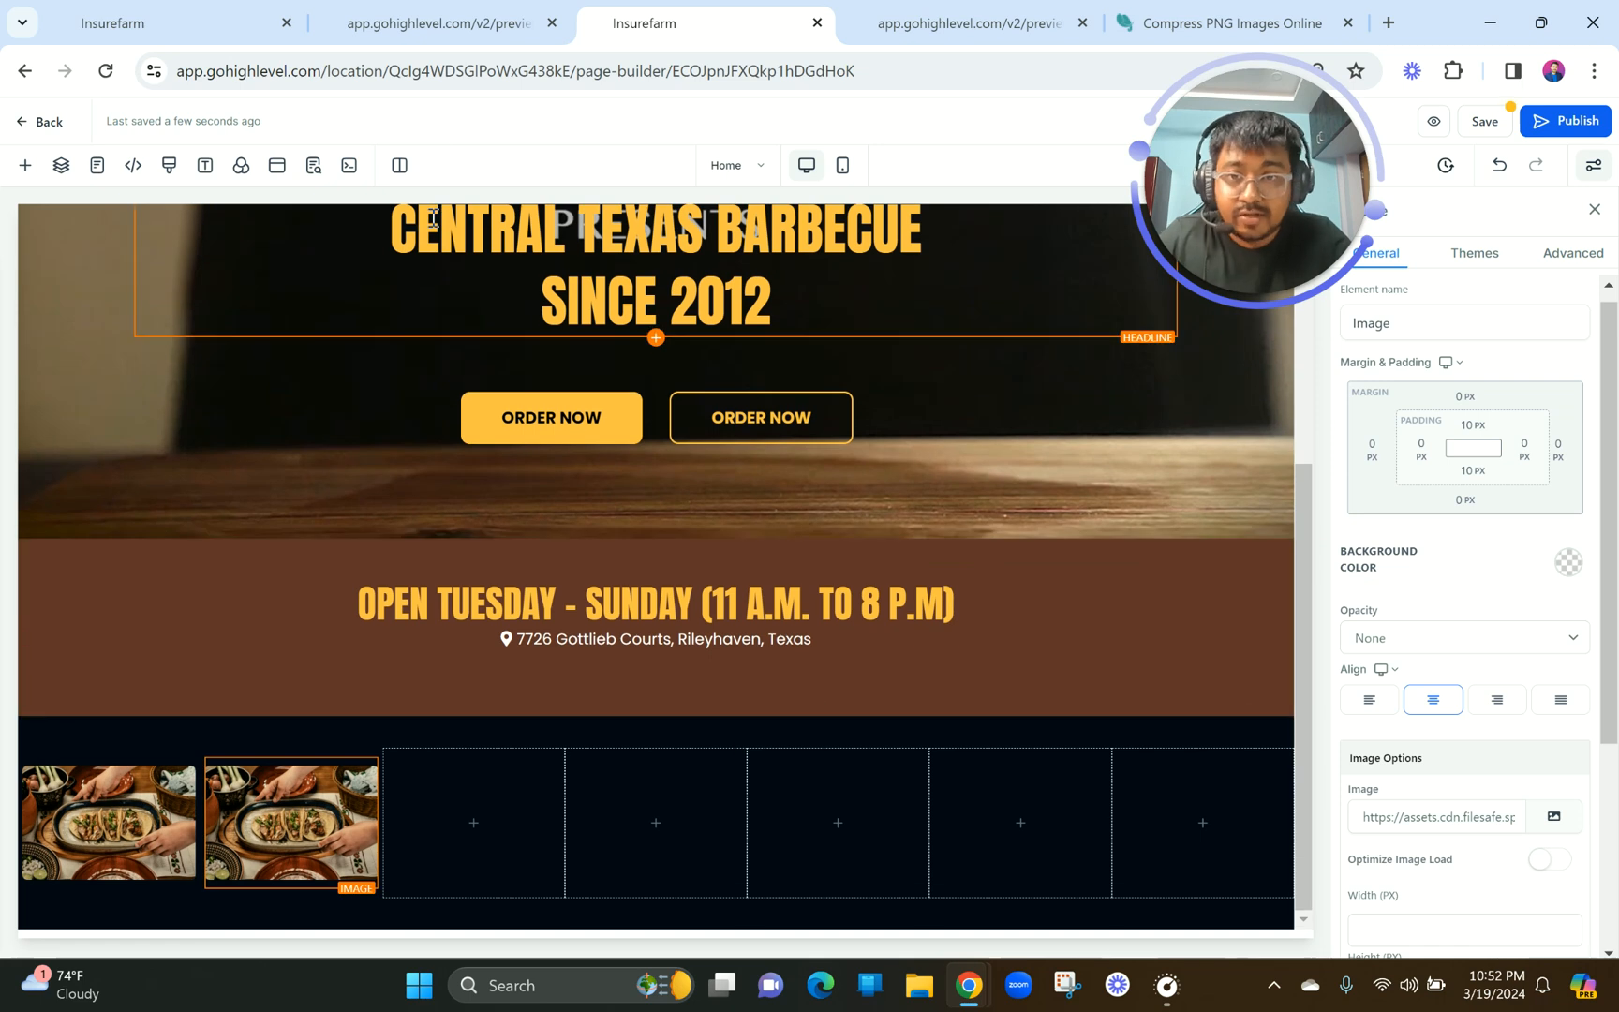
pyautogui.click(524, 21)
pyautogui.click(623, 20)
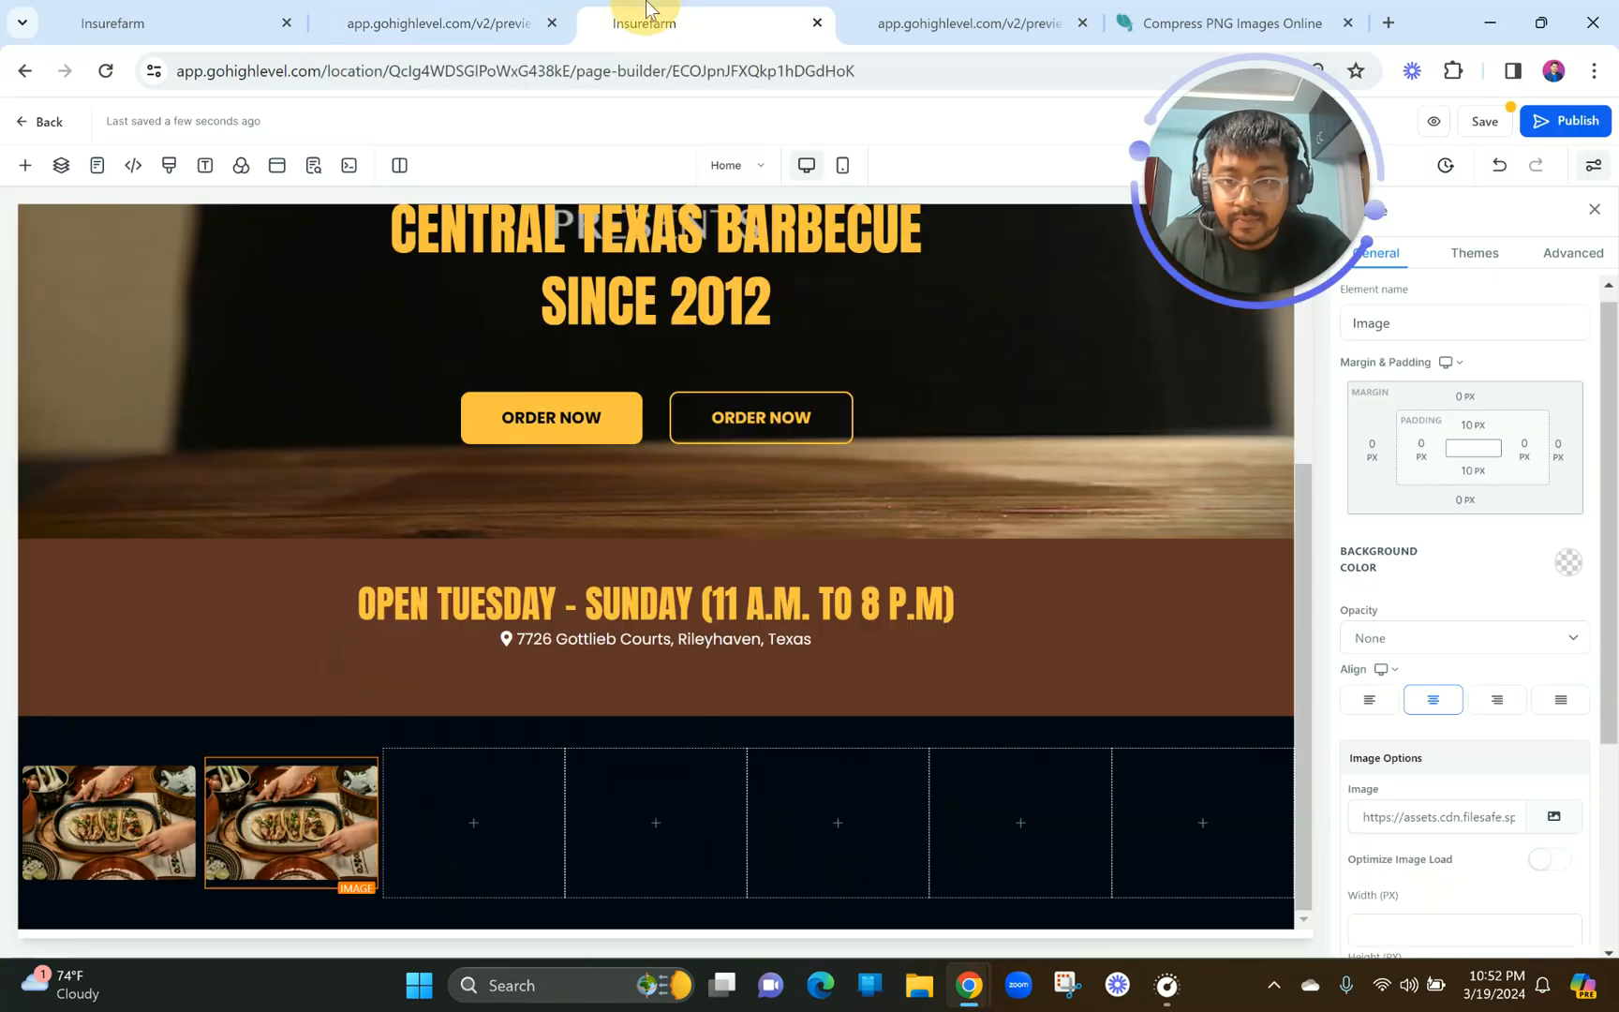
pyautogui.click(1555, 818)
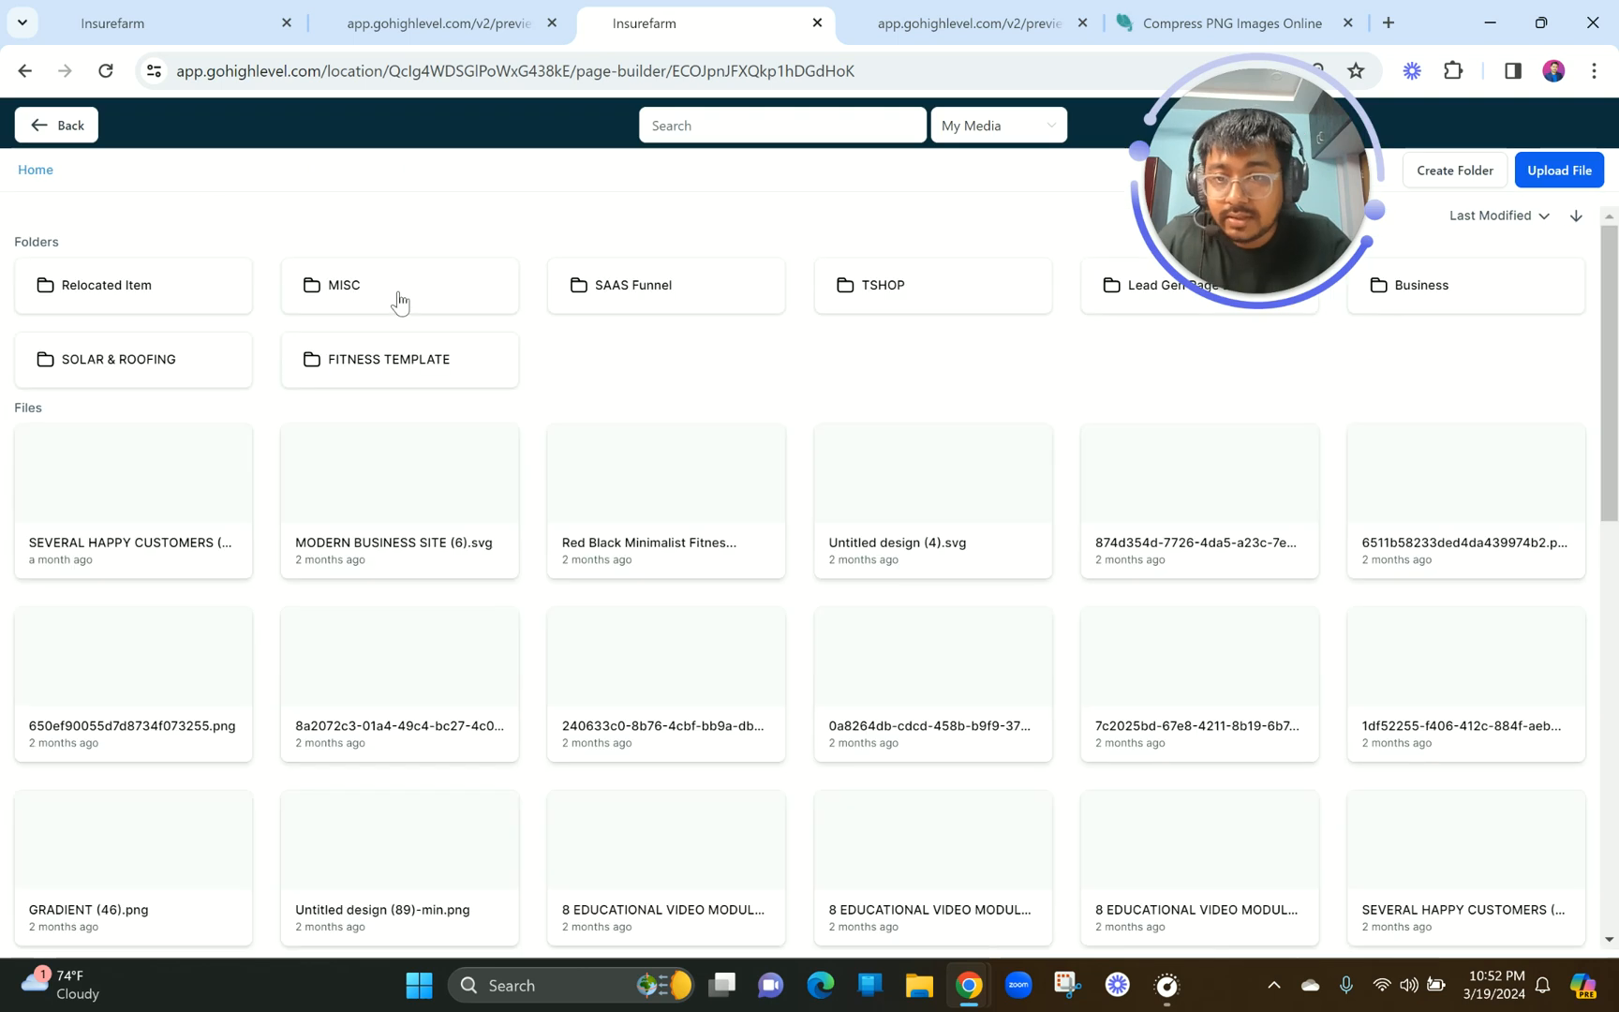
pyautogui.click(399, 300)
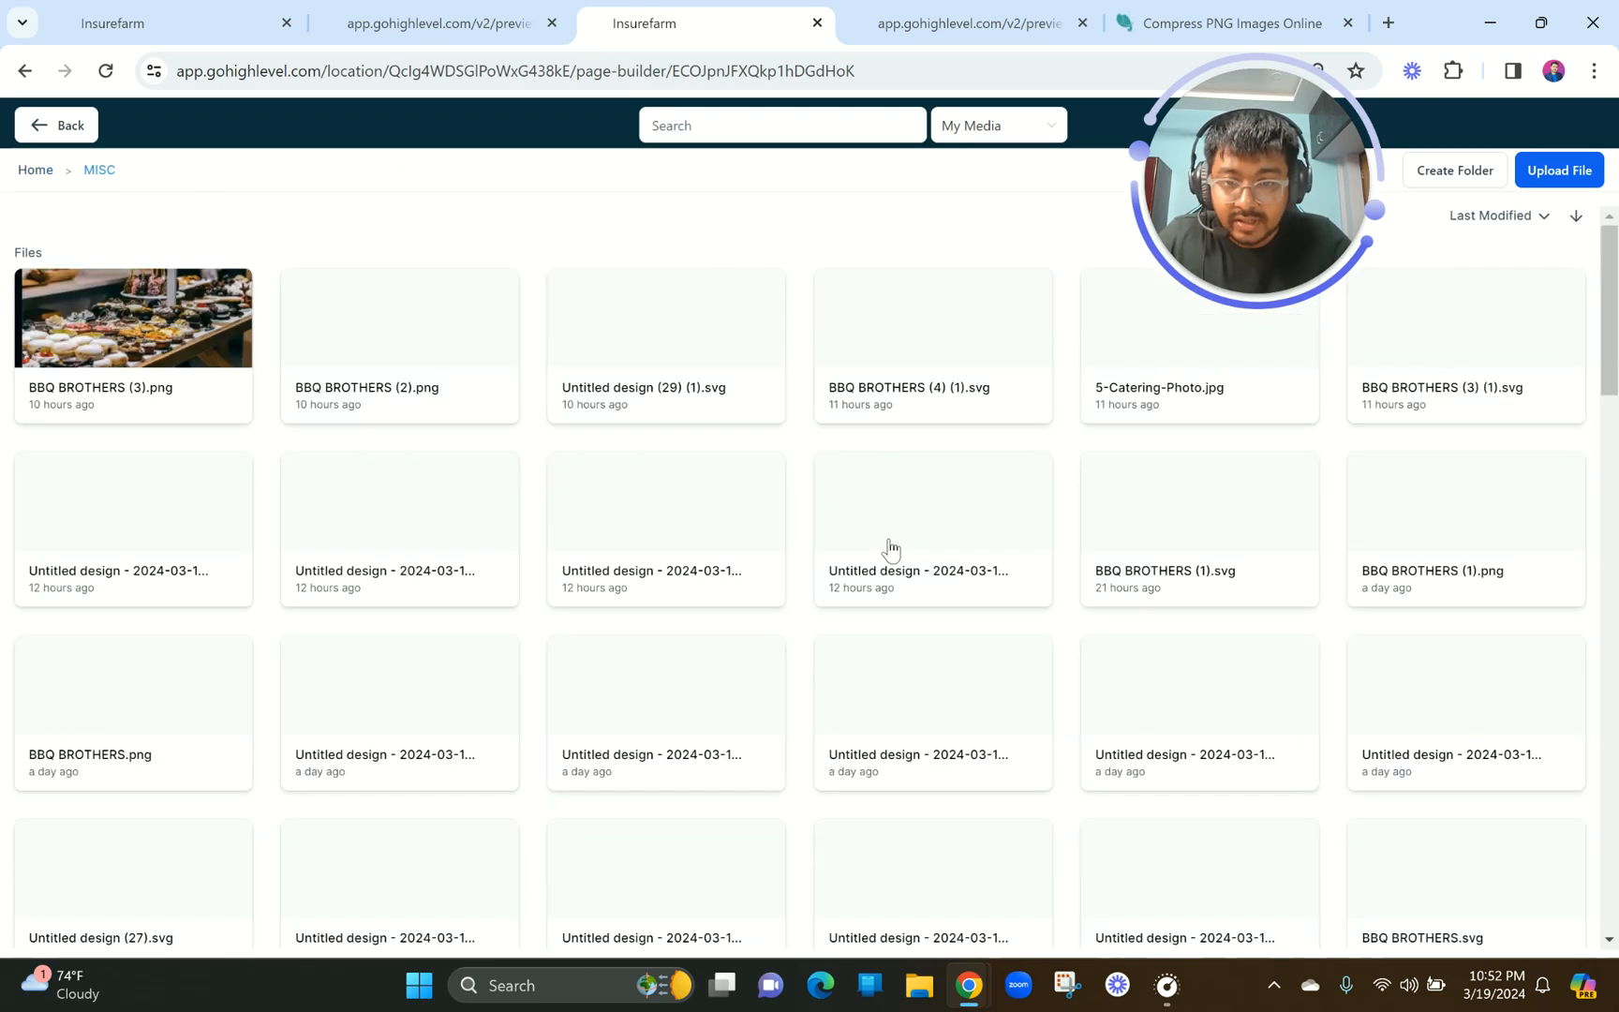
pyautogui.scroll(-3, 890, 549)
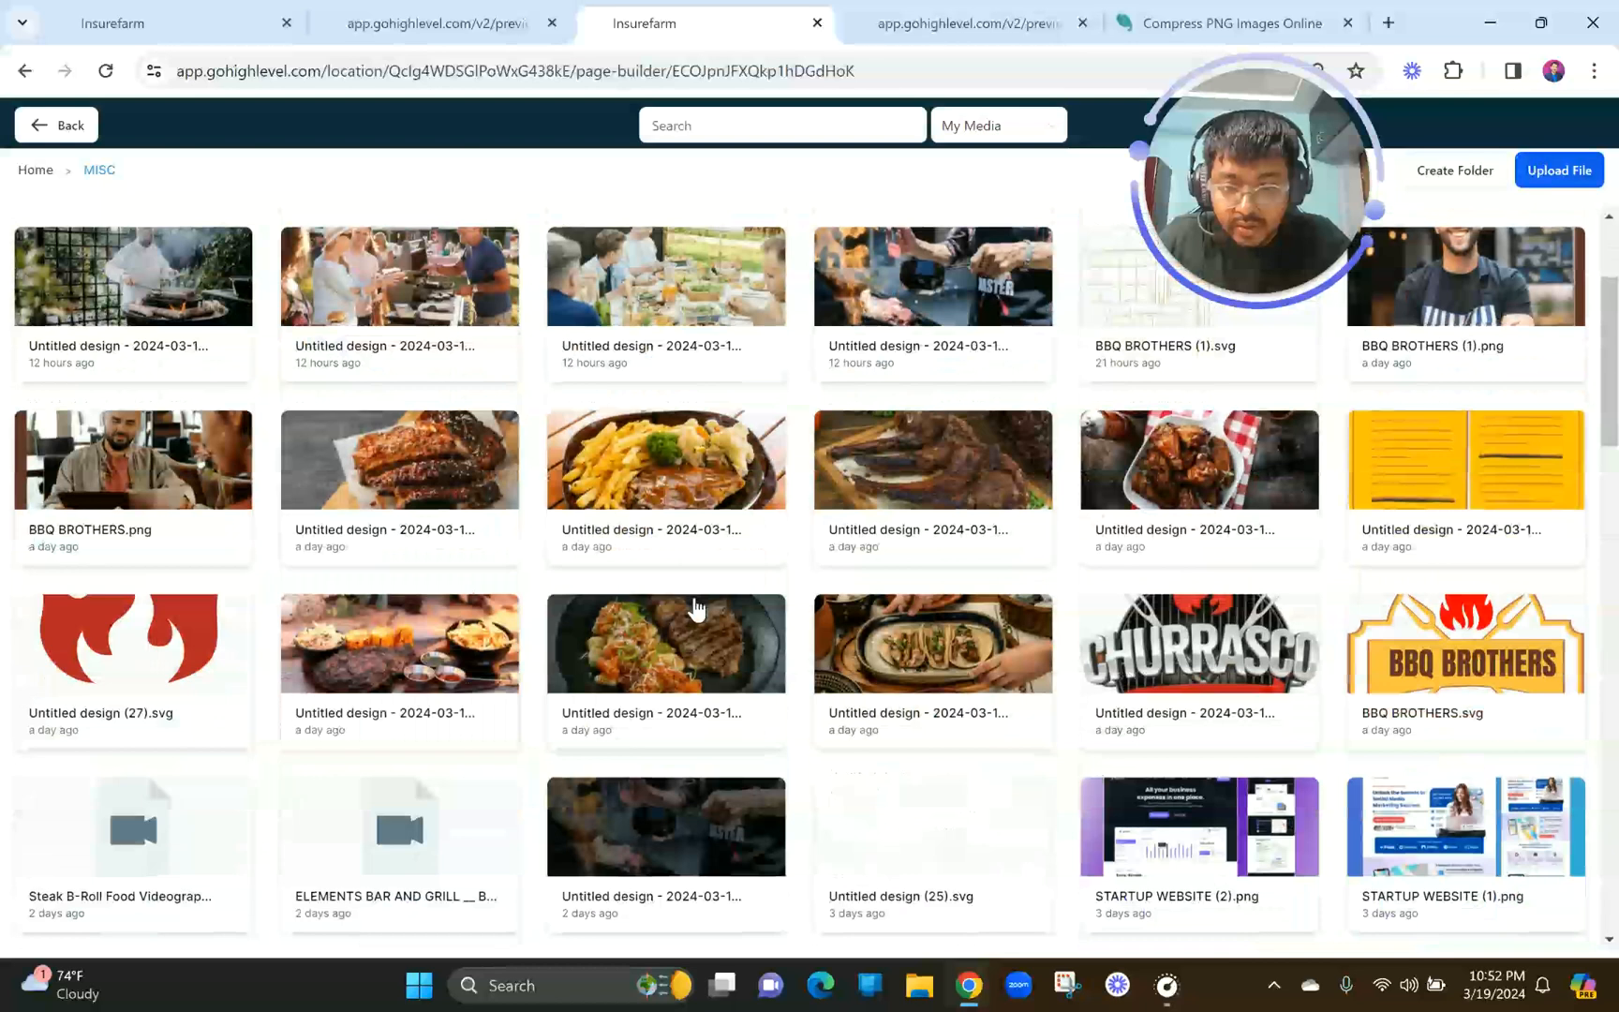
pyautogui.click(671, 584)
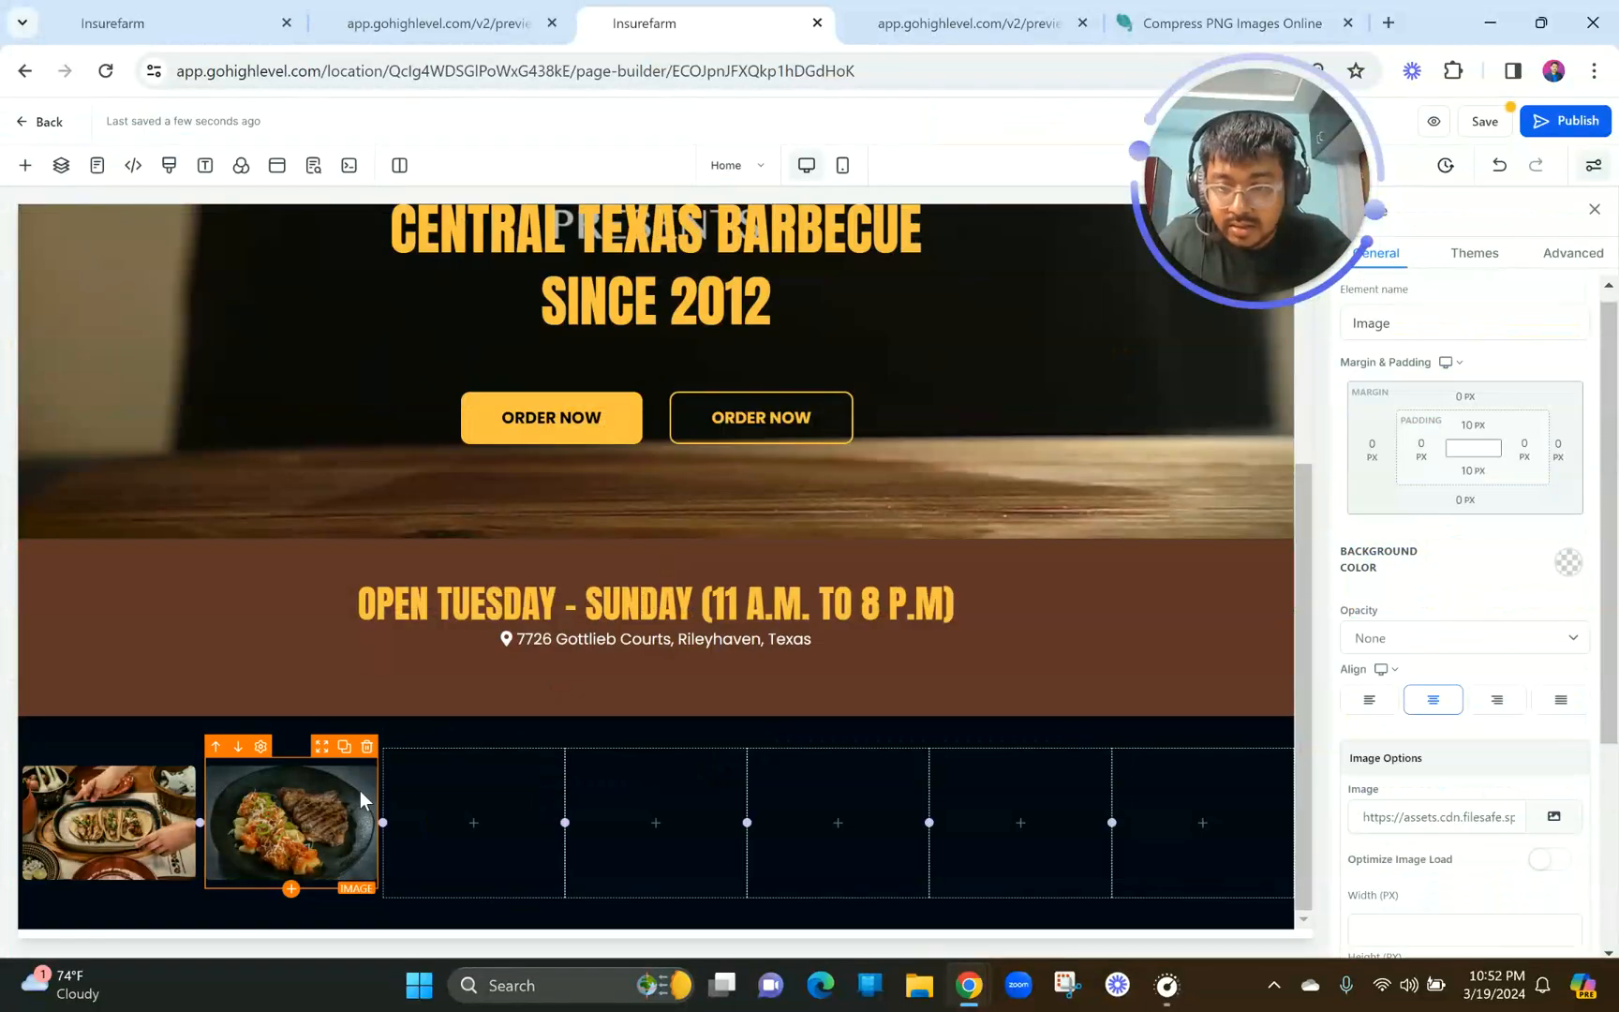
# Duplicate the steak-and-vegetables image and move the copies so that each of columns three to seven holds one.
pyautogui.click(342, 748)
pyautogui.moveTo(322, 748); pyautogui.dragTo(530, 806)
pyautogui.click(527, 747)
pyautogui.moveTo(503, 747); pyautogui.dragTo(680, 811)
pyautogui.click(710, 747)
pyautogui.moveTo(686, 747); pyautogui.dragTo(1071, 779)
pyautogui.click(890, 749)
pyautogui.click(1073, 749)
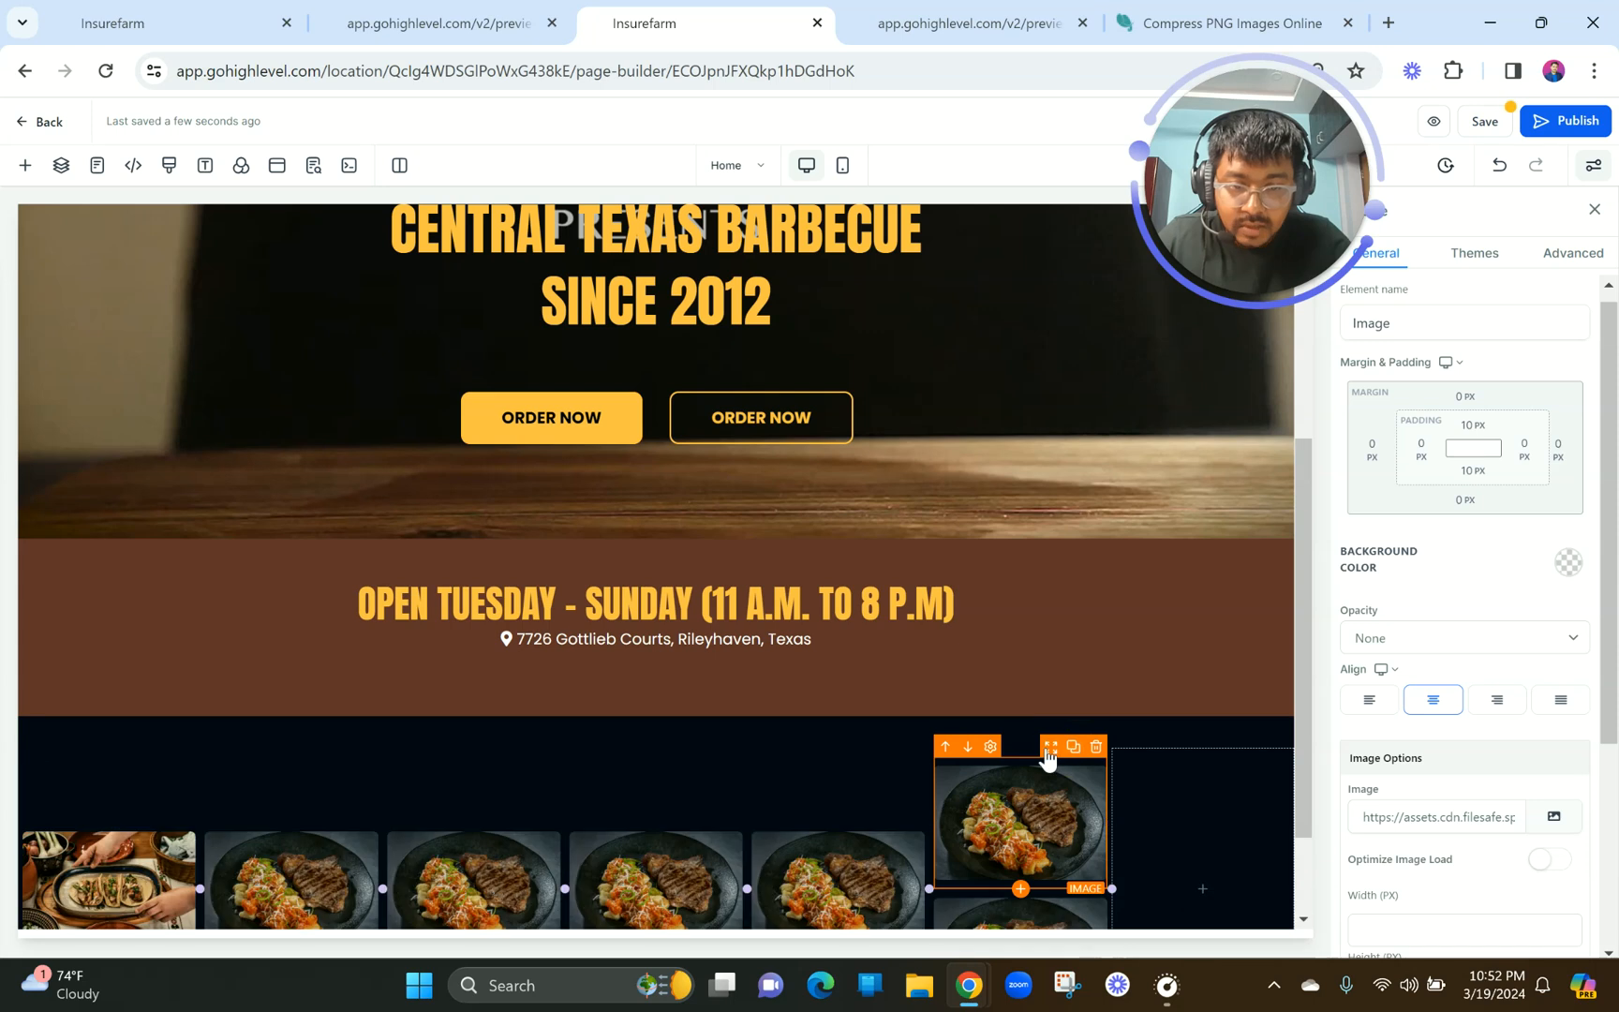
pyautogui.moveTo(1178, 768); pyautogui.dragTo(1219, 793)
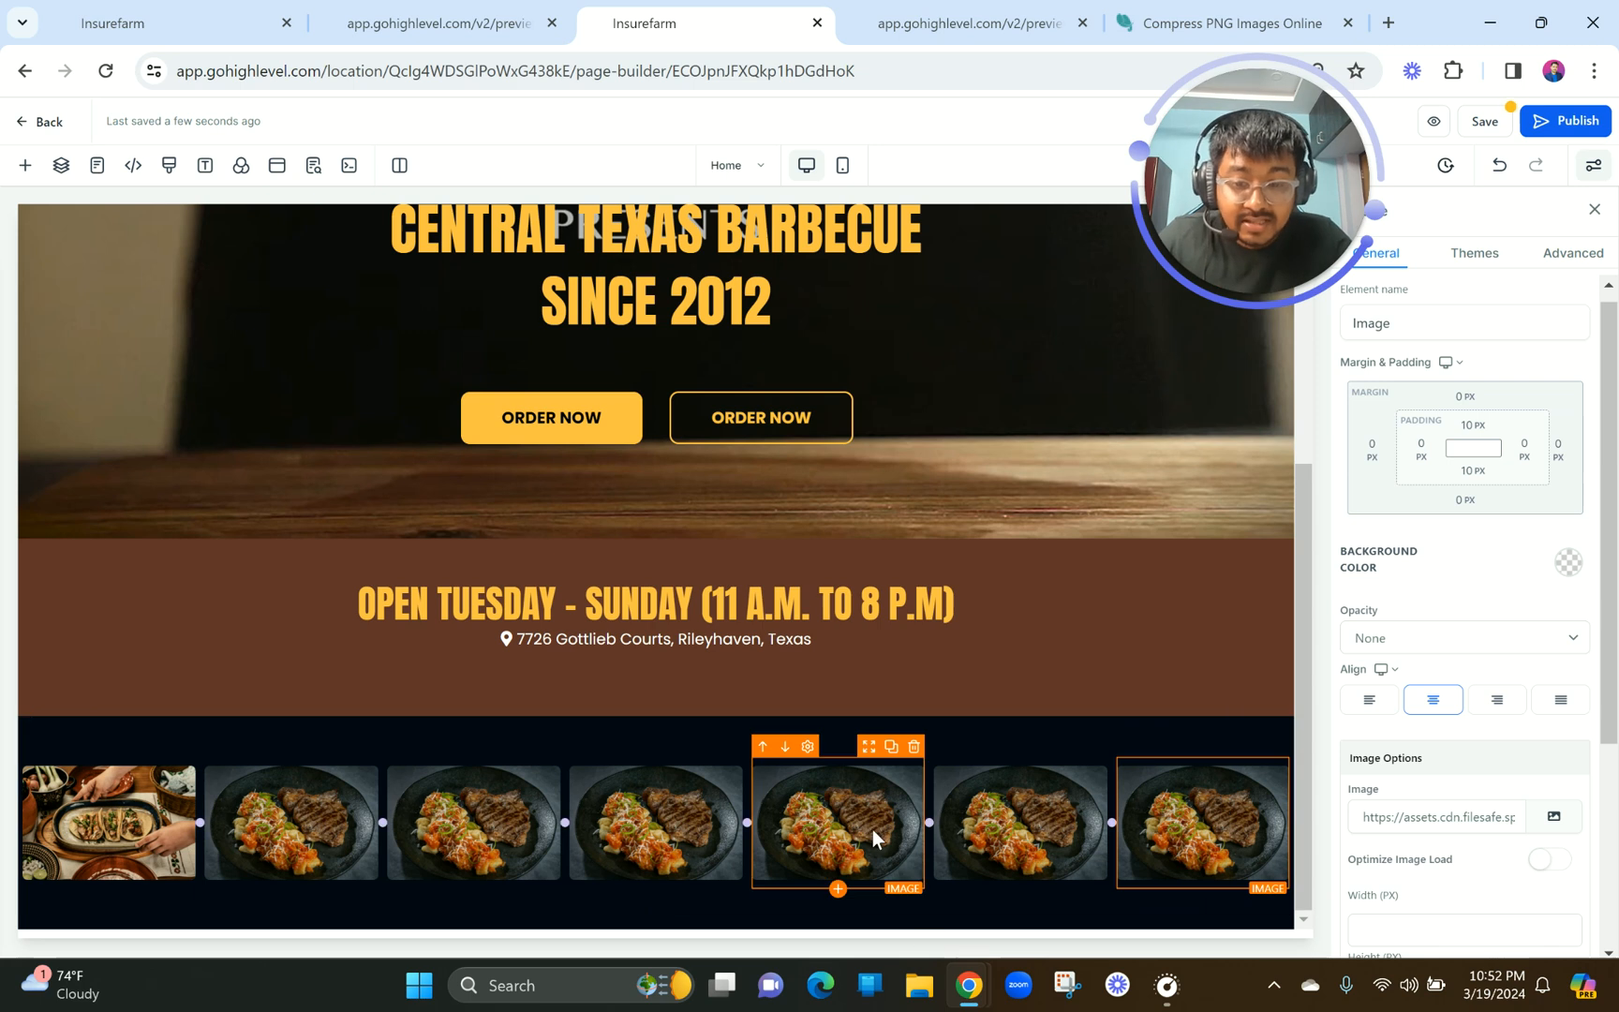
# Close the colour picker overlay on the reference page and check the order of the photos in its food strip.
pyautogui.click(1020, 793)
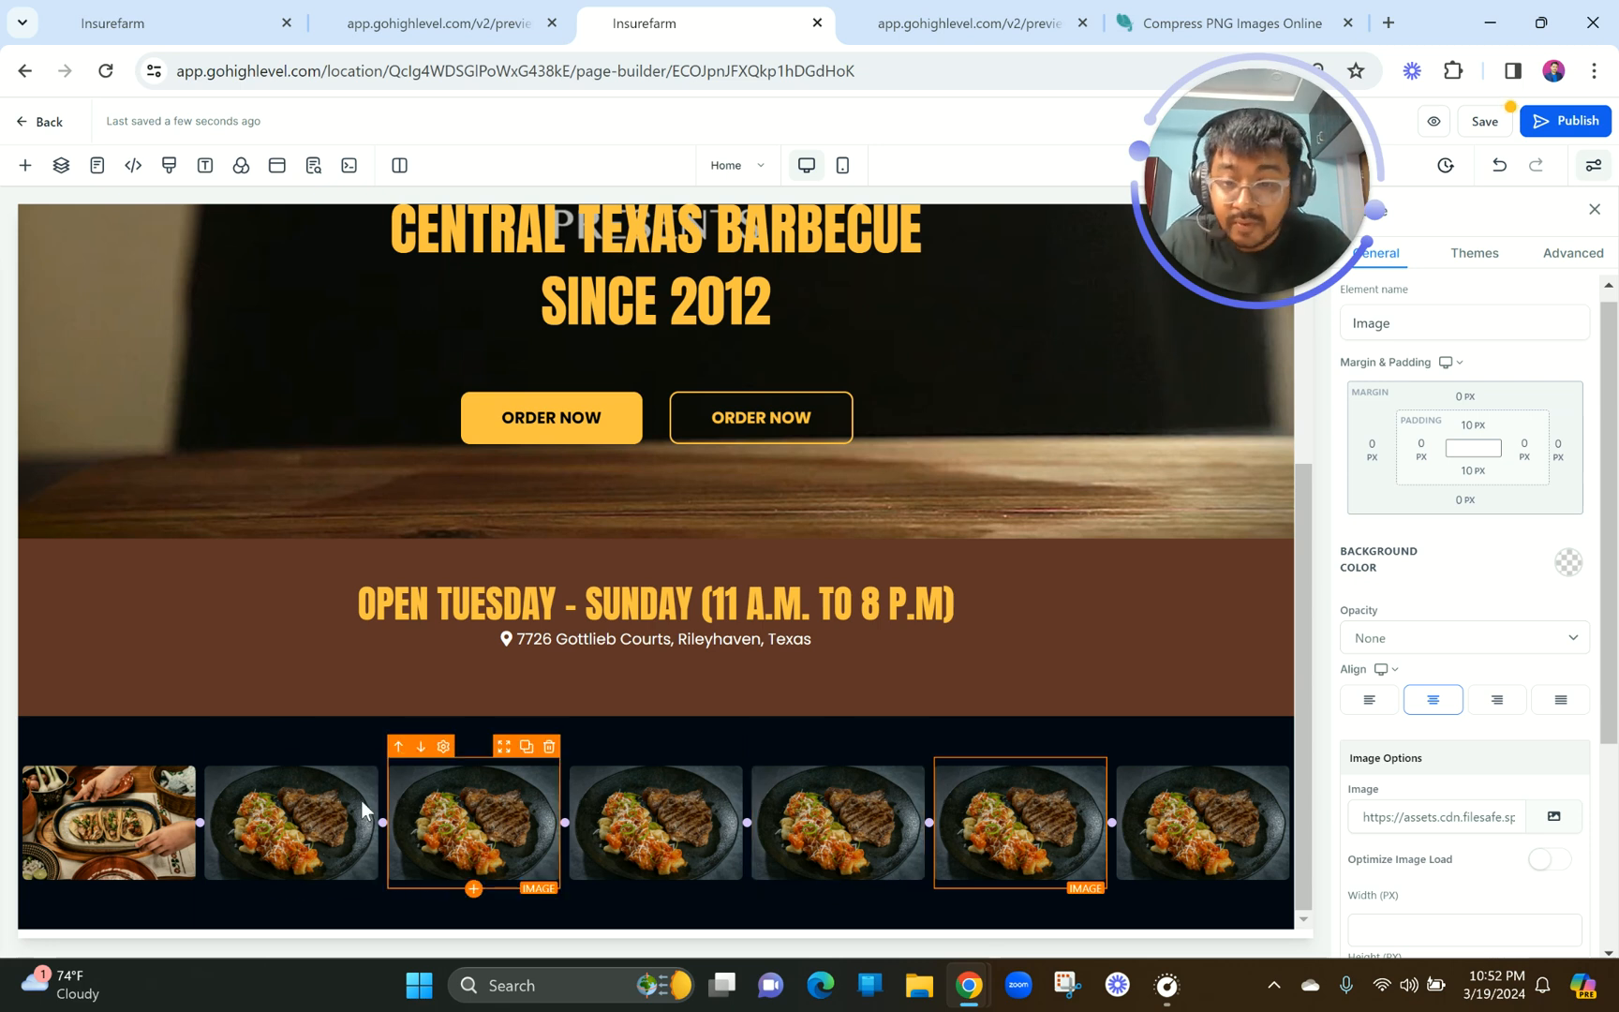
pyautogui.click(475, 26)
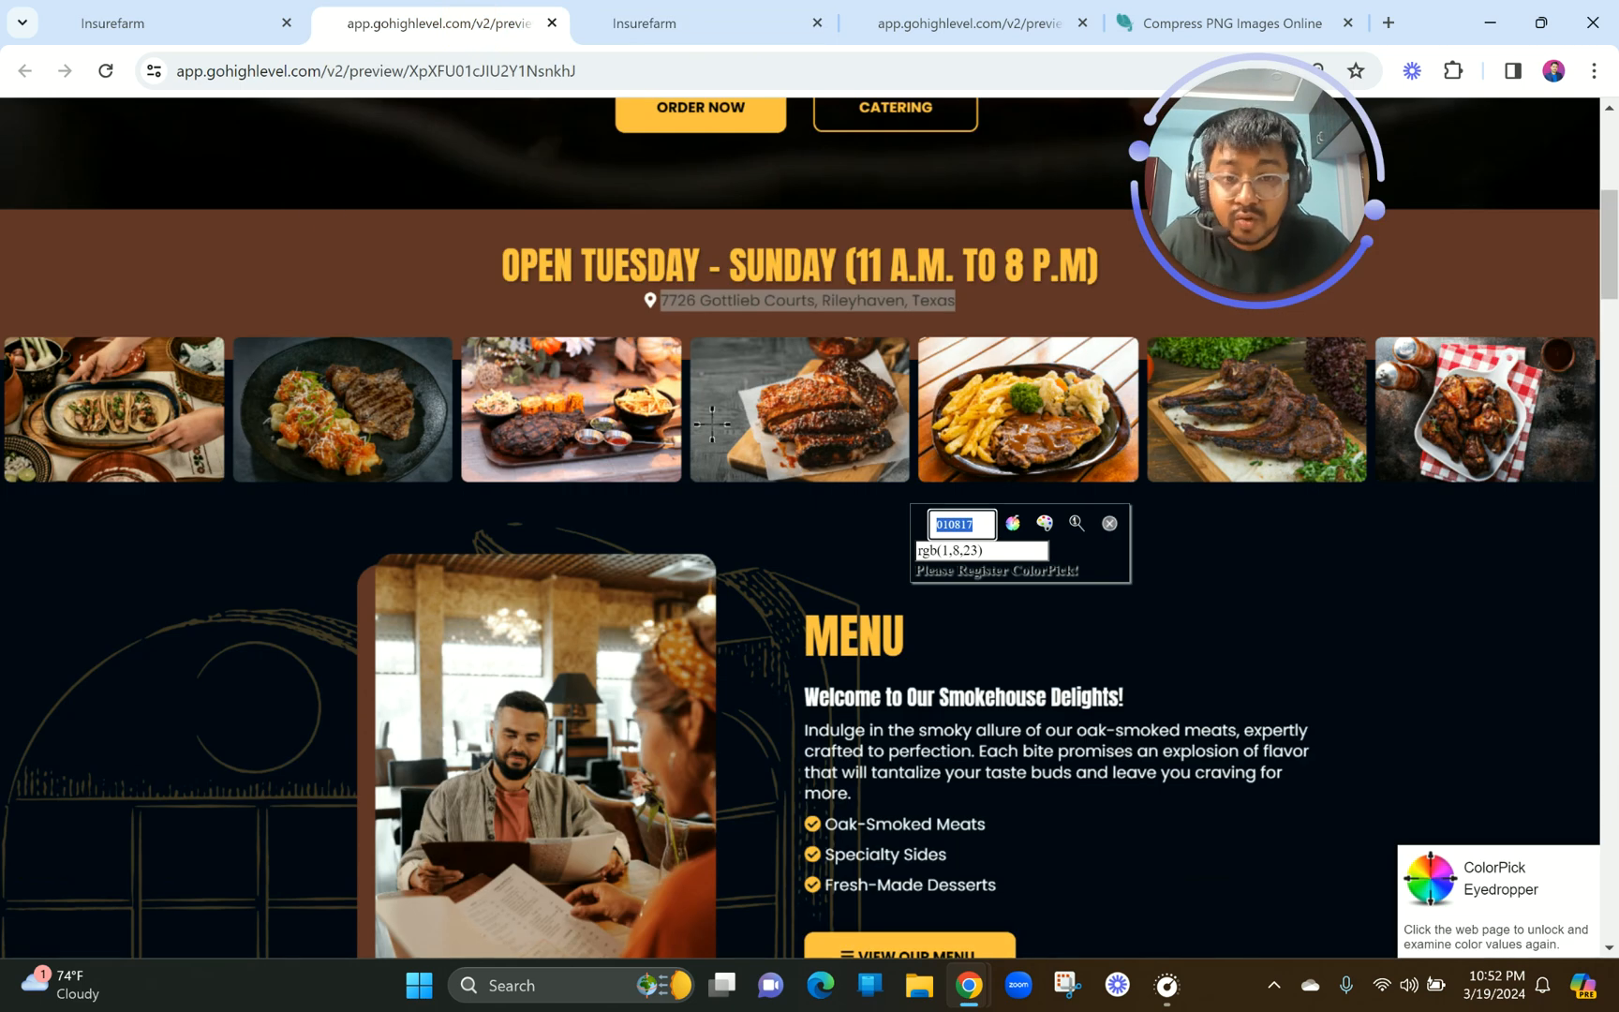
pyautogui.click(1110, 523)
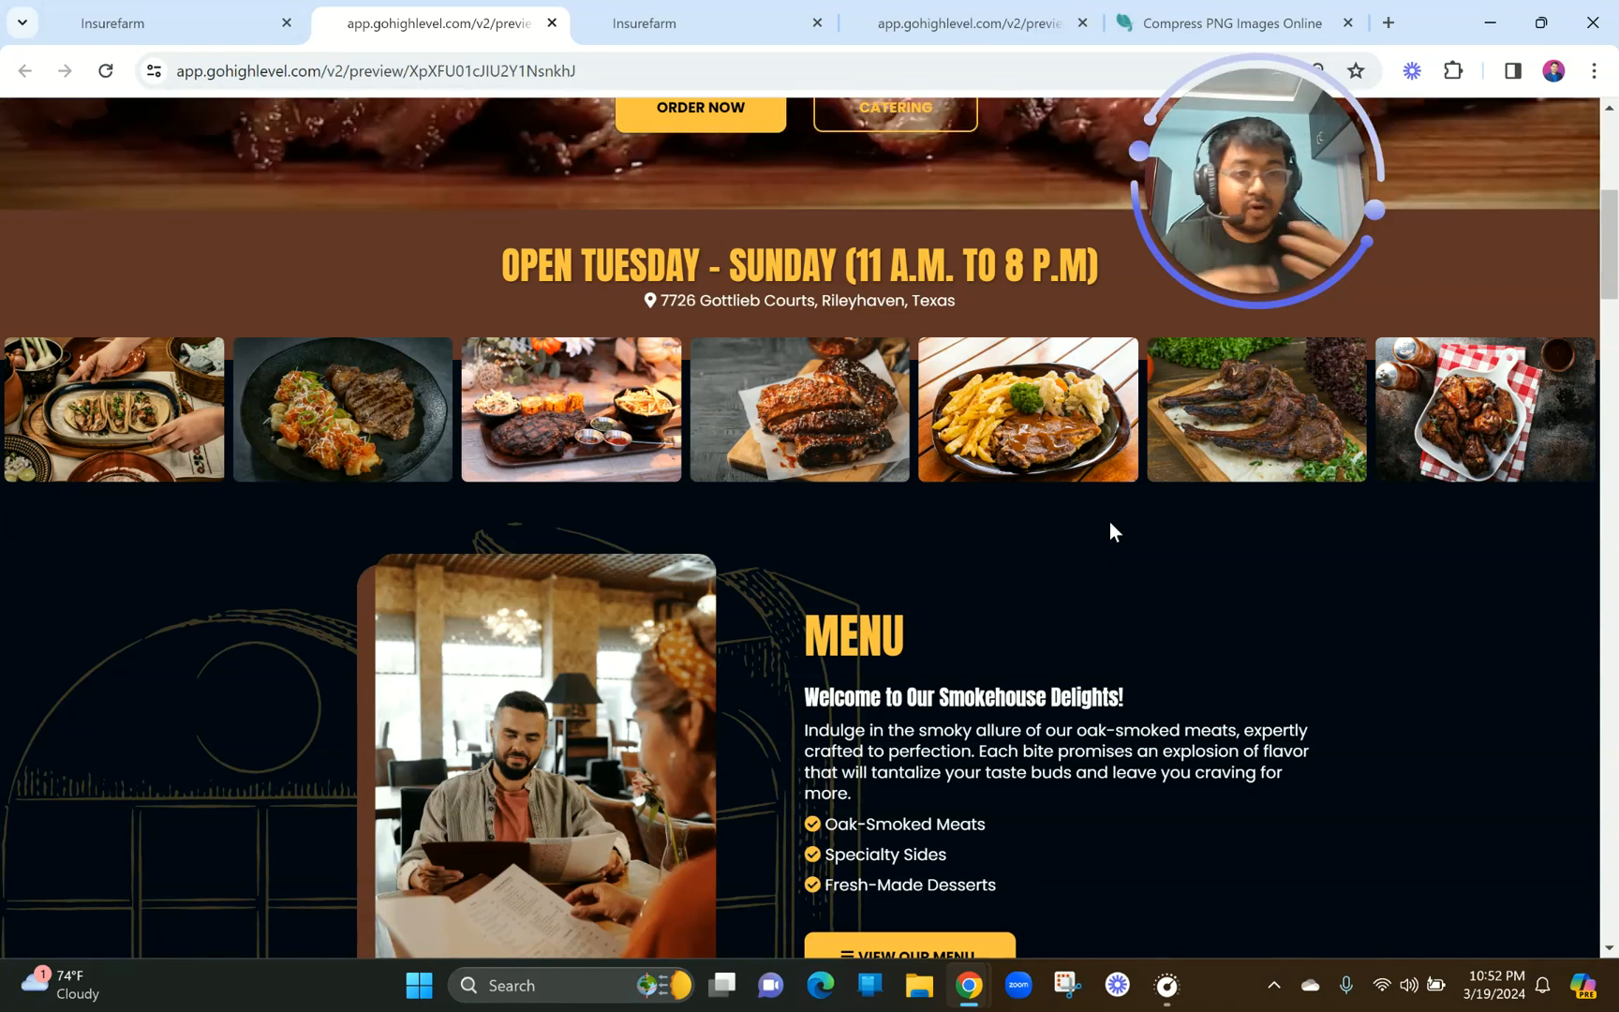
pyautogui.click(655, 23)
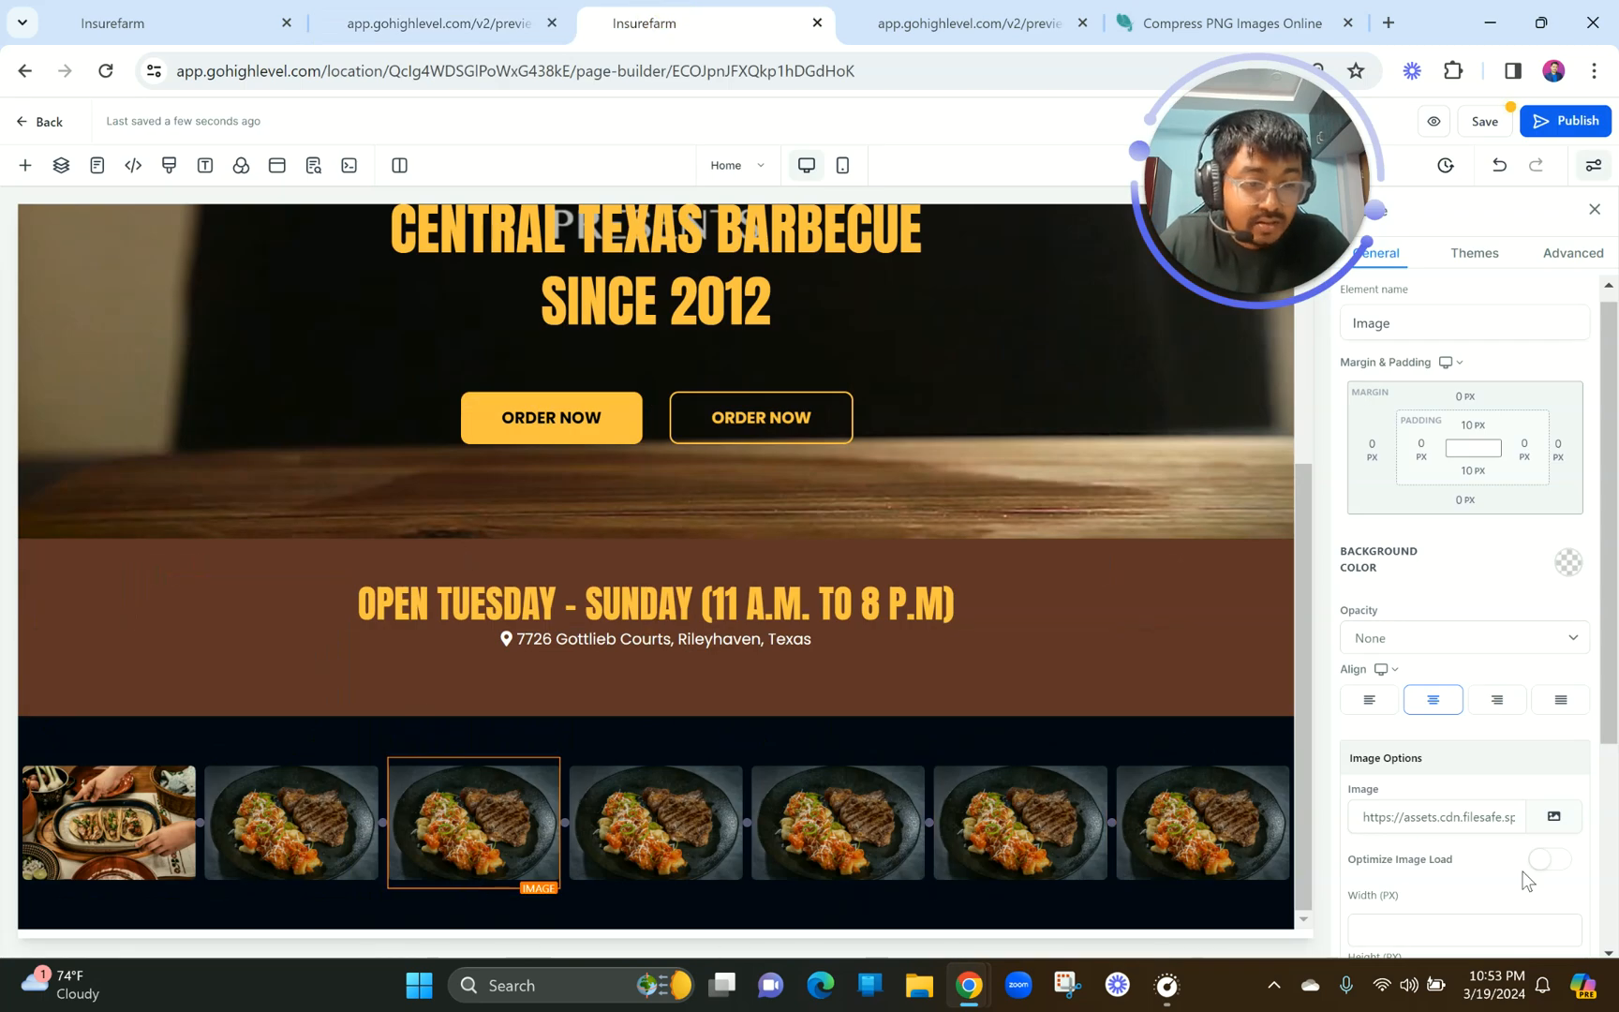
# Replace the third column's image with the grilled steak and side bowls photo from the MISC media folder.
pyautogui.click(1554, 816)
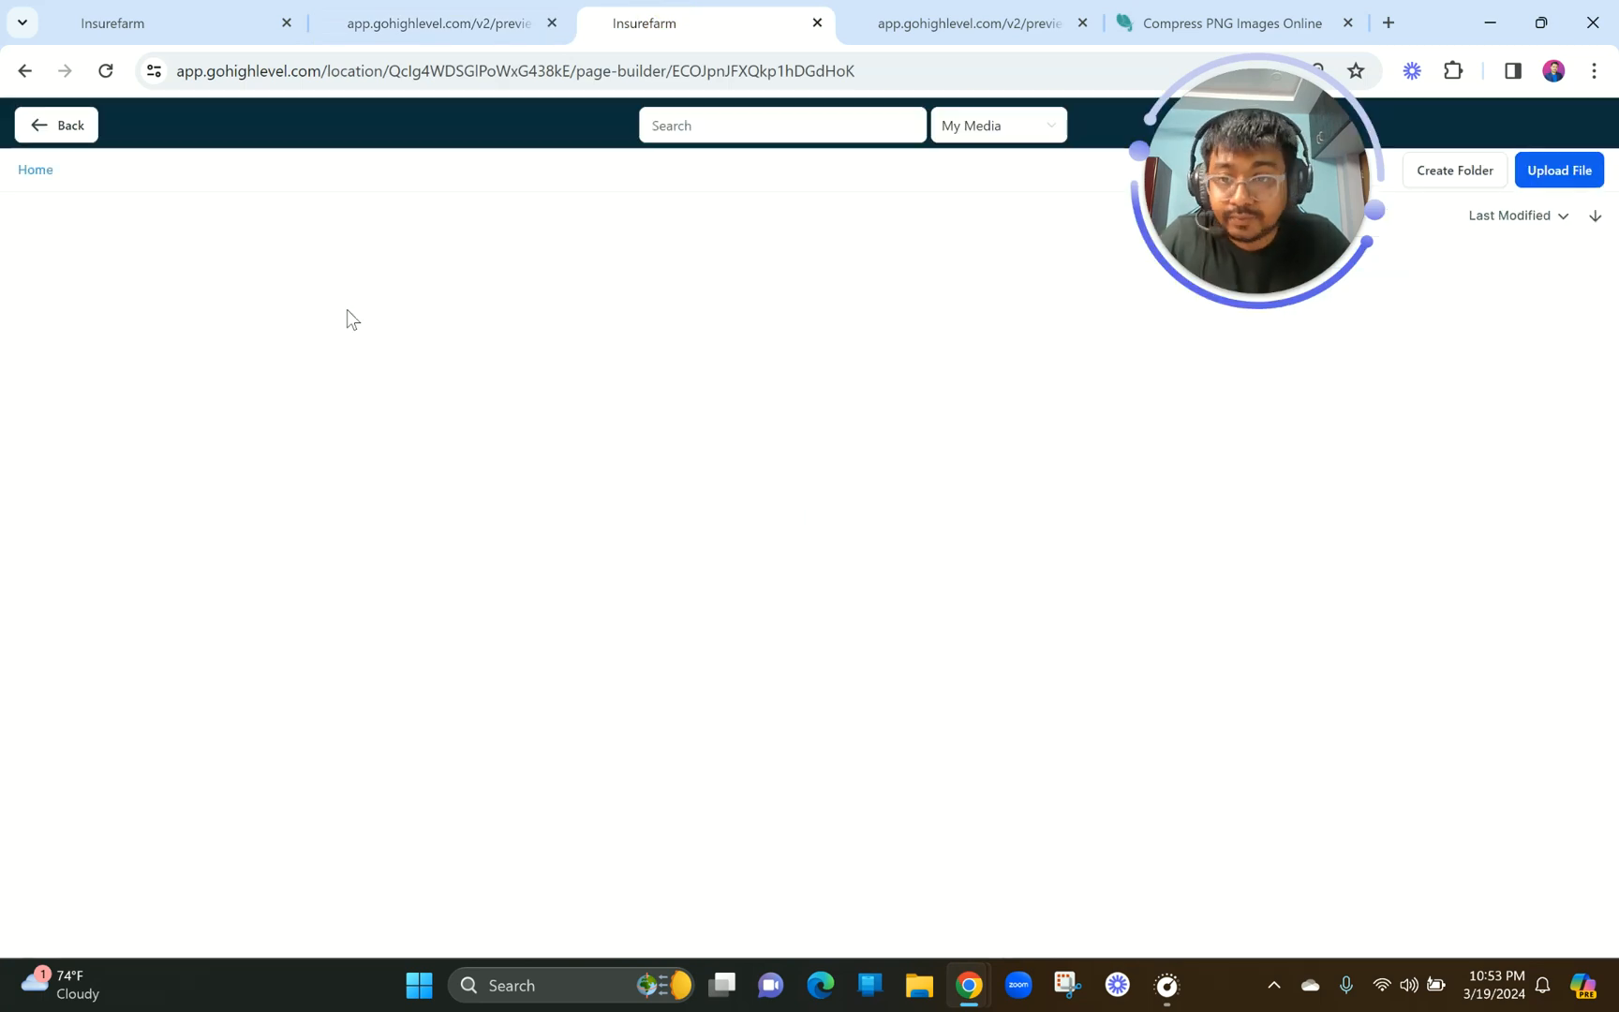
pyautogui.click(345, 279)
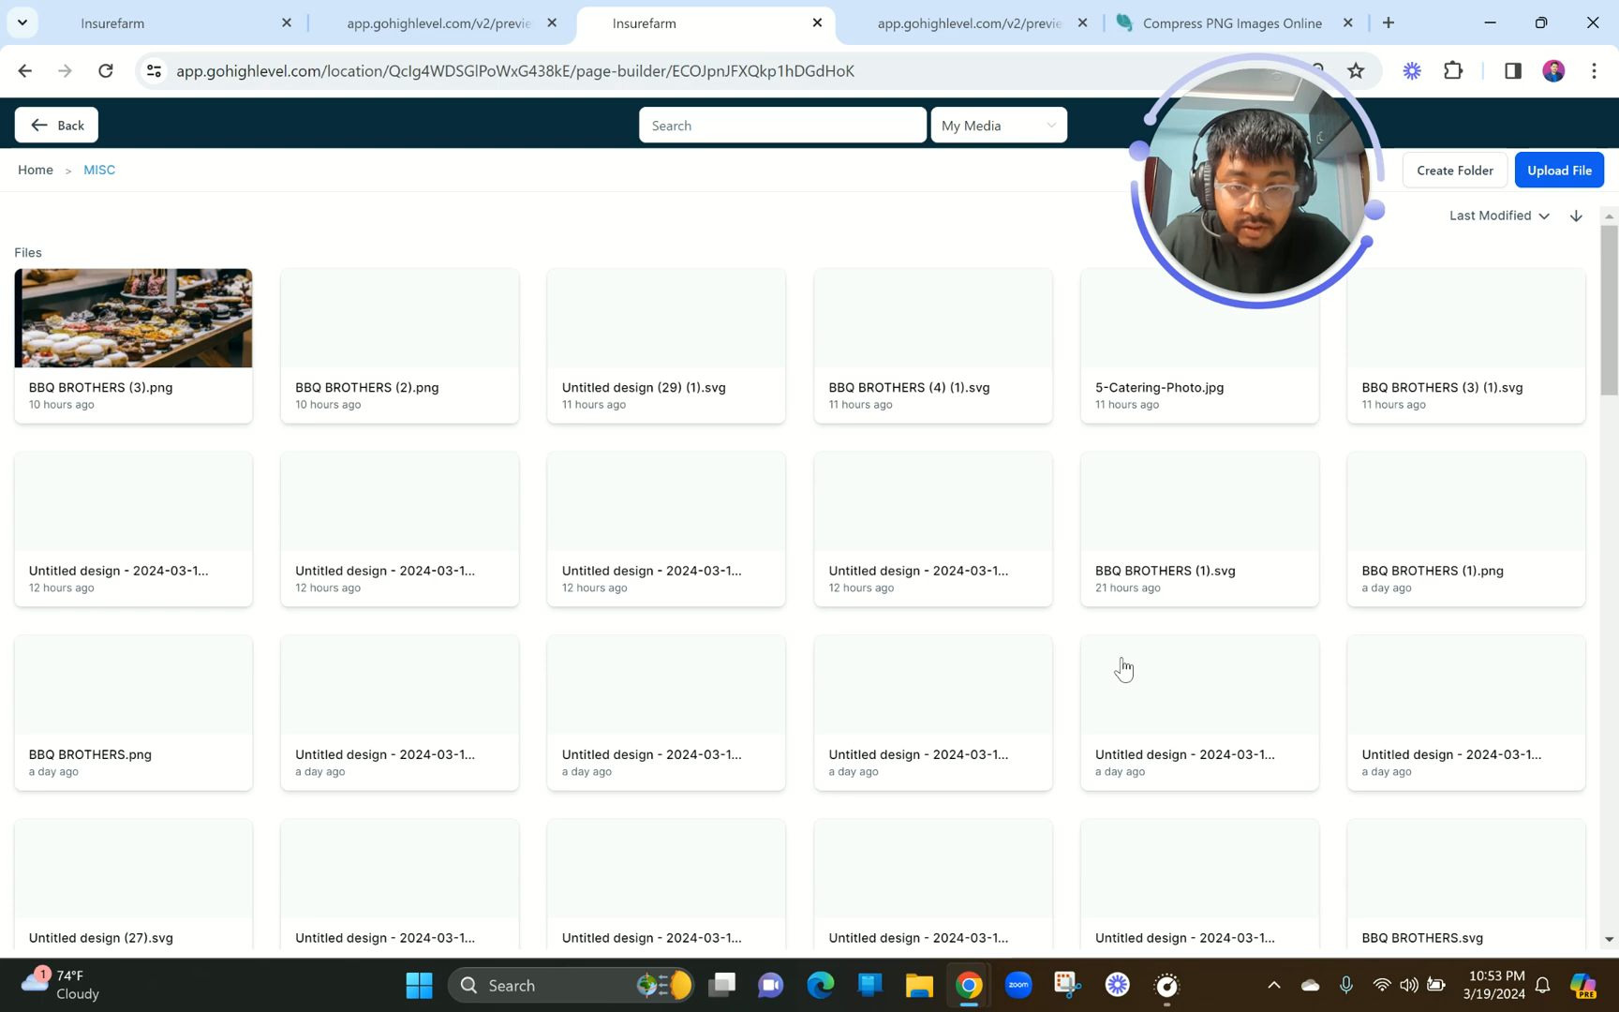
pyautogui.click(439, 23)
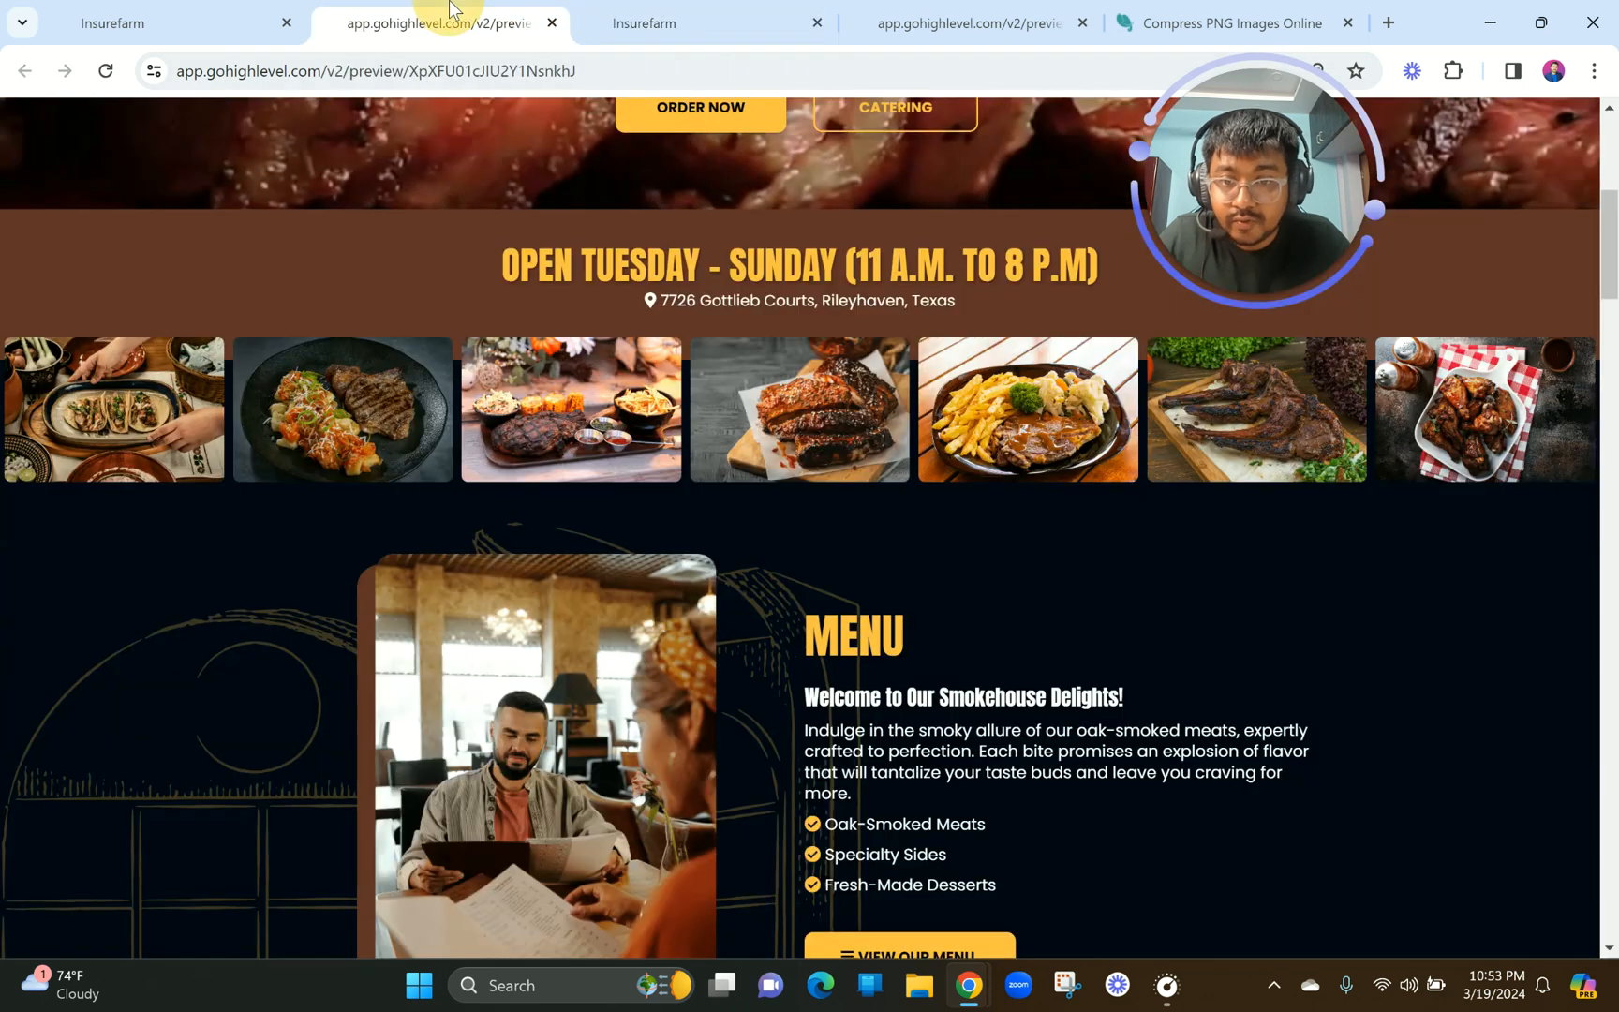
pyautogui.click(689, 17)
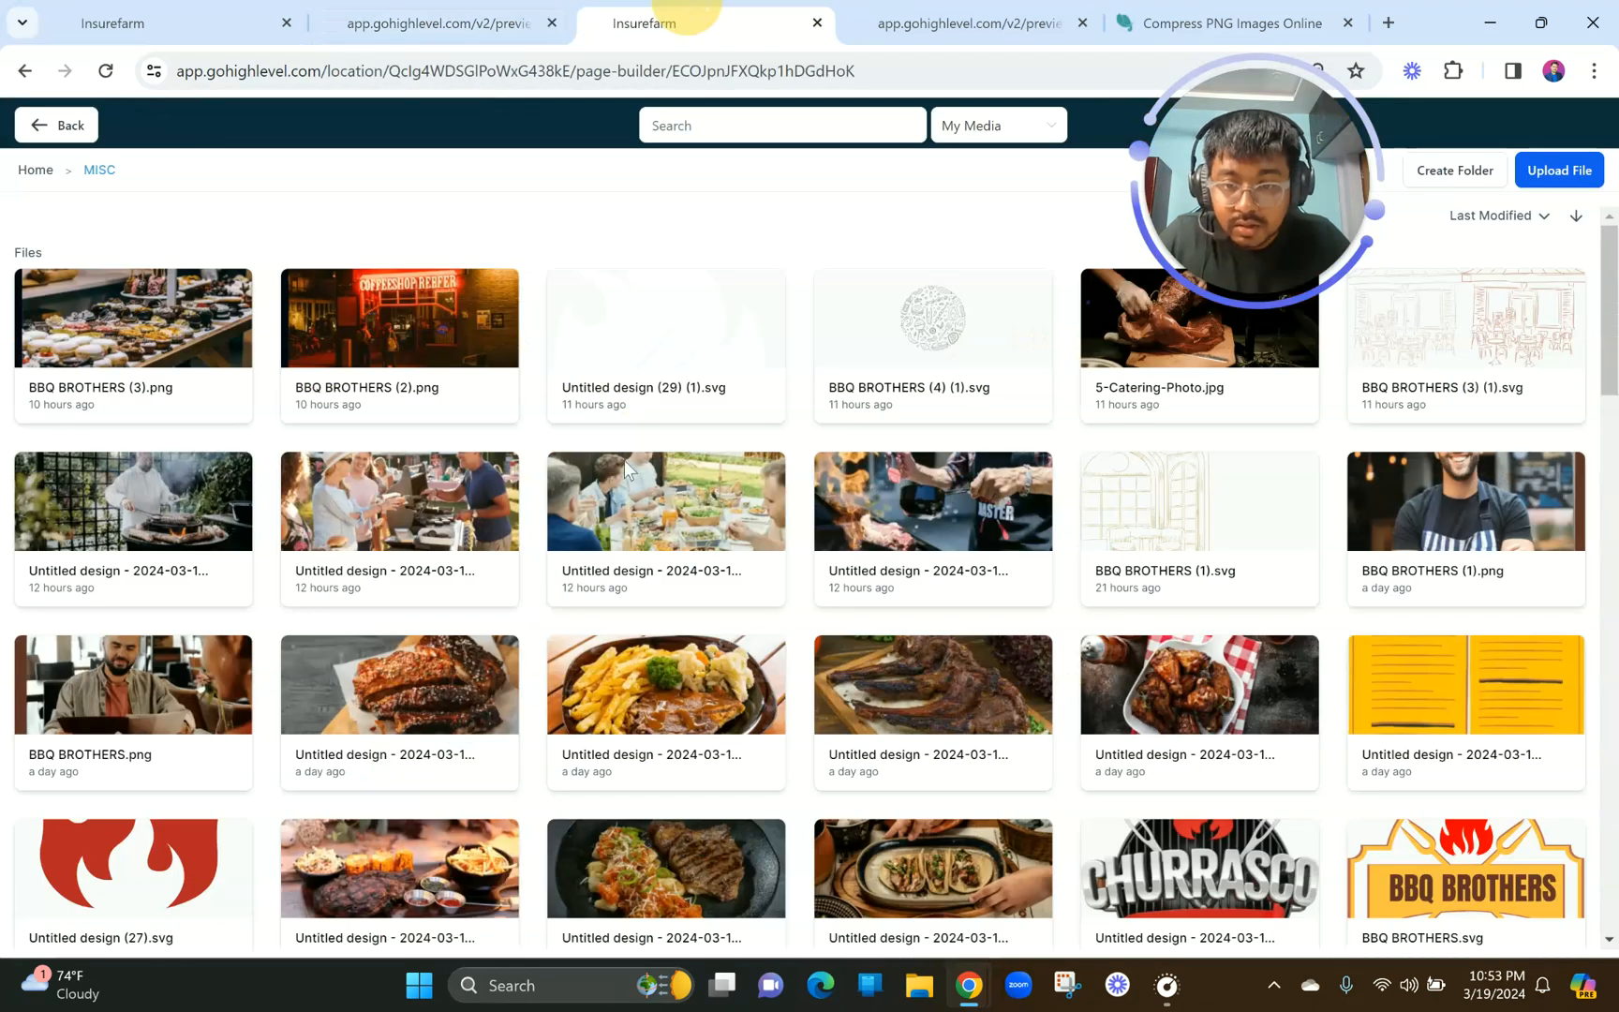
pyautogui.click(442, 869)
# Replace the fourth column's image with the barbecue ribs photo from the MISC folder, following the reference strip.
pyautogui.click(438, 20)
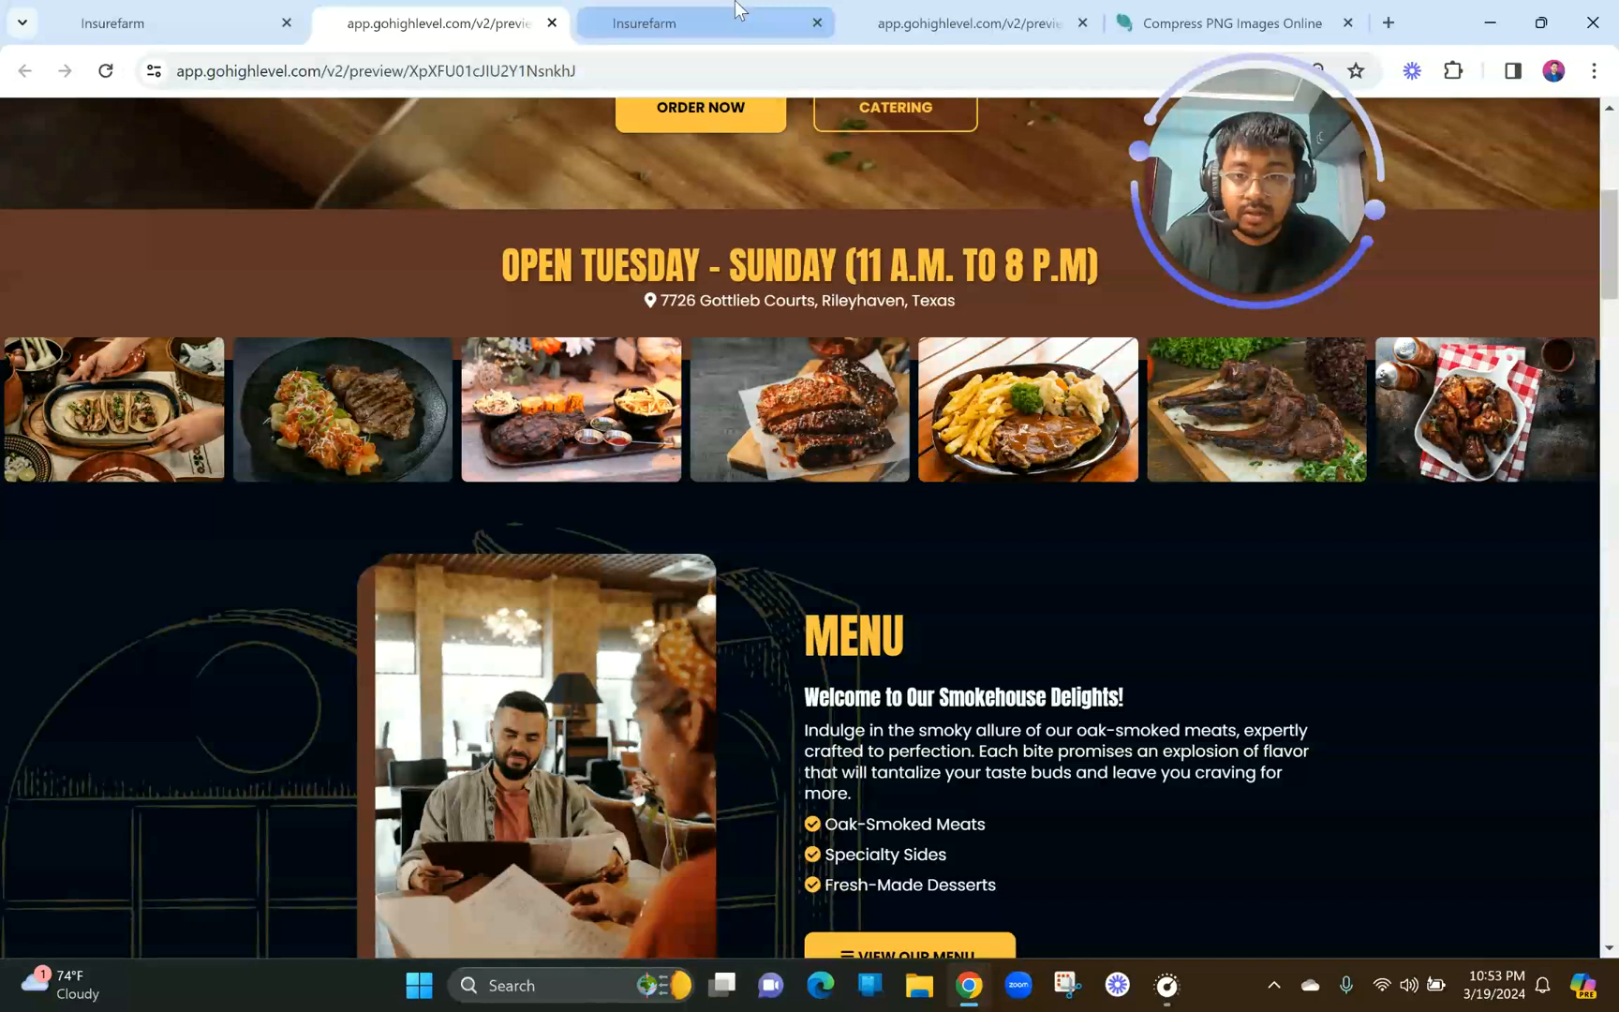
pyautogui.click(694, 11)
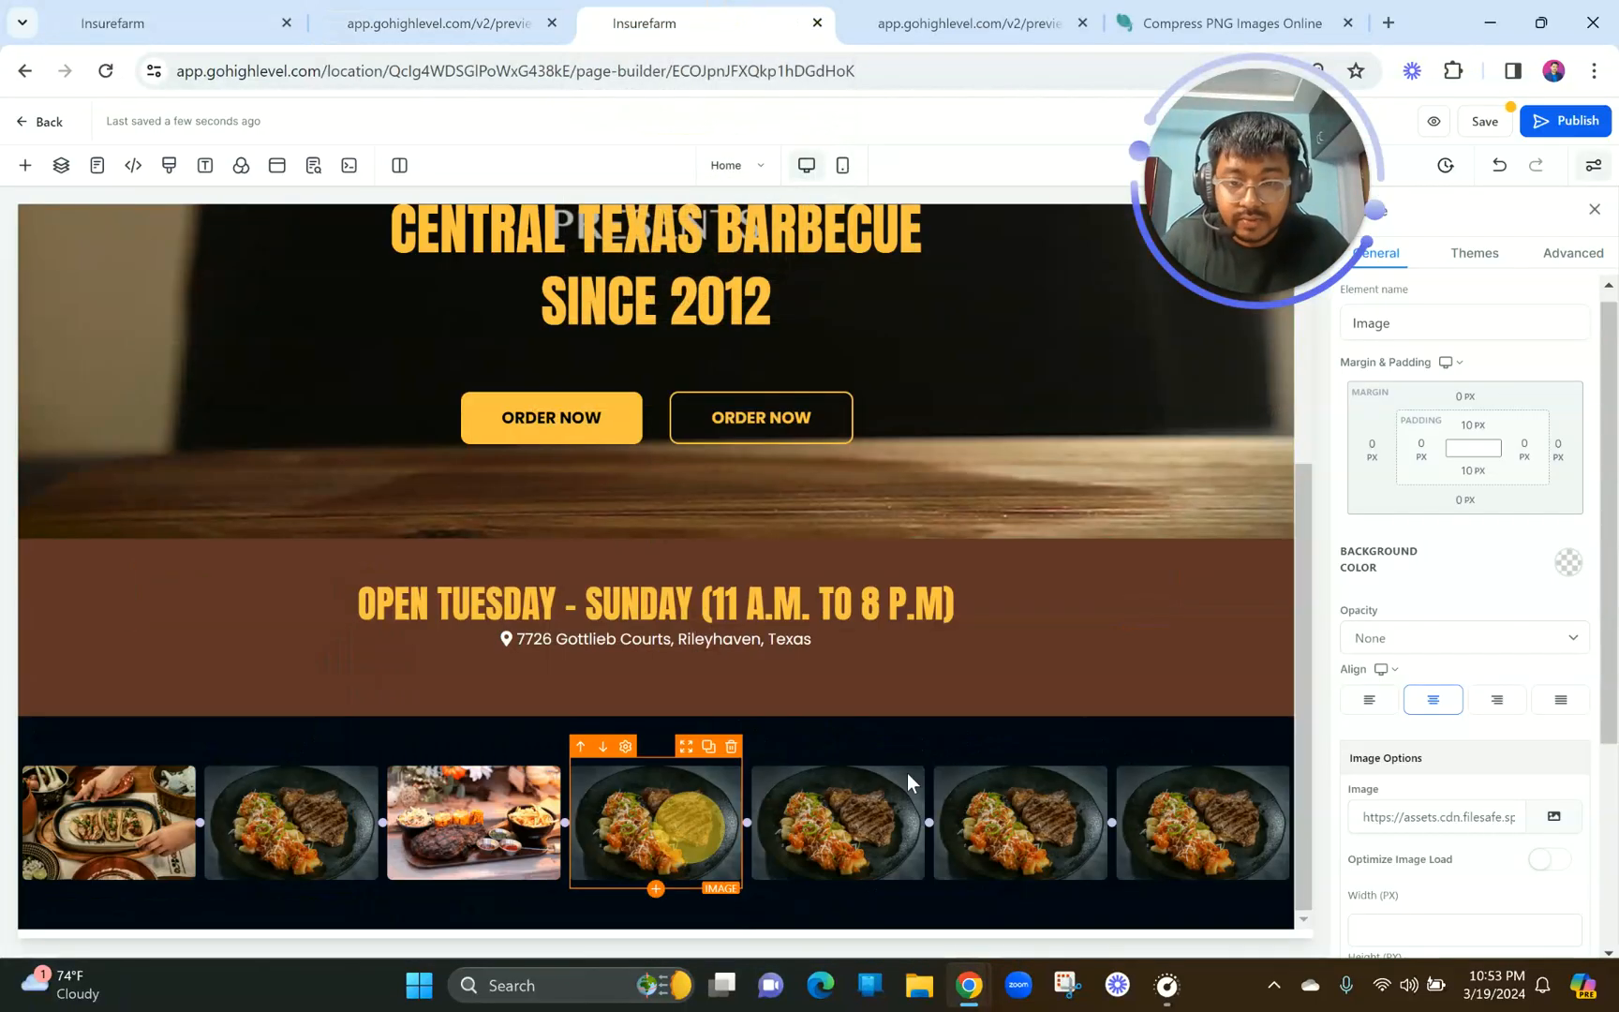
pyautogui.click(1554, 816)
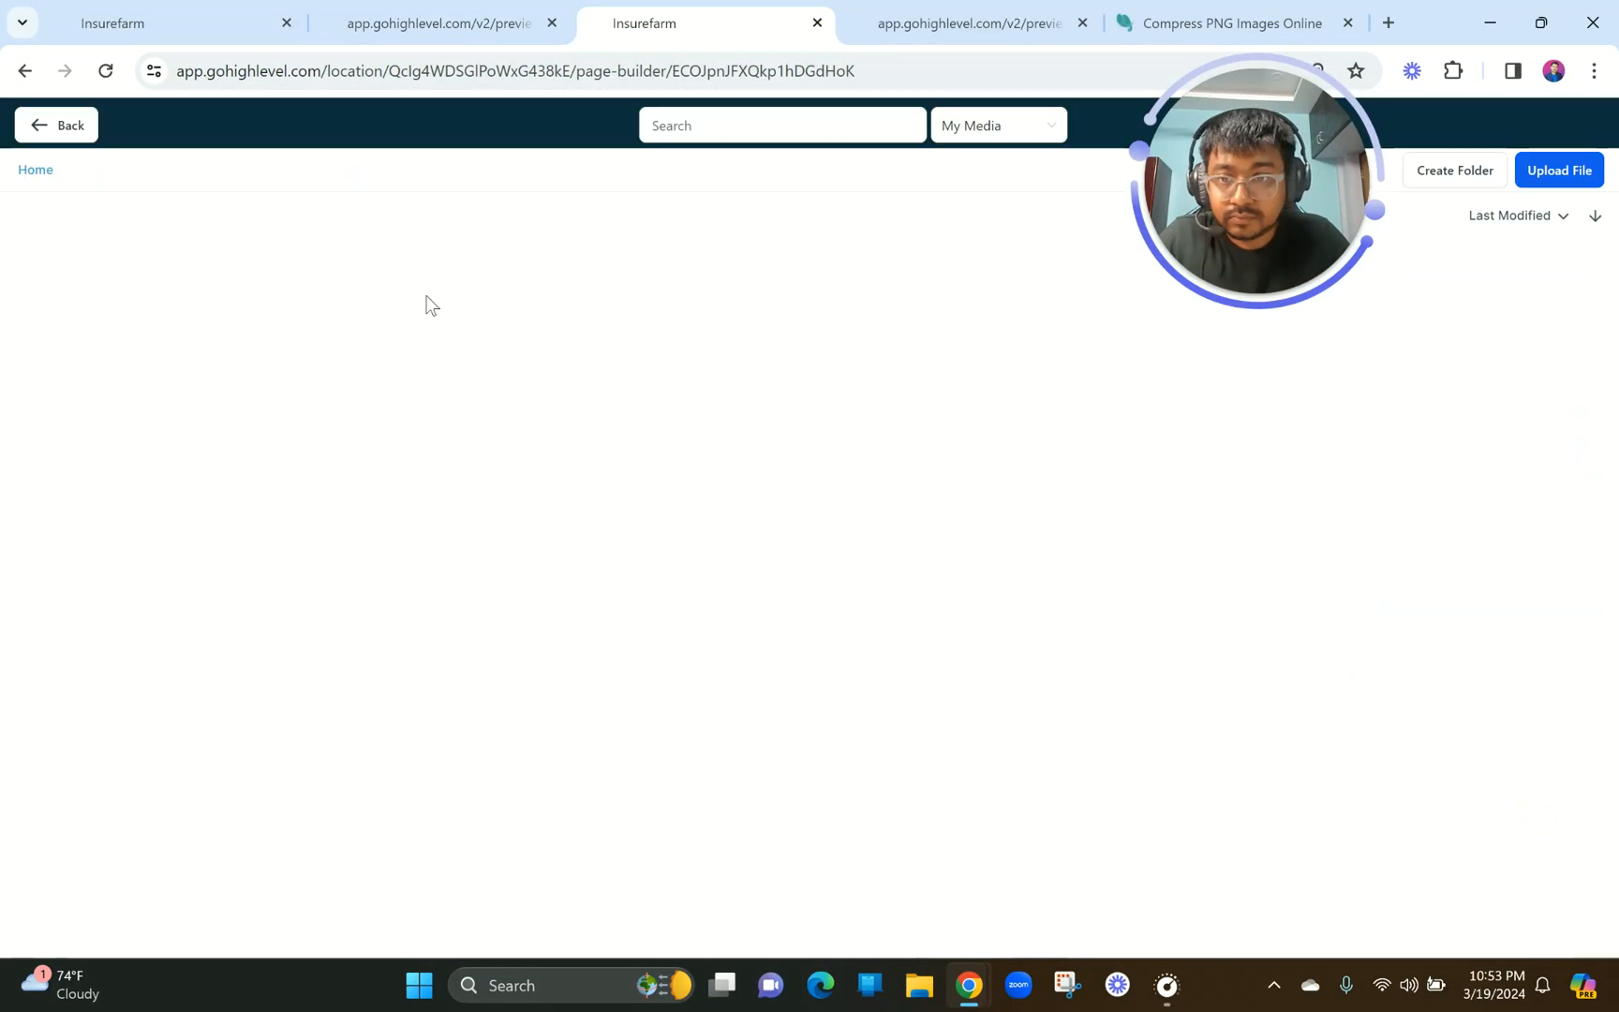
pyautogui.click(398, 277)
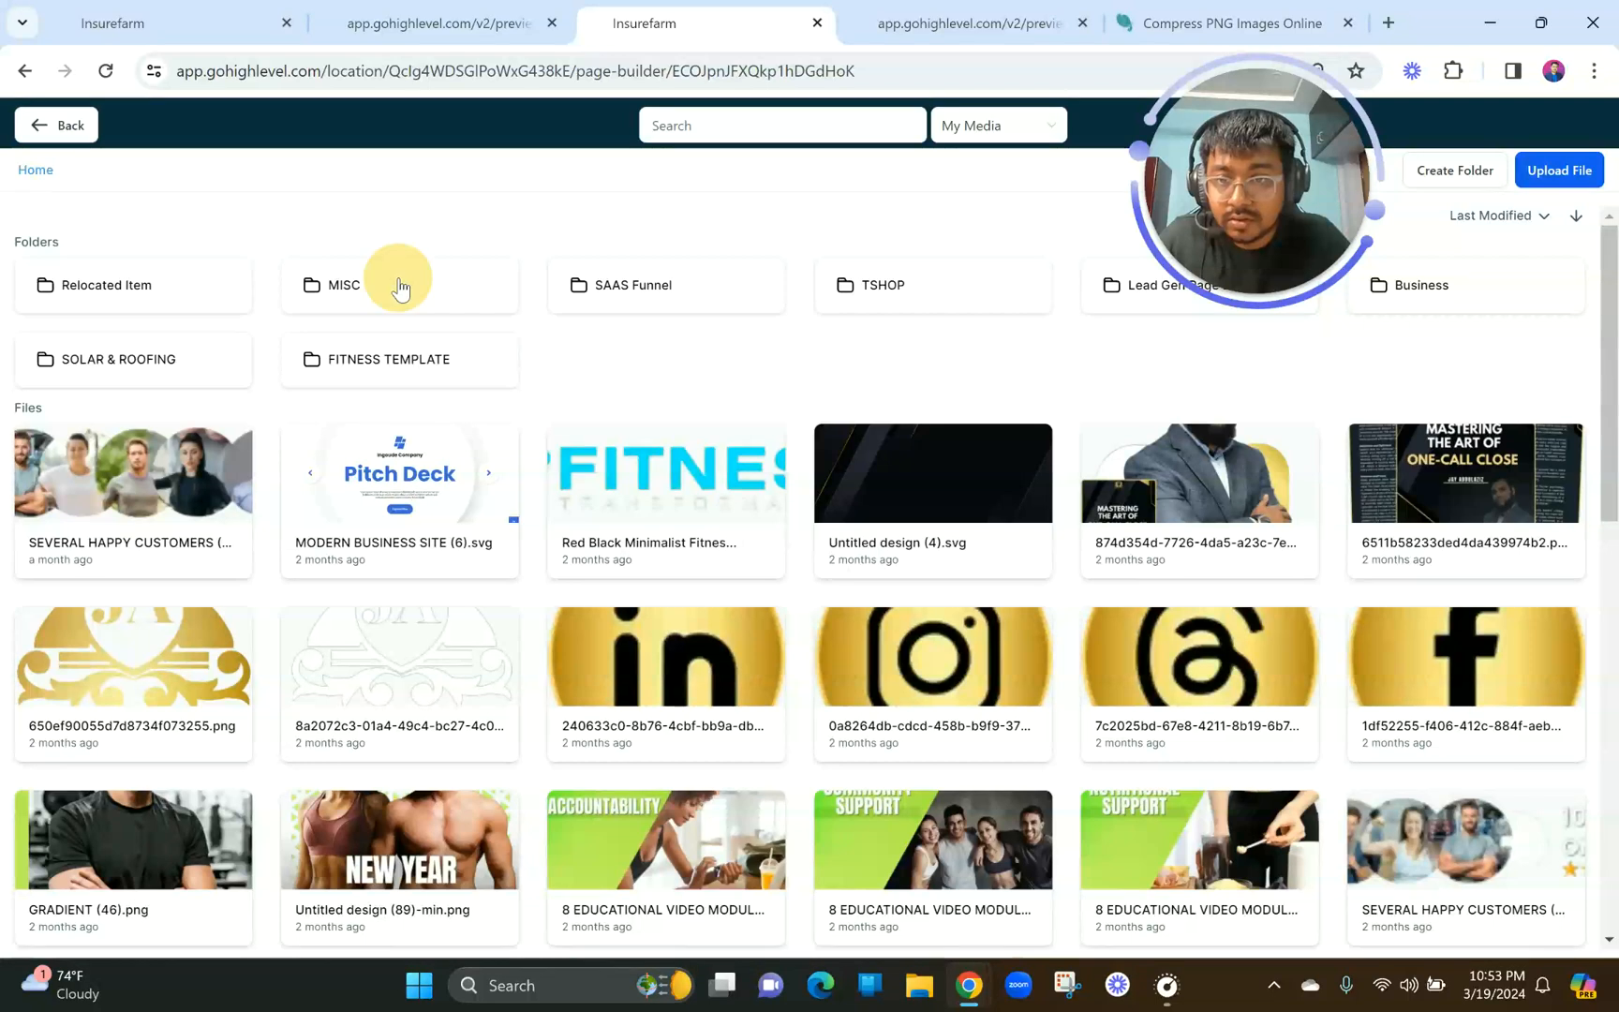
pyautogui.click(437, 17)
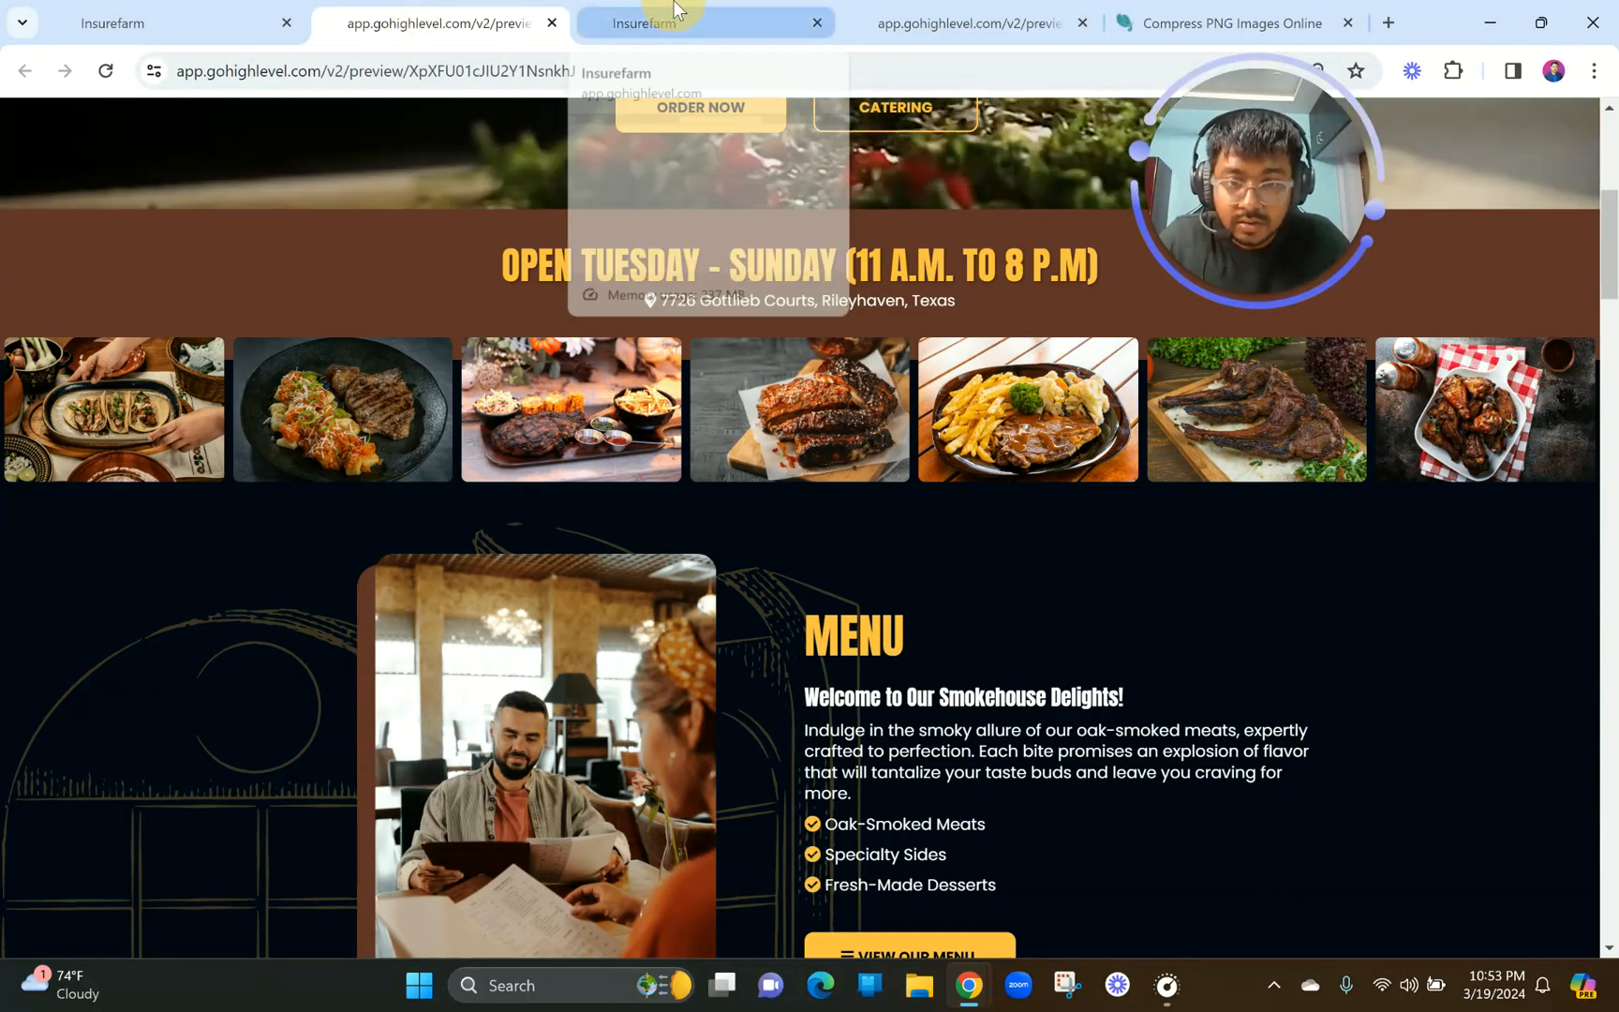
pyautogui.click(681, 15)
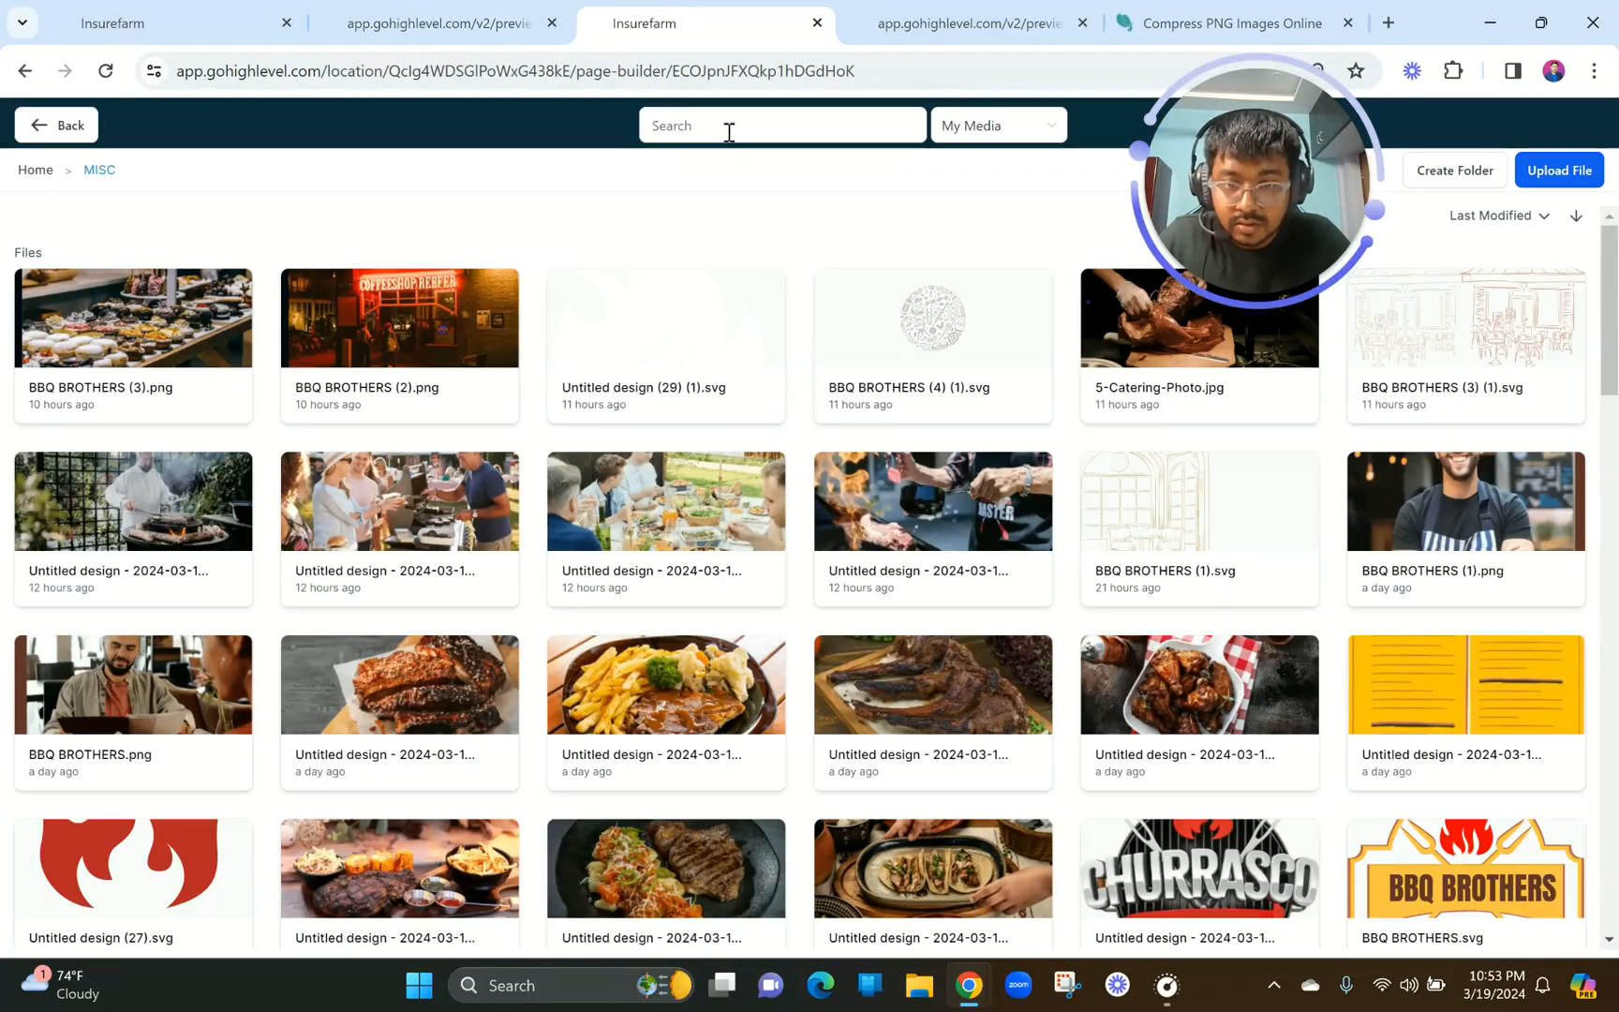
pyautogui.click(441, 695)
# Replace the fifth column's image with the steak, fries and broccoli photo from the MISC folder, following the reference strip.
pyautogui.click(437, 21)
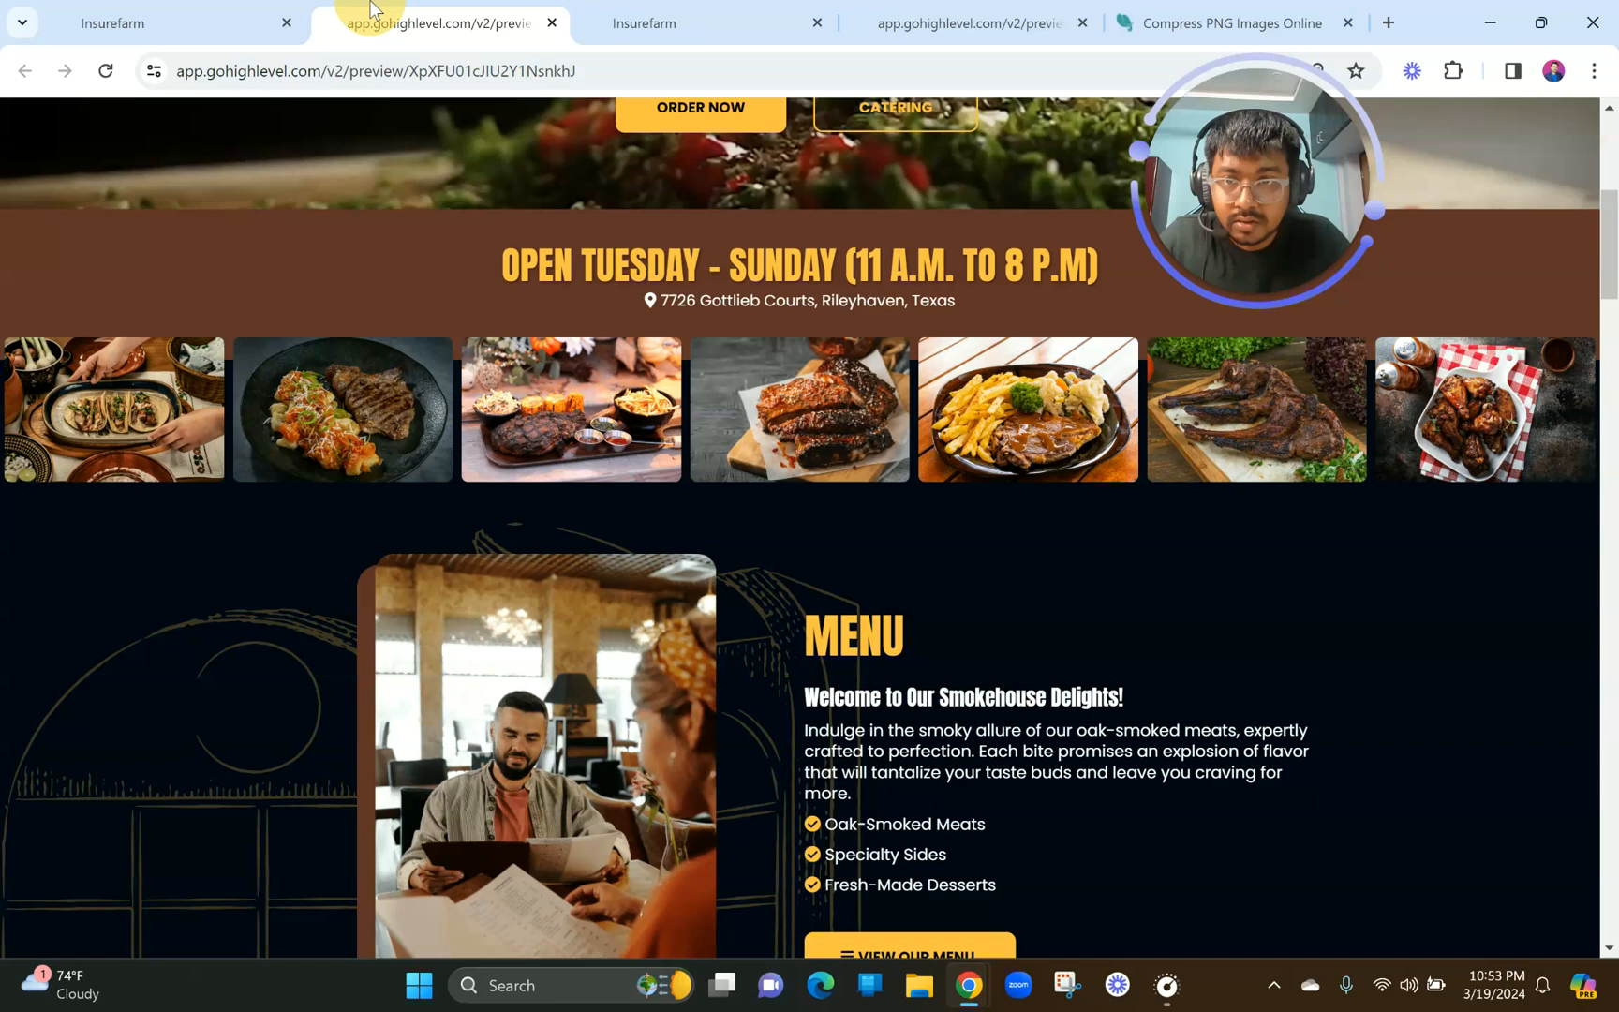
pyautogui.click(740, 10)
pyautogui.click(855, 805)
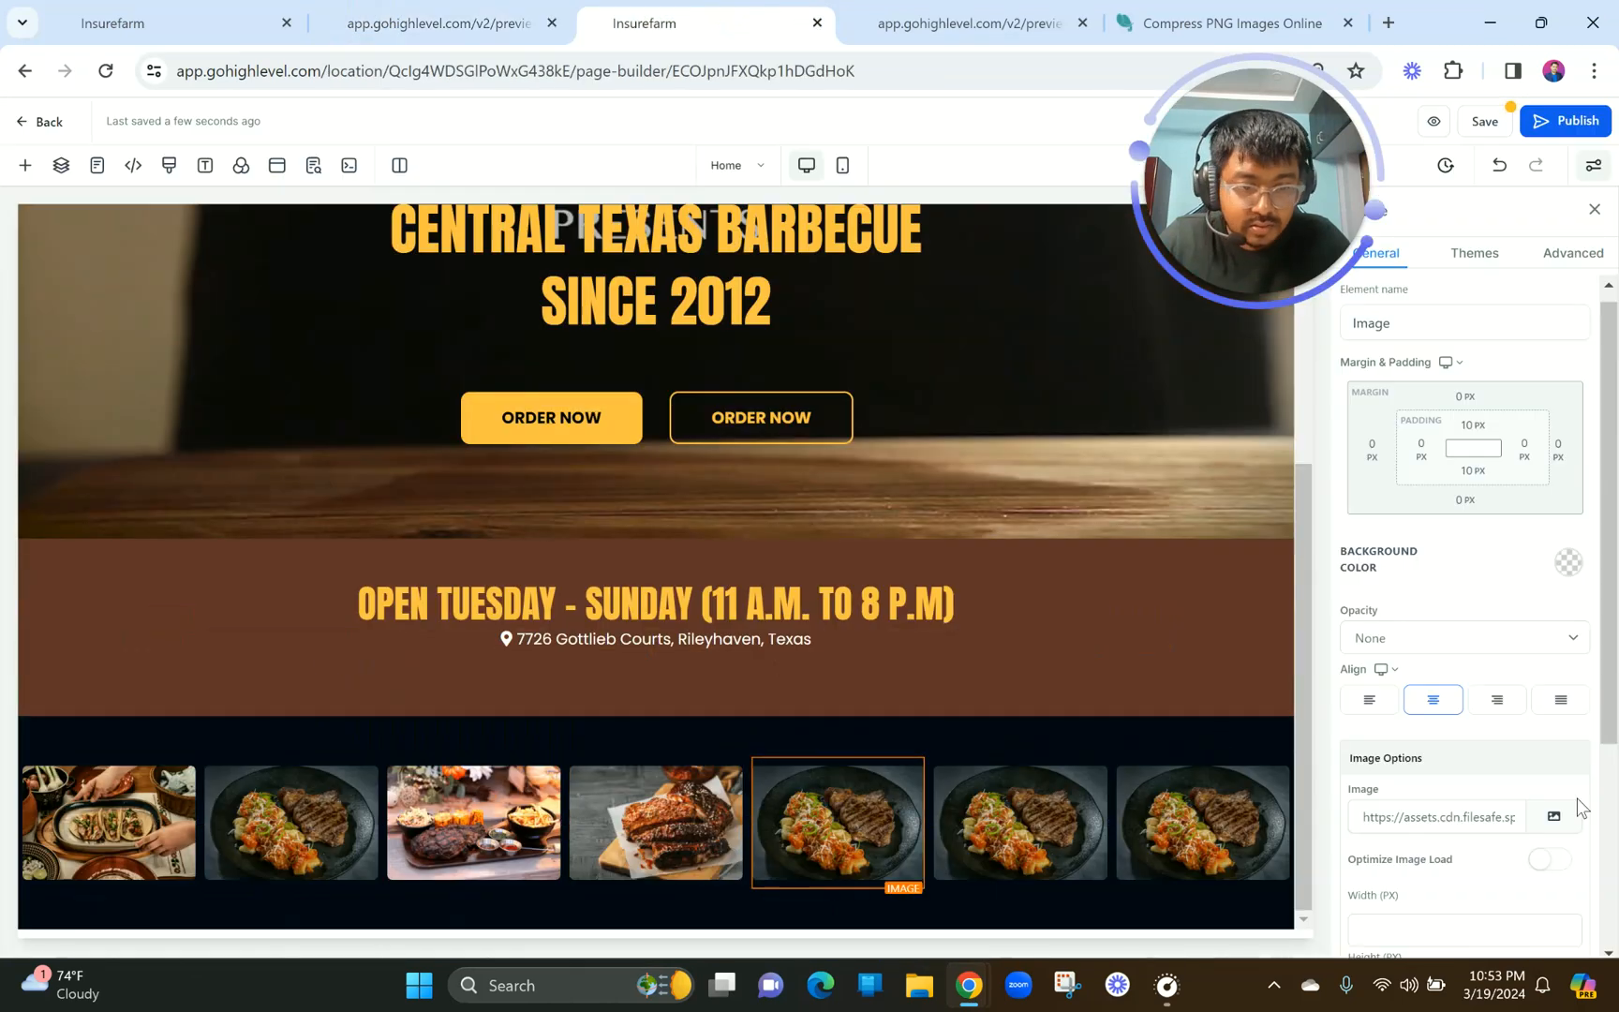
pyautogui.click(1554, 817)
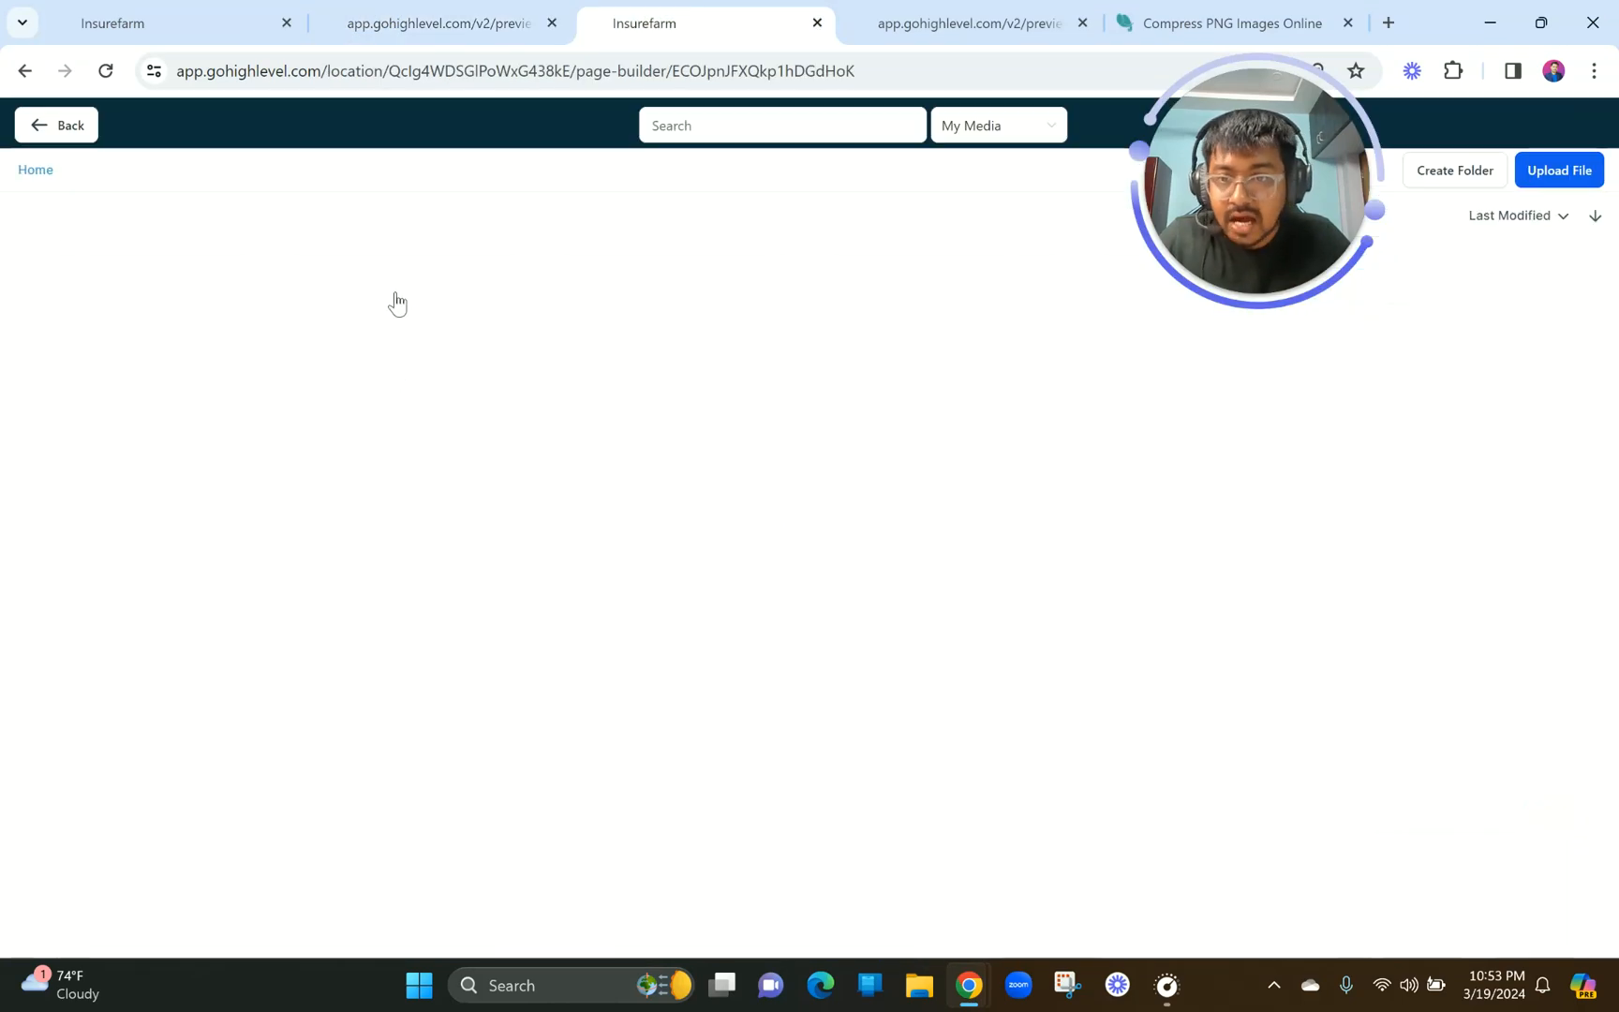
pyautogui.click(379, 297)
pyautogui.click(437, 20)
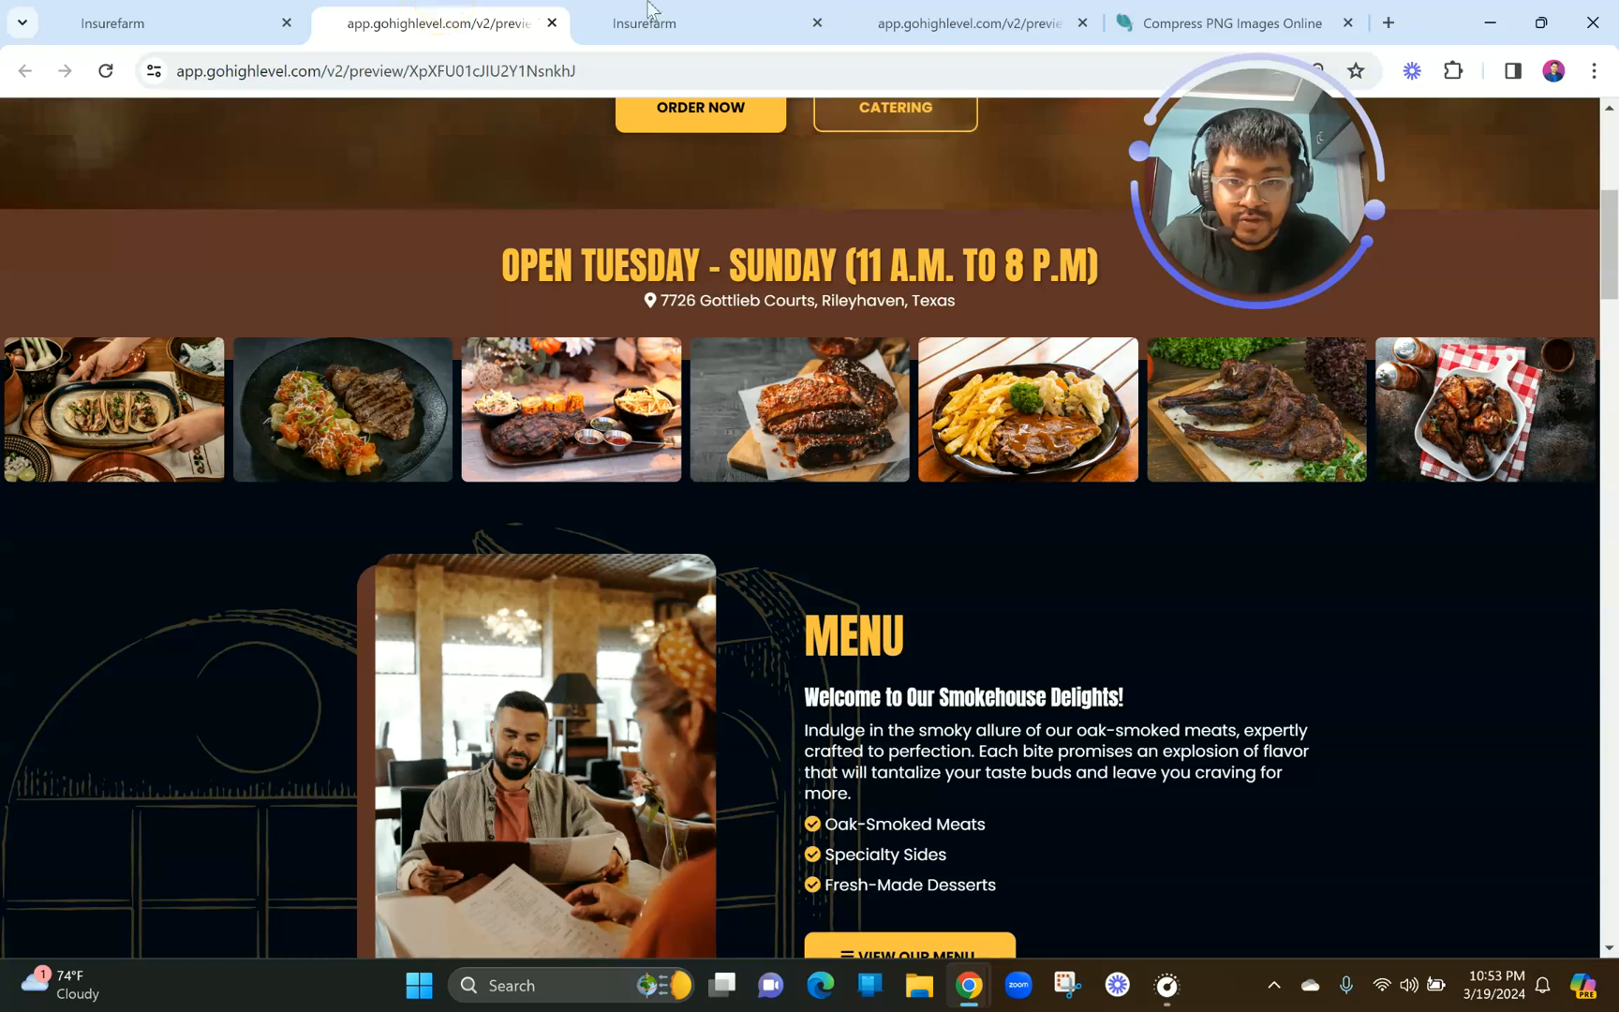
pyautogui.click(687, 13)
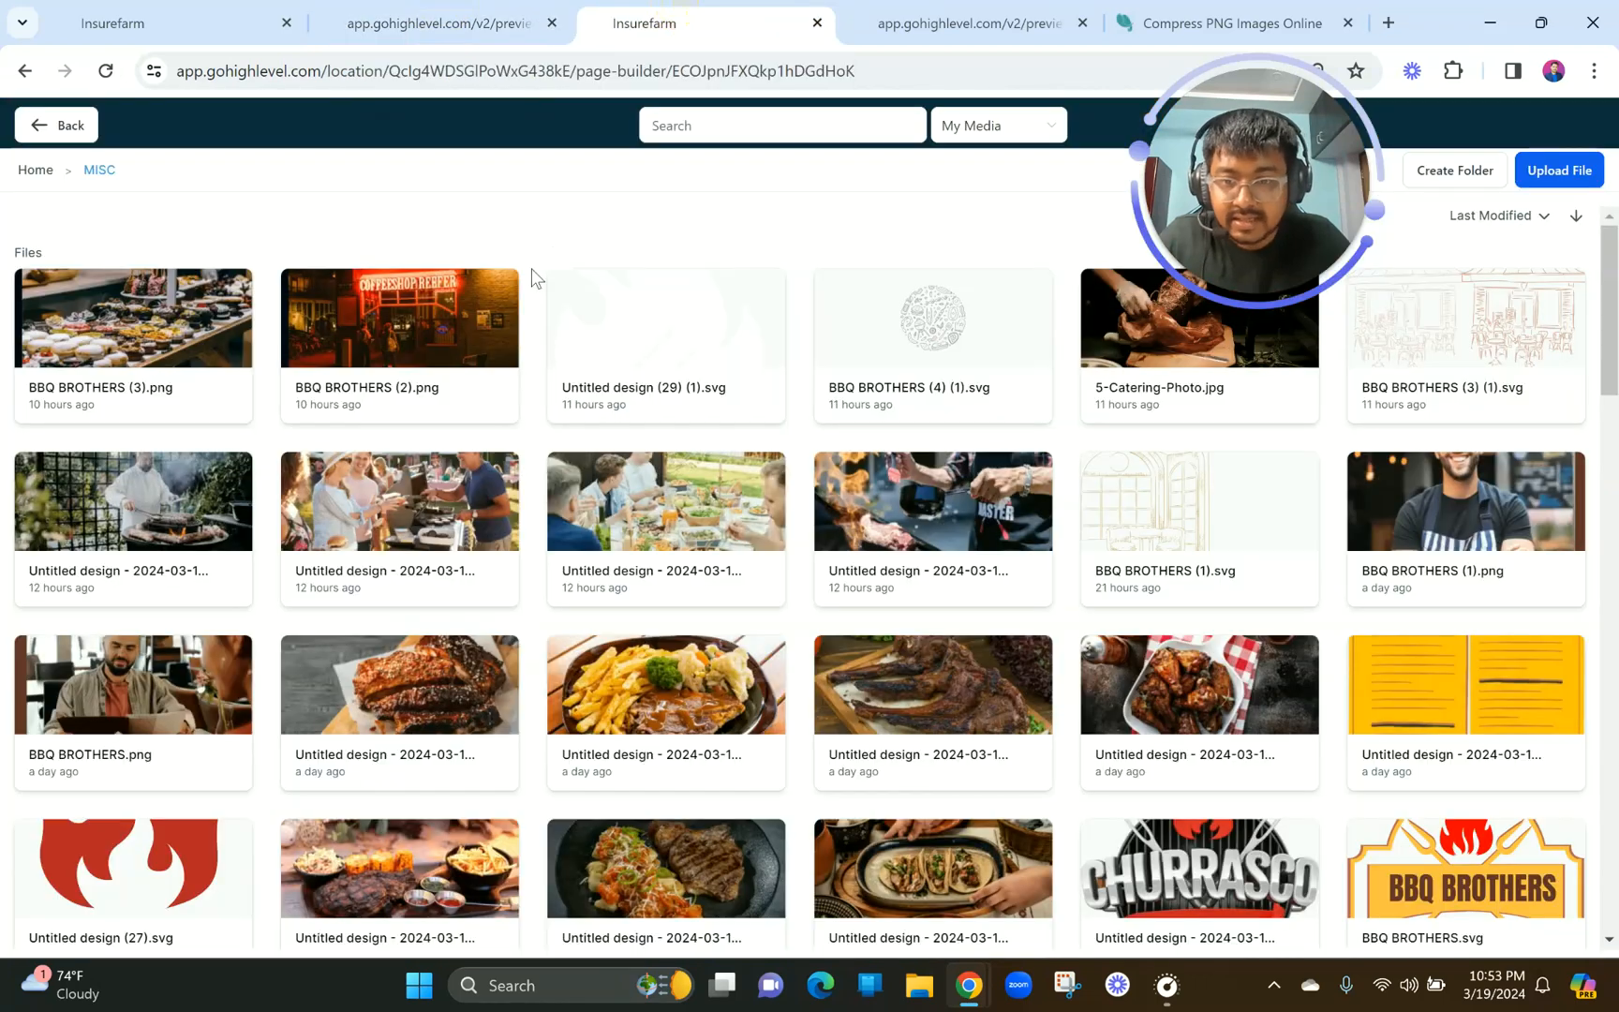
pyautogui.scroll(-1, 718, 557)
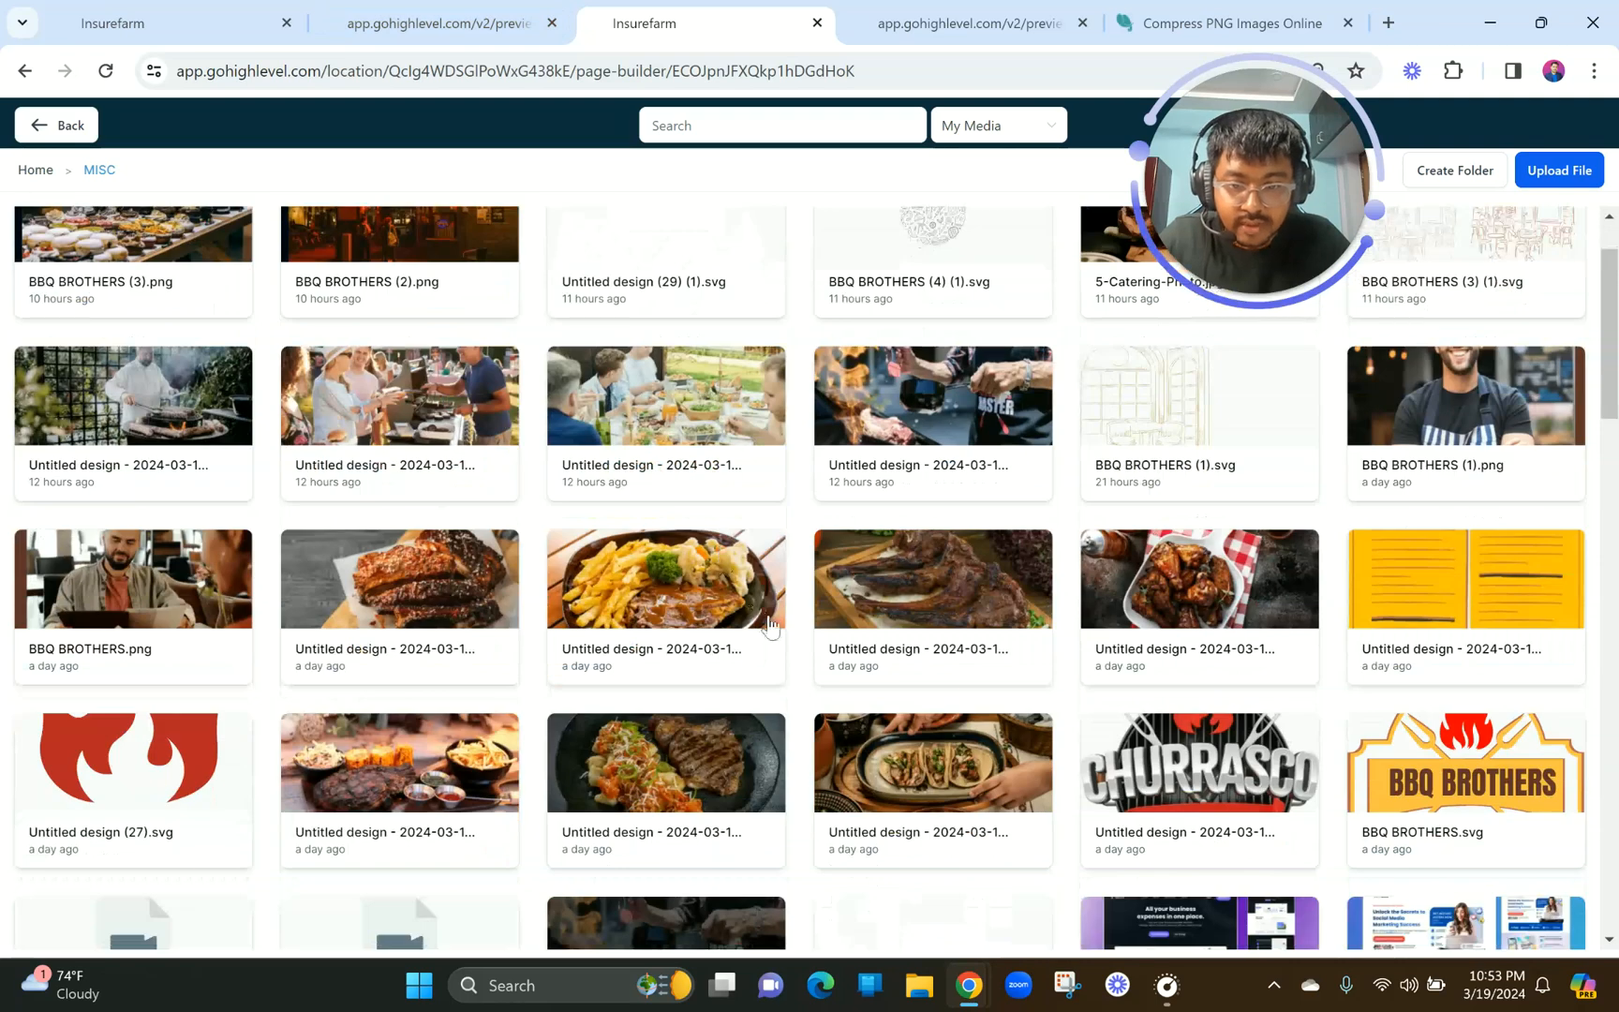
pyautogui.click(656, 586)
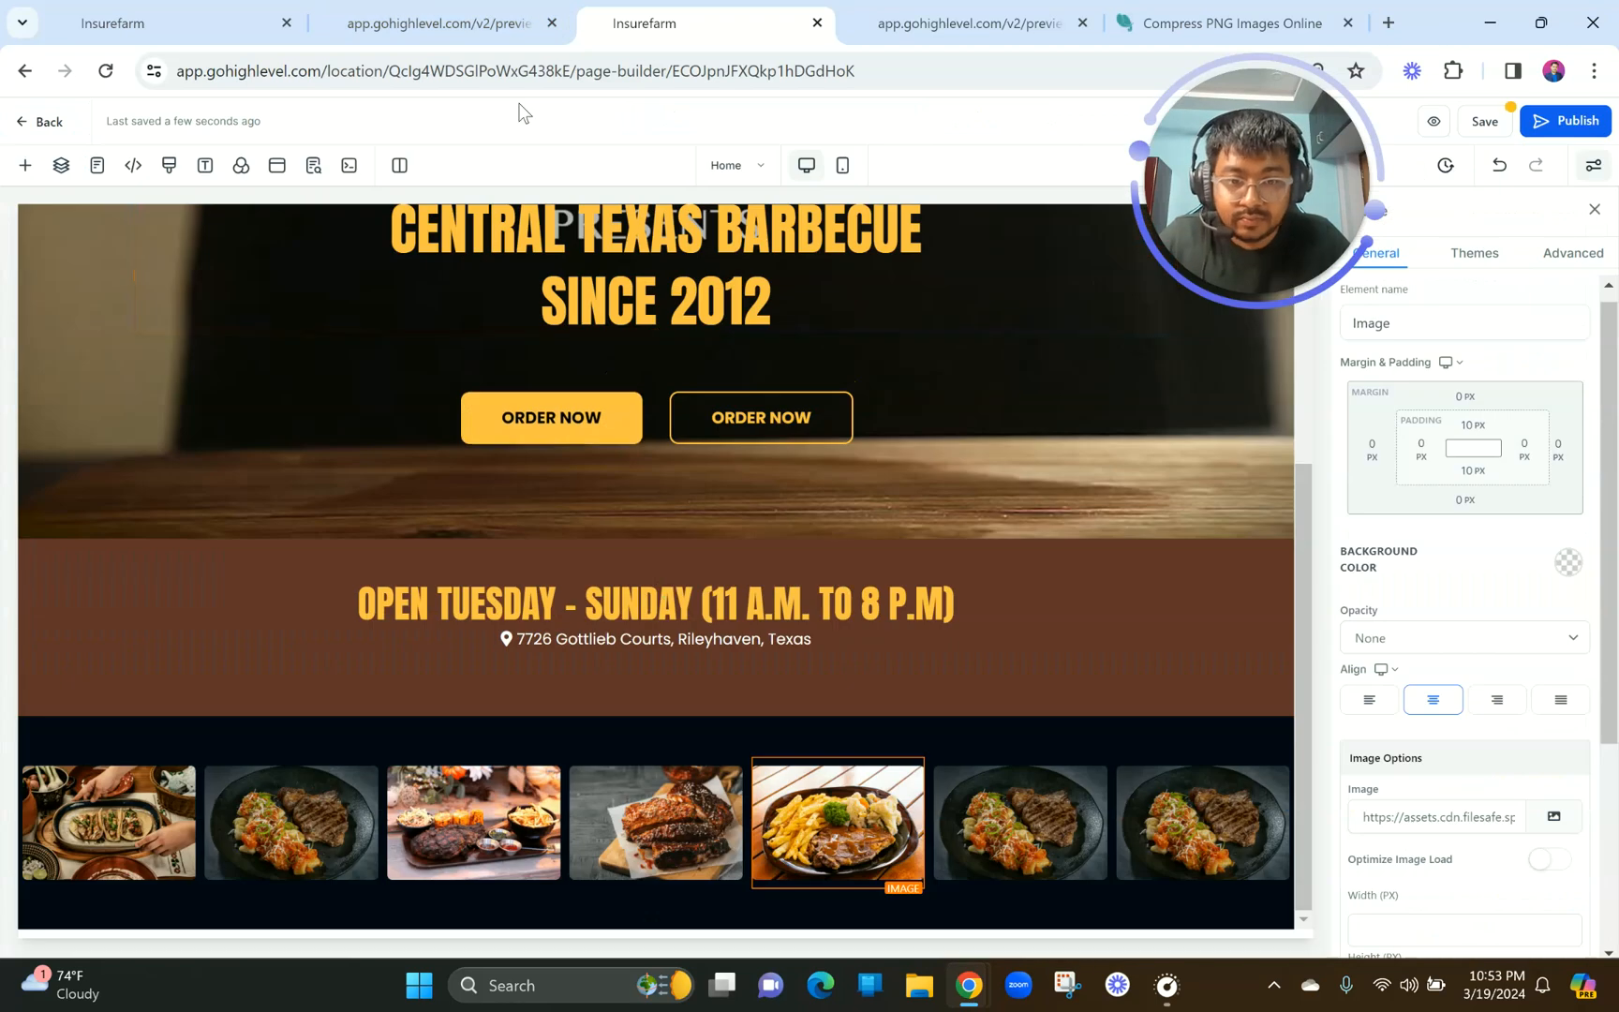
# Check the reference strip and replace the sixth column's image with the grilled bone-in chops photo from the MISC folder.
pyautogui.click(436, 21)
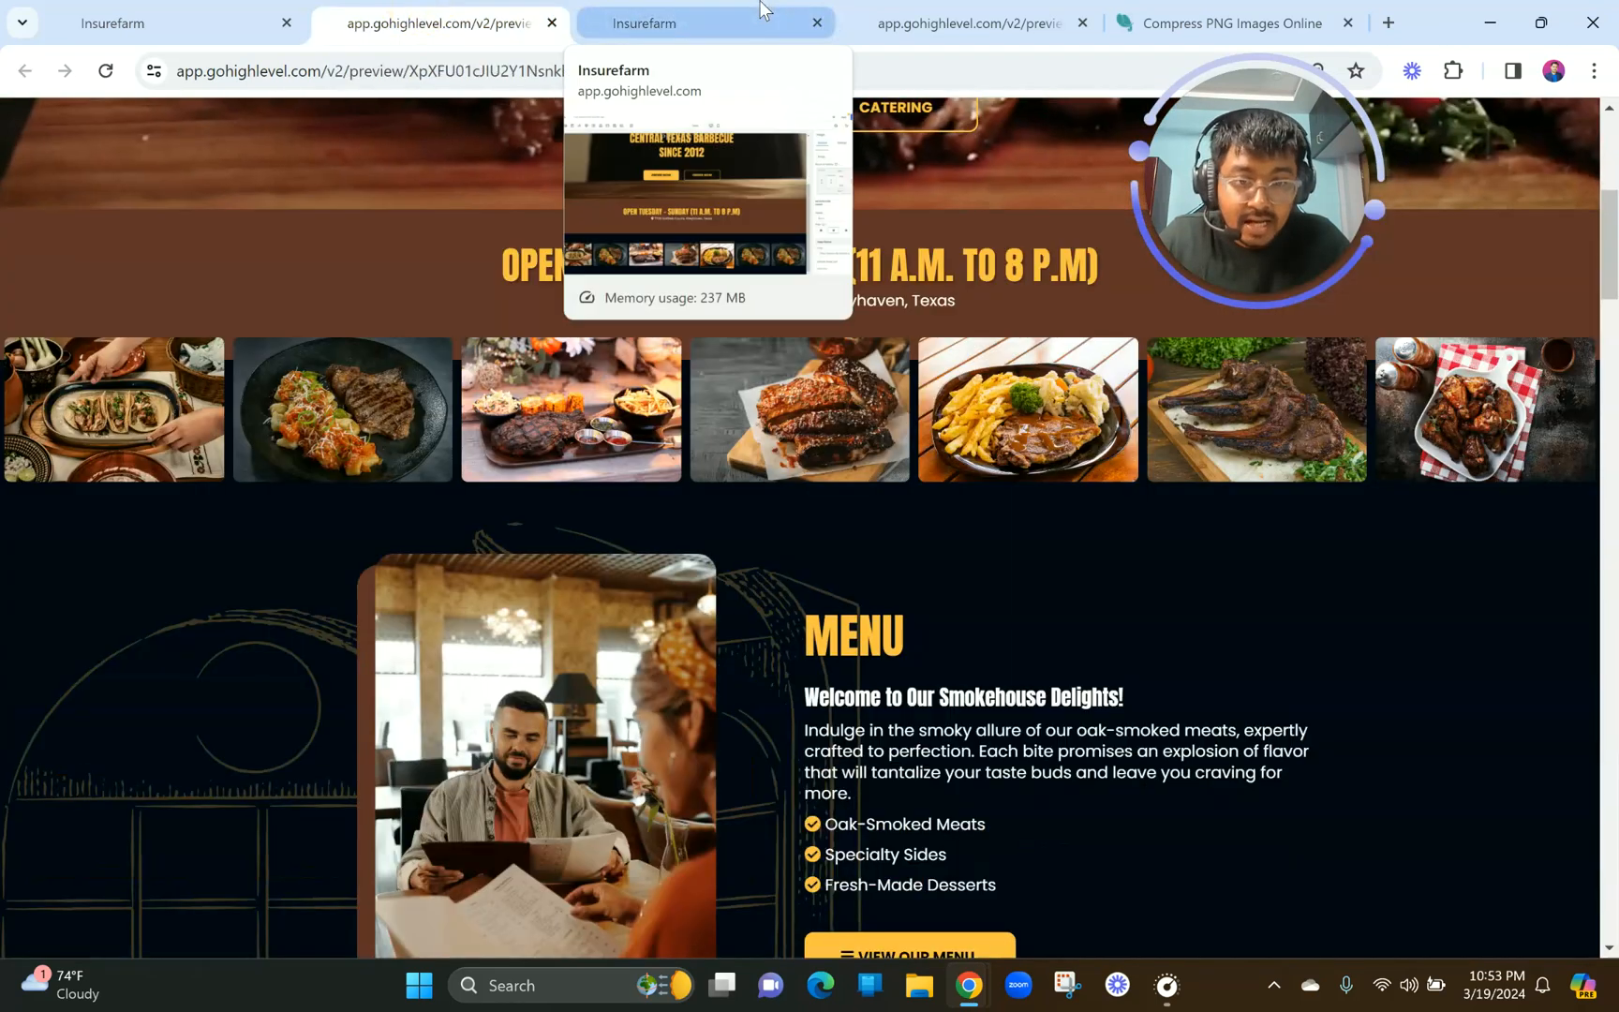
pyautogui.click(764, 13)
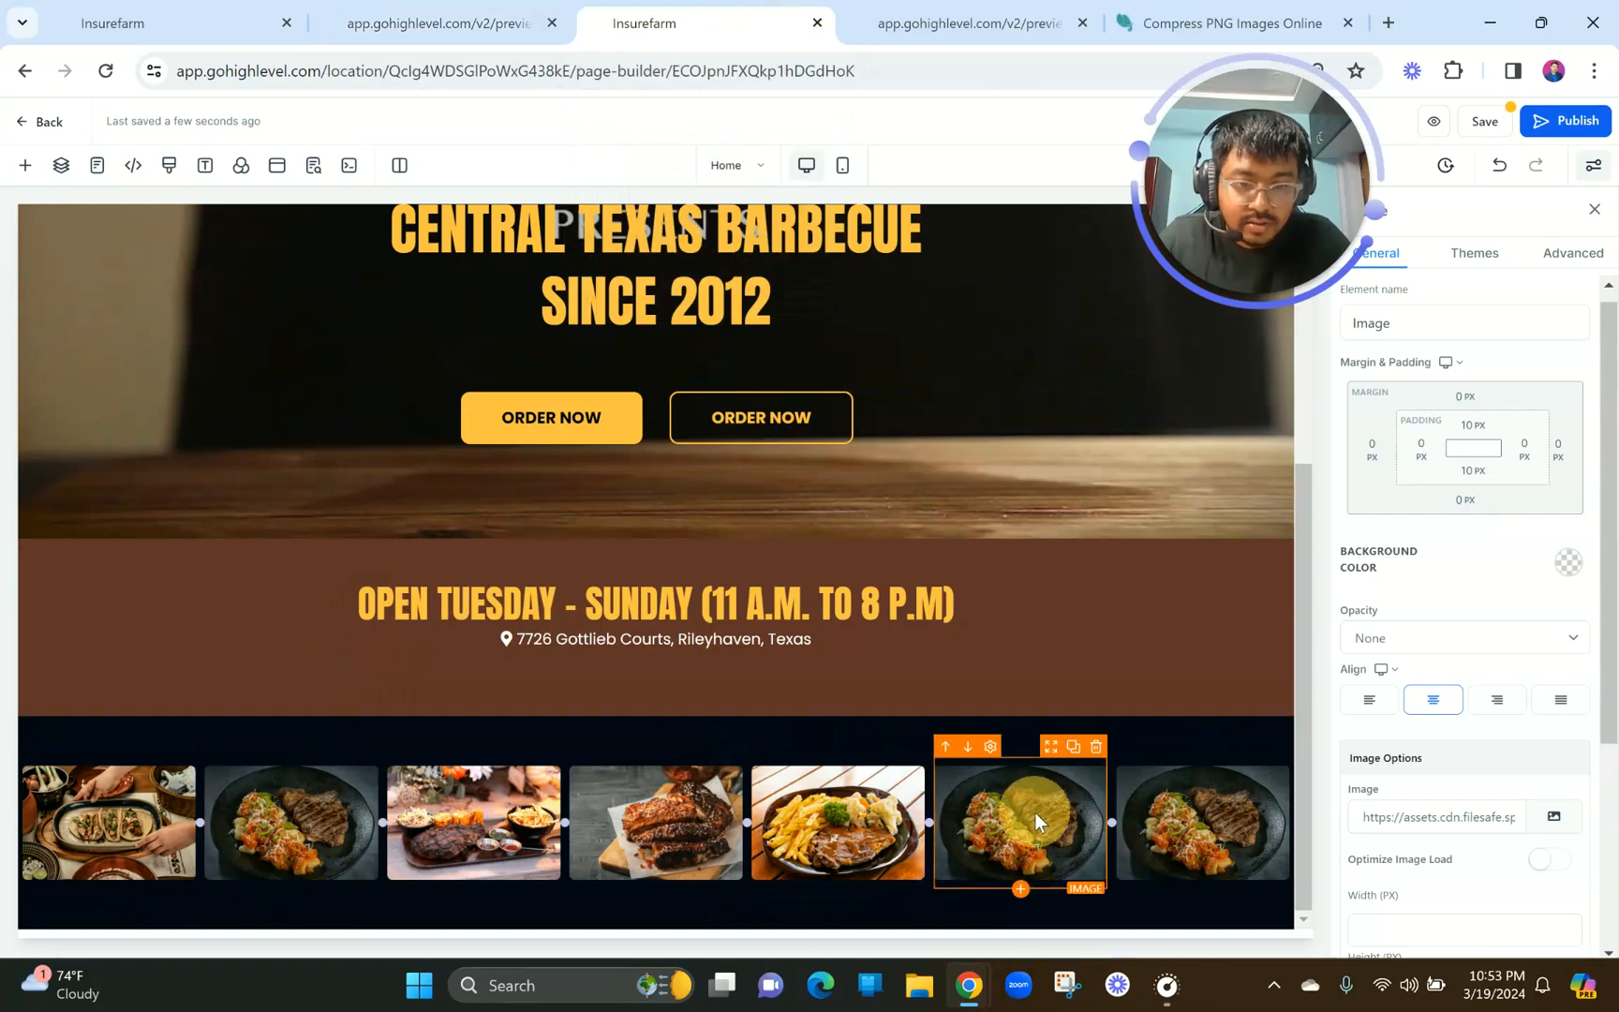
pyautogui.click(1579, 825)
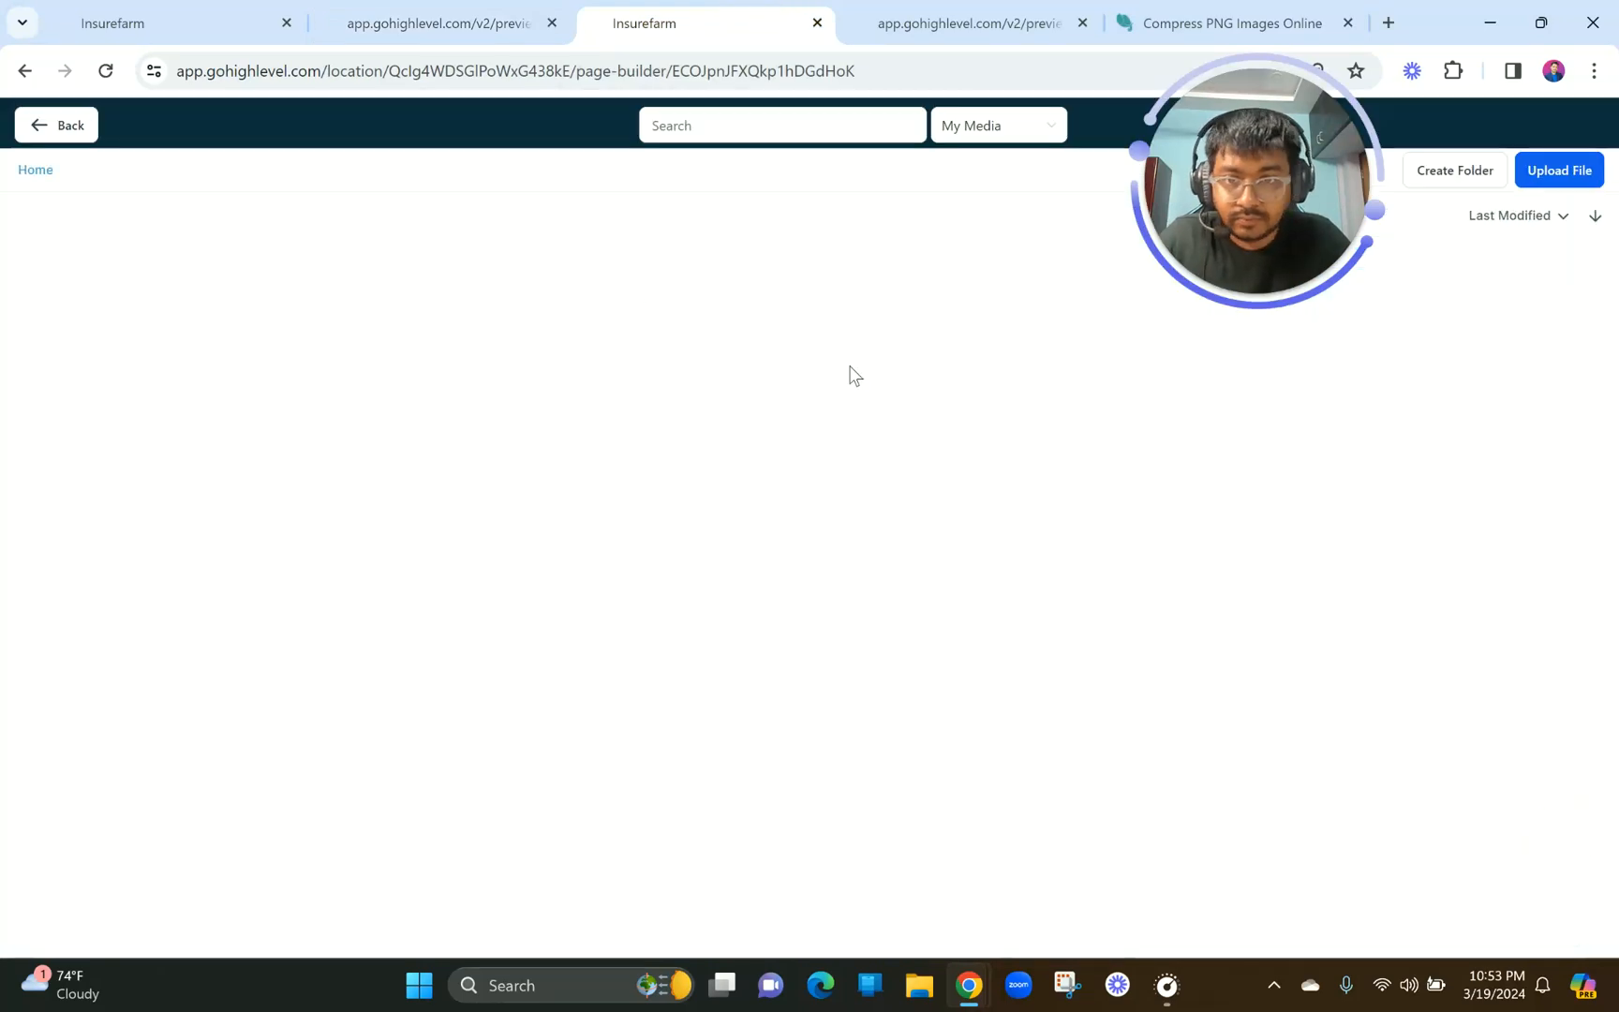
pyautogui.click(353, 303)
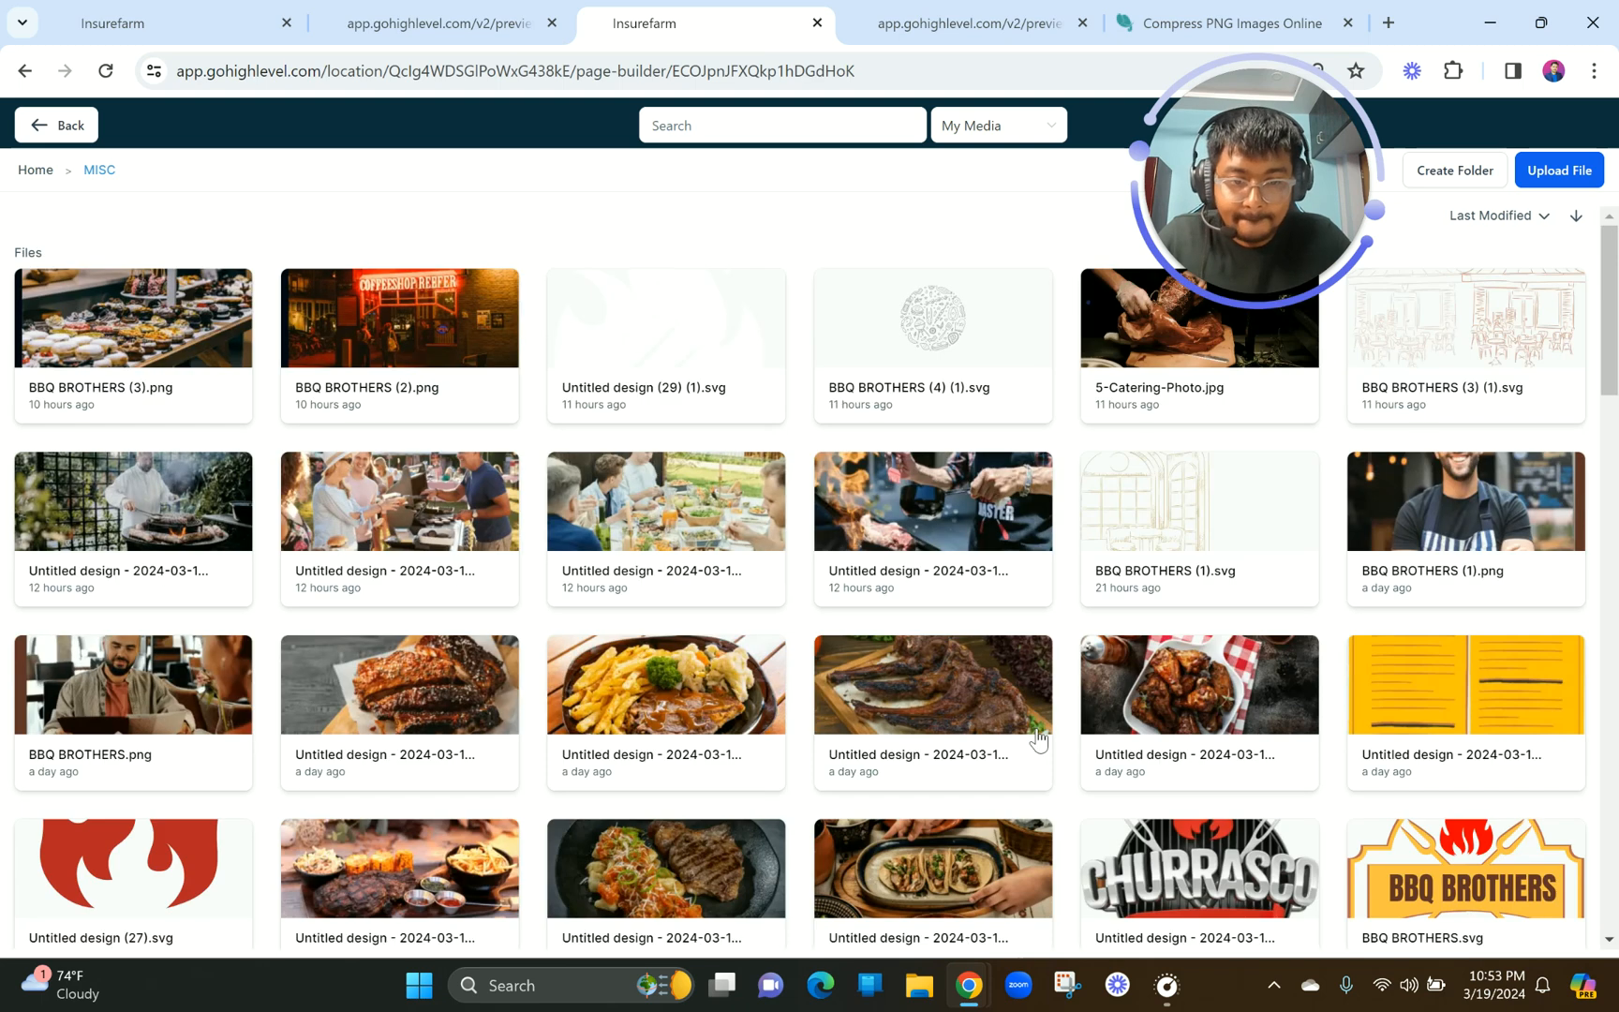
pyautogui.click(1037, 730)
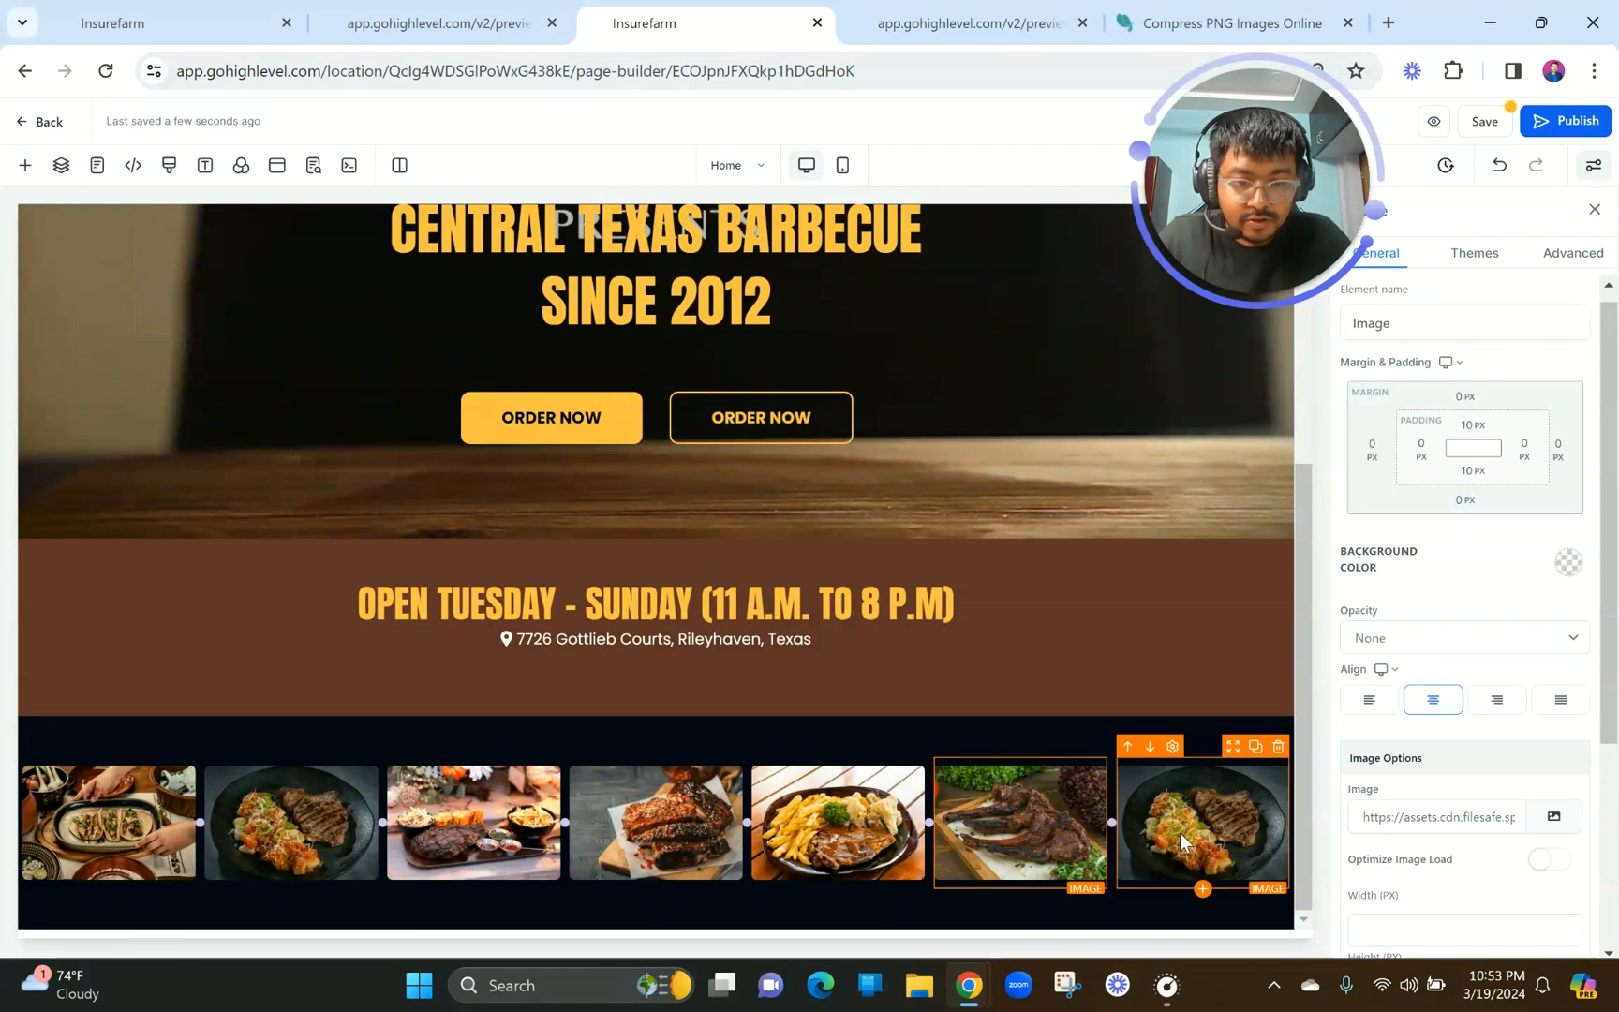
# Replace the seventh column's image with the MISC folder photo of chicken in a white dish on a checkered cloth.
pyautogui.click(1554, 816)
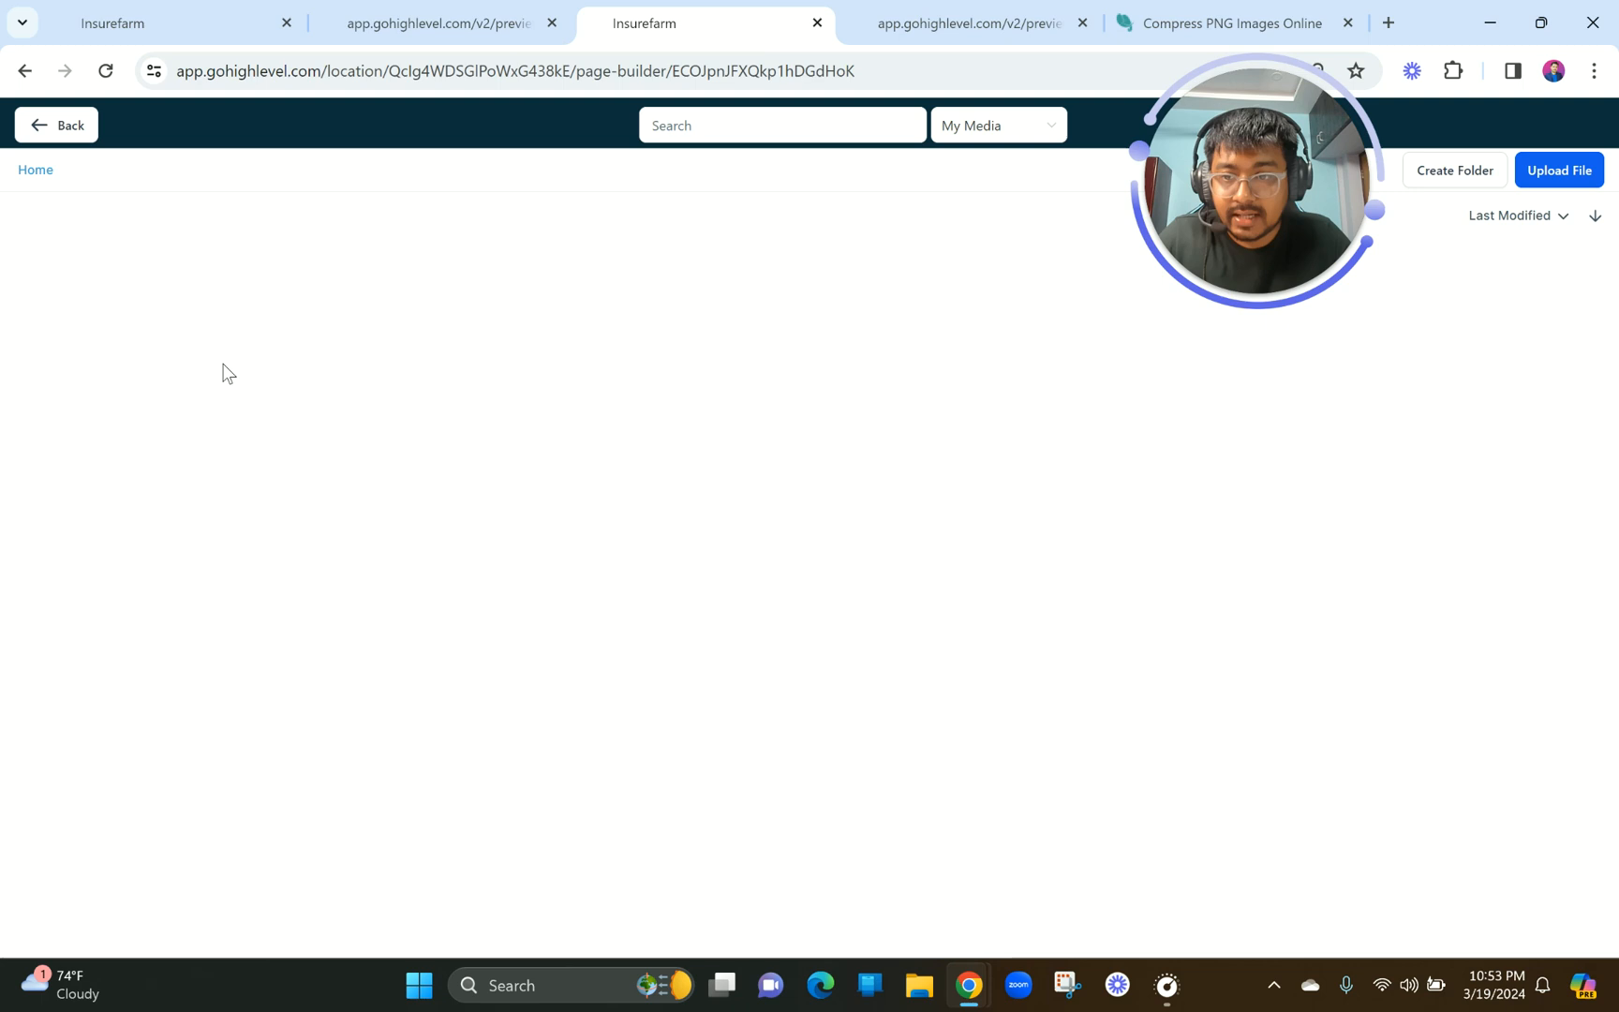
pyautogui.click(345, 287)
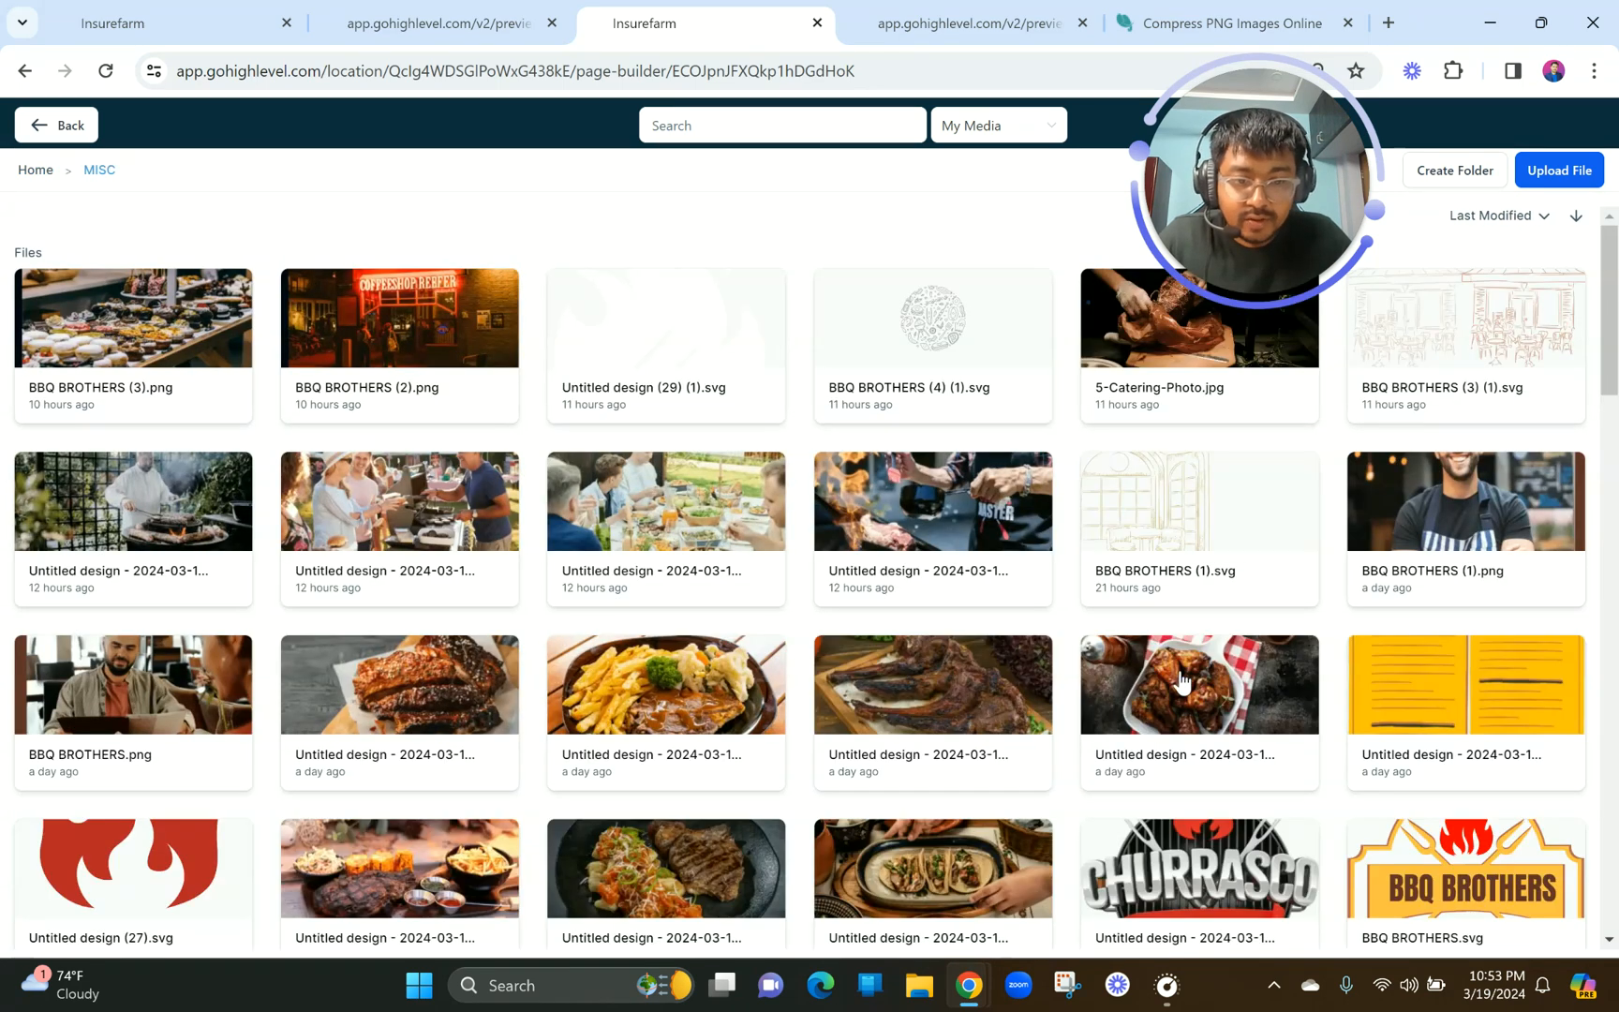
pyautogui.click(1180, 673)
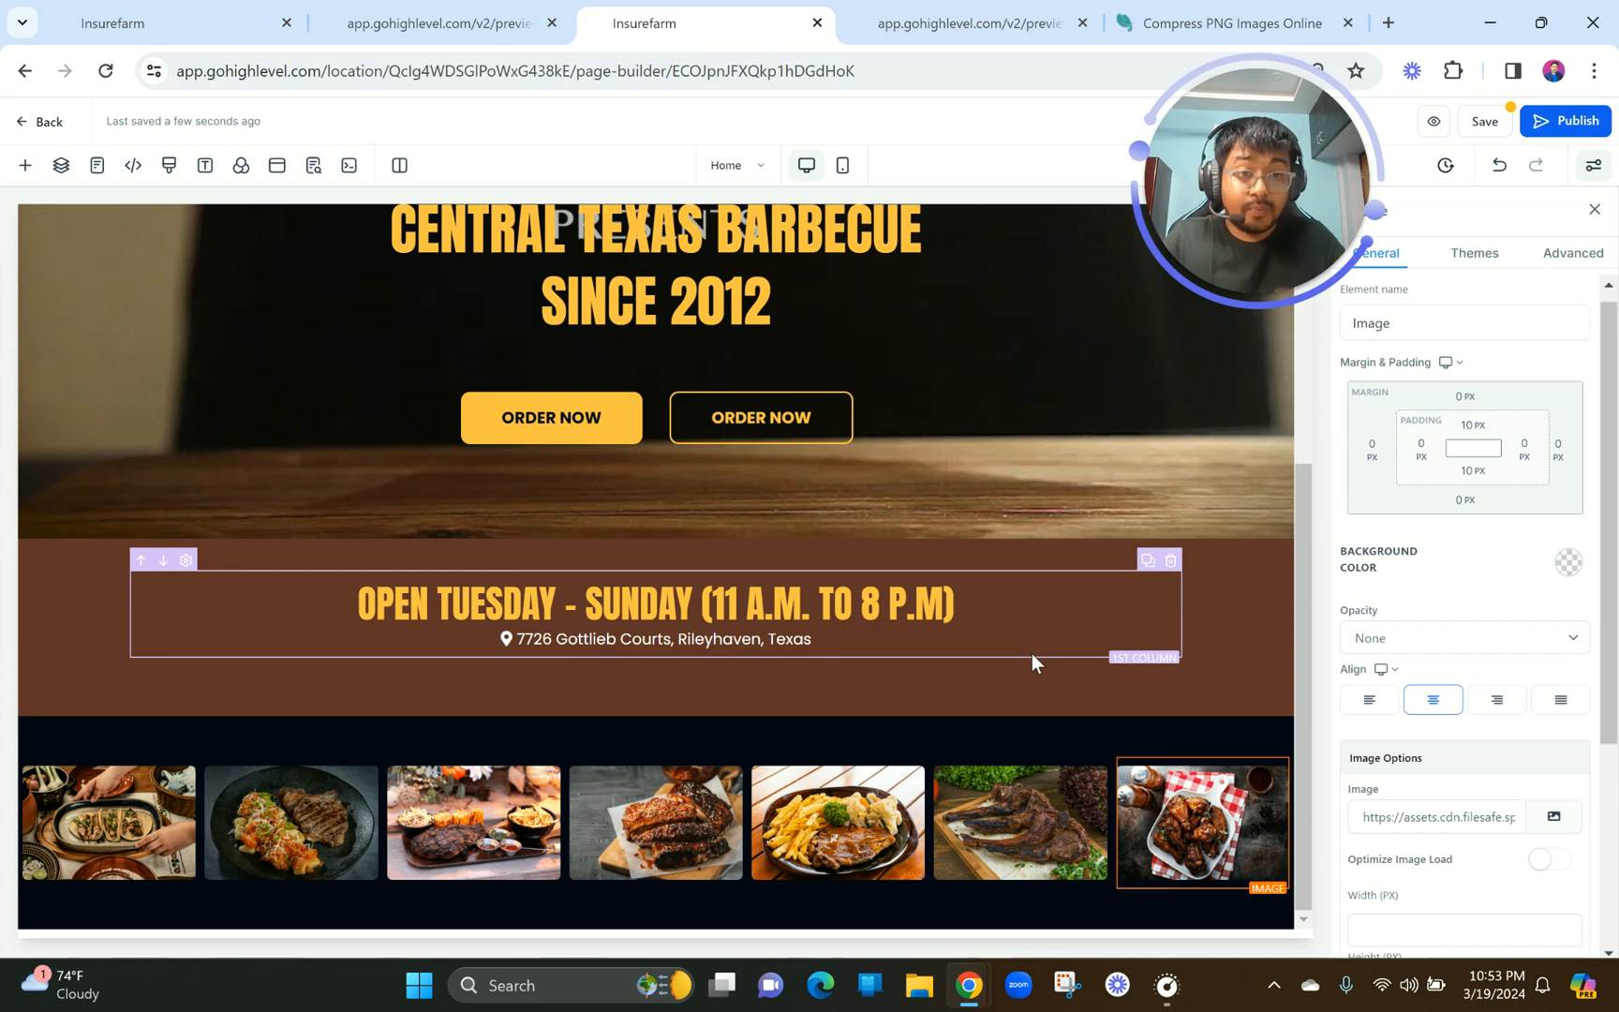
pyautogui.click(1593, 73)
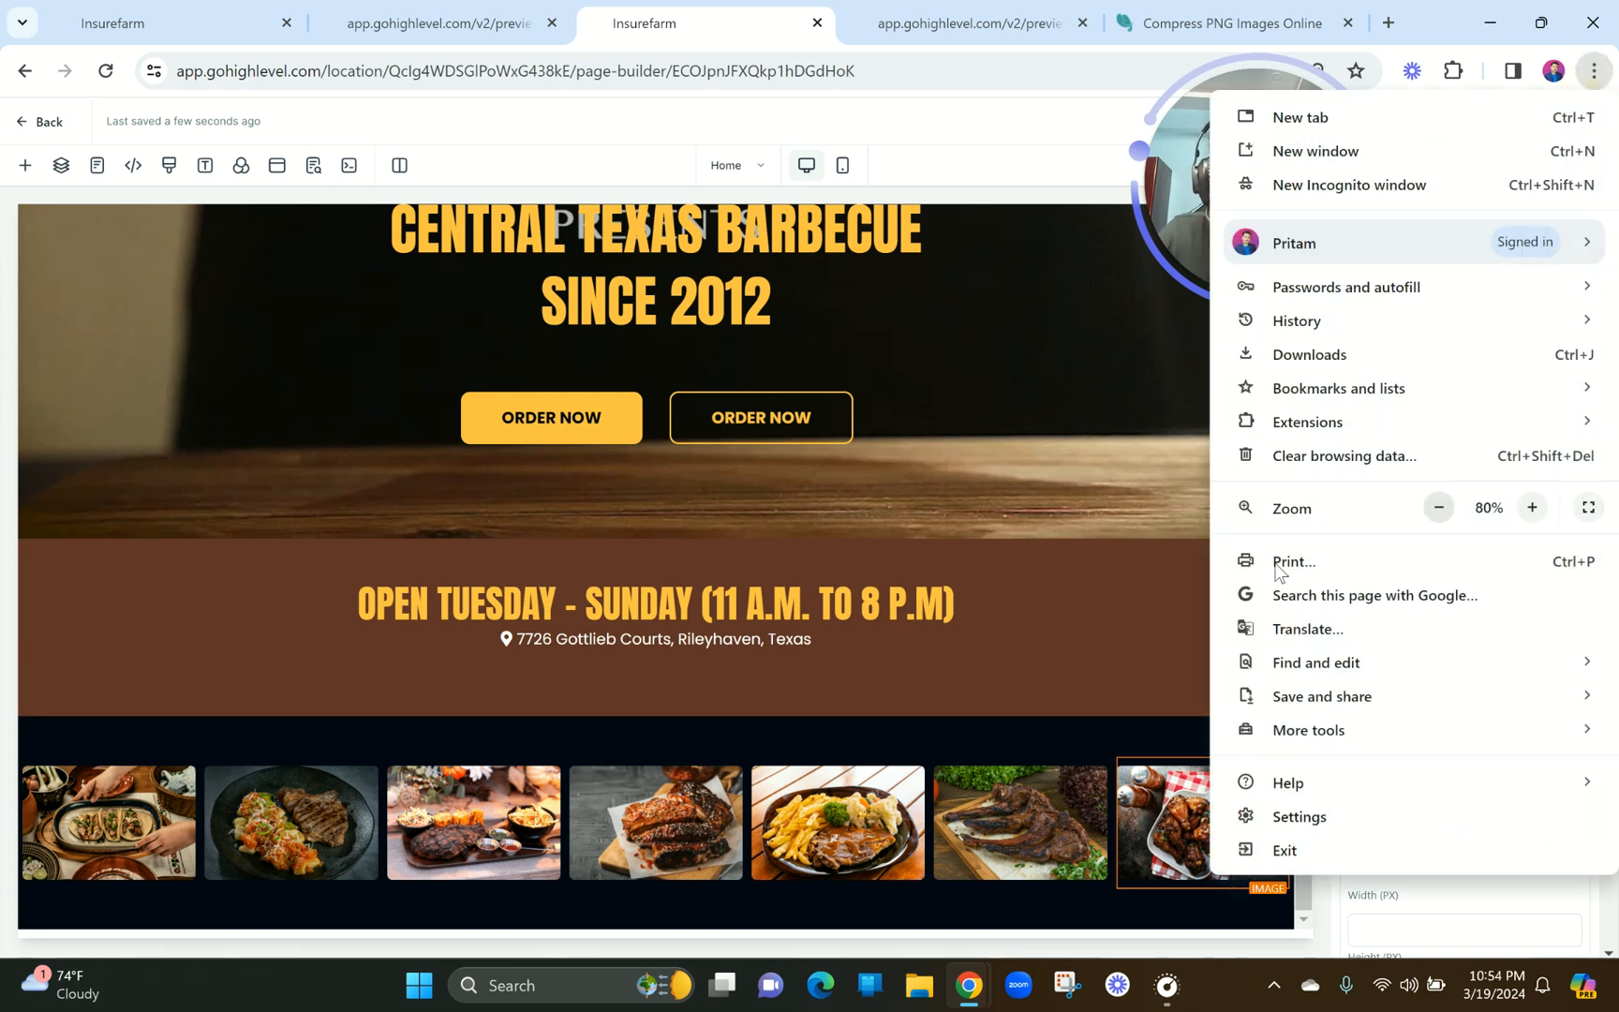
pyautogui.click(883, 750)
# Set the top padding of the row holding the food photos to 5 px.
pyautogui.click(867, 740)
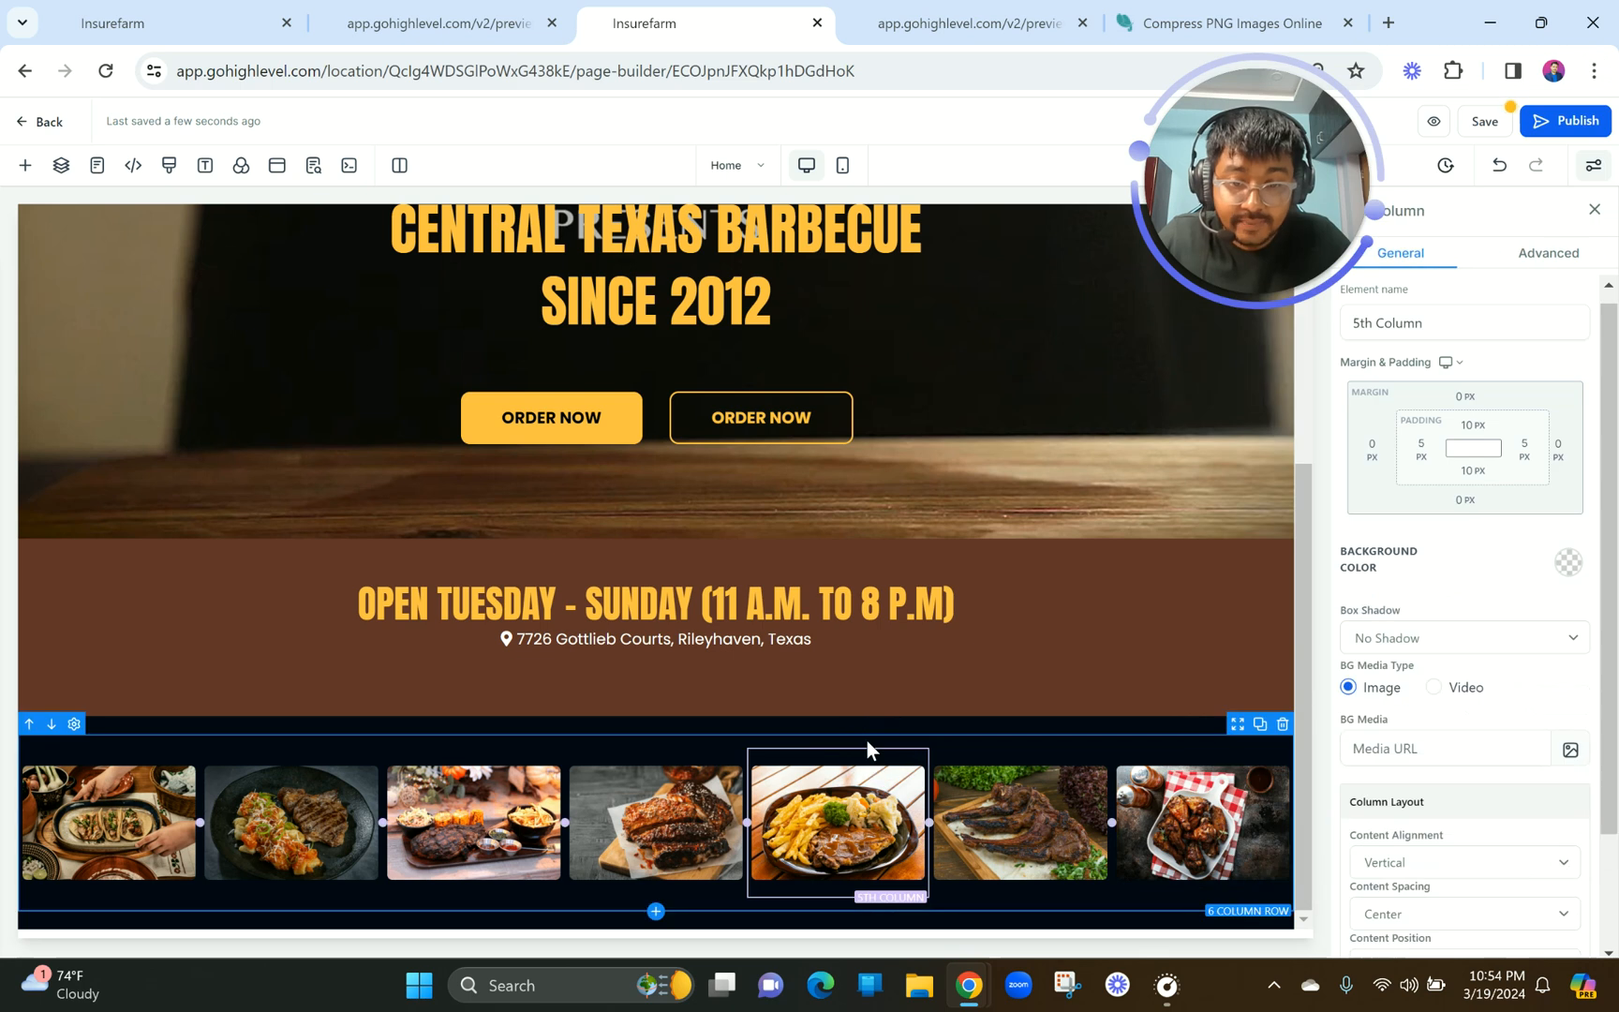
pyautogui.click(1473, 437)
pyautogui.moveTo(1388, 481); pyautogui.dragTo(1364, 485)
# Set the top padding of the section containing the food photo row to 5 px.
pyautogui.click(912, 737)
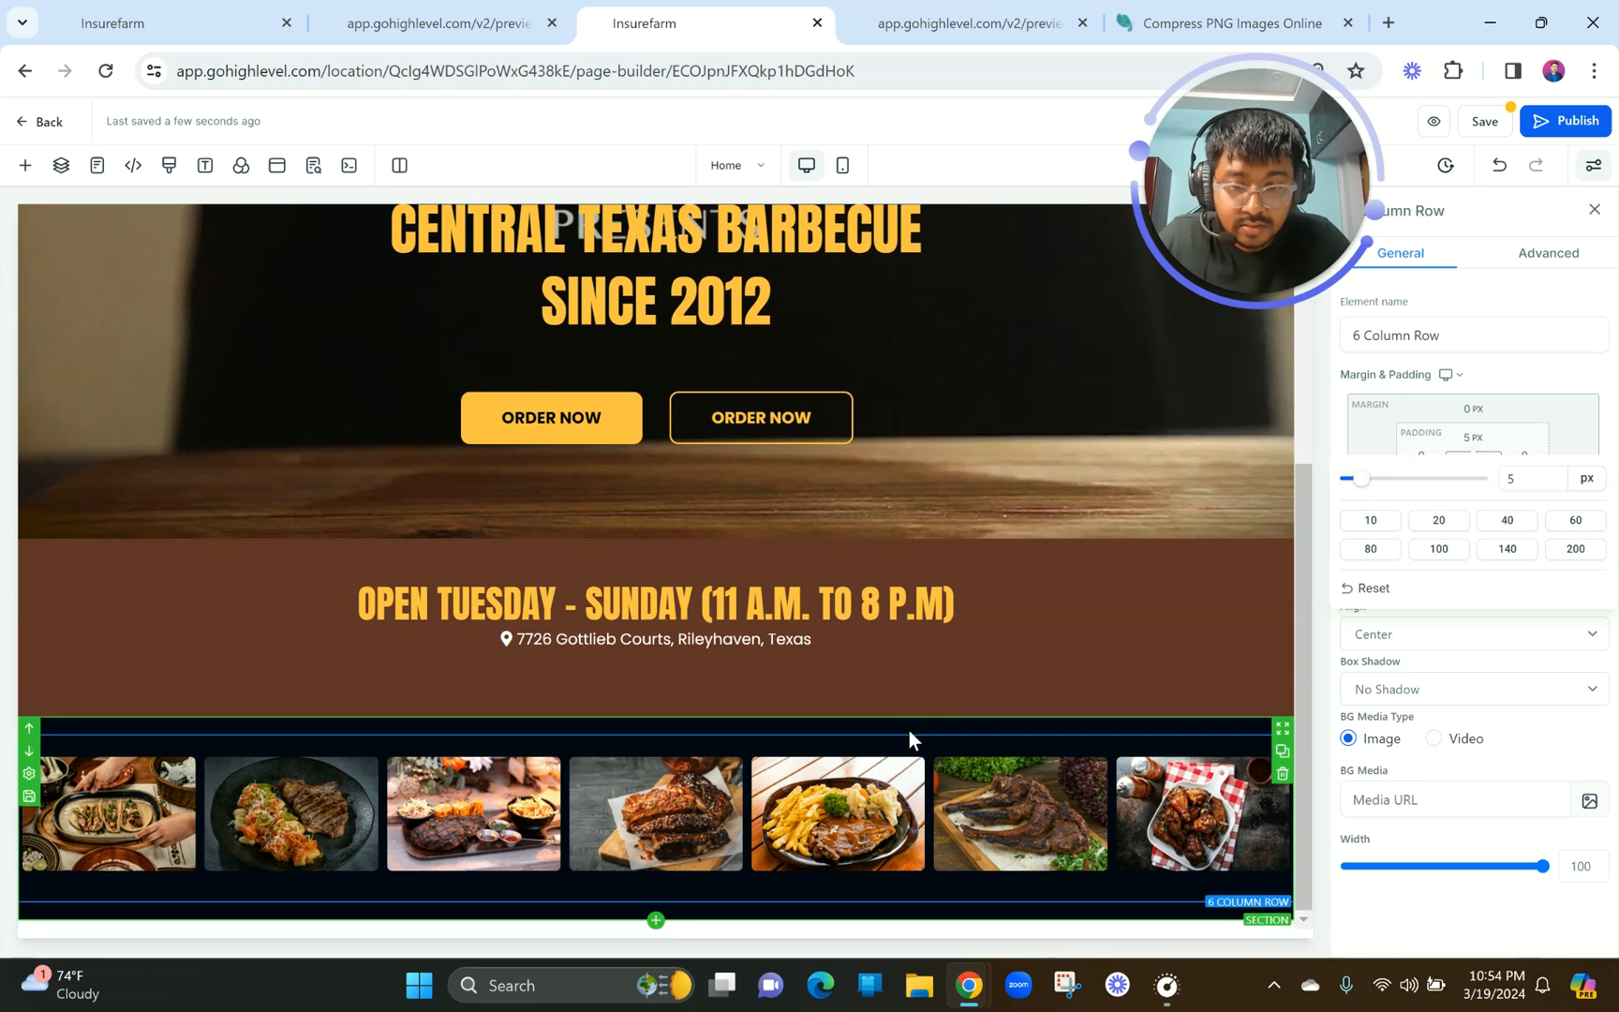
pyautogui.click(1469, 439)
pyautogui.moveTo(1400, 490); pyautogui.dragTo(1360, 491)
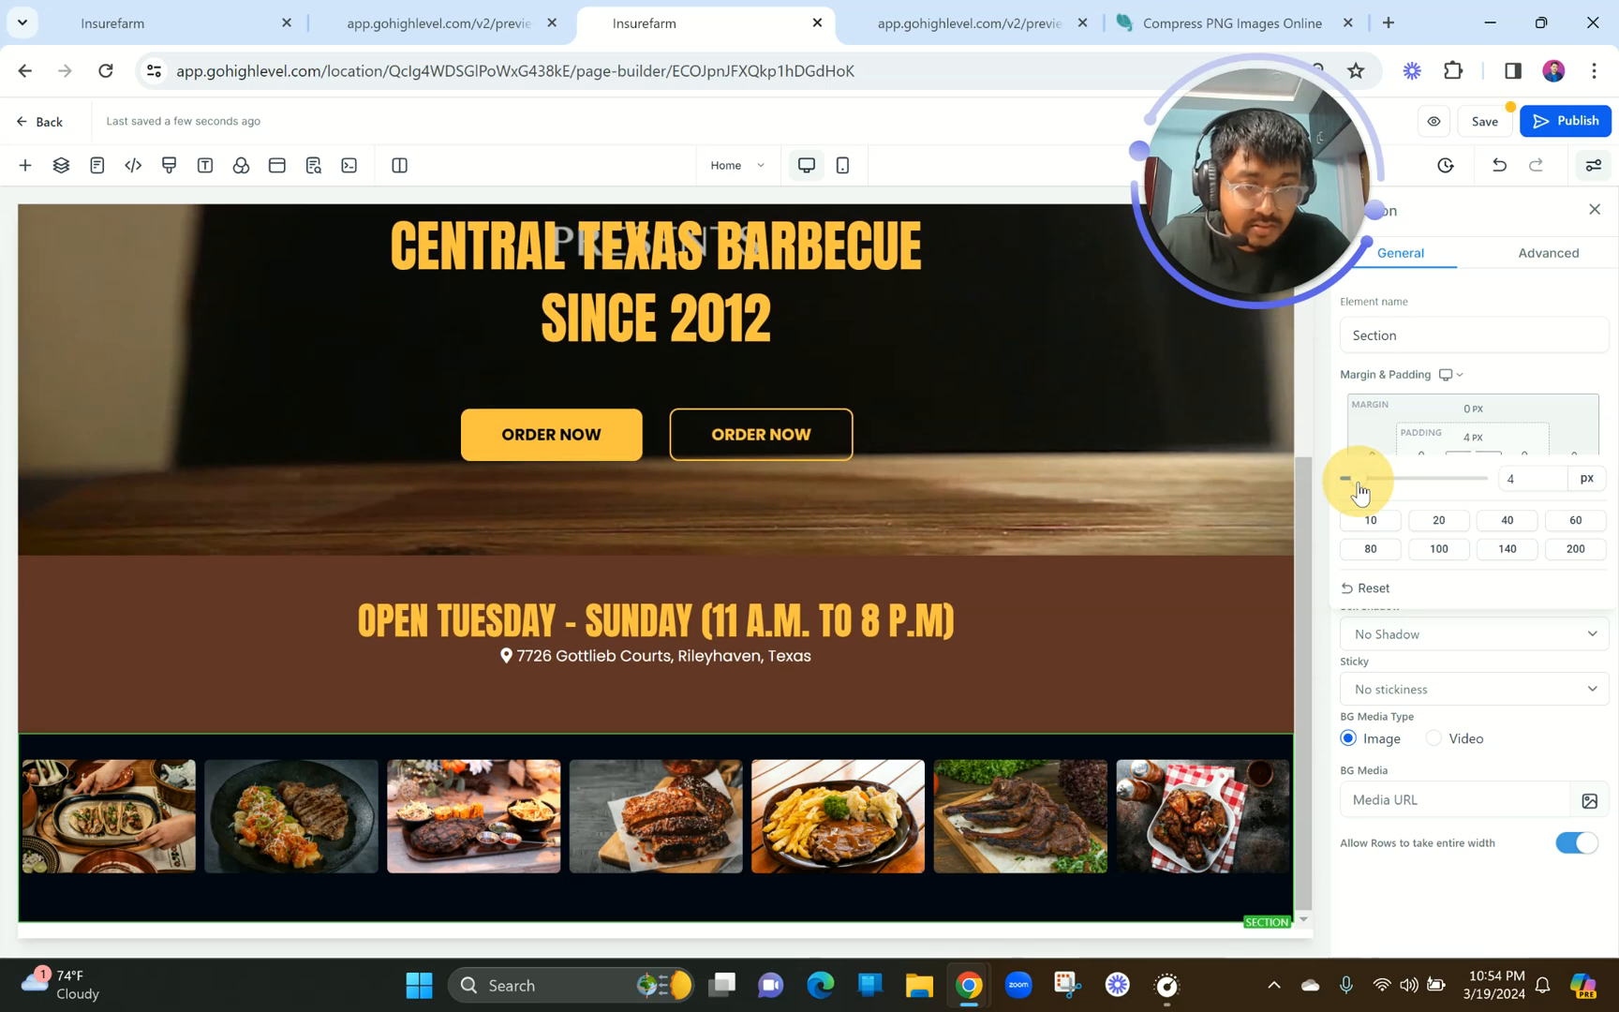
pyautogui.moveTo(1361, 491); pyautogui.dragTo(1366, 491)
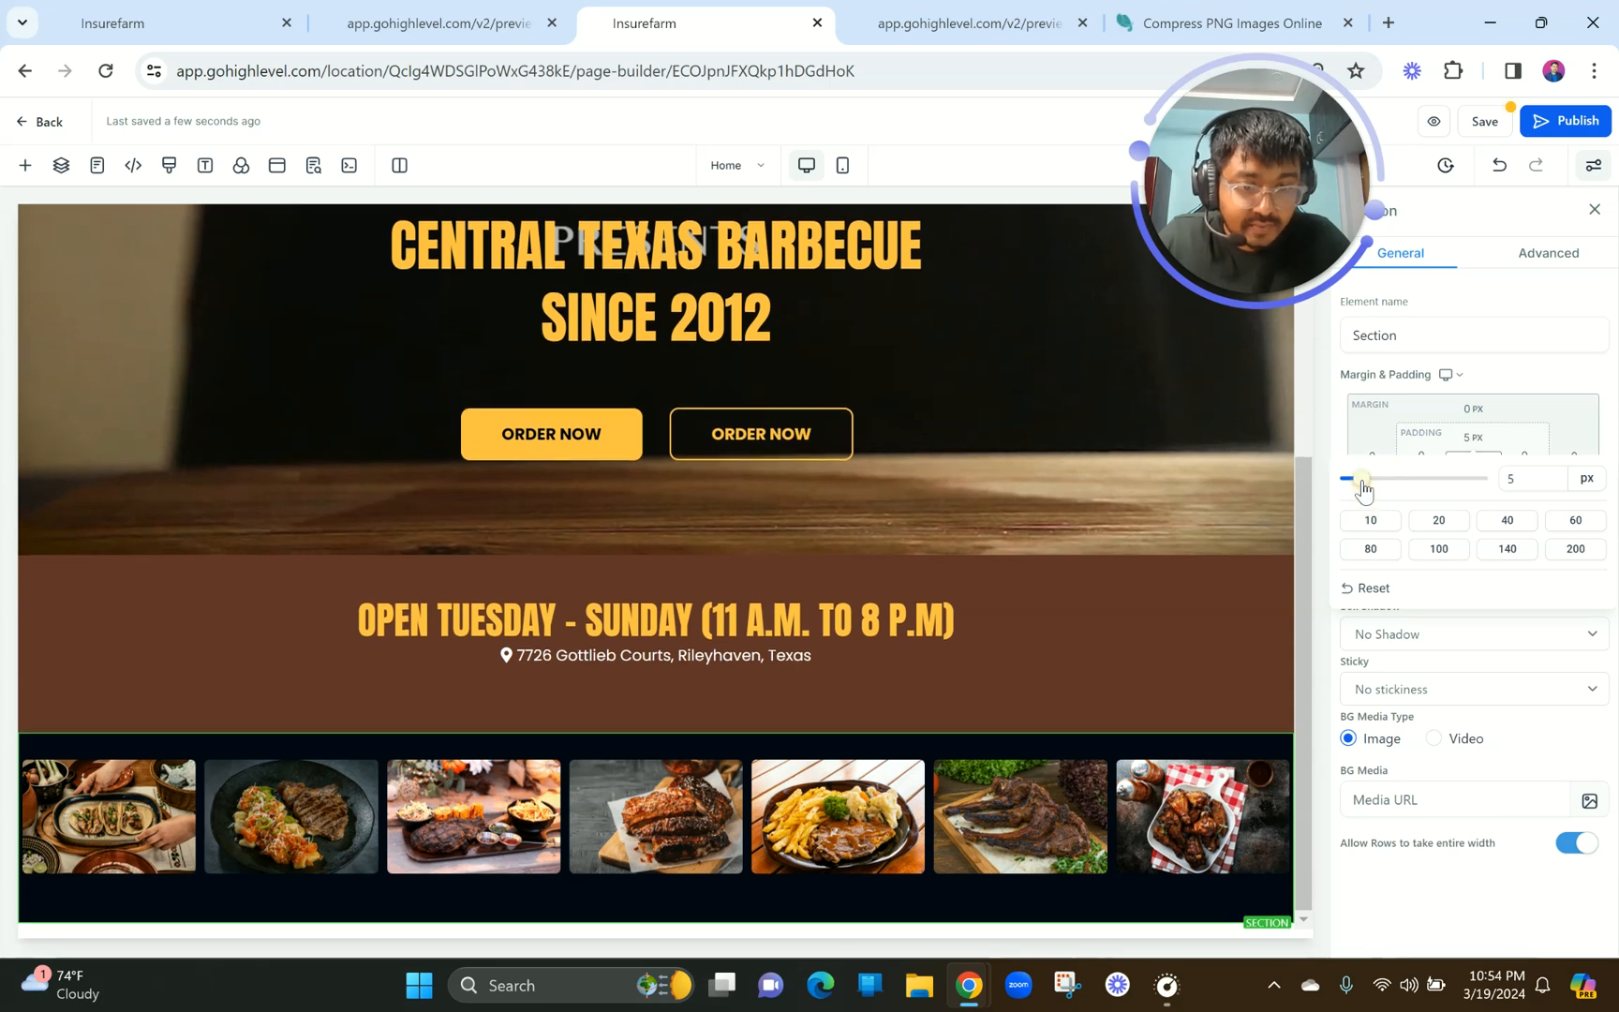
# Set the food photo row's top margin to -60 px so it overlaps the brown opening-hours section.
pyautogui.click(1039, 739)
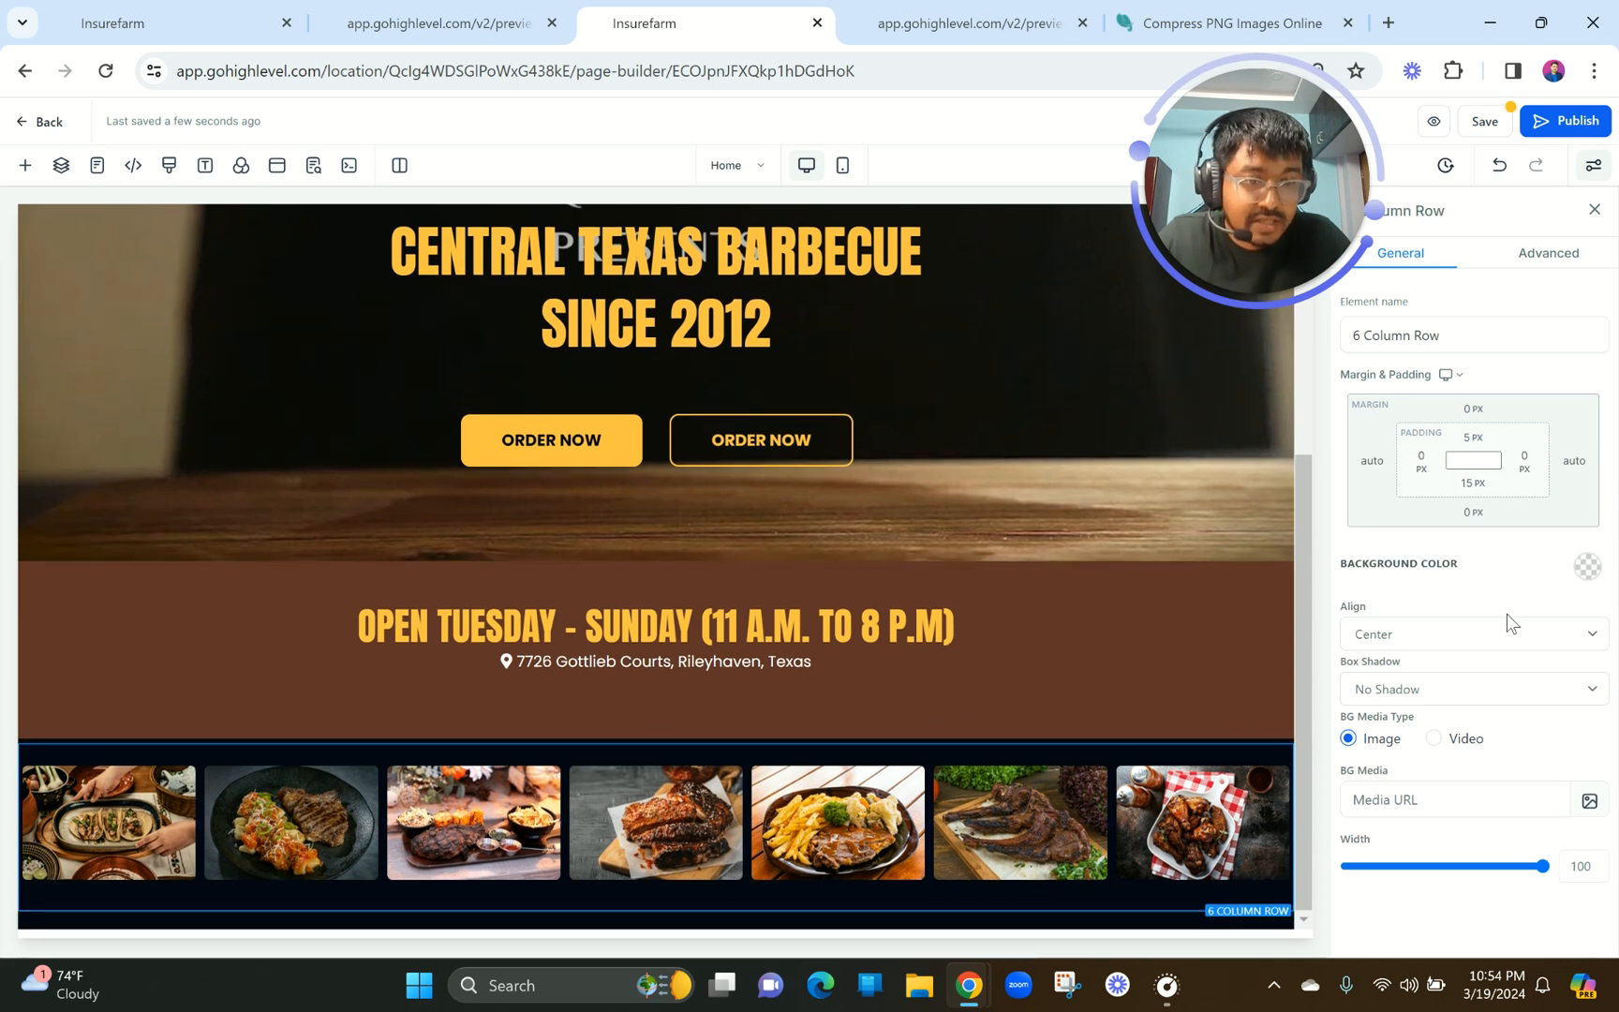
pyautogui.click(1474, 408)
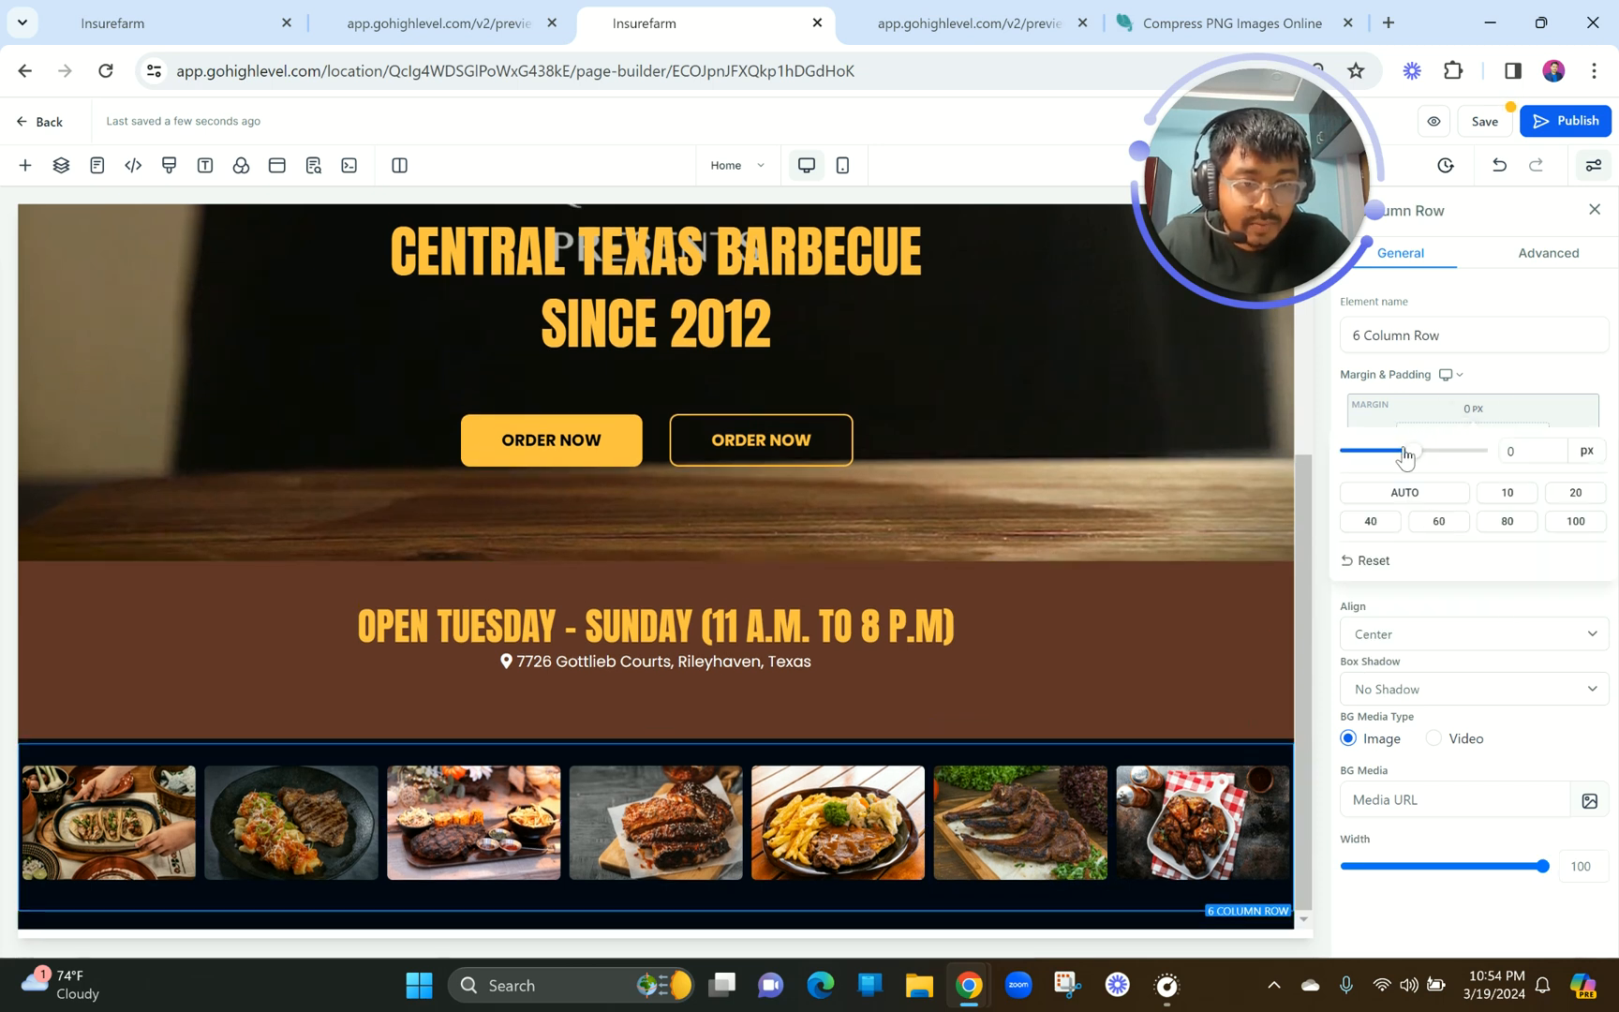
pyautogui.moveTo(1416, 459); pyautogui.dragTo(1238, 466)
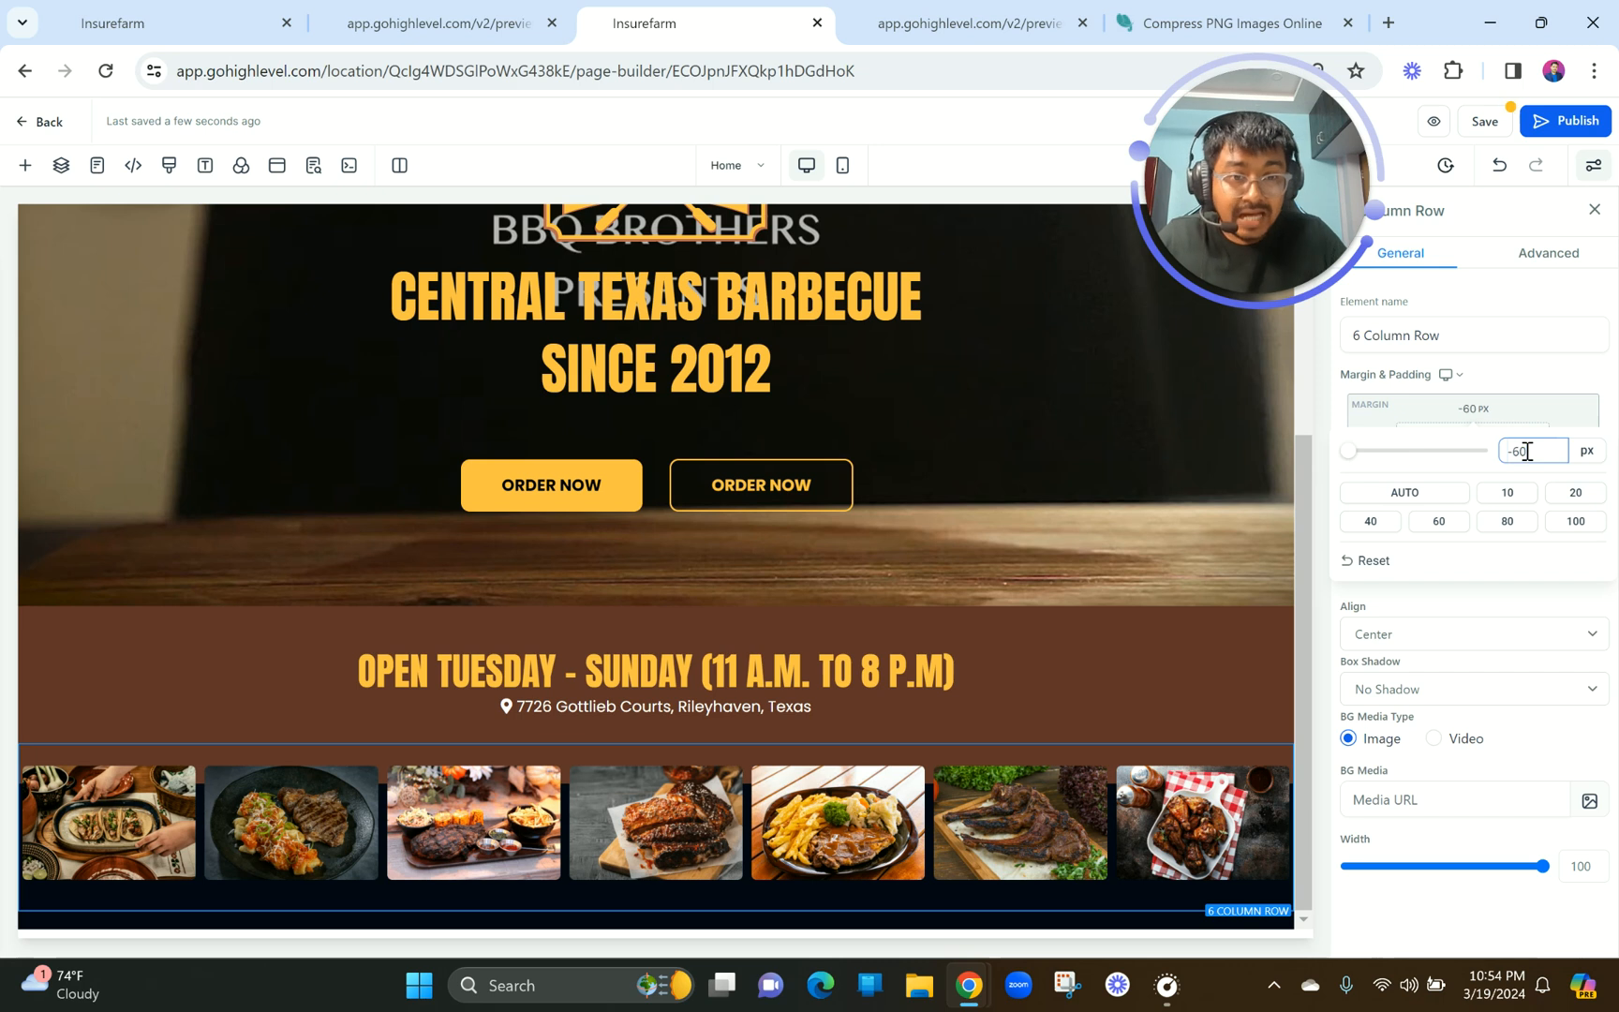
pyautogui.click(799, 612)
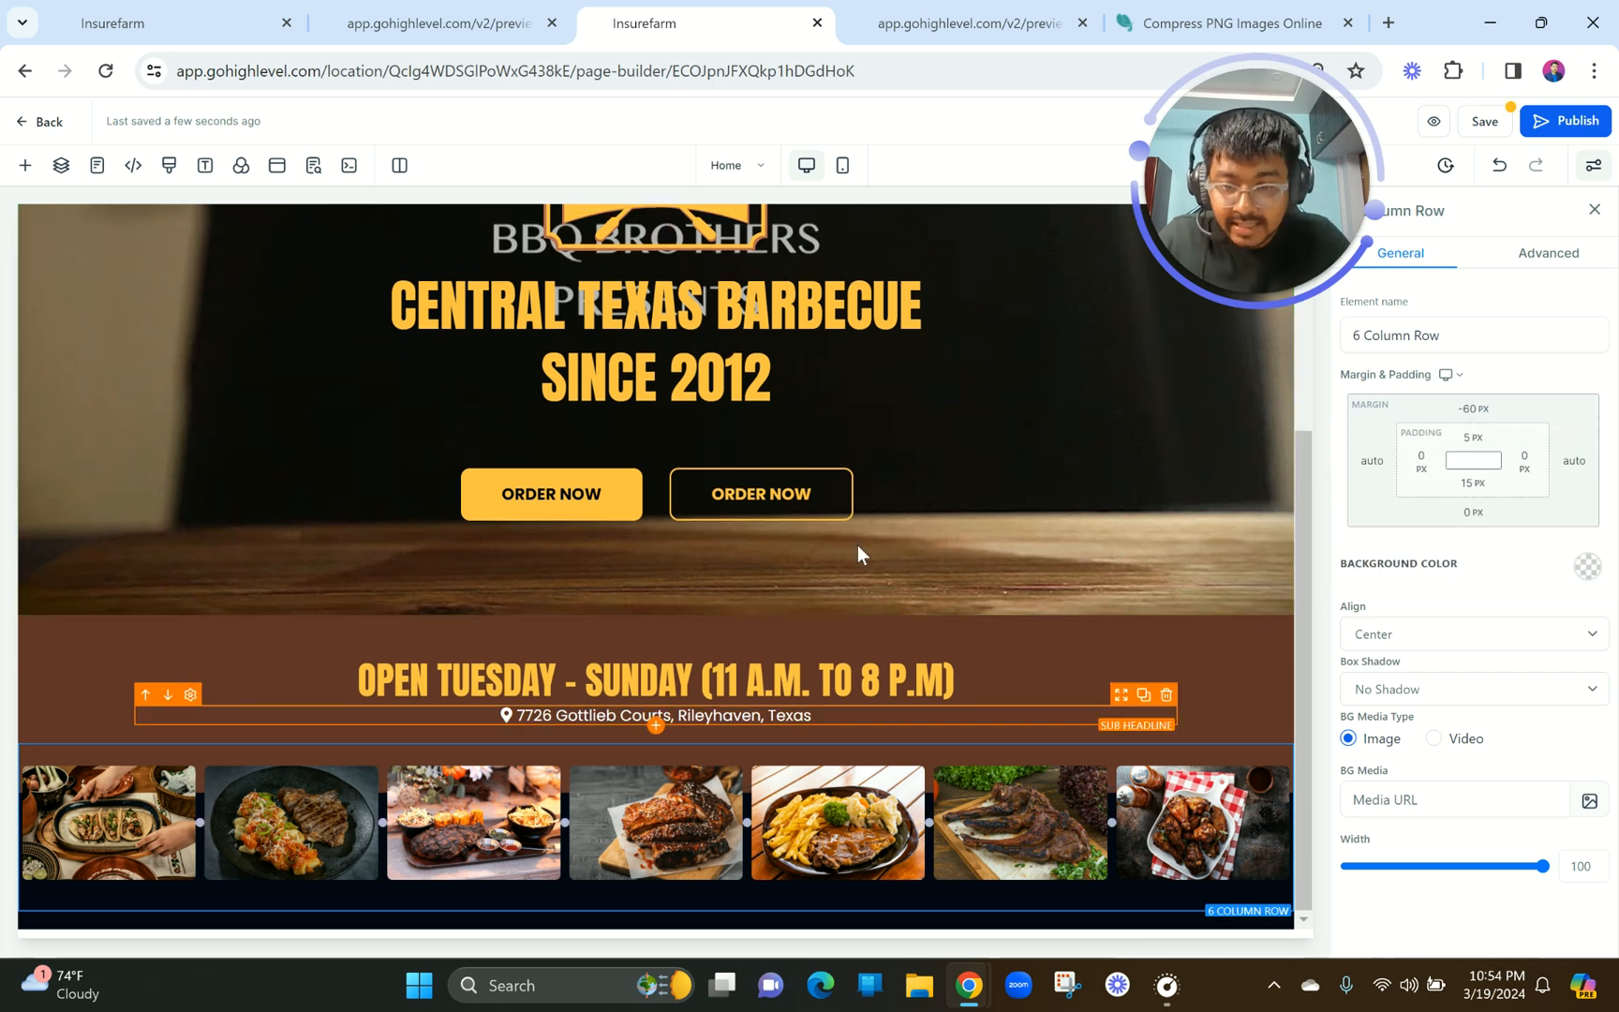
pyautogui.click(879, 497)
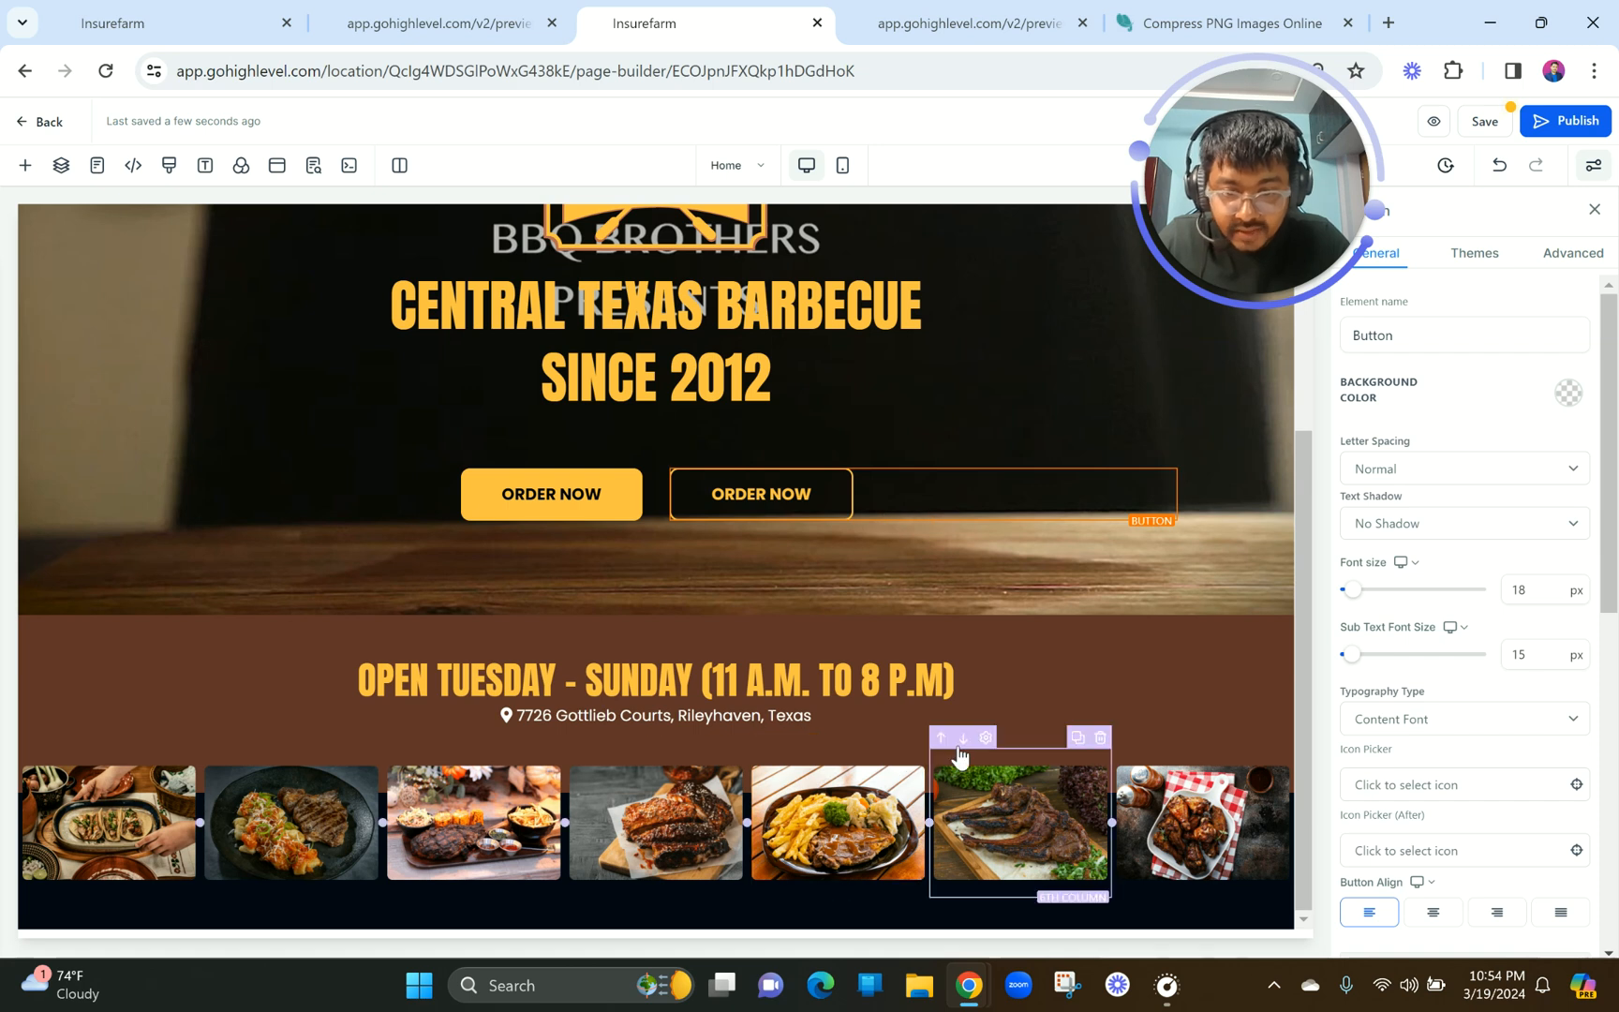
# Set the food photo row's top margin to -70 px to pull it further into the opening-hours section.
pyautogui.click(1212, 746)
pyautogui.click(1473, 409)
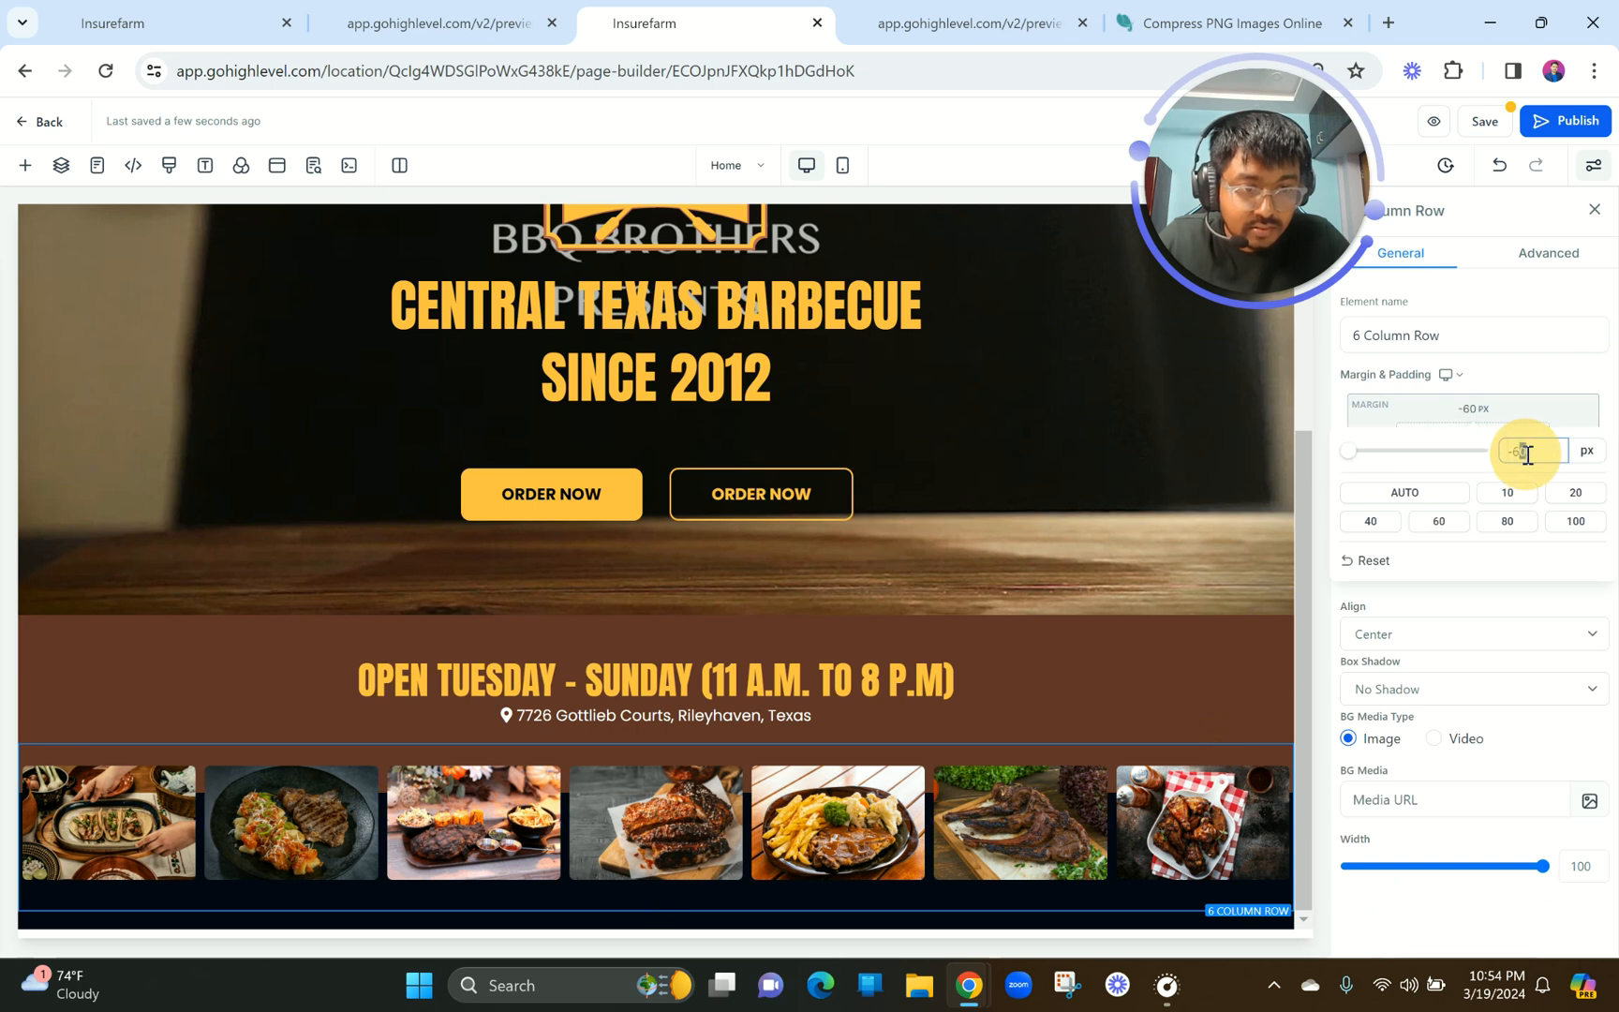
pyautogui.write('7')
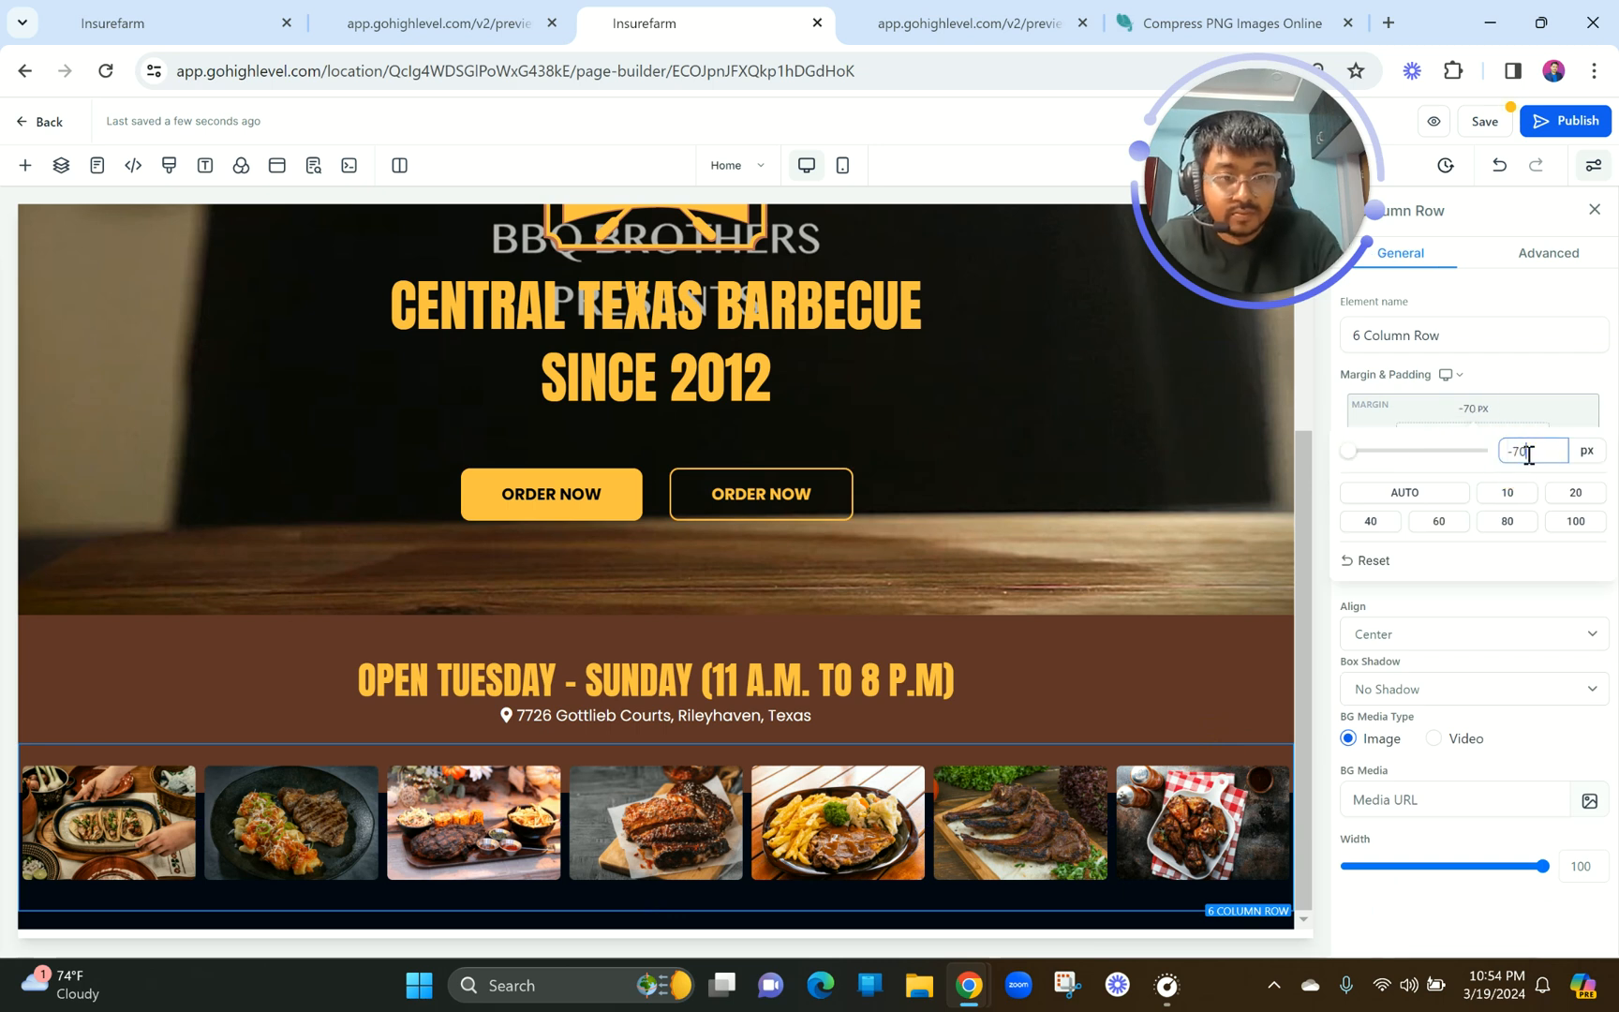
pyautogui.click(1044, 519)
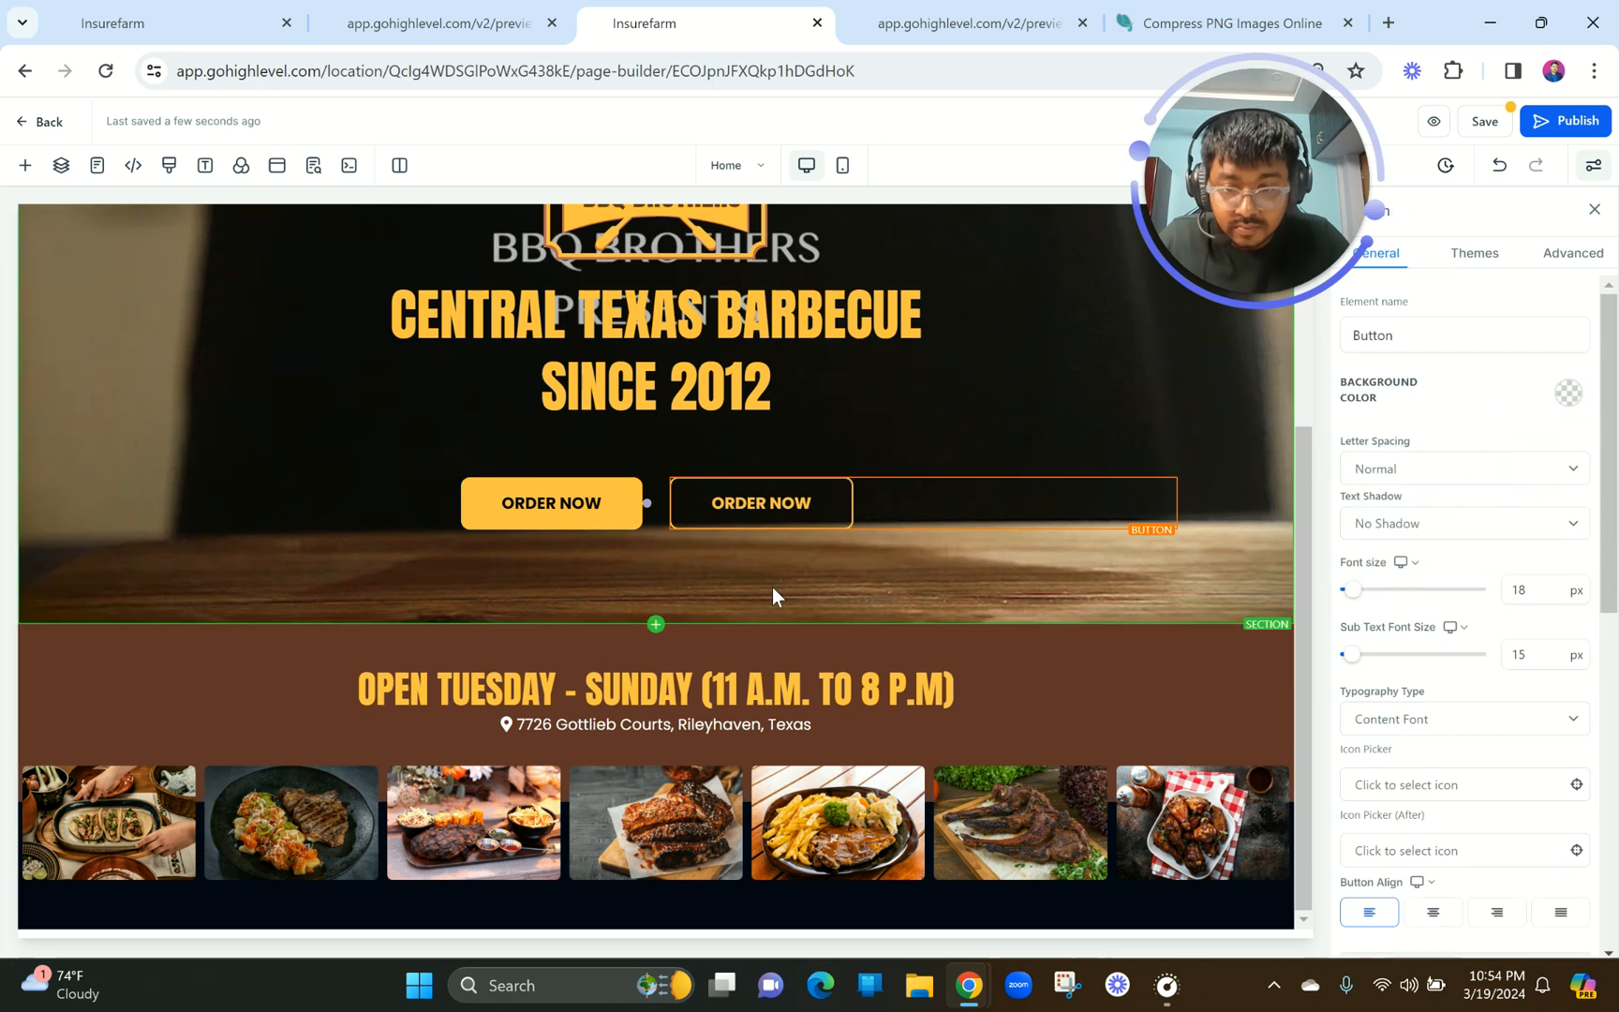
pyautogui.moveTo(1223, 225)
pyautogui.moveTo(1223, 223); pyautogui.dragTo(1099, 491)
# Examine the food strip and the menu section below it on the reference page, and compare them with the page in the builder.
pyautogui.click(439, 23)
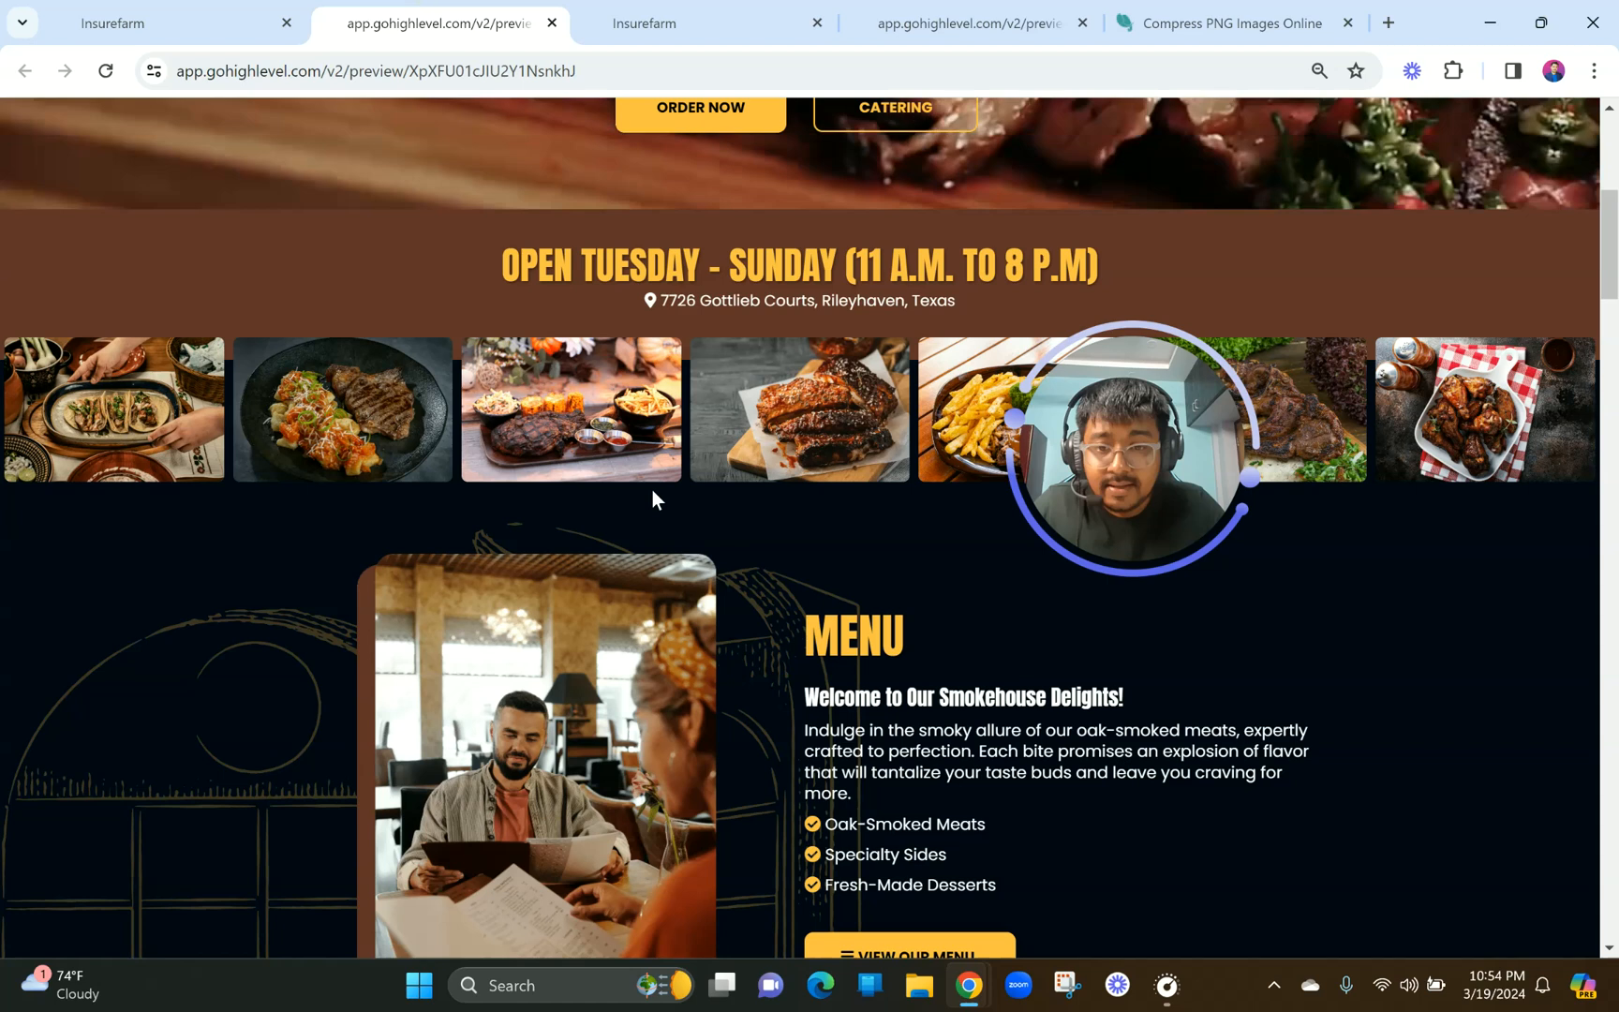
pyautogui.scroll(-1, 653, 489)
pyautogui.scroll(-3, 645, 552)
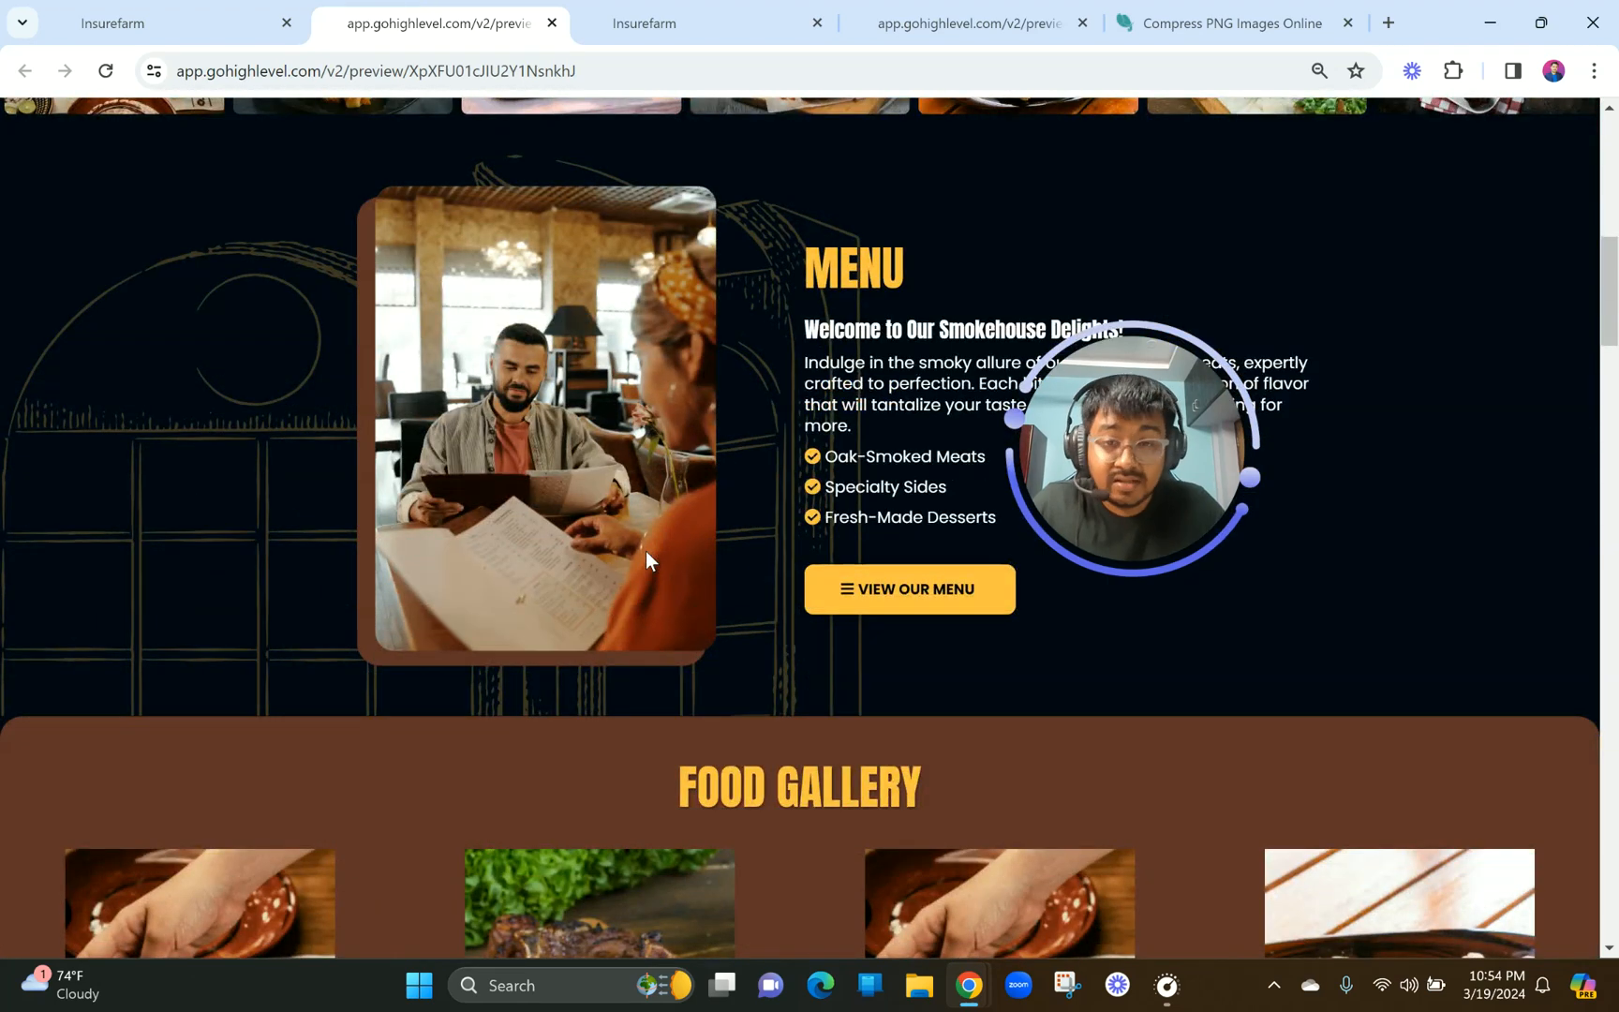
pyautogui.scroll(1, 644, 552)
pyautogui.scroll(2, 368, 429)
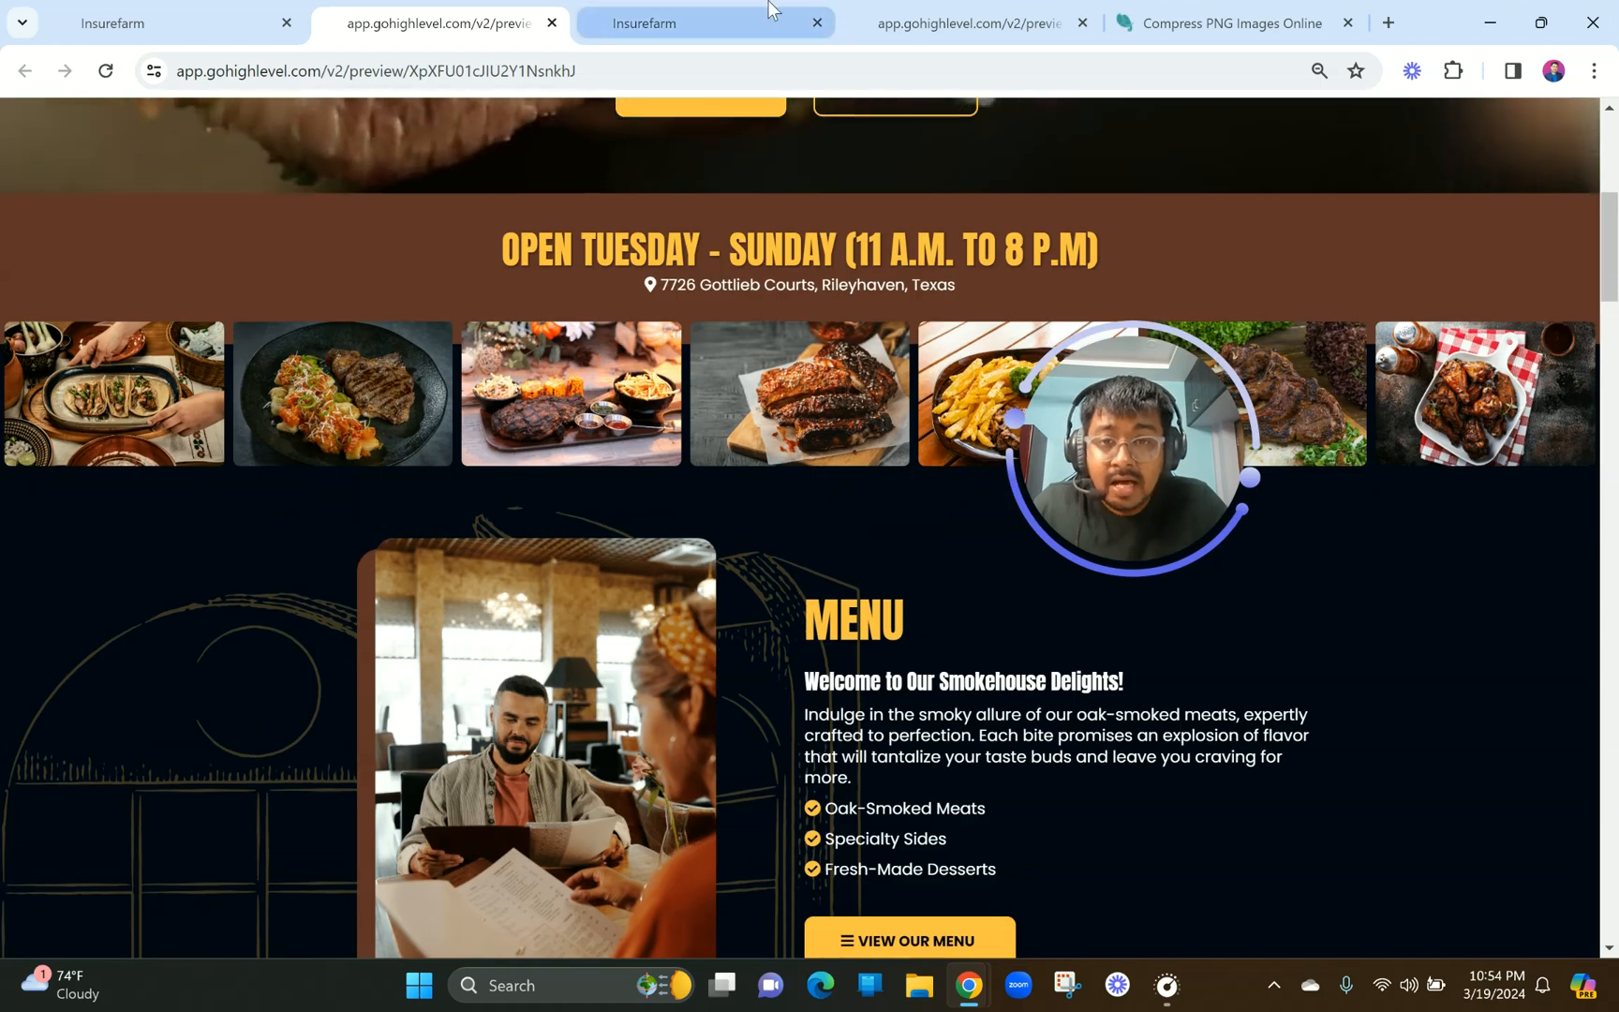
pyautogui.click(667, 7)
pyautogui.scroll(-1, 487, 922)
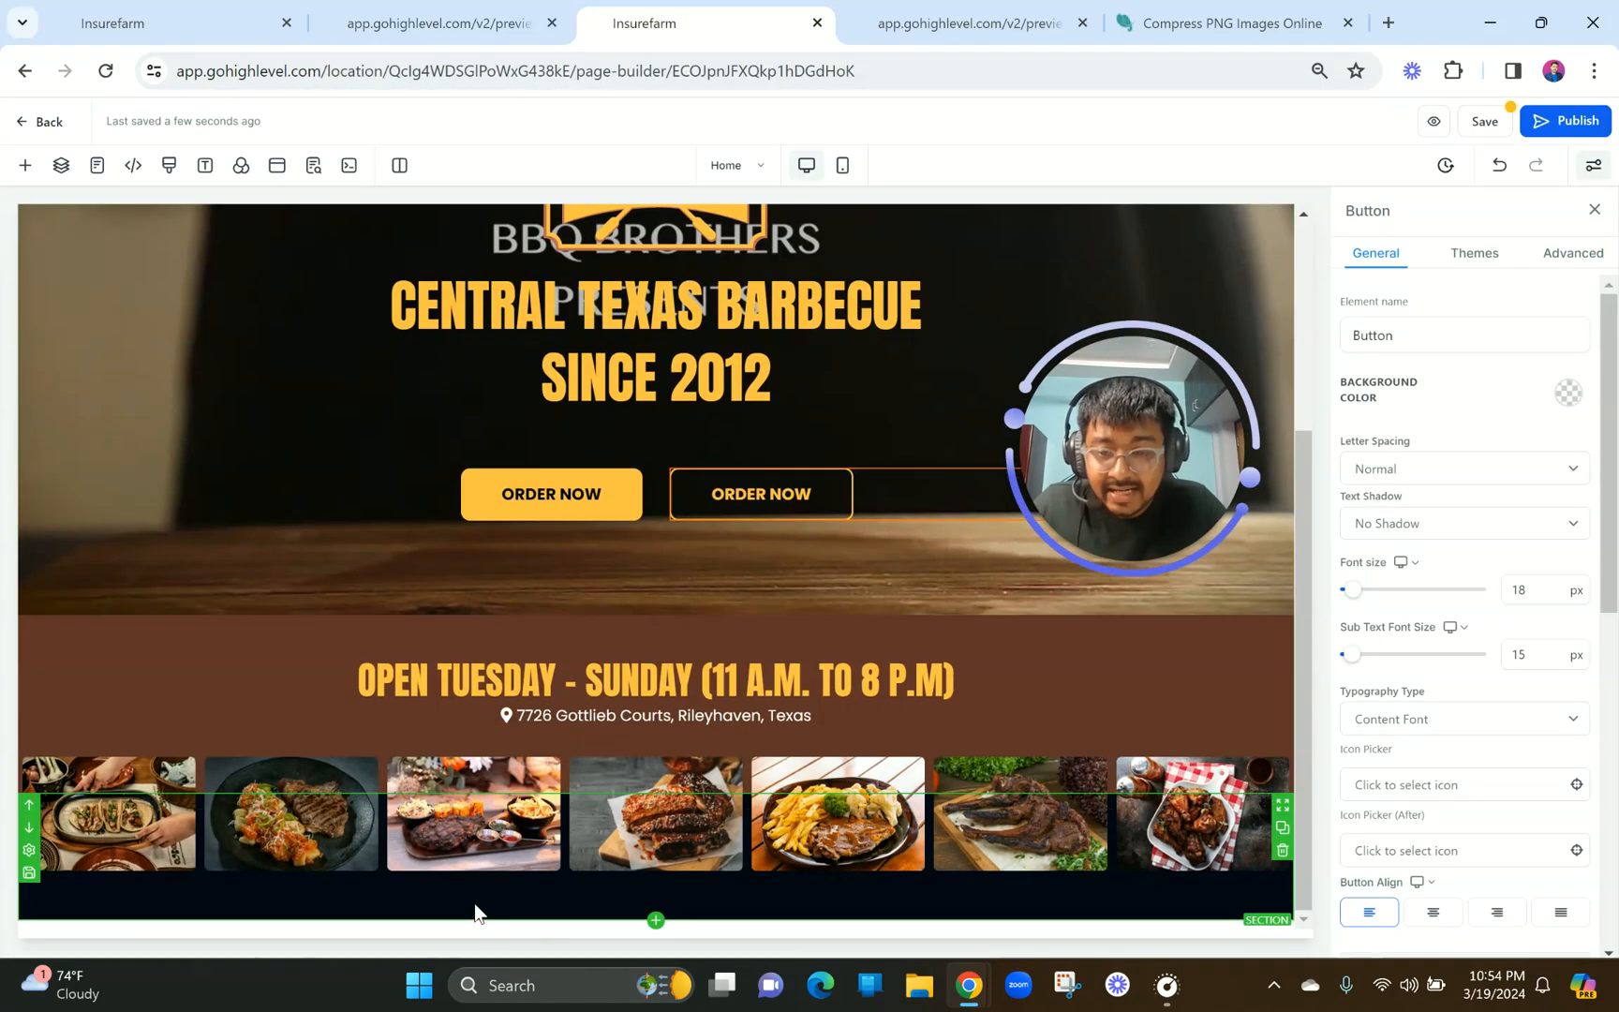
# Select the food strip's section and review its option that allows rows to take the entire width.
pyautogui.click(474, 905)
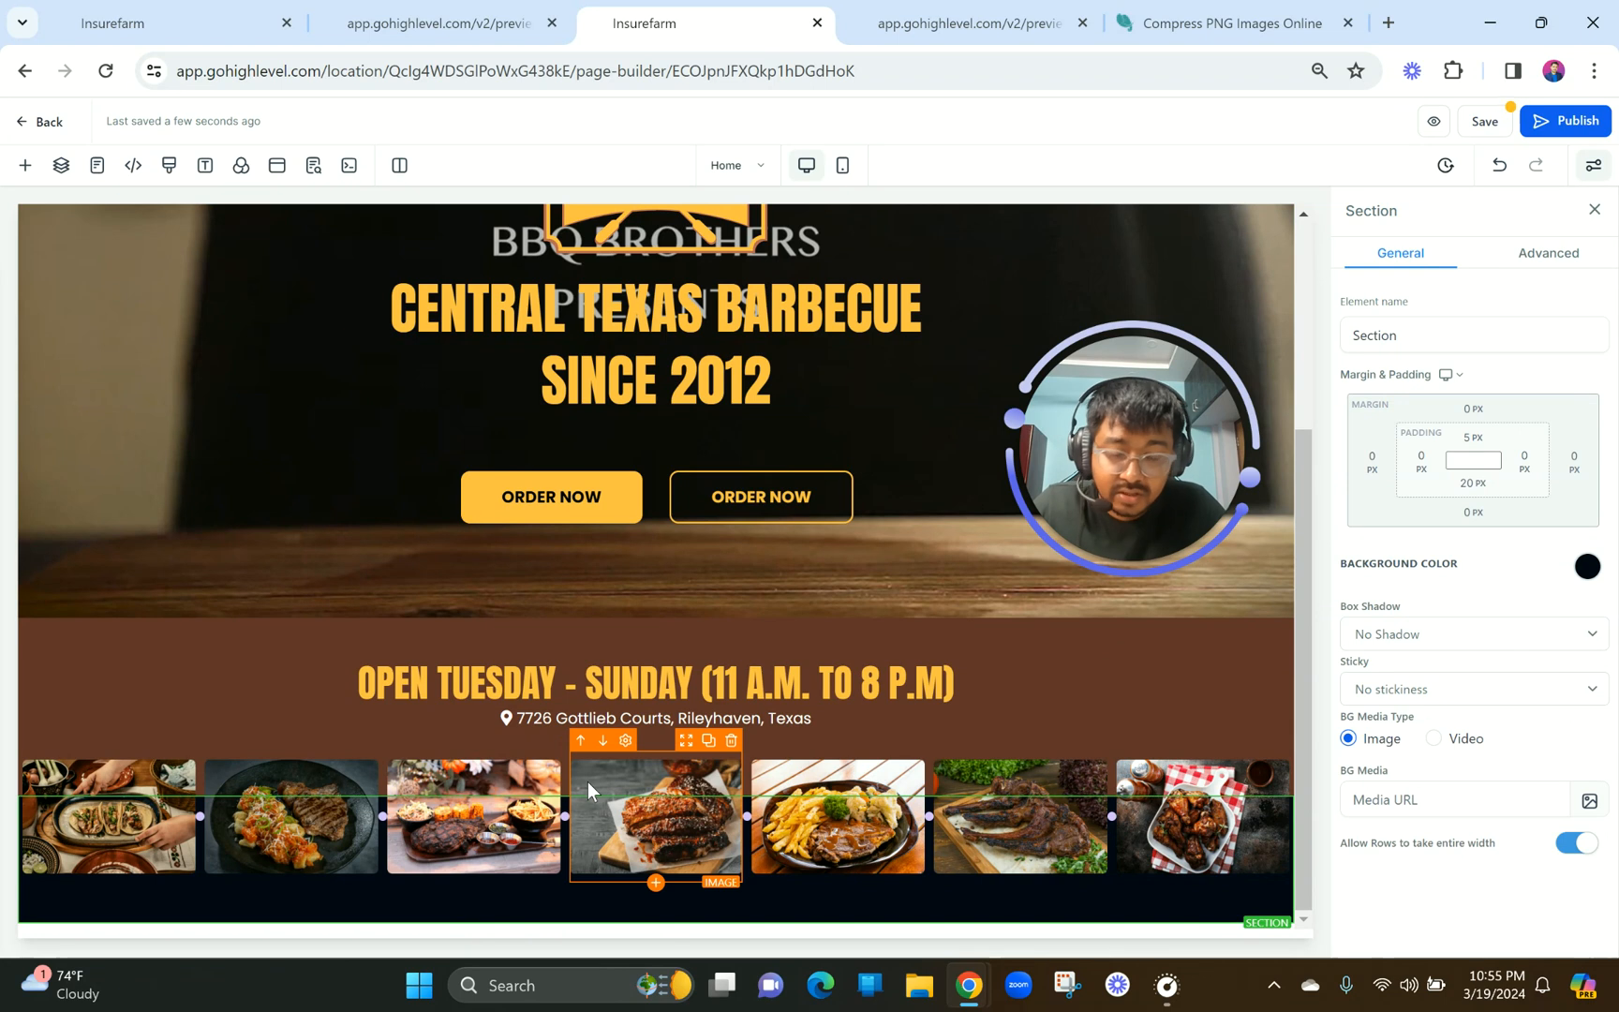
pyautogui.click(409, 7)
pyautogui.click(716, 14)
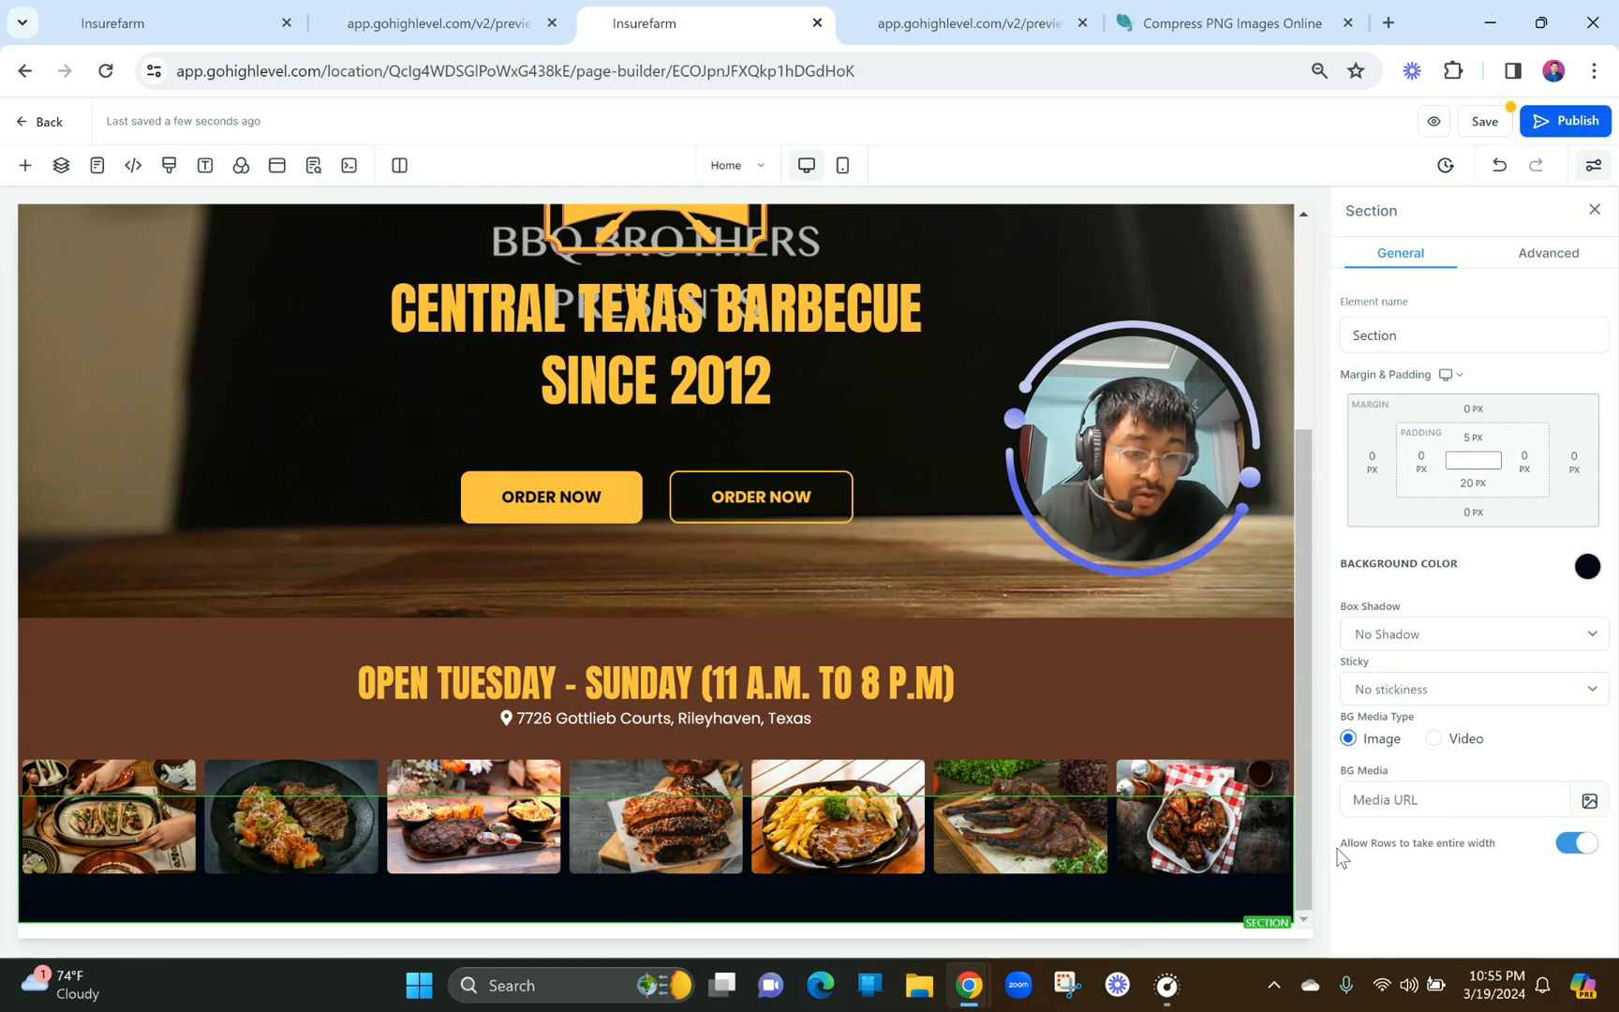
pyautogui.moveTo(1363, 846); pyautogui.dragTo(1506, 840)
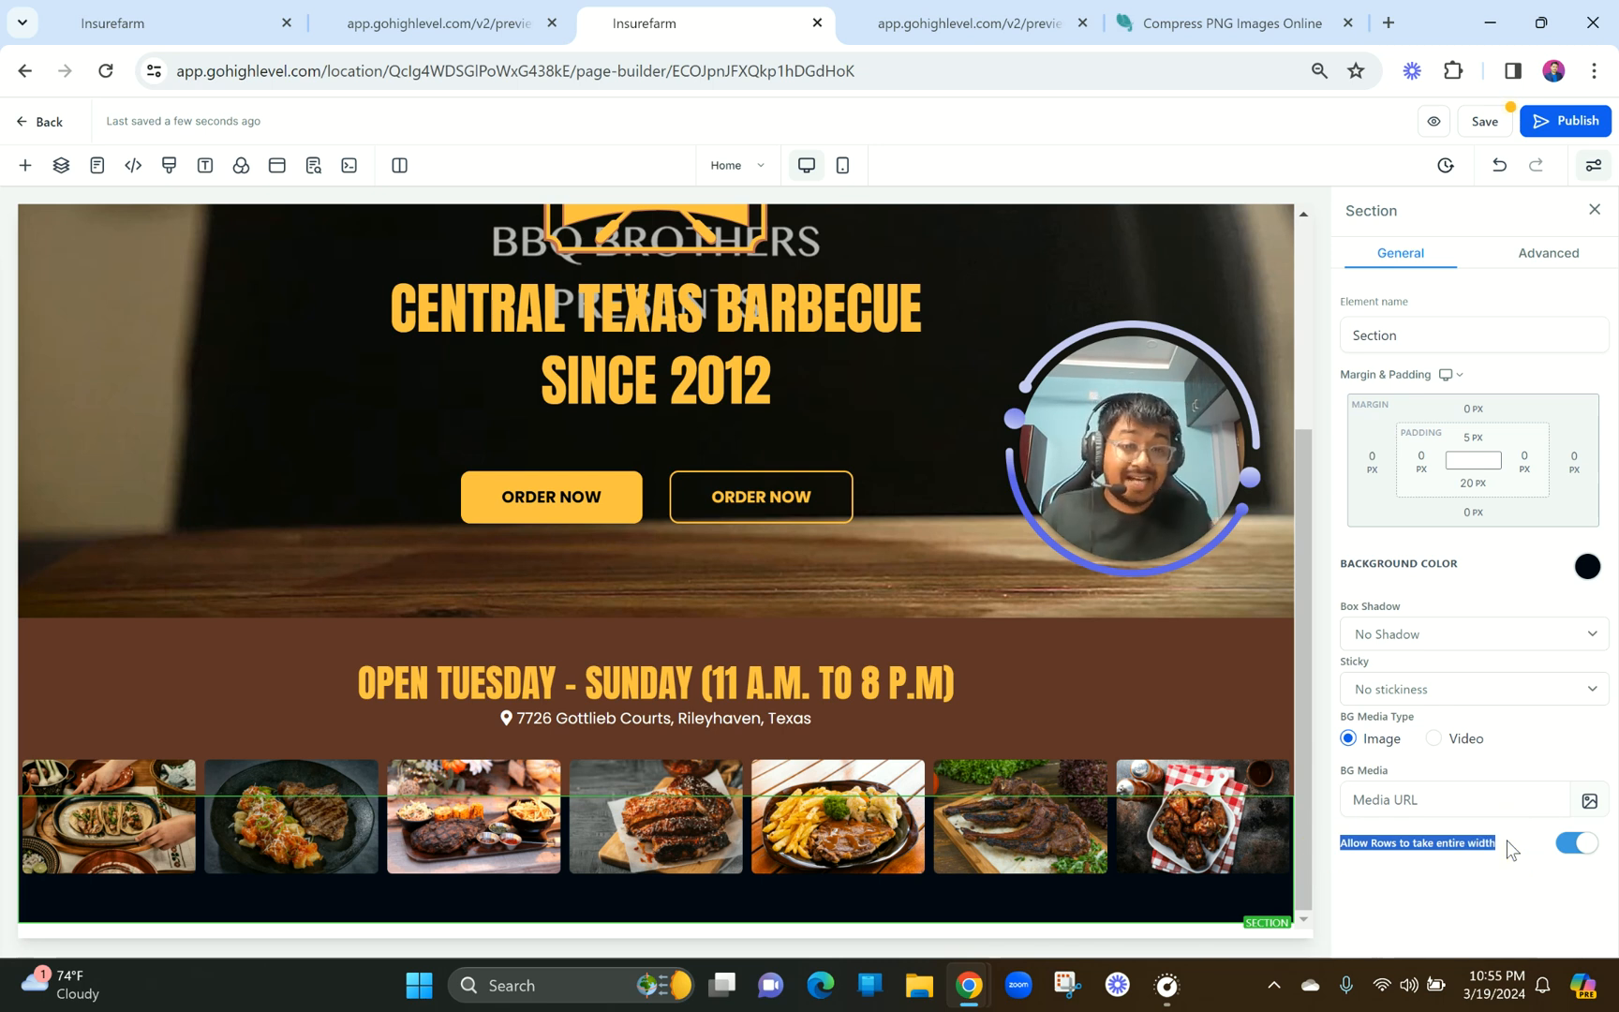
# Check the reference page's menu section, and reduce the food photo row's bottom padding to 4 px.
pyautogui.click(560, 13)
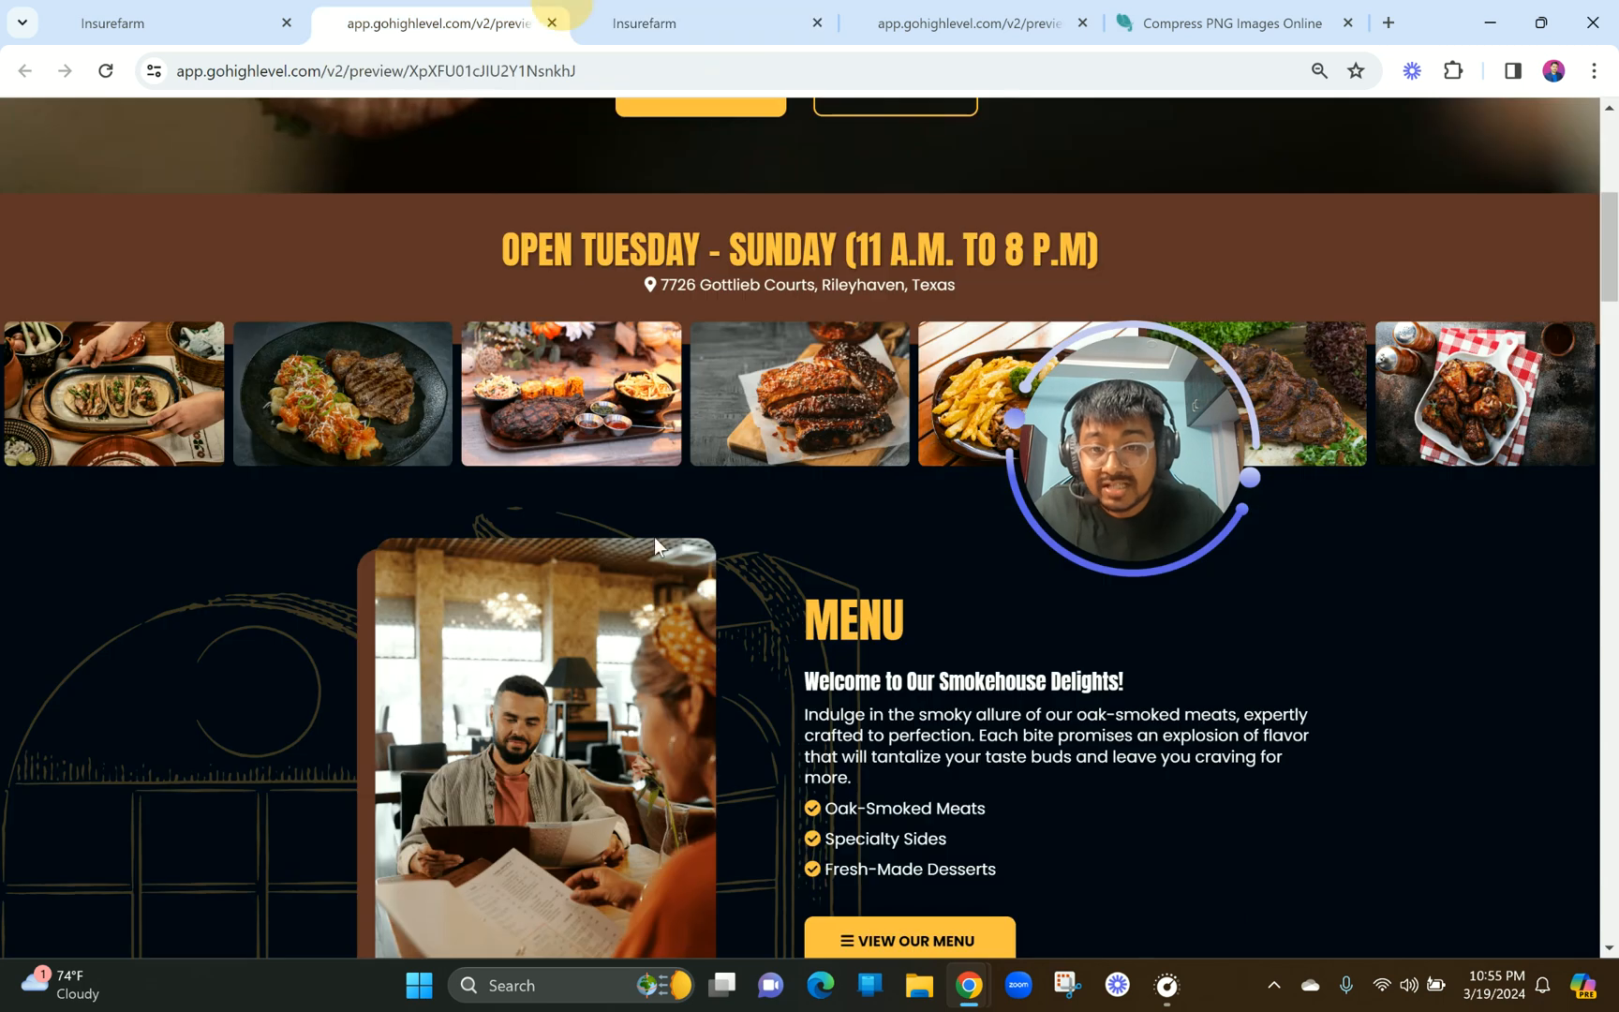
pyautogui.scroll(-2, 721, 780)
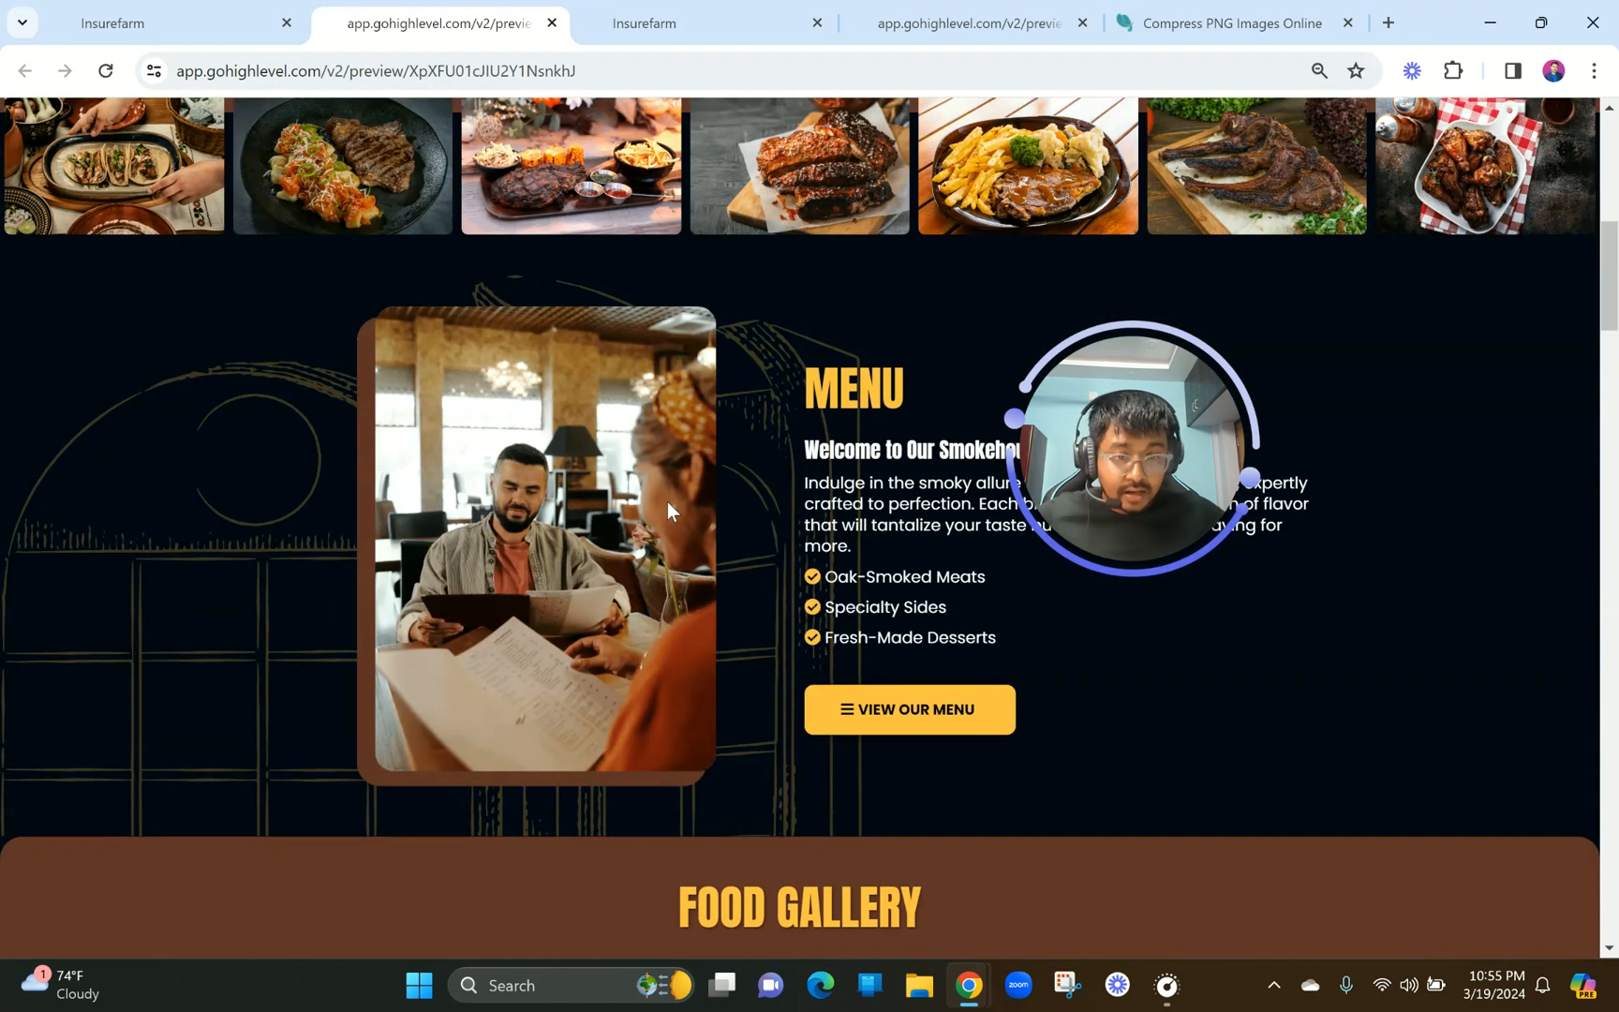
pyautogui.click(643, 19)
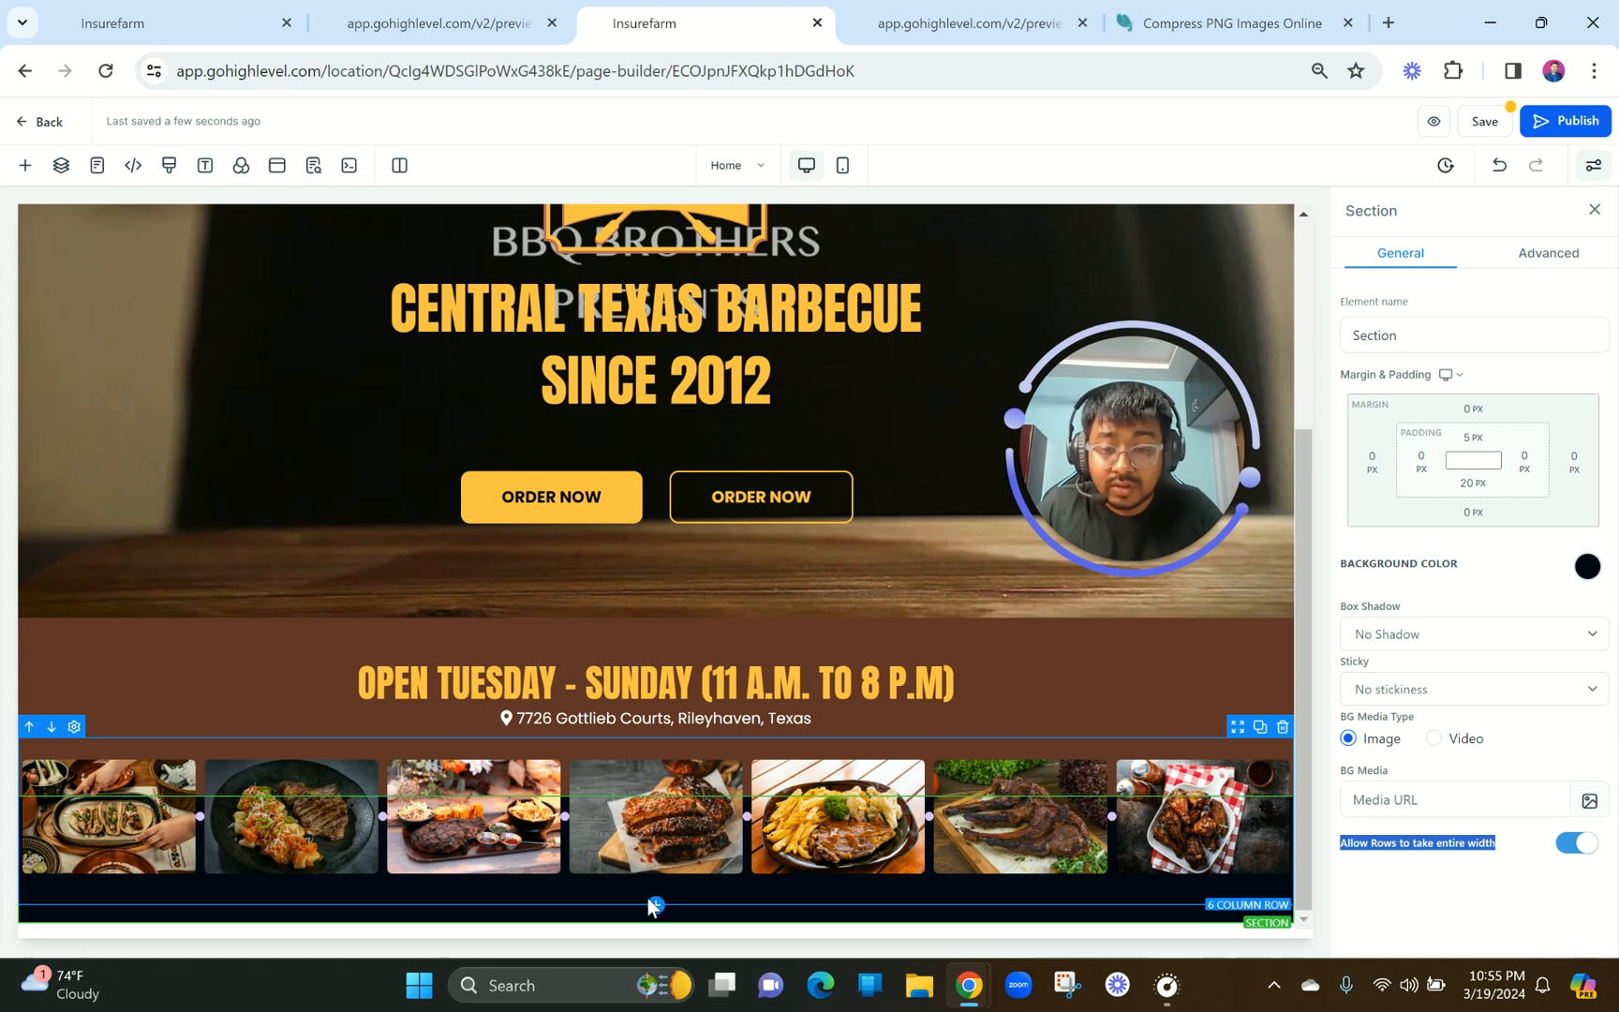
pyautogui.click(684, 895)
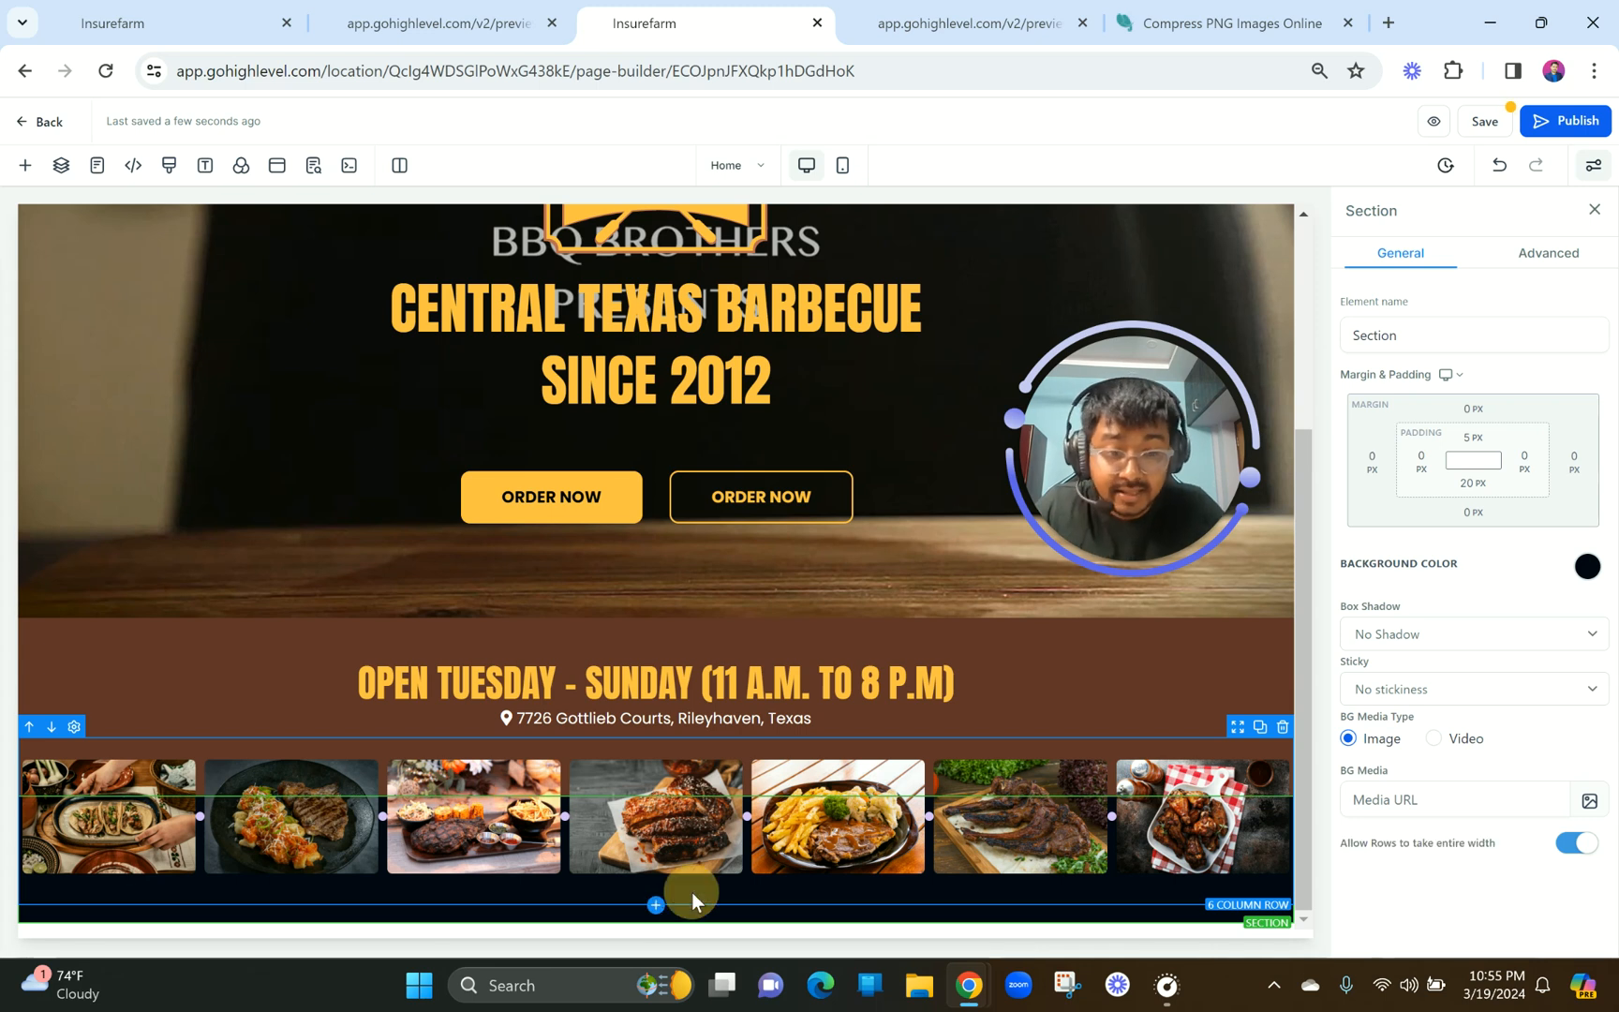
pyautogui.click(1486, 494)
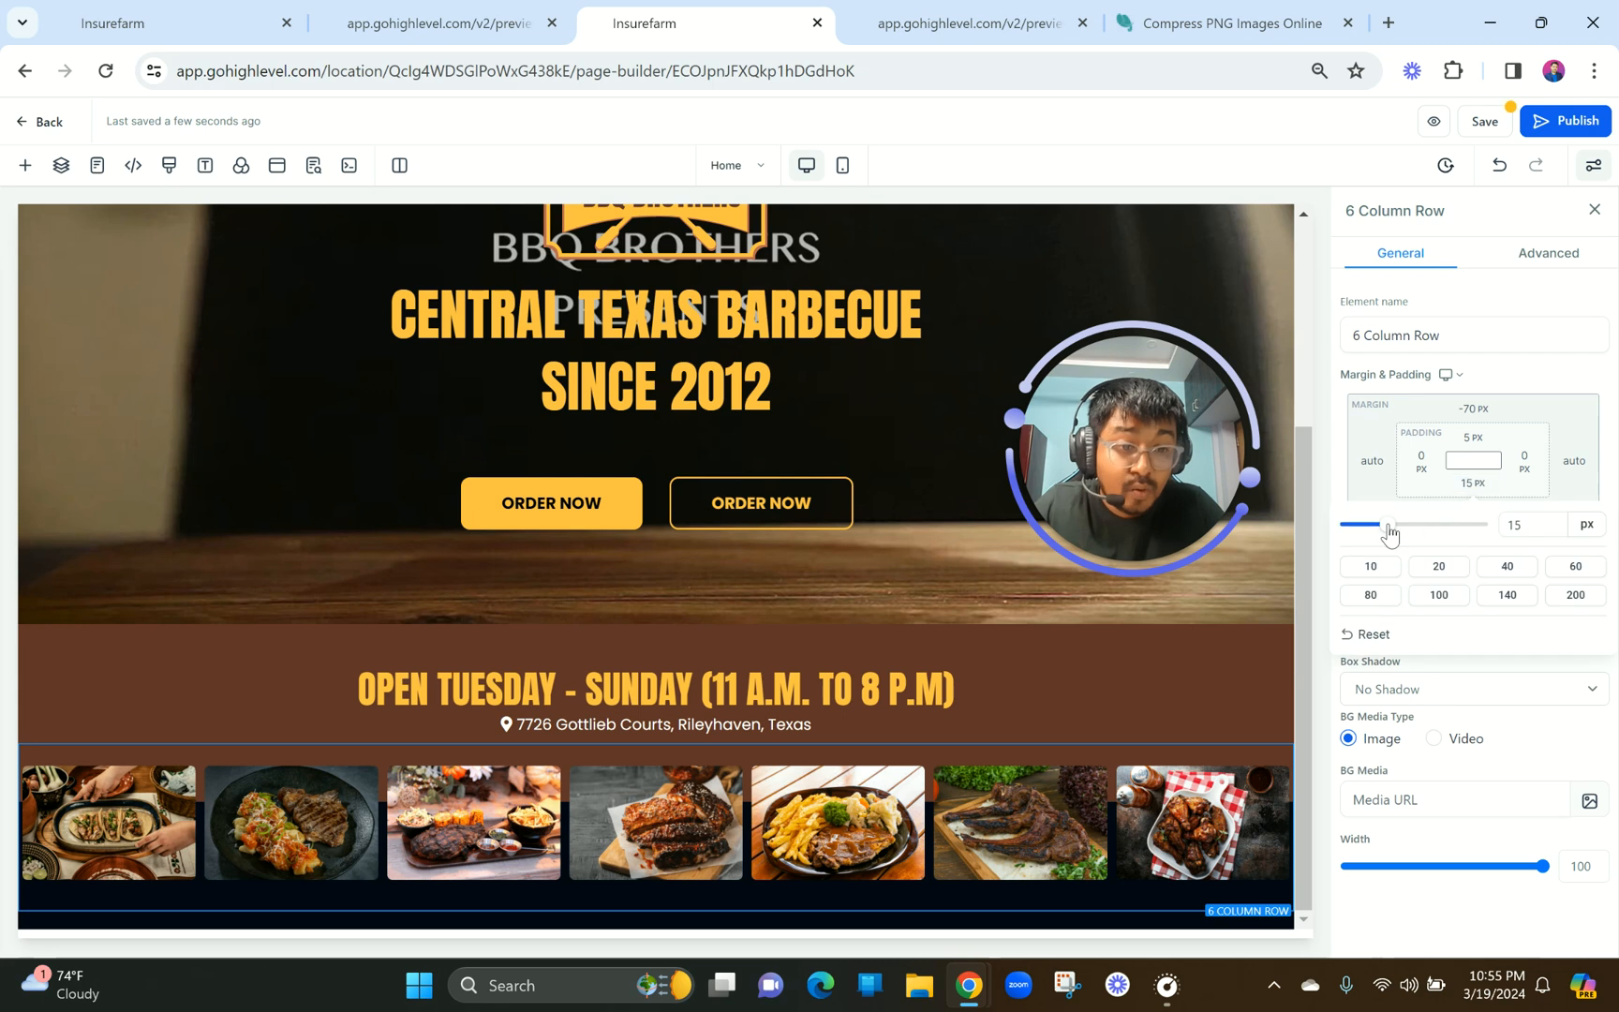
pyautogui.click(1365, 532)
pyautogui.moveTo(1366, 534); pyautogui.dragTo(1356, 534)
pyautogui.scroll(-1, 829, 920)
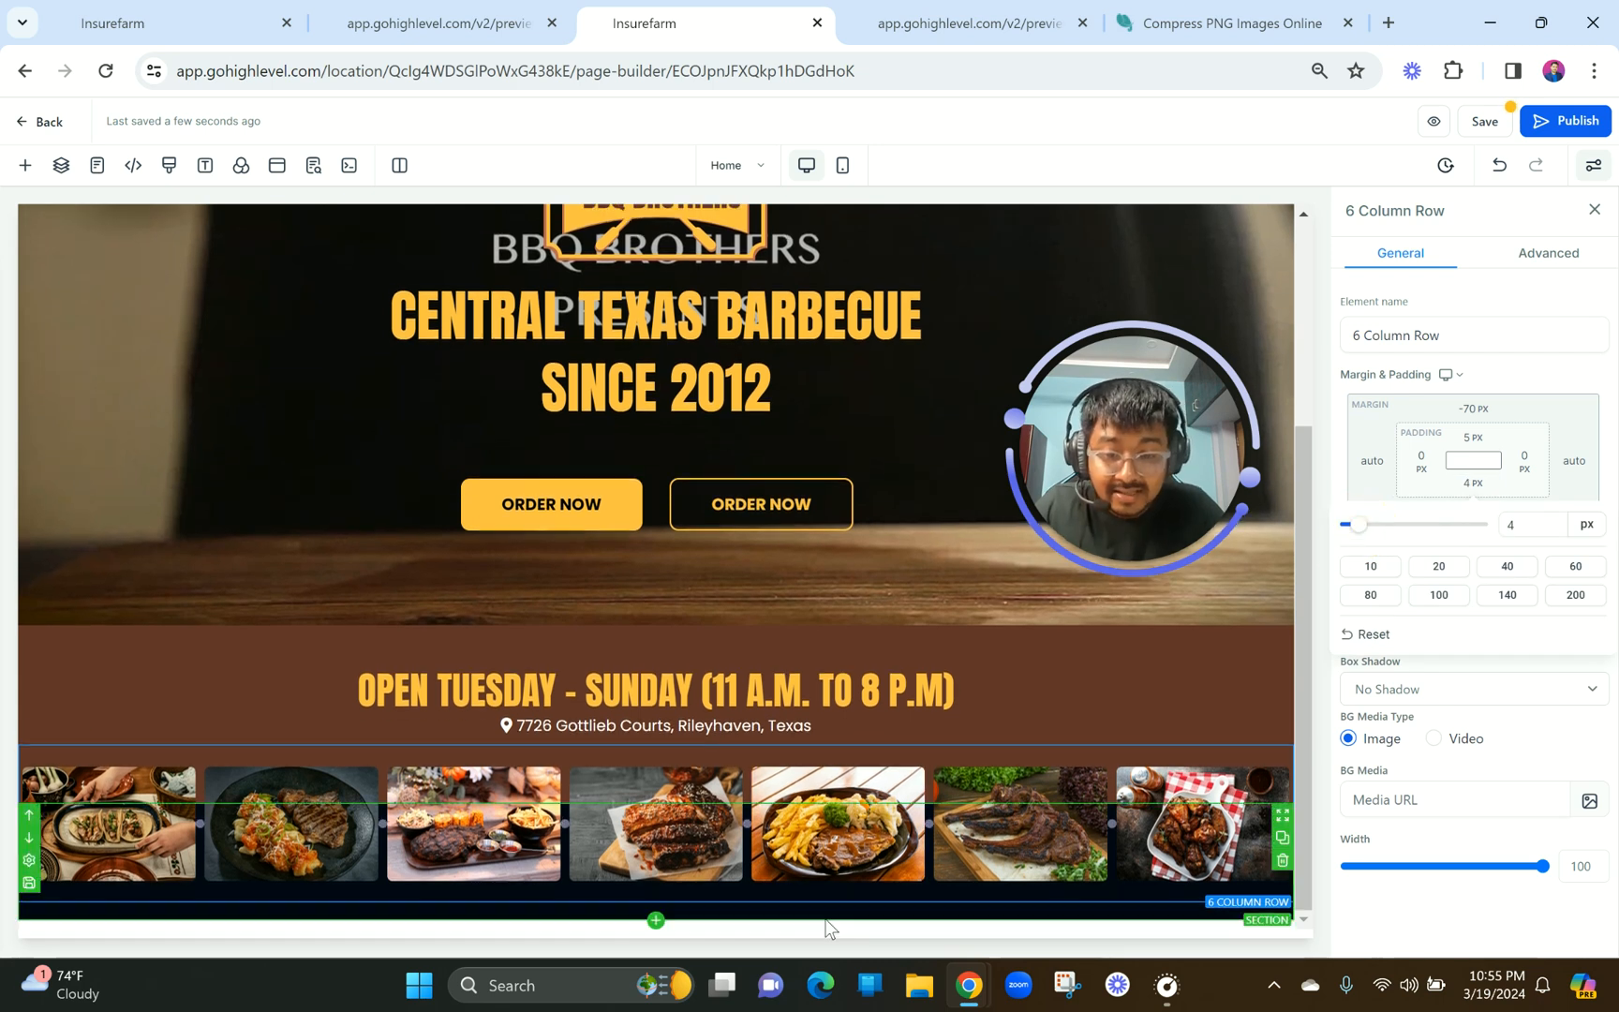
# Set the bottom padding of the food strip's section to 10 px.
pyautogui.click(824, 915)
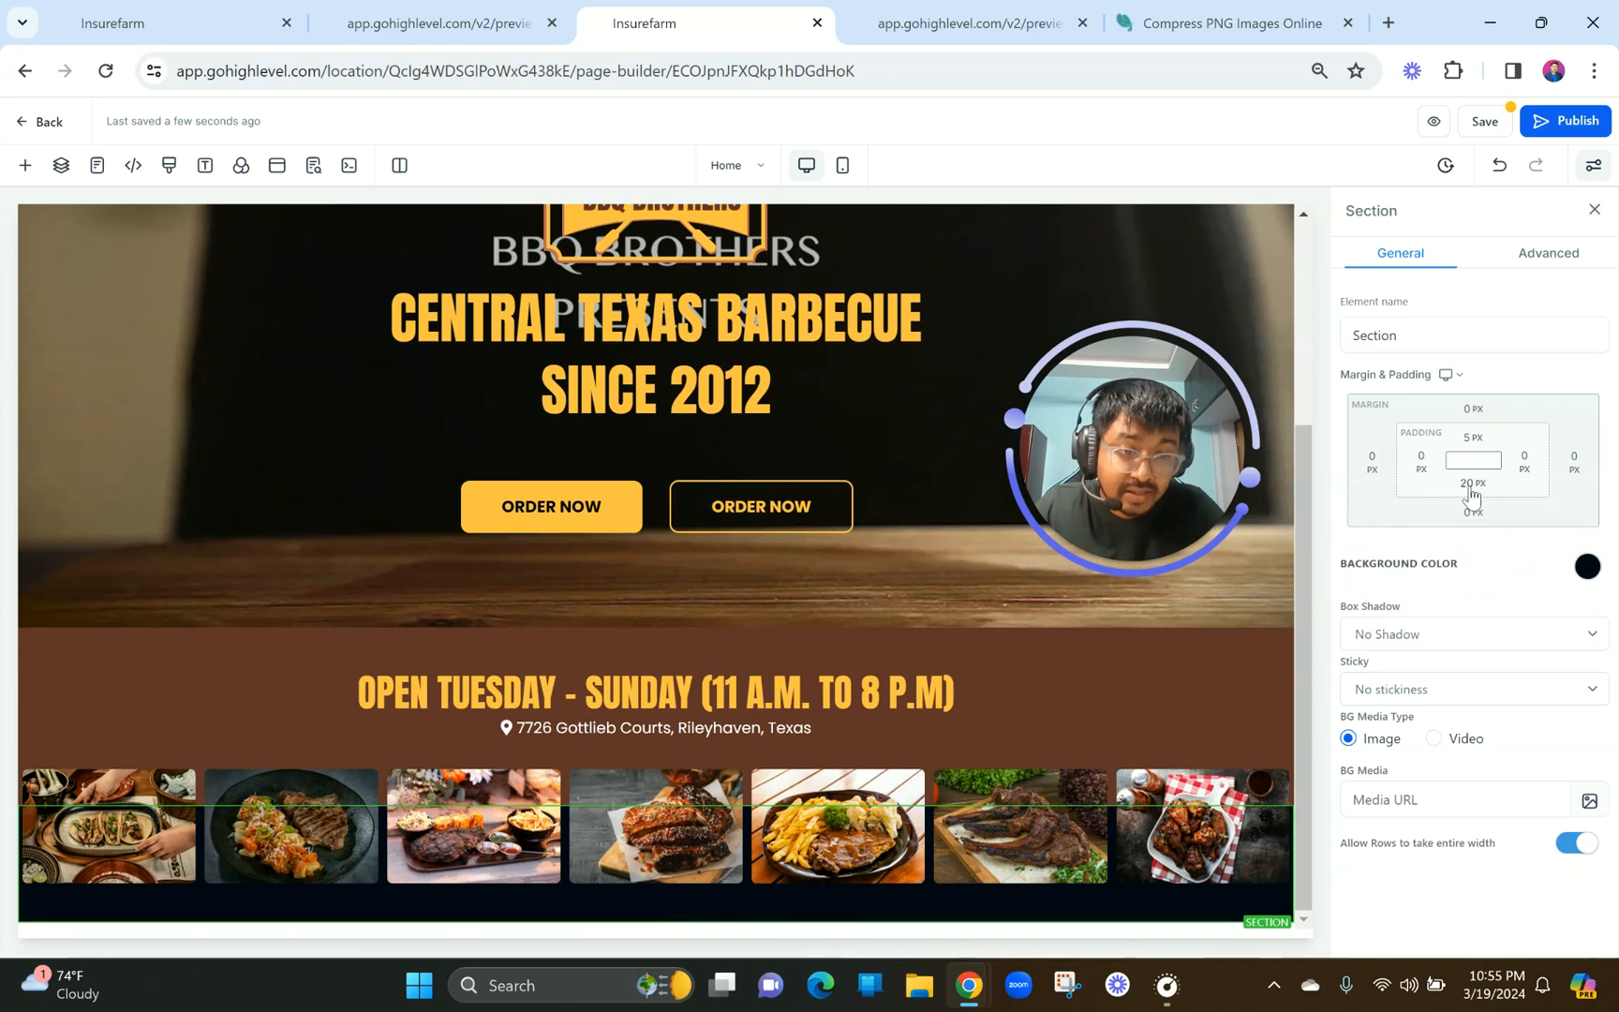
pyautogui.click(1474, 485)
pyautogui.click(1377, 569)
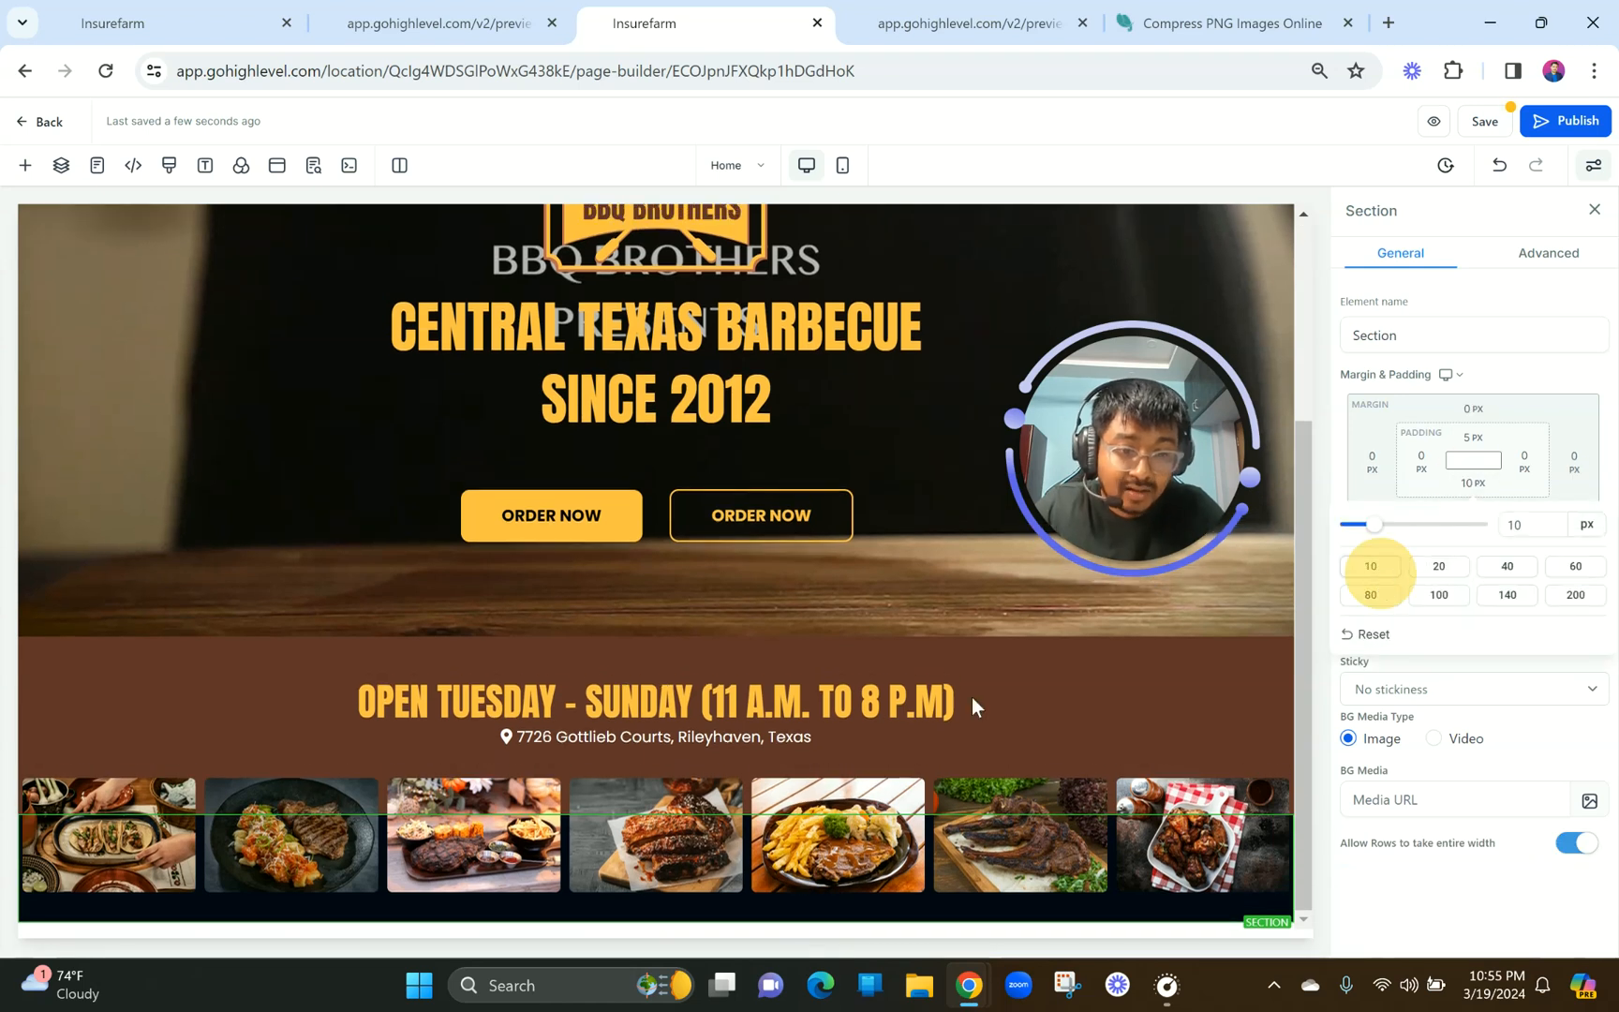
# Add a new section with the near-black background below the food strip and place a two-column row in it.
pyautogui.click(655, 925)
pyautogui.click(263, 320)
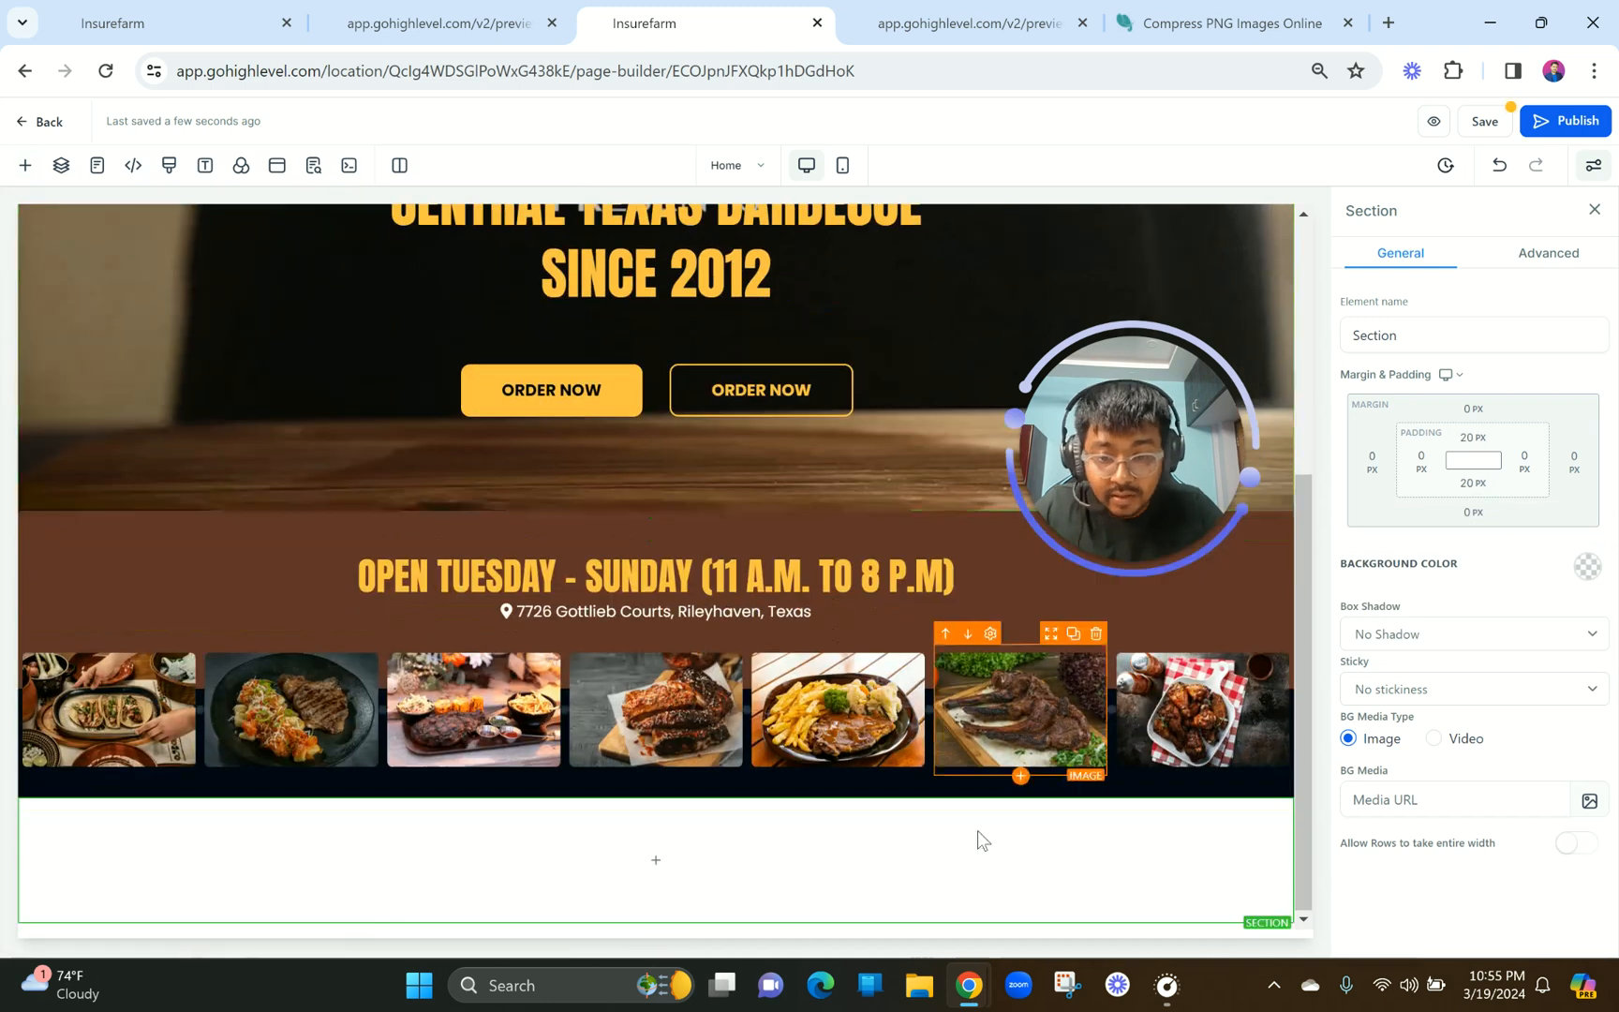
pyautogui.click(1578, 567)
pyautogui.click(1494, 691)
pyautogui.click(660, 860)
pyautogui.click(437, 305)
# Bring up the menu section on the reference page and set the browser zoom to 100%.
pyautogui.click(439, 22)
pyautogui.scroll(-1, 1243, 298)
pyautogui.click(1593, 70)
pyautogui.click(1533, 507)
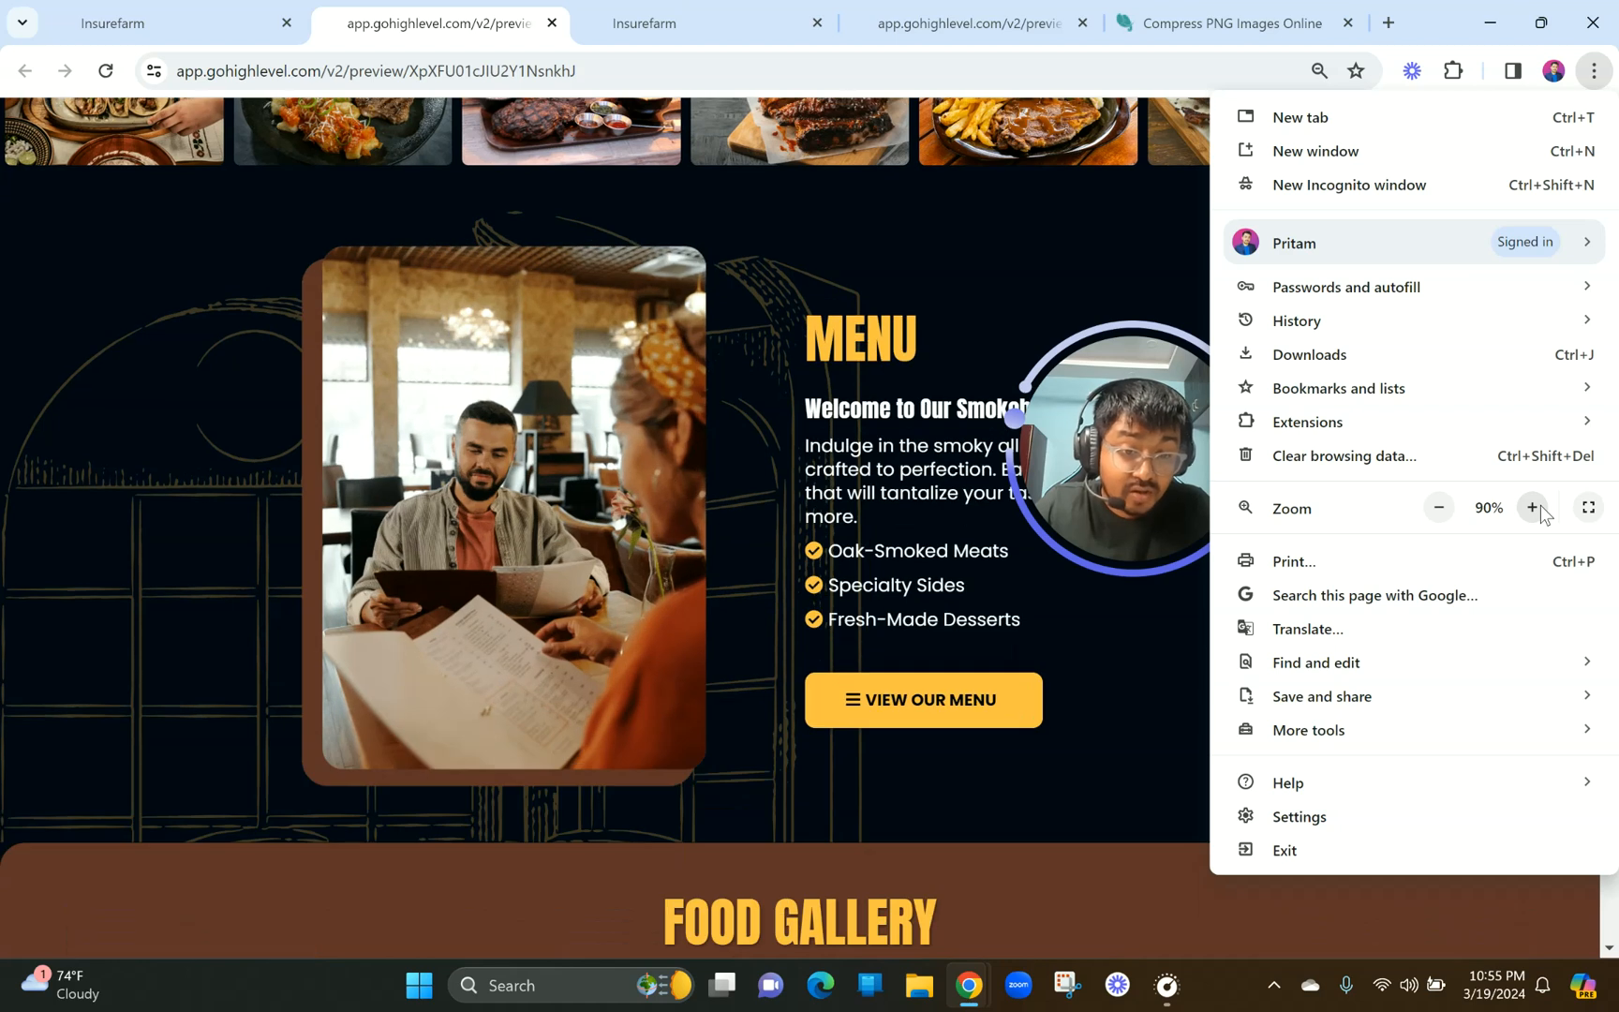
pyautogui.click(1533, 507)
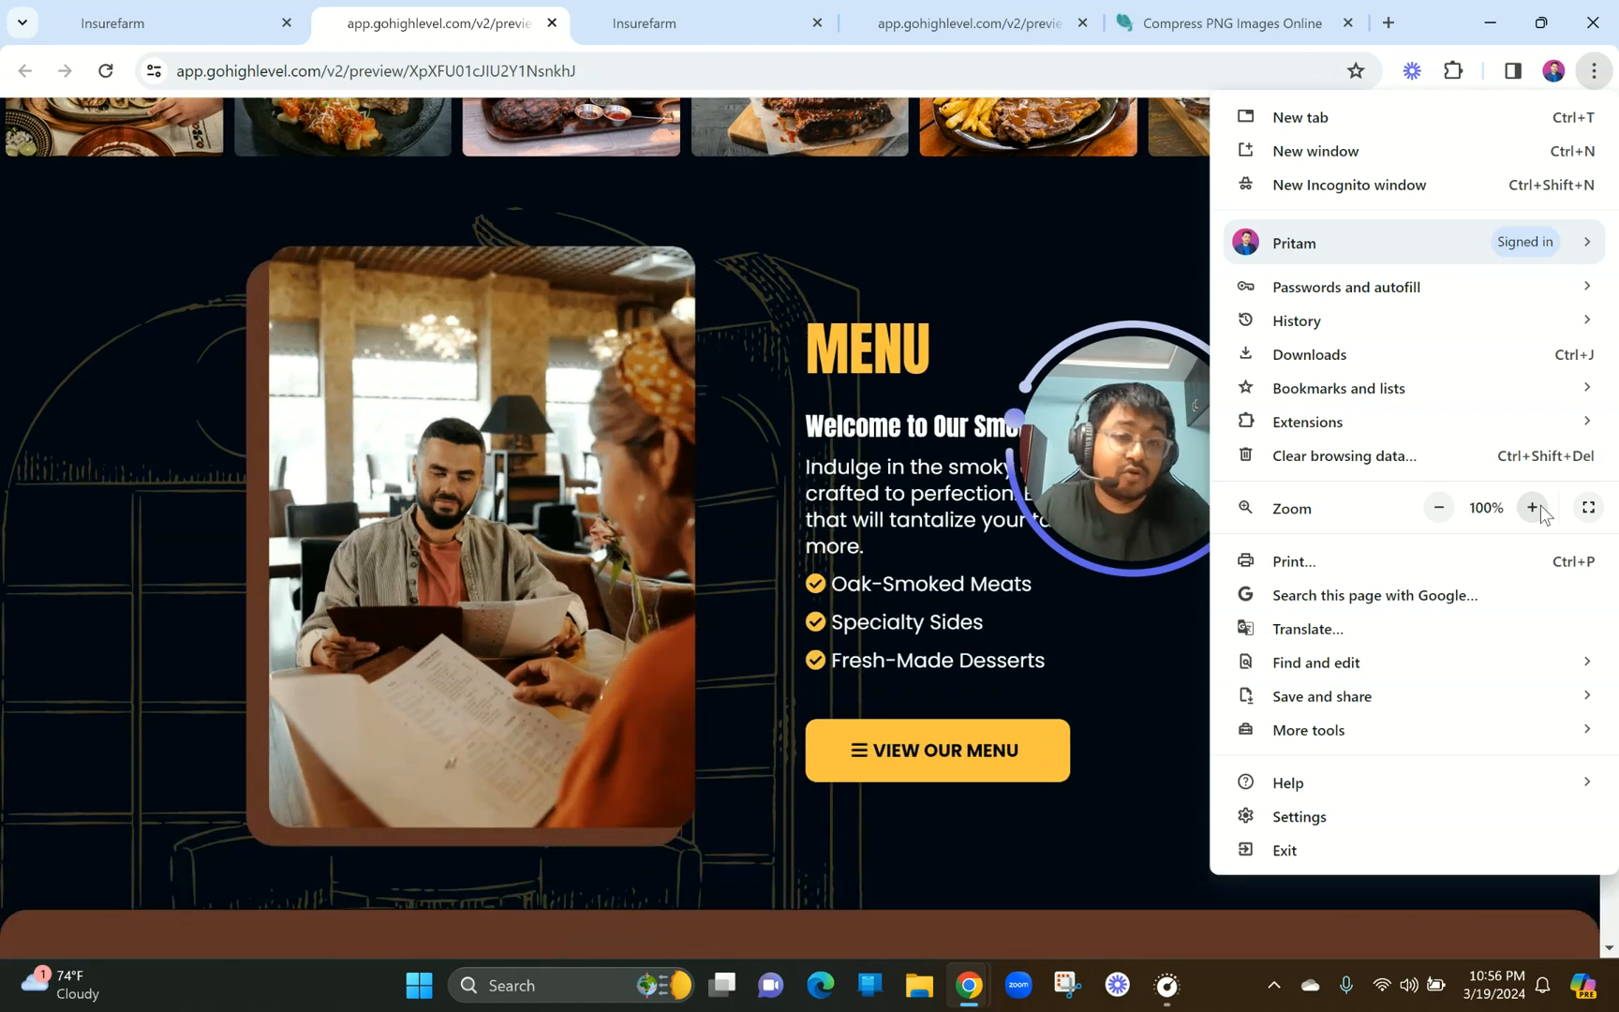
pyautogui.click(880, 651)
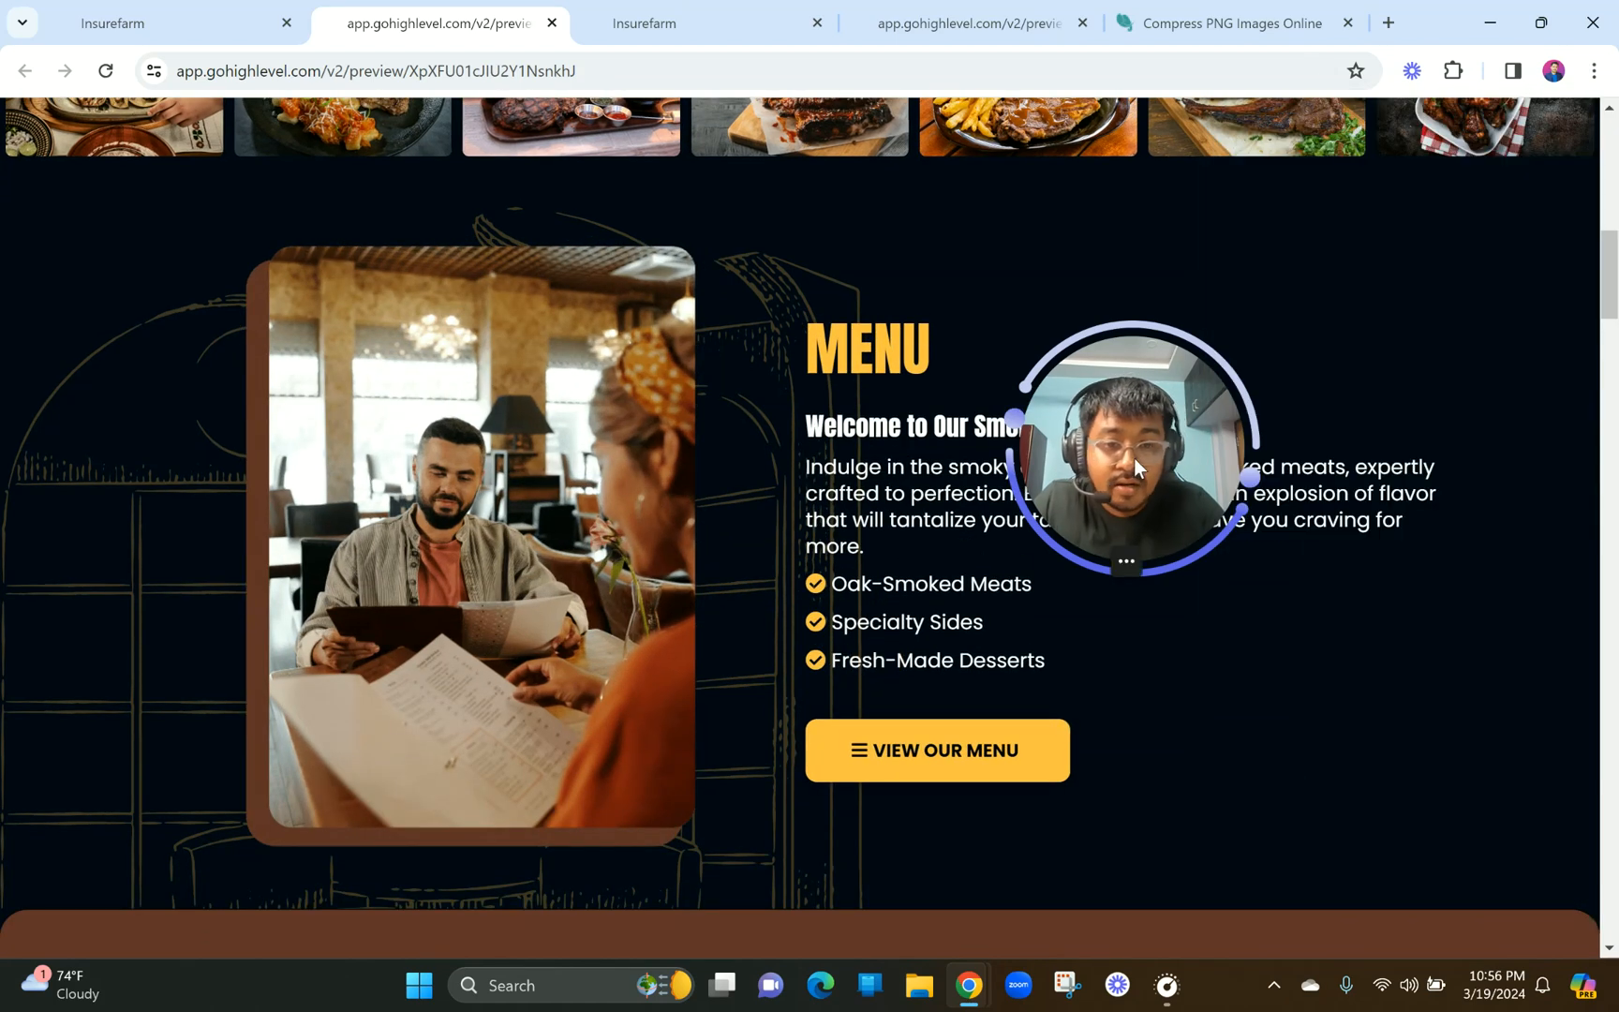
pyautogui.moveTo(1138, 460); pyautogui.dragTo(1417, 252)
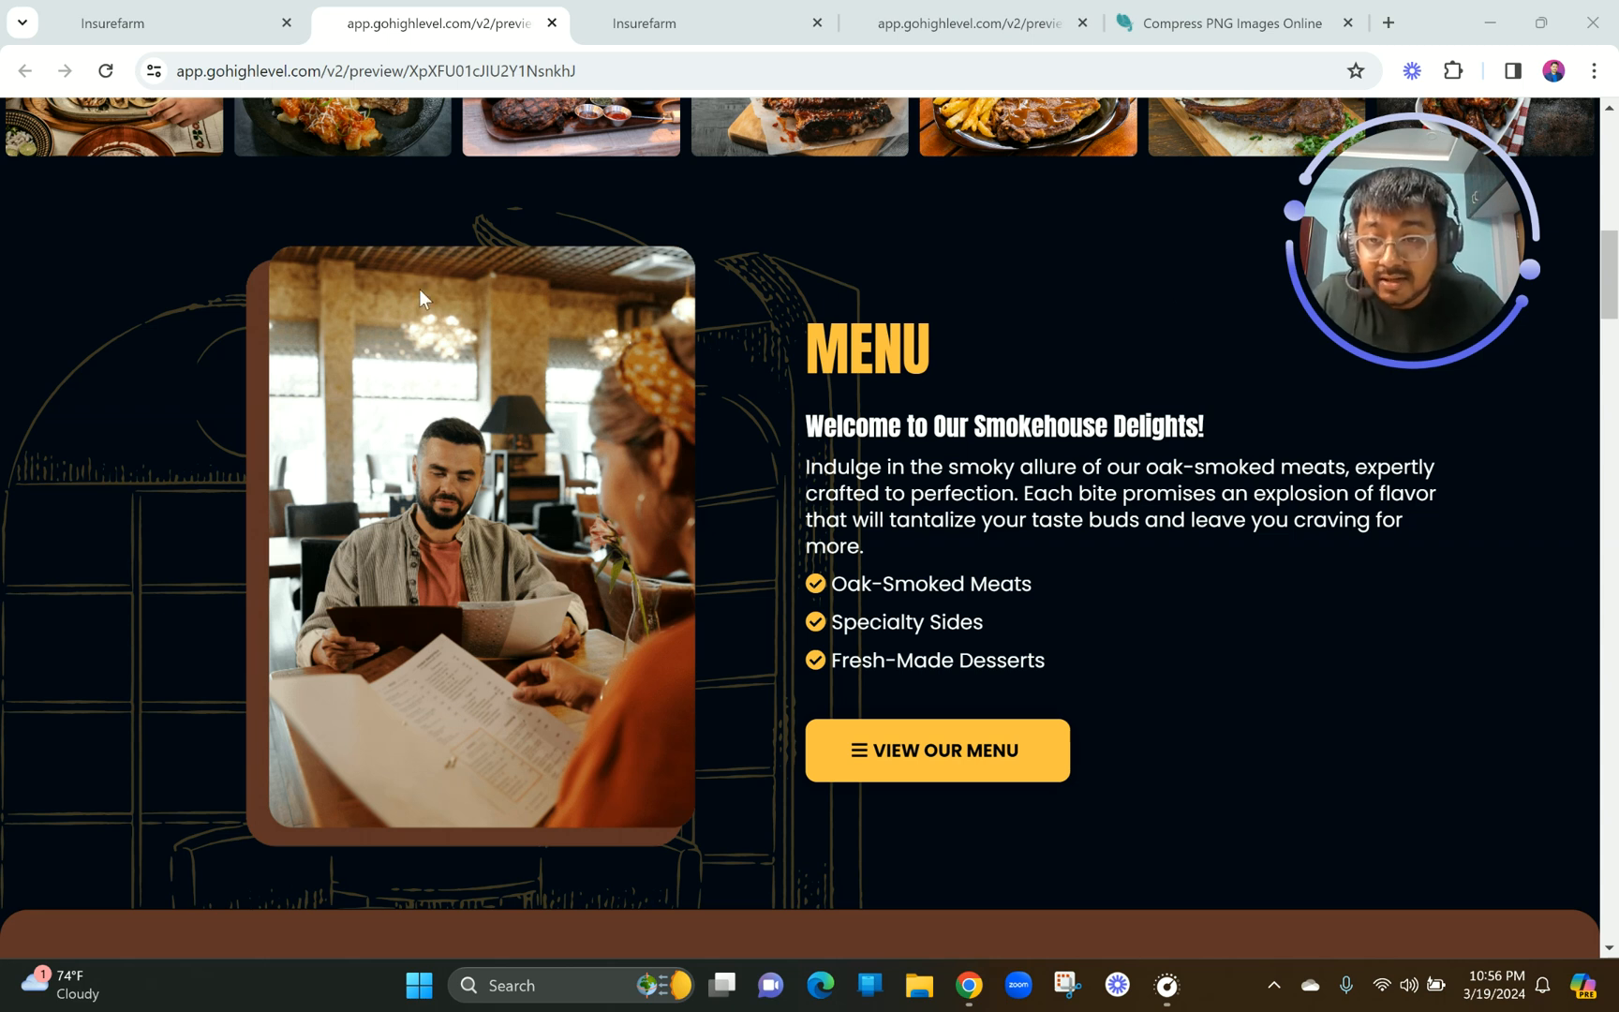
# Examine the rounded restaurant photo and its offset brown backing in the reference page's menu section, including a close-up.
pyautogui.scroll(-1, 440, 478)
pyautogui.scroll(2, 441, 478)
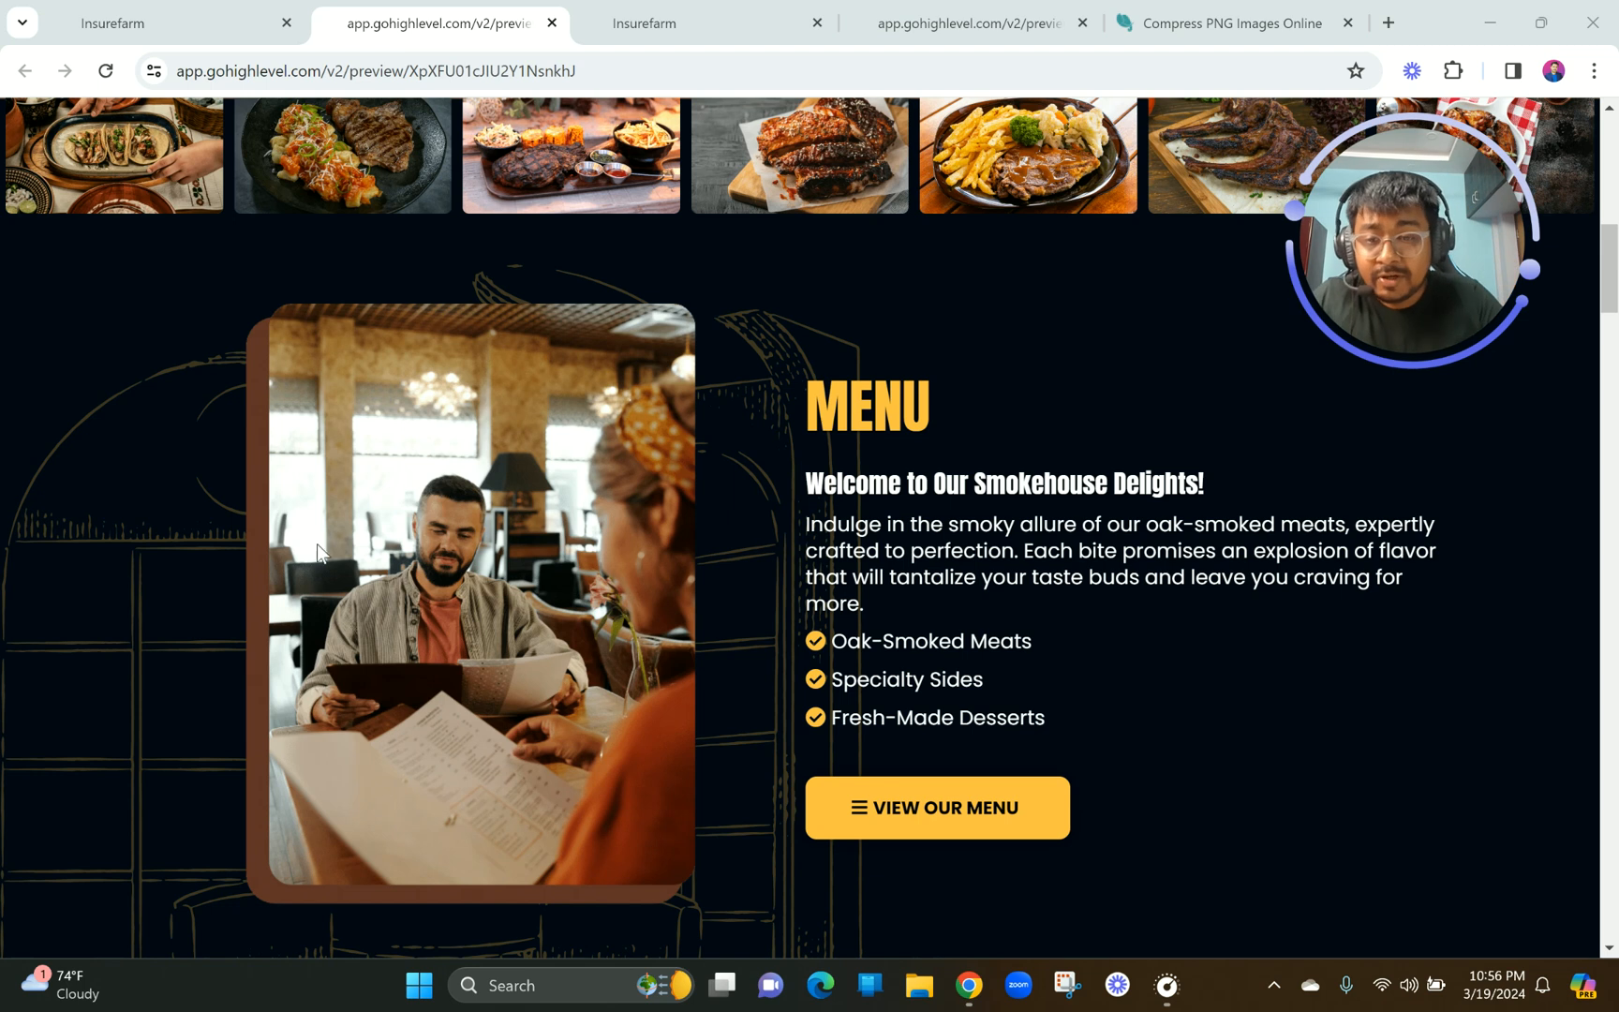
pyautogui.scroll(-1, 402, 592)
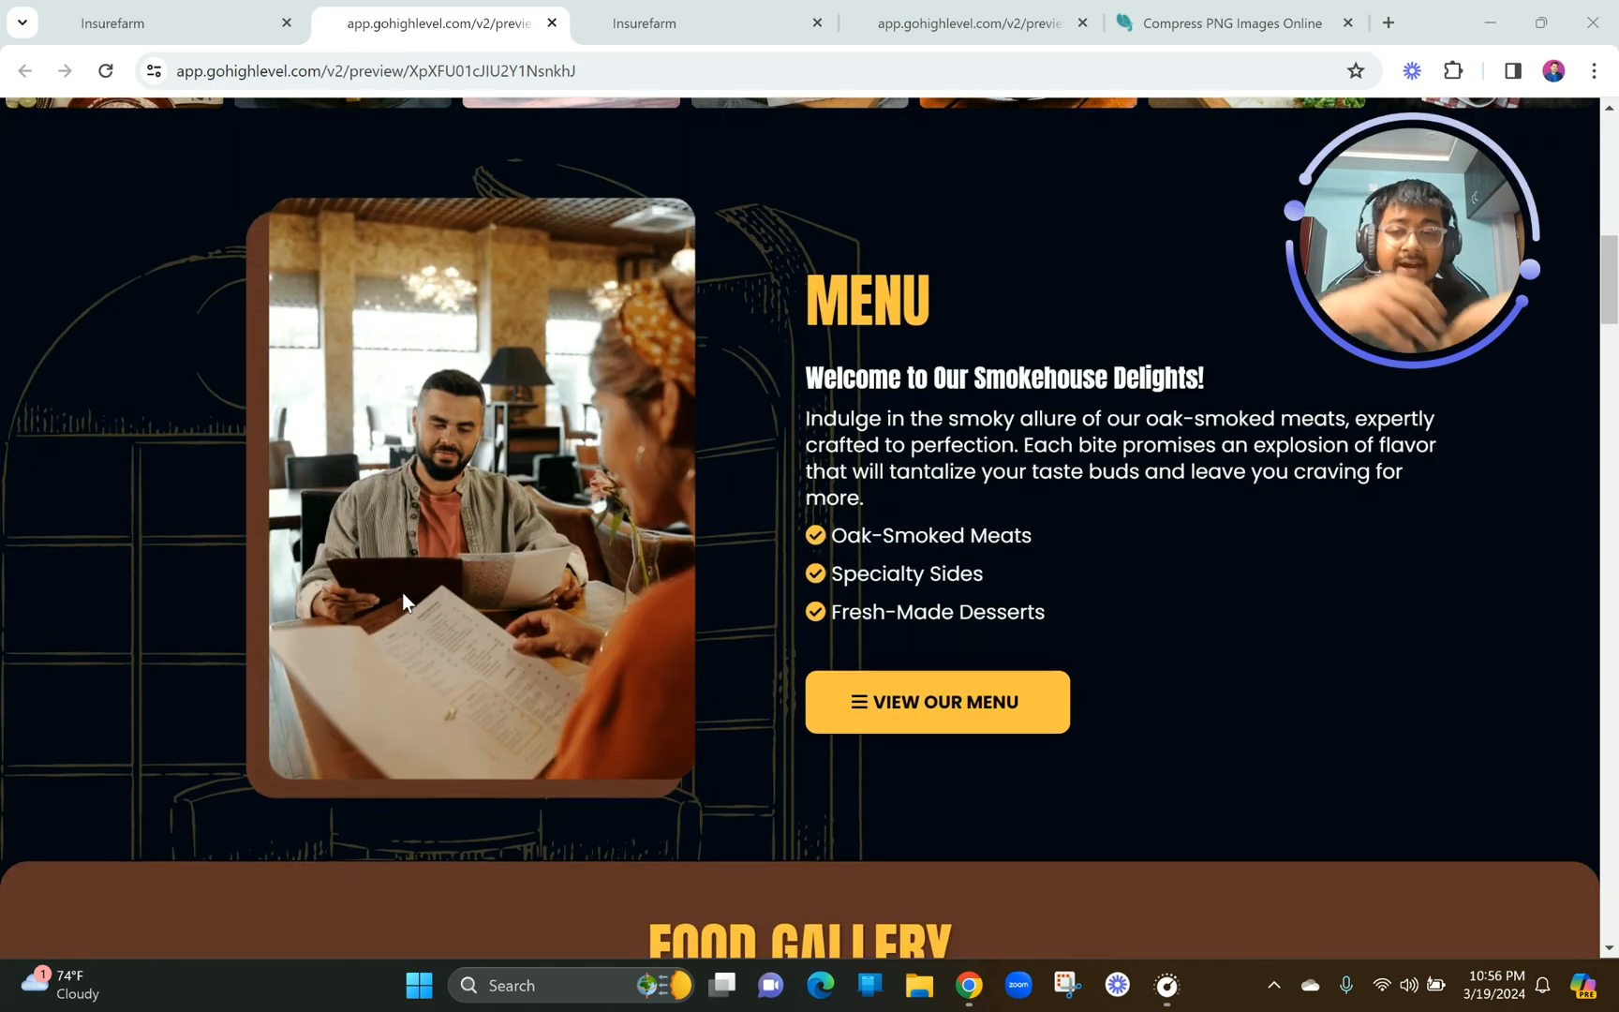
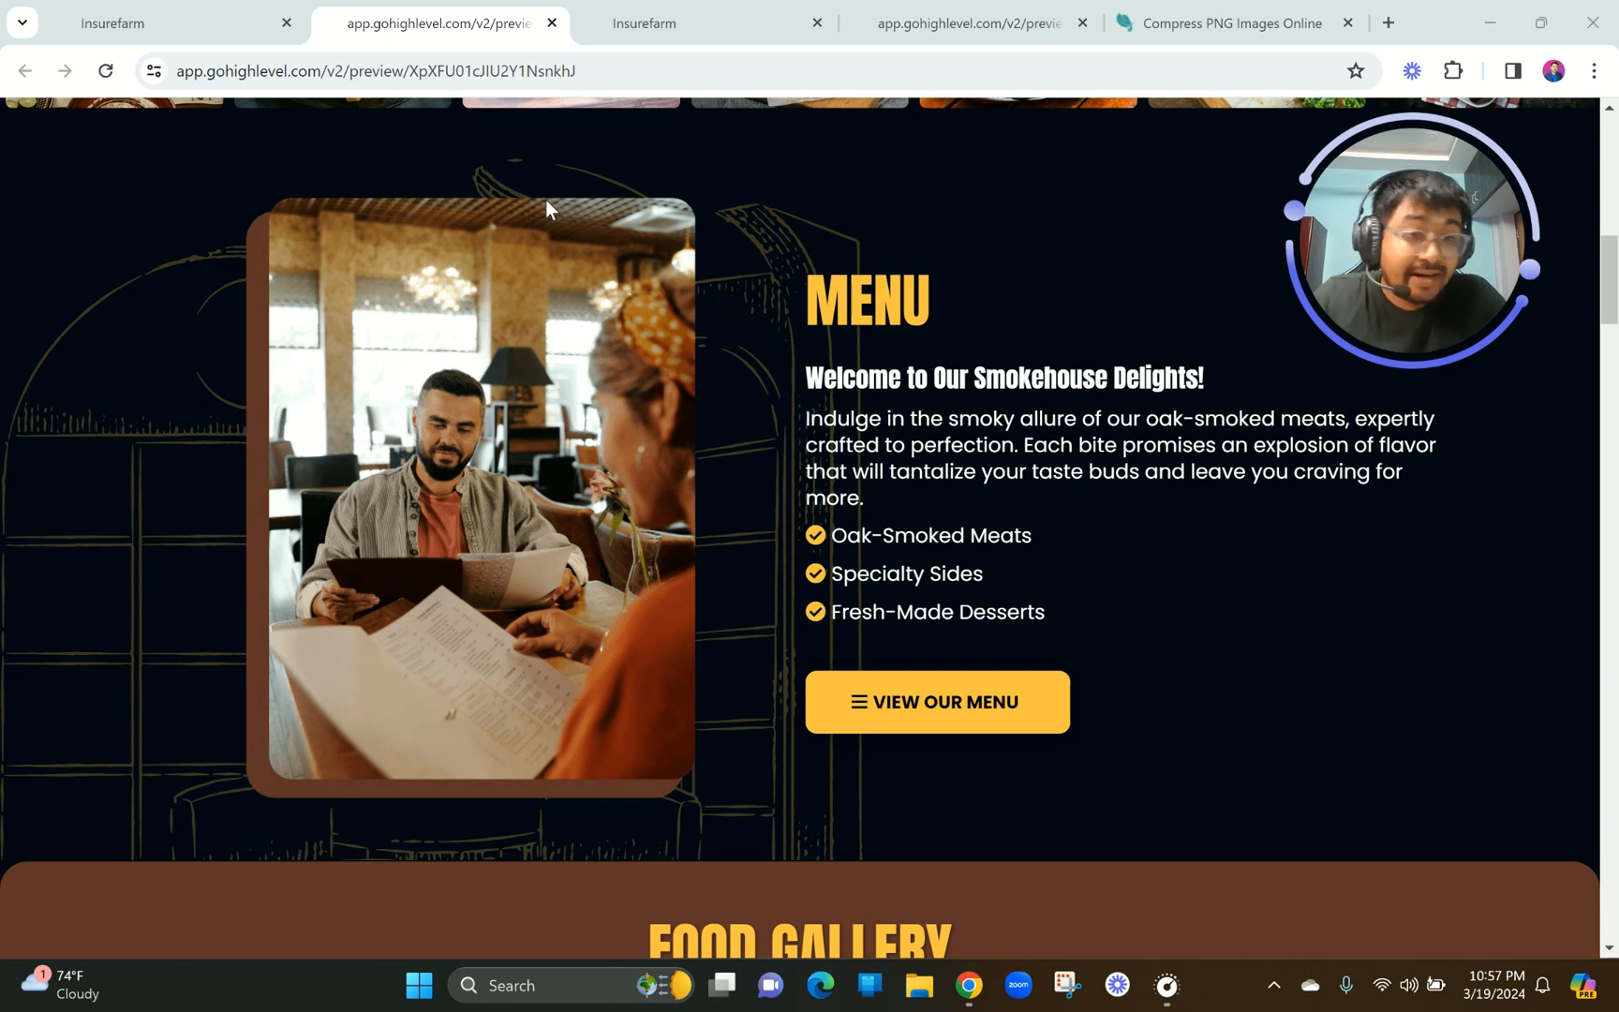
pyautogui.scroll(5, 282, 182)
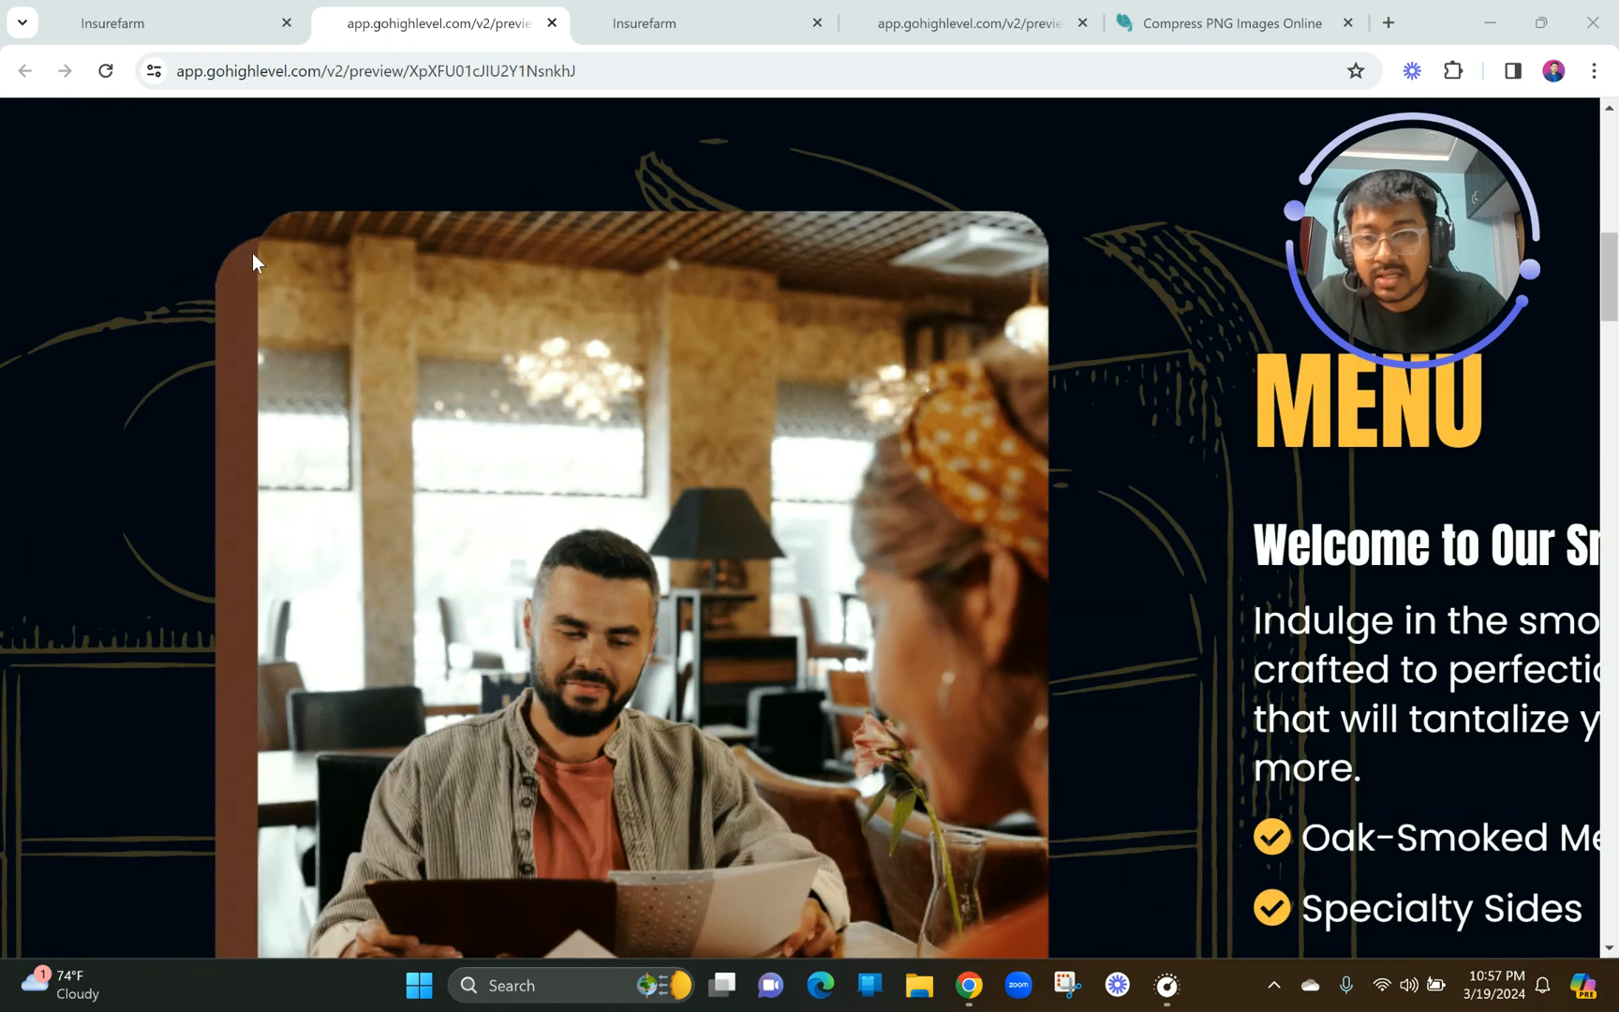
pyautogui.scroll(-1, 253, 258)
pyautogui.scroll(-3, 252, 253)
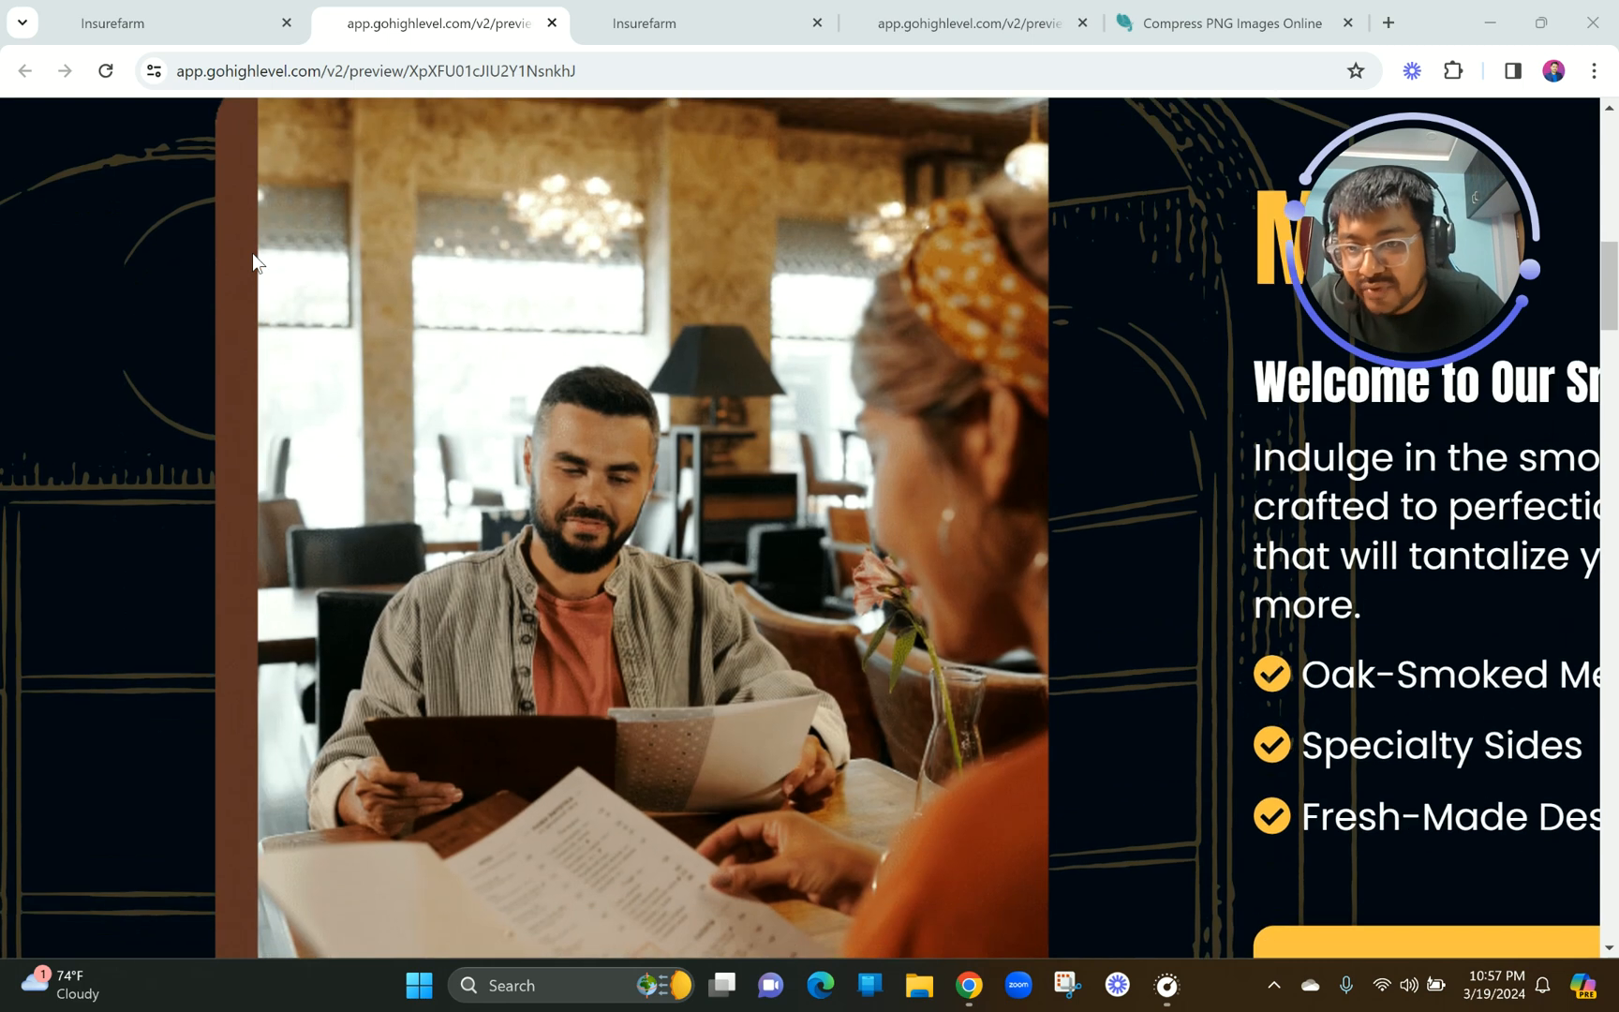
pyautogui.scroll(-5, 334, 666)
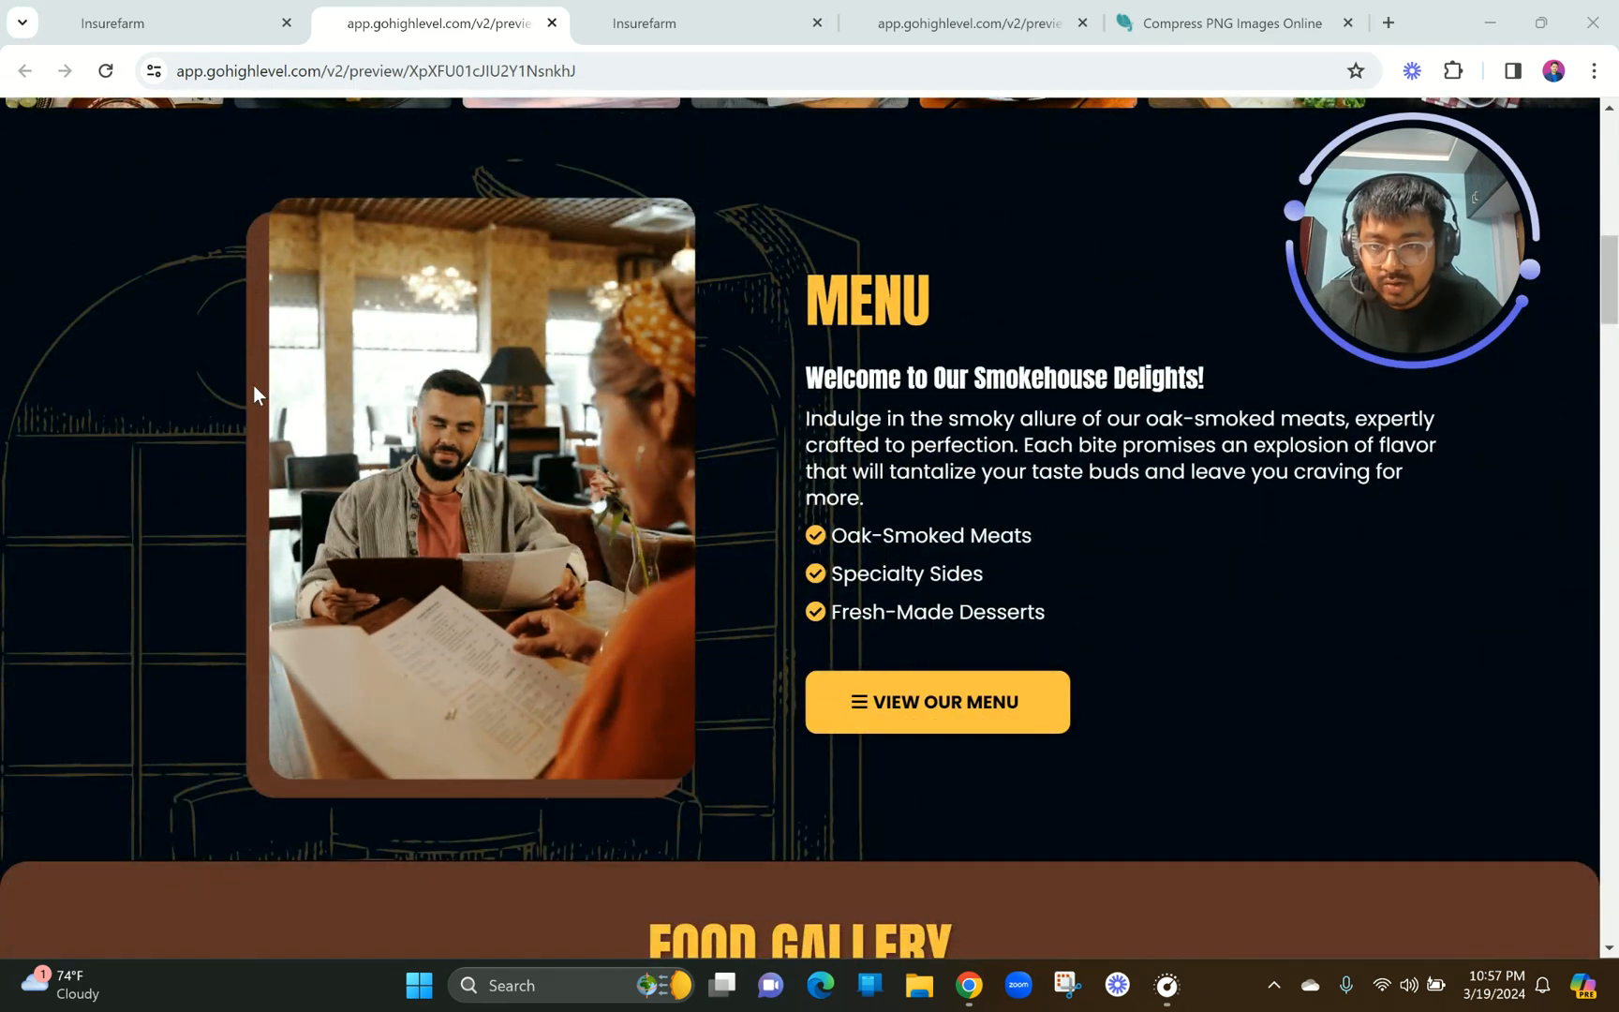
pyautogui.scroll(2, 248, 607)
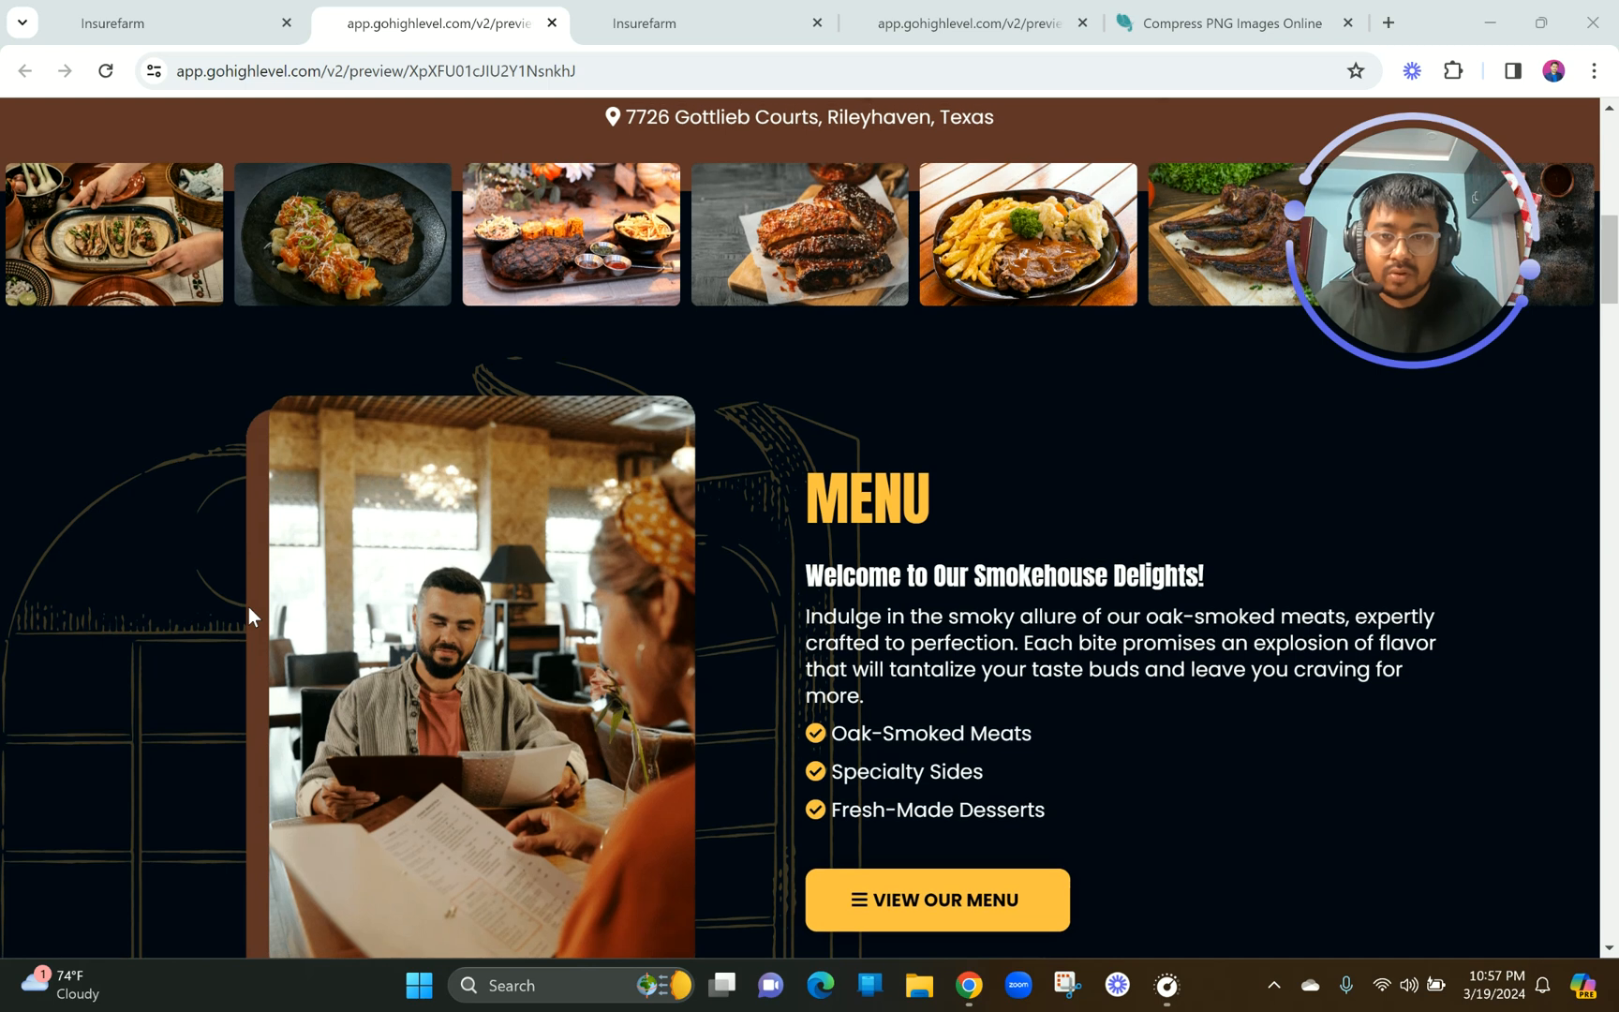
pyautogui.scroll(-3, 248, 606)
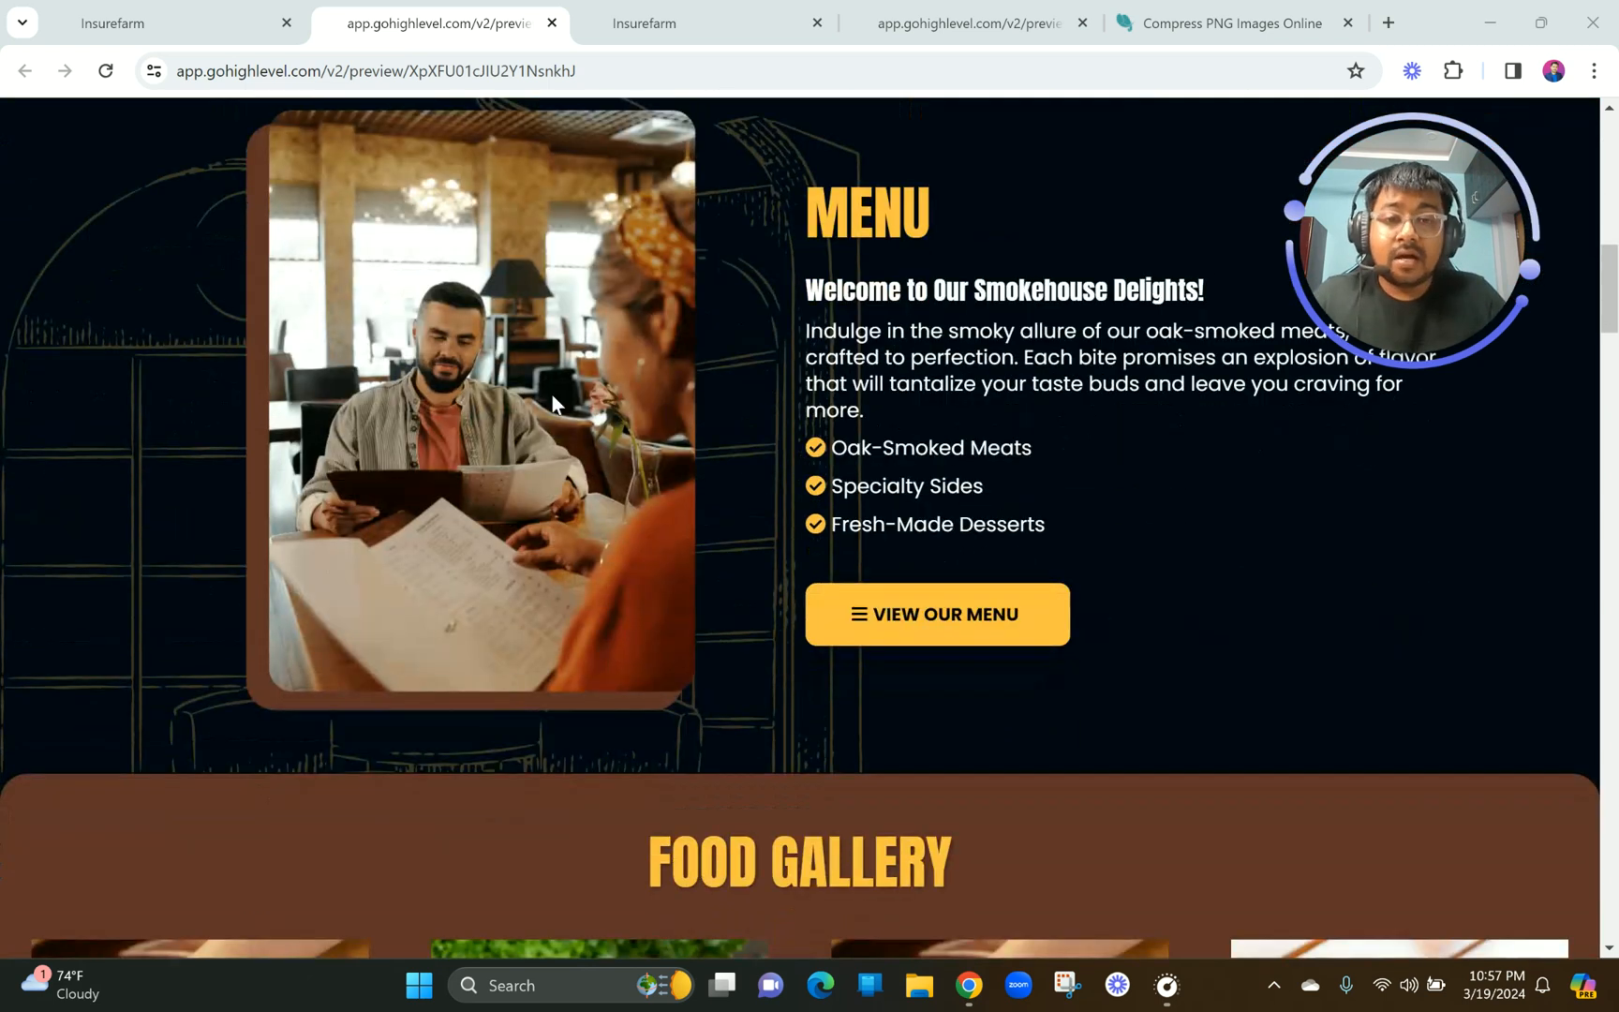
pyautogui.scroll(2, 552, 395)
# Review the menu section's heading, subheading, paragraph and three-item bullet list on the reference page.
pyautogui.moveTo(795, 332); pyautogui.dragTo(962, 343)
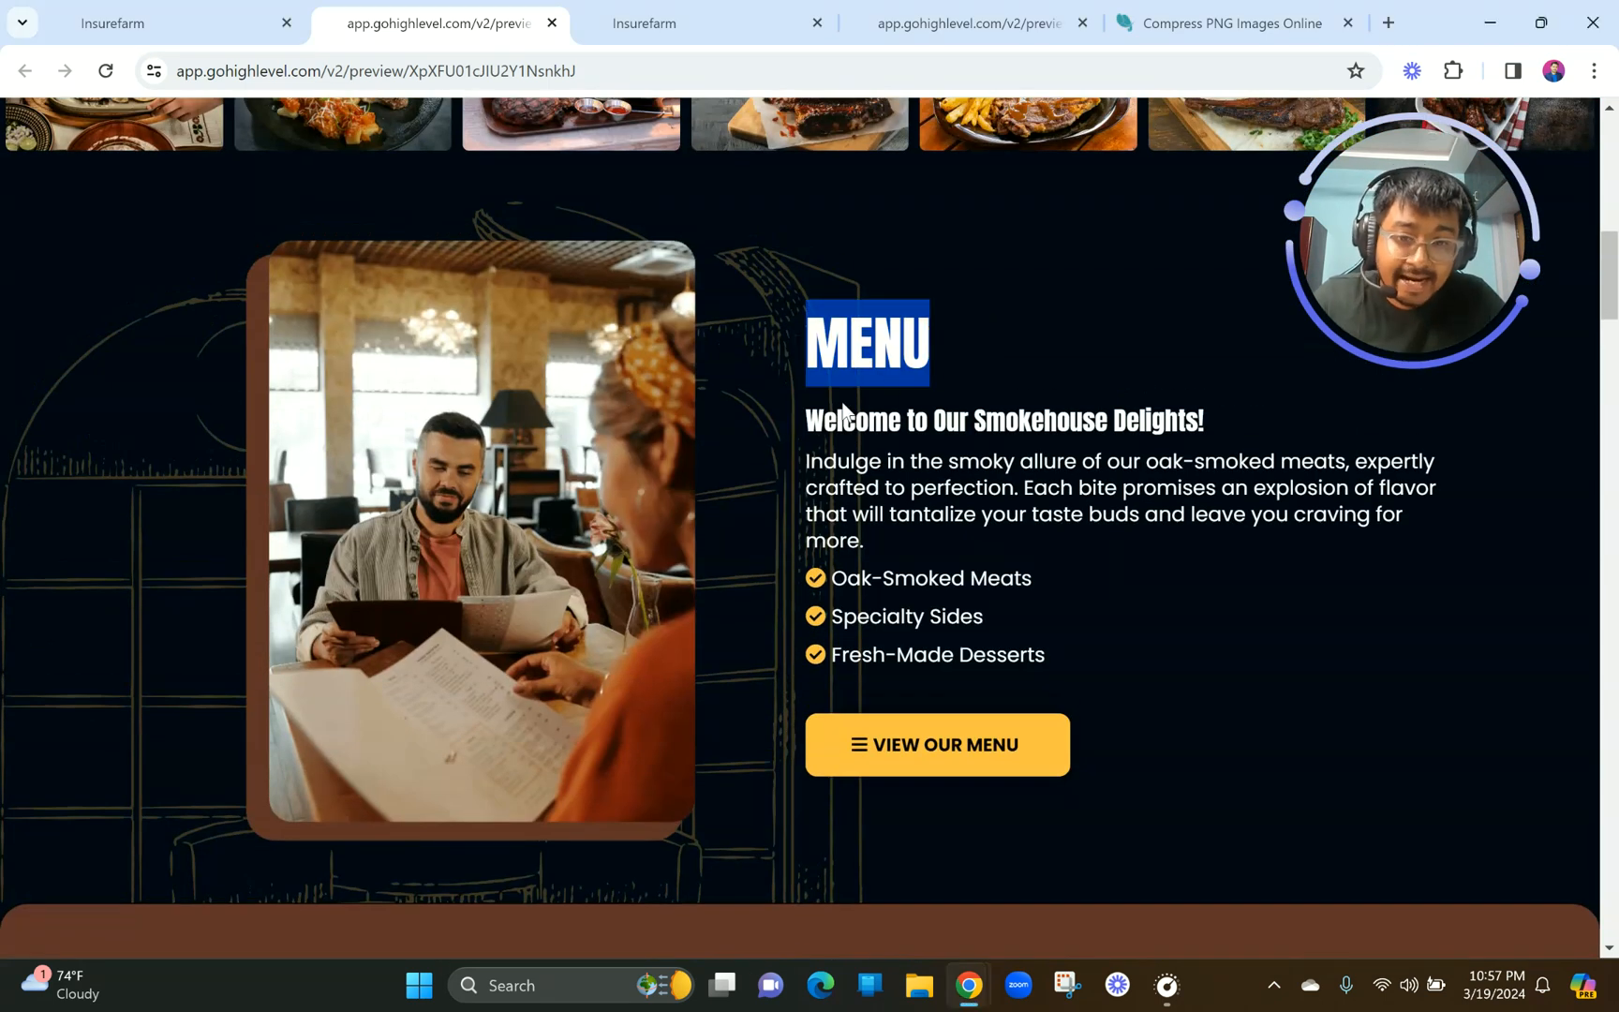
pyautogui.moveTo(803, 422); pyautogui.dragTo(1272, 418)
pyautogui.moveTo(1410, 516); pyautogui.dragTo(806, 462)
pyautogui.moveTo(831, 580); pyautogui.dragTo(1067, 653)
pyautogui.scroll(1, 742, 371)
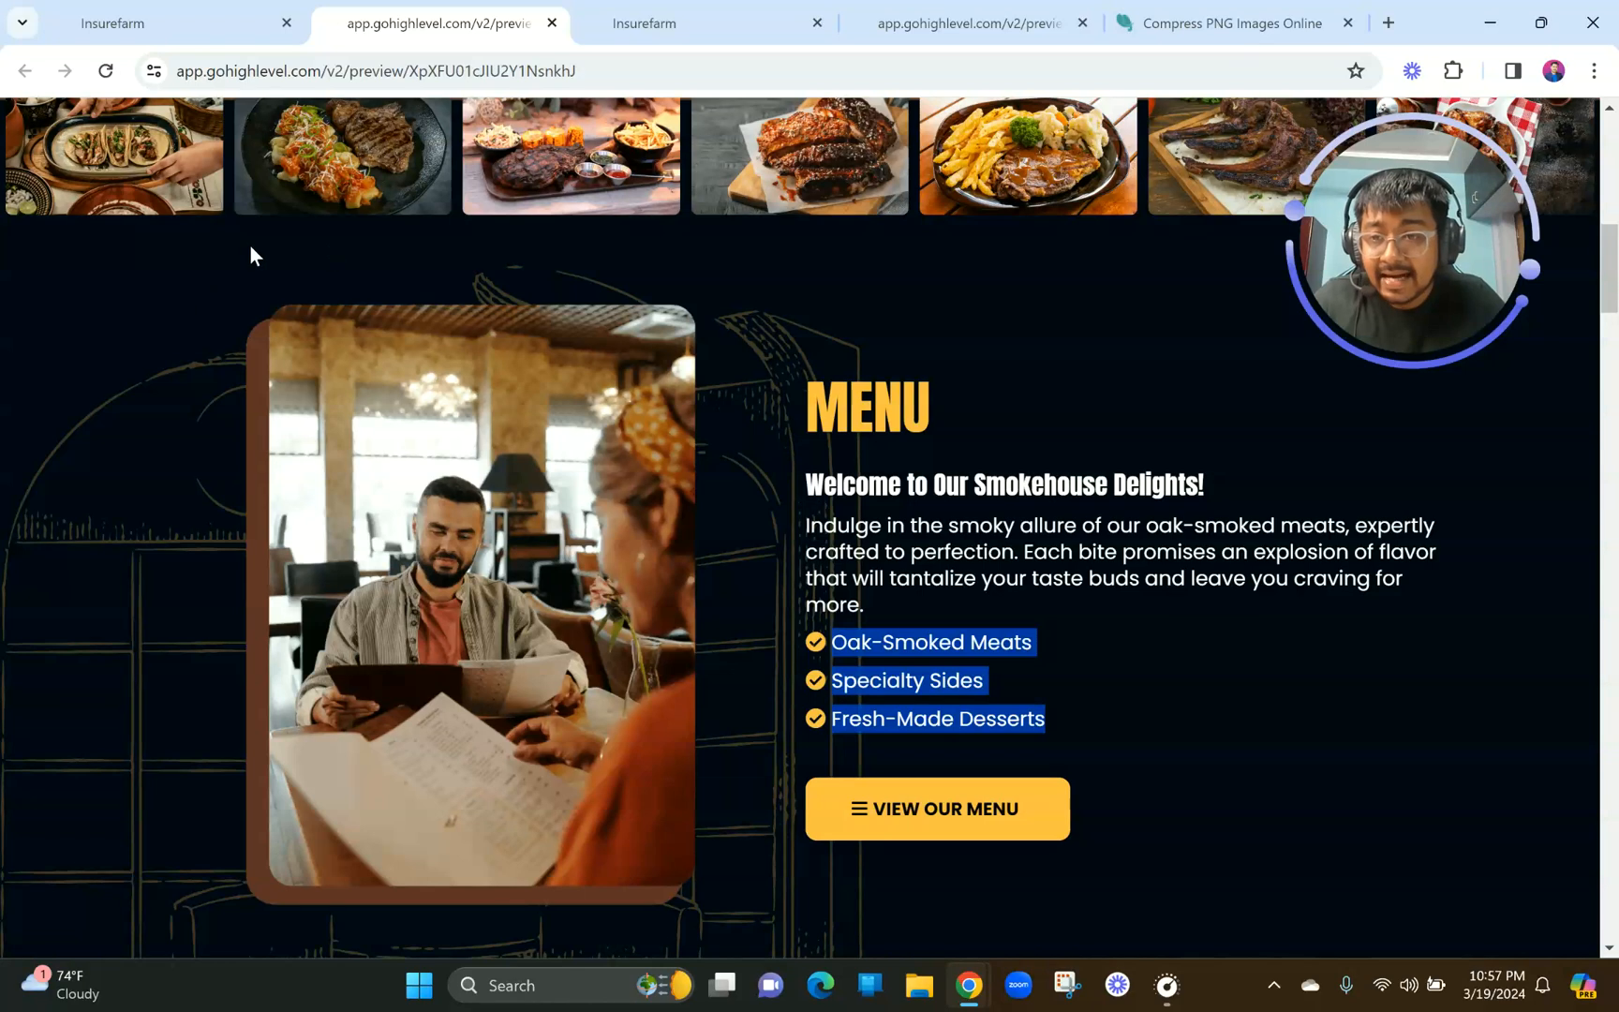
# Compare the menu section's photo and line-art background with the BBQ Brothers Story section further down the reference page.
pyautogui.scroll(-2, 197, 298)
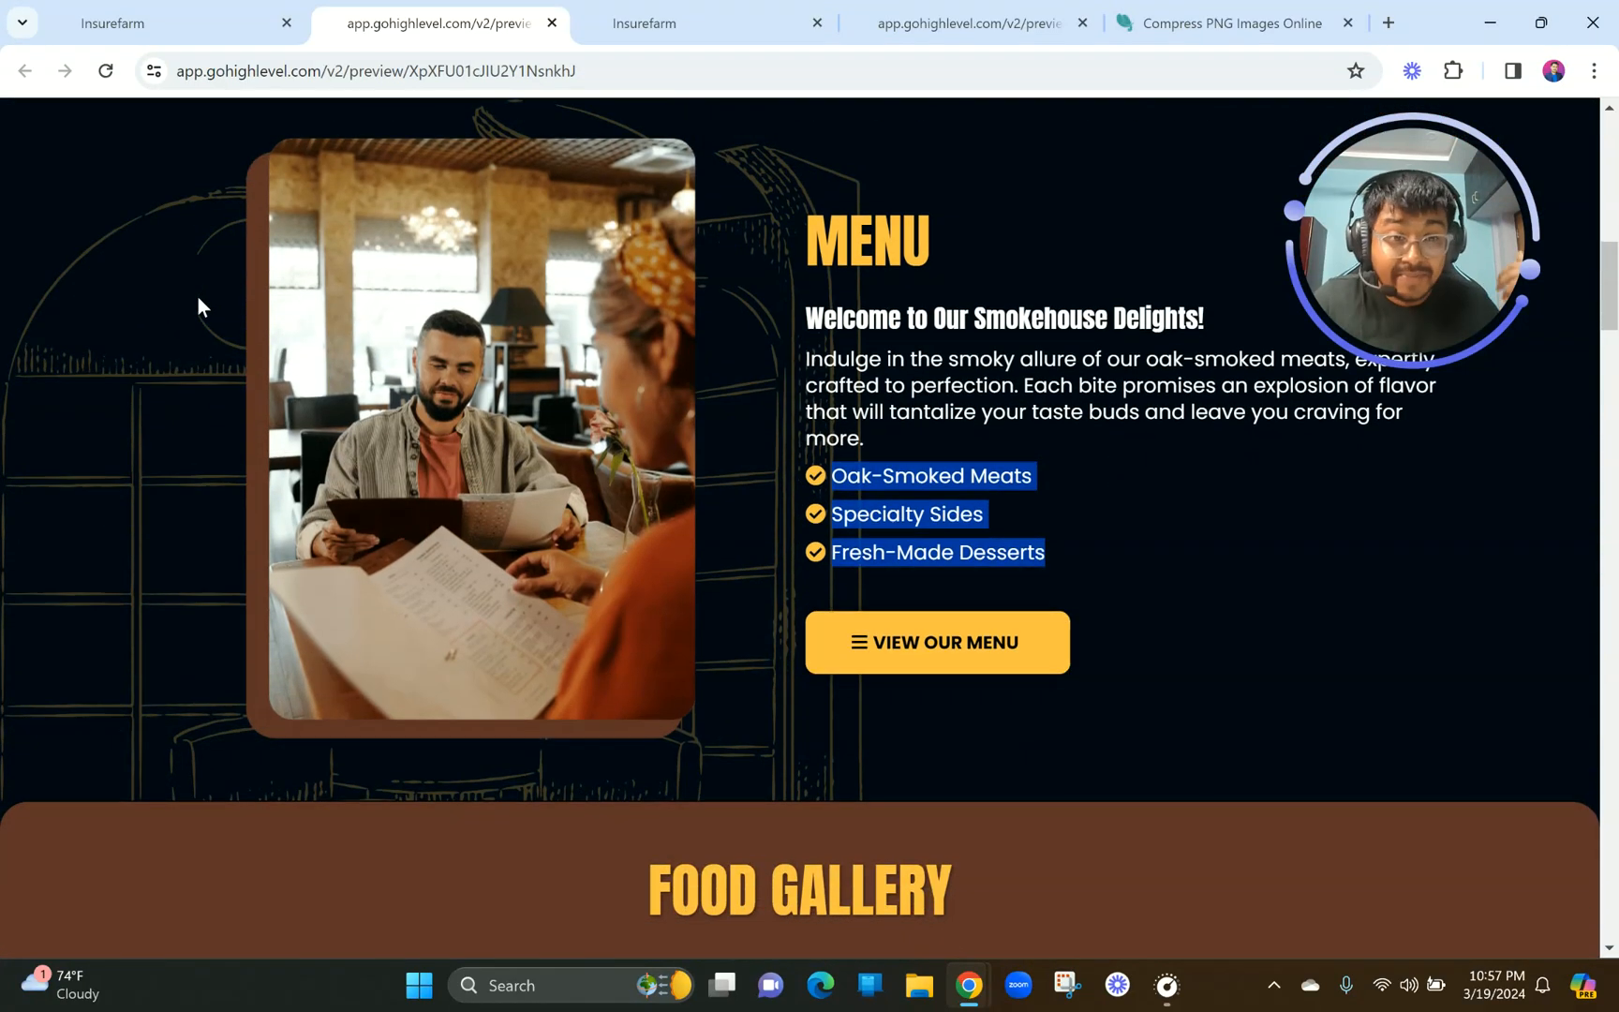
pyautogui.scroll(-1, 162, 283)
pyautogui.scroll(1, 162, 285)
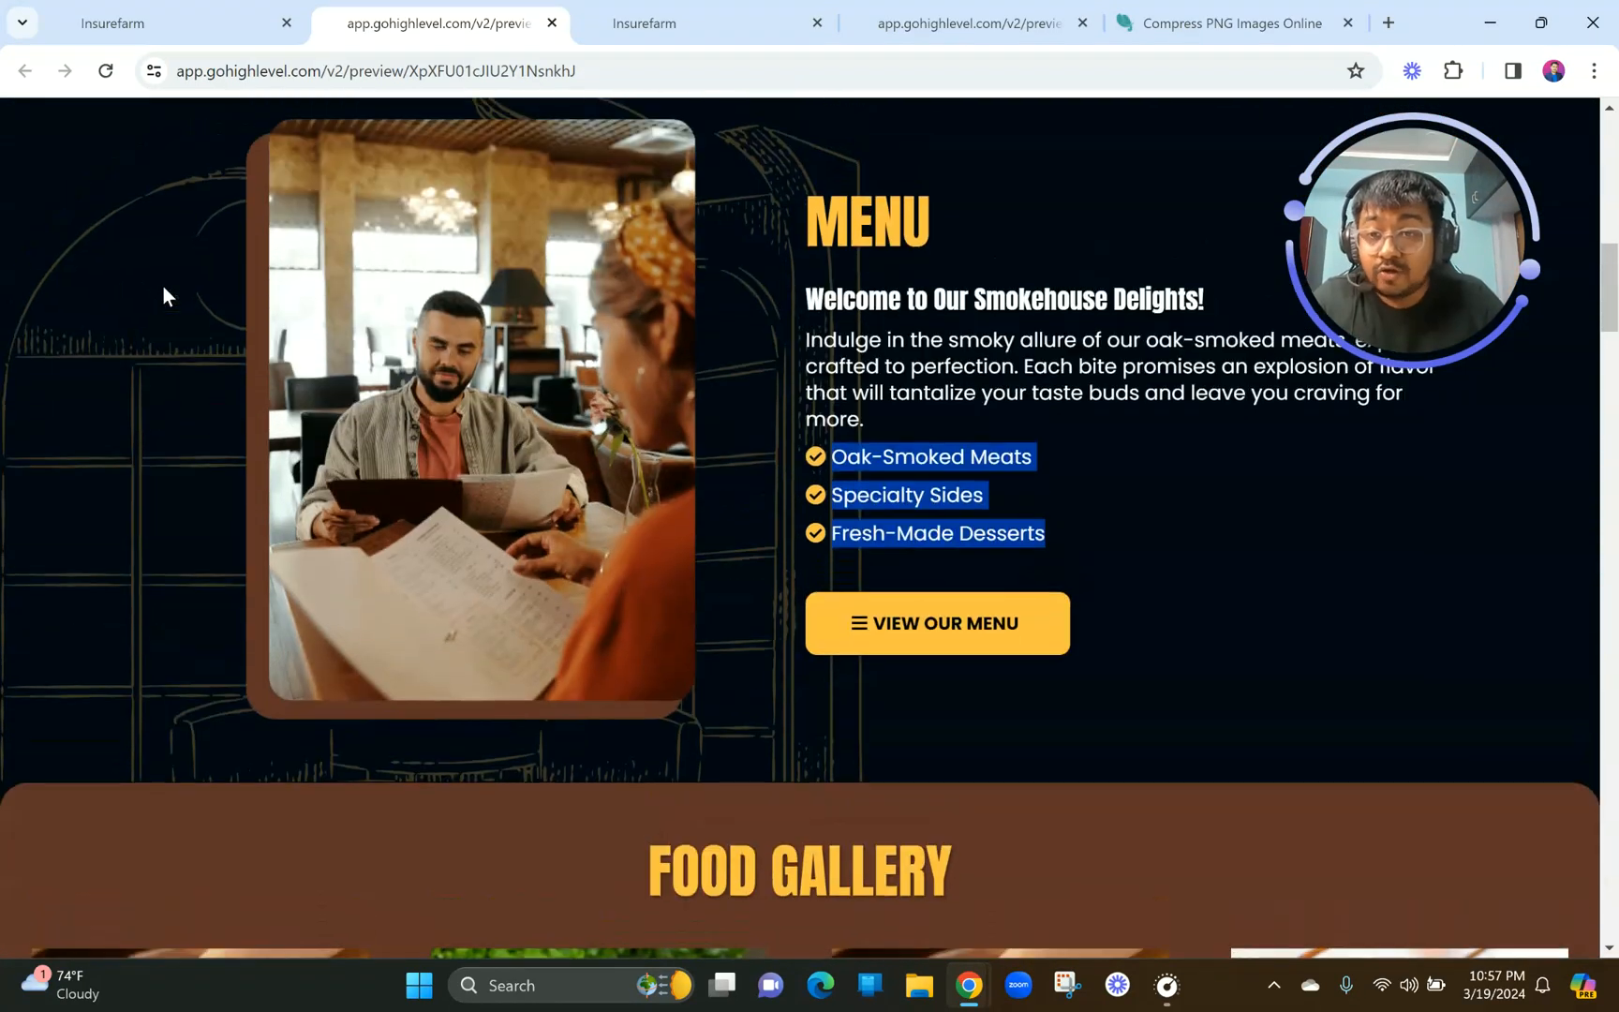
pyautogui.scroll(1, 164, 296)
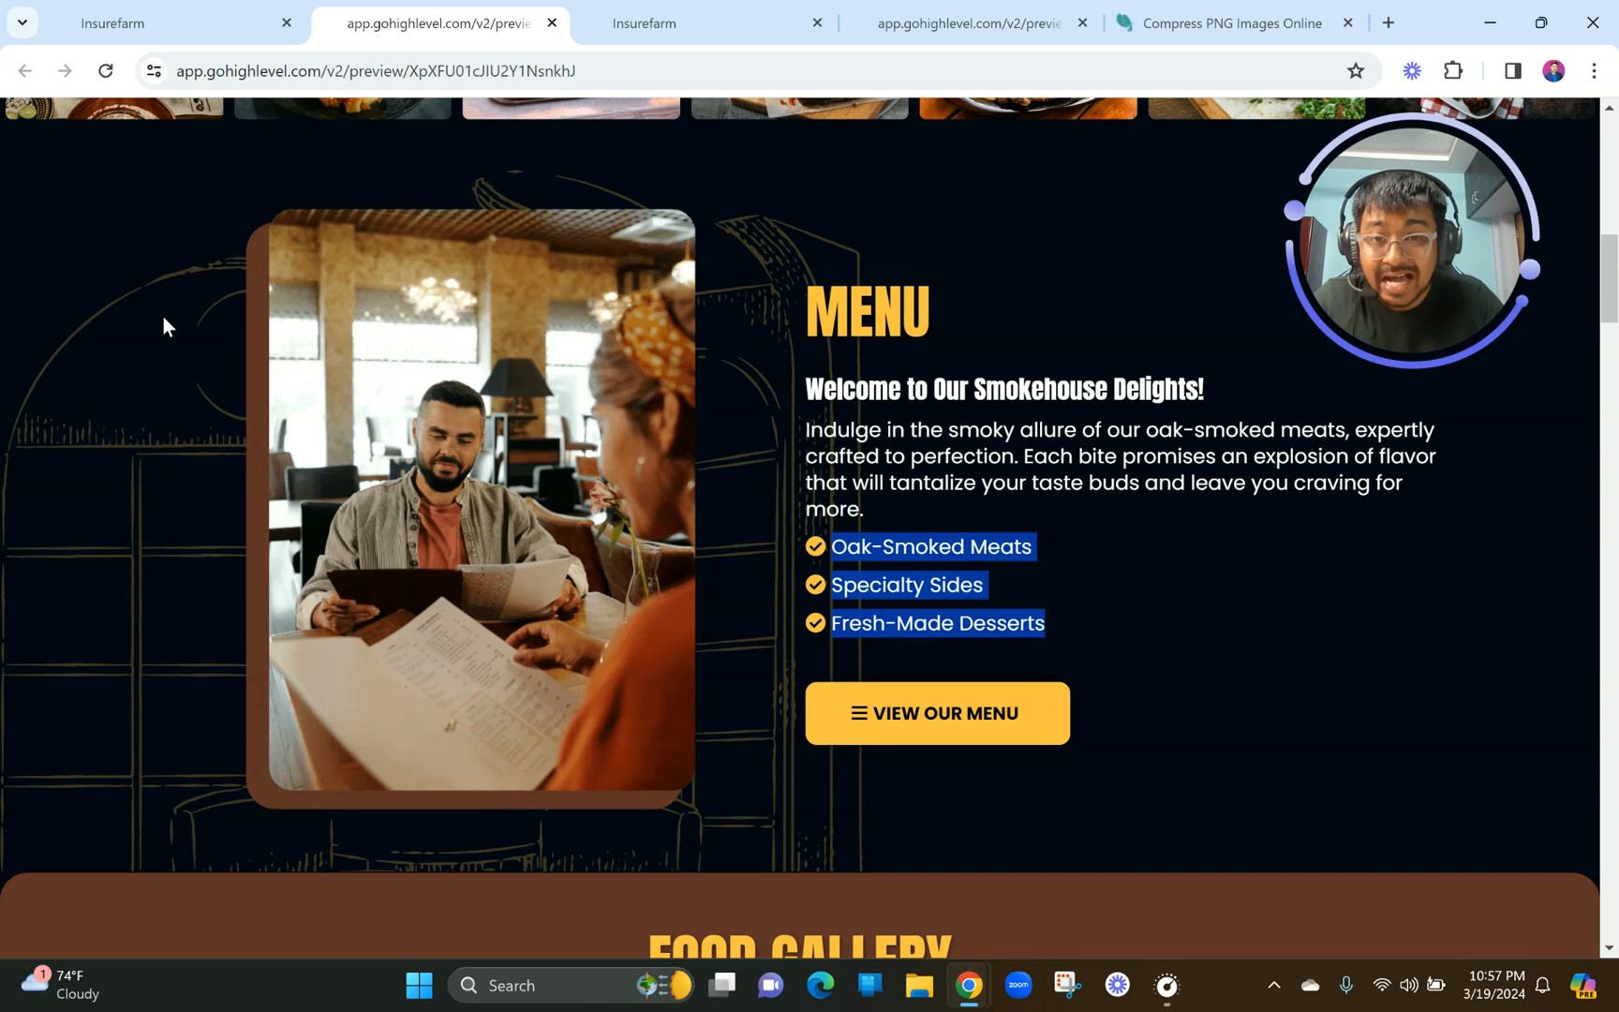
pyautogui.scroll(10, 163, 317)
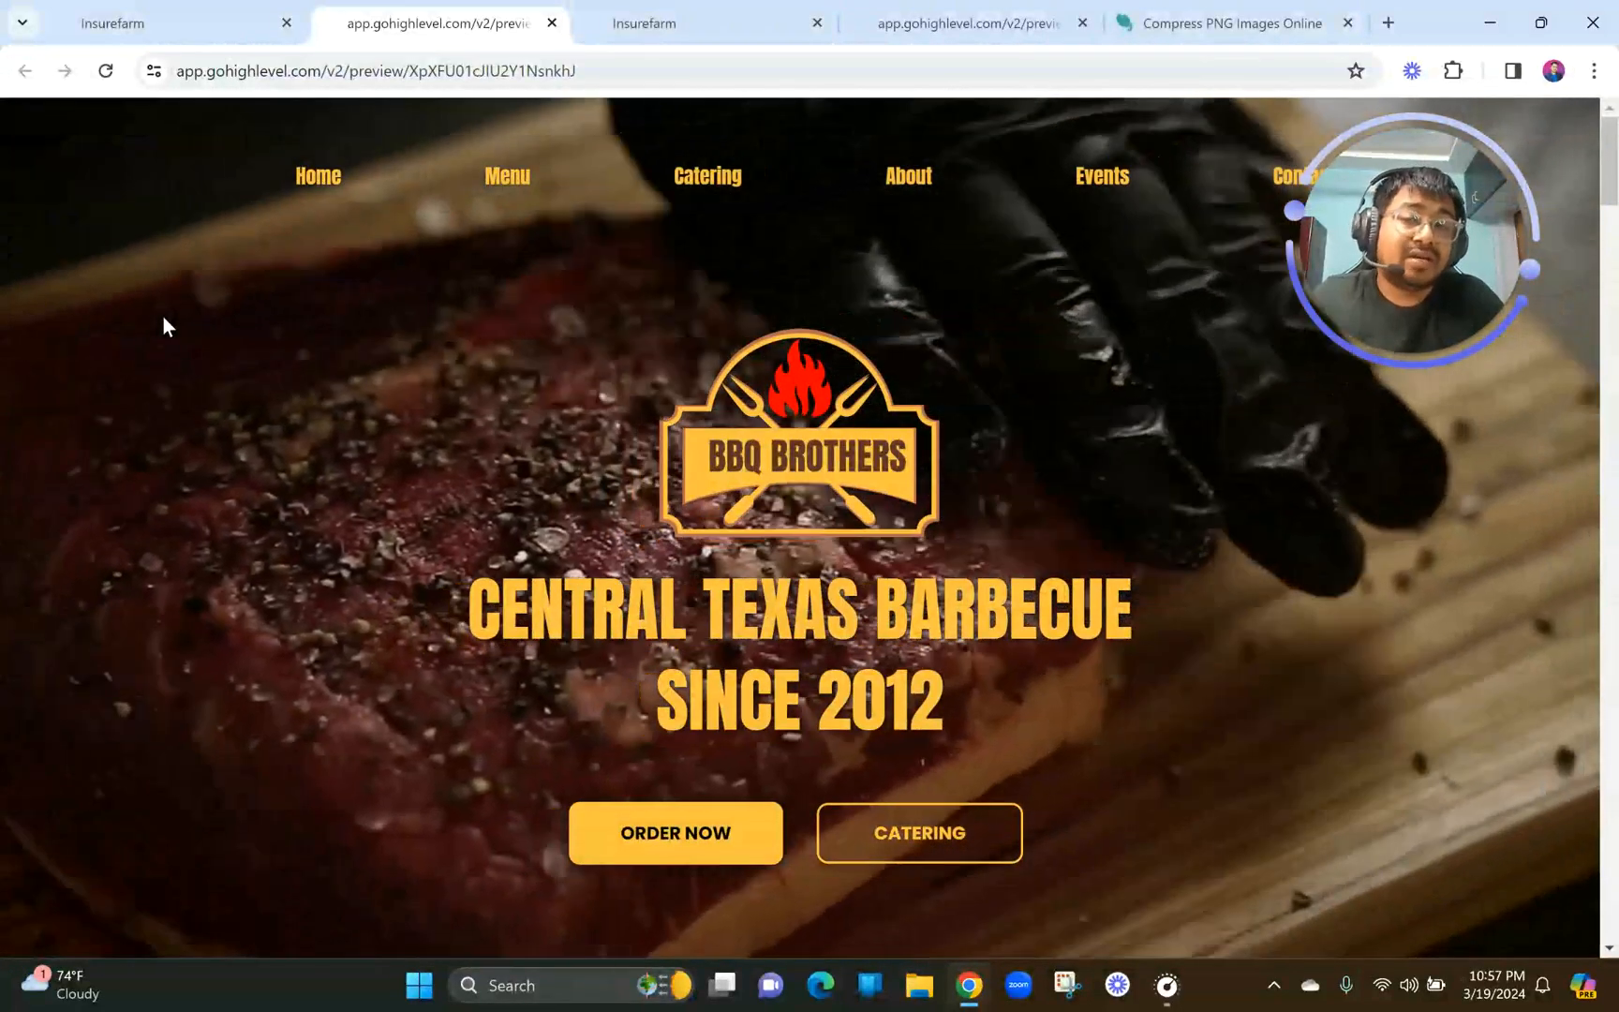
pyautogui.scroll(-10, 163, 316)
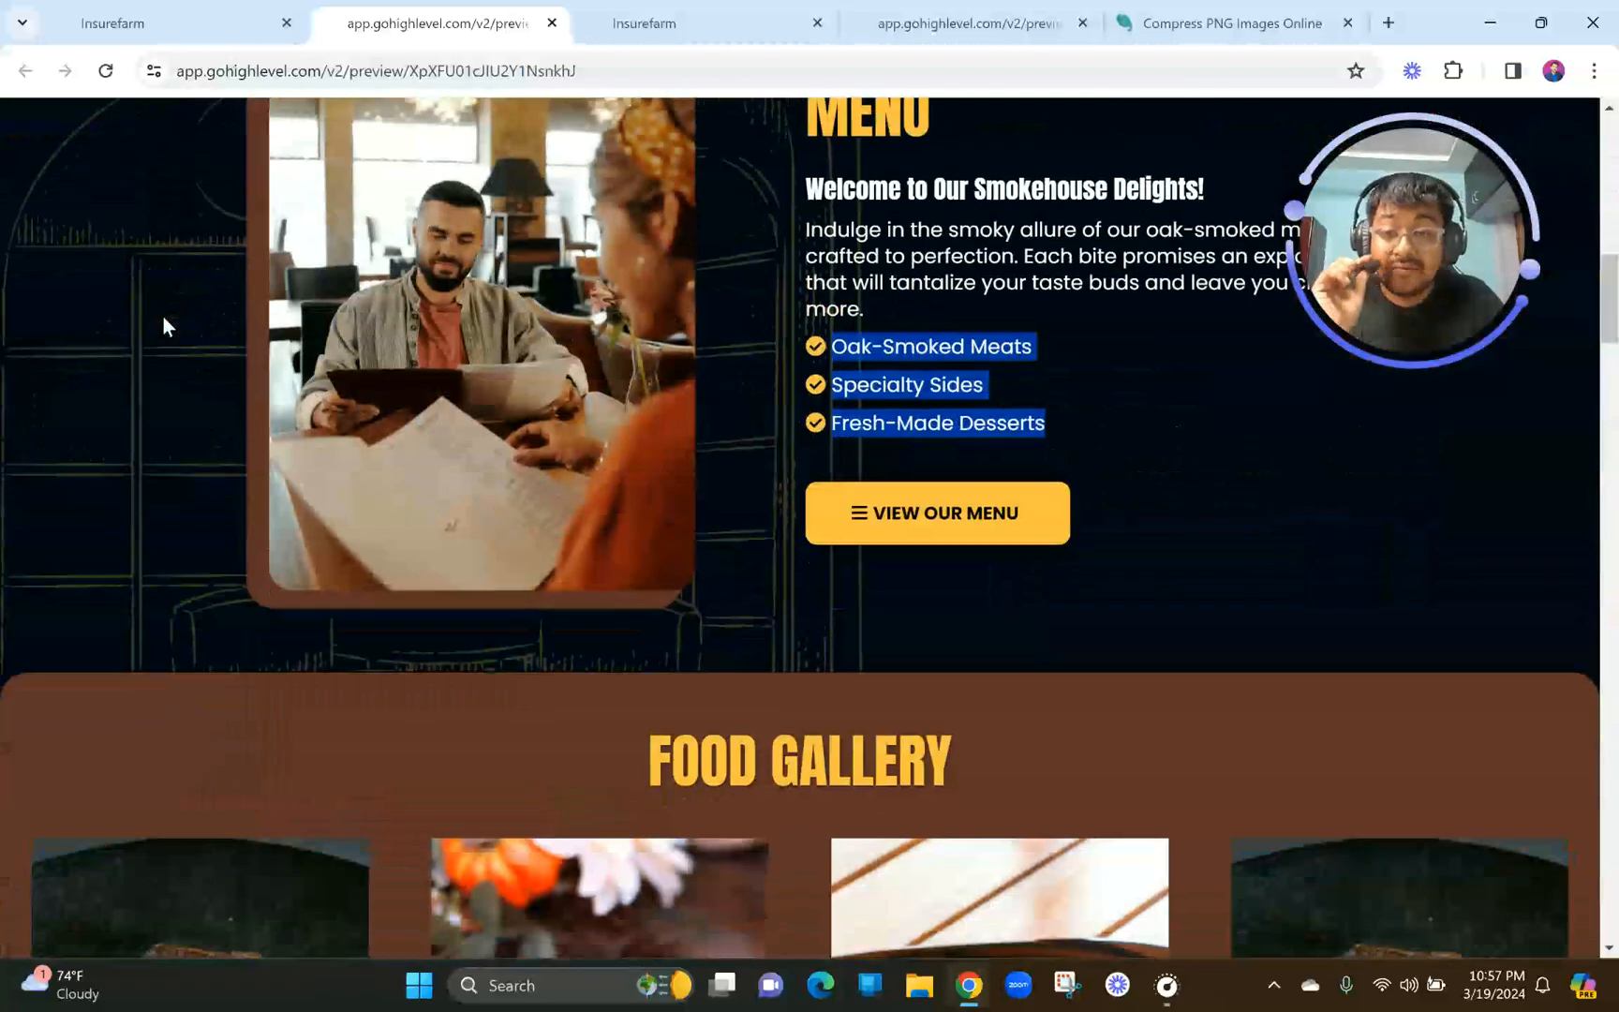
pyautogui.scroll(2, 145, 361)
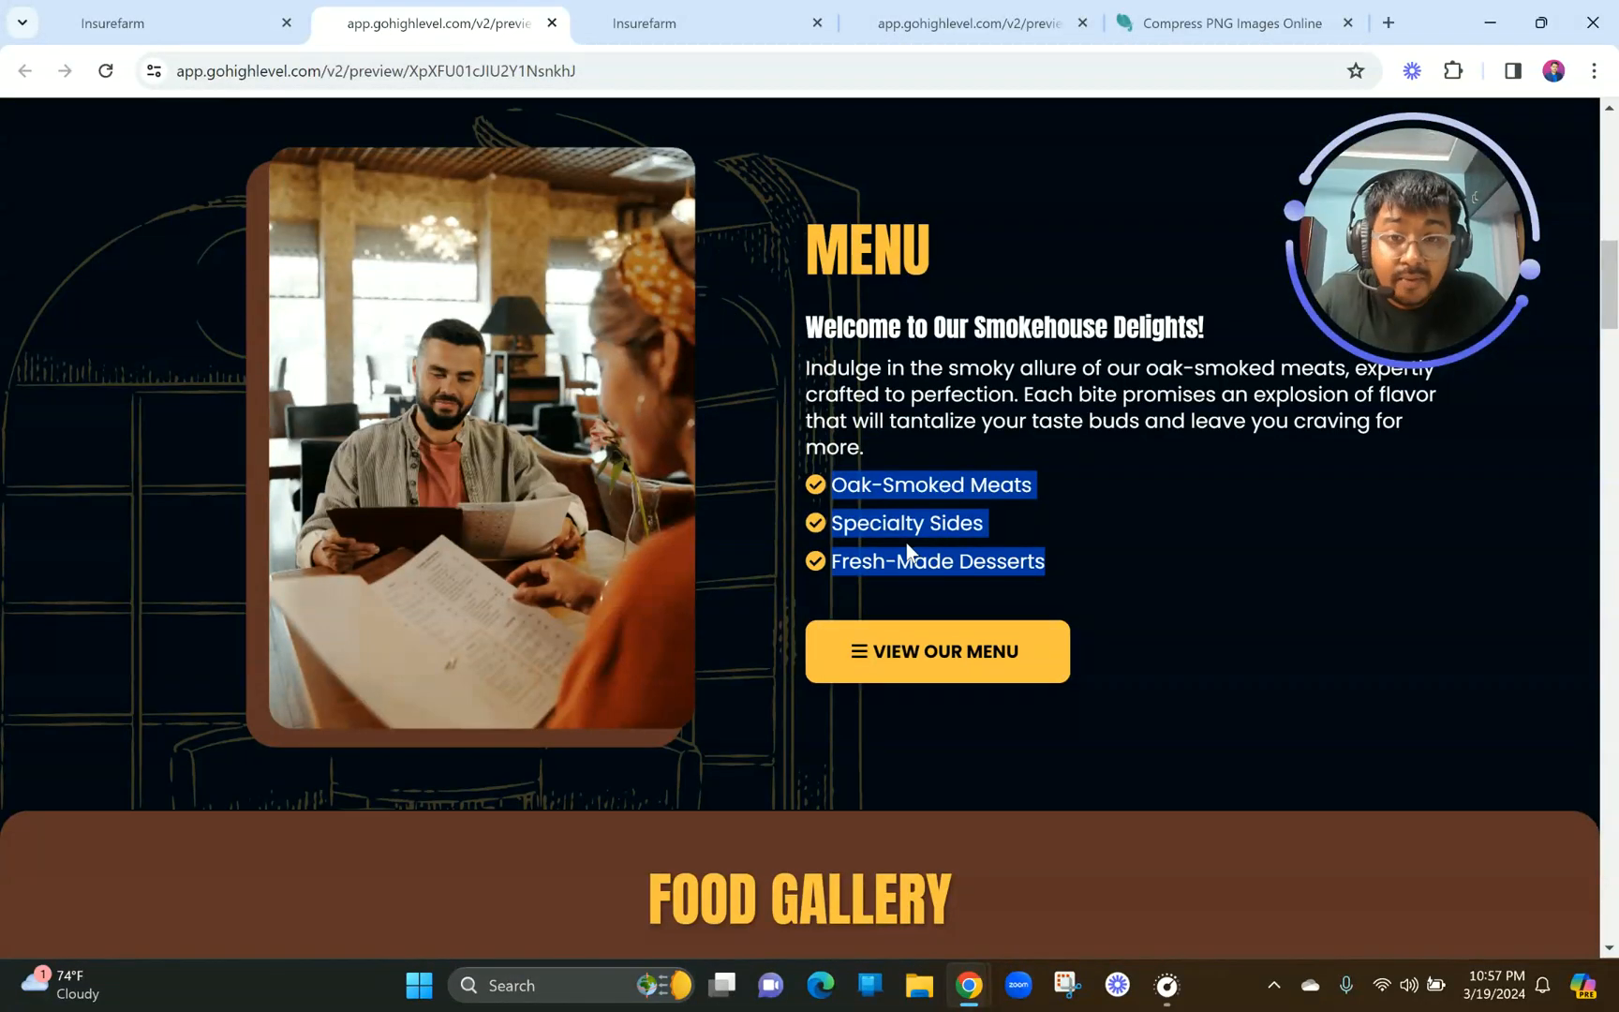
pyautogui.scroll(-15, 906, 543)
pyautogui.scroll(2, 868, 367)
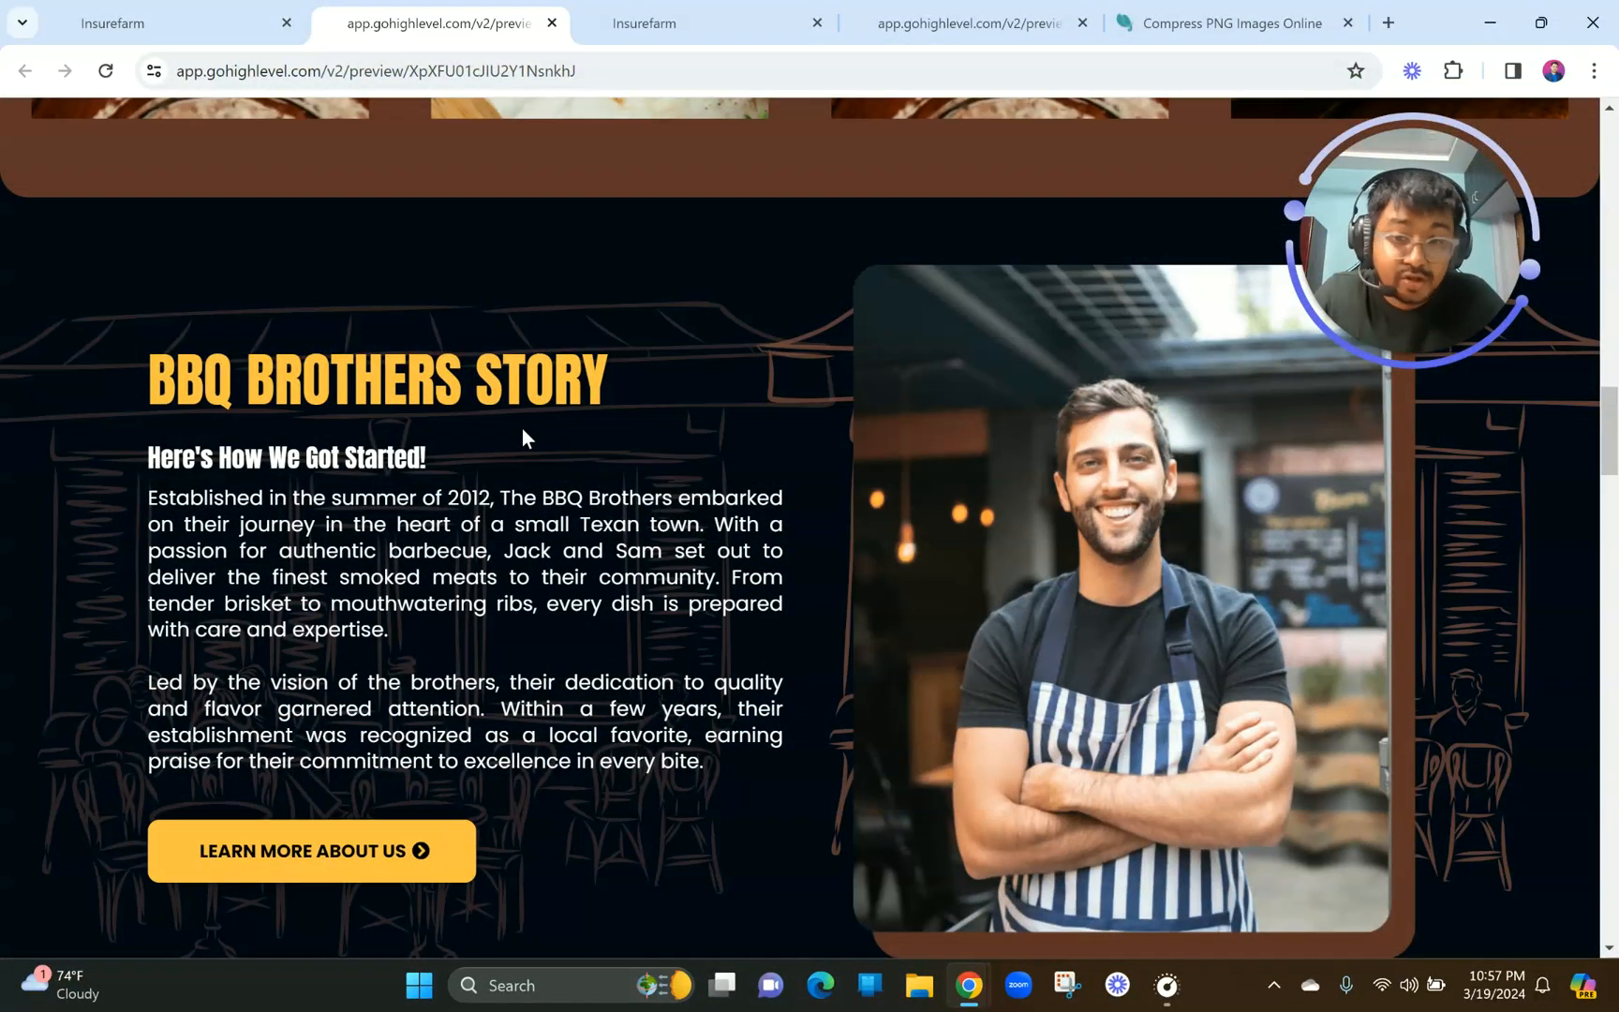
pyautogui.scroll(-2, 1228, 536)
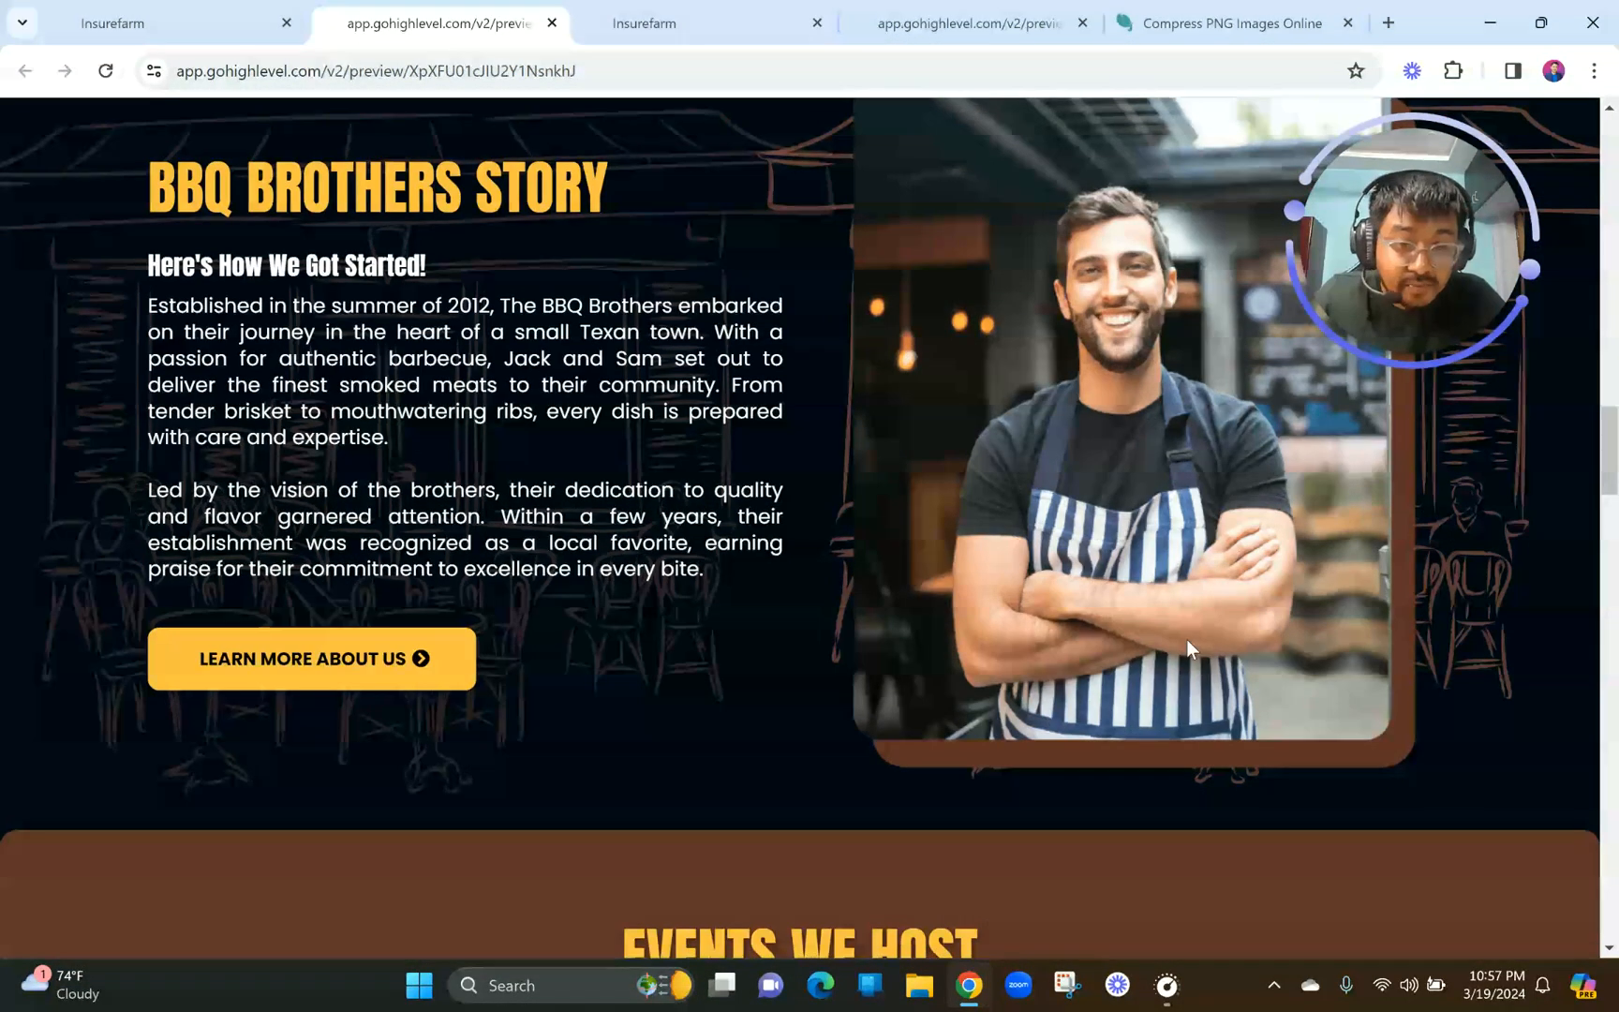
pyautogui.scroll(1, 1228, 536)
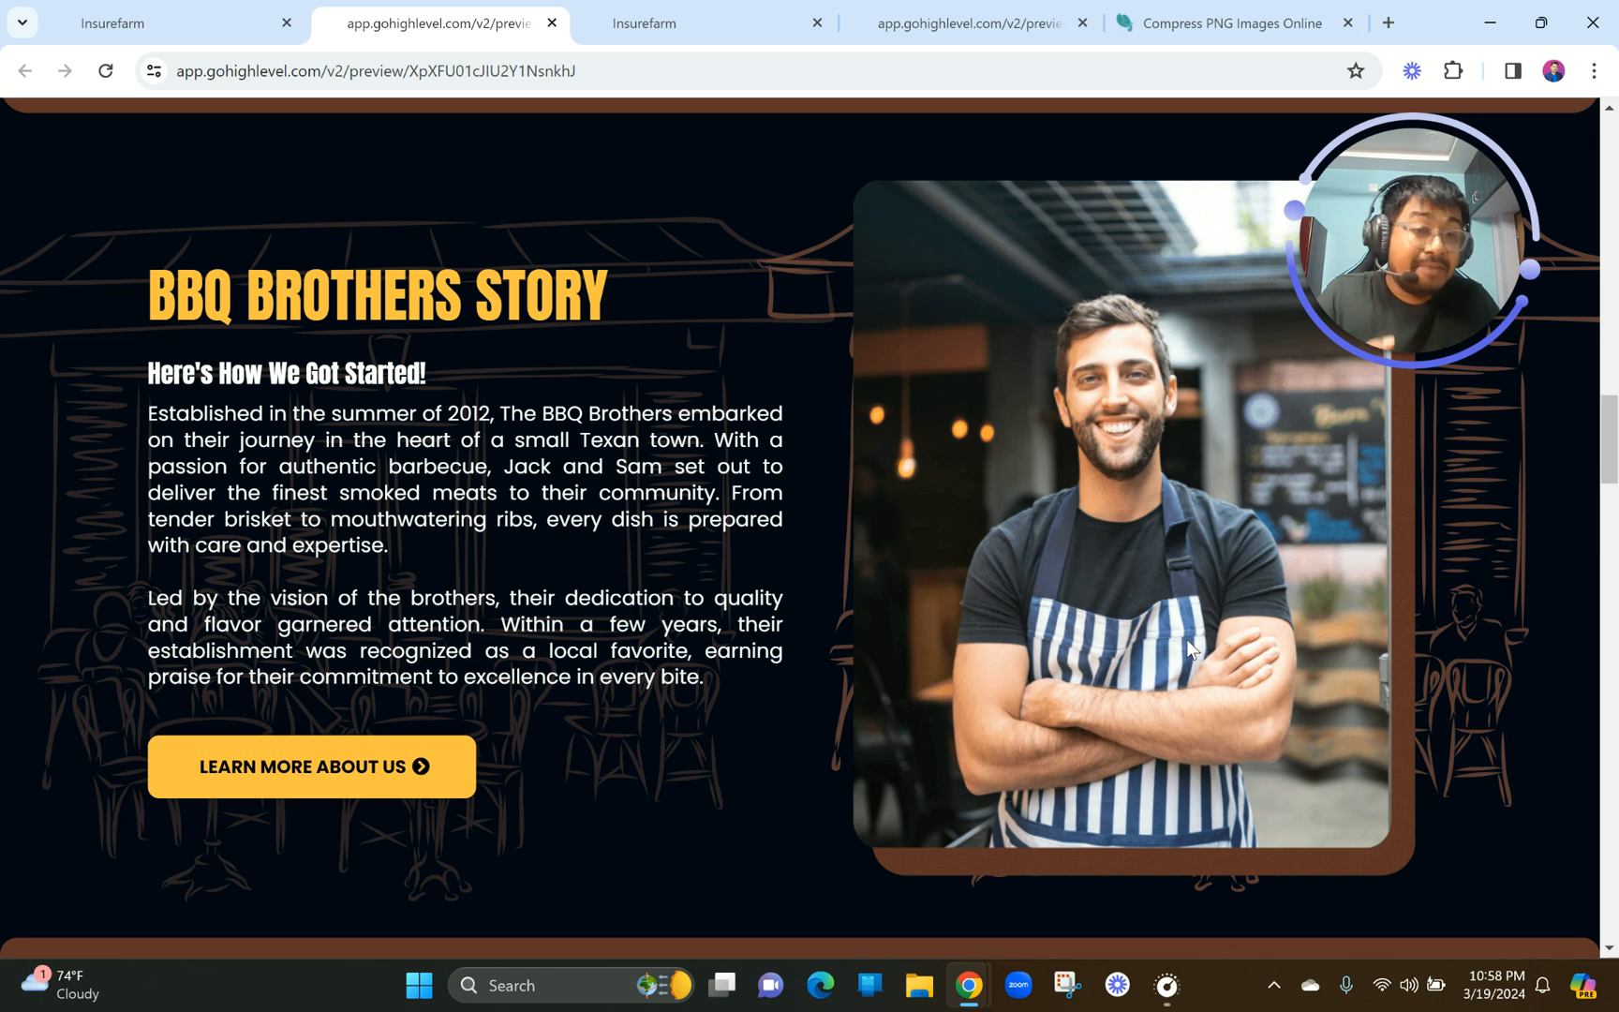
pyautogui.scroll(15, 1187, 640)
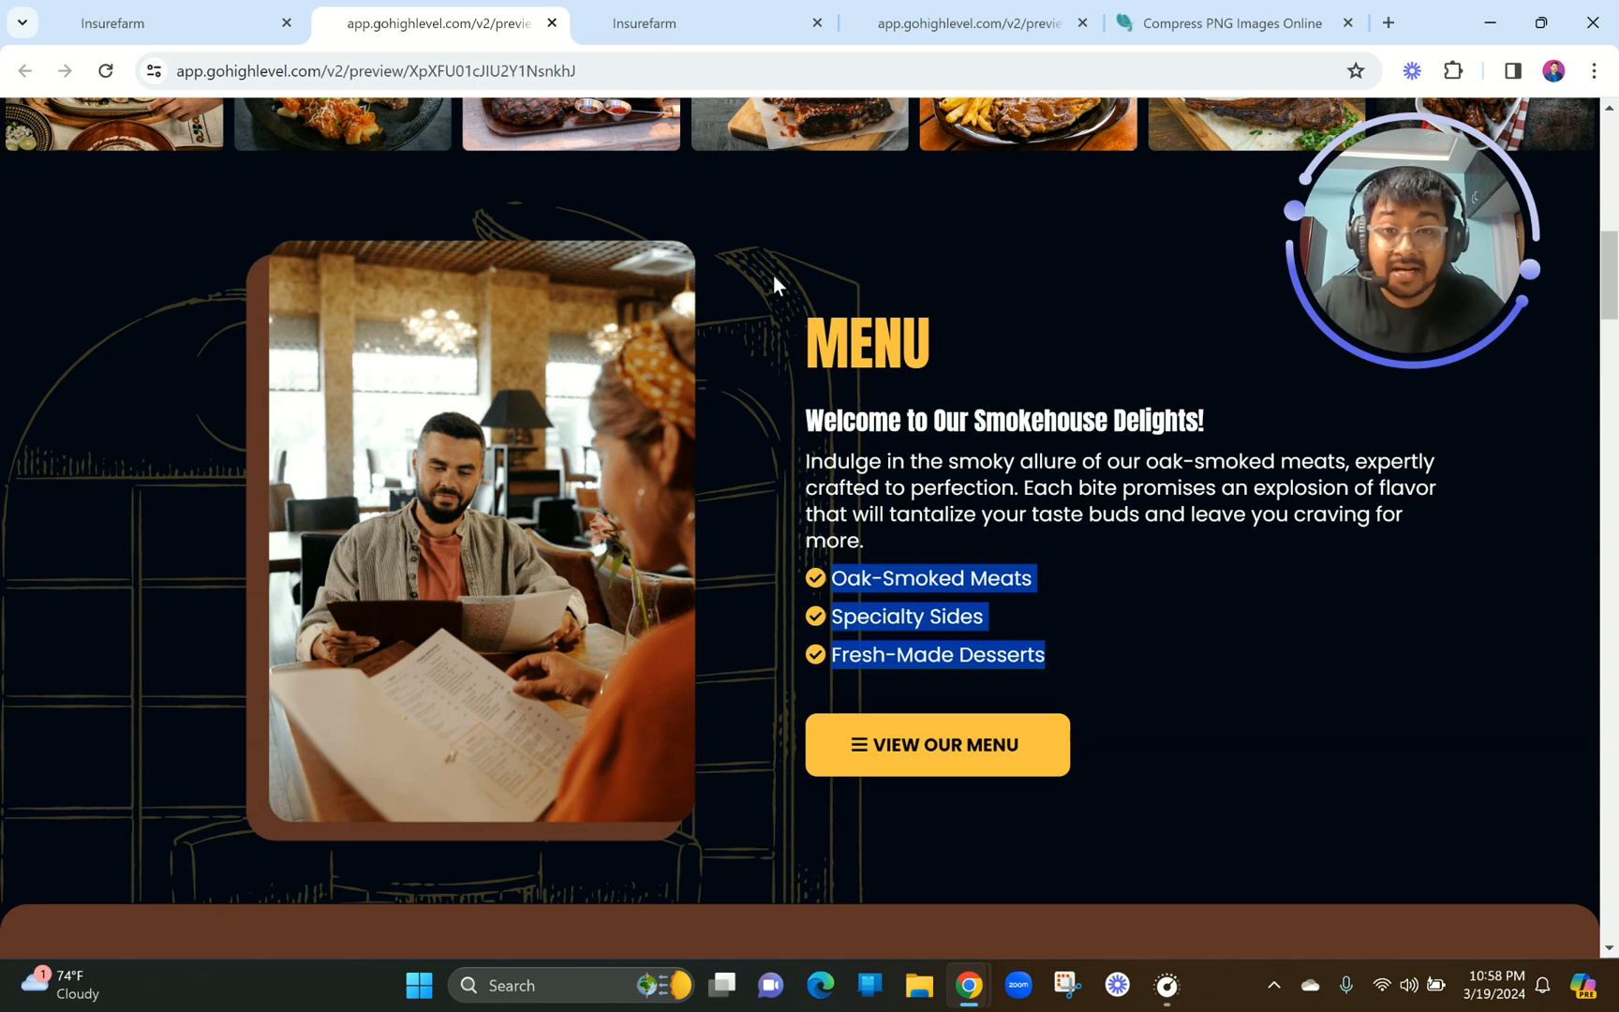
# Return to the page builder and reduce the browser zoom so the empty two-column row and the settings fit on screen.
pyautogui.click(749, 11)
pyautogui.scroll(-3, 764, 538)
pyautogui.moveTo(1422, 206); pyautogui.dragTo(1458, 352)
pyautogui.click(1593, 71)
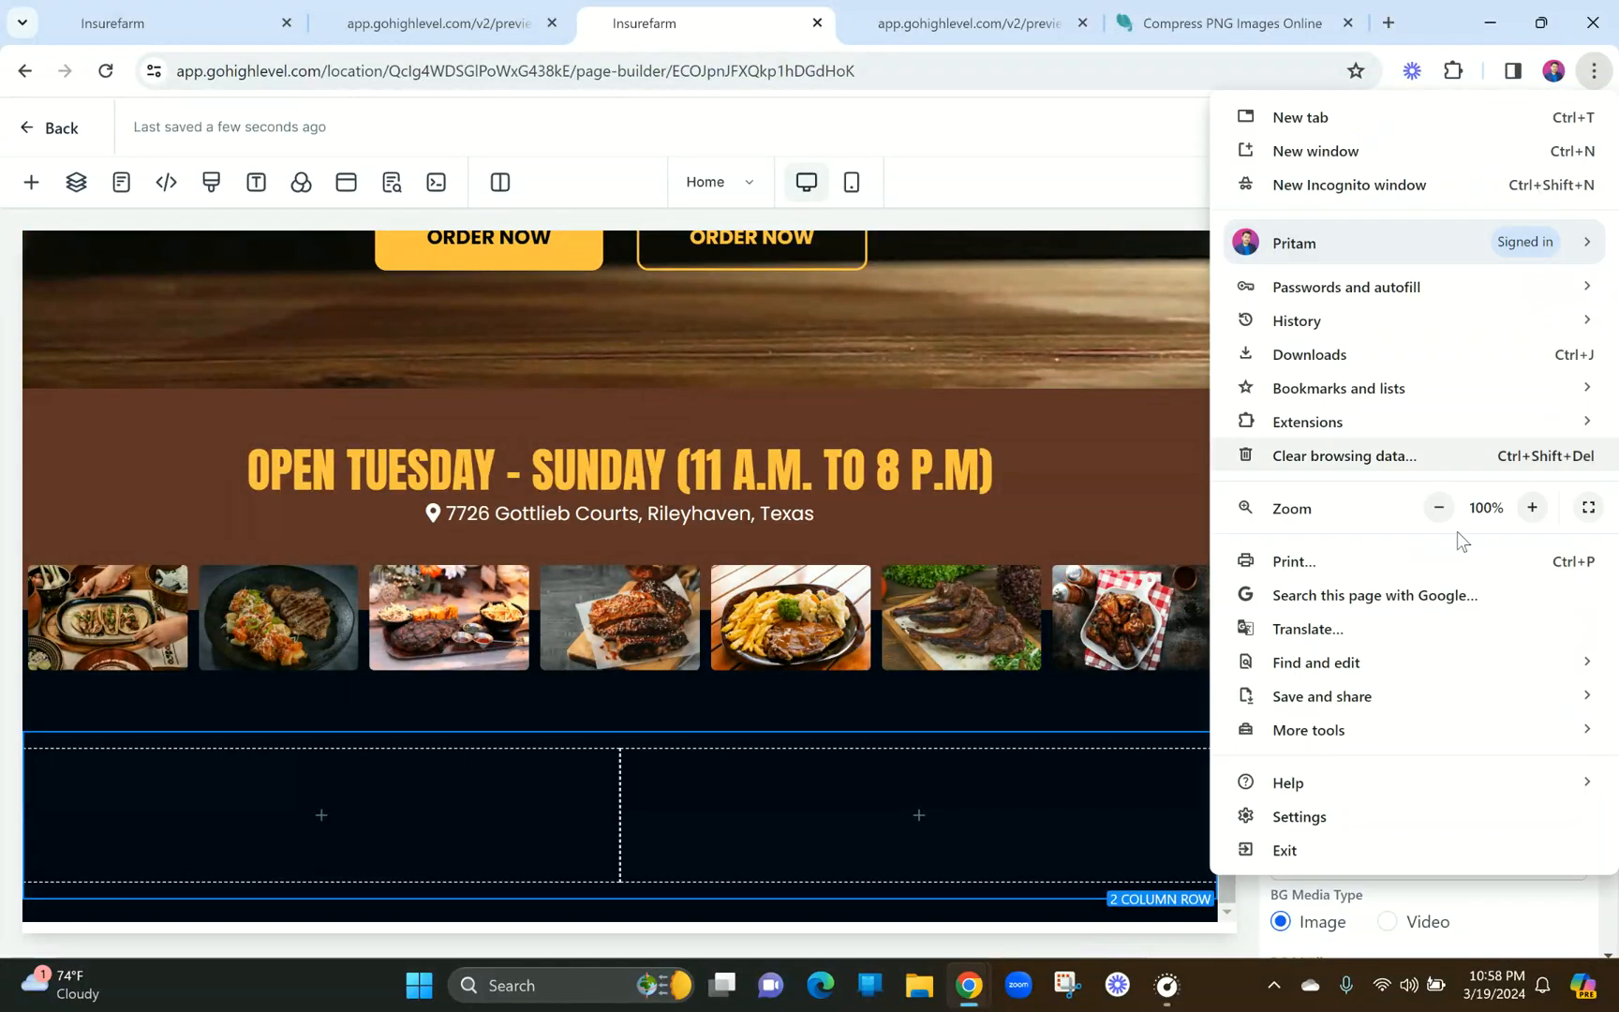
pyautogui.click(1438, 507)
pyautogui.click(1438, 507)
pyautogui.click(1532, 507)
pyautogui.click(949, 572)
pyautogui.scroll(-1, 682, 824)
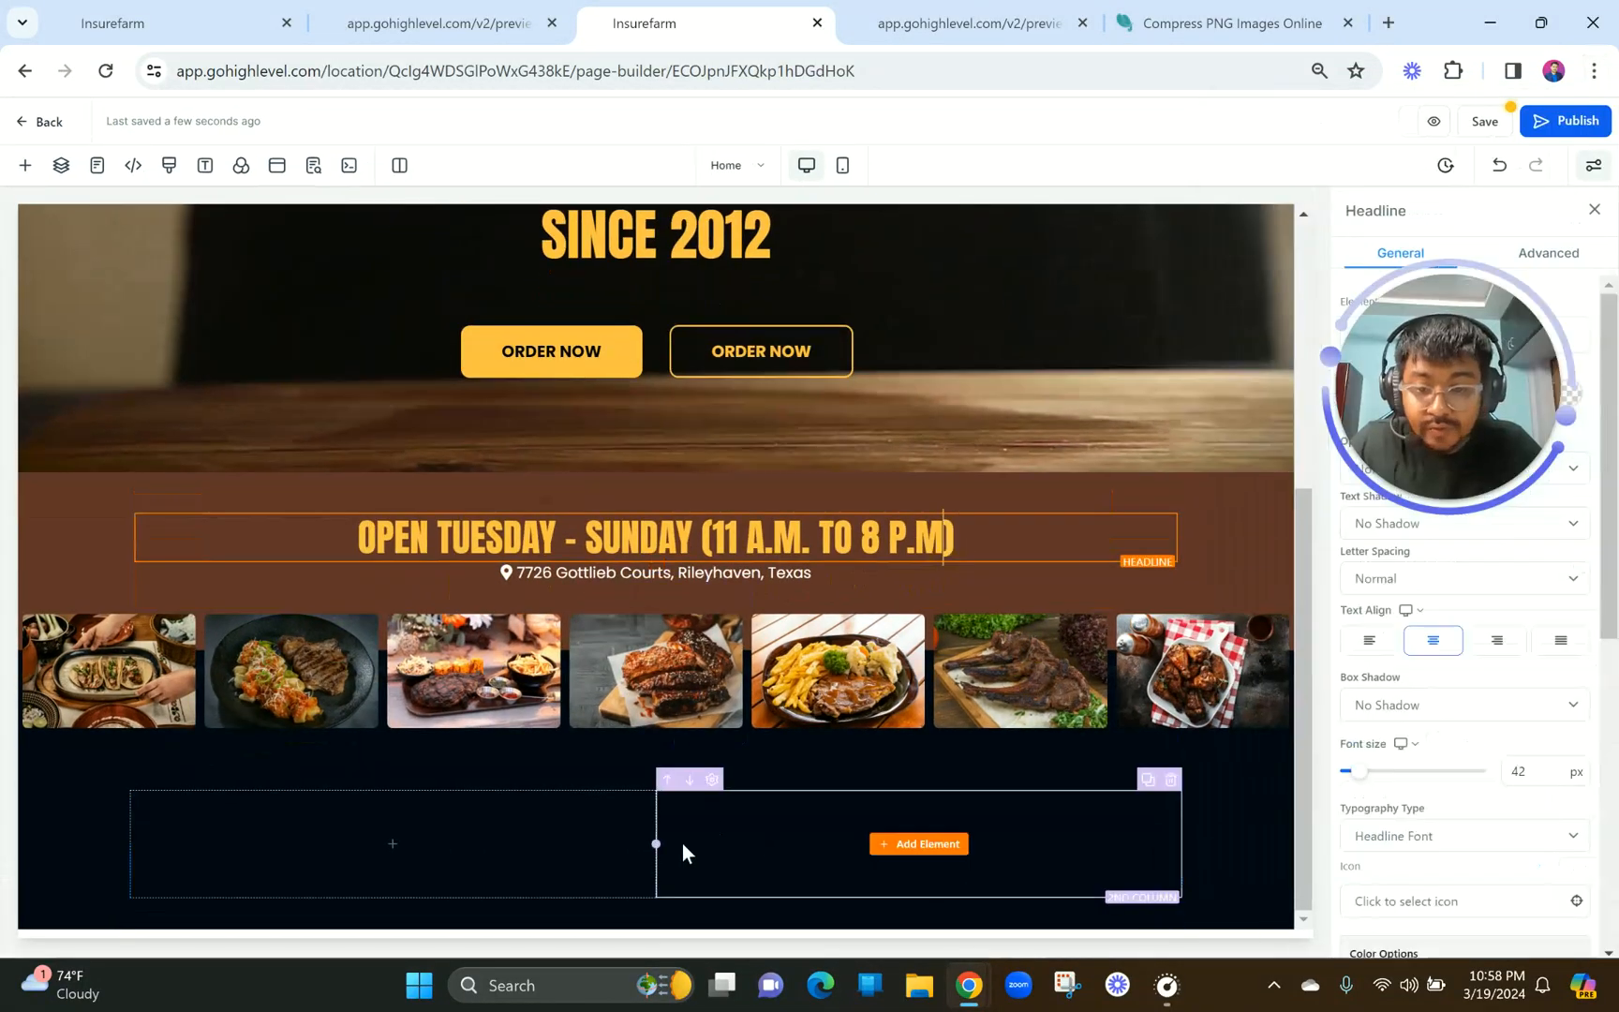
# Add an image element to the first column of the empty two-column row.
pyautogui.click(406, 846)
pyautogui.click(284, 268)
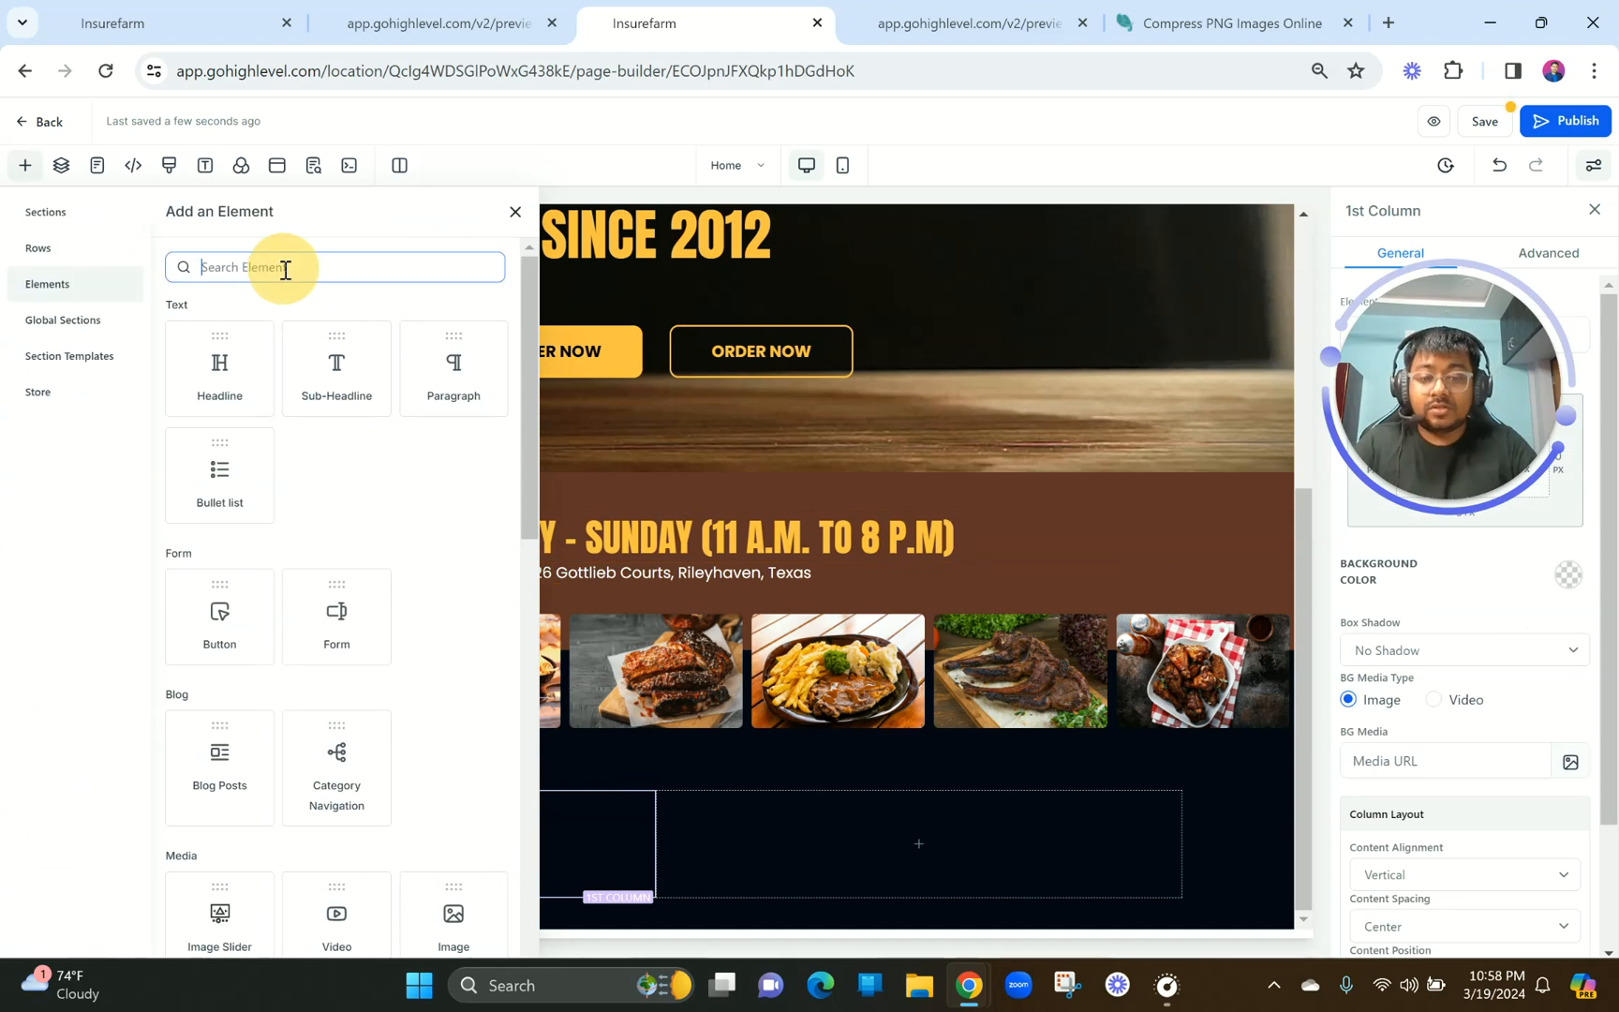
pyautogui.write('image')
pyautogui.click(343, 384)
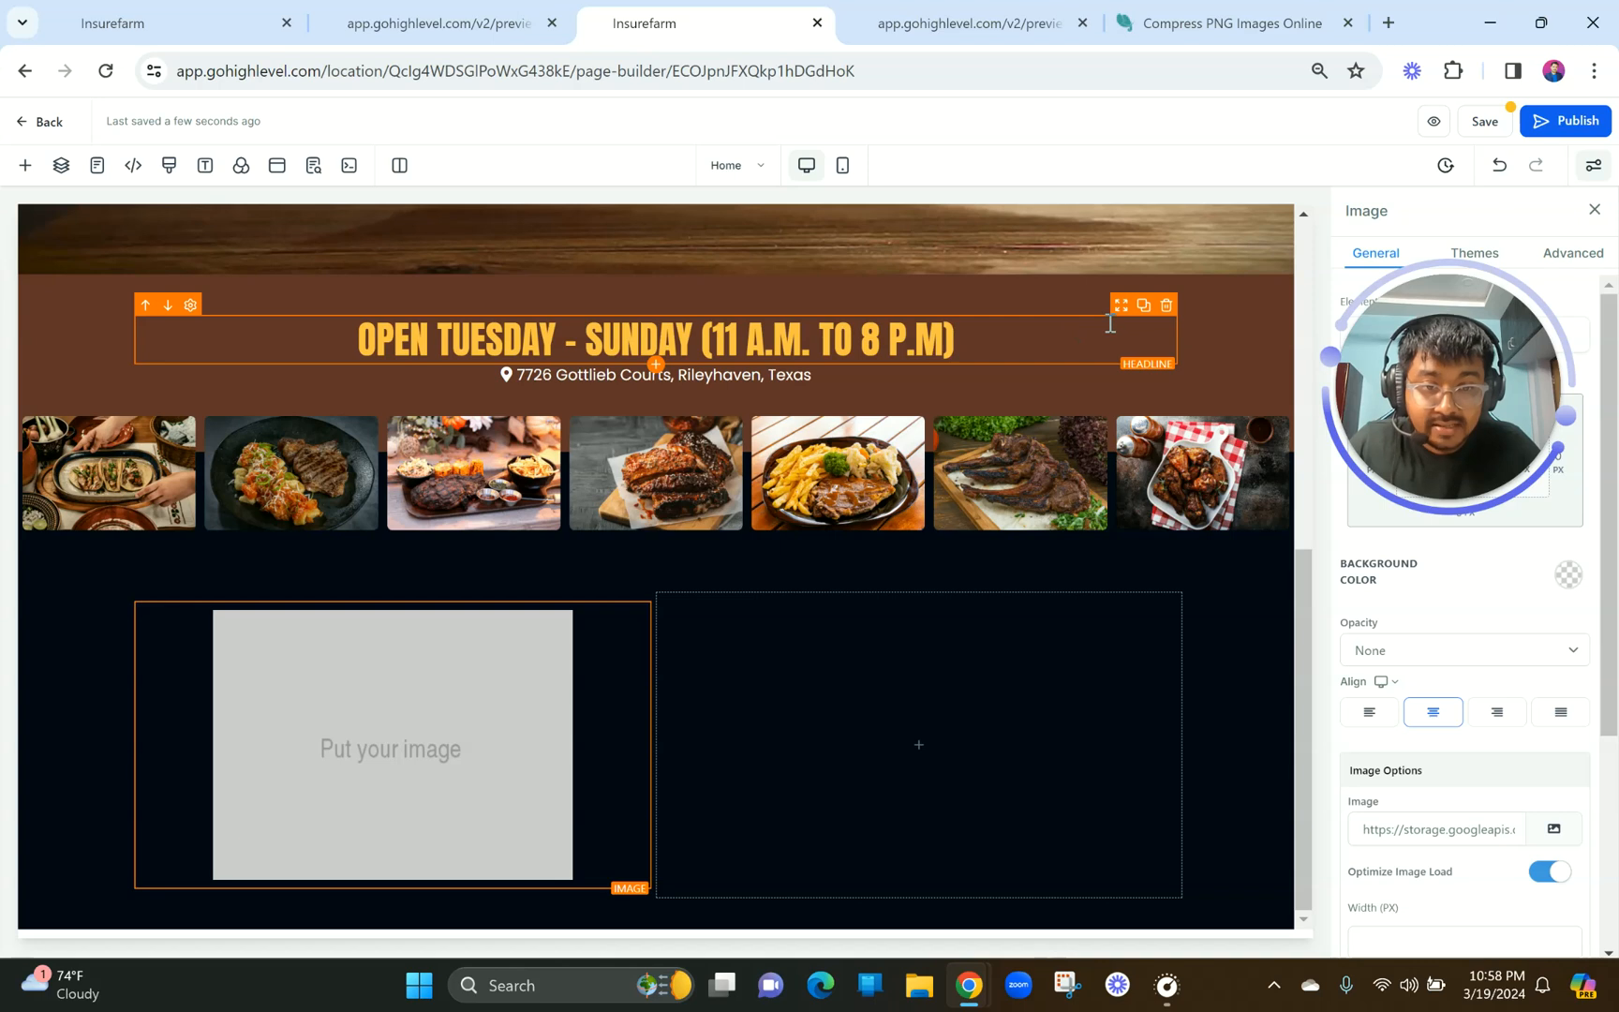
# Duplicate the opening-hours headline into the second column, change its text to MENU and left-align it.
pyautogui.click(1143, 309)
pyautogui.moveTo(1122, 354); pyautogui.dragTo(1007, 859)
pyautogui.click(1009, 791)
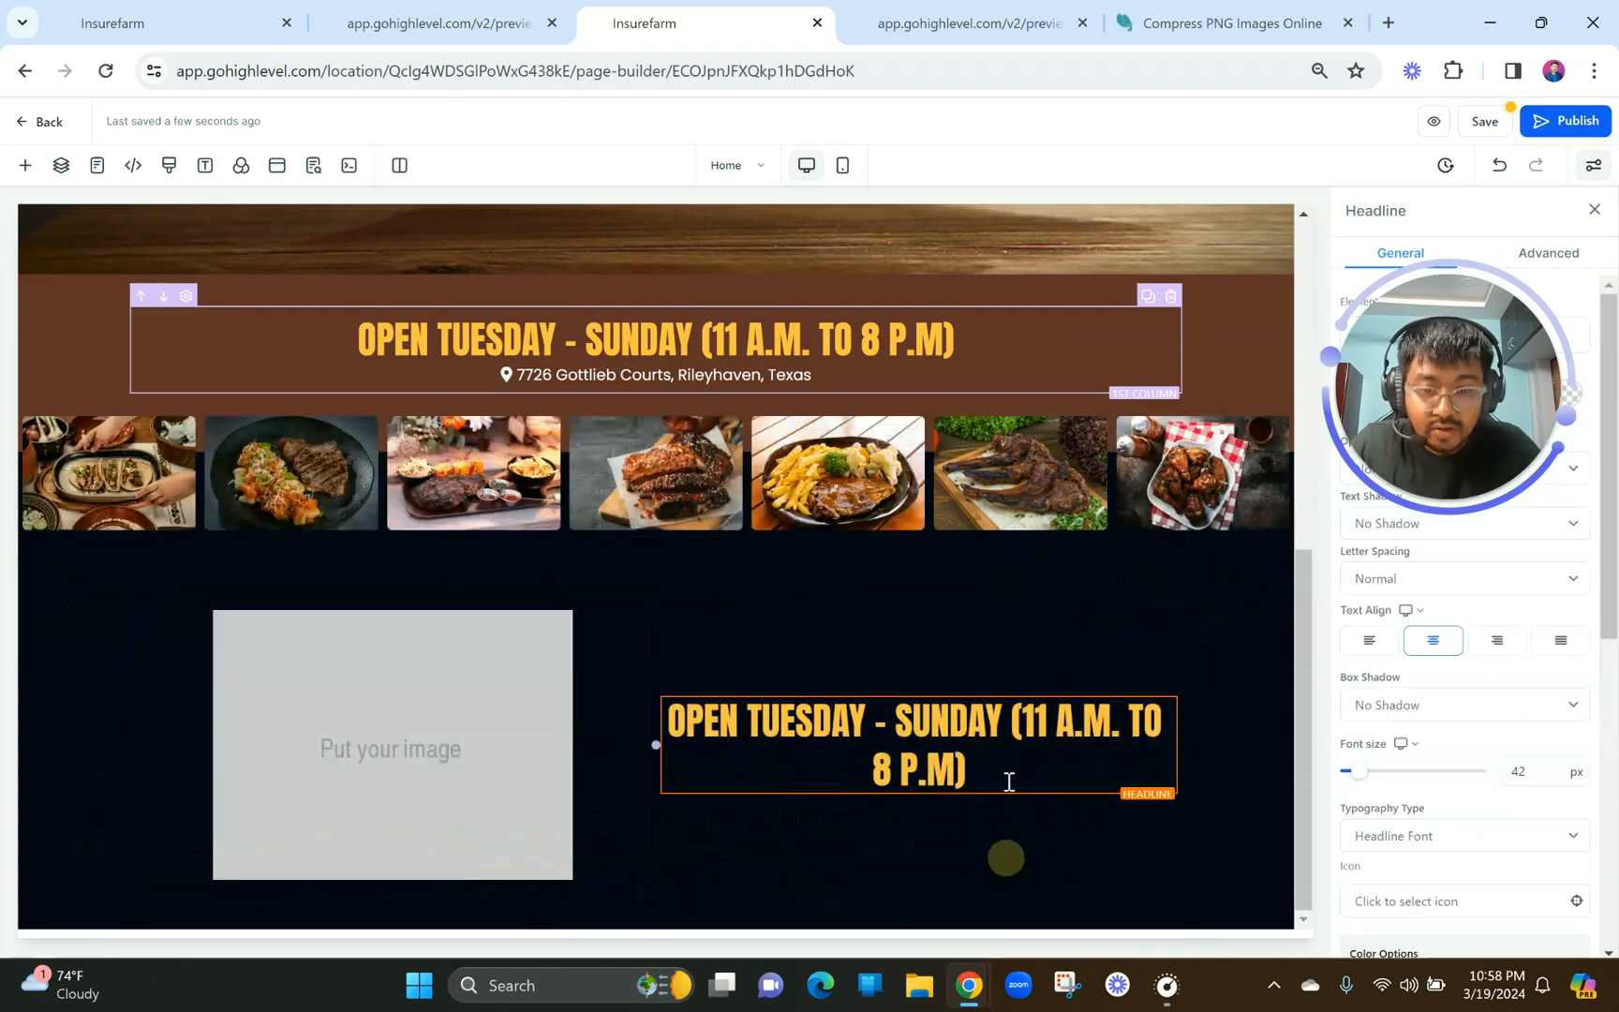
pyautogui.tripleClick(1009, 780)
pyautogui.write('MENU')
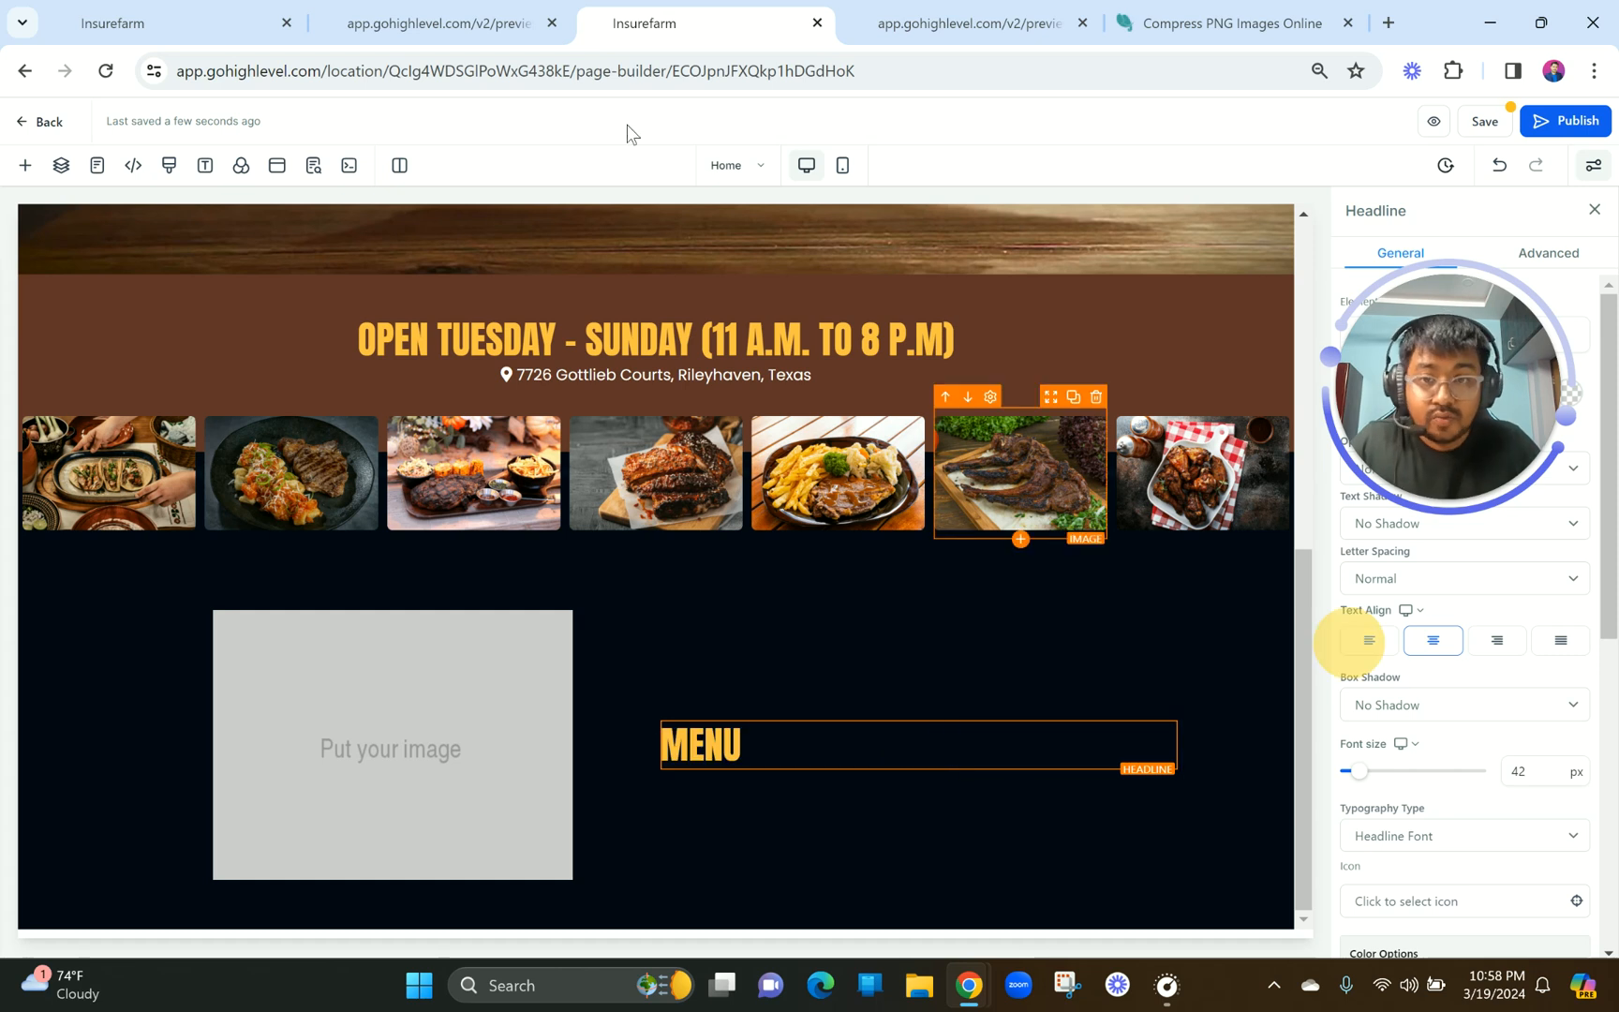
# Check the font details of the reference page's MENU heading and set the new MENU headline's font size to 52 px.
pyautogui.click(443, 18)
pyautogui.rightClick(851, 328)
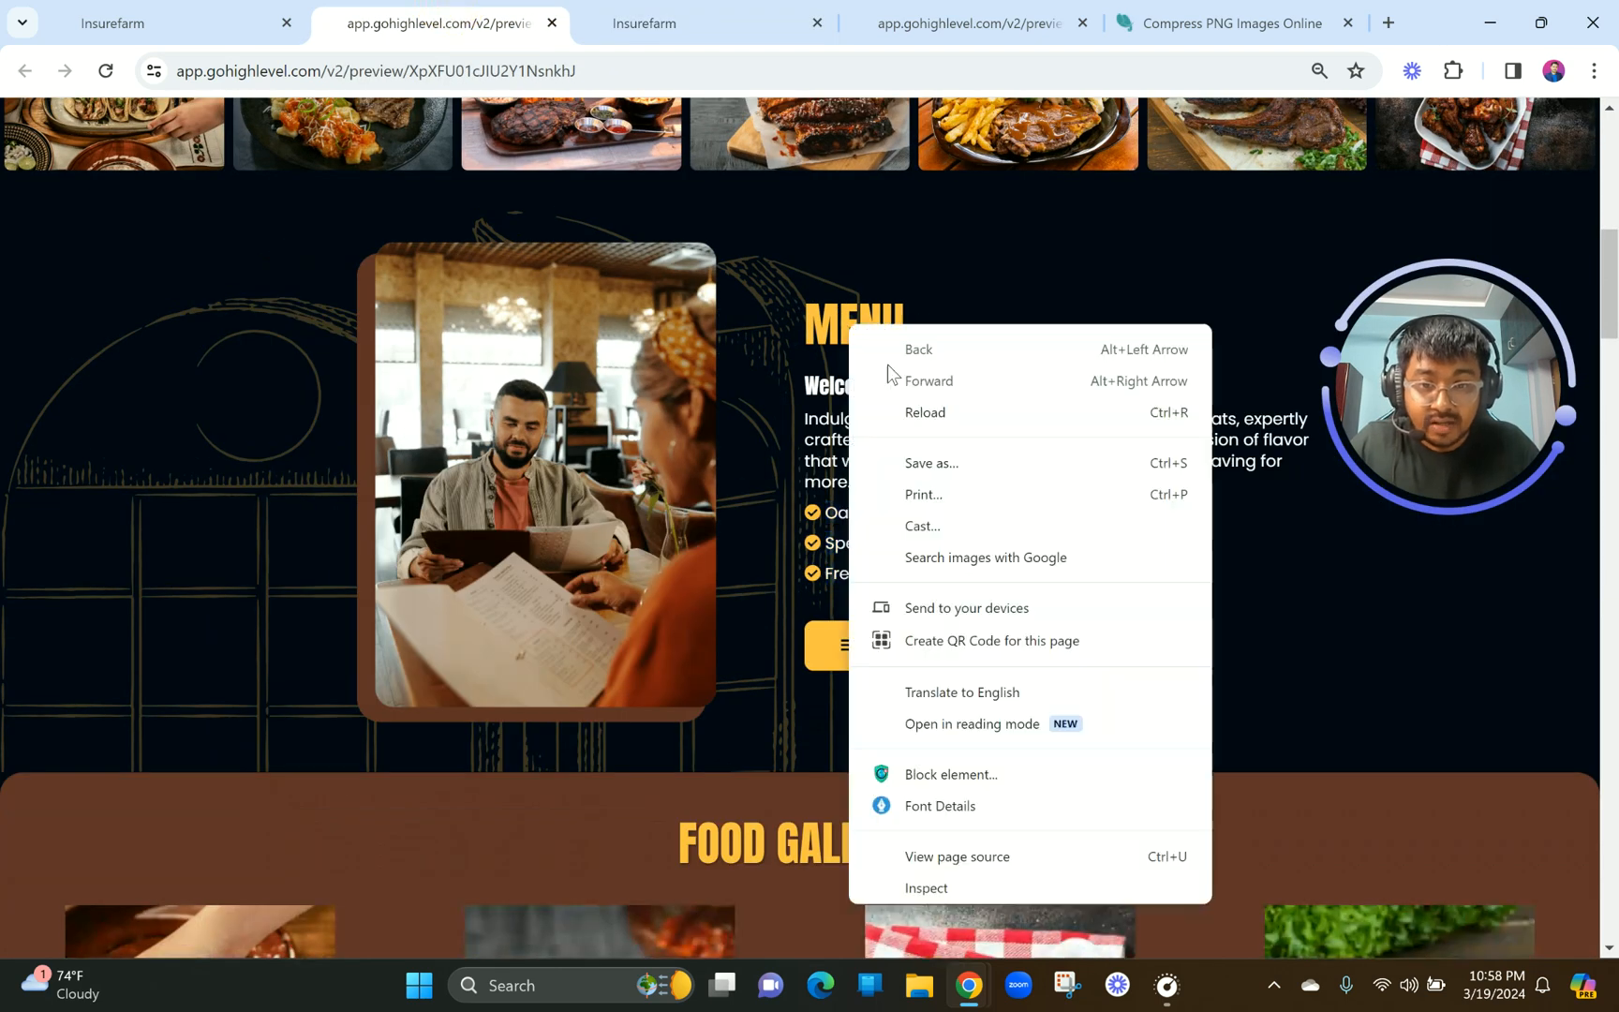
pyautogui.click(940, 805)
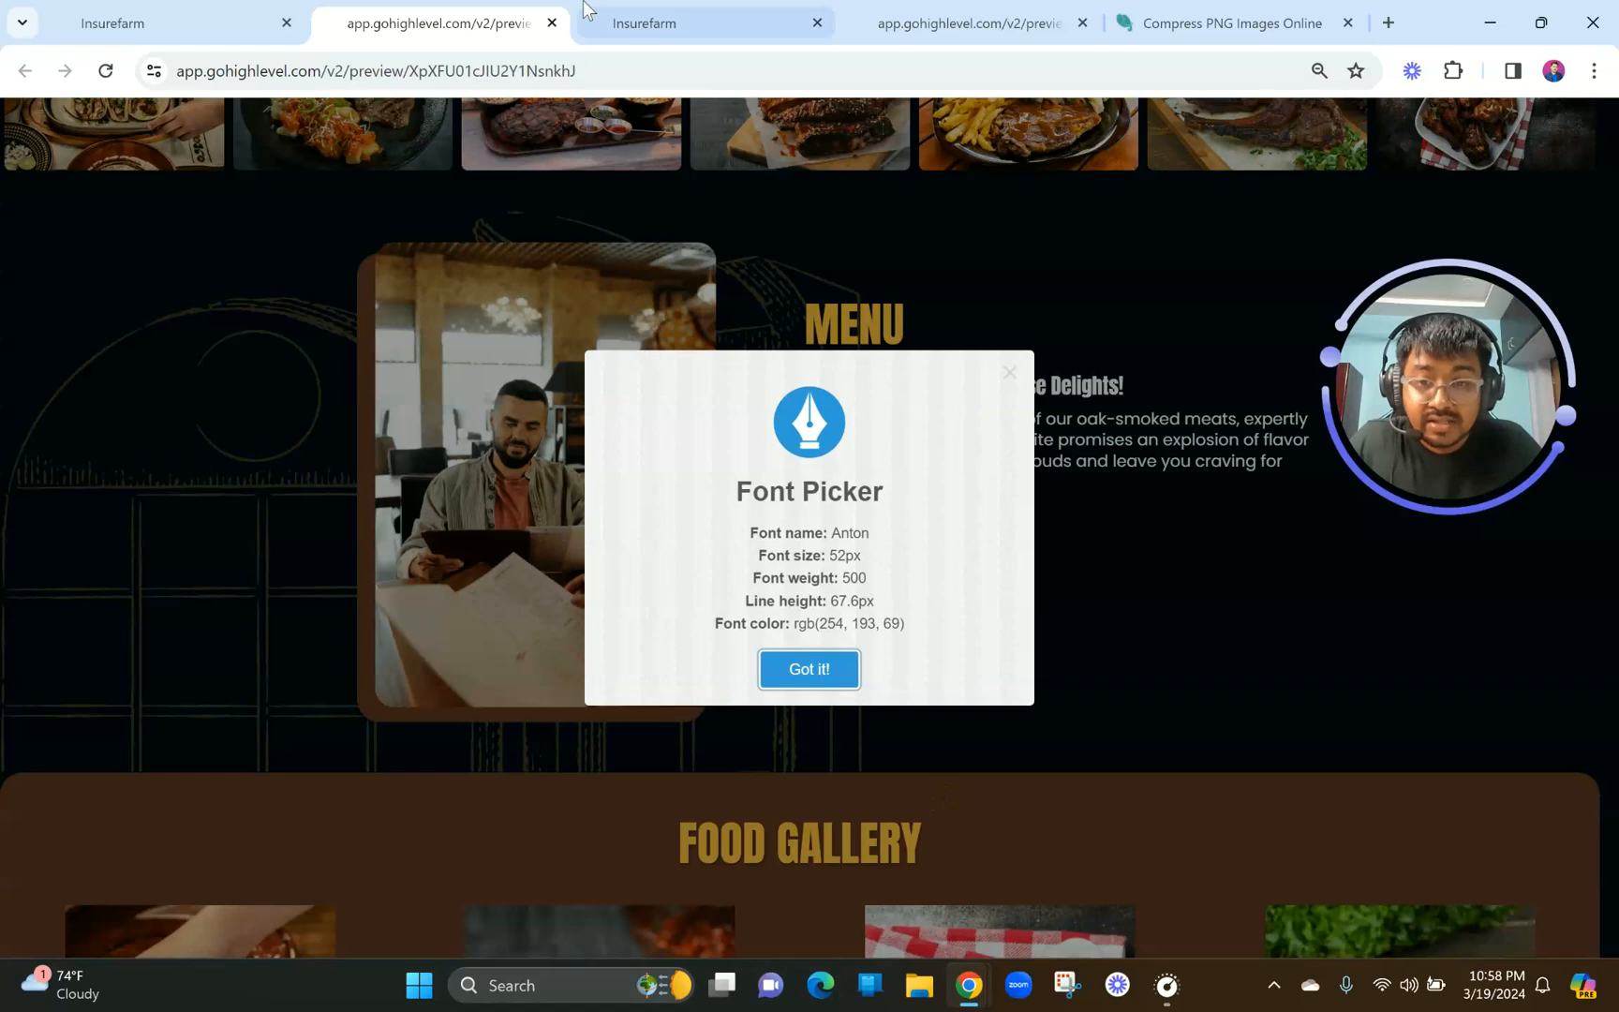
pyautogui.click(694, 17)
pyautogui.moveTo(1484, 402); pyautogui.dragTo(1289, 188)
pyautogui.moveTo(1526, 770); pyautogui.dragTo(1486, 774)
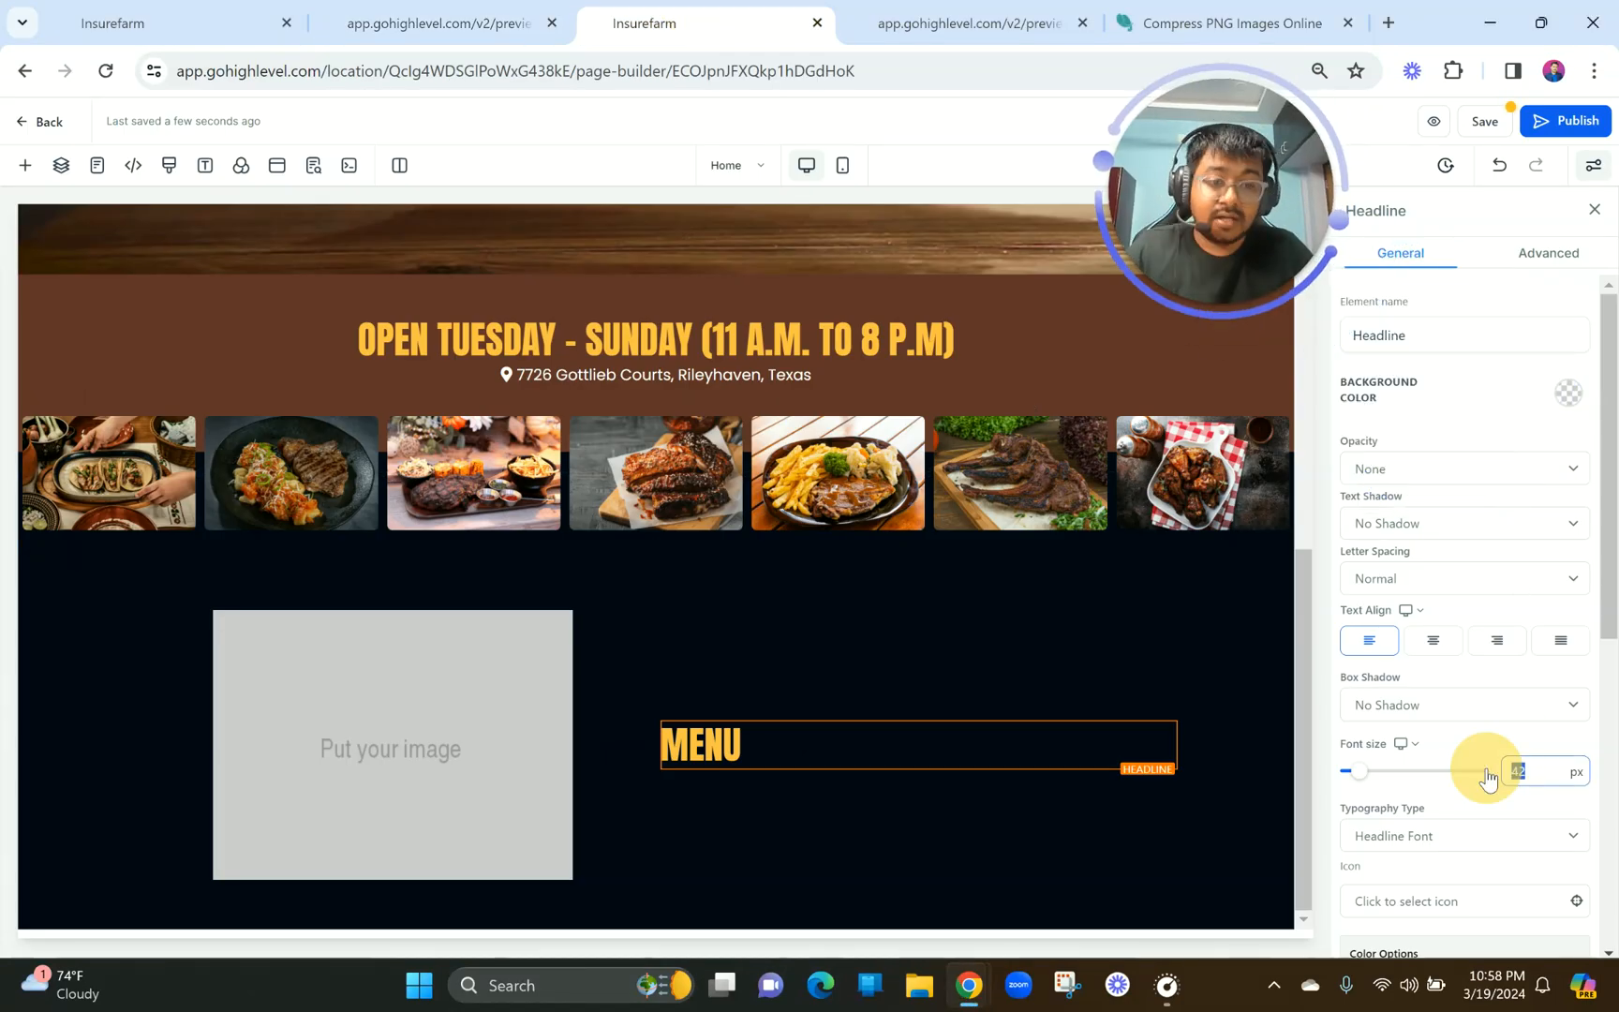
pyautogui.write('52')
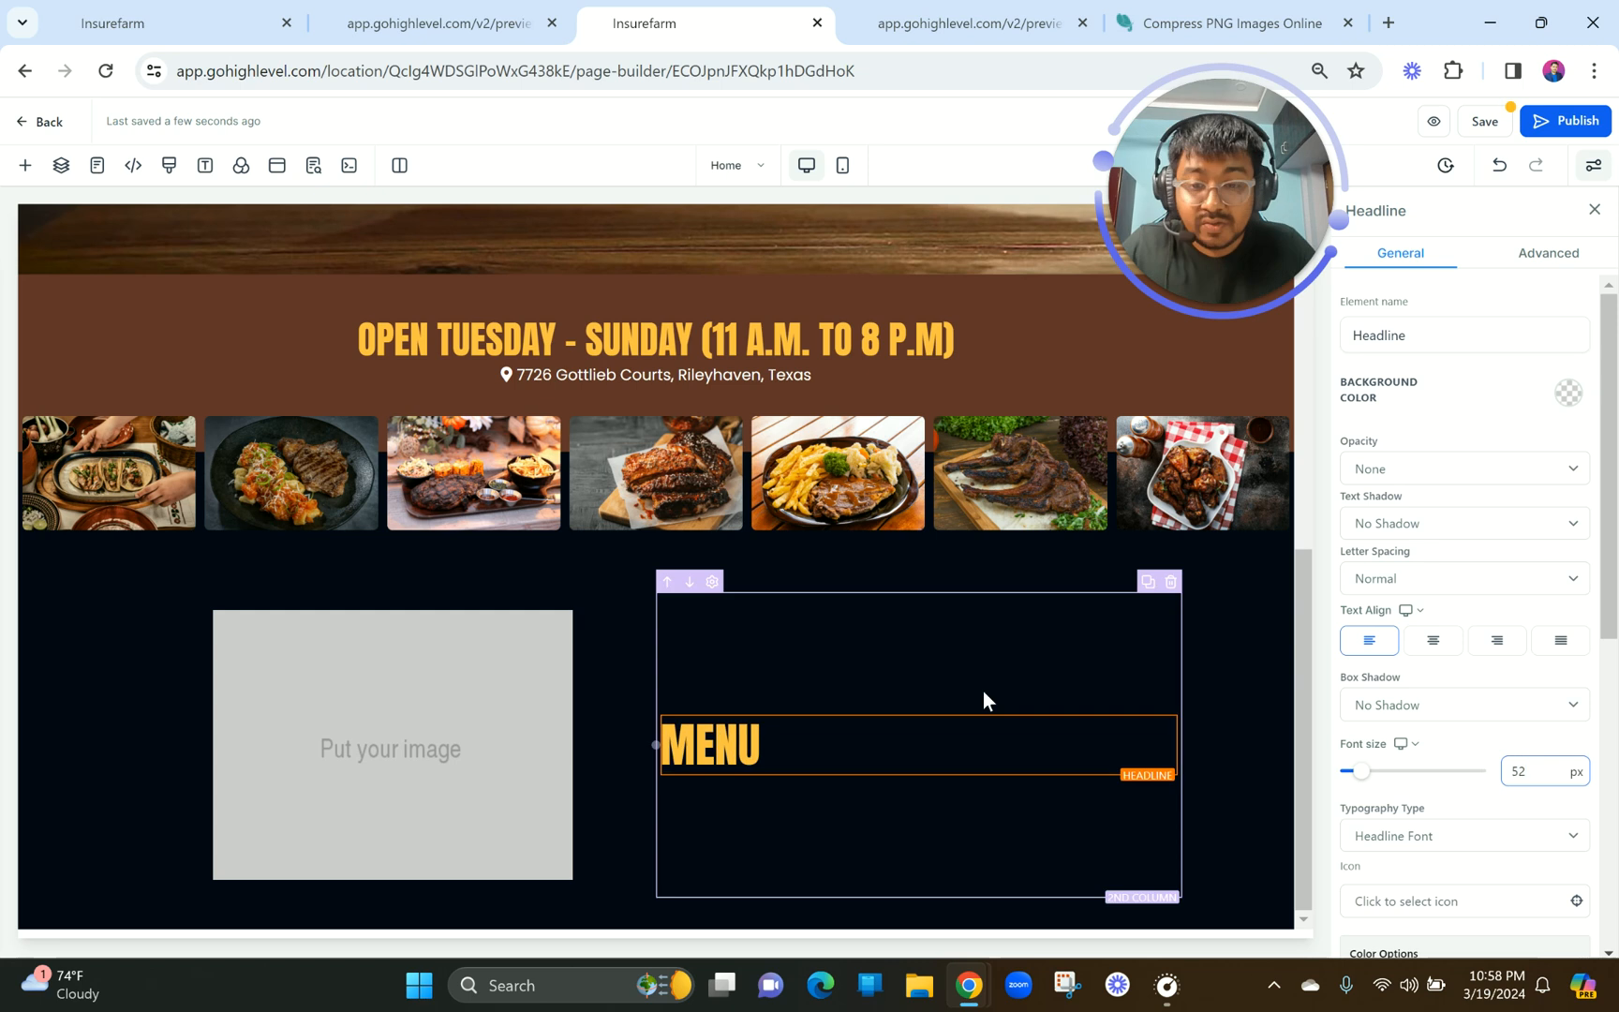
# Add a sub-headline element directly below the MENU headline.
pyautogui.click(919, 774)
pyautogui.doubleClick(271, 261)
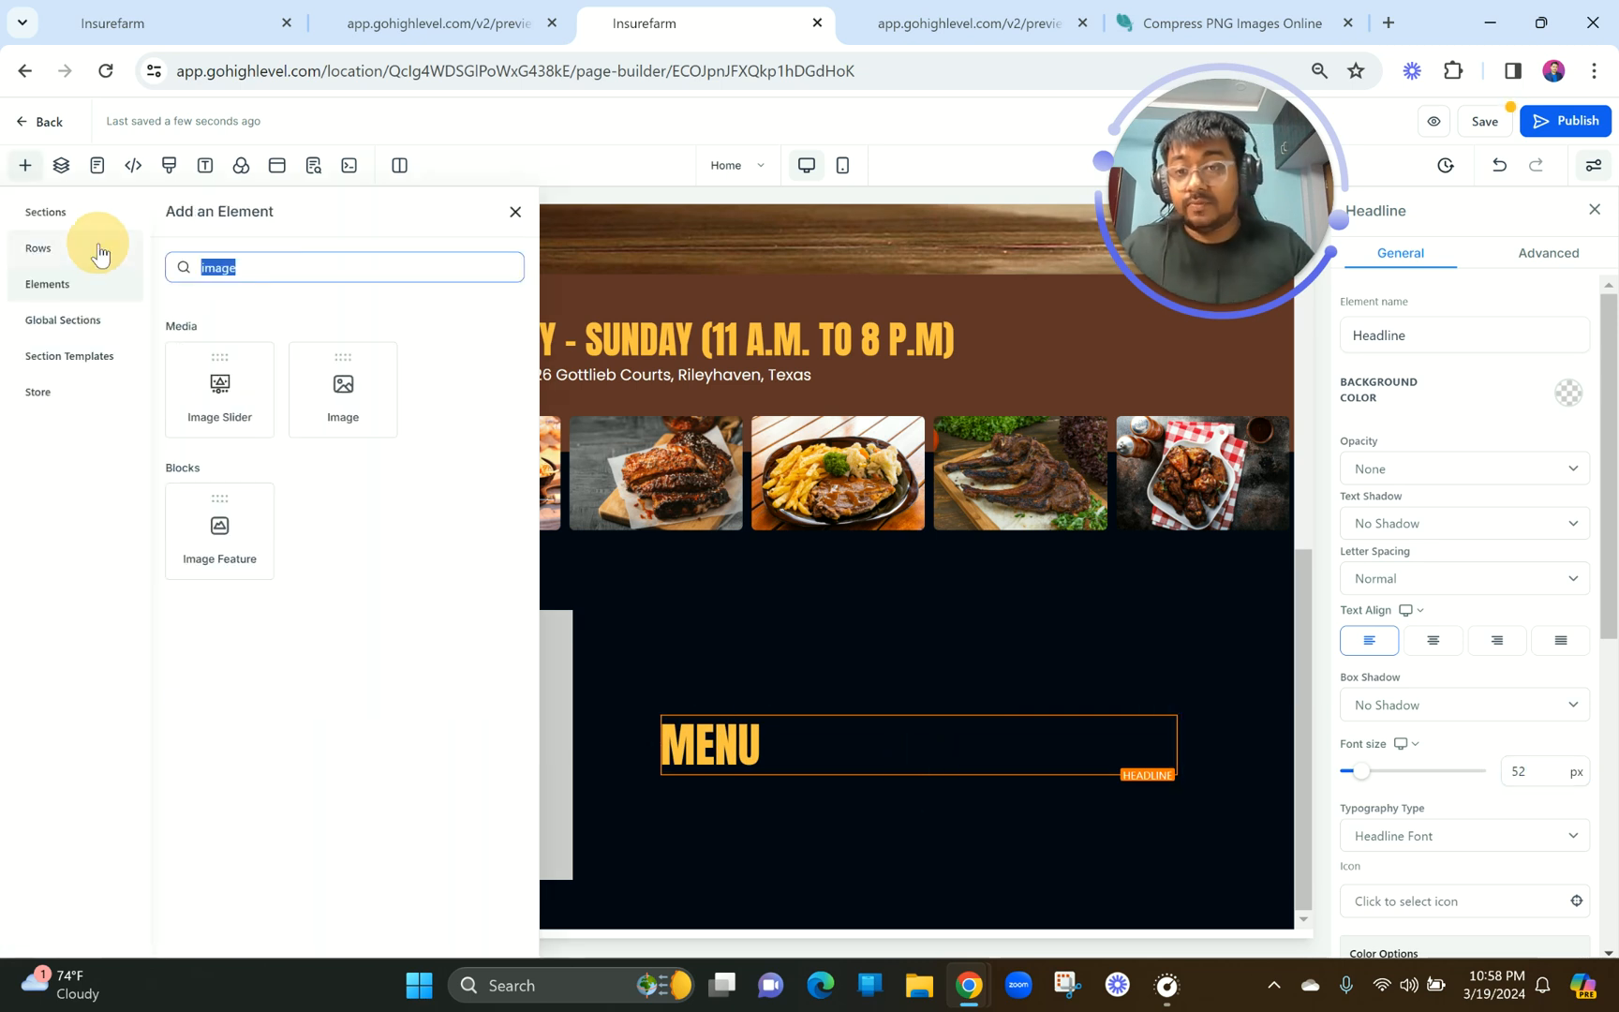
pyautogui.press('BackSpace')
# Copy "Welcome to Our Smokehouse Delights!" from the reference page and paste it over the new sub-headline's placeholder text.
pyautogui.click(423, 18)
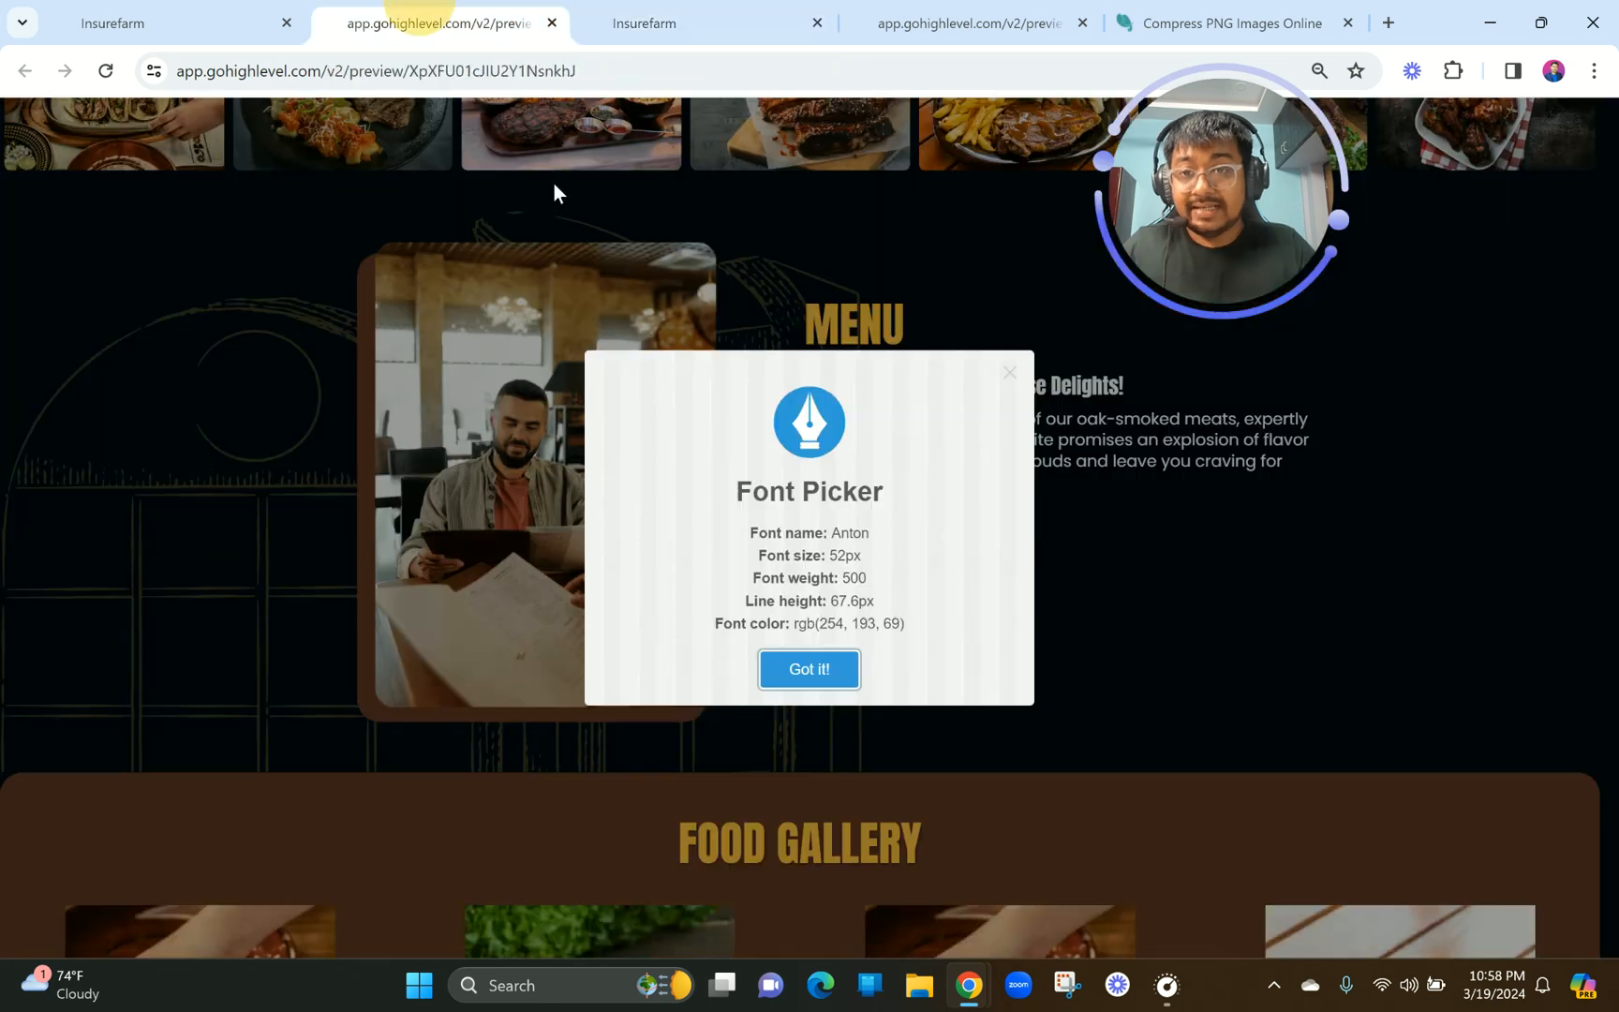
pyautogui.click(832, 663)
pyautogui.moveTo(1143, 392)
pyautogui.mouseDown()
pyautogui.moveTo(797, 381)
pyautogui.moveTo(1135, 384)
pyautogui.mouseUp()
pyautogui.hotkey('ctrl', 'c')
pyautogui.click(797, 381)
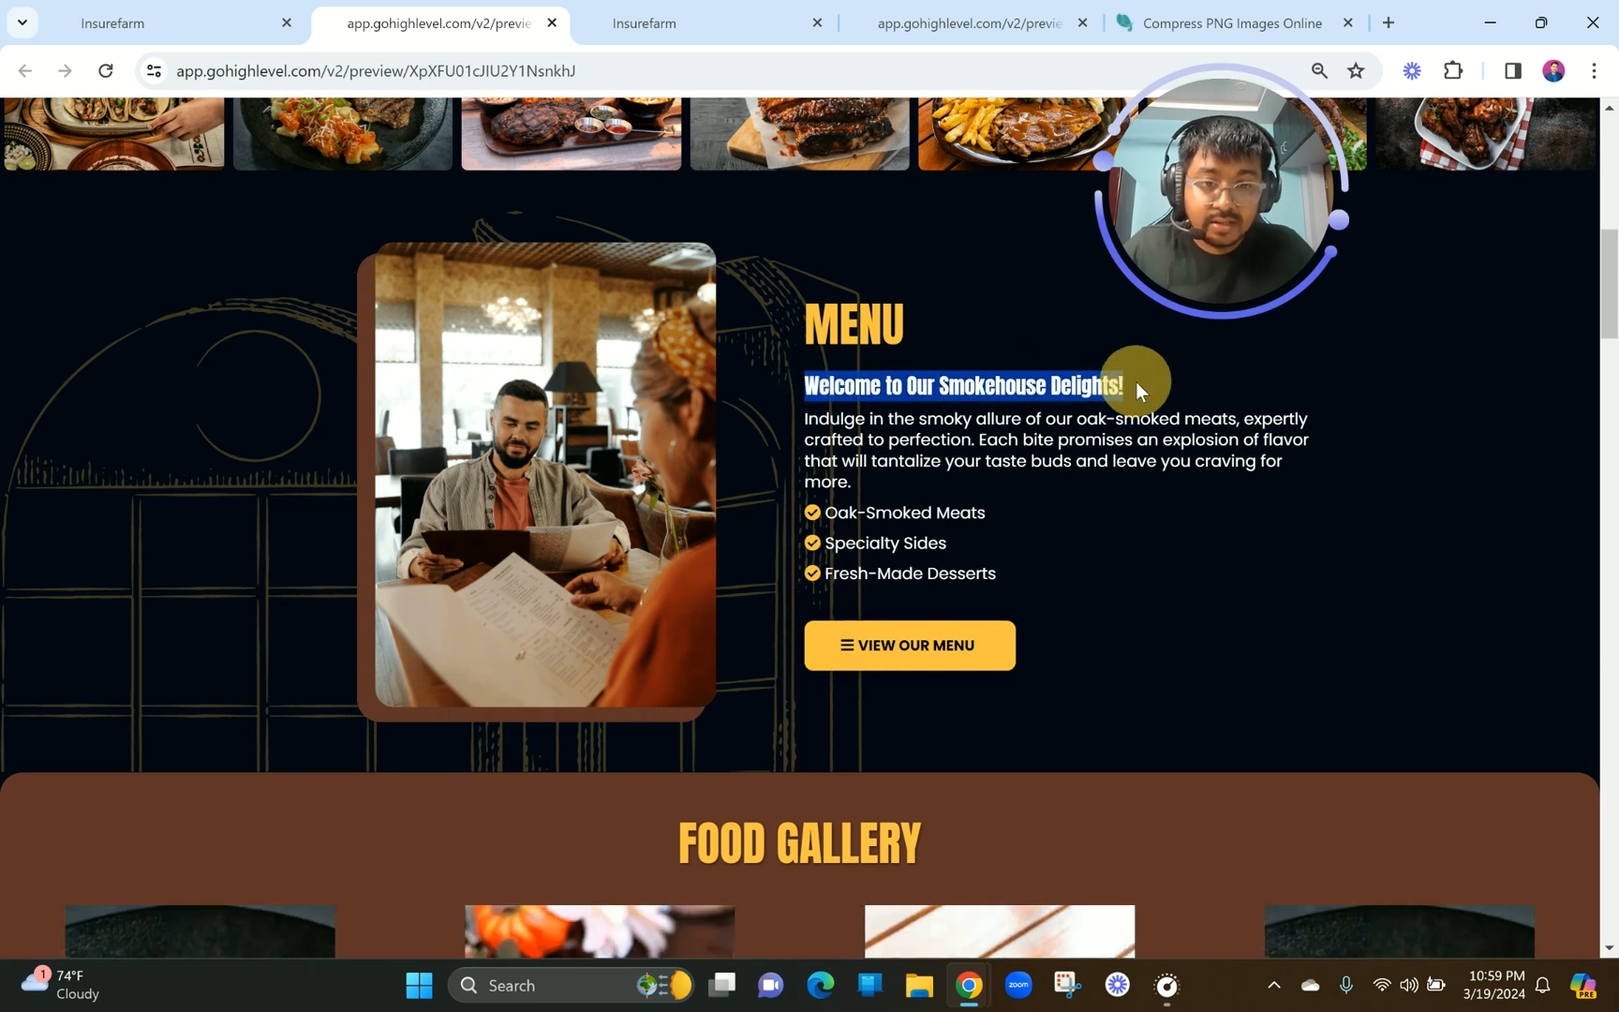
pyautogui.click(742, 11)
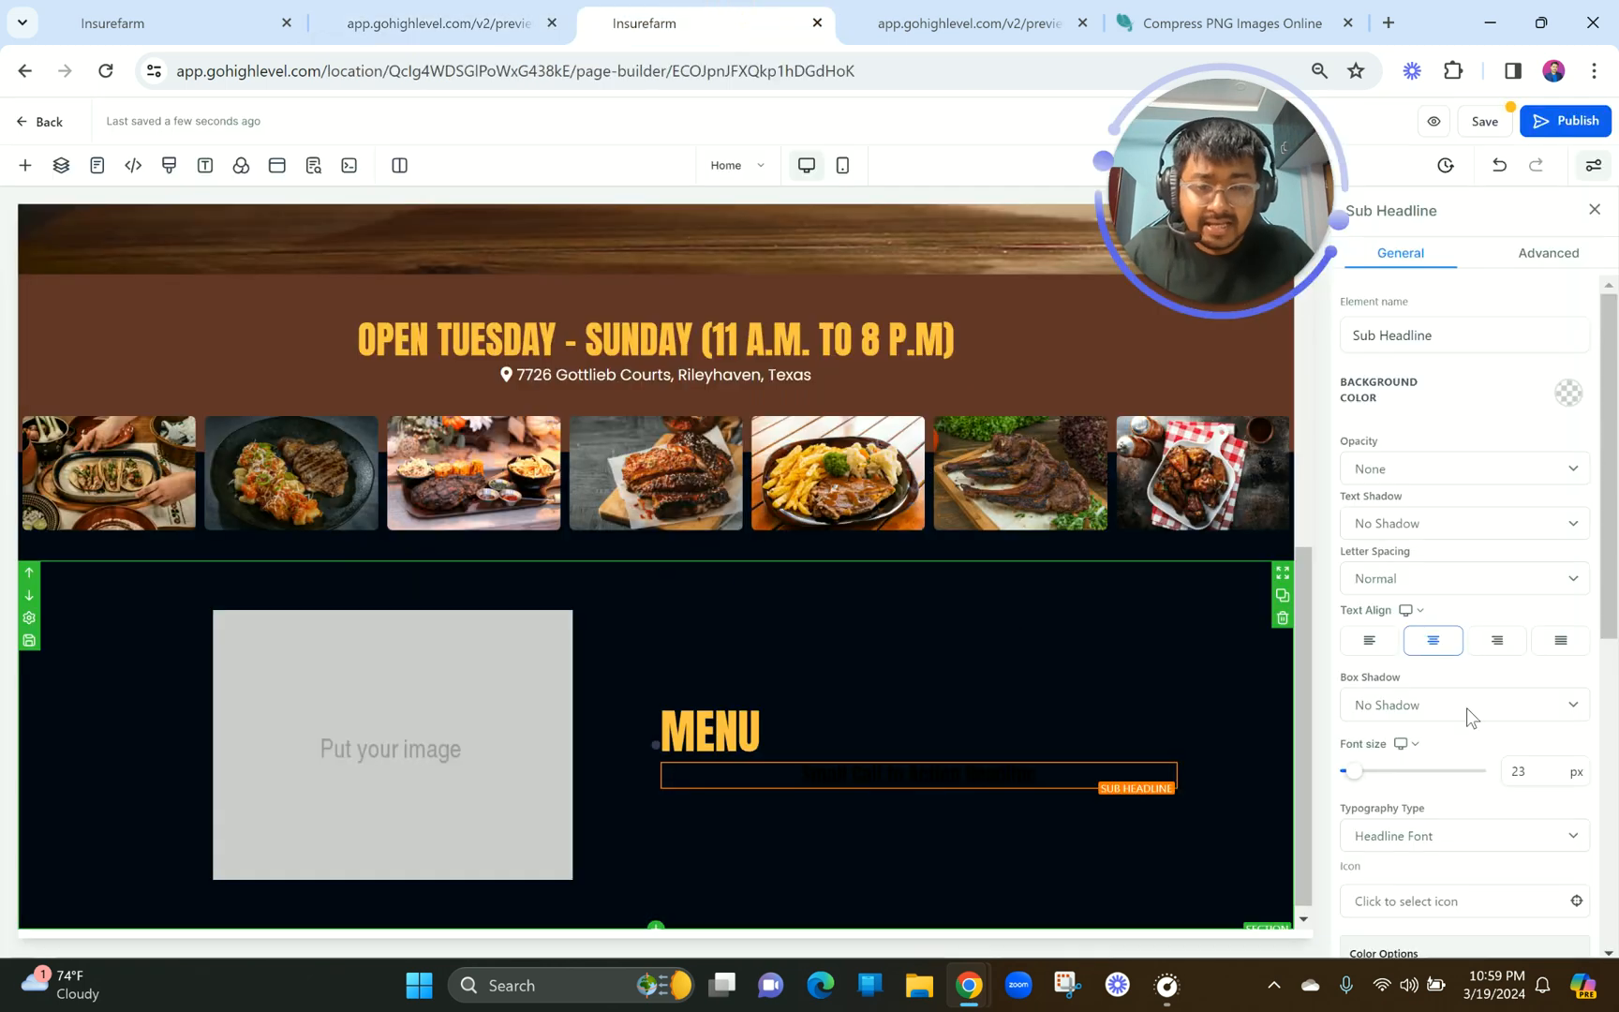
pyautogui.tripleClick(993, 780)
pyautogui.hotkey('ctrl', 'v')
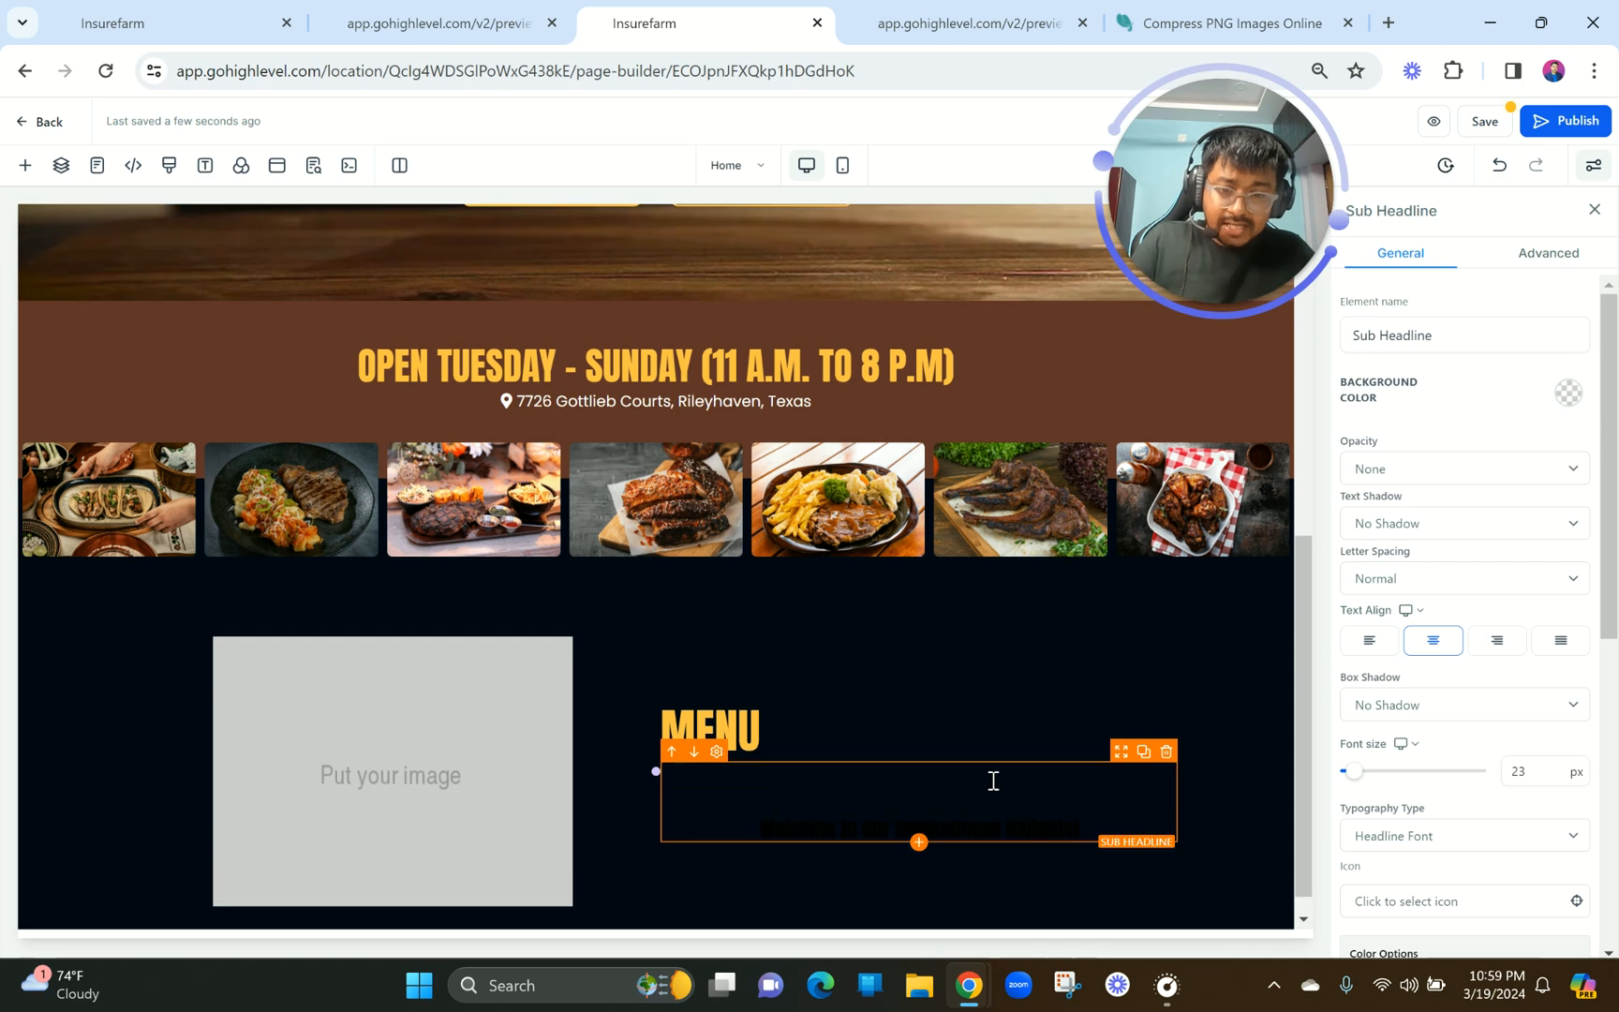
# Set the sub-headline's bold text color to white and remove the blank line above its text.
pyautogui.scroll(6, 1092, 587)
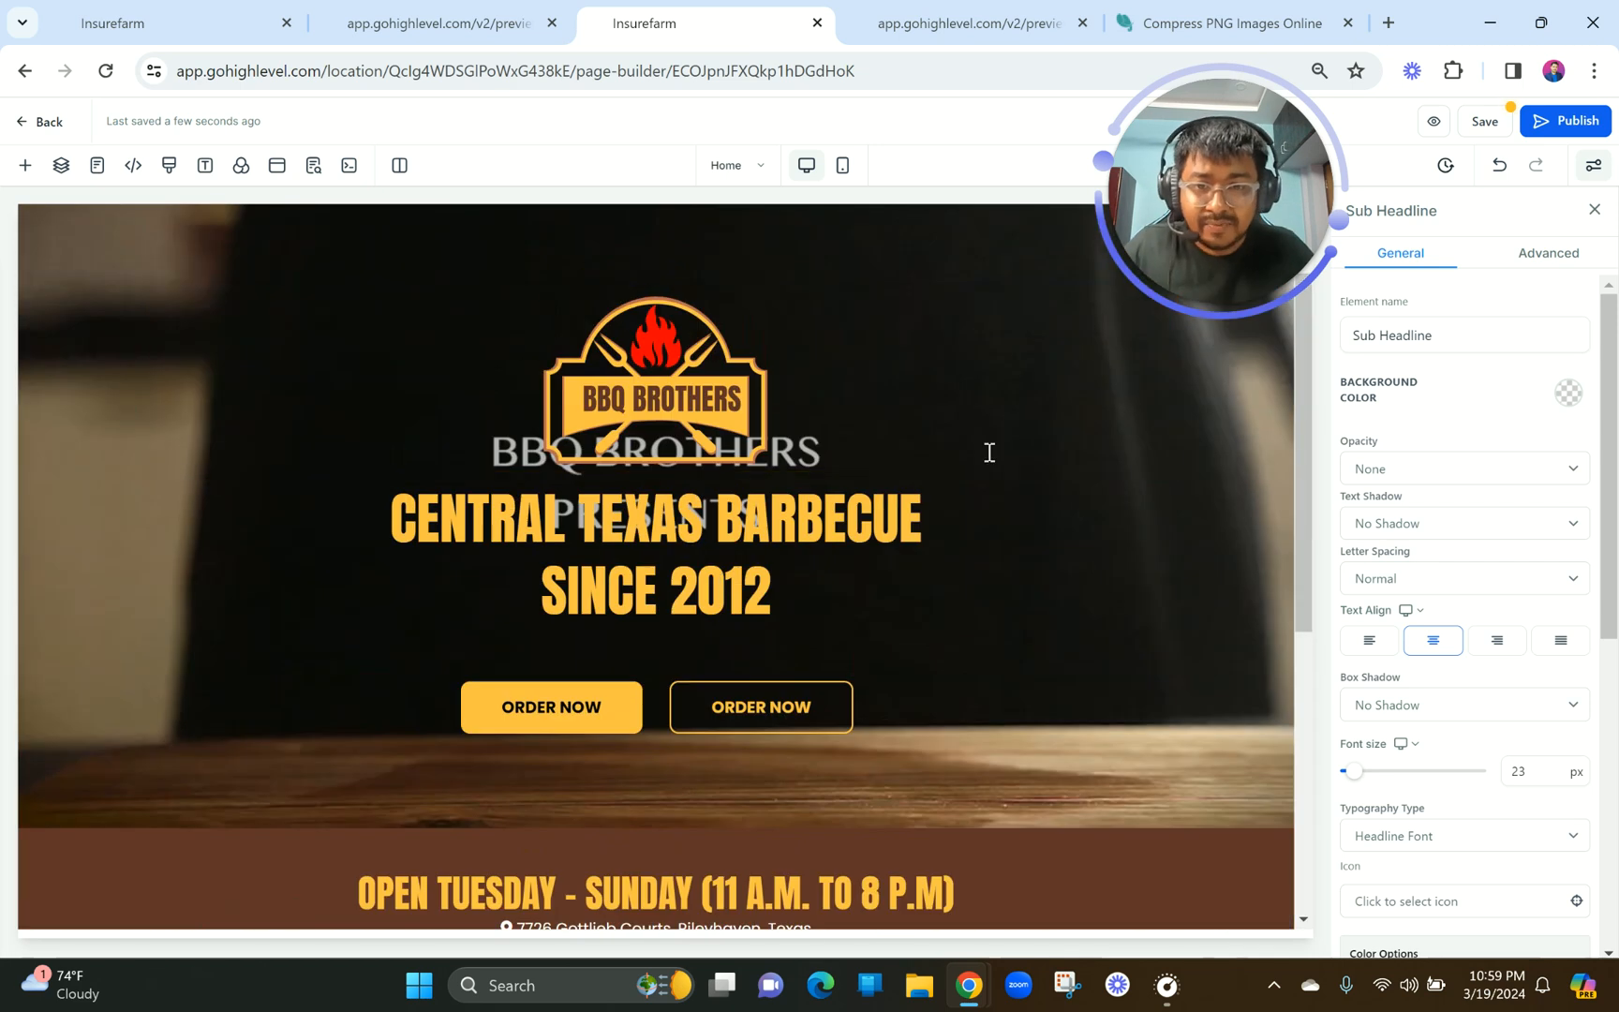
pyautogui.scroll(-6, 743, 566)
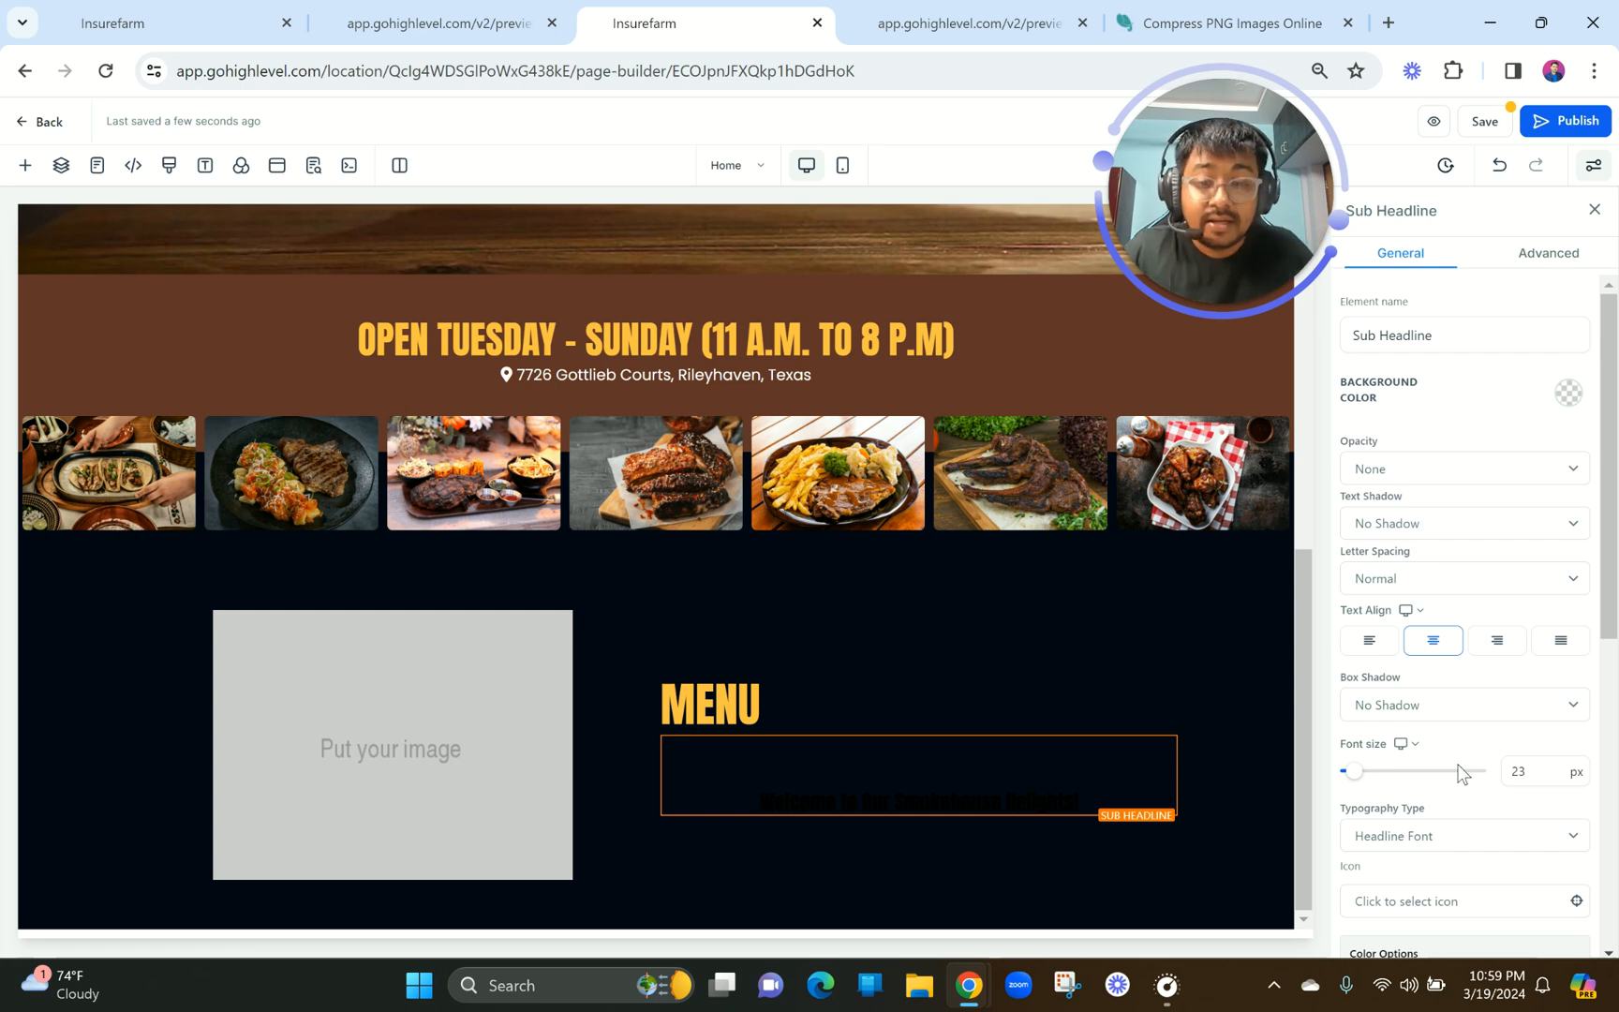
pyautogui.scroll(-5, 1483, 654)
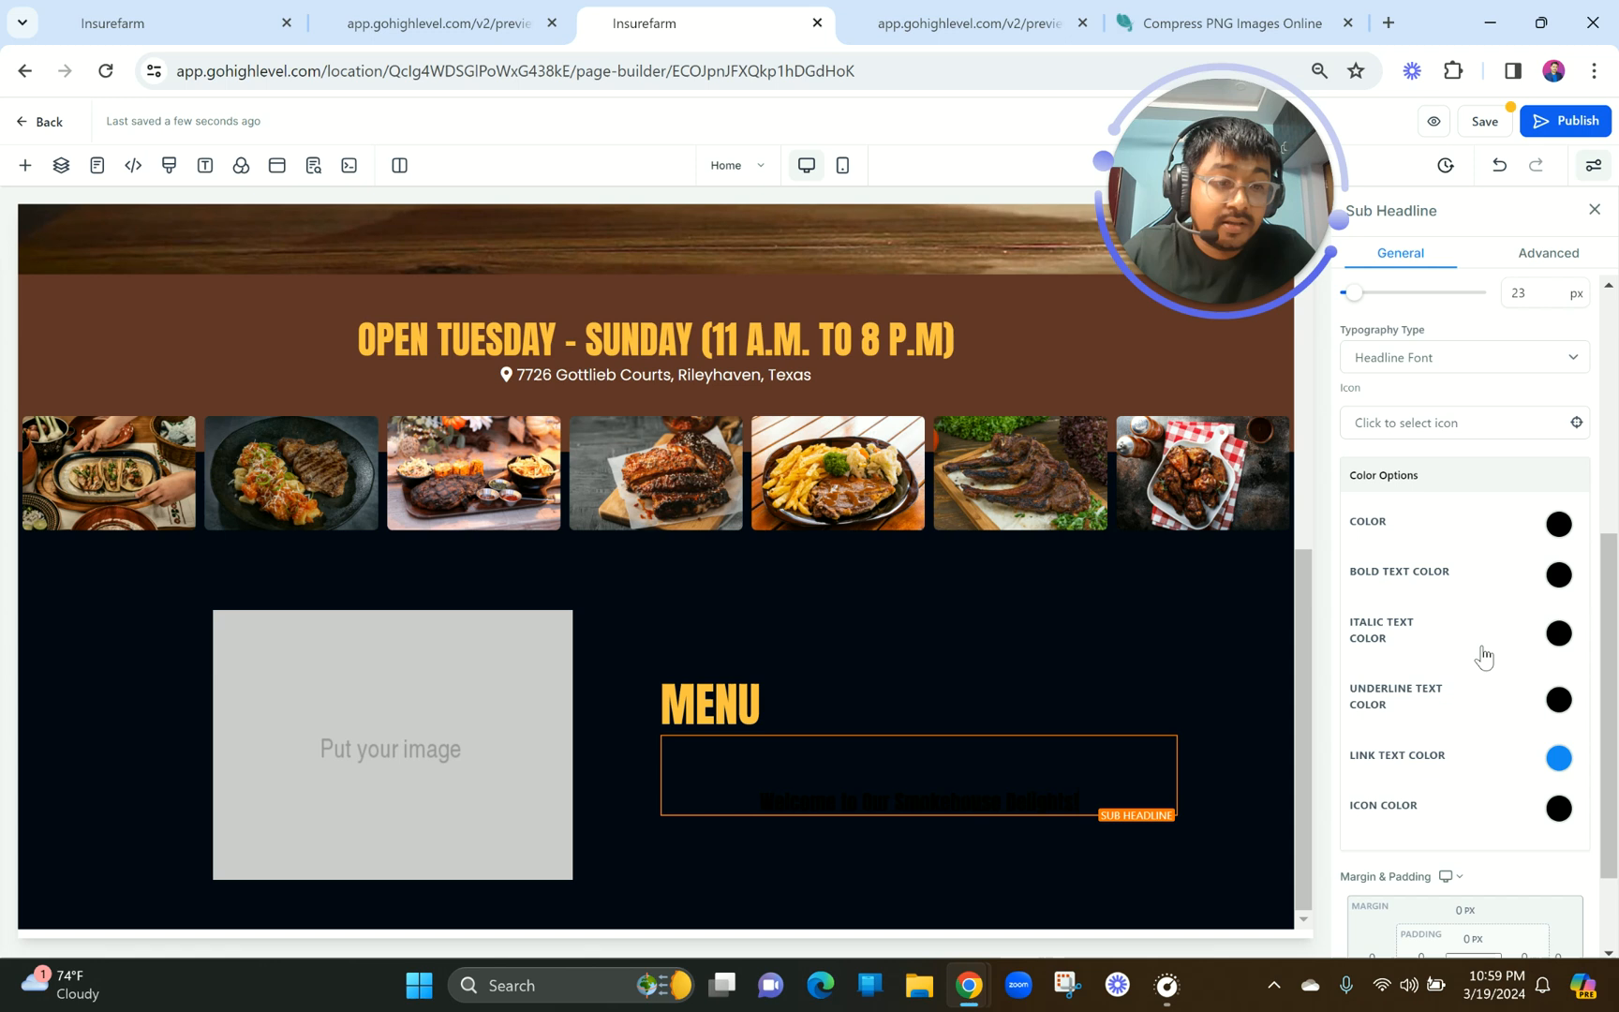
pyautogui.click(1561, 575)
pyautogui.click(1430, 615)
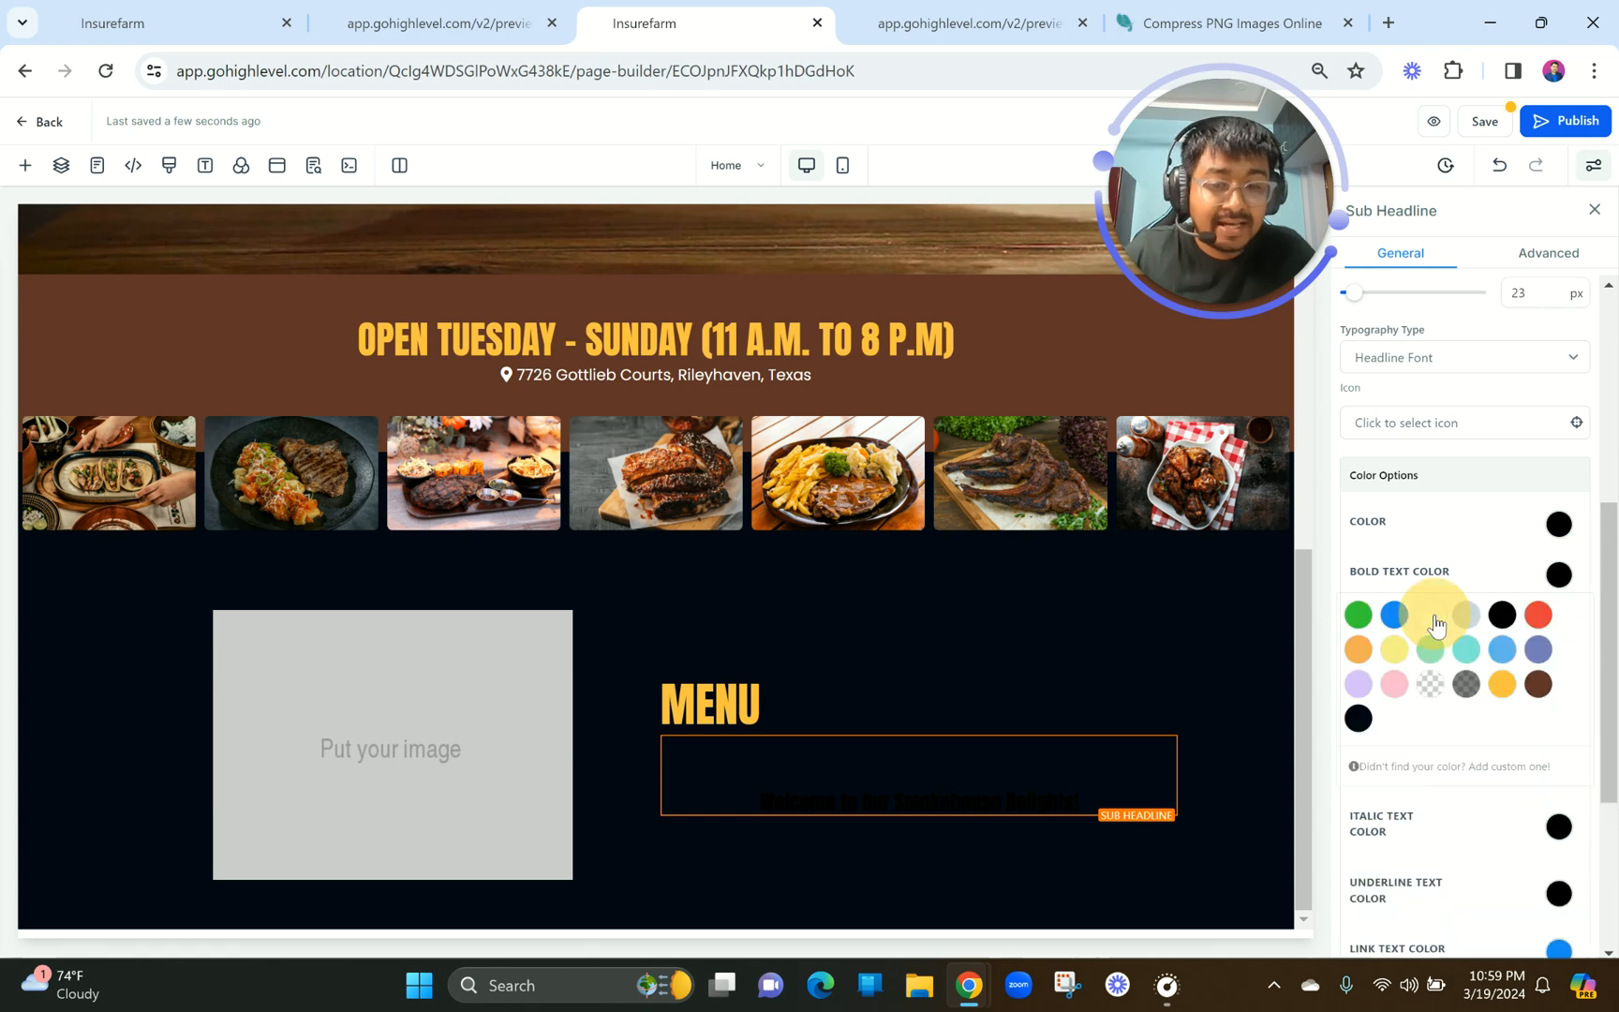
pyautogui.click(740, 802)
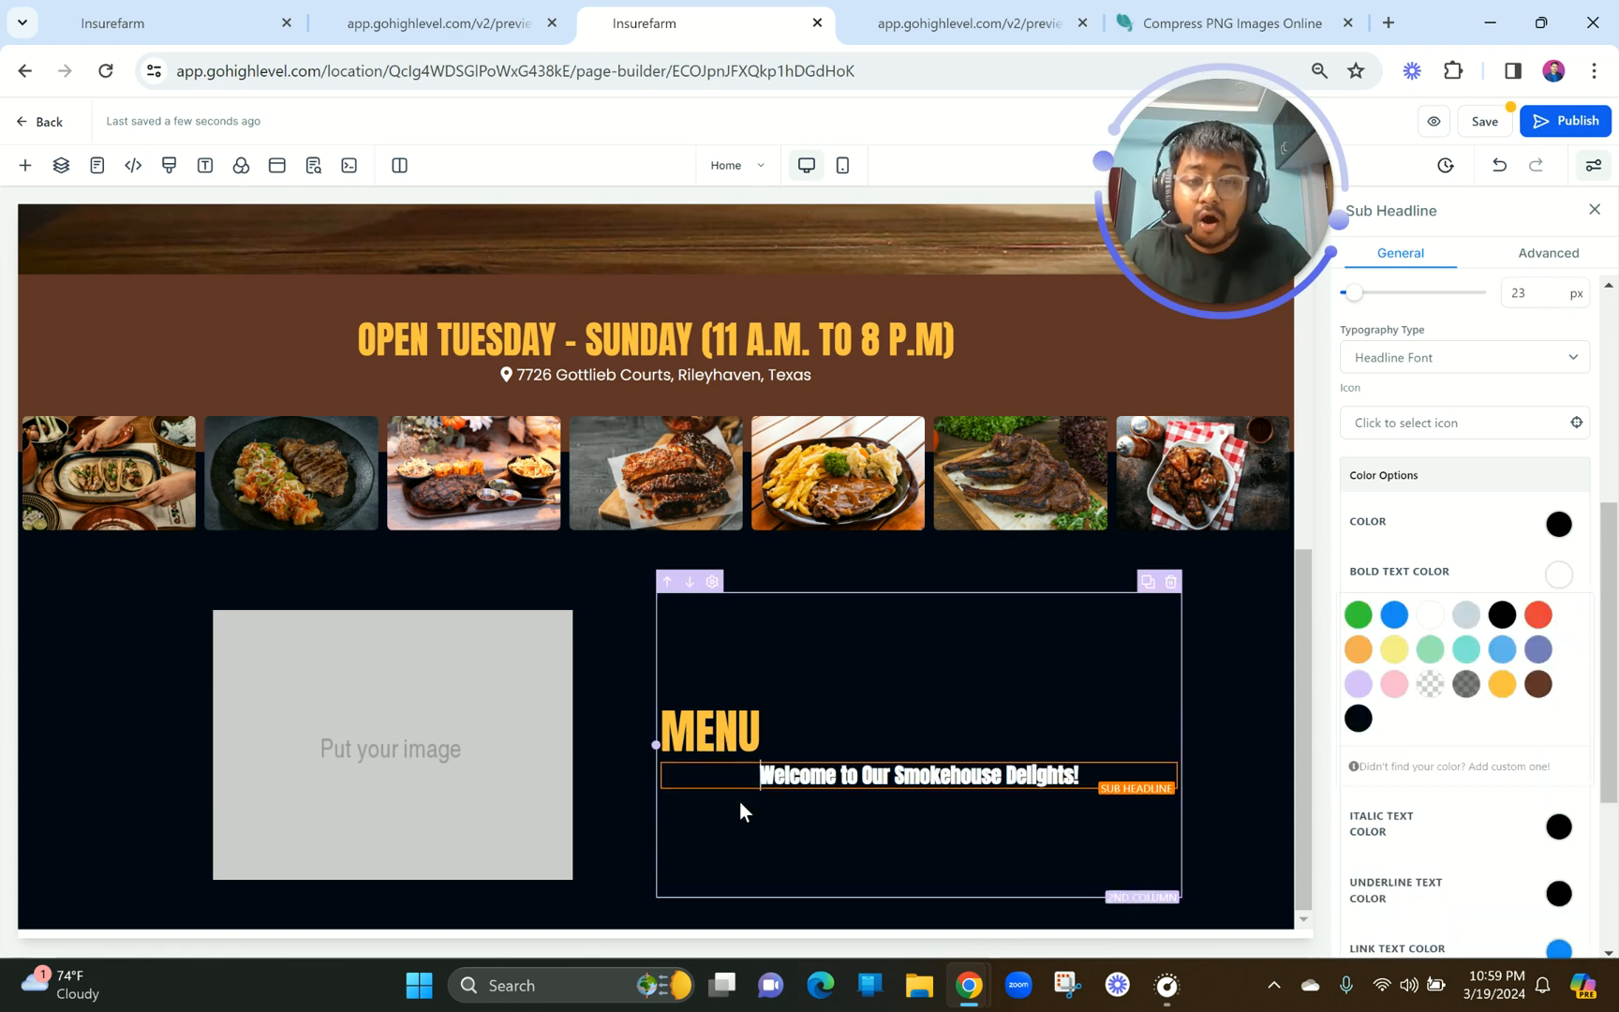
# Left-align the "Welcome to Our Smokehouse Delights!" sub-headline and remove its bold formatting.
pyautogui.scroll(4, 1456, 578)
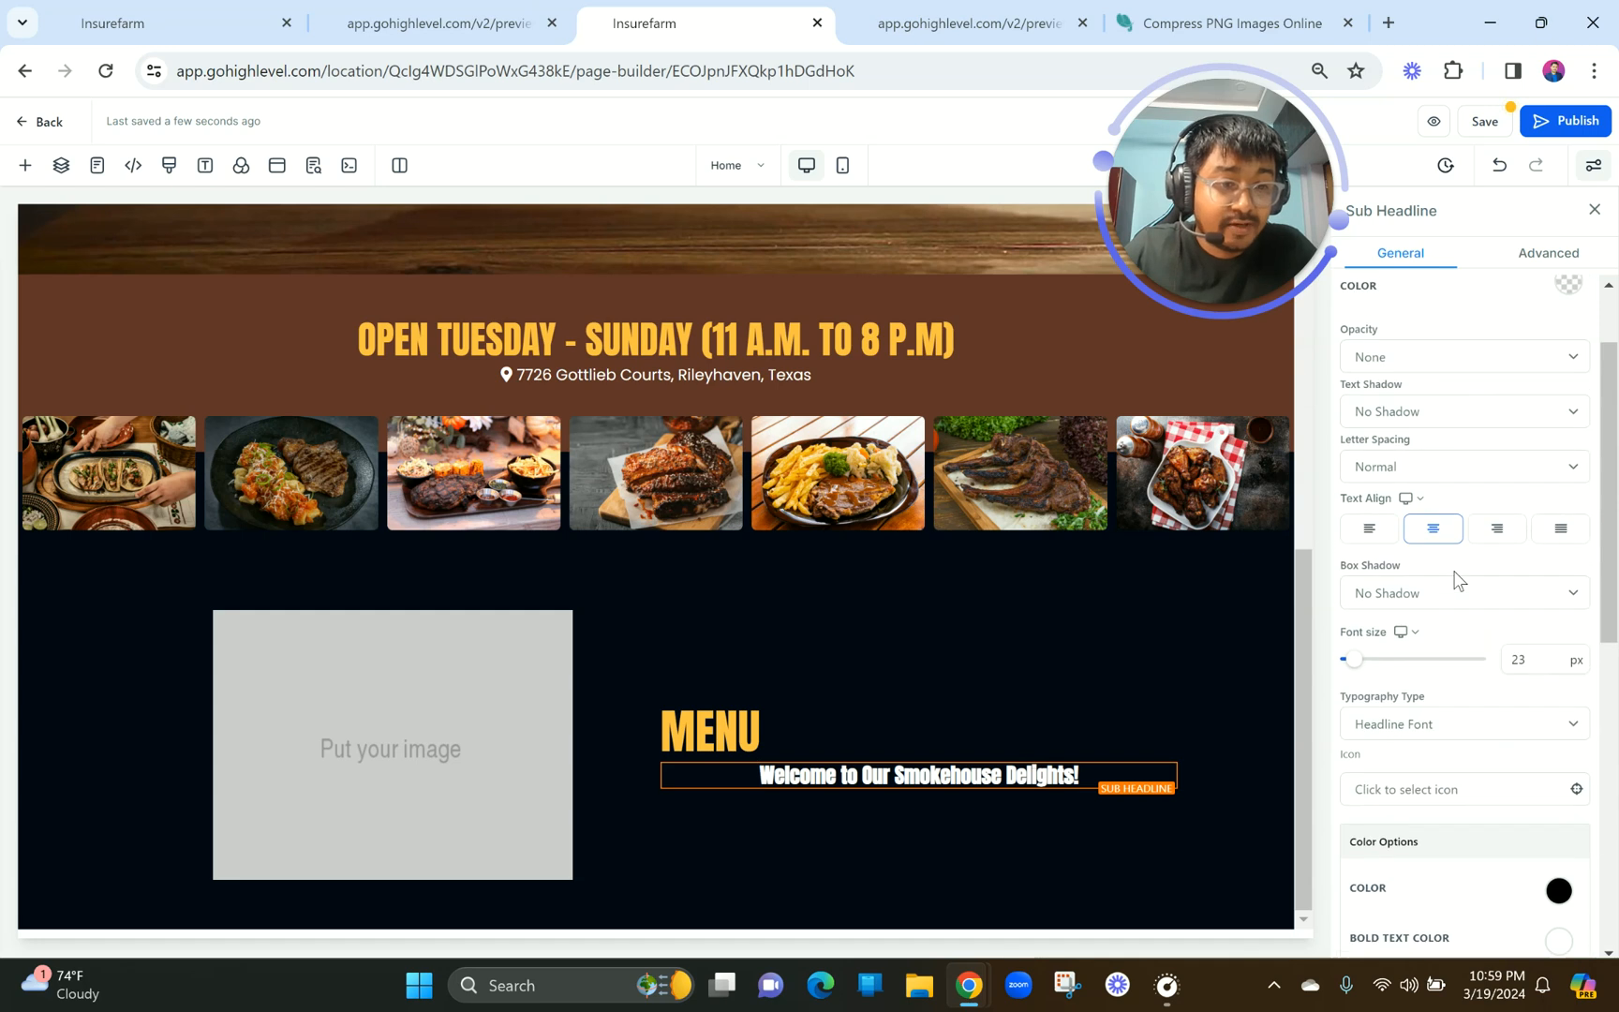
pyautogui.click(1359, 530)
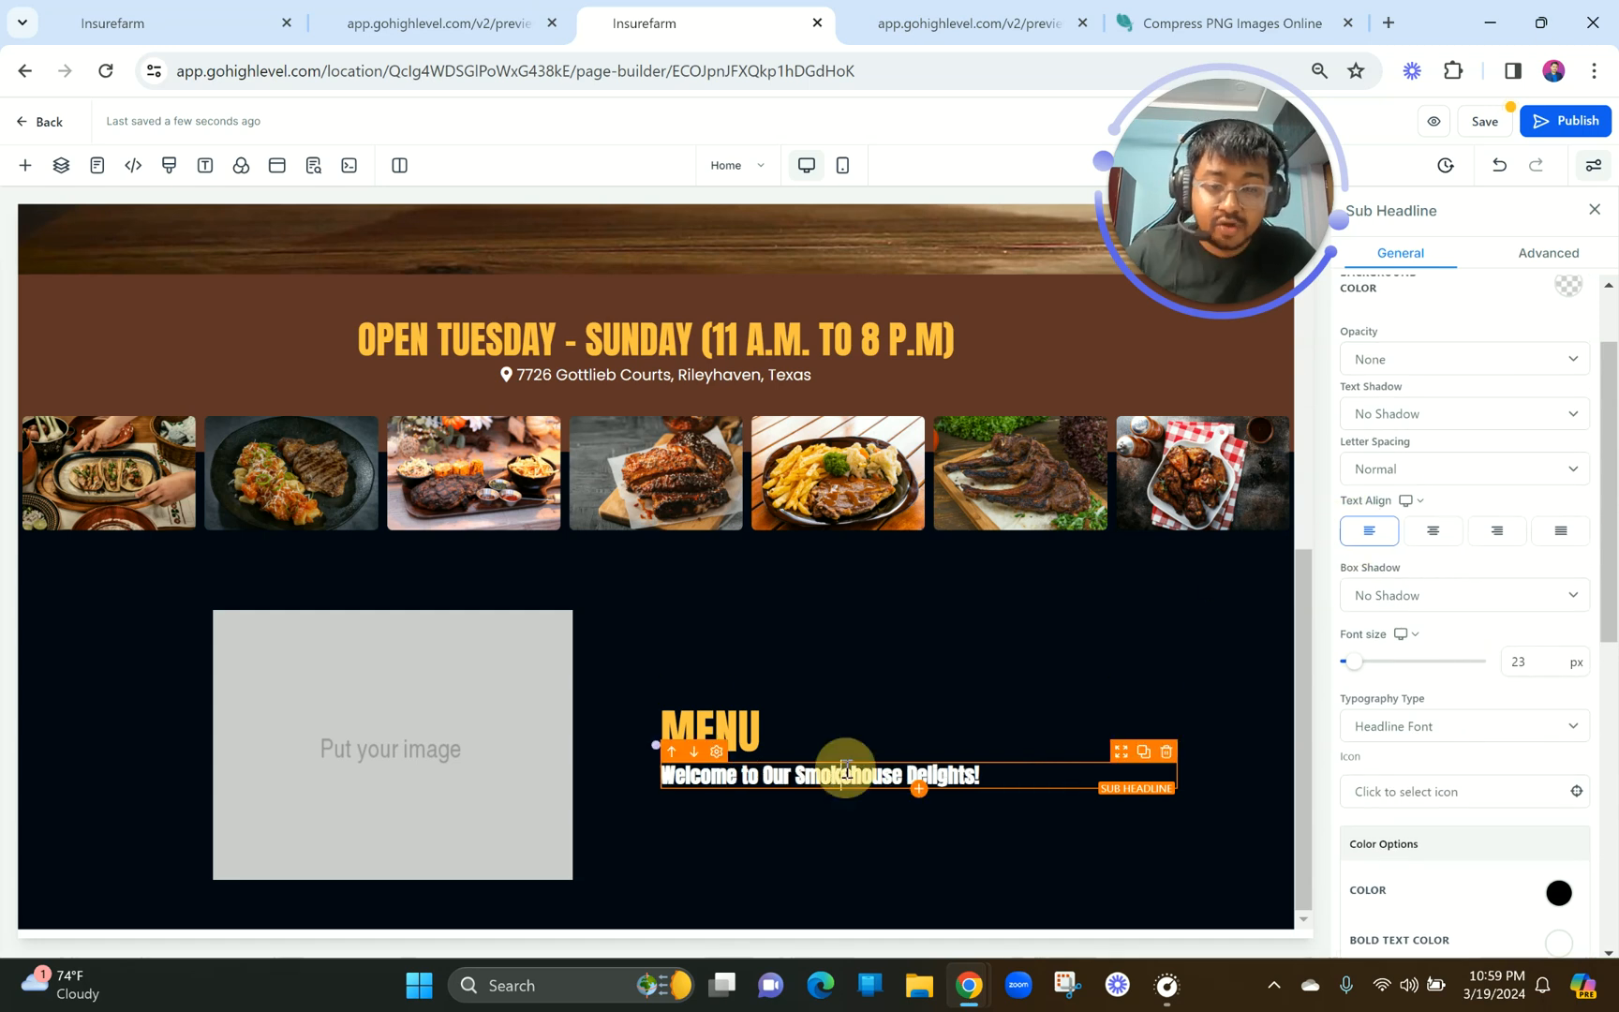
pyautogui.tripleClick(848, 770)
pyautogui.click(765, 817)
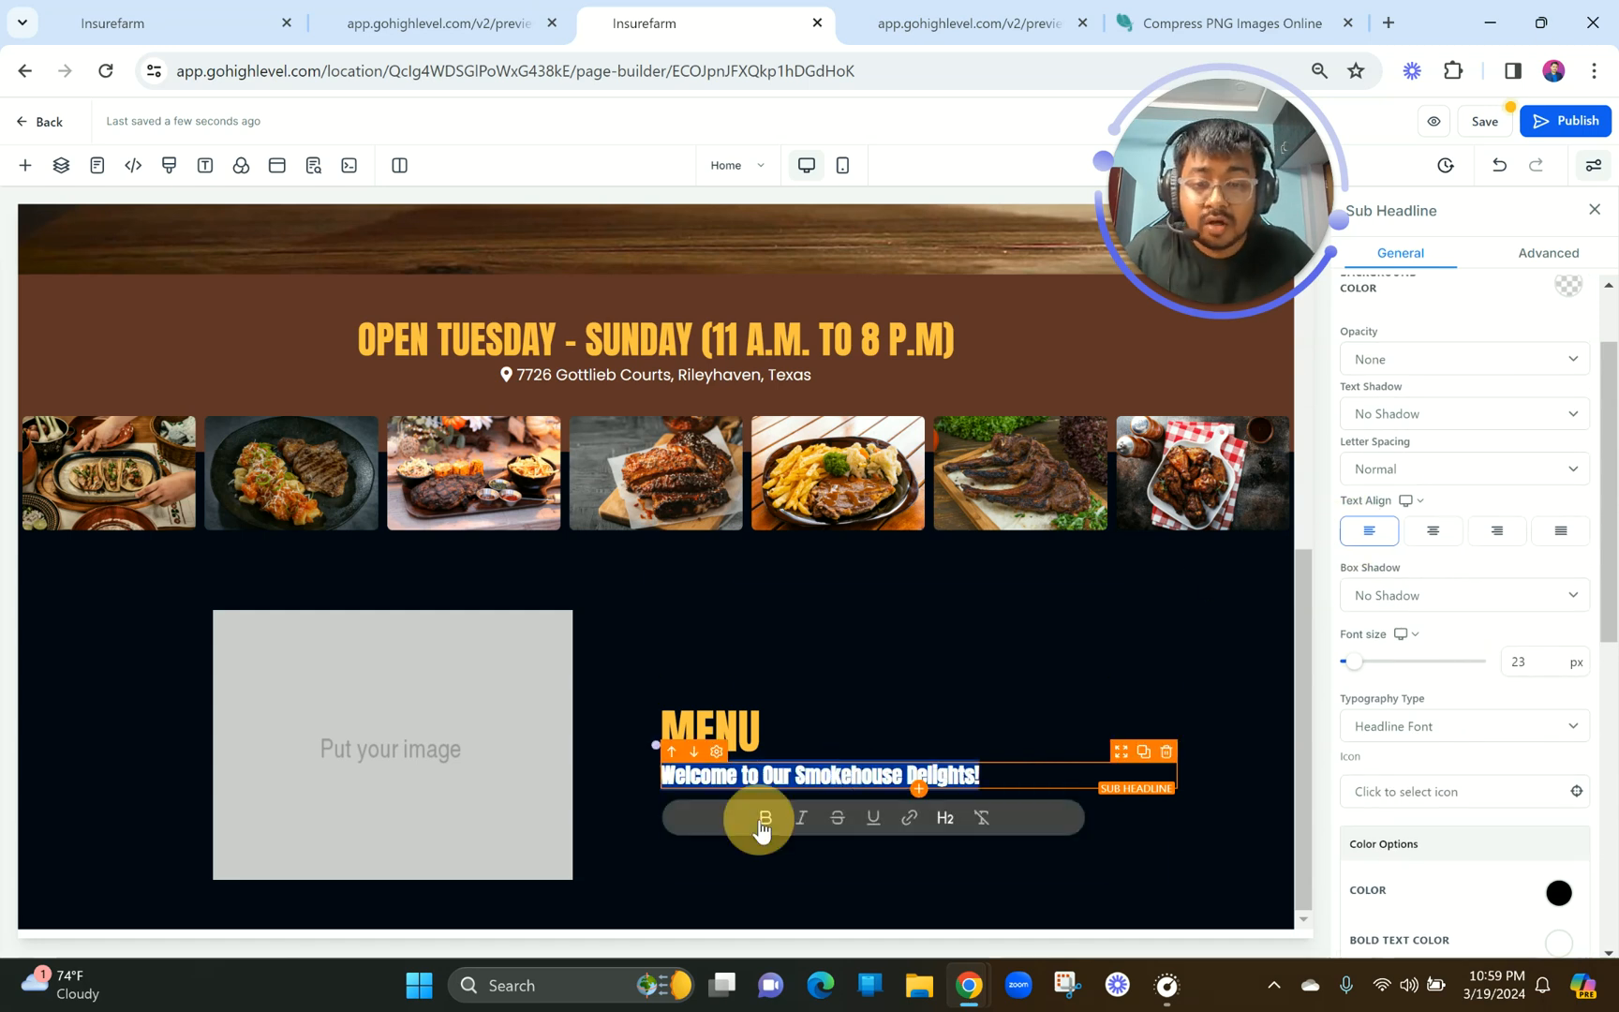
pyautogui.click(811, 774)
pyautogui.click(813, 775)
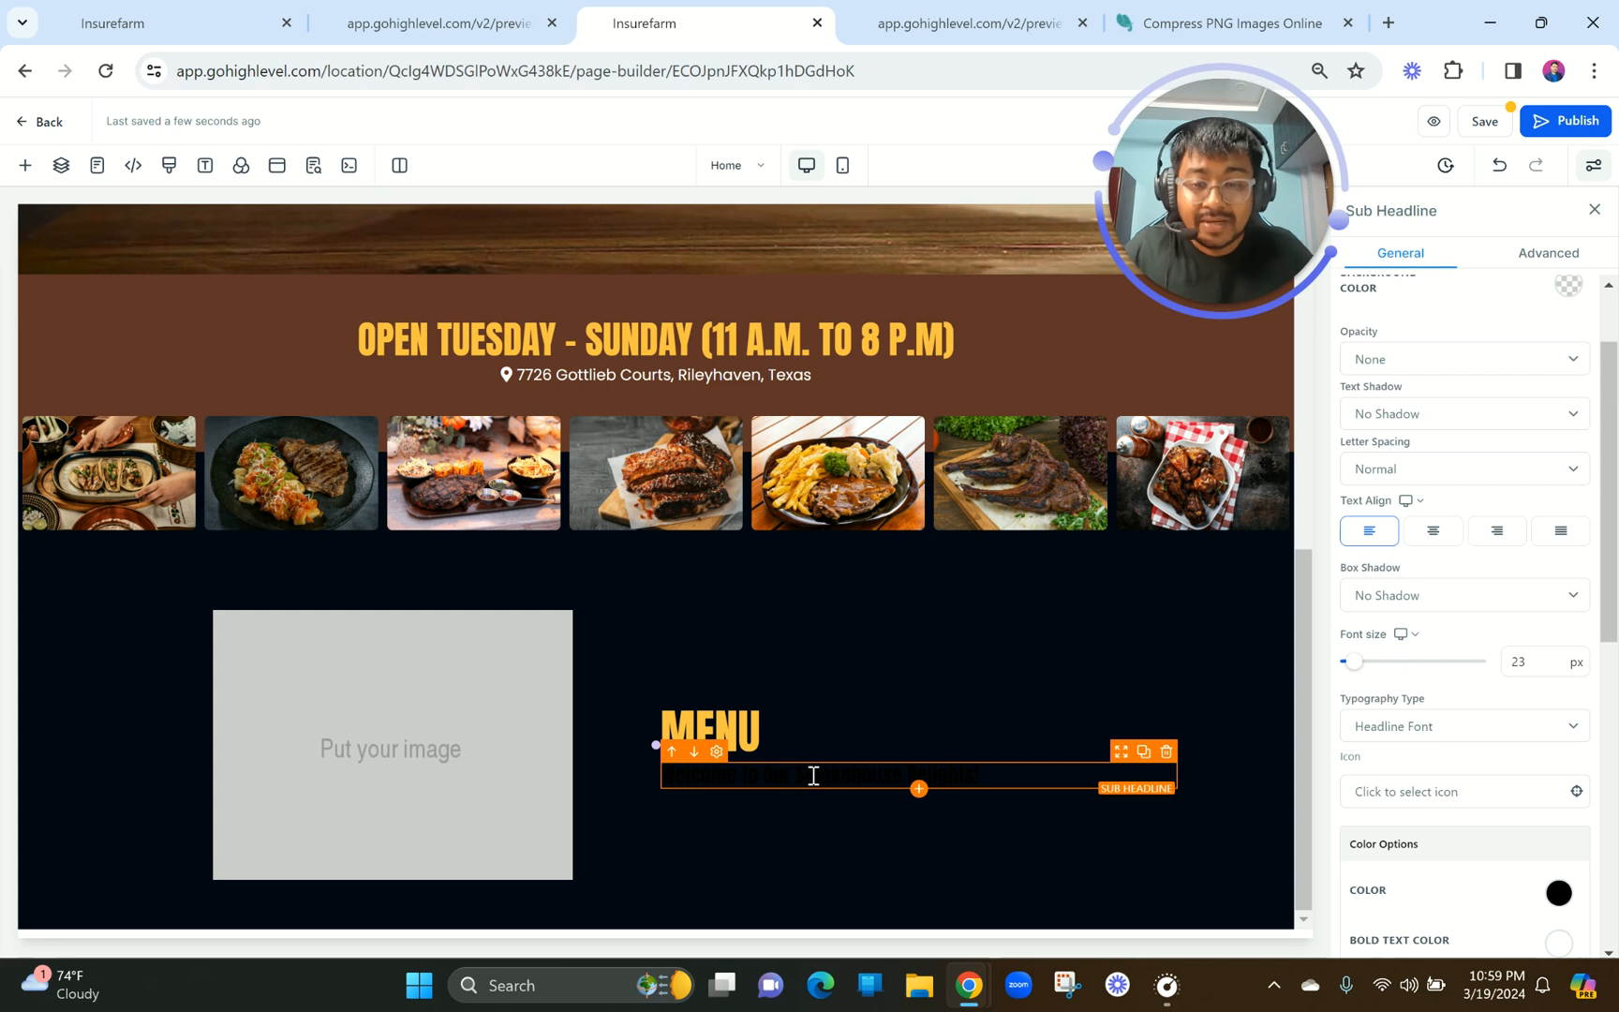
# Set the sub-headline's regular text color to the saved yellow from the palette.
pyautogui.click(1558, 940)
pyautogui.scroll(-3, 1563, 742)
pyautogui.click(1562, 601)
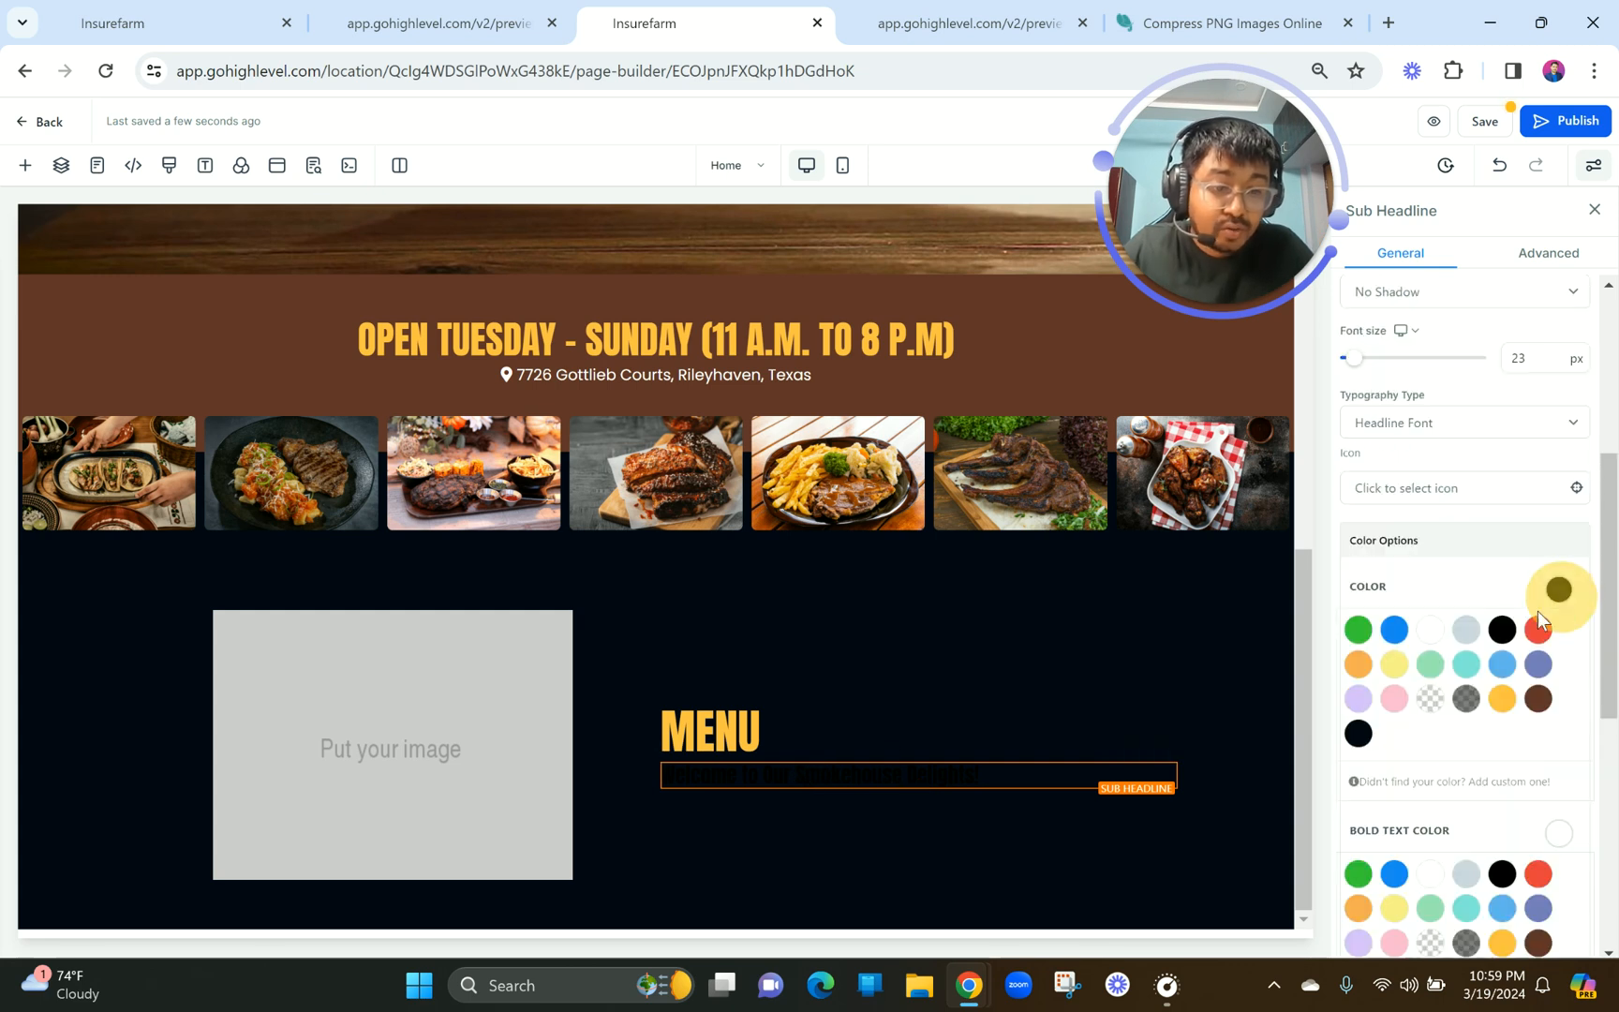
pyautogui.click(1502, 699)
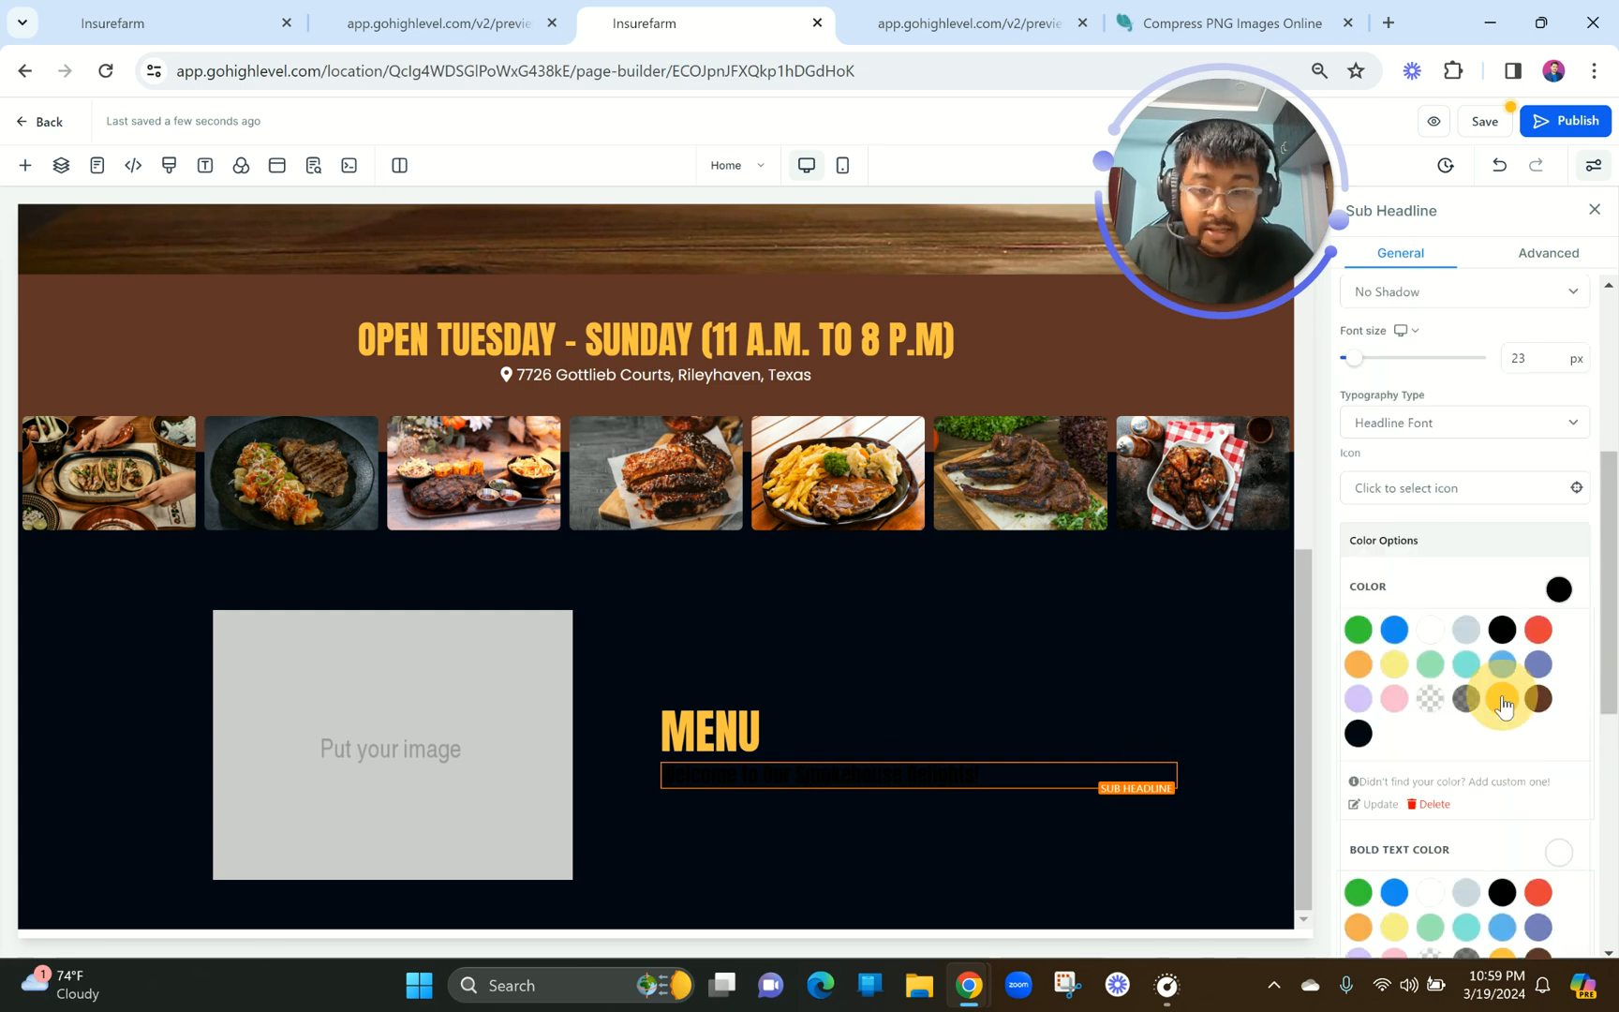
# Set the text color of the "Welcome to Our Smokehouse Delights!" sub-headline to white.
pyautogui.click(1429, 628)
# Copy the "Indulge in the smoky allure" paragraph from the reference preview, check its font details and return to the page builder.
pyautogui.click(475, 20)
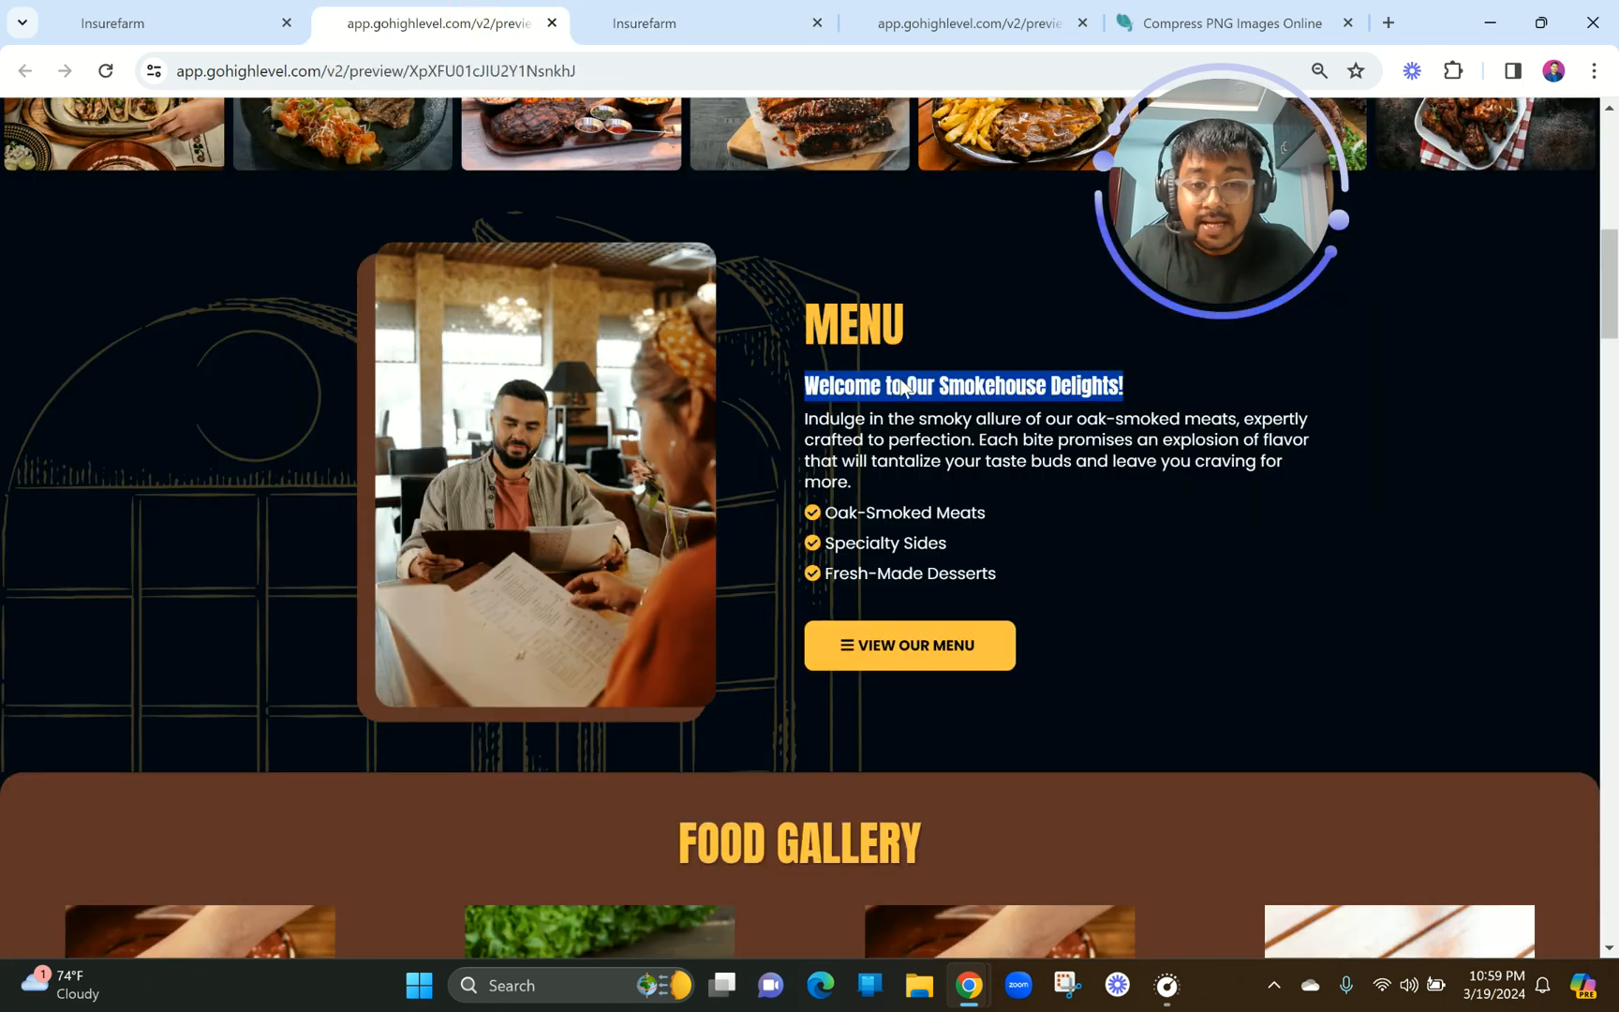
pyautogui.moveTo(792, 421); pyautogui.dragTo(905, 492)
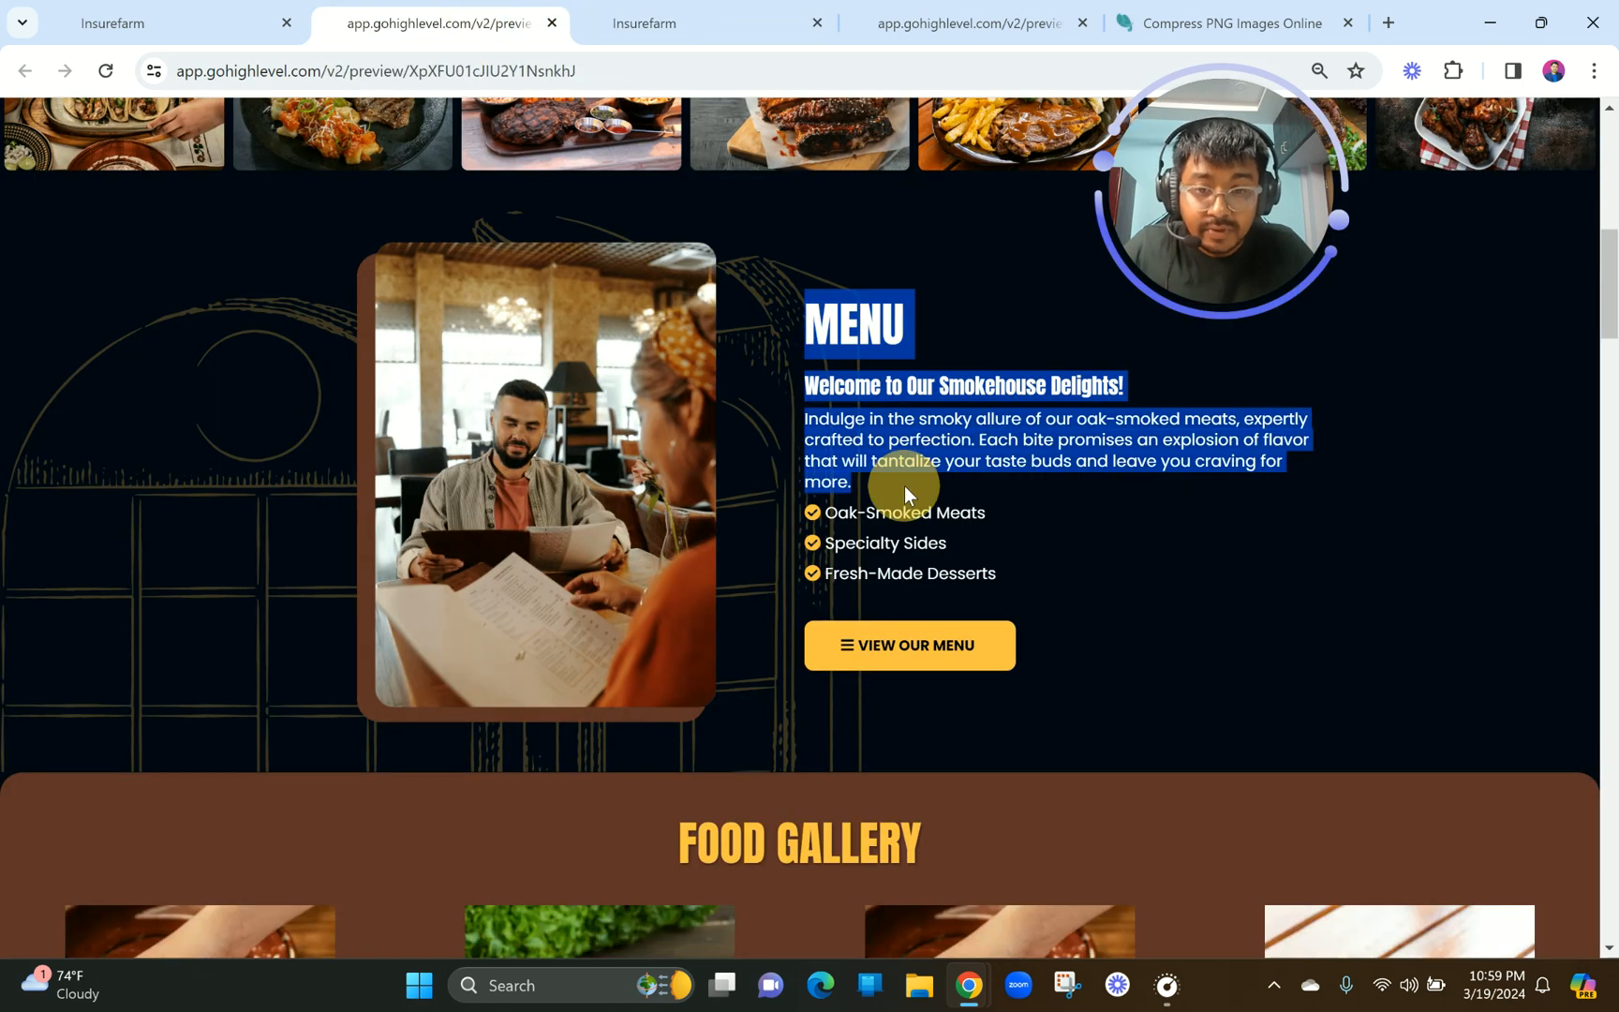
pyautogui.click(852, 487)
pyautogui.moveTo(852, 488); pyautogui.dragTo(802, 421)
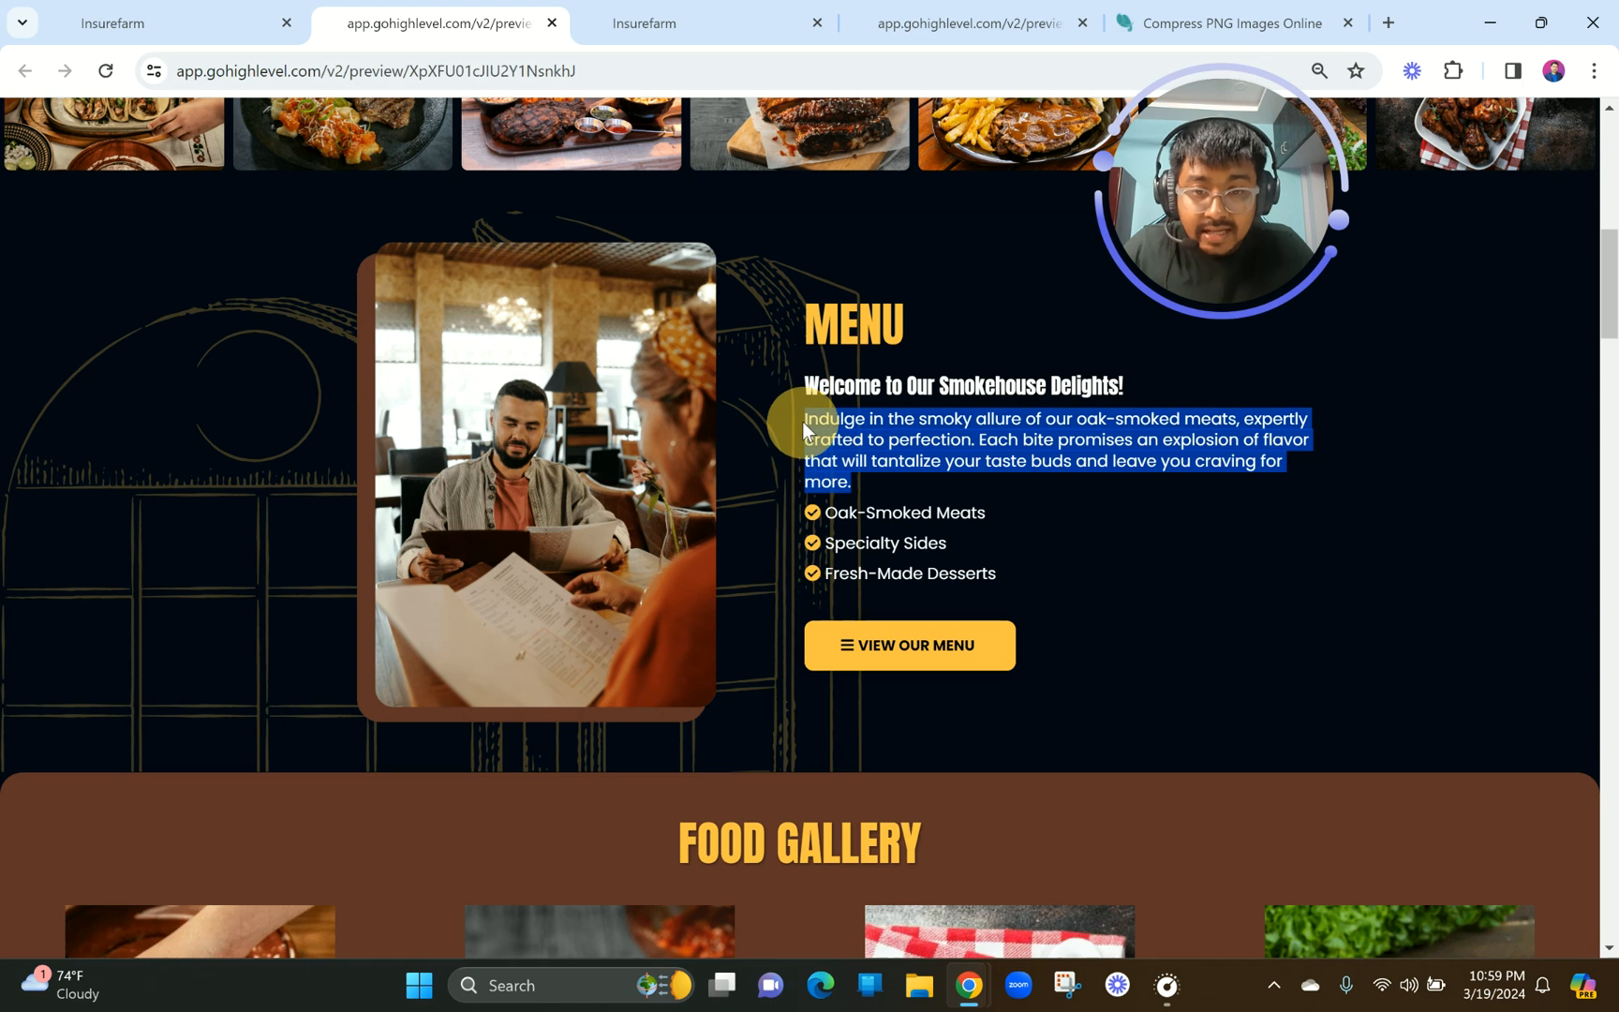
pyautogui.rightClick(857, 433)
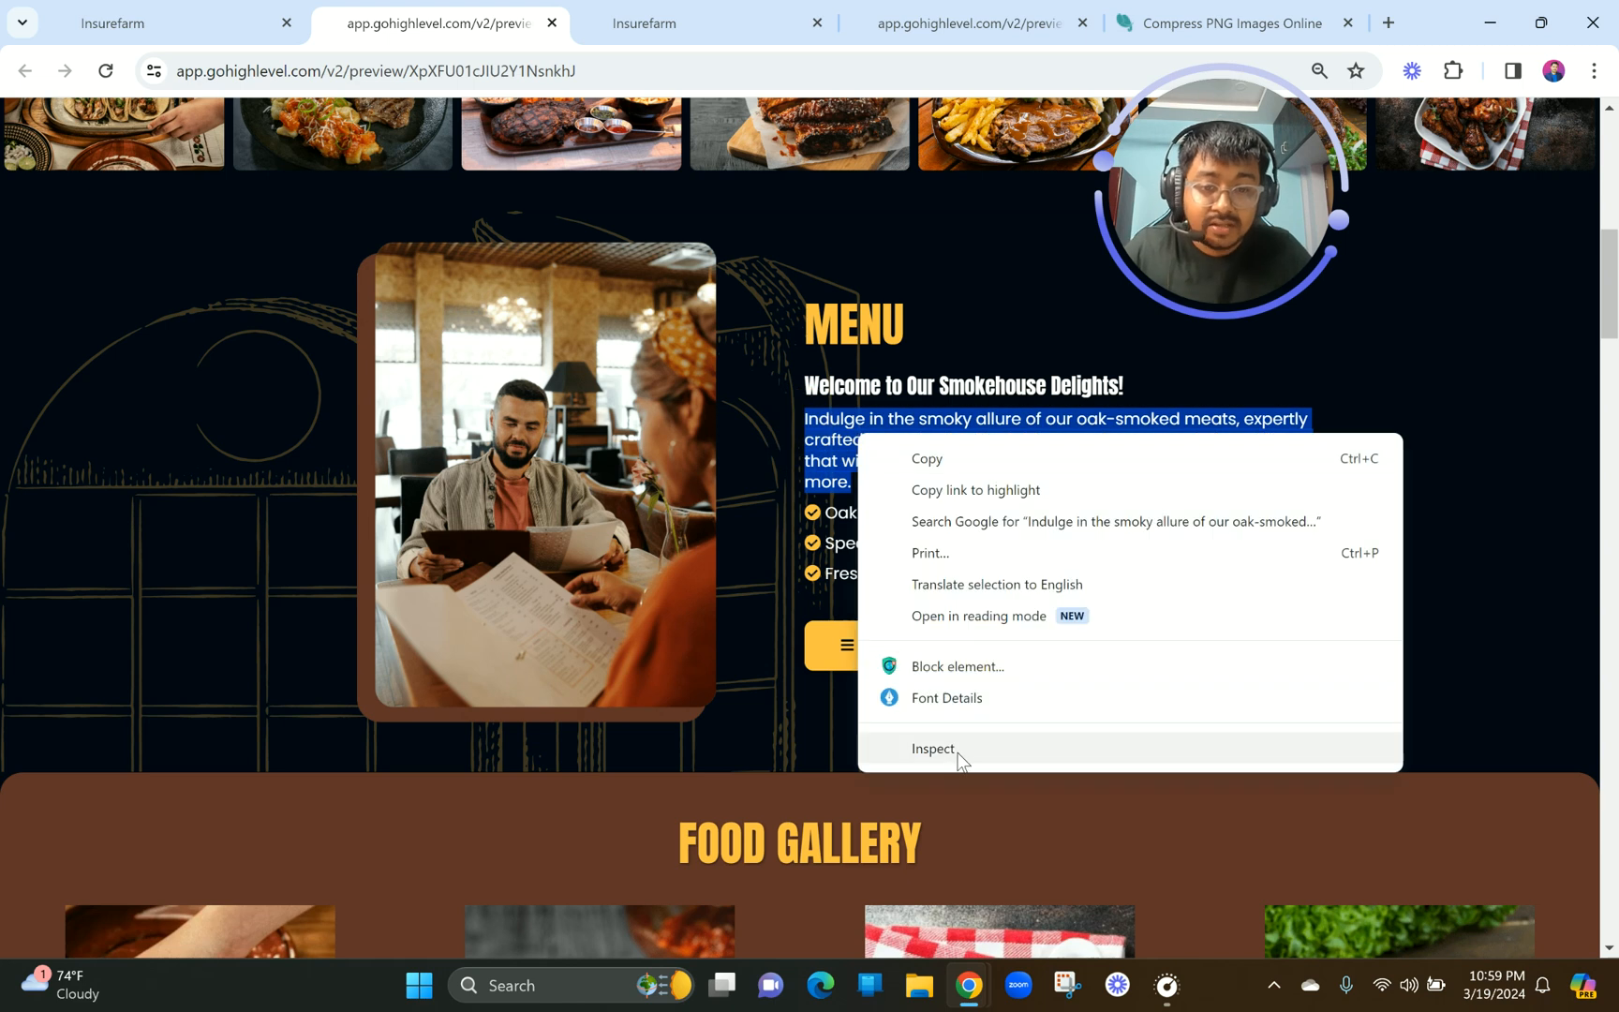
pyautogui.click(954, 697)
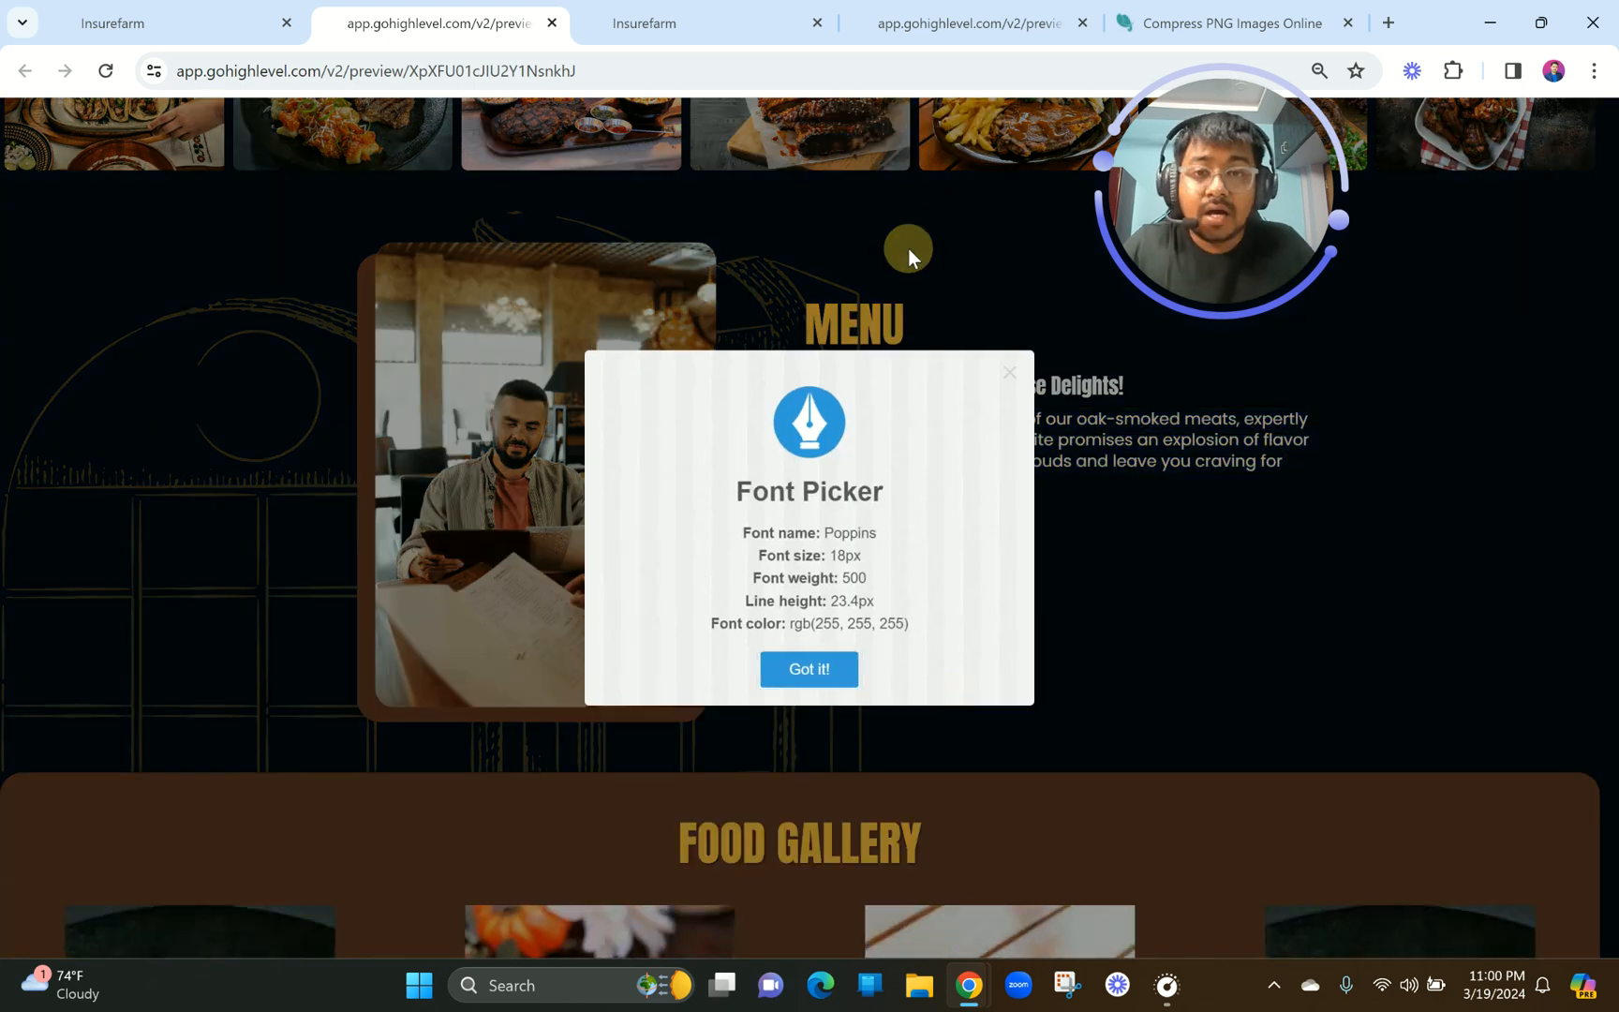
pyautogui.click(710, 23)
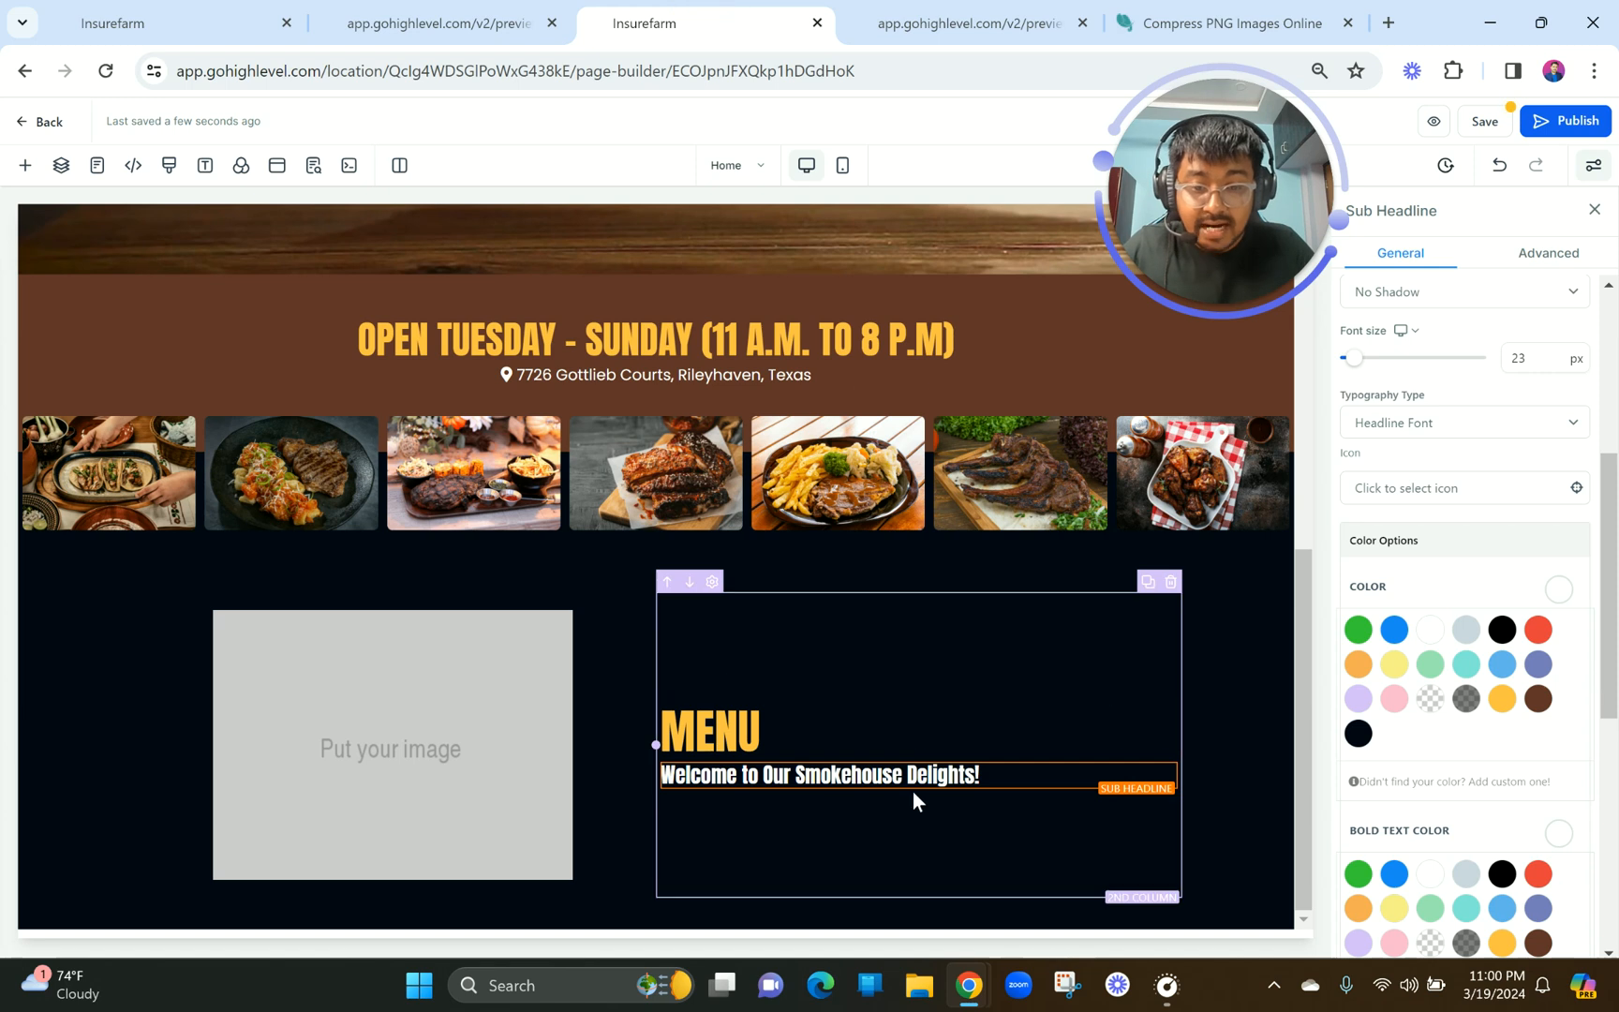
pyautogui.click(471, 12)
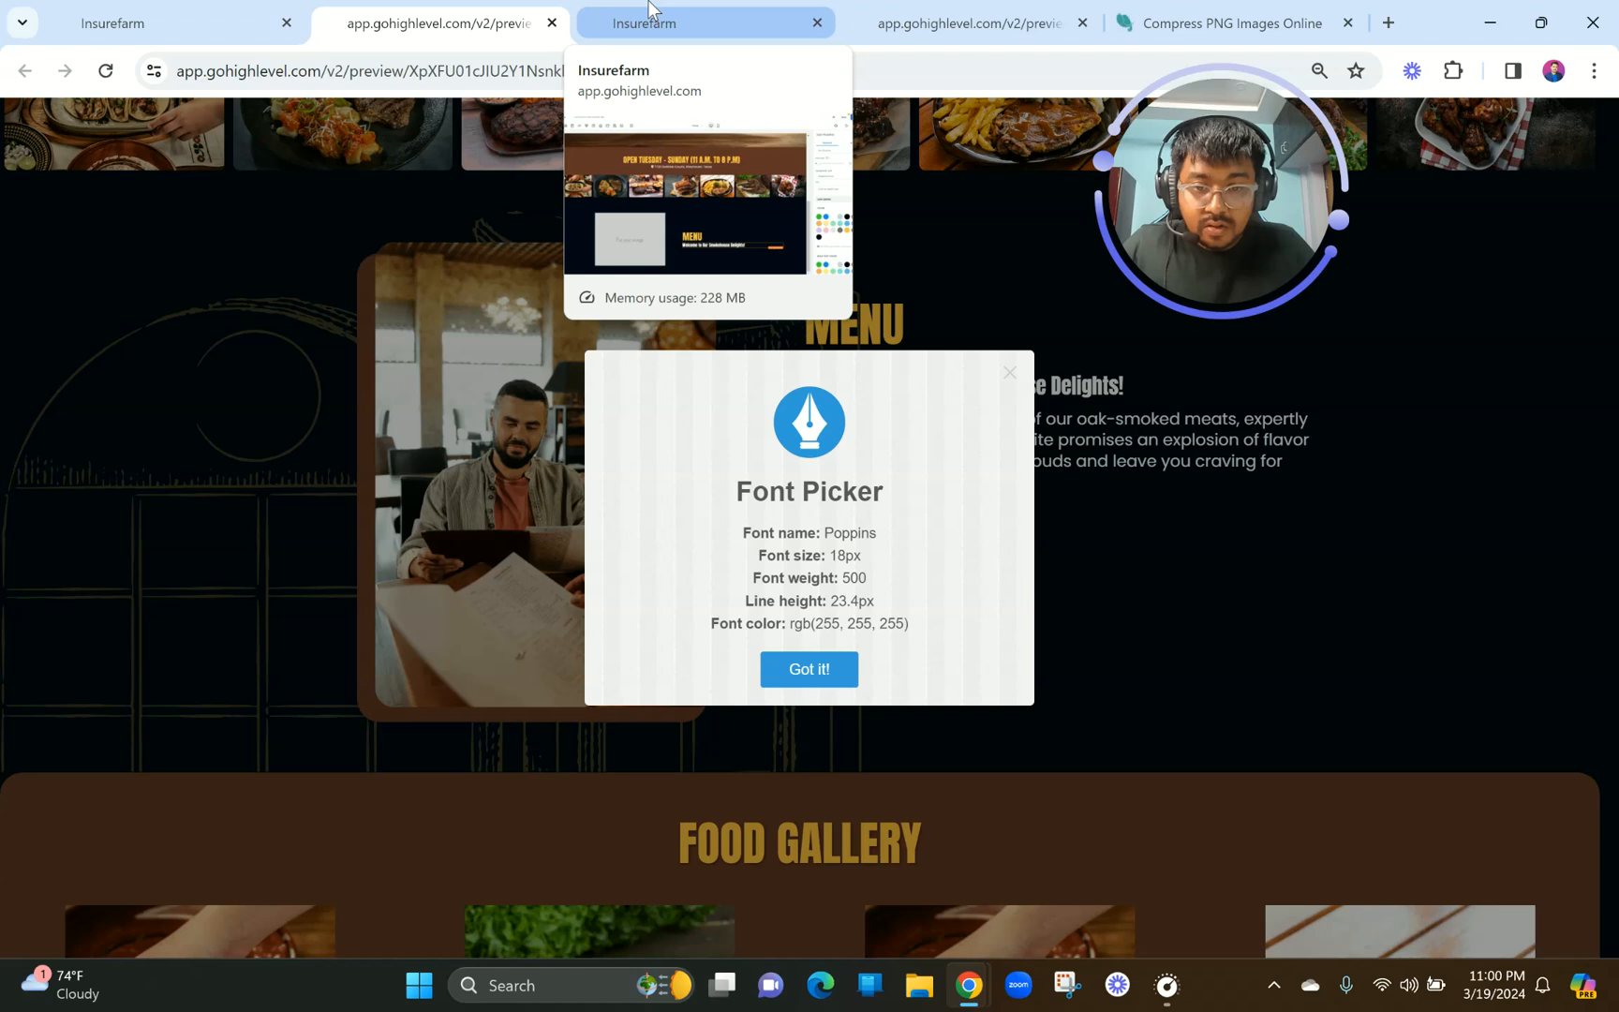
pyautogui.click(649, 11)
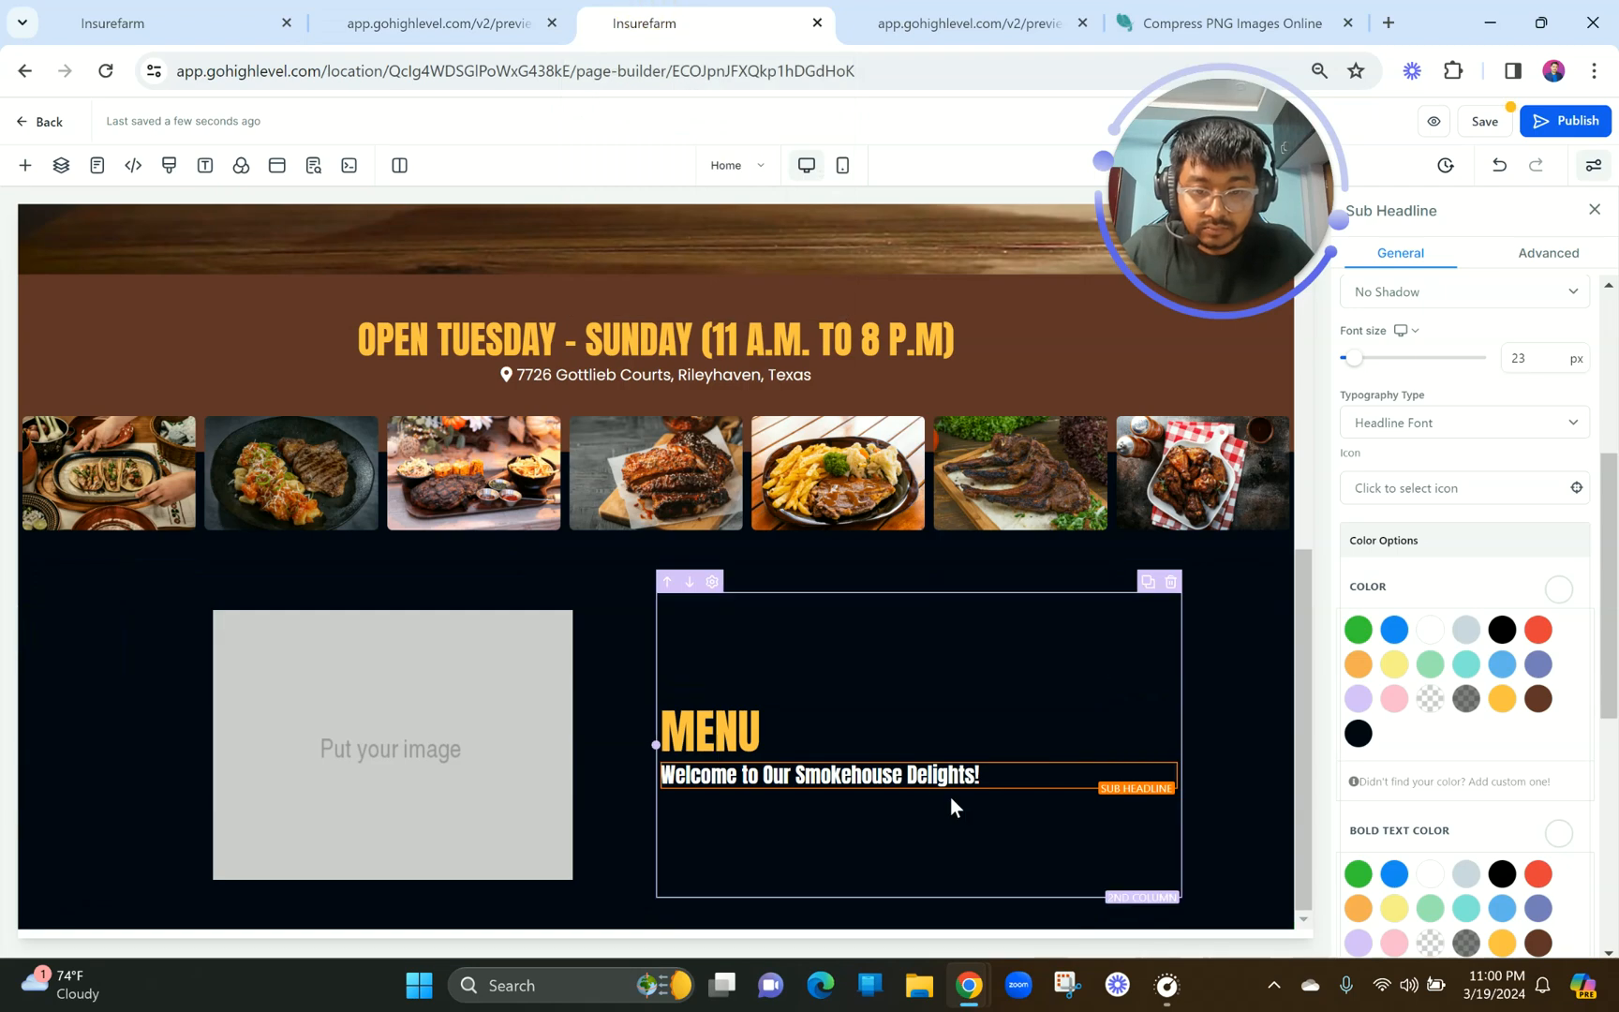
# Add a paragraph element below the Menu sub-headline and make its text white.
pyautogui.click(919, 788)
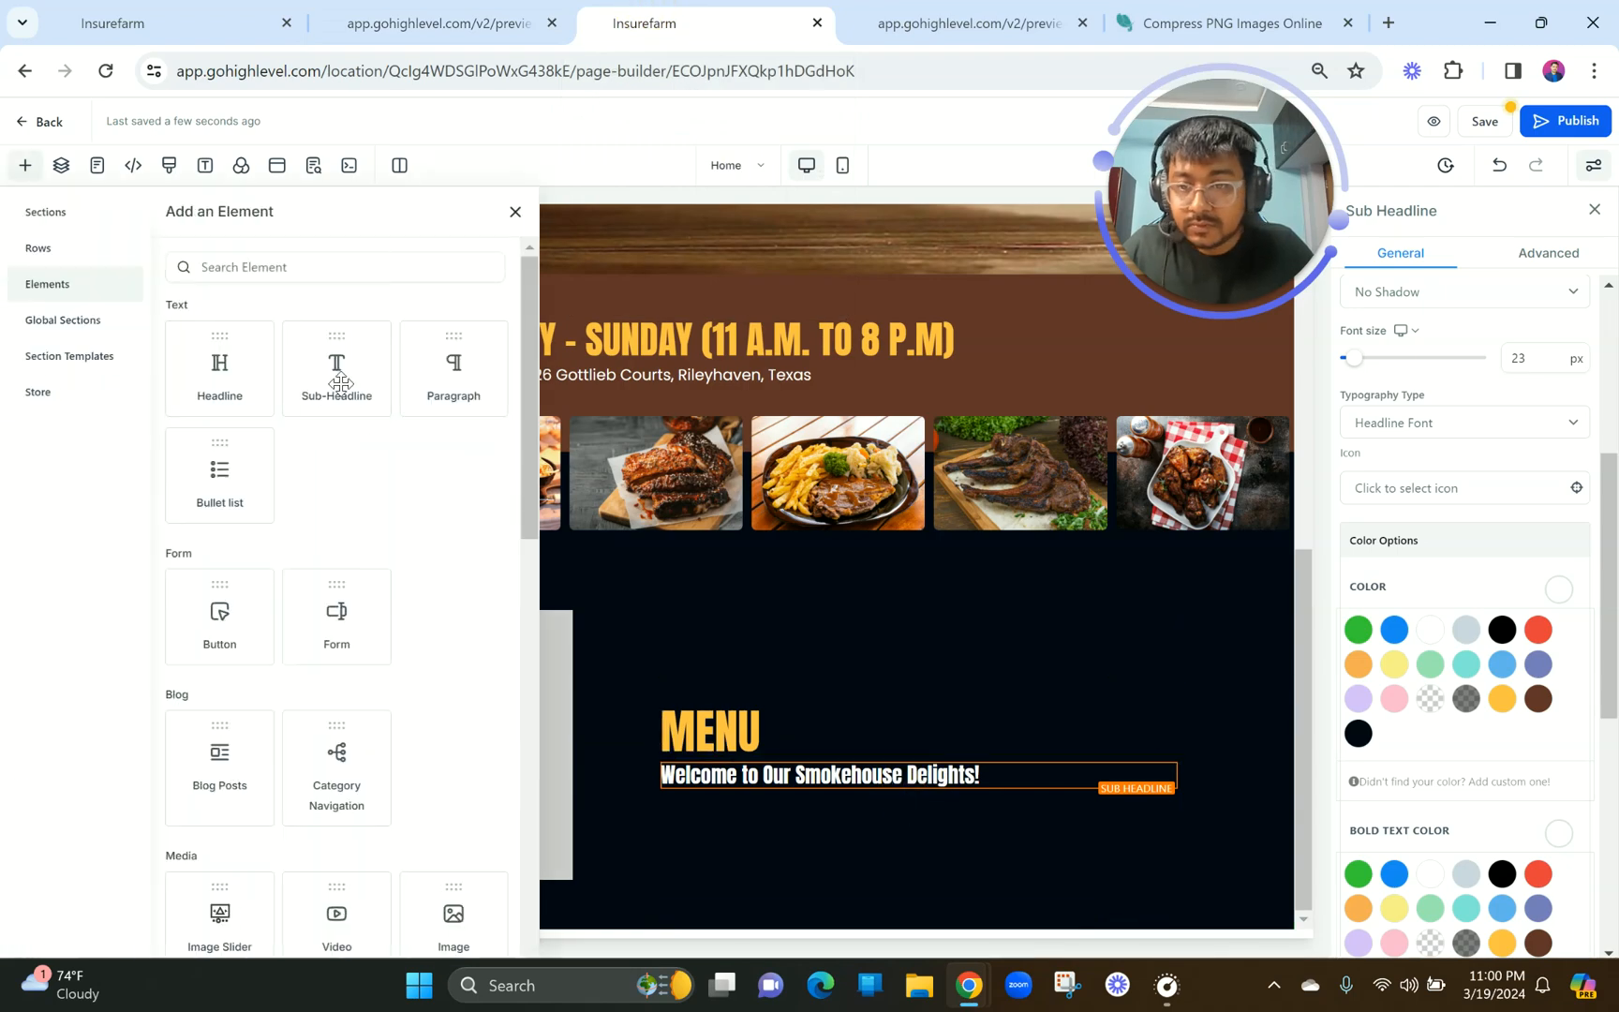
pyautogui.click(444, 361)
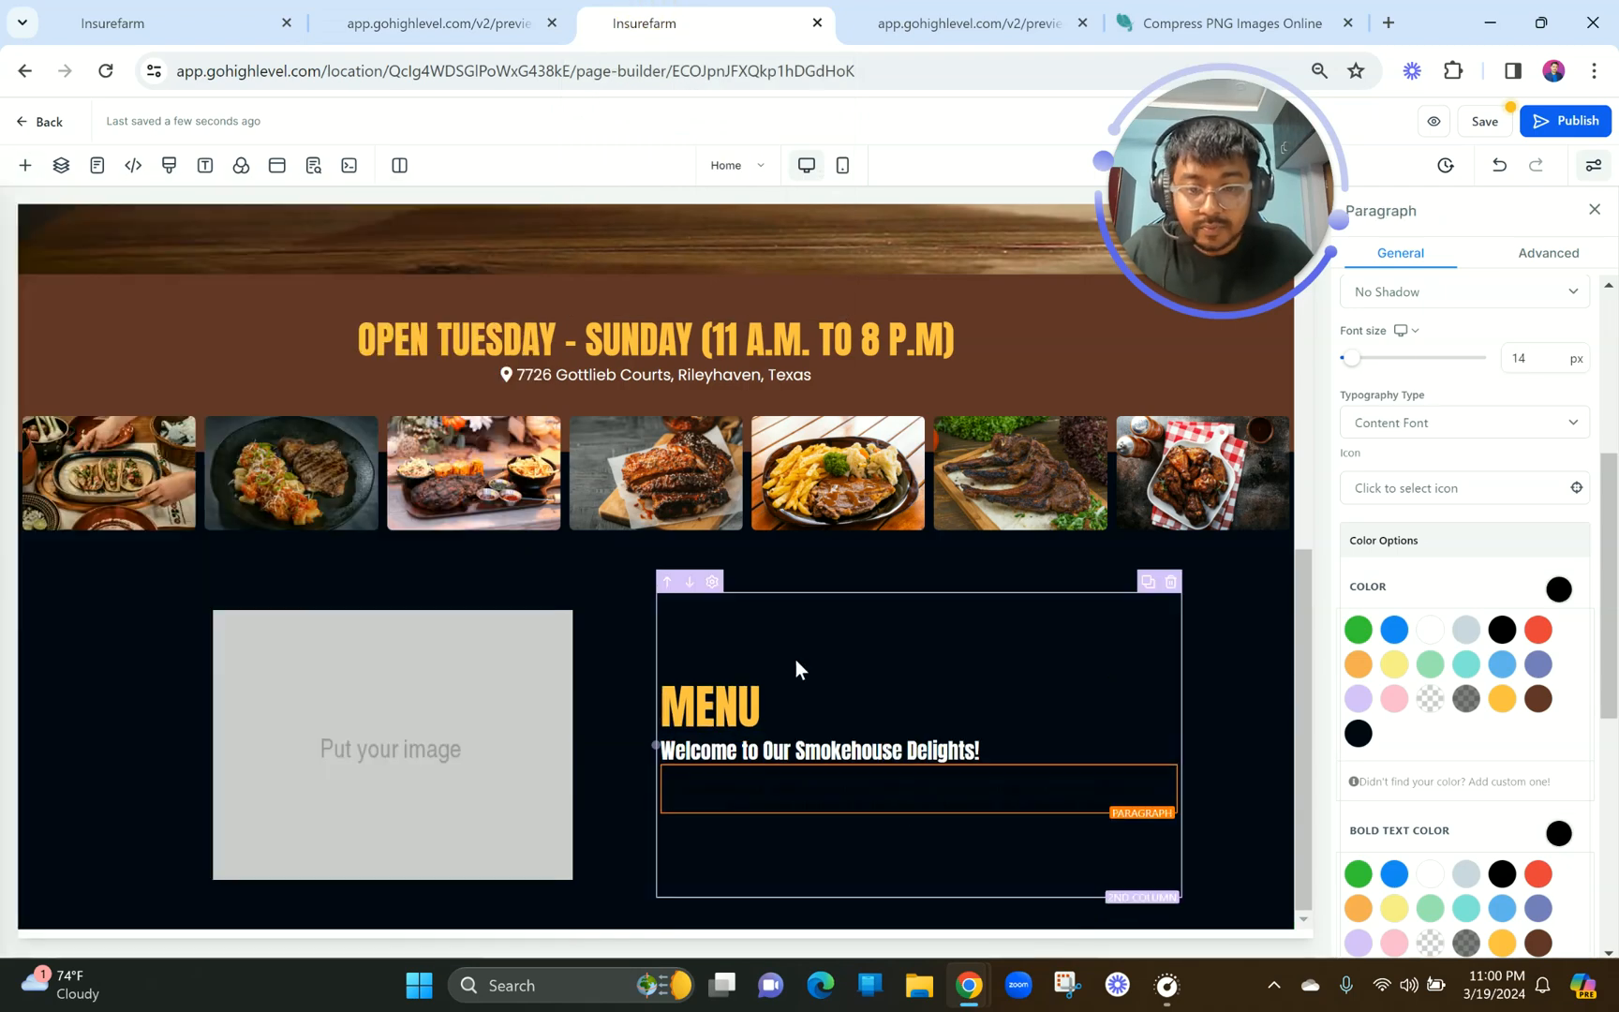
pyautogui.click(1431, 628)
# Set the new paragraph's font size to 18 px and align its text left.
pyautogui.click(987, 780)
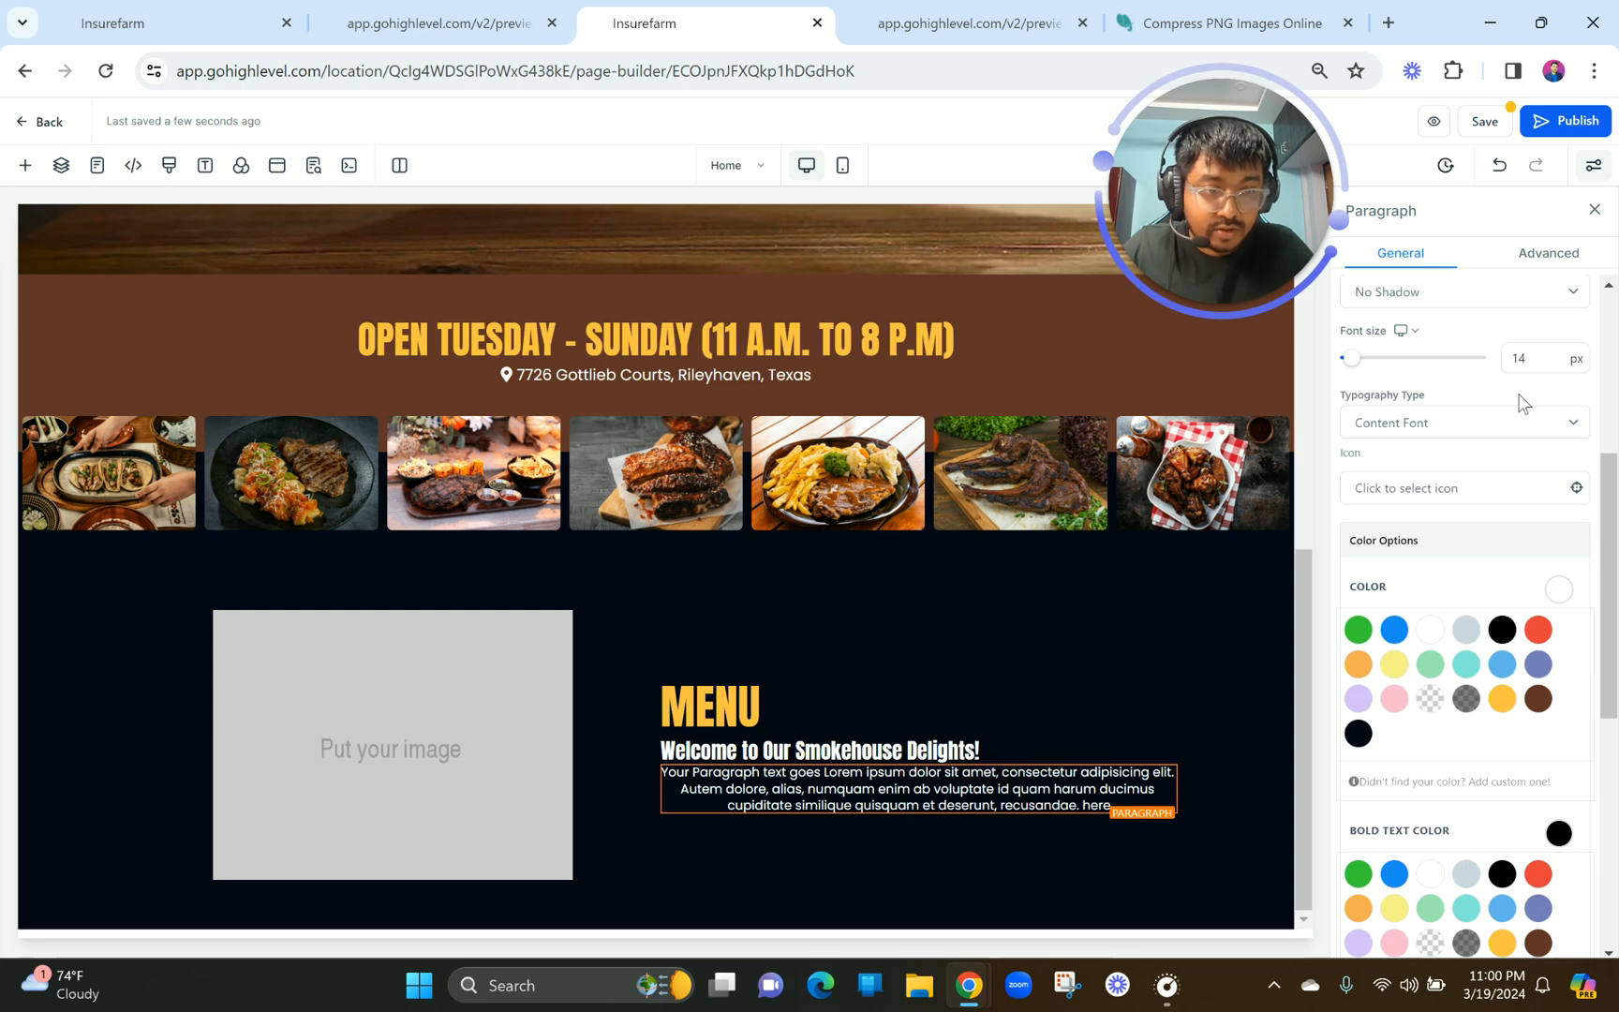
pyautogui.doubleClick(1528, 356)
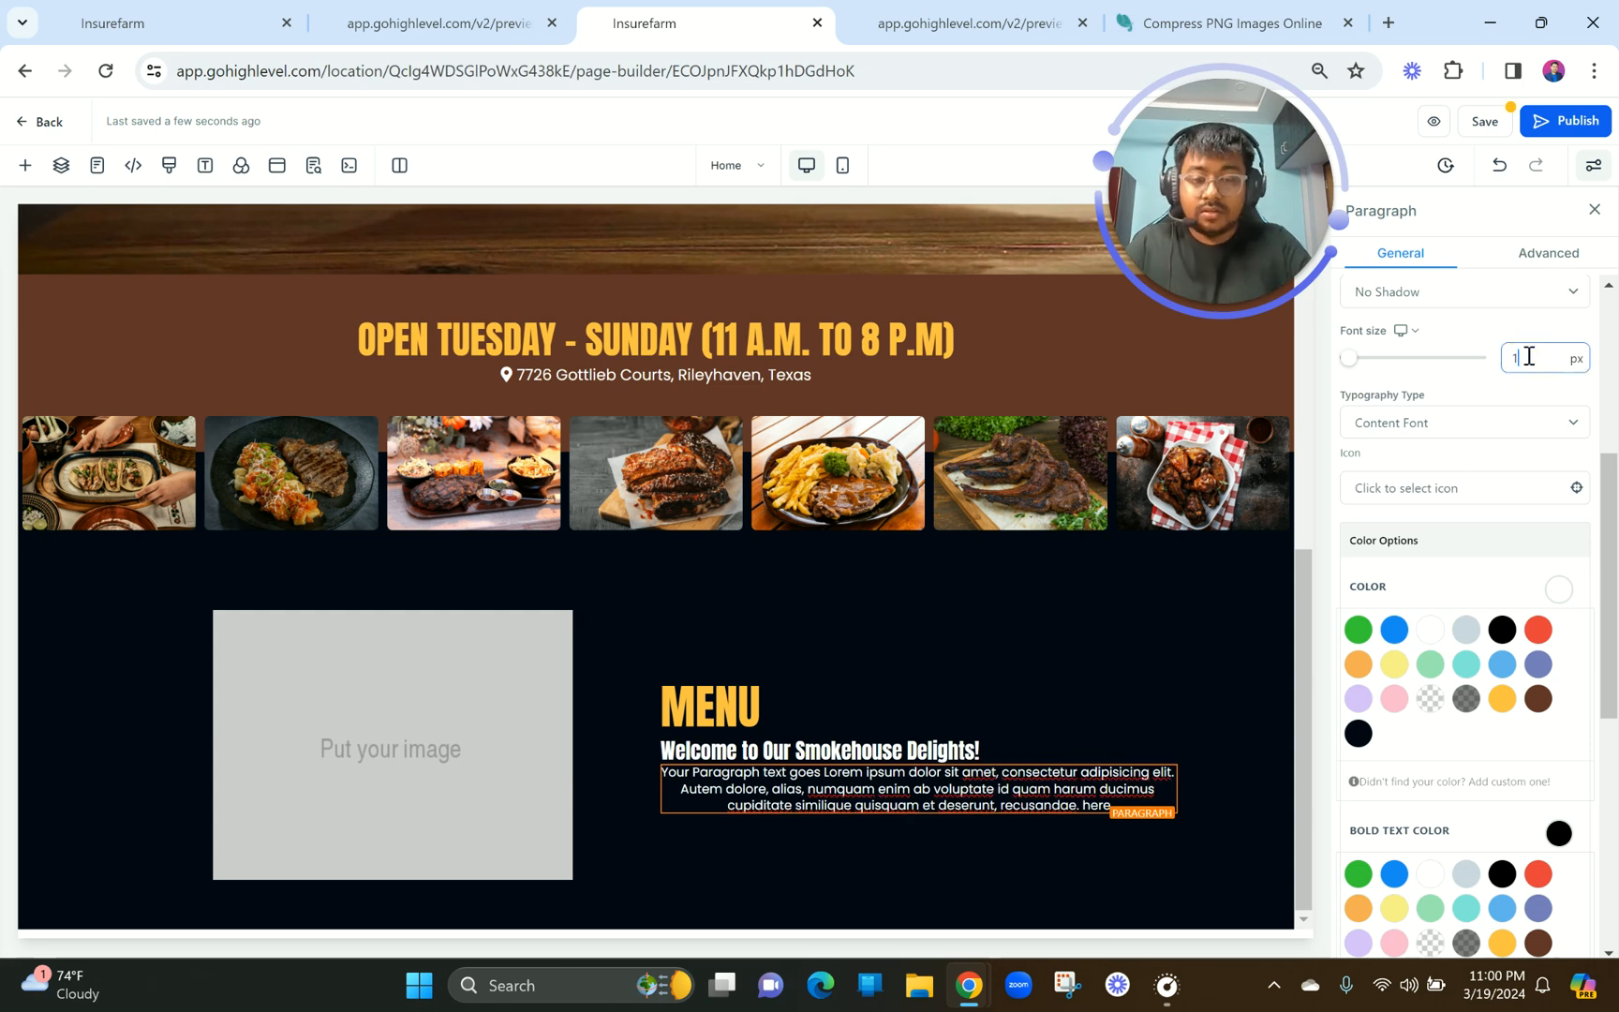
pyautogui.scroll(5, 1535, 542)
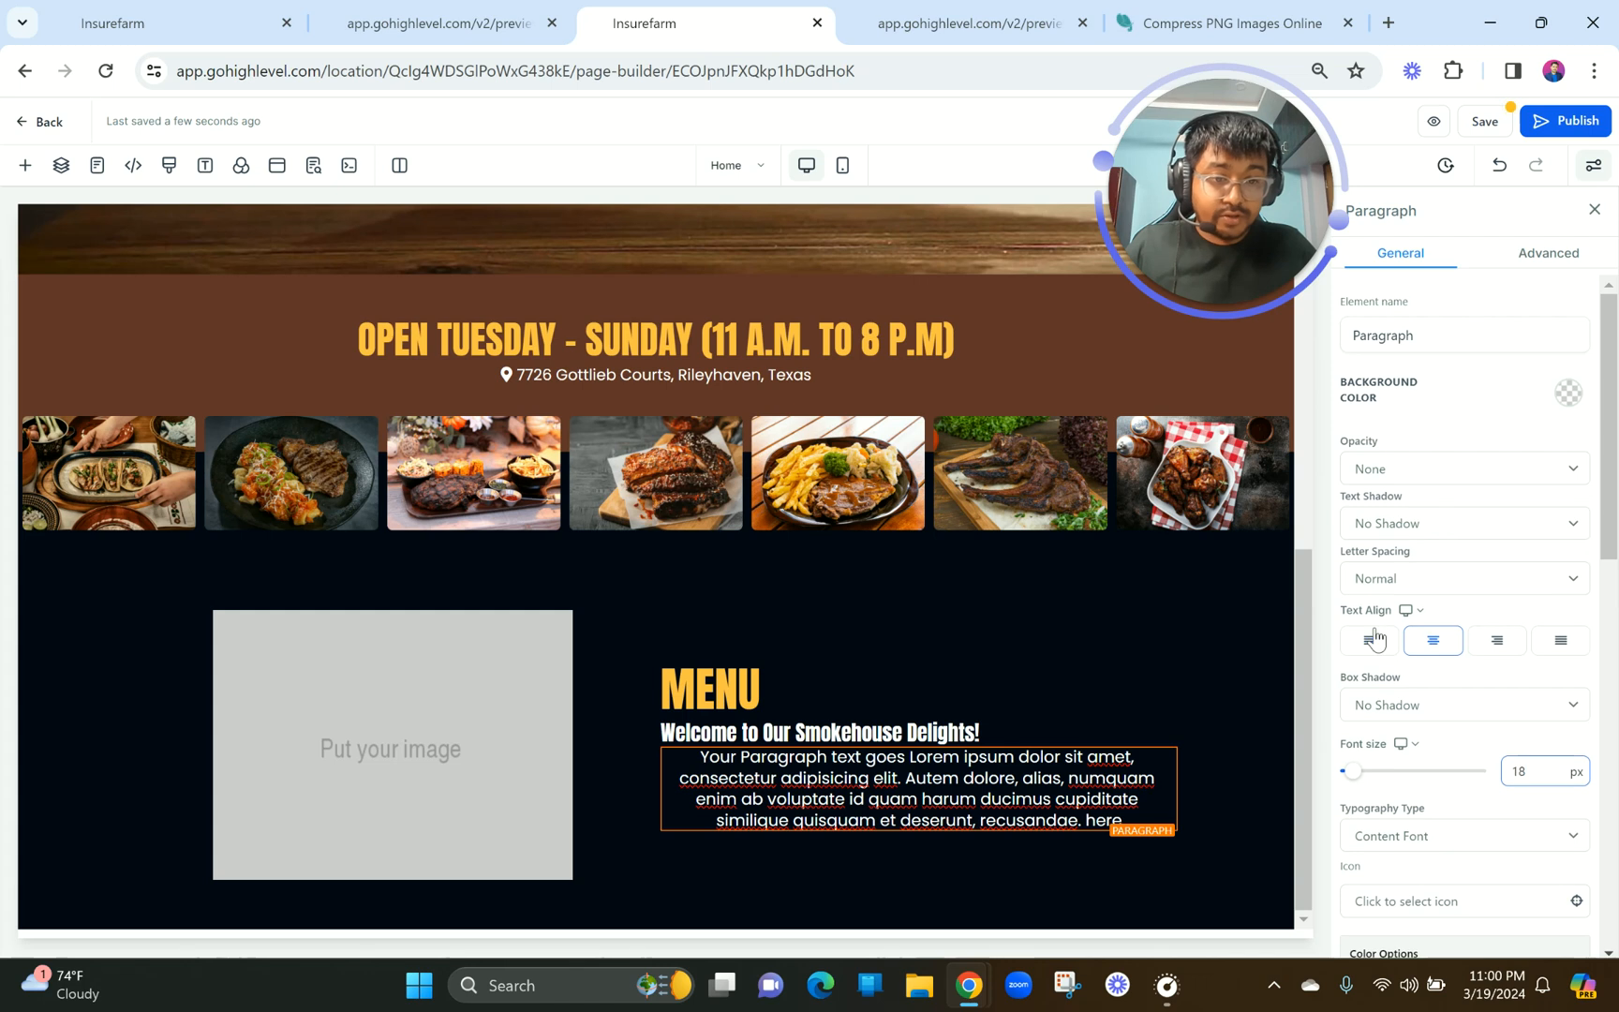
pyautogui.click(1350, 646)
# Replace the placeholder paragraph with the copied "Indulge in the smoky allure" text, clearing its bold formatting and the blank line above it.
pyautogui.moveTo(914, 835); pyautogui.dragTo(668, 758)
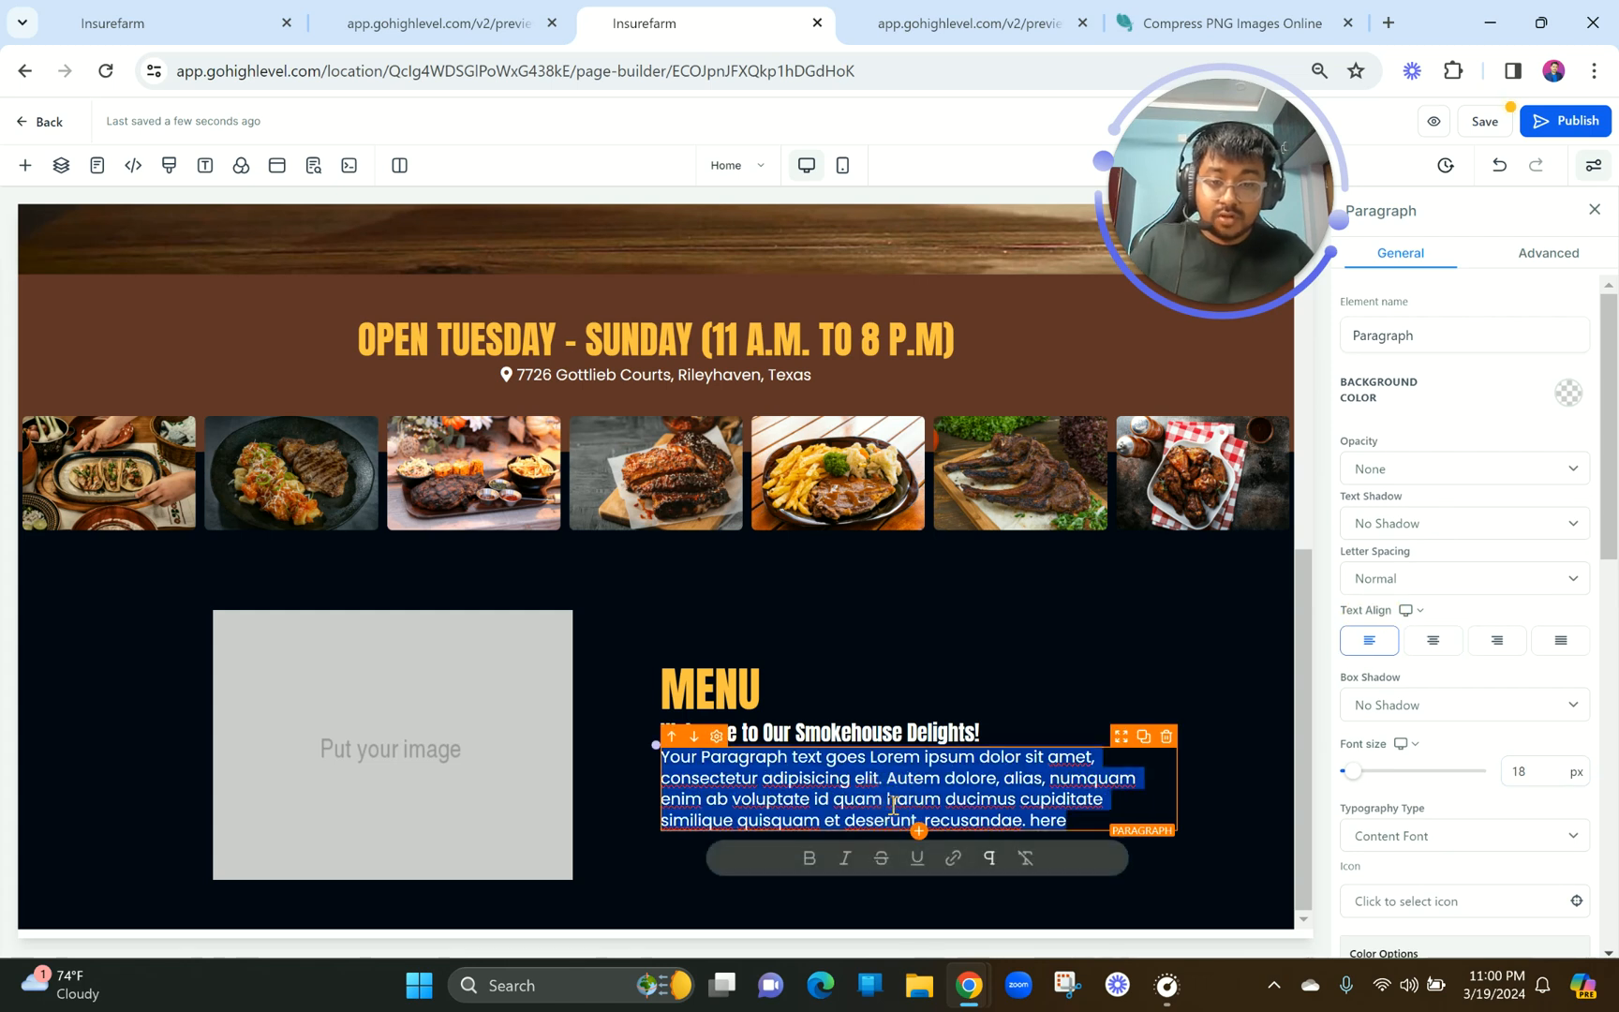
pyautogui.hotkey('ctrl', 'v')
pyautogui.hotkey('ctrl', 'a')
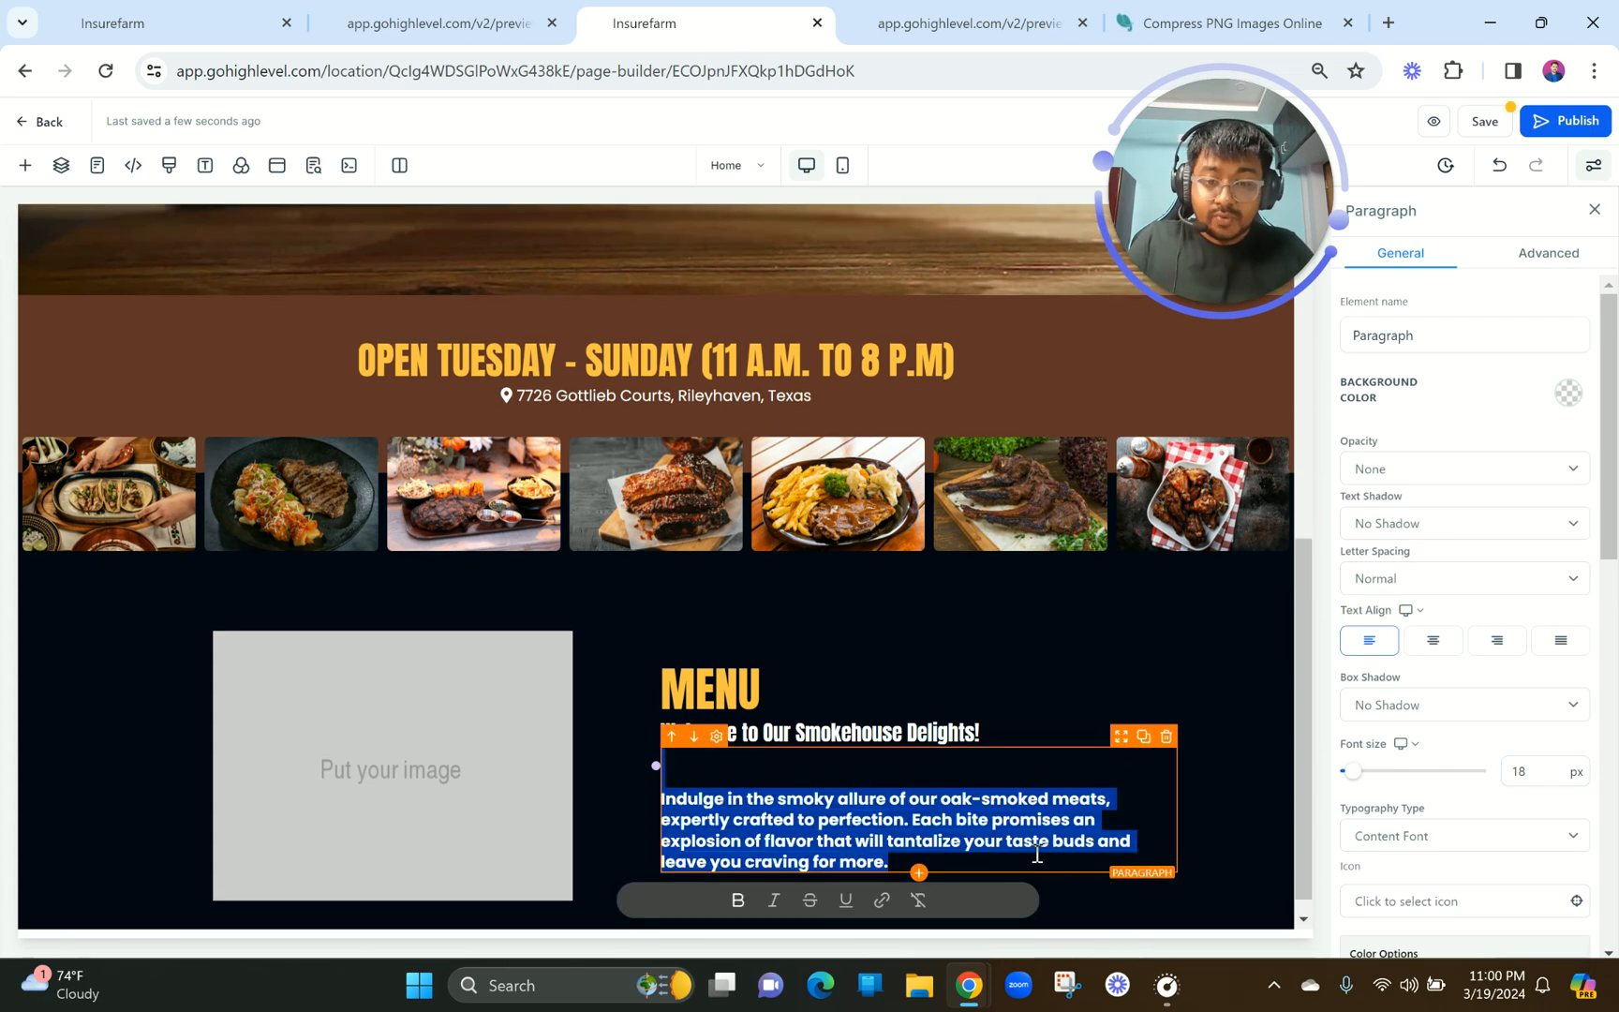
pyautogui.click(752, 899)
pyautogui.click(665, 798)
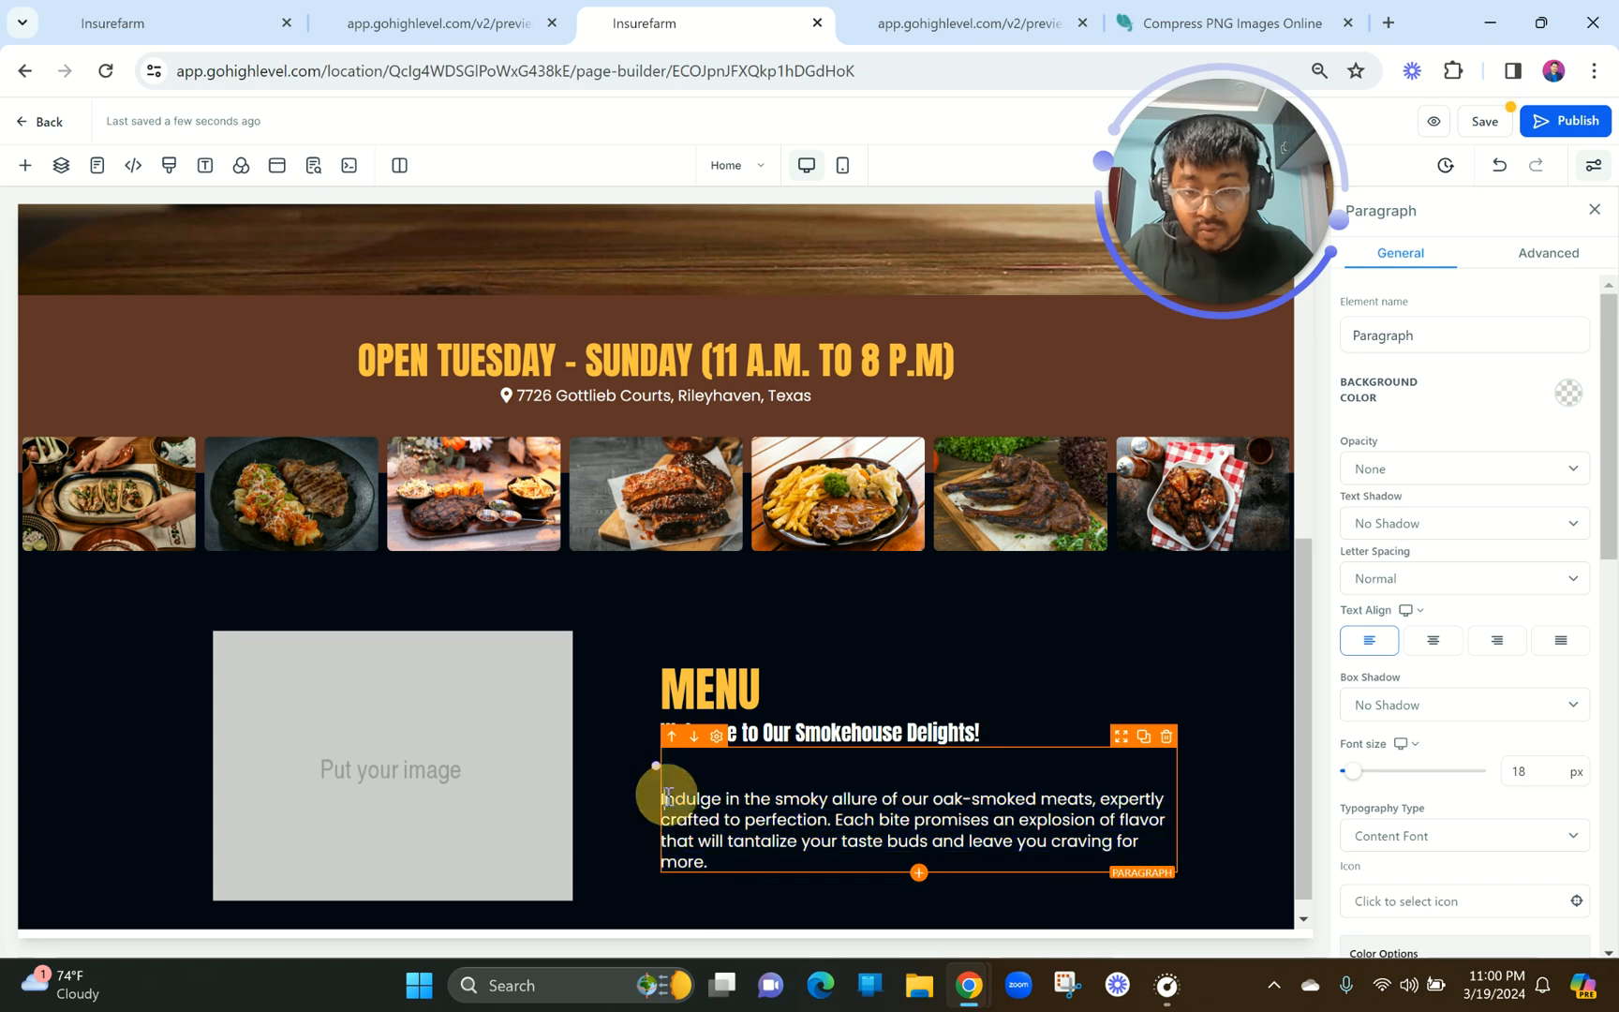
pyautogui.press('BackSpace')
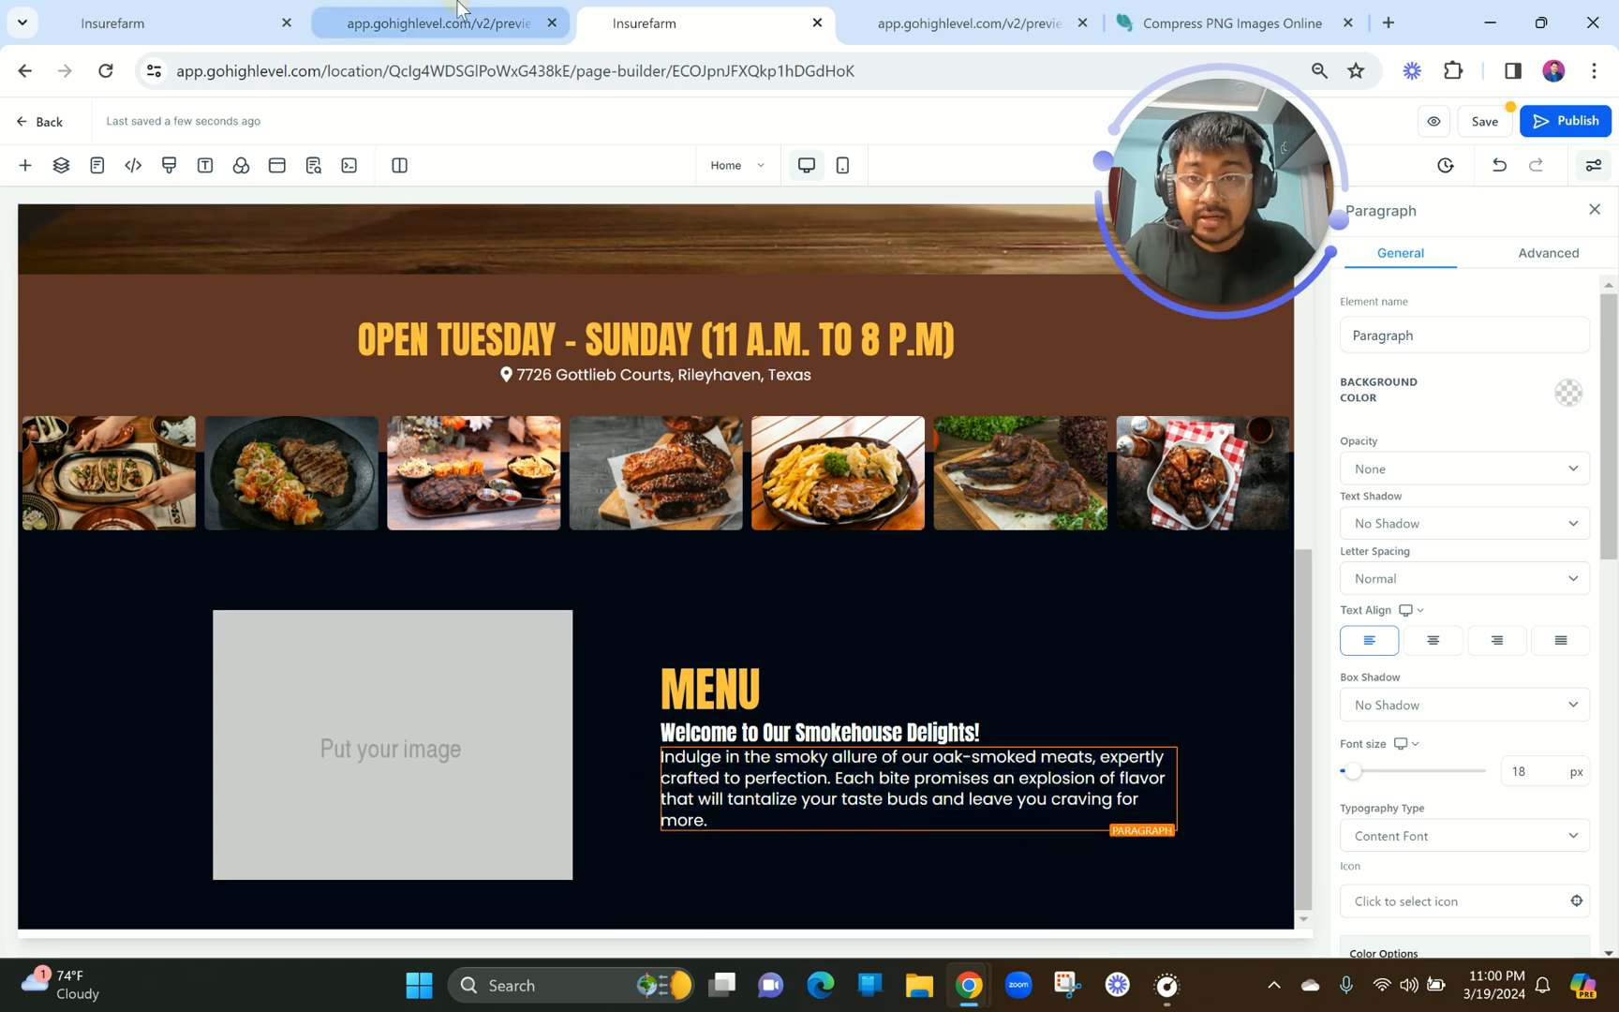
# Compare the section with the reference preview and give the Menu paragraph a 10 px top margin.
pyautogui.click(451, 19)
pyautogui.click(1009, 373)
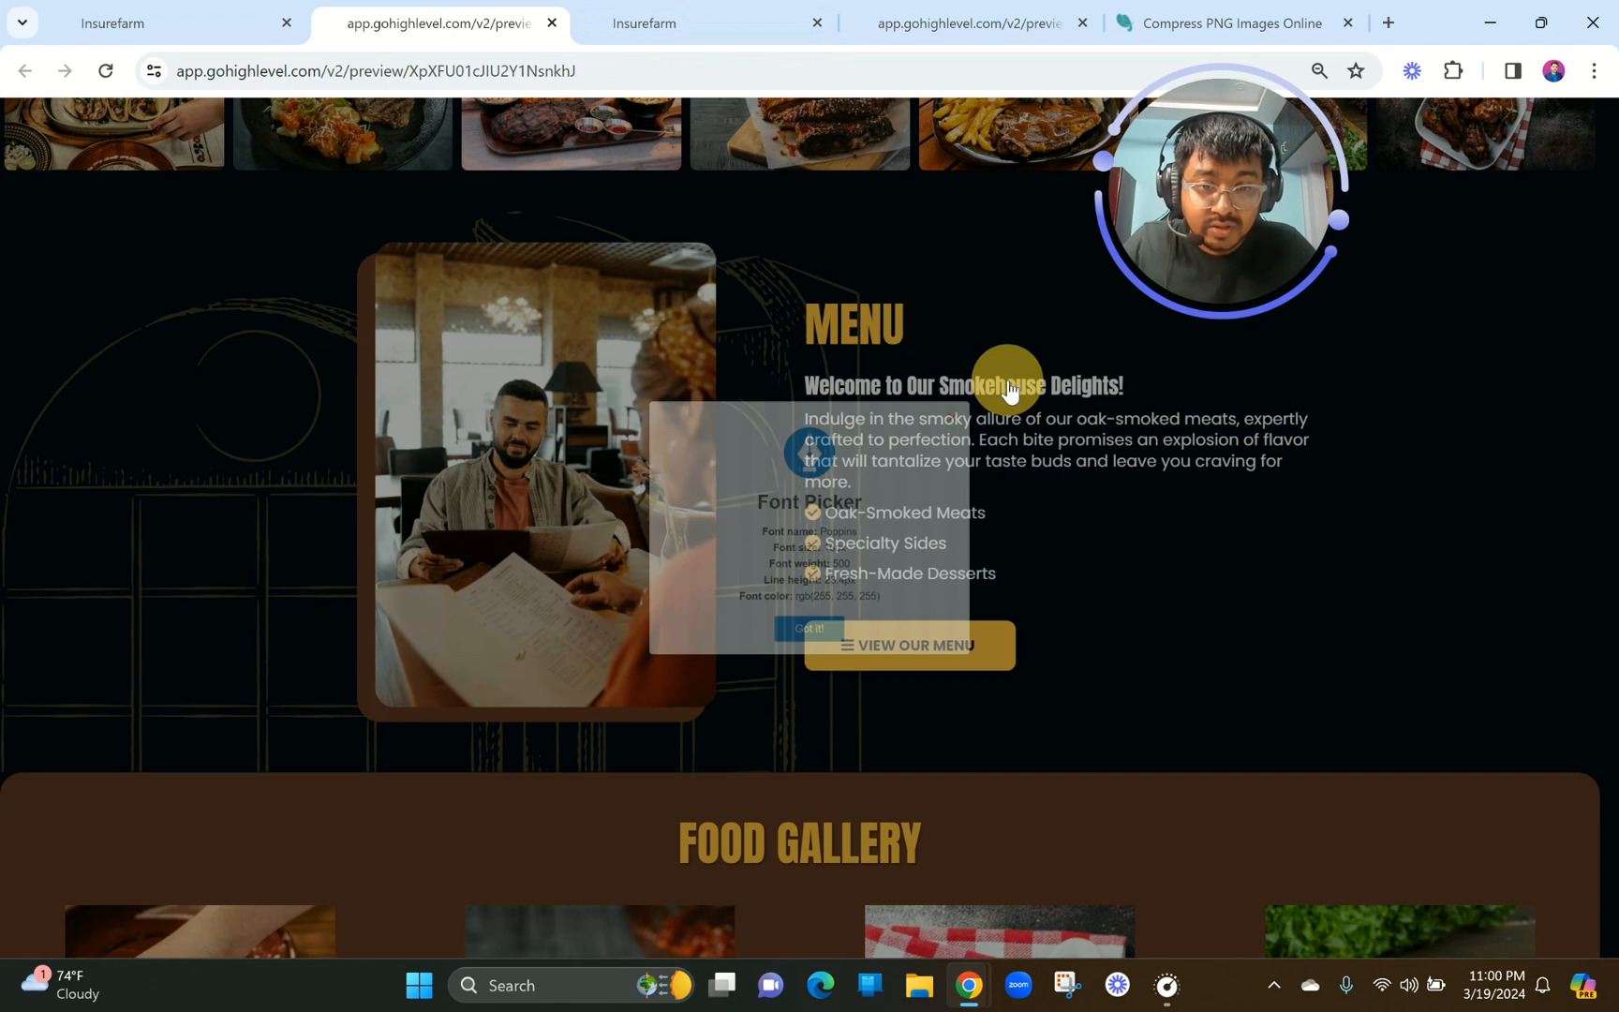
pyautogui.keyDown('ctrl'); pyautogui.scroll(4, 1076, 407); pyautogui.keyUp('ctrl')
pyautogui.keyDown('ctrl'); pyautogui.scroll(2, 1076, 408); pyautogui.keyUp('ctrl')
pyautogui.keyDown('ctrl'); pyautogui.scroll(-6, 618, 395); pyautogui.keyUp('ctrl')
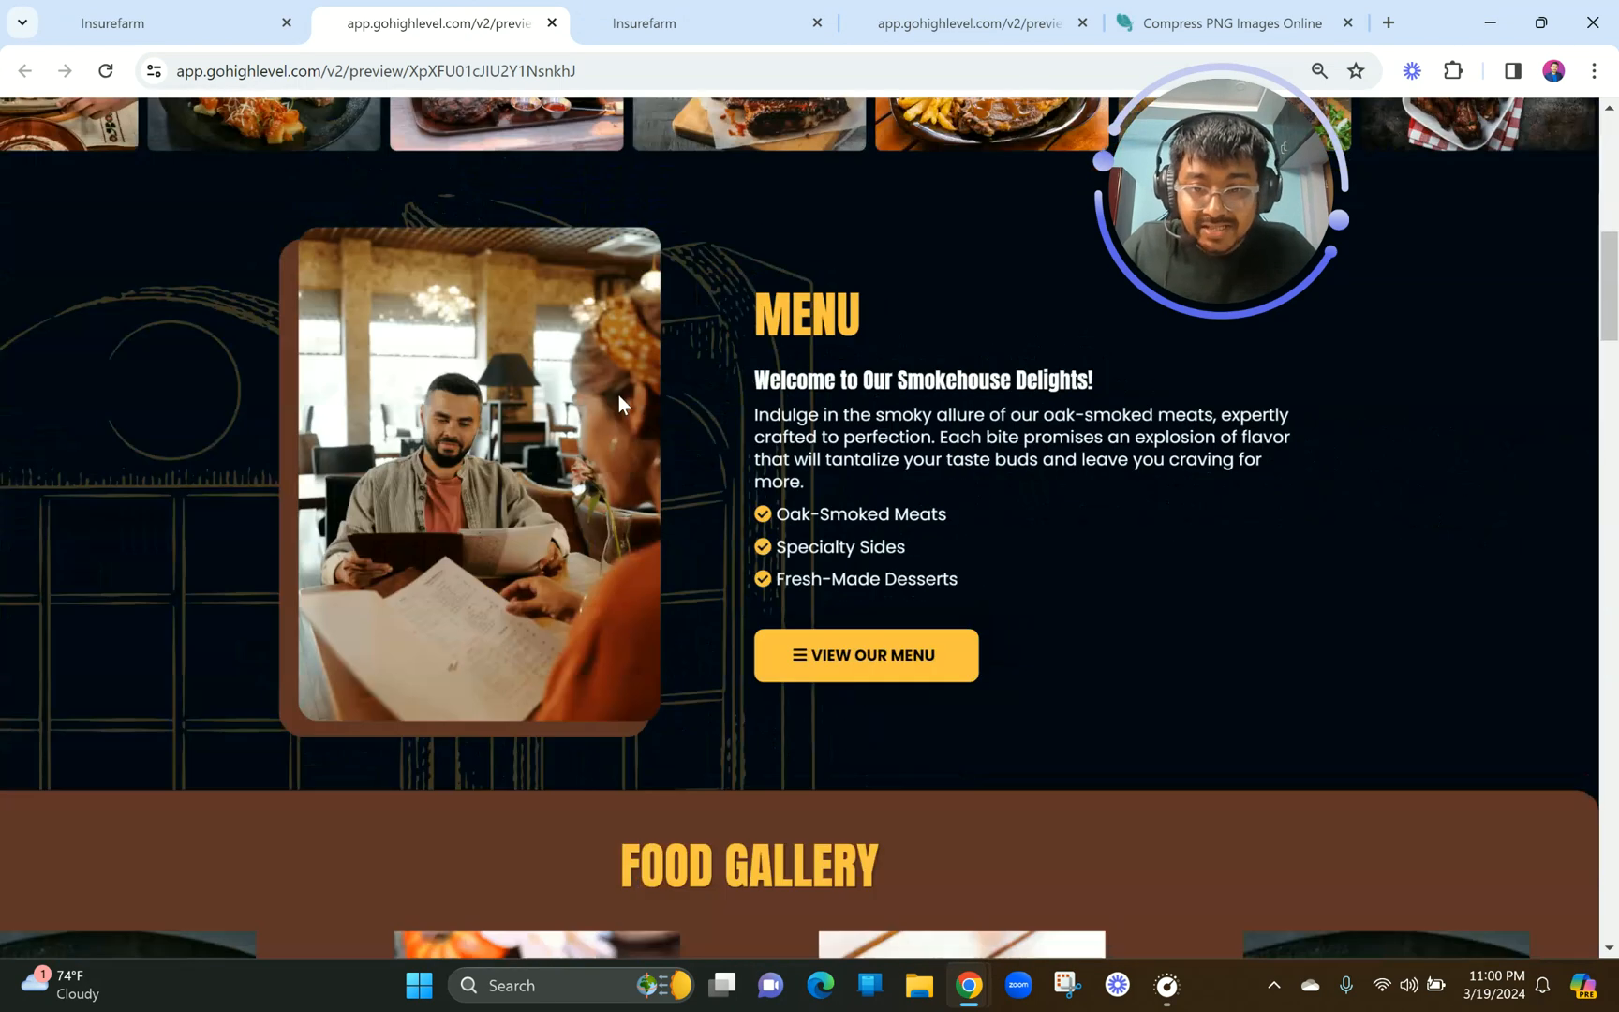
pyautogui.click(673, 21)
pyautogui.click(908, 778)
pyautogui.scroll(-6, 1593, 720)
pyautogui.click(1467, 785)
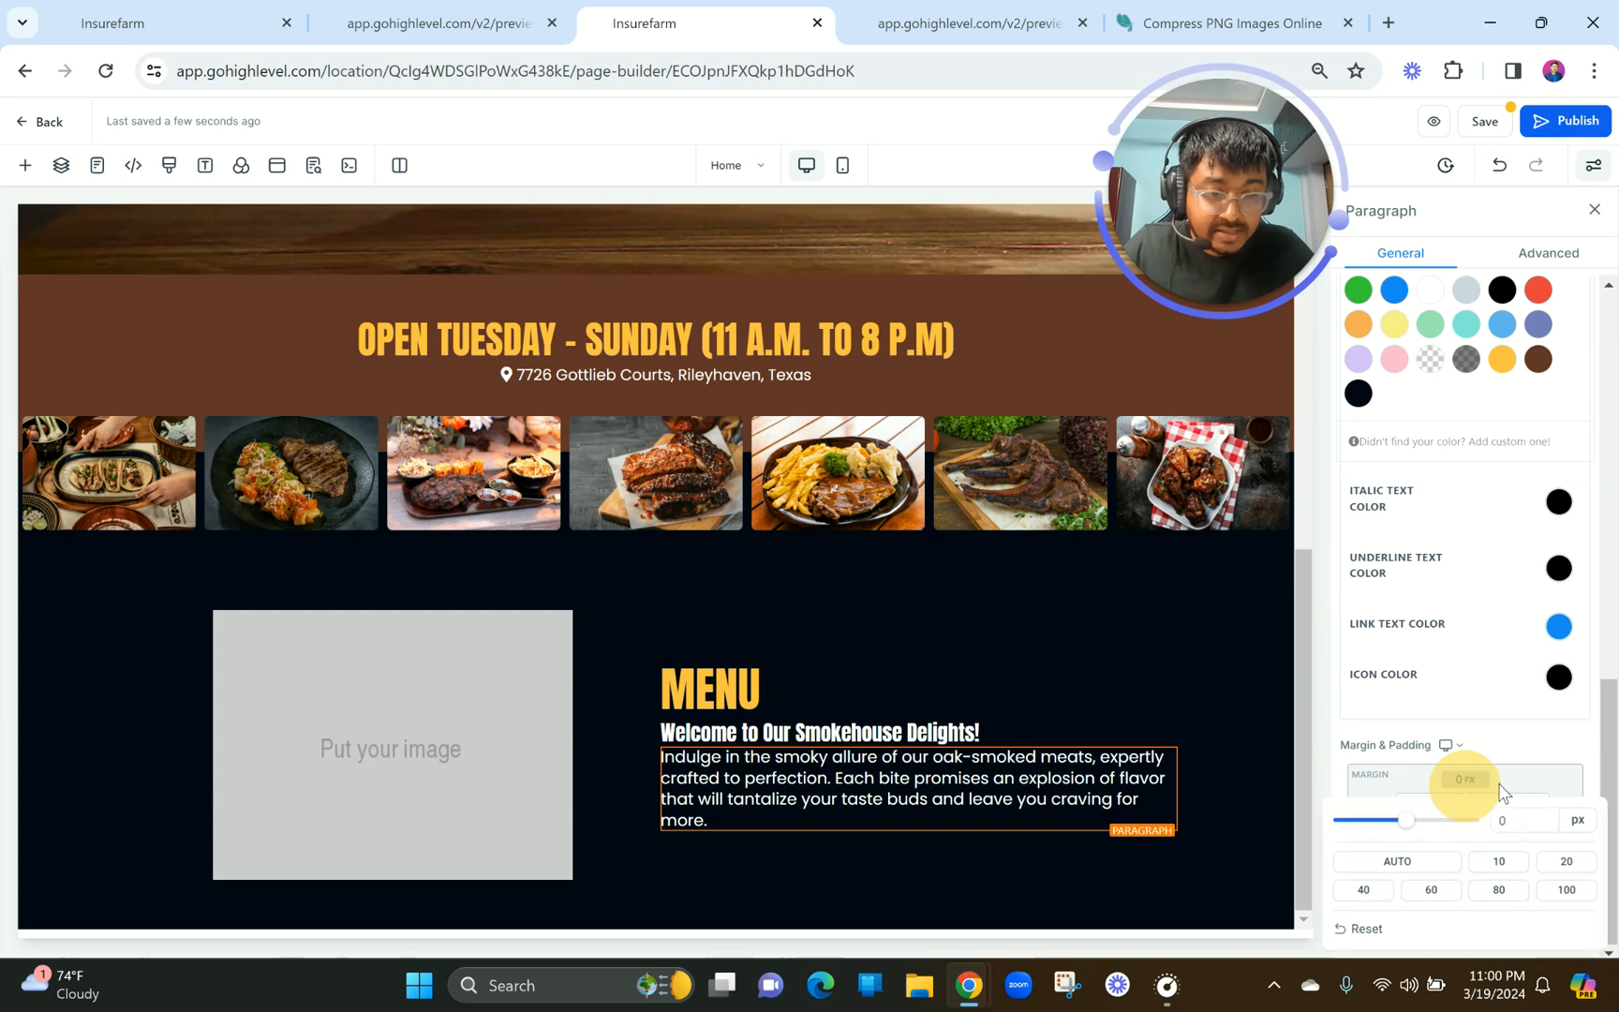
pyautogui.click(1502, 862)
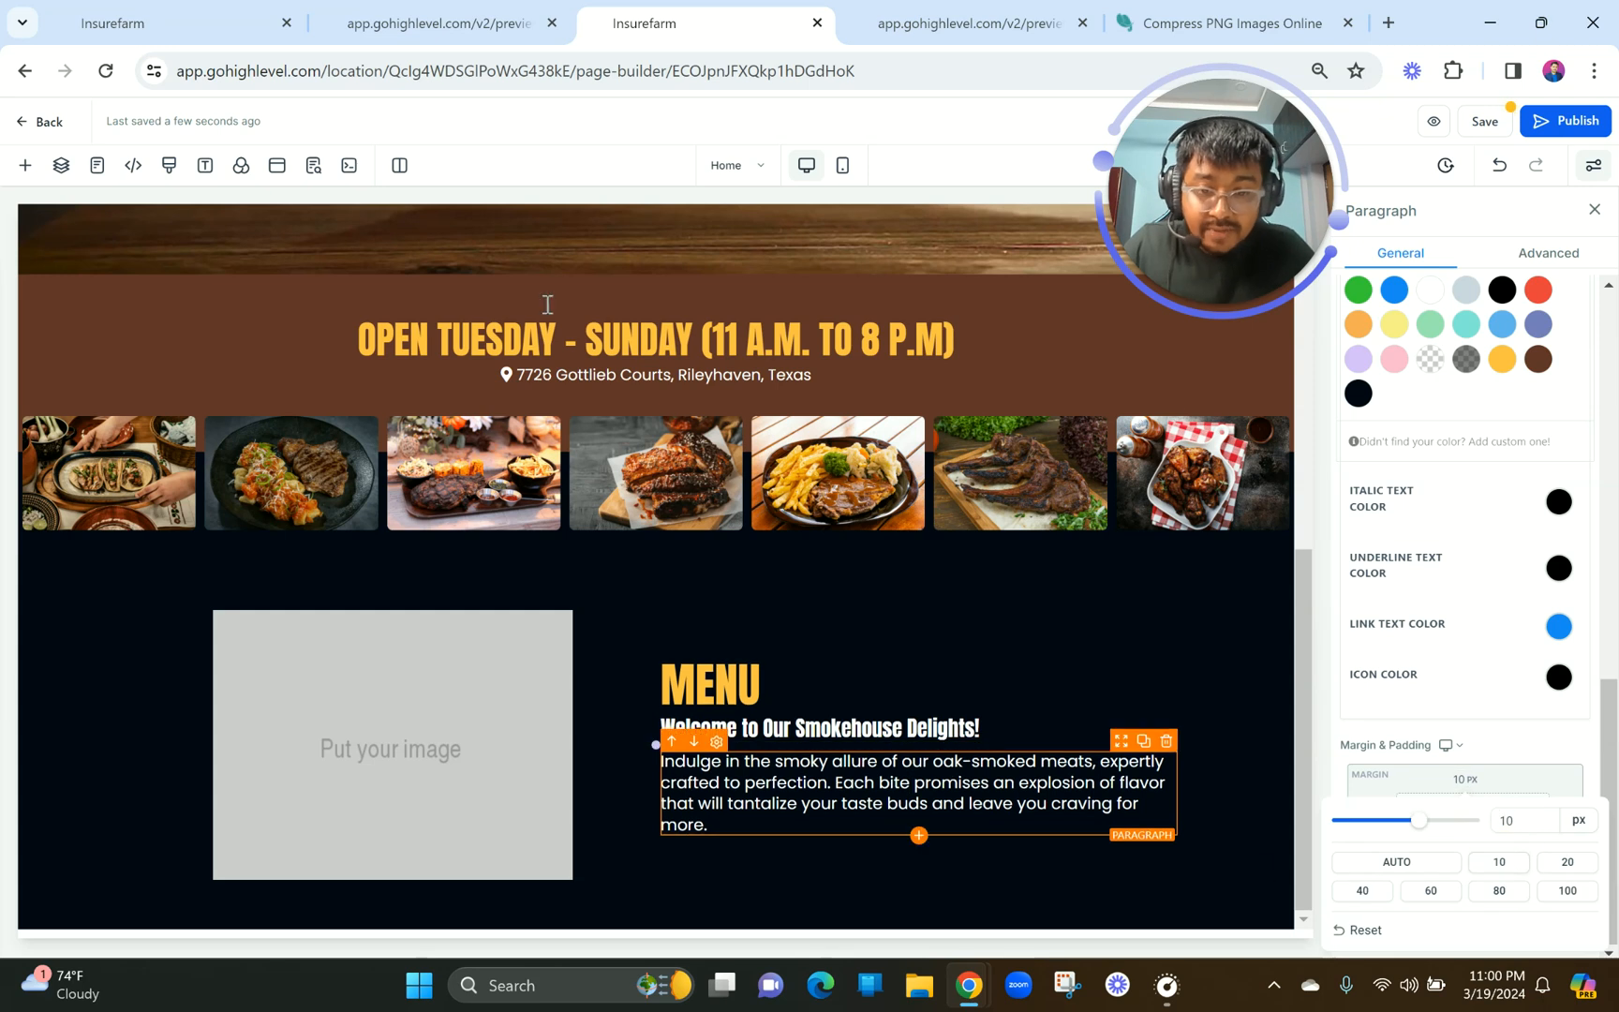
# Check the bullet lines in the reference preview, then duplicate the Menu sub-headline and move the copy below the paragraph.
pyautogui.click(441, 23)
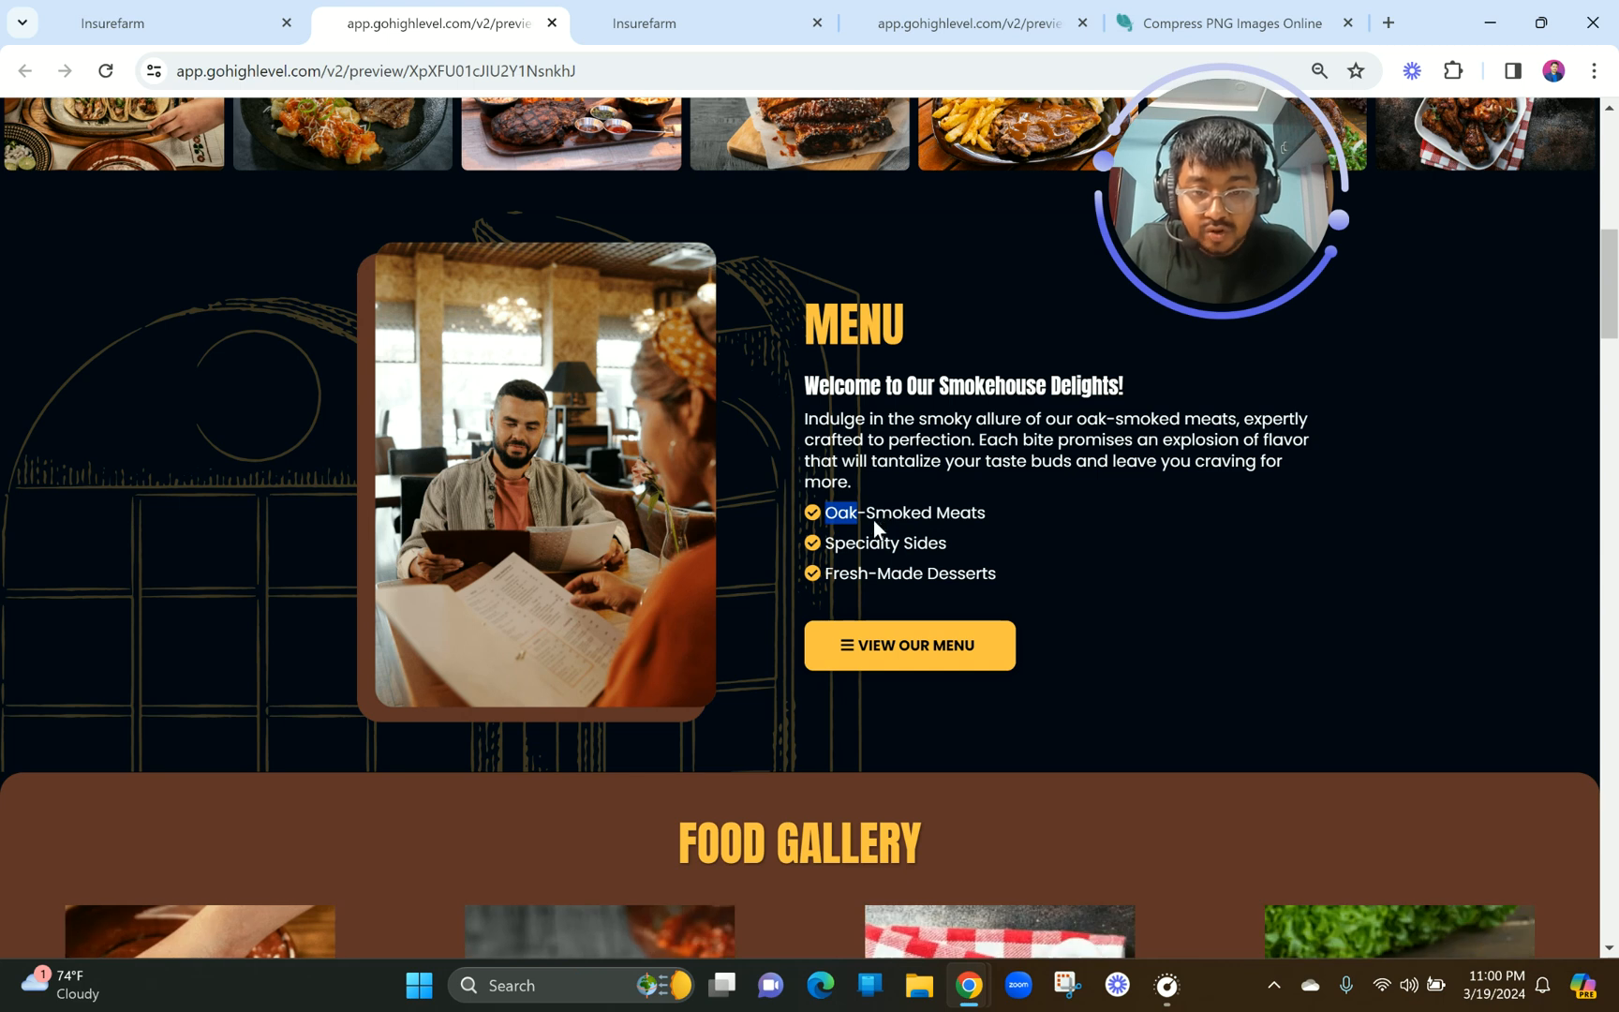
pyautogui.click(740, 19)
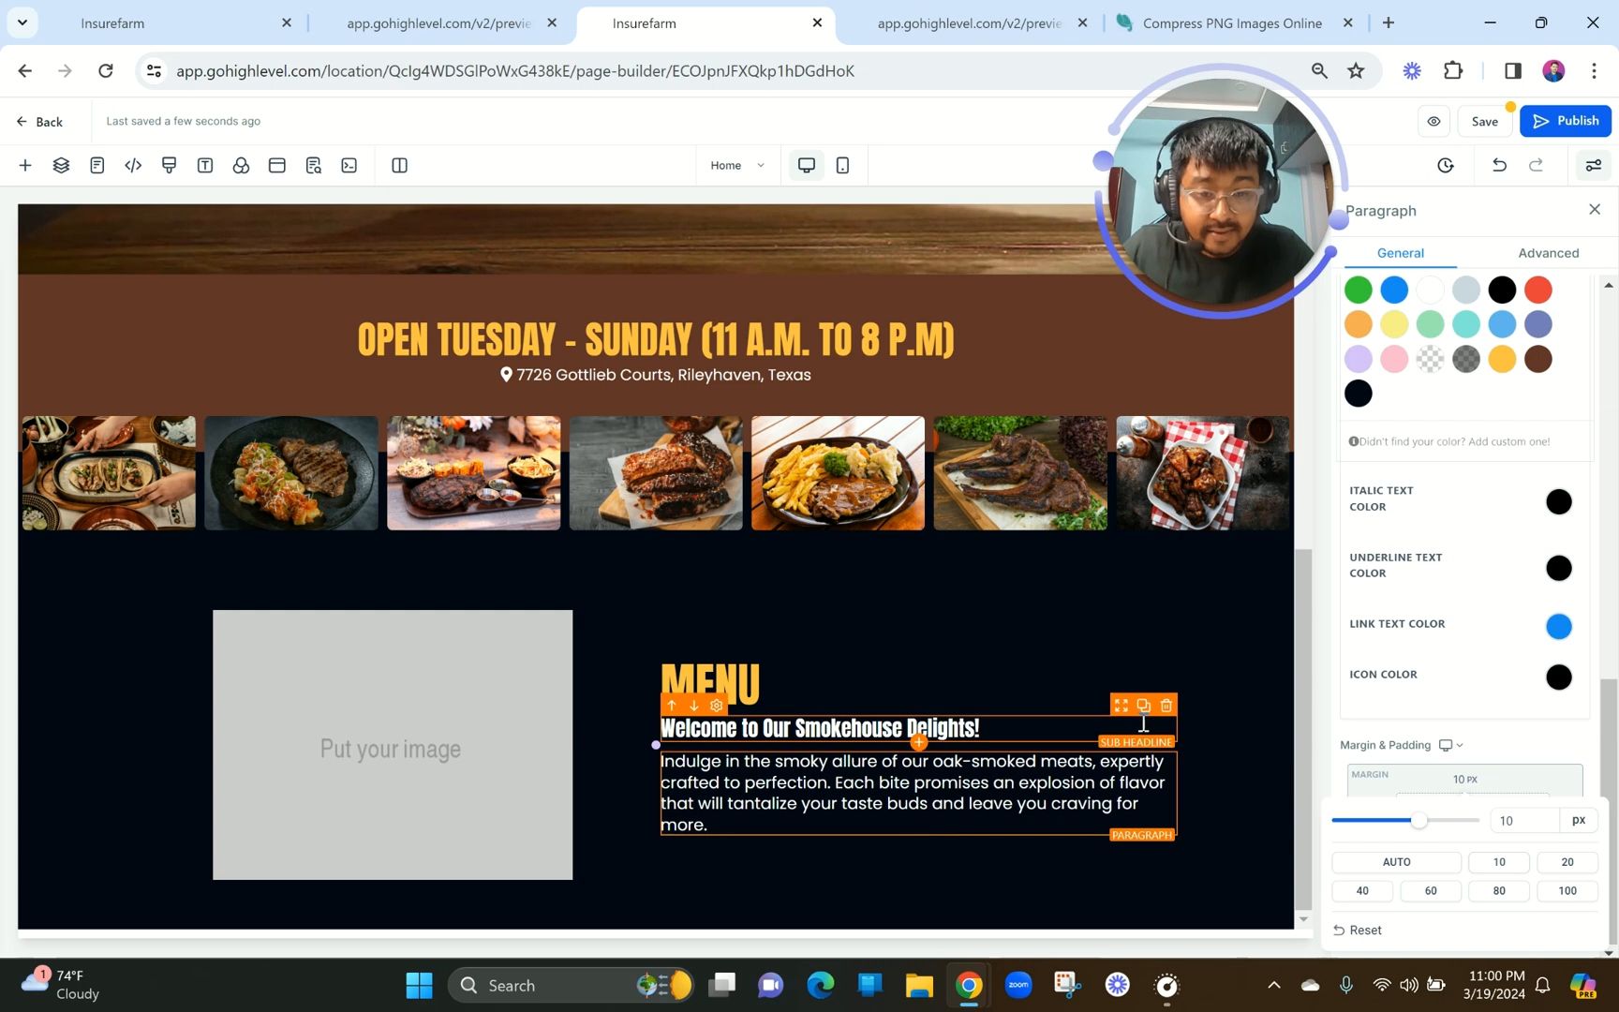
pyautogui.click(1143, 711)
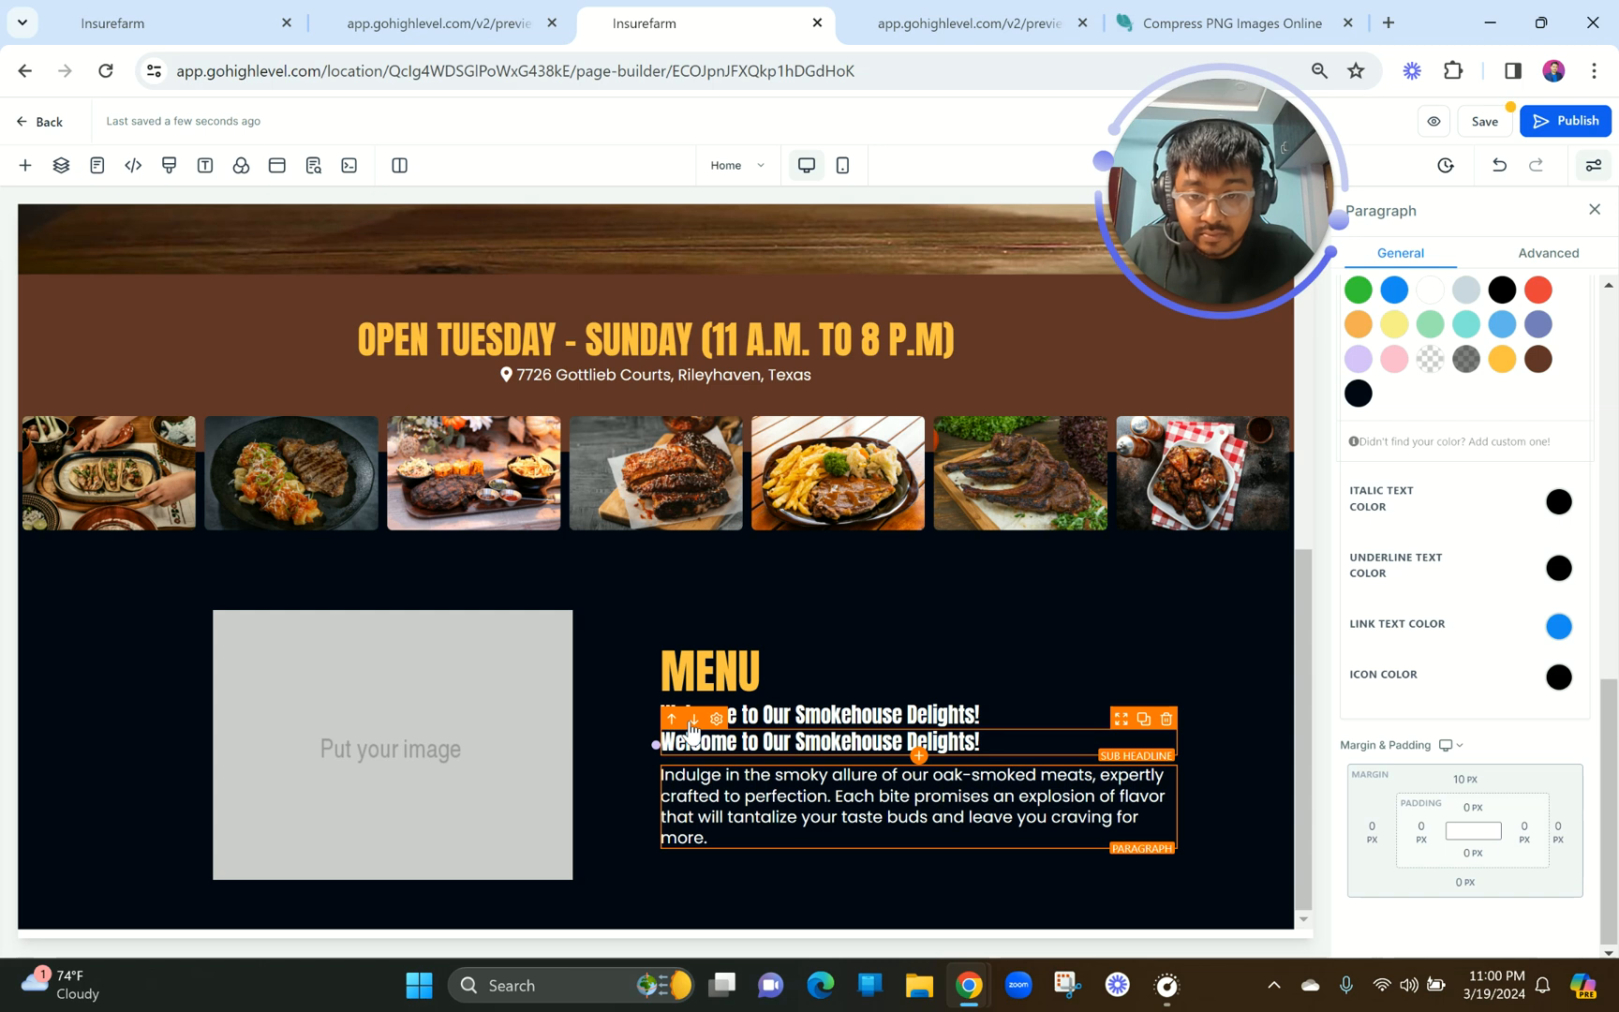
pyautogui.click(691, 725)
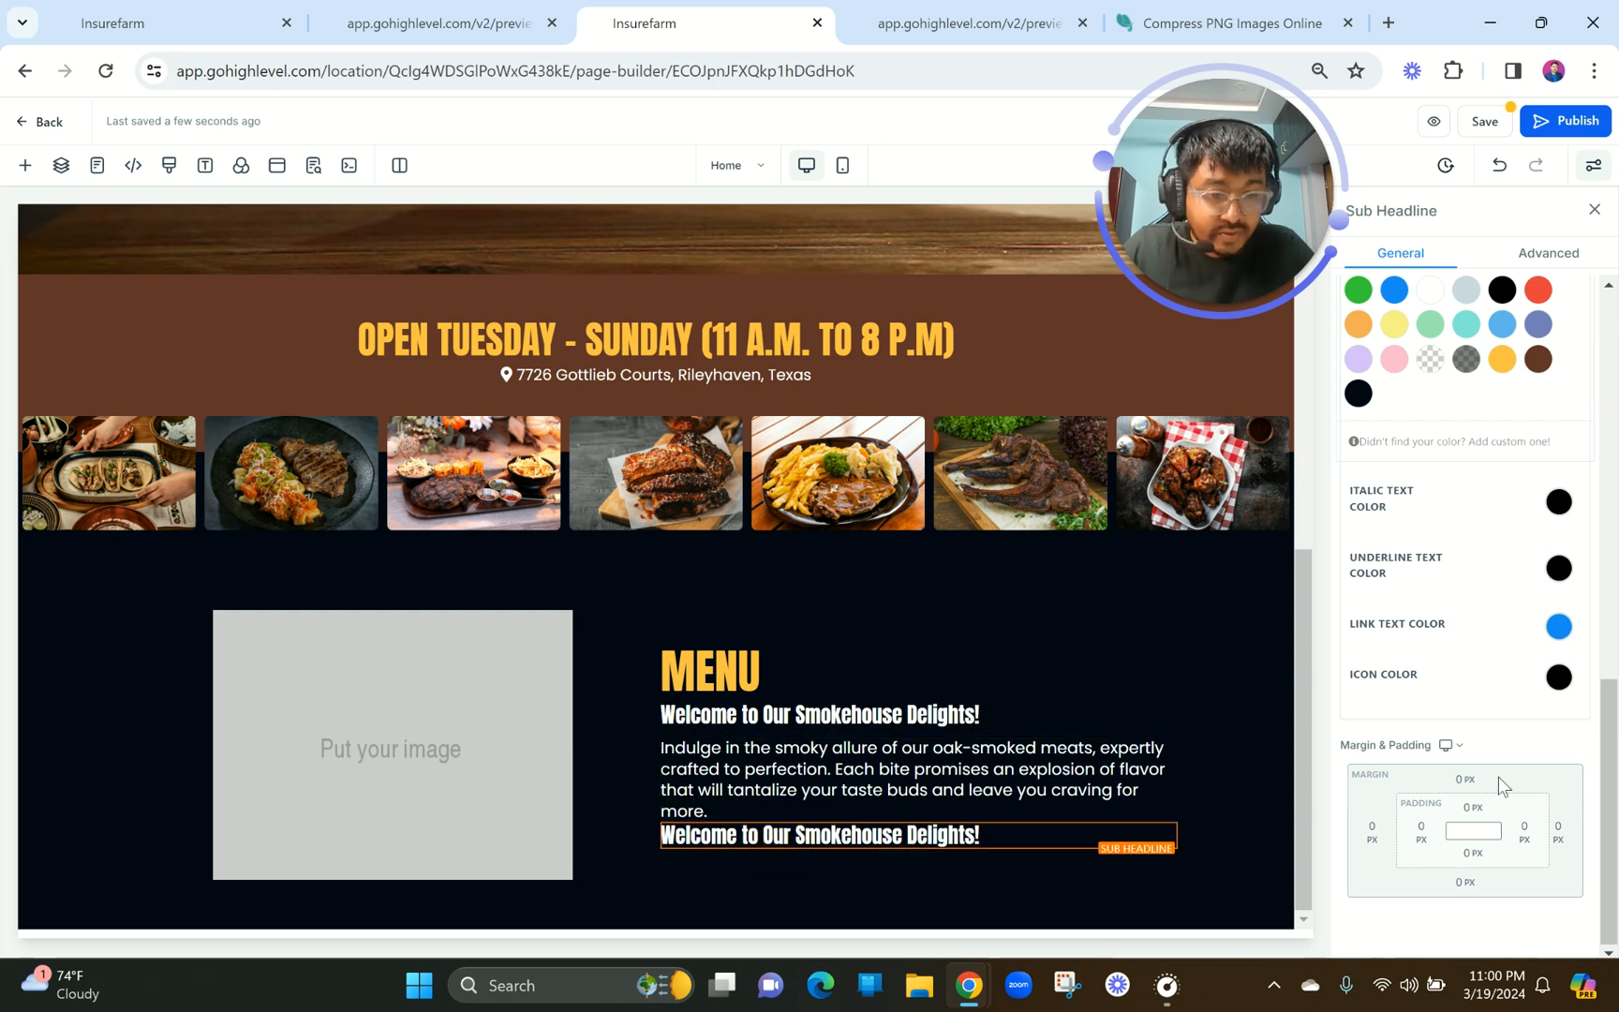
# Give the duplicated sub-headline a 10 px top margin and a font size of 18 px.
pyautogui.click(1467, 779)
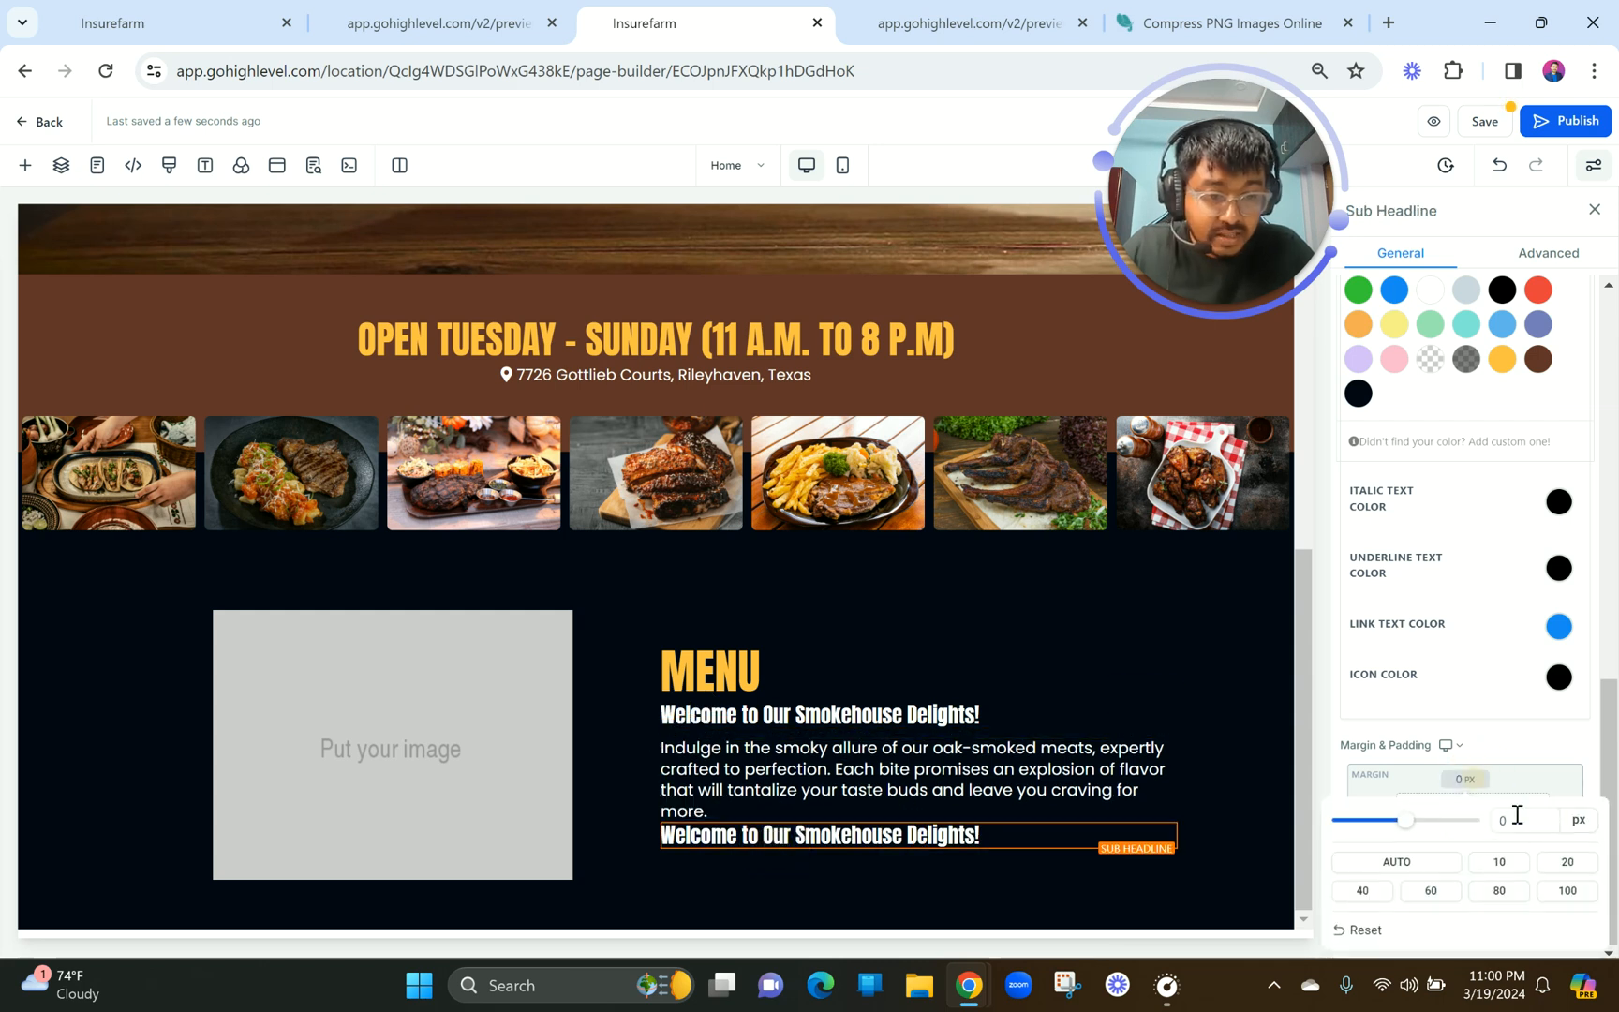
pyautogui.click(1504, 872)
pyautogui.scroll(6, 1470, 717)
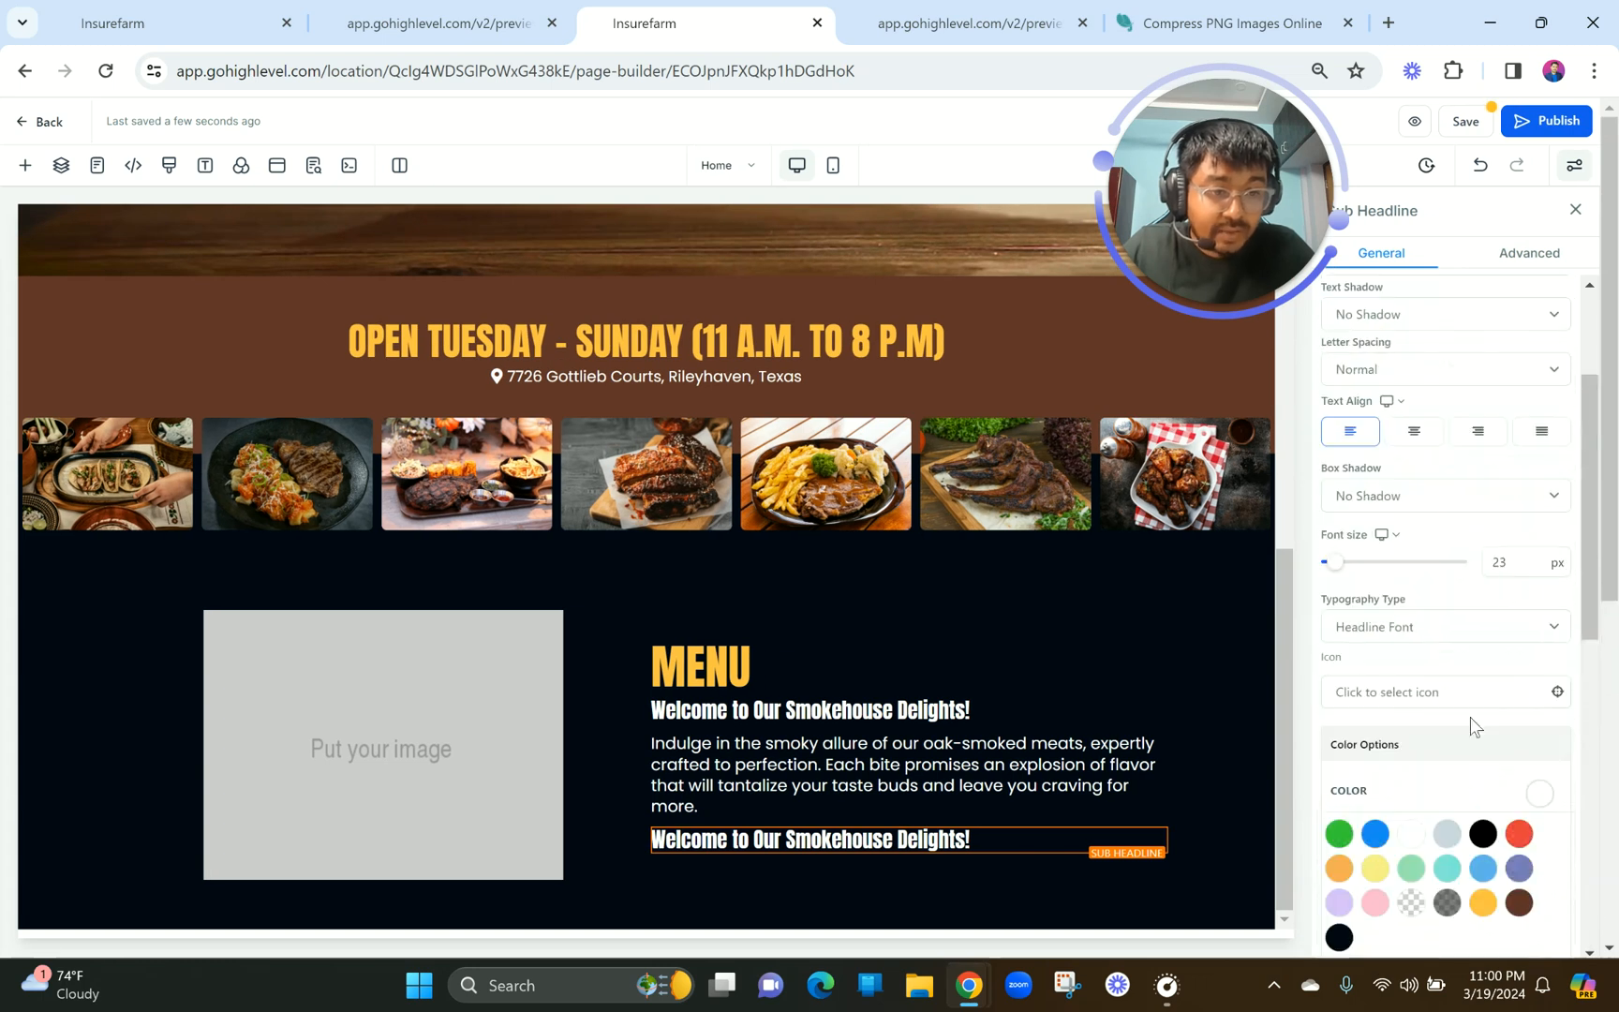
pyautogui.write('18')
# Search the icons for "corr" and add the check-circle icon to the duplicated sub-headline.
pyautogui.click(1399, 699)
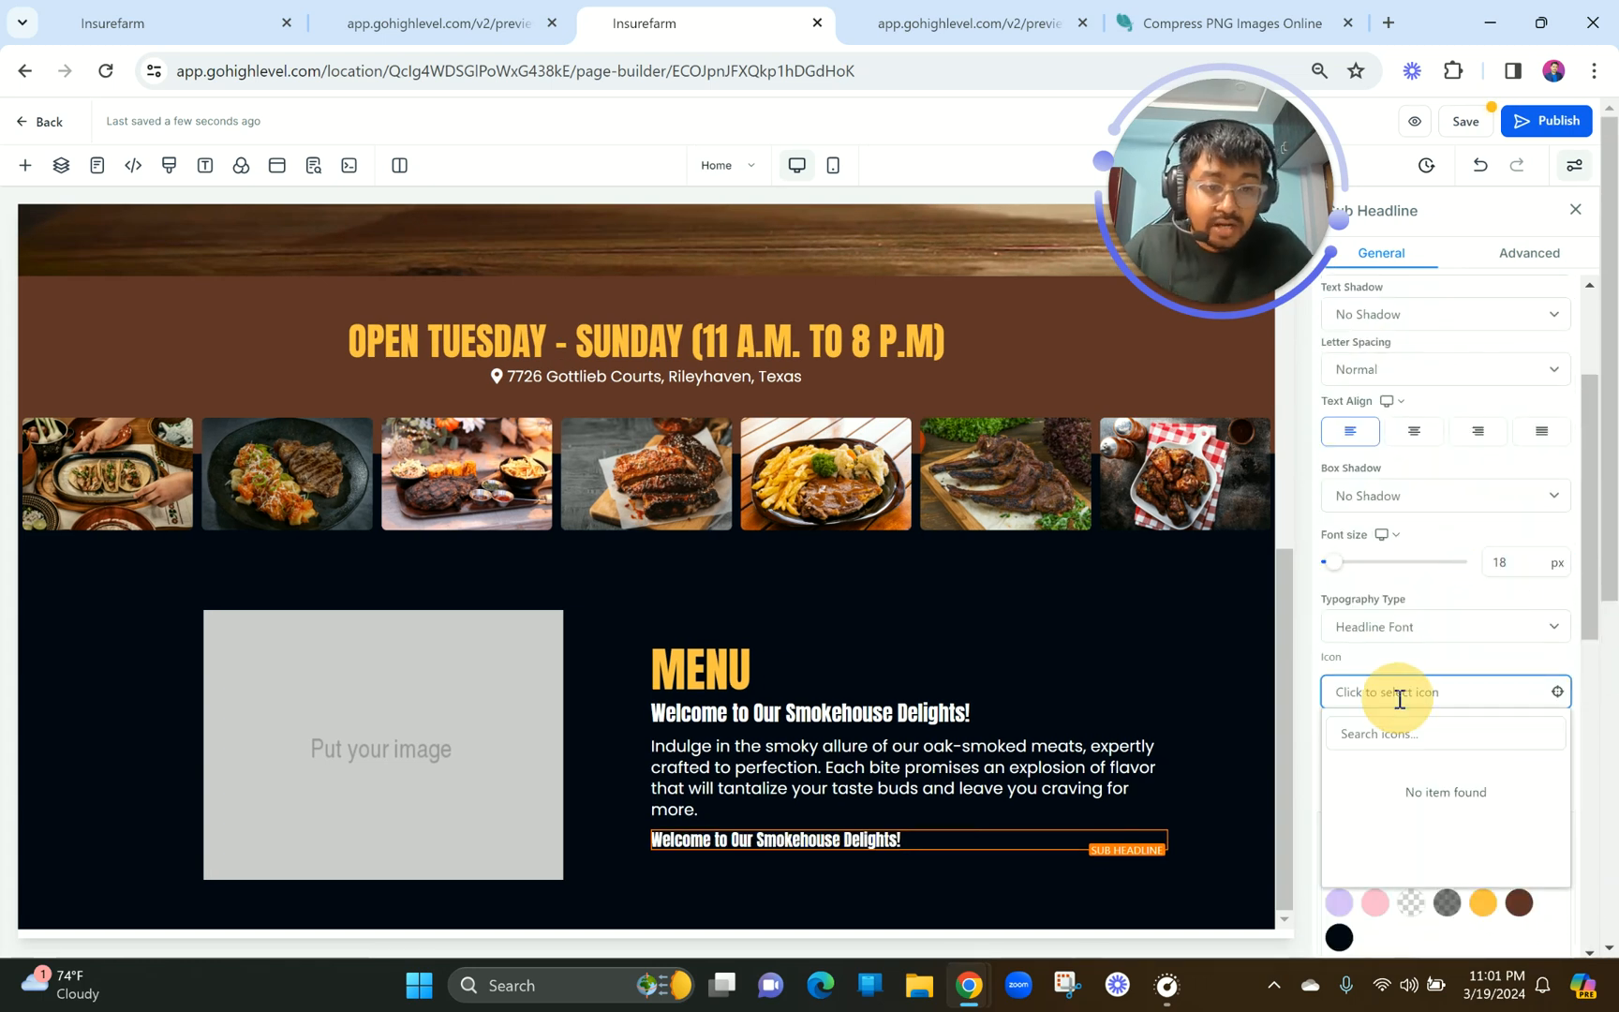
pyautogui.click(1399, 733)
pyautogui.write('corr')
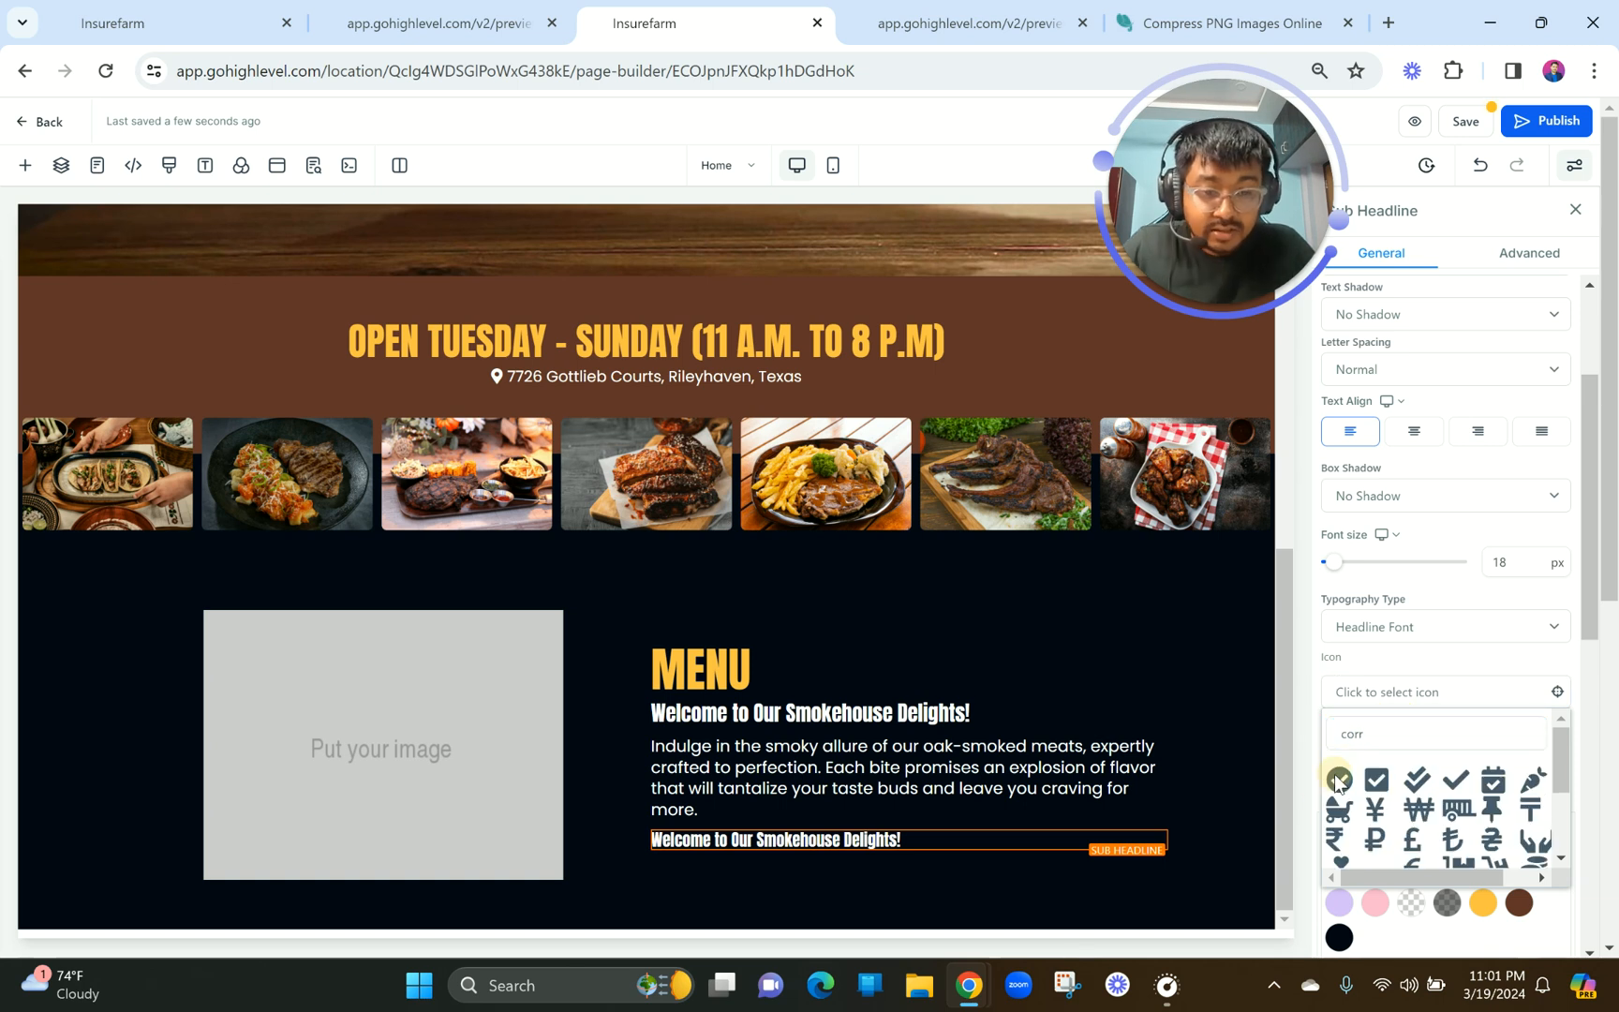
pyautogui.click(1337, 778)
# Set the duplicated sub-headline's bold text color and icon color to the saved golden yellow.
pyautogui.scroll(-5, 1453, 850)
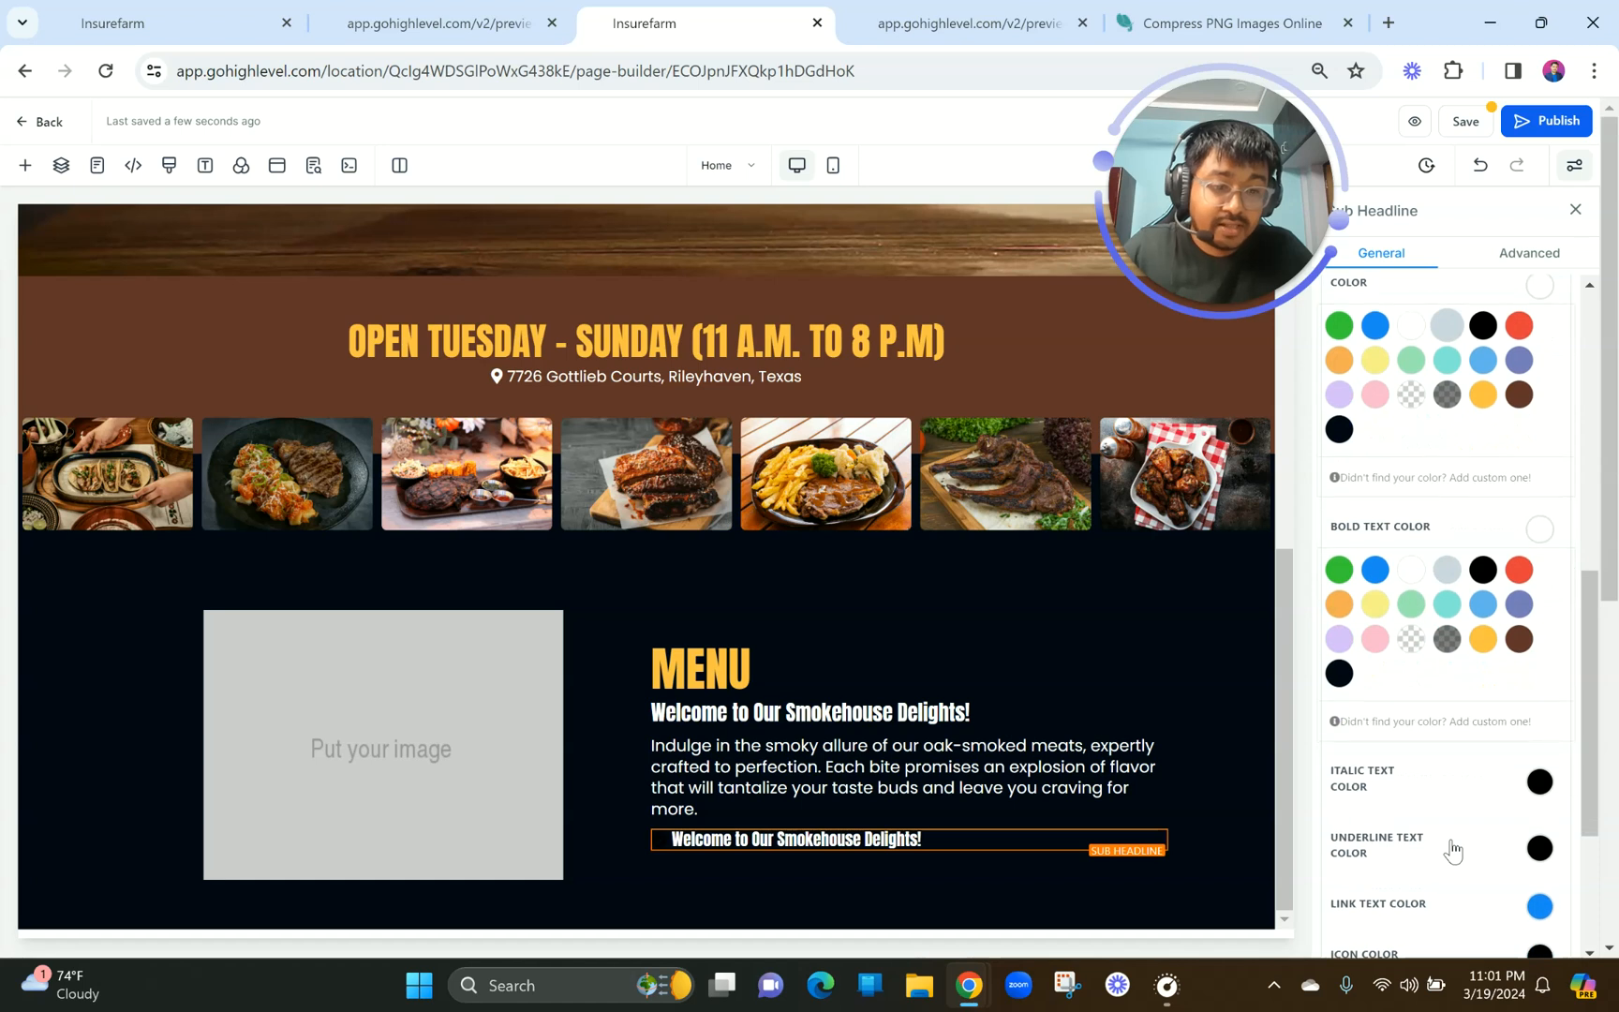
pyautogui.click(1483, 640)
pyautogui.scroll(-3, 1487, 654)
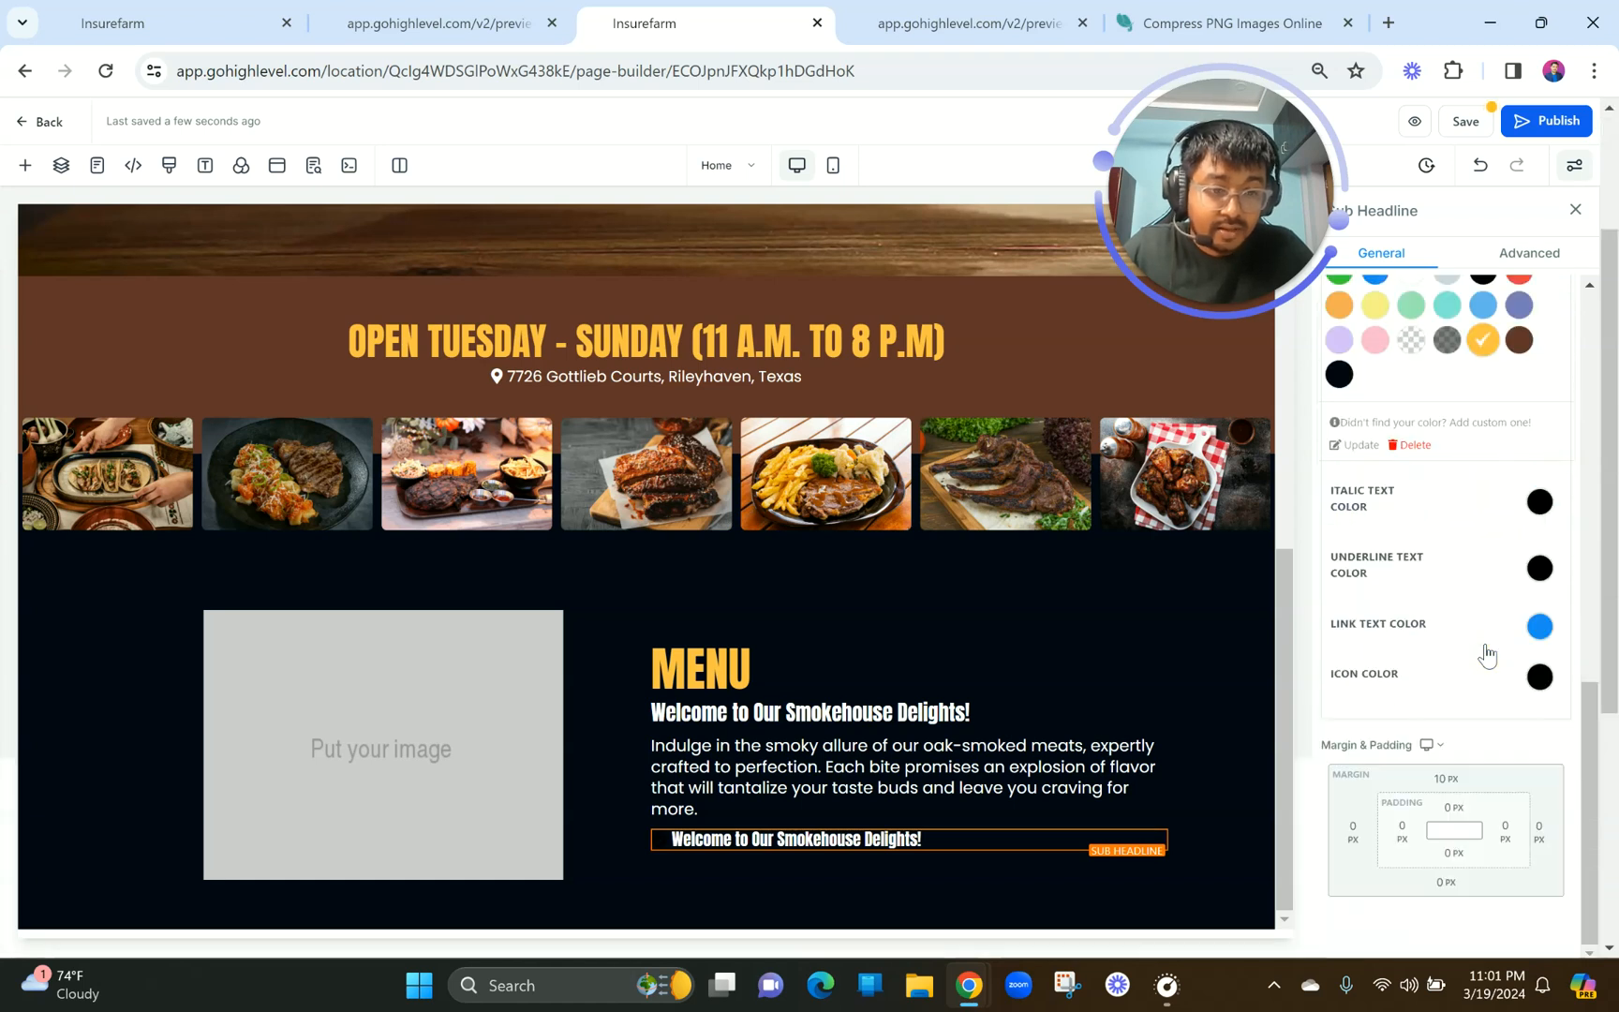
pyautogui.click(1539, 677)
pyautogui.click(1482, 785)
# Change the duplicated sub-headline's typography type to Content Font.
pyautogui.scroll(5, 1467, 656)
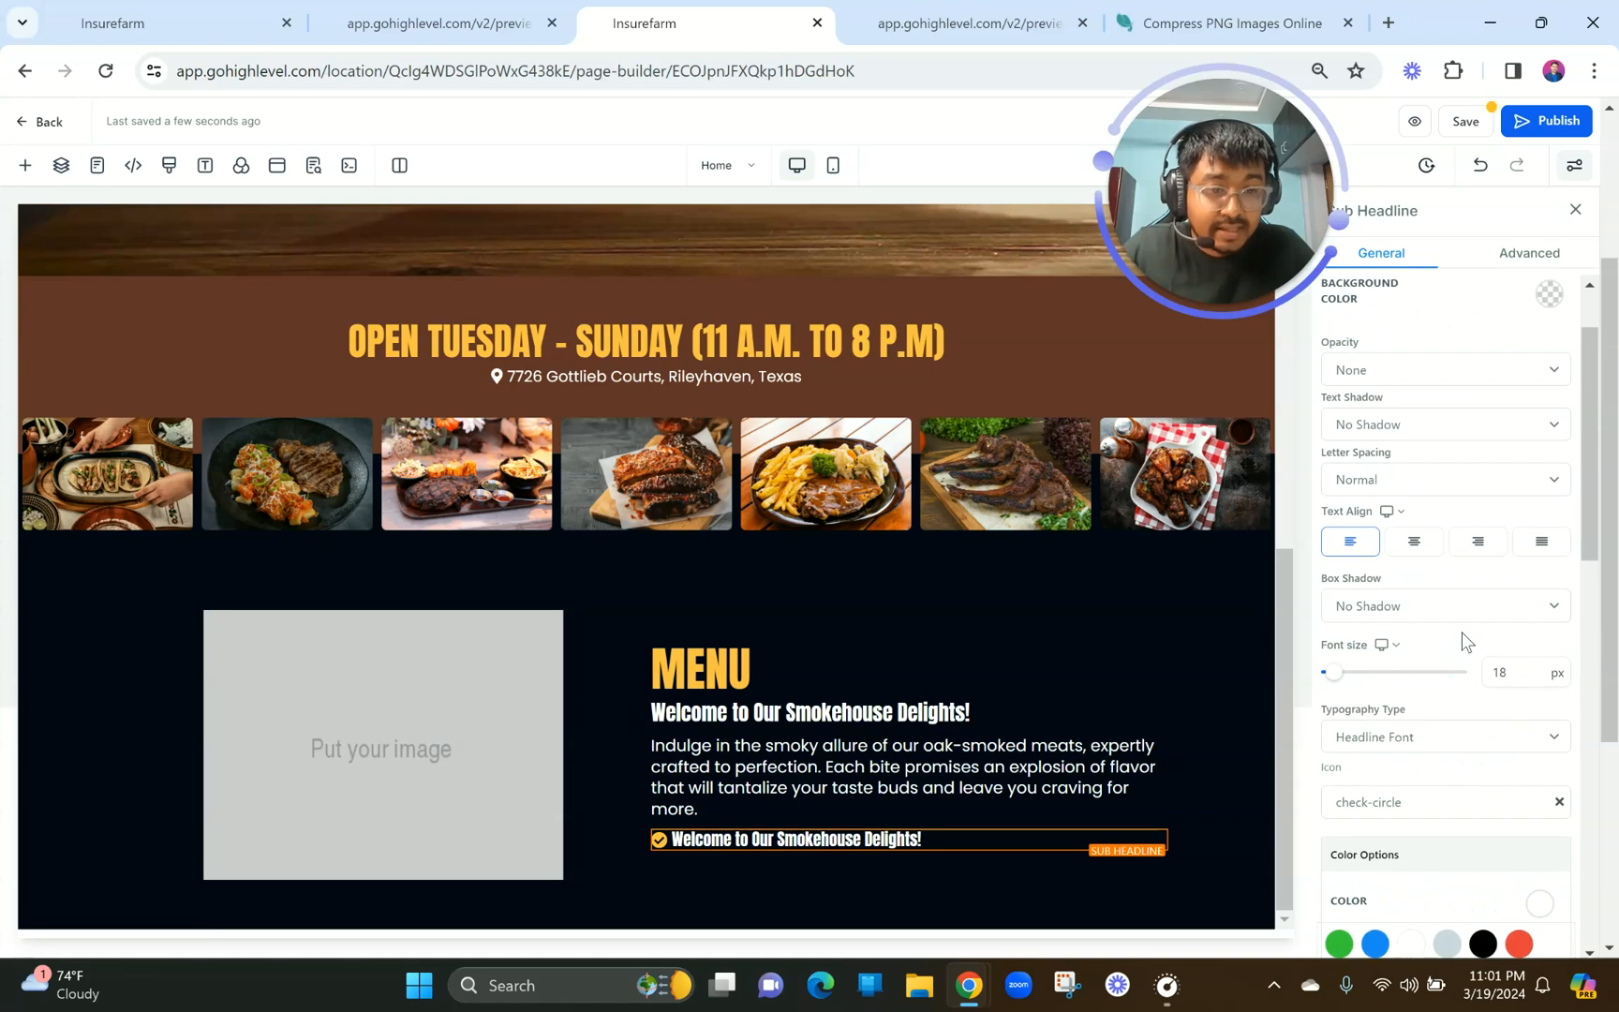
pyautogui.click(1390, 764)
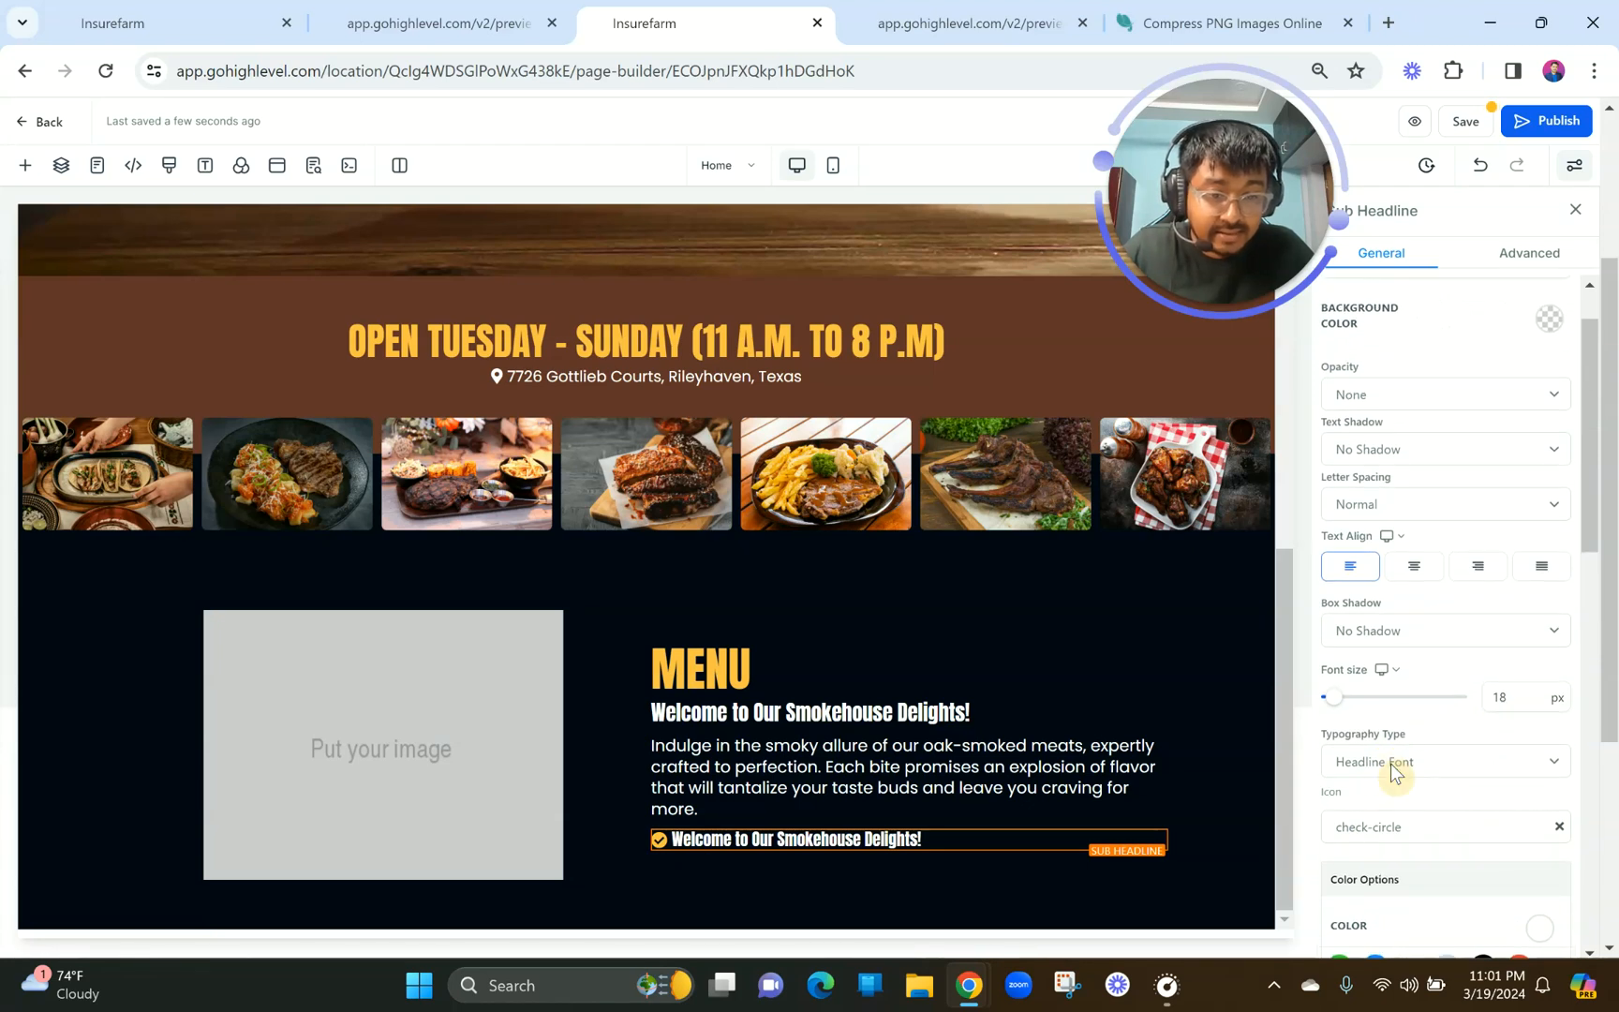
pyautogui.click(1391, 804)
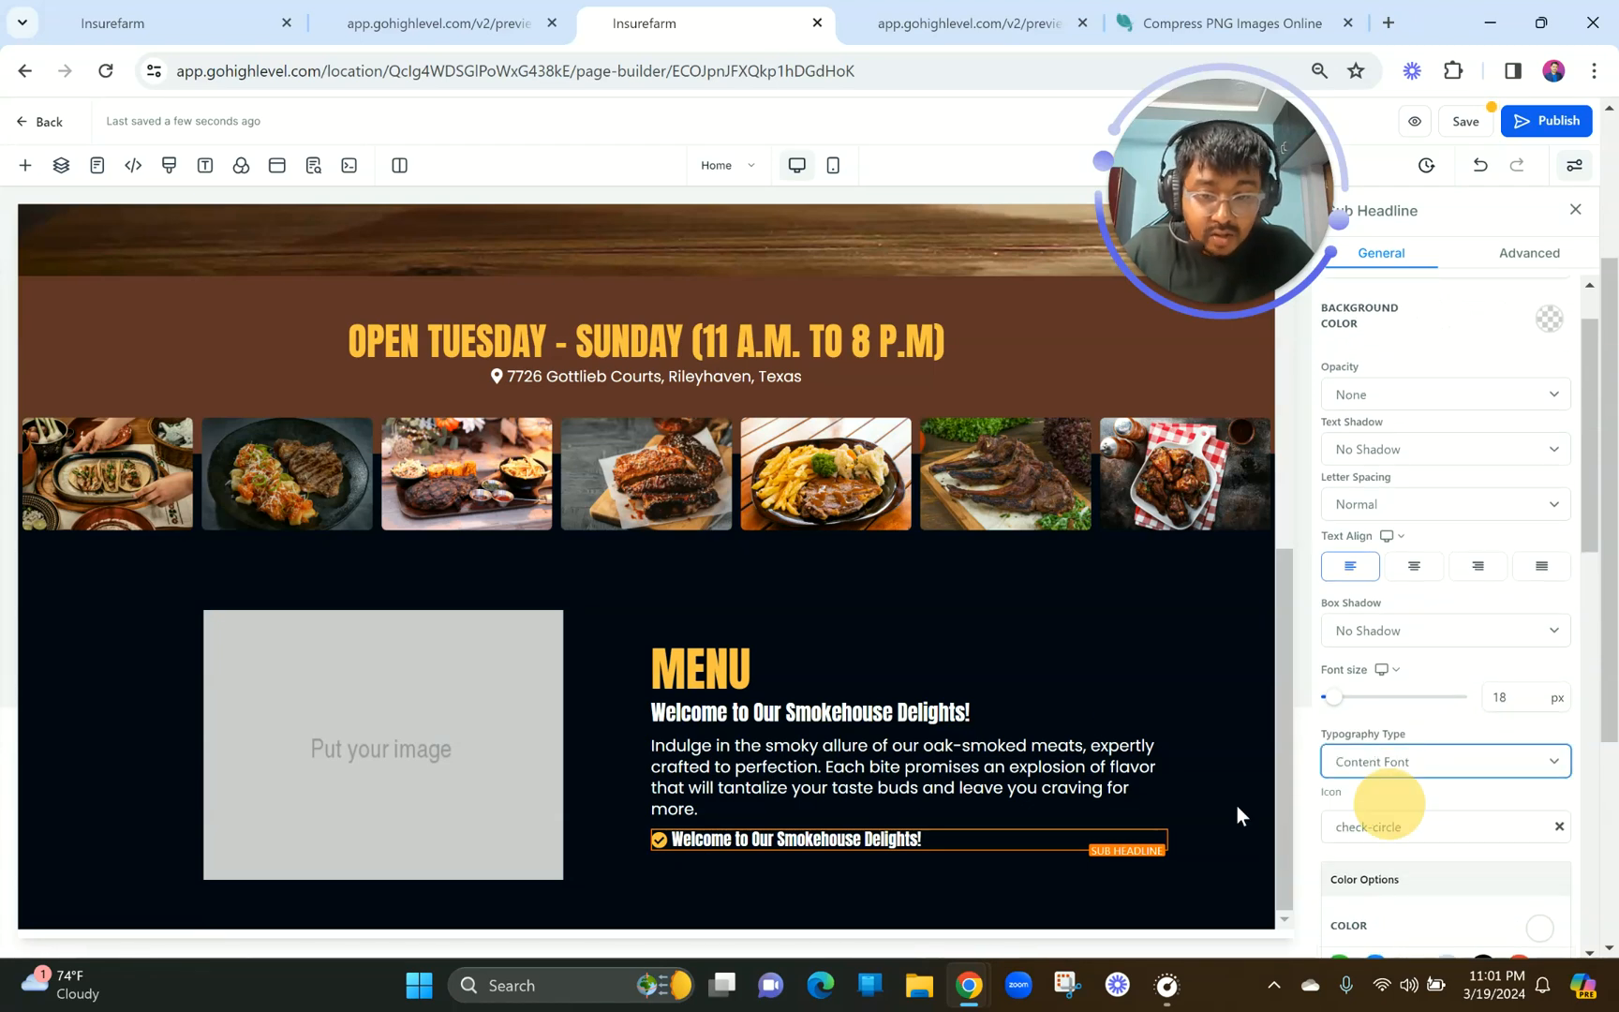
# Replace the duplicated sub-headline's text with "Oak-Smoked Meats" copied from the reference page, keeping it on the check icon's line.
pyautogui.click(450, 20)
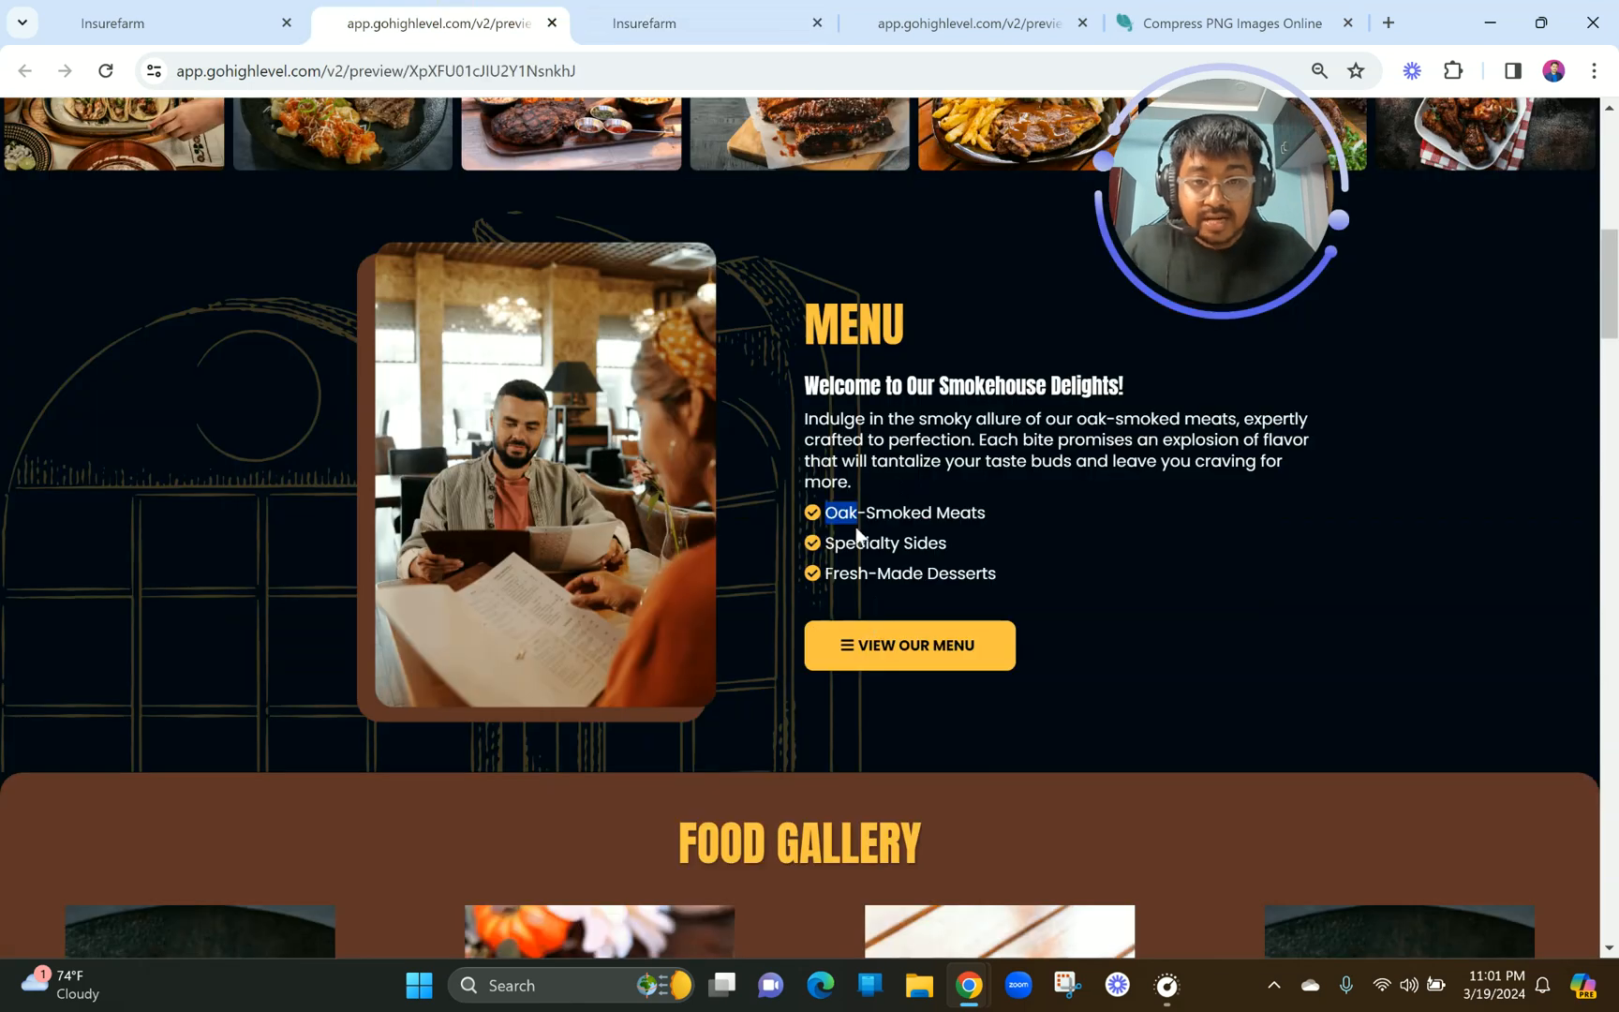
pyautogui.moveTo(826, 514); pyautogui.dragTo(1012, 513)
pyautogui.hotkey('ctrl', 'c')
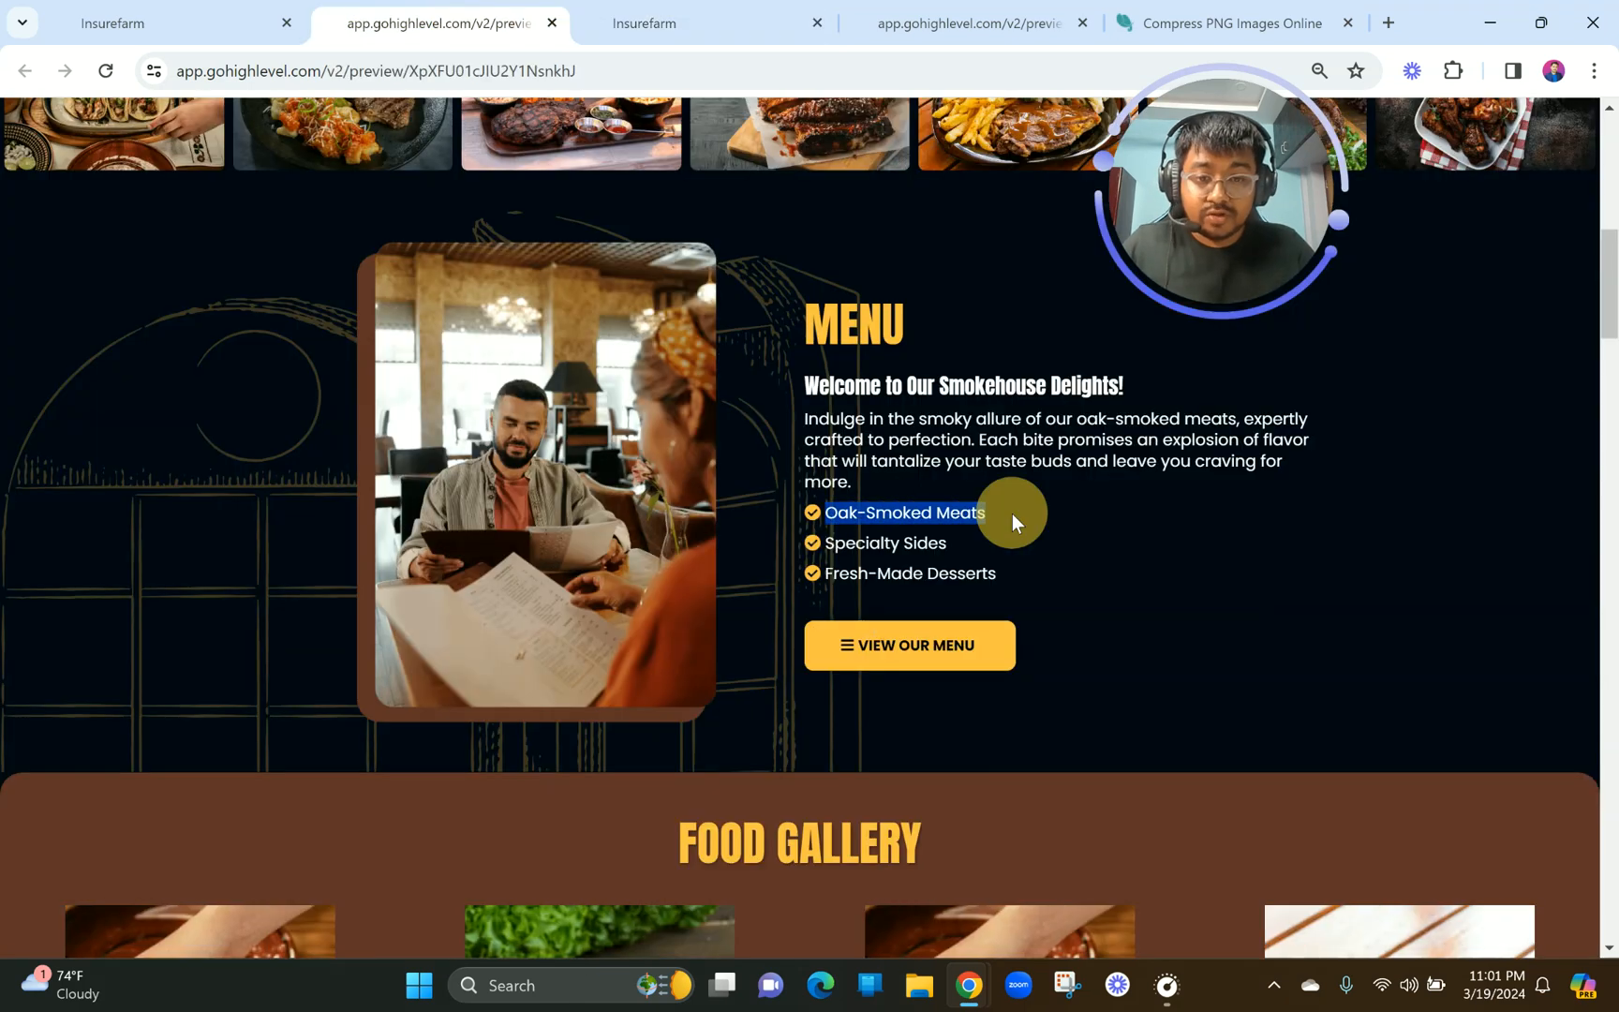
pyautogui.click(684, 19)
pyautogui.tripleClick(840, 850)
pyautogui.hotkey('ctrl', 'v')
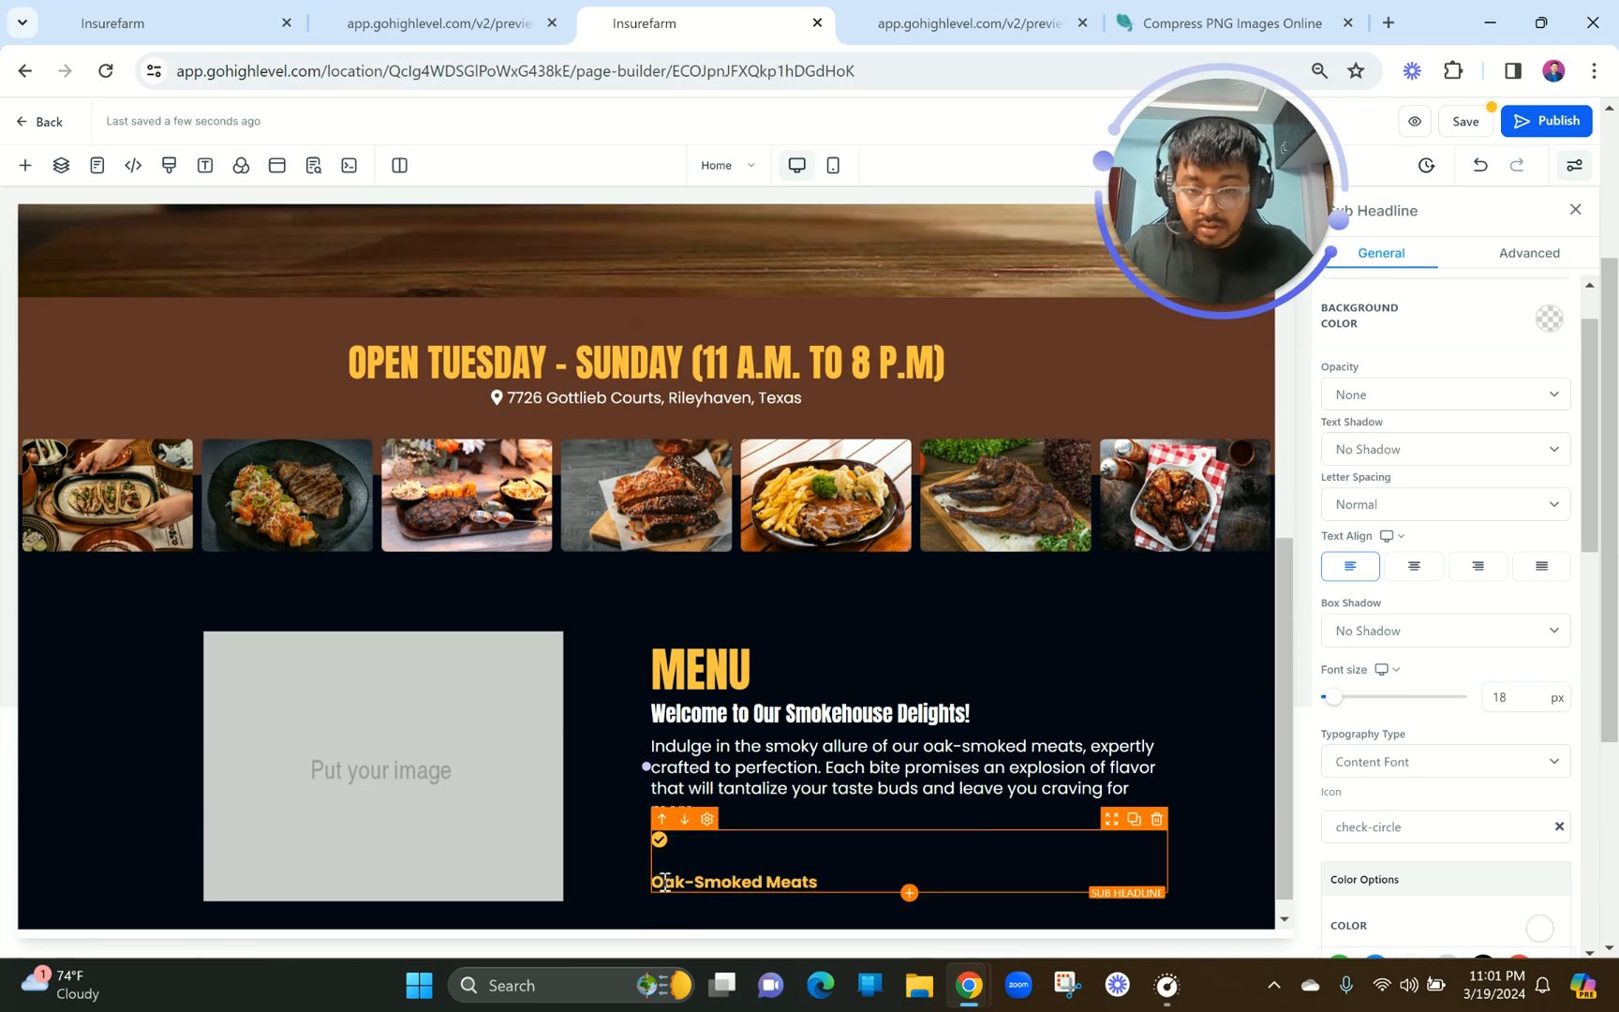
pyautogui.tripleClick(662, 881)
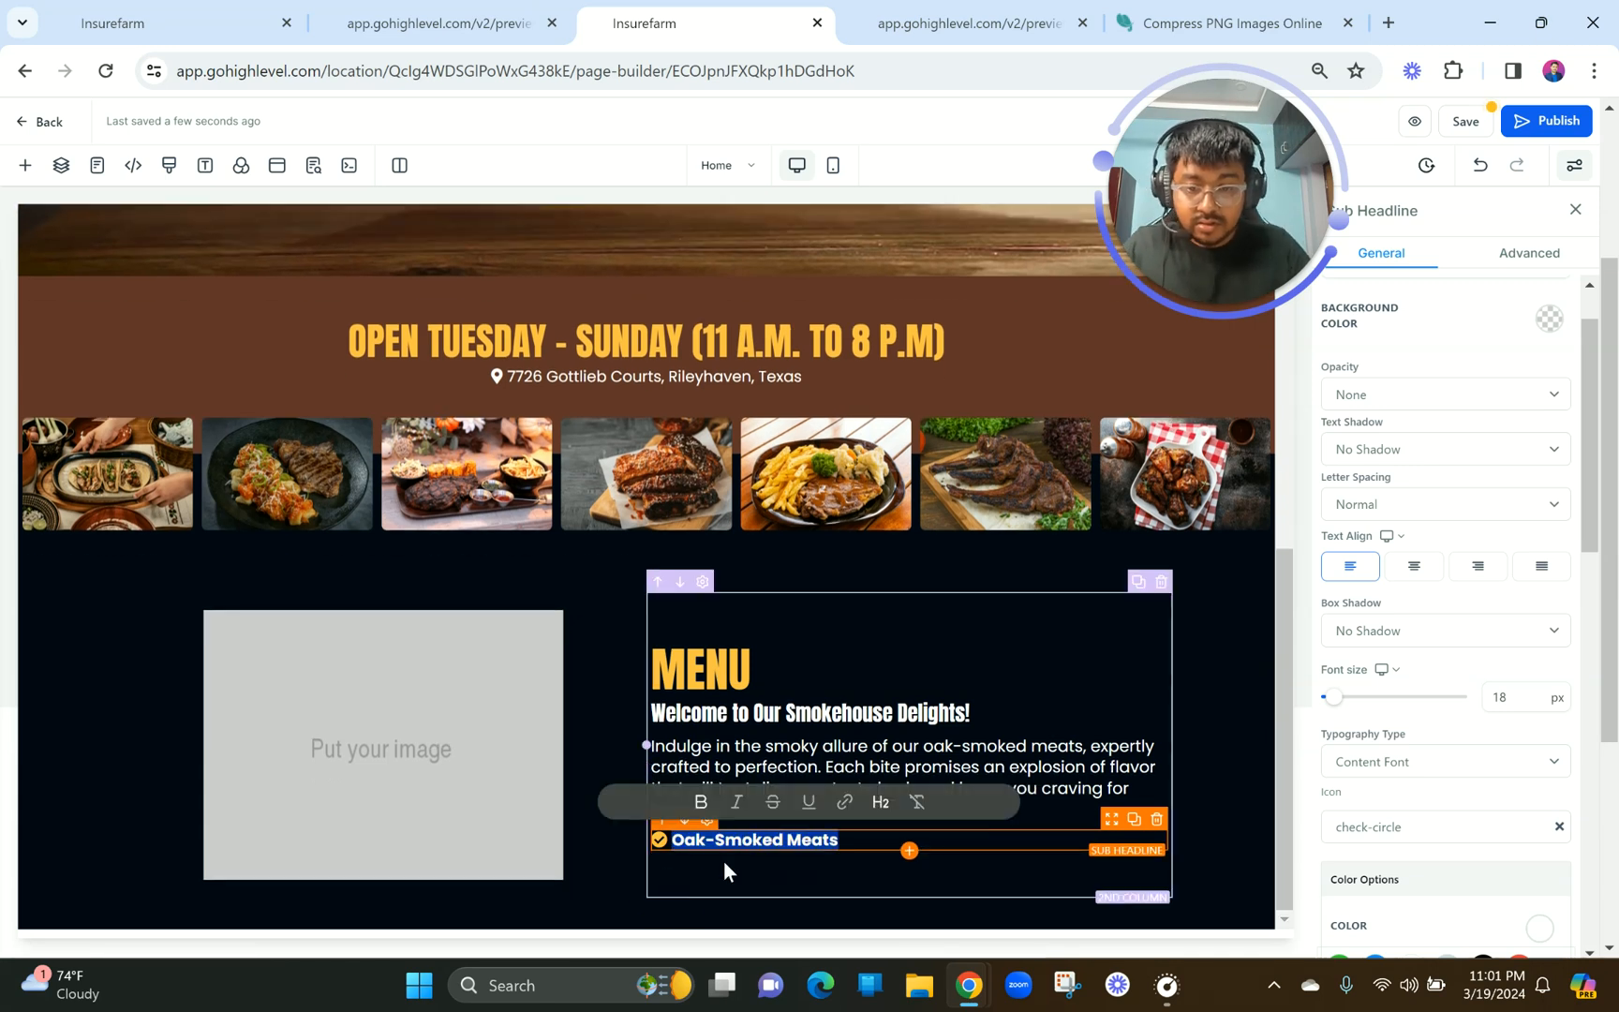
# Copy "Specialty Sides" from the reference page and duplicate the Oak-Smoked Meats line twice in the builder.
pyautogui.hotkey('ctrl', 'shift', 'Tab')
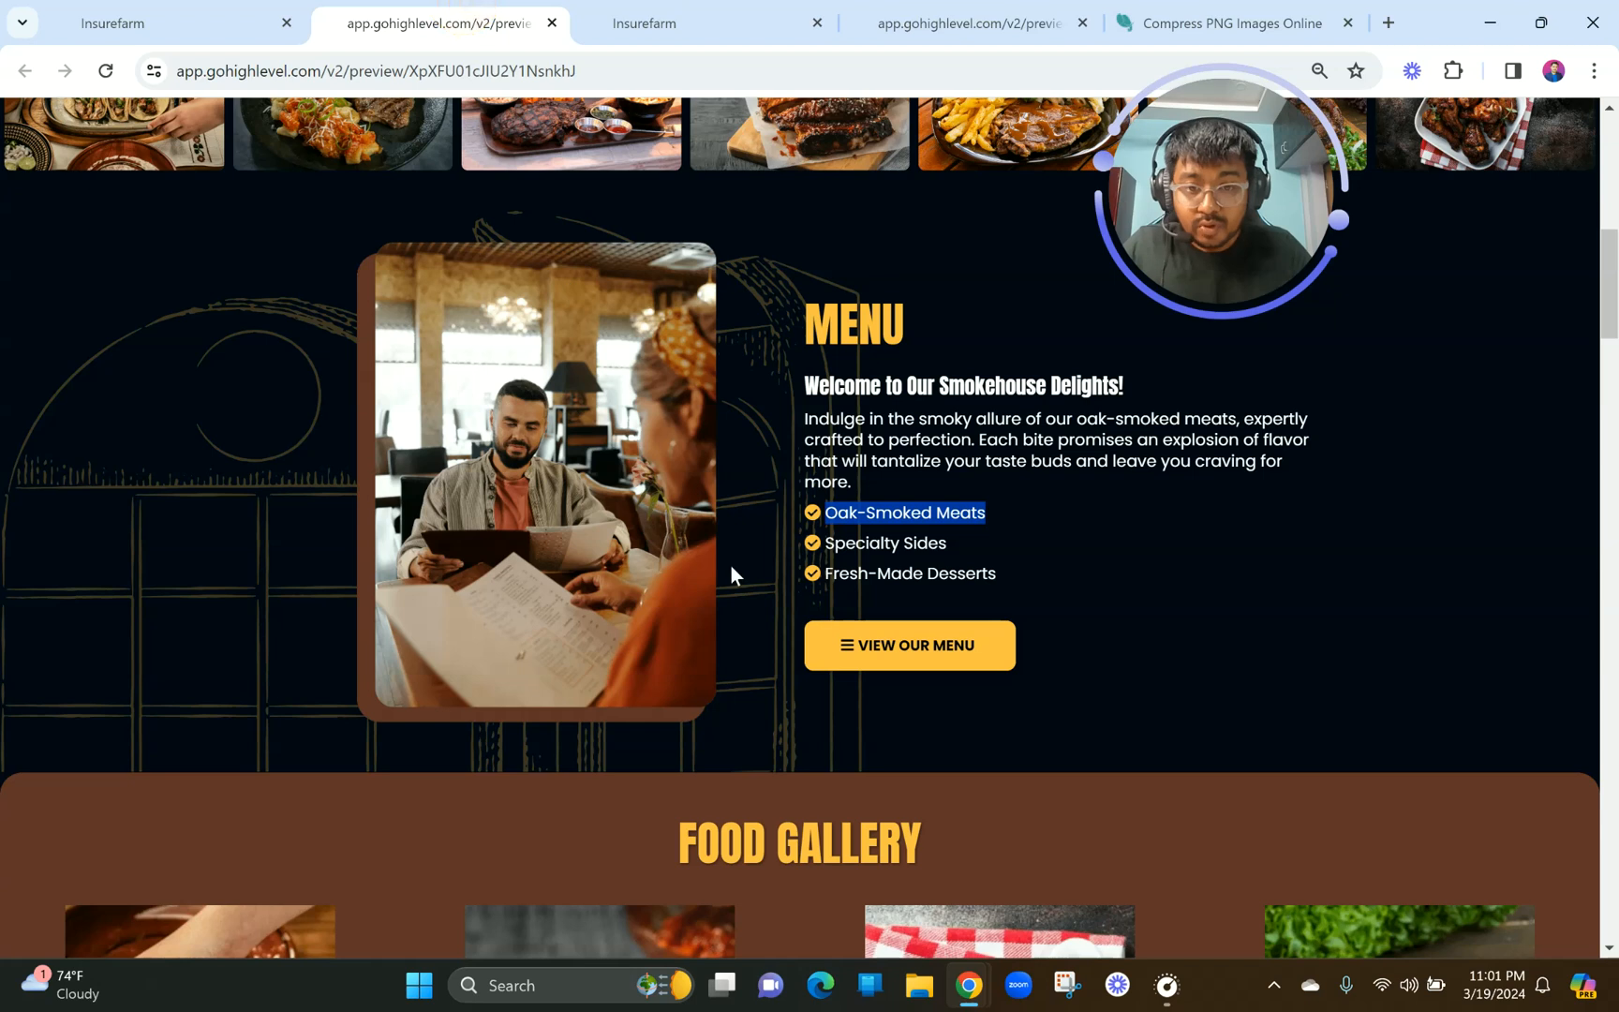
pyautogui.moveTo(827, 542); pyautogui.dragTo(965, 549)
pyautogui.hotkey('ctrl', 'c')
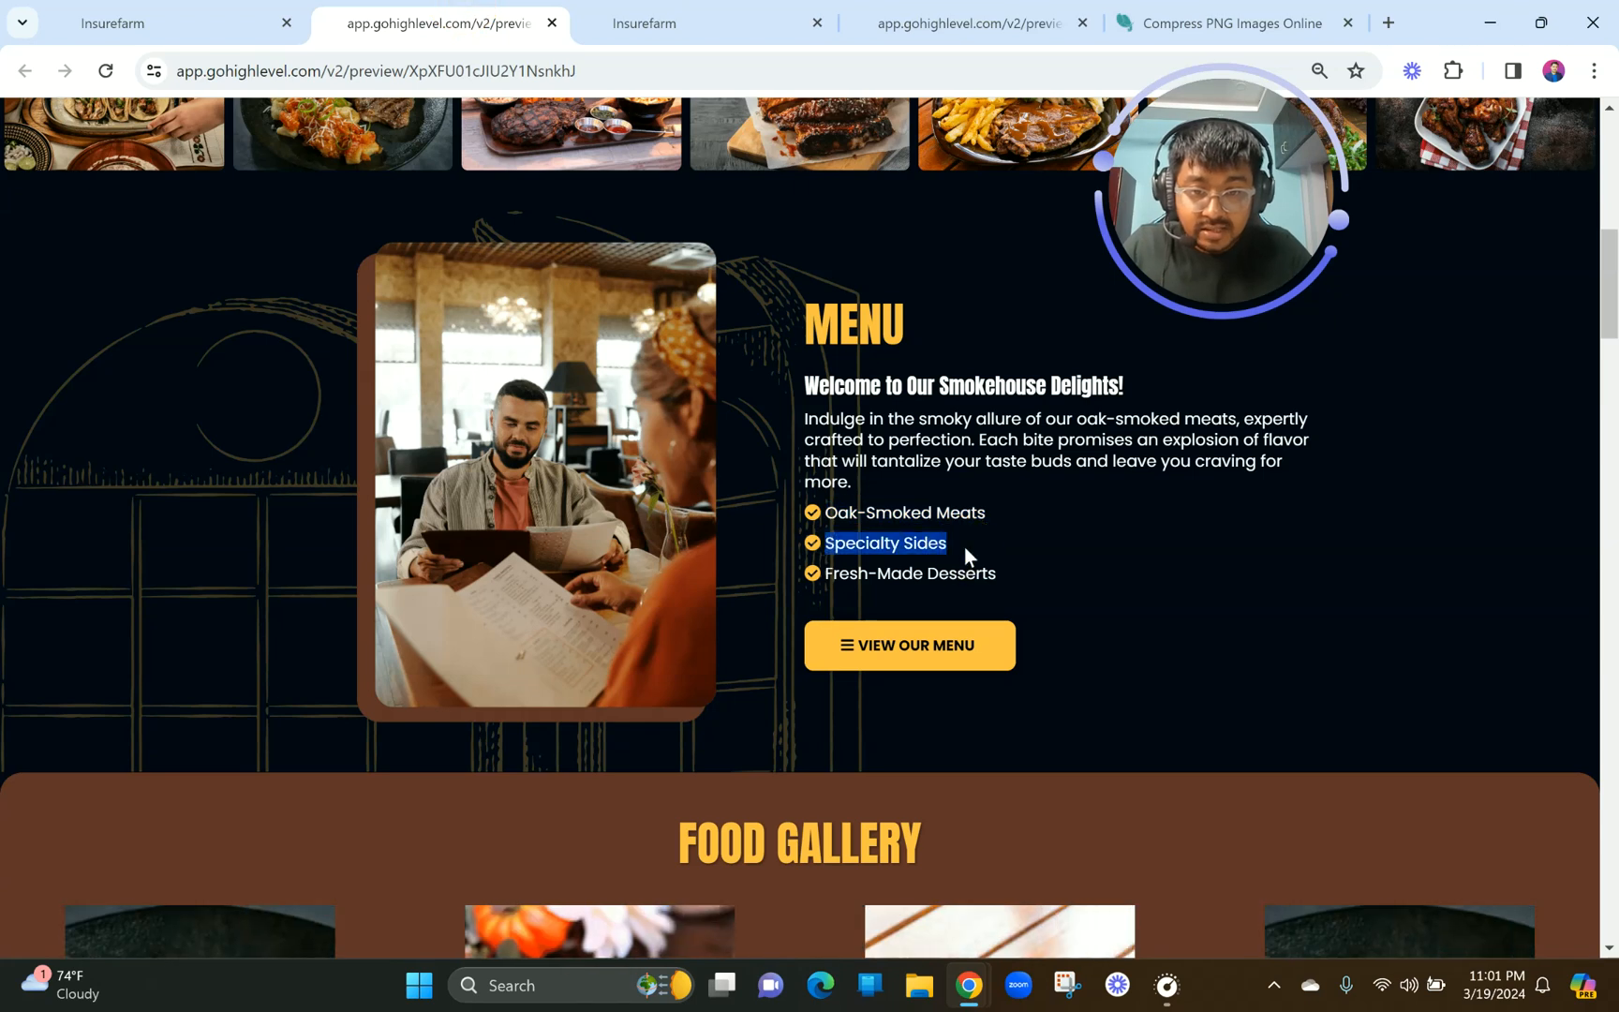
pyautogui.click(698, 19)
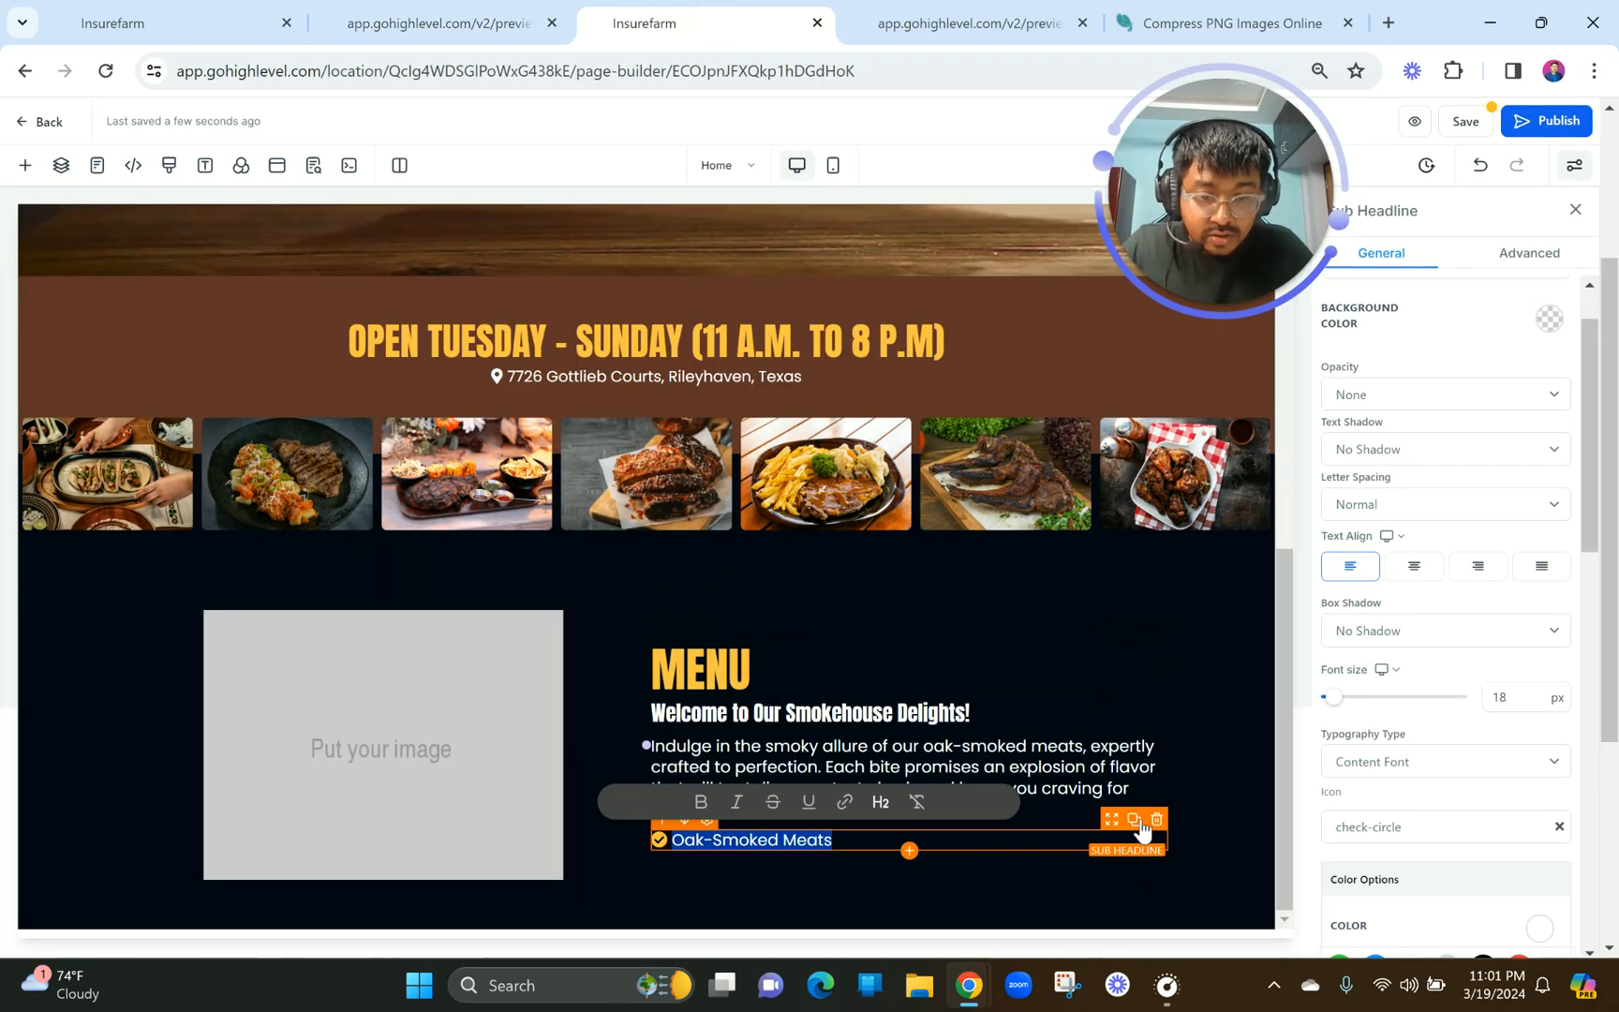
pyautogui.click(1134, 819)
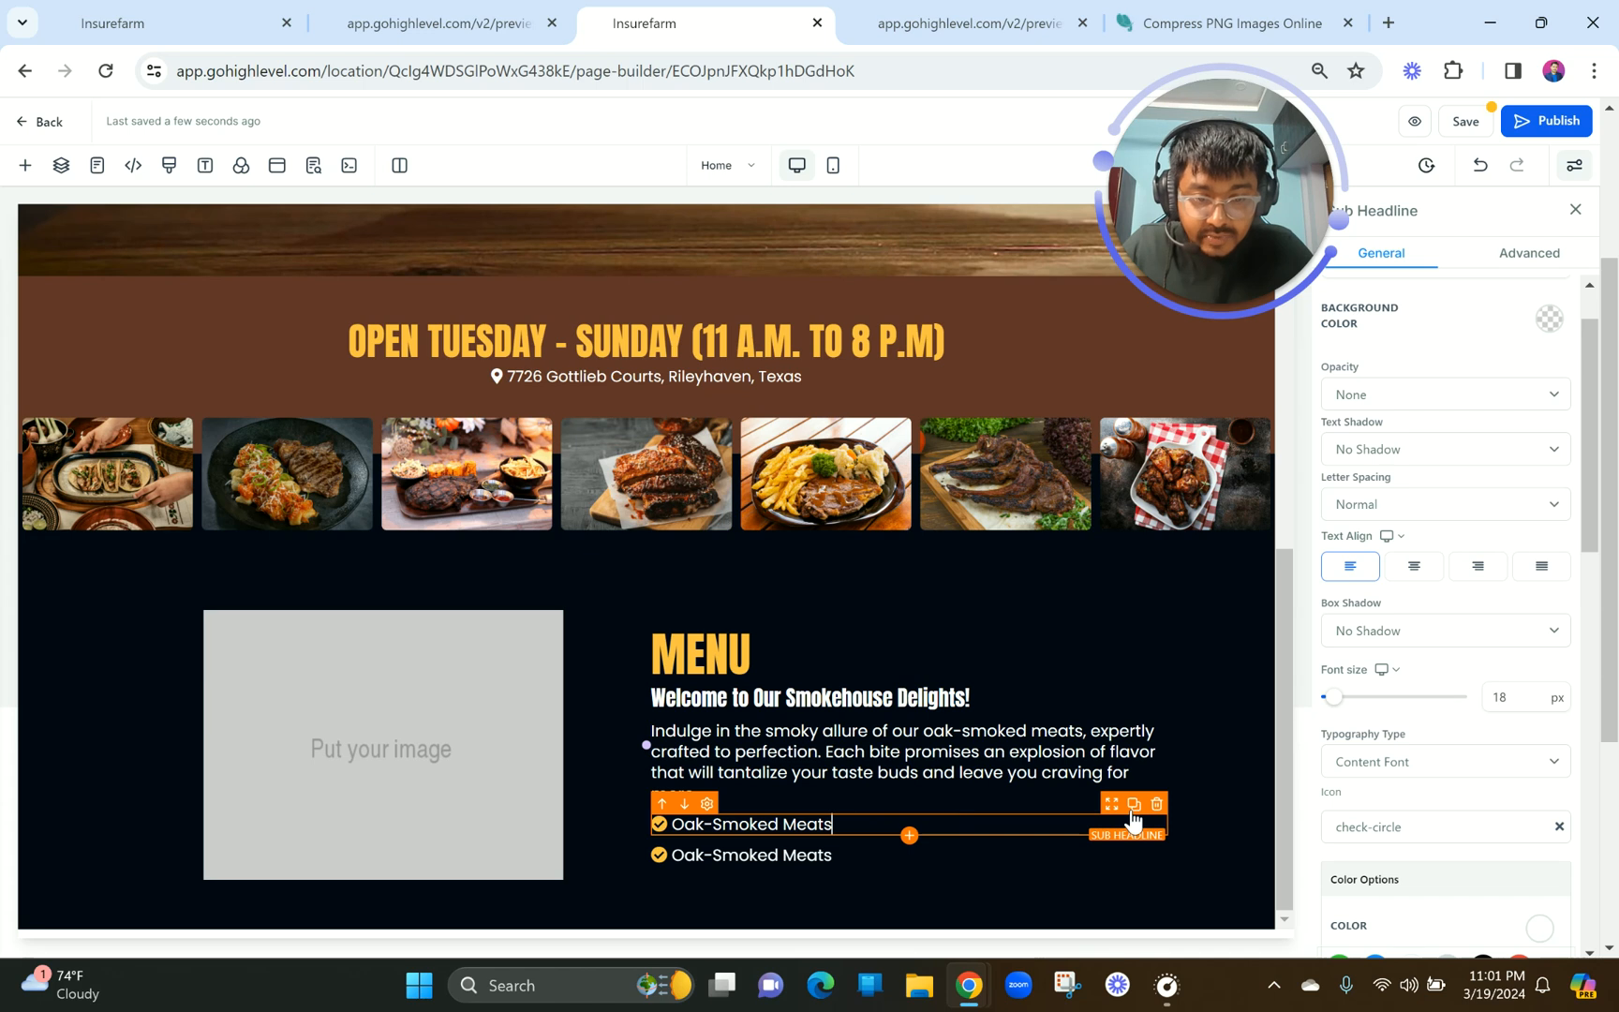
pyautogui.click(1132, 811)
# Replace the second bullet line's text with "Specialty Sides" beside its check icon and remove the bold formatting.
pyautogui.tripleClick(875, 844)
pyautogui.hotkey('ctrl', 'v')
pyautogui.click(661, 878)
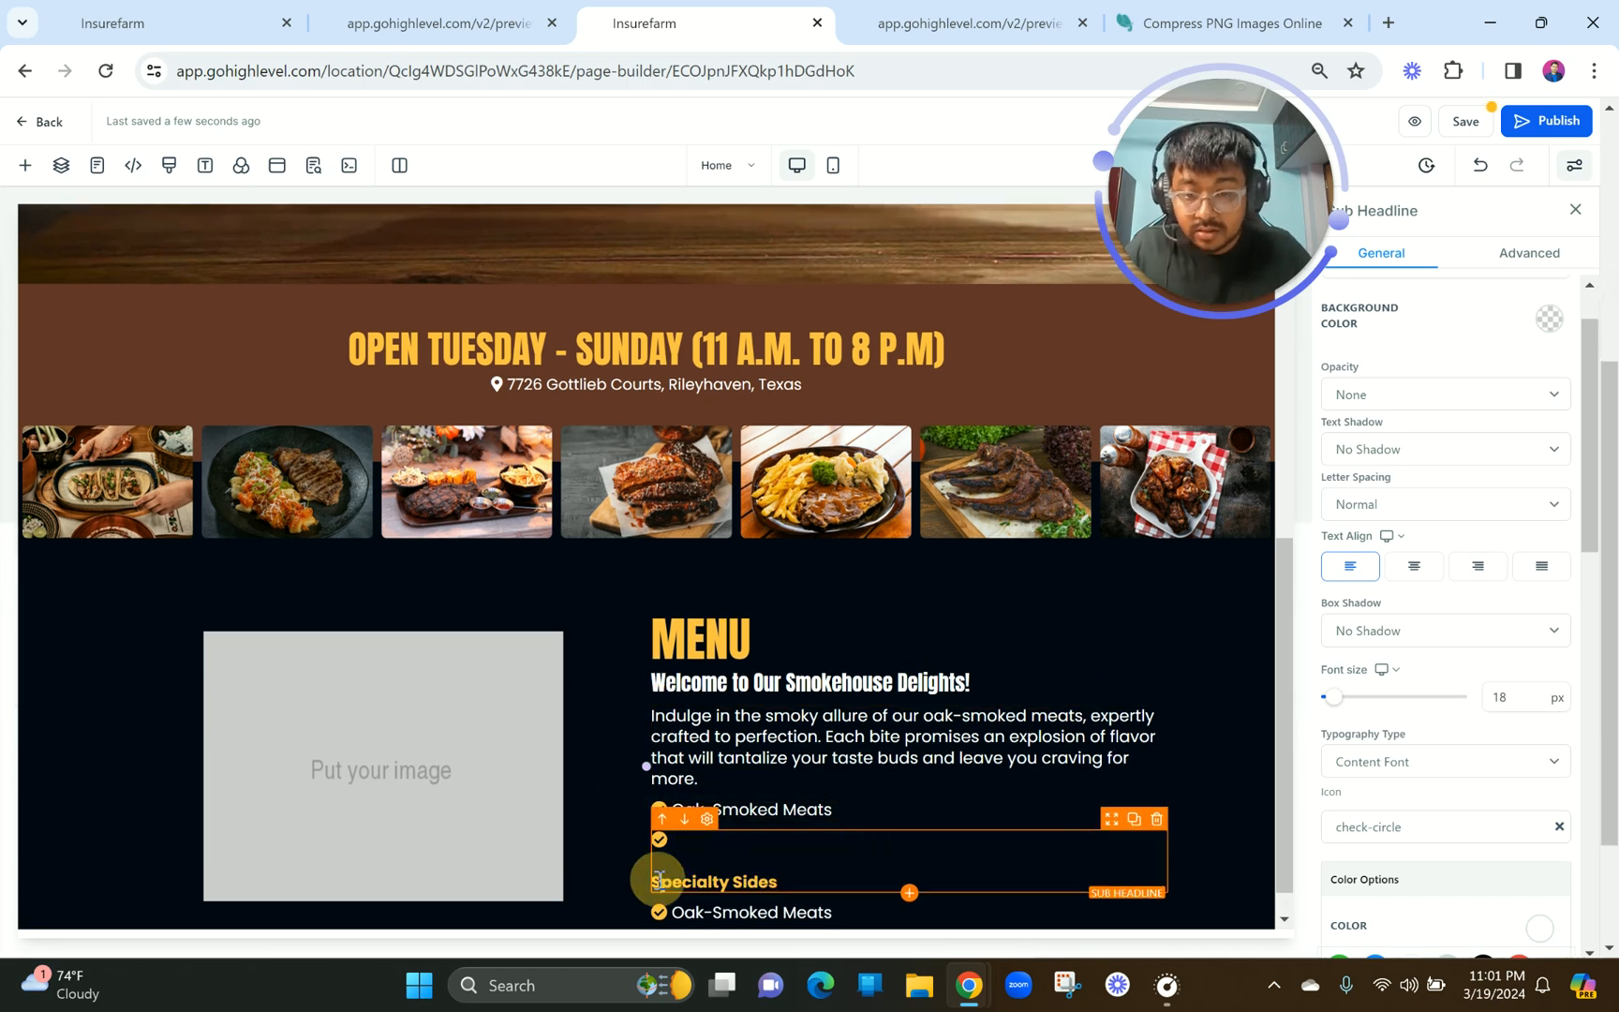
pyautogui.press('BackSpace')
pyautogui.tripleClick(689, 840)
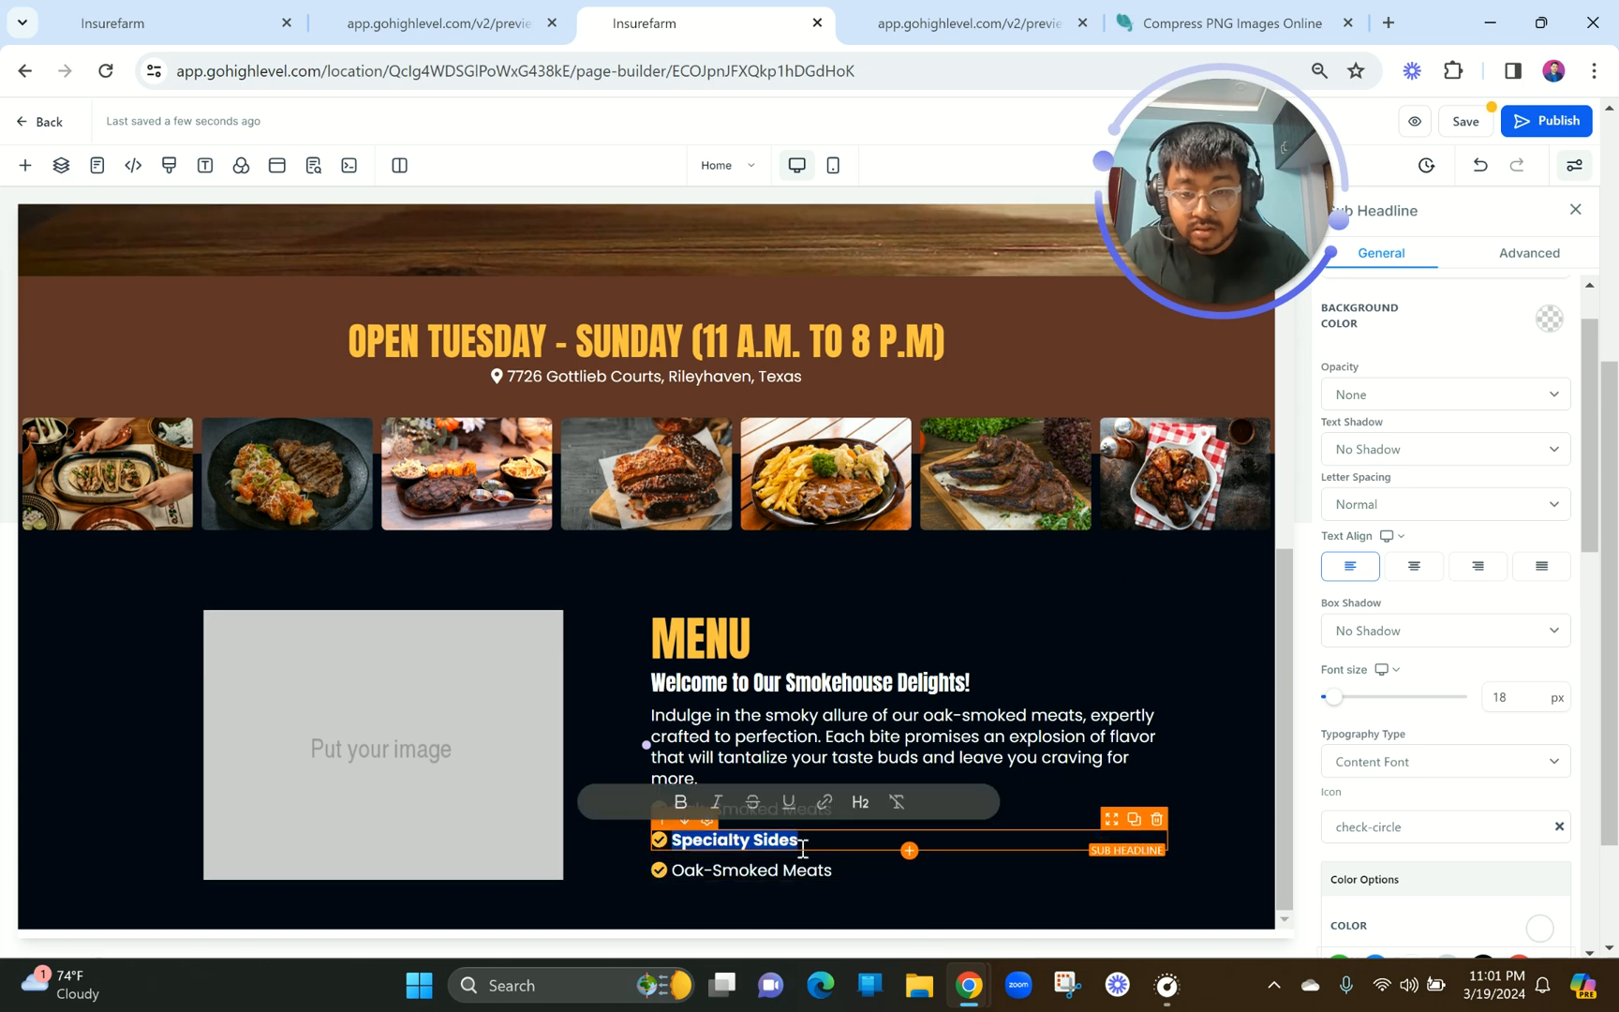
pyautogui.click(681, 804)
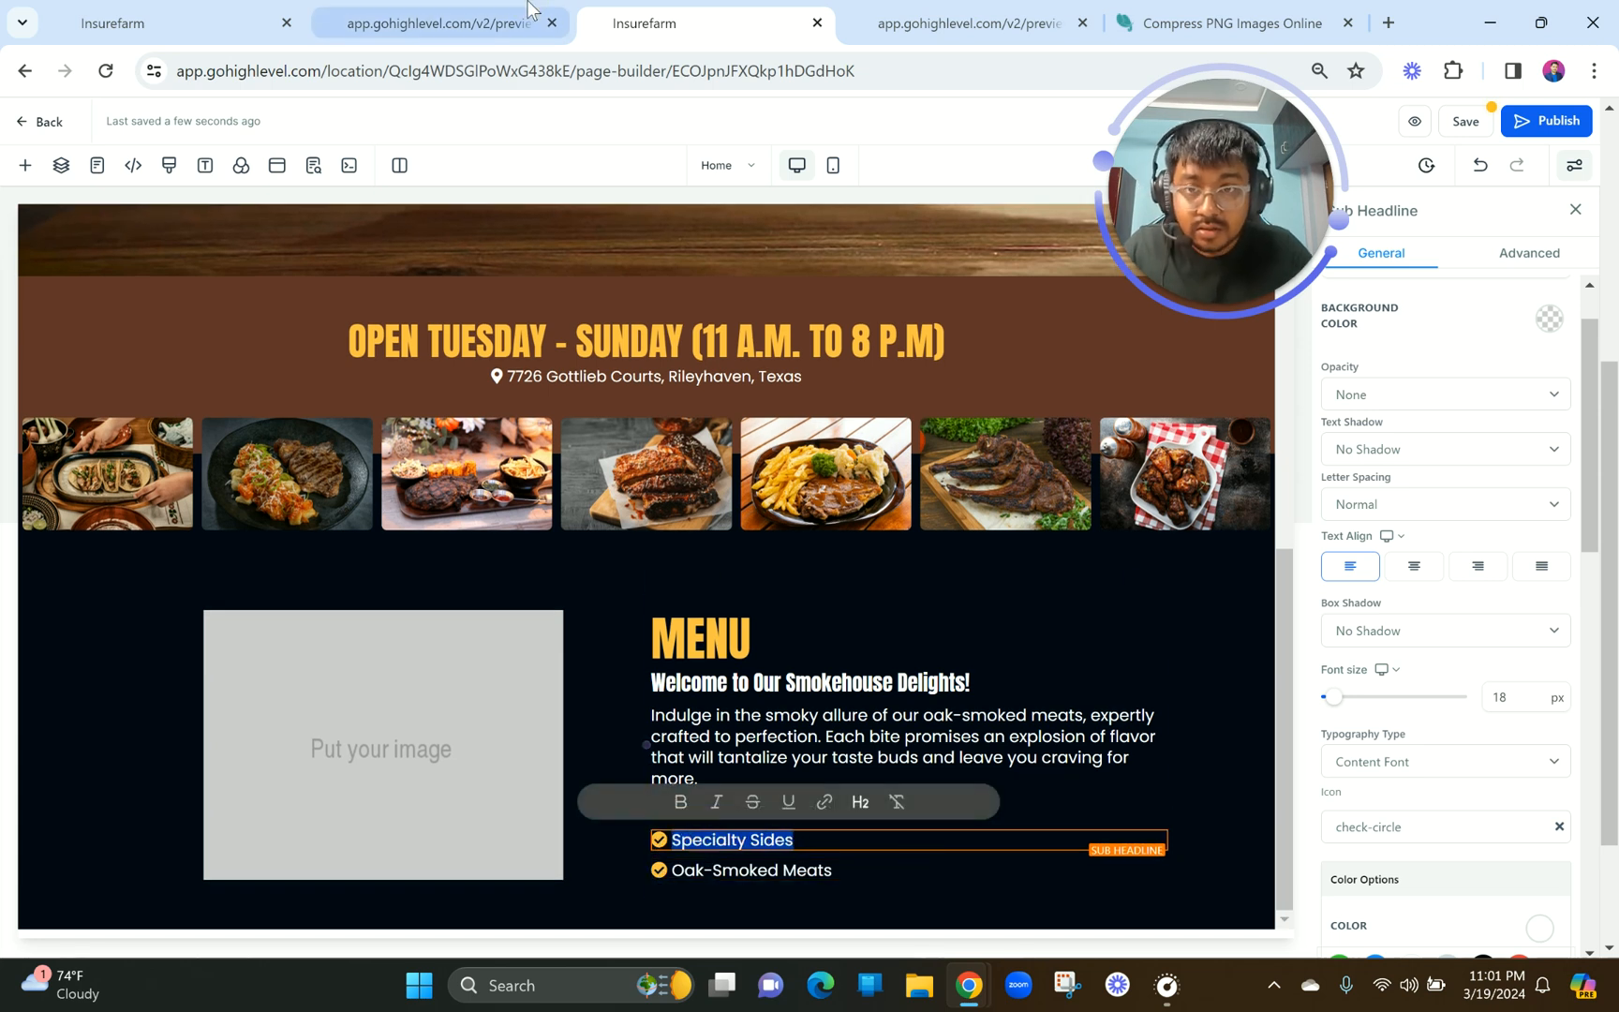
# Replace the third bullet line's text with "Fresh-Made Desserts" copied from the reference page.
pyautogui.click(439, 22)
pyautogui.moveTo(1000, 573); pyautogui.dragTo(828, 577)
pyautogui.hotkey('ctrl', 'c')
pyautogui.click(717, 21)
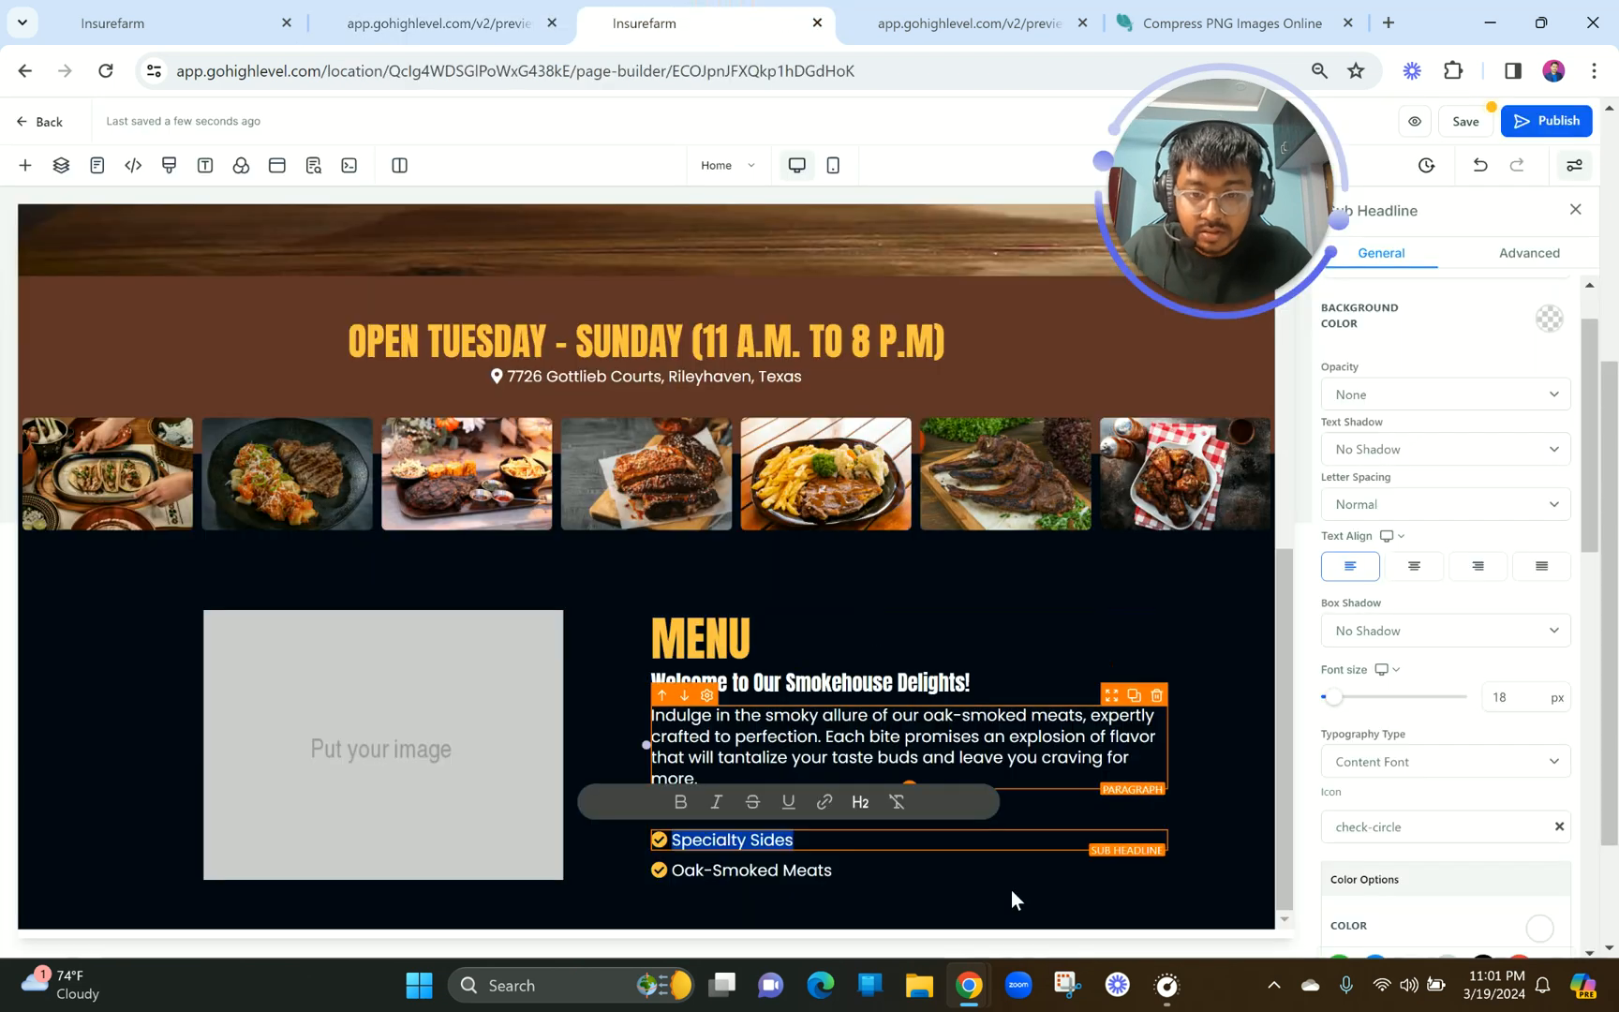
pyautogui.click(884, 868)
pyautogui.tripleClick(884, 868)
pyautogui.hotkey('ctrl', 'v')
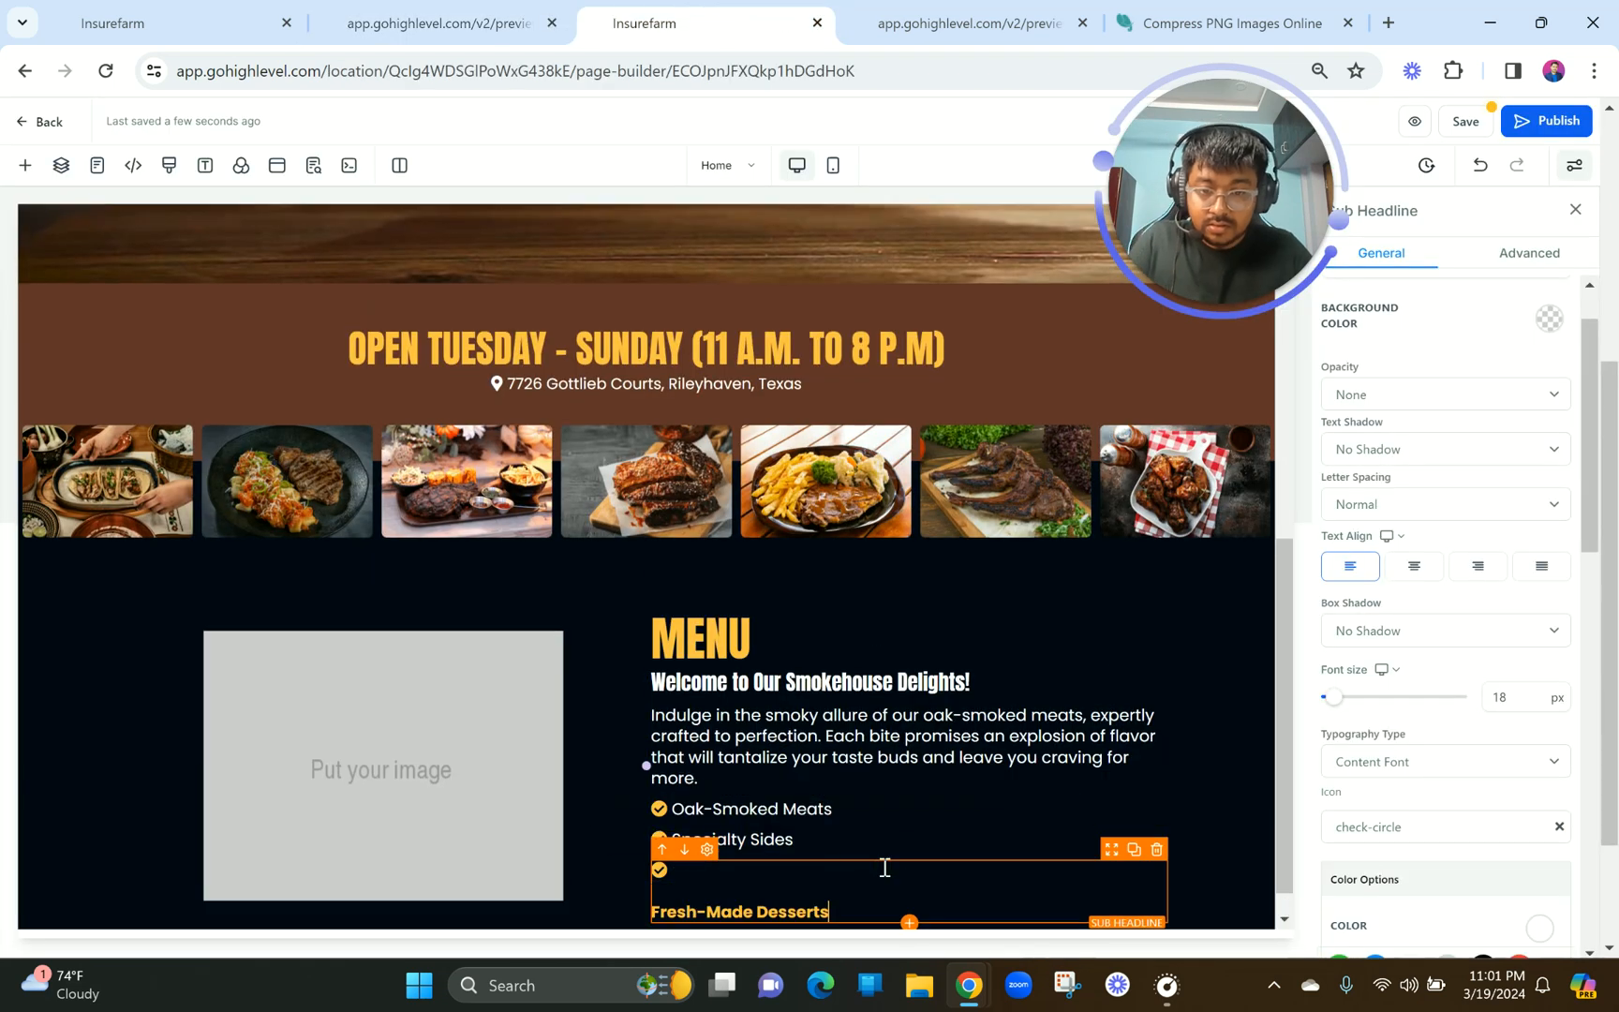
# Bring the Fresh-Made Desserts text up beside its check icon and remove its bold formatting.
pyautogui.click(659, 912)
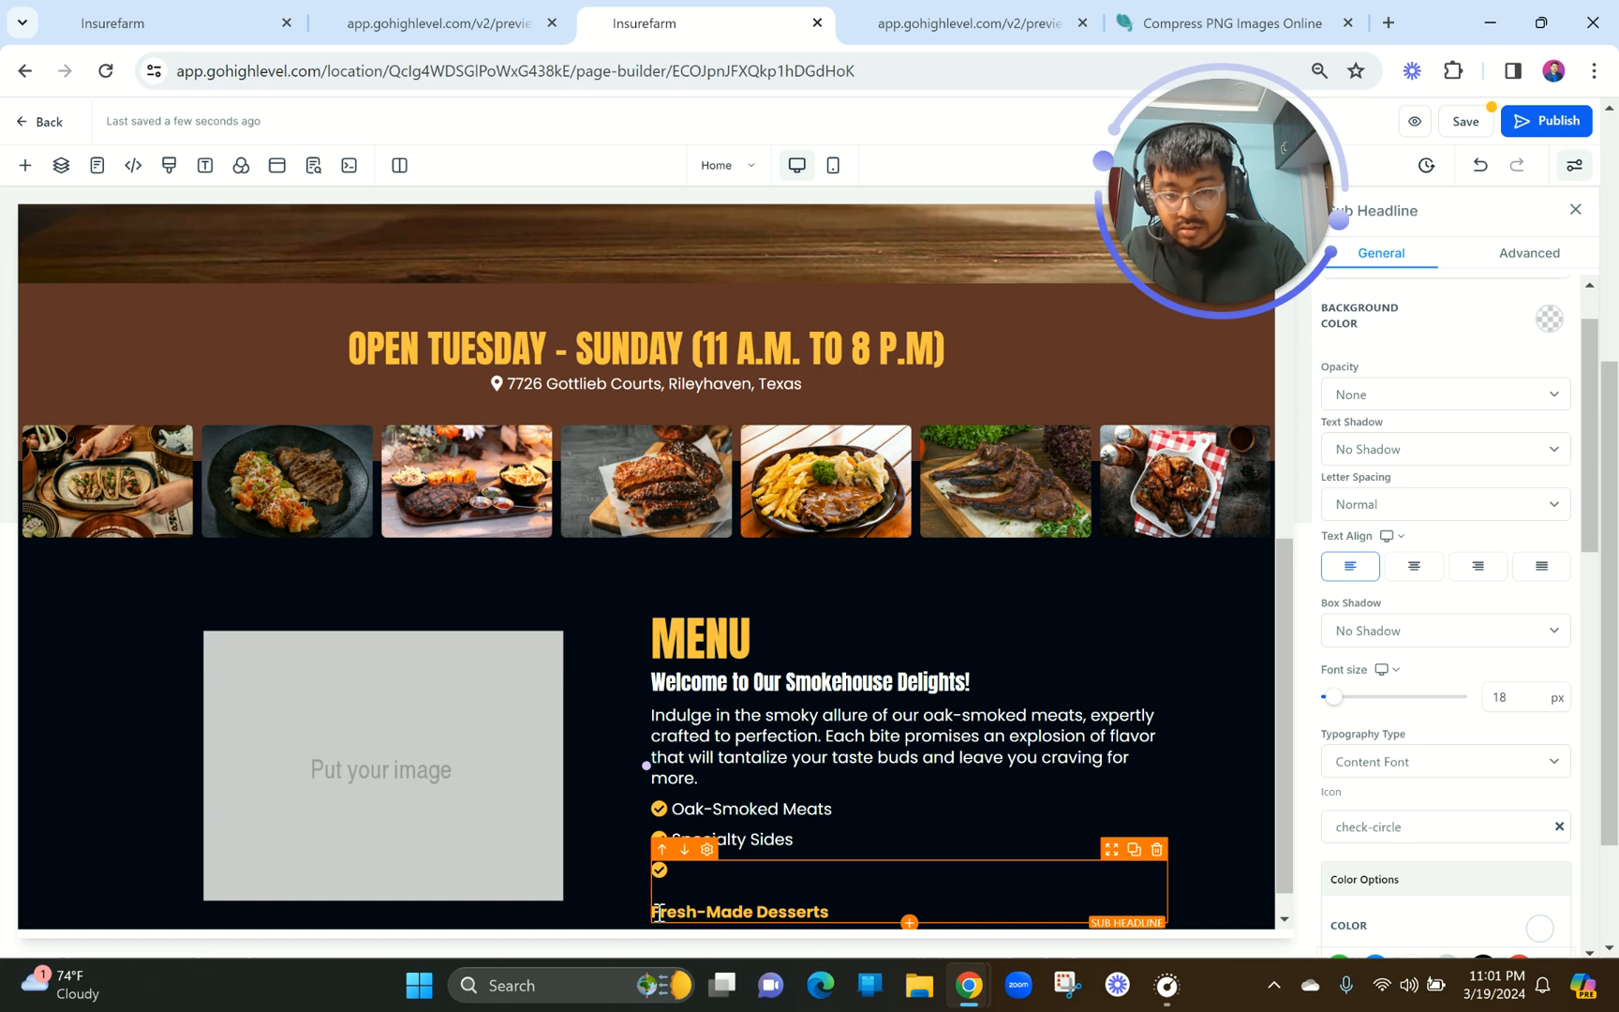
pyautogui.press('BackSpace')
pyautogui.hotkey('shift', 'End')
pyautogui.click(702, 831)
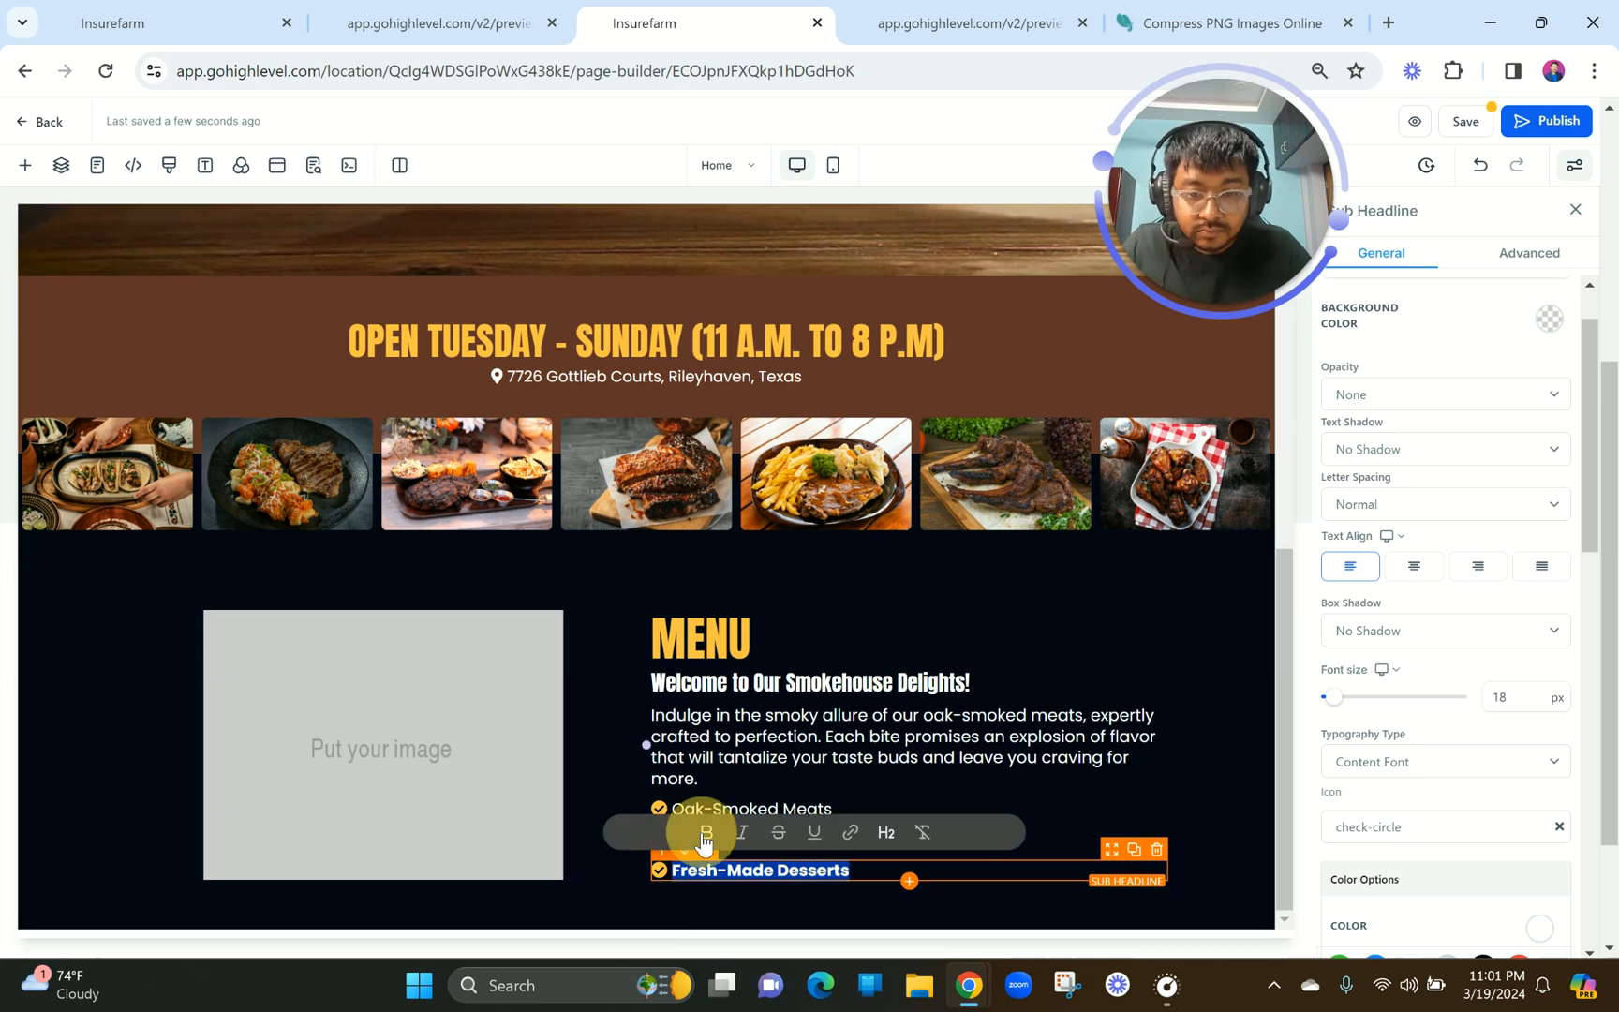
pyautogui.click(493, 783)
# Duplicate the hero's filled ORDER NOW button and move the copy below the Fresh-Made Desserts line in the Menu section.
pyautogui.click(412, 23)
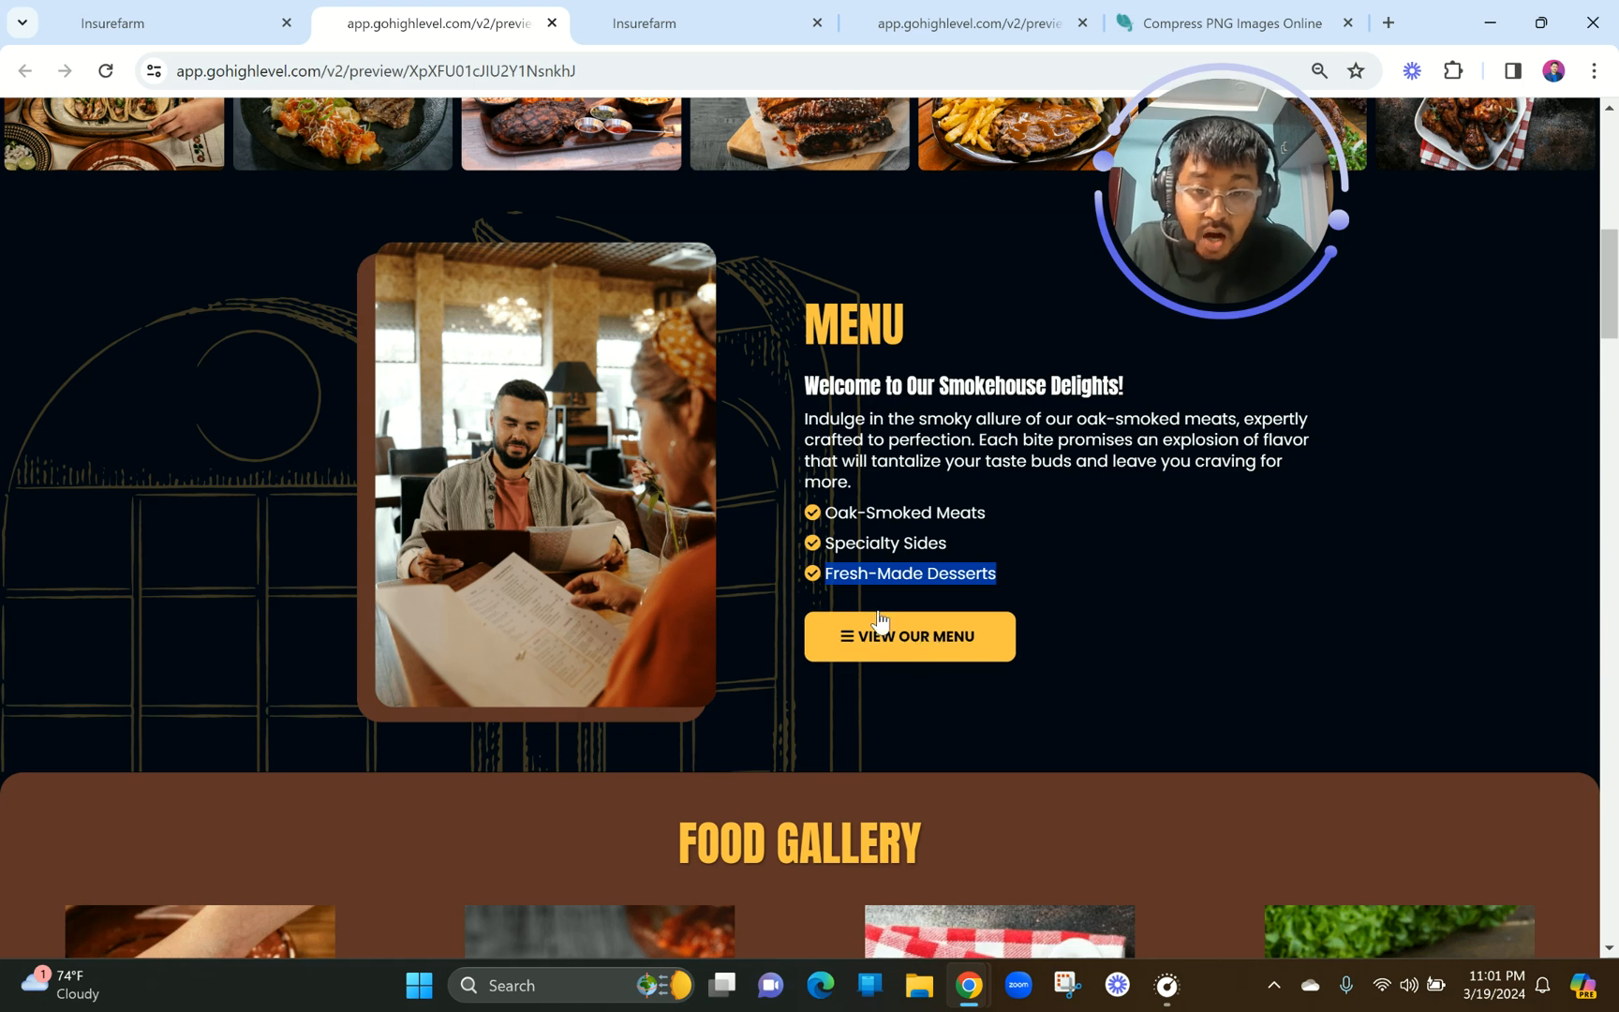
pyautogui.click(687, 21)
pyautogui.scroll(3, 617, 419)
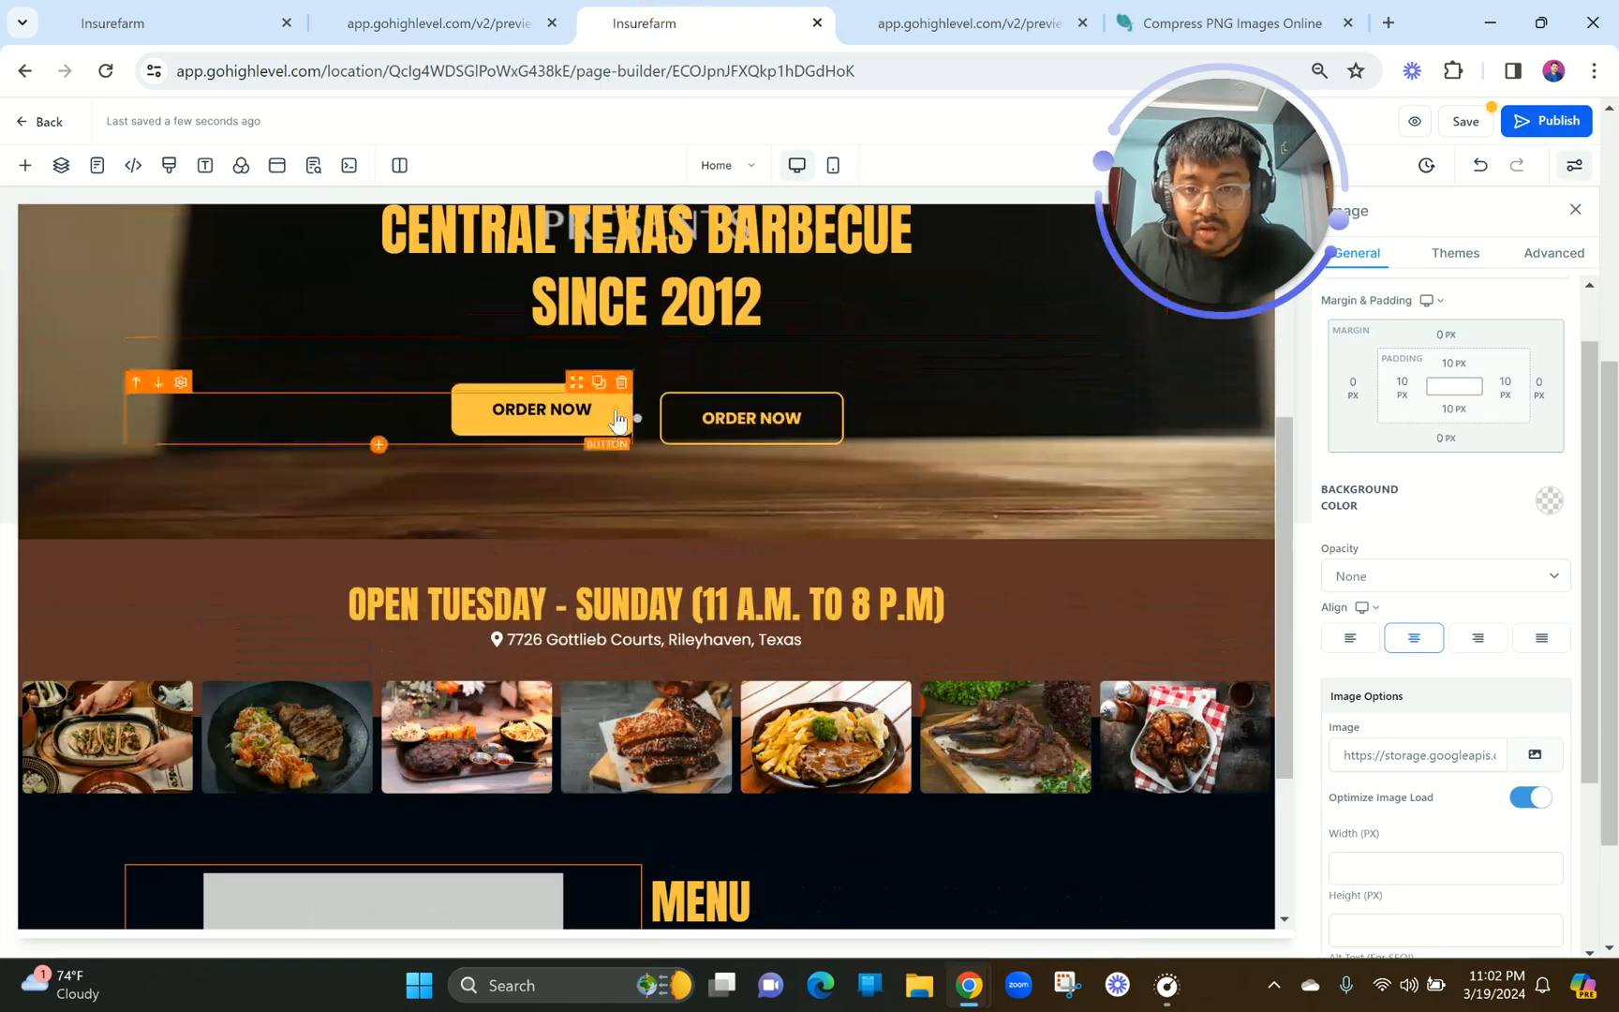
pyautogui.click(599, 381)
pyautogui.scroll(-1, 684, 536)
pyautogui.moveTo(575, 330); pyautogui.dragTo(914, 900)
pyautogui.scroll(-2, 913, 872)
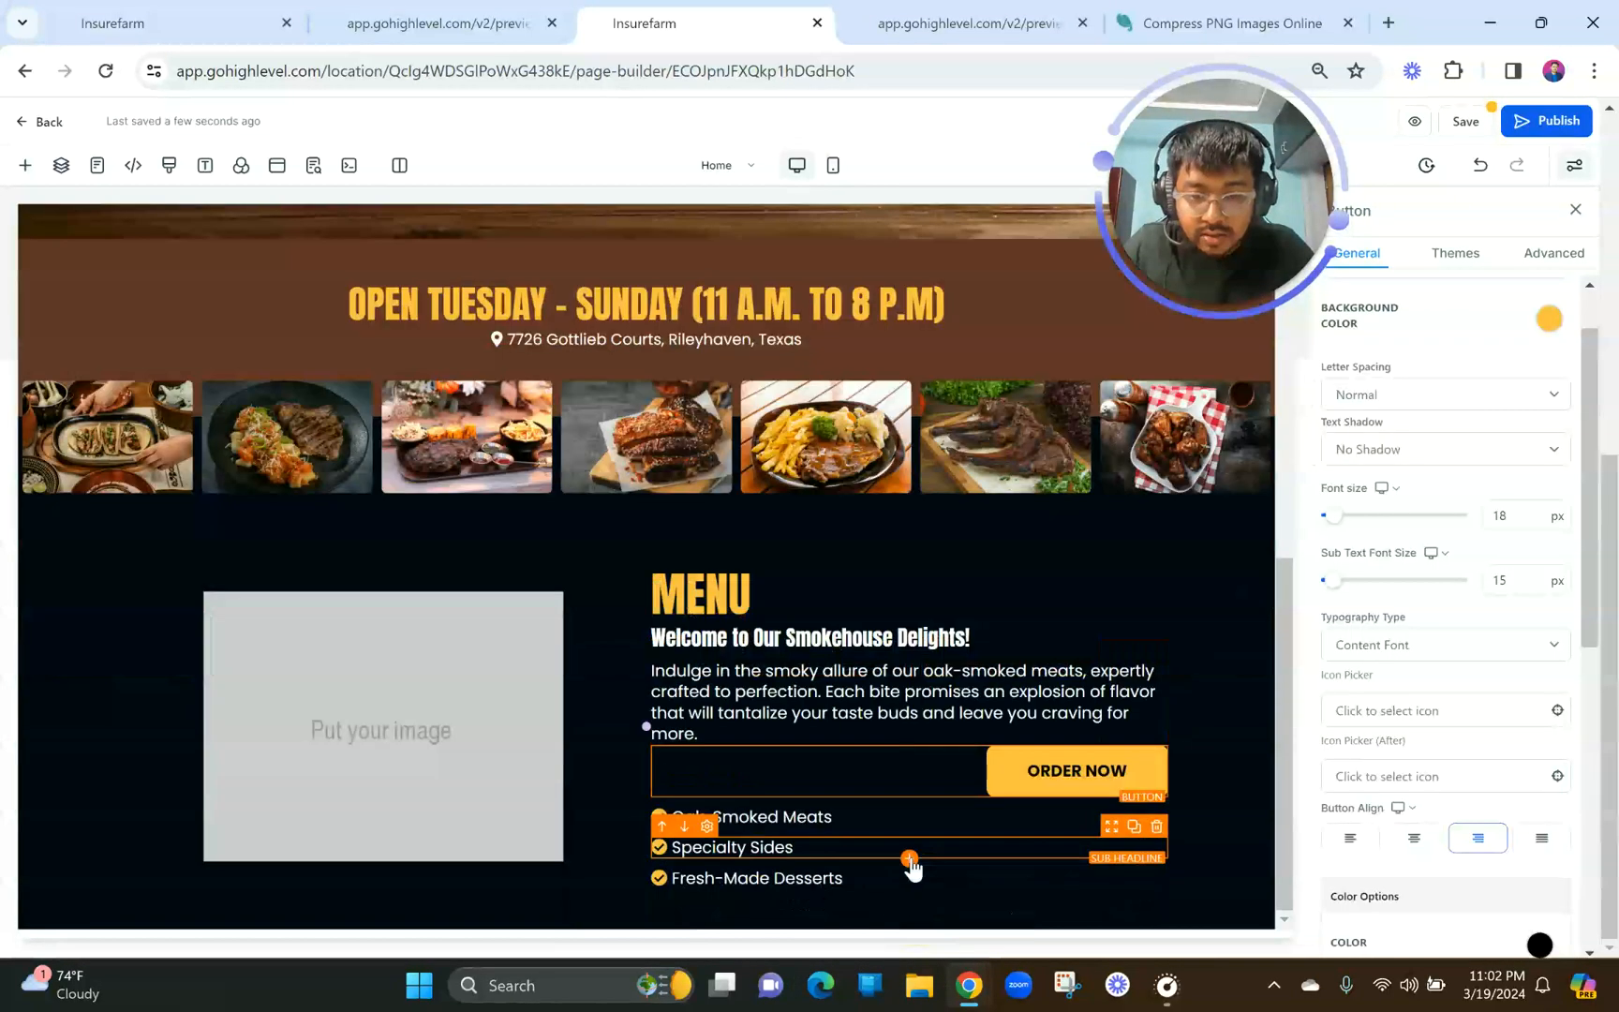
pyautogui.moveTo(1114, 743); pyautogui.dragTo(950, 888)
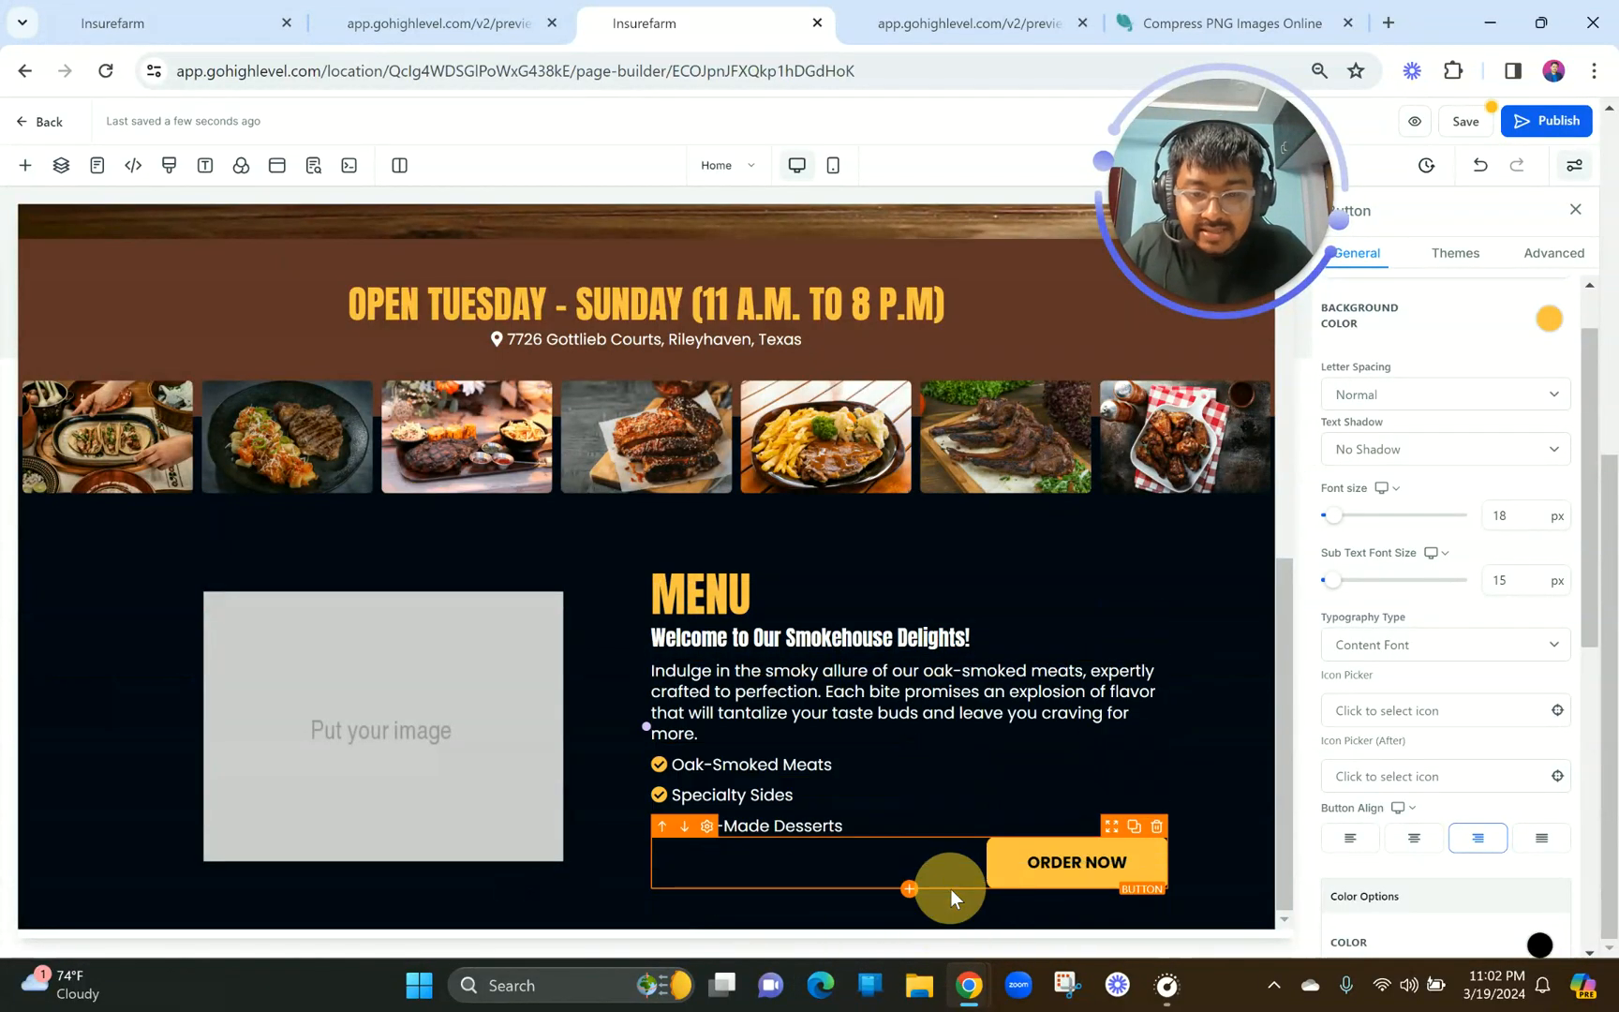
# Align the Menu section's button to the left and give it a 20 px top margin.
pyautogui.click(1352, 837)
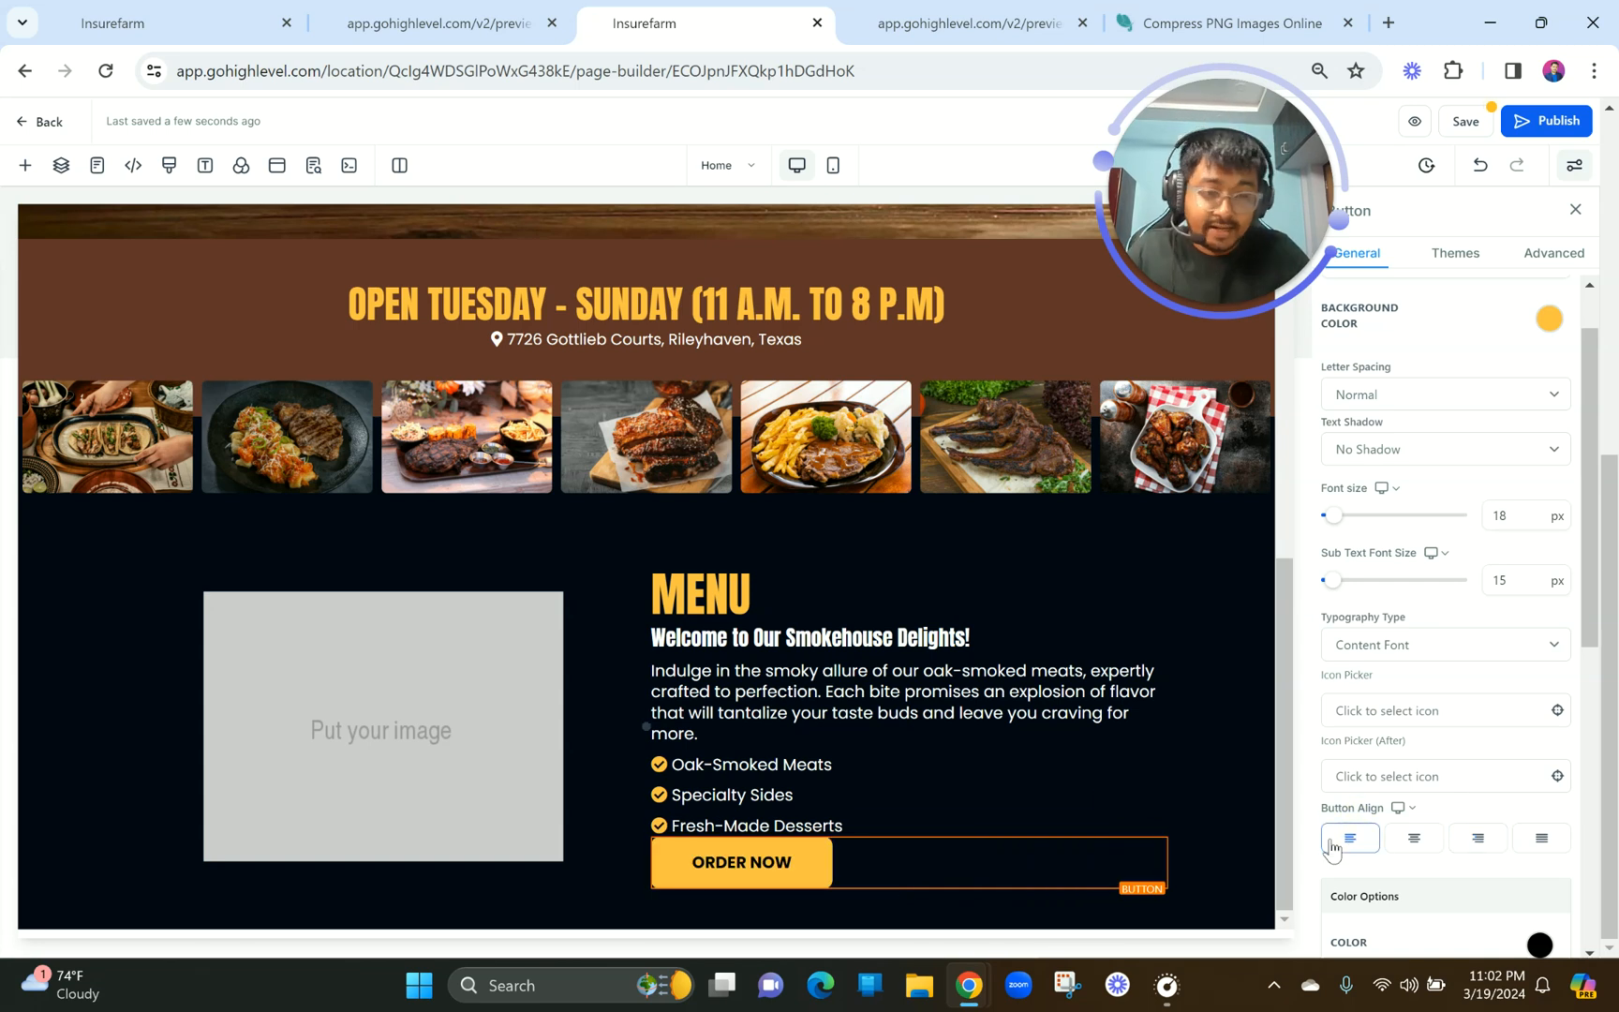
pyautogui.scroll(-6, 1333, 848)
pyautogui.click(1445, 459)
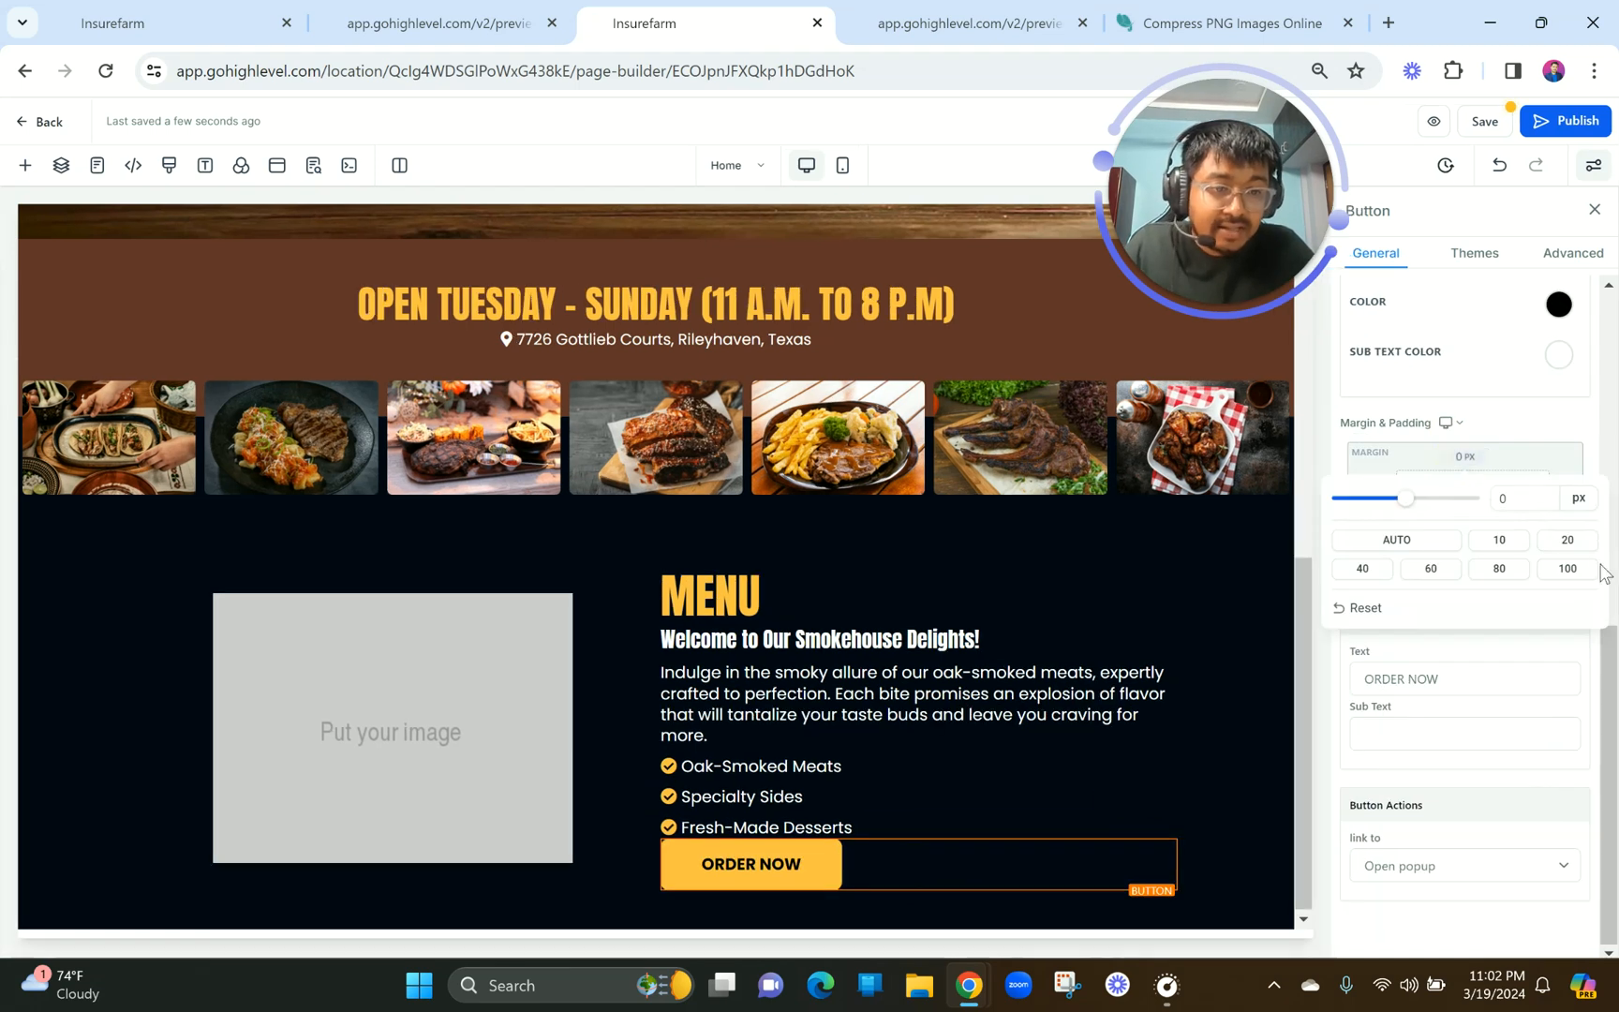
pyautogui.click(1568, 541)
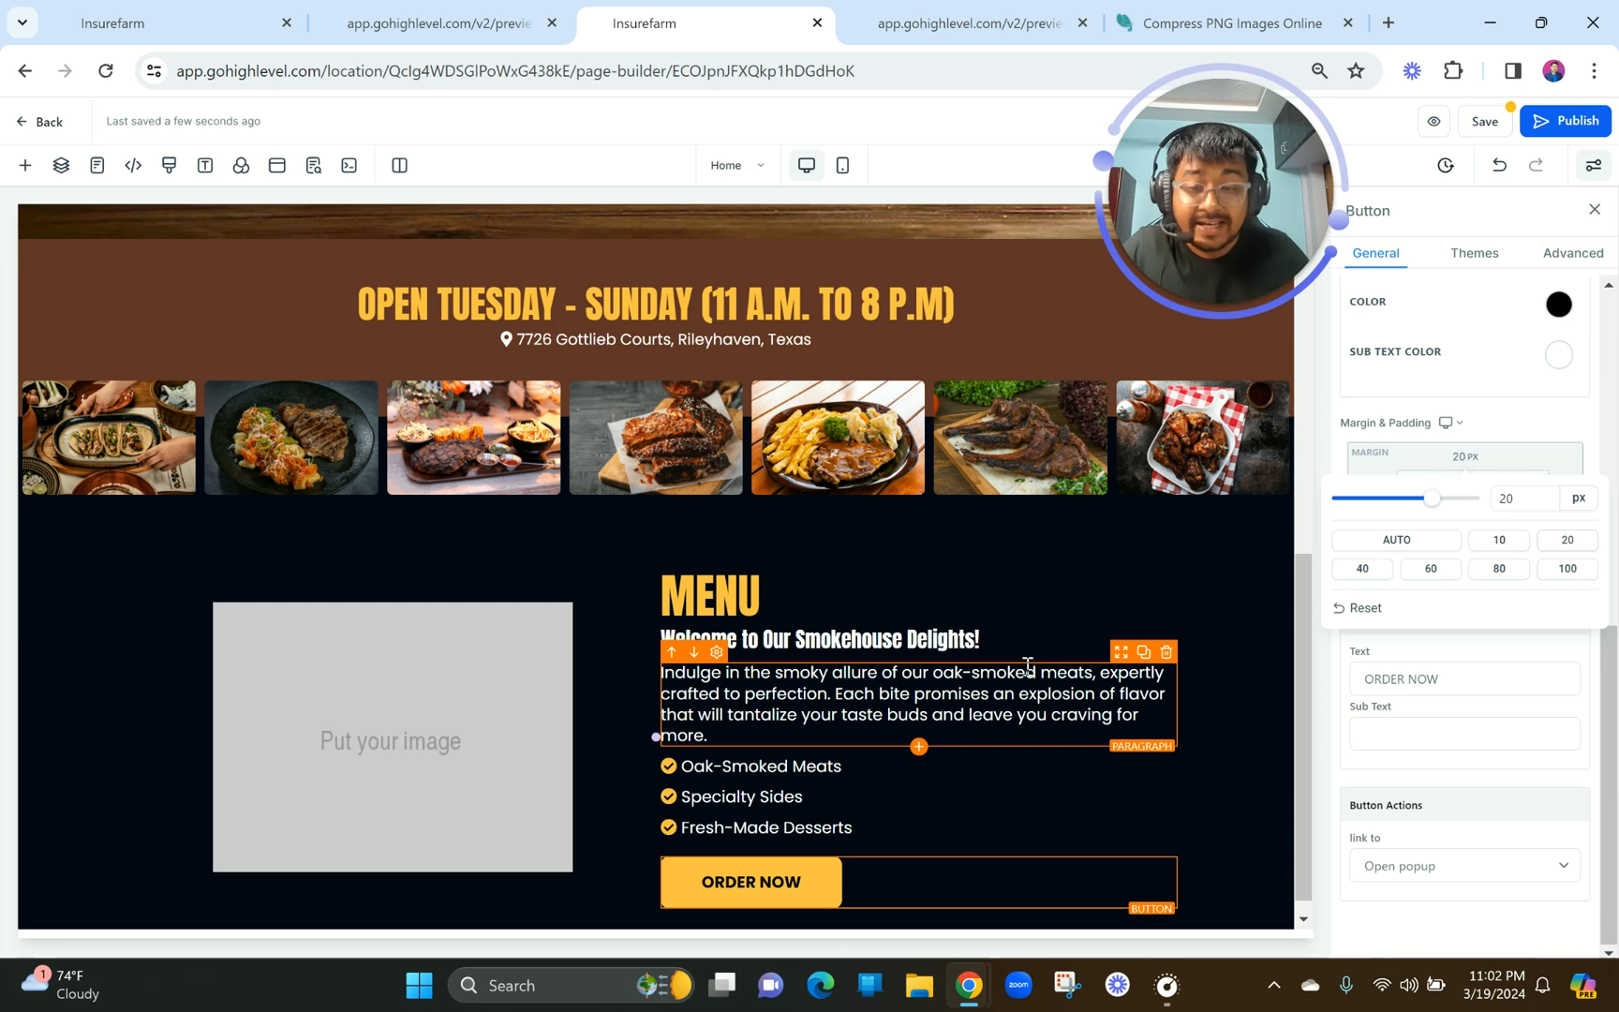
# Compare the Menu section with the reference page and change its button text to "VIEW OUR MENU".
pyautogui.click(441, 22)
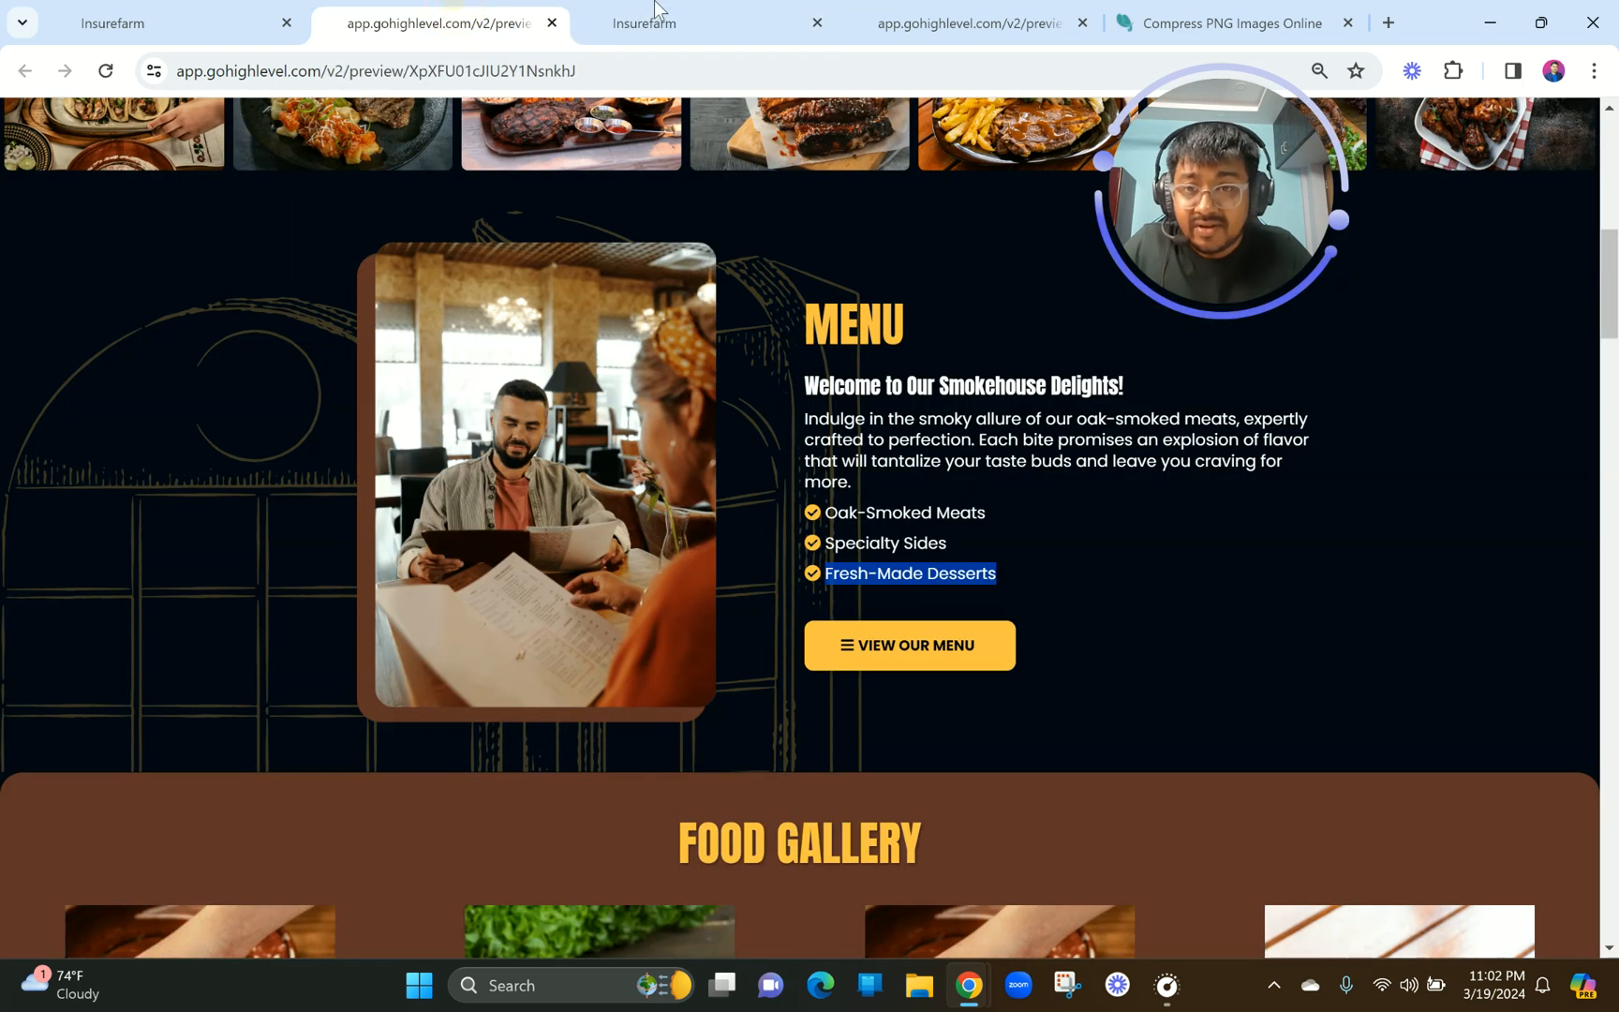
pyautogui.click(656, 14)
pyautogui.click(436, 18)
pyautogui.click(731, 12)
pyautogui.click(422, 19)
pyautogui.click(732, 11)
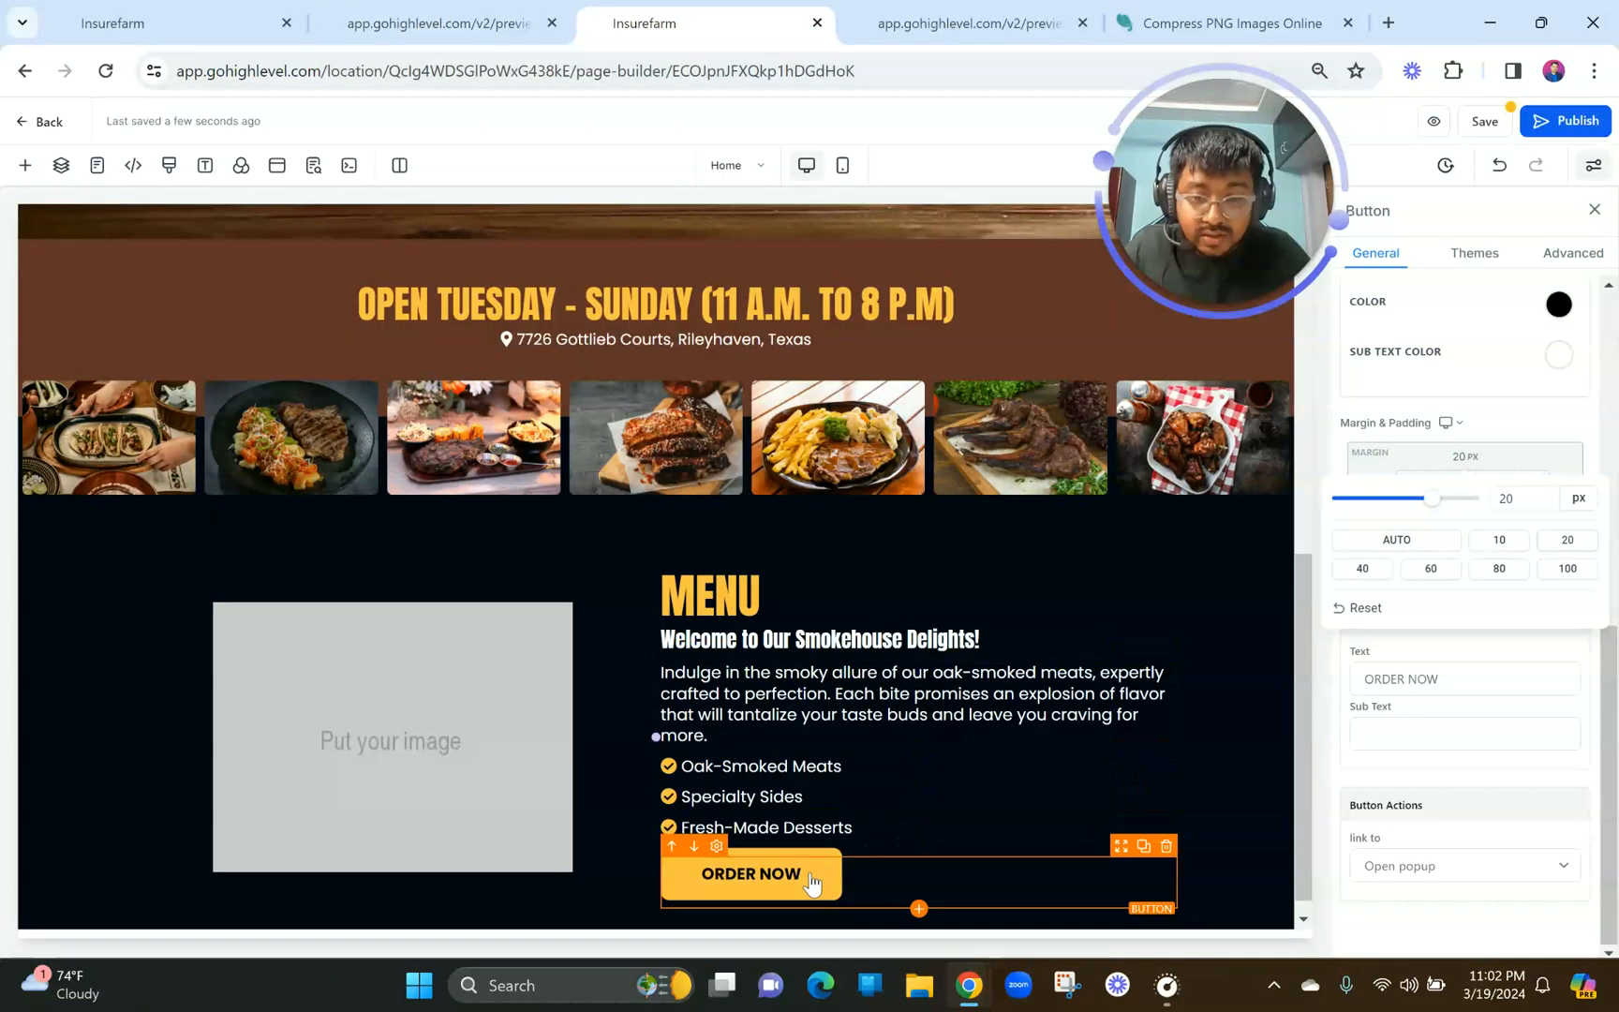
pyautogui.tripleClick(1455, 672)
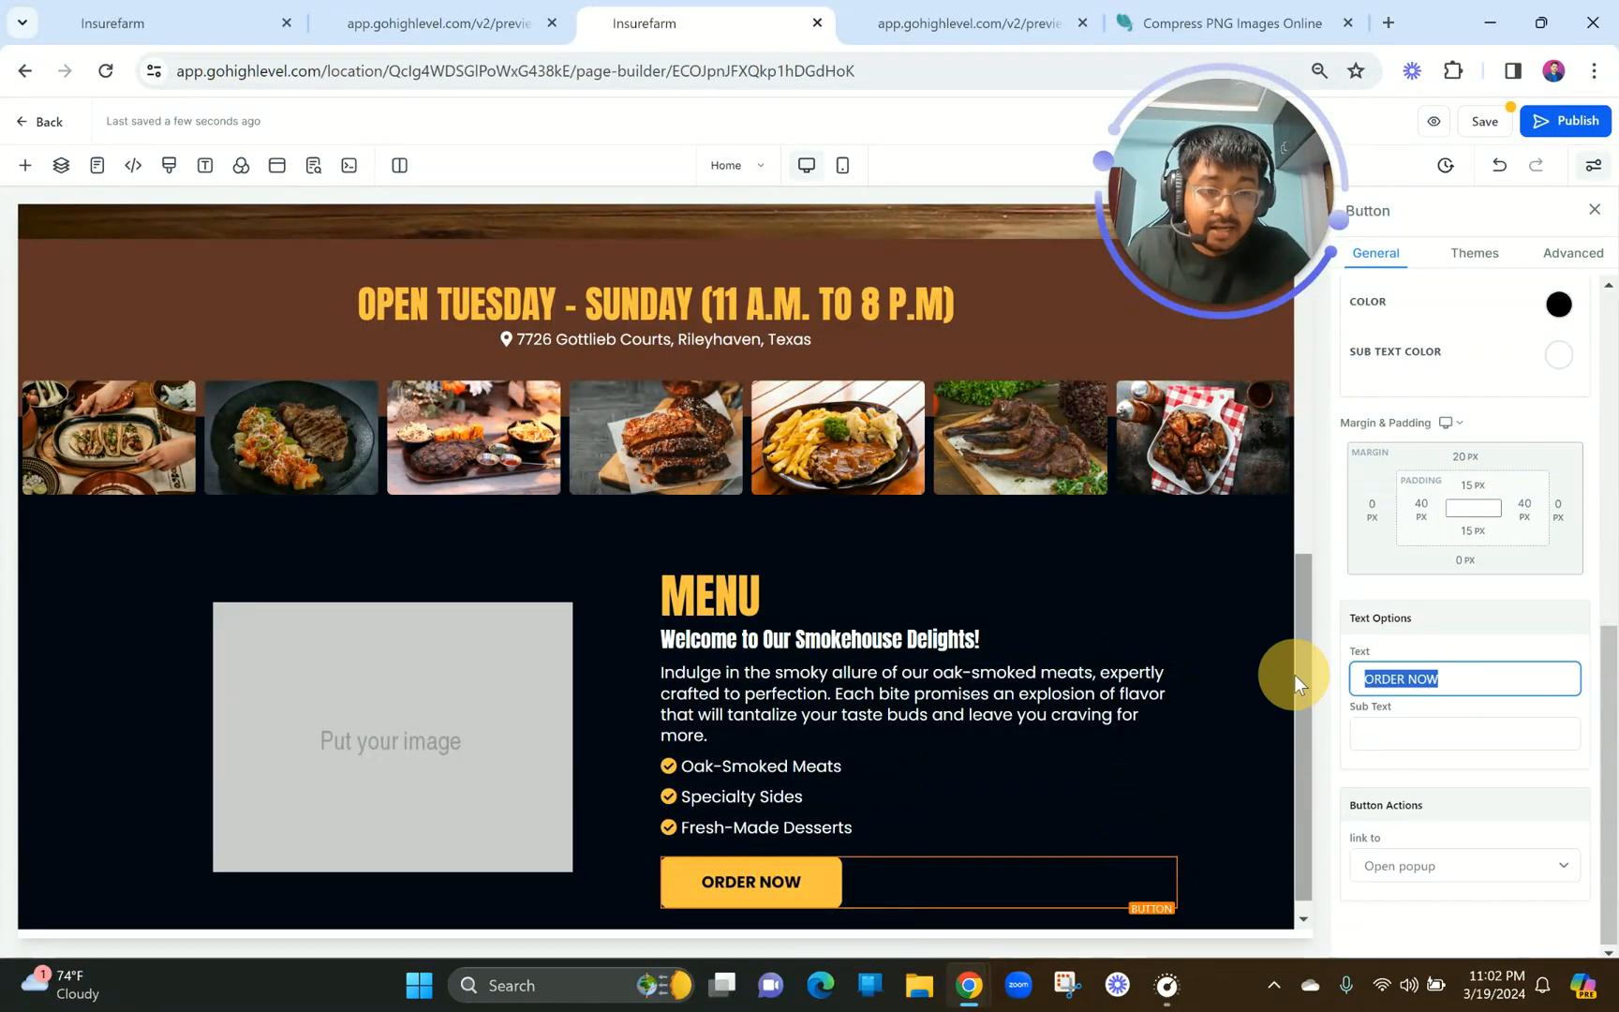
pyautogui.write('VIEW OUR MENU')
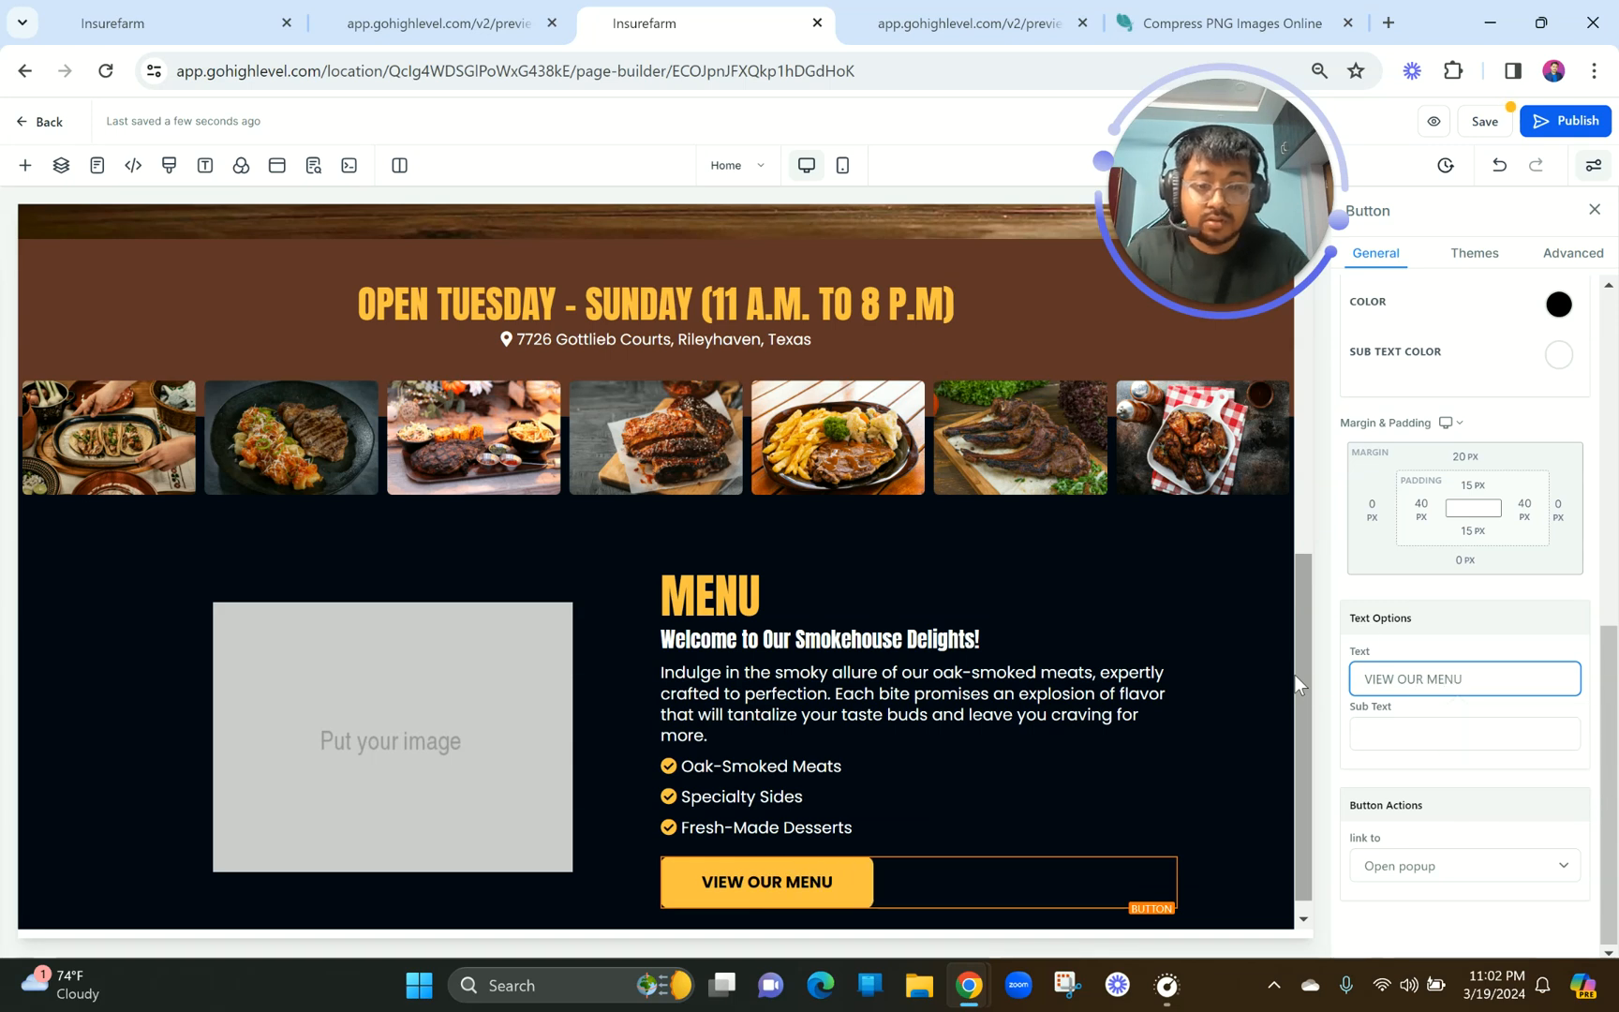
pyautogui.scroll(5, 1506, 589)
pyautogui.click(1398, 633)
pyautogui.click(1396, 562)
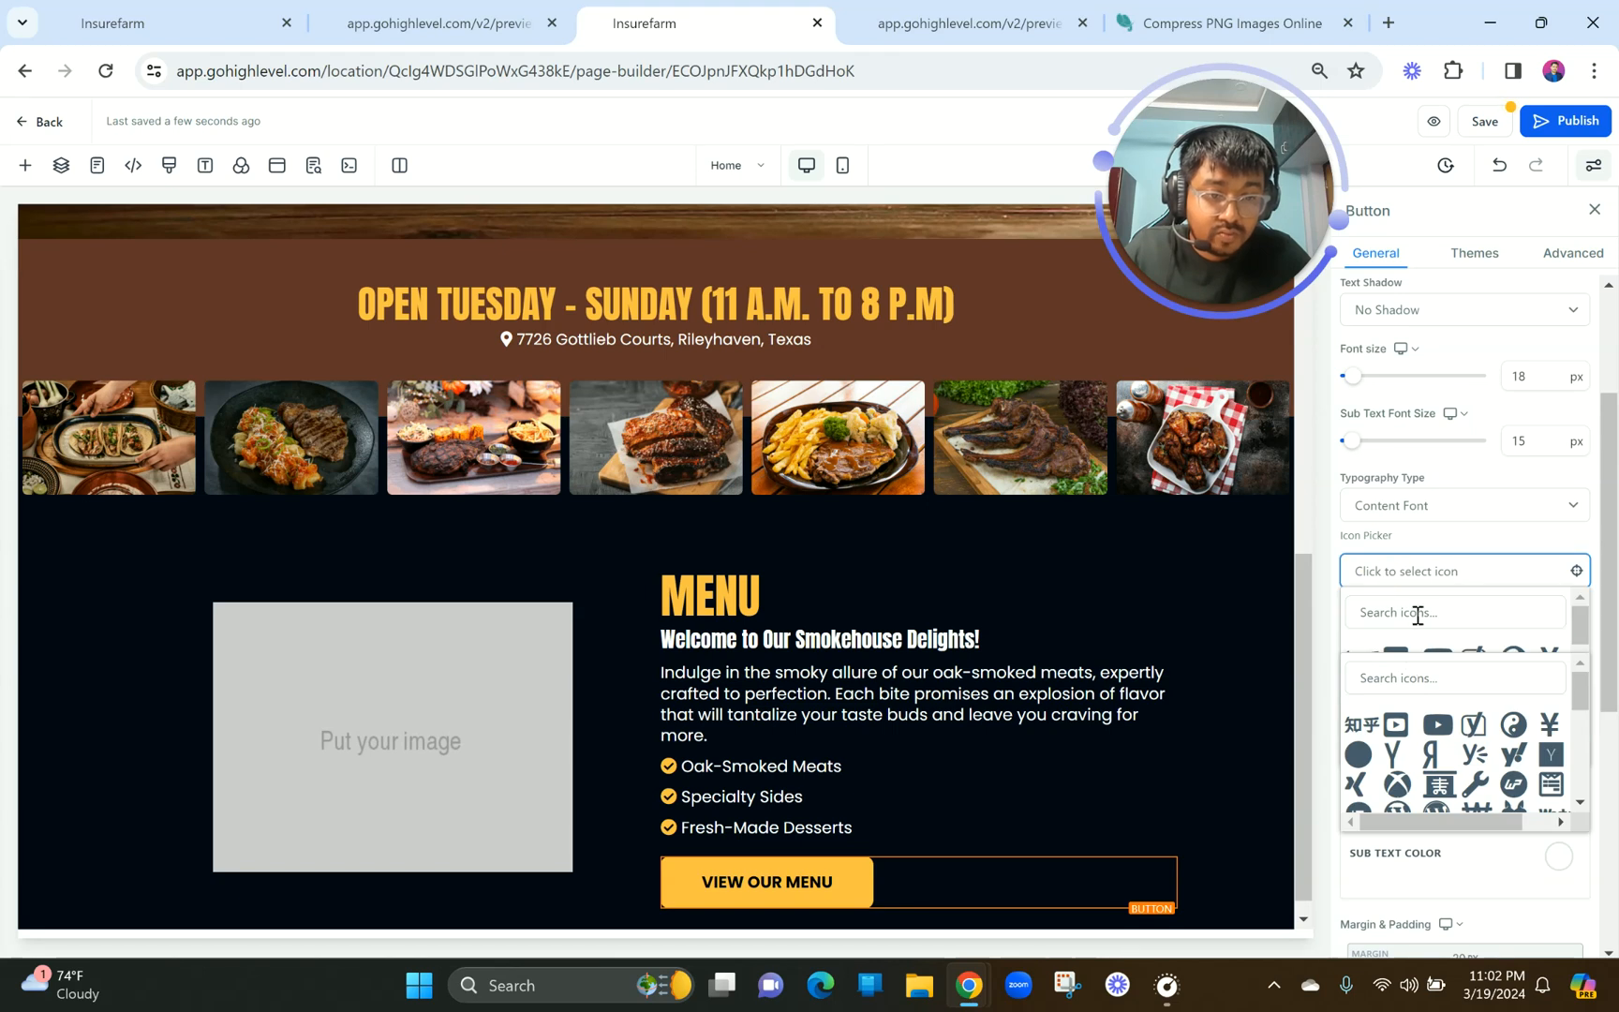
pyautogui.click(1396, 728)
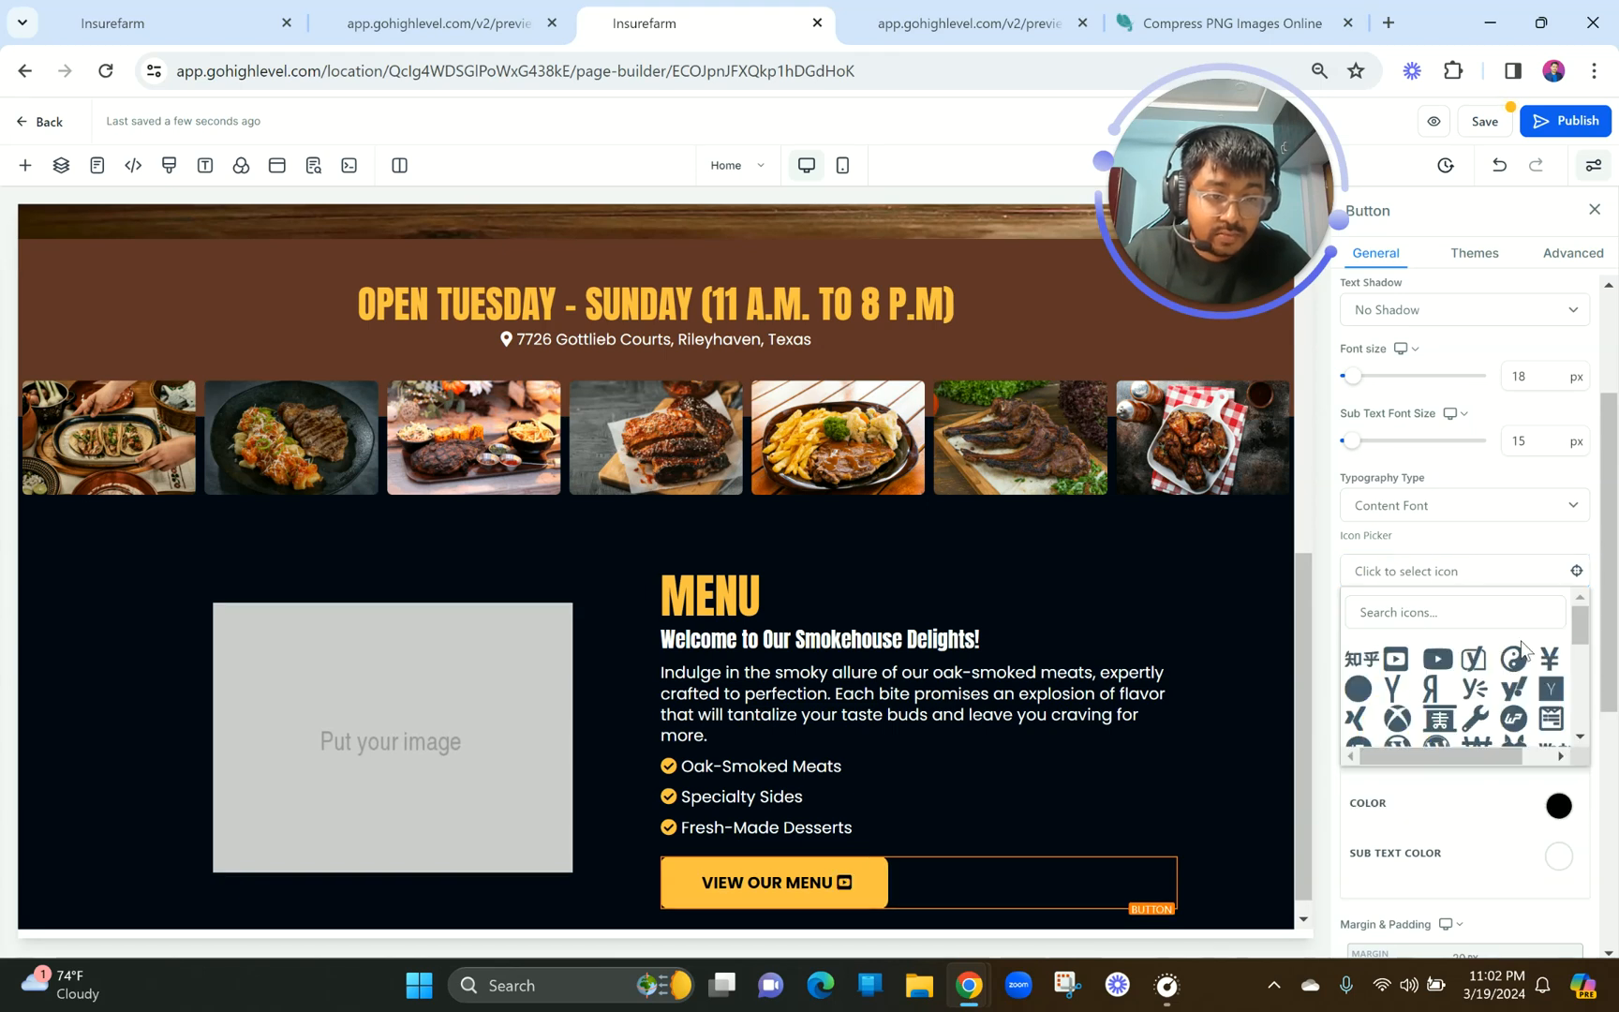
pyautogui.click(1438, 659)
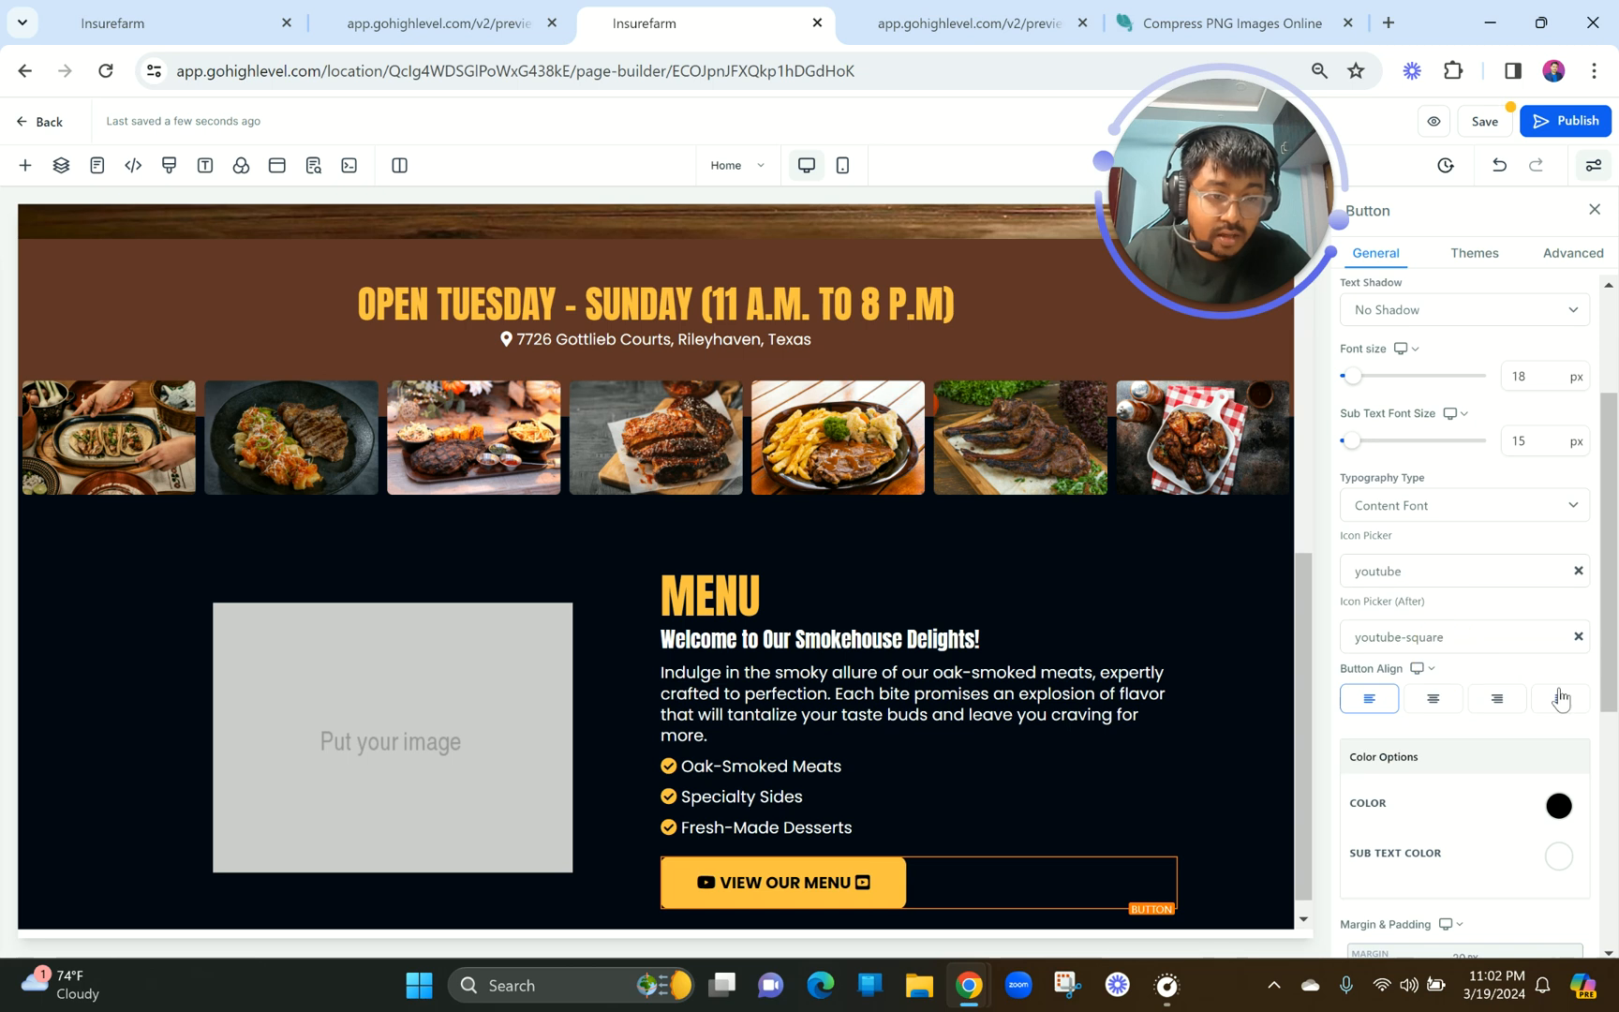
pyautogui.click(1578, 637)
# Search the icons for "menu" and place the bars icon before the VIEW OUR MENU button's text.
pyautogui.click(1499, 568)
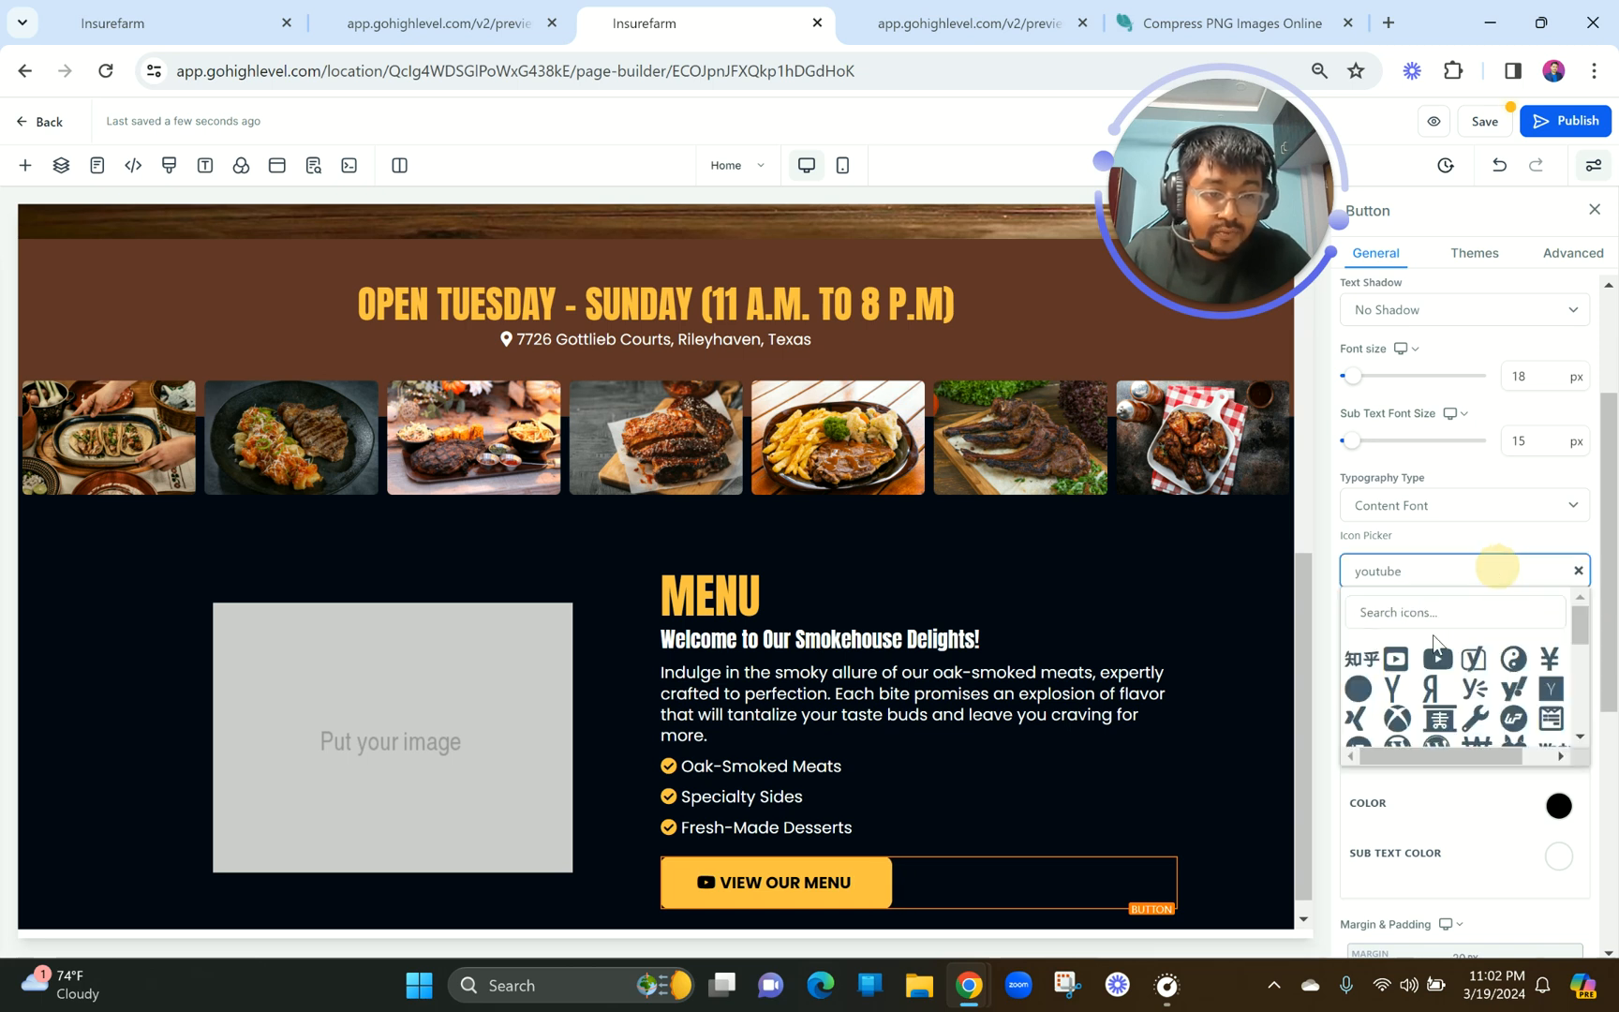
pyautogui.click(1421, 612)
pyautogui.write('menu')
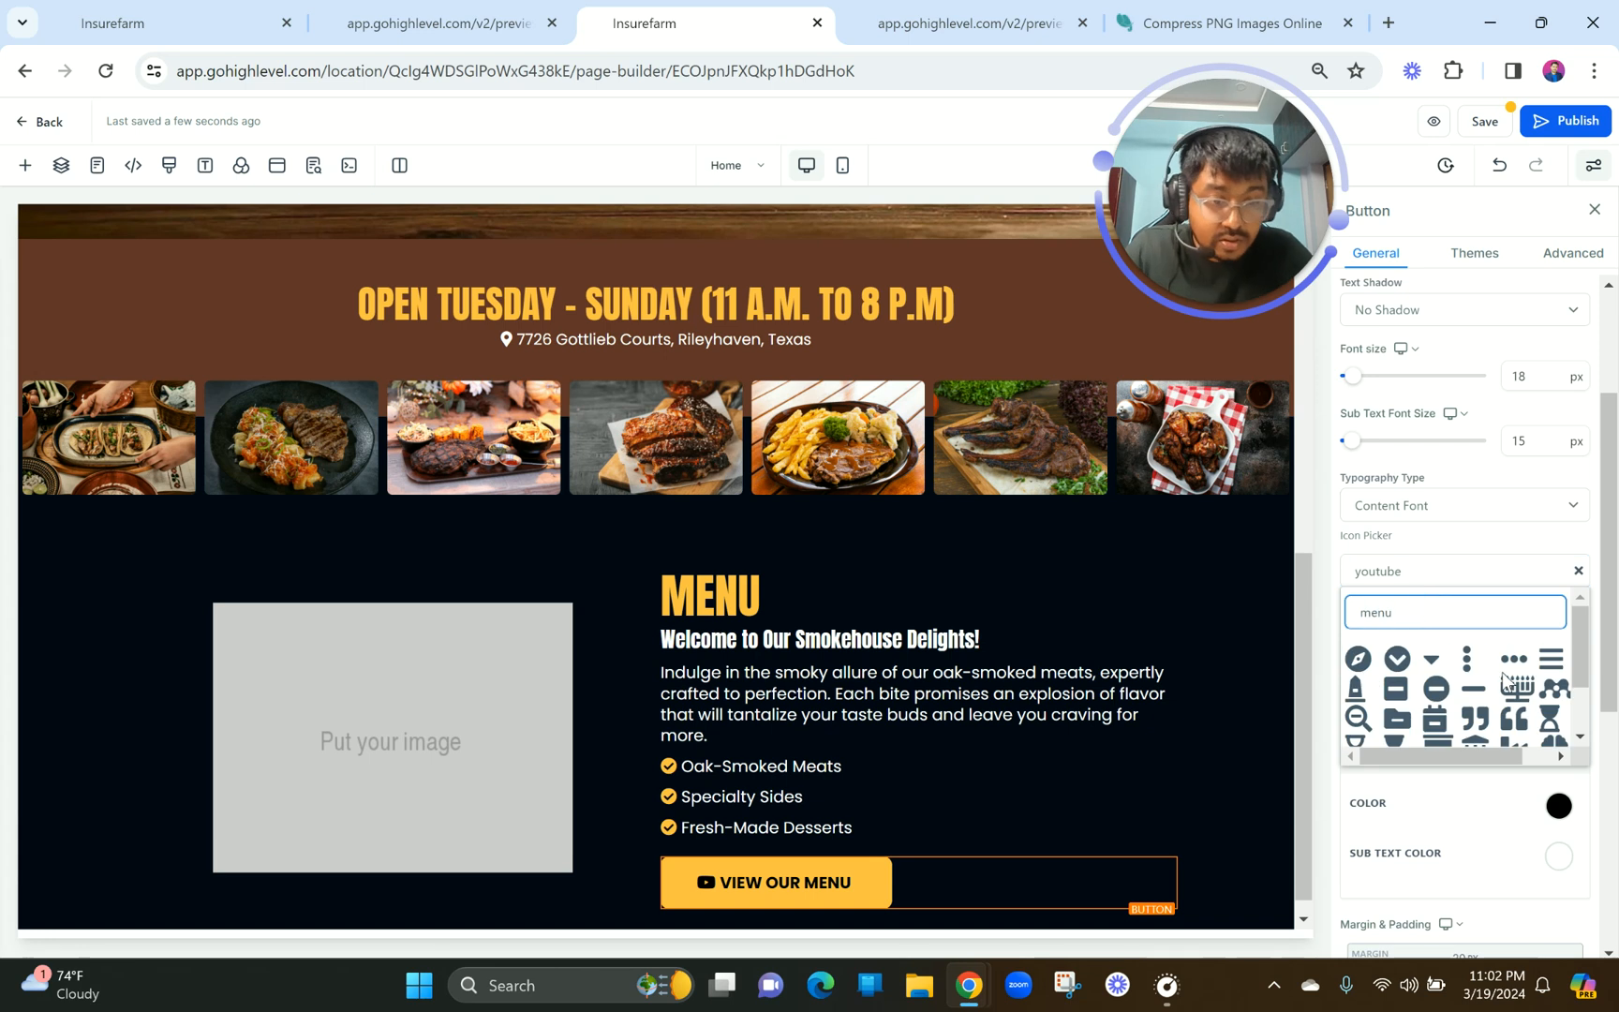
pyautogui.click(1551, 660)
pyautogui.scroll(-1, 1160, 712)
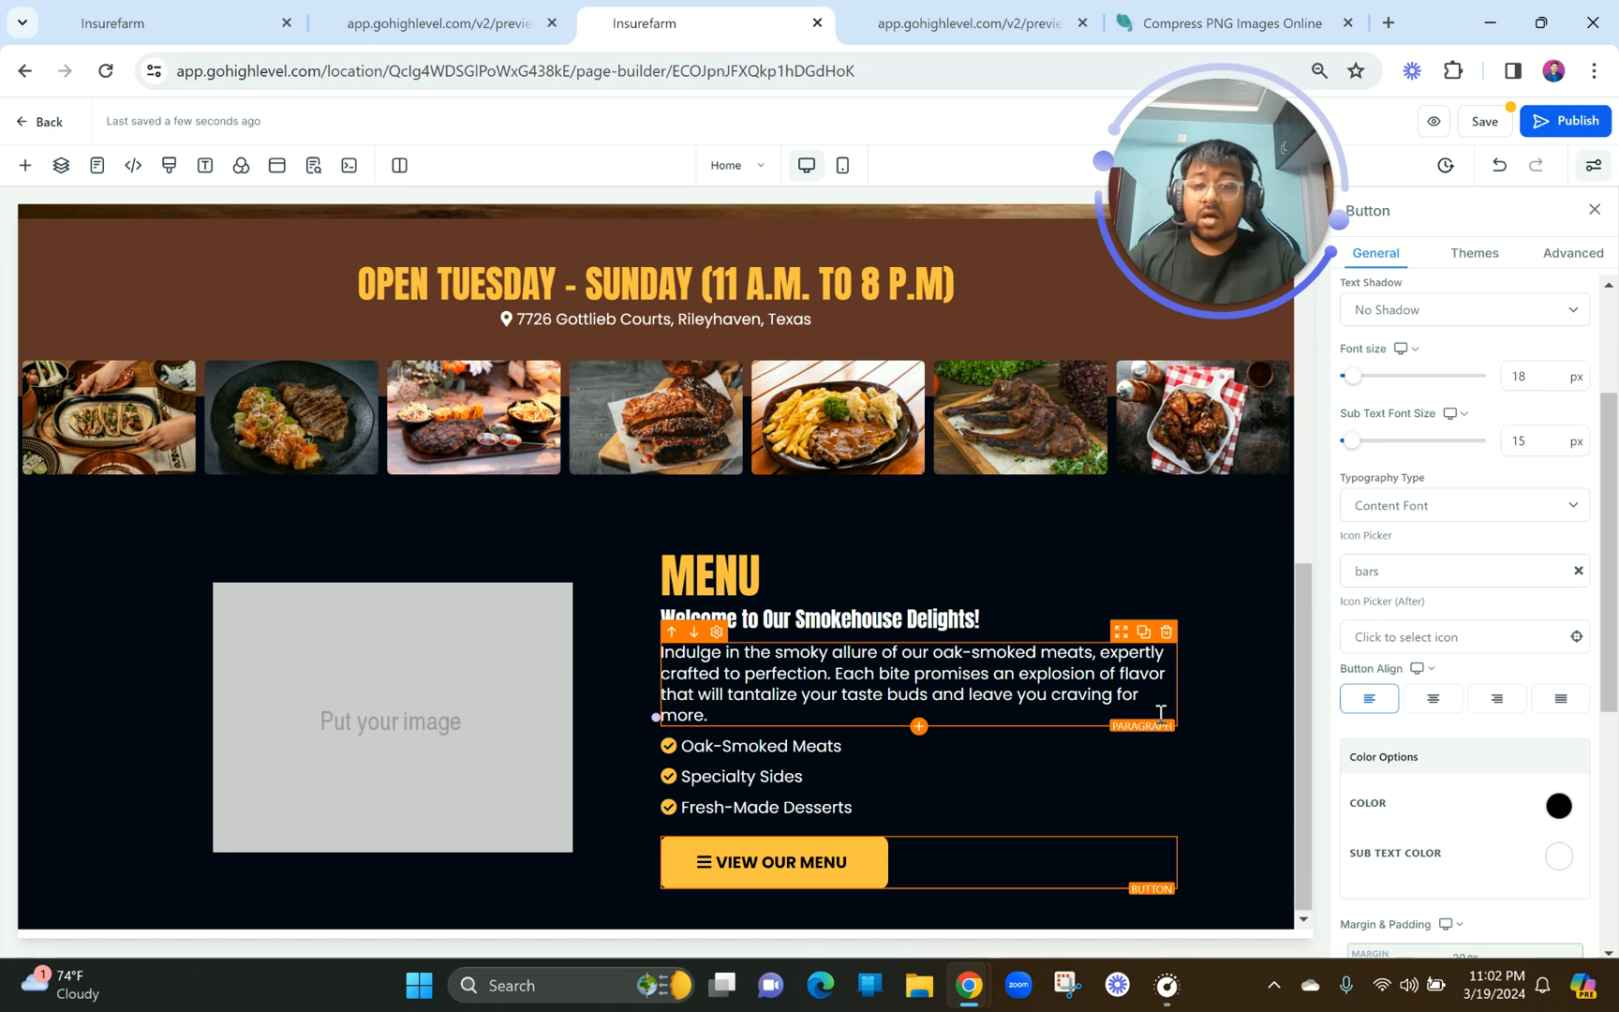
# Check the Menu image on the reference page and turn off Optimize Image Load for the builder's placeholder image.
pyautogui.click(474, 11)
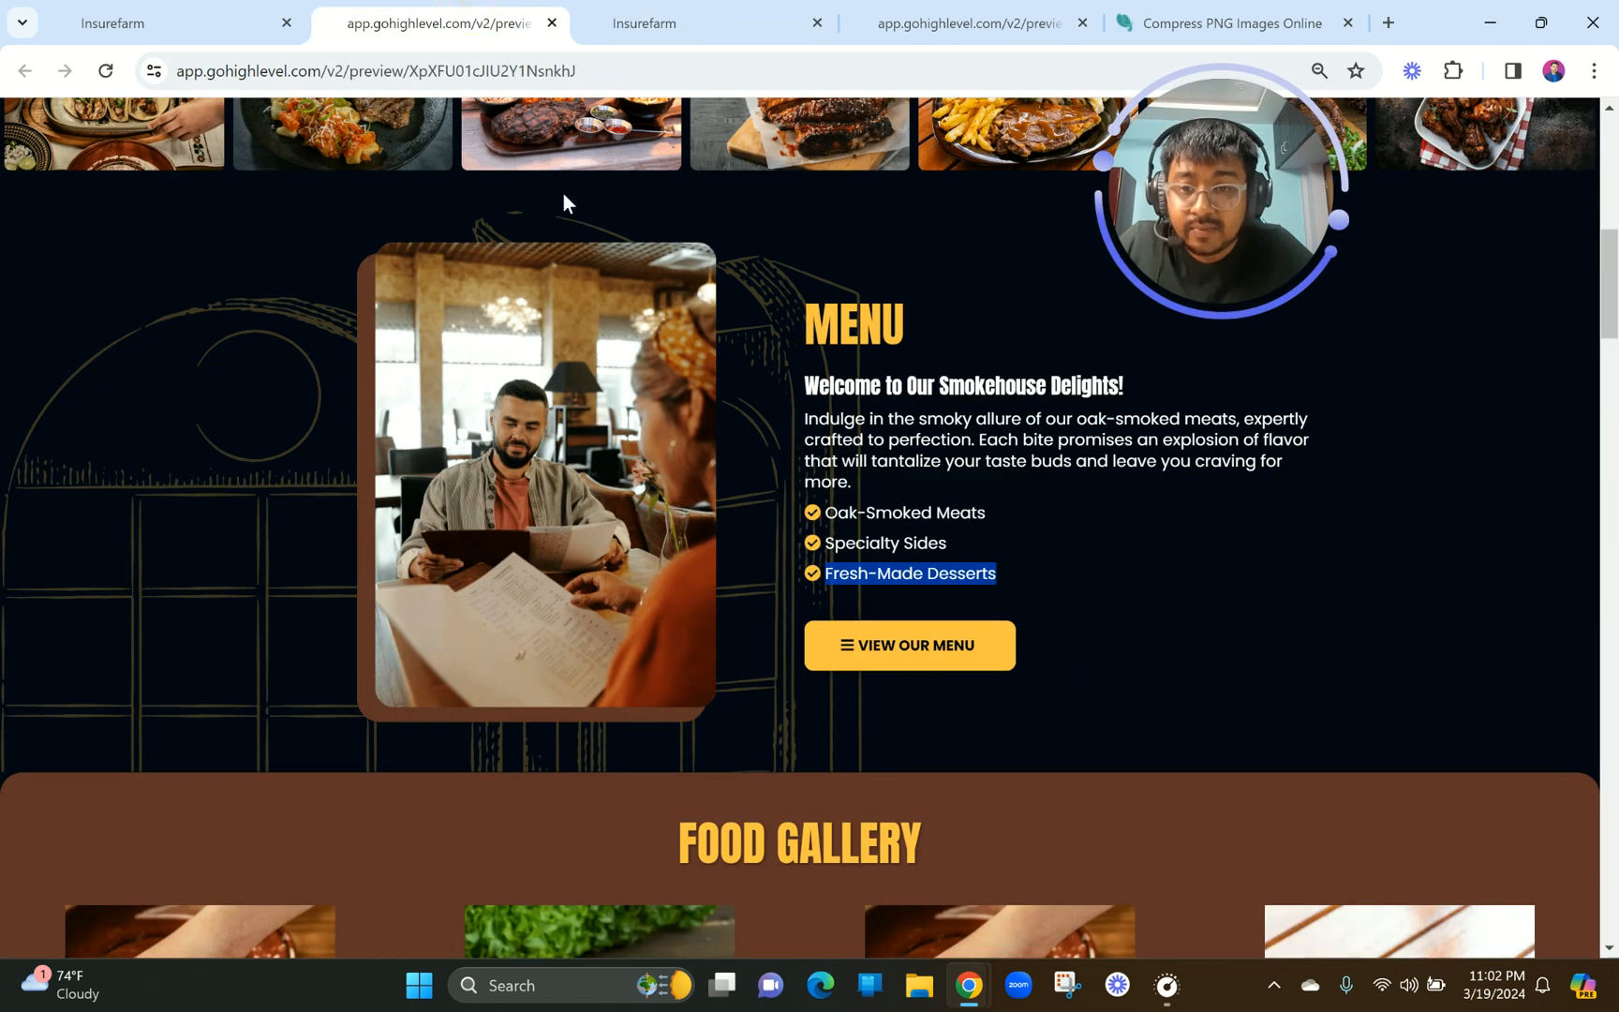
pyautogui.click(644, 22)
pyautogui.click(404, 703)
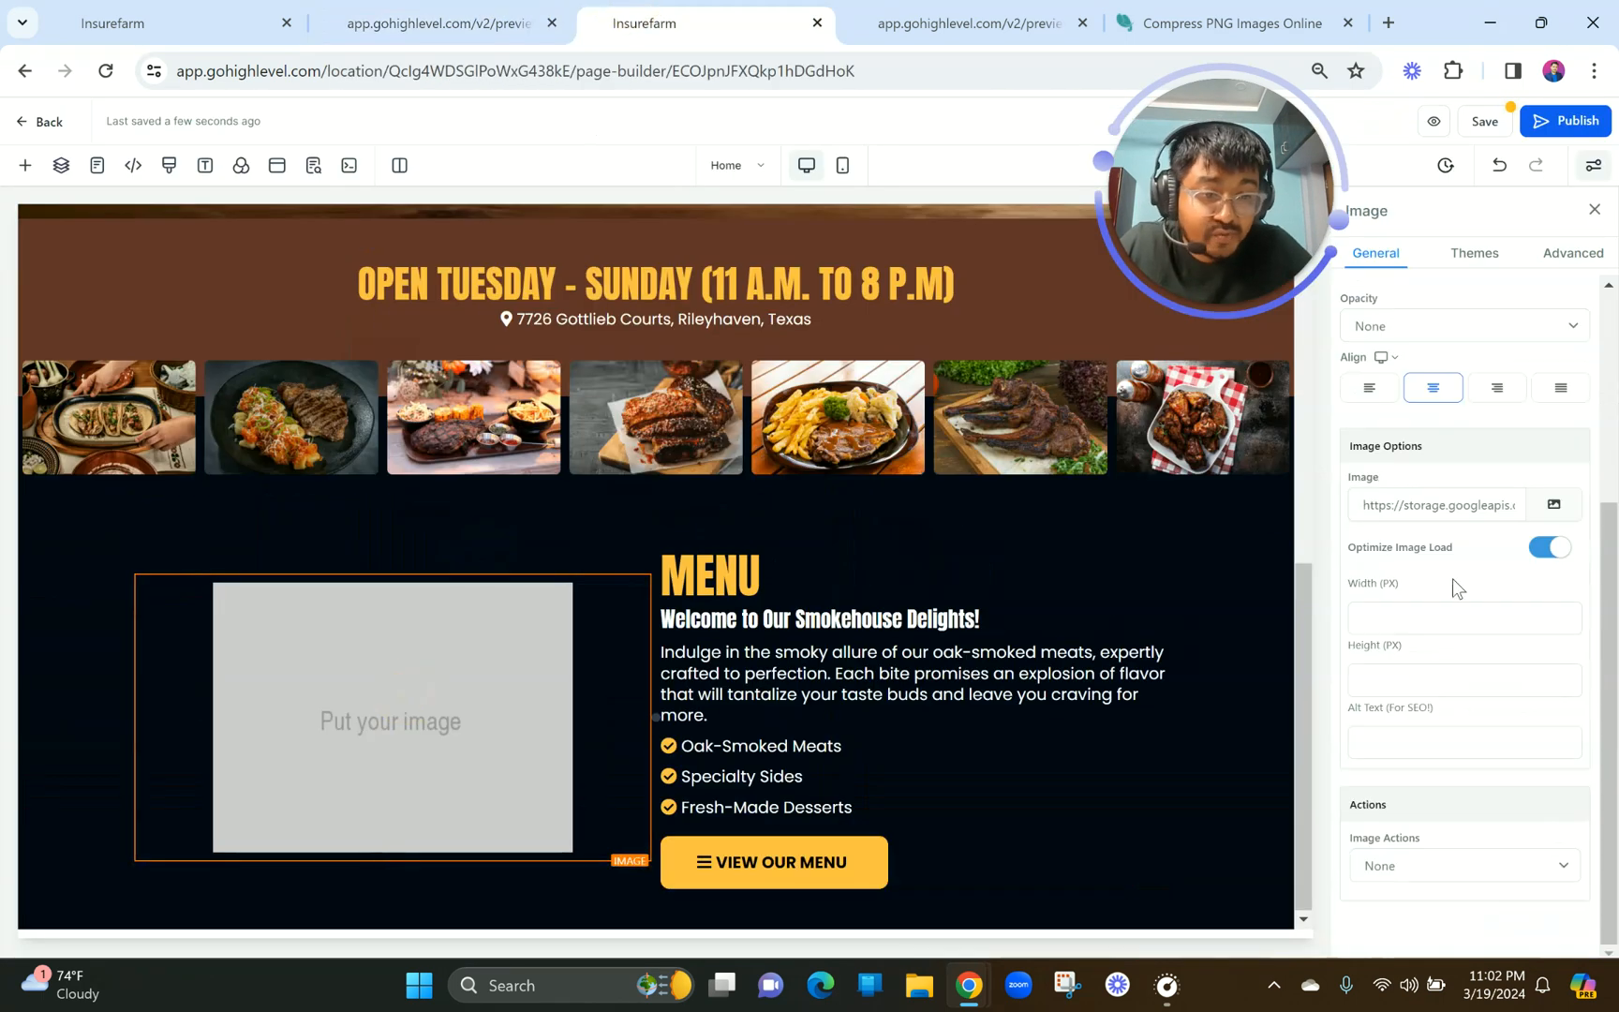
pyautogui.click(1549, 548)
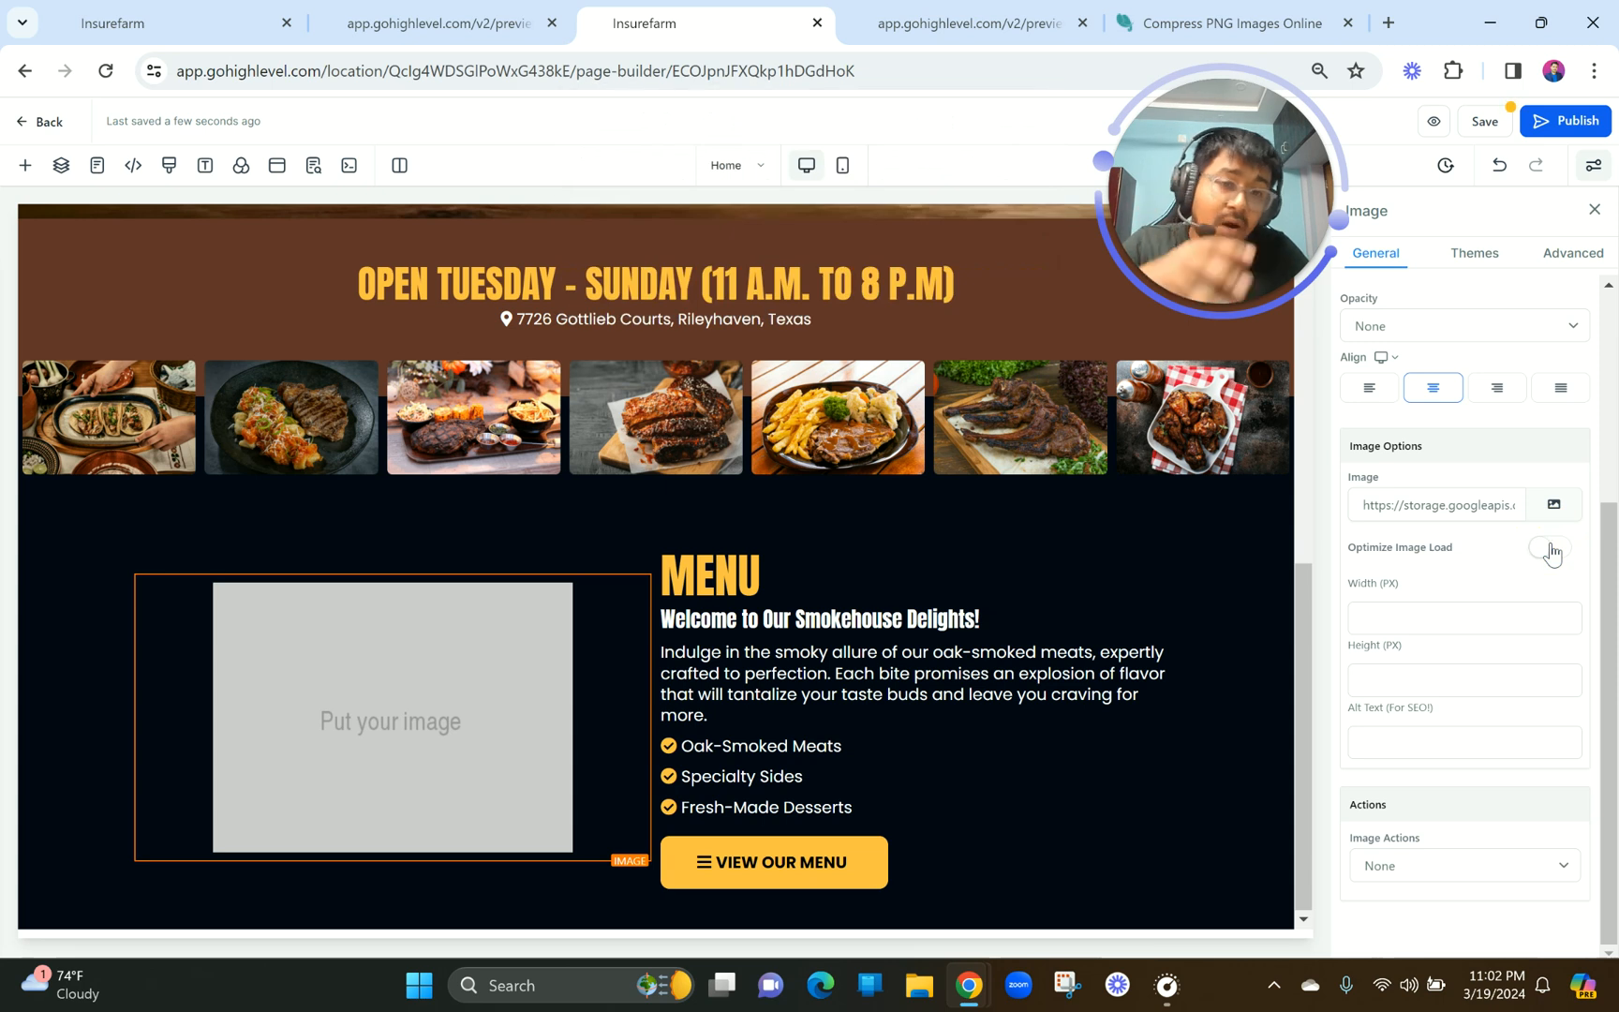
# Replace the Menu section's placeholder image with BBQ BROTHERS.png from the MISC media folder.
pyautogui.click(1553, 506)
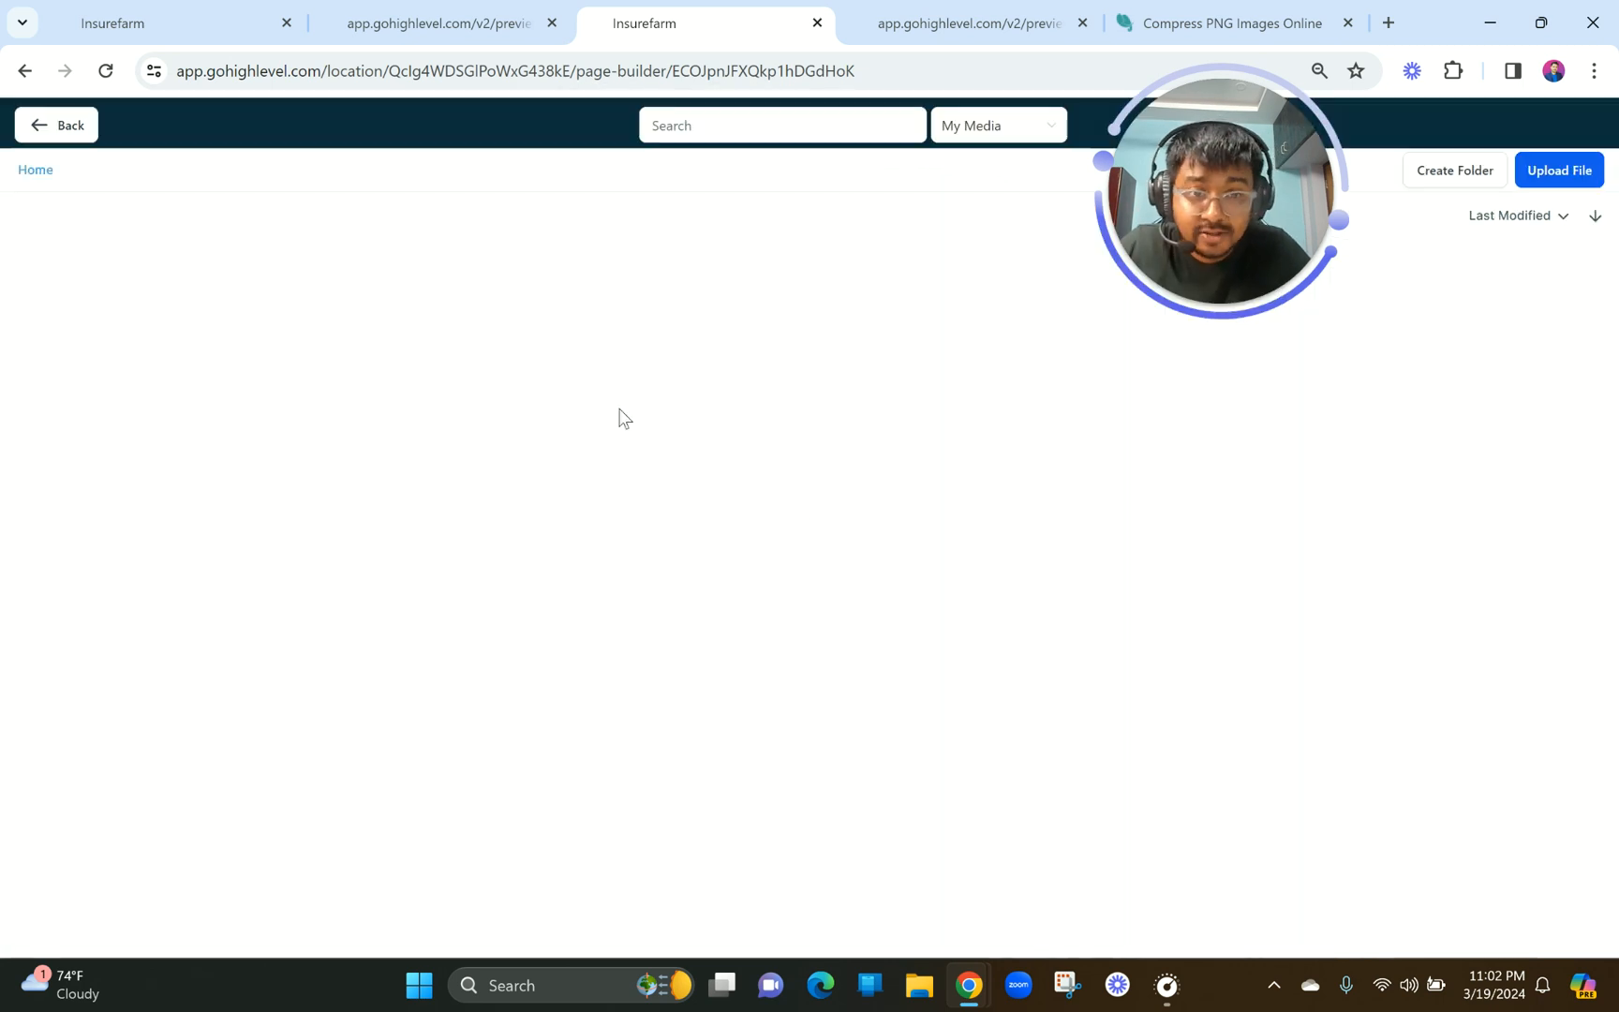
pyautogui.click(410, 277)
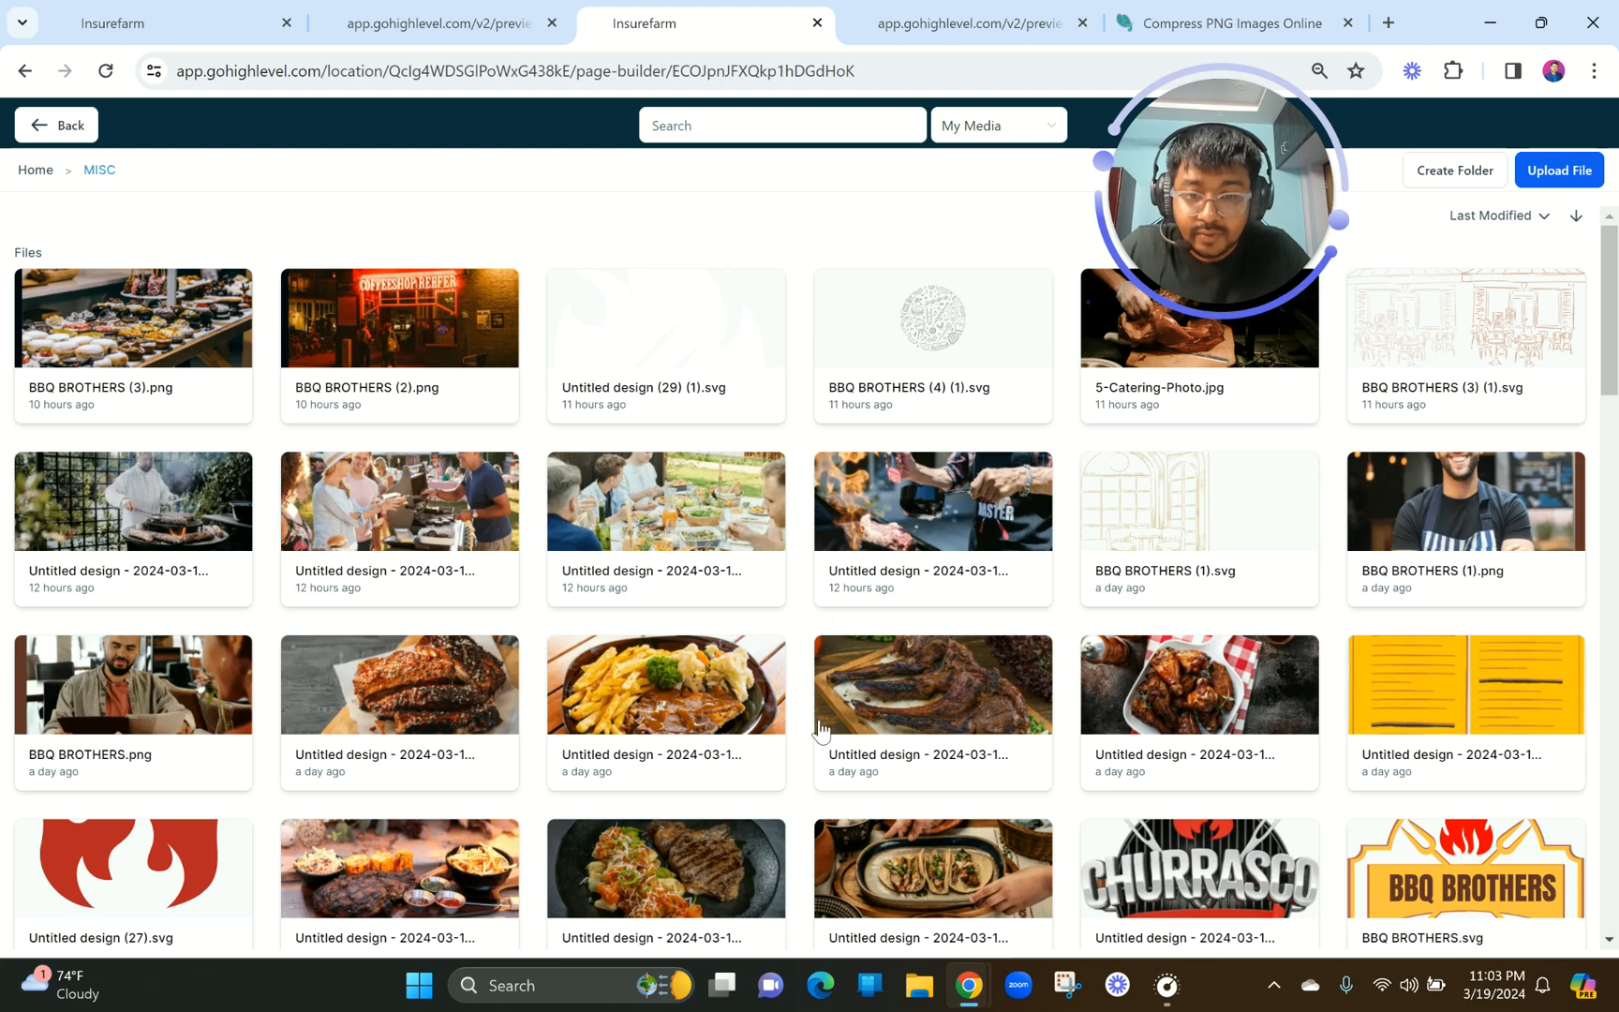
pyautogui.scroll(-2, 821, 729)
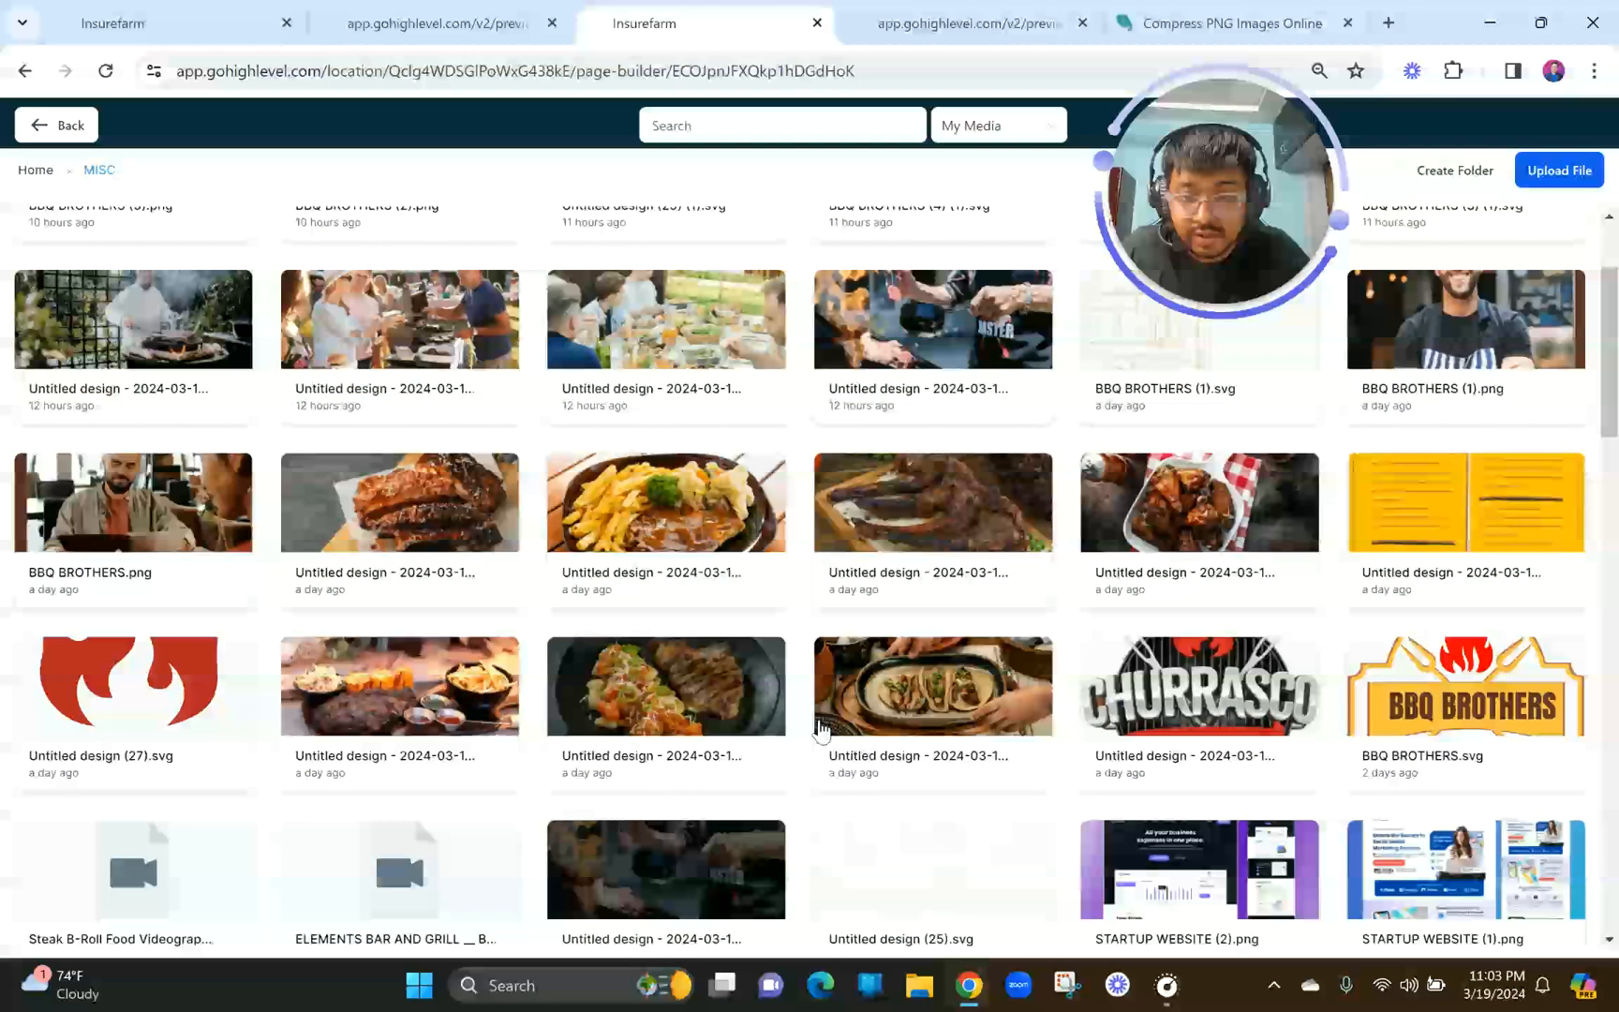
pyautogui.scroll(2, 821, 729)
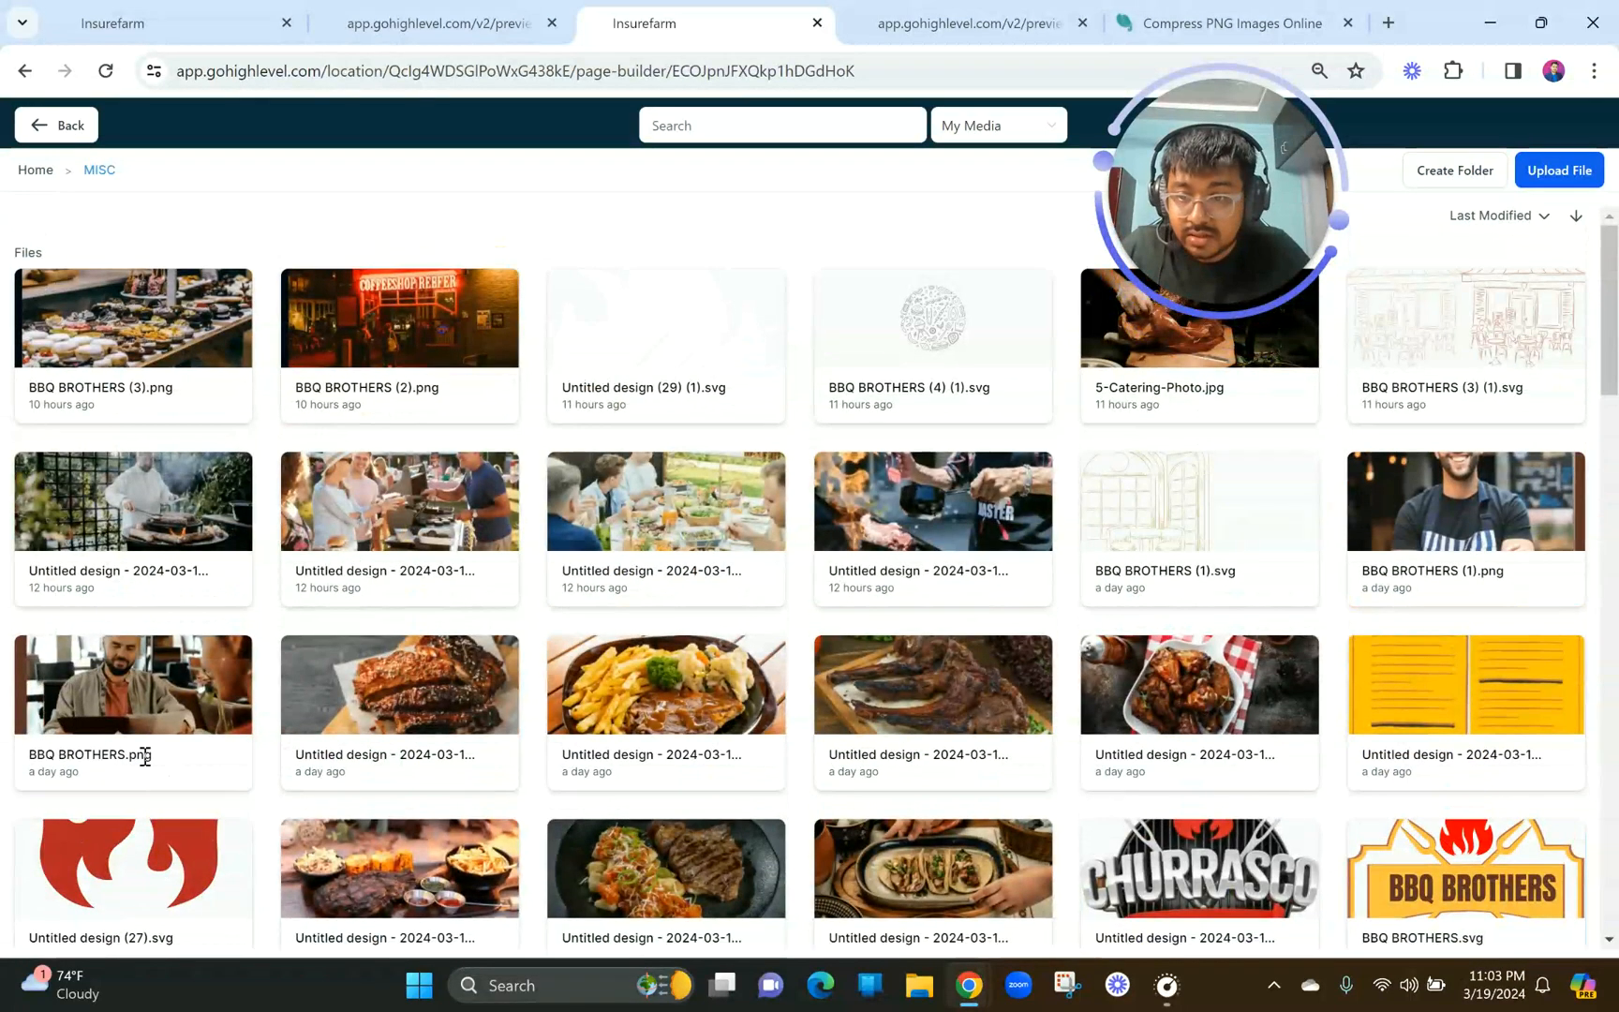
pyautogui.click(138, 740)
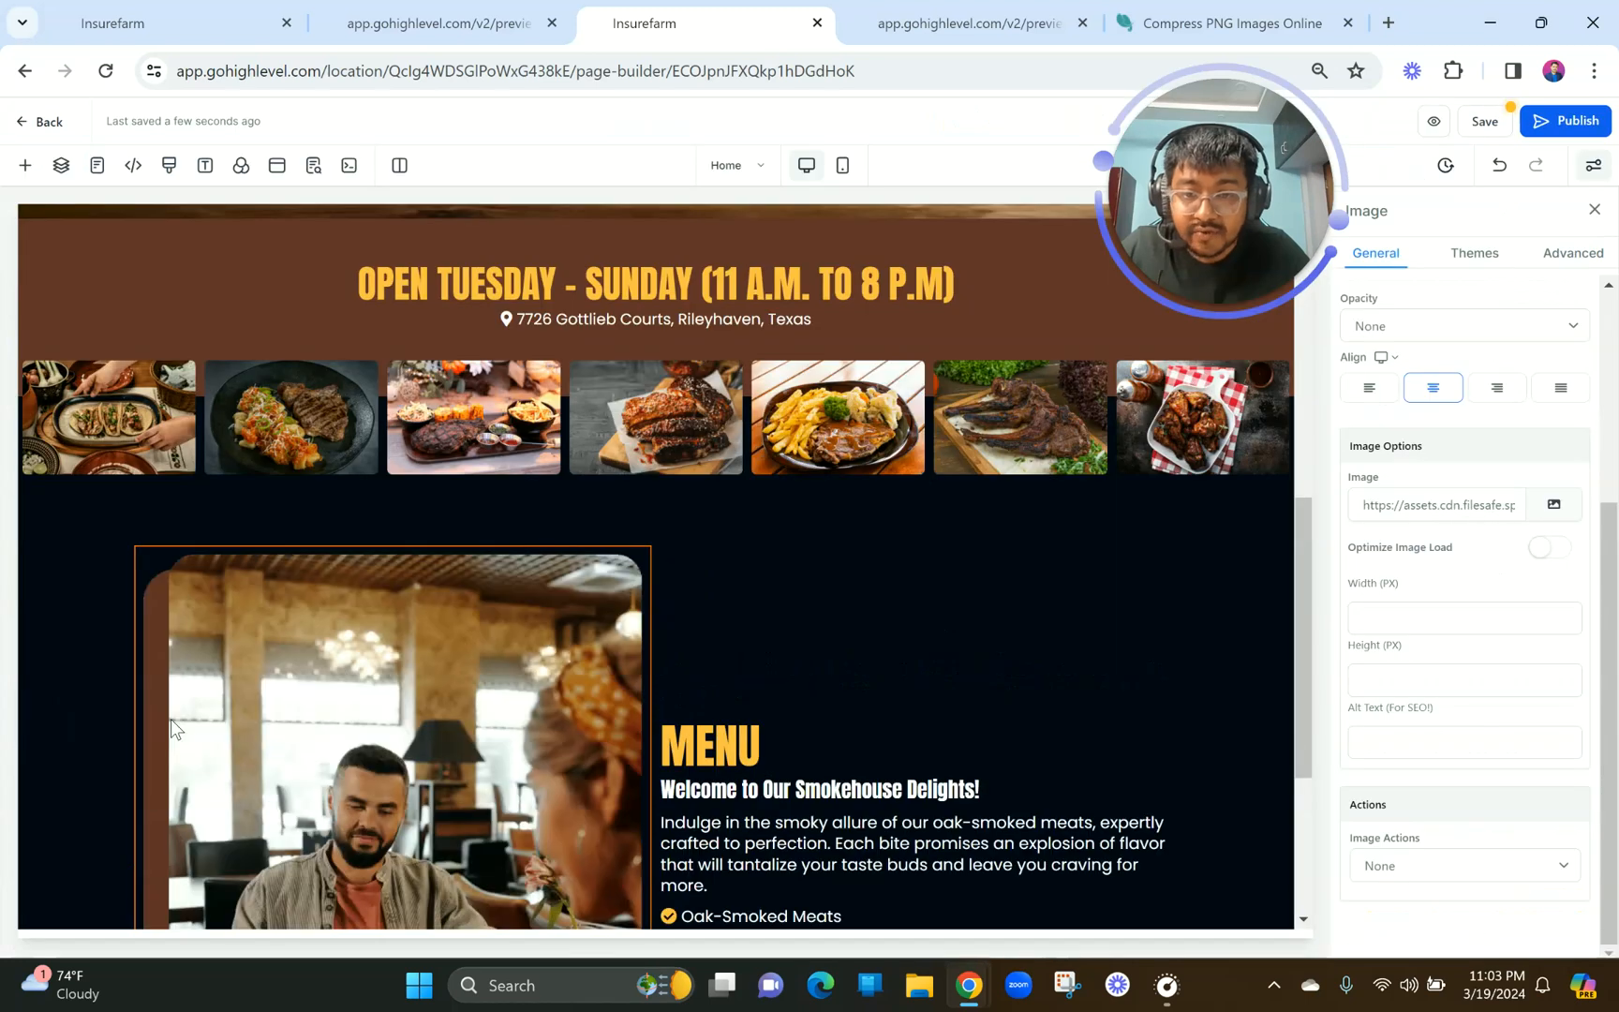
pyautogui.scroll(-3, 478, 827)
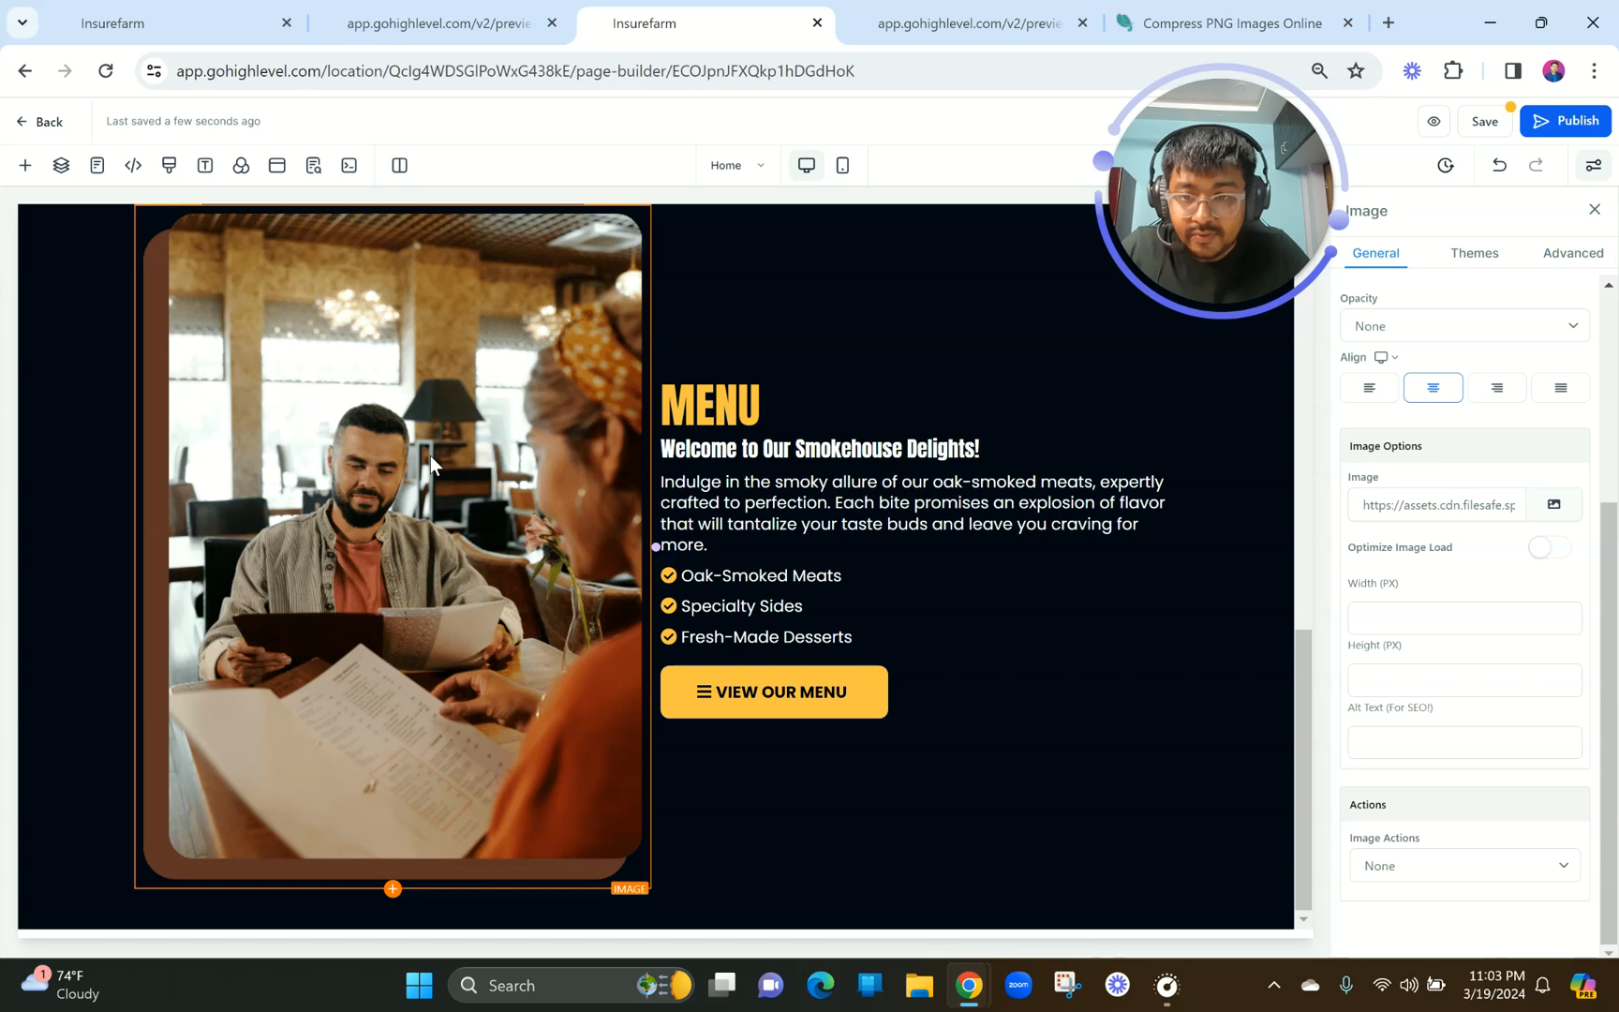
# Try different widths for the Menu image, ending with 400 px.
pyautogui.click(1428, 675)
pyautogui.click(1360, 609)
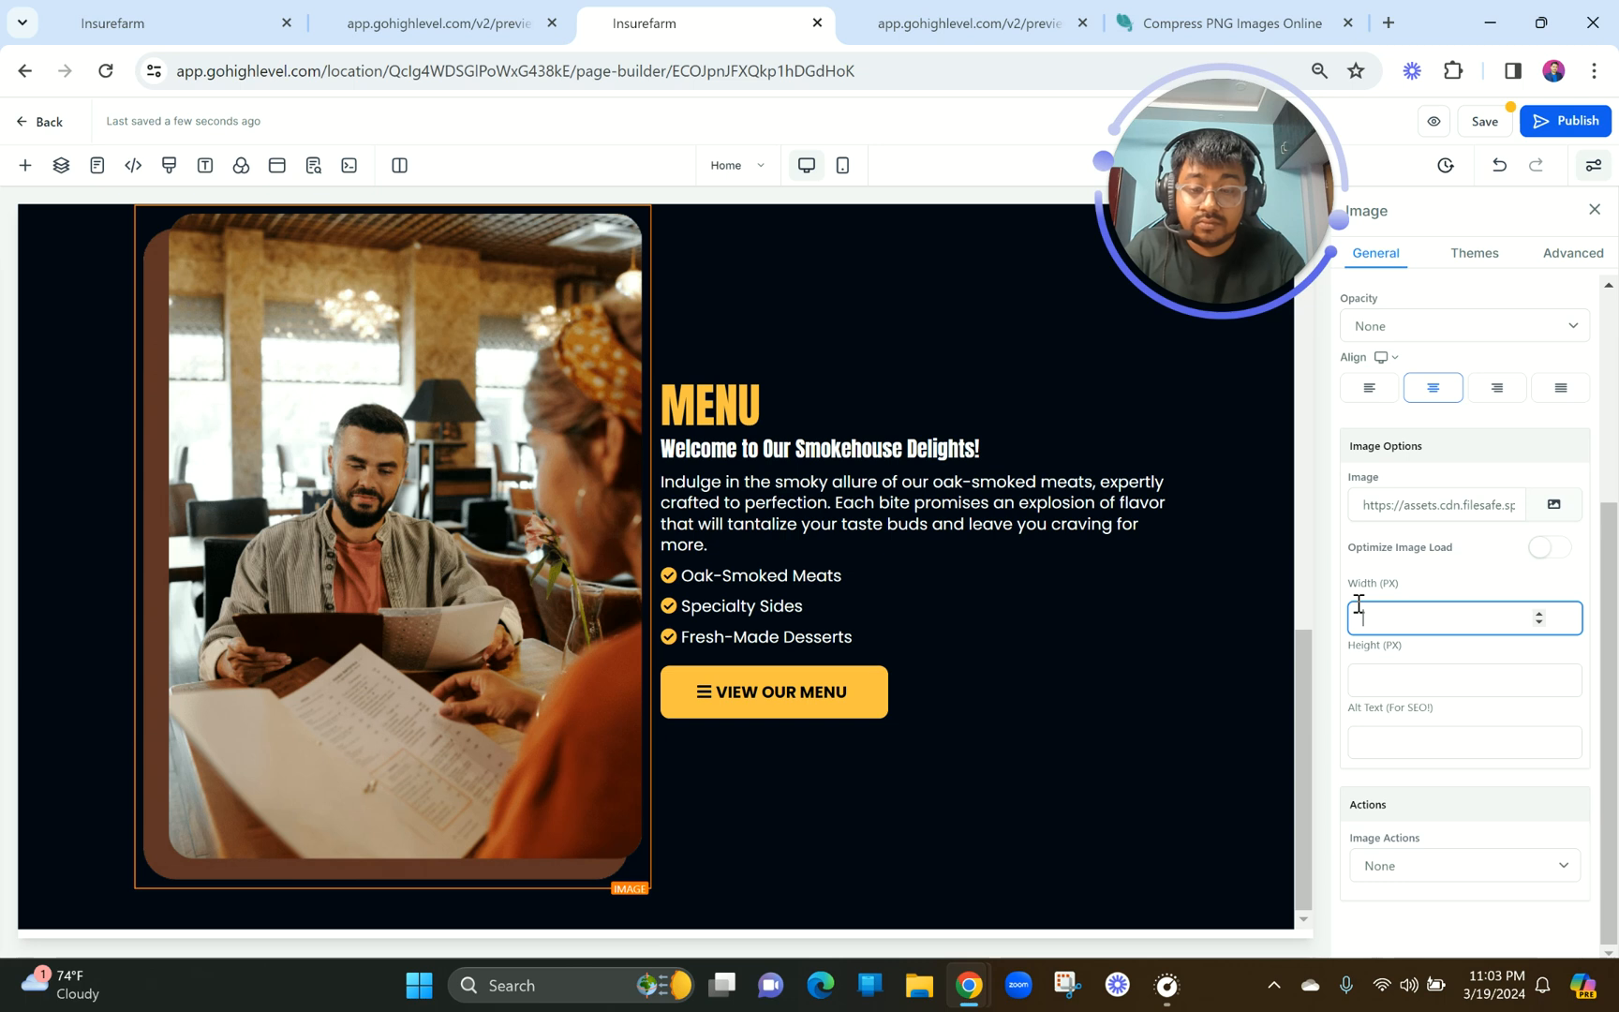
pyautogui.write('100')
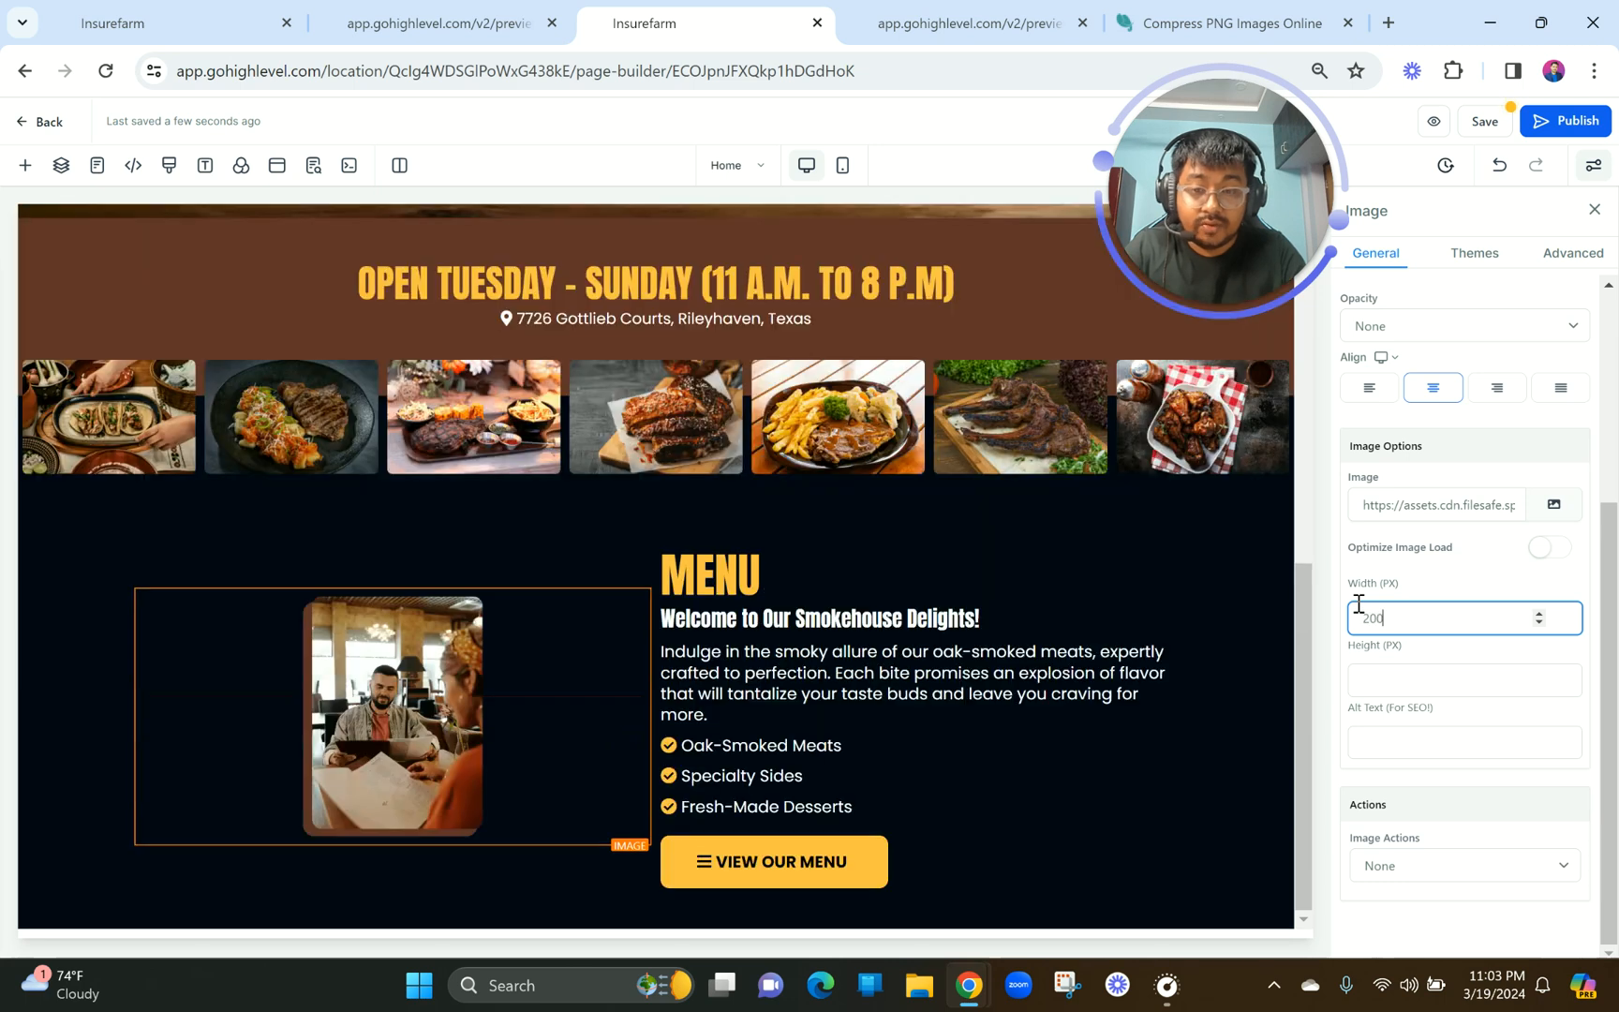
pyautogui.press('BackSpace')
pyautogui.press('BackSpace')
pyautogui.press('BackSpace')
pyautogui.write('500')
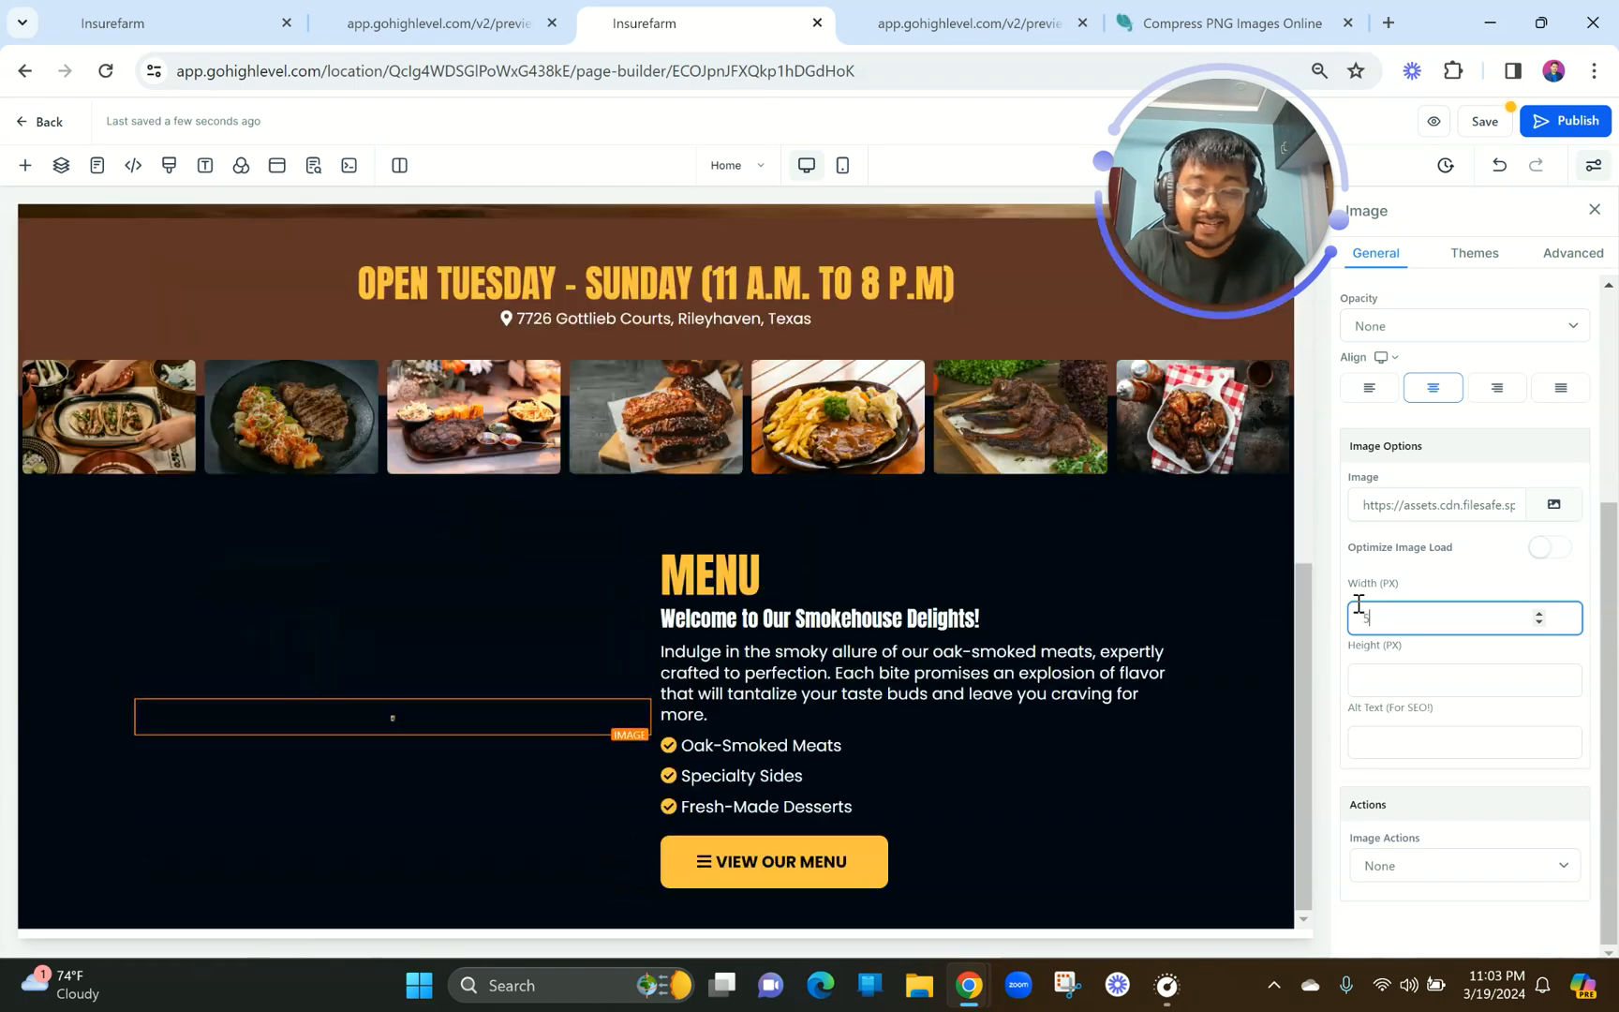
pyautogui.press('BackSpace')
pyautogui.press('BackSpace')
pyautogui.press('BackSpace')
pyautogui.write('400')
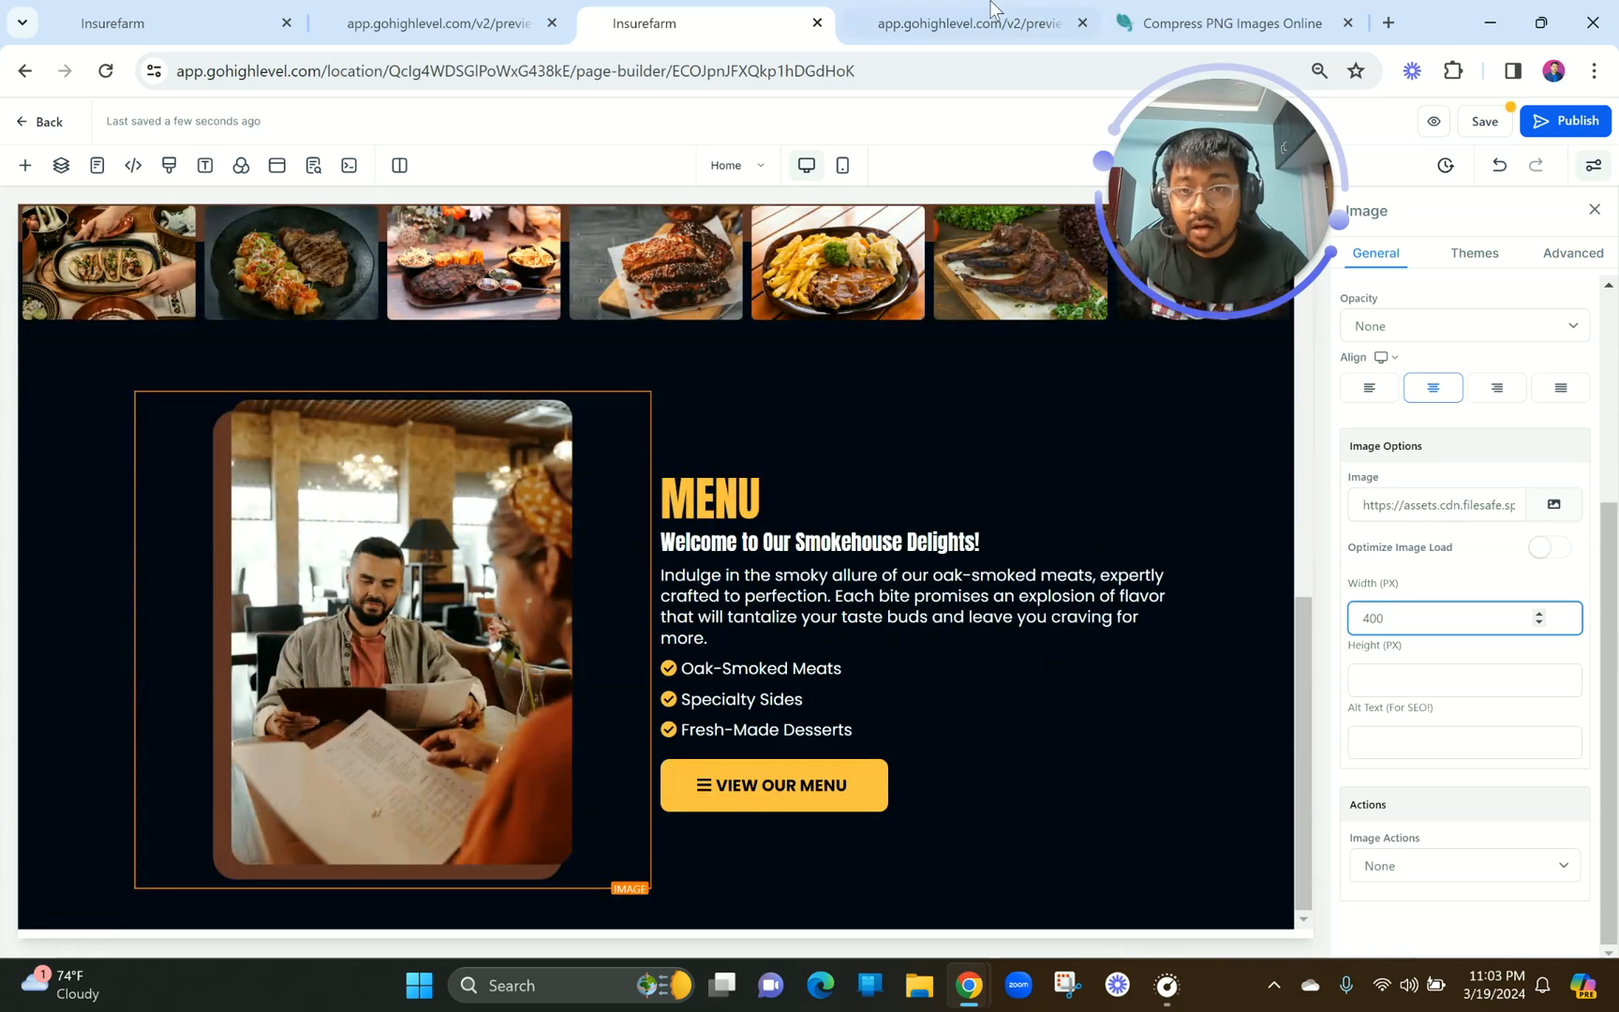
# Compare the Menu image with the reference page and set its width to 450 px.
pyautogui.click(468, 21)
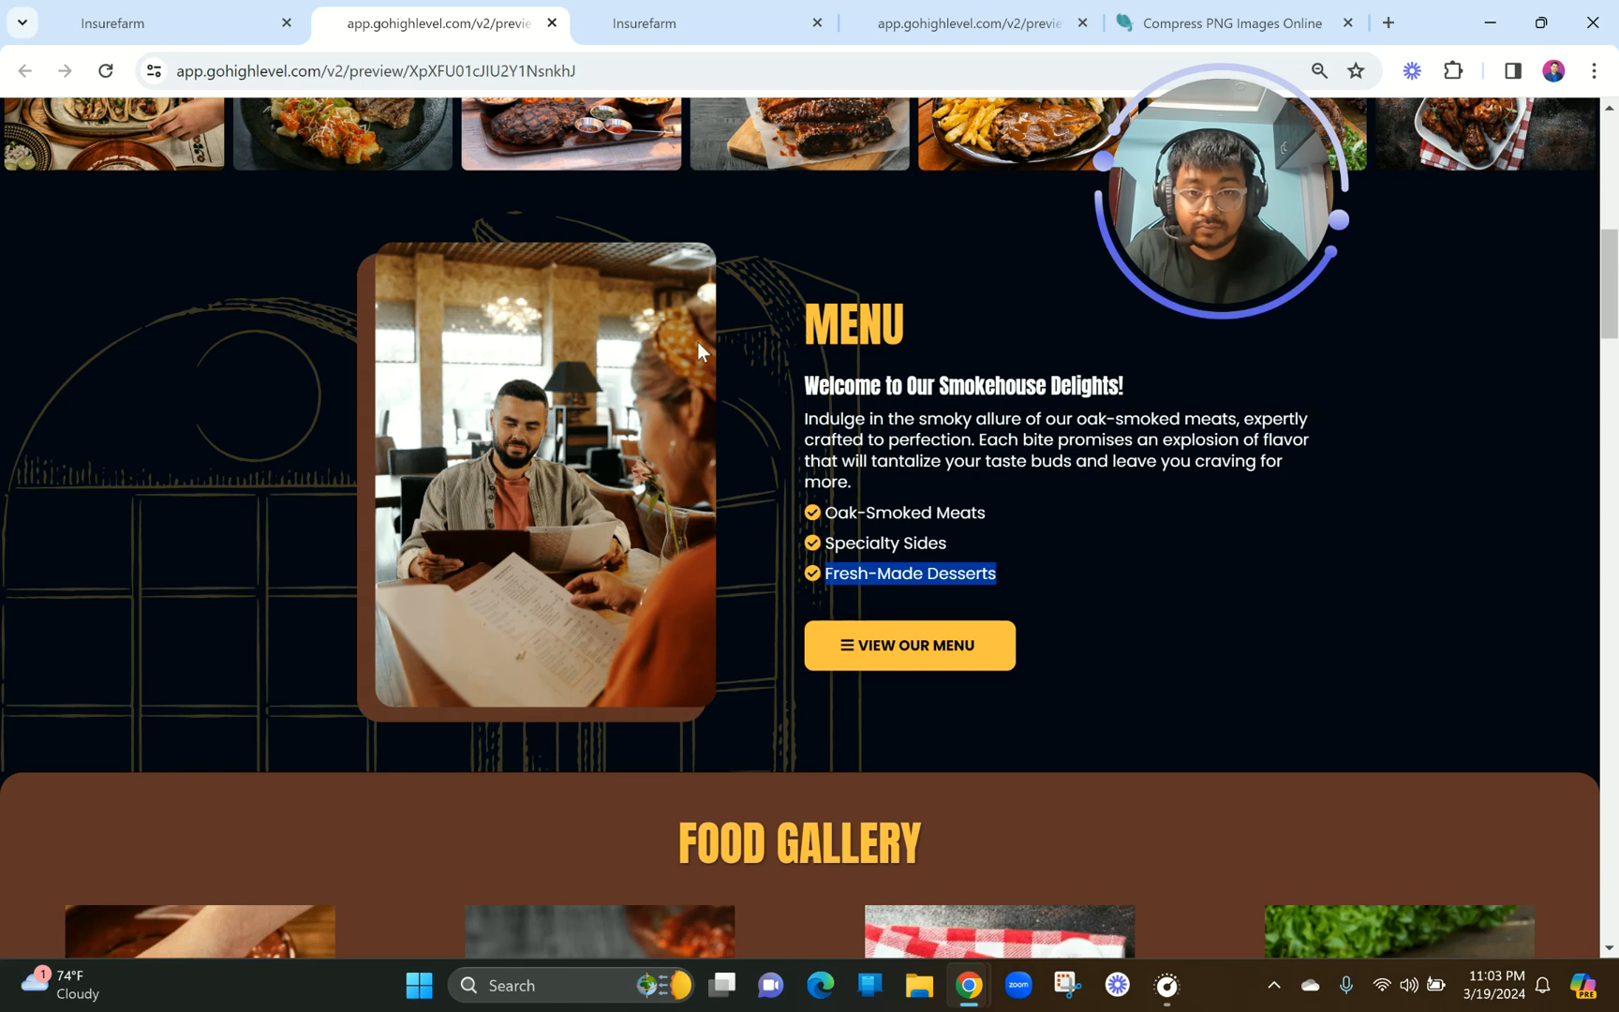
pyautogui.click(687, 21)
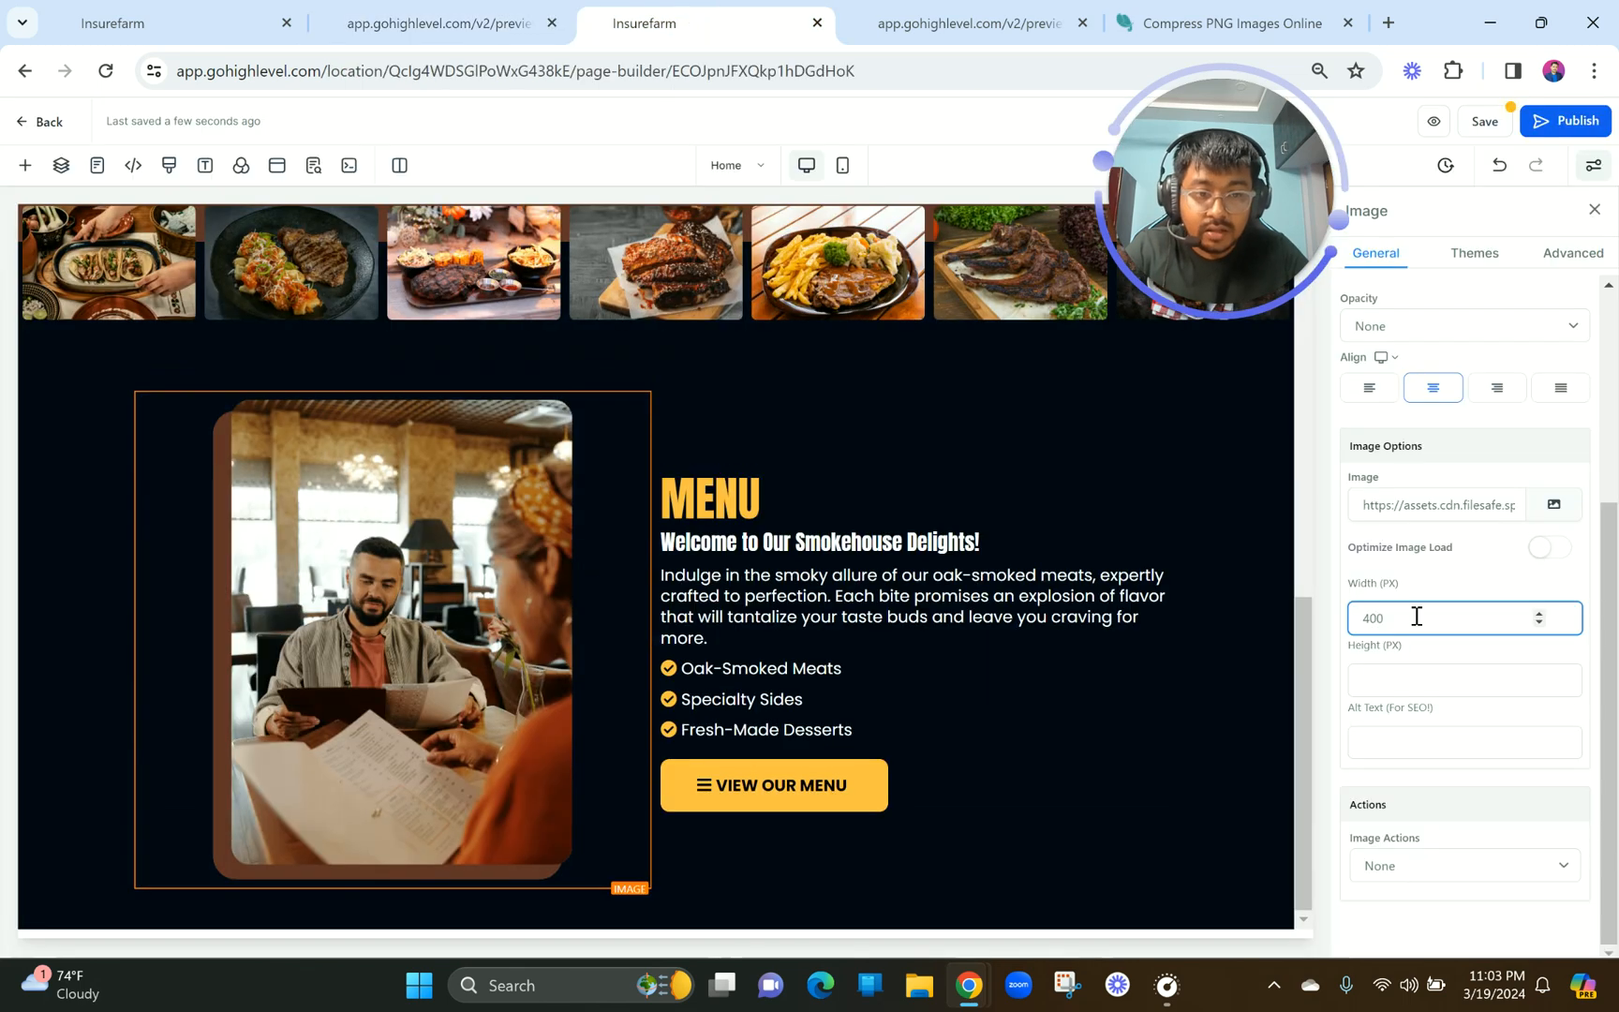
pyautogui.press('BackSpace')
pyautogui.press('BackSpace')
pyautogui.press('BackSpace')
pyautogui.write('45')
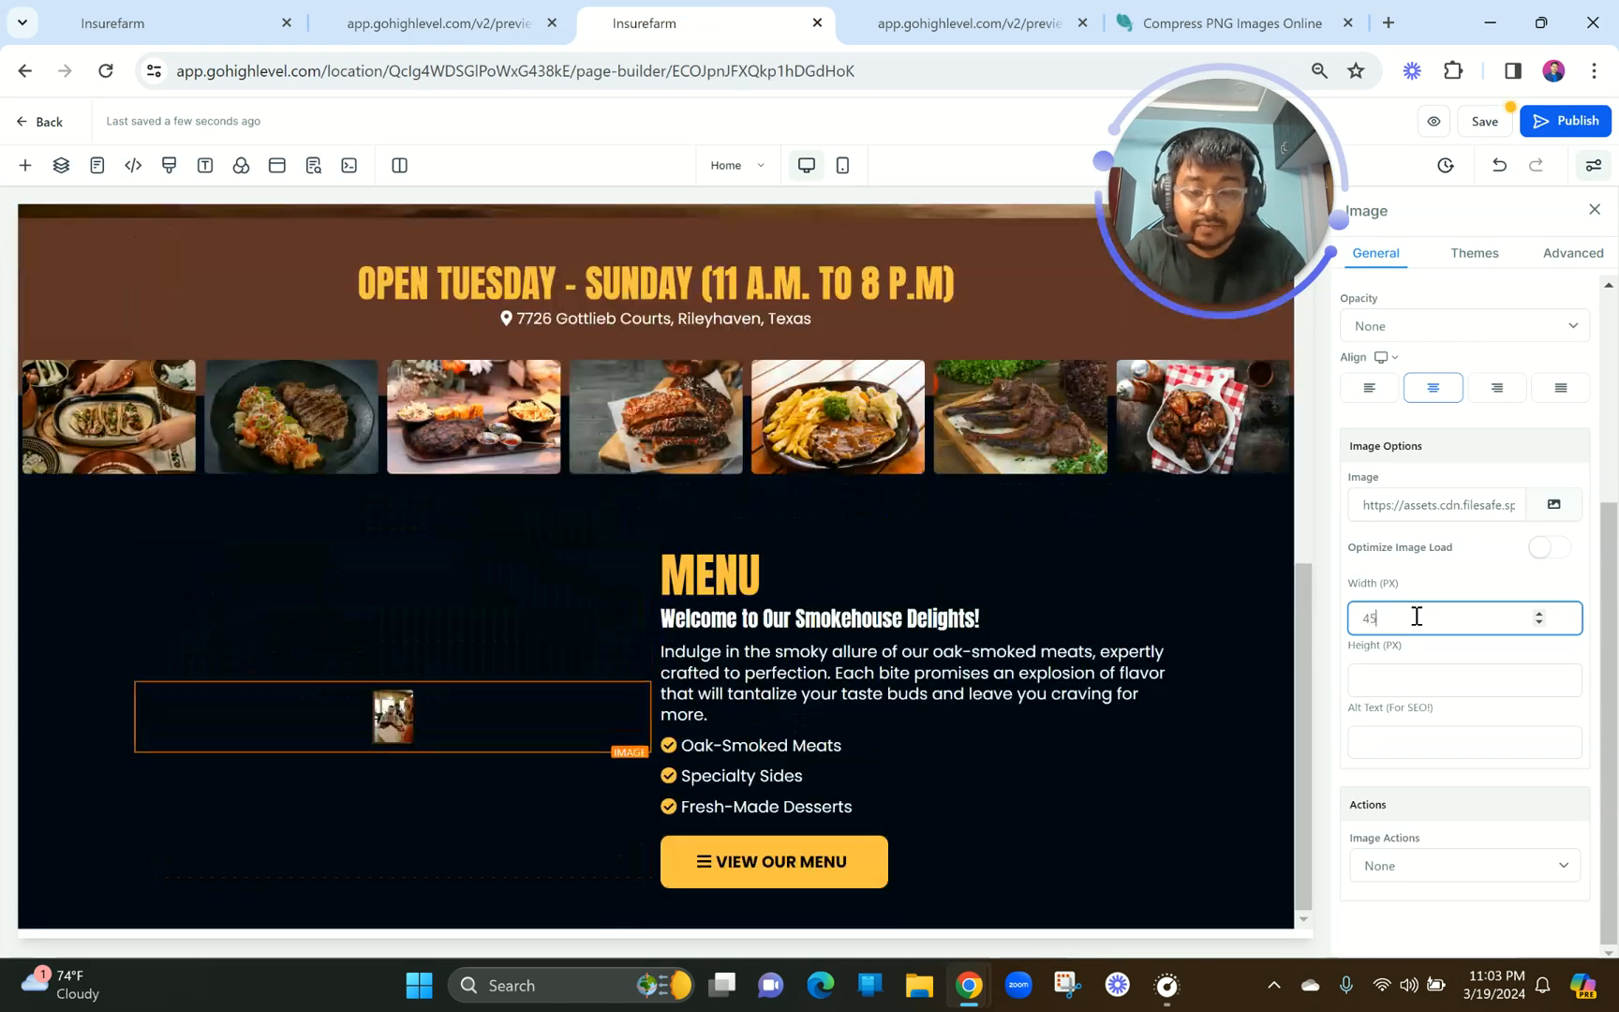
pyautogui.write('0')
# Give the Menu section's text column a 10 px left margin.
pyautogui.click(814, 398)
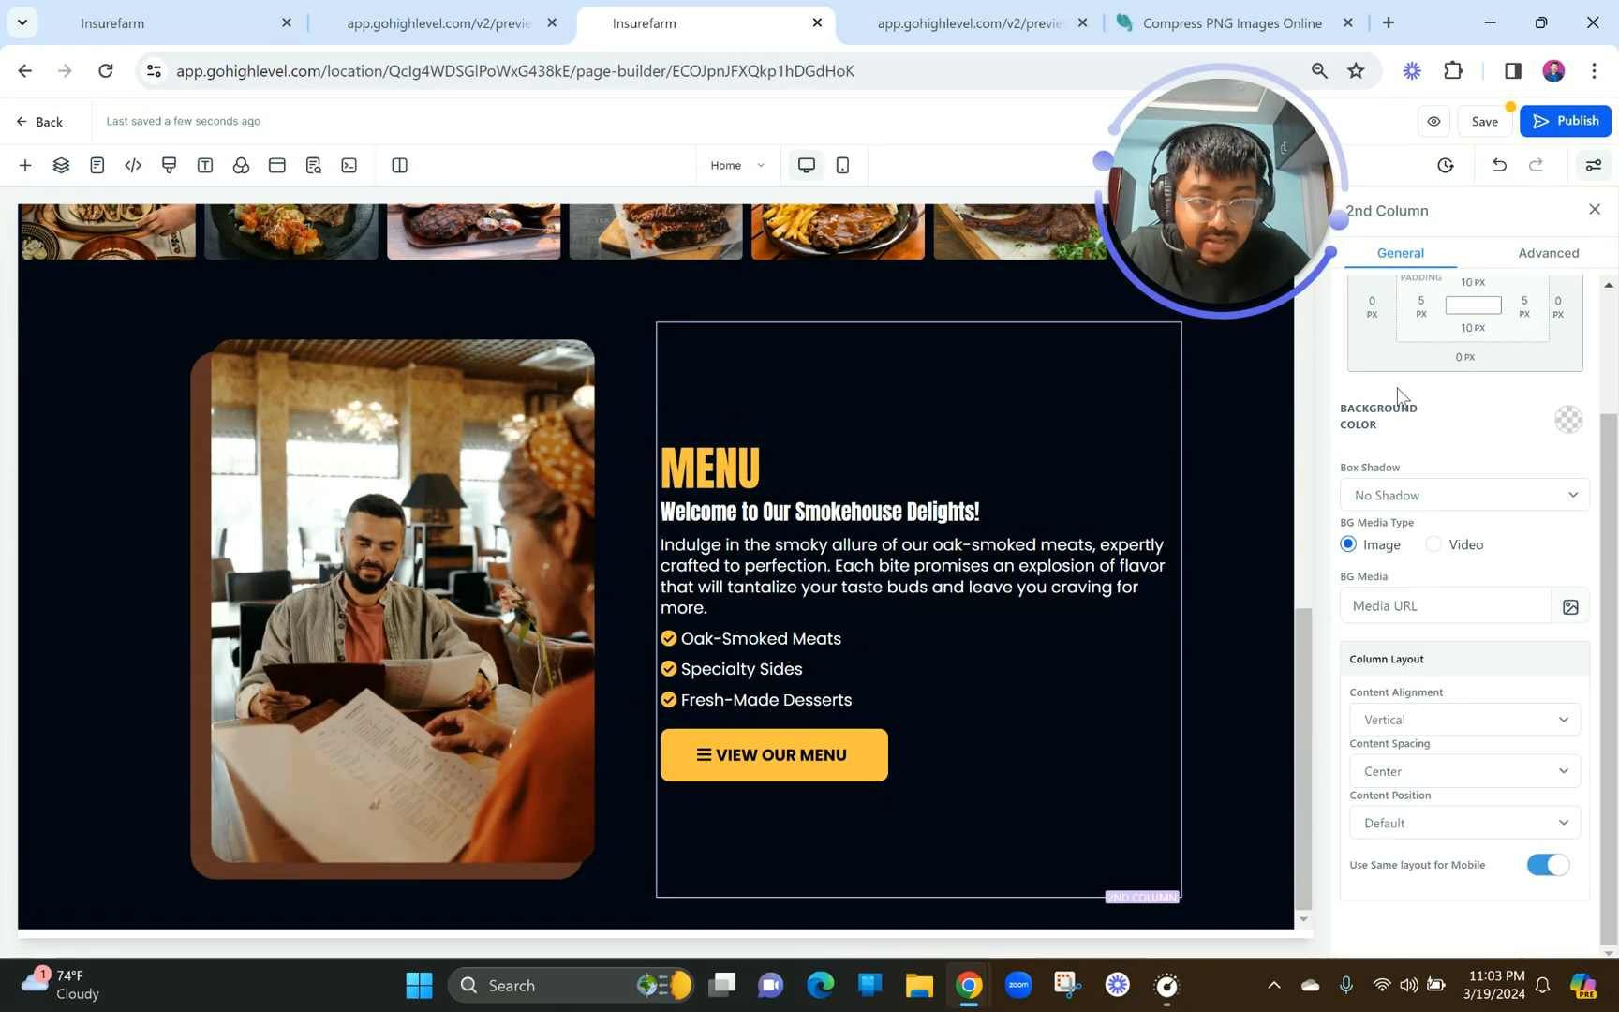
pyautogui.scroll(1, 1462, 375)
pyautogui.click(1372, 345)
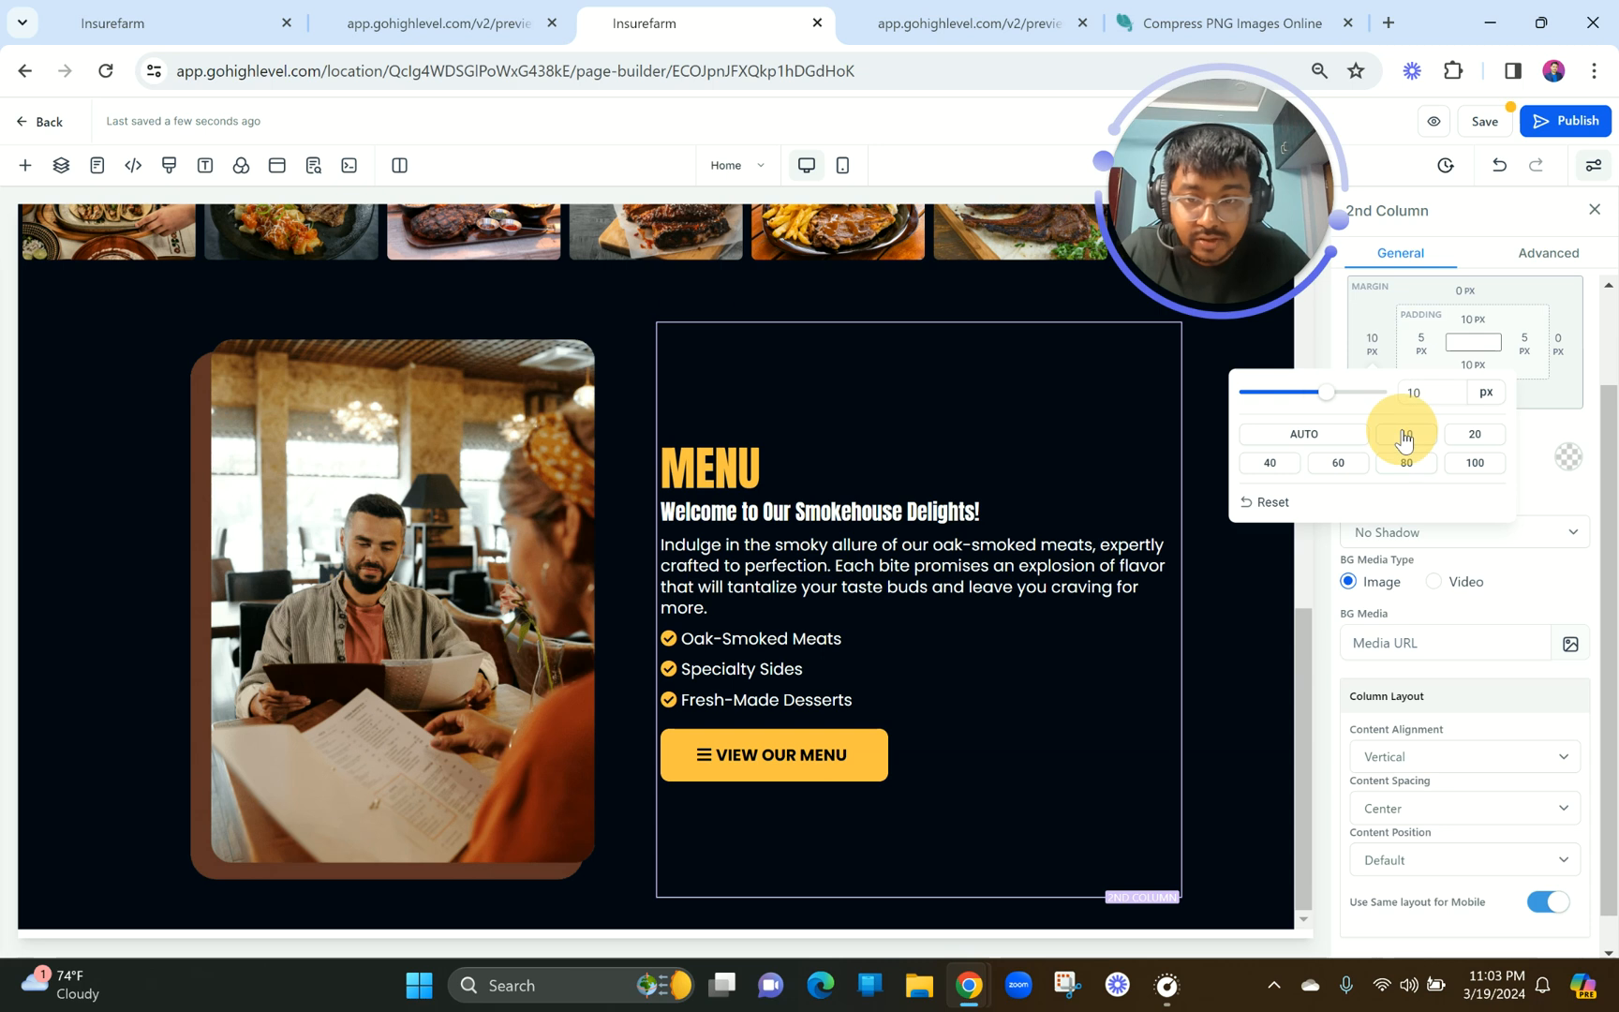
pyautogui.click(1406, 434)
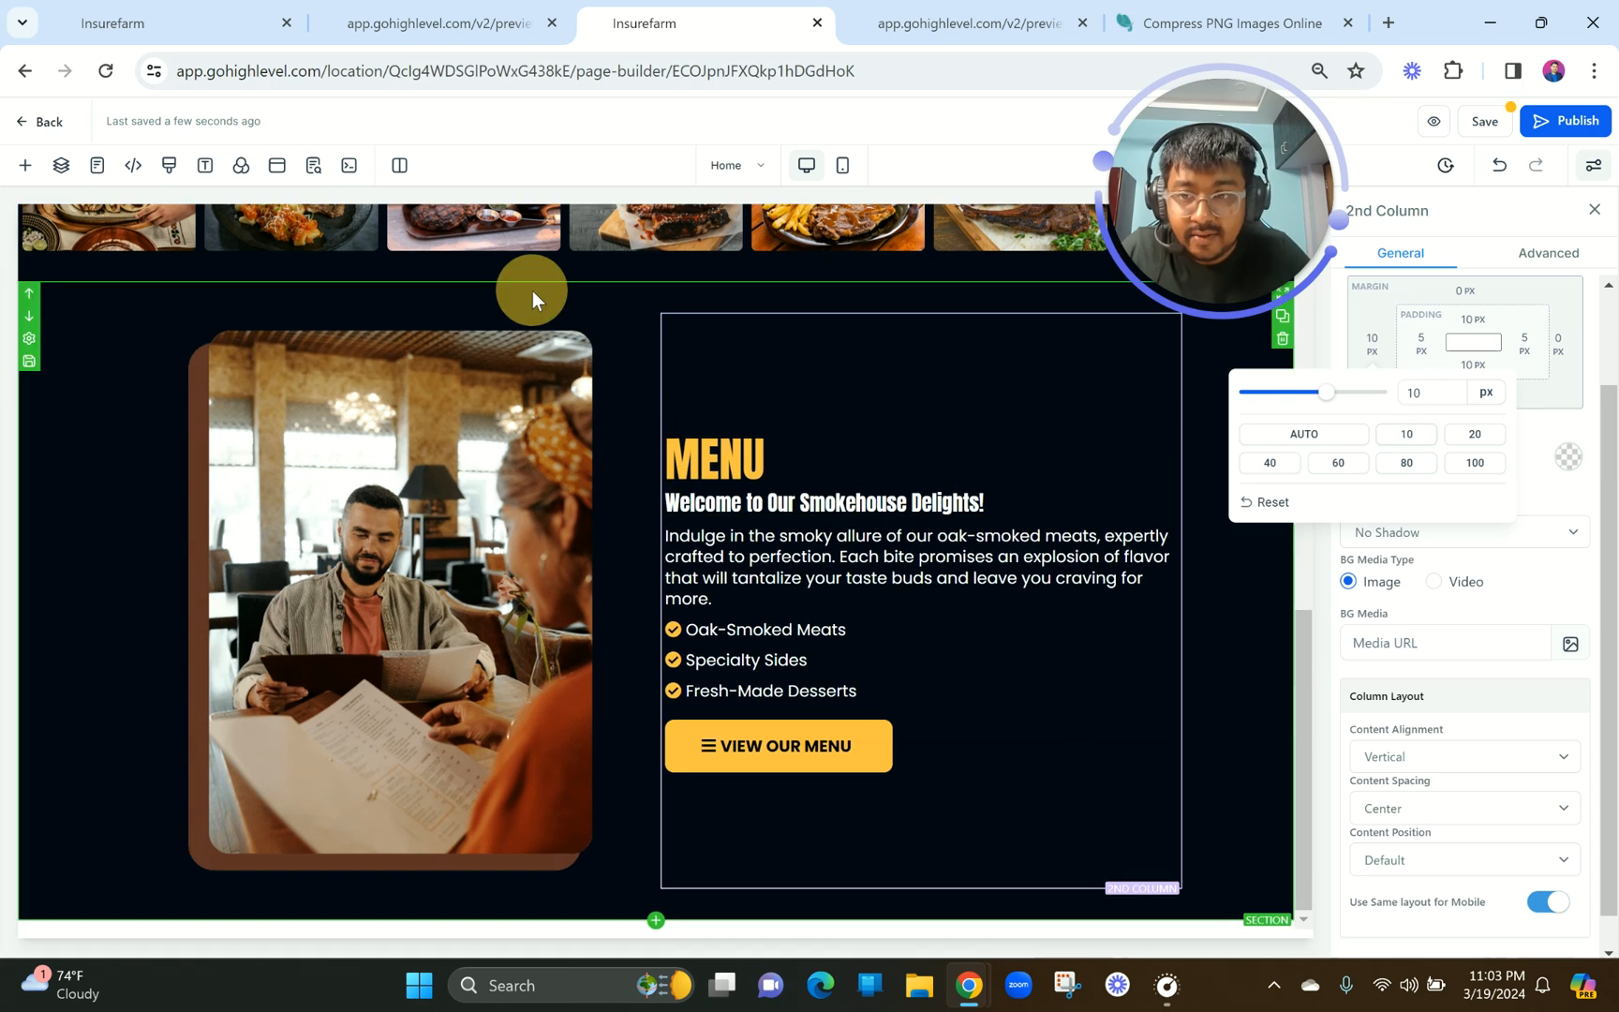
# Examine the background drawing behind the reference page's Menu section at 100% browser zoom.
pyautogui.click(531, 290)
pyautogui.hotkey('ctrl', '1')
pyautogui.click(395, 10)
pyautogui.scroll(-1, 252, 333)
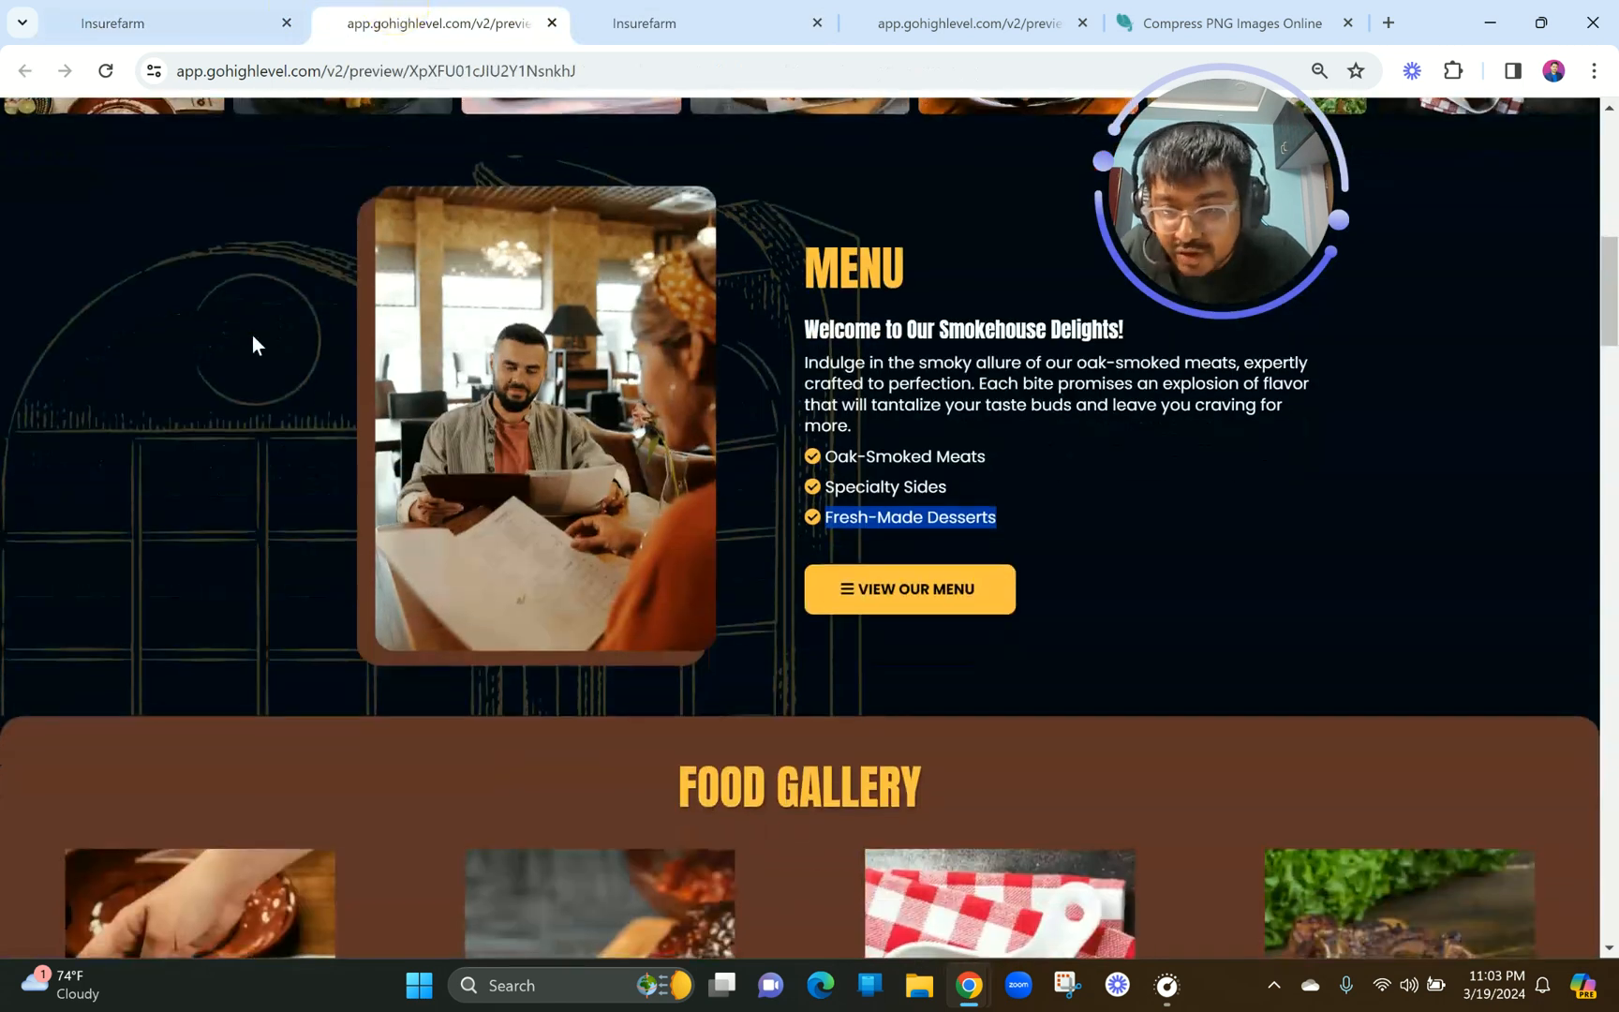
pyautogui.click(1594, 71)
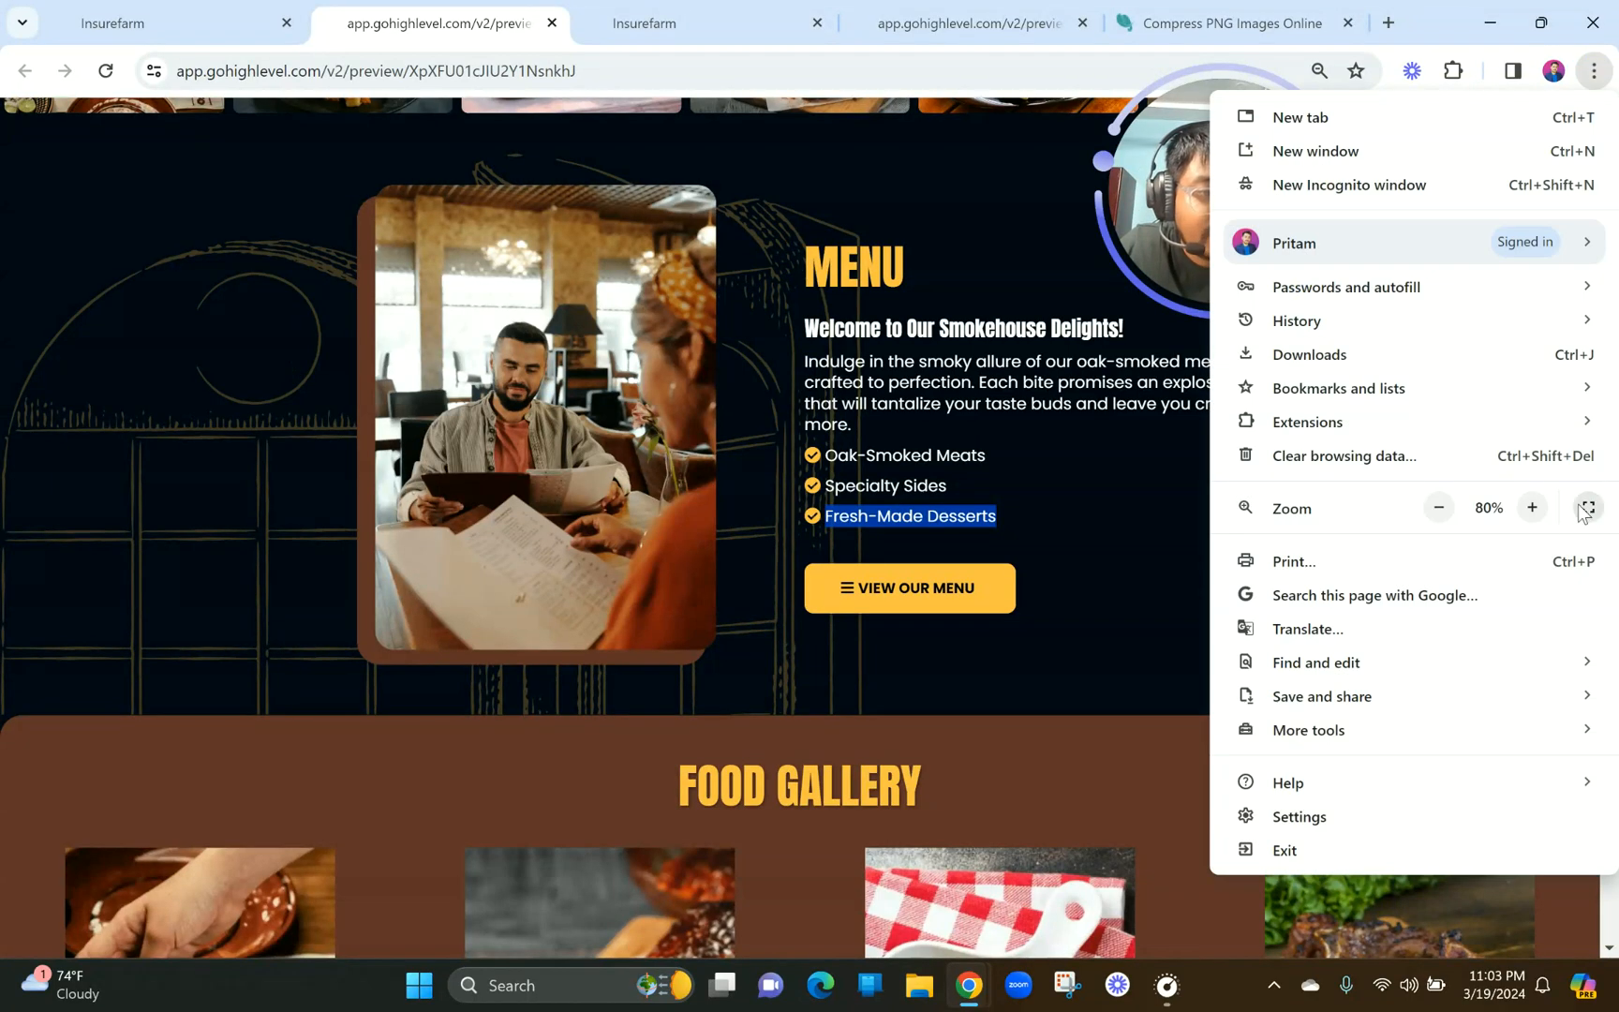
pyautogui.click(1533, 514)
pyautogui.click(1533, 514)
pyautogui.click(657, 561)
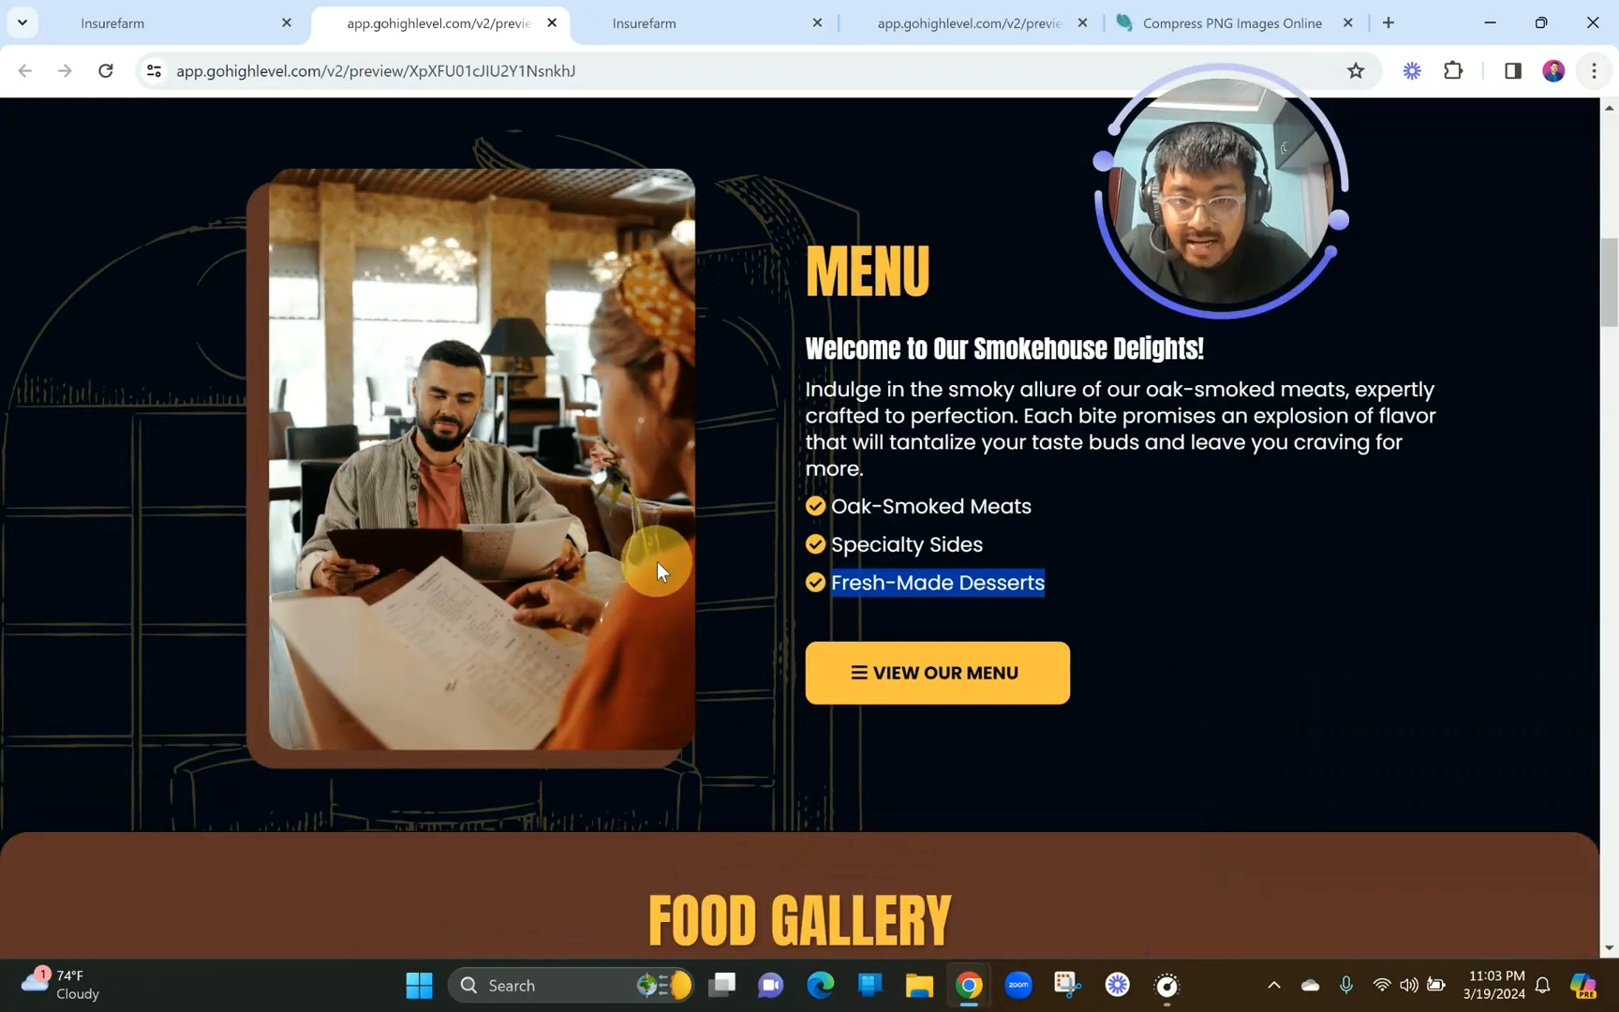
pyautogui.scroll(1, 199, 351)
pyautogui.scroll(-3, 220, 336)
pyautogui.scroll(1, 216, 302)
pyautogui.scroll(3, 776, 438)
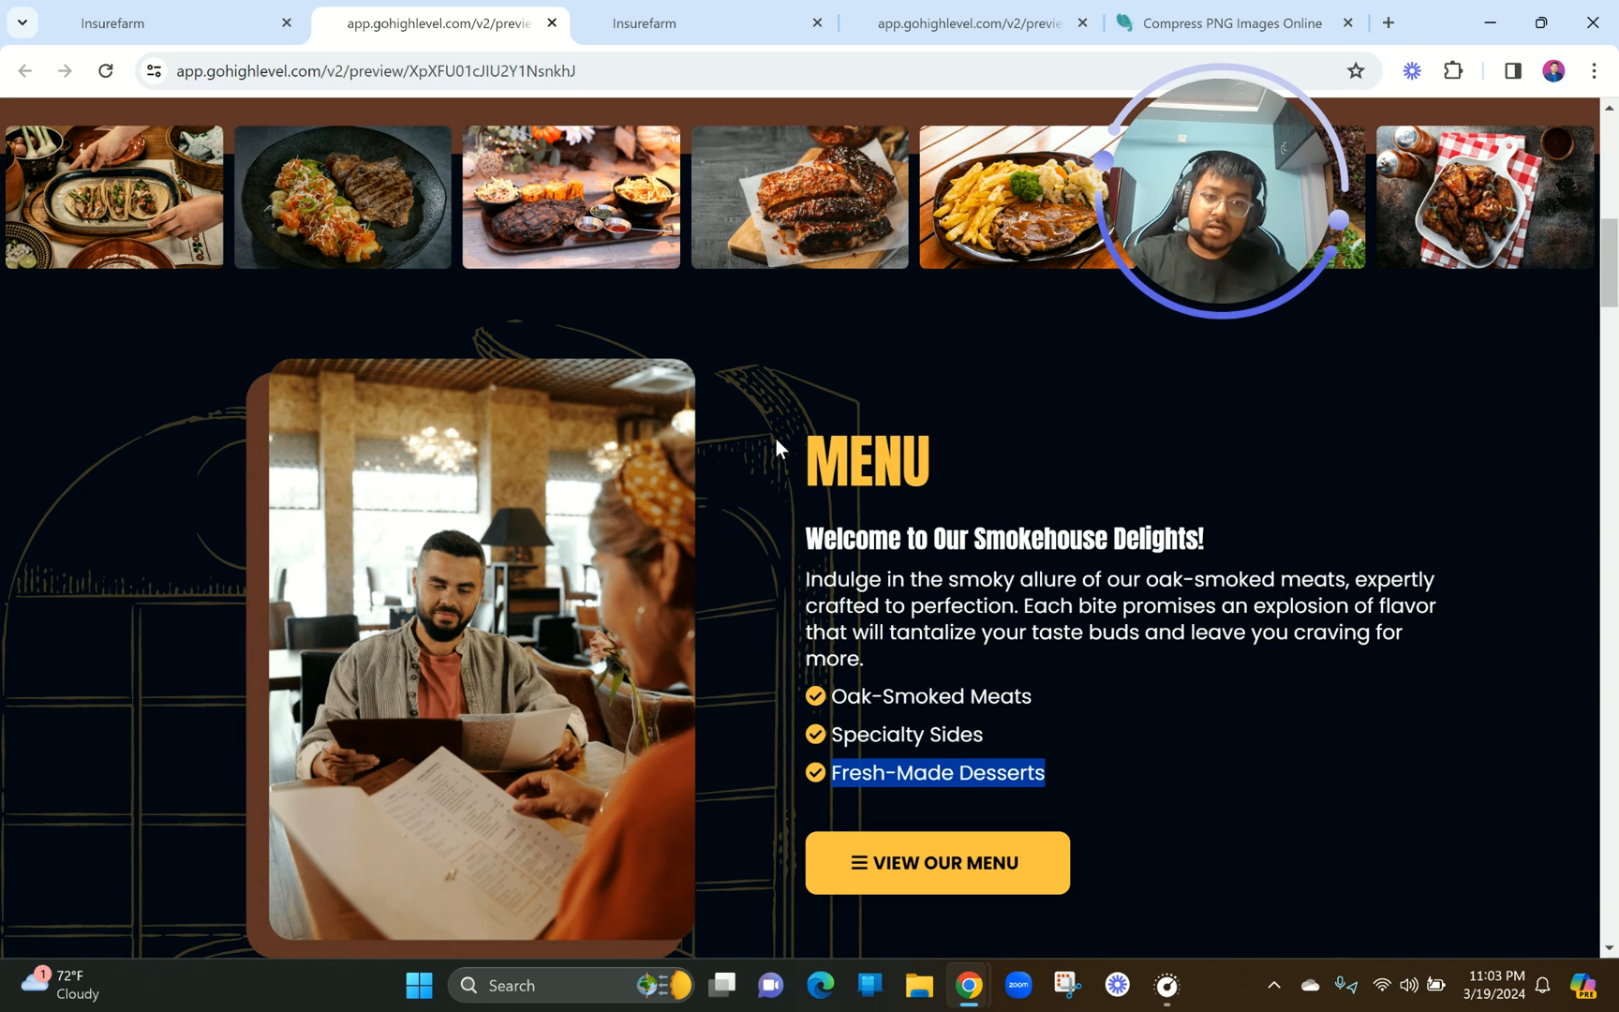
# Return to the builder at 80% zoom and set BBQ BROTHERS (1).svg from the MISC folder as the Menu section's background image.
pyautogui.click(656, 7)
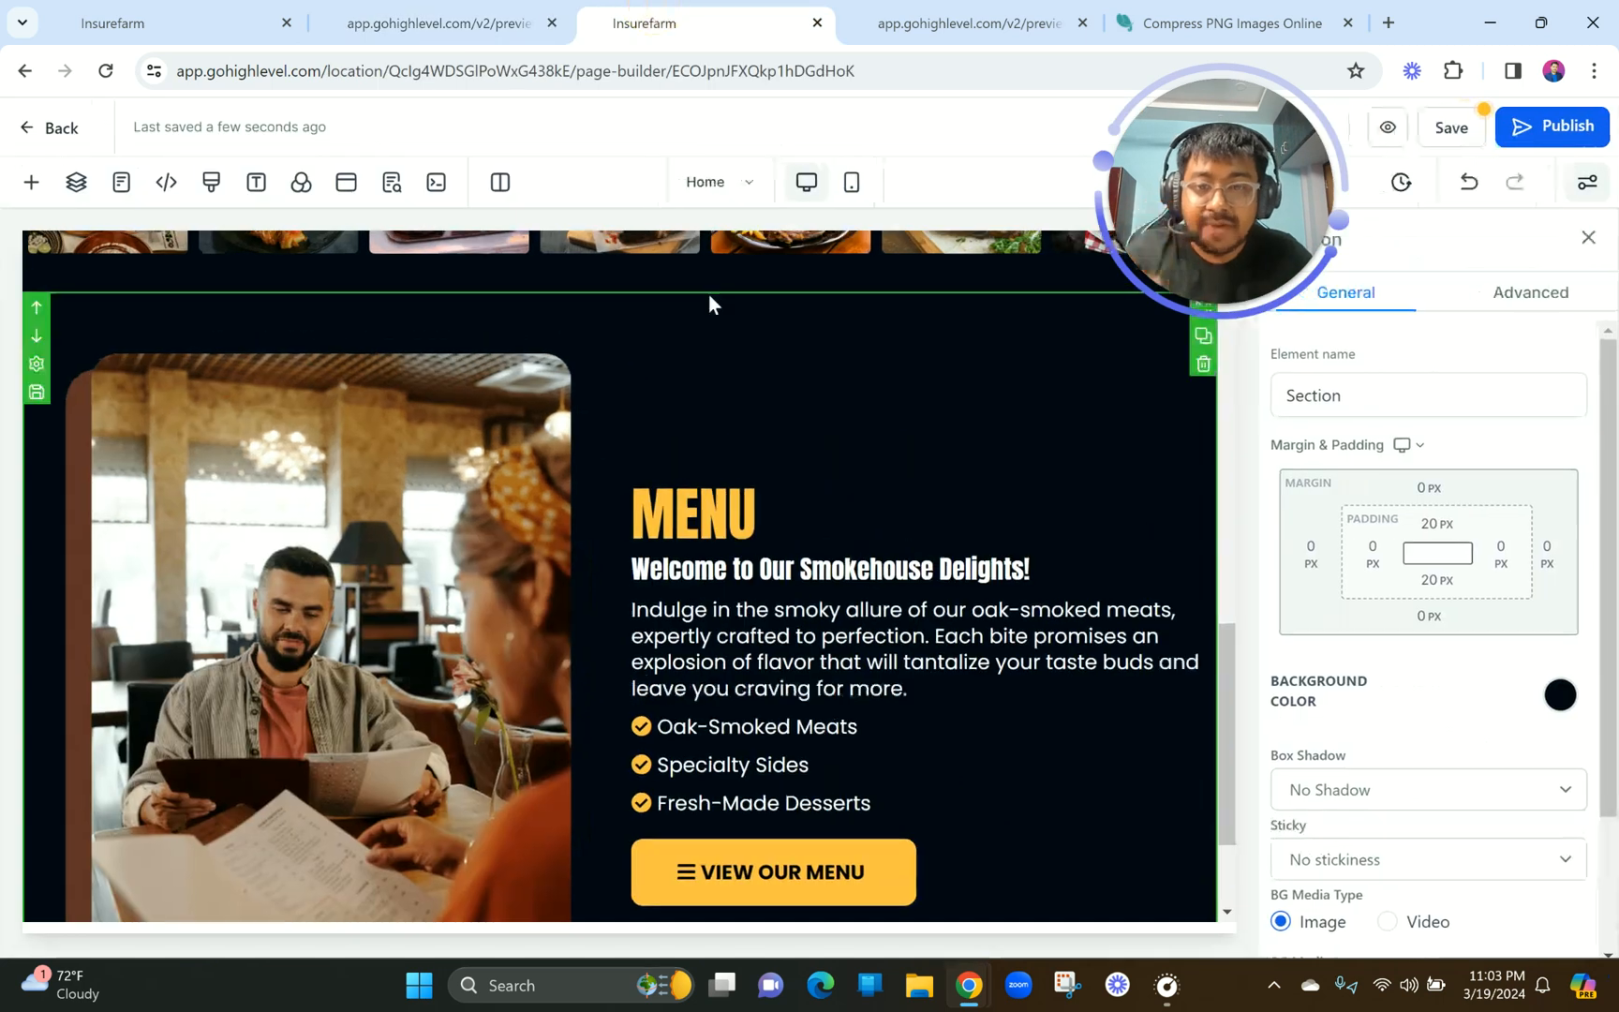
pyautogui.click(1593, 71)
pyautogui.click(1438, 507)
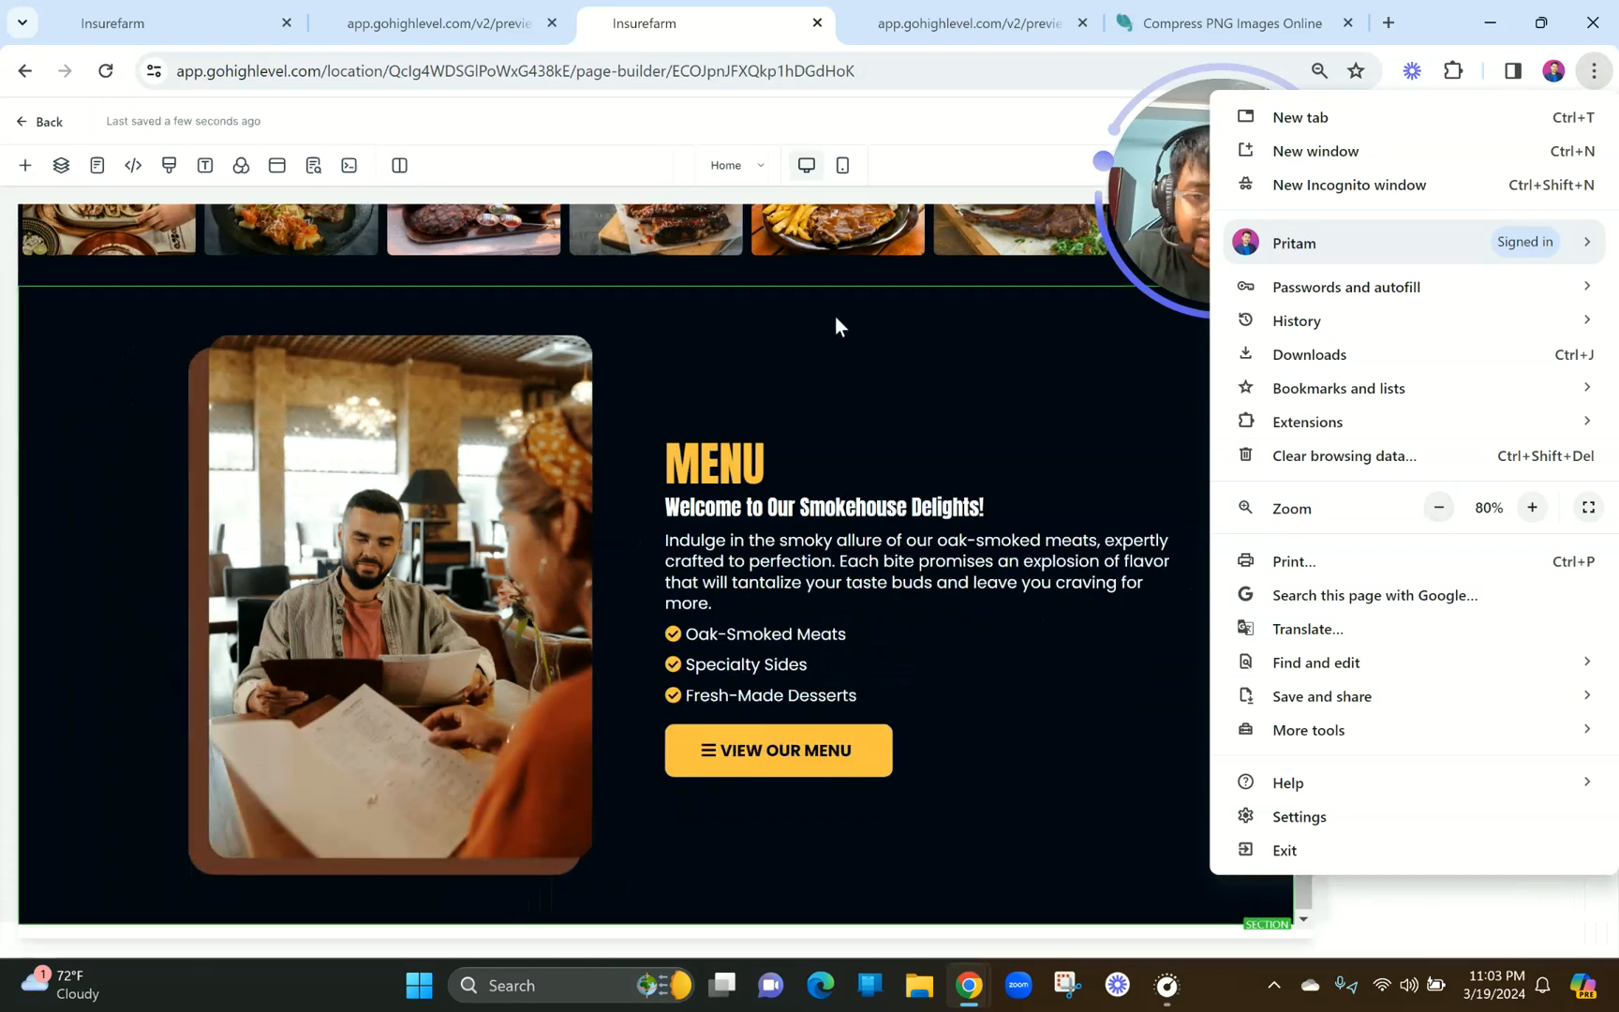
pyautogui.click(803, 301)
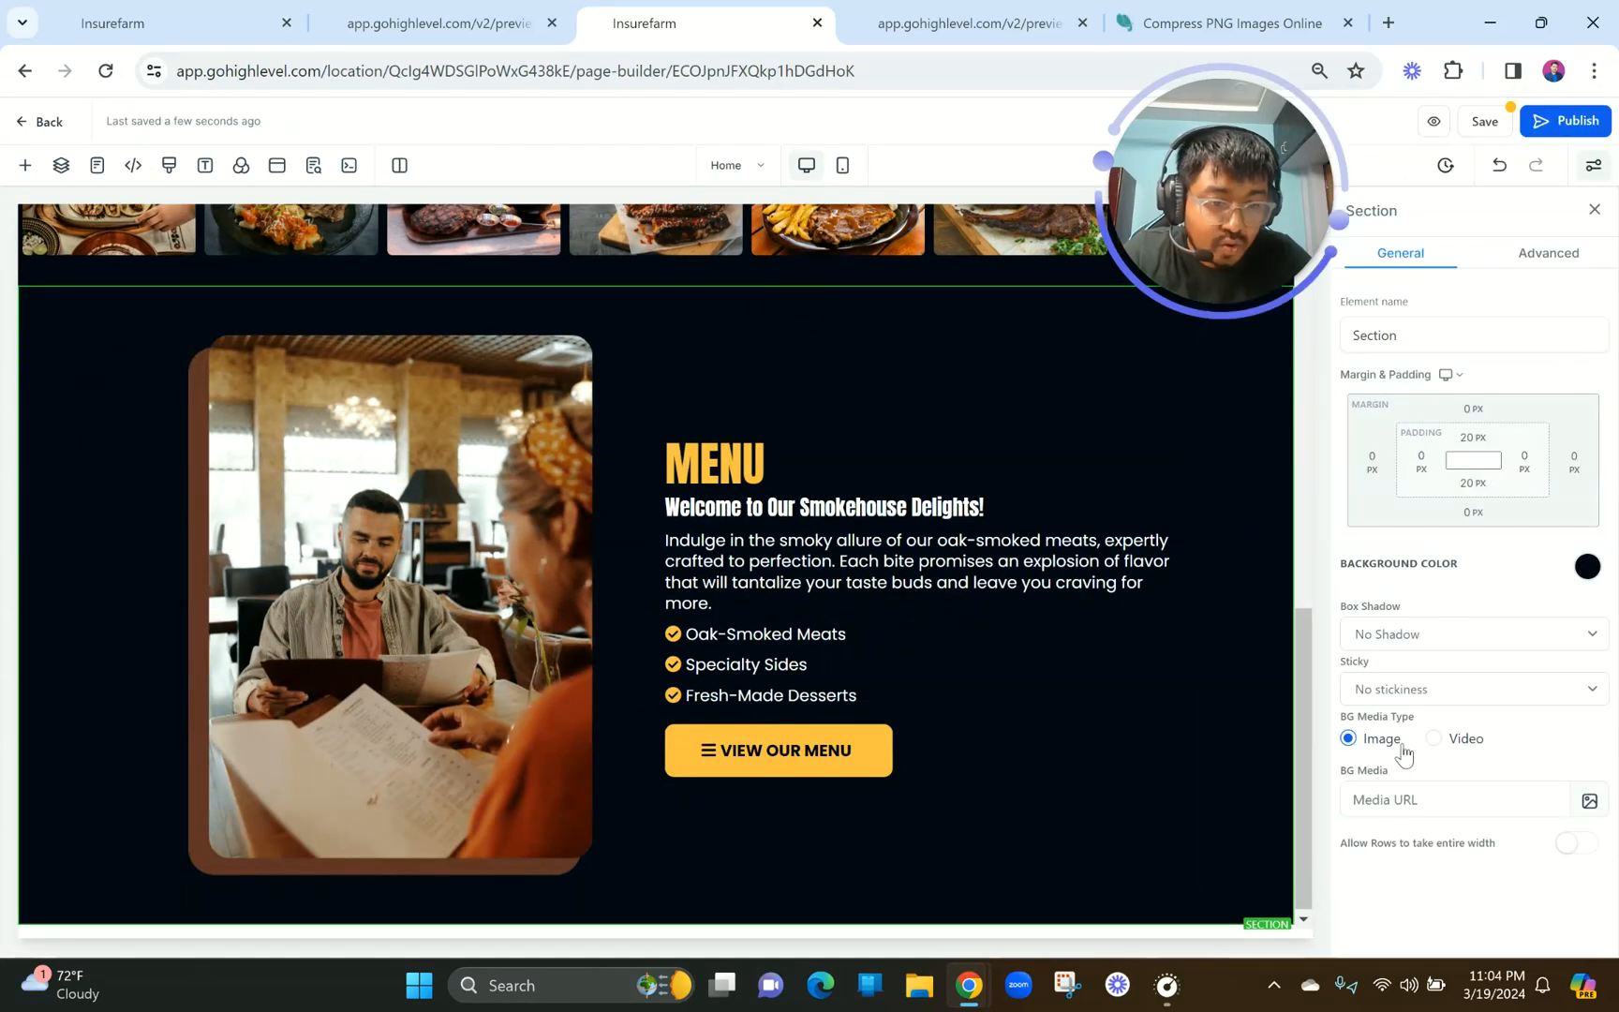
pyautogui.moveTo(1334, 720); pyautogui.dragTo(1426, 721)
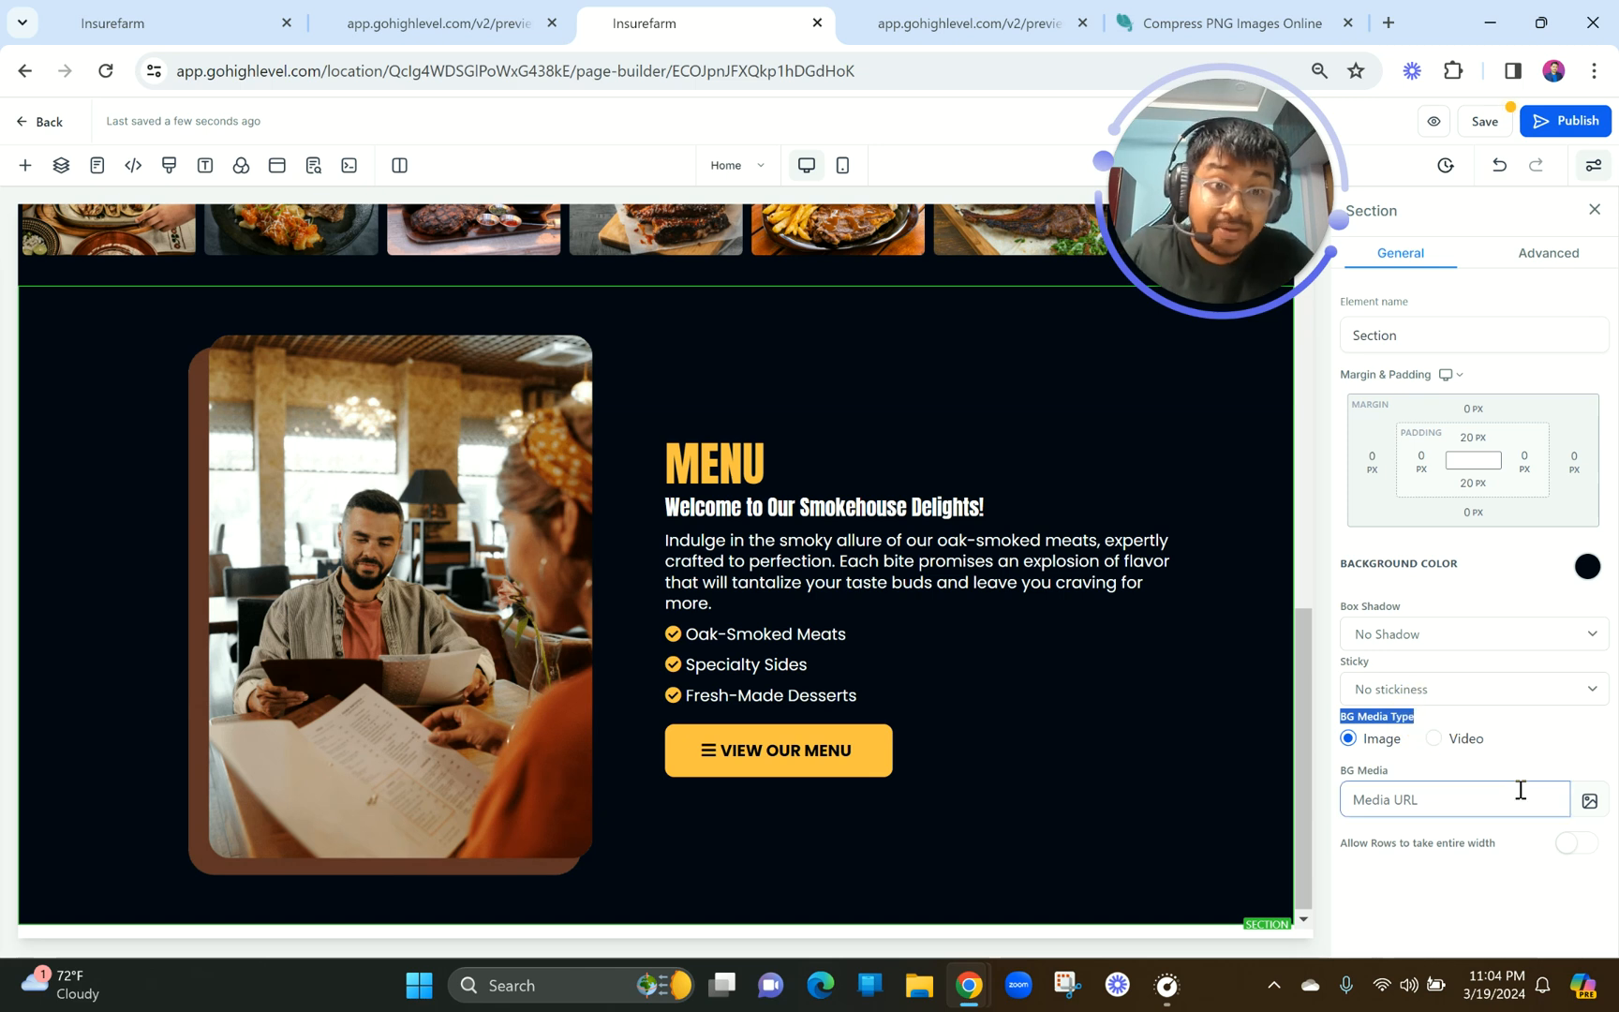
pyautogui.scroll(15, 994, 656)
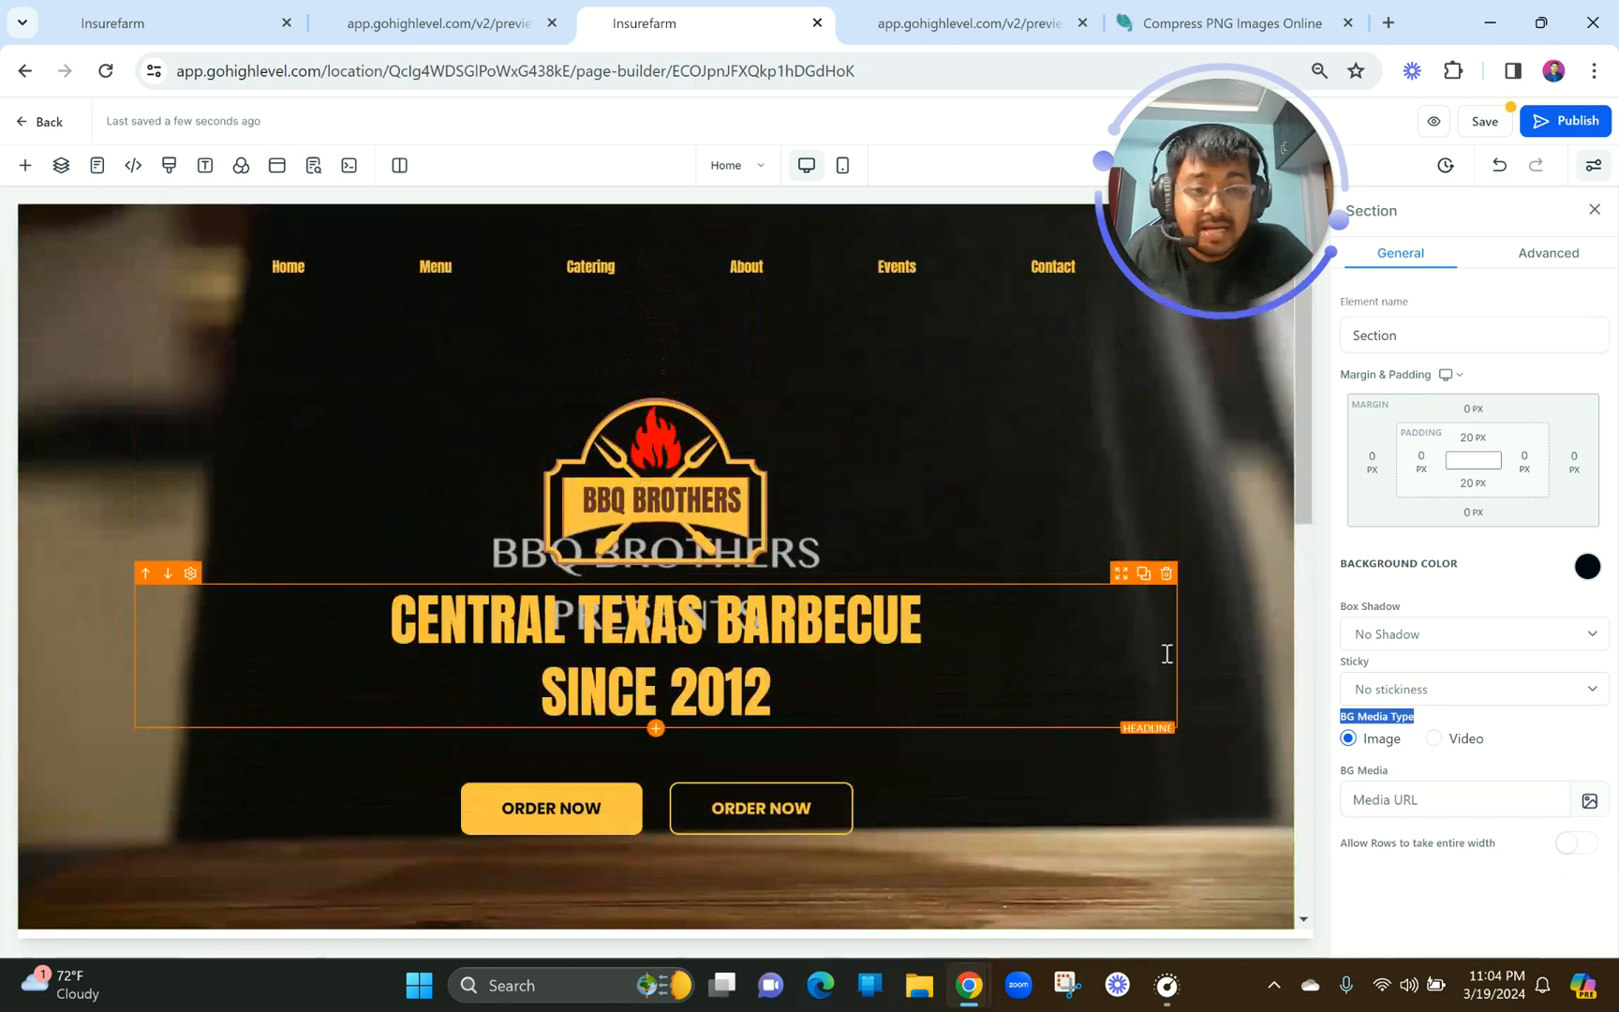
pyautogui.scroll(-10, 1166, 653)
pyautogui.click(1583, 798)
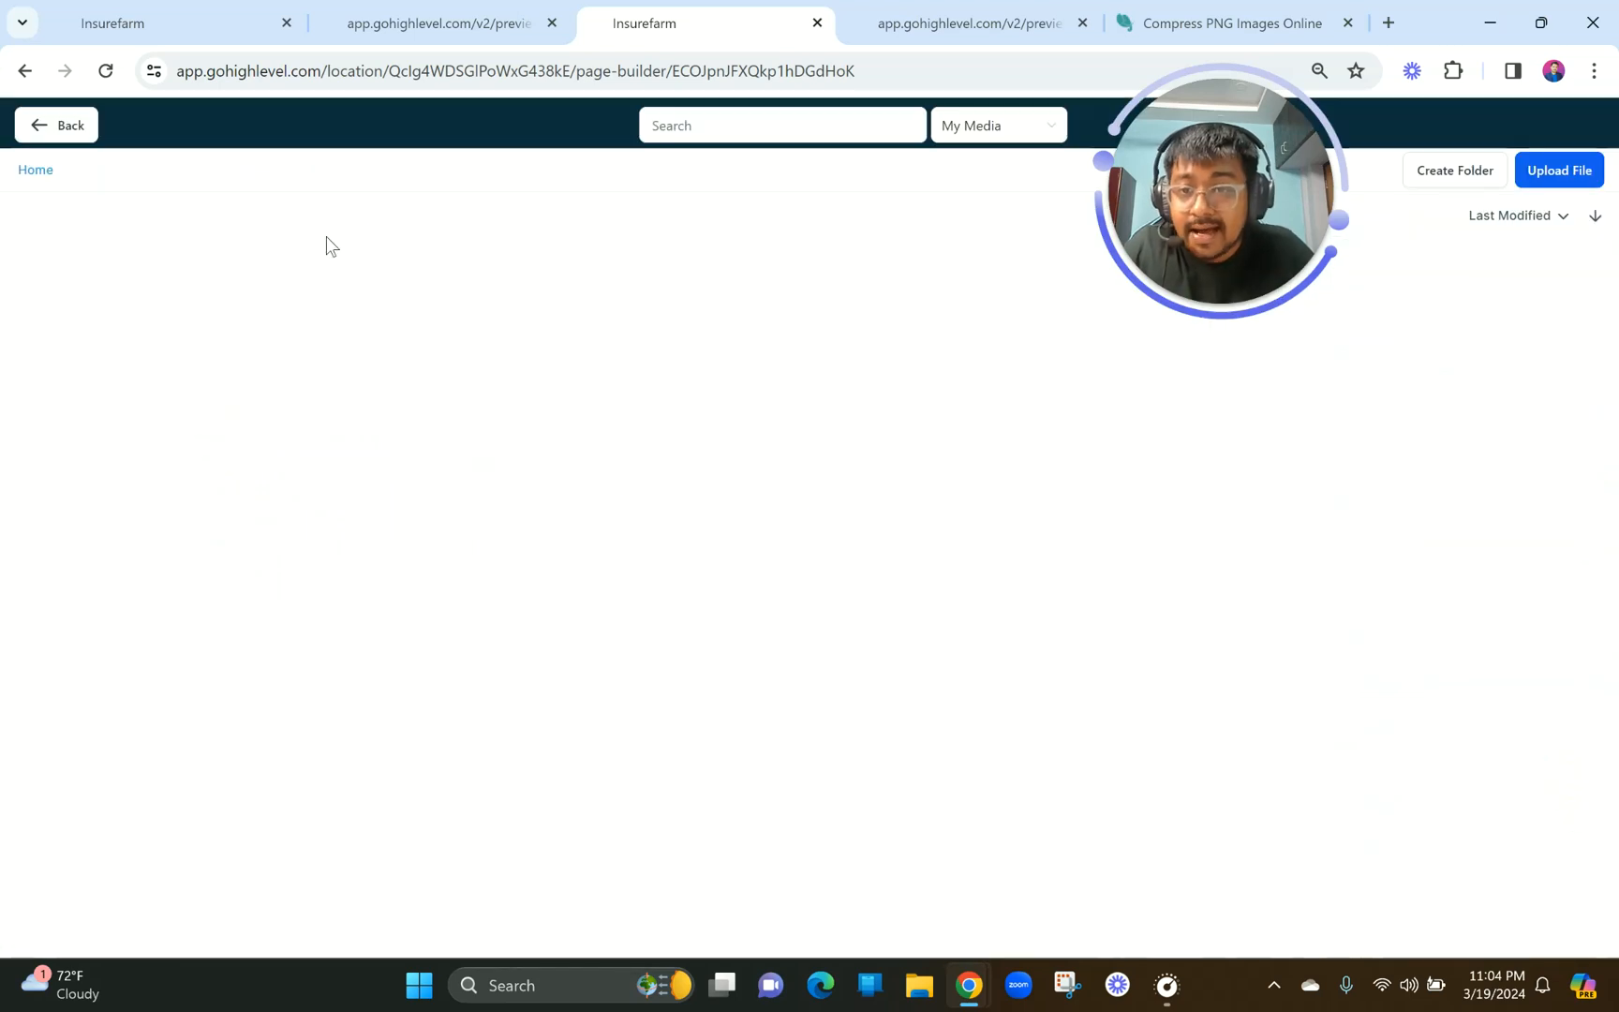
pyautogui.click(365, 285)
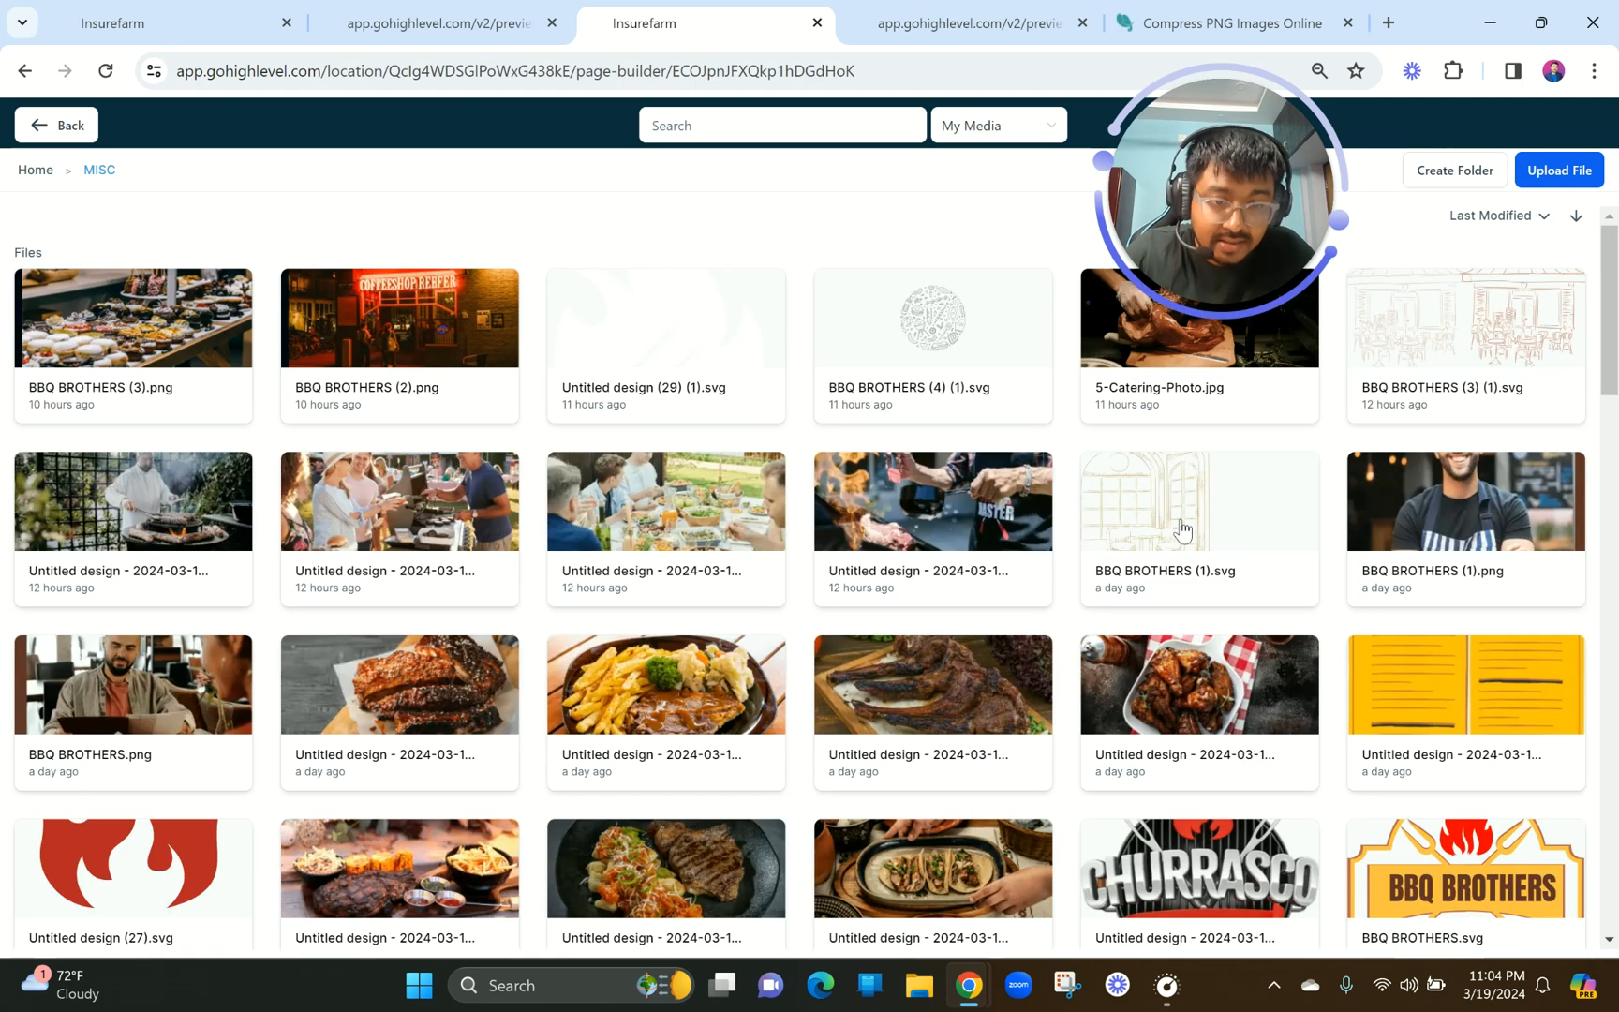
pyautogui.scroll(5, 1183, 530)
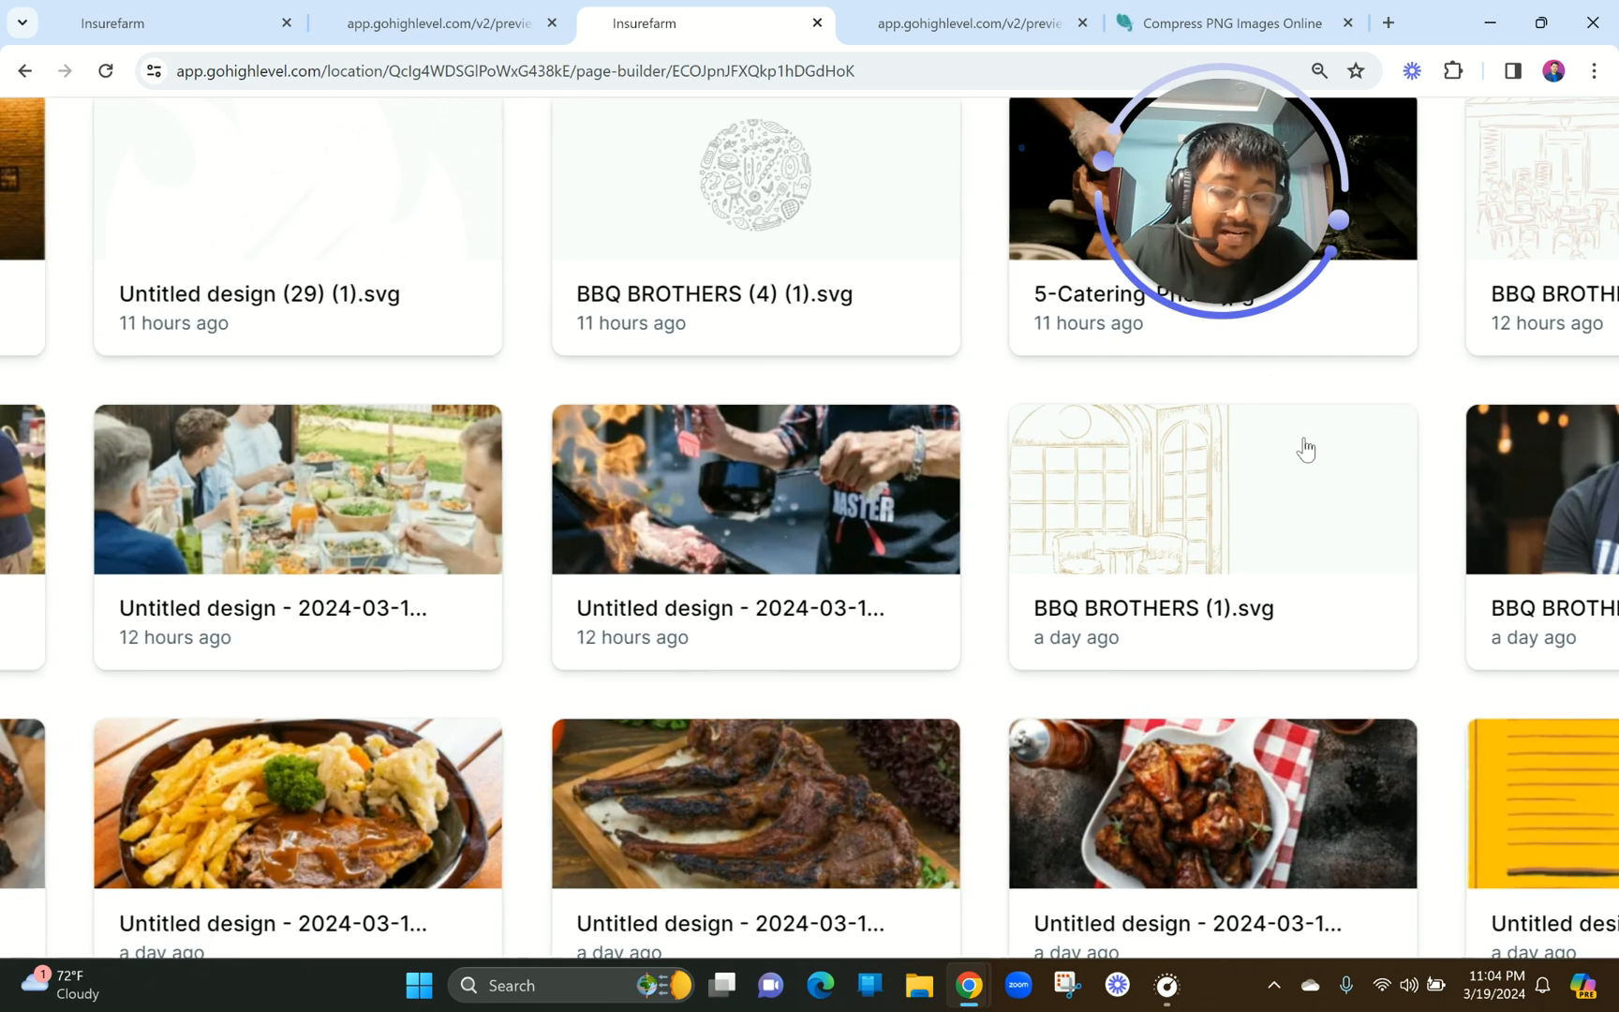
pyautogui.click(1178, 526)
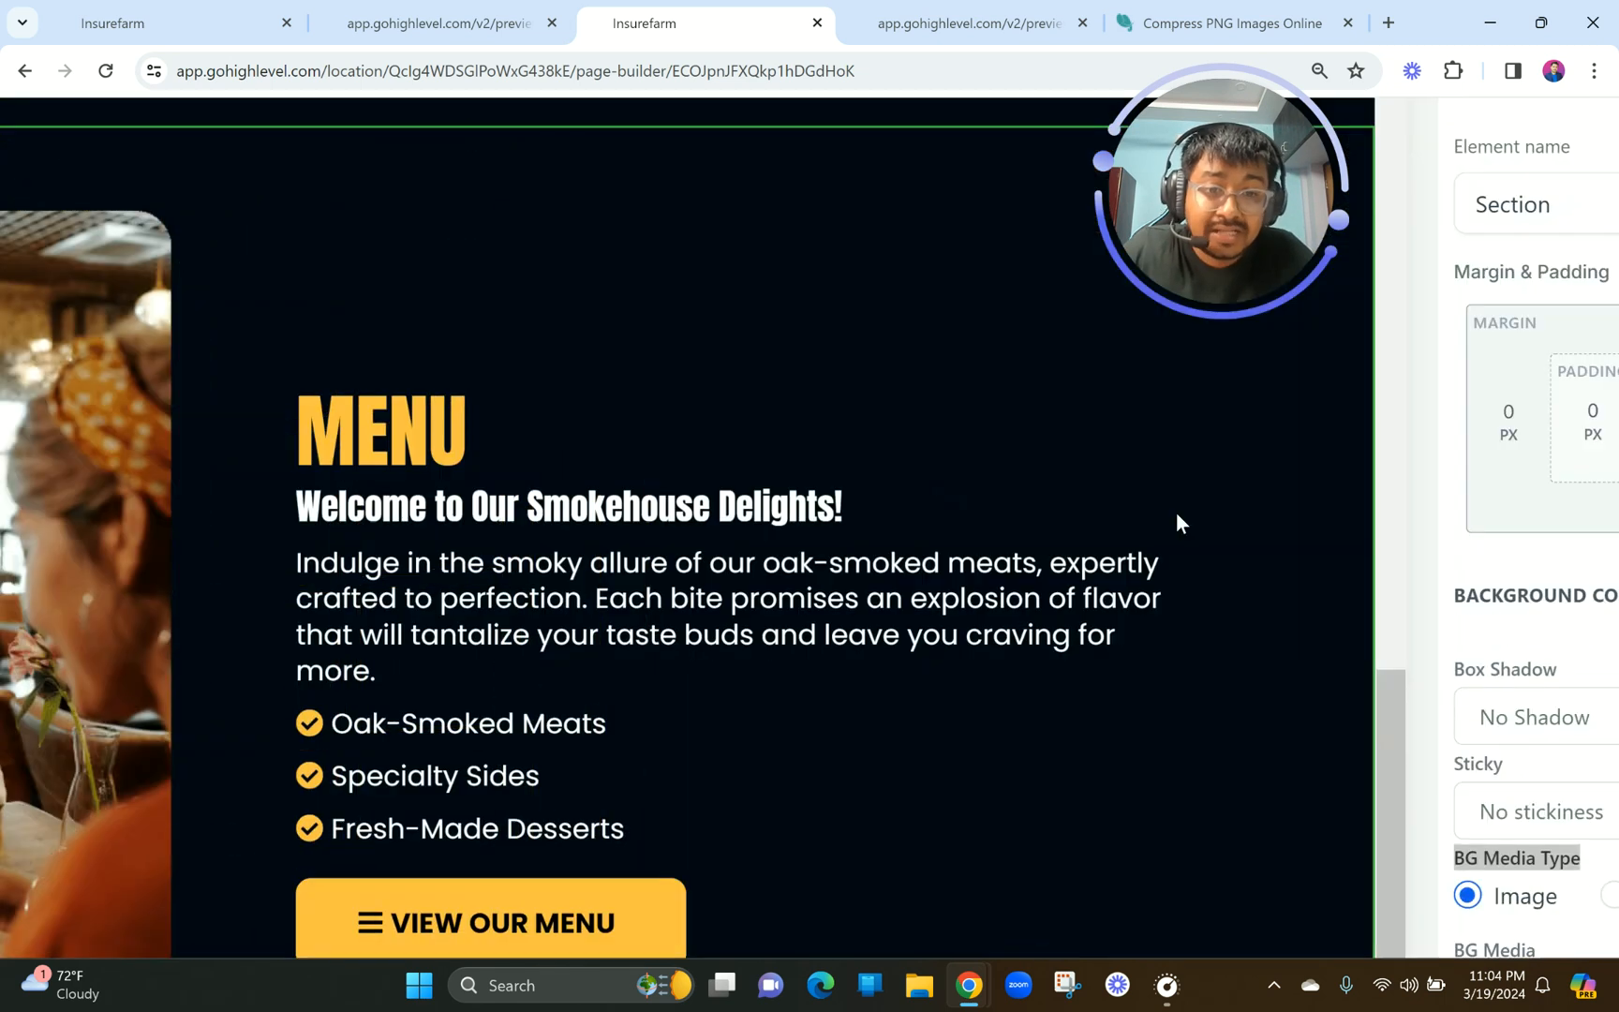
pyautogui.scroll(-5, 911, 587)
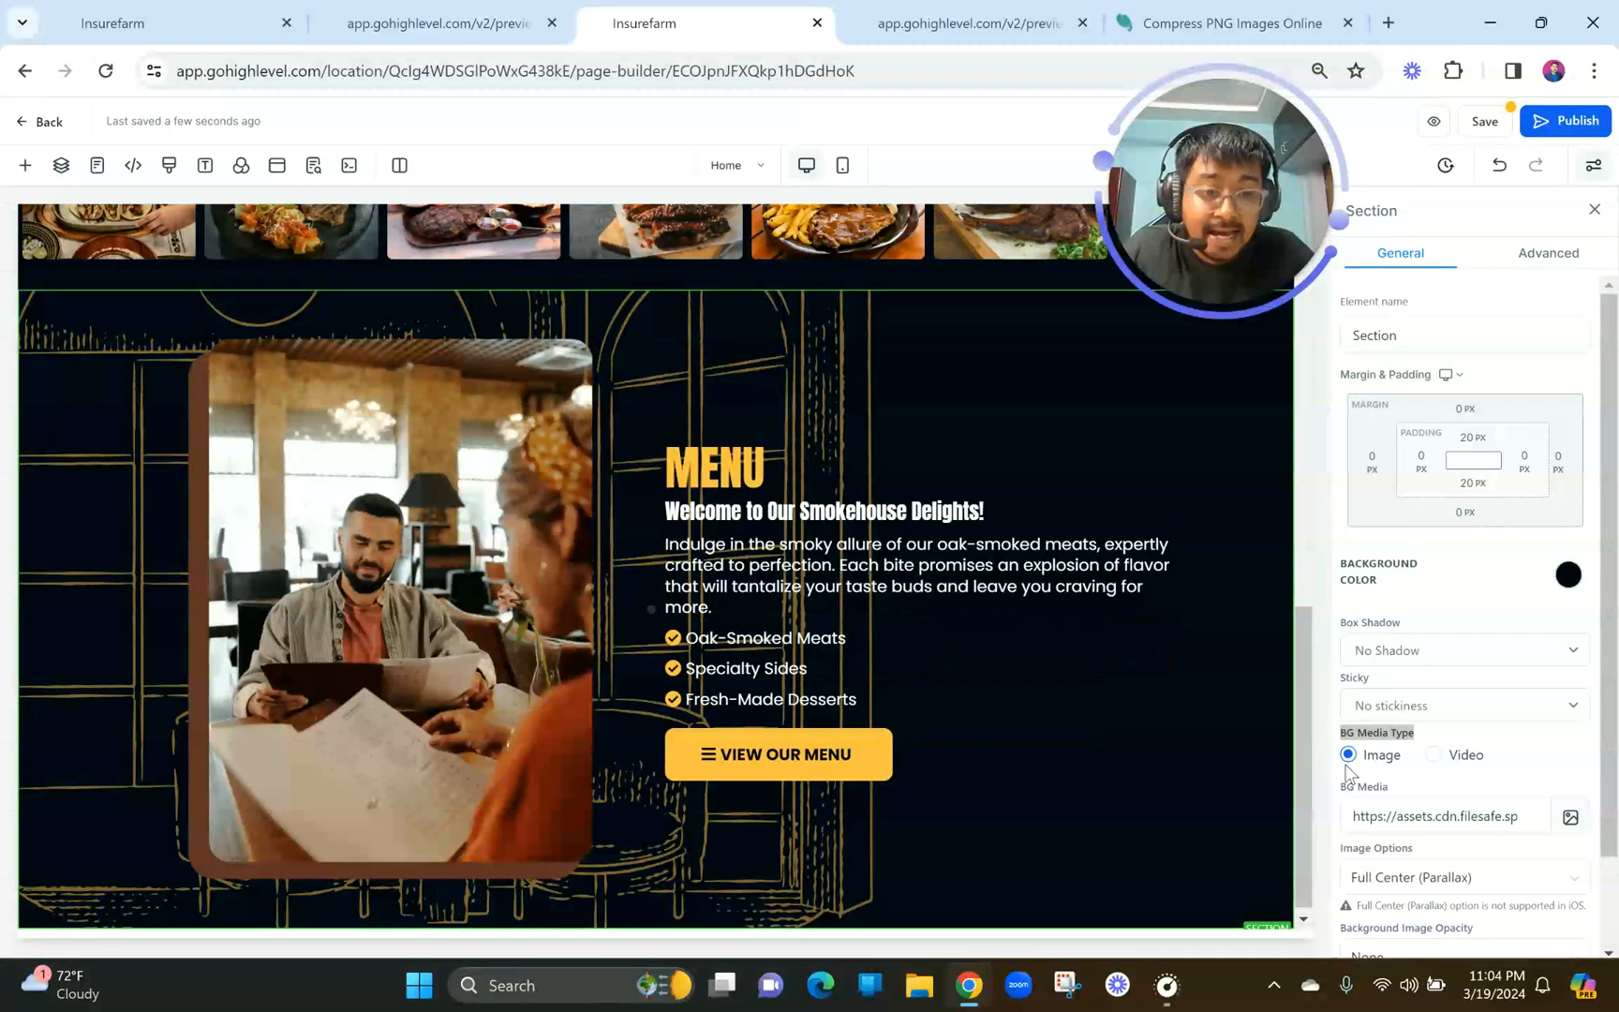
# Set the Menu section's background image option to Fill 100% Width.
pyautogui.scroll(-2, 1434, 768)
pyautogui.click(1439, 770)
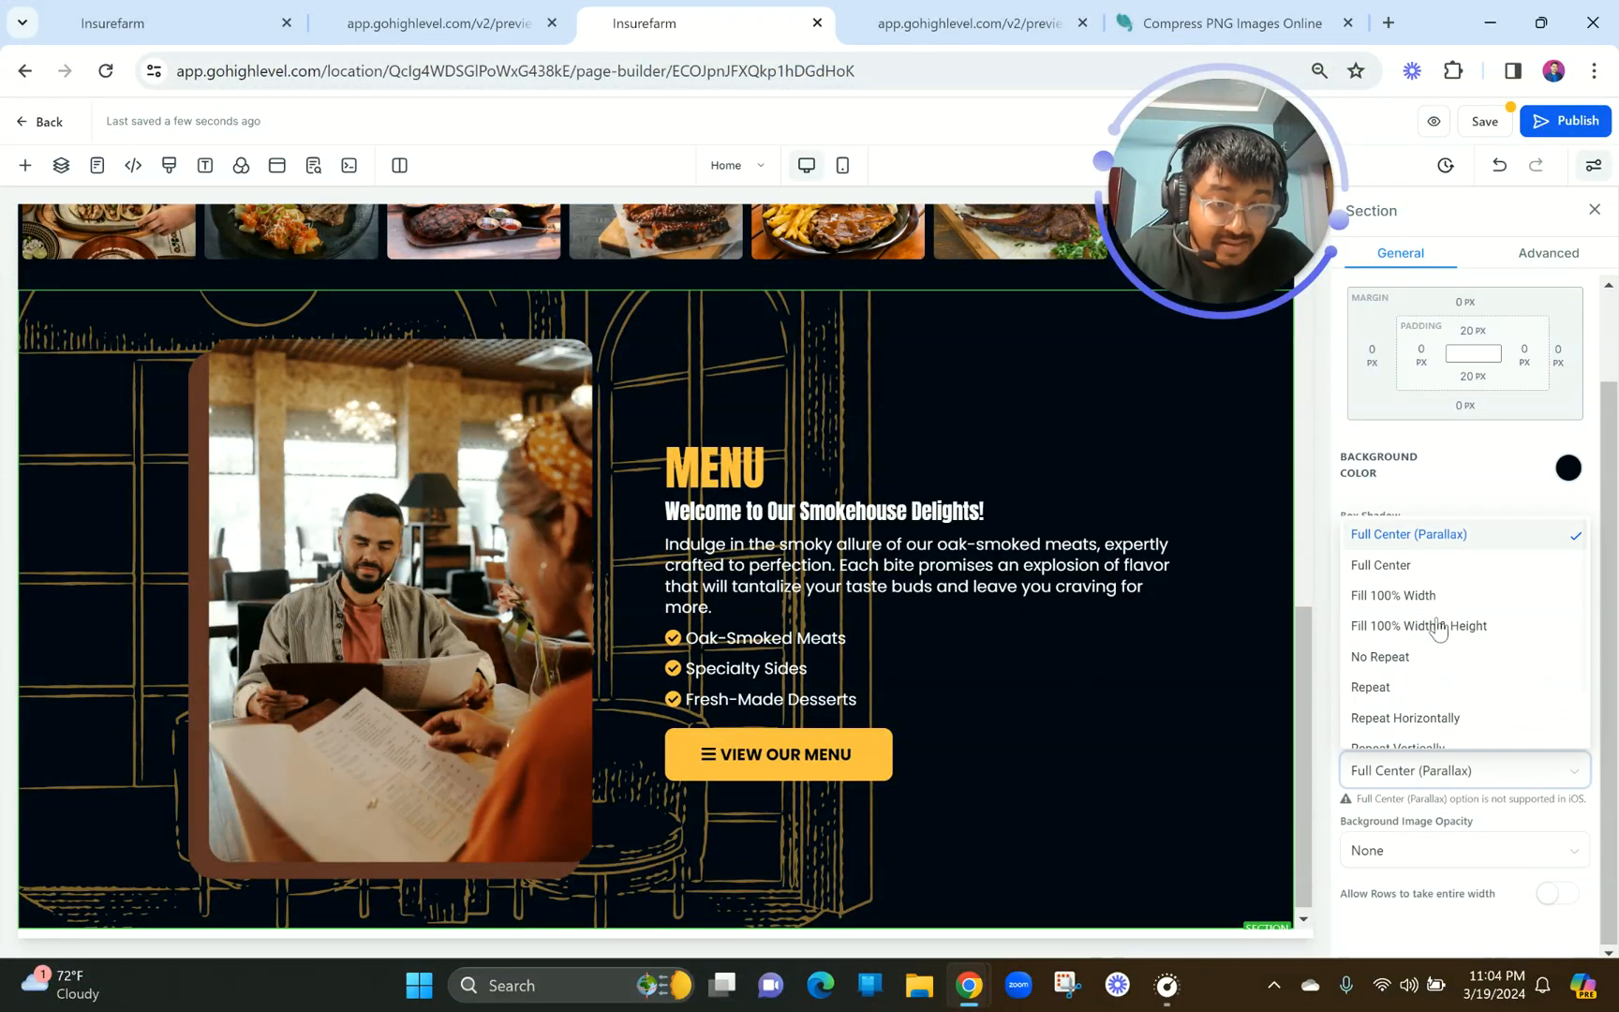
pyautogui.click(1431, 595)
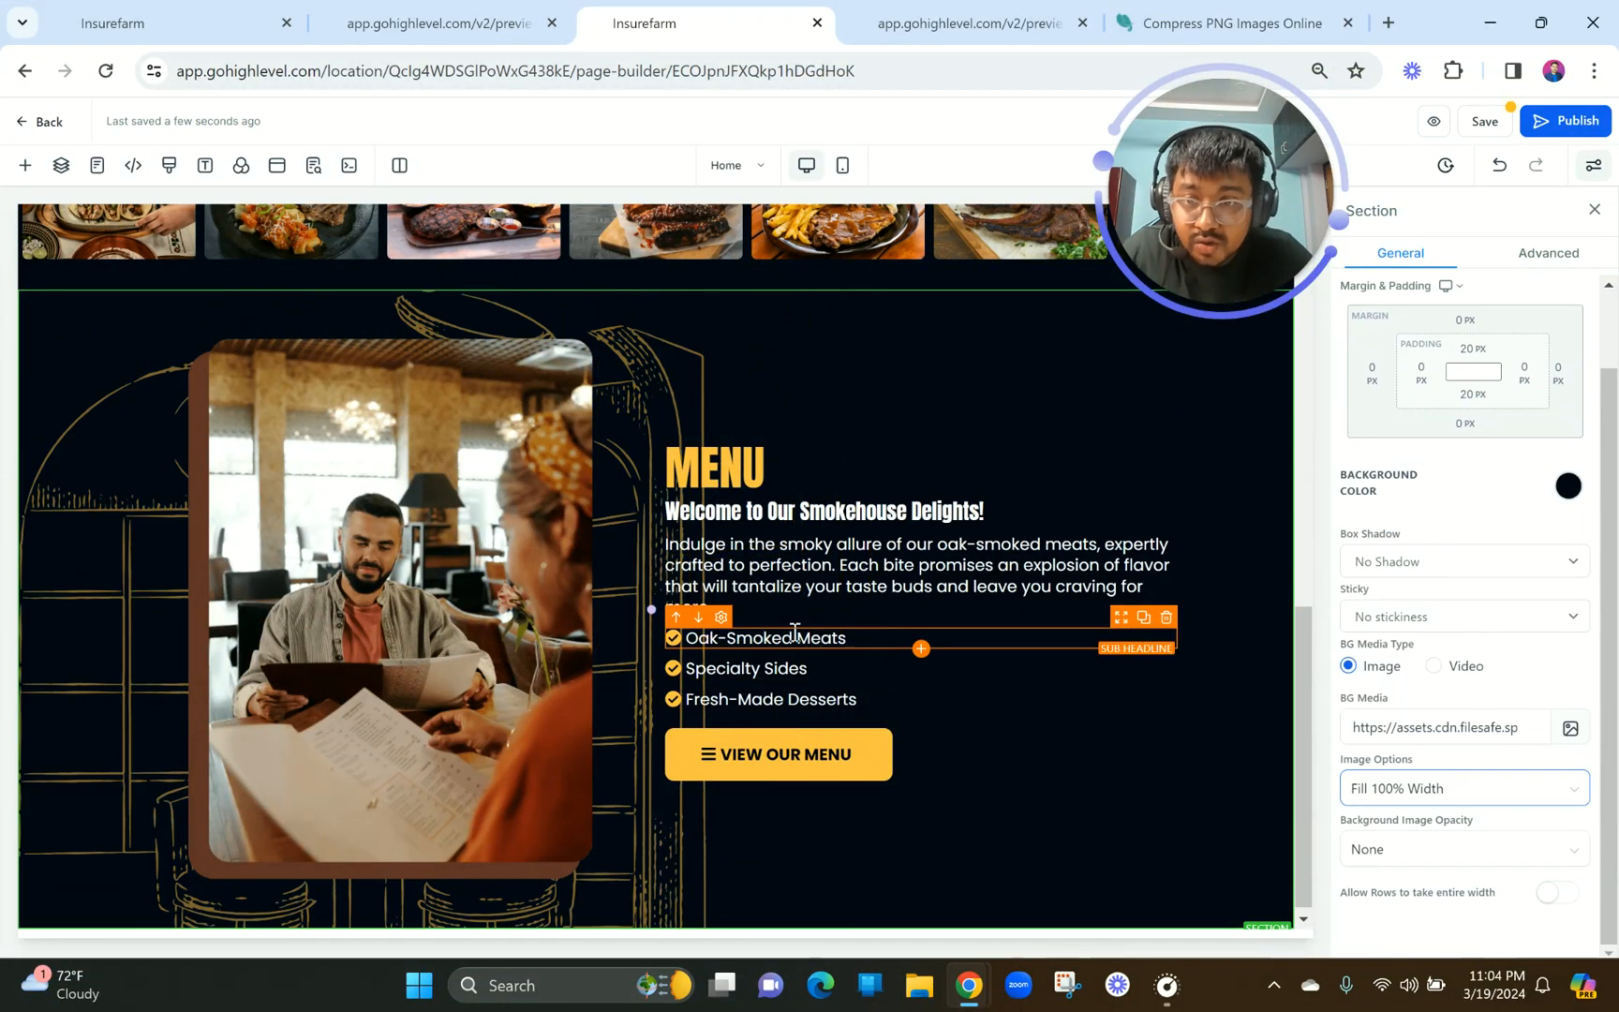
# Compare the Menu section's background with the reference page and open a preview of the built page.
pyautogui.click(836, 699)
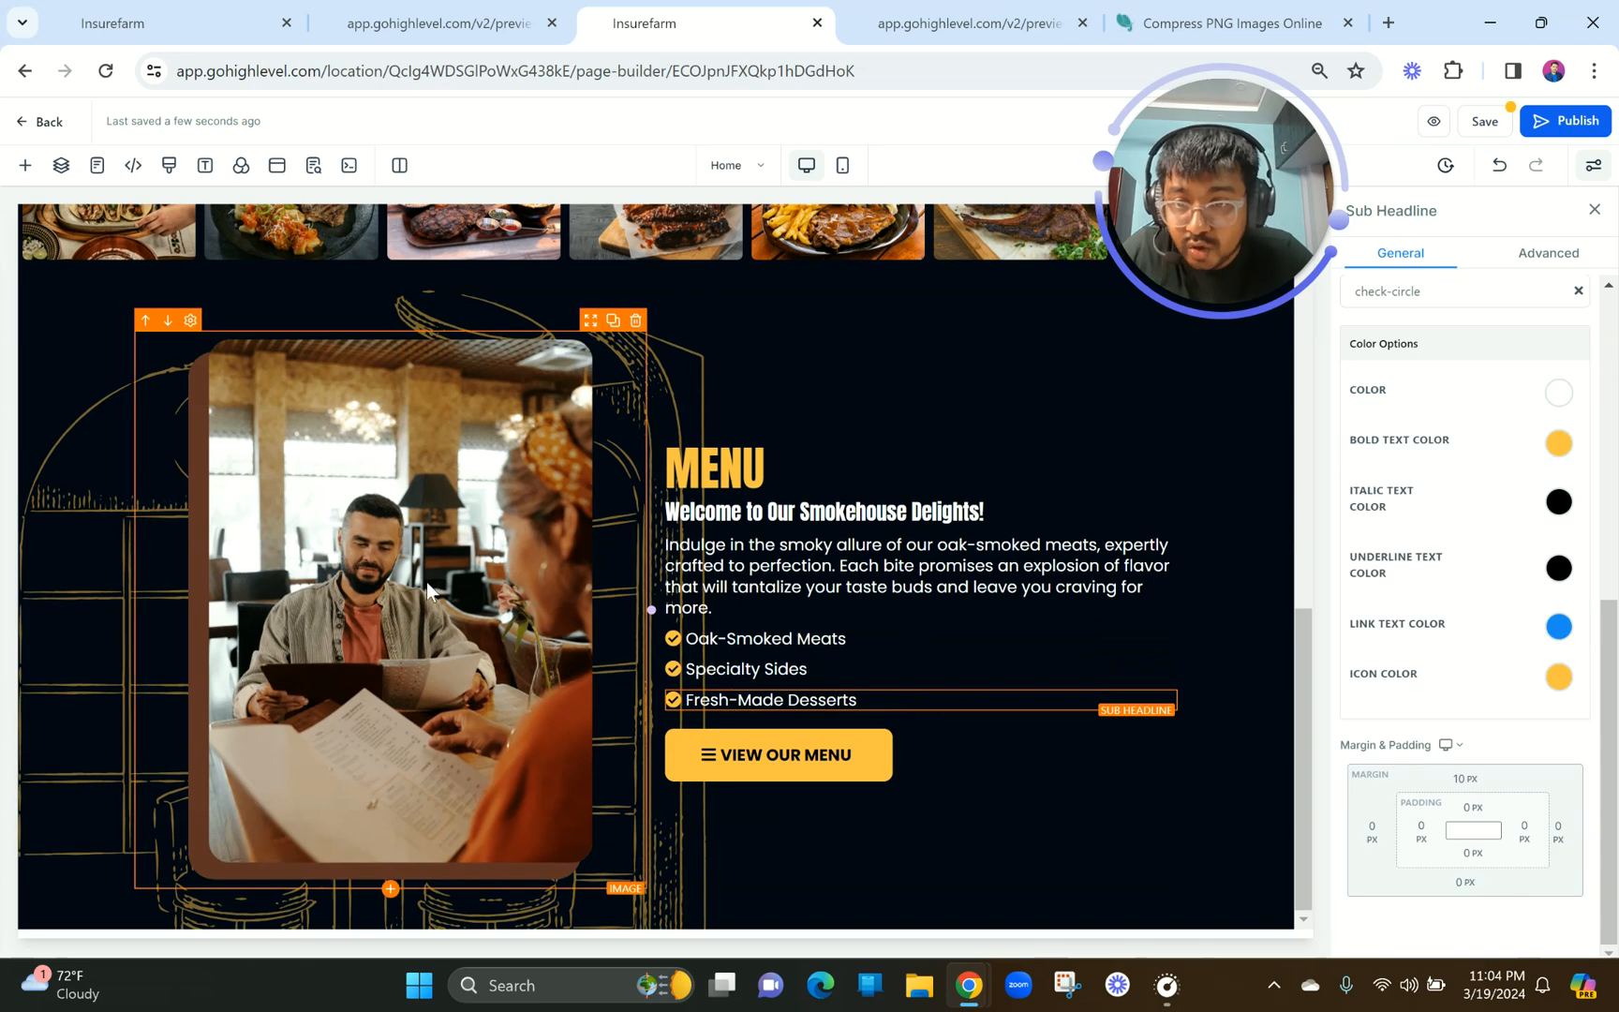
pyautogui.click(403, 23)
pyautogui.click(734, 18)
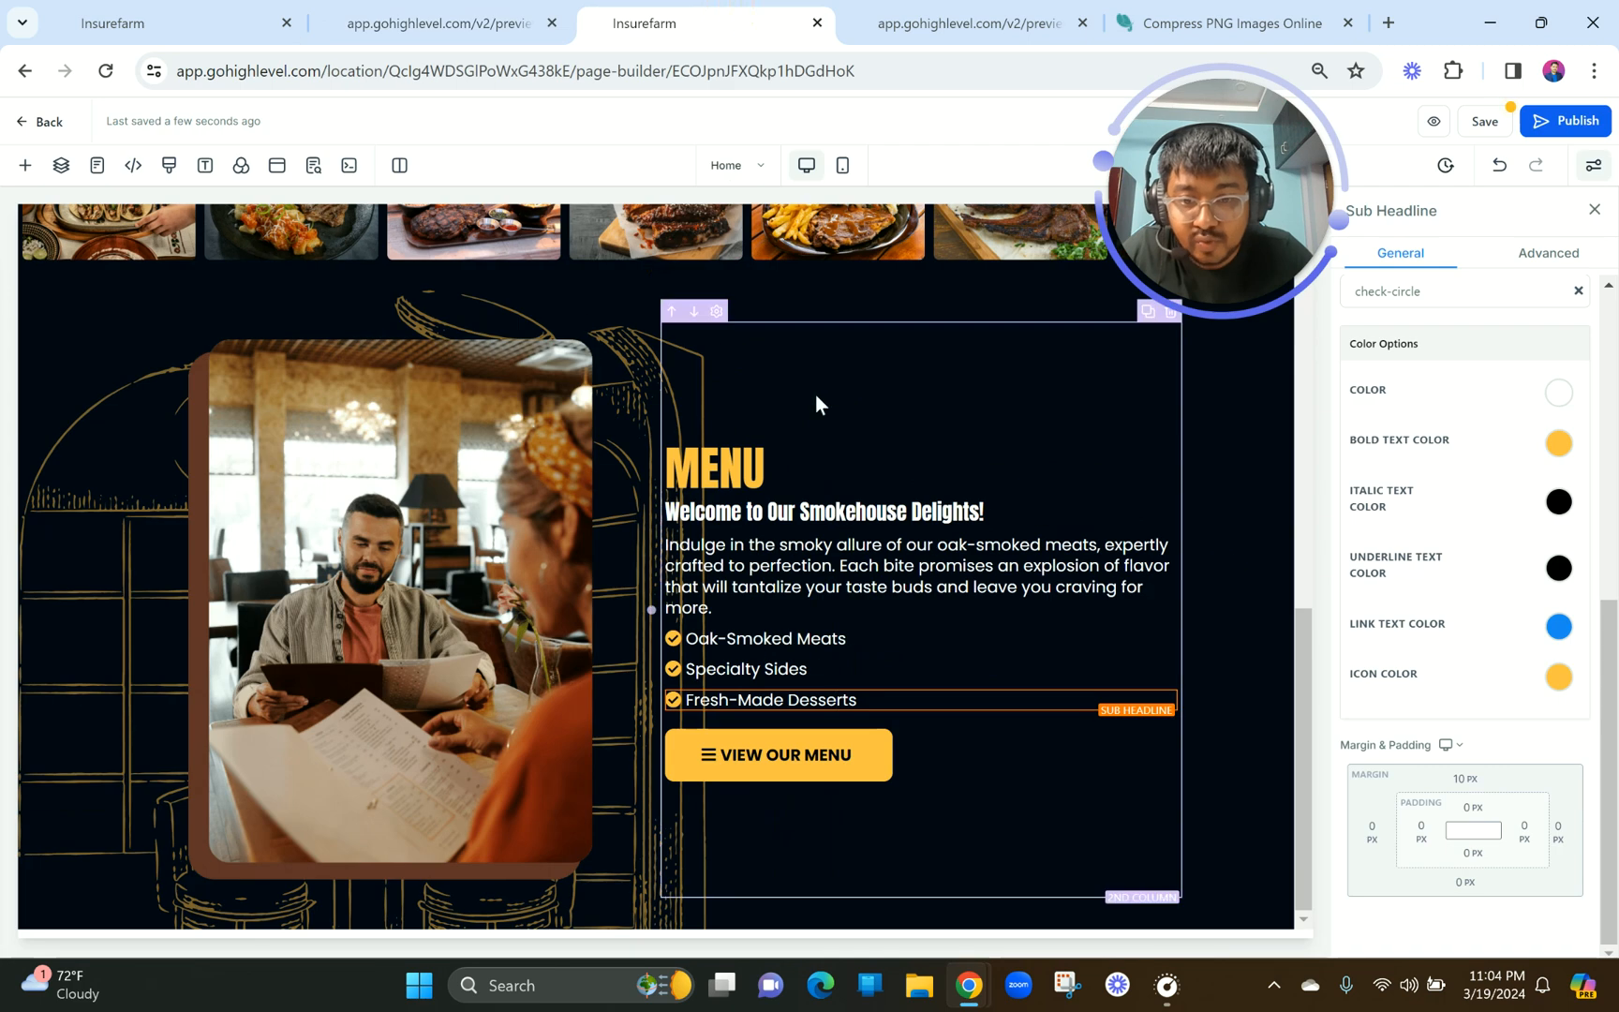
pyautogui.click(1447, 121)
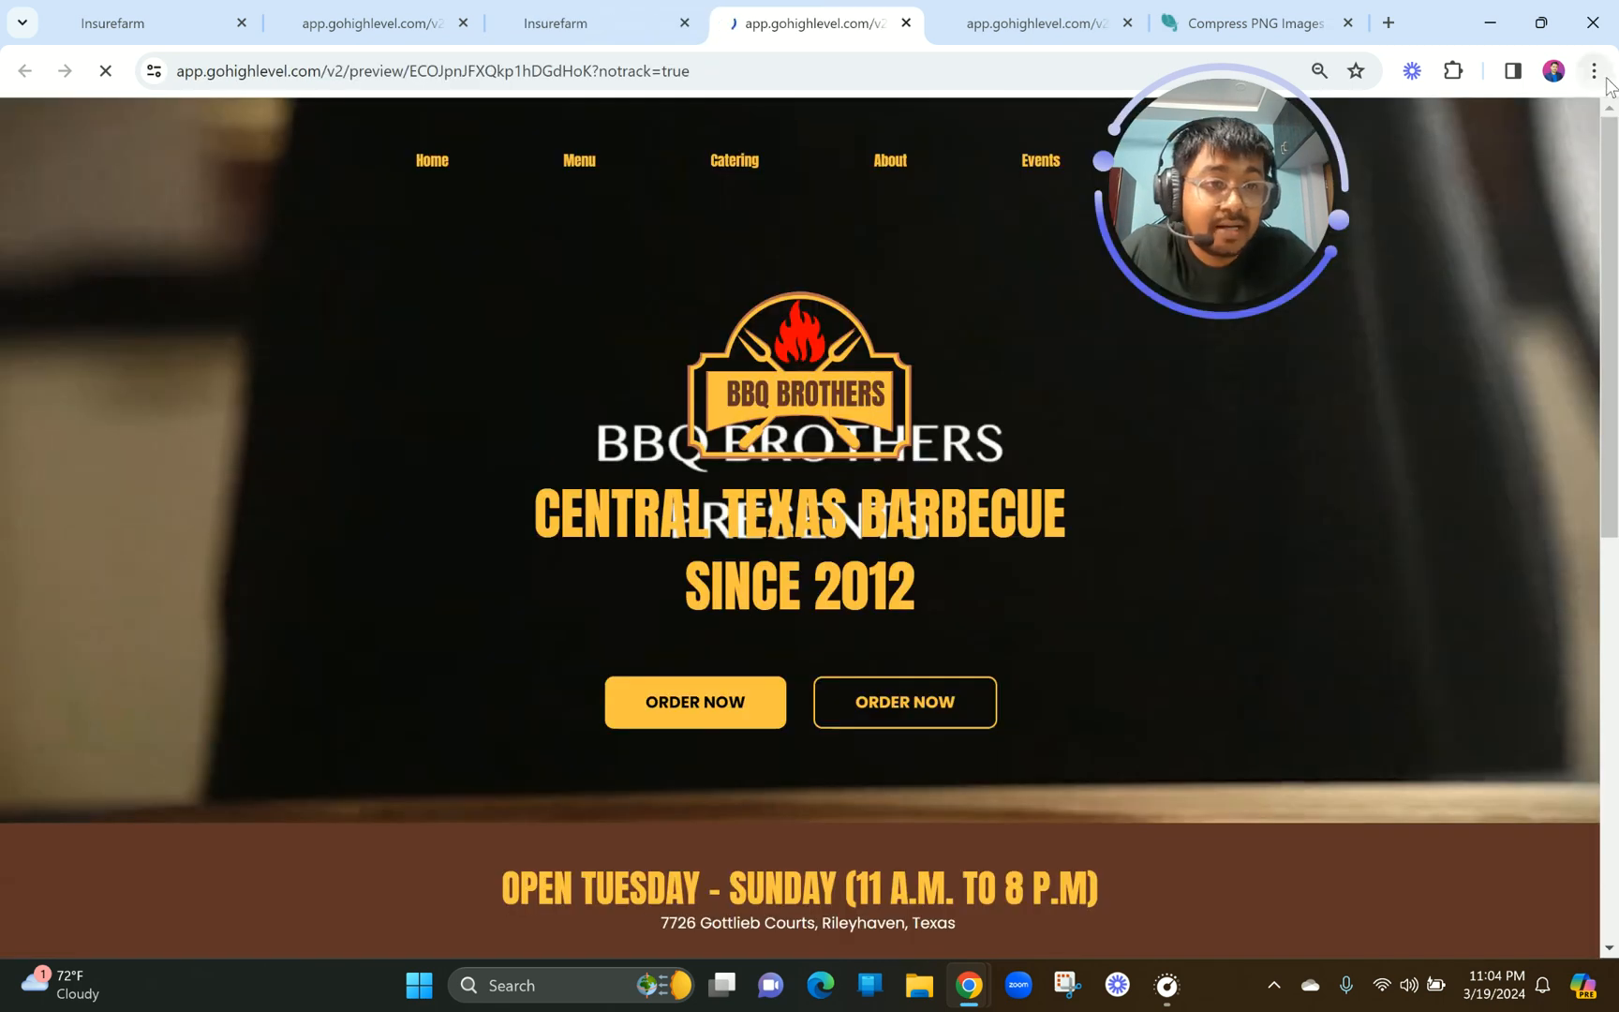
# Set the preview's browser zoom to 100% and review the hero section down to the row of food images.
pyautogui.click(1597, 75)
pyautogui.click(1532, 507)
pyautogui.click(1532, 507)
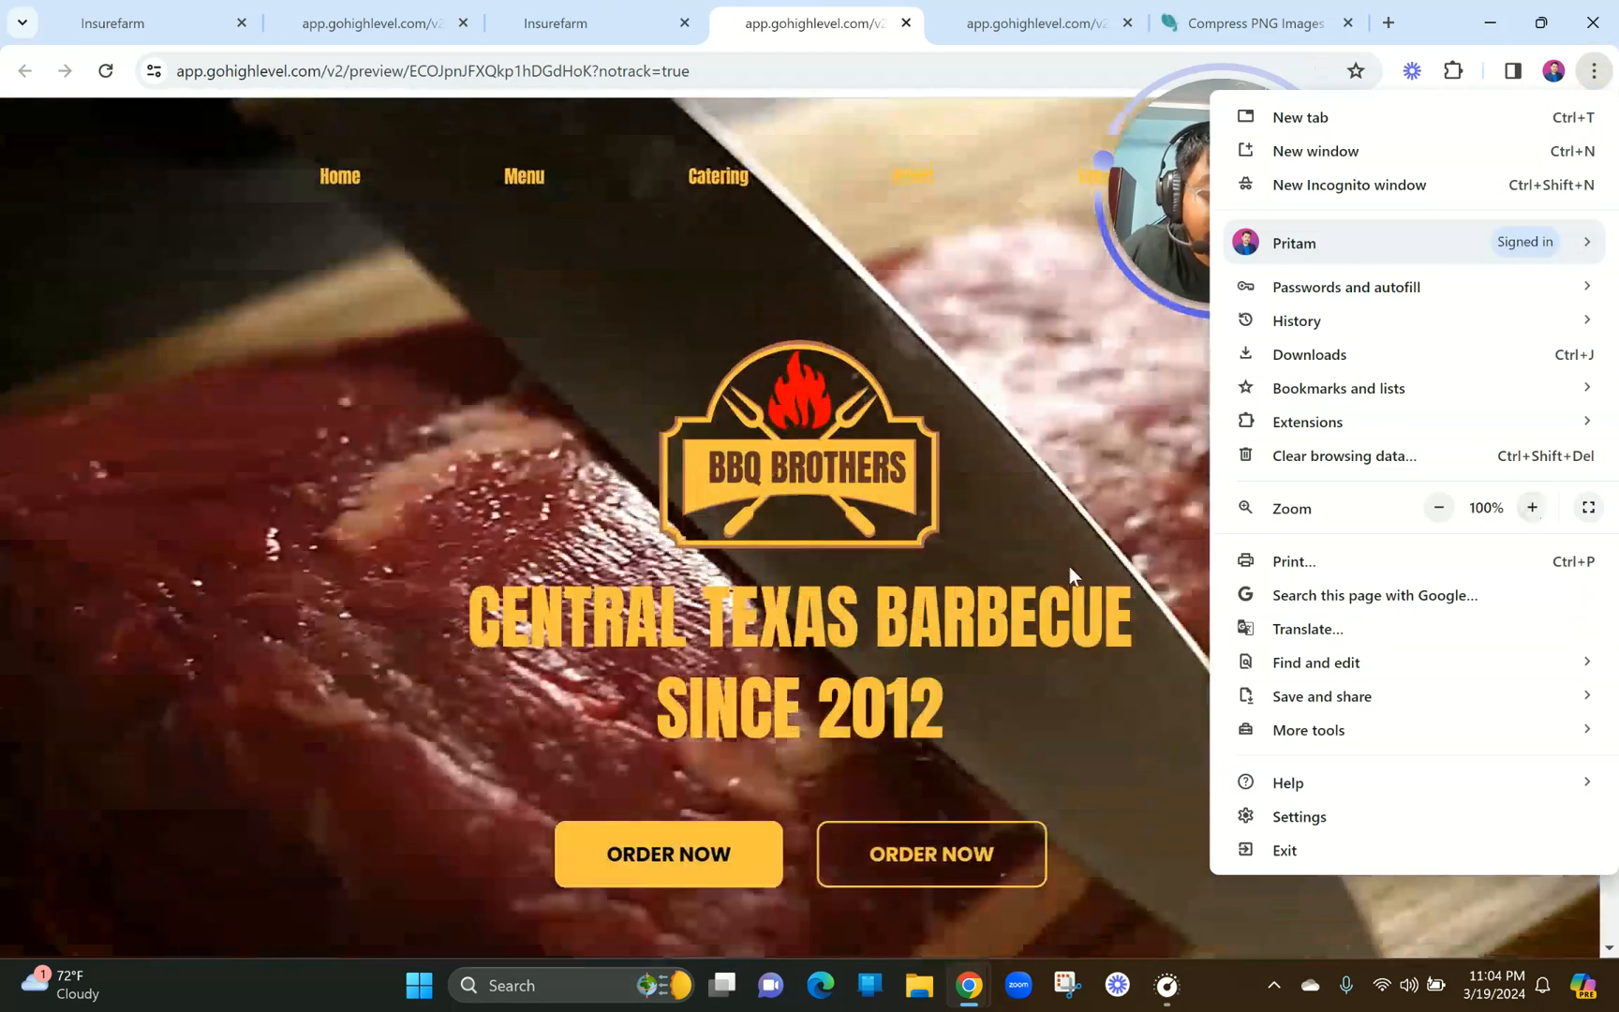
pyautogui.click(1023, 563)
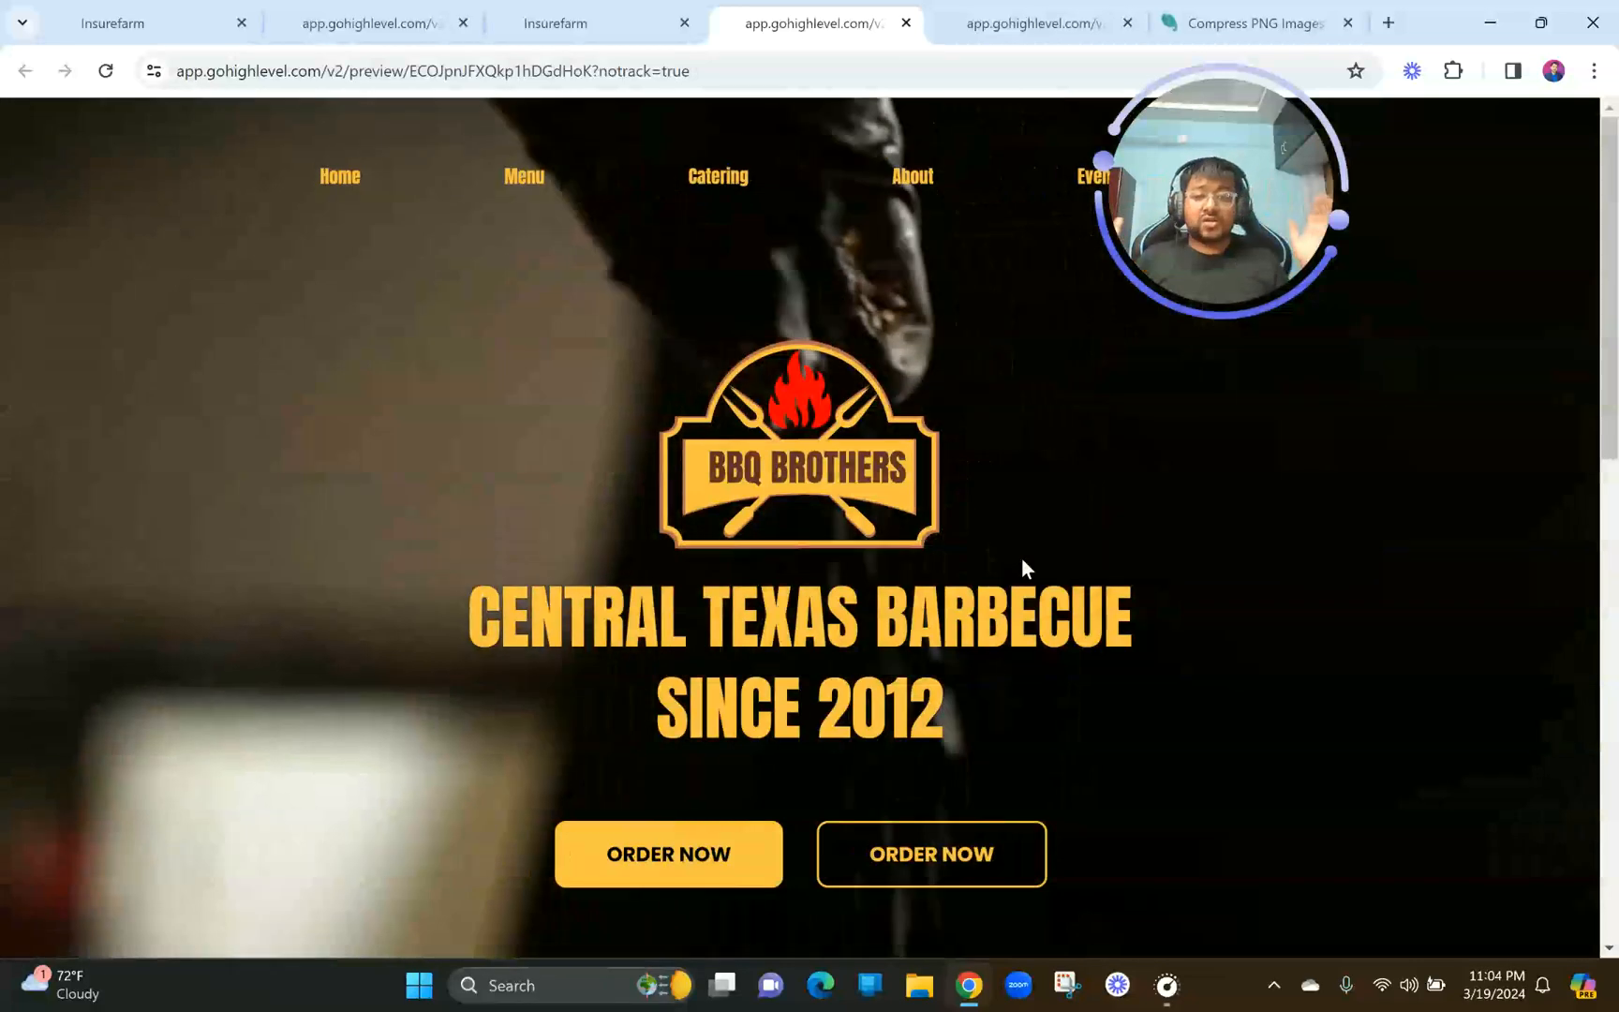
pyautogui.moveTo(1245, 176); pyautogui.dragTo(1340, 597)
pyautogui.scroll(-2, 876, 634)
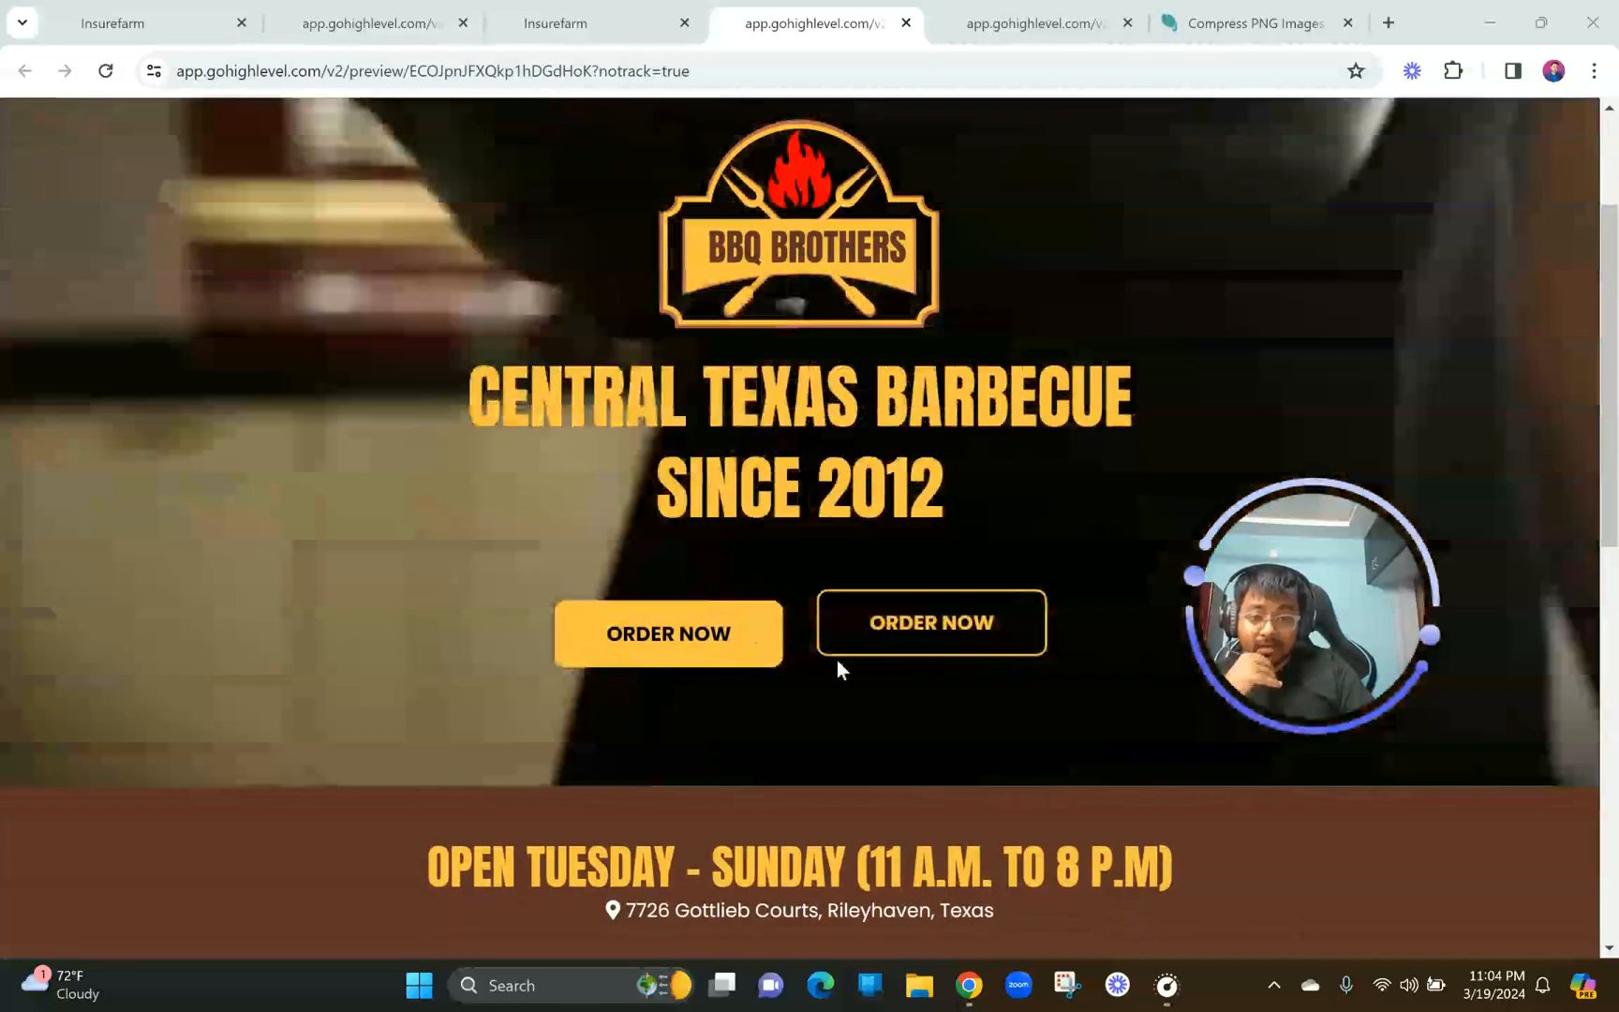
pyautogui.scroll(-2, 849, 734)
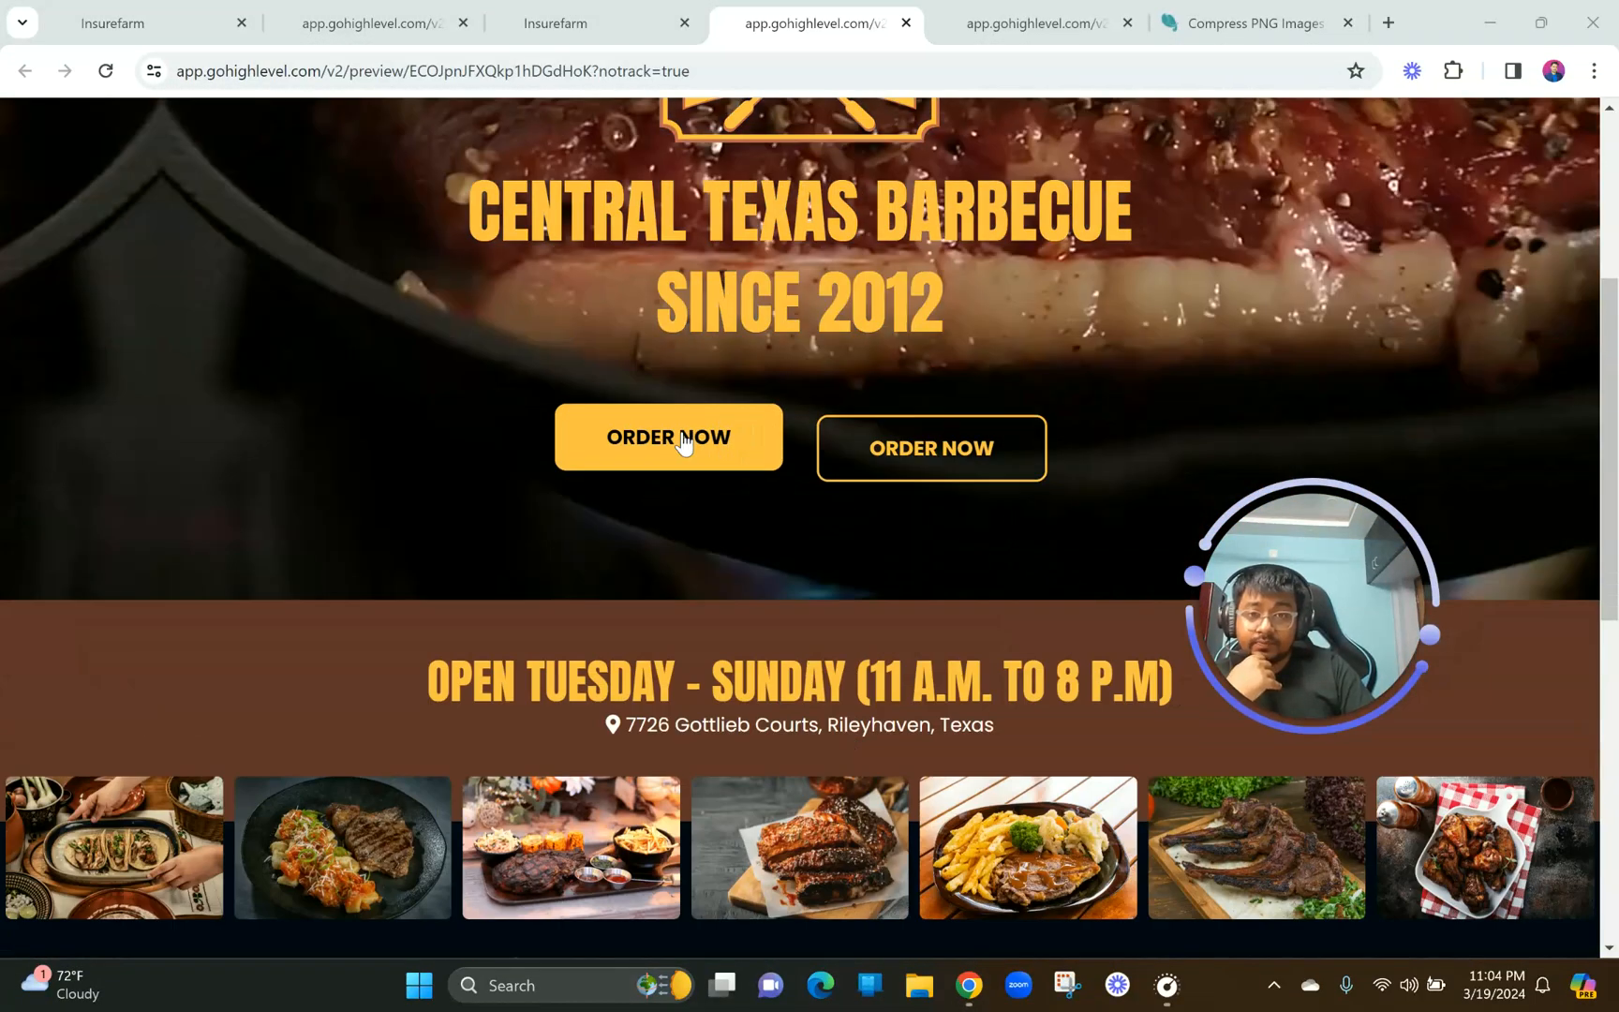
# Check the alignment and font size settings of the hero's filled ORDER NOW button in the builder.
pyautogui.click(653, 13)
pyautogui.scroll(6, 848, 507)
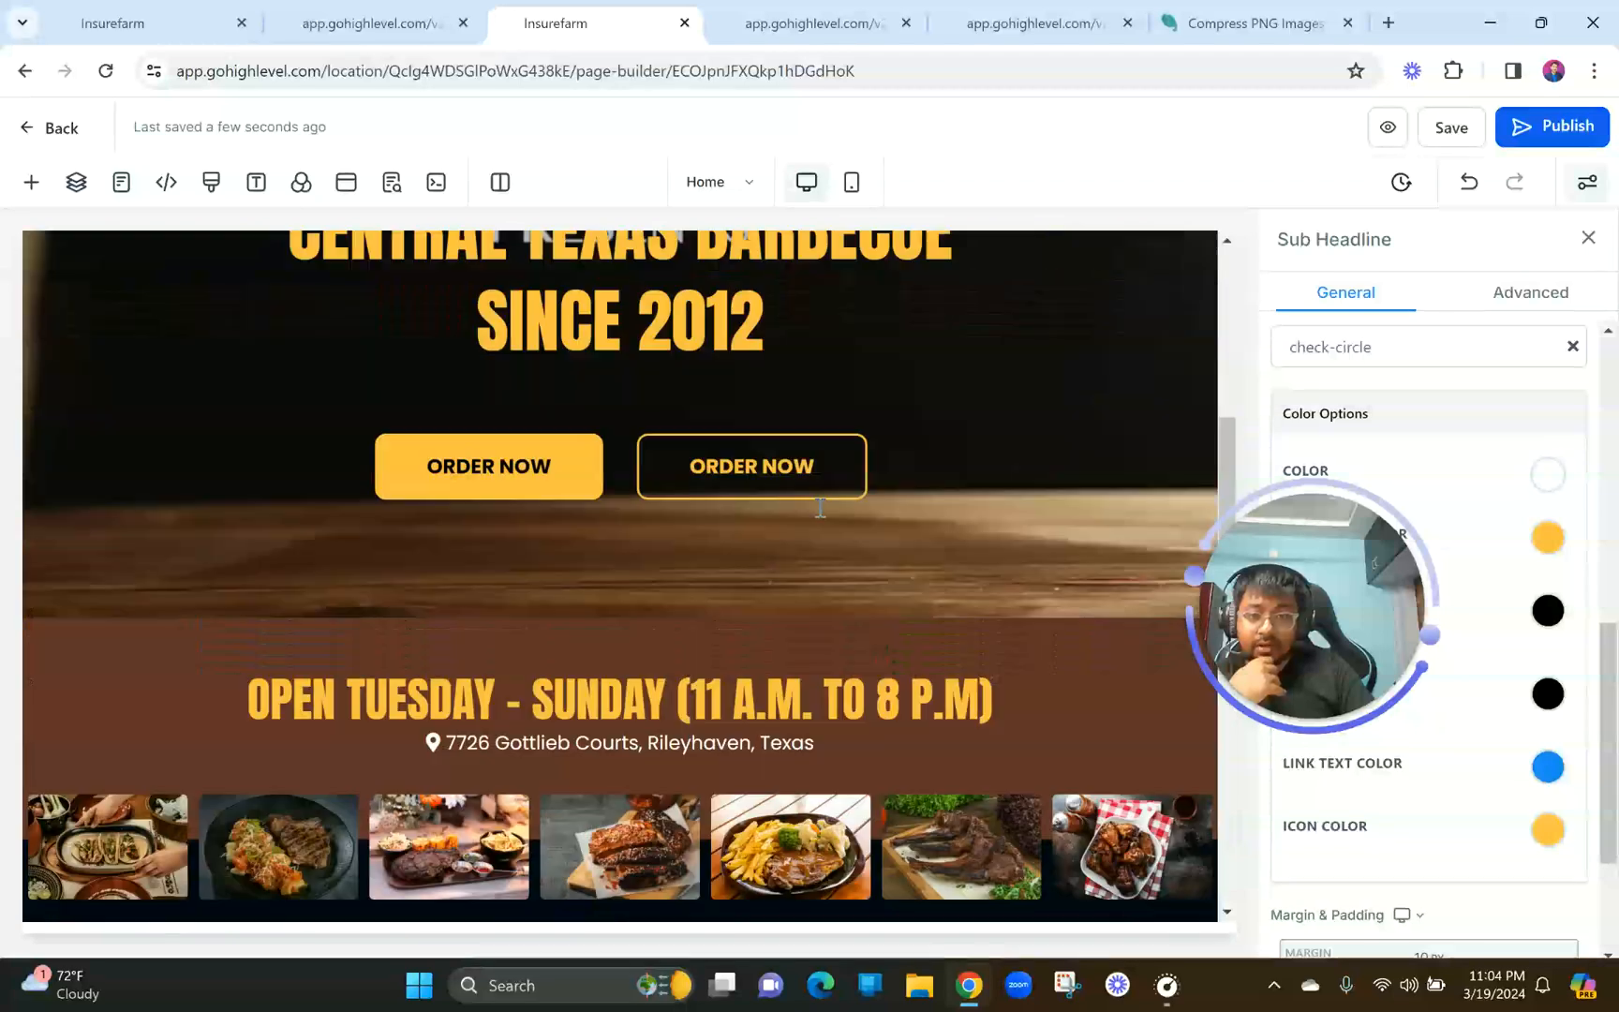
pyautogui.click(514, 521)
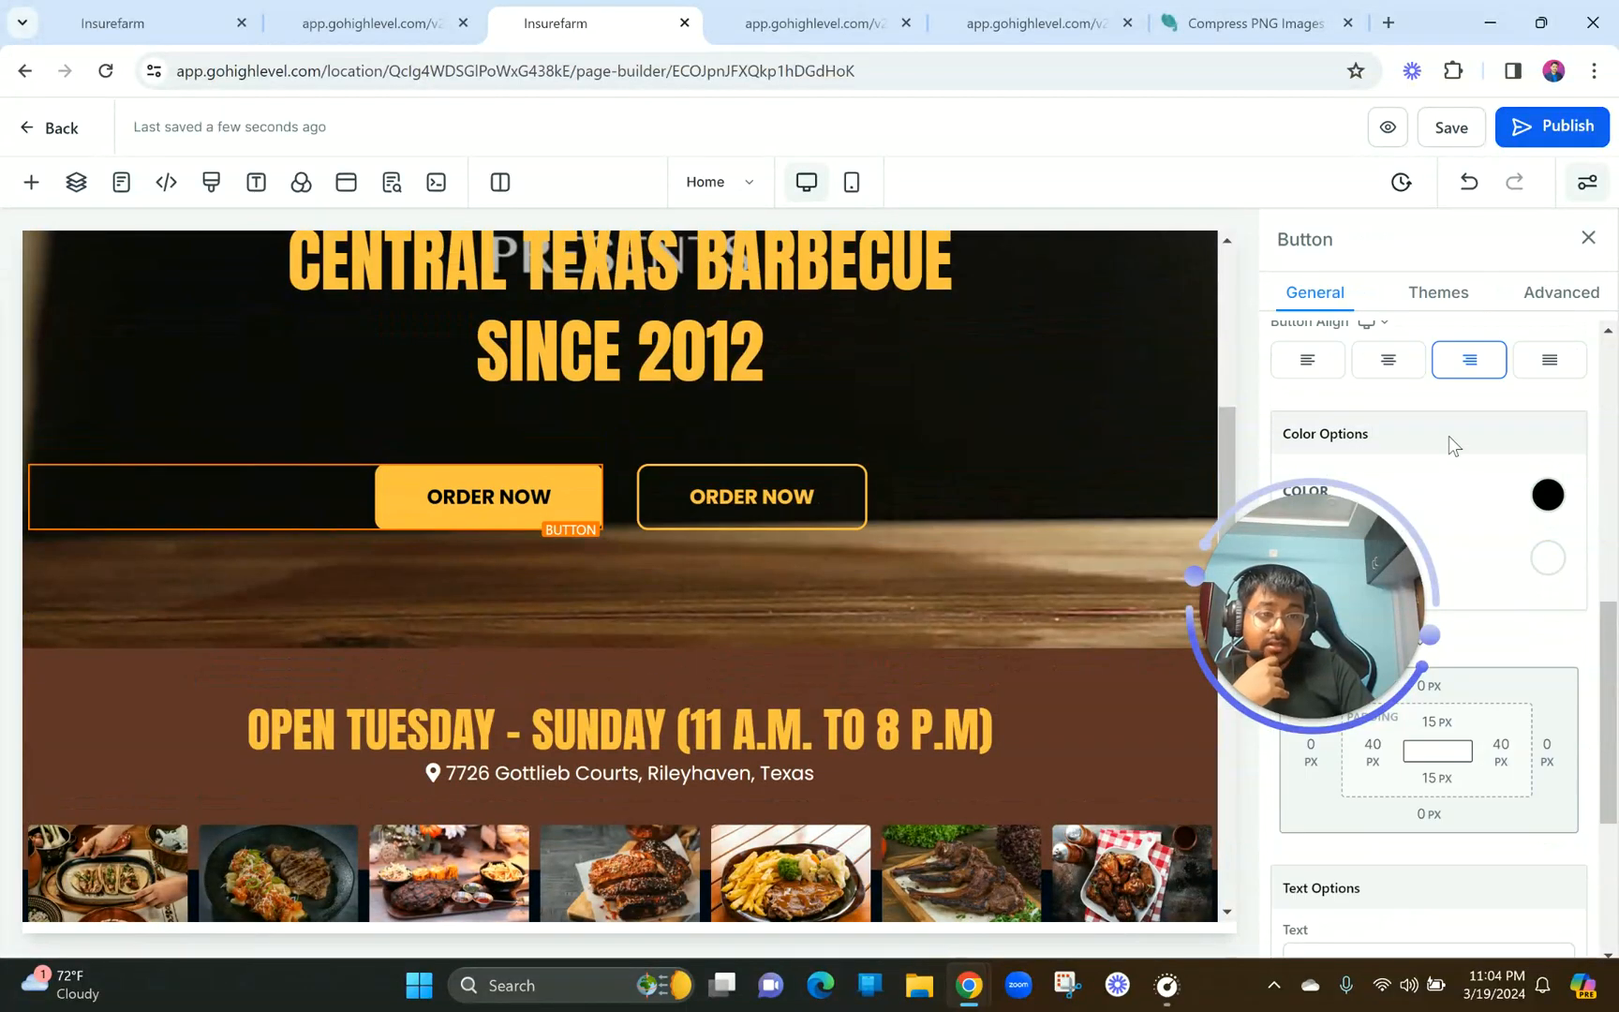
pyautogui.scroll(4, 1449, 435)
pyautogui.scroll(2, 1449, 434)
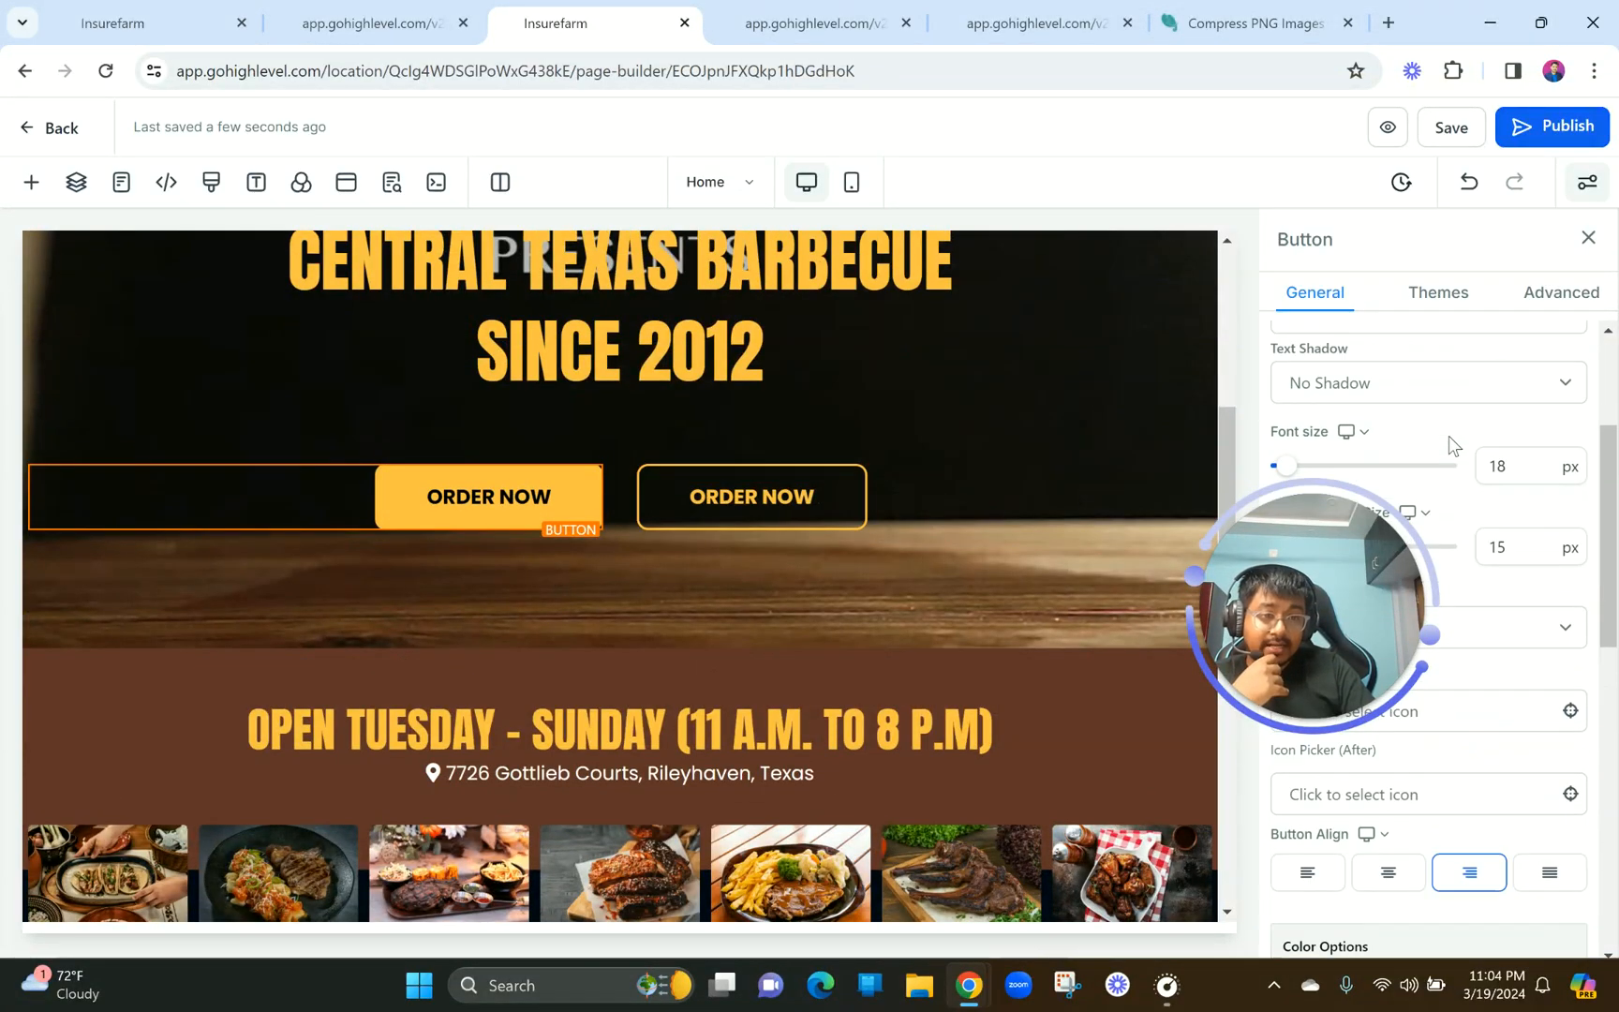
# Compare the previewed Menu section's image, text and background drawing with the reference page.
pyautogui.click(946, 19)
pyautogui.click(825, 14)
pyautogui.scroll(-4, 791, 488)
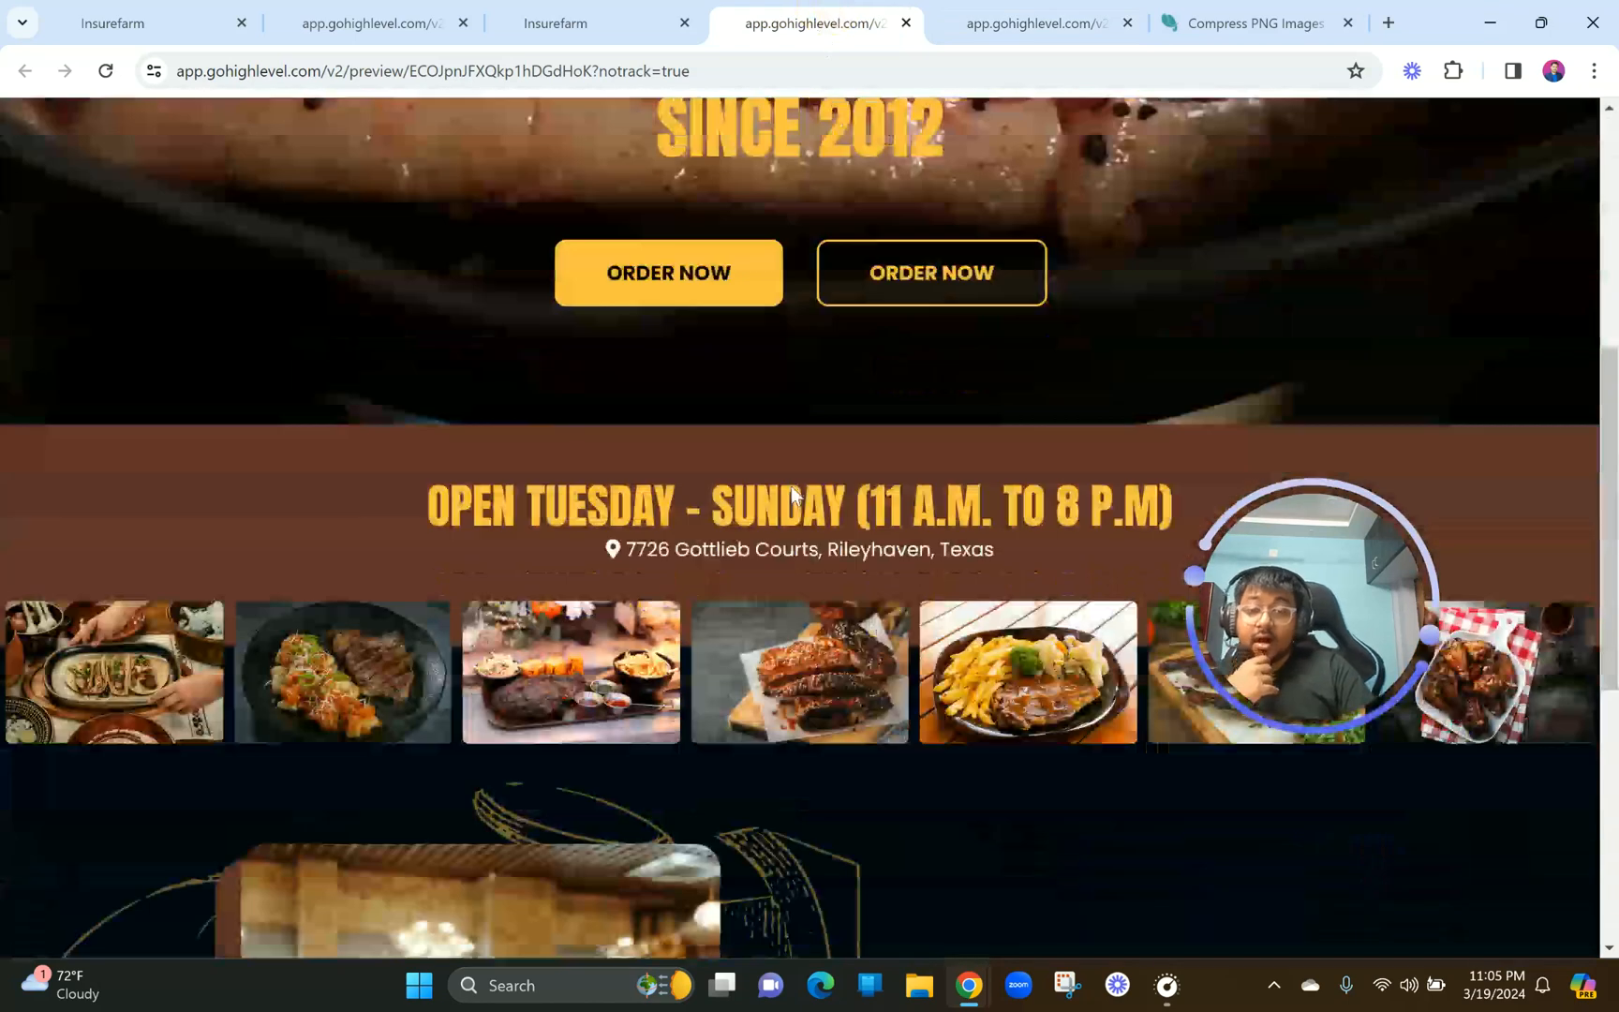
pyautogui.scroll(-1, 552, 324)
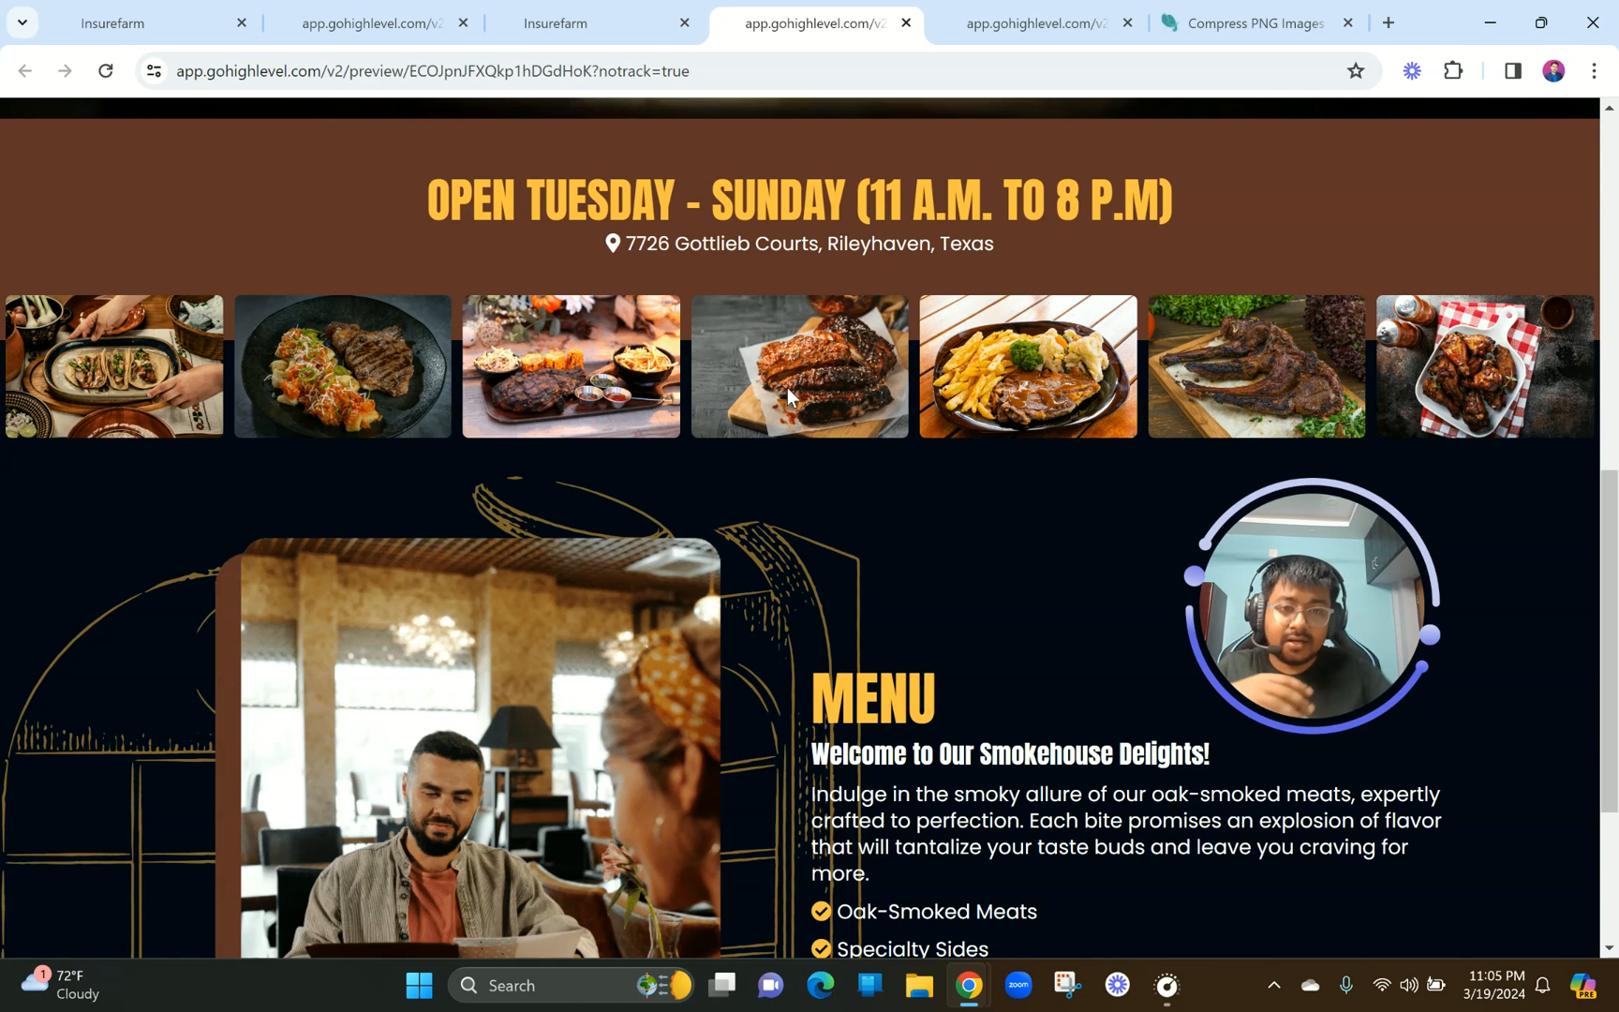
pyautogui.scroll(-3, 787, 389)
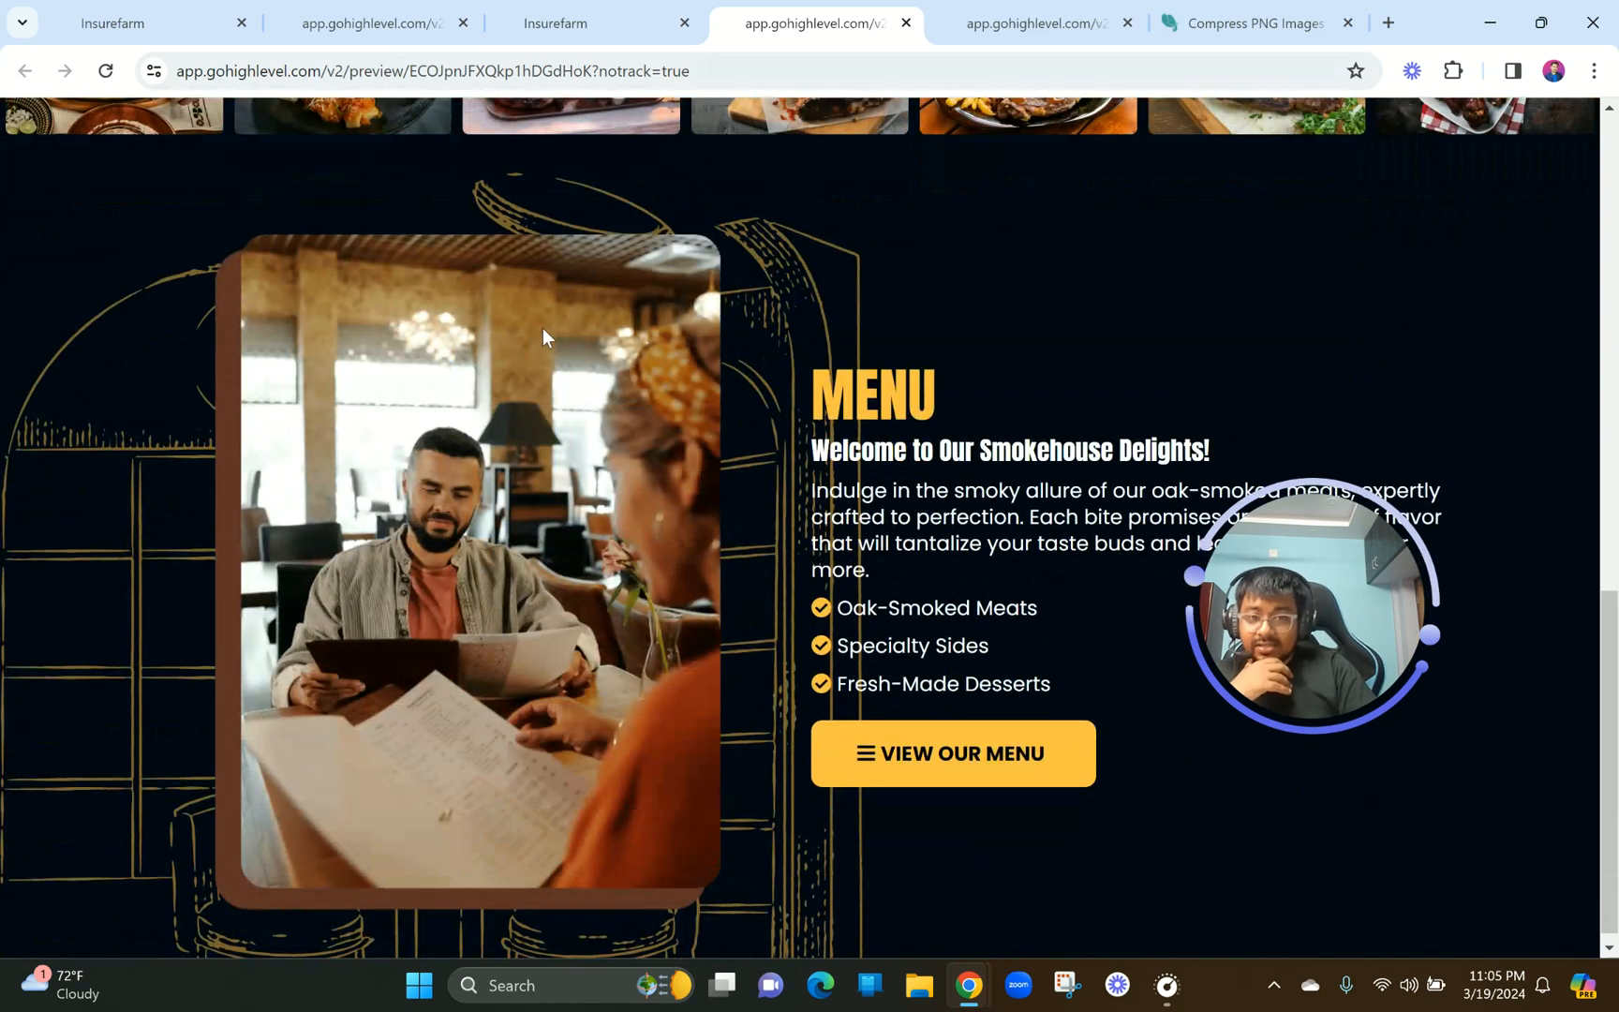
pyautogui.click(423, 9)
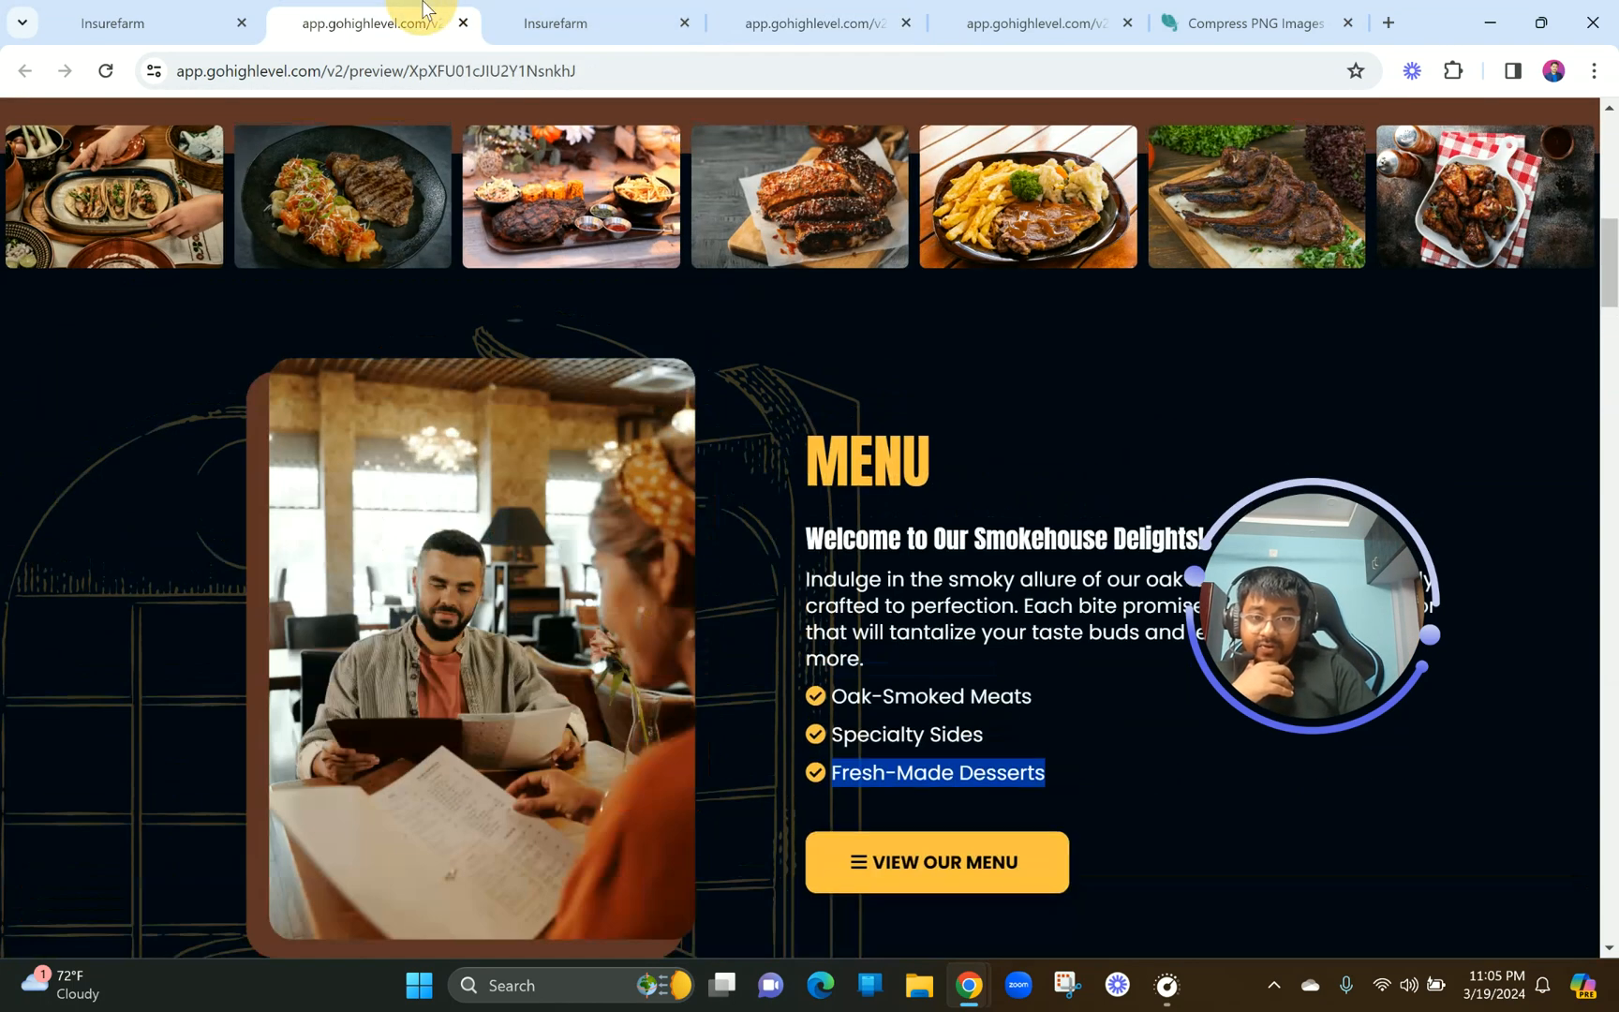
pyautogui.scroll(-2, 695, 522)
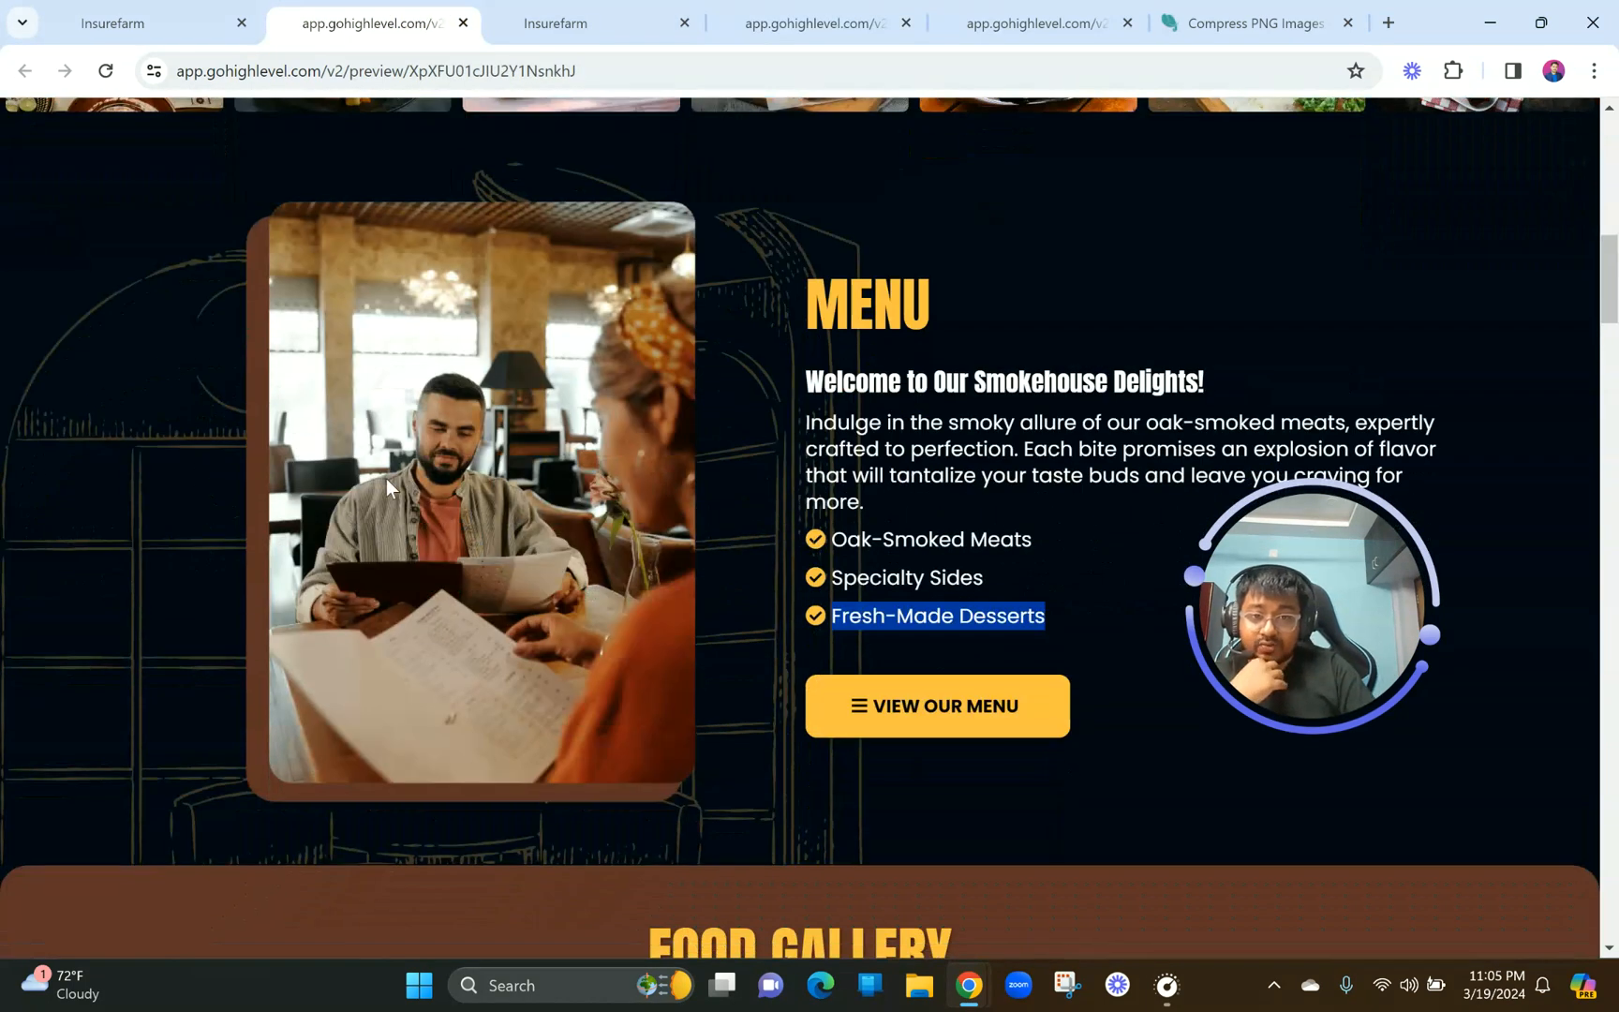
pyautogui.click(1594, 70)
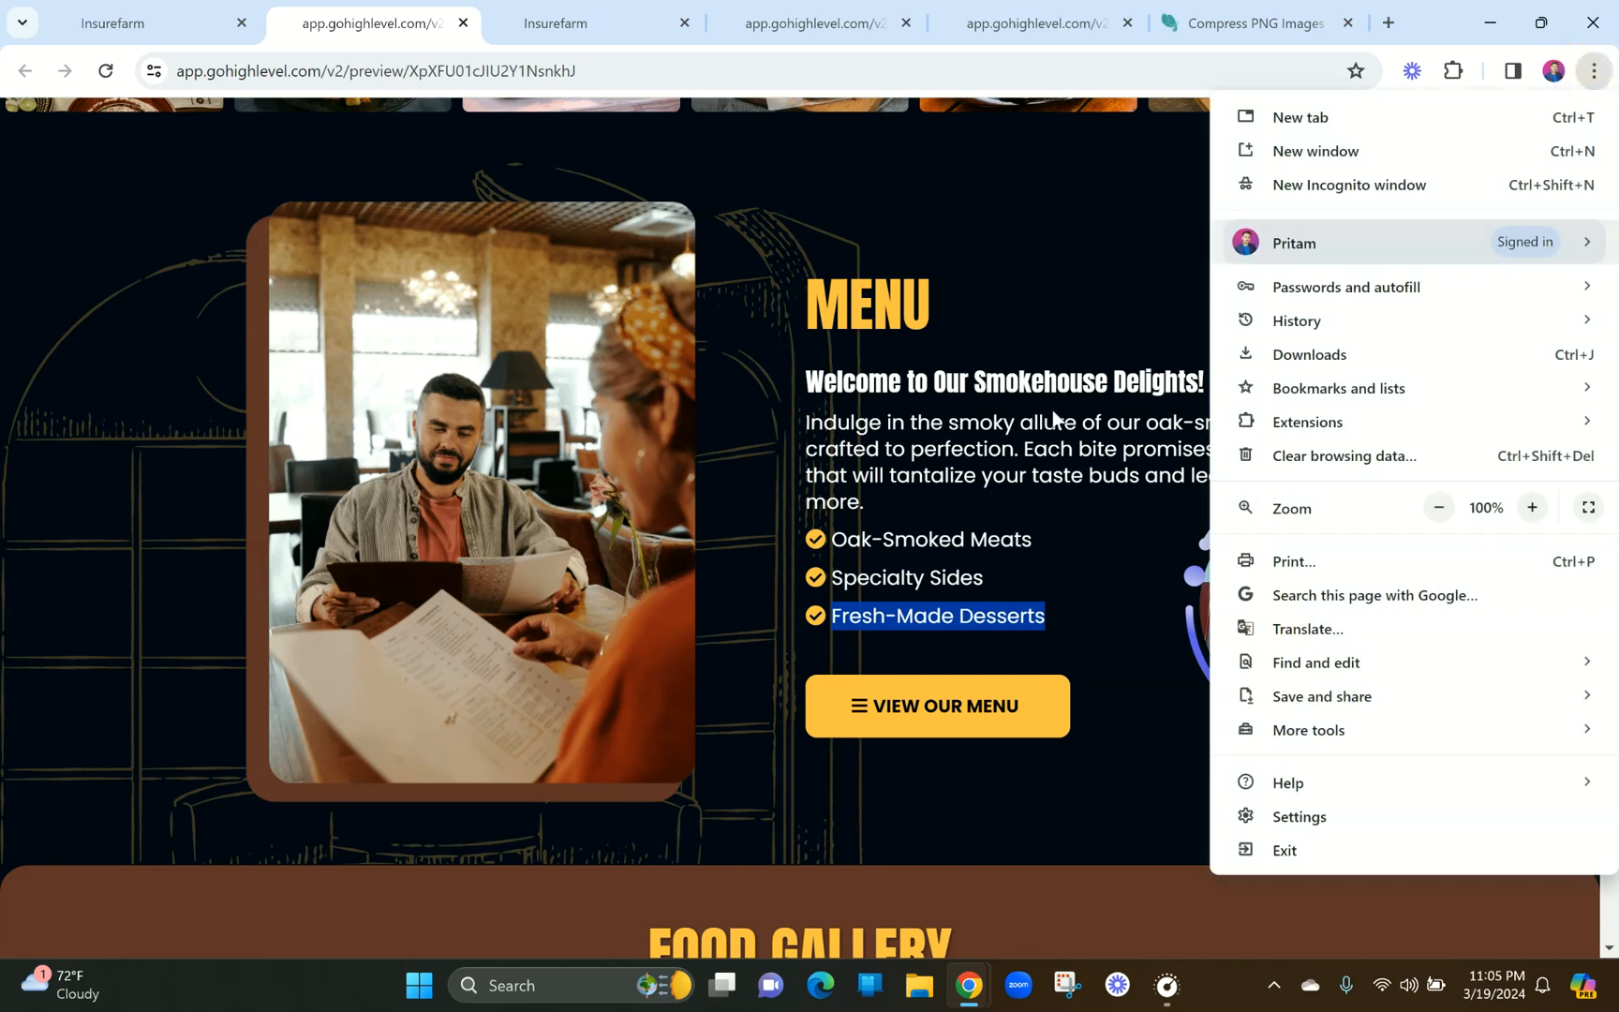
pyautogui.click(749, 489)
pyautogui.click(753, 11)
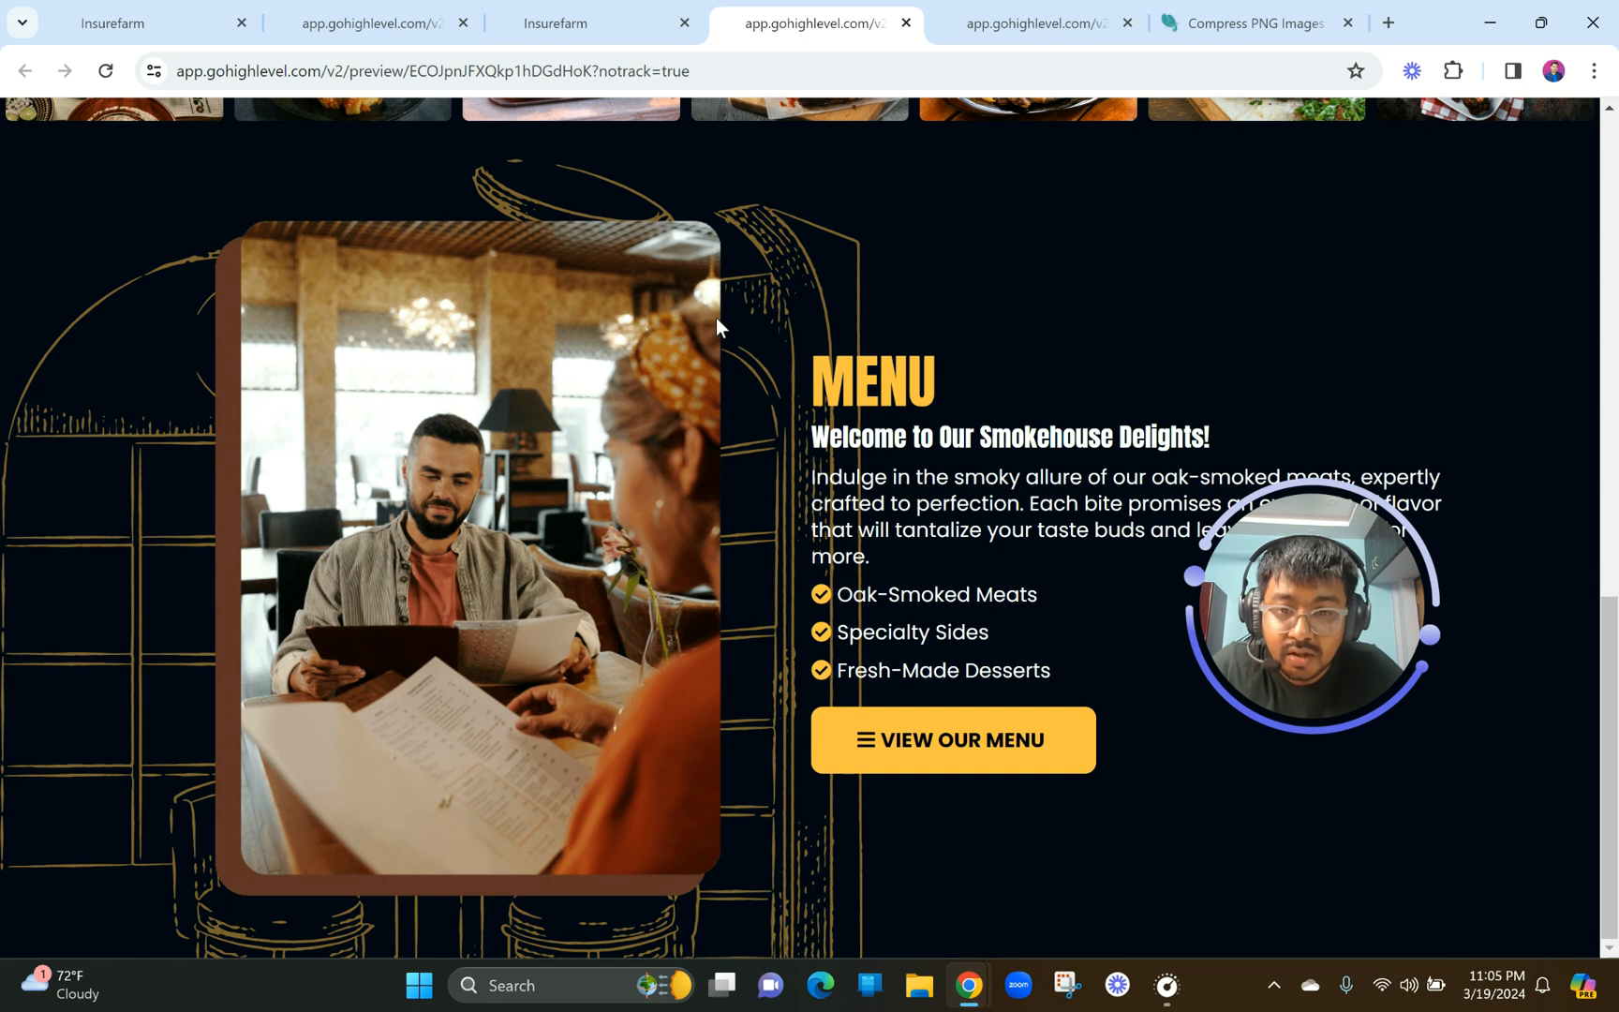
# Examine the Food Gallery section below the Menu section on the reference page.
pyautogui.click(431, 18)
pyautogui.scroll(-5, 749, 623)
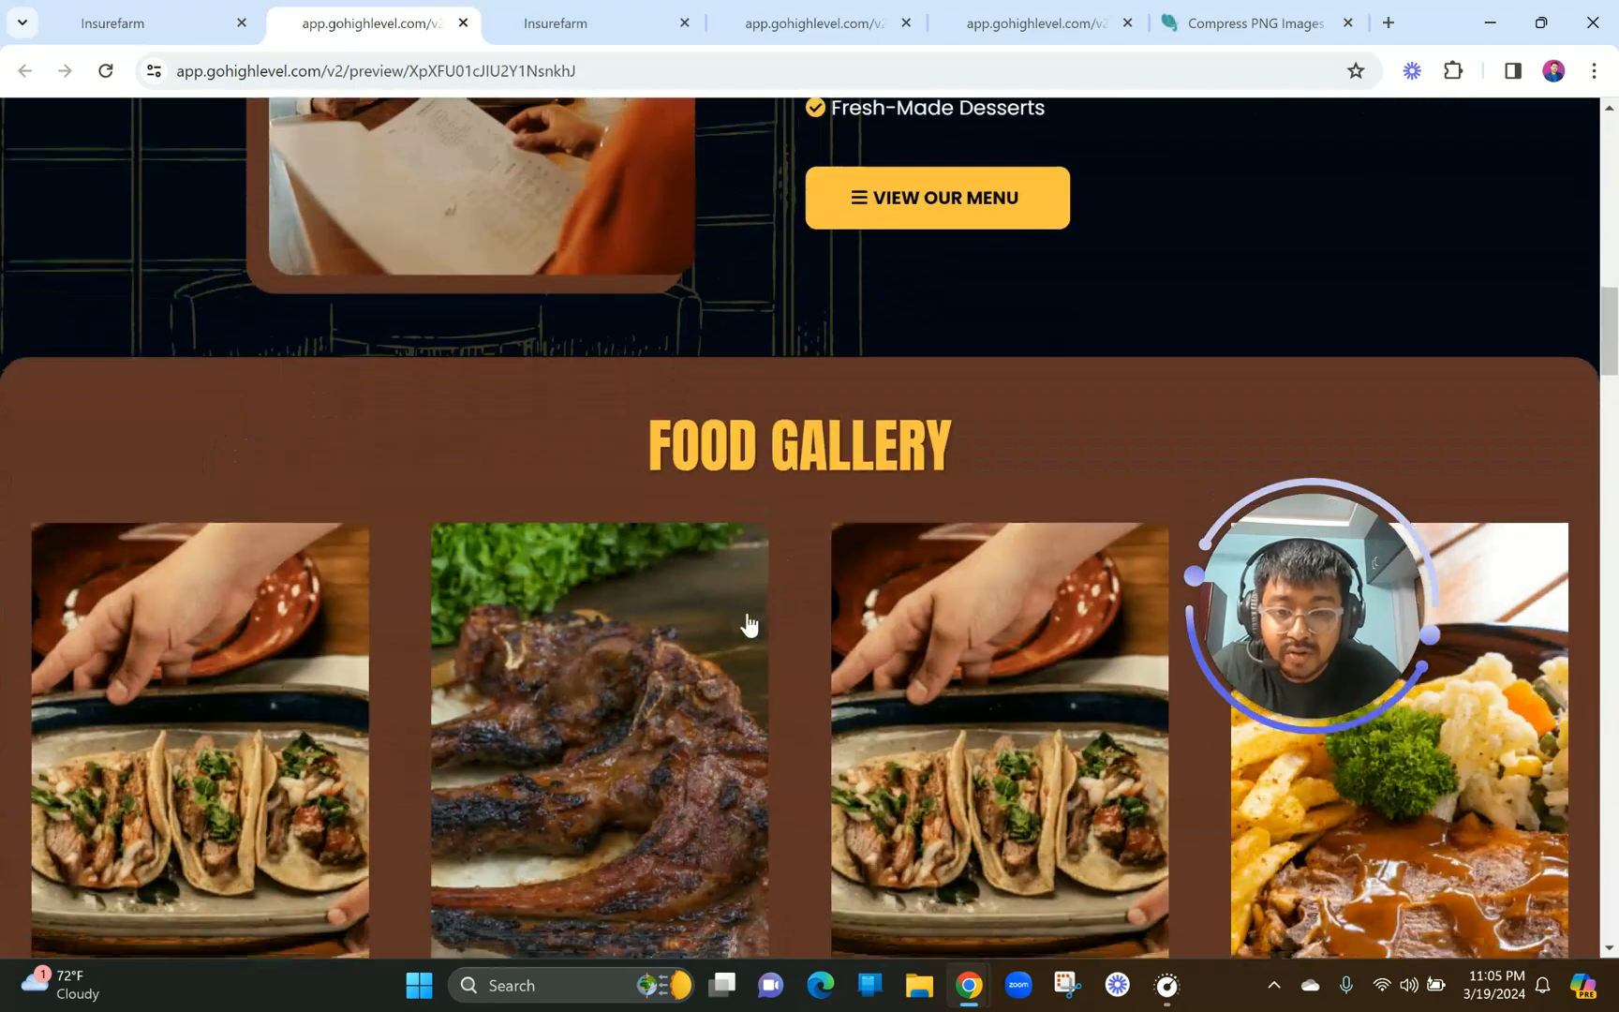
pyautogui.scroll(-3, 749, 624)
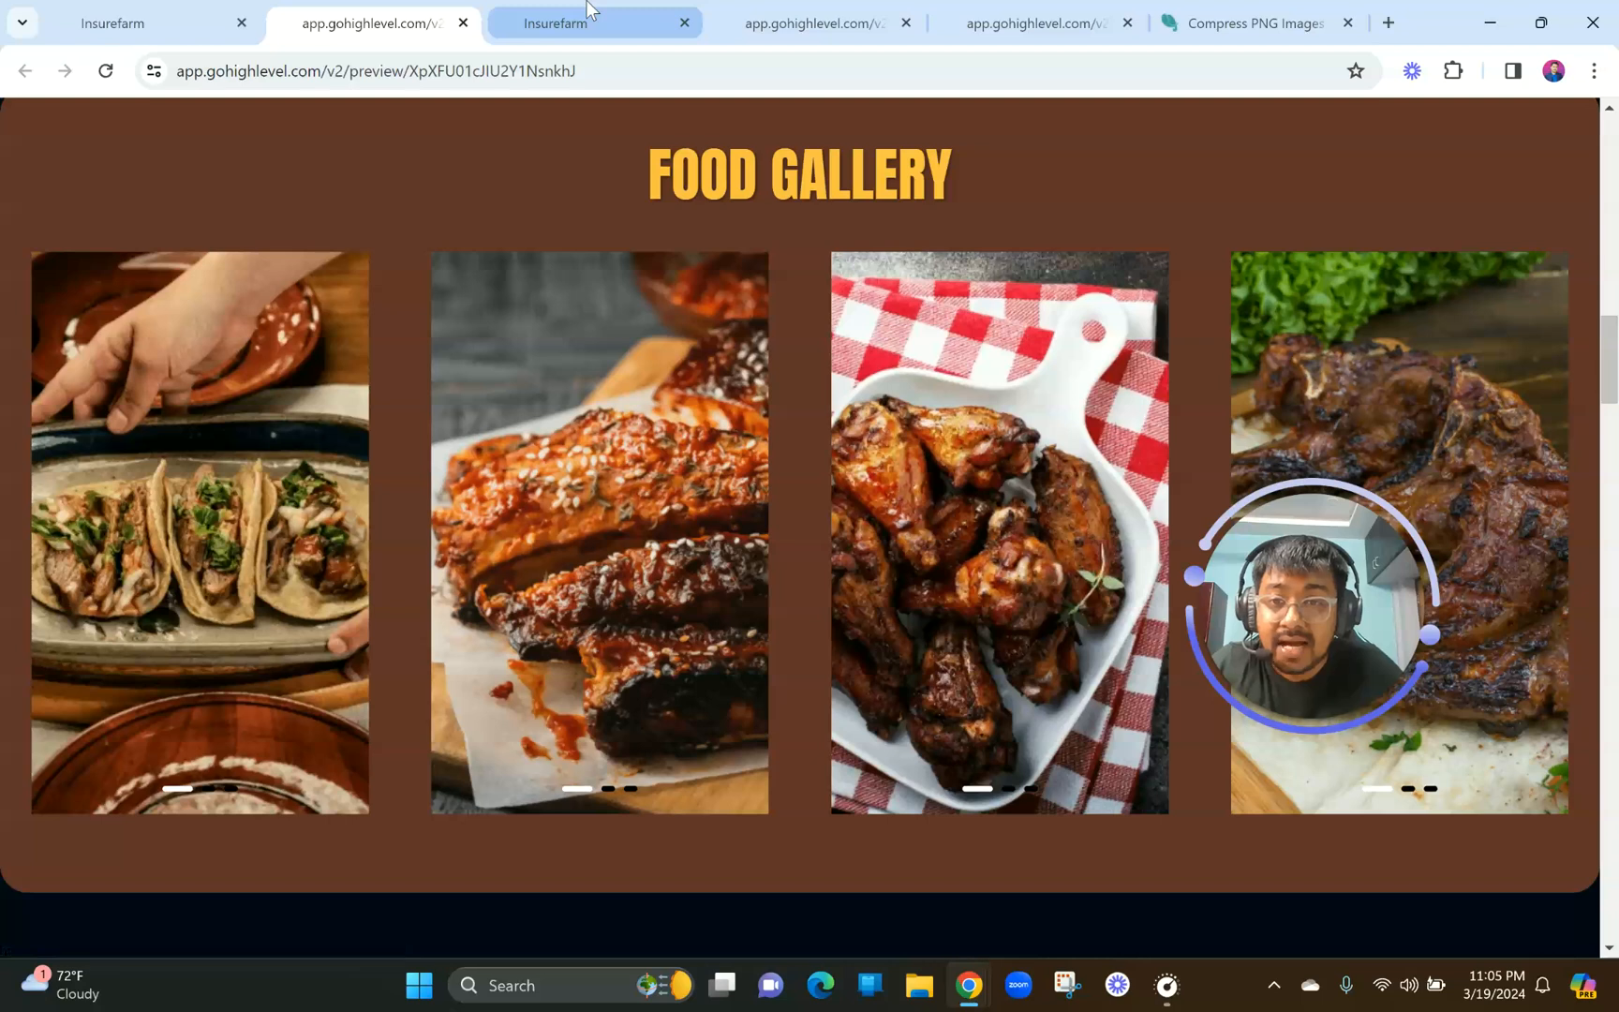
# Return to the builder, set the browser zoom to 80% and go to the end of the Menu section.
pyautogui.click(587, 30)
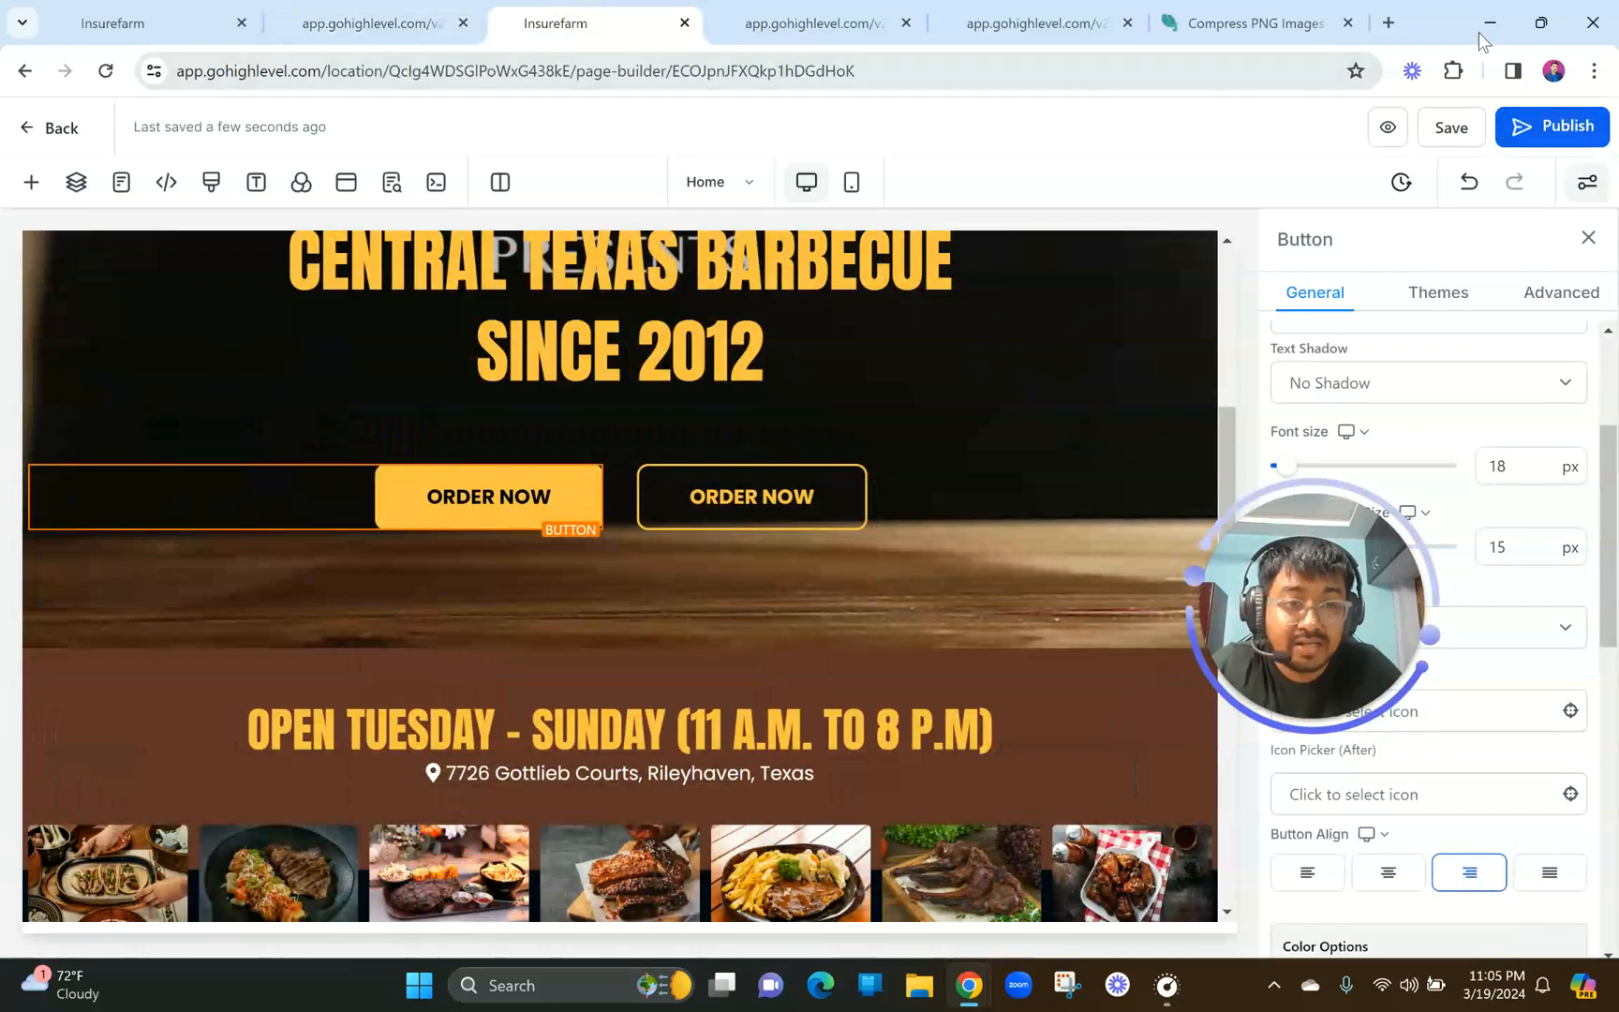
pyautogui.click(1594, 70)
pyautogui.click(1439, 507)
pyautogui.click(1439, 507)
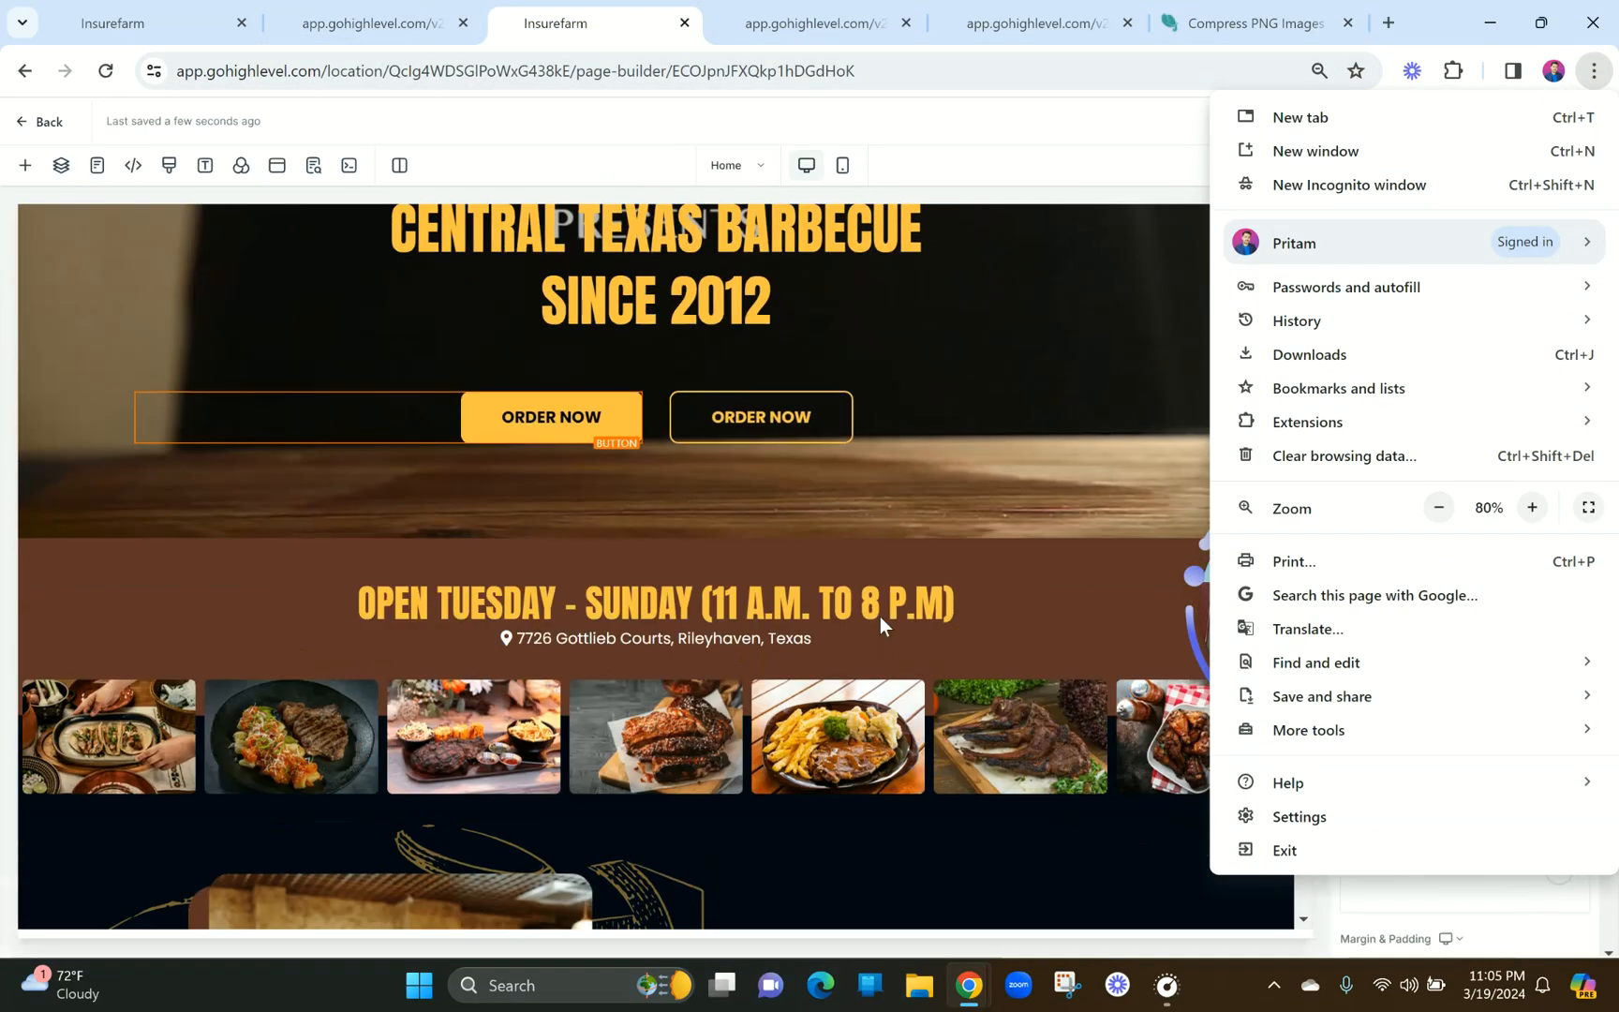
pyautogui.scroll(-5, 881, 616)
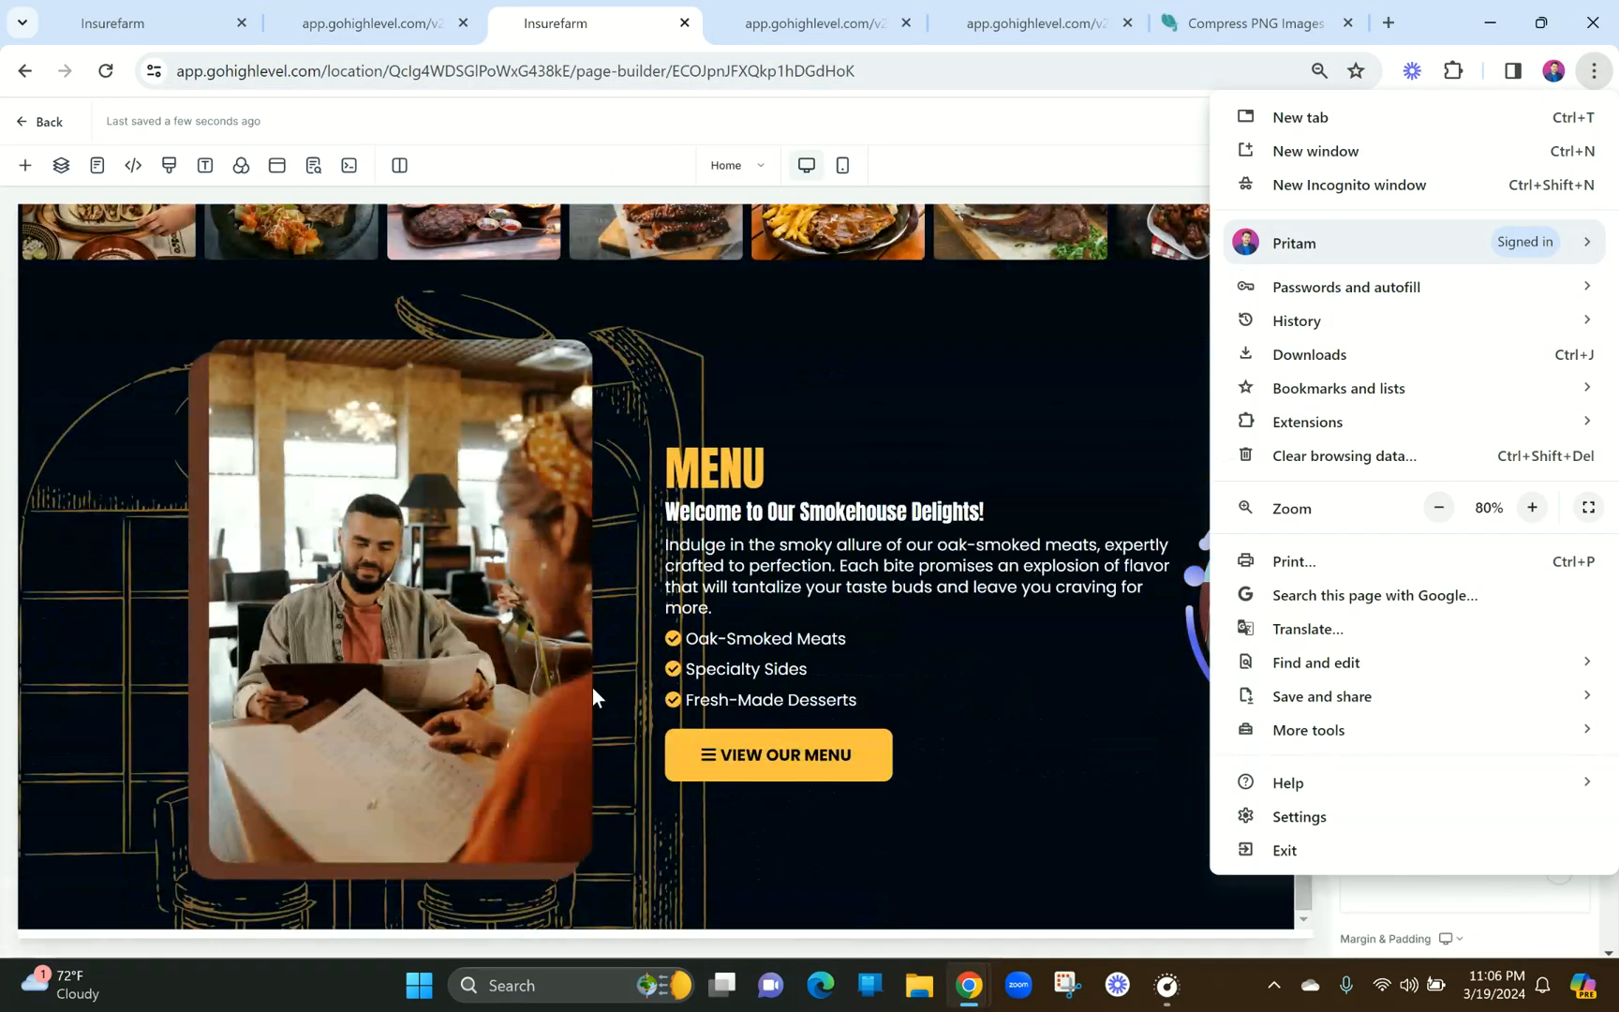
# Examine the rounded upper and lower corners of the reference page's Food Gallery section at high magnification.
pyautogui.click(405, 18)
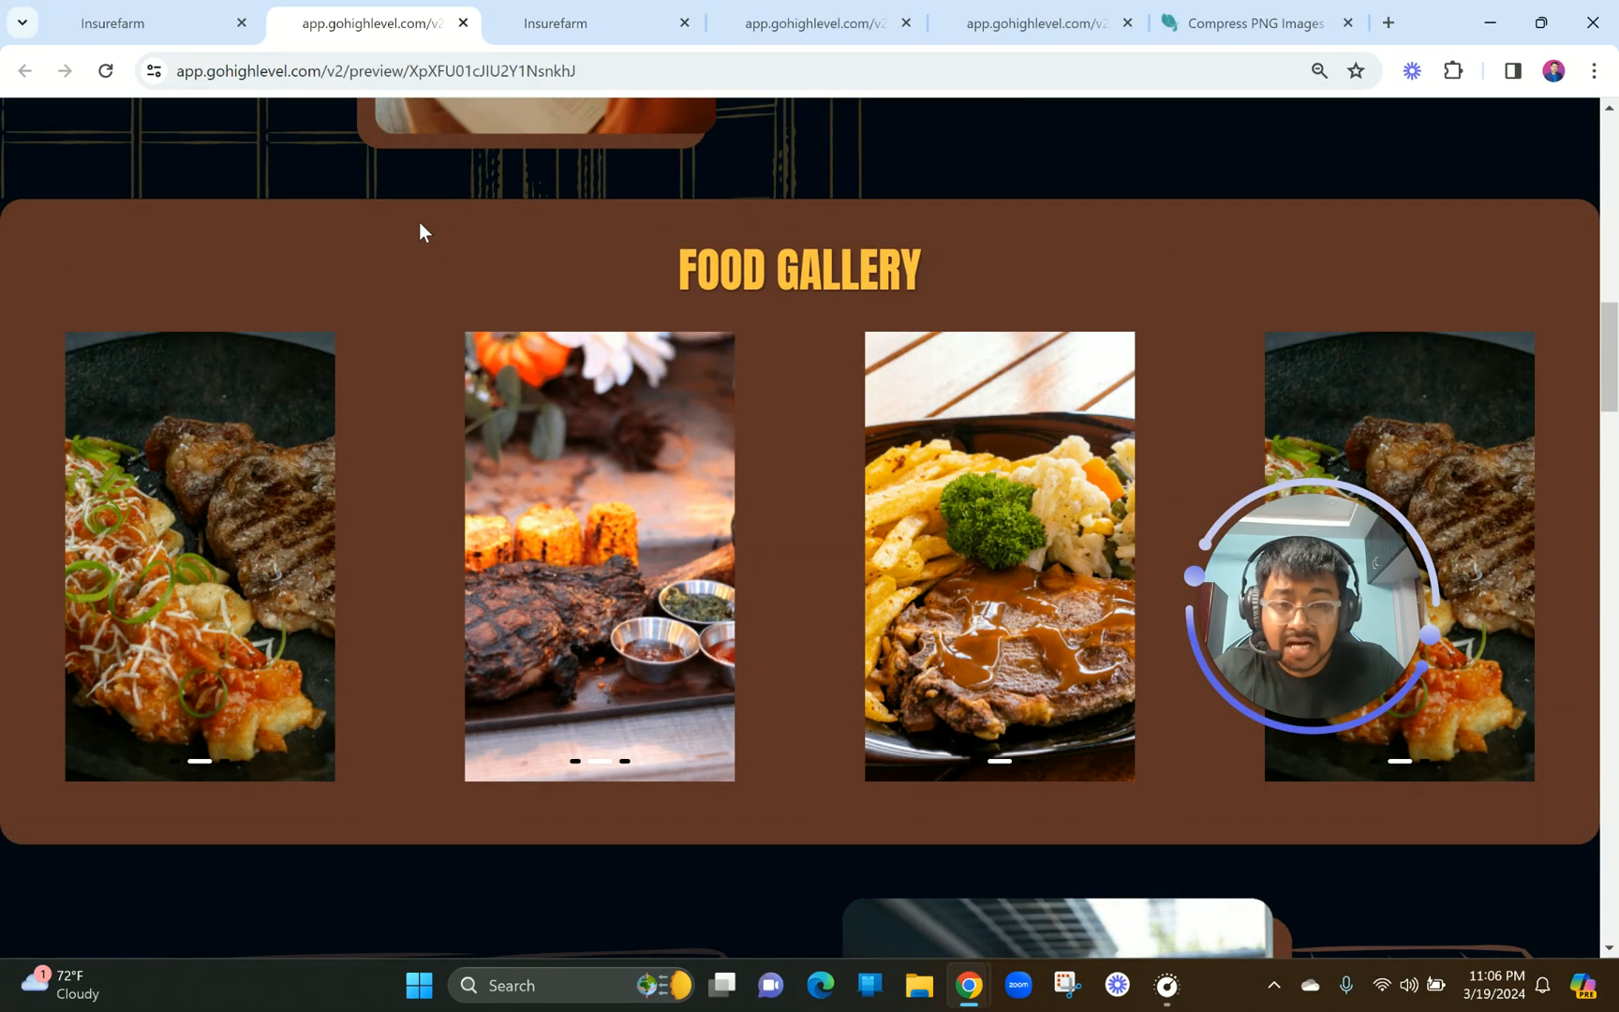
pyautogui.hotkey('ctrl', '0')
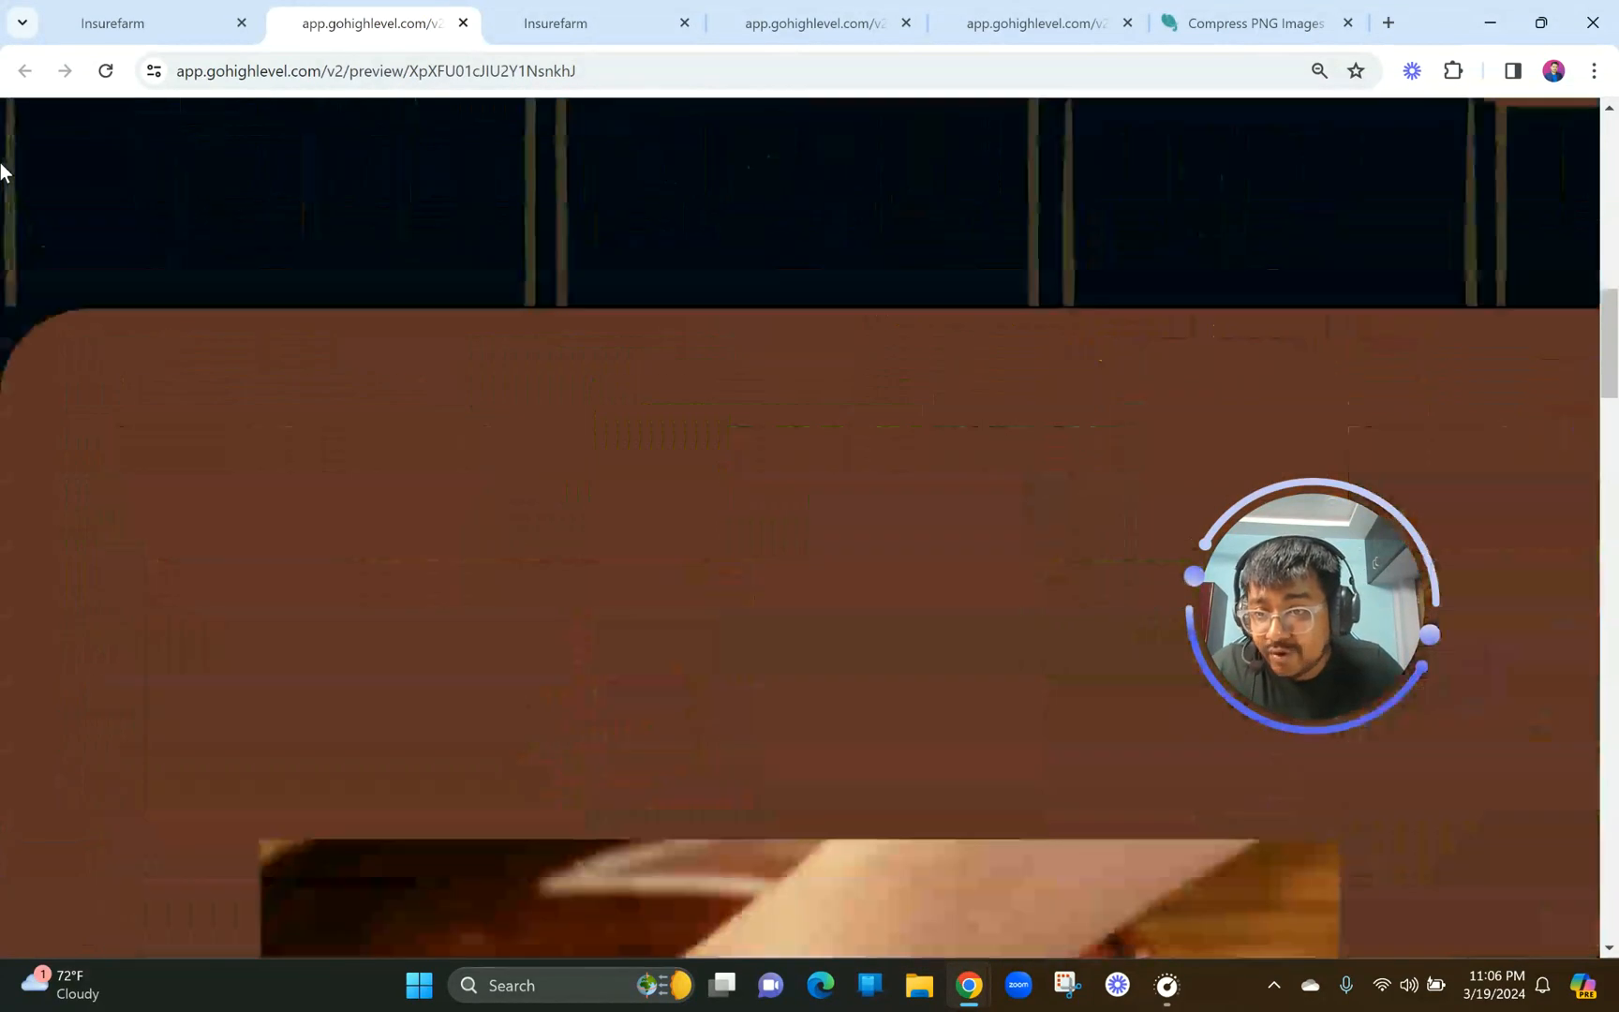
pyautogui.scroll(-2, 97, 314)
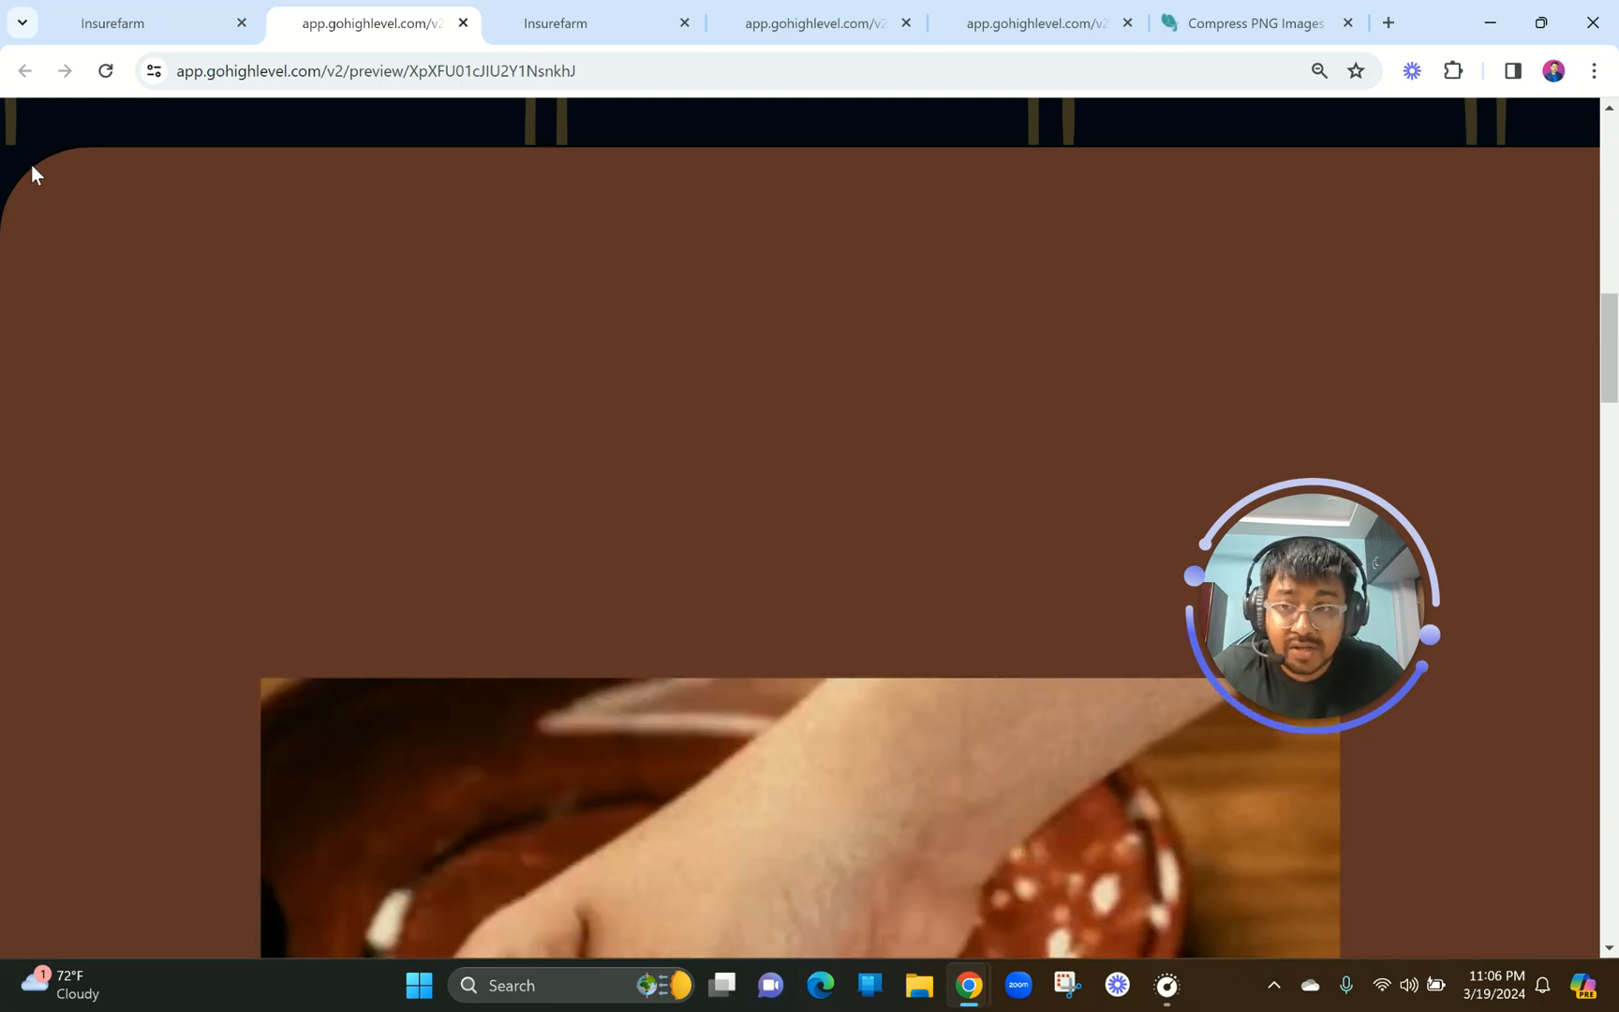
pyautogui.scroll(-5, 31, 277)
pyautogui.scroll(-6, 32, 277)
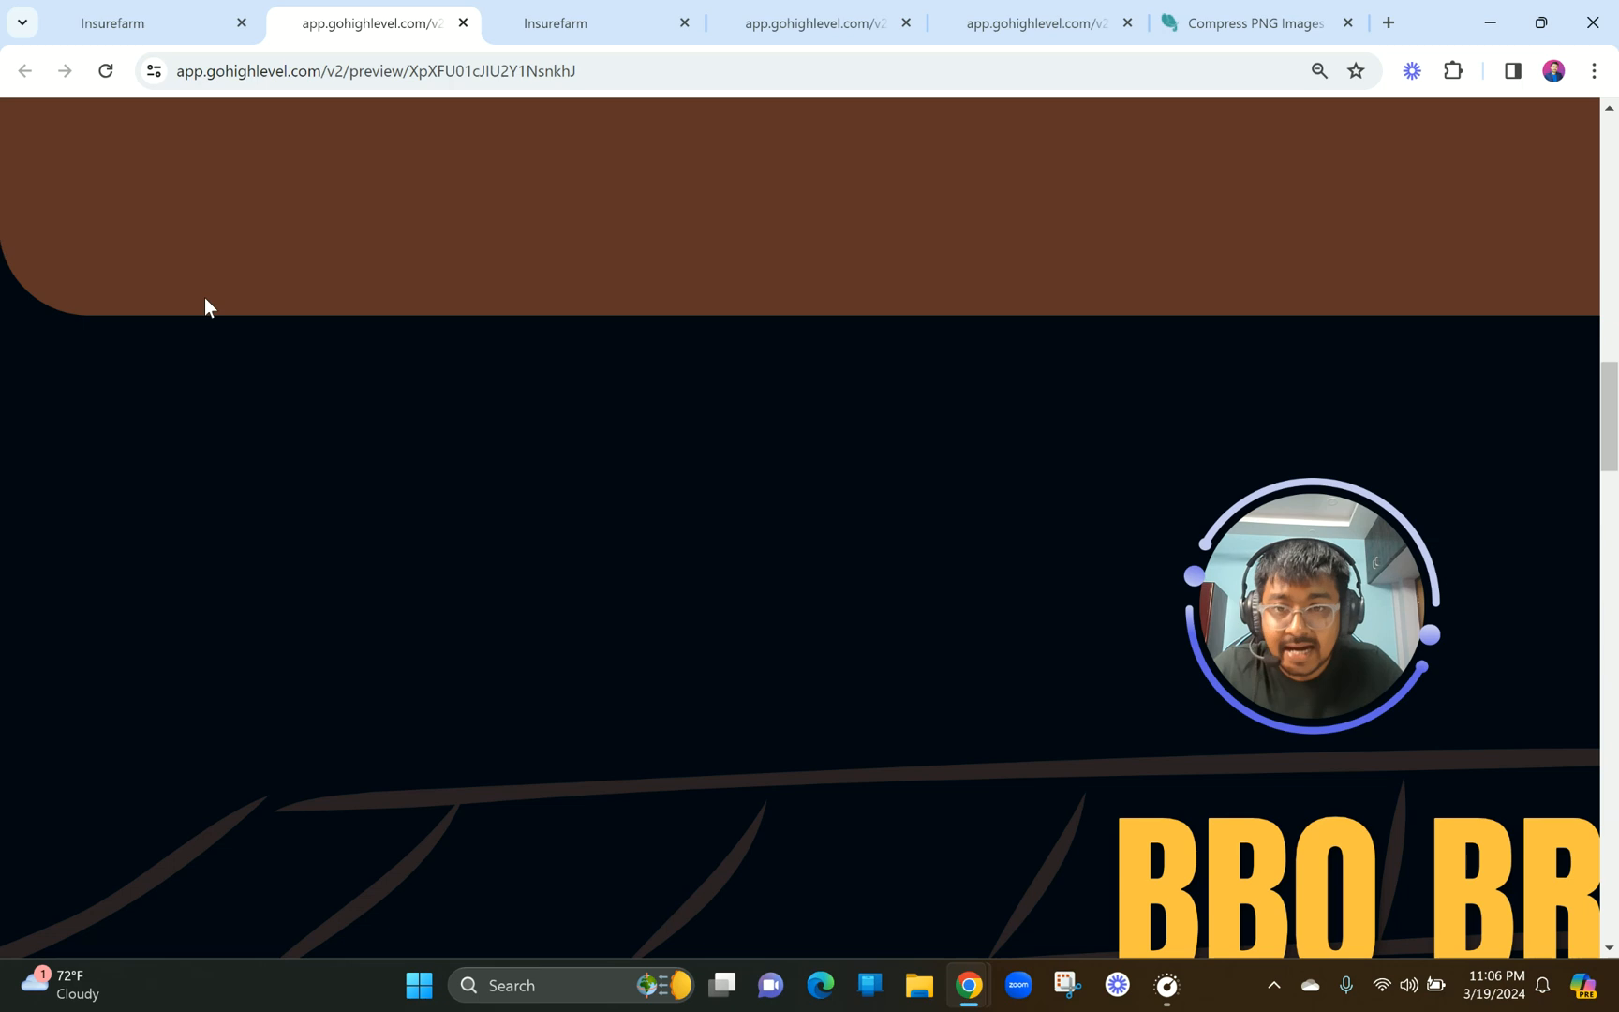
pyautogui.scroll(5, 283, 213)
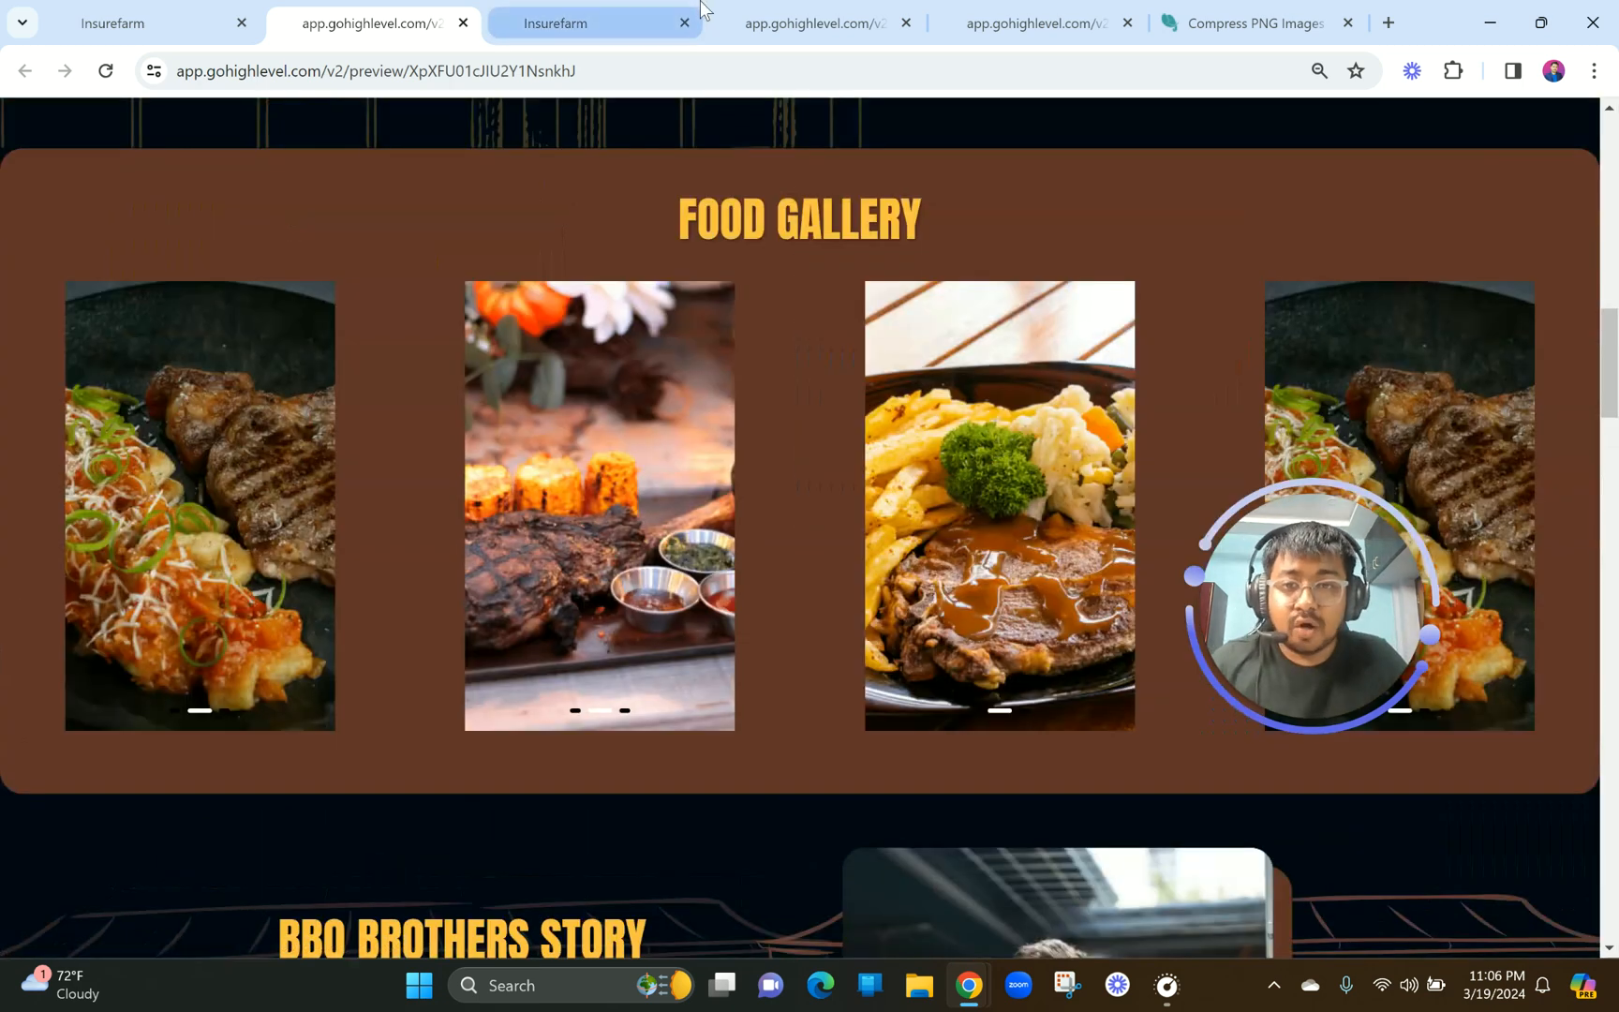
# Add a new section below the Menu section in the builder and set its background color to dark brown.
pyautogui.click(600, 11)
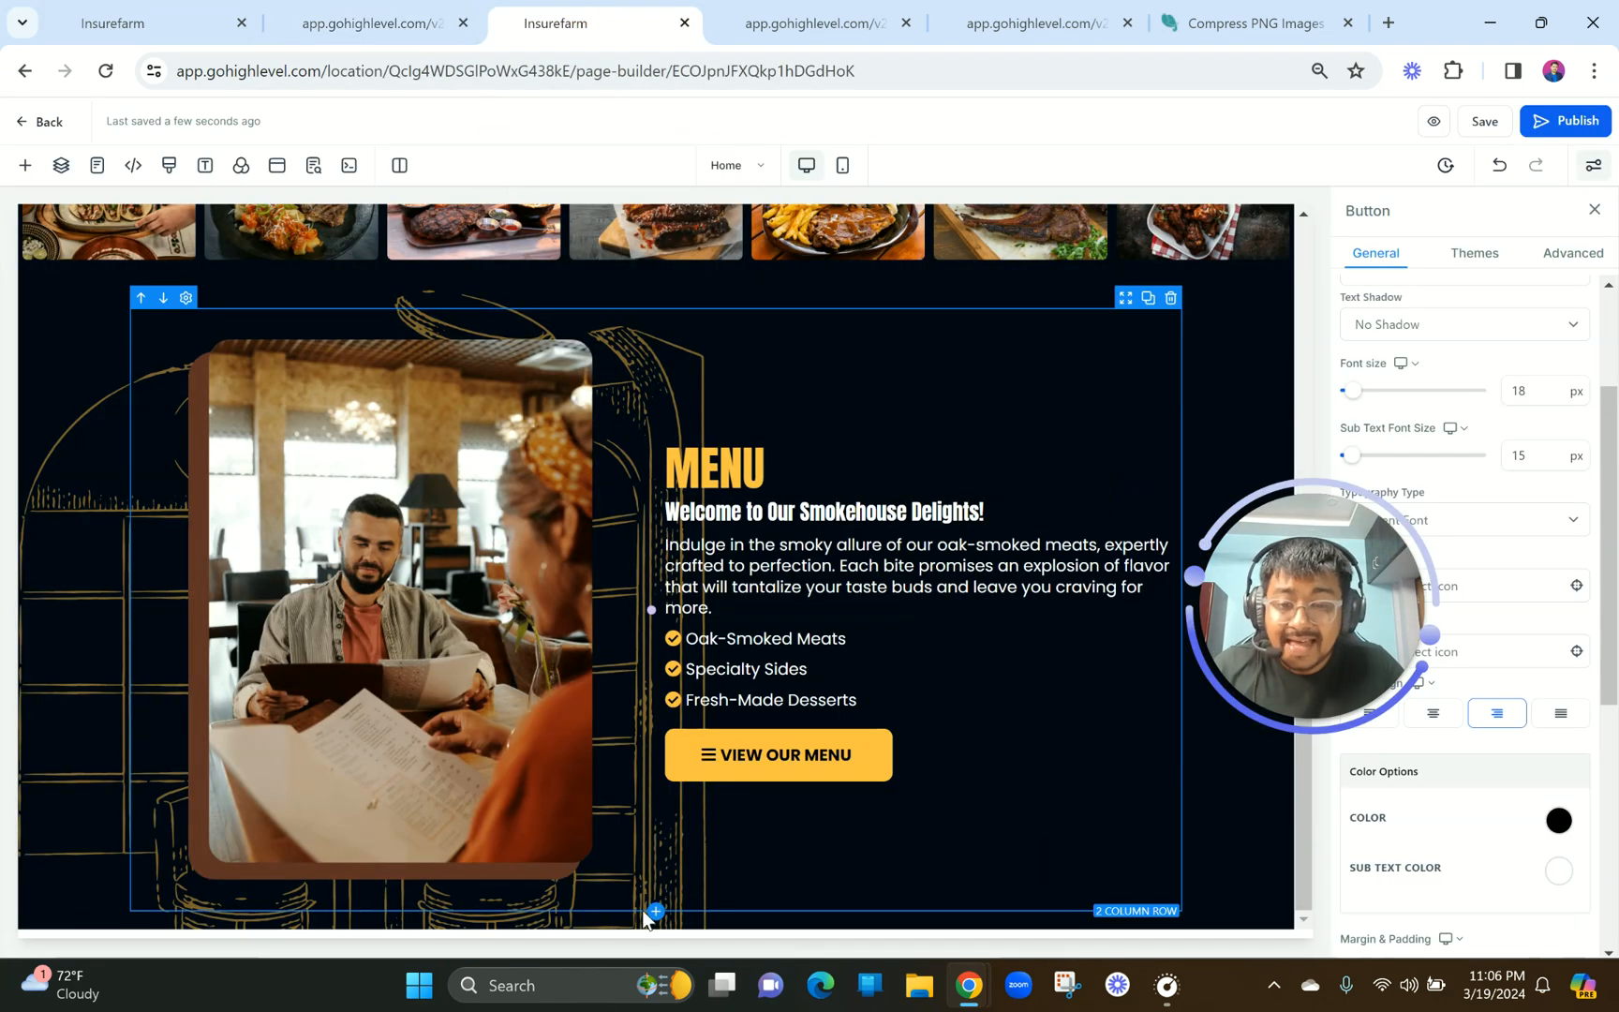
pyautogui.click(658, 930)
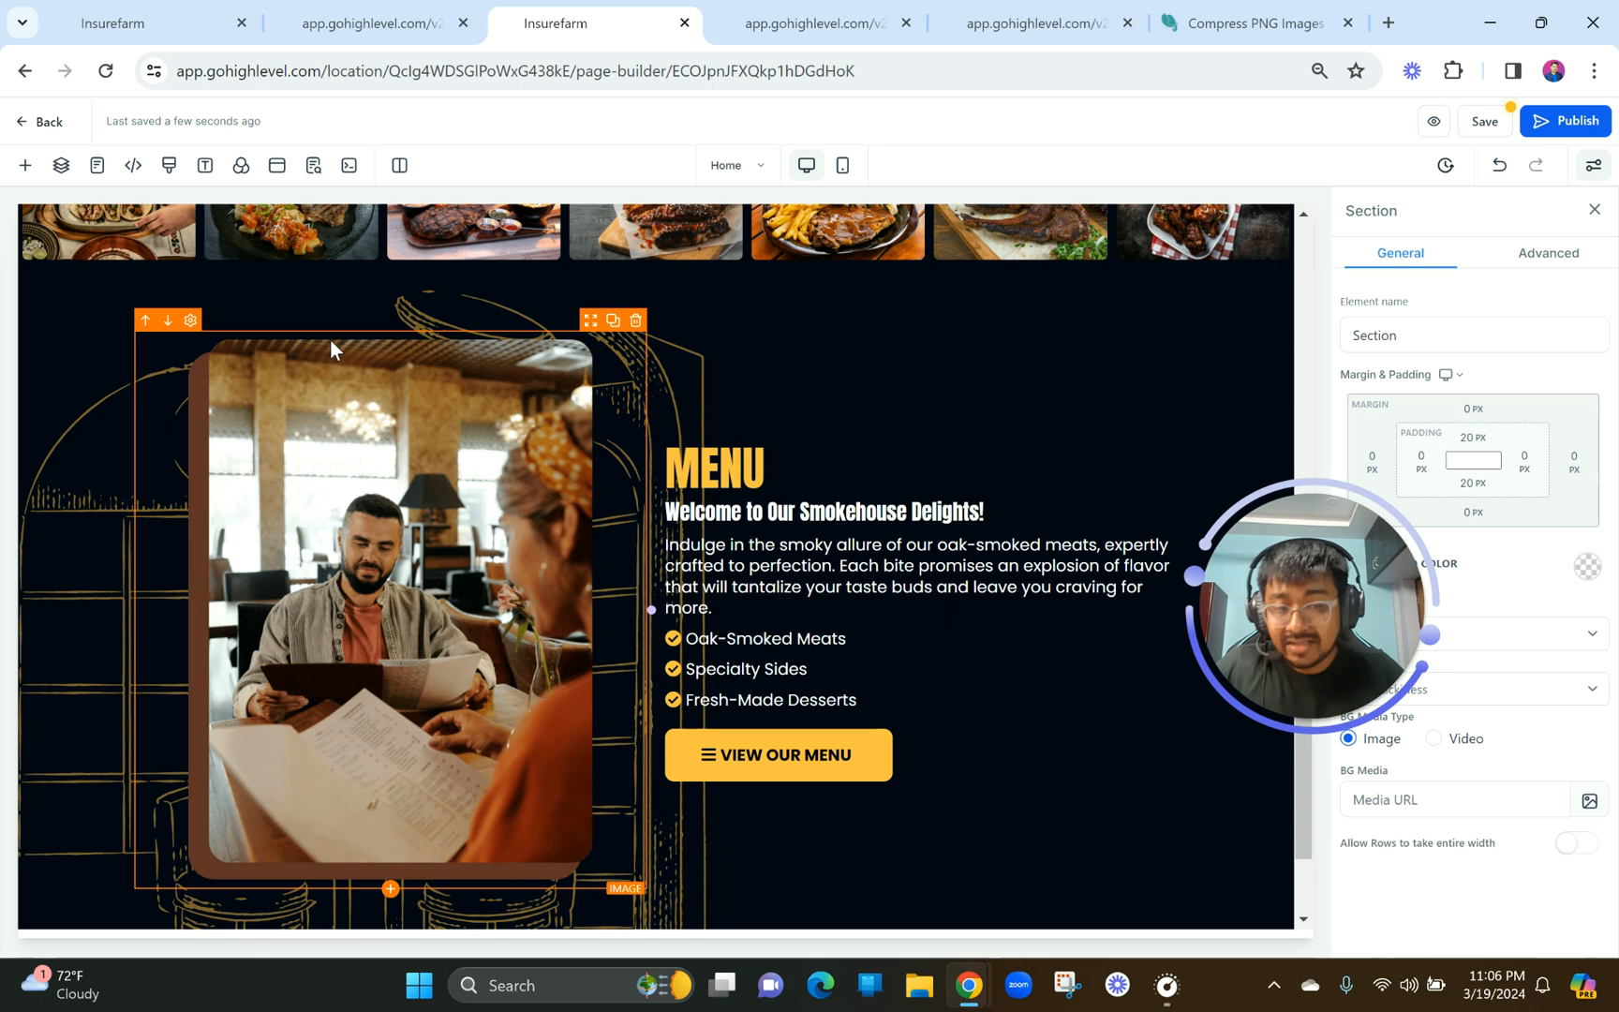
pyautogui.scroll(-2, 330, 340)
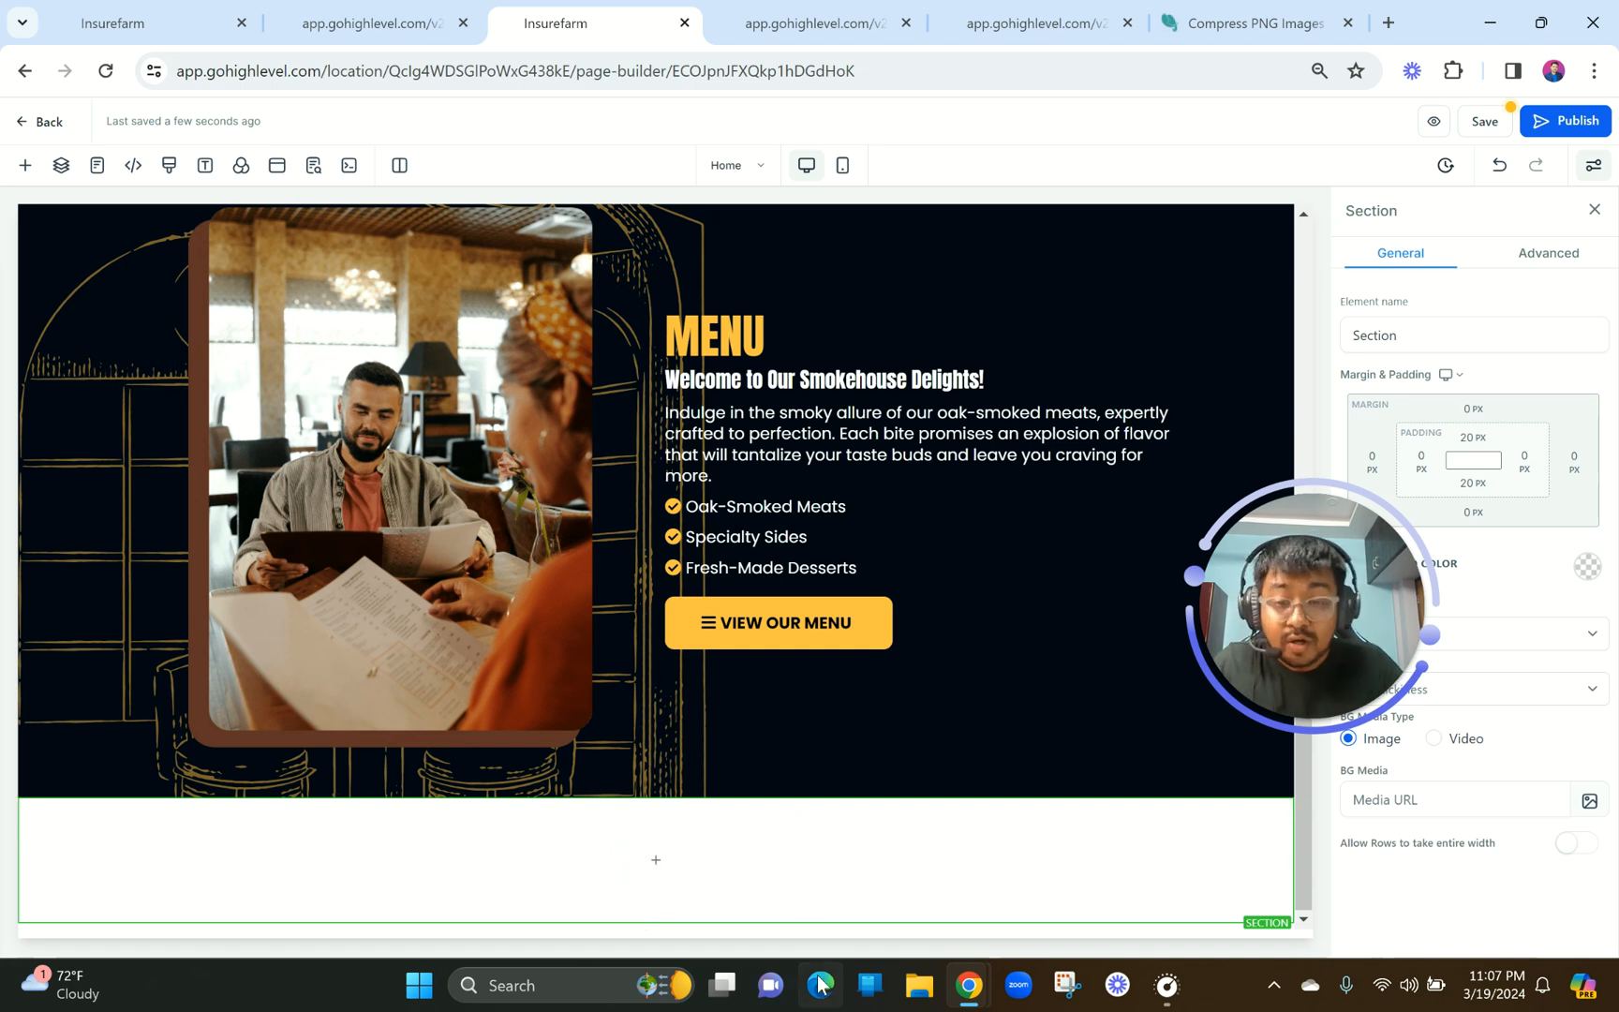
pyautogui.moveTo(1278, 628); pyautogui.dragTo(1118, 201)
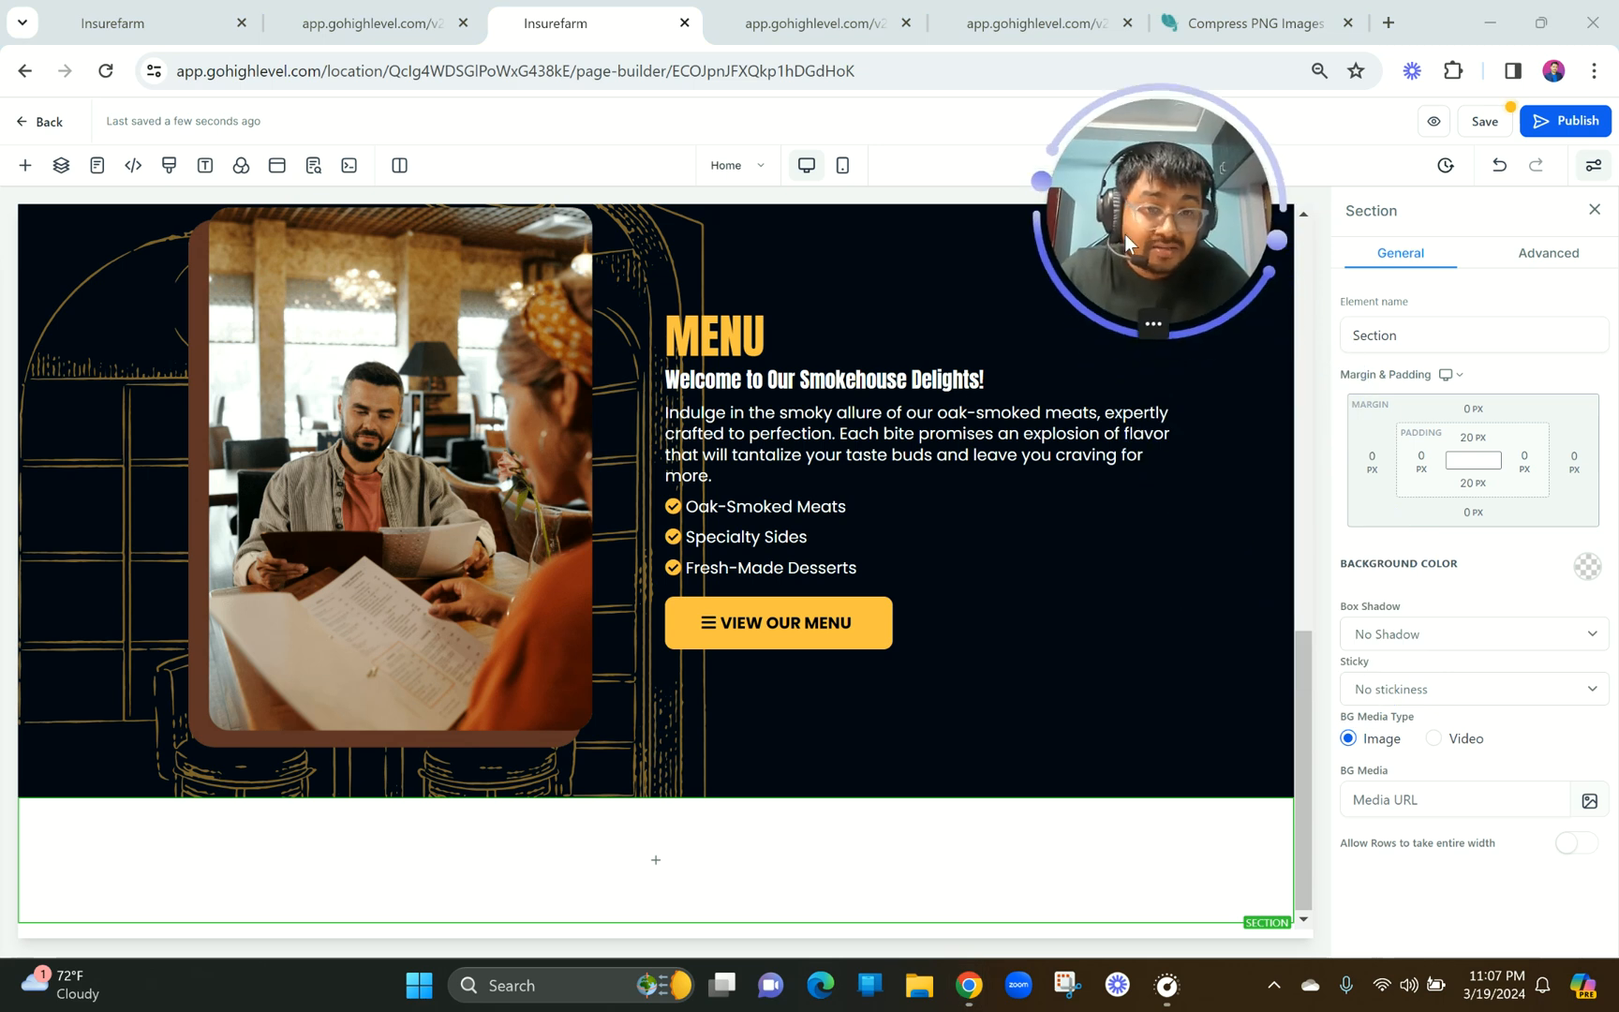
pyautogui.click(1587, 566)
pyautogui.click(1457, 692)
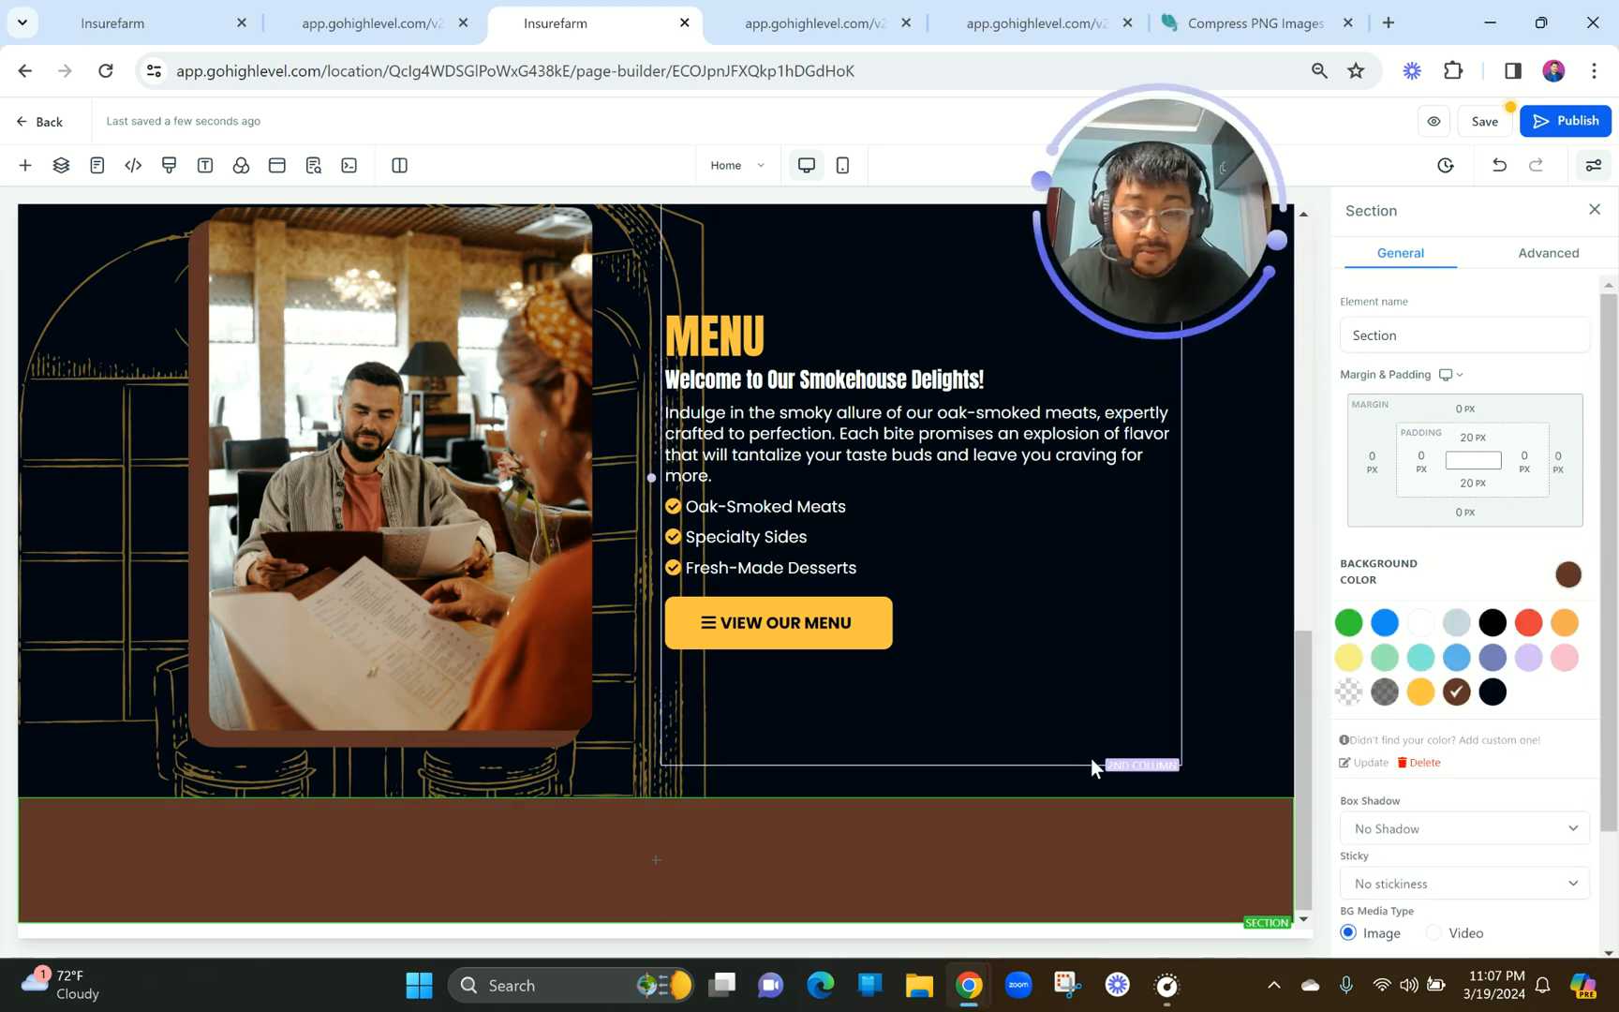
# Give the new section a full solid border, 1px wide, in the same dark brown as its background.
pyautogui.click(1553, 255)
pyautogui.click(1400, 370)
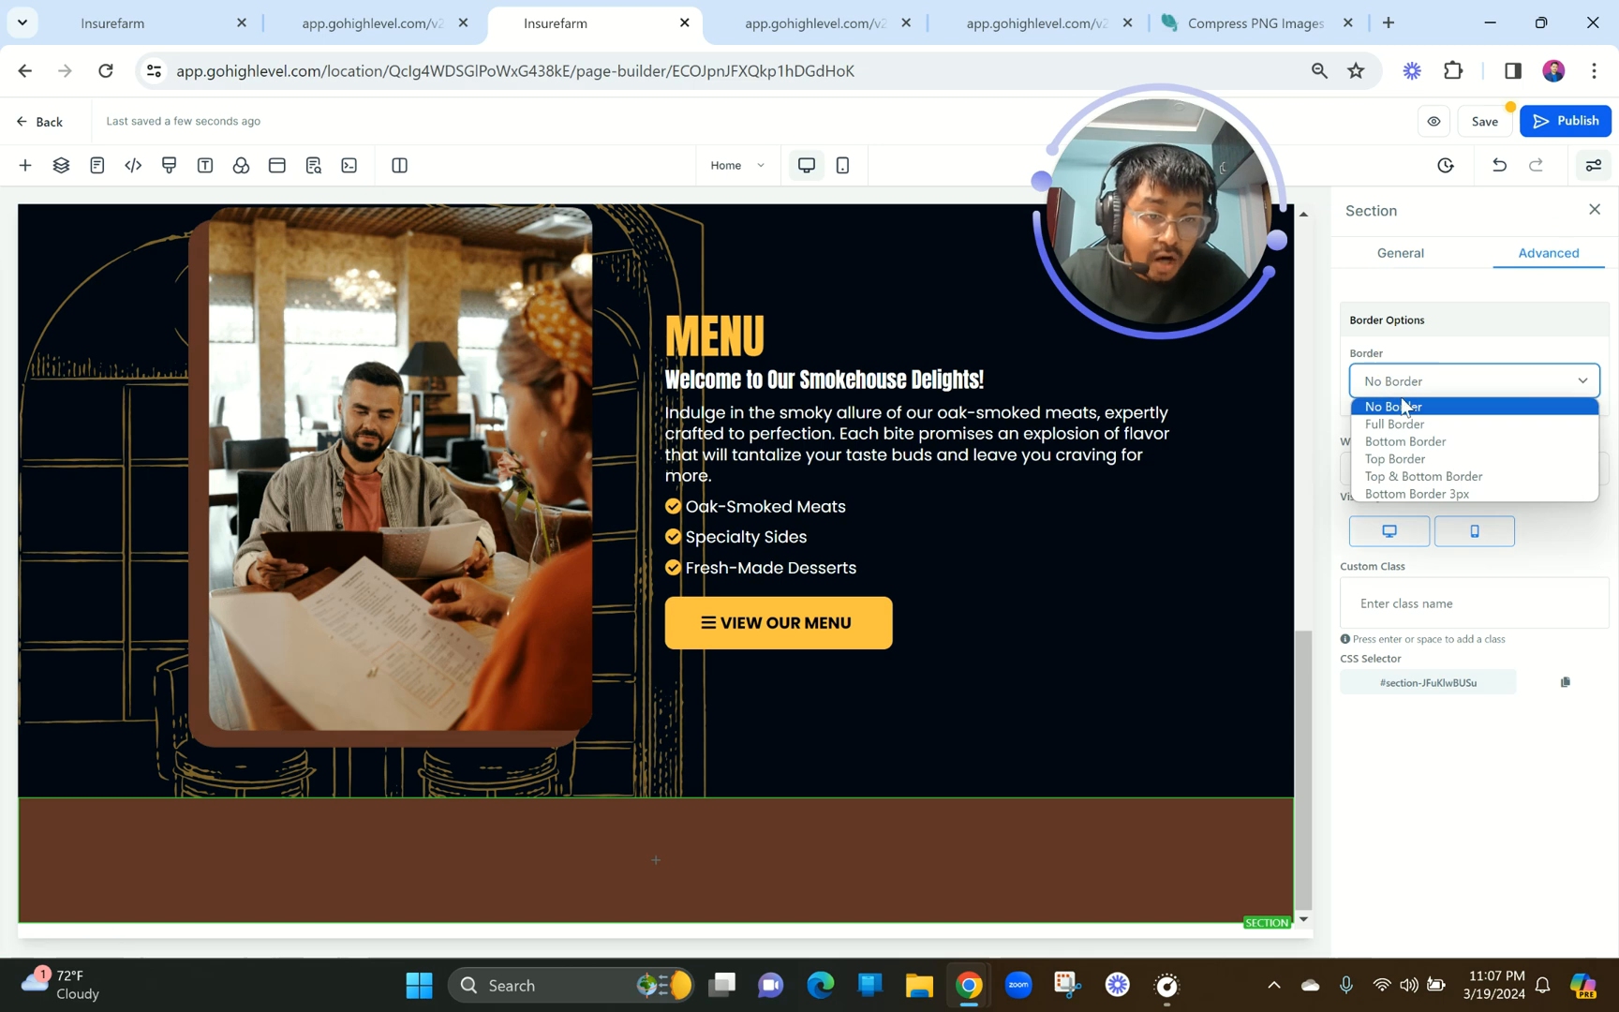
pyautogui.click(1397, 424)
pyautogui.click(1396, 483)
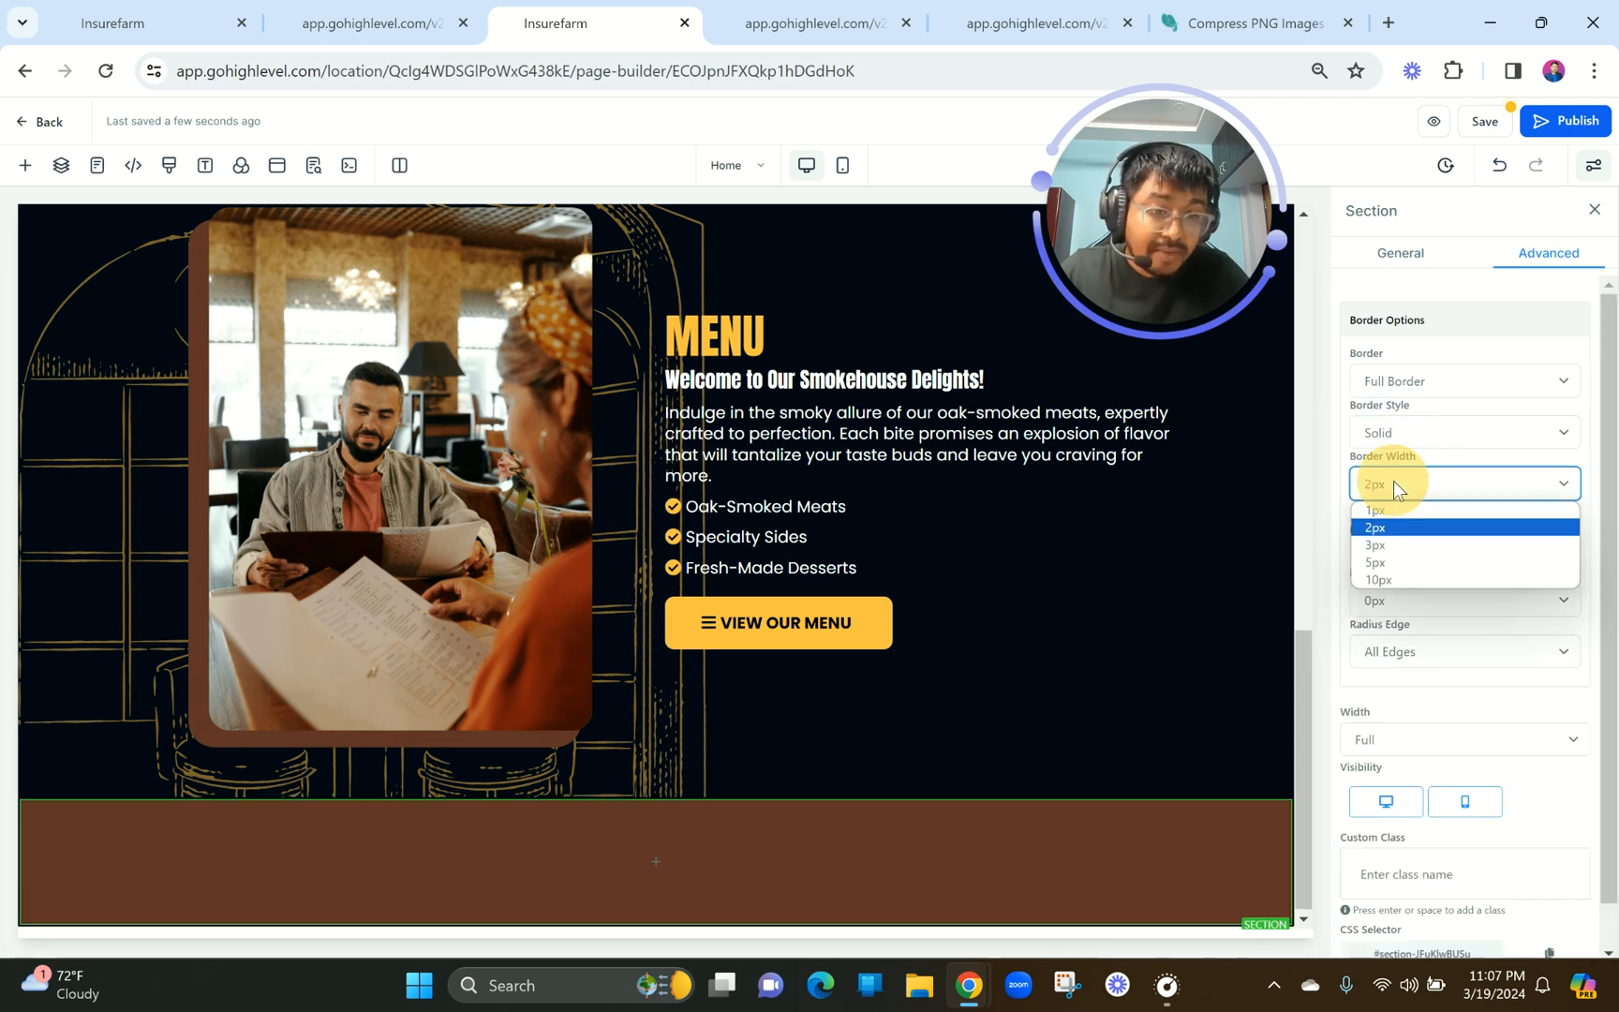
pyautogui.click(1391, 516)
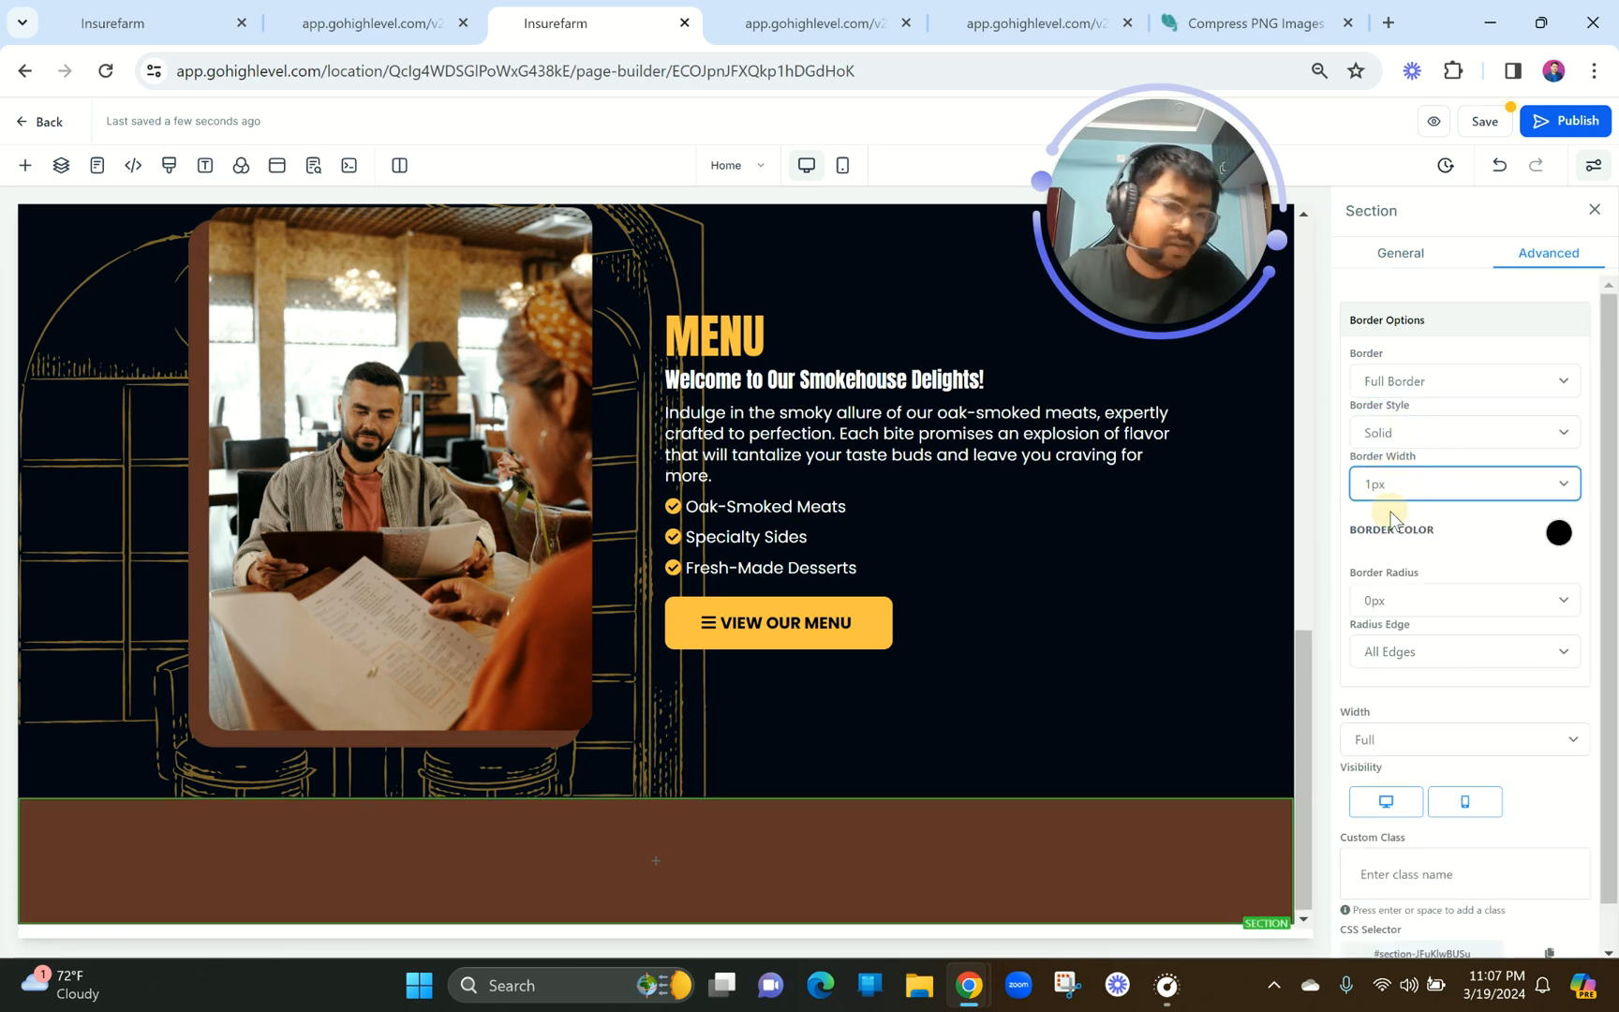
pyautogui.click(1559, 532)
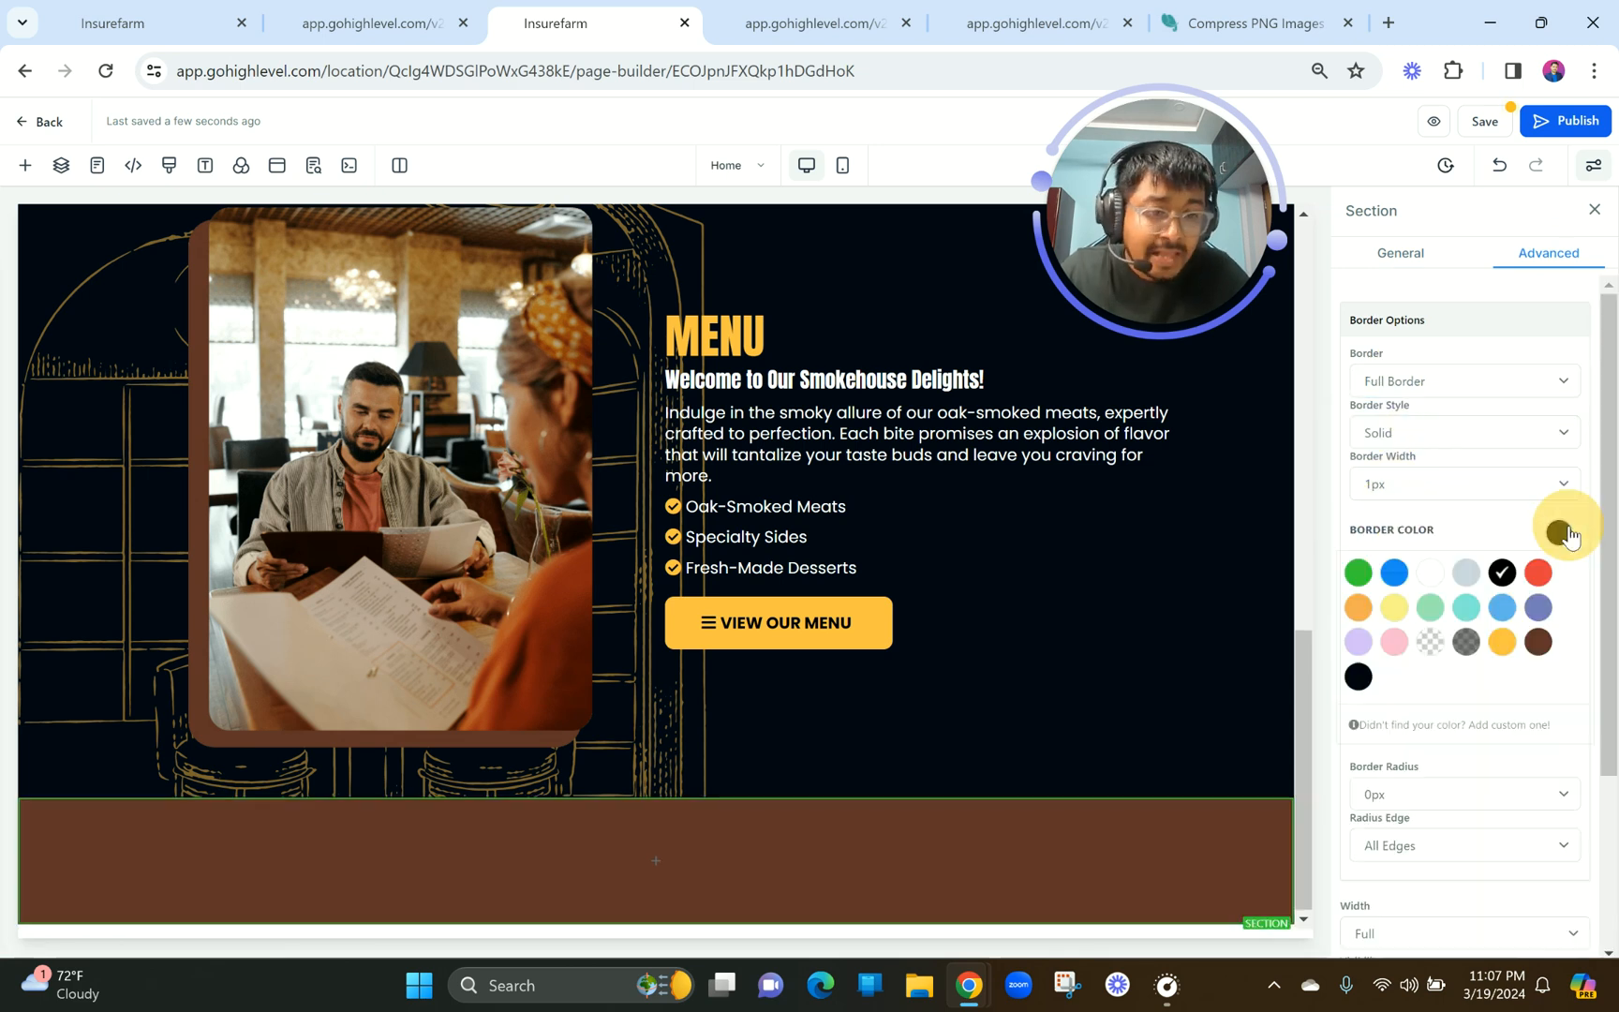
pyautogui.click(1540, 642)
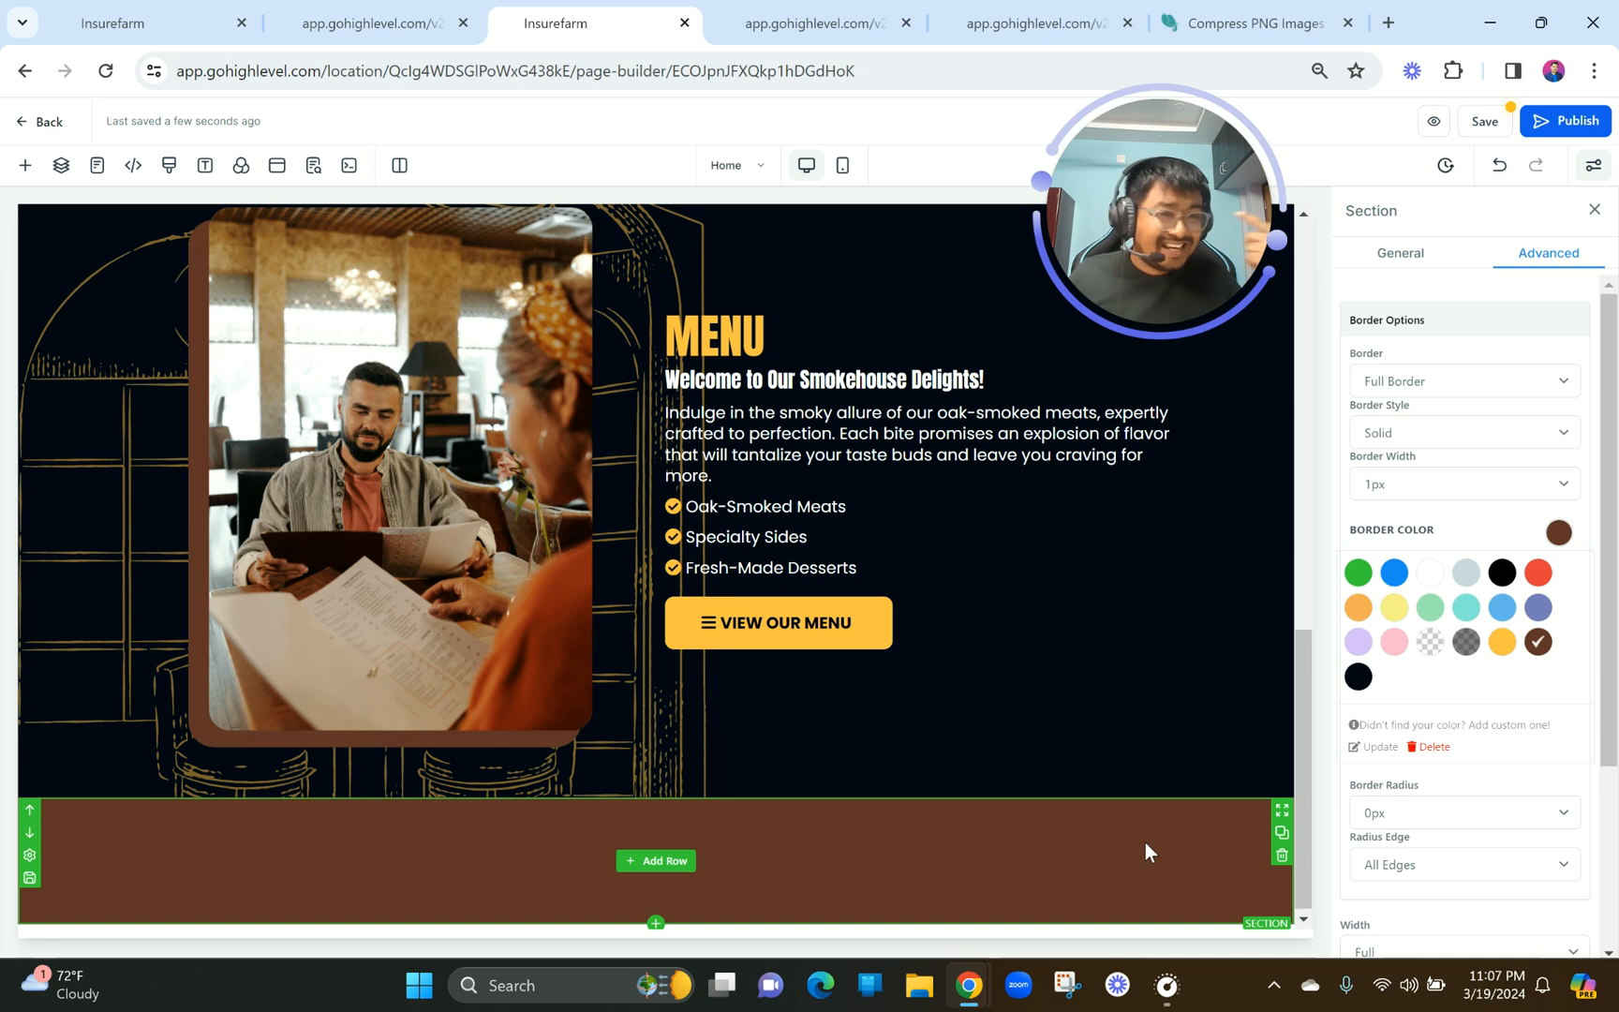
# Round all edges of the new brown section with a 20px border radius.
pyautogui.scroll(-1, 1481, 780)
pyautogui.scroll(-3, 1480, 781)
pyautogui.click(1405, 624)
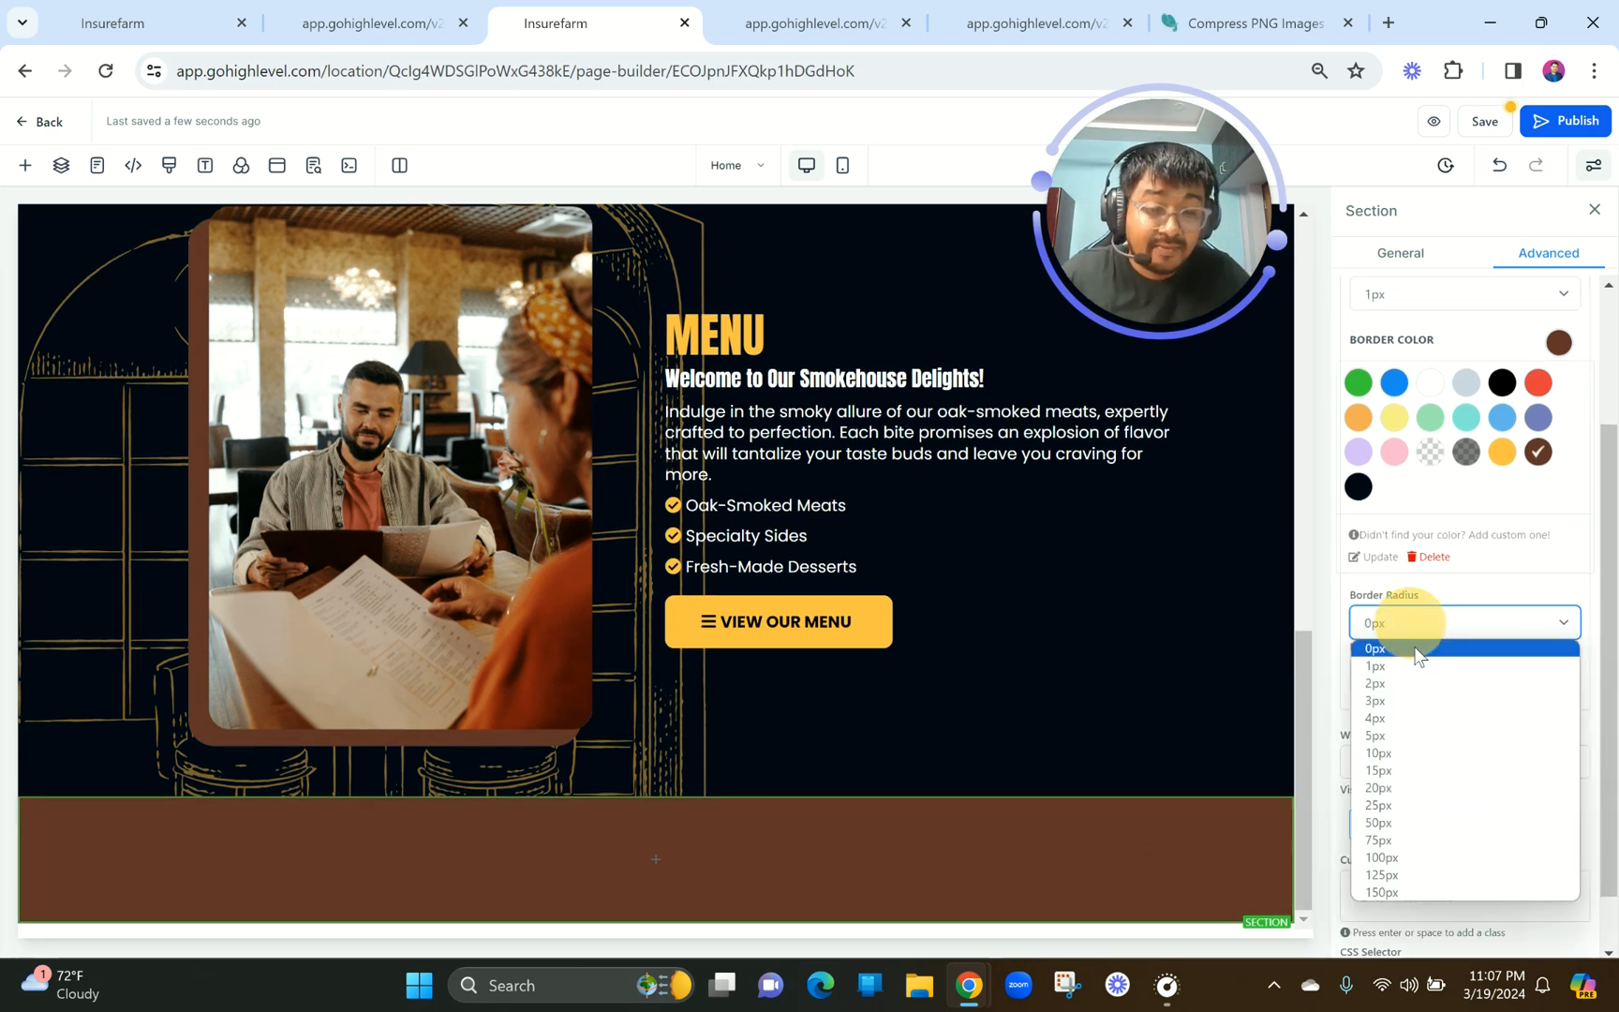
pyautogui.click(1395, 787)
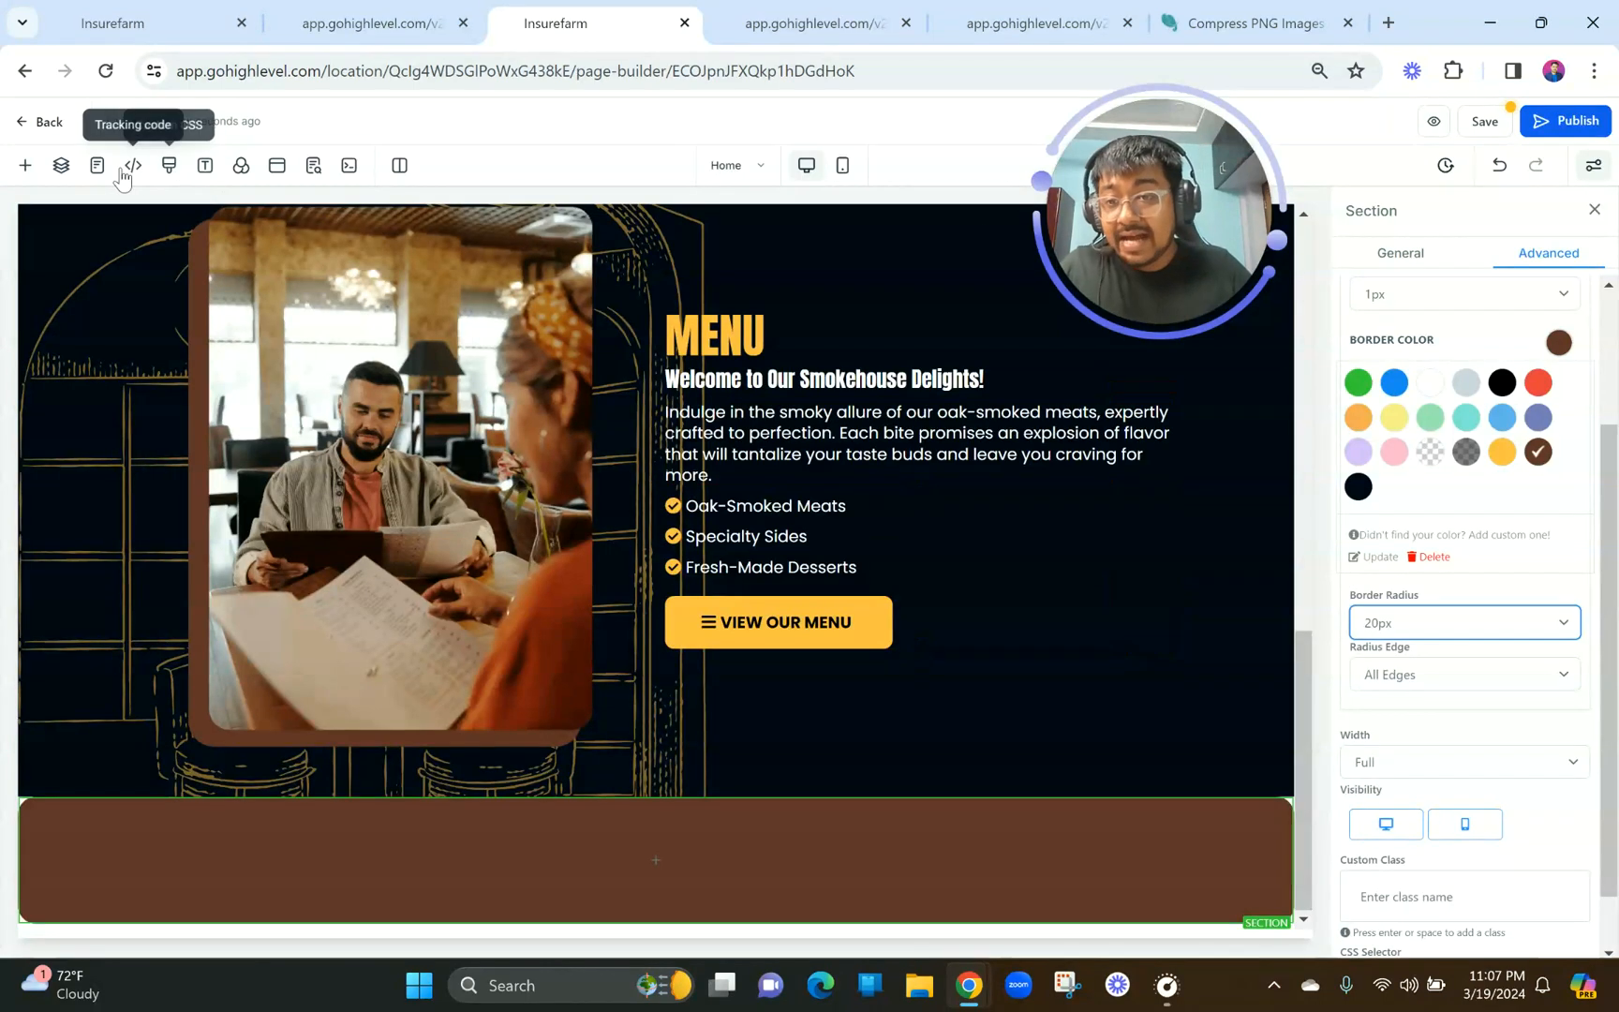
# Set the page's overall background color to the saved near-black swatch.
pyautogui.click(242, 169)
pyautogui.click(283, 339)
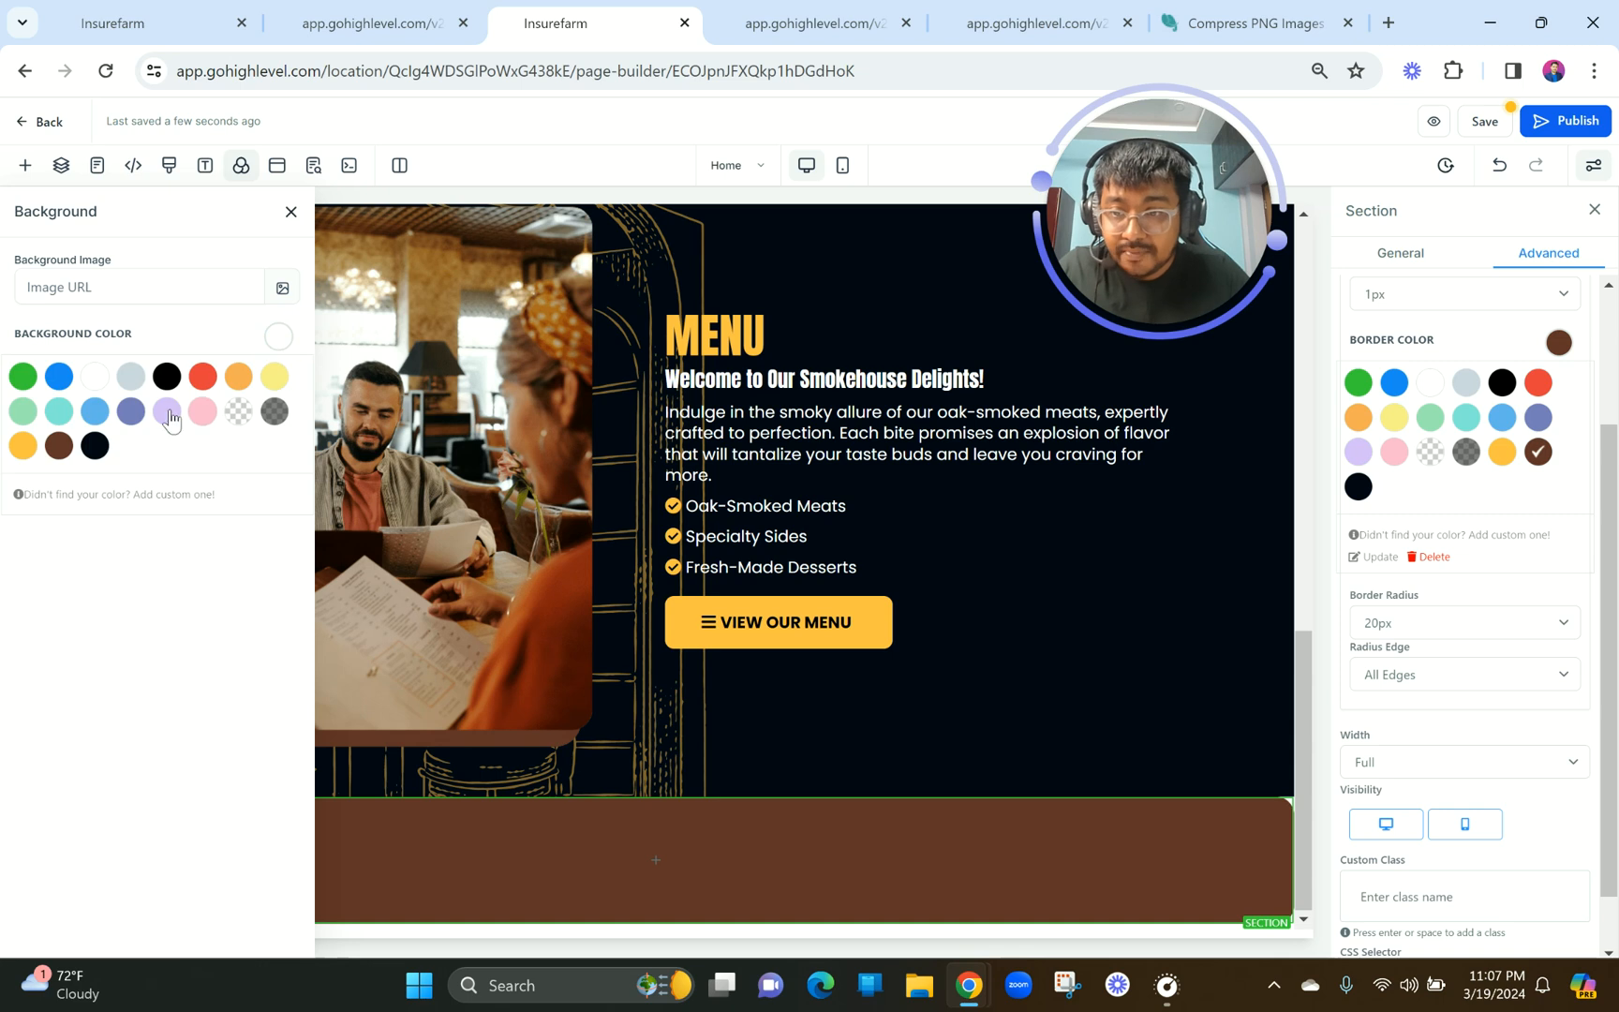
pyautogui.click(95, 450)
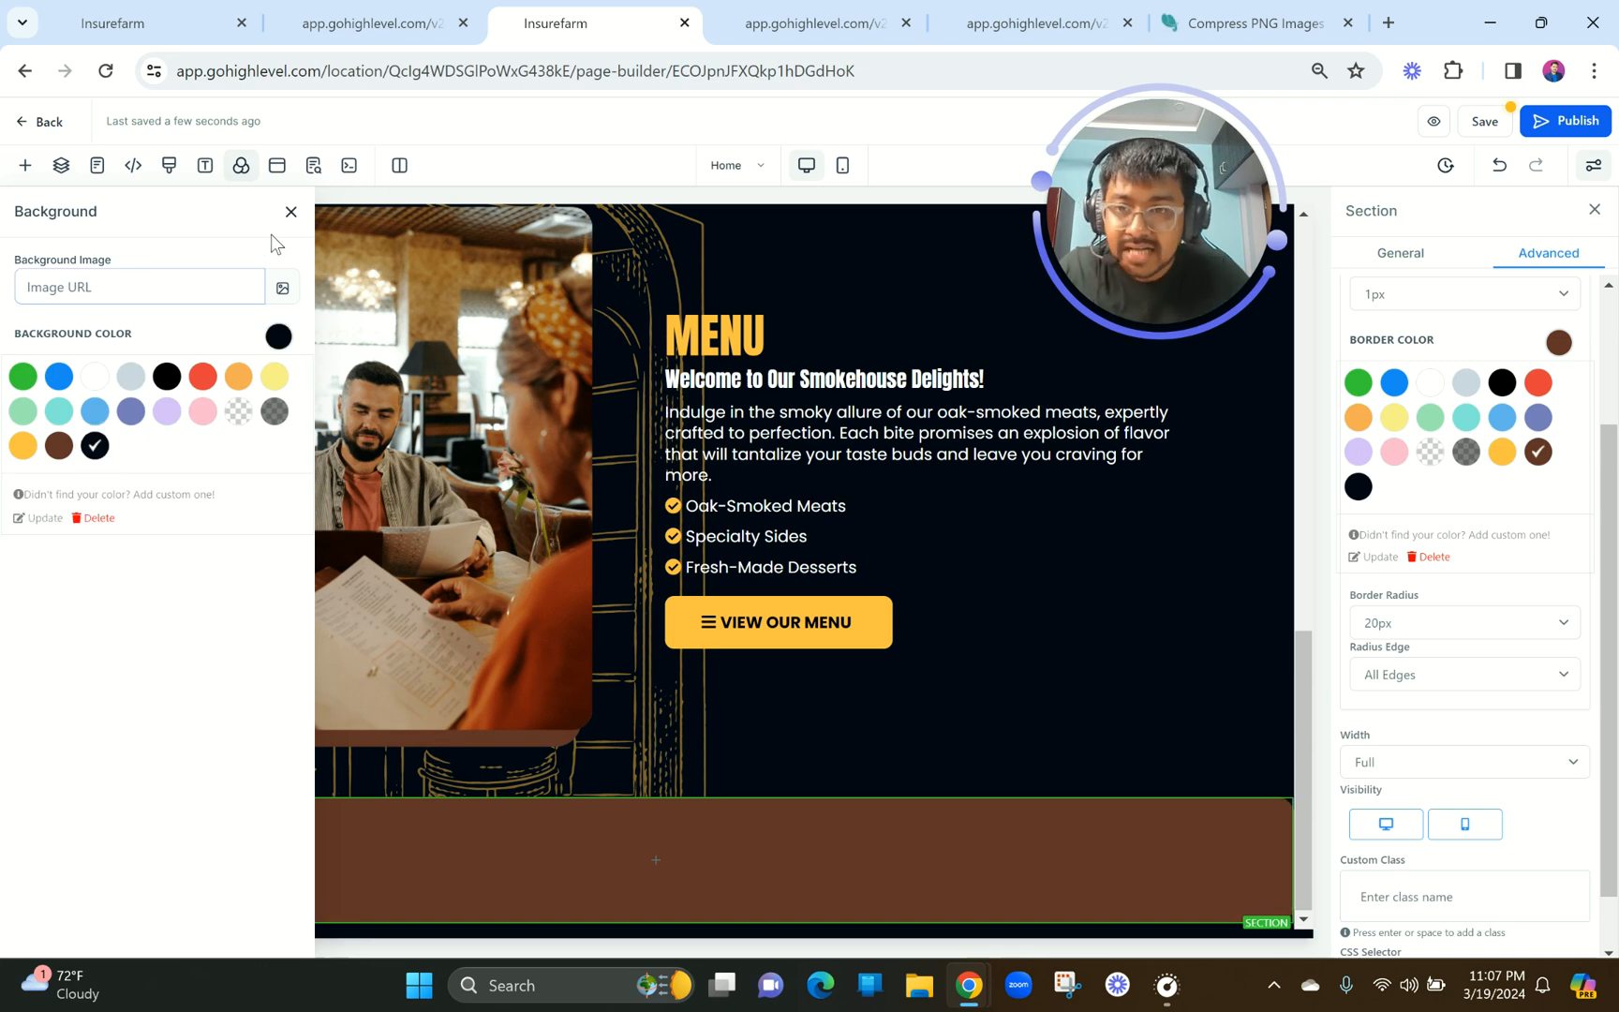
pyautogui.click(291, 211)
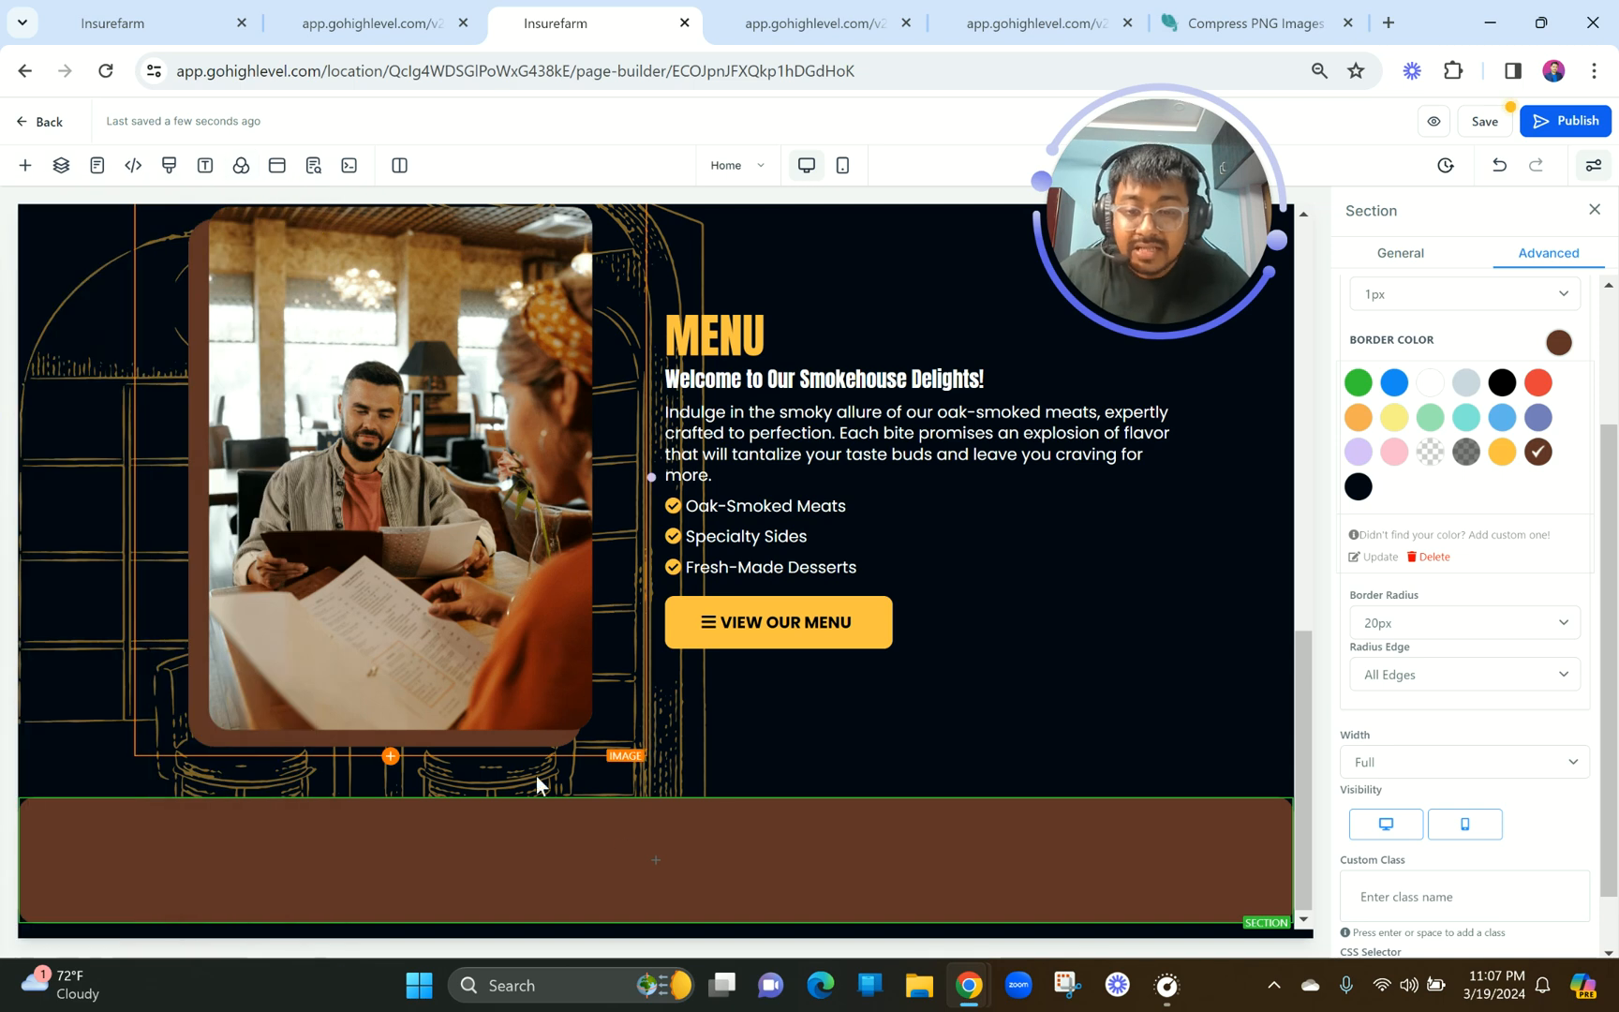
# Add a one-column row inside the brown section.
pyautogui.click(643, 864)
pyautogui.click(274, 335)
# Check the font details of the FOOD GALLERY heading on the reference page.
pyautogui.click(394, 22)
pyautogui.scroll(2, 524, 414)
pyautogui.moveTo(689, 392); pyautogui.dragTo(957, 392)
pyautogui.rightClick(886, 388)
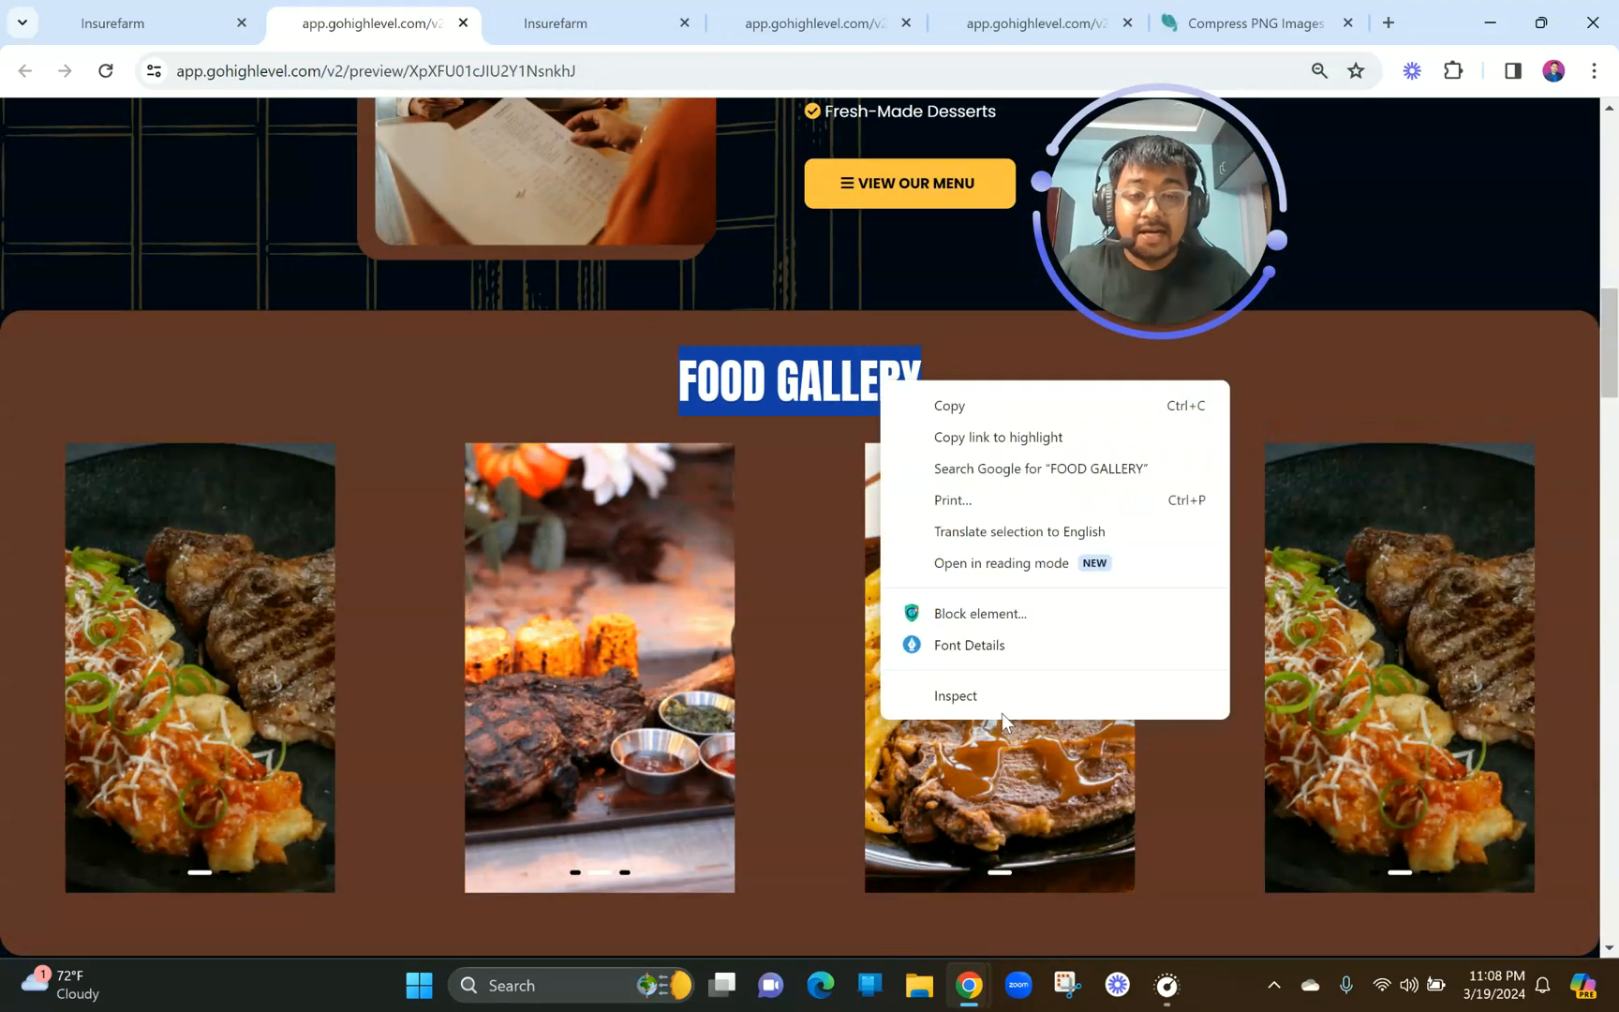
pyautogui.click(948, 647)
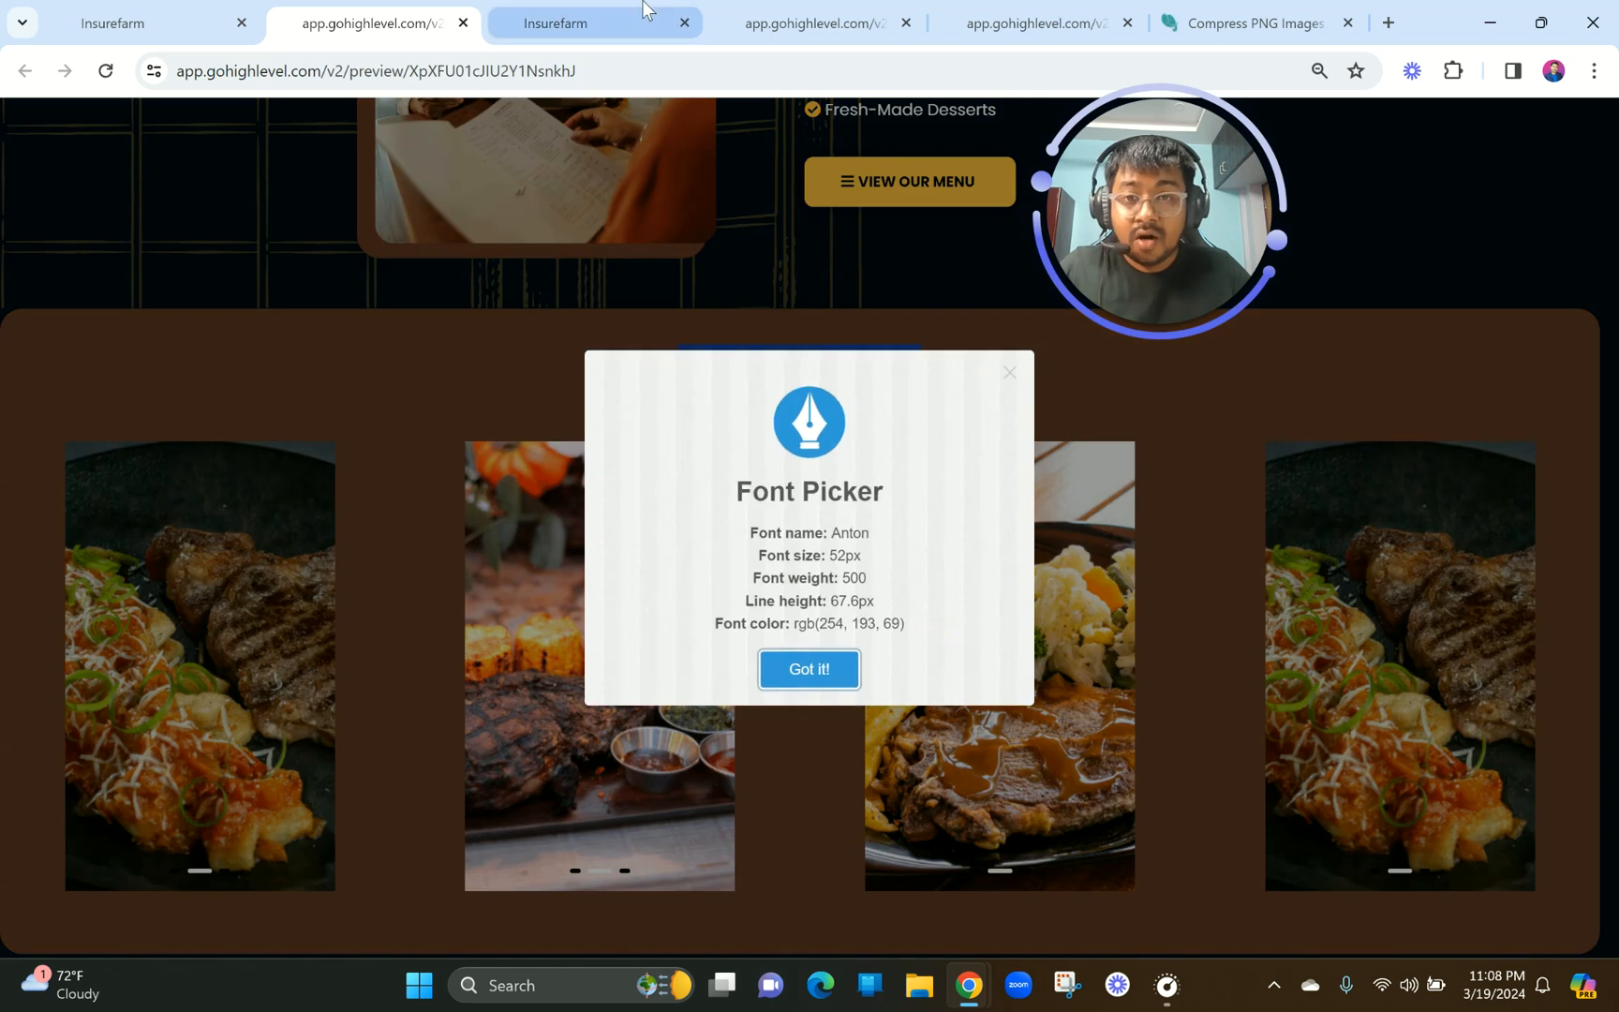
# Return to the builder, duplicate the MENU headline and move the copy into the brown section's one-column row.
pyautogui.click(637, 23)
pyautogui.moveTo(1165, 208); pyautogui.dragTo(1244, 147)
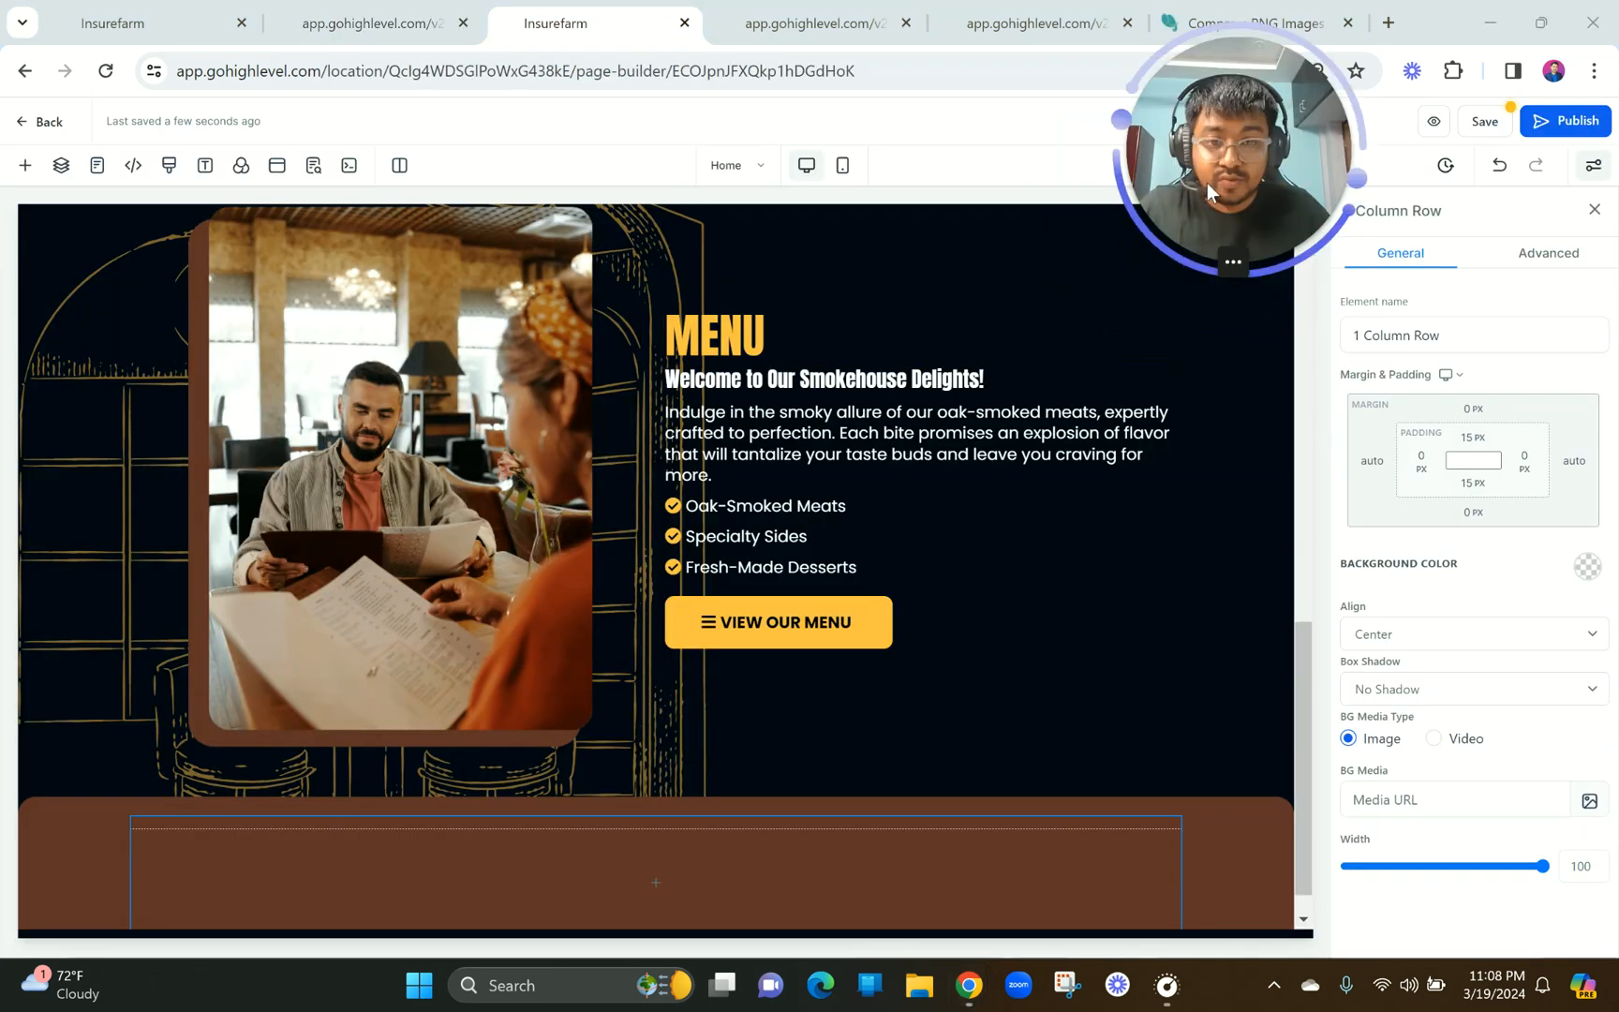
pyautogui.click(1150, 297)
pyautogui.click(1144, 289)
pyautogui.click(1121, 286)
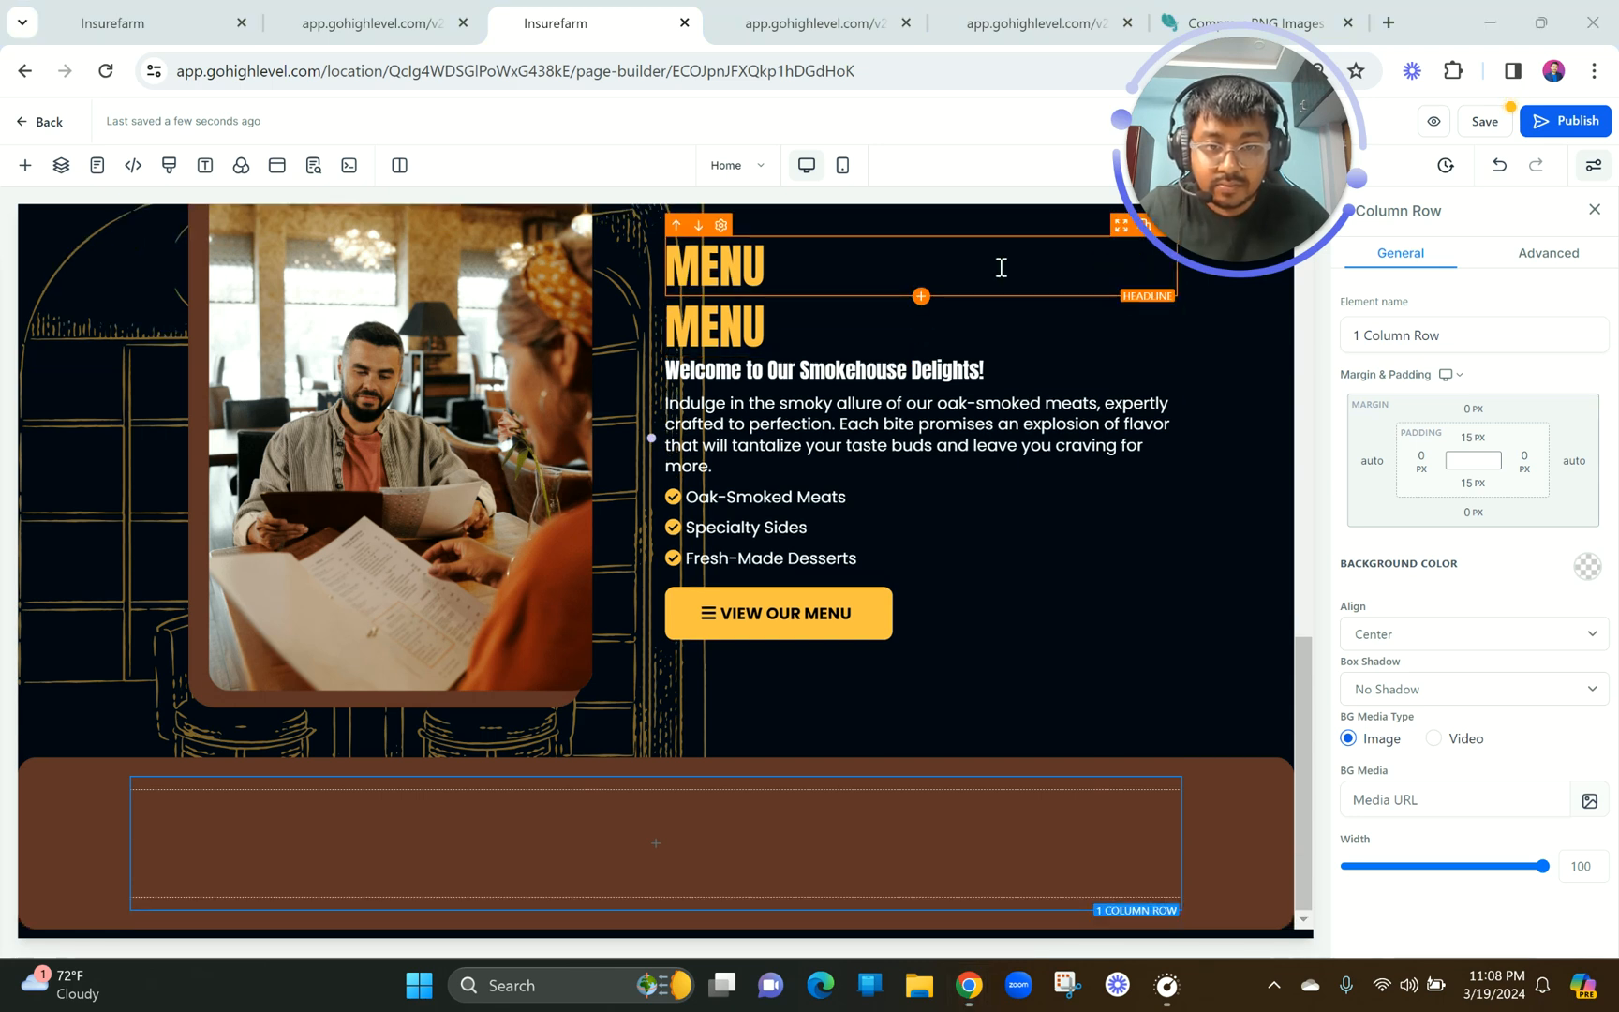
pyautogui.scroll(1, 1110, 342)
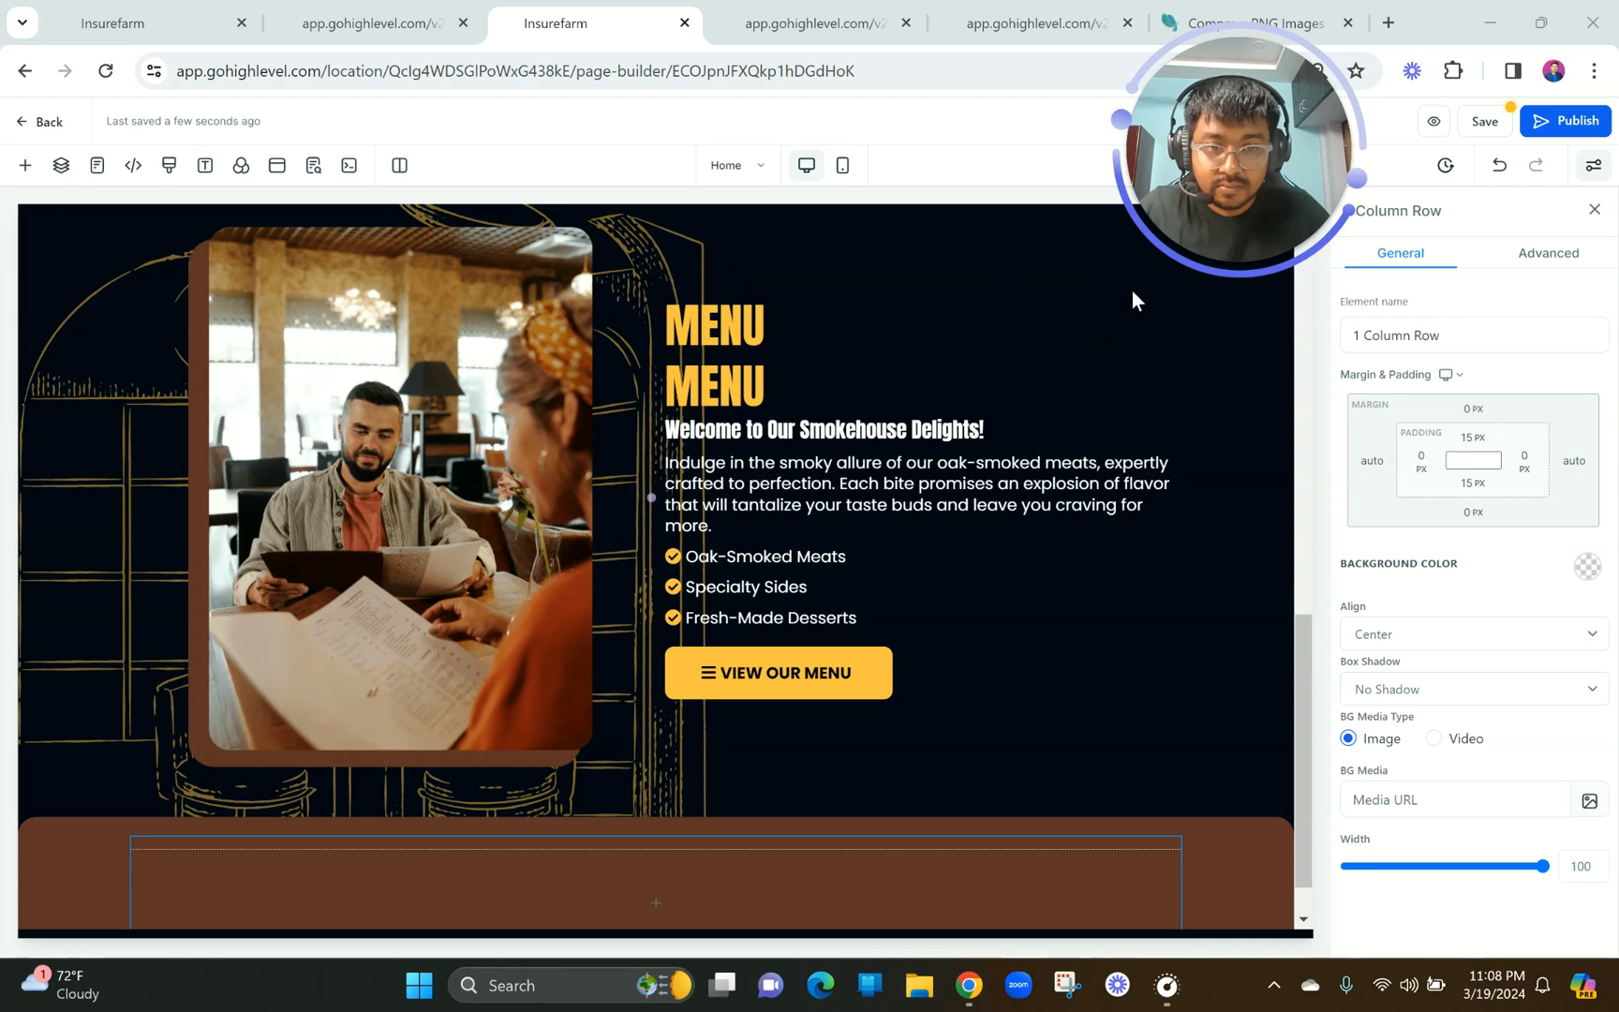
pyautogui.click(1122, 298)
pyautogui.scroll(2, 1122, 298)
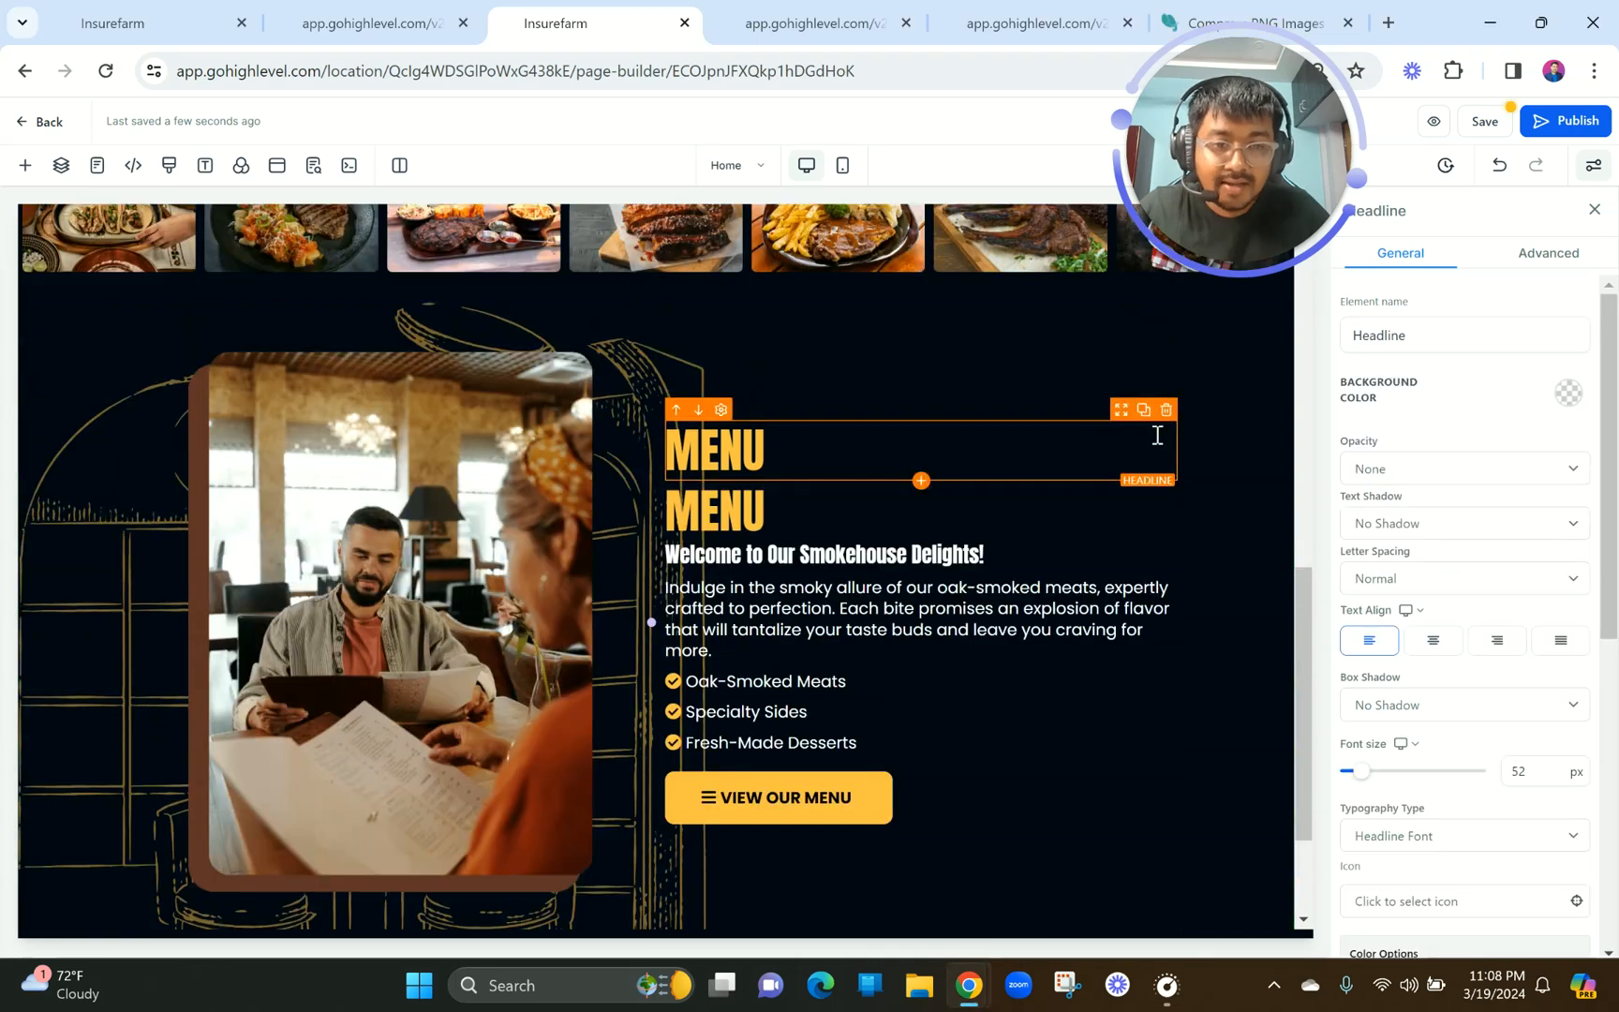
pyautogui.moveTo(1122, 412); pyautogui.dragTo(947, 933)
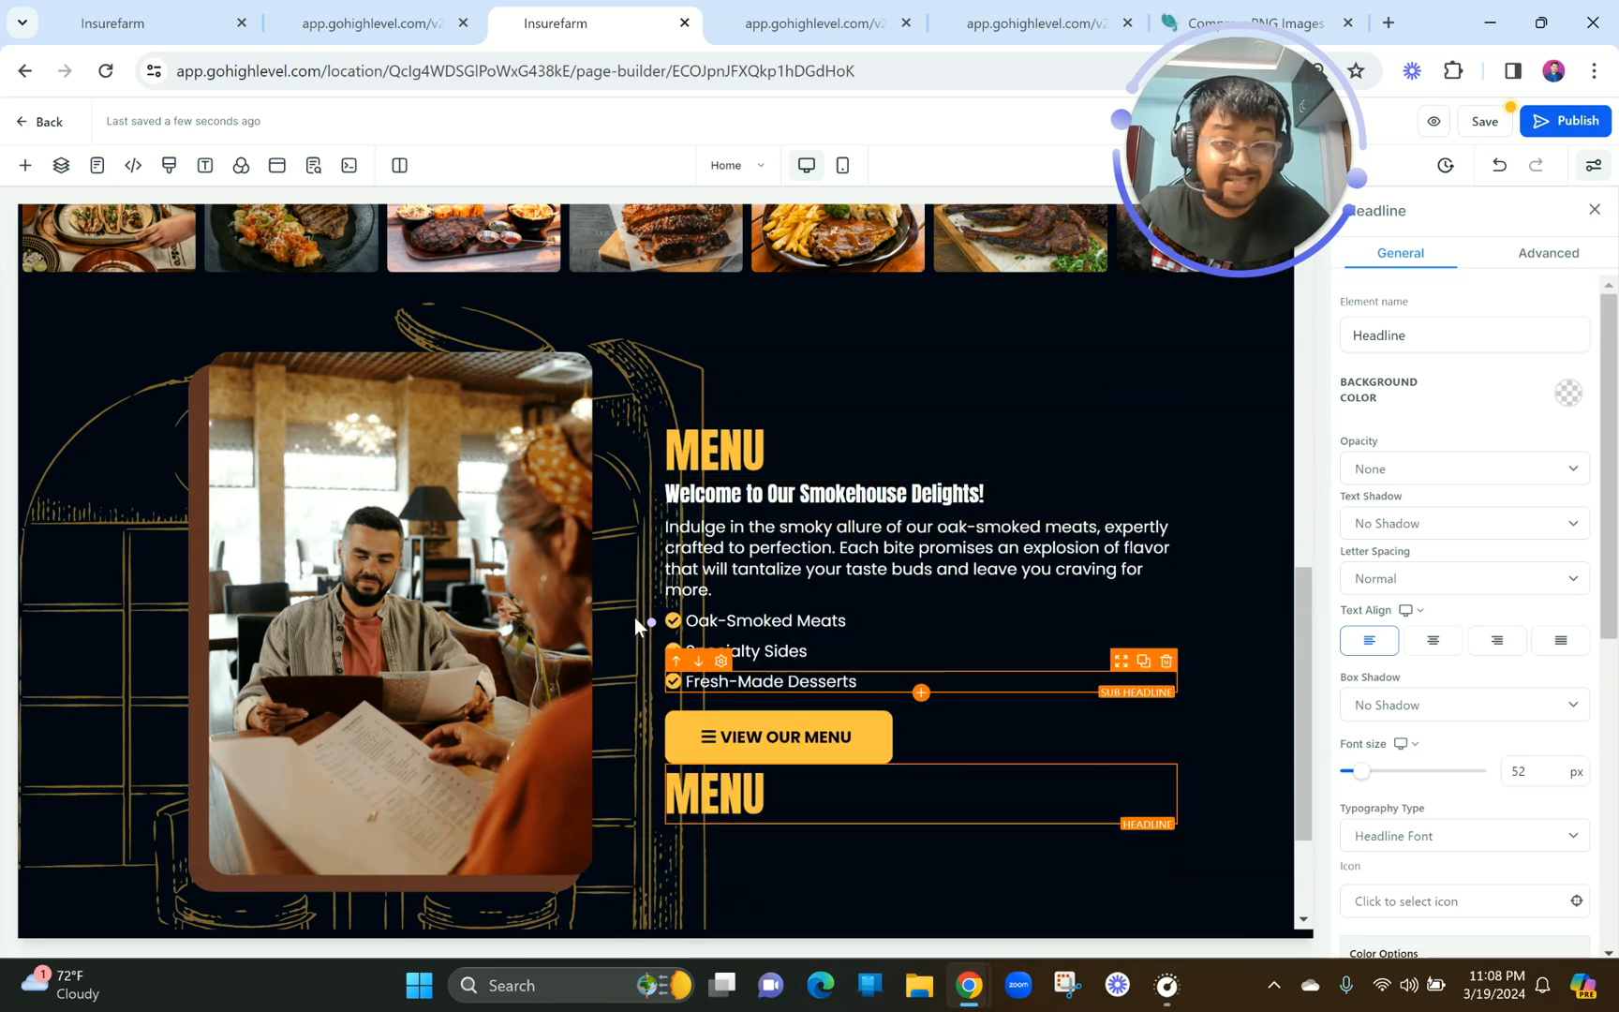
pyautogui.scroll(-3, 979, 621)
pyautogui.moveTo(1128, 582); pyautogui.dragTo(956, 923)
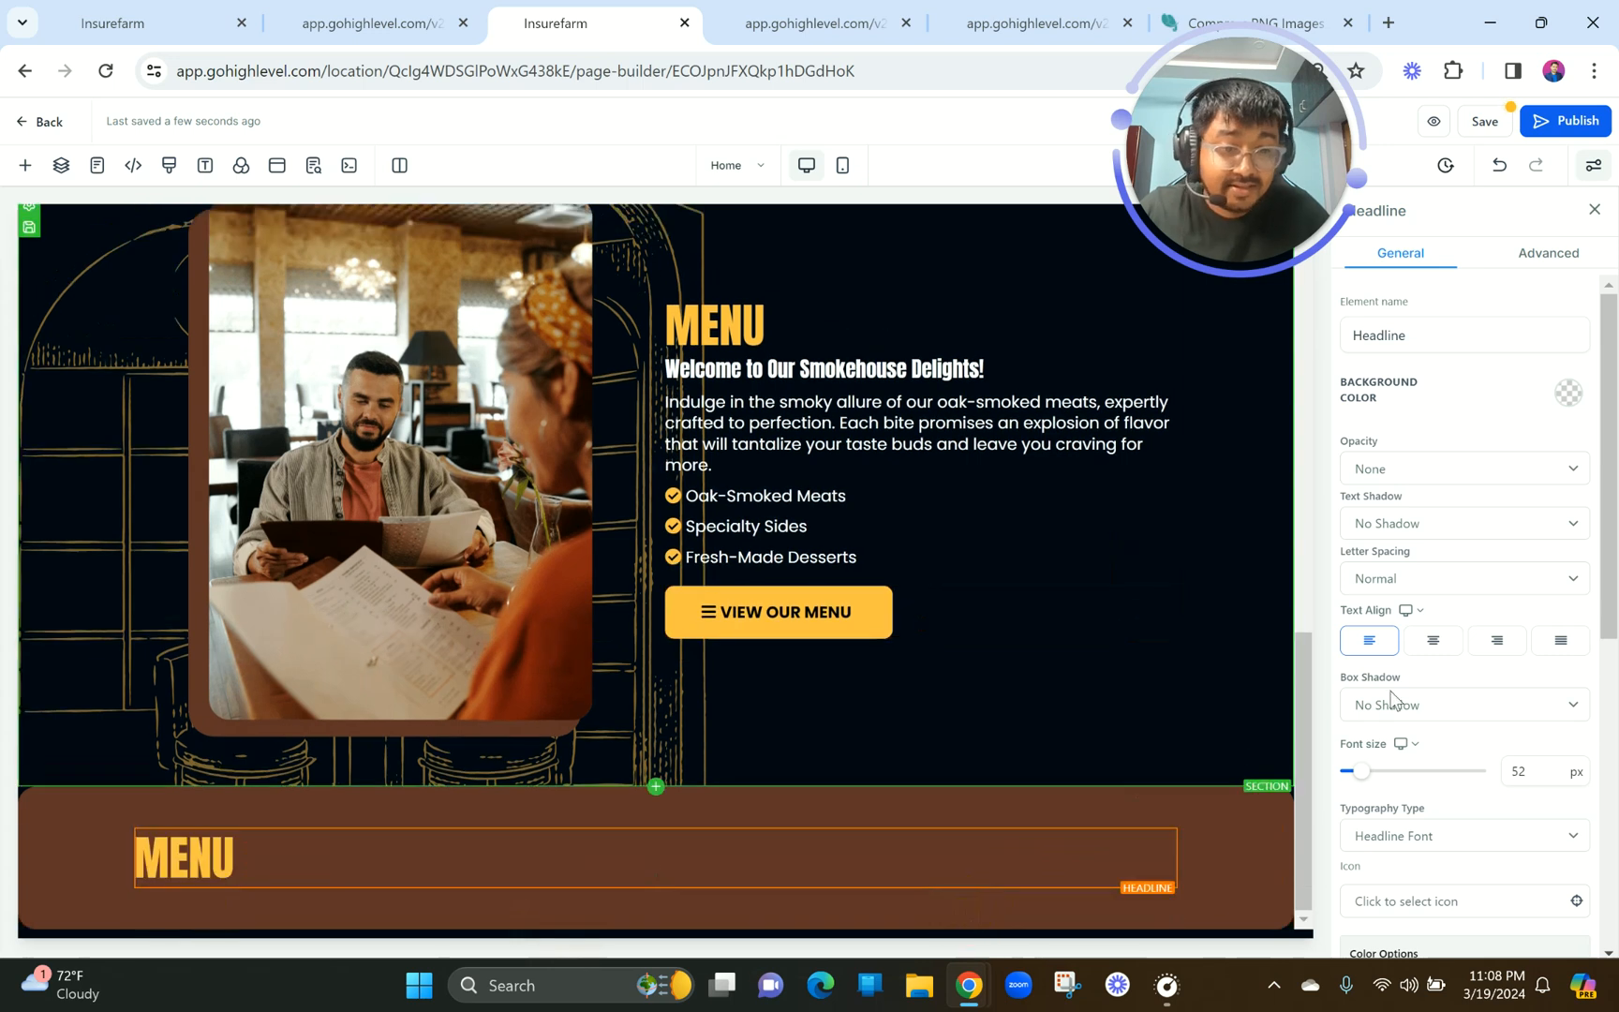
# Center the copied headline, replace its text with FOOD GALLERY and turn off its bold formatting.
pyautogui.click(1450, 644)
pyautogui.doubleClick(661, 876)
pyautogui.write('FOOD GALLERY')
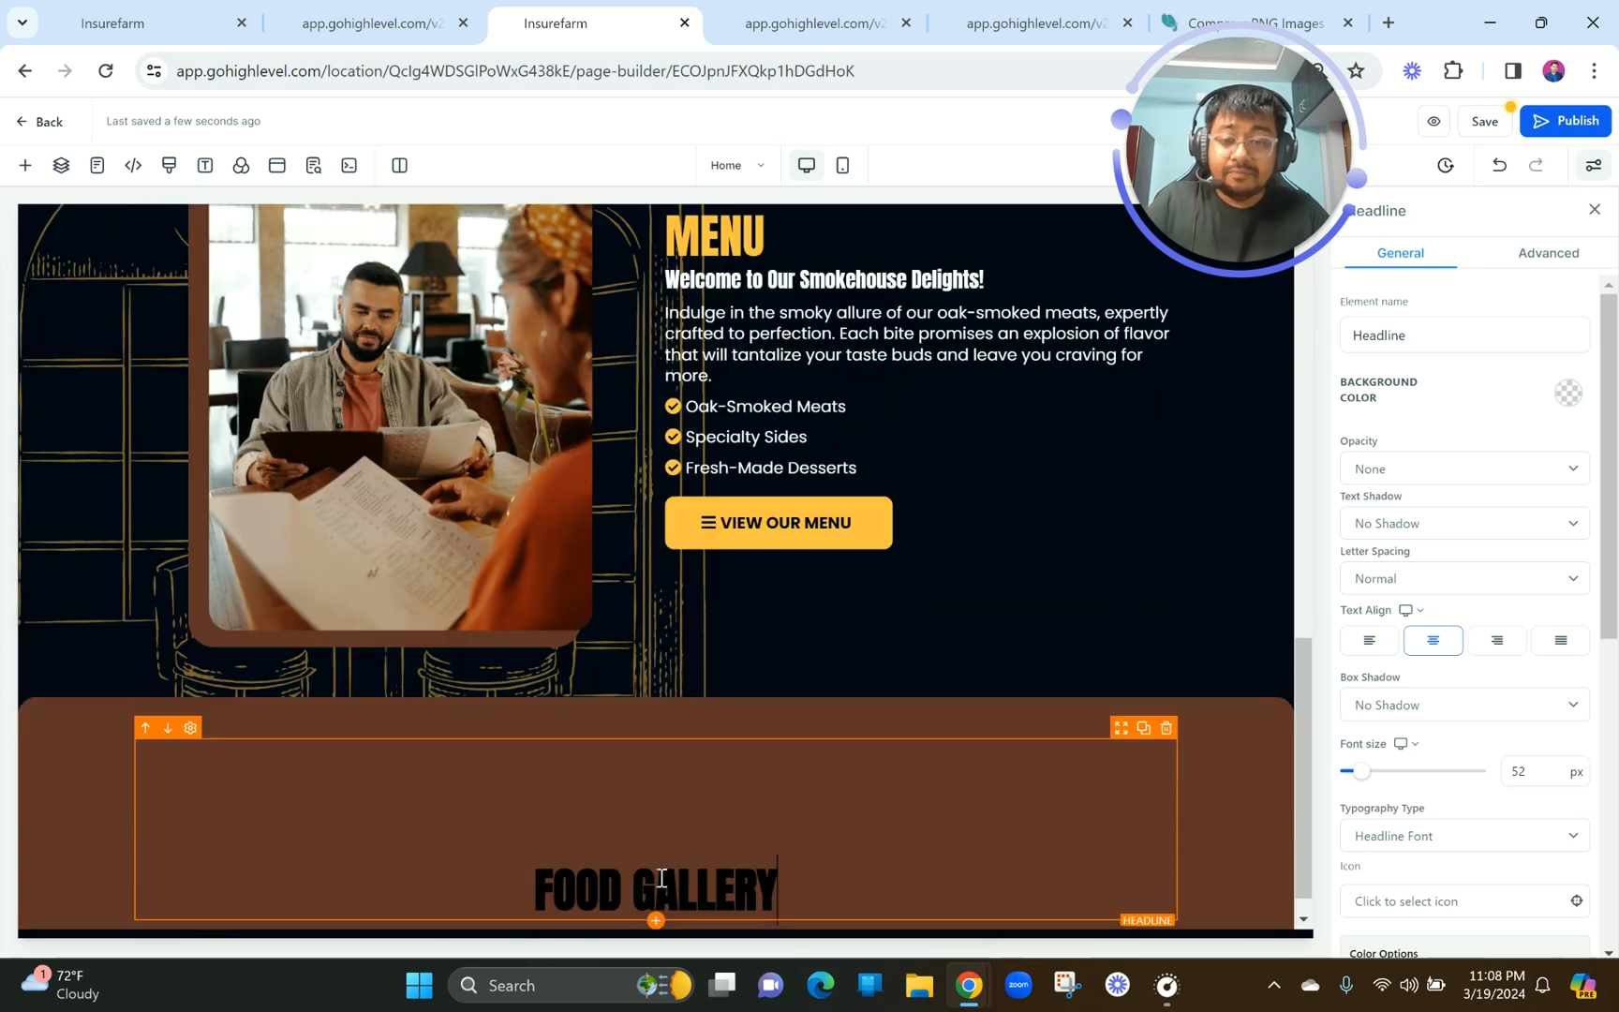
pyautogui.click(538, 897)
pyautogui.press('BackSpace')
pyautogui.press('BackSpace')
pyautogui.hotkey('ctrl', 'a')
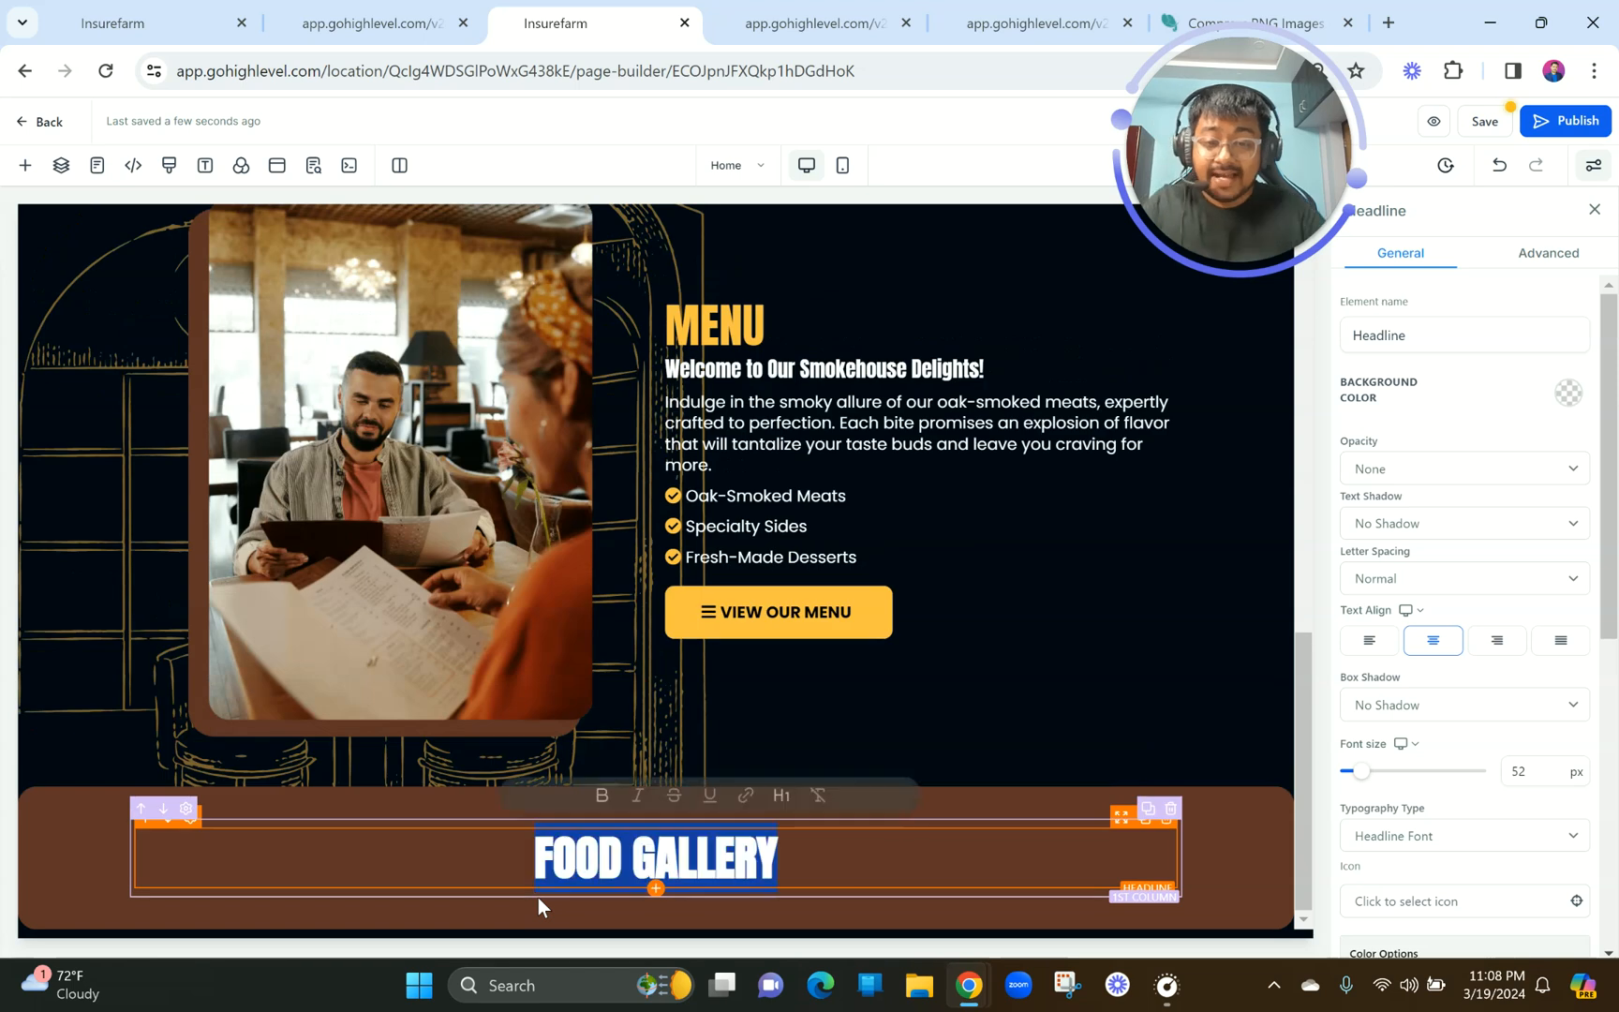
pyautogui.click(611, 797)
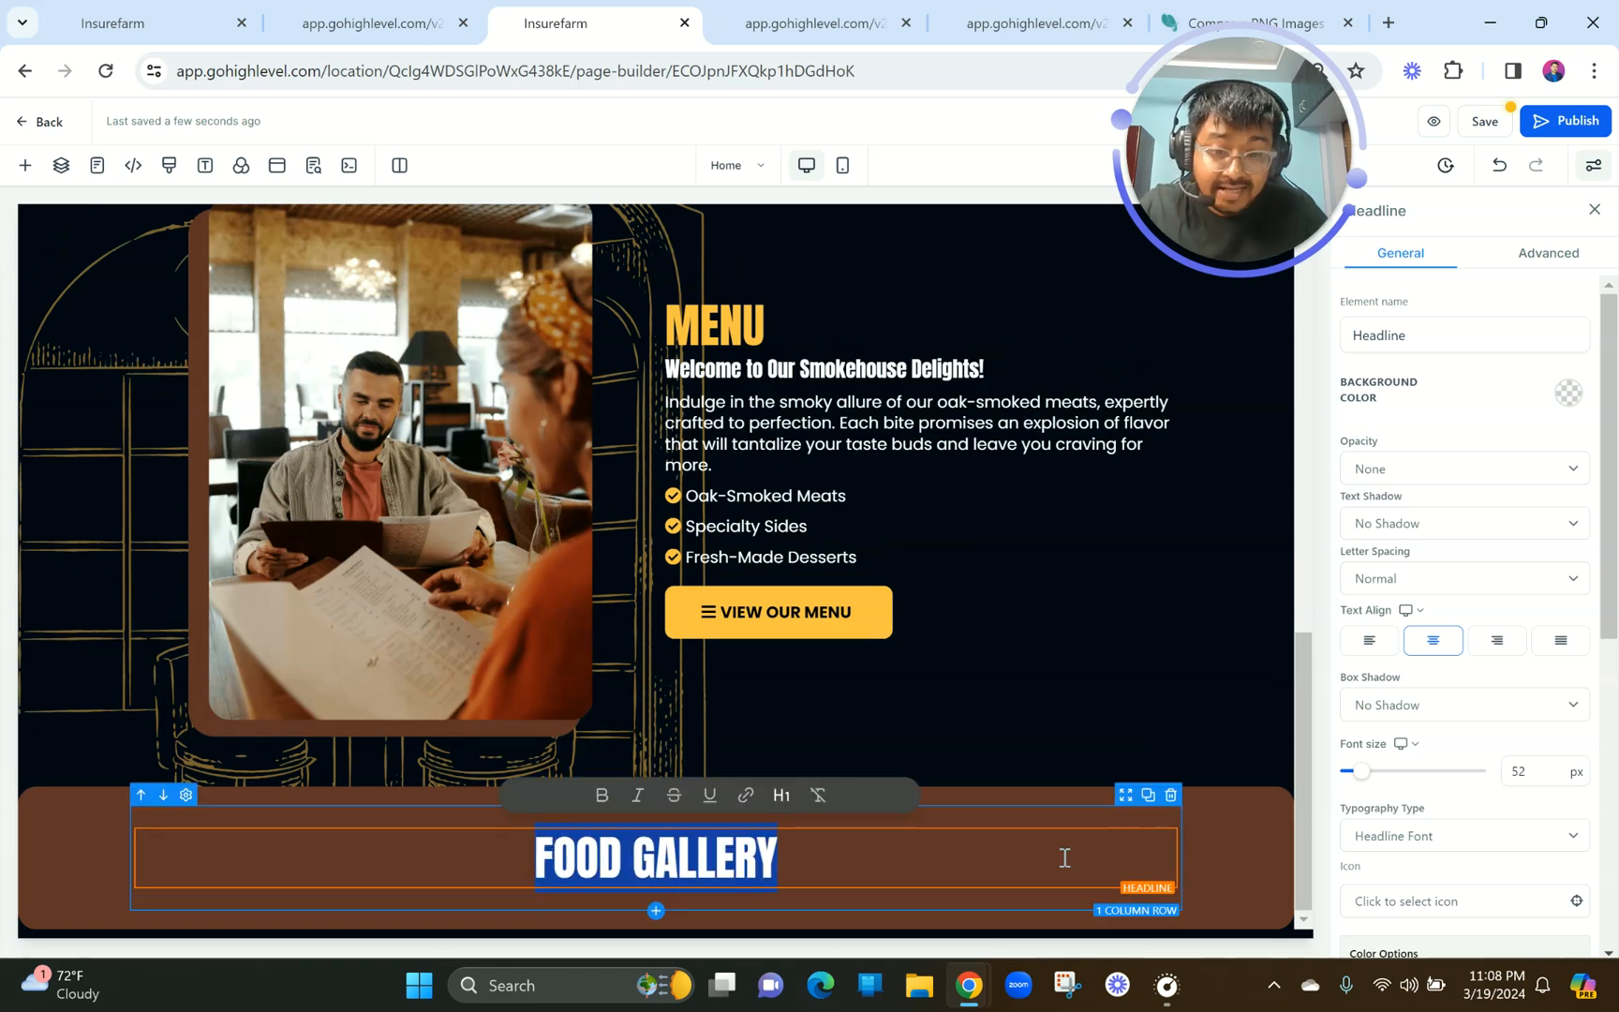
pyautogui.click(1004, 693)
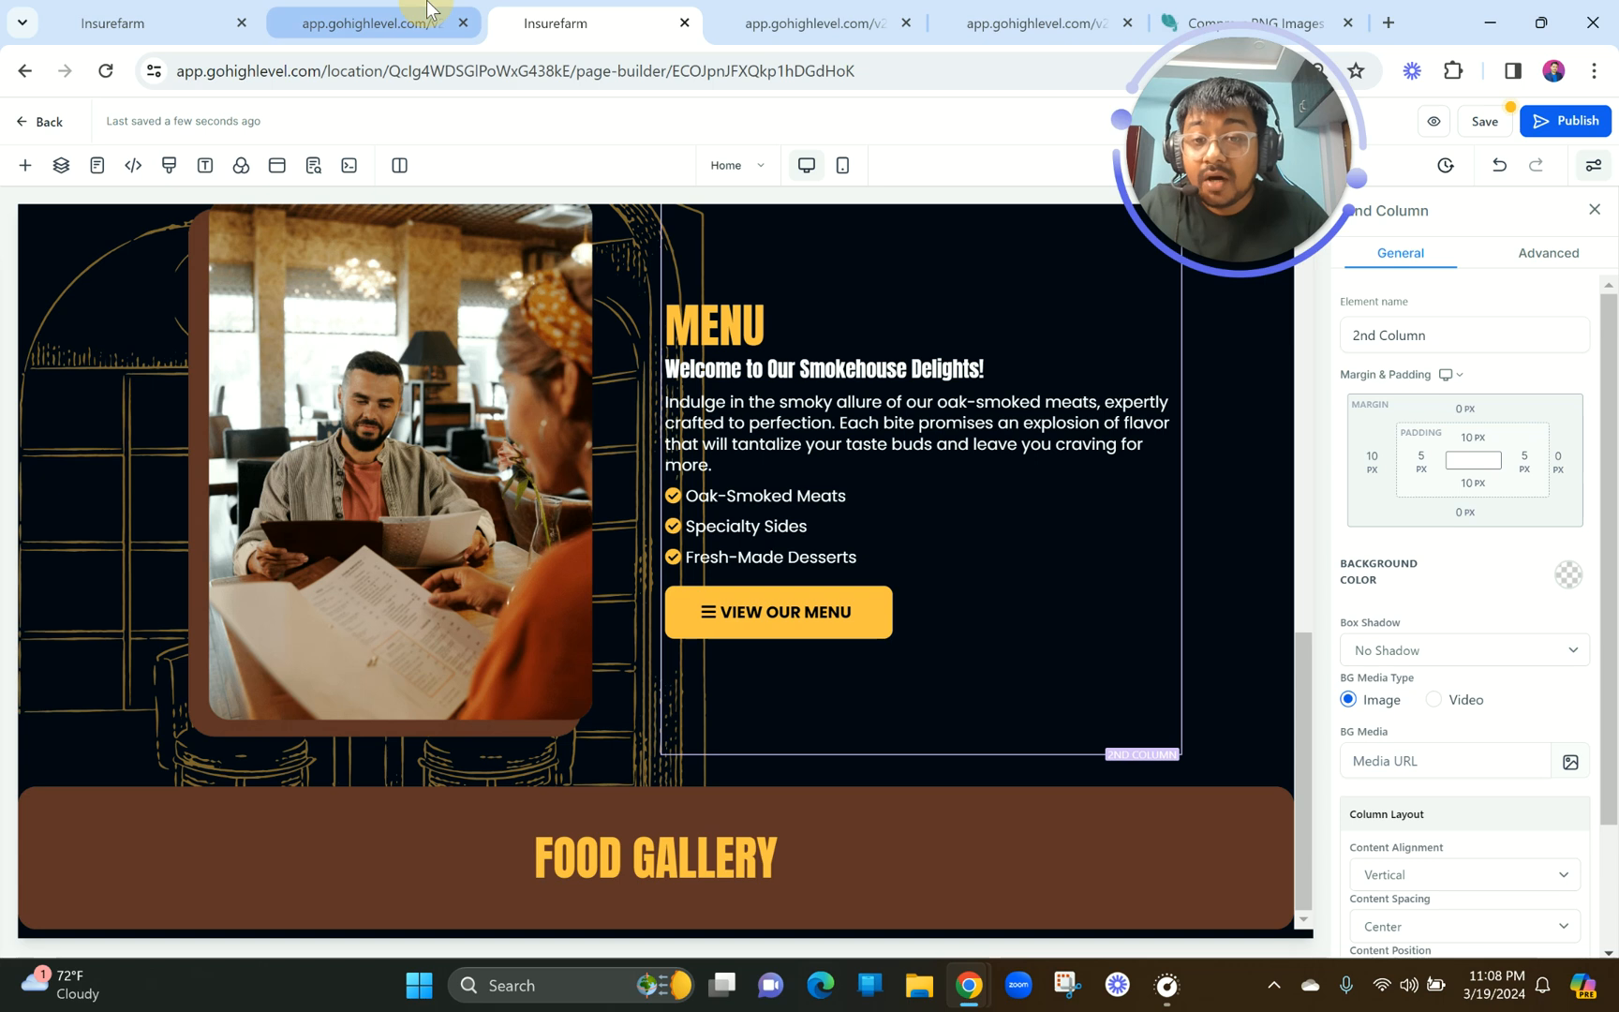
# Compare with the reference gallery, then allow rows in the Food Gallery section to take the entire width.
pyautogui.click(427, 11)
pyautogui.click(1020, 367)
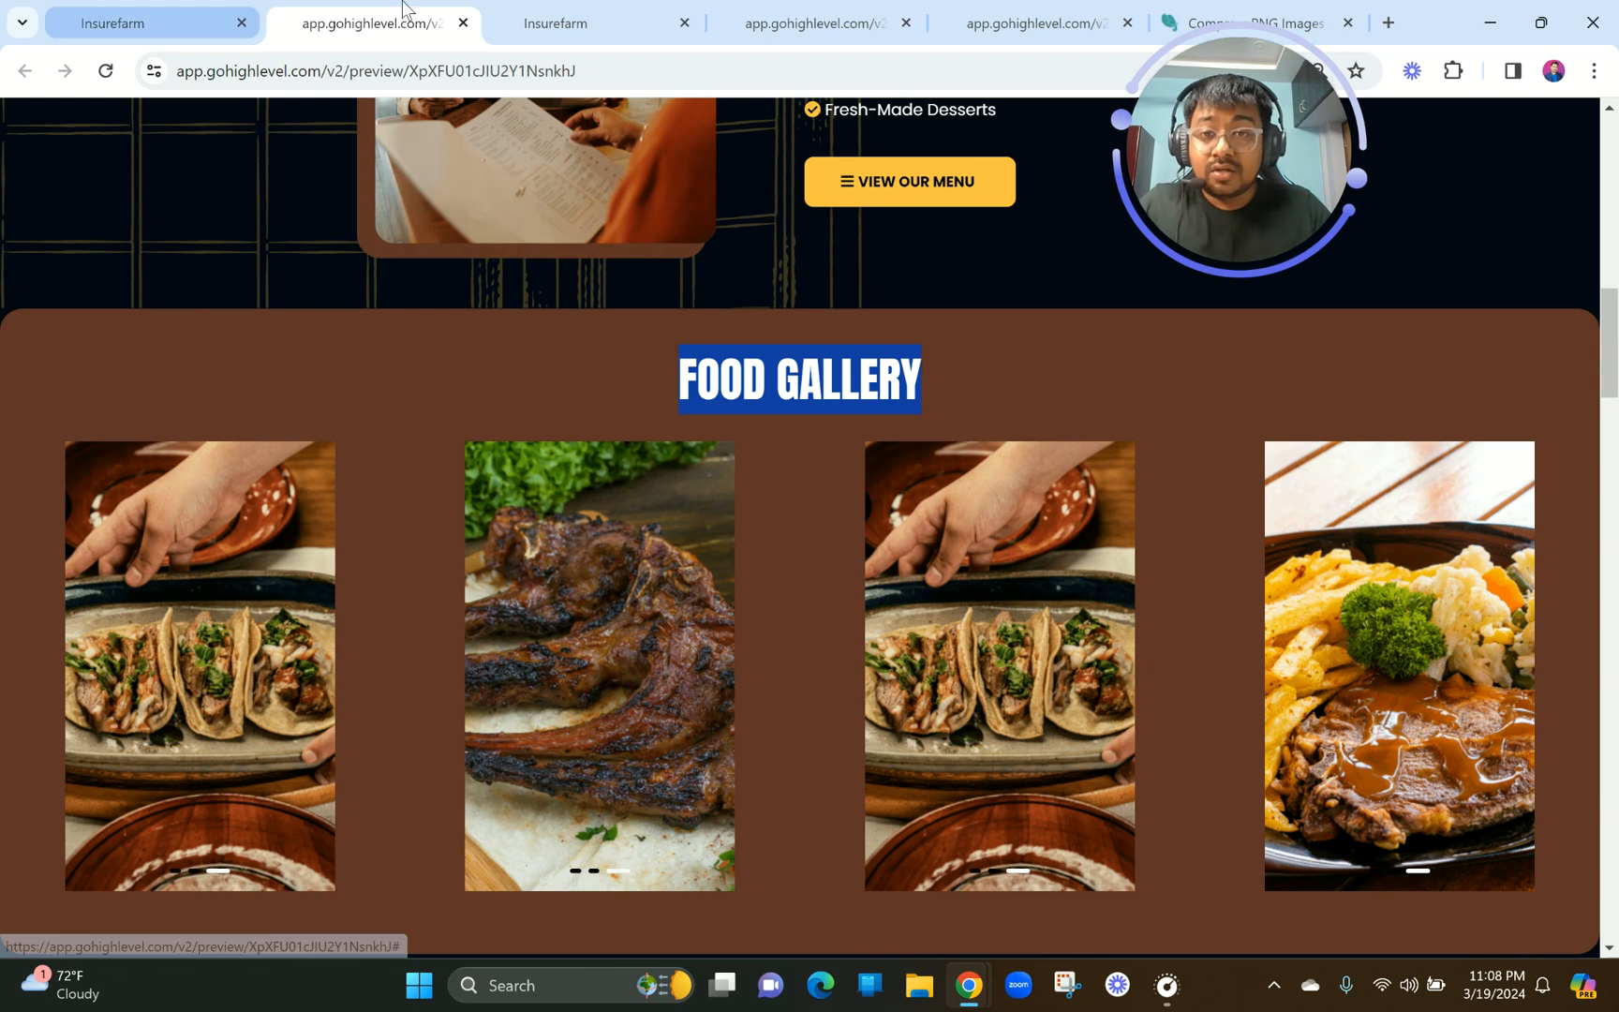
pyautogui.click(562, 23)
pyautogui.click(795, 791)
pyautogui.click(1577, 846)
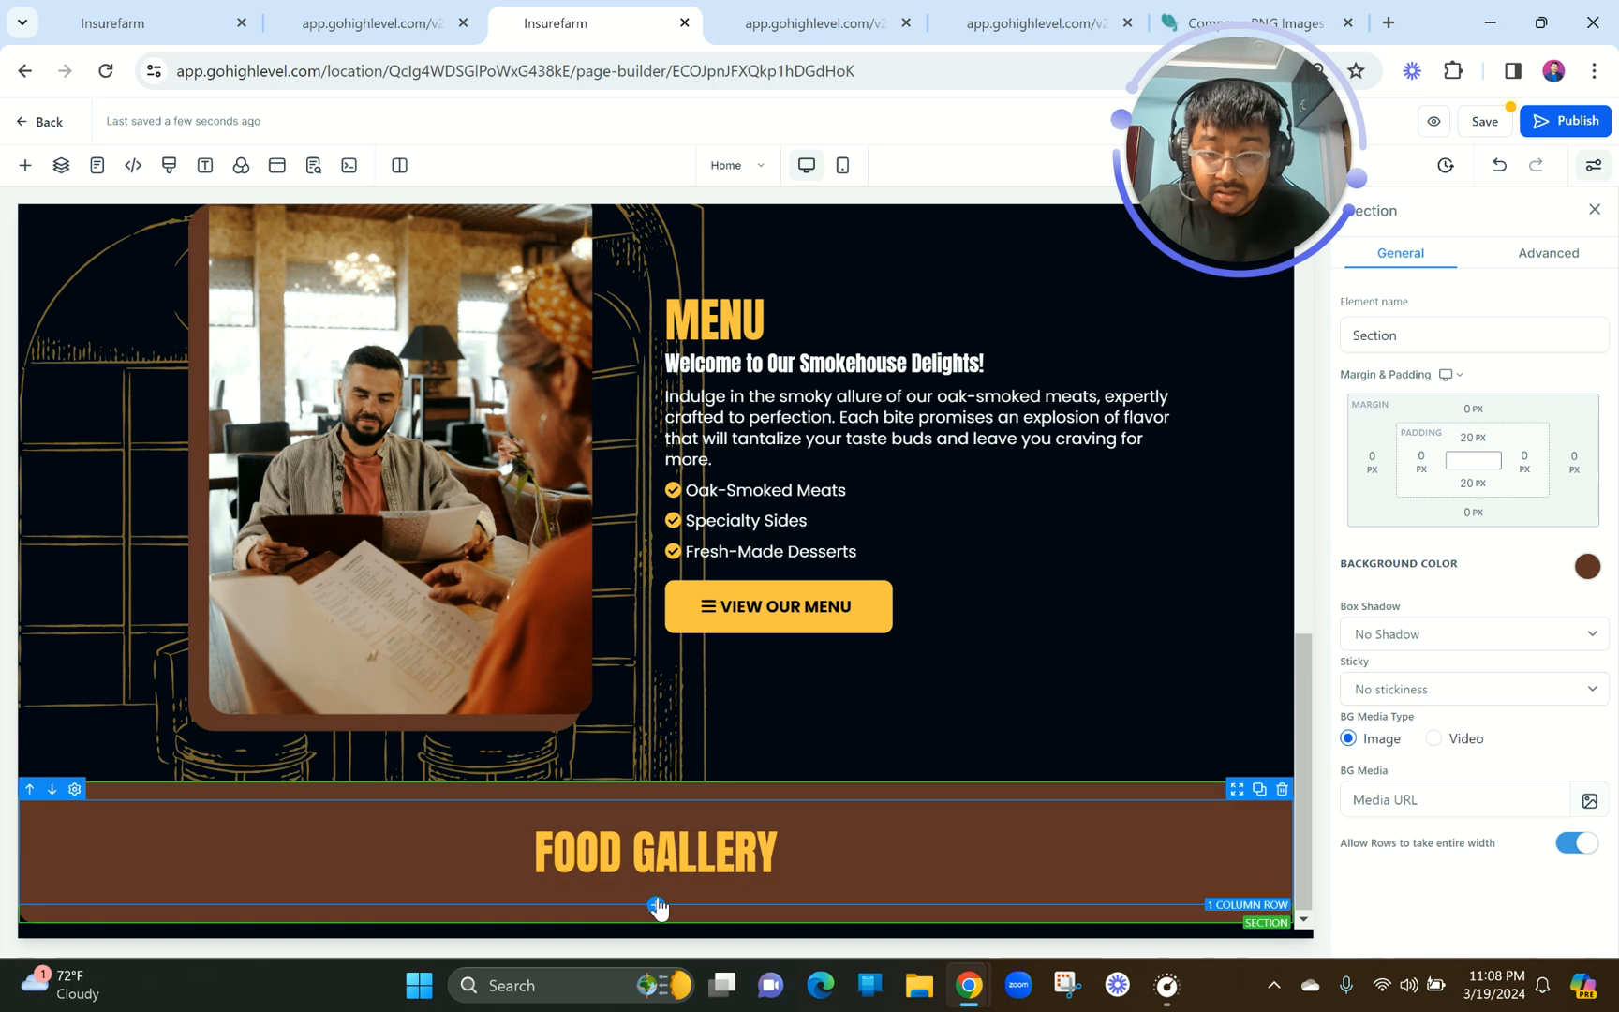
# Add a four-column row below the FOOD GALLERY headline and place an Image Slider in its first column.
pyautogui.click(657, 905)
pyautogui.click(430, 432)
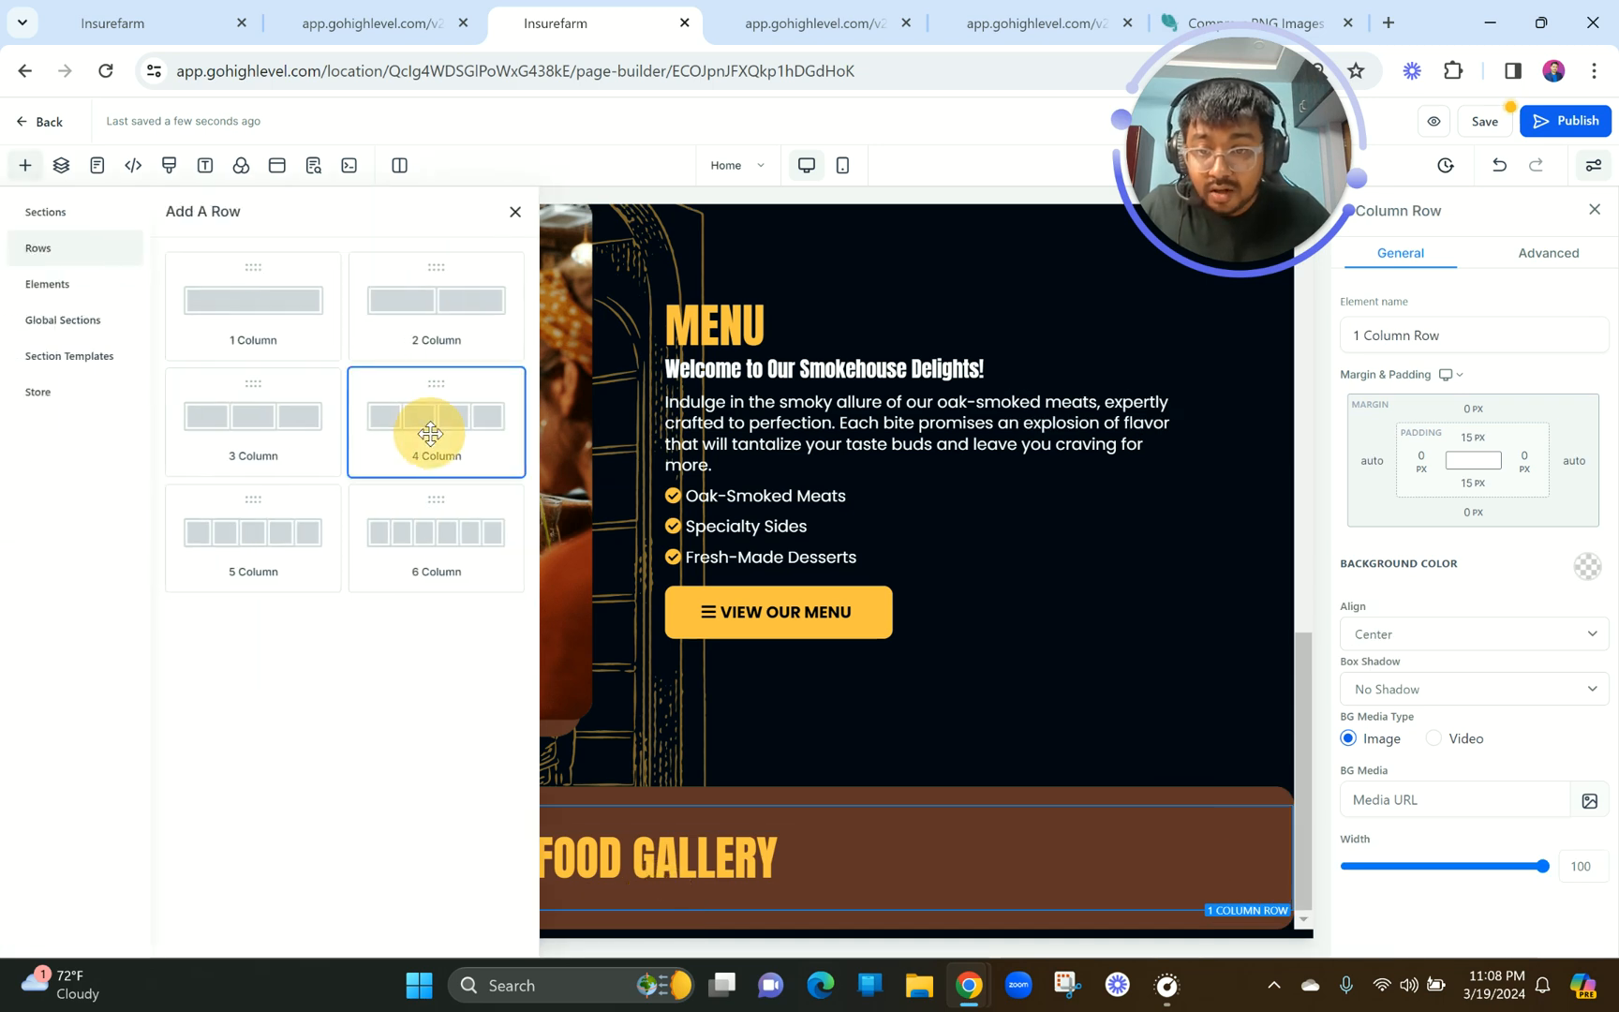
pyautogui.click(174, 859)
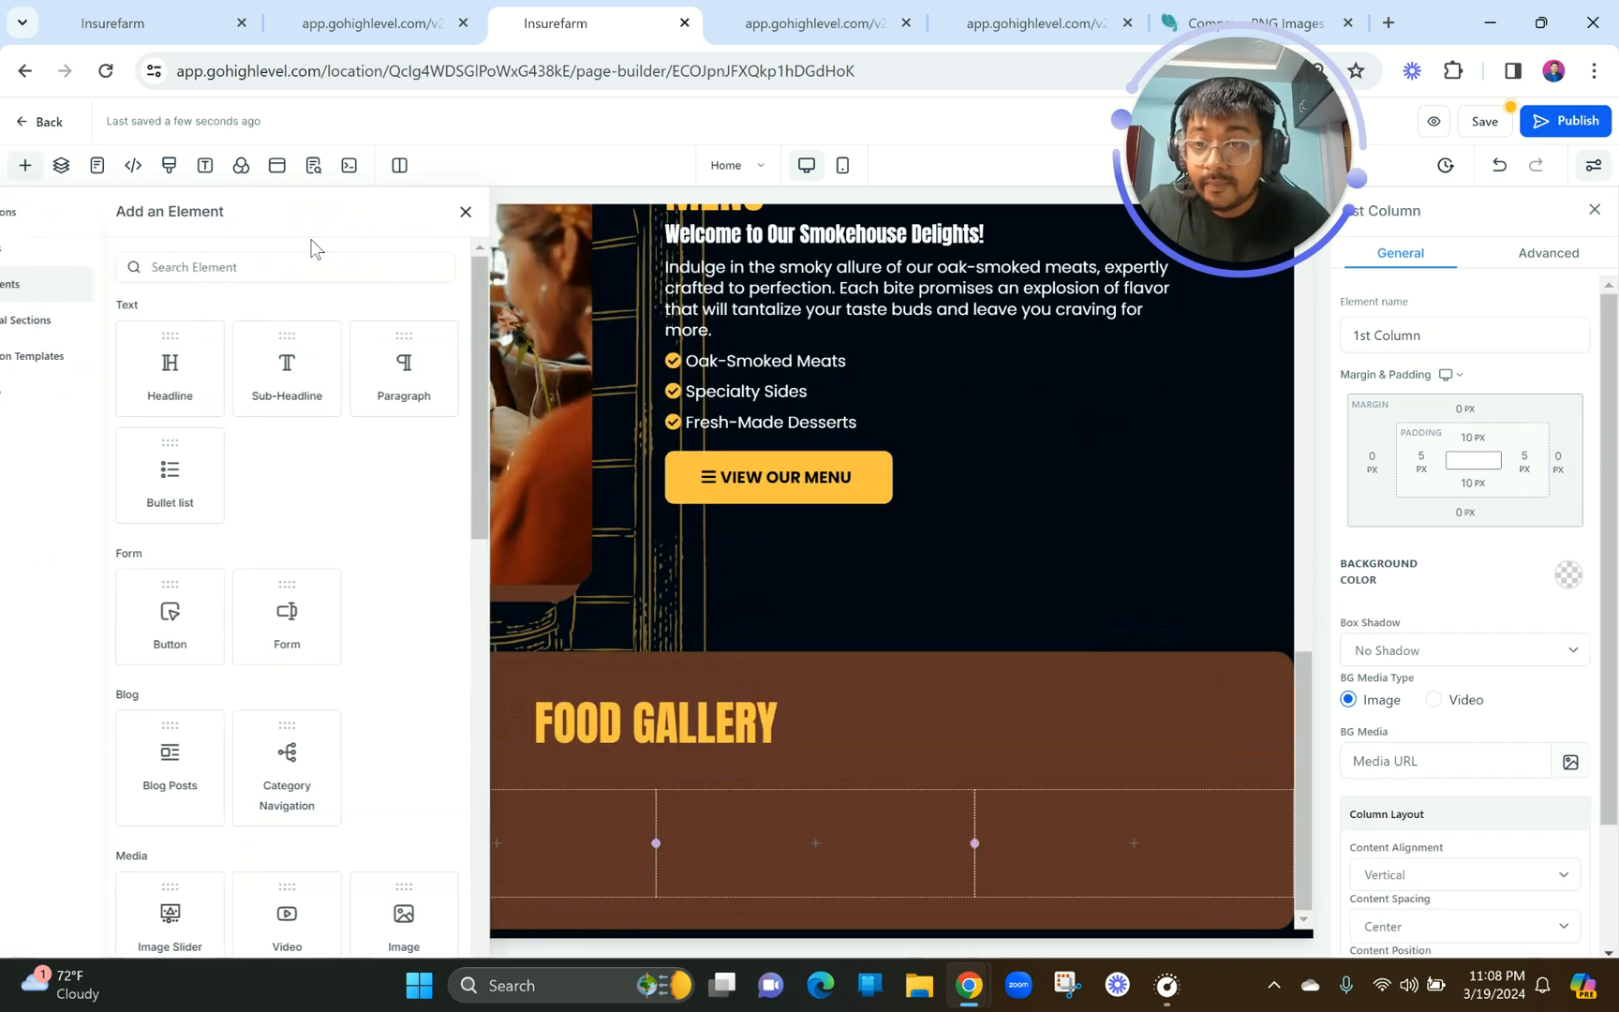
pyautogui.scroll(-3, 394, 574)
pyautogui.moveTo(221, 560); pyautogui.dragTo(565, 693)
pyautogui.scroll(-1, 564, 686)
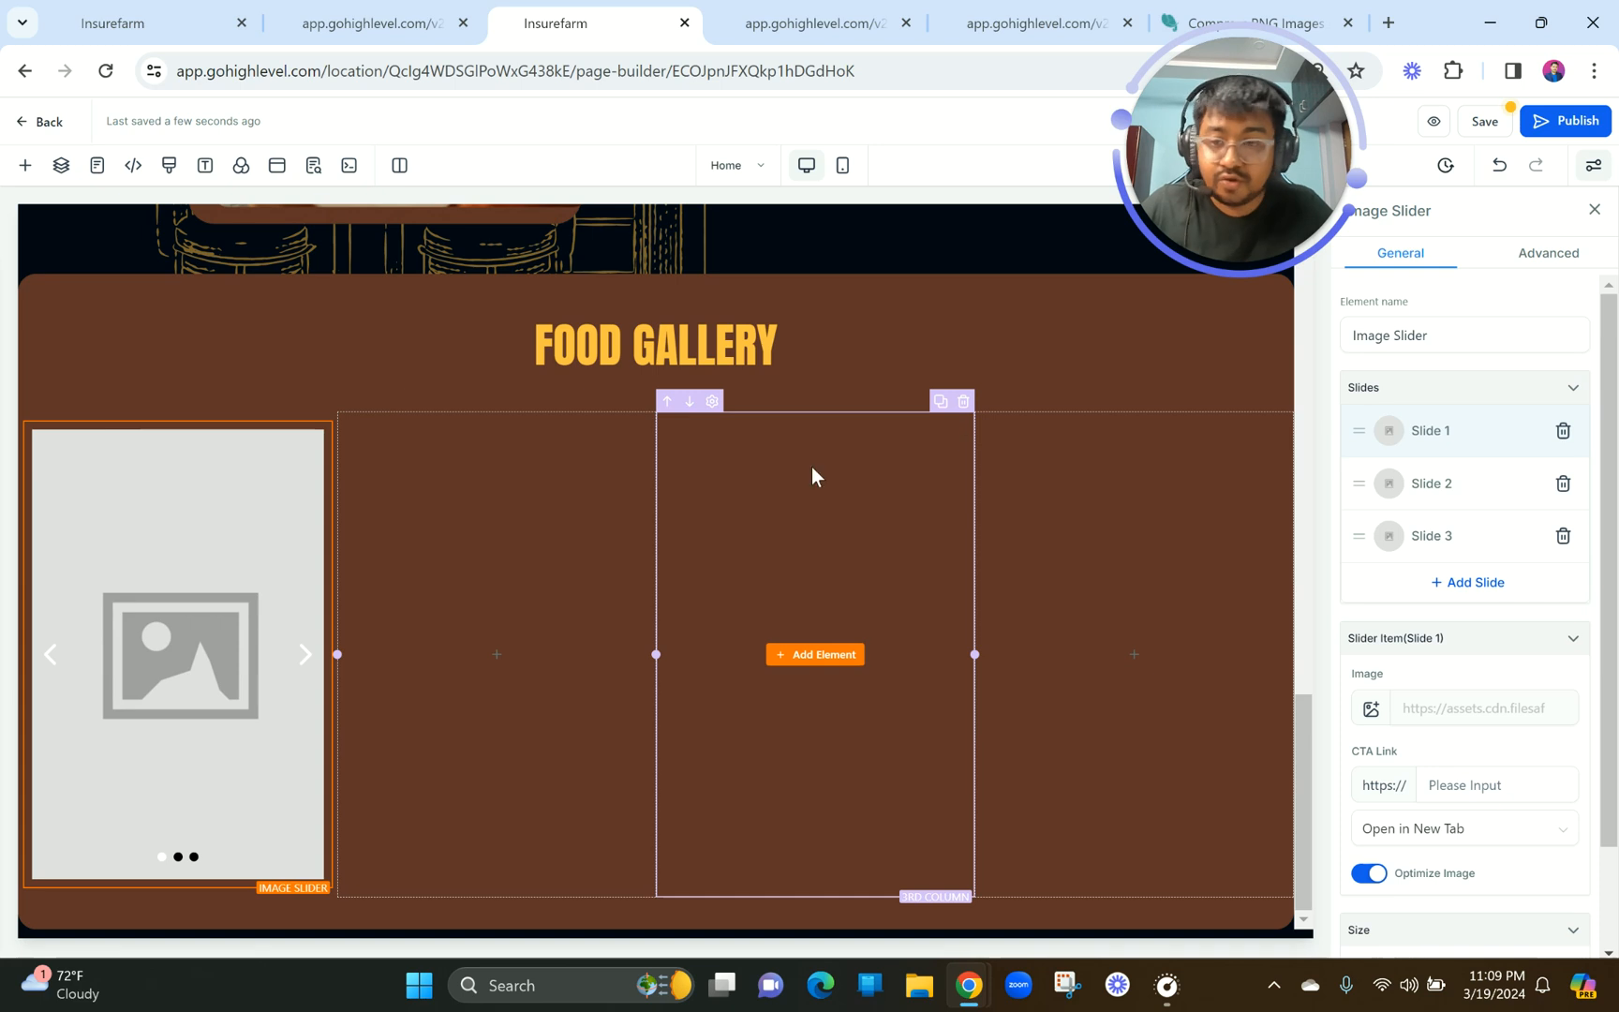
# Examine the image slider's general settings, including slide image, CTA link and link-opening options for Slide 1.
pyautogui.click(191, 603)
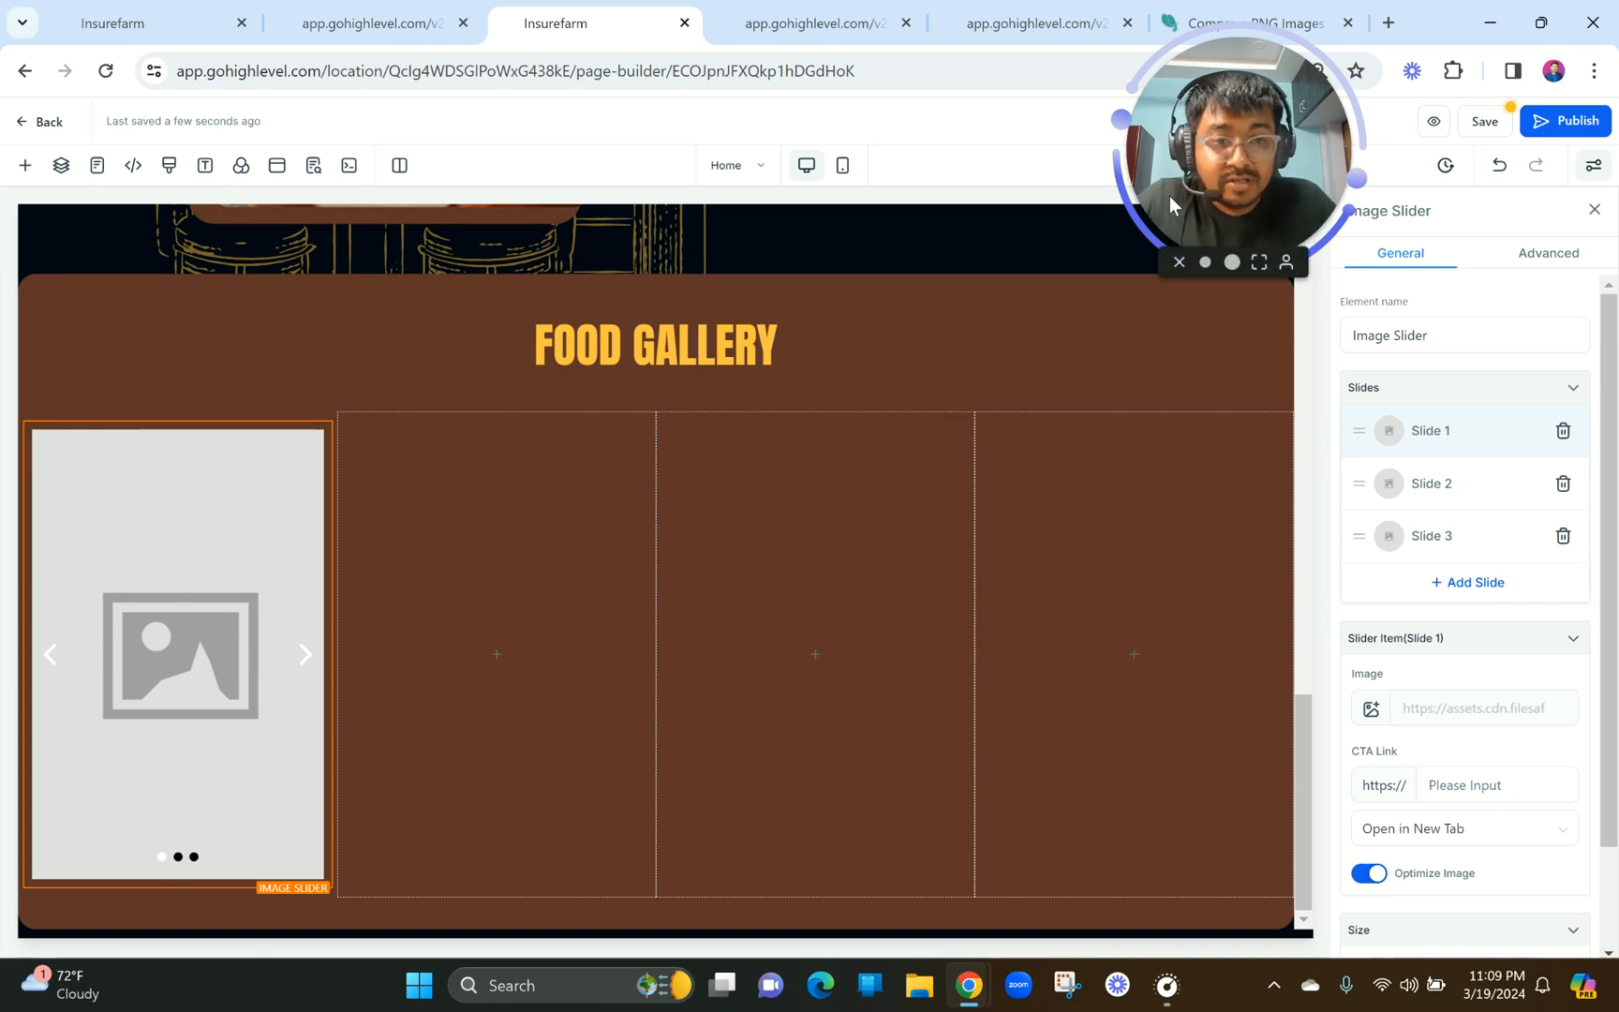
pyautogui.moveTo(1169, 196); pyautogui.dragTo(867, 226)
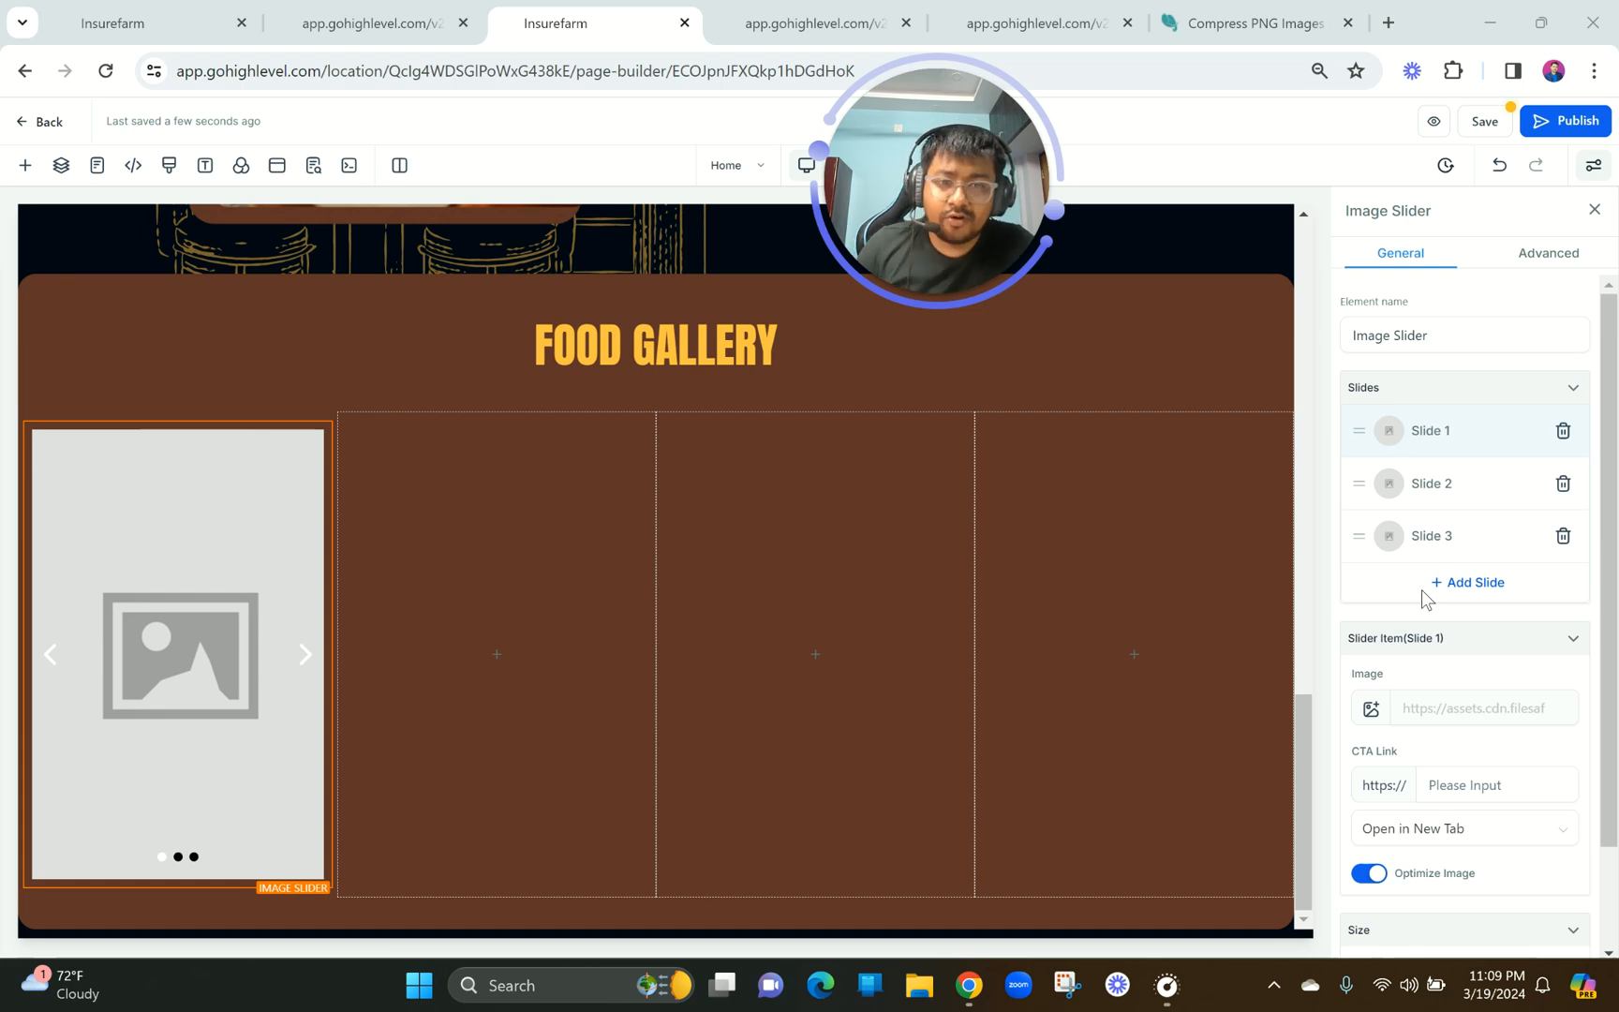
pyautogui.scroll(-1, 1425, 597)
pyautogui.scroll(-1, 1421, 589)
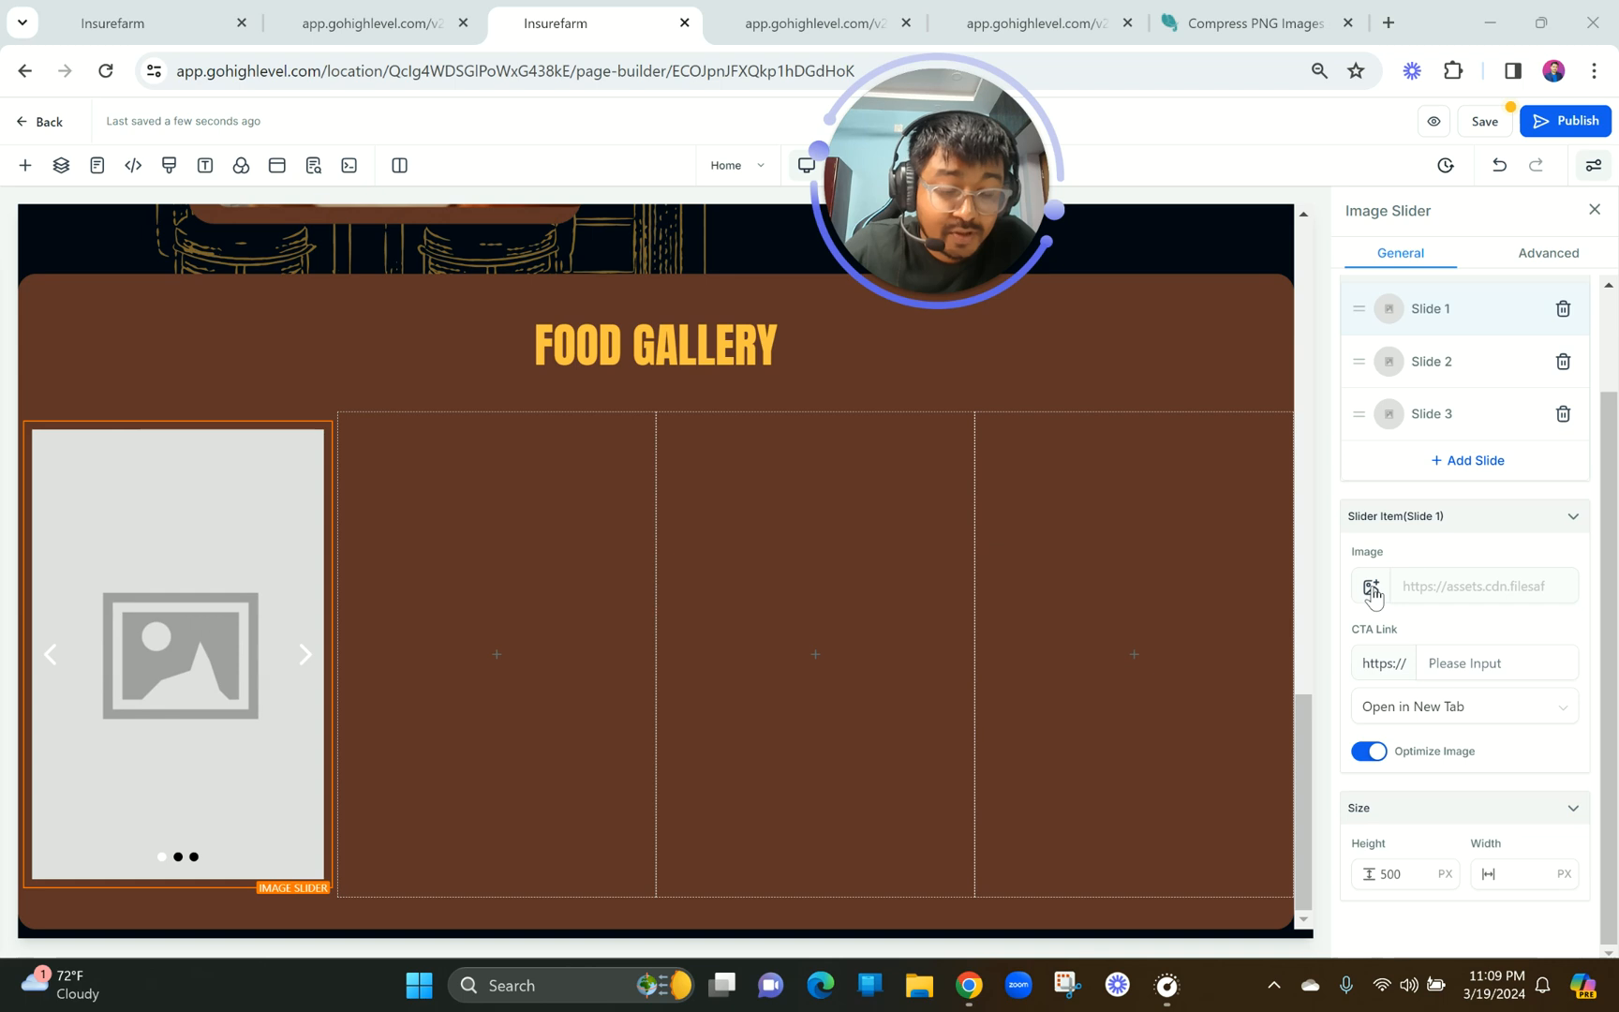
pyautogui.click(1445, 668)
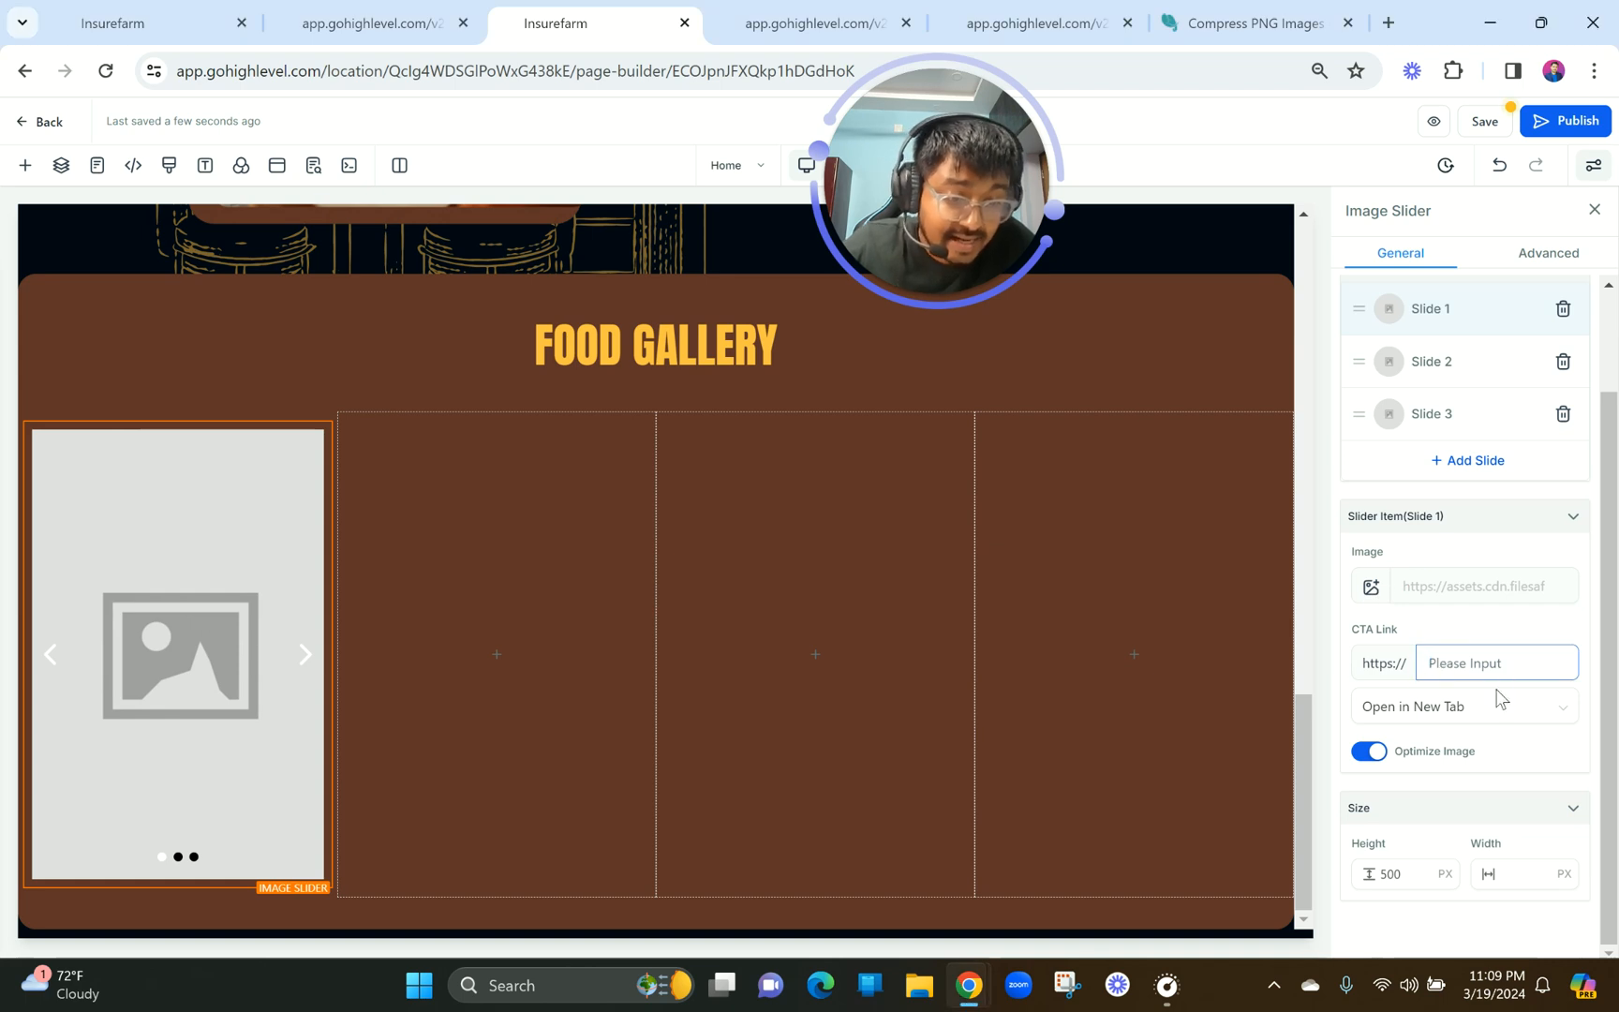
pyautogui.click(1483, 706)
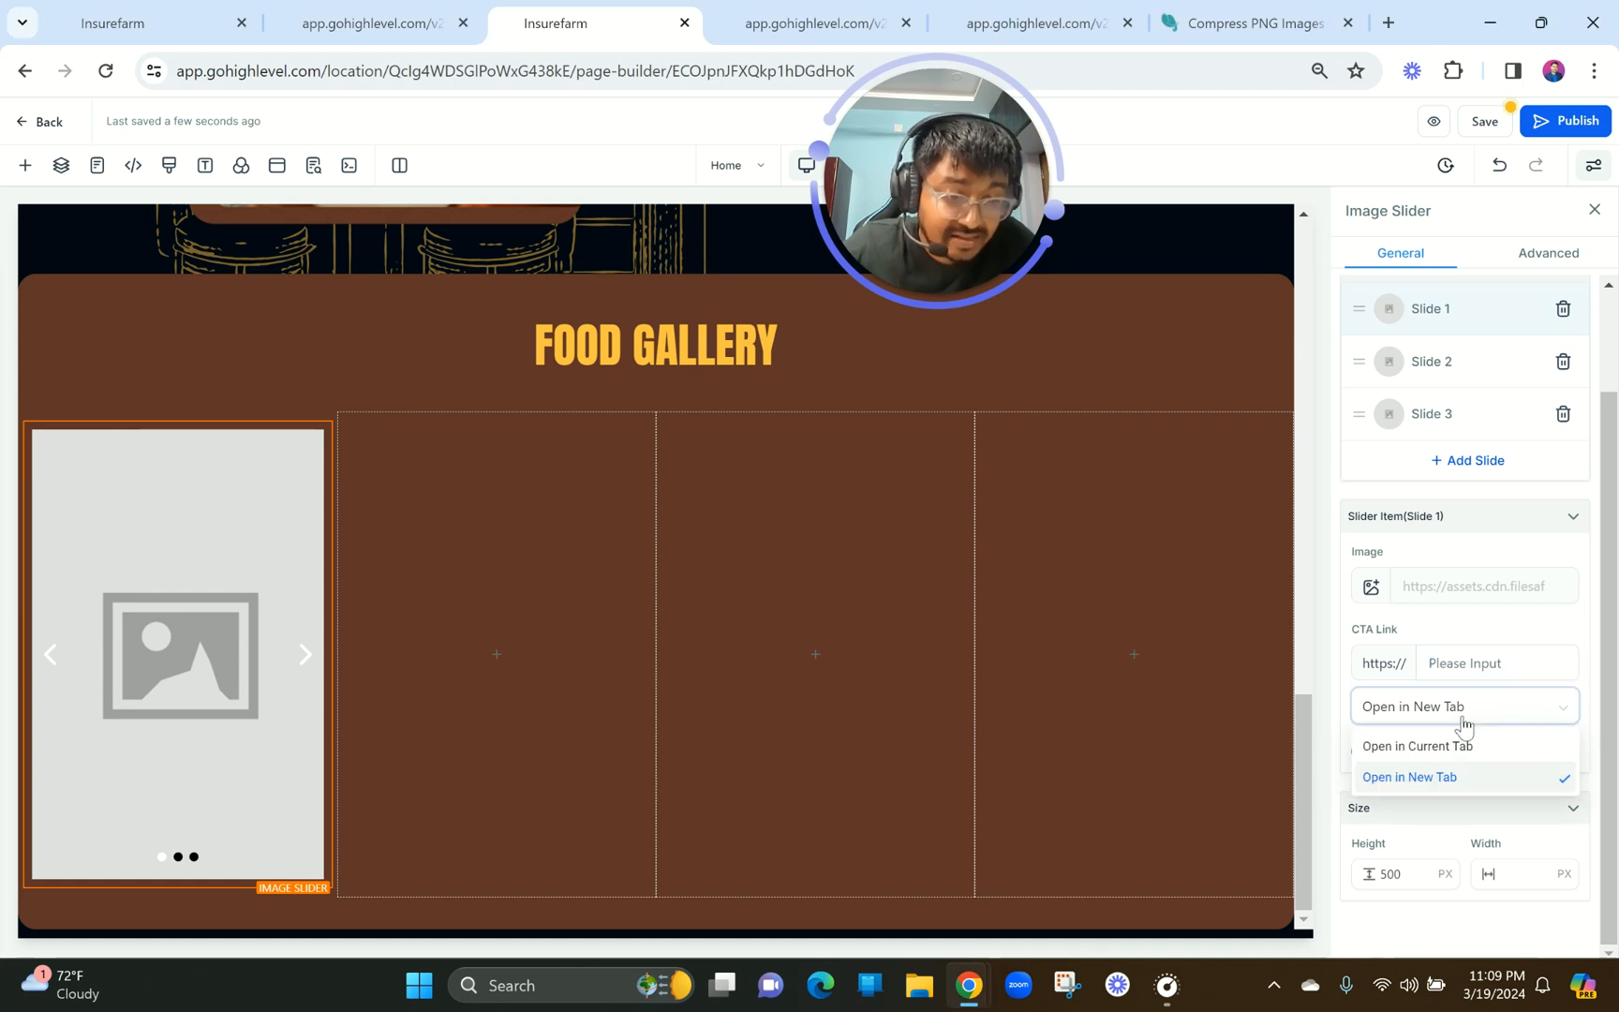
pyautogui.click(1466, 667)
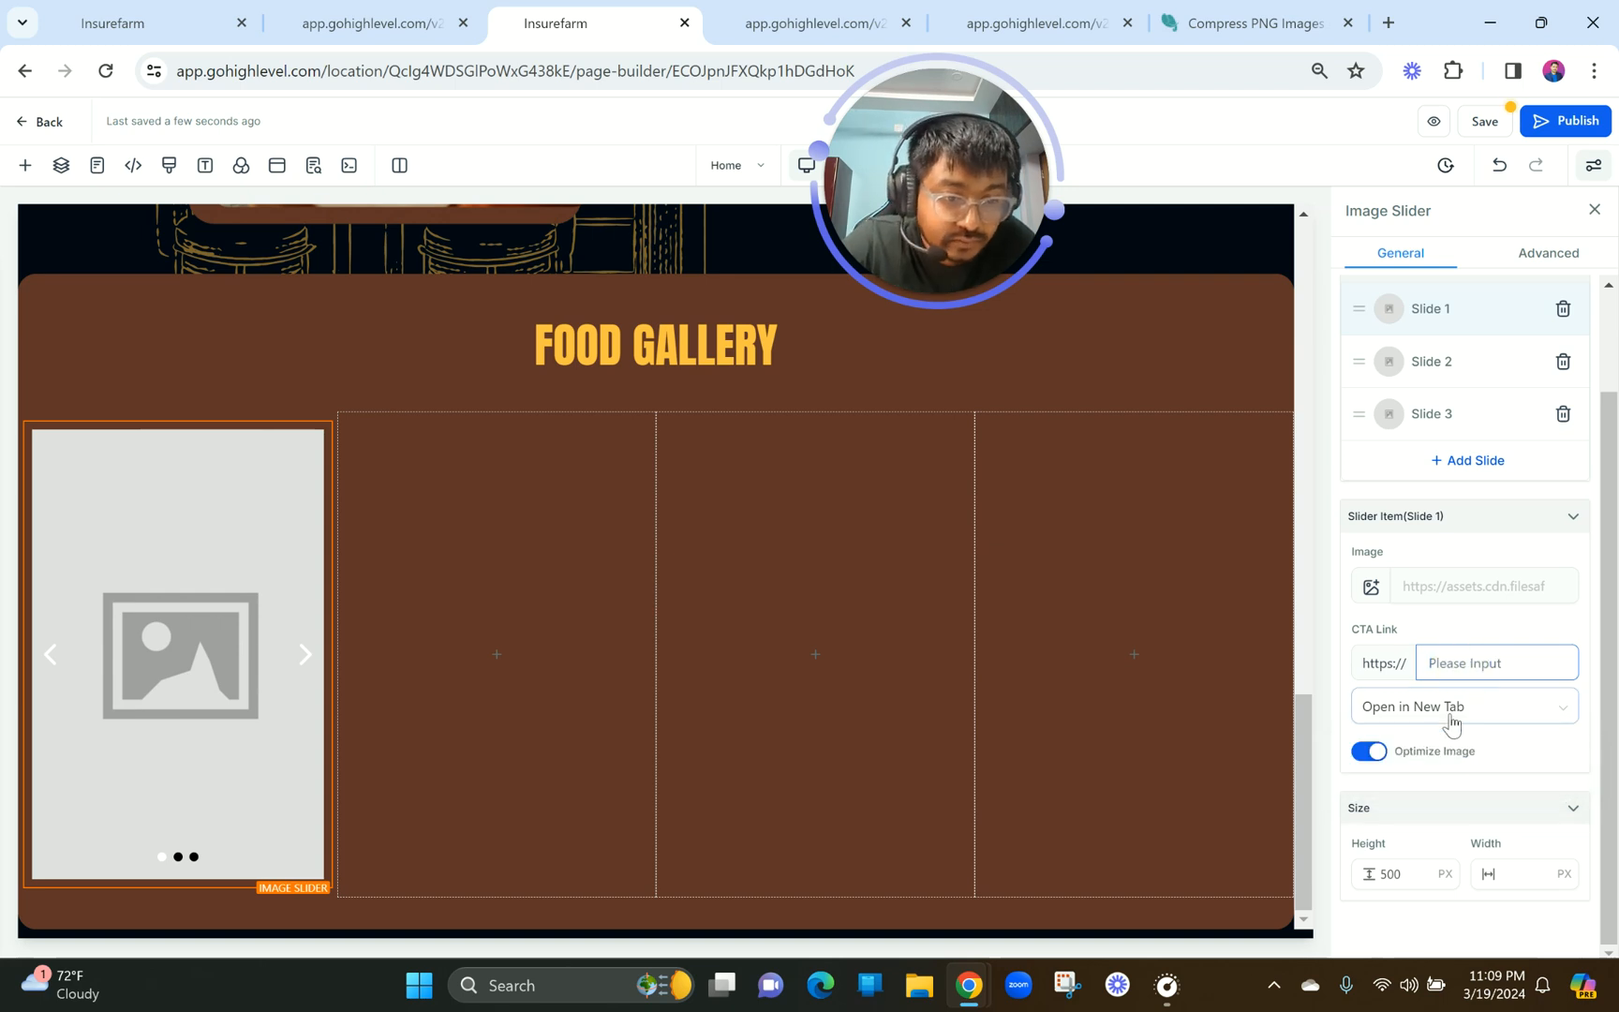
pyautogui.click(1446, 706)
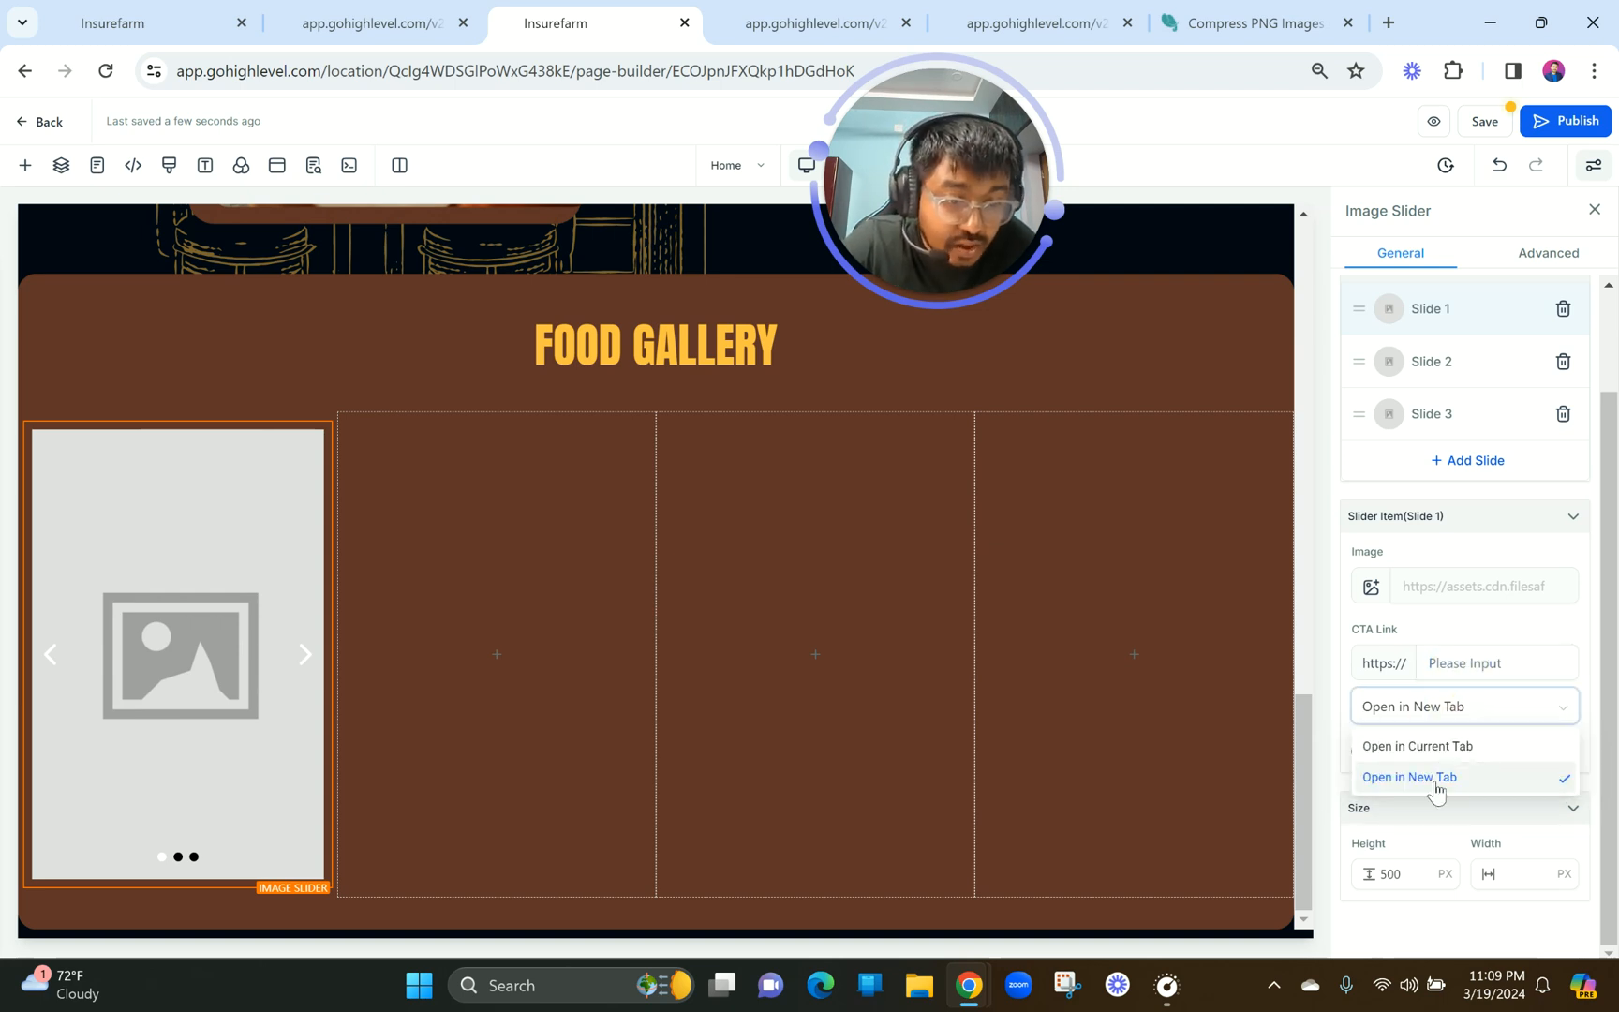
pyautogui.click(1450, 706)
pyautogui.click(1455, 663)
# Turn off Optimize Image for Slide 1 of the image slider.
pyautogui.click(1372, 755)
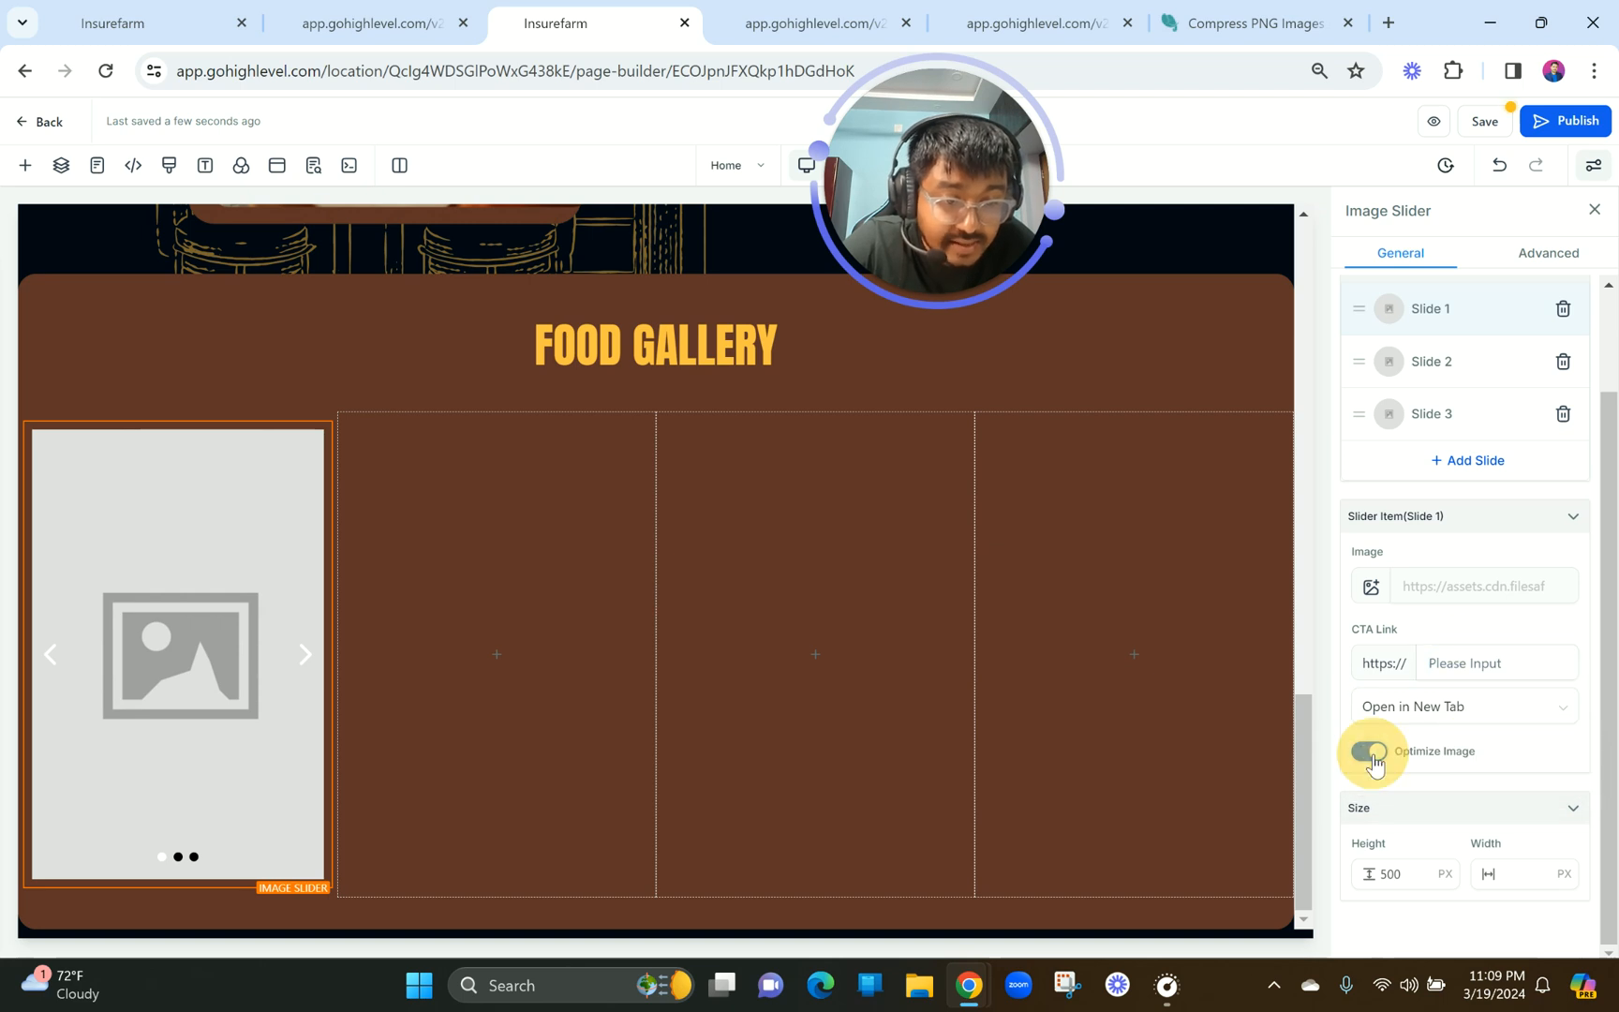
pyautogui.click(1403, 871)
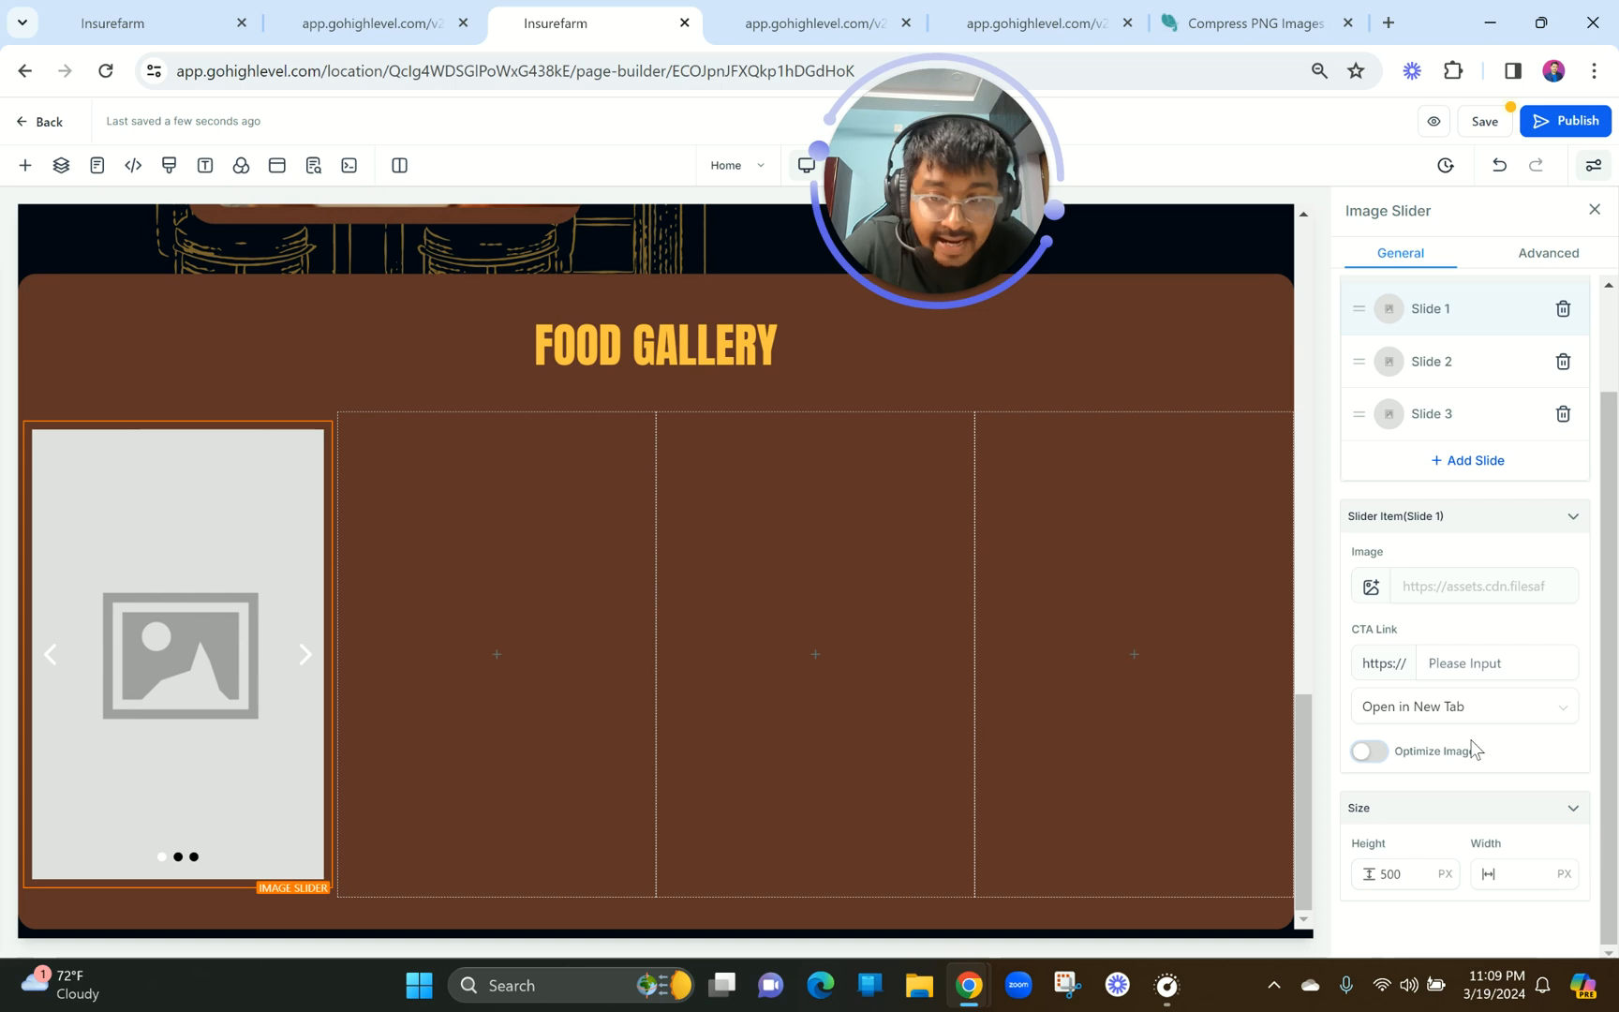
pyautogui.scroll(2, 1472, 748)
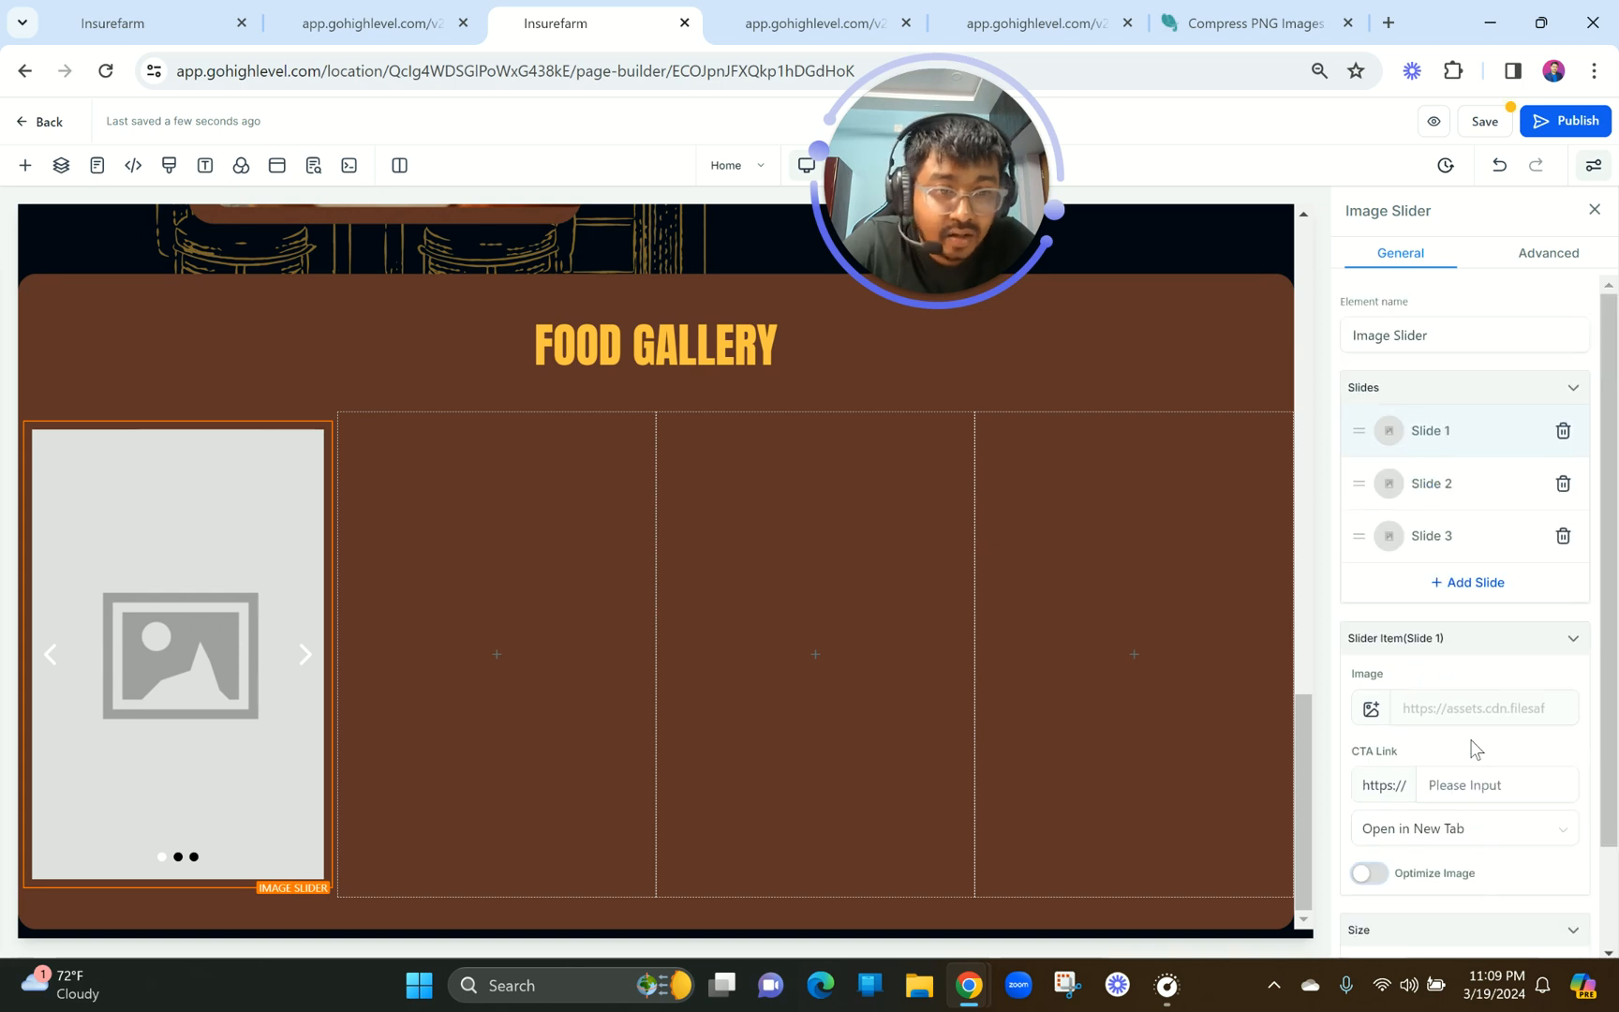
# Change the image slider's pagination style from circles to dashes in its advanced settings.
pyautogui.click(1544, 251)
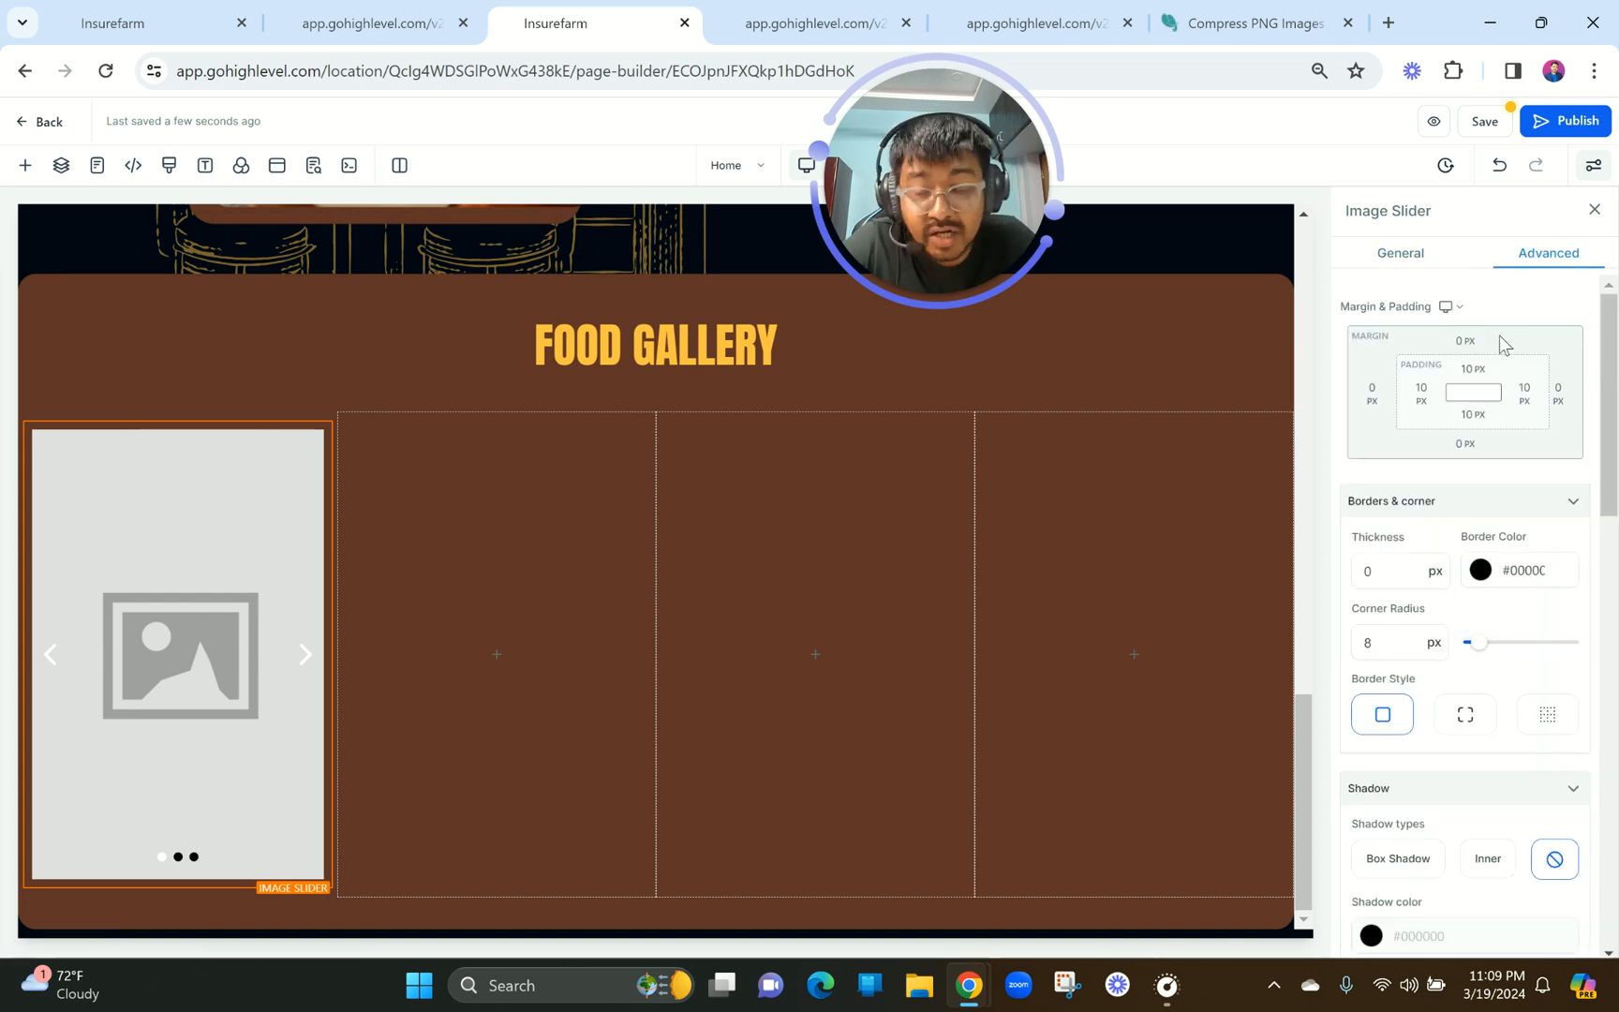
pyautogui.click(1394, 571)
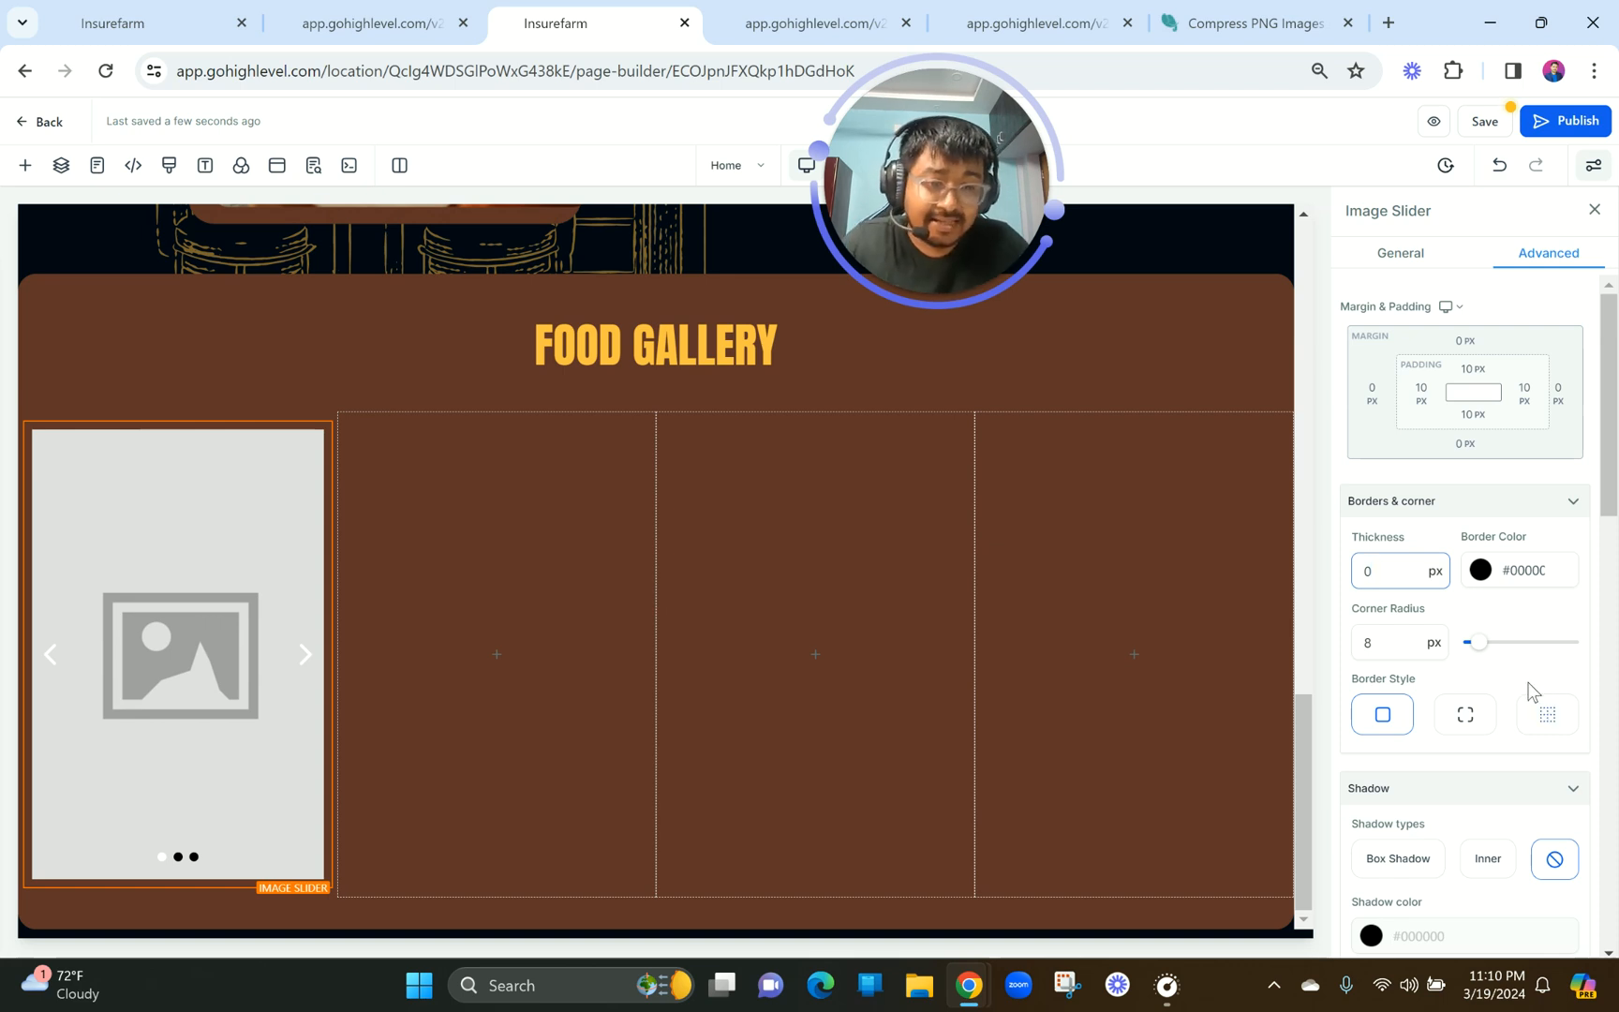
pyautogui.scroll(-2, 1529, 692)
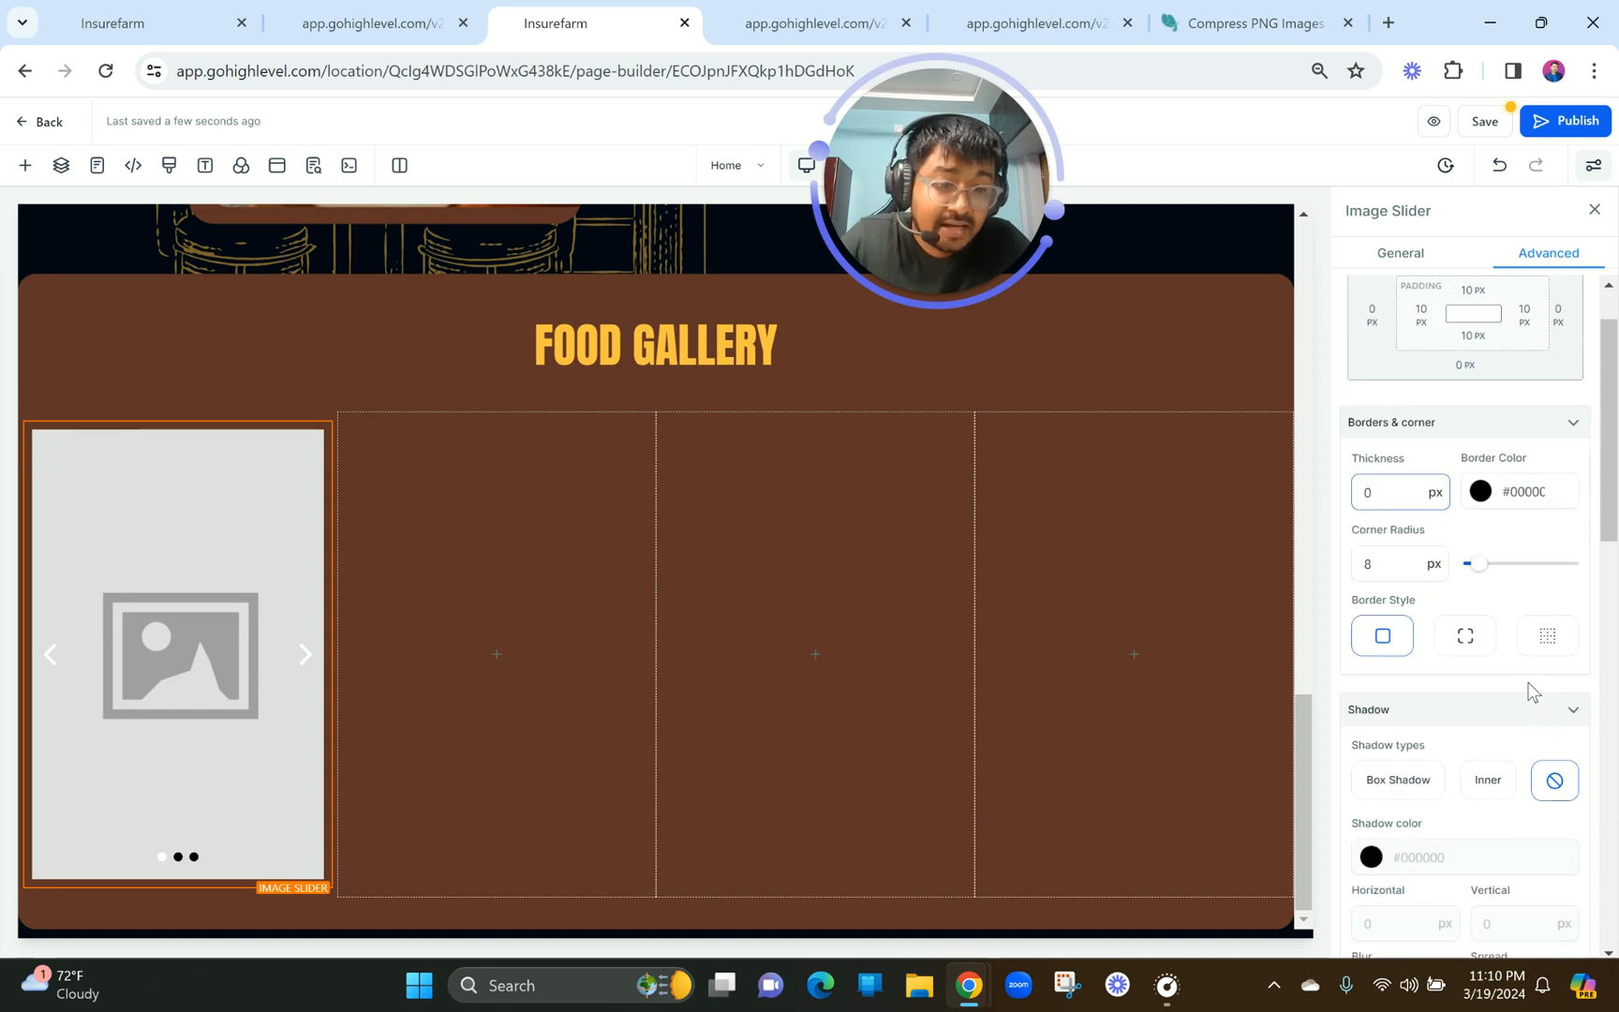
pyautogui.scroll(-7, 1454, 624)
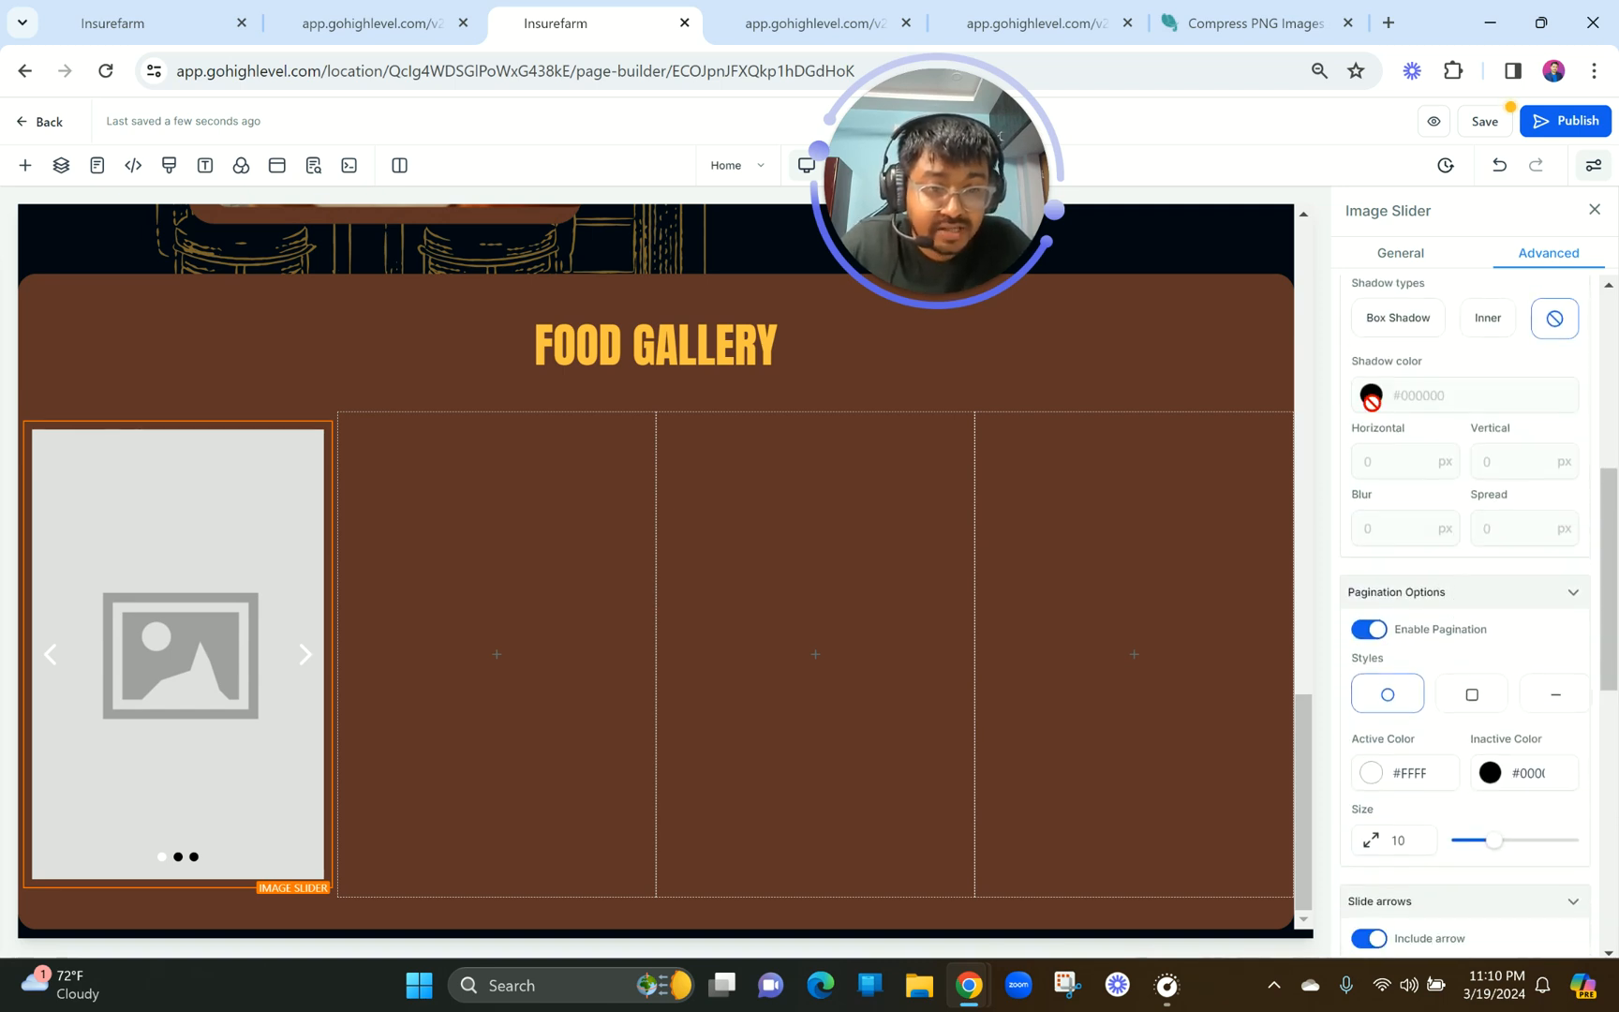
pyautogui.scroll(-2, 1443, 541)
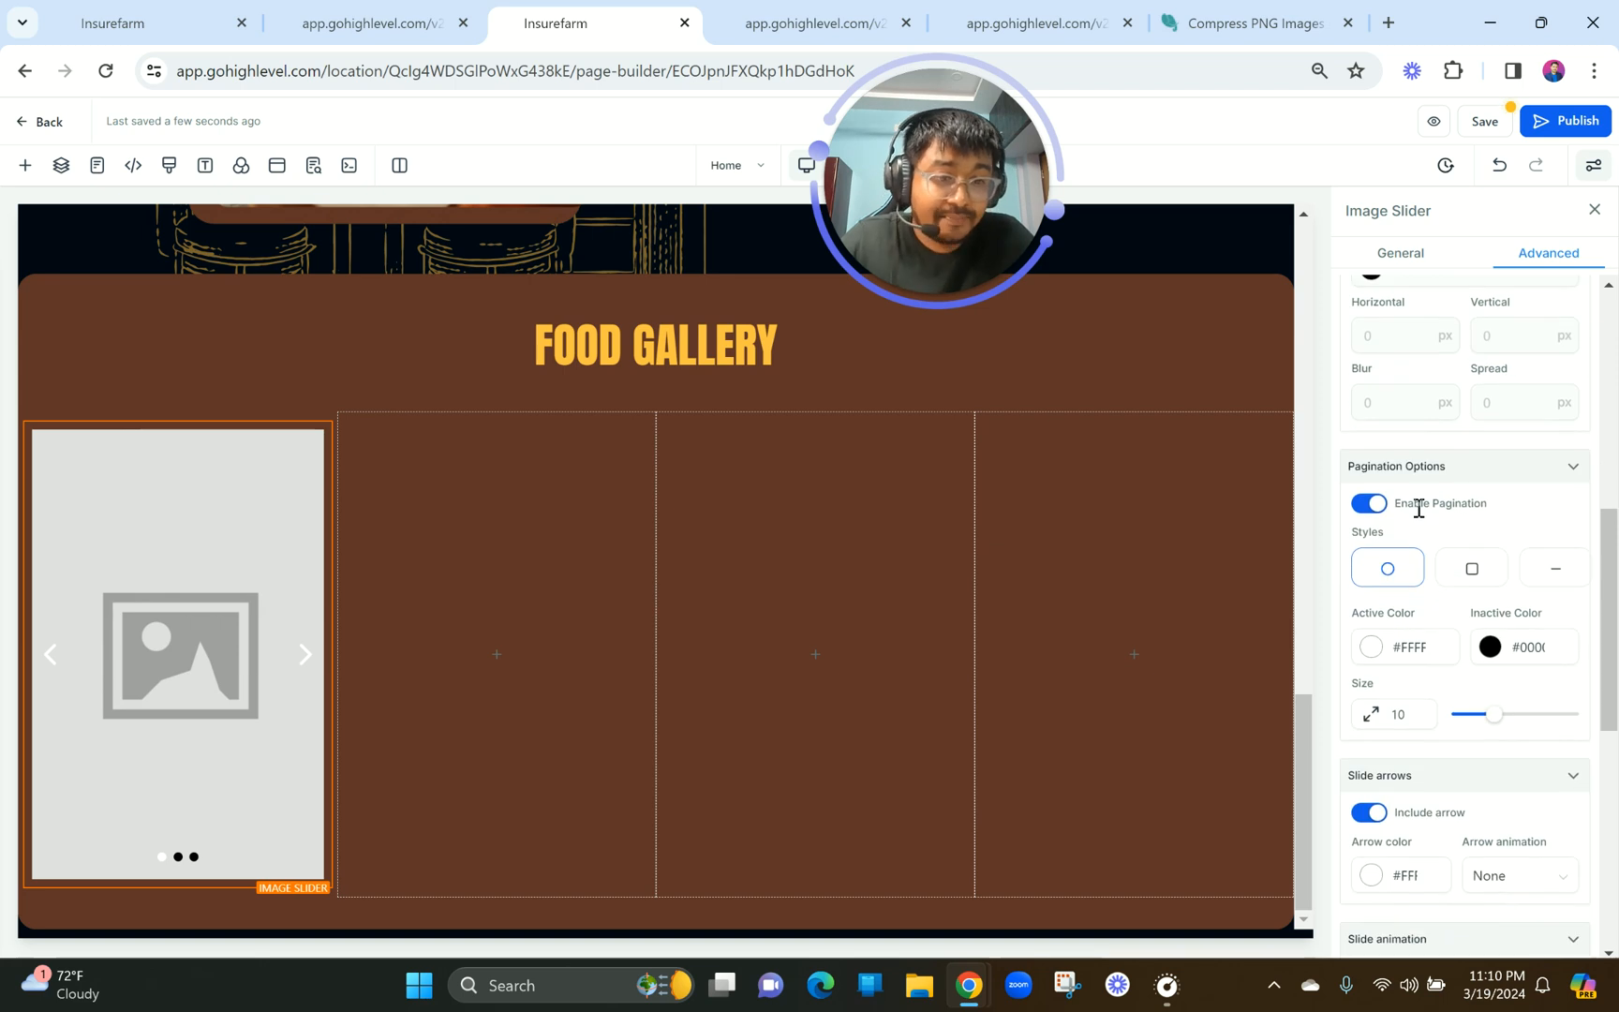
pyautogui.scroll(-1, 1451, 663)
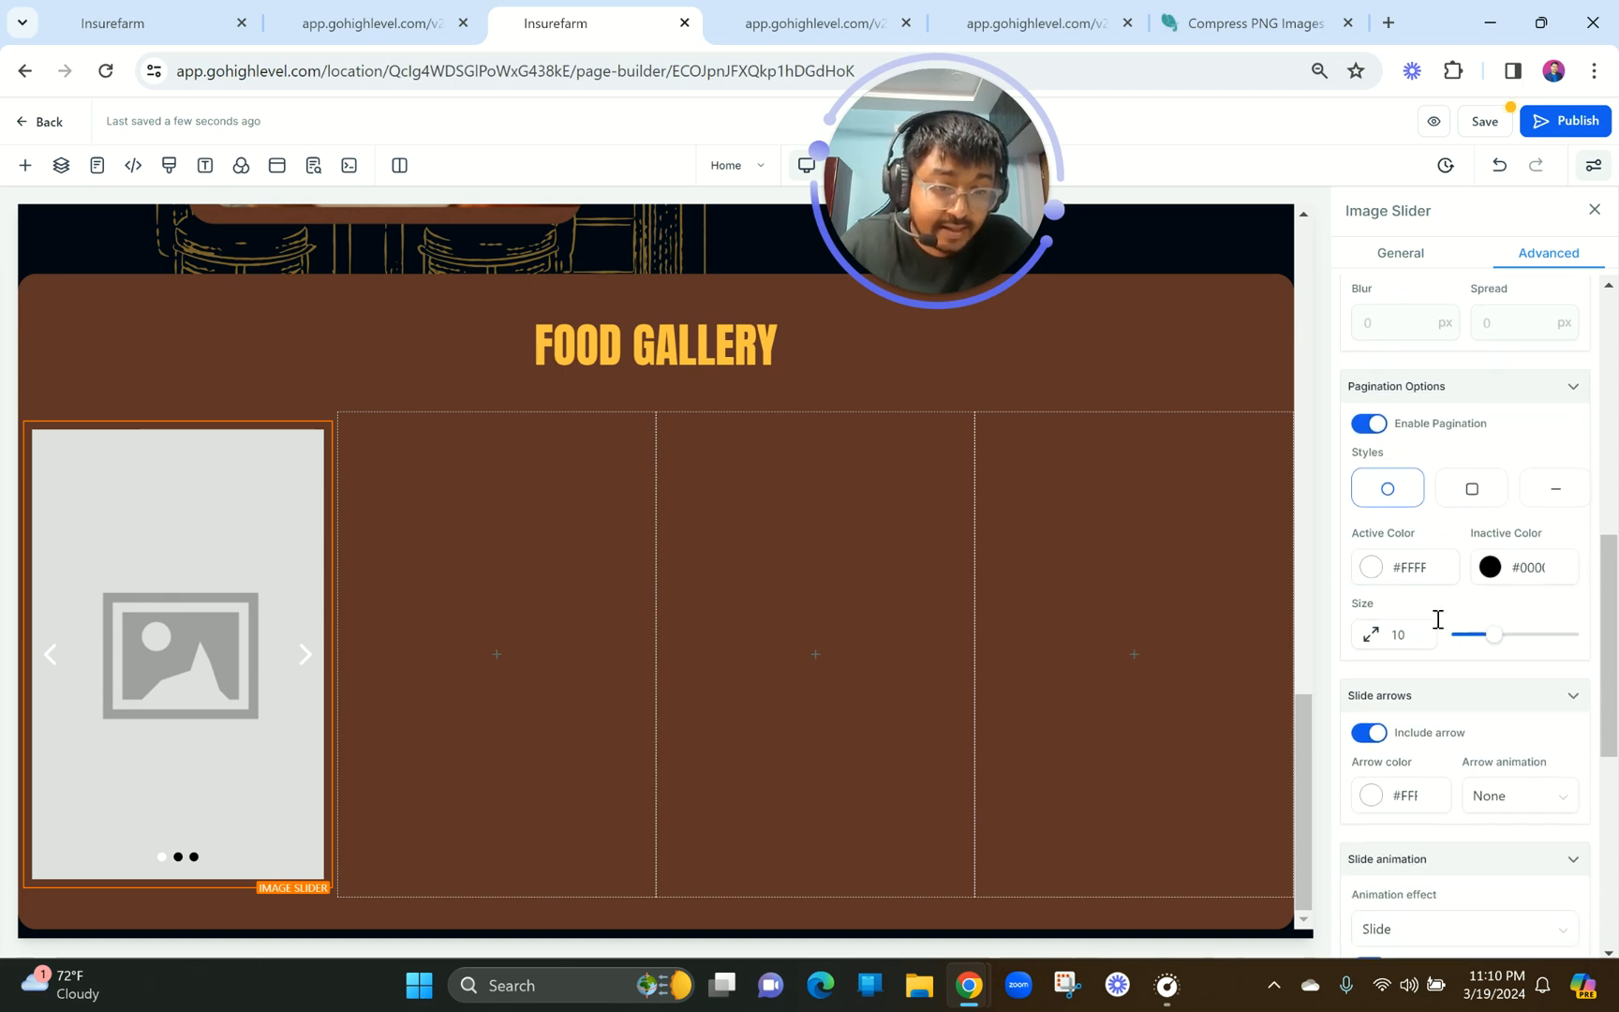
pyautogui.click(1482, 488)
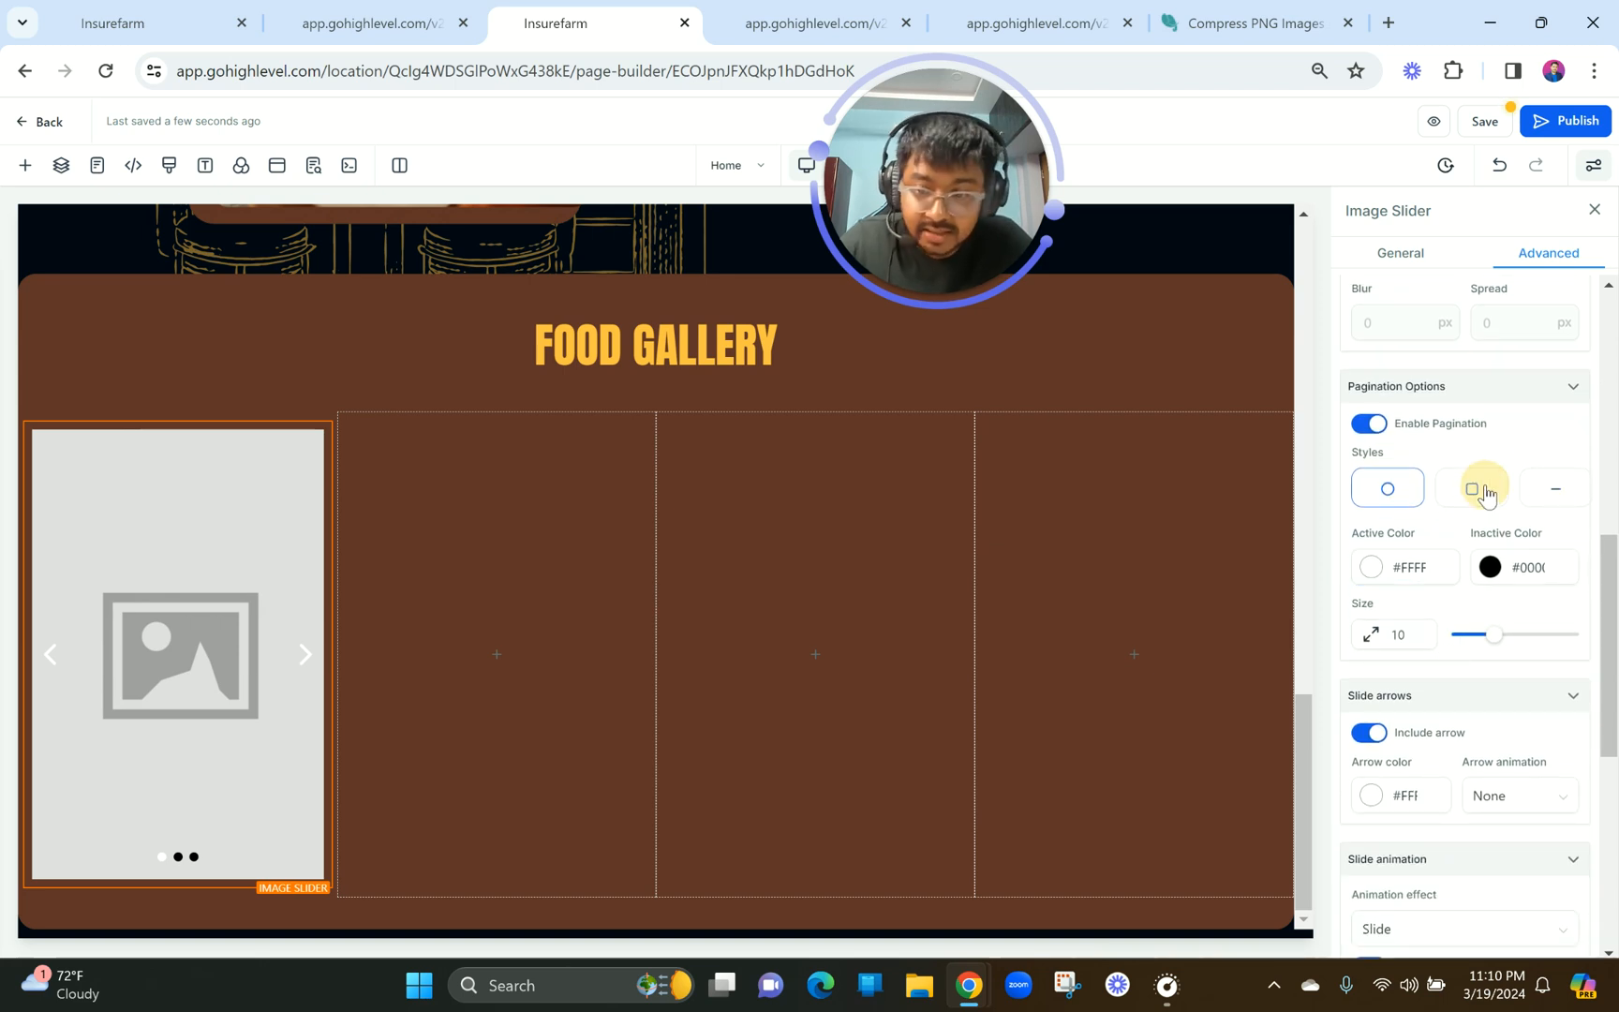
pyautogui.click(1527, 492)
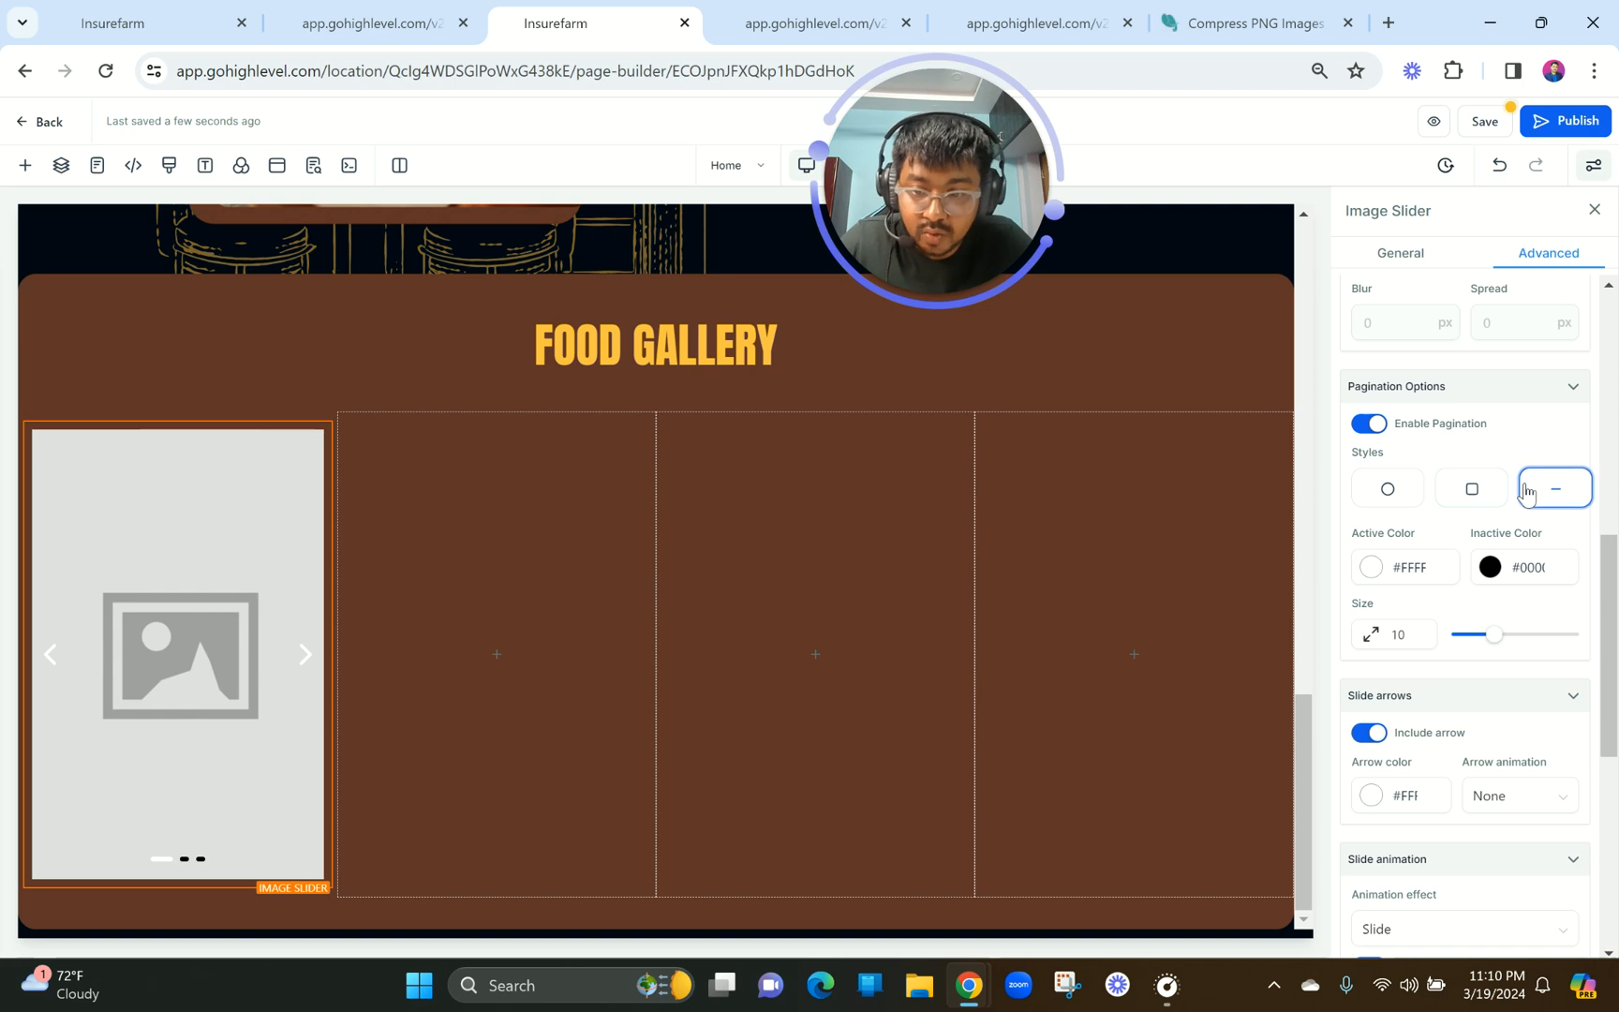
# Turn off Include arrow for the image slider and disable Pause on hover in its slide animation settings.
pyautogui.scroll(-3, 1468, 646)
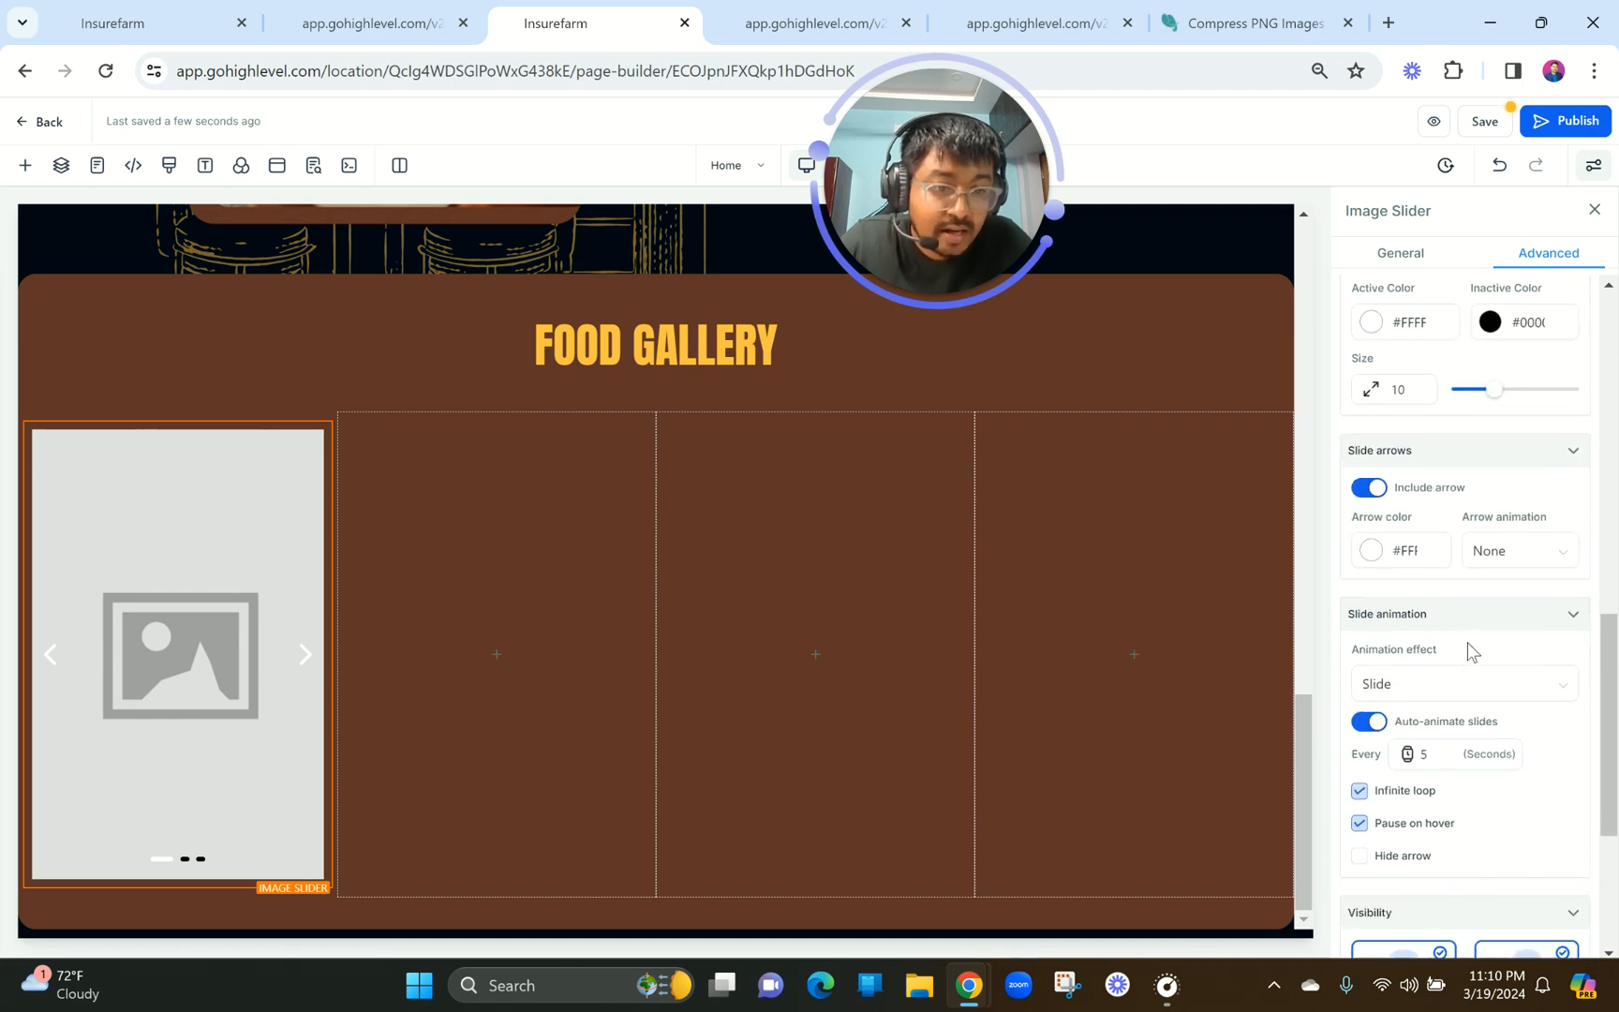
pyautogui.click(1371, 482)
pyautogui.scroll(-1, 1465, 614)
pyautogui.scroll(-2, 1464, 613)
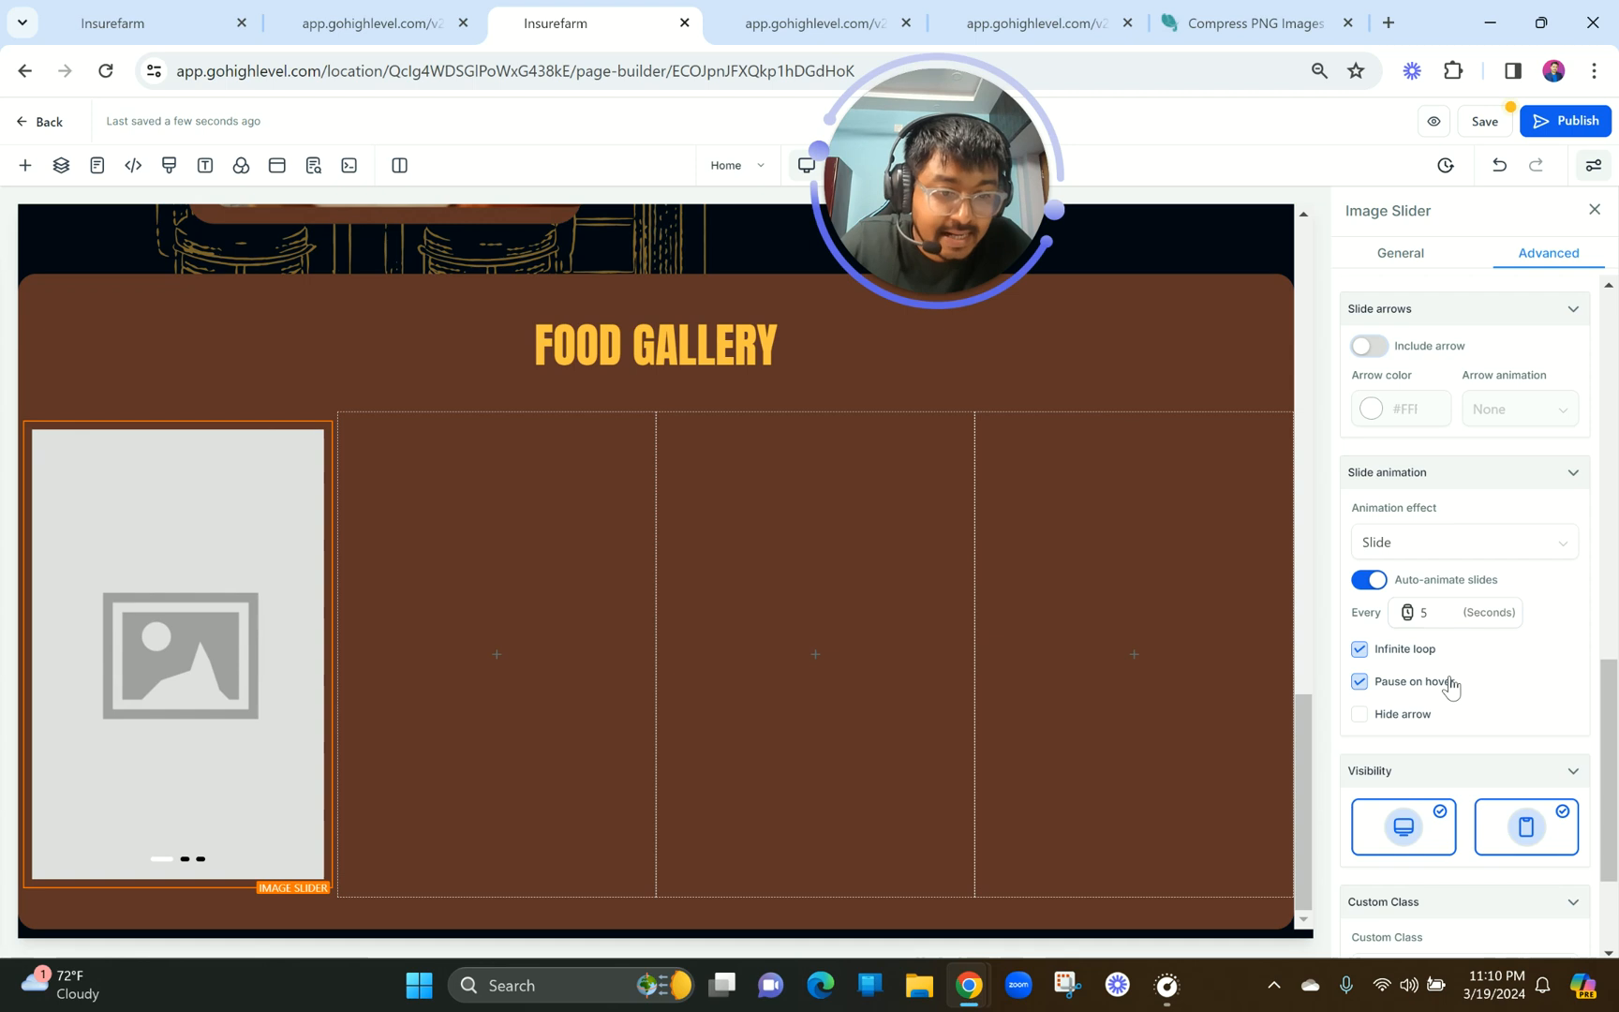
pyautogui.click(1359, 641)
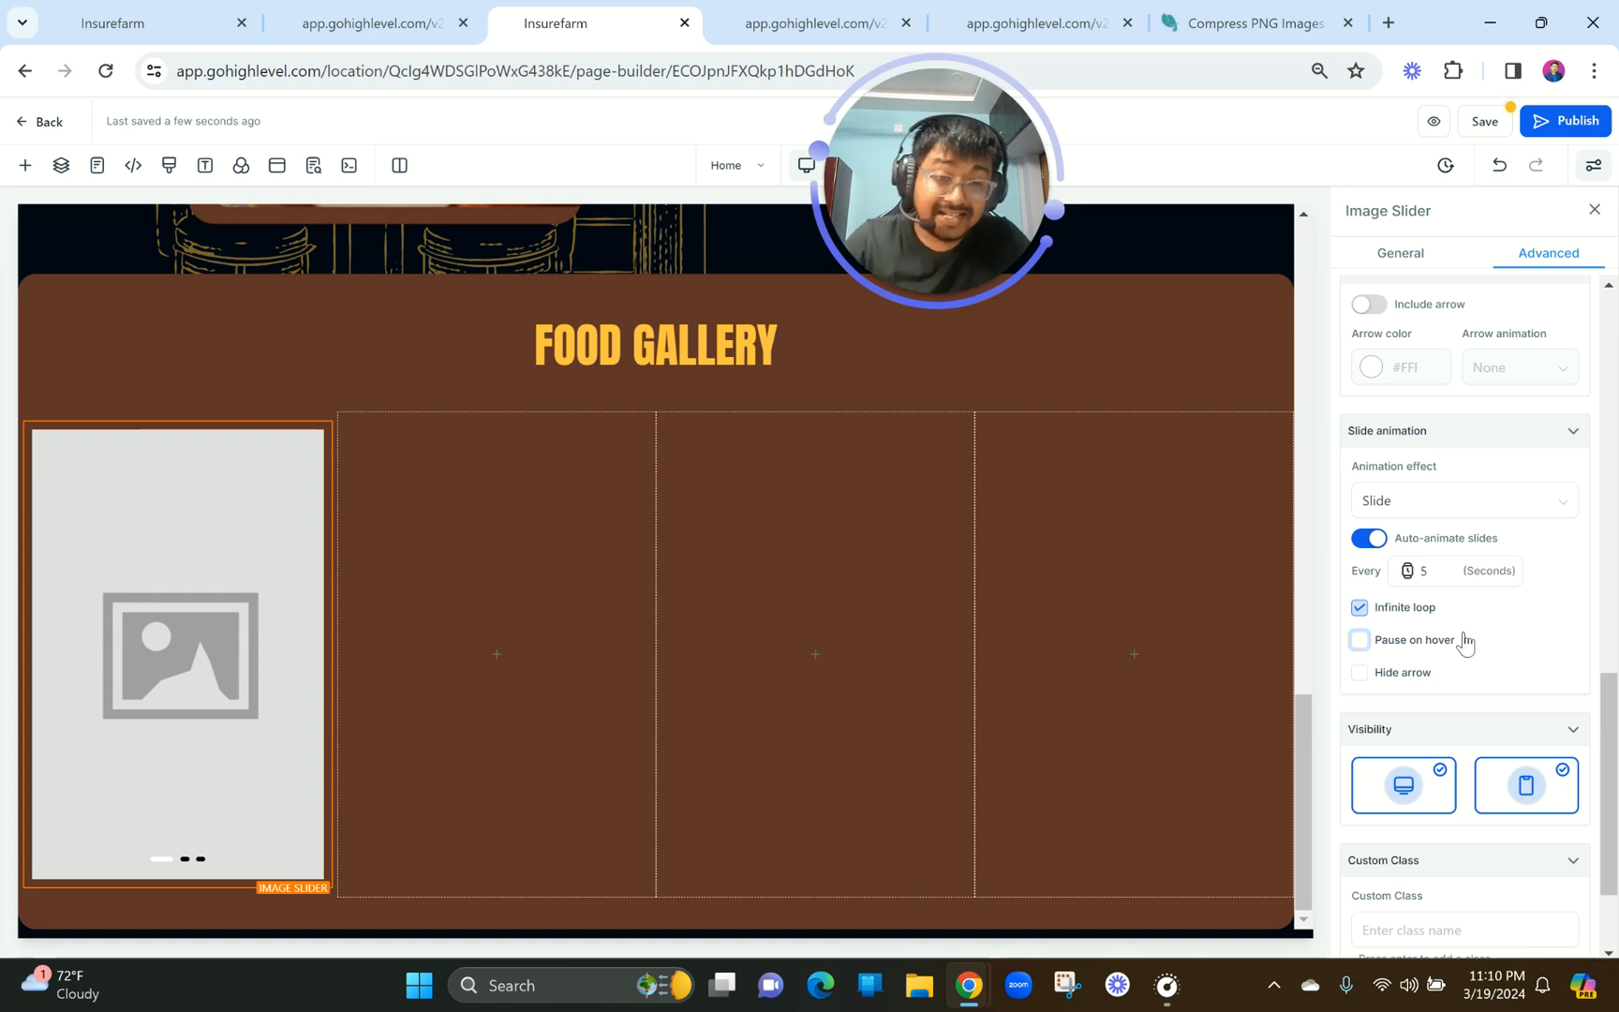
pyautogui.scroll(-1, 1466, 643)
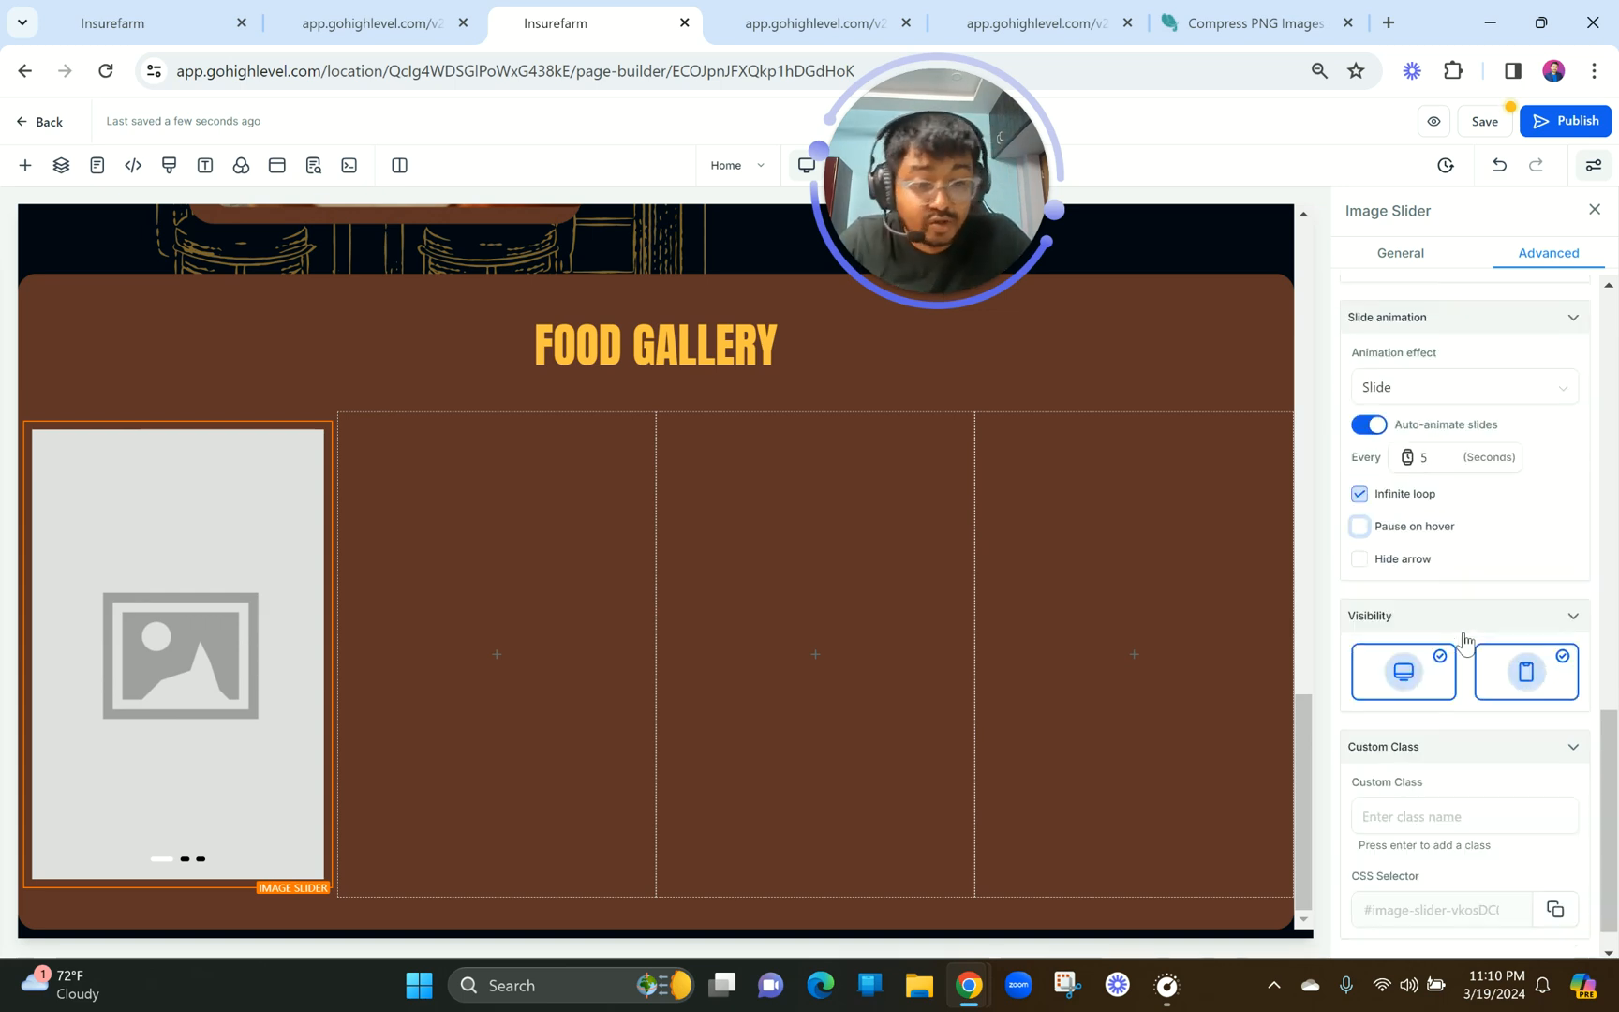
pyautogui.scroll(-1, 1466, 639)
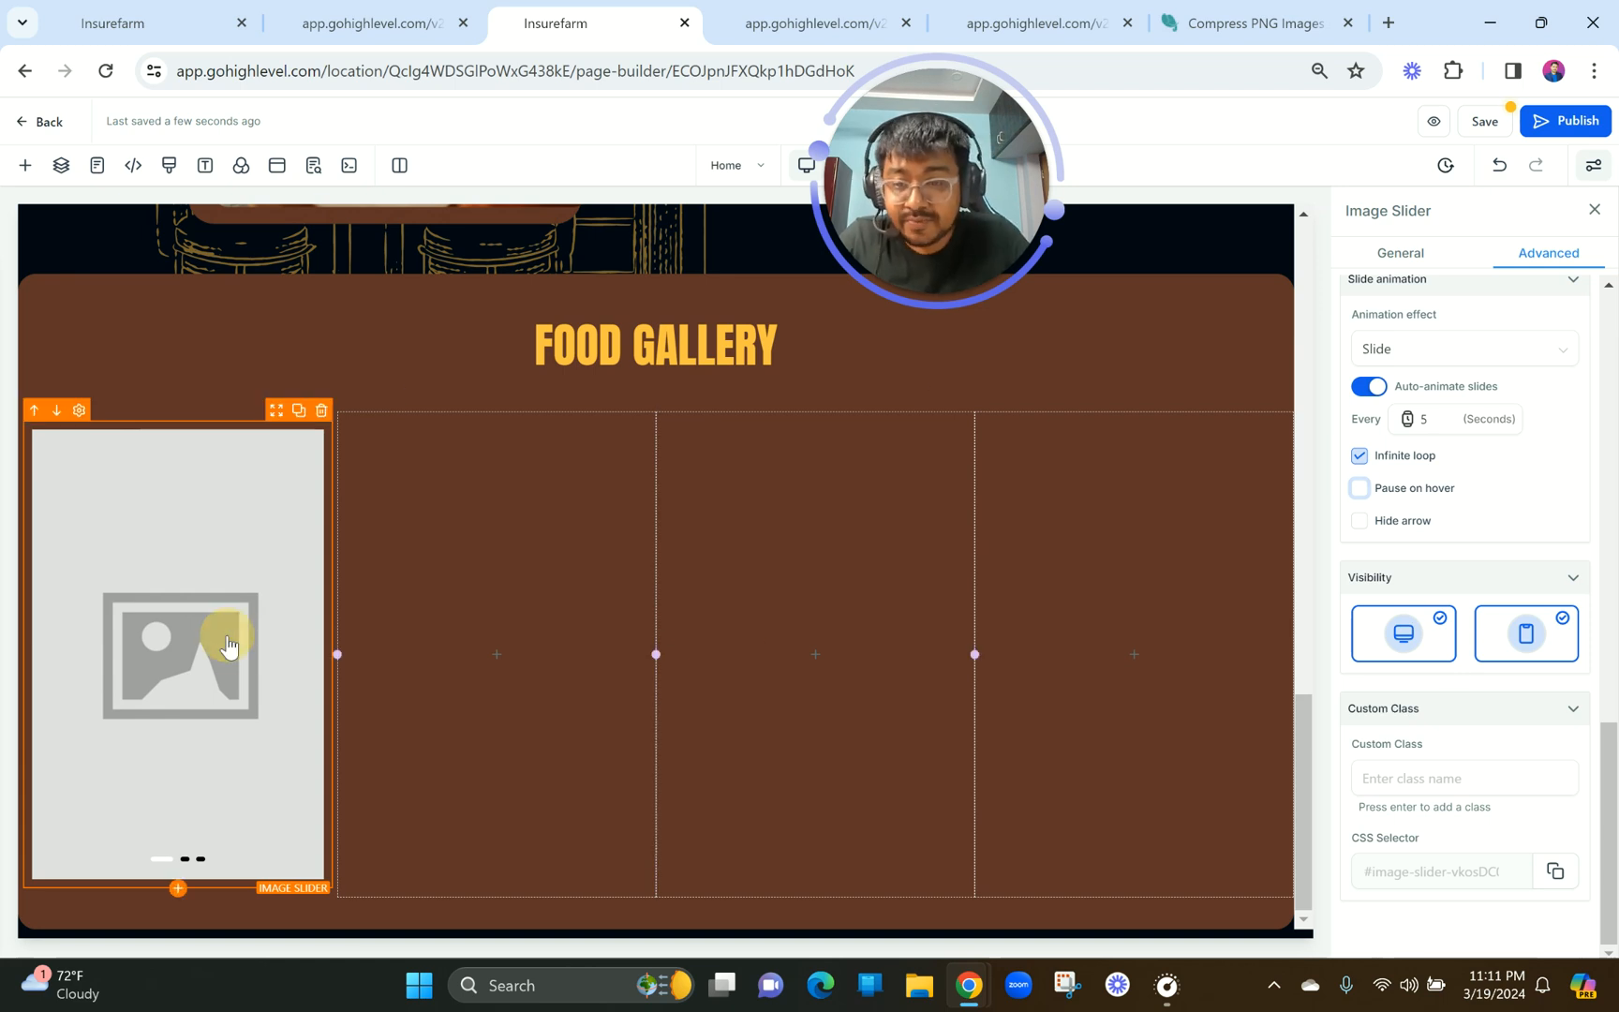
# Assign the taco platter photo from the MISC media folder to Slide 1 of the image slider.
pyautogui.click(1398, 251)
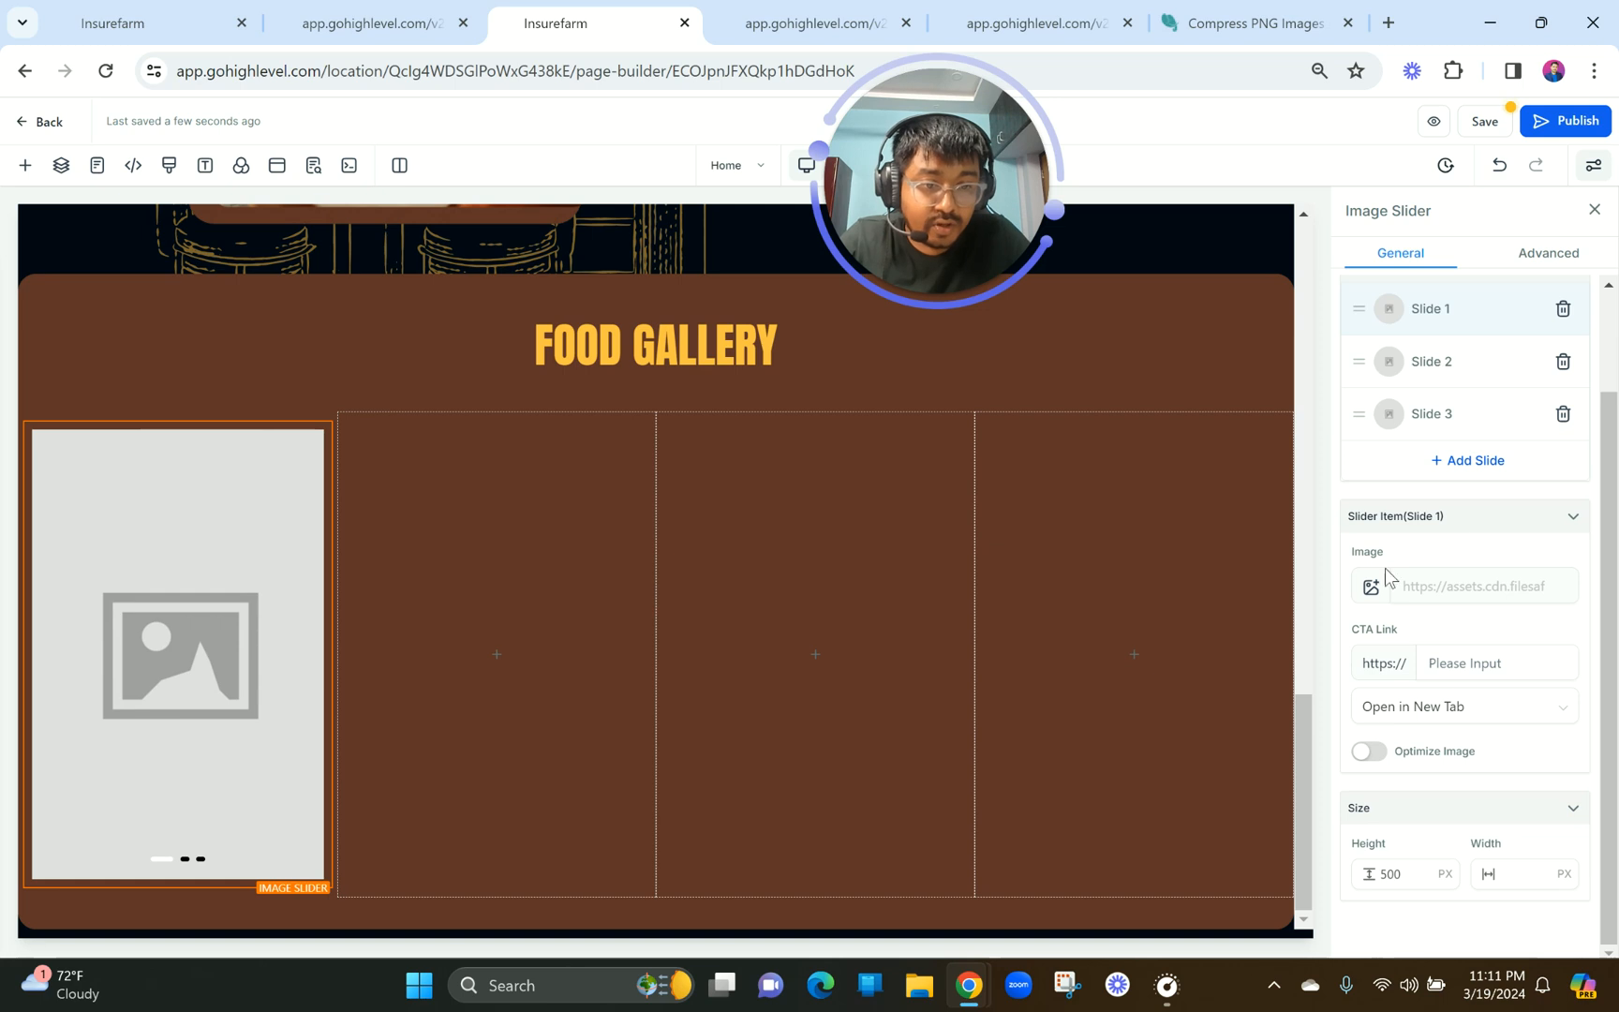
pyautogui.click(1370, 589)
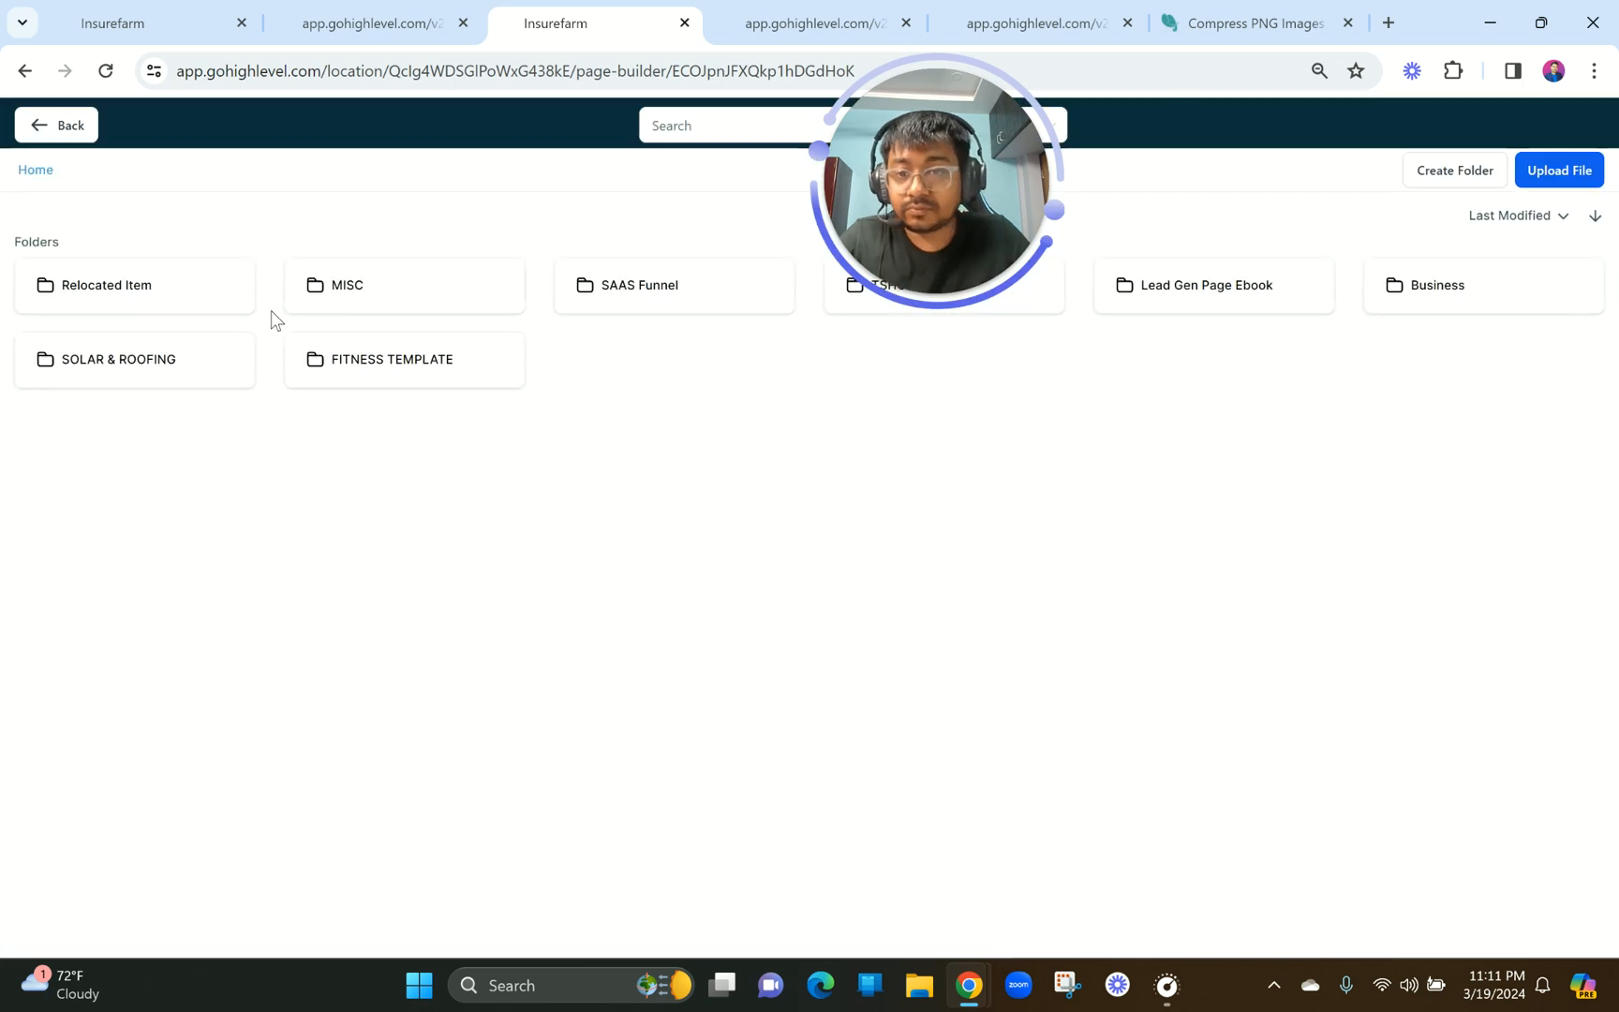
pyautogui.click(400, 290)
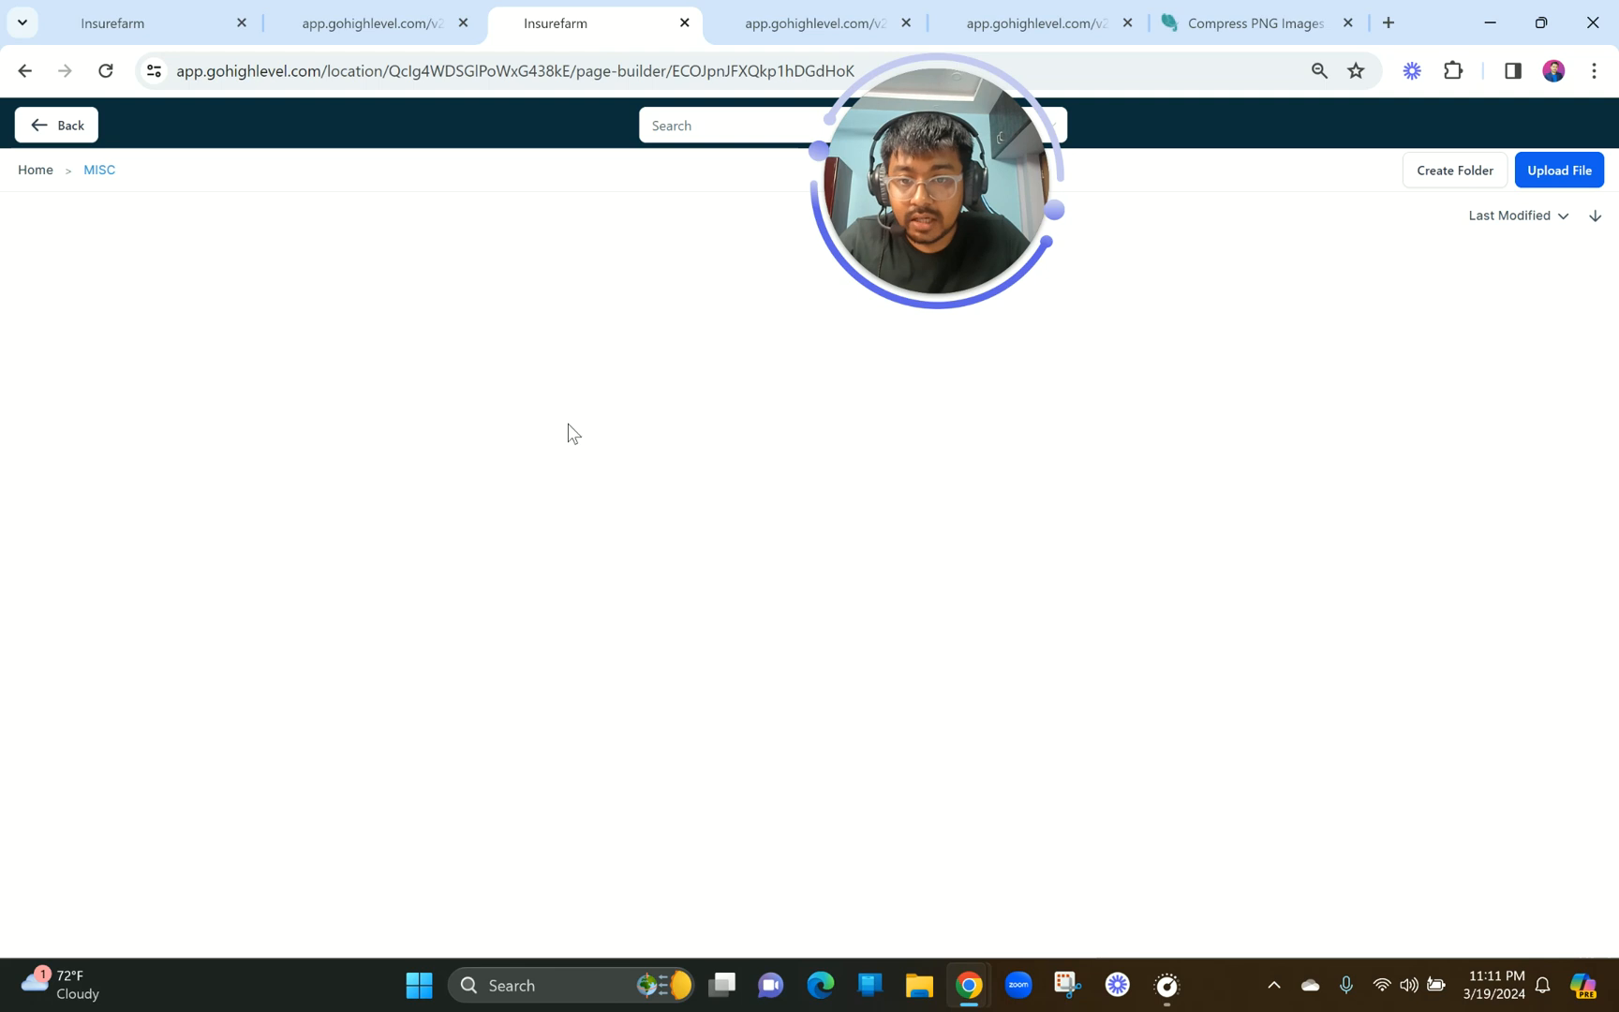
pyautogui.scroll(-3, 851, 566)
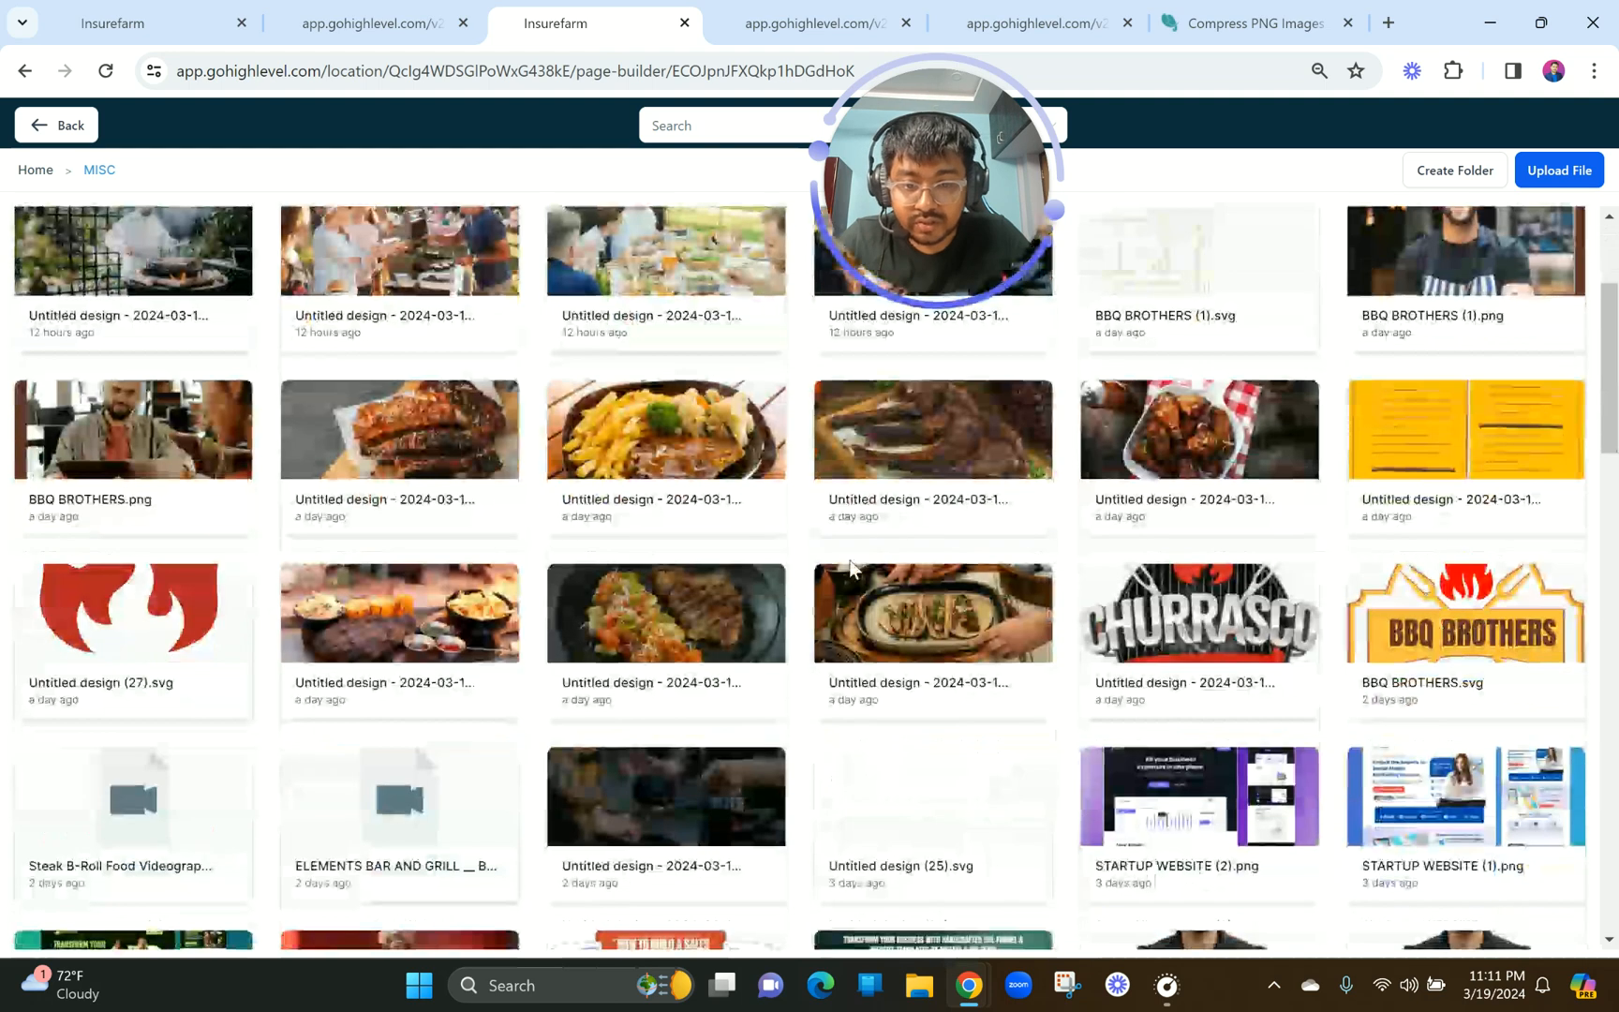
pyautogui.click(867, 586)
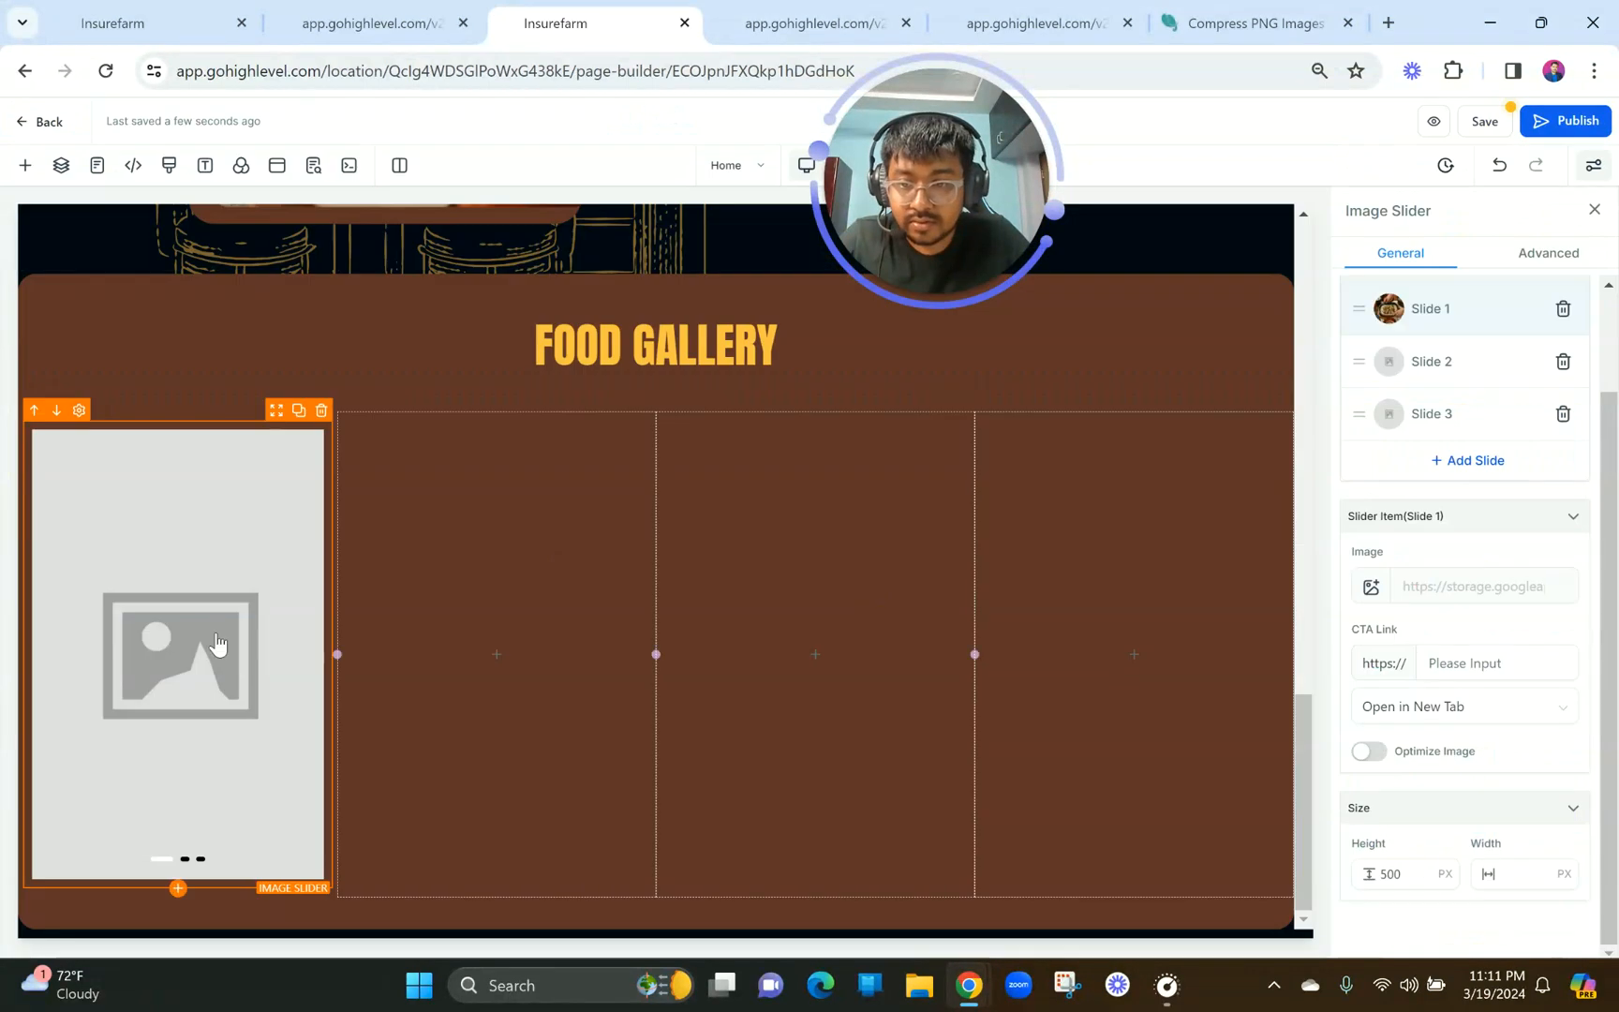
# Turn off Optimize Image for Slide 2 and assign it the steak and vegetables photo from the MISC media folder.
pyautogui.click(1398, 371)
pyautogui.click(1377, 755)
pyautogui.click(1370, 588)
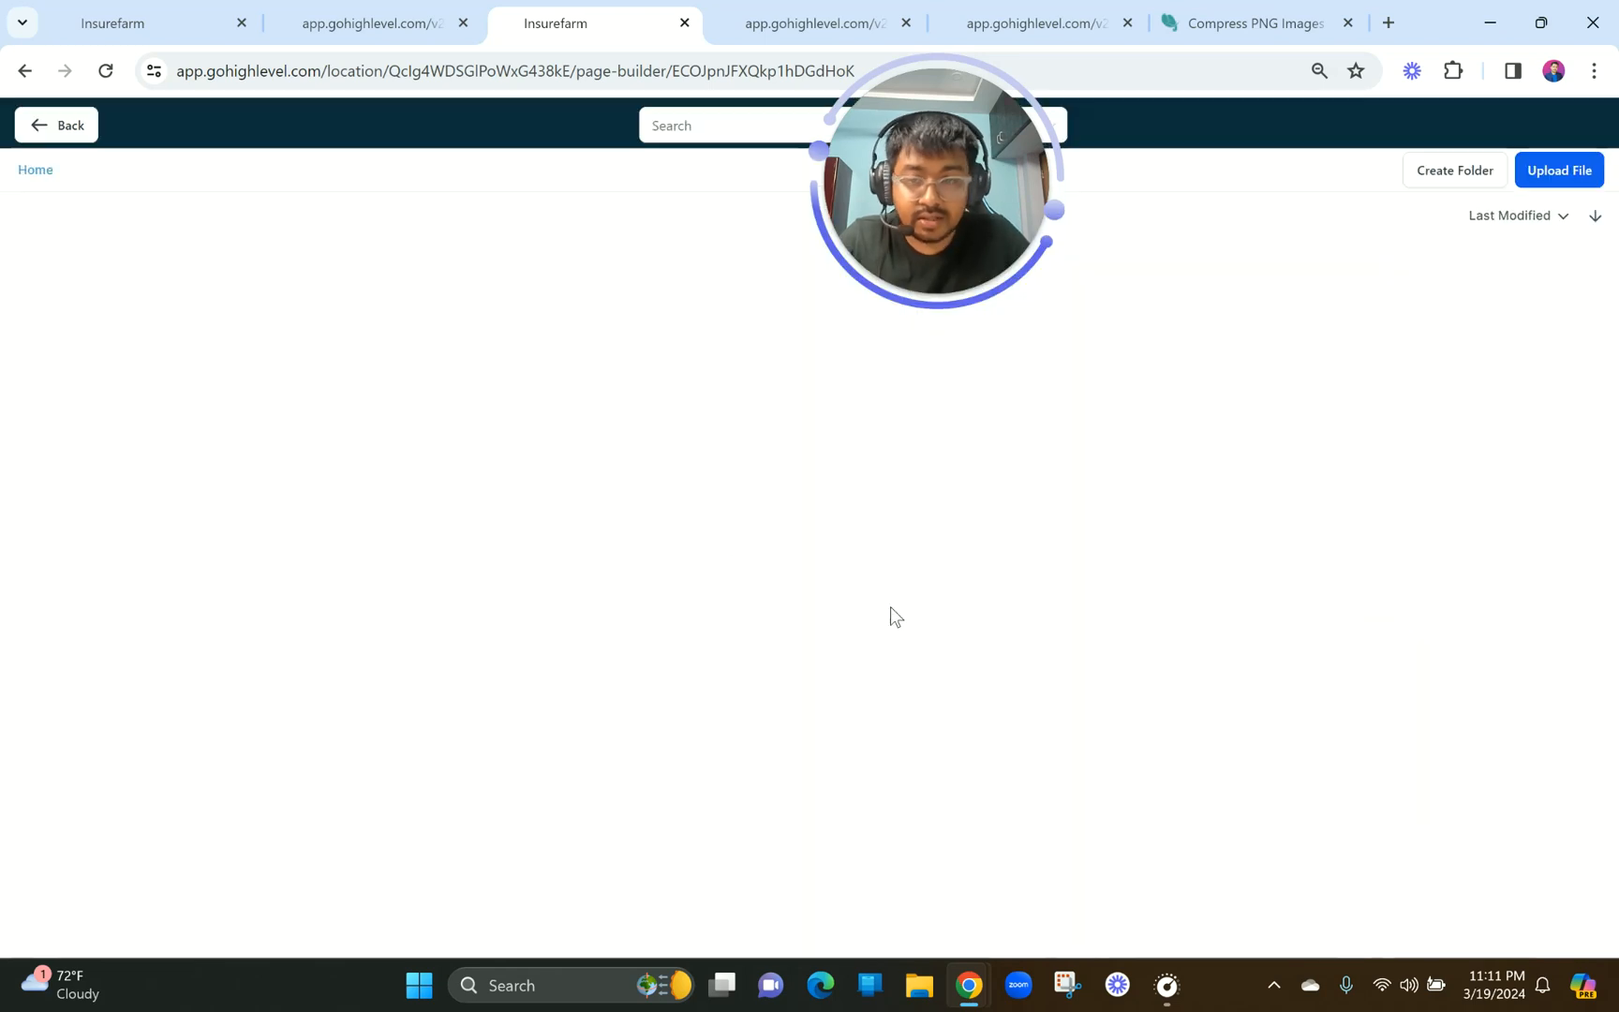
pyautogui.click(398, 282)
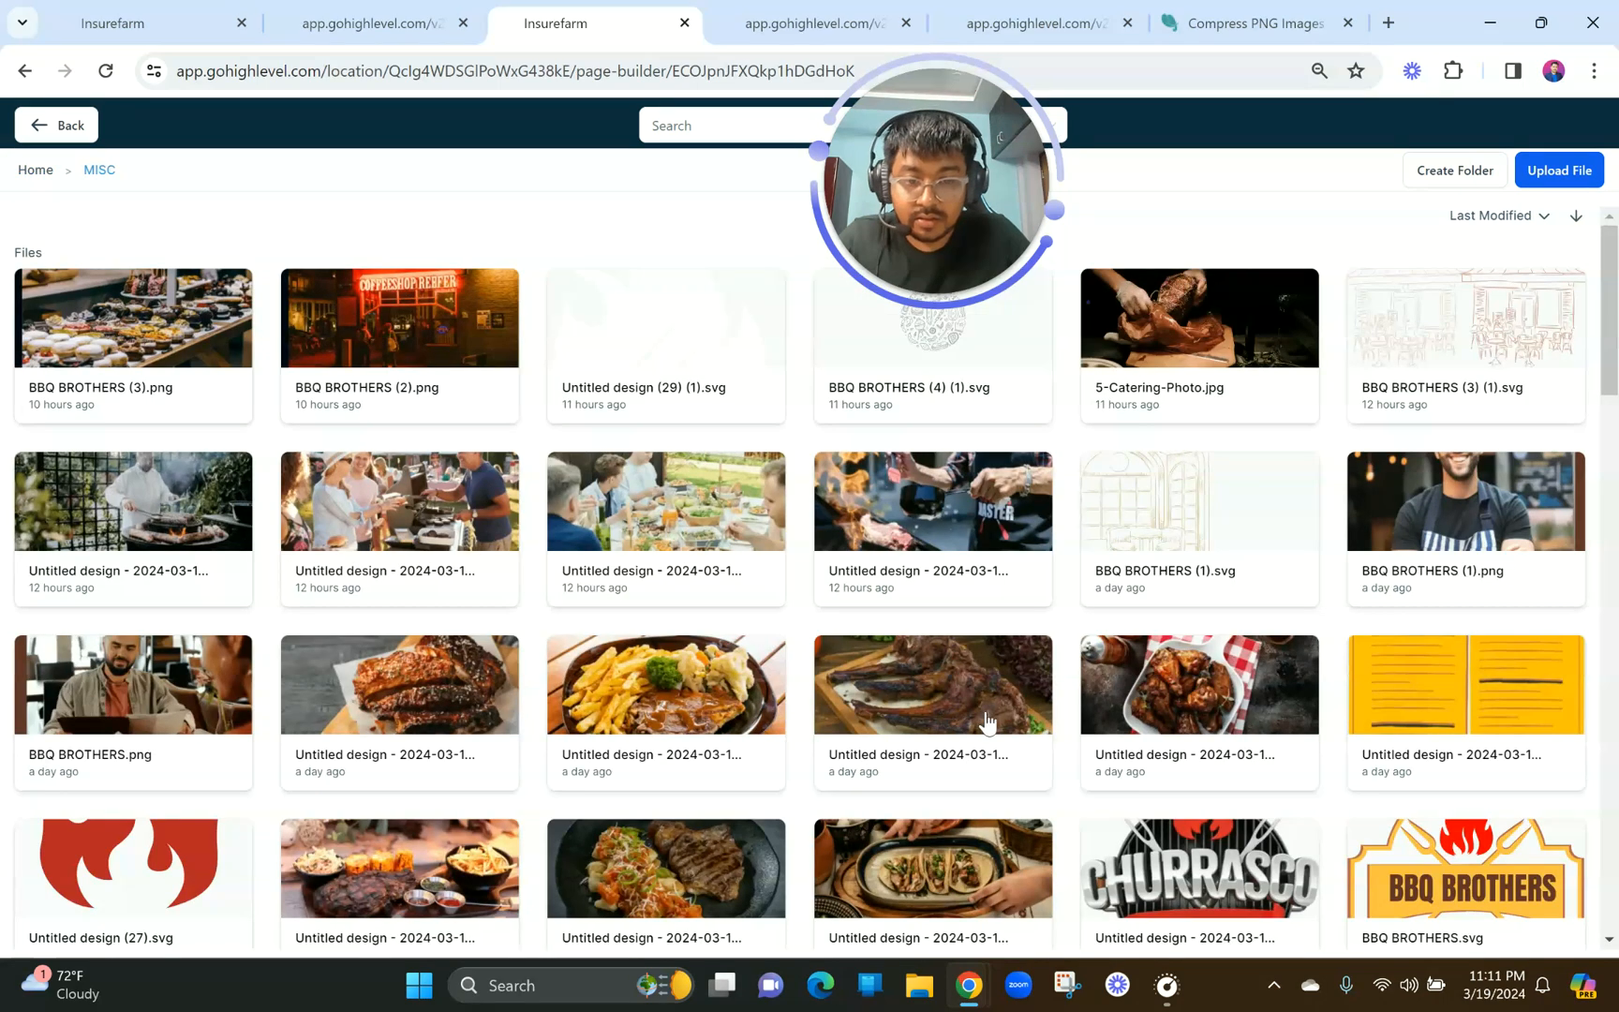
pyautogui.scroll(-1, 1057, 742)
pyautogui.scroll(-4, 1057, 742)
pyautogui.click(666, 656)
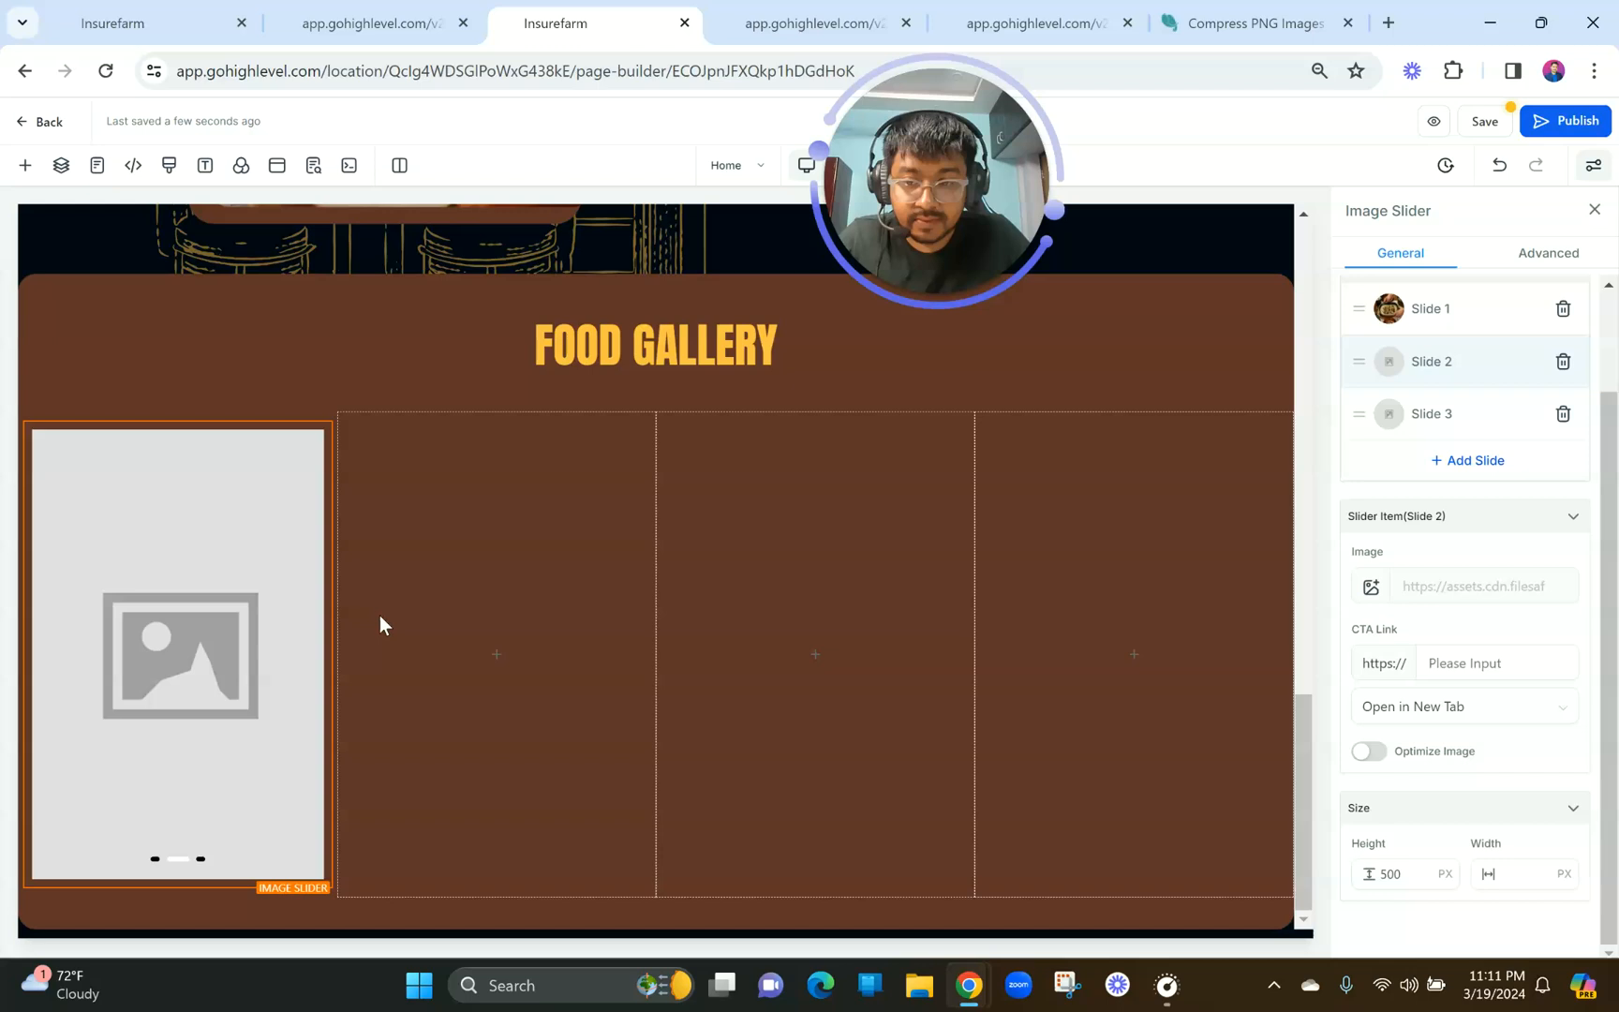
# Assign the grilled steak and corn photo from the MISC folder to Slide 3 and turn off its Optimize Image option.
pyautogui.click(1387, 421)
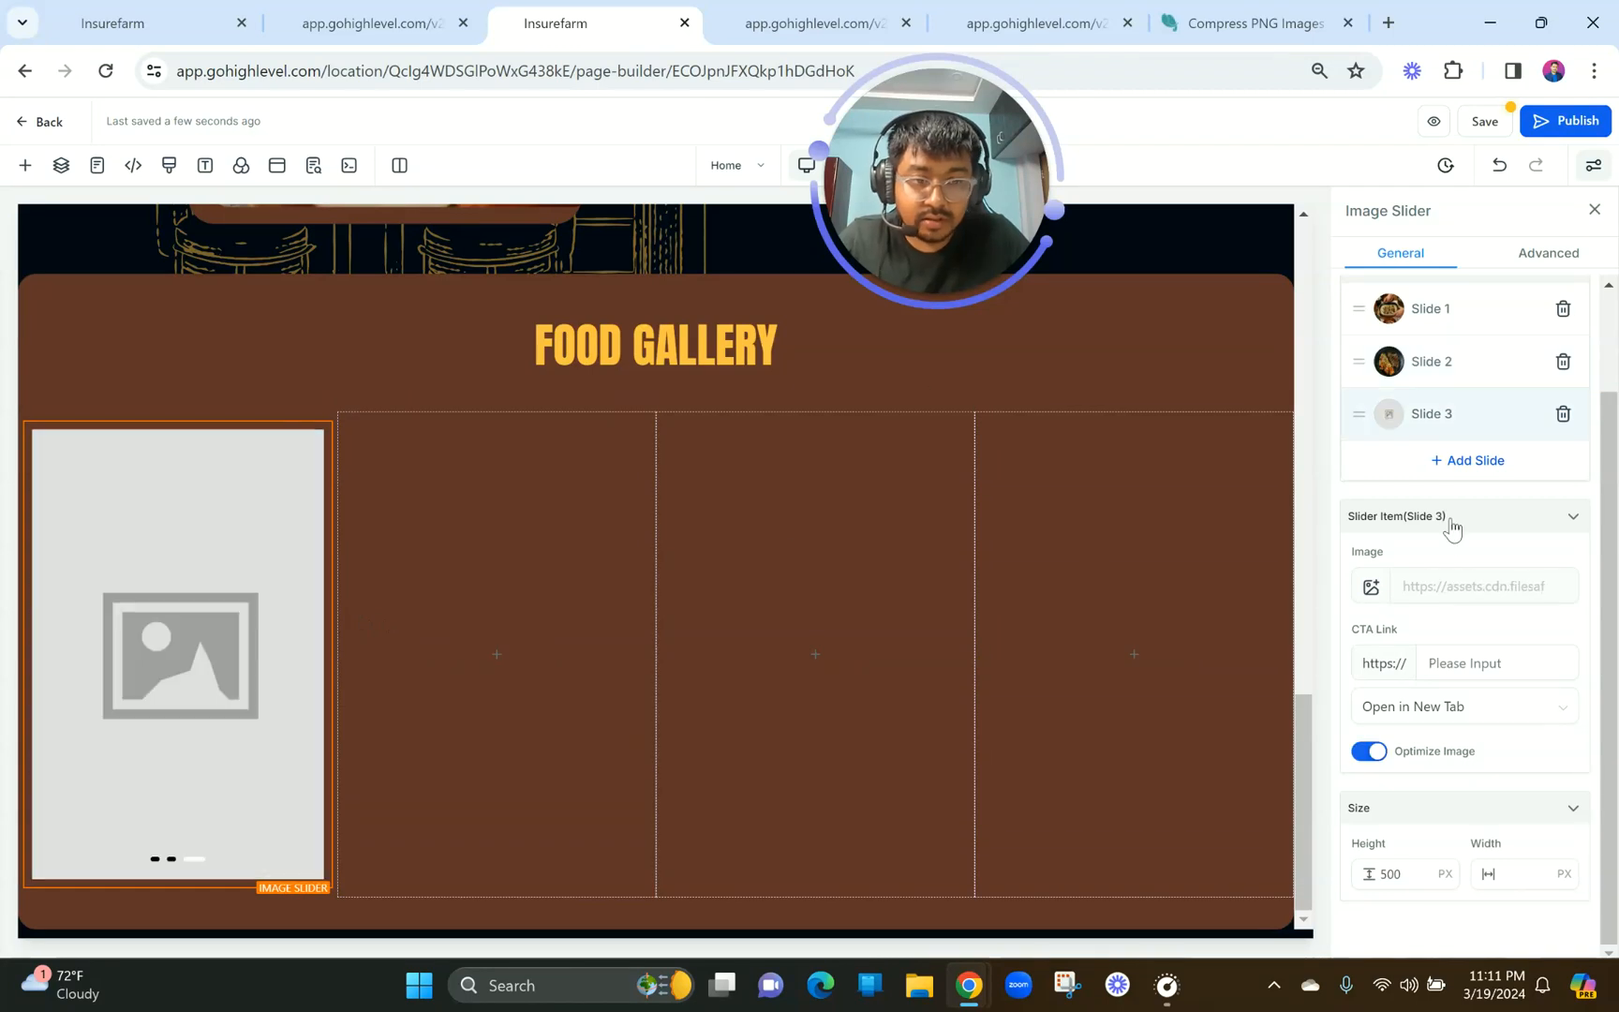
pyautogui.click(1374, 587)
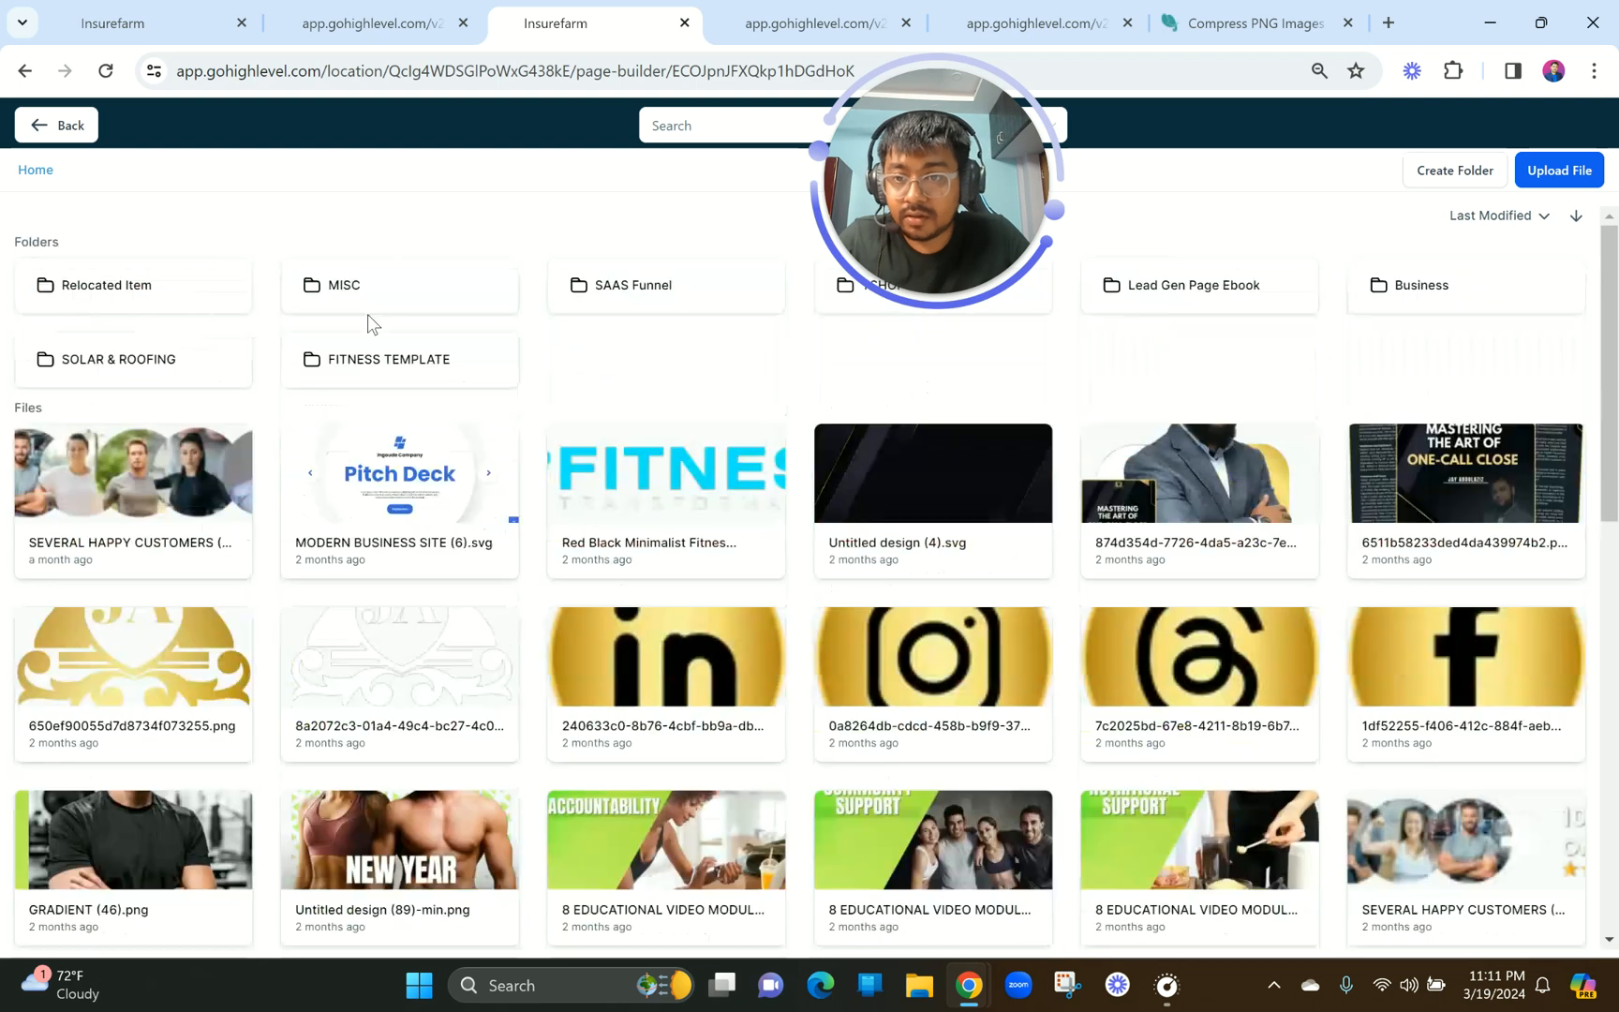
pyautogui.click(372, 283)
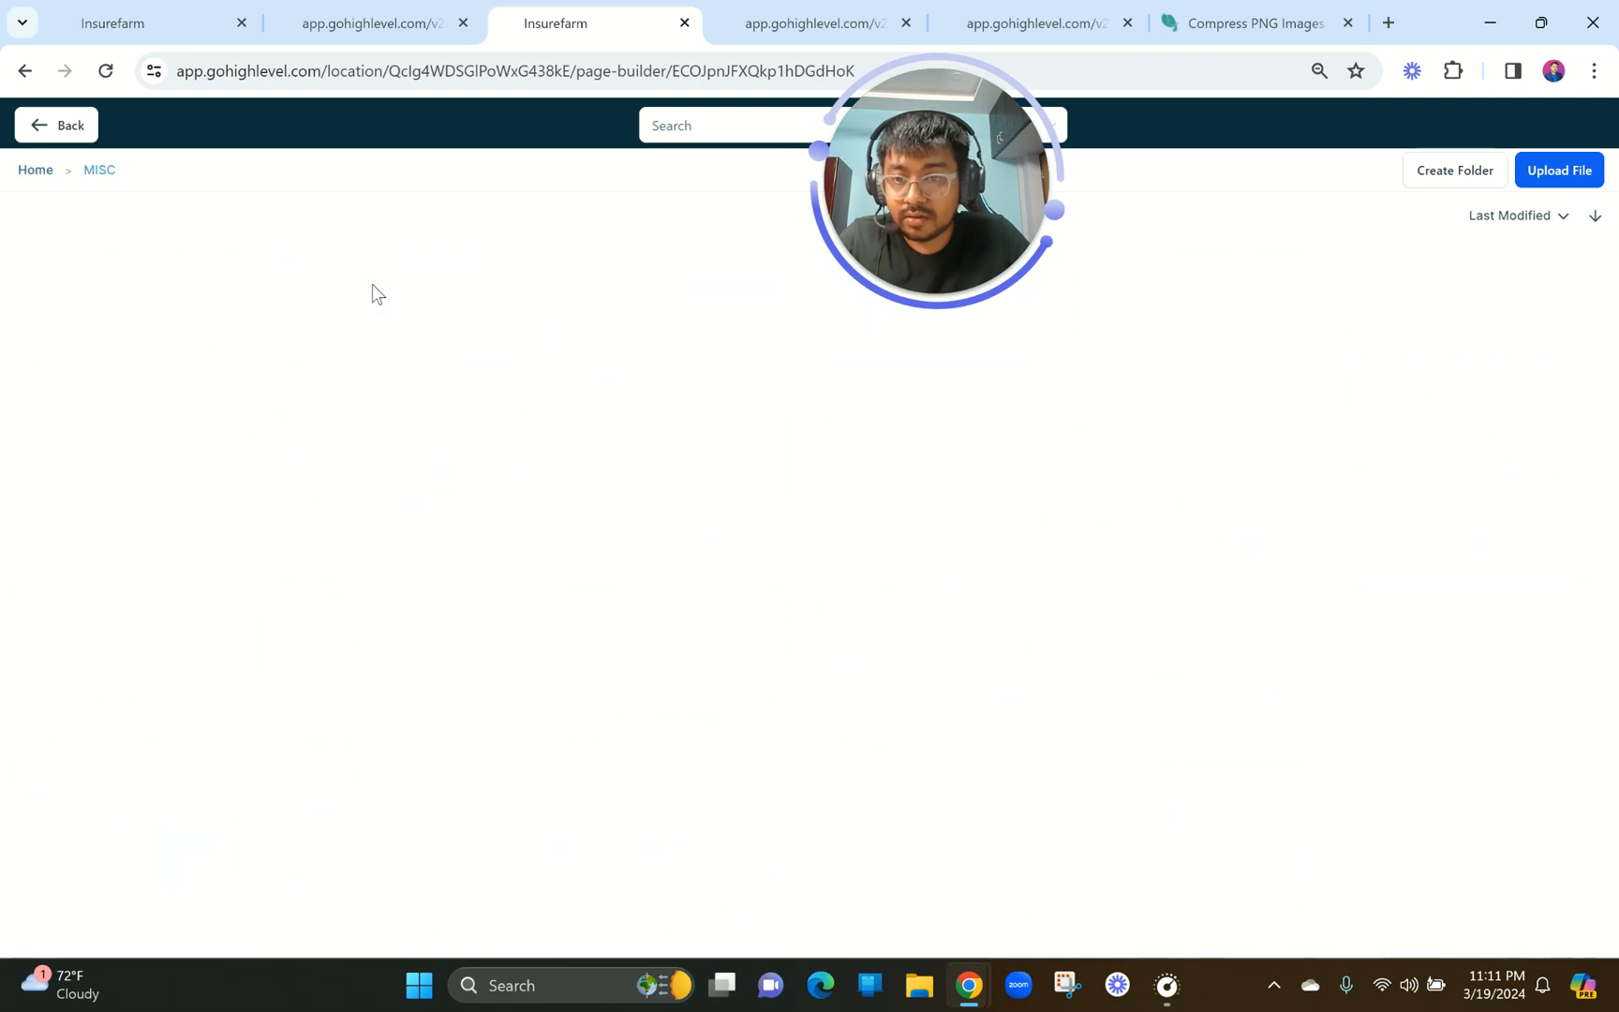
pyautogui.scroll(-1, 438, 777)
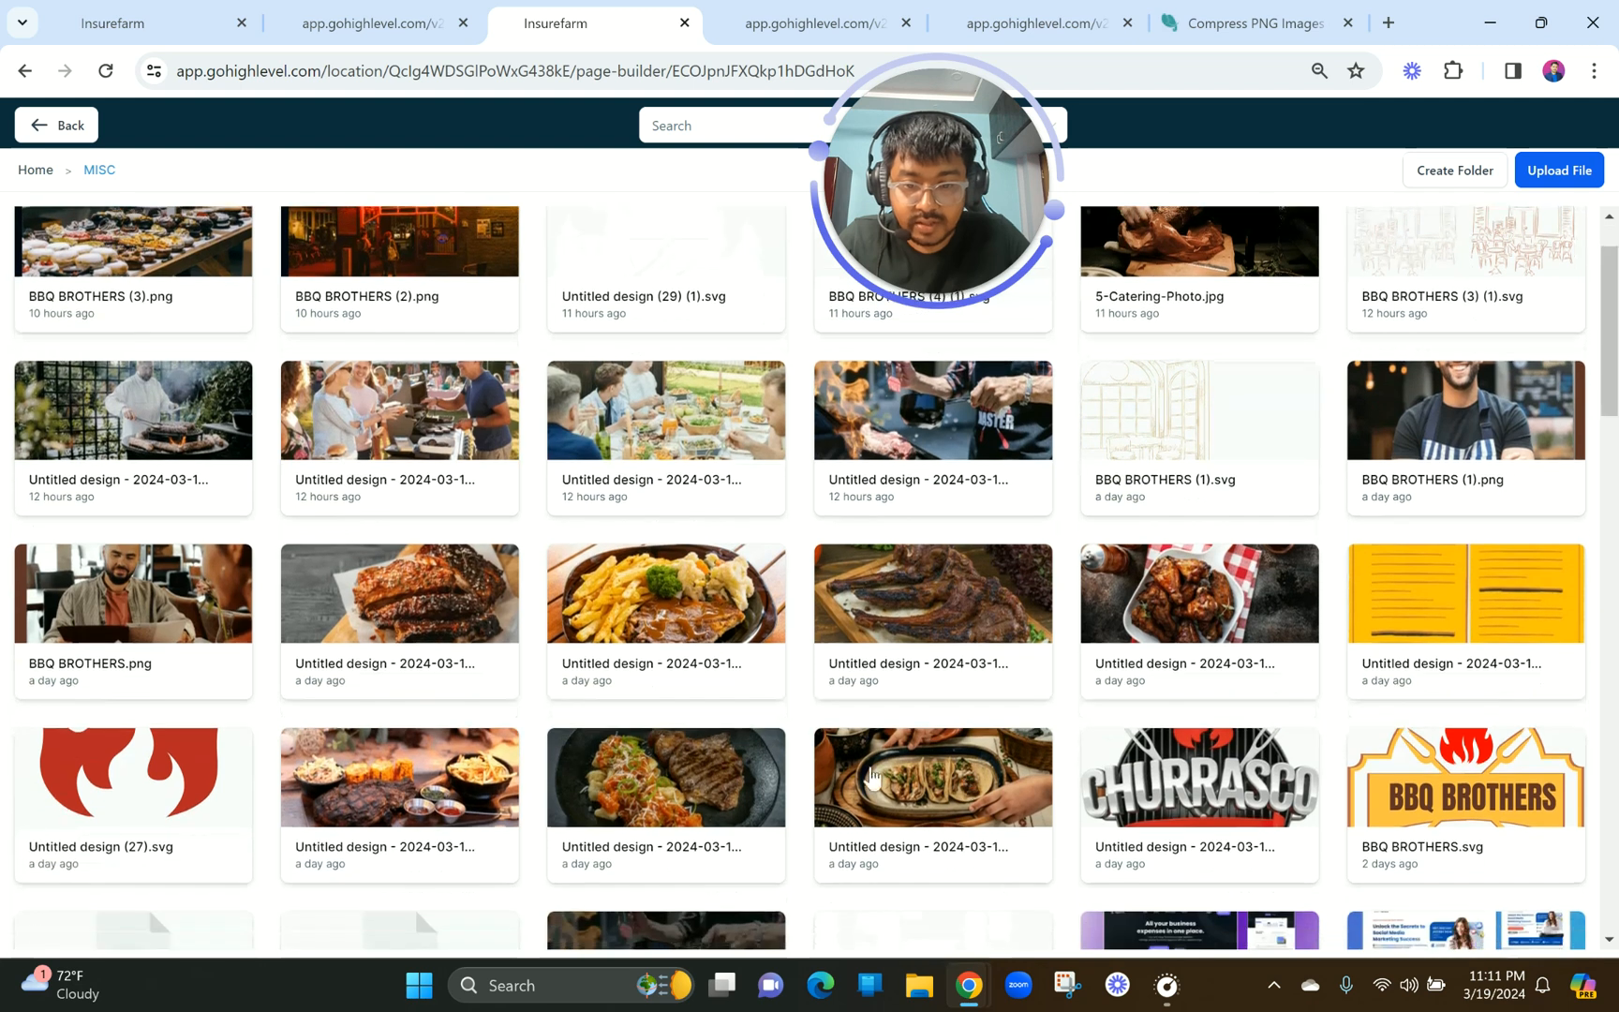
pyautogui.click(438, 778)
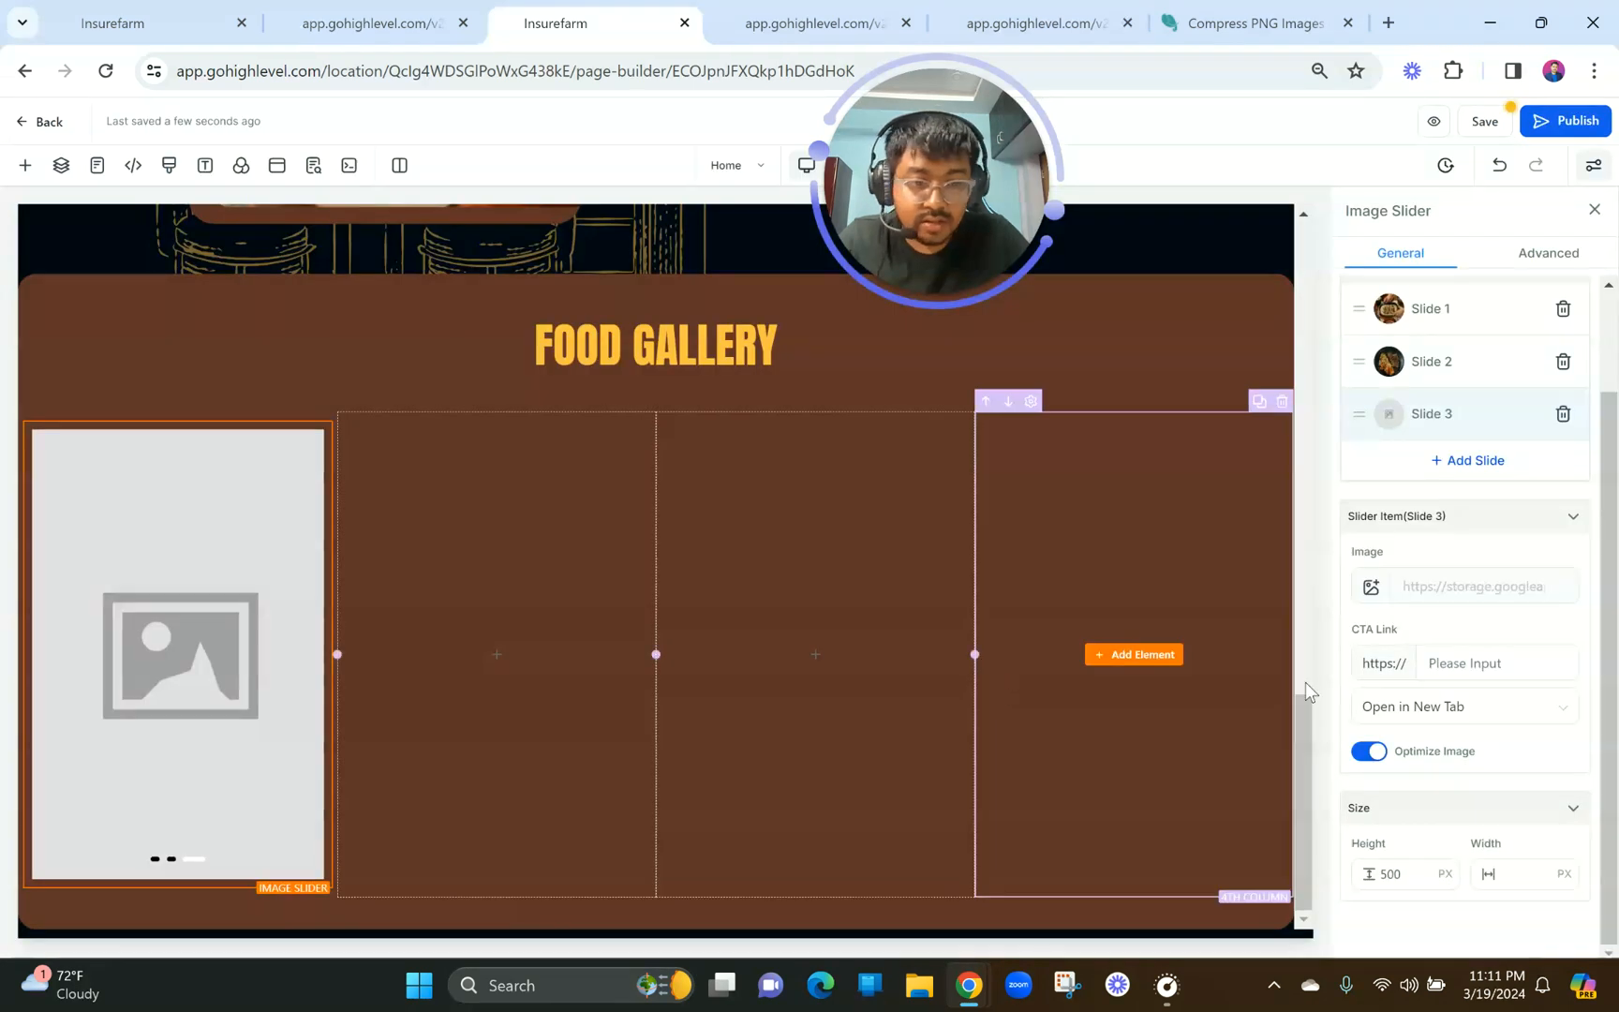
pyautogui.click(1380, 749)
pyautogui.click(1380, 751)
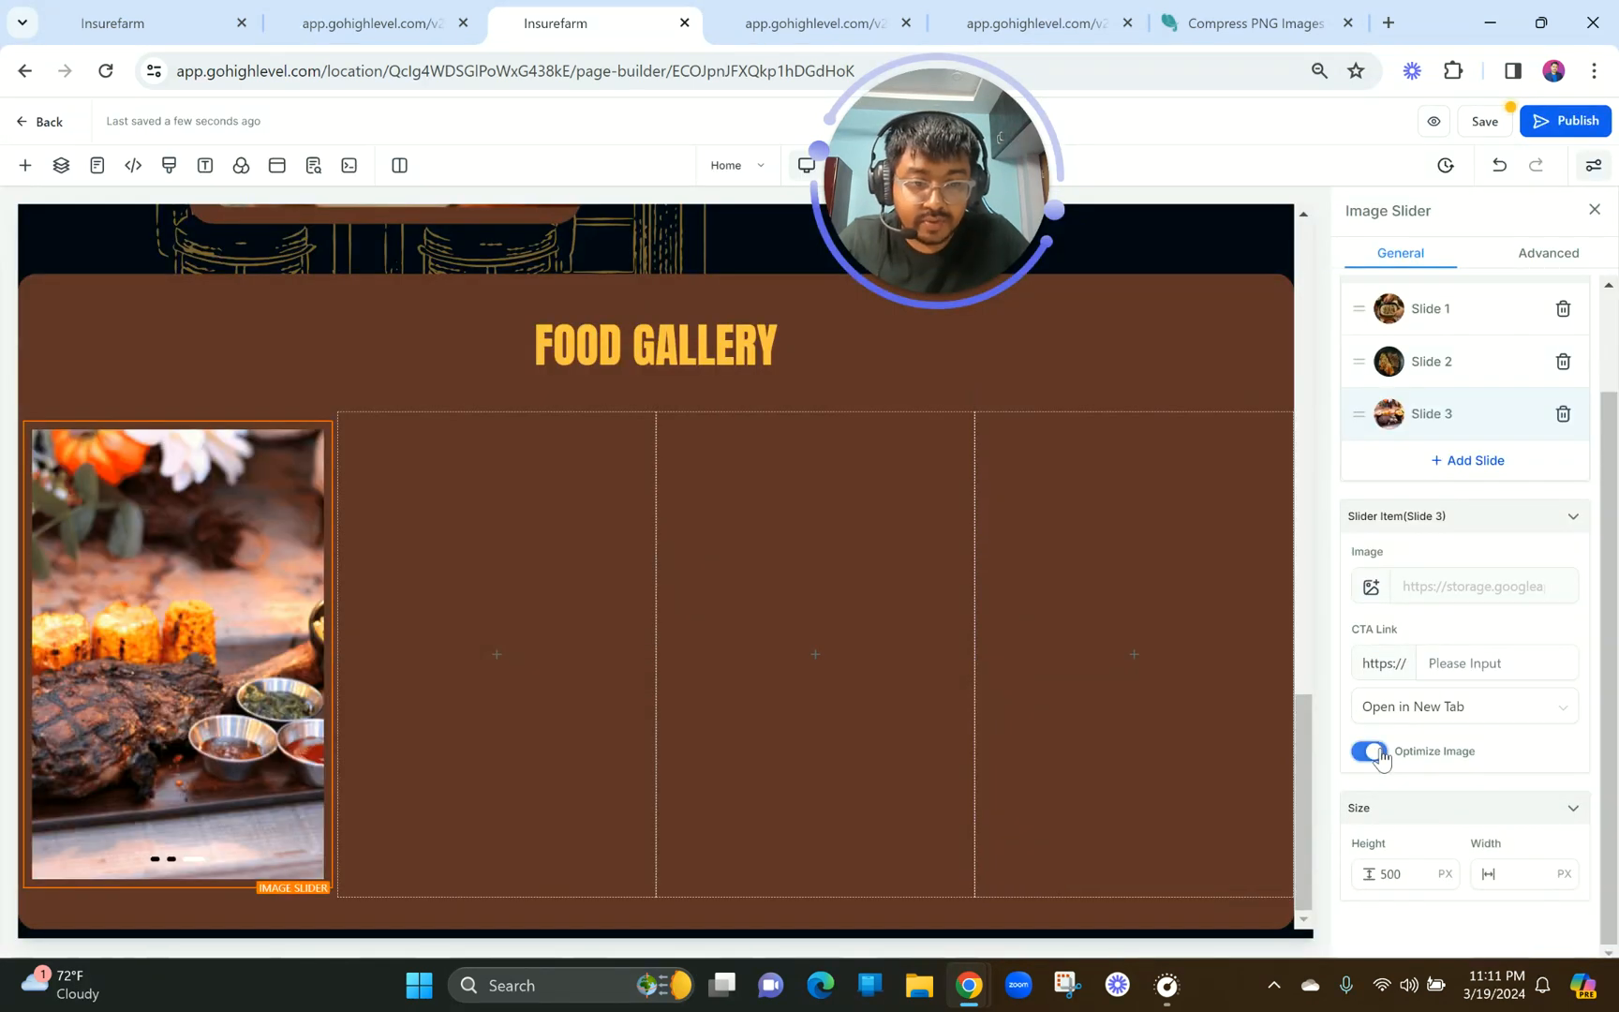
pyautogui.click(1381, 752)
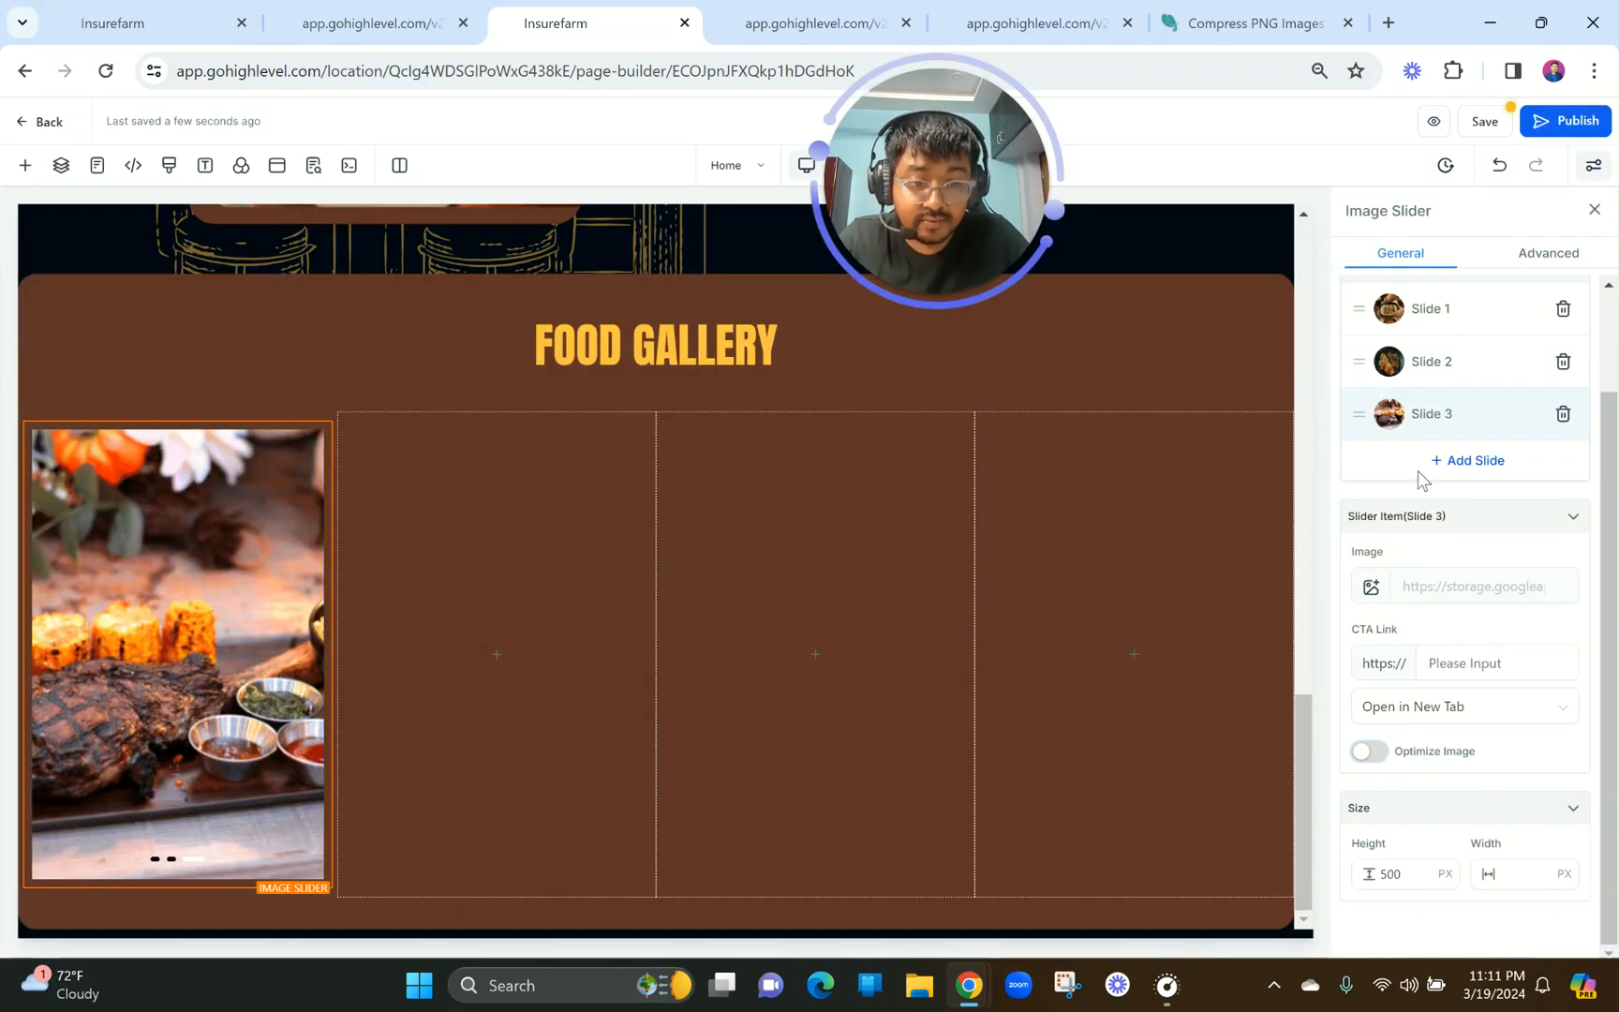
# Duplicate the finished image slider and place copies in the second, third and fourth columns of the gallery row.
pyautogui.click(1392, 306)
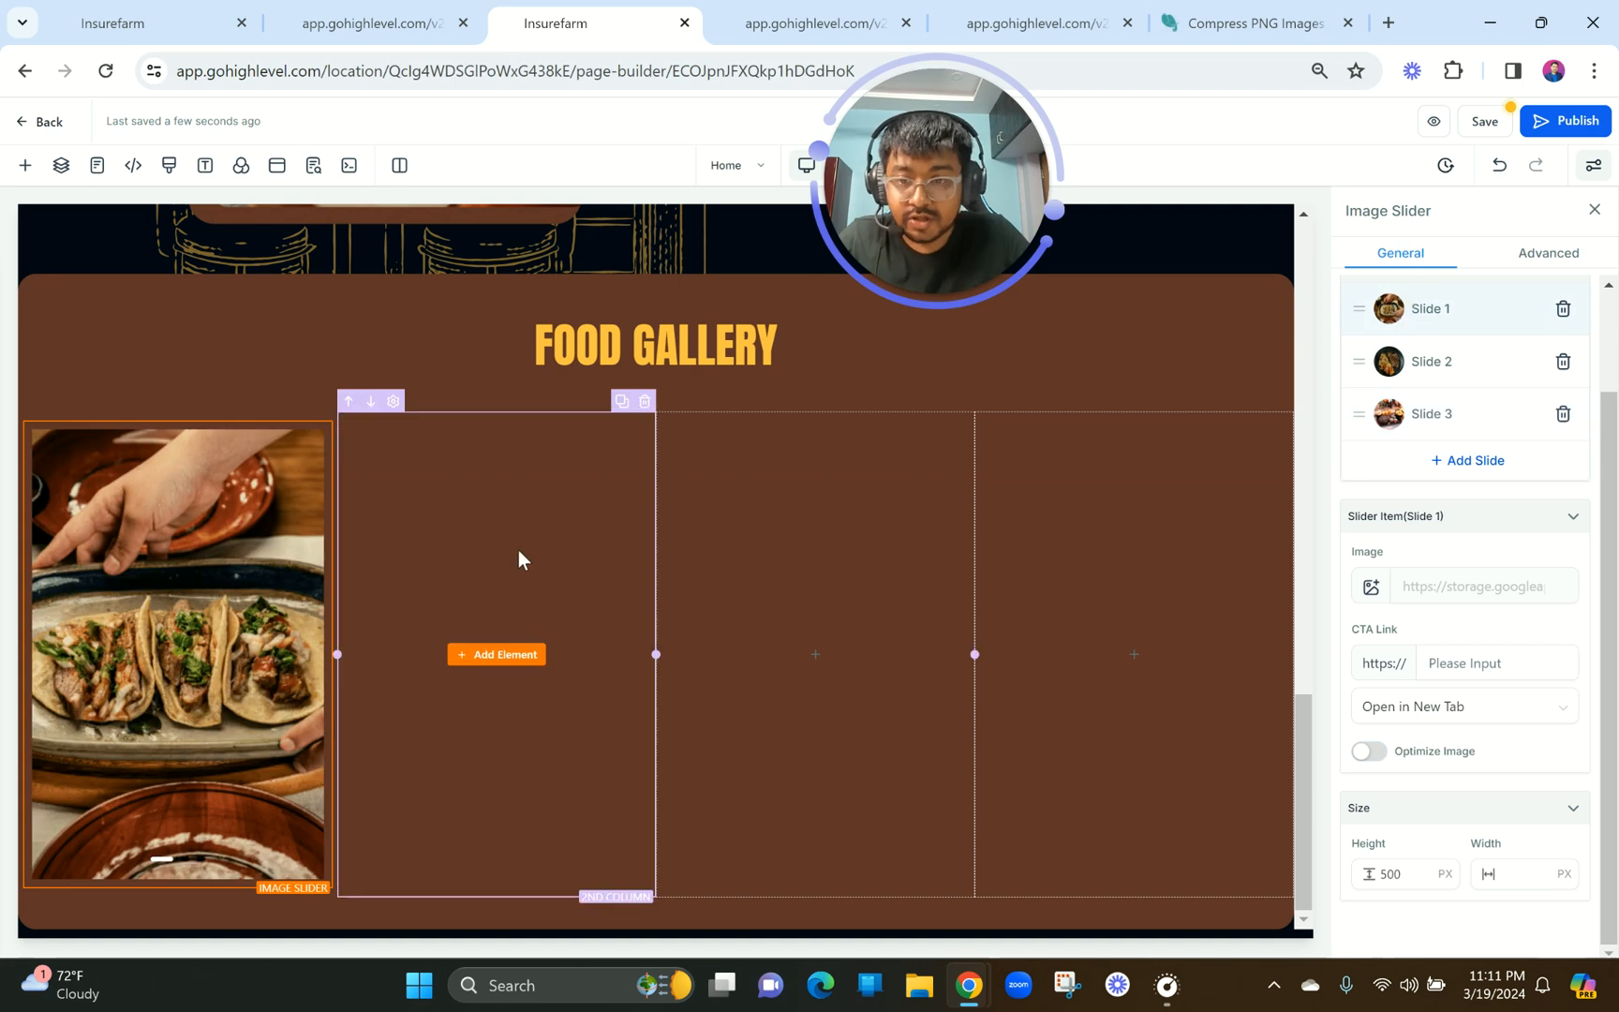
pyautogui.click(300, 419)
pyautogui.moveTo(280, 419); pyautogui.dragTo(496, 478)
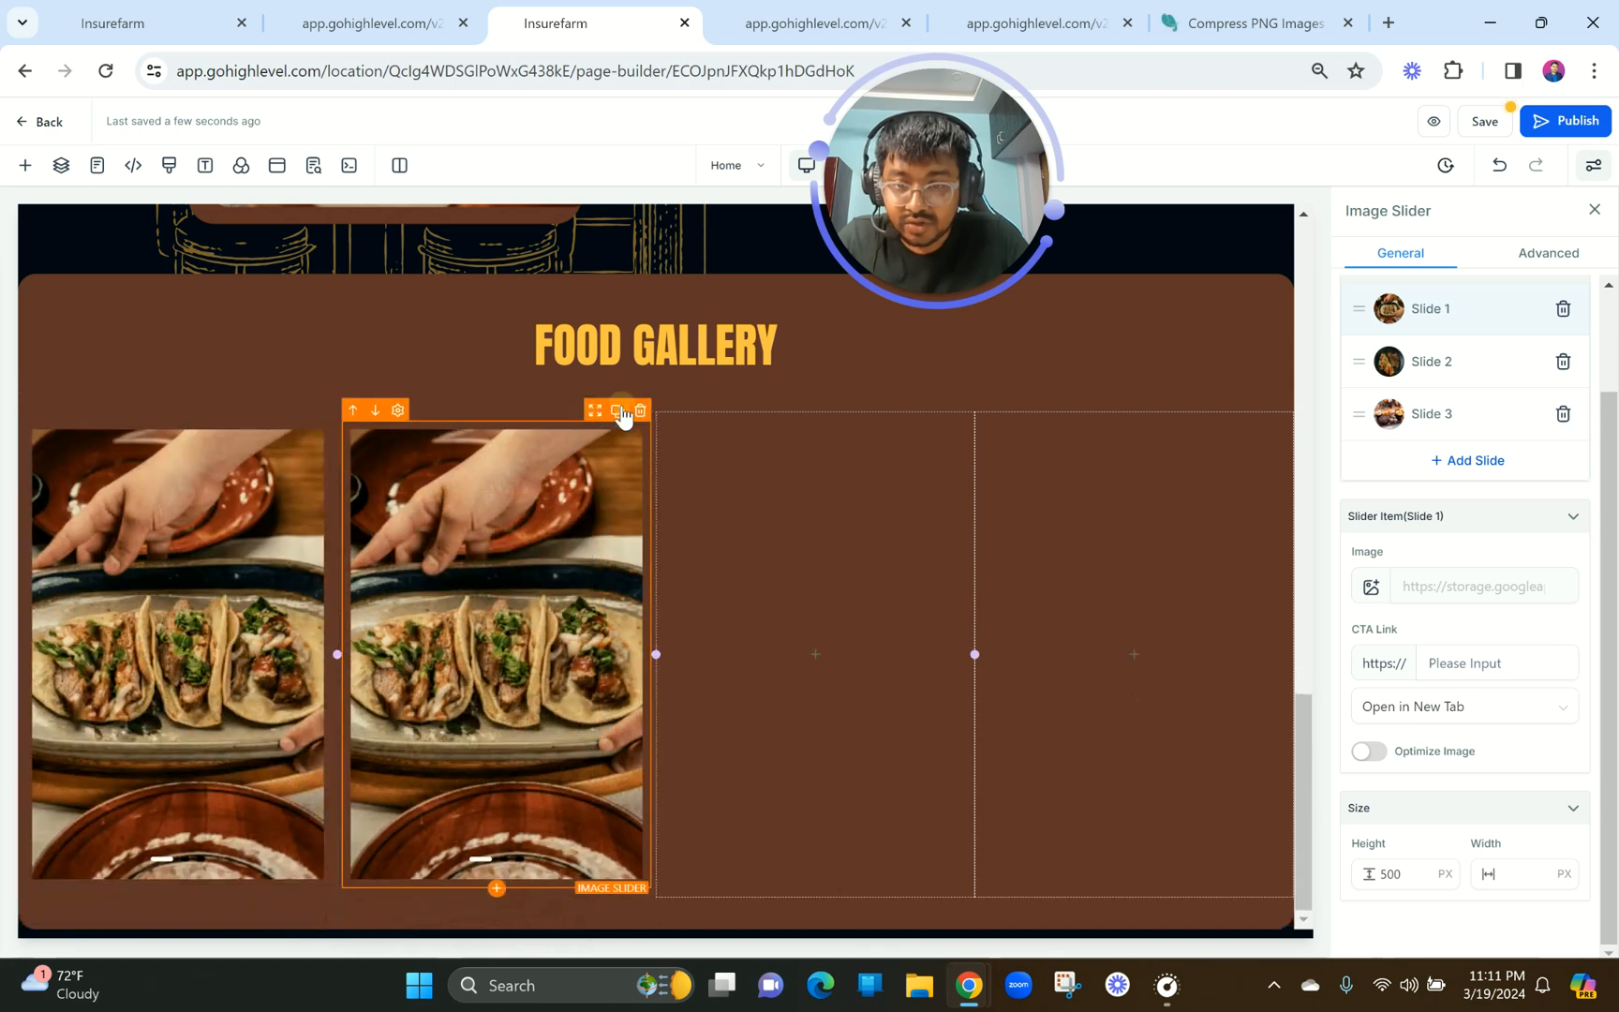
pyautogui.click(616, 410)
pyautogui.moveTo(600, 418); pyautogui.dragTo(1170, 445)
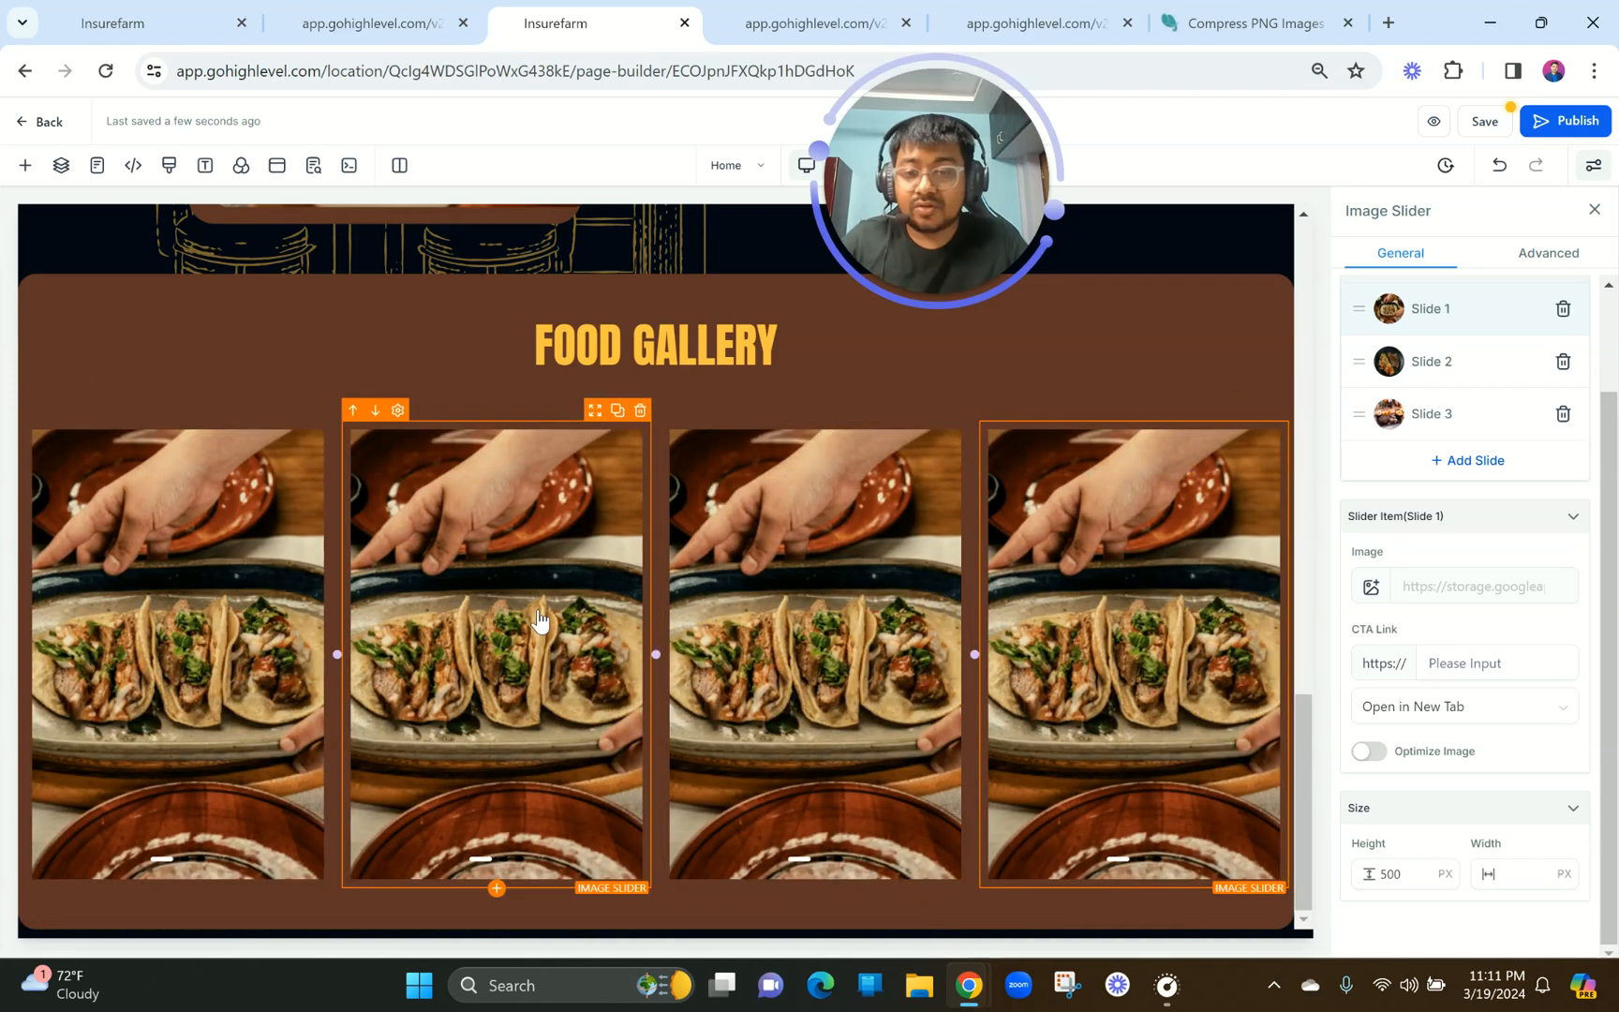
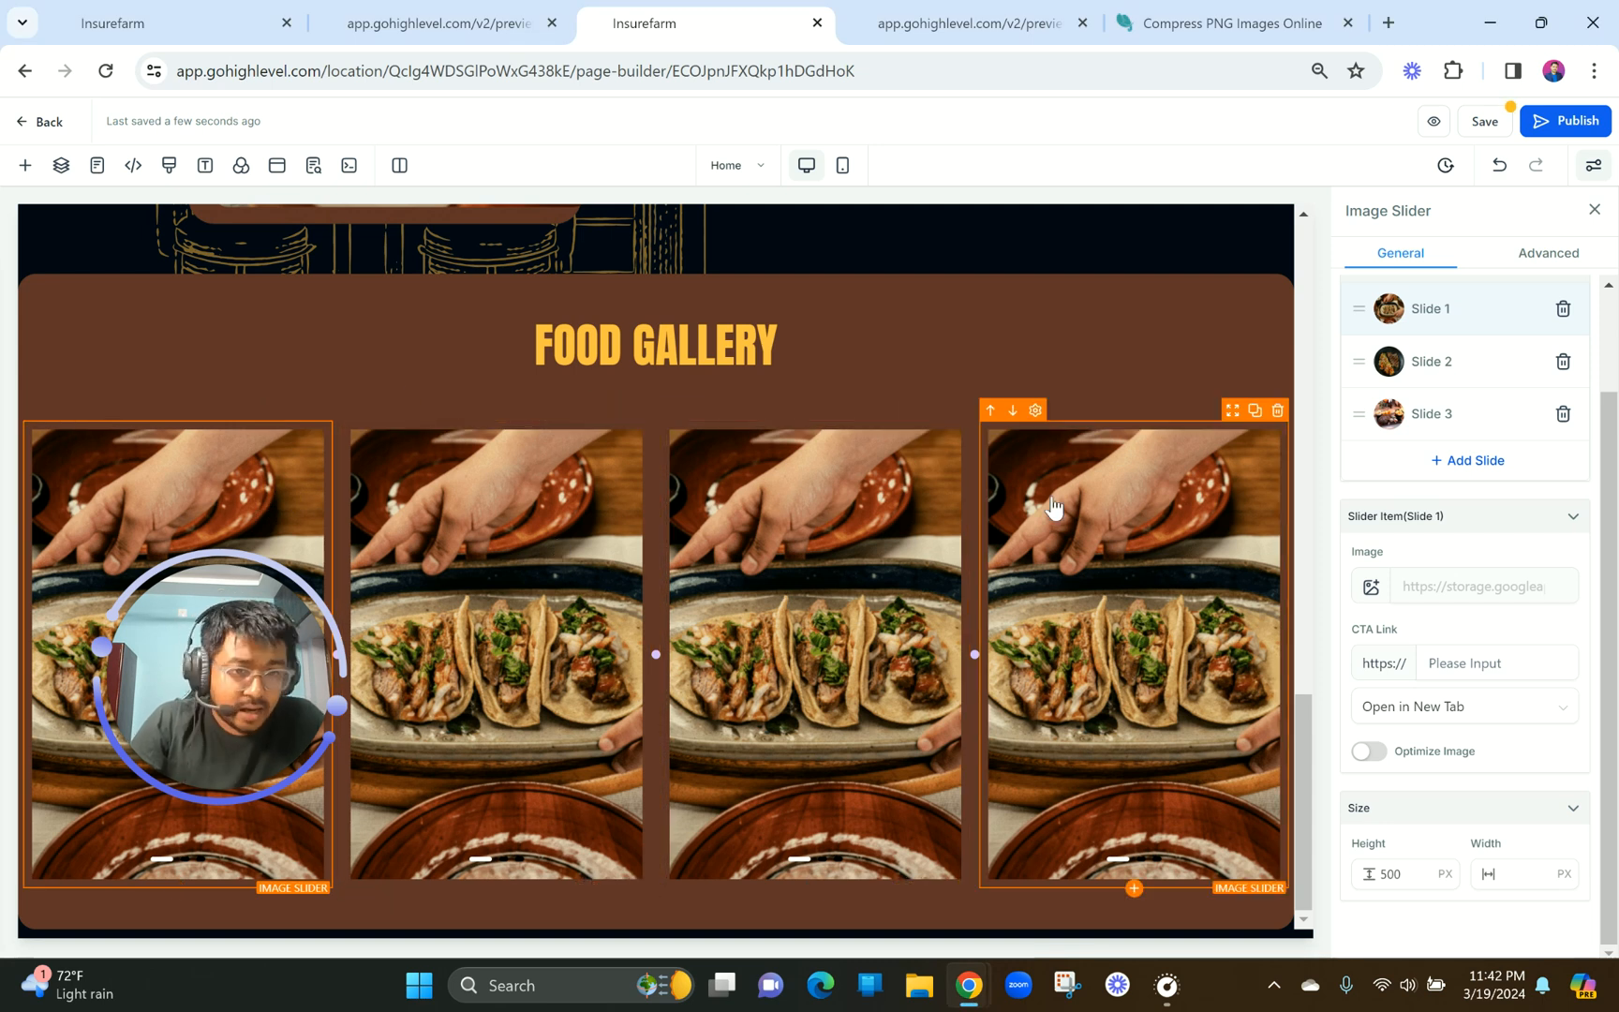
# Assign the steak and vegetables photo from the MISC media folder to Slide 1 of the second column's image slider.
pyautogui.click(455, 569)
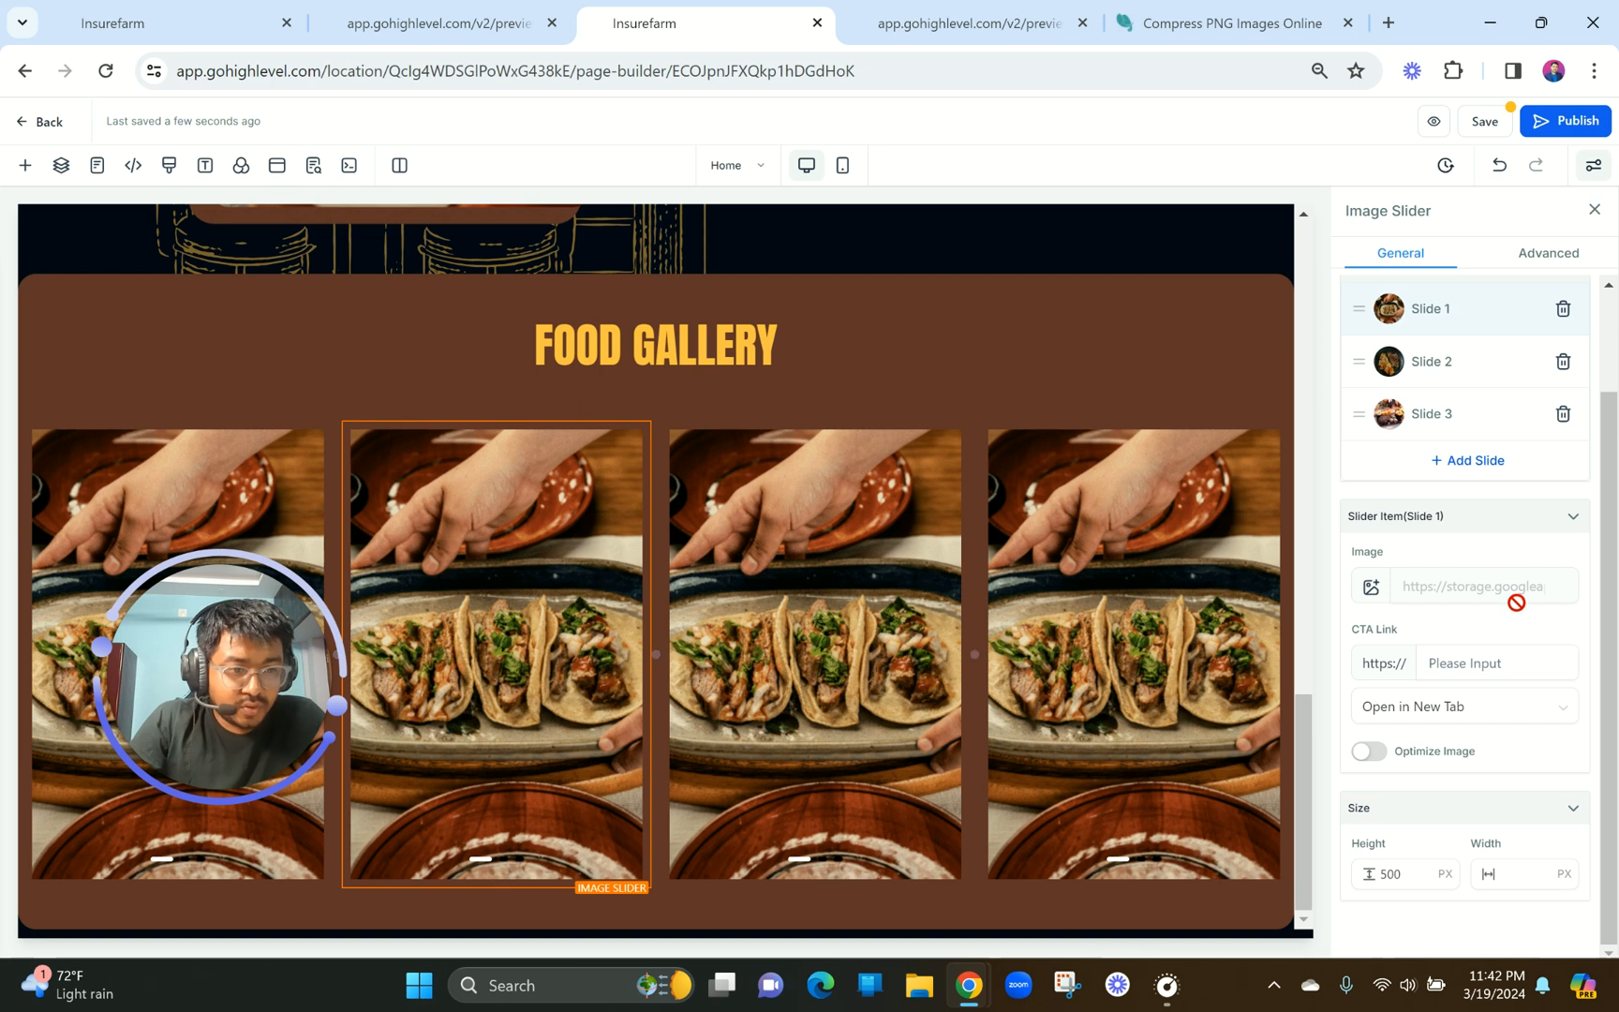
pyautogui.click(1372, 590)
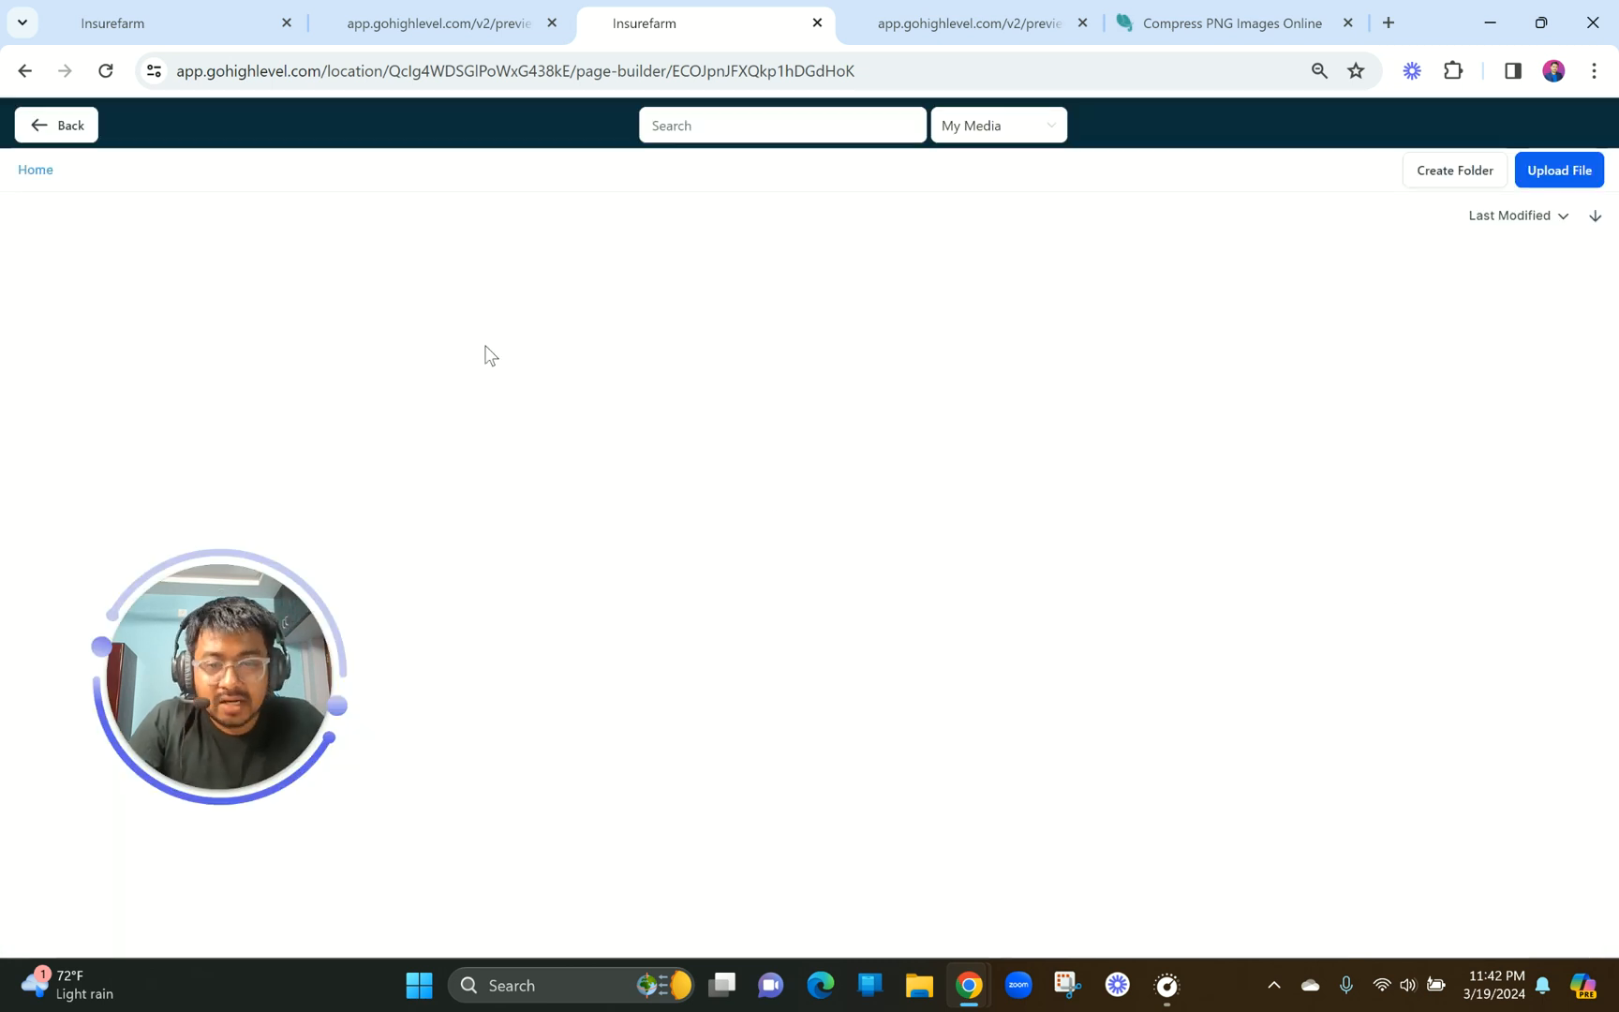
pyautogui.click(421, 276)
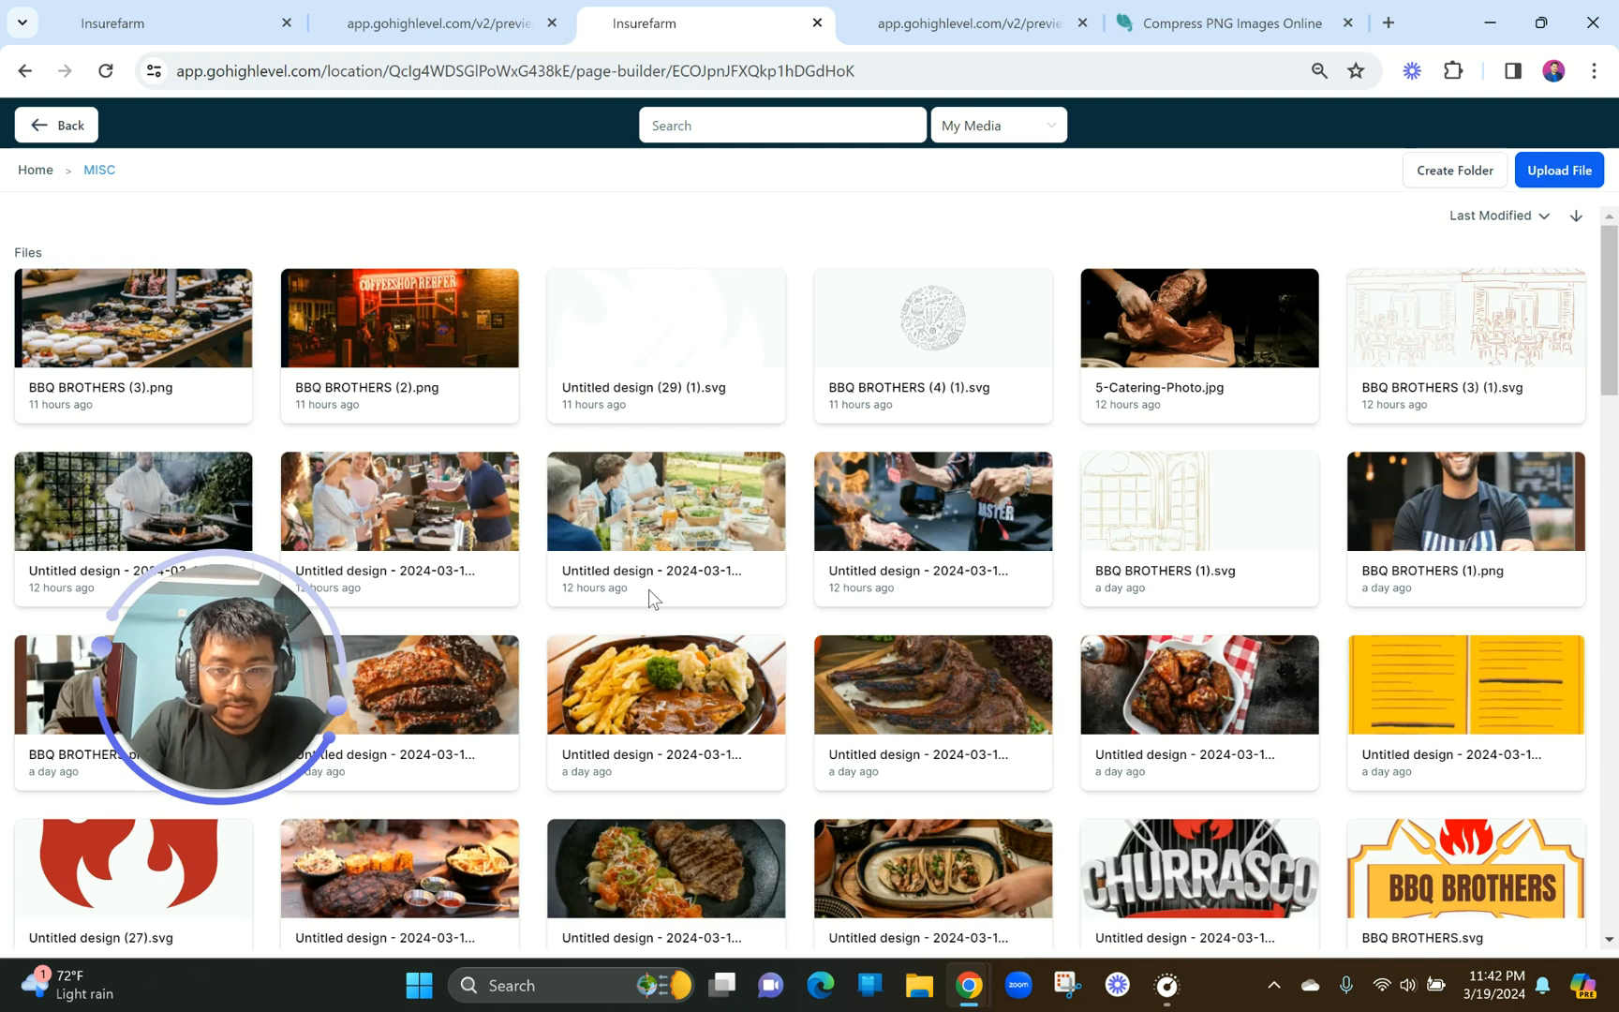
pyautogui.scroll(-3, 649, 590)
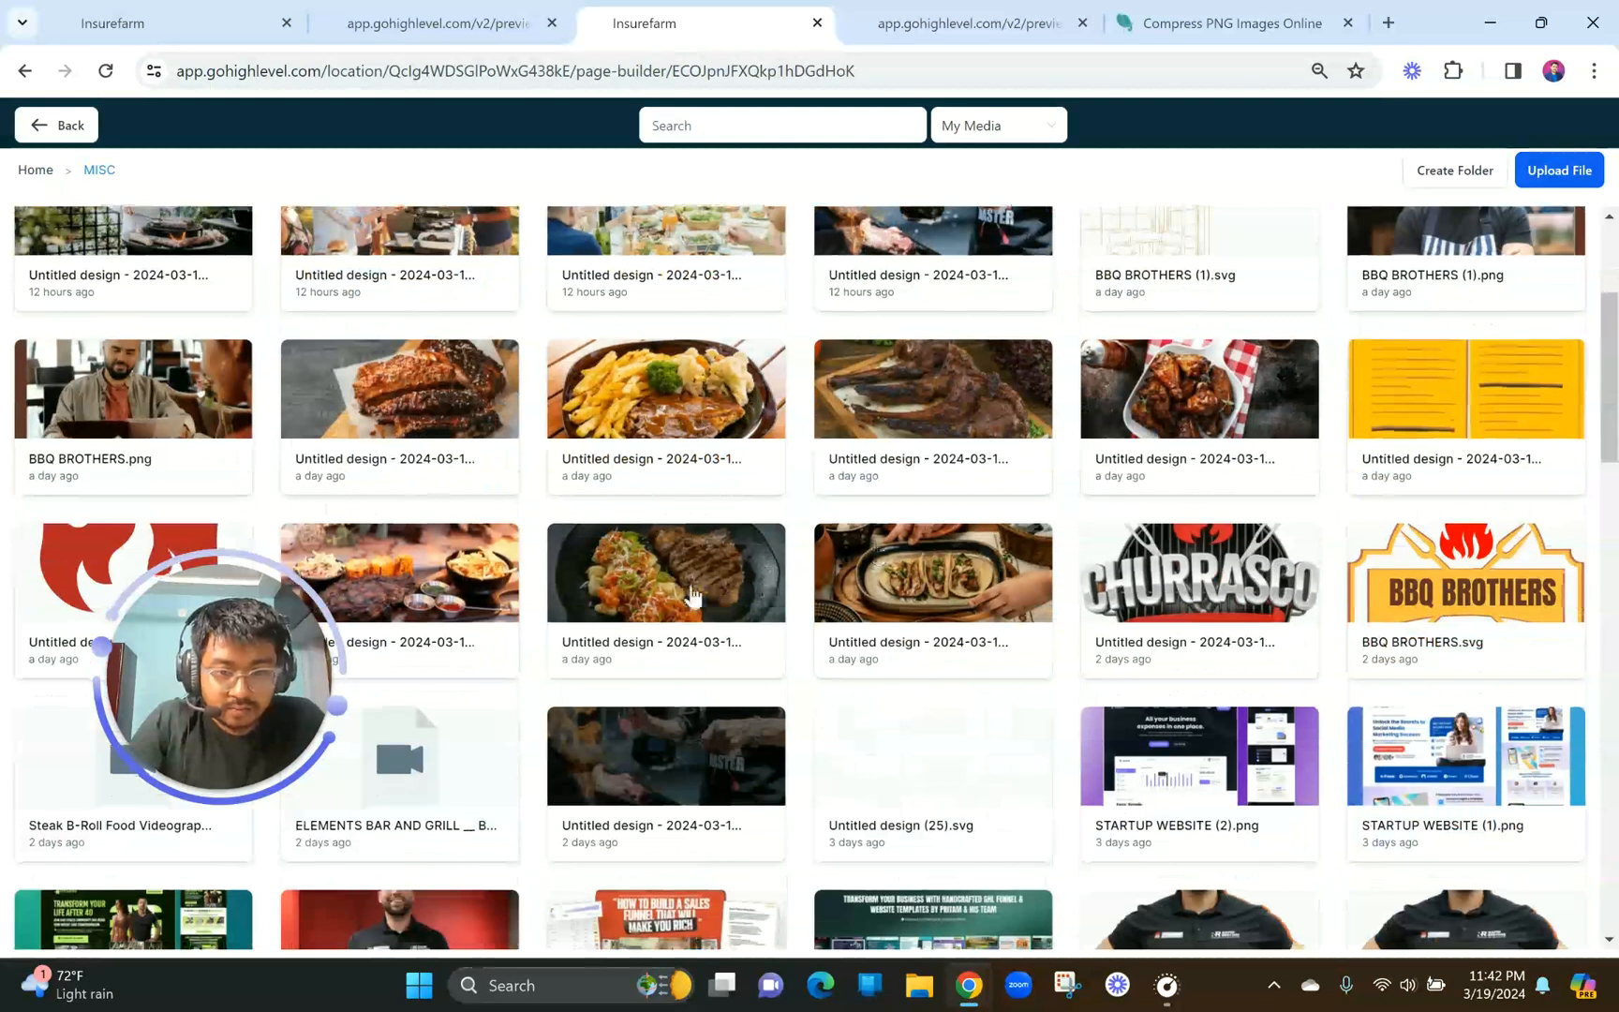
pyautogui.click(864, 570)
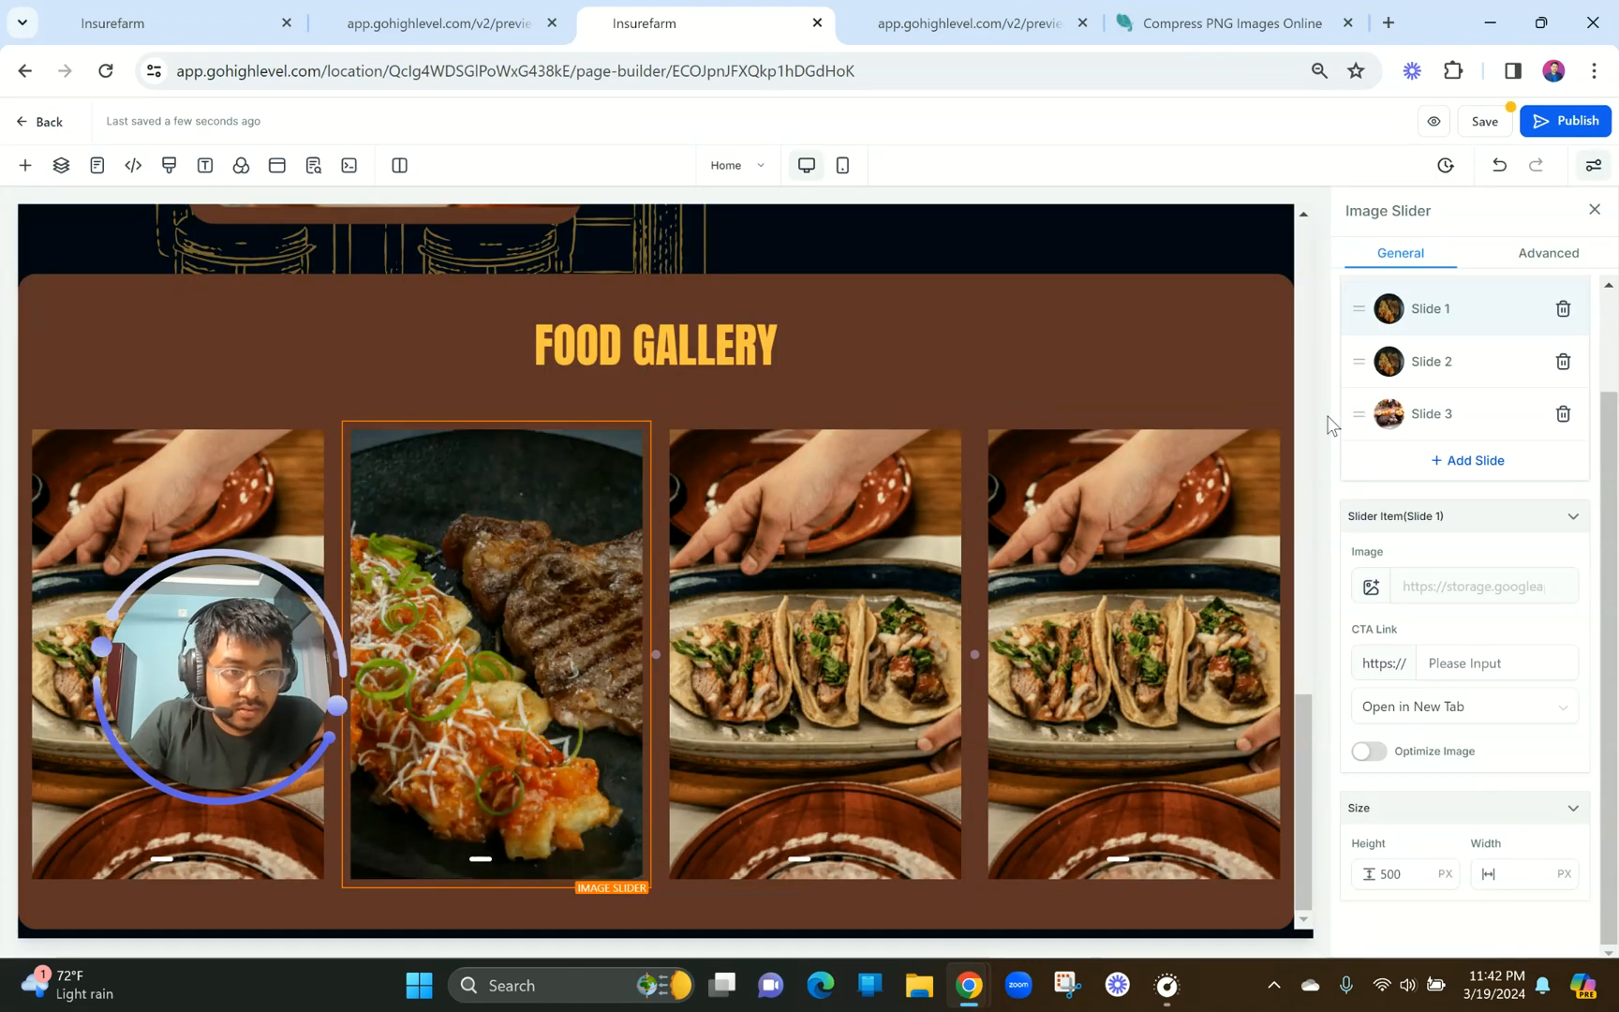
# Assign the chicken photo with the red checkered cloth from the MISC folder to Slide 2 of the second column's slider.
pyautogui.click(1394, 360)
pyautogui.click(1370, 587)
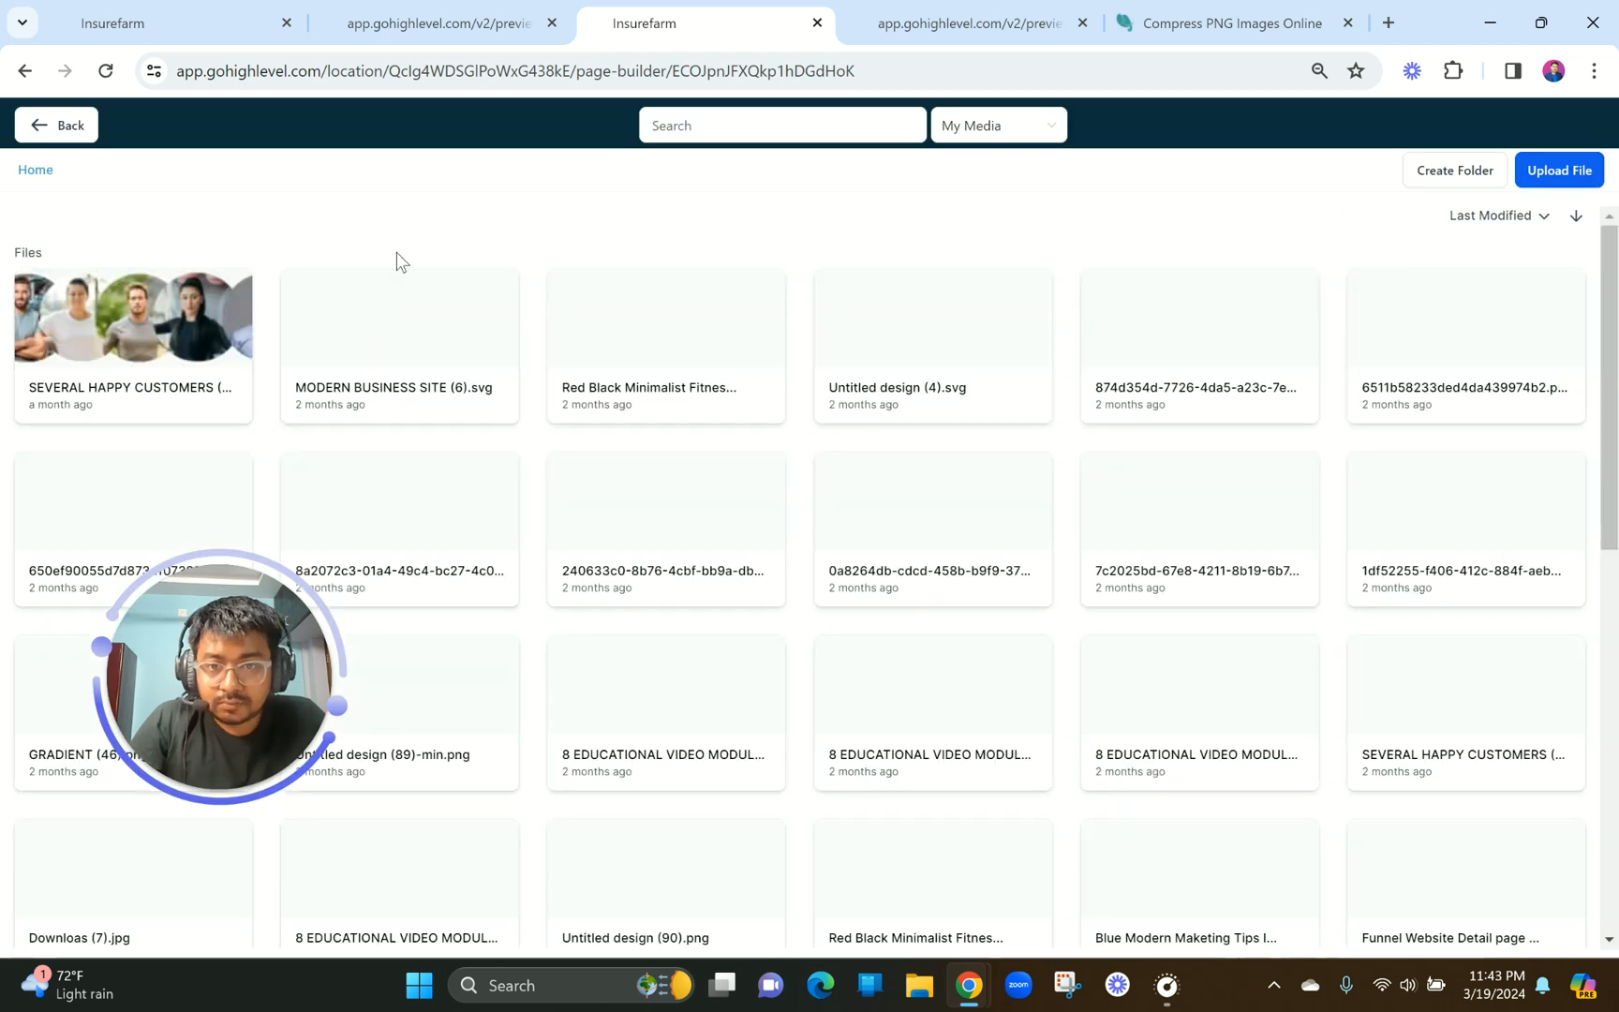
pyautogui.click(343, 286)
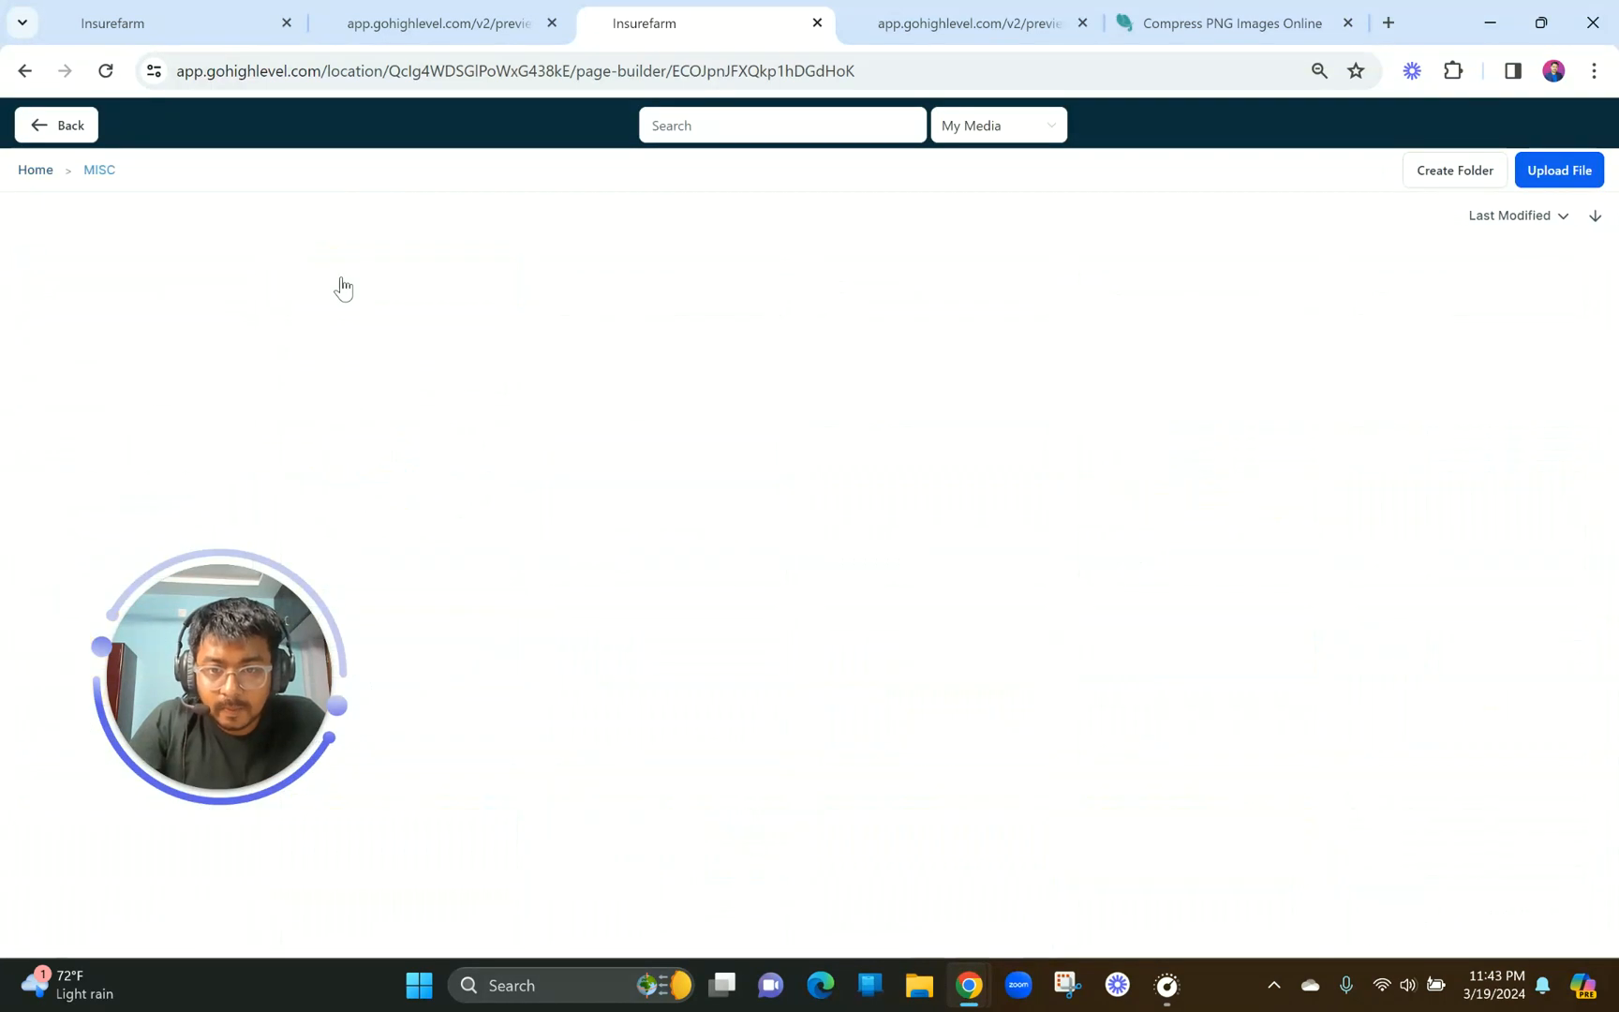
pyautogui.scroll(-4, 560, 586)
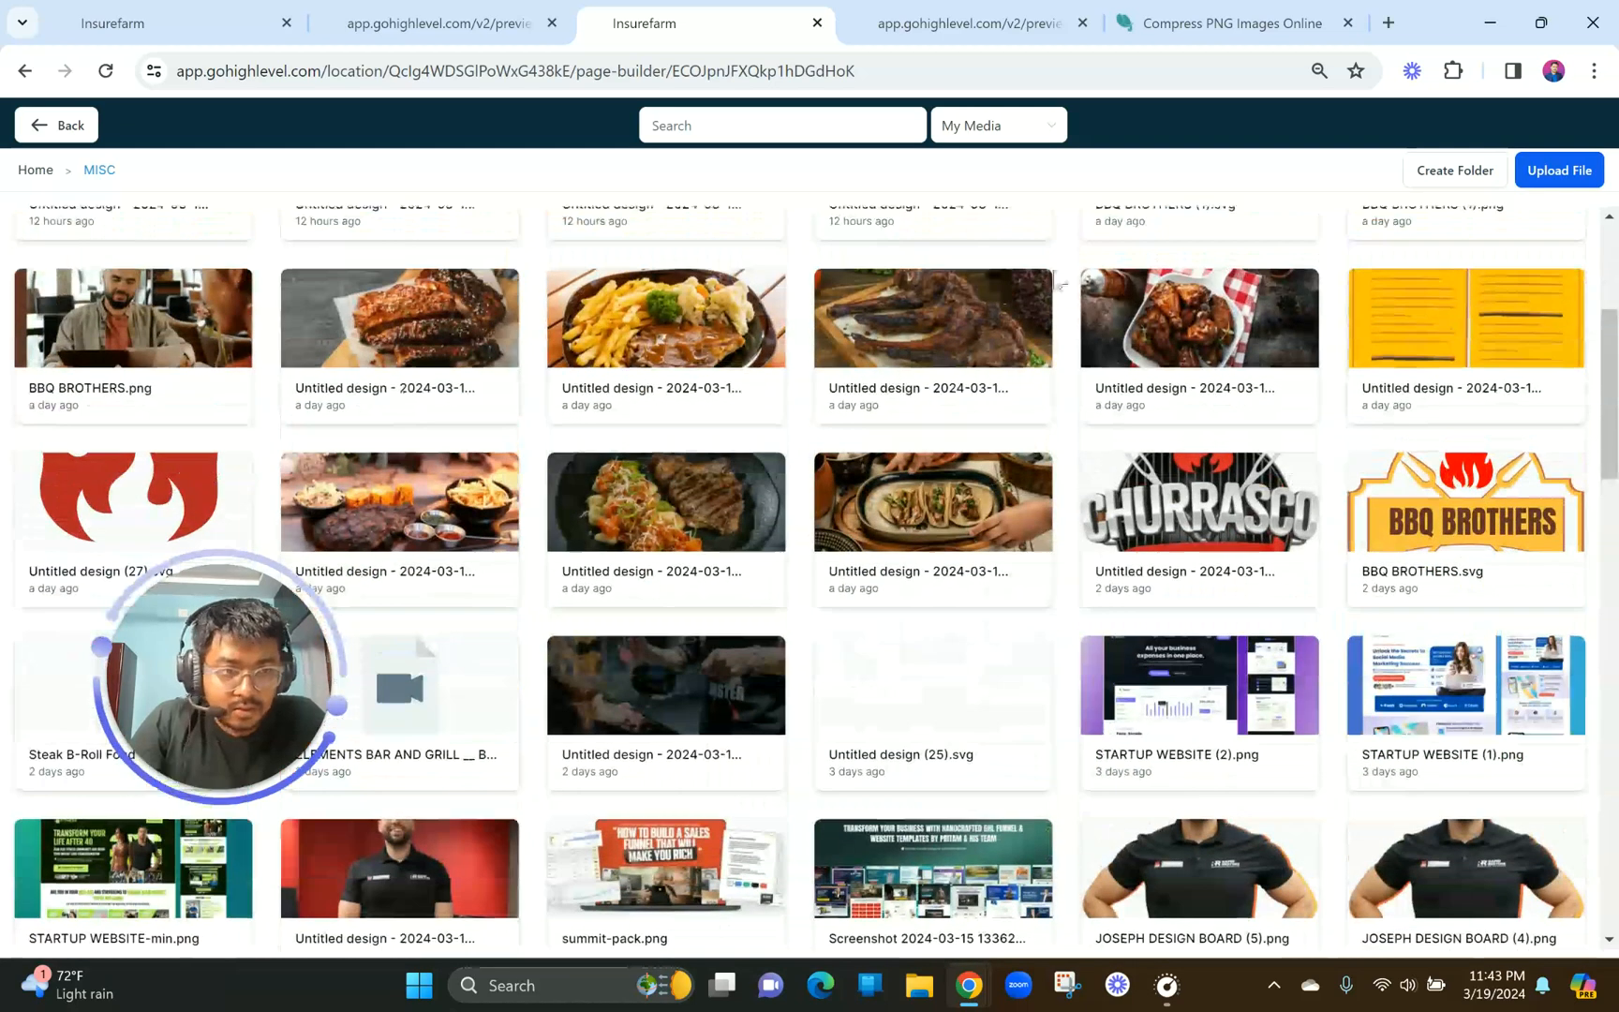
pyautogui.click(1172, 325)
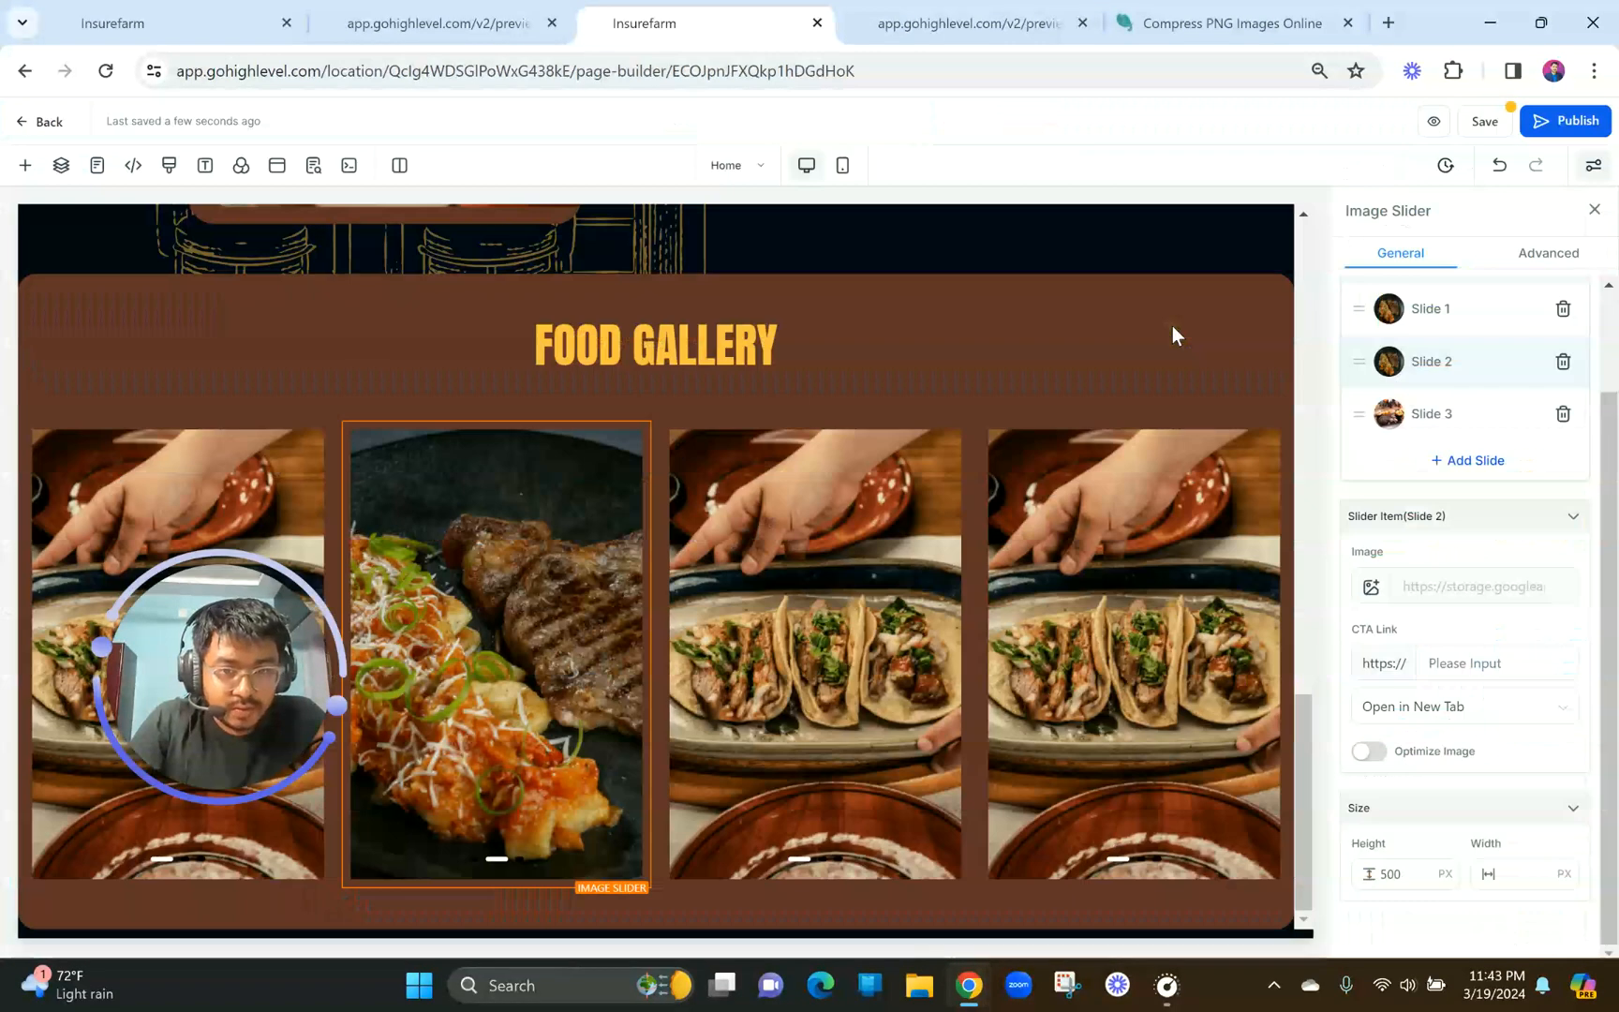
# Assign the bone-in grilled meat photo from the MISC folder to Slide 3 of the second column's slider and return to Slide 1.
pyautogui.click(1393, 430)
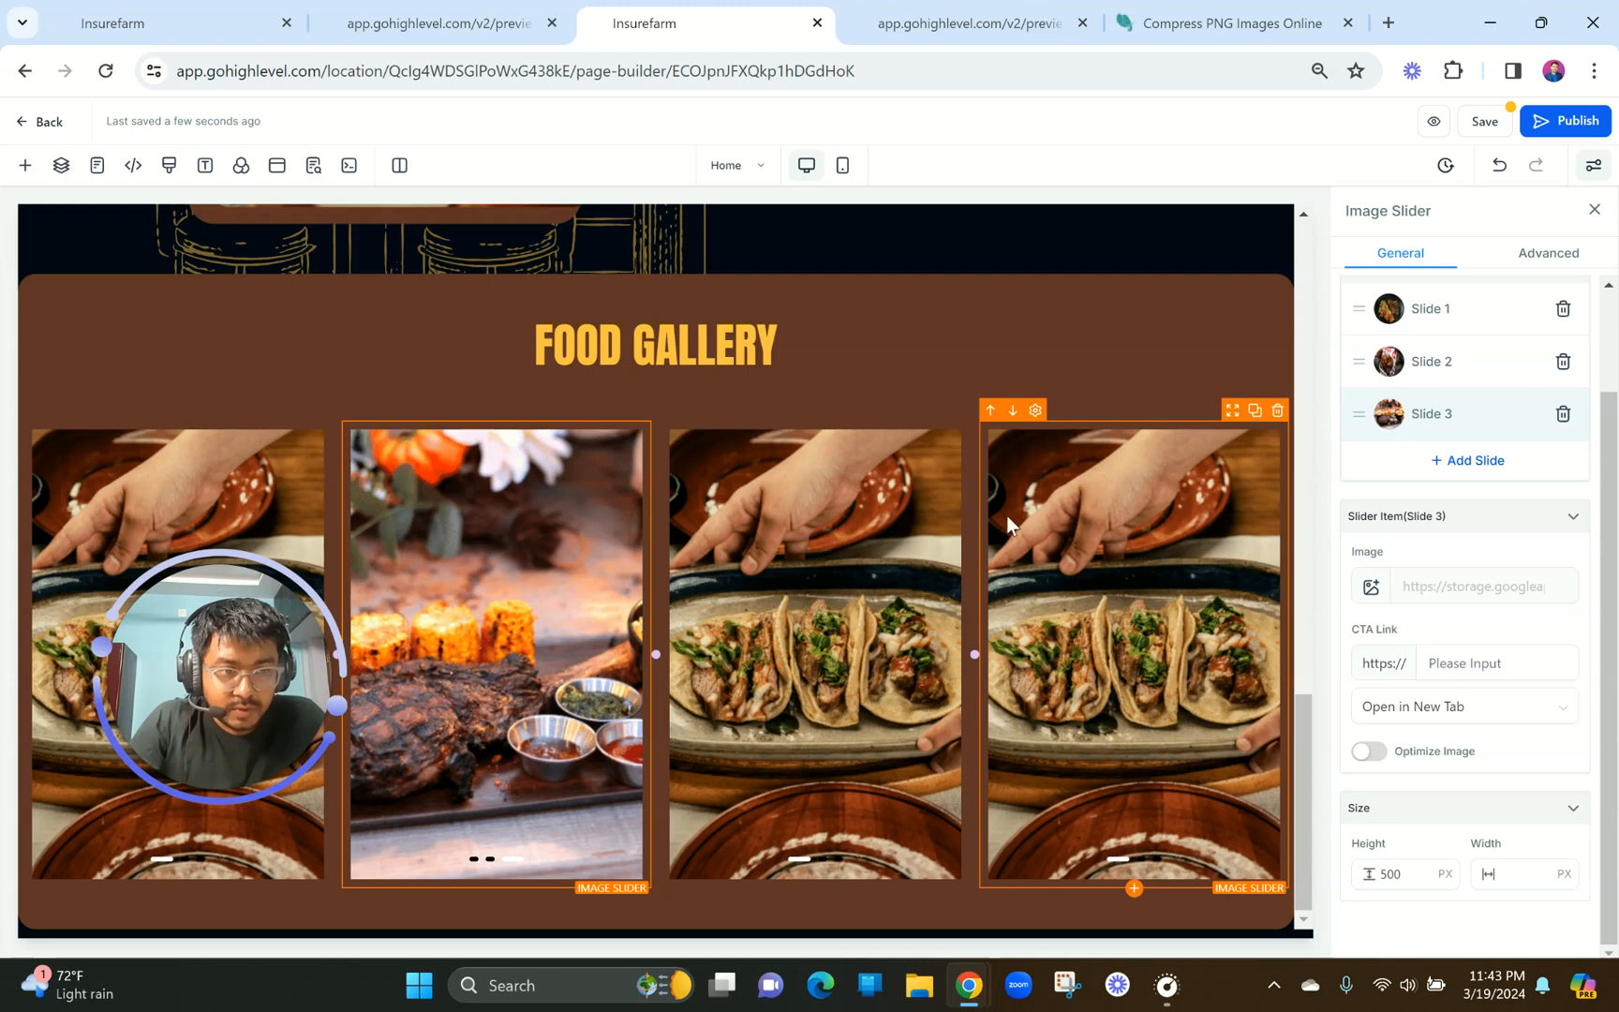
pyautogui.click(1370, 588)
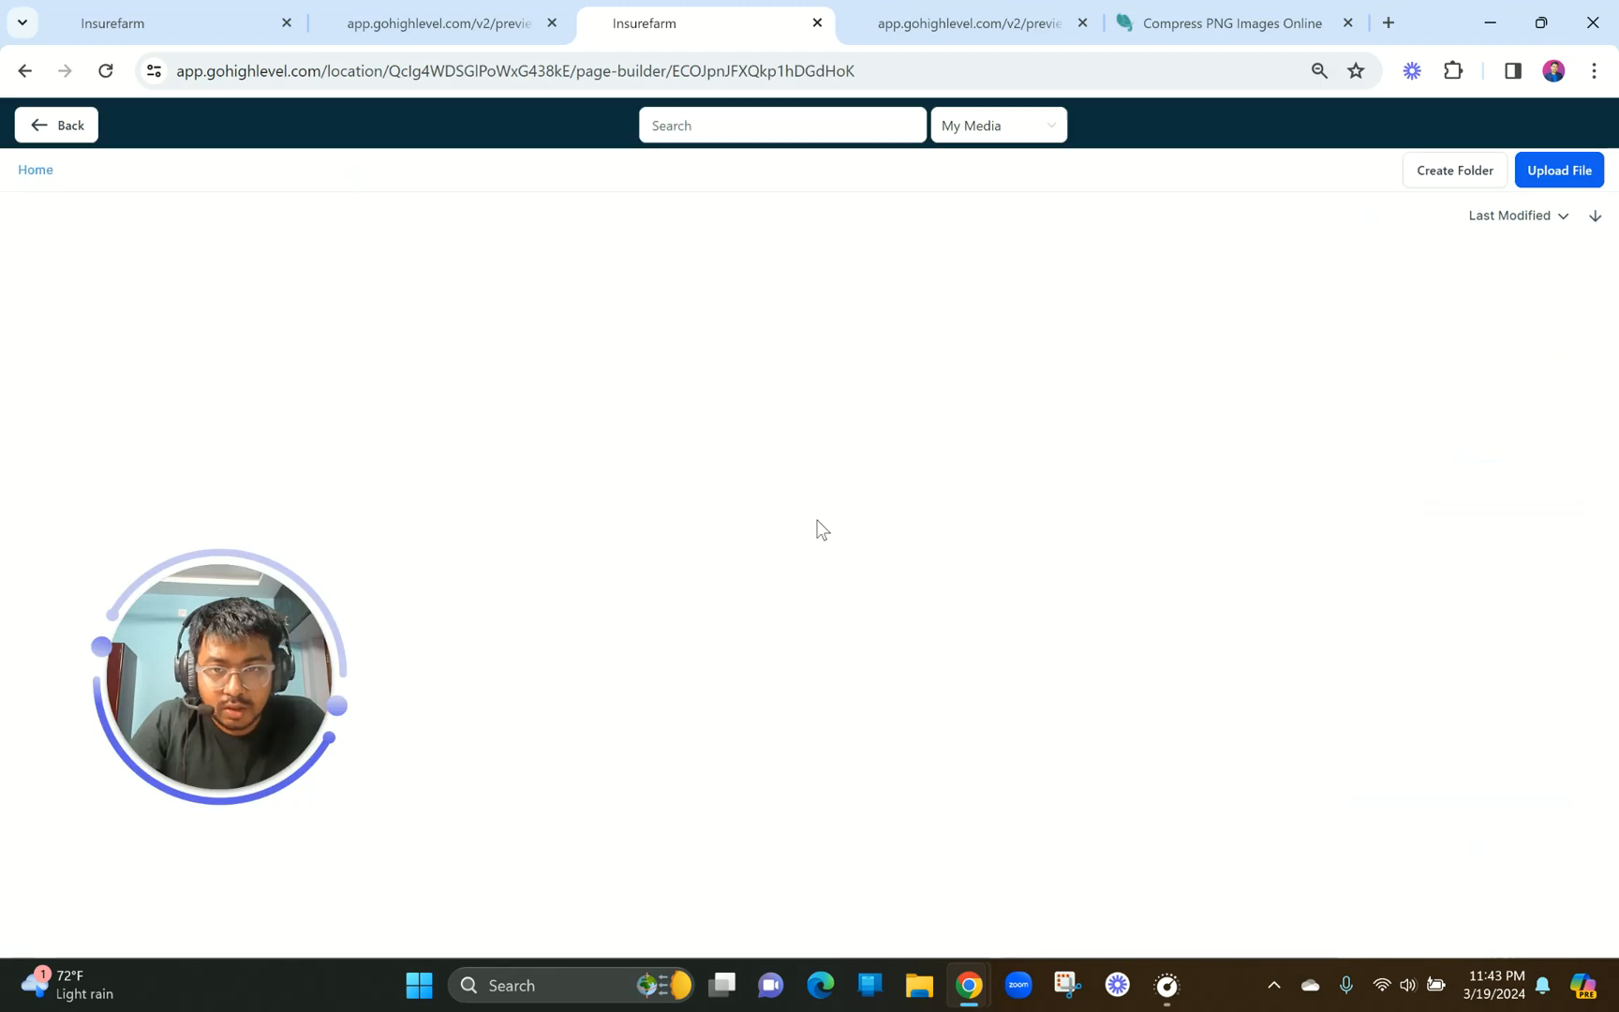
pyautogui.click(355, 291)
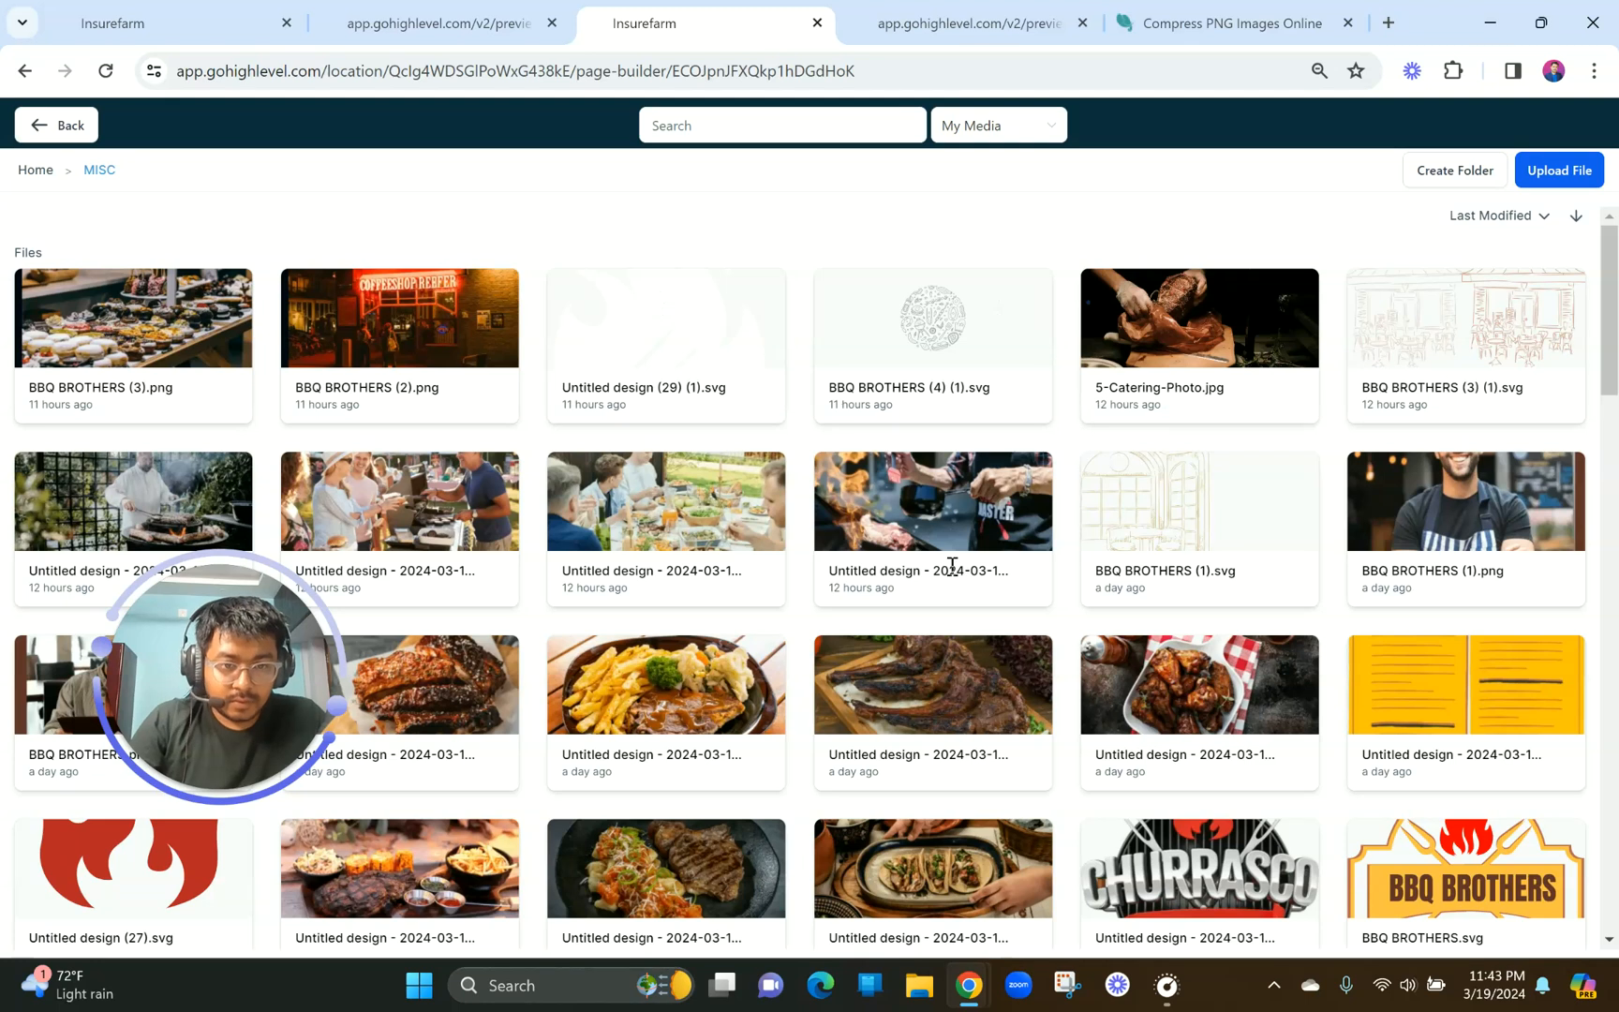
pyautogui.scroll(-2, 937, 525)
pyautogui.click(922, 532)
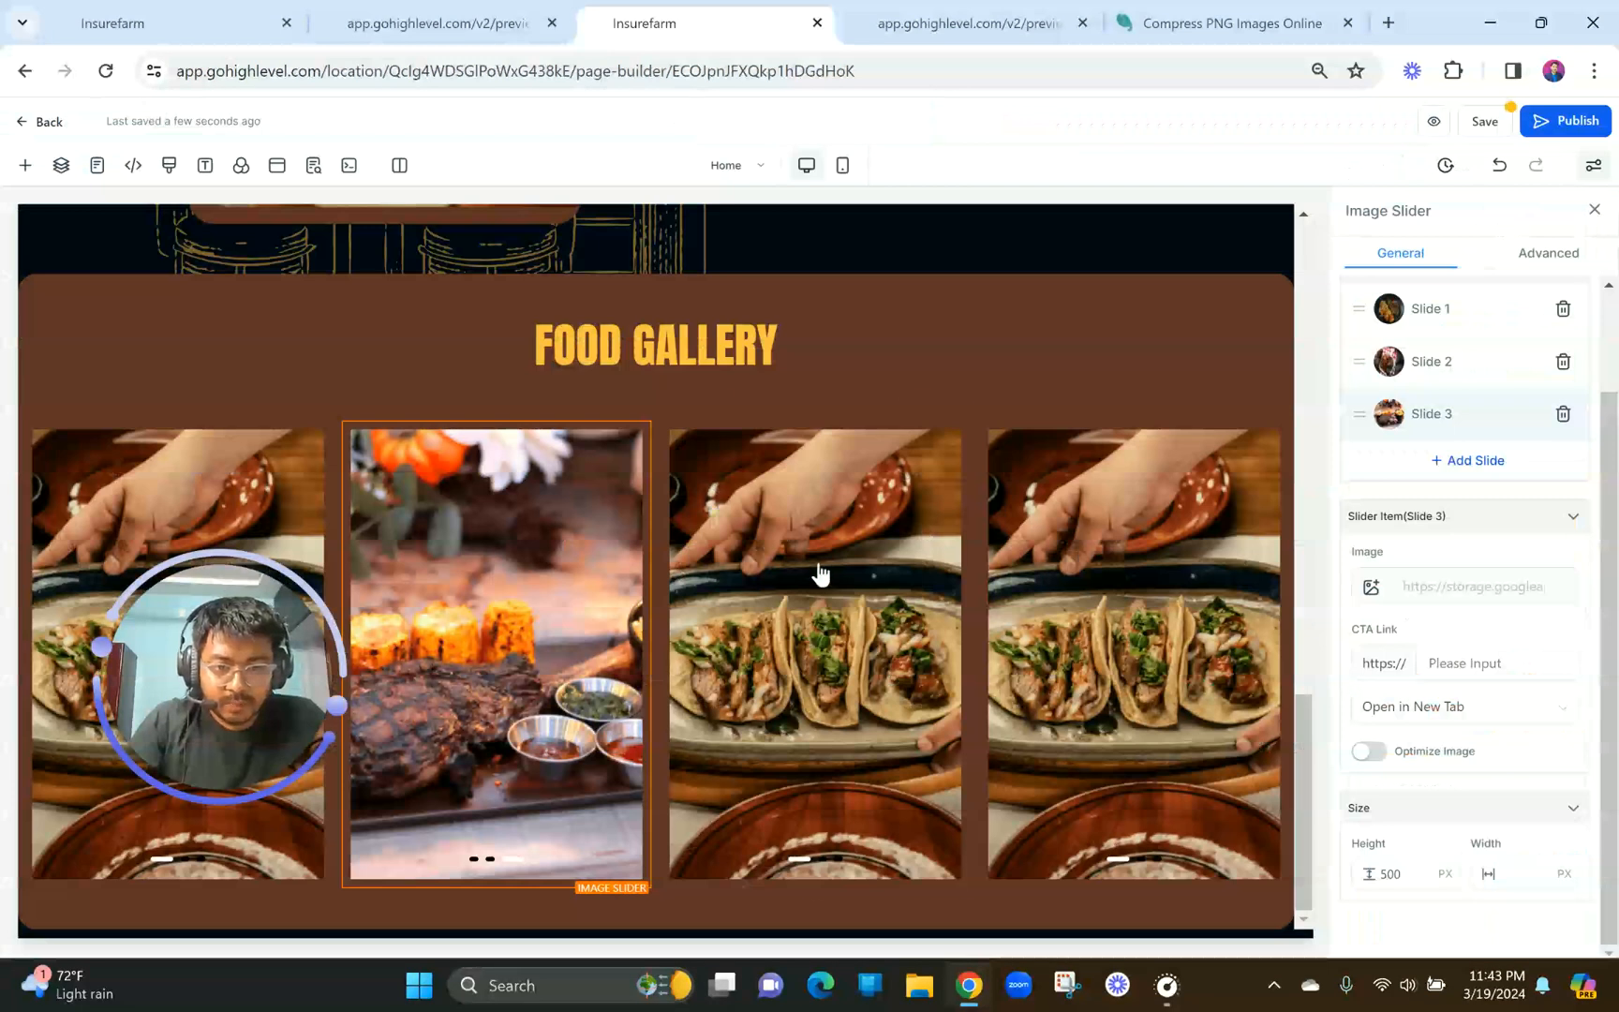
pyautogui.click(1403, 314)
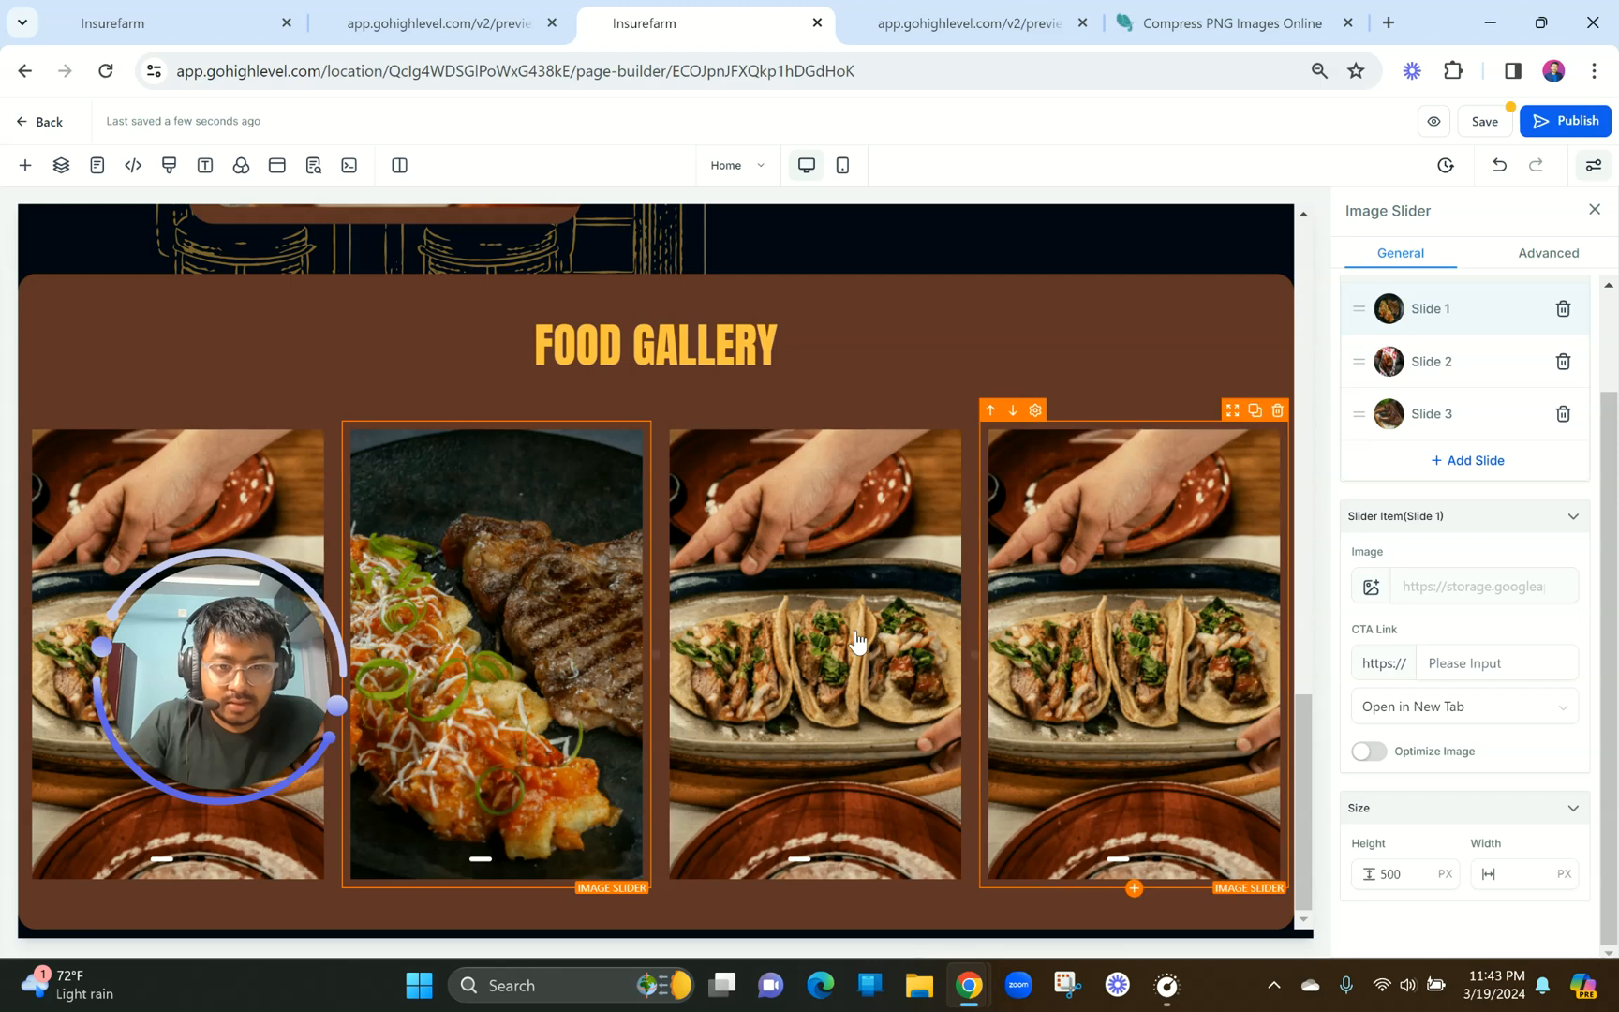
# Assign the grilled steak and corn photo from the MISC folder to Slide 1 of the third column's image slider.
pyautogui.click(857, 629)
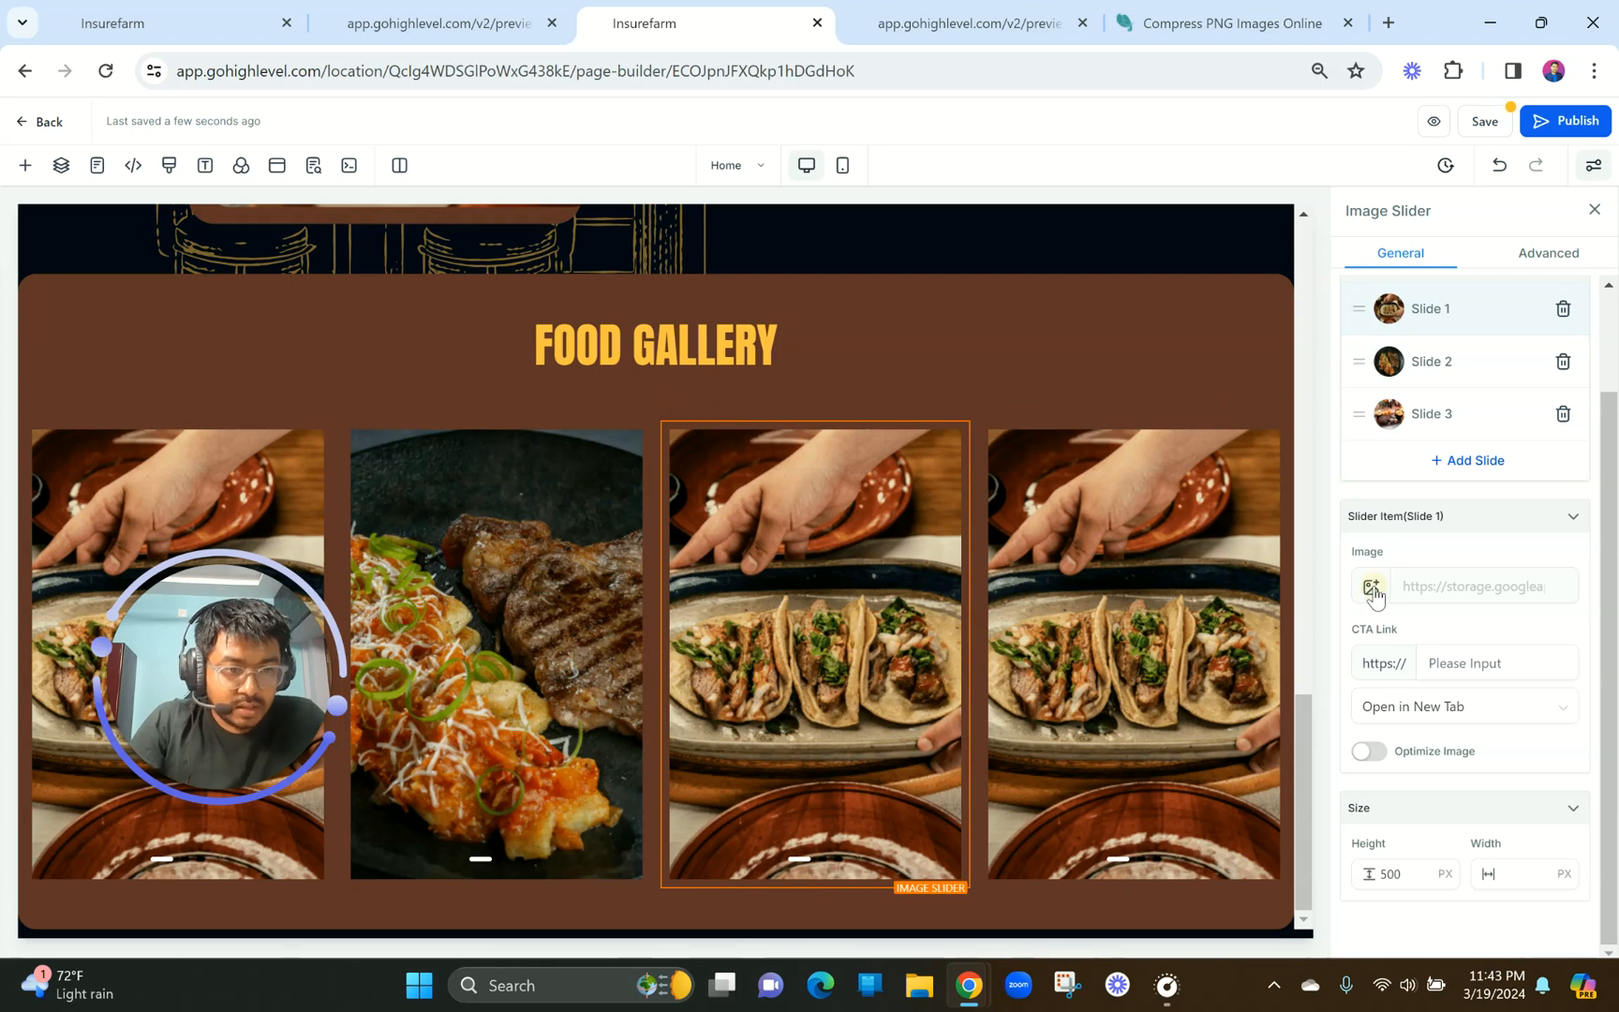
pyautogui.click(1372, 588)
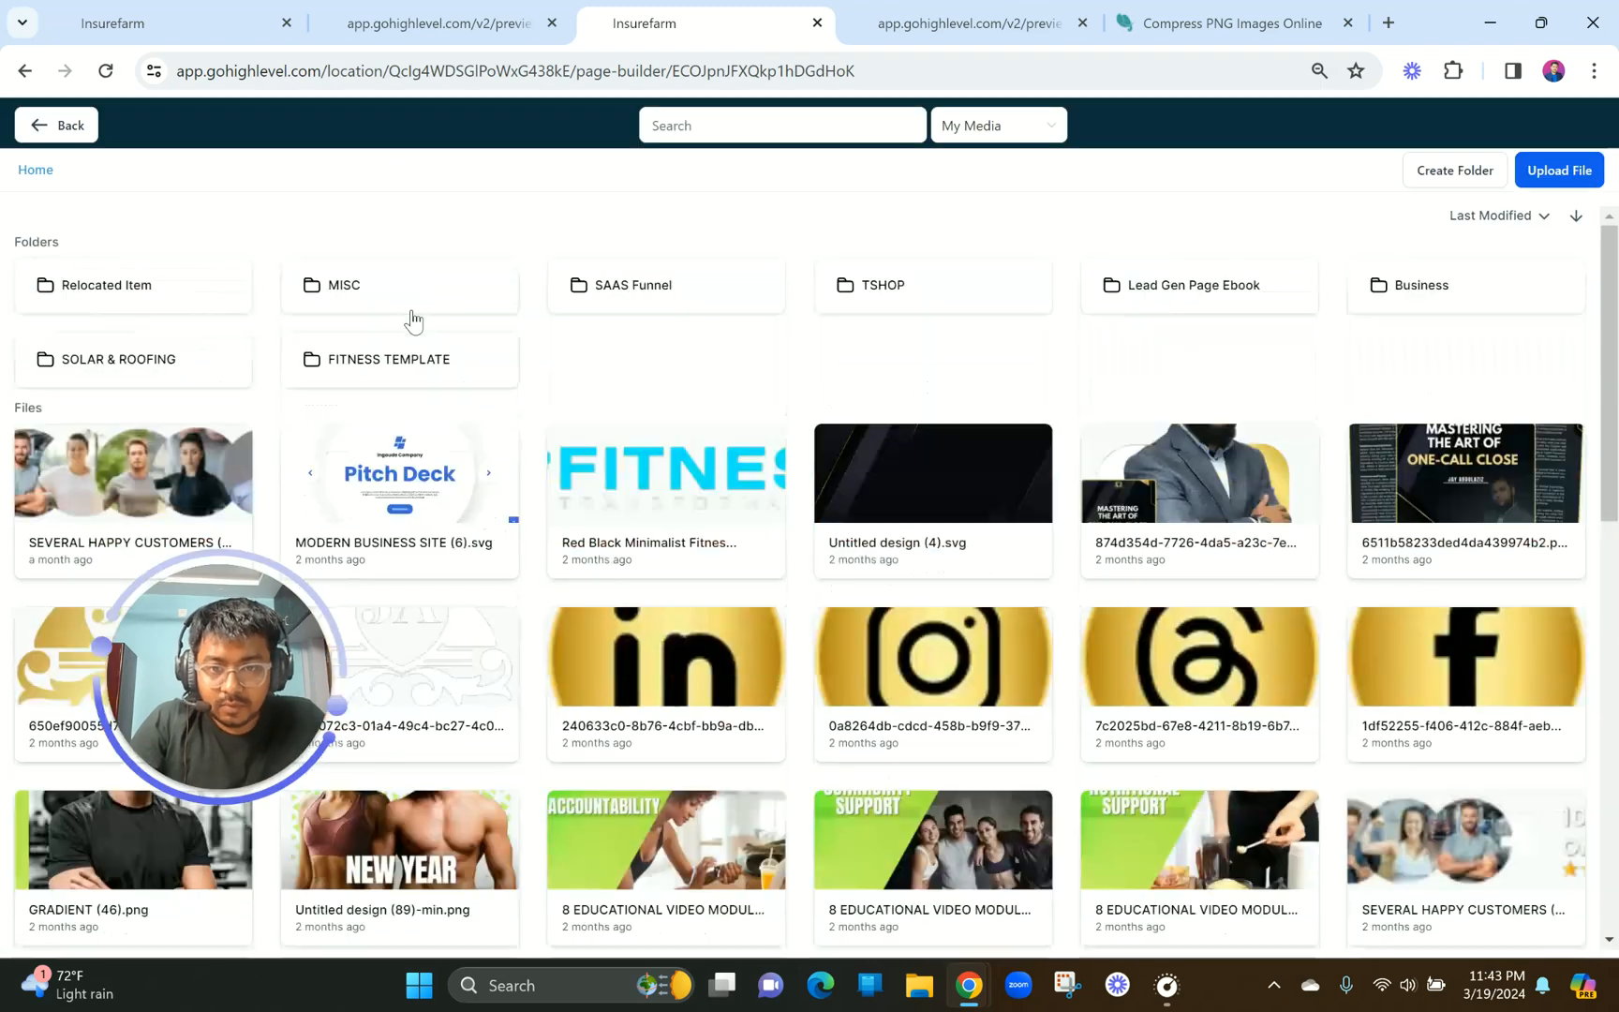
pyautogui.click(415, 274)
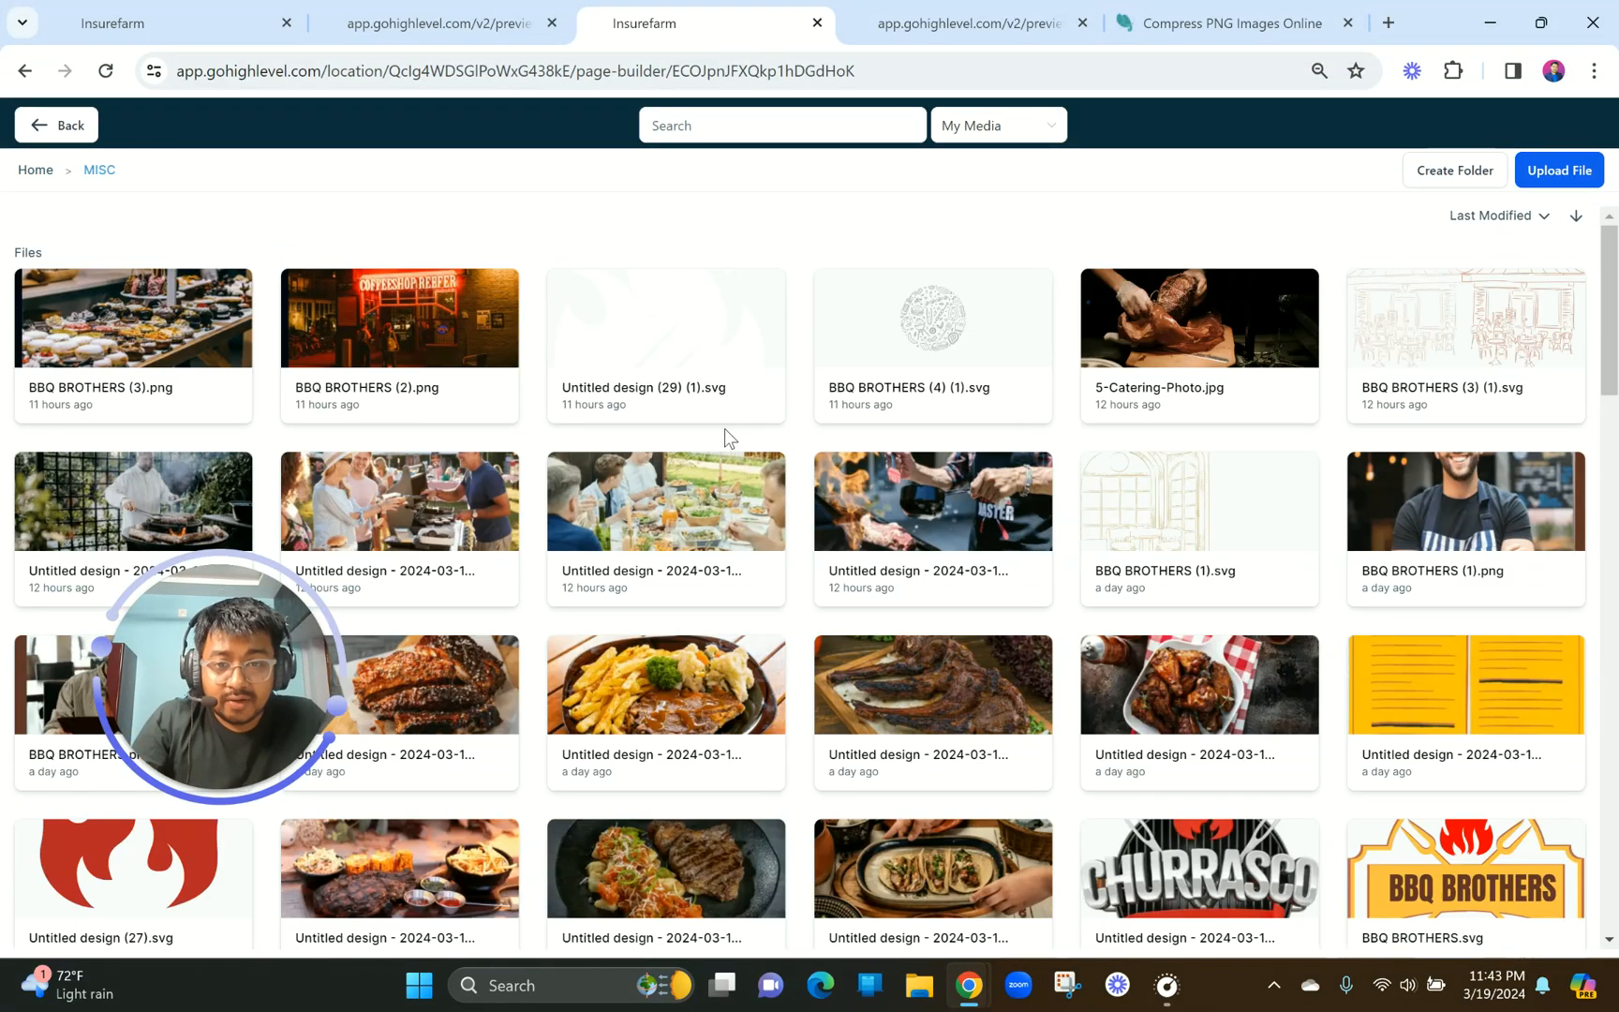
pyautogui.scroll(-4, 725, 429)
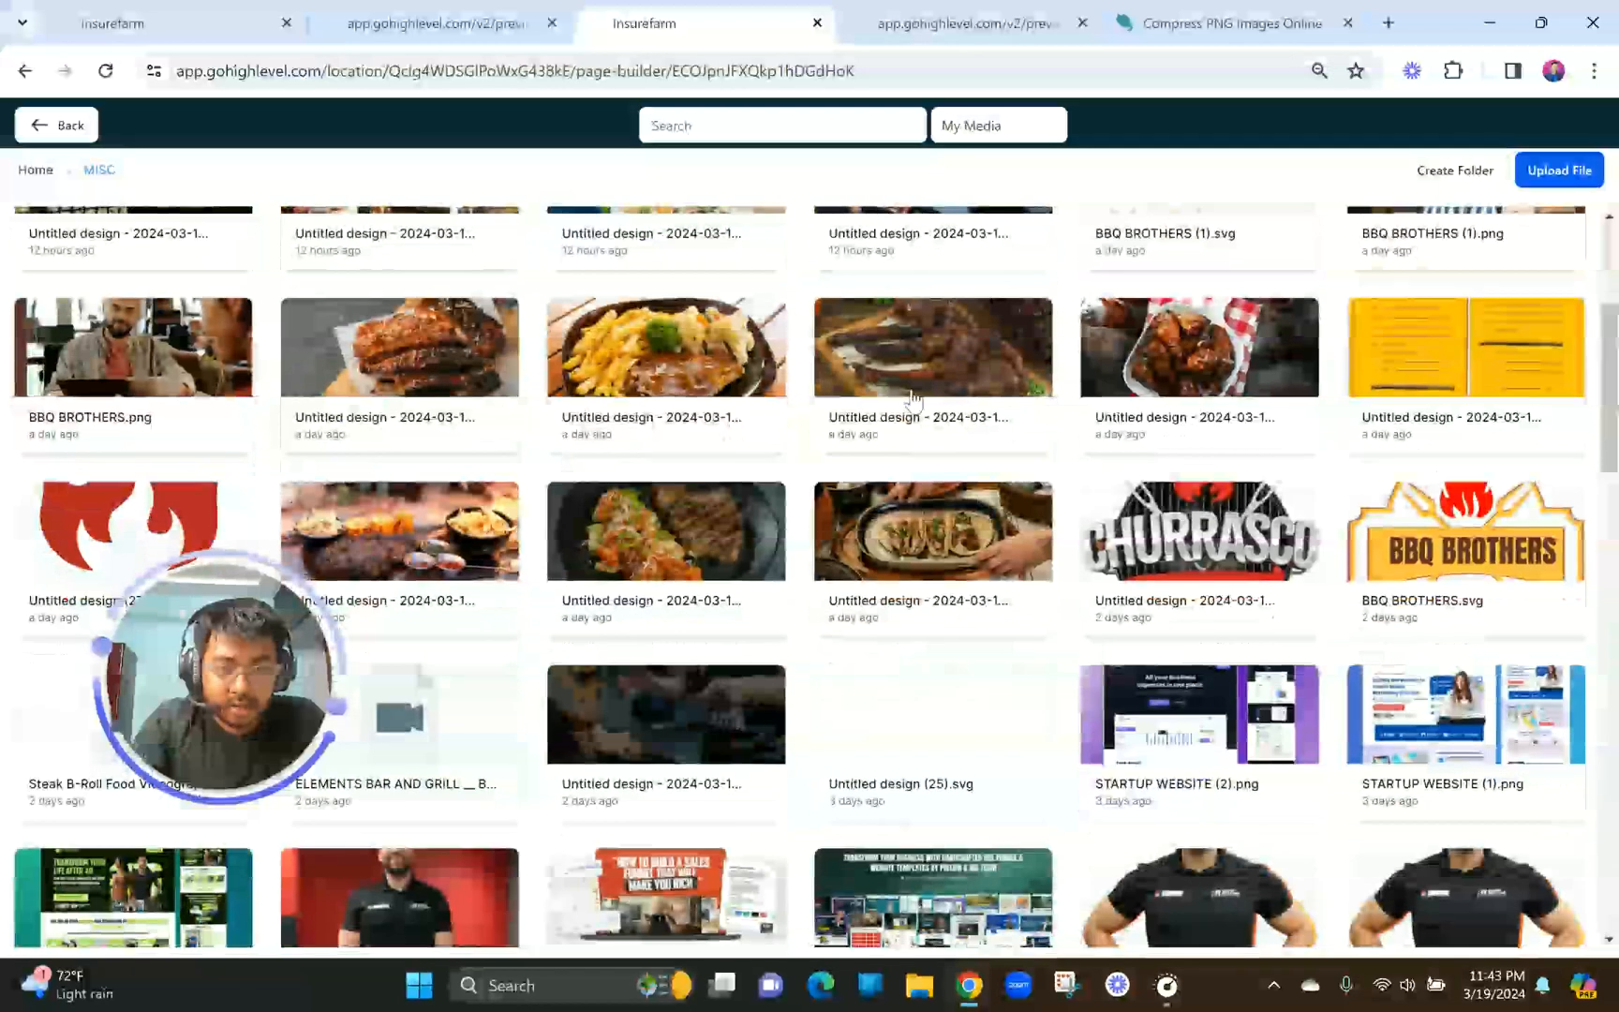
pyautogui.click(444, 505)
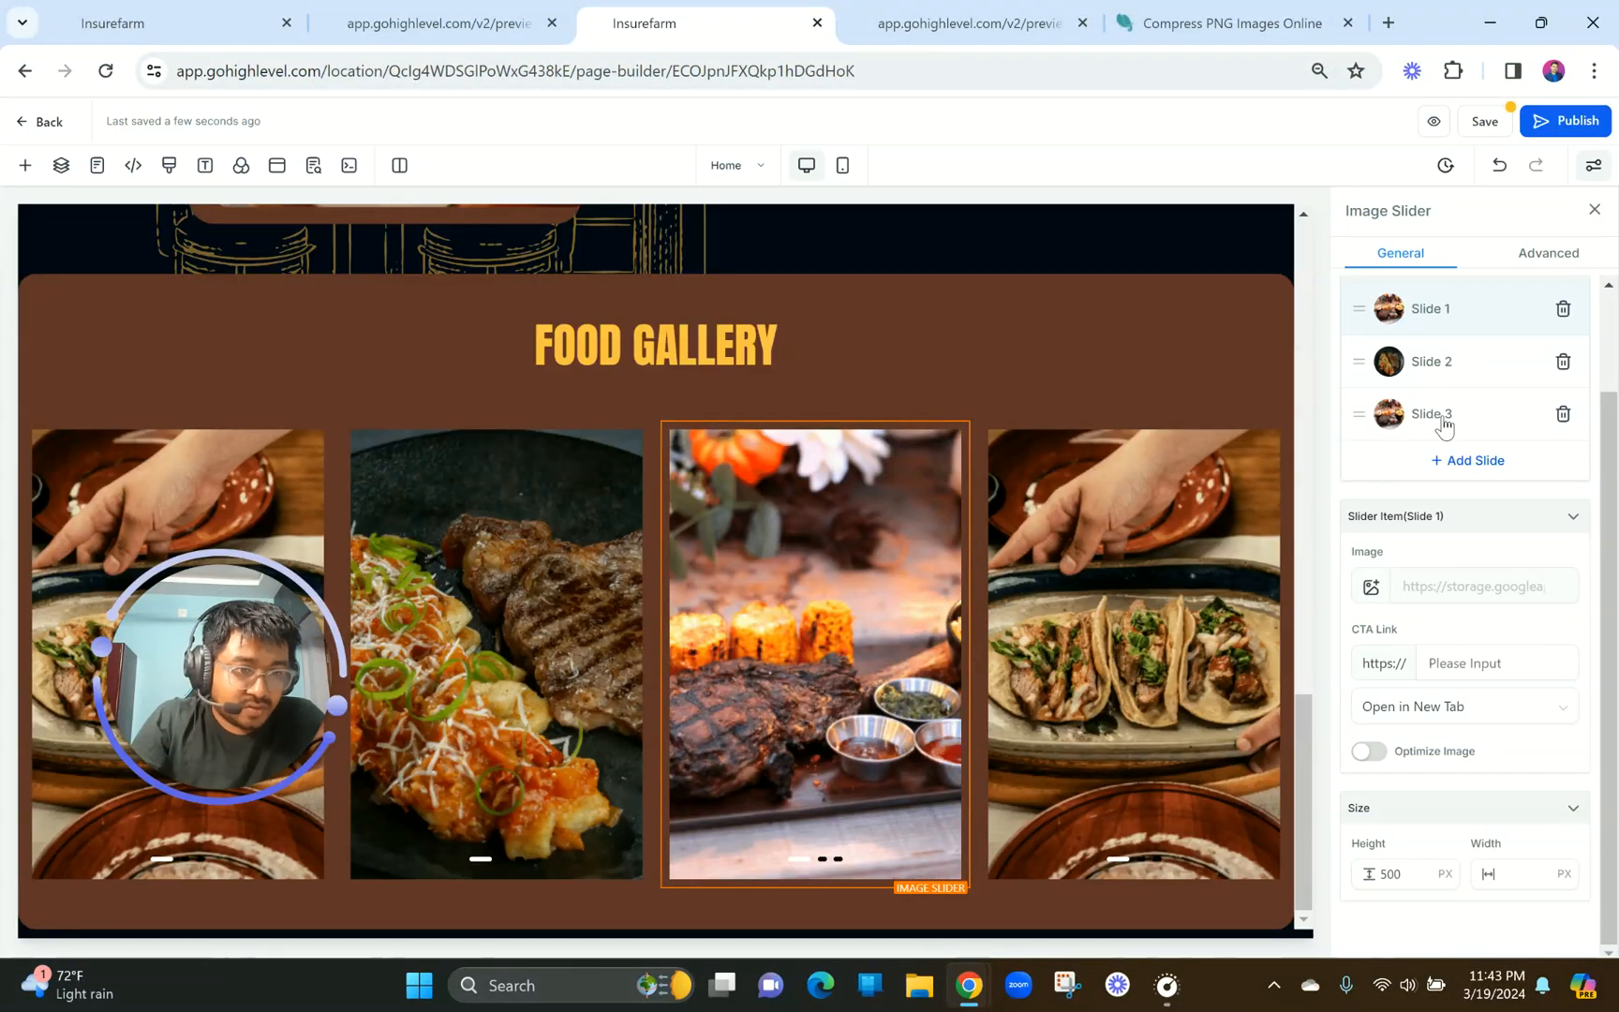
# Assign the bone-in grilled meat photo from the MISC folder to Slide 2 of the third column's slider.
pyautogui.click(1396, 362)
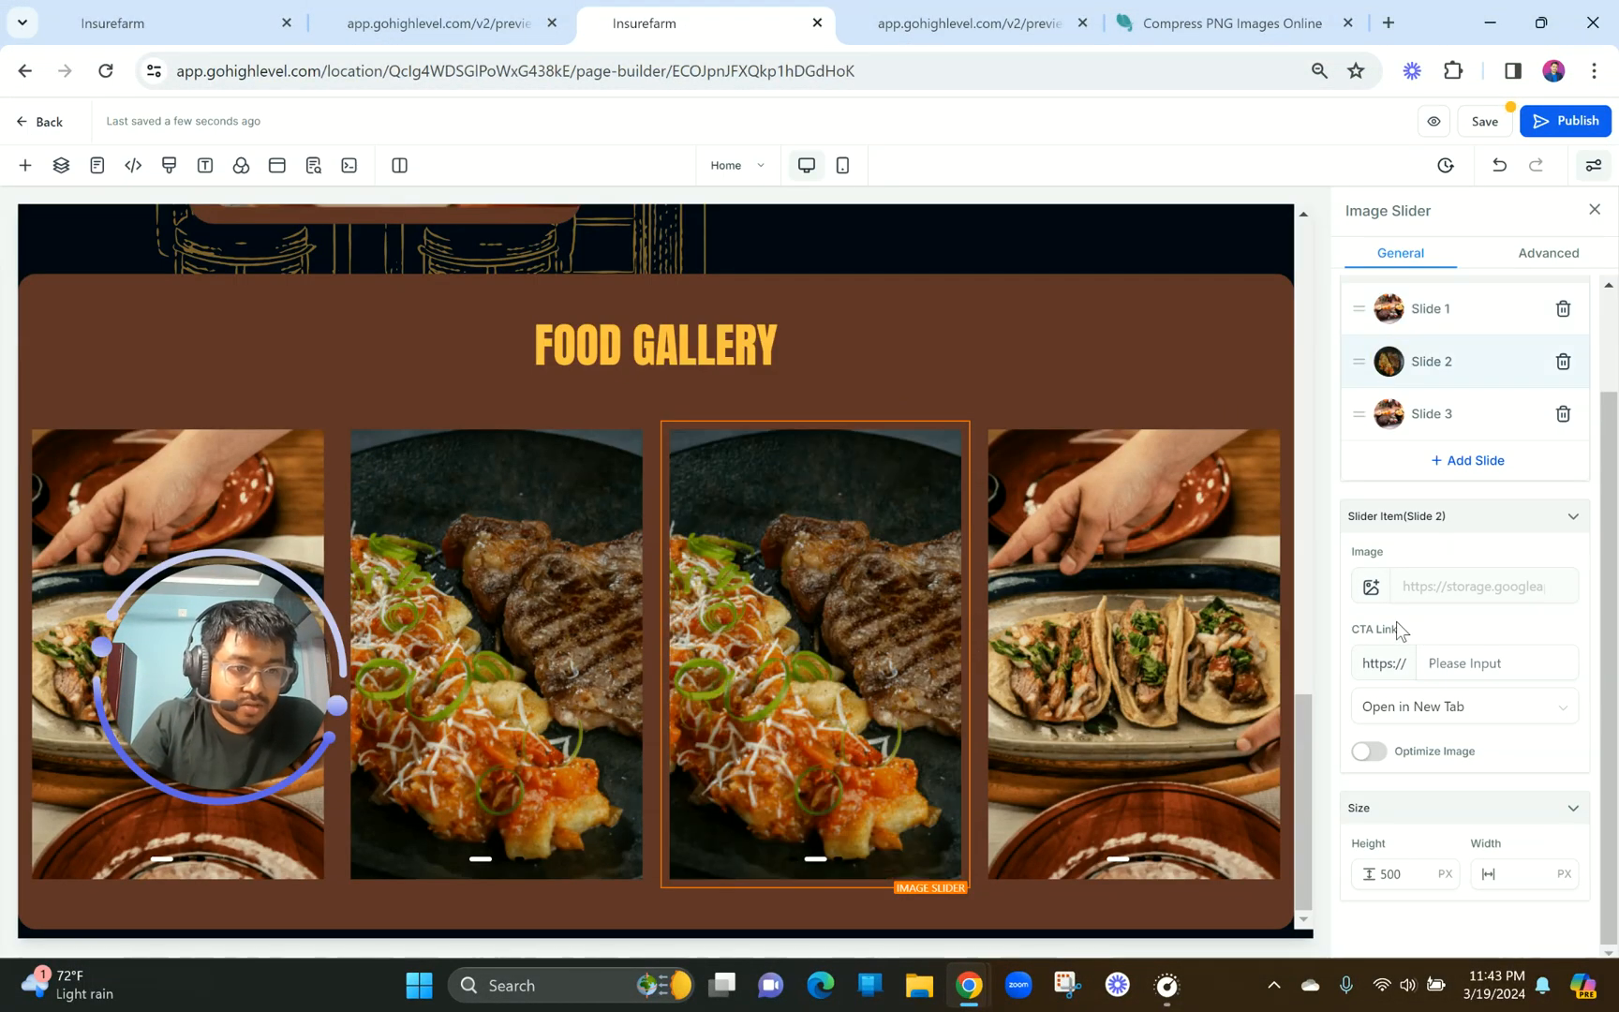
pyautogui.click(1371, 587)
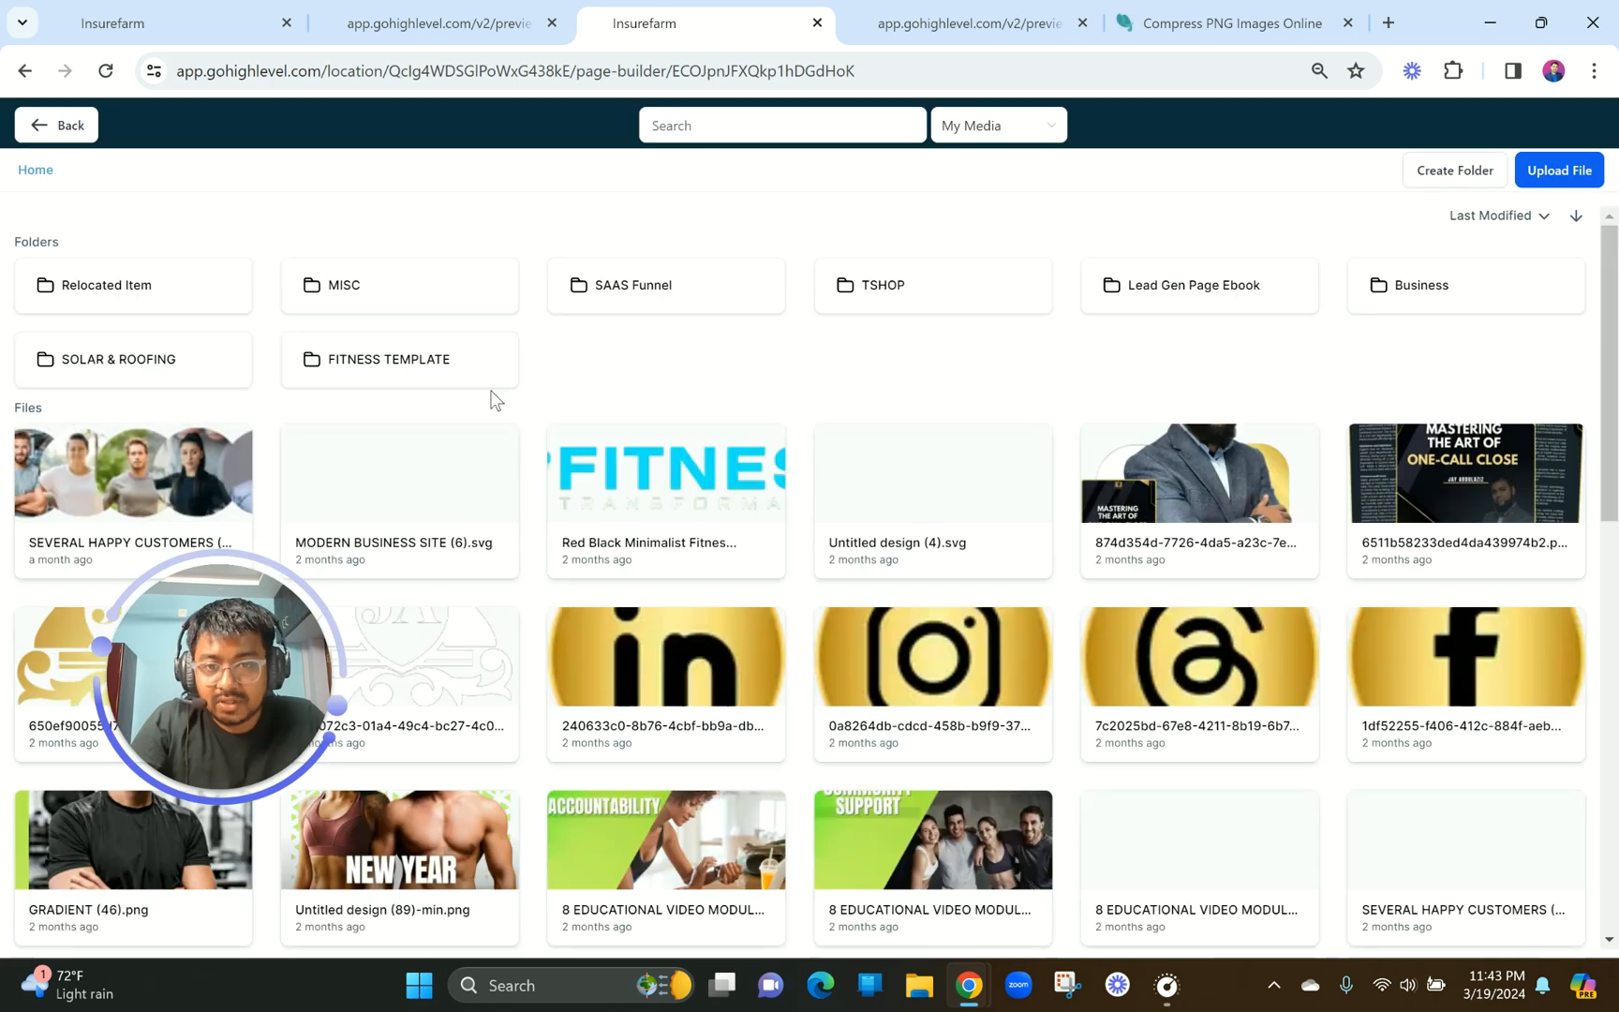
pyautogui.doubleClick(367, 289)
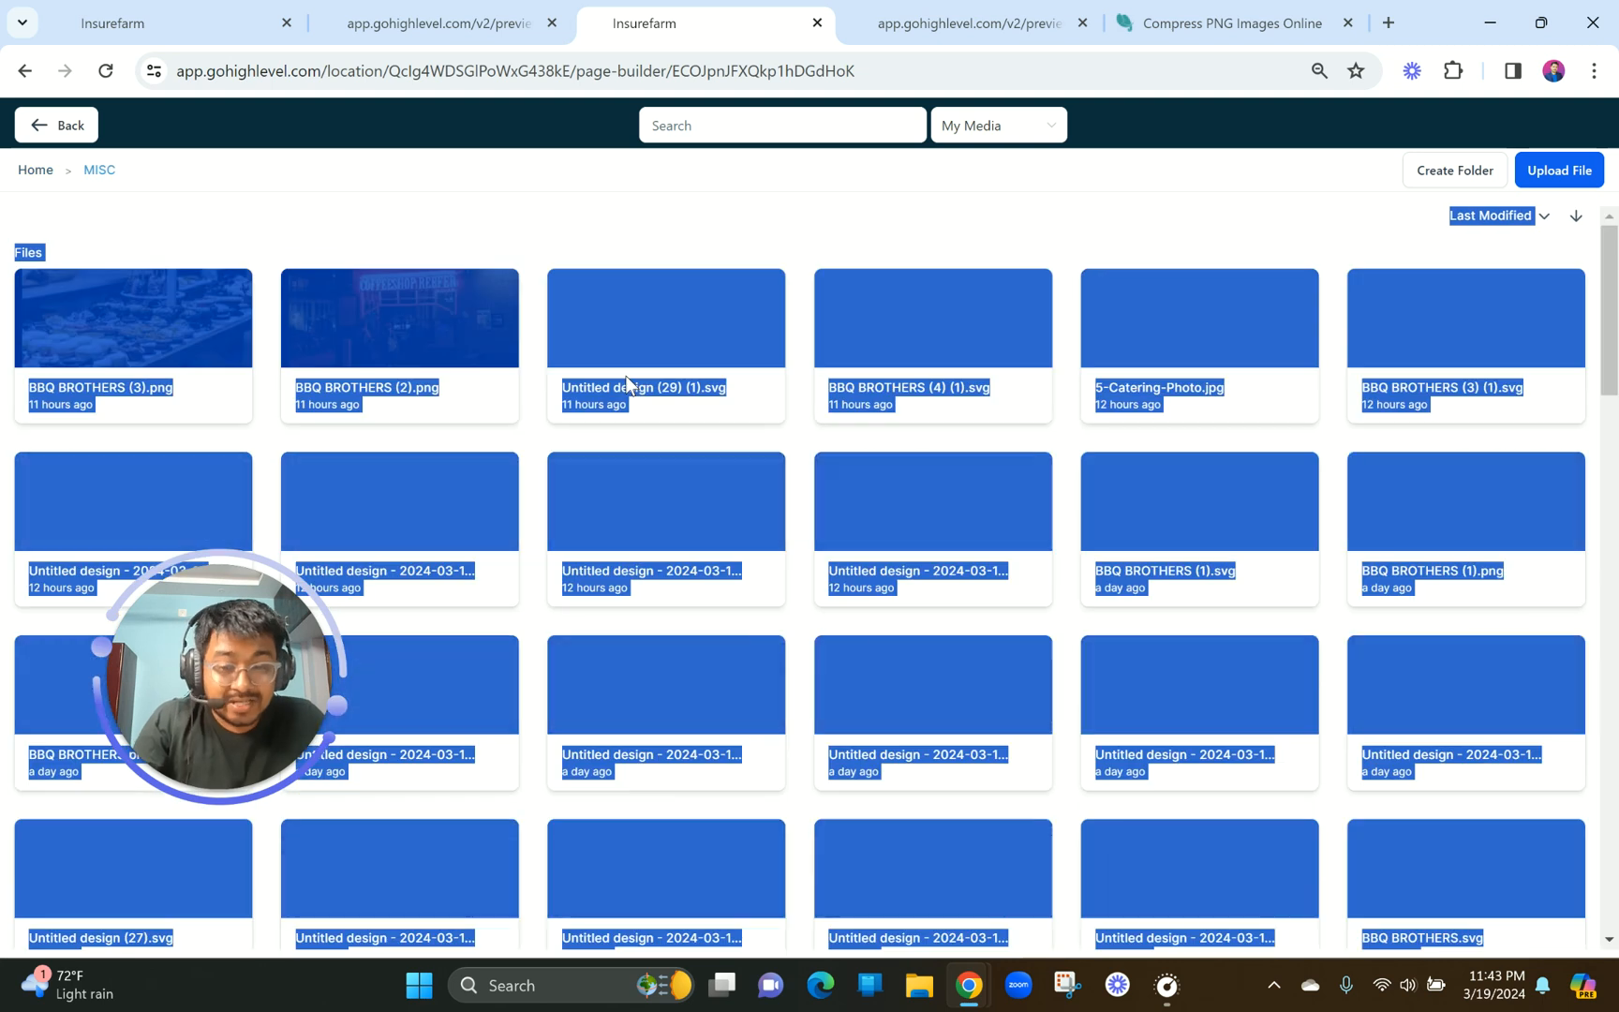
pyautogui.click(707, 208)
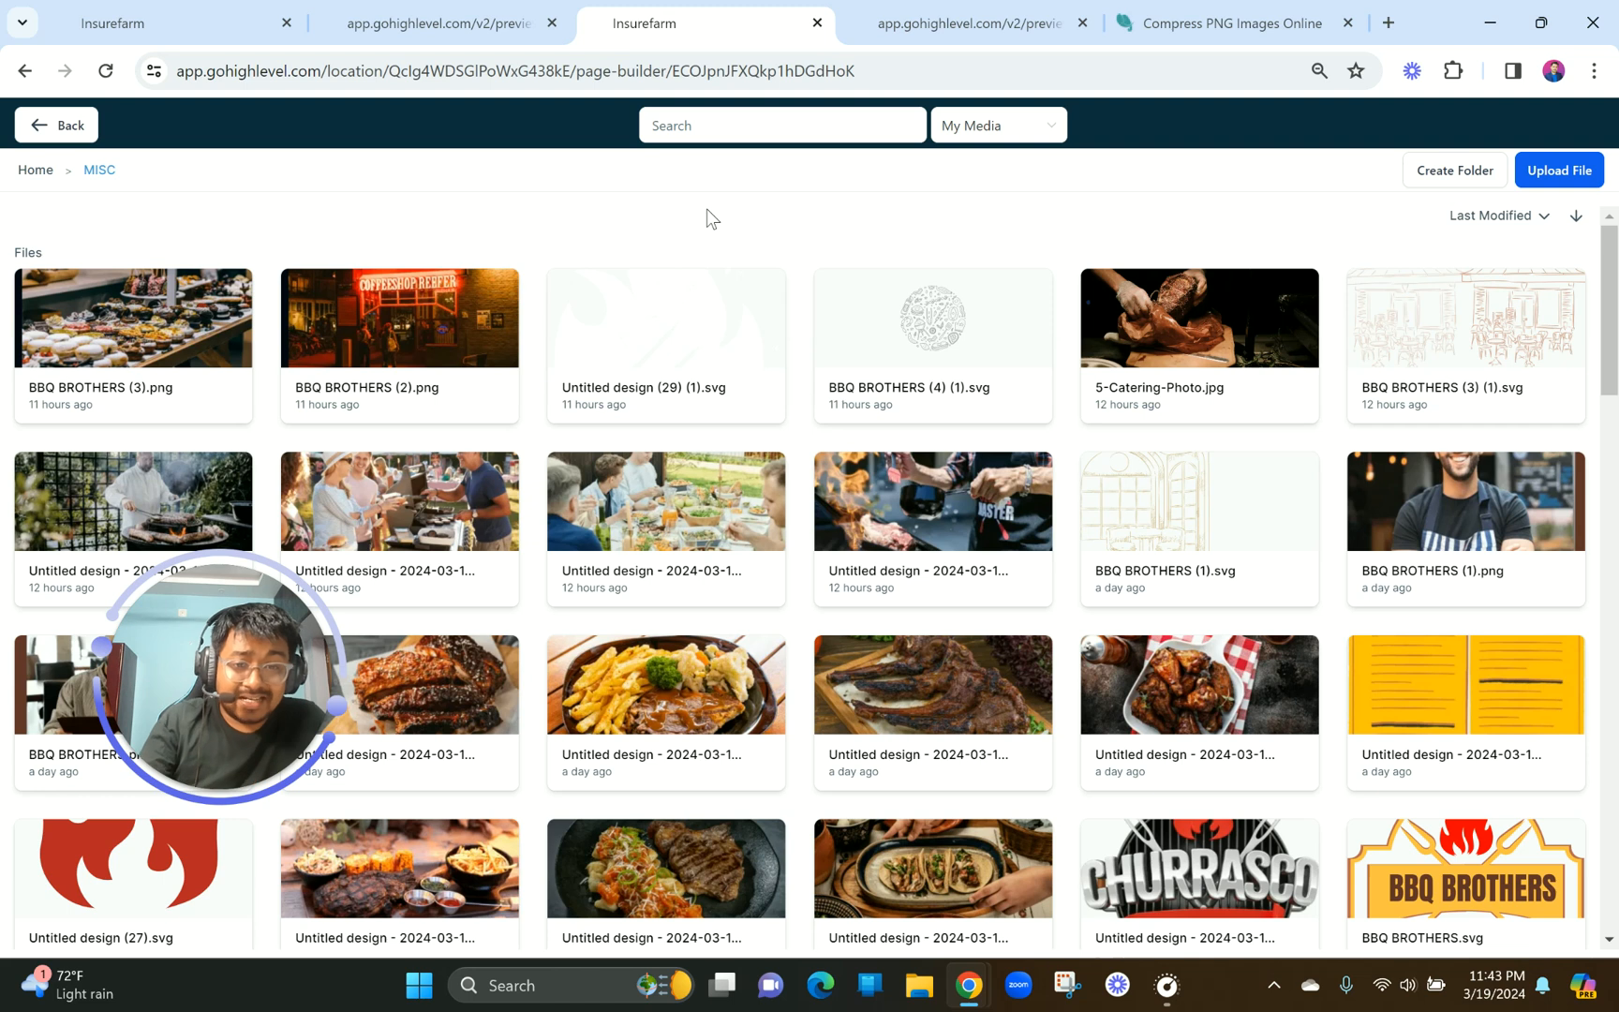
pyautogui.scroll(-3, 750, 450)
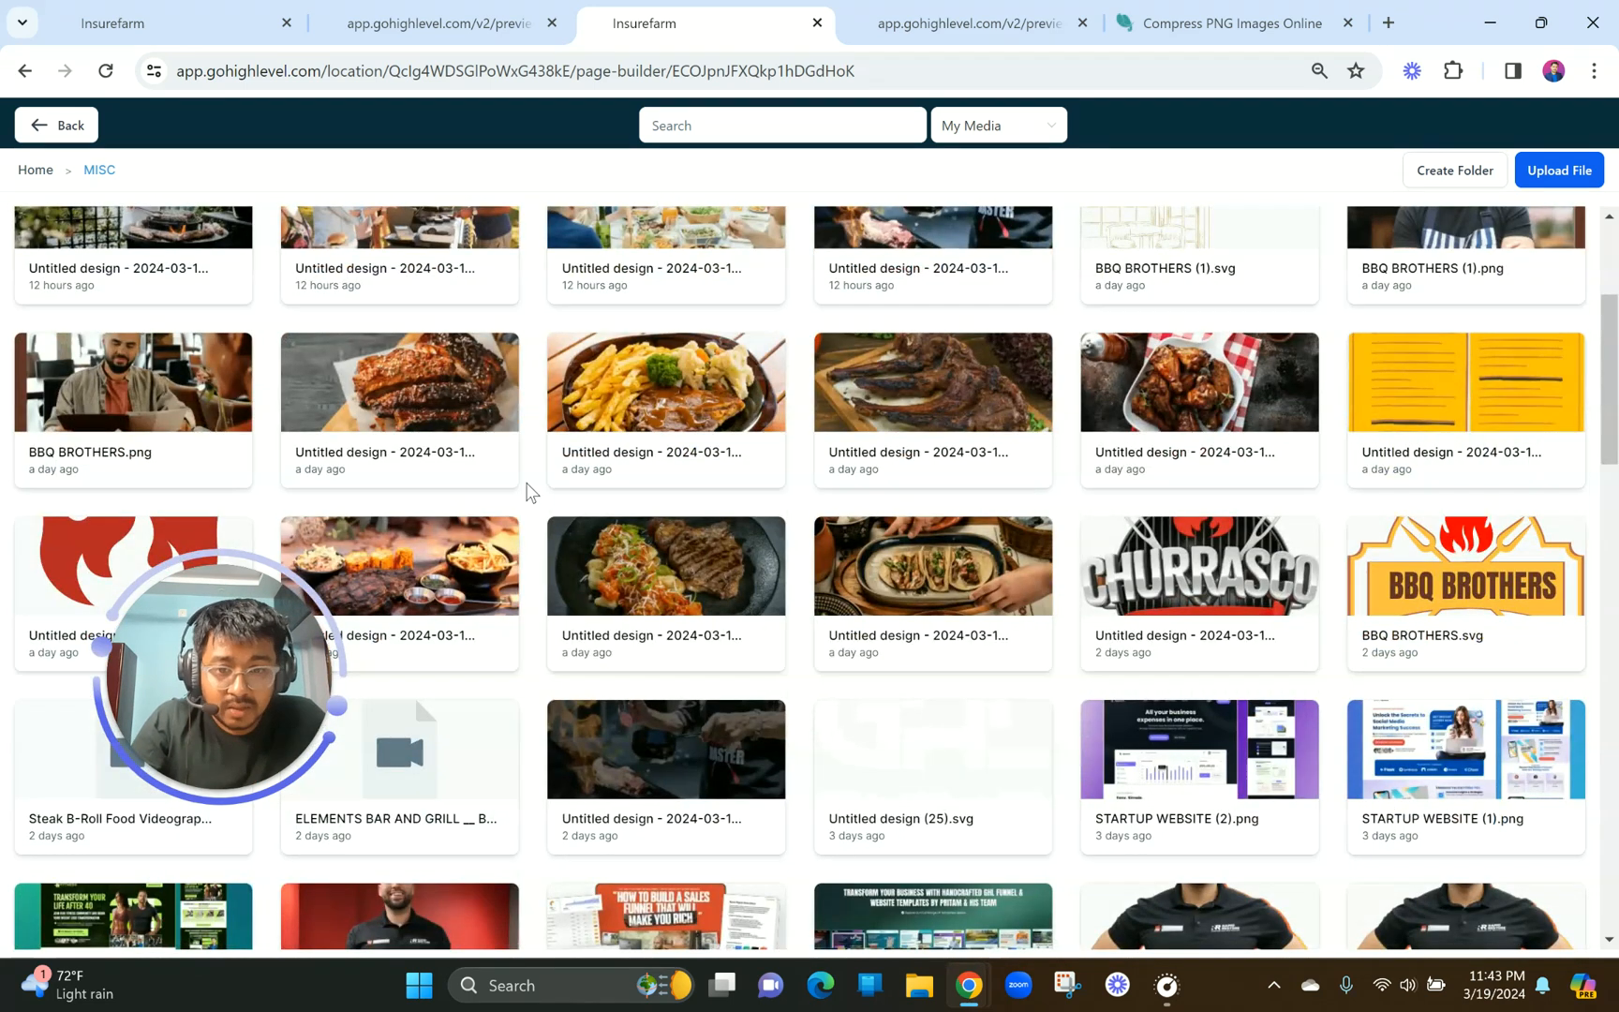
pyautogui.click(885, 396)
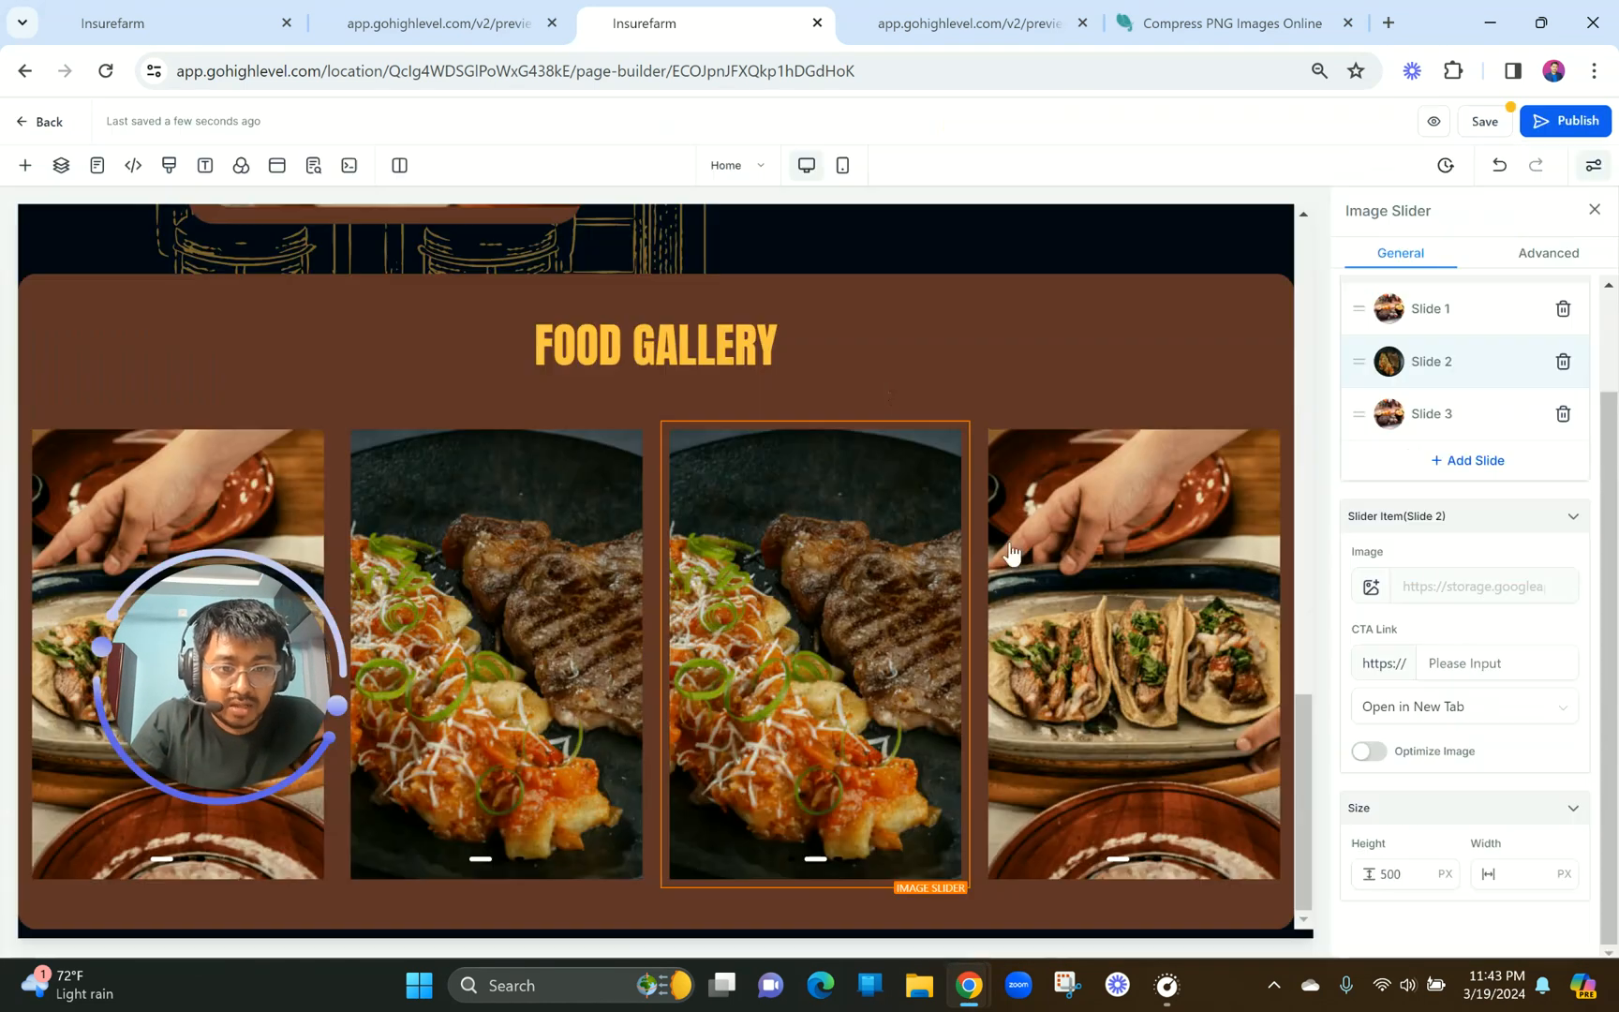
# Assign the steak, fries and broccoli photo from the MISC folder to Slide 3 of the third column's slider and return to Slide 1.
pyautogui.click(1374, 410)
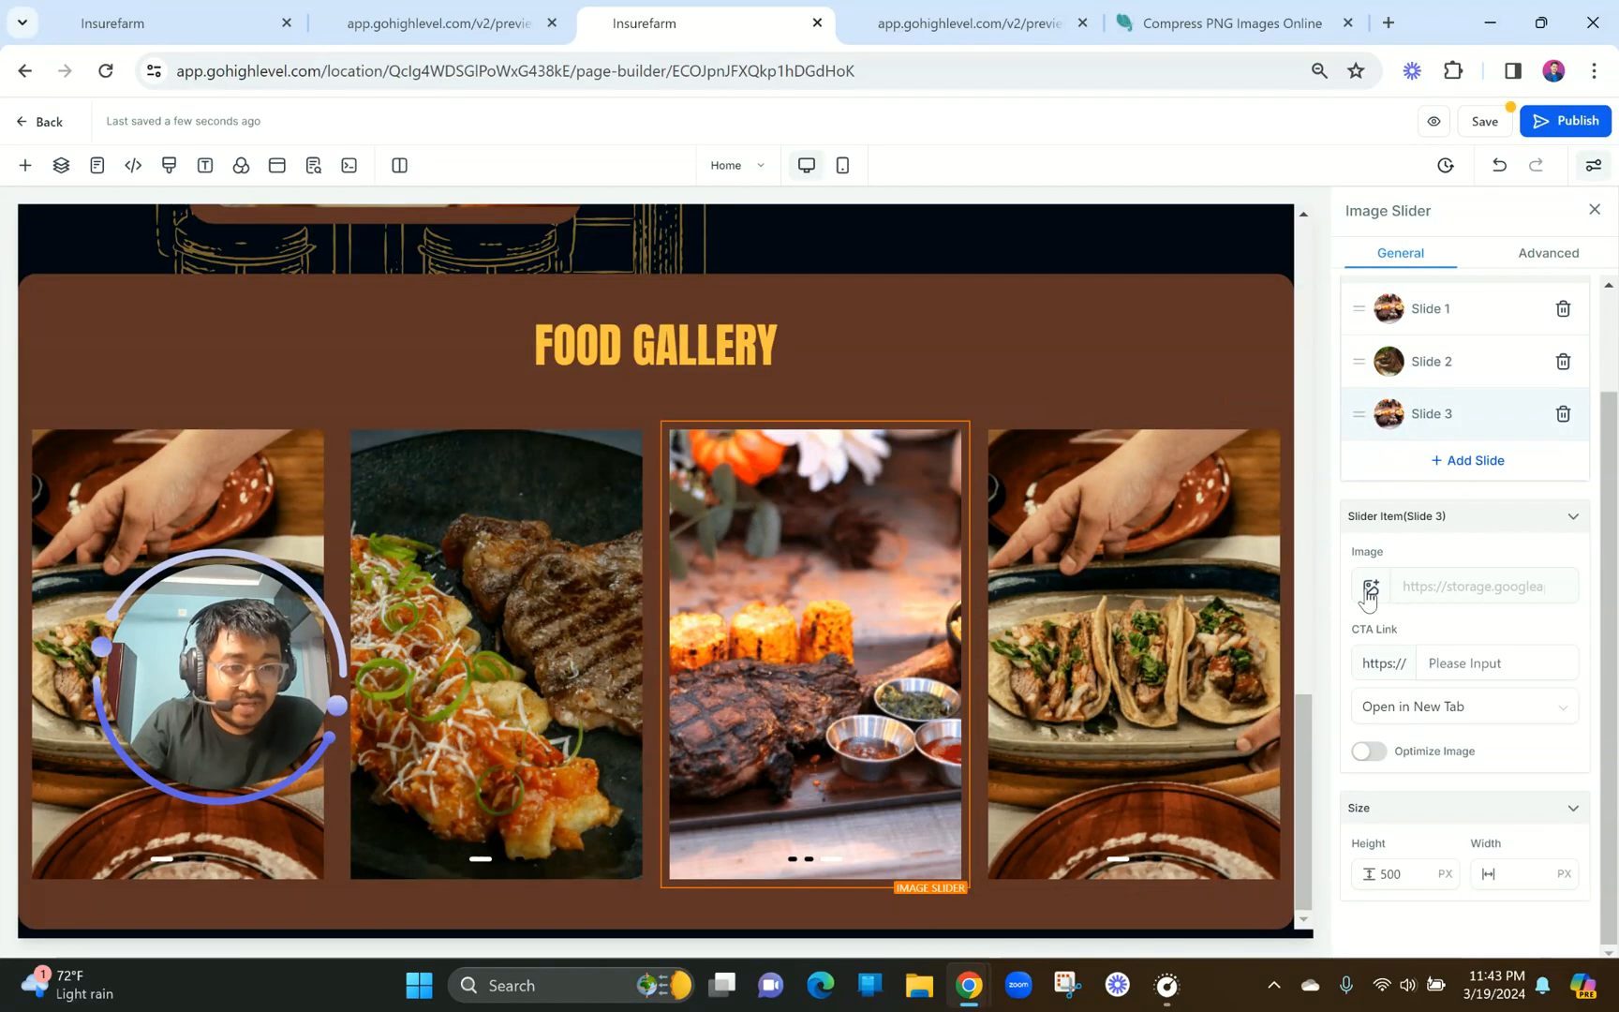
pyautogui.click(1370, 586)
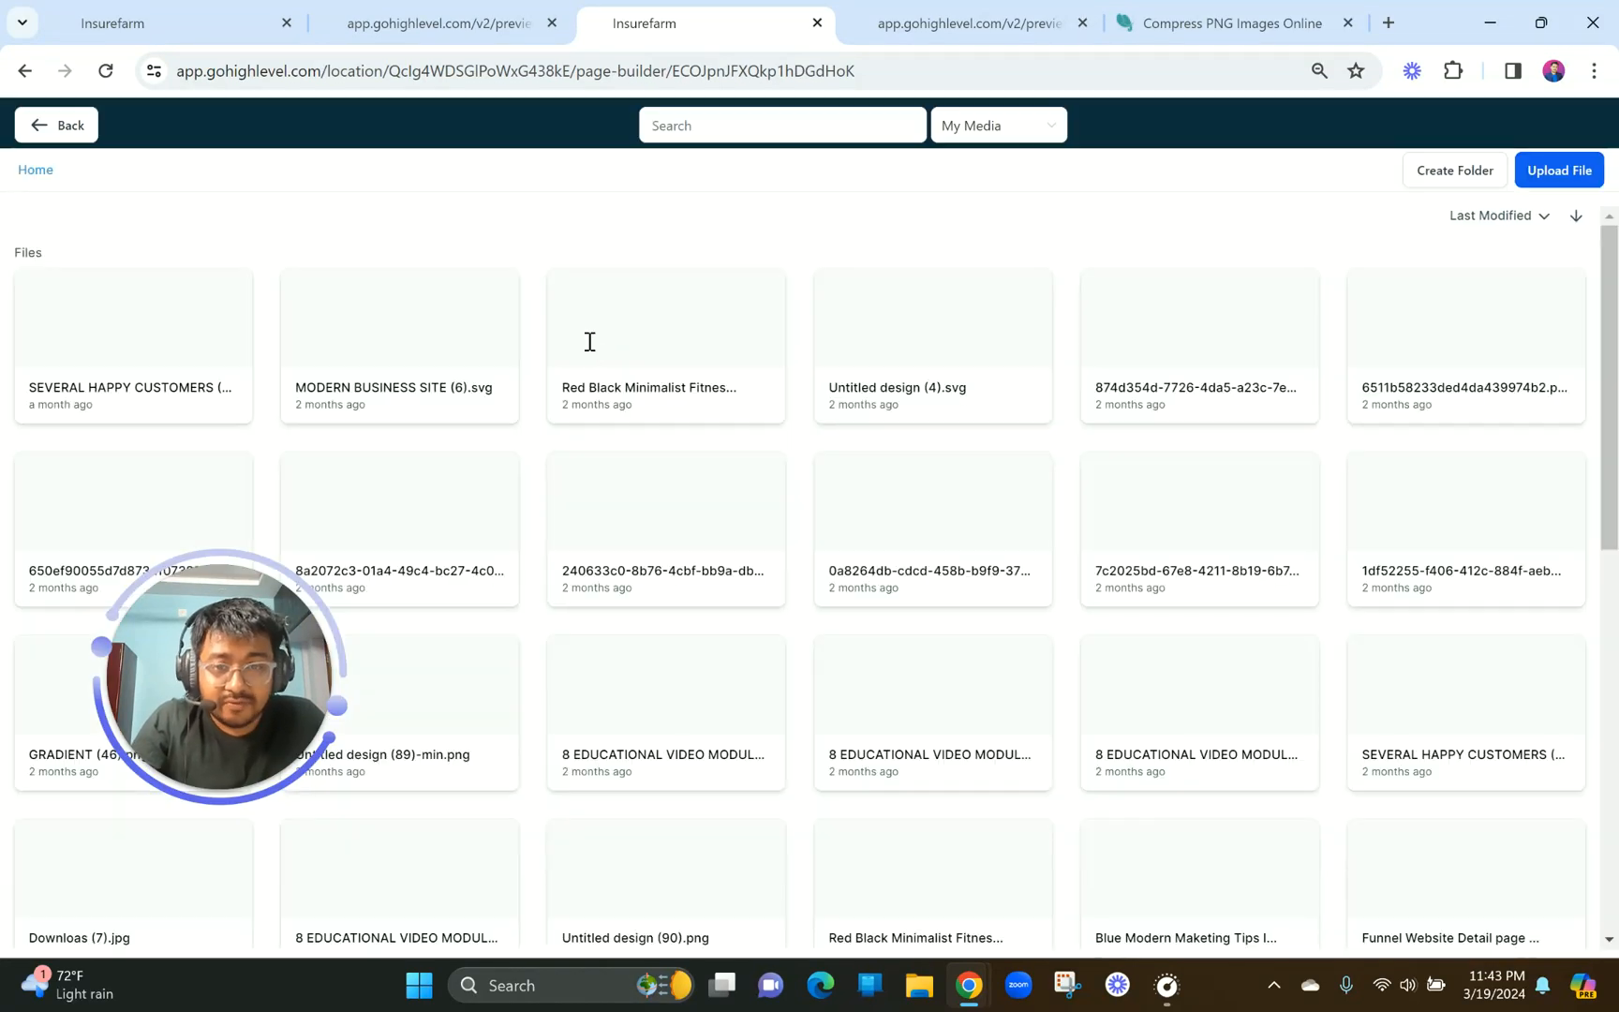
pyautogui.scroll(-4, 733, 665)
pyautogui.scroll(4, 734, 665)
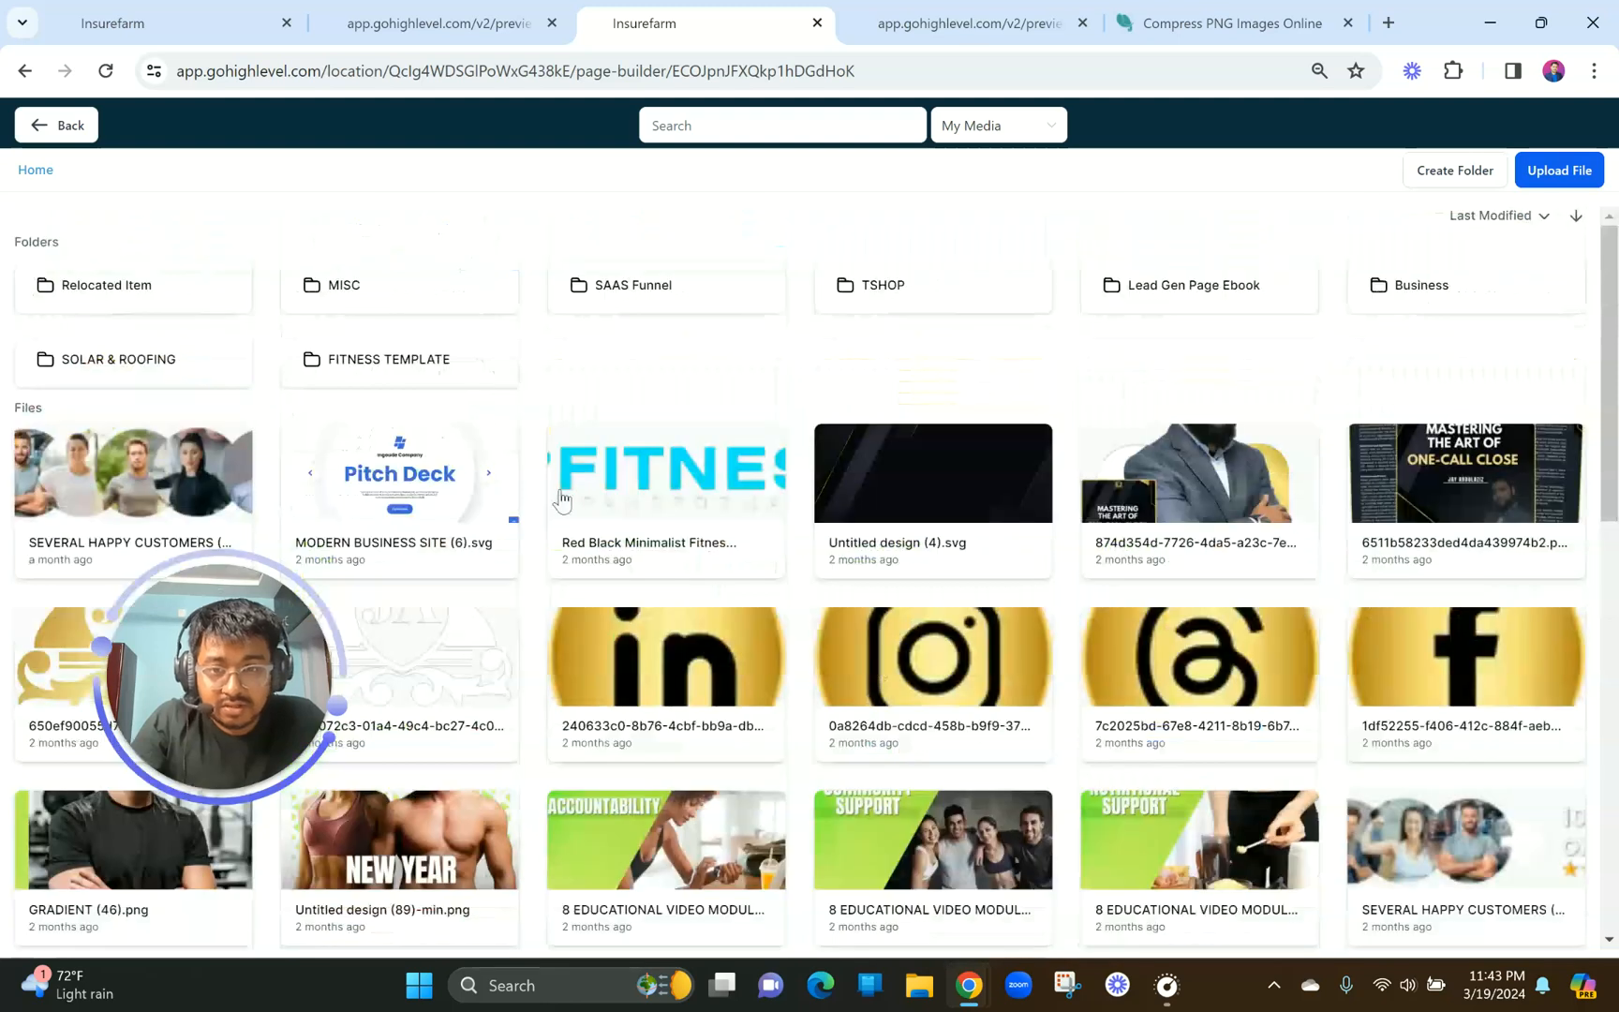
pyautogui.click(434, 282)
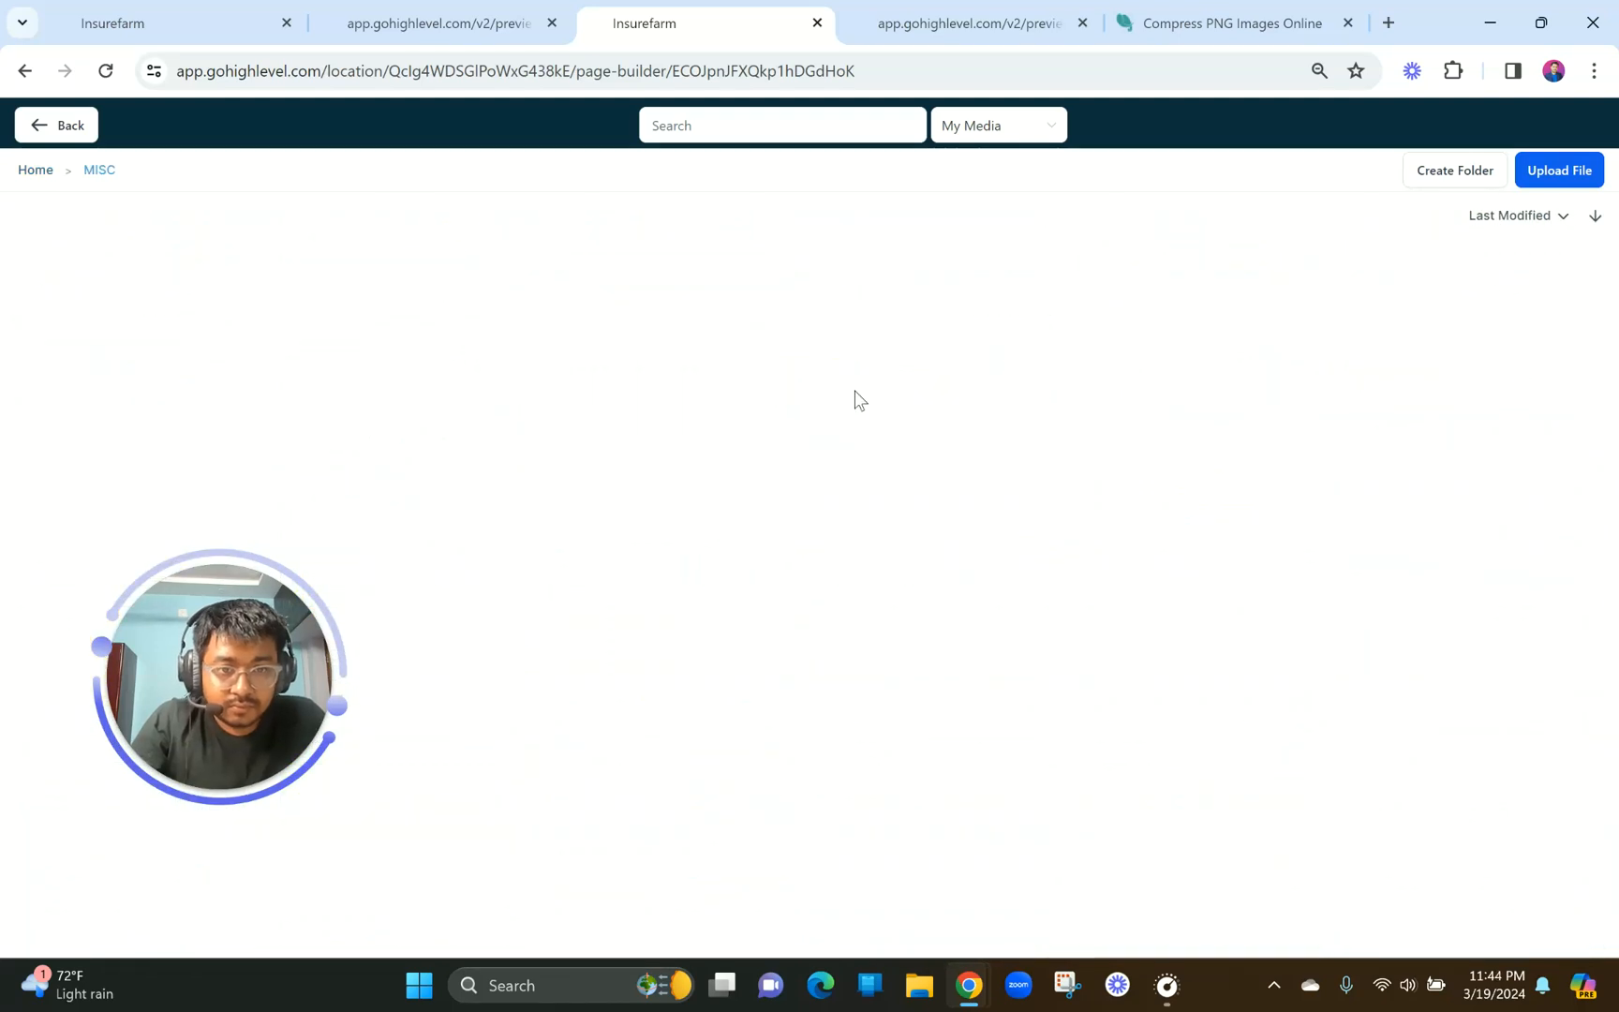
pyautogui.click(698, 707)
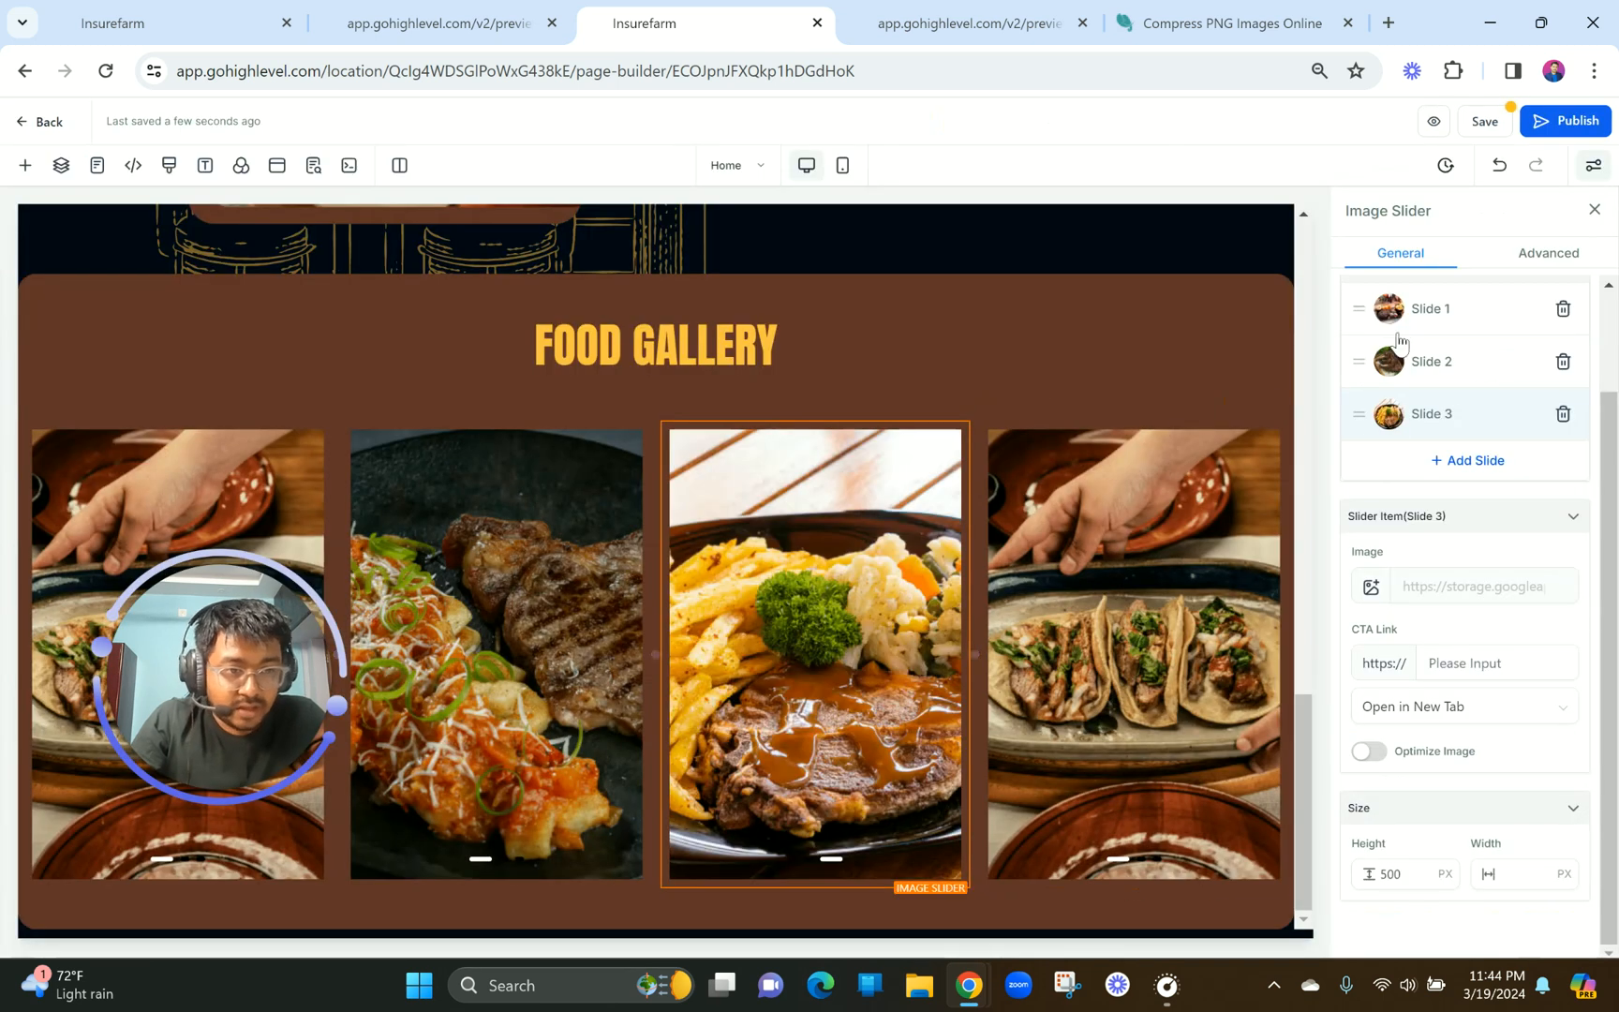
pyautogui.click(1389, 323)
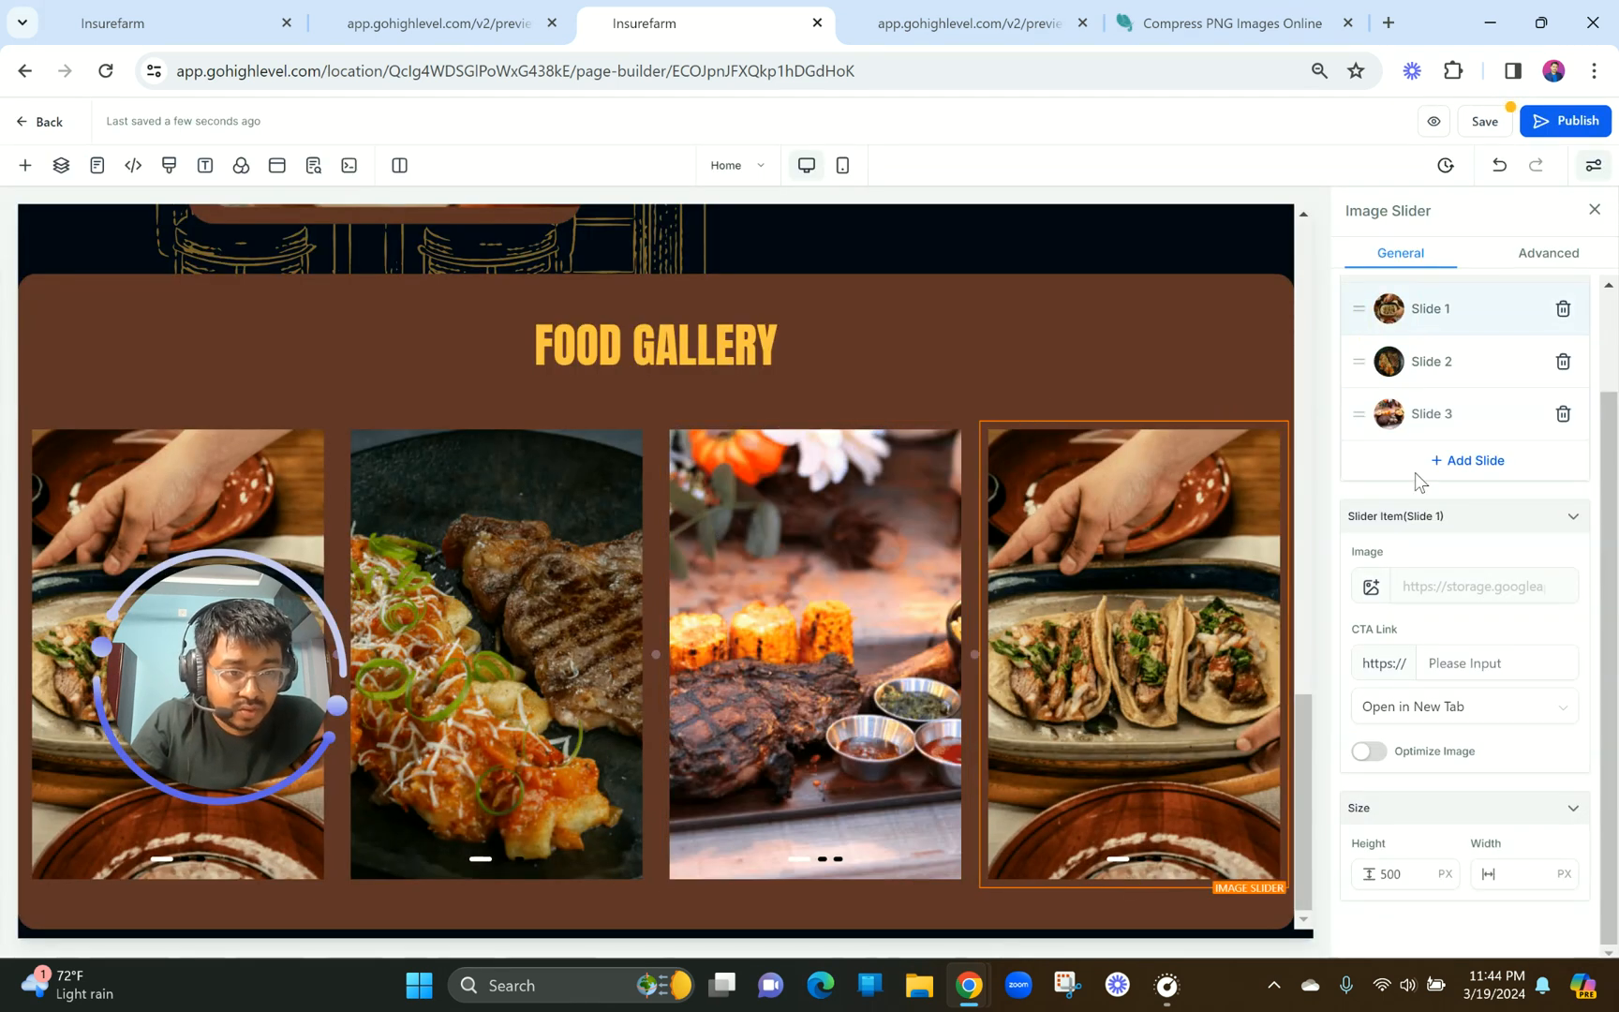
# Assign the barbecue ribs photo from the MISC folder to Slide 1 of the fourth column's image slider.
pyautogui.click(1371, 588)
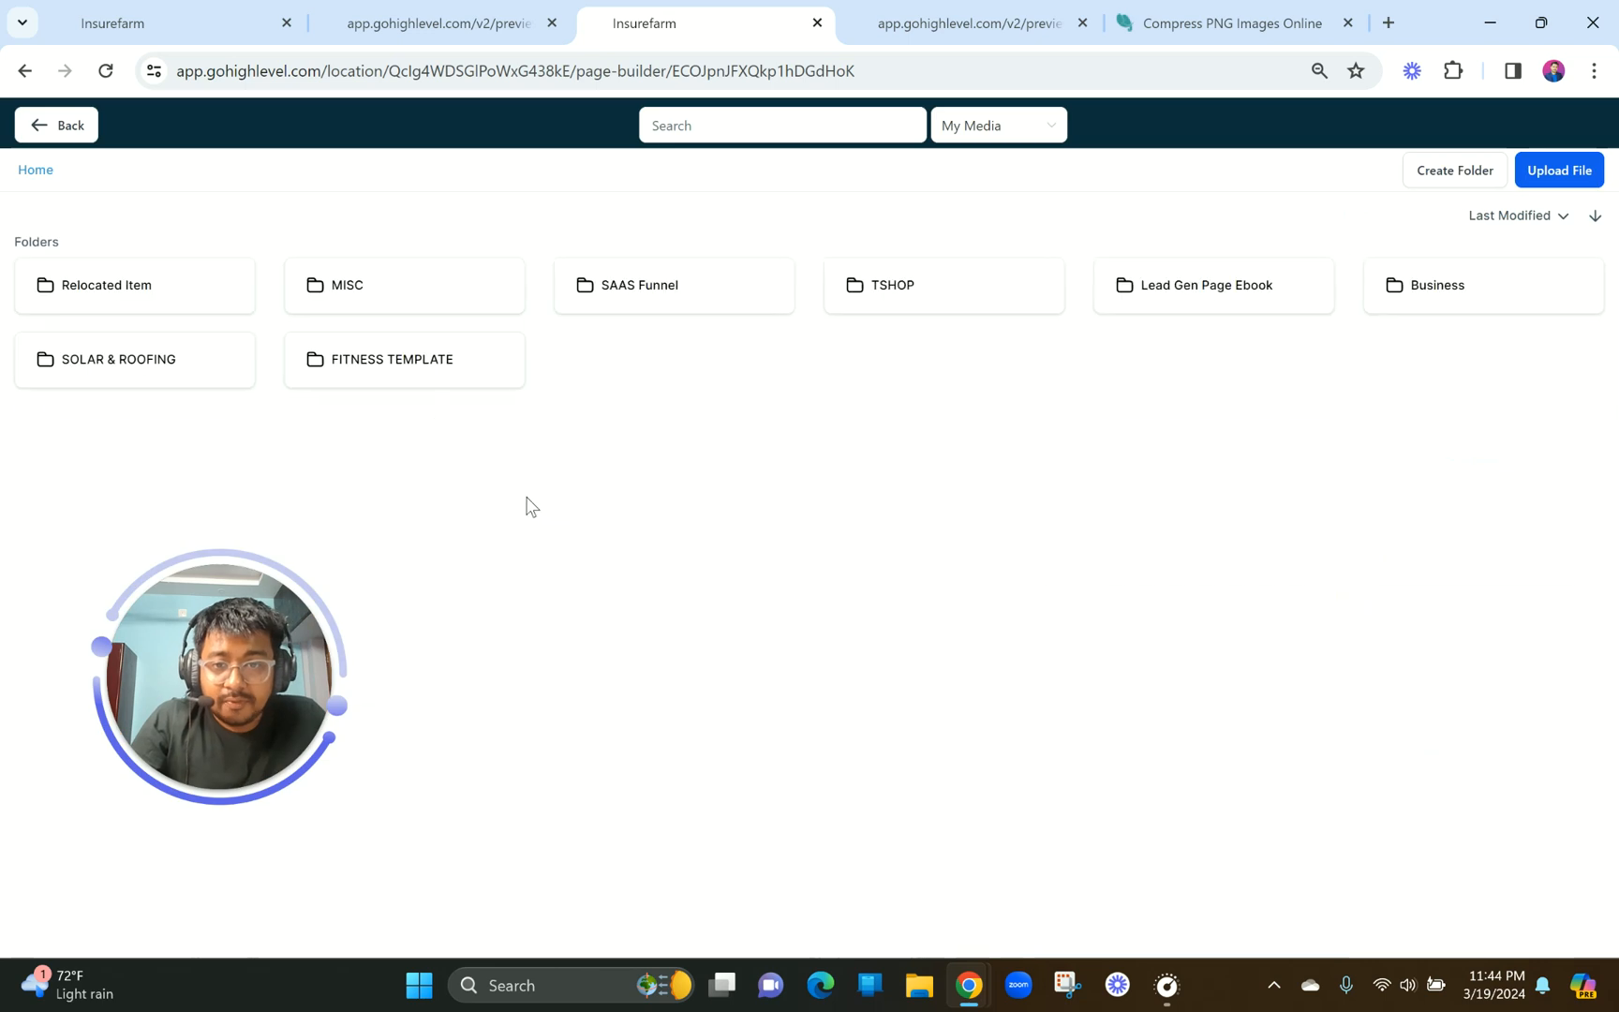
pyautogui.click(417, 266)
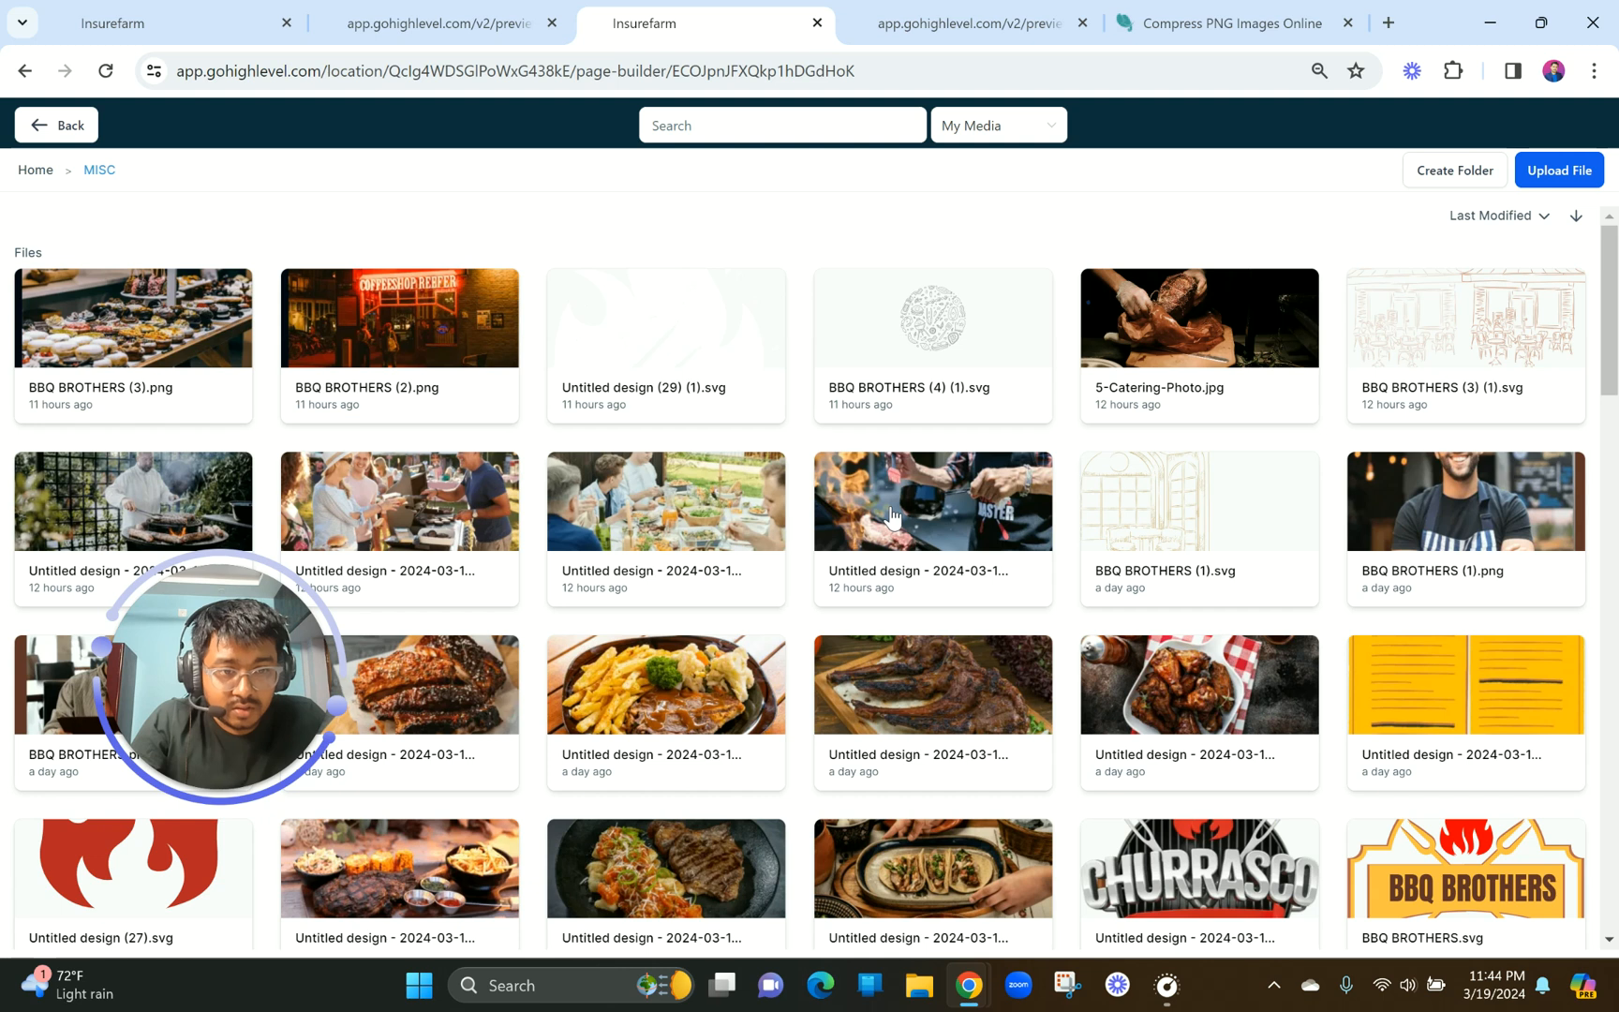
pyautogui.scroll(-3, 832, 532)
pyautogui.click(486, 452)
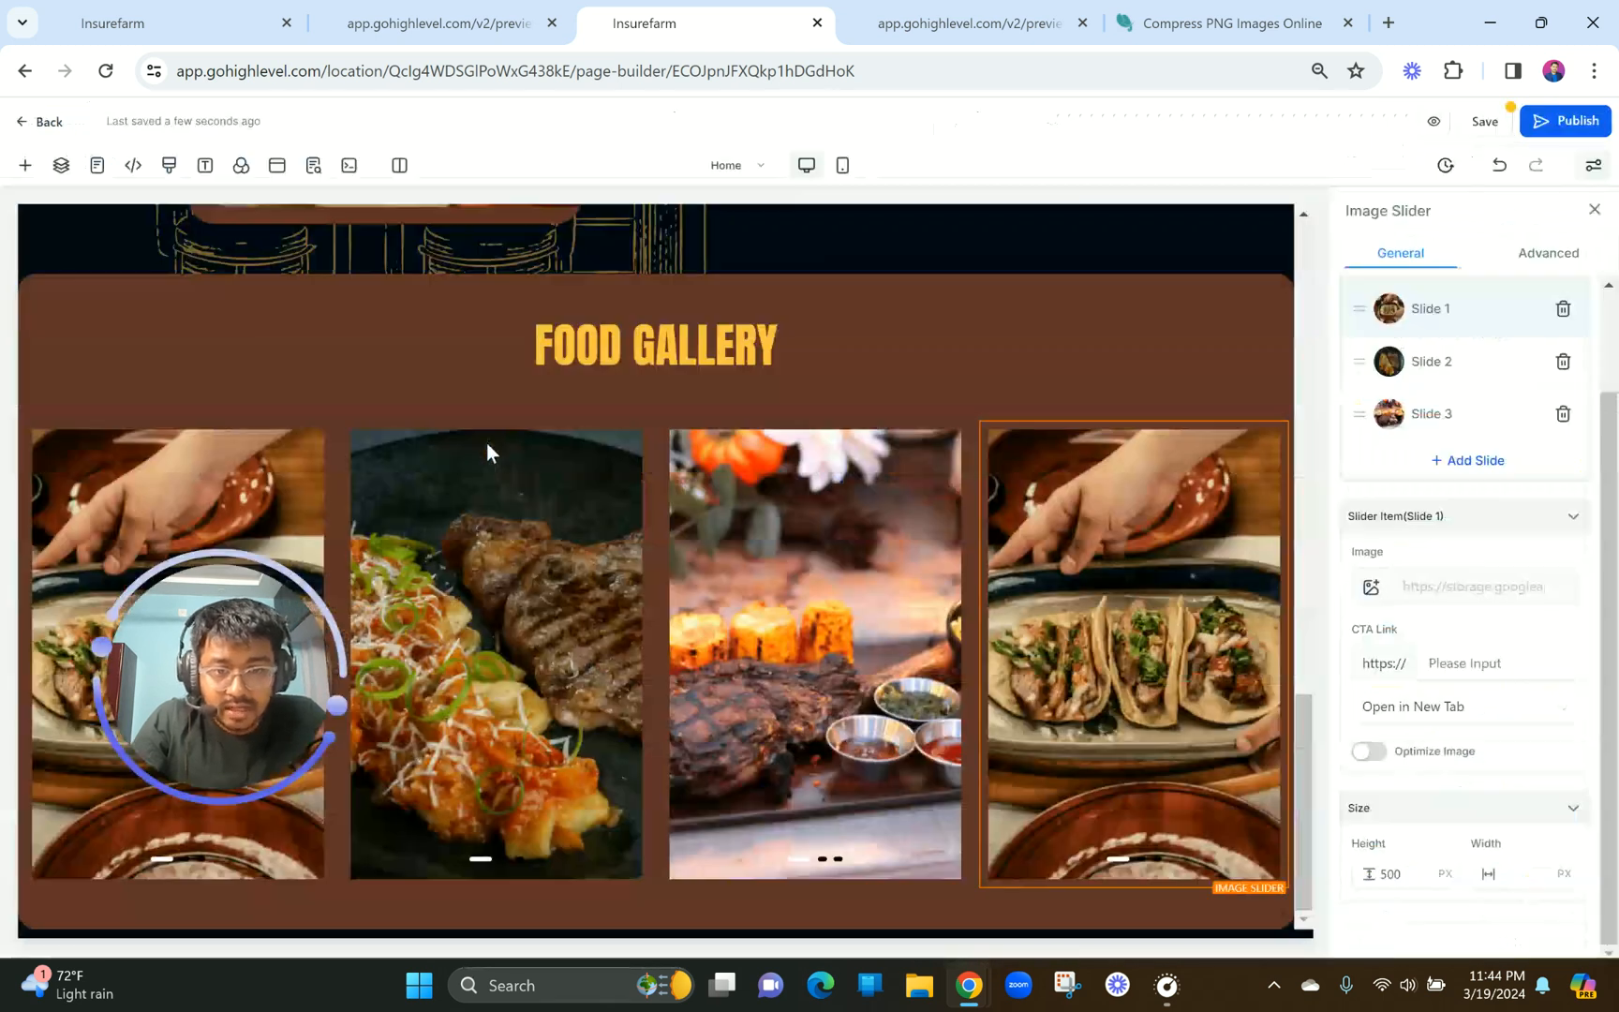
# Assign the bone-in grilled meat photo from the MISC folder to Slide 2 of the fourth column's slider.
pyautogui.click(1393, 363)
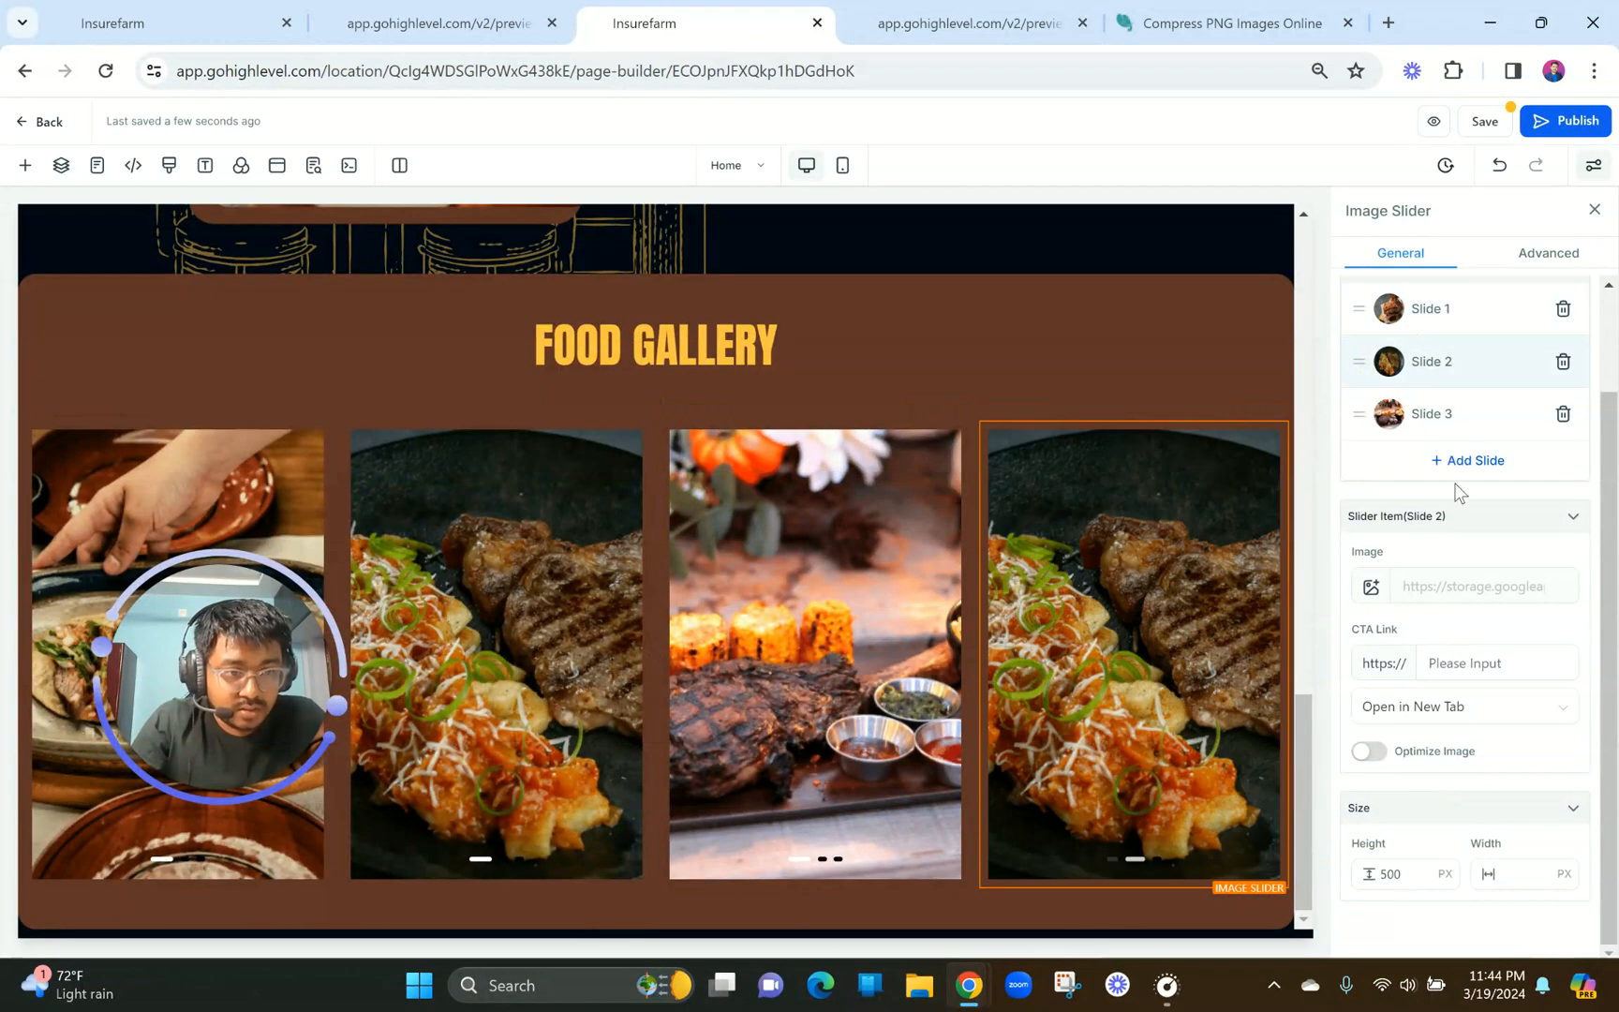
pyautogui.click(1371, 587)
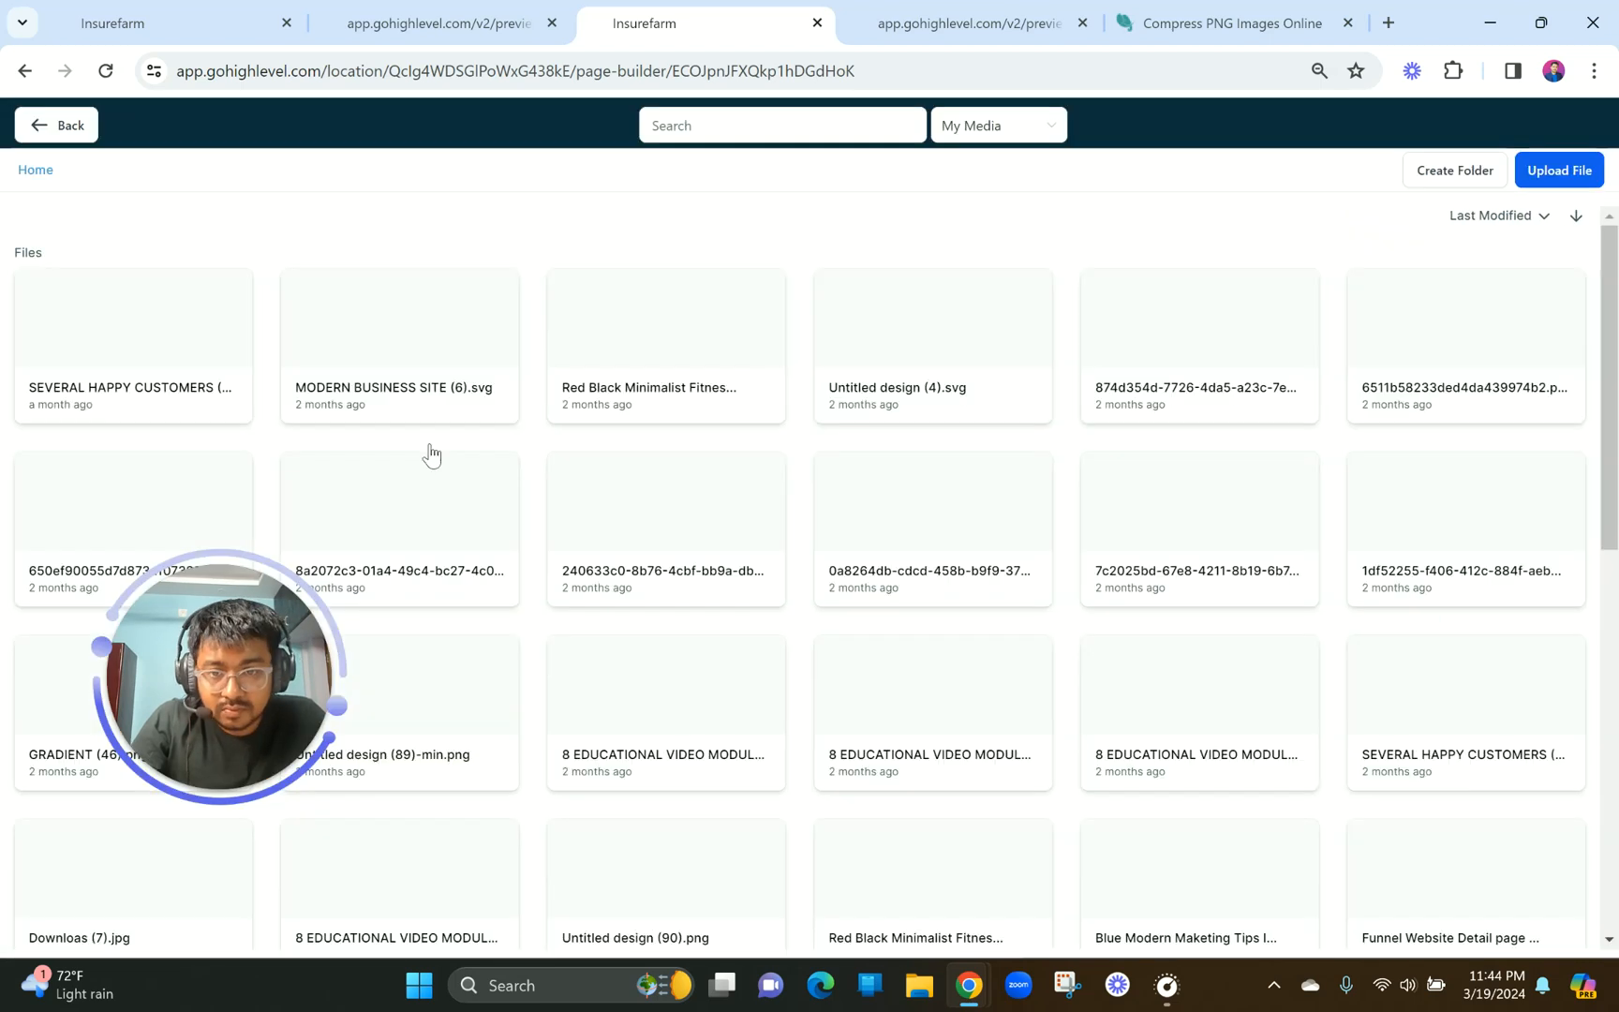
pyautogui.click(396, 310)
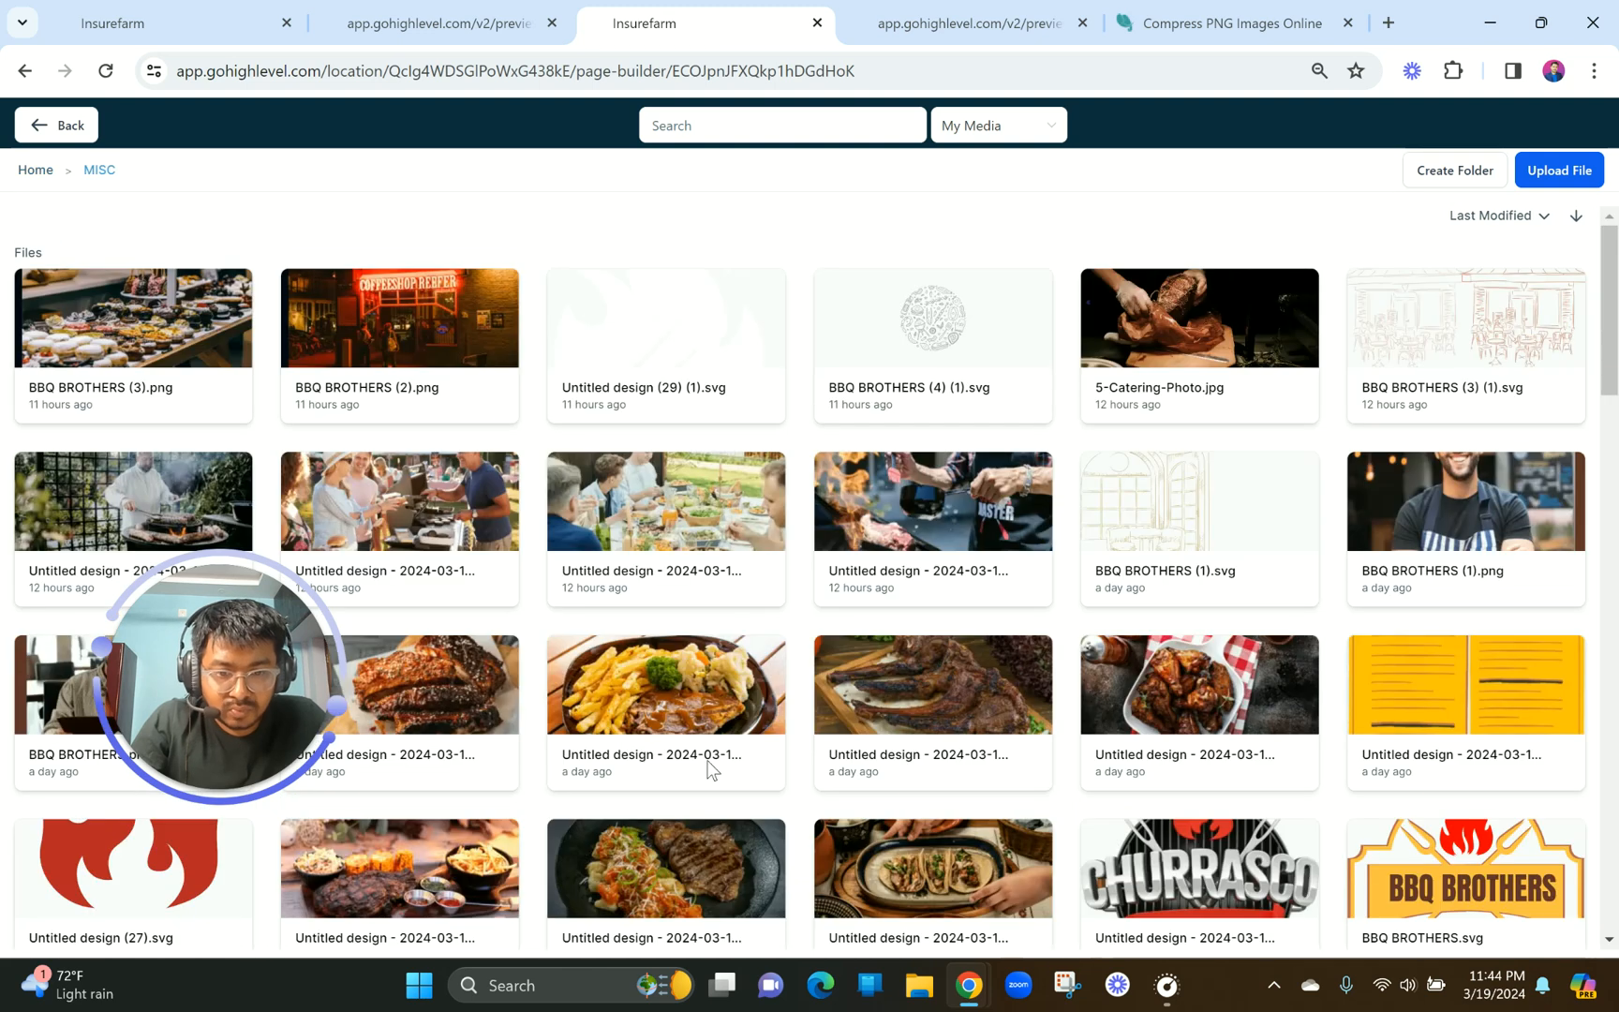
pyautogui.click(915, 708)
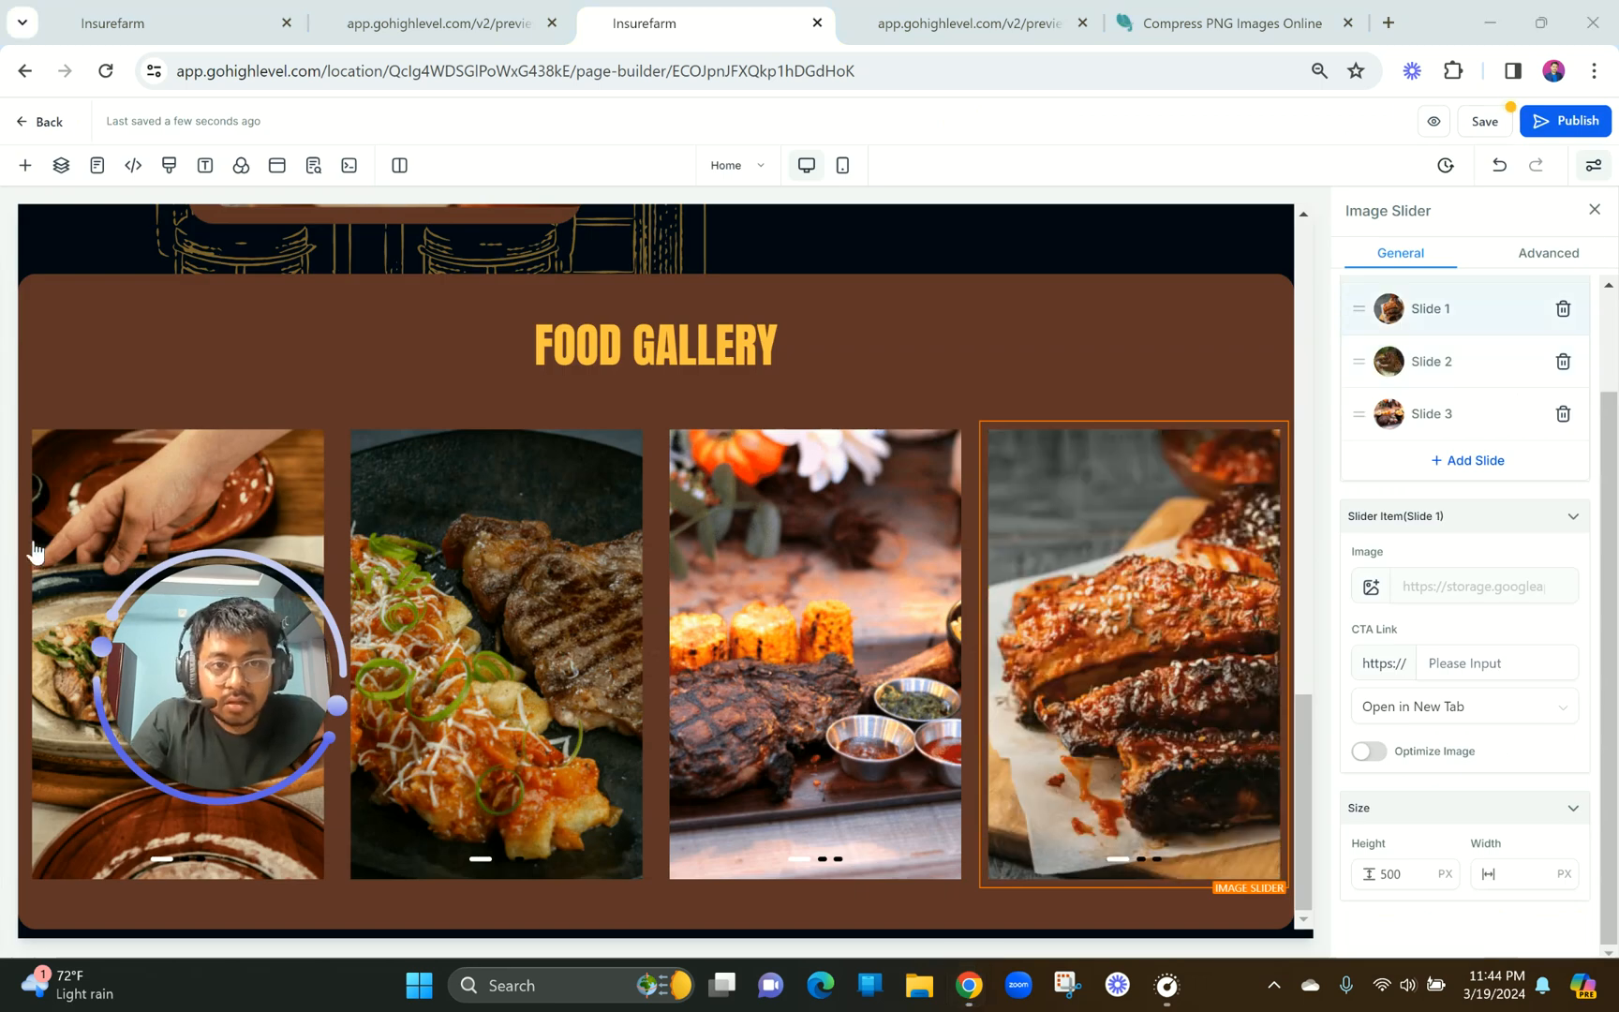
# Save the page and reload its preview to check the Food Gallery section.
pyautogui.click(1474, 122)
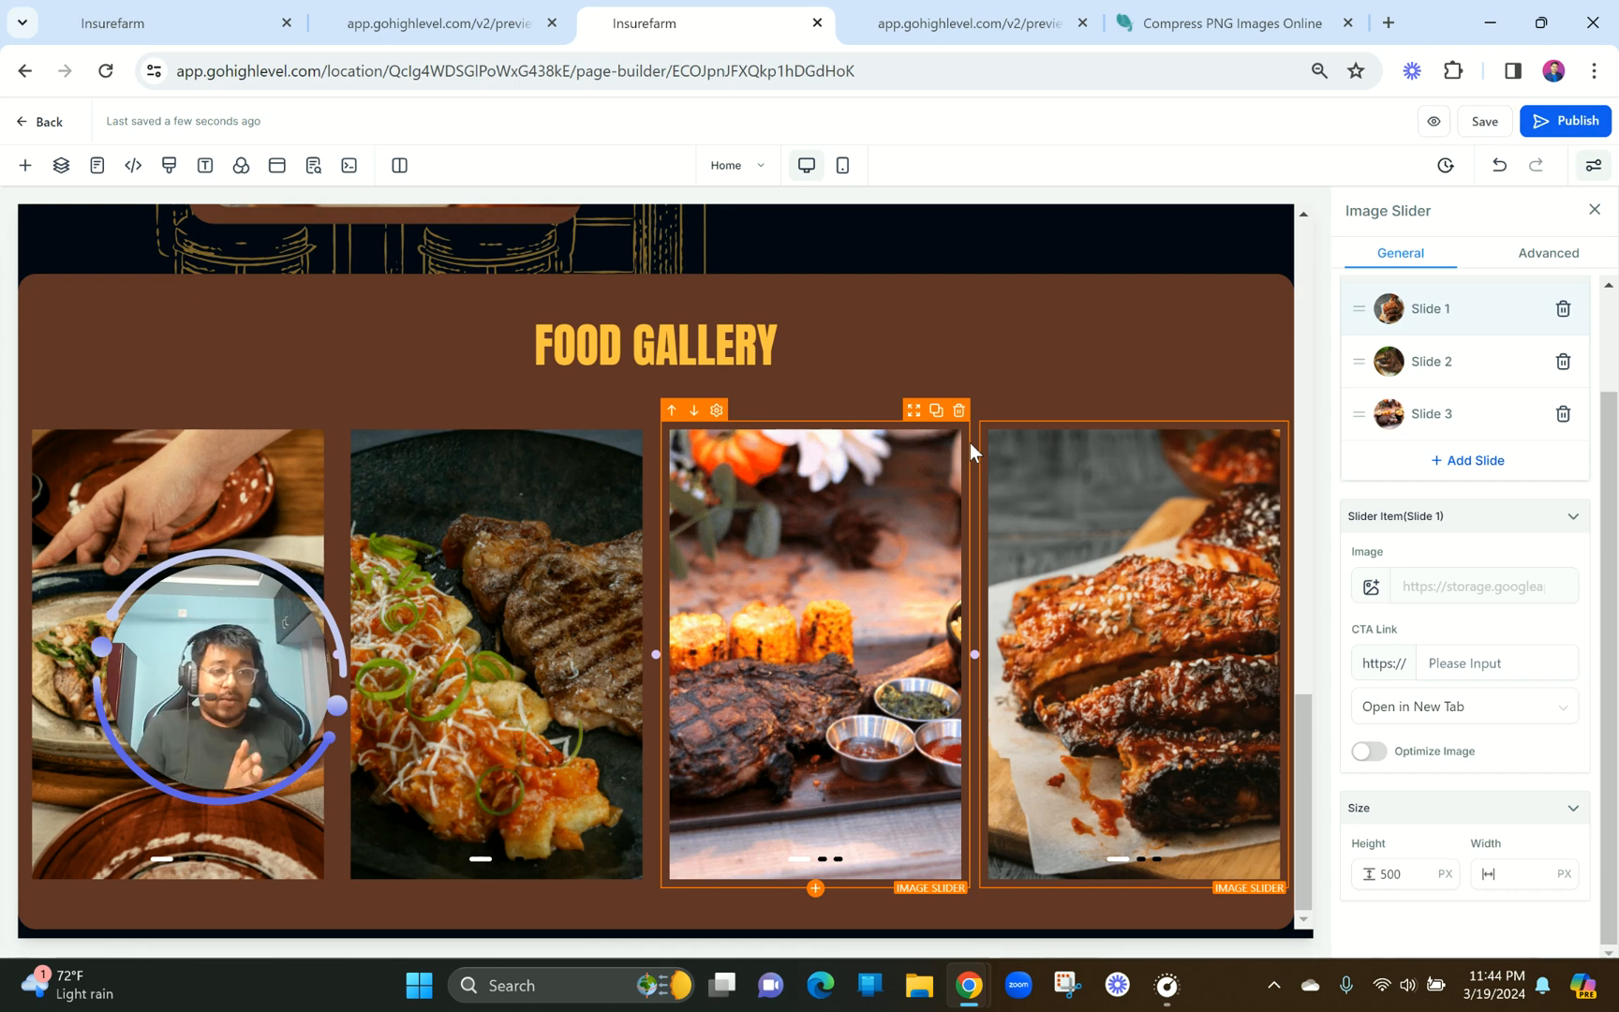
pyautogui.click(965, 22)
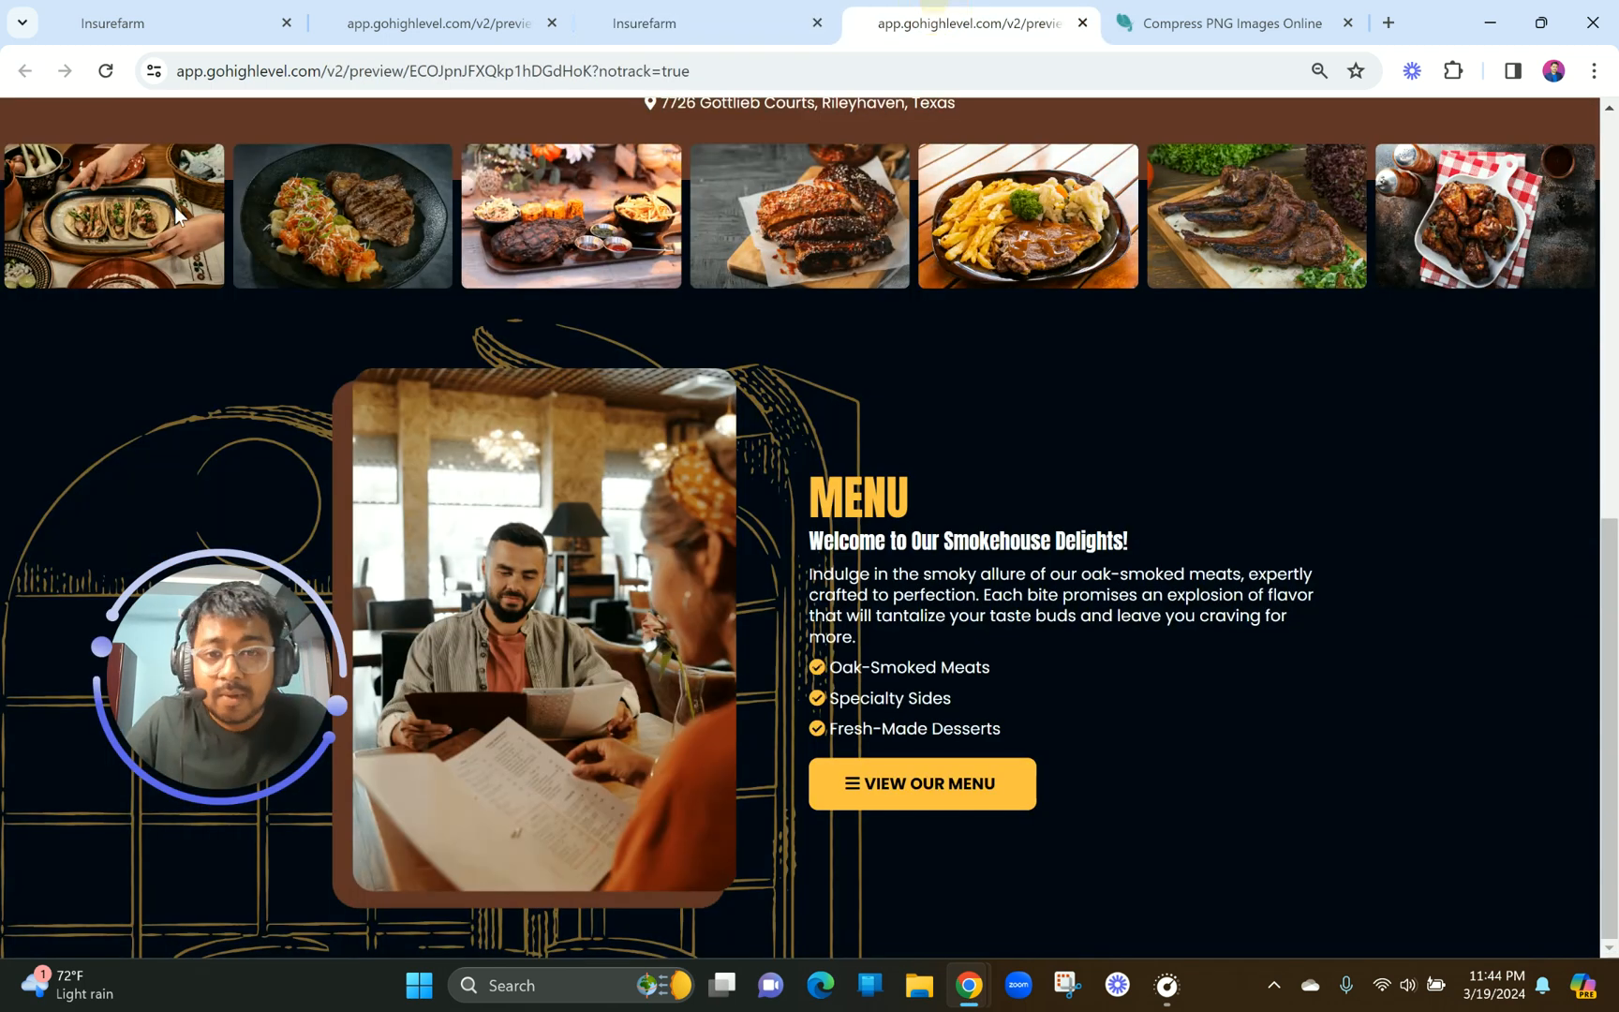
pyautogui.click(107, 69)
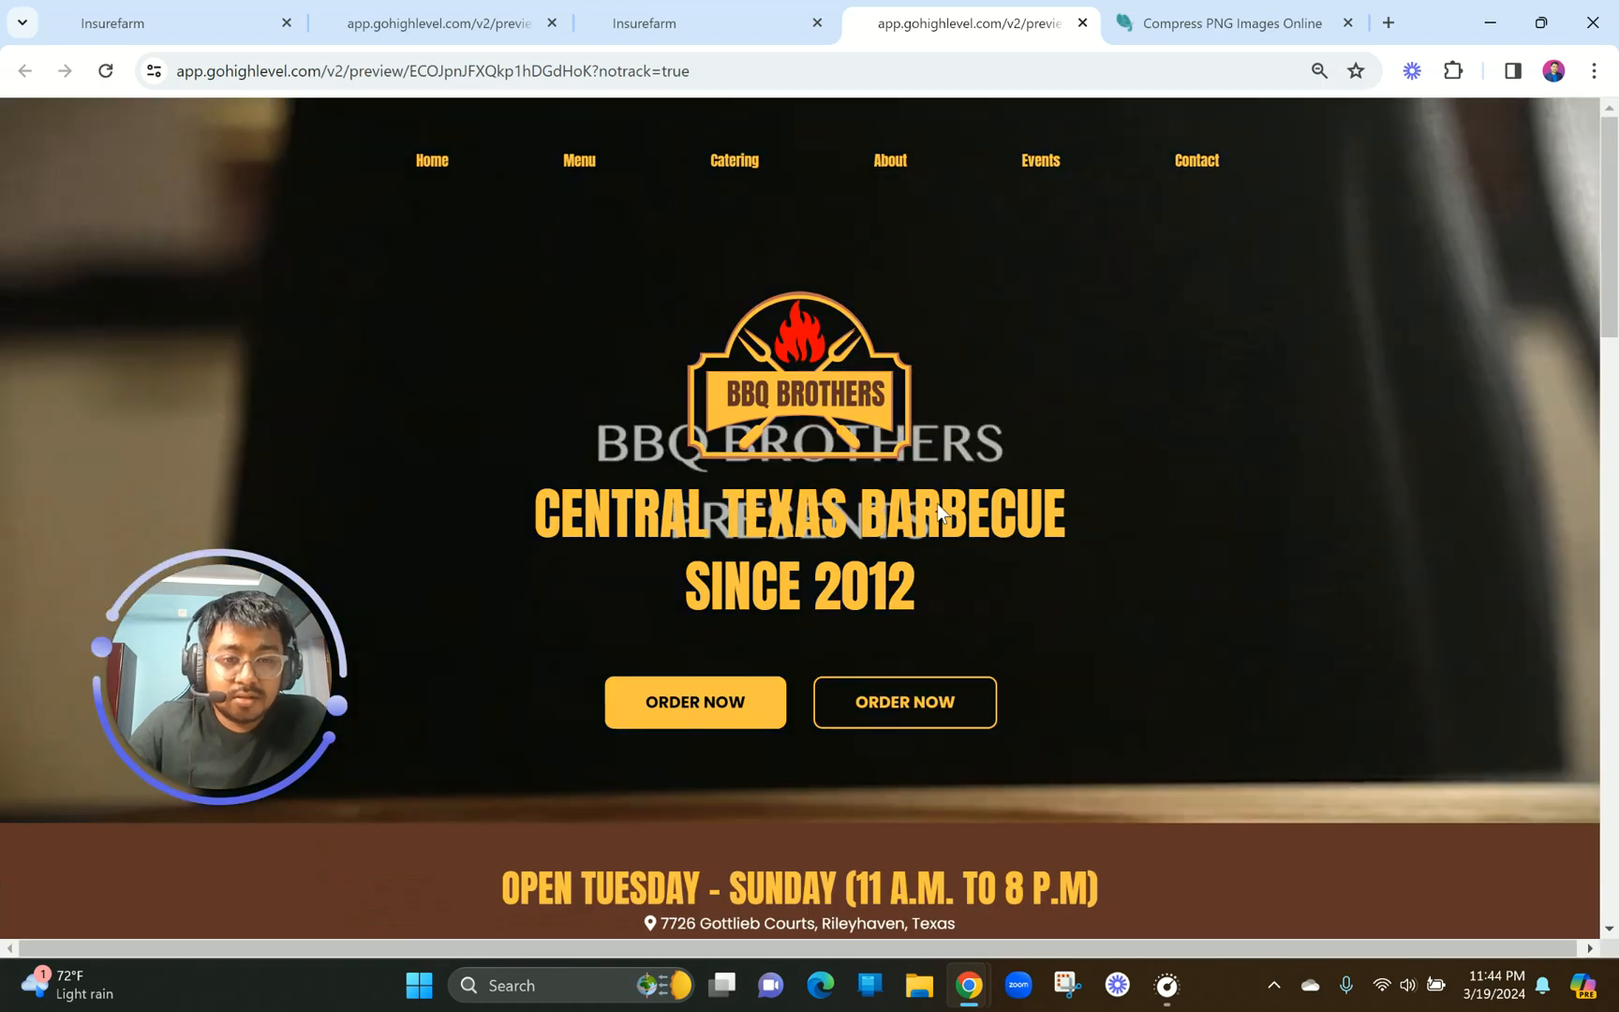
pyautogui.scroll(-5, 937, 503)
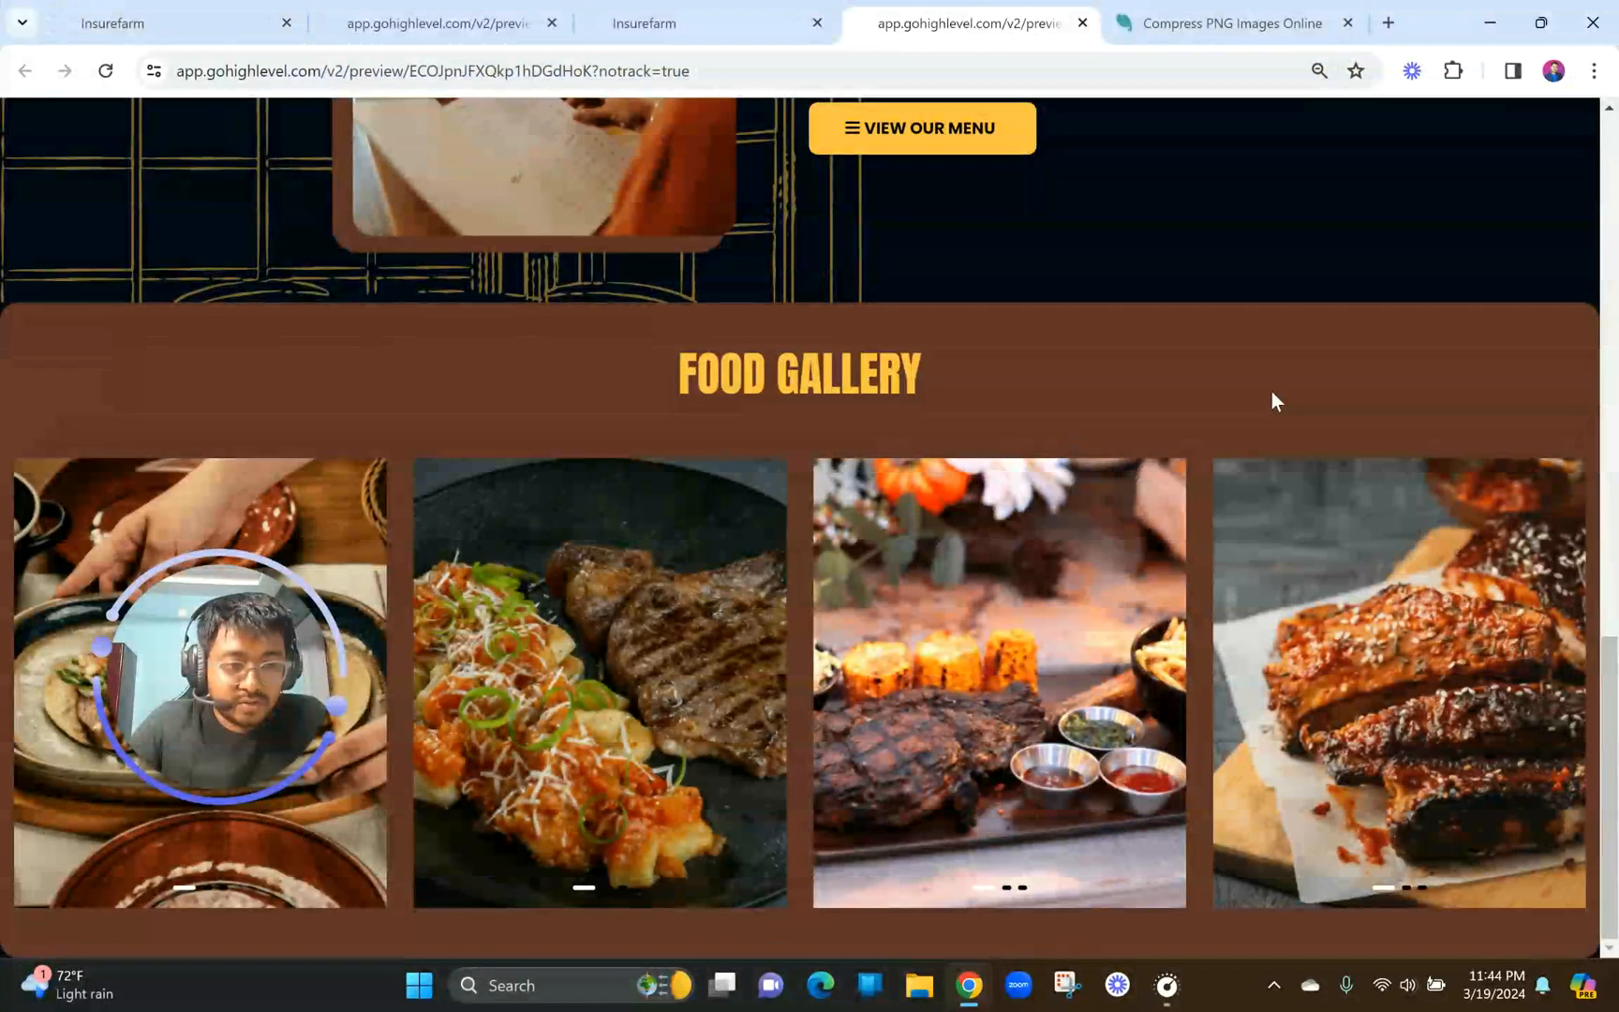
# Examine the Food Gallery sliders in the preview at 100% browser zoom and return to 80%.
pyautogui.click(1594, 71)
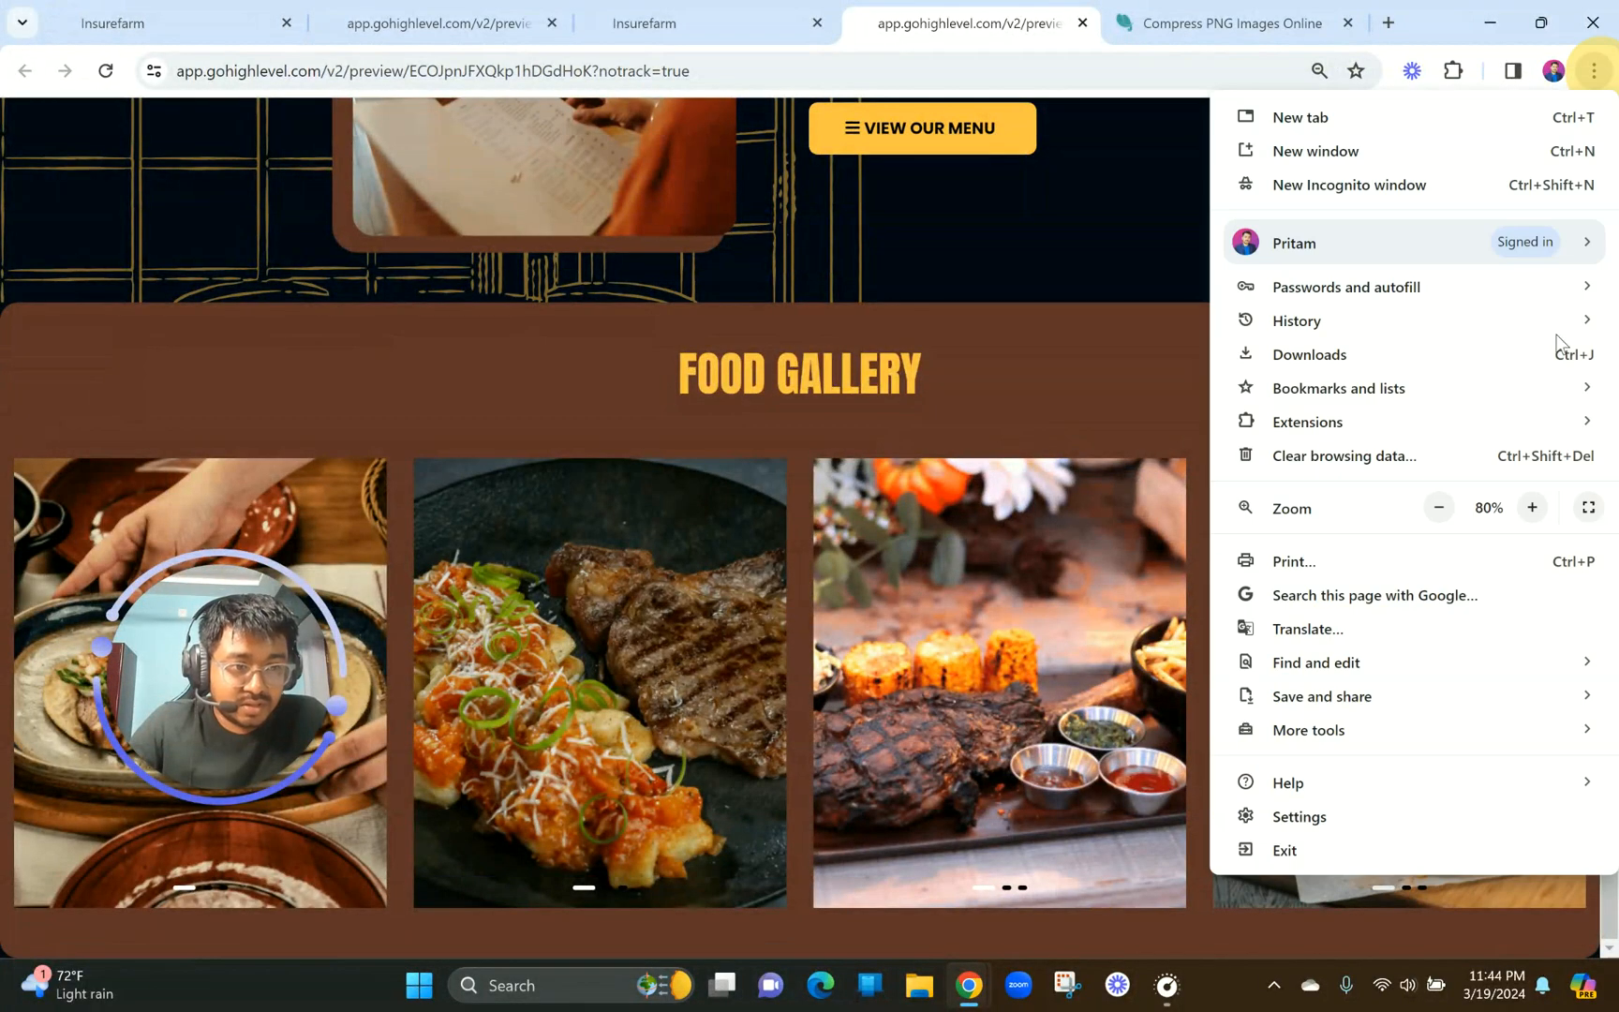
pyautogui.click(1532, 507)
pyautogui.click(1532, 507)
pyautogui.click(1005, 378)
pyautogui.scroll(-2, 1005, 378)
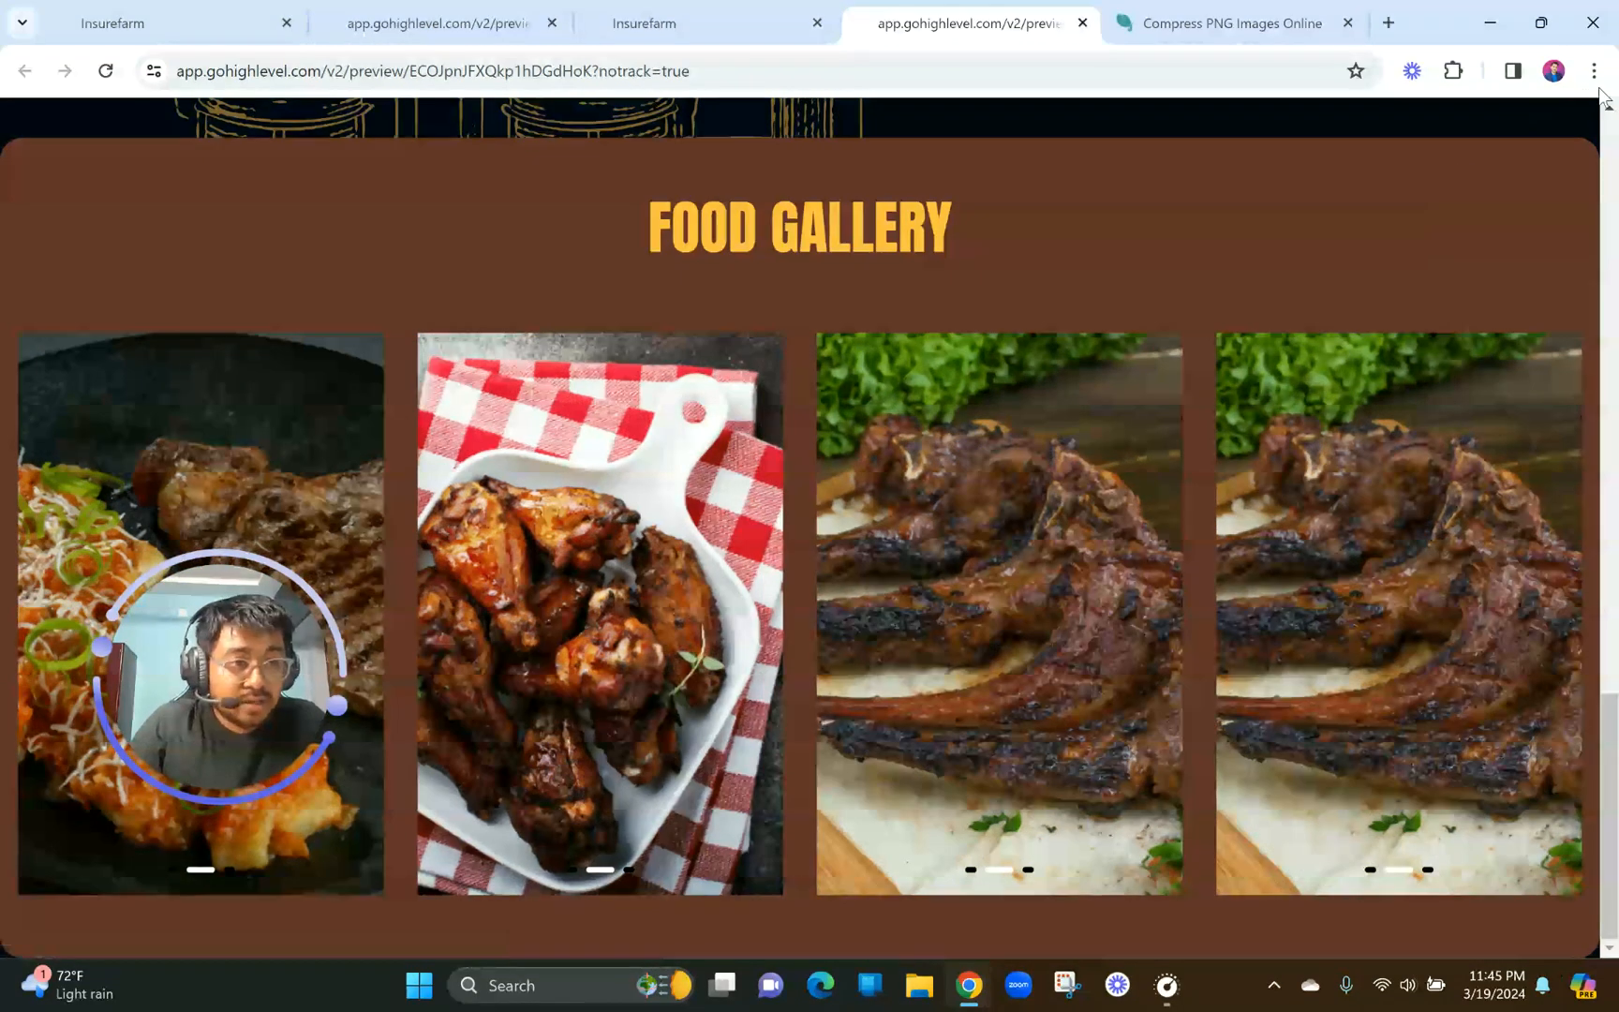
pyautogui.click(1594, 72)
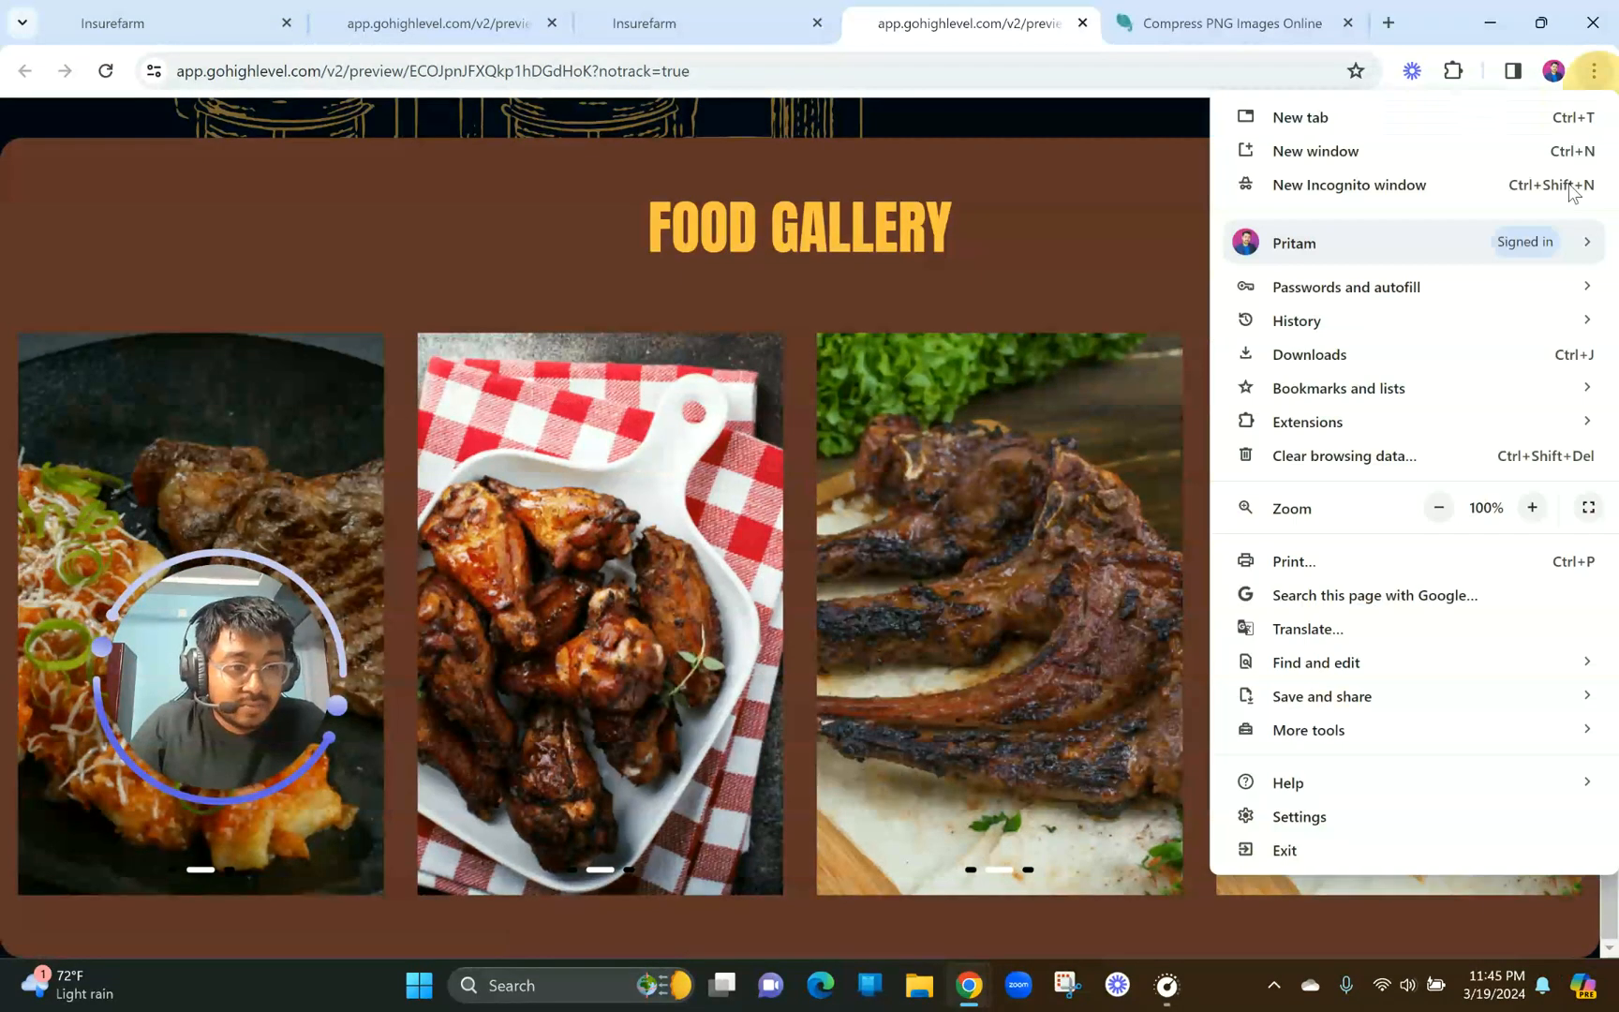
pyautogui.click(1438, 508)
pyautogui.click(1439, 508)
pyautogui.click(942, 581)
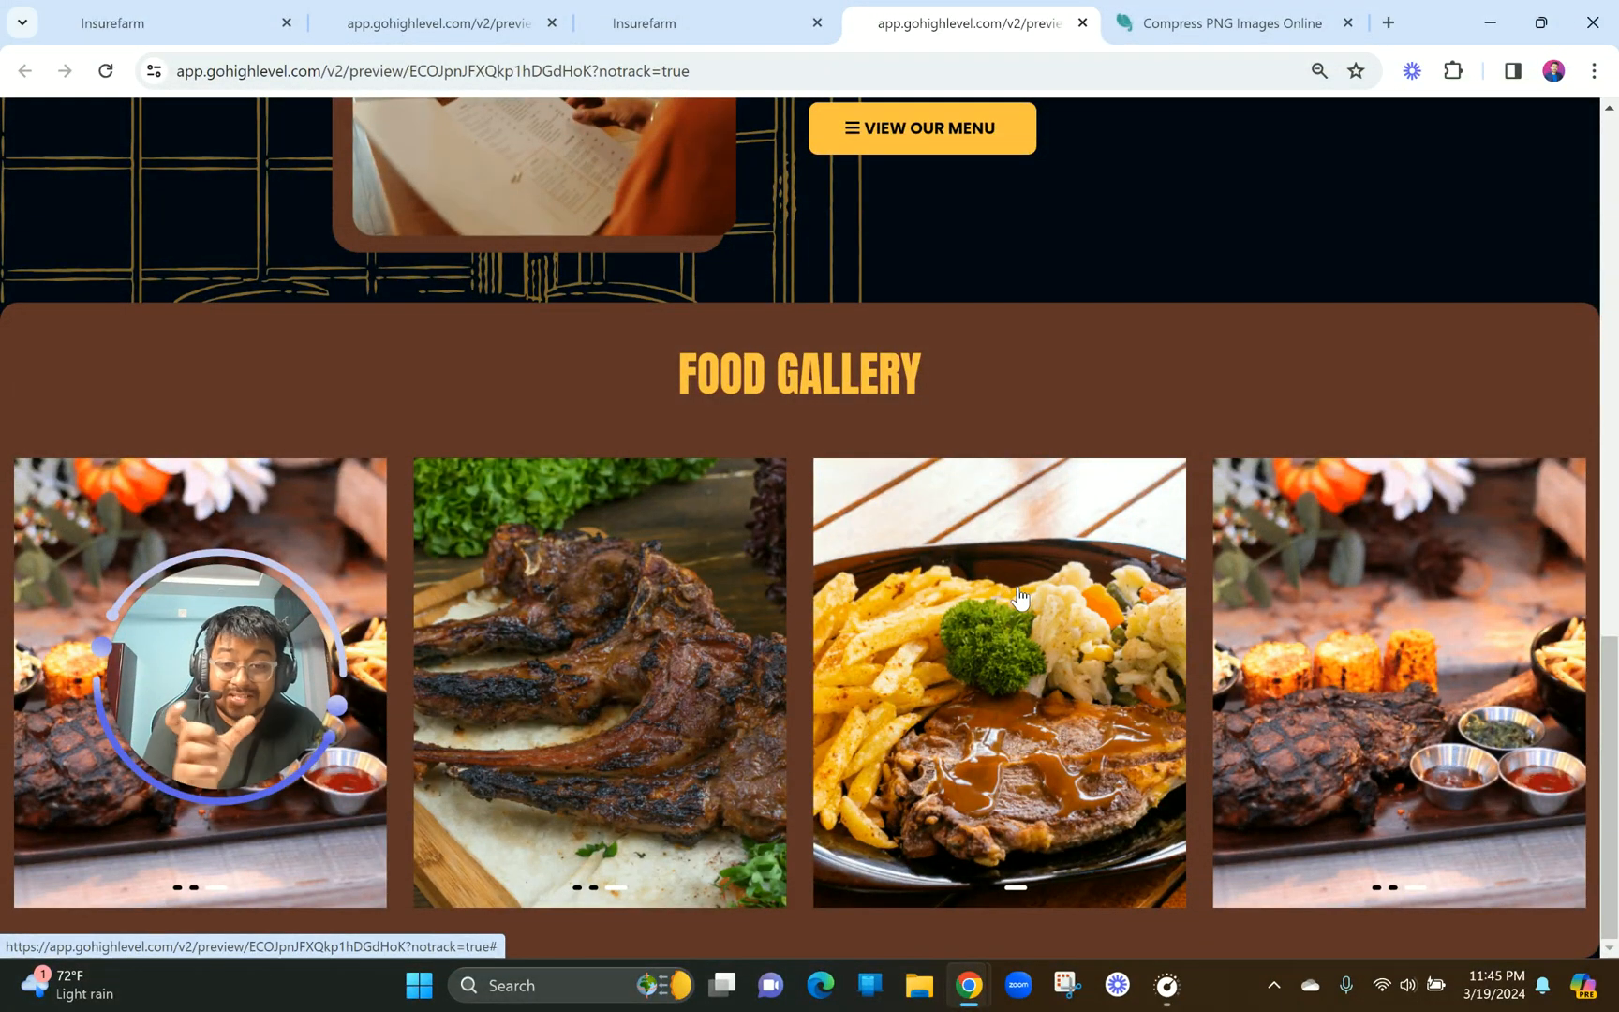
# Reduce the preview's browser zoom to 33% to examine how the gallery photos fit a very wide page.
pyautogui.click(1594, 71)
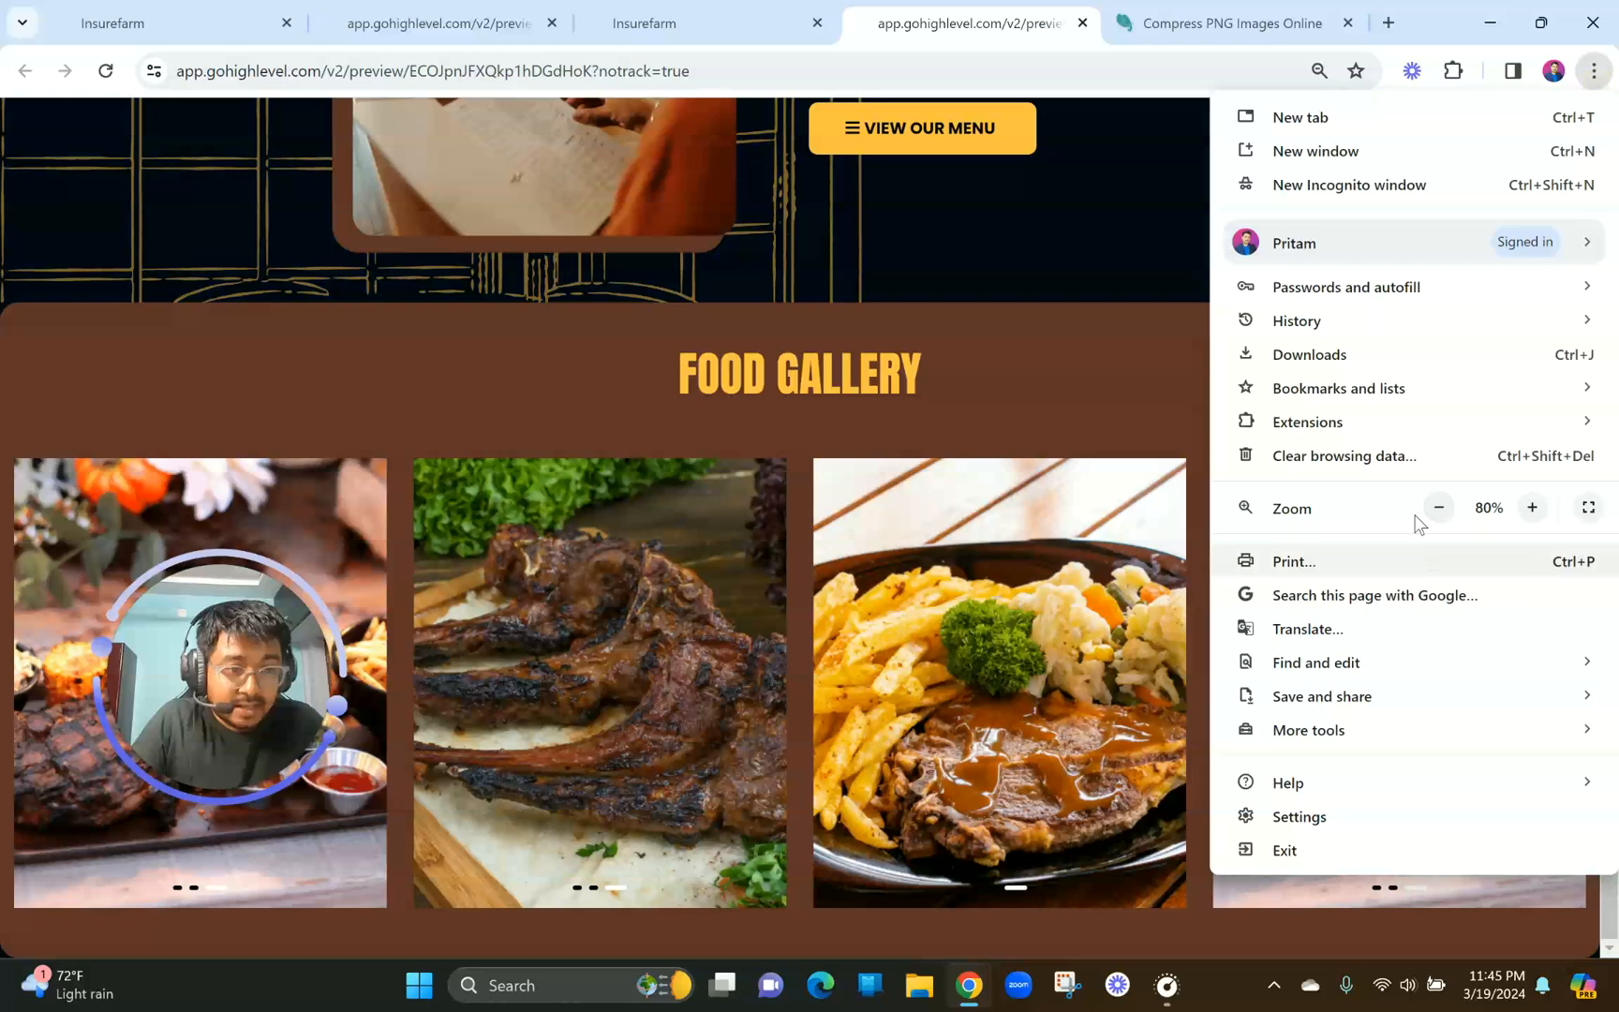
pyautogui.click(1438, 507)
pyautogui.click(1439, 507)
pyautogui.click(1438, 507)
pyautogui.click(1439, 507)
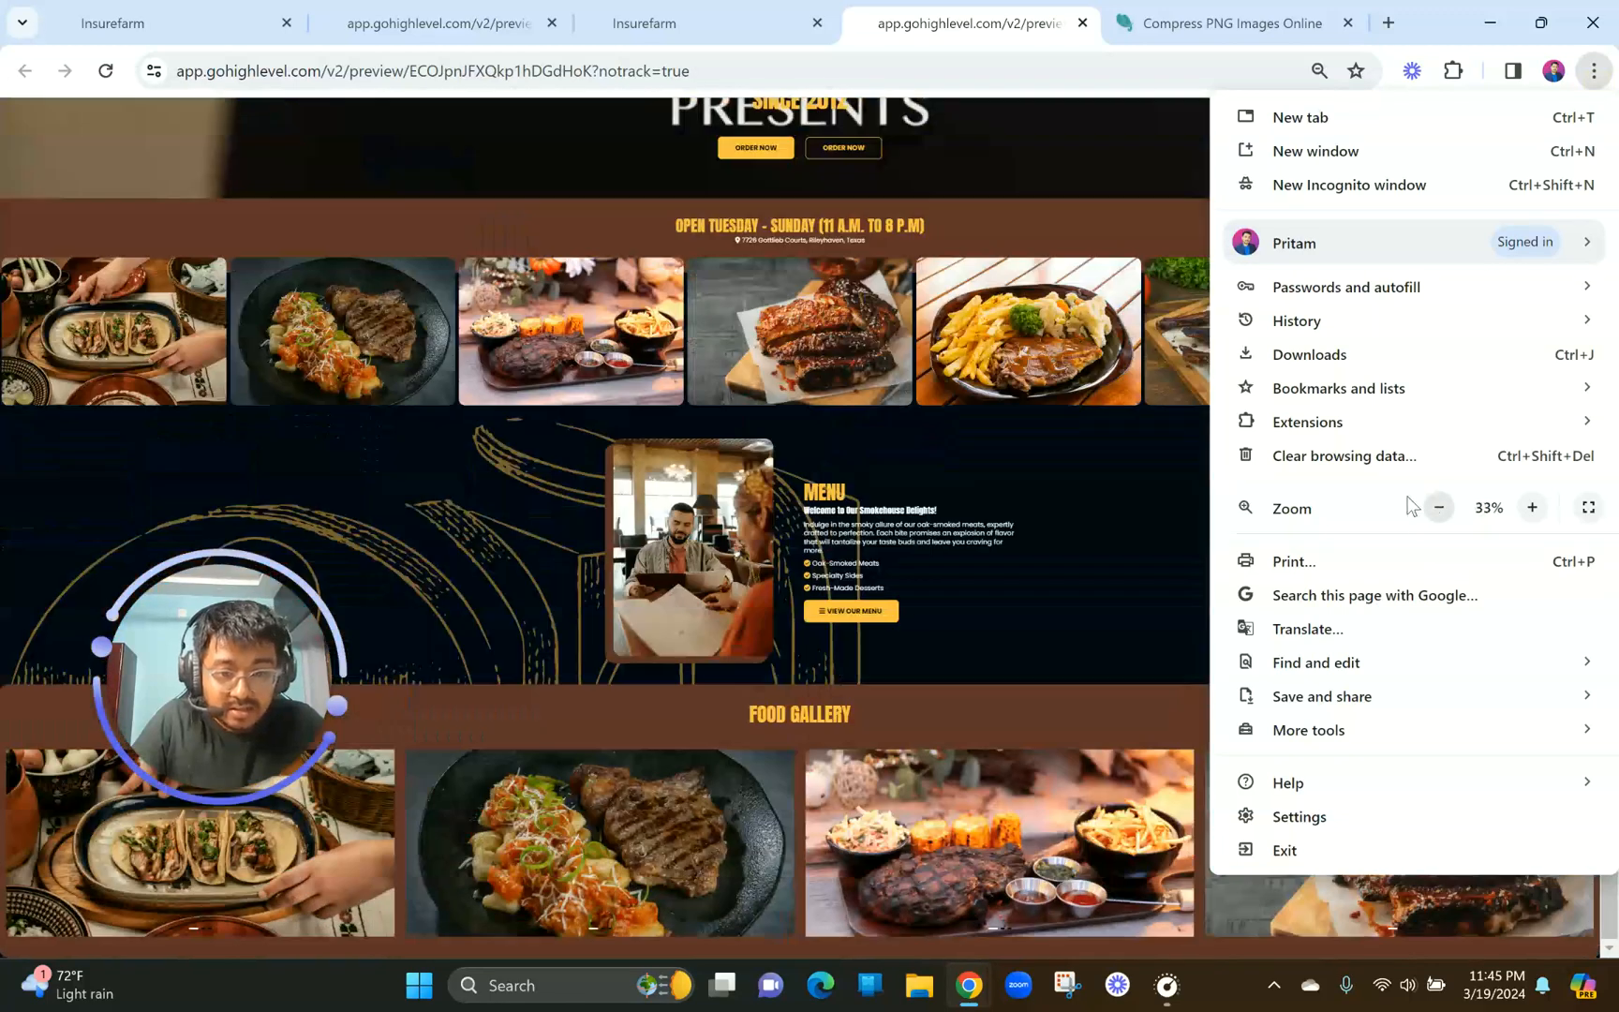
pyautogui.click(911, 615)
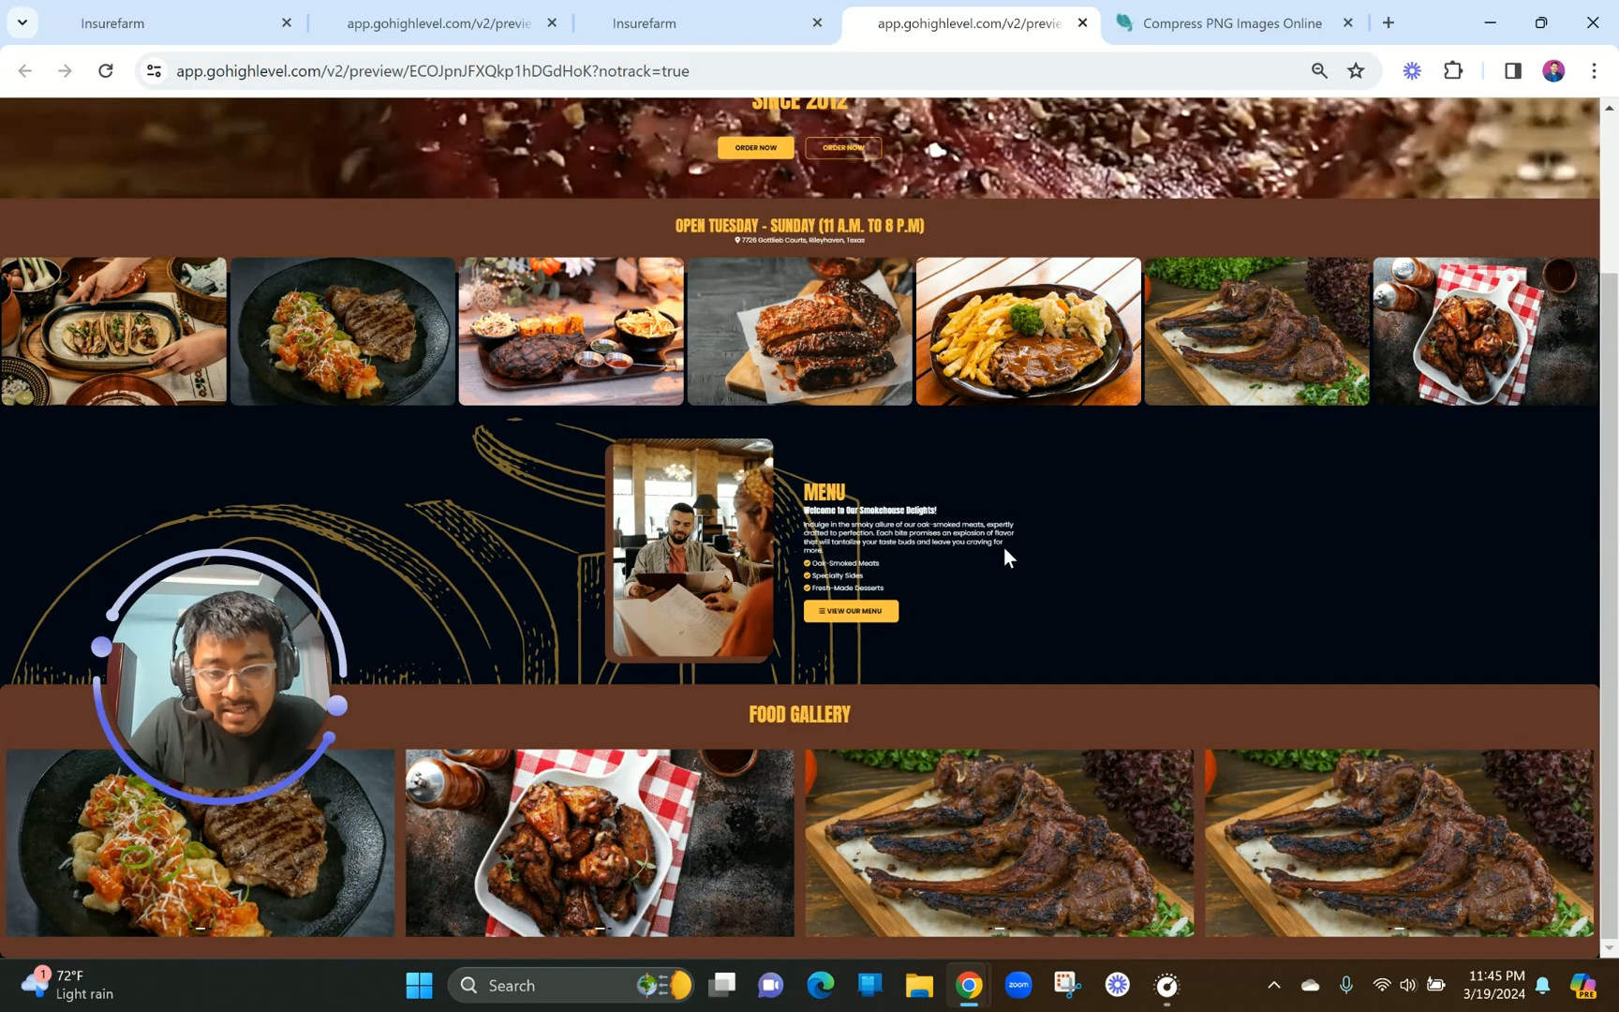
# Restore the preview's browser zoom to 80%.
pyautogui.click(1596, 73)
pyautogui.click(1541, 514)
pyautogui.click(1541, 514)
pyautogui.click(1541, 514)
pyautogui.click(1540, 514)
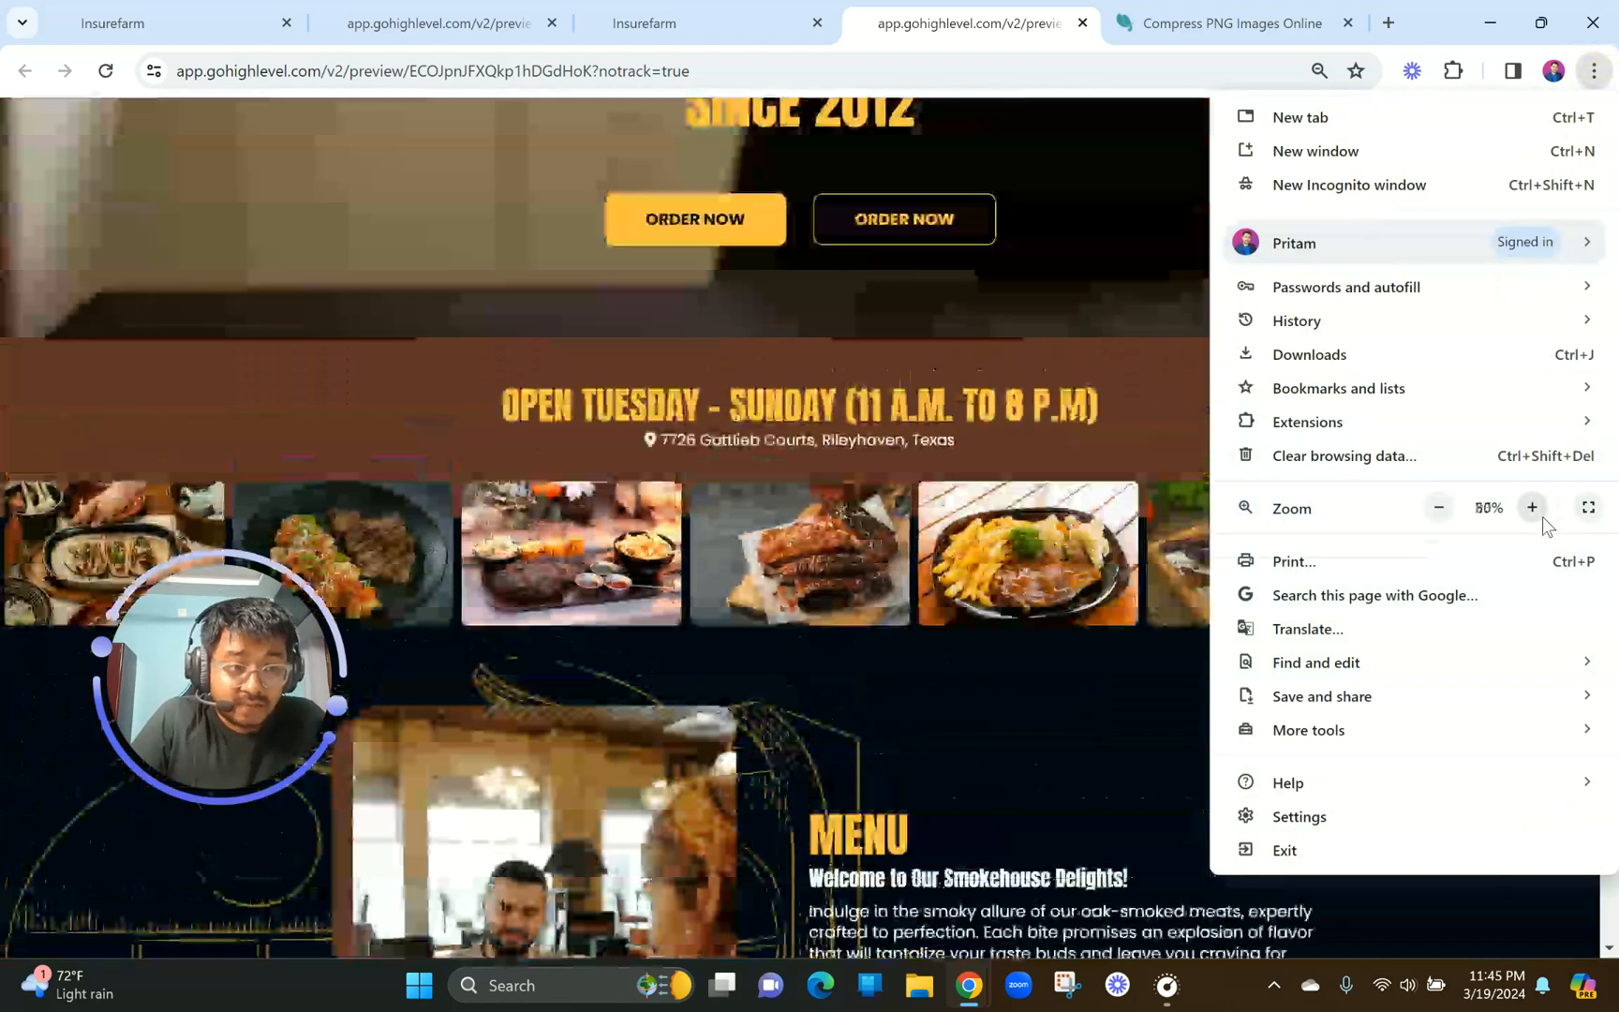
pyautogui.click(1540, 515)
pyautogui.click(1533, 507)
pyautogui.click(1439, 507)
pyautogui.click(1439, 507)
# Return to the page builder and inspect the height and width settings of the fourth column's slider.
pyautogui.click(644, 23)
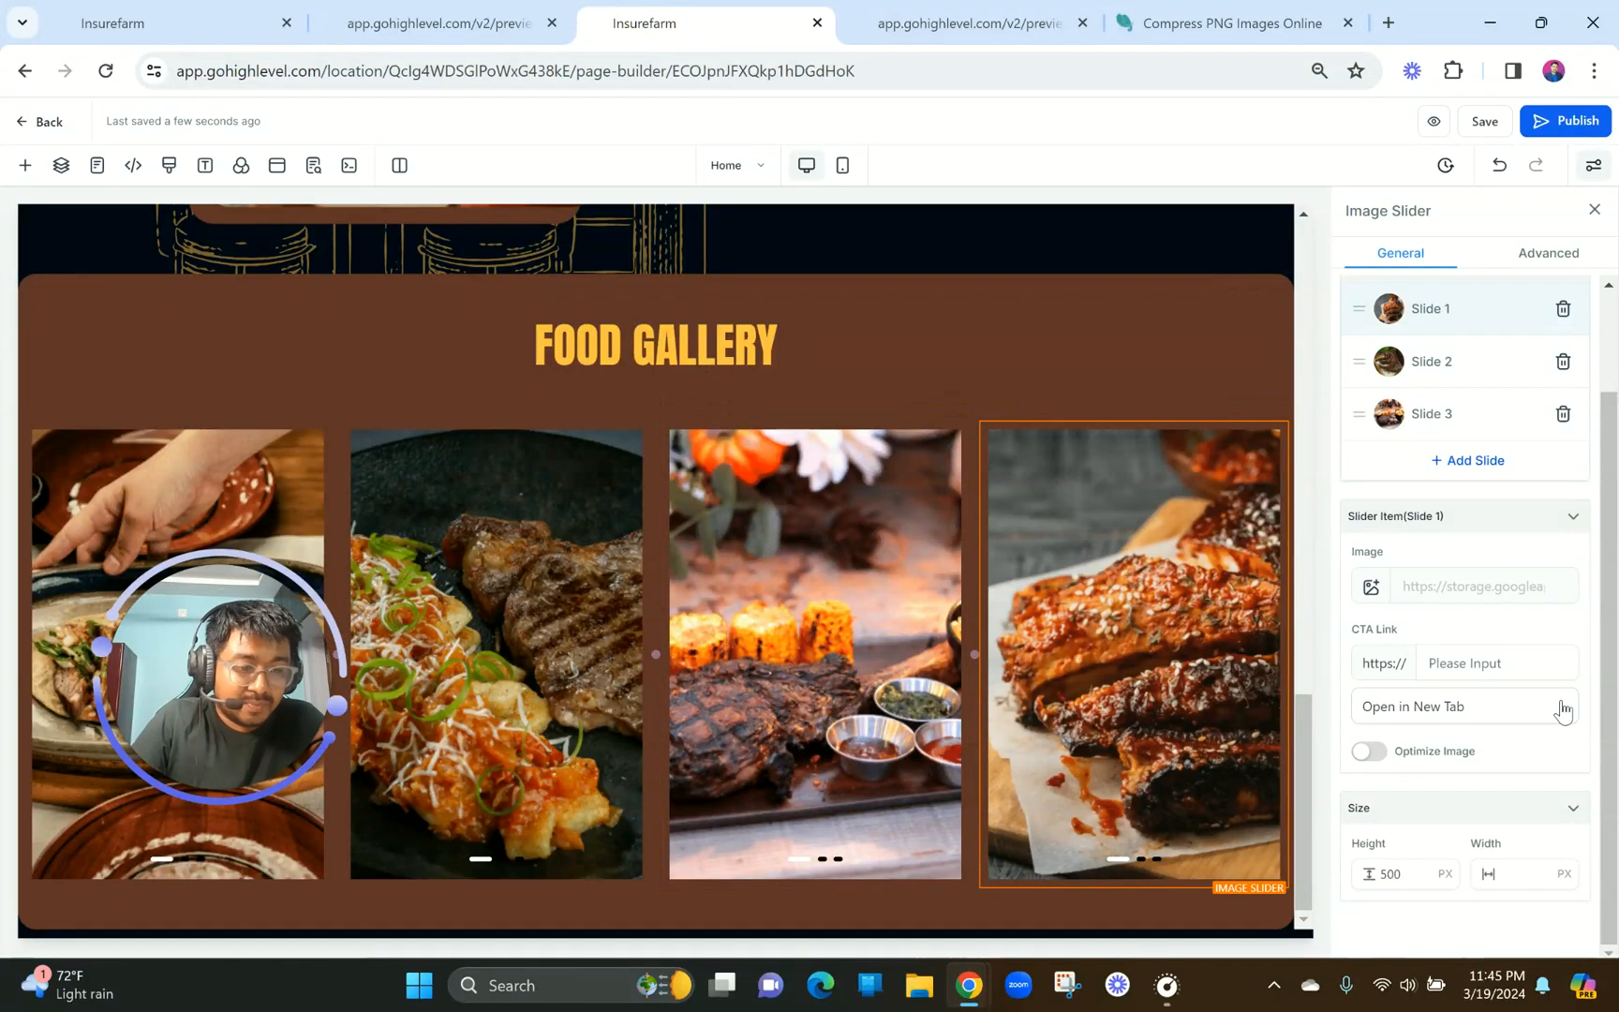
pyautogui.click(1373, 875)
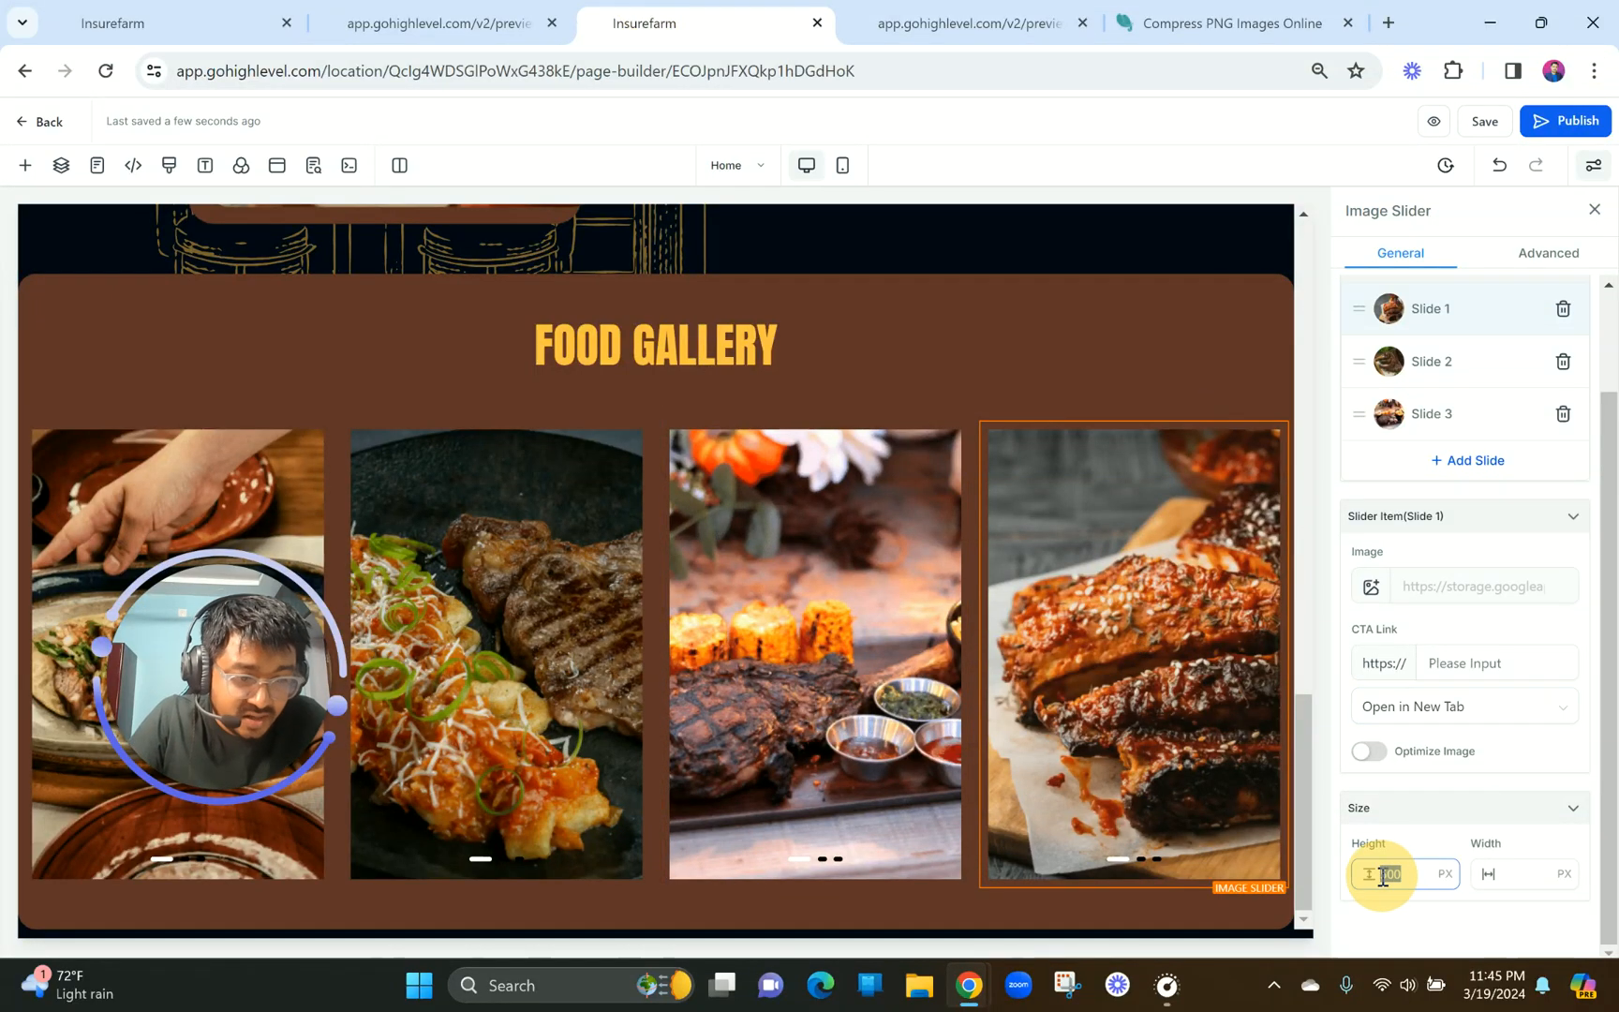
pyautogui.click(1514, 874)
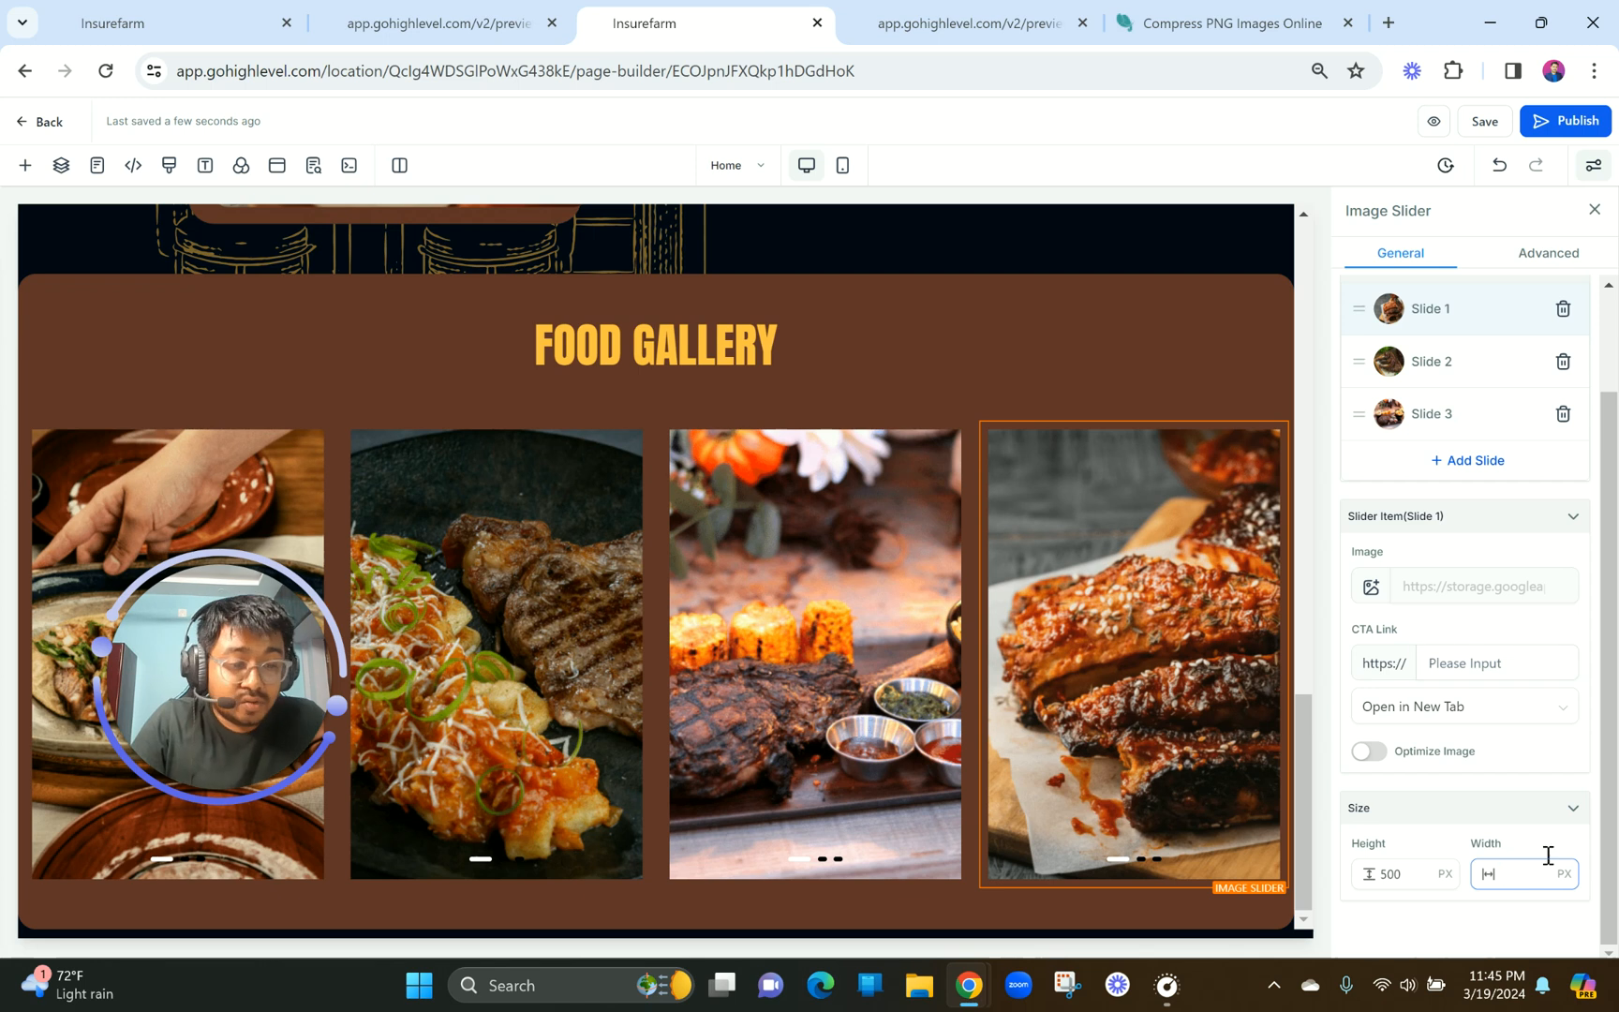
# Review the Food Gallery sliders in the page preview again at 100% browser zoom.
pyautogui.click(970, 23)
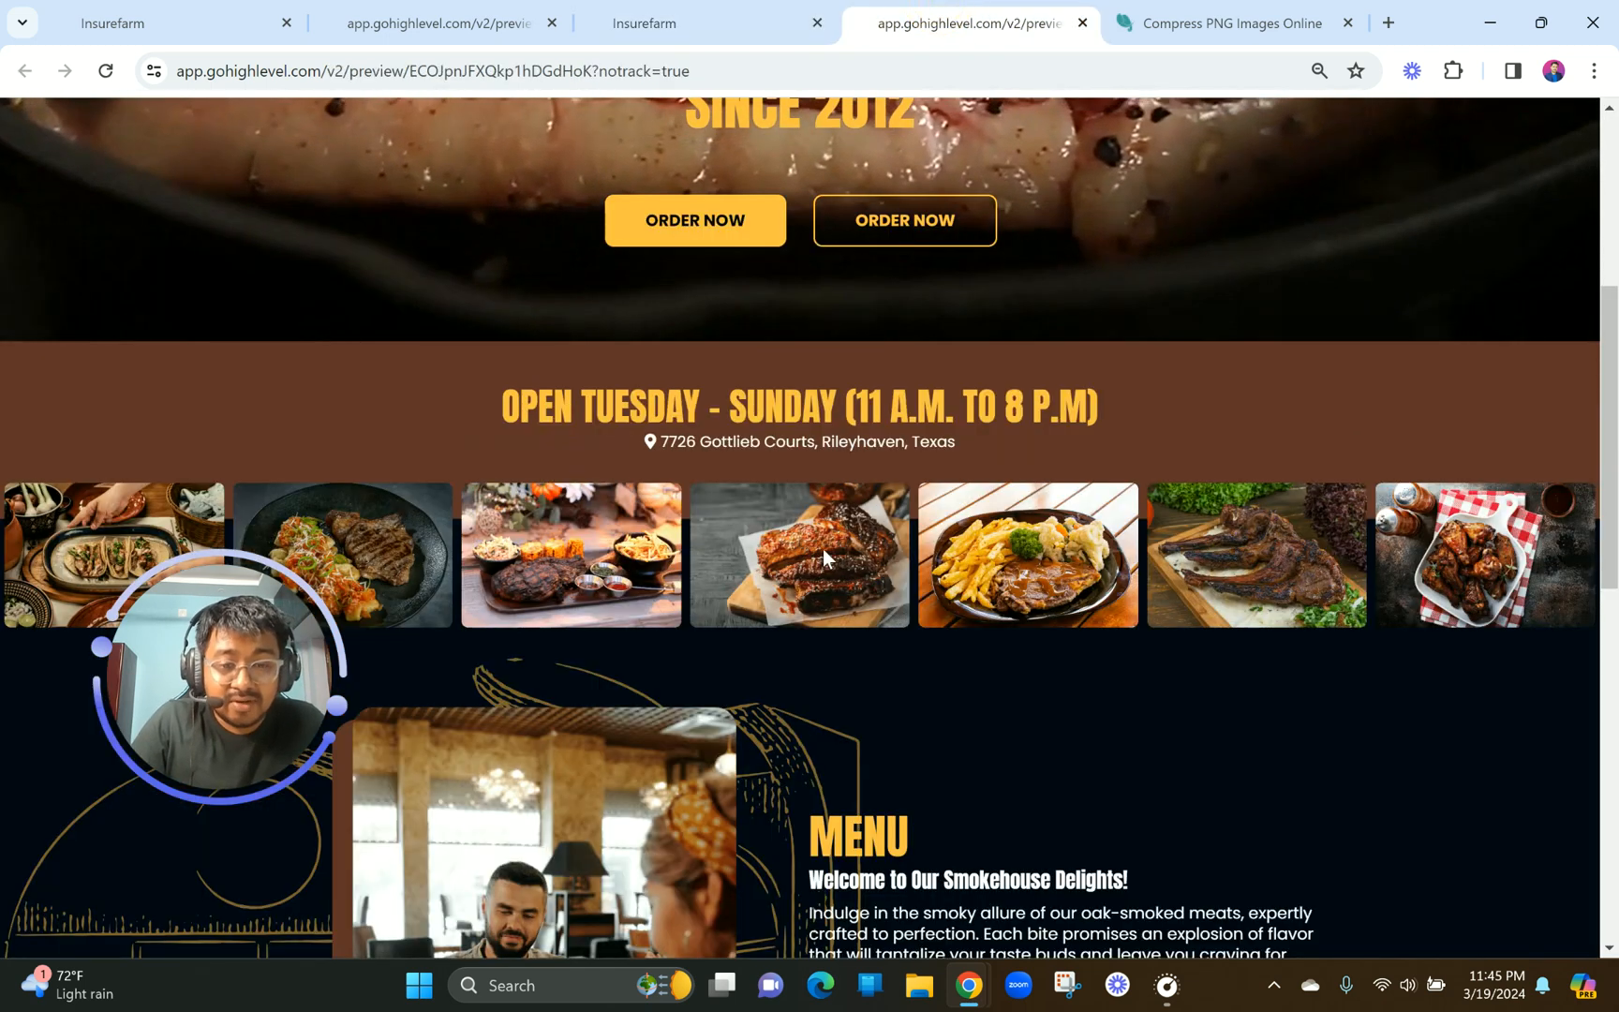
pyautogui.scroll(-1, 822, 548)
pyautogui.scroll(-7, 823, 558)
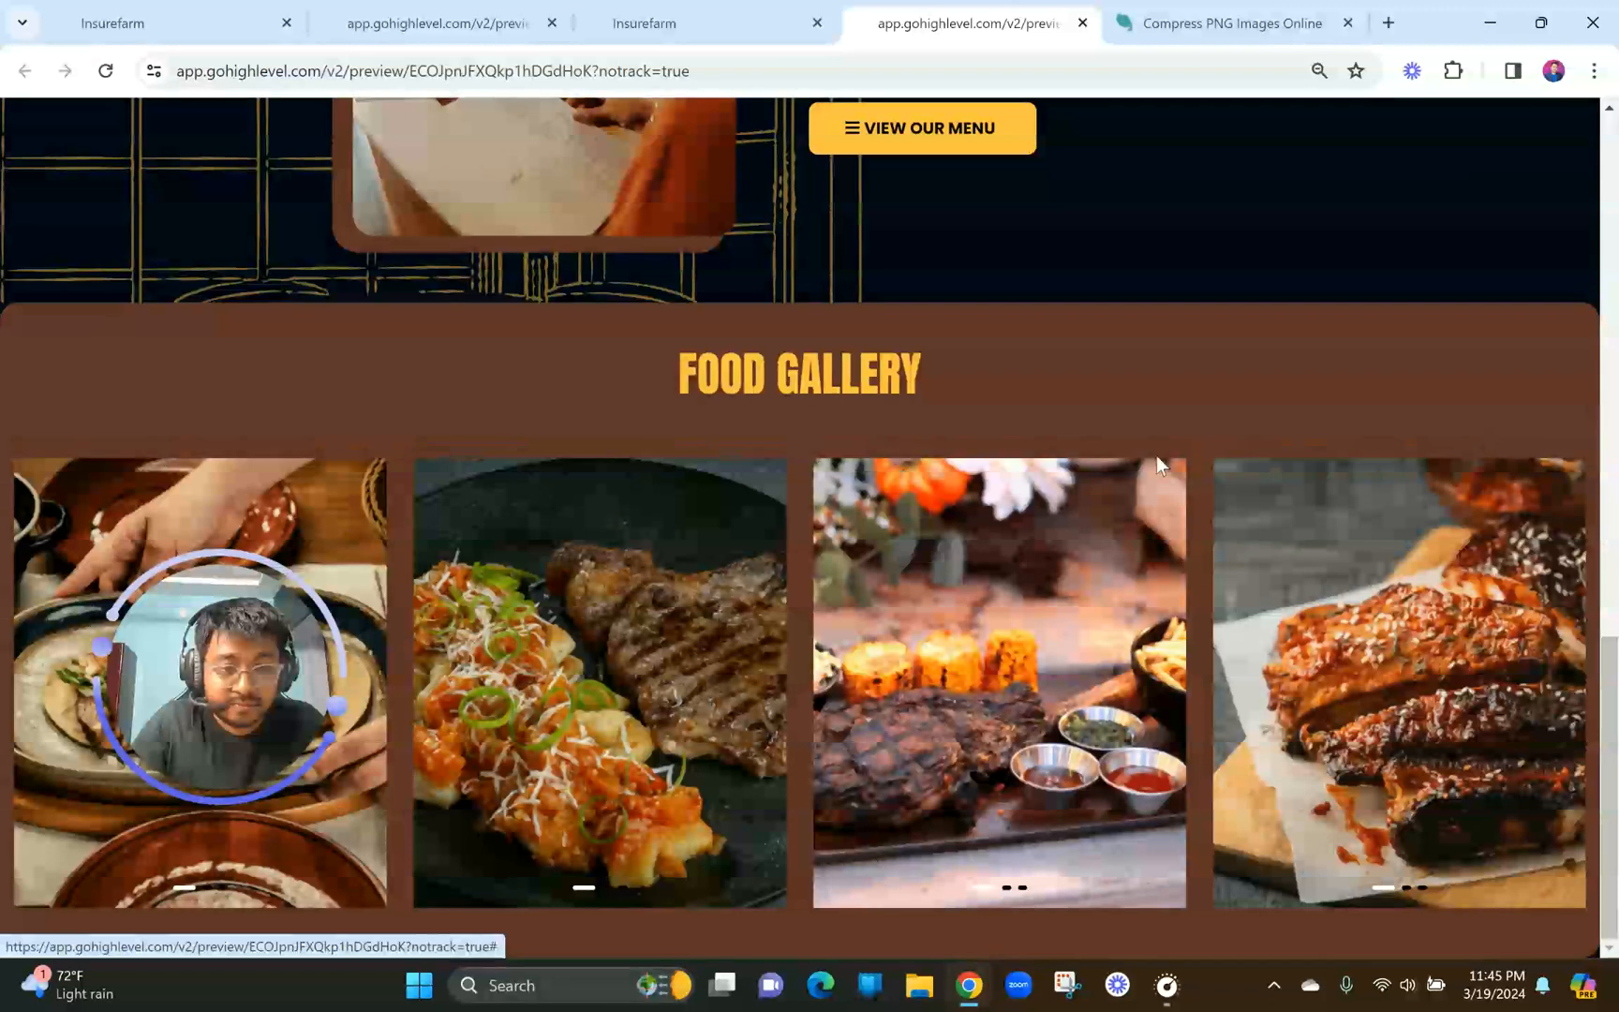
pyautogui.click(1594, 70)
pyautogui.click(1532, 507)
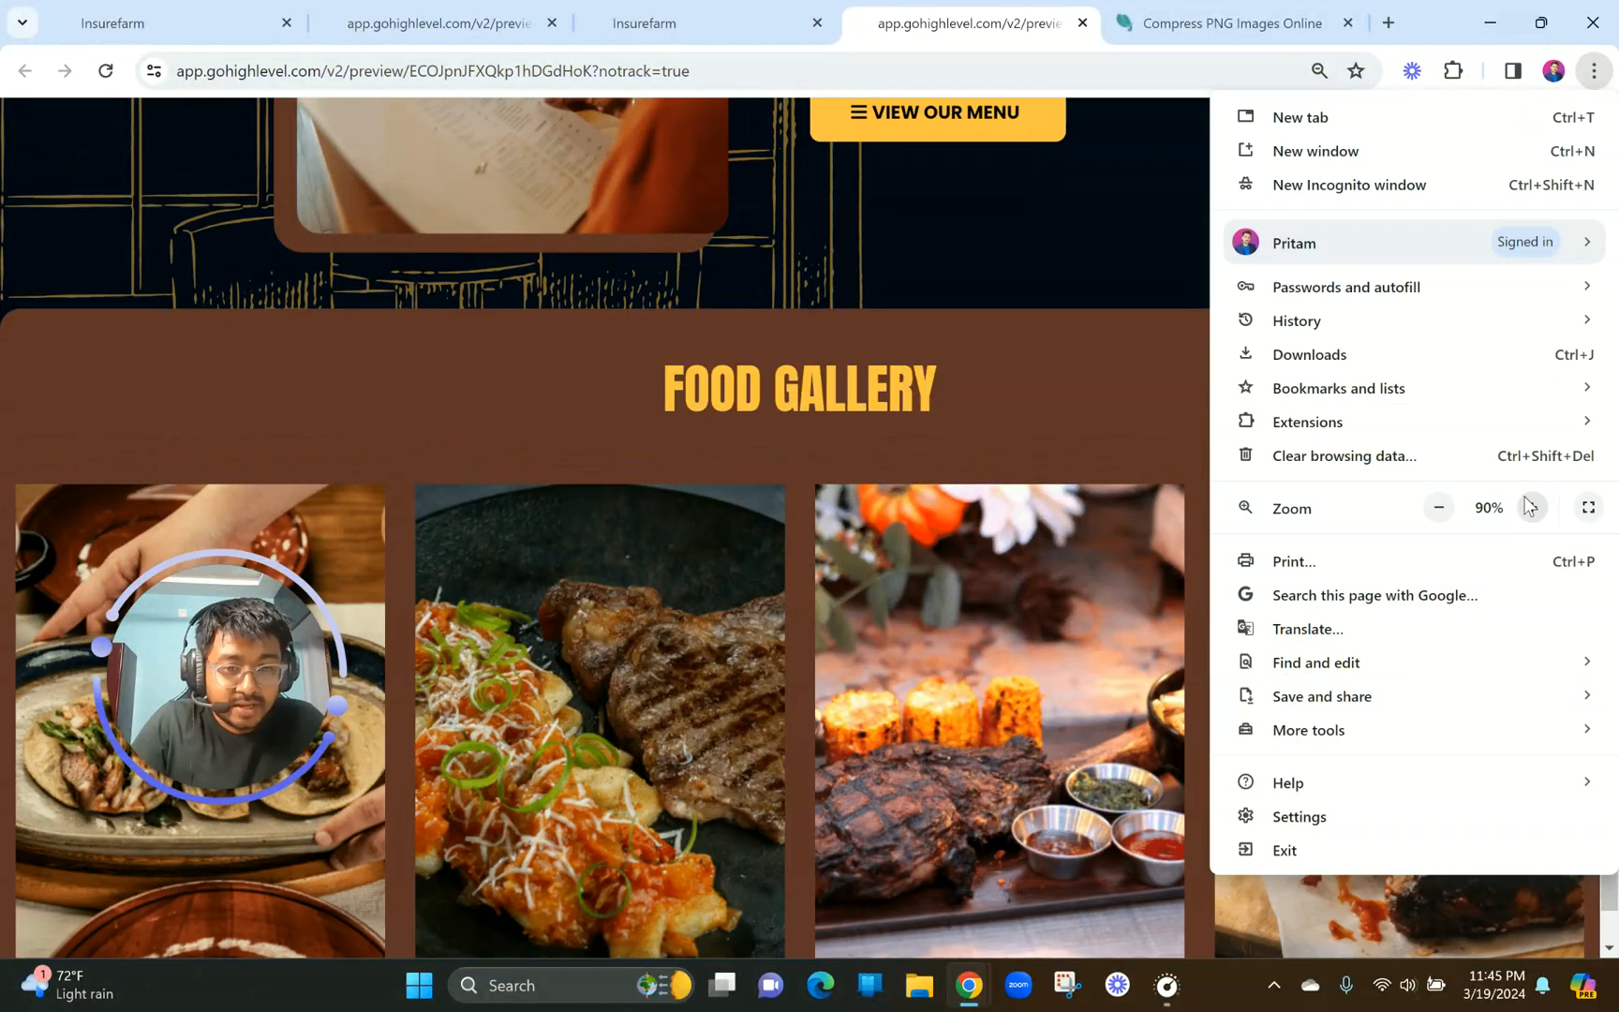
pyautogui.click(1067, 577)
pyautogui.scroll(-2, 1091, 258)
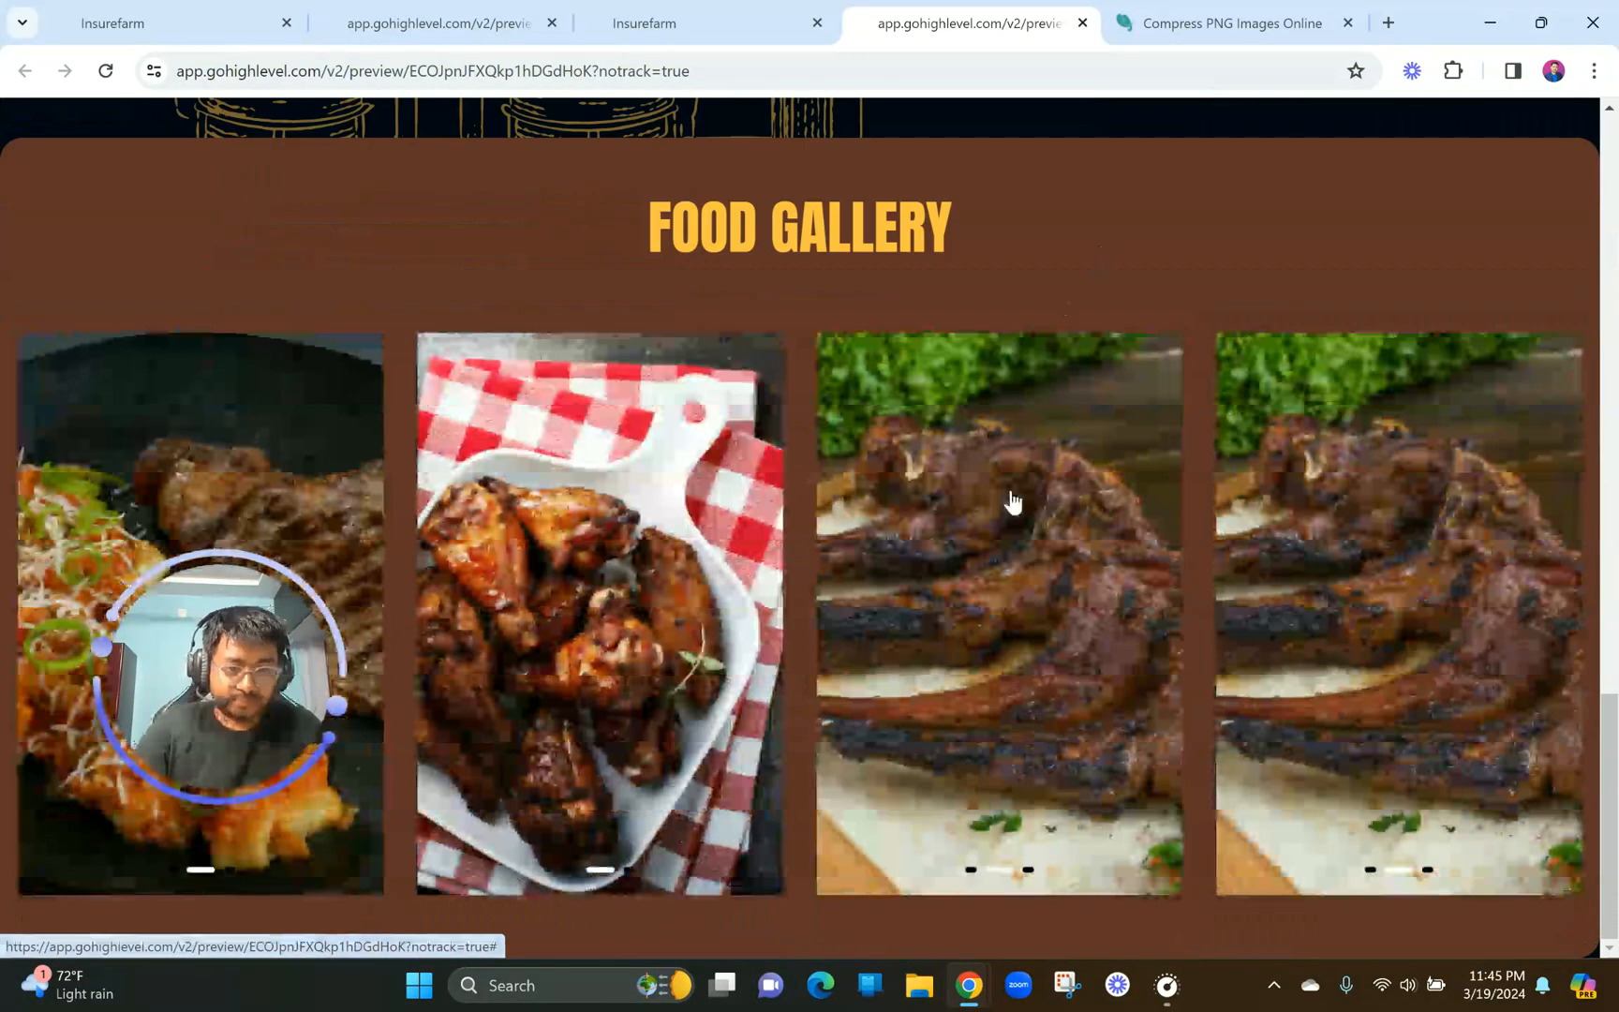
pyautogui.click(1037, 497)
pyautogui.click(1038, 496)
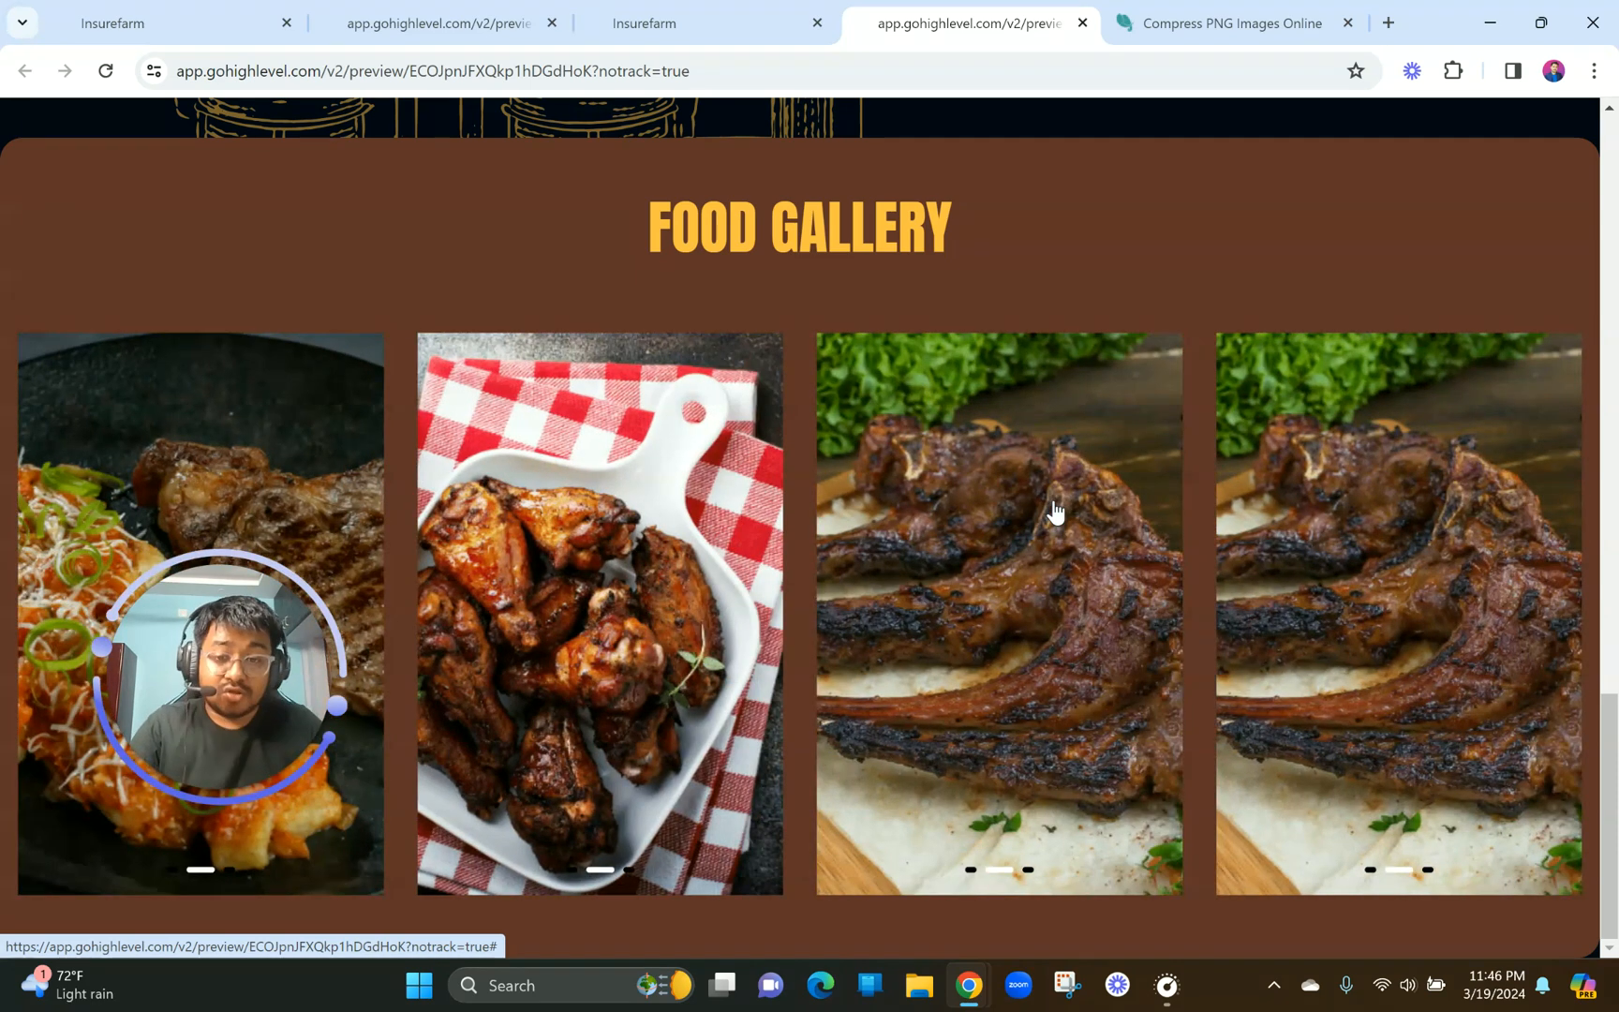
# Go back to the page builder and set the browser zoom to 80%.
pyautogui.click(736, 11)
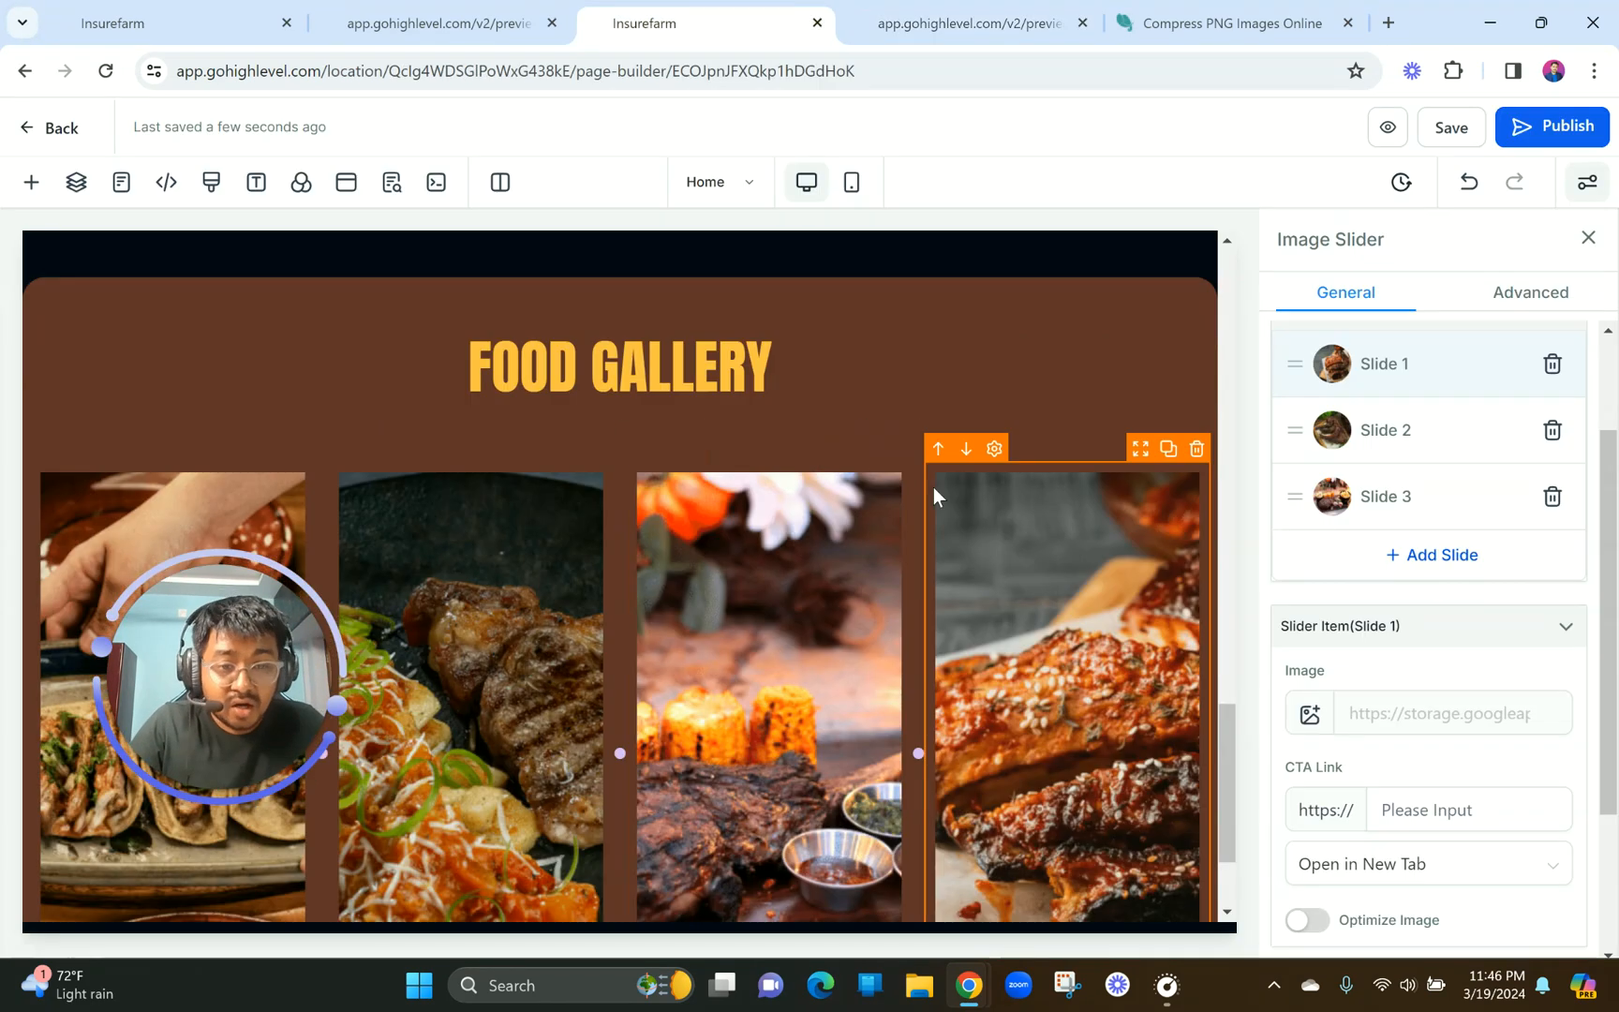
pyautogui.click(1600, 77)
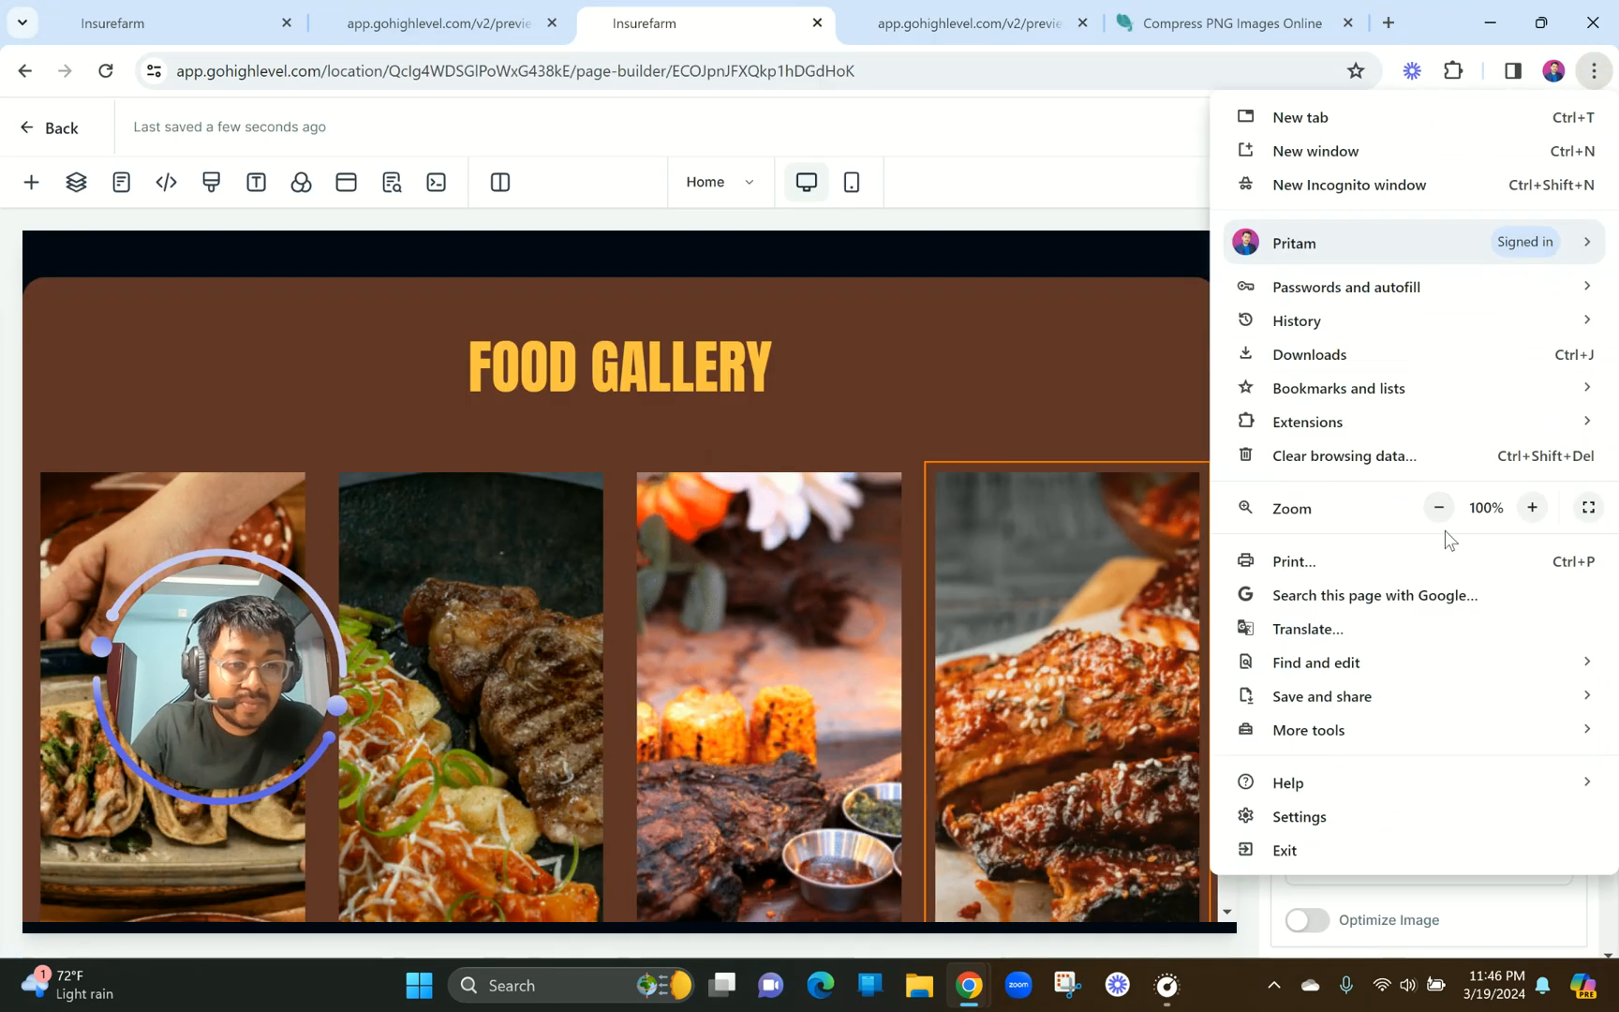
pyautogui.click(1439, 507)
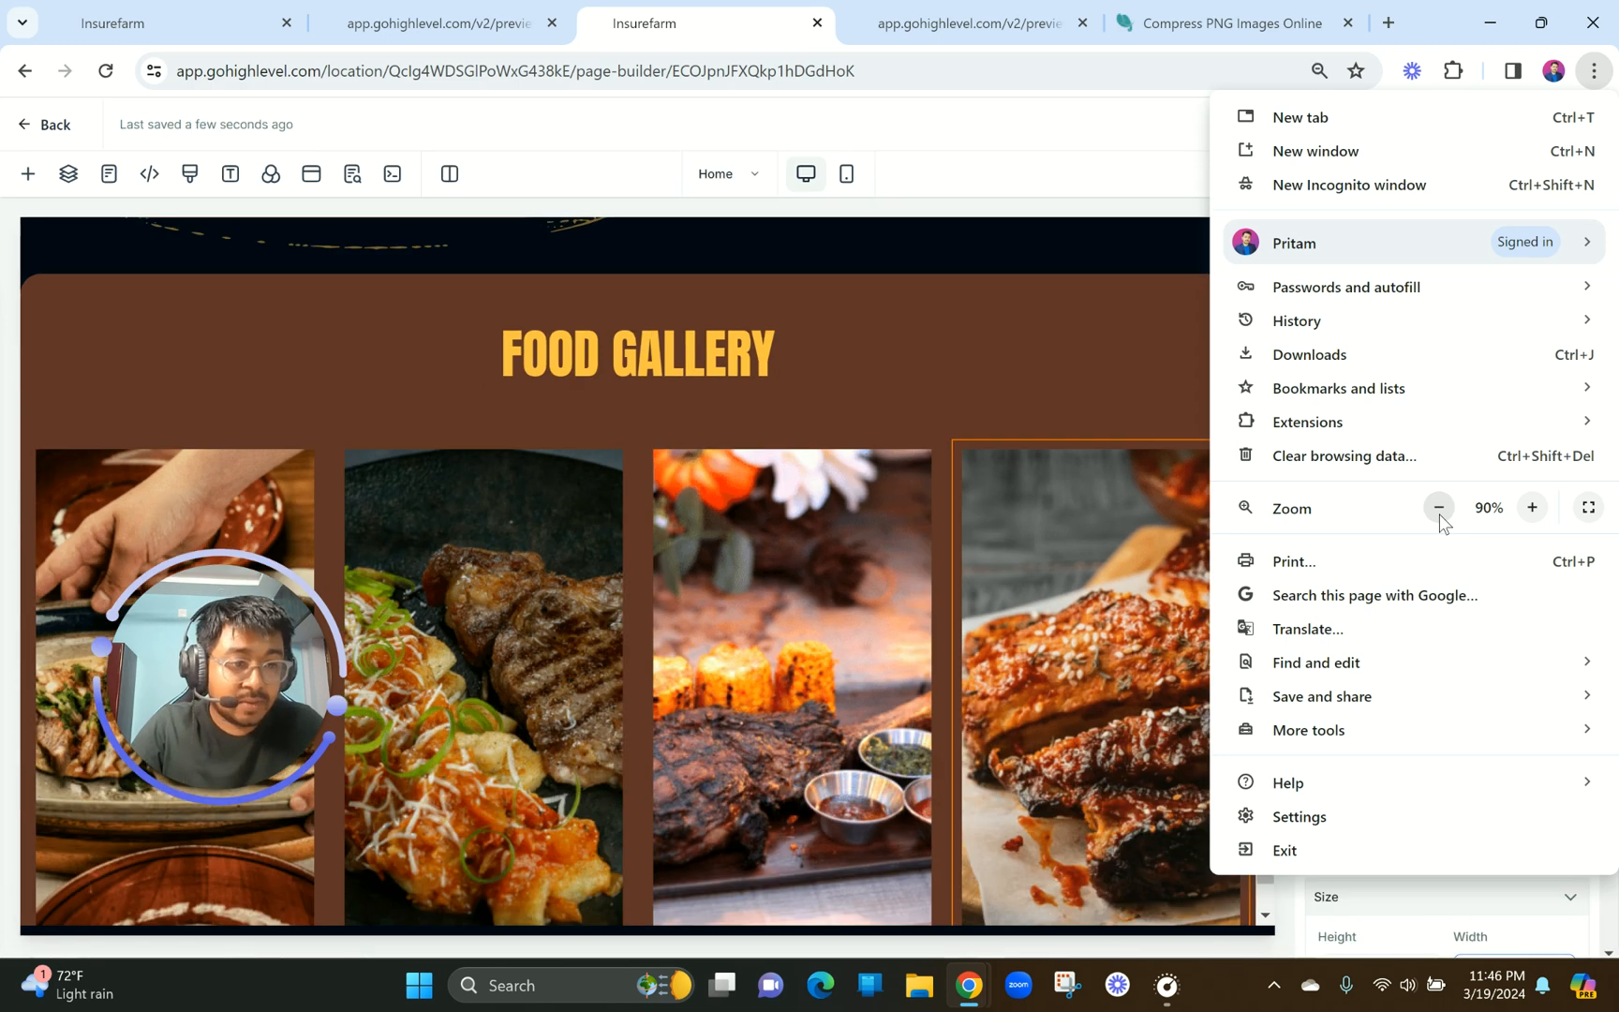
pyautogui.click(1439, 506)
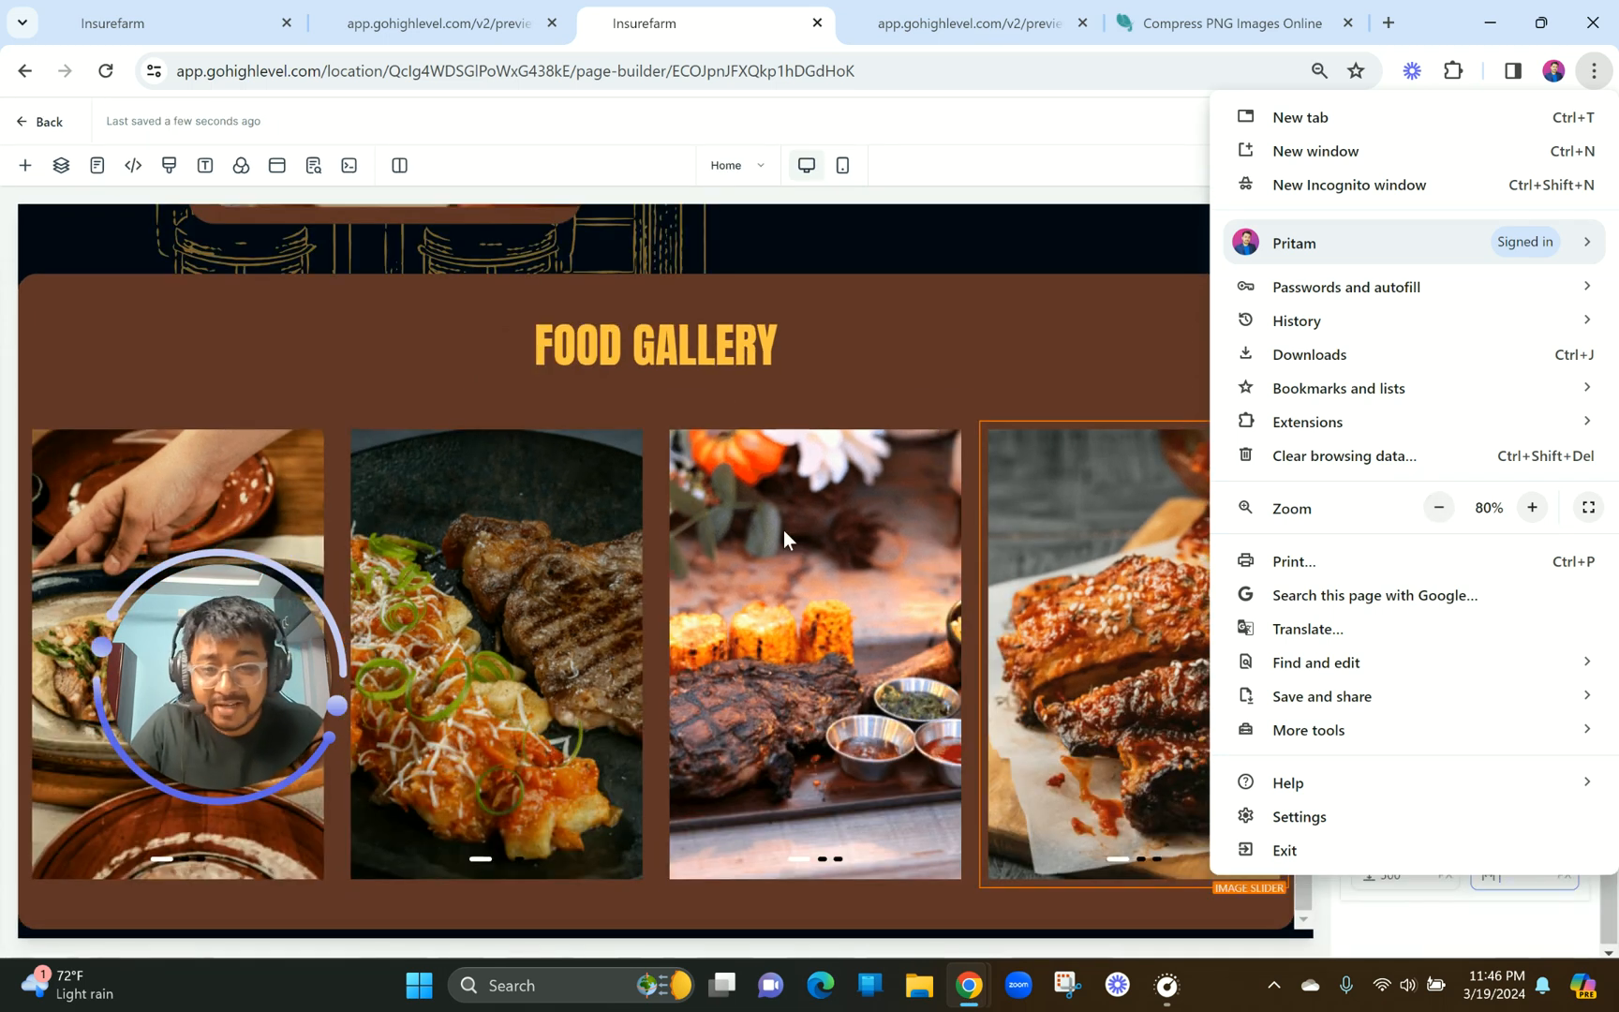
pyautogui.click(784, 530)
# Examine the reference page's sections below the Food Gallery, from BBQ Brothers Story through the sister brands, and return to the story section.
pyautogui.click(494, 12)
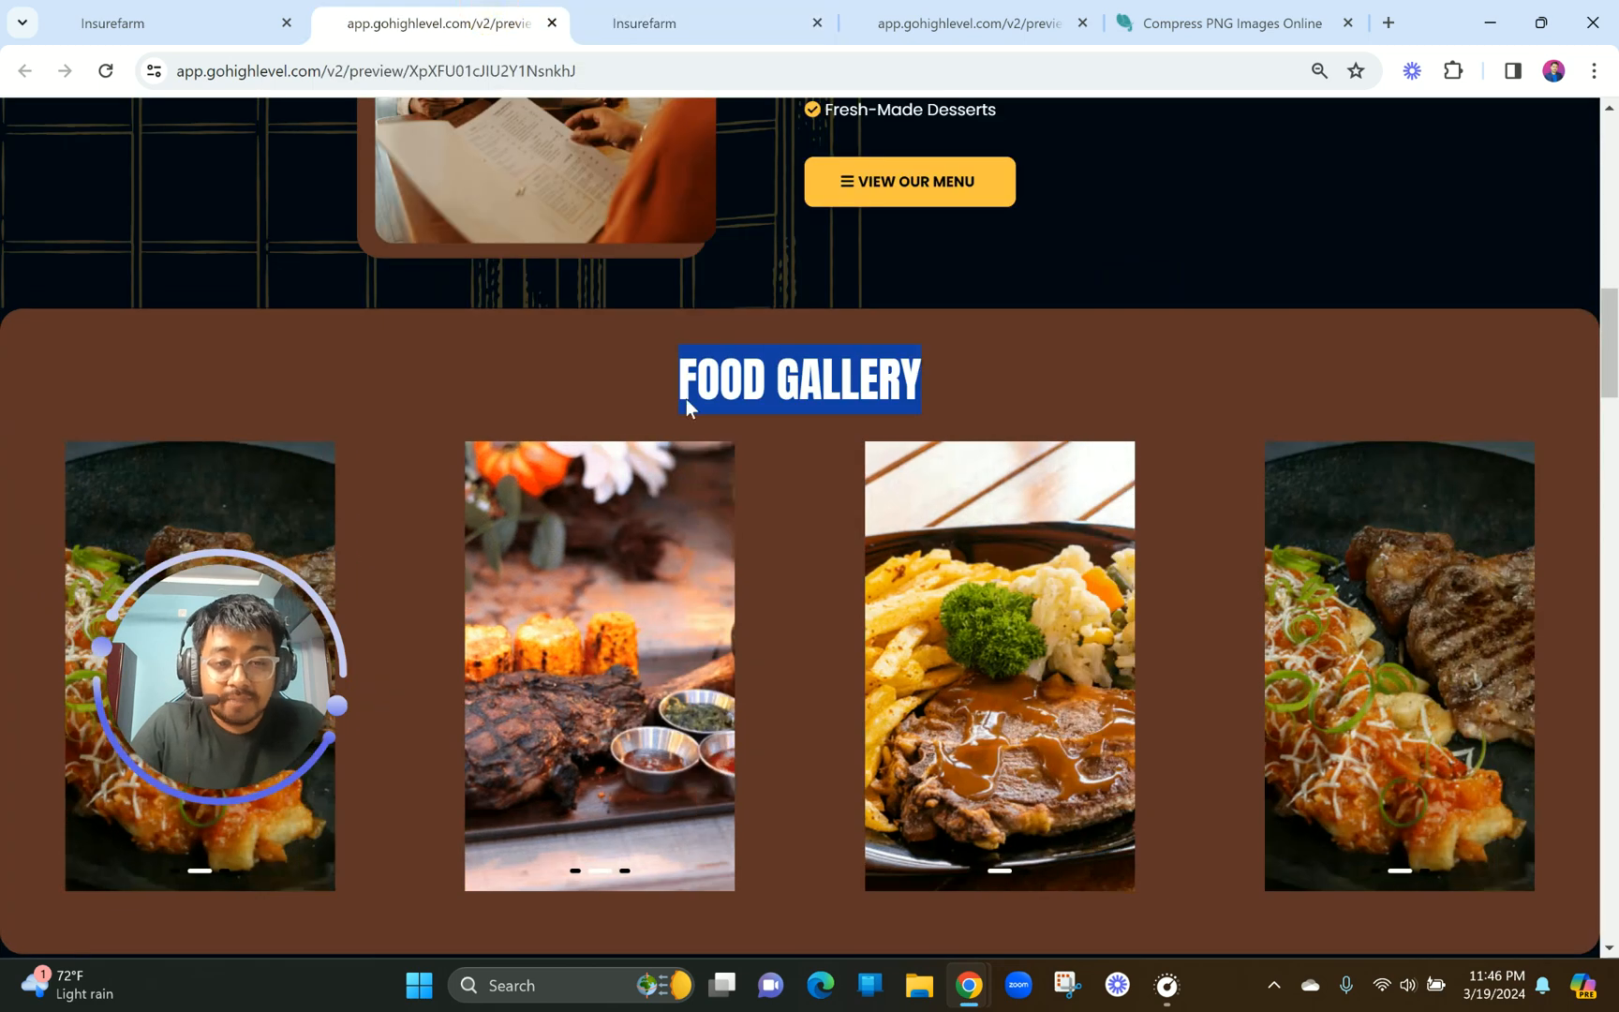
pyautogui.scroll(-5, 721, 542)
pyautogui.scroll(2, 723, 551)
pyautogui.scroll(-6, 724, 551)
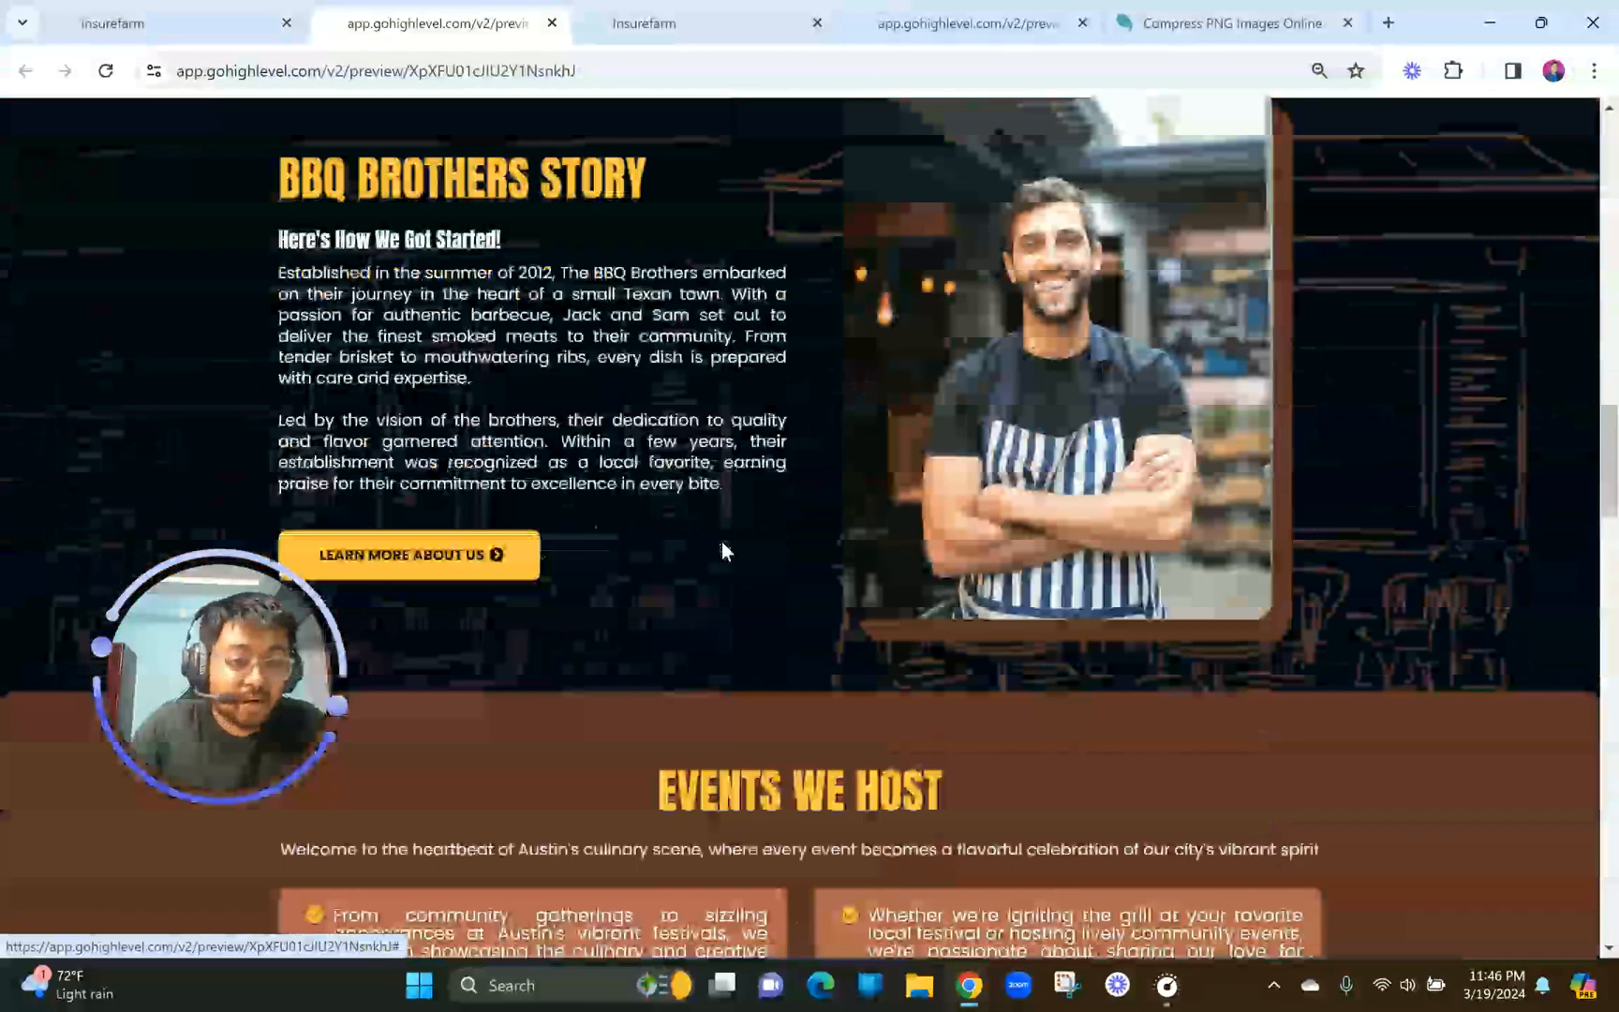
pyautogui.scroll(2, 722, 541)
pyautogui.scroll(-1, 722, 550)
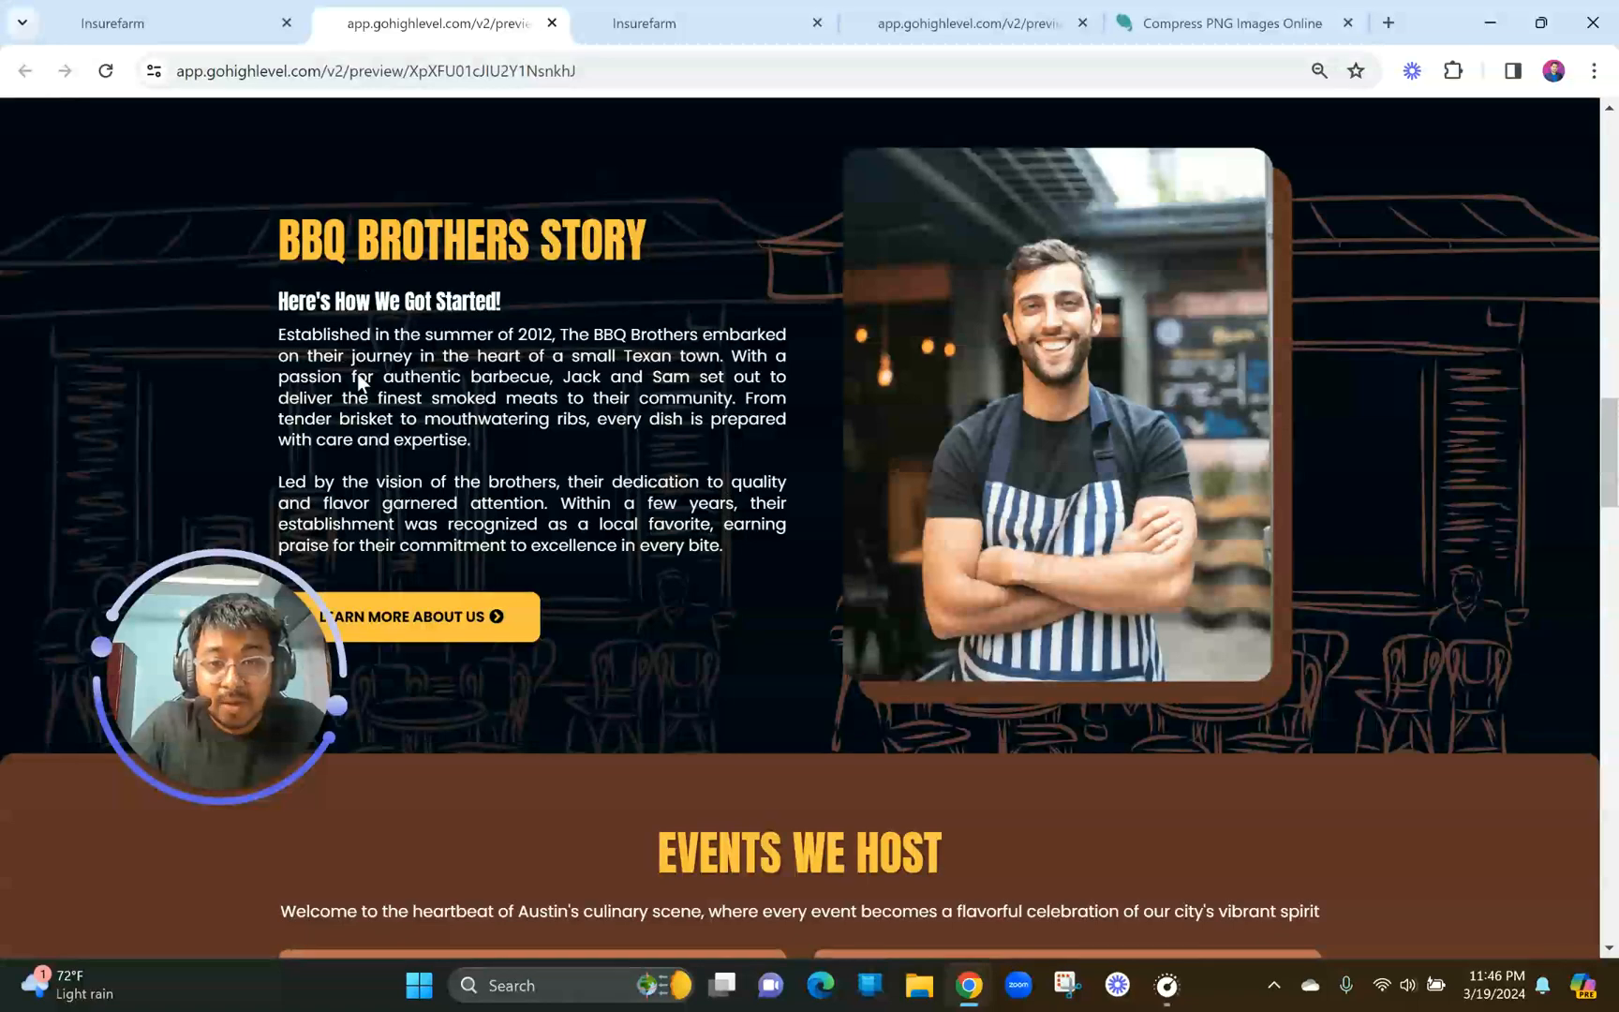
pyautogui.scroll(-7, 848, 387)
pyautogui.scroll(-8, 856, 607)
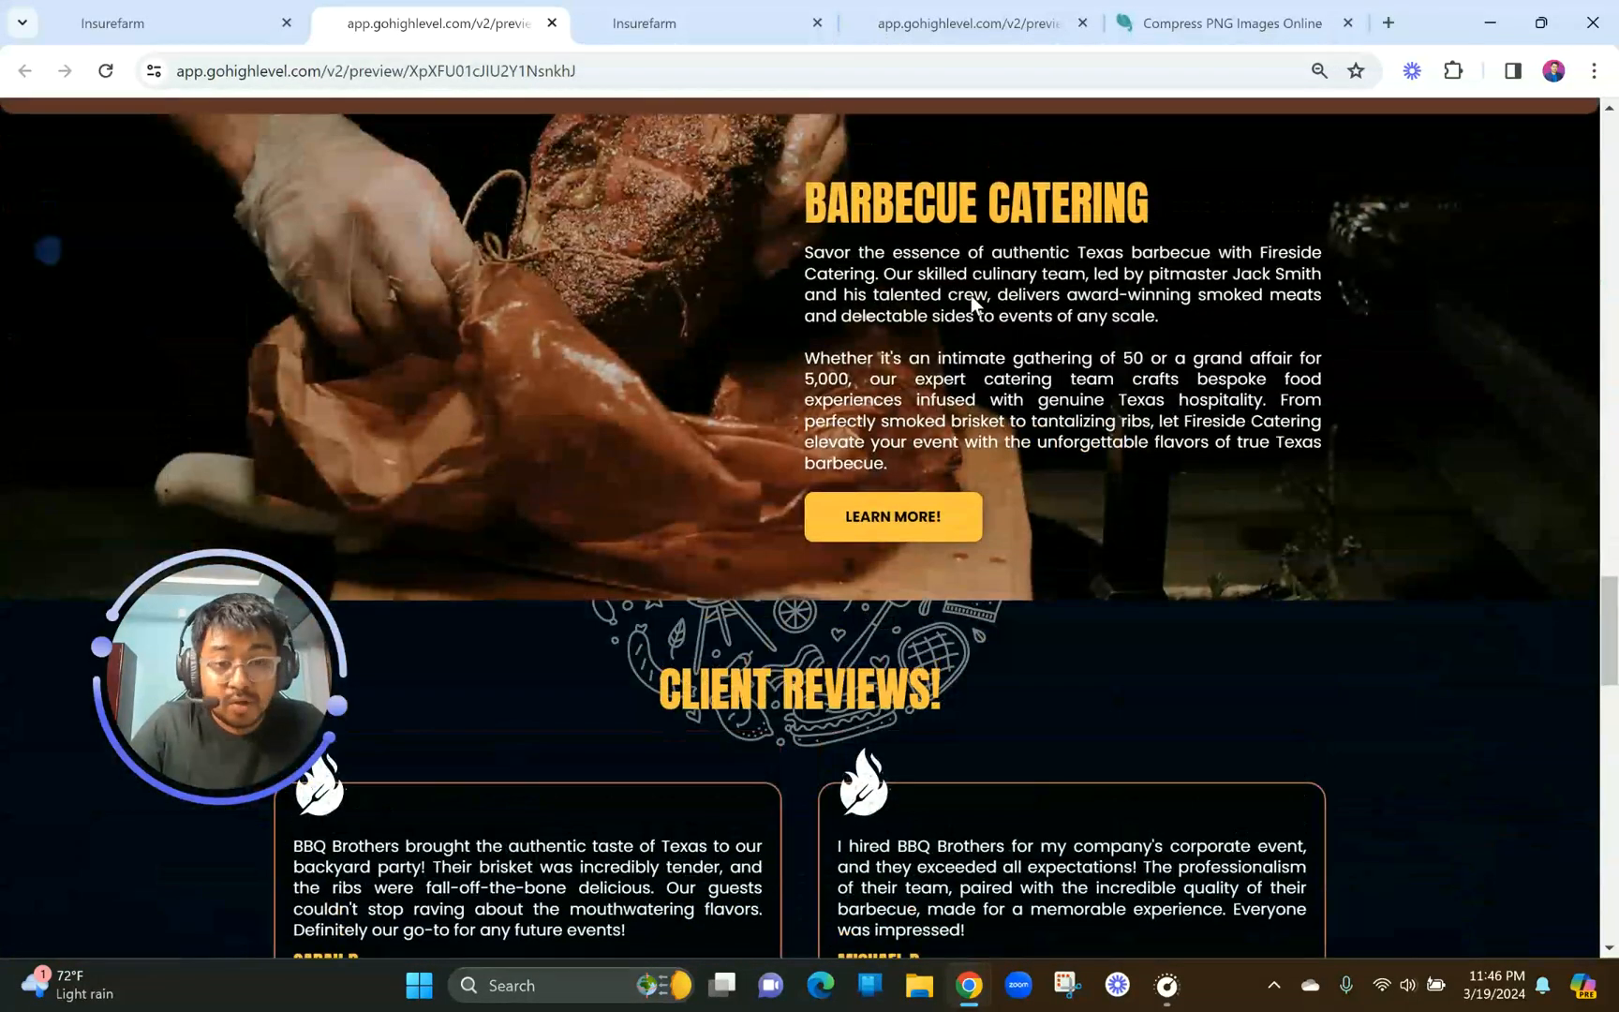
pyautogui.scroll(-15, 970, 300)
pyautogui.scroll(-2, 970, 302)
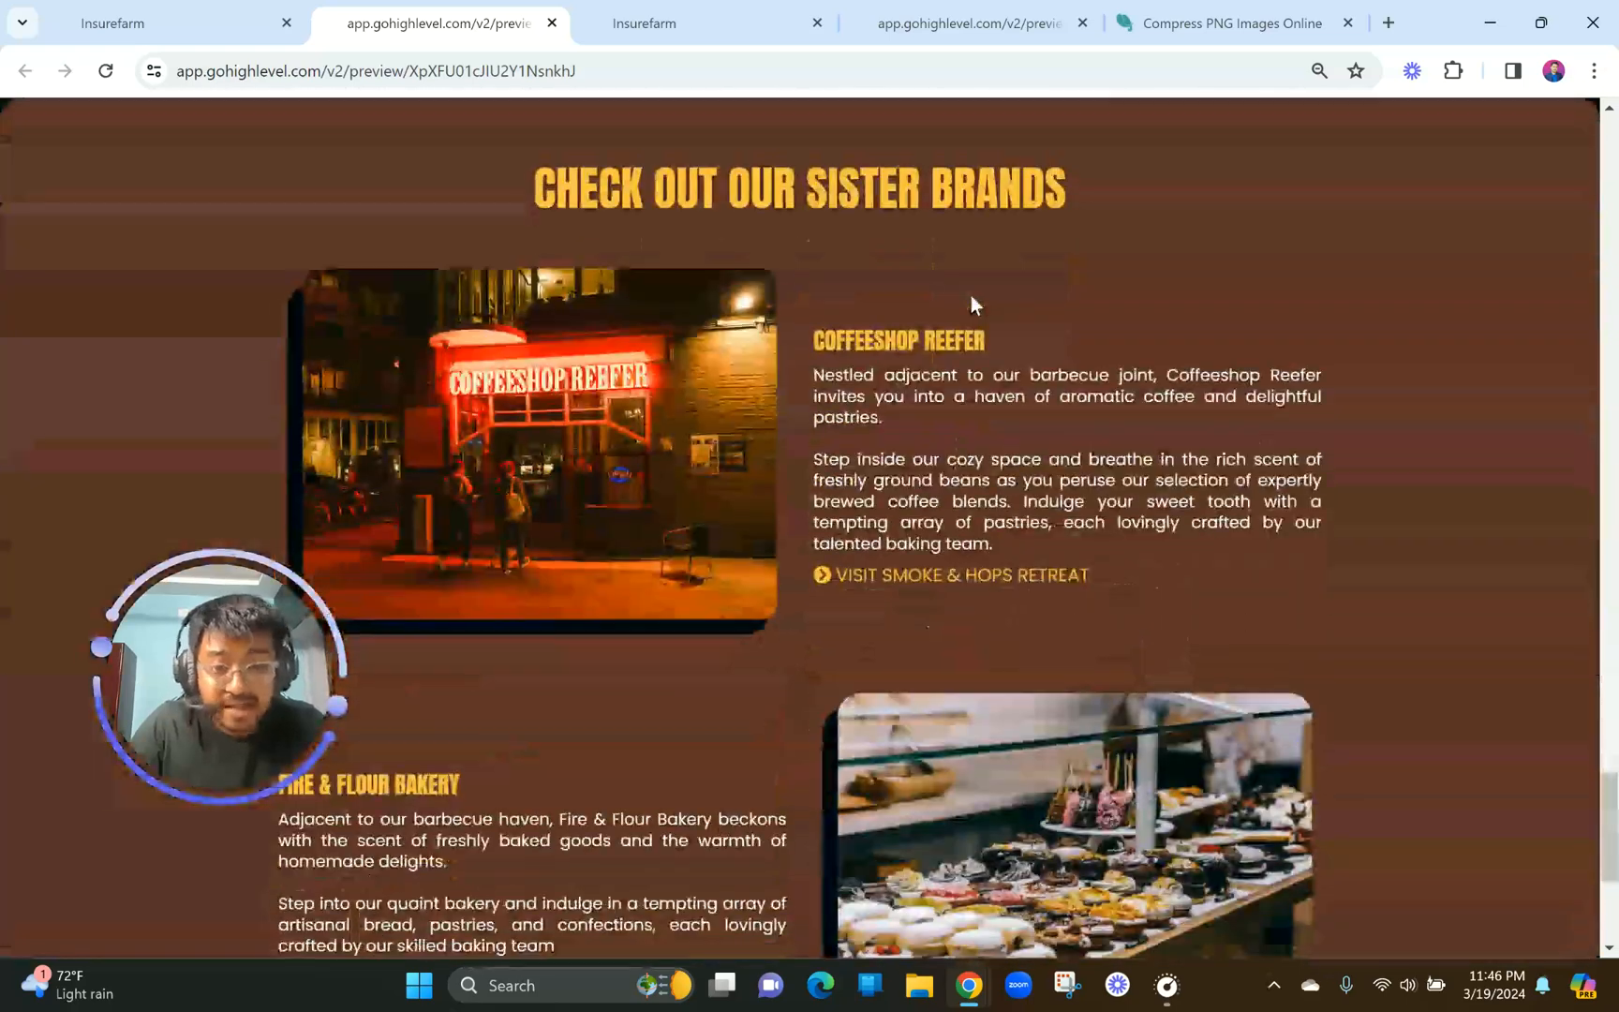
pyautogui.scroll(20, 970, 295)
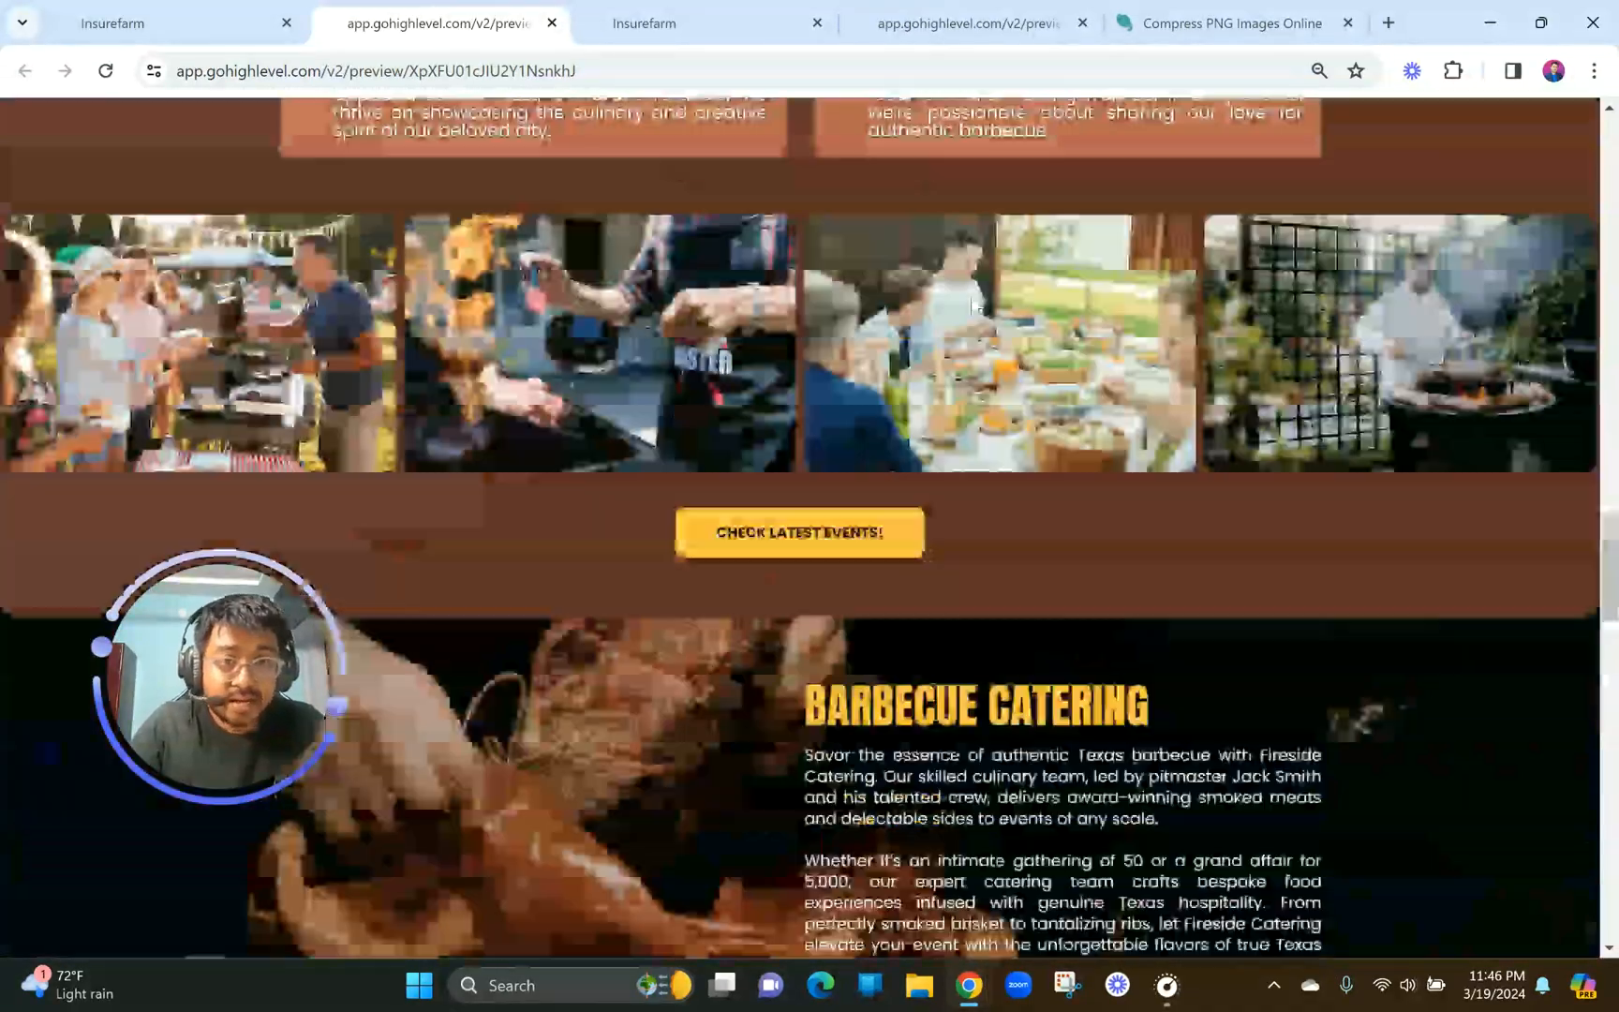
pyautogui.scroll(-1, 972, 304)
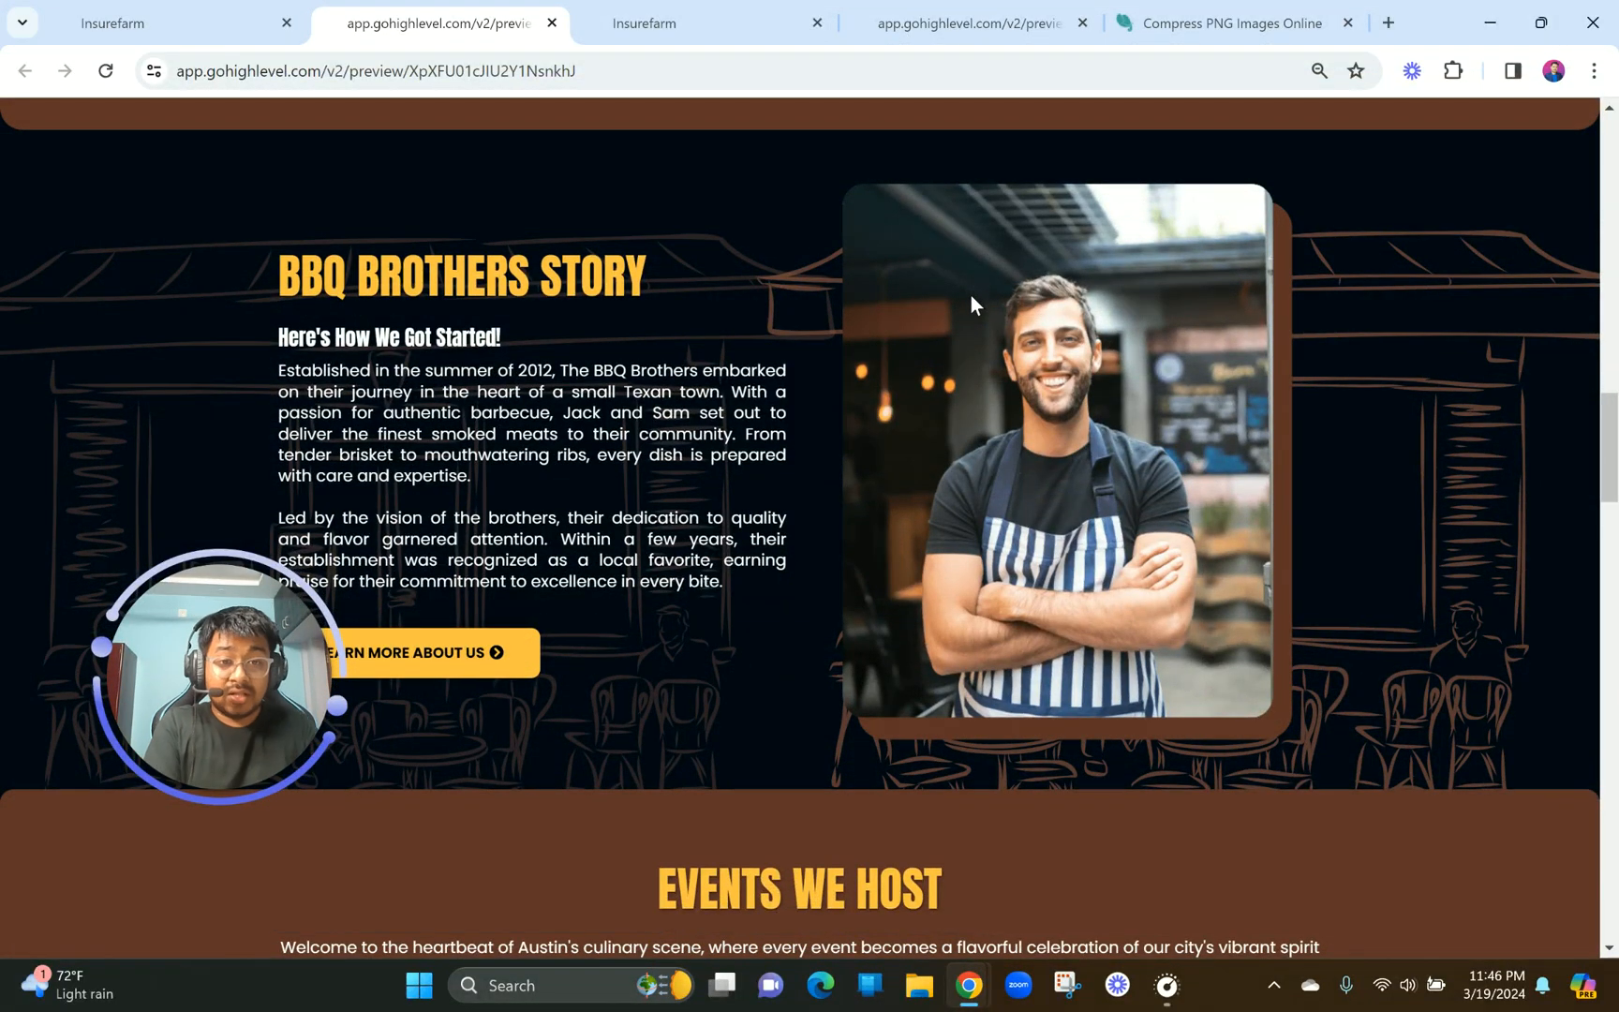
# Review the reference page's Food Gallery section and return to the BBQ Brothers Story section.
pyautogui.scroll(8, 970, 295)
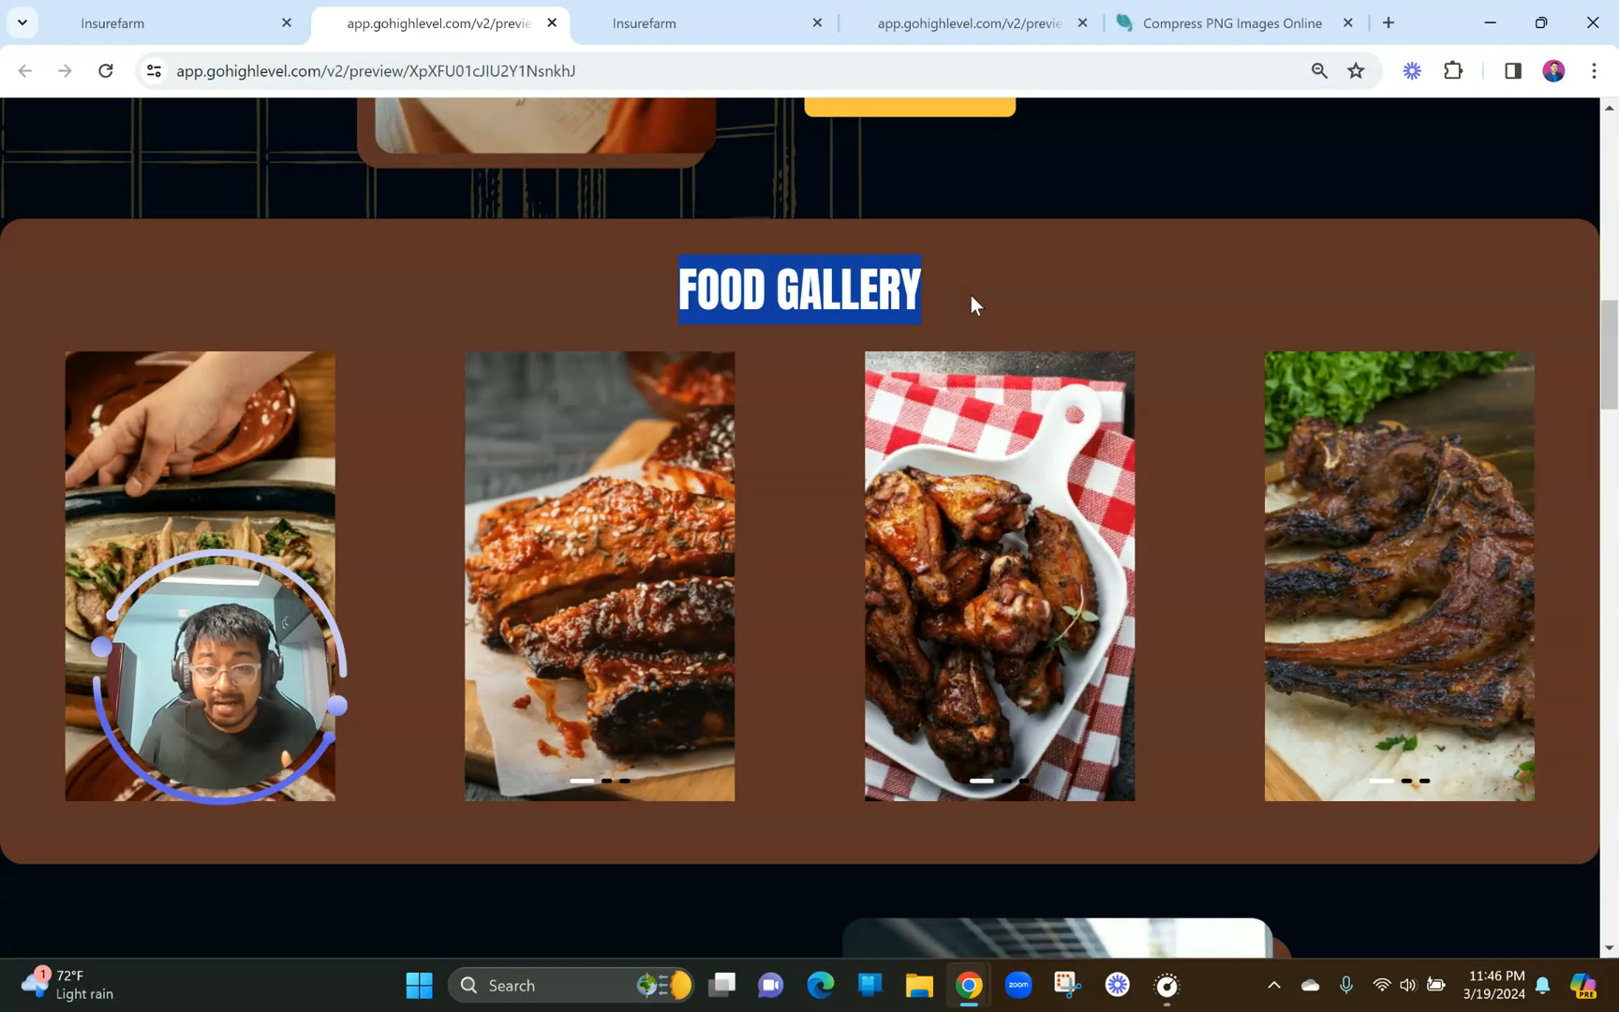
pyautogui.click(834, 302)
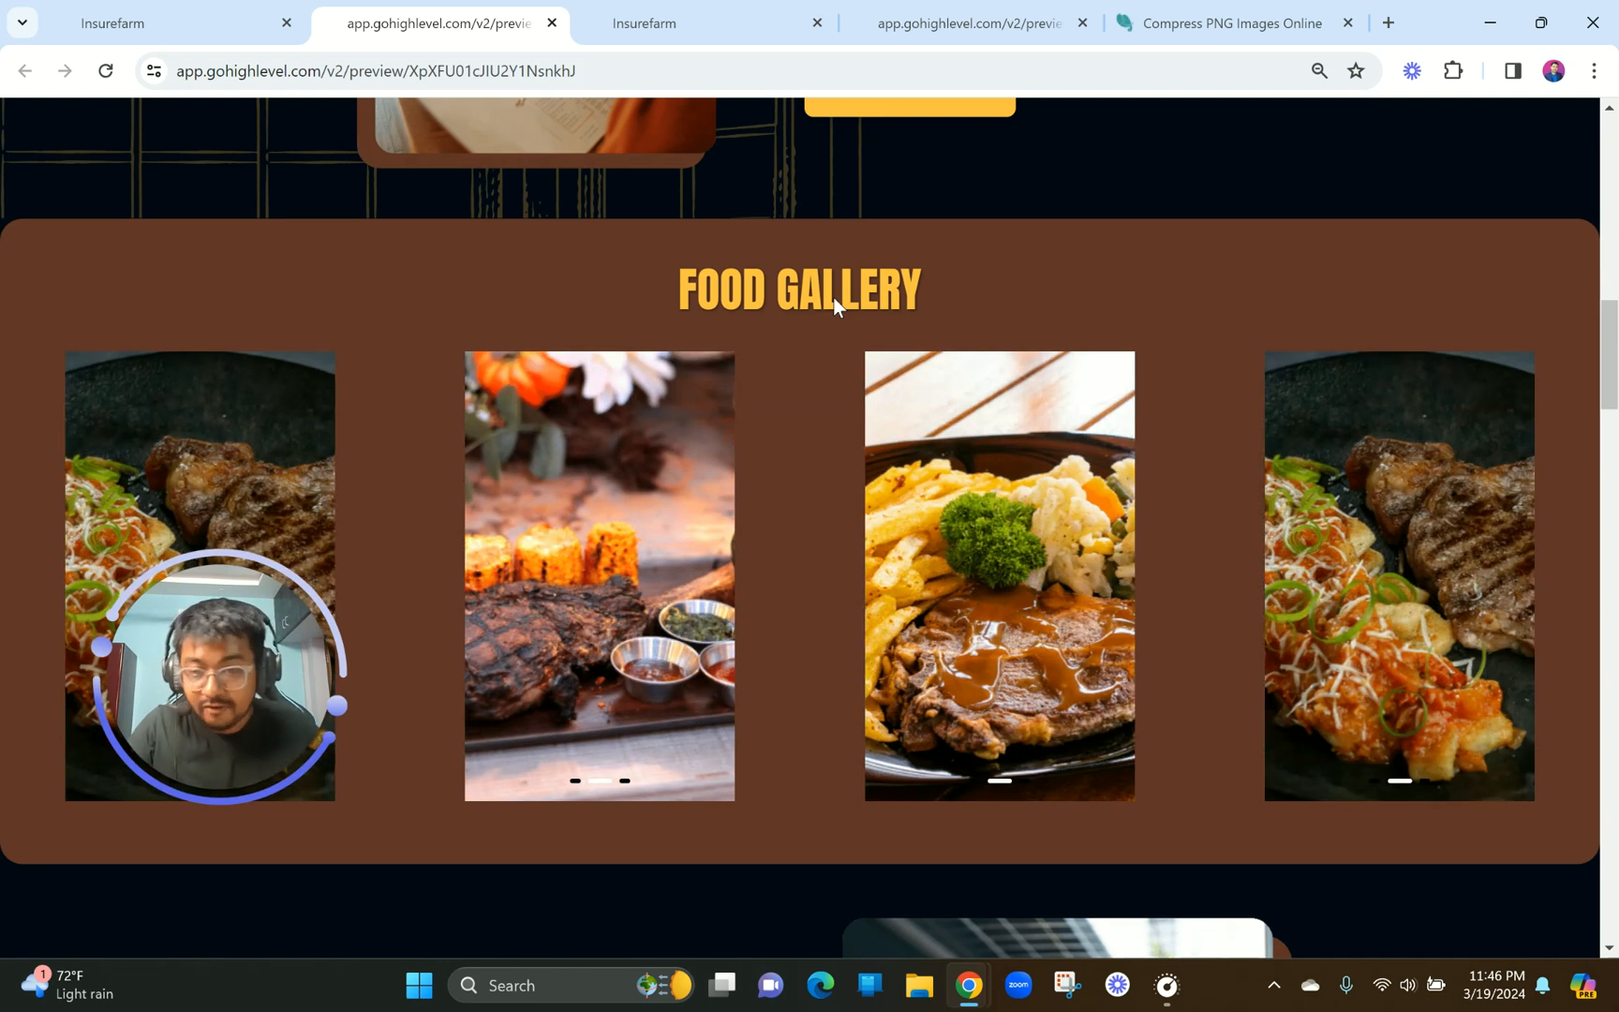
pyautogui.scroll(-6, 834, 297)
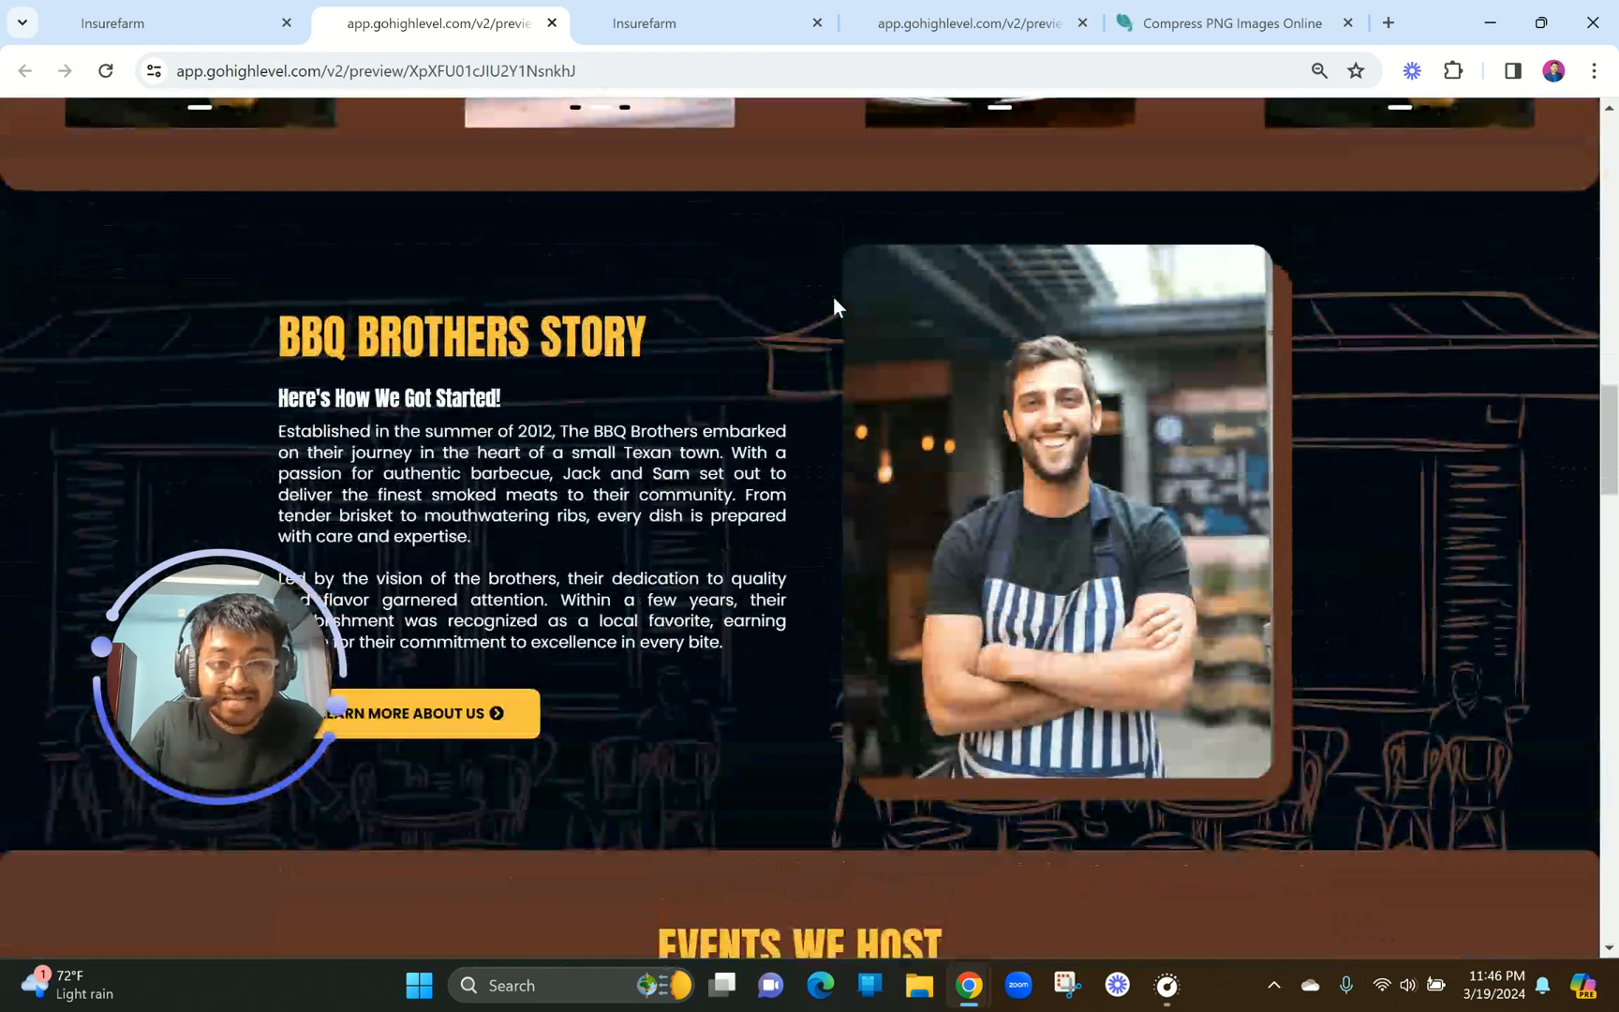
# Go to the page builder and add a full-width section below the Food Gallery section.
pyautogui.click(712, 15)
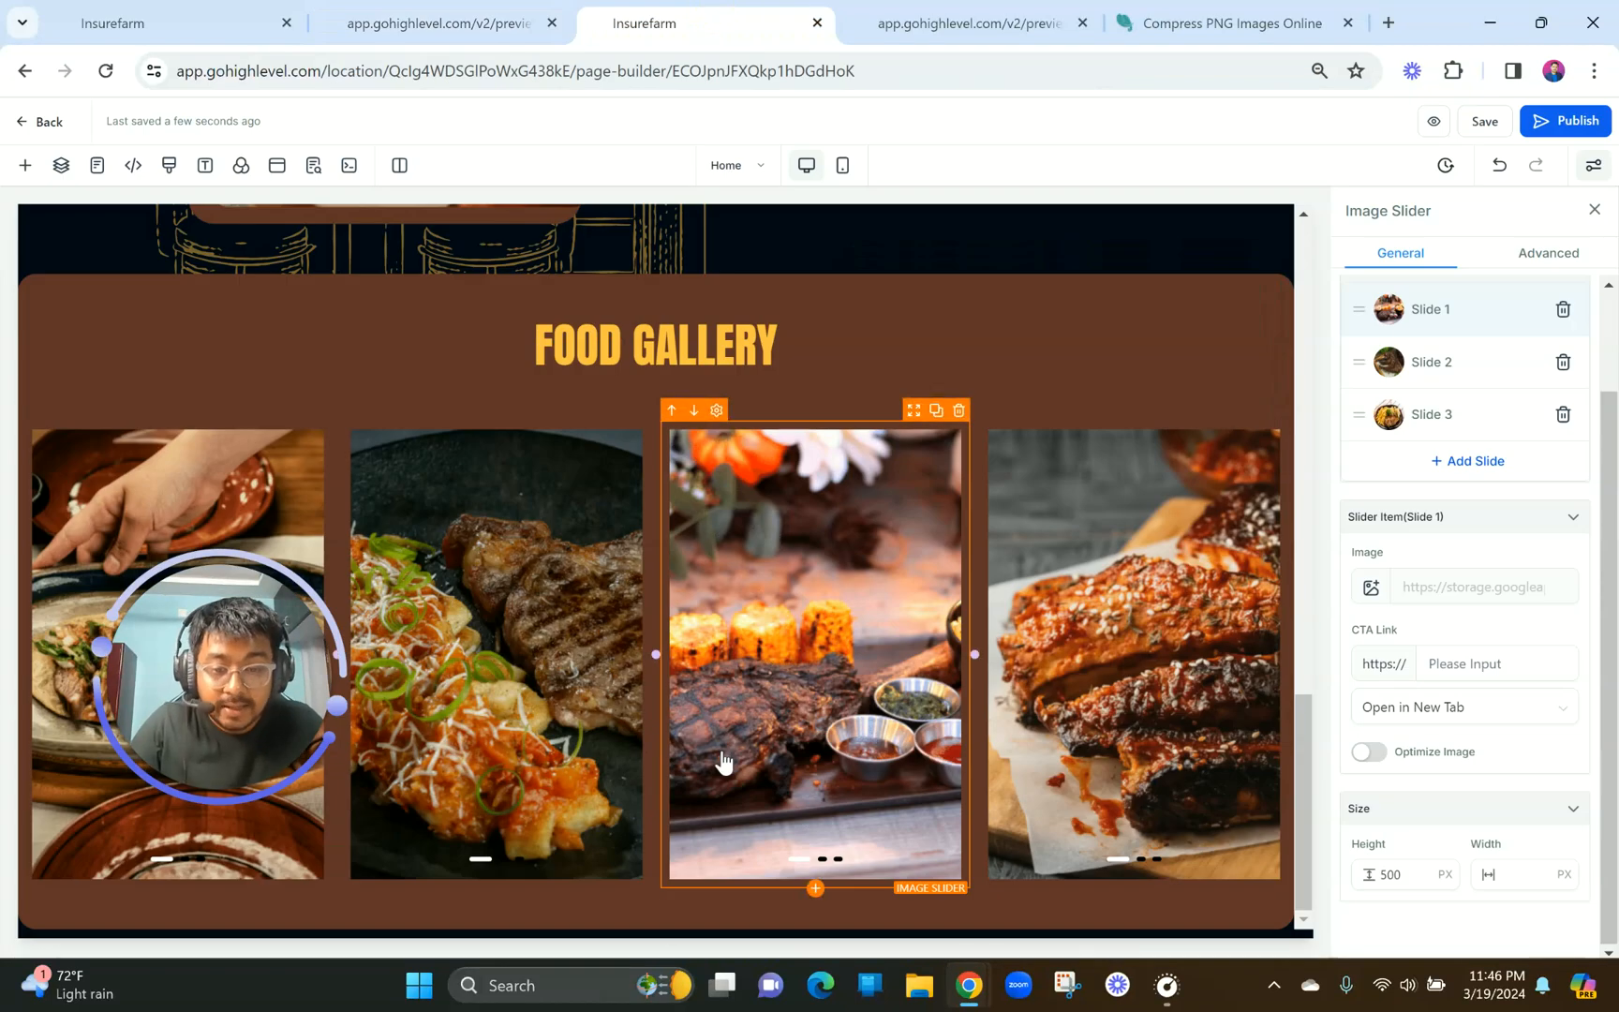
pyautogui.click(655, 930)
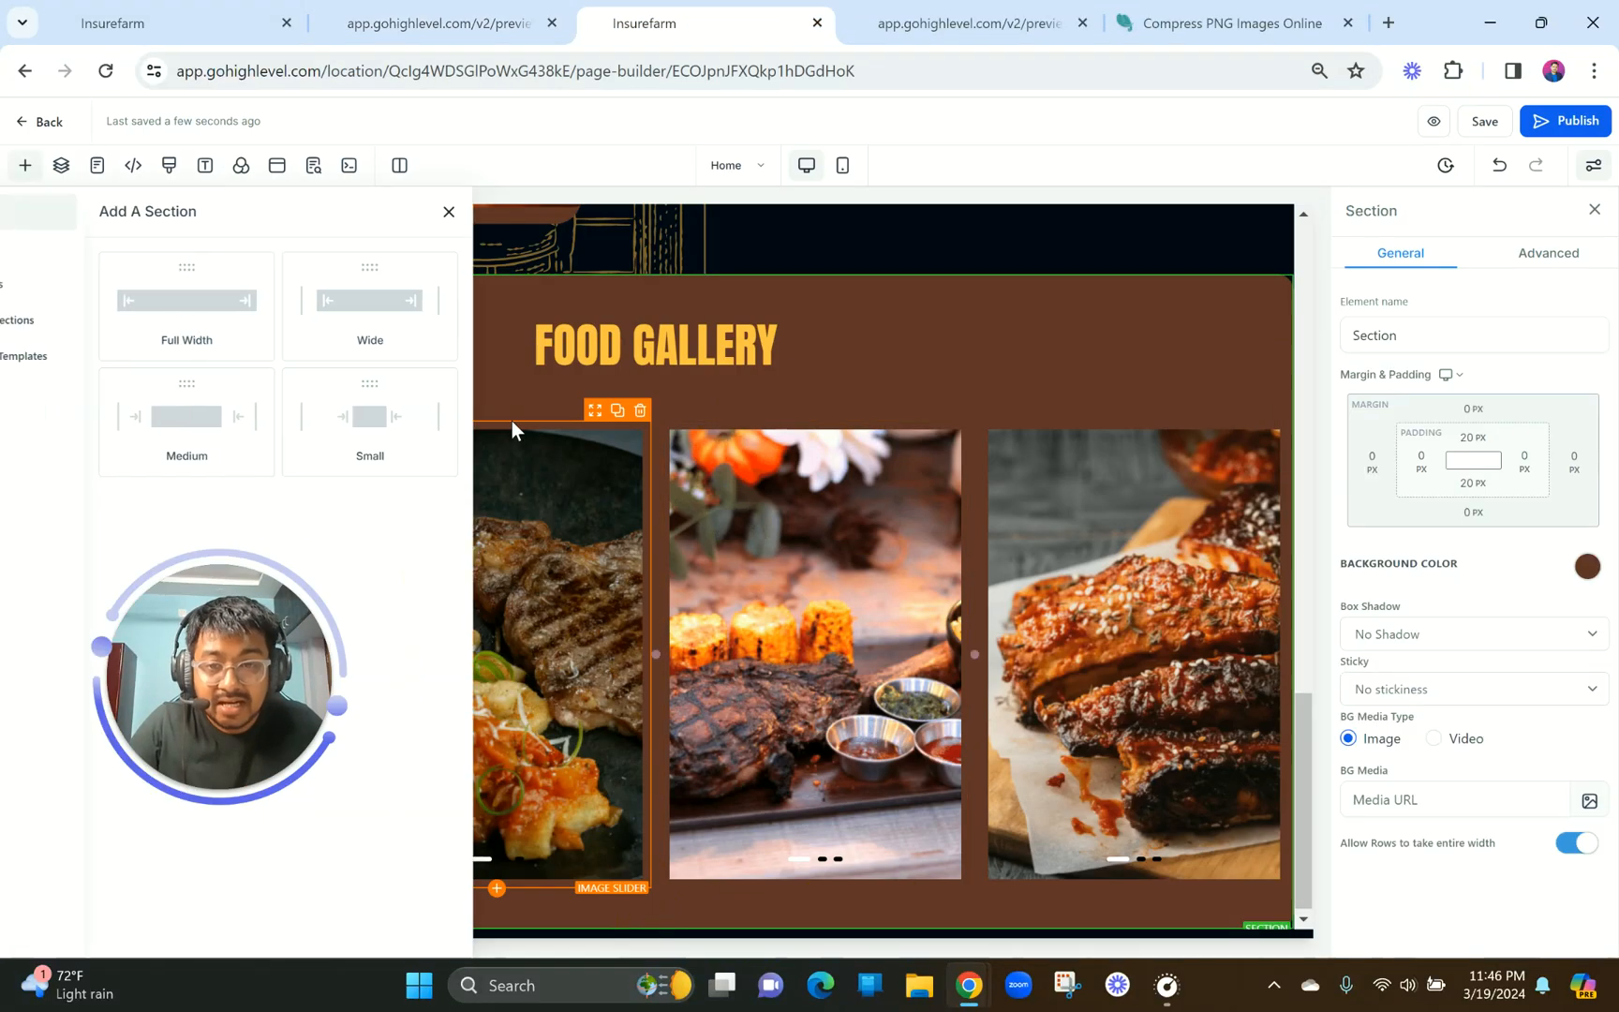
pyautogui.click(250, 325)
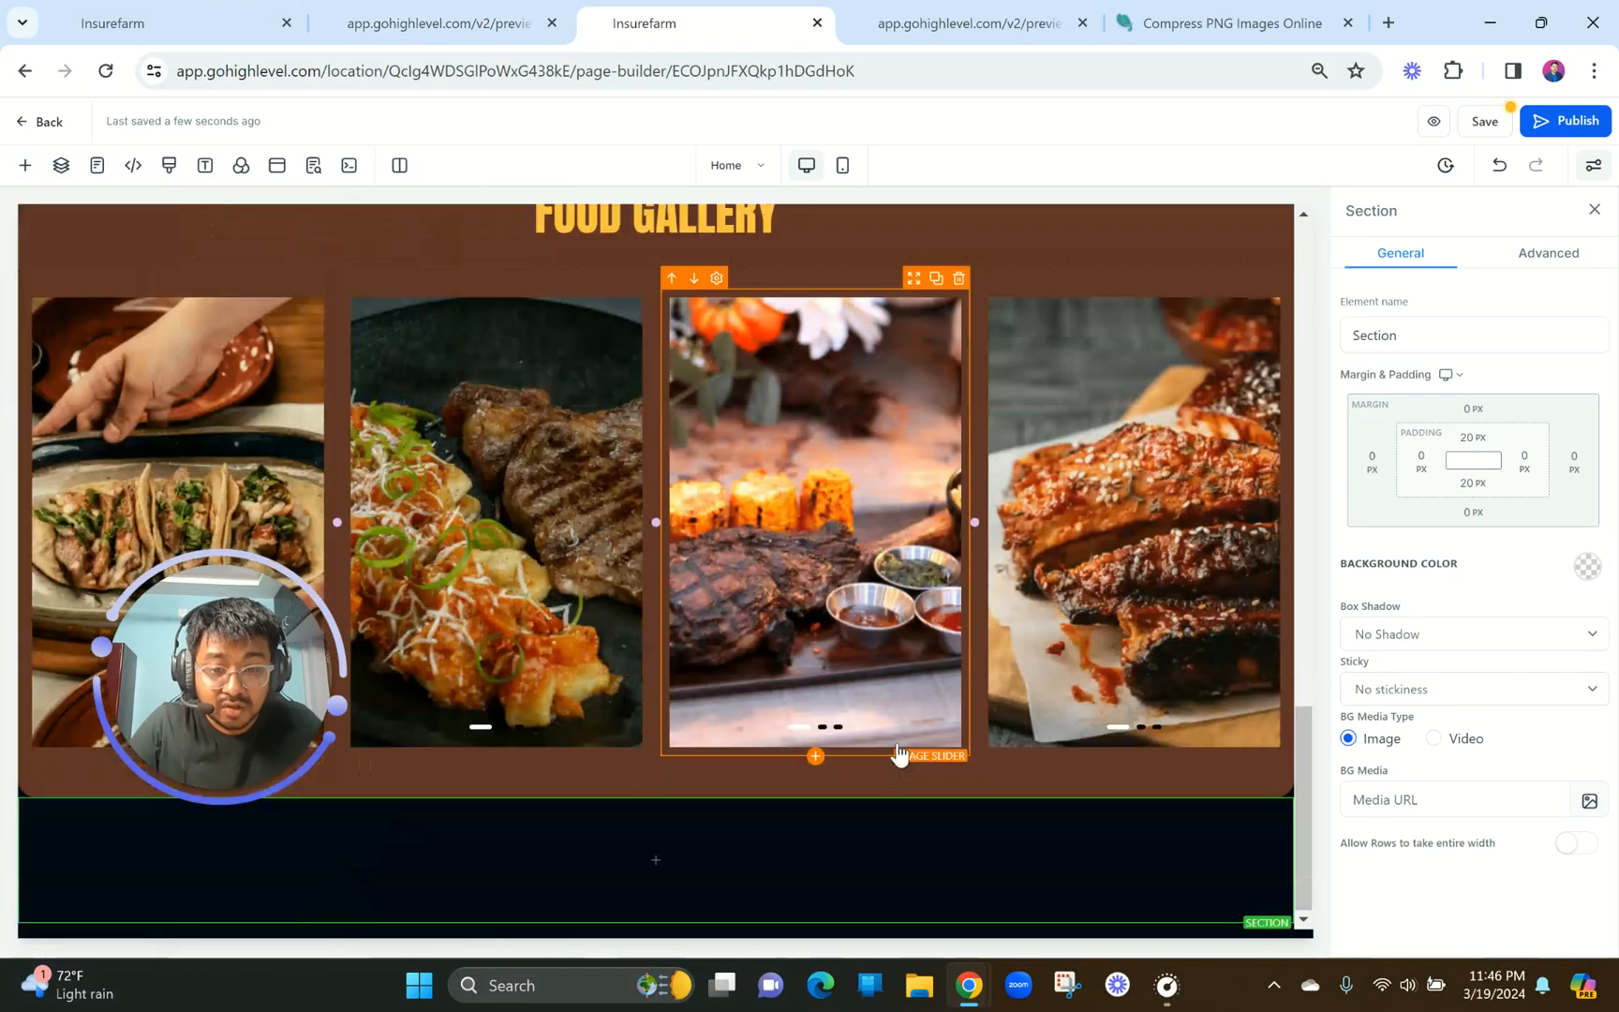
# Compare the layouts of the Menu and BBQ Brothers Story sections on the reference page.
pyautogui.click(486, 8)
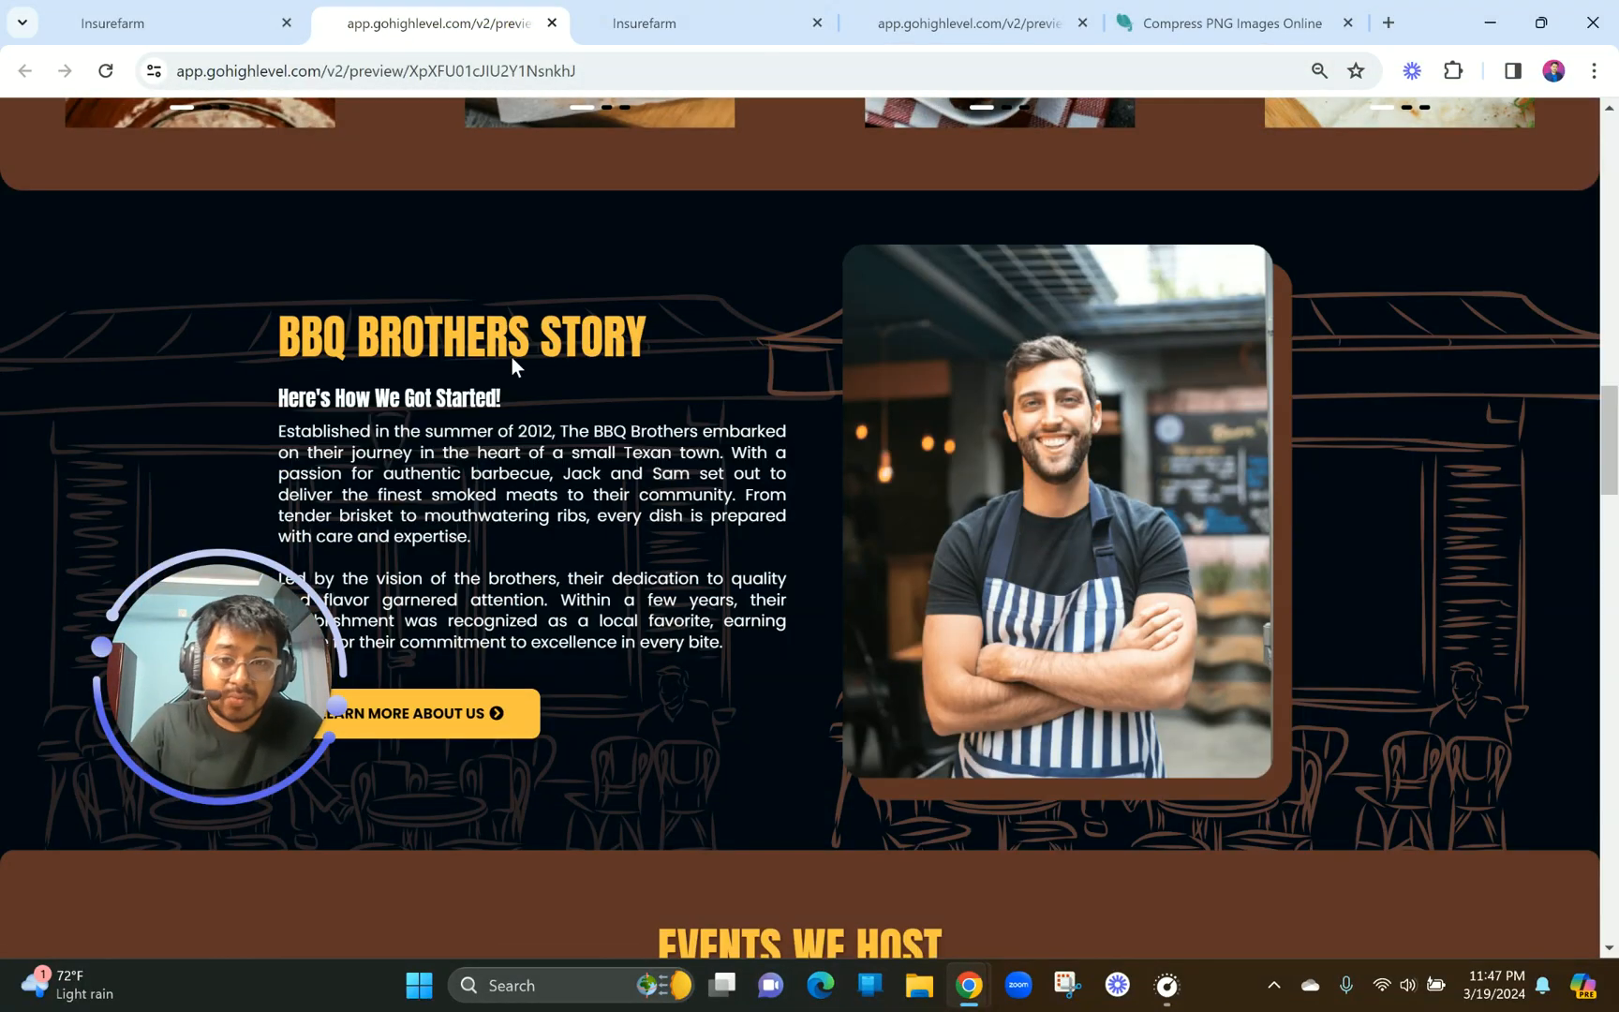
pyautogui.click(747, 13)
pyautogui.click(465, 13)
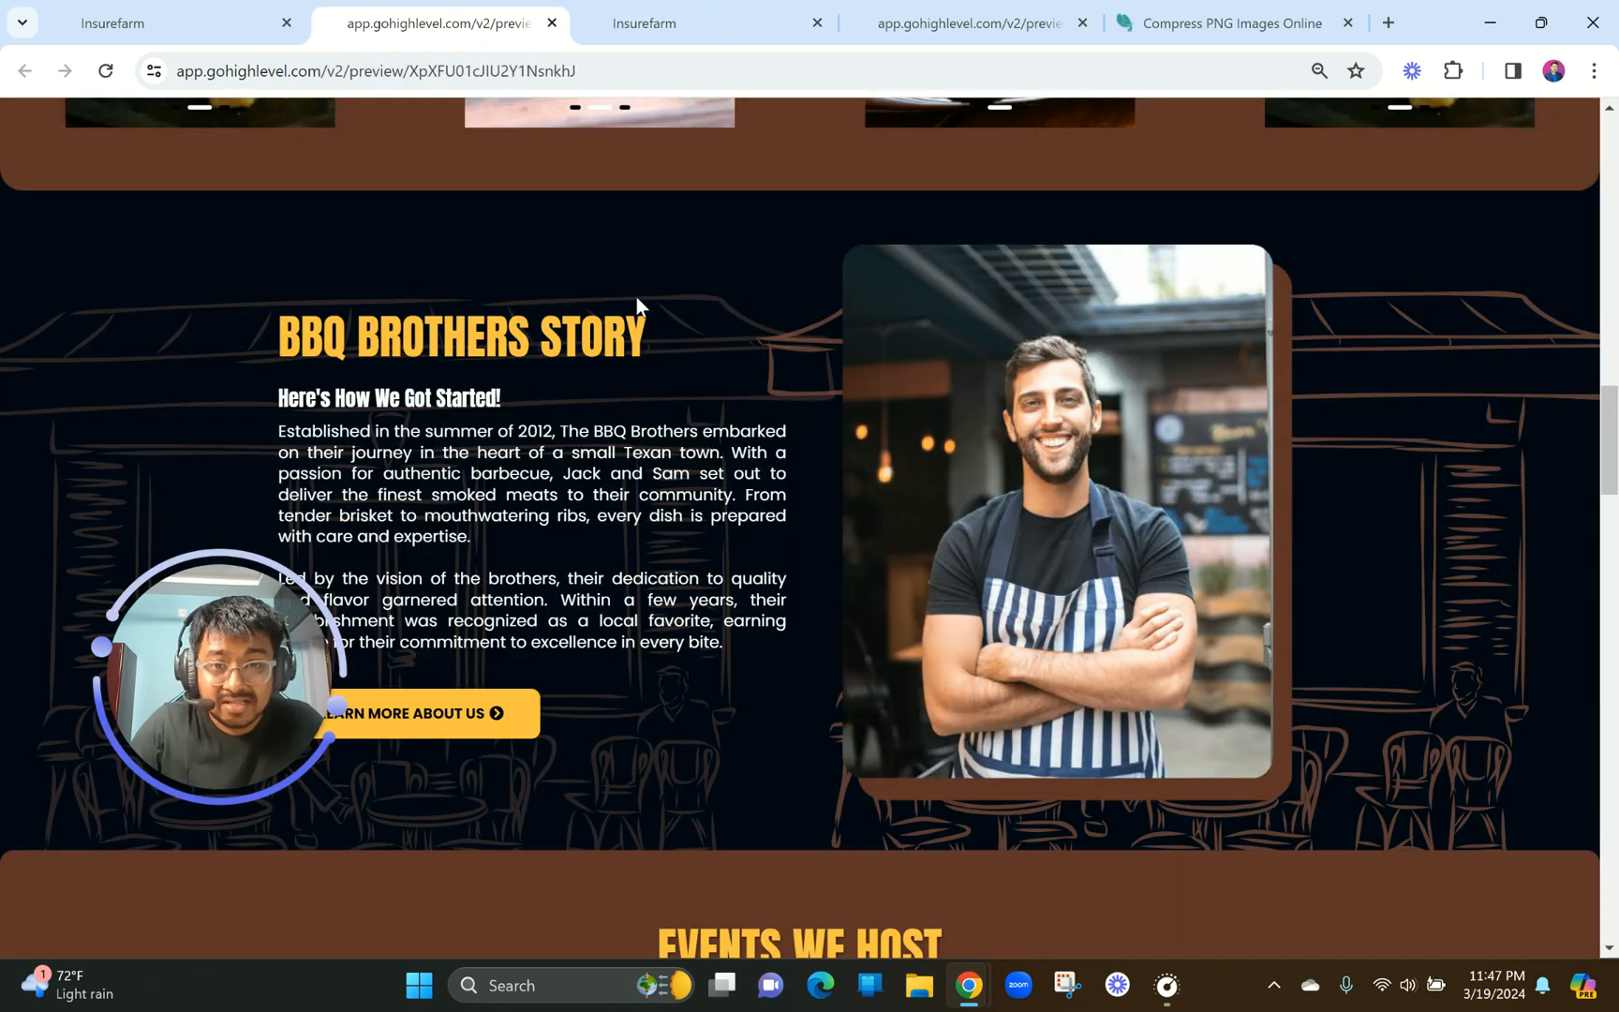
pyautogui.scroll(10, 697, 380)
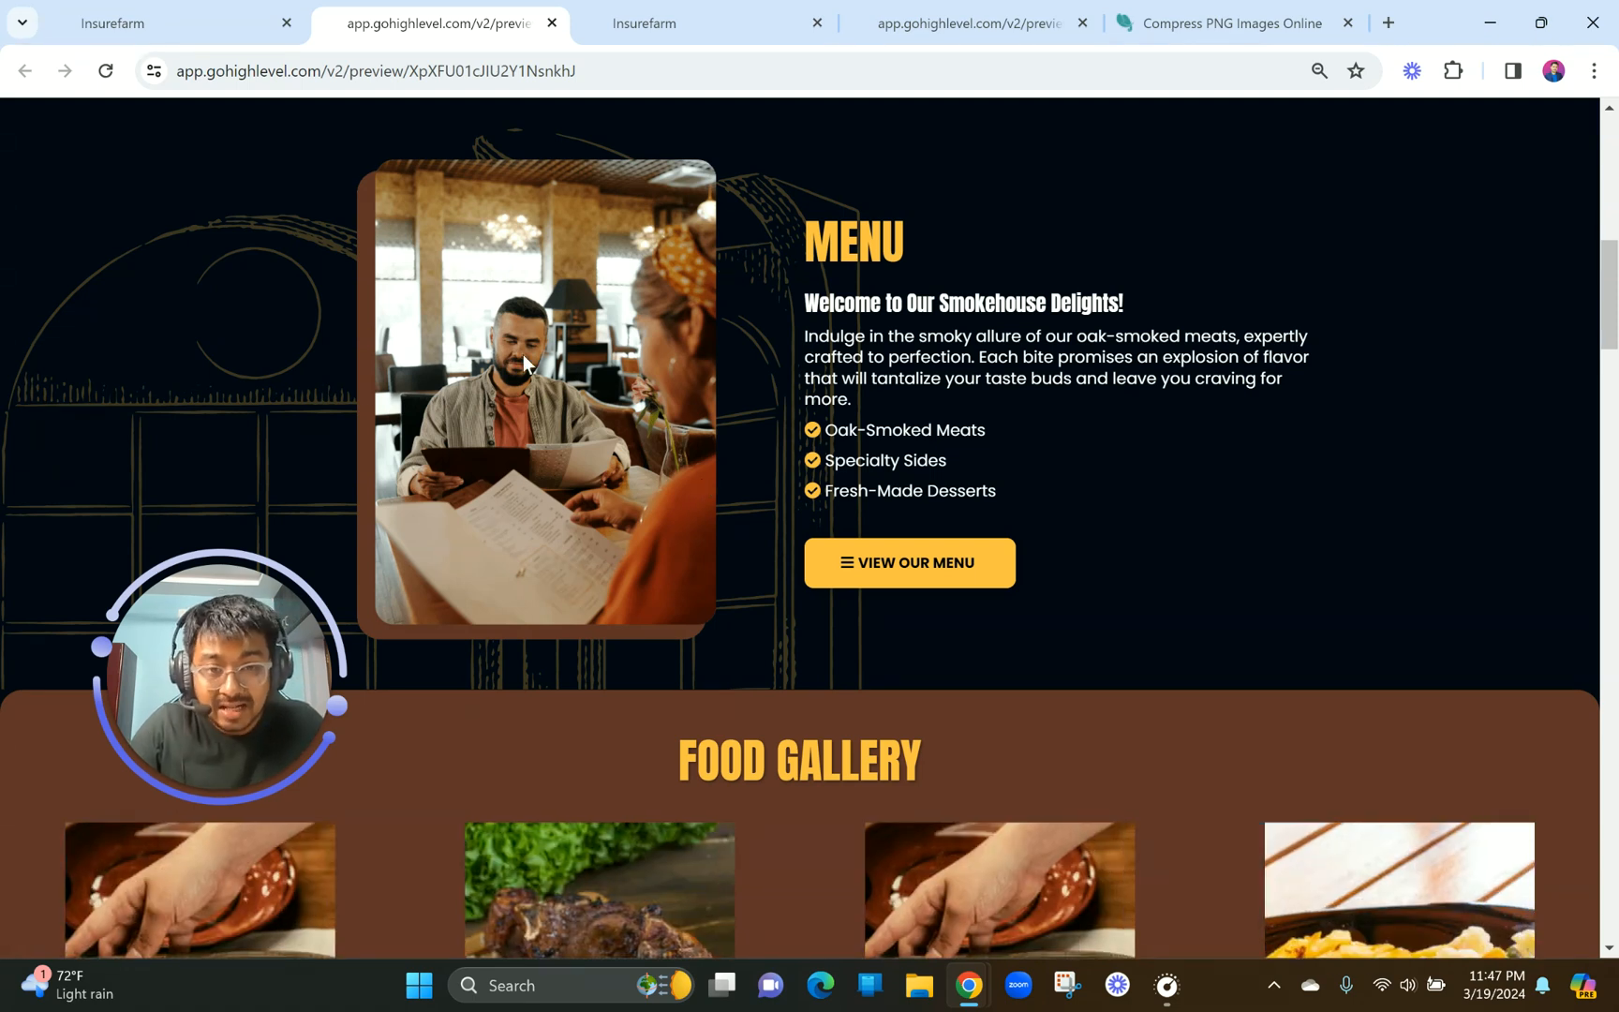
pyautogui.scroll(-10, 887, 357)
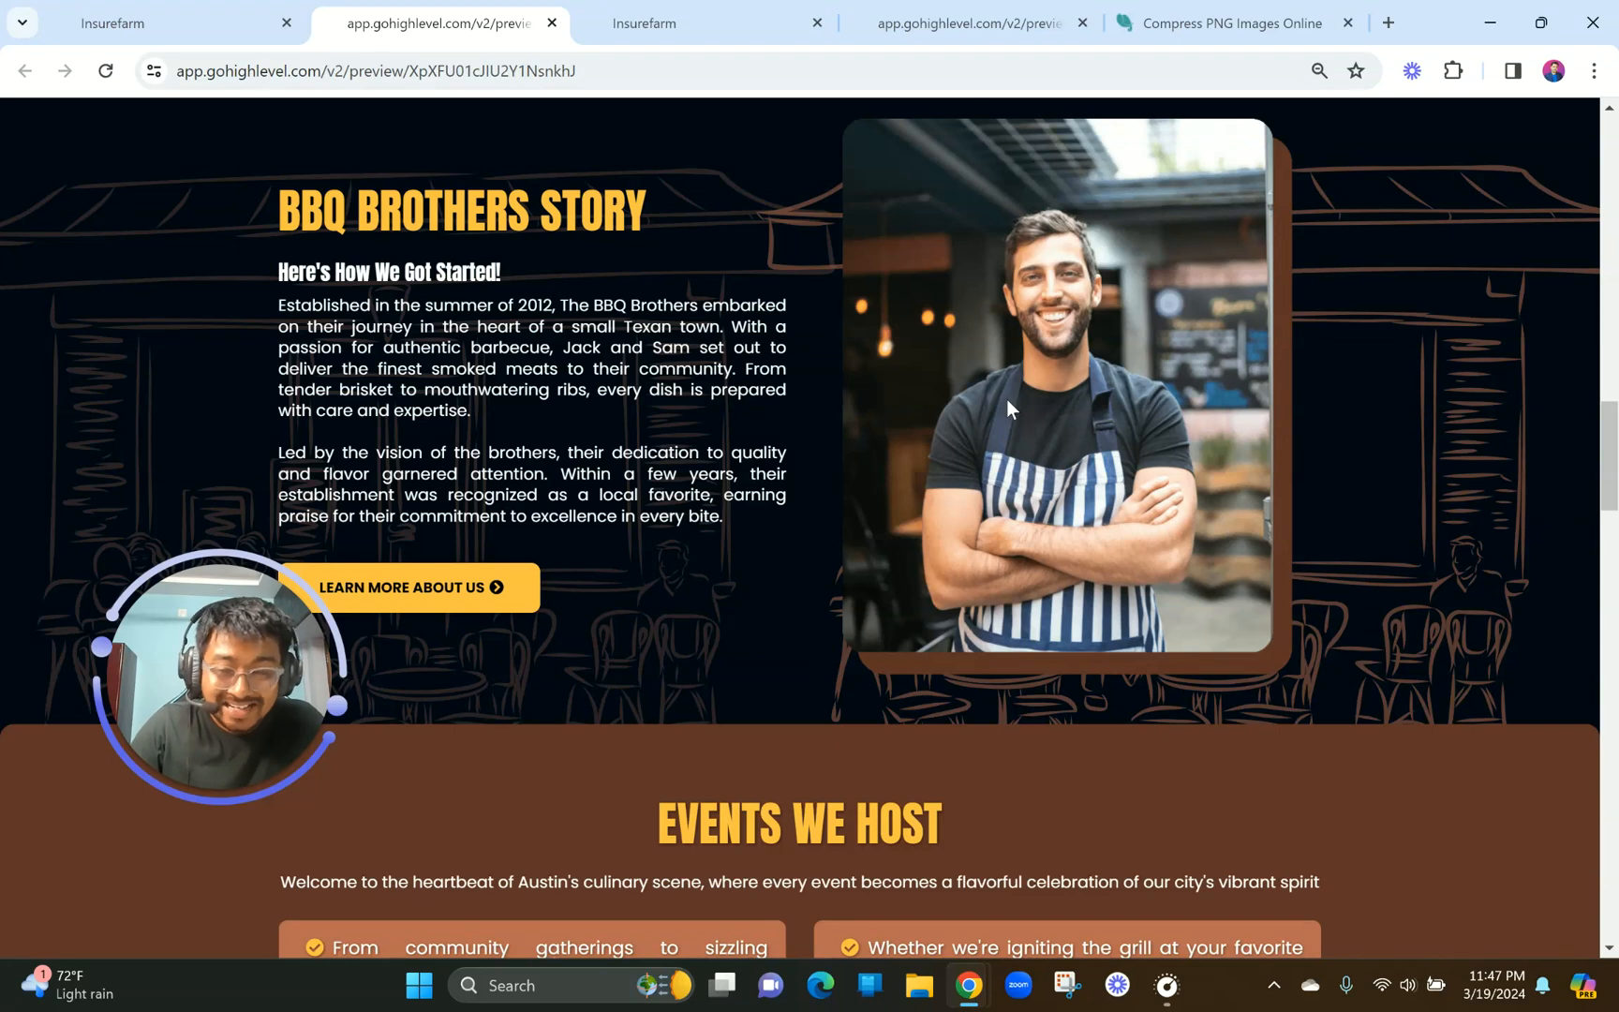
# In the page builder, duplicate the Menu section and move the copy directly below the Food Gallery section.
pyautogui.click(656, 23)
pyautogui.scroll(5, 738, 370)
pyautogui.scroll(4, 737, 370)
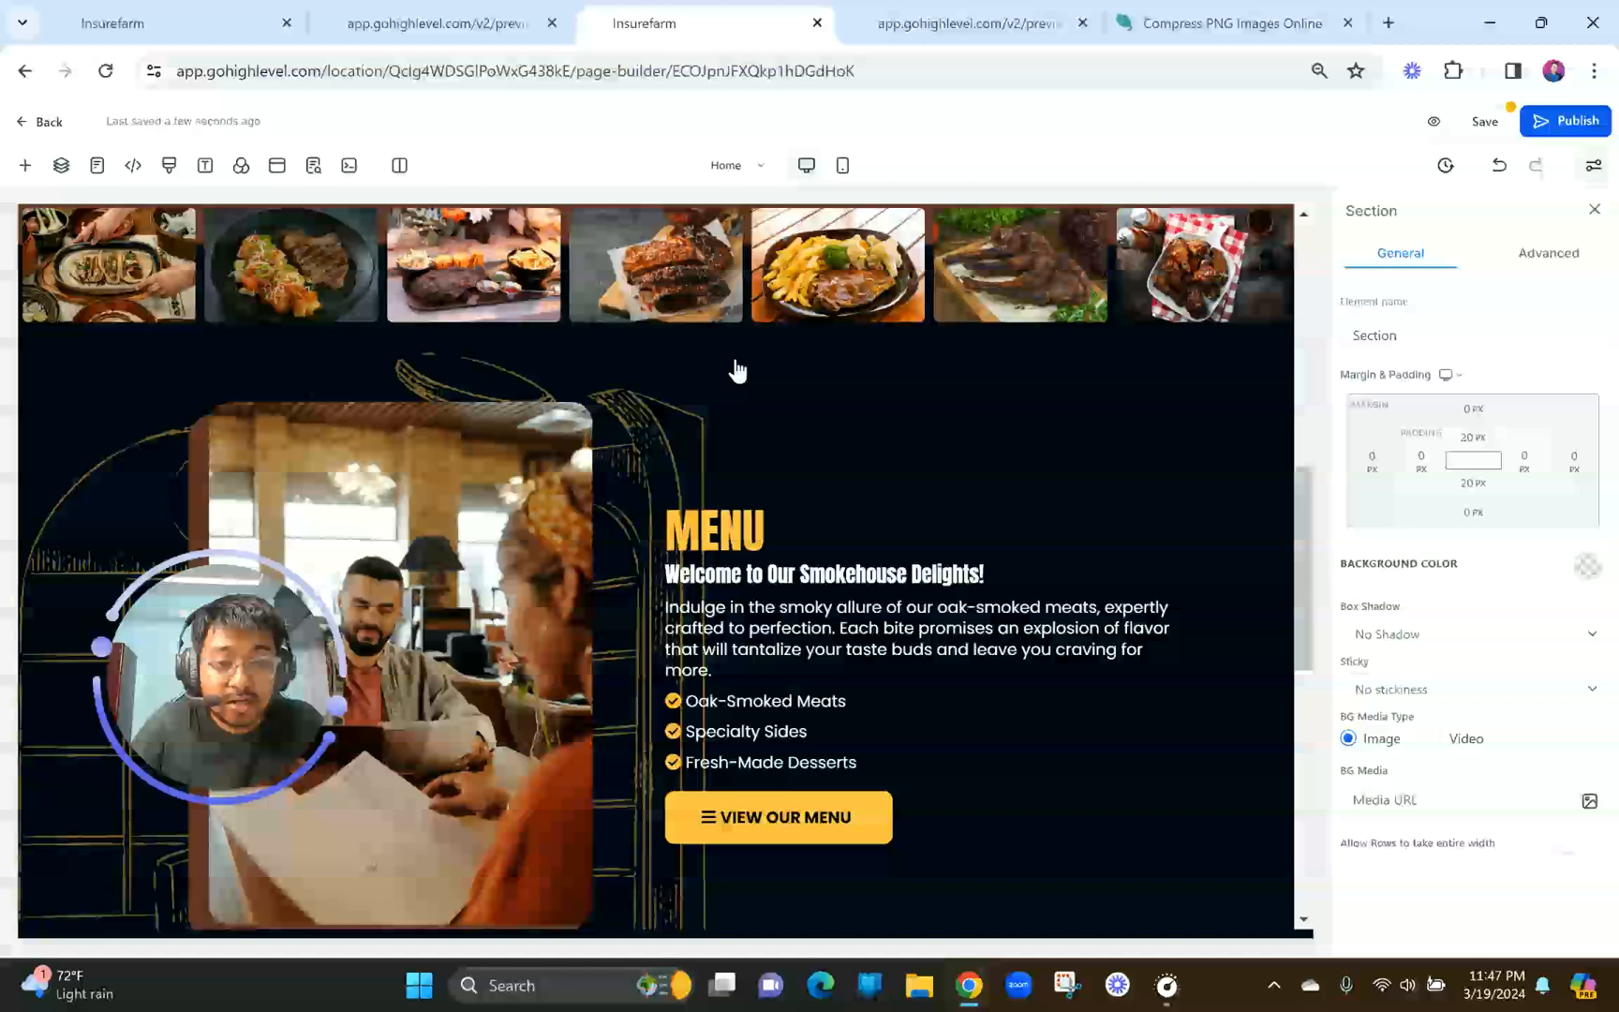
pyautogui.click(1282, 390)
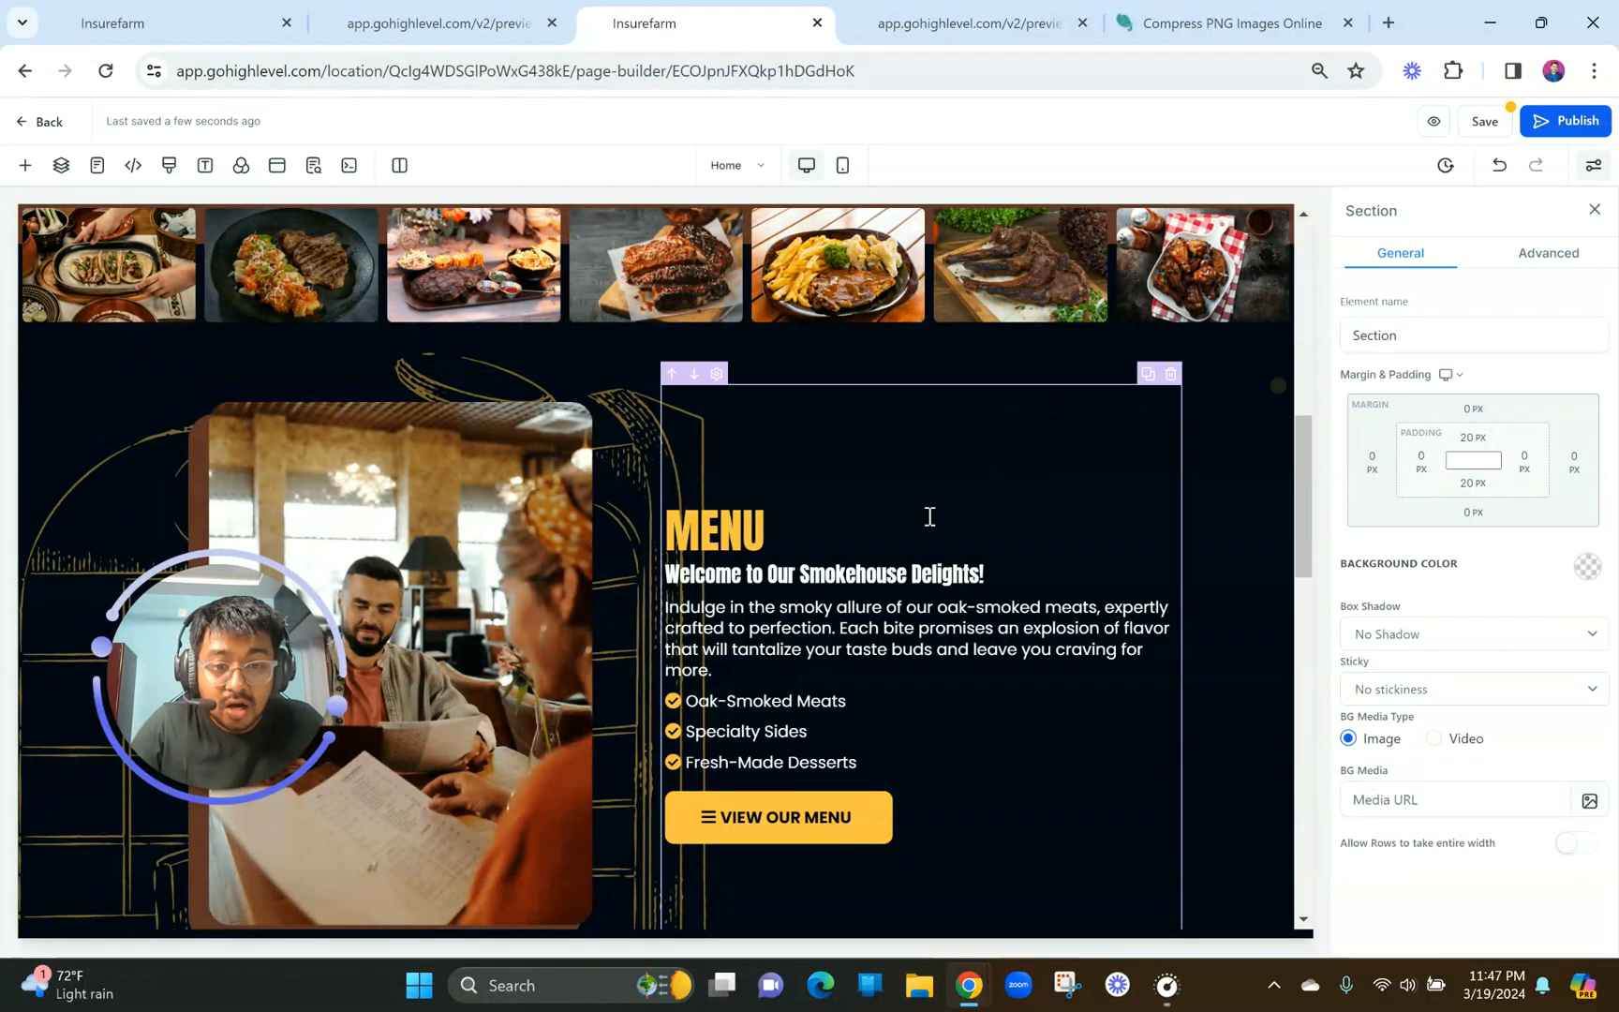
pyautogui.click(31, 397)
pyautogui.click(28, 241)
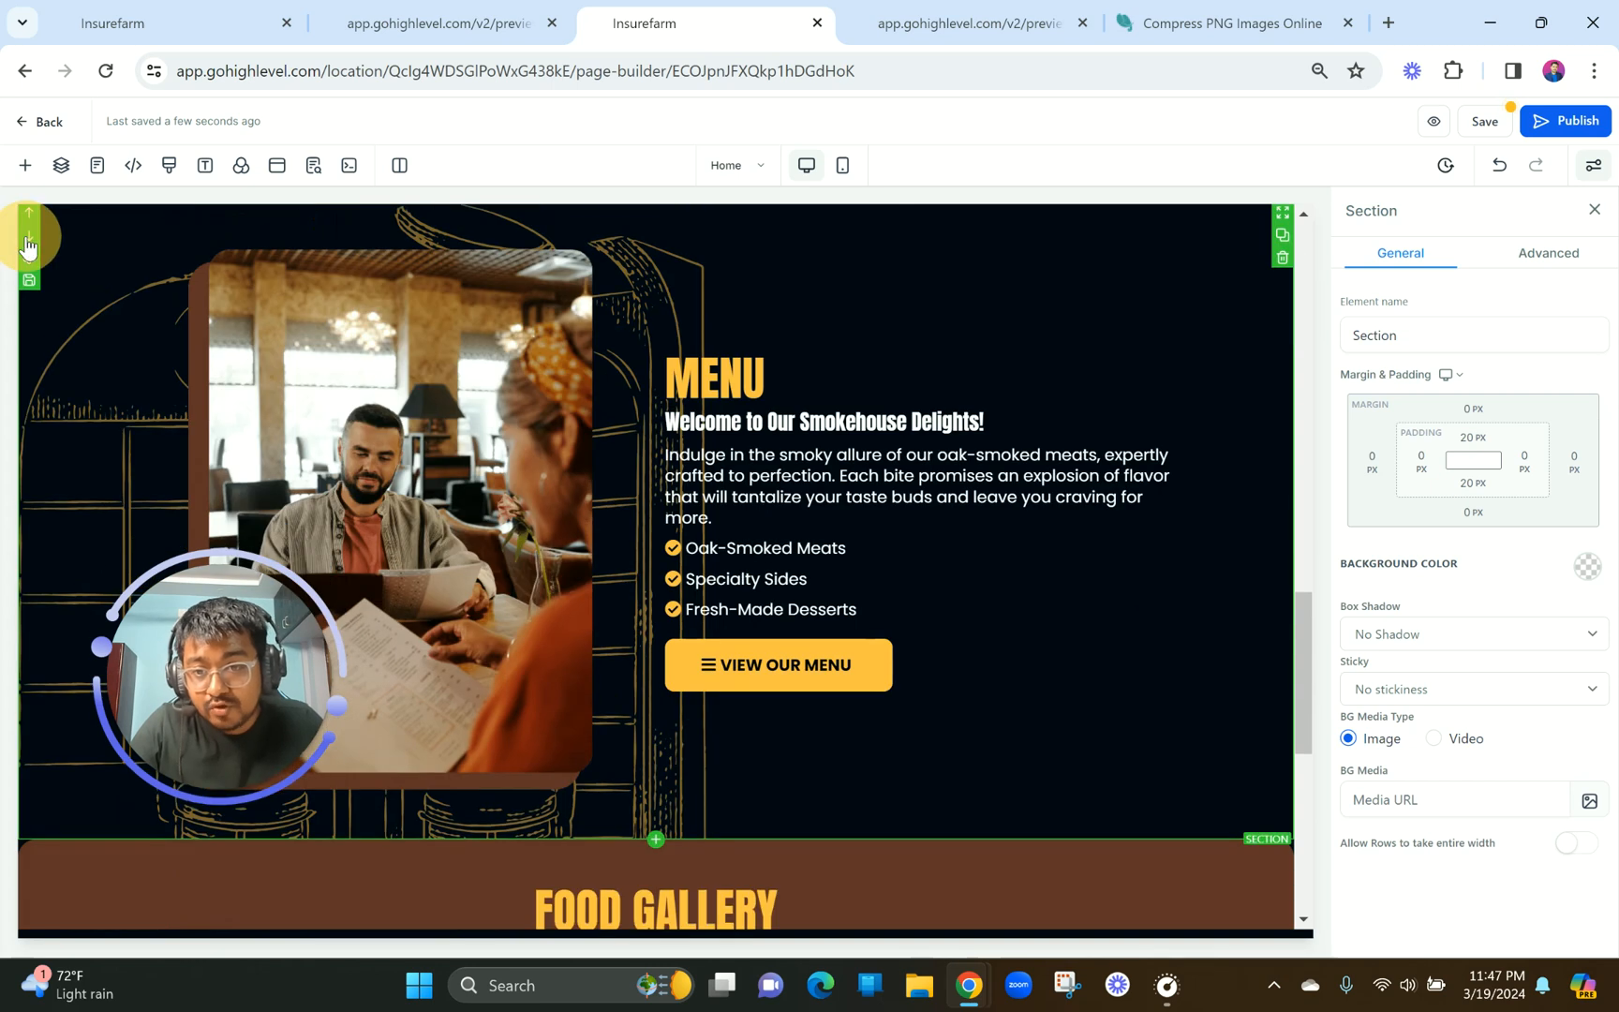
pyautogui.scroll(5, 530, 555)
pyautogui.scroll(-5, 621, 462)
pyautogui.scroll(3, 599, 507)
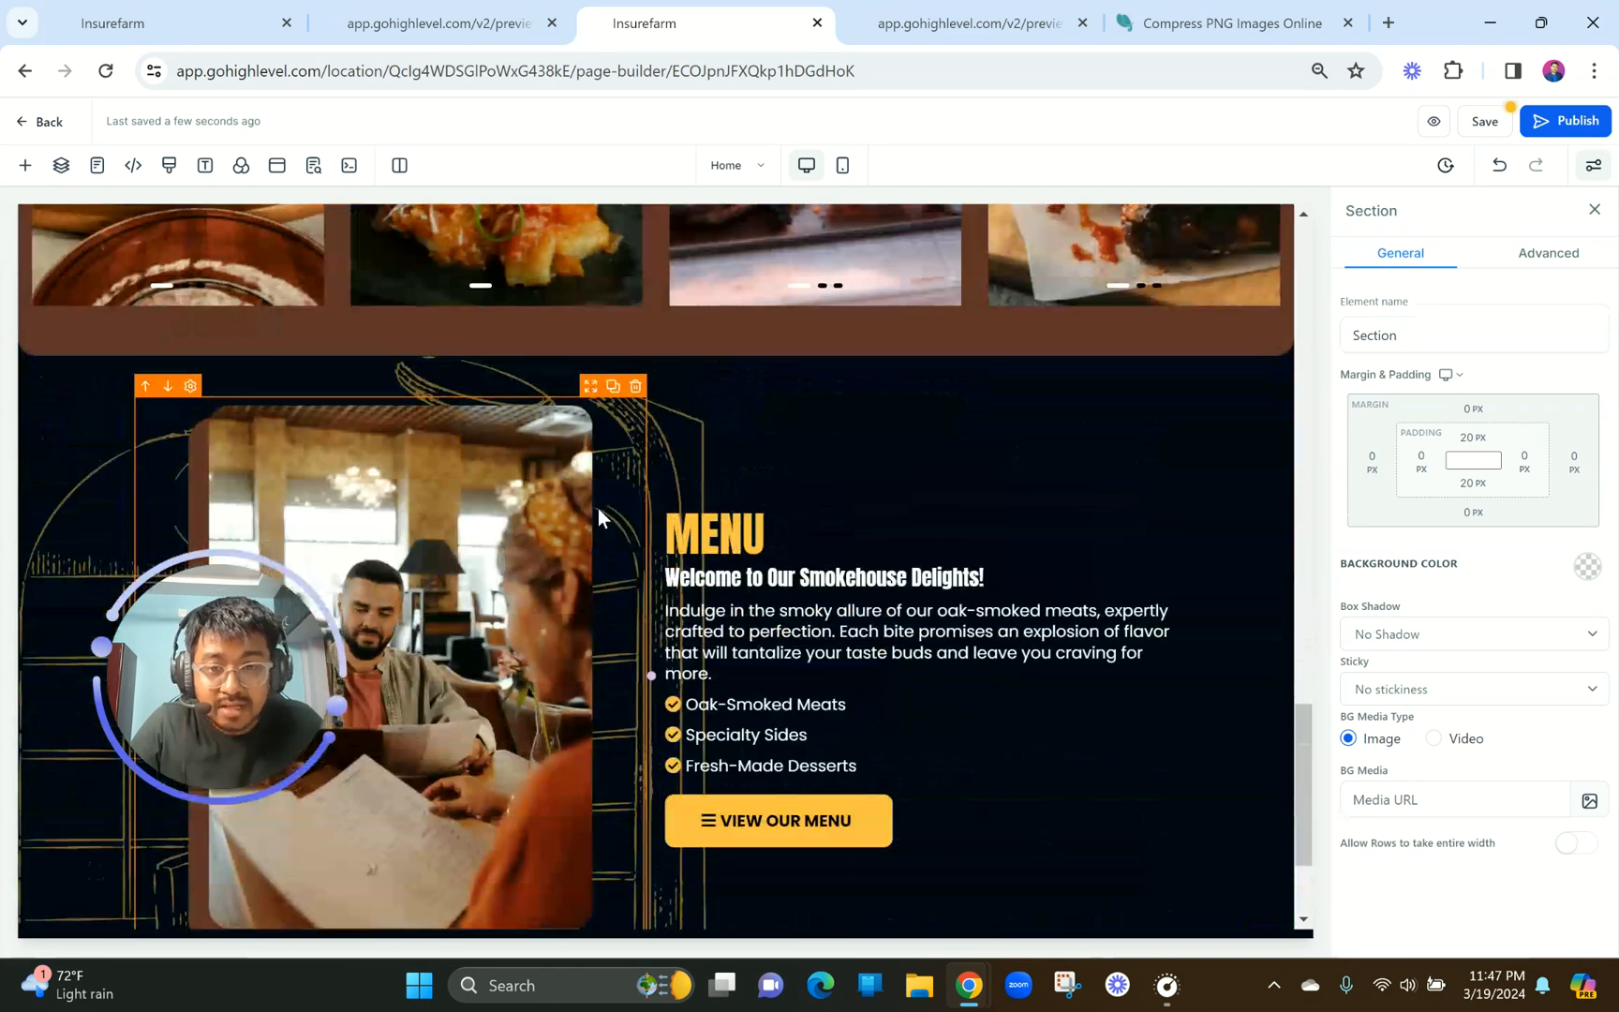
# Move the copied Menu section's image column after its text column and open the media library for the section's background image.
pyautogui.click(557, 397)
pyautogui.click(552, 392)
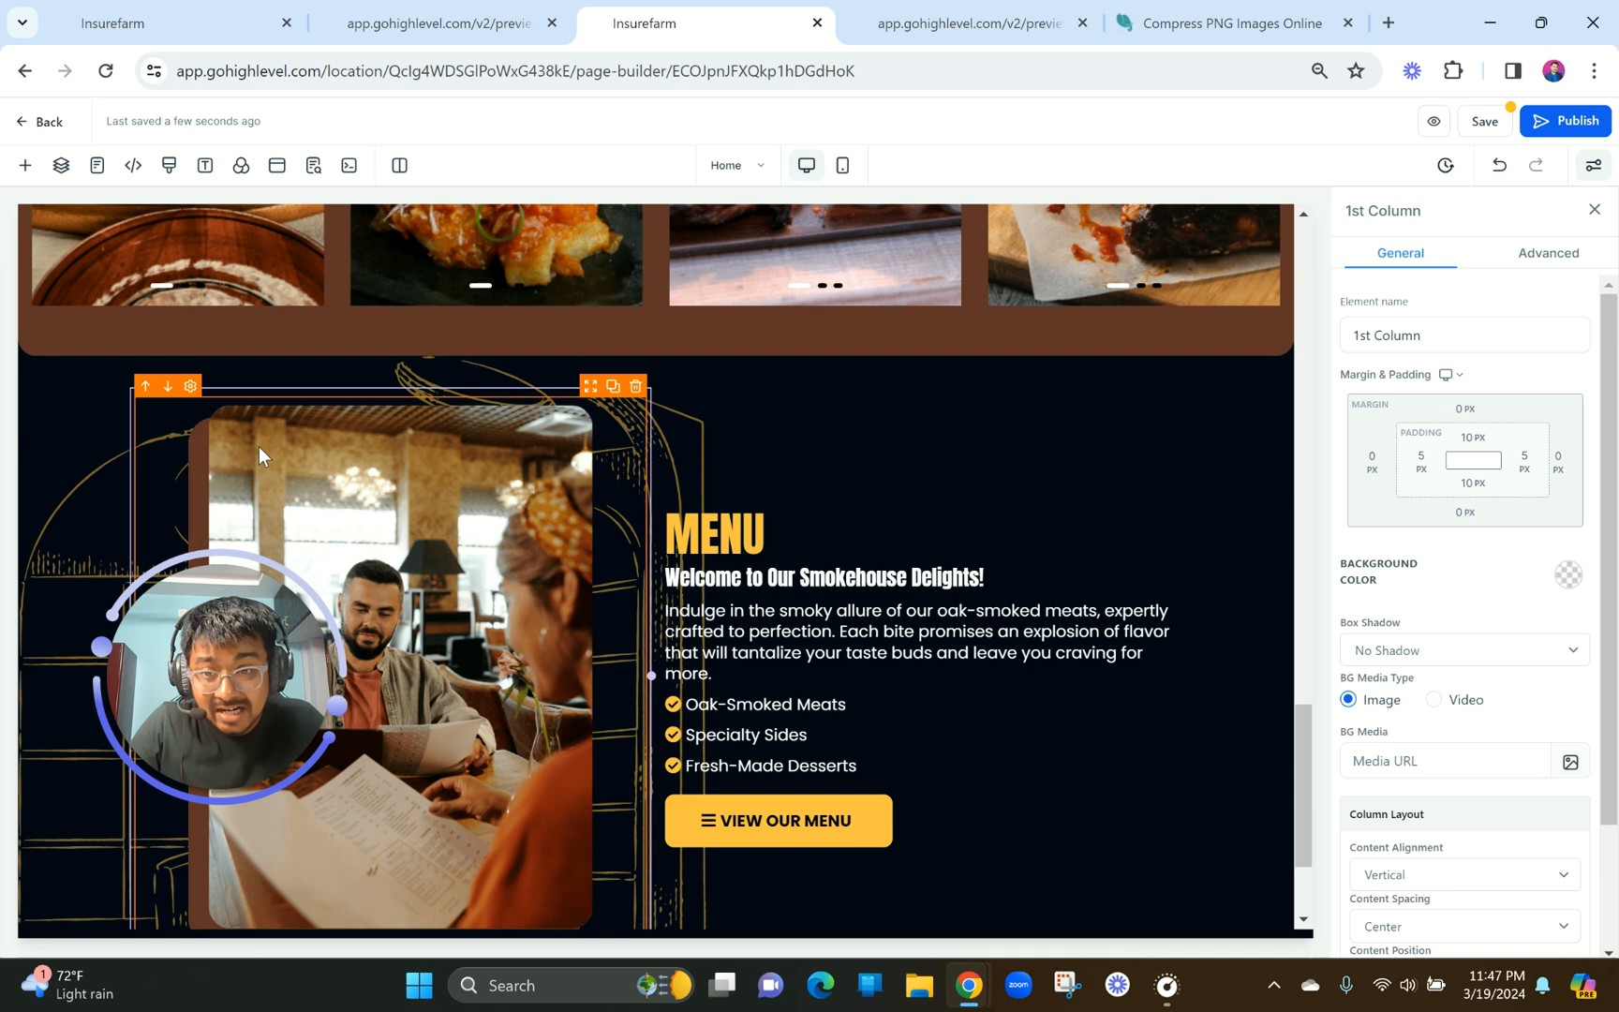
pyautogui.click(163, 378)
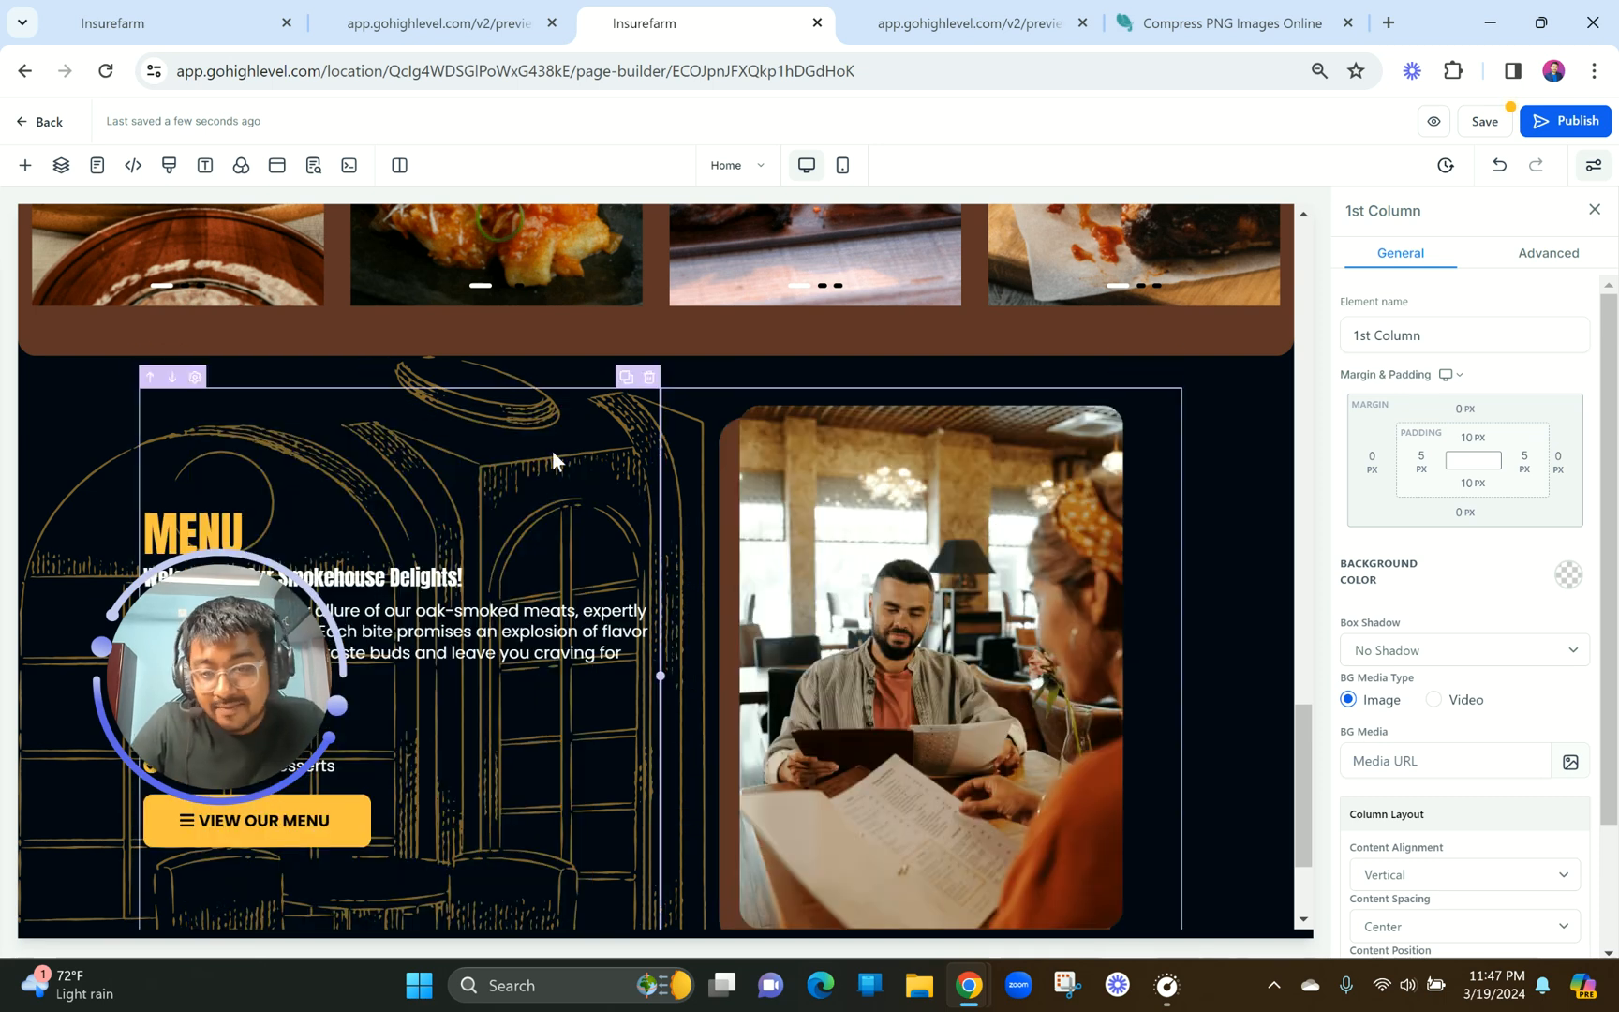
pyautogui.click(452, 365)
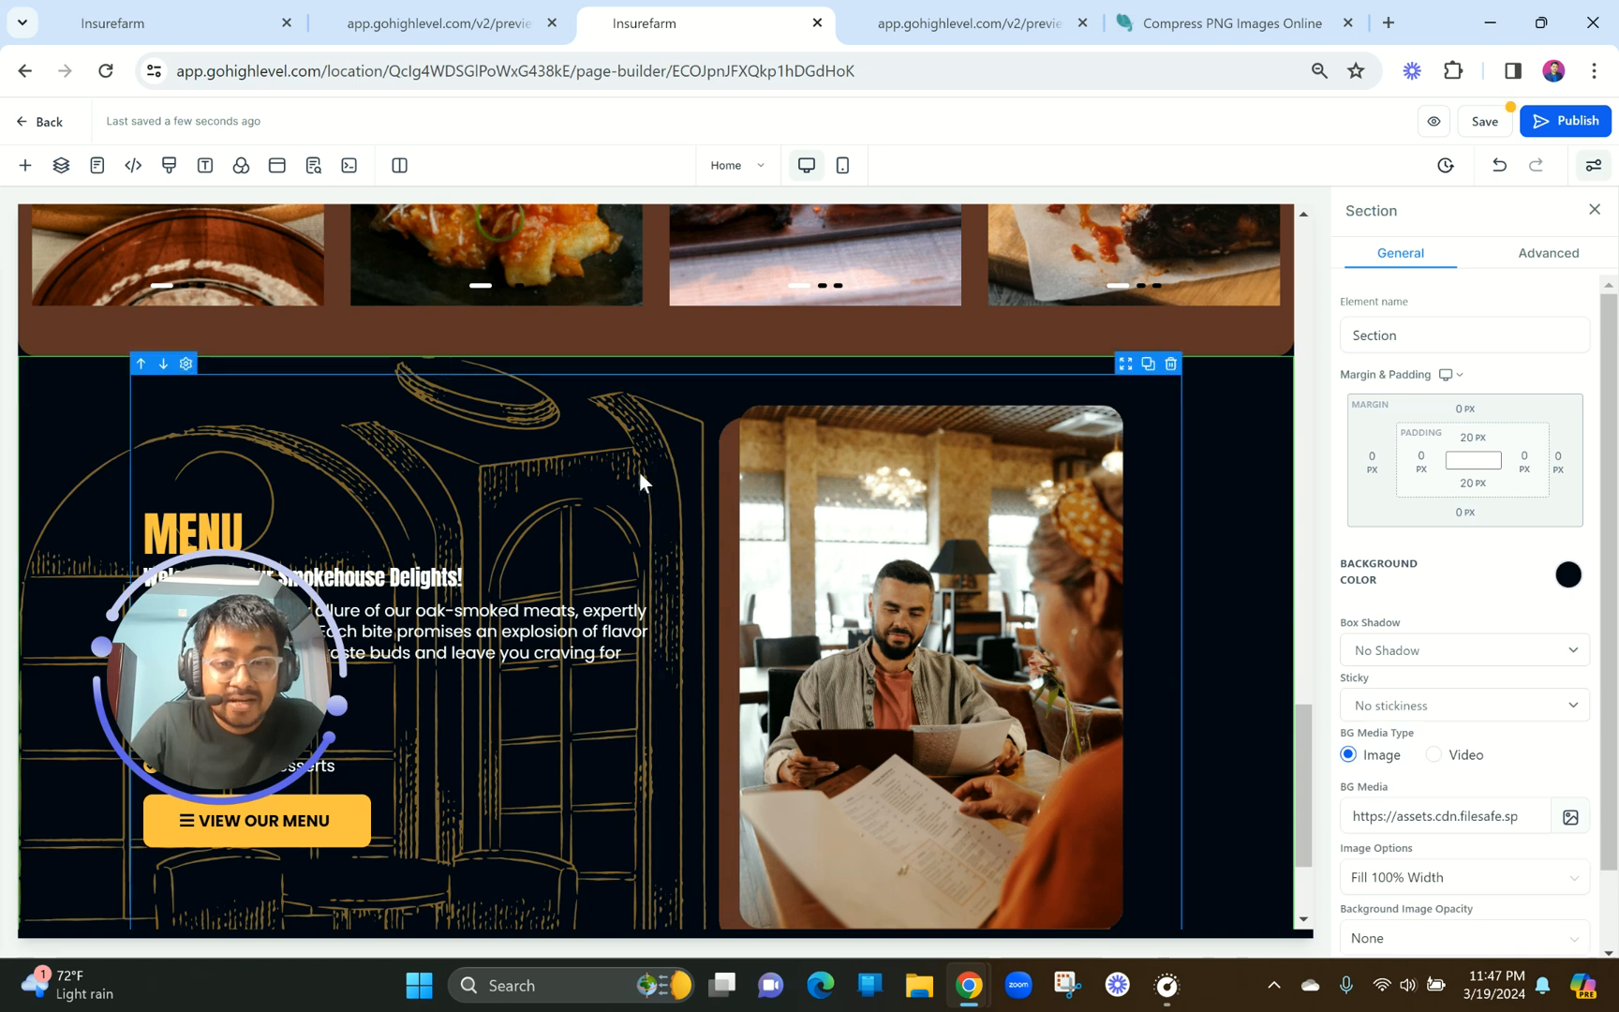
pyautogui.click(1571, 819)
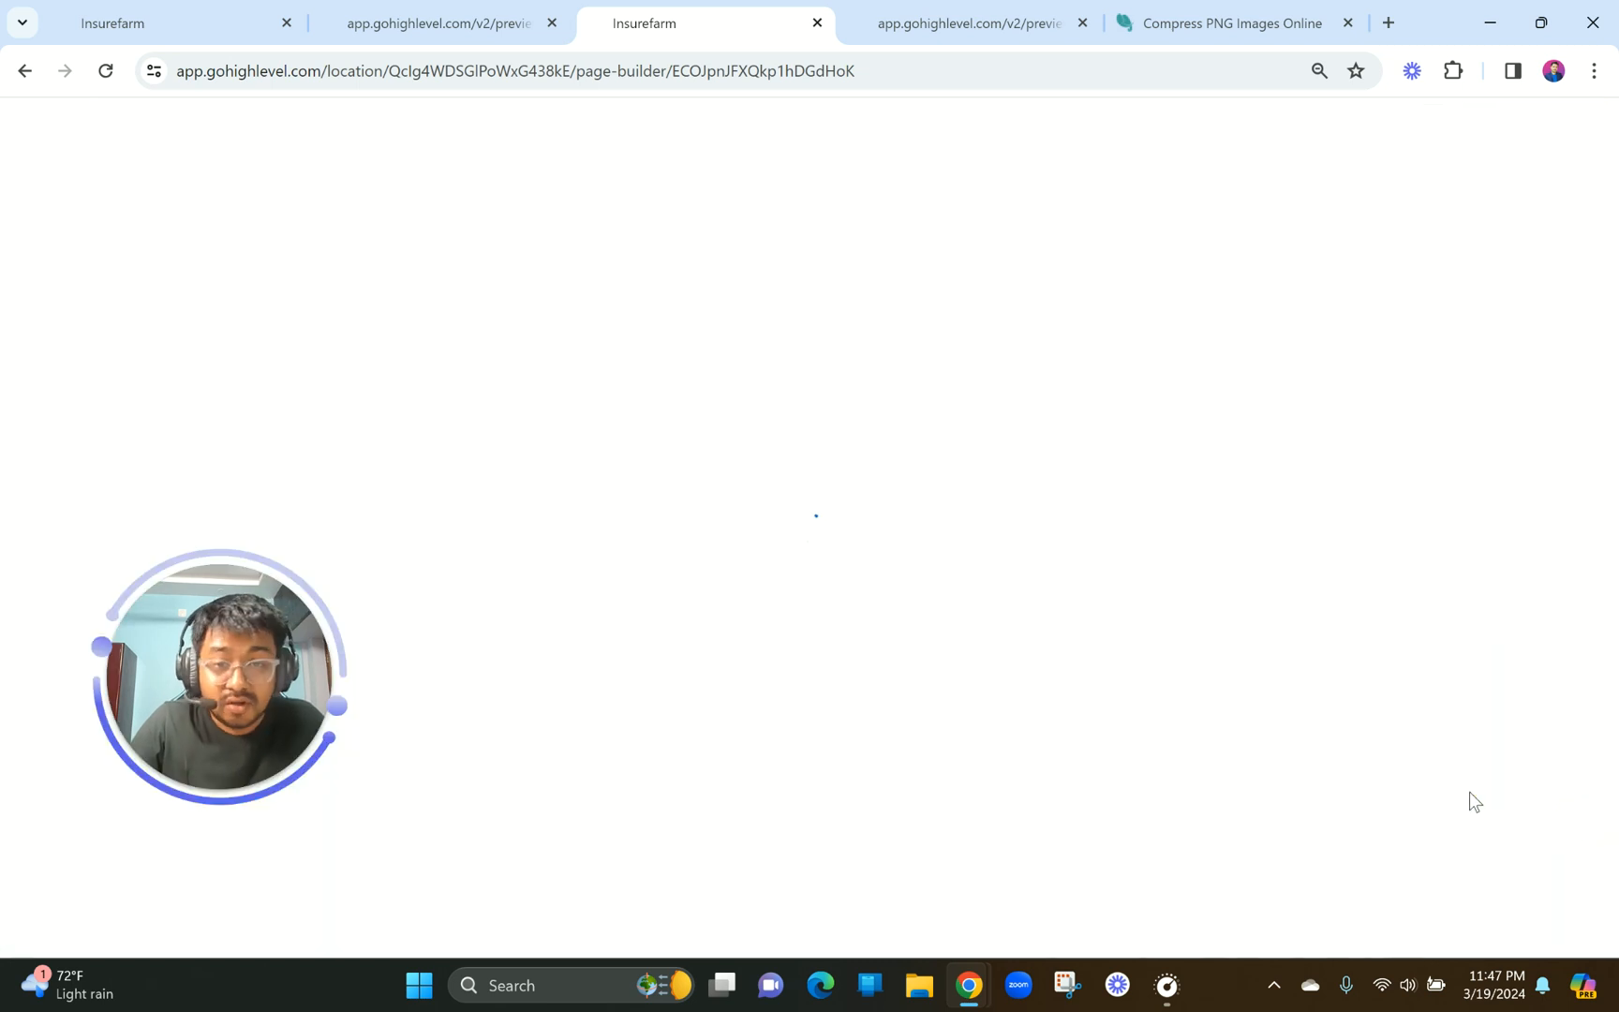
# Switch to the reference page's BBQ Brothers Story section and set the browser zoom to 100%.
pyautogui.click(412, 21)
pyautogui.scroll(2, 731, 408)
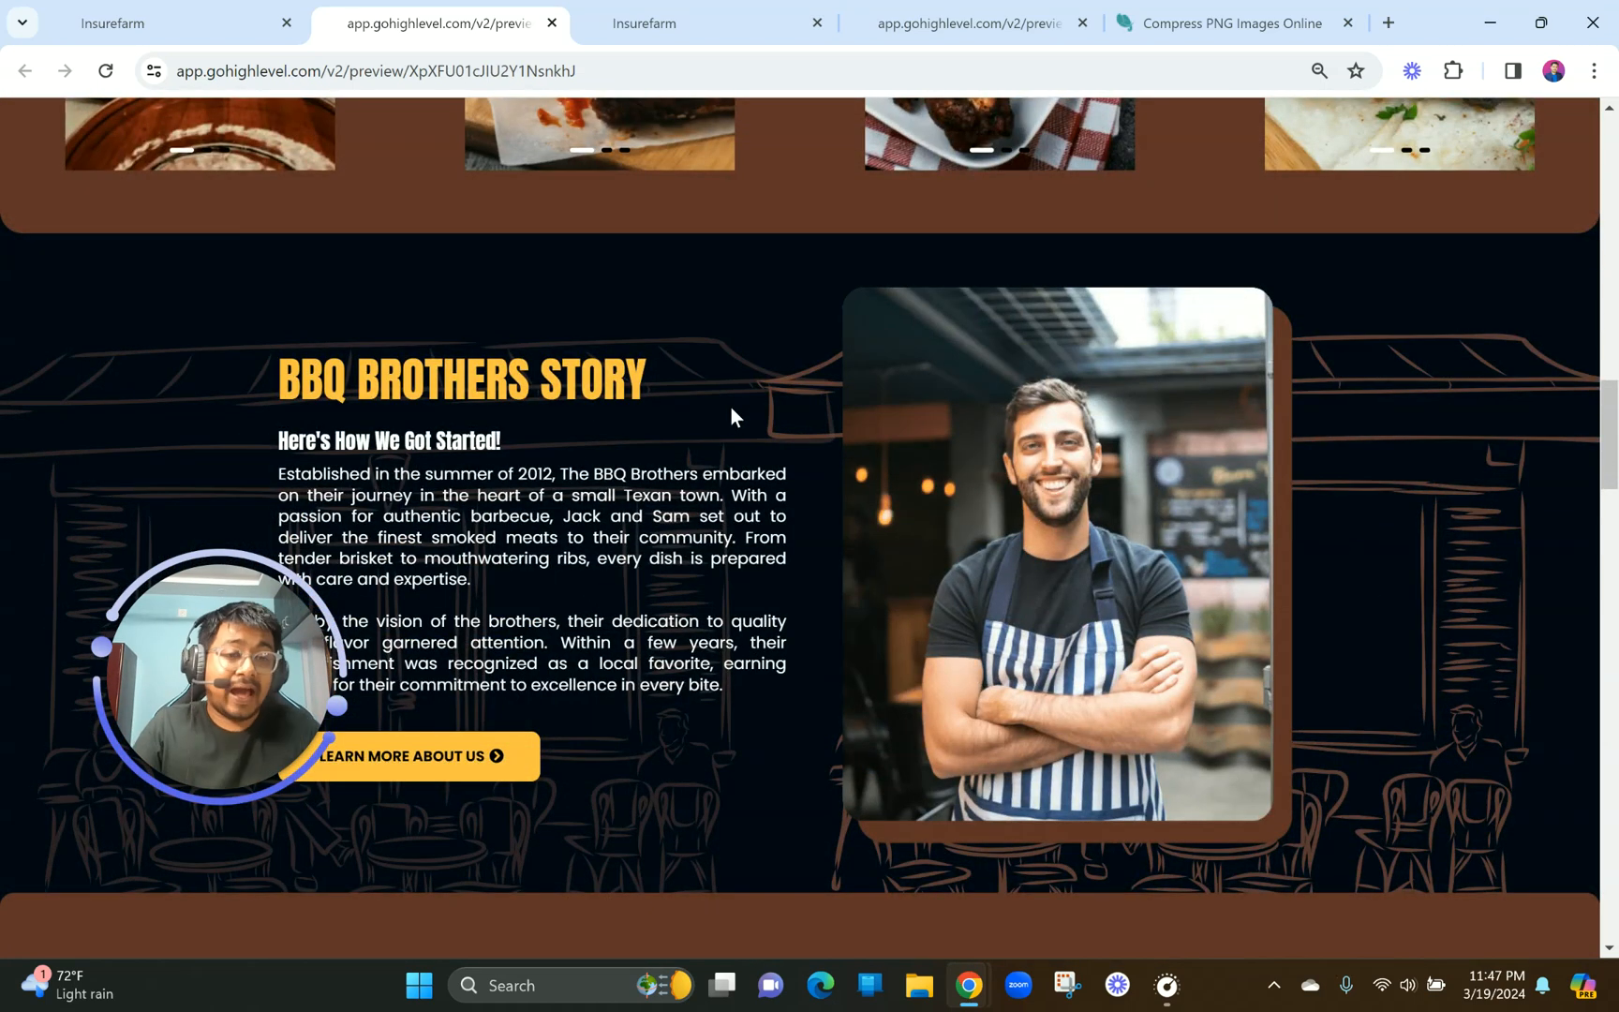
pyautogui.click(1593, 71)
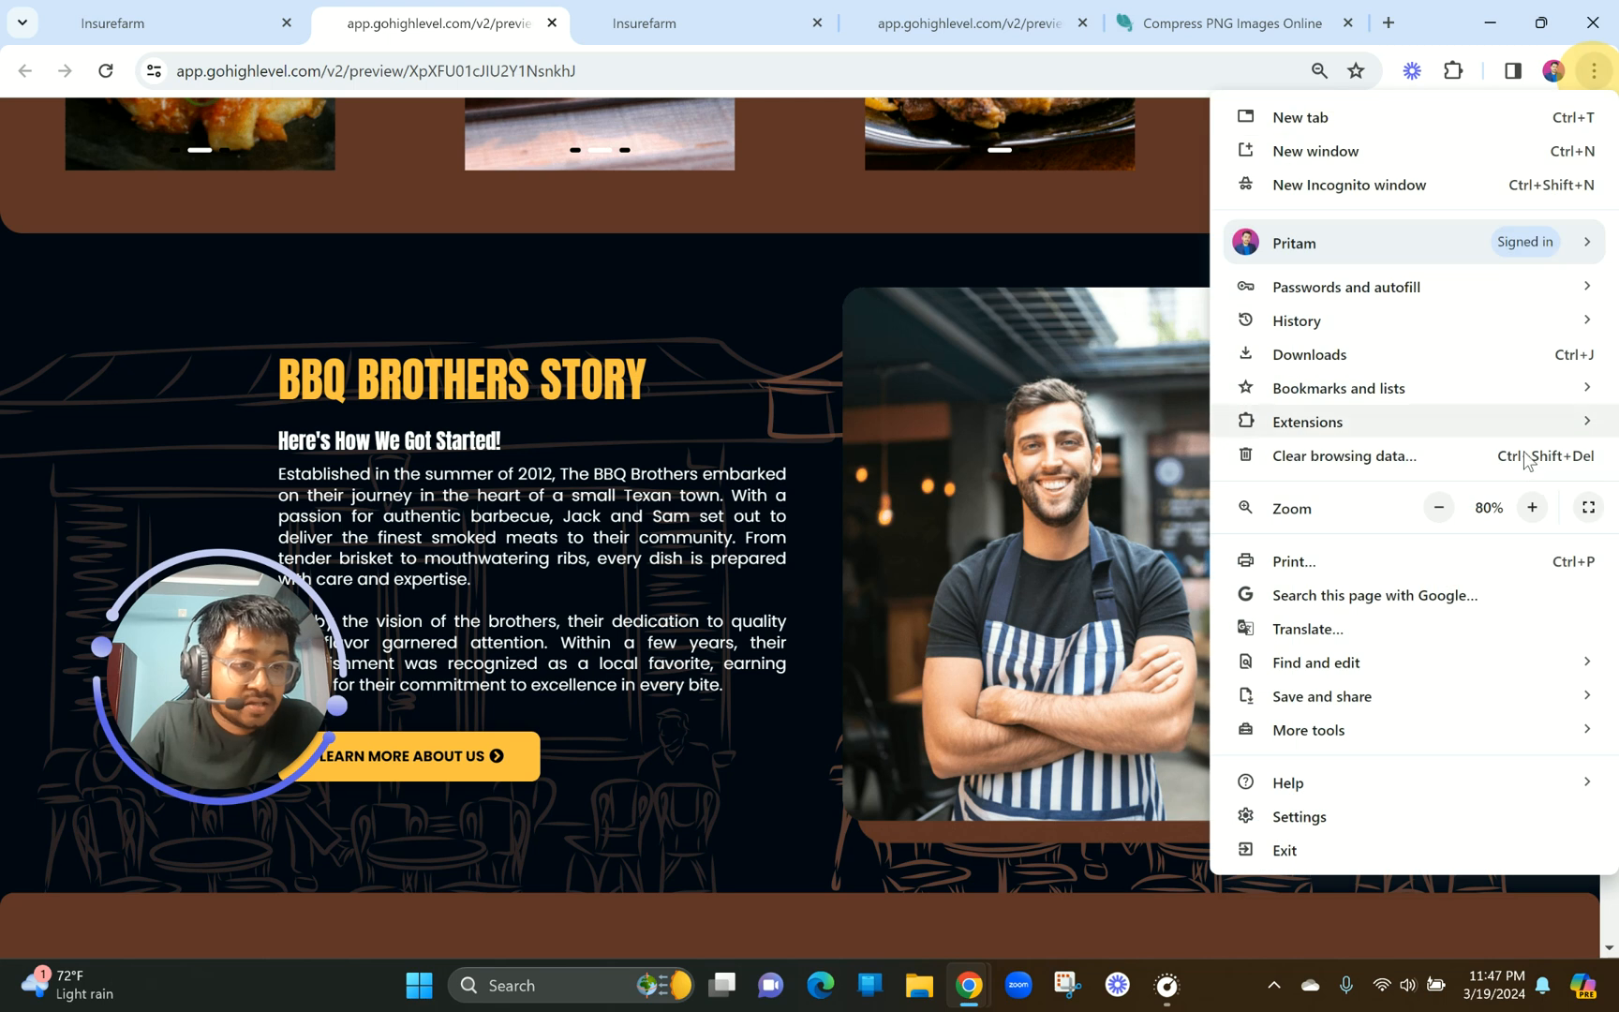
pyautogui.click(1532, 507)
pyautogui.click(997, 587)
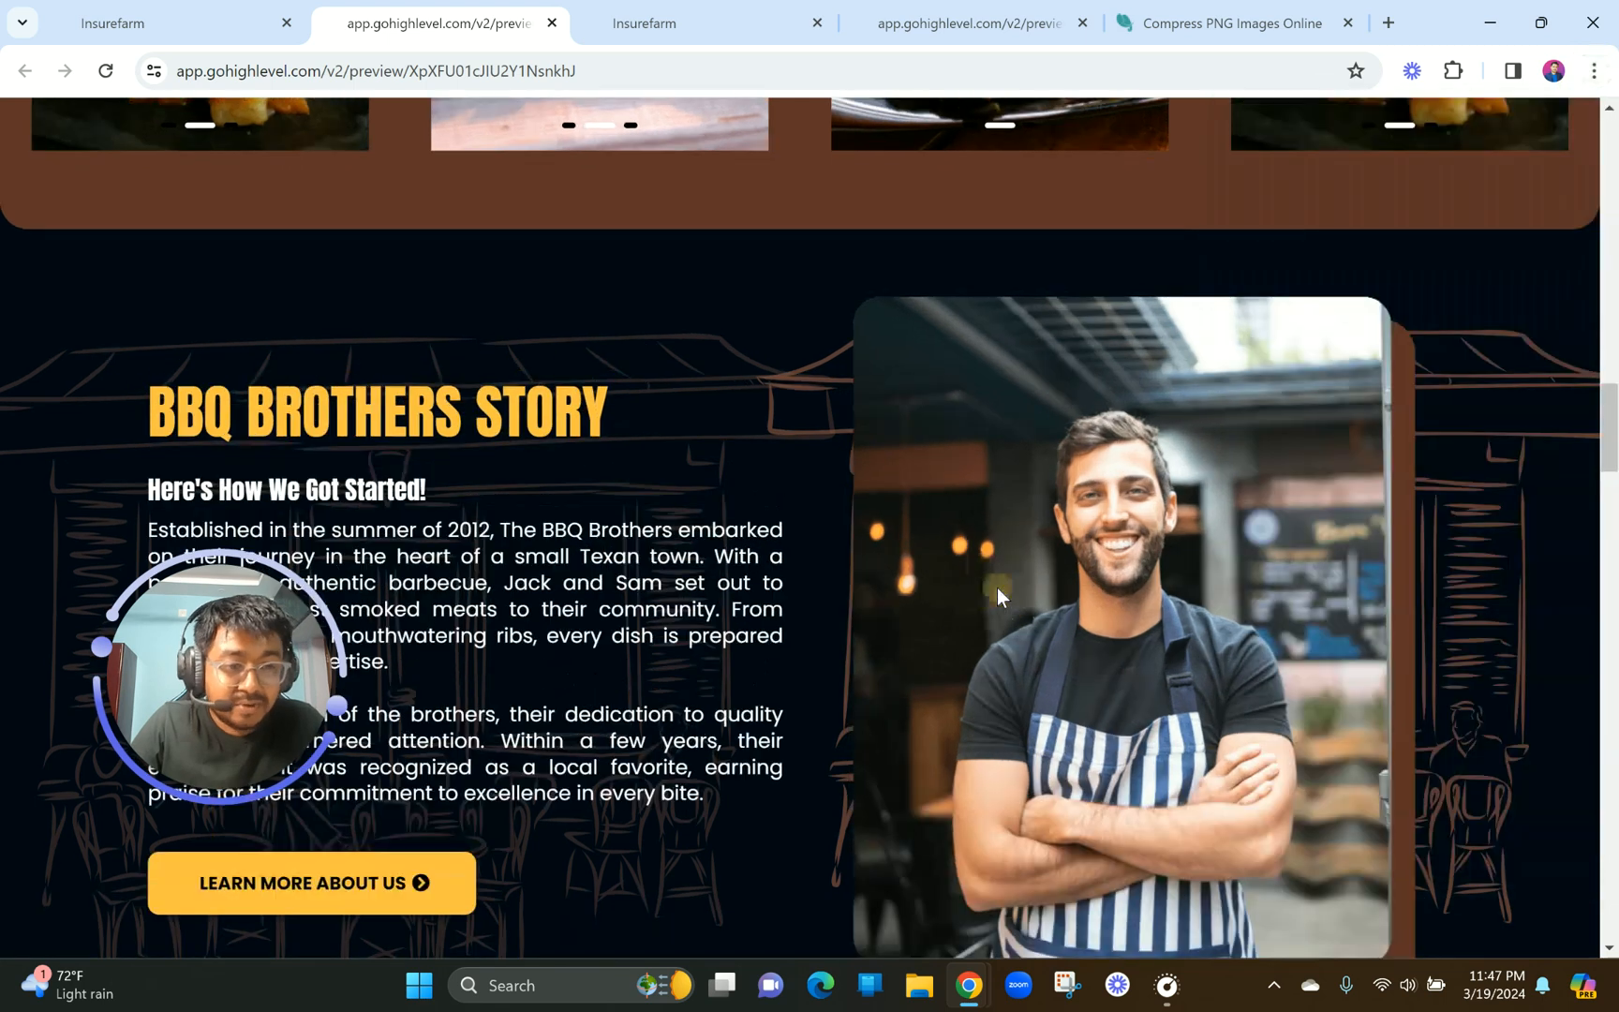
# Examine the reference BBQ Brothers Story section's heading, subheading, justified paragraphs, button, framed photo and line-art background.
pyautogui.scroll(-2, 997, 587)
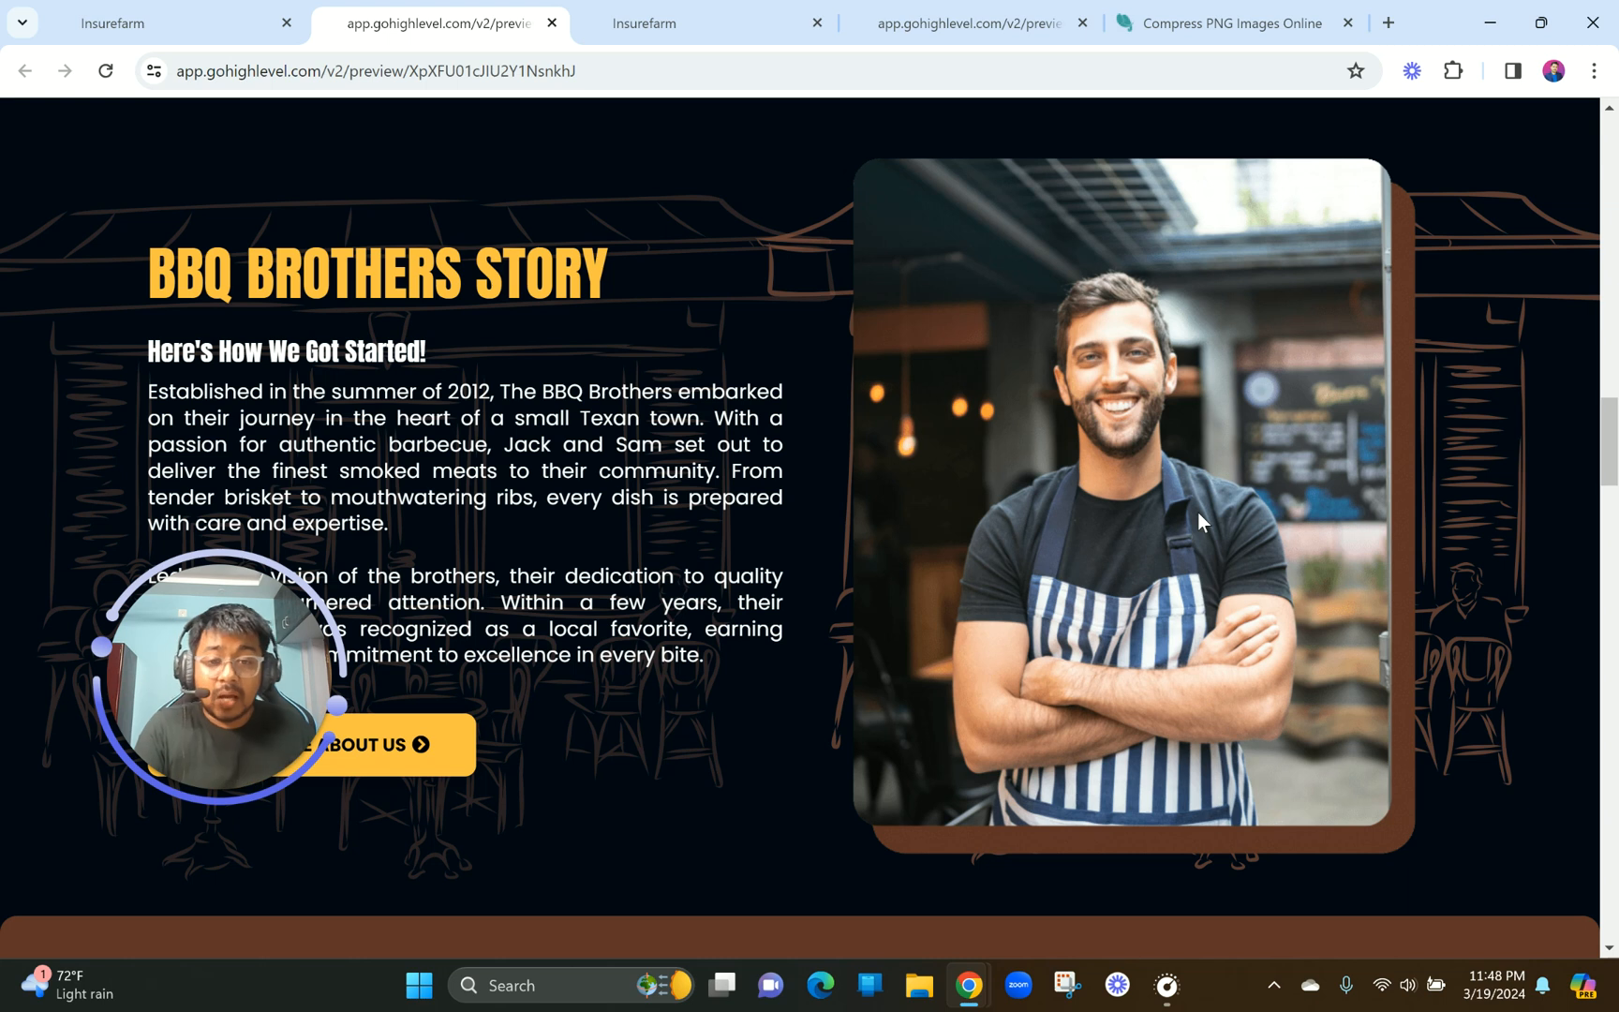
pyautogui.scroll(-2, 1198, 511)
pyautogui.scroll(1, 1198, 510)
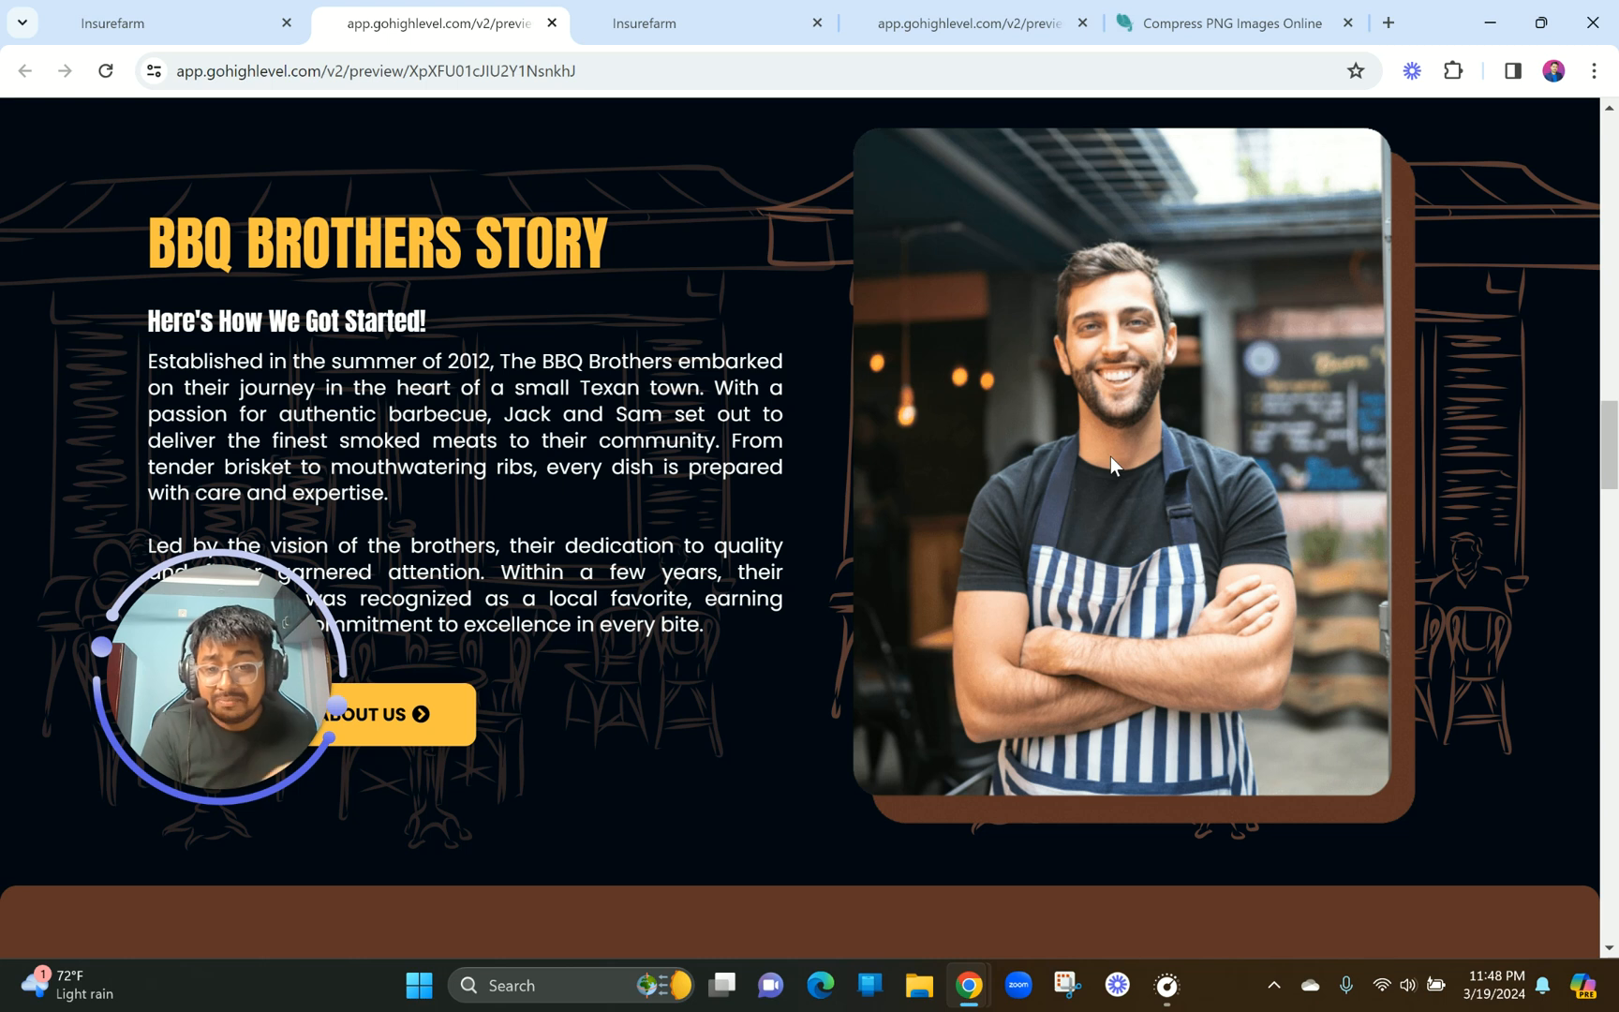
pyautogui.scroll(-1, 1111, 457)
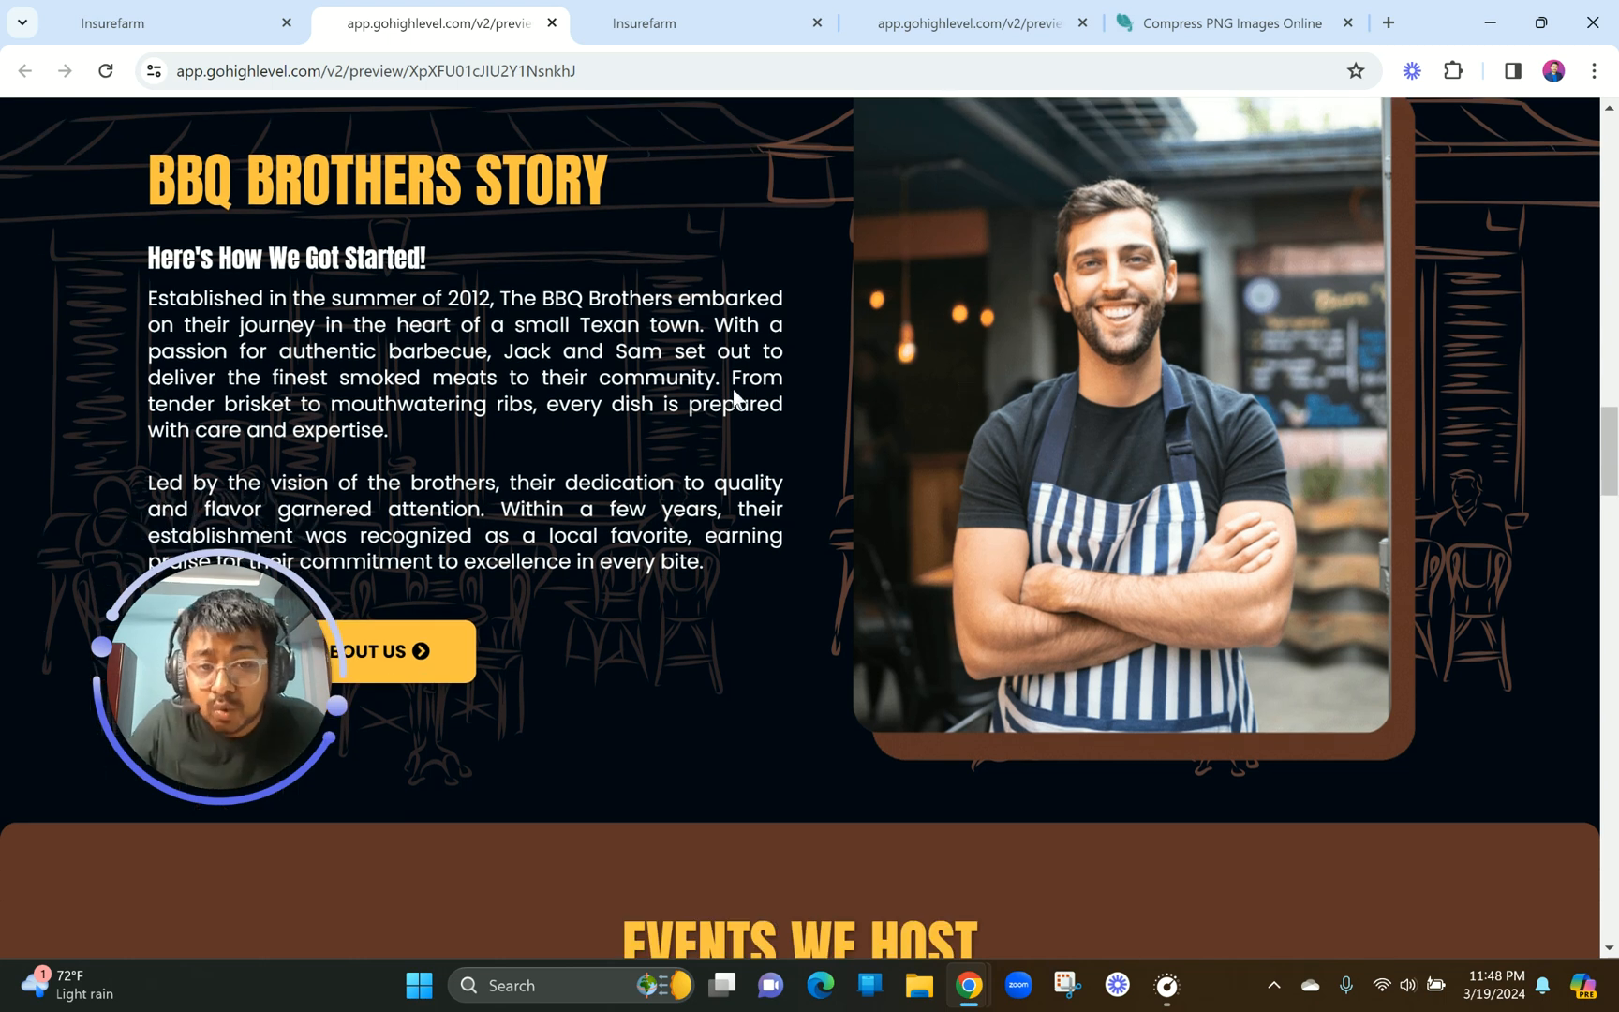
pyautogui.scroll(1, 514, 234)
pyautogui.scroll(-2, 379, 246)
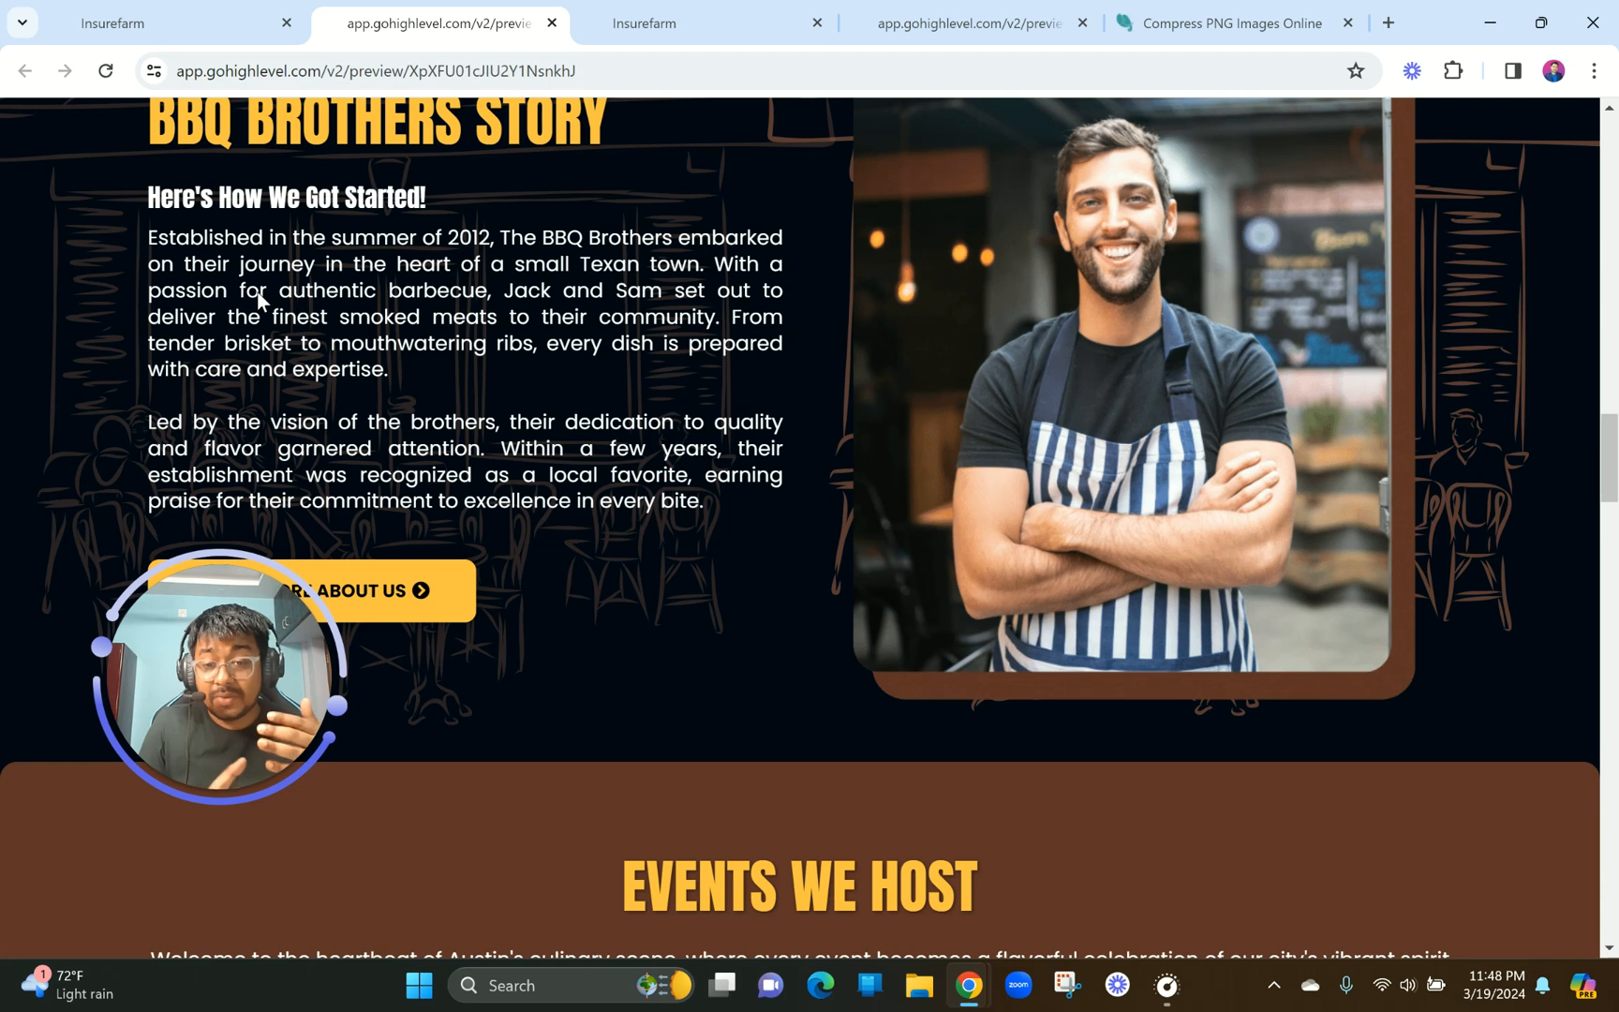
pyautogui.scroll(2, 488, 152)
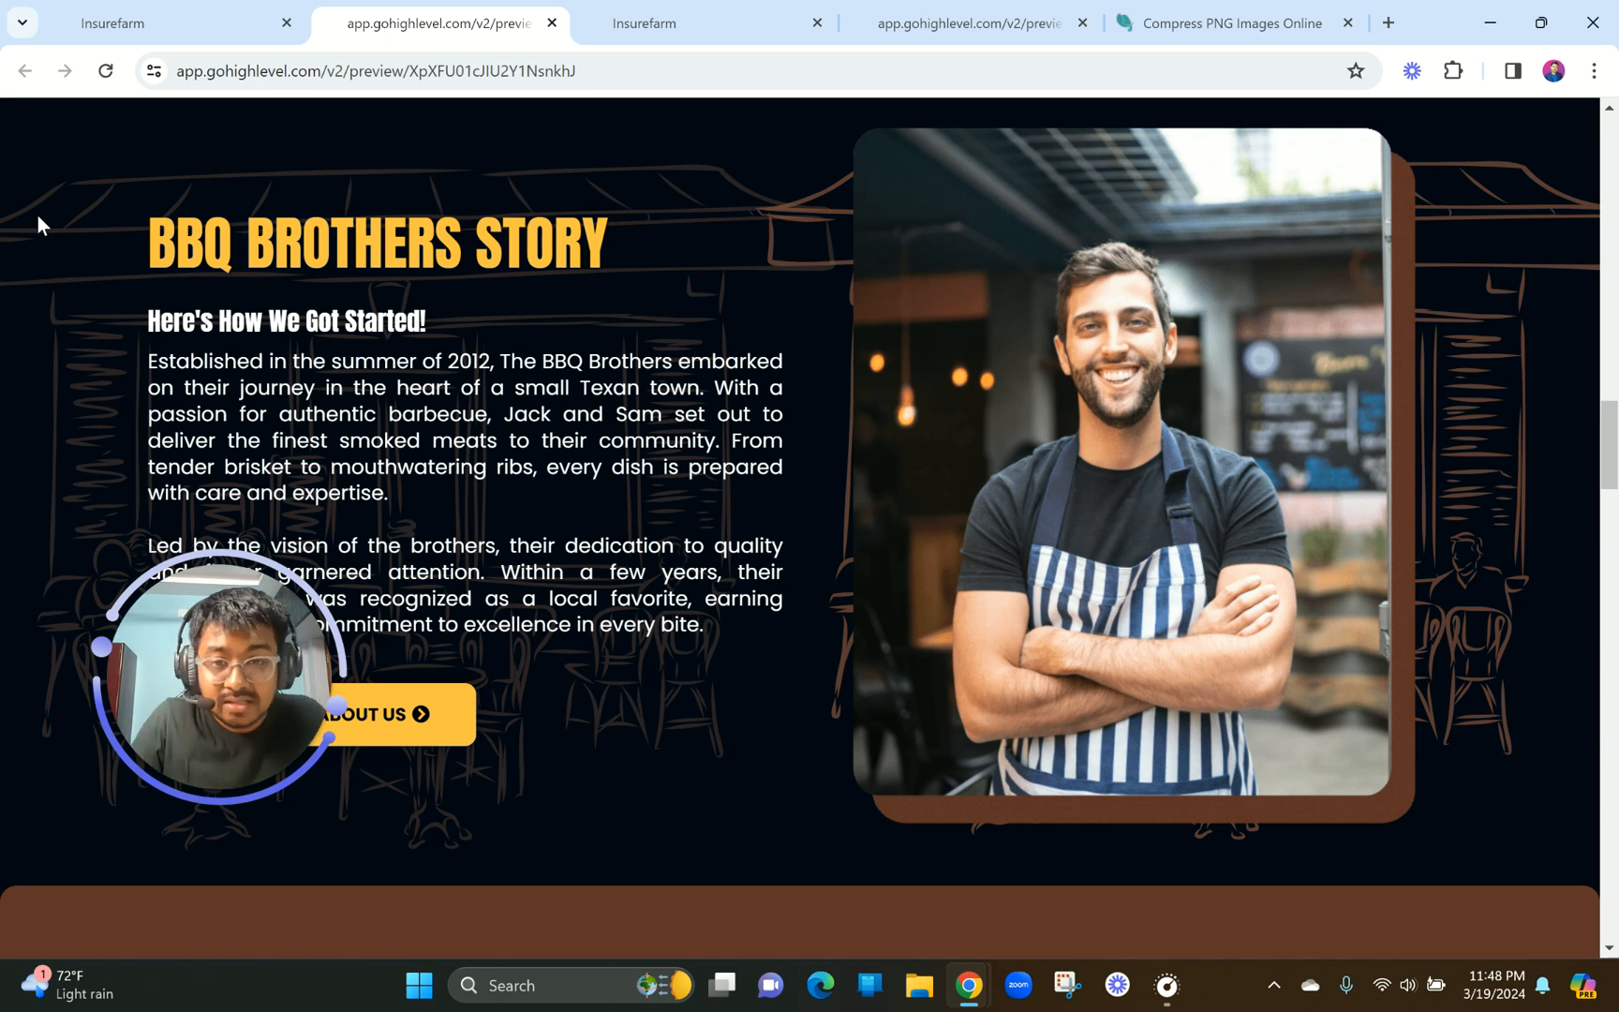
pyautogui.scroll(-2, 375, 230)
pyautogui.moveTo(155, 215); pyautogui.dragTo(721, 476)
pyautogui.scroll(1, 472, 396)
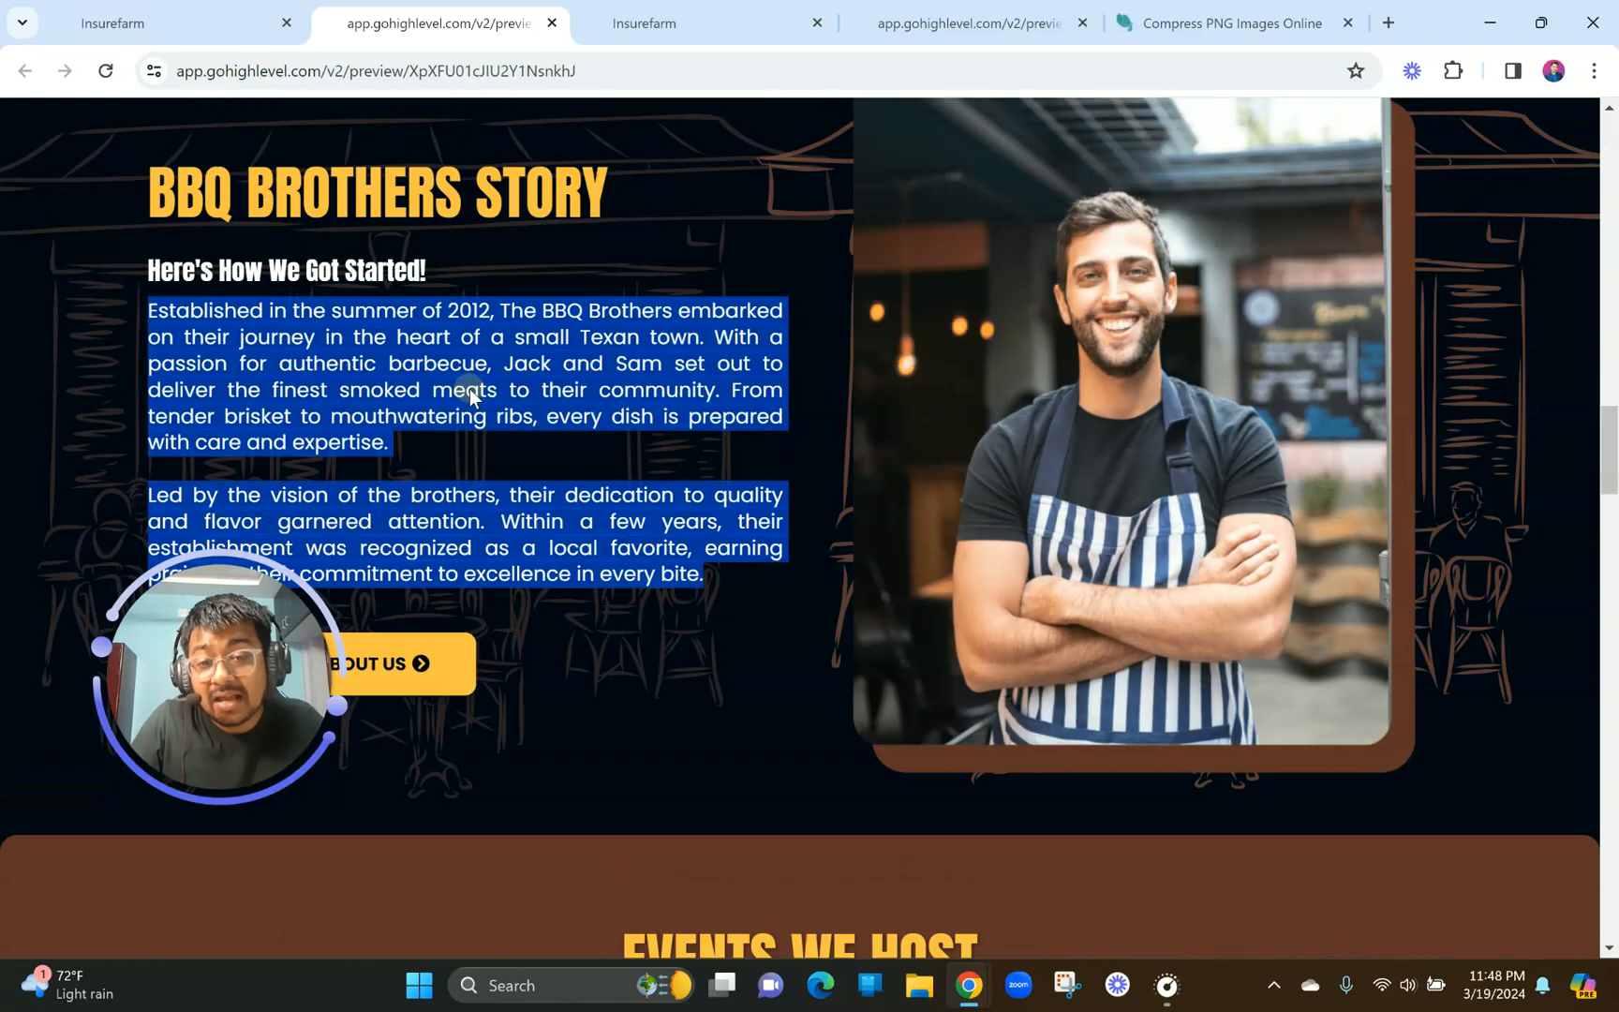
pyautogui.scroll(1, 471, 397)
pyautogui.click(374, 418)
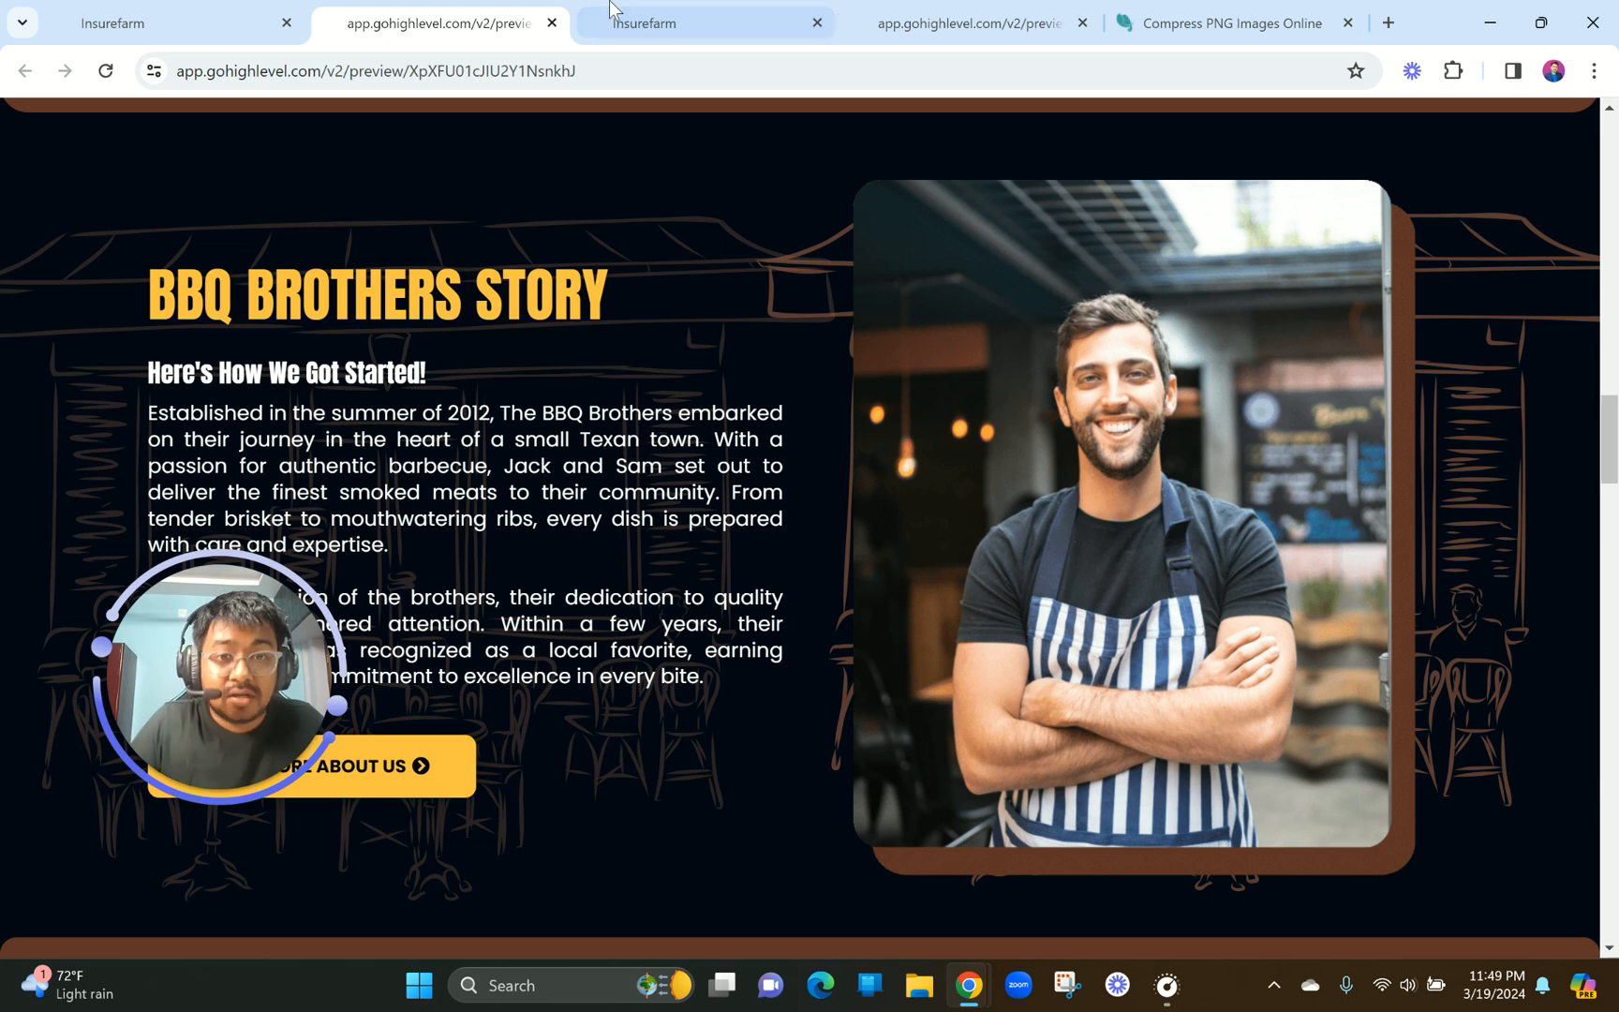
# Set the line-art image BBQ BROTHERS (3) (1) from the MISC media folder as the copied section's background.
pyautogui.click(732, 13)
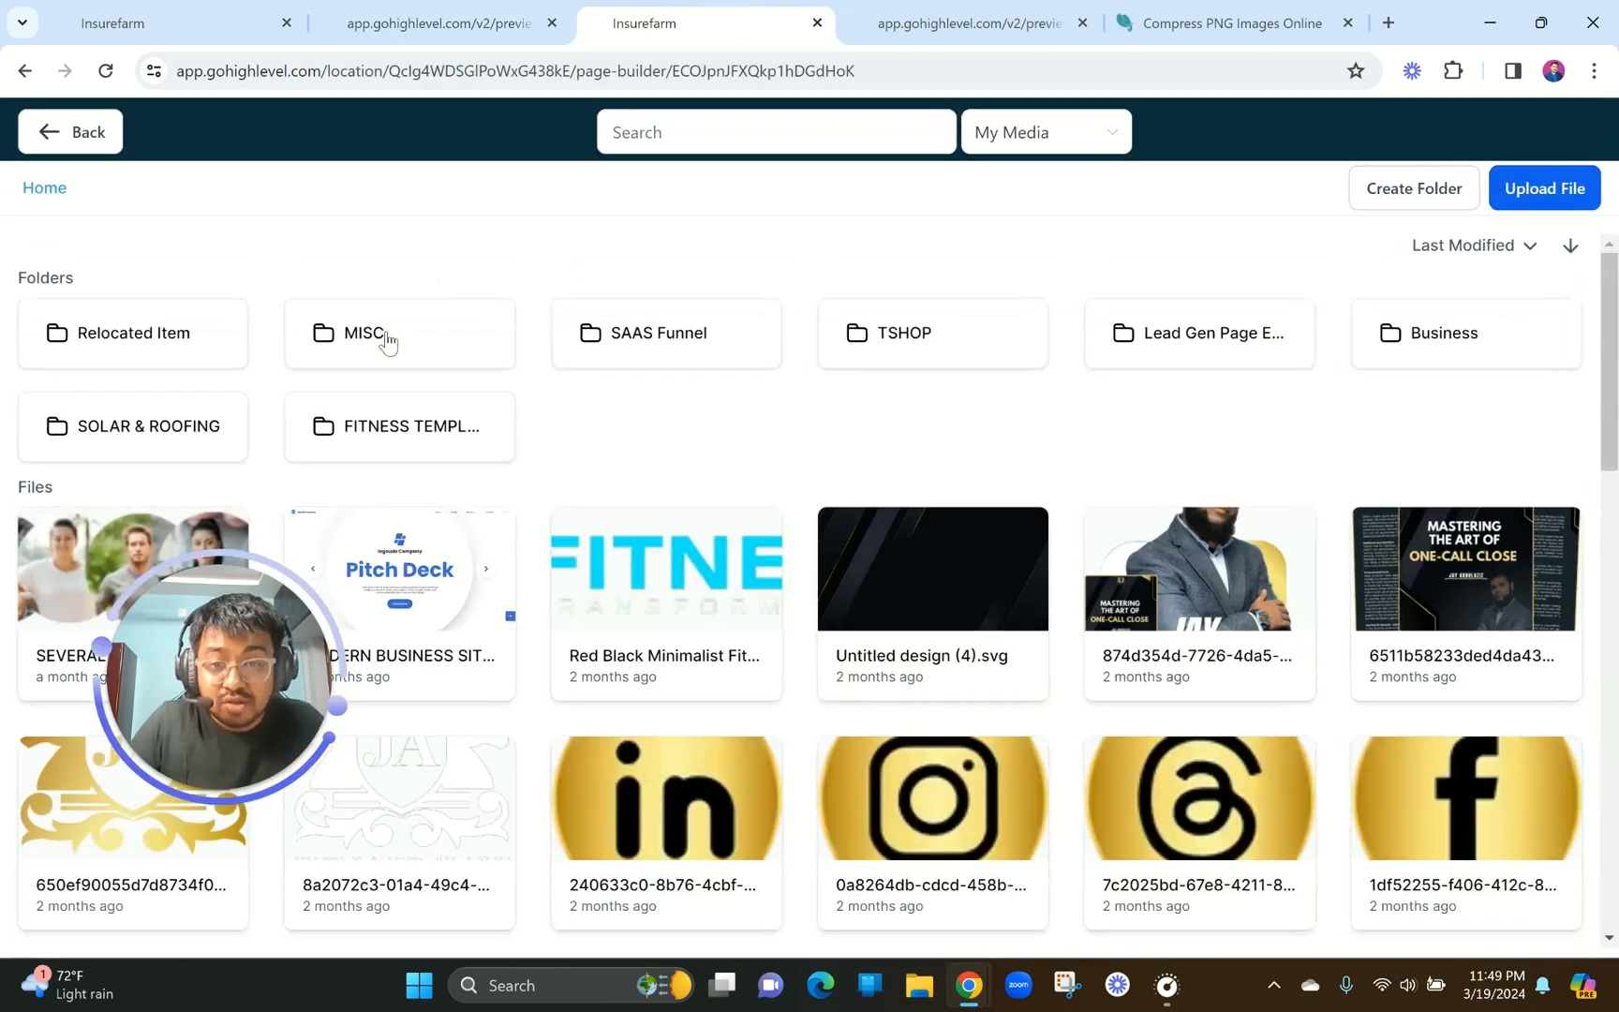
pyautogui.click(386, 332)
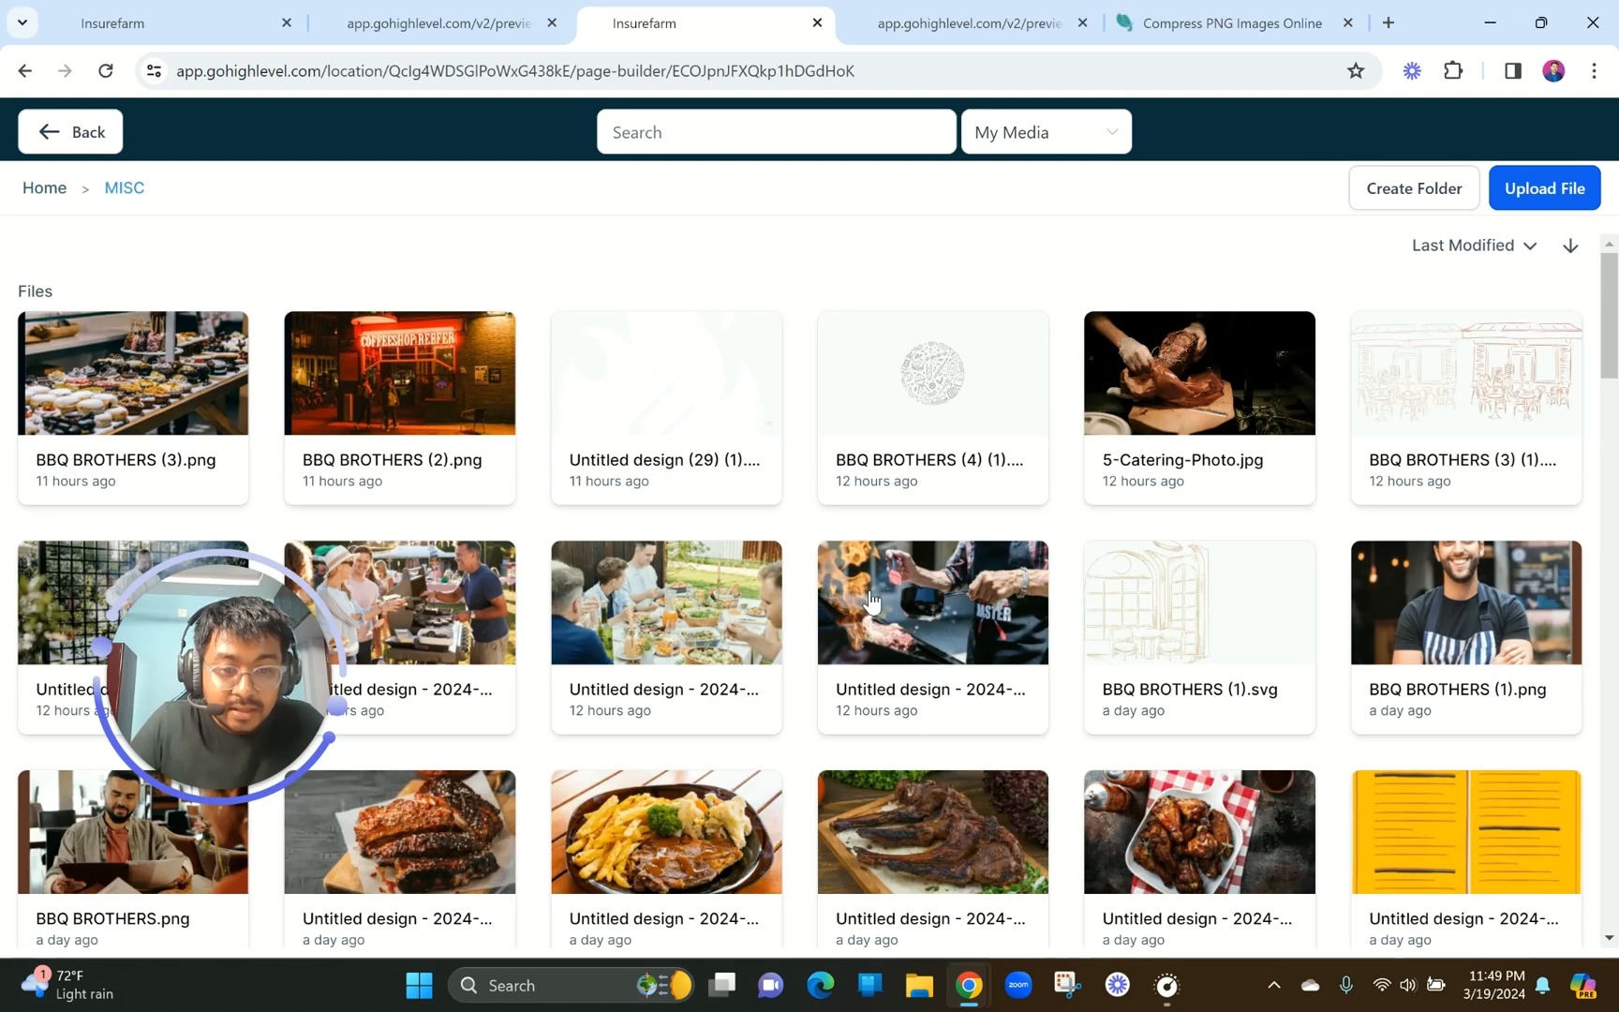
pyautogui.click(1432, 393)
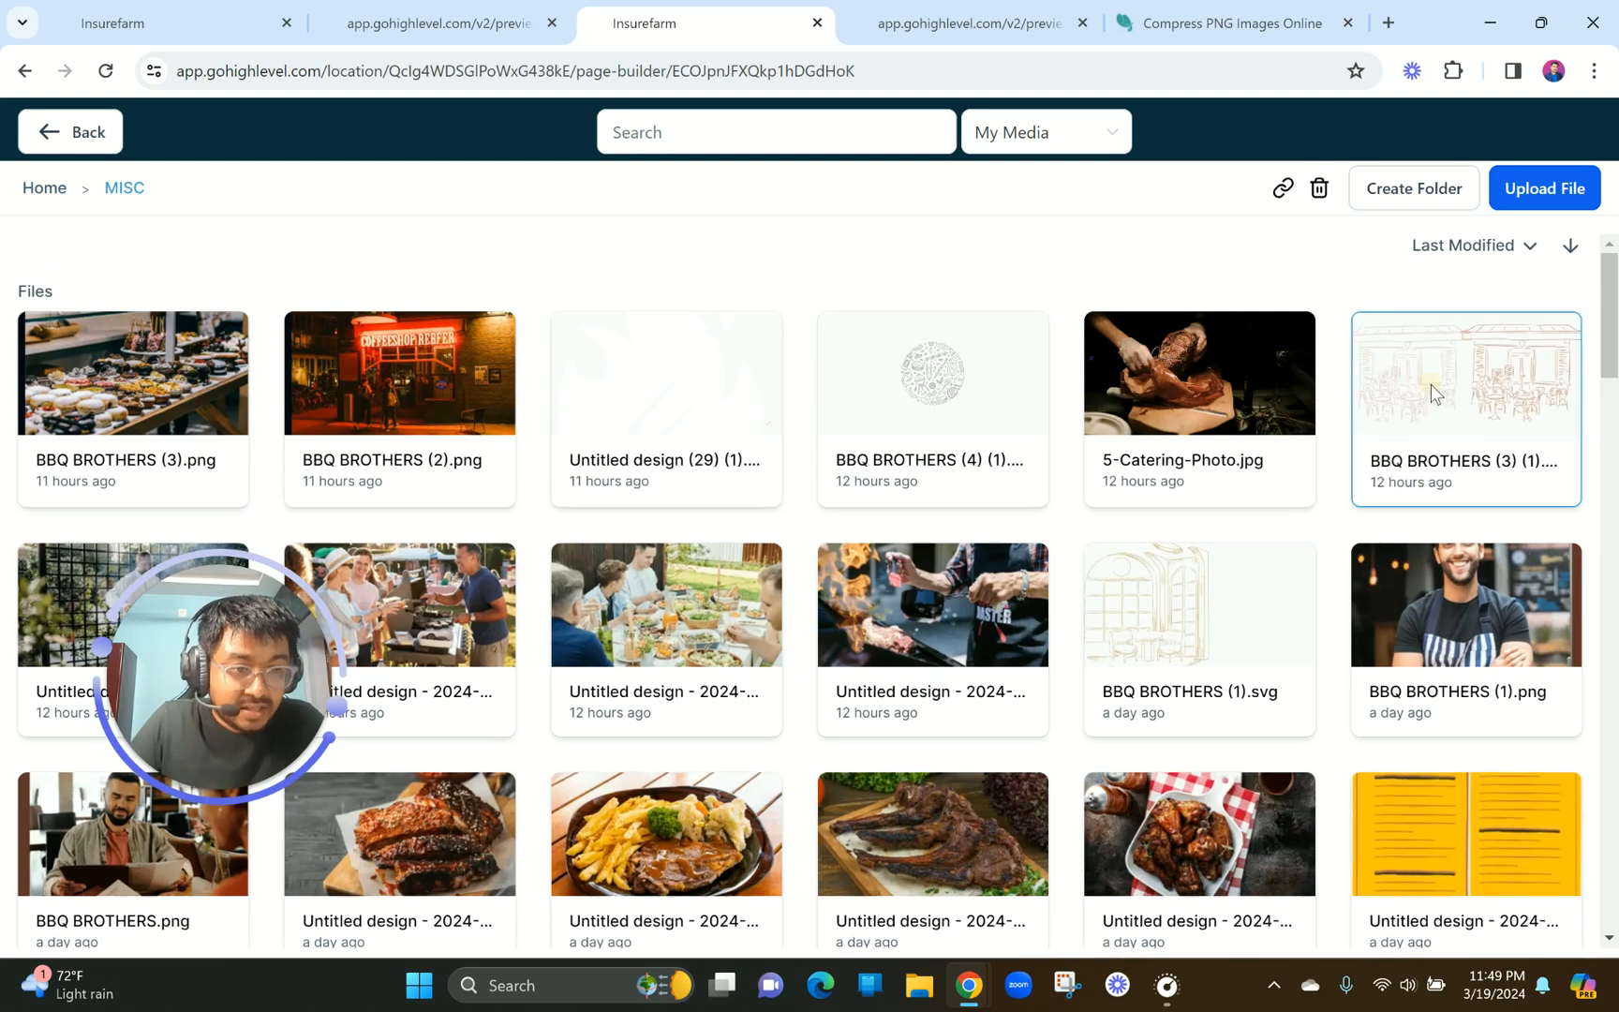
pyautogui.scroll(-3, 801, 618)
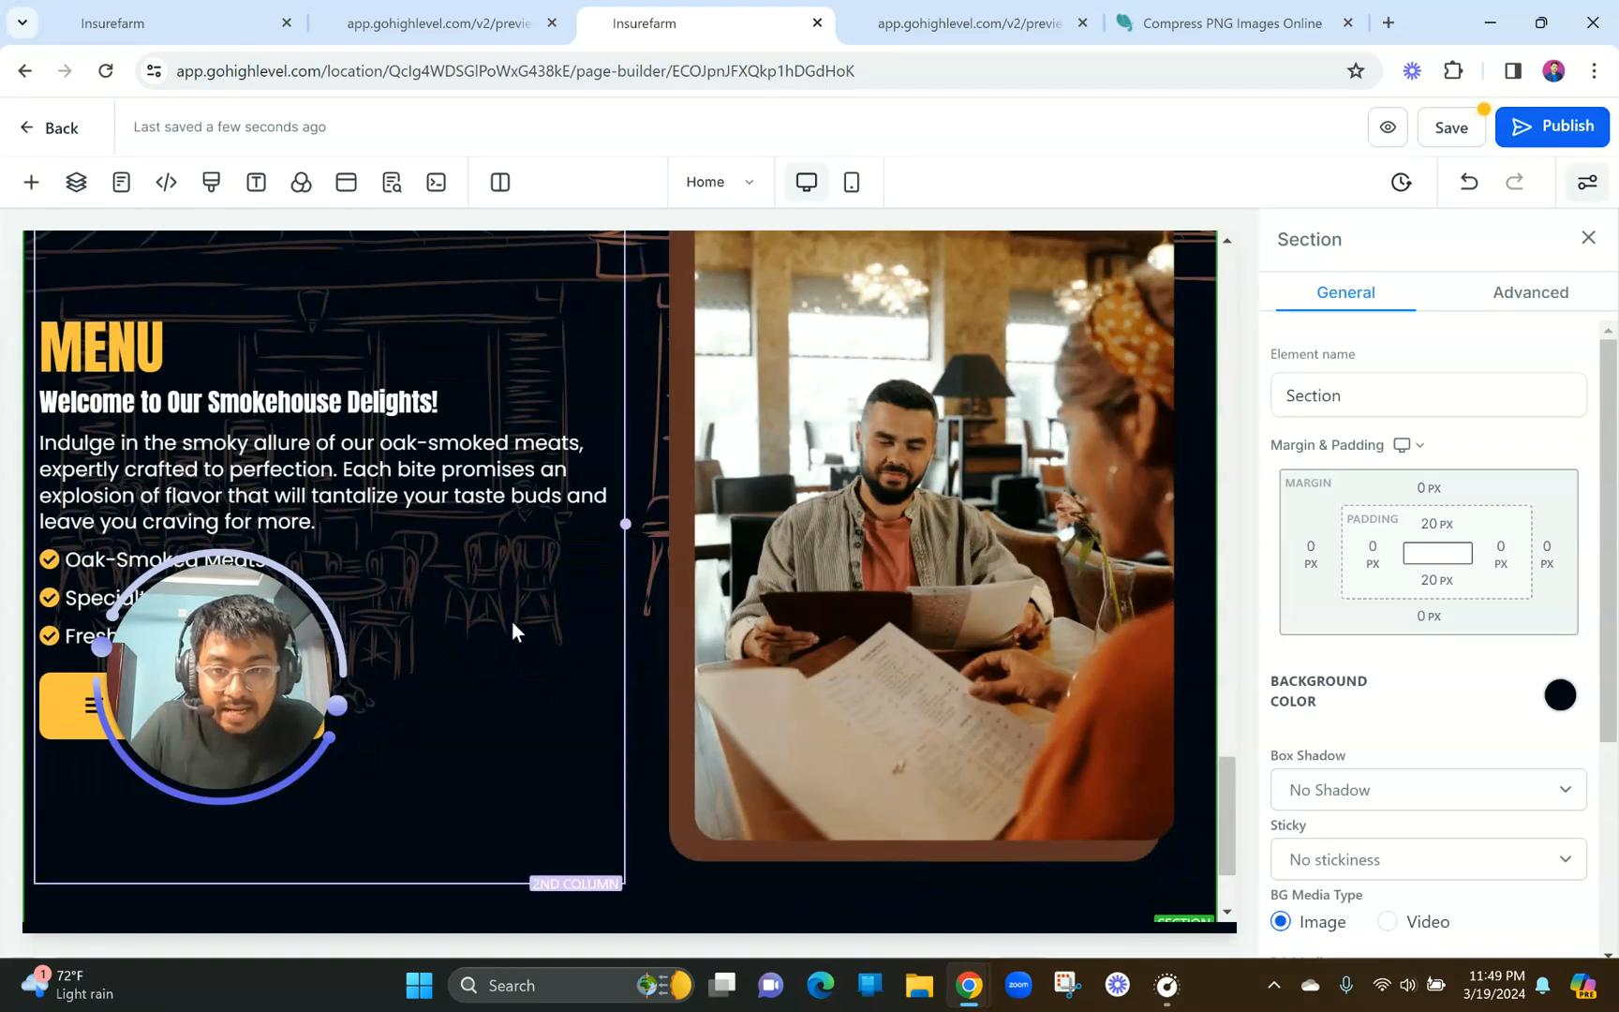
pyautogui.scroll(1, 511, 621)
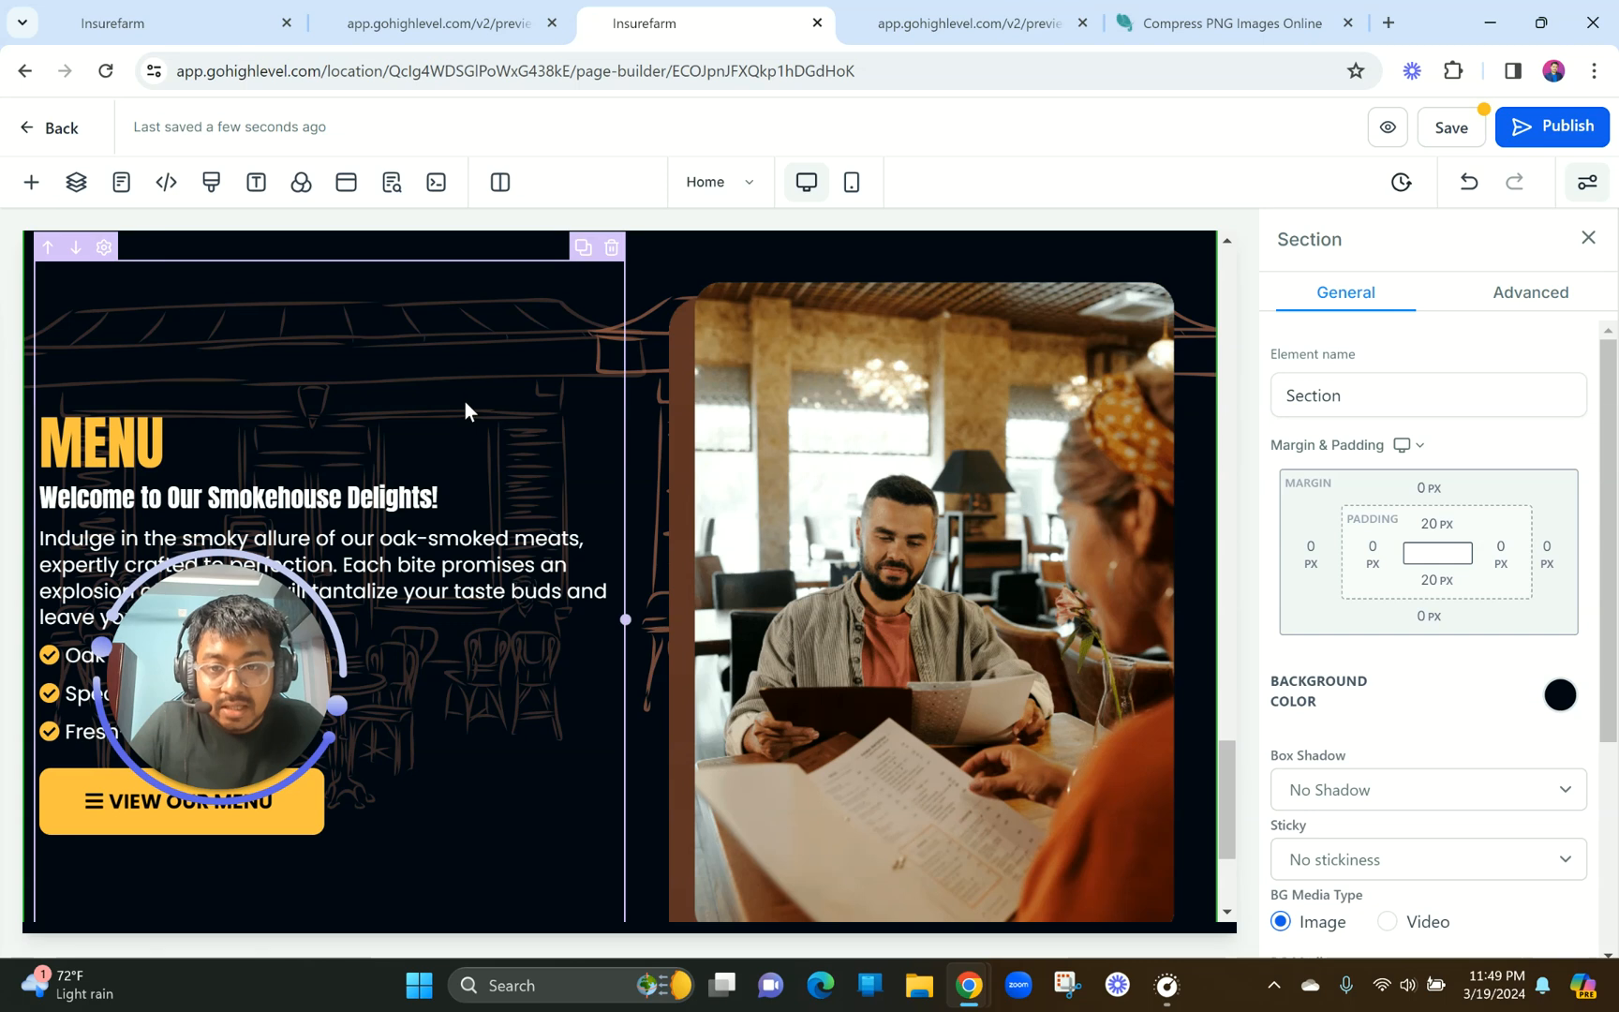
# Compare the new background with the reference page, set the browser zoom to 80% in the page builder and select the copied section's image.
pyautogui.click(483, 13)
pyautogui.click(667, 13)
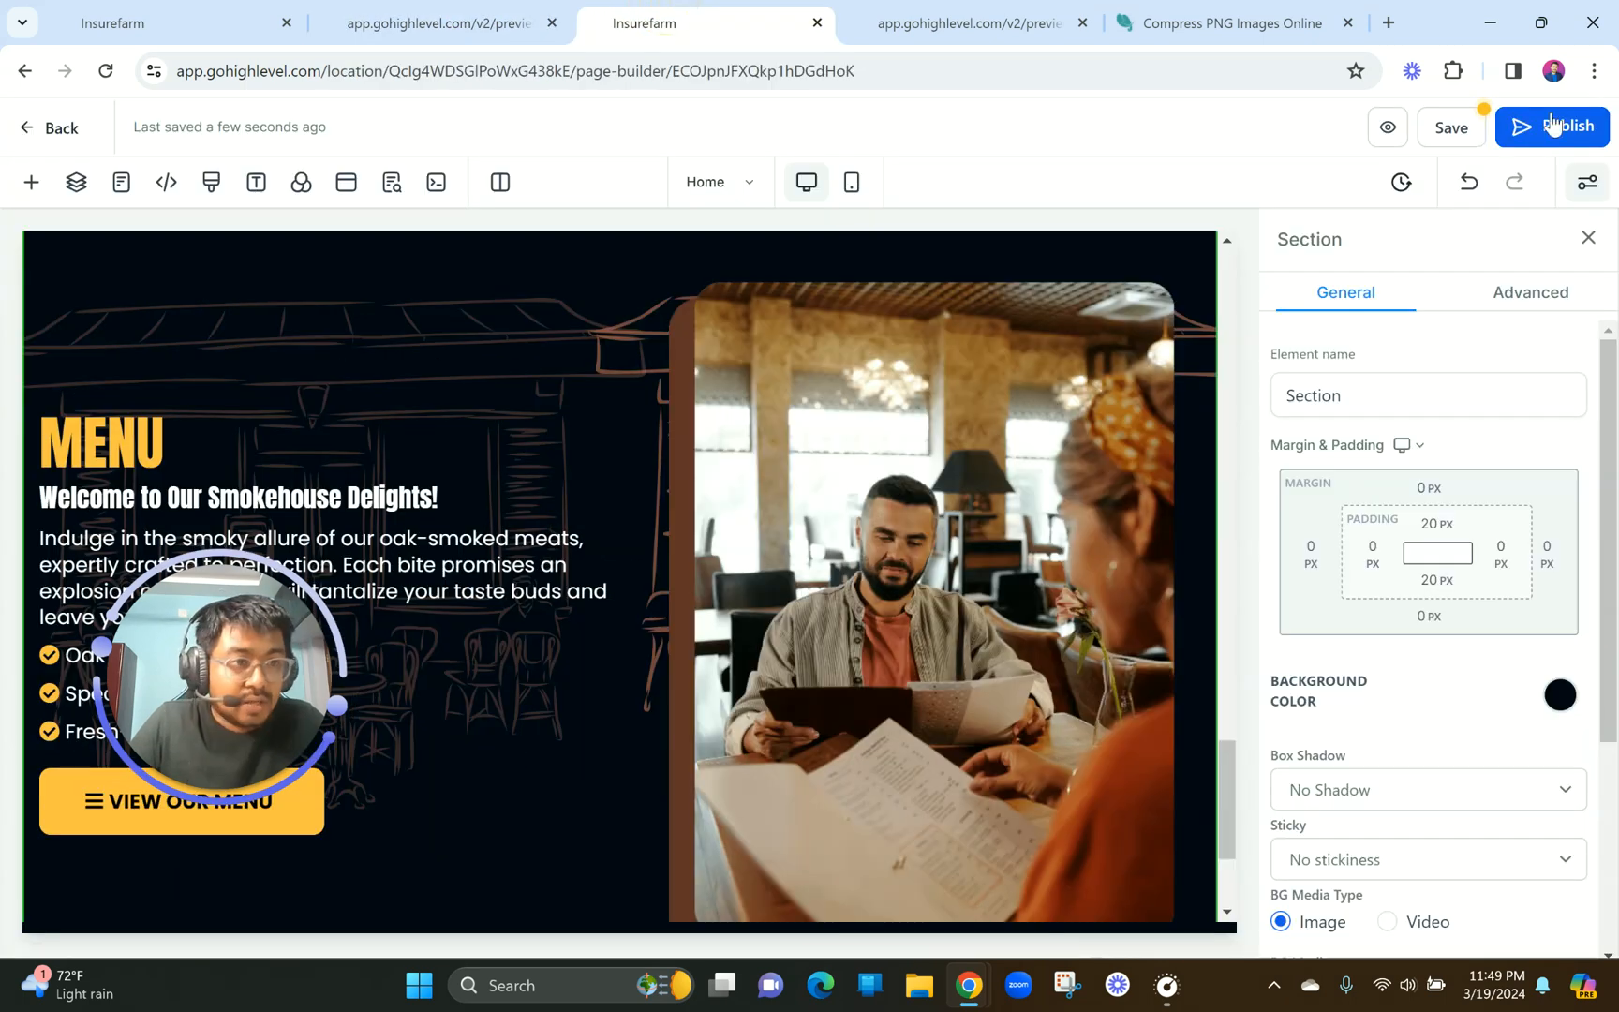
pyautogui.click(1593, 70)
pyautogui.click(1438, 507)
pyautogui.click(1438, 507)
pyautogui.click(1041, 602)
pyautogui.click(1041, 602)
pyautogui.scroll(-2, 1041, 602)
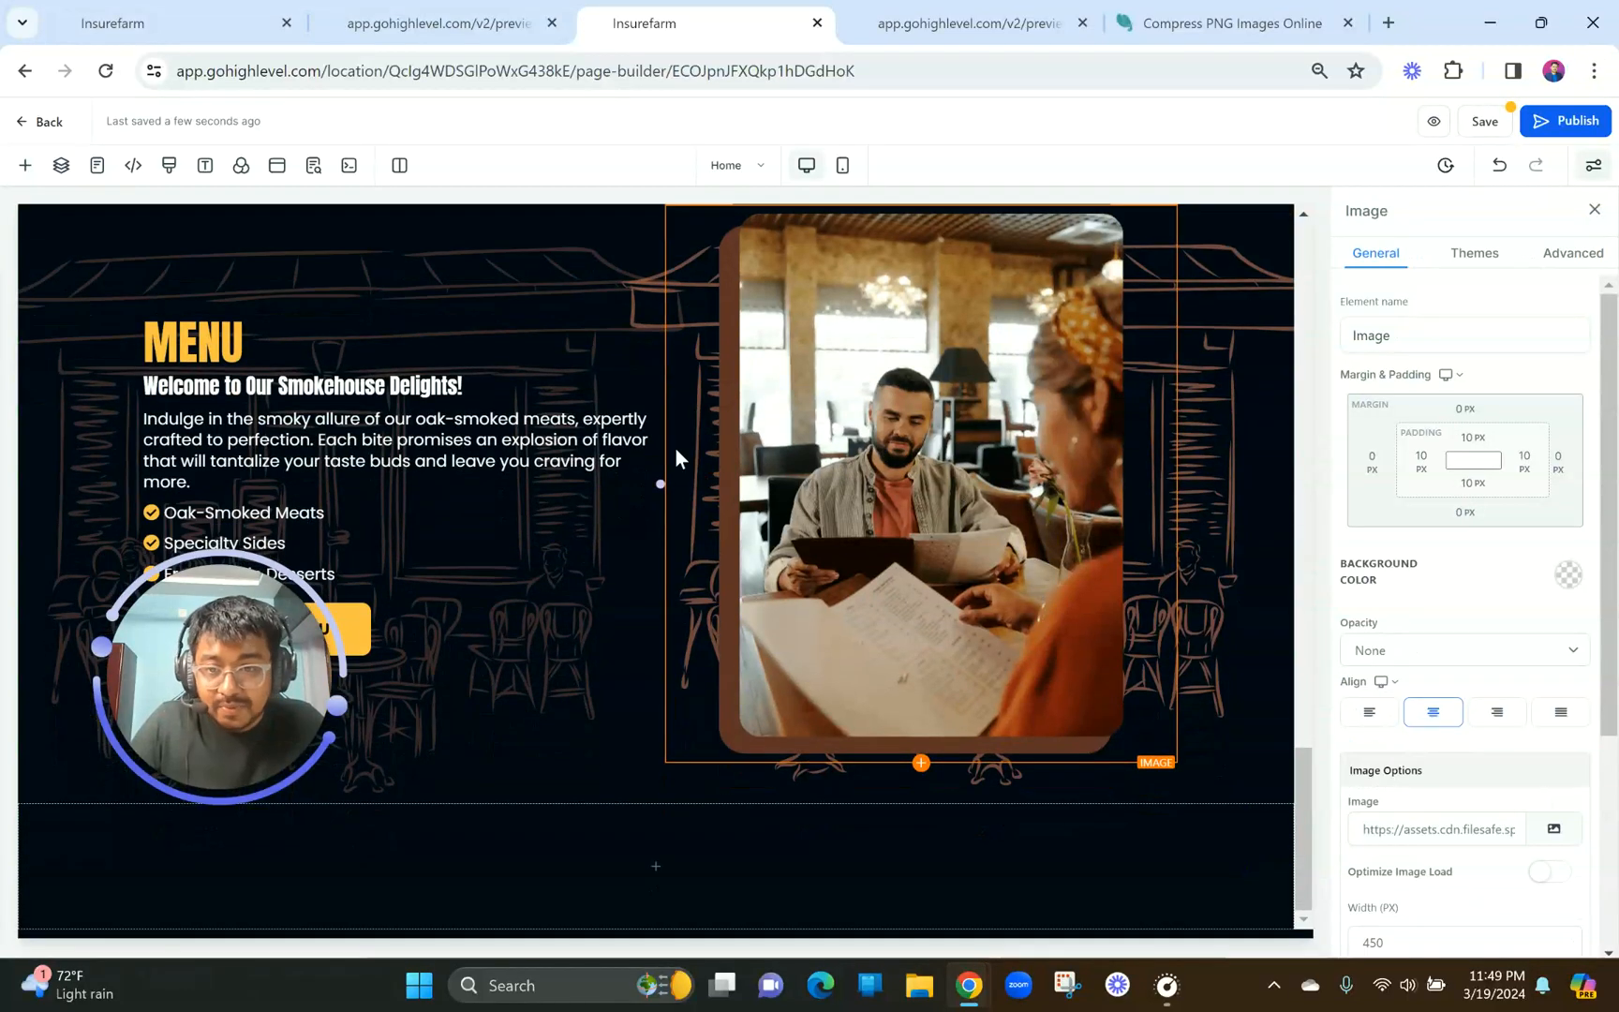
# Replace the copied section's MENU headline with BBQ BROTHERS STORY, copied from the reference page.
pyautogui.click(457, 12)
pyautogui.moveTo(271, 278); pyautogui.dragTo(705, 302)
pyautogui.hotkey('ctrl', 'c')
pyautogui.click(669, 13)
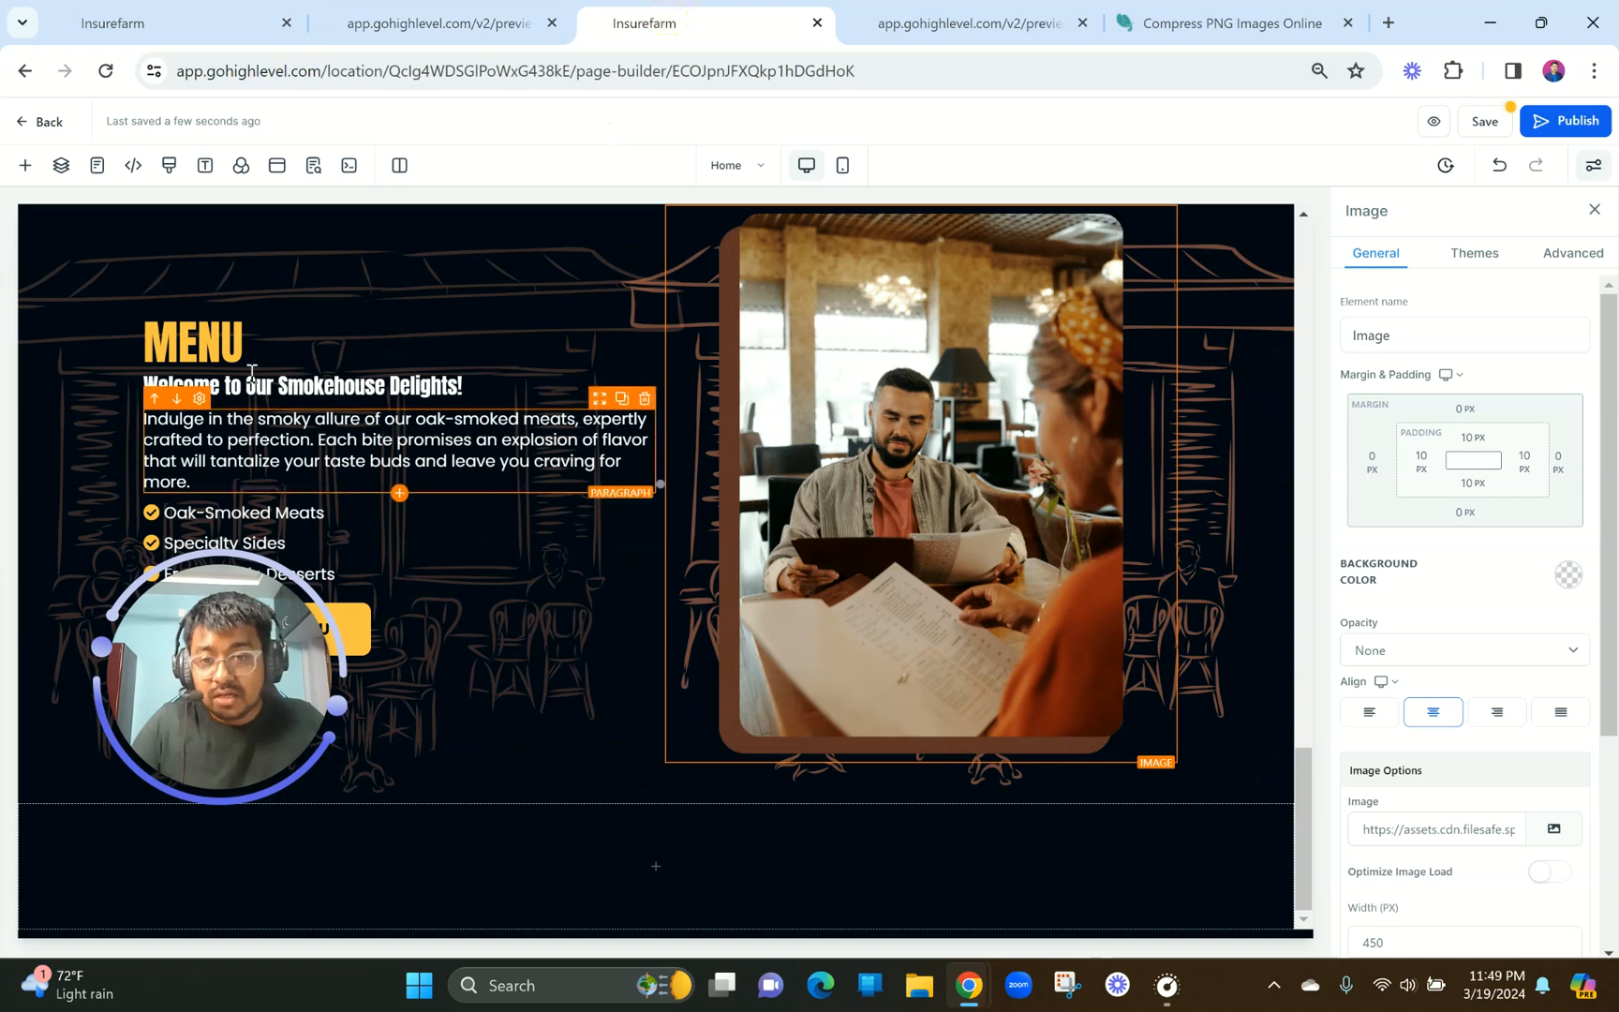
pyautogui.doubleClick(213, 361)
pyautogui.hotkey('ctrl', 'v')
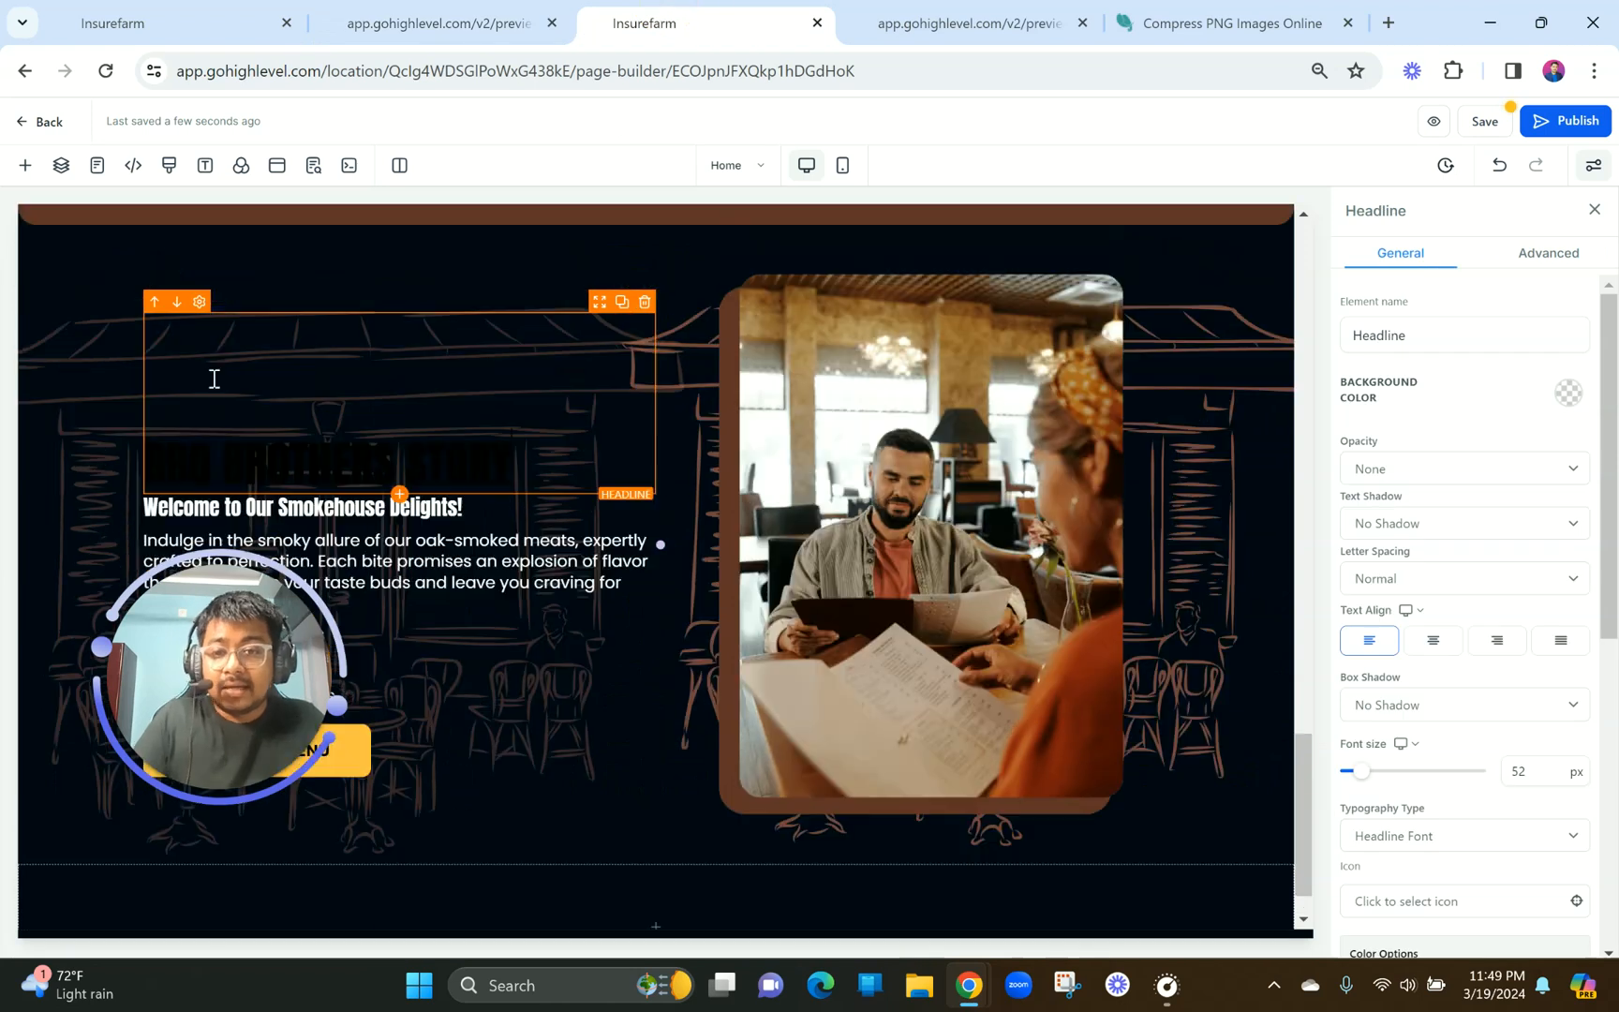
# Remove the blank lines above the text in the BBQ BROTHERS STORY headline.
pyautogui.click(229, 453)
pyautogui.hotkey('ctrl', 'a')
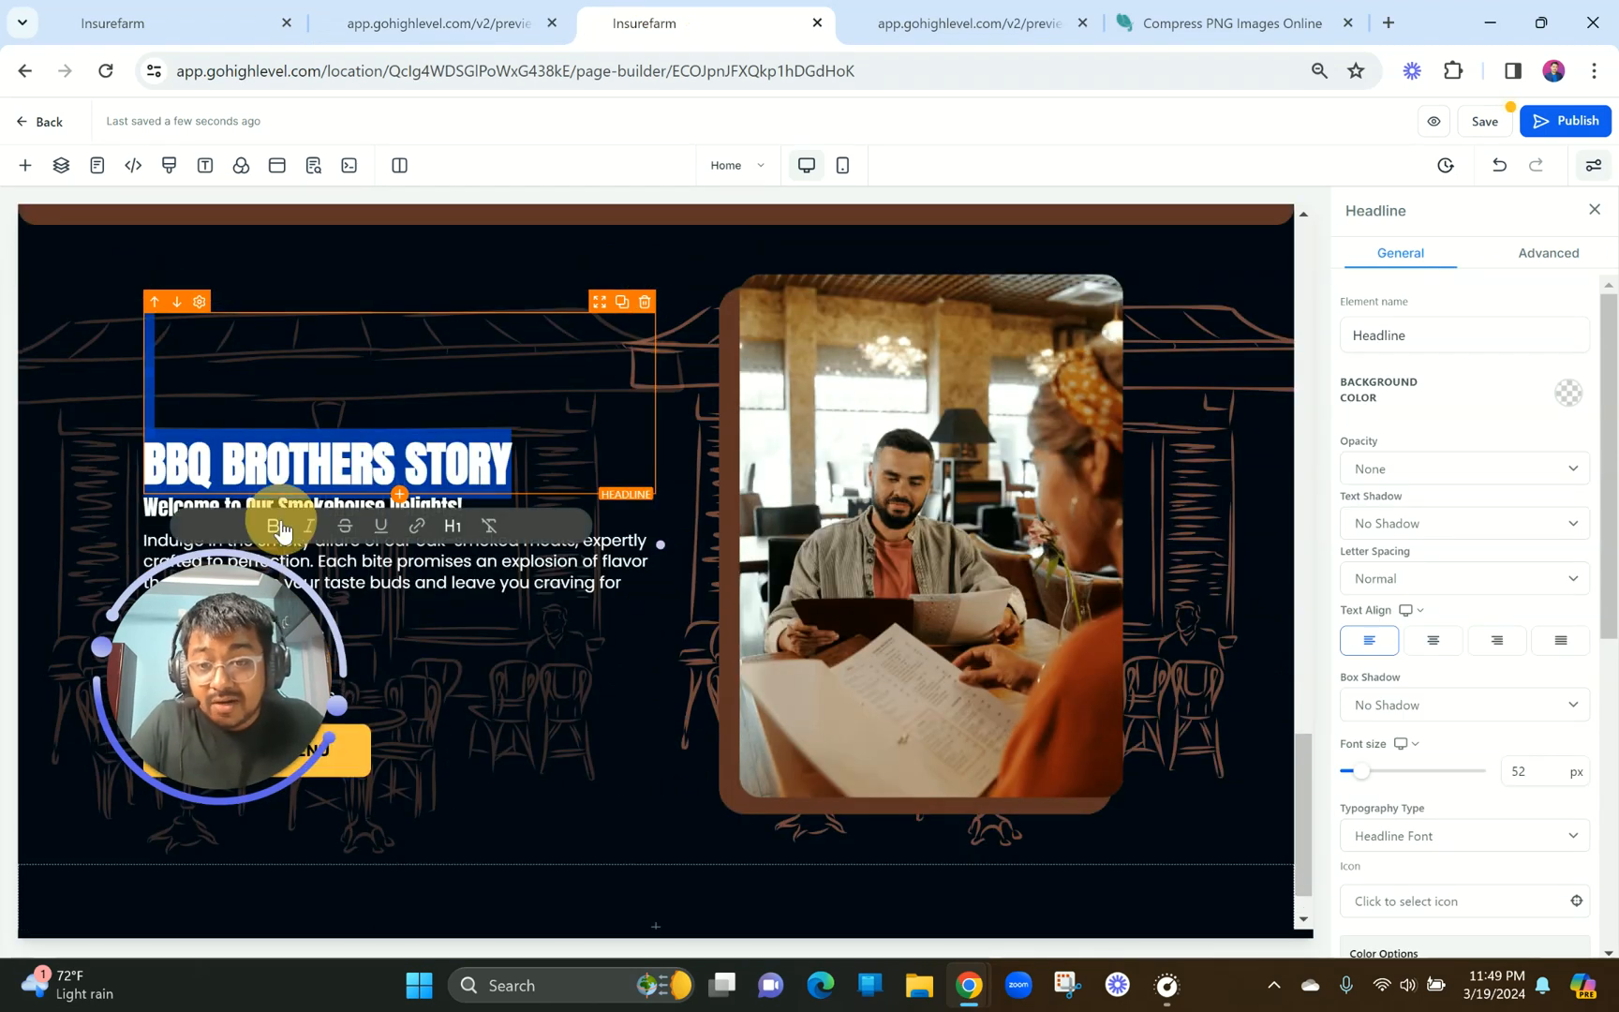
pyautogui.click(150, 471)
pyautogui.press('BackSpace')
pyautogui.press('BackSpace')
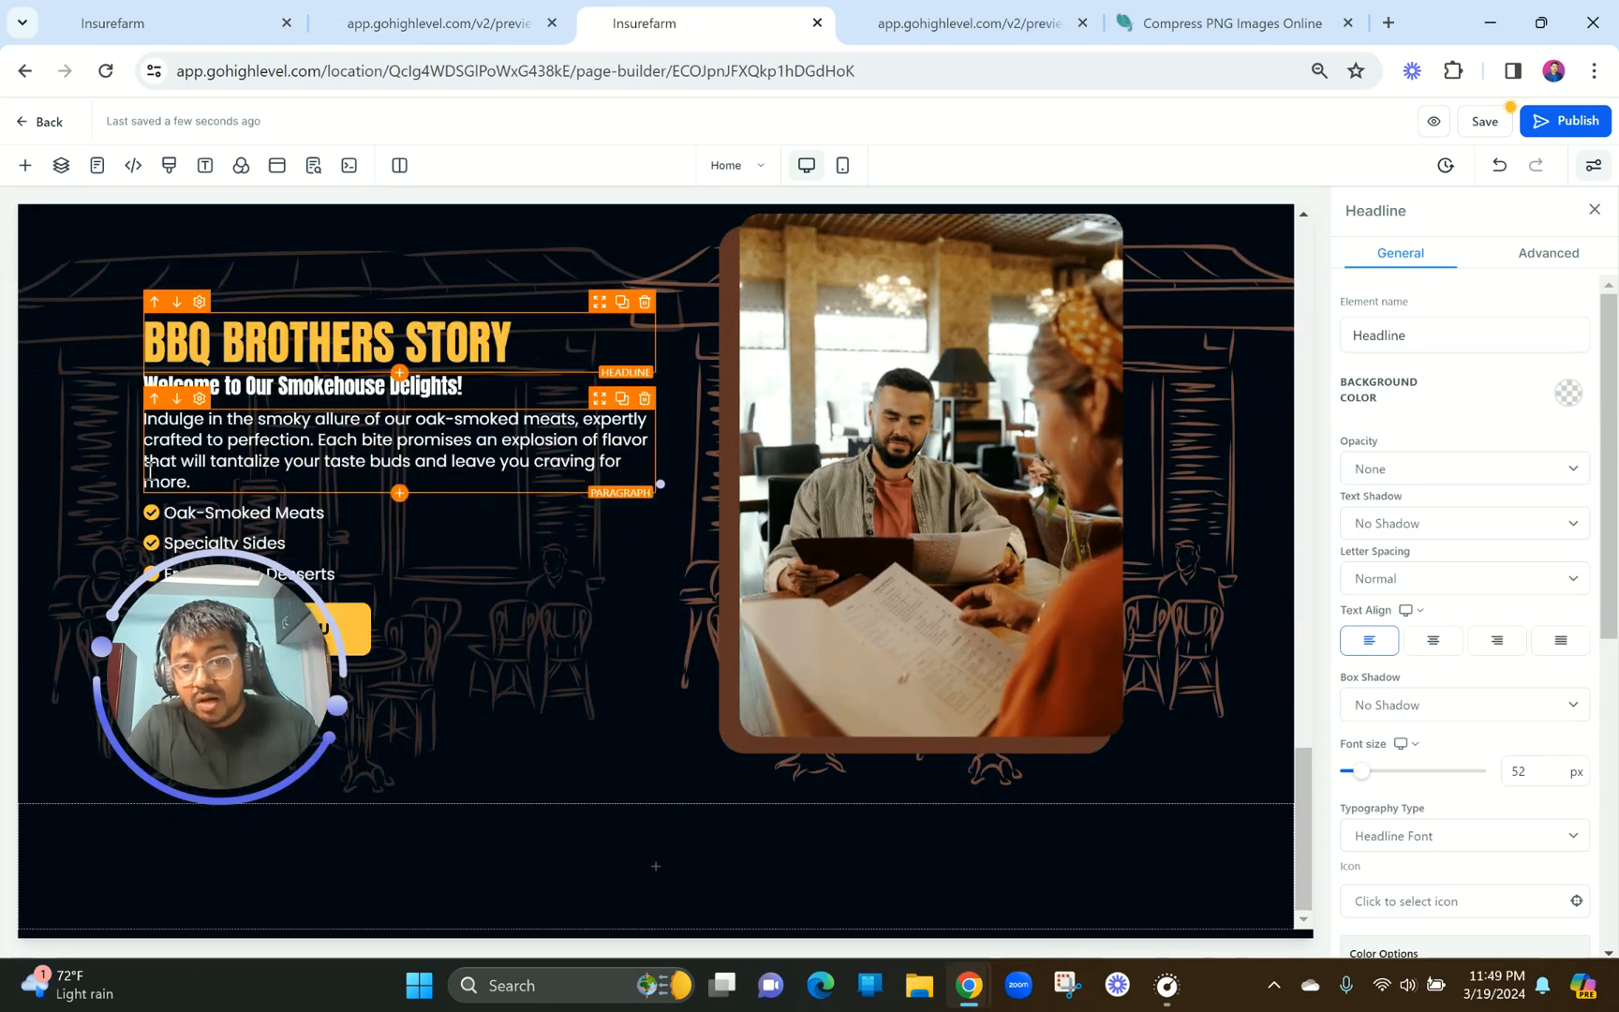
# Replace the sub-headline text with "Here's How We Got Started!", copied from the reference page.
pyautogui.click(424, 11)
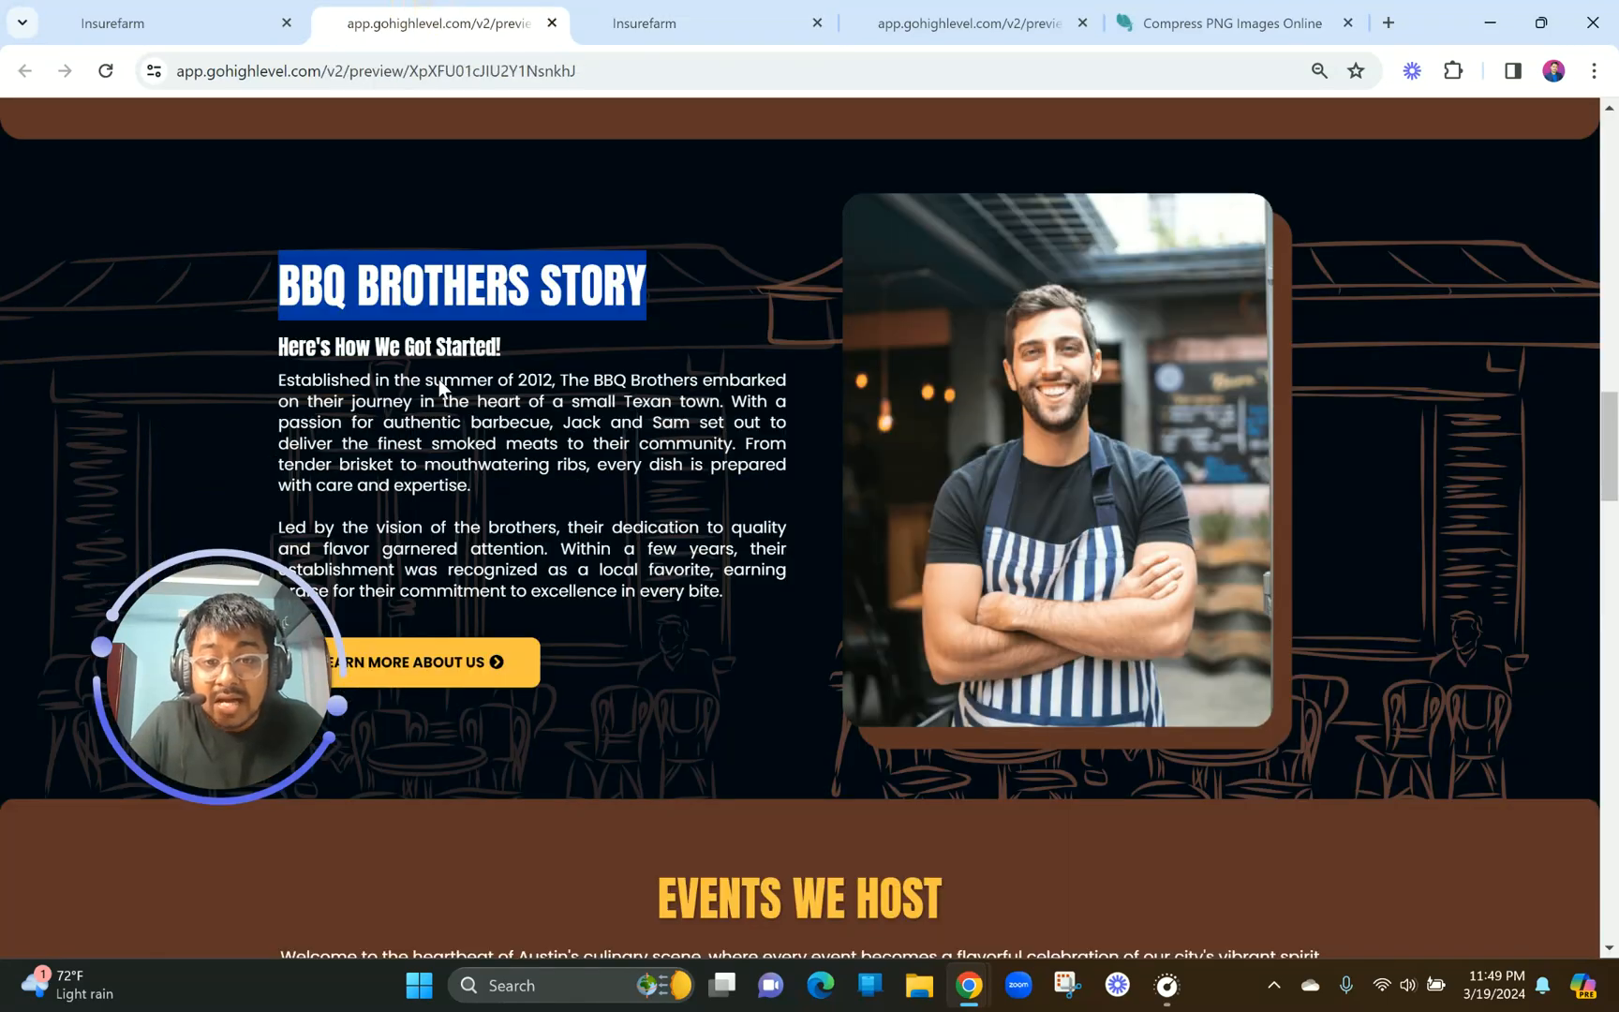
pyautogui.moveTo(517, 346); pyautogui.dragTo(275, 354)
pyautogui.hotkey('ctrl', 'c')
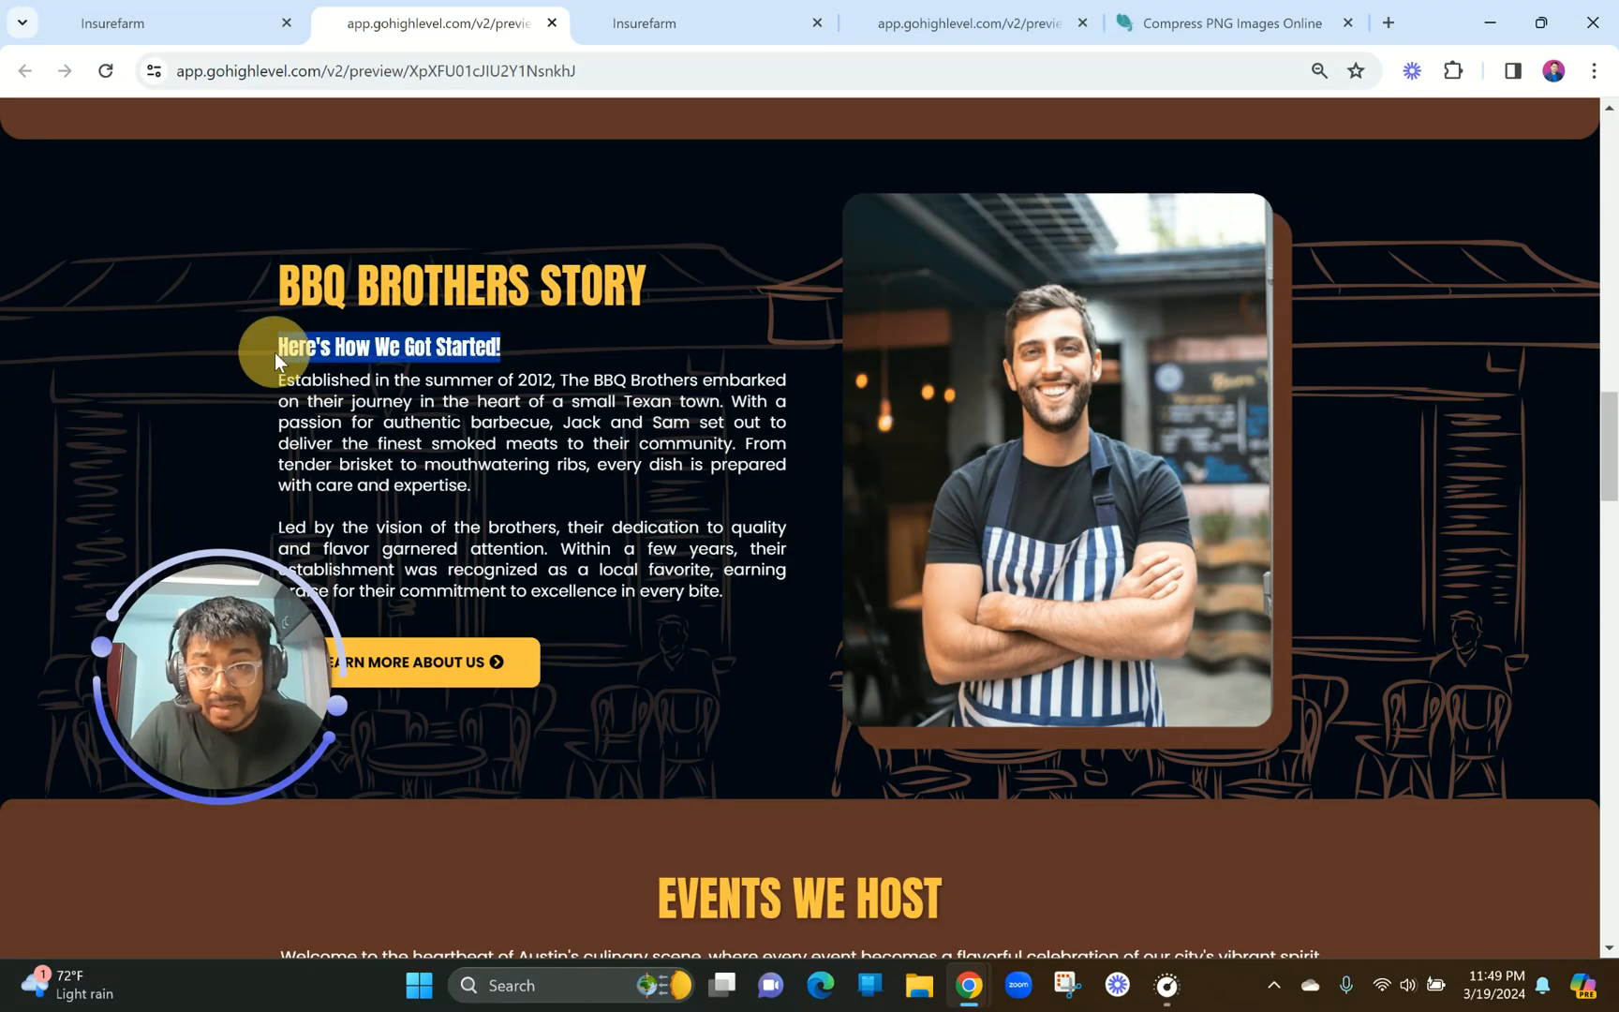
pyautogui.click(722, 9)
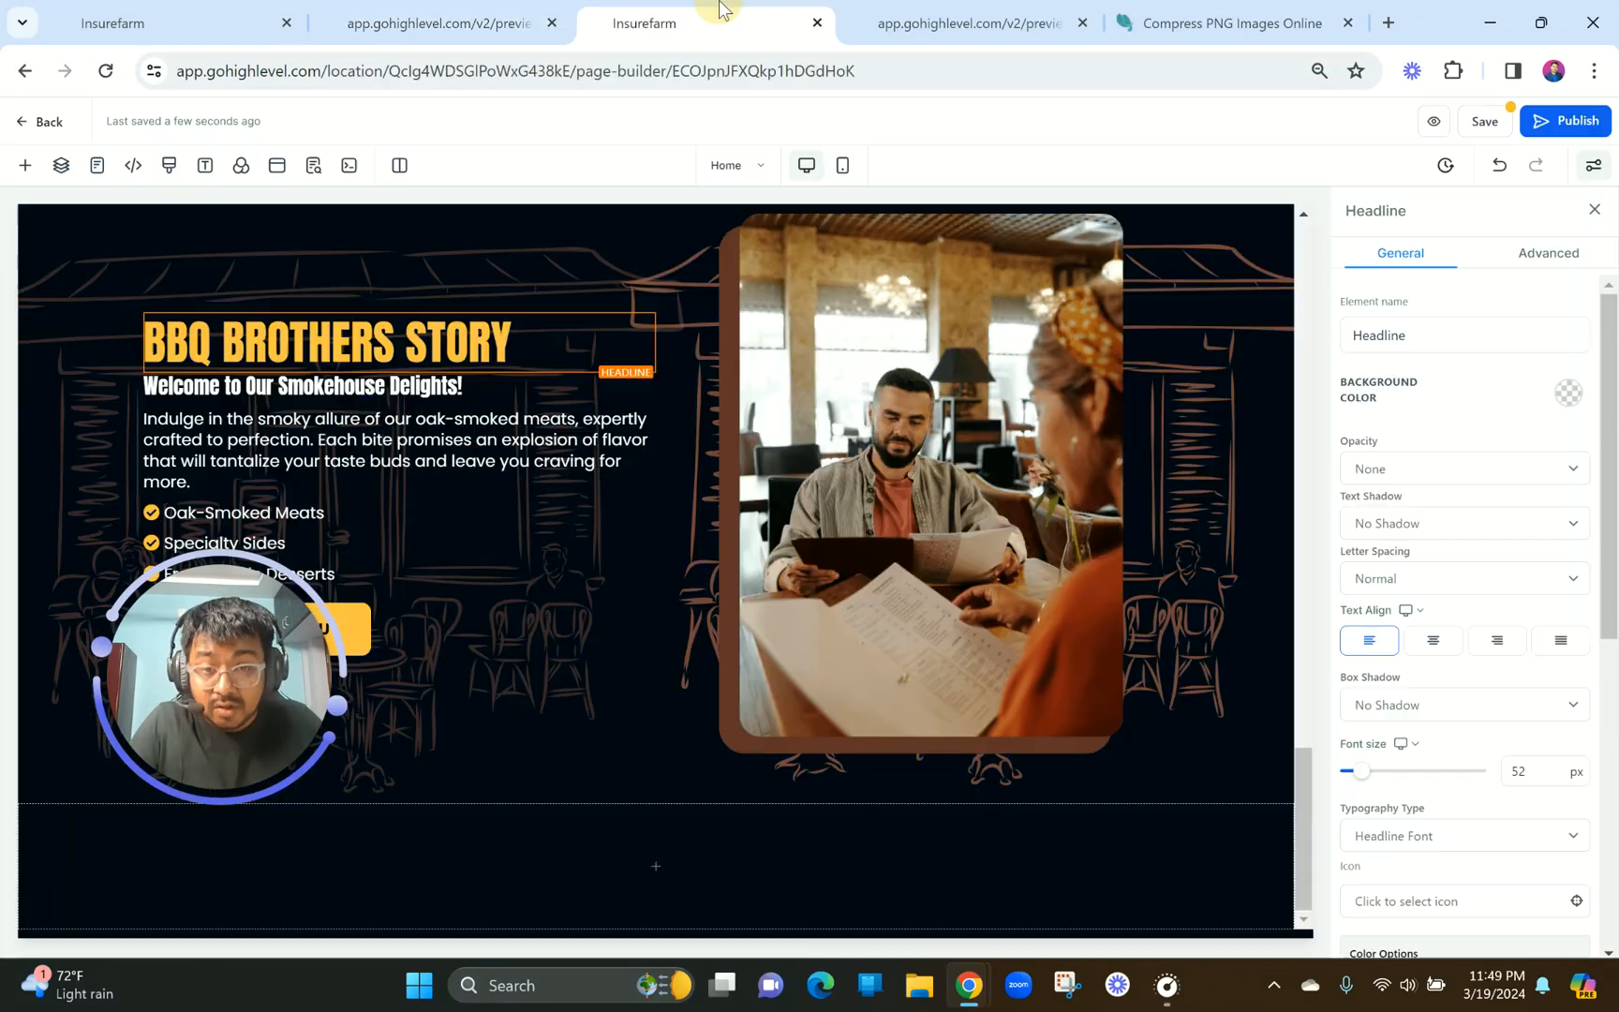
pyautogui.click(392, 385)
pyautogui.hotkey('ctrl', 'a')
pyautogui.hotkey('ctrl', 'v')
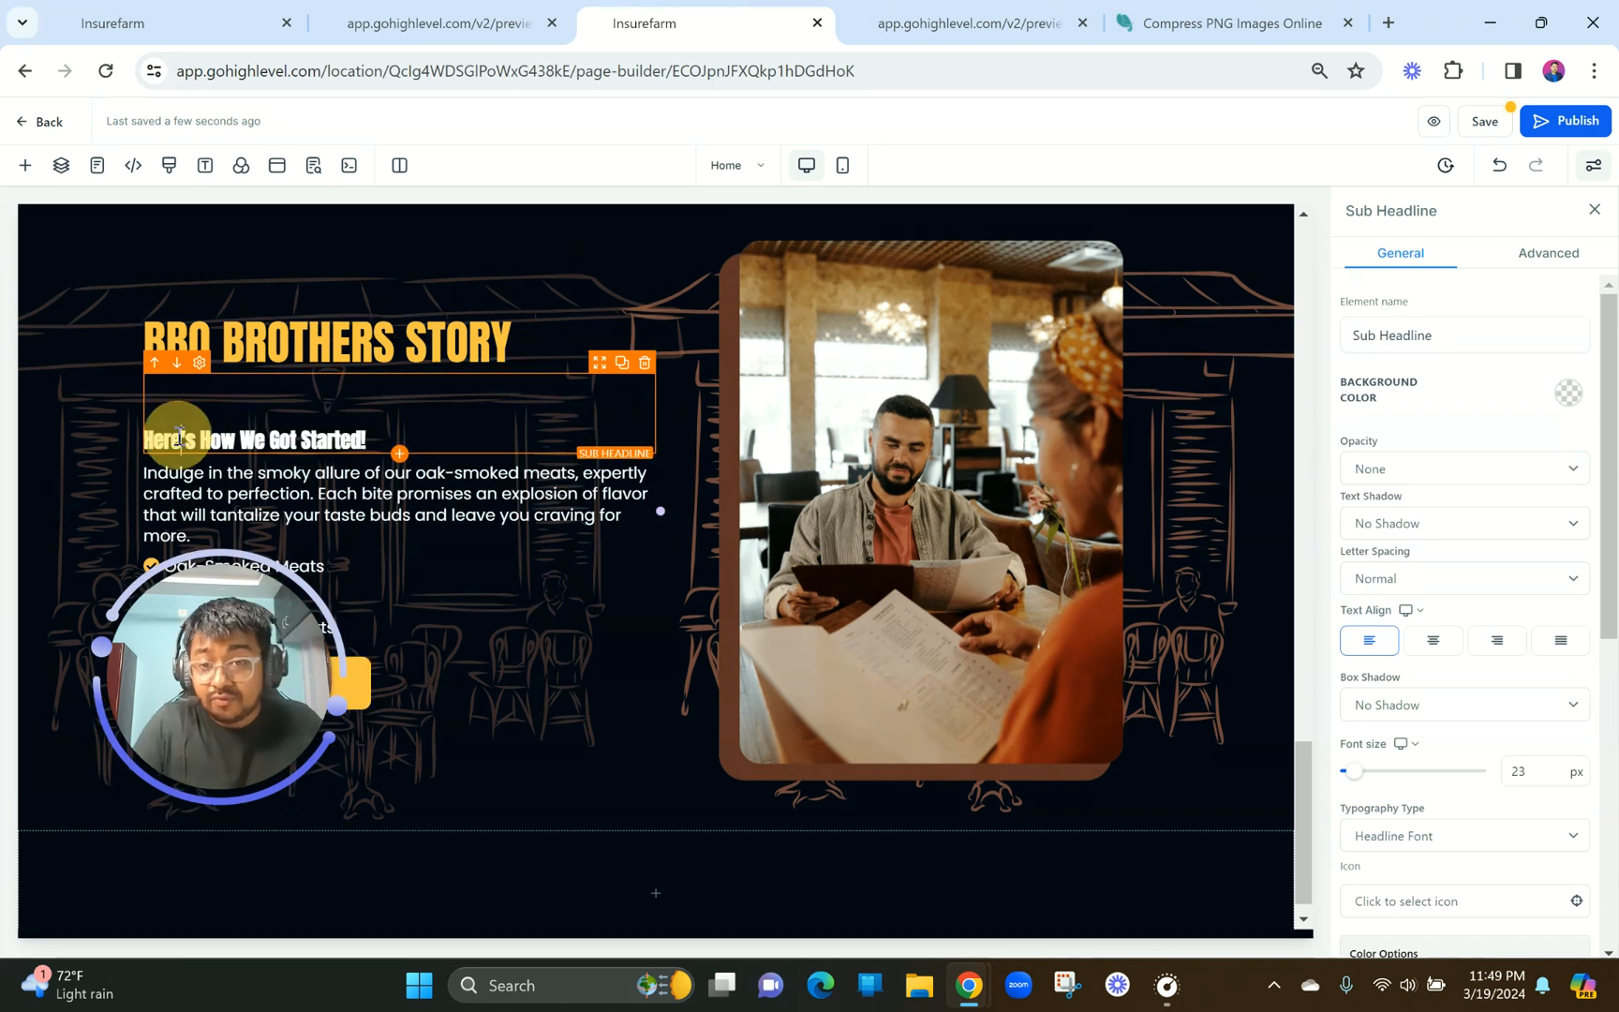
# Remove the blank lines above the sub-headline text and open the sub-headline's margin value for editing.
pyautogui.hotkey('ctrl', 'a')
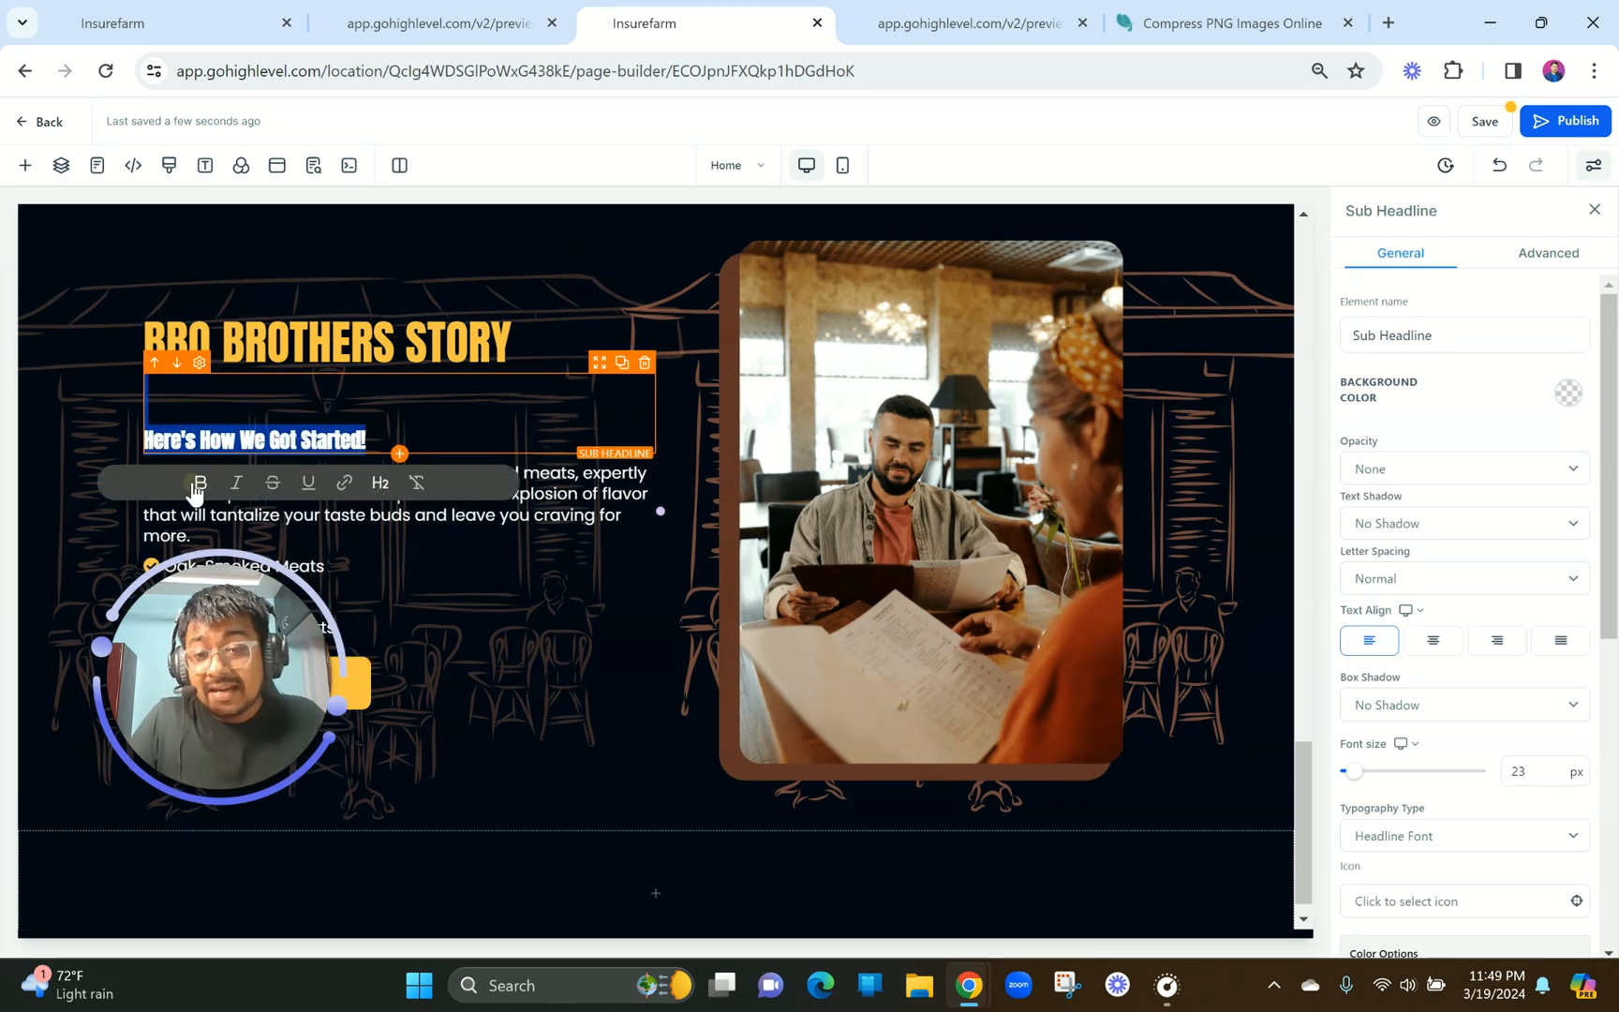
pyautogui.click(165, 419)
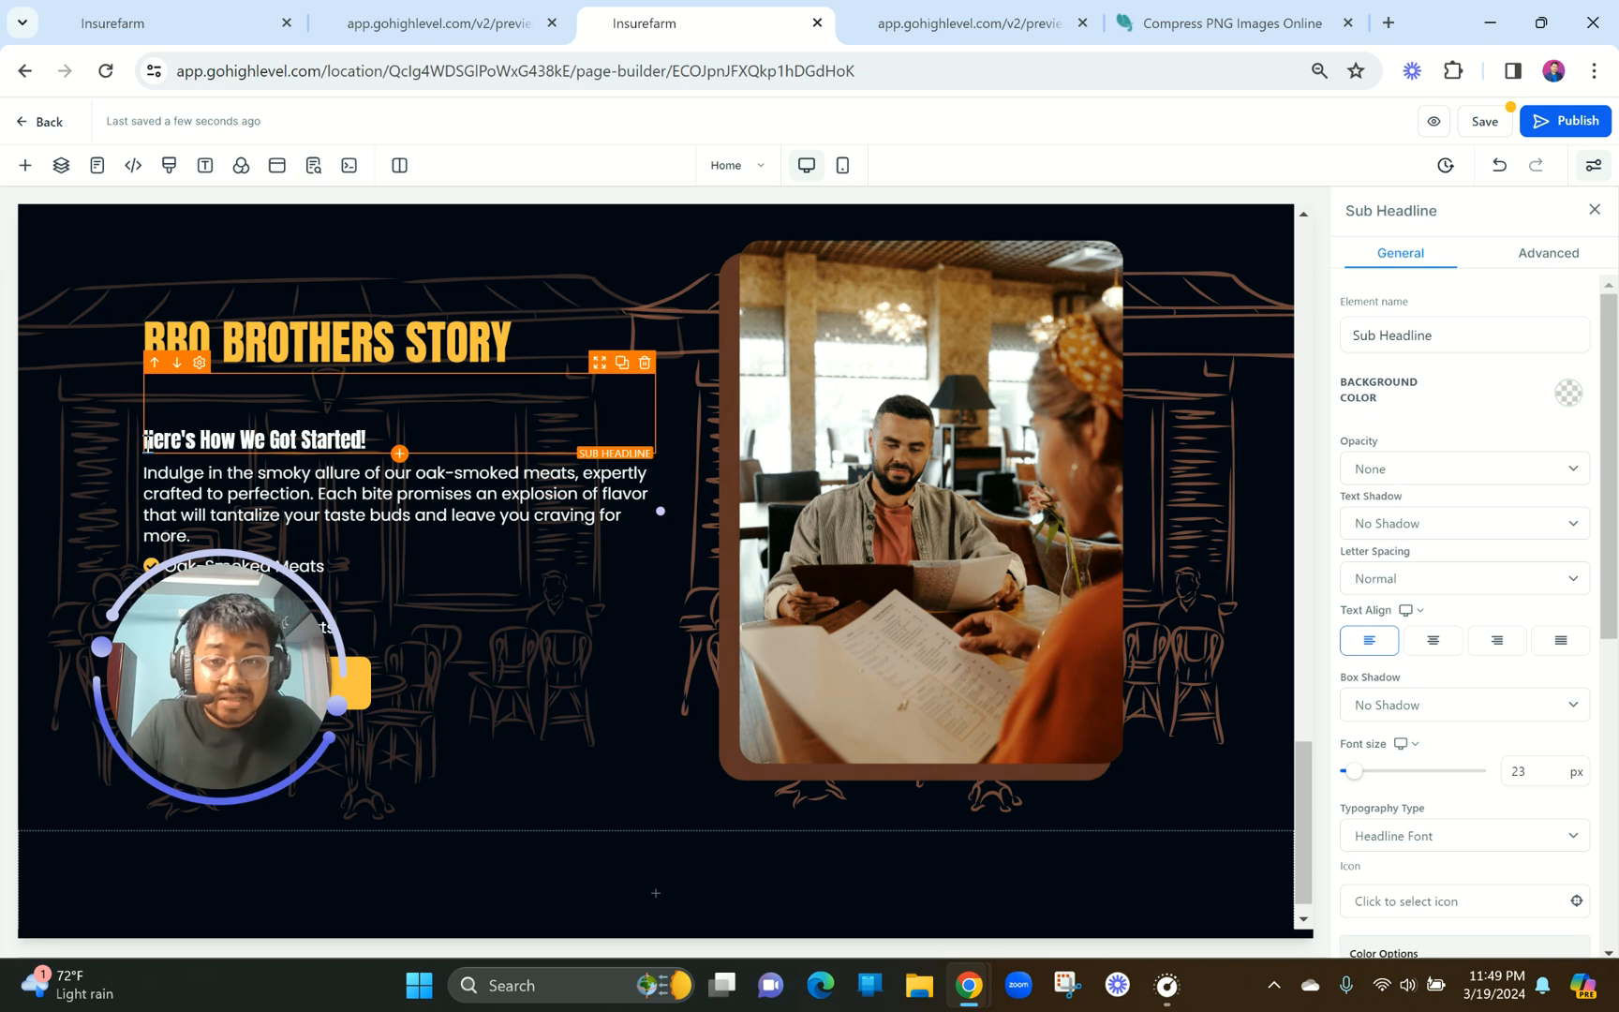
pyautogui.press('Delete')
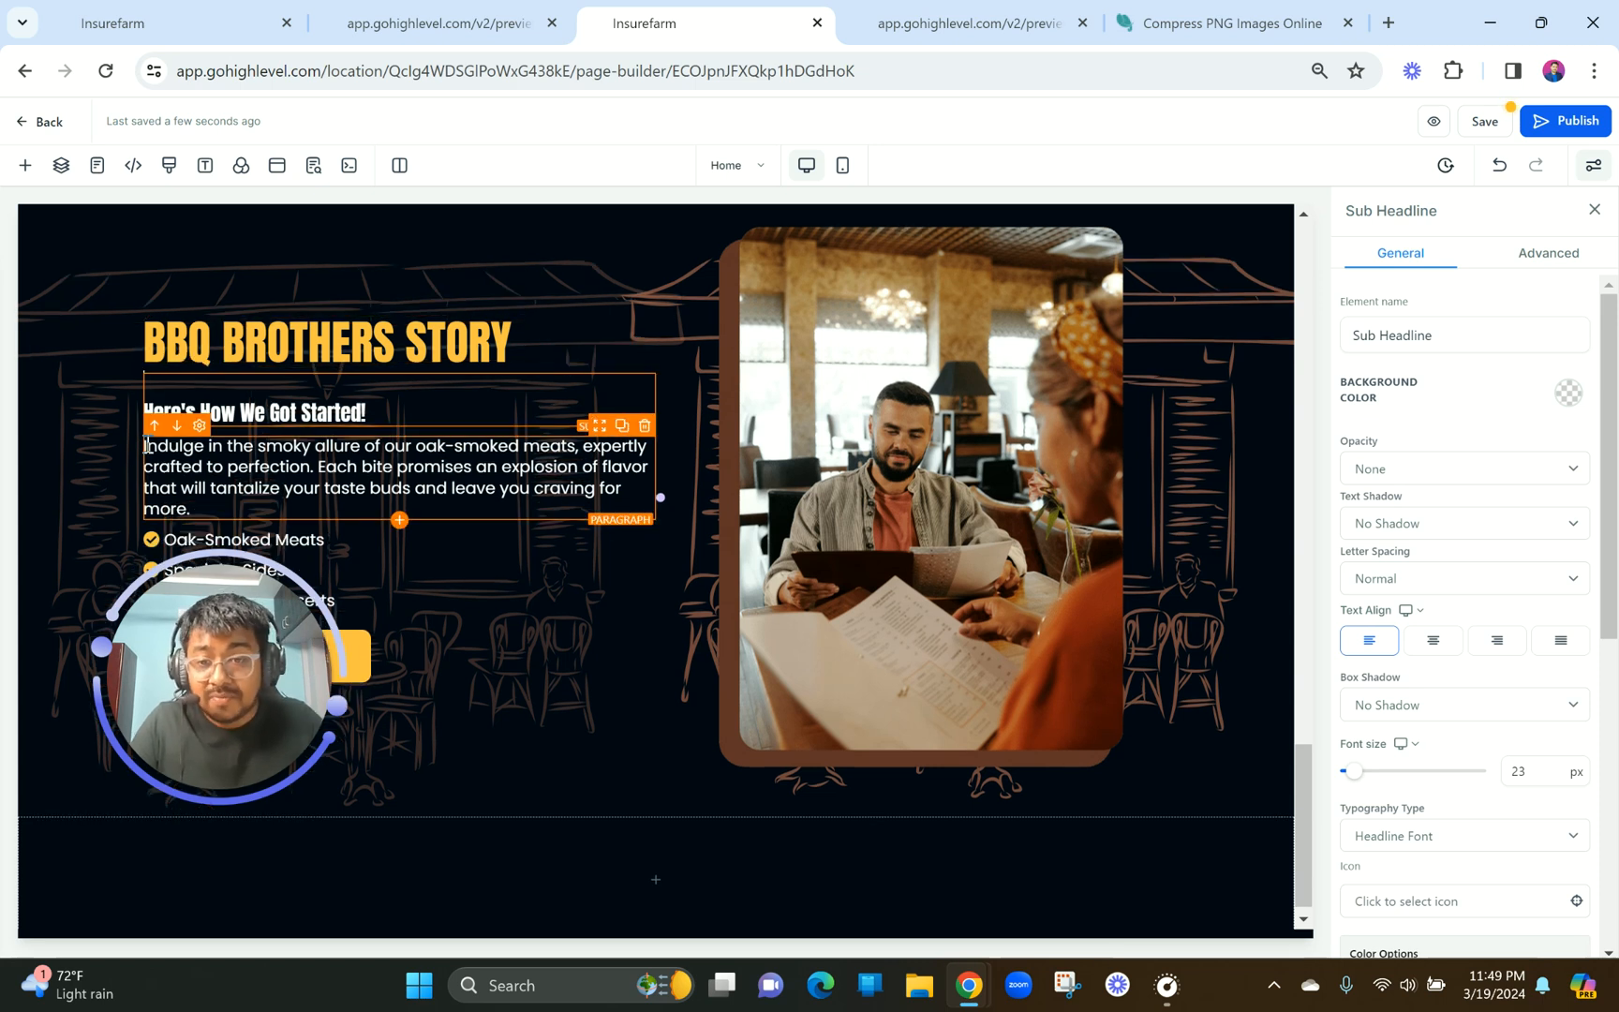
pyautogui.click(156, 404)
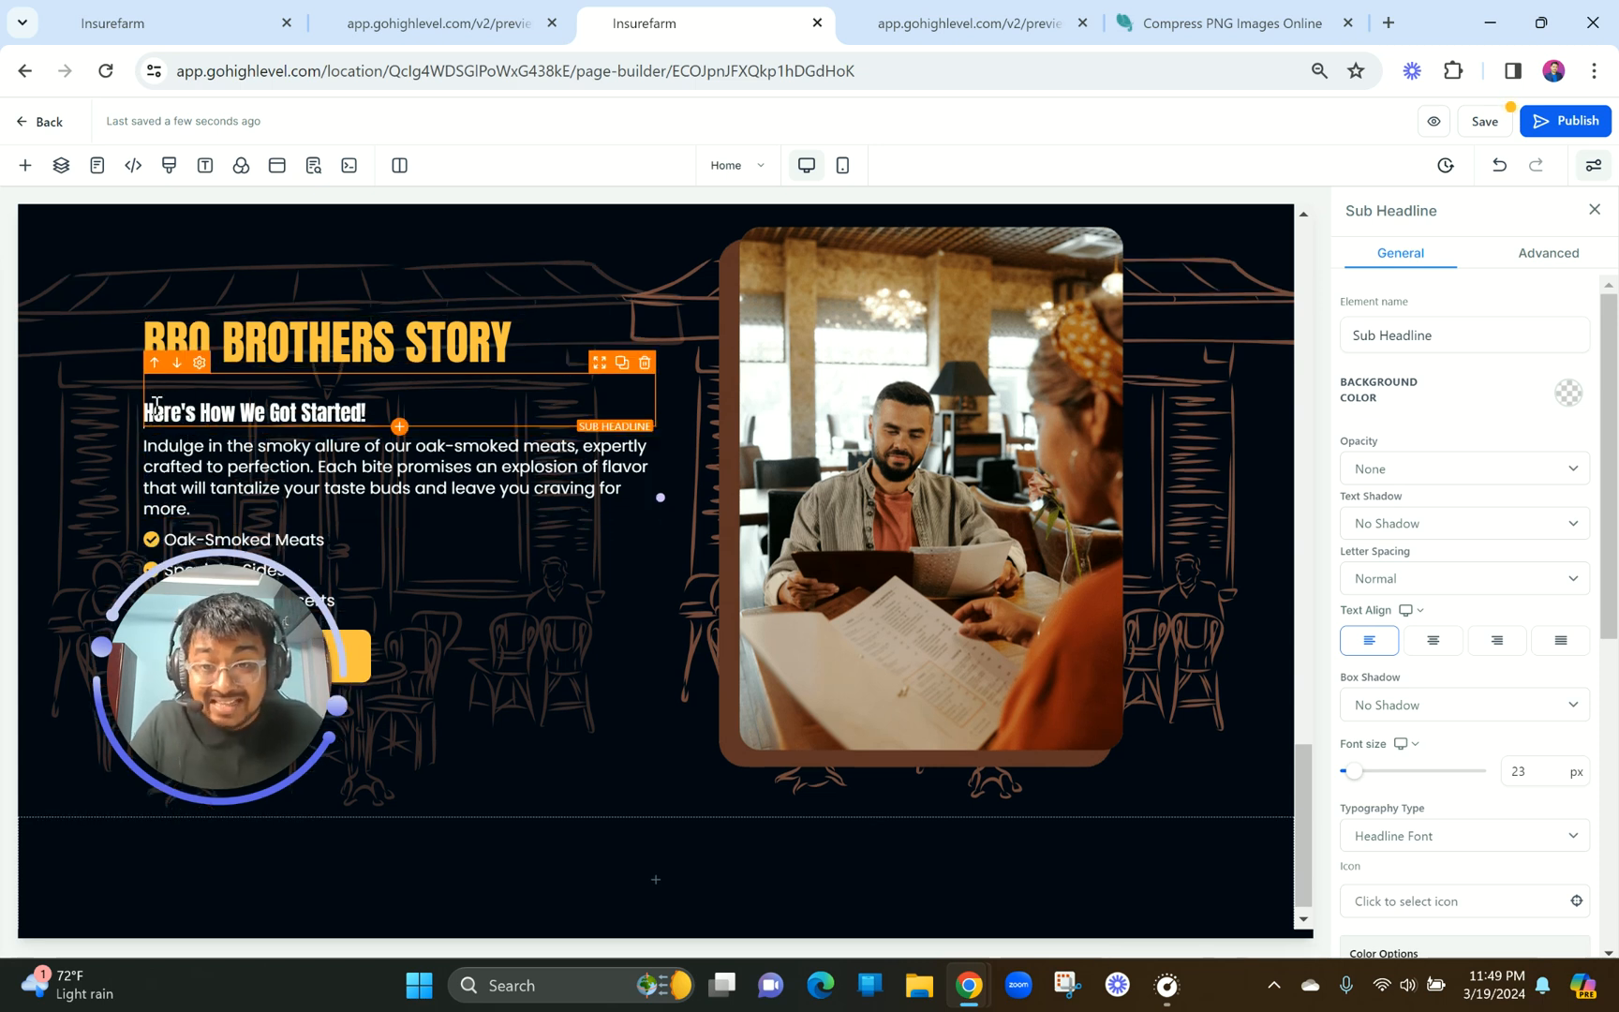
pyautogui.press('BackSpace')
pyautogui.scroll(-6, 1431, 723)
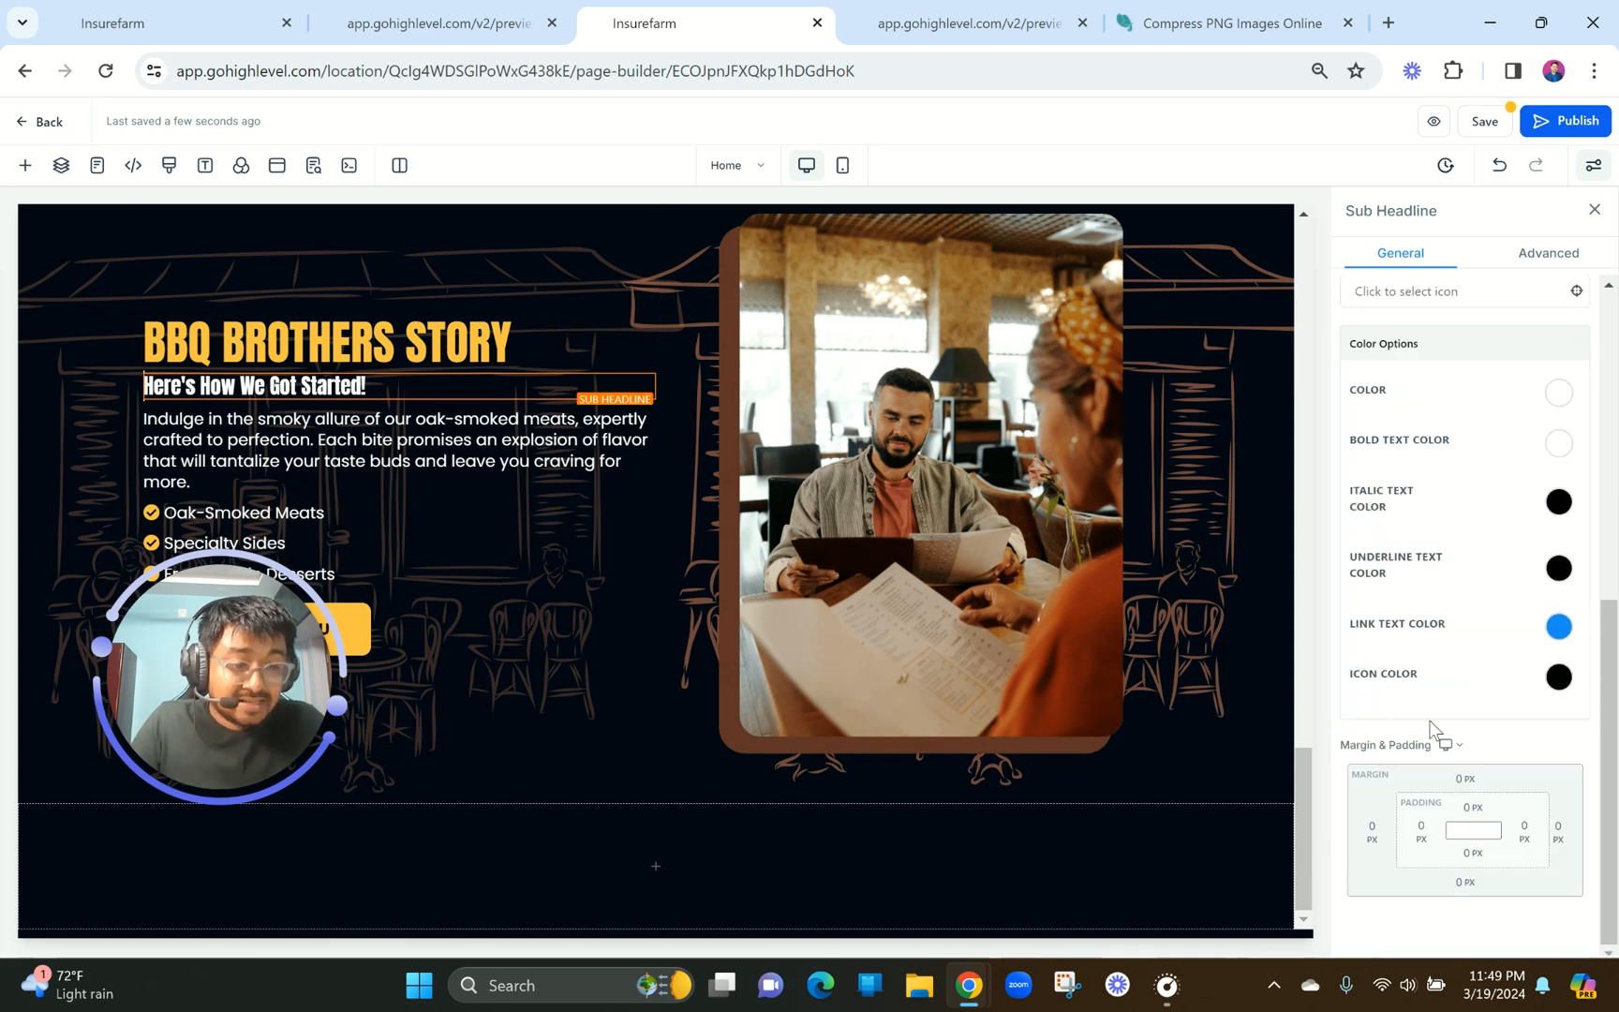
pyautogui.click(1464, 778)
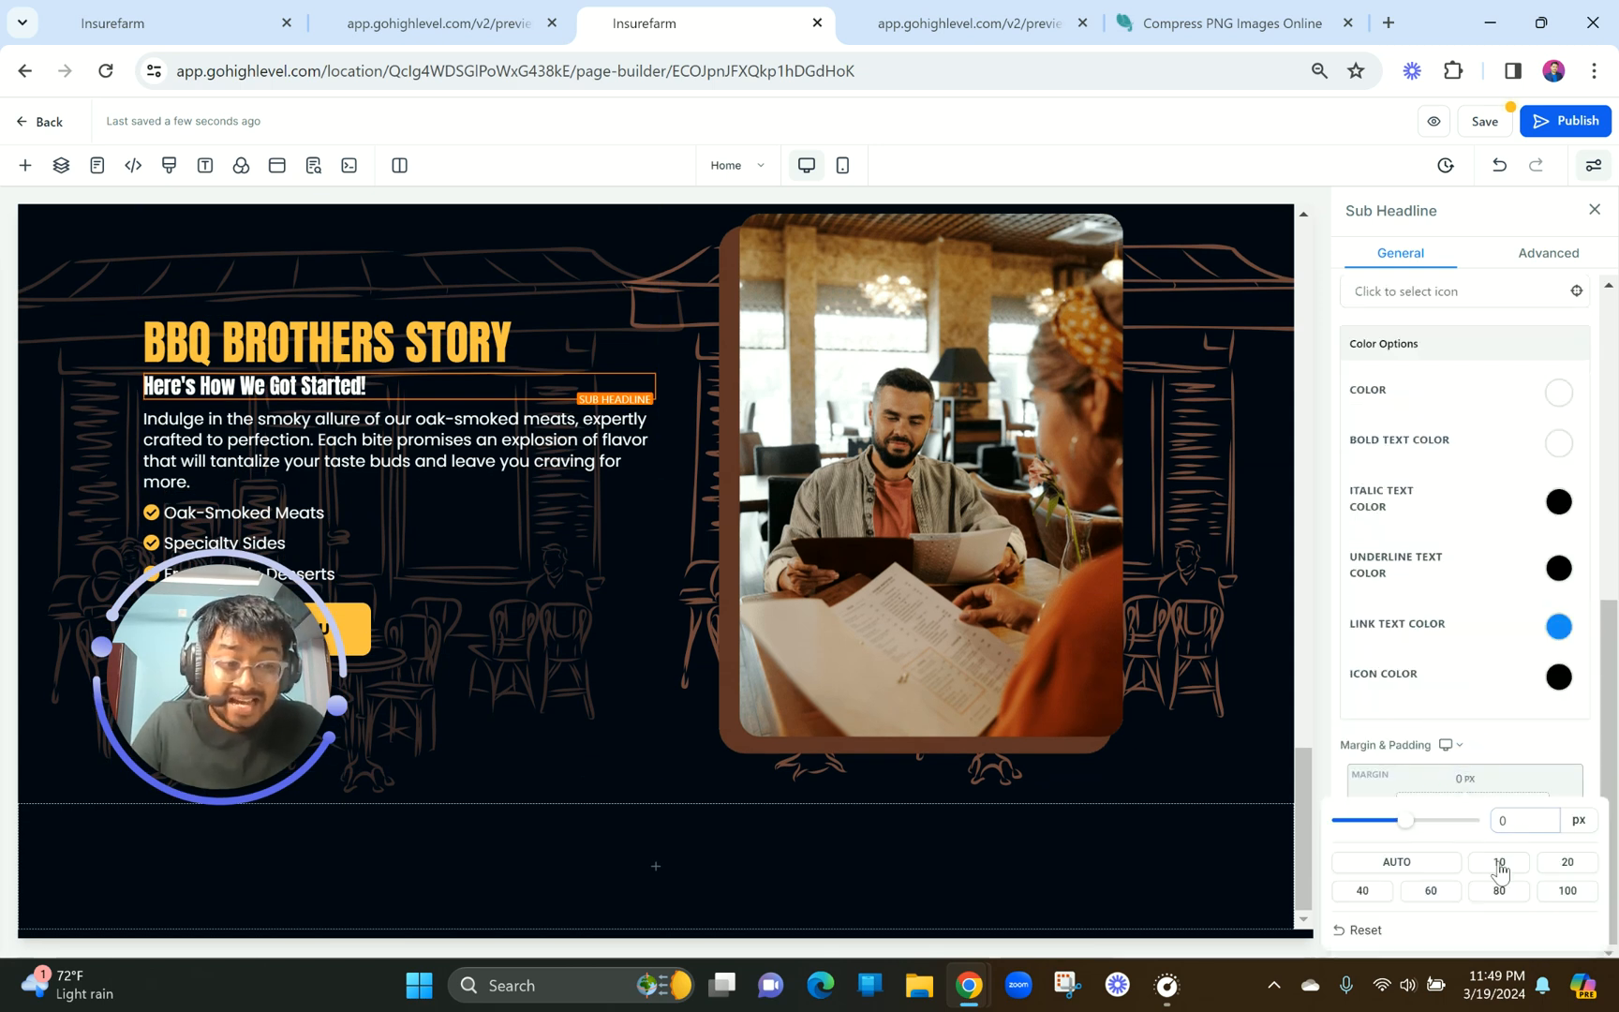
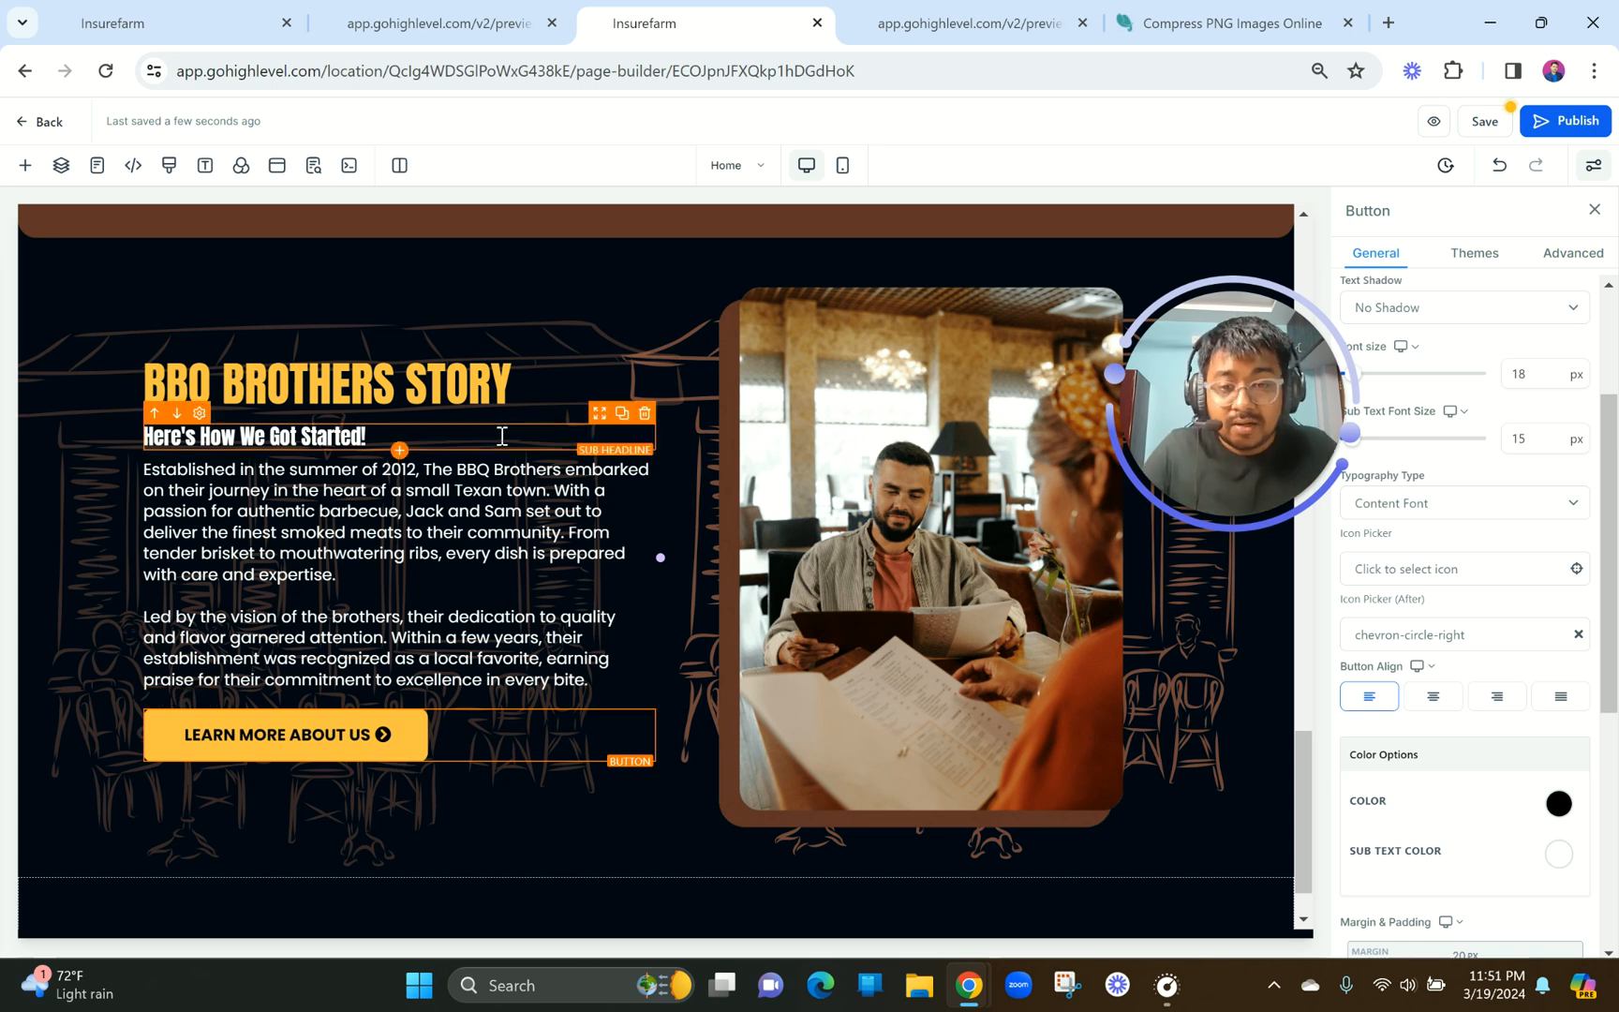
# Replace the story section's image with BBQ BROTHERS (1).png from the MISC media folder and compare it with the reference page.
pyautogui.click(789, 400)
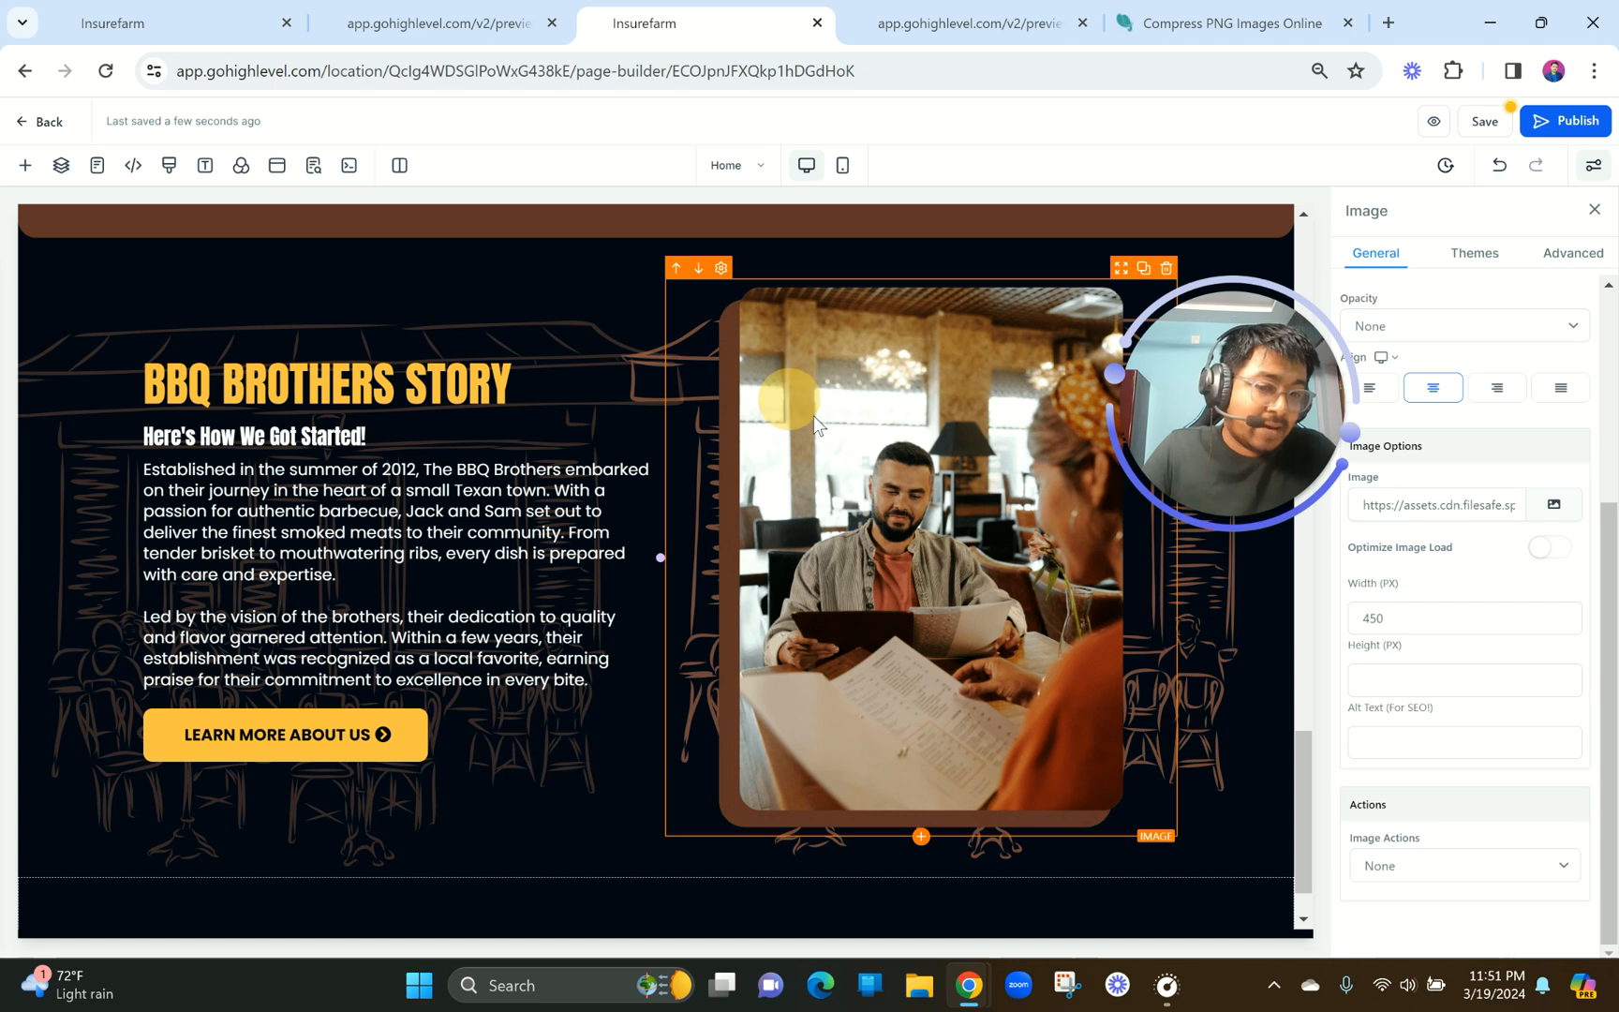
pyautogui.click(1552, 513)
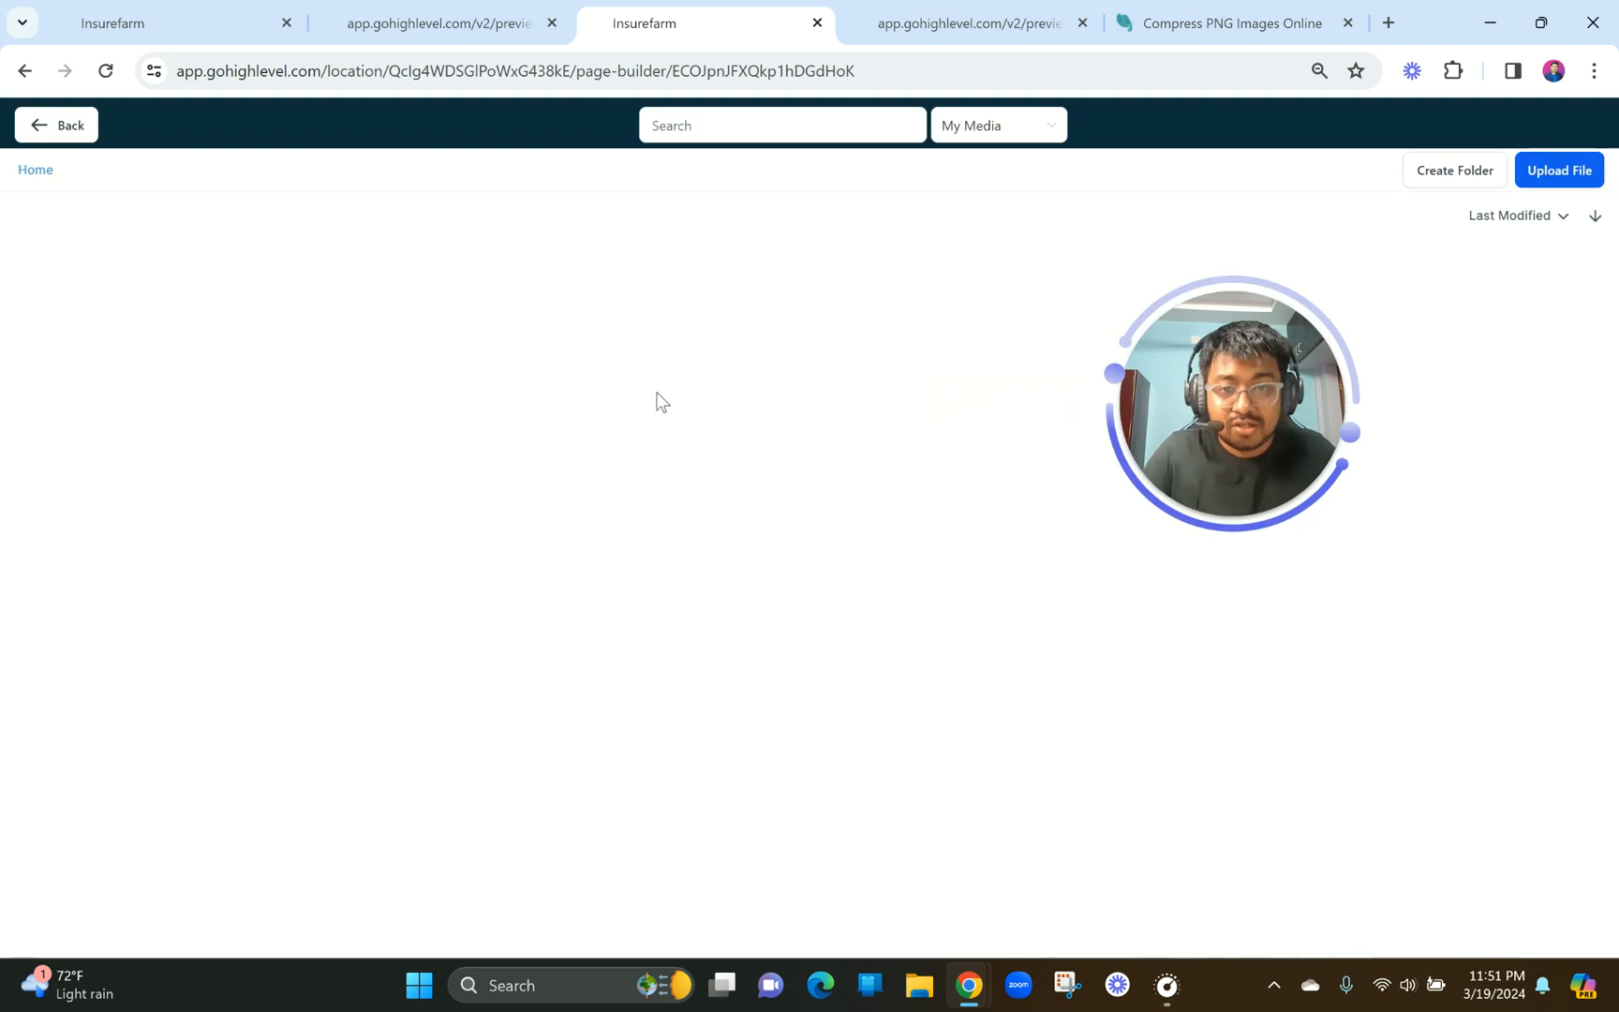
pyautogui.click(392, 291)
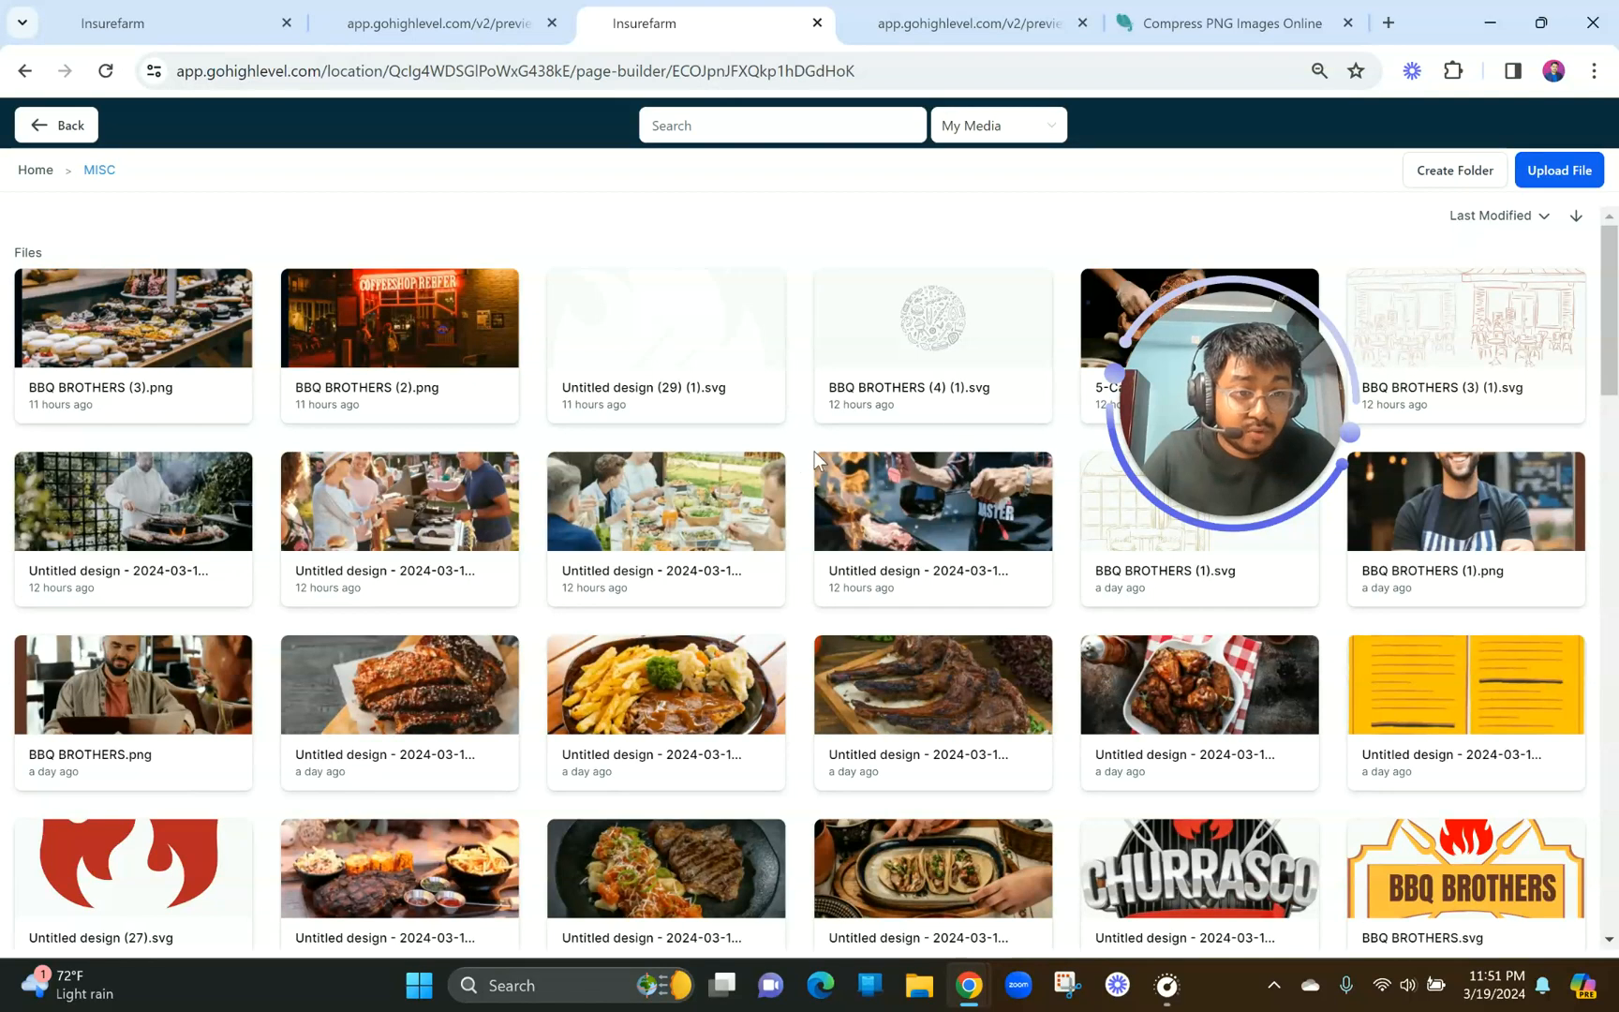
pyautogui.moveTo(1175, 449); pyautogui.dragTo(965, 506)
pyautogui.click(1483, 512)
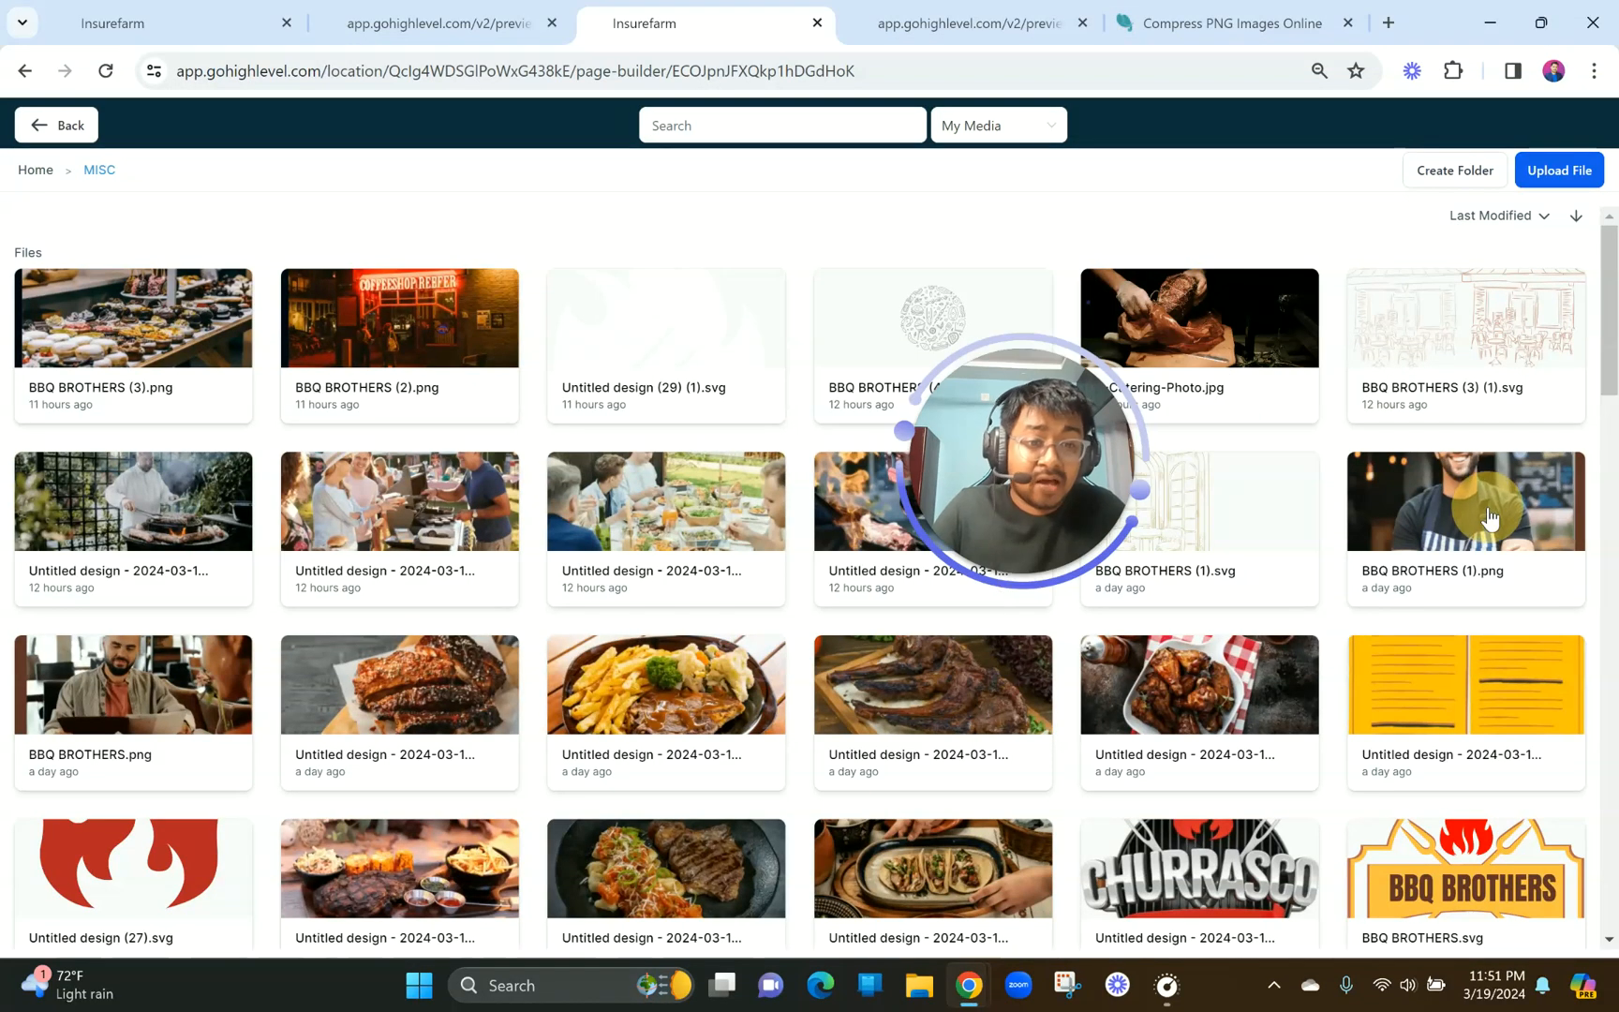
pyautogui.click(424, 22)
pyautogui.click(744, 17)
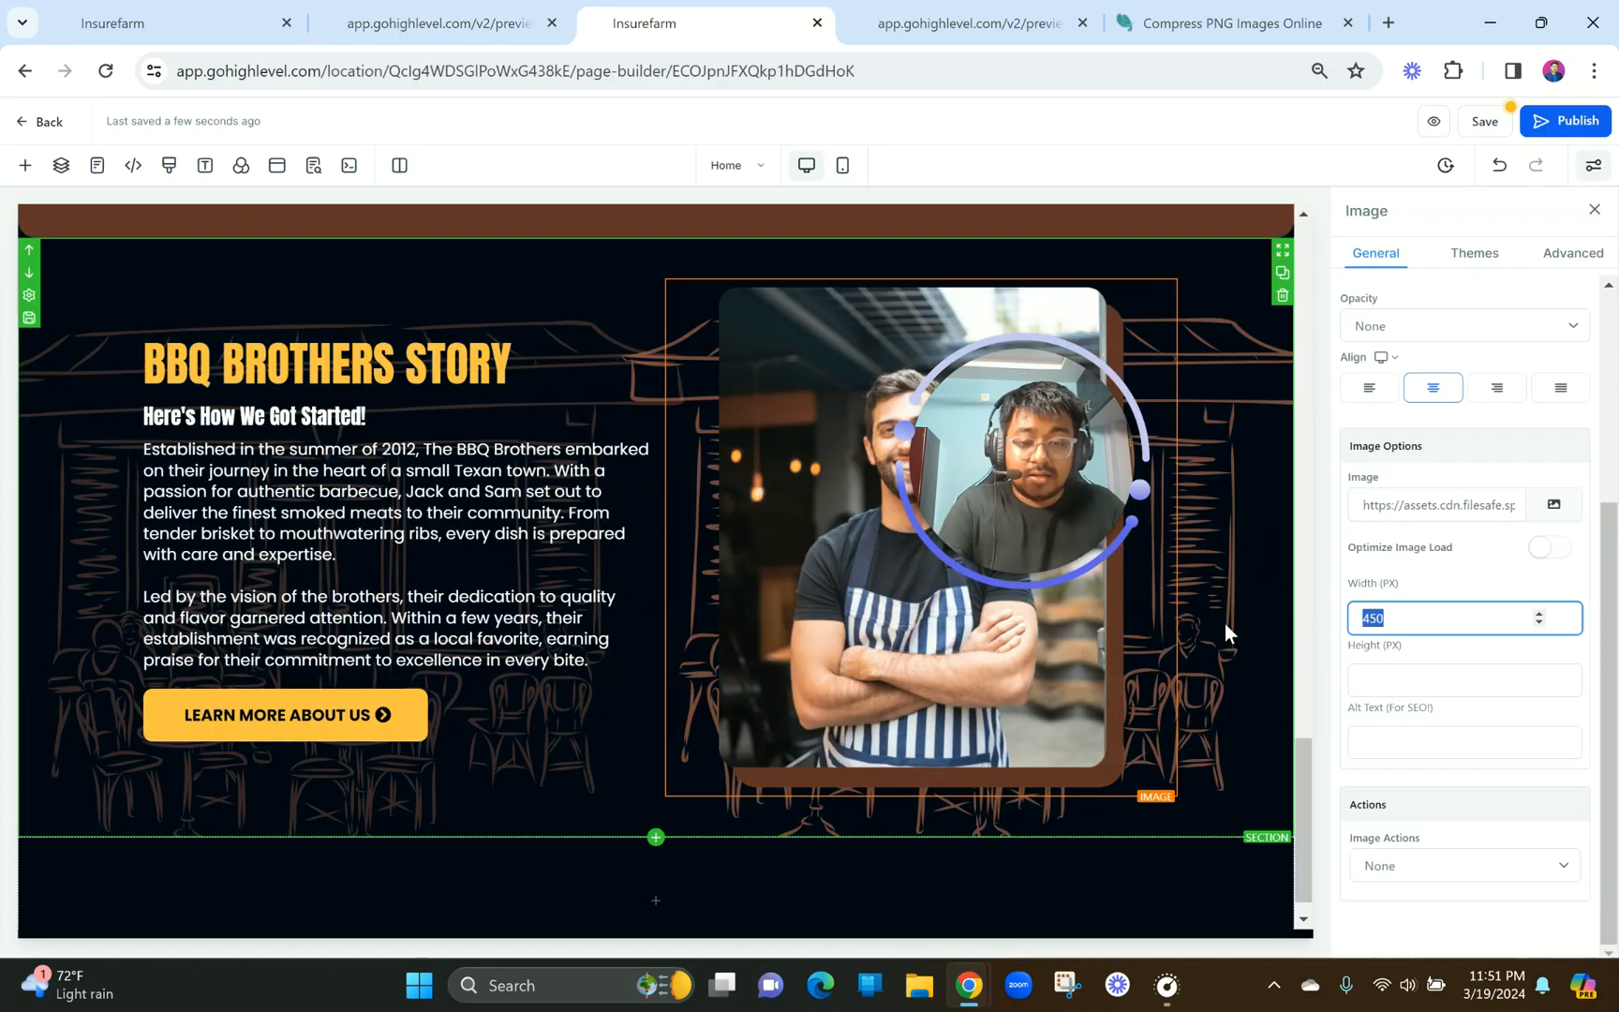
# Try a width of 550 px for the story section's image.
pyautogui.write('550')
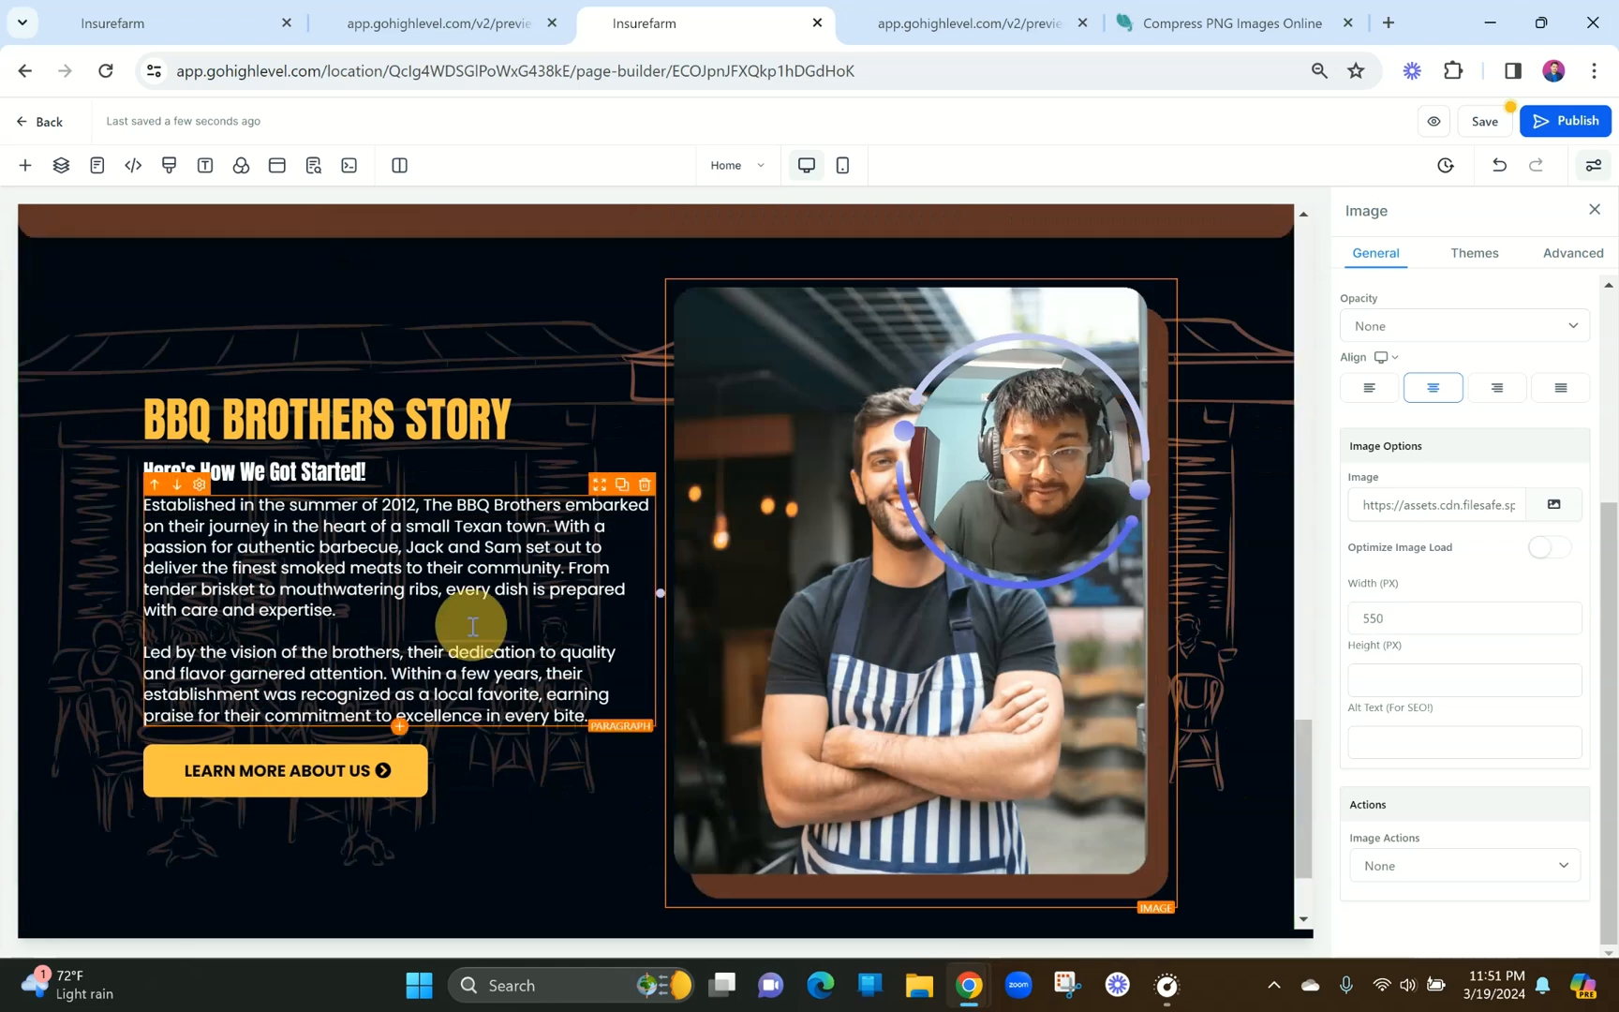
pyautogui.click(471, 625)
pyautogui.click(965, 631)
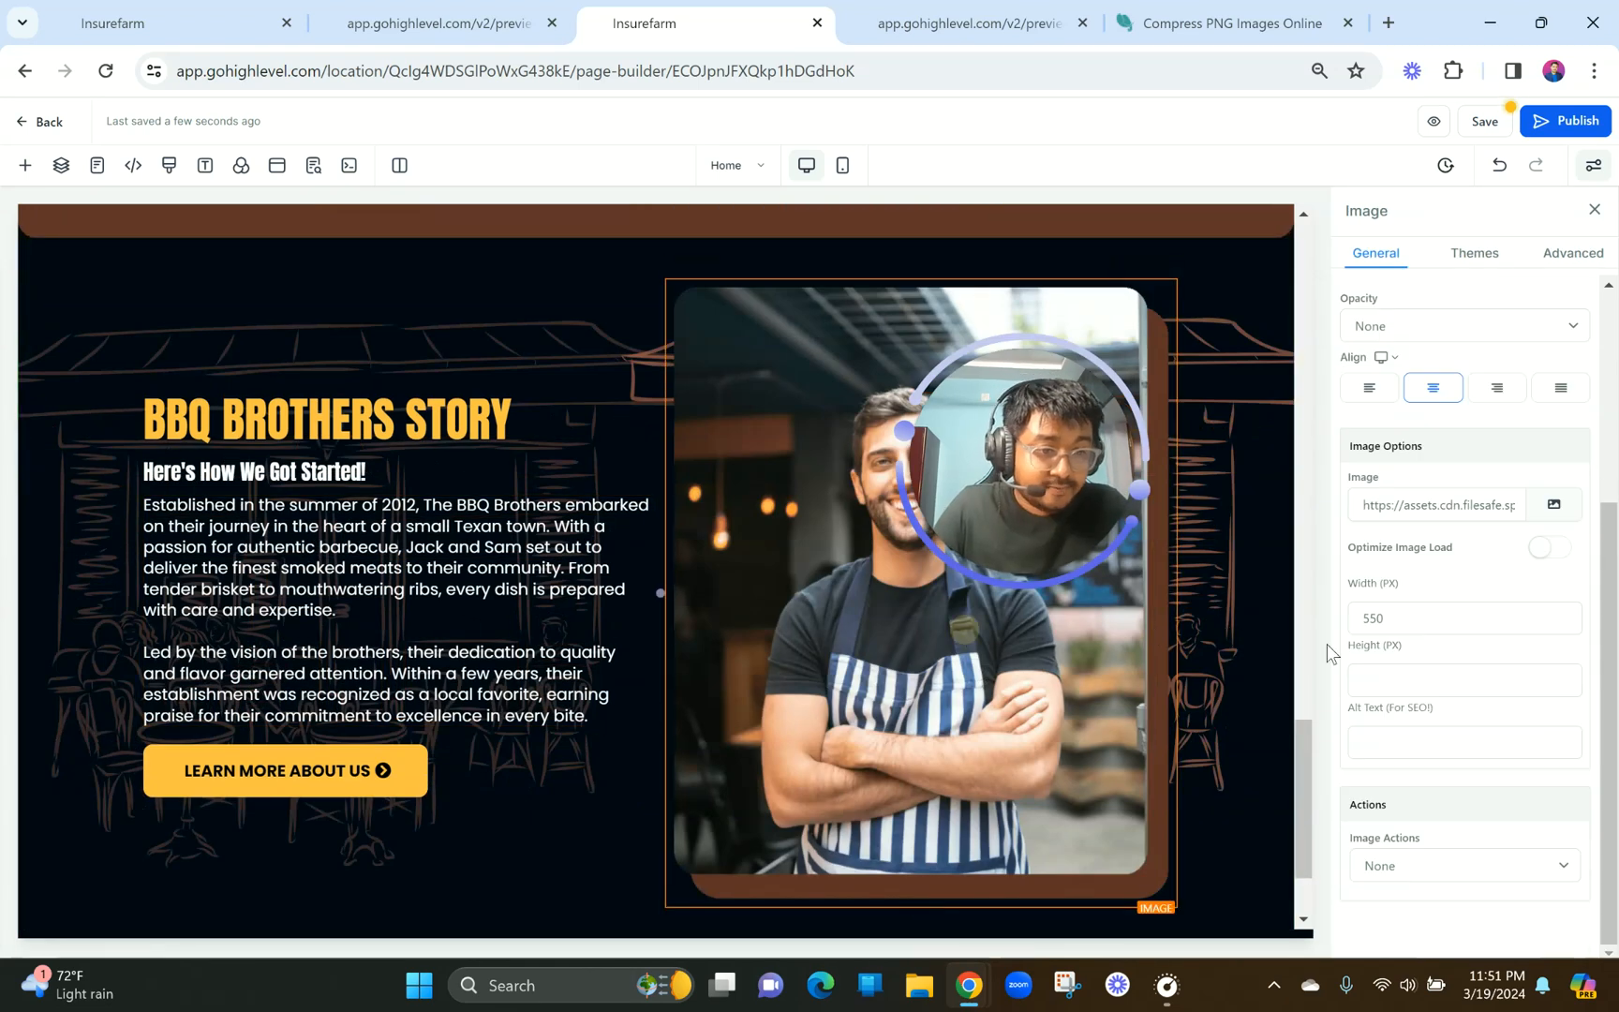
# Set the story section's image width to 500 px.
pyautogui.doubleClick(1370, 618)
pyautogui.write('500')
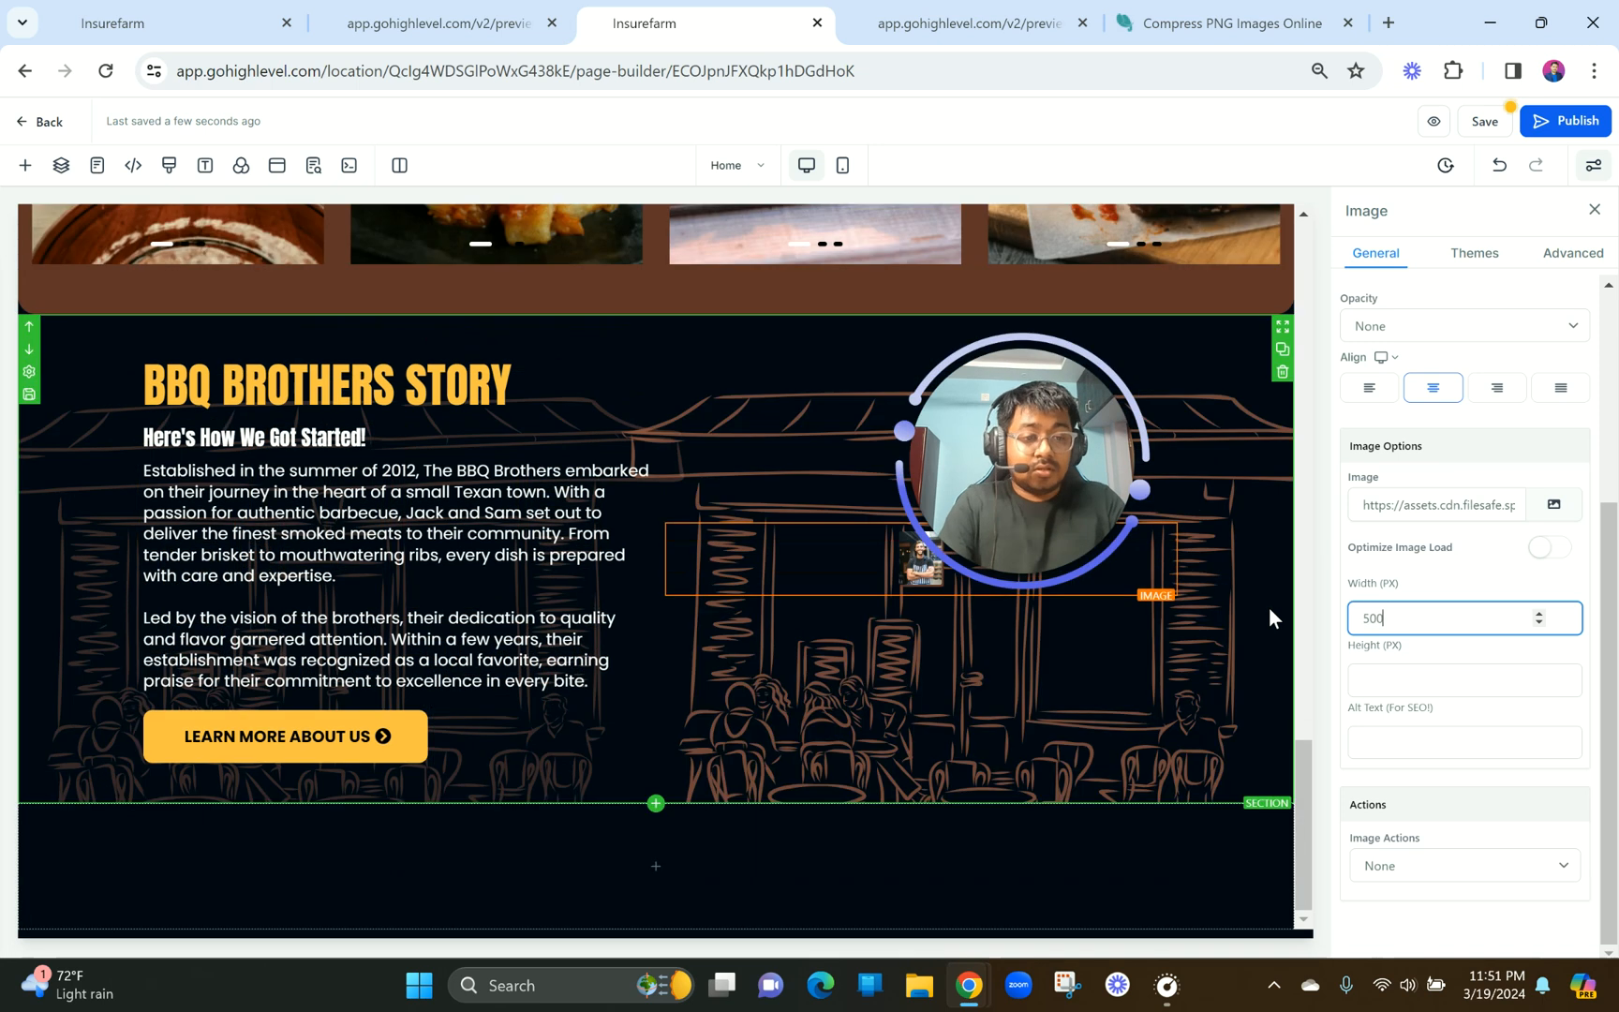
pyautogui.click(443, 694)
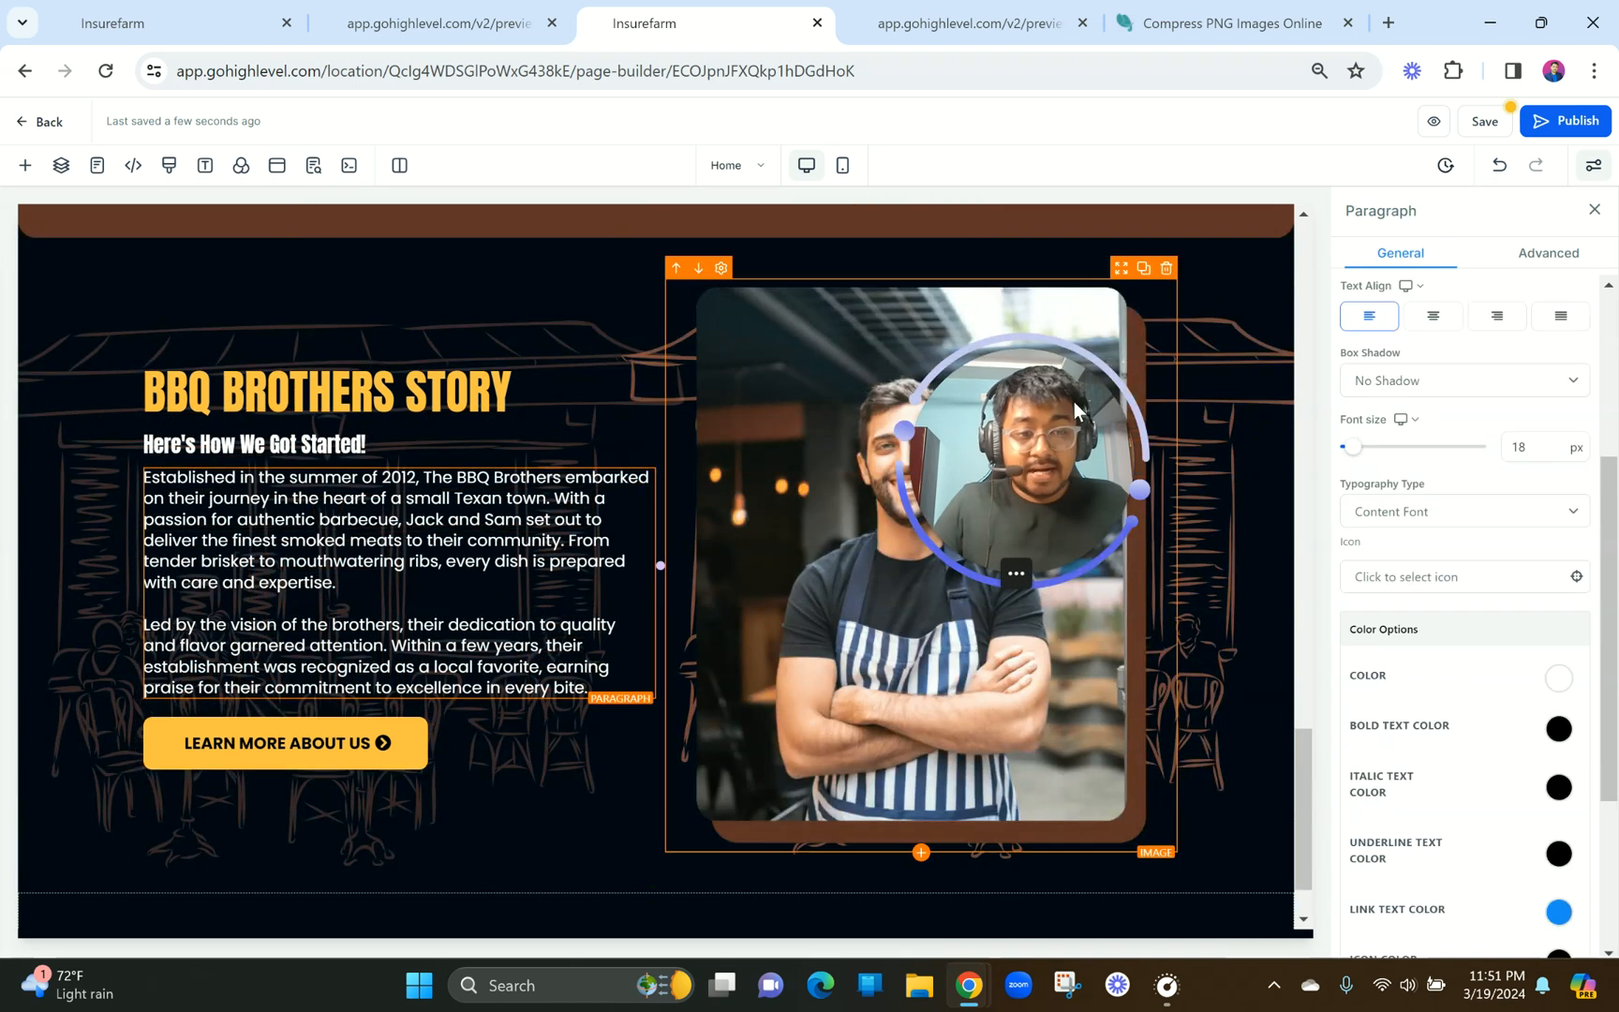
# Save the page and open its preview in a tab beside the page builder at 100% browser zoom.
pyautogui.click(1258, 346)
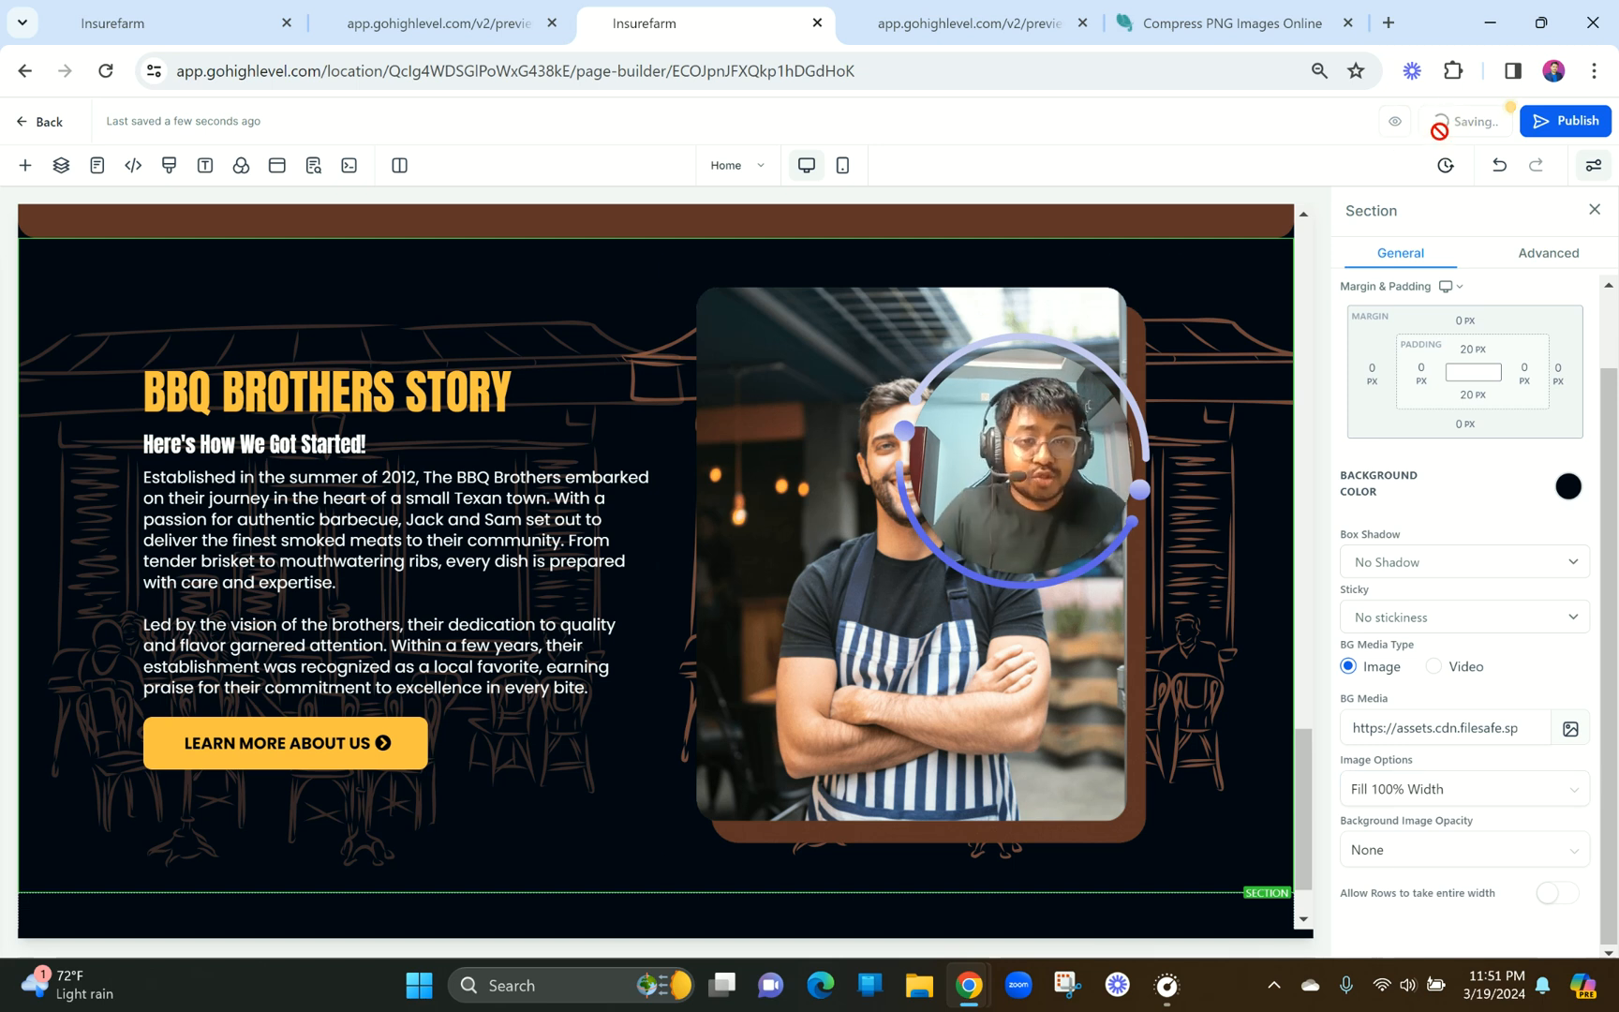
pyautogui.click(392, 21)
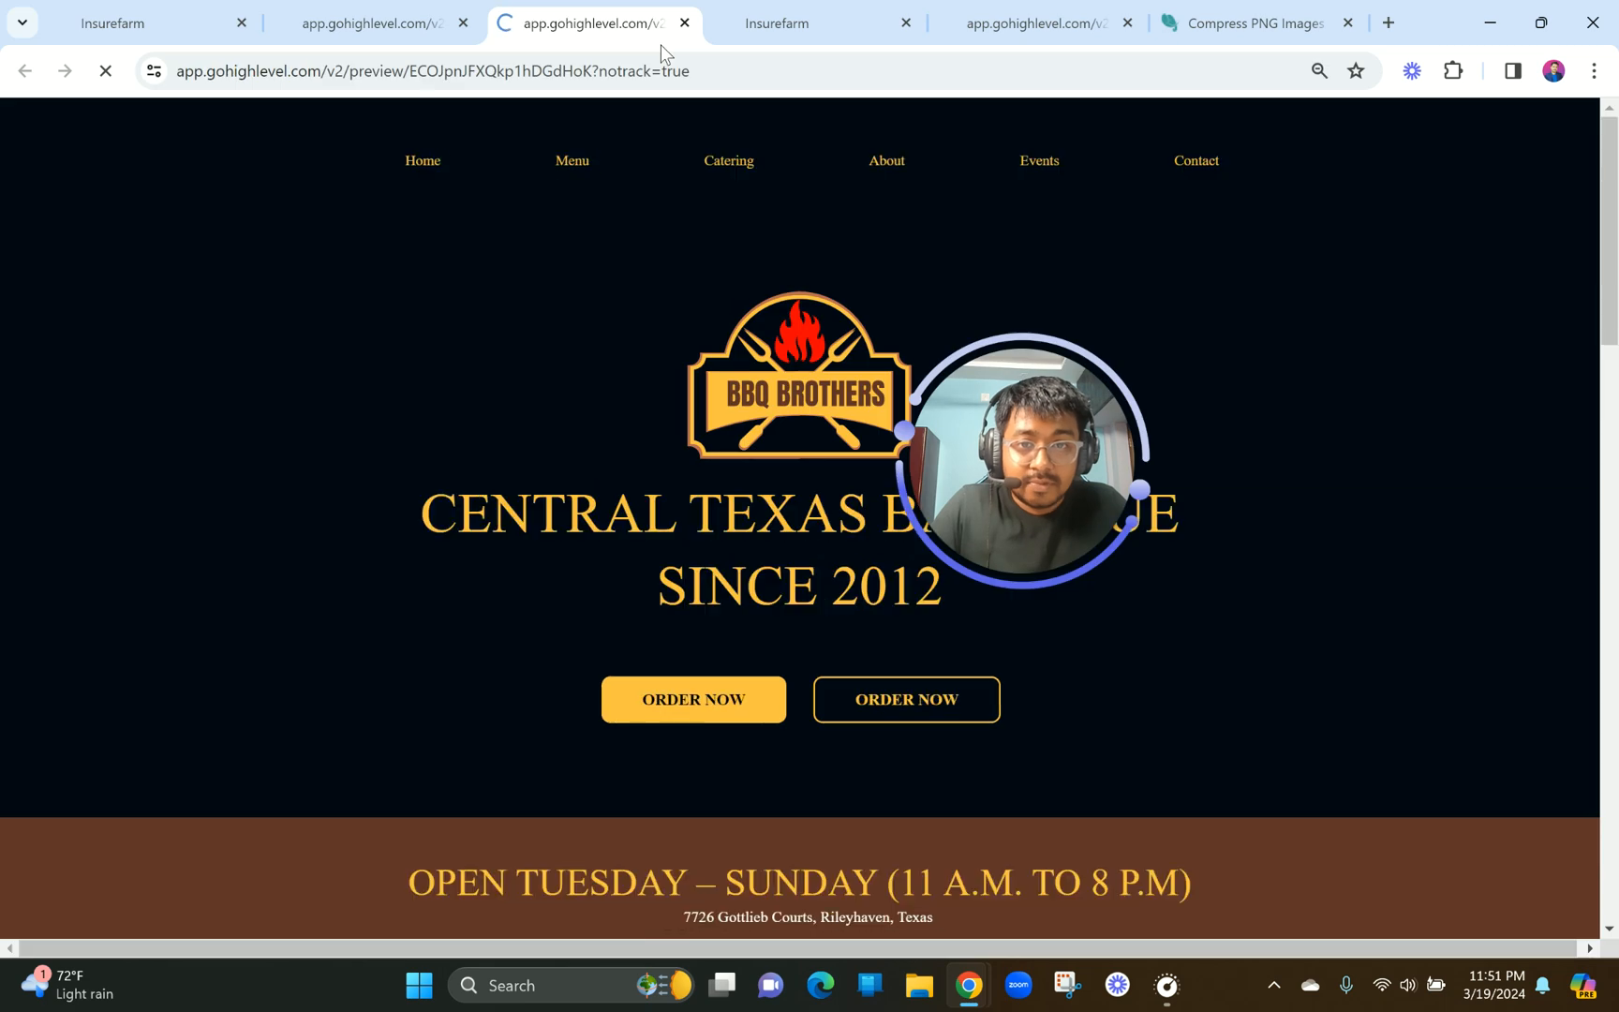
pyautogui.moveTo(662, 47); pyautogui.dragTo(881, 28)
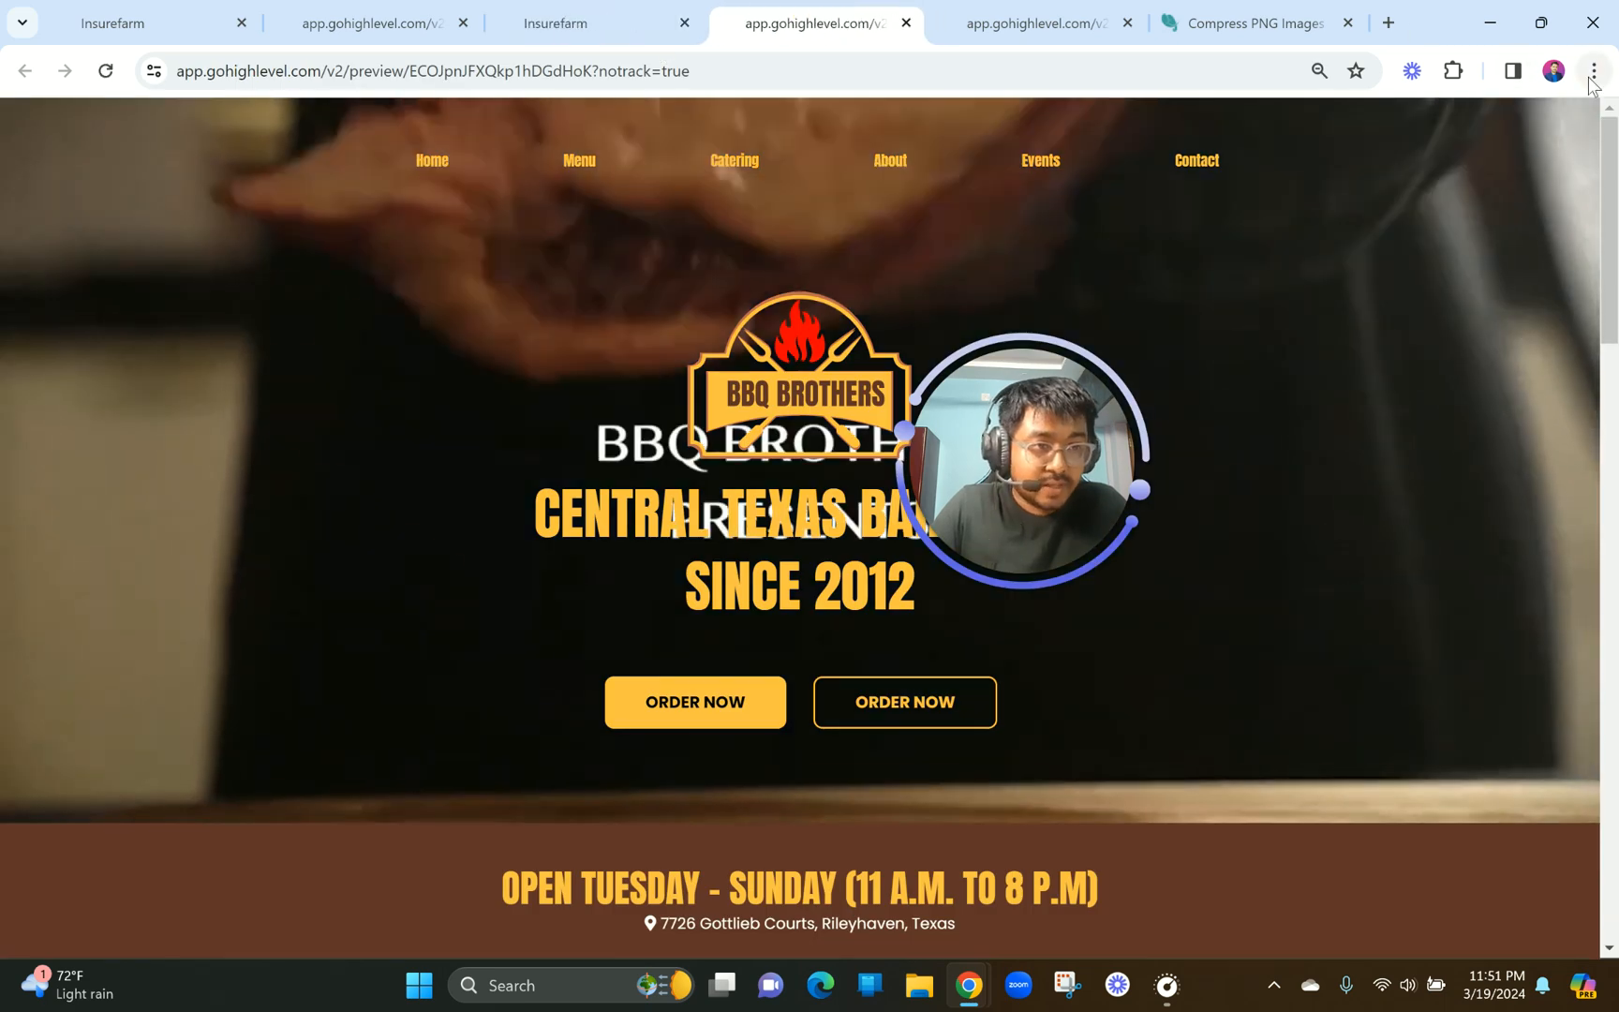
pyautogui.click(1593, 71)
pyautogui.click(1532, 507)
pyautogui.click(1532, 507)
# Review the previewed page down to the BBQ Brothers Story section, checking its text, button, image and background.
pyautogui.scroll(-7, 919, 736)
pyautogui.click(910, 752)
pyautogui.scroll(-8, 906, 757)
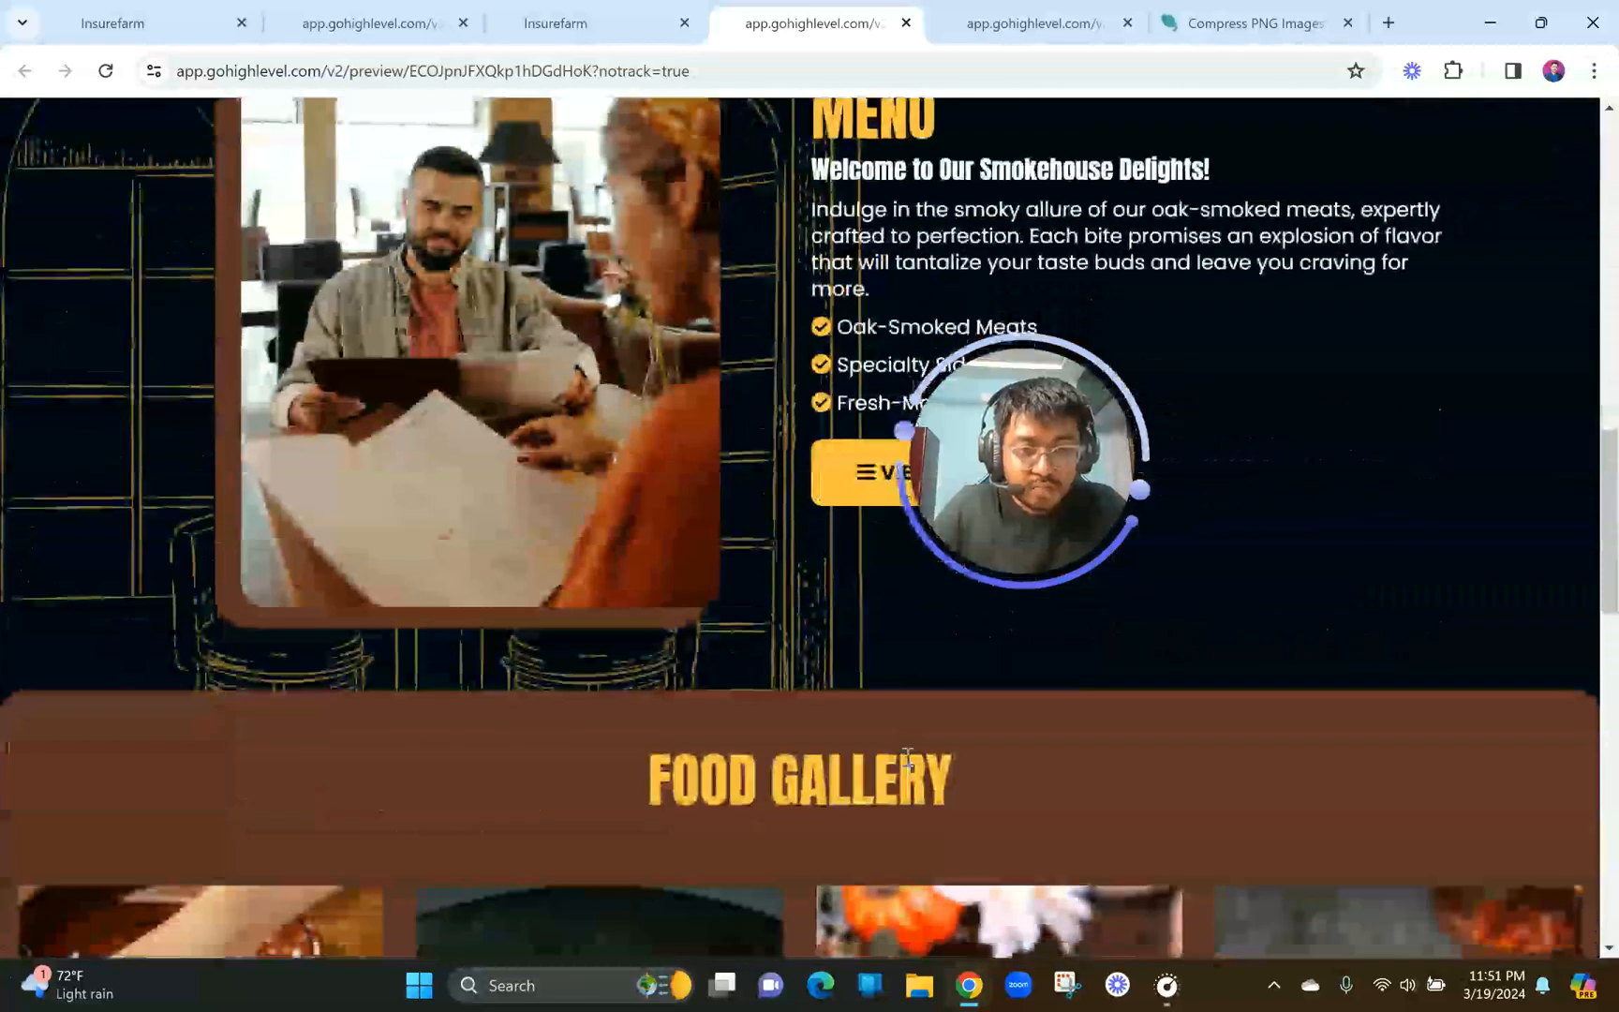
pyautogui.scroll(-2, 906, 757)
pyautogui.scroll(-5, 901, 617)
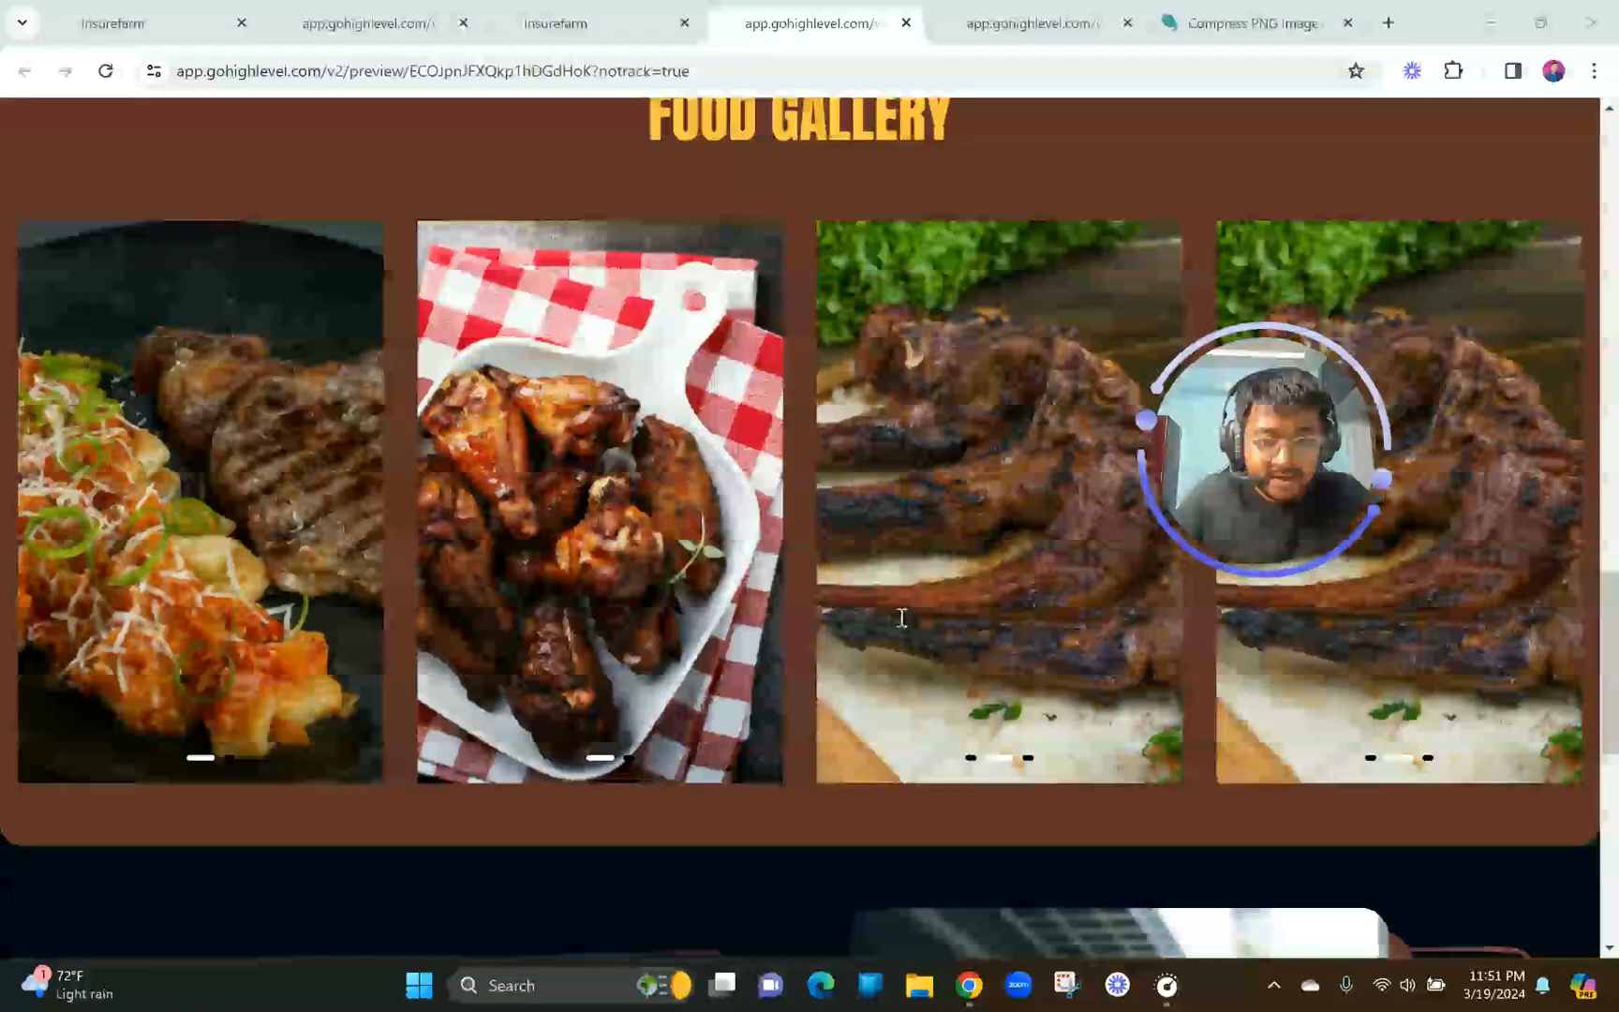
pyautogui.scroll(-8, 902, 618)
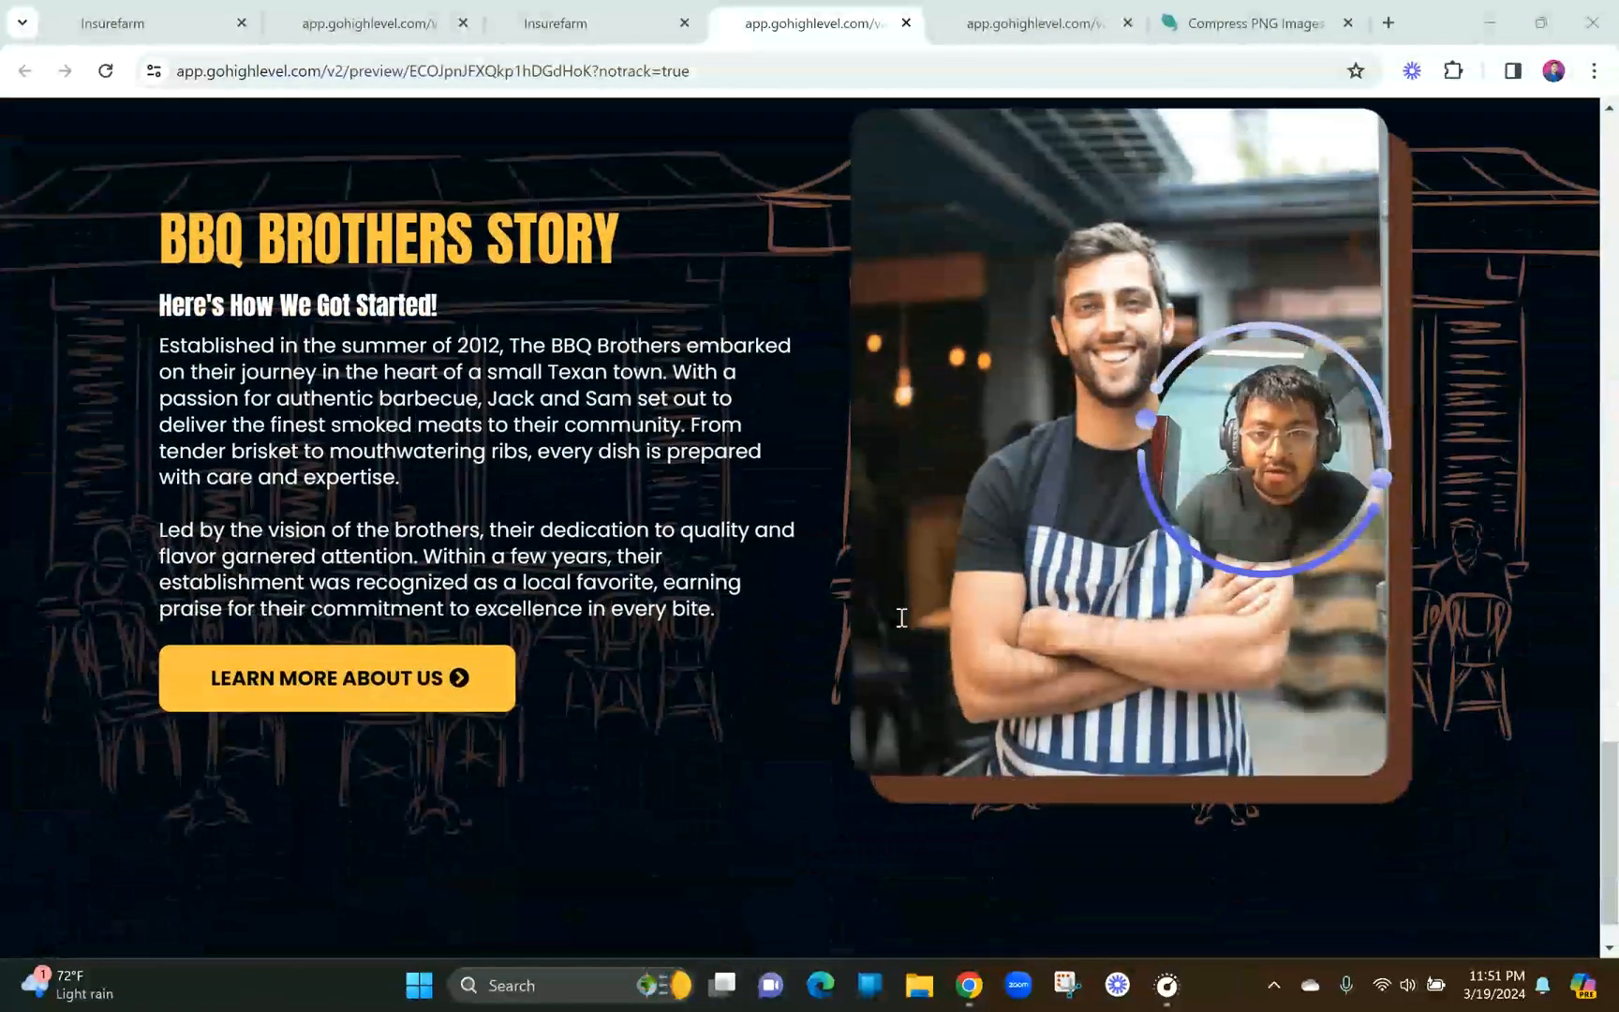
pyautogui.scroll(1, 901, 618)
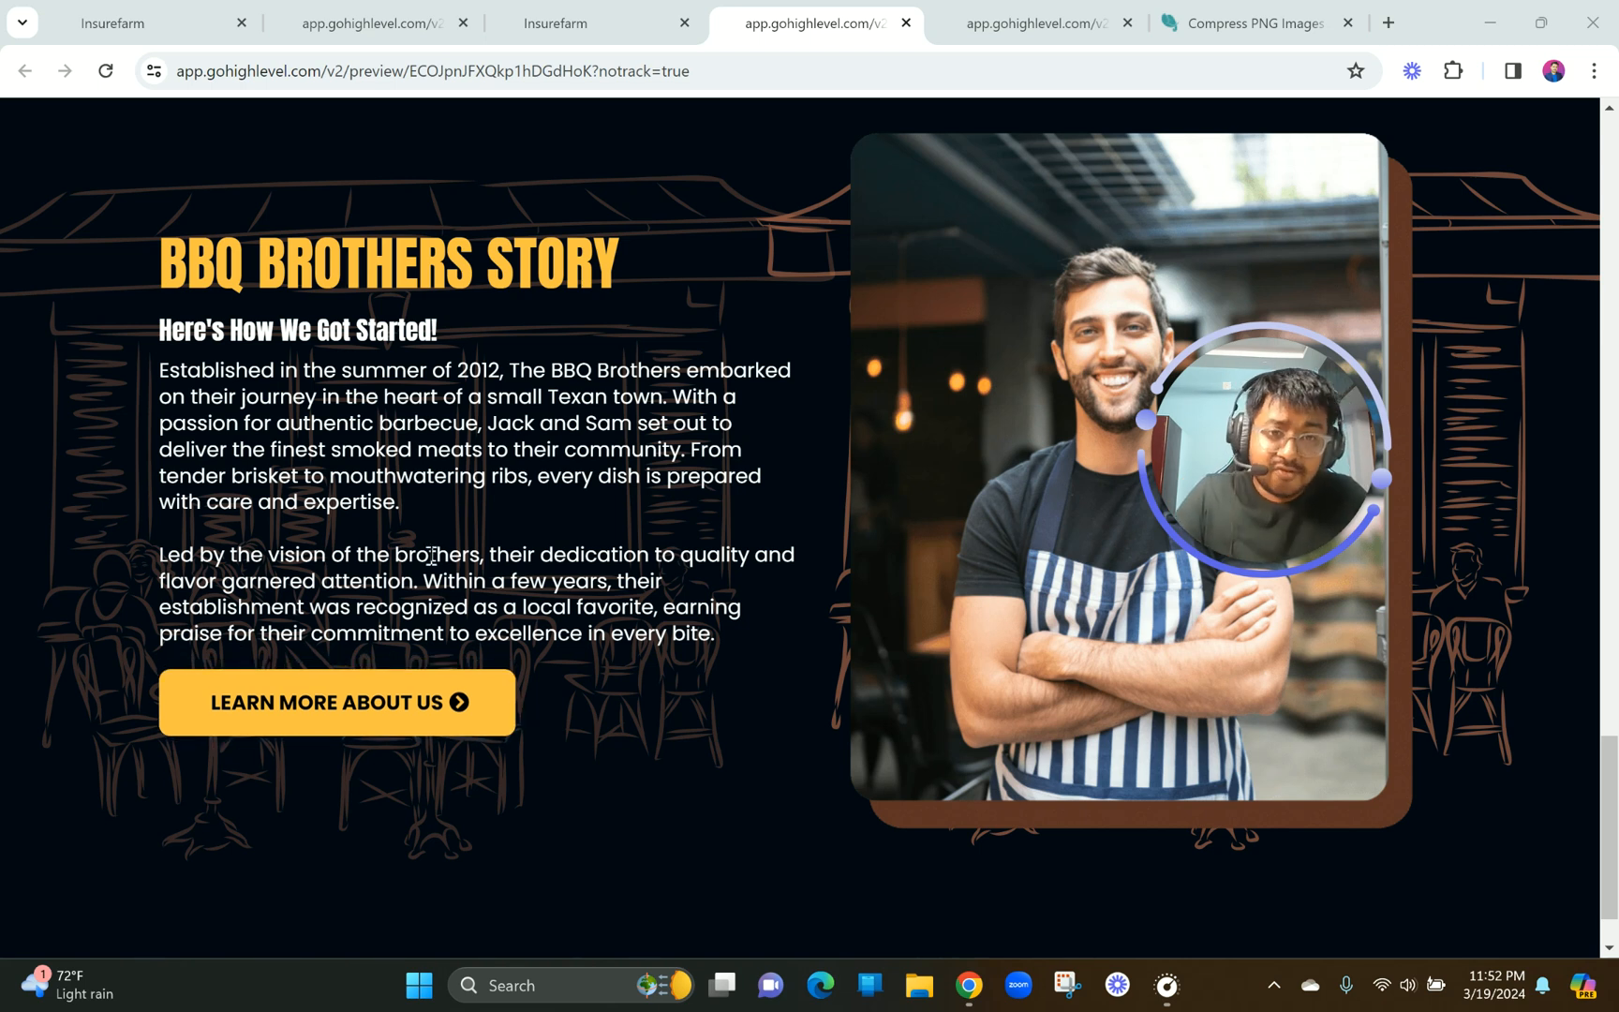
# Set the browser zoom to 80% in the page builder and bring up the reference page's Events We Host section.
pyautogui.click(543, 23)
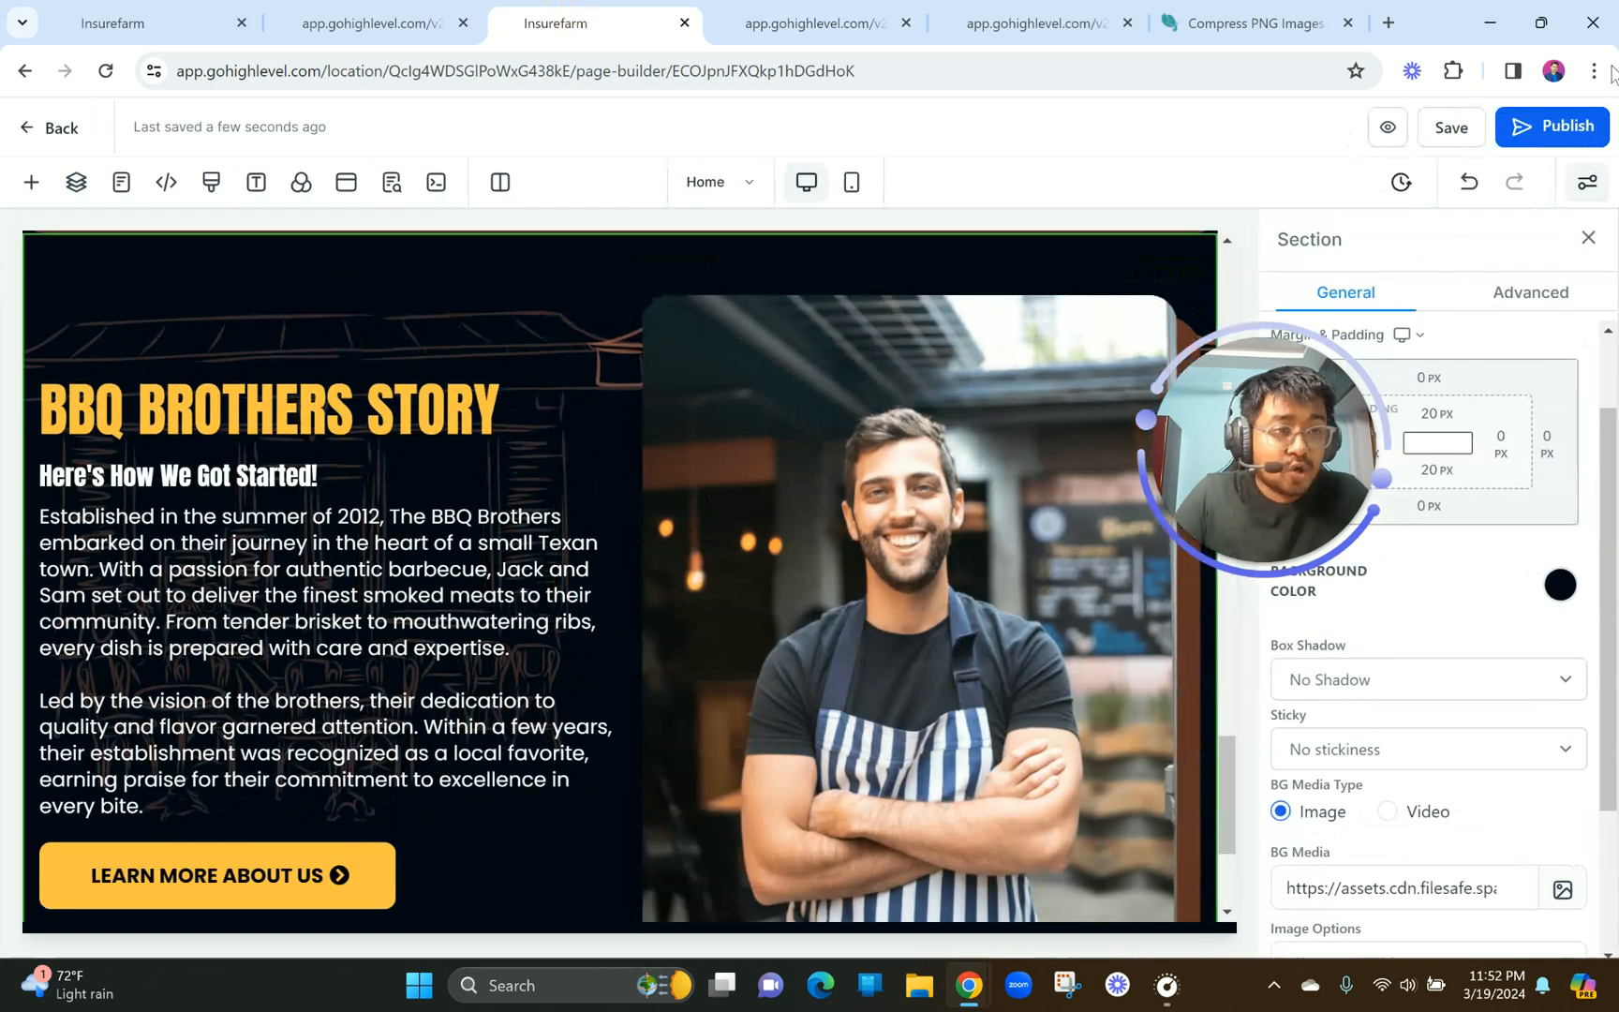
pyautogui.click(1594, 70)
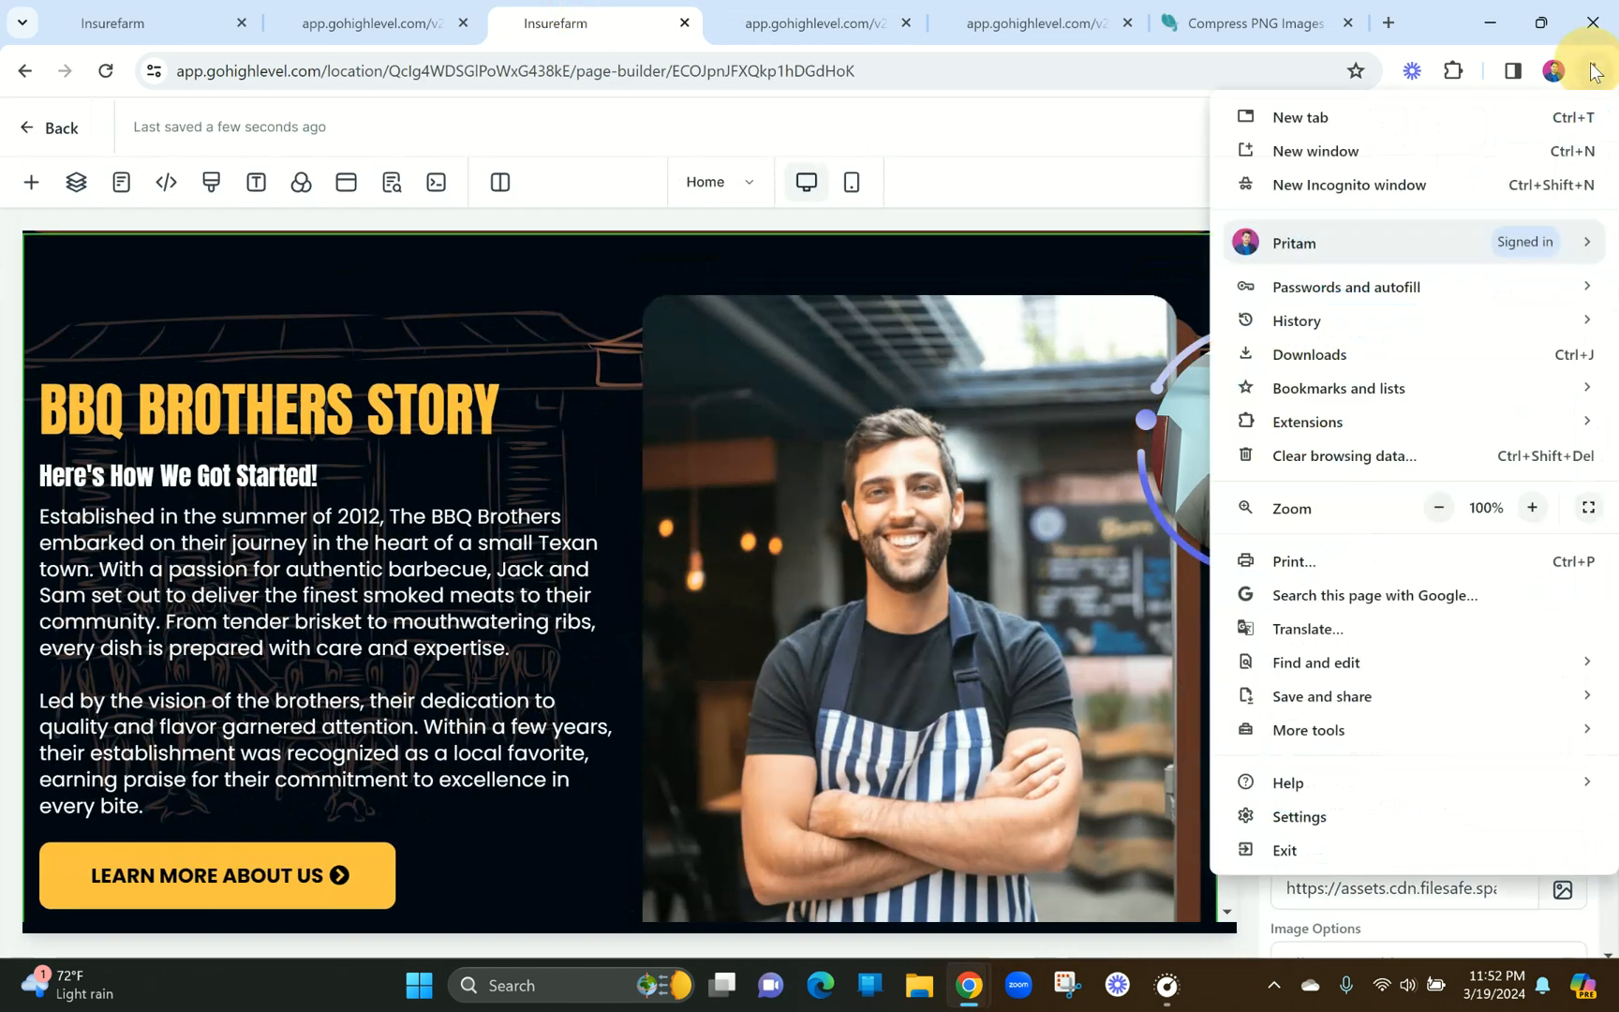
pyautogui.click(1440, 517)
pyautogui.click(1440, 517)
pyautogui.click(586, 429)
pyautogui.click(380, 8)
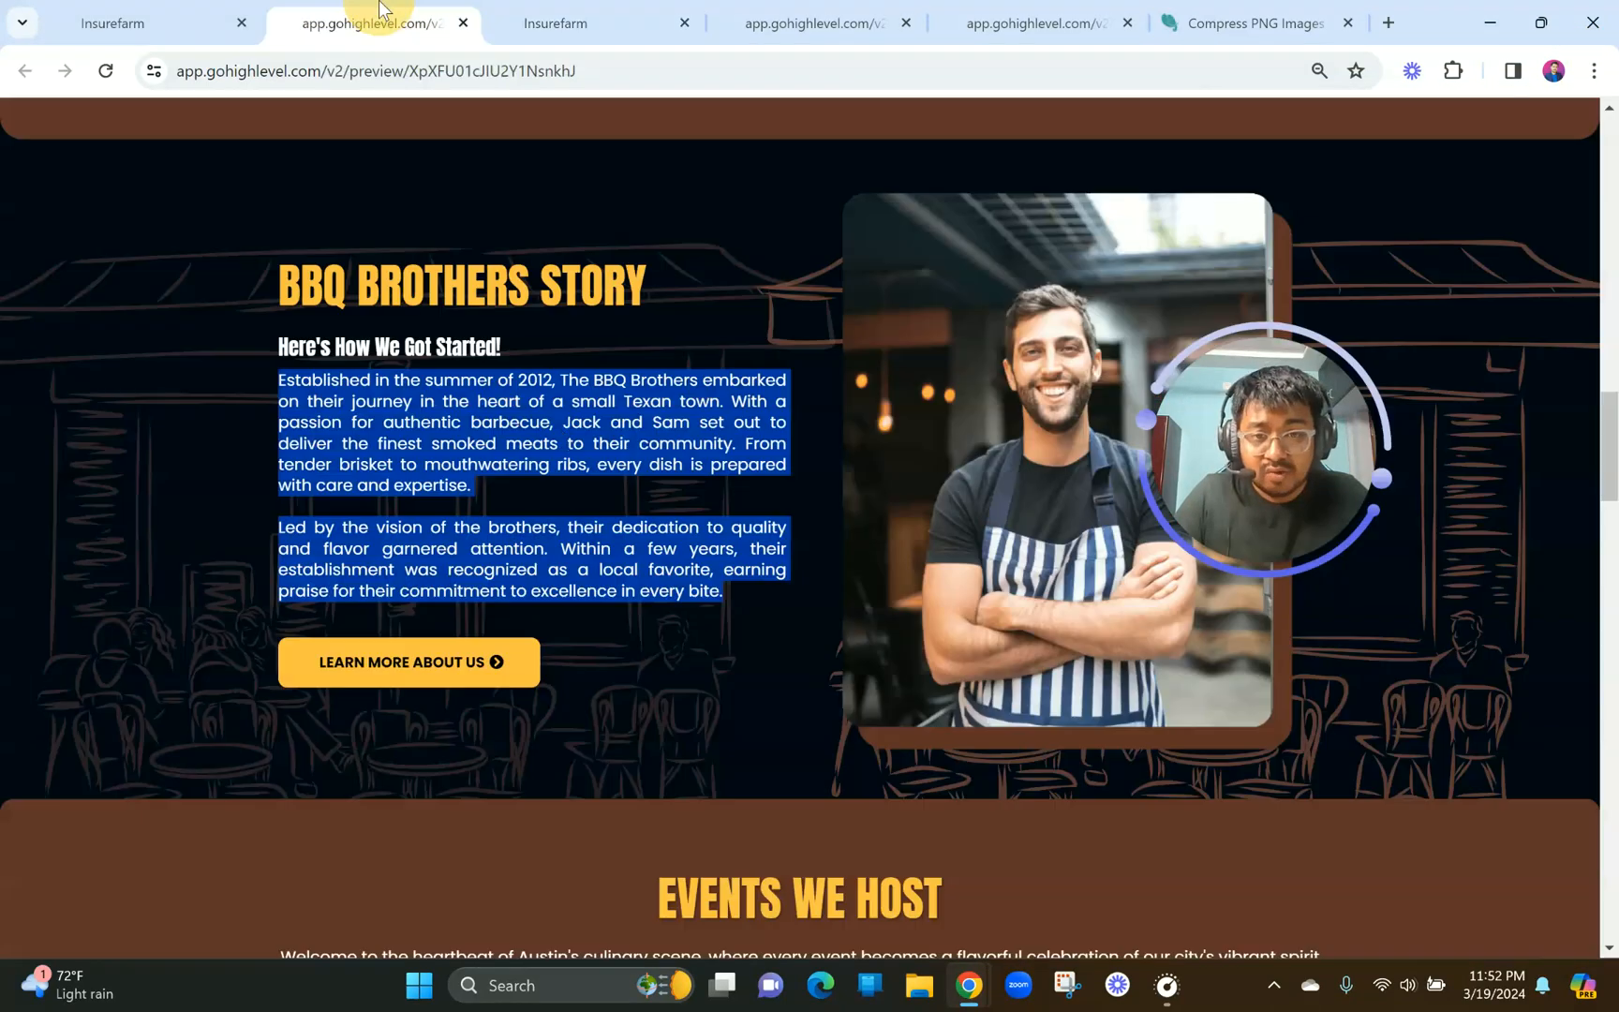
pyautogui.scroll(-7, 582, 497)
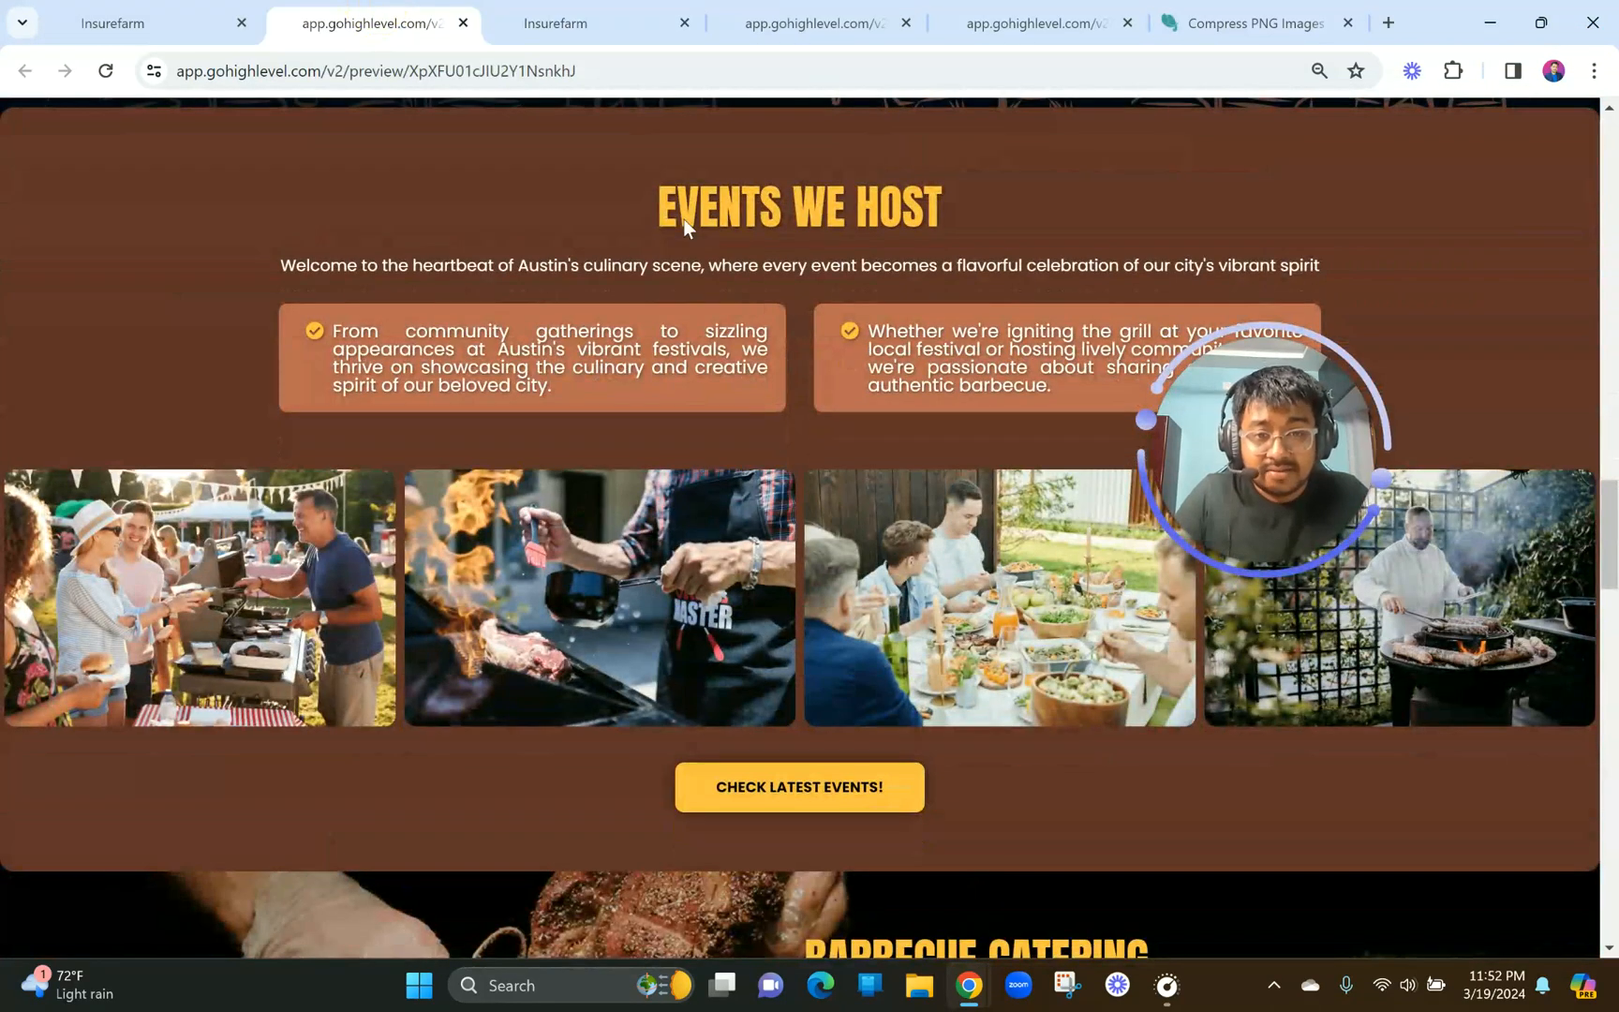
# Copy the "EVENTS WE HOST" heading text from the reference page and return to the page builder.
pyautogui.moveTo(659, 220); pyautogui.dragTo(1020, 203)
pyautogui.hotkey('ctrl', 'c')
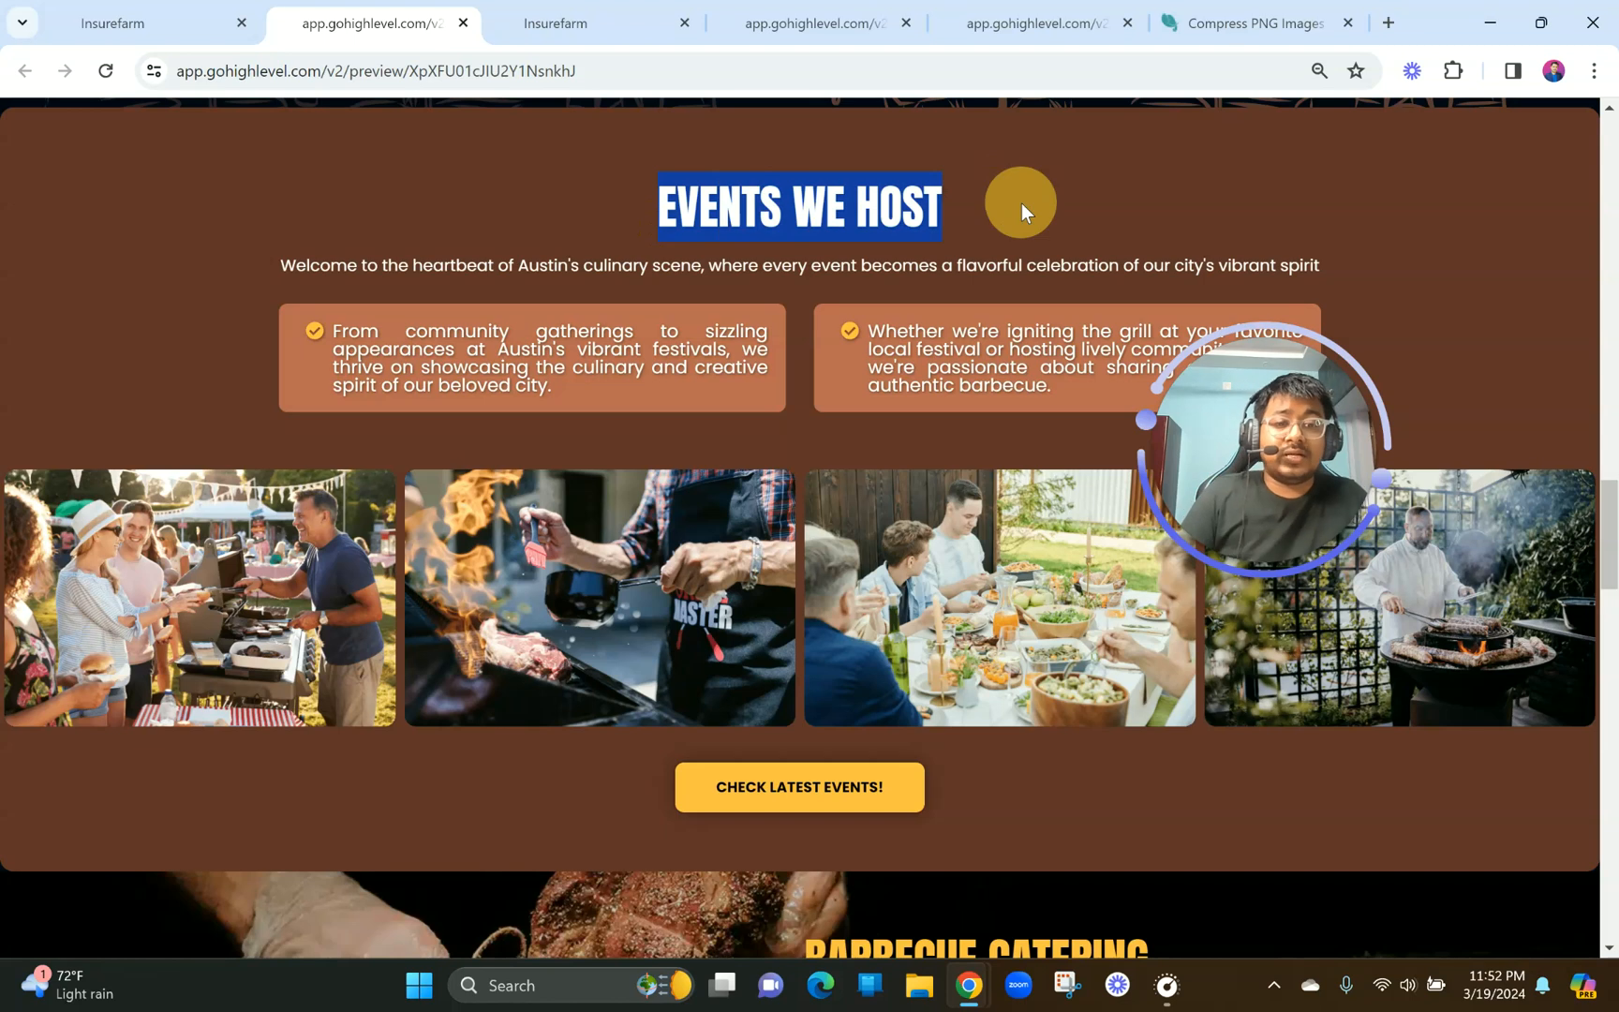
pyautogui.click(657, 7)
# Give the empty section below the story section the saved dark brown background color and compare it with the reference page.
pyautogui.click(661, 840)
pyautogui.click(1590, 567)
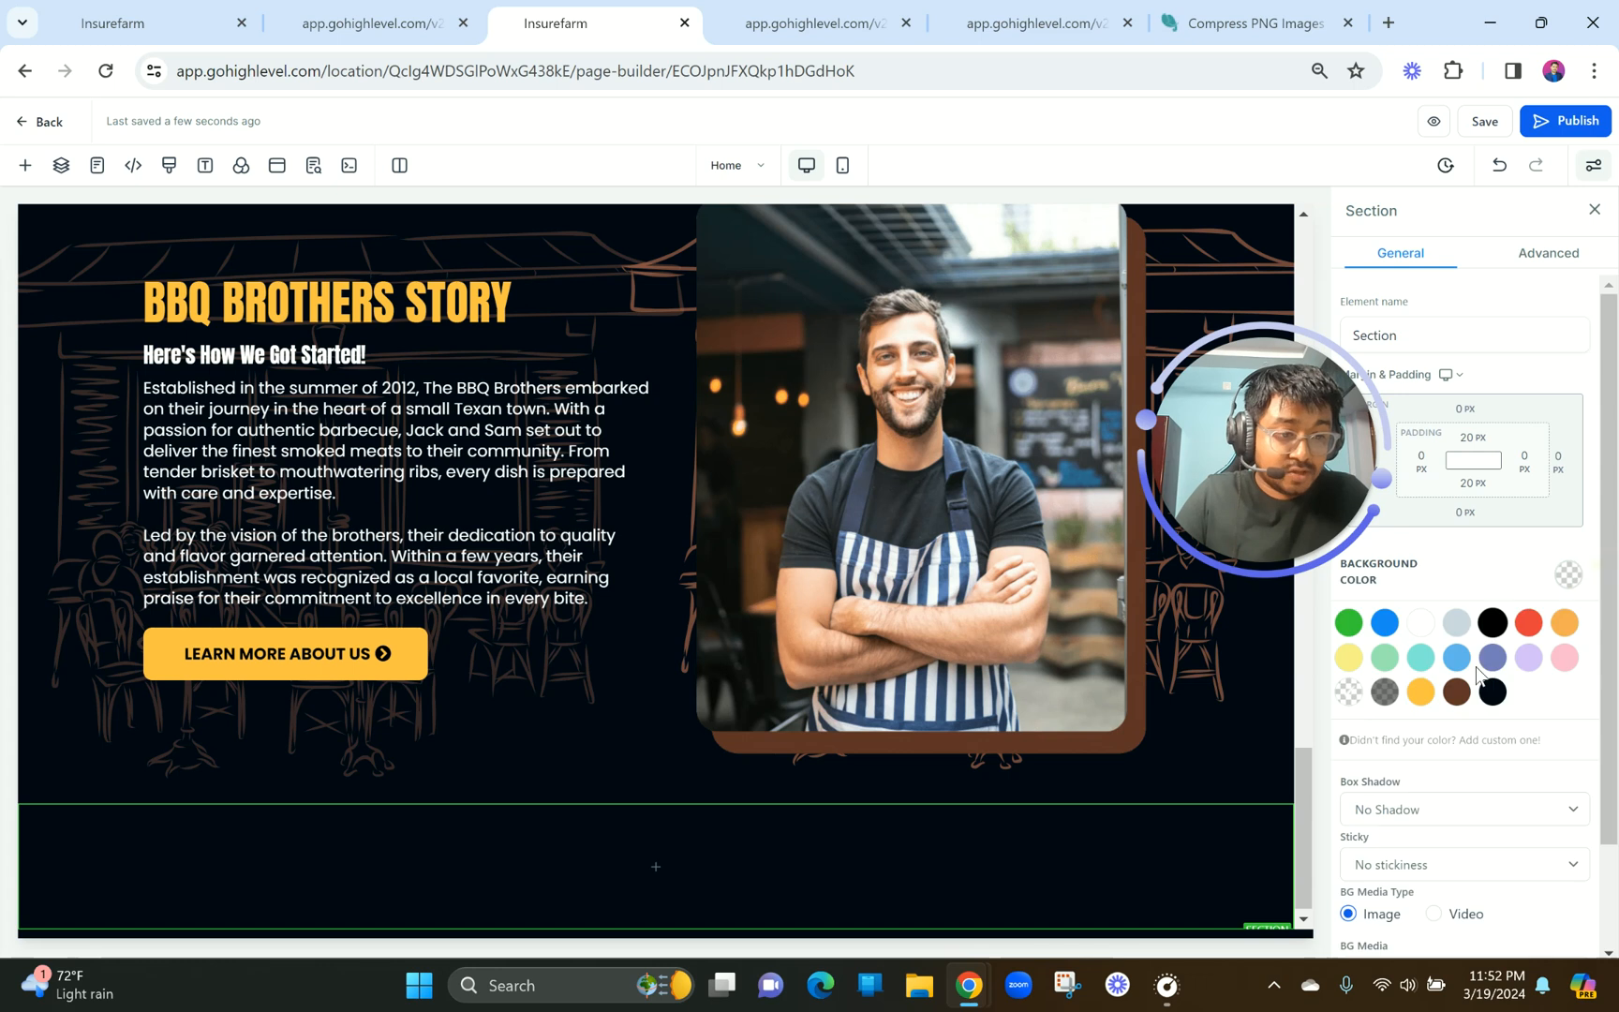
pyautogui.click(1457, 693)
pyautogui.click(396, 11)
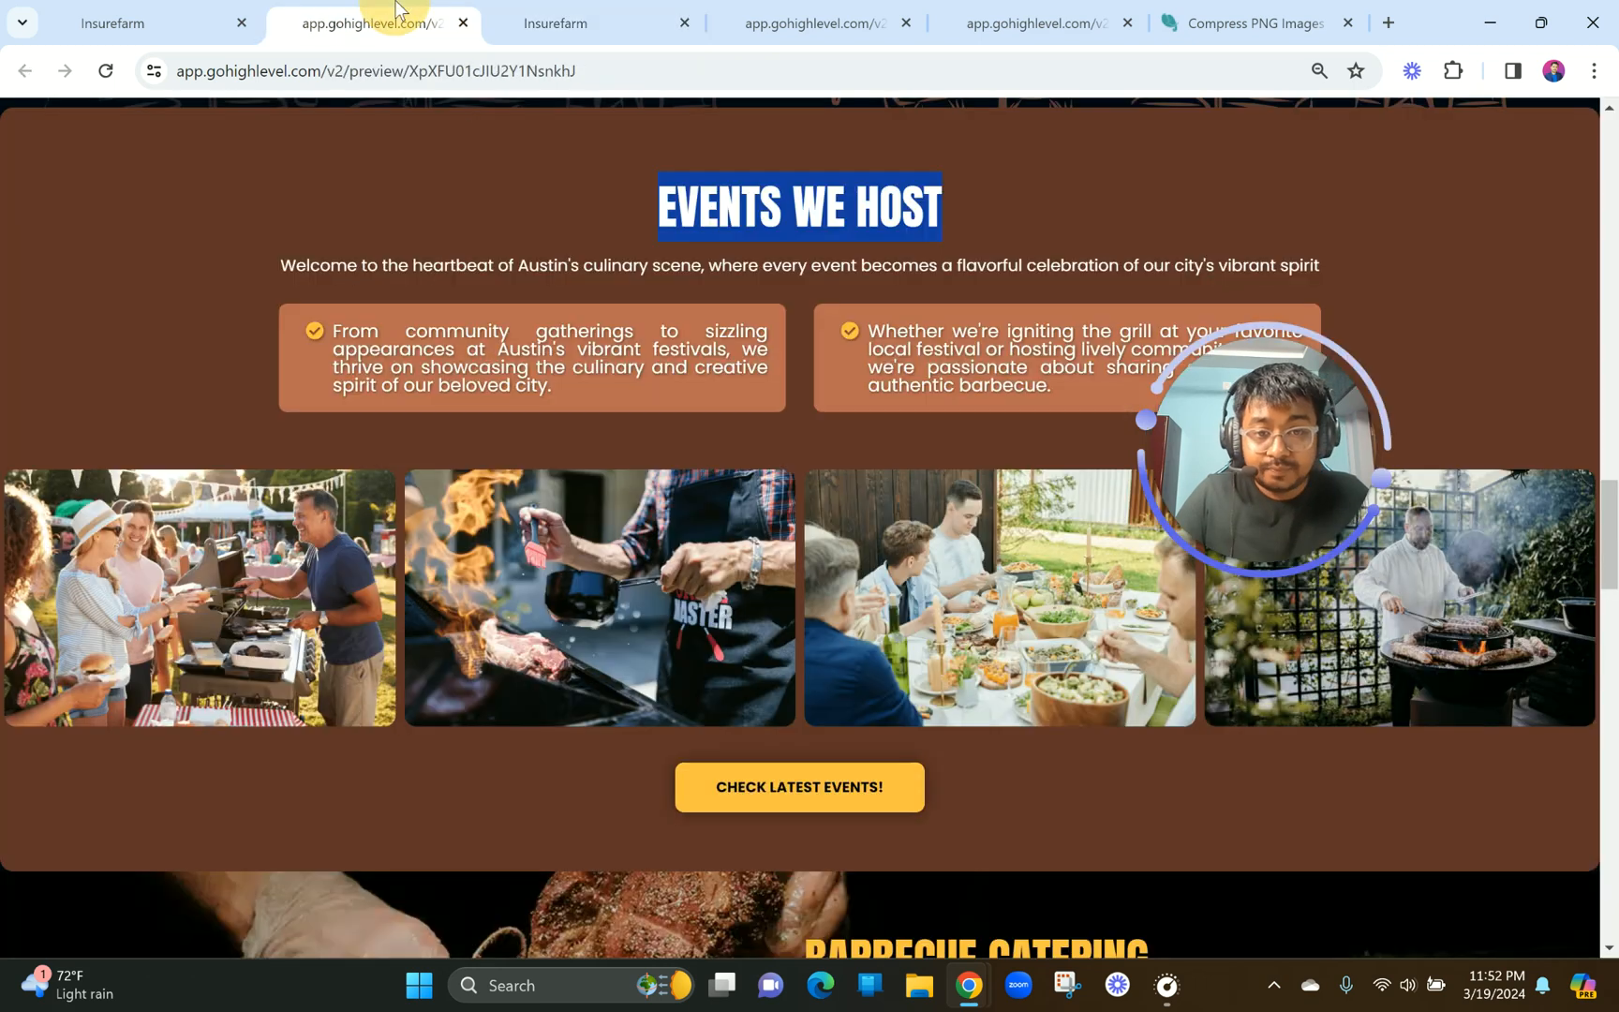
pyautogui.click(563, 8)
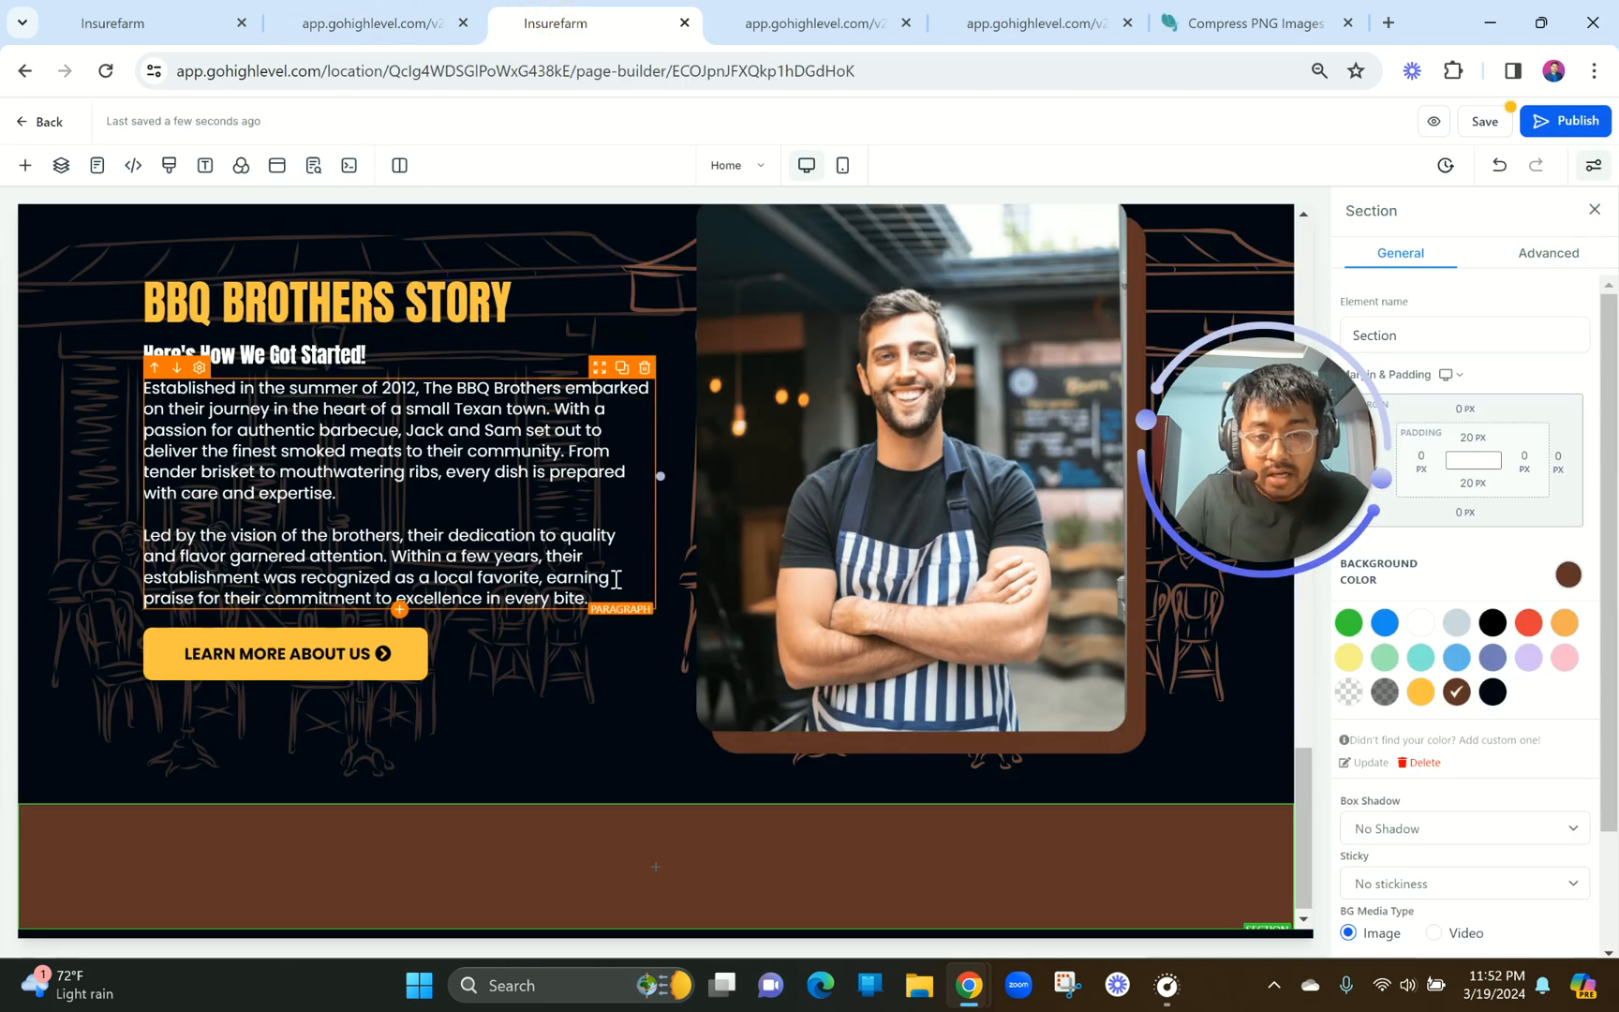
# Give the brown section a full solid 1px border in the same dark brown color.
pyautogui.click(551, 816)
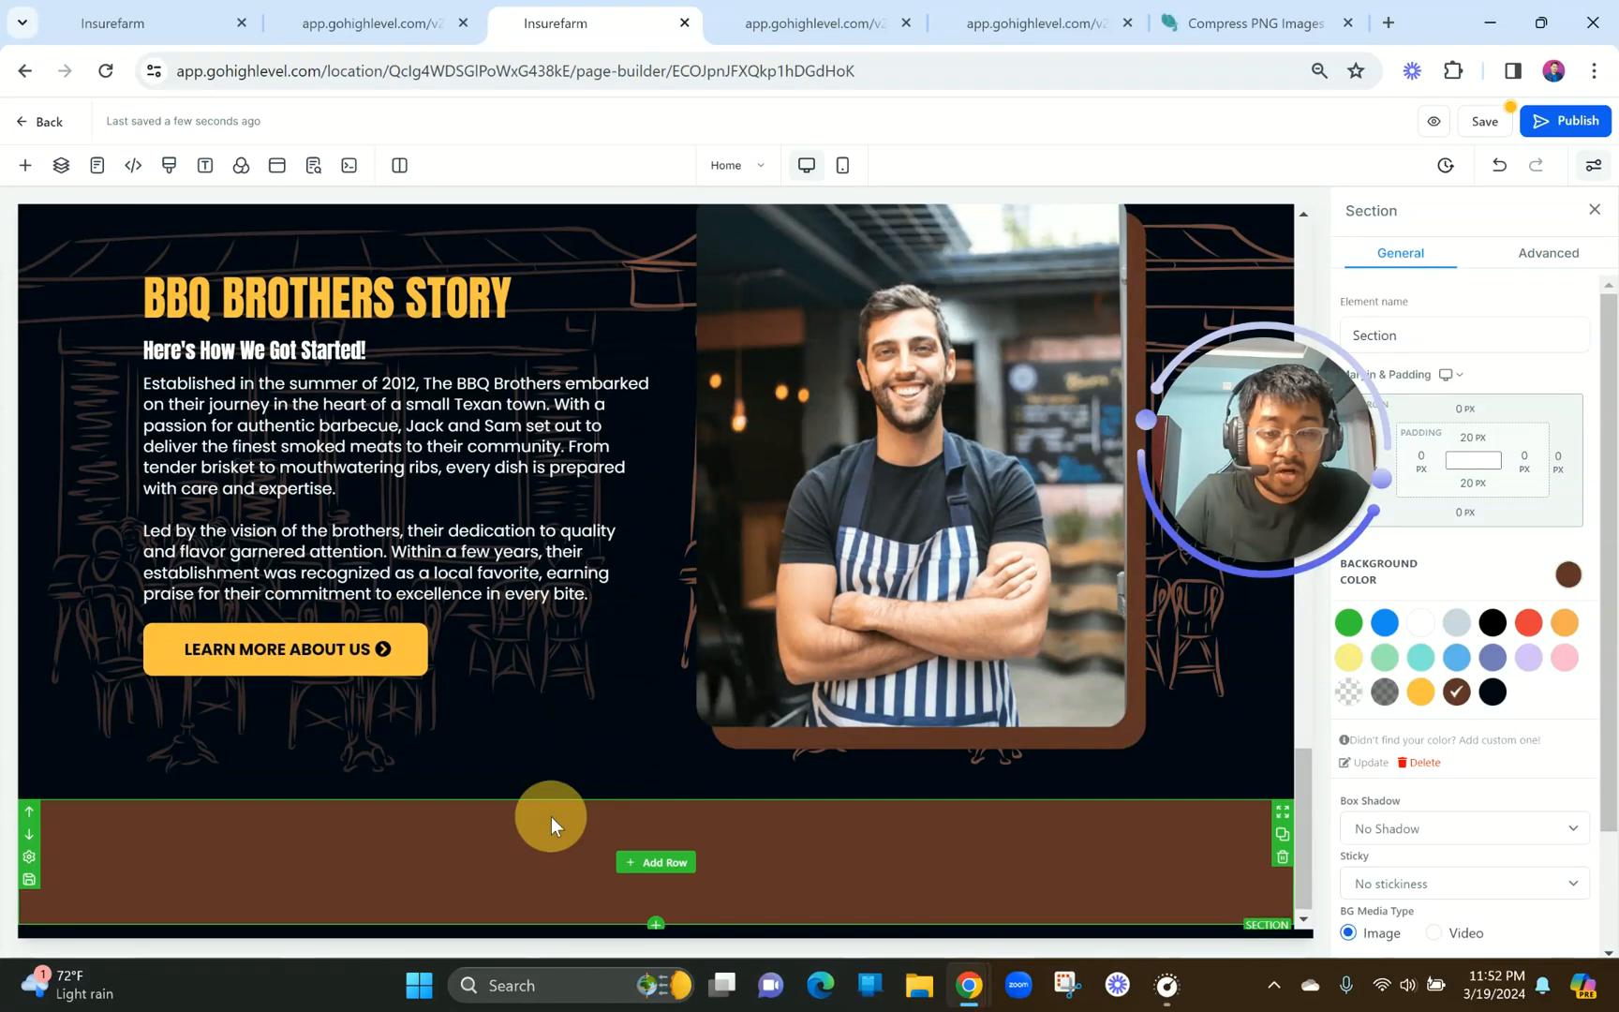
pyautogui.click(1548, 255)
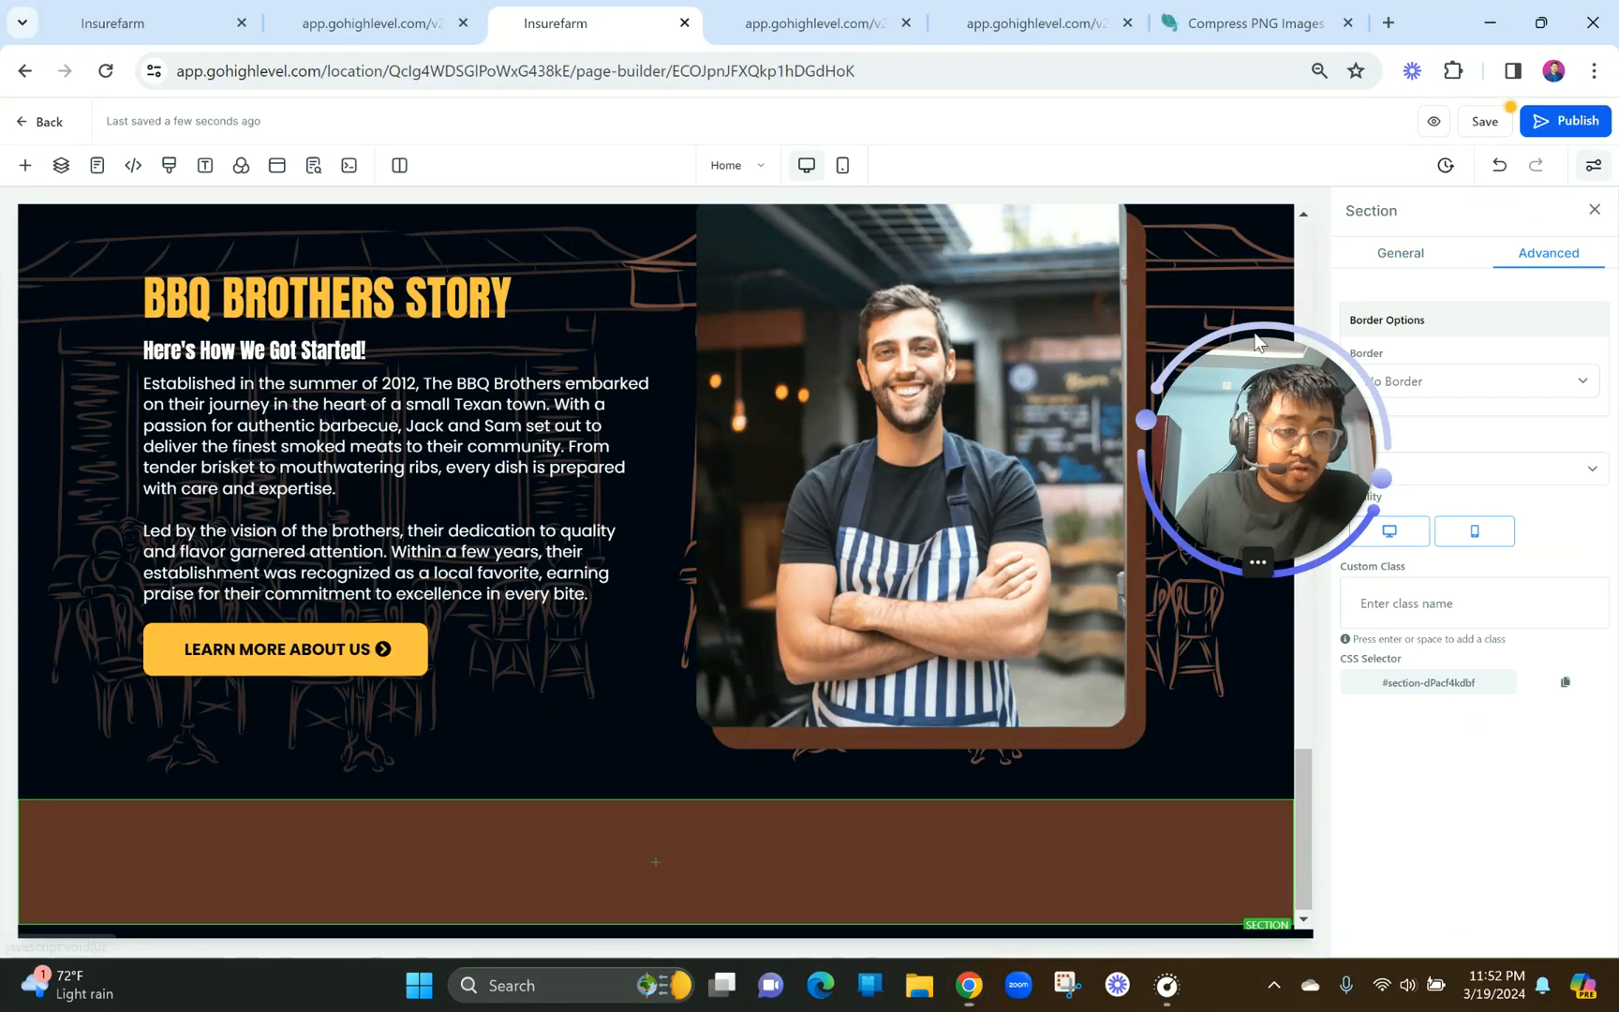
pyautogui.click(1386, 370)
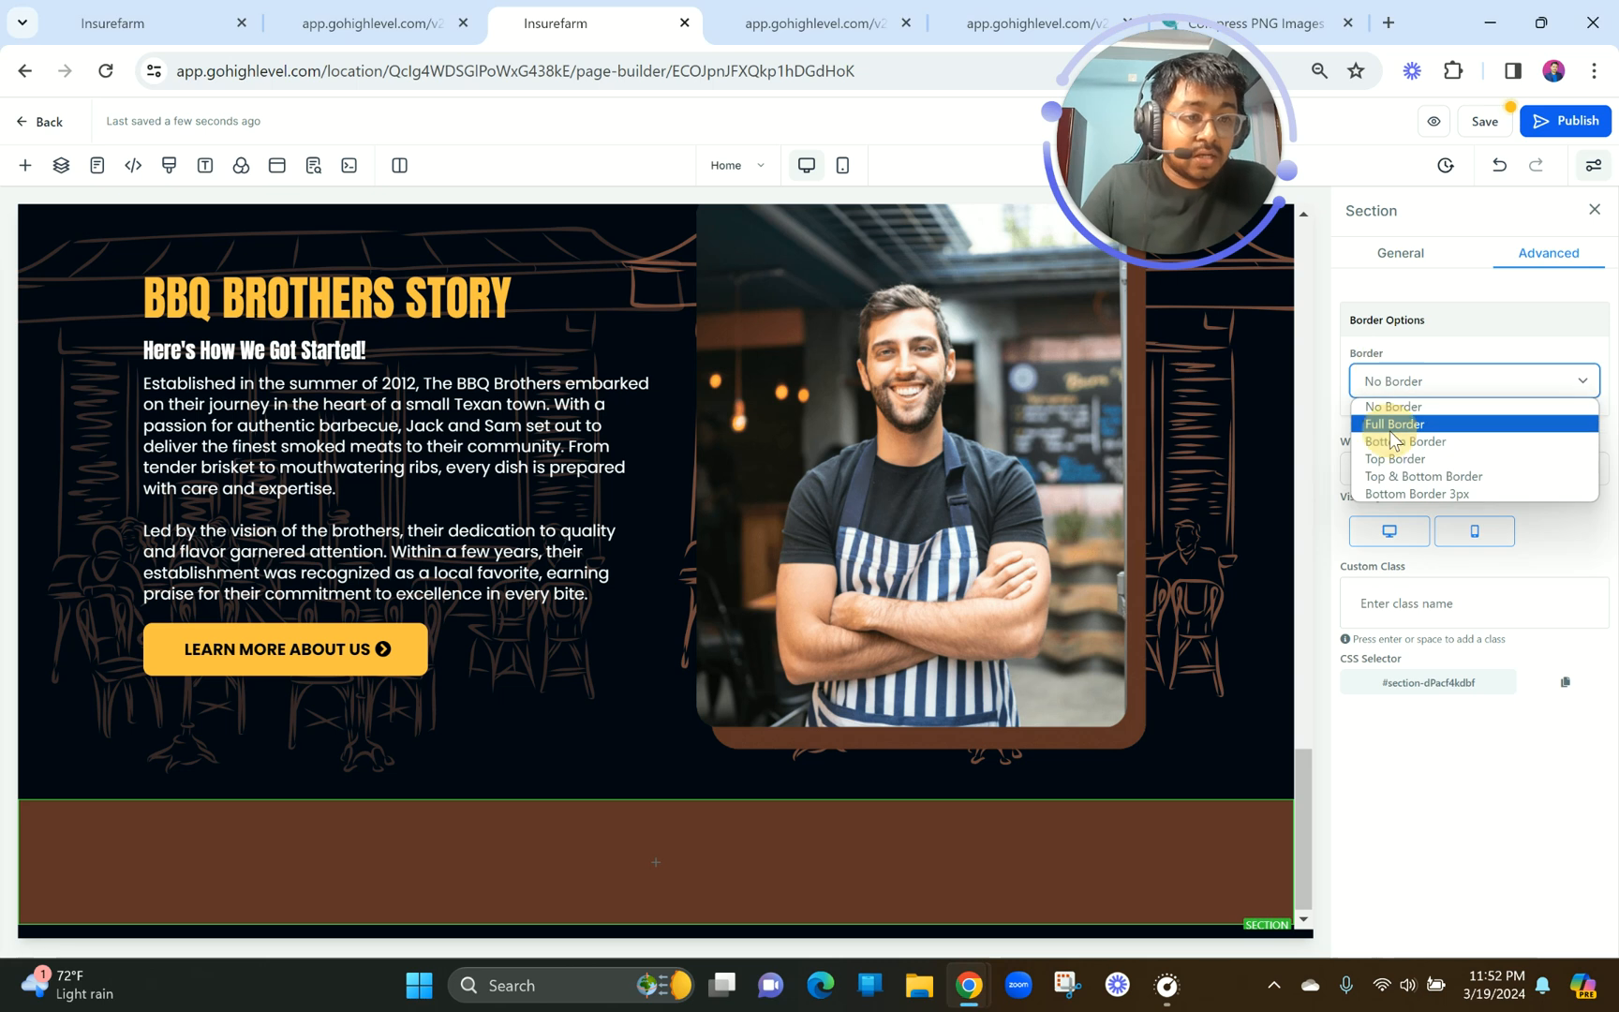
pyautogui.click(1394, 420)
pyautogui.click(1399, 498)
pyautogui.click(1396, 511)
pyautogui.click(1558, 532)
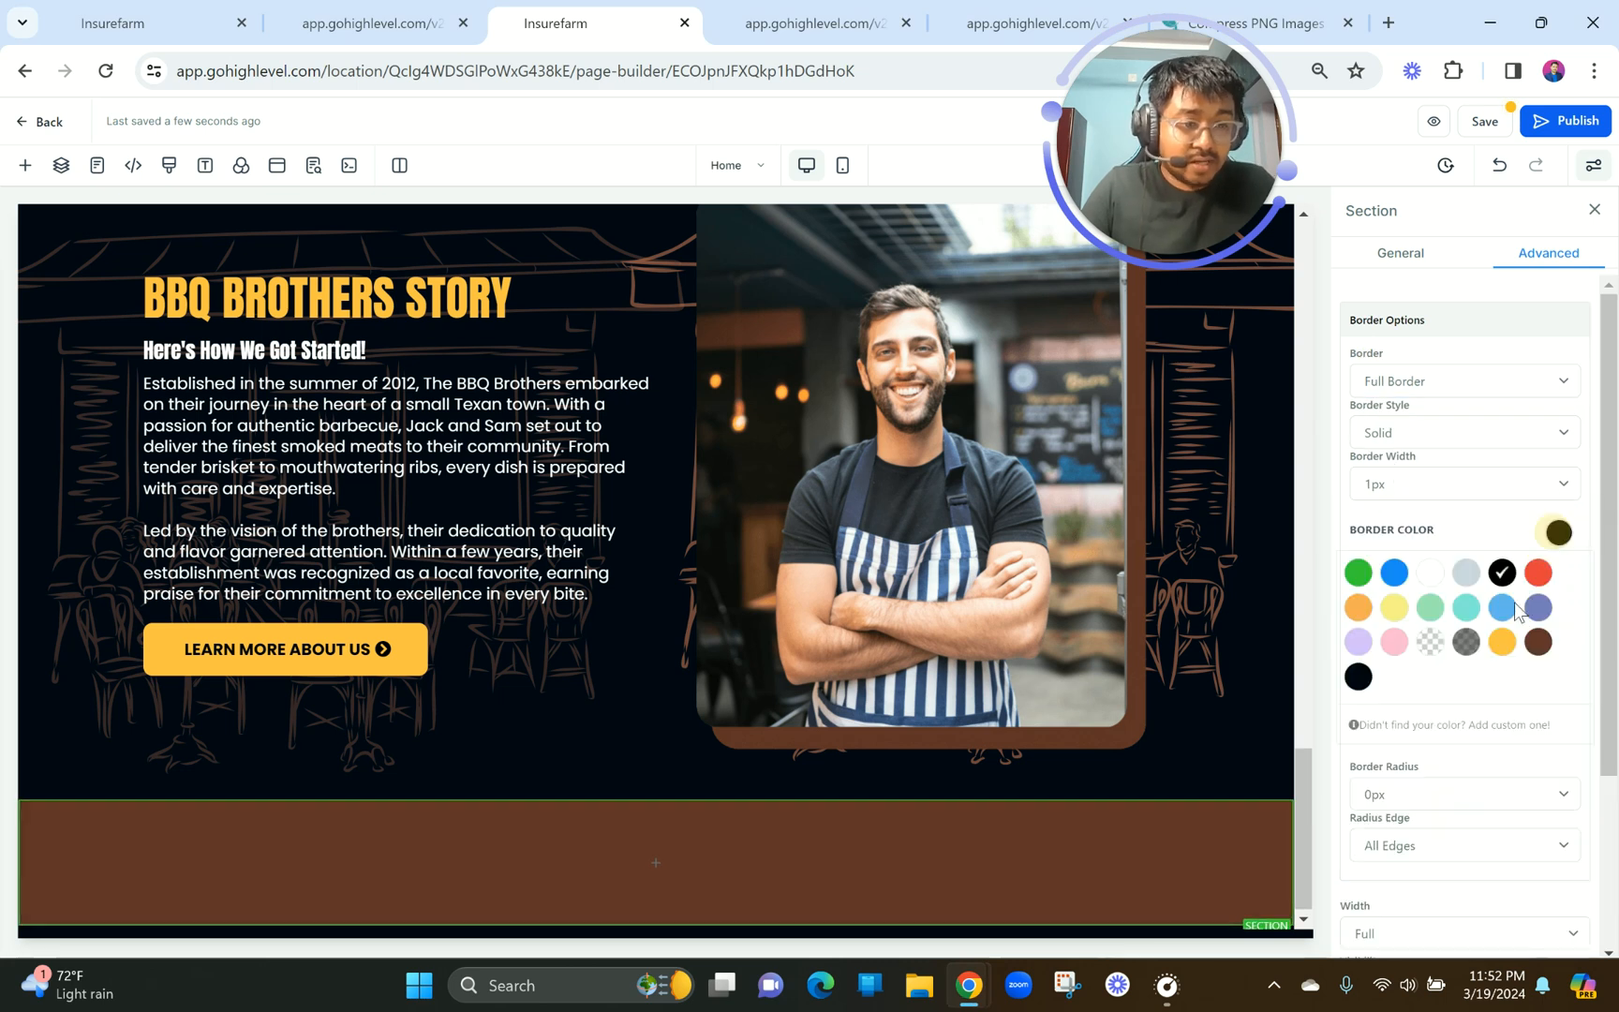
pyautogui.click(1533, 656)
# Set the brown section's border radius to 25px on all edges.
pyautogui.scroll(-3, 1395, 674)
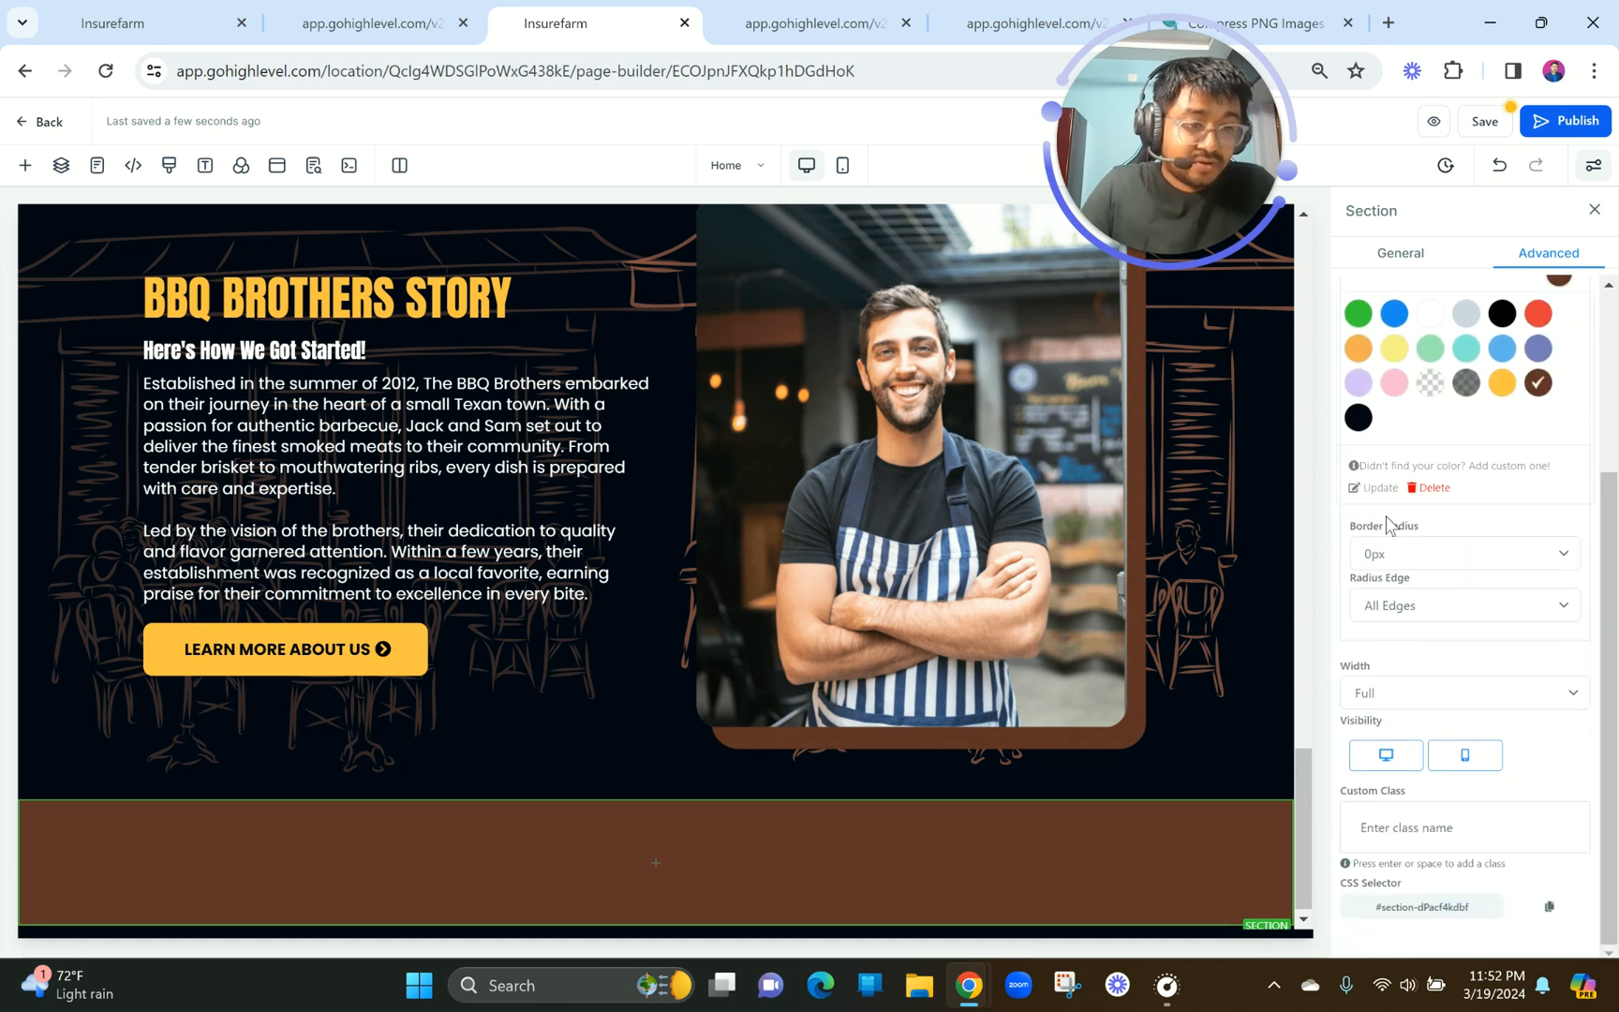
pyautogui.click(1377, 566)
pyautogui.click(1391, 720)
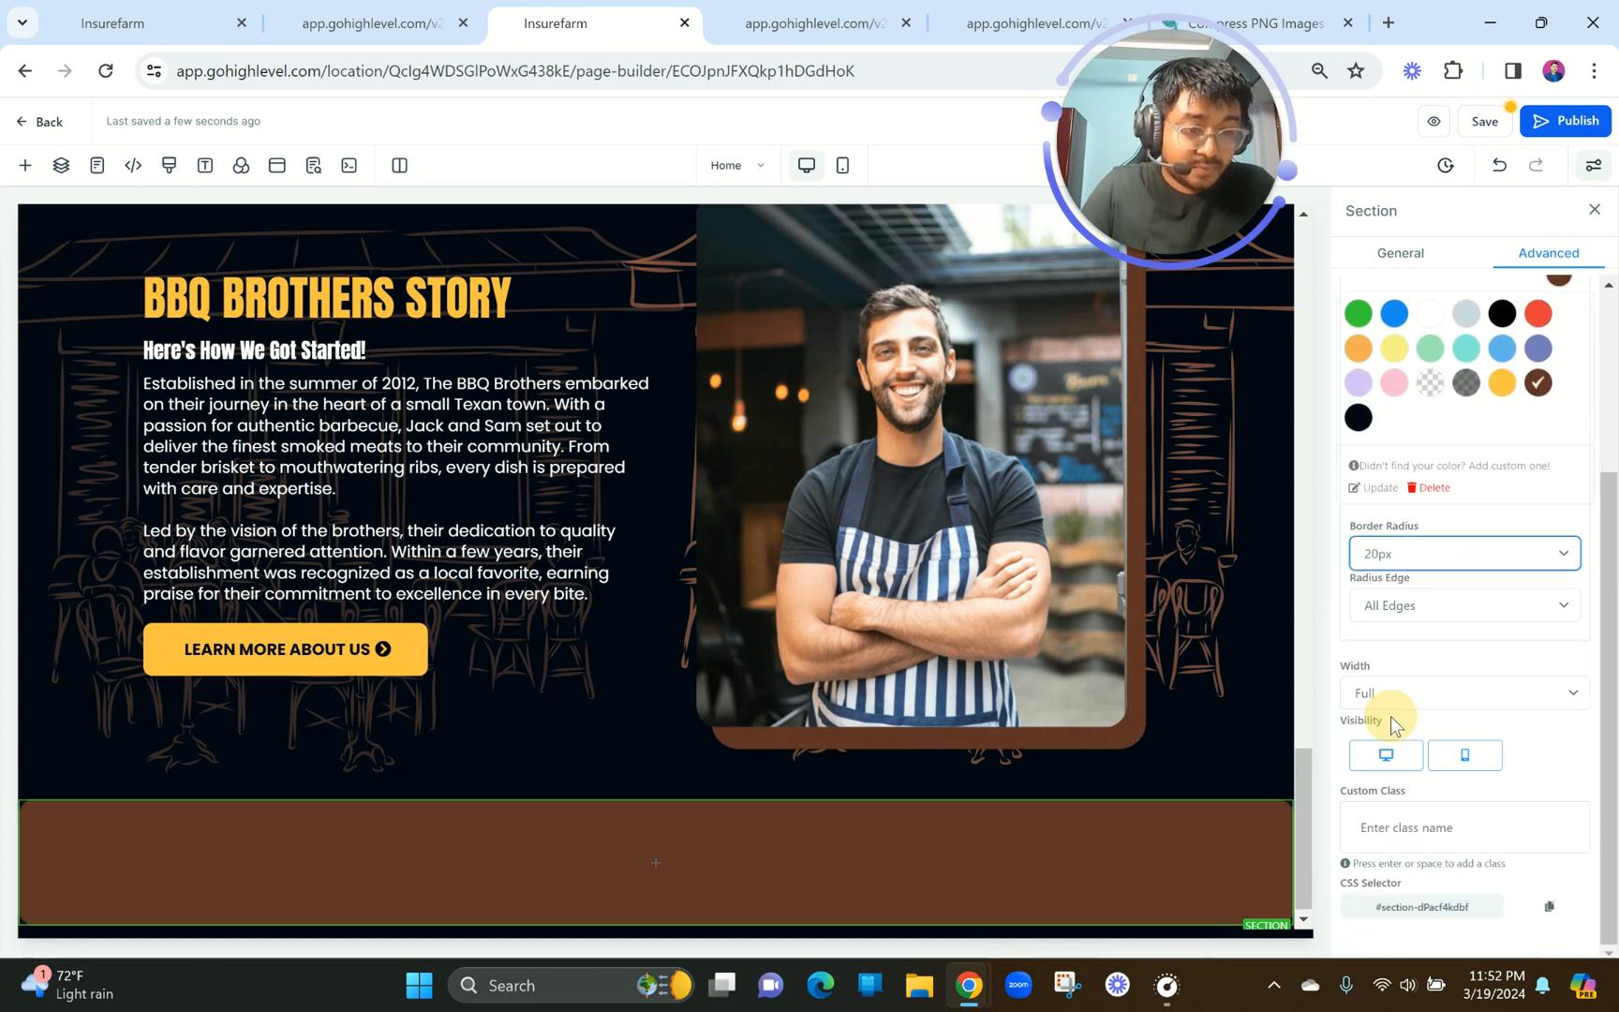
pyautogui.click(1405, 553)
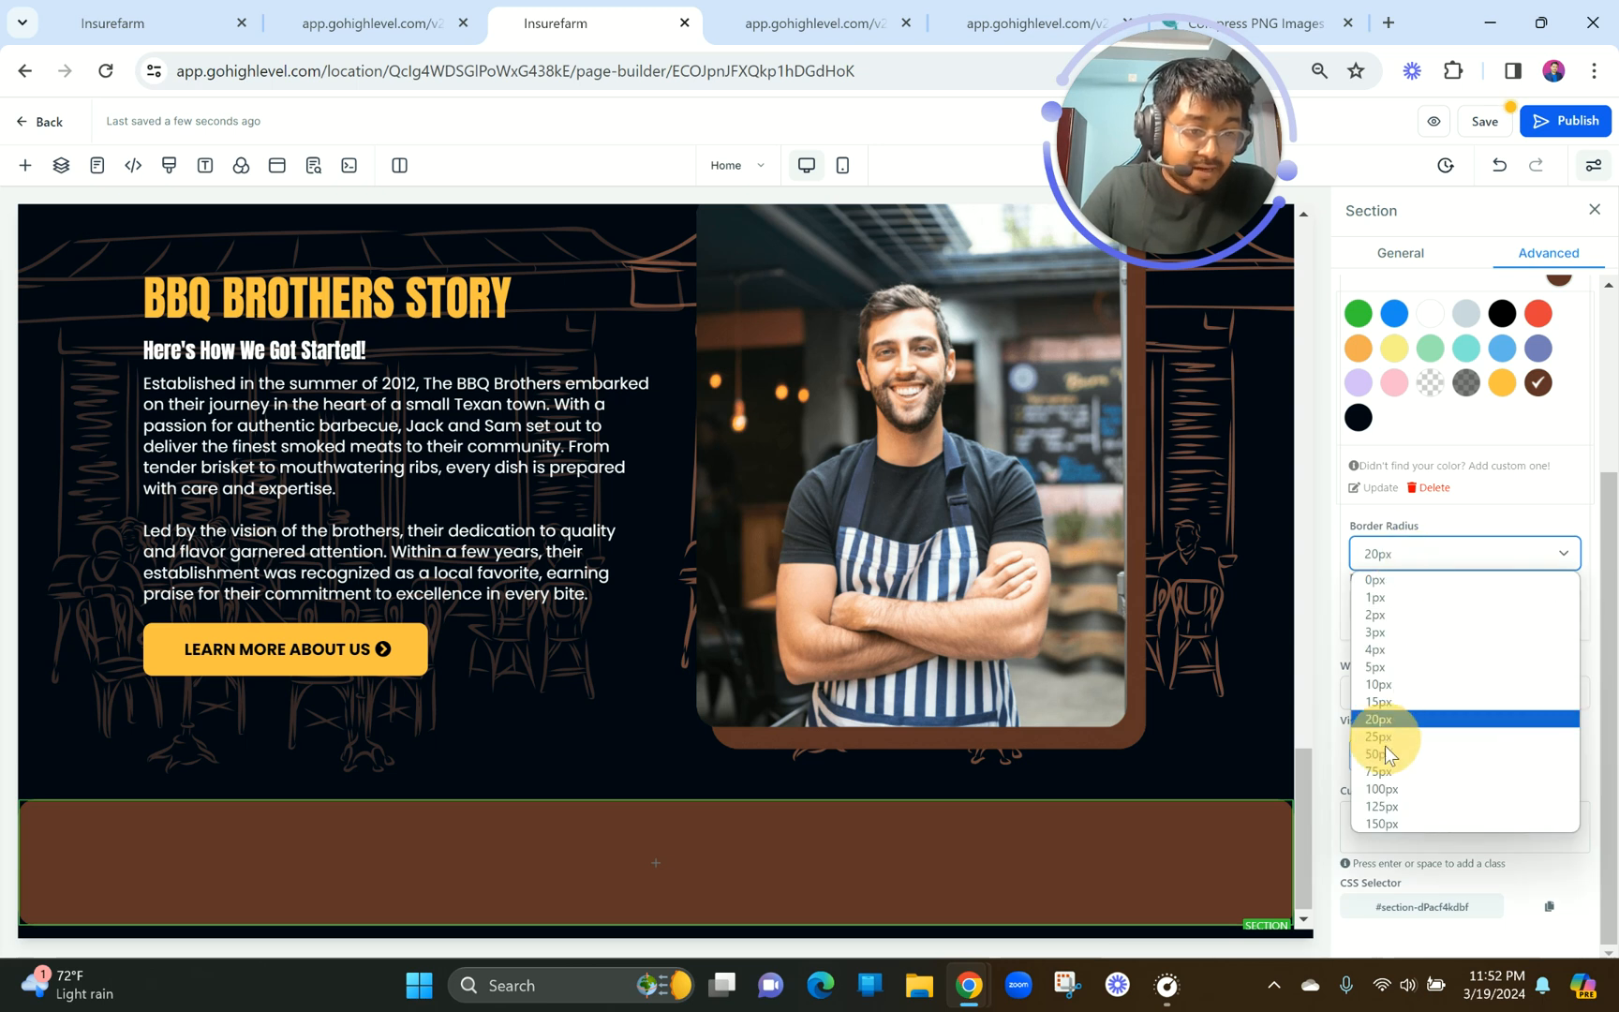
pyautogui.click(1381, 737)
# Add a 1 Column row to the brown section and check the layout against the reference page.
pyautogui.moveTo(656, 867)
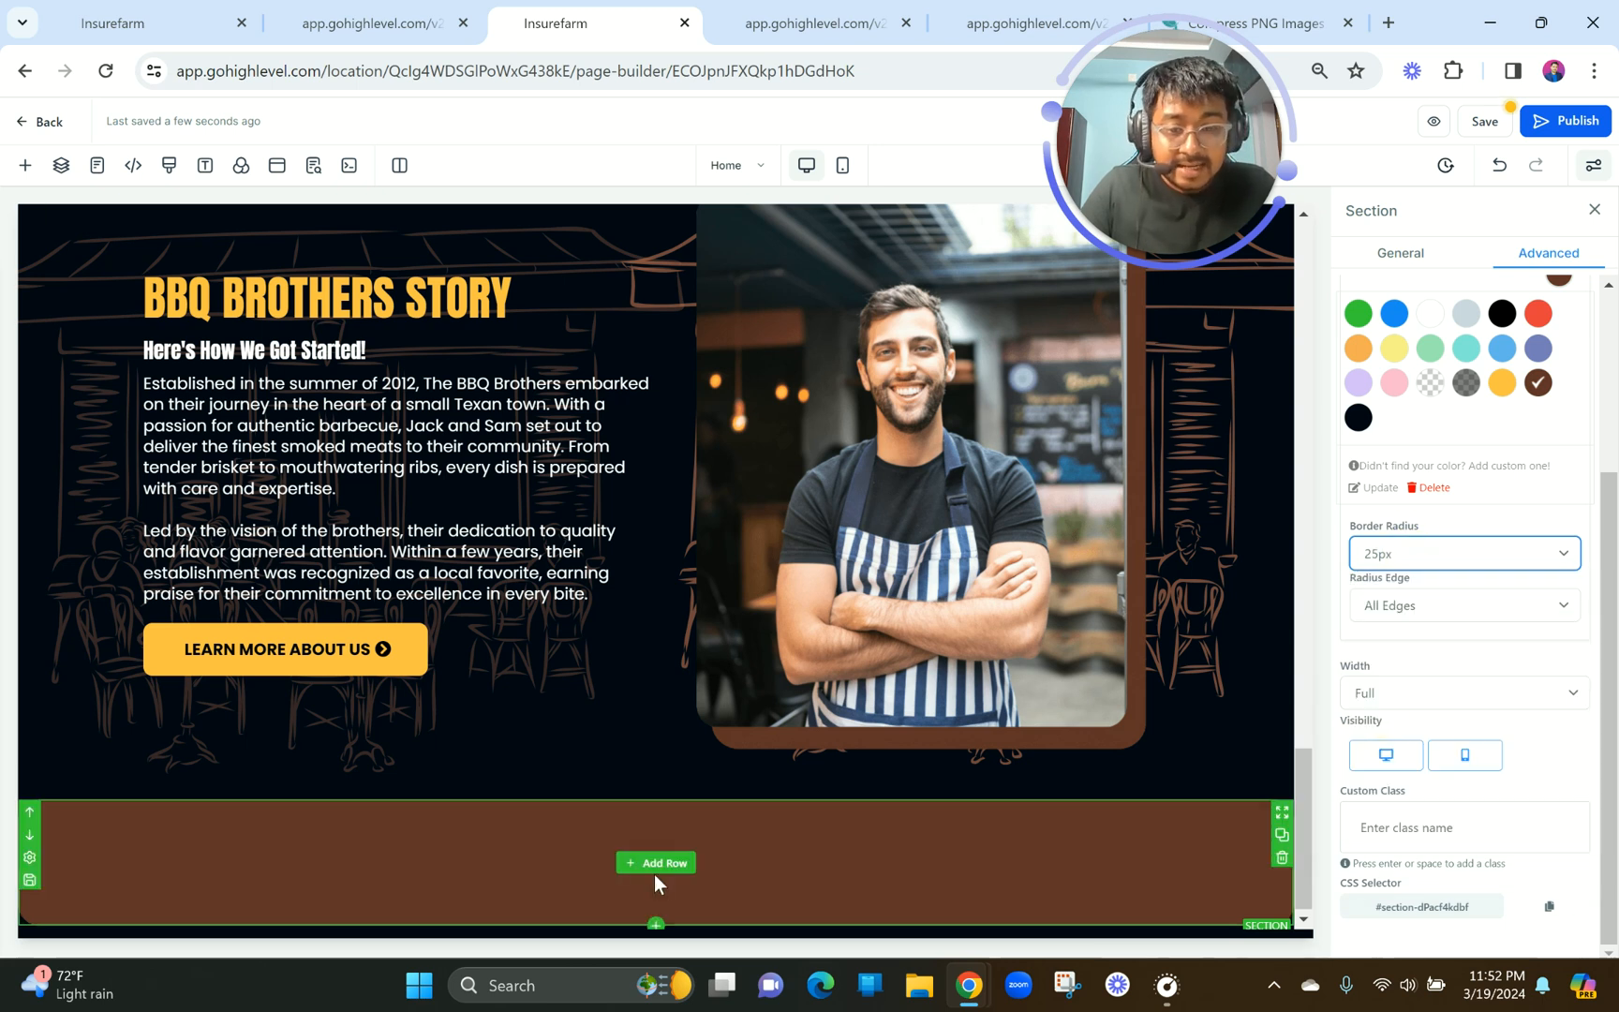
pyautogui.click(639, 863)
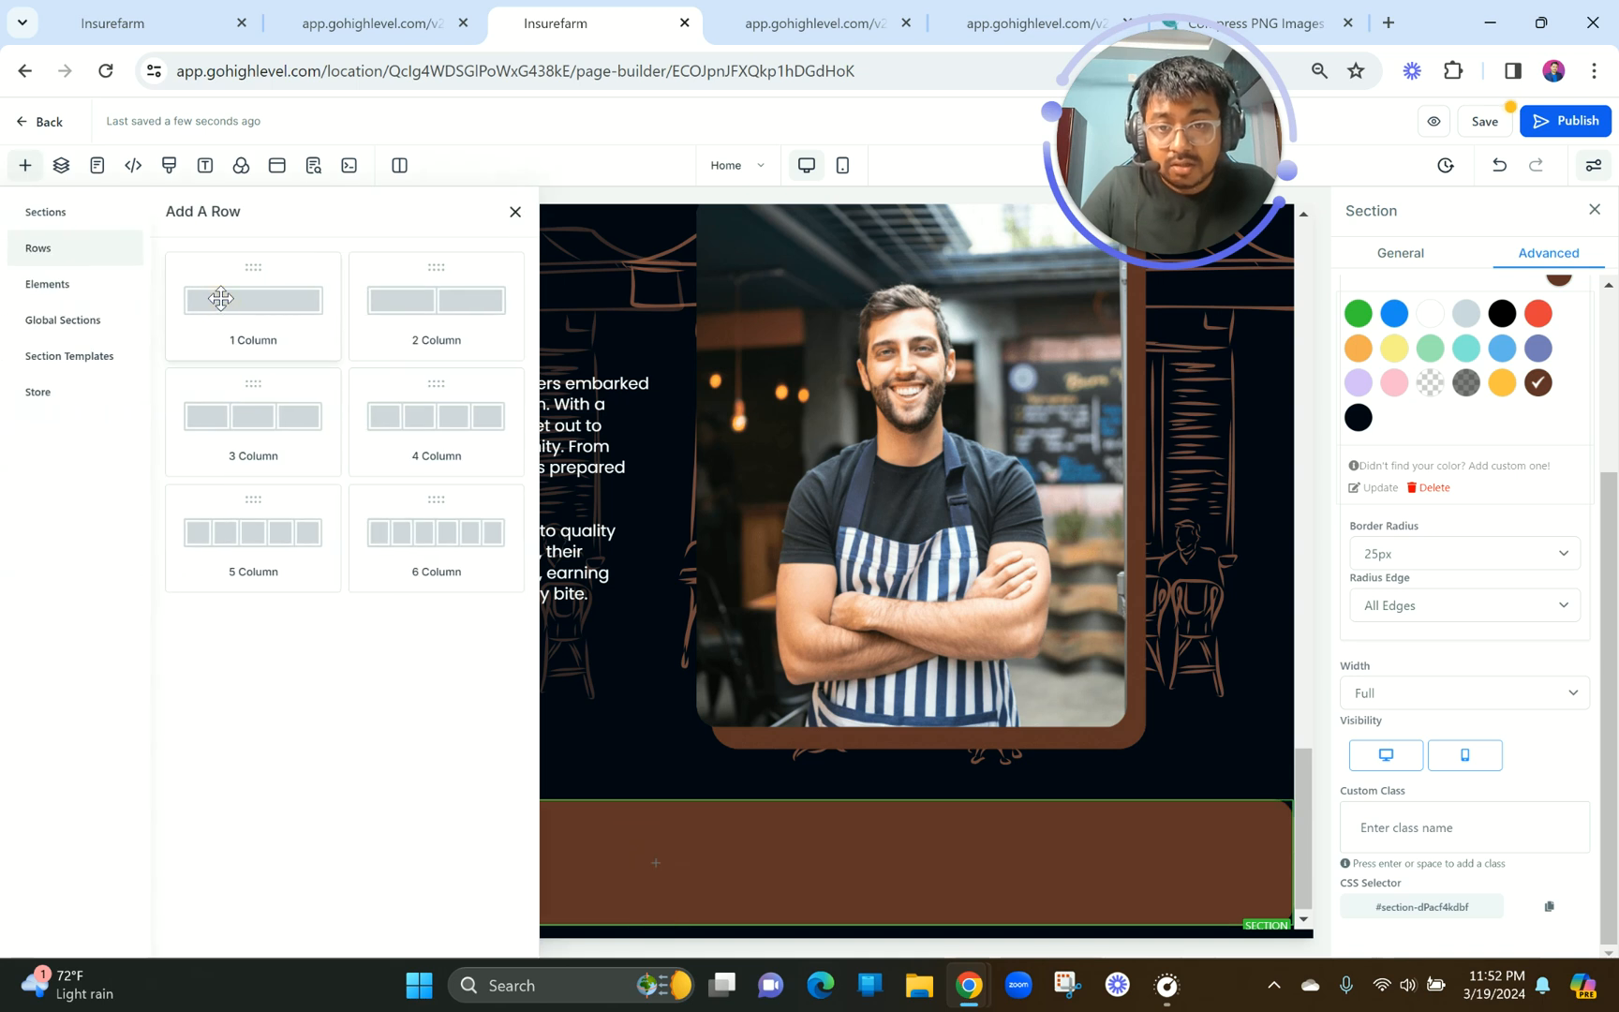
pyautogui.click(221, 298)
pyautogui.click(370, 23)
pyautogui.click(556, 23)
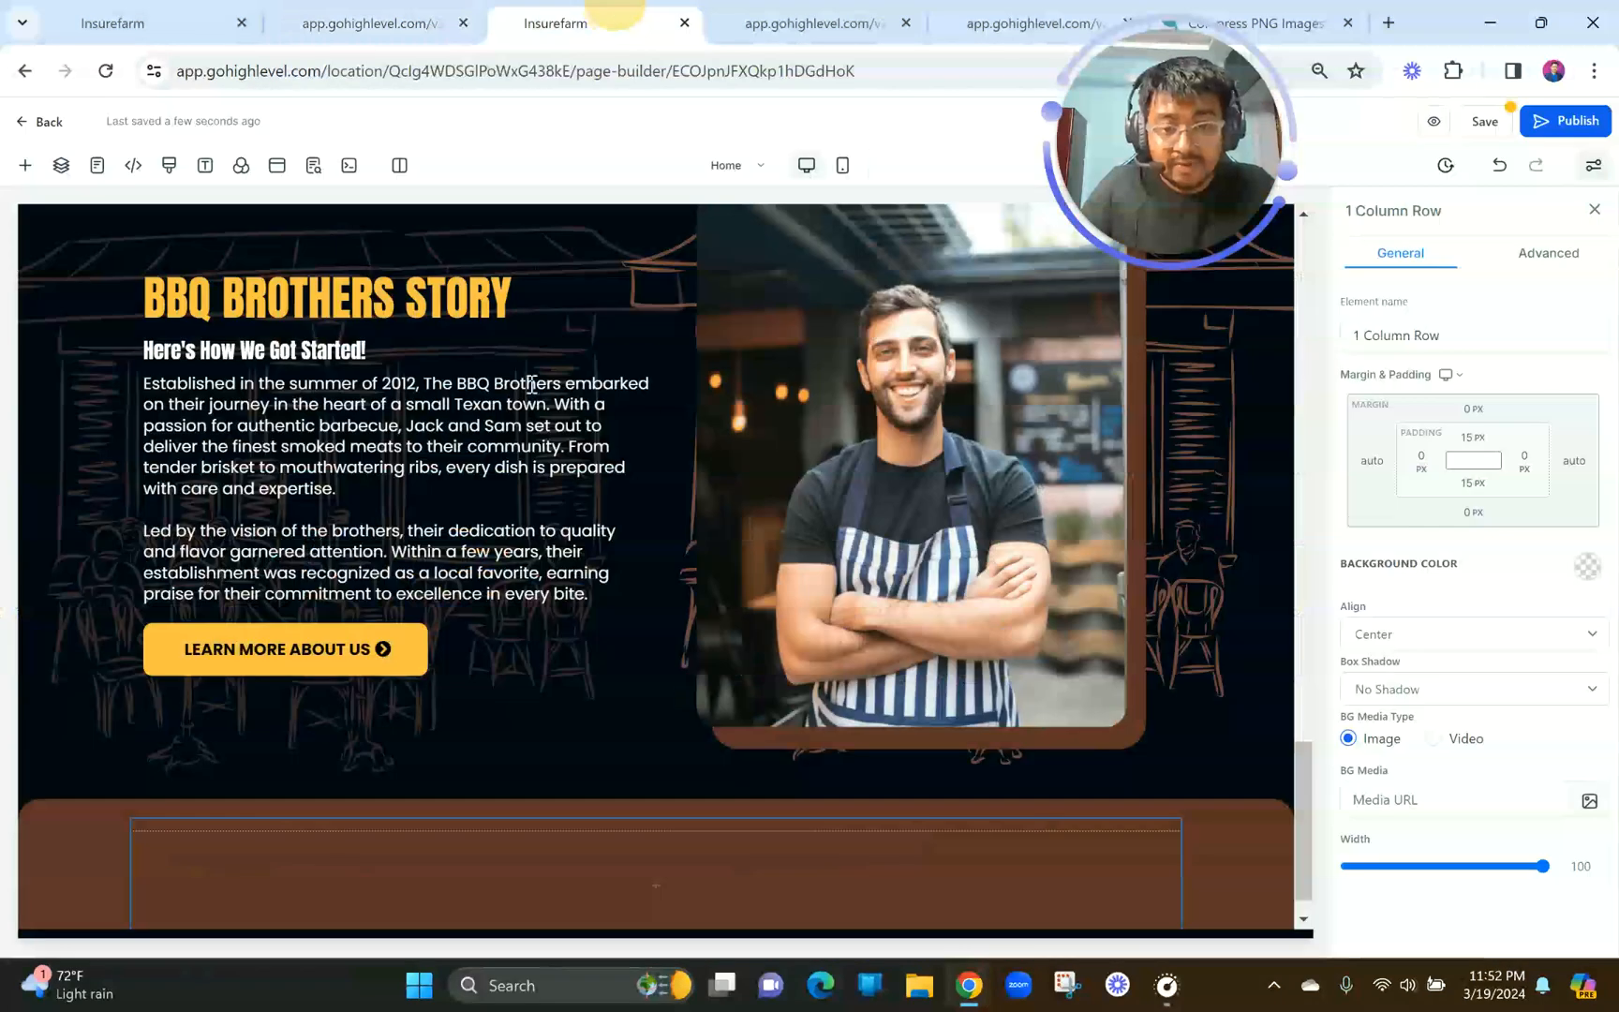
# Duplicate the BBQ Brothers Story headline and move the copy into the brown section's new row.
pyautogui.click(622, 258)
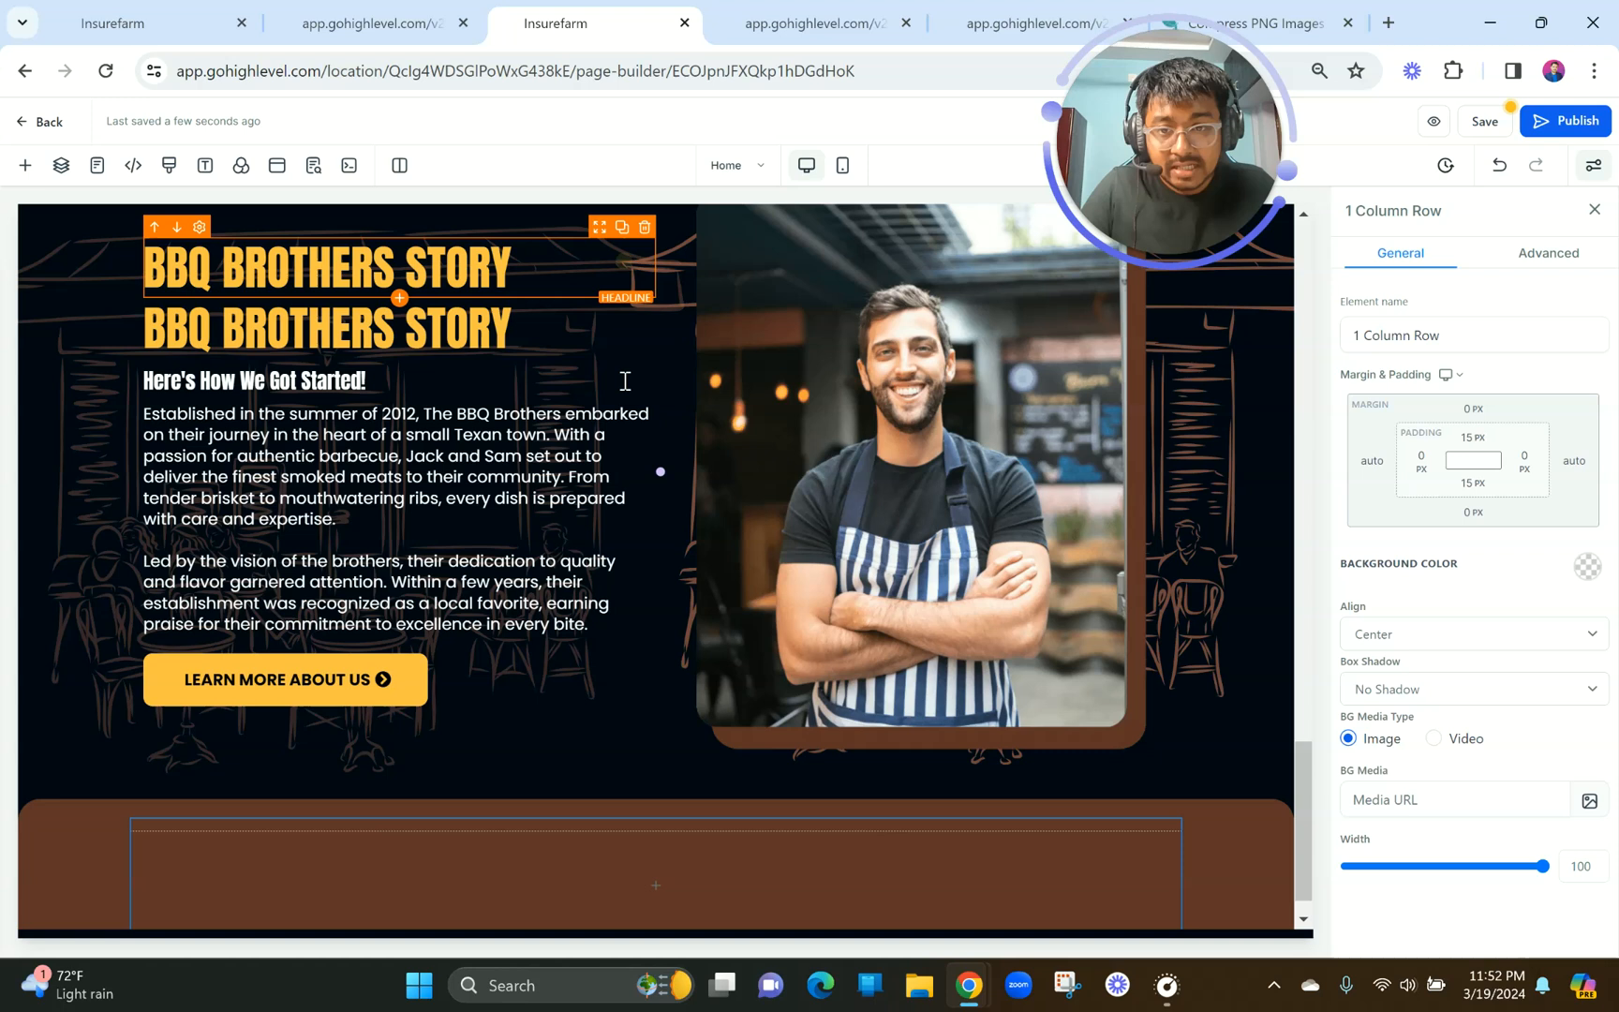
pyautogui.moveTo(600, 253); pyautogui.dragTo(781, 849)
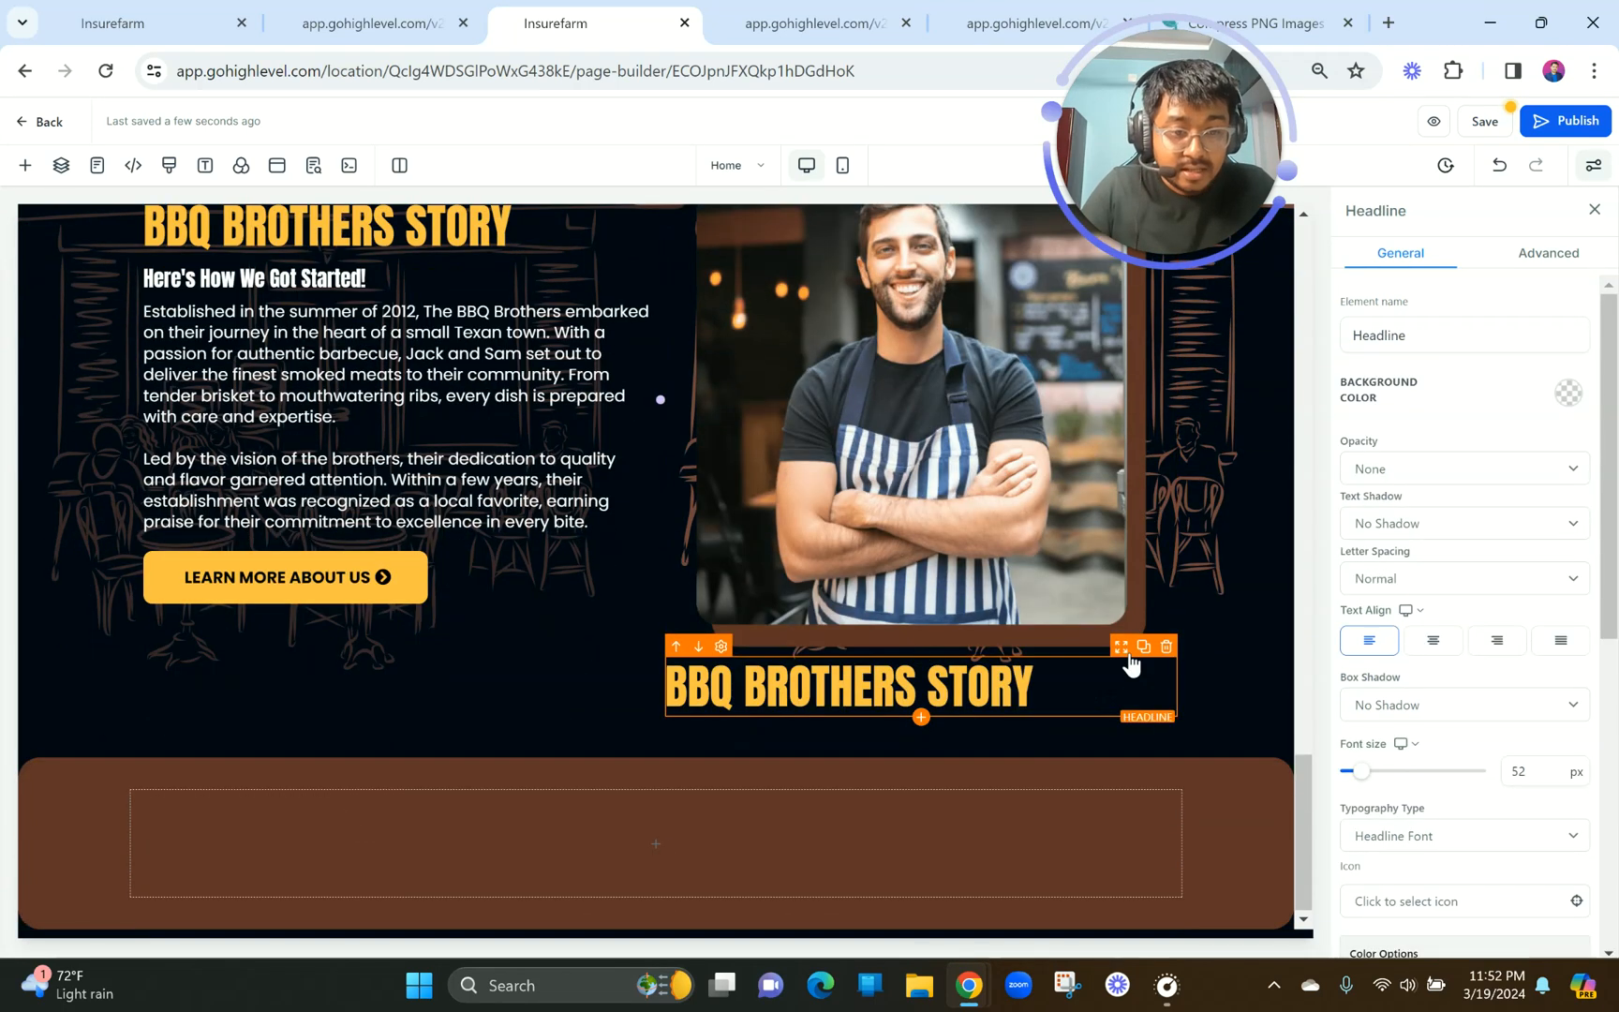
pyautogui.moveTo(1127, 660); pyautogui.dragTo(902, 861)
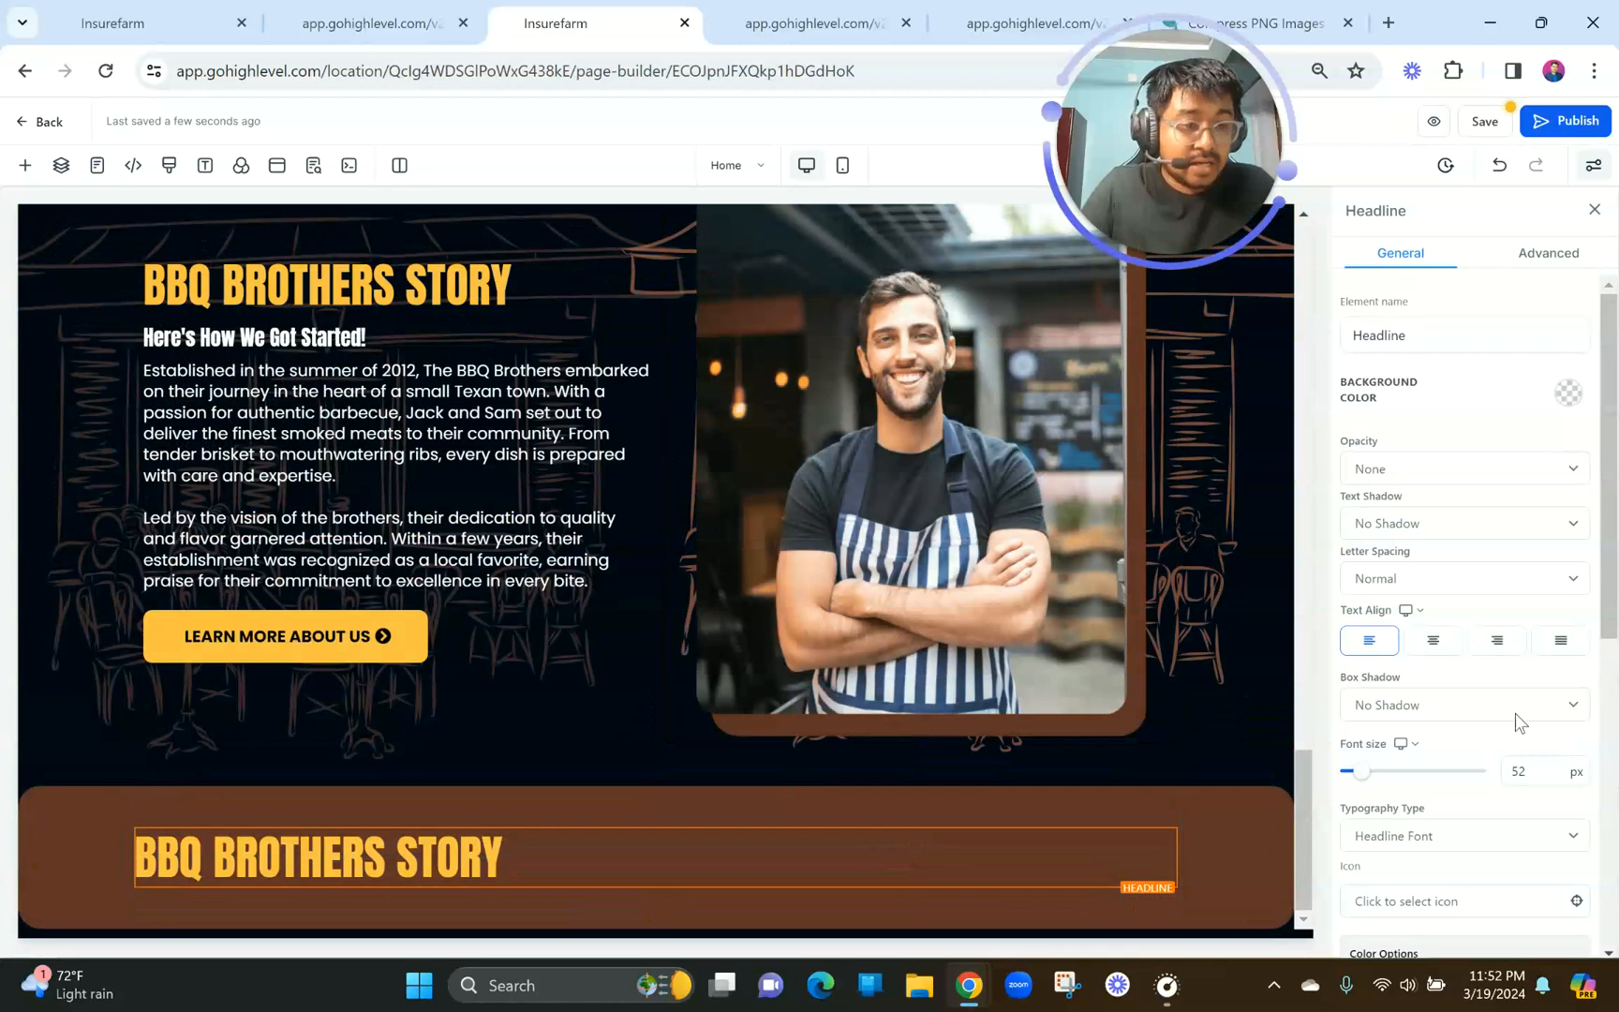
# Center the copied headline and replace its text with "EVENTS WE HOST", keeping the yellow headline color.
pyautogui.click(1433, 643)
pyautogui.tripleClick(642, 855)
pyautogui.hotkey('ctrl', 'v')
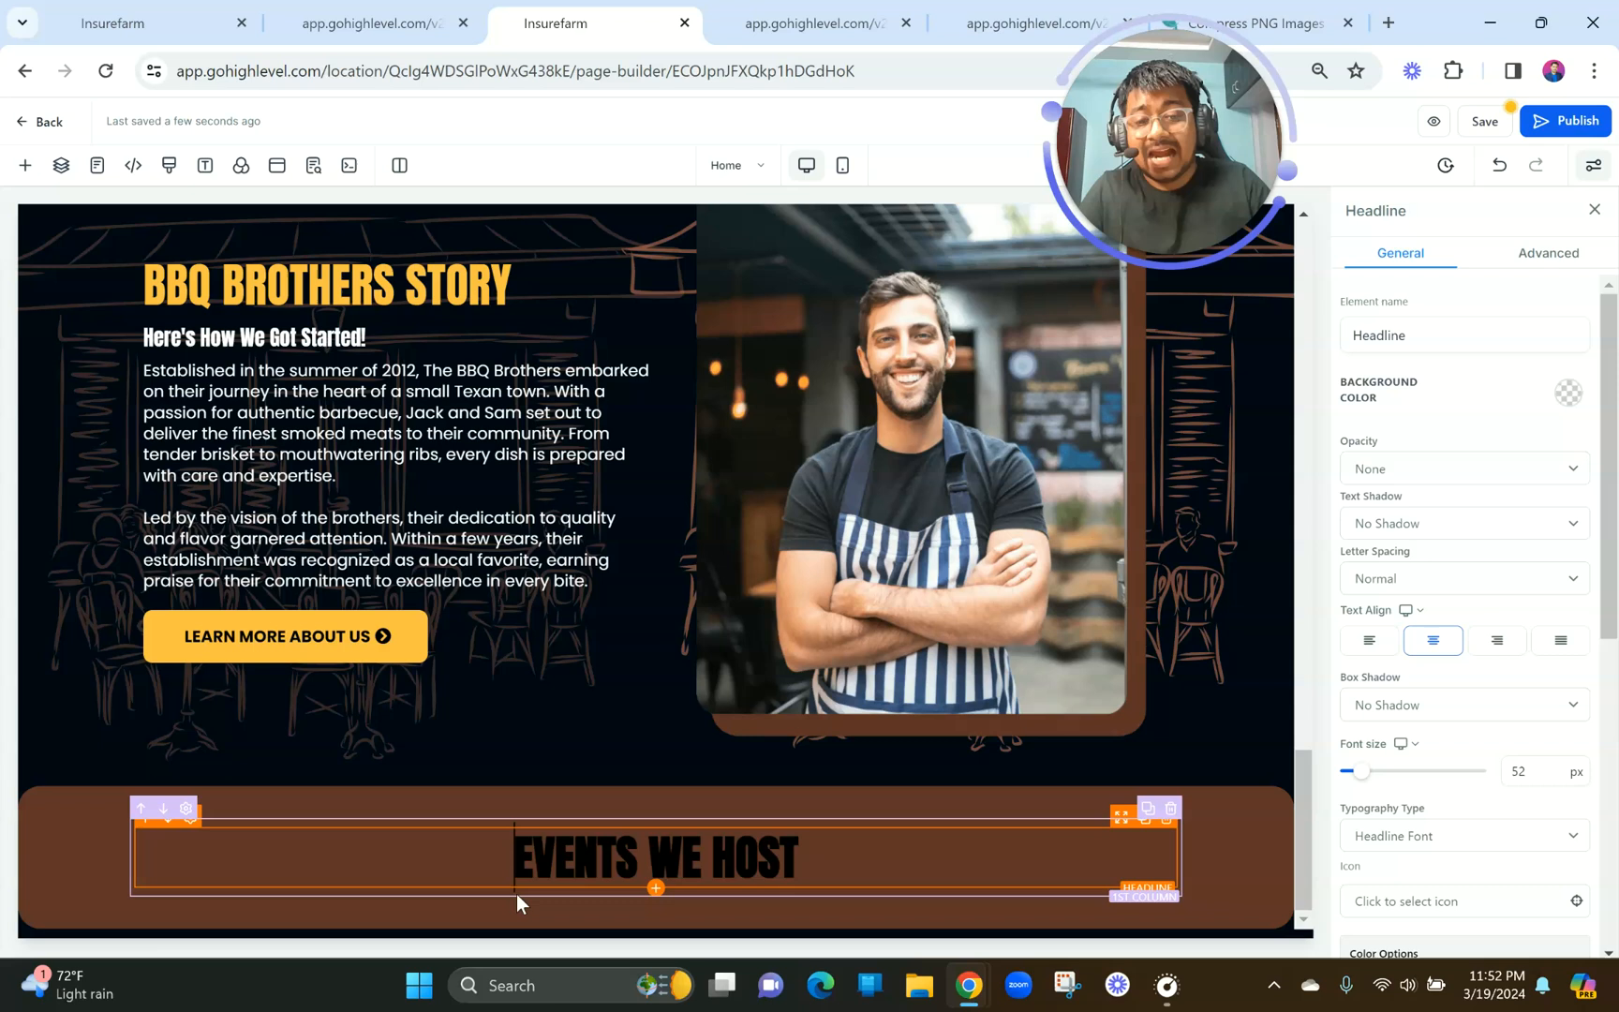
pyautogui.tripleClick(516, 894)
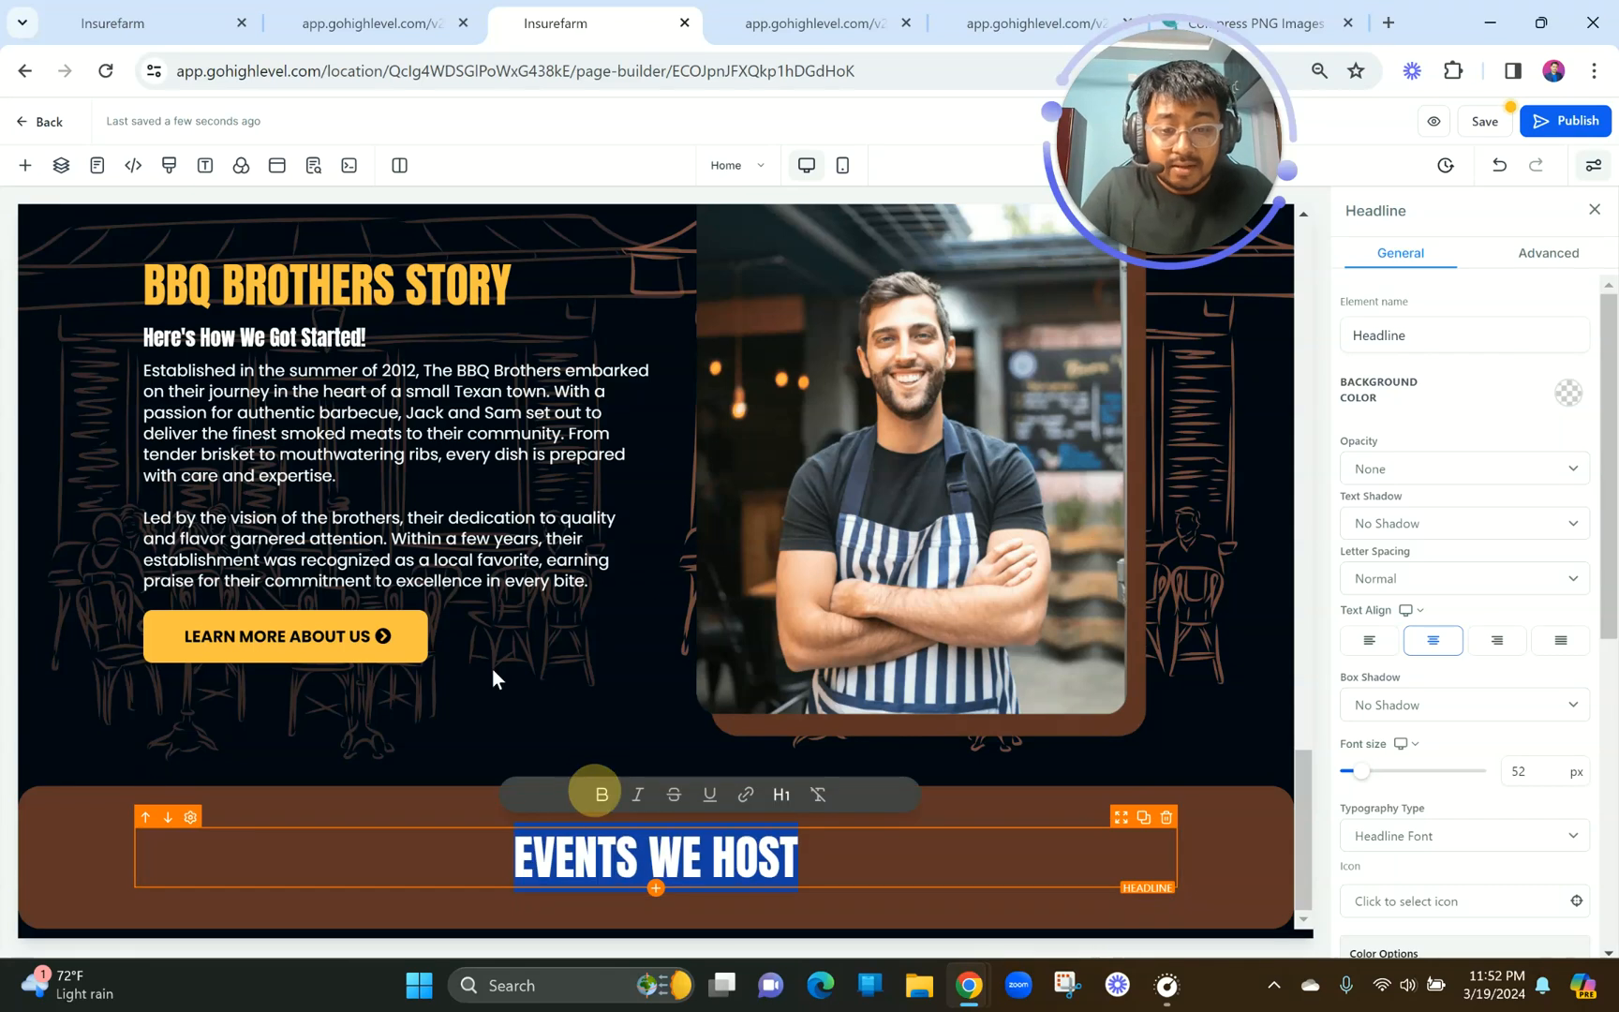
pyautogui.click(463, 580)
# Copy the "Welcome to the heartbeat of Austin's culinary scene" sentence from the reference page and return to the page builder.
pyautogui.click(350, 9)
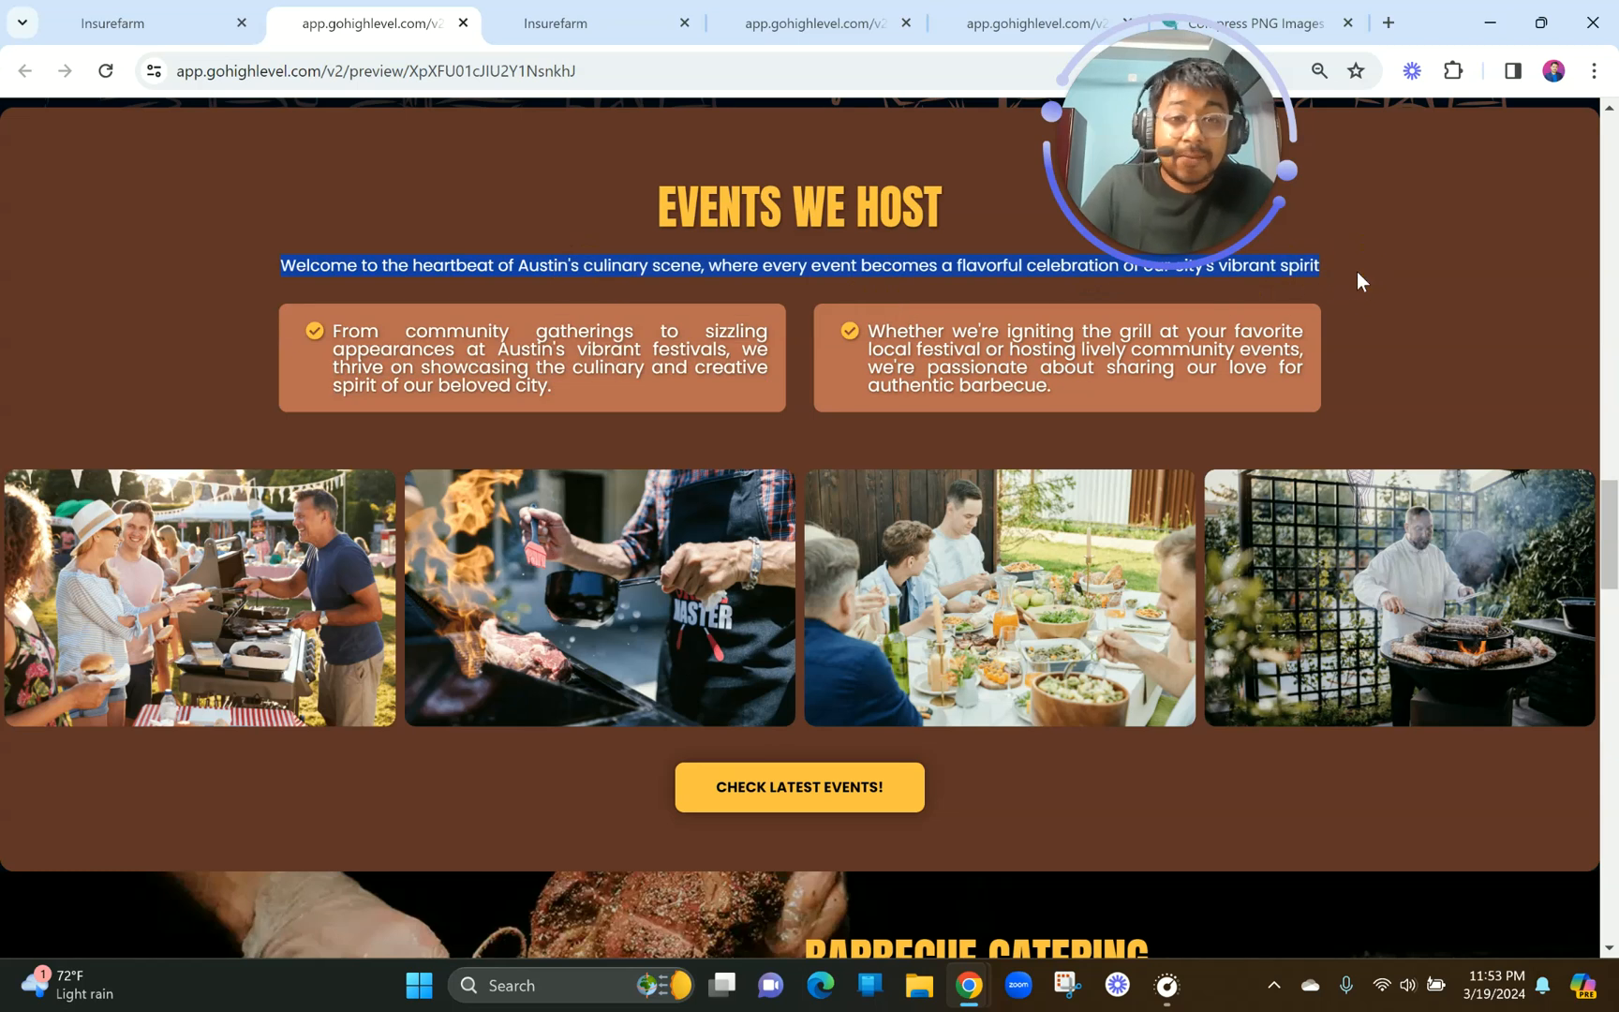
pyautogui.click(598, 11)
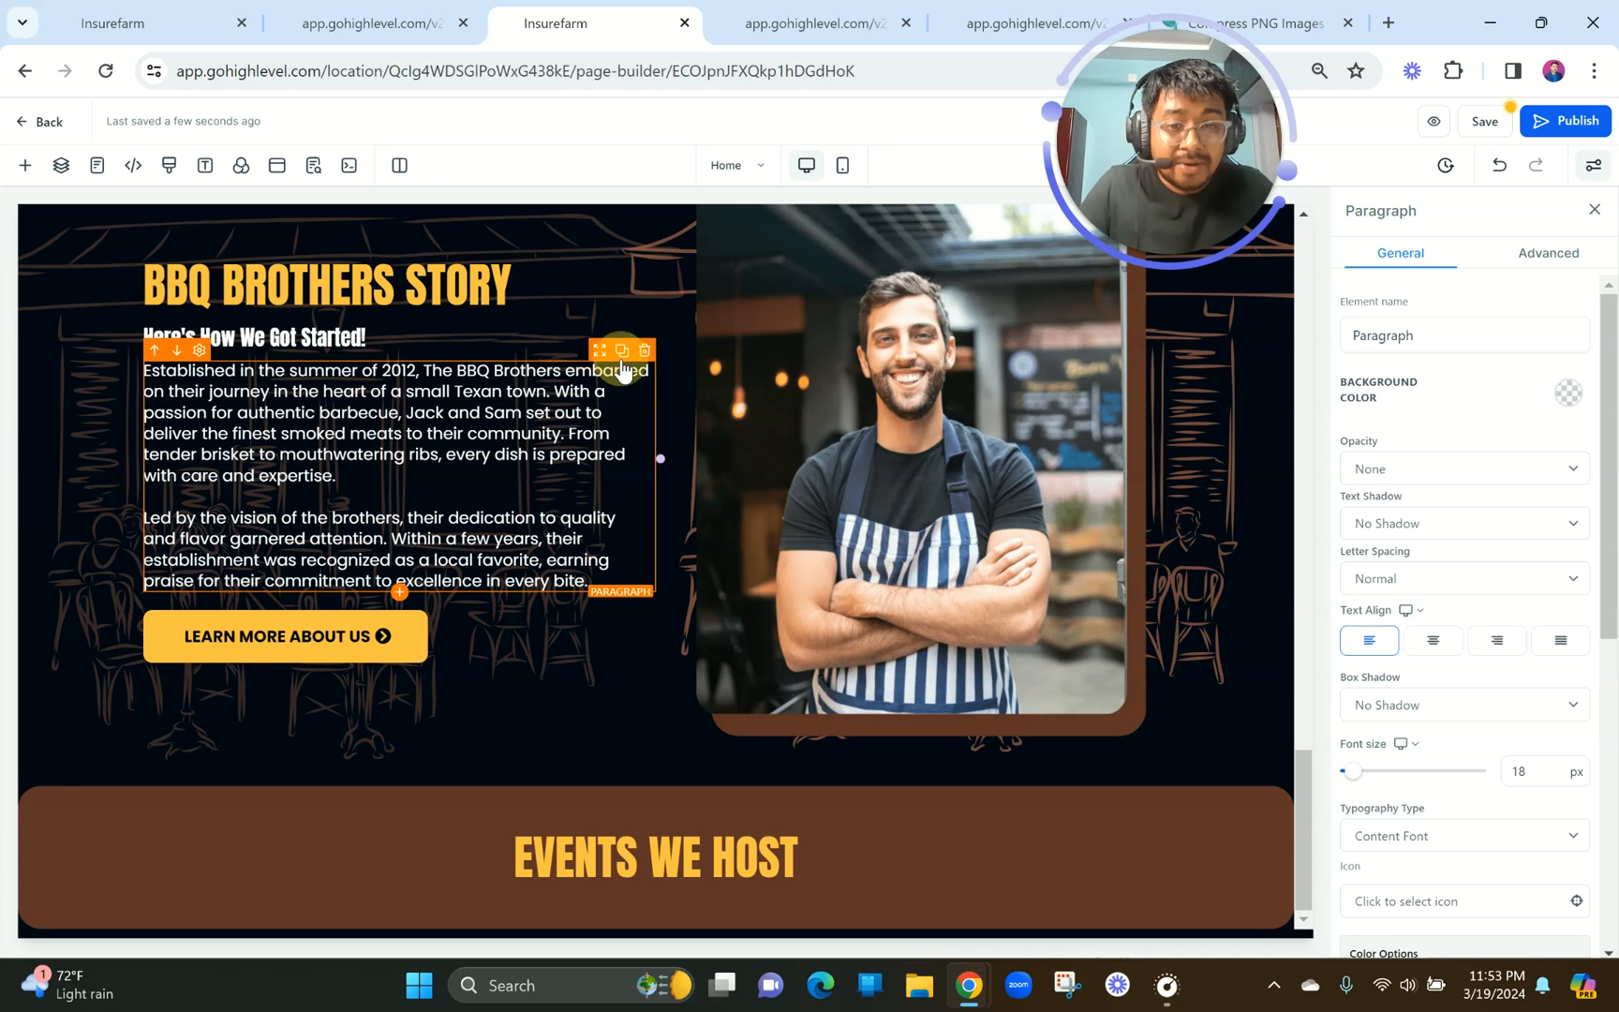
# Duplicate the story section's paragraph and move the copy below the image, toward the Events We Host section.
pyautogui.click(622, 356)
pyautogui.scroll(-2, 618, 524)
pyautogui.moveTo(749, 756); pyautogui.dragTo(937, 750)
pyautogui.scroll(-1, 1057, 600)
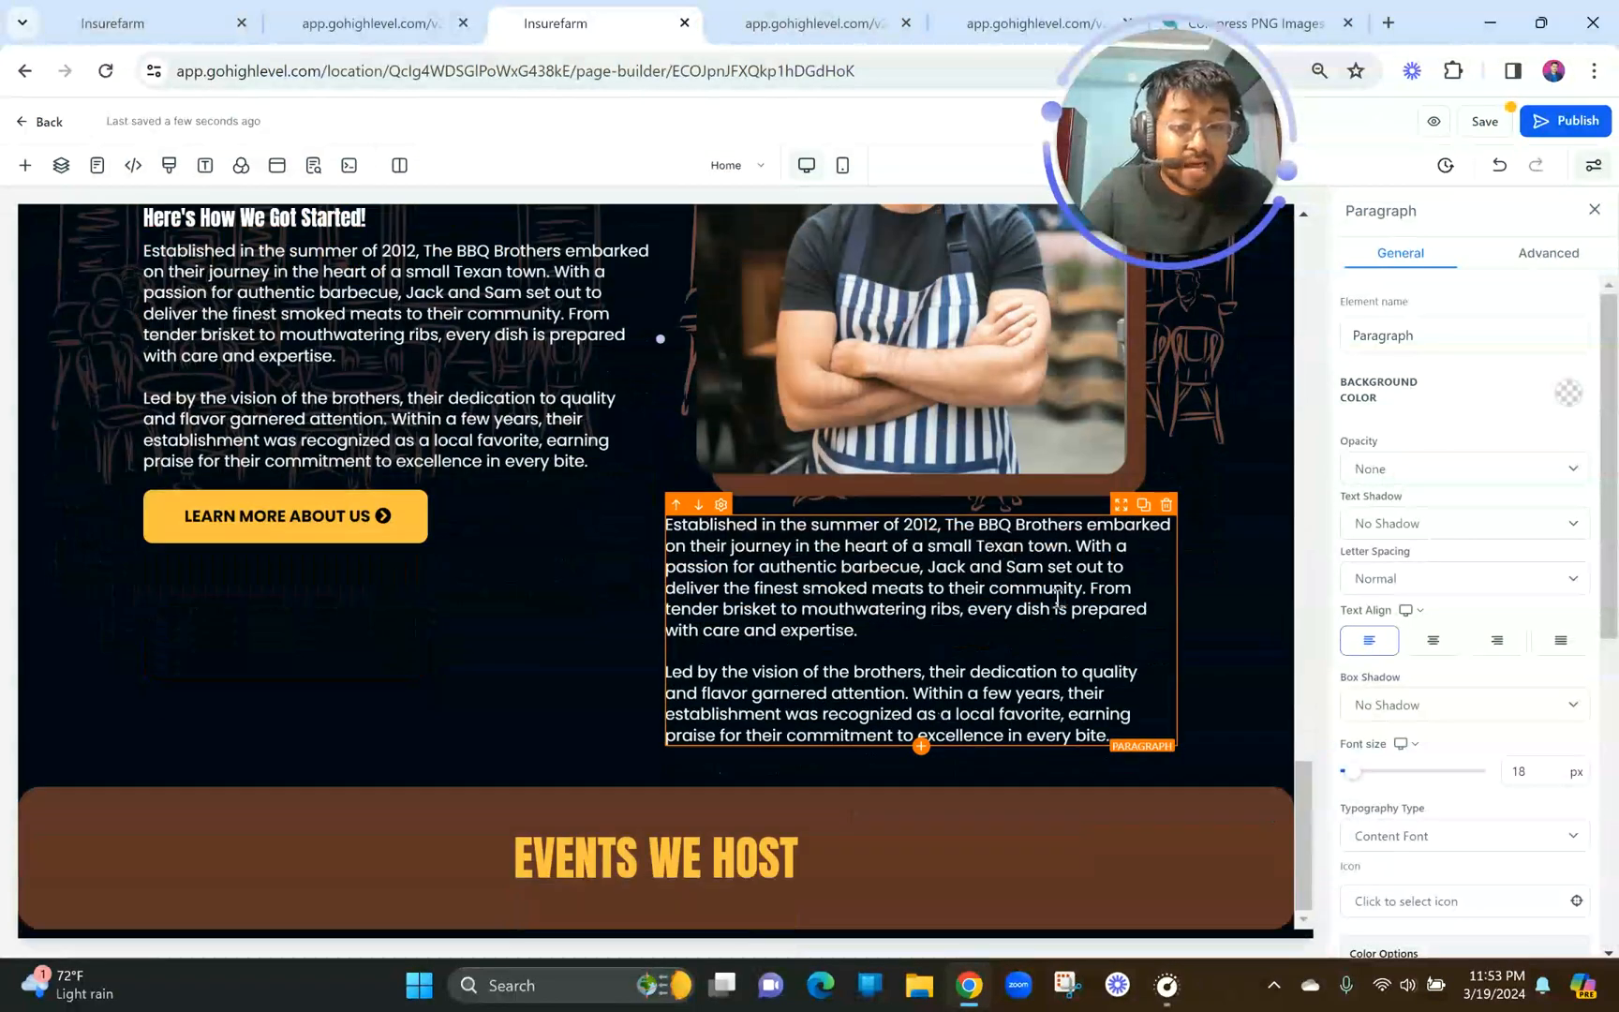
# Move the duplicated paragraph beneath the "EVENTS WE HOST" heading and centre-align its text.
pyautogui.moveTo(1126, 509); pyautogui.dragTo(806, 890)
pyautogui.click(1431, 643)
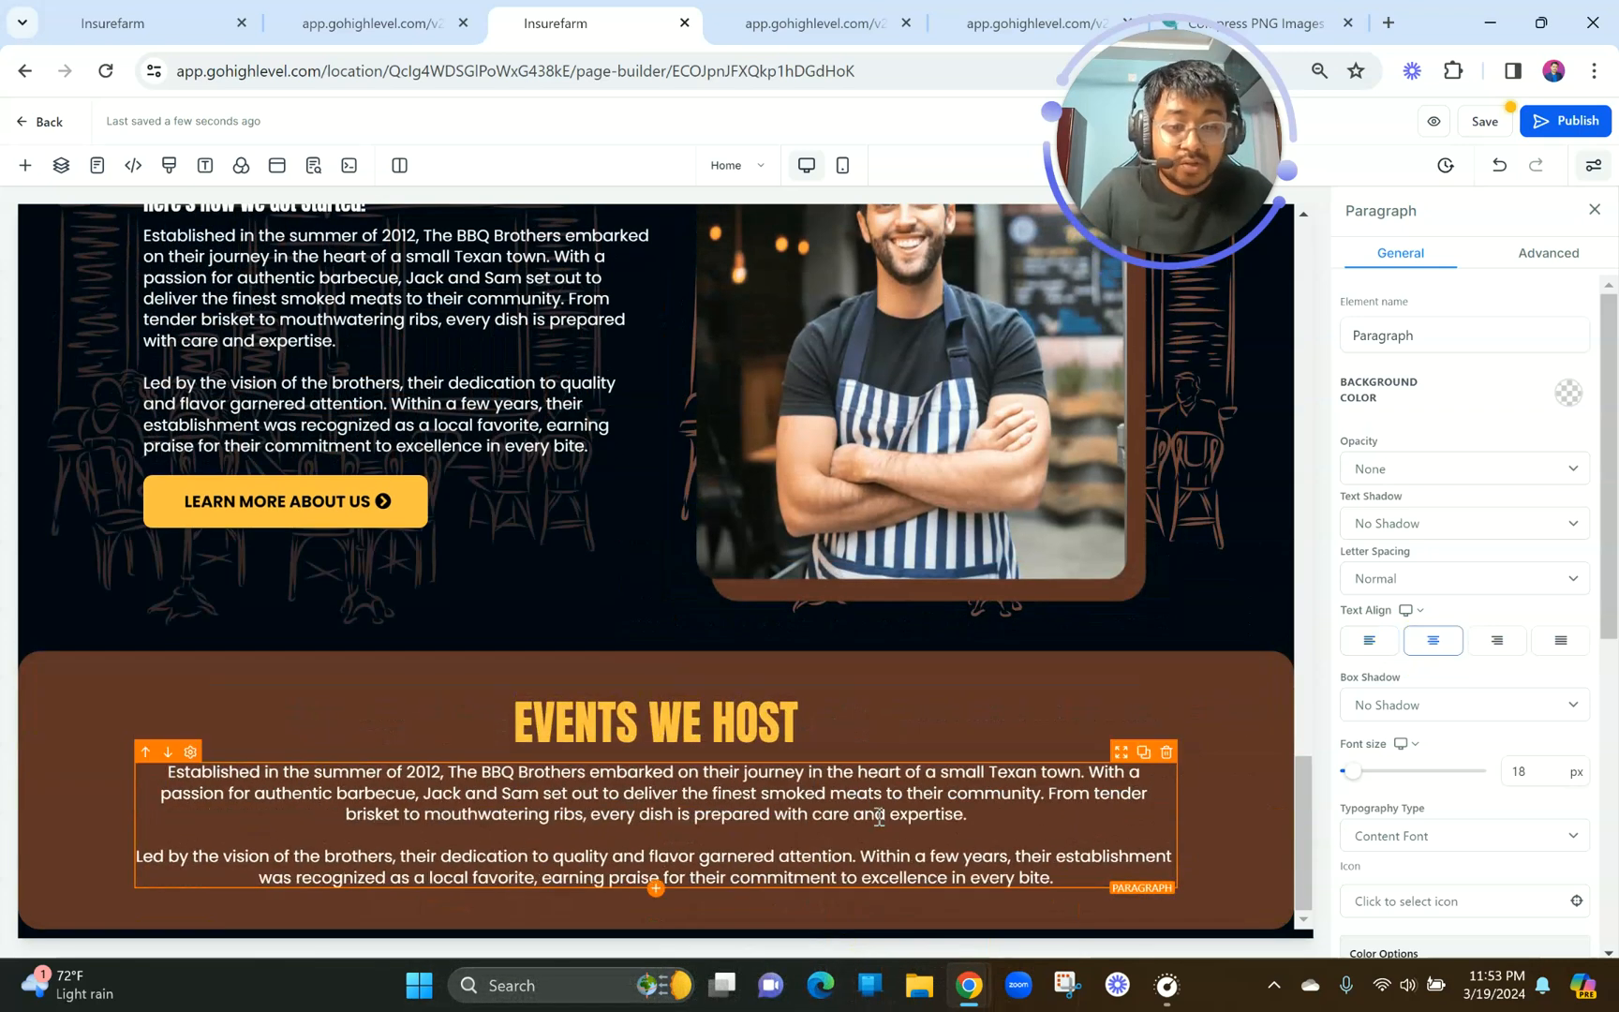
# Replace the paragraph text with "Welcome to the heartbeat of Austin's culinary scene, where every event becomes a flavorful celebration of our city's vibrant spirit" and unbold it.
pyautogui.write("Welcome to the heartbeat of Austin's culinary scene, where every event becomes a flavorful celebration of our city's vibrant spirit")
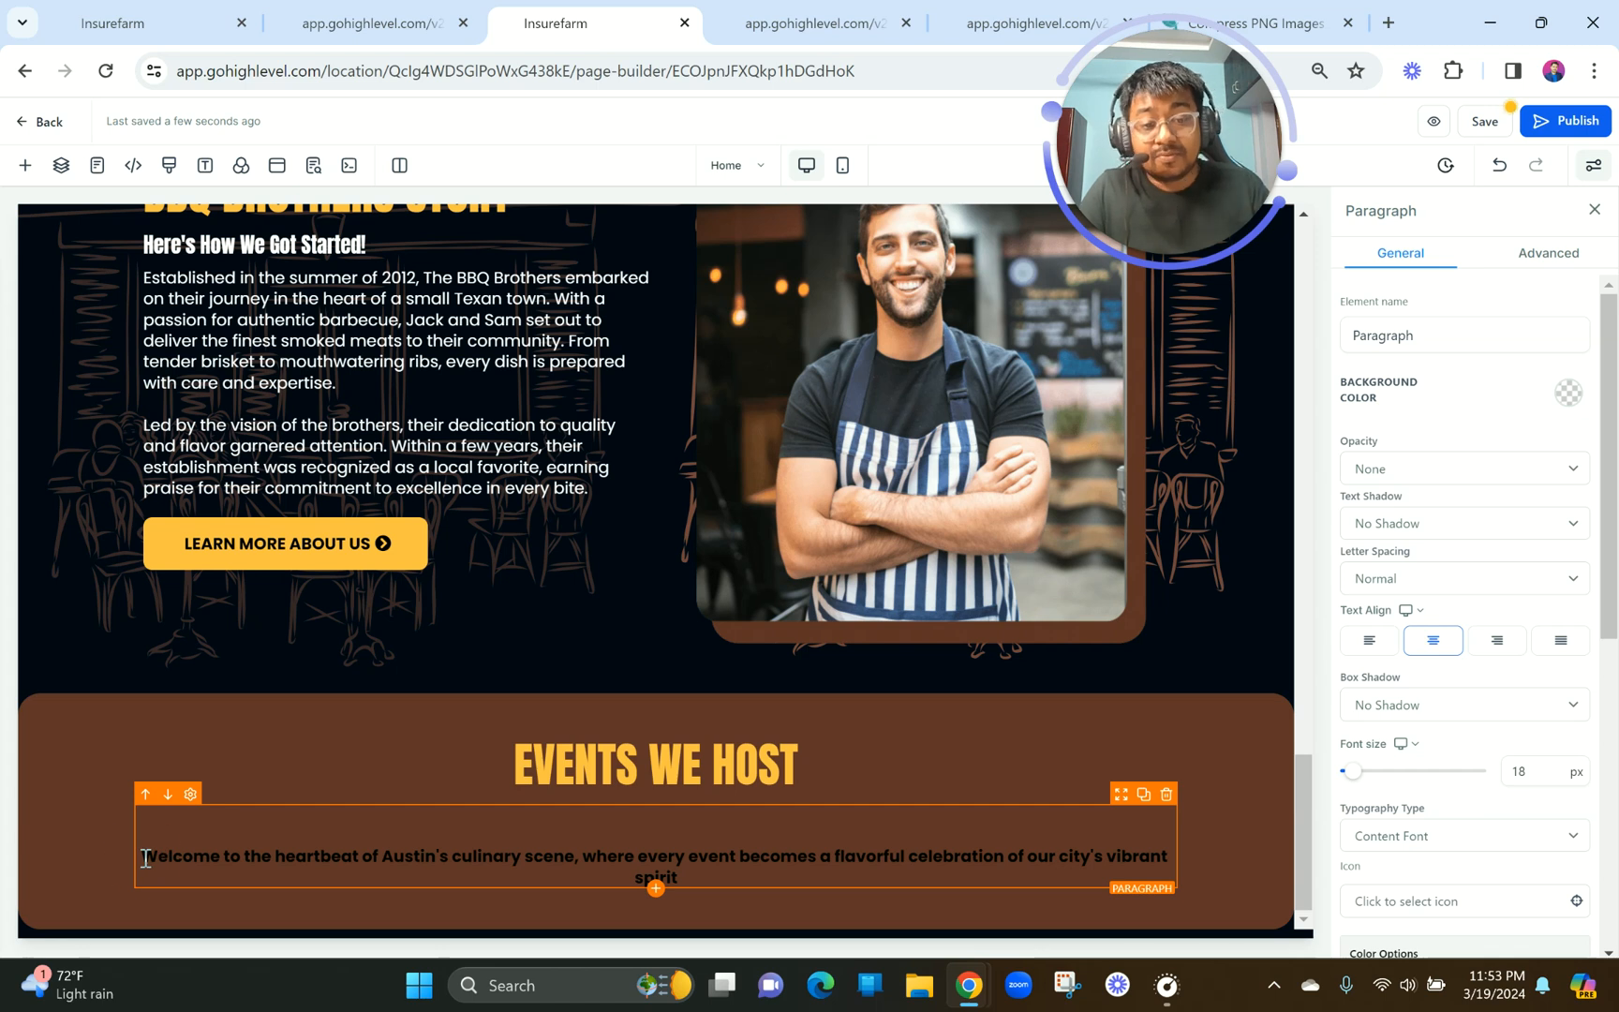
pyautogui.click(1526, 769)
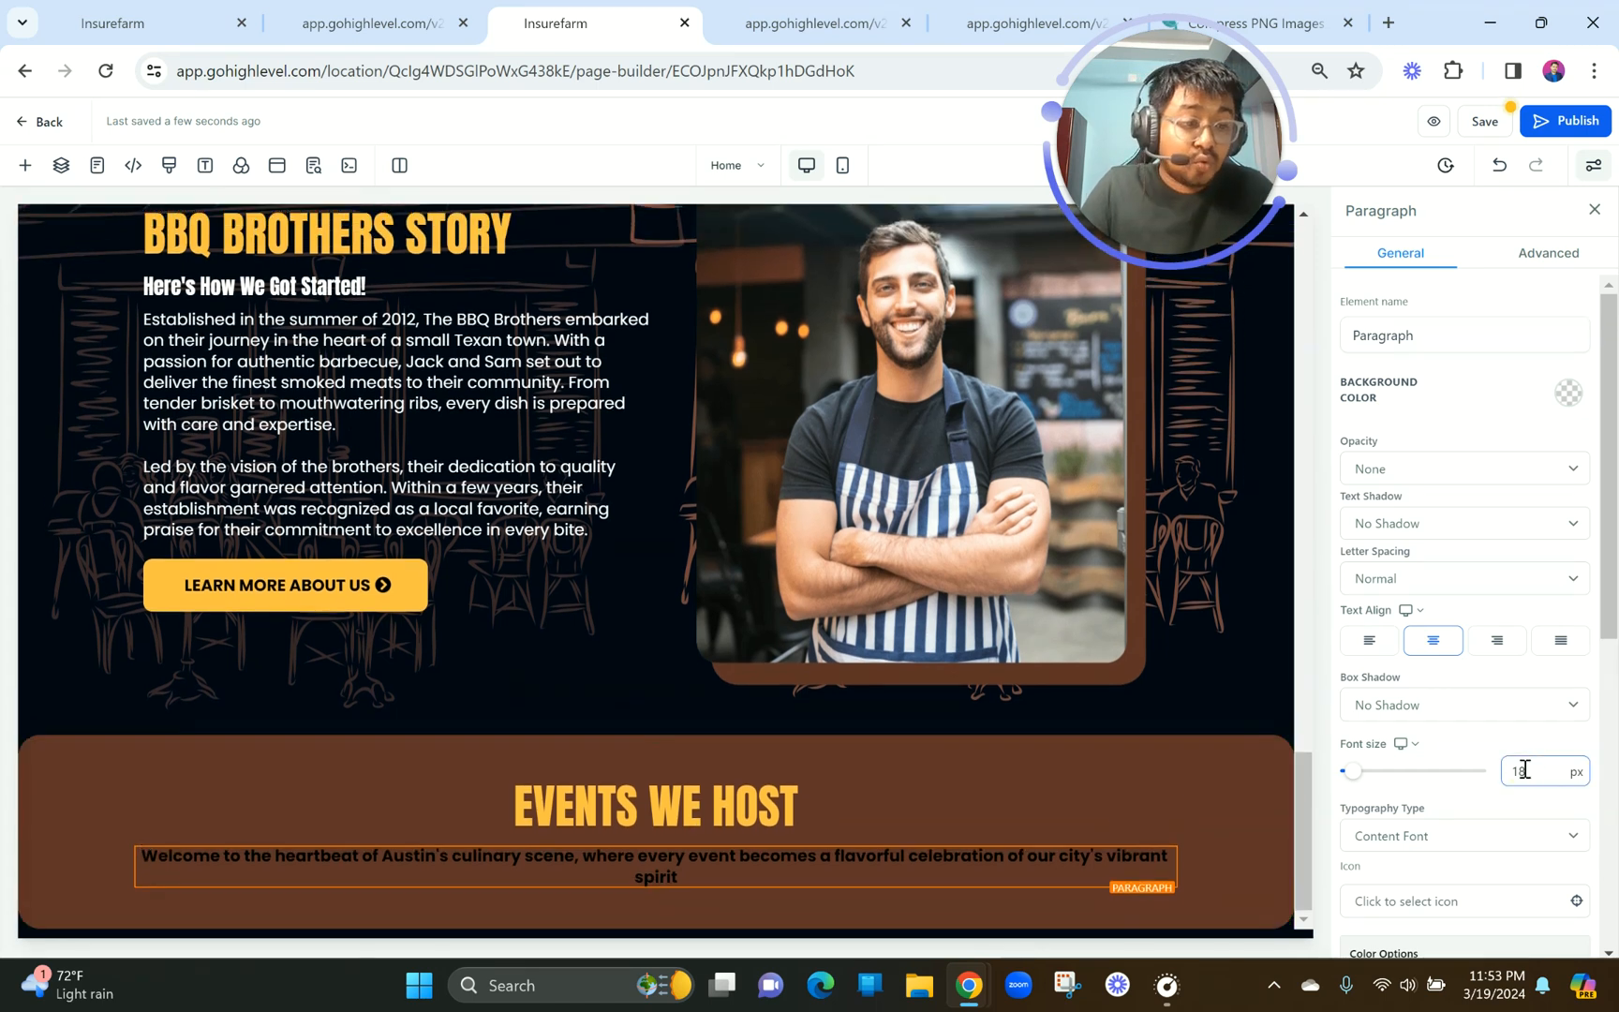
pyautogui.tripleClick(992, 874)
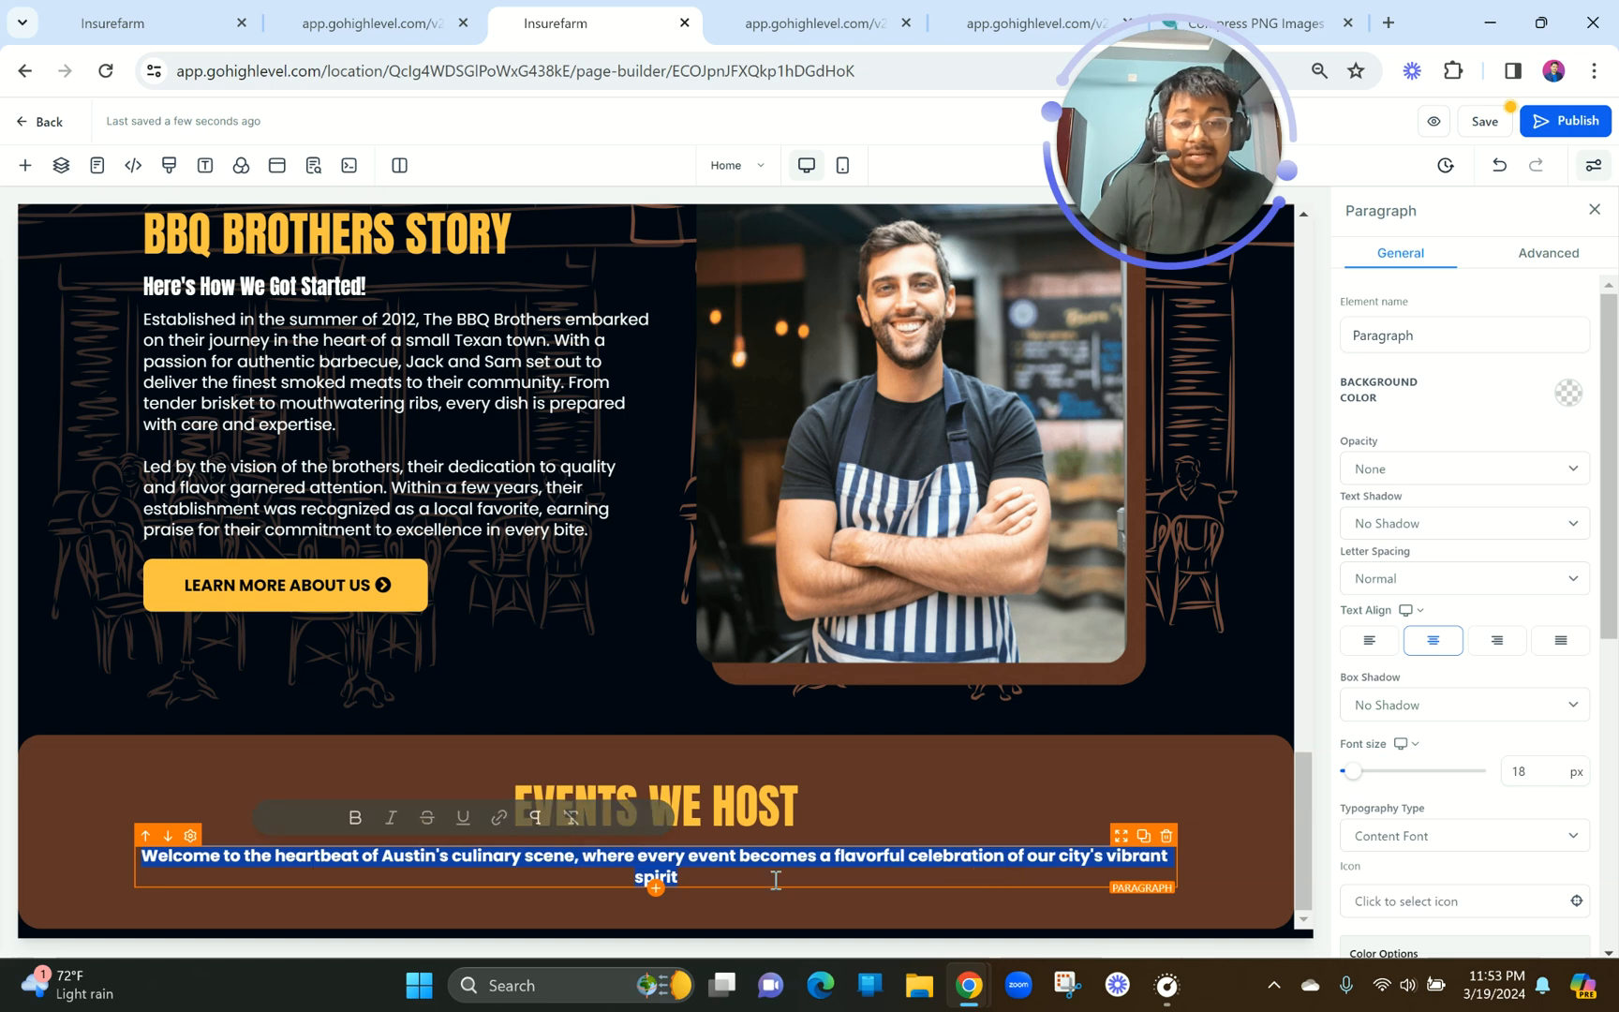
pyautogui.click(355, 818)
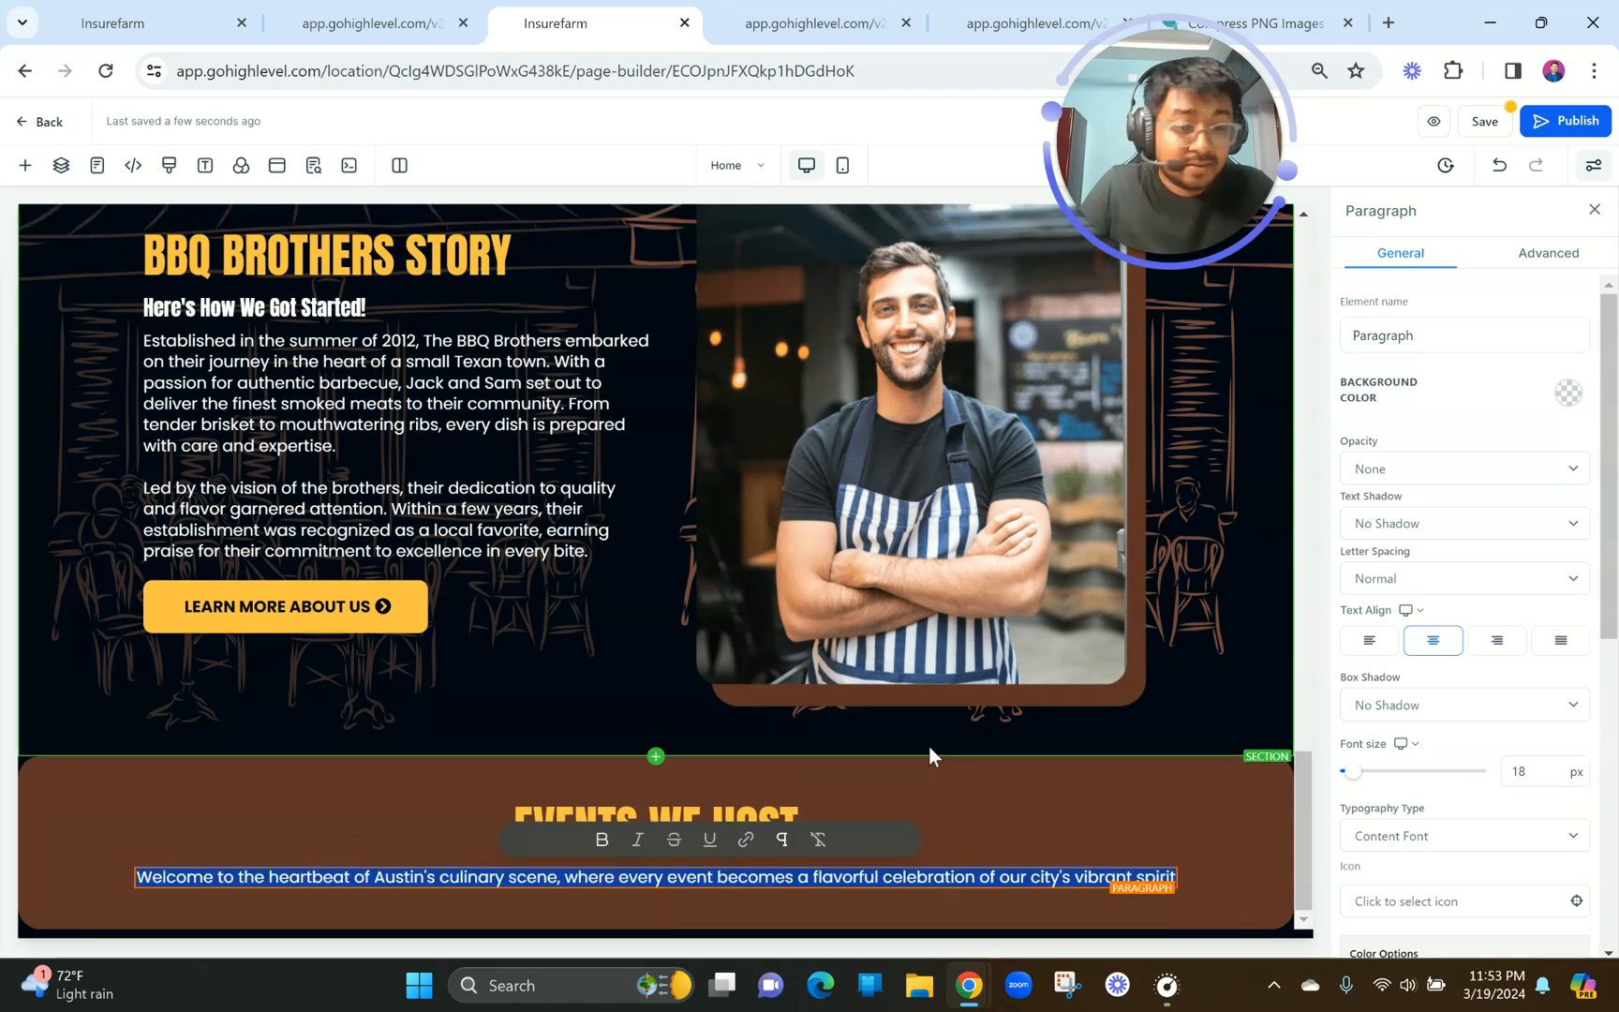
pyautogui.click(931, 873)
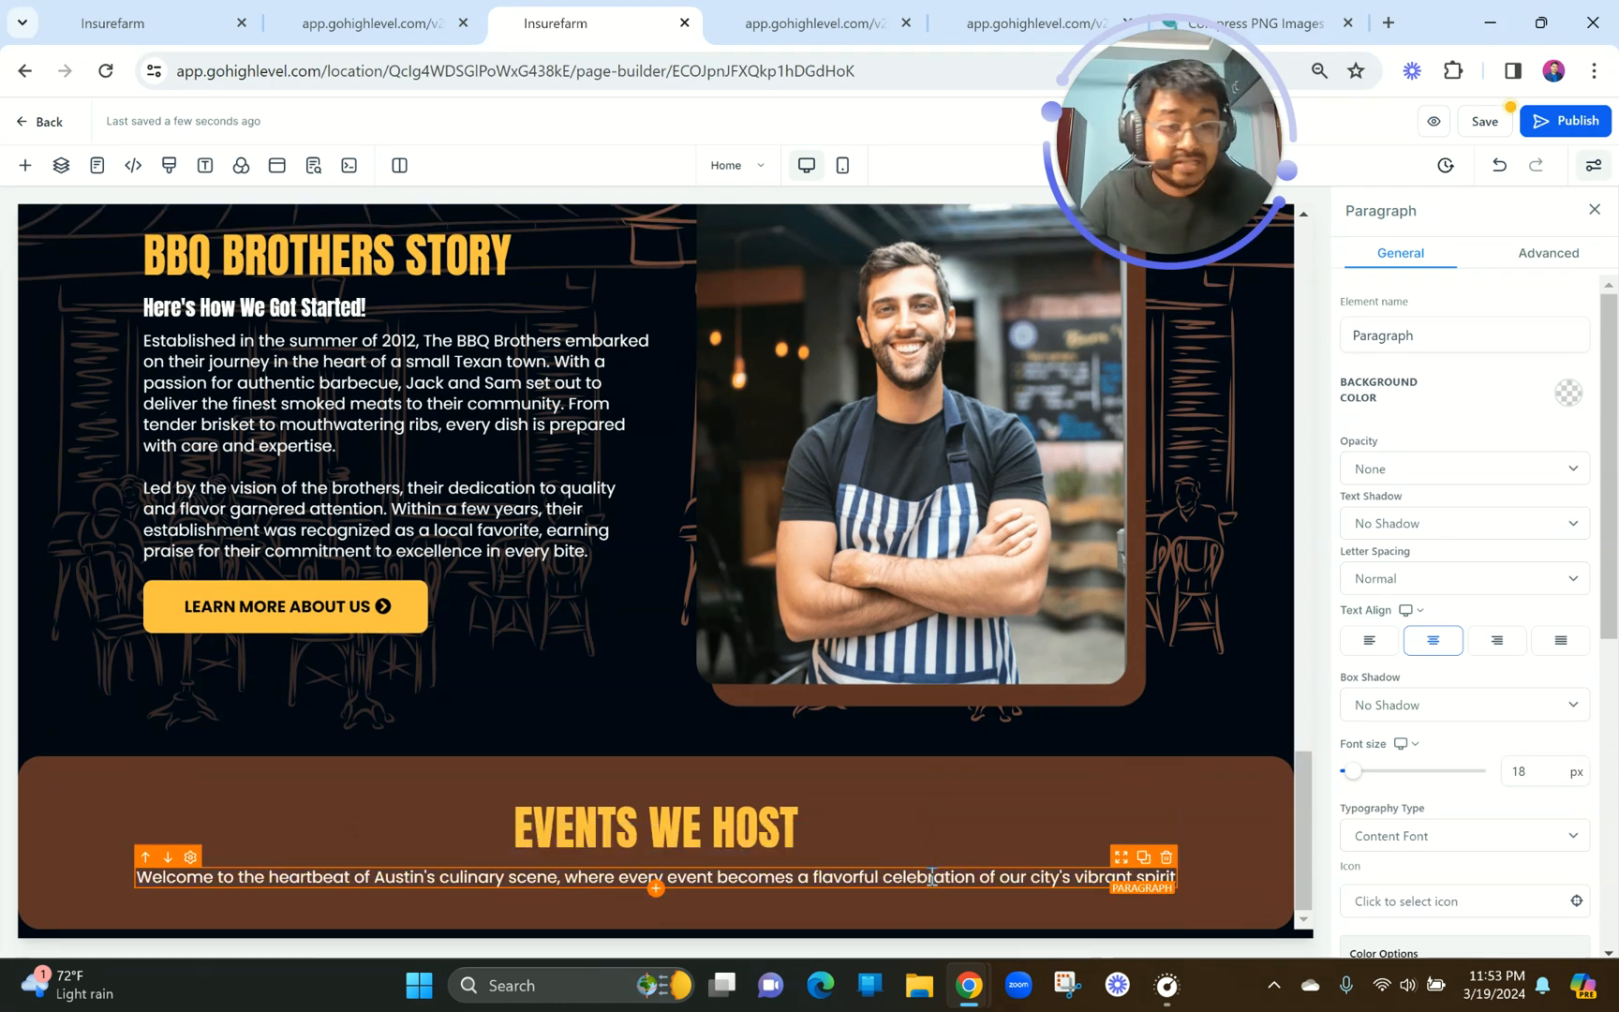
# Add a 2 Column row below the intro paragraph of the events section, following the reference page, and select its first column.
pyautogui.click(304, 13)
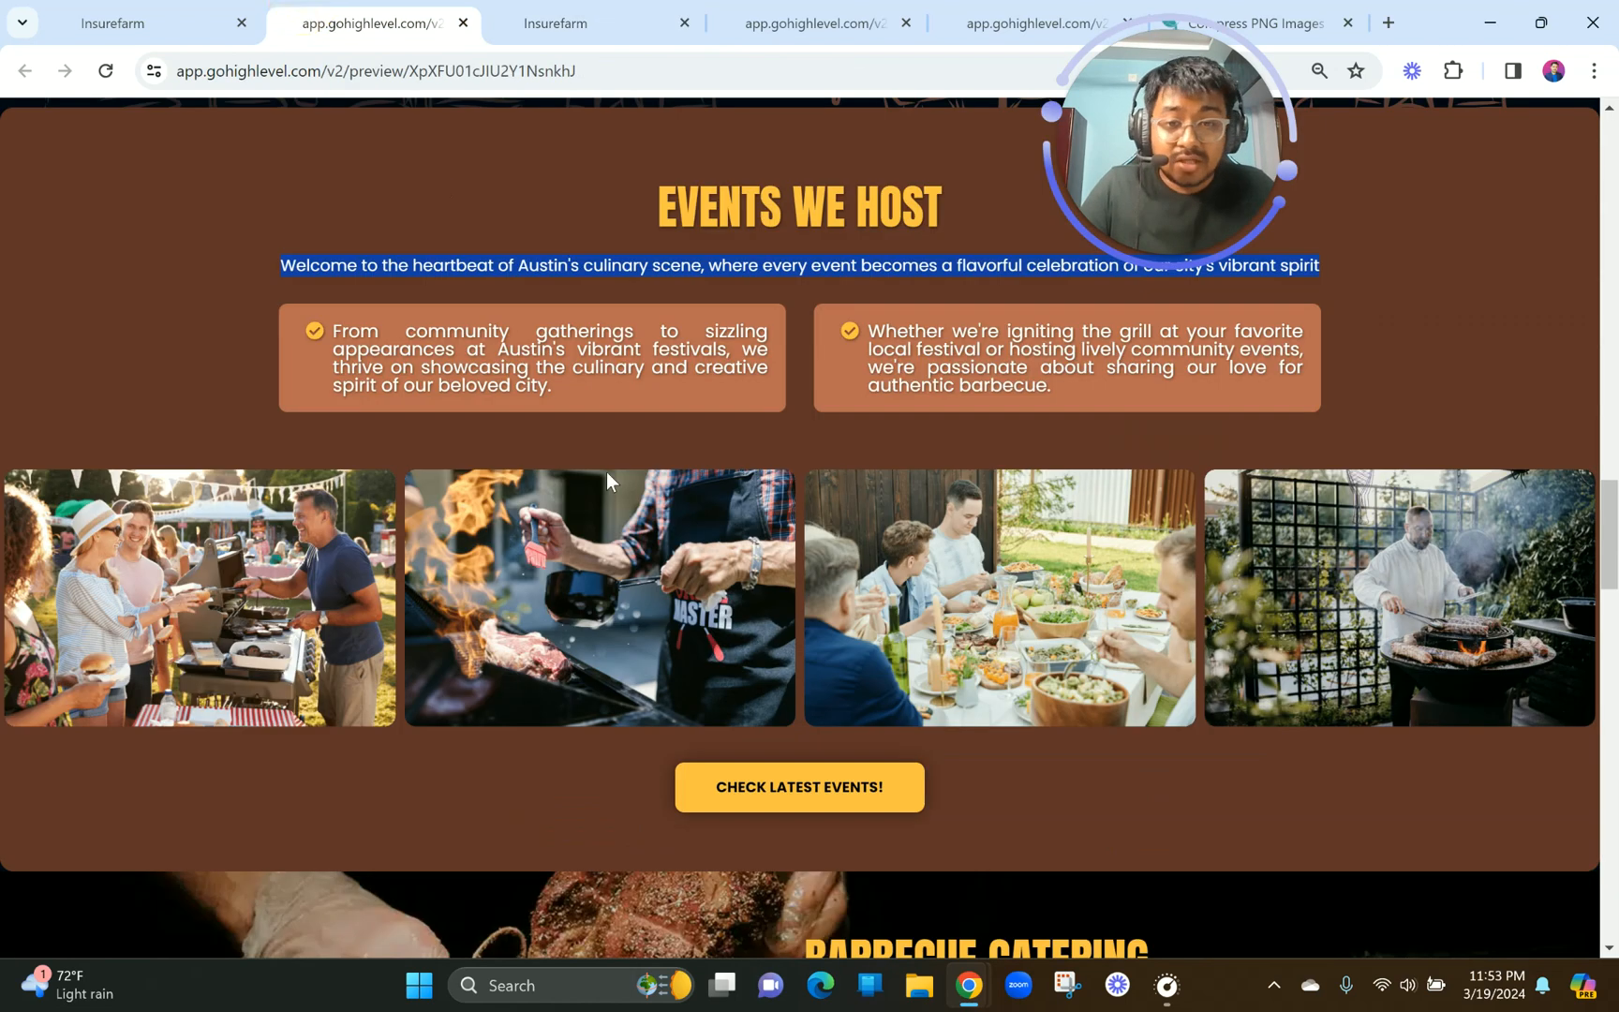
pyautogui.click(596, 11)
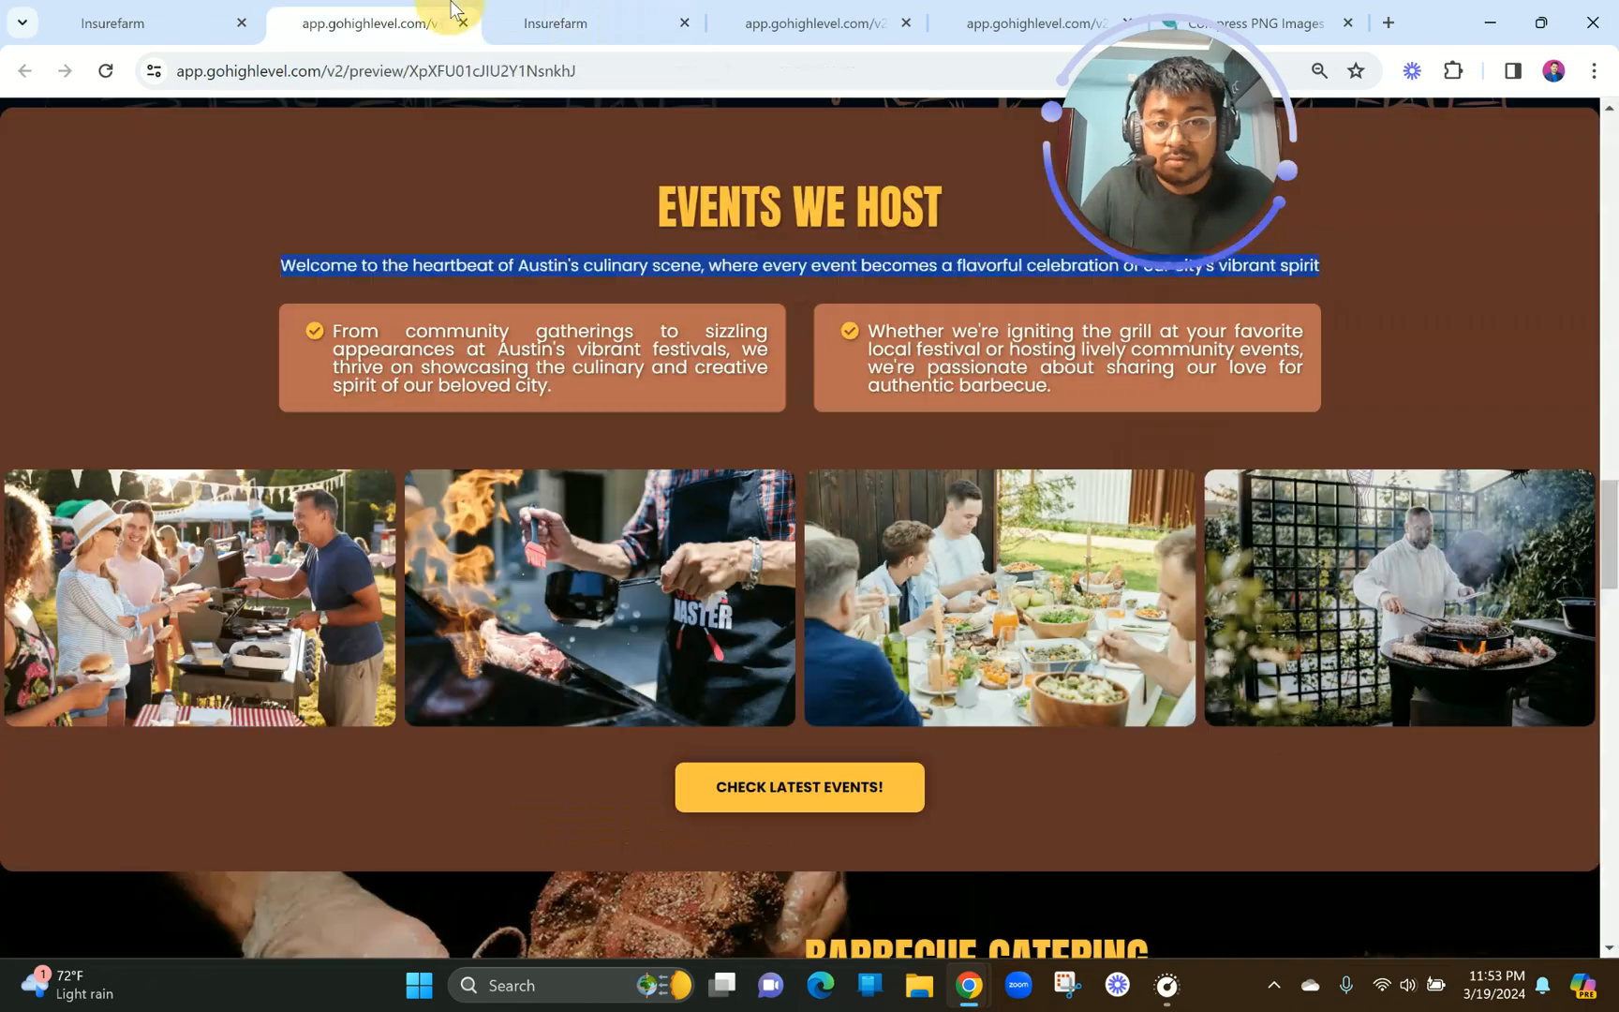
pyautogui.click(451, 11)
pyautogui.click(595, 13)
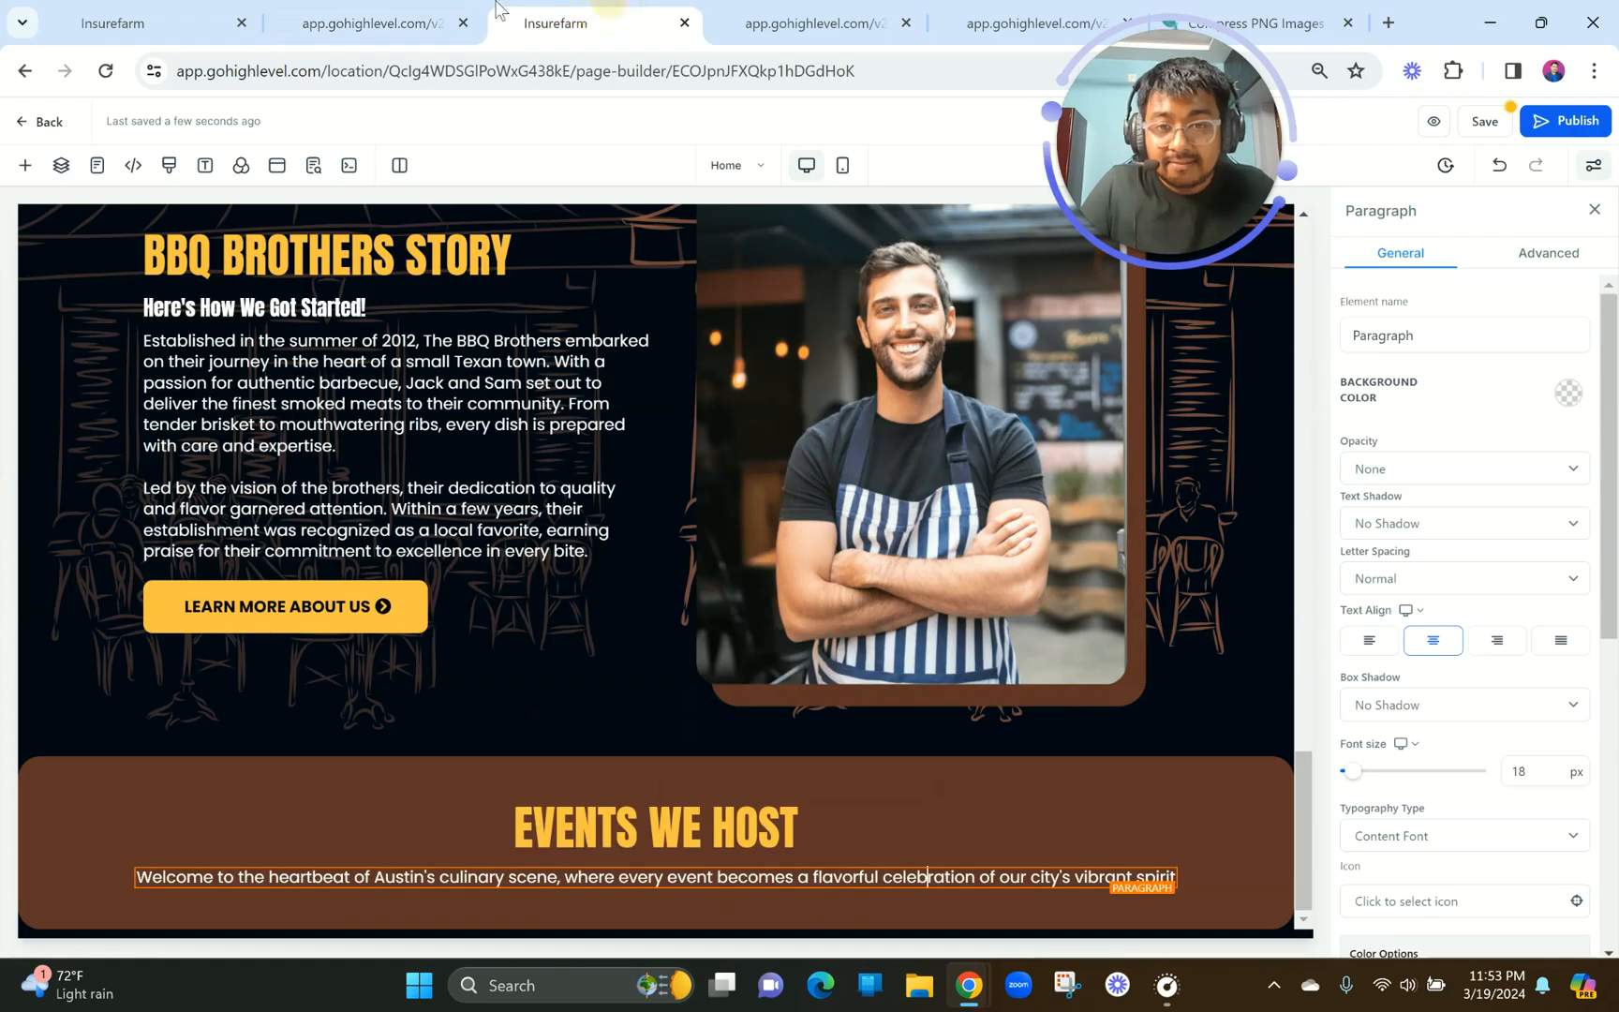
pyautogui.click(657, 911)
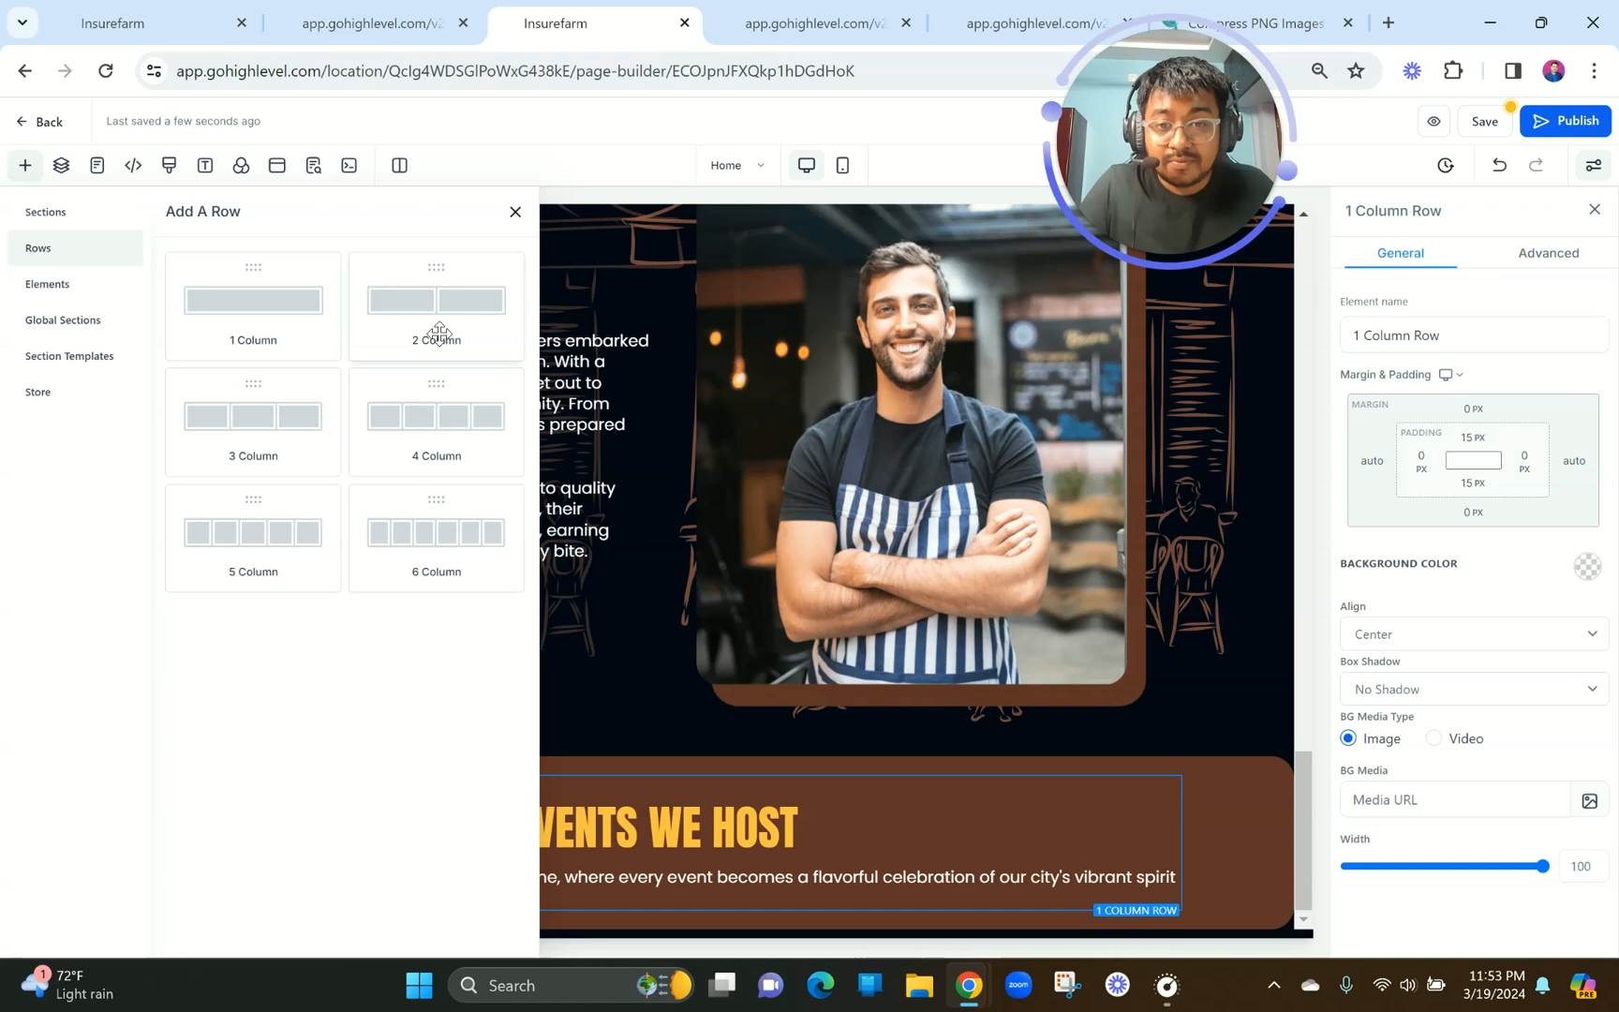
pyautogui.click(438, 334)
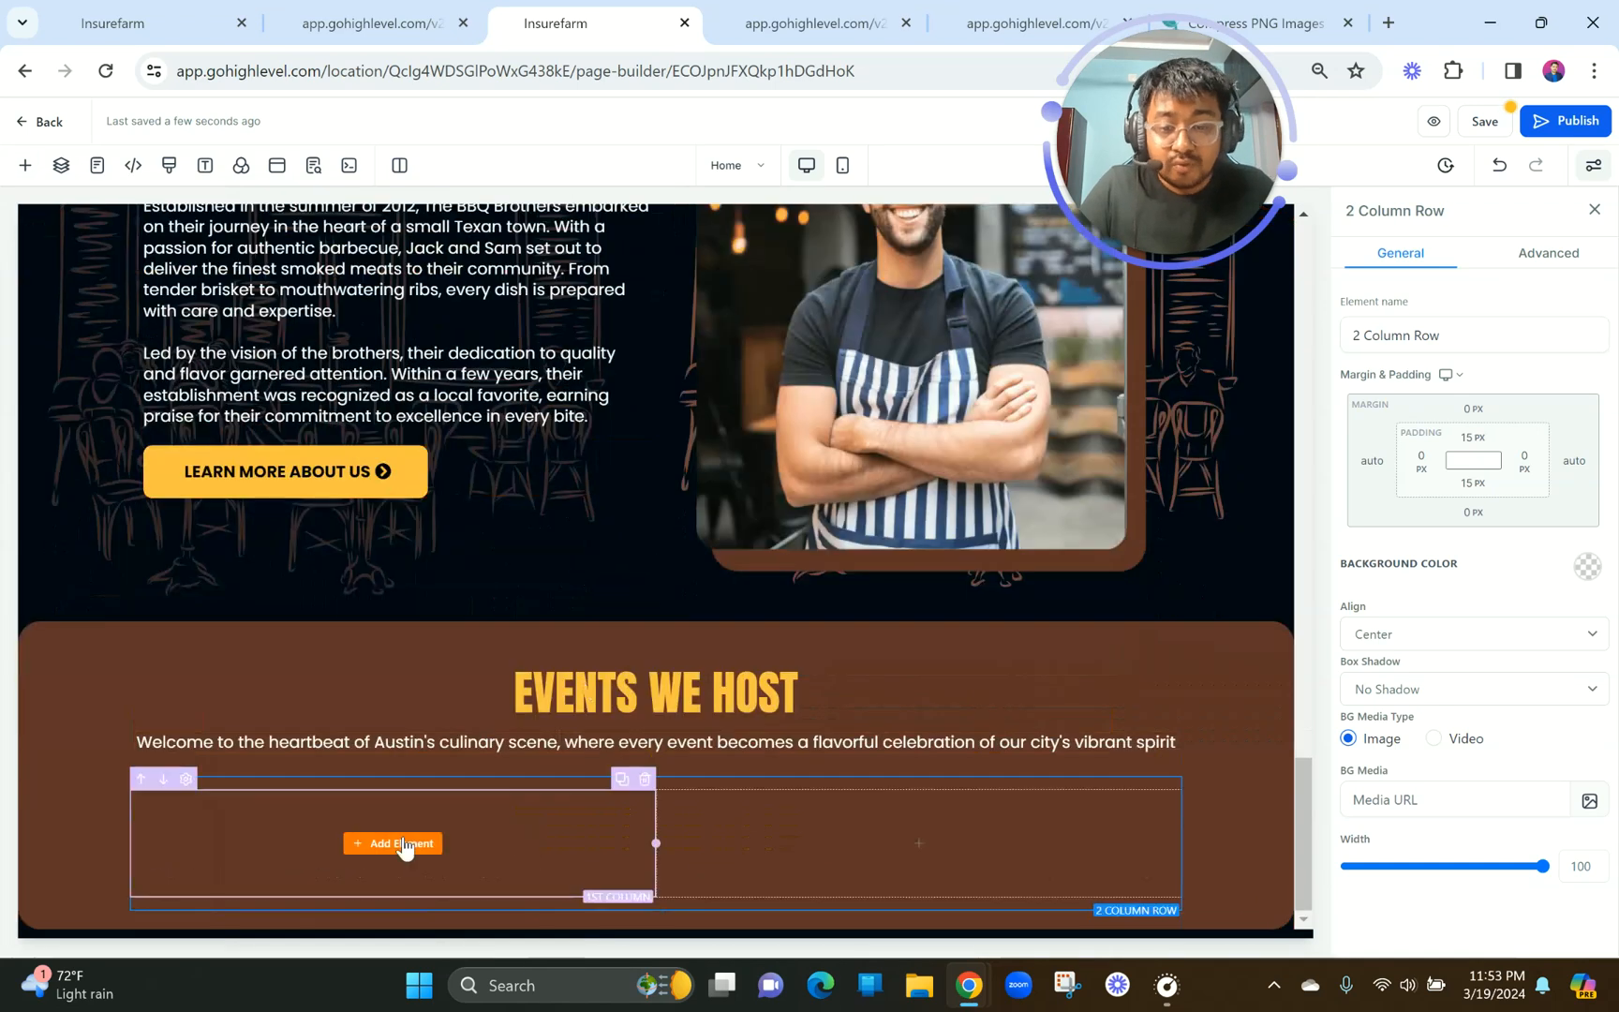
pyautogui.click(495, 809)
# Examine the two bullet text cards in the "EVENTS WE HOST" section of the reference preview page.
pyautogui.click(421, 11)
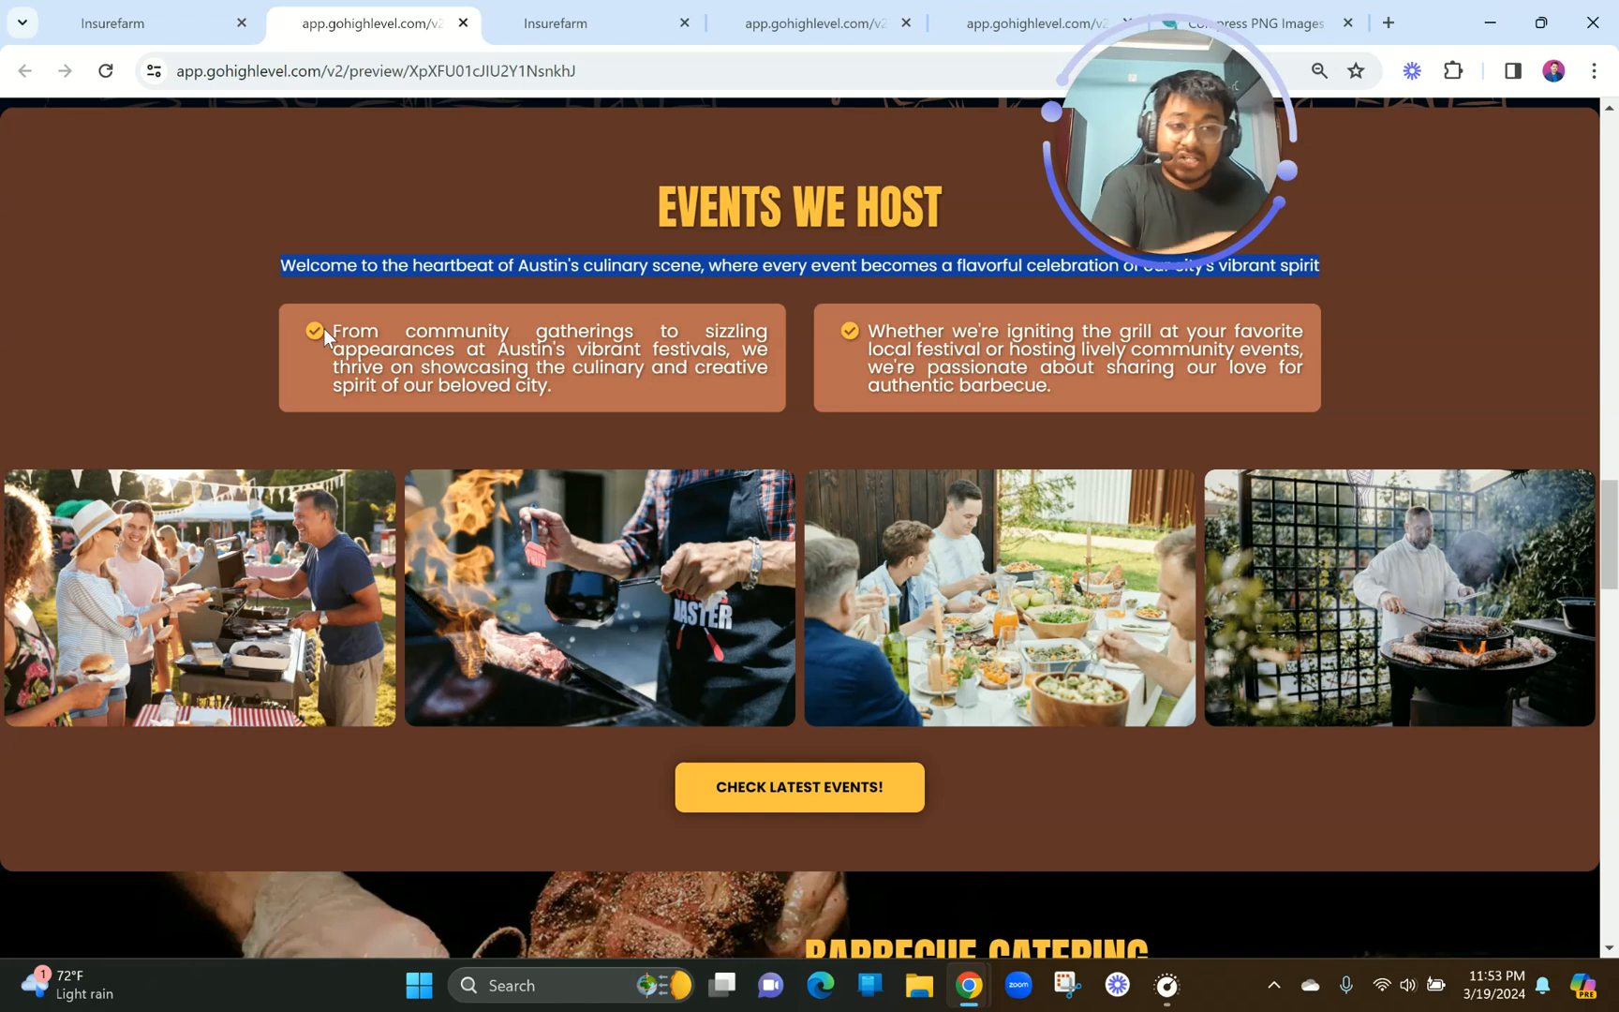
pyautogui.scroll(4, 312, 311)
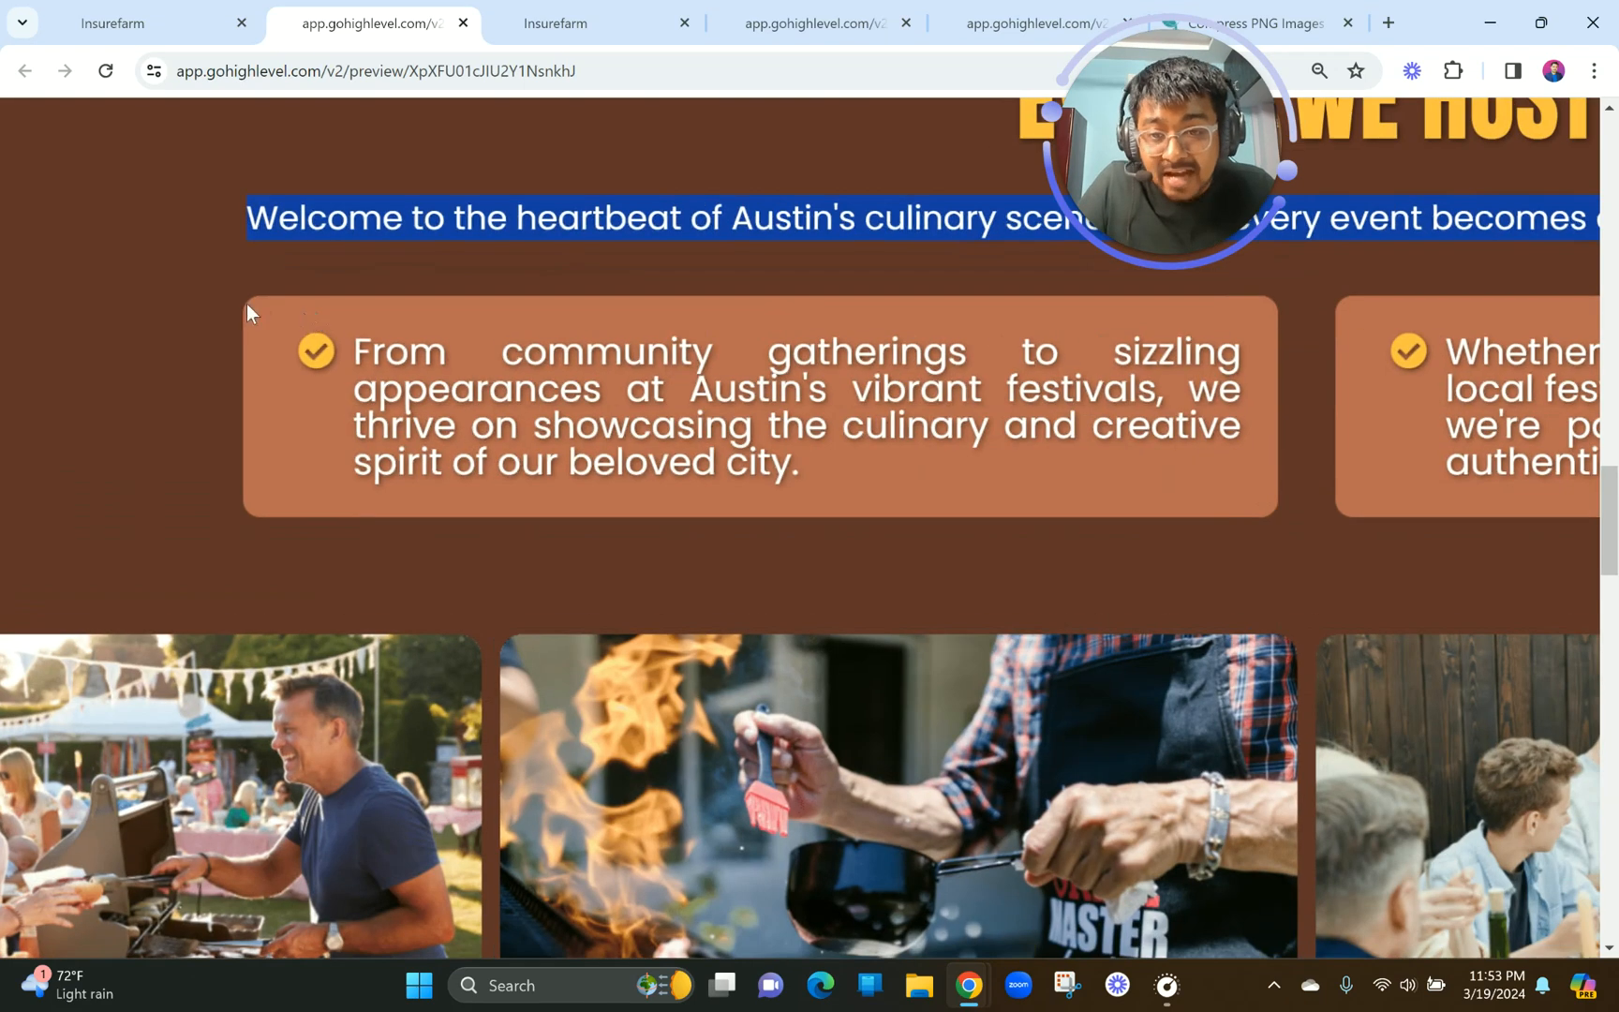
pyautogui.scroll(-4, 911, 371)
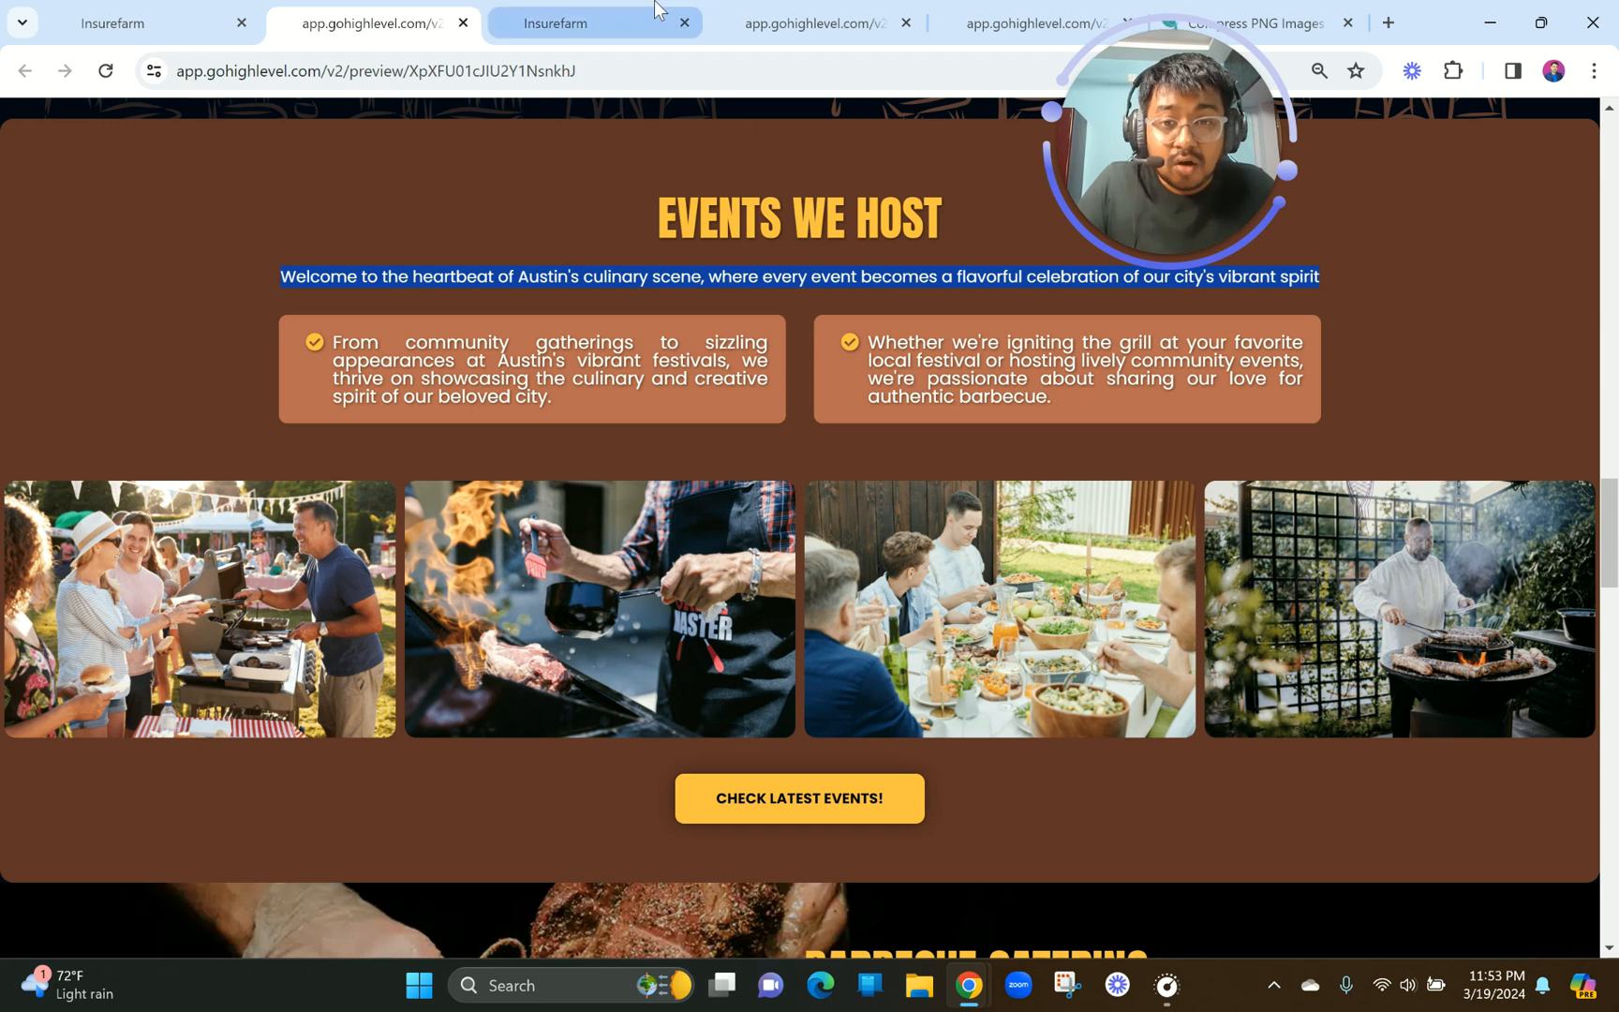
pyautogui.click(604, 10)
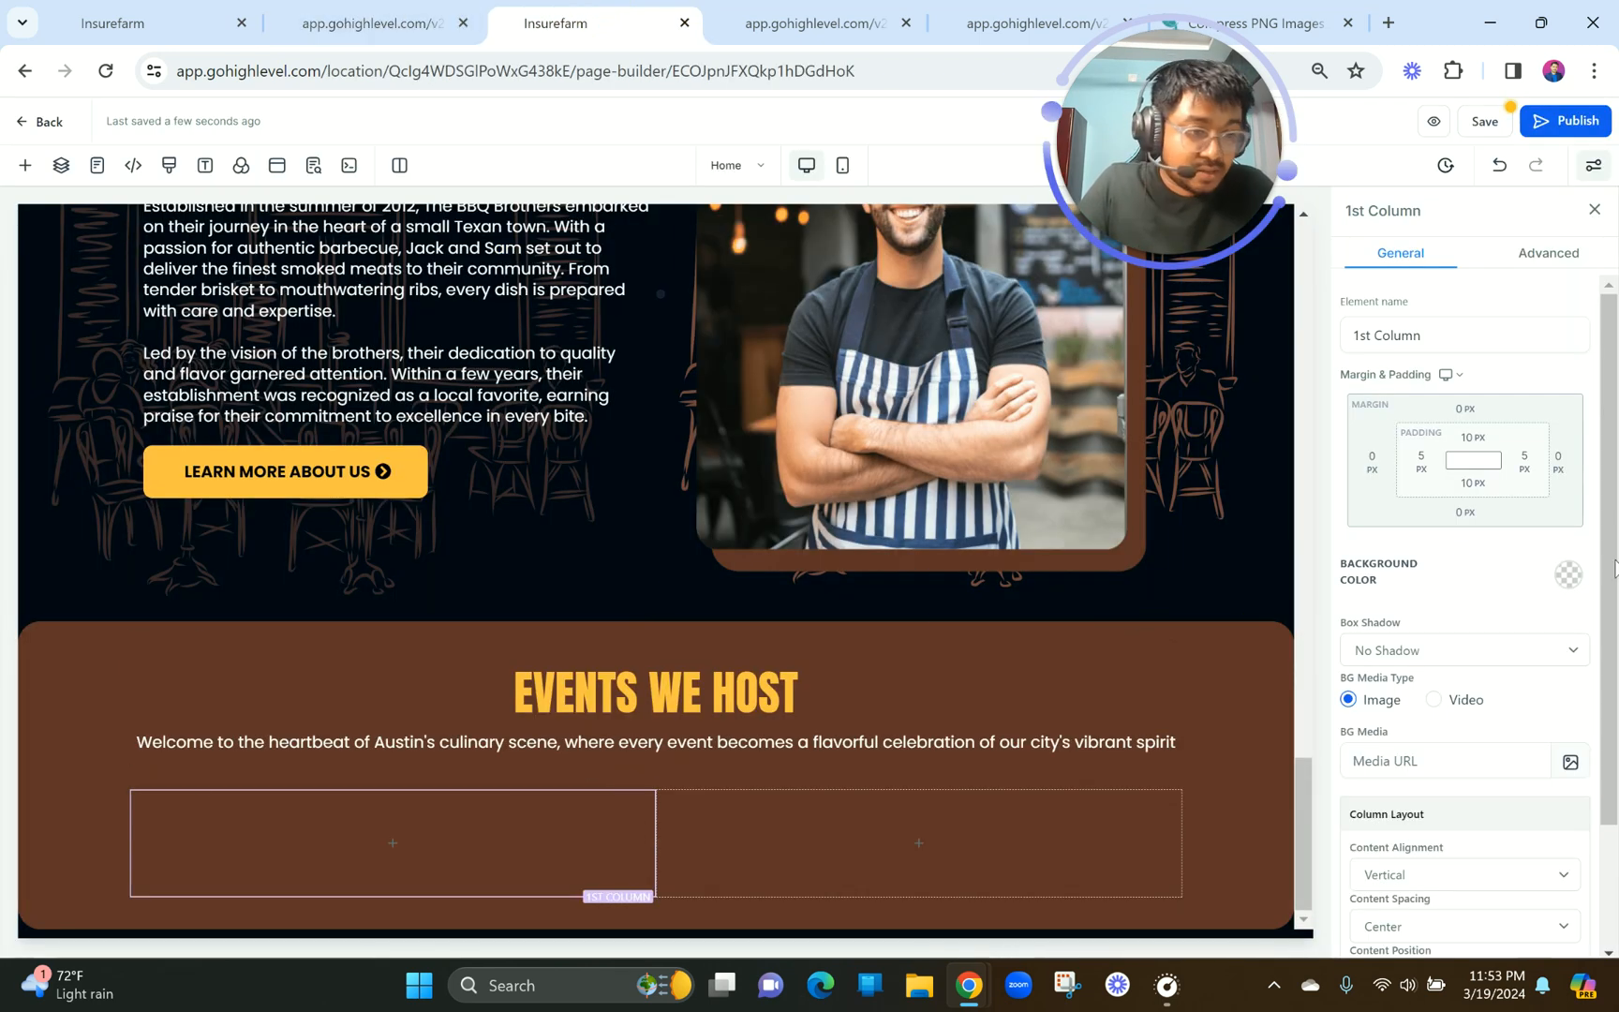
pyautogui.click(1571, 576)
pyautogui.click(1574, 578)
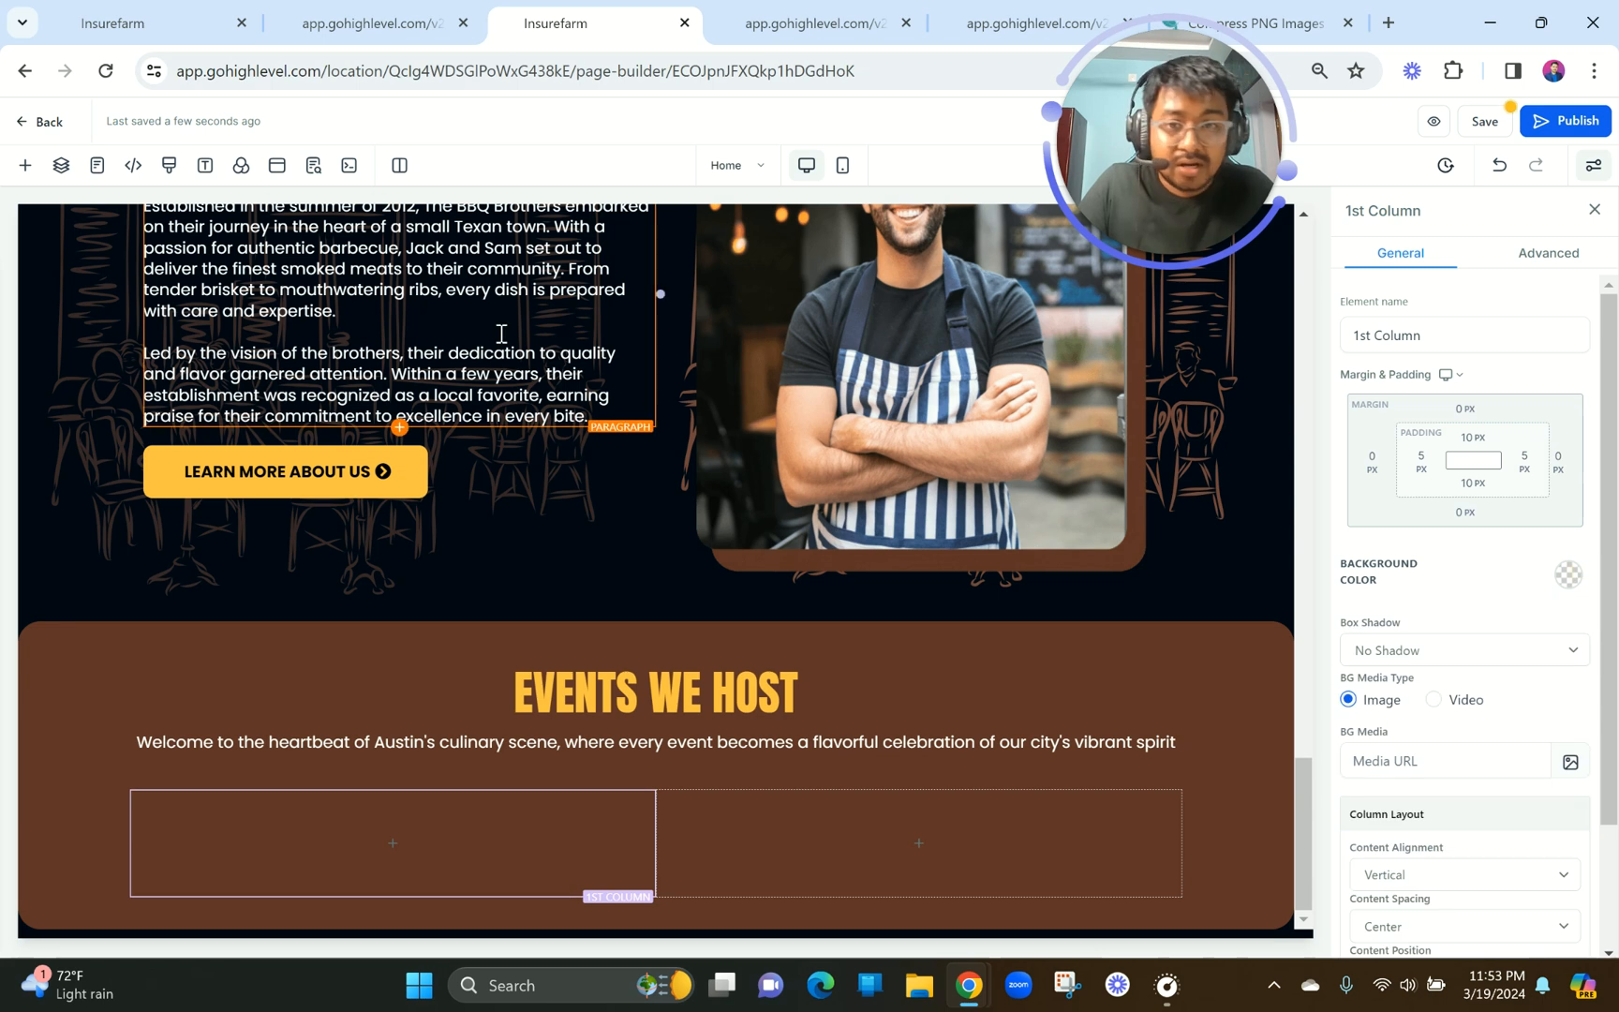
# Sample the bullet card's background colour on the reference page with ColorPick Eyedropper and copy its hex code.
pyautogui.click(372, 23)
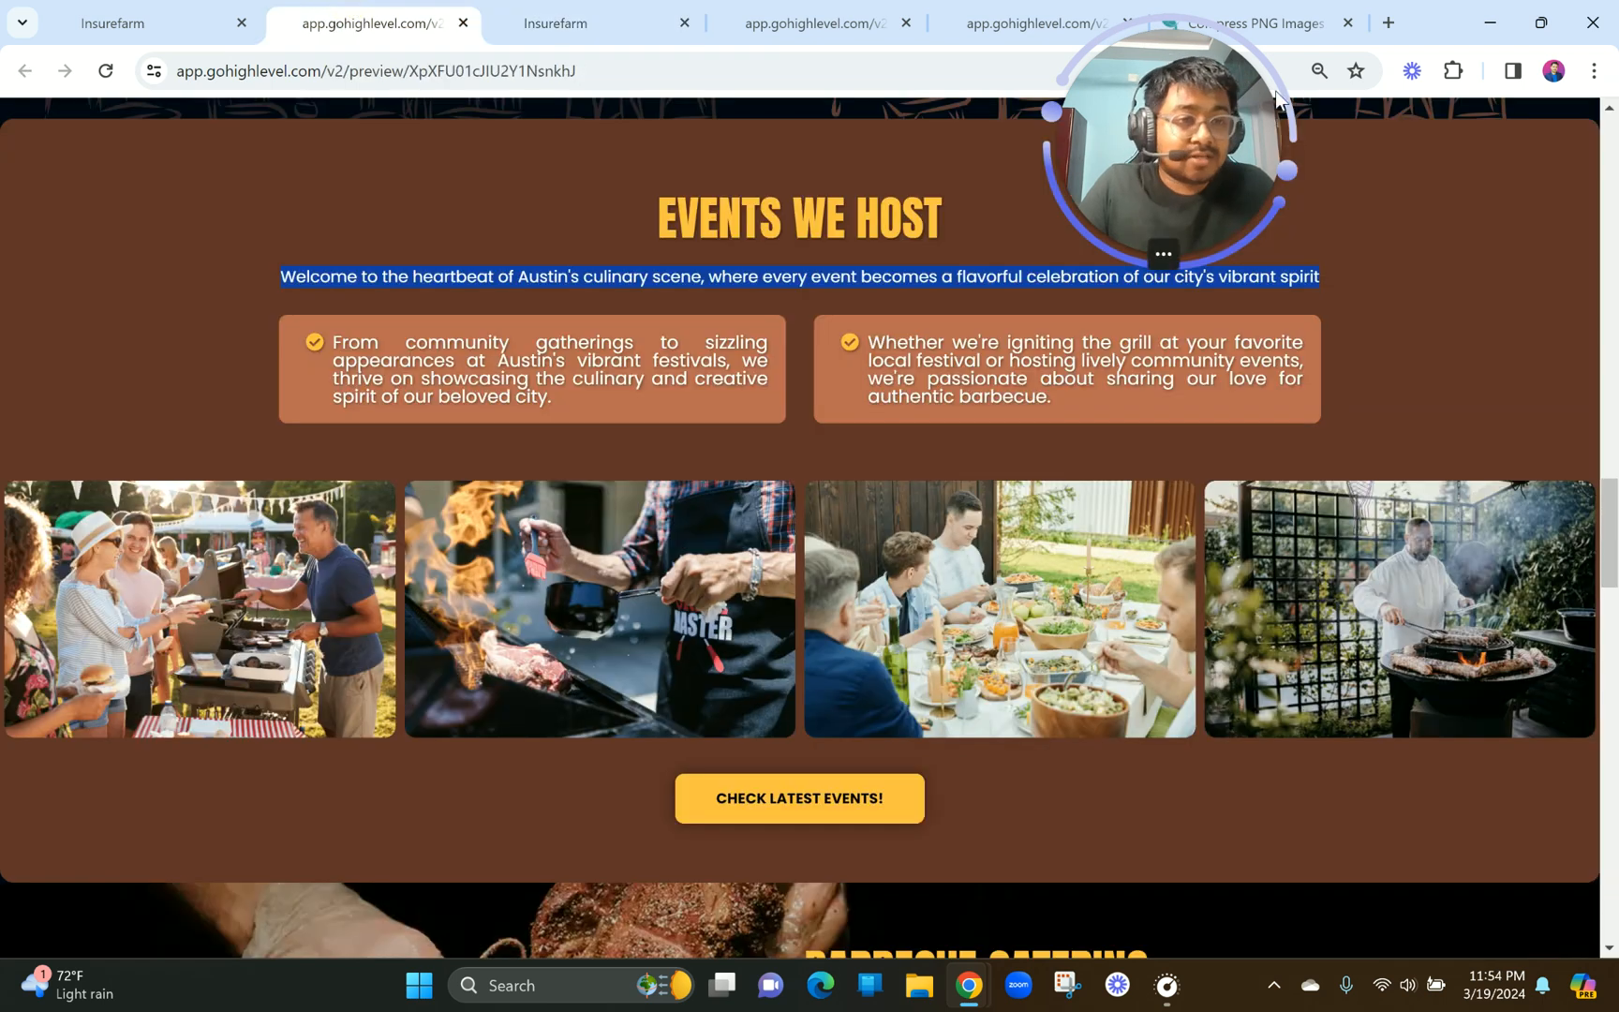
pyautogui.click(1448, 81)
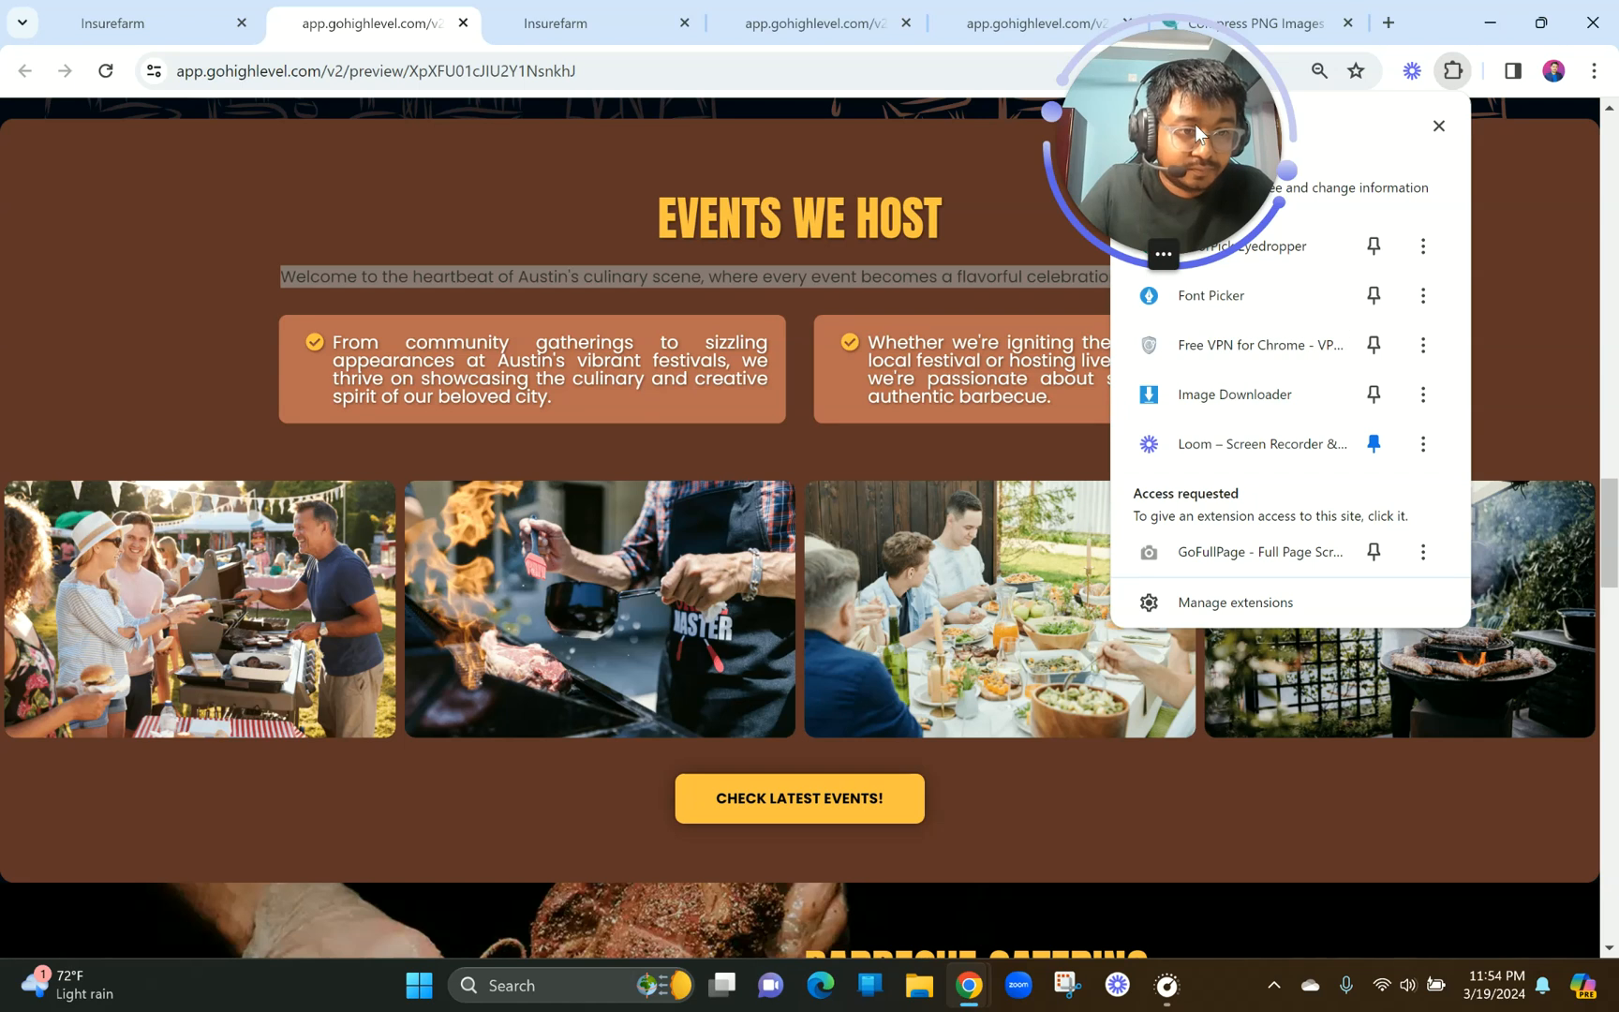
pyautogui.moveTo(1194, 124); pyautogui.dragTo(1036, 143)
pyautogui.click(1455, 78)
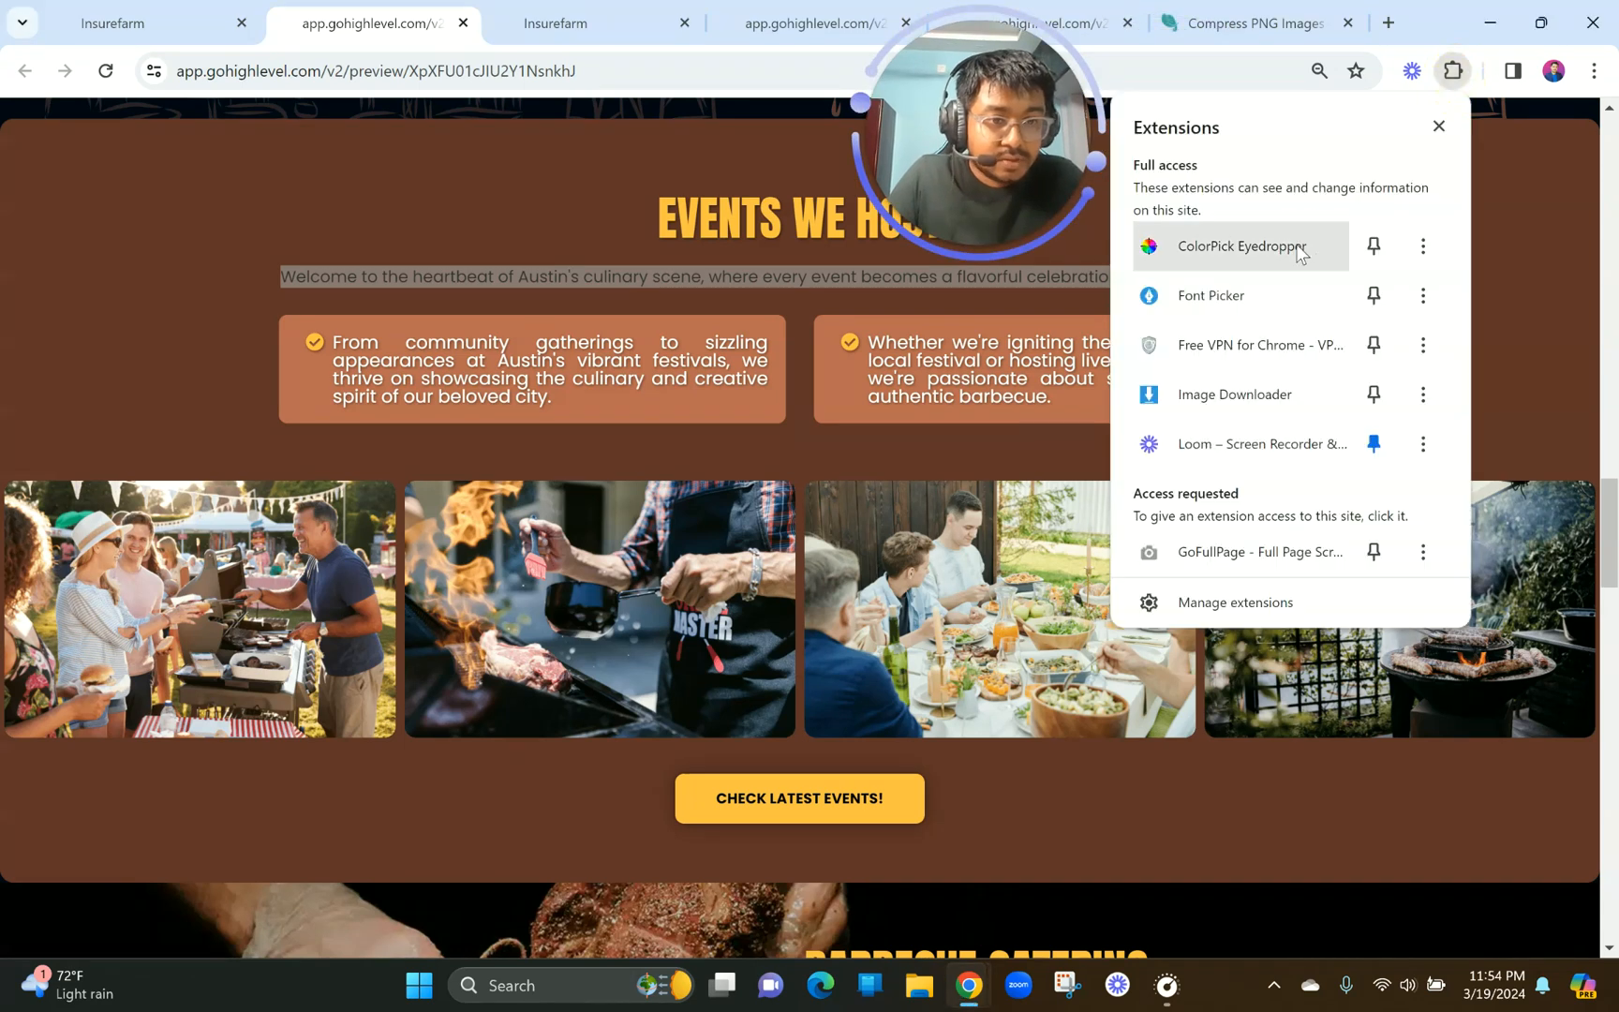
pyautogui.click(1295, 245)
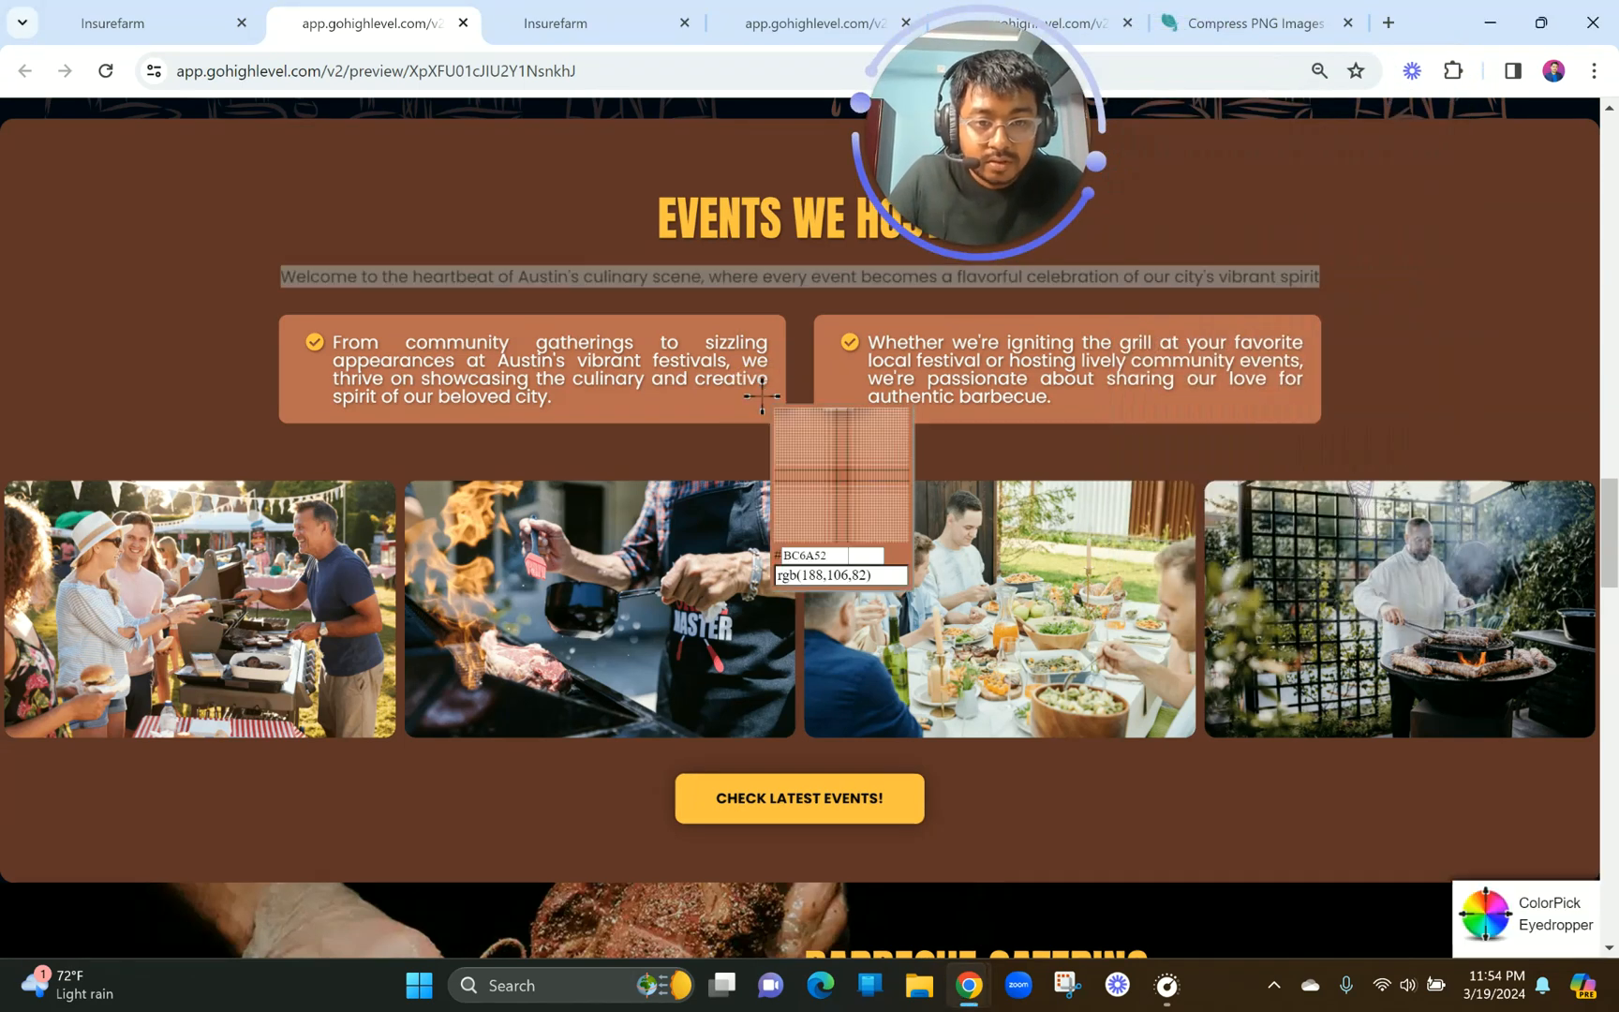
pyautogui.click(726, 401)
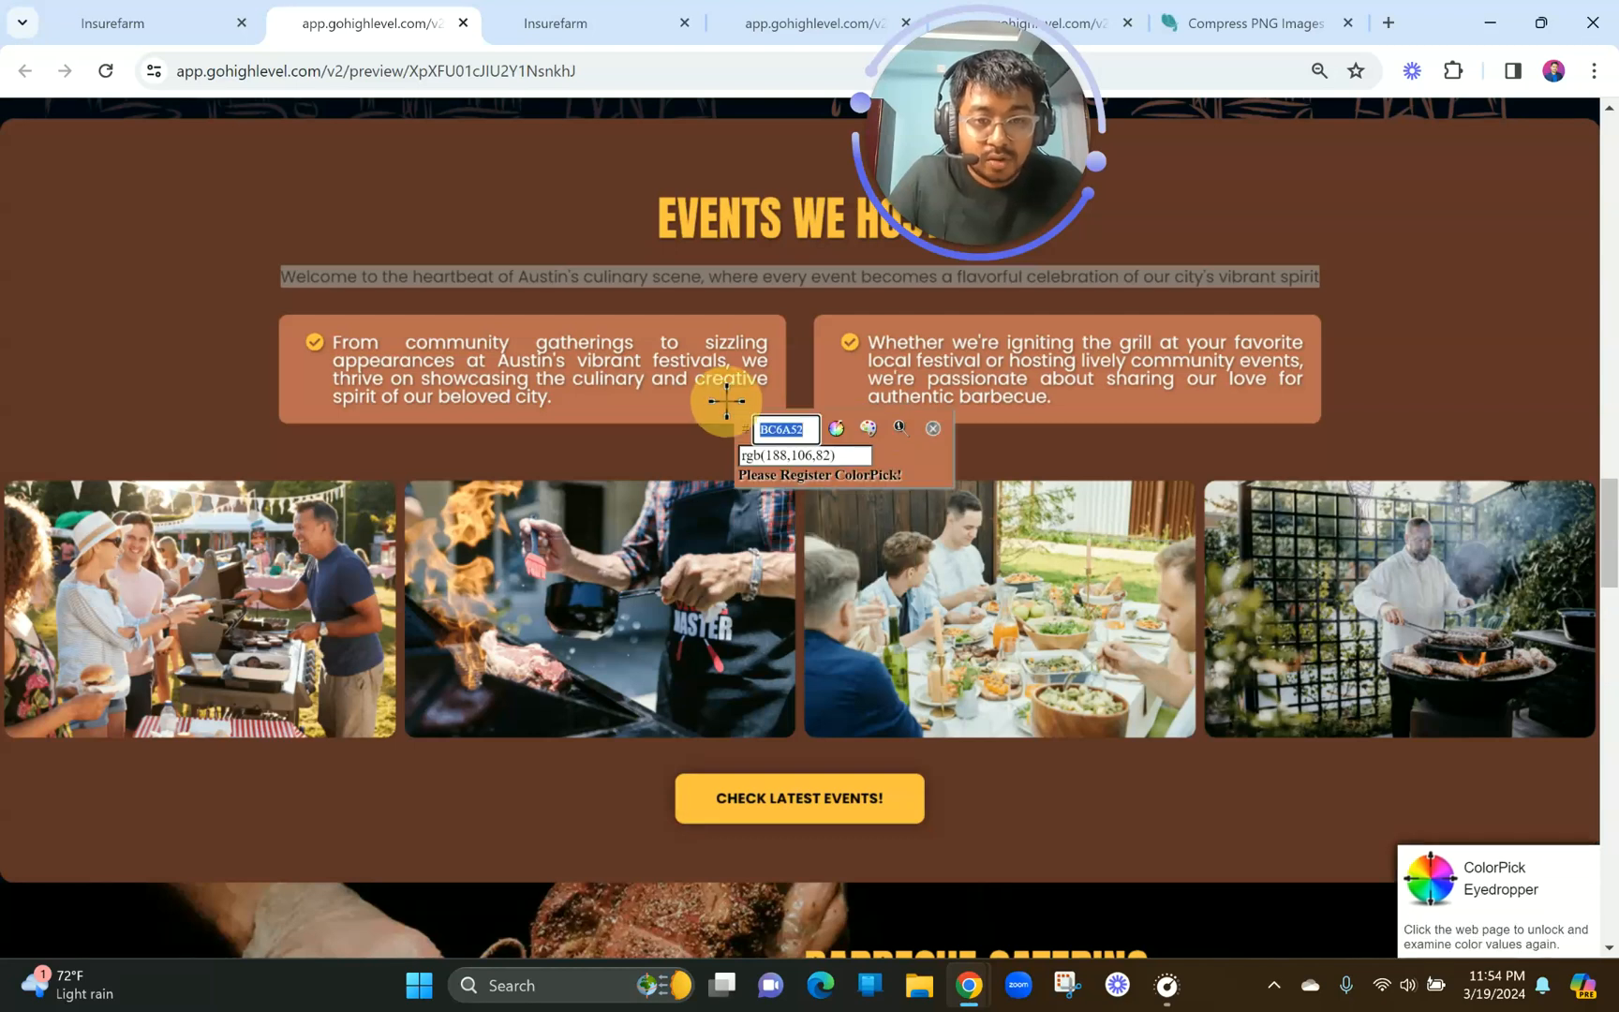
pyautogui.click(789, 431)
pyautogui.click(931, 430)
pyautogui.click(671, 9)
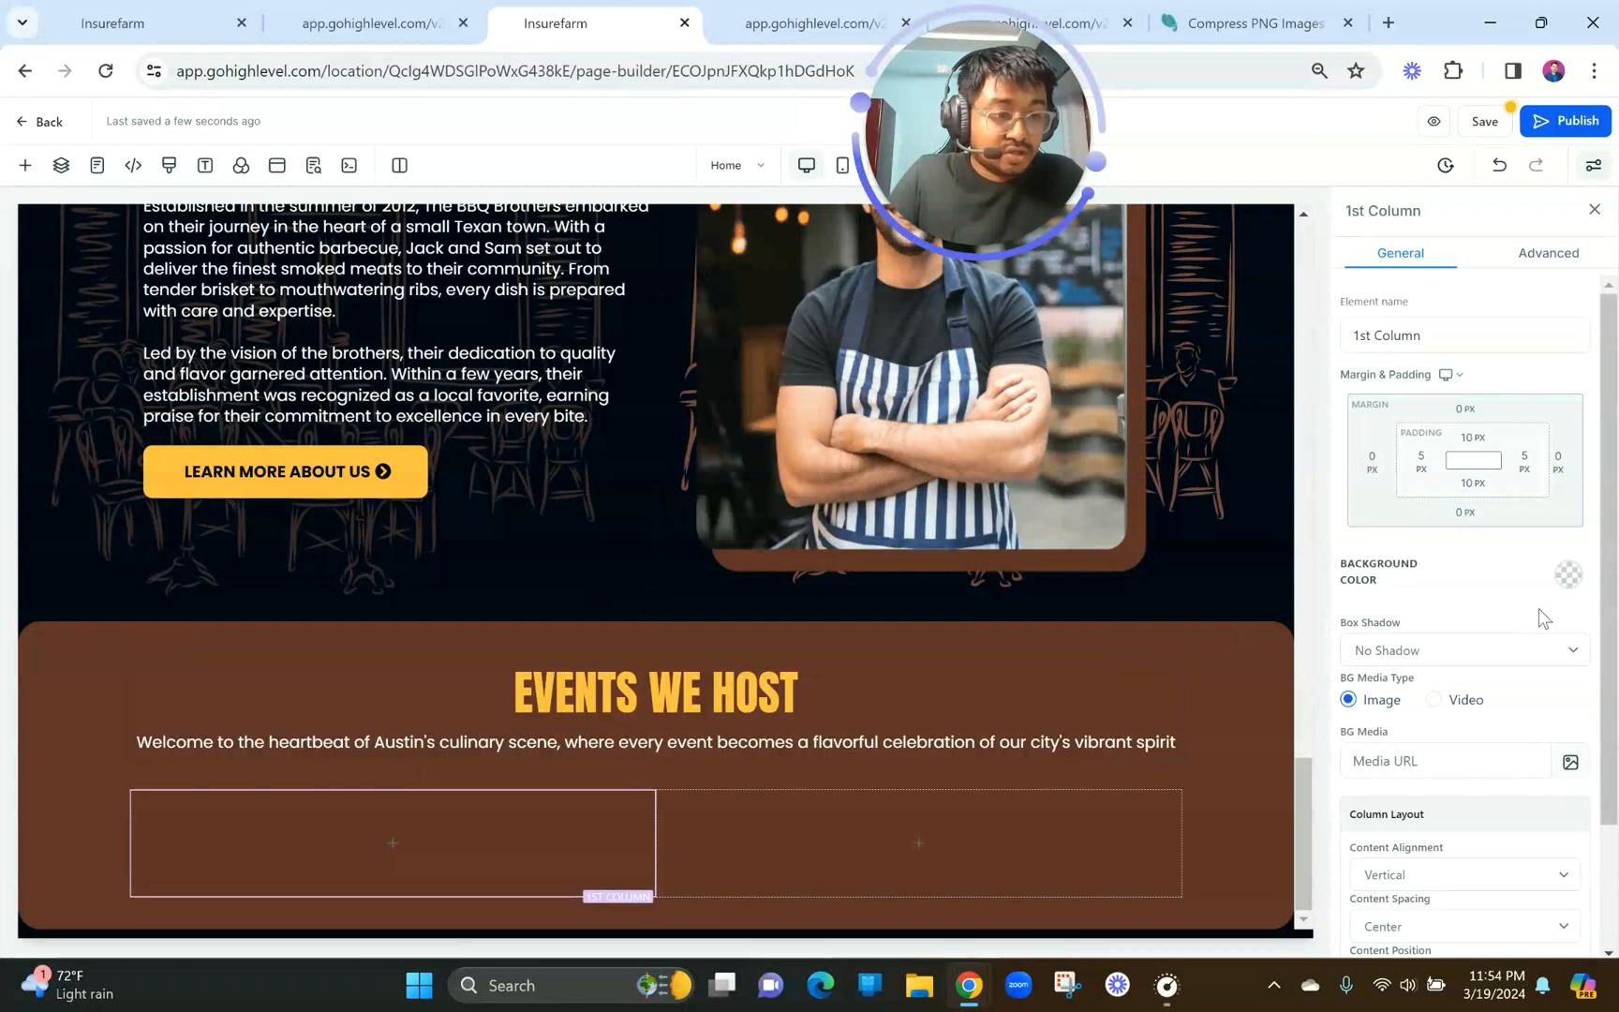
# Give the first column of the events row a custom background colour of #BC6A52.
pyautogui.click(1568, 574)
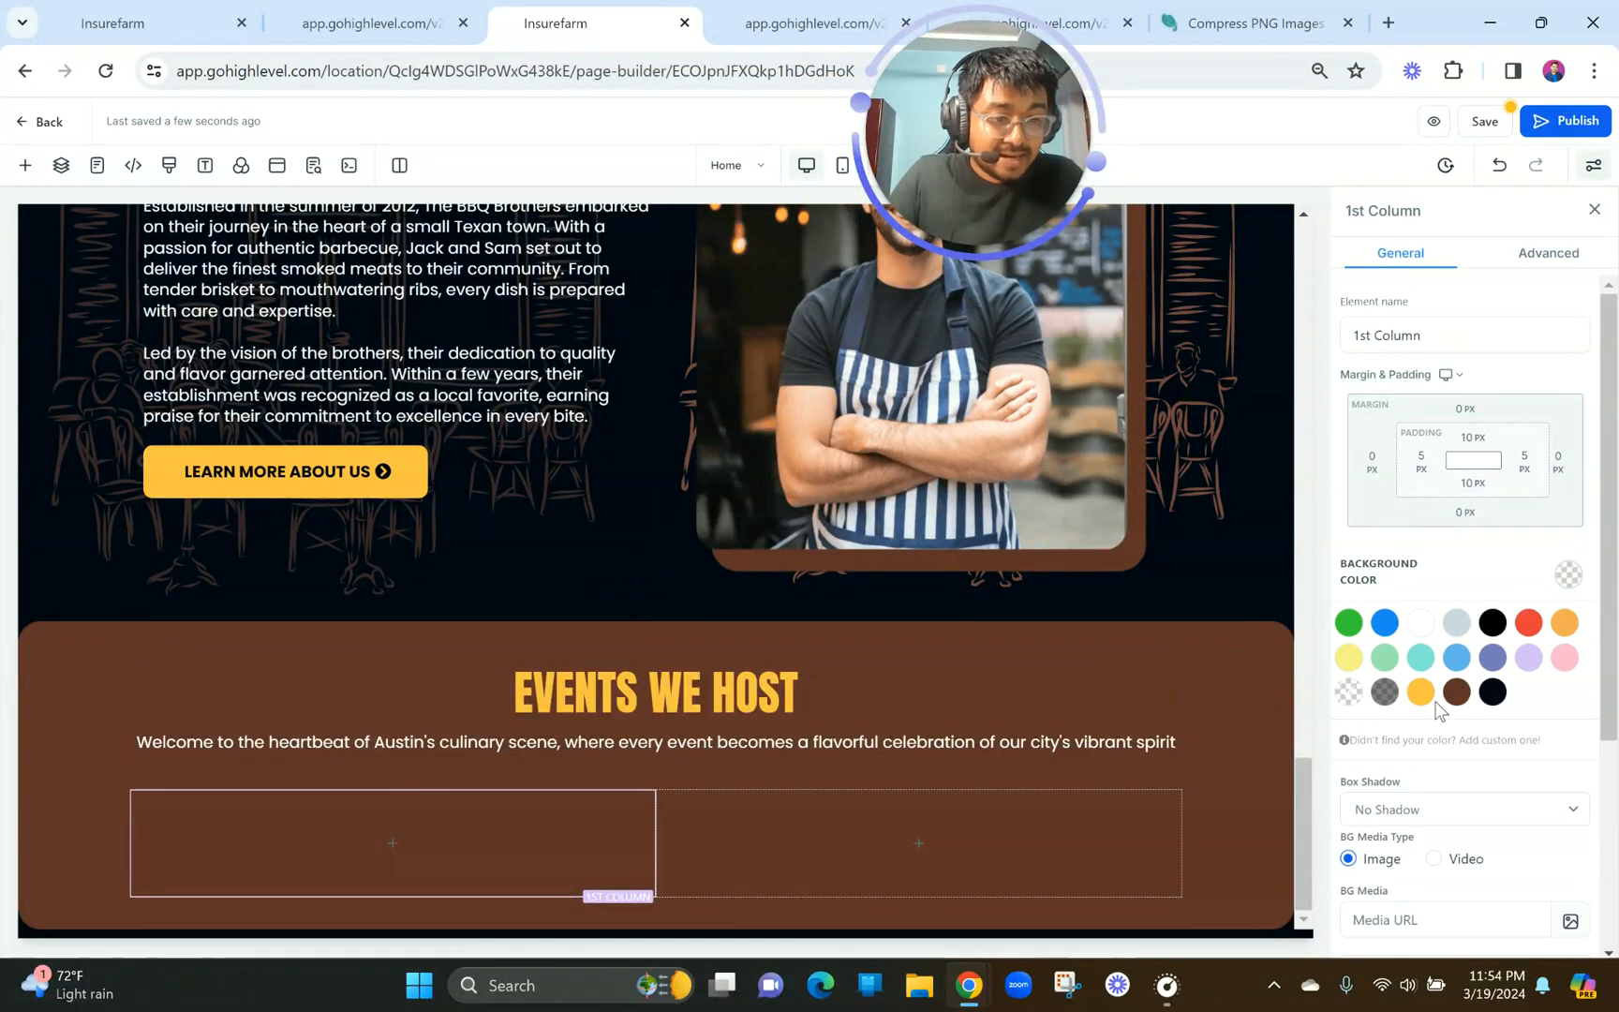
pyautogui.click(1386, 740)
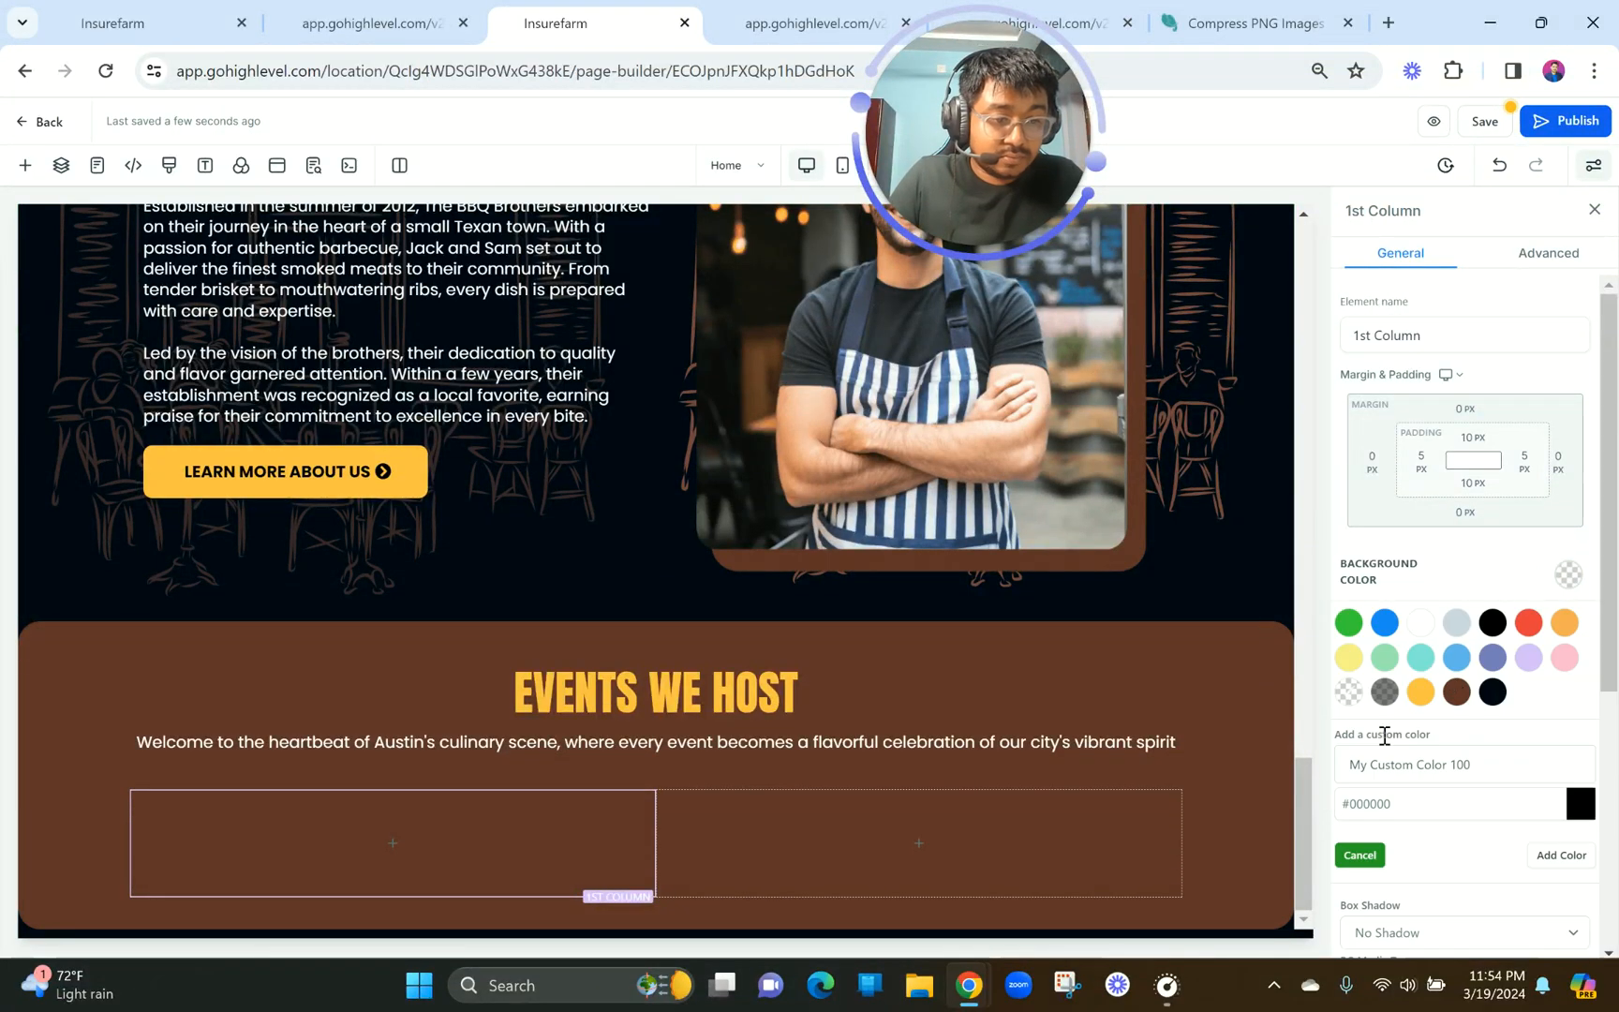
pyautogui.click(1372, 803)
pyautogui.hotkey('ctrl', 'v')
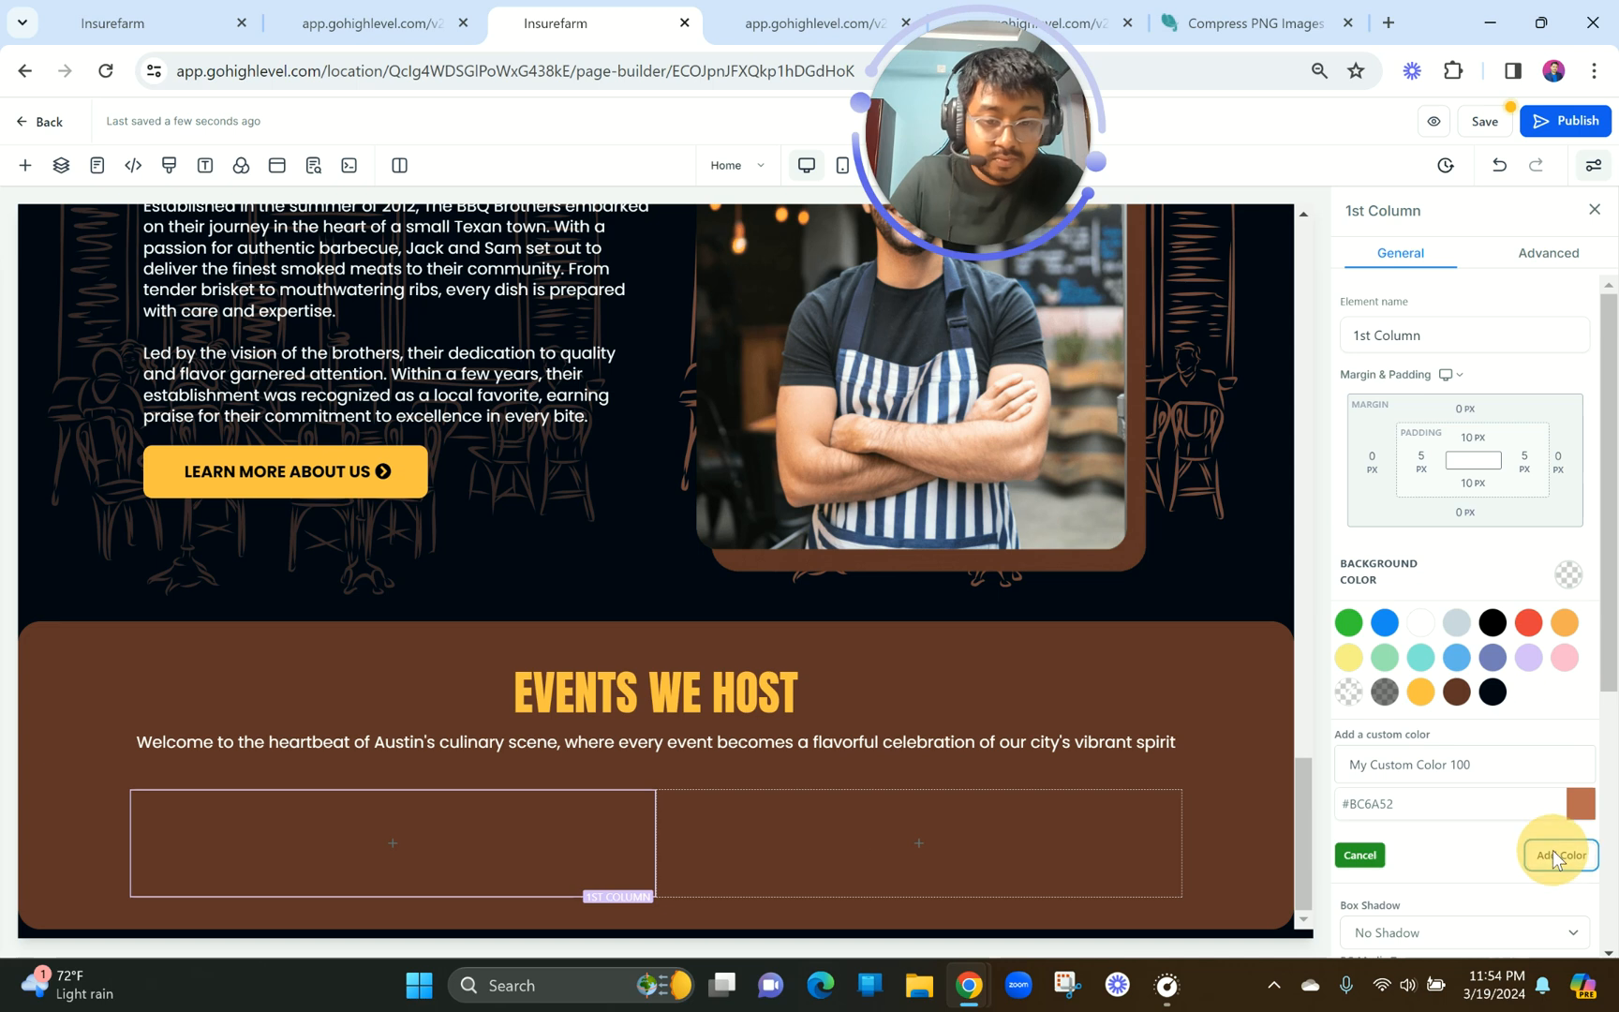
pyautogui.click(1557, 853)
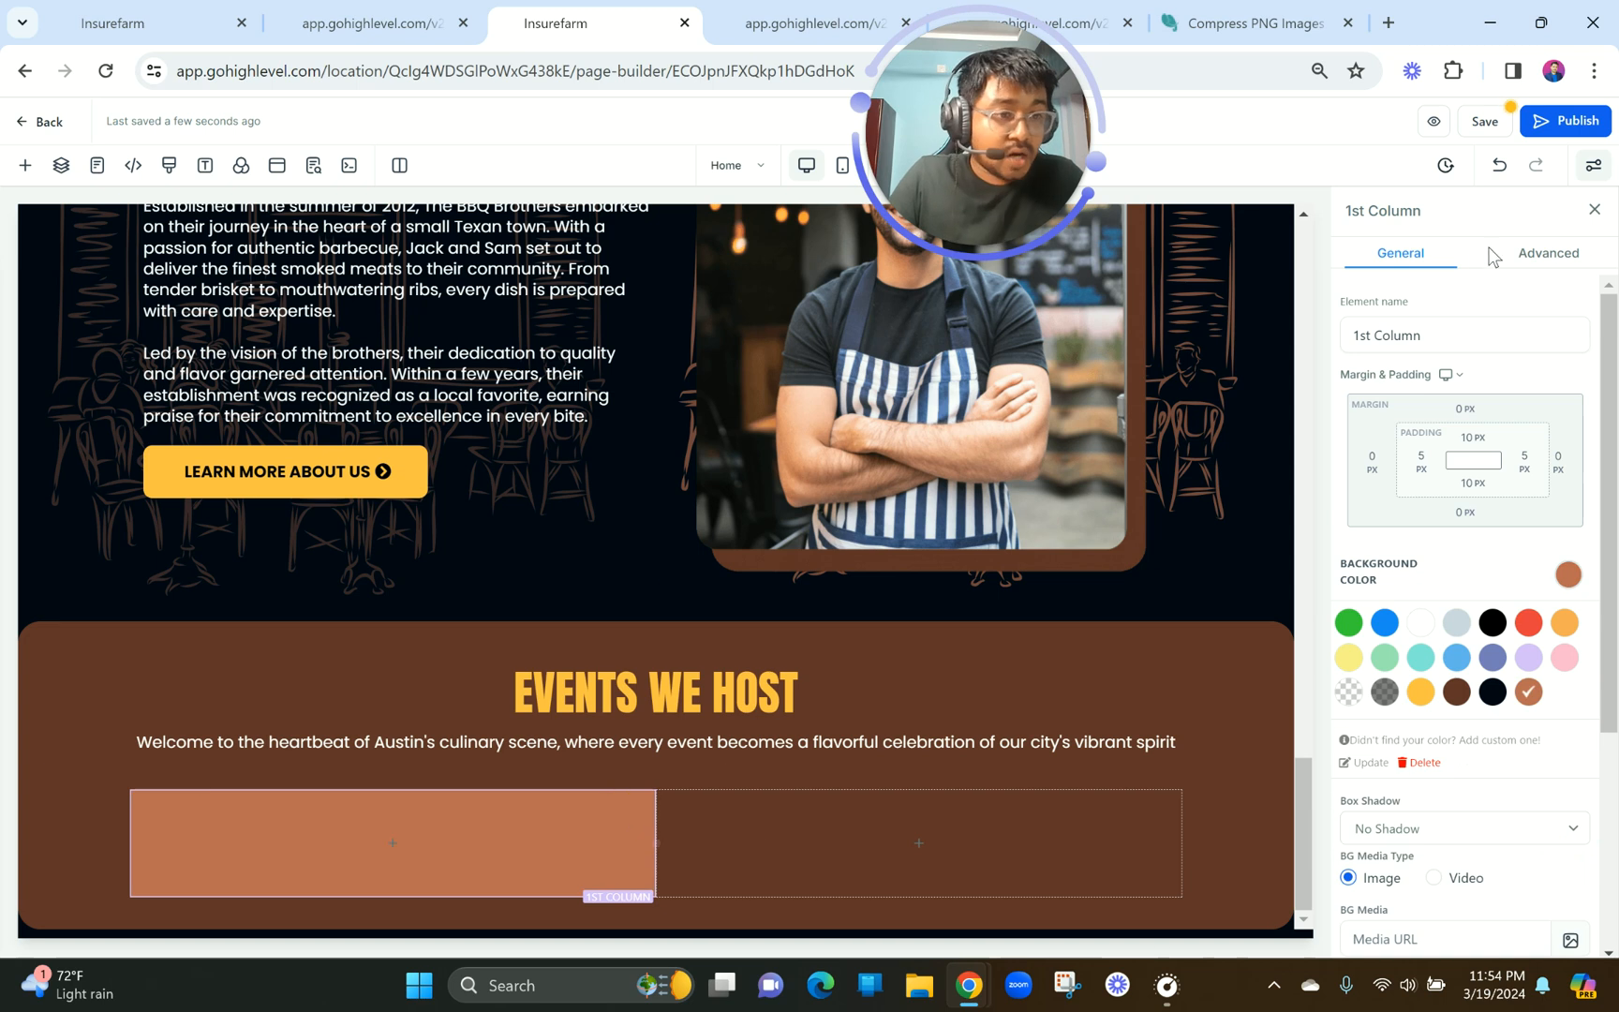
# Give the first column a 1px full border in the same copper-brown colour as its background.
pyautogui.click(1549, 253)
pyautogui.click(1415, 380)
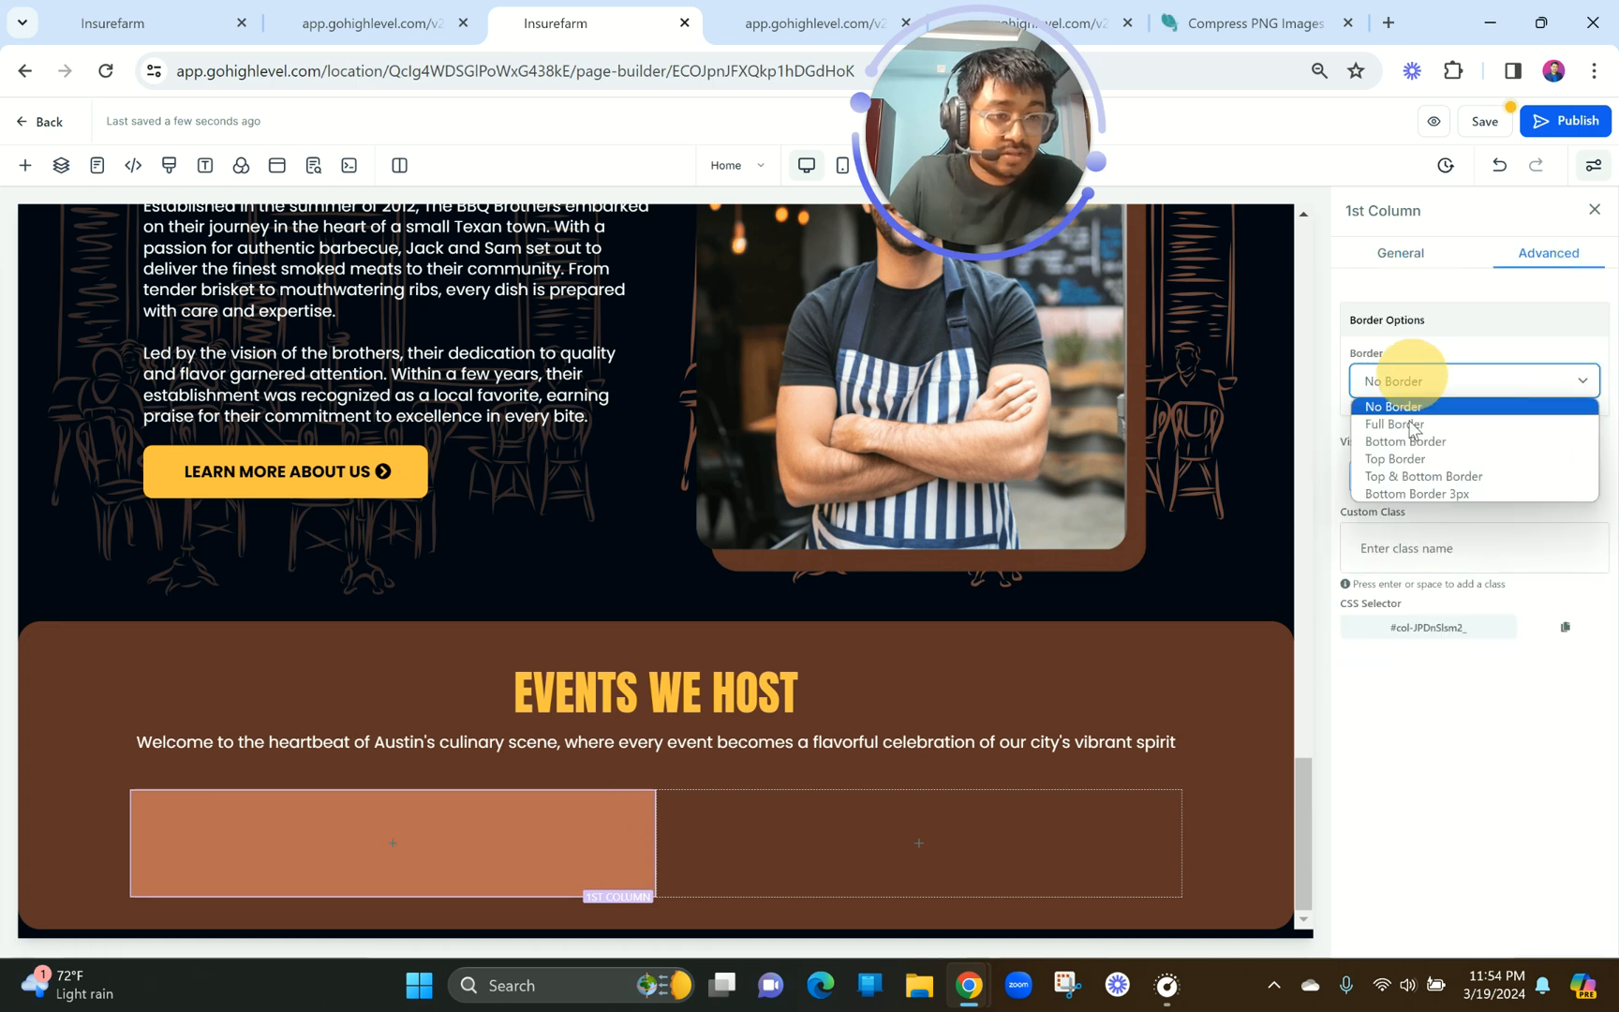
pyautogui.click(1410, 427)
pyautogui.click(1405, 483)
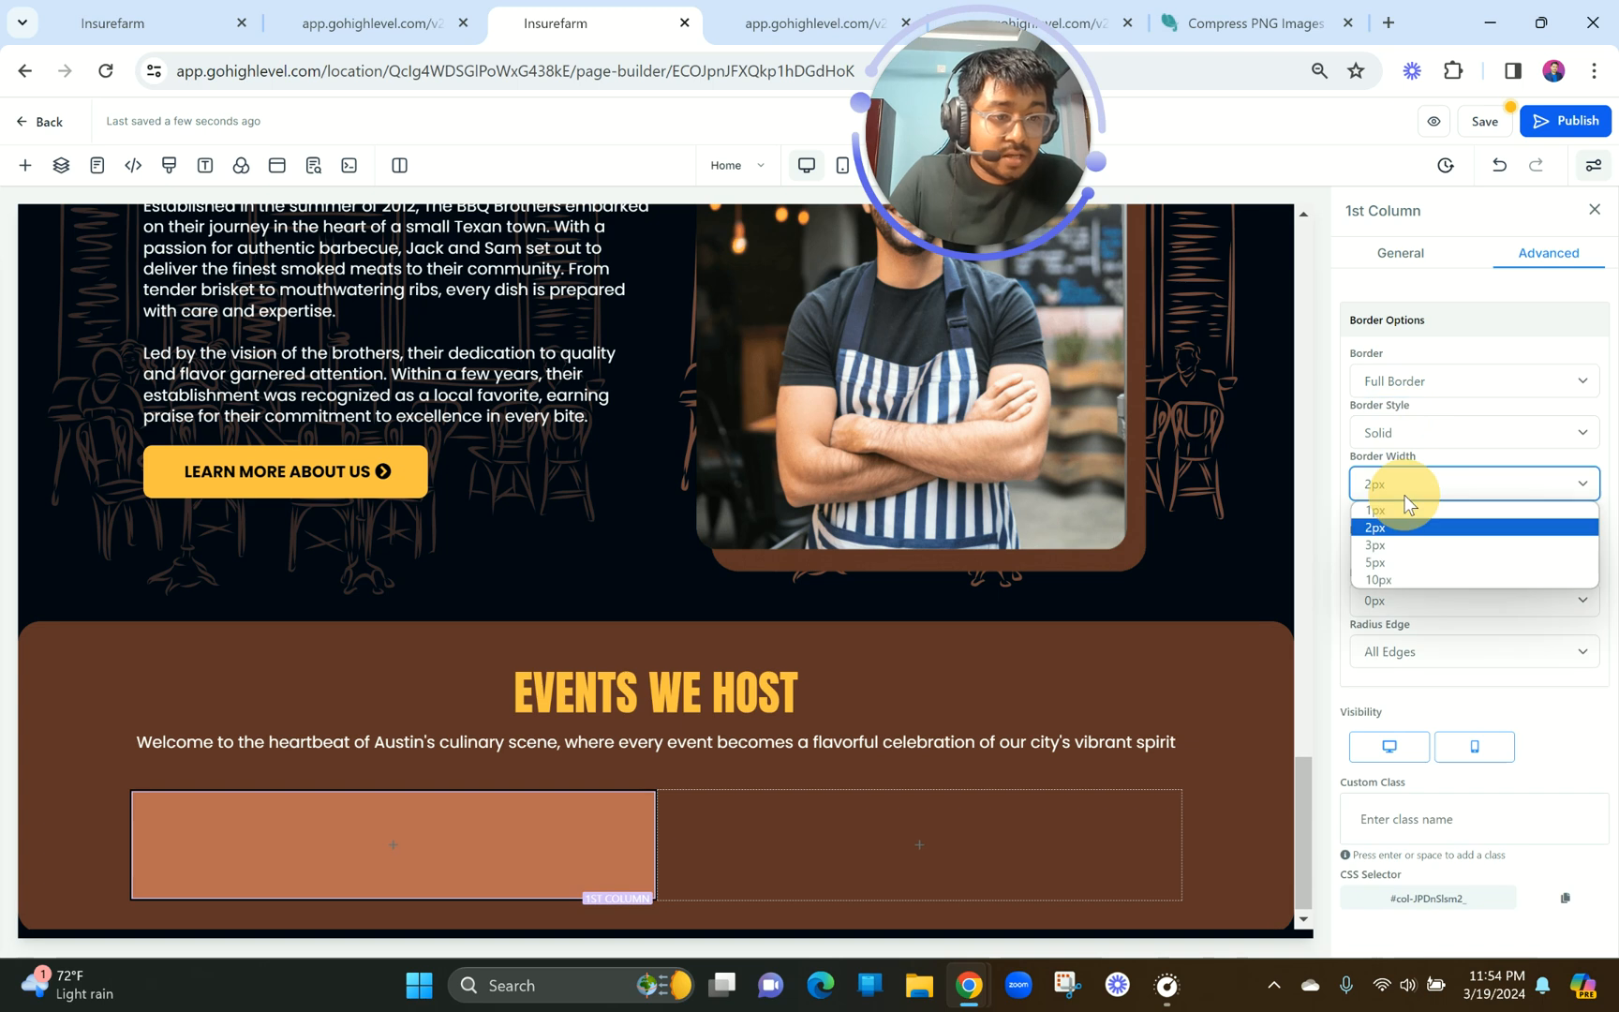
pyautogui.click(1400, 513)
pyautogui.click(1576, 532)
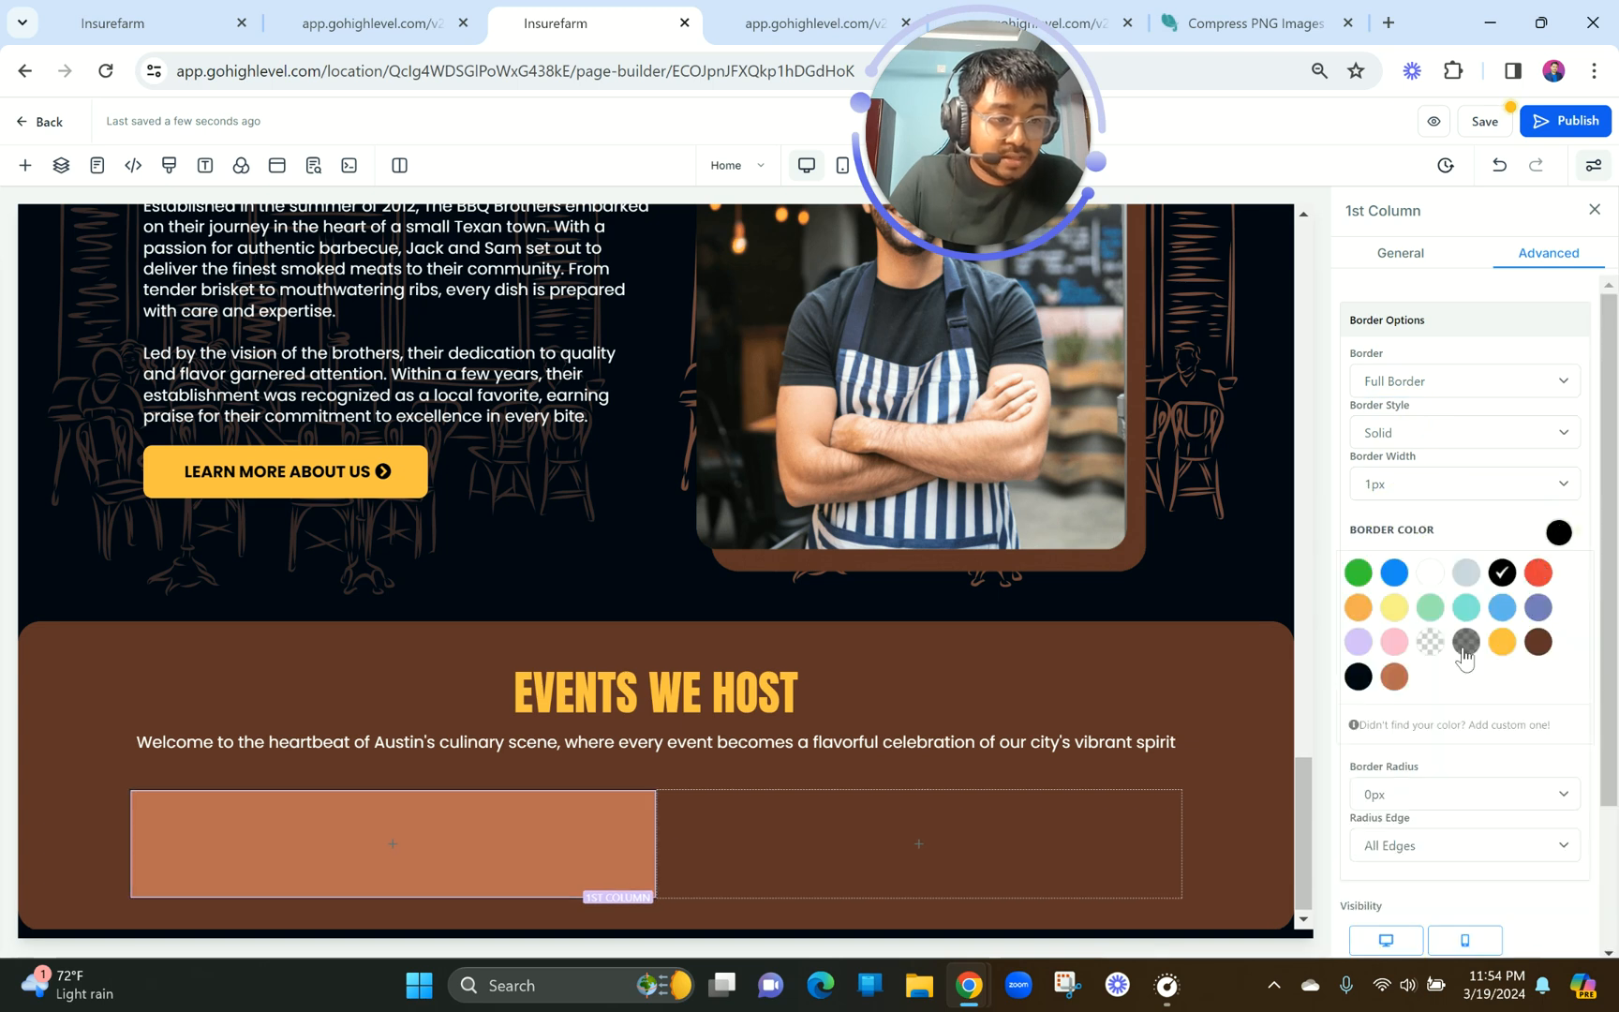
pyautogui.click(1395, 678)
# Round the first column's corners with a border radius of 15px.
pyautogui.scroll(-2, 1400, 689)
pyautogui.click(1401, 679)
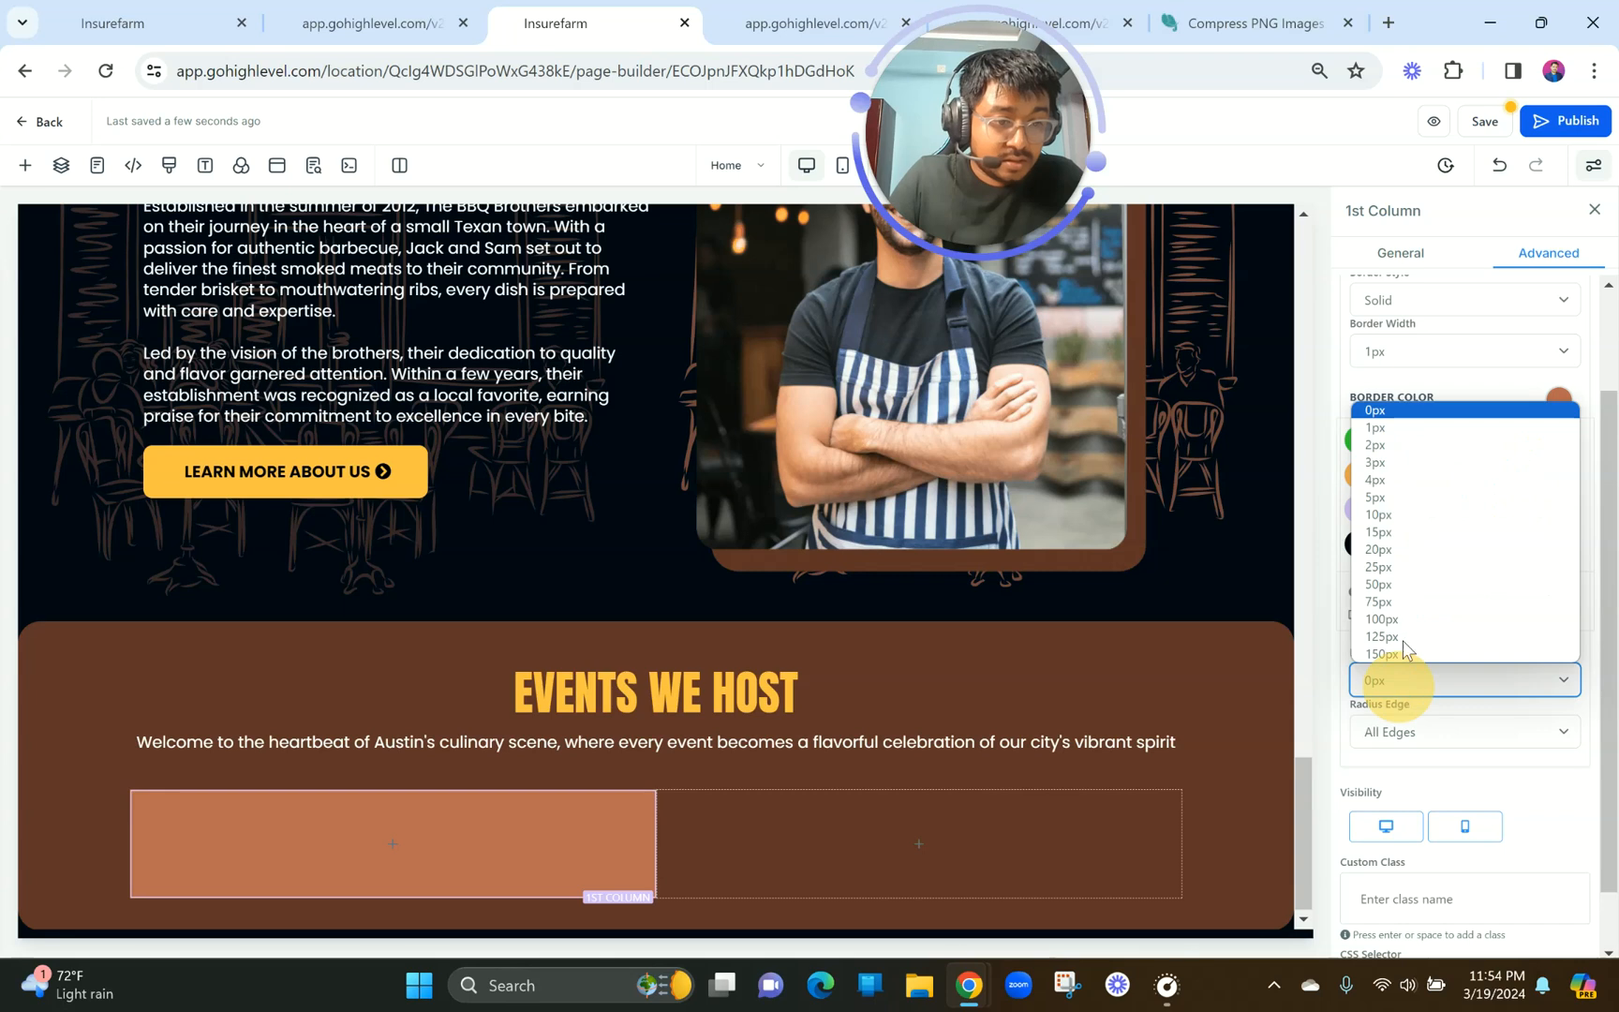
pyautogui.click(1400, 549)
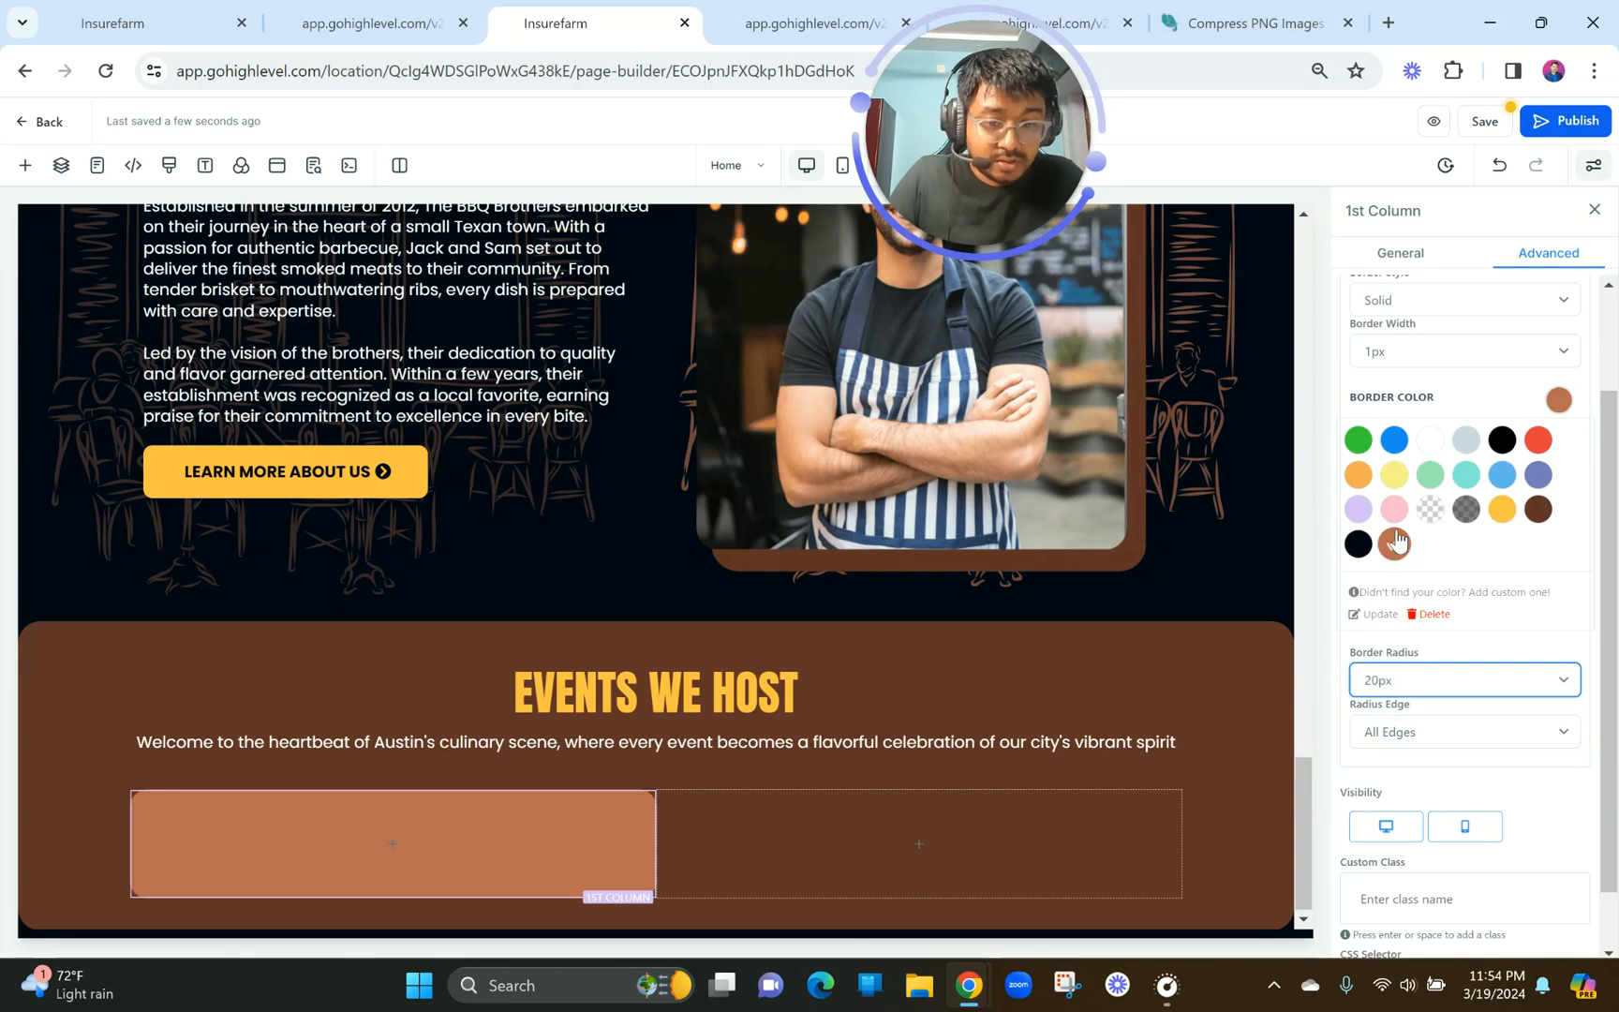
pyautogui.click(1421, 679)
pyautogui.click(1385, 535)
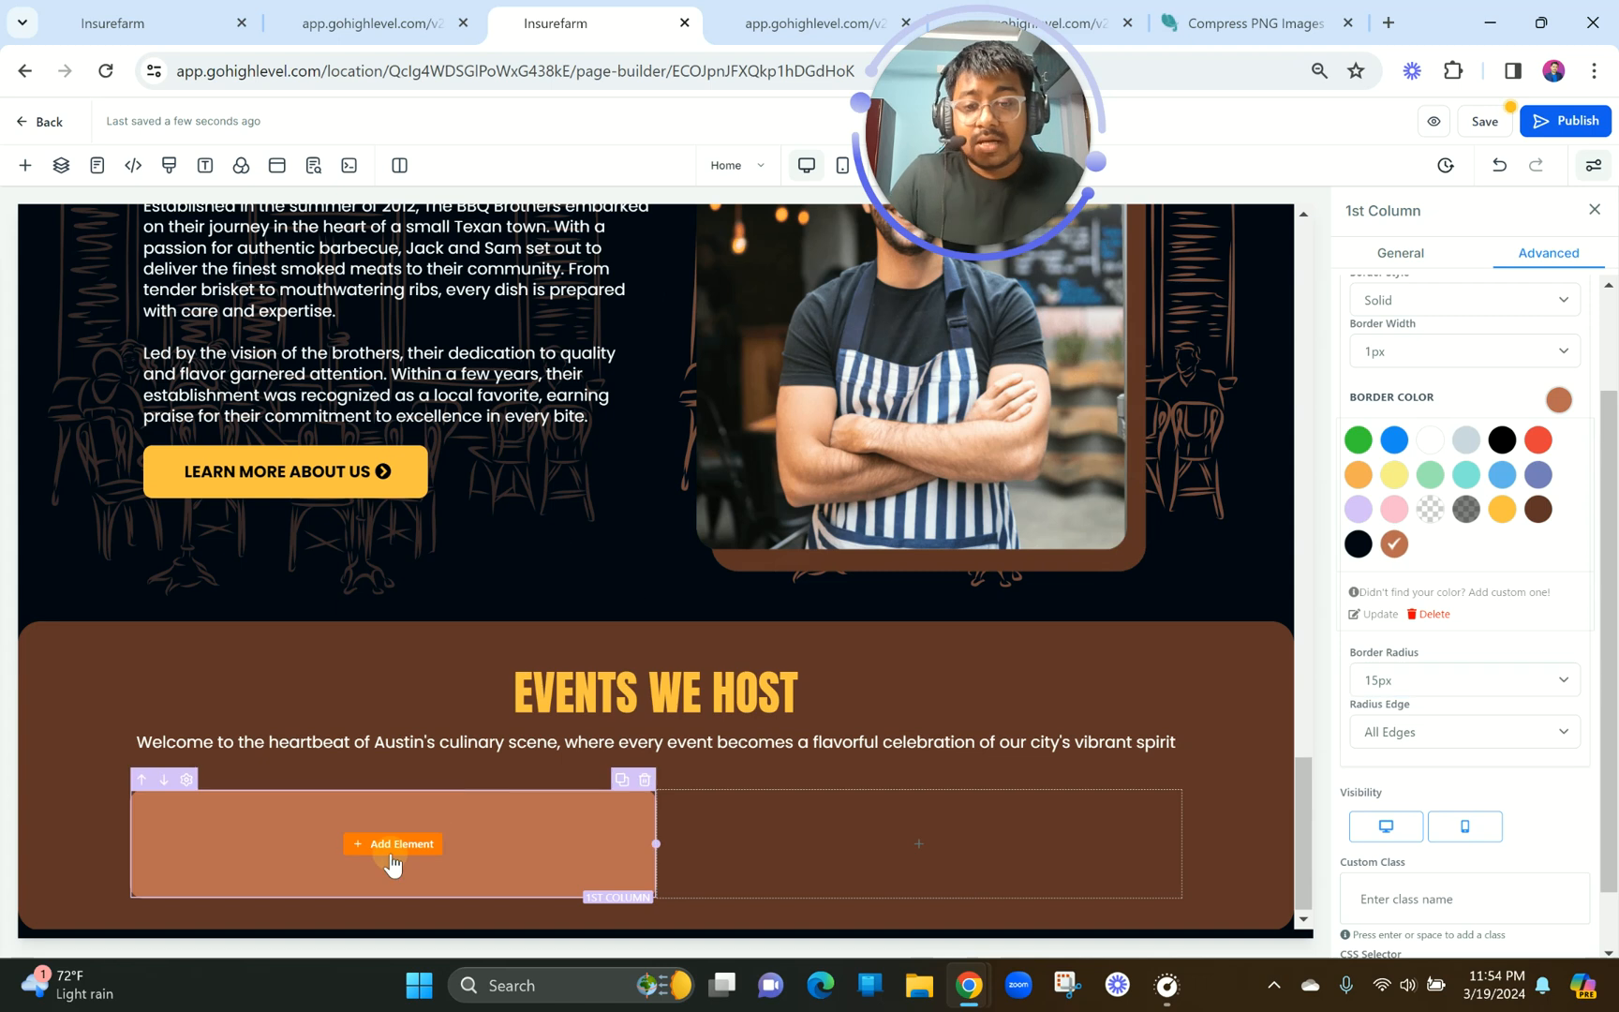
# Add a Bullet List element inside the first column of the events row.
pyautogui.click(390, 848)
pyautogui.click(219, 474)
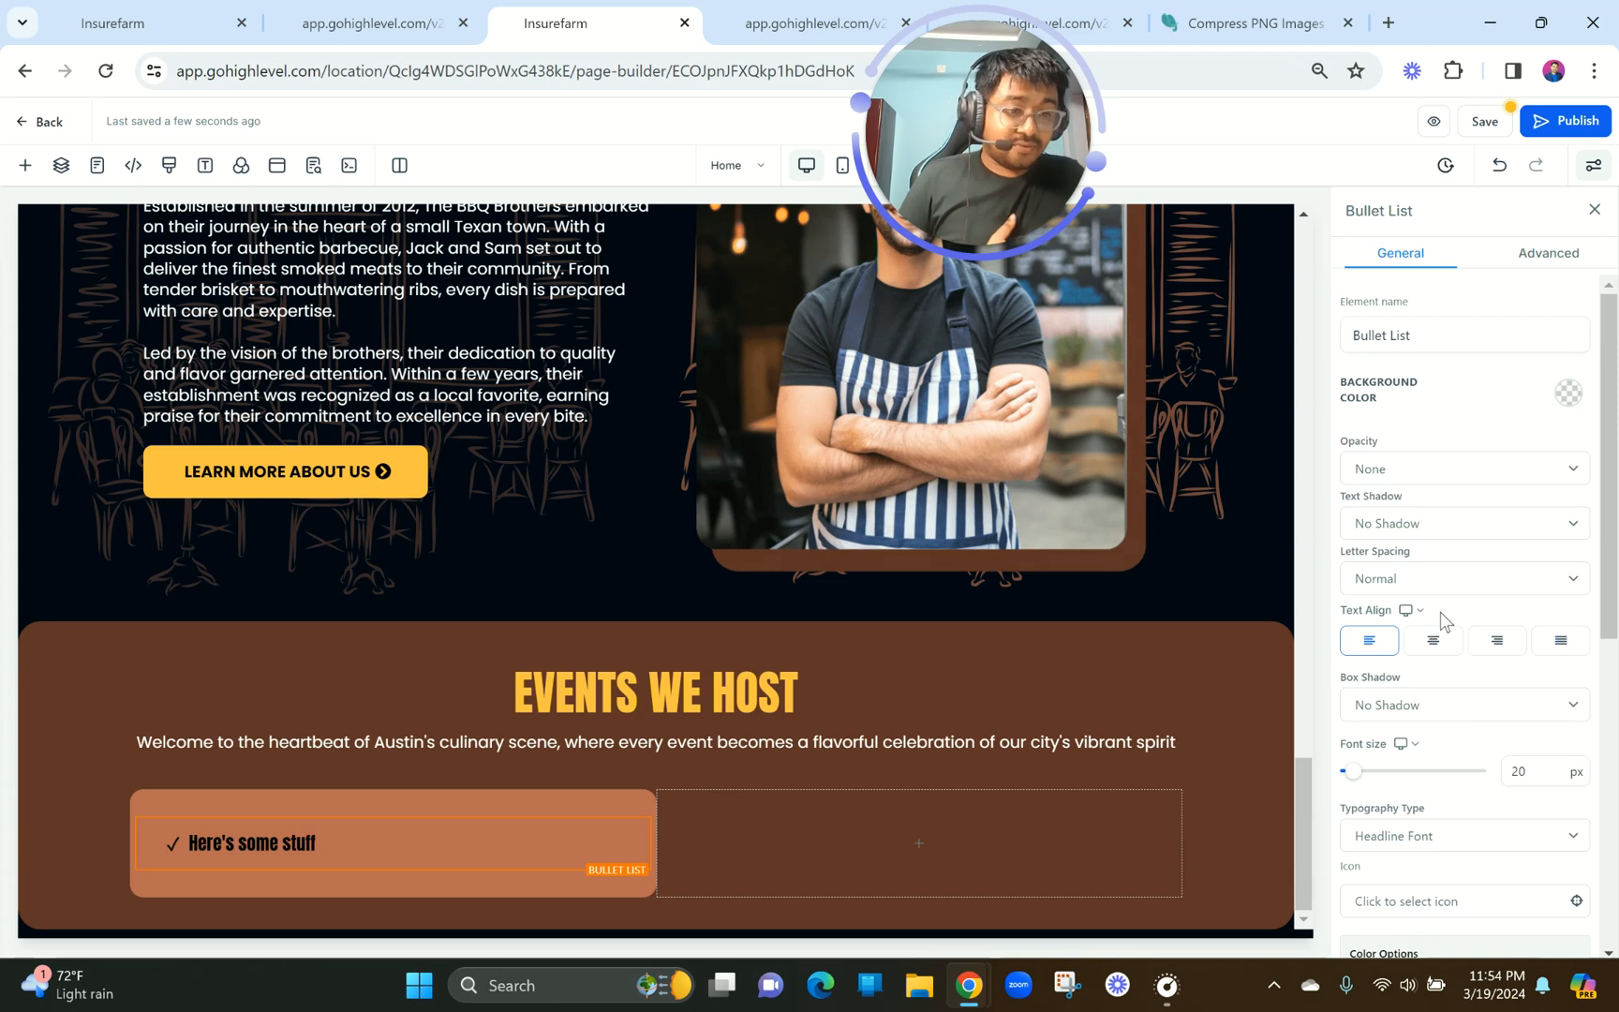
# Set the bullet list's icon to check-circle, searching the icon library for a check mark.
pyautogui.scroll(-6, 1426, 576)
pyautogui.scroll(2, 1425, 576)
pyautogui.click(1421, 480)
pyautogui.click(1413, 523)
pyautogui.write('cpor')
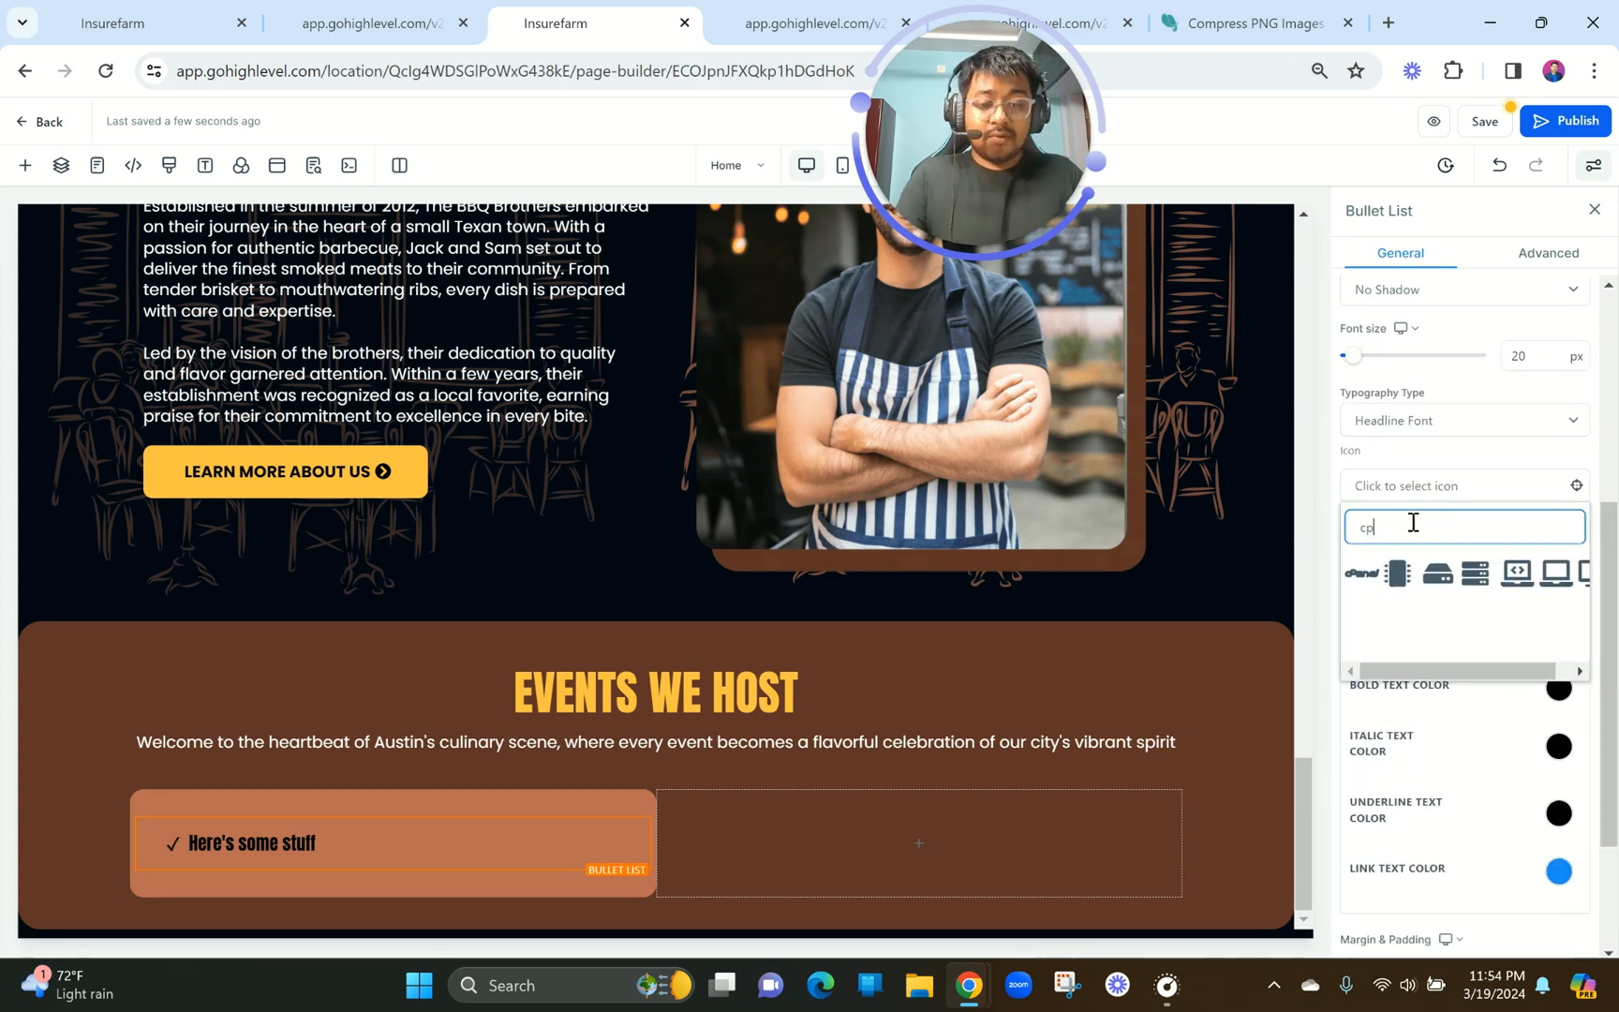
pyautogui.press('BackSpace')
pyautogui.press('BackSpace')
pyautogui.press('BackSpace')
pyautogui.press('BackSpace')
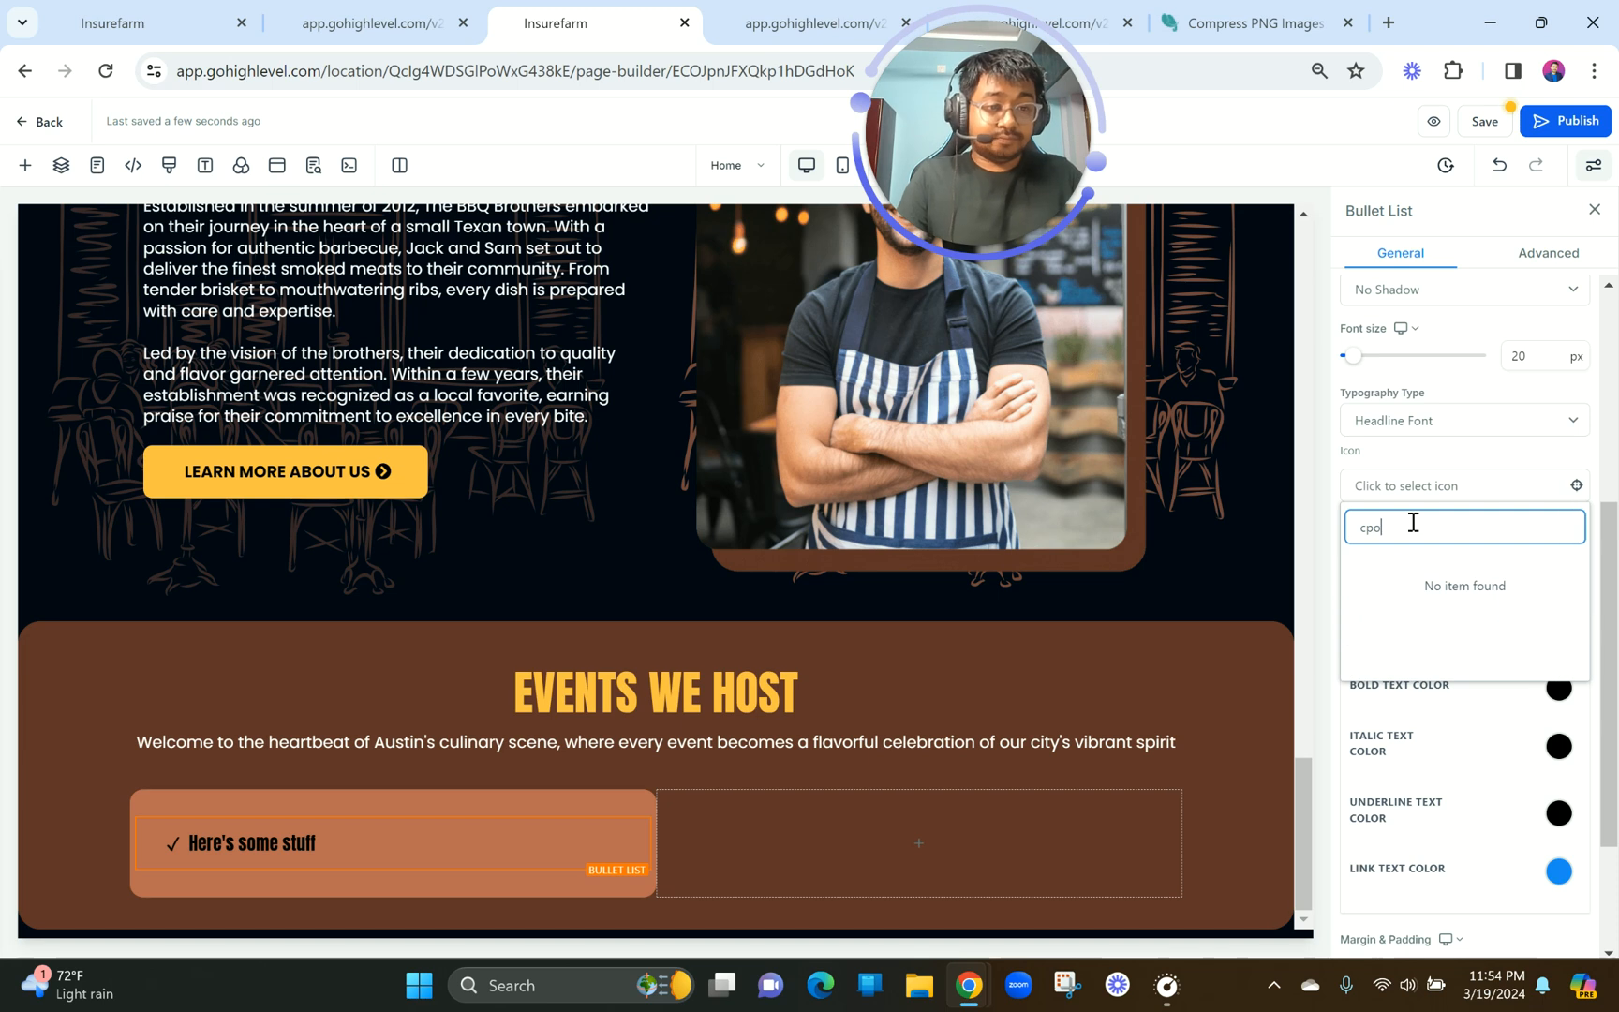
pyautogui.write('corn')
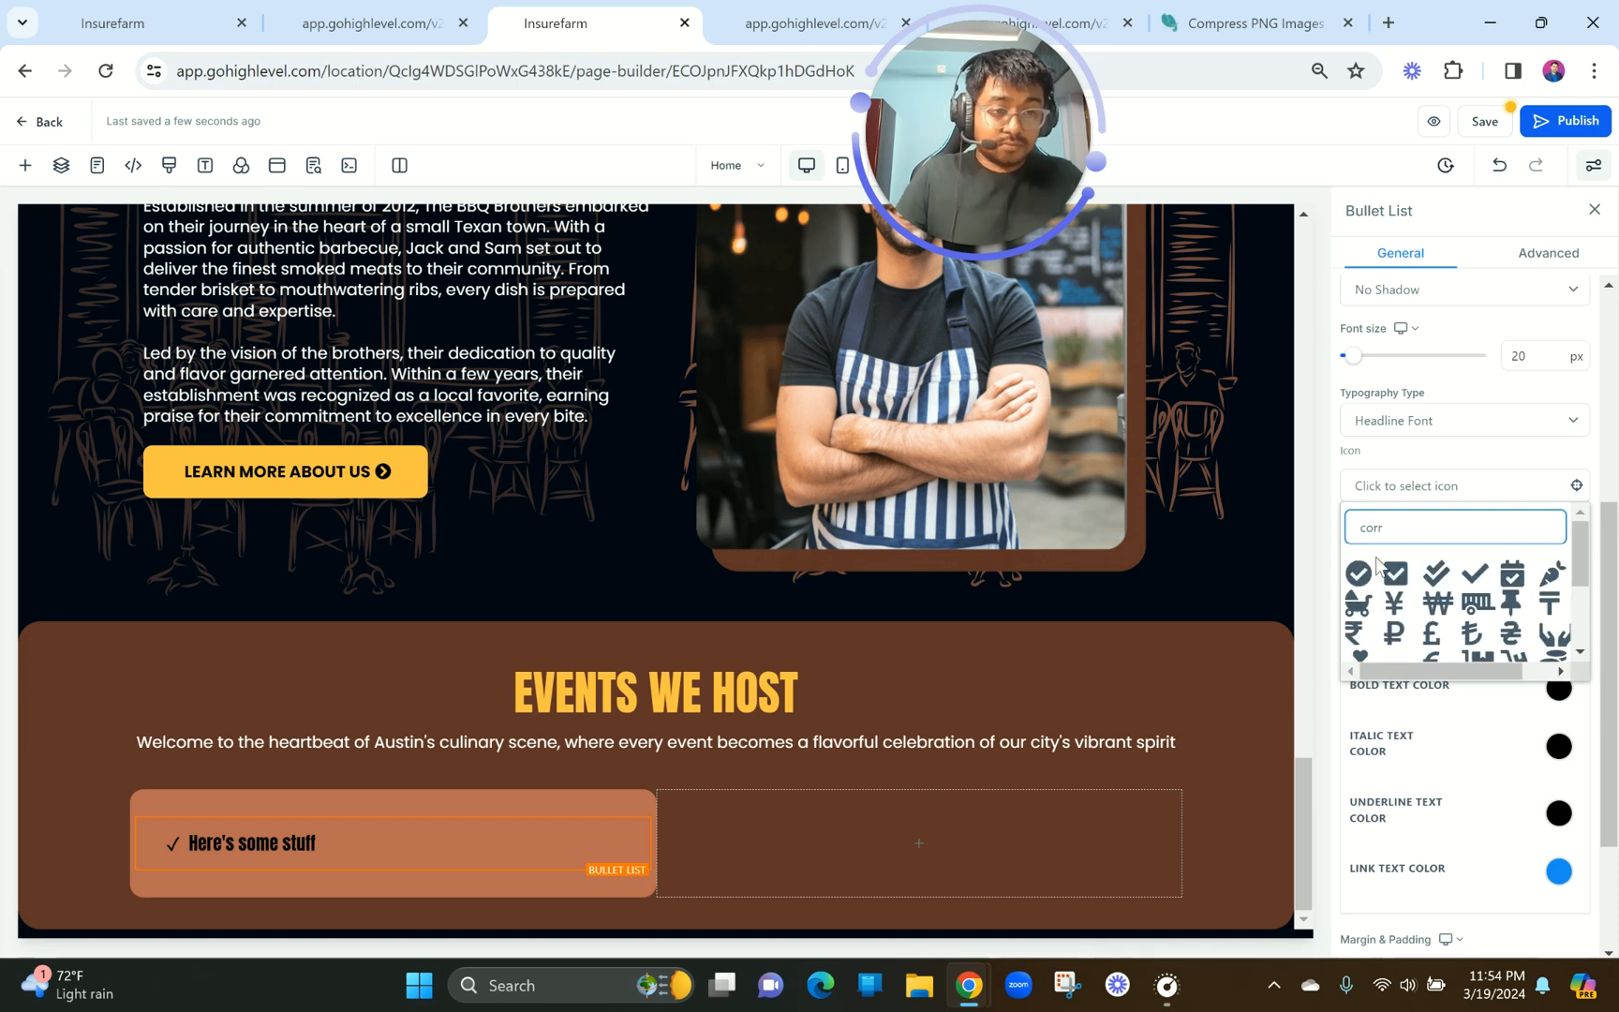
pyautogui.click(1358, 571)
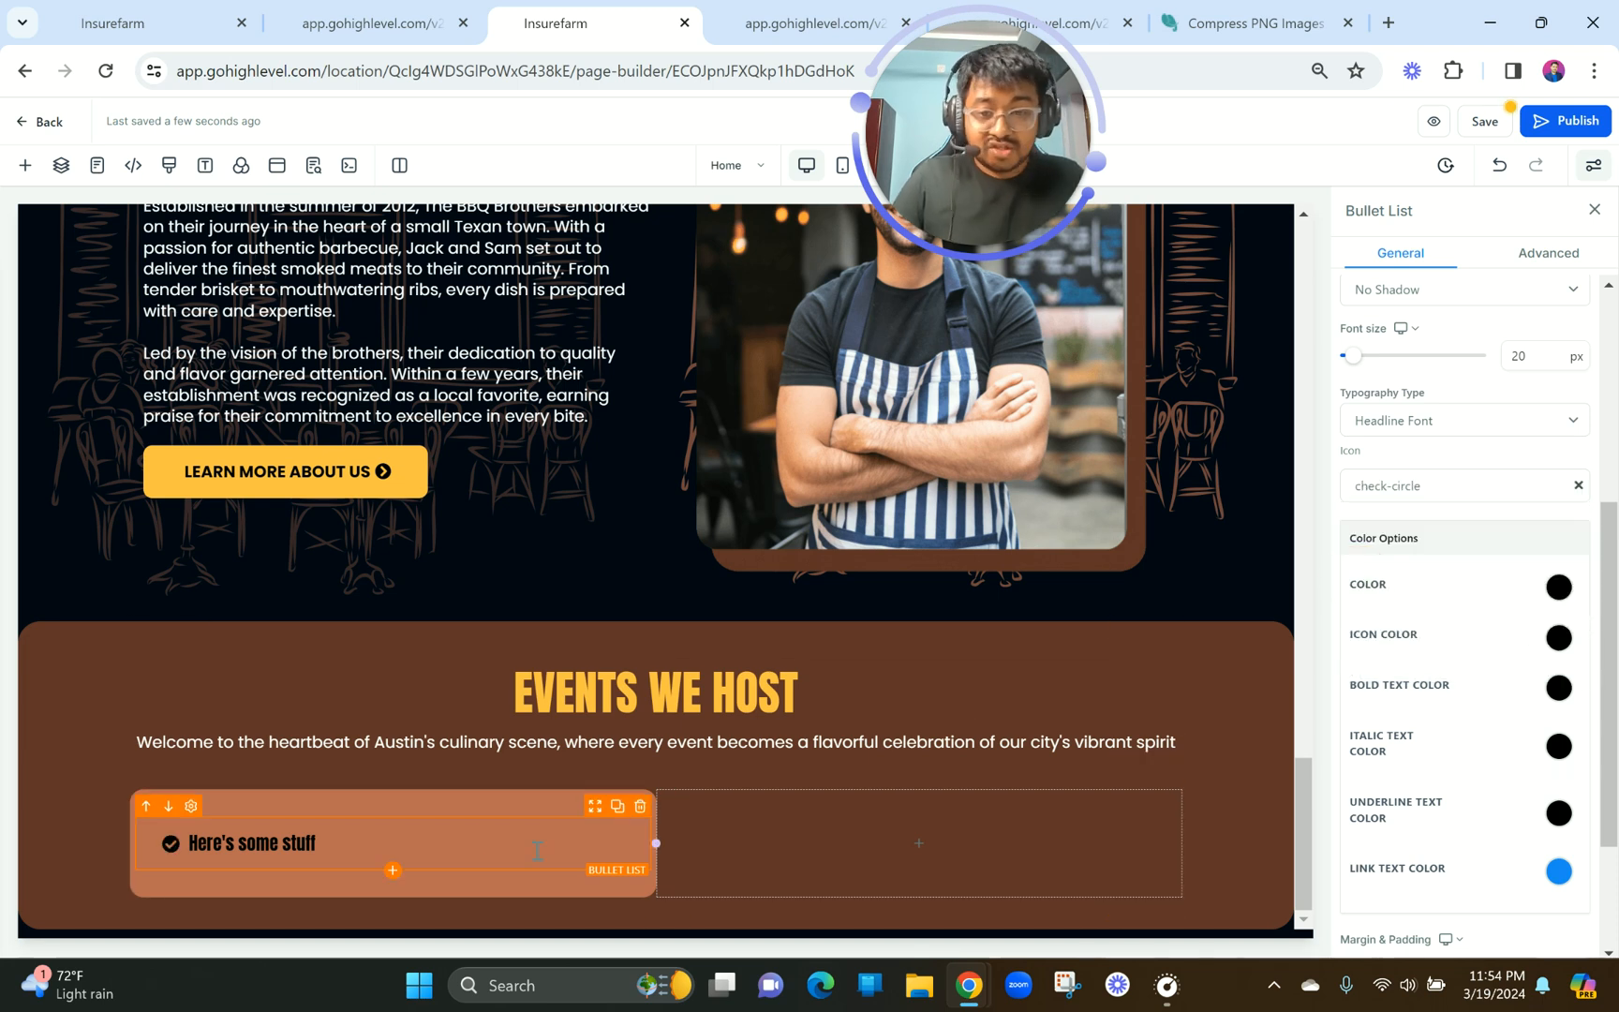
# Change the bullet list's icon colour to the golden yellow swatch.
pyautogui.scroll(-2, 1519, 719)
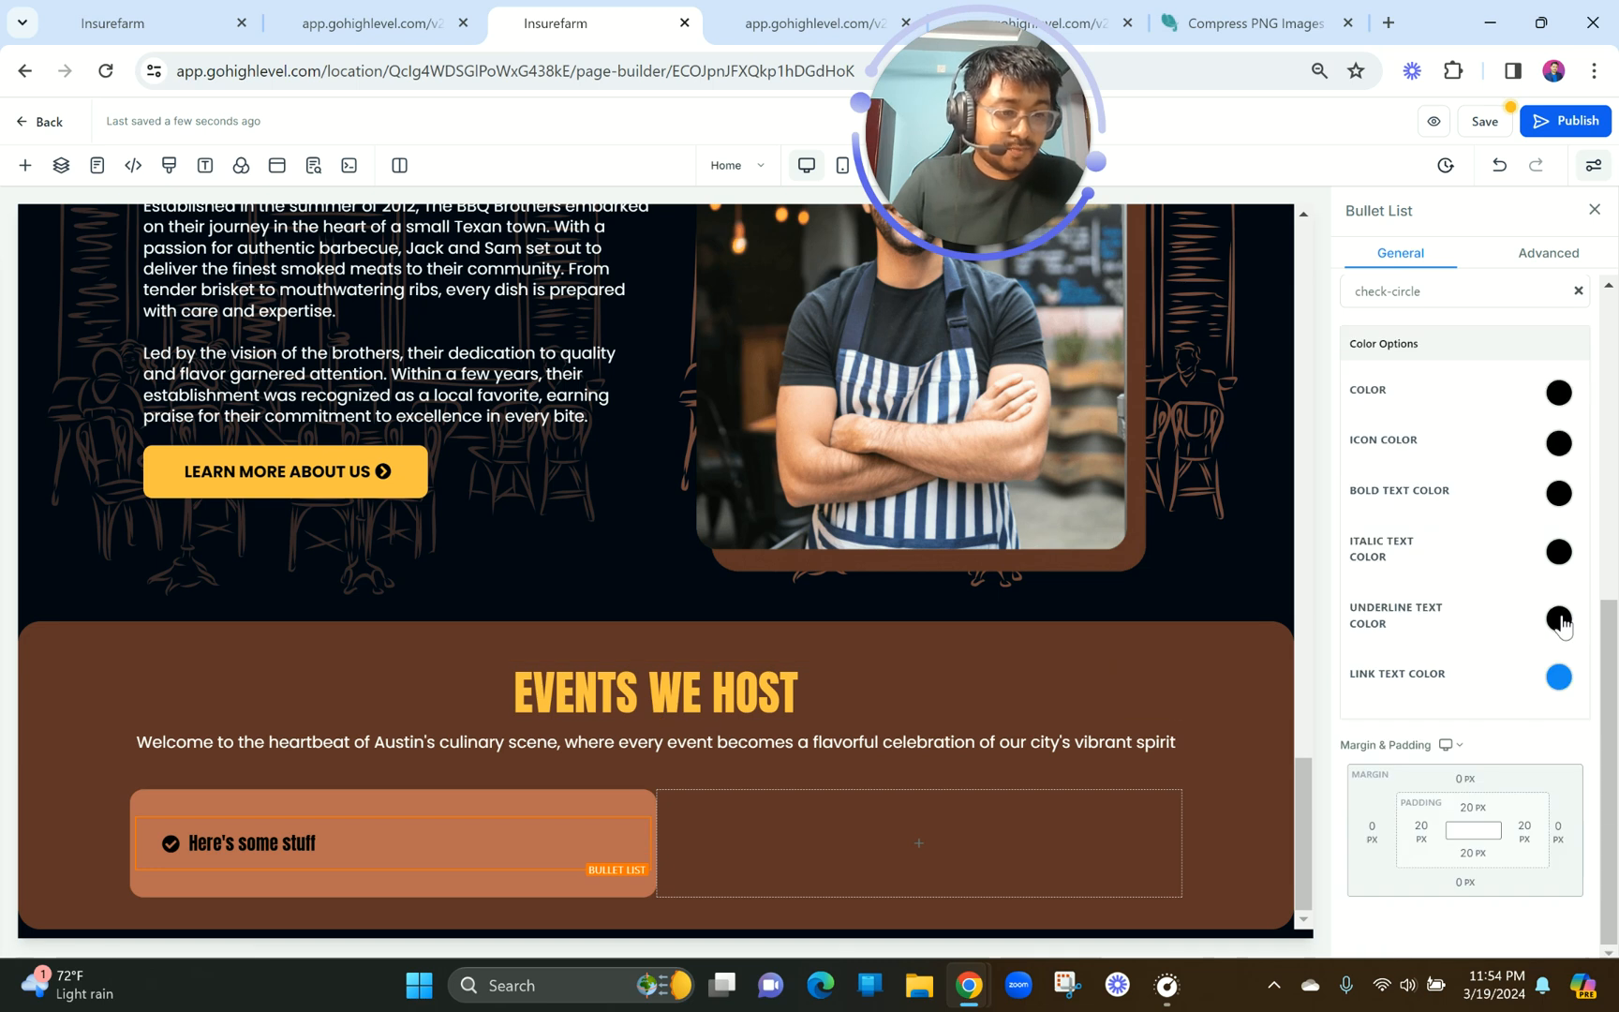
pyautogui.click(1559, 443)
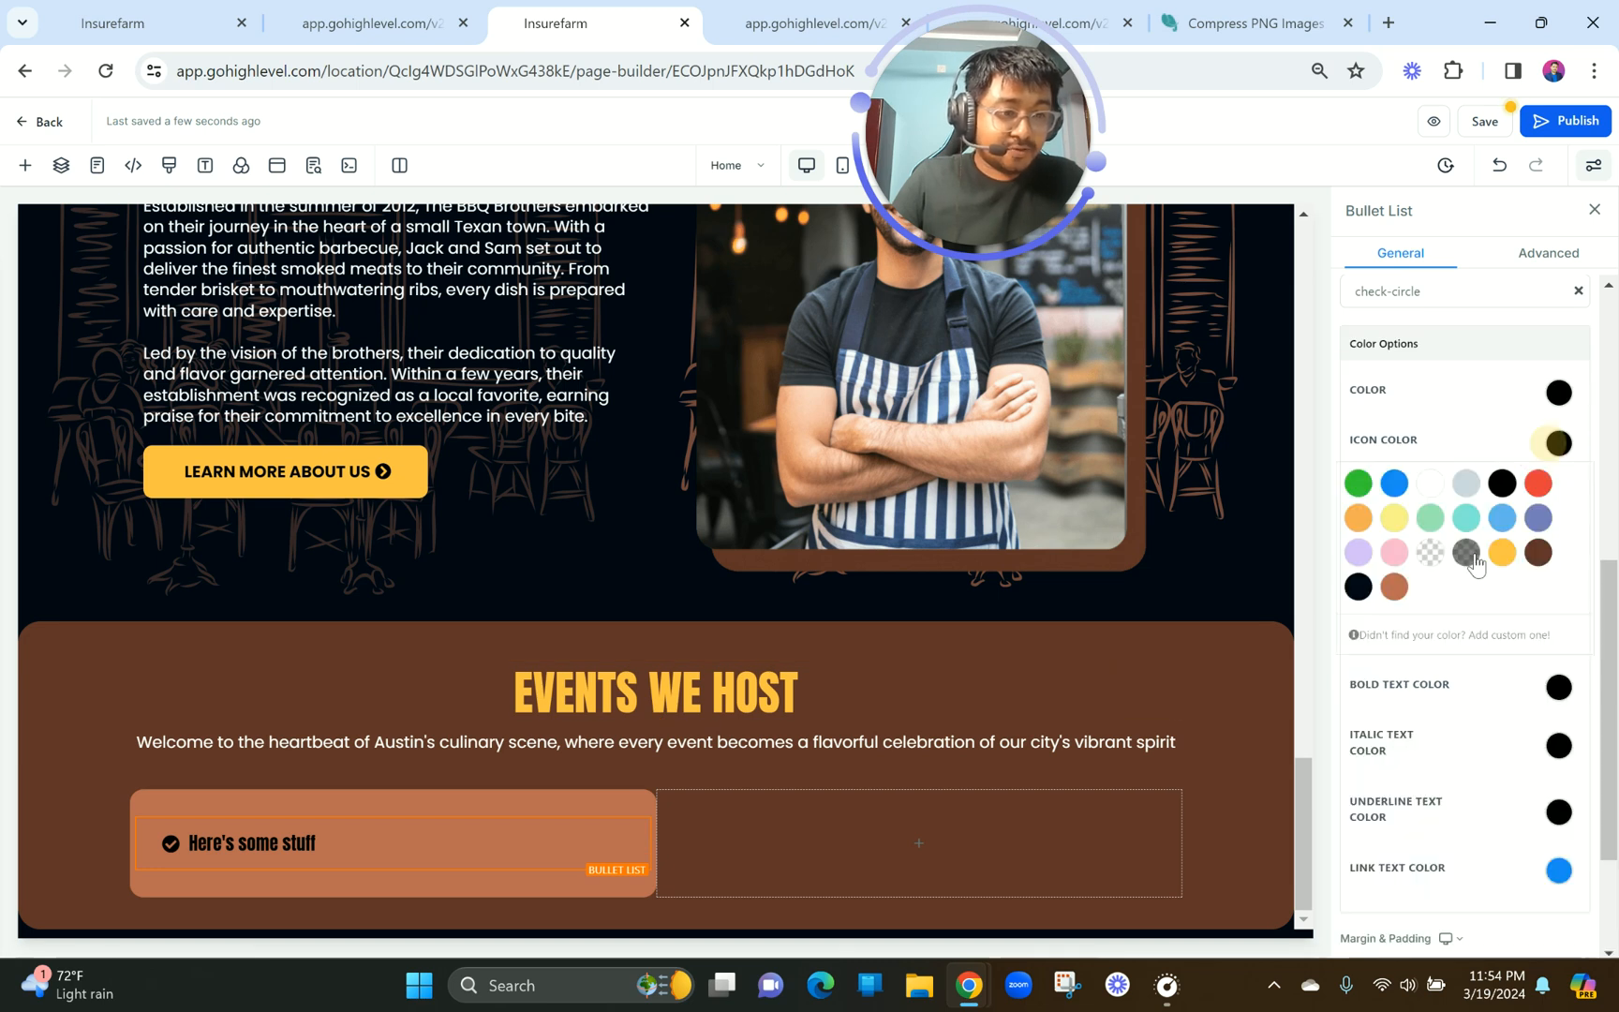
pyautogui.click(1502, 552)
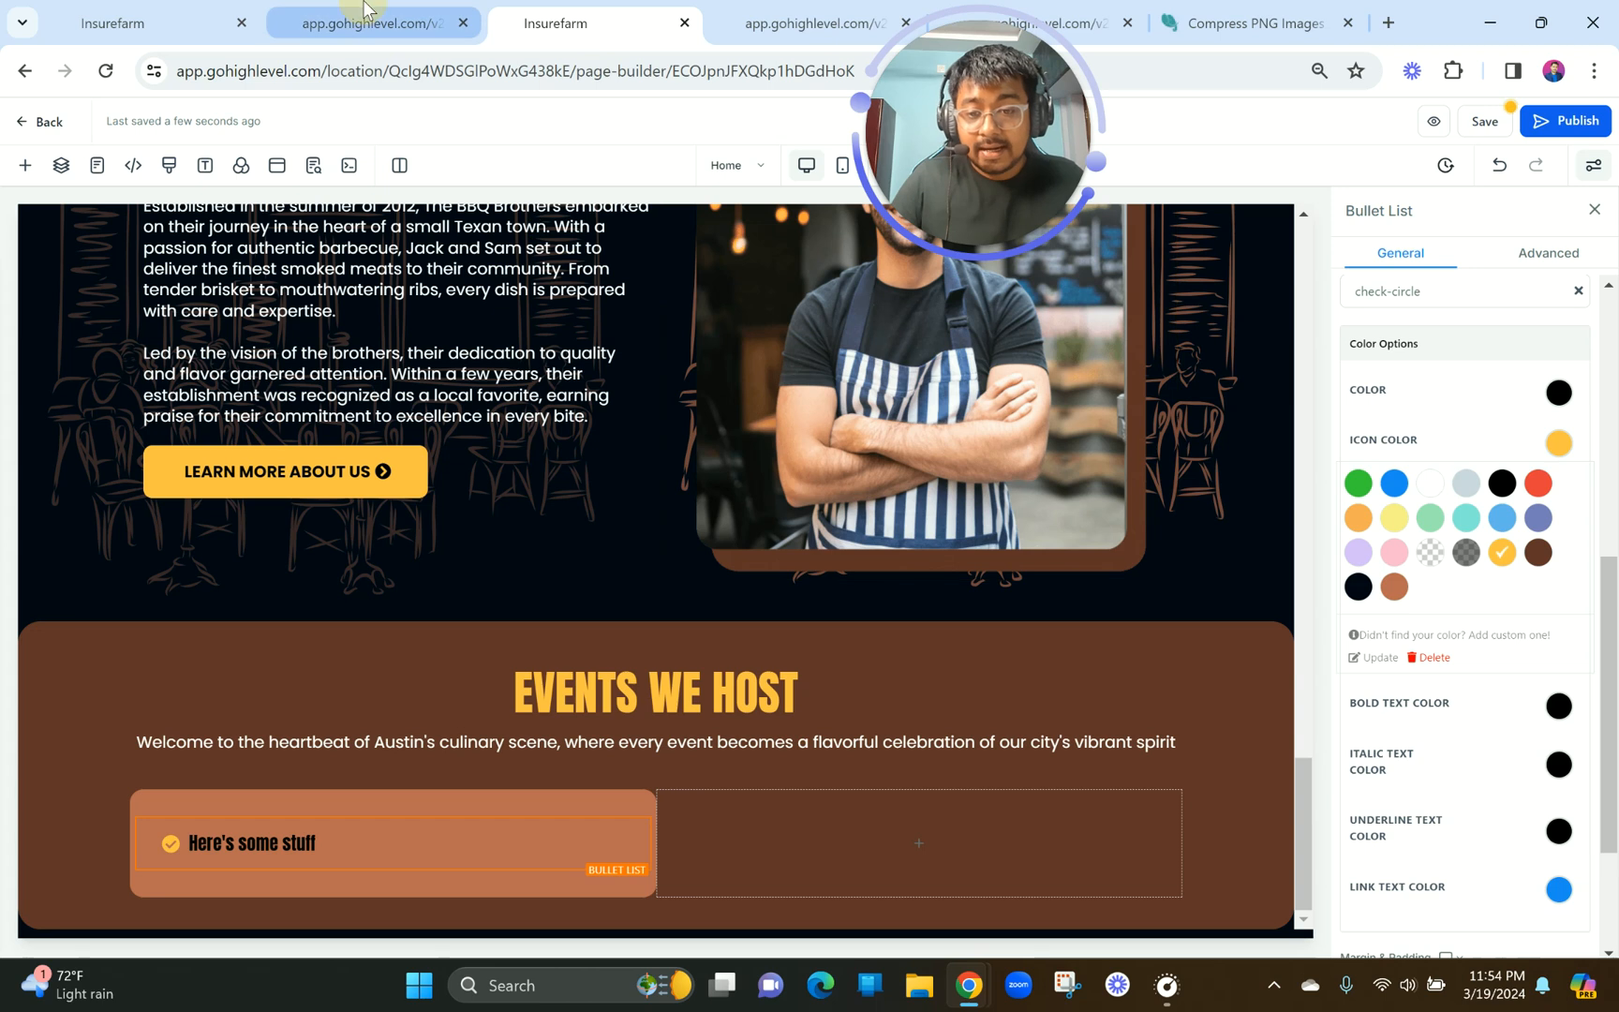
# Copy the "From community gatherings to sizzling appearances" text from the first event box in the reference preview and return to the page builder.
pyautogui.click(403, 19)
pyautogui.moveTo(335, 345); pyautogui.dragTo(592, 413)
pyautogui.hotkey('ctrl', 'c')
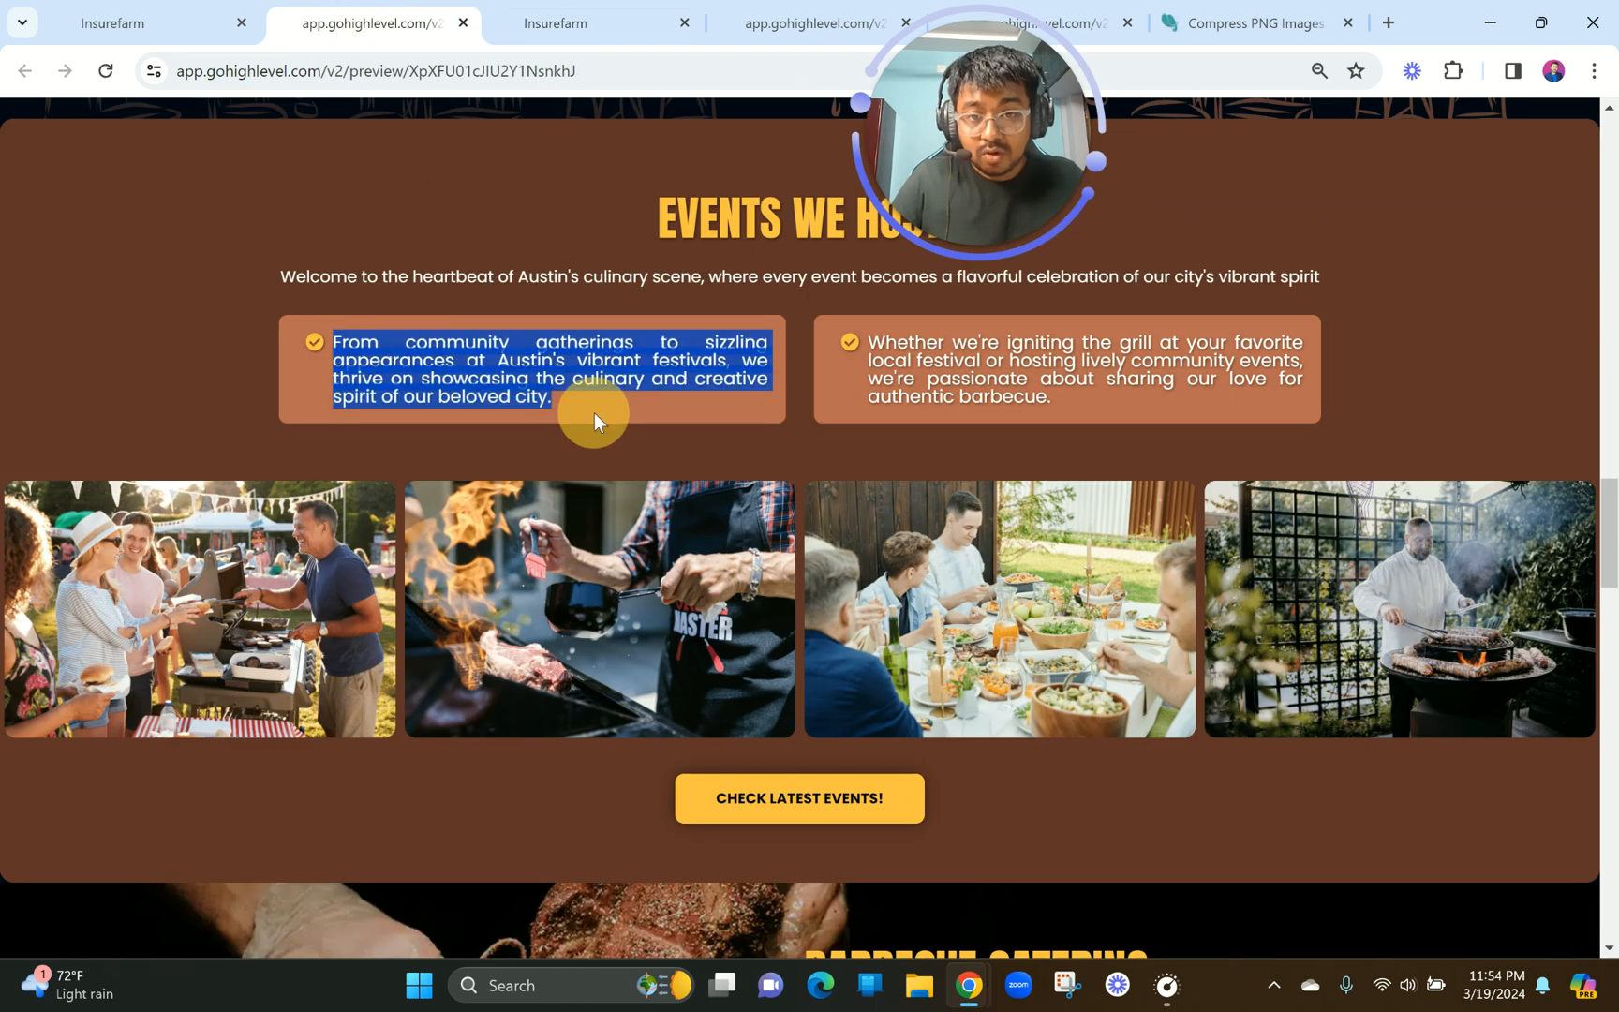
pyautogui.click(616, 13)
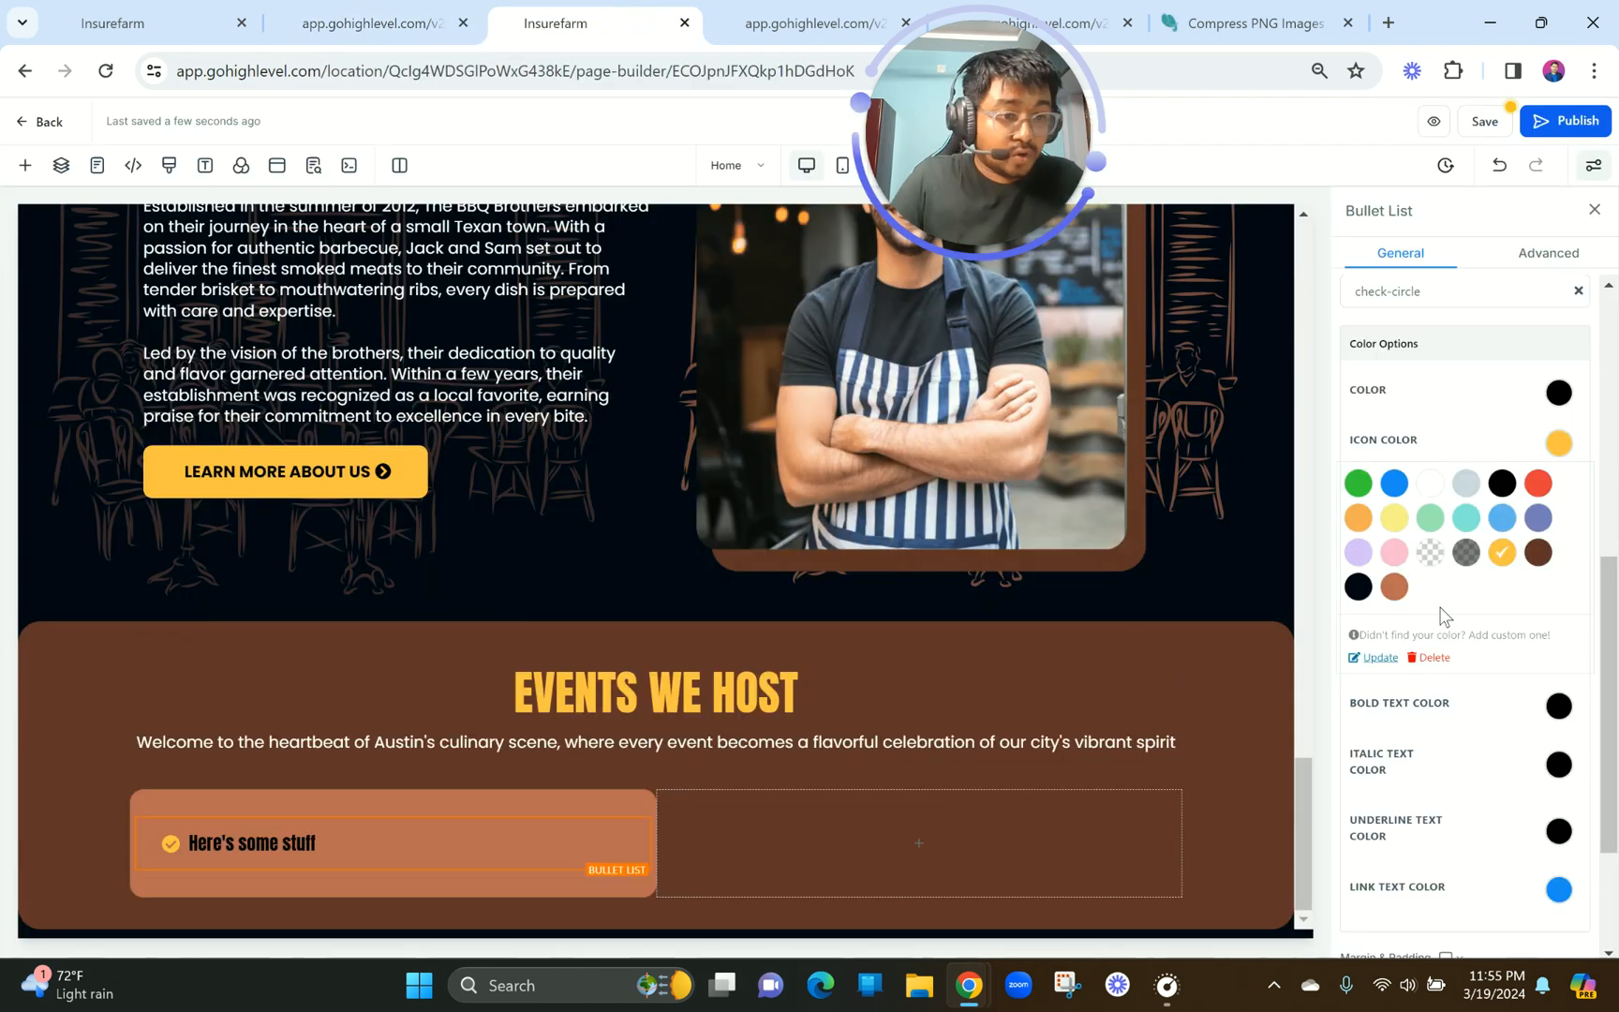
# Apply a Strong Shadow text shadow to the bullet list and set its text colour to white.
pyautogui.scroll(6, 1431, 511)
pyautogui.click(1430, 510)
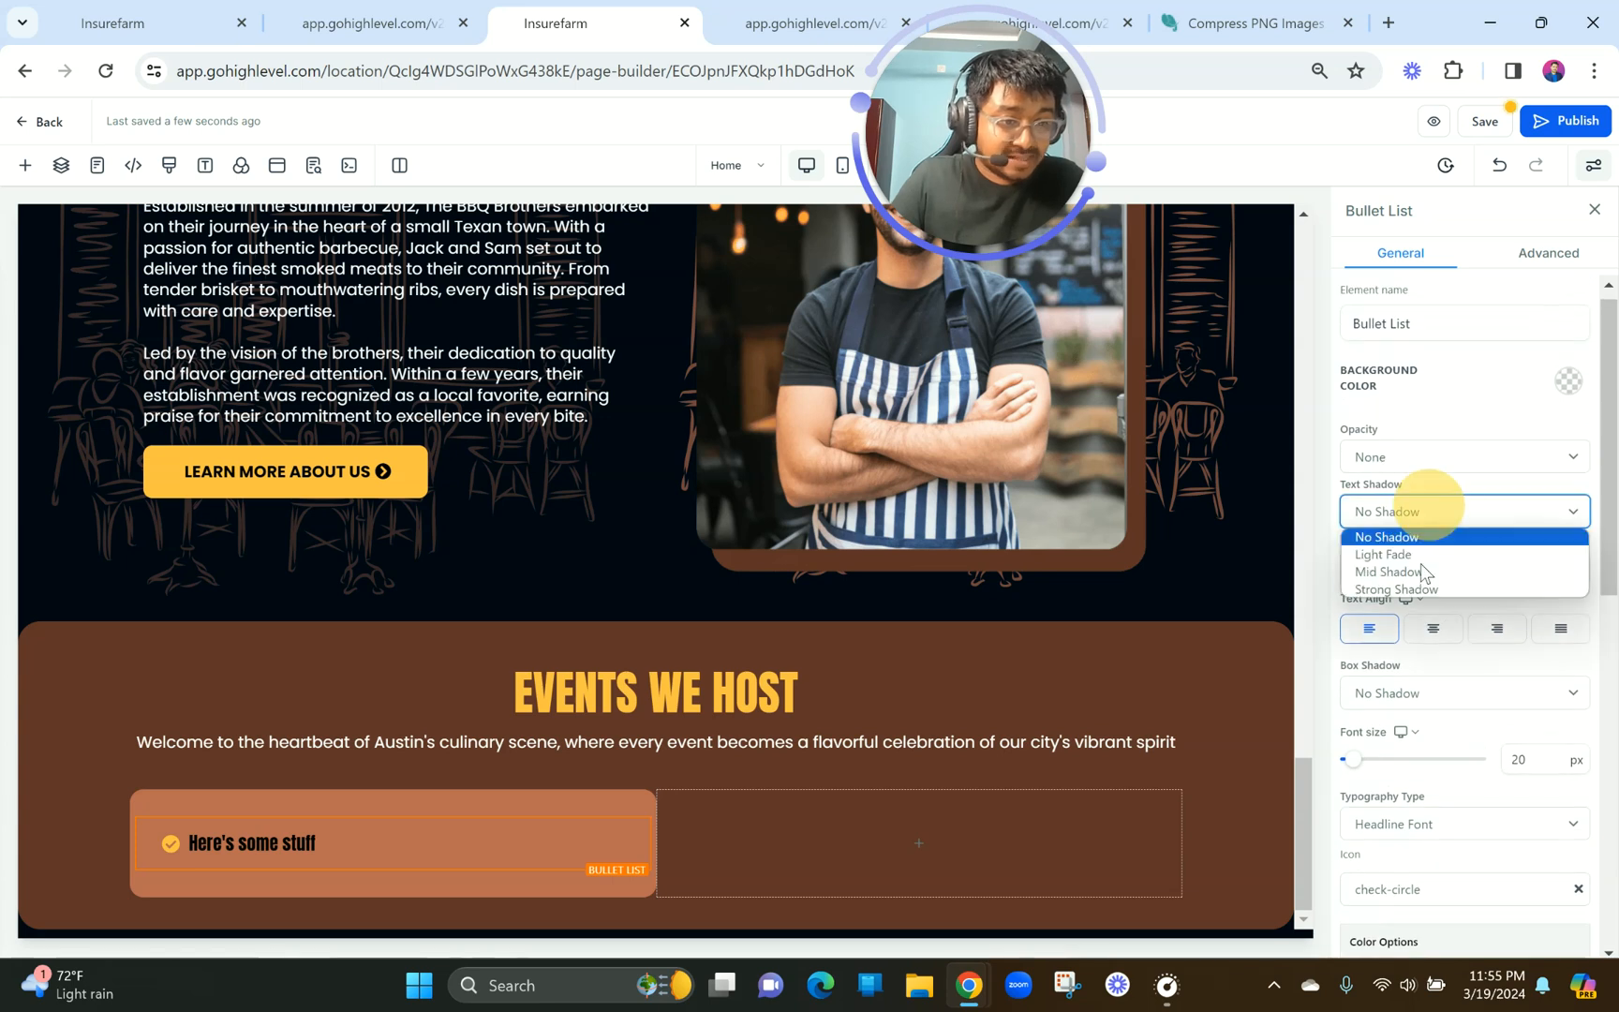
pyautogui.click(1412, 591)
pyautogui.scroll(-5, 1413, 600)
pyautogui.scroll(-3, 1414, 600)
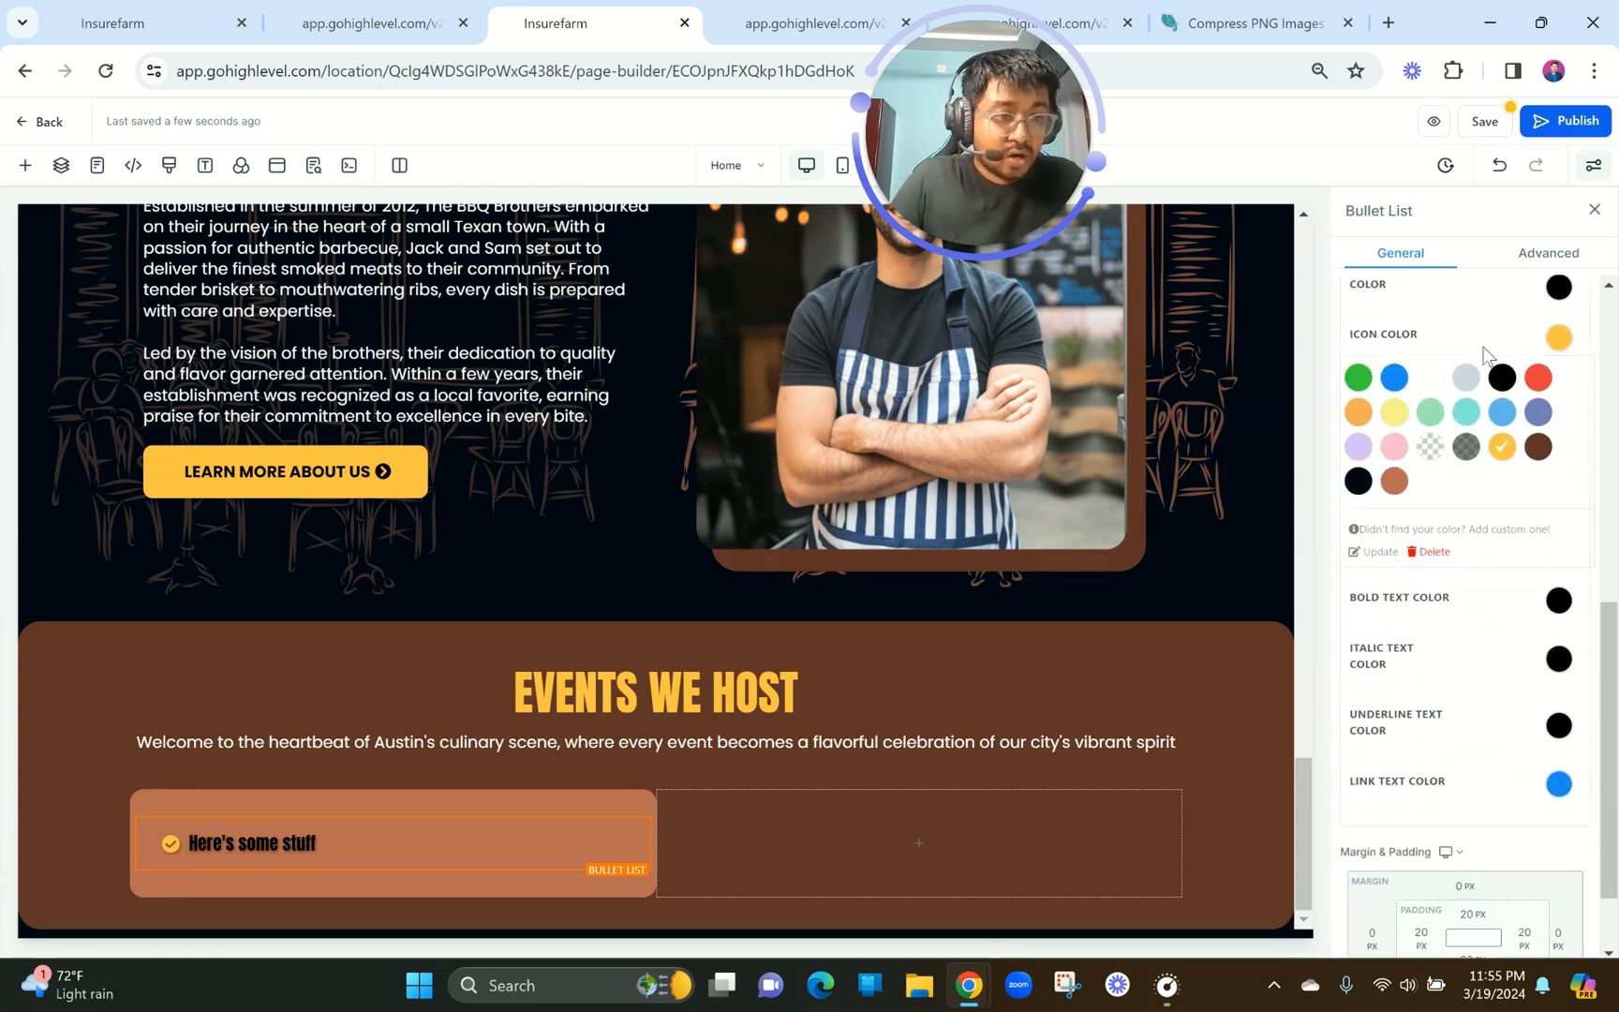
pyautogui.scroll(1, 1511, 346)
pyautogui.click(1559, 337)
pyautogui.click(1419, 380)
# Switch the bullet list's typography type to Content Font.
pyautogui.scroll(4, 1419, 385)
pyautogui.click(1425, 500)
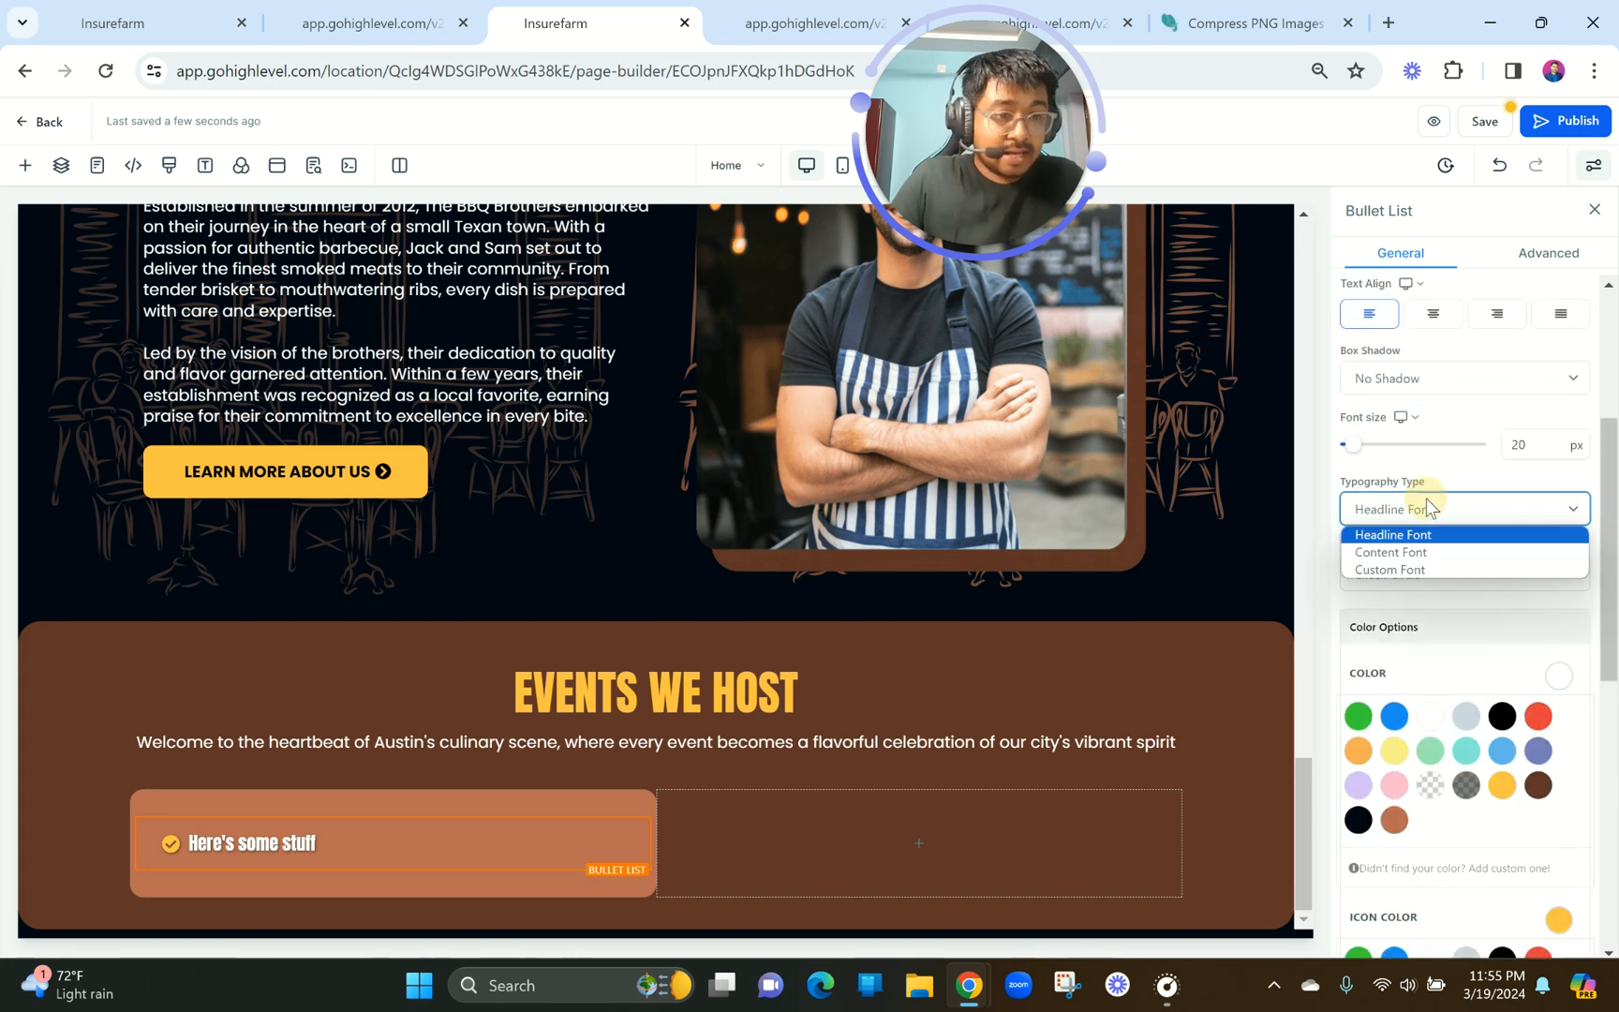
pyautogui.click(1422, 553)
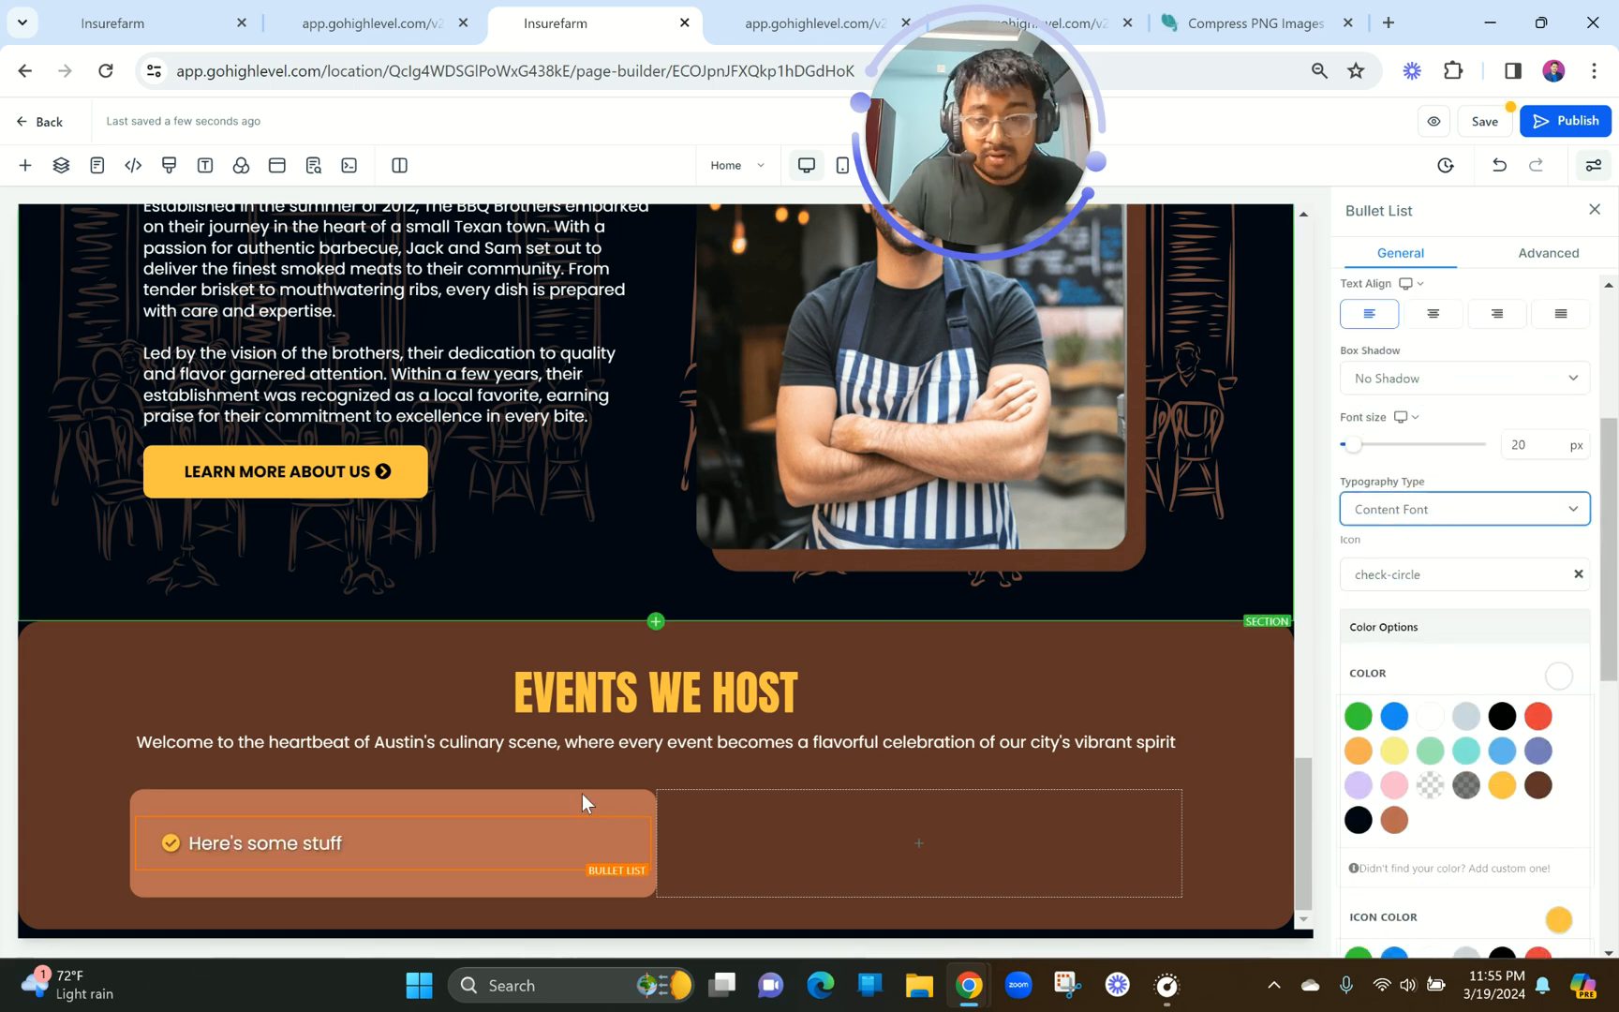
# Replace the placeholder bullet with the copied community gatherings text as a single unindented bullet, and set the font size to 18 px.
pyautogui.click(328, 834)
pyautogui.tripleClick(295, 839)
pyautogui.hotkey('ctrl', 'v')
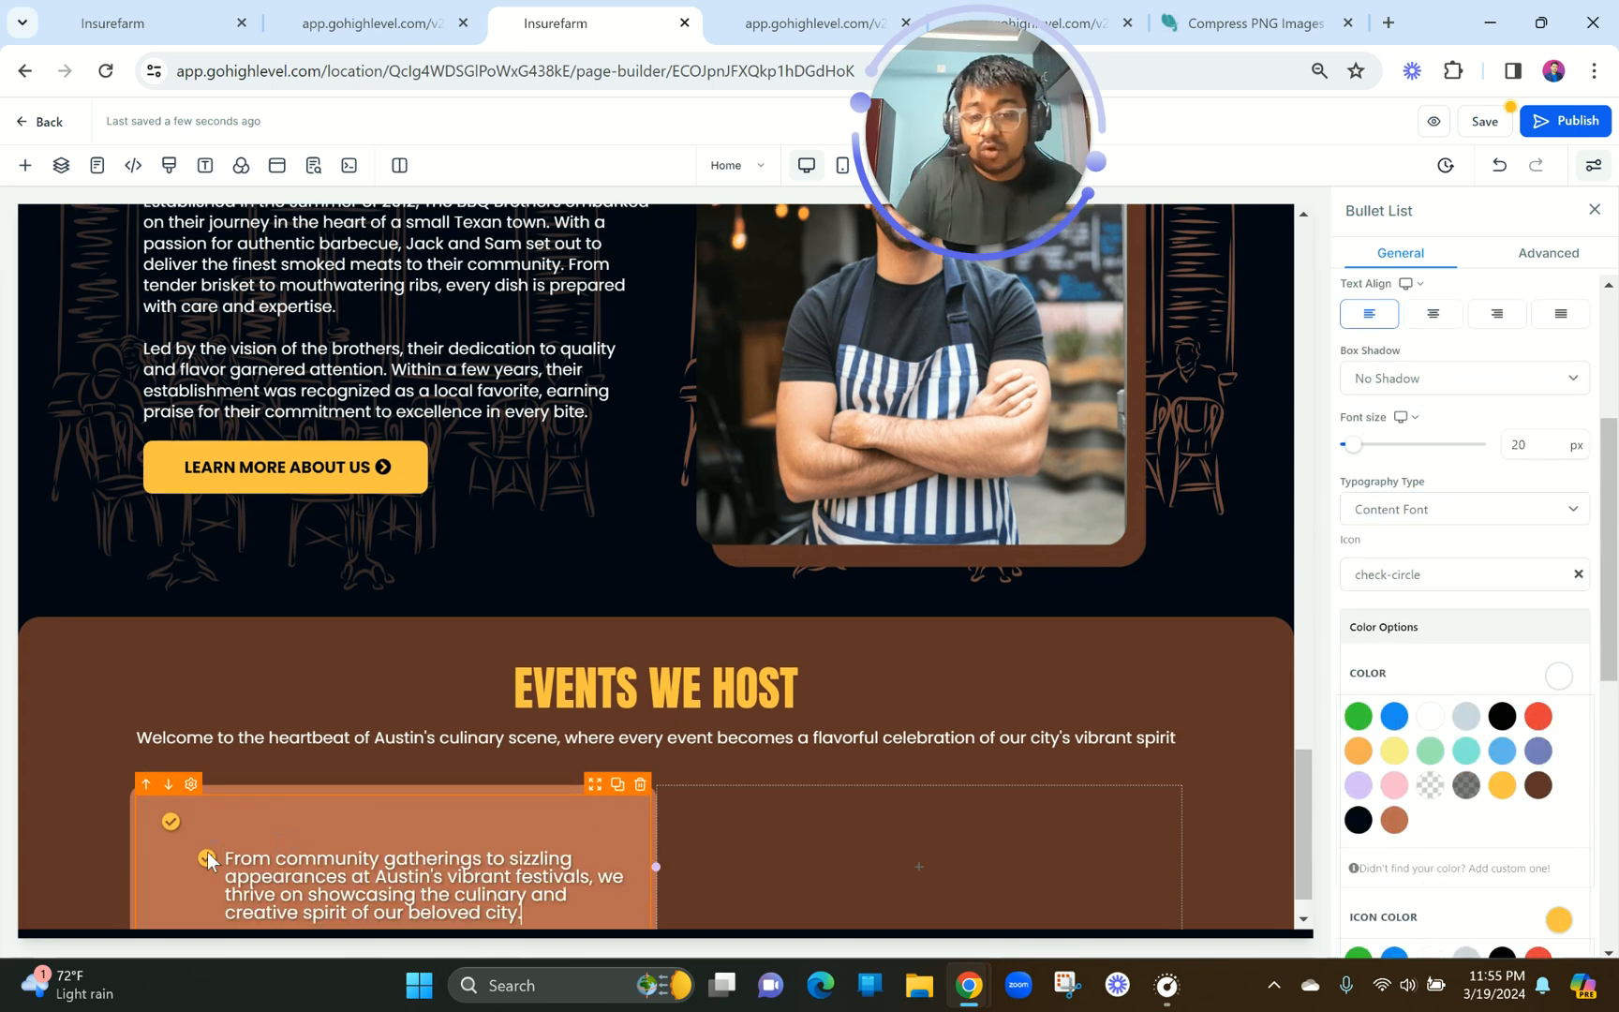
pyautogui.click(227, 857)
pyautogui.press('BackSpace')
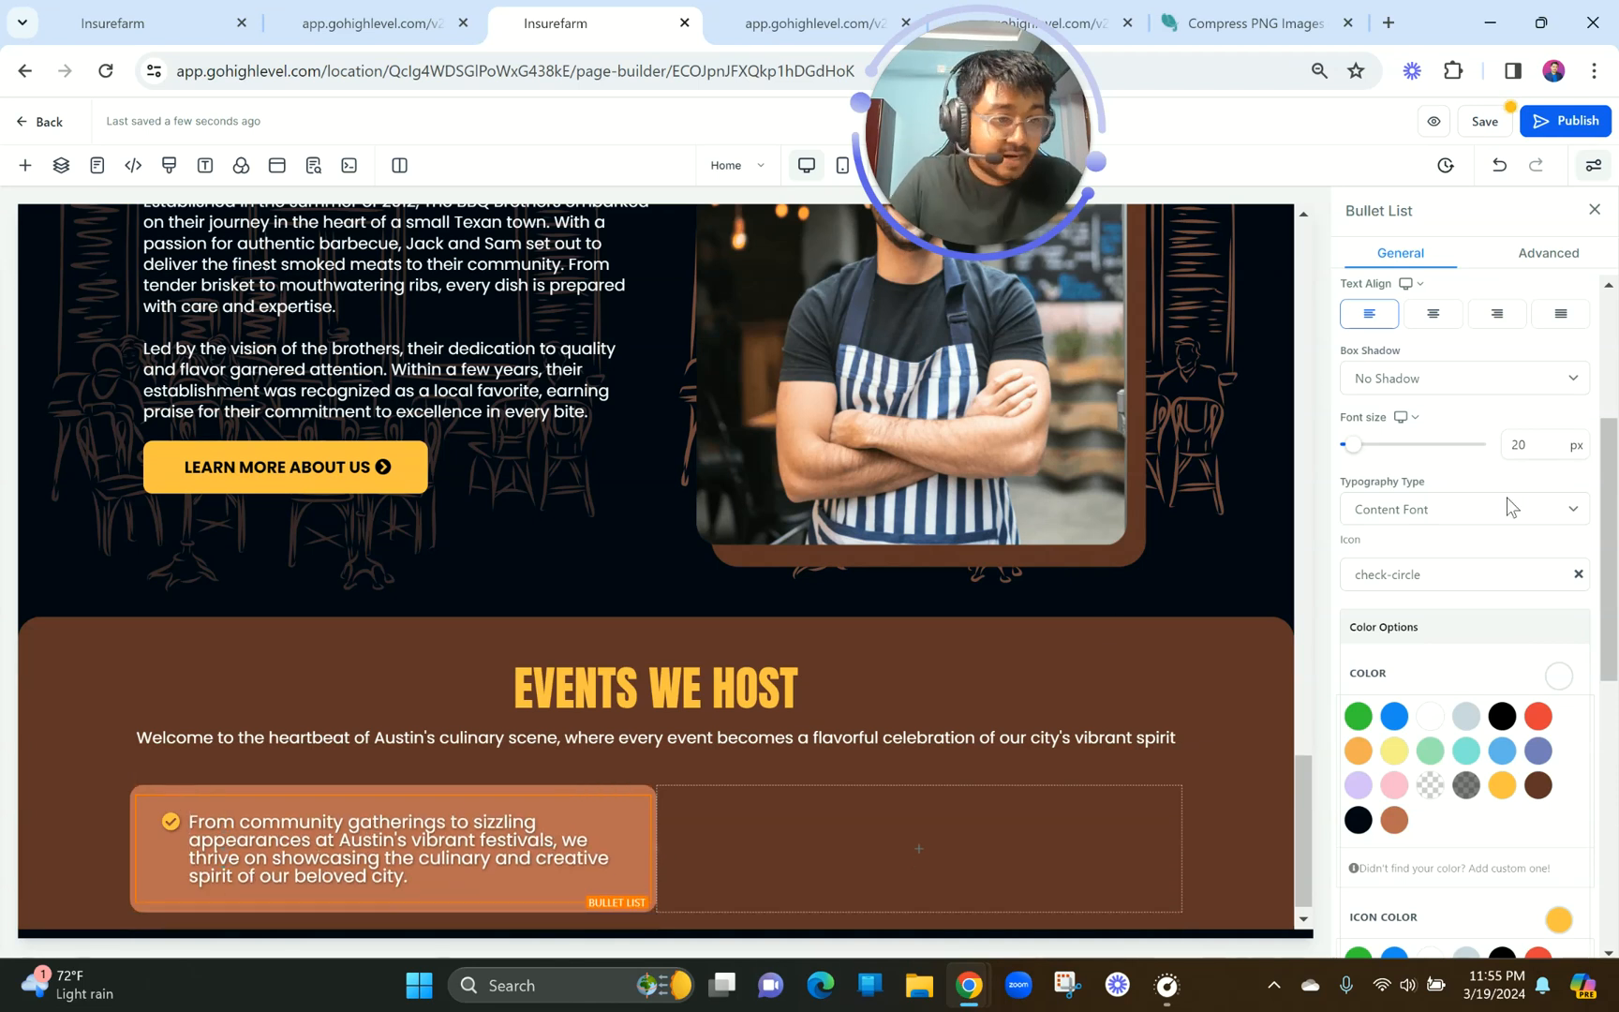
pyautogui.doubleClick(1534, 446)
pyautogui.write('18')
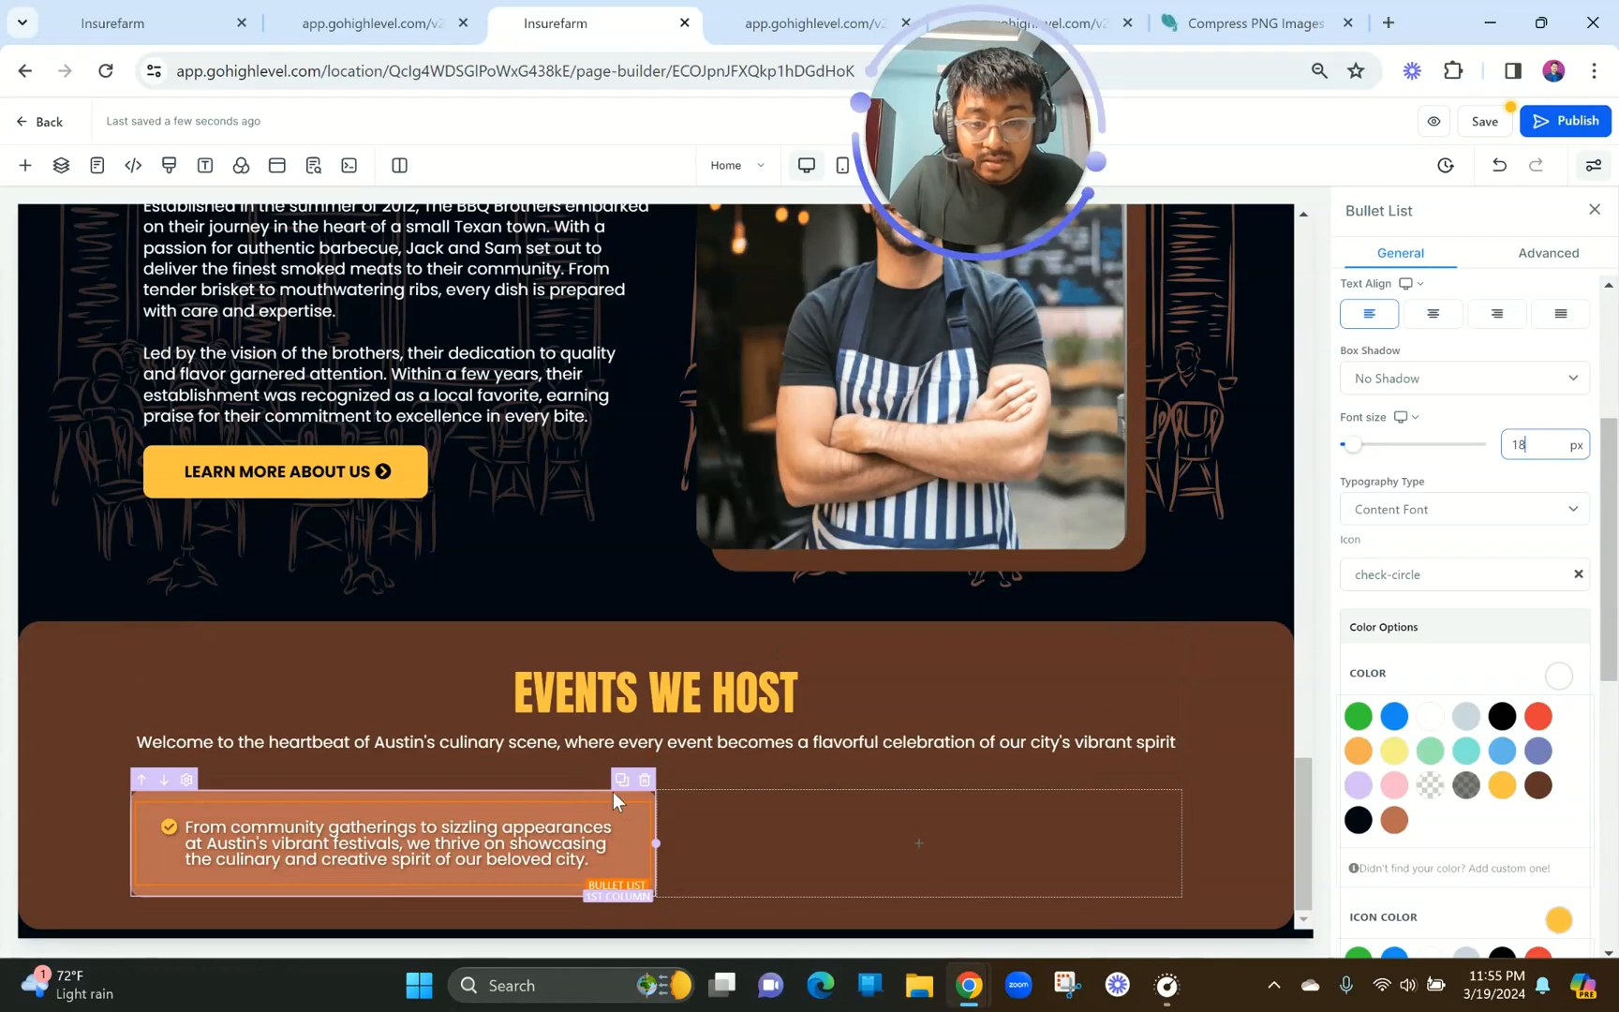
# Duplicate the styled first column of the events row and delete the empty column beside it.
pyautogui.click(620, 781)
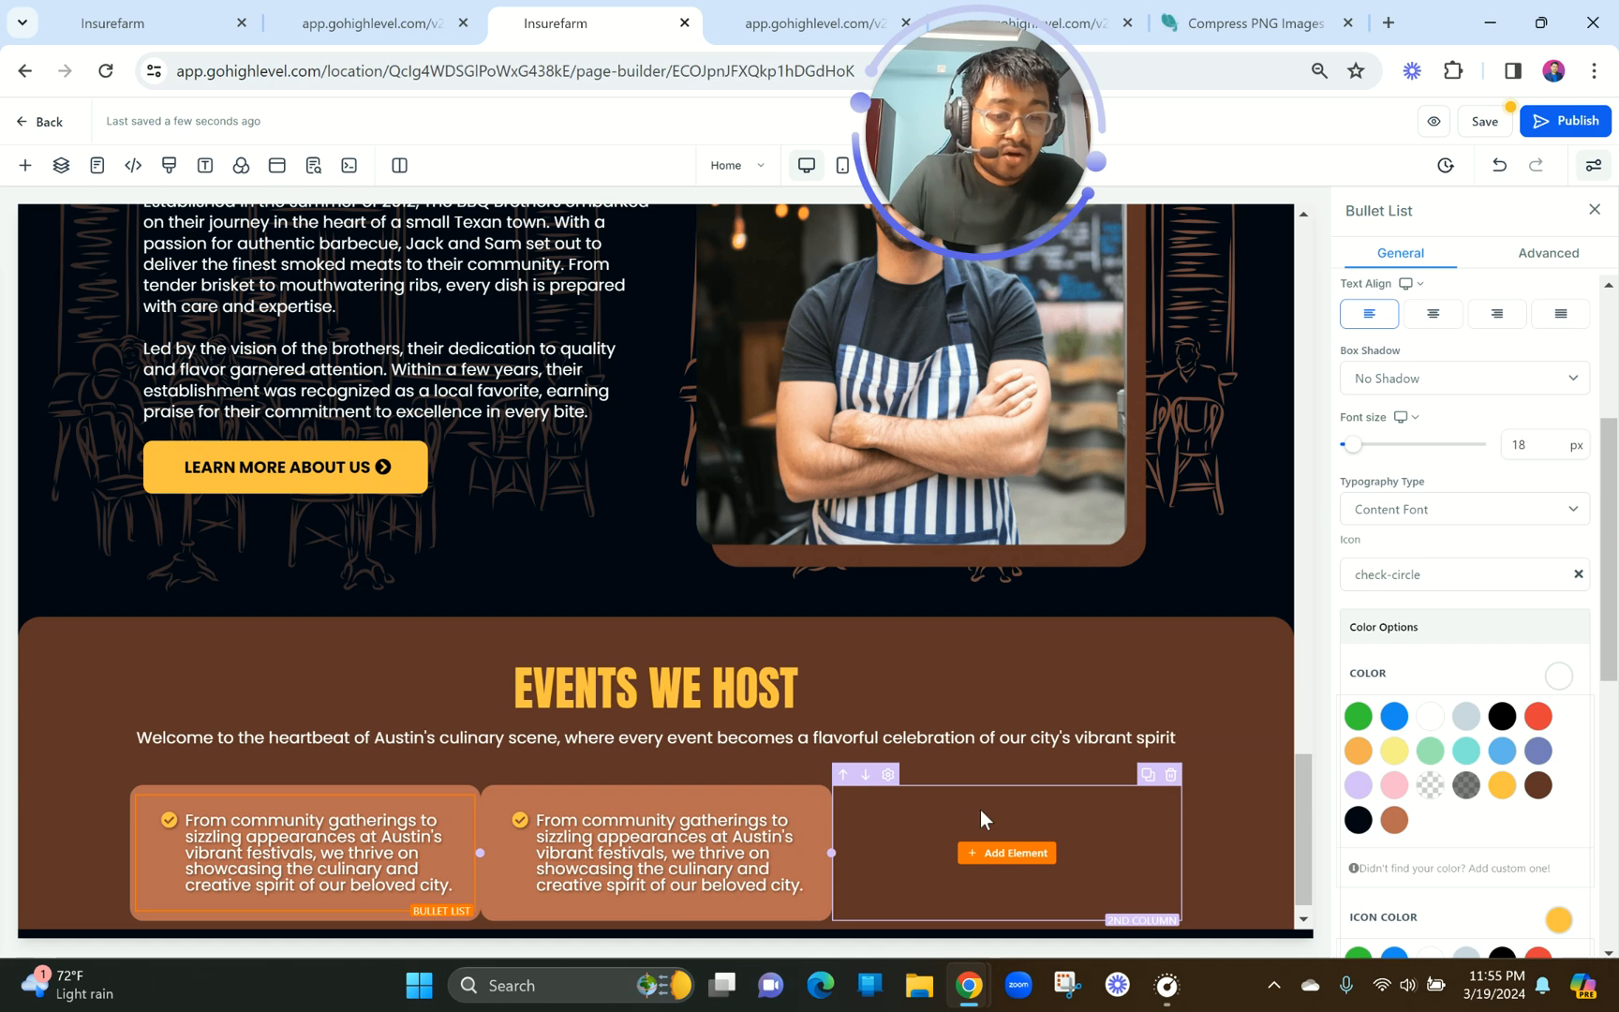
pyautogui.scroll(-1, 1046, 830)
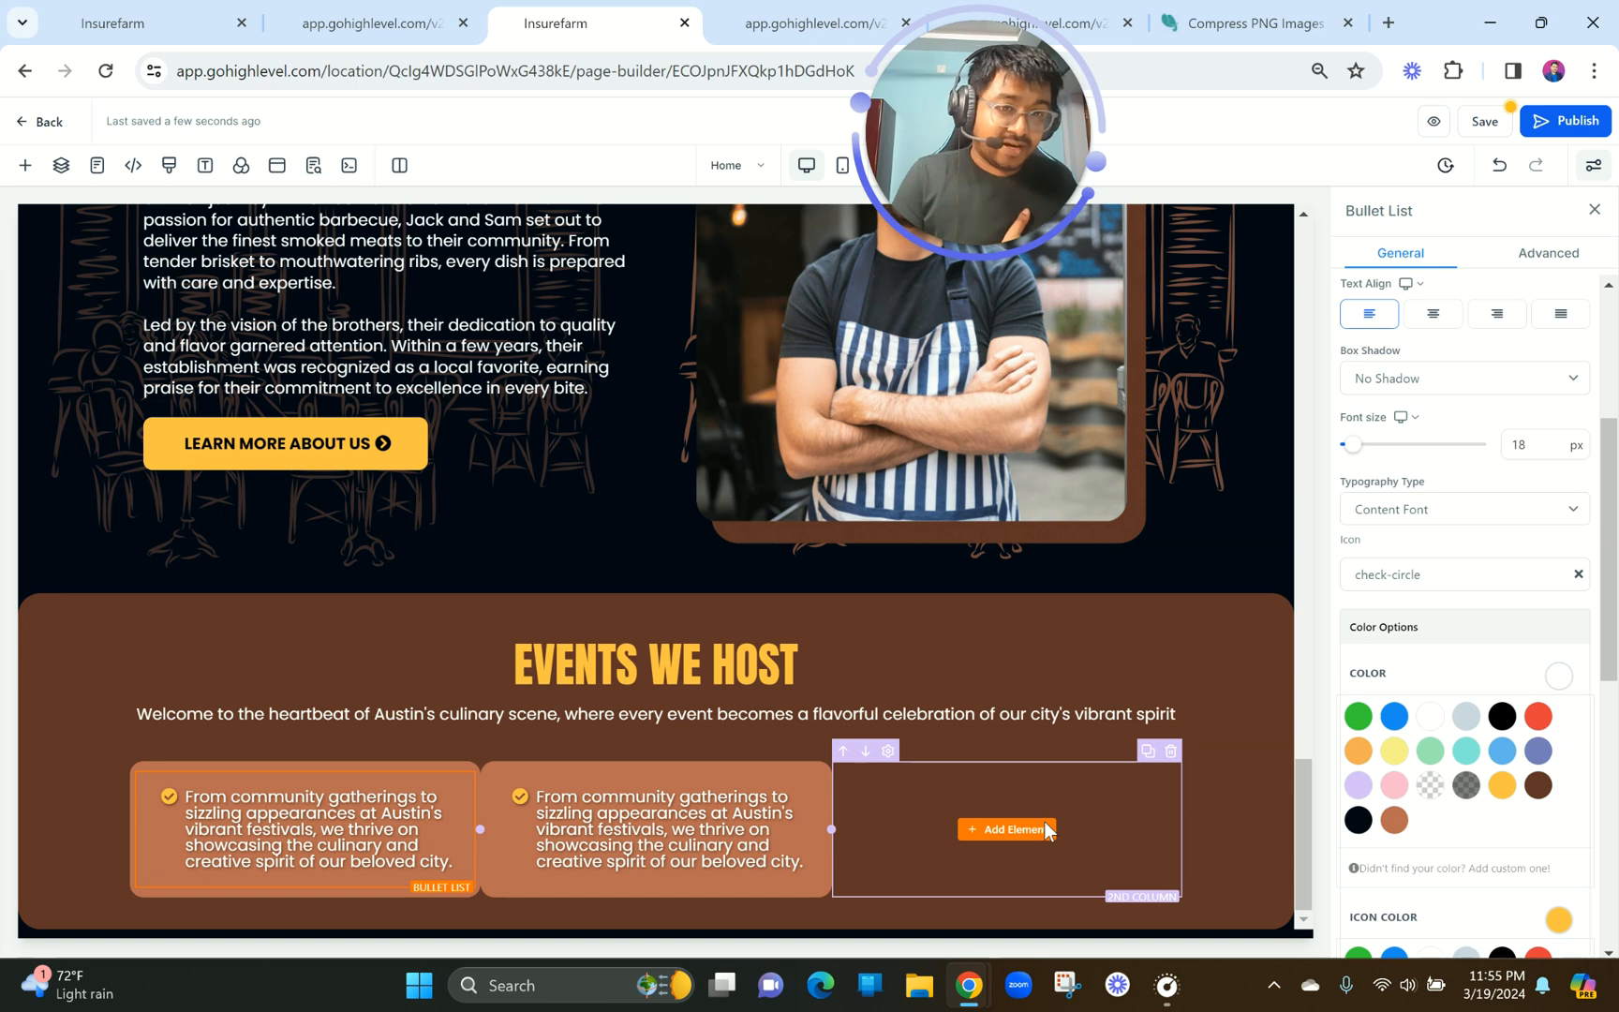
pyautogui.click(1170, 752)
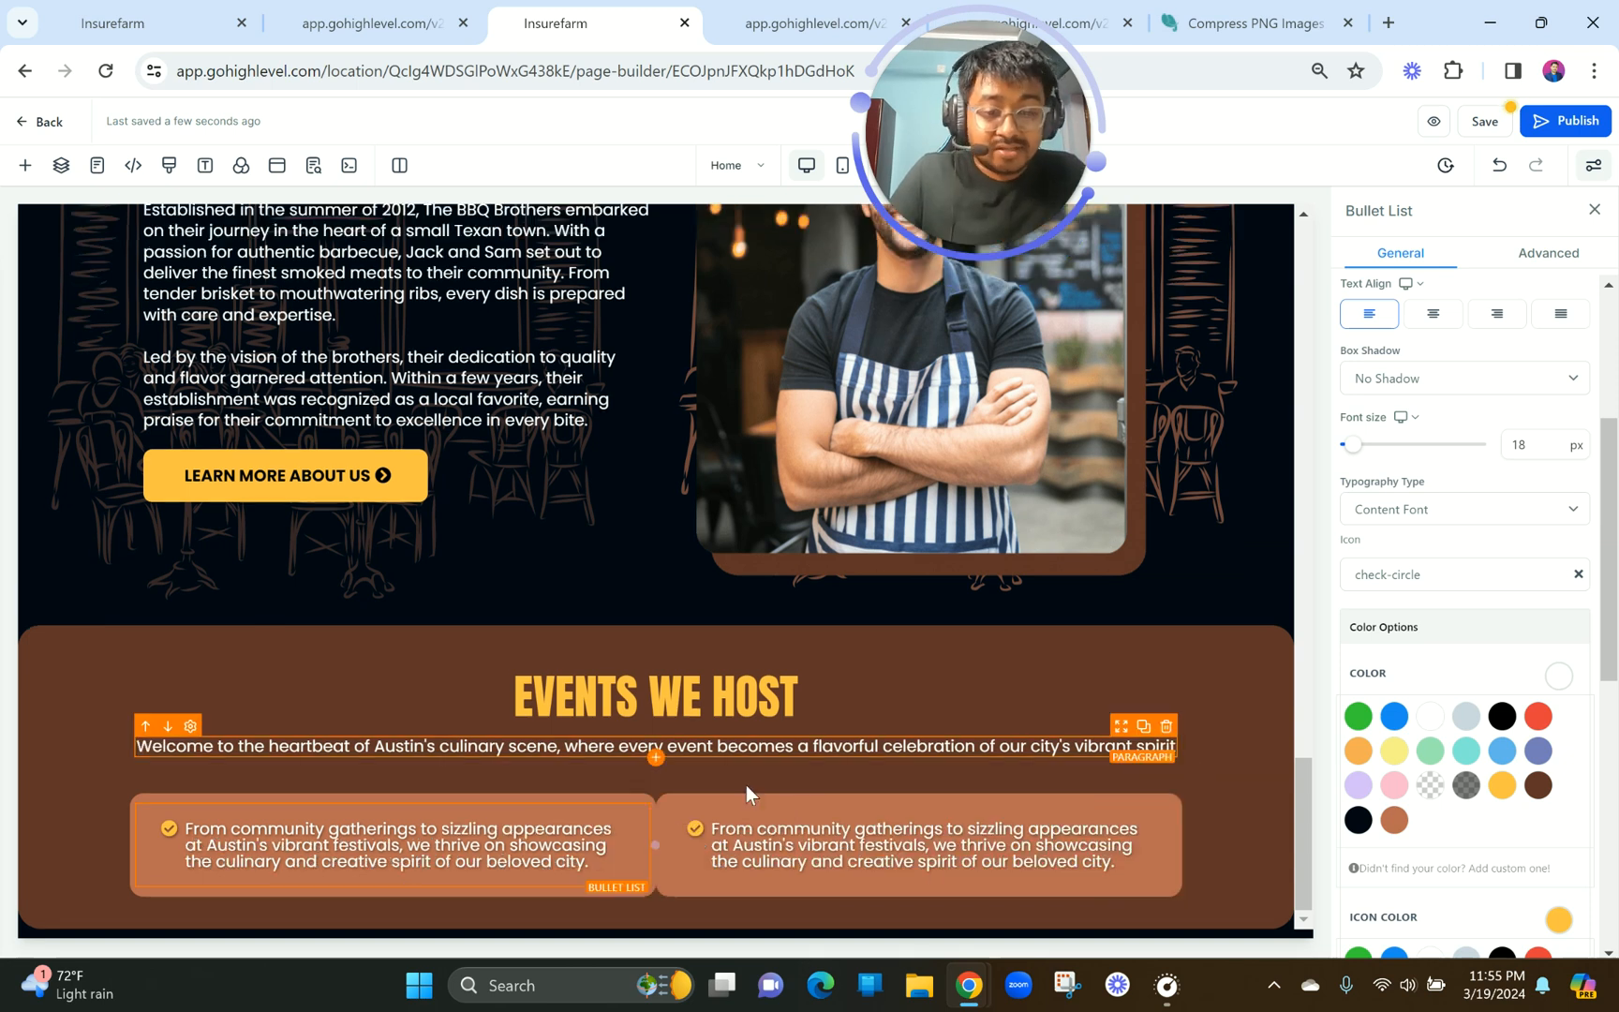
# Give the duplicated column a left margin of 40 px to match the gap between the boxes in the reference preview.
pyautogui.click(793, 795)
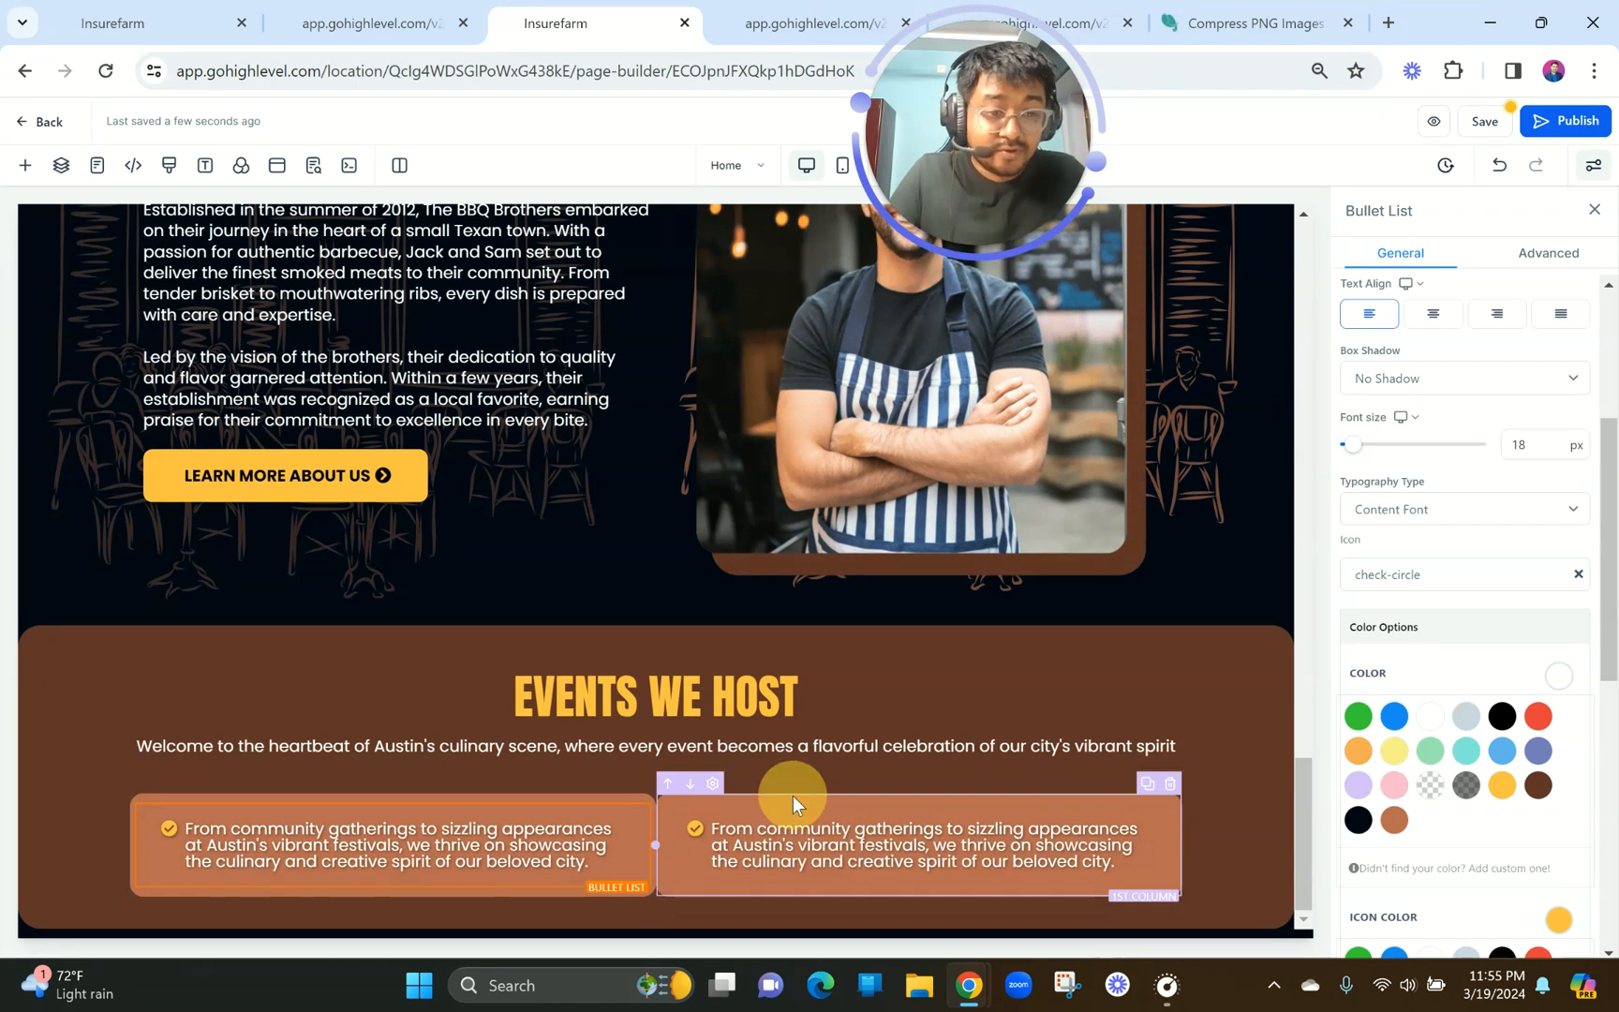
pyautogui.scroll(2, 1503, 473)
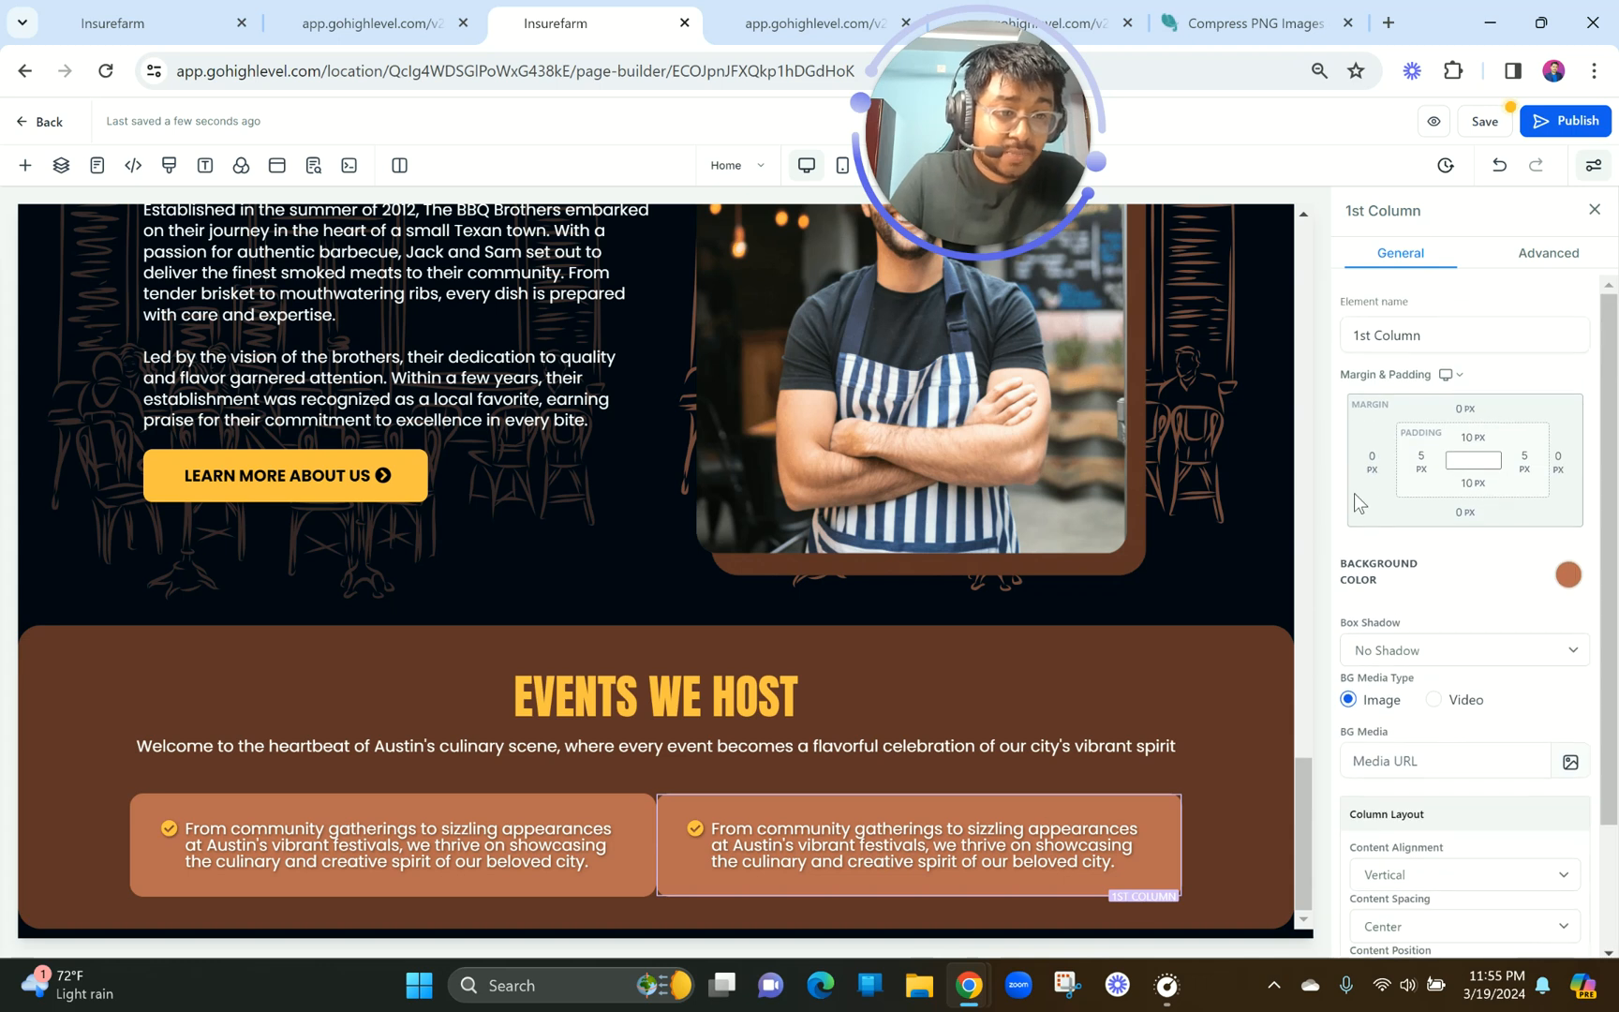
pyautogui.click(1370, 459)
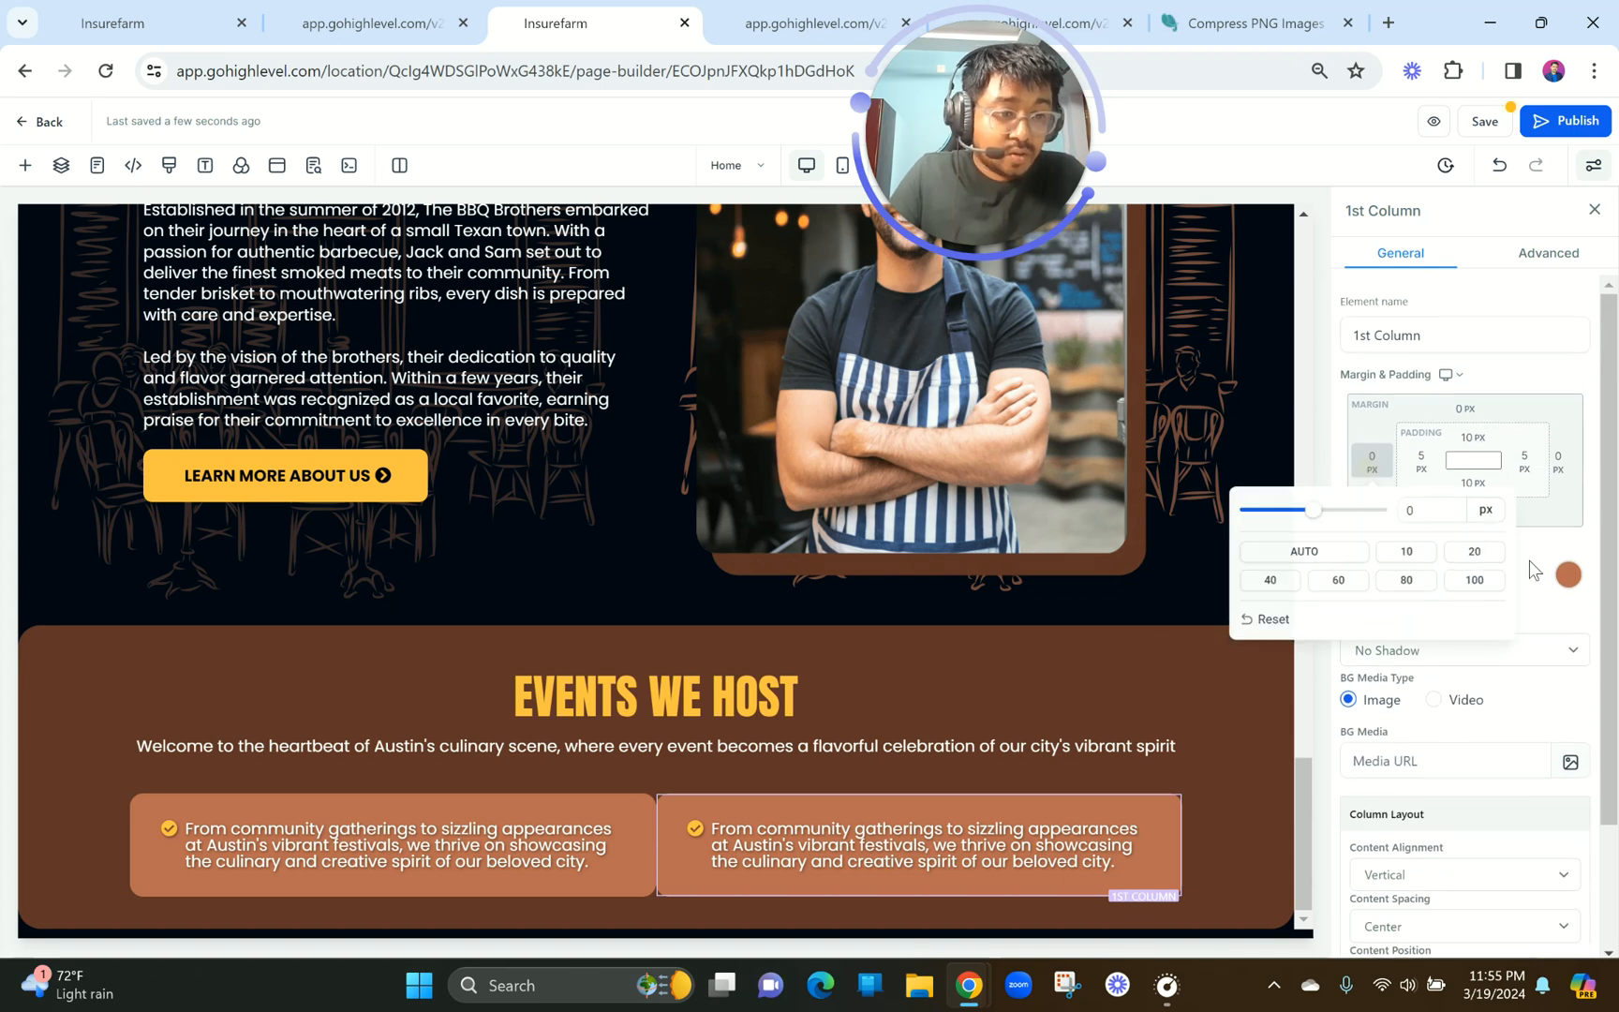
pyautogui.click(1476, 553)
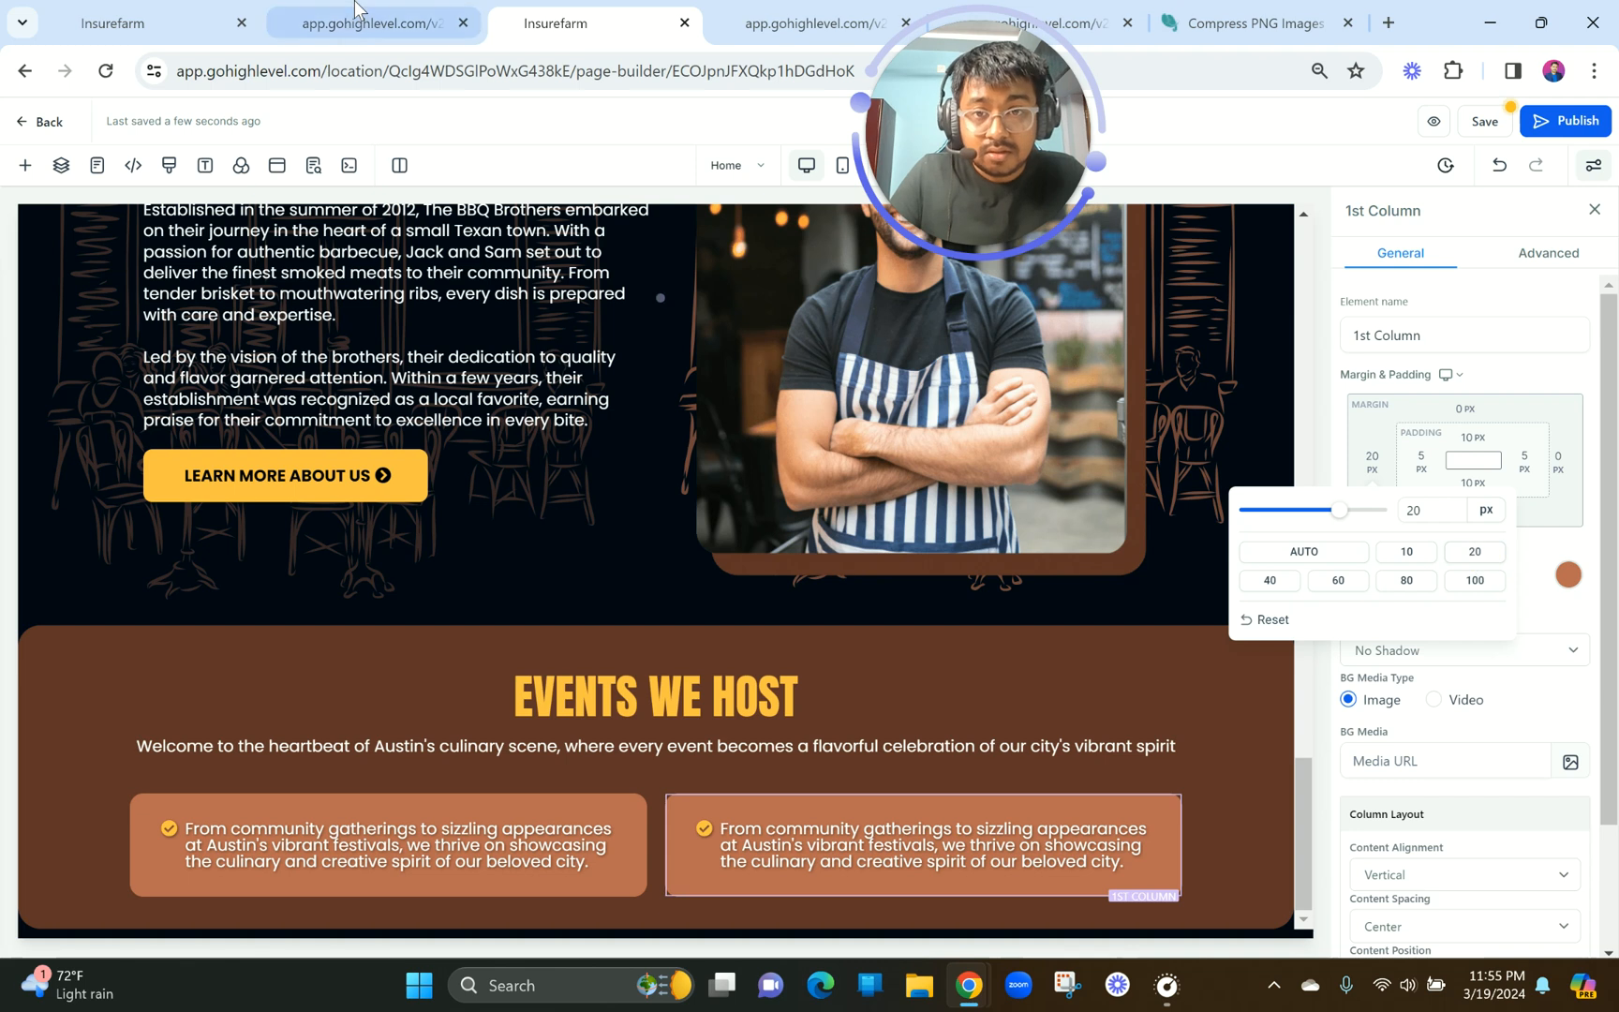
pyautogui.click(356, 12)
pyautogui.click(556, 22)
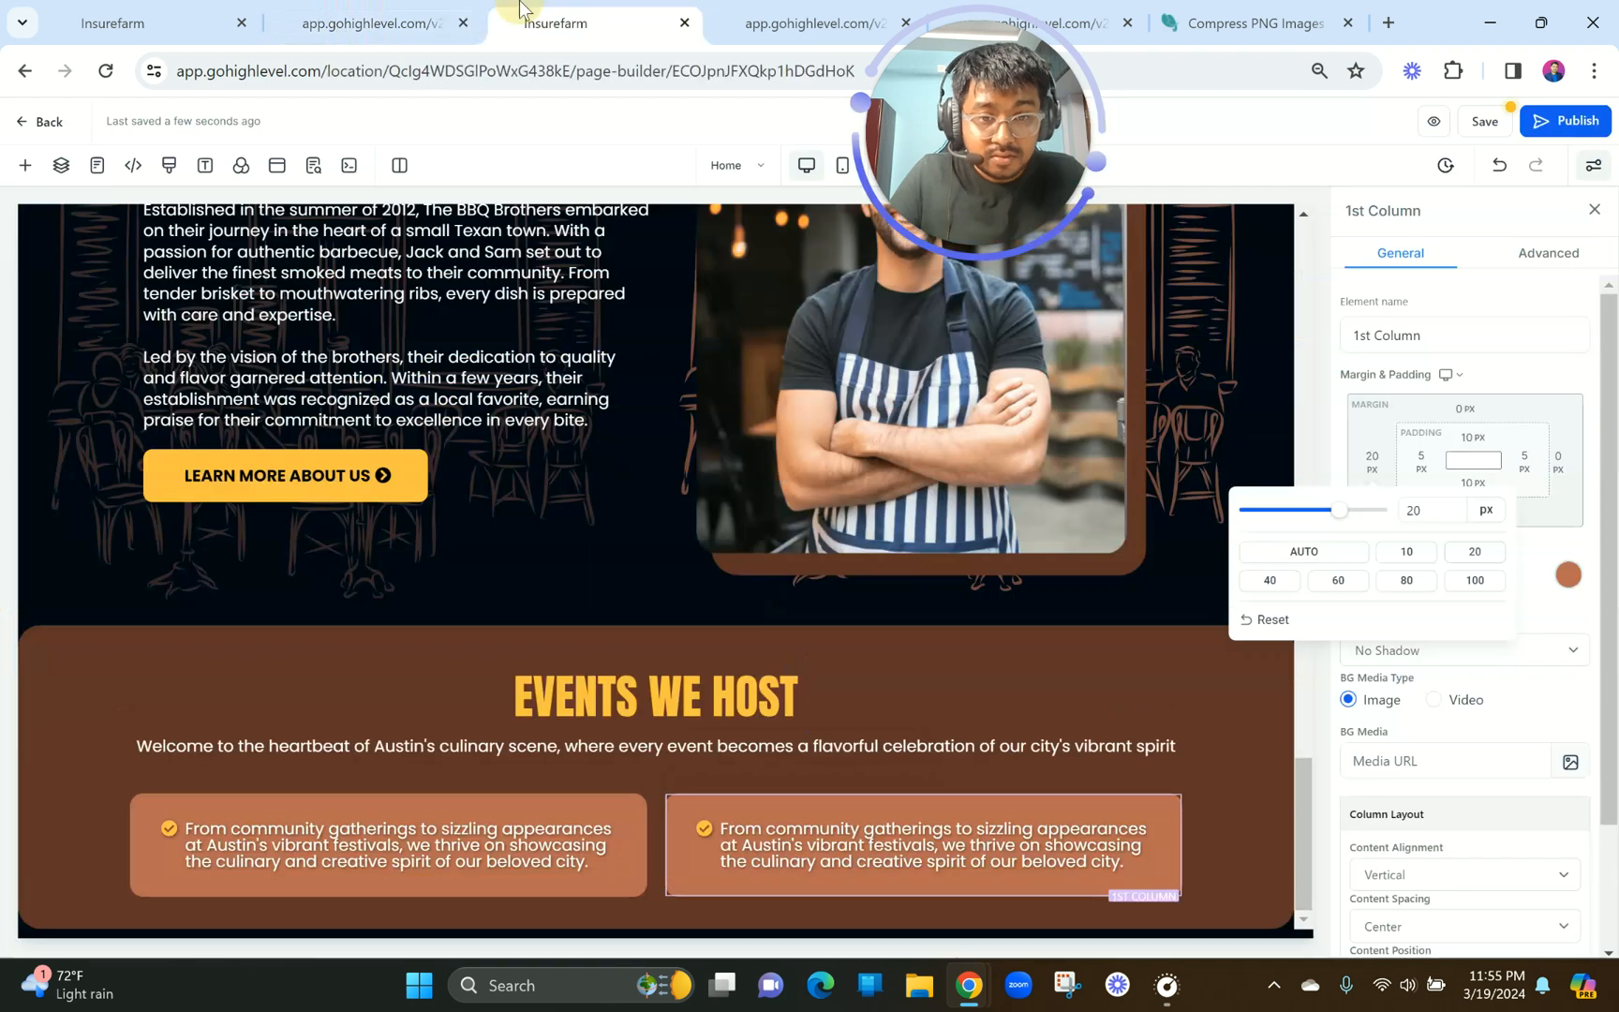
pyautogui.click(1267, 619)
pyautogui.click(848, 577)
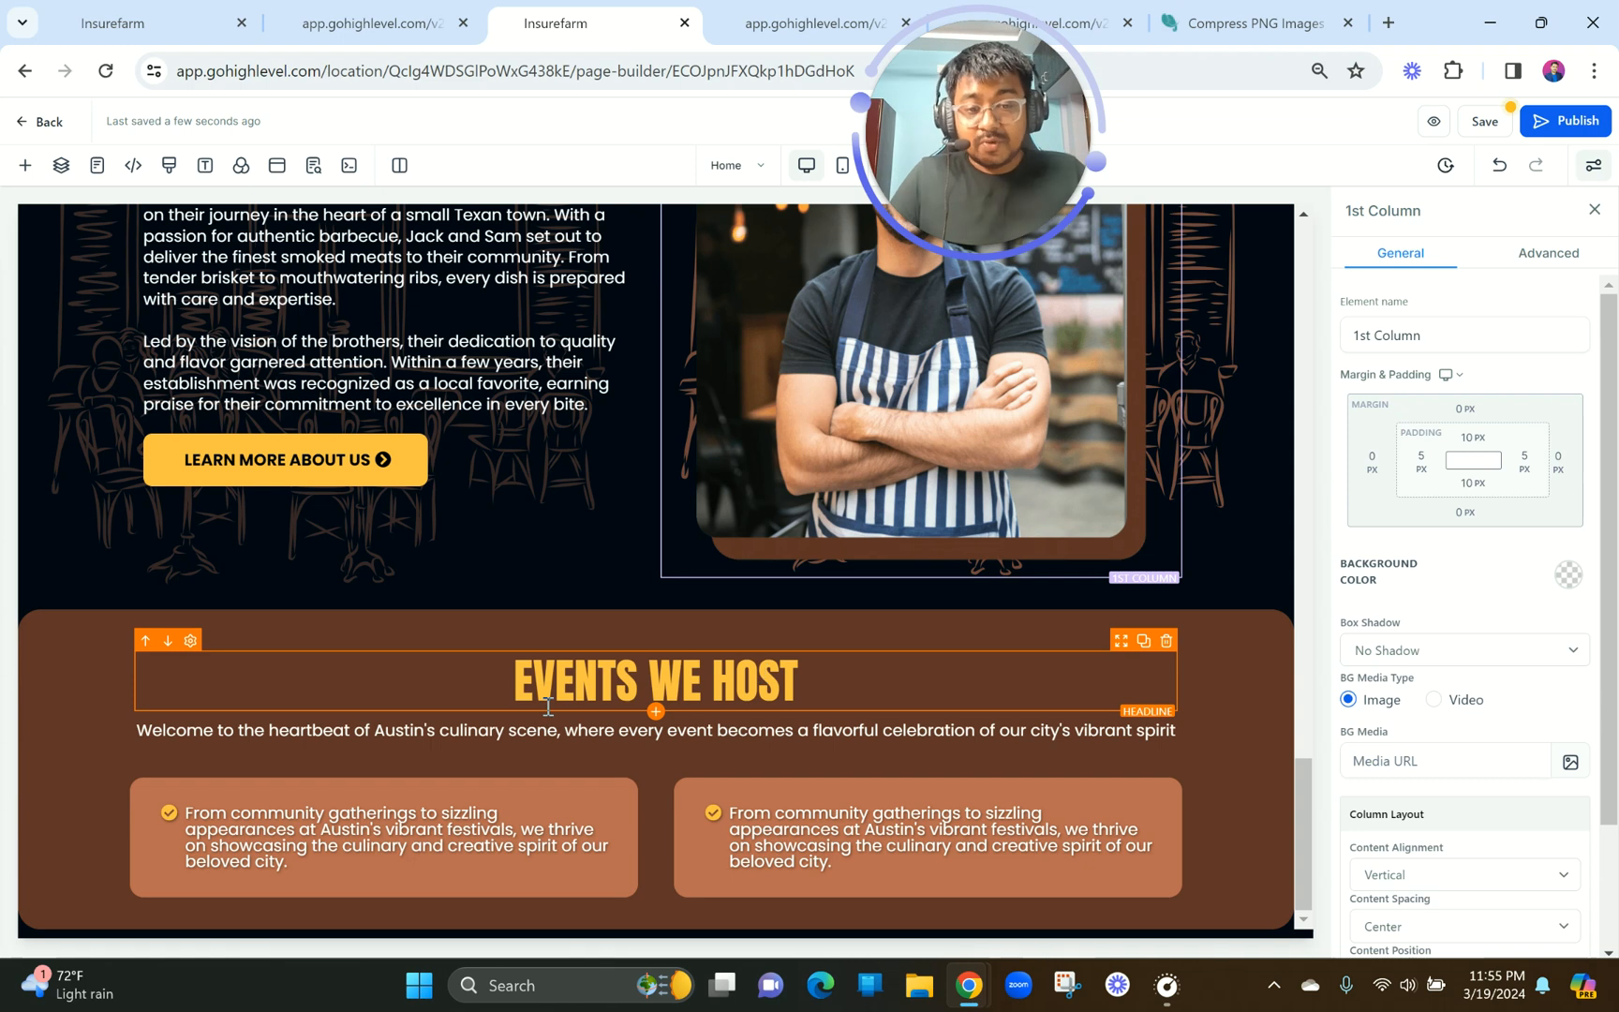
# Examine the reference preview's events section, comparing the two text boxes and studying the four-image row and the button beneath it.
pyautogui.click(385, 15)
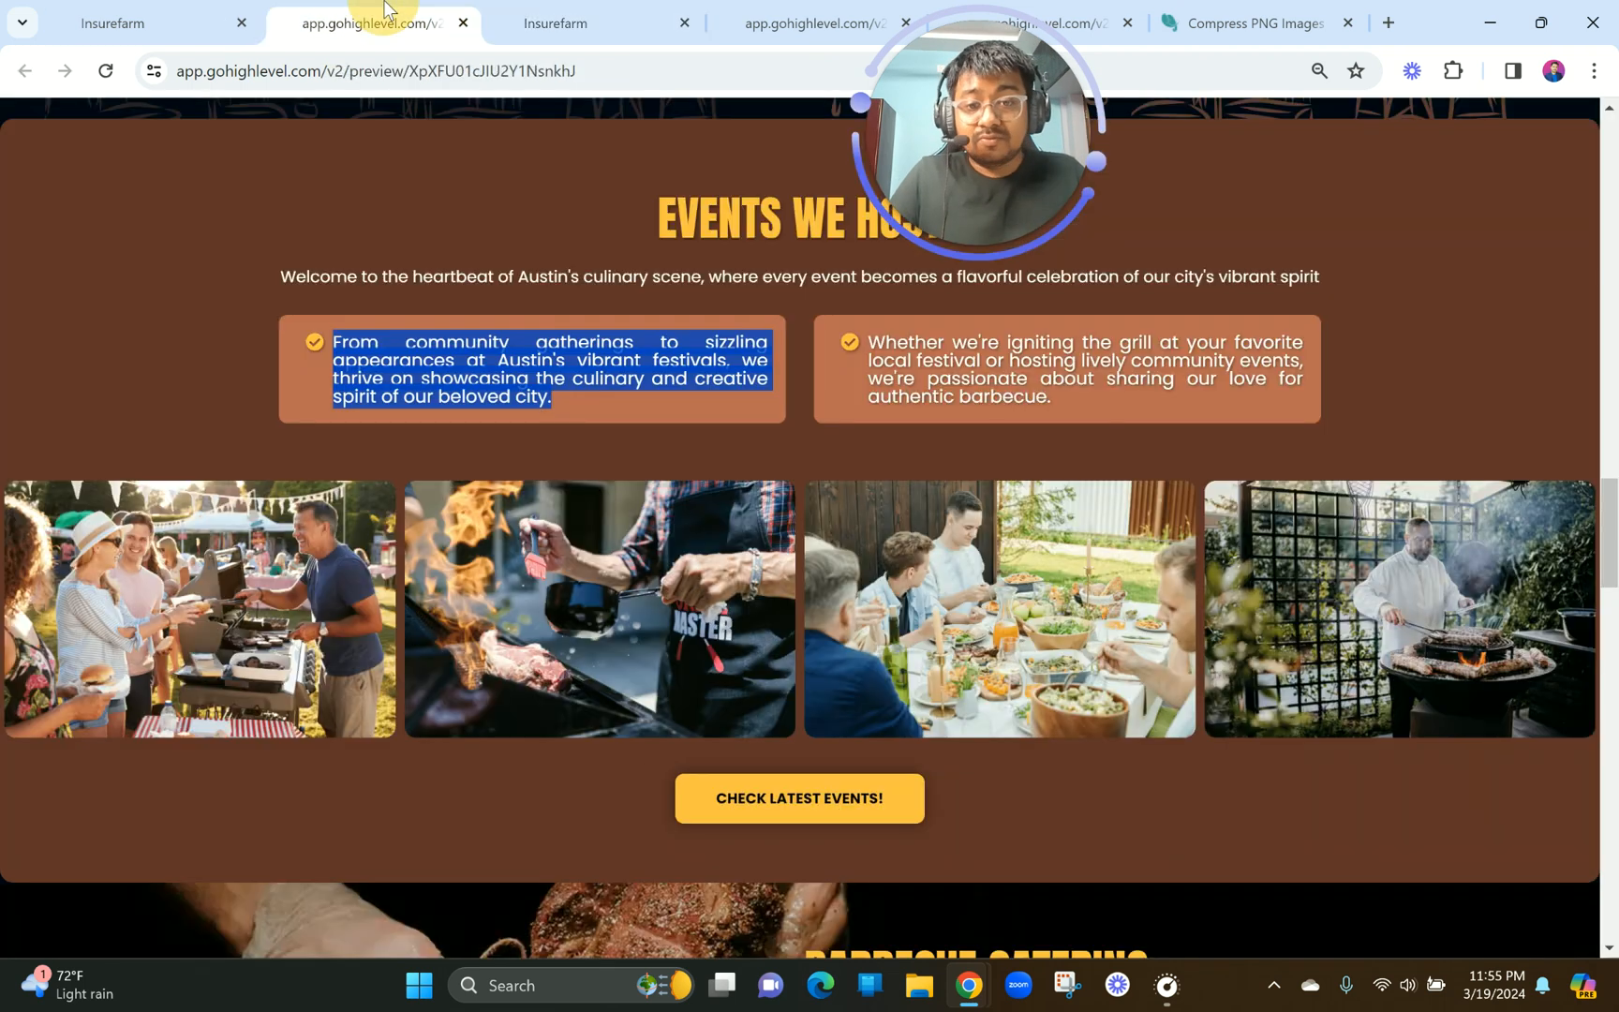
pyautogui.click(559, 21)
pyautogui.click(380, 20)
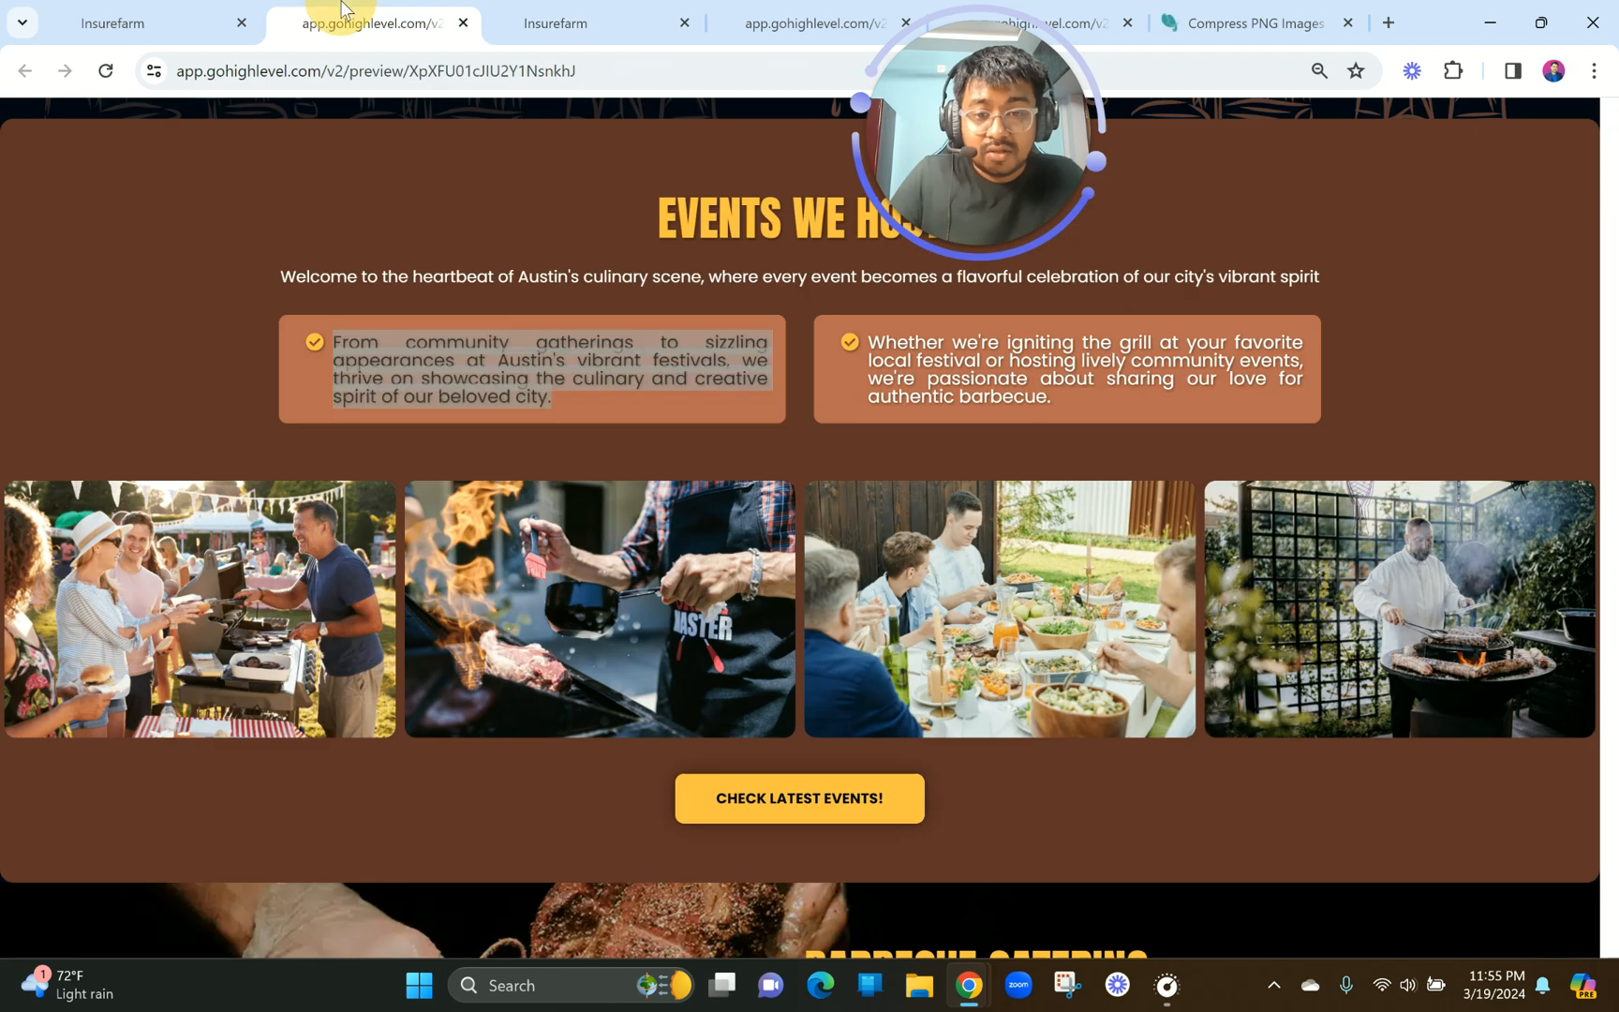
pyautogui.click(470, 771)
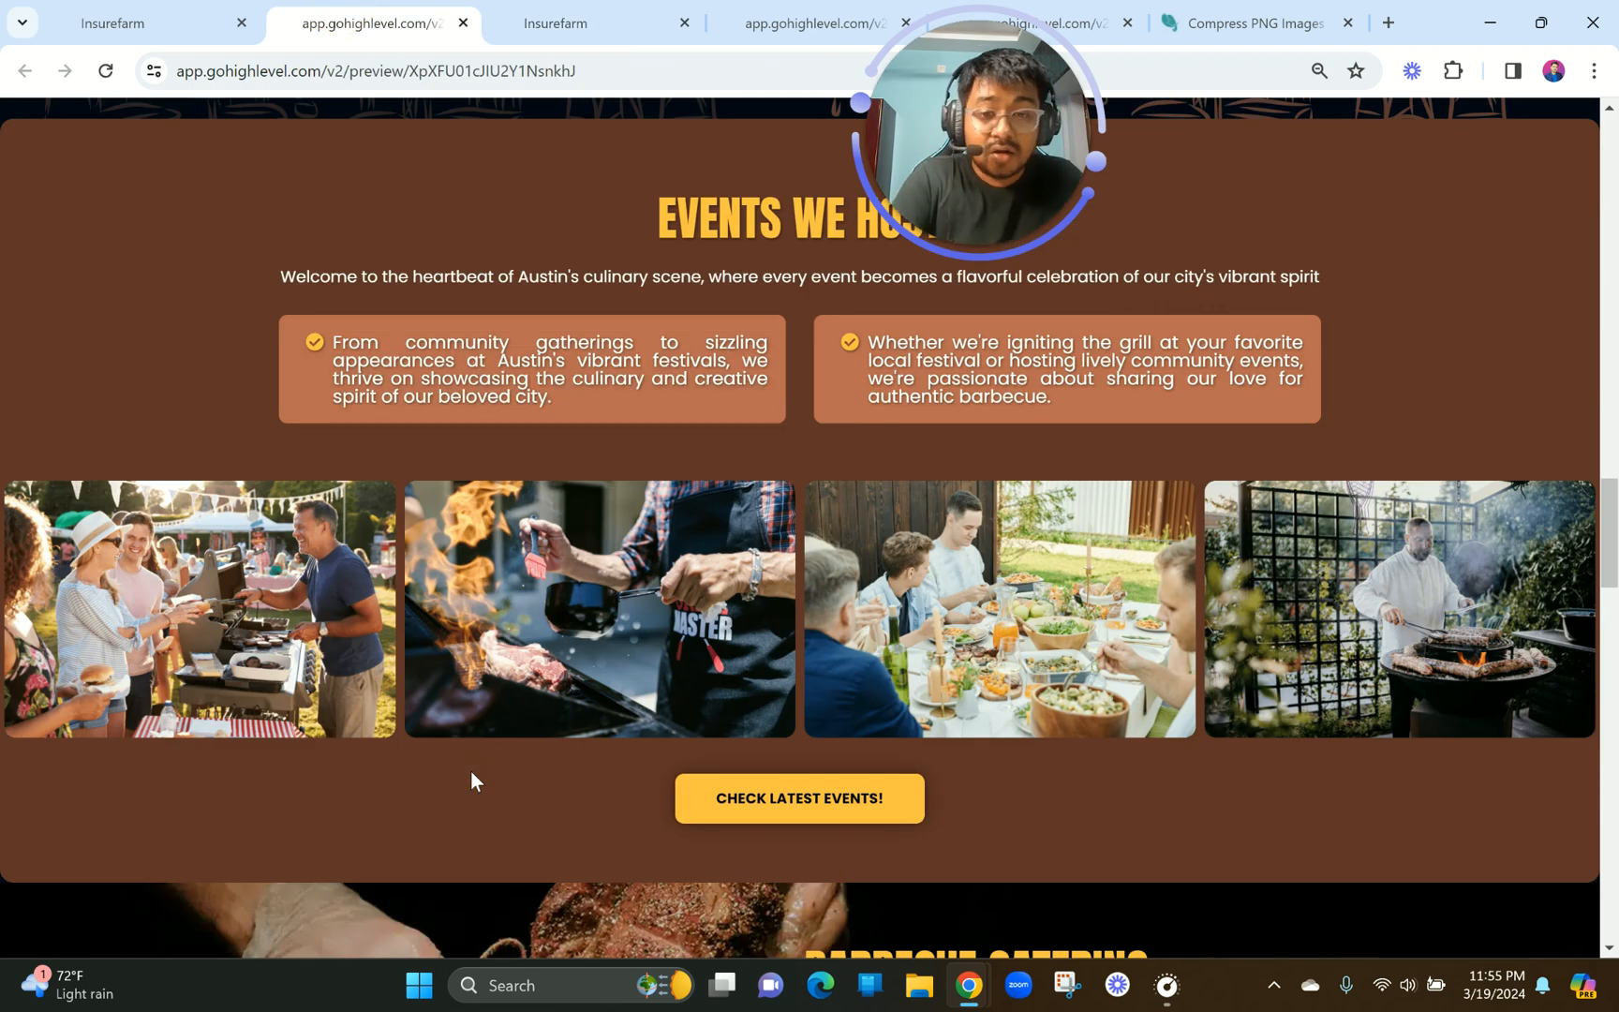
pyautogui.scroll(-3, 470, 770)
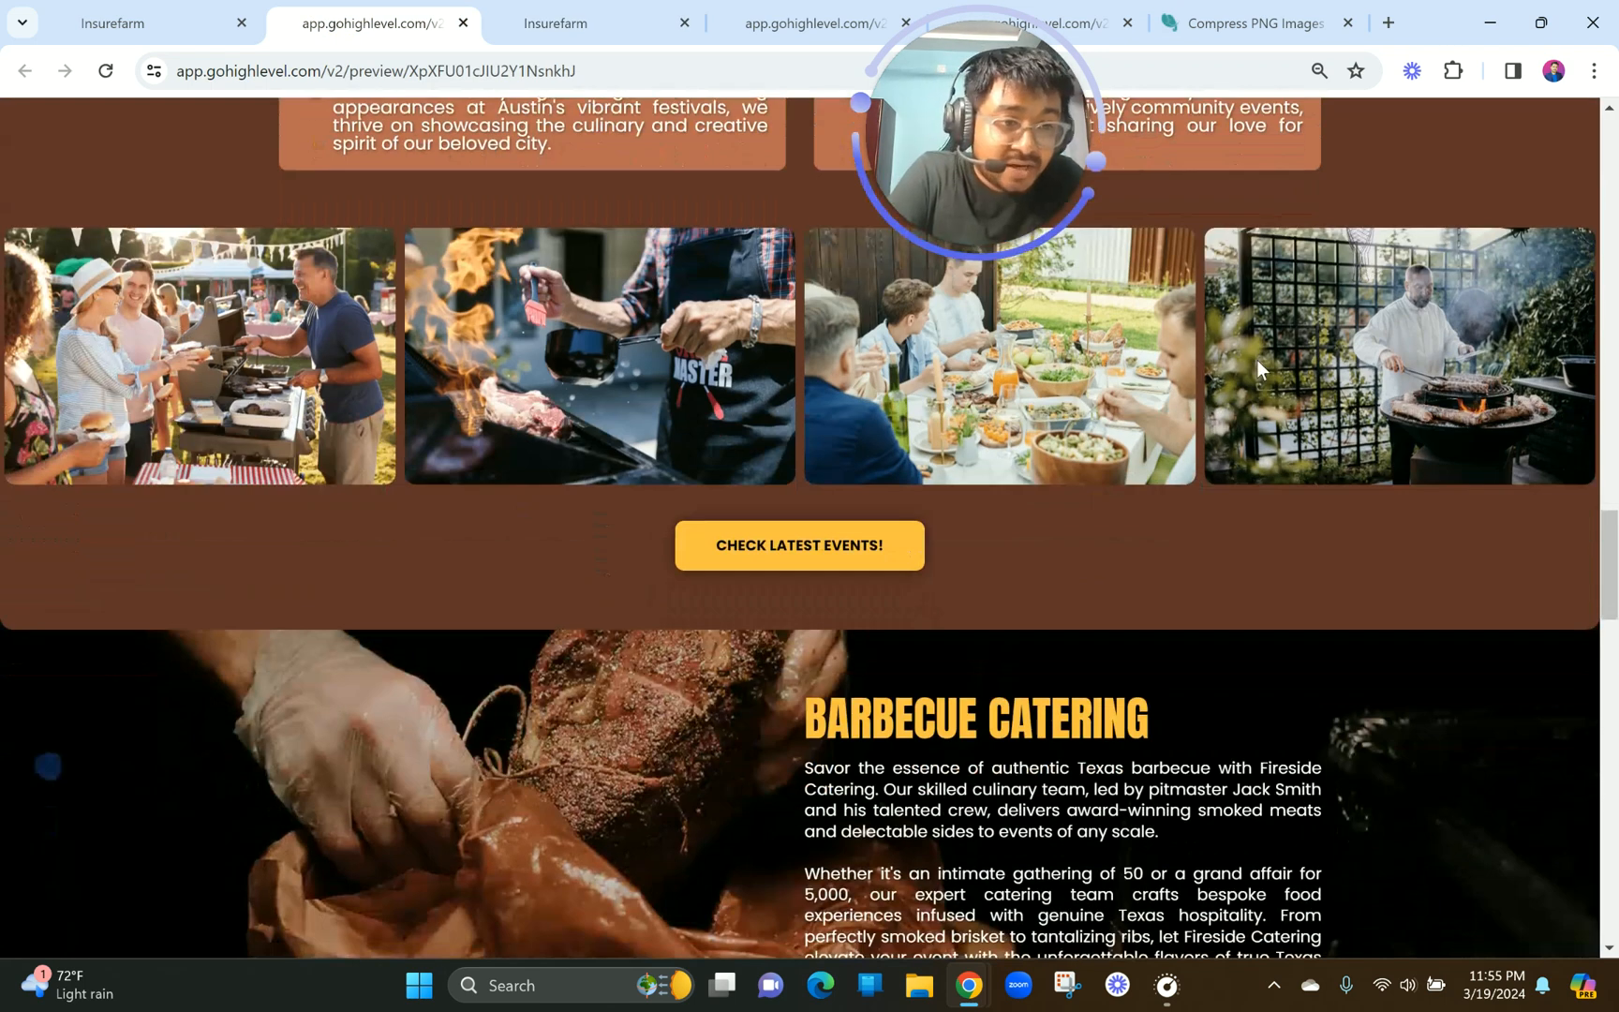
pyautogui.scroll(4, 1257, 359)
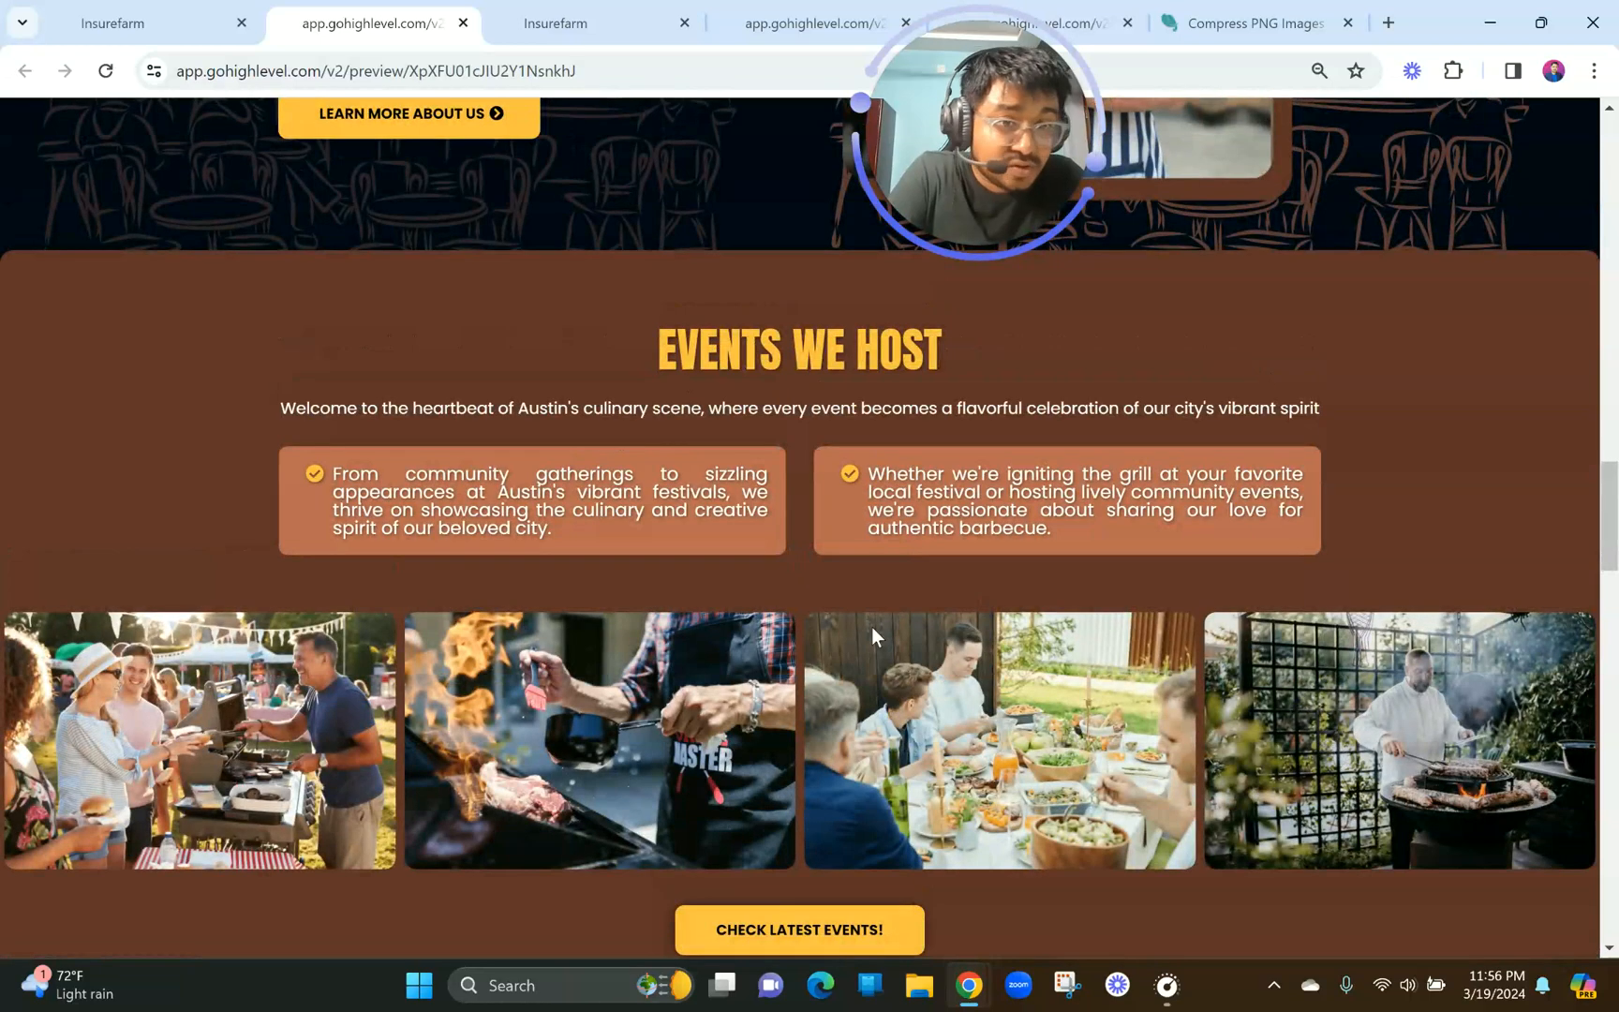
pyautogui.scroll(-3, 871, 628)
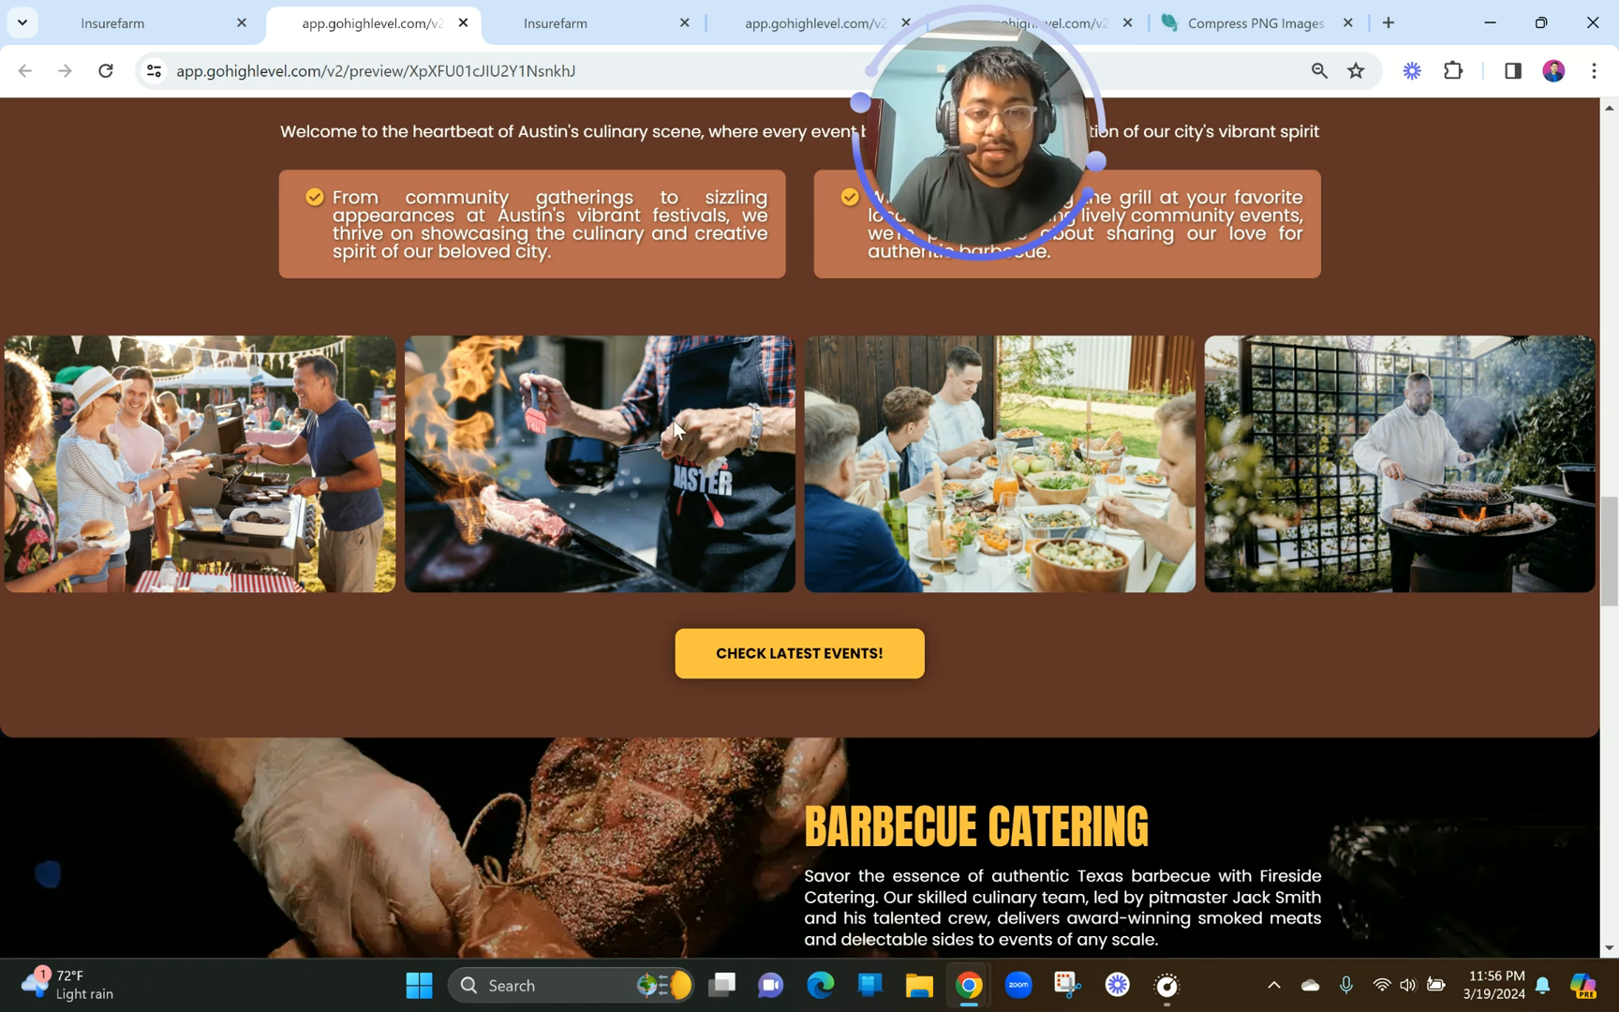
pyautogui.scroll(1, 675, 427)
# Allow rows to take the entire width in the Events We Host section's settings.
pyautogui.click(562, 22)
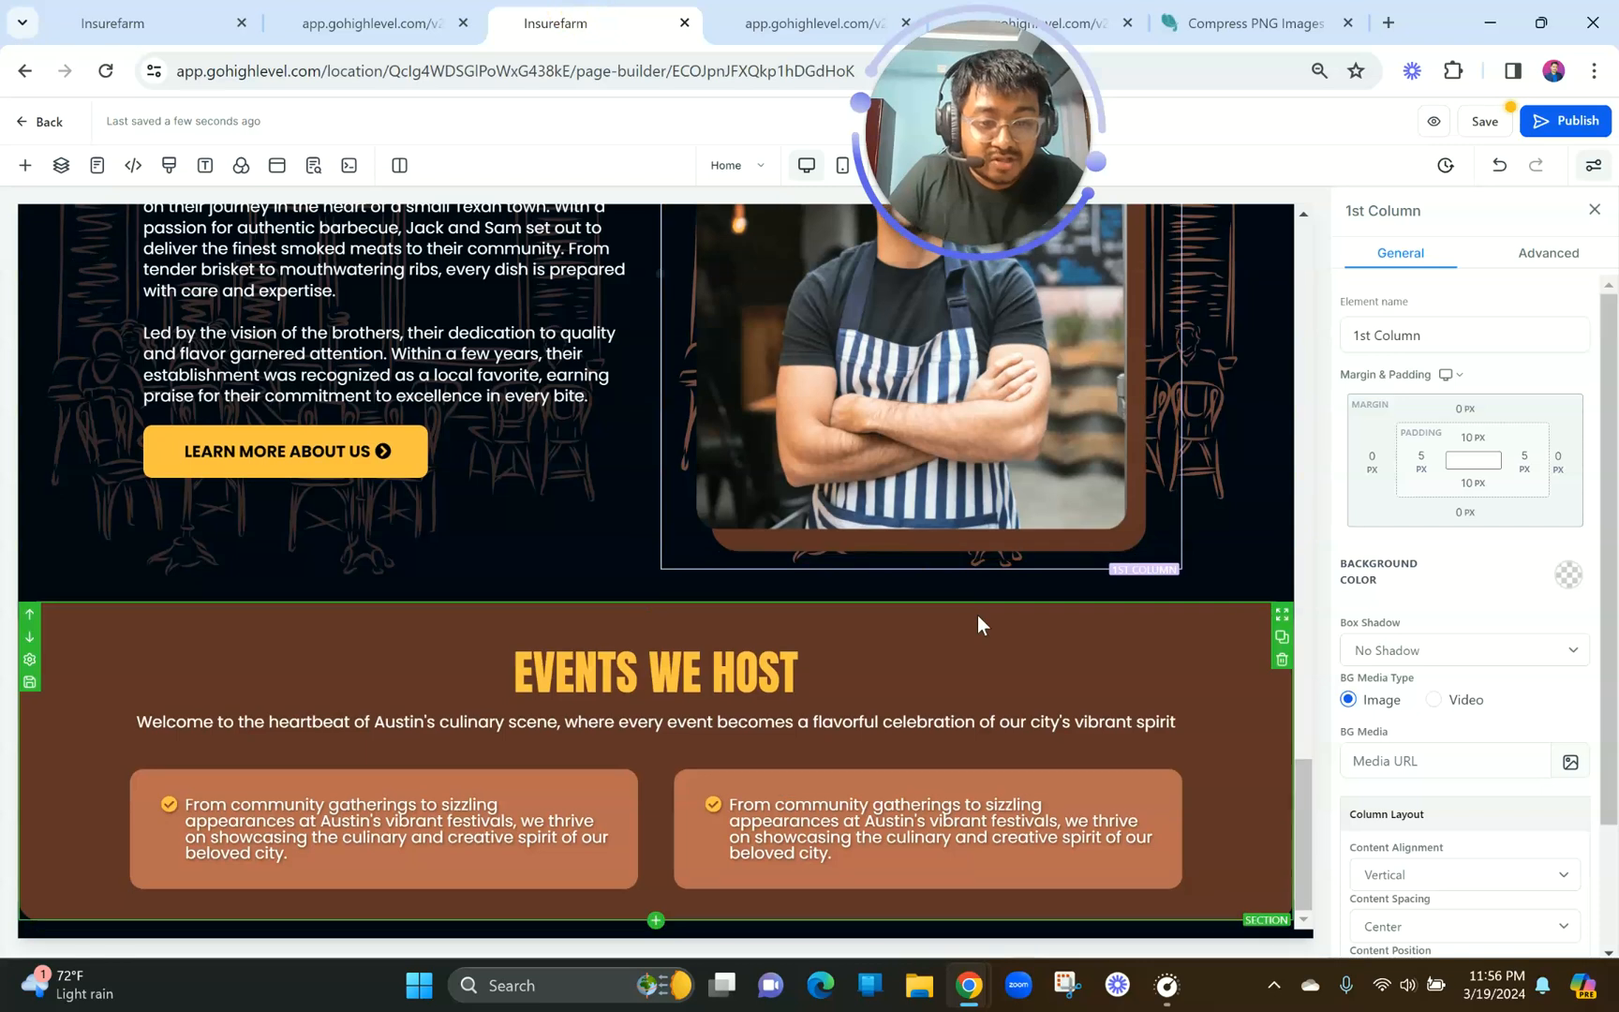
pyautogui.click(978, 615)
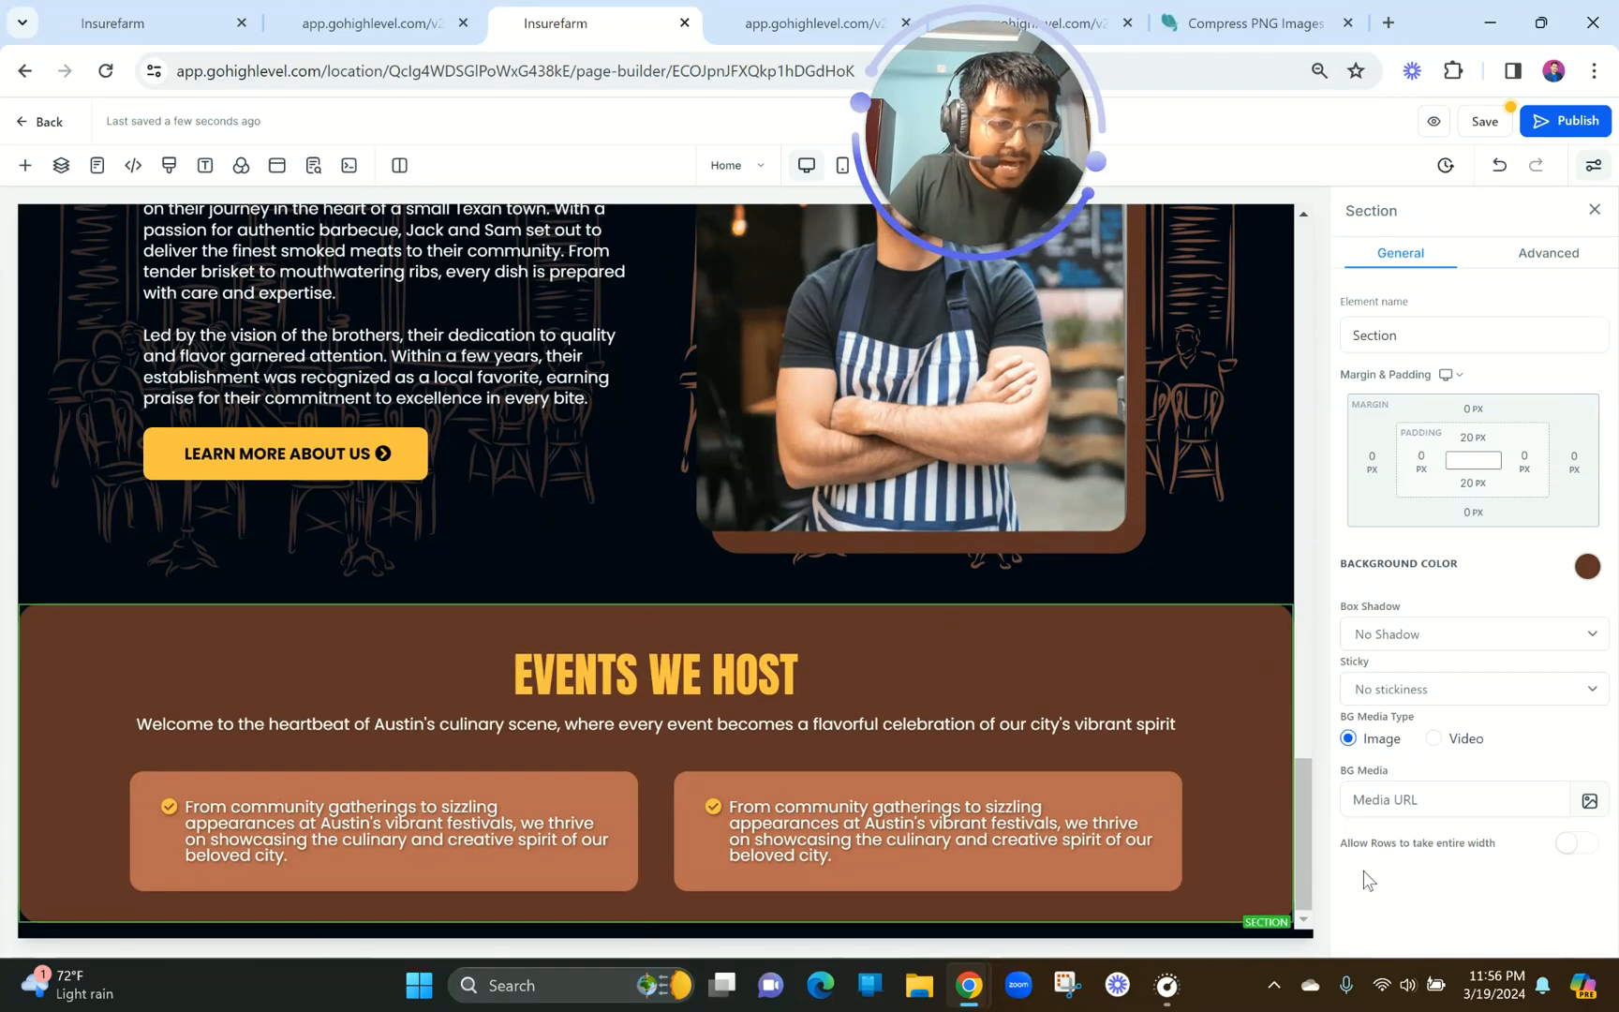
pyautogui.moveTo(1338, 848); pyautogui.dragTo(1492, 856)
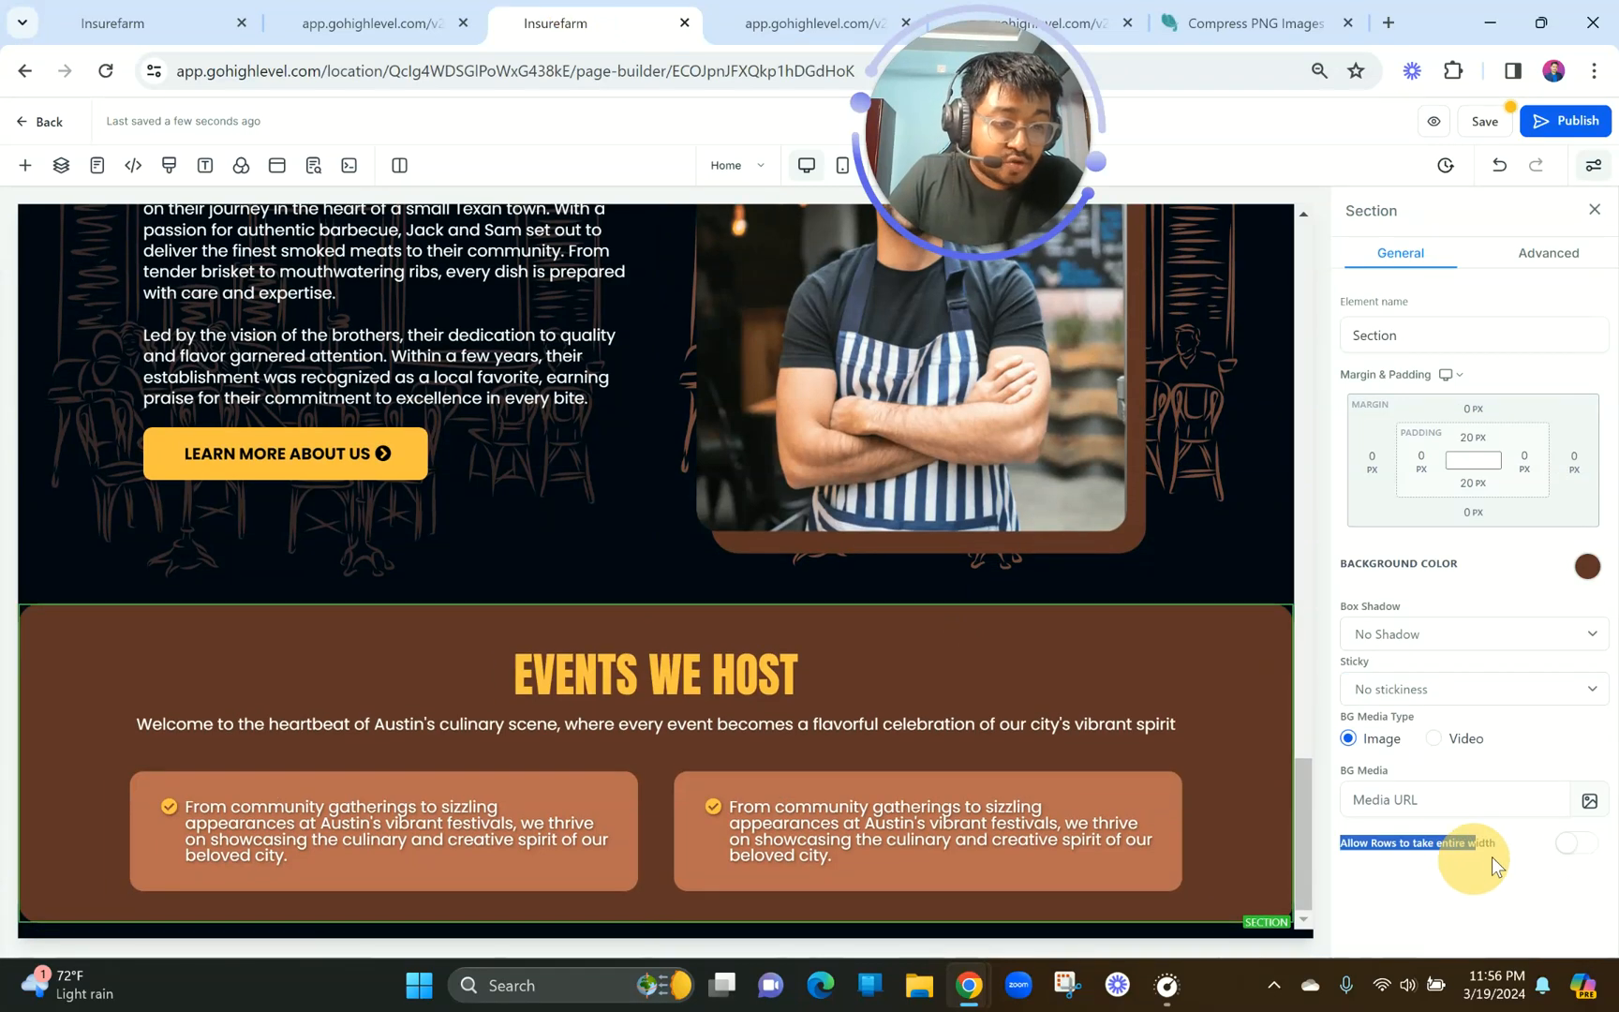
pyautogui.click(1567, 843)
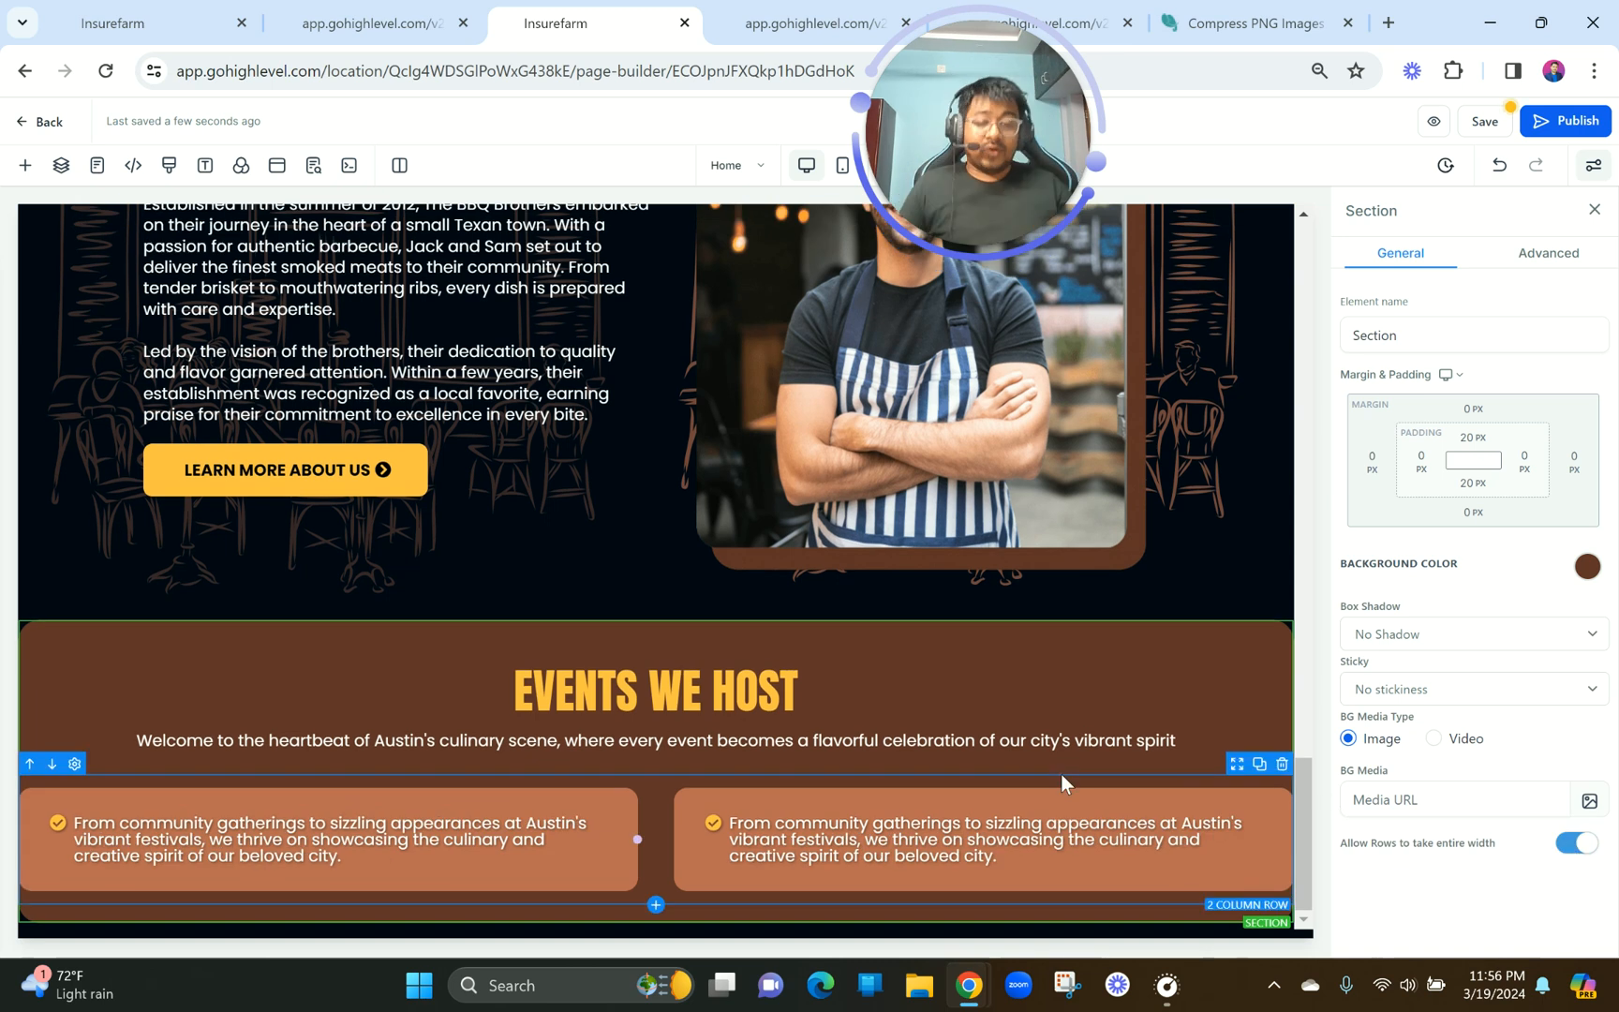
# Set the width of the two-column row holding the event text boxes to 85.
pyautogui.click(1062, 774)
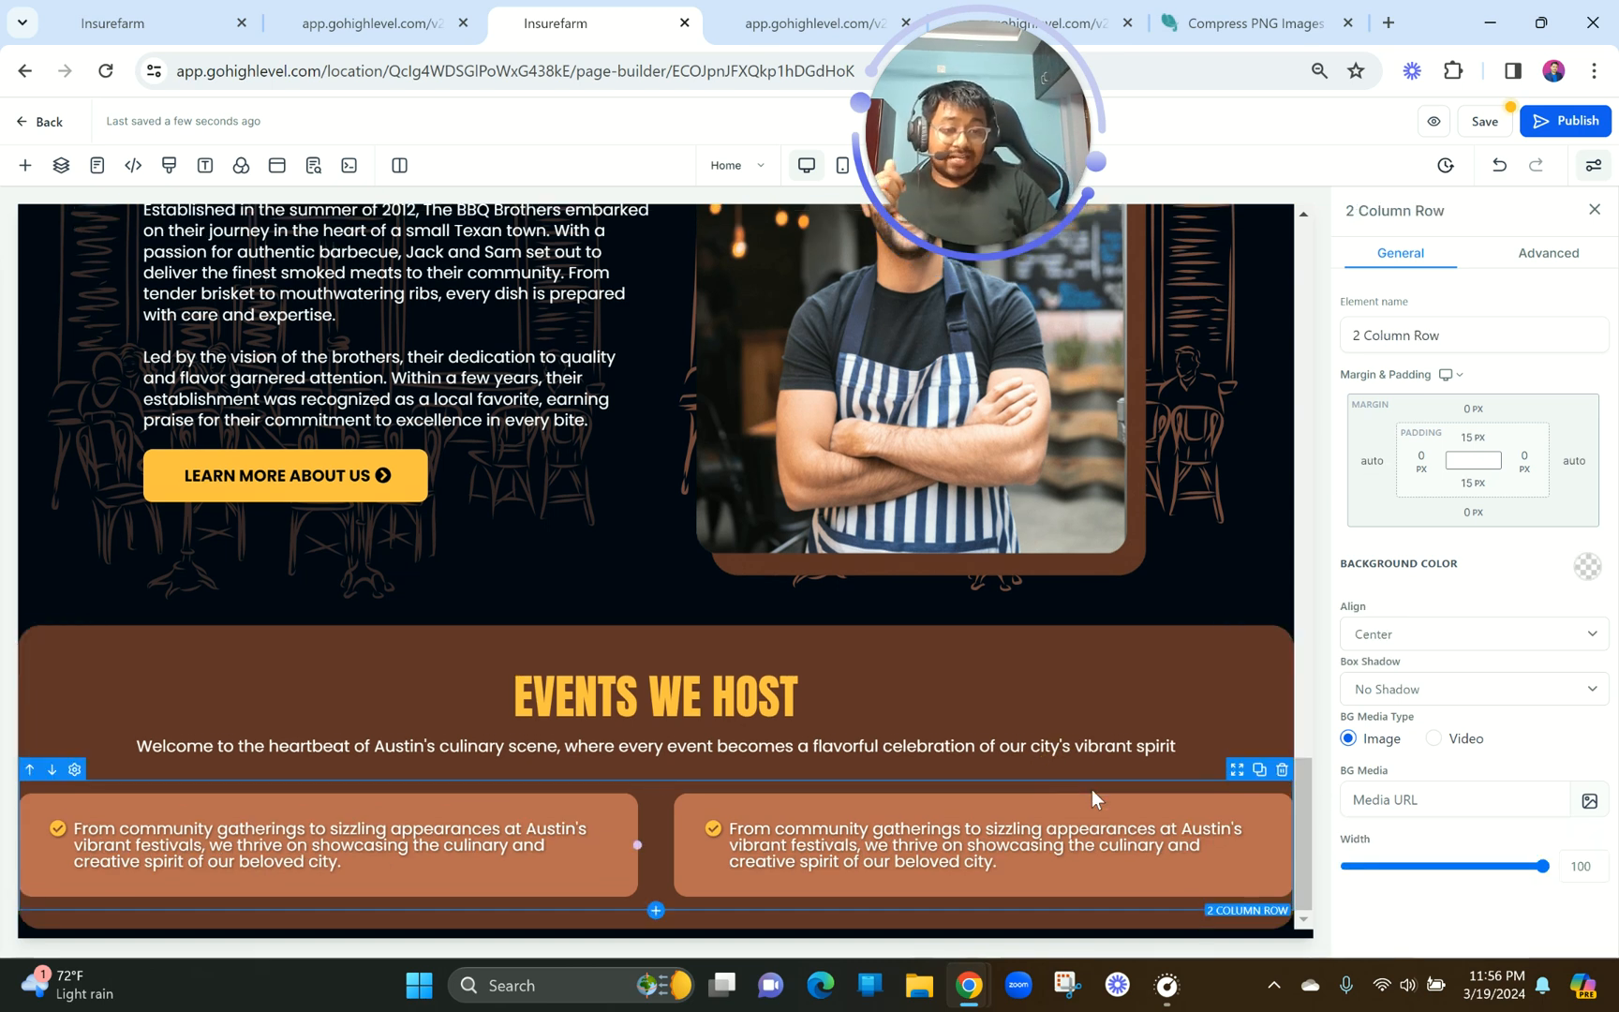
pyautogui.doubleClick(1573, 867)
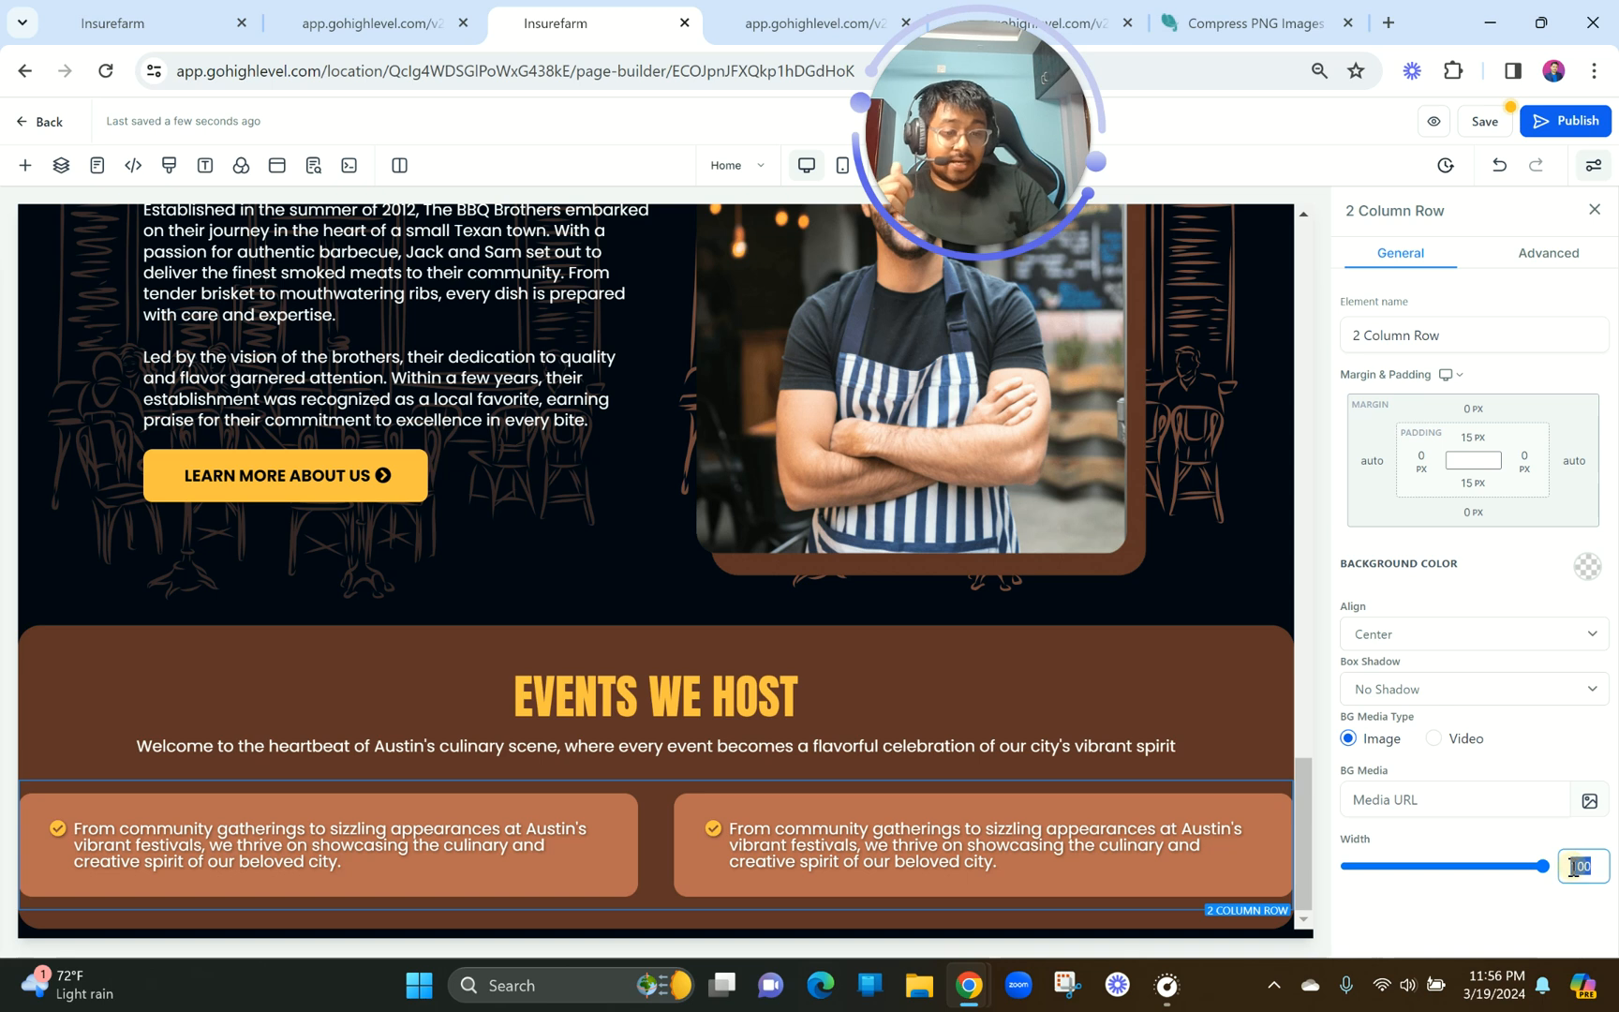
pyautogui.write('90')
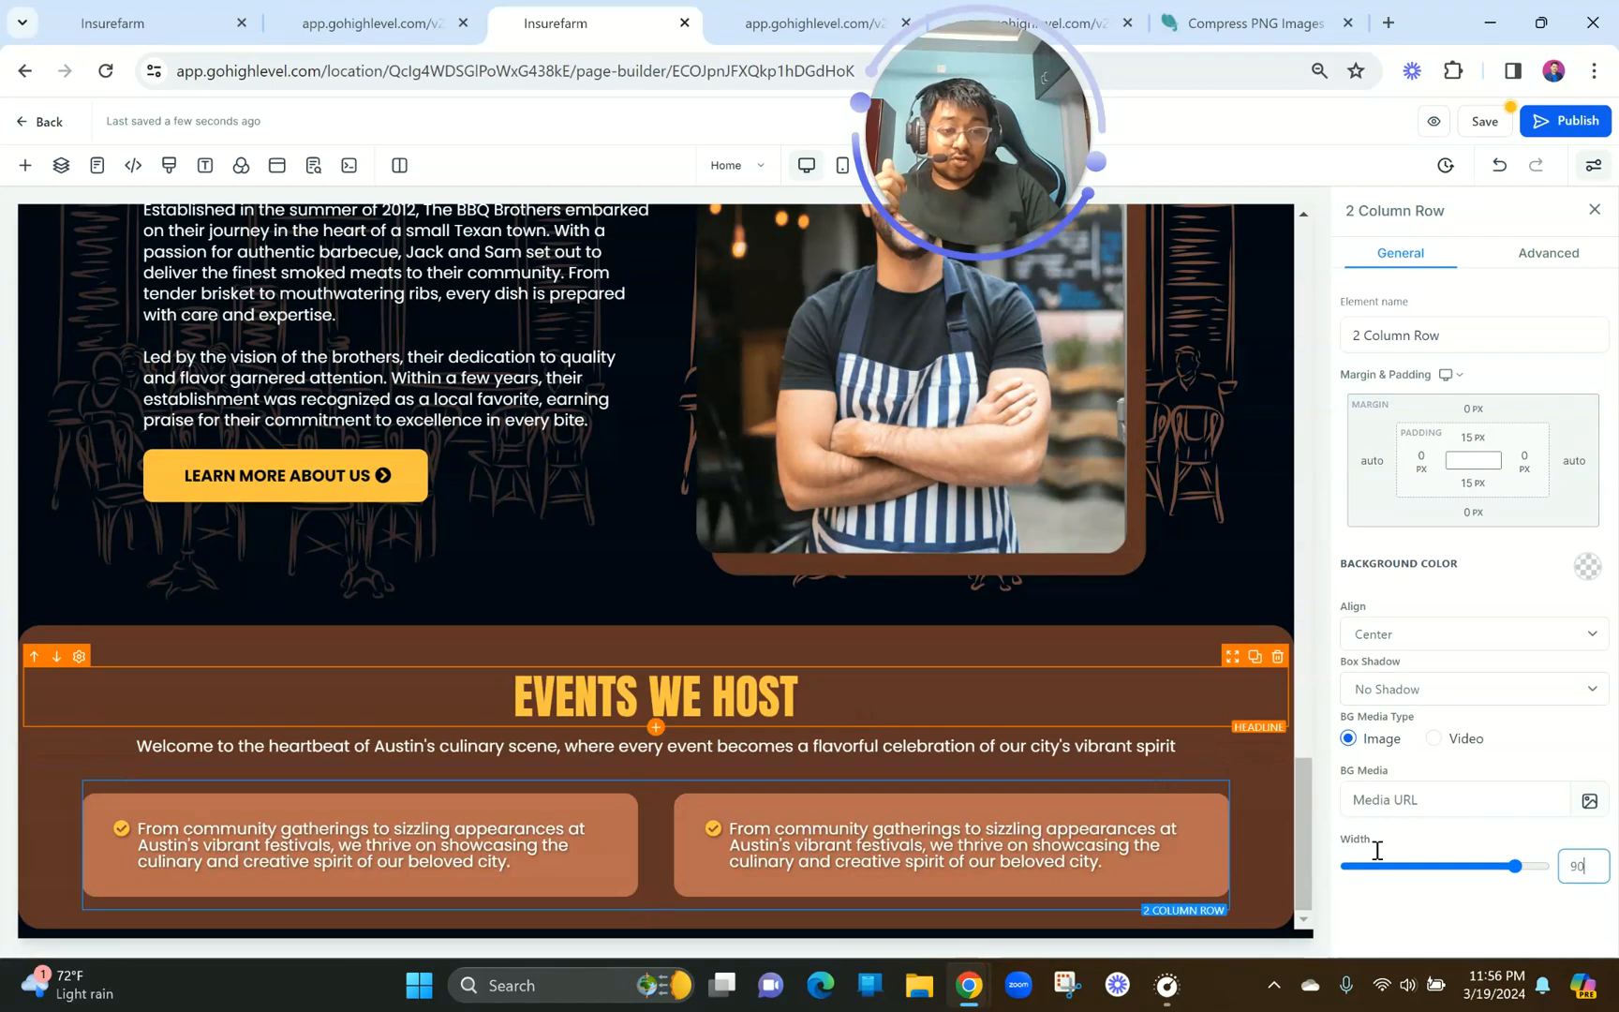
pyautogui.click(1576, 868)
pyautogui.press('BackSpace')
pyautogui.press('BackSpace')
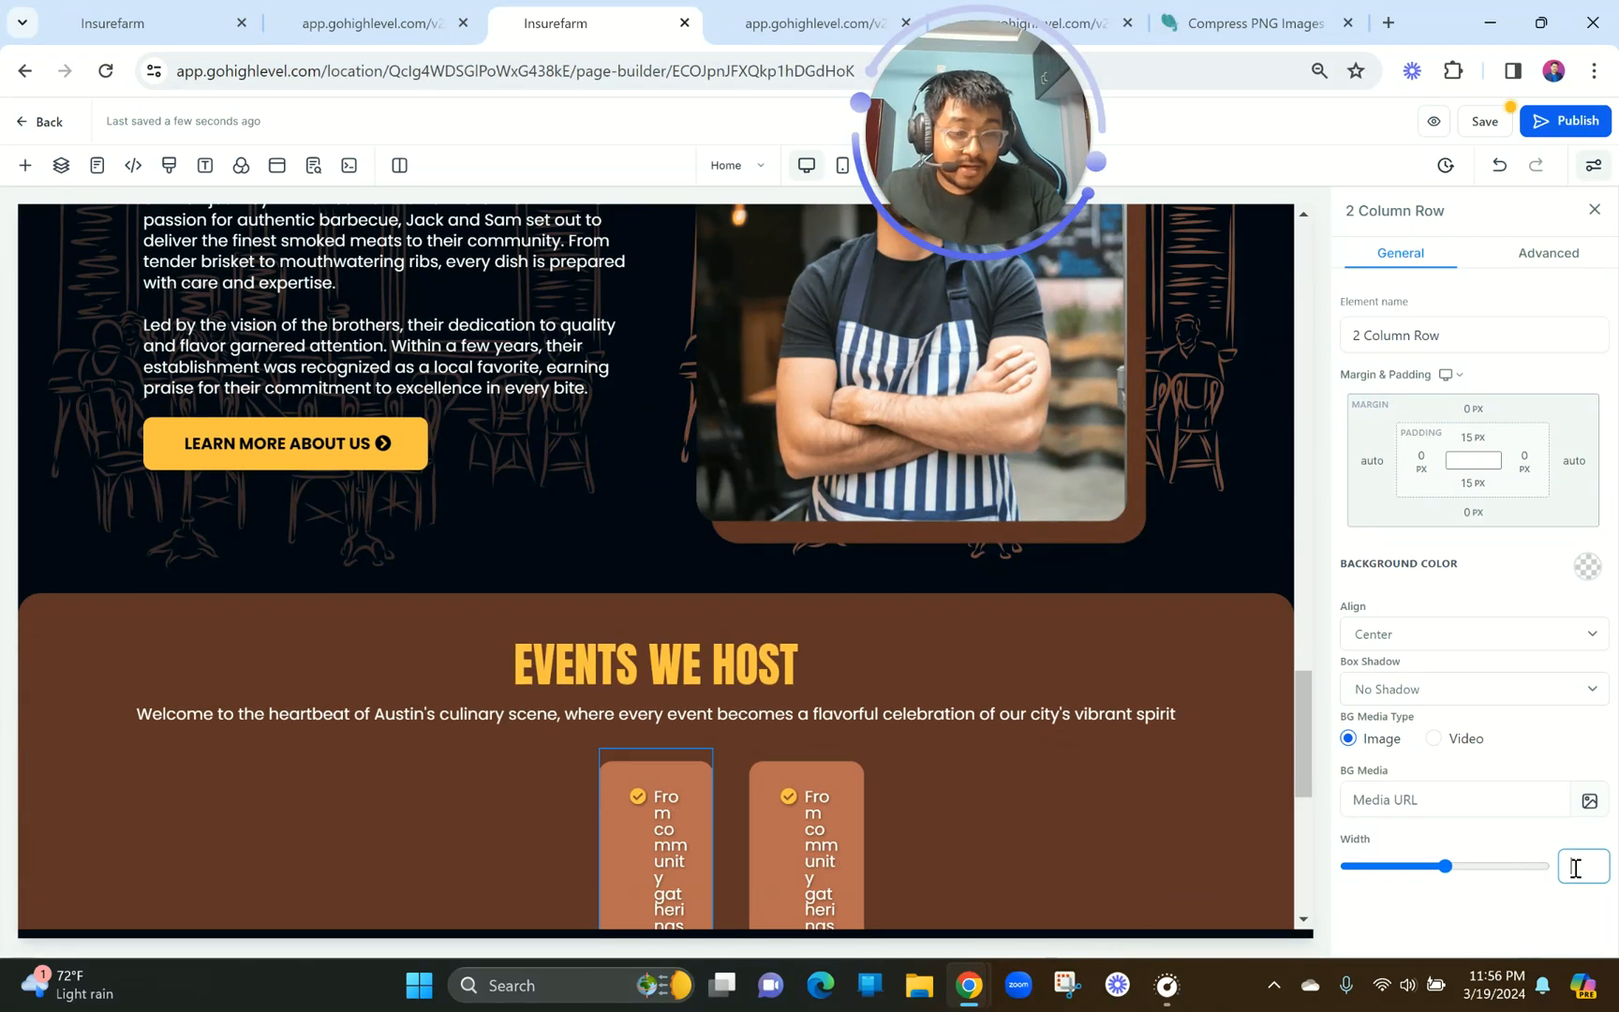
pyautogui.write('85')
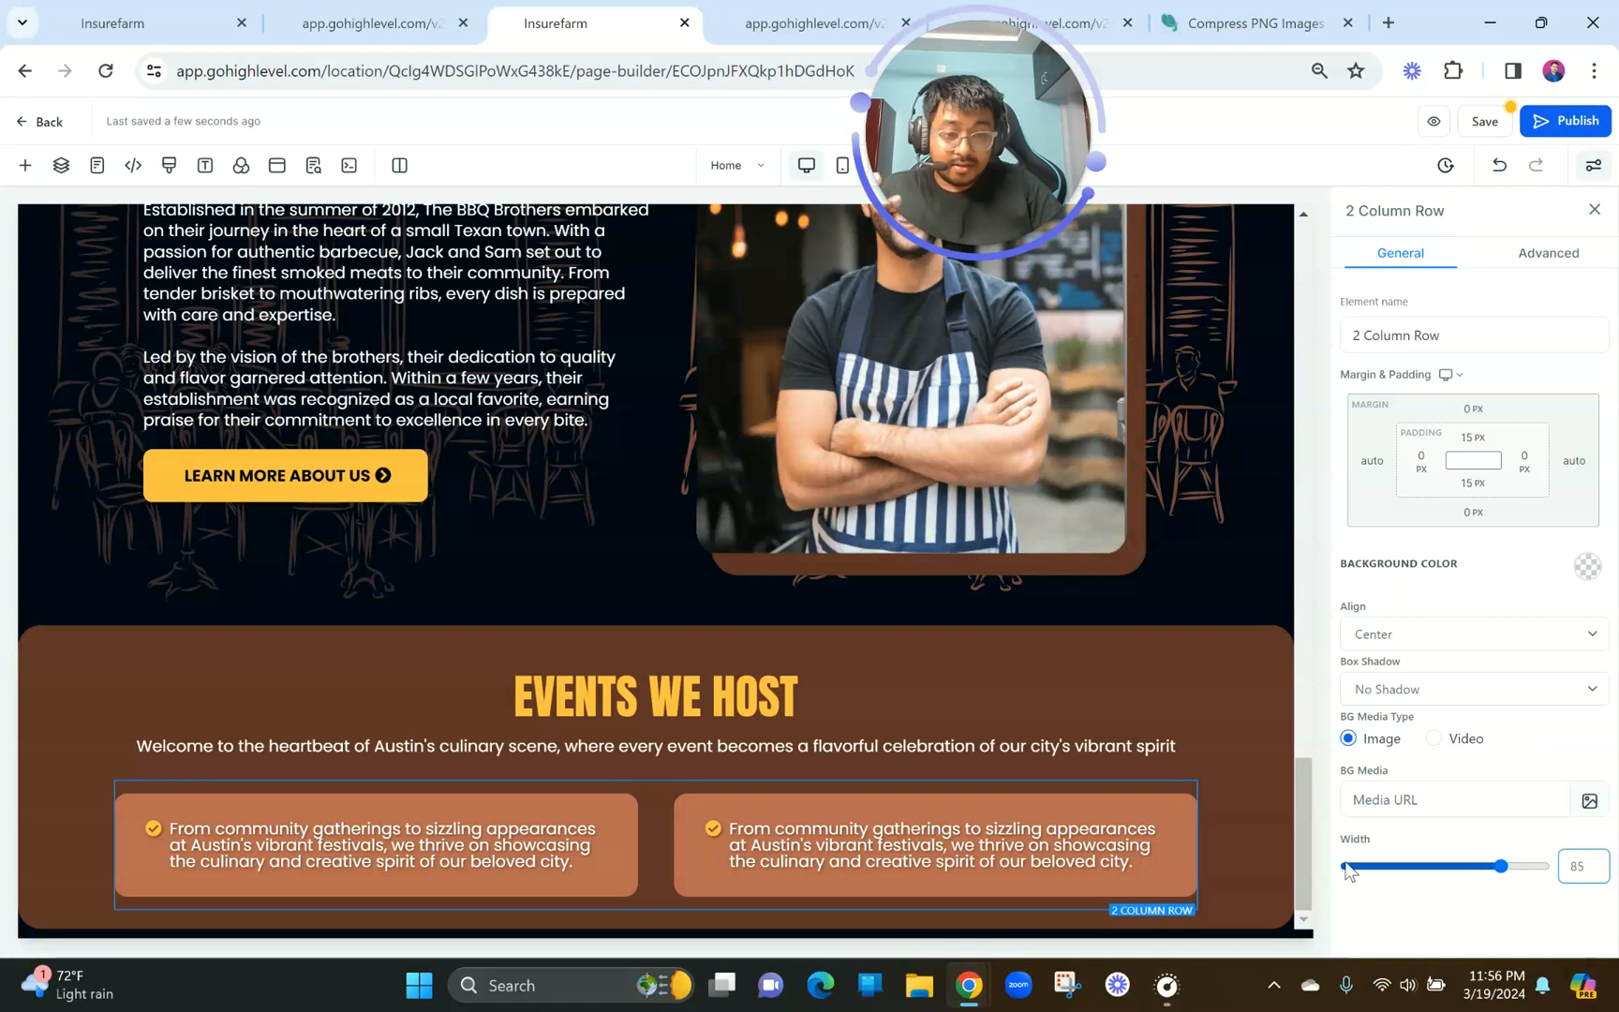
pyautogui.doubleClick(1566, 866)
pyautogui.write('80')
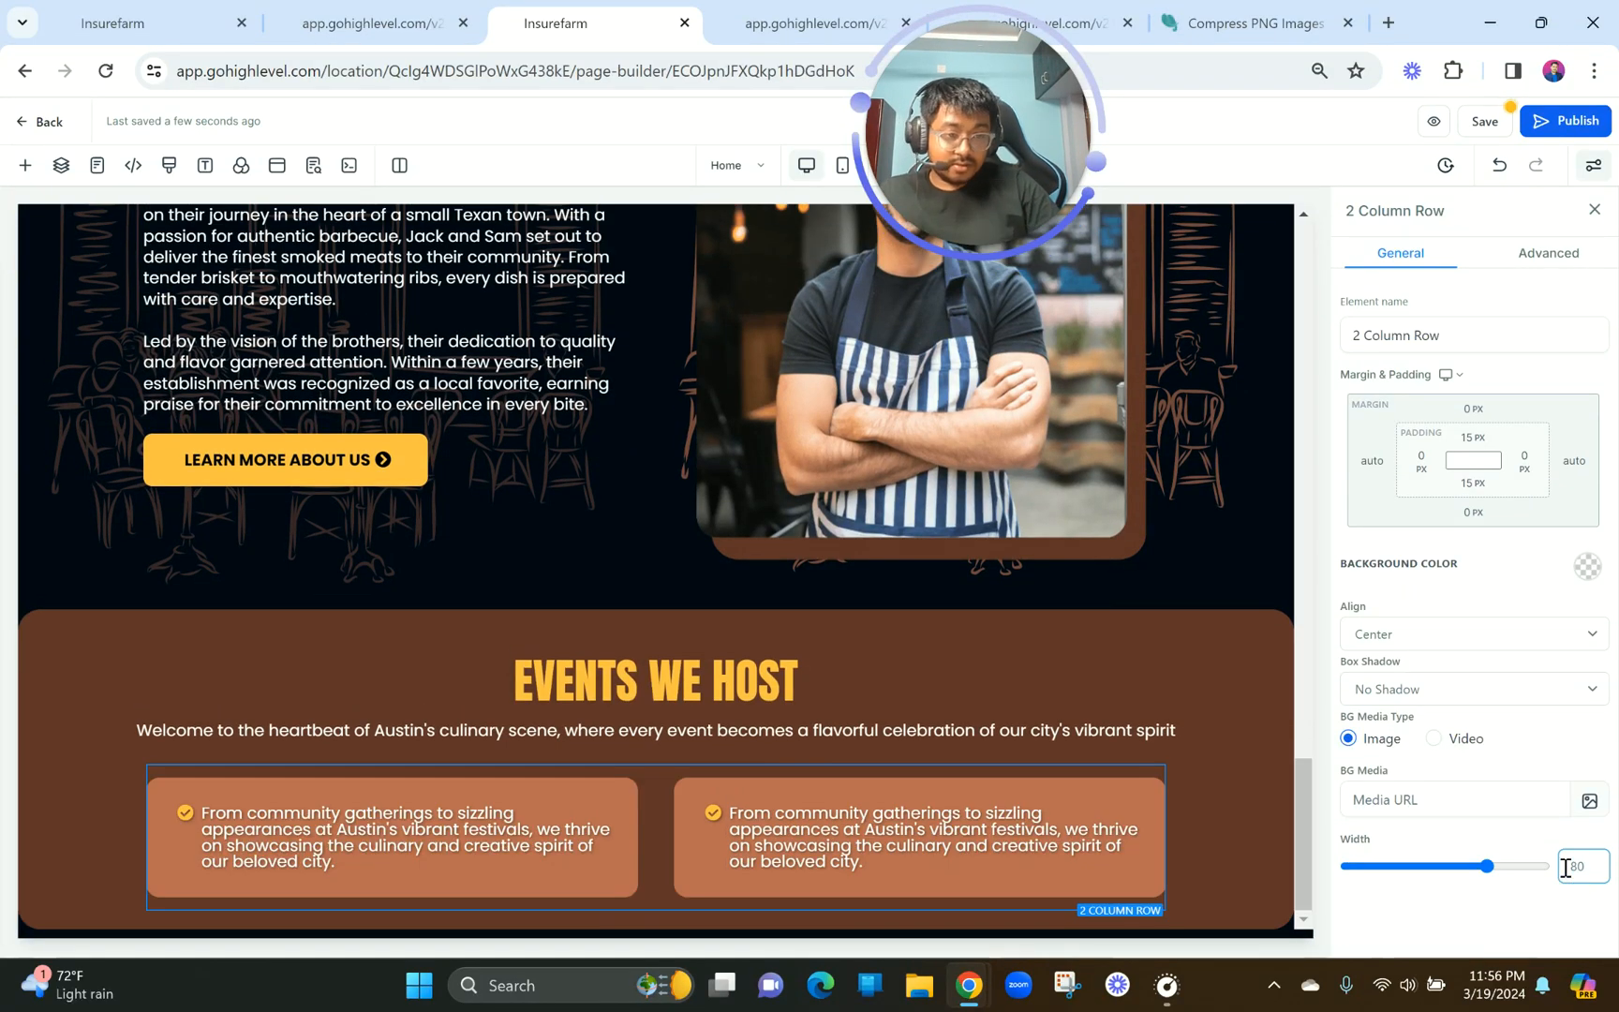
pyautogui.press('BackSpace')
pyautogui.write('5')
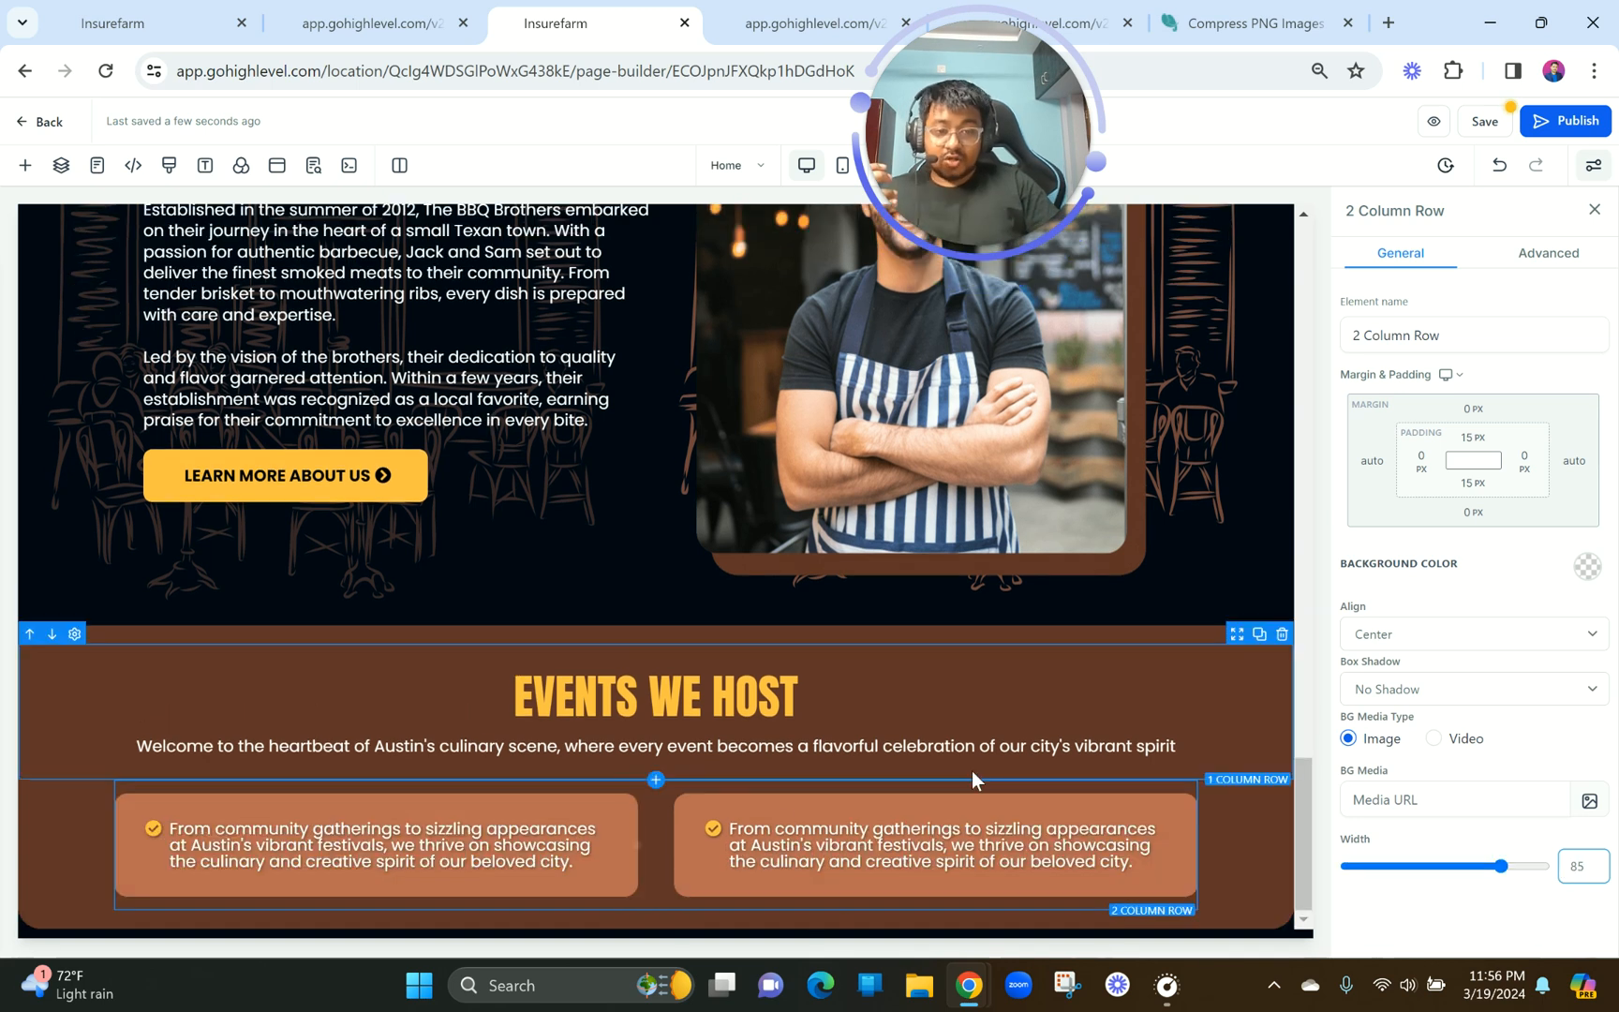
# Check the reference preview's image row and add a four-column row beneath the two event text boxes.
pyautogui.click(314, 8)
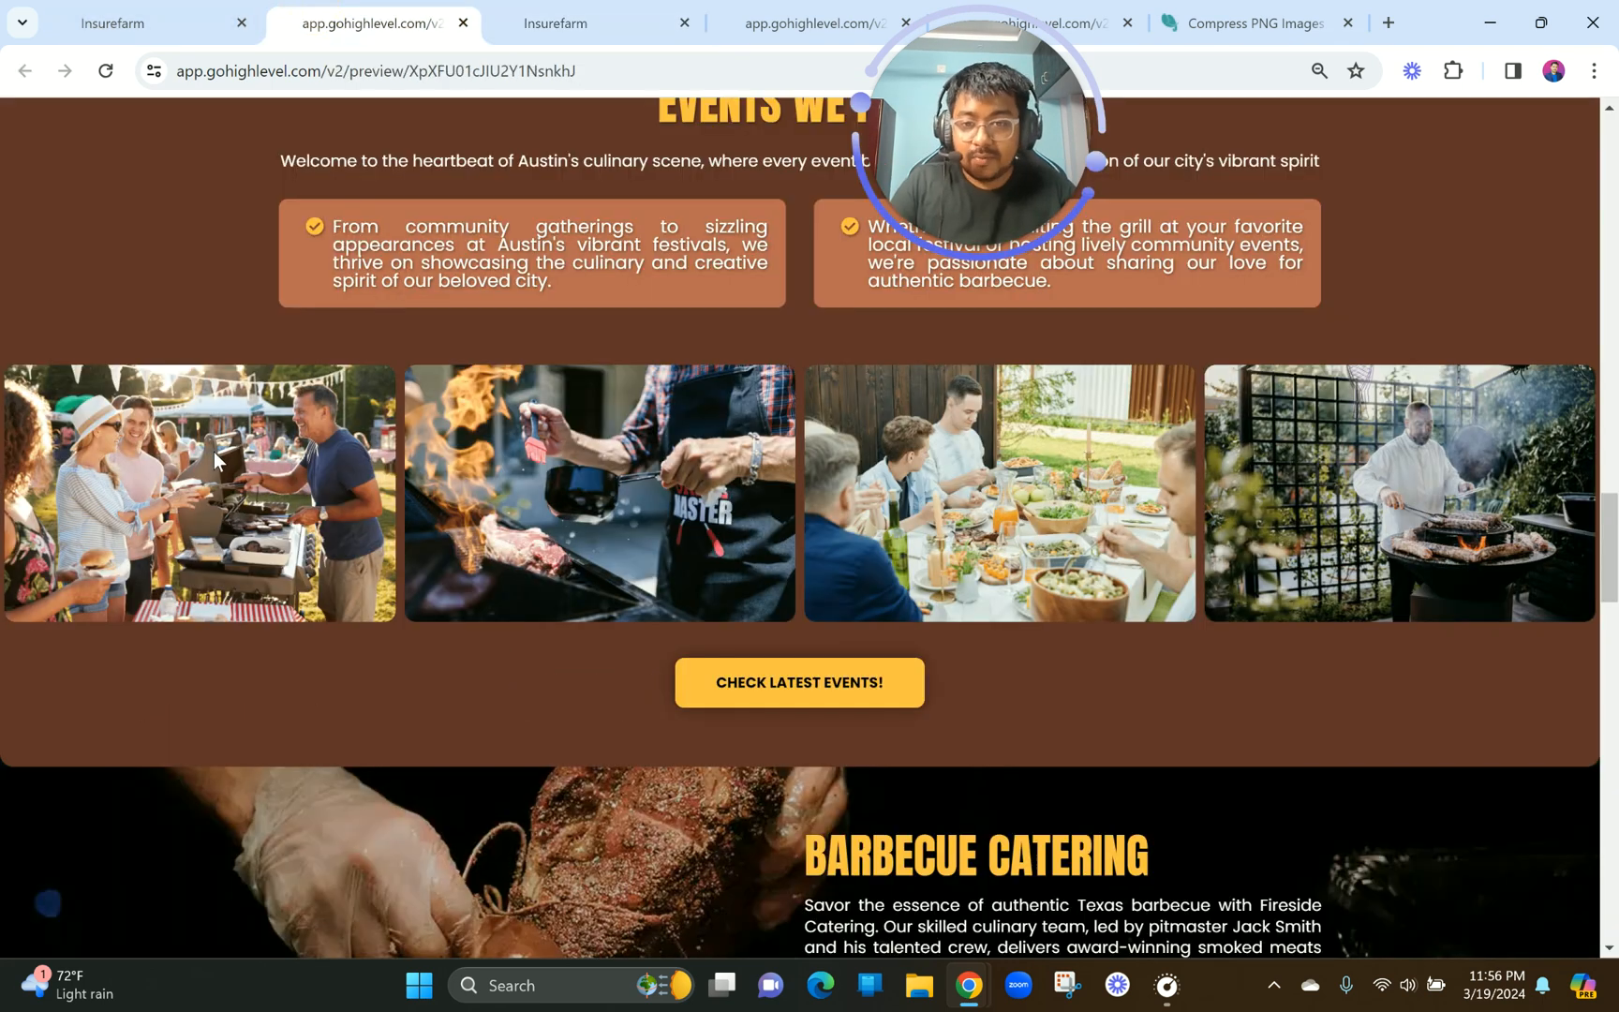
pyautogui.click(617, 12)
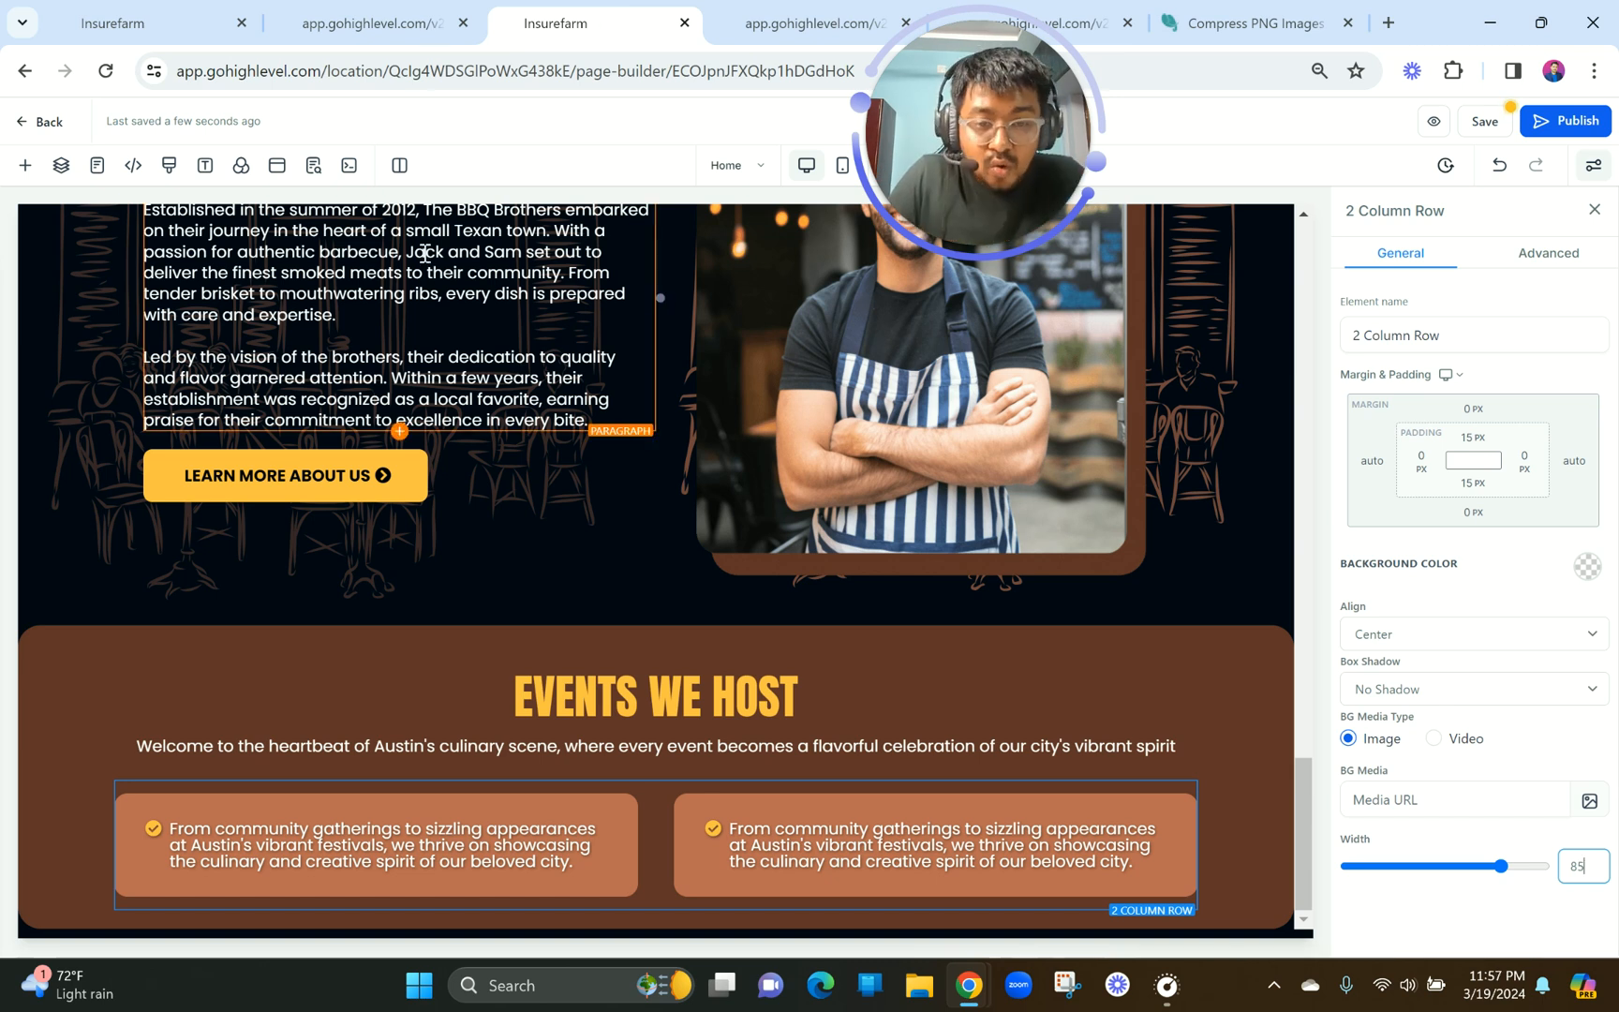
pyautogui.click(658, 913)
pyautogui.click(403, 442)
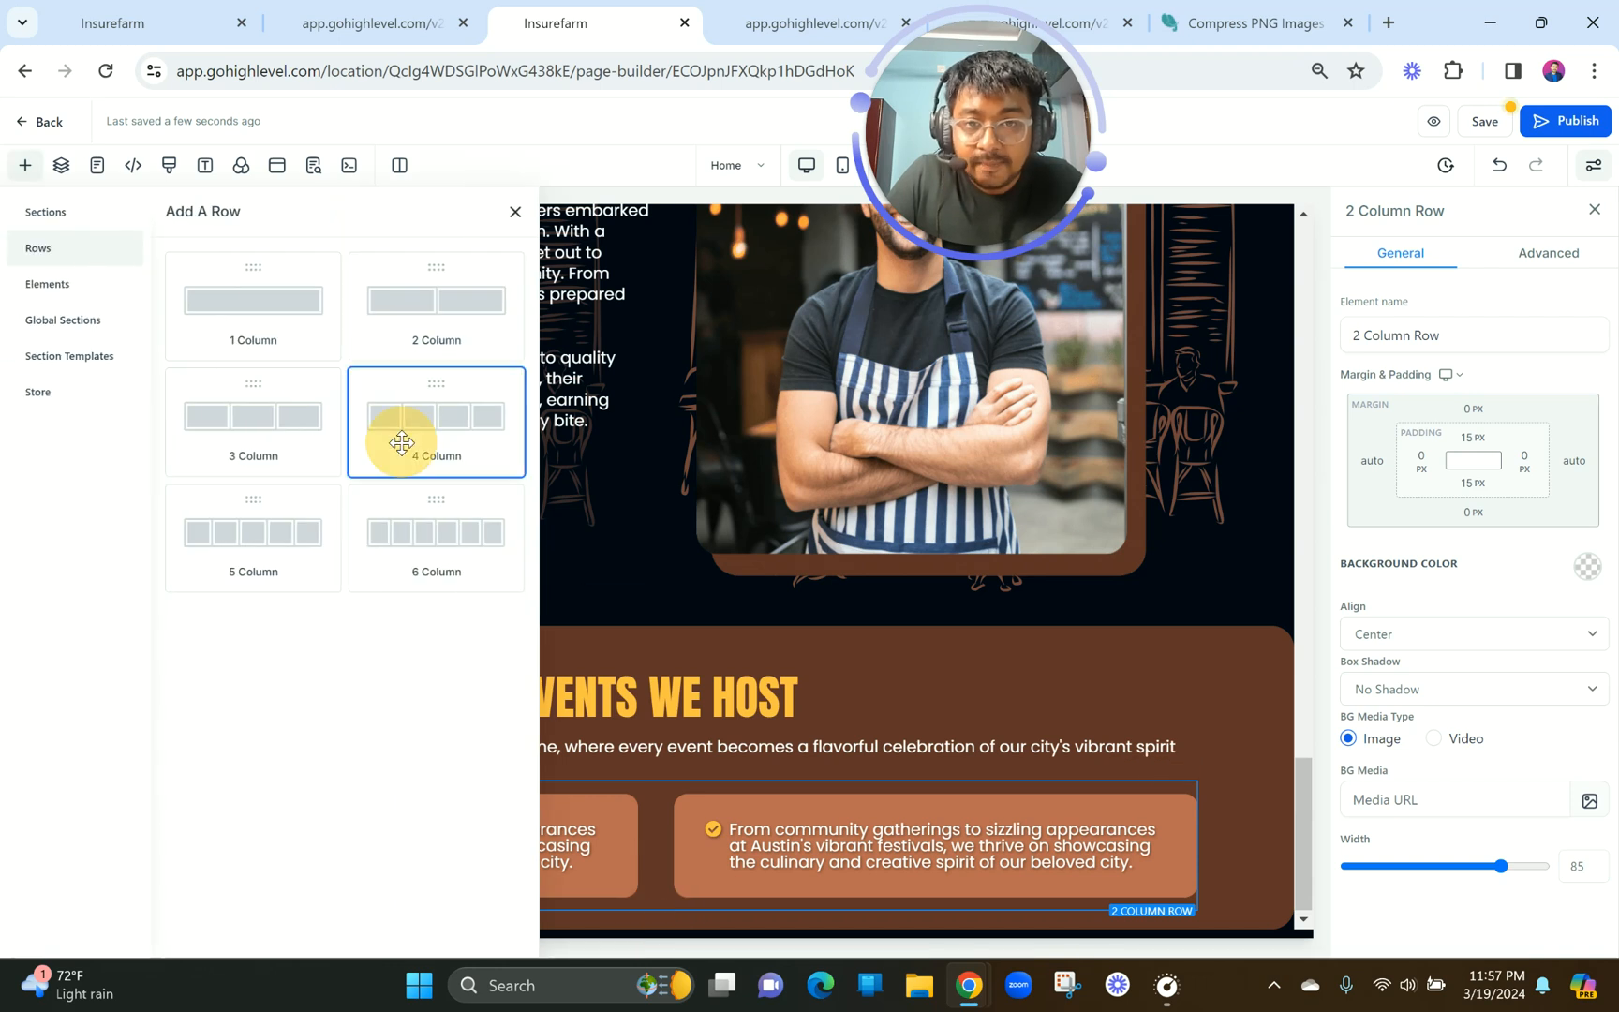
pyautogui.click(348, 8)
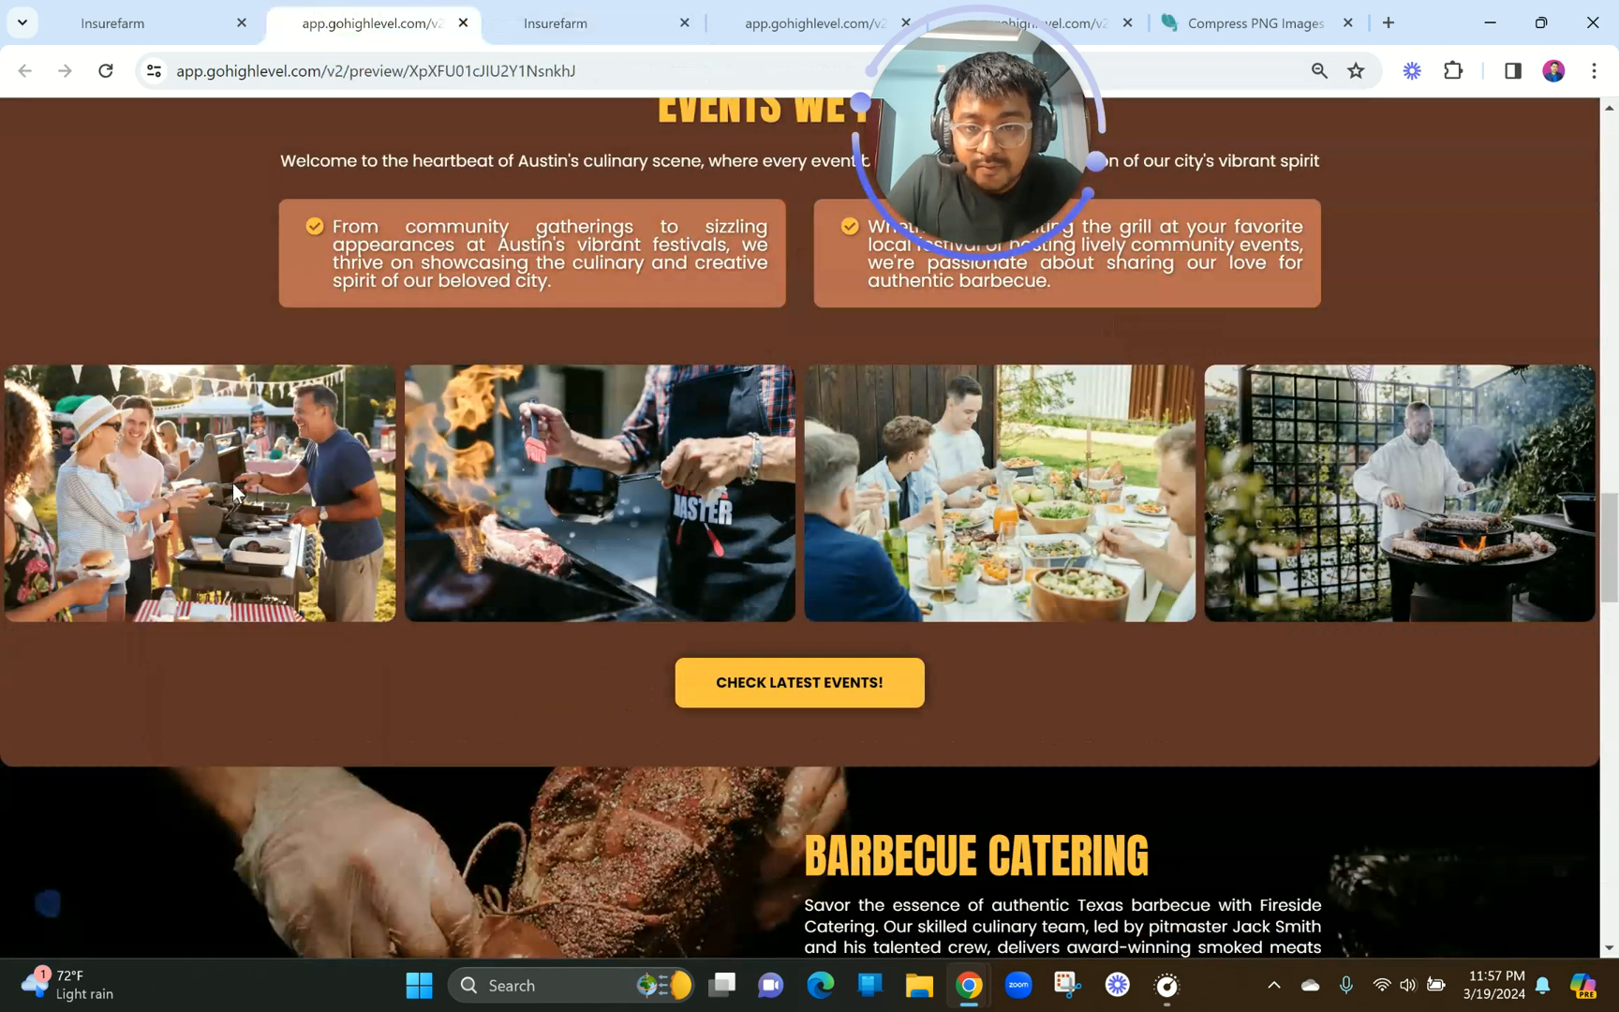
pyautogui.click(556, 23)
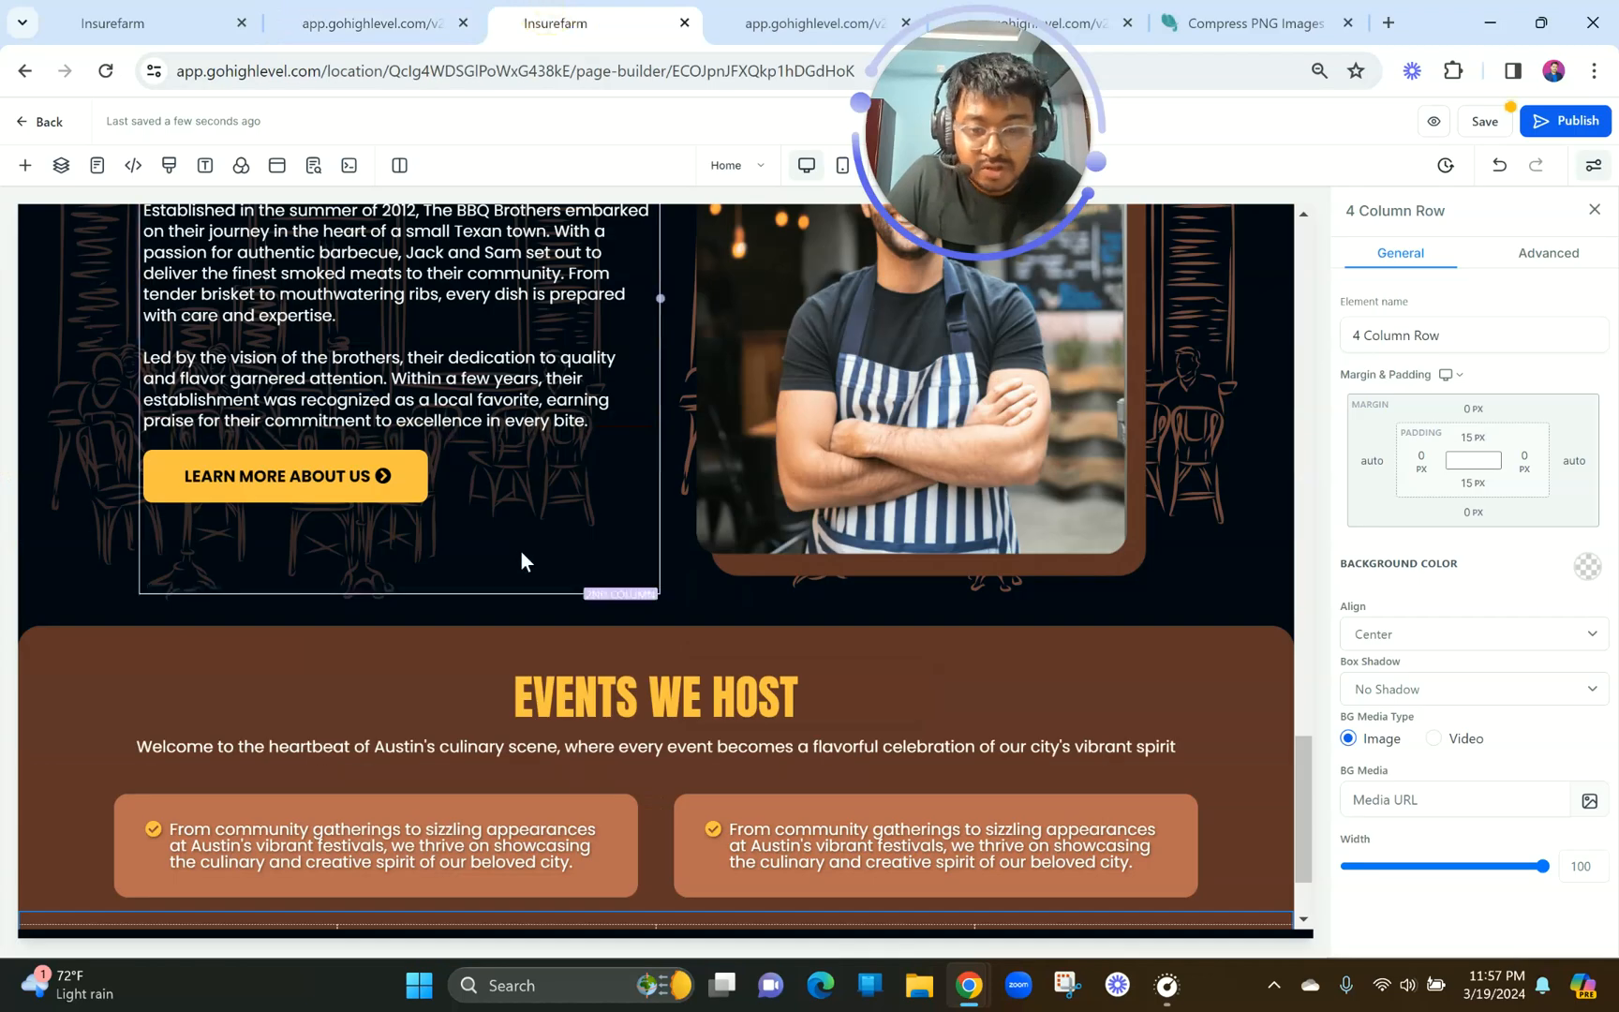
# Add an Image element to the first column of the new four-column row.
pyautogui.click(178, 844)
pyautogui.click(297, 266)
pyautogui.write('image')
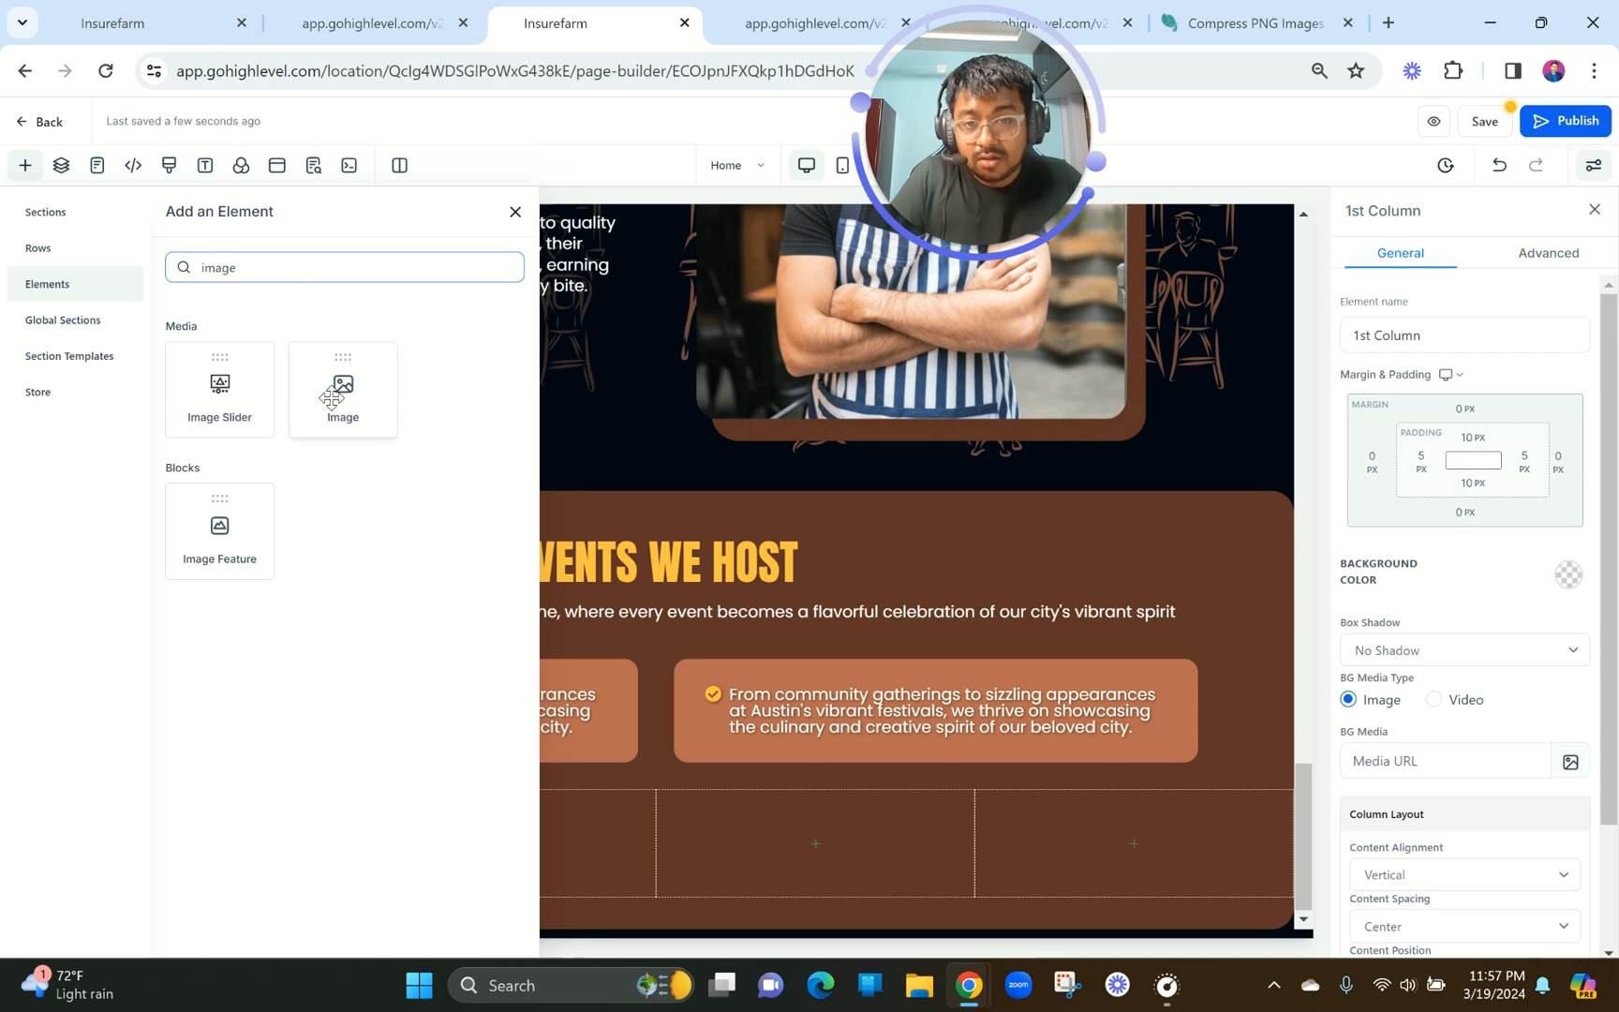
pyautogui.moveTo(333, 397); pyautogui.dragTo(179, 853)
# Set the image's left and right padding to 0 px and turn off Optimize Image Load.
pyautogui.click(1421, 459)
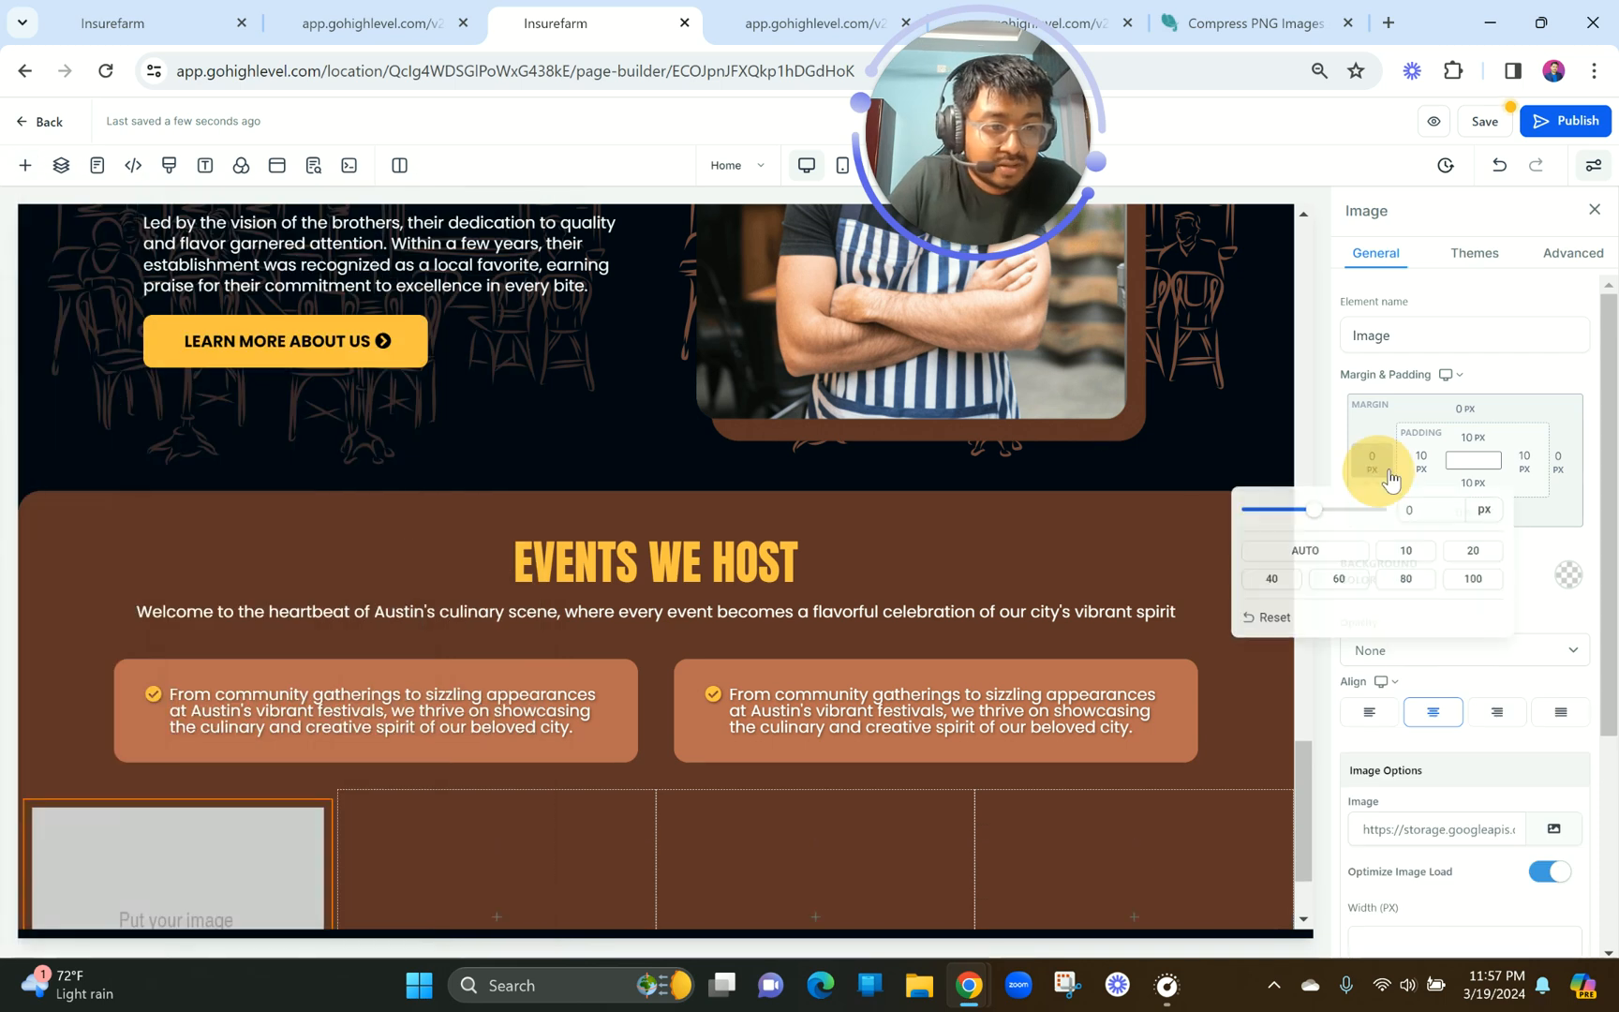
pyautogui.click(1525, 460)
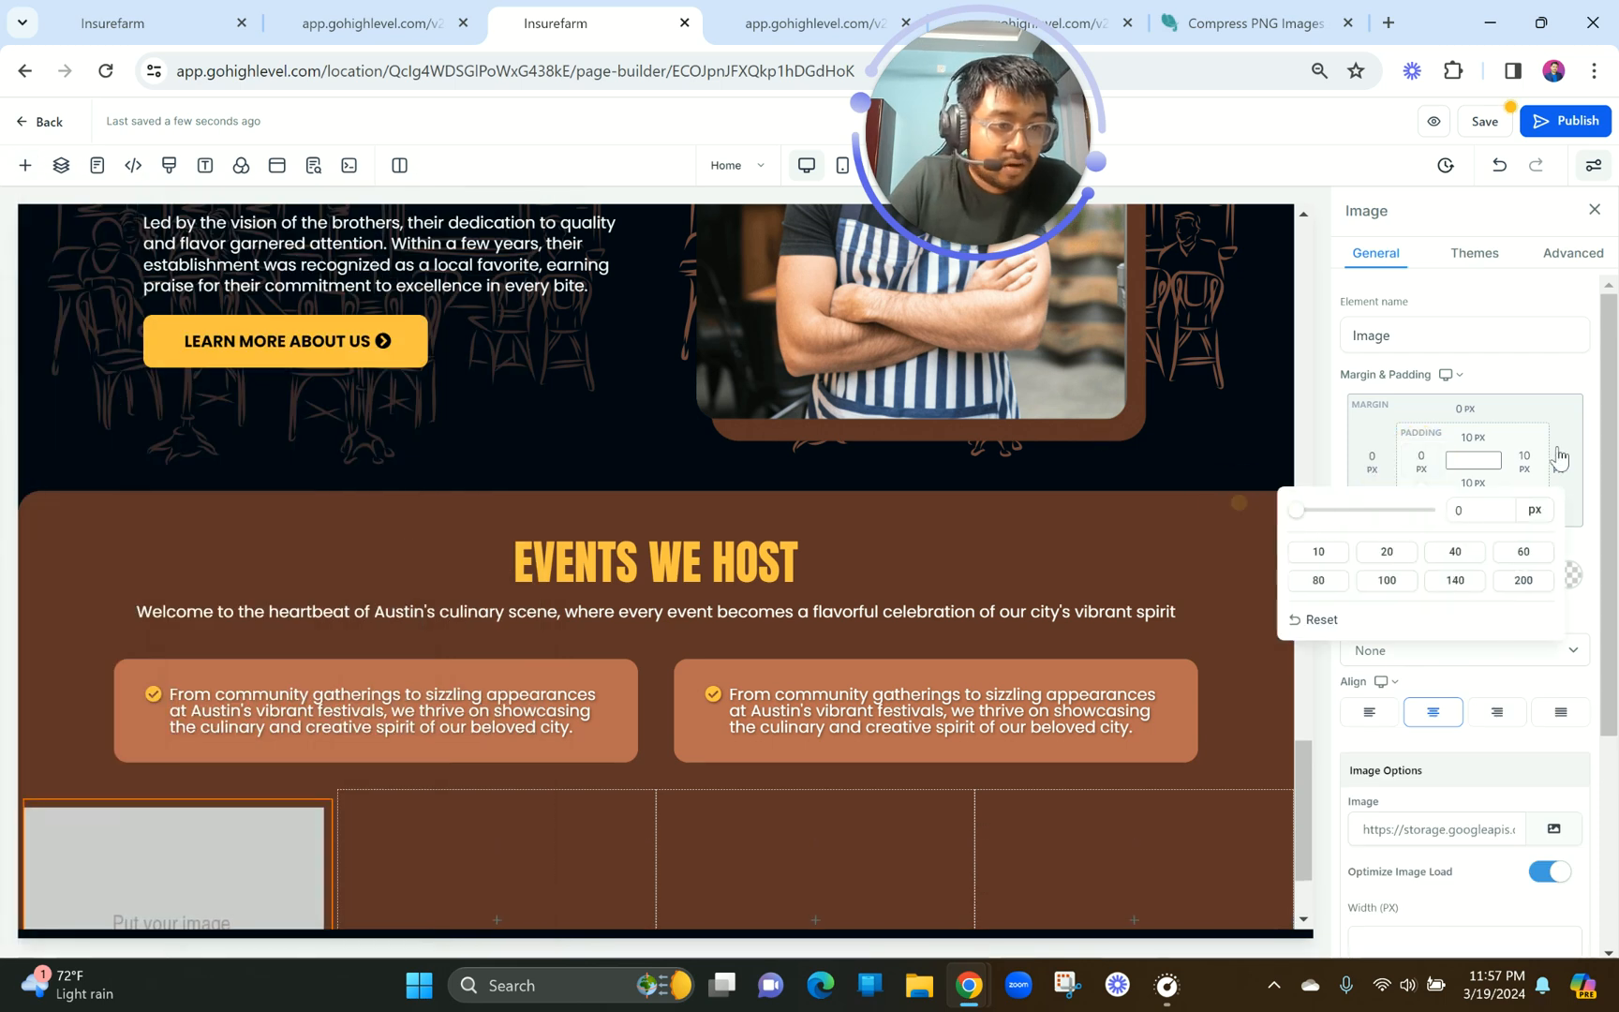
pyautogui.click(1528, 458)
pyautogui.moveTo(1299, 511); pyautogui.dragTo(1261, 525)
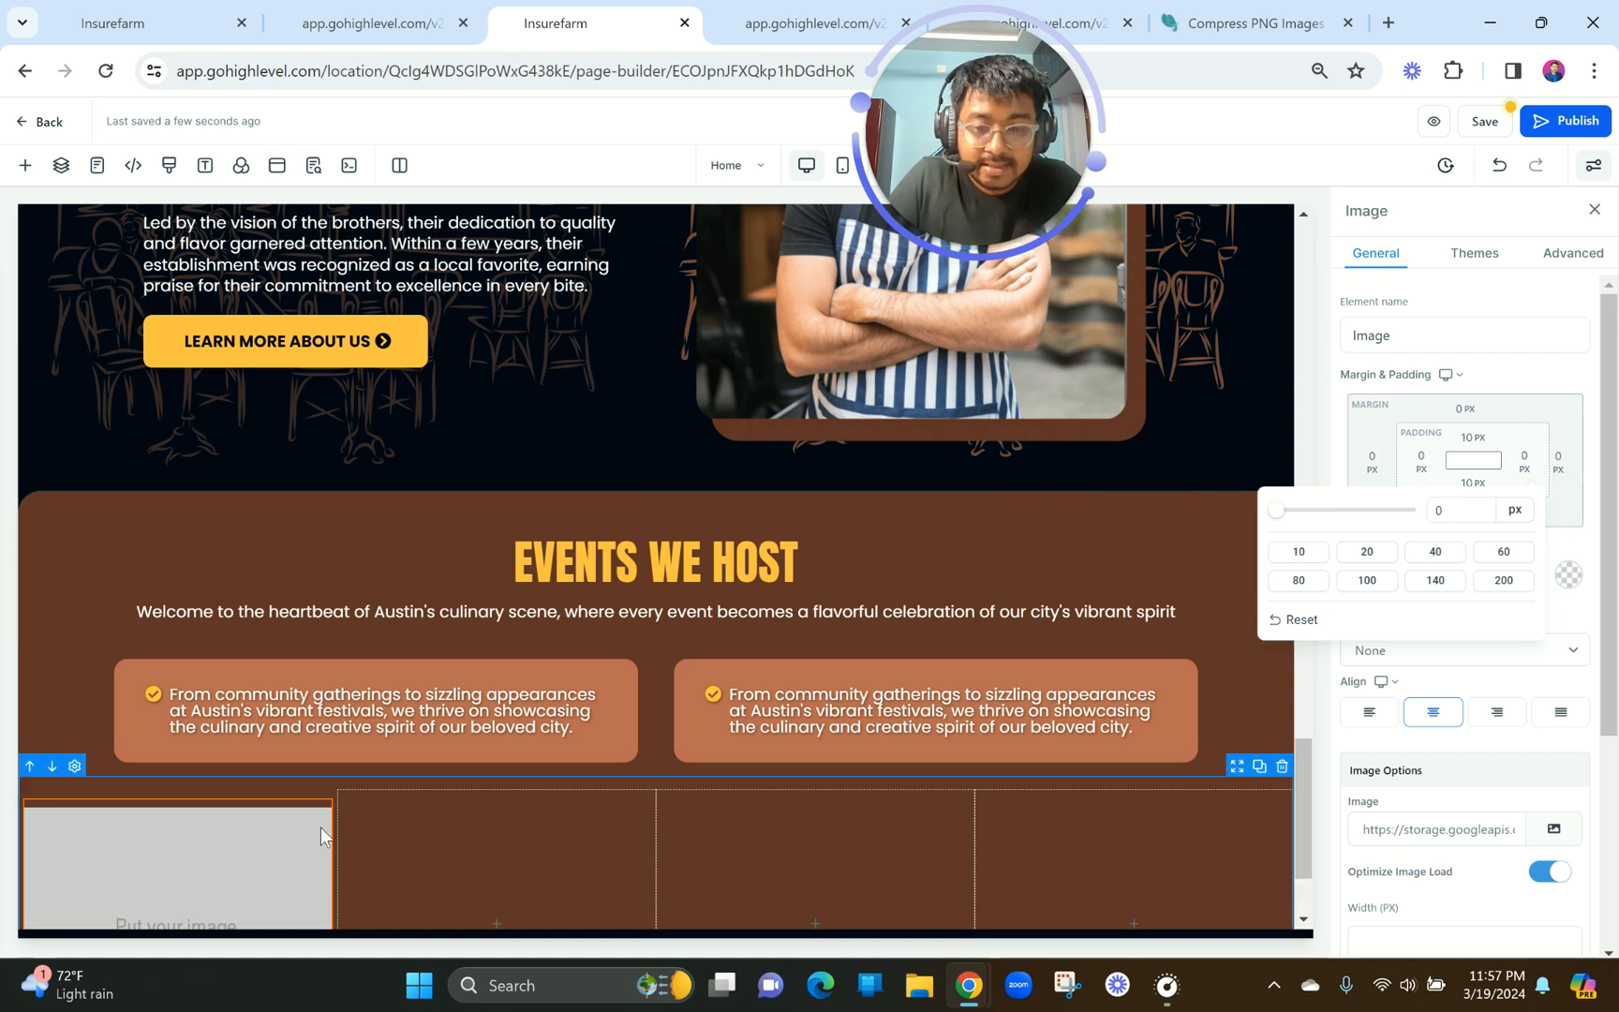
pyautogui.click(1557, 885)
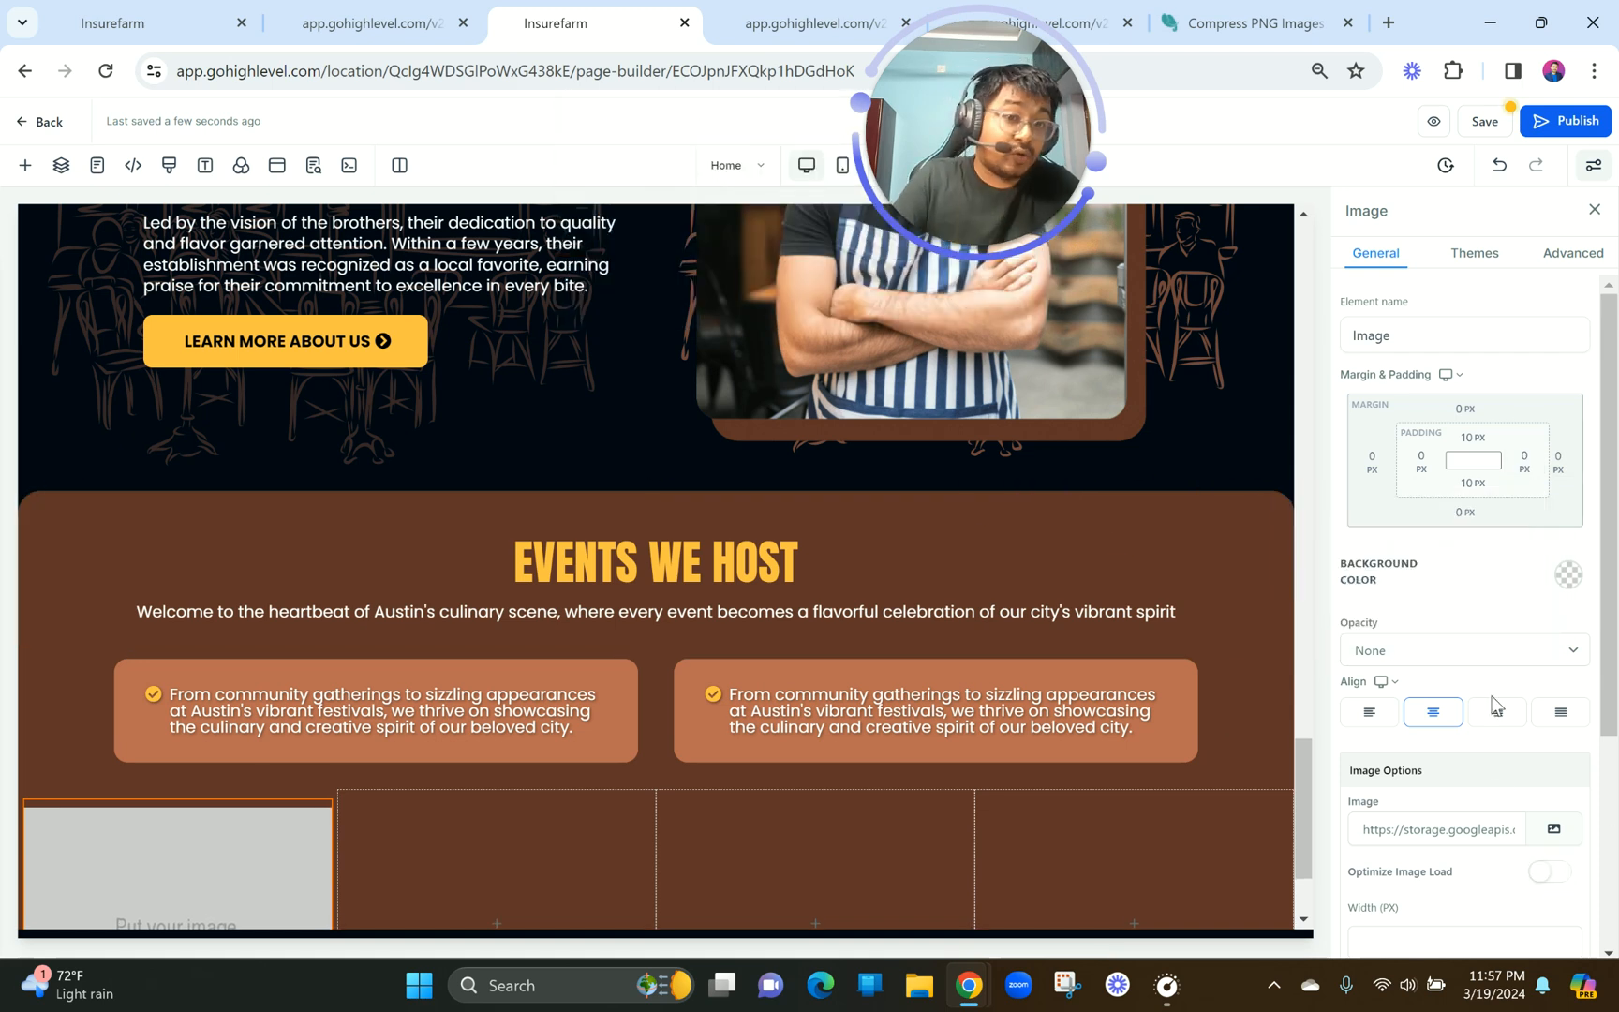
# Fill the first image with the outdoor barbecue gathering photo from the MISC media folder, matching the reference preview.
pyautogui.scroll(-2, 1495, 705)
pyautogui.click(1554, 677)
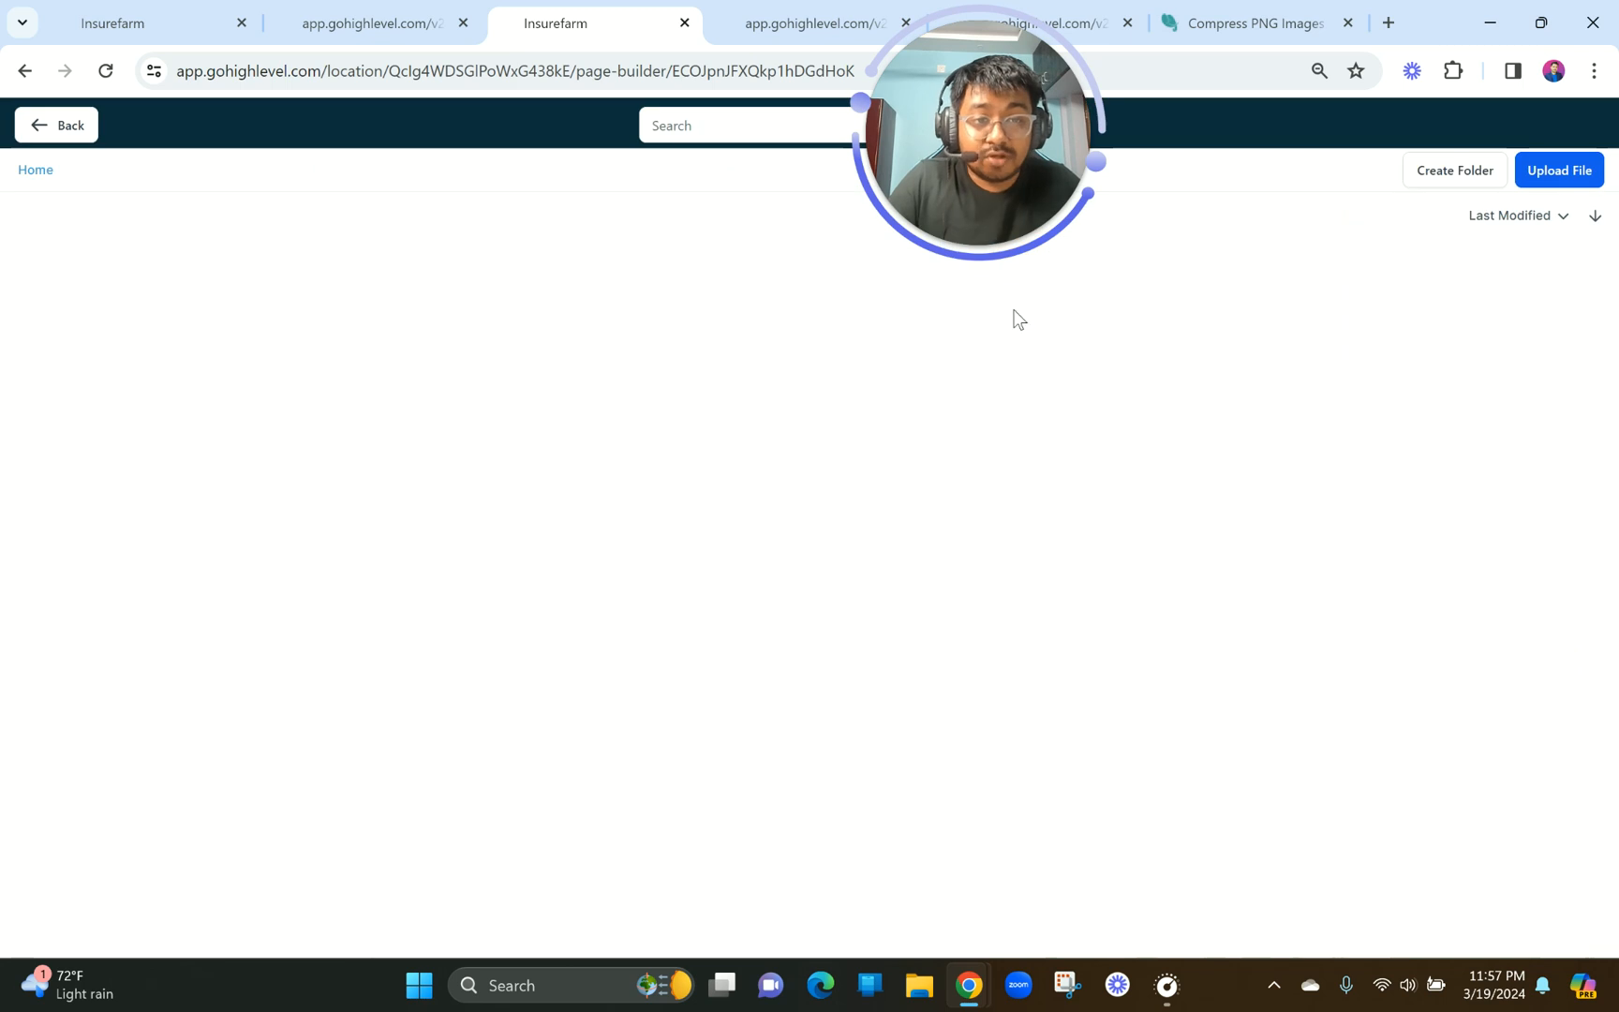
pyautogui.moveTo(978, 187); pyautogui.dragTo(1314, 277)
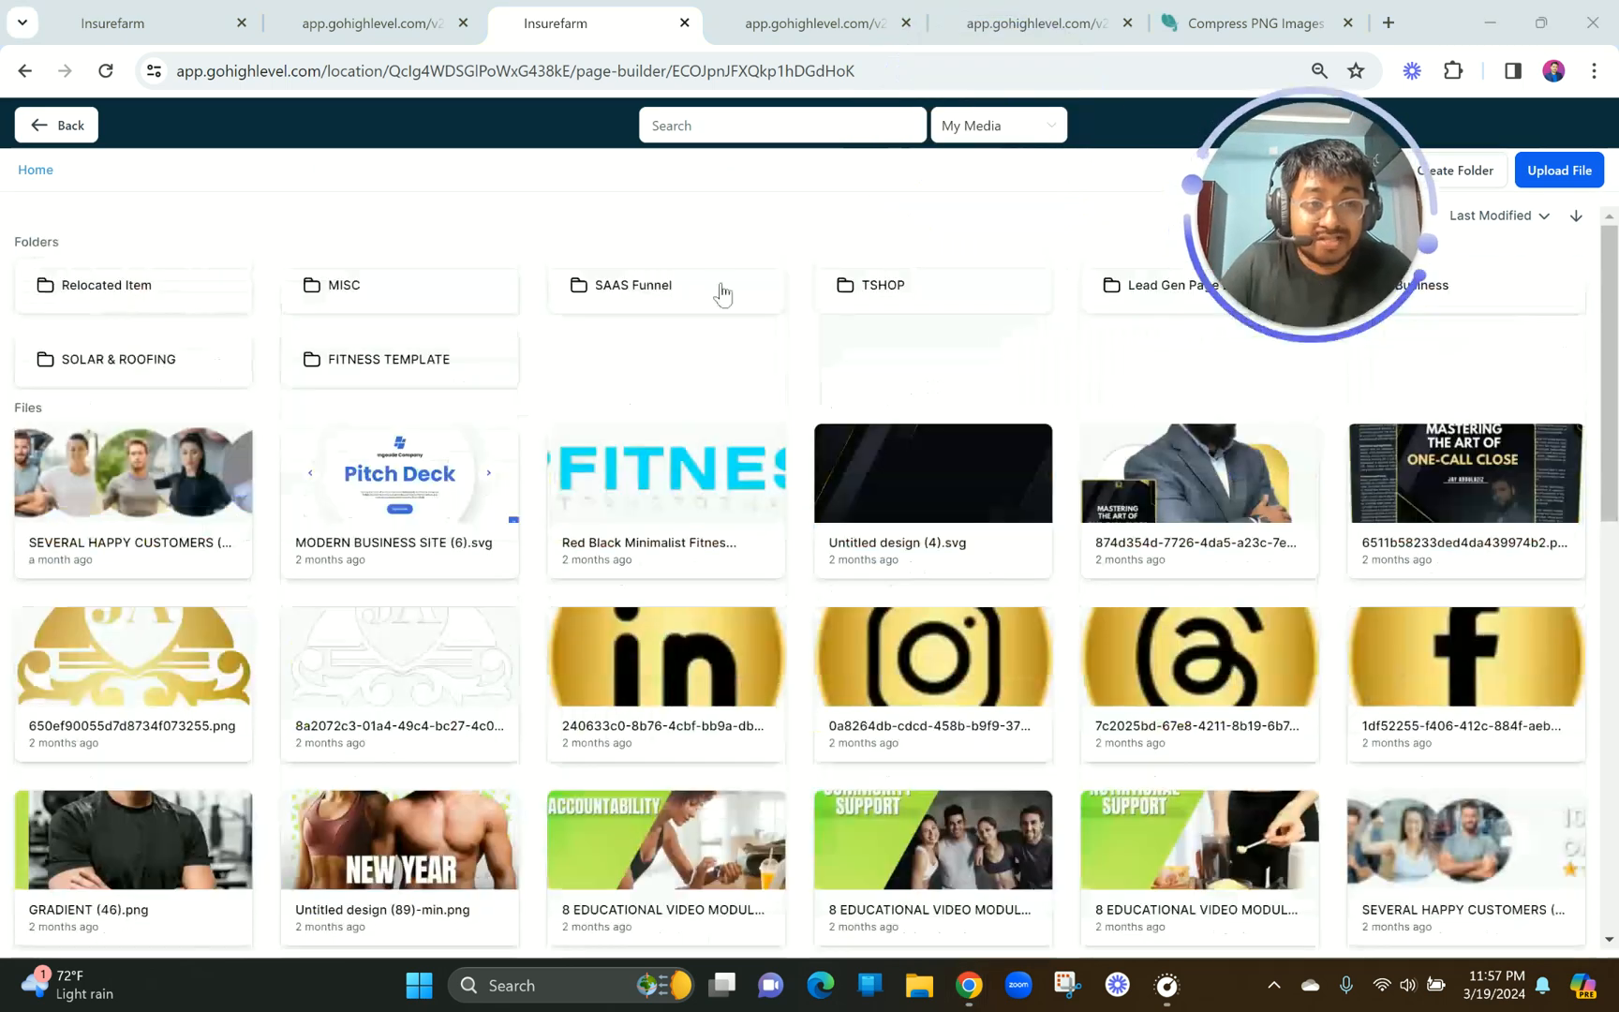
pyautogui.click(400, 286)
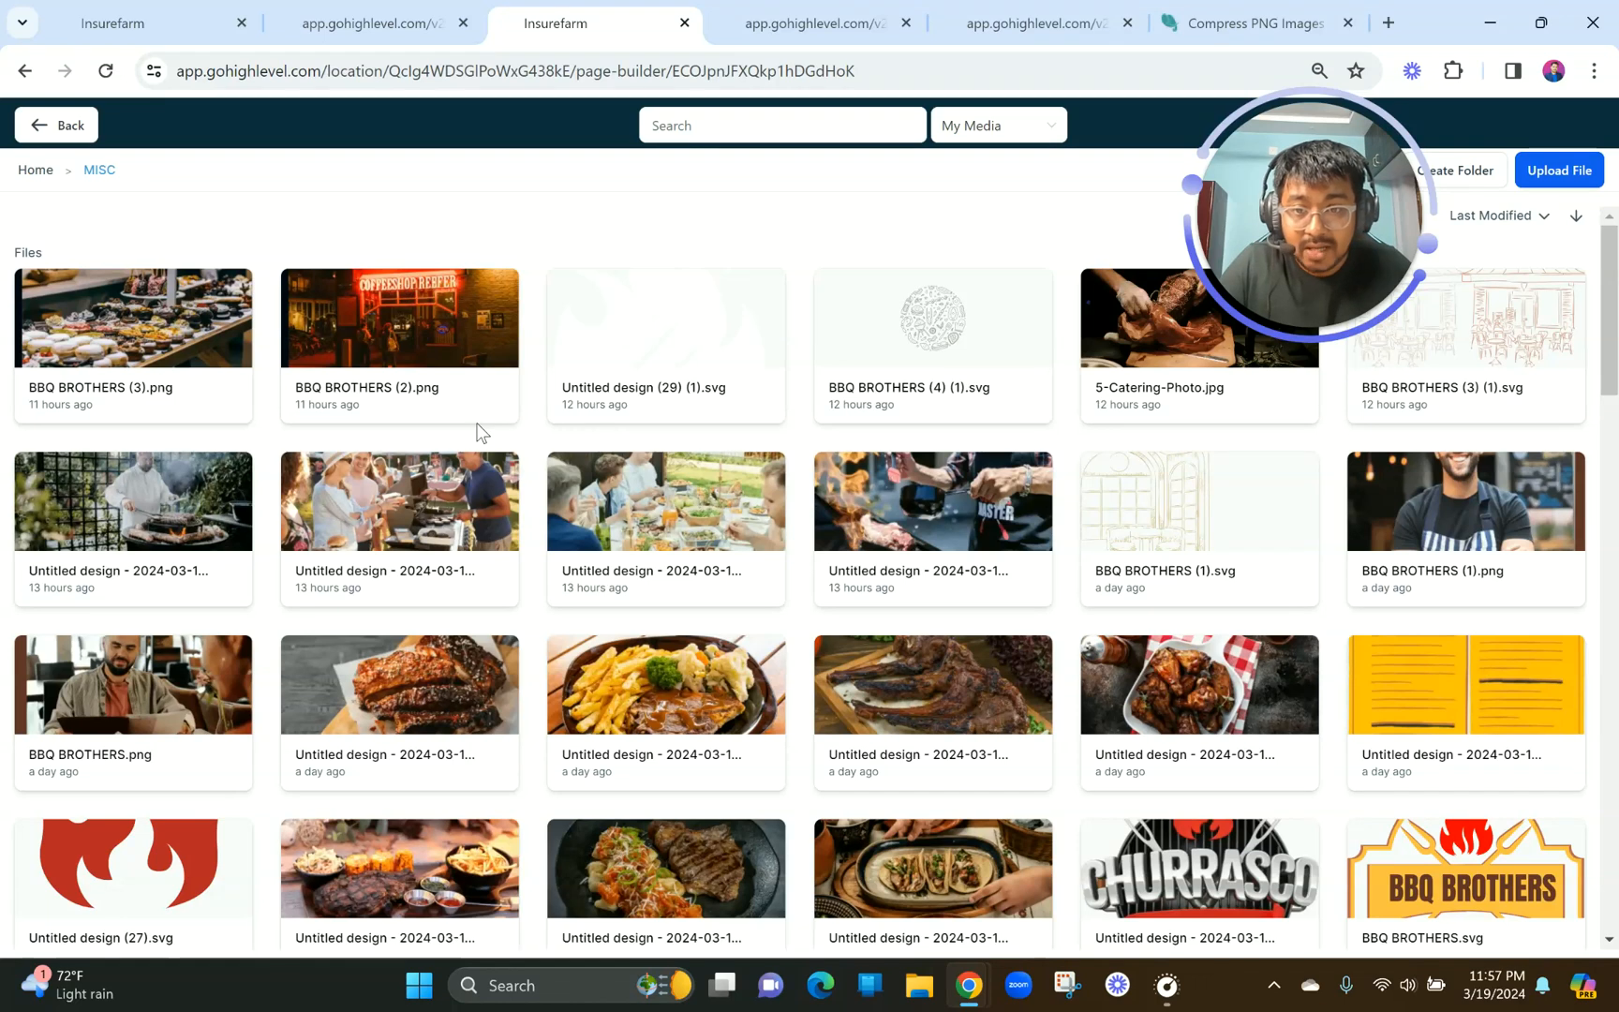
pyautogui.click(373, 11)
pyautogui.click(625, 12)
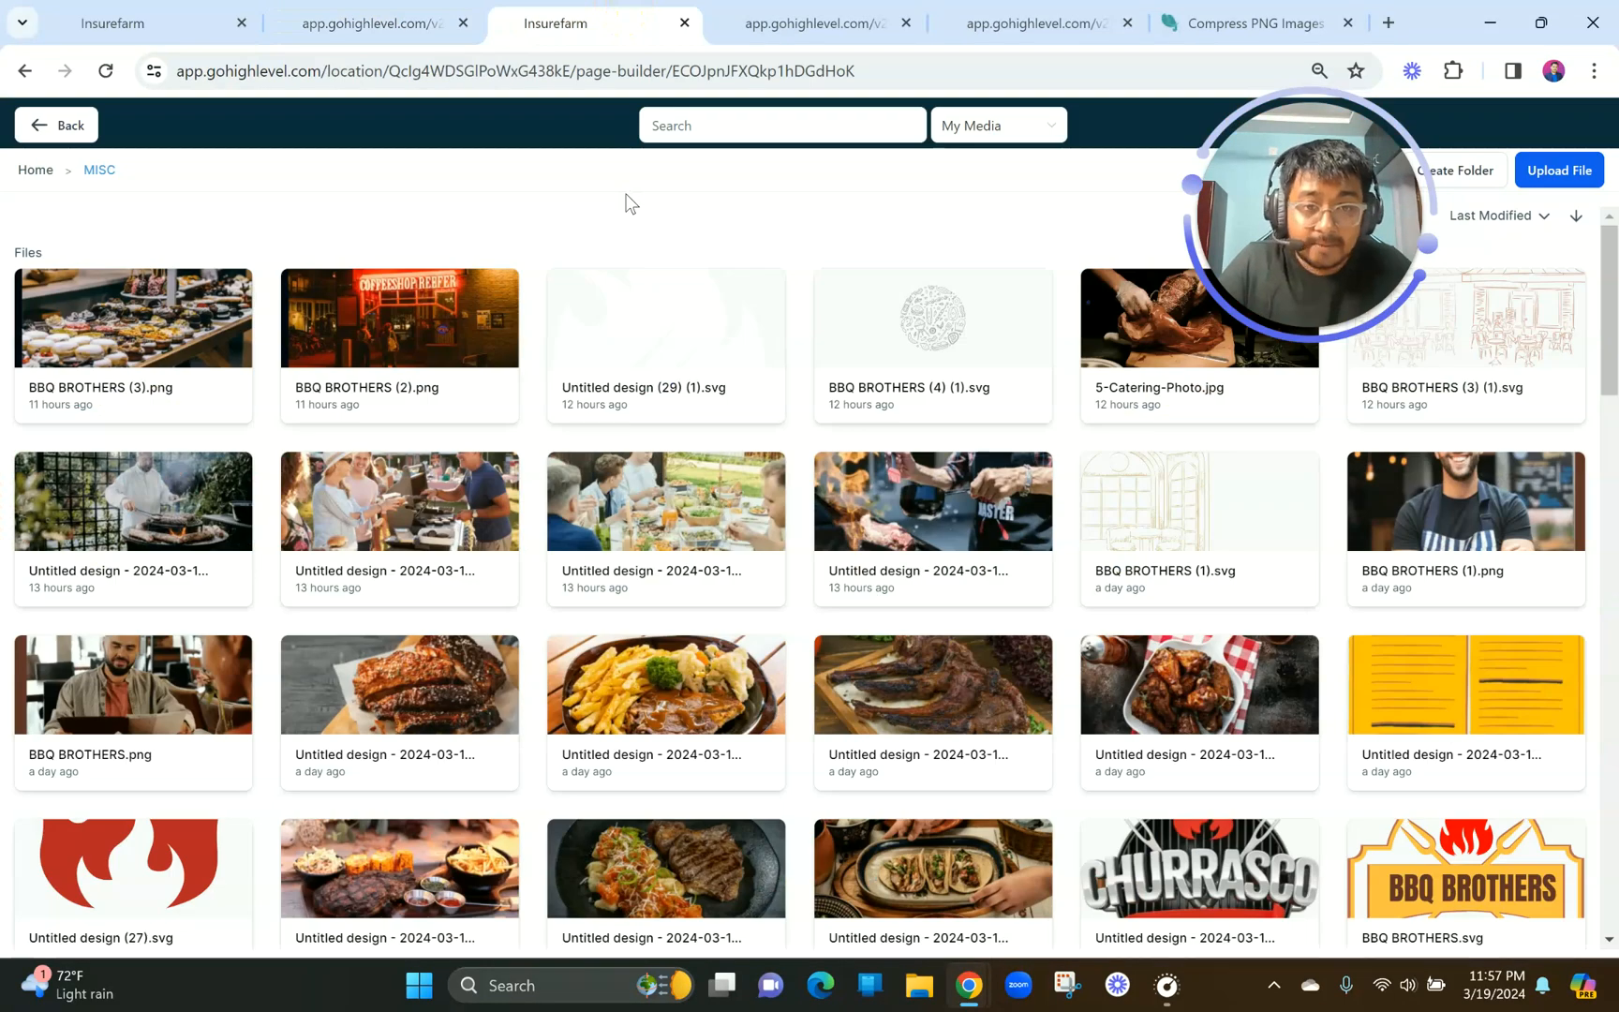
pyautogui.click(439, 513)
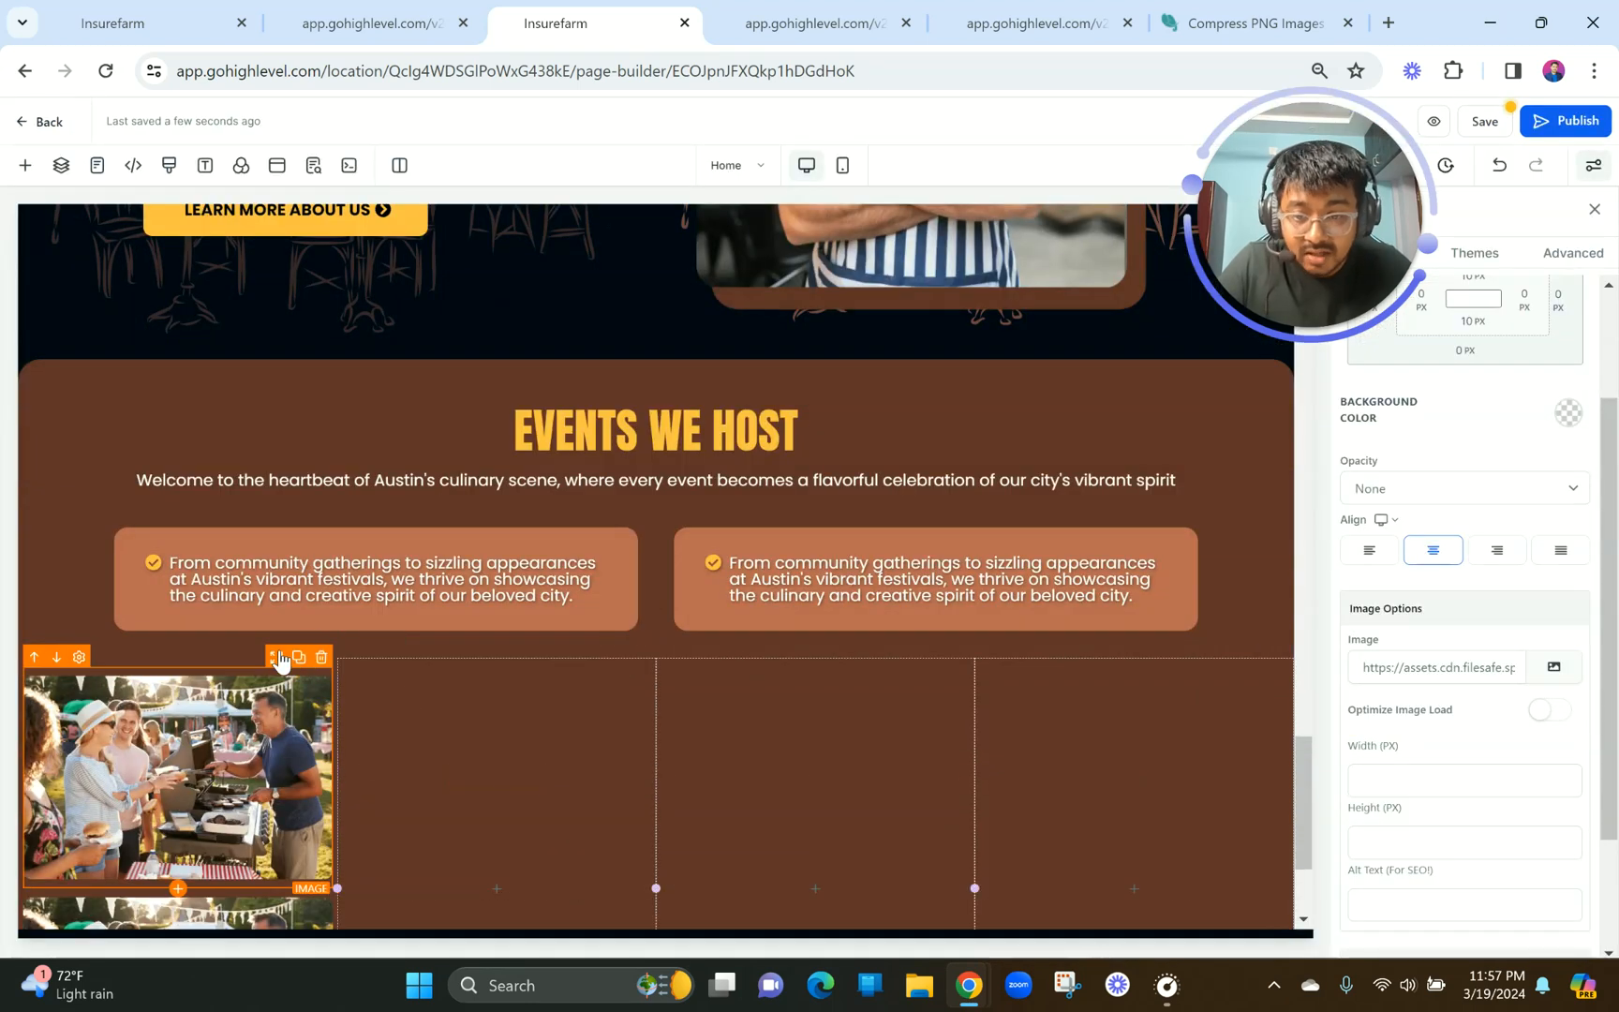
# Duplicate the first image into the second column and replace its photo with the flaming grill and apron picture from the MISC folder.
pyautogui.click(298, 658)
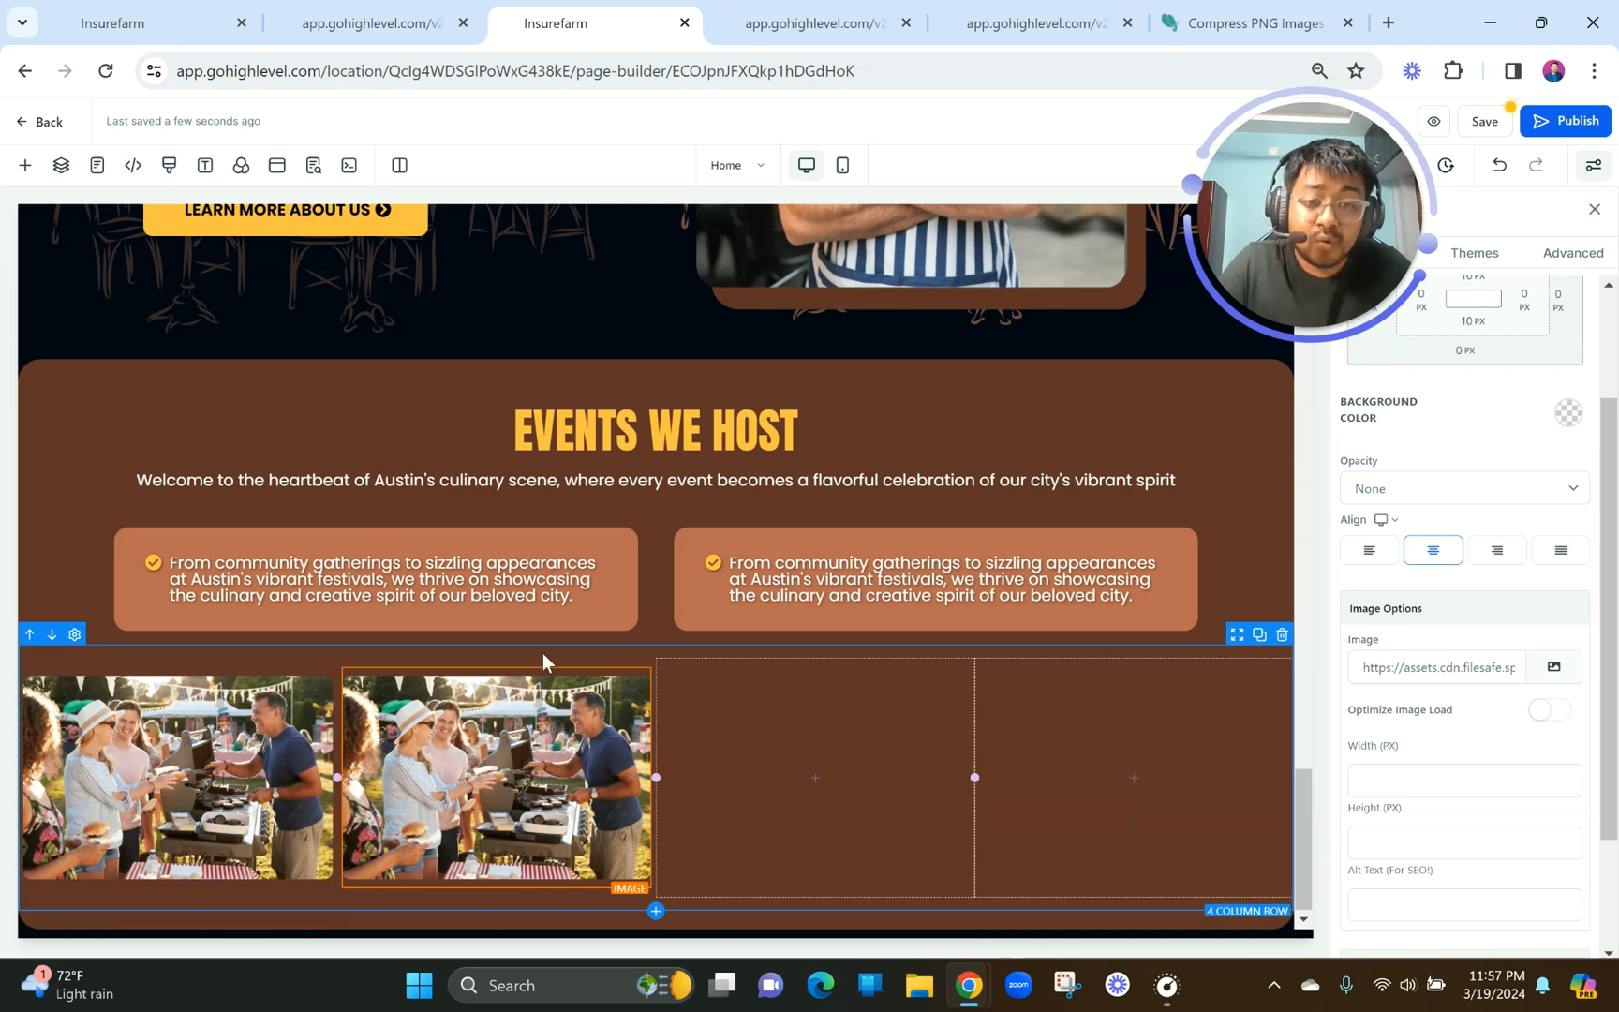
pyautogui.click(1553, 666)
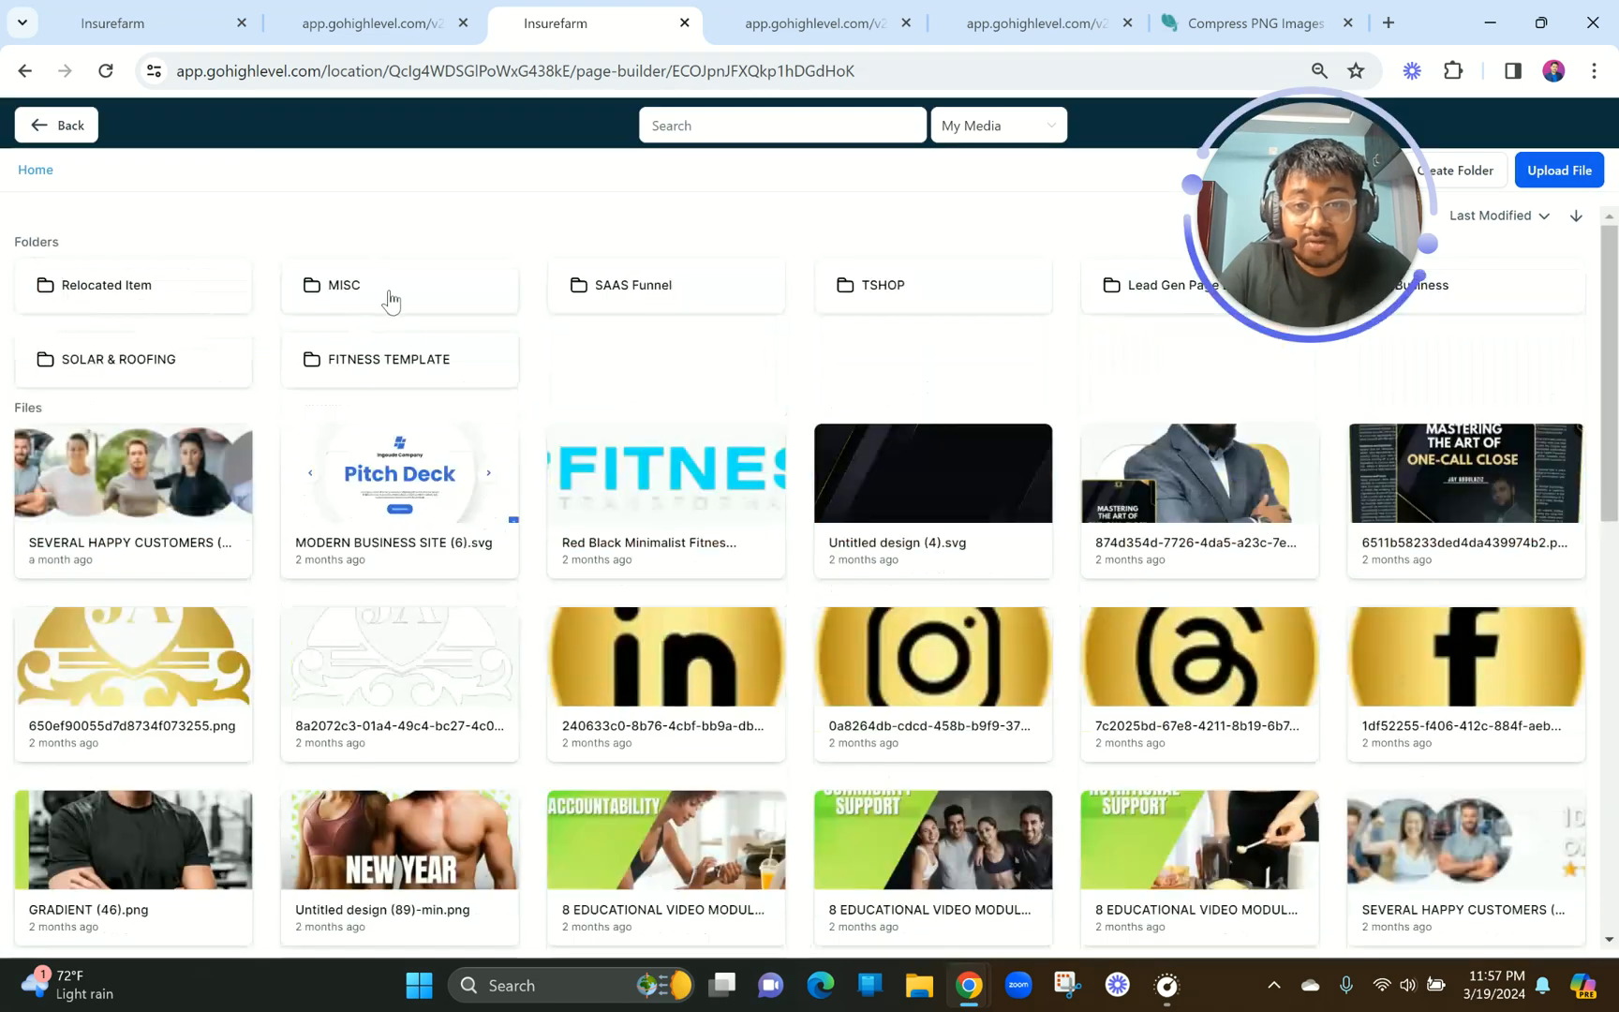
pyautogui.click(387, 290)
pyautogui.click(358, 28)
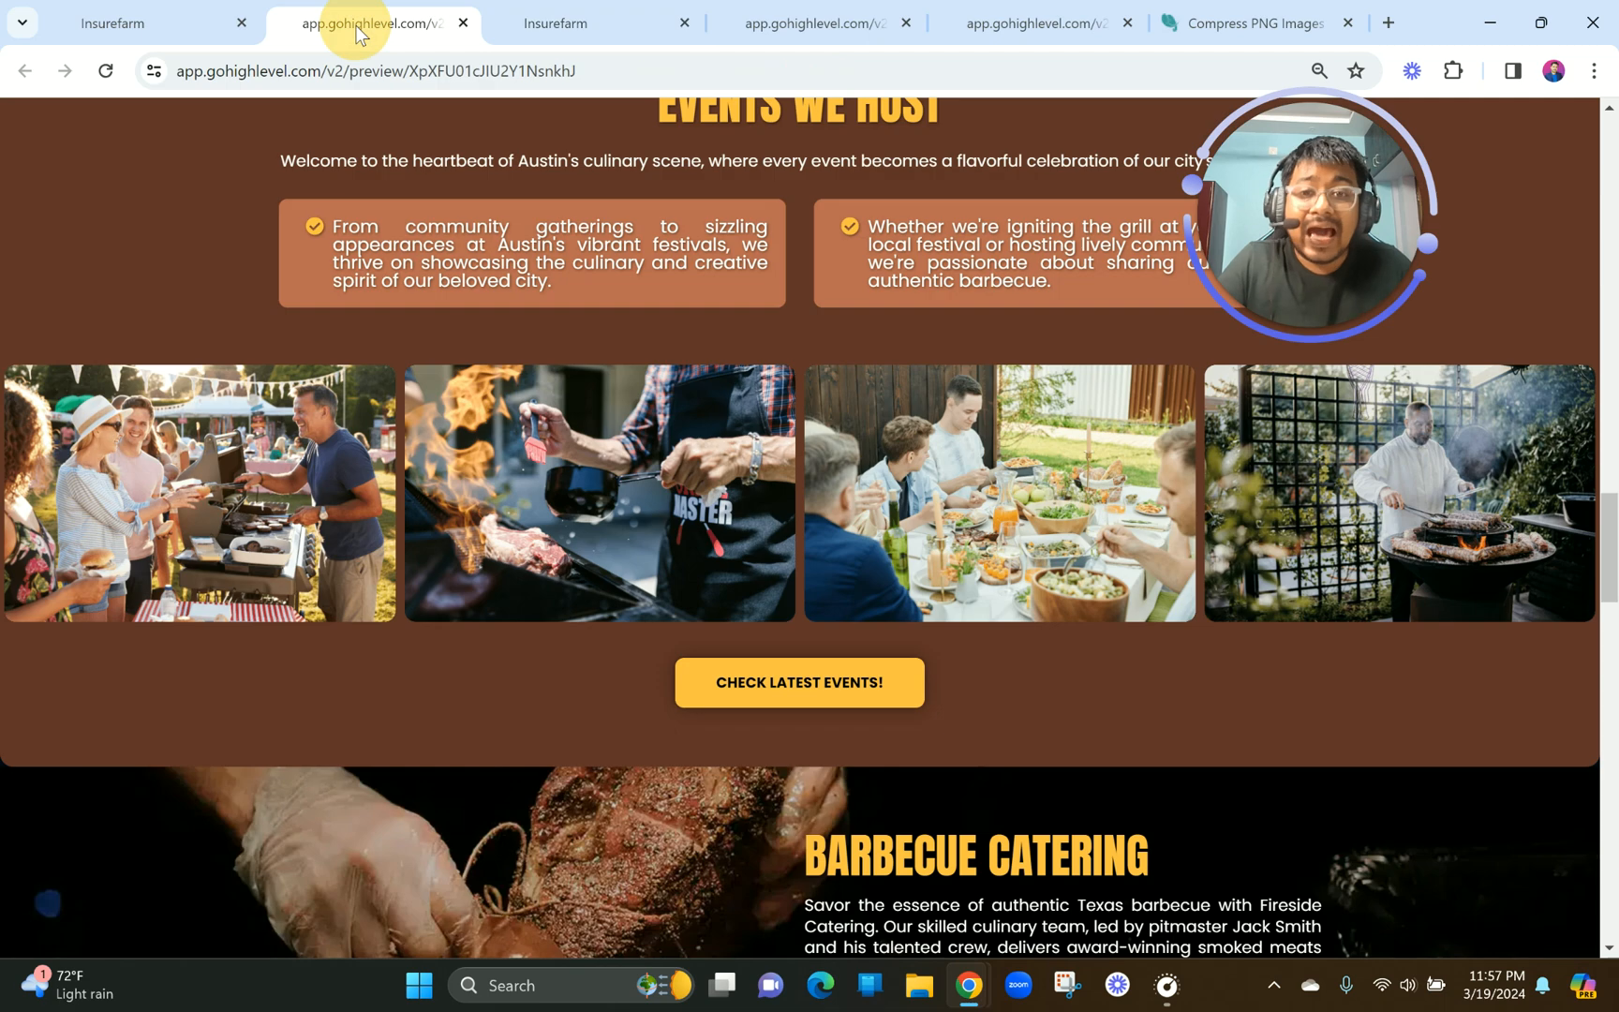
pyautogui.click(658, 19)
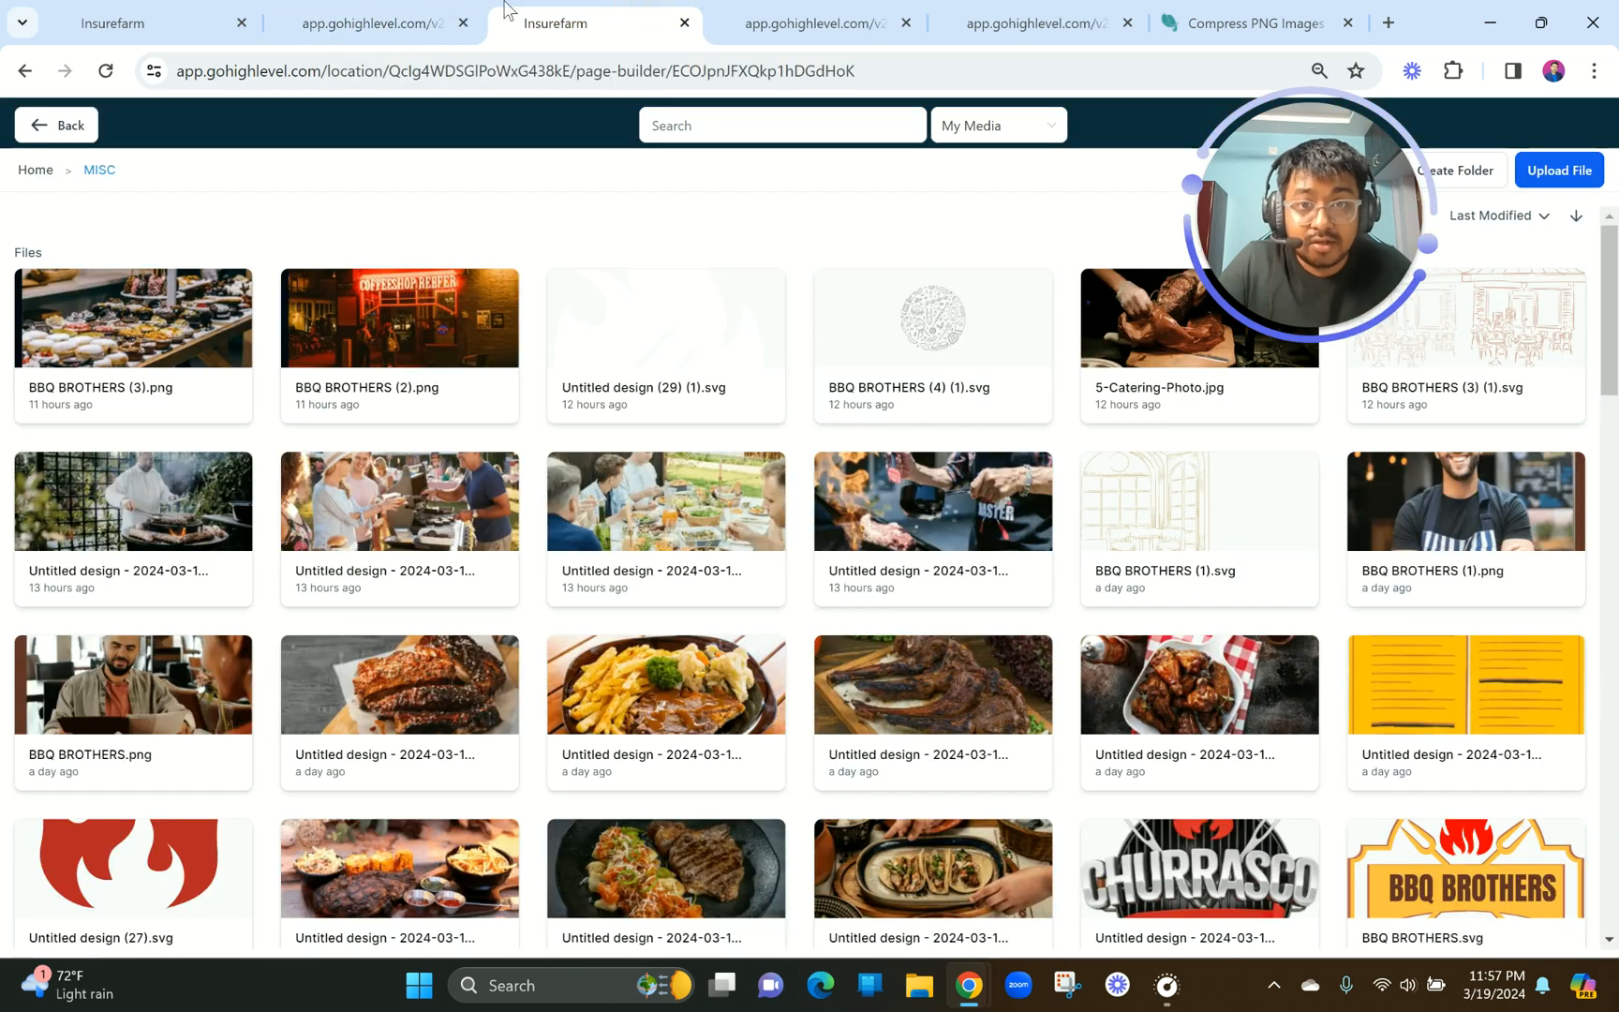
pyautogui.click(441, 12)
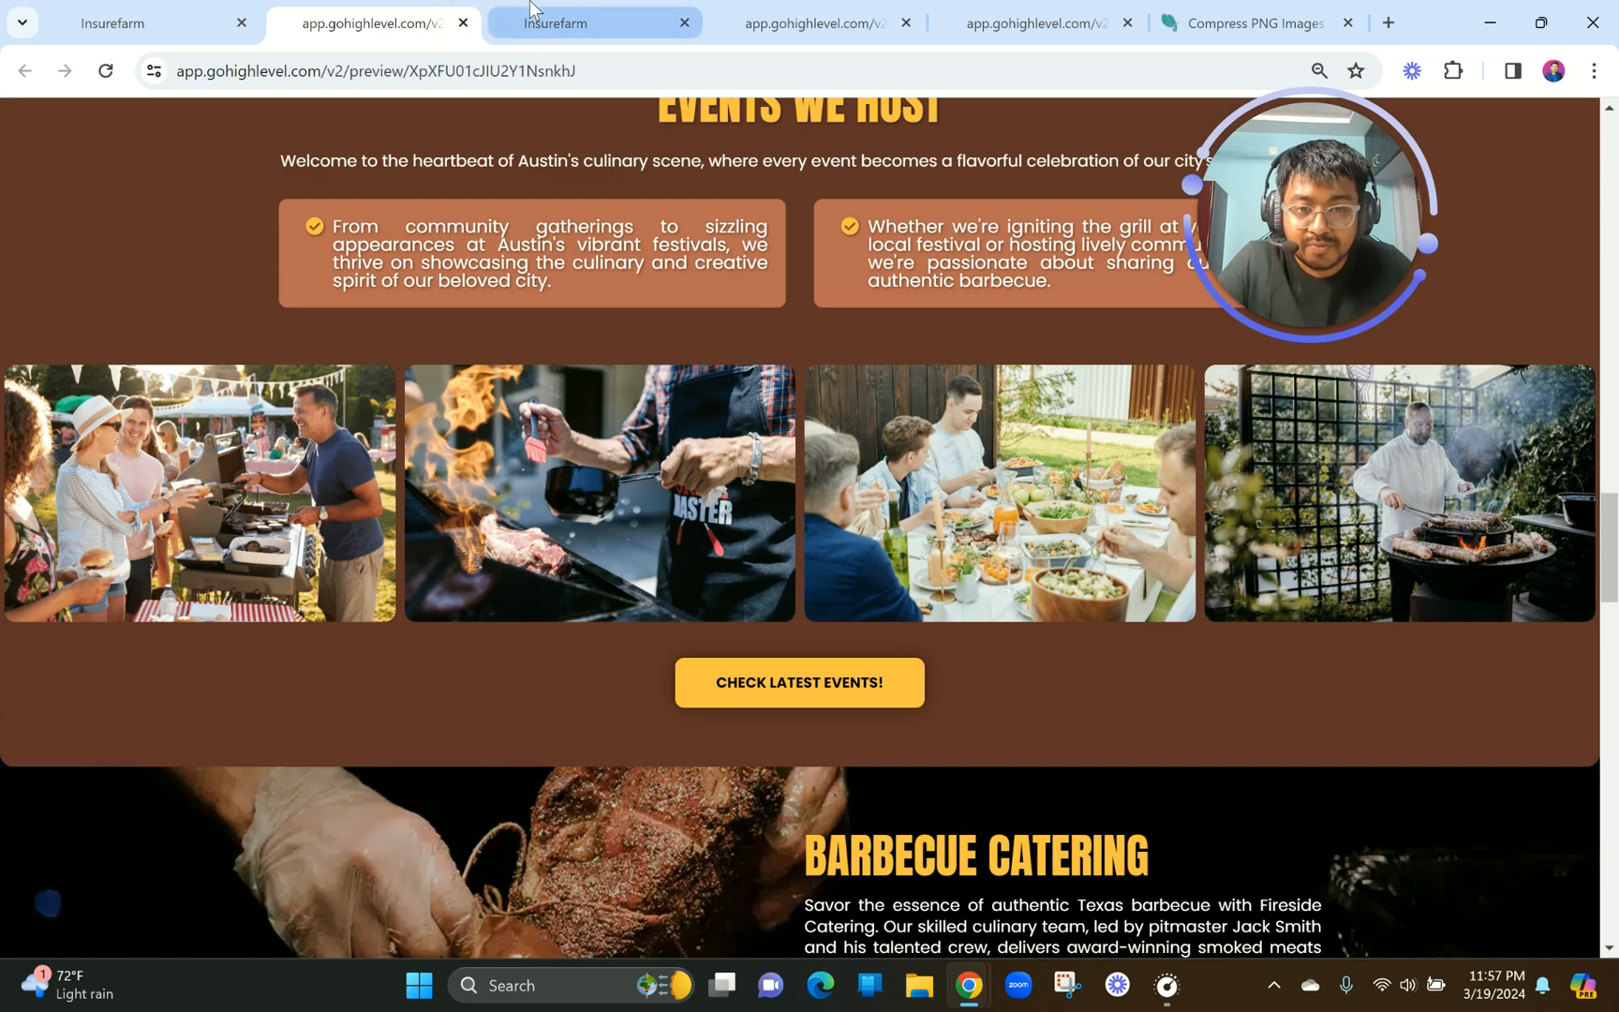
pyautogui.click(556, 26)
pyautogui.click(925, 459)
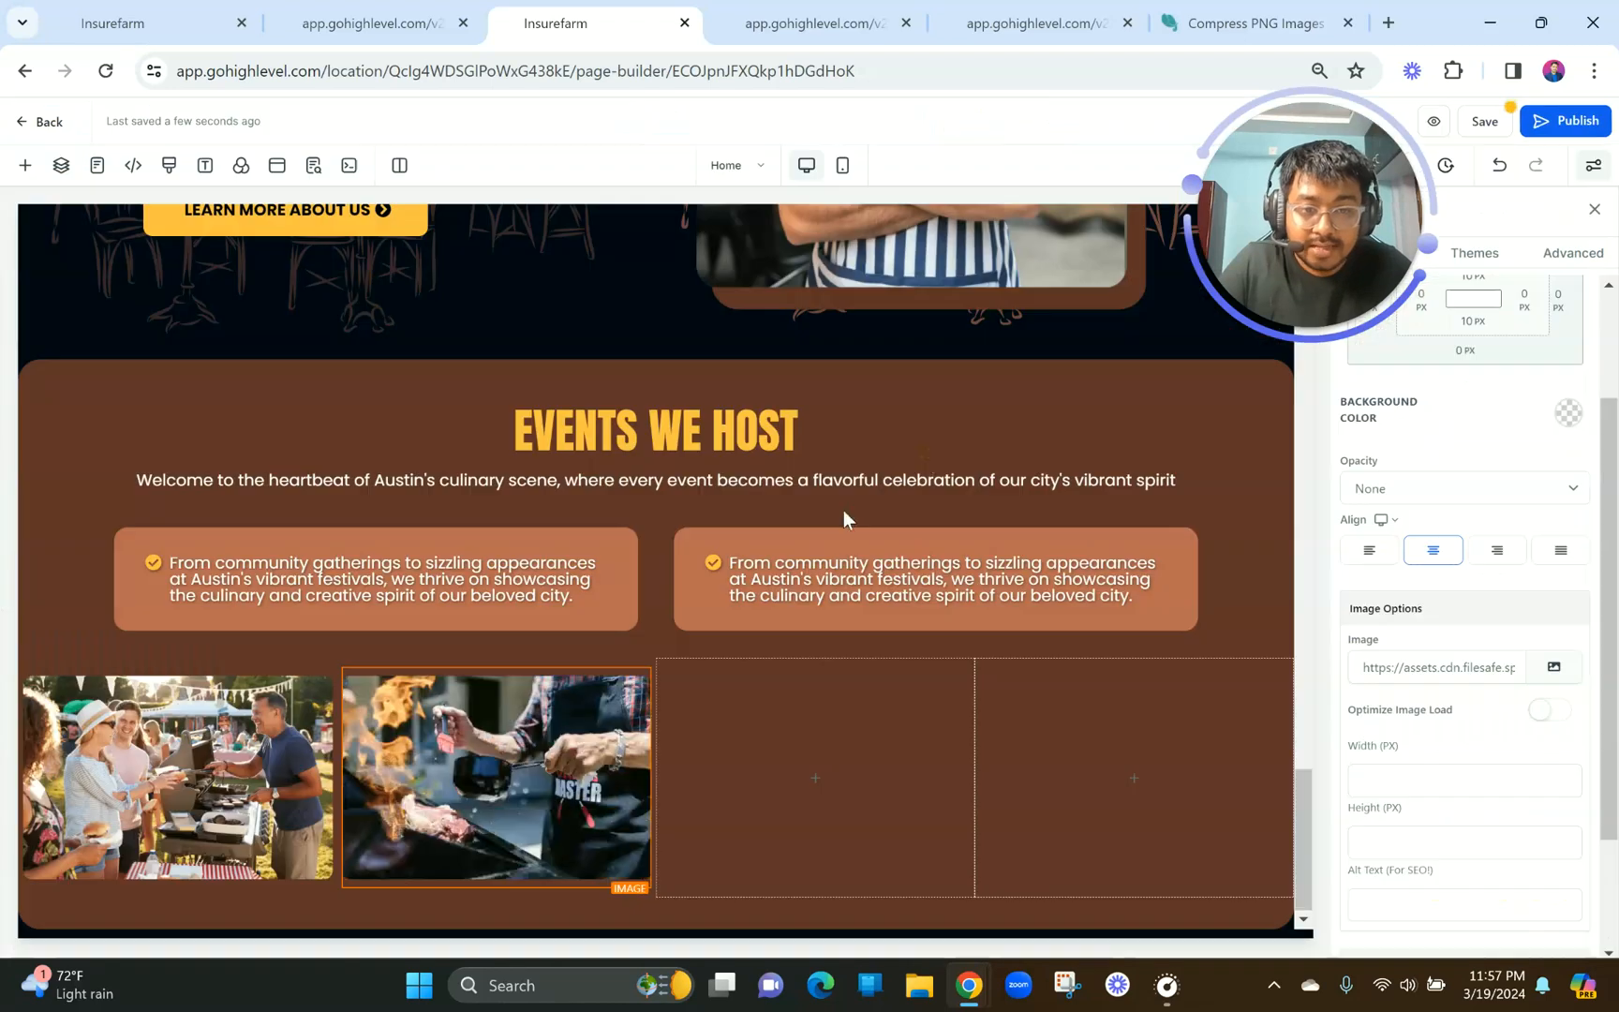
# Place duplicates of the flaming grill image in the third and fourth columns.
pyautogui.moveTo(619, 656); pyautogui.dragTo(864, 742)
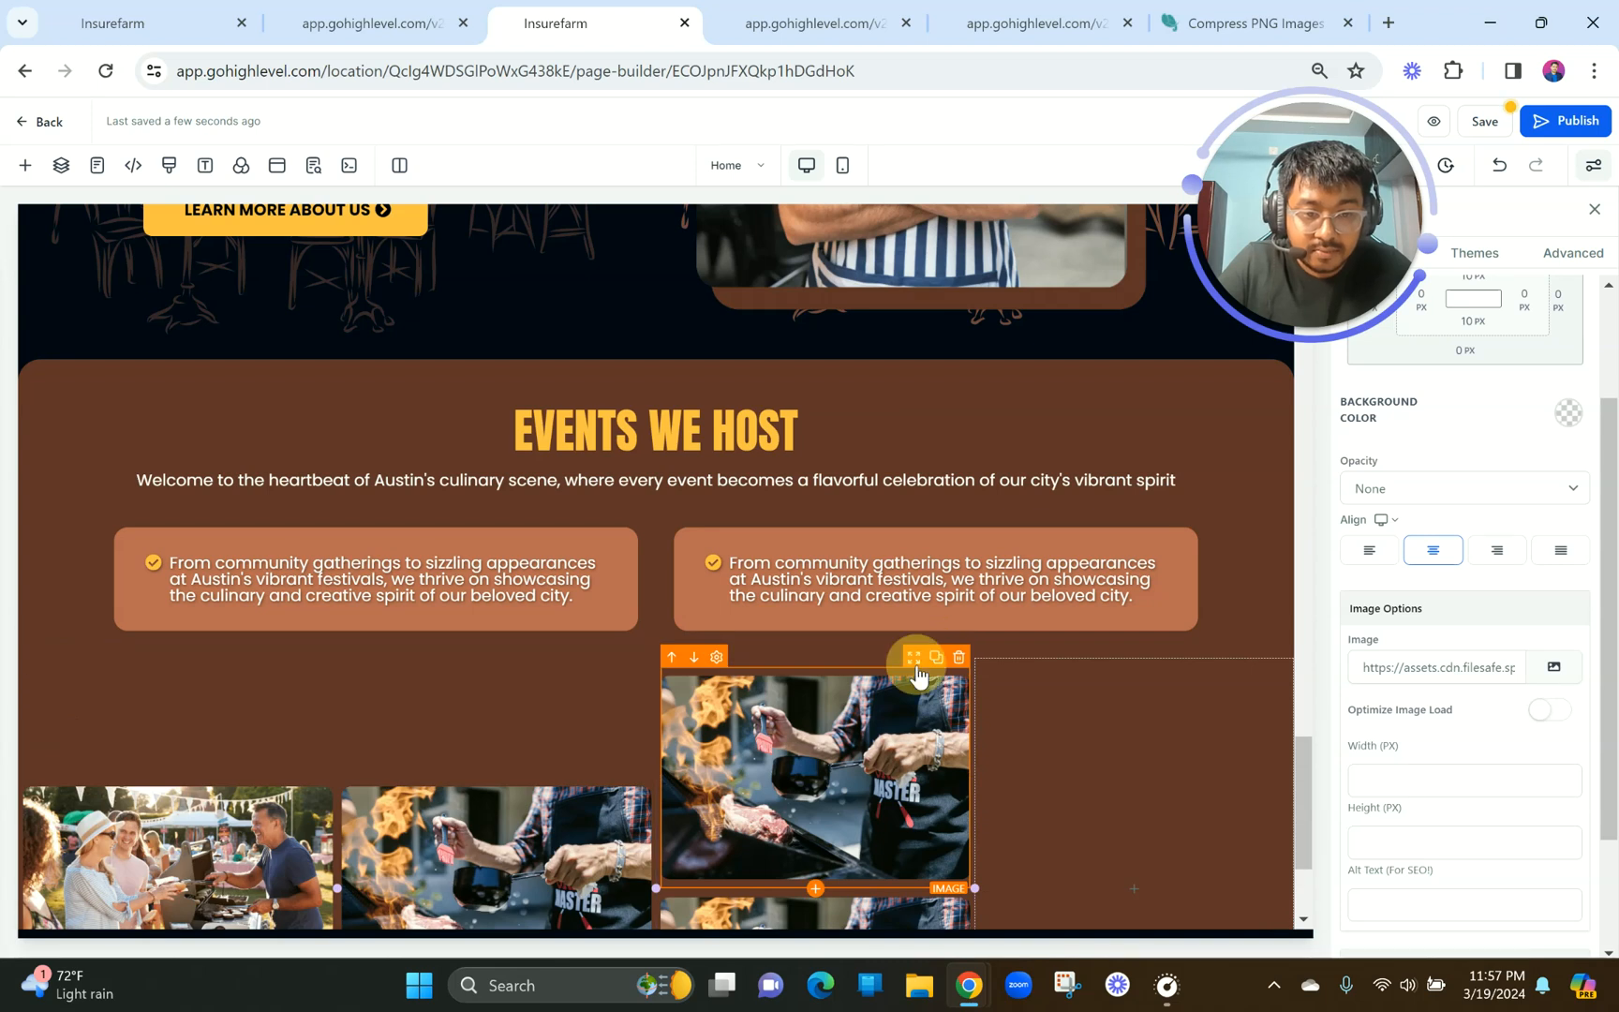
pyautogui.click(940, 647)
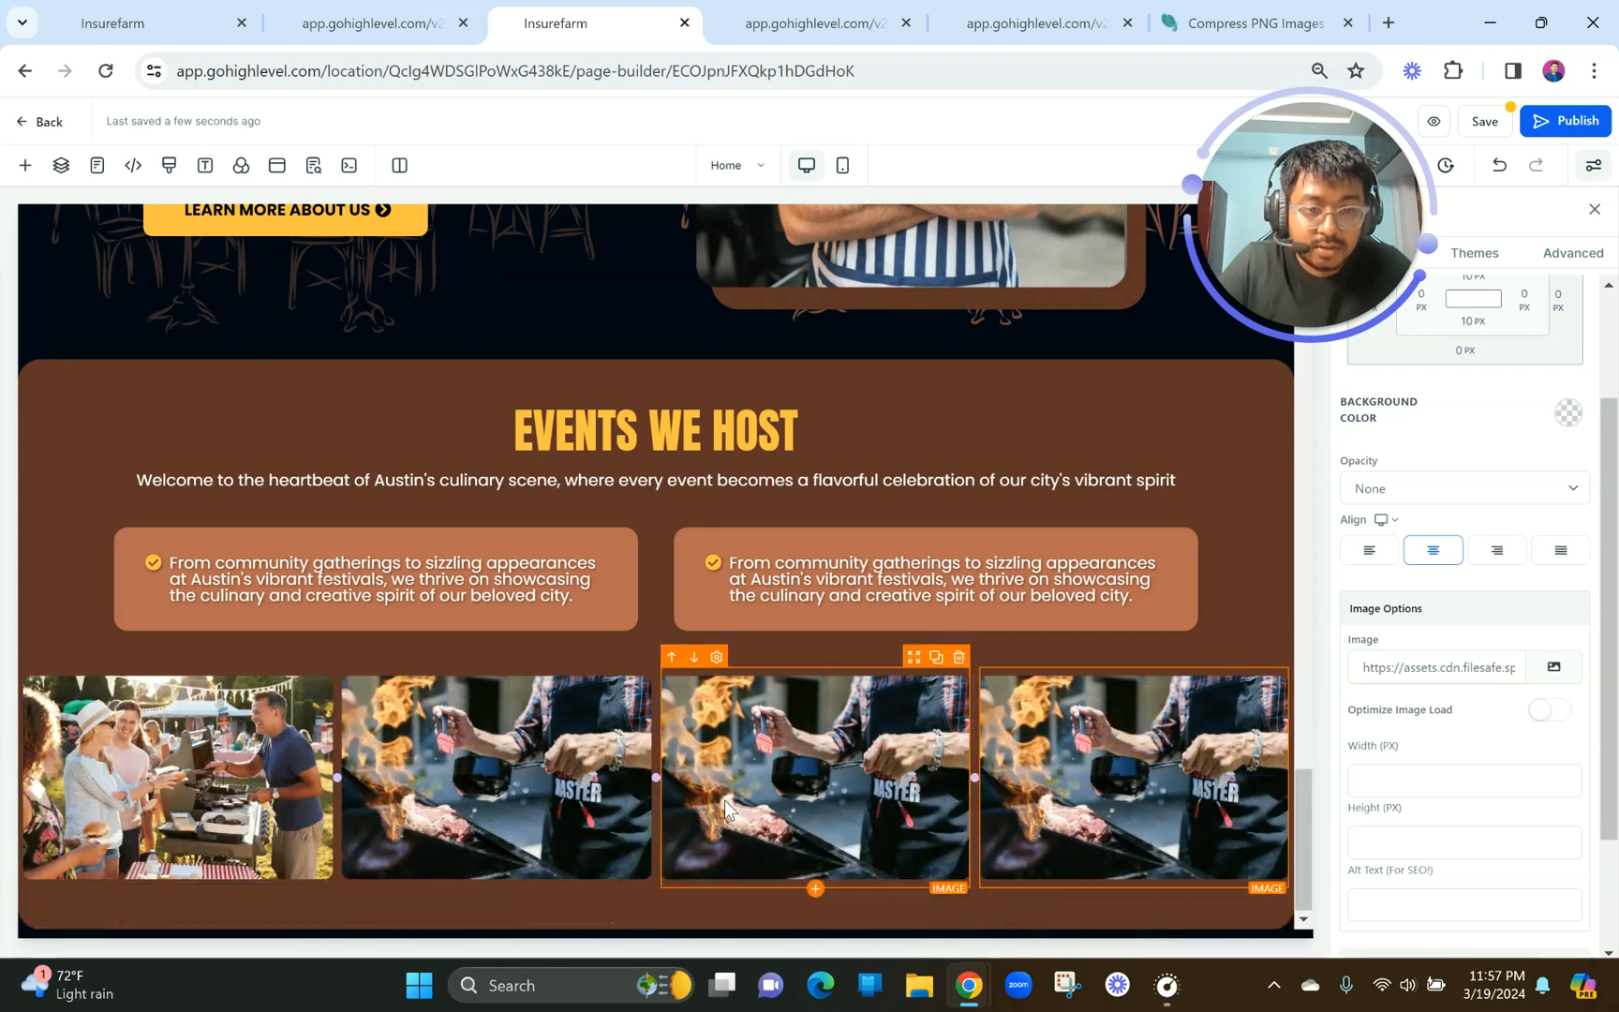
# Replace the third image with the outdoor family meal photo from the MISC media folder, matching the reference preview.
pyautogui.click(1553, 666)
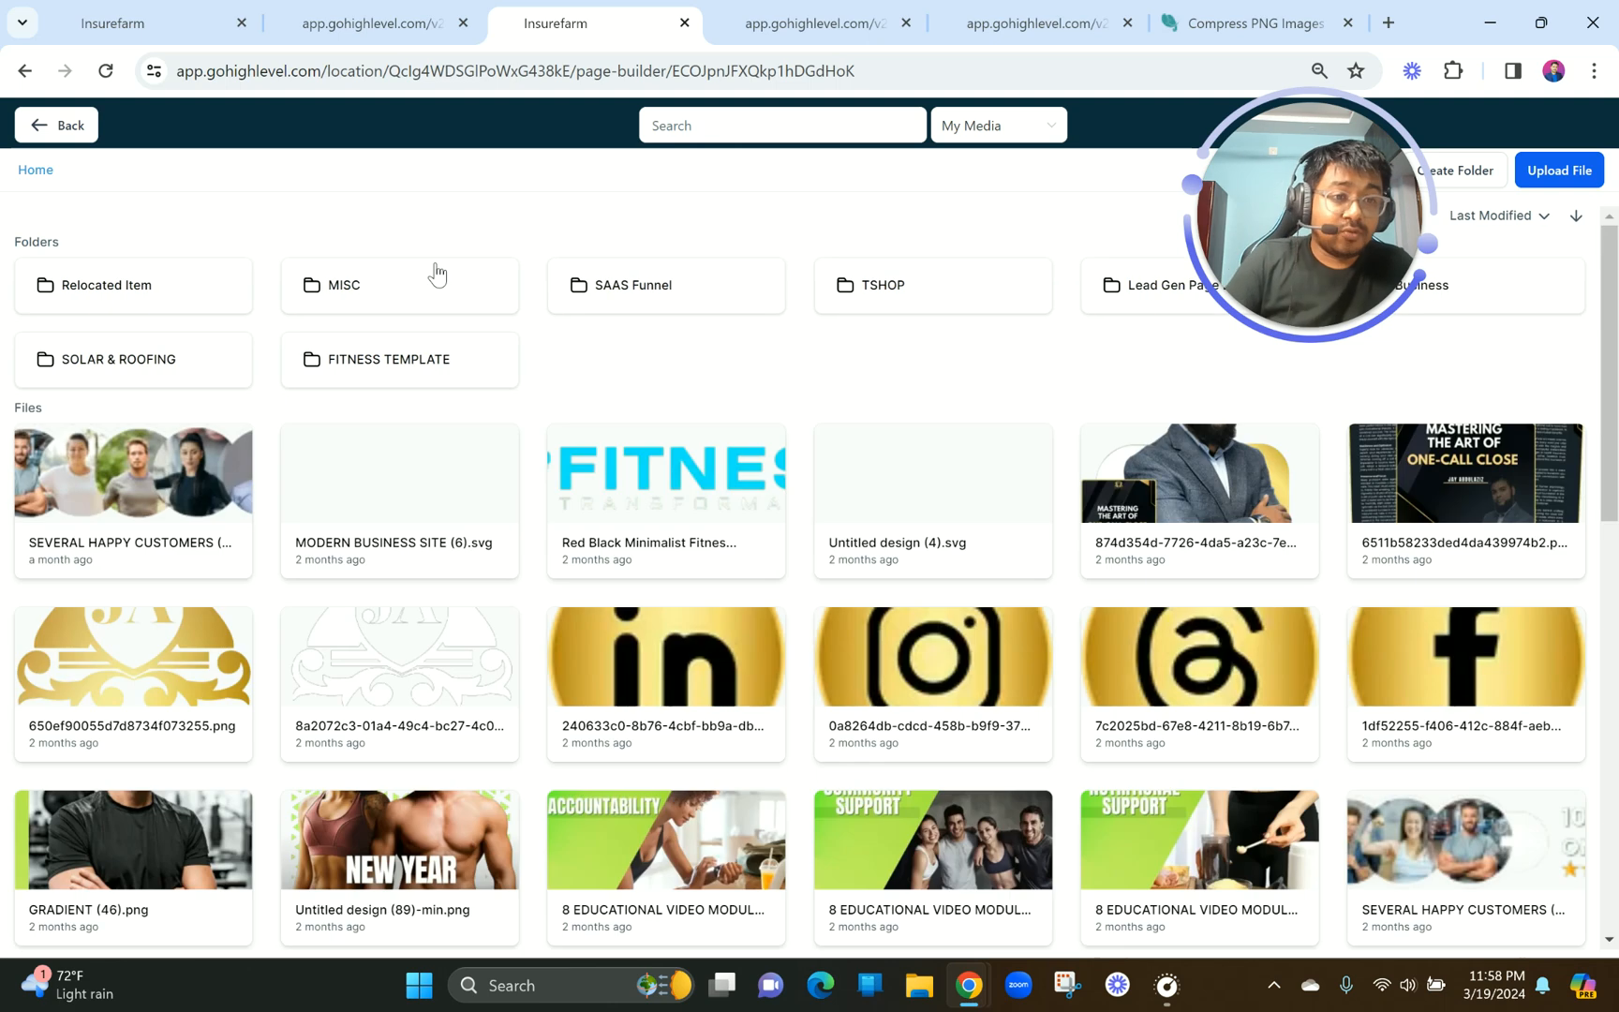
pyautogui.click(436, 272)
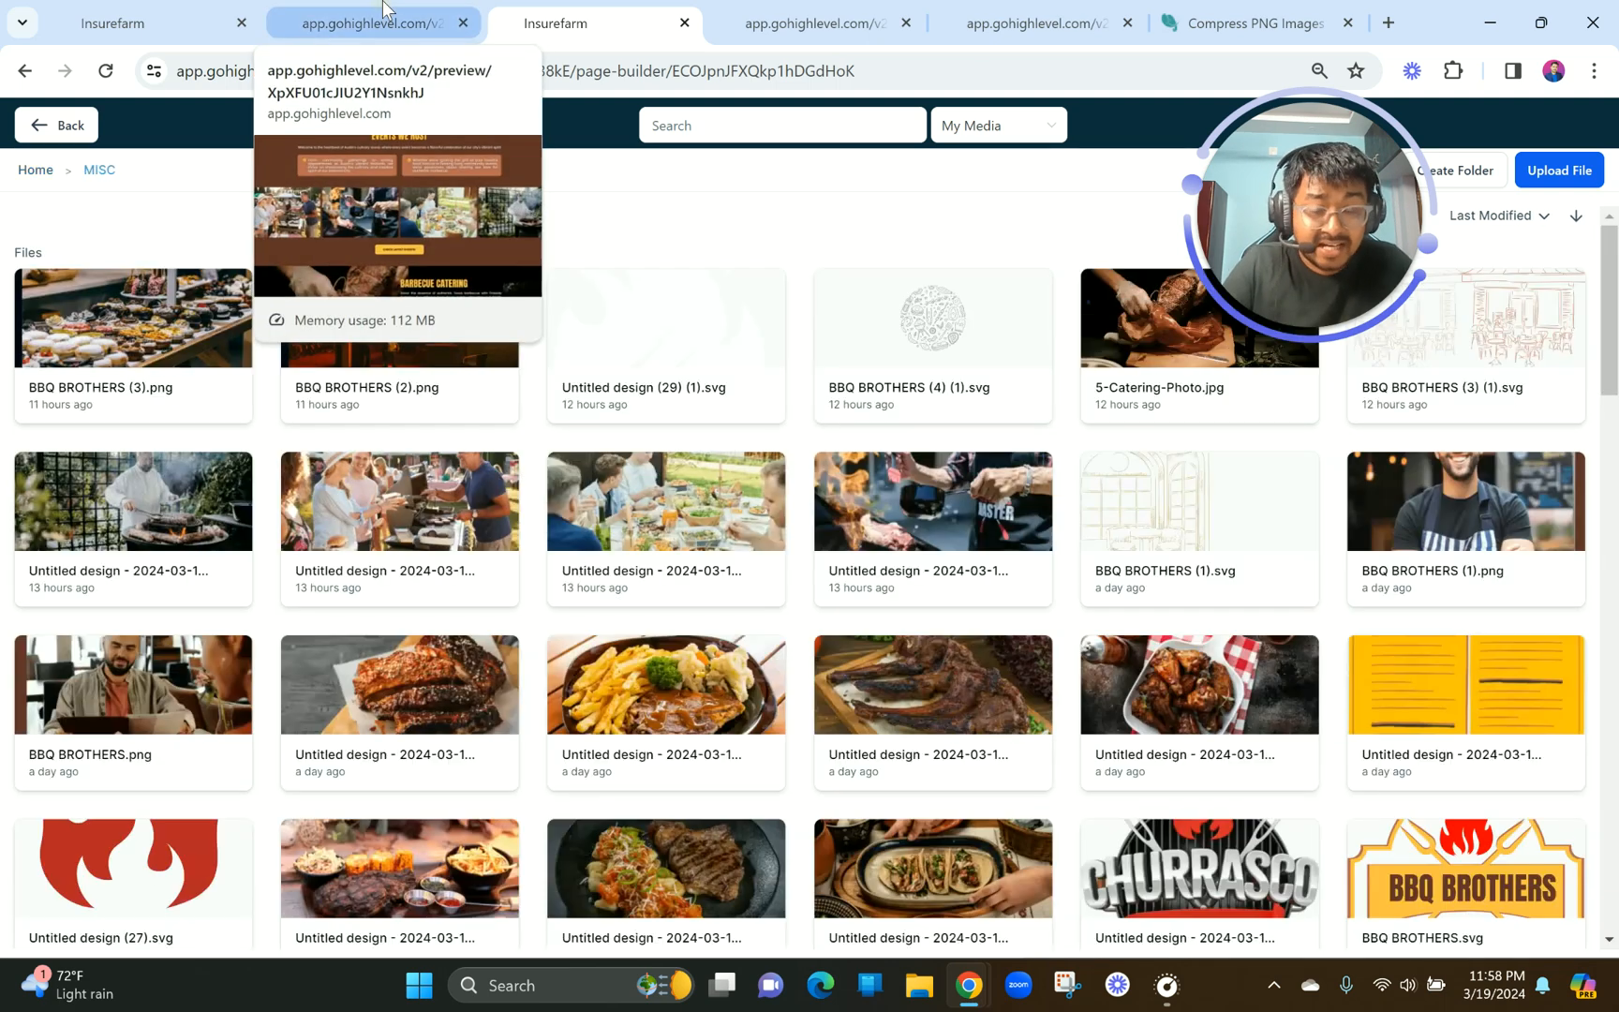
pyautogui.click(397, 7)
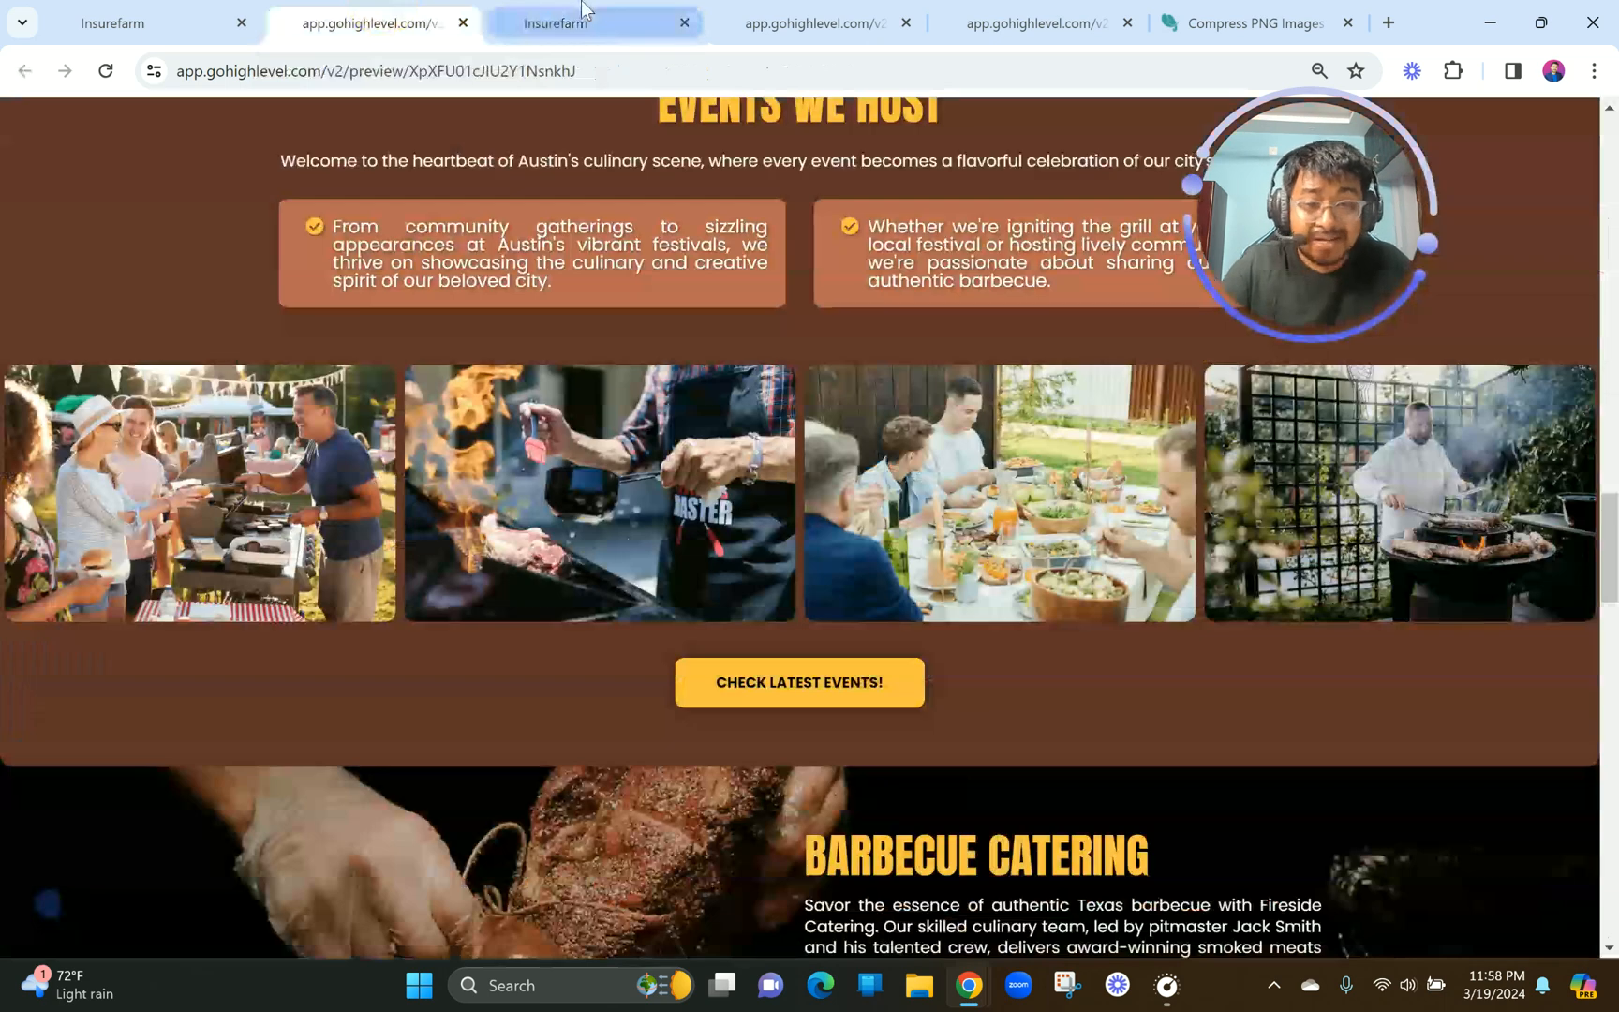
pyautogui.moveTo(644, 10)
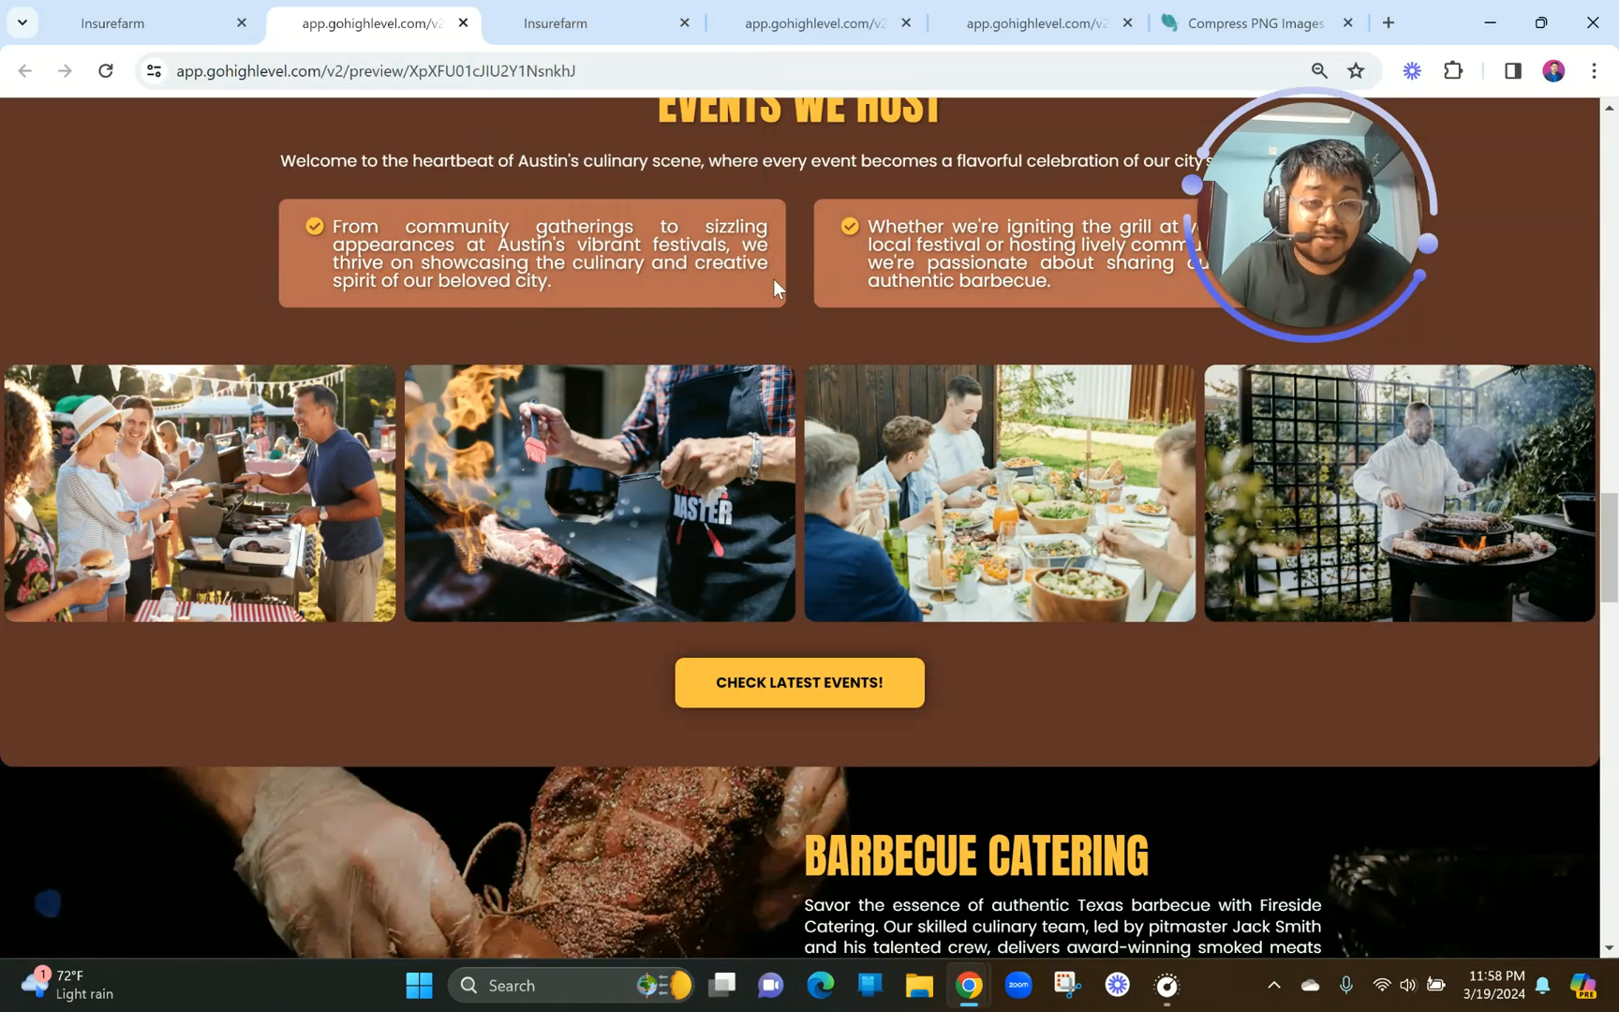
pyautogui.click(610, 11)
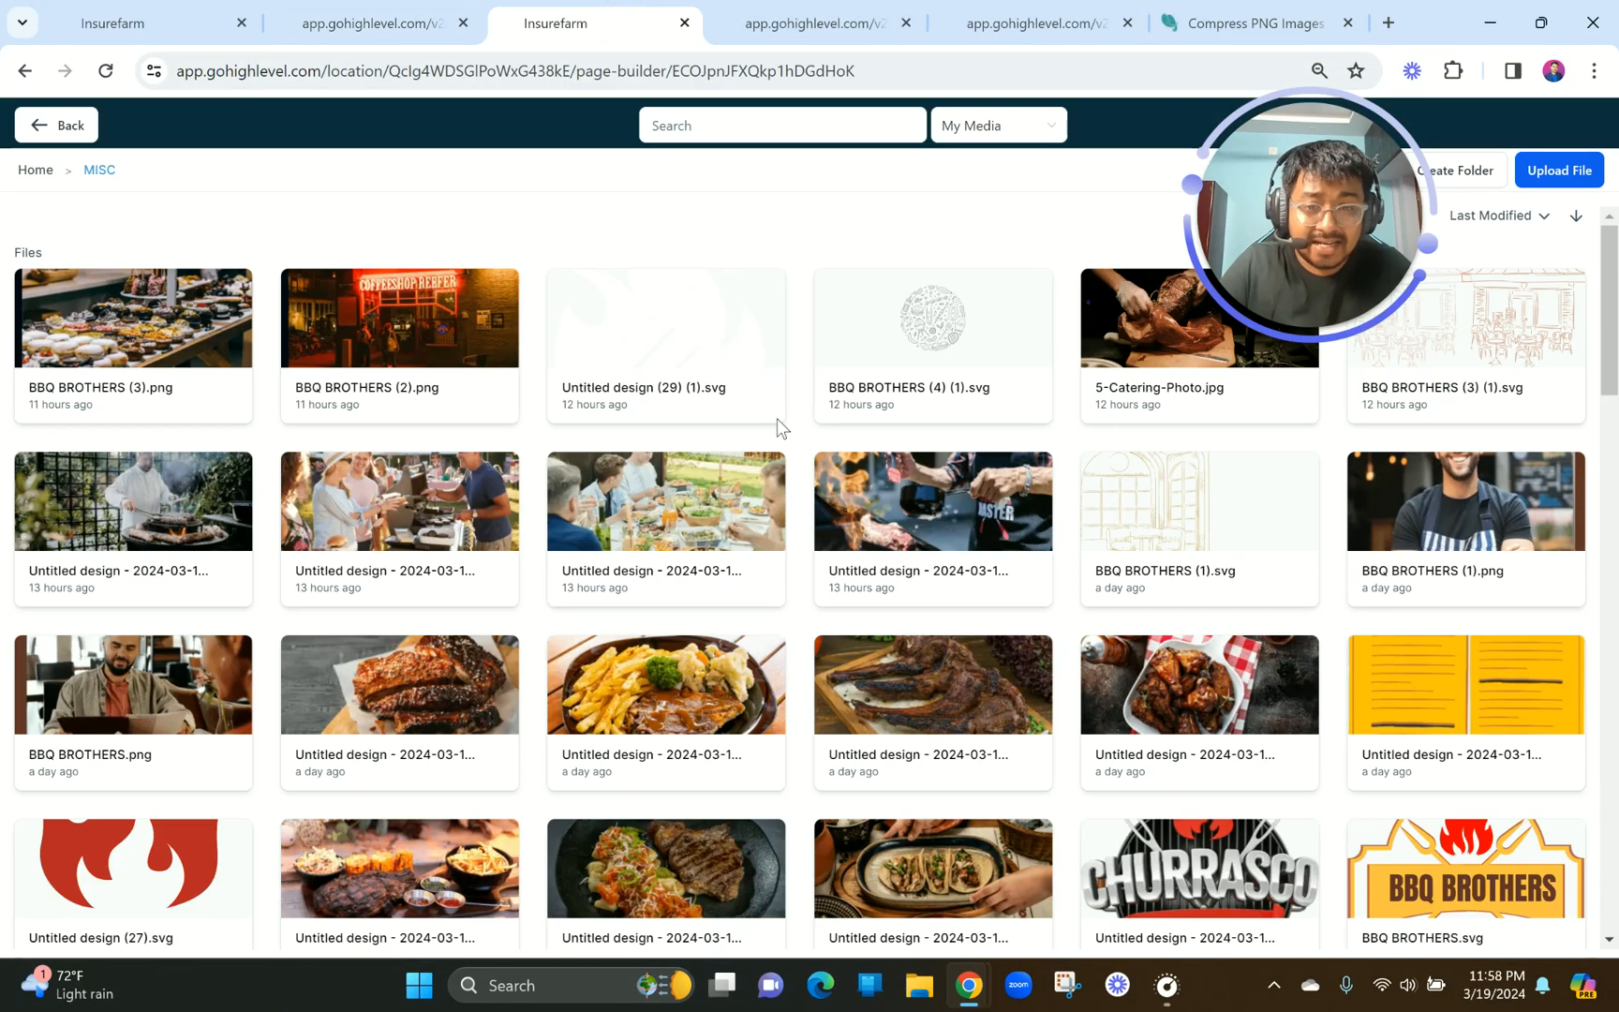
pyautogui.click(608, 516)
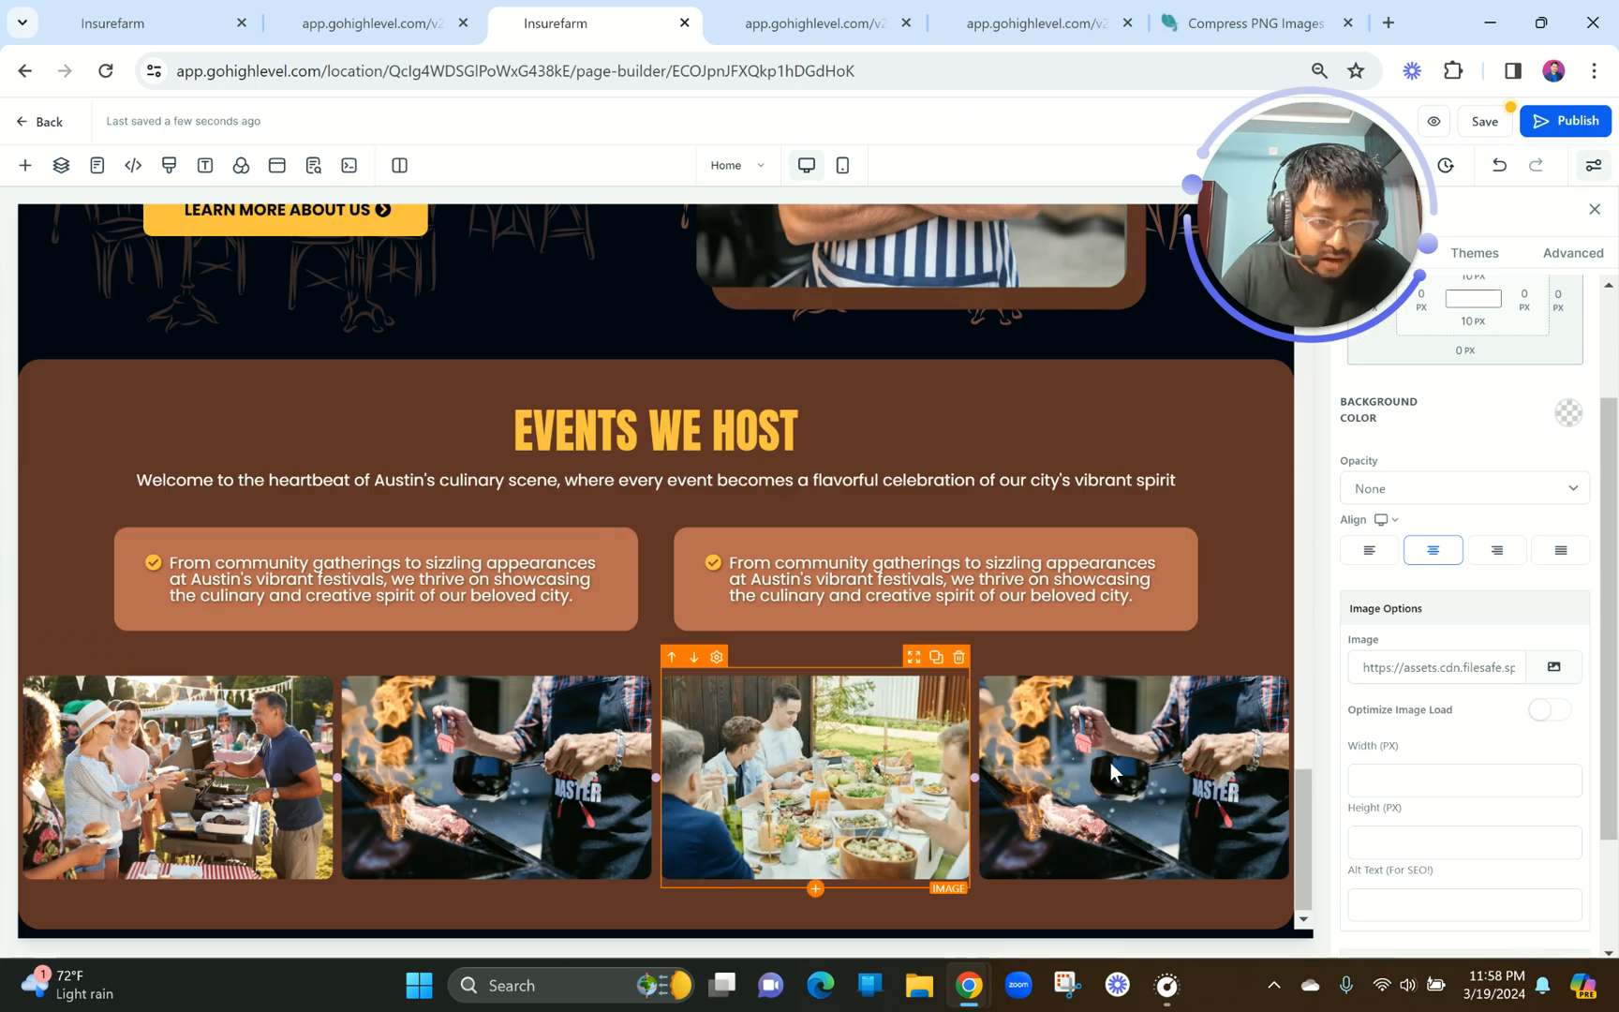
# Replace the fourth image with the photo of the chef grilling in the garden from the MISC folder.
pyautogui.click(1556, 668)
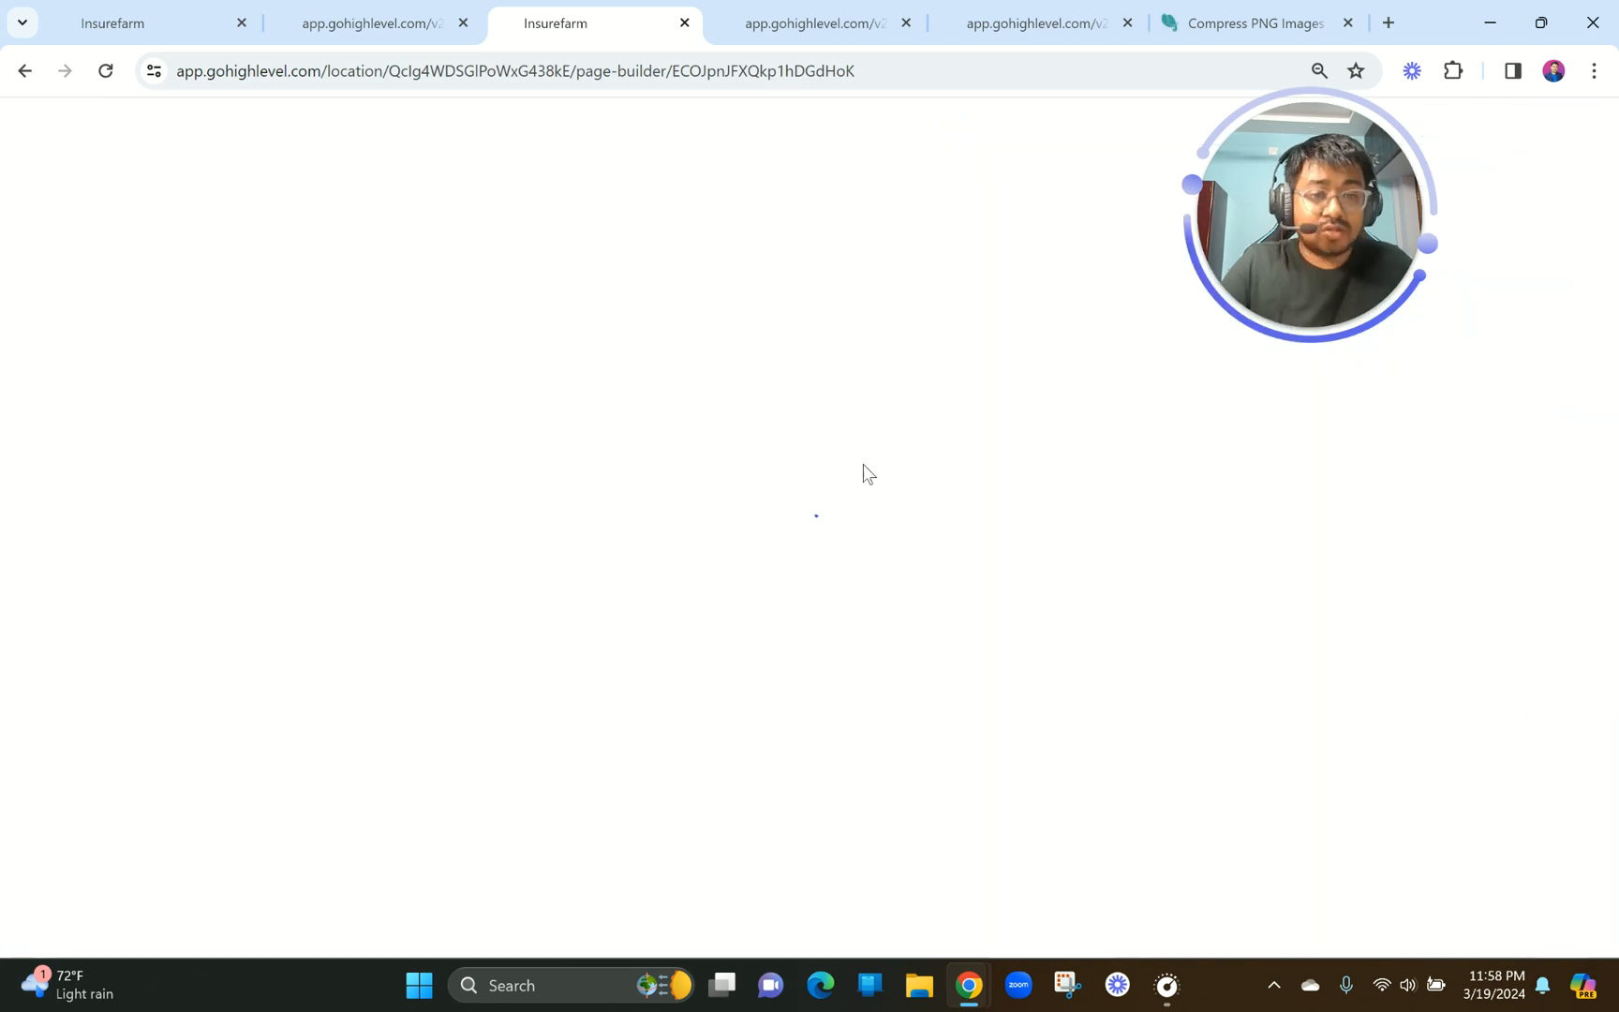
pyautogui.click(343, 282)
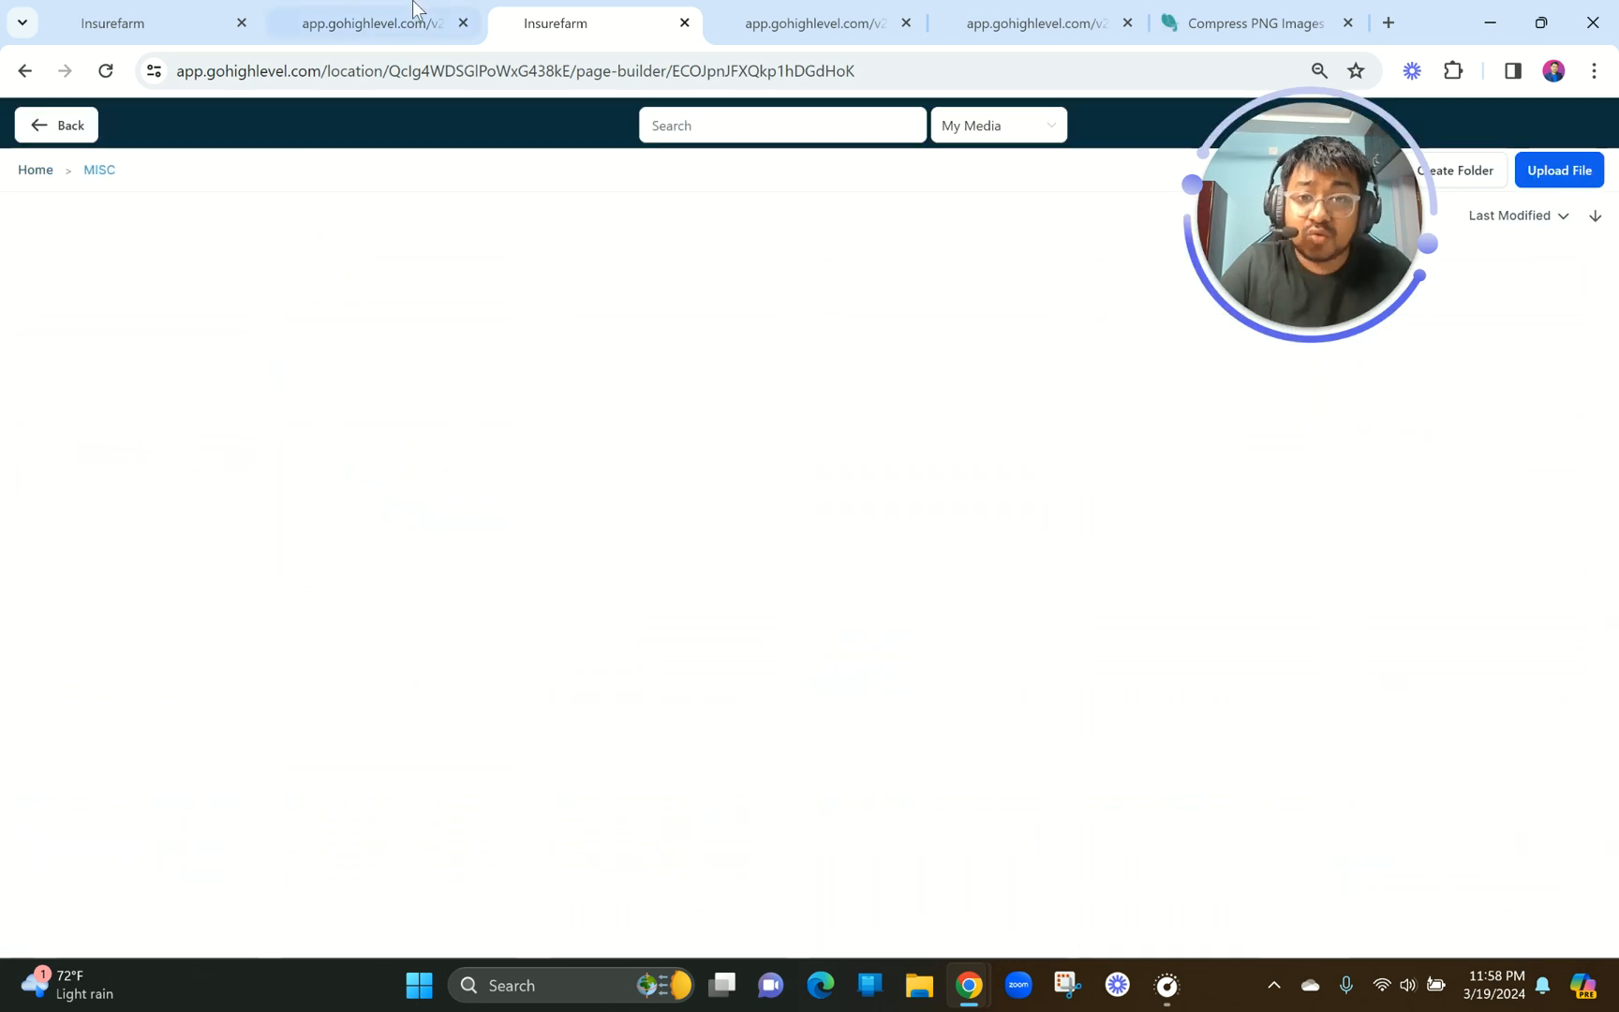
pyautogui.click(414, 11)
pyautogui.click(561, 13)
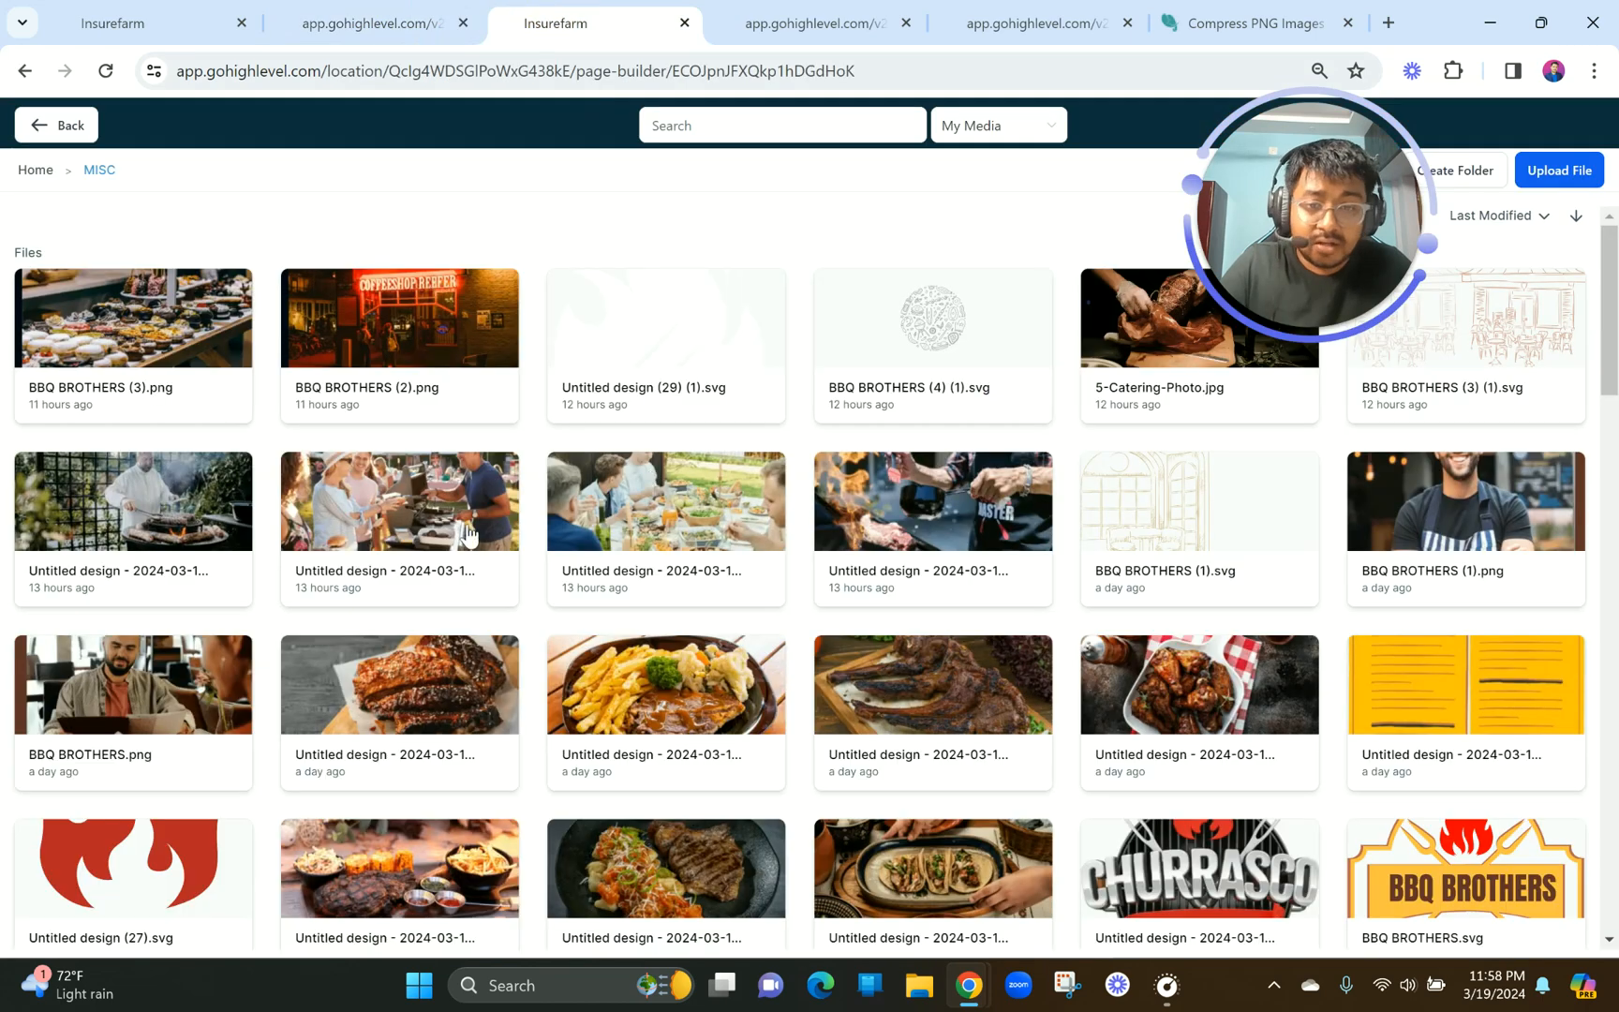
pyautogui.click(185, 517)
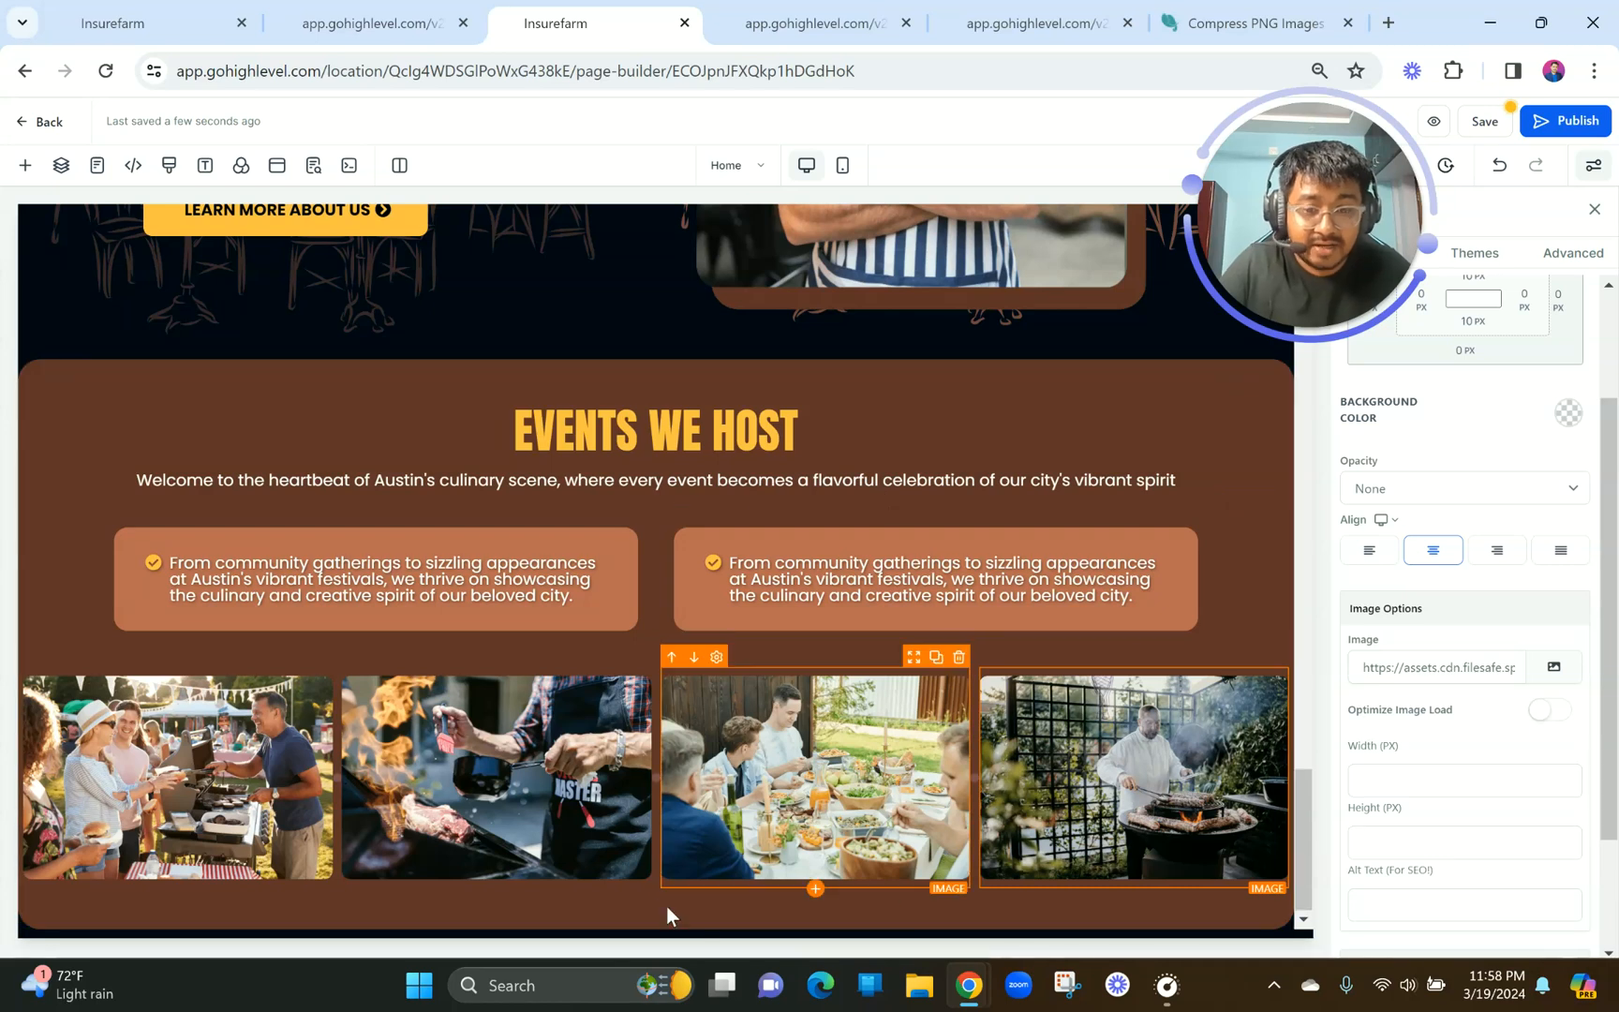
# Check the reference preview's events button, duplicate the "LEARN MORE ABOUT US" button, and move the copy into the "Events We Host" section.
pyautogui.click(422, 20)
pyautogui.scroll(-5, 654, 410)
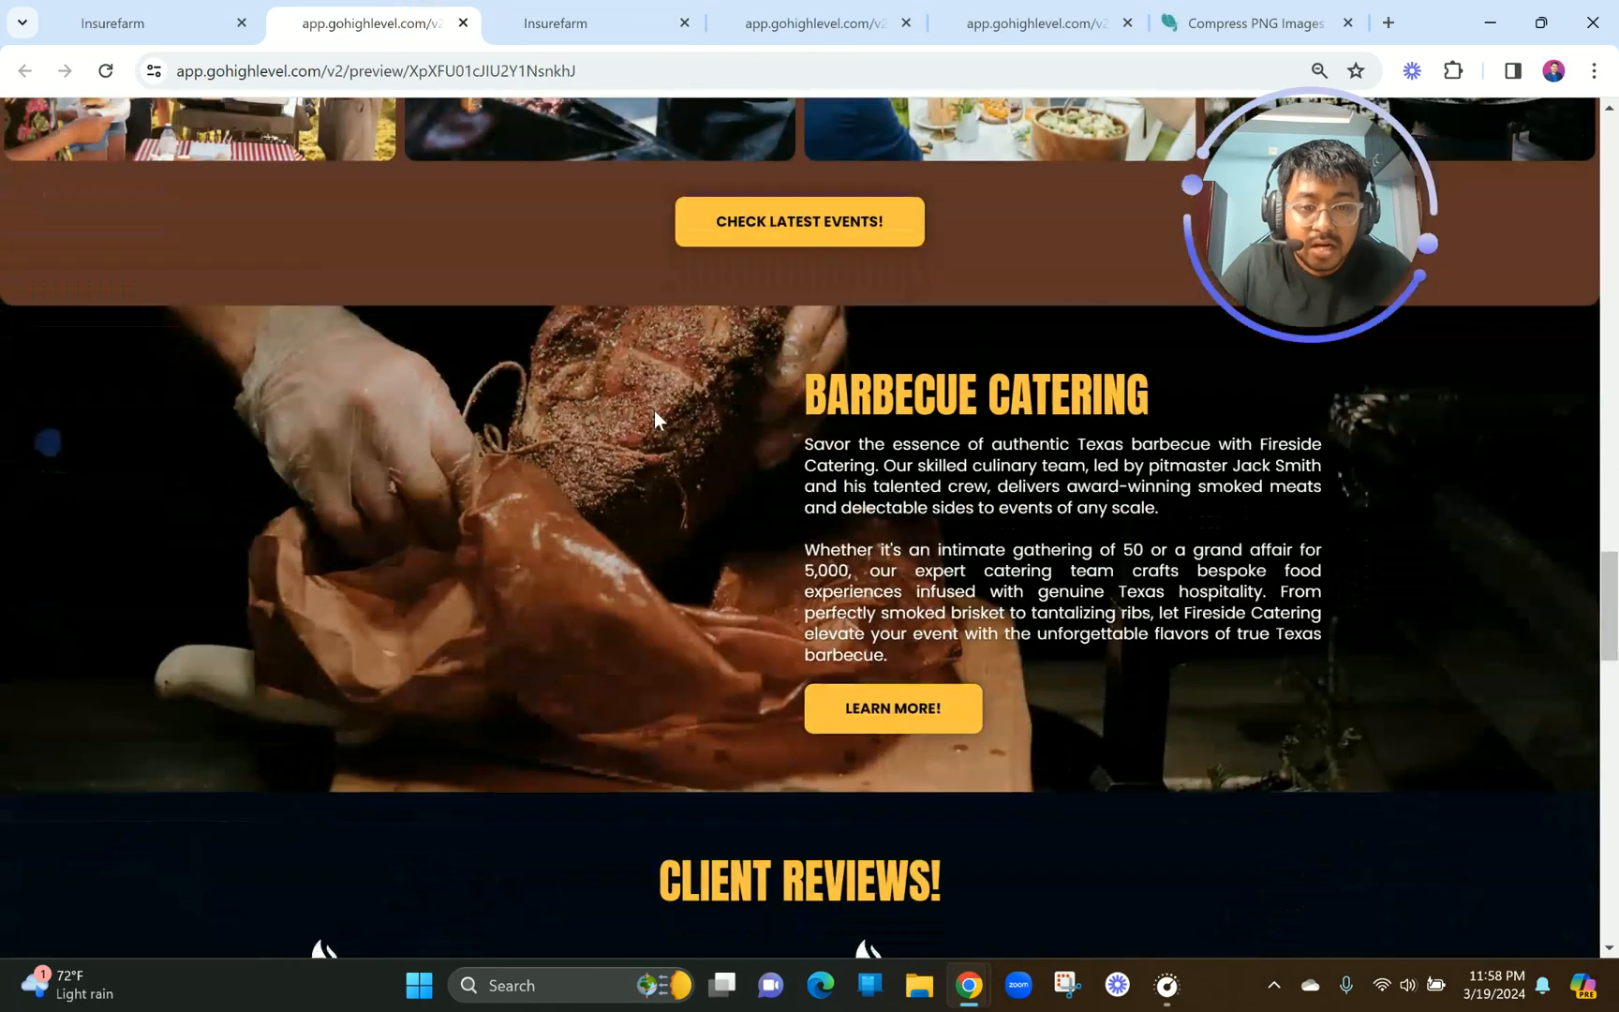
pyautogui.scroll(2, 740, 222)
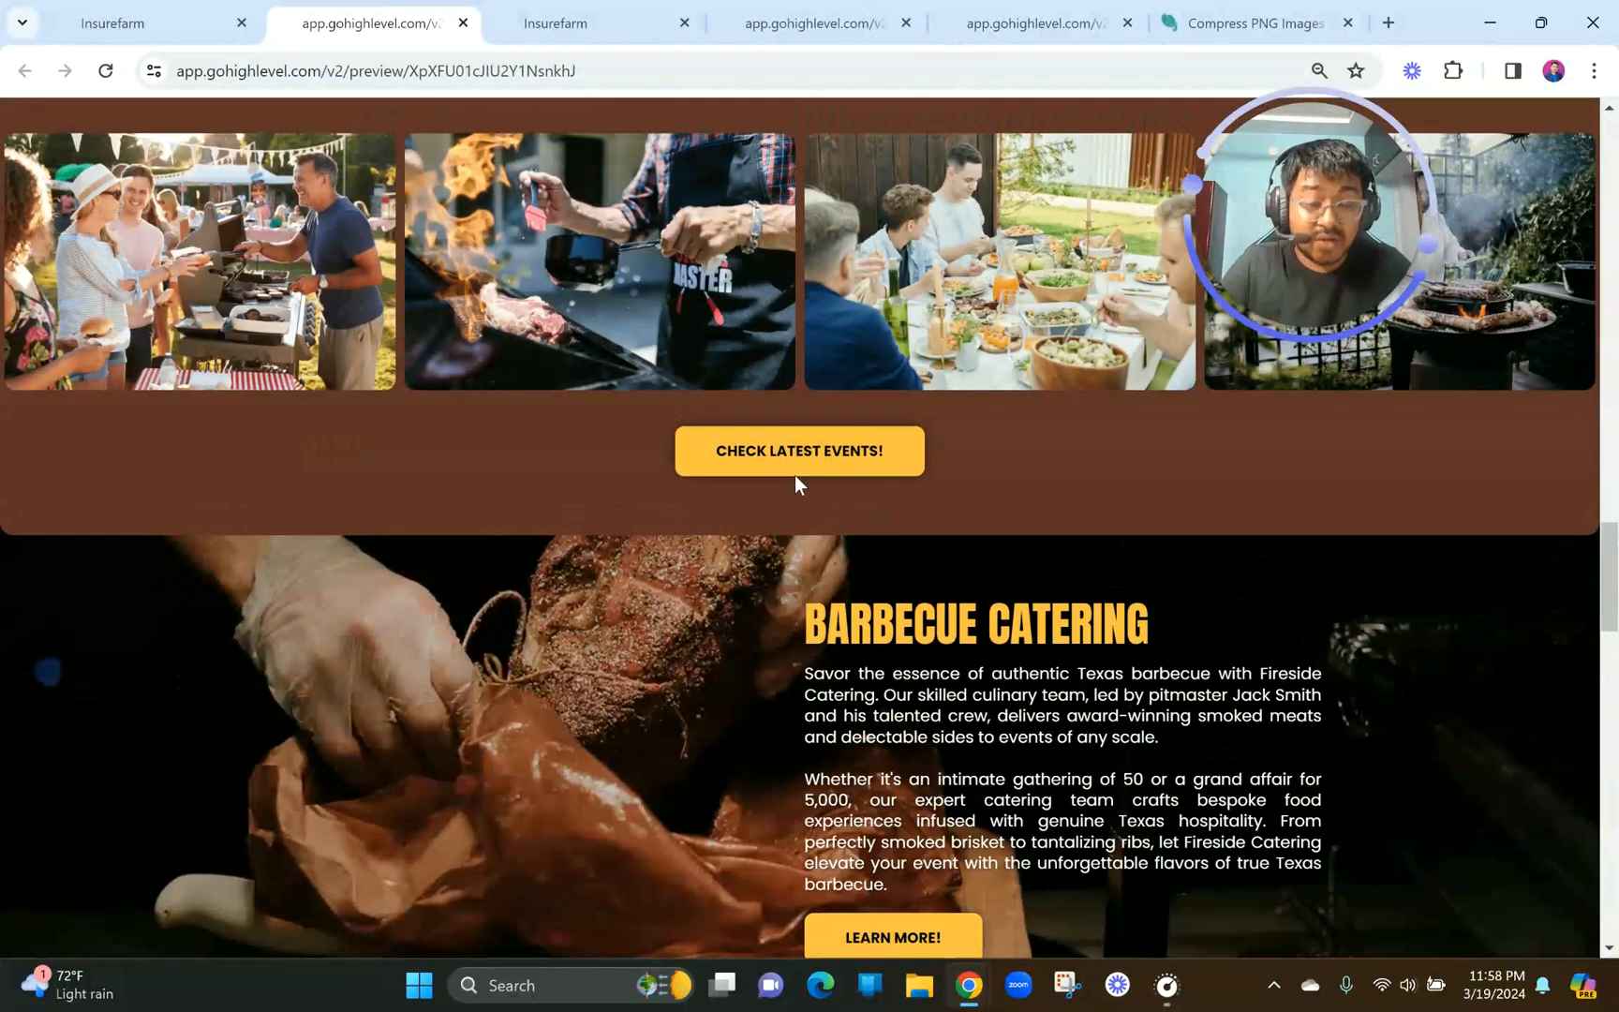
pyautogui.press('F5')
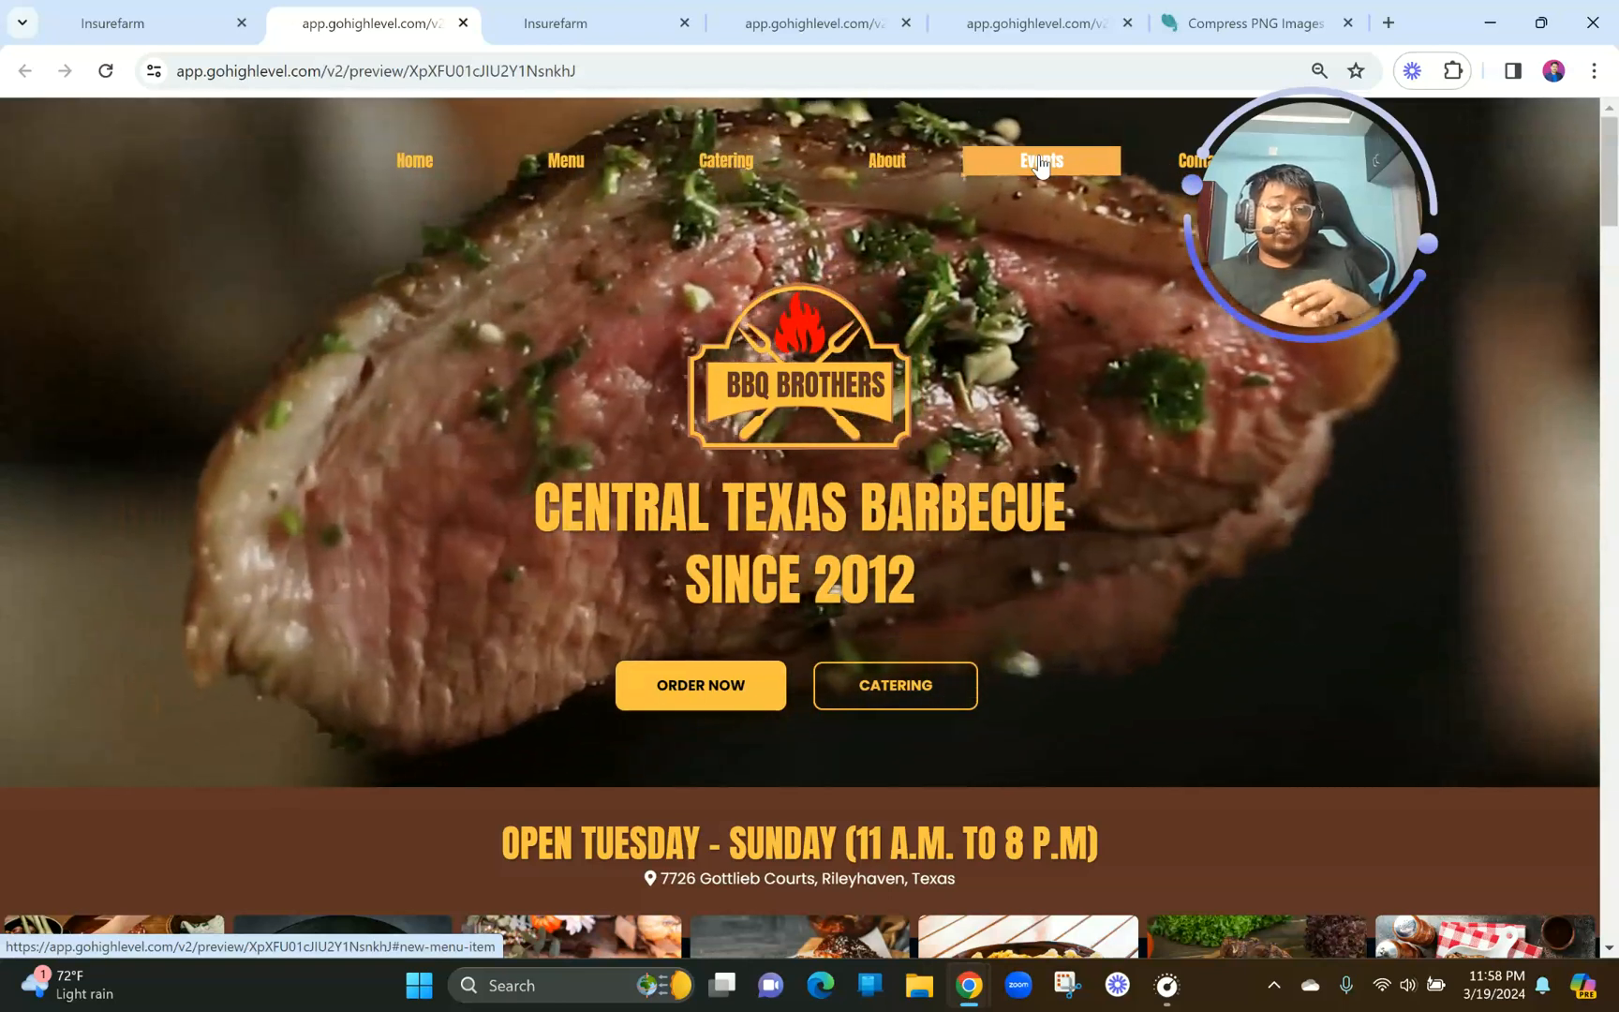
pyautogui.scroll(-20, 998, 695)
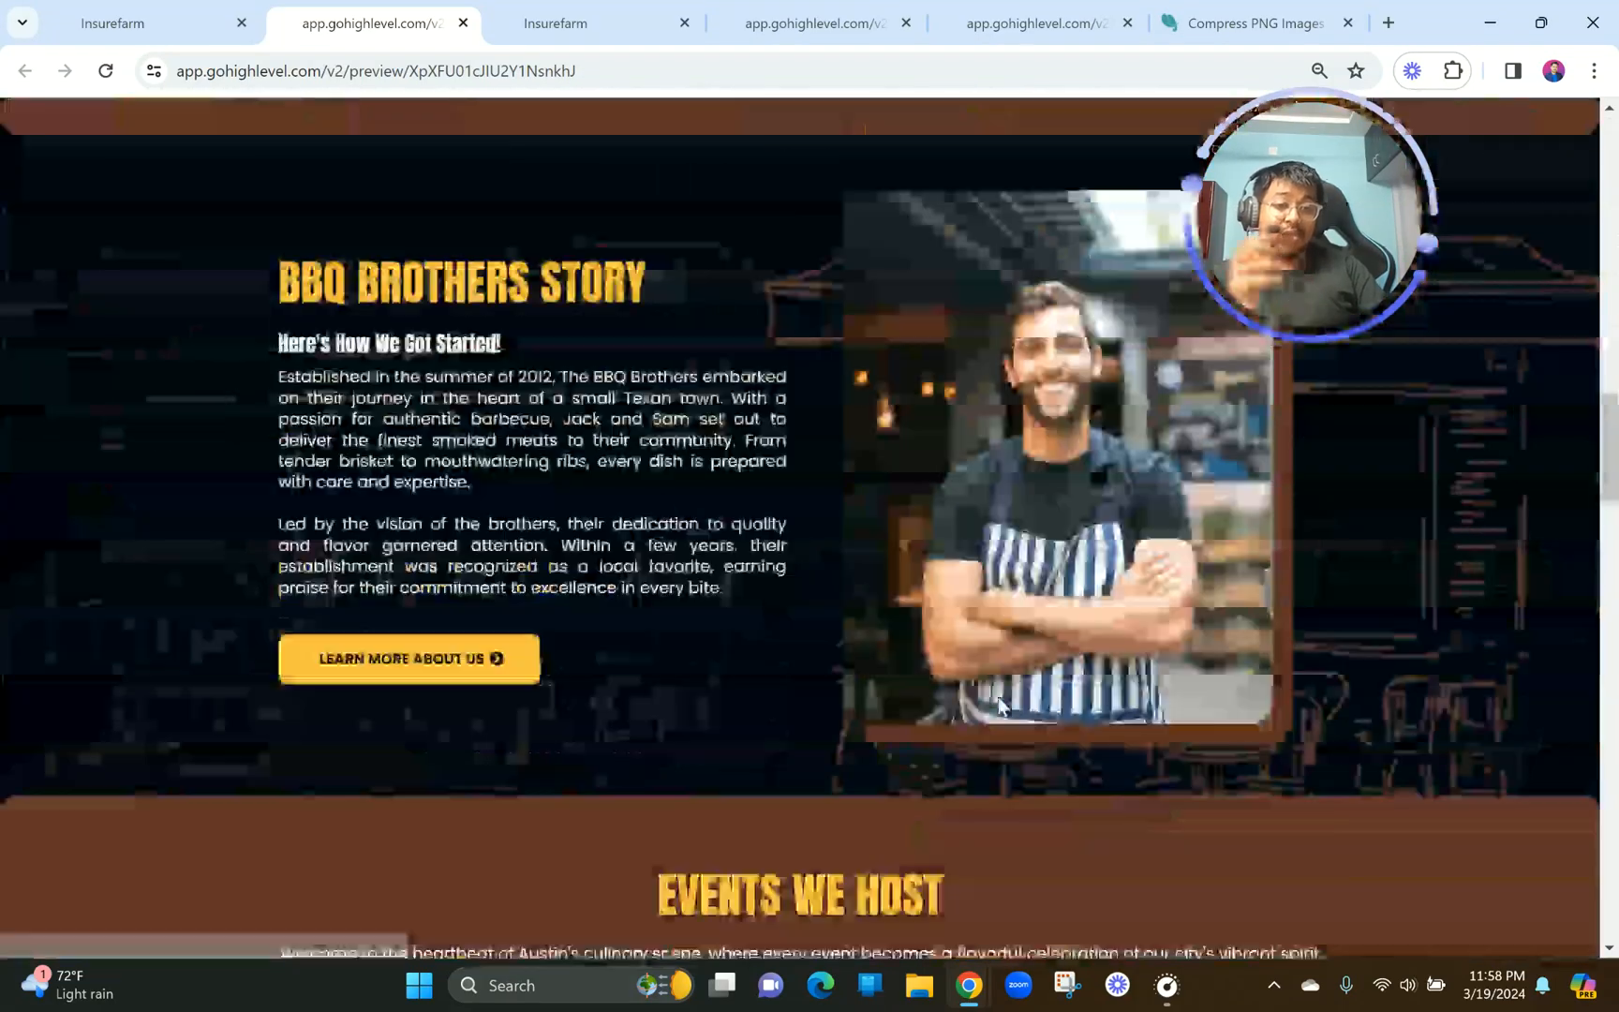
pyautogui.scroll(15, 999, 698)
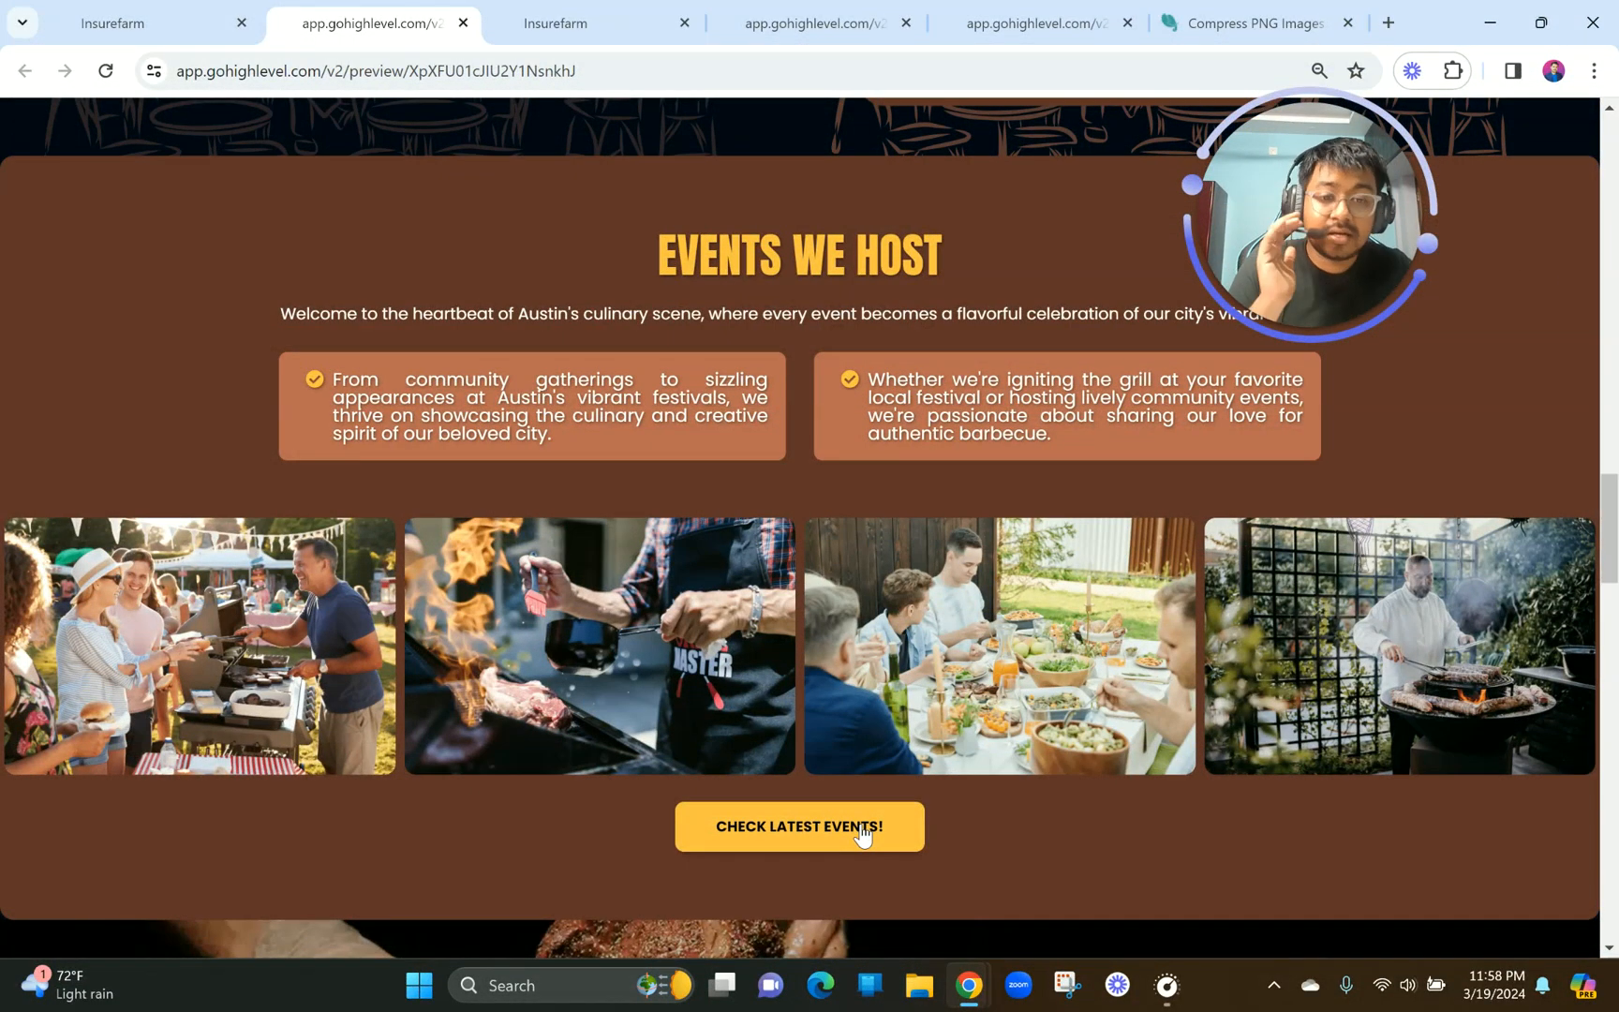
pyautogui.click(581, 2)
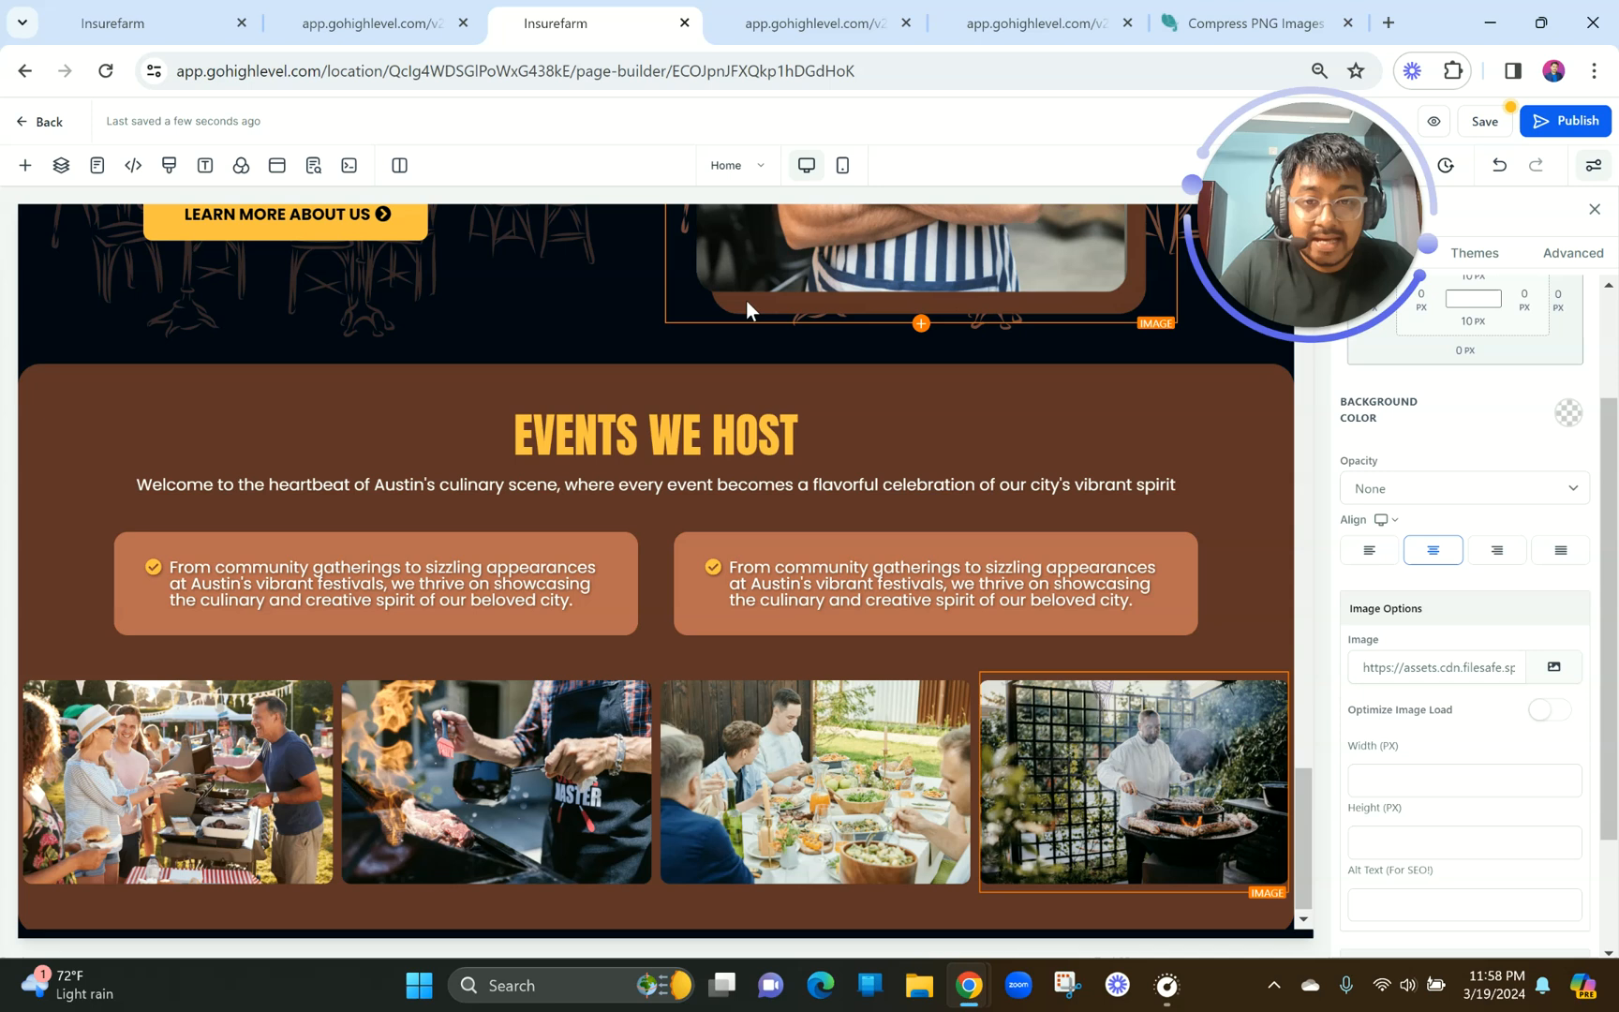
pyautogui.scroll(2, 746, 299)
pyautogui.click(623, 368)
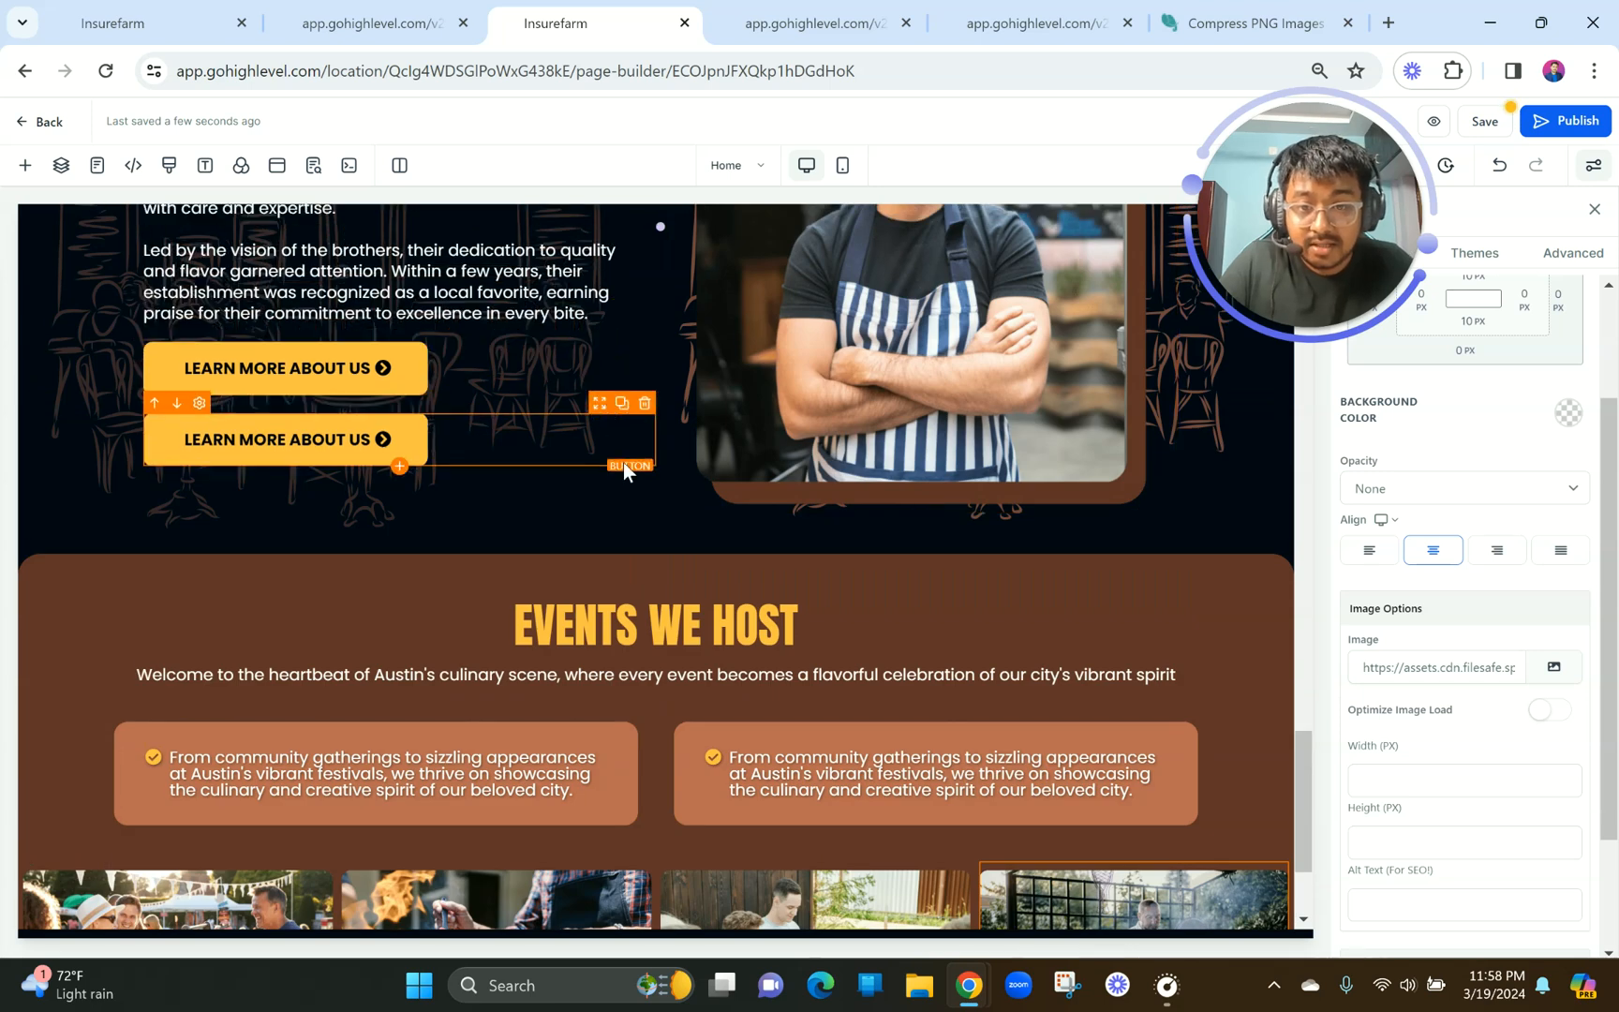
pyautogui.moveTo(598, 410); pyautogui.dragTo(914, 859)
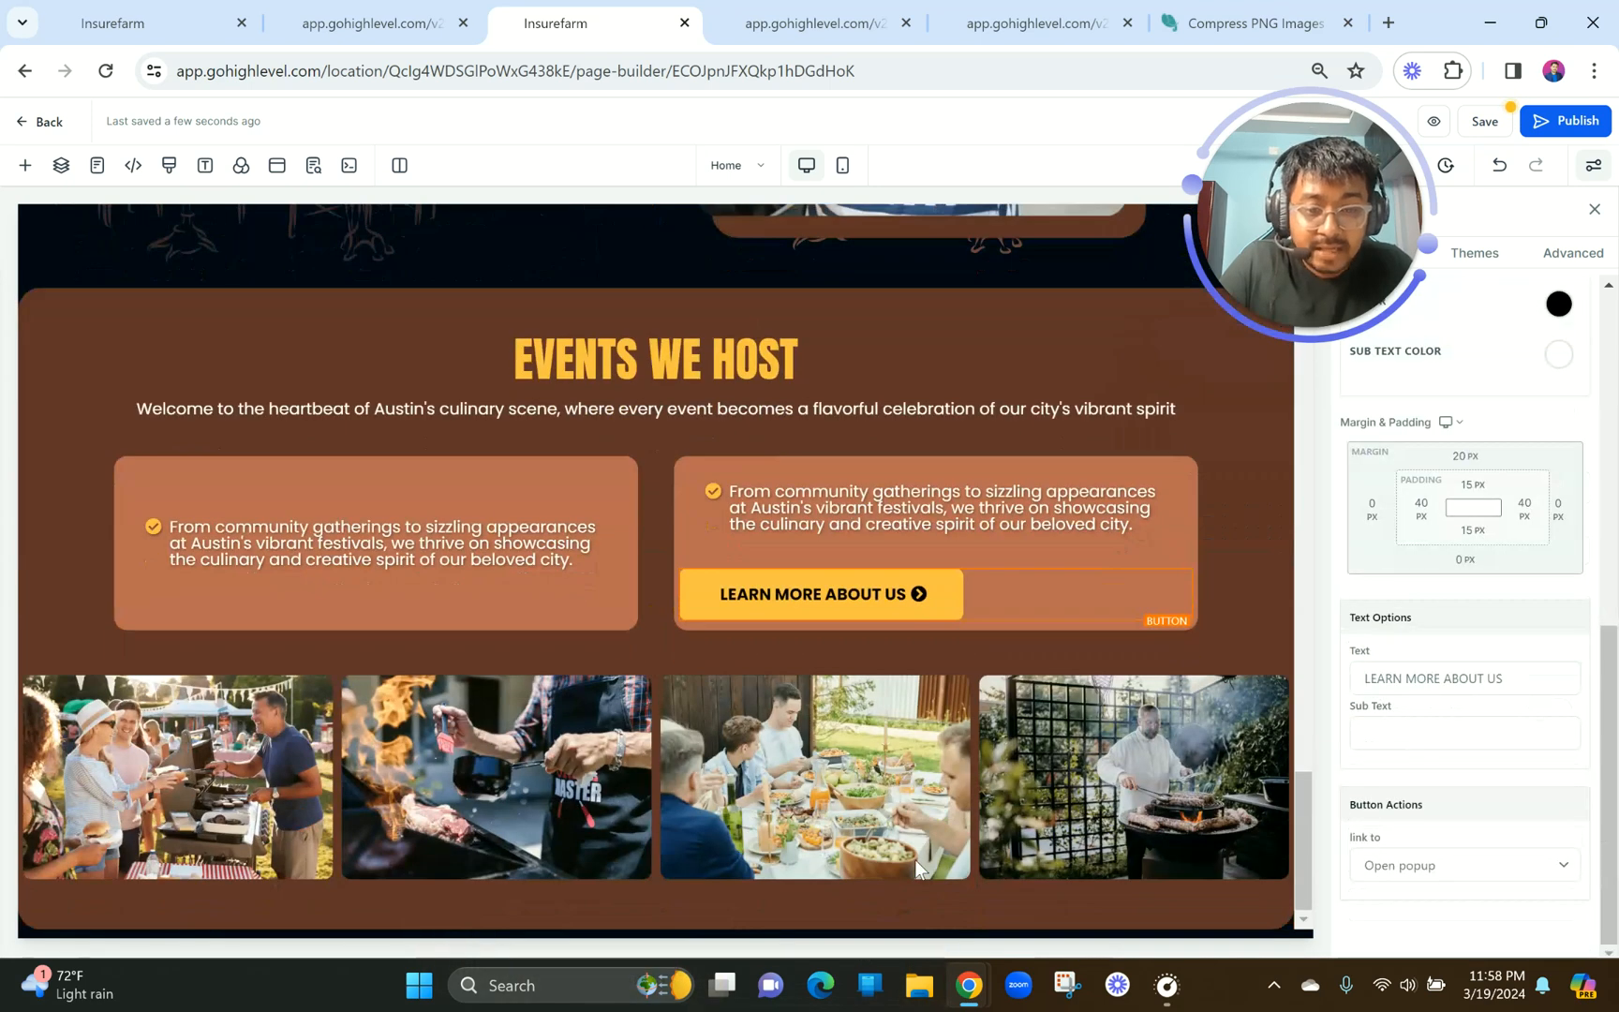
# Add a one-column row below the four-image row.
pyautogui.click(652, 899)
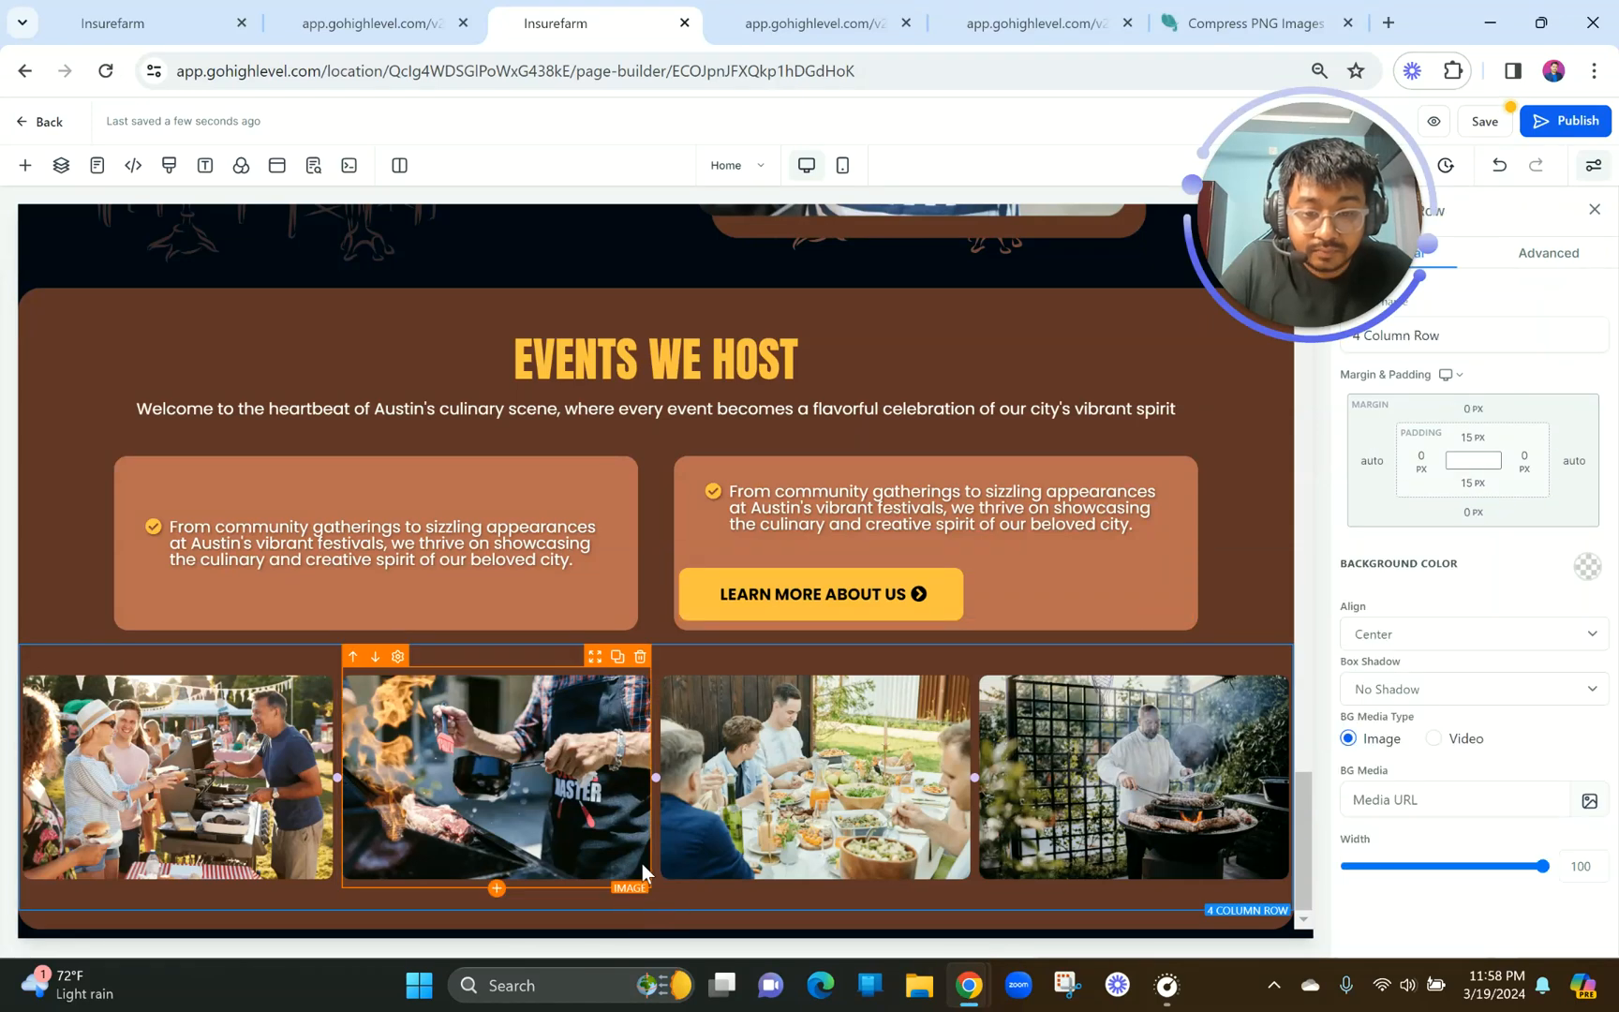
pyautogui.click(650, 909)
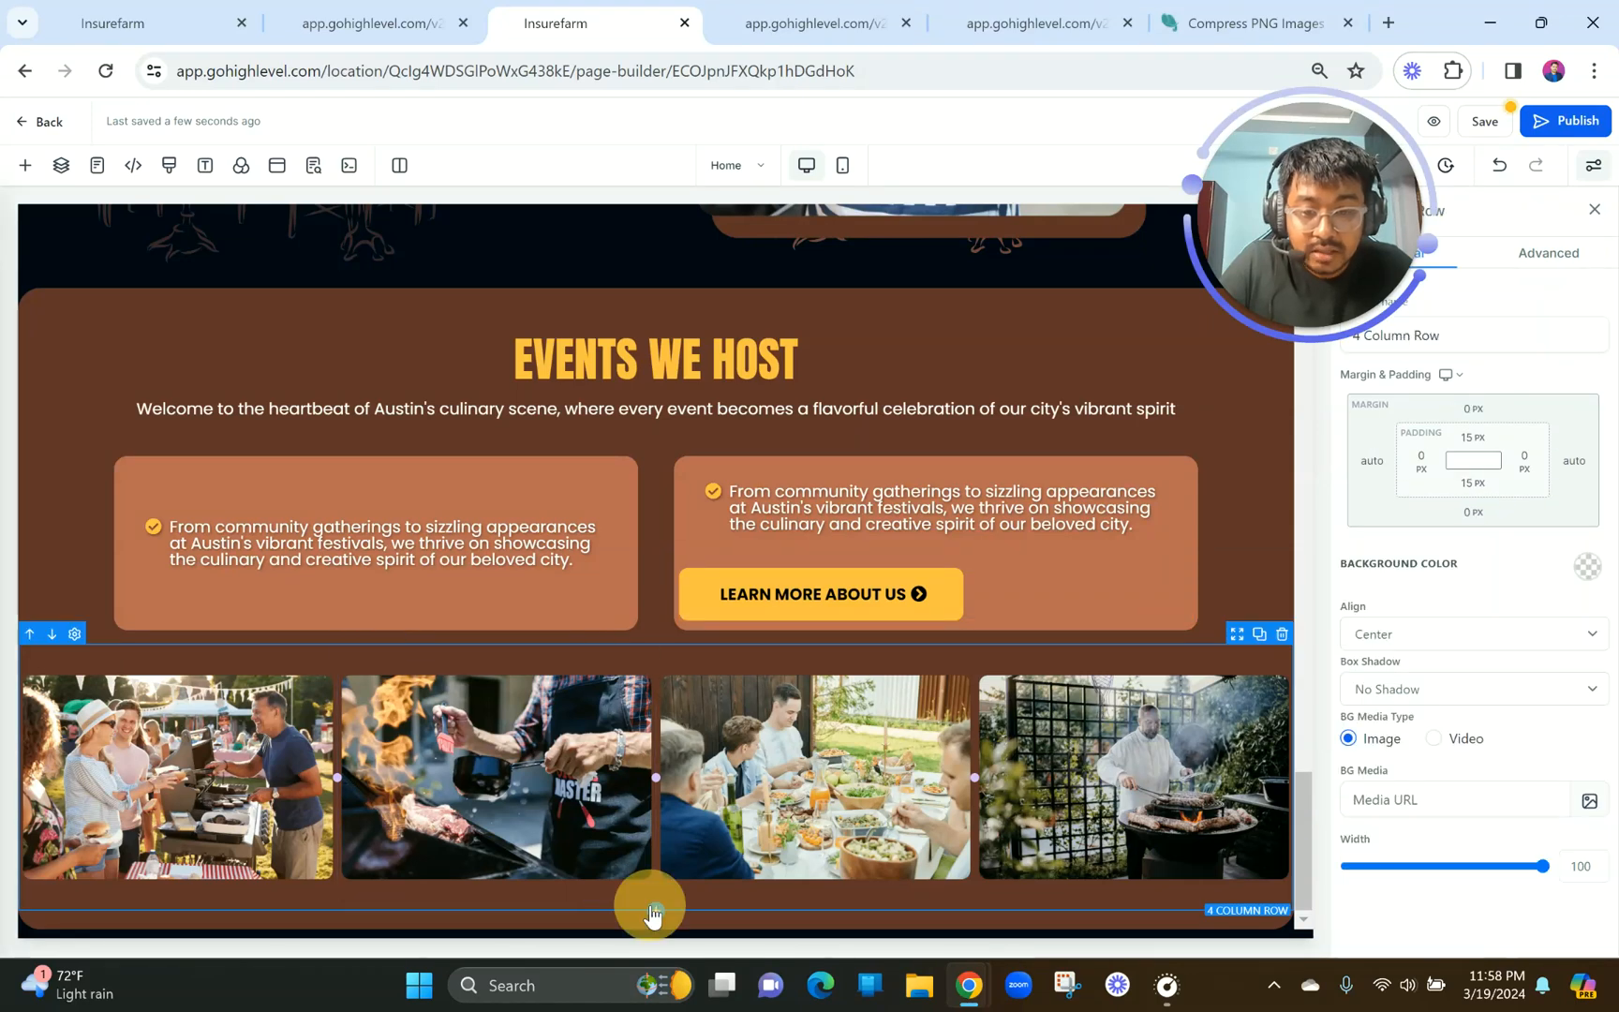
pyautogui.click(308, 323)
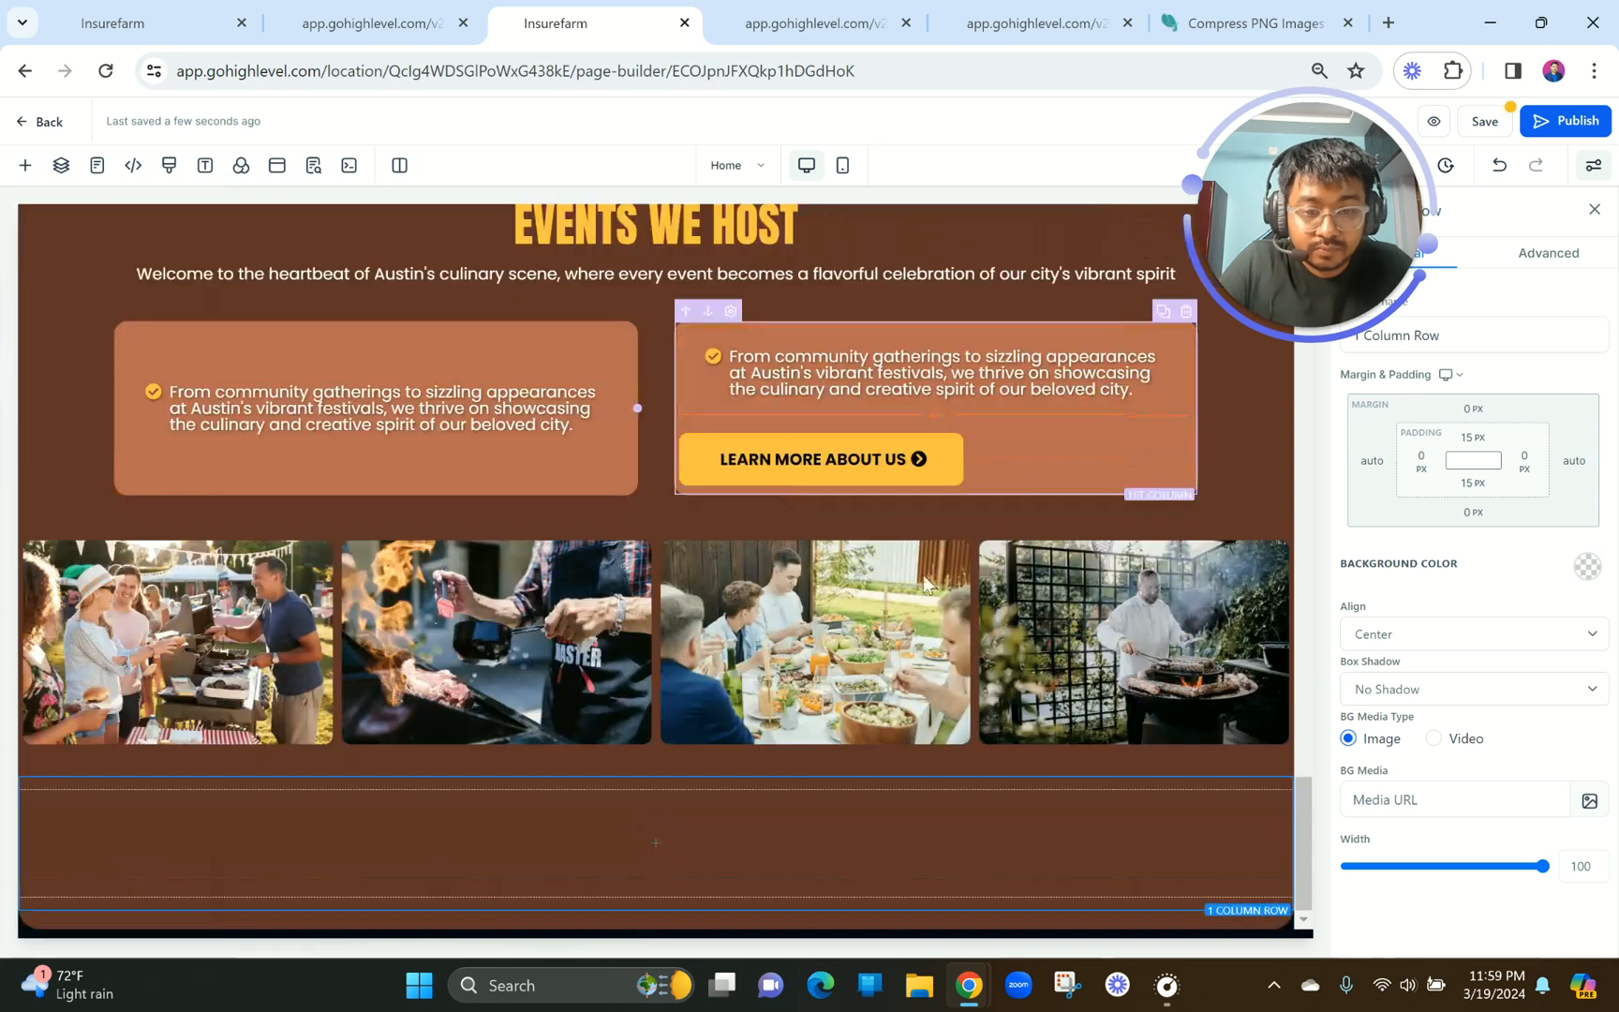
# Move the copied "LEARN MORE ABOUT US" button into the empty one-column row and center-align it.
pyautogui.click(988, 865)
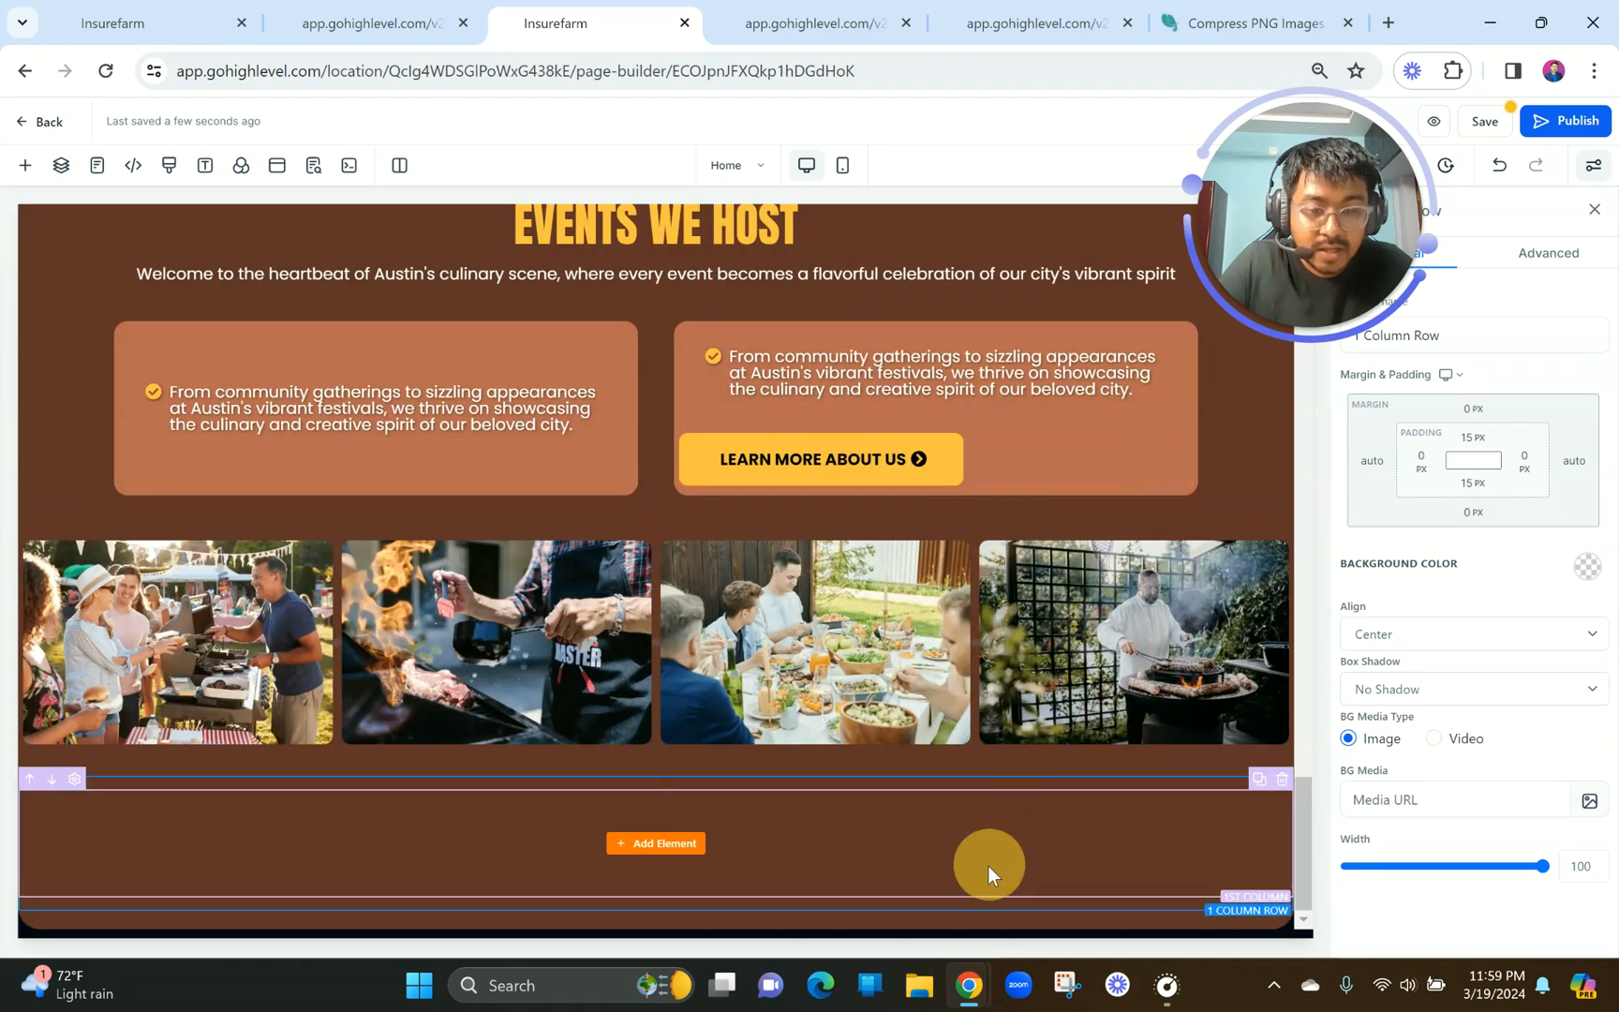
pyautogui.click(1138, 431)
pyautogui.moveTo(1138, 431); pyautogui.dragTo(1004, 869)
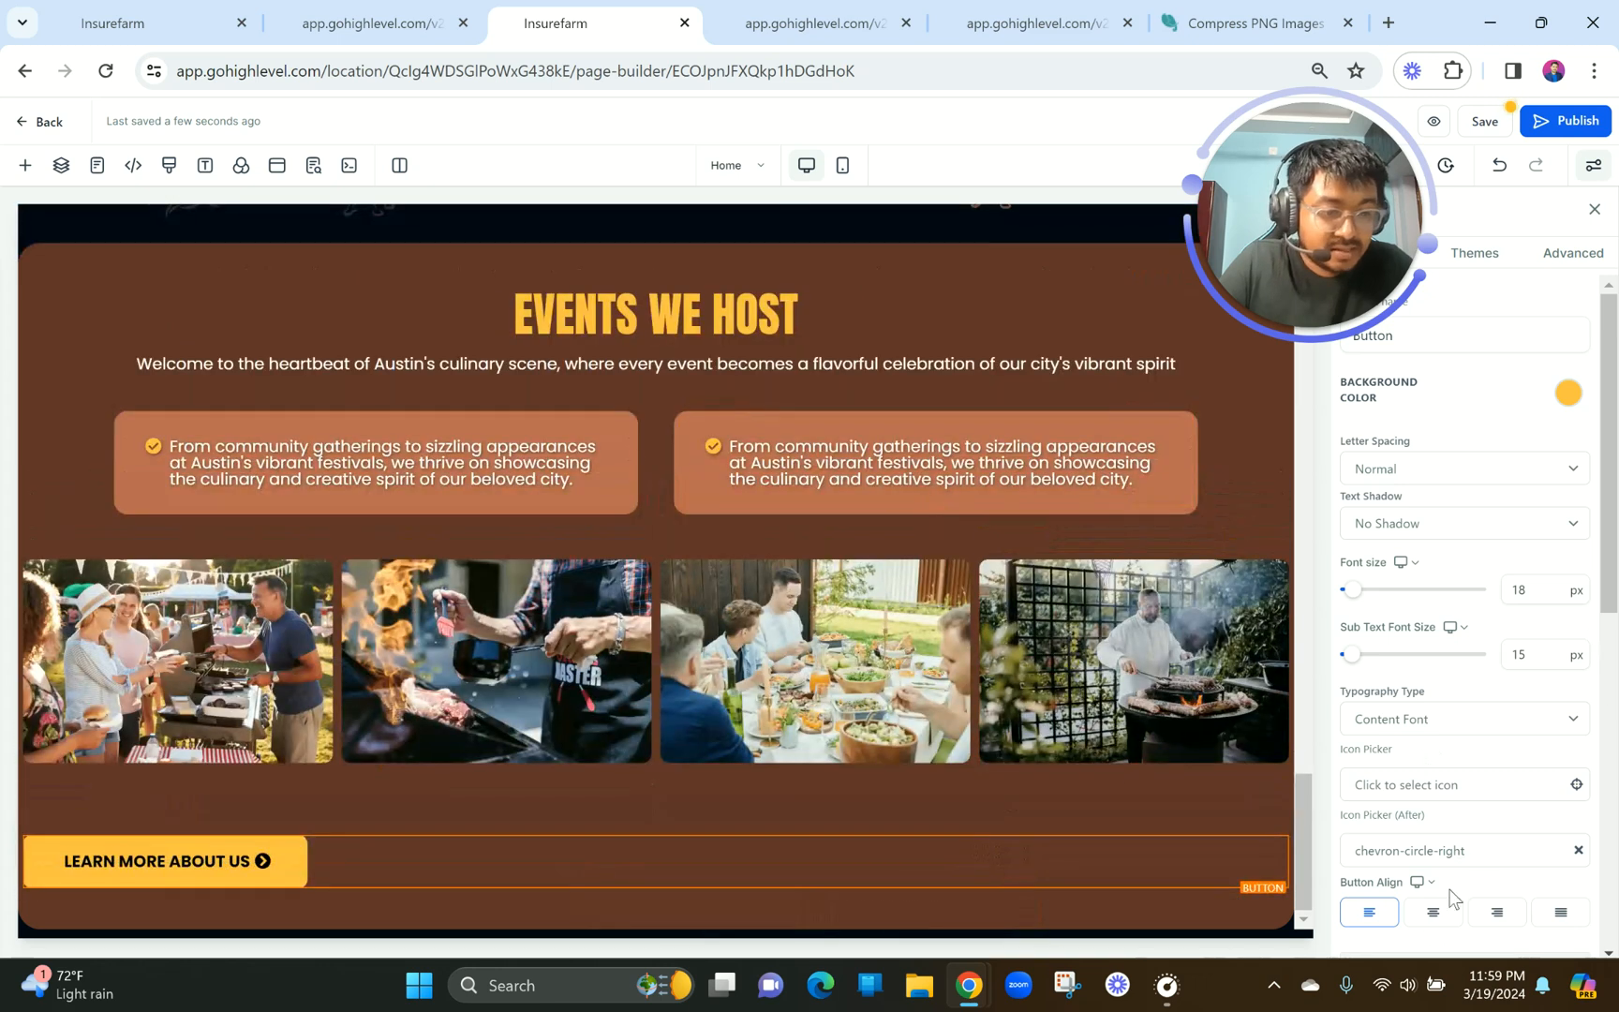
pyautogui.click(1433, 912)
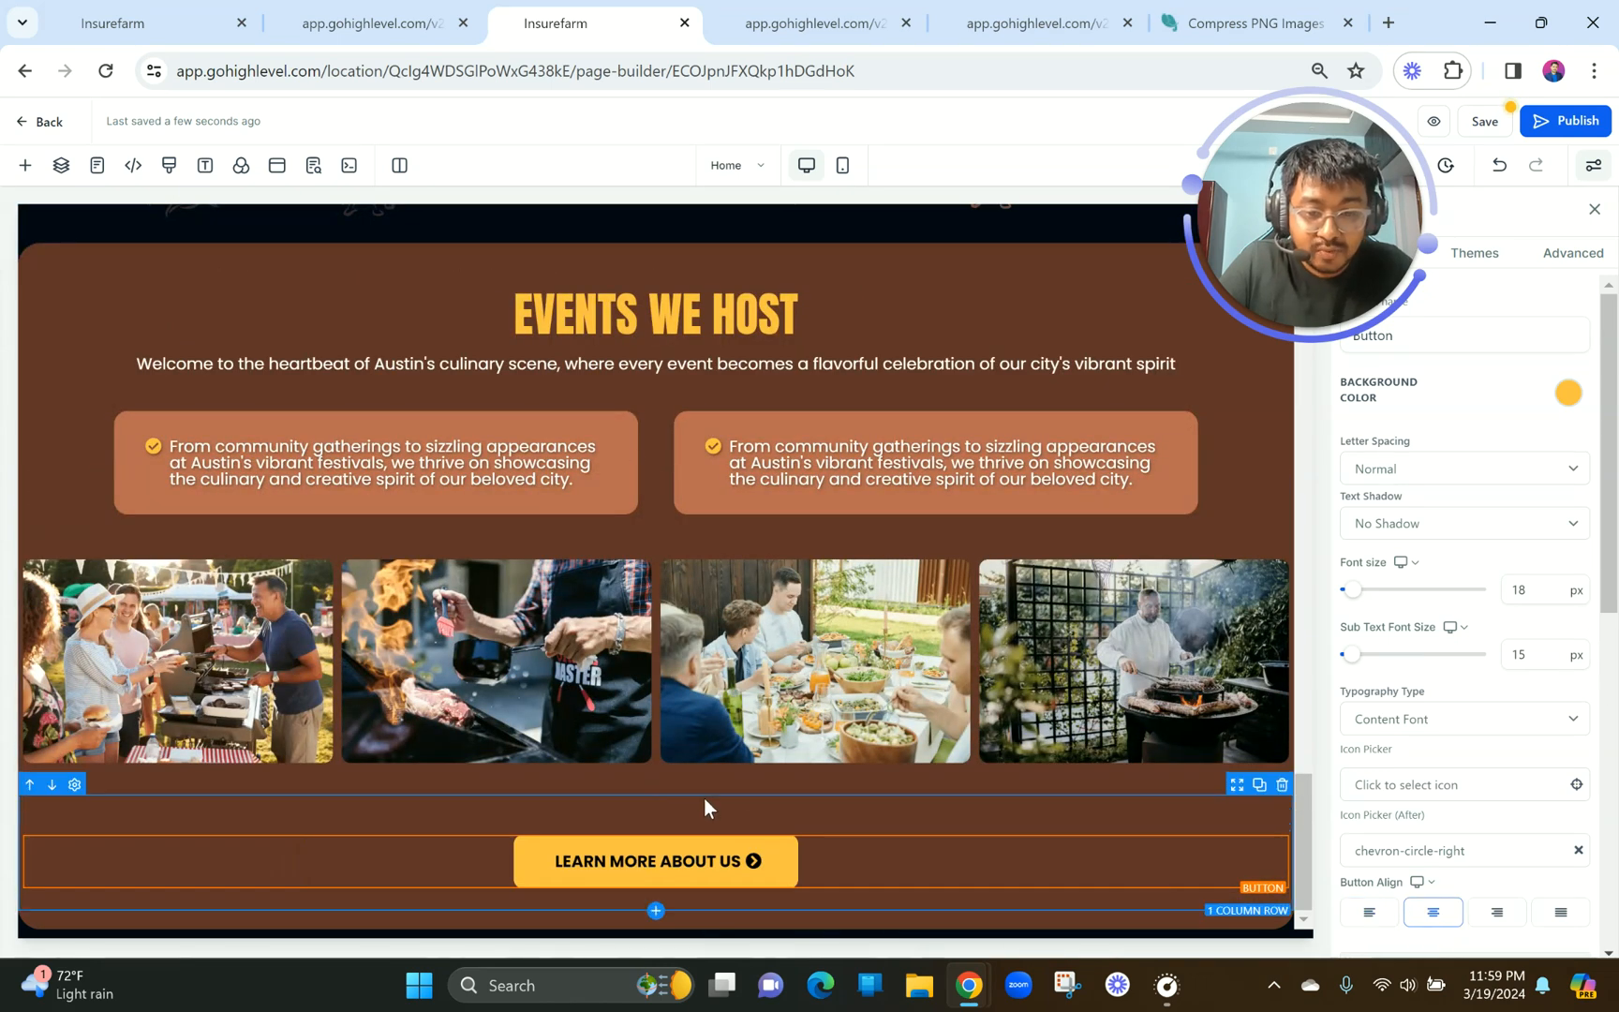
# Set the one-column row's top padding to 4 px and the button's top margin to 0 px.
pyautogui.click(703, 798)
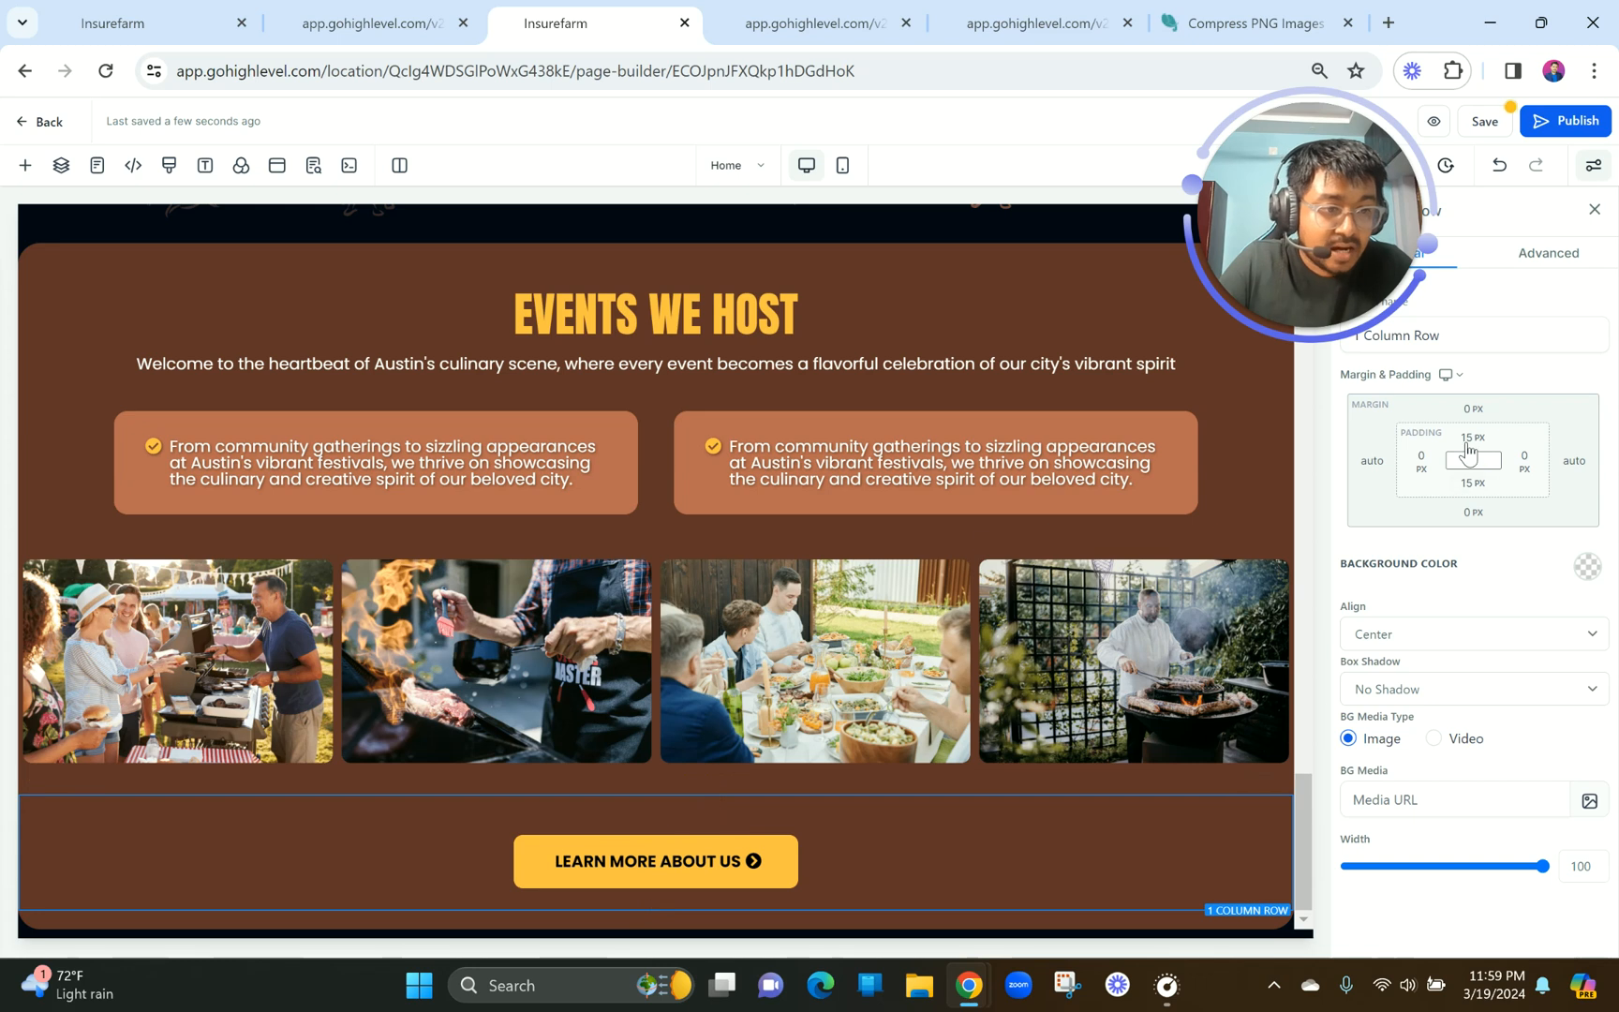
pyautogui.click(1359, 478)
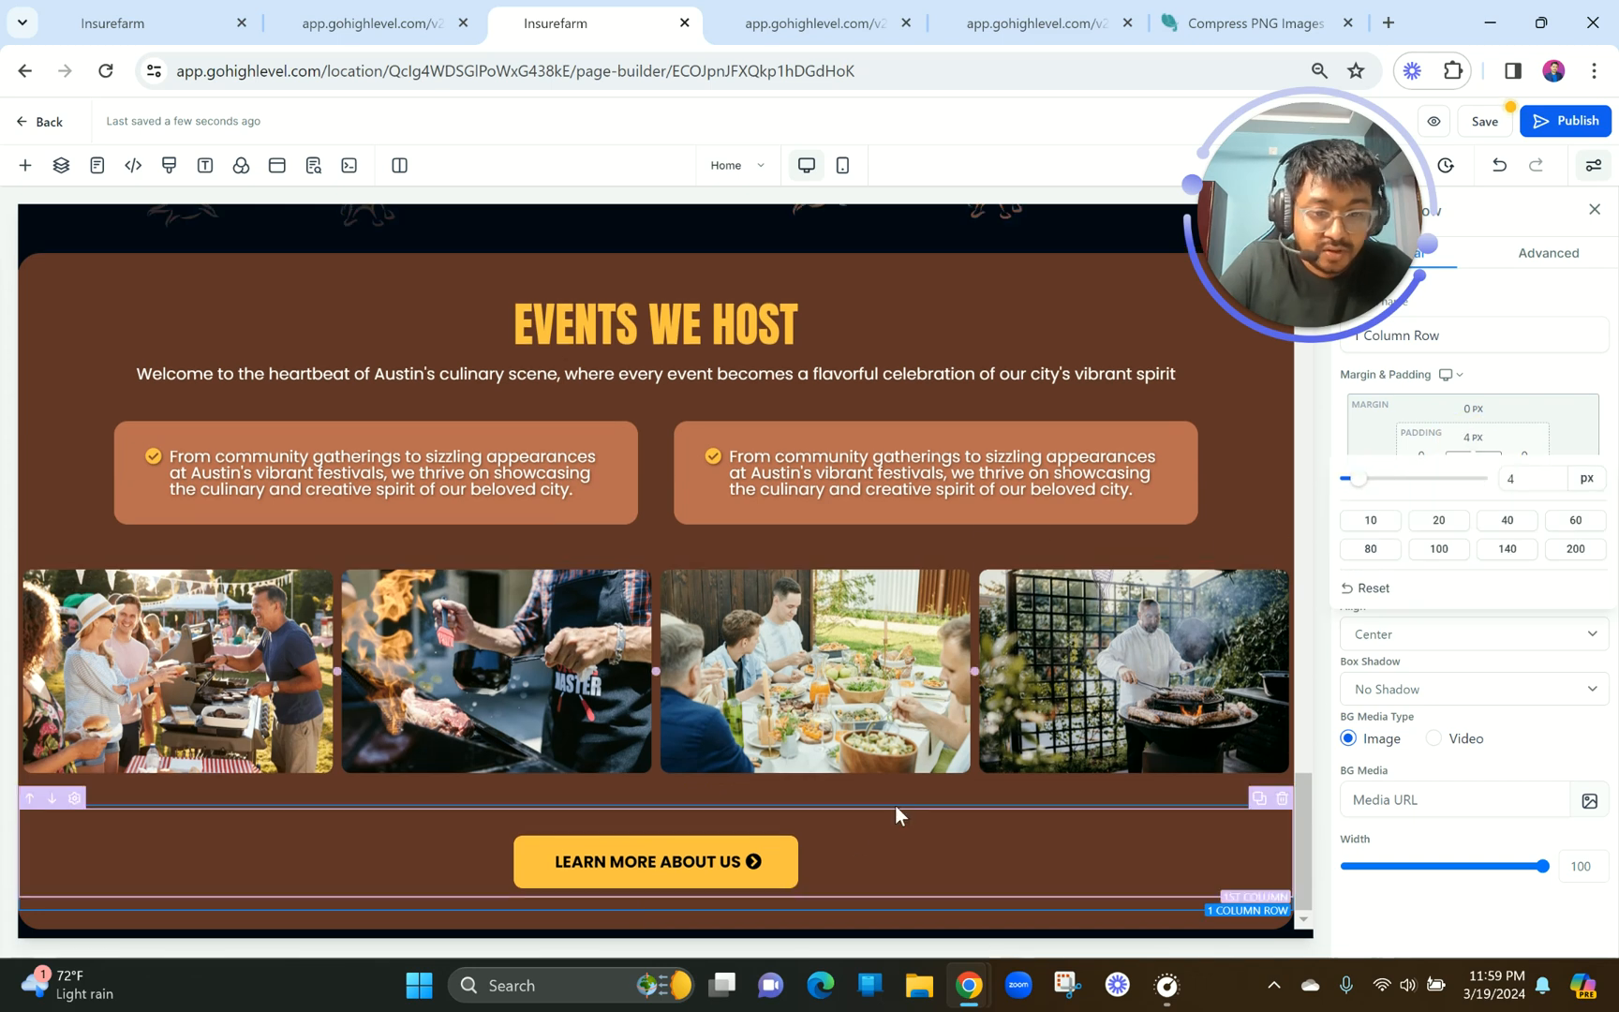
pyautogui.click(733, 848)
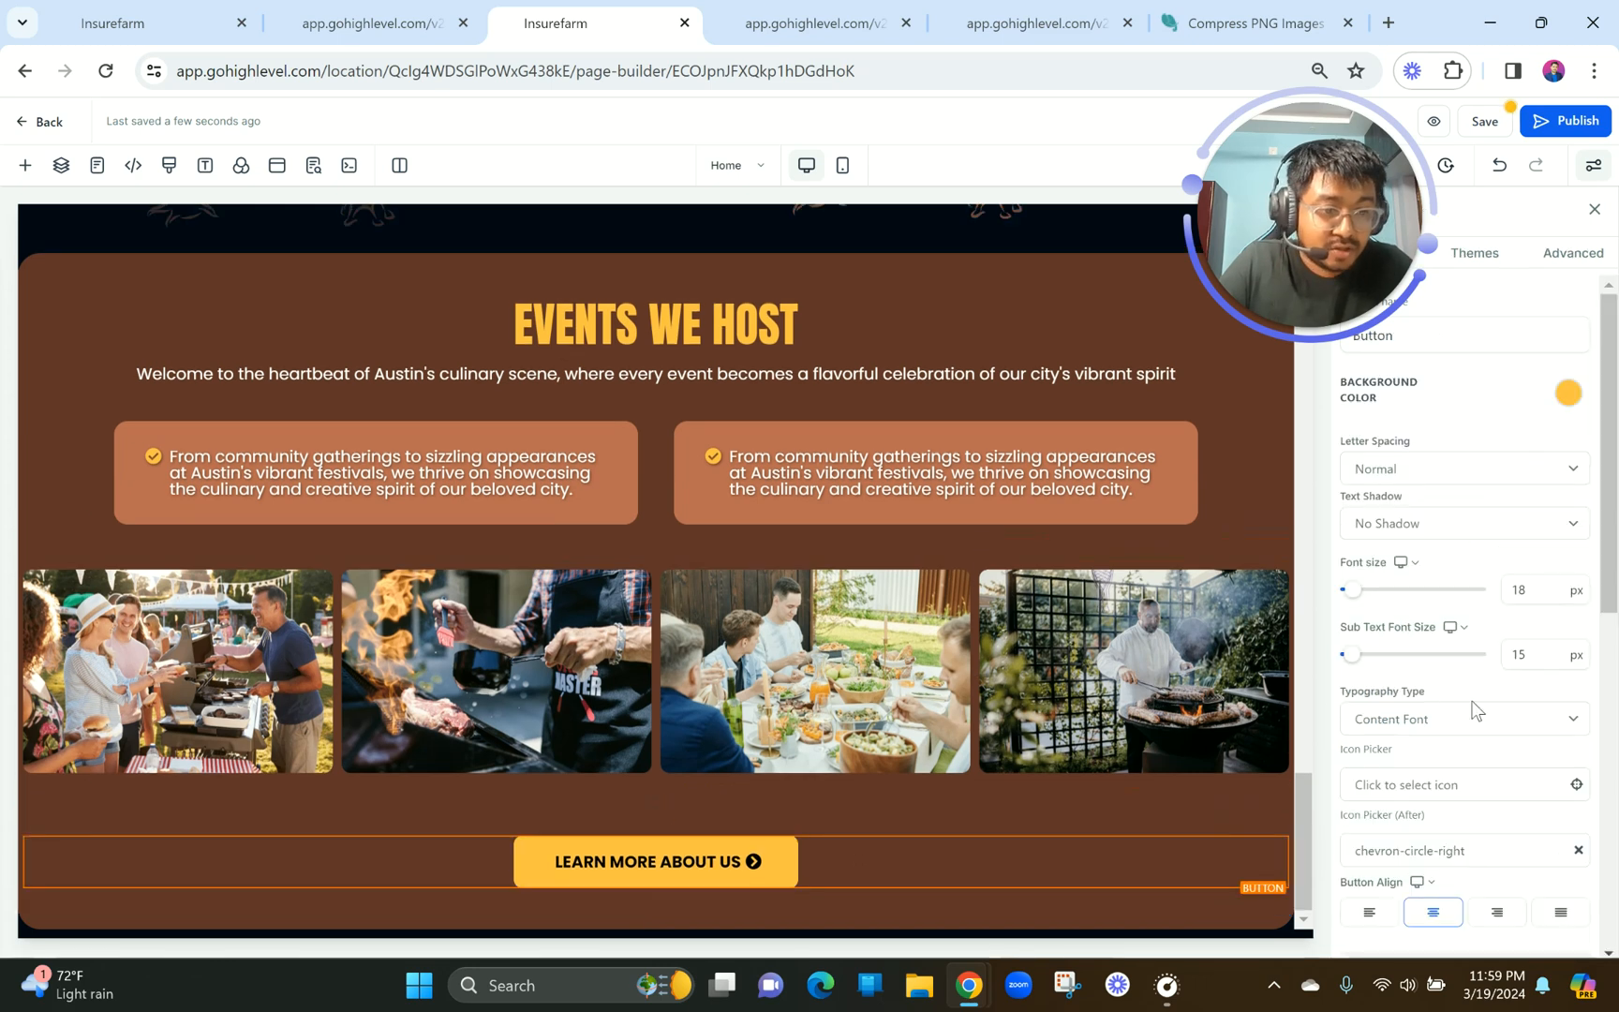
pyautogui.scroll(-5, 1476, 709)
pyautogui.click(1464, 457)
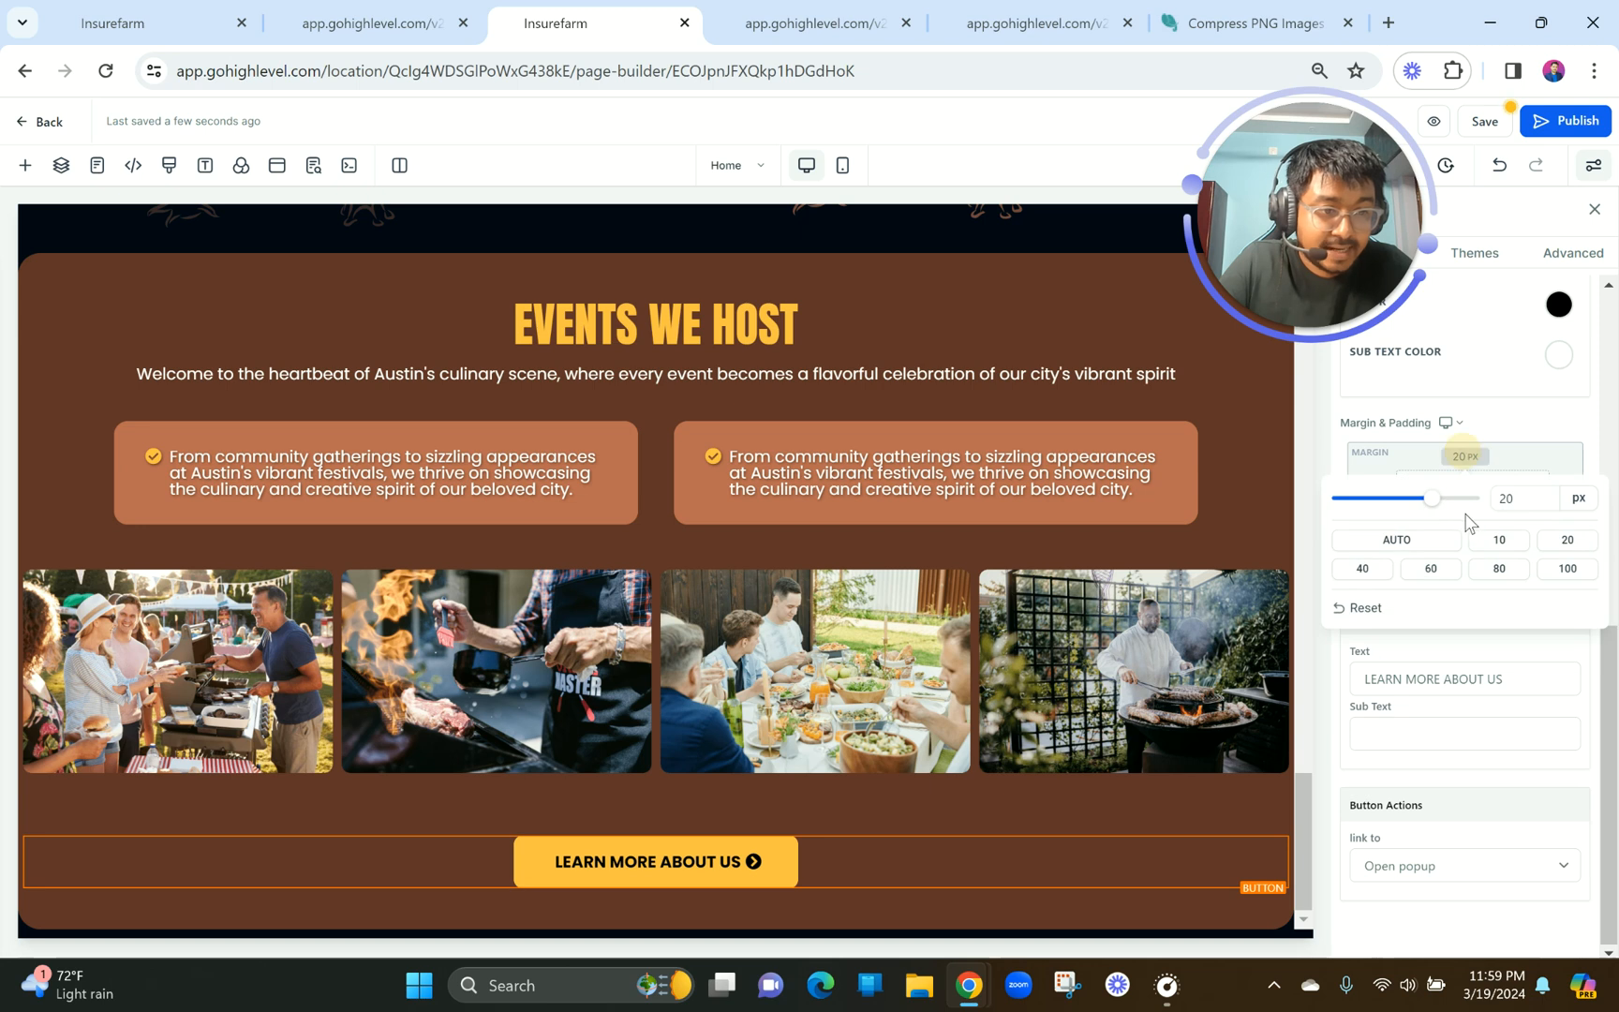
pyautogui.doubleClick(1502, 499)
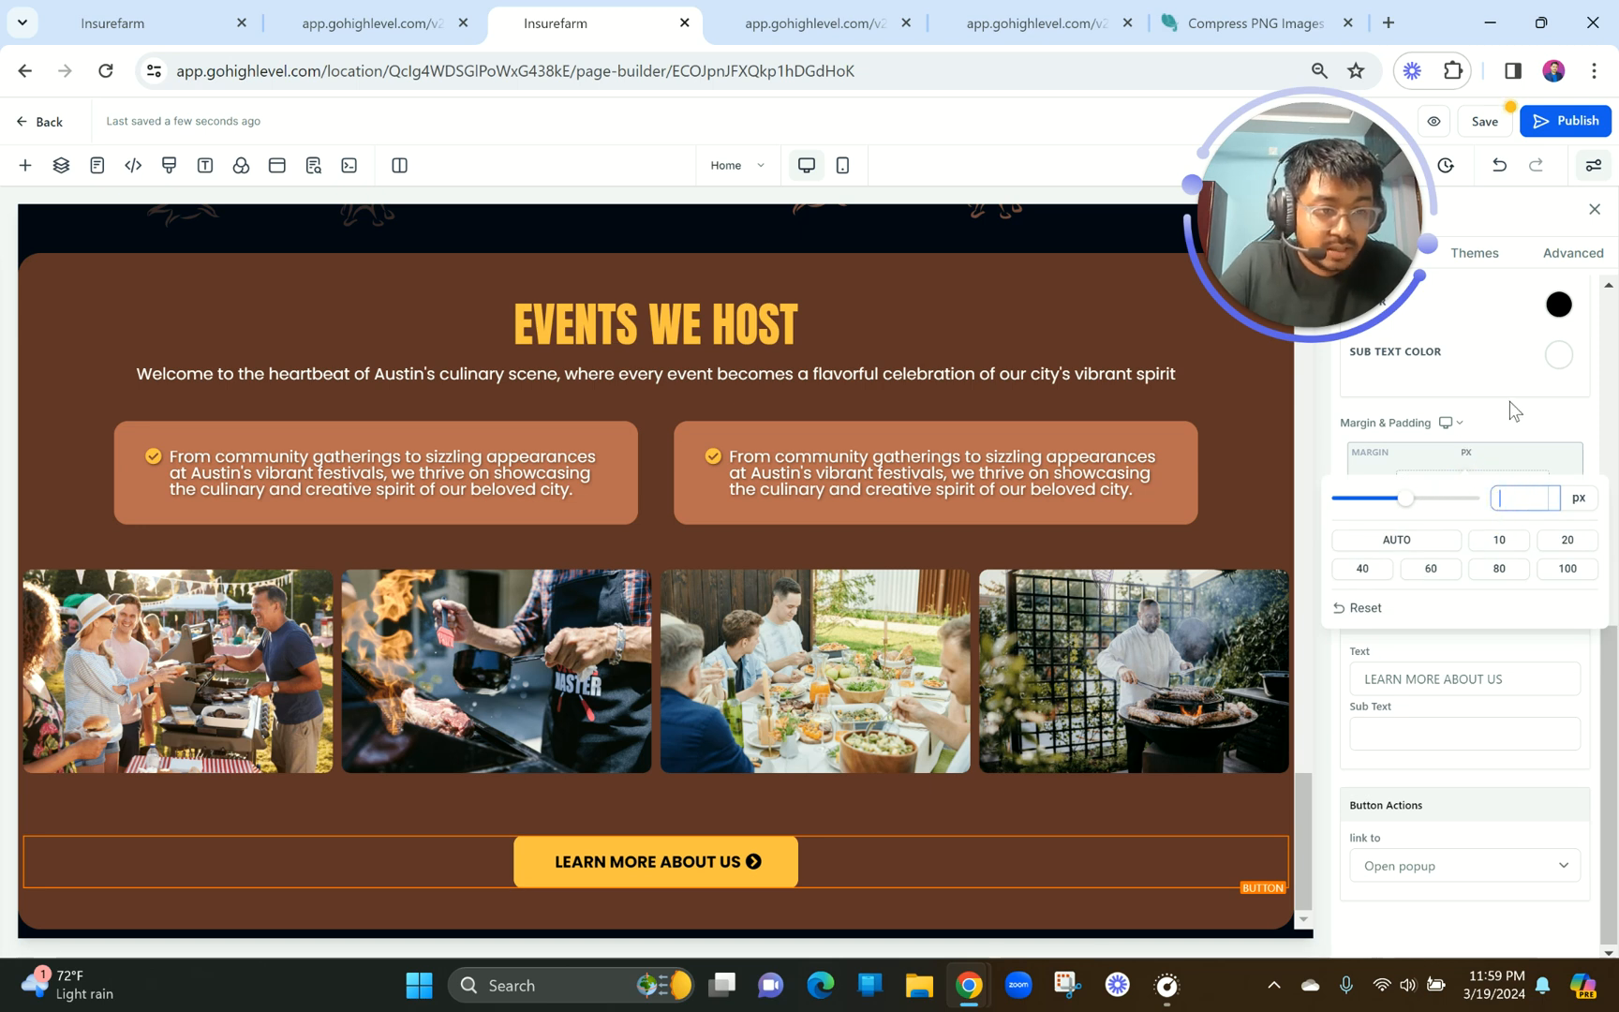
pyautogui.click(1493, 441)
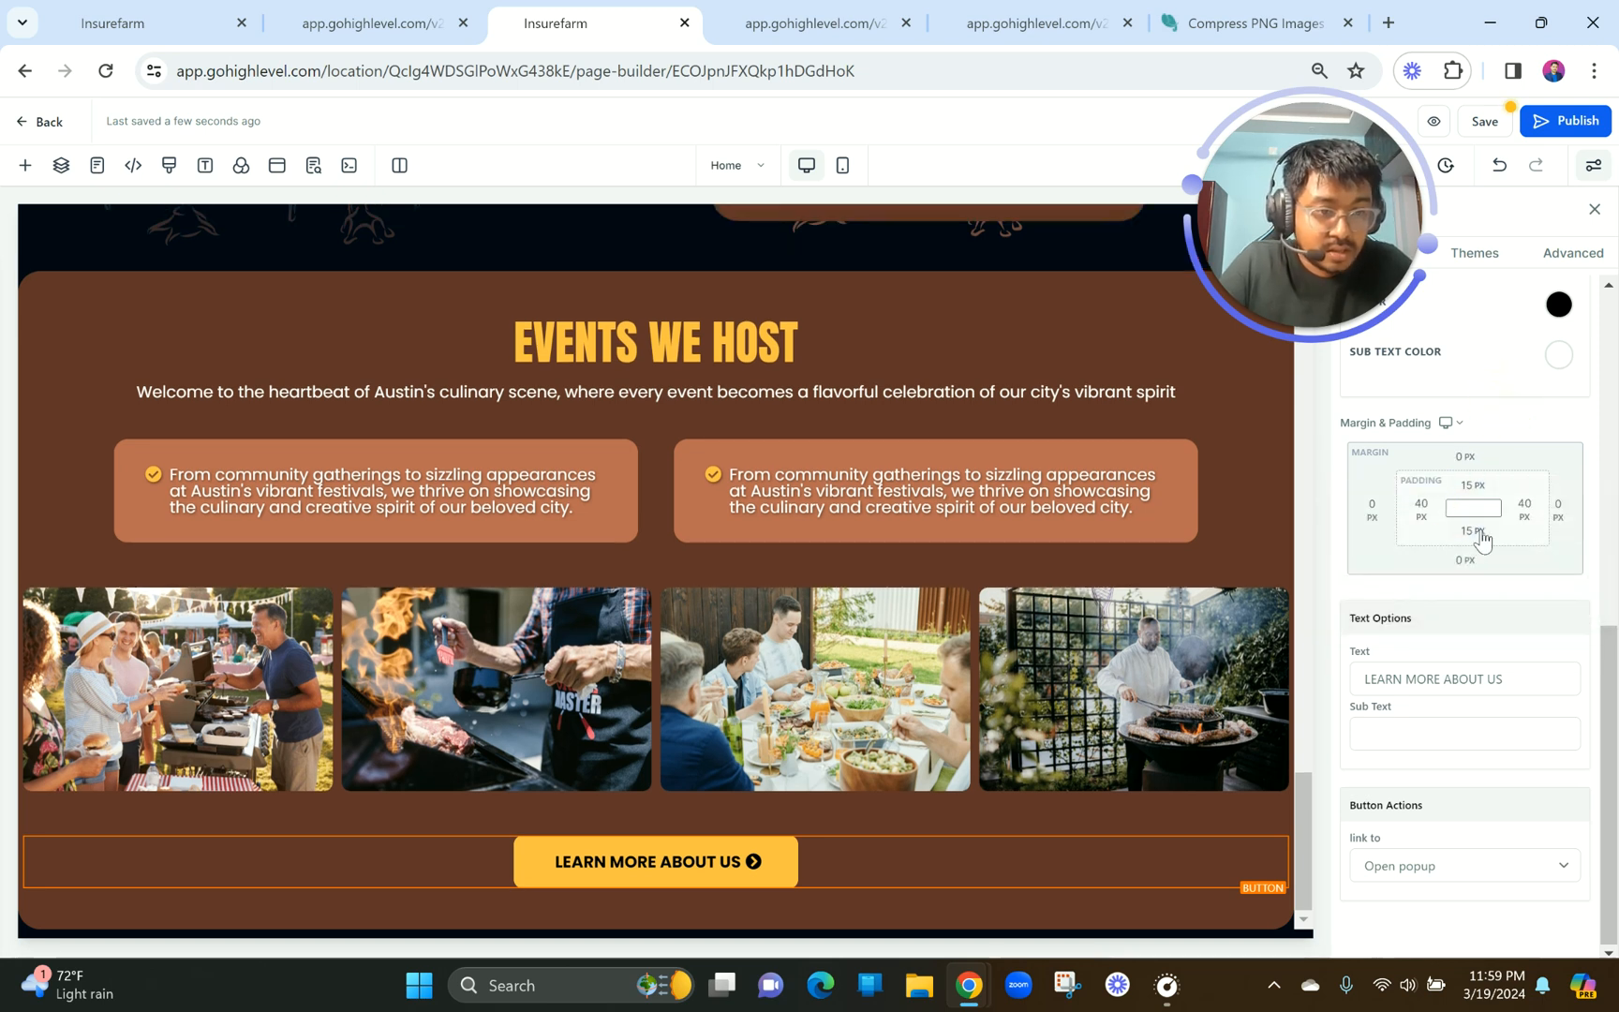
# Try a top padding of 2 px on the button, and undo the change.
pyautogui.click(1469, 486)
pyautogui.click(1352, 527)
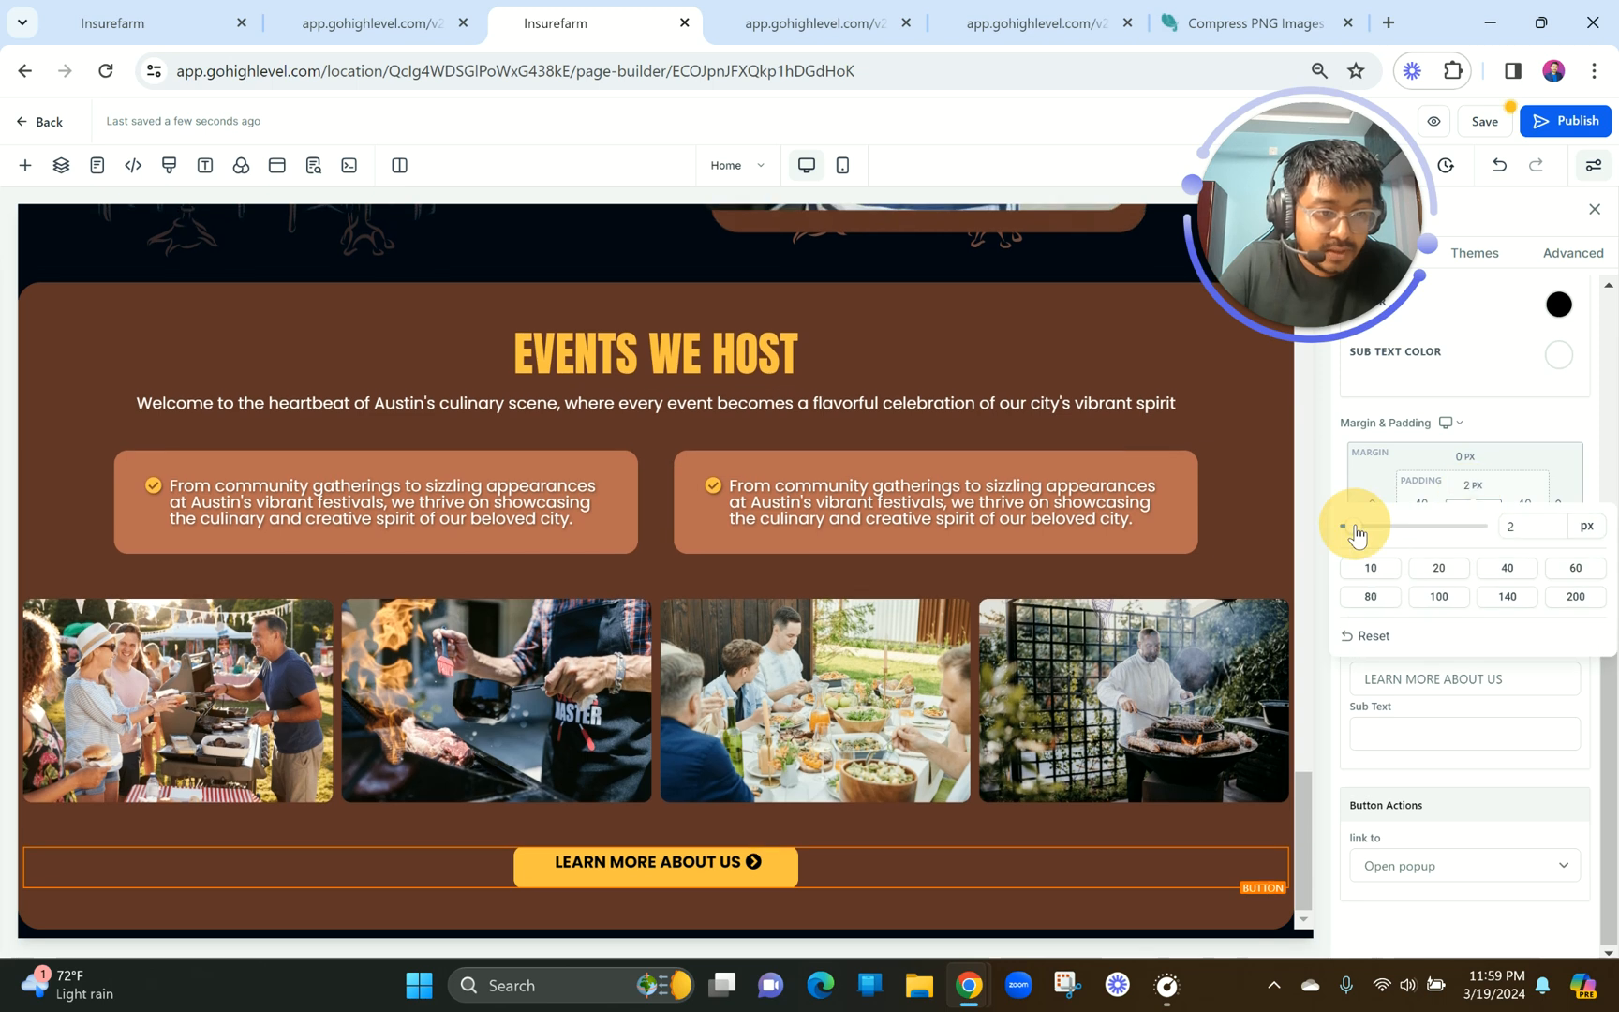
pyautogui.moveTo(1514, 527); pyautogui.dragTo(1492, 532)
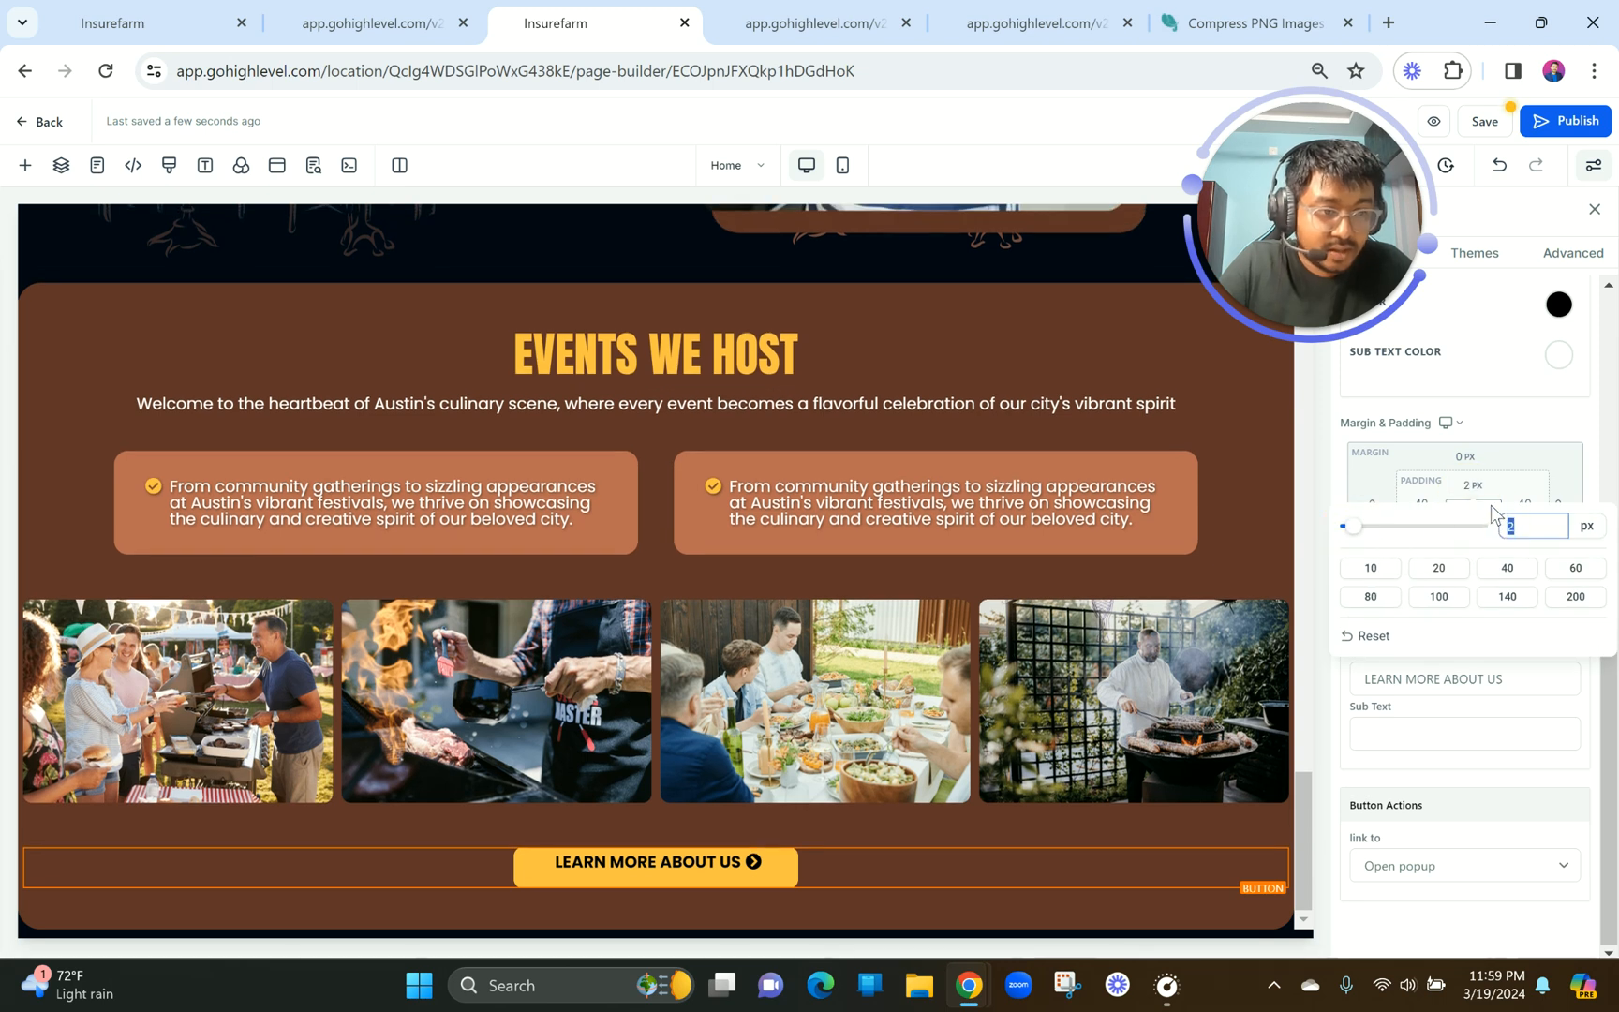
pyautogui.click(1500, 169)
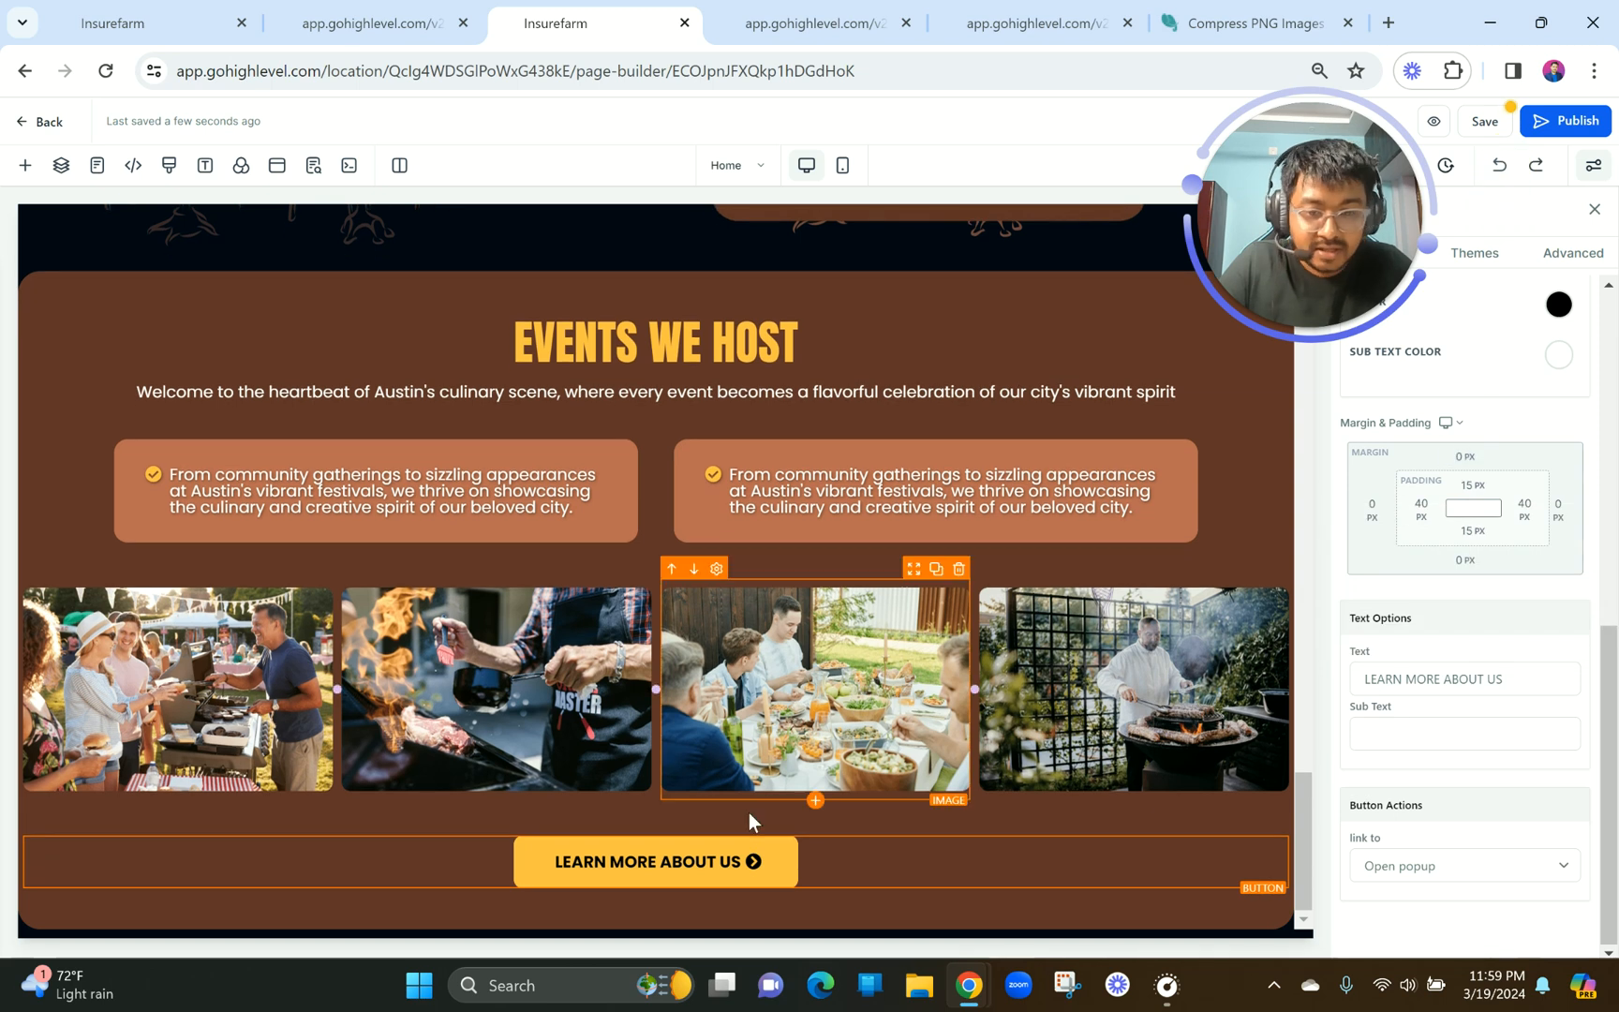
# Set the bottom padding of the four-column image row to 5 px.
pyautogui.click(717, 829)
pyautogui.click(705, 816)
pyautogui.click(1459, 489)
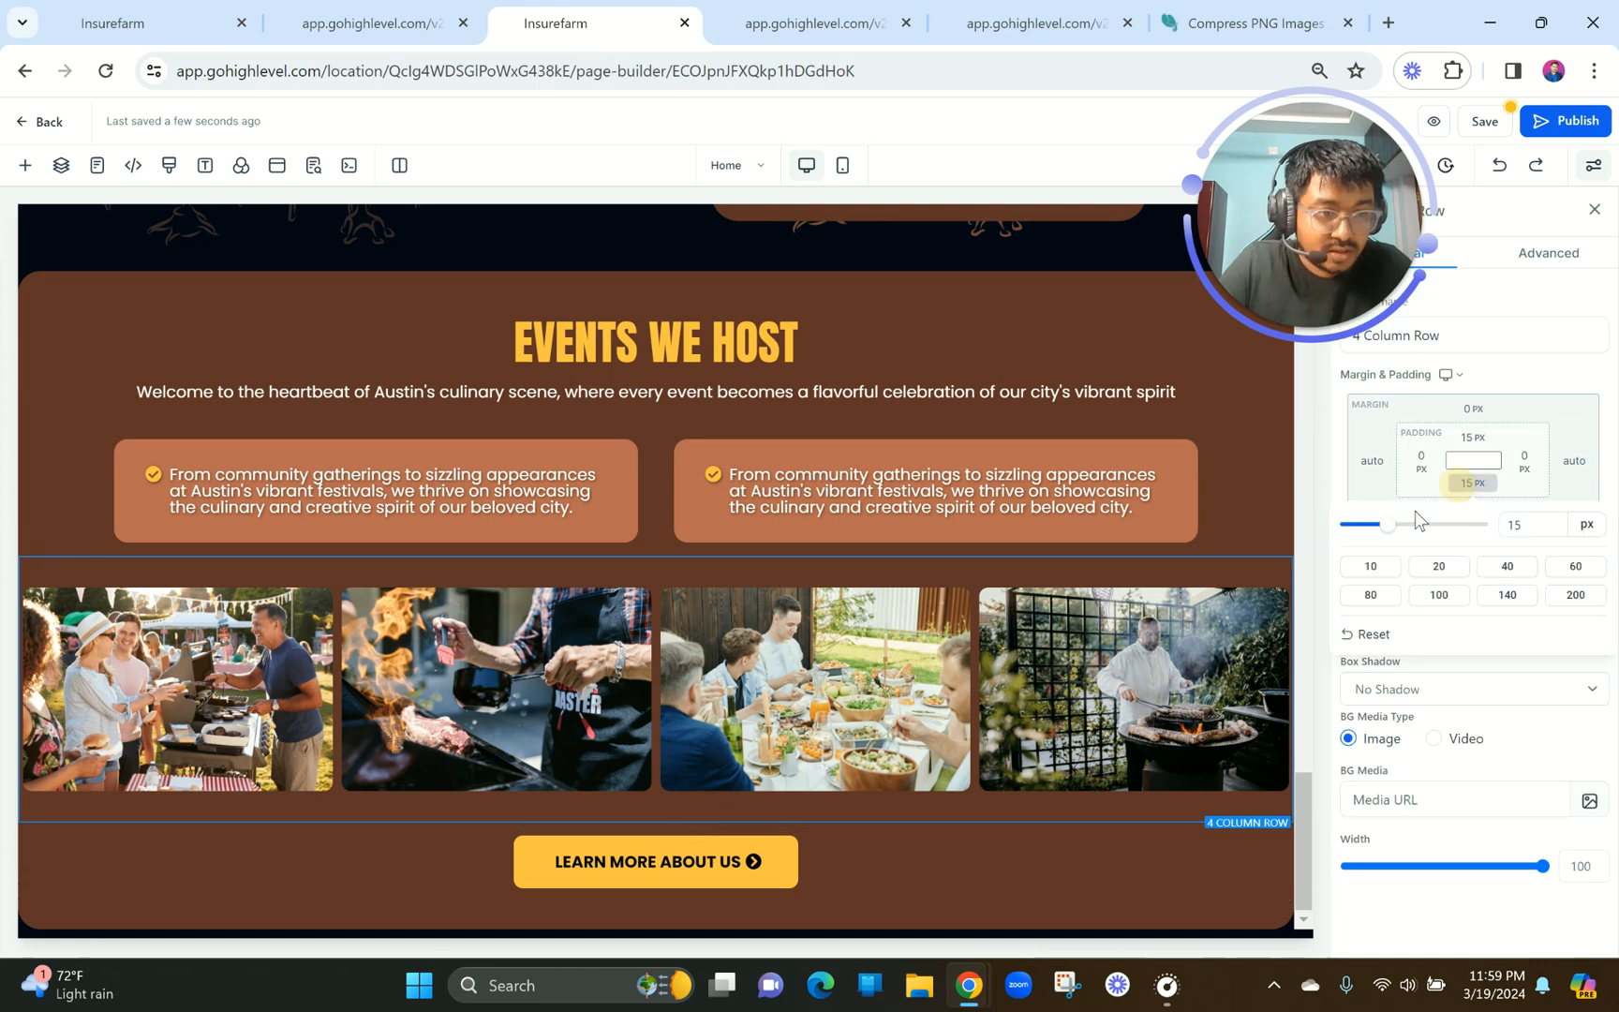
pyautogui.moveTo(1371, 531); pyautogui.dragTo(1368, 531)
pyautogui.click(1368, 531)
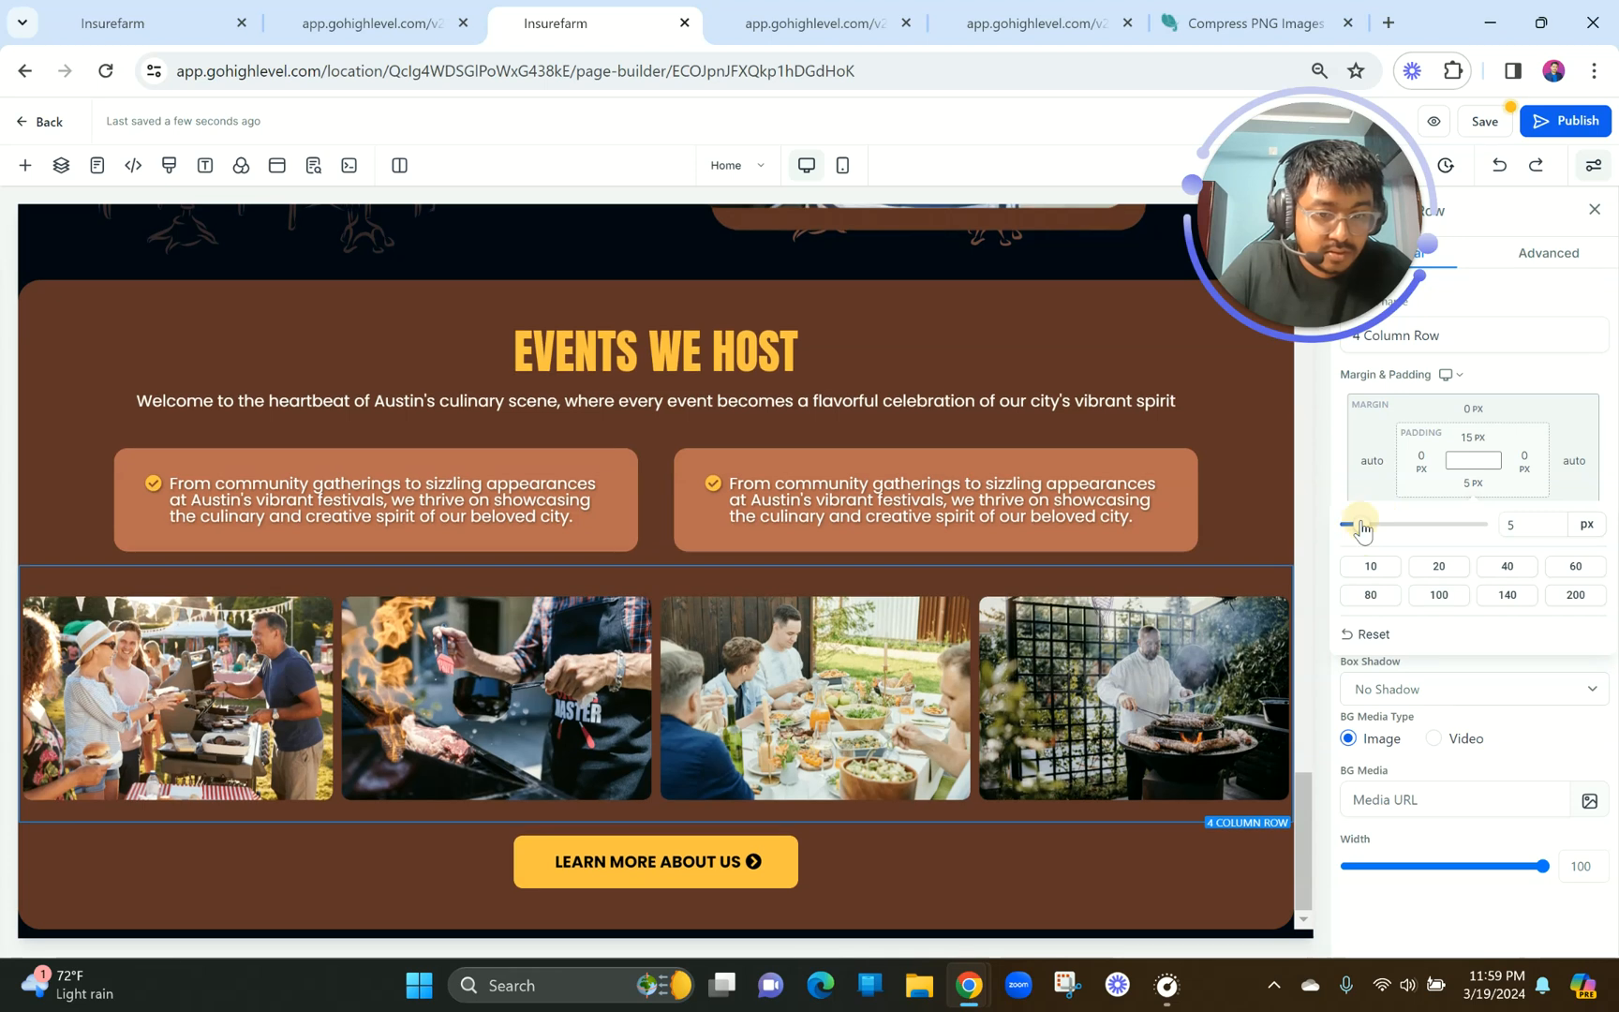
# Change the text of the centered button below the event images to "CHECK LATEST EVENTS!", matching the reference preview.
pyautogui.click(281, 21)
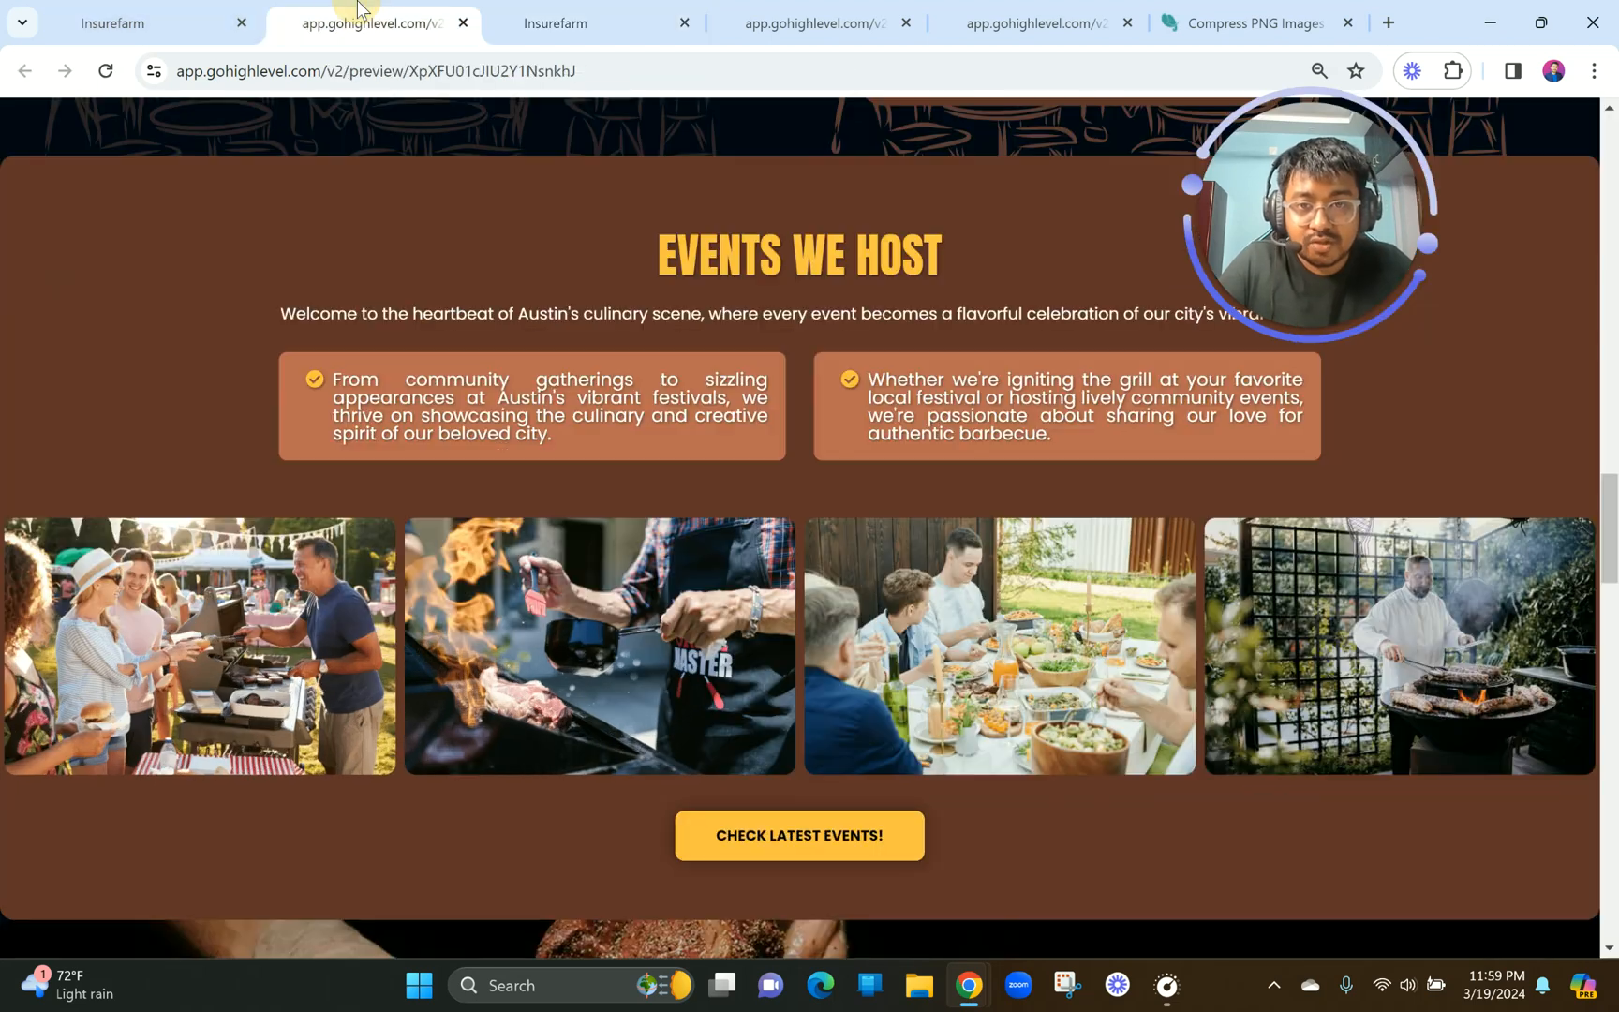
pyautogui.click(600, 21)
pyautogui.click(741, 857)
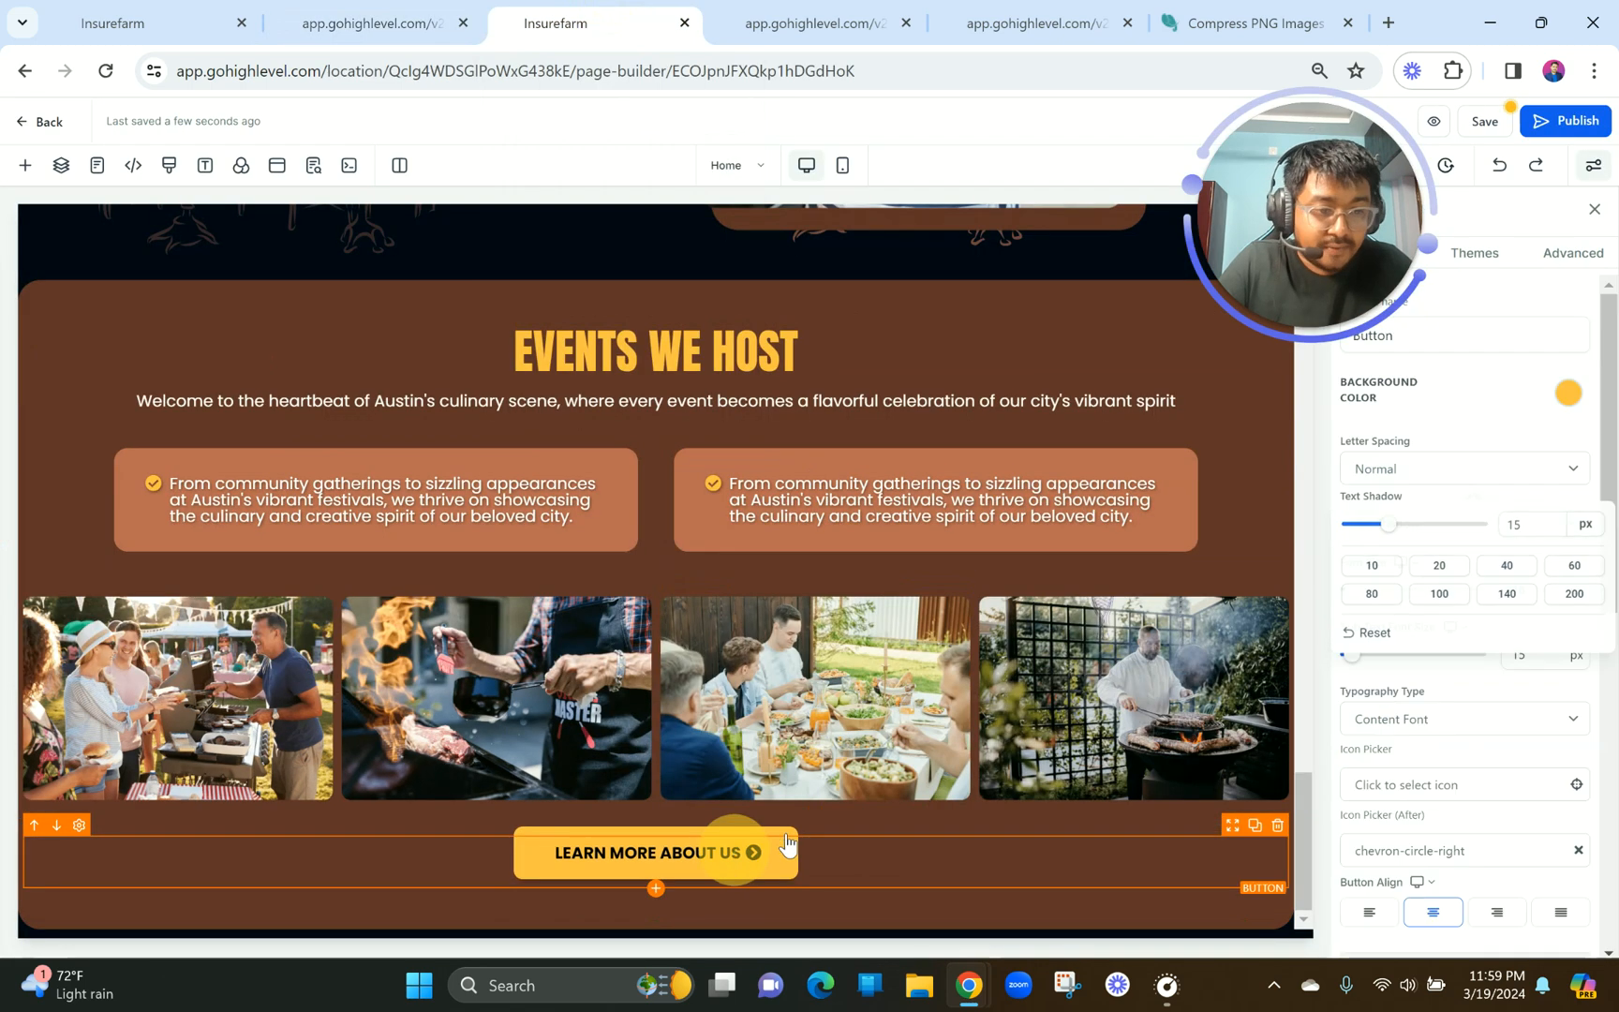
pyautogui.scroll(-1, 1434, 834)
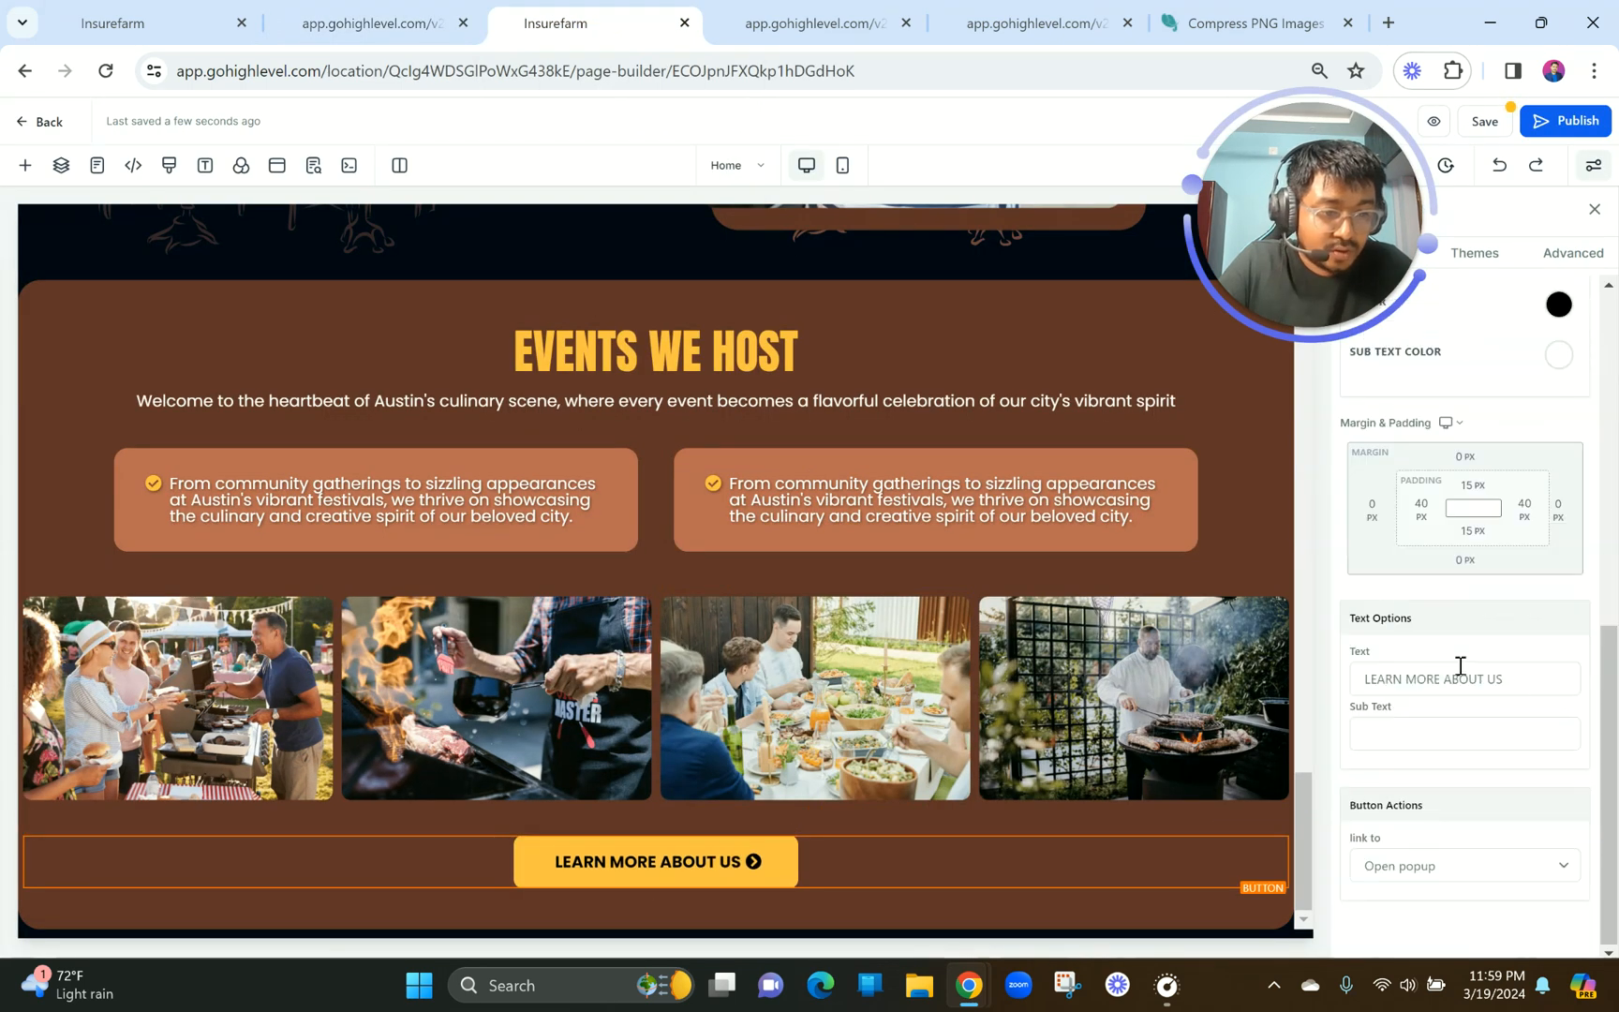
pyautogui.tripleClick(1519, 681)
pyautogui.write('CHECK LATEST EVENTS!')
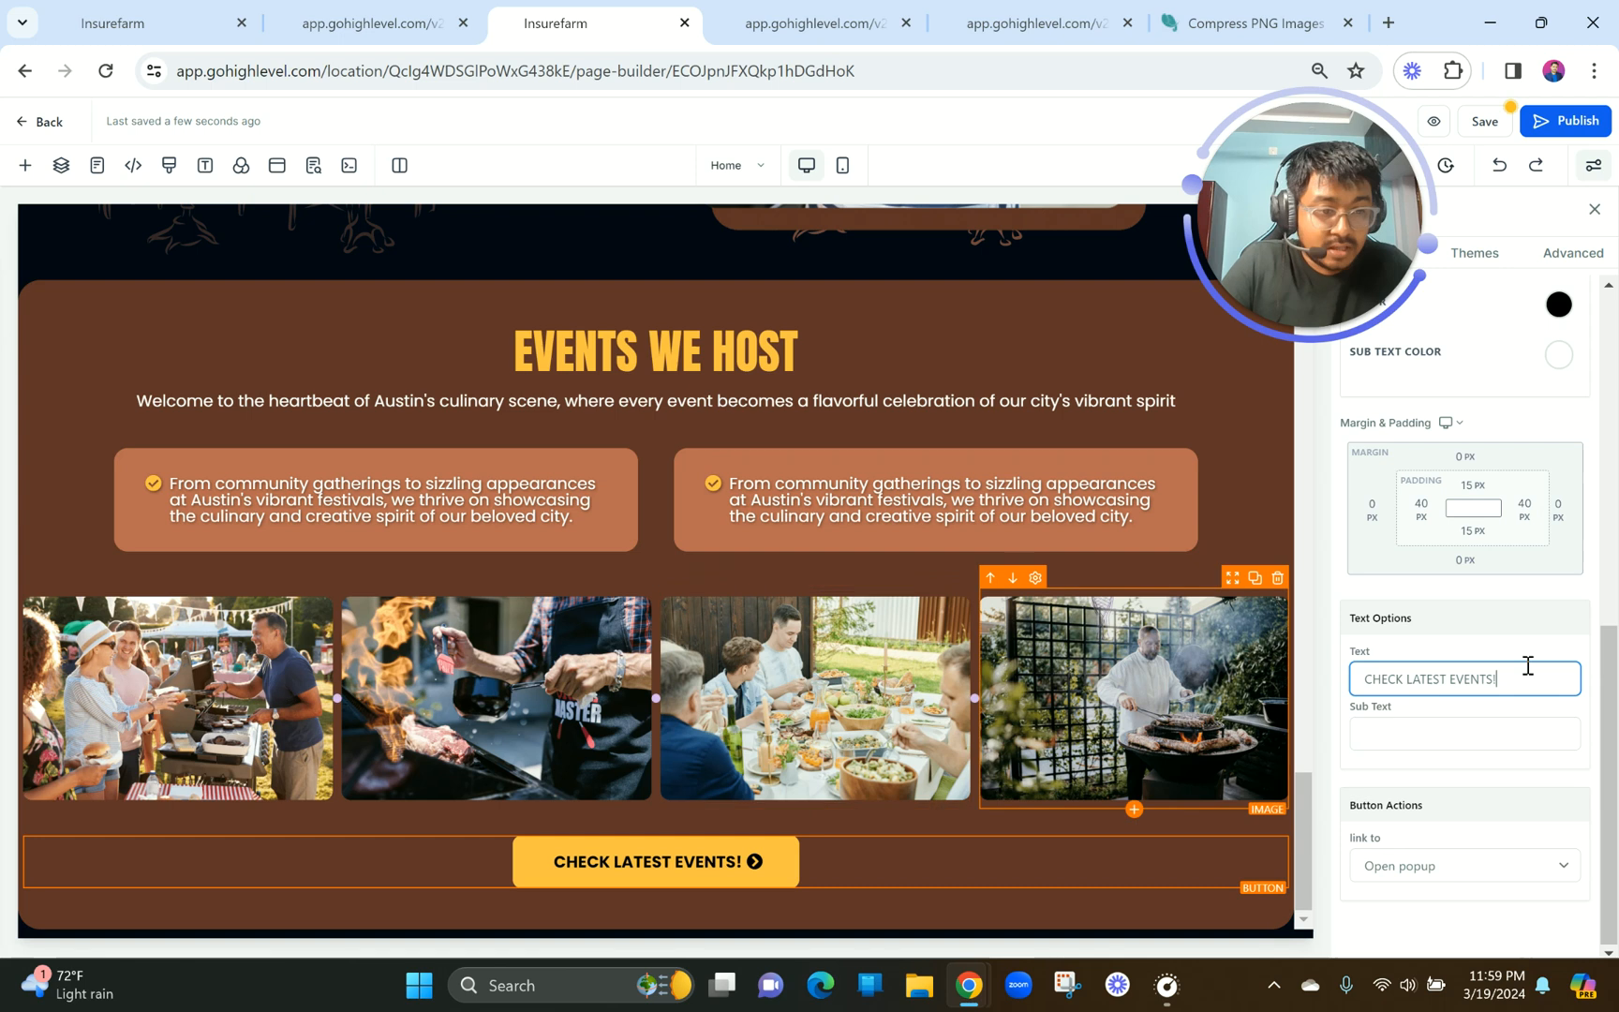
# Remove the chevron-circle-right icon after the button's text, and compare the button with the reference preview.
pyautogui.scroll(6, 1527, 666)
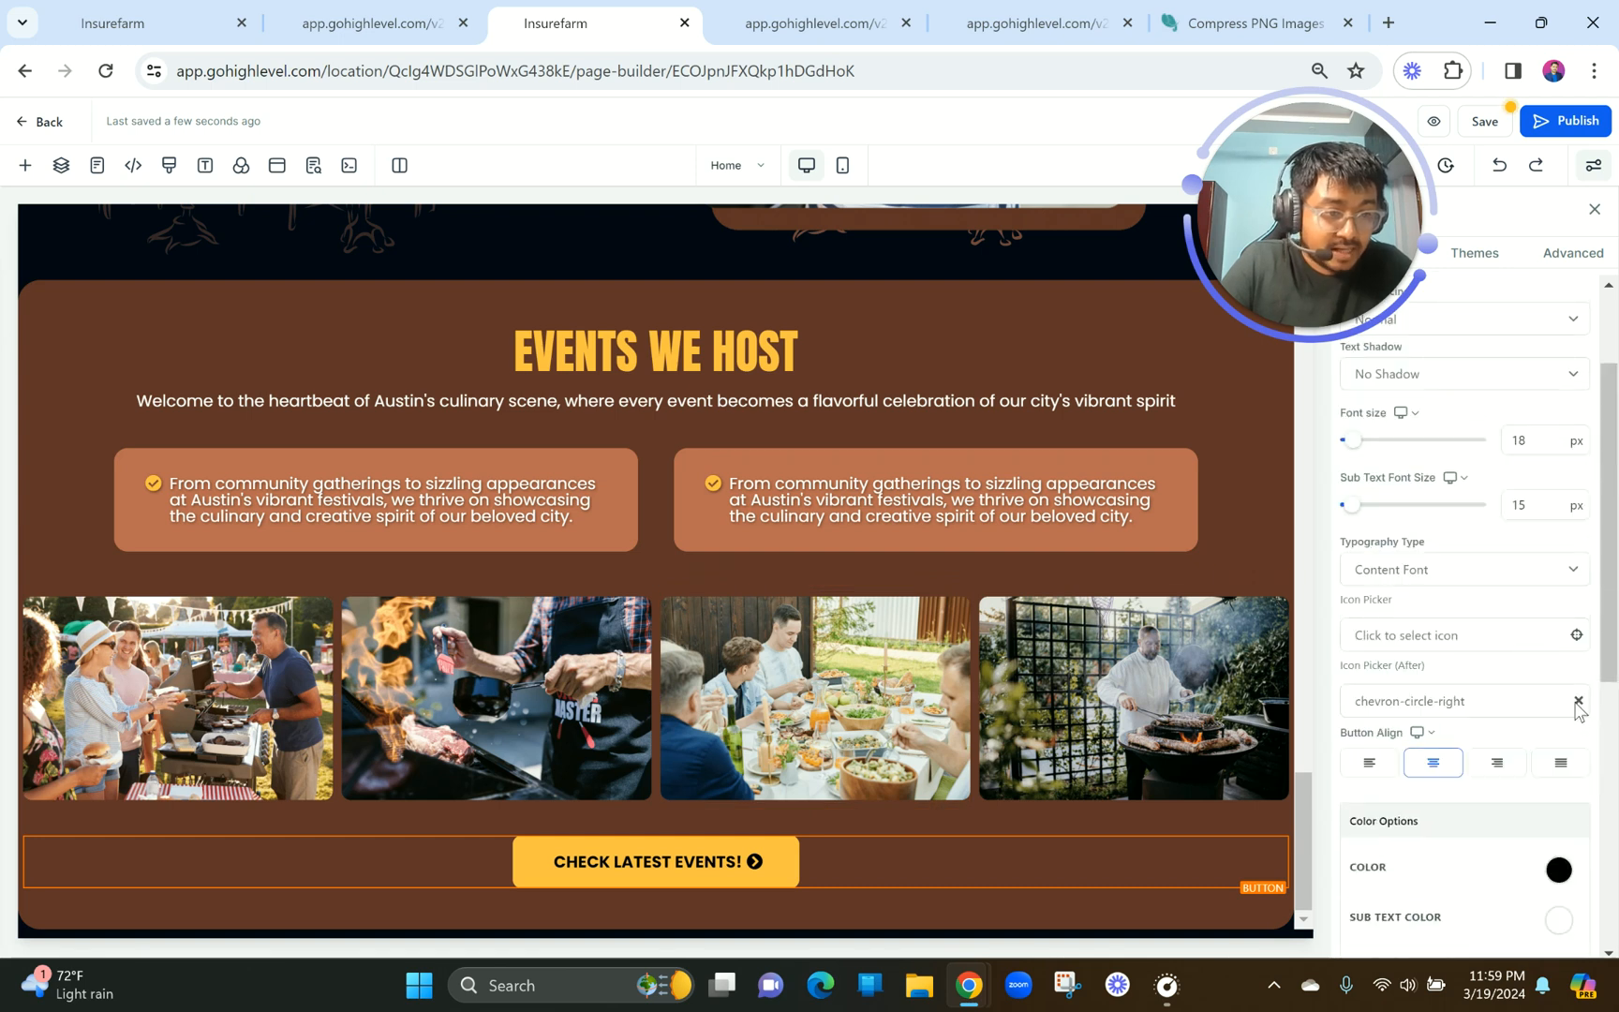
pyautogui.click(351, 23)
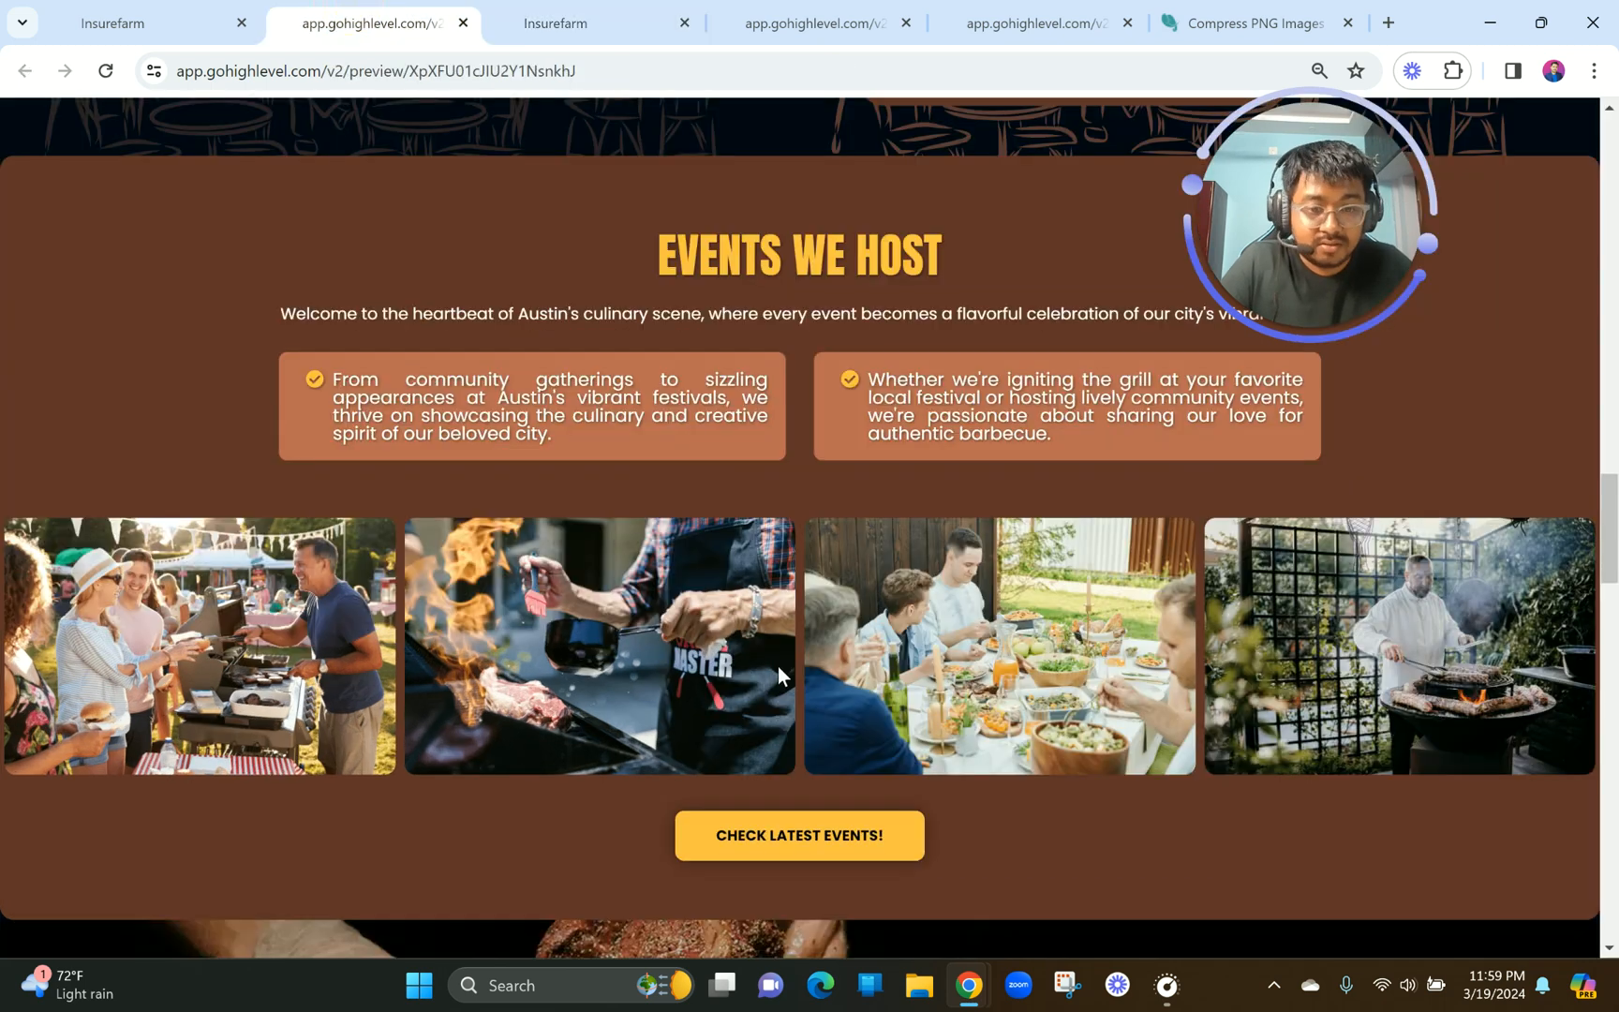
pyautogui.click(563, 22)
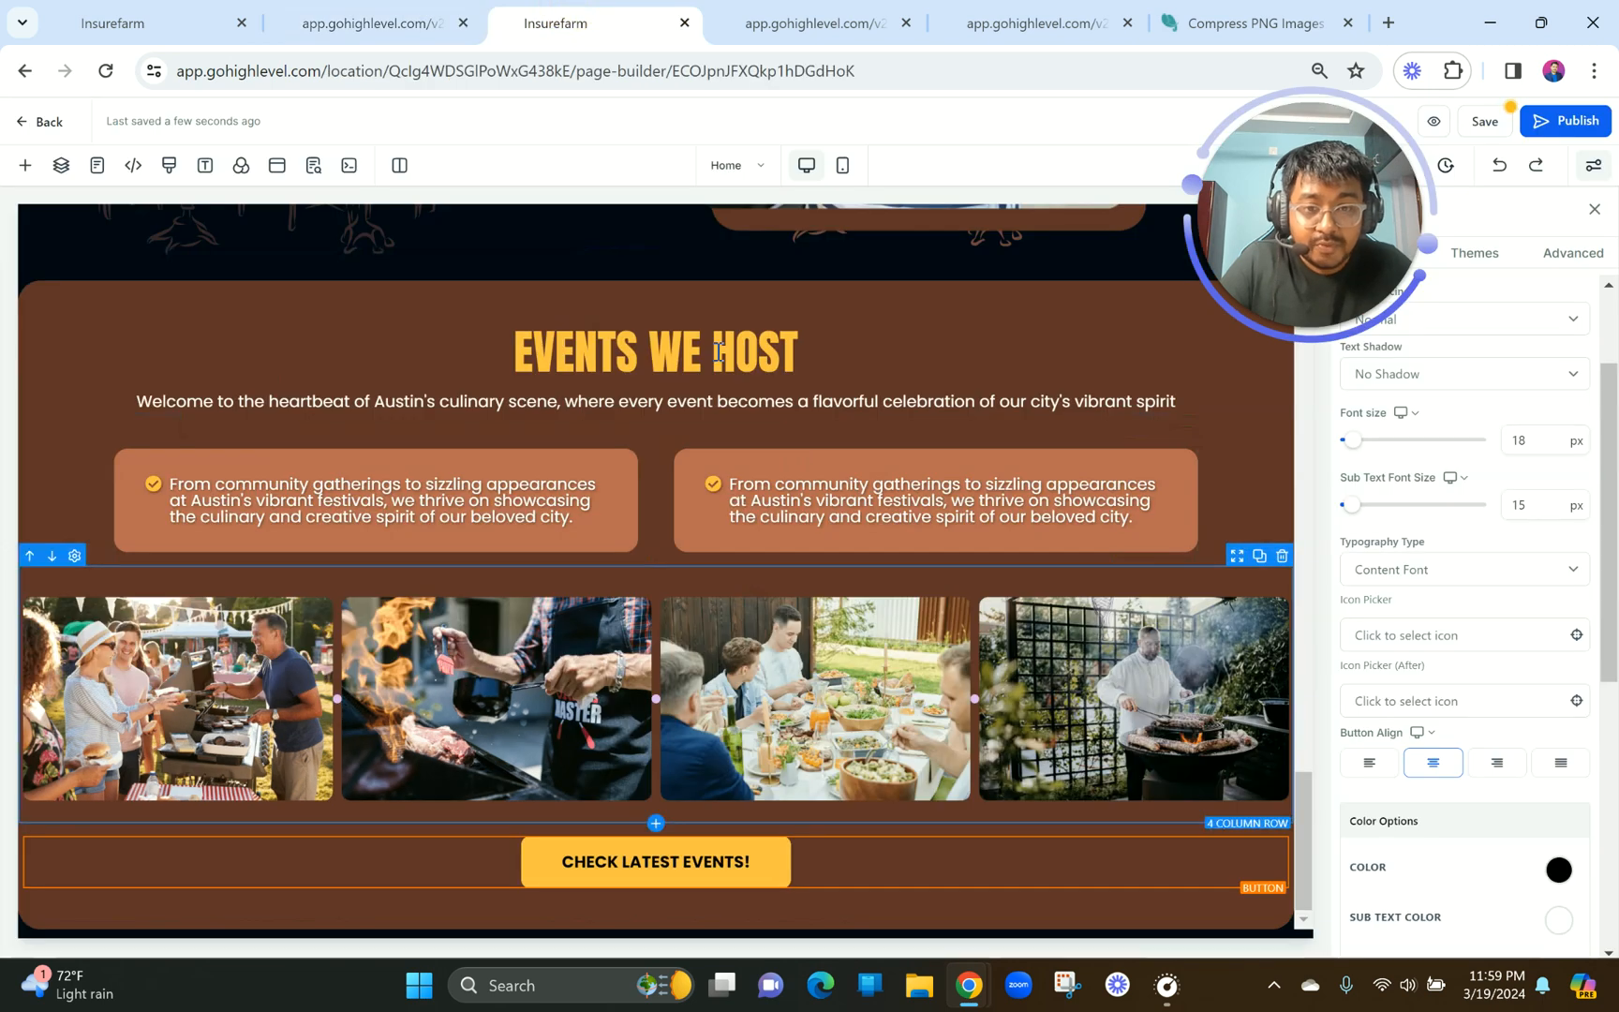
# Check what follows the events section in the reference preview, and add an empty full-width section below "Events We Host".
pyautogui.click(399, 8)
pyautogui.scroll(-7, 696, 622)
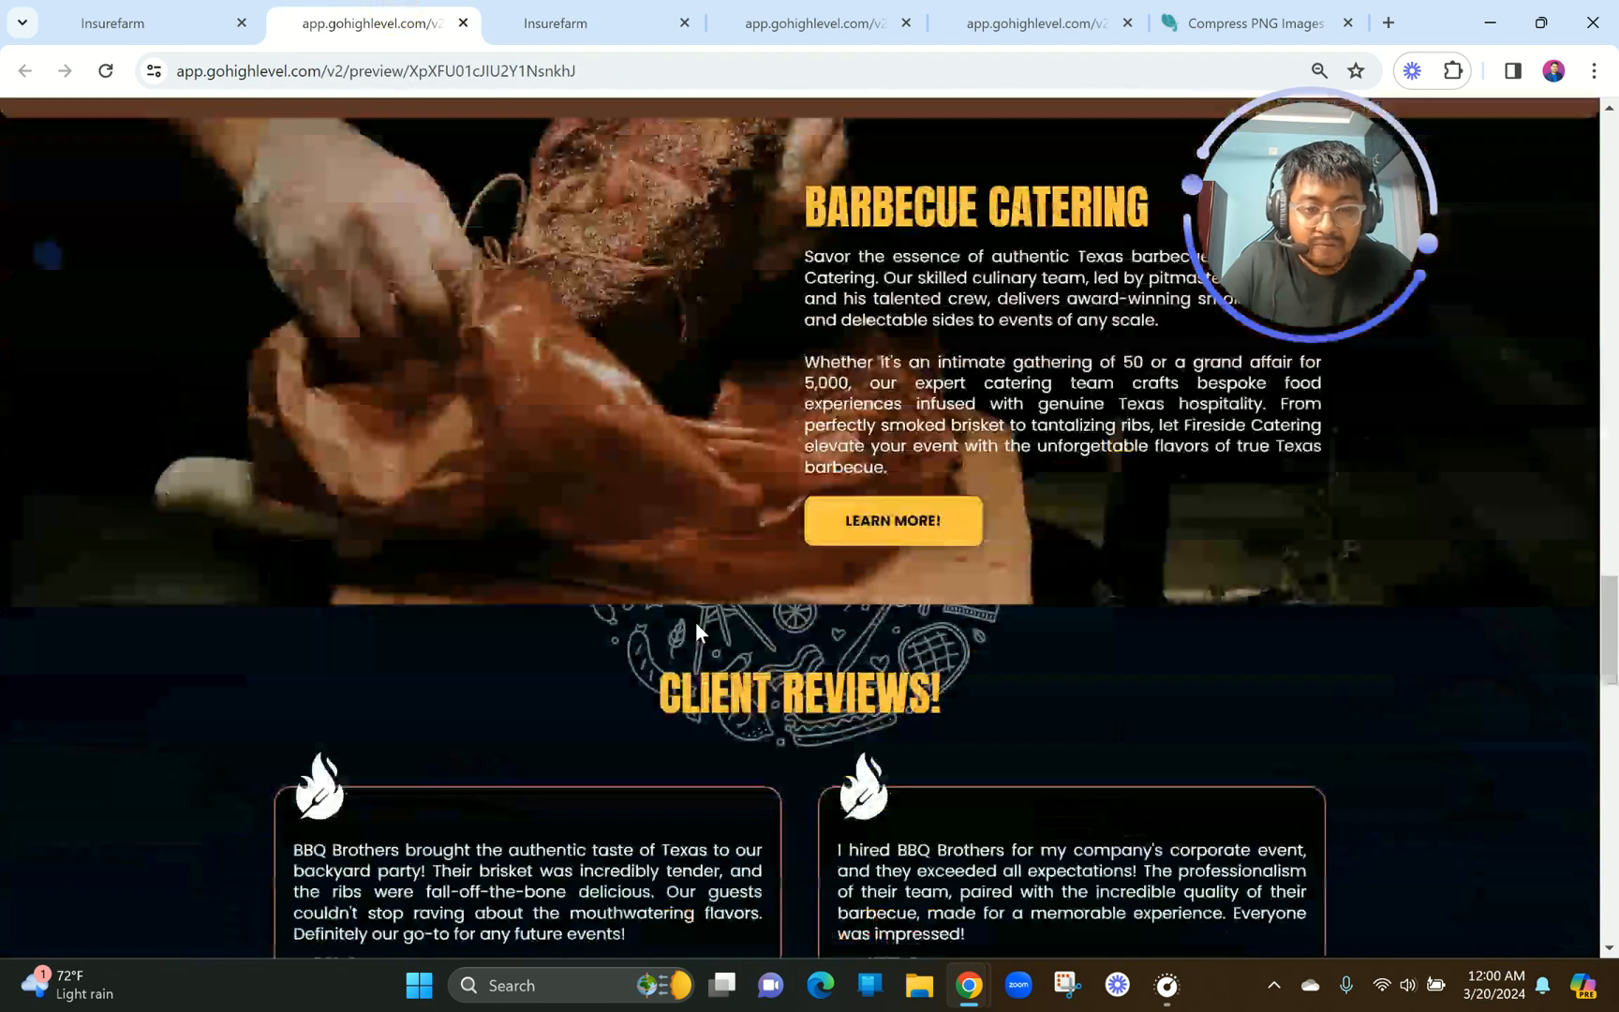
pyautogui.scroll(1, 695, 621)
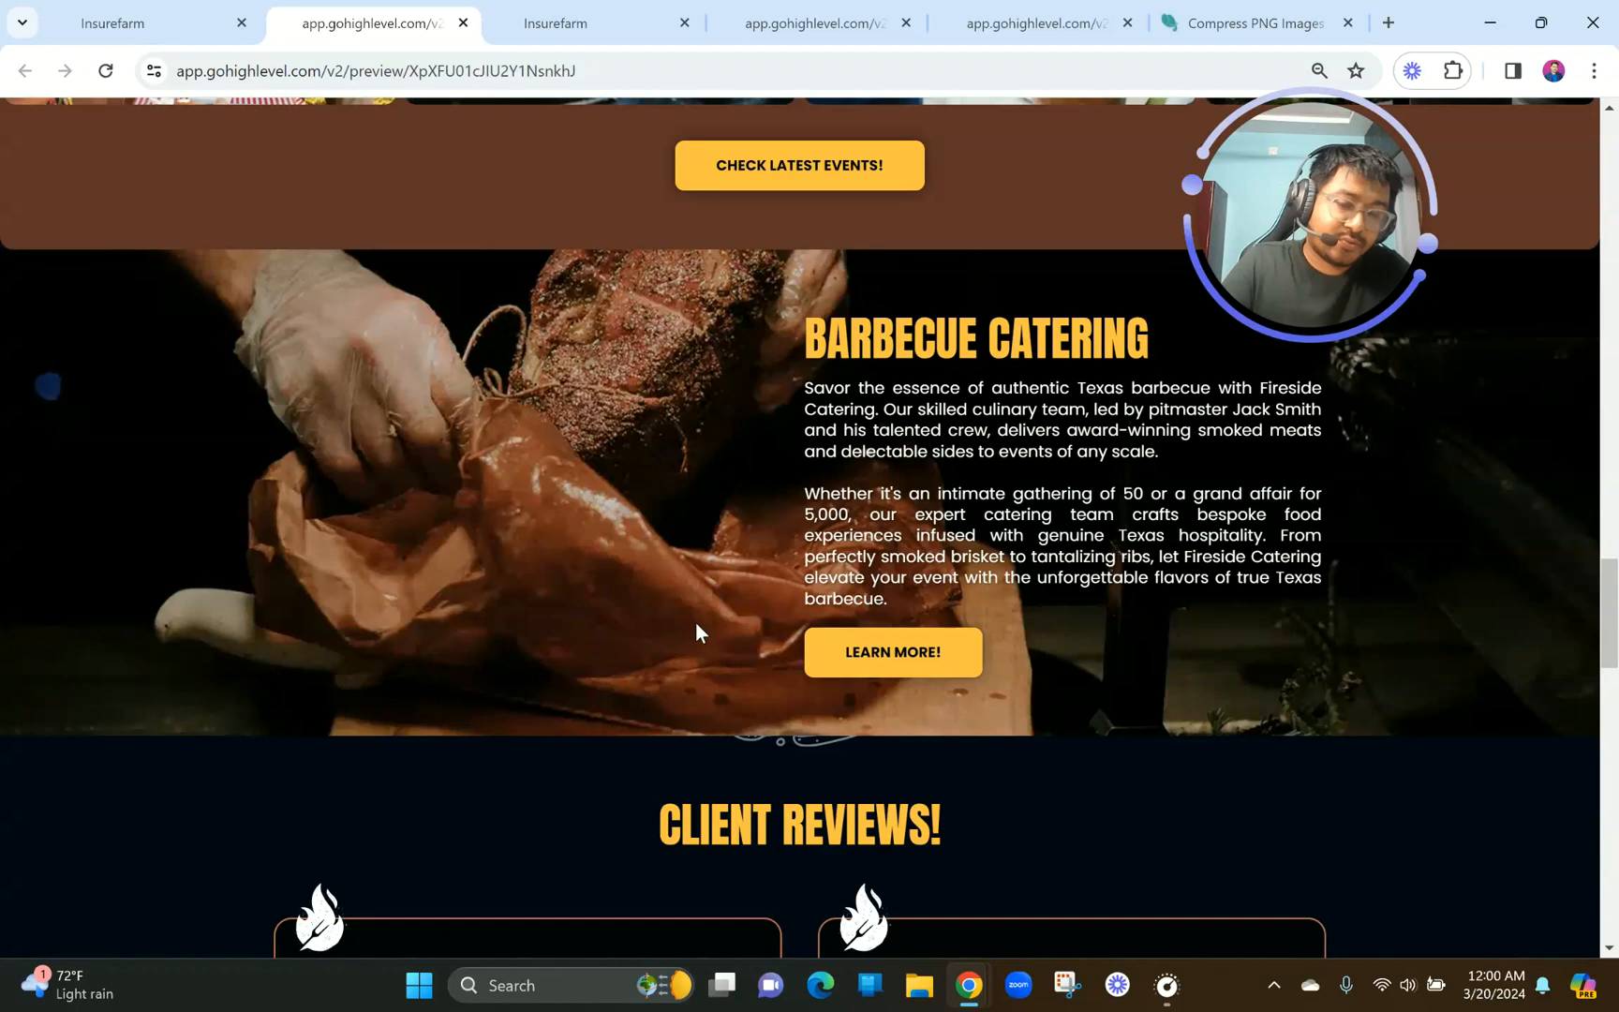
pyautogui.click(644, 13)
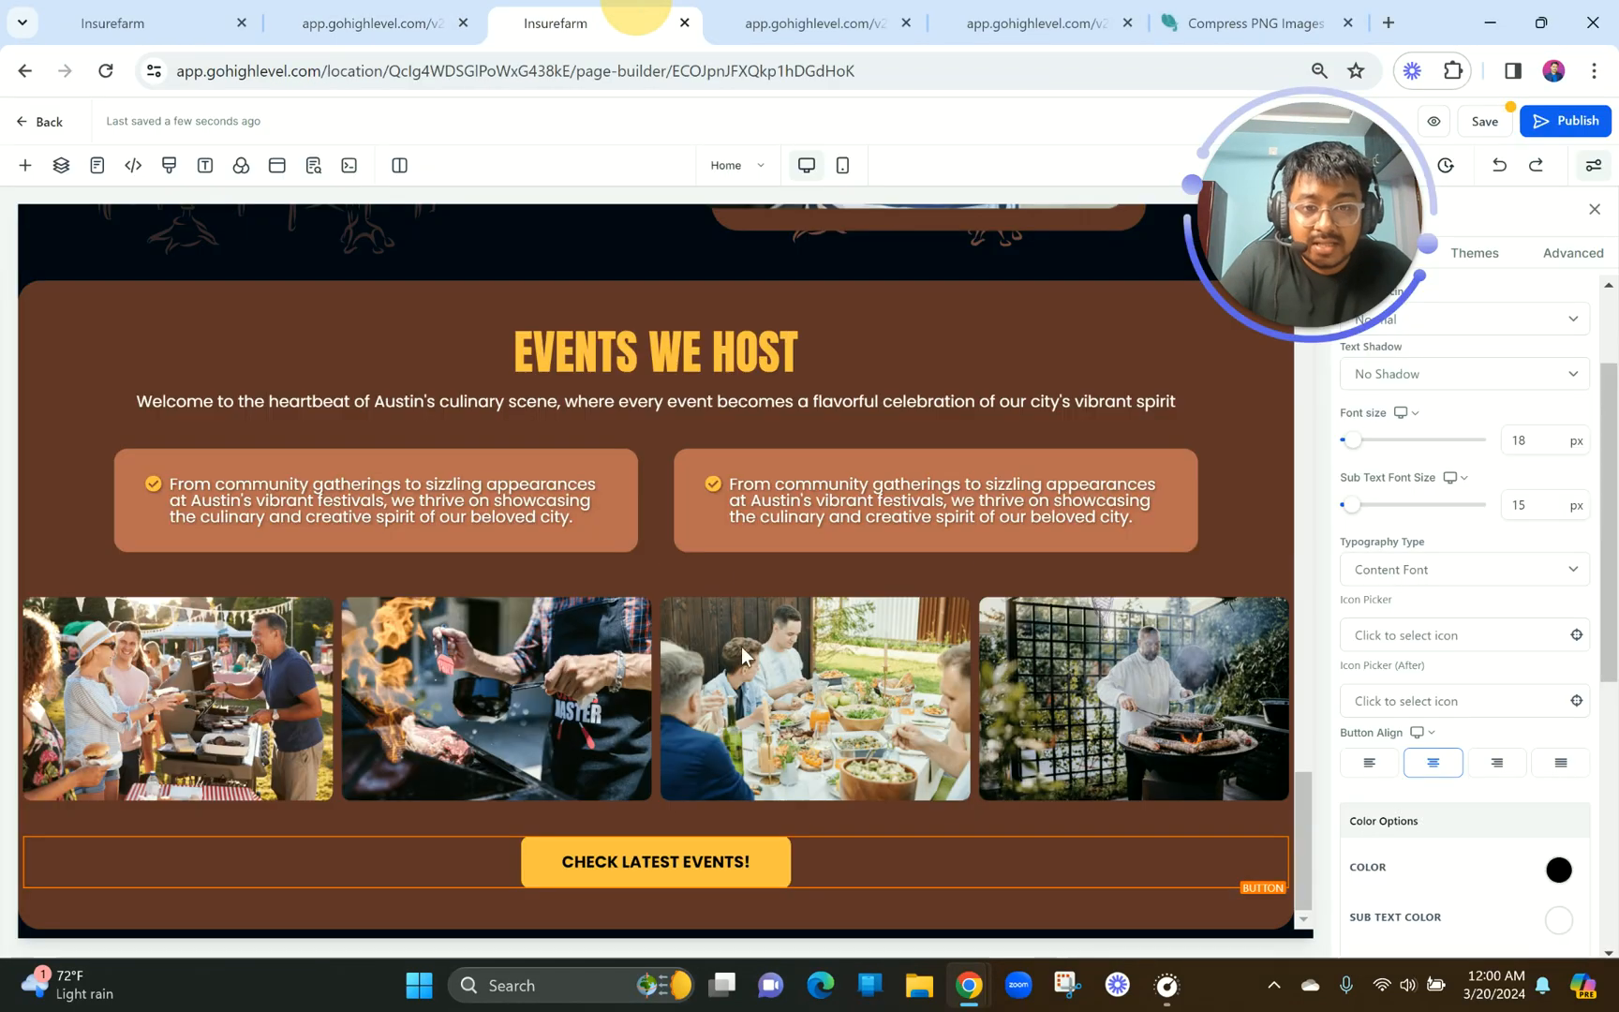
pyautogui.click(655, 927)
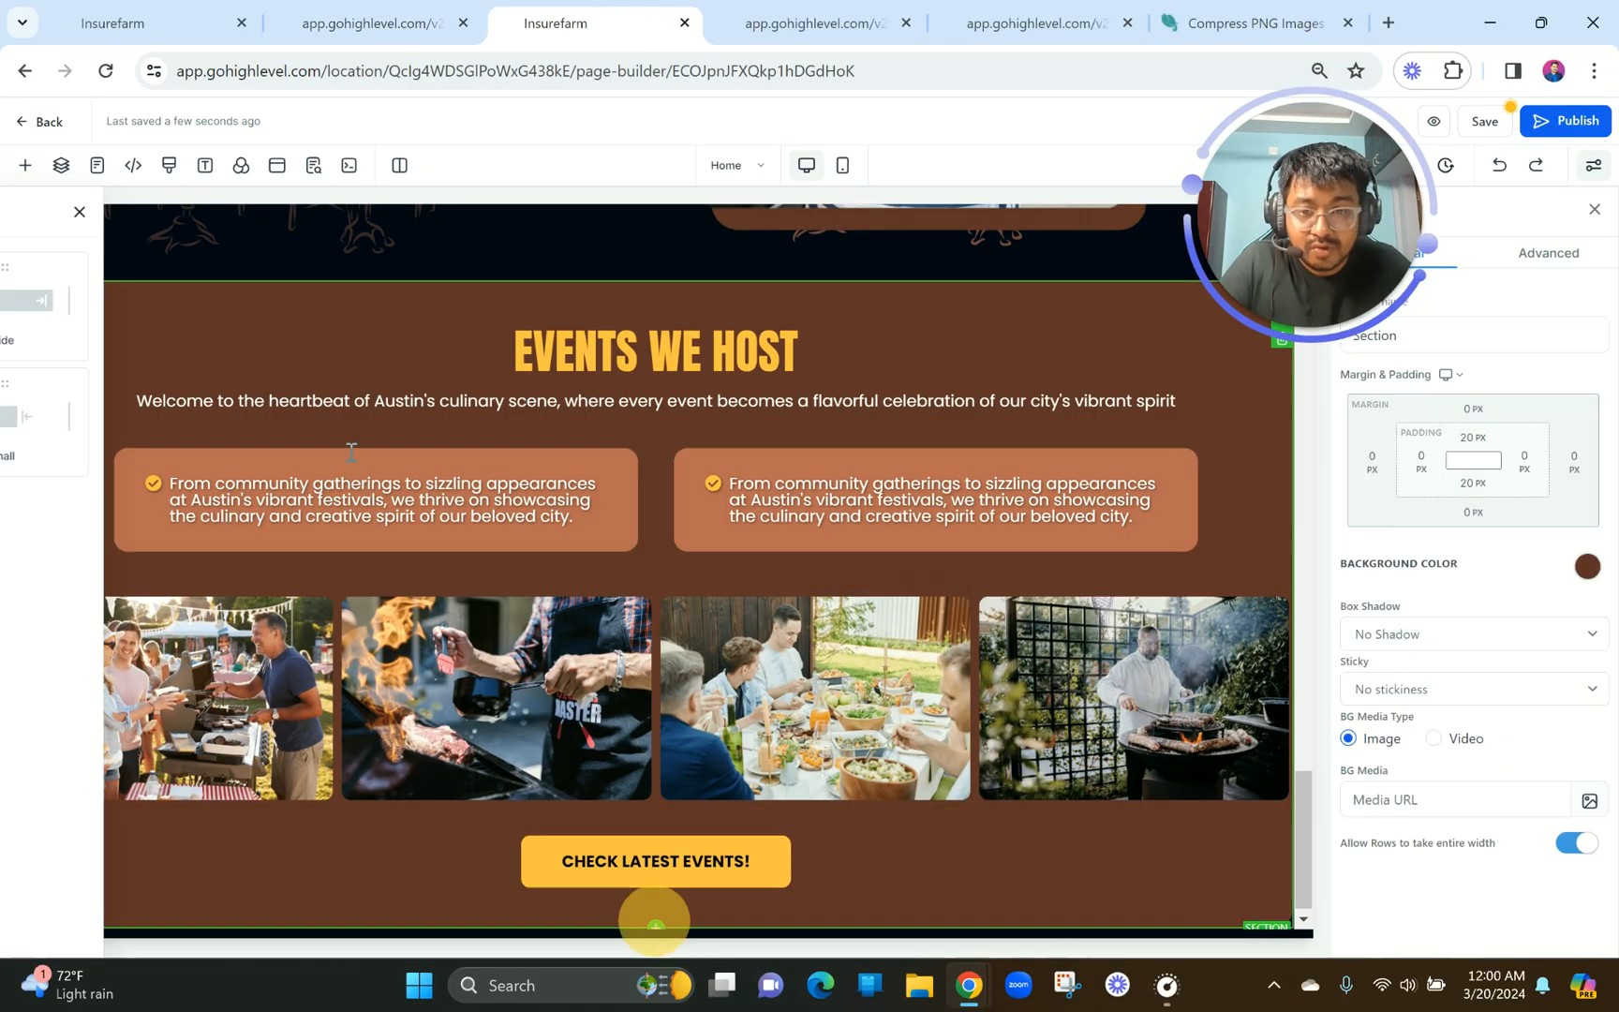
pyautogui.click(215, 323)
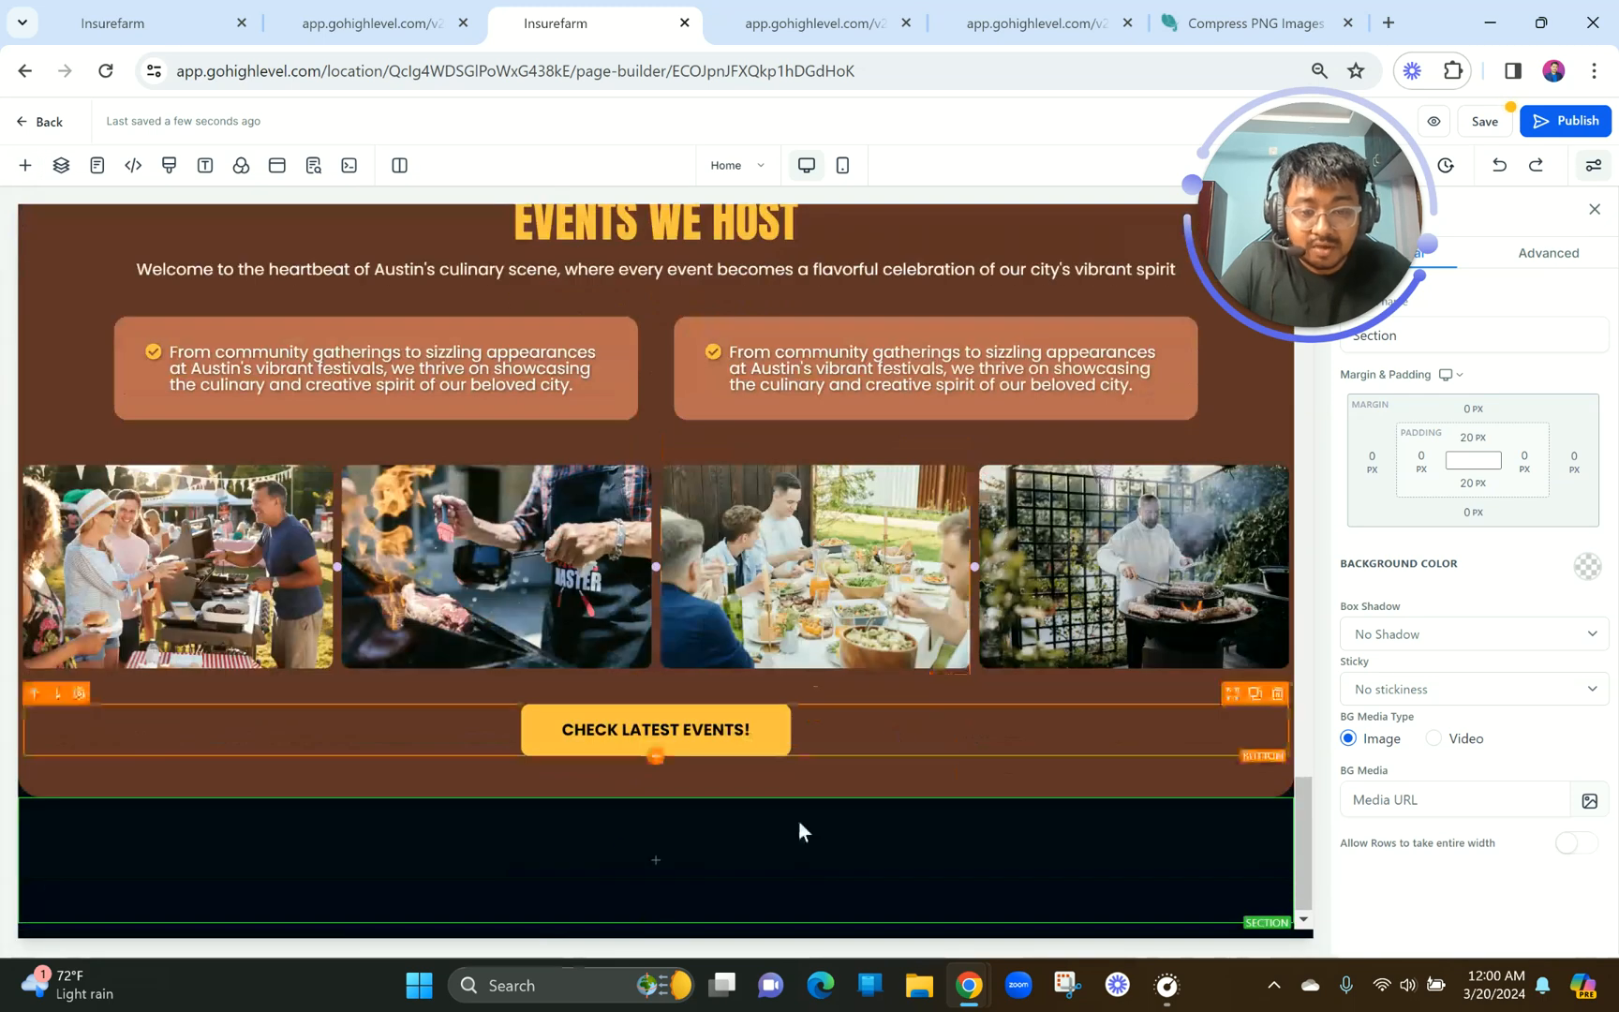
pyautogui.click(803, 831)
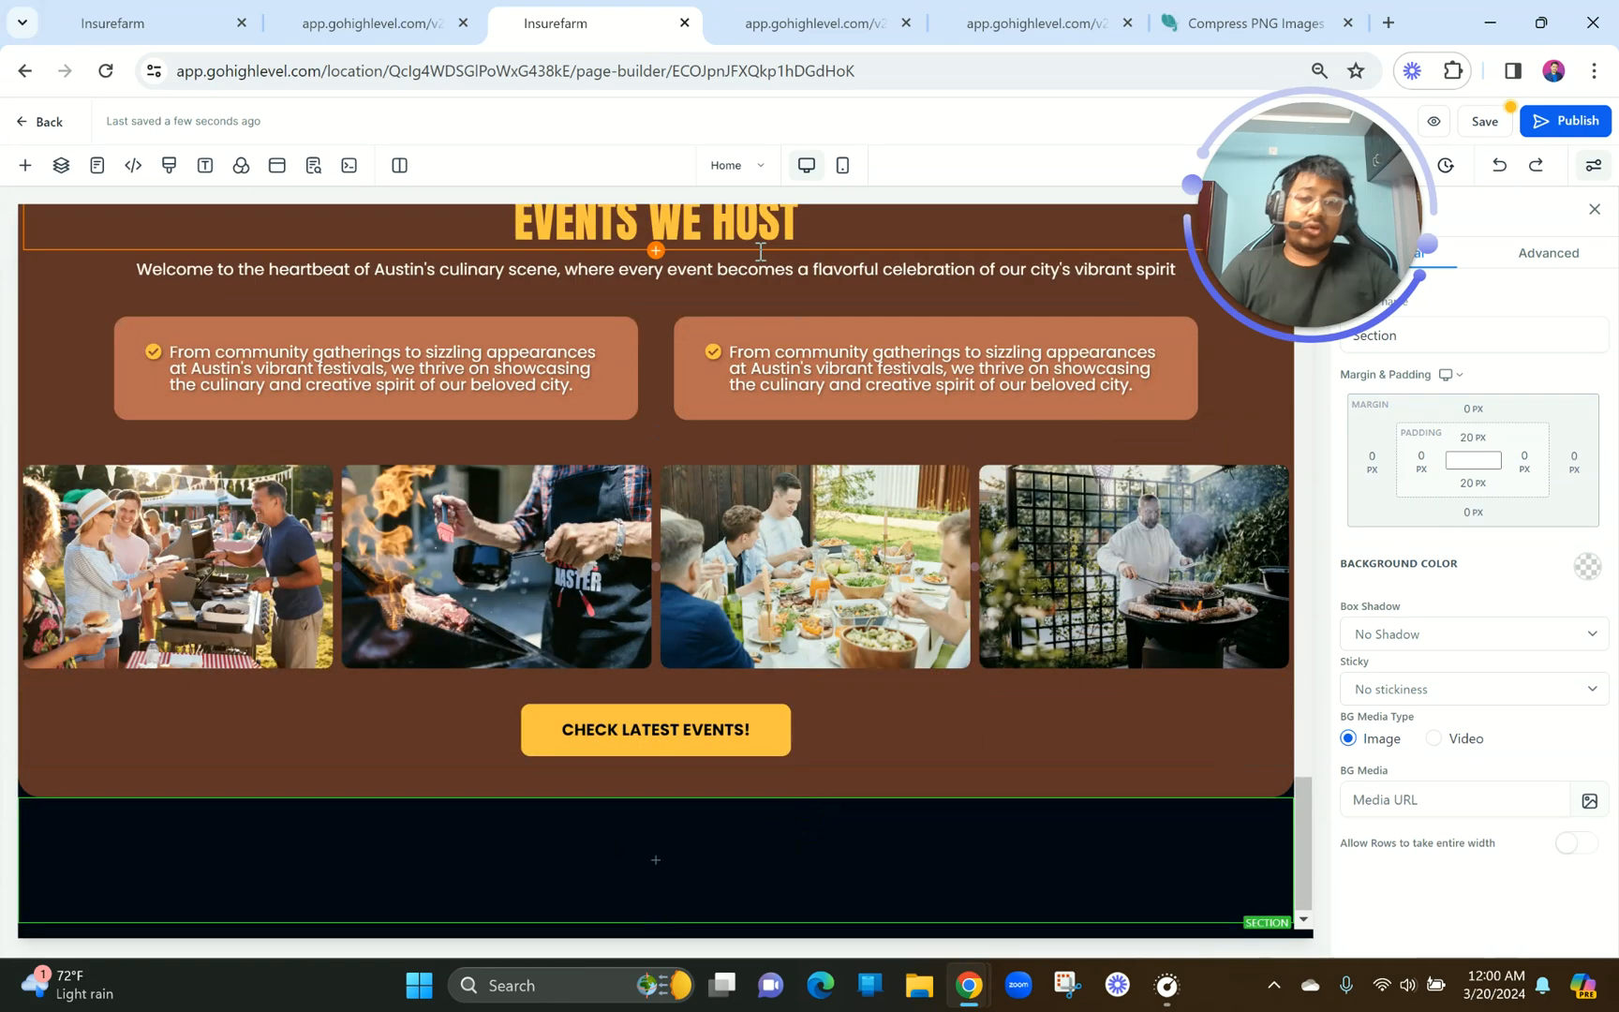
# Examine the layout and background of the reference's Barbecue Catering section against the BBQ Brothers Story, Menu and Food Gallery sections.
pyautogui.click(394, 10)
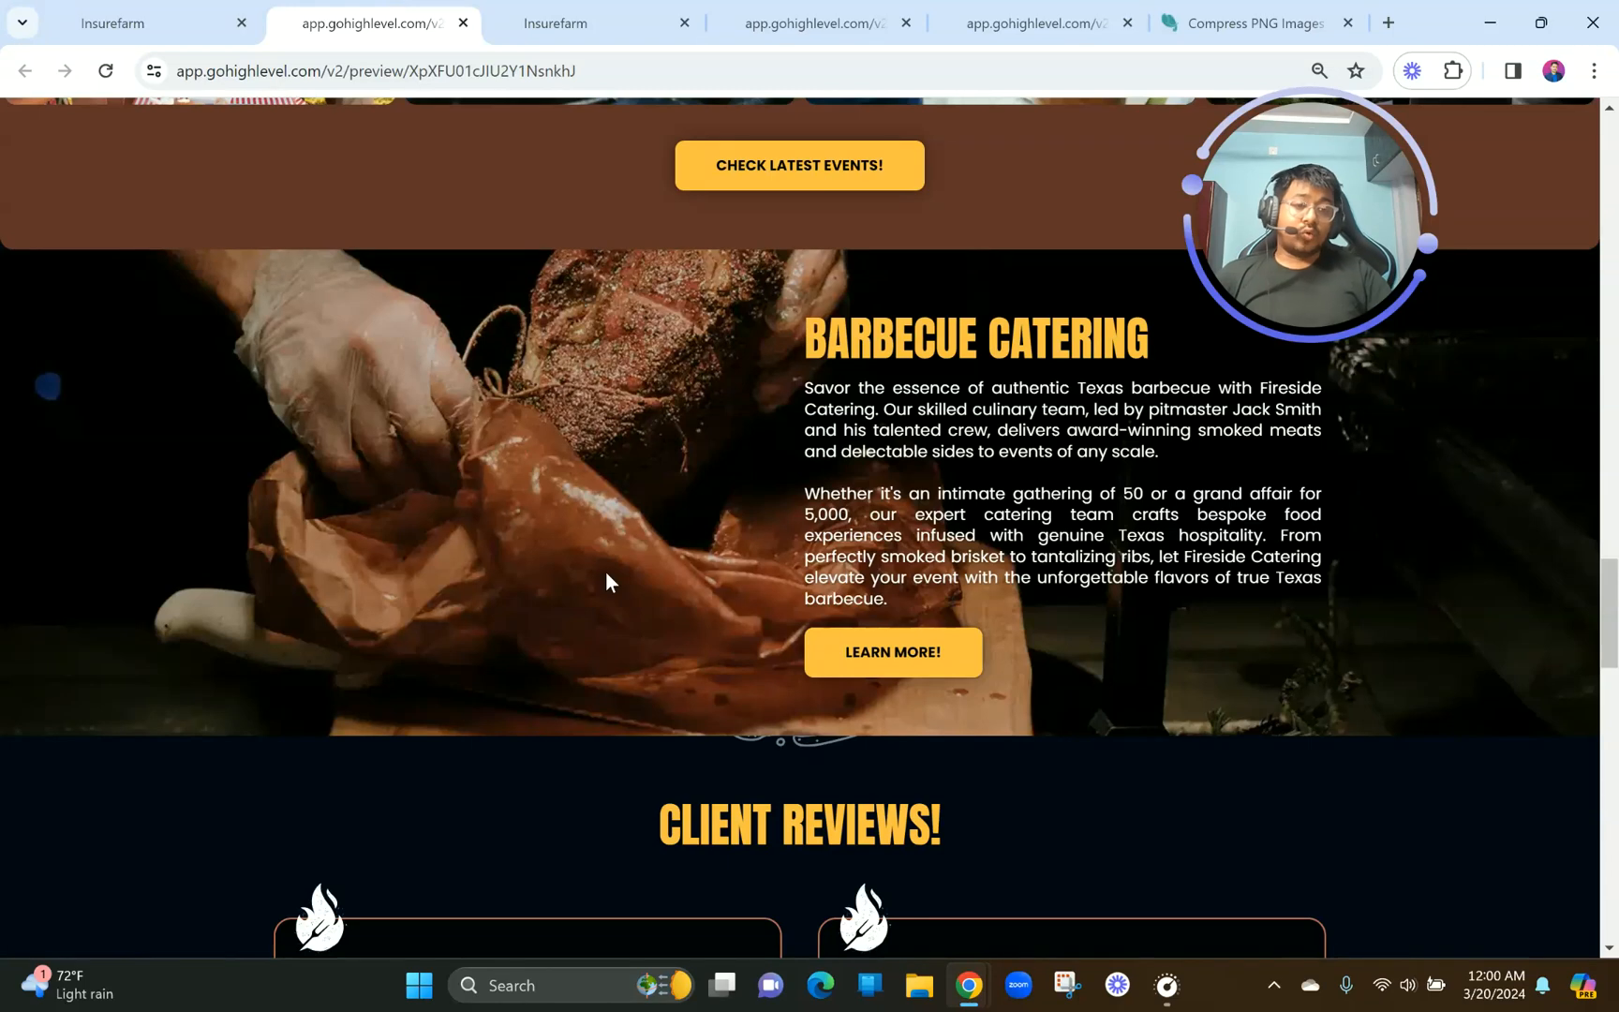
pyautogui.scroll(10, 606, 572)
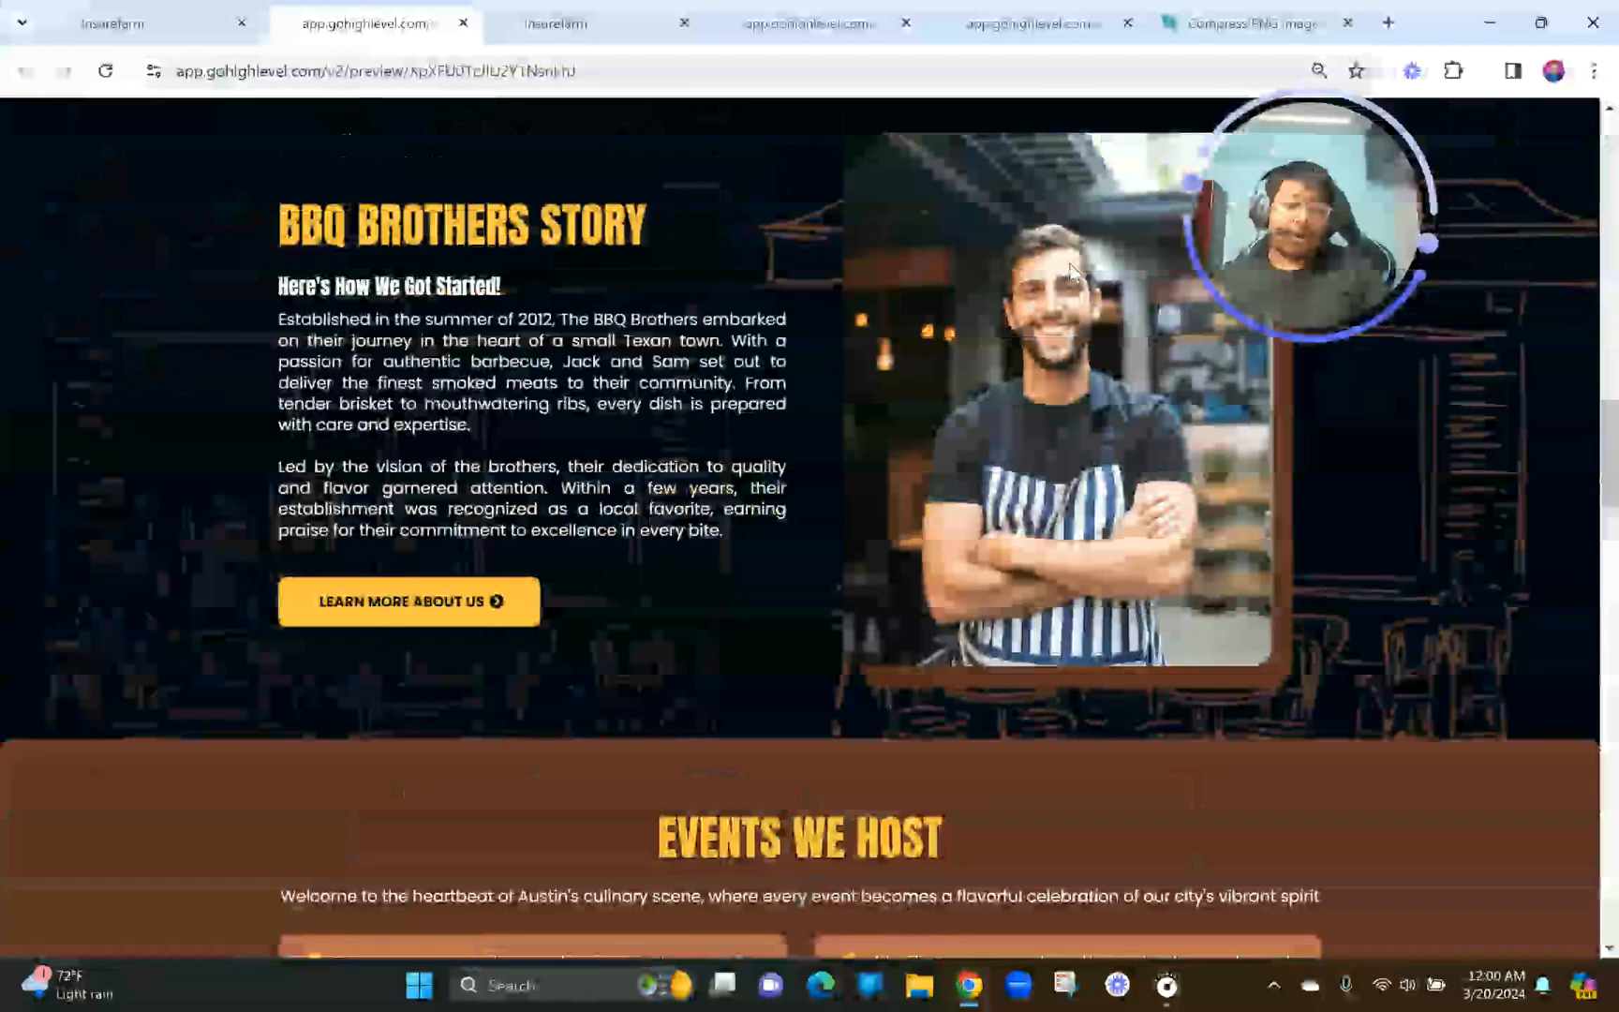
pyautogui.scroll(-10, 932, 308)
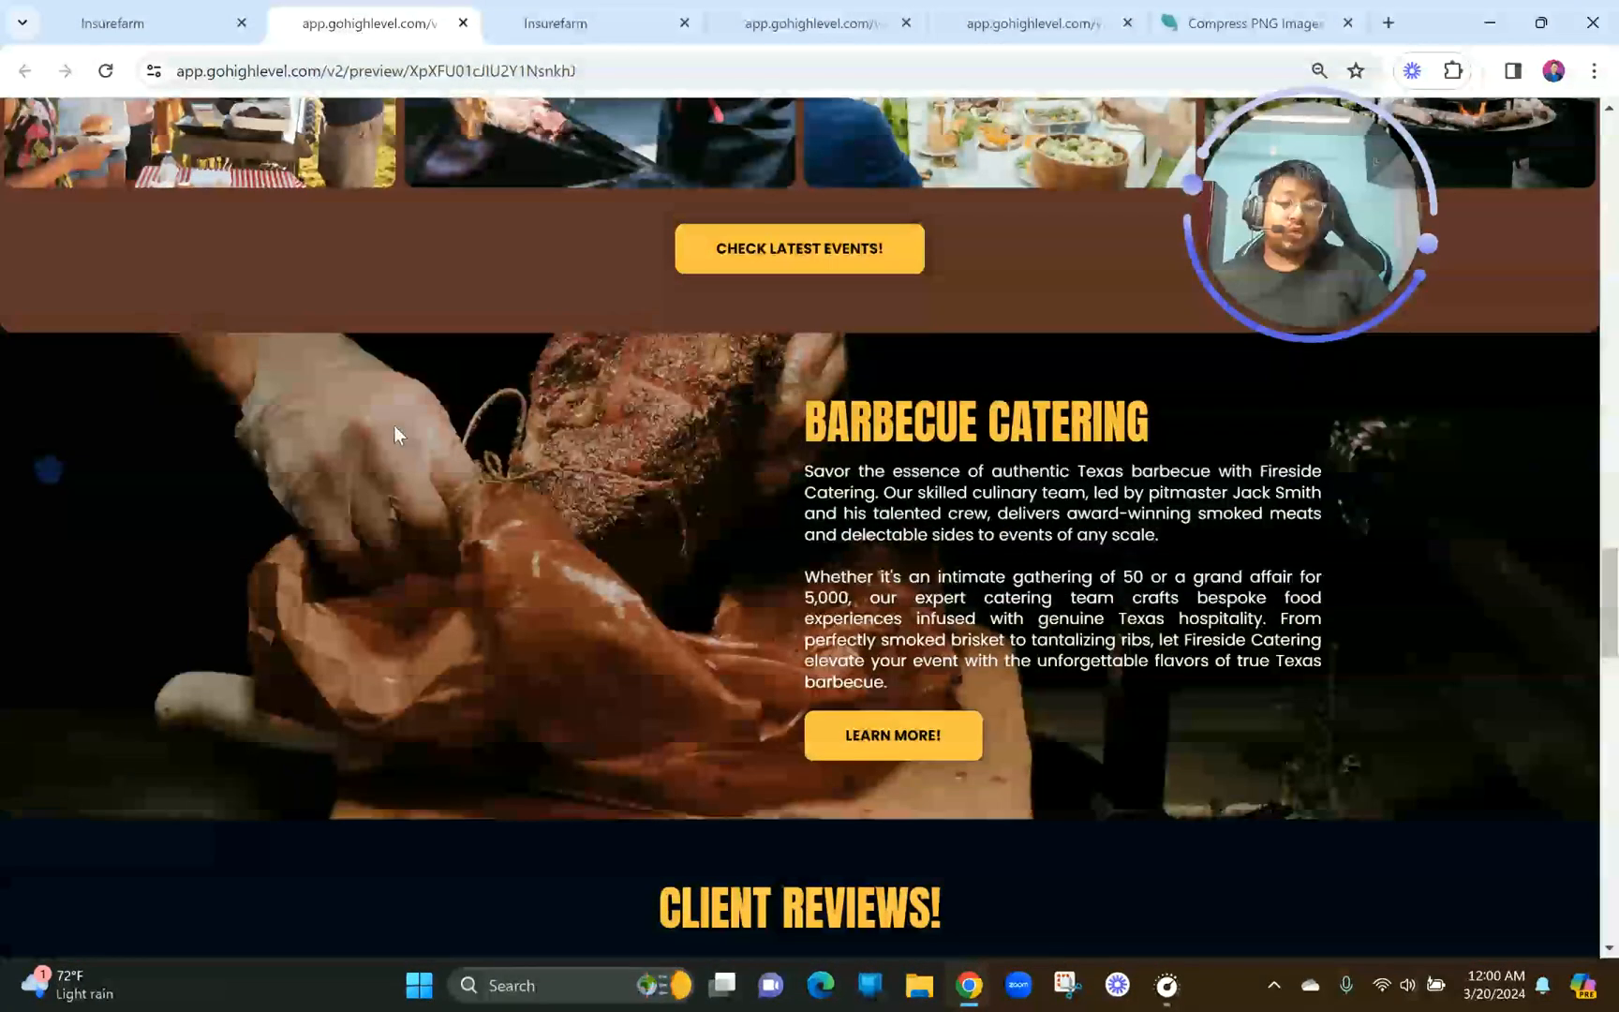
pyautogui.scroll(-1, 456, 482)
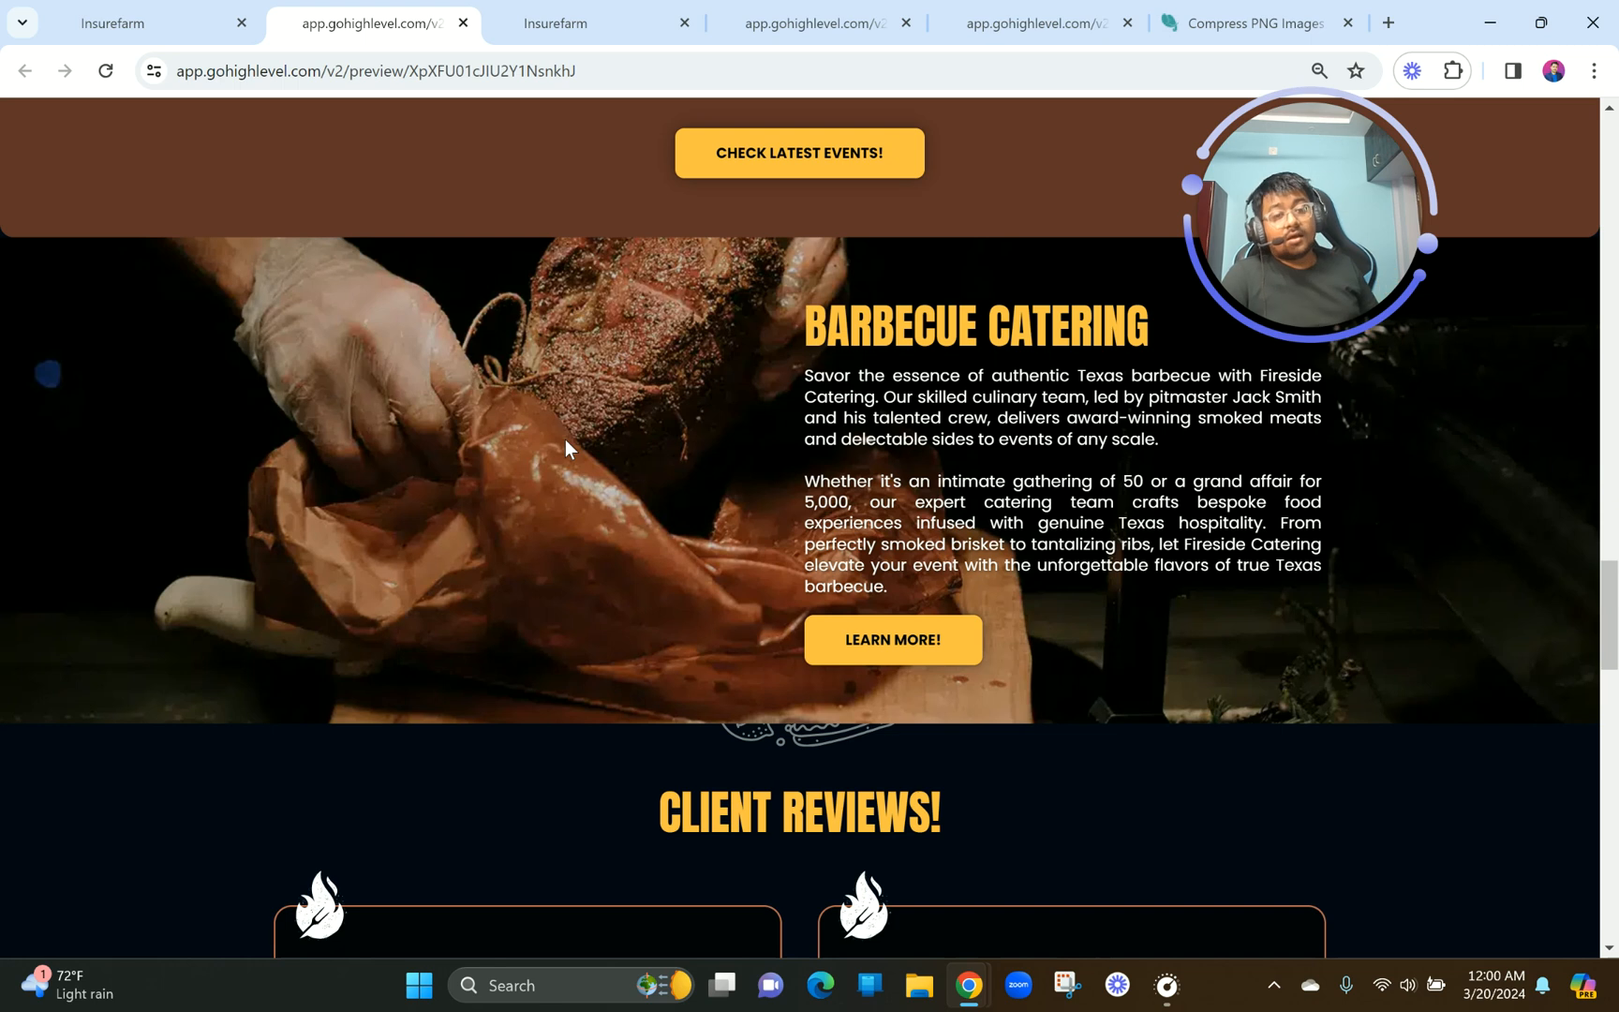
pyautogui.moveTo(776, 311); pyautogui.dragTo(937, 633)
pyautogui.scroll(10, 951, 636)
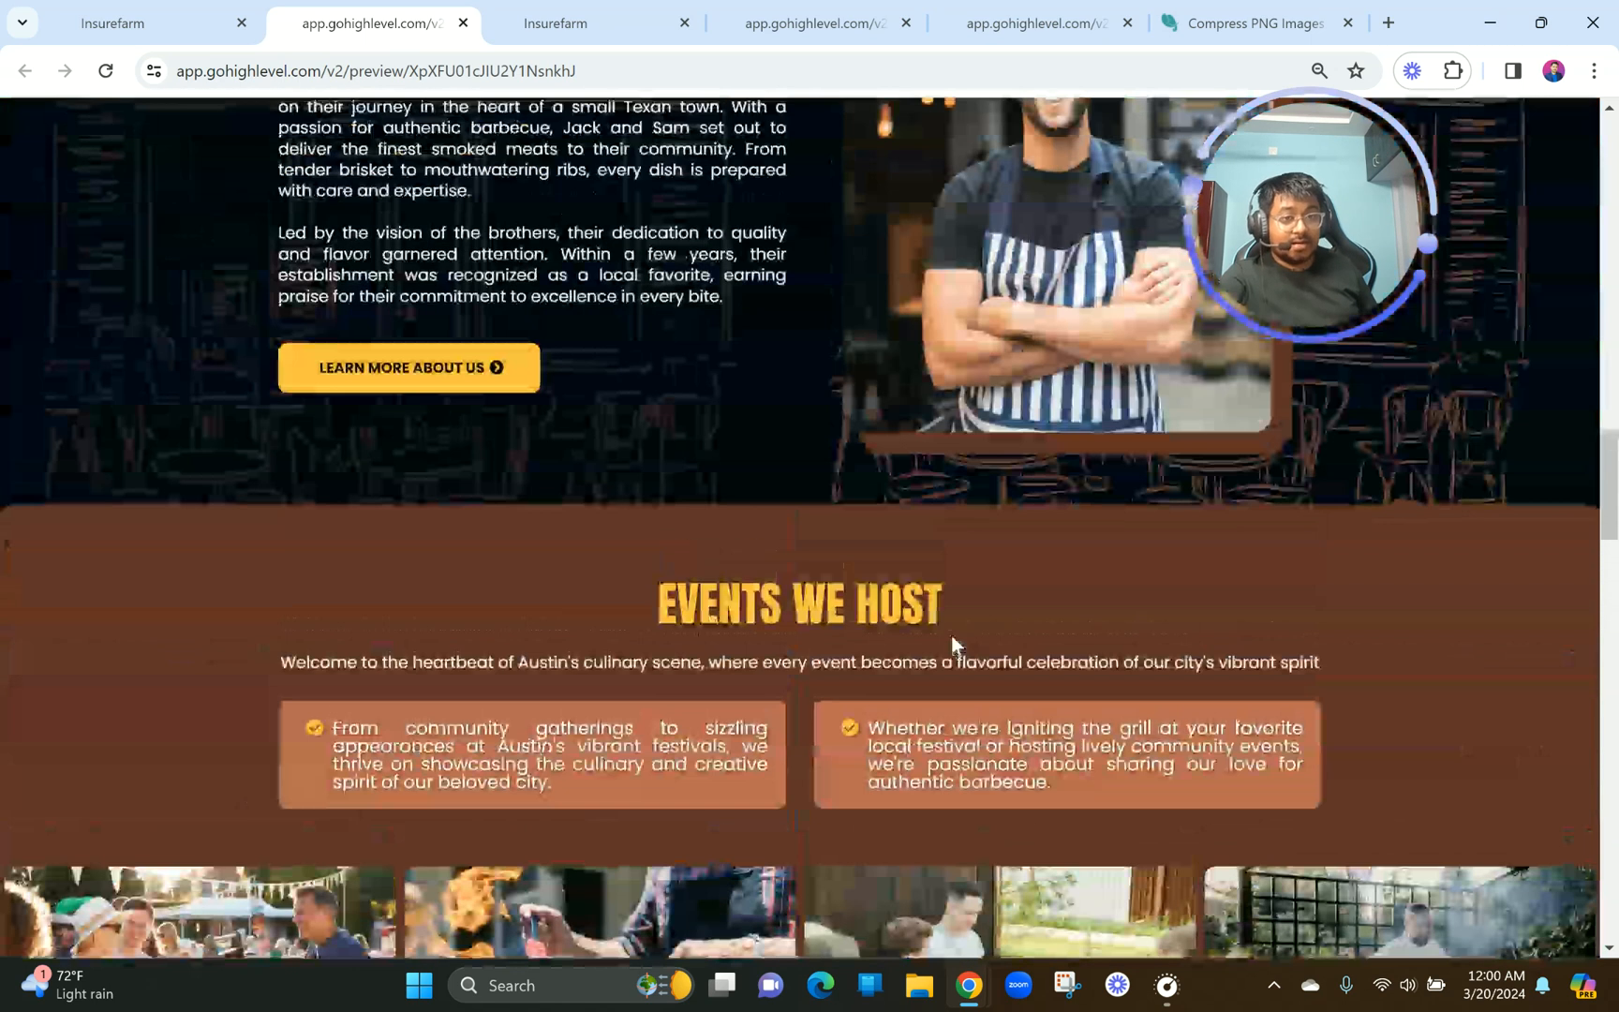
pyautogui.scroll(3, 952, 636)
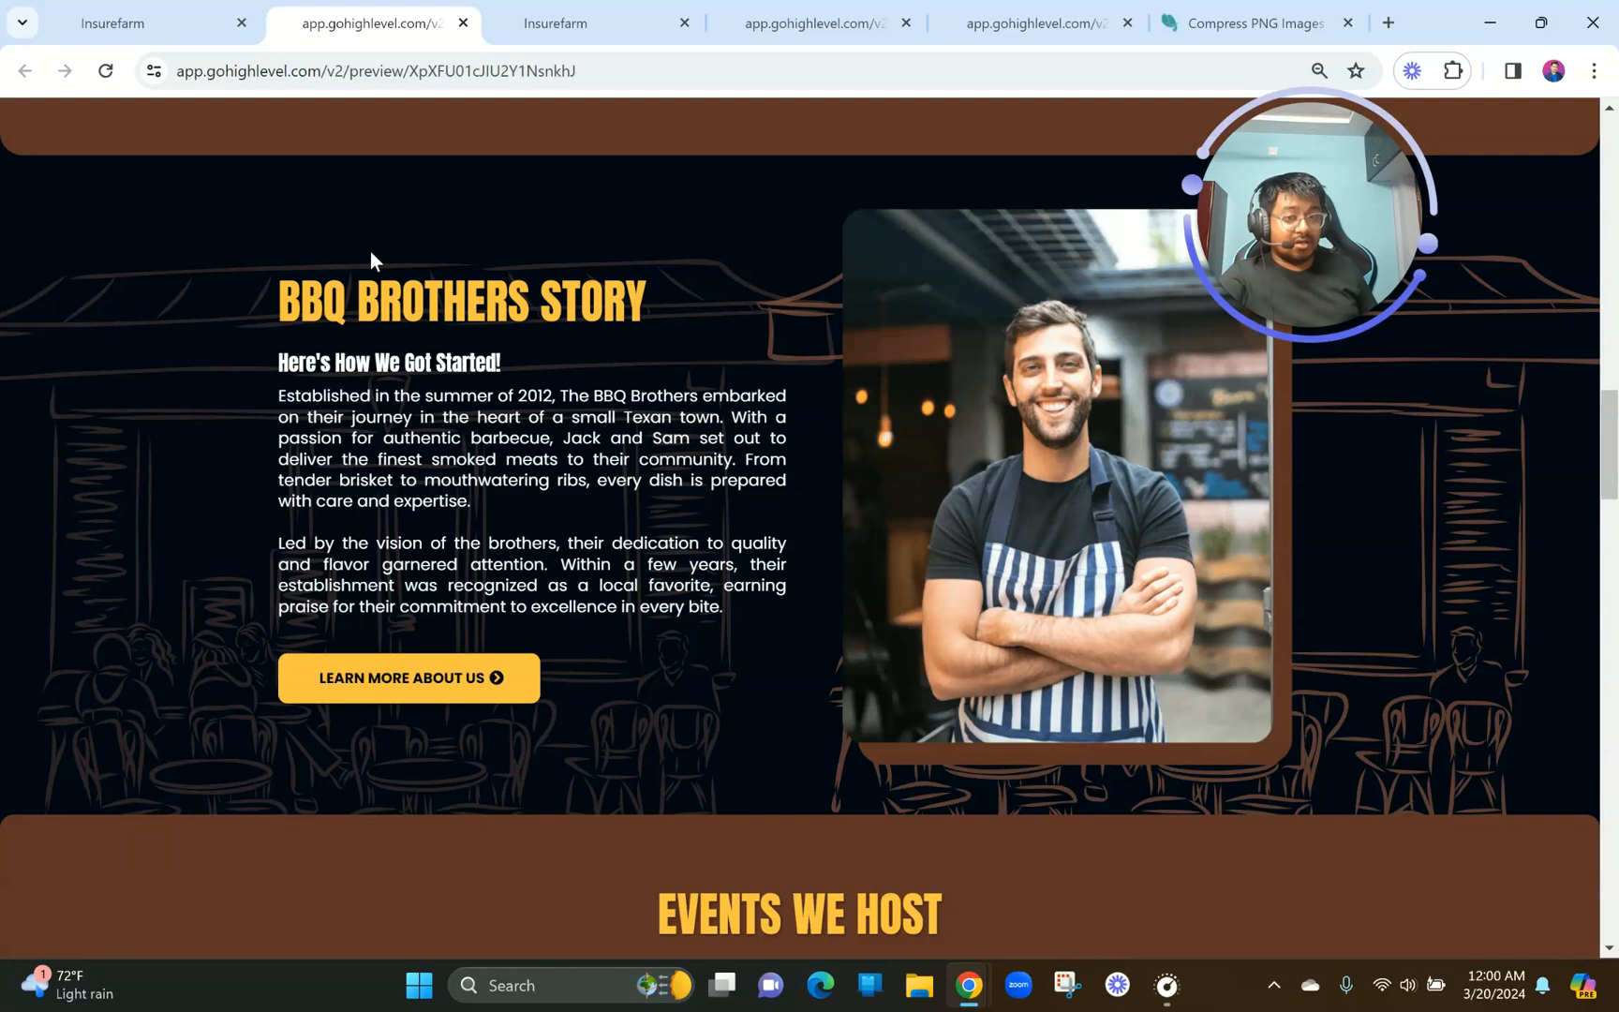
pyautogui.scroll(-13, 978, 359)
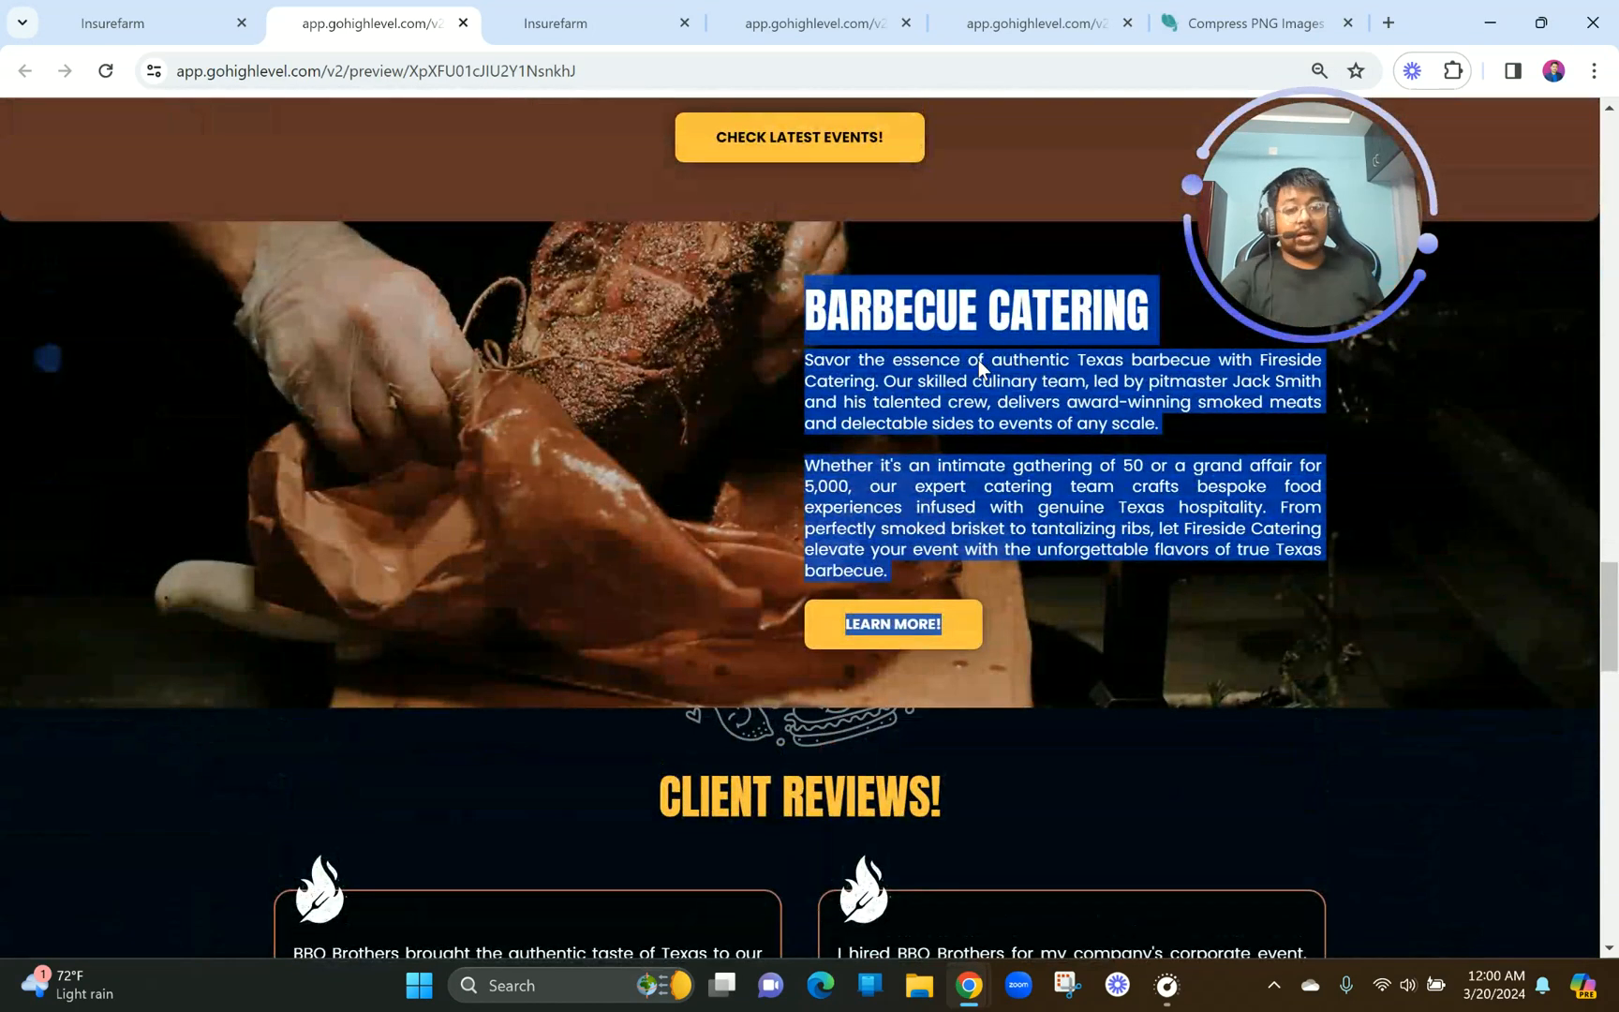
pyautogui.scroll(15, 980, 364)
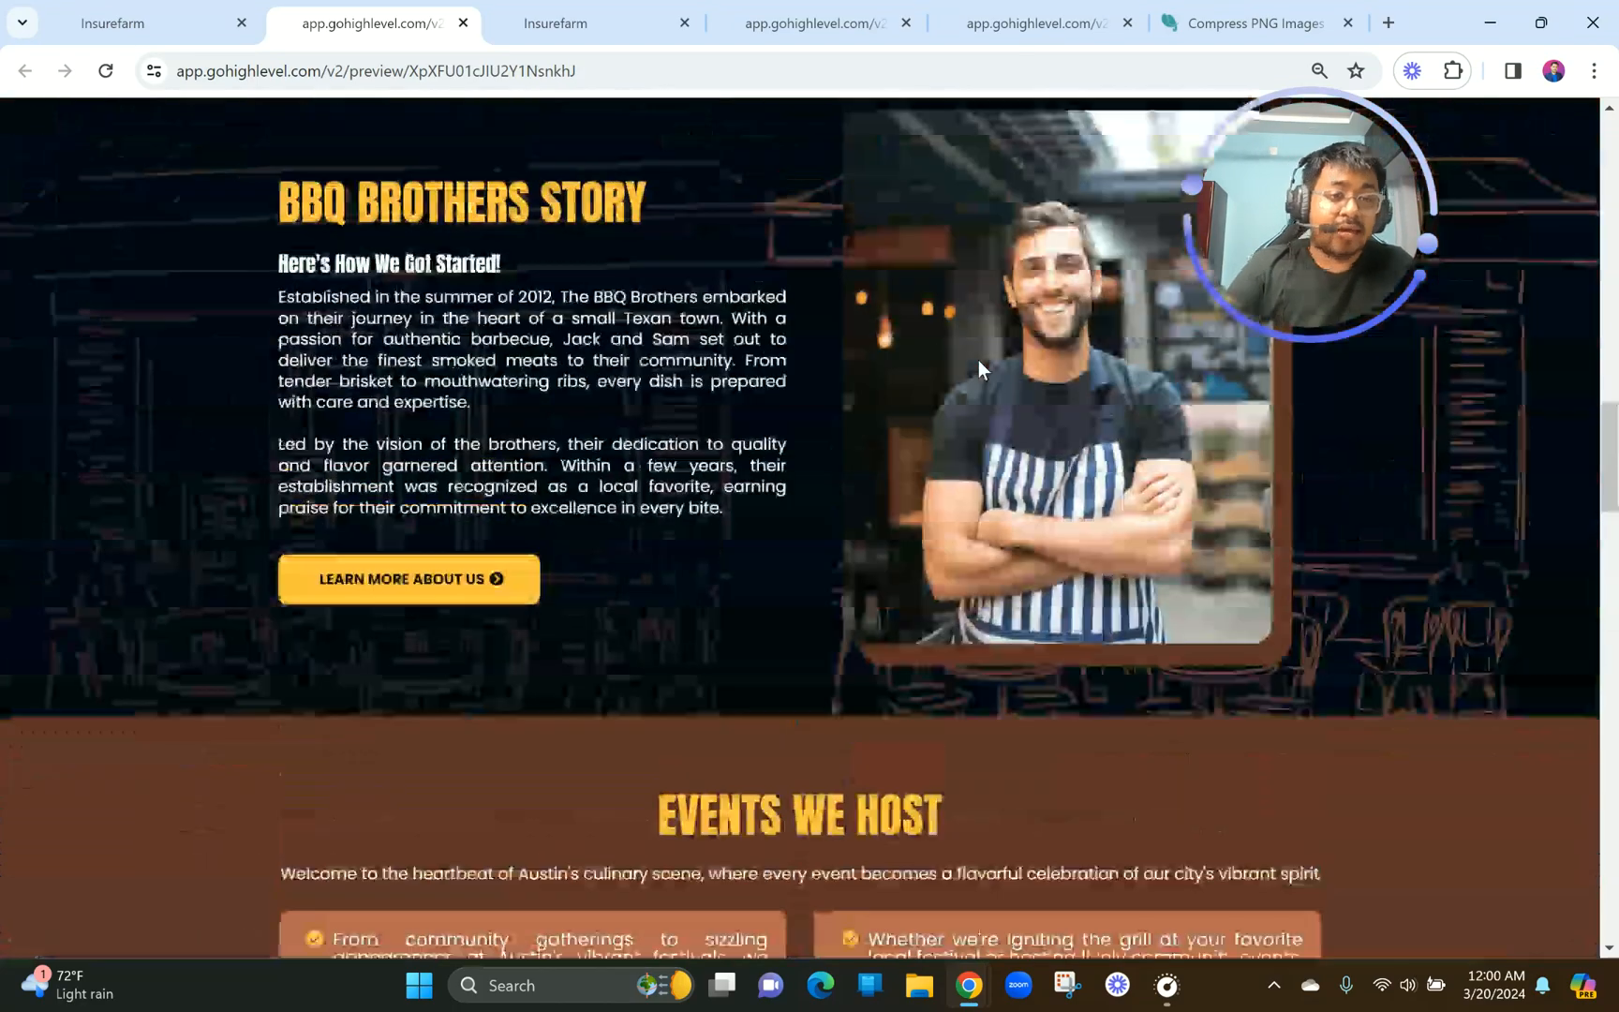
pyautogui.scroll(15, 980, 371)
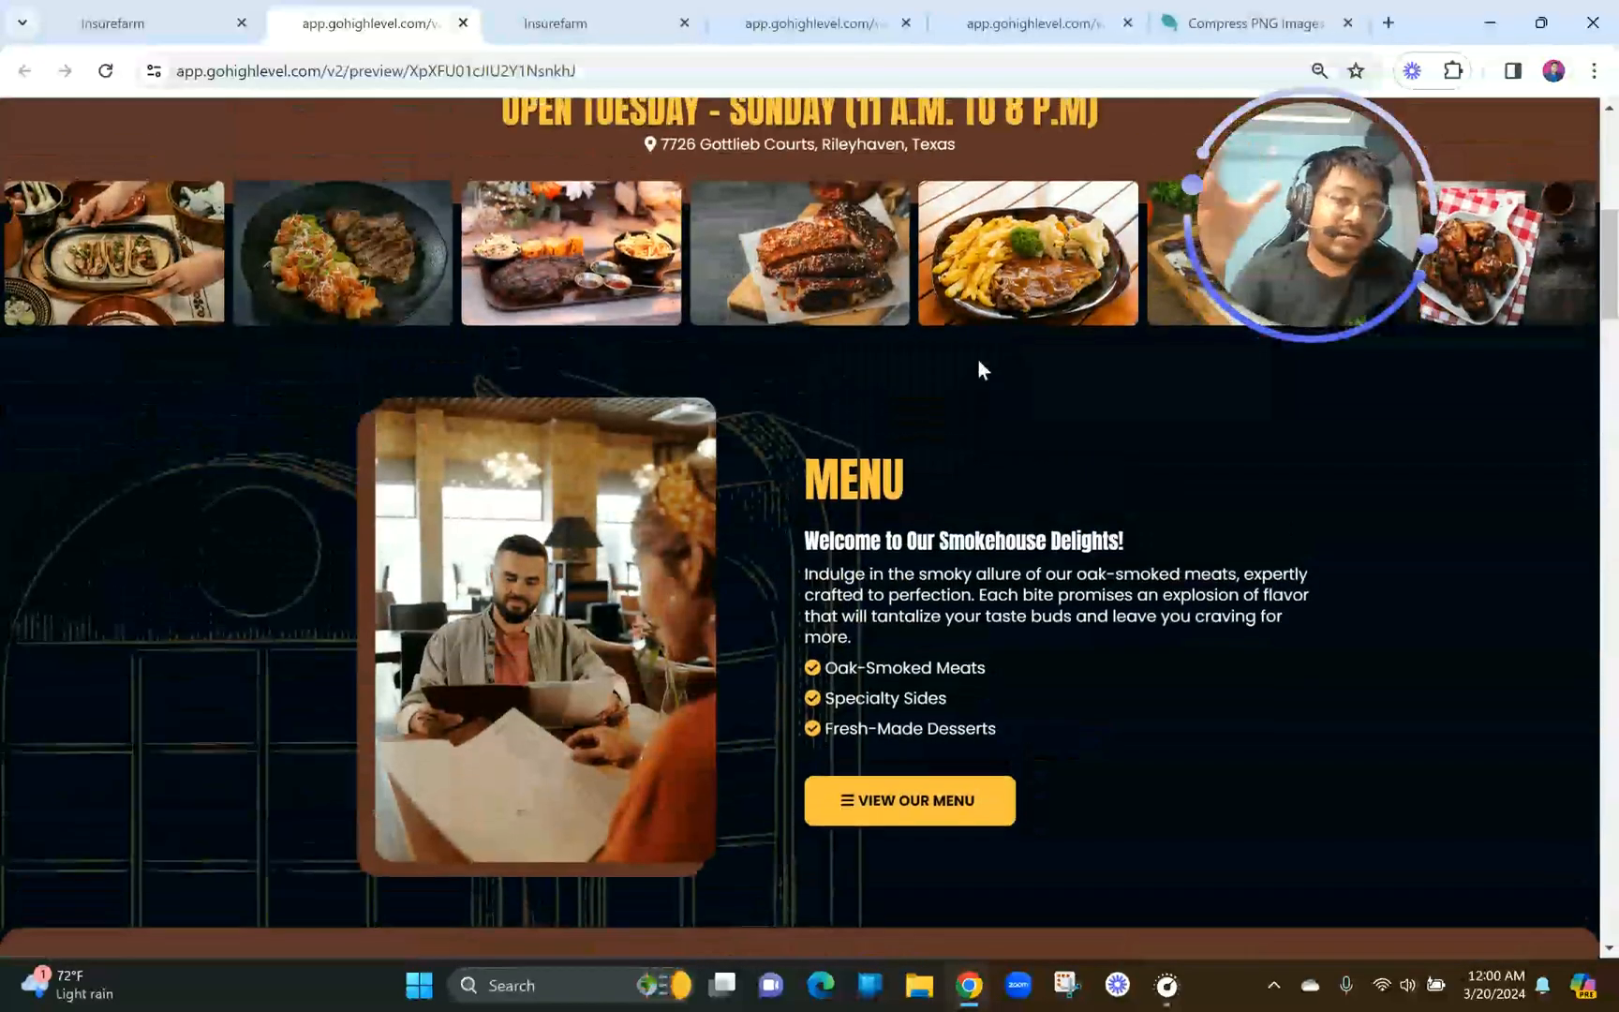
pyautogui.scroll(-10, 980, 361)
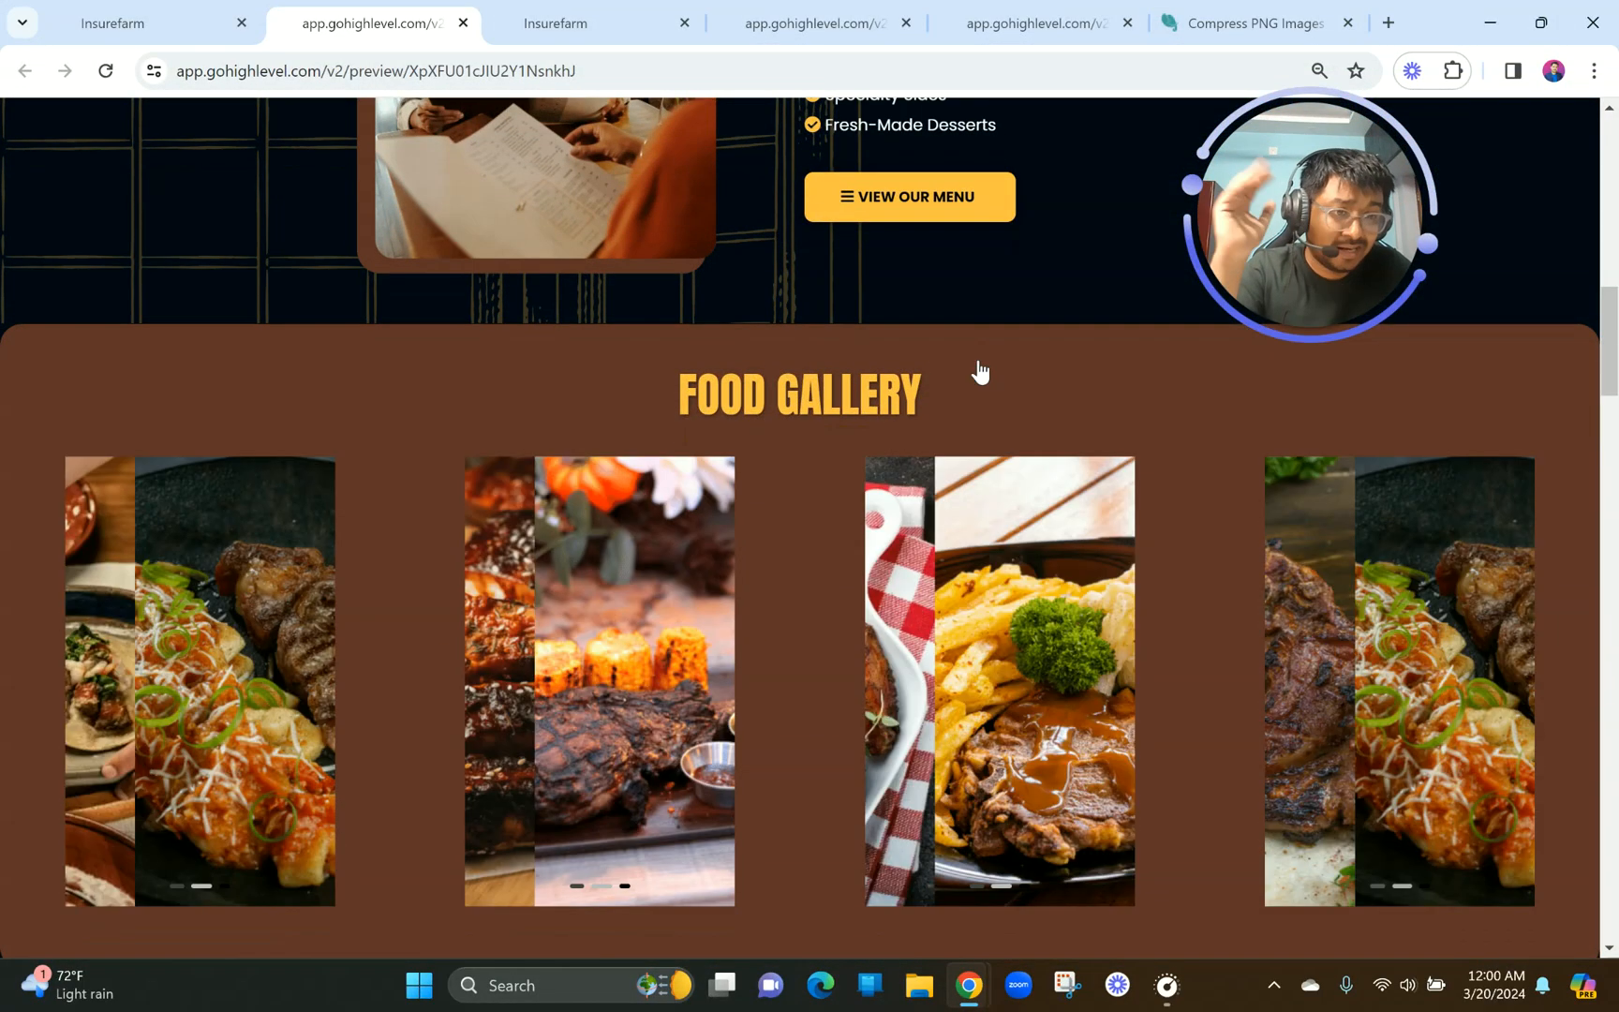
pyautogui.scroll(-10, 980, 363)
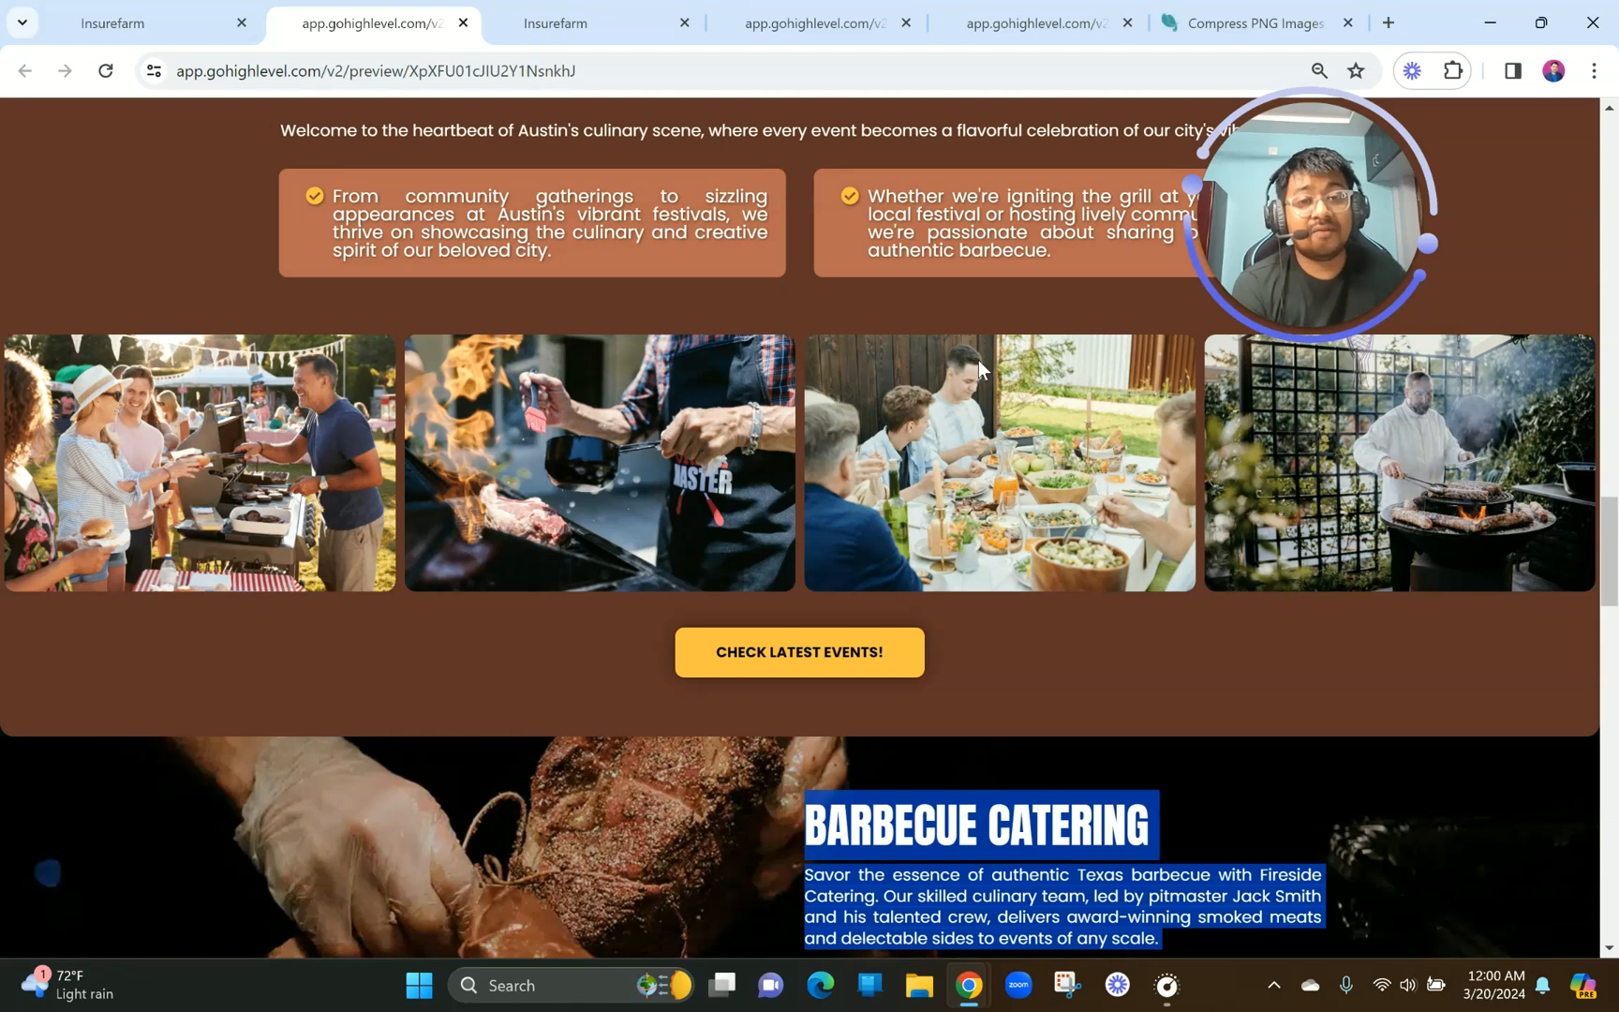
pyautogui.scroll(-5, 979, 359)
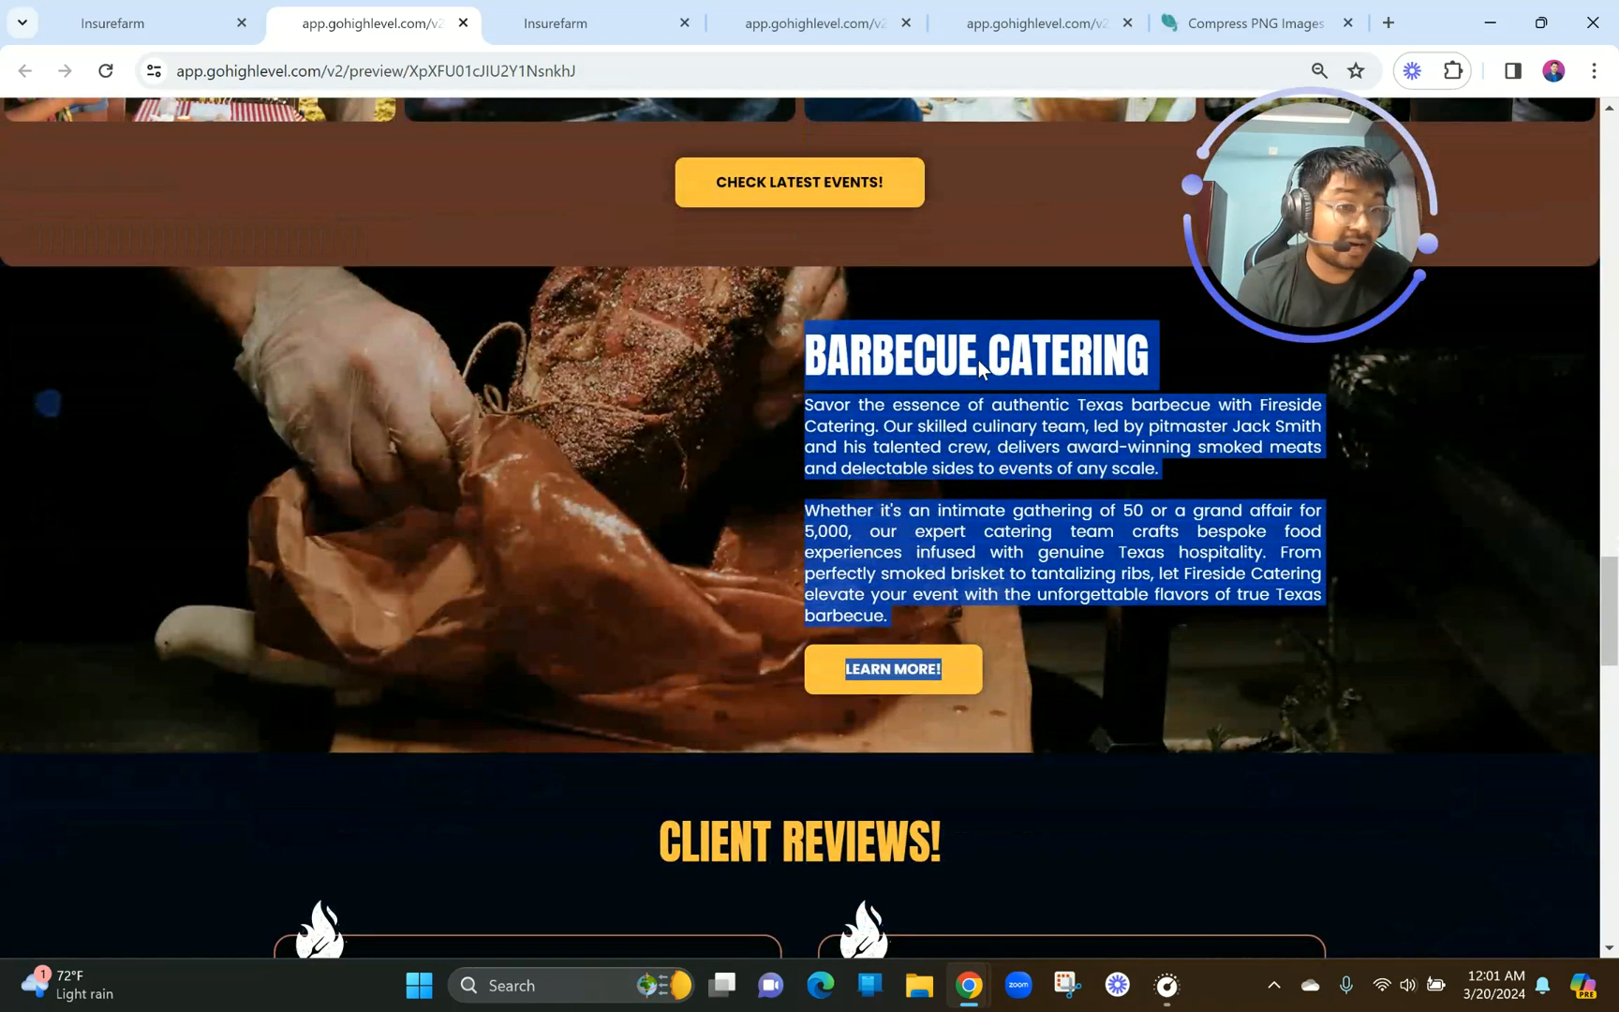
# Set 5-Catering-Photo.jpg from the MISC media folder as the new section's background image, with the Full Center image option.
pyautogui.click(562, 18)
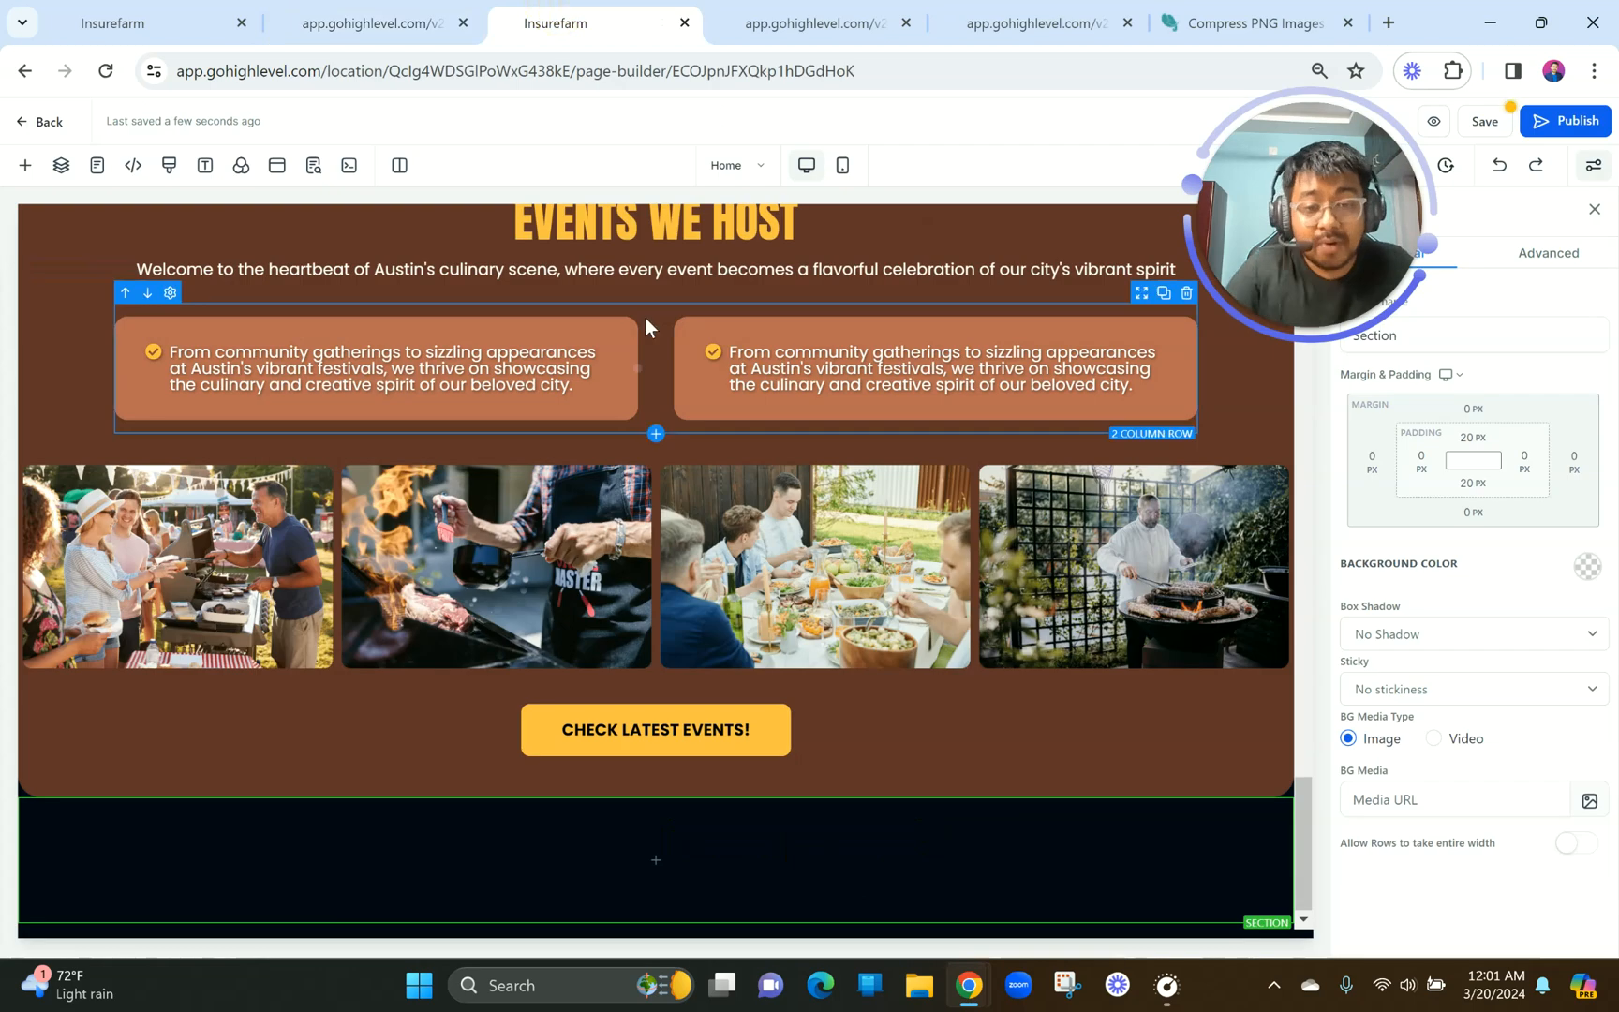
pyautogui.click(370, 23)
pyautogui.click(630, 18)
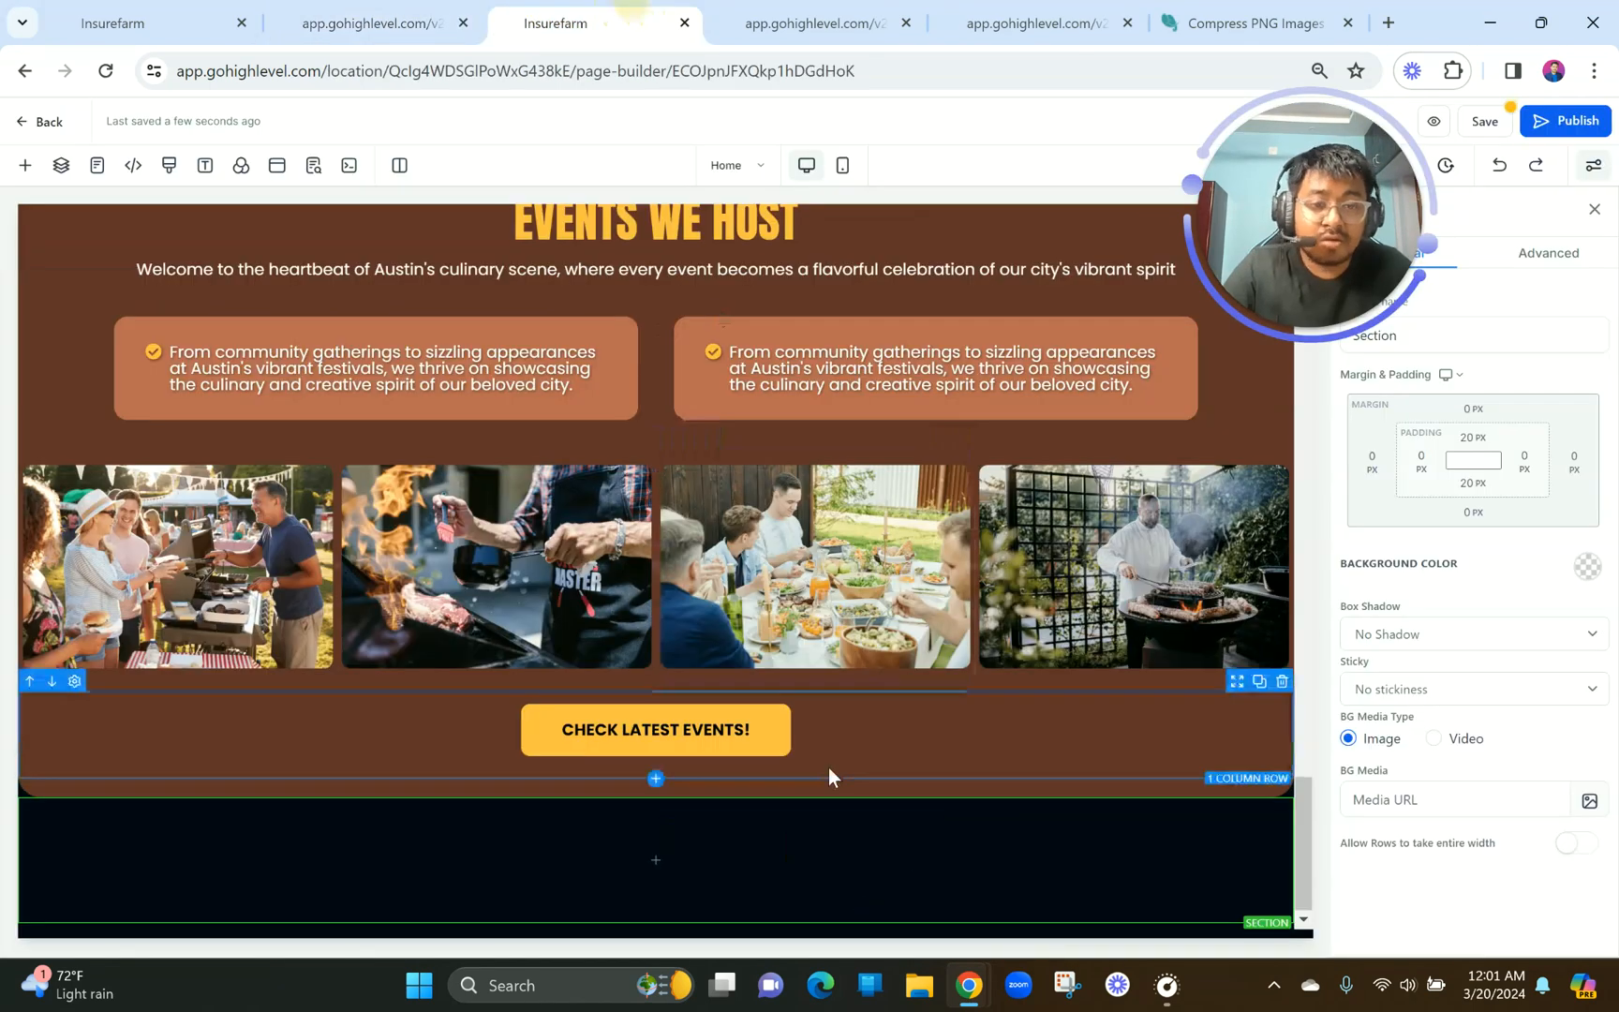
pyautogui.click(855, 804)
pyautogui.click(1590, 801)
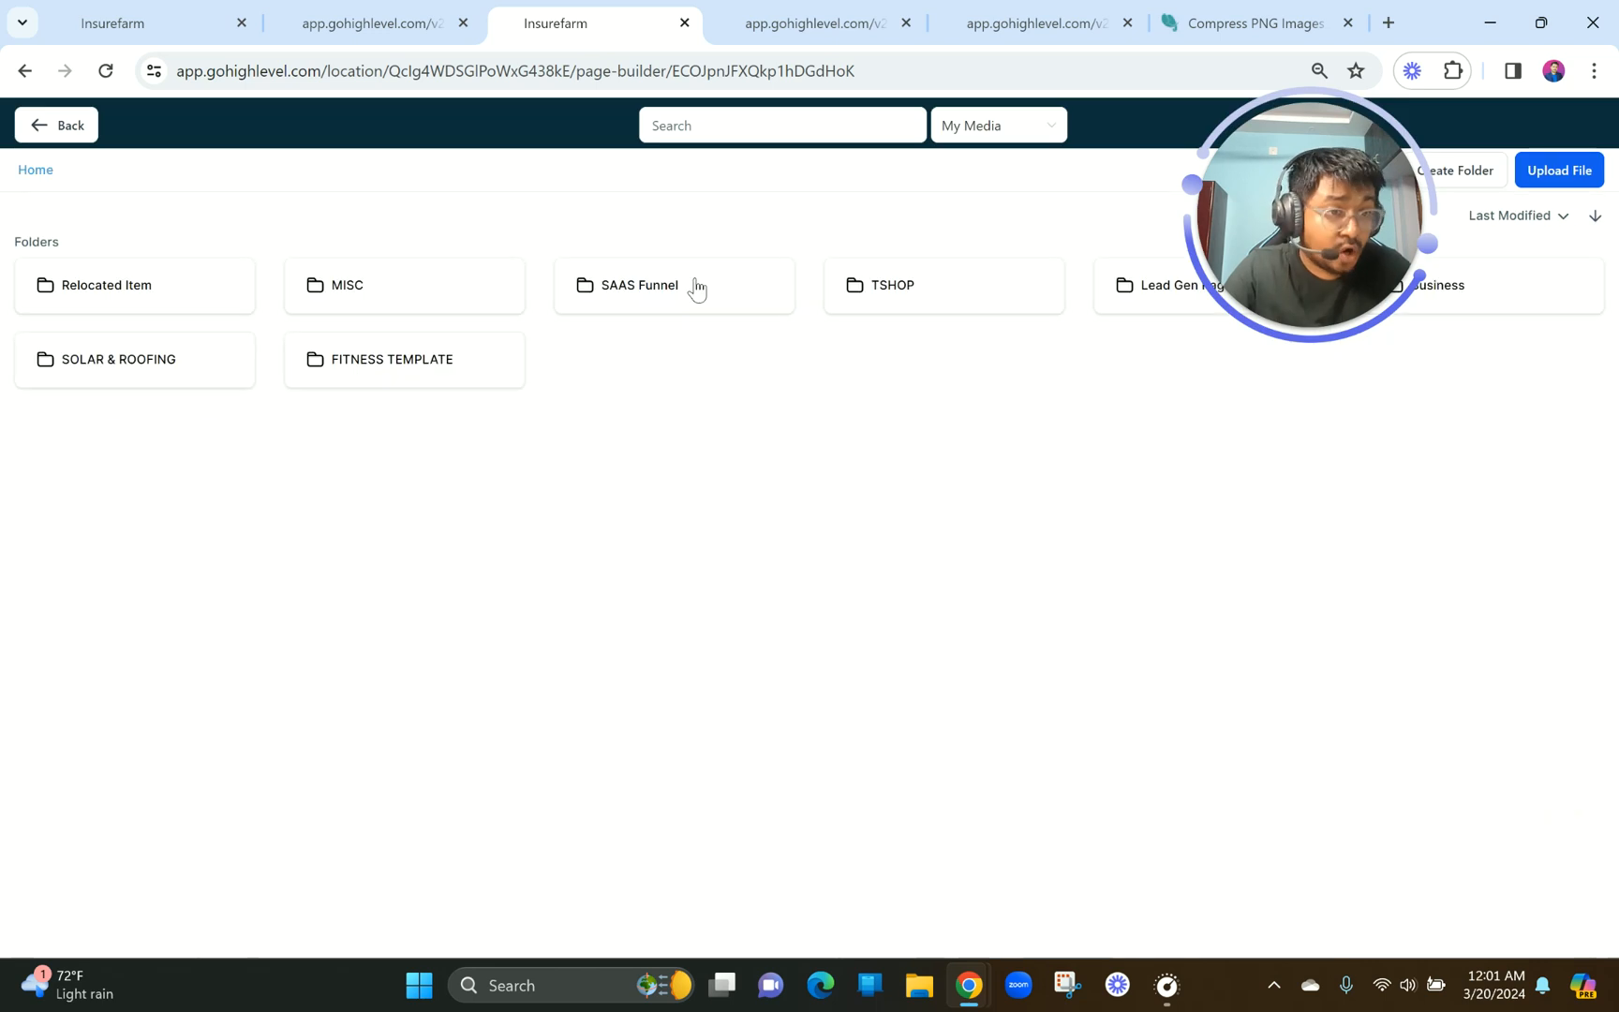
pyautogui.click(394, 282)
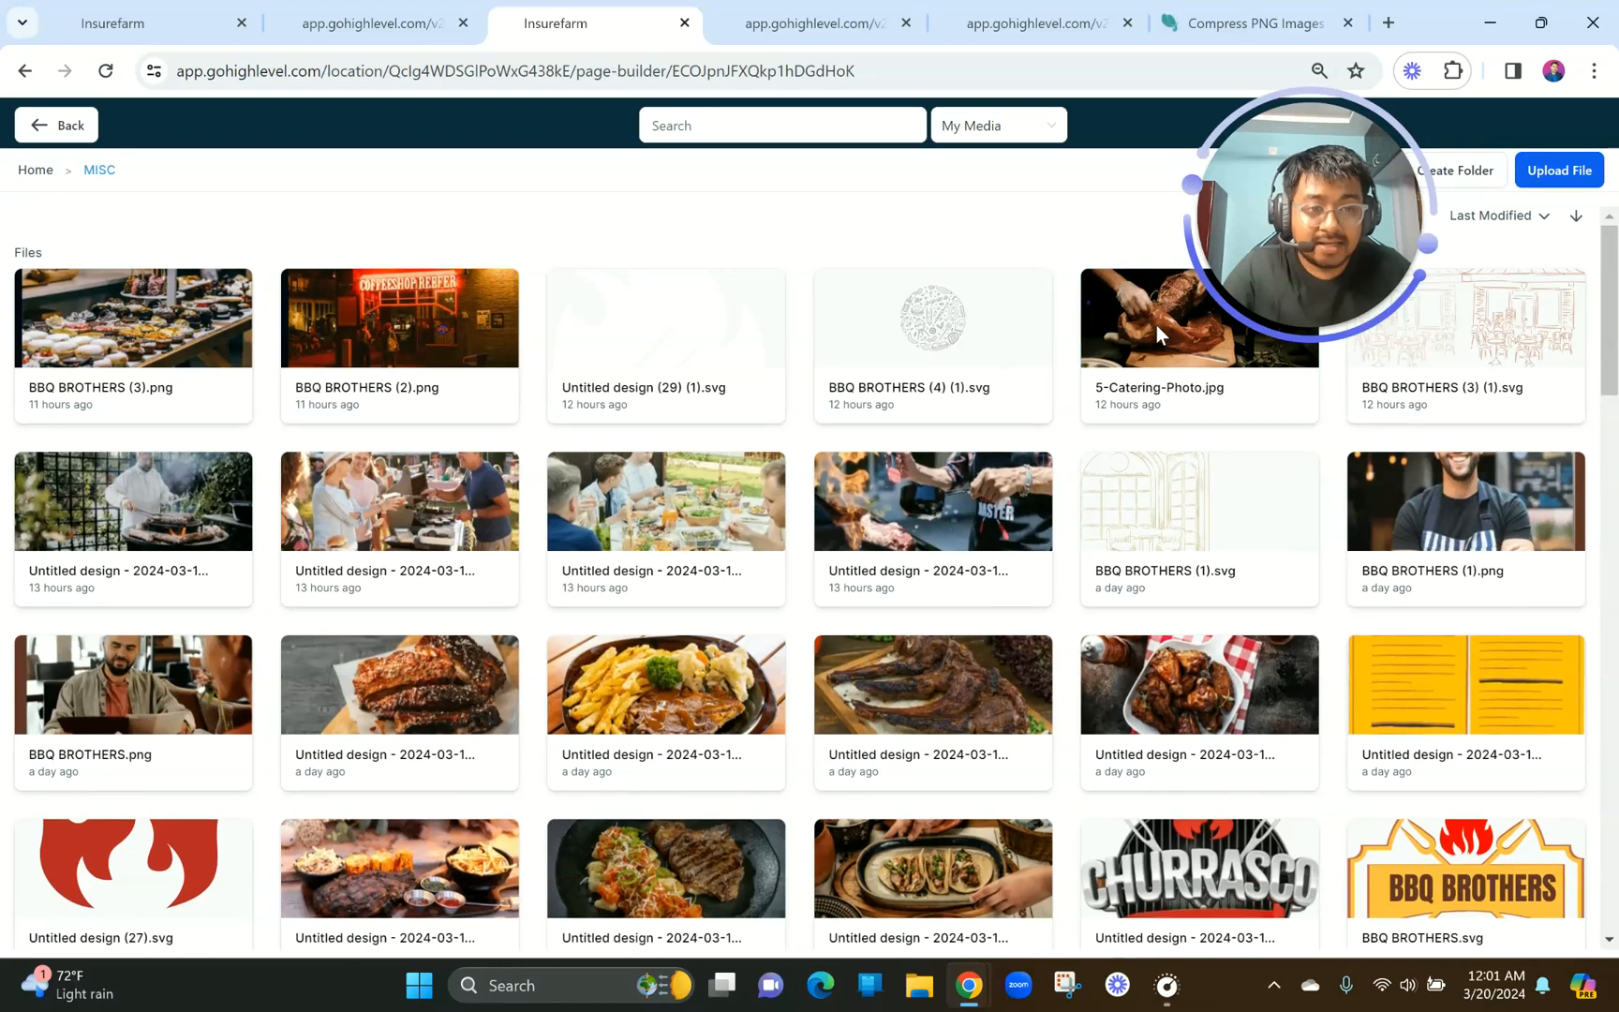
pyautogui.click(1156, 325)
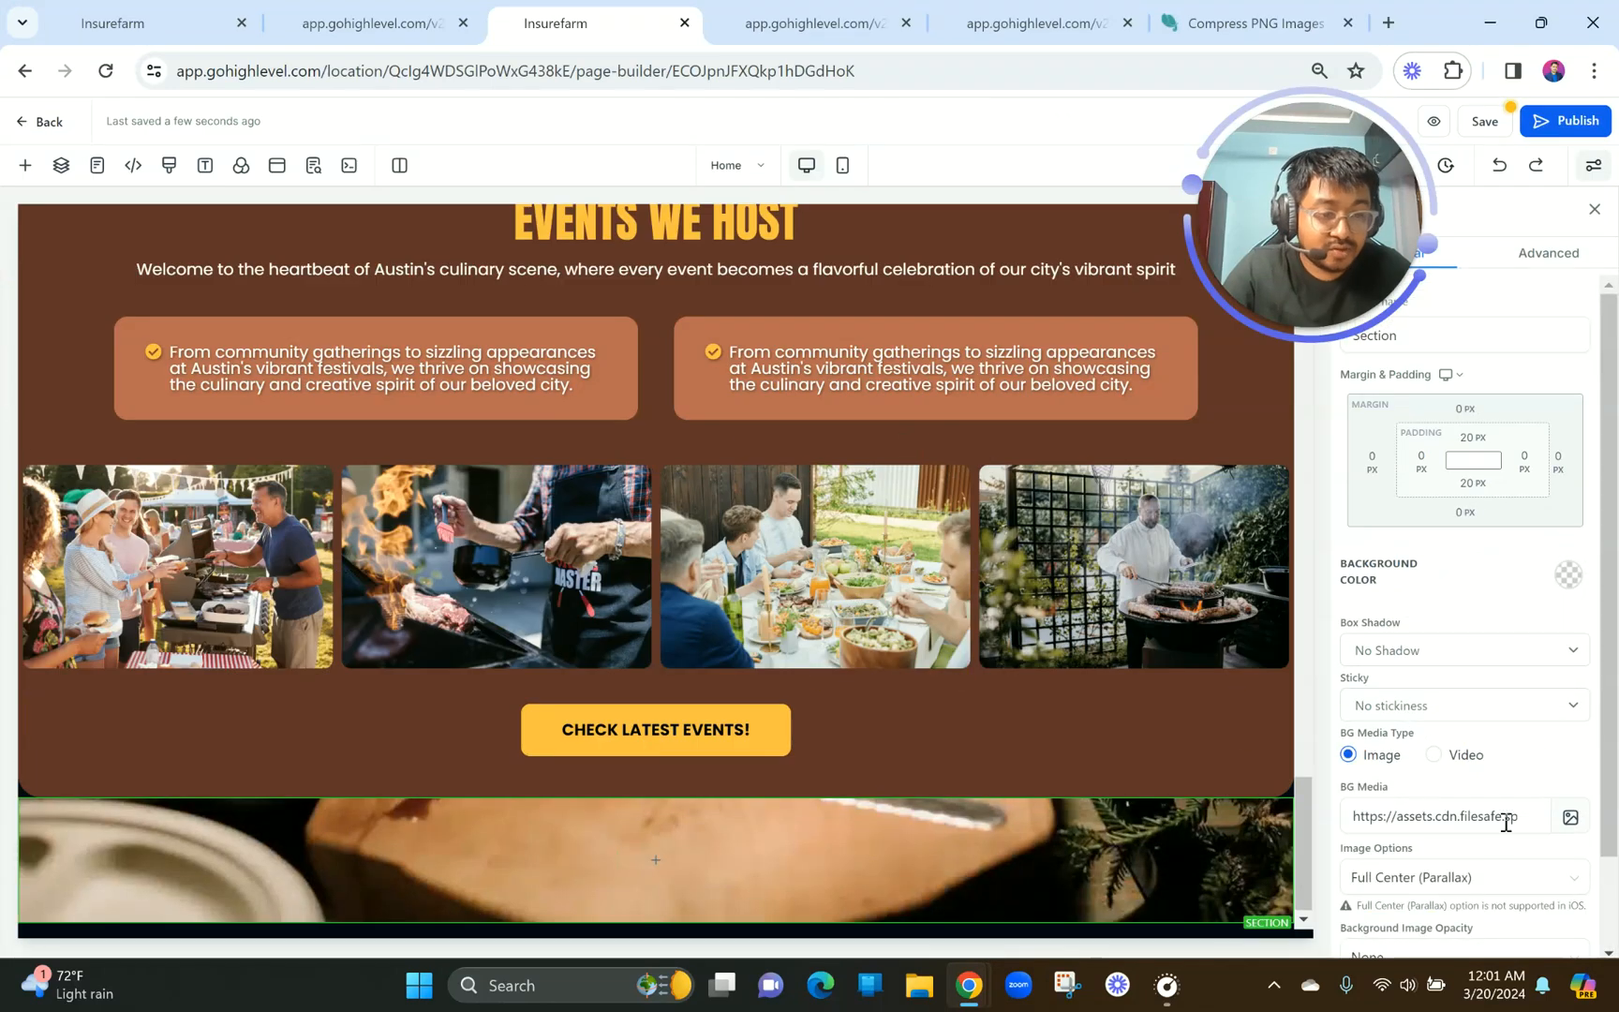
pyautogui.click(1444, 877)
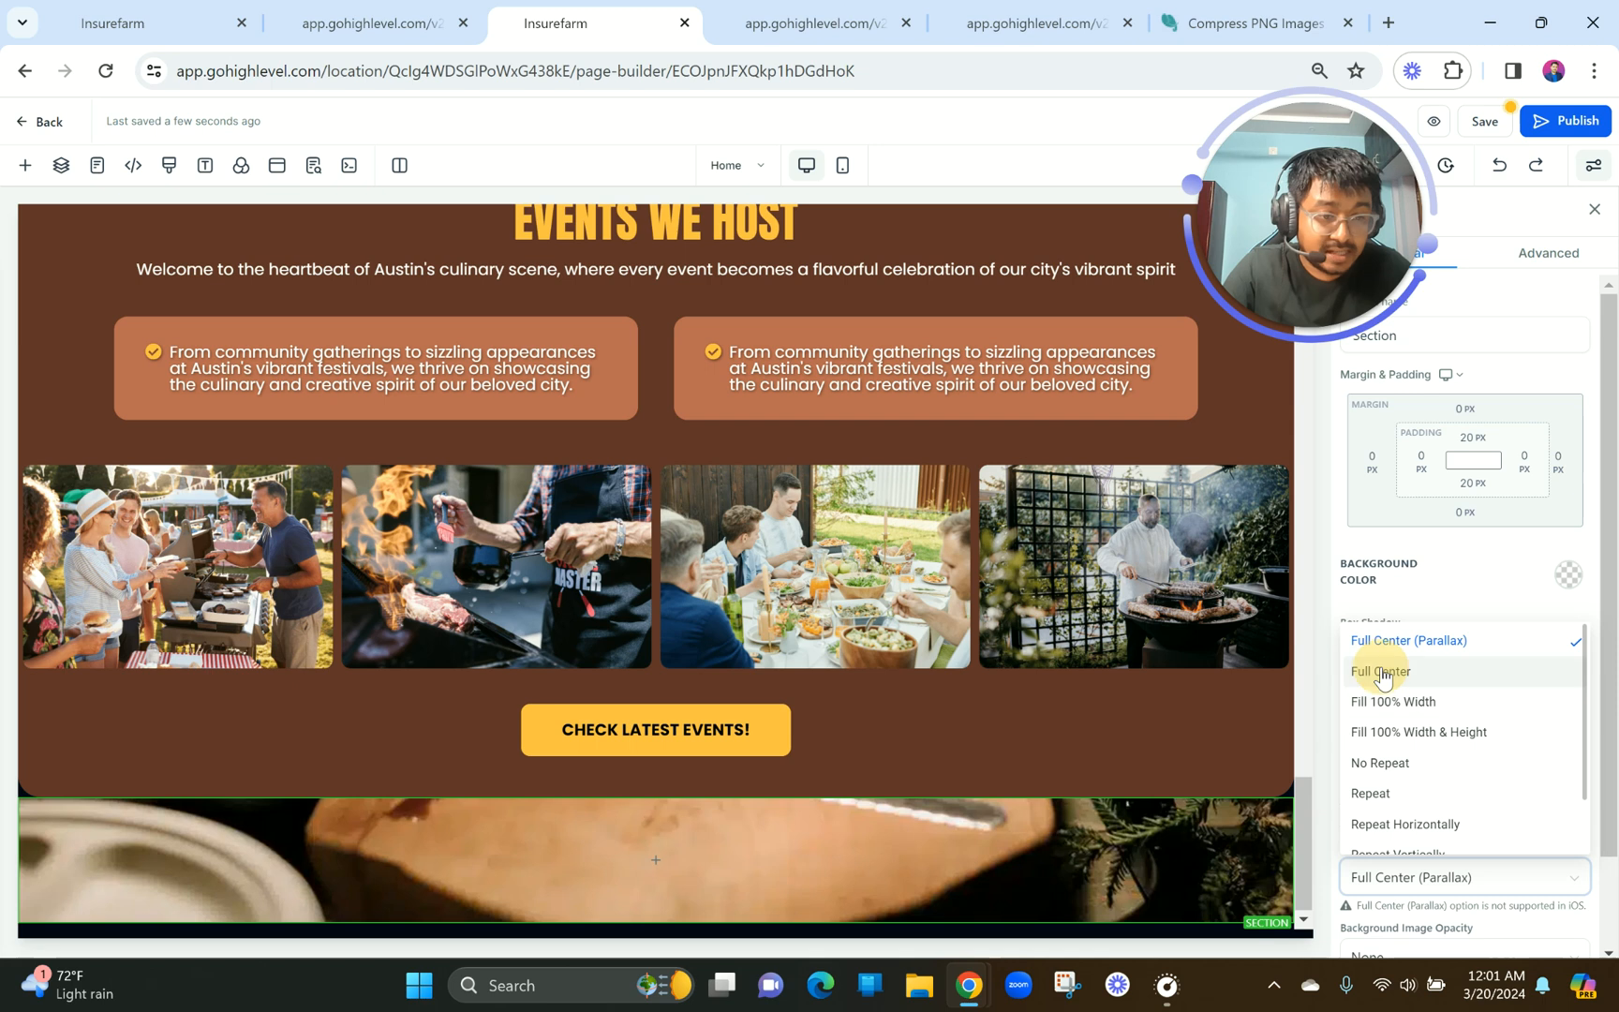
pyautogui.click(1380, 673)
# Add a two-column row inside the new section with the catering photo background.
pyautogui.click(656, 859)
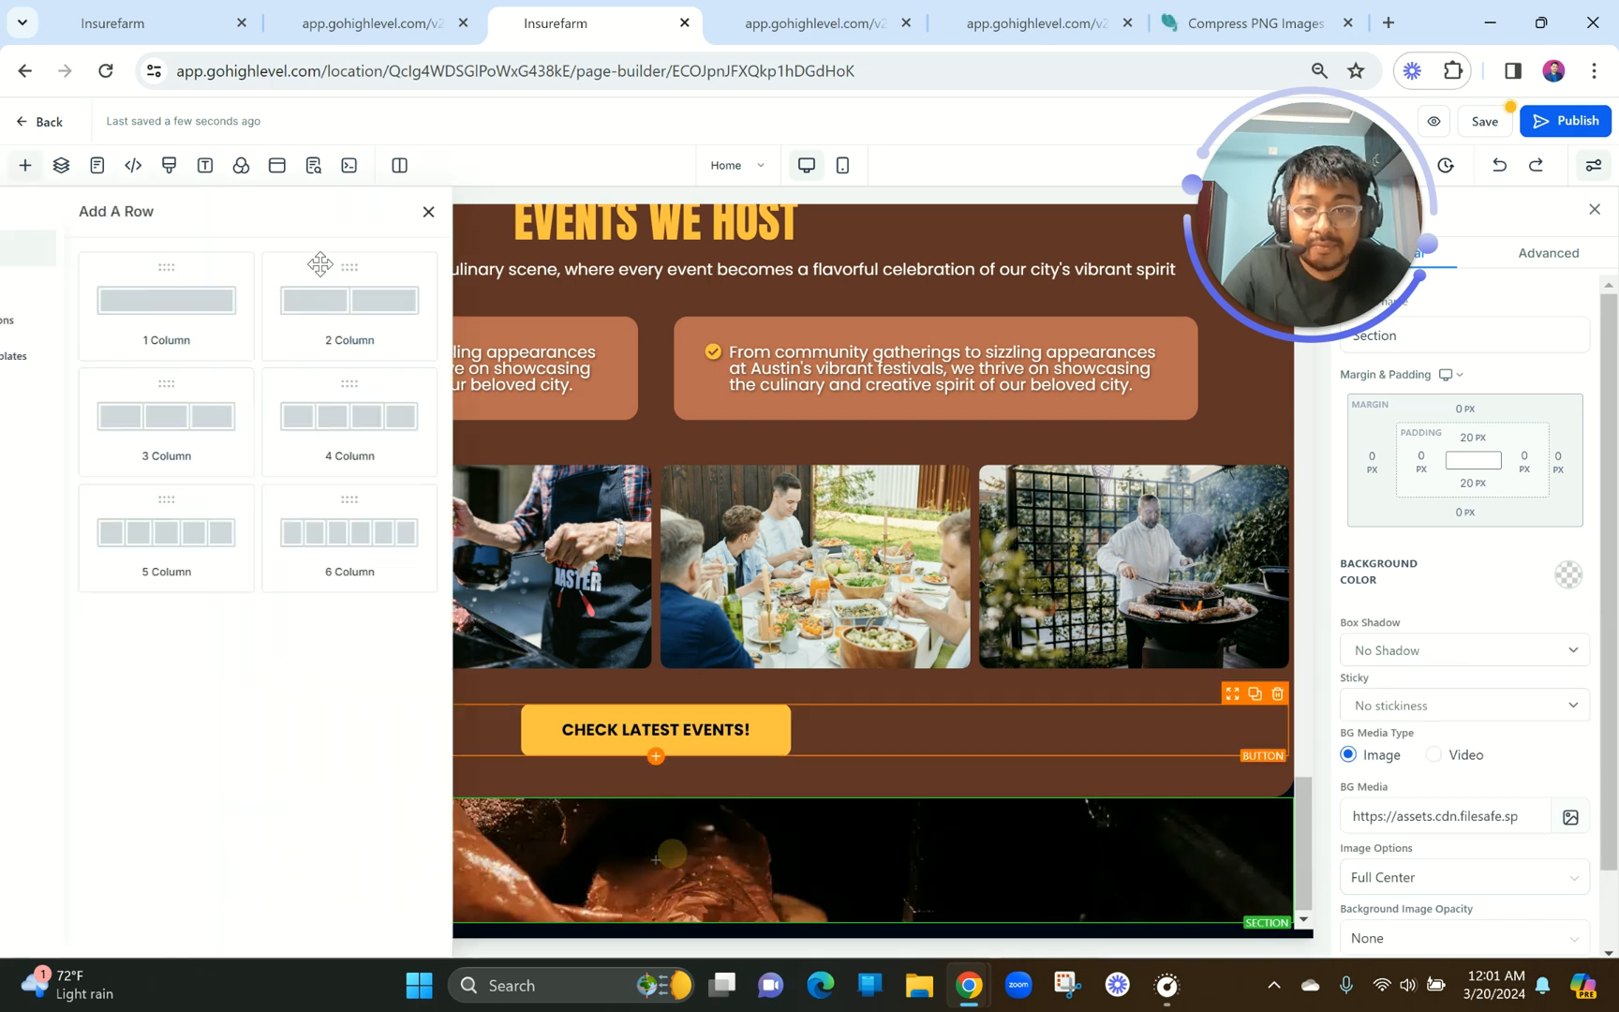
pyautogui.click(402, 323)
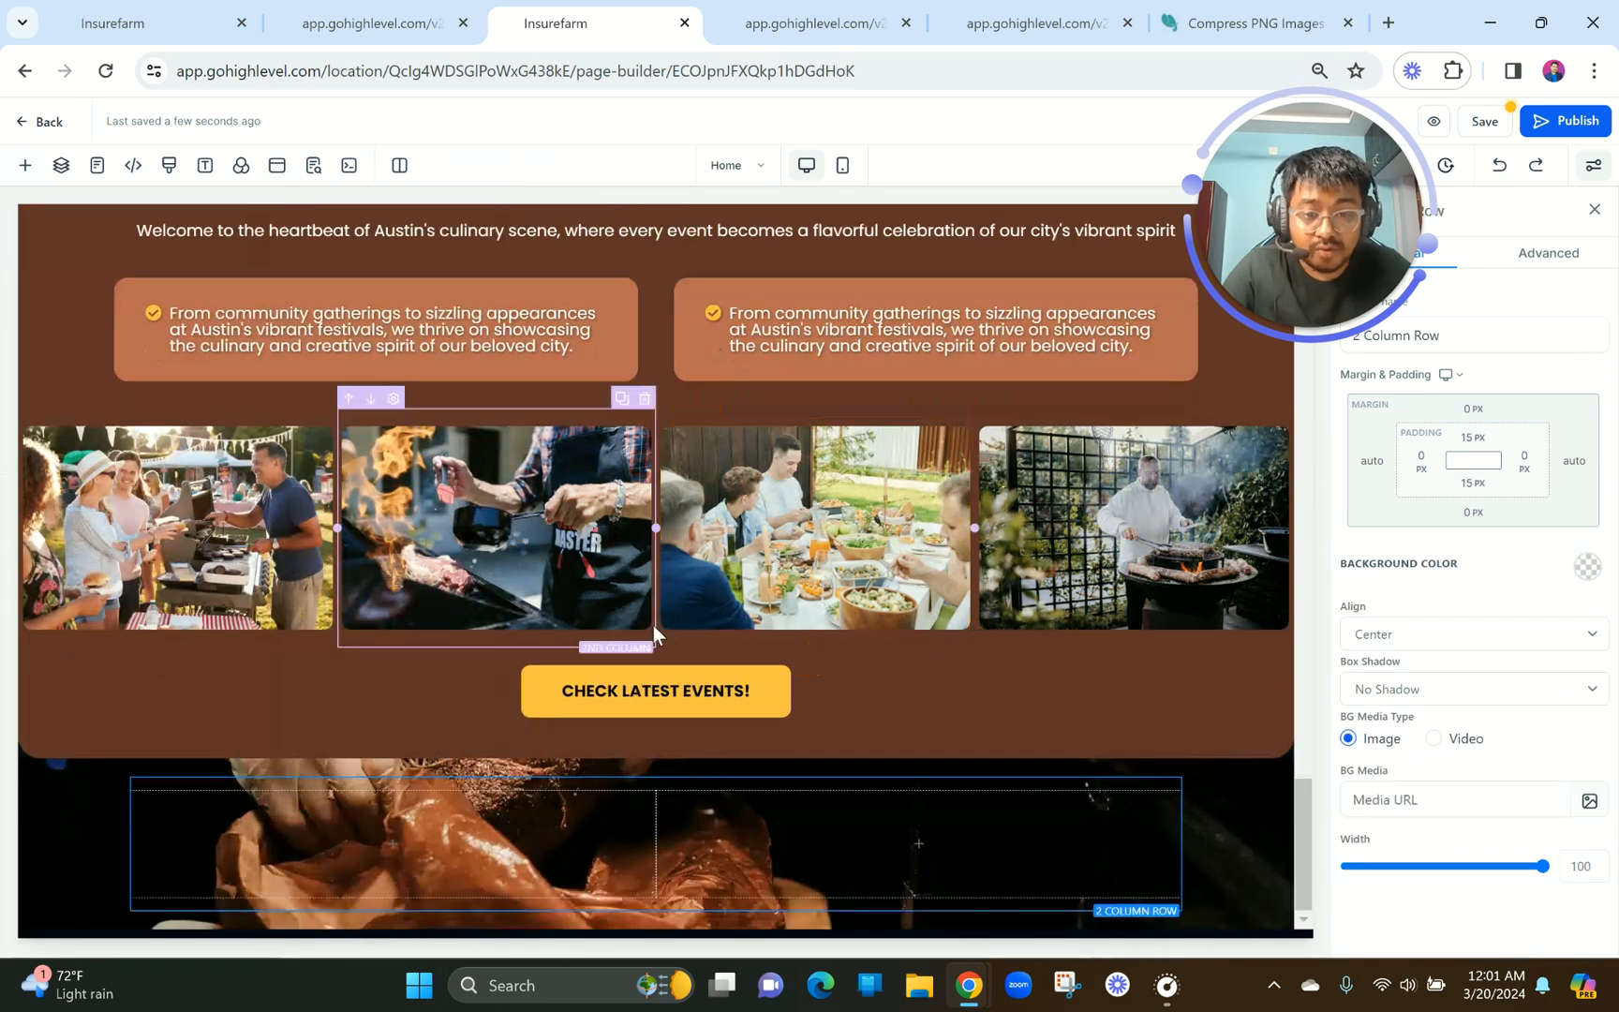
# Check the Barbecue Catering heading in the reference preview, and duplicate the "Events We Host" headline in the page builder.
pyautogui.click(389, 23)
pyautogui.click(907, 388)
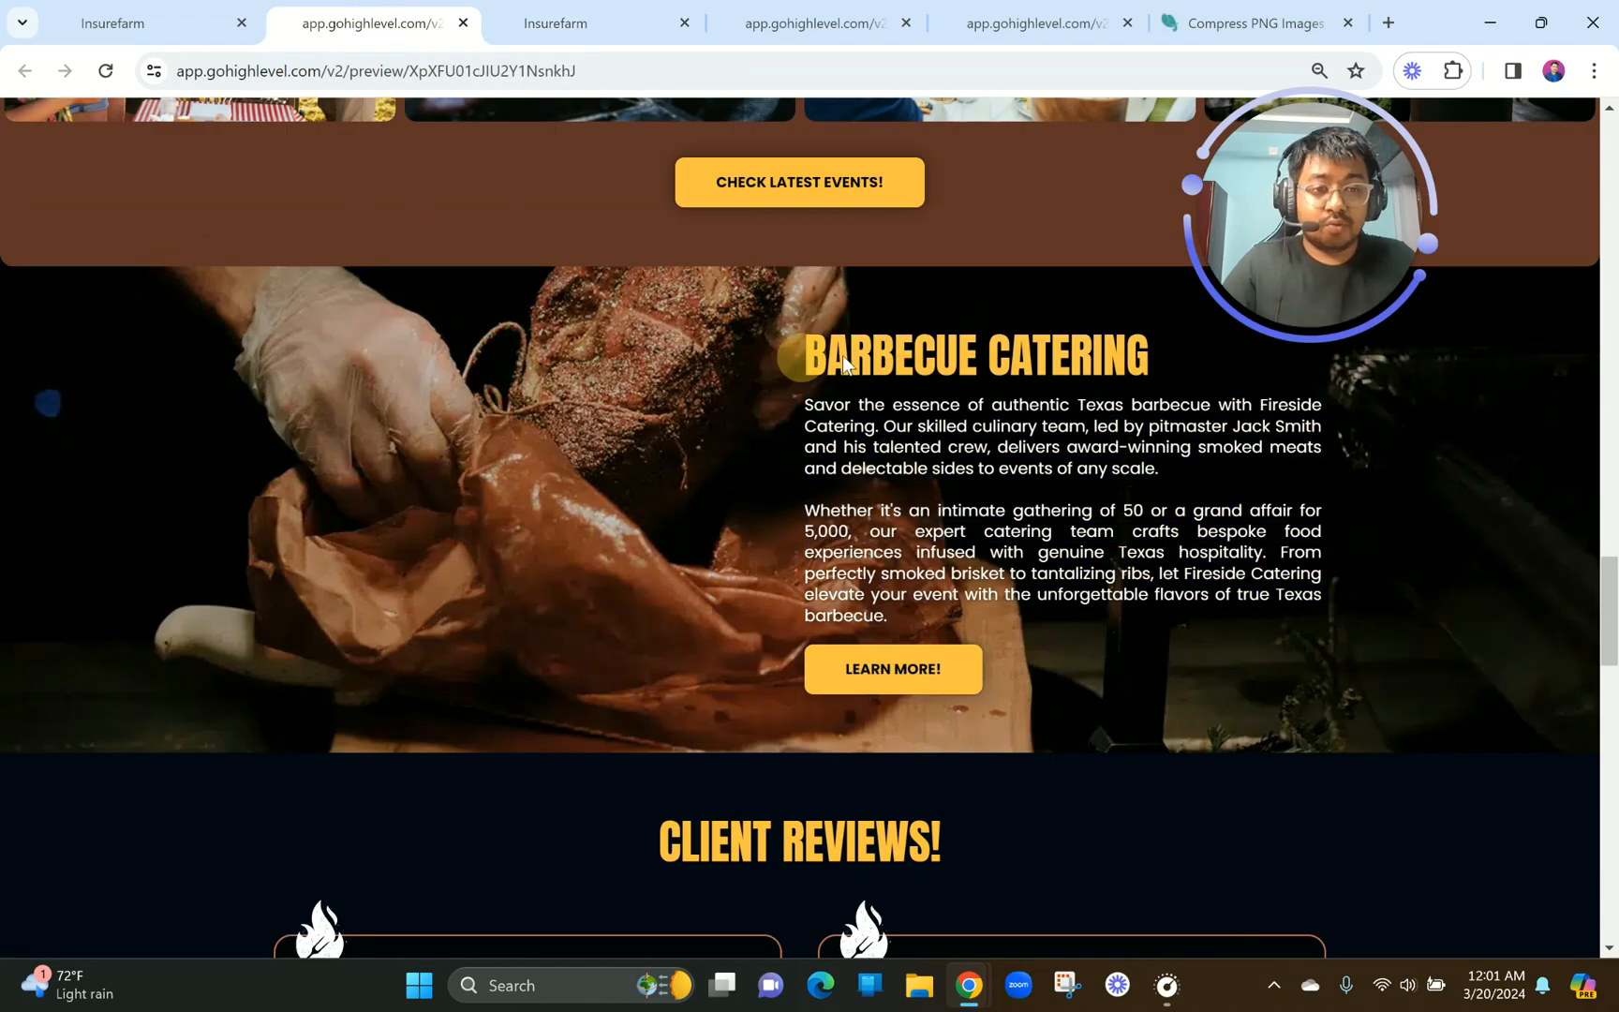
pyautogui.tripleClick(1186, 354)
pyautogui.click(555, 22)
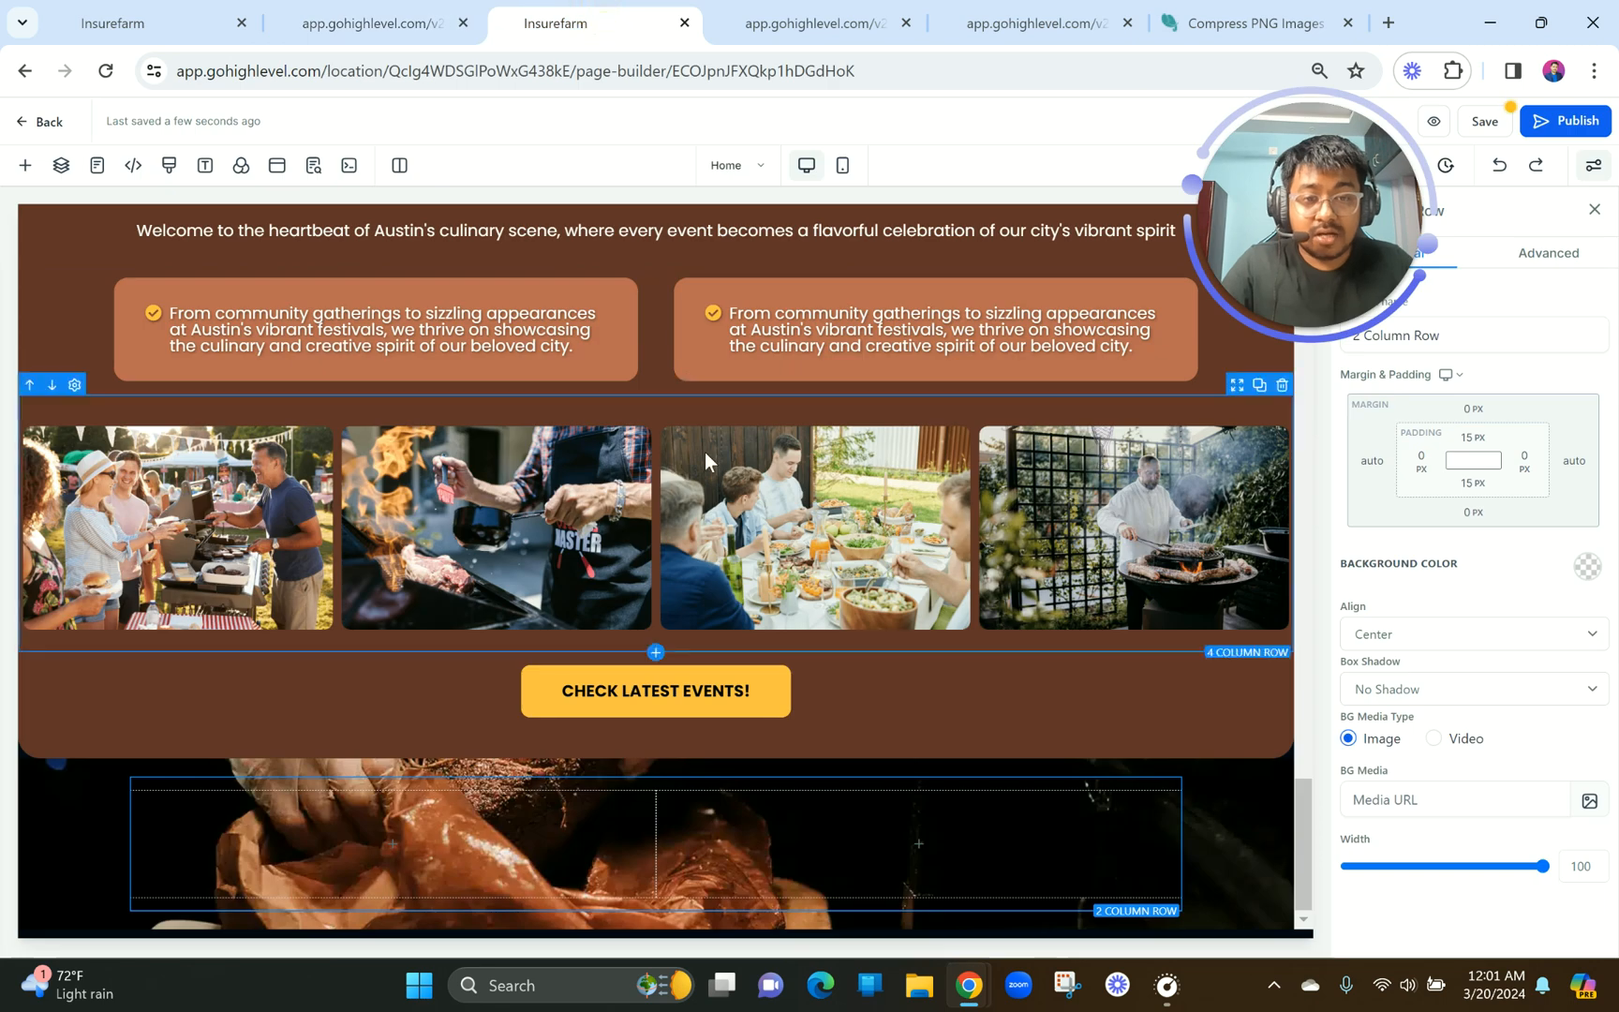
pyautogui.scroll(3, 705, 452)
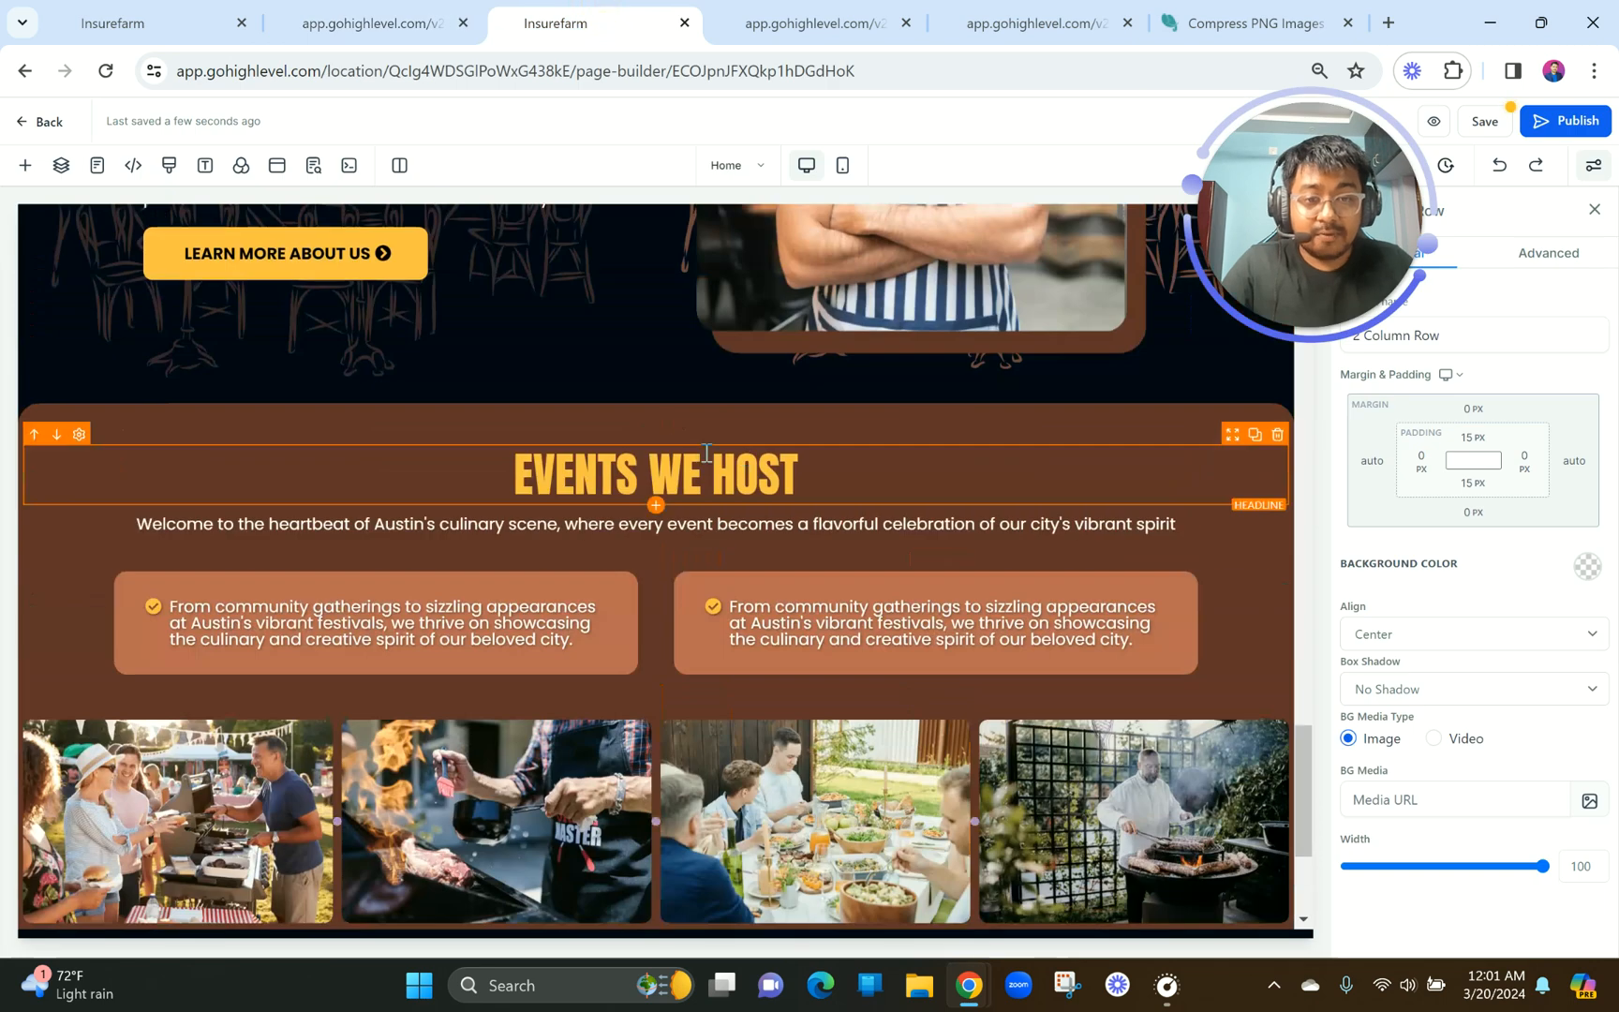
pyautogui.click(1255, 434)
# Move the duplicate "Events We Host" headline into the right column of the catering row and left-align it.
pyautogui.scroll(-2, 1104, 559)
pyautogui.scroll(1, 1106, 356)
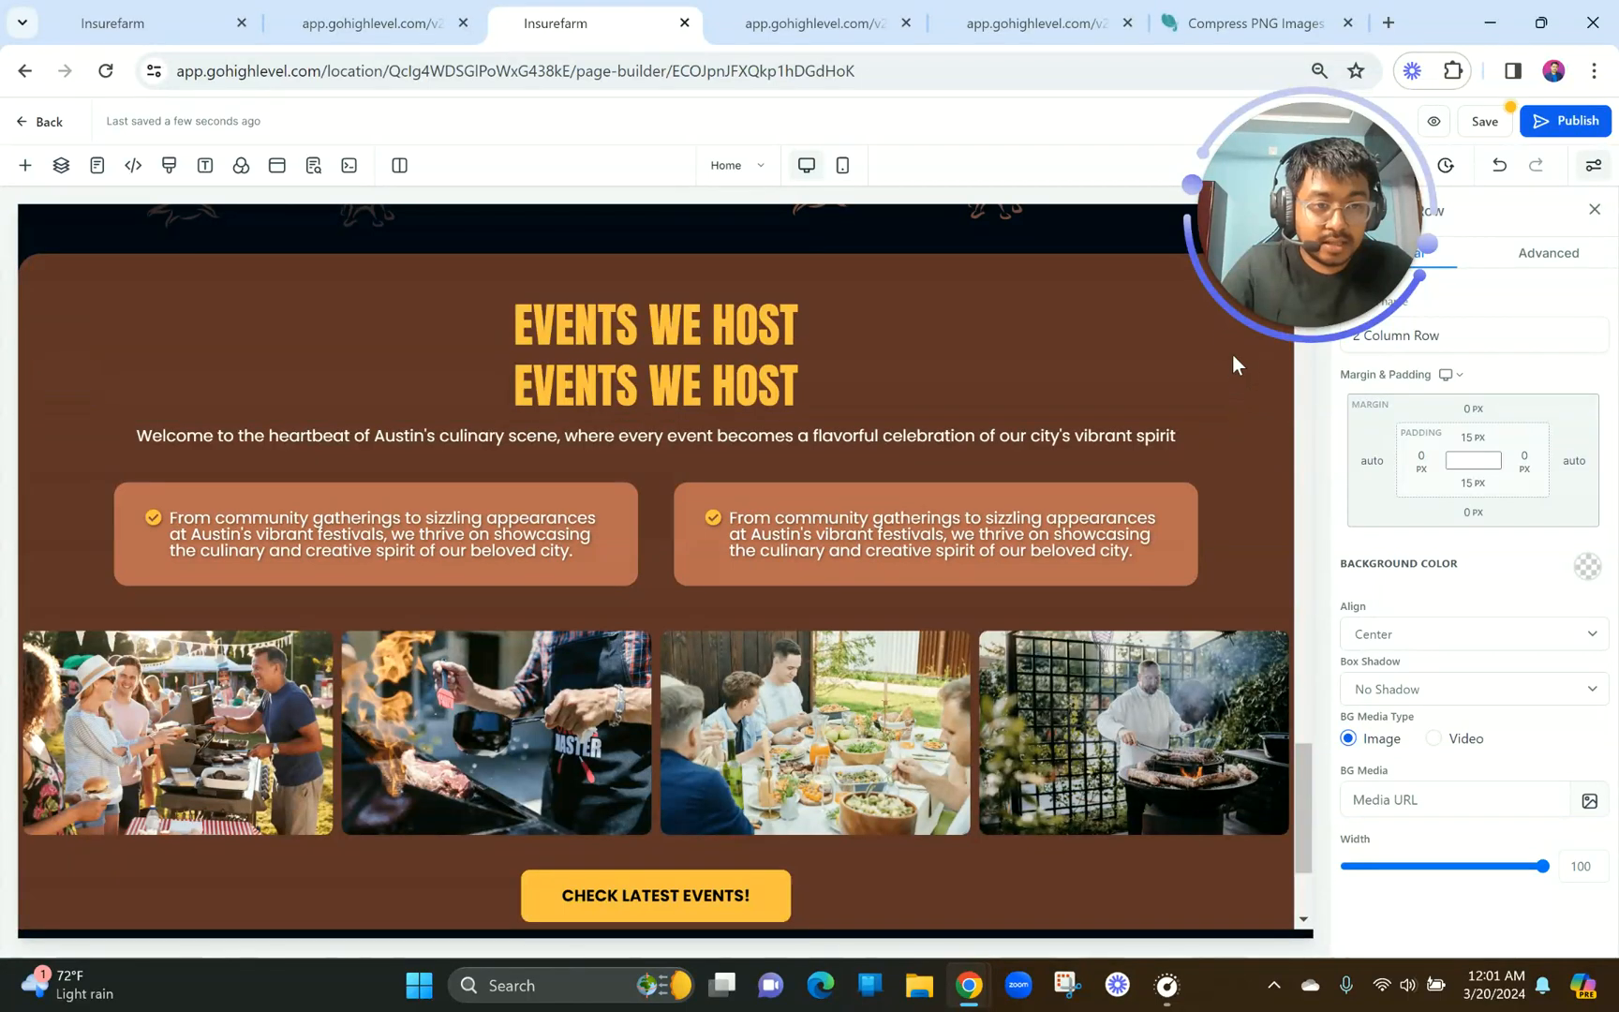
pyautogui.scroll(1, 1229, 422)
pyautogui.click(1234, 408)
pyautogui.moveTo(1234, 408); pyautogui.dragTo(856, 849)
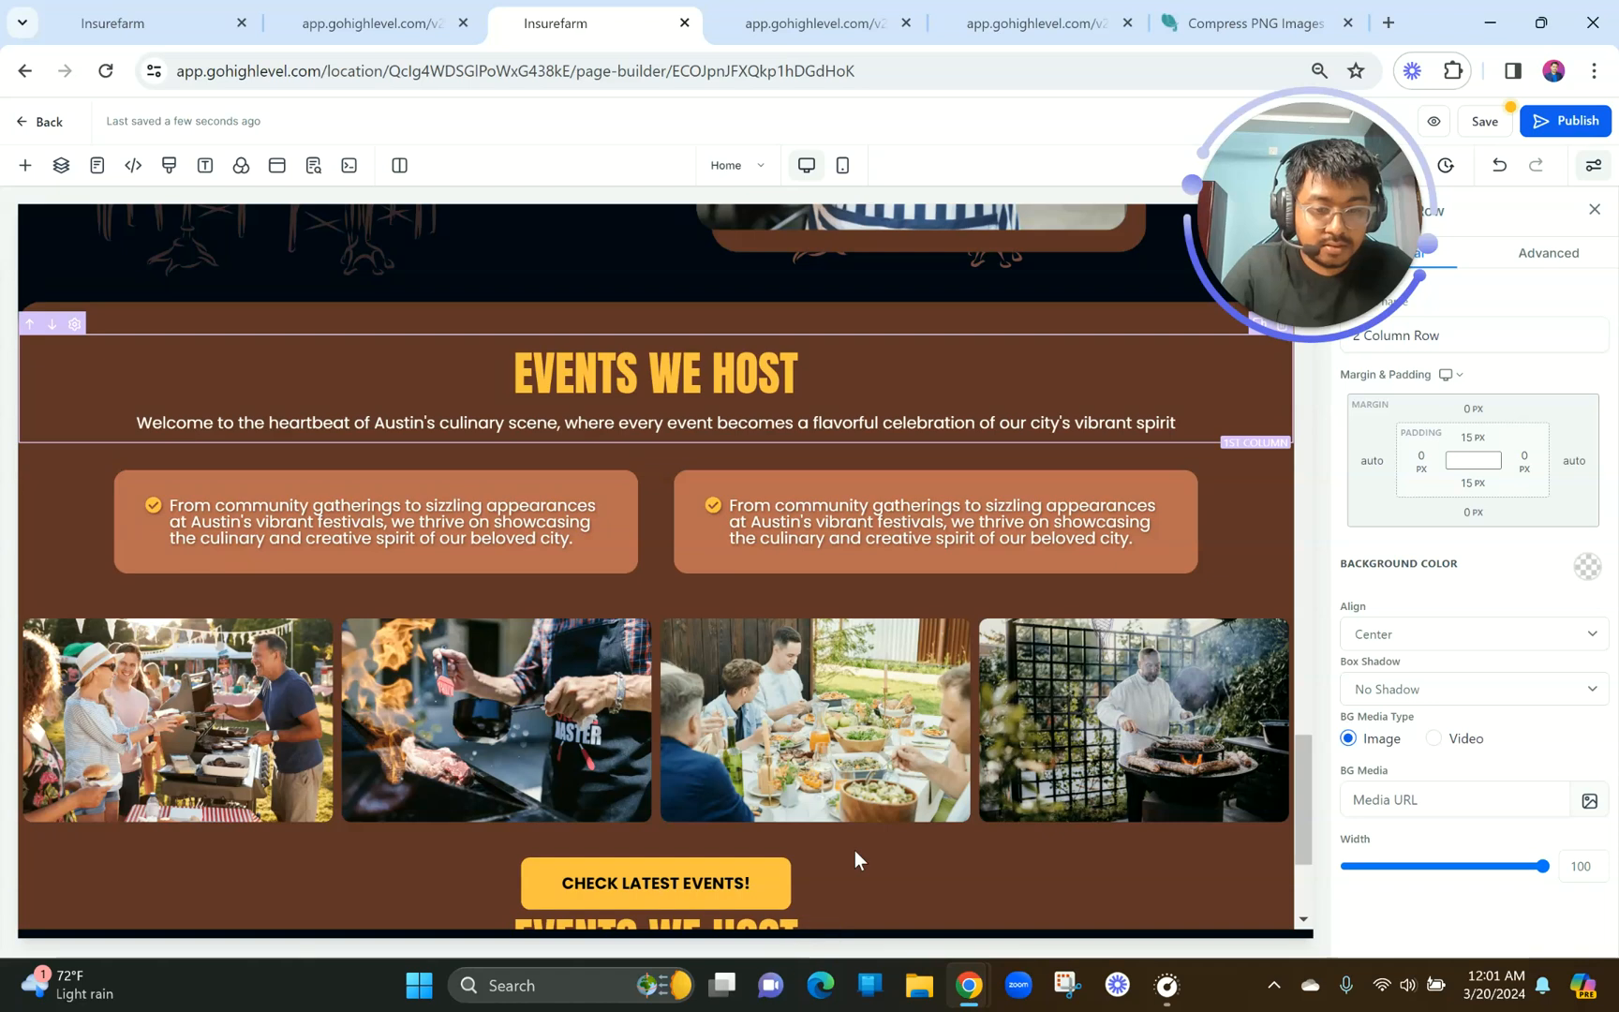
pyautogui.scroll(-3, 856, 850)
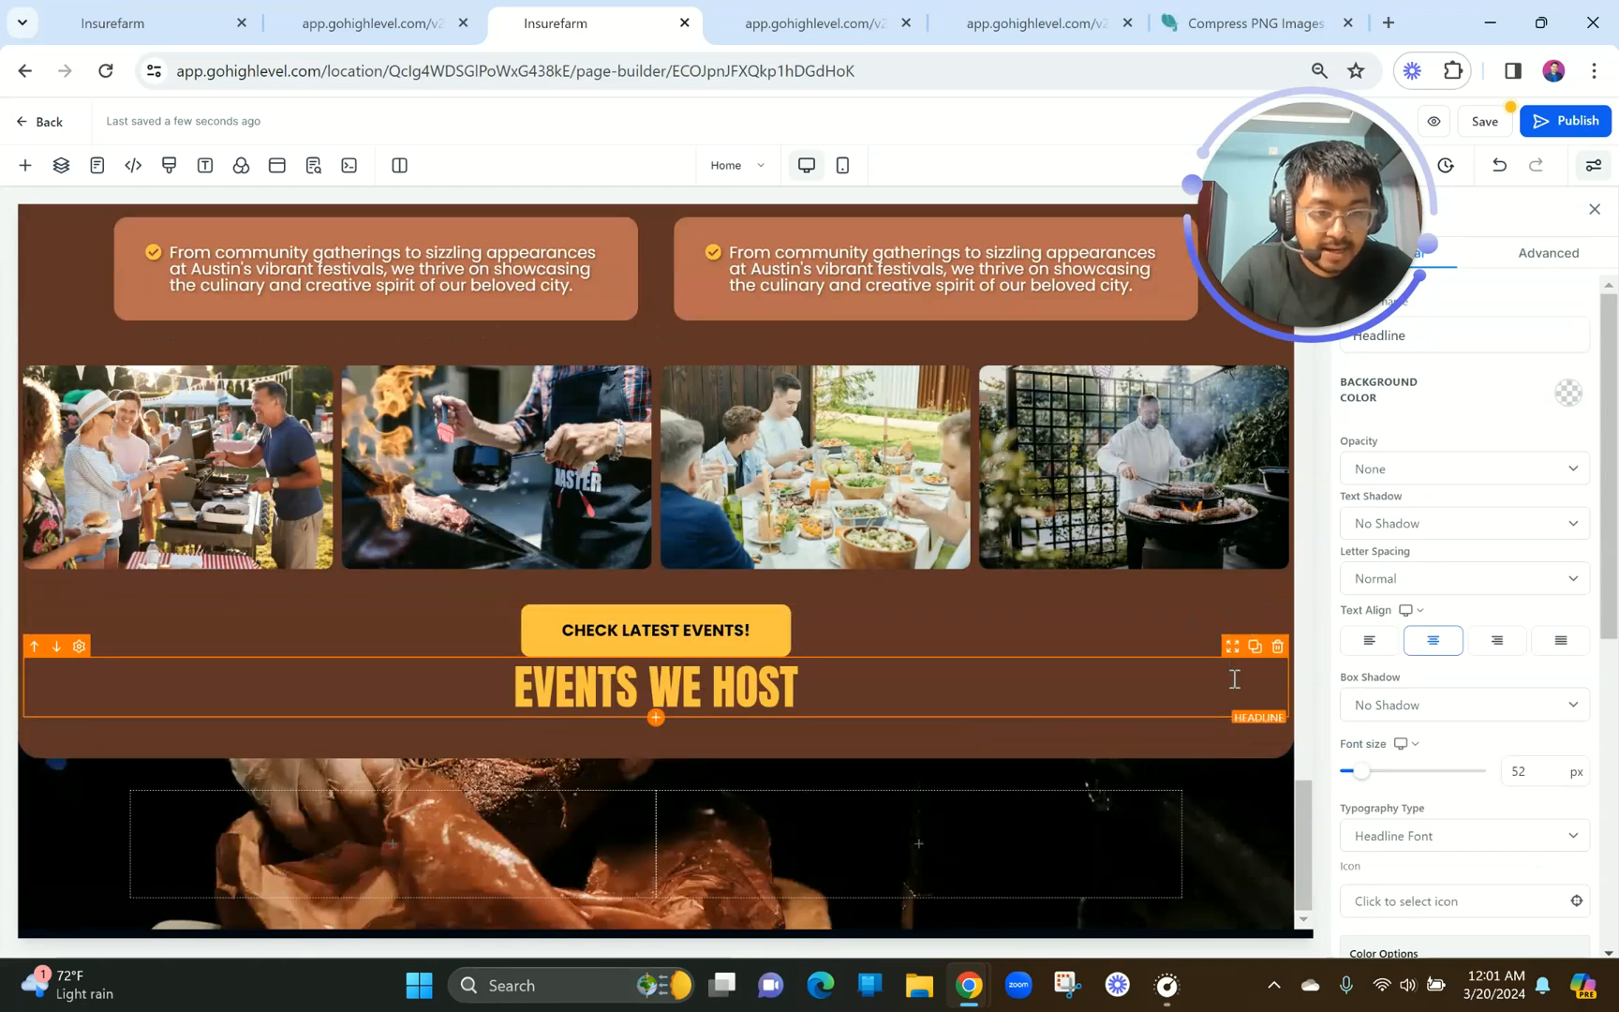
pyautogui.moveTo(1233, 659); pyautogui.dragTo(1076, 846)
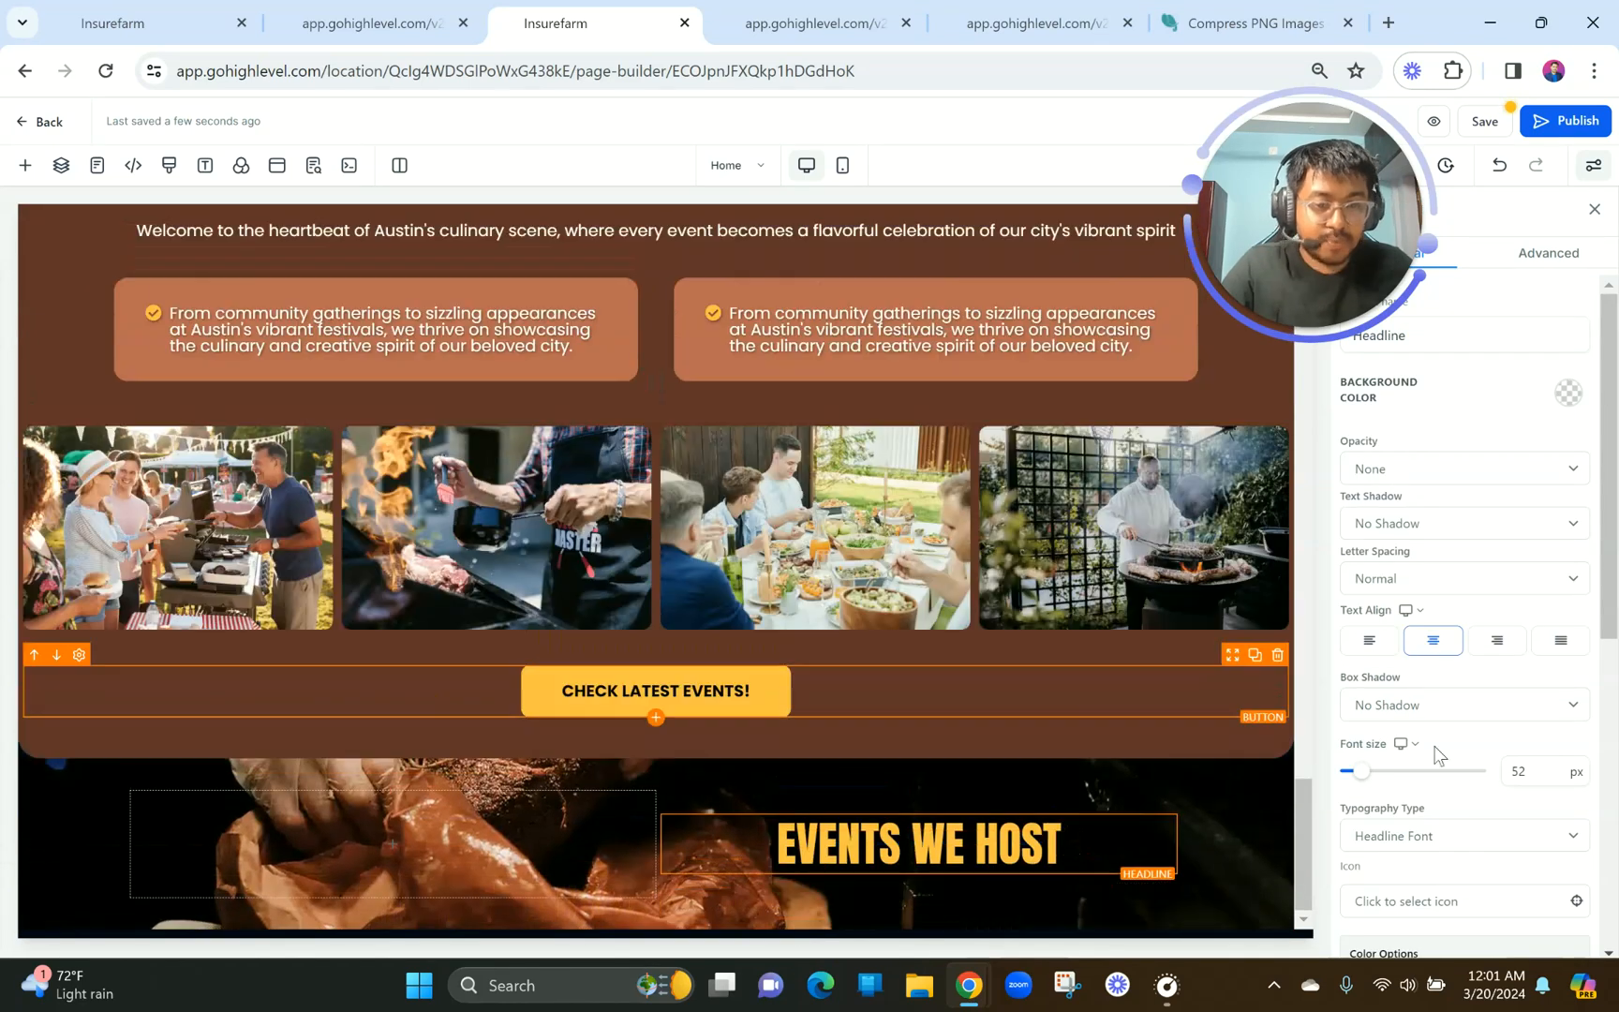
pyautogui.click(1369, 640)
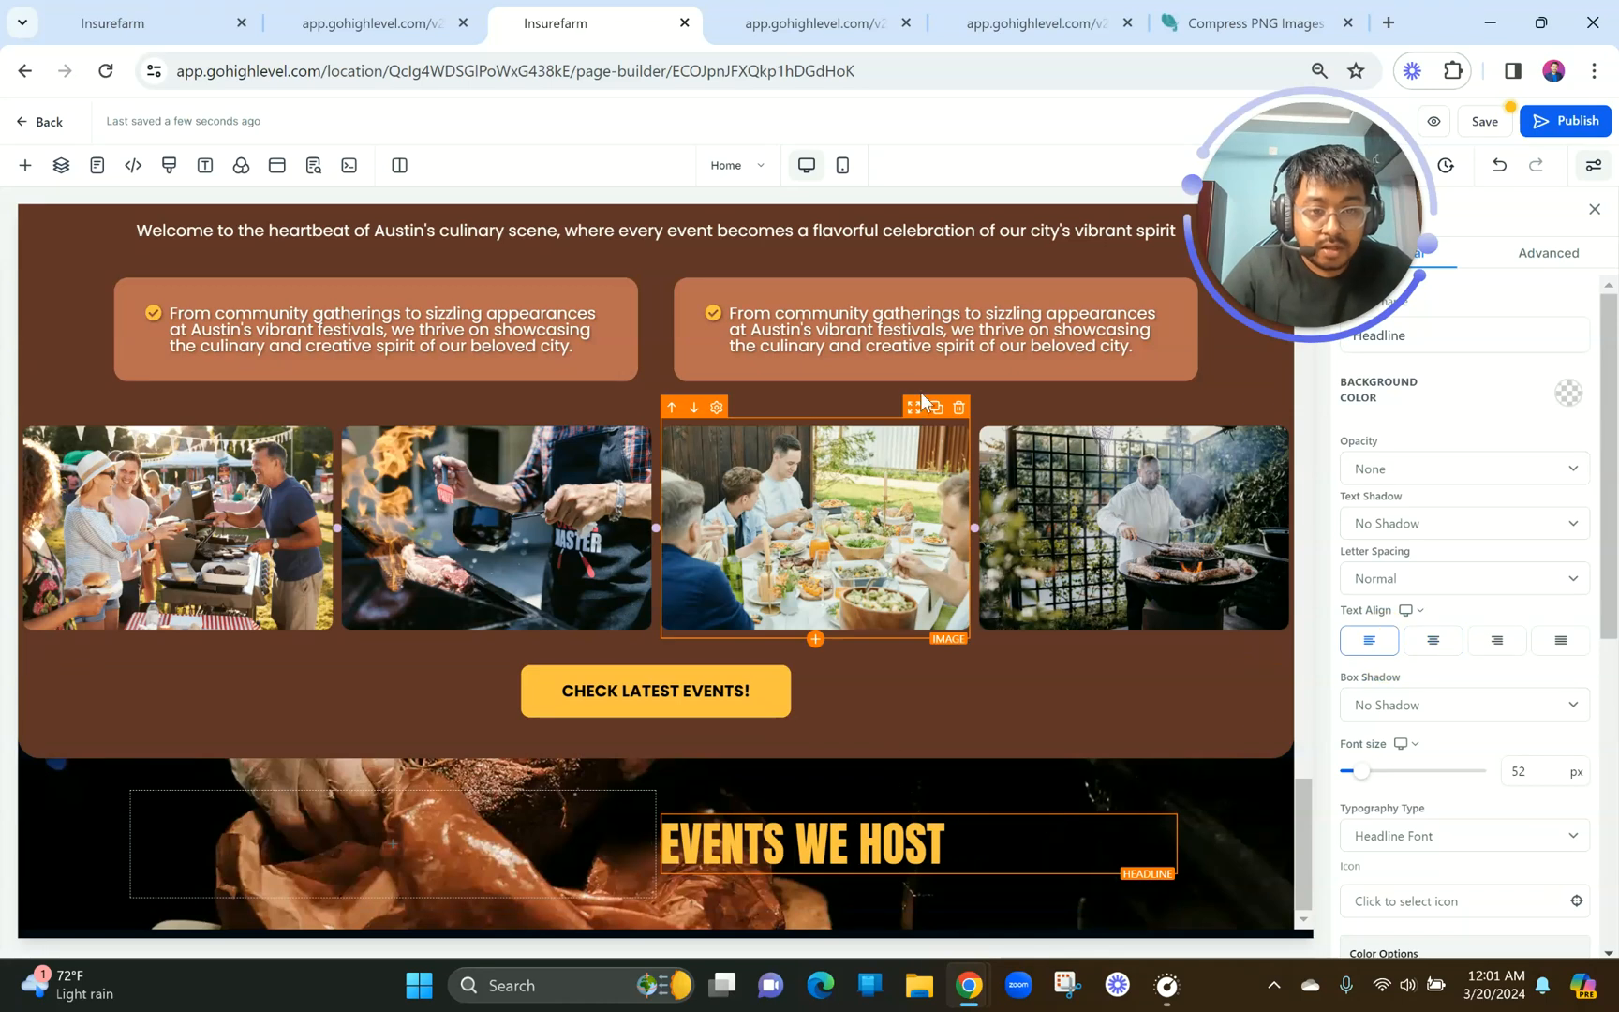
pyautogui.hotkey('ctrl', 'z')
pyautogui.hotkey('ctrl', 'z')
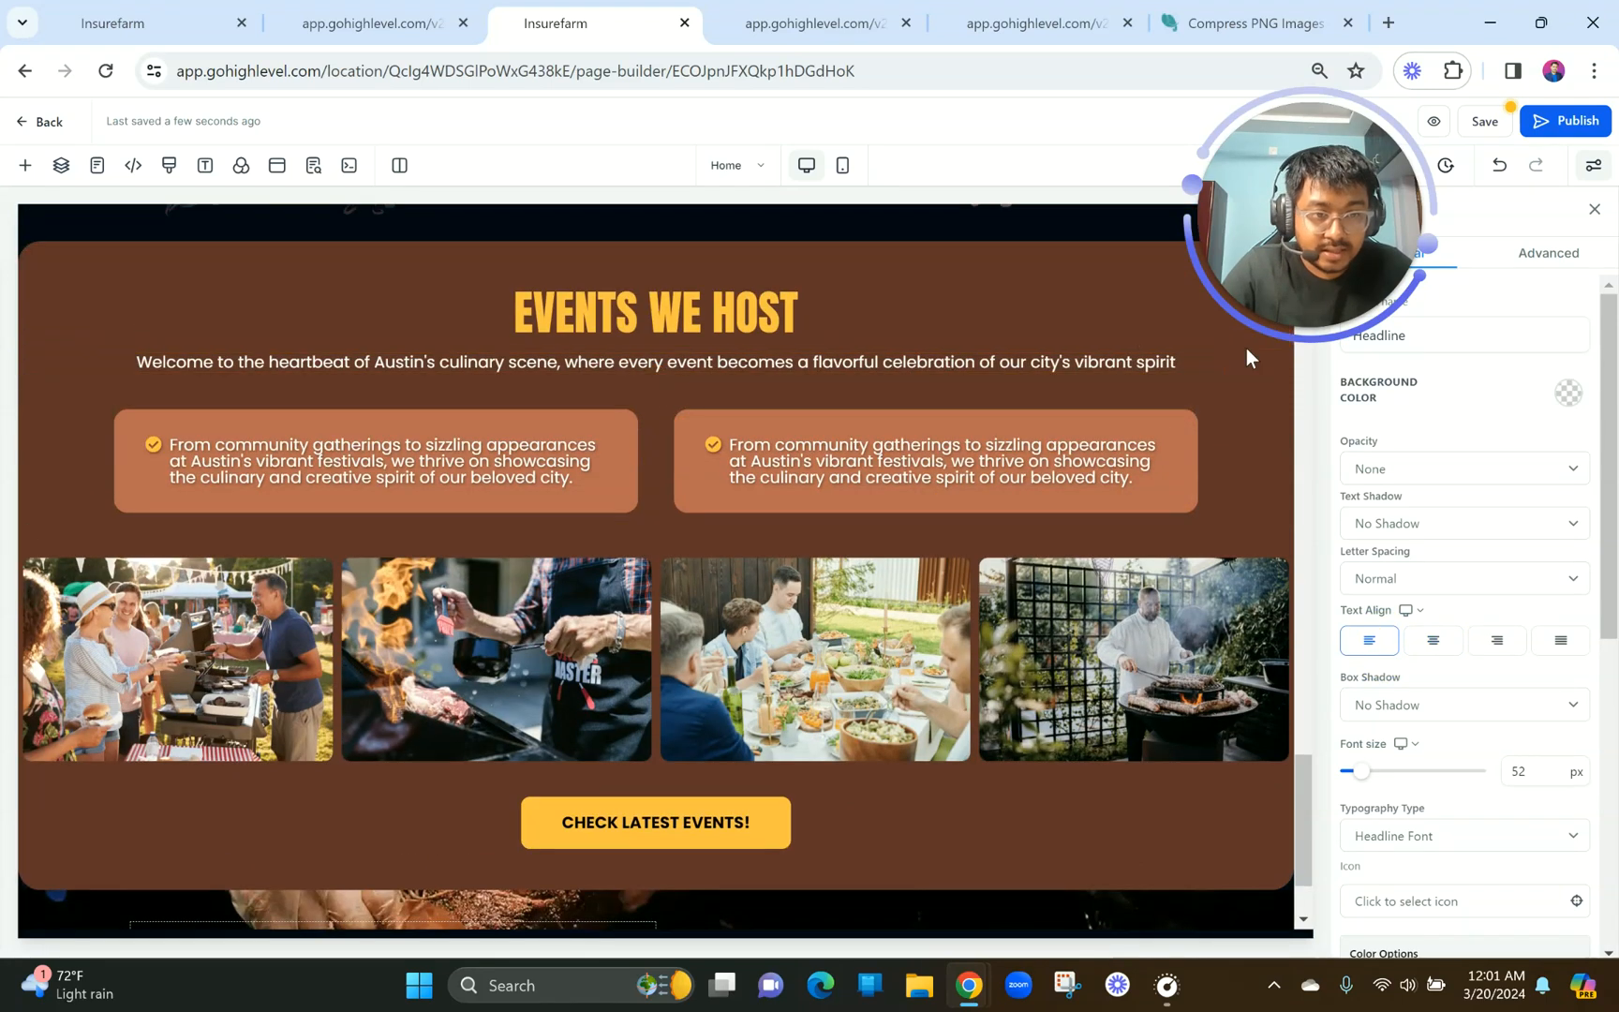
# Duplicate the events welcome paragraph, place the copy under the headline in the catering row's right column, and left-align it.
pyautogui.scroll(1, 1246, 356)
pyautogui.click(1255, 392)
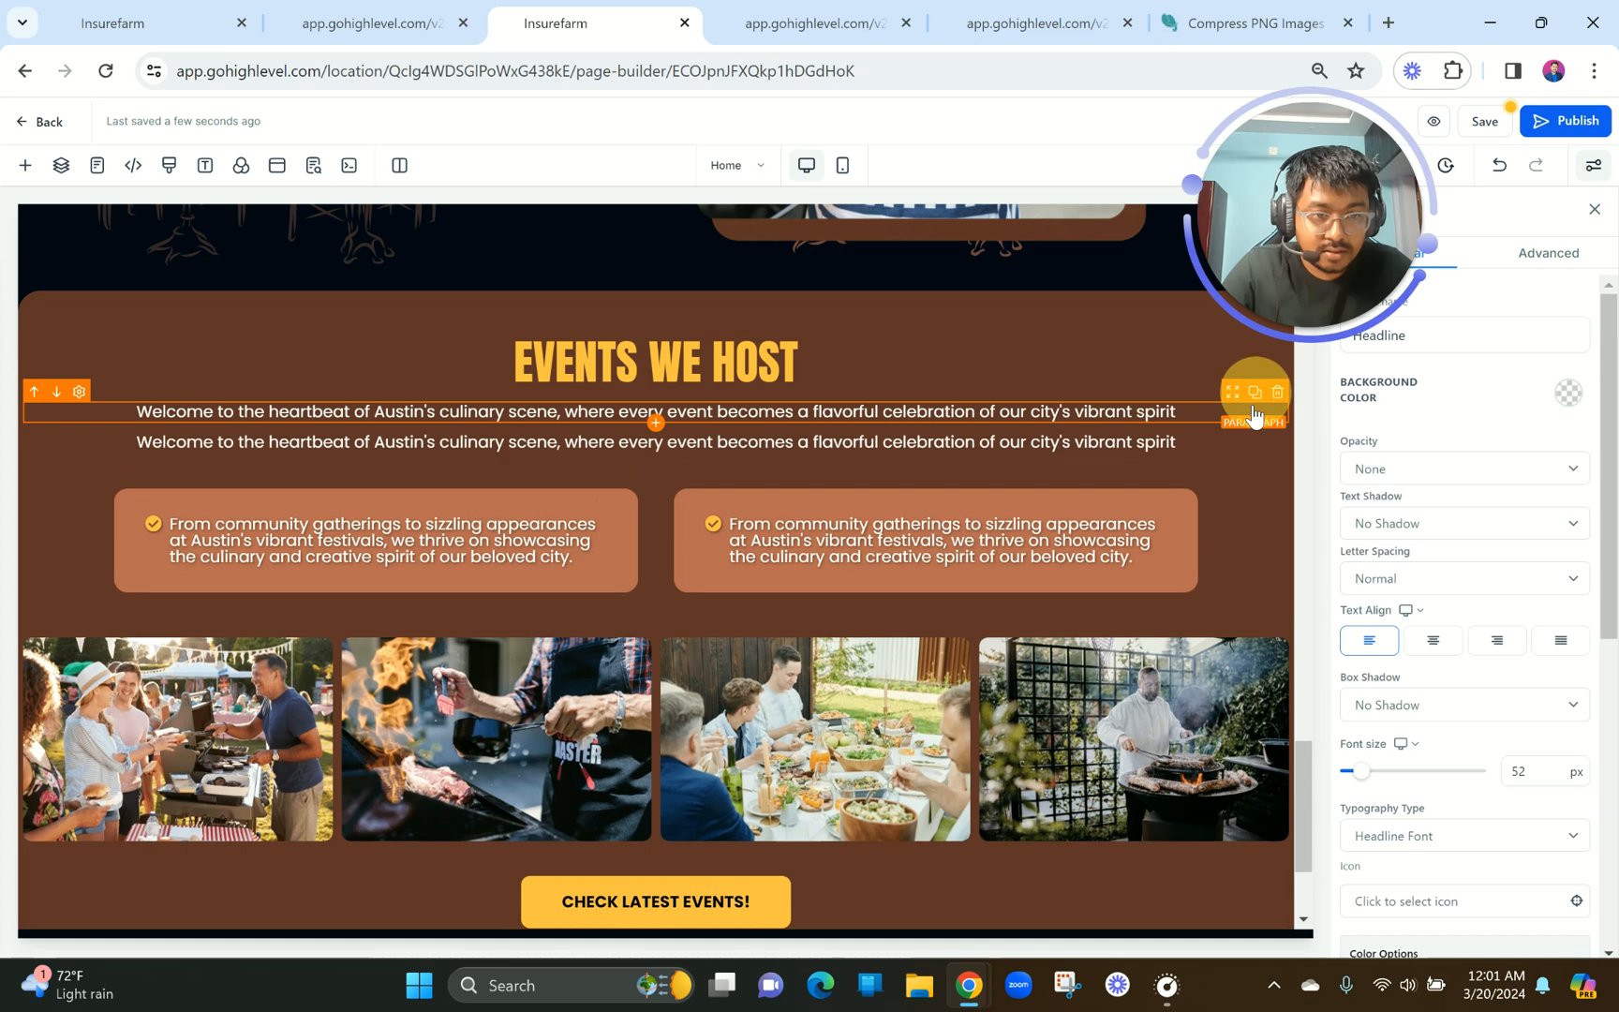
pyautogui.scroll(-1, 1237, 394)
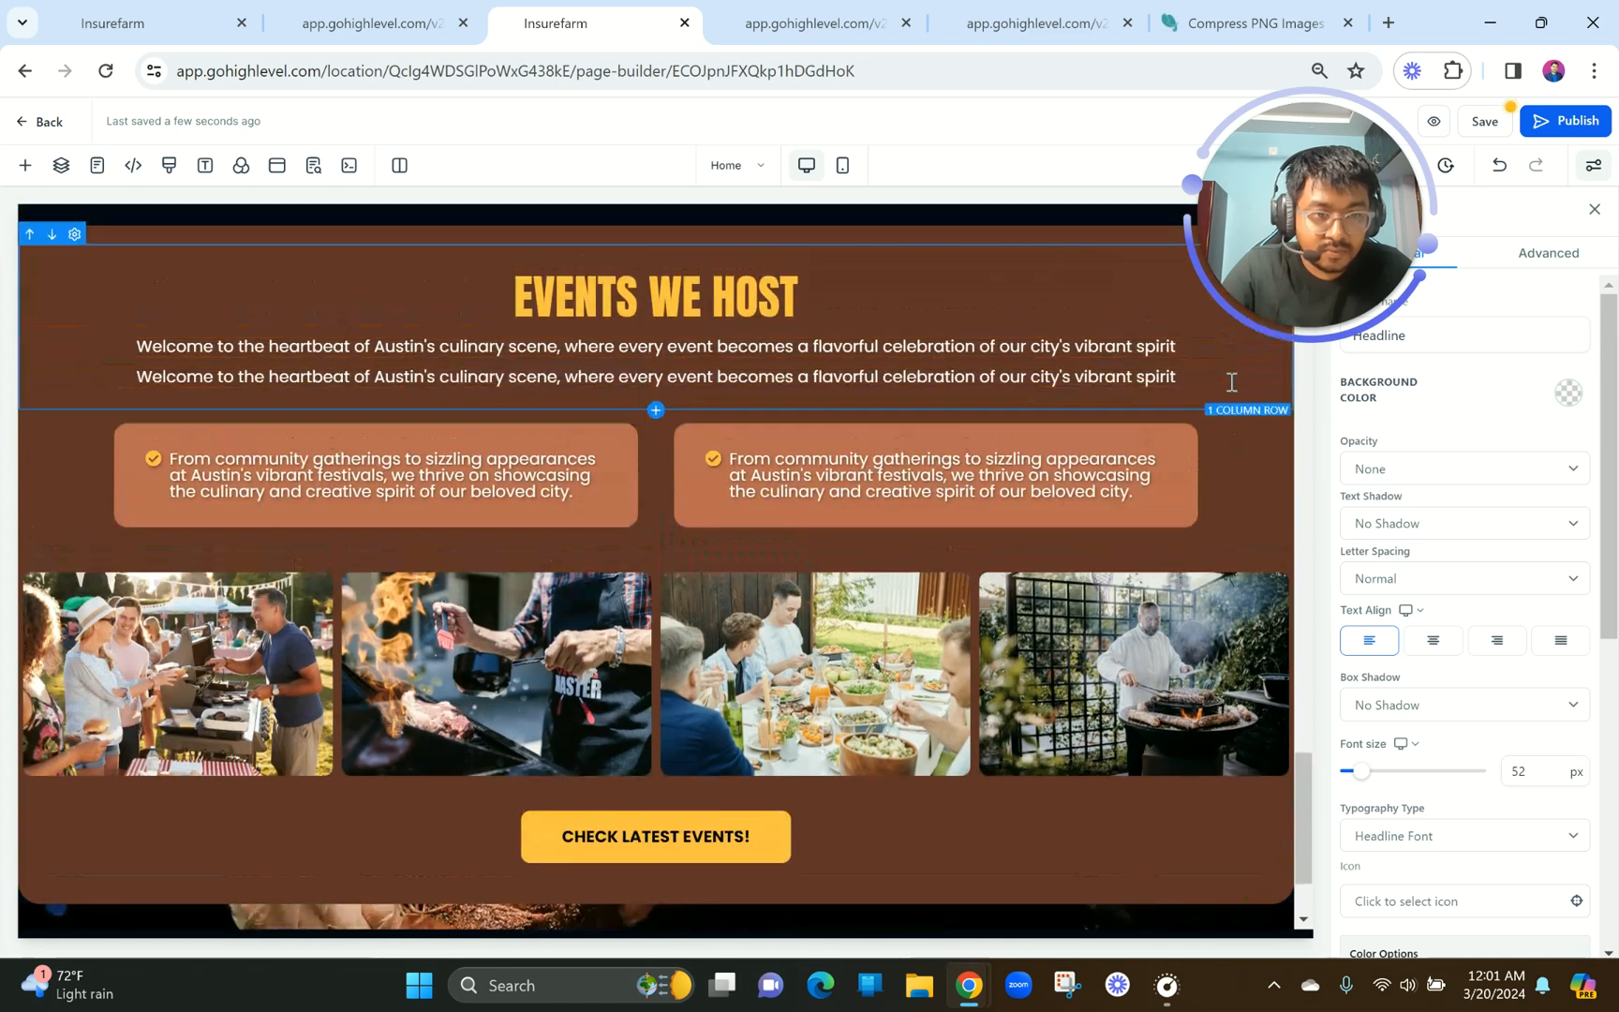
pyautogui.moveTo(1203, 373); pyautogui.dragTo(919, 929)
pyautogui.scroll(-1, 835, 697)
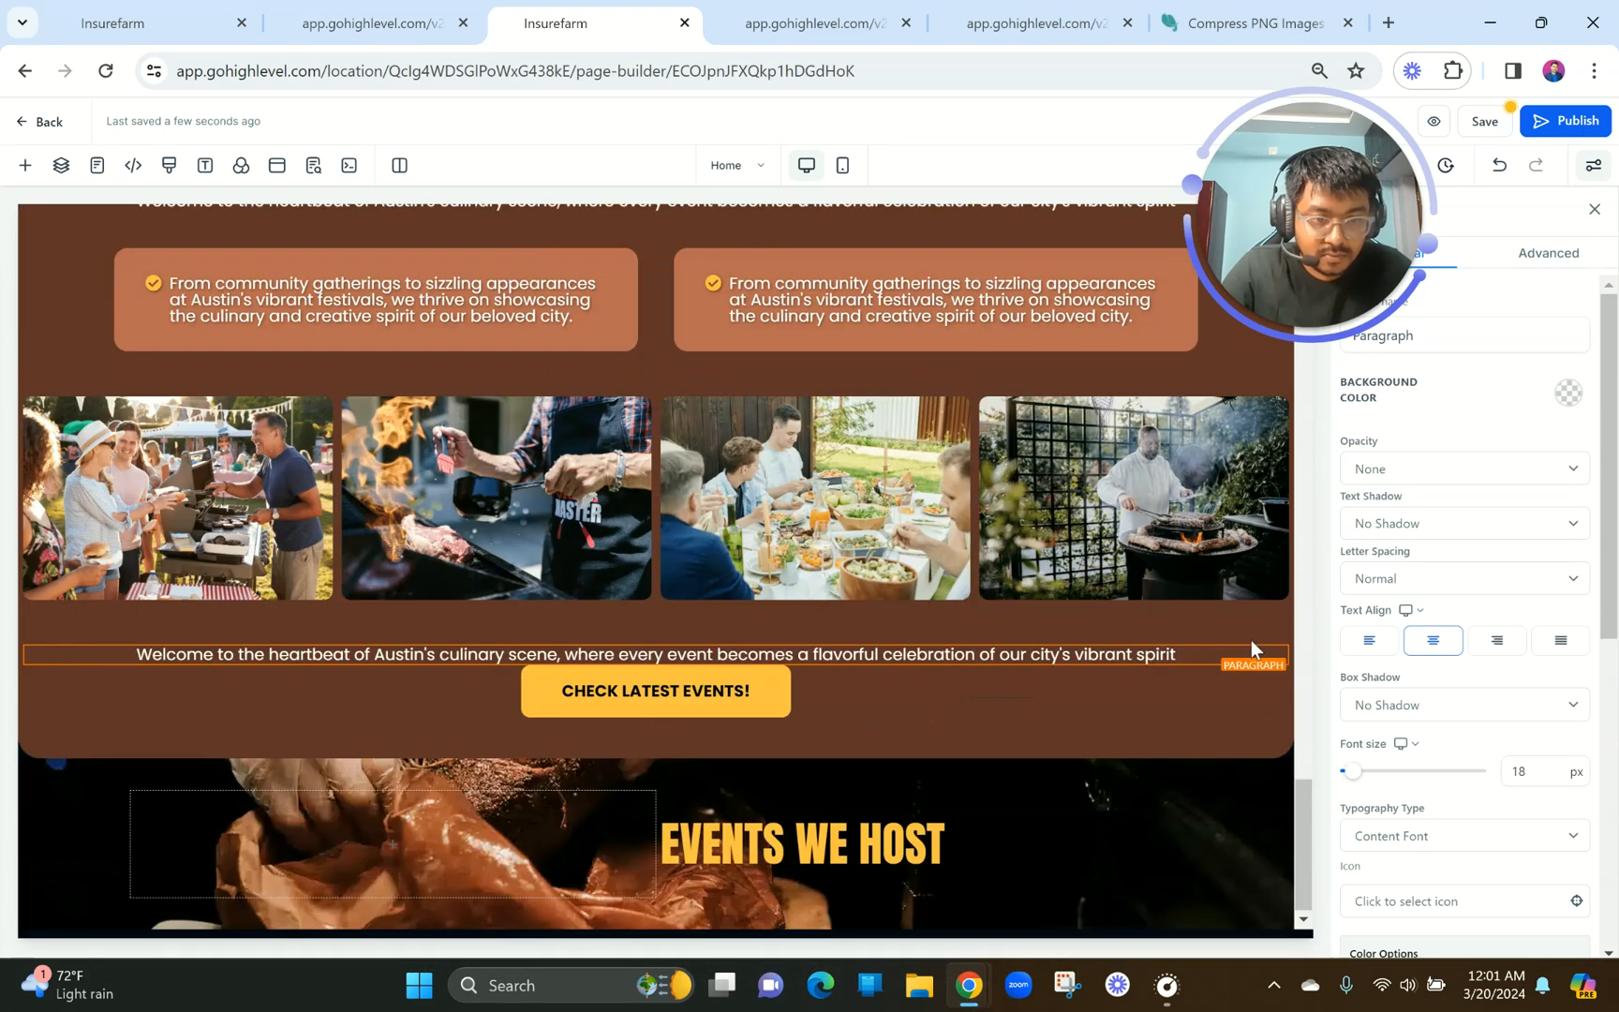
pyautogui.moveTo(1246, 635); pyautogui.dragTo(875, 883)
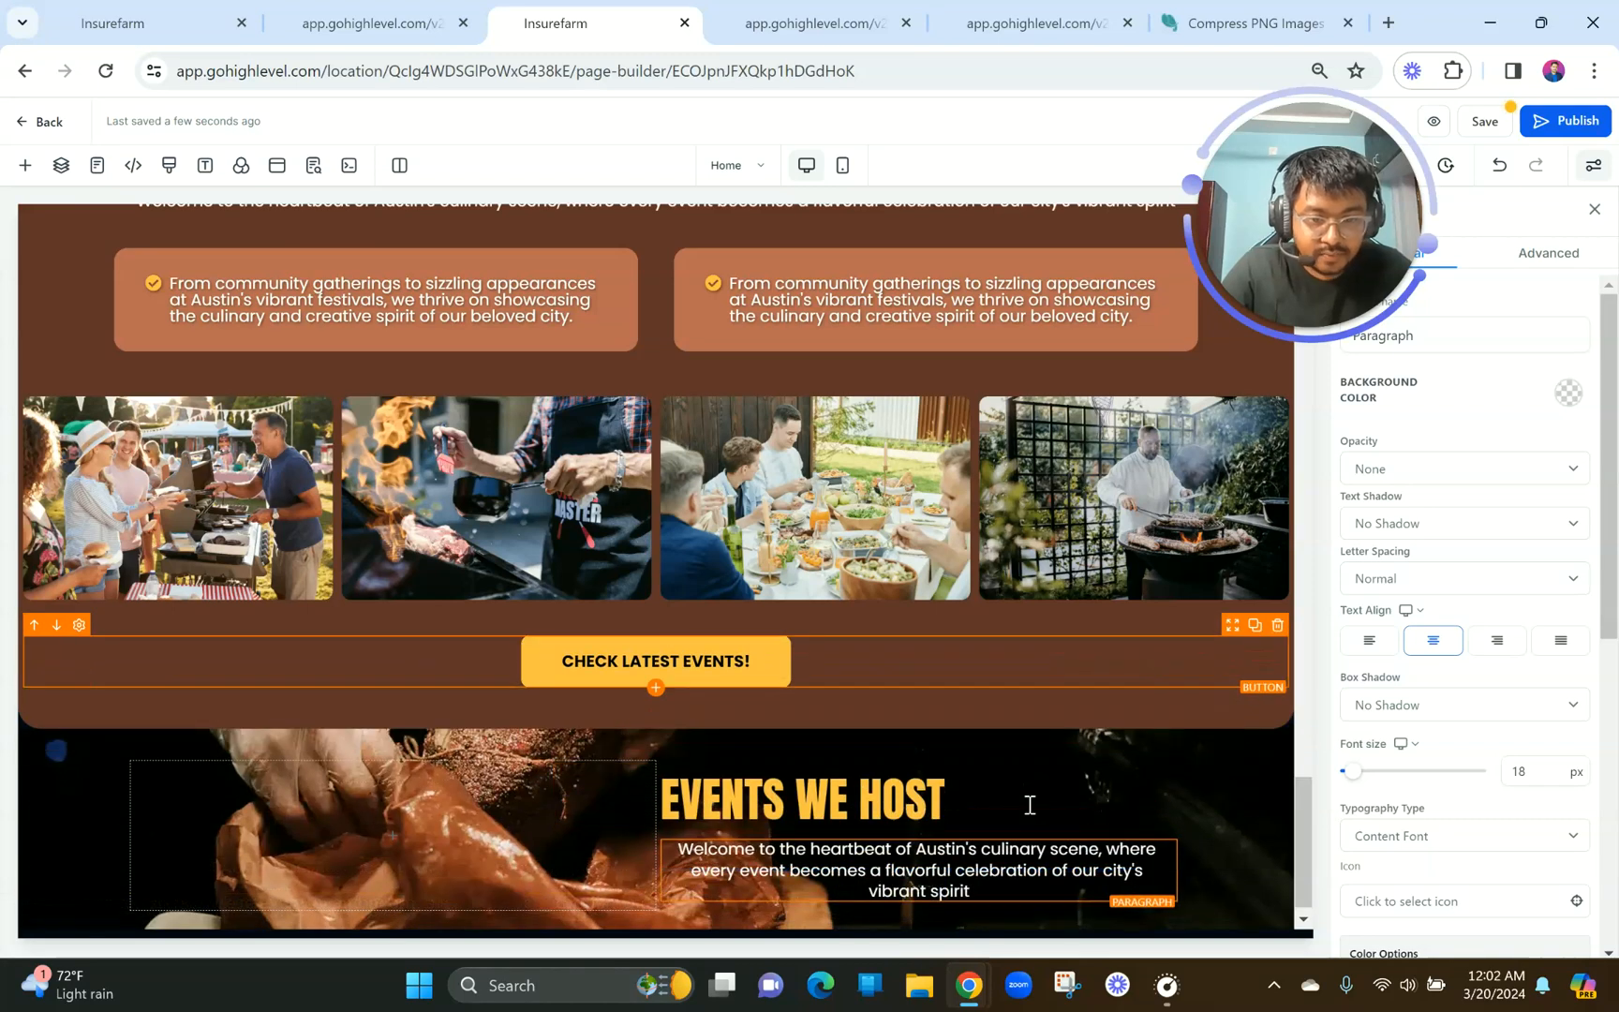
pyautogui.click(1382, 653)
# Replace the catering row paragraph's text with the two Barbecue Catering paragraphs copied from the reference preview.
pyautogui.scroll(-1, 831, 748)
pyautogui.tripleClick(775, 890)
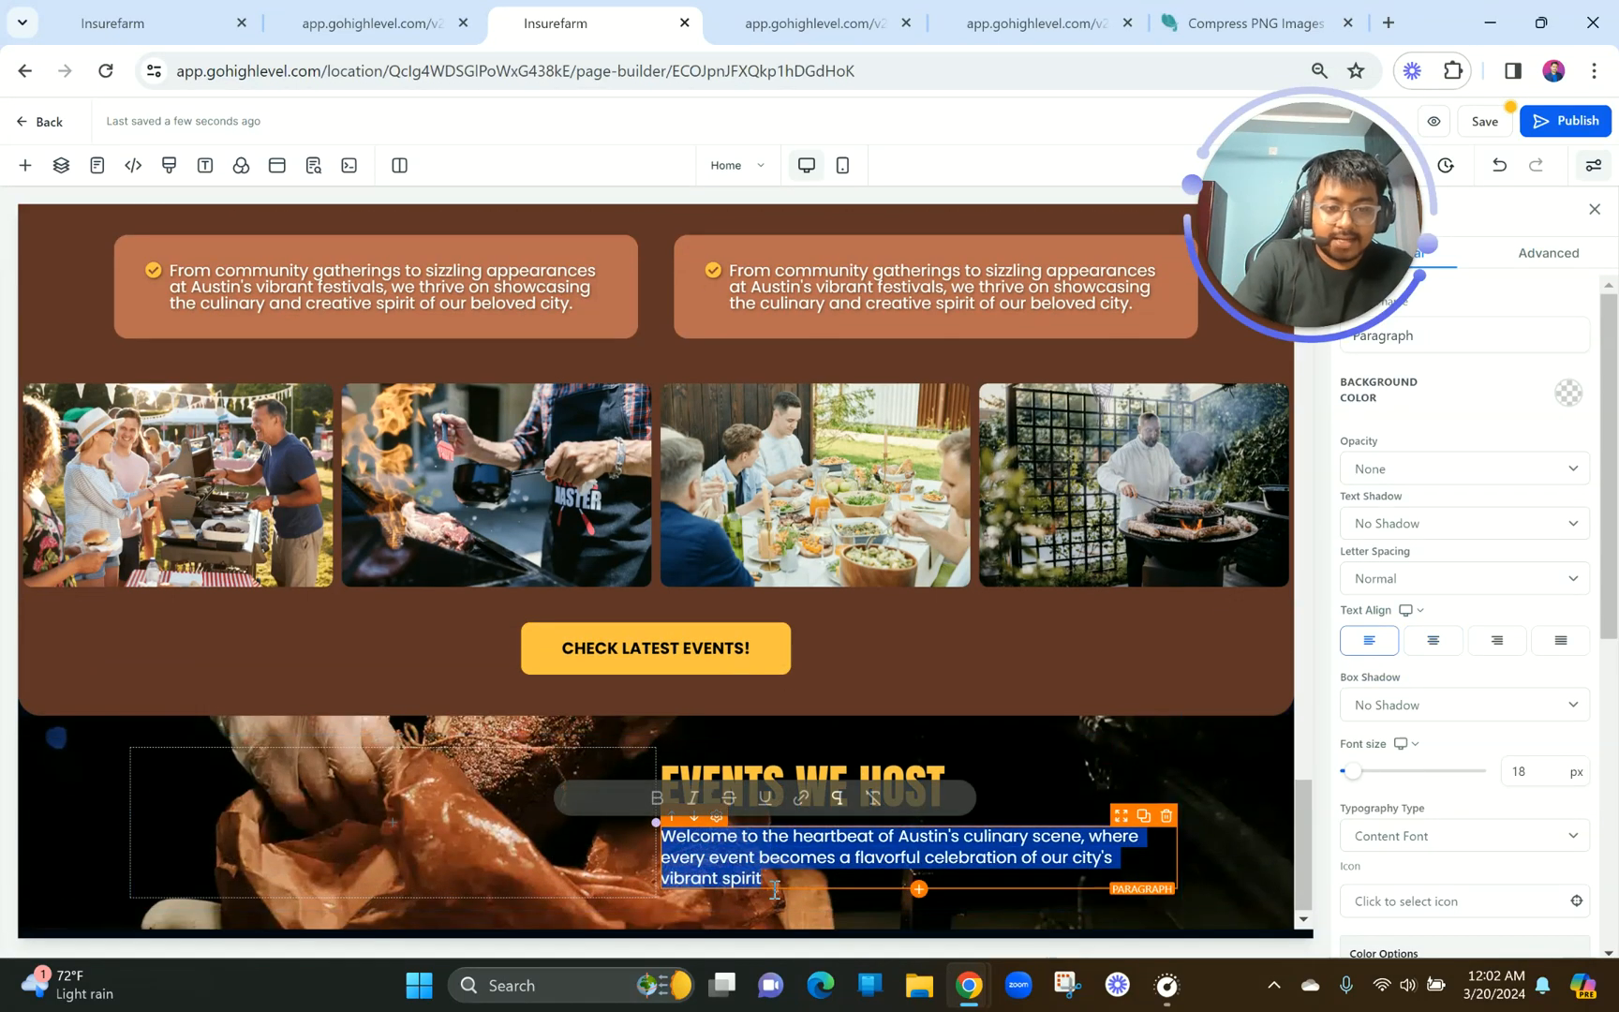
pyautogui.hotkey('ctrl', 'c')
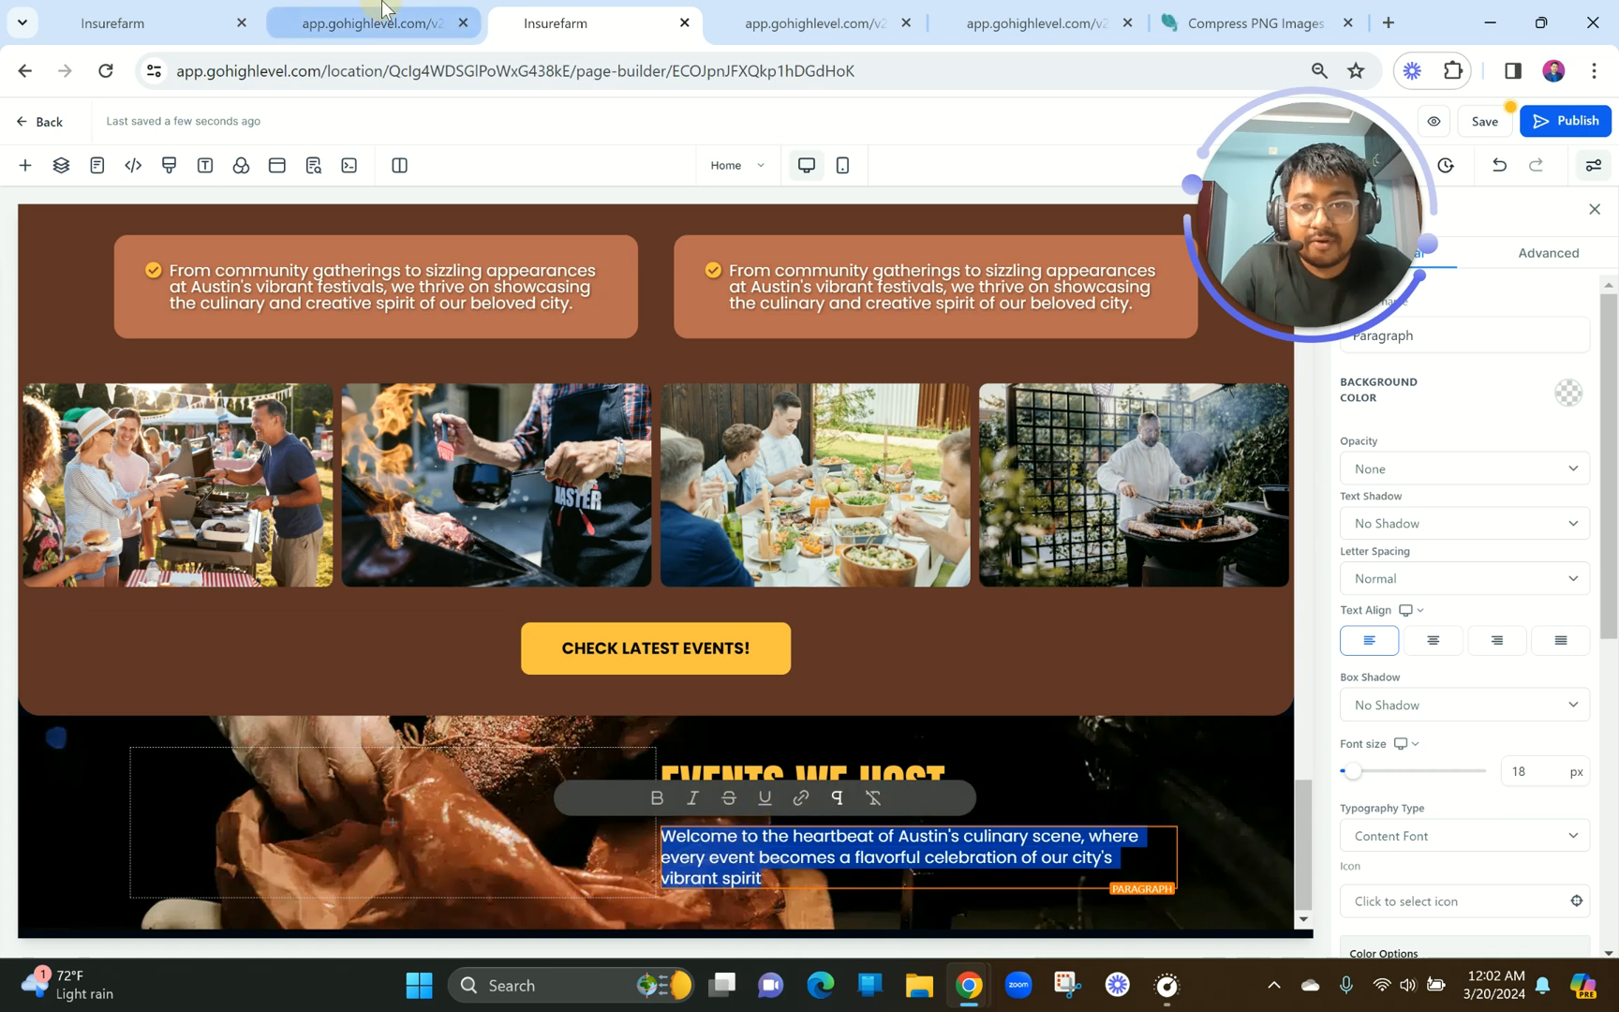
pyautogui.click(383, 10)
pyautogui.moveTo(797, 412); pyautogui.dragTo(1037, 621)
pyautogui.click(1037, 620)
pyautogui.moveTo(914, 632); pyautogui.dragTo(803, 404)
pyautogui.click(551, 13)
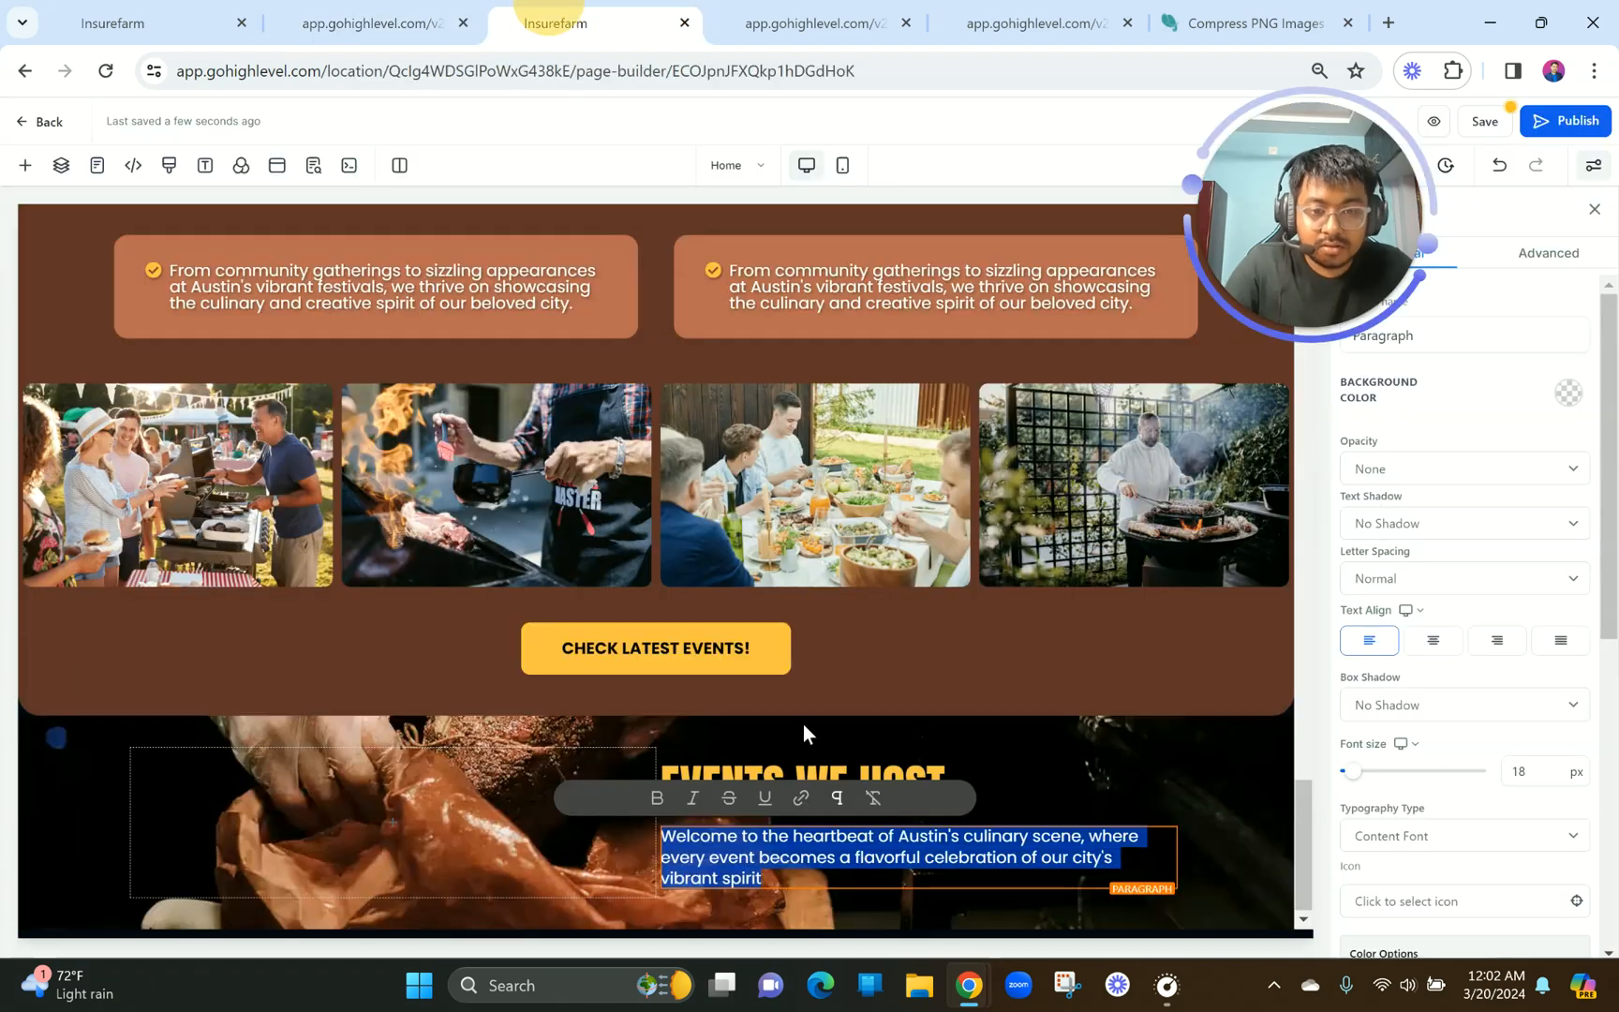
pyautogui.hotkey('ctrl', 'v')
# Remove the bold formatting from the pasted catering text and delete the blank lines above it.
pyautogui.hotkey('ctrl', 'a')
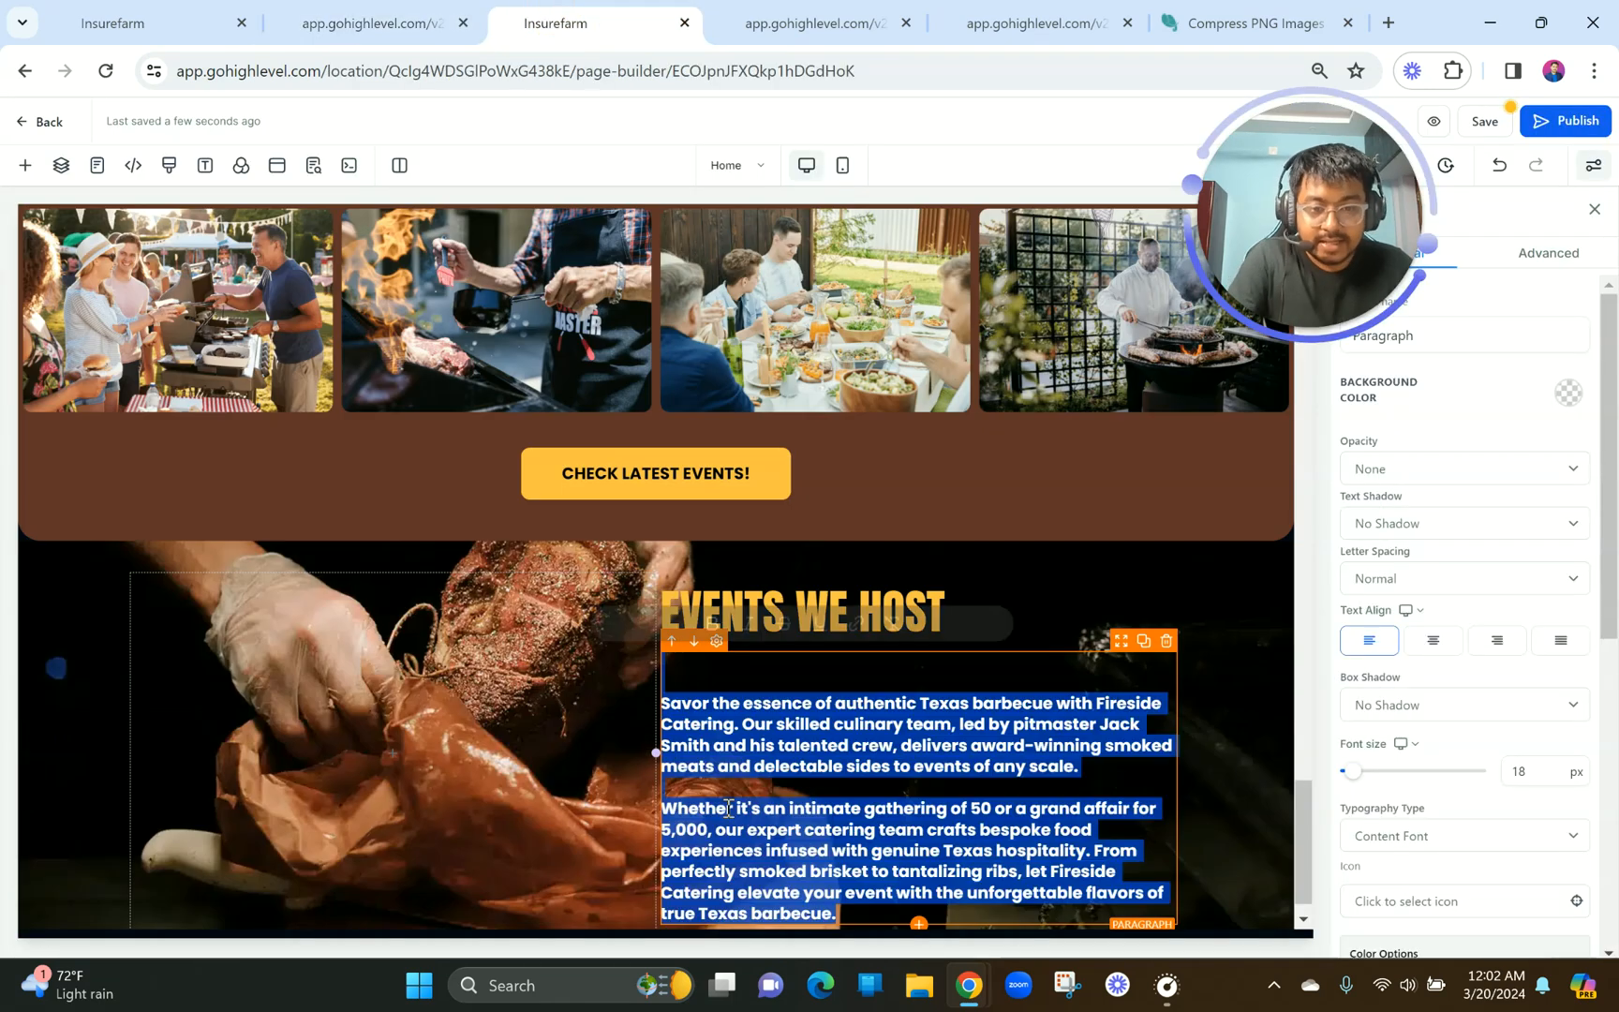
pyautogui.click(713, 625)
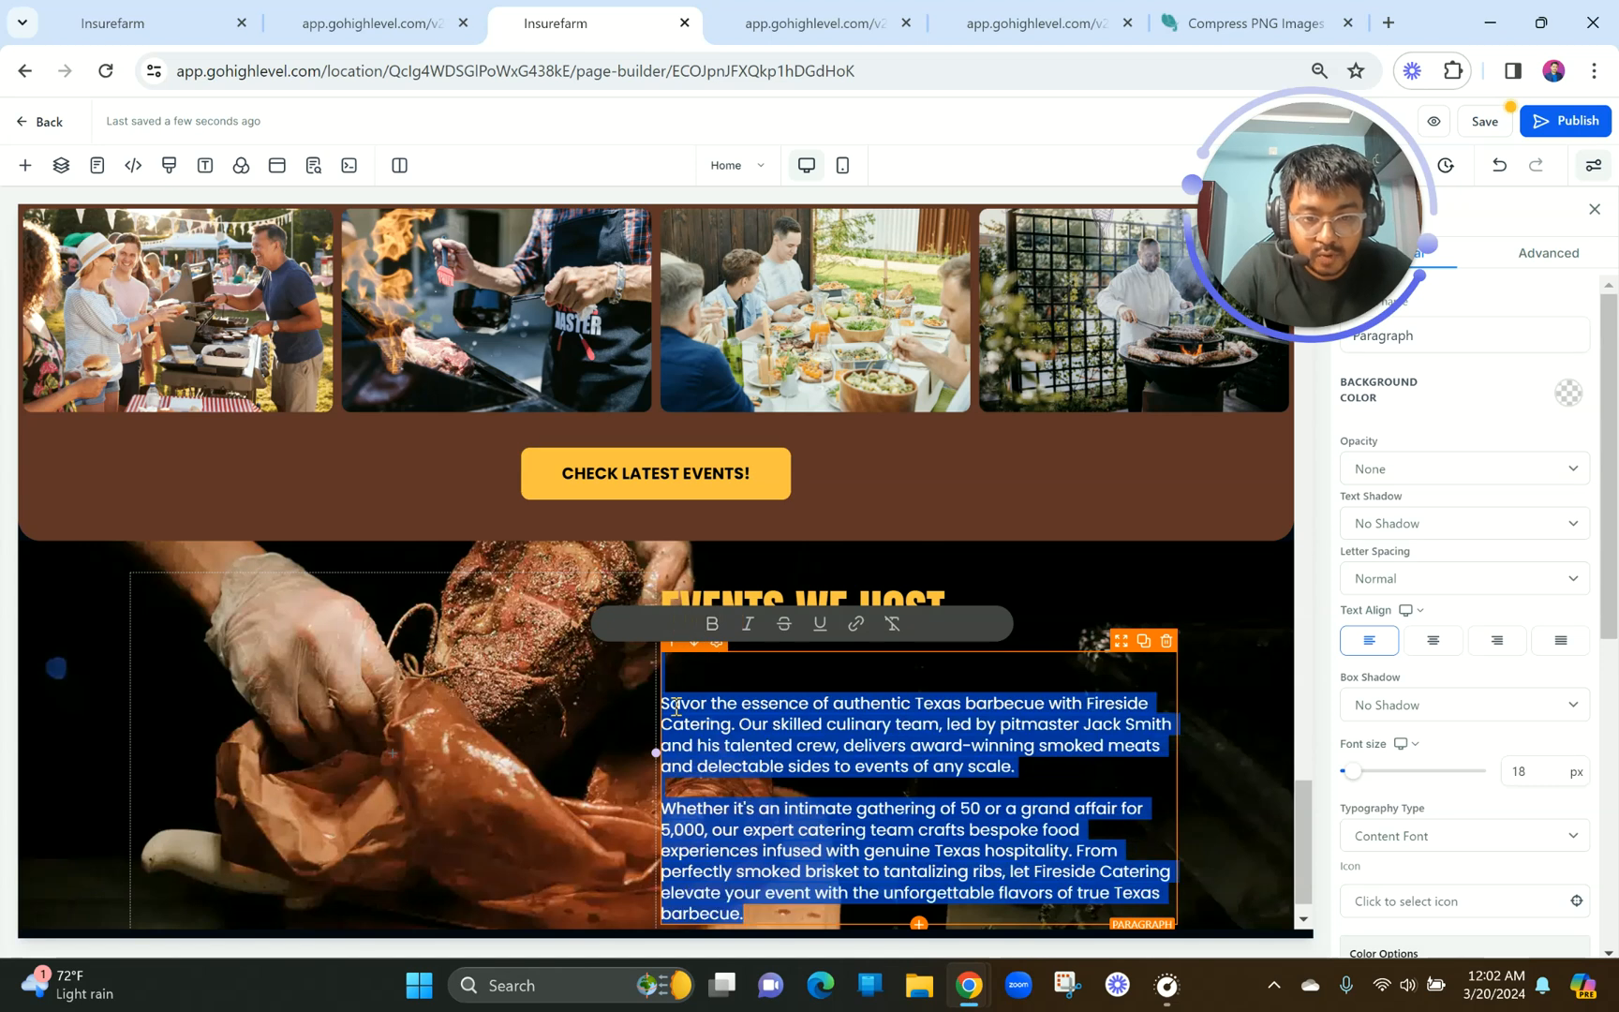
pyautogui.click(672, 705)
pyautogui.press('BackSpace')
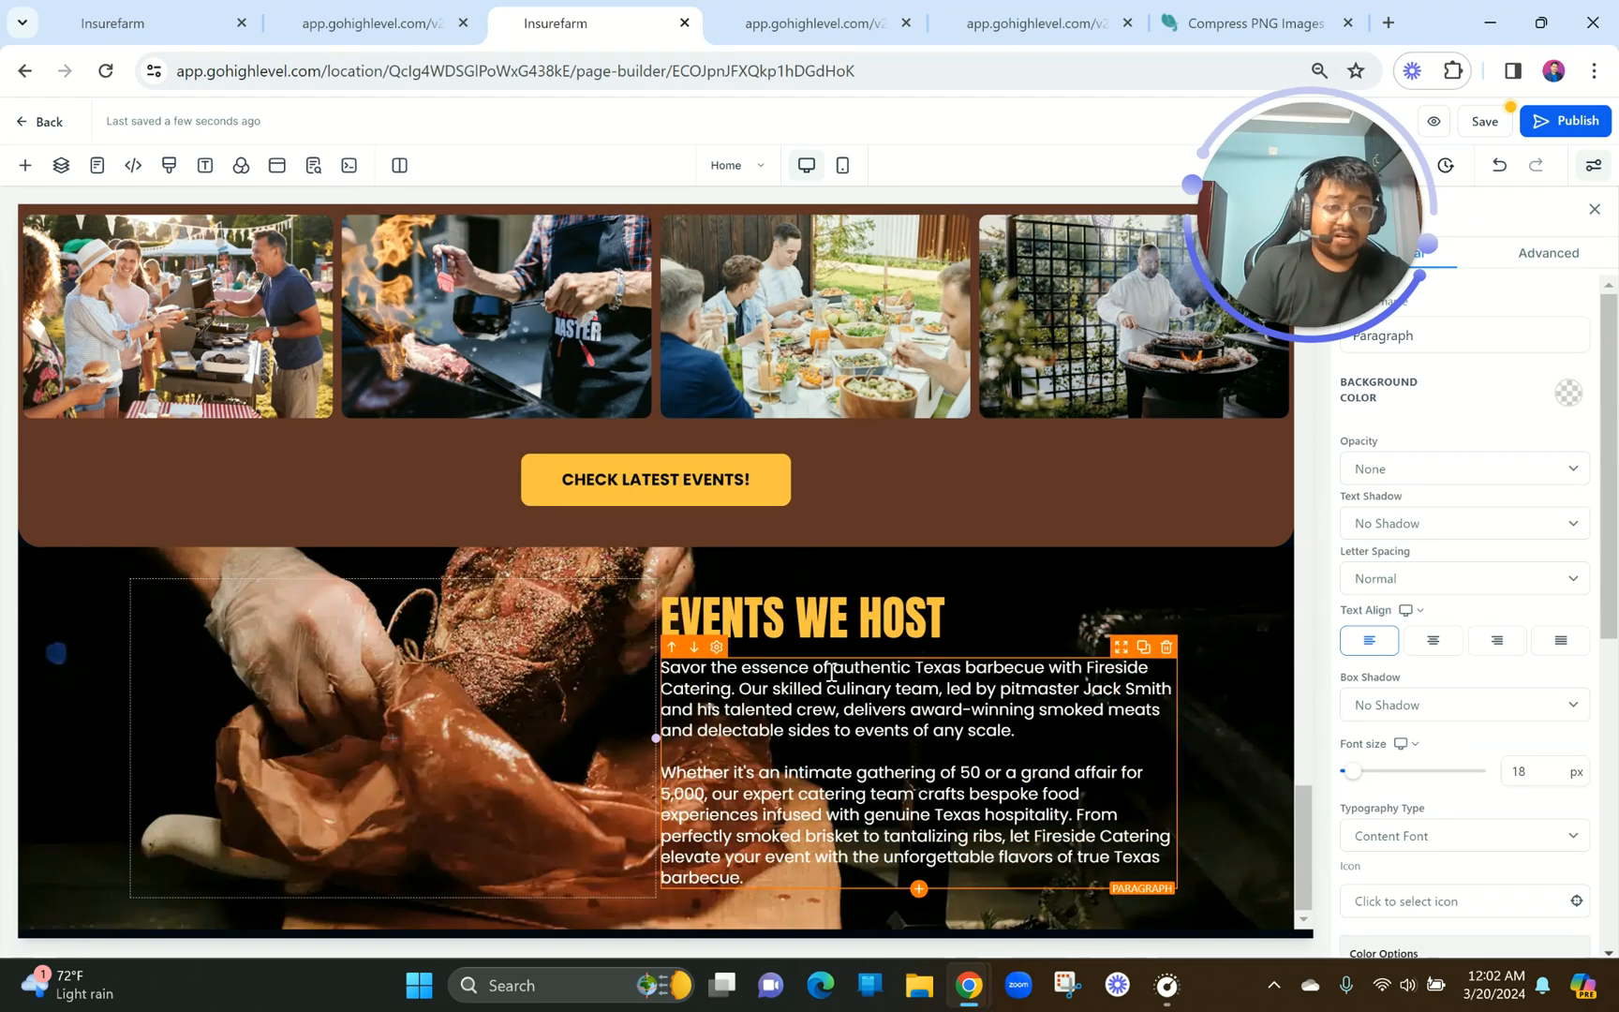
# Duplicate the "Check Latest Events!" button, place the copy below the catering paragraph, and left-align it.
pyautogui.click(380, 13)
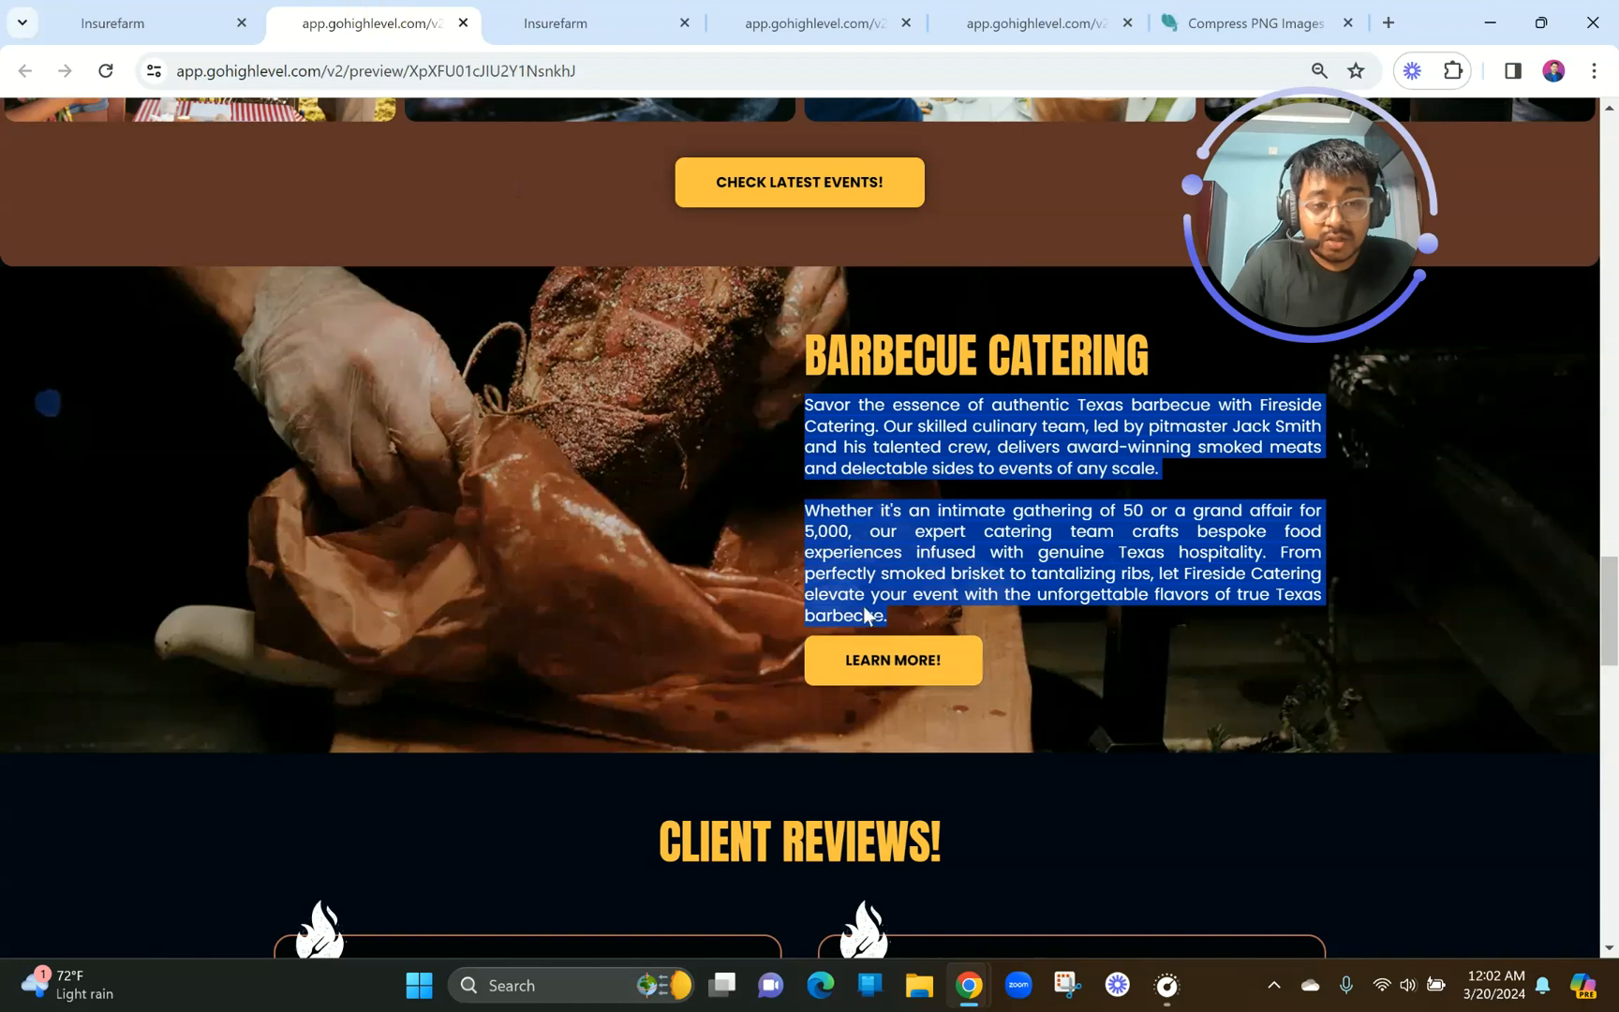
pyautogui.click(544, 21)
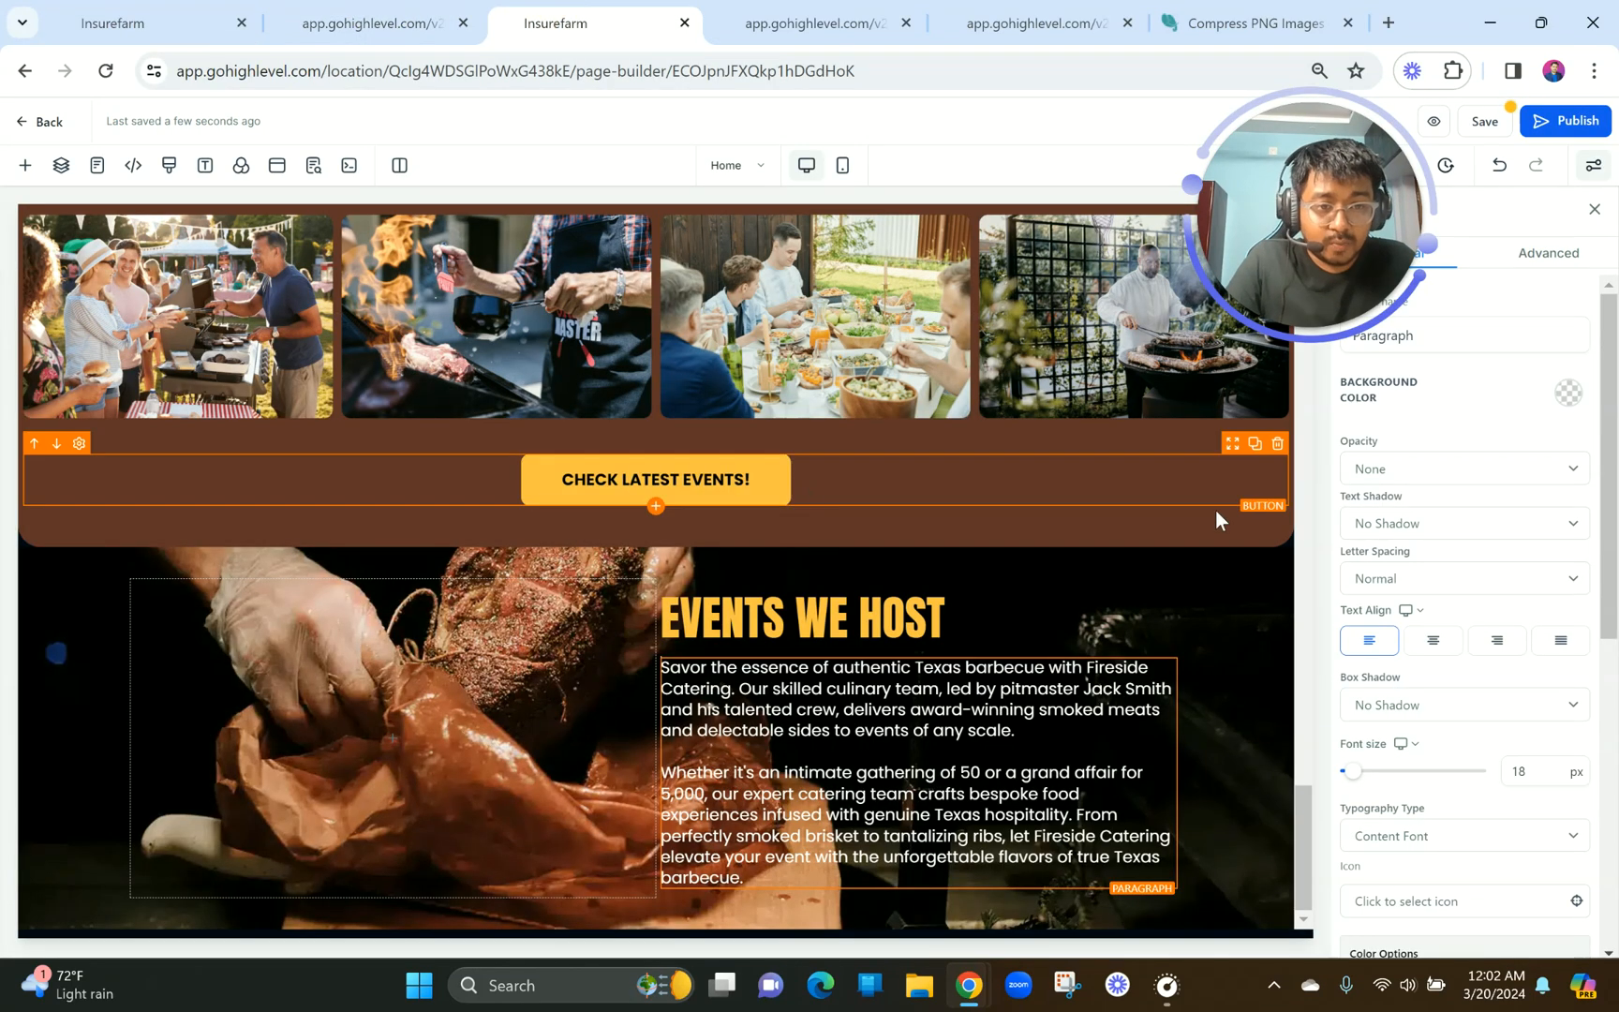
pyautogui.click(1254, 445)
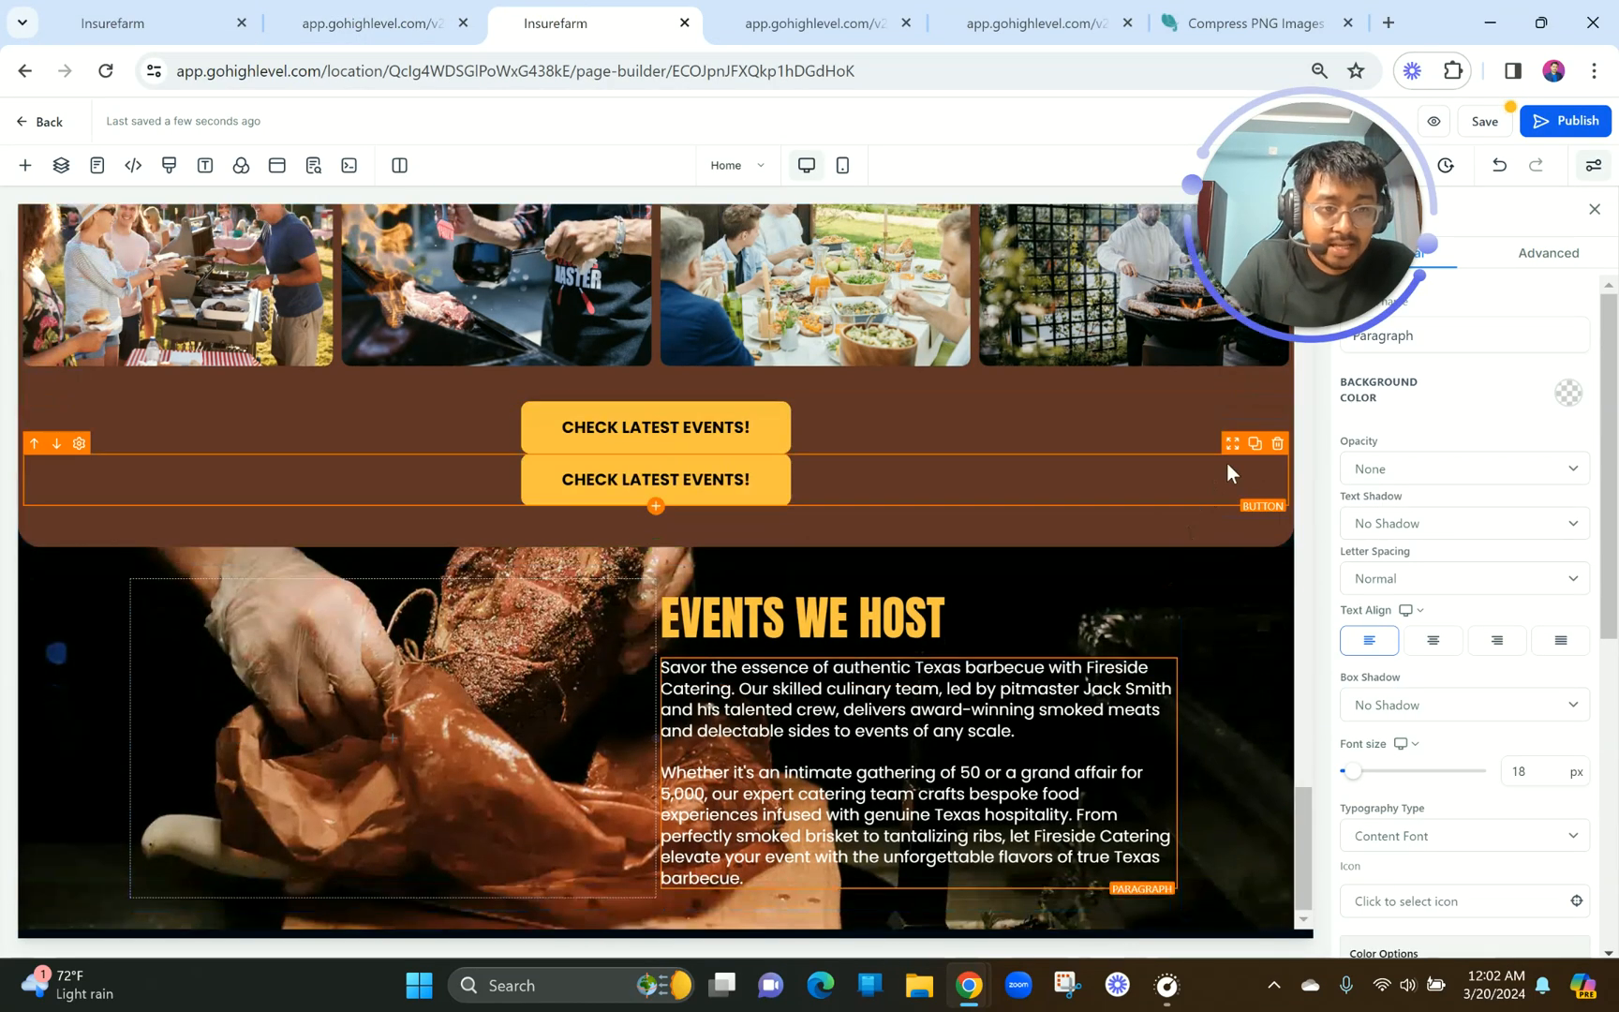
pyautogui.moveTo(1232, 456); pyautogui.dragTo(1088, 867)
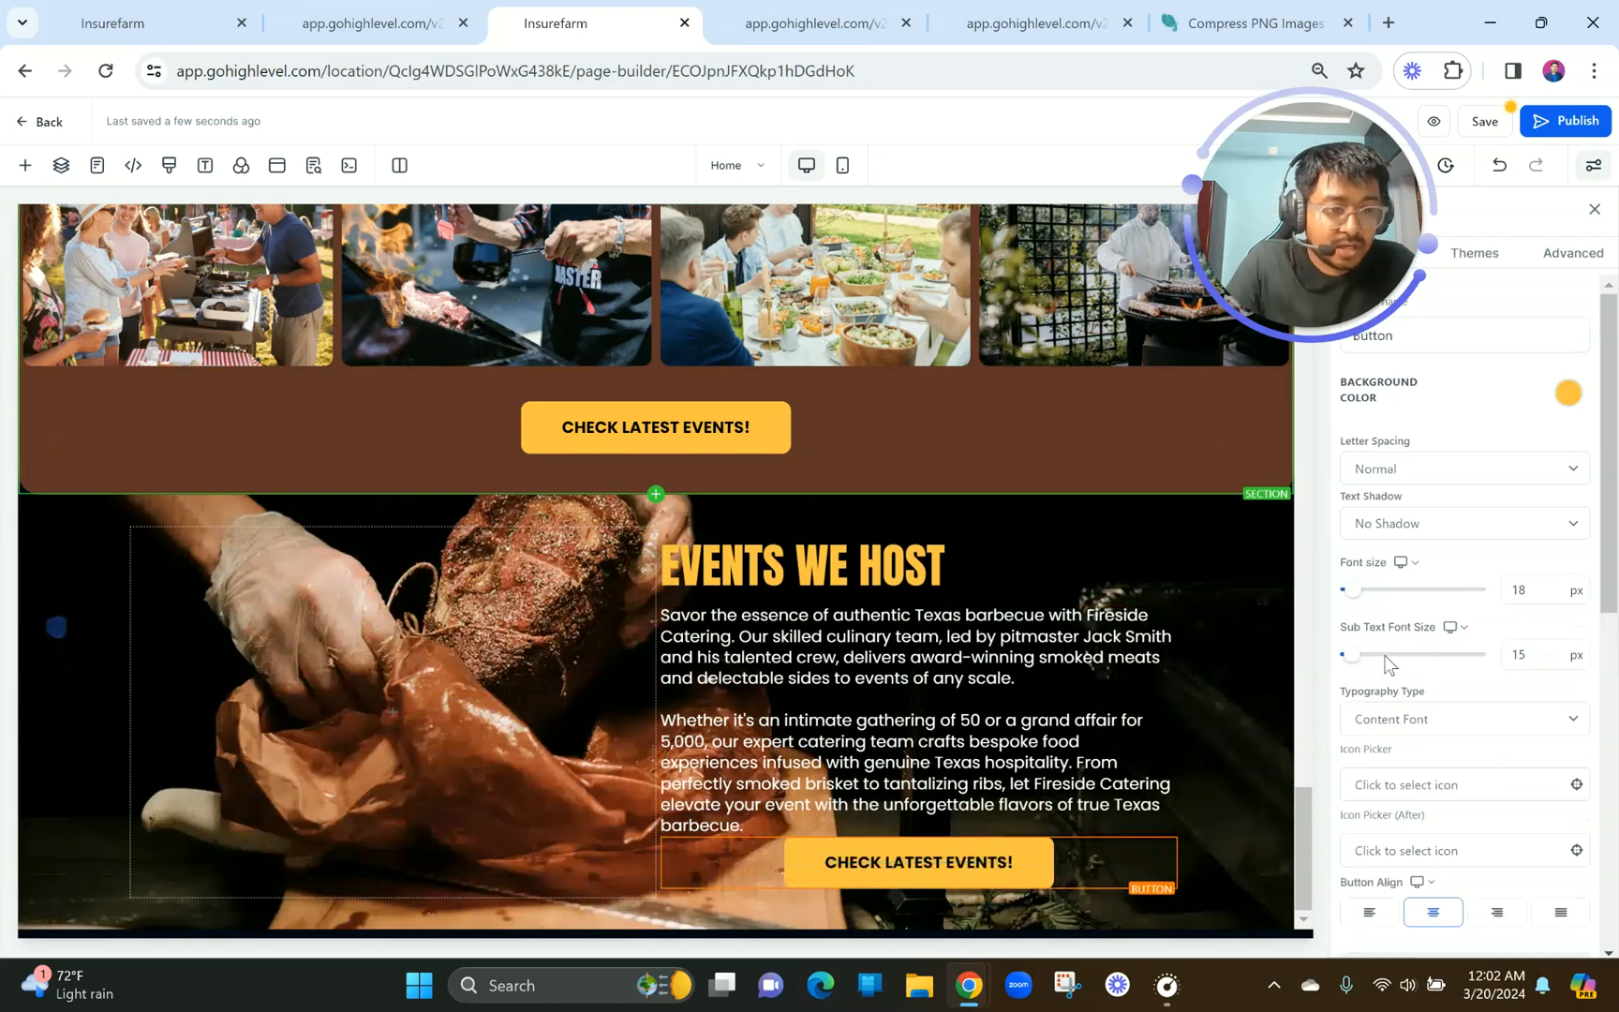
pyautogui.click(1369, 917)
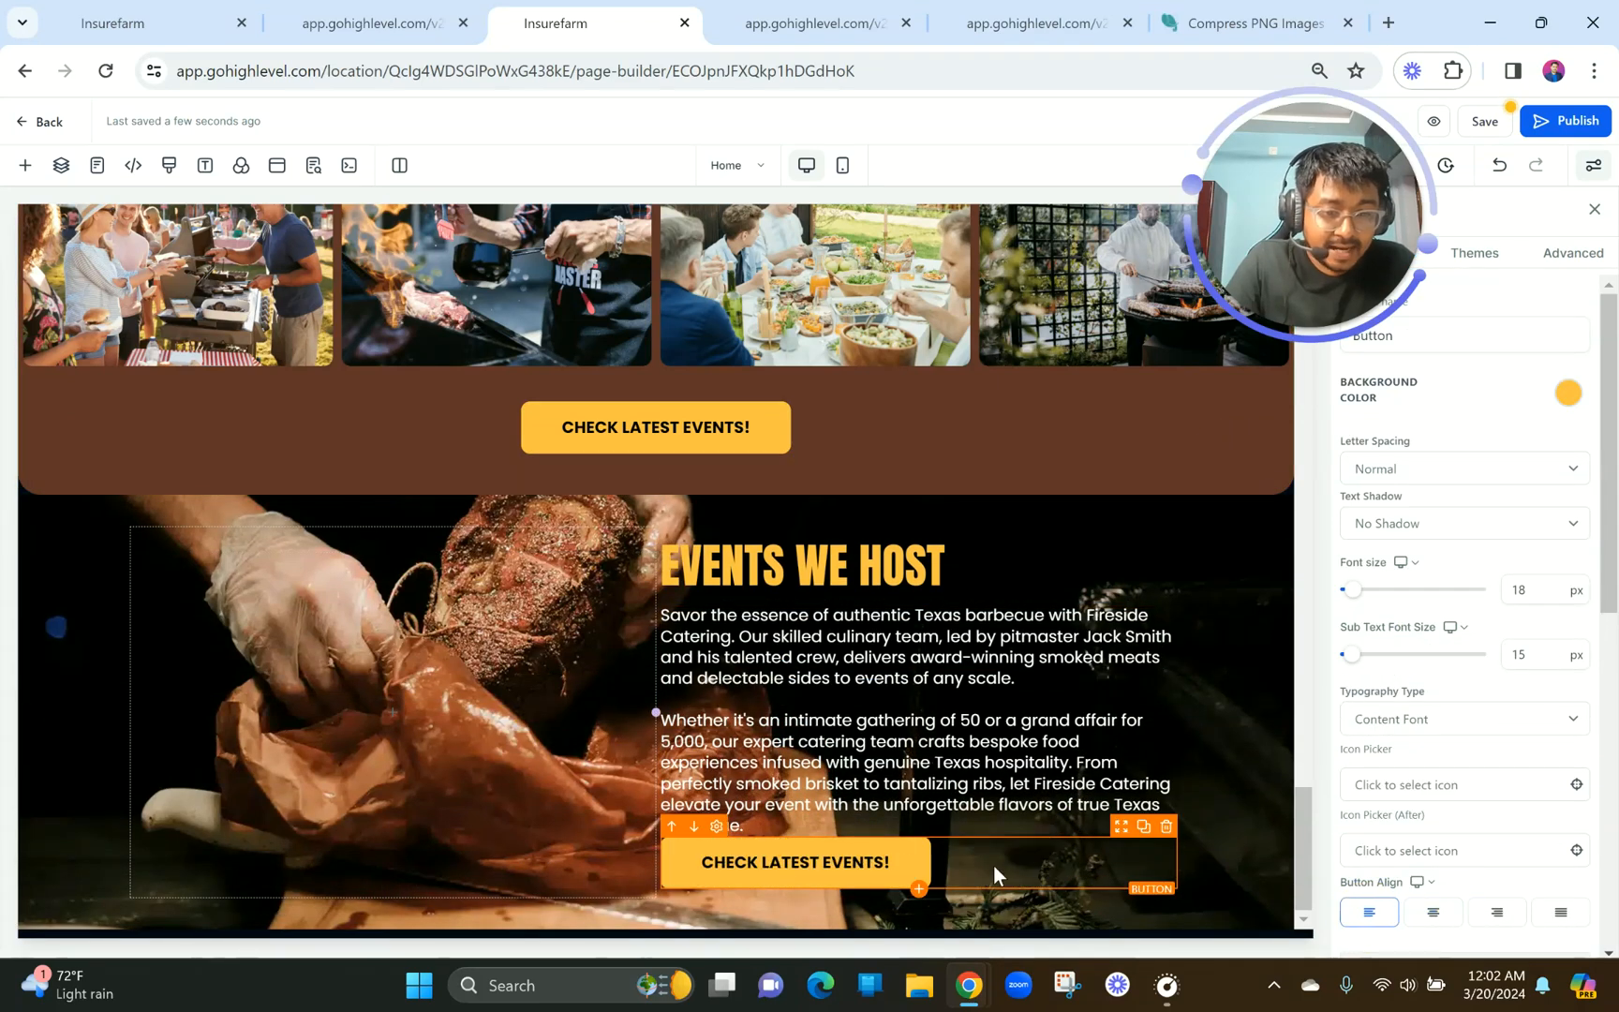
# Change the text of the button below the catering paragraph to "LEARN MORE!".
pyautogui.click(881, 860)
pyautogui.click(1515, 654)
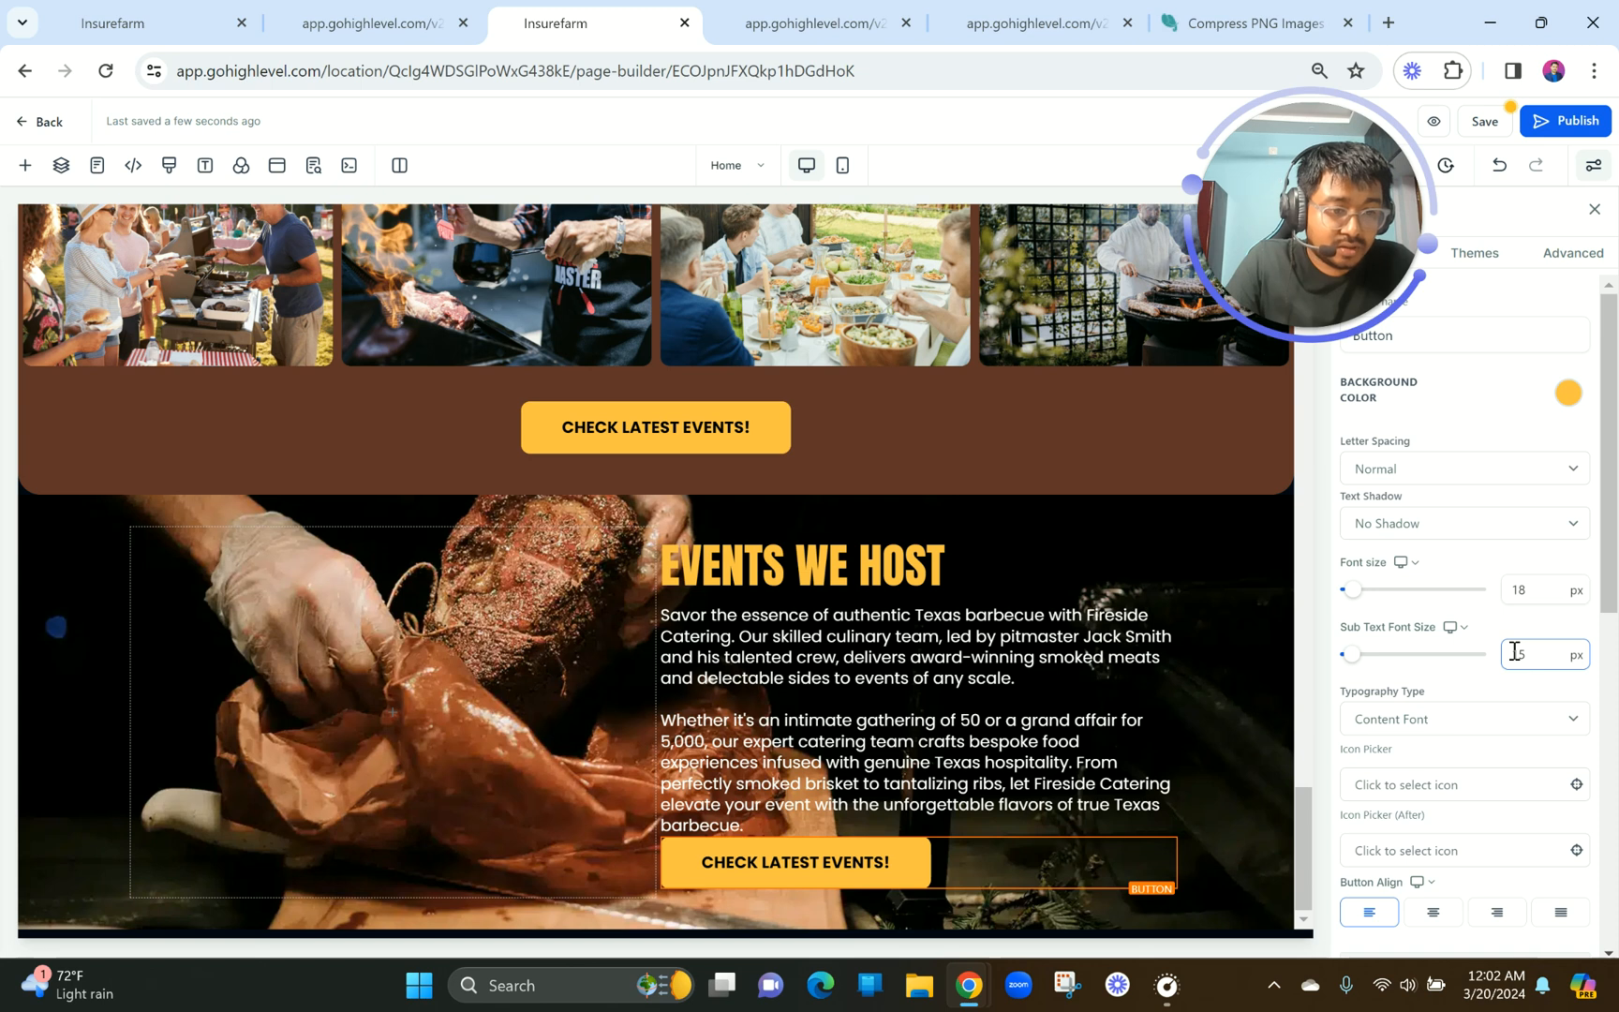
pyautogui.scroll(-6, 1515, 653)
pyautogui.moveTo(1529, 668); pyautogui.dragTo(1253, 653)
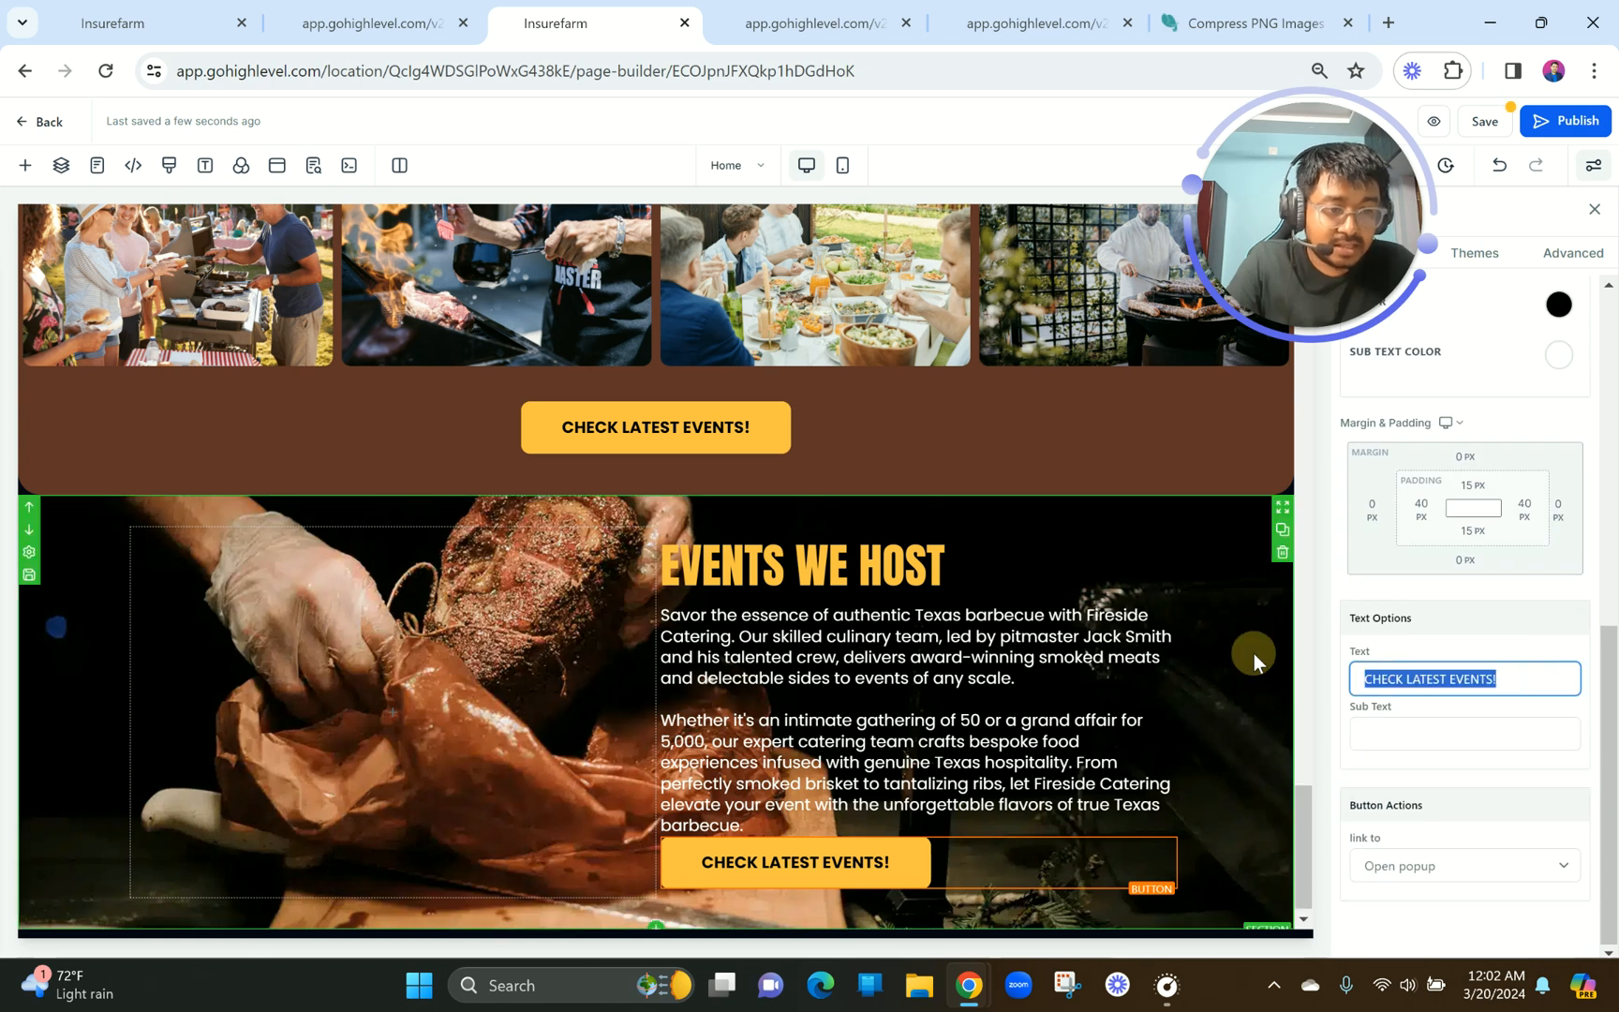
pyautogui.click(446, 13)
pyautogui.click(596, 11)
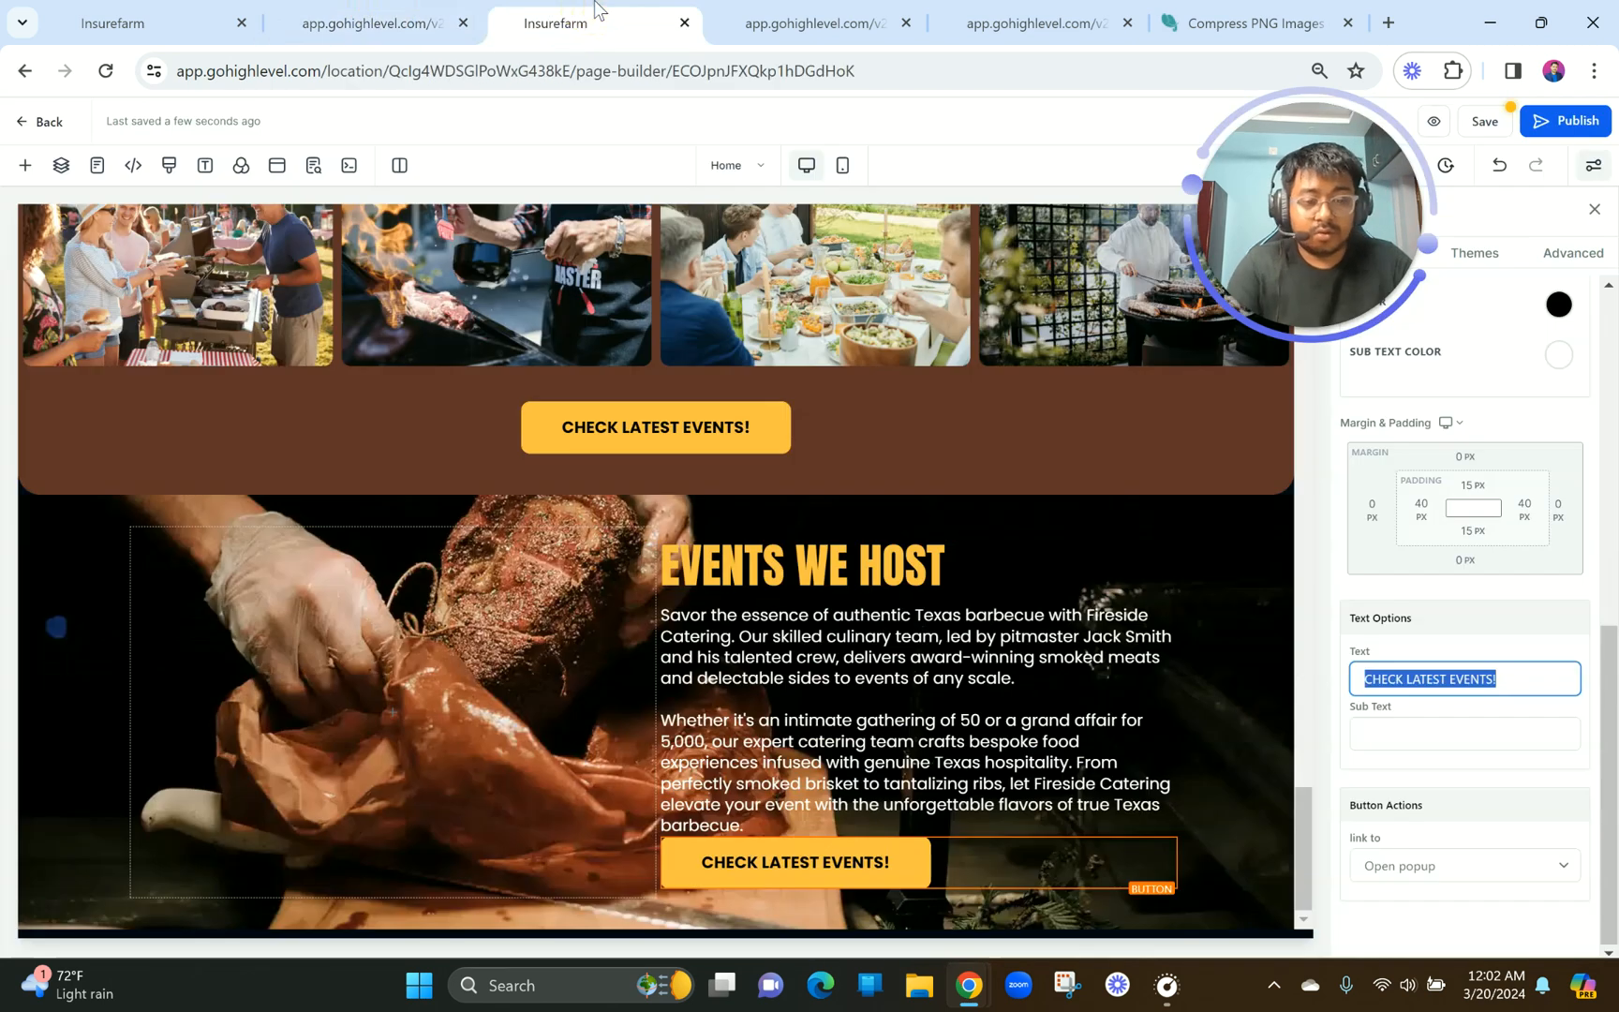
pyautogui.write('L')
pyautogui.press('BackSpace')
pyautogui.write('LEA')
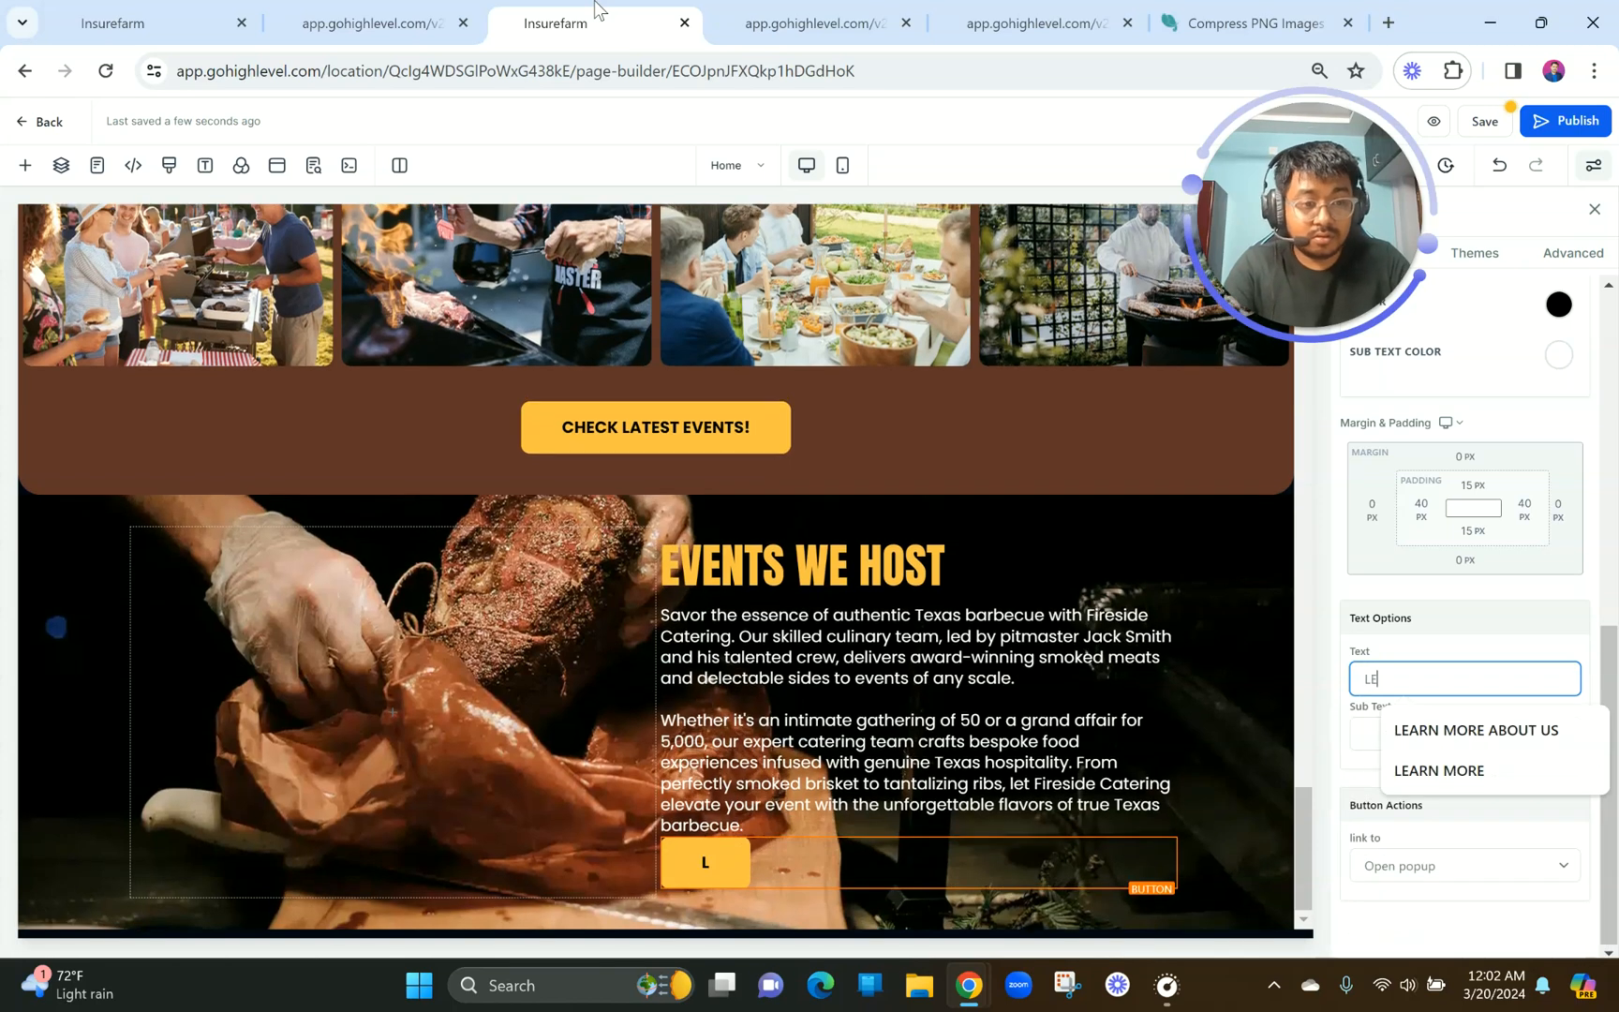
pyautogui.click(1464, 771)
pyautogui.write('!')
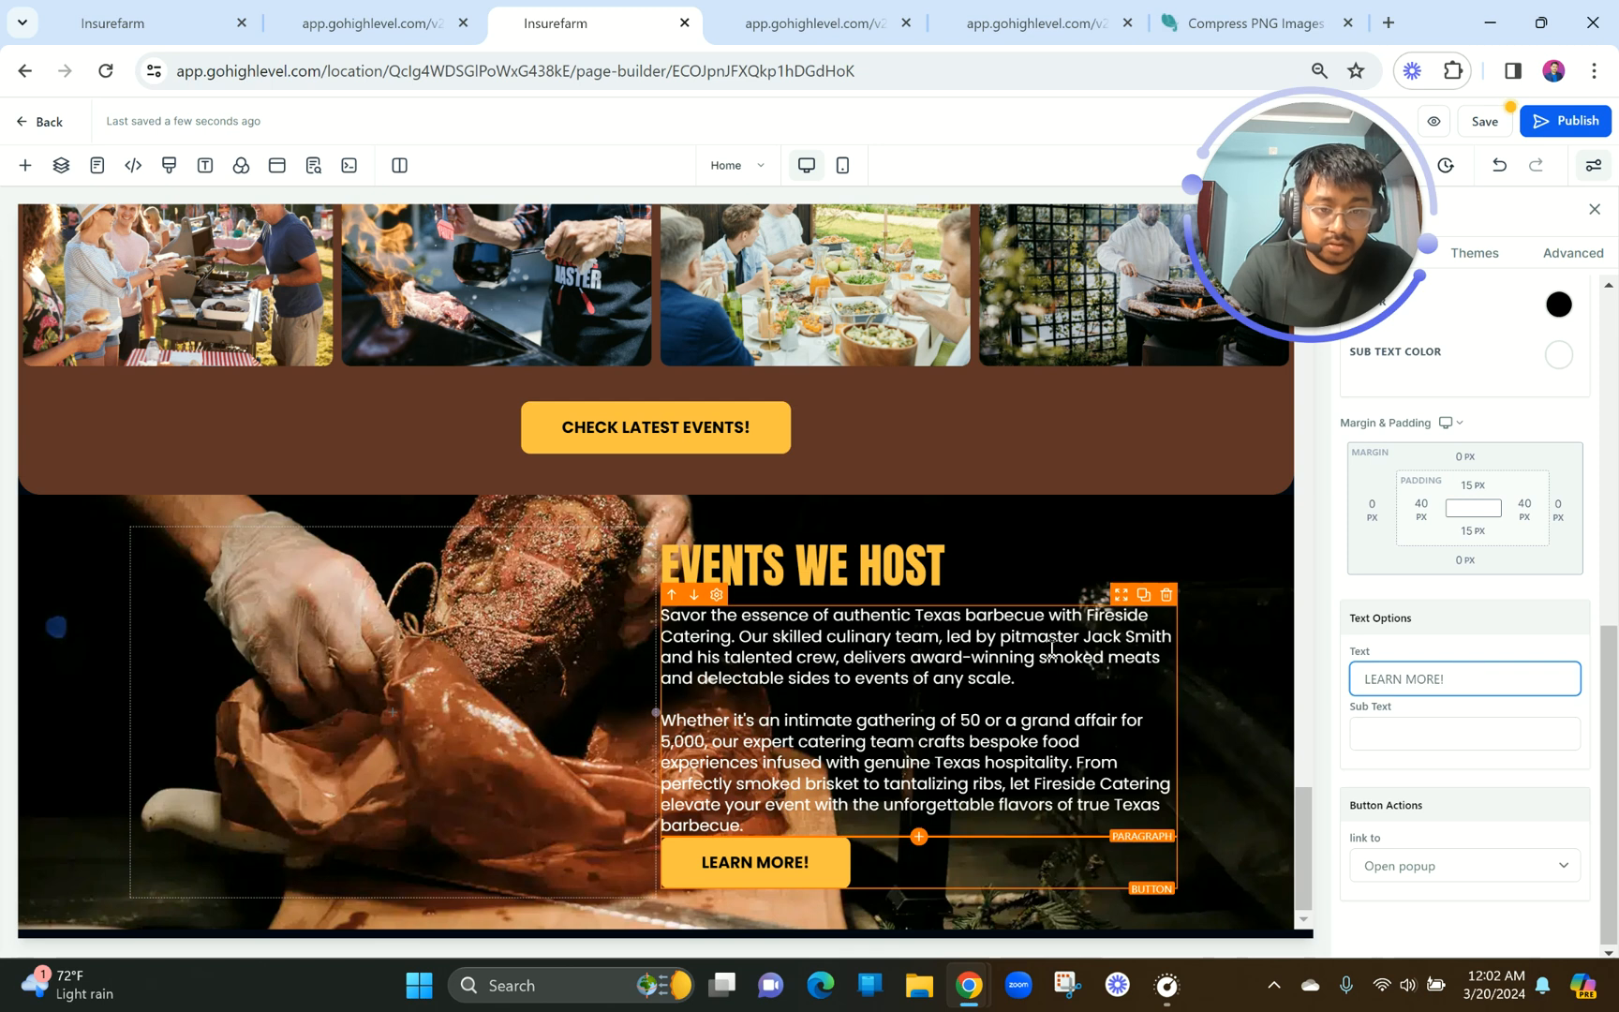
# Set the "Learn More!" button's top margin to 20 px.
pyautogui.click(922, 856)
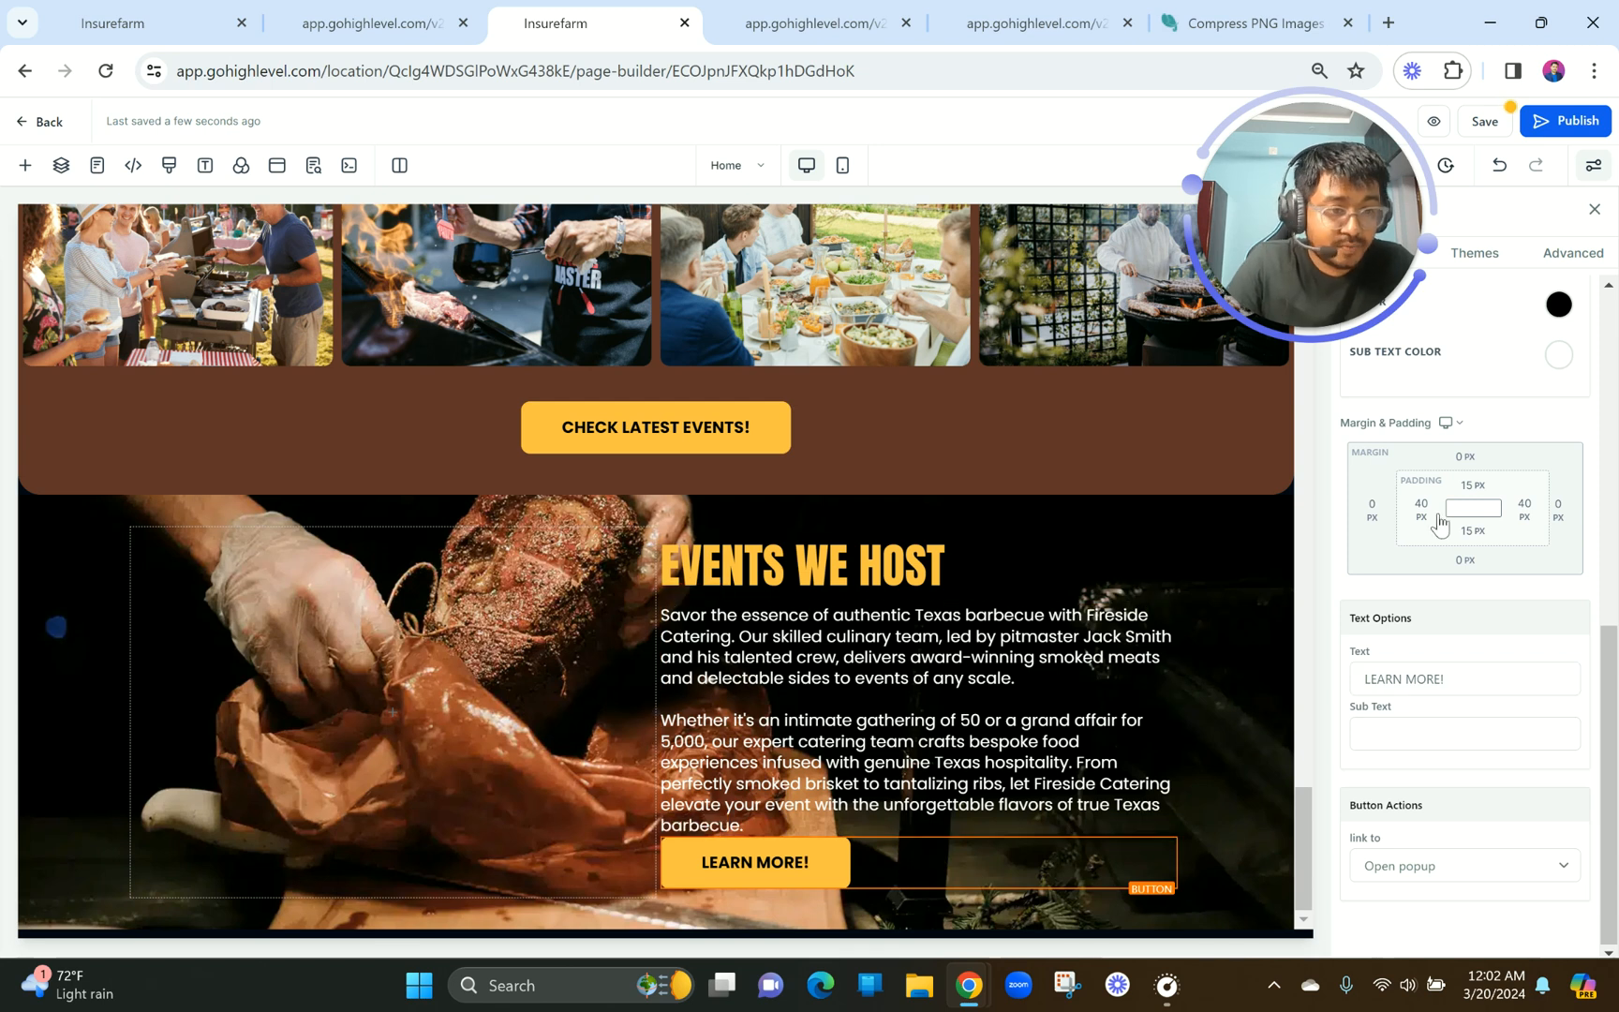
pyautogui.click(1465, 458)
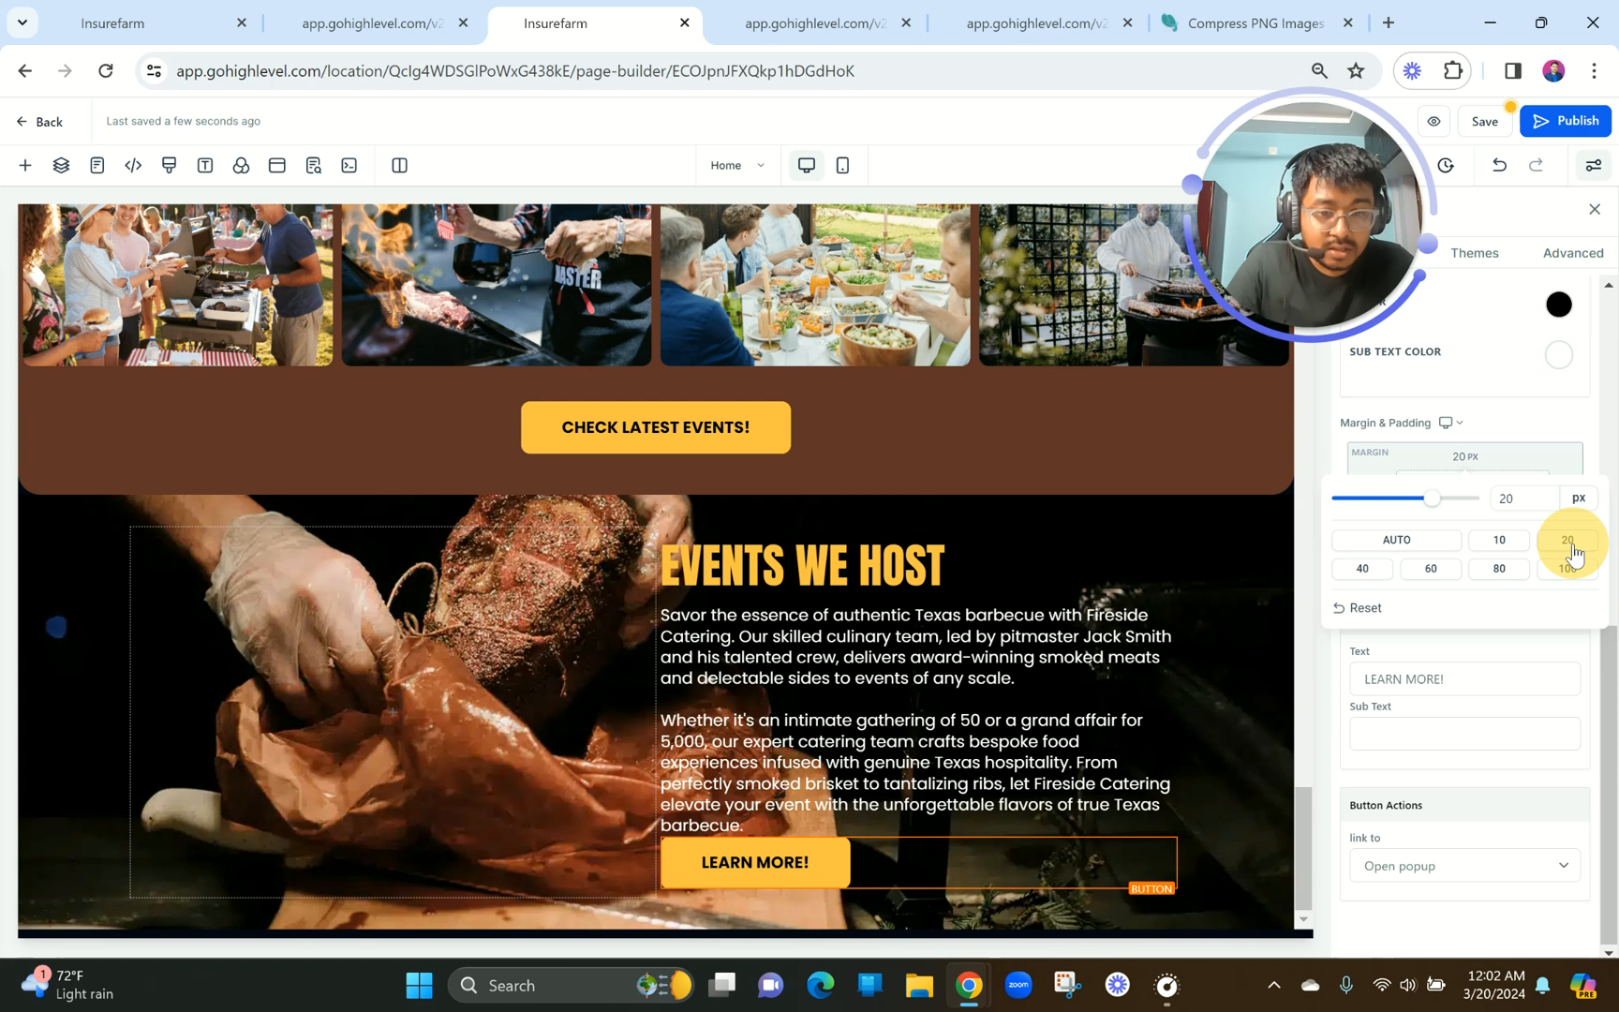
pyautogui.click(1567, 540)
pyautogui.click(842, 738)
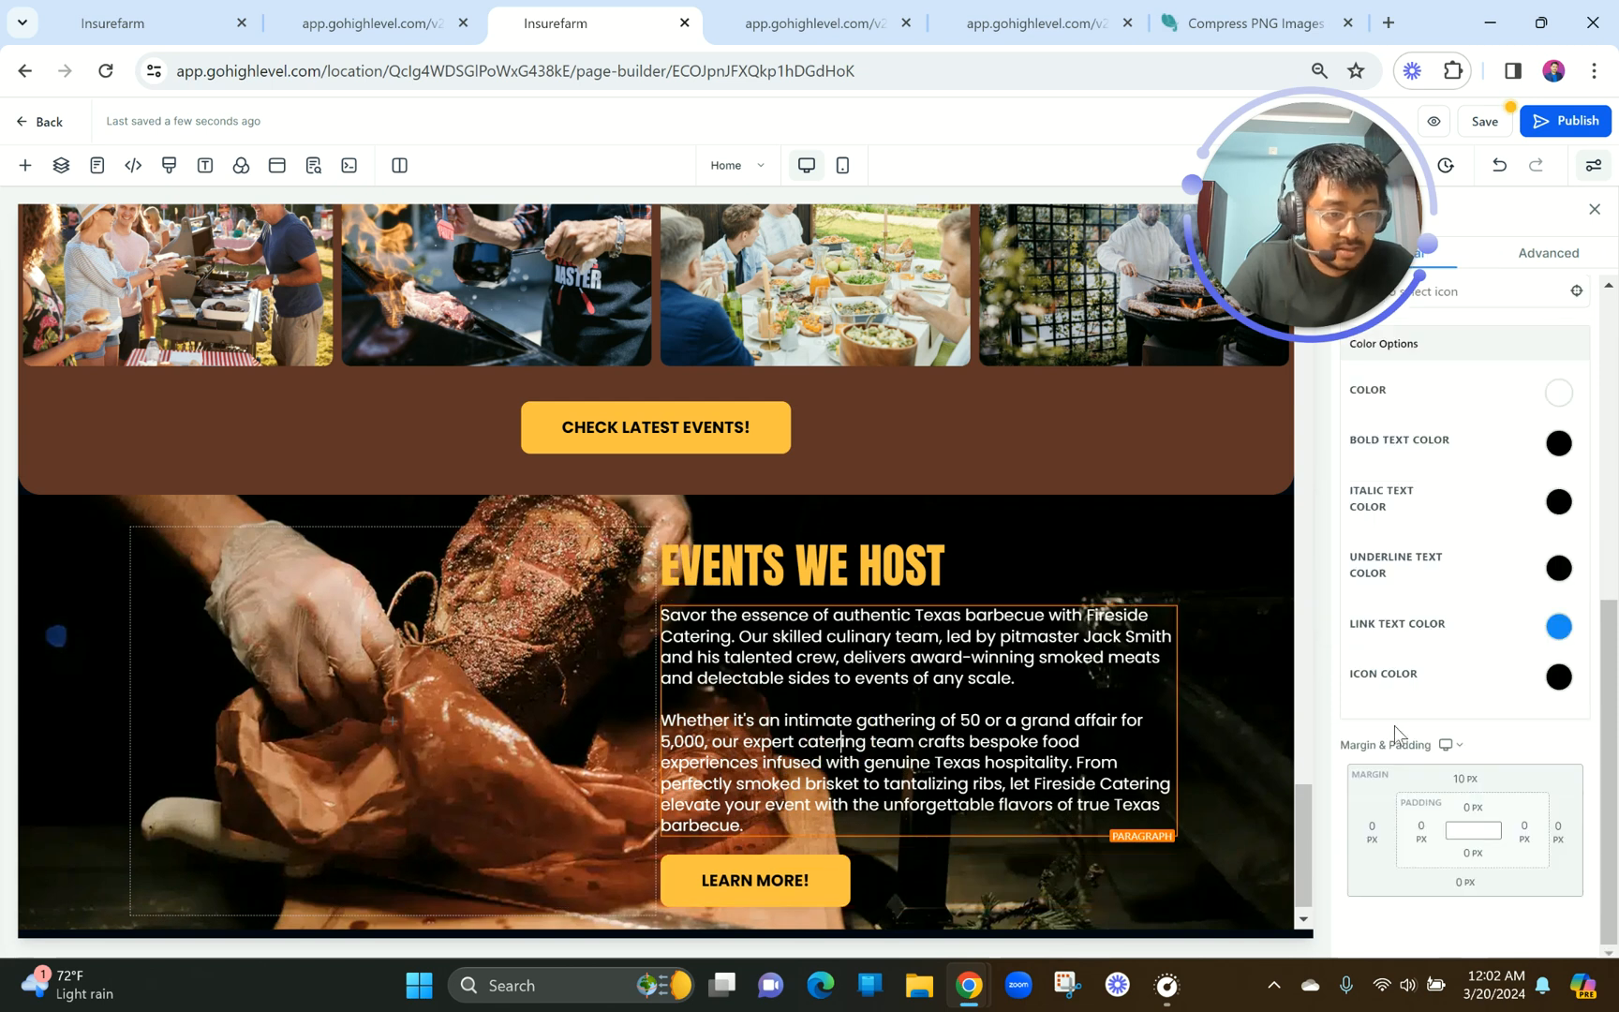
pyautogui.click(709, 742)
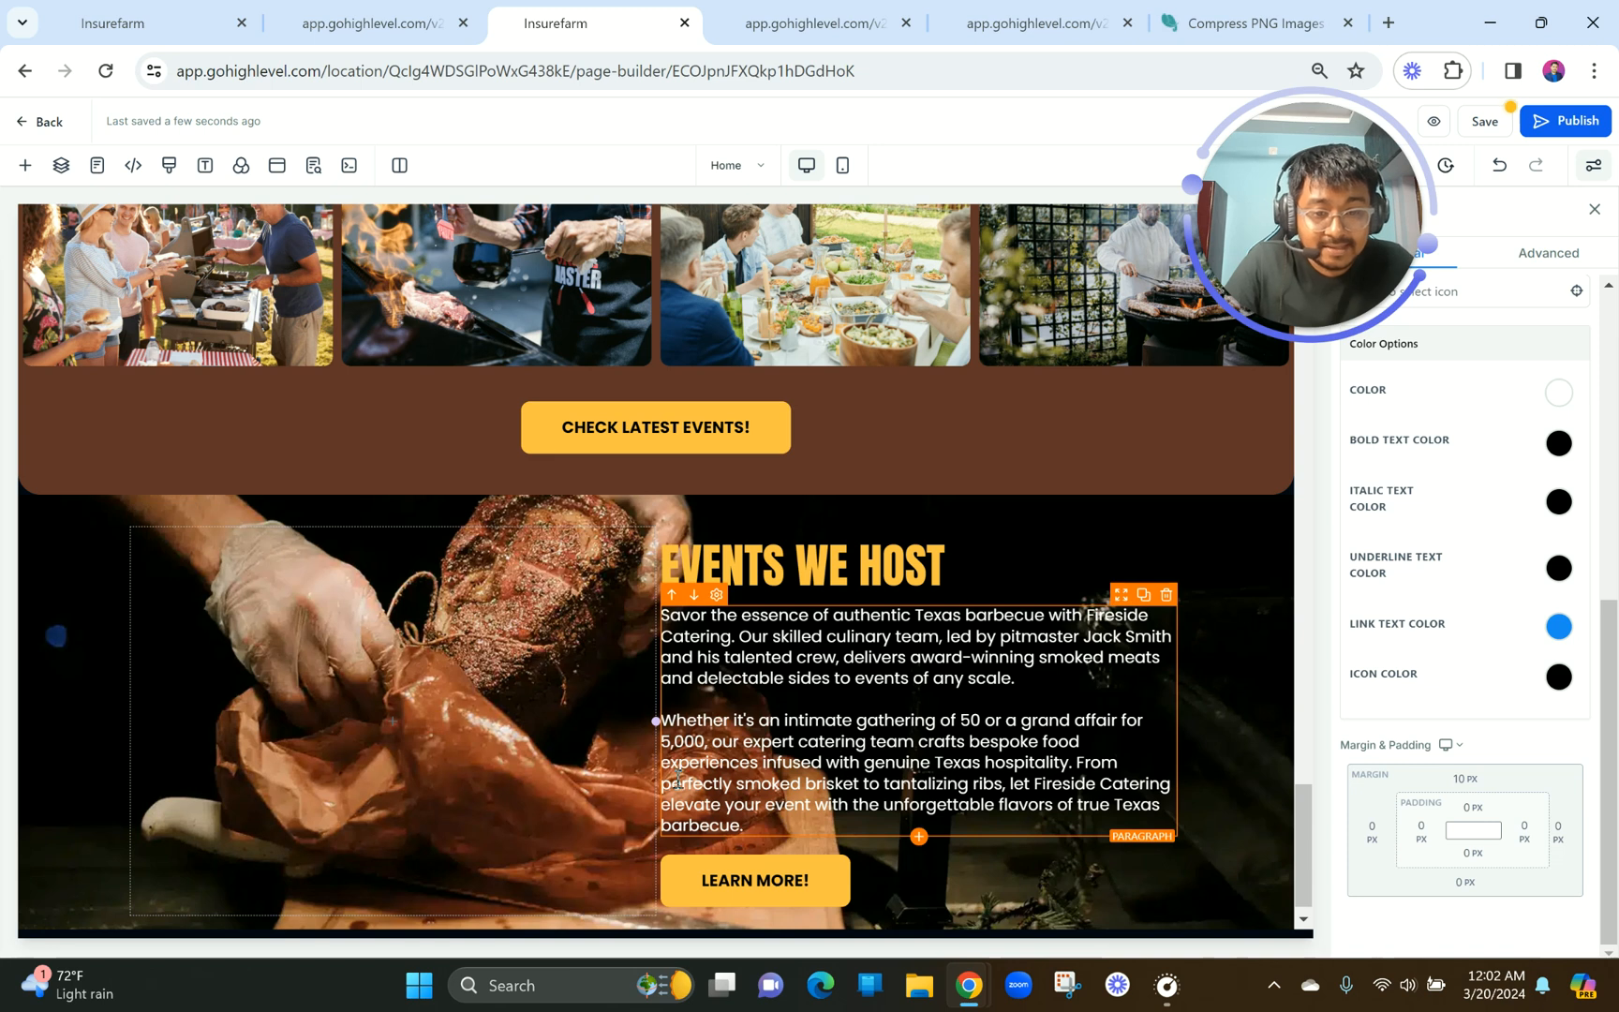
# Set the catering section's background color to the dark navy custom swatch.
pyautogui.click(511, 507)
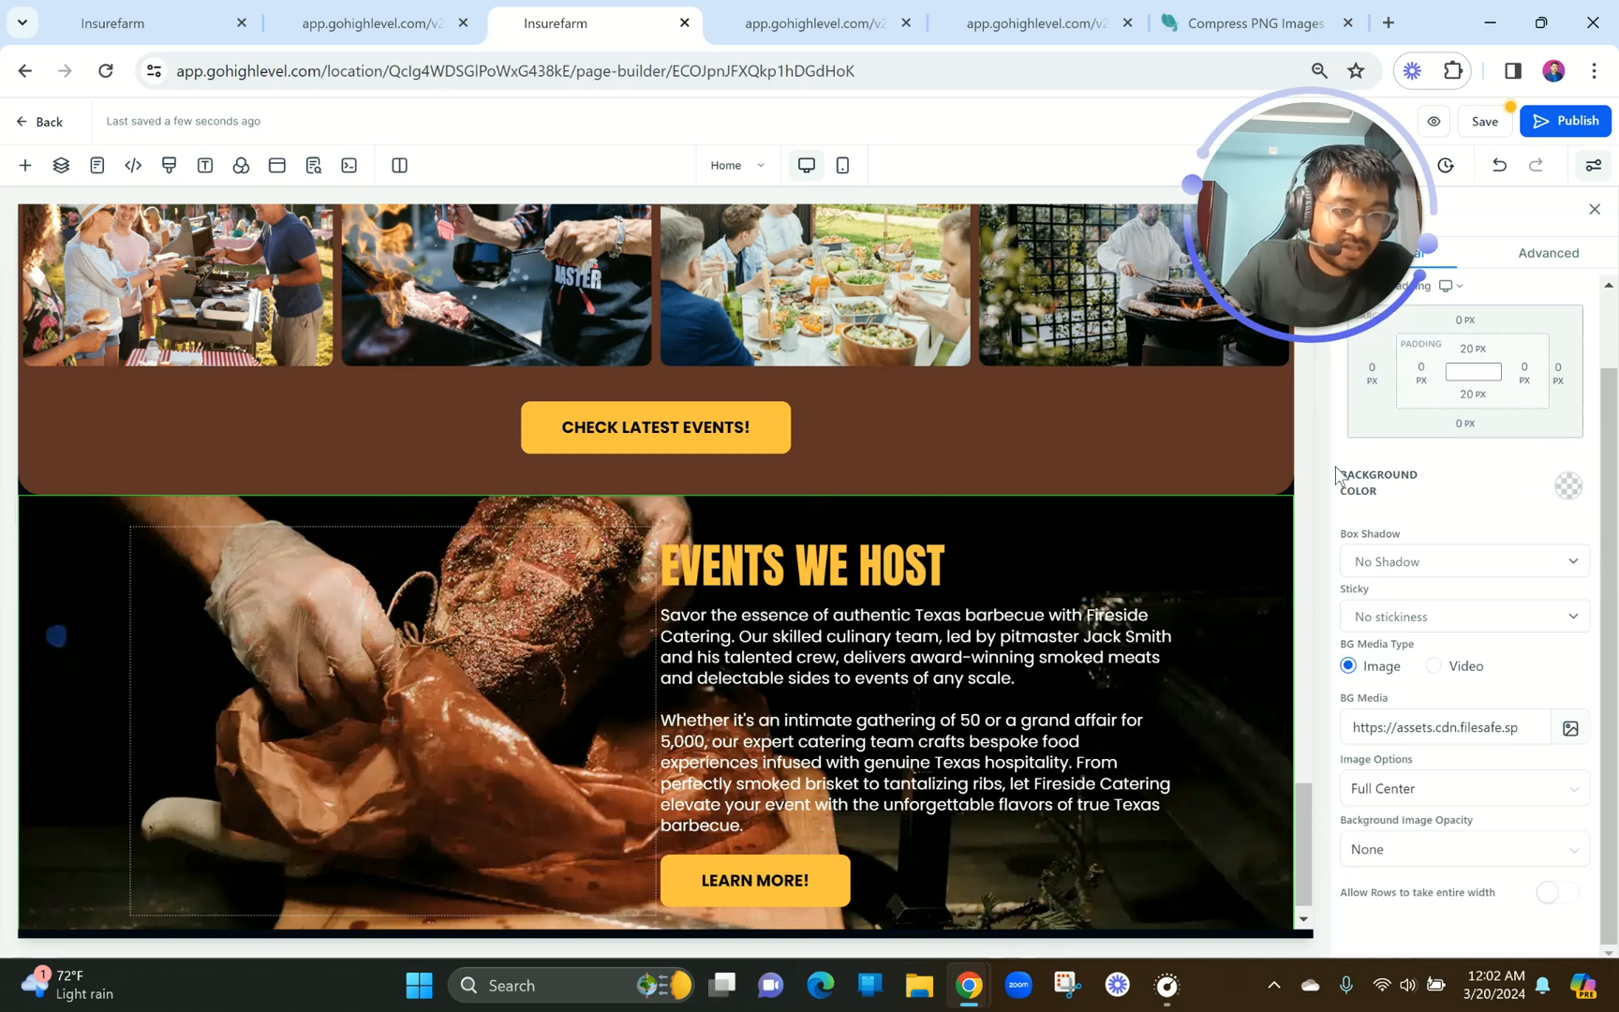
pyautogui.click(1564, 493)
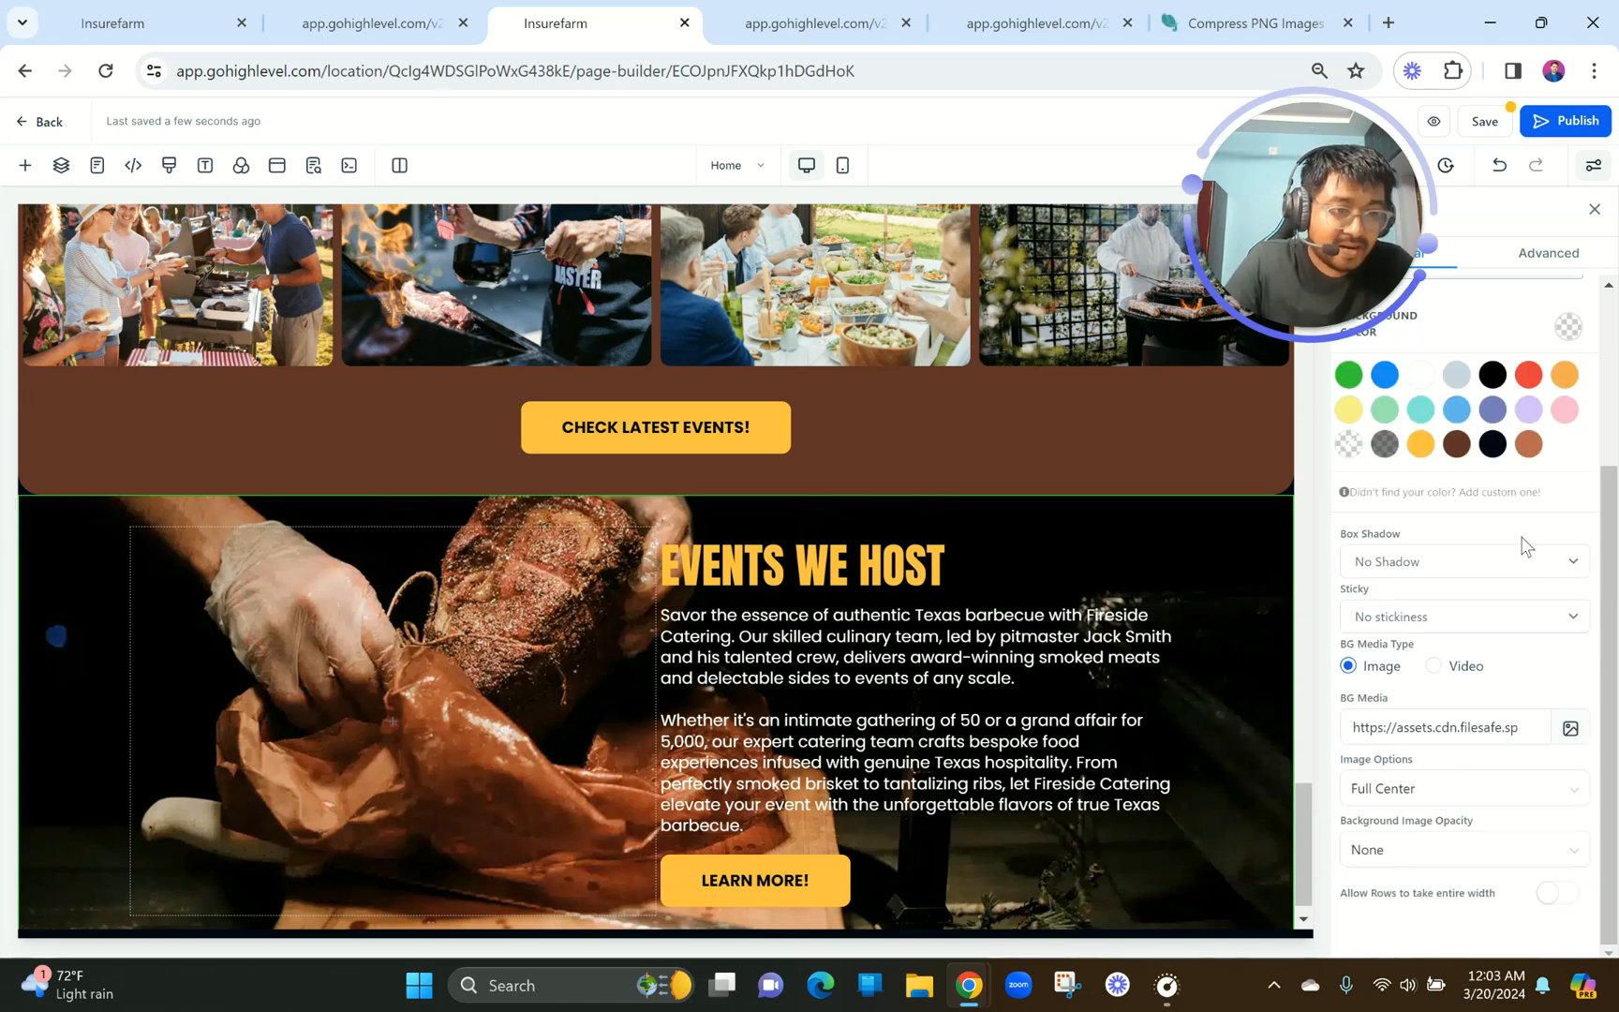
pyautogui.click(1494, 448)
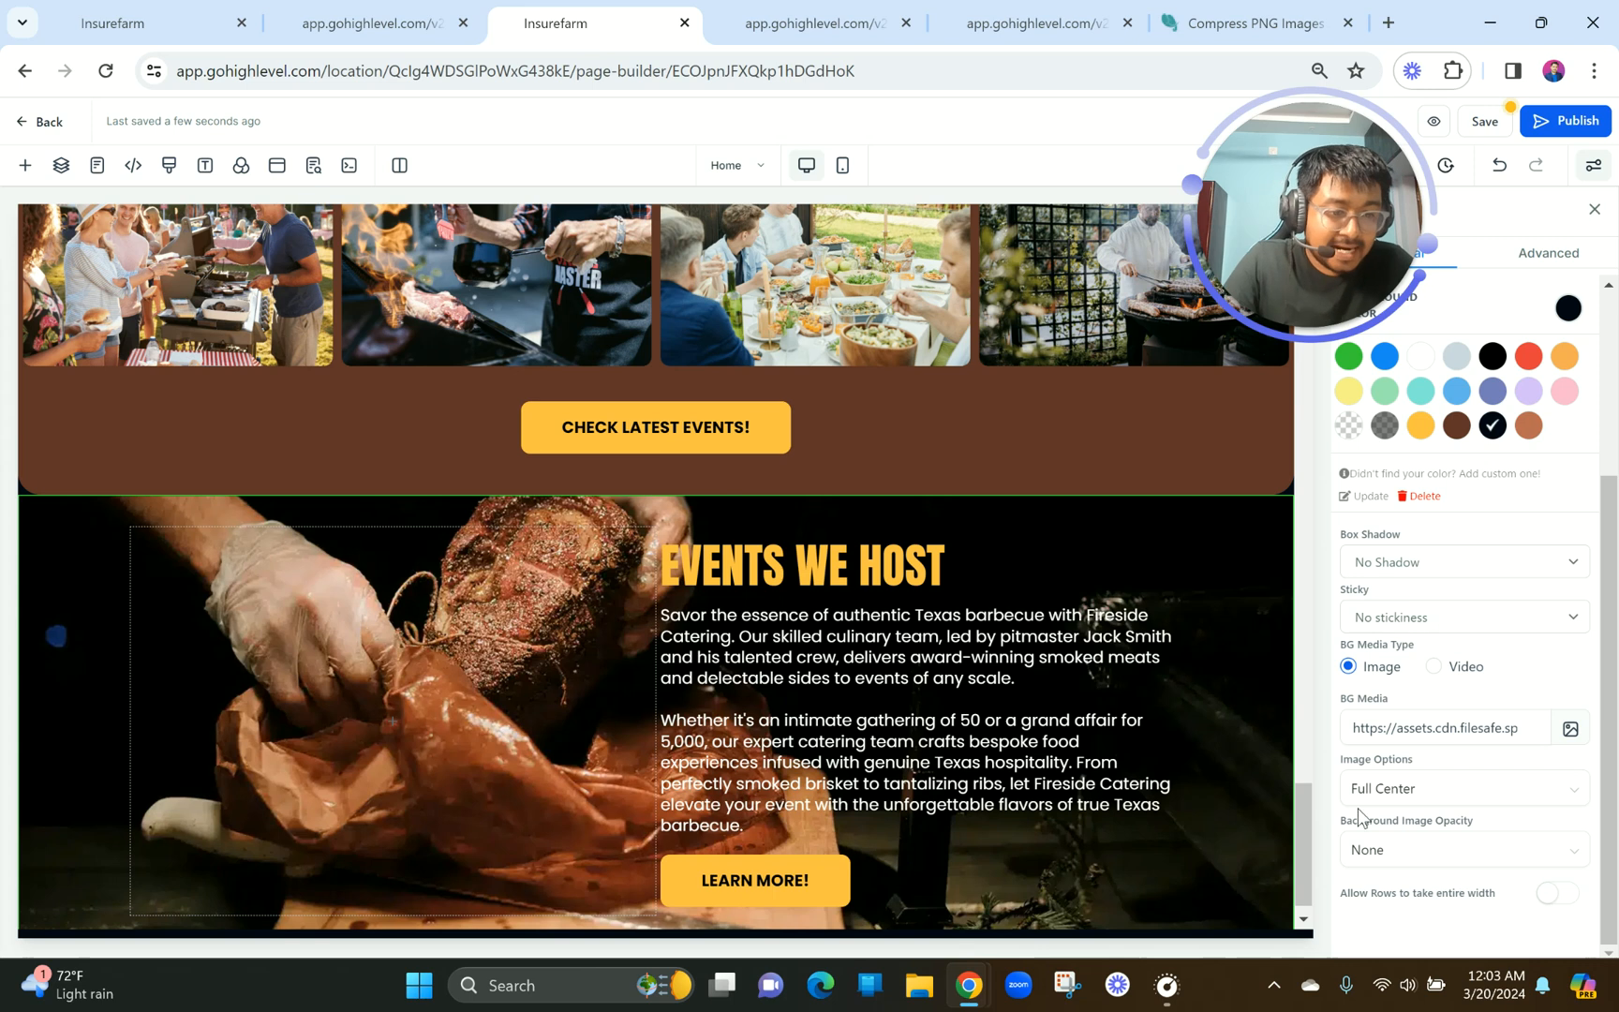
pyautogui.scroll(3, 1474, 759)
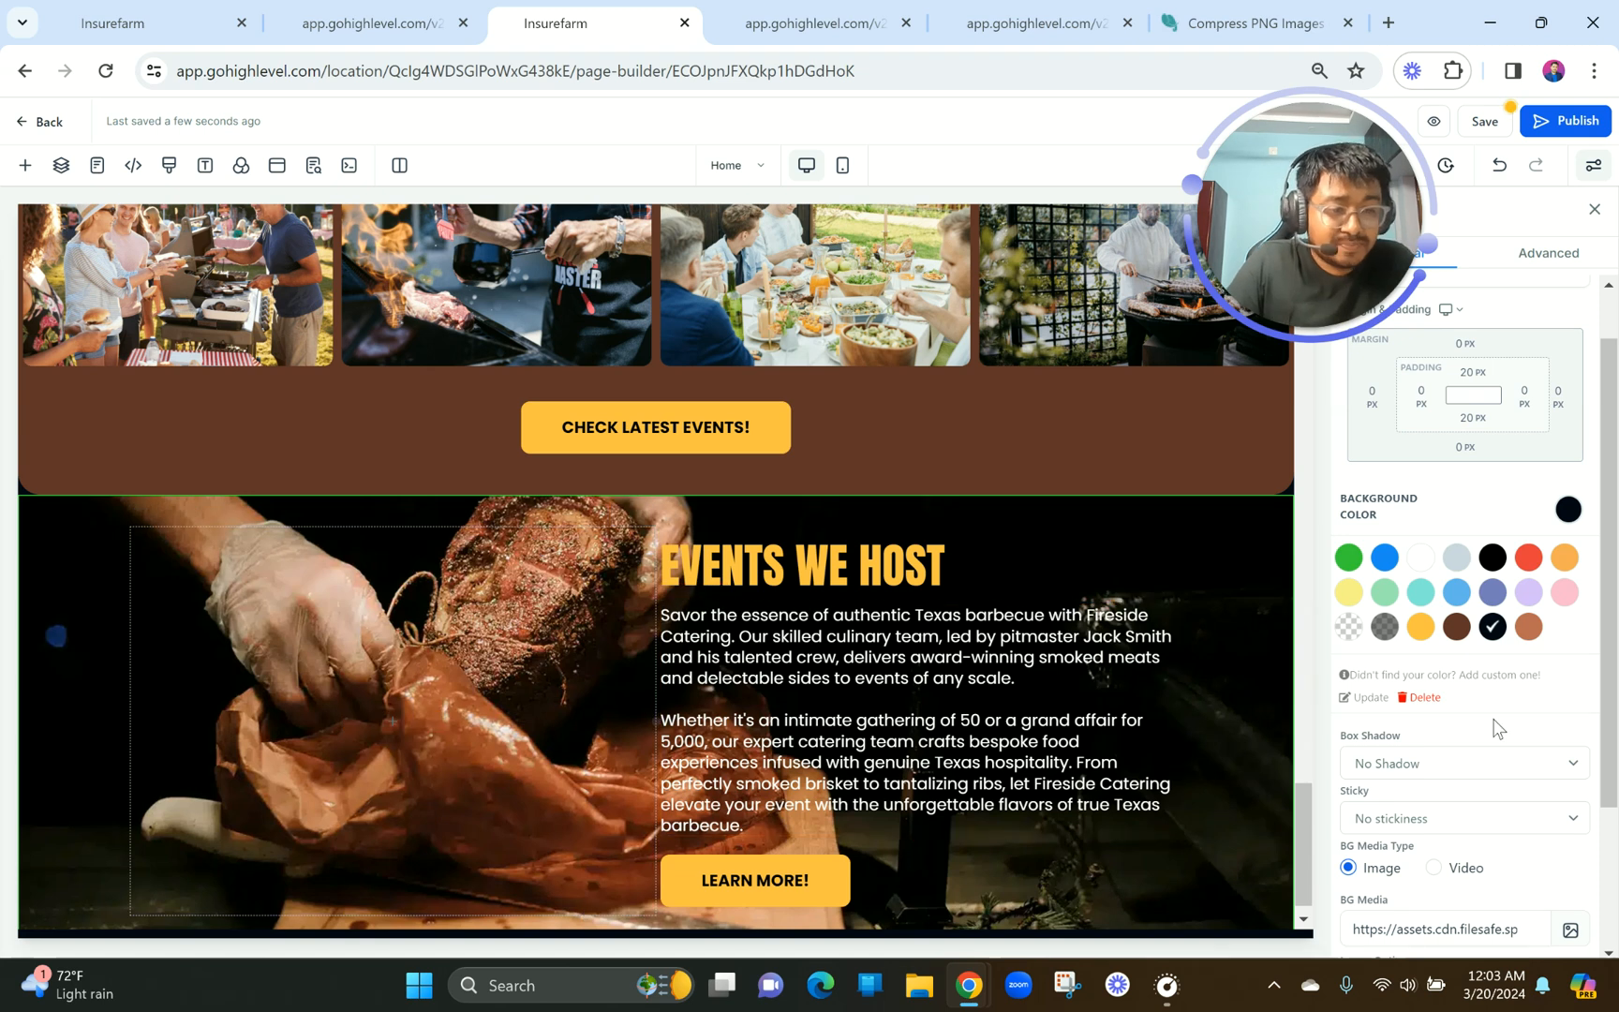
# Set the catering section's background image opacity to Light Fade.
pyautogui.scroll(-2, 1497, 728)
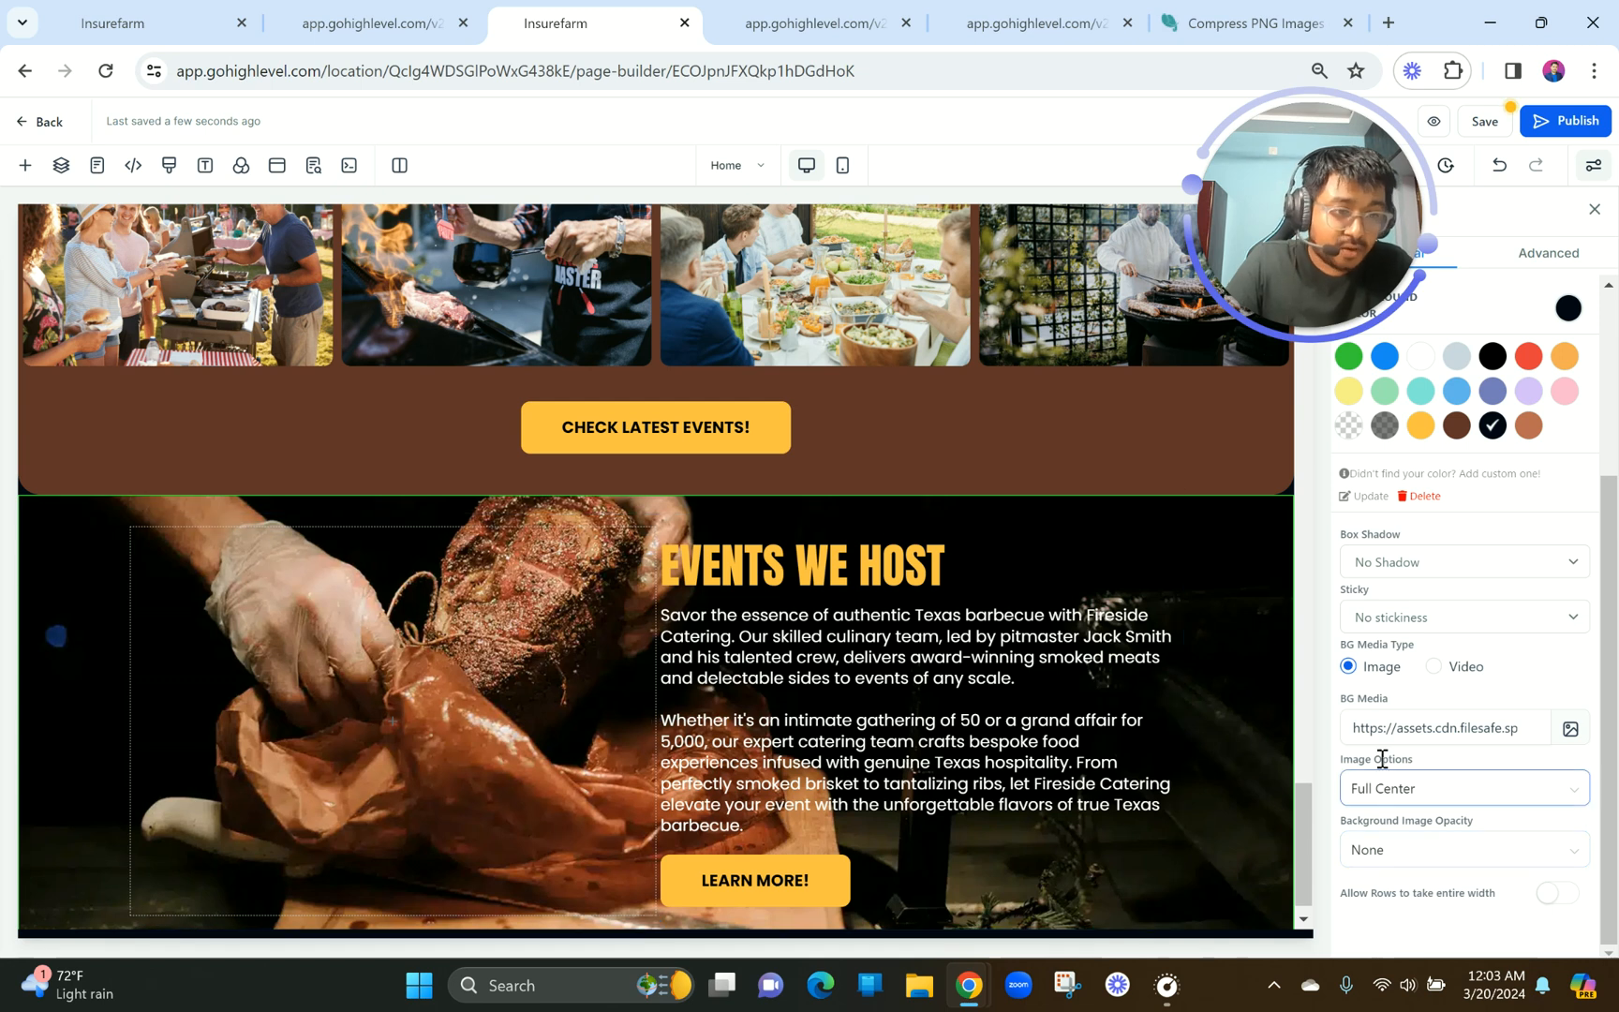
pyautogui.click(1365, 824)
pyautogui.moveTo(1407, 823); pyautogui.dragTo(1482, 818)
pyautogui.click(1413, 860)
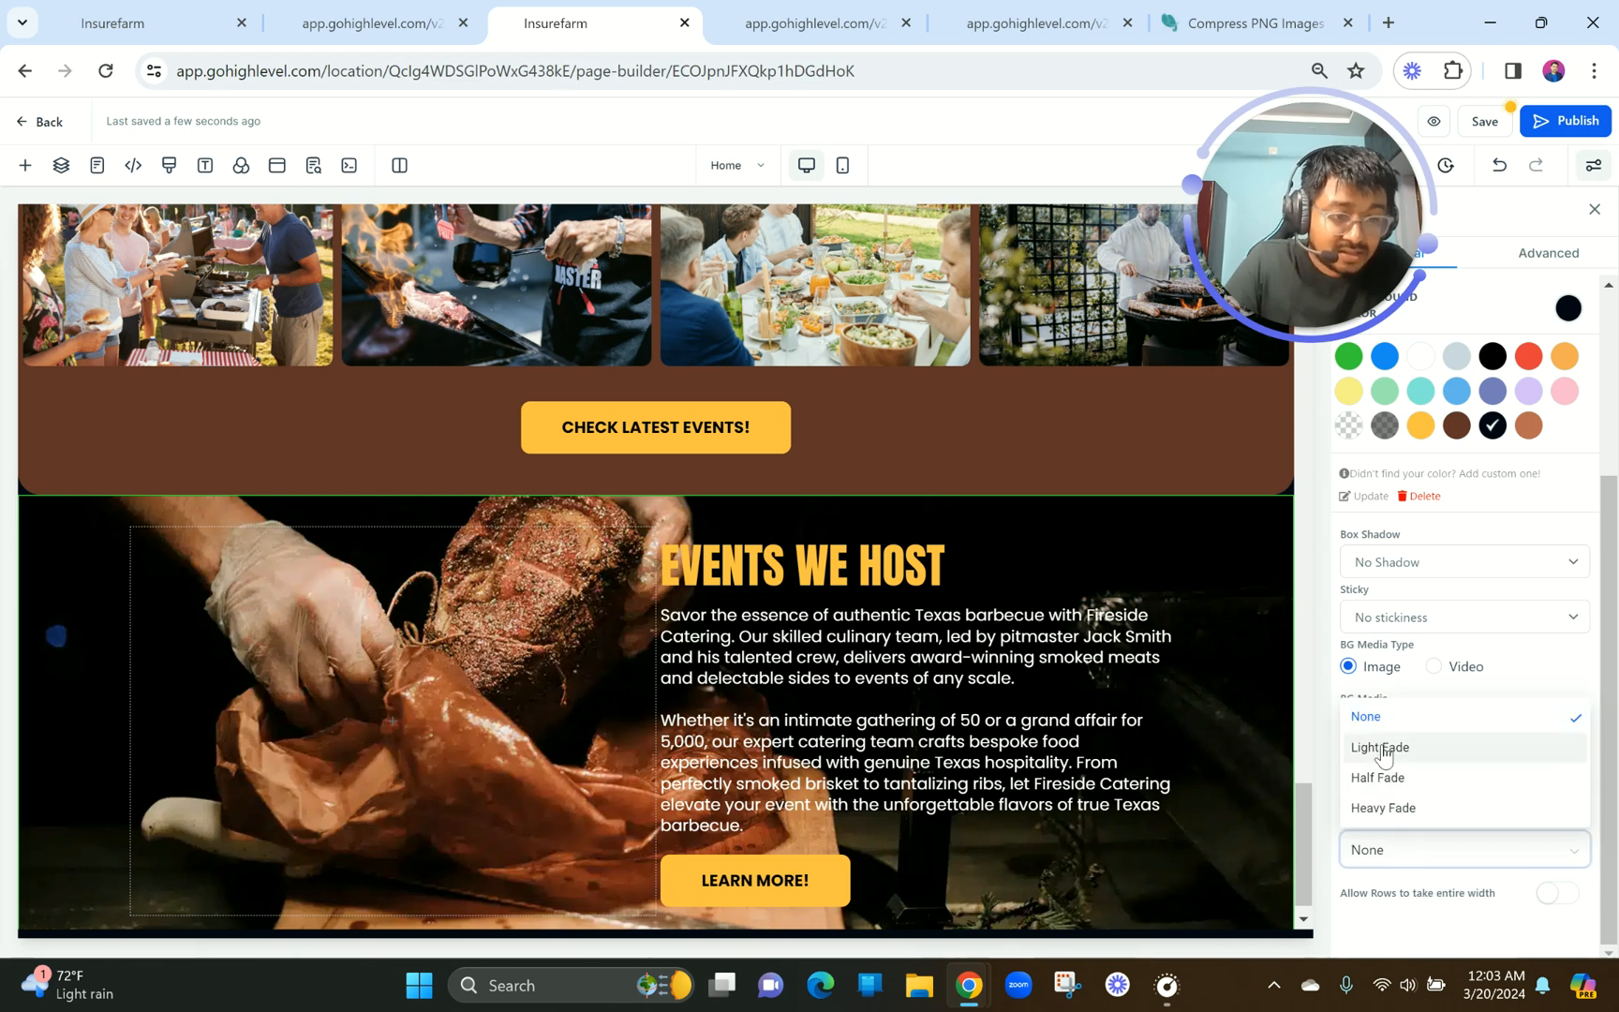
pyautogui.click(1384, 748)
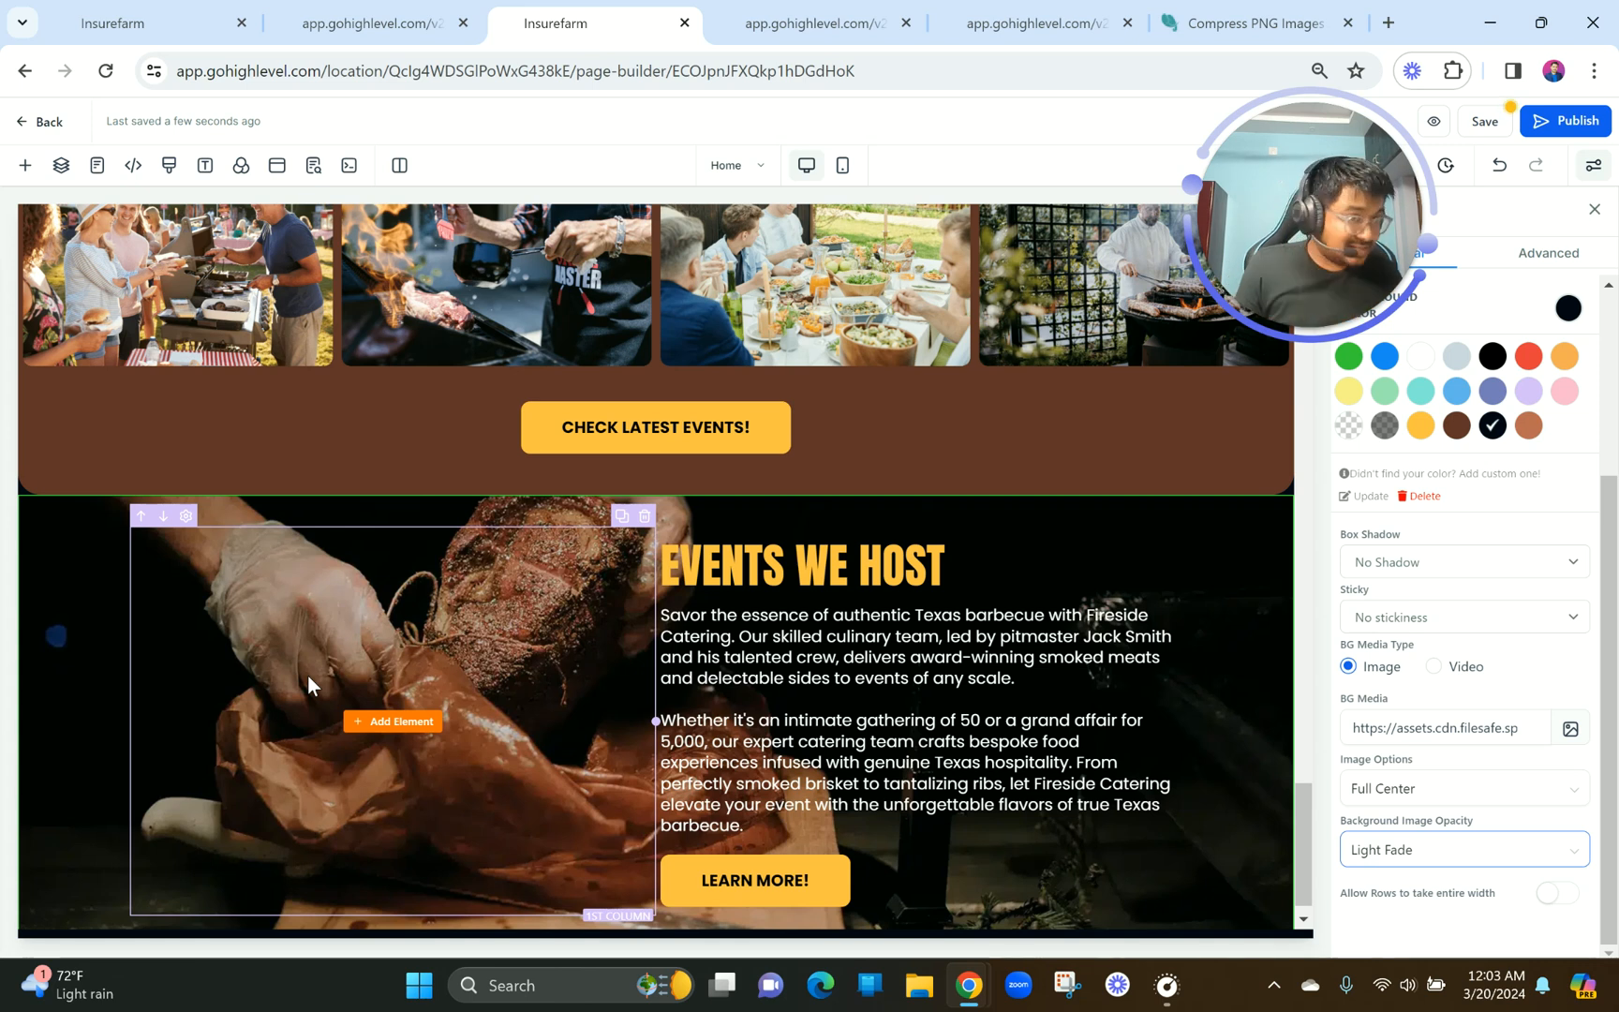
# Set the top and bottom margins of the catering section's two-column row to 30 px.
pyautogui.click(792, 523)
pyautogui.click(1477, 413)
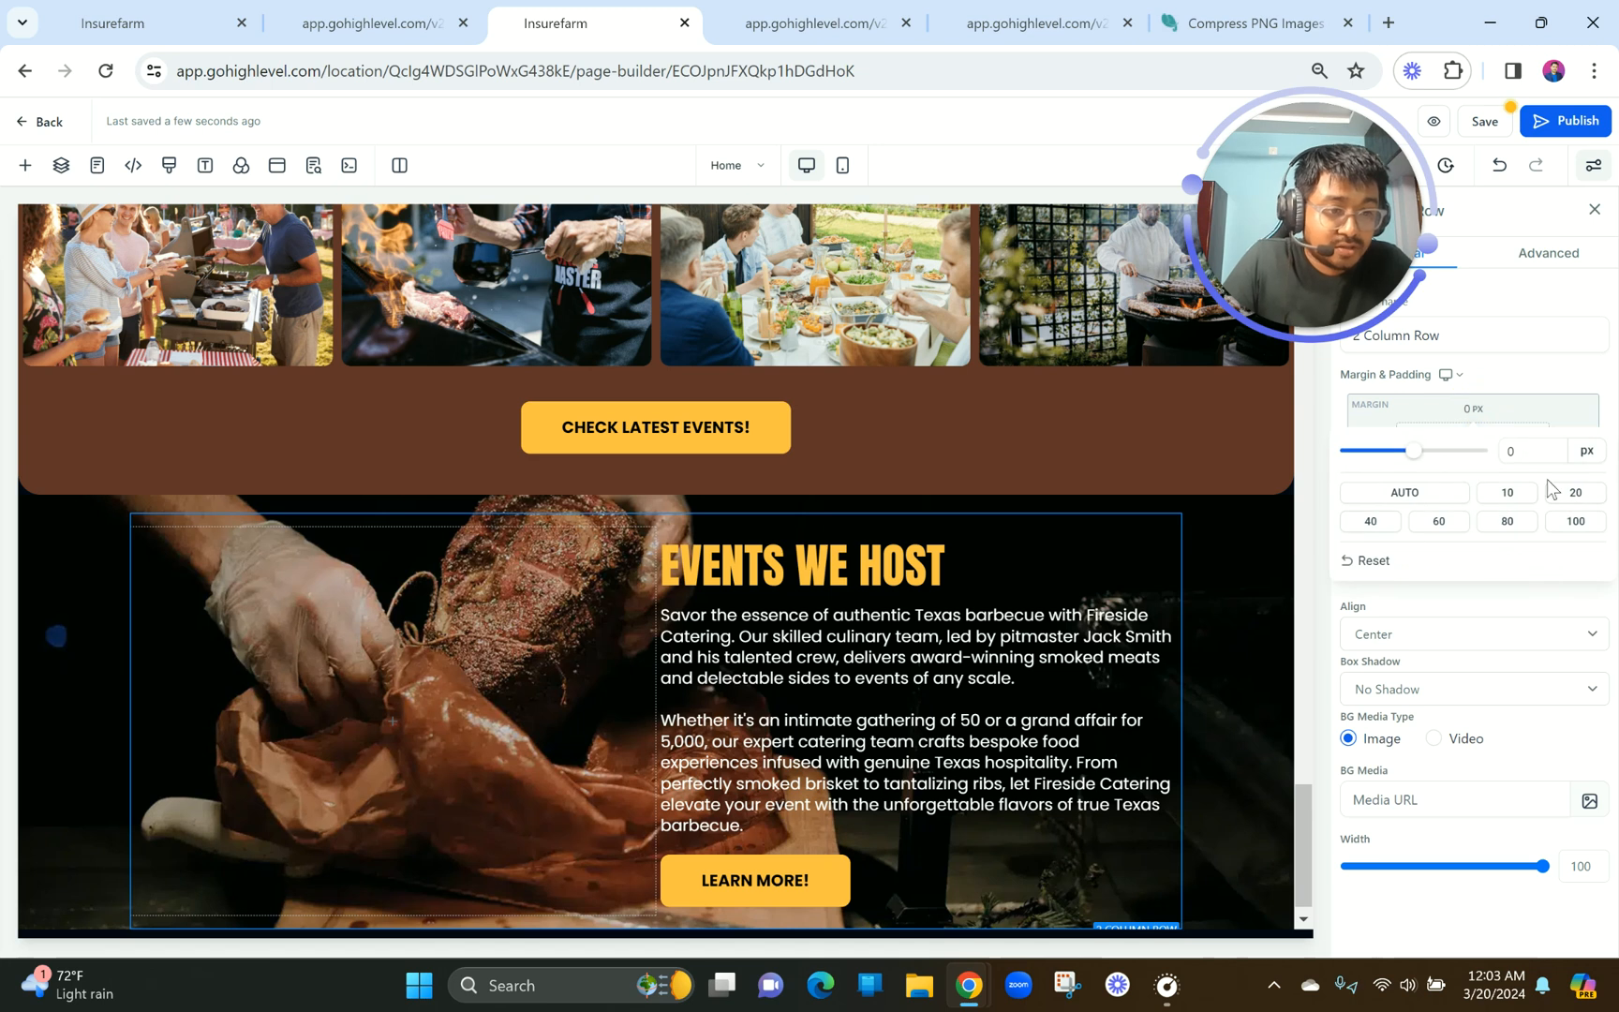
pyautogui.moveTo(1415, 452); pyautogui.dragTo(1449, 451)
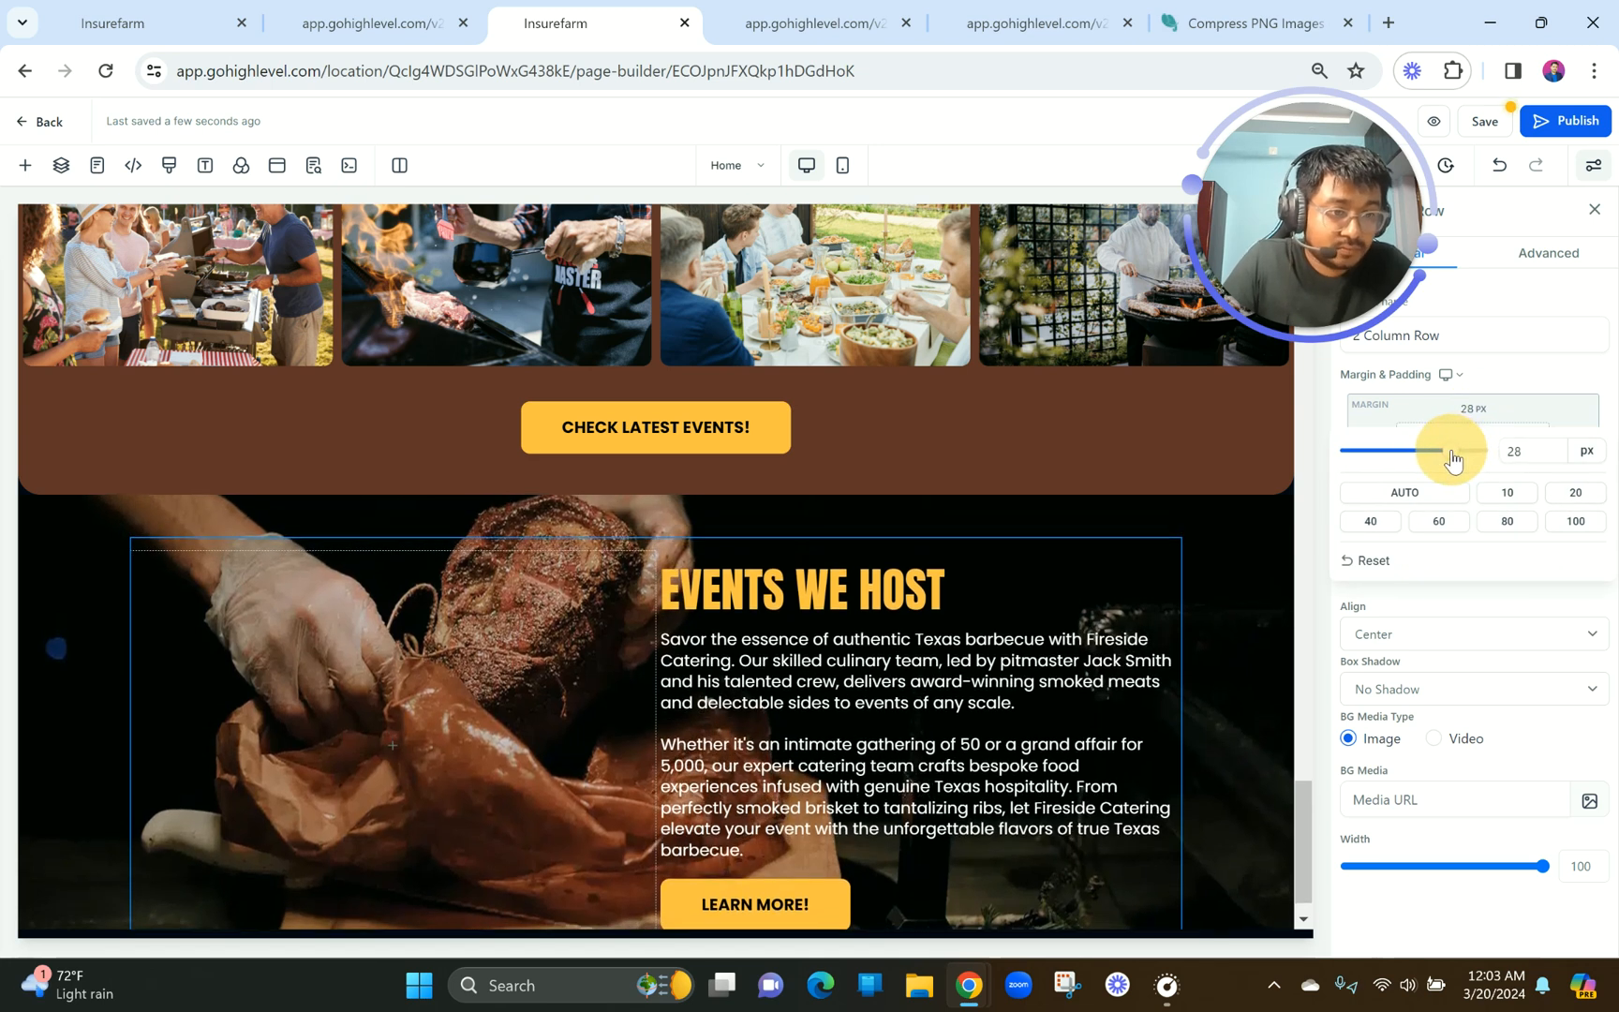
pyautogui.click(1525, 449)
pyautogui.write('30')
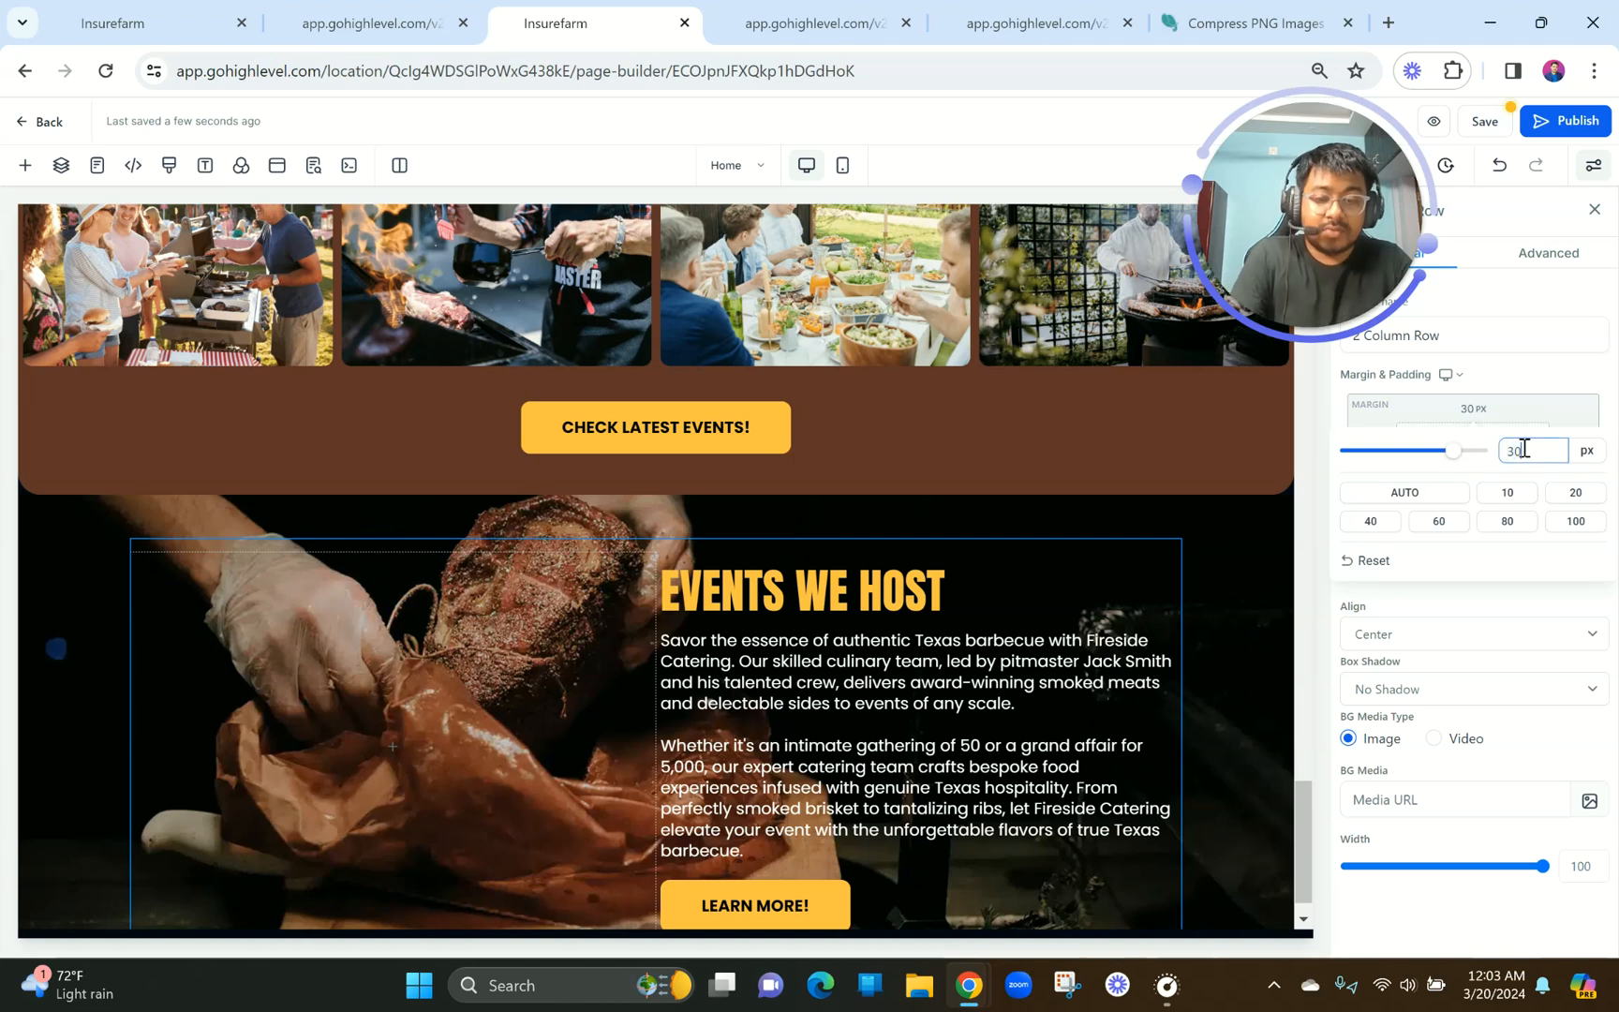
pyautogui.click(1529, 390)
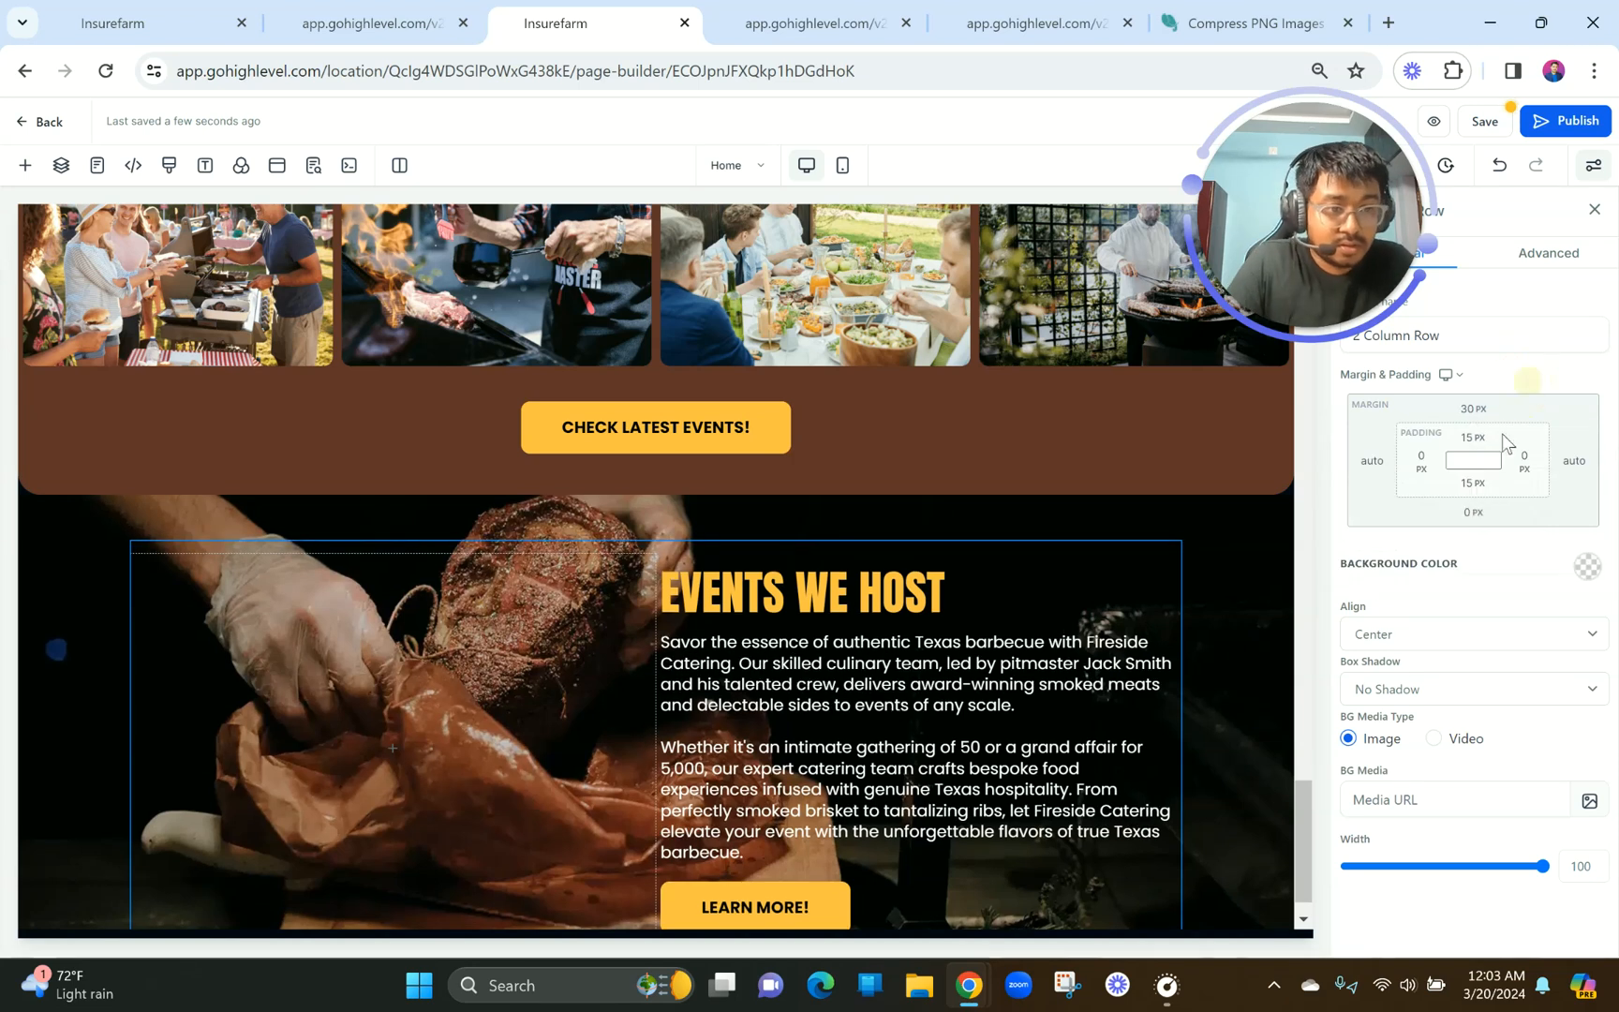
pyautogui.click(1468, 519)
pyautogui.moveTo(1548, 553); pyautogui.dragTo(1423, 564)
pyautogui.write('30')
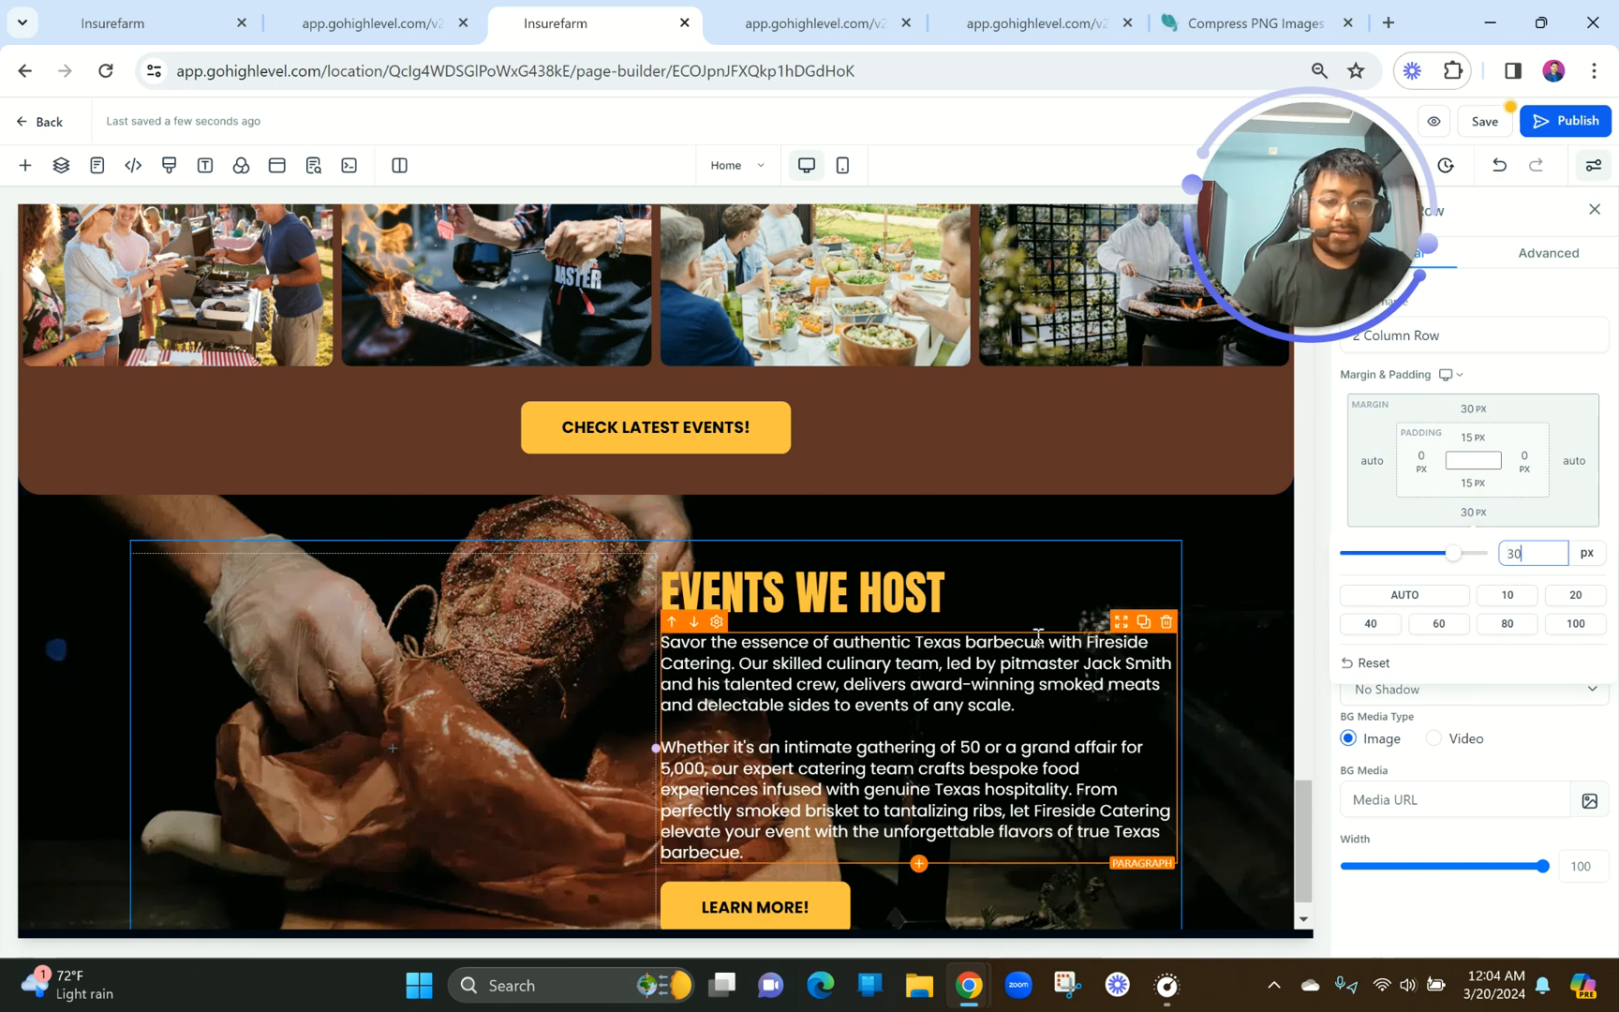
pyautogui.scroll(-1, 1038, 636)
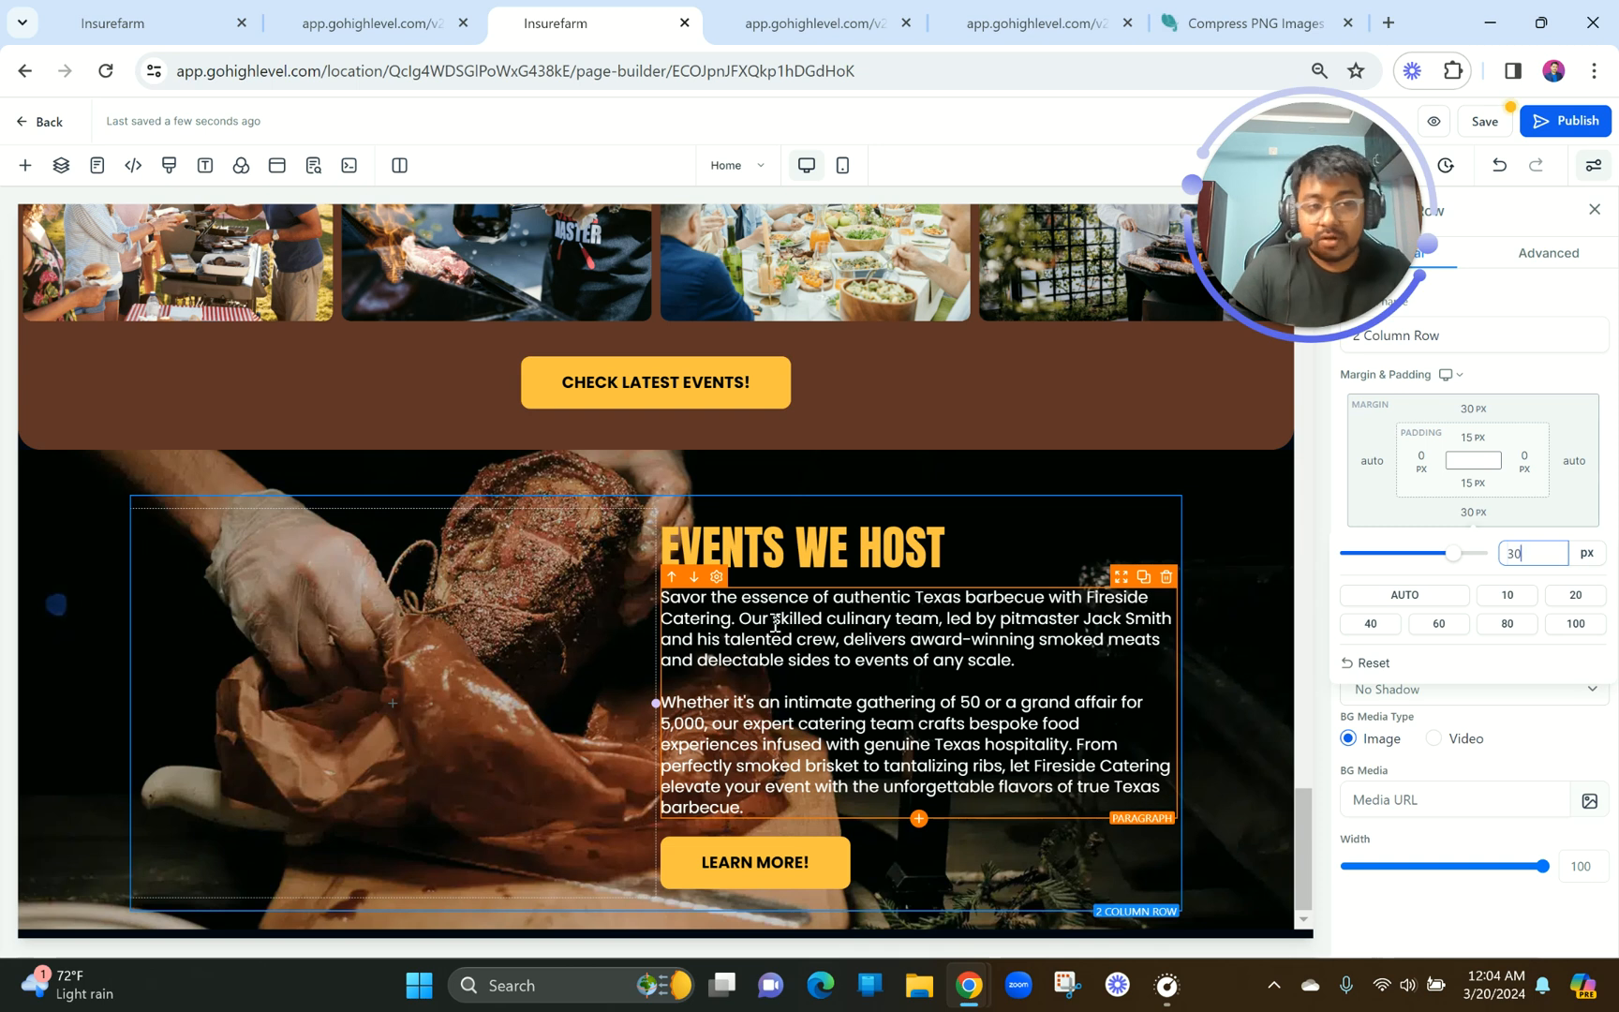
# Set the top margin of the row holding the centered "Events We Host" heading to 40 px.
pyautogui.scroll(10, 774, 623)
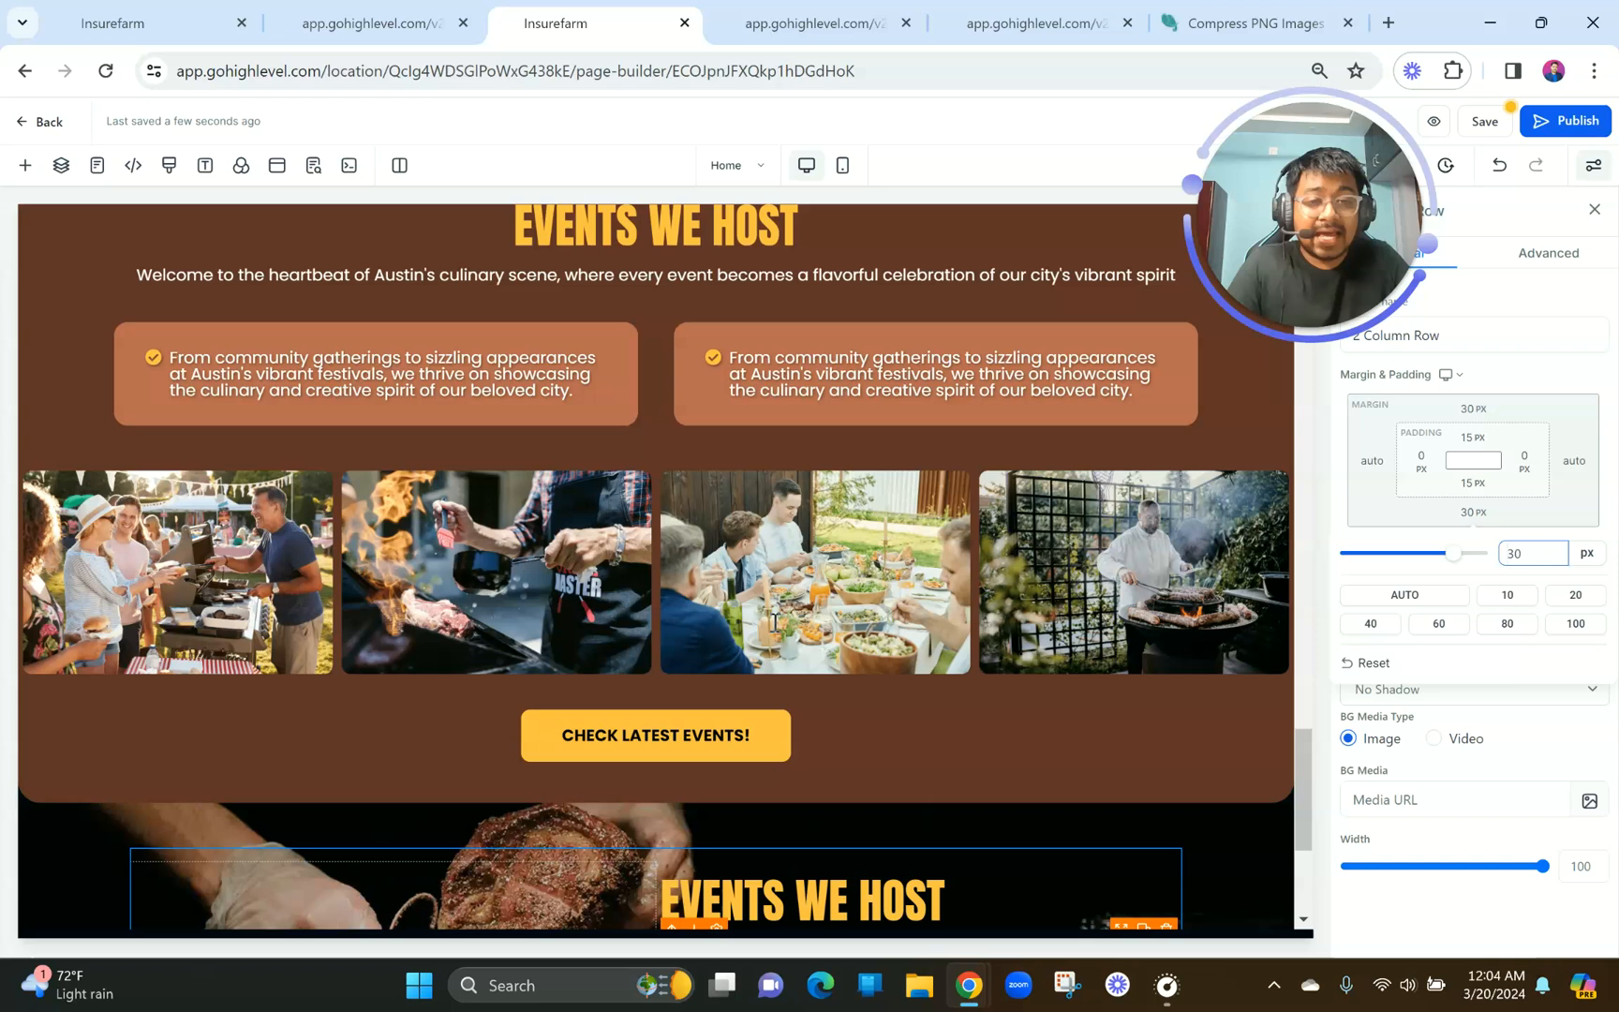
pyautogui.click(661, 375)
pyautogui.click(1470, 409)
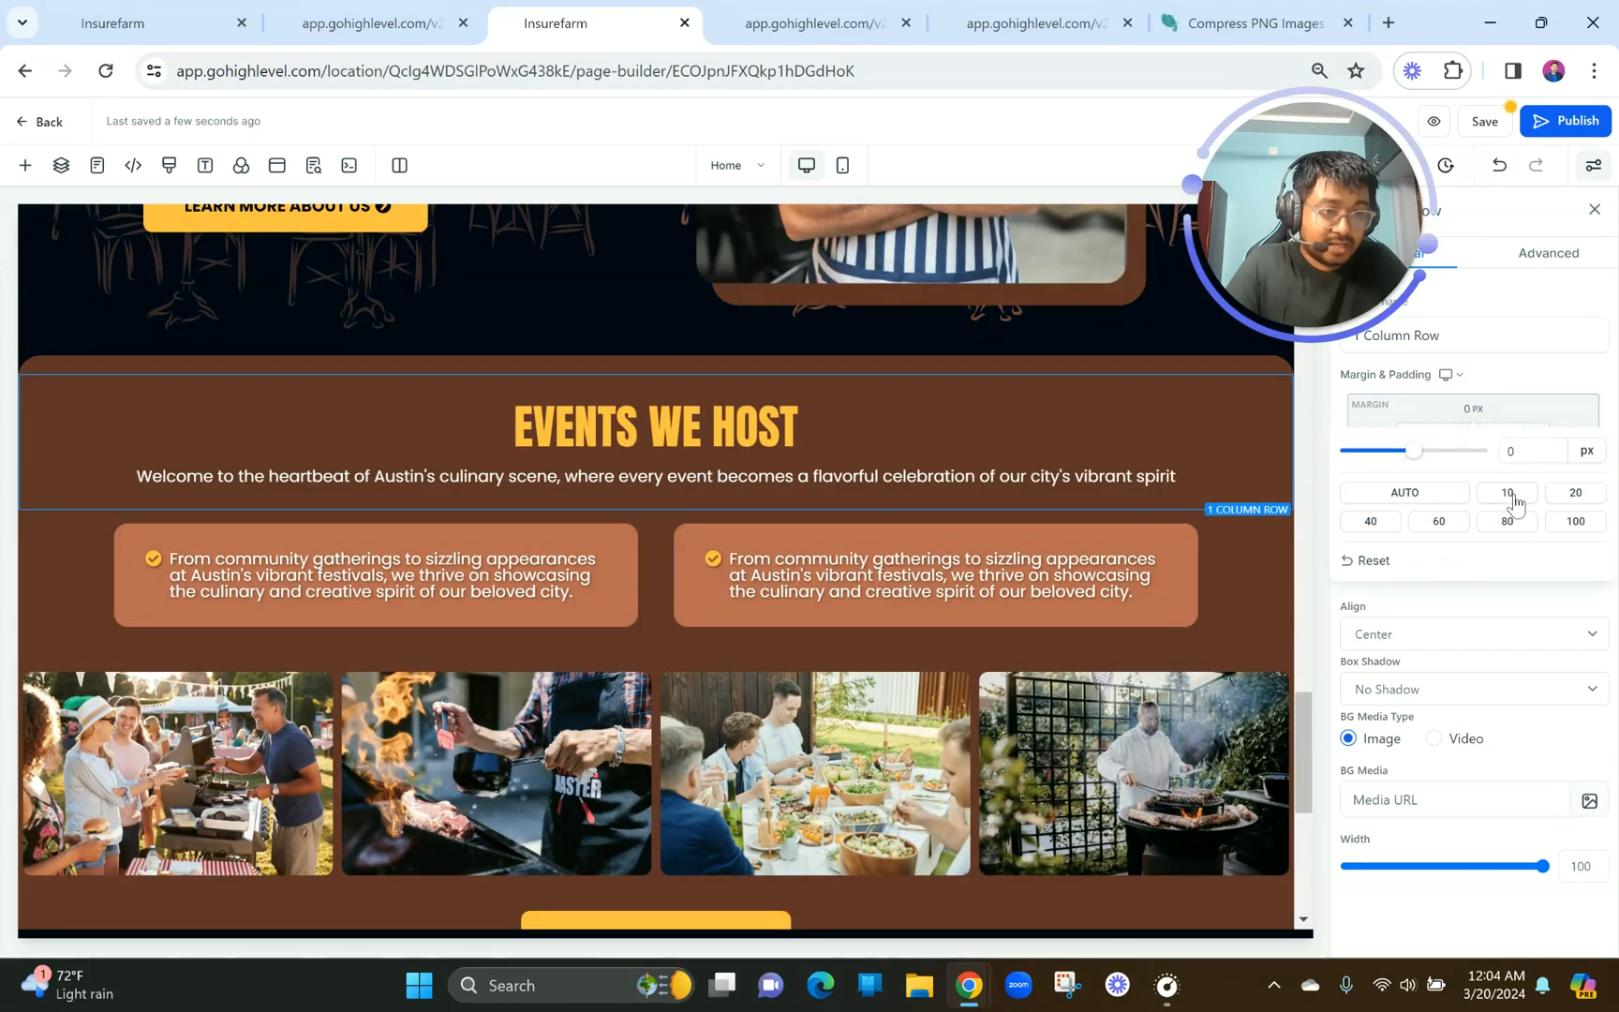
pyautogui.click(1377, 521)
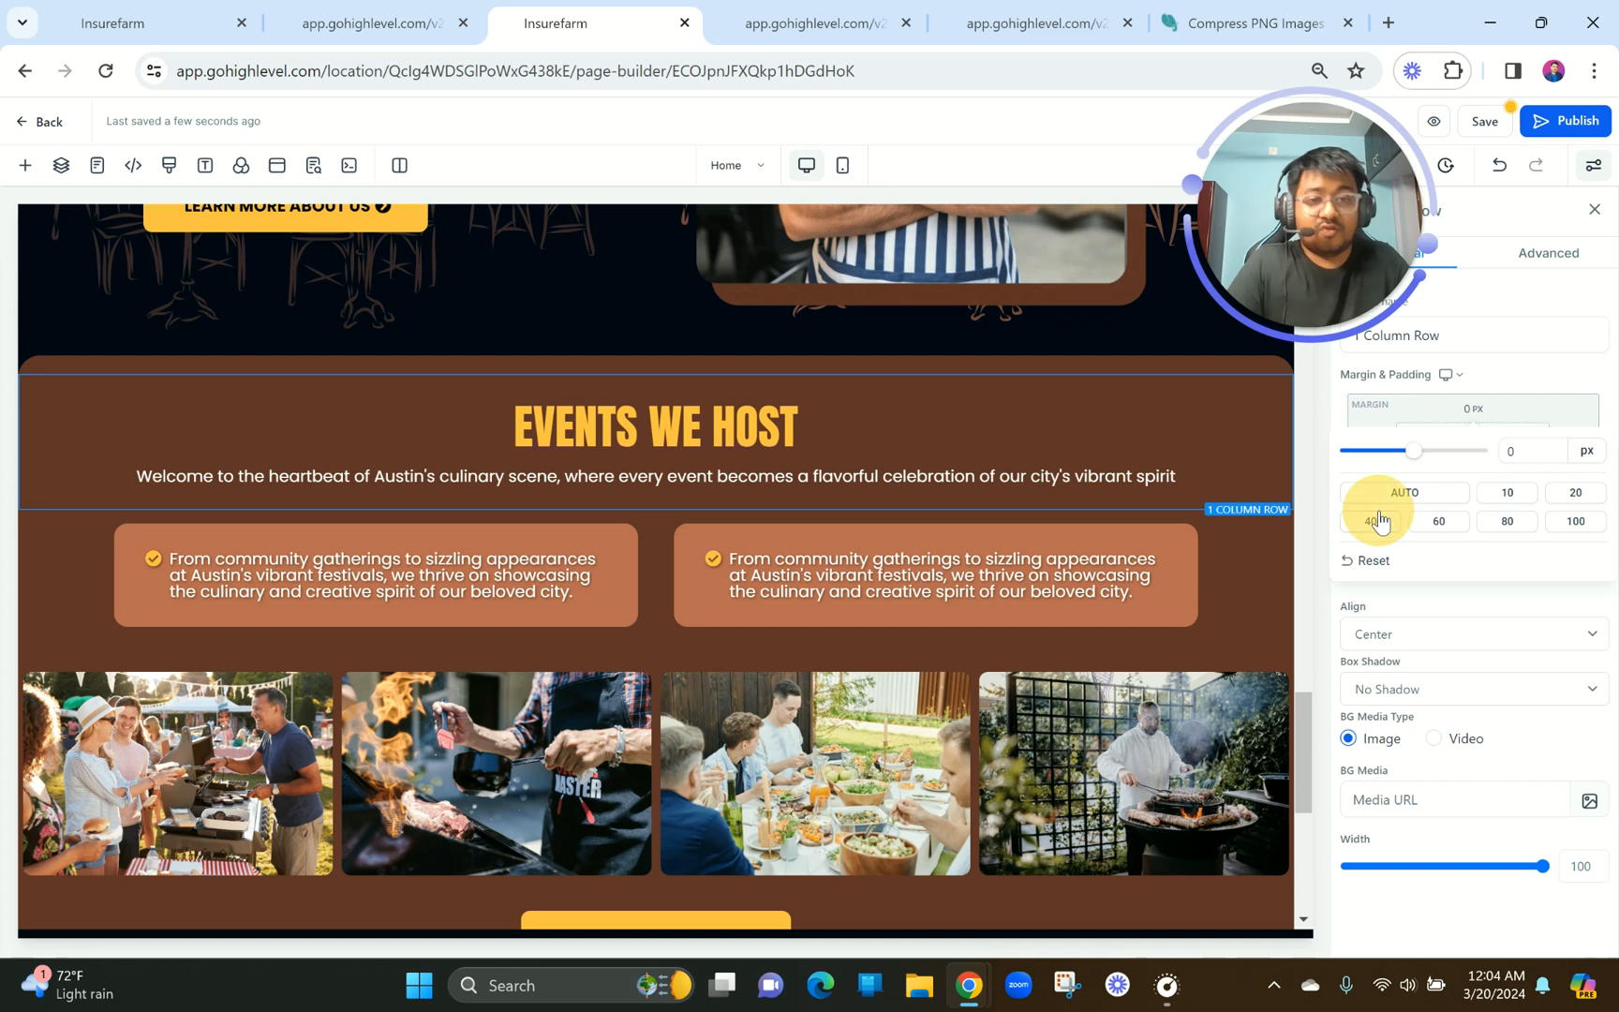
# Set the bottom margin of the row holding the "Check Latest Events!" button to 40 px.
pyautogui.scroll(-4, 699, 619)
pyautogui.click(687, 656)
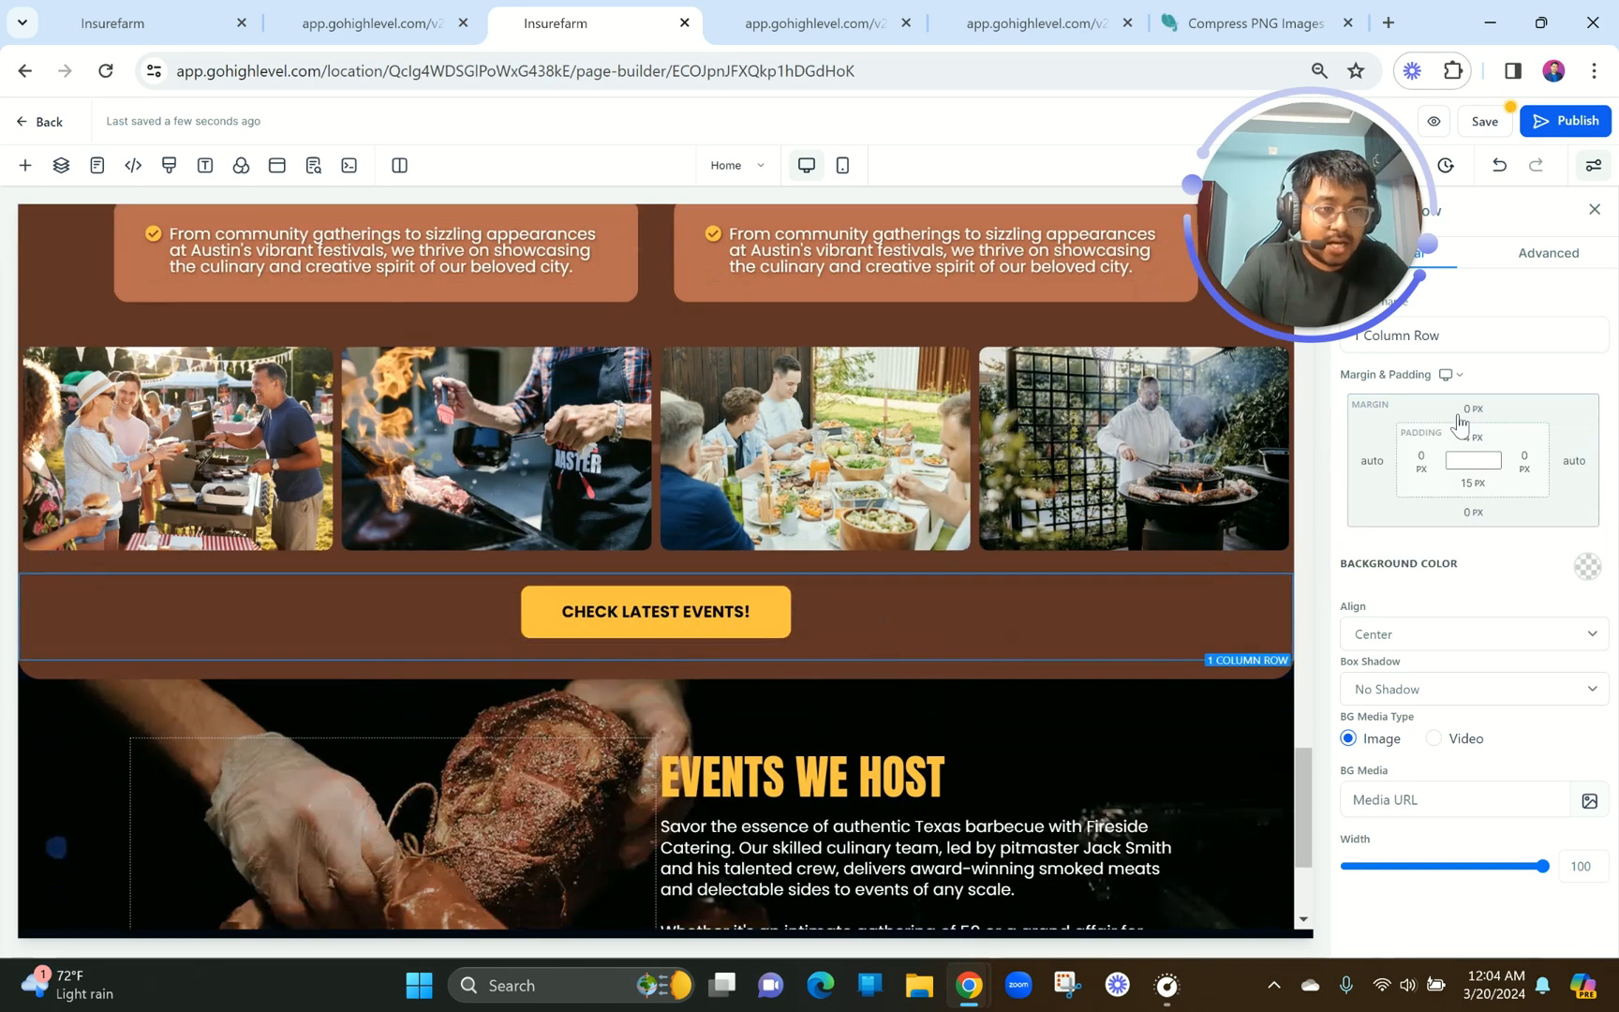
pyautogui.click(1469, 513)
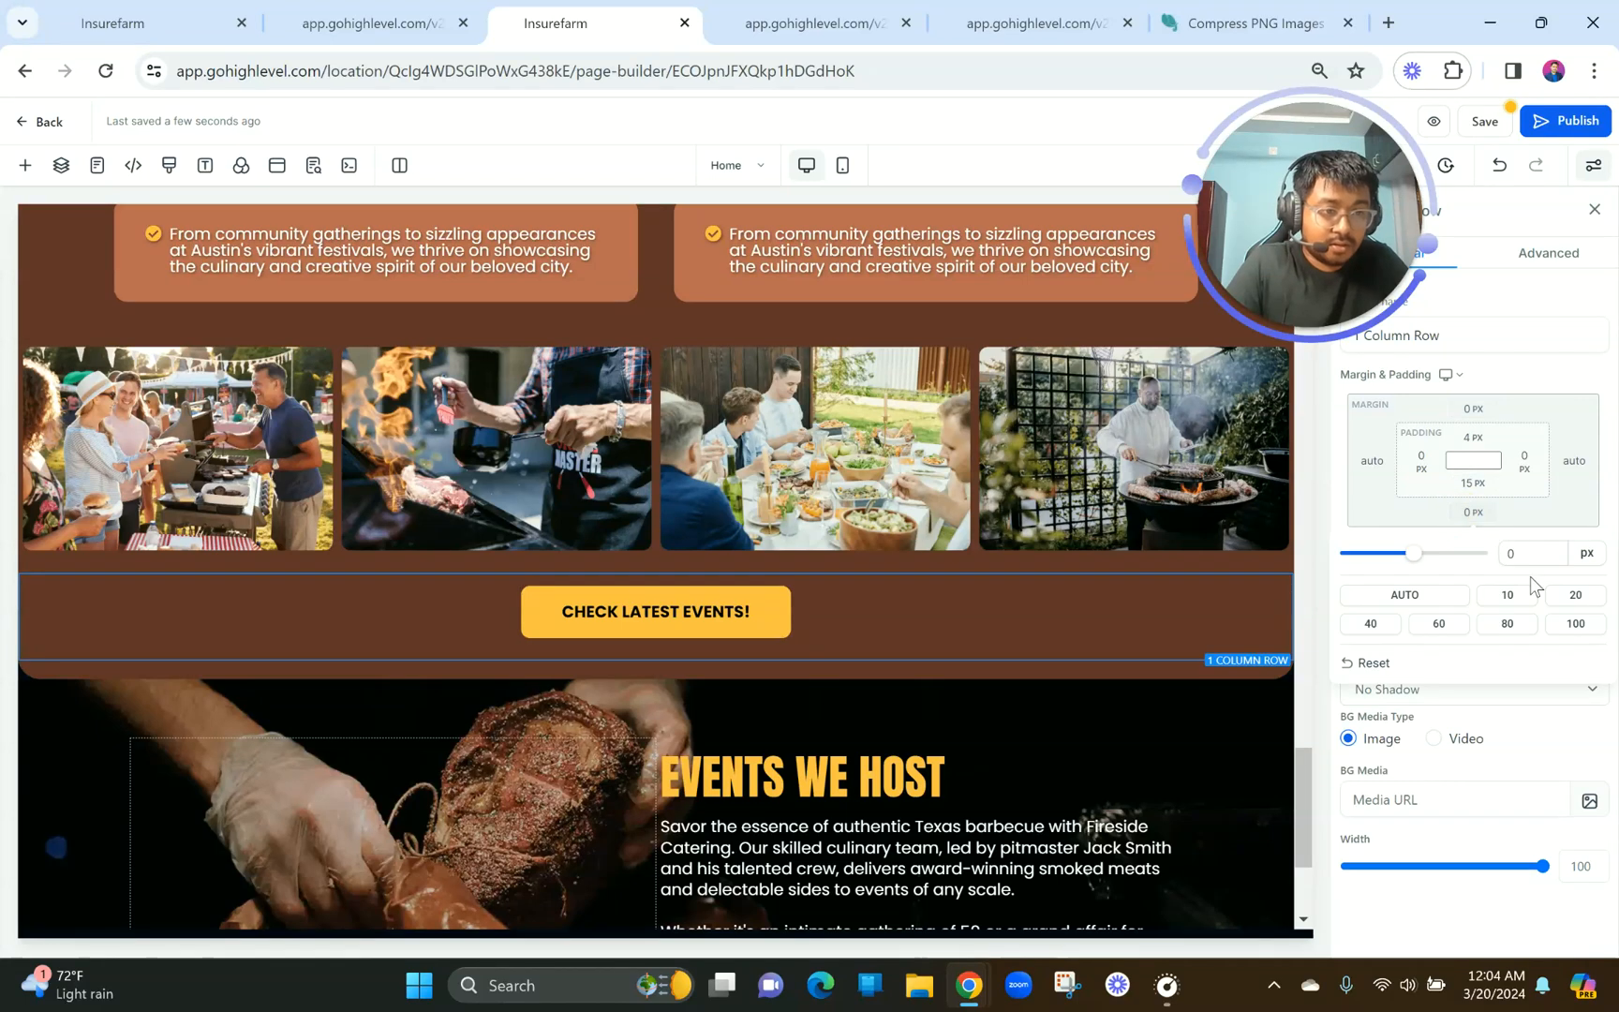
pyautogui.click(1371, 623)
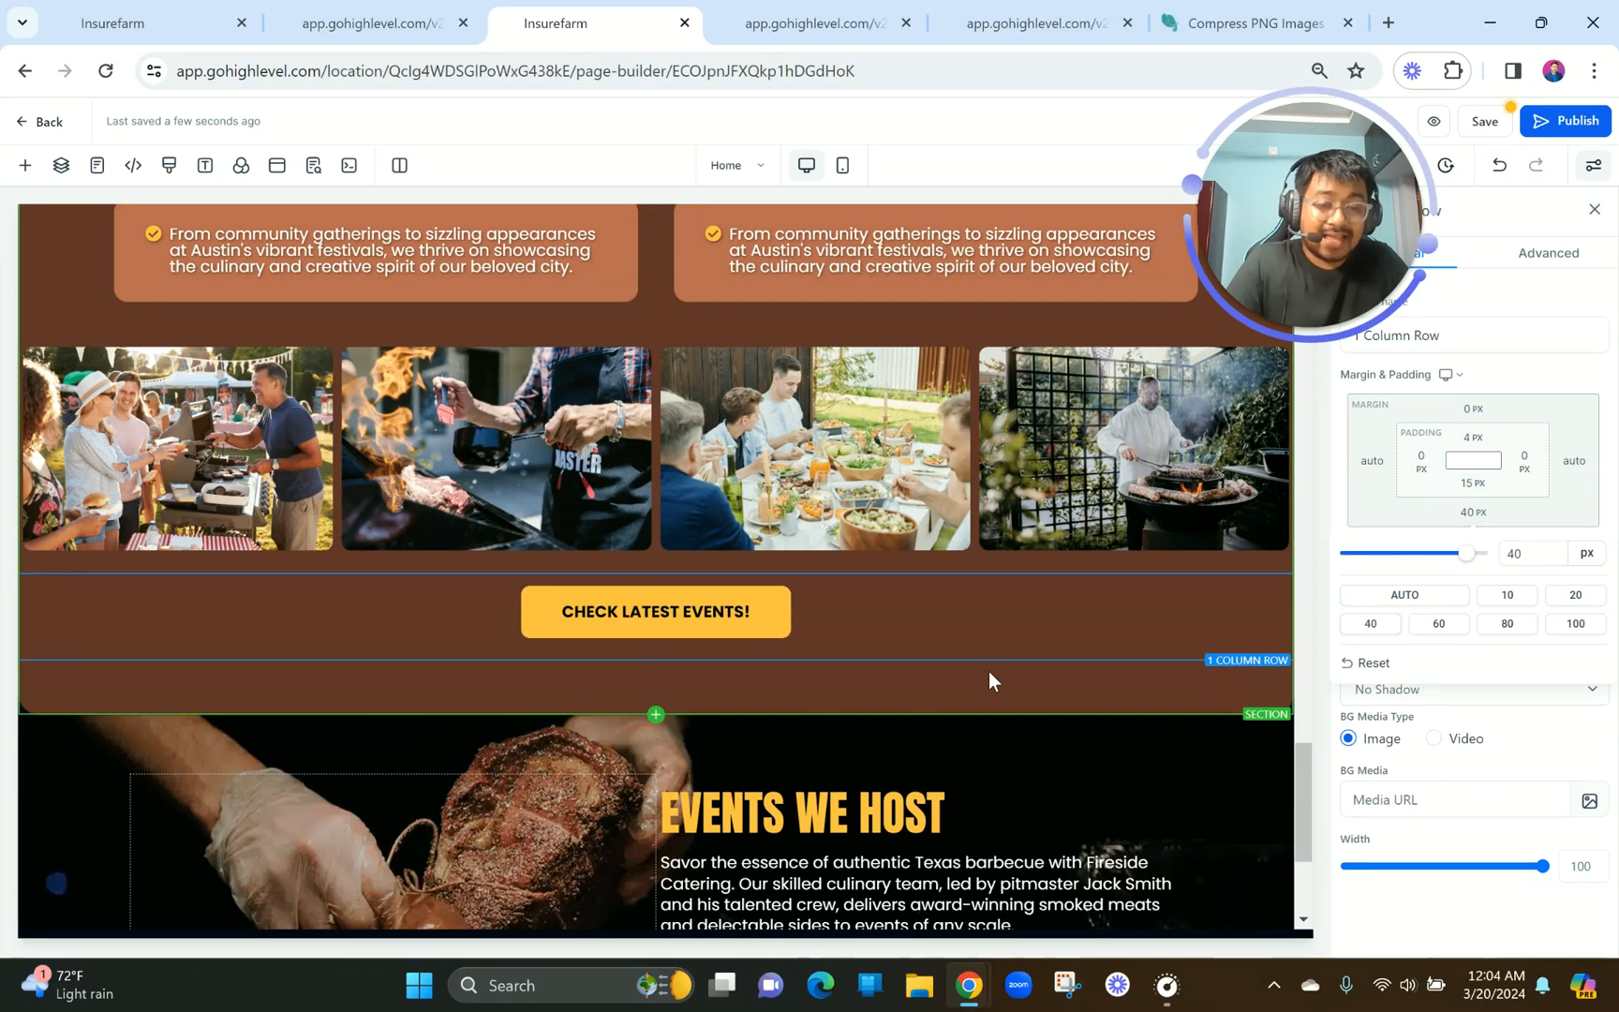
# Set the top and bottom margins of the "BBQ Brothers Story" two-column row to 40 px.
pyautogui.scroll(6, 988, 671)
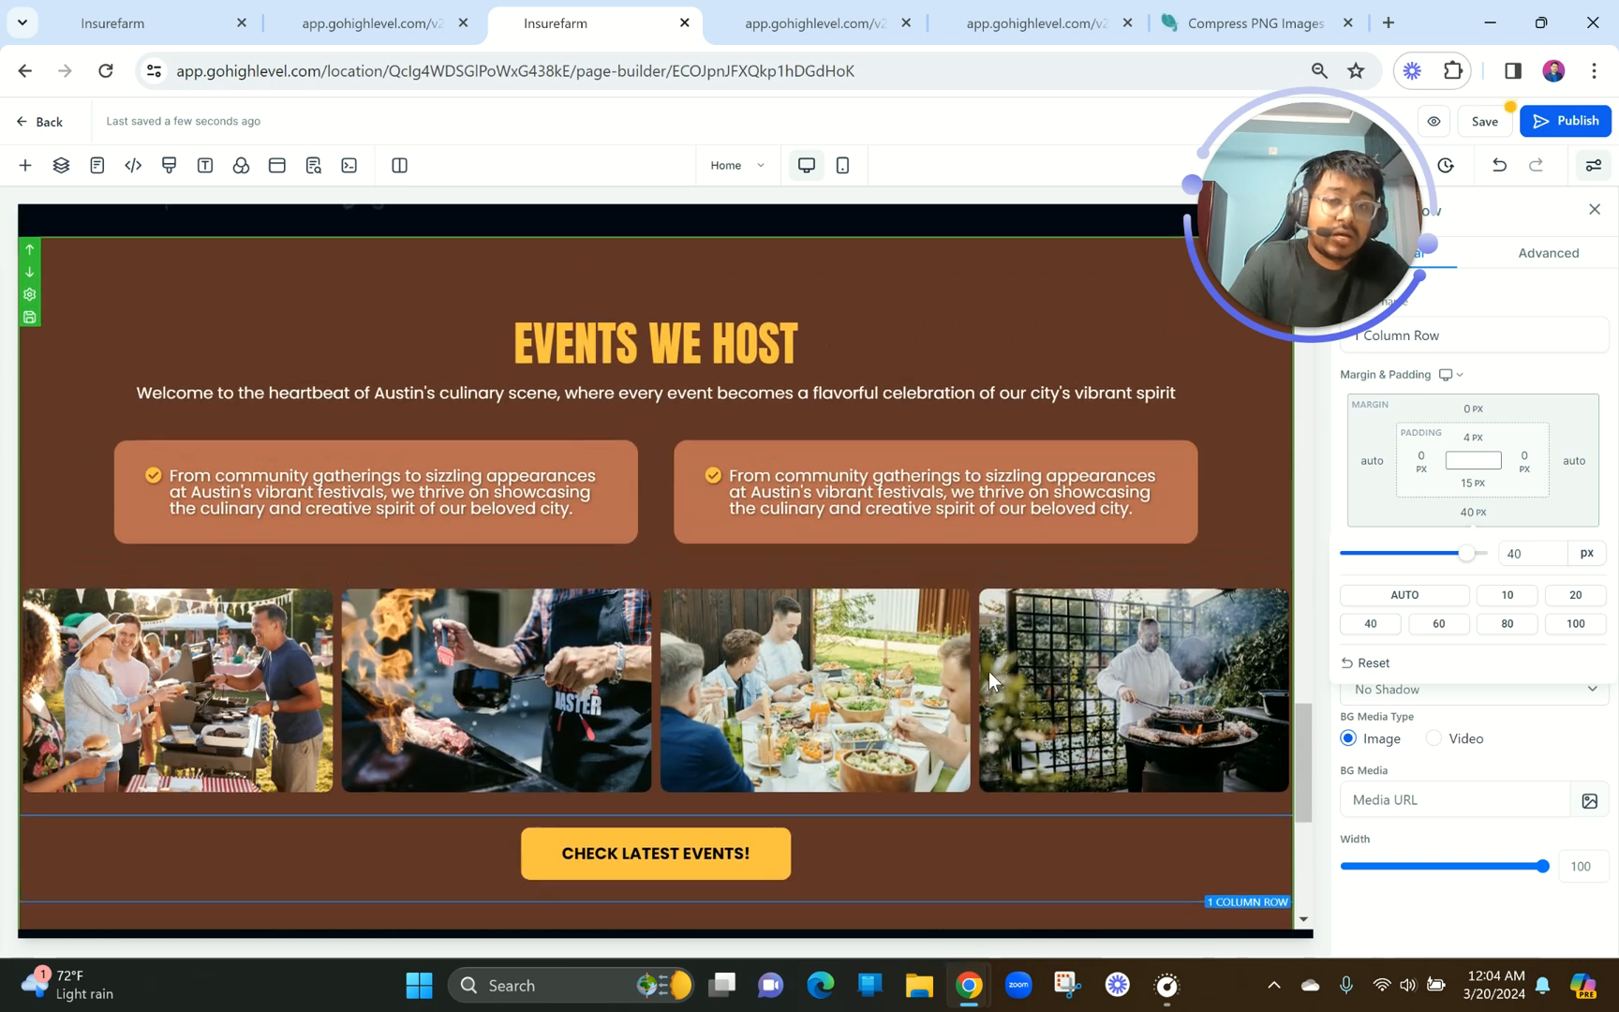
pyautogui.scroll(5, 988, 671)
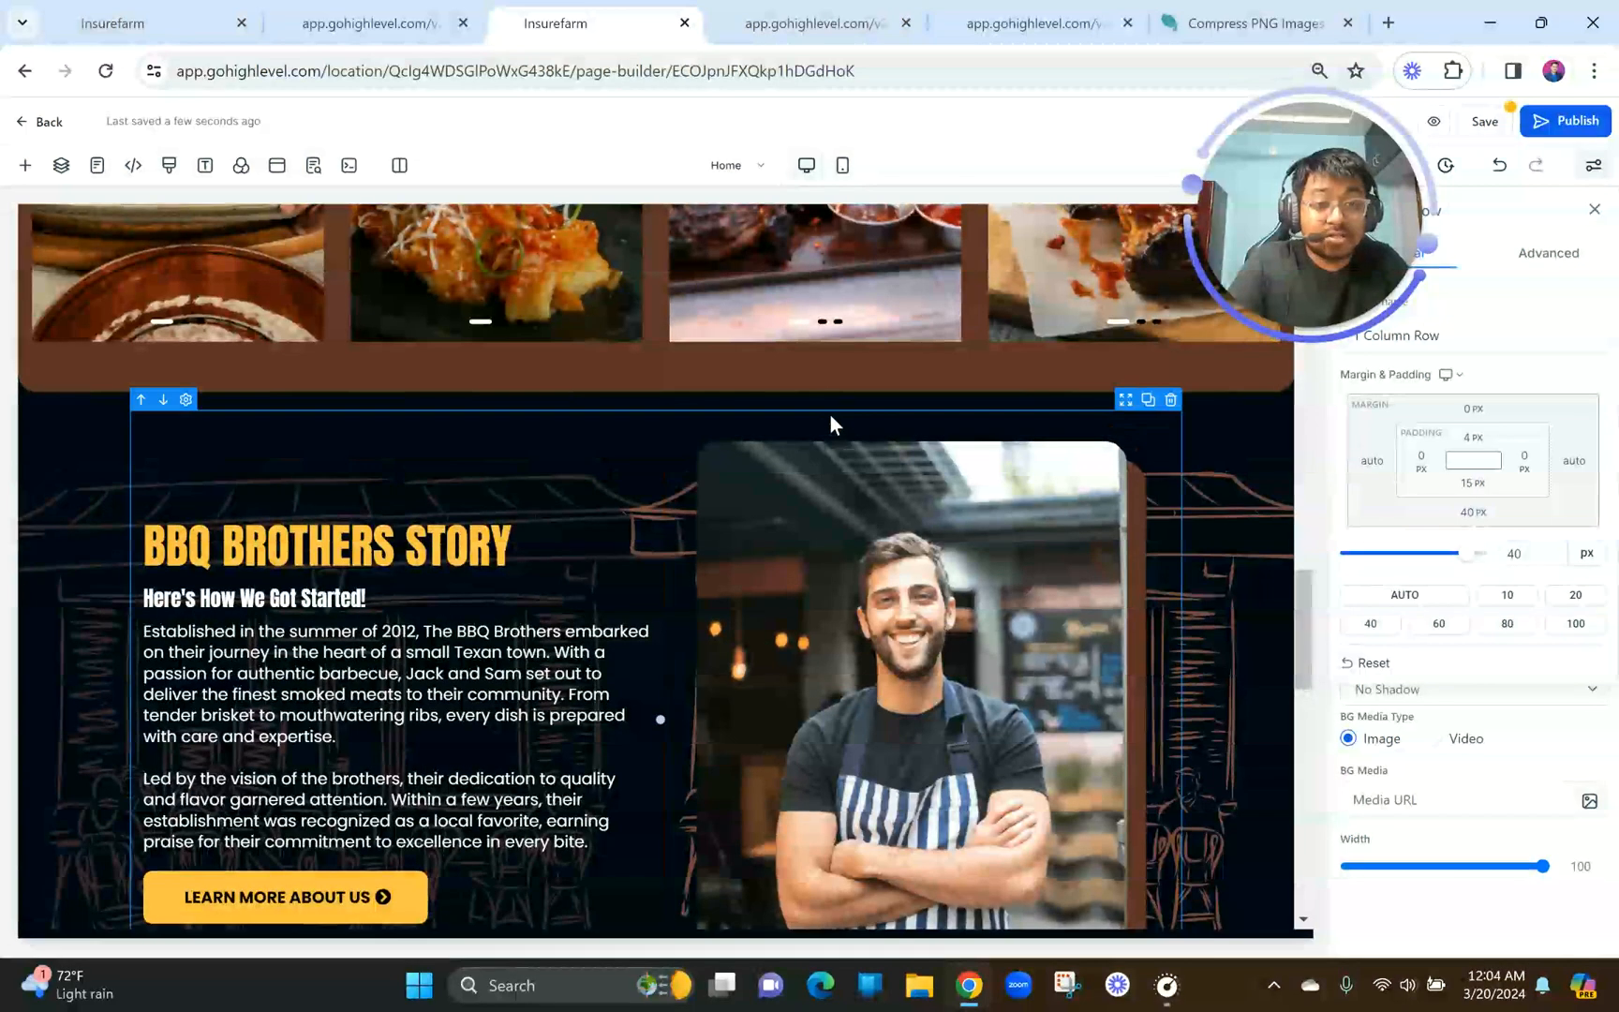
pyautogui.click(828, 418)
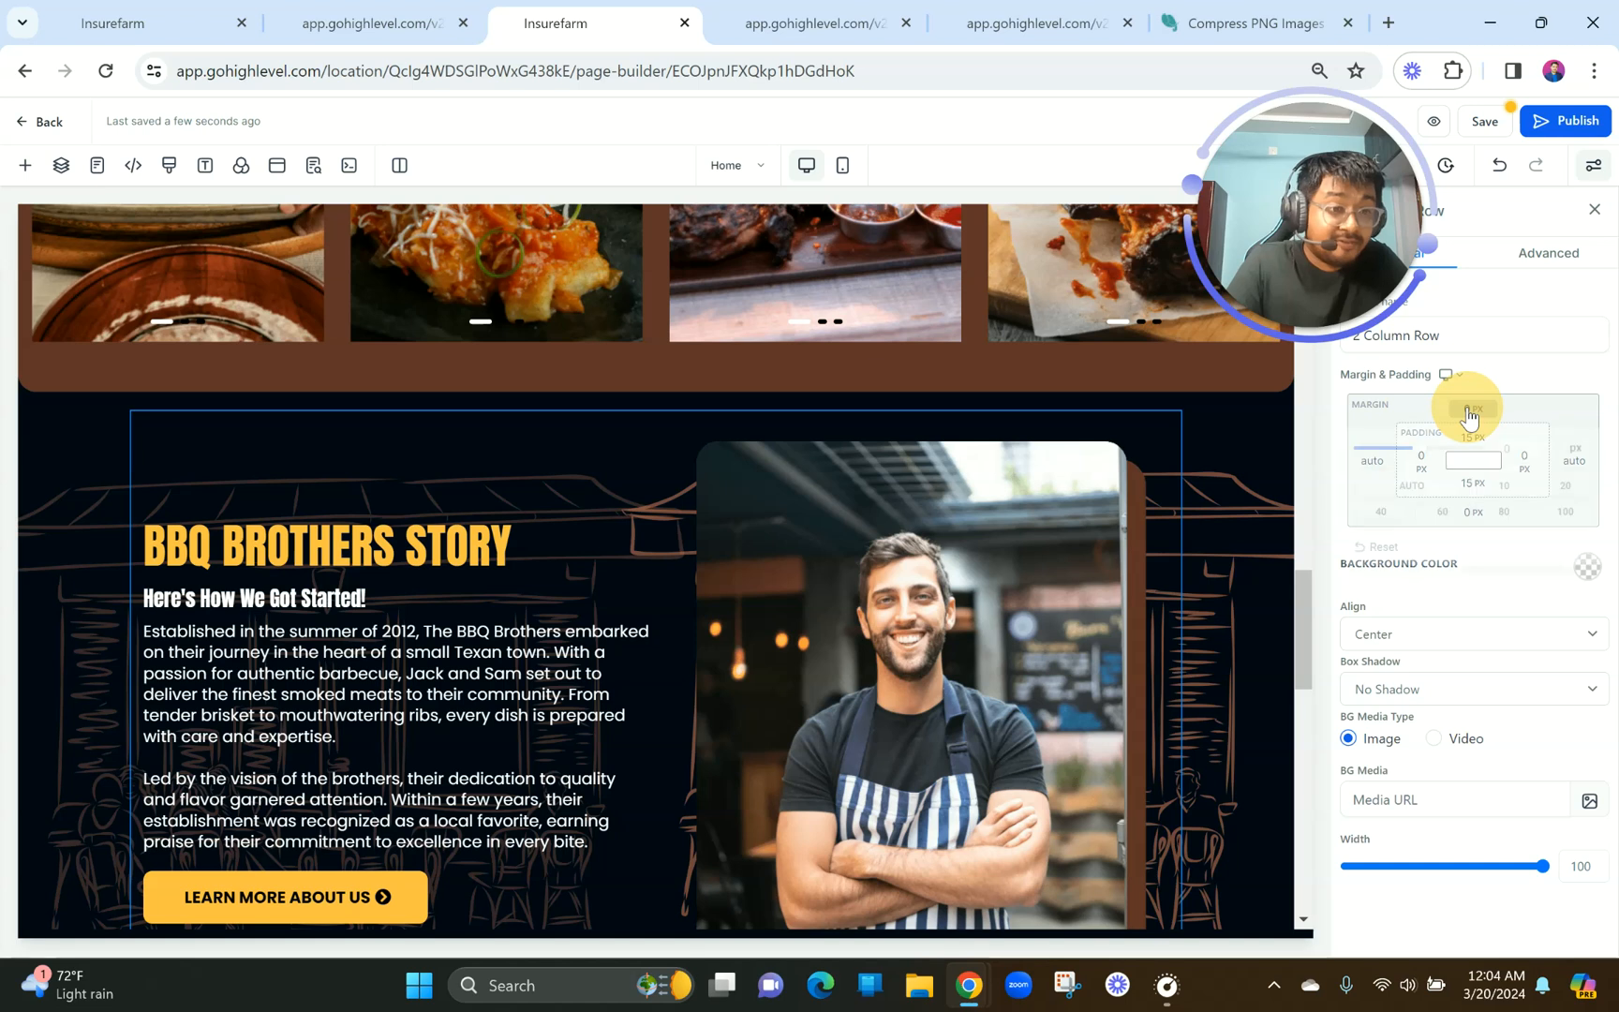
pyautogui.click(1469, 408)
pyautogui.click(1370, 521)
pyautogui.scroll(-5, 918, 622)
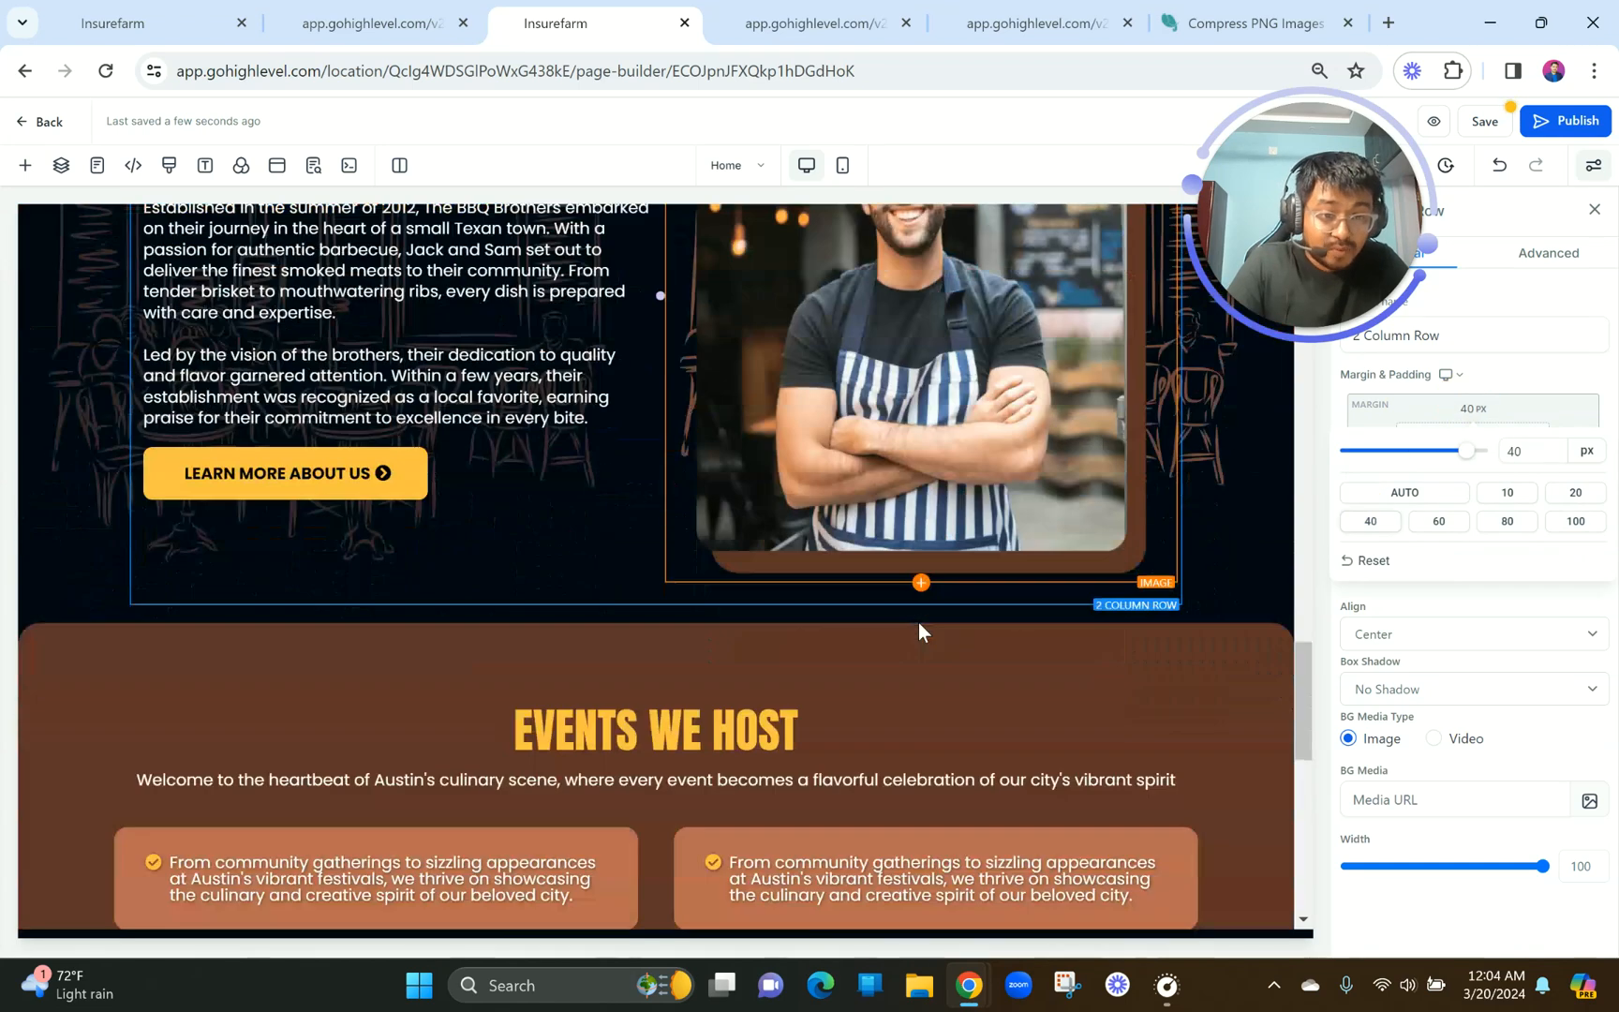
pyautogui.click(1539, 350)
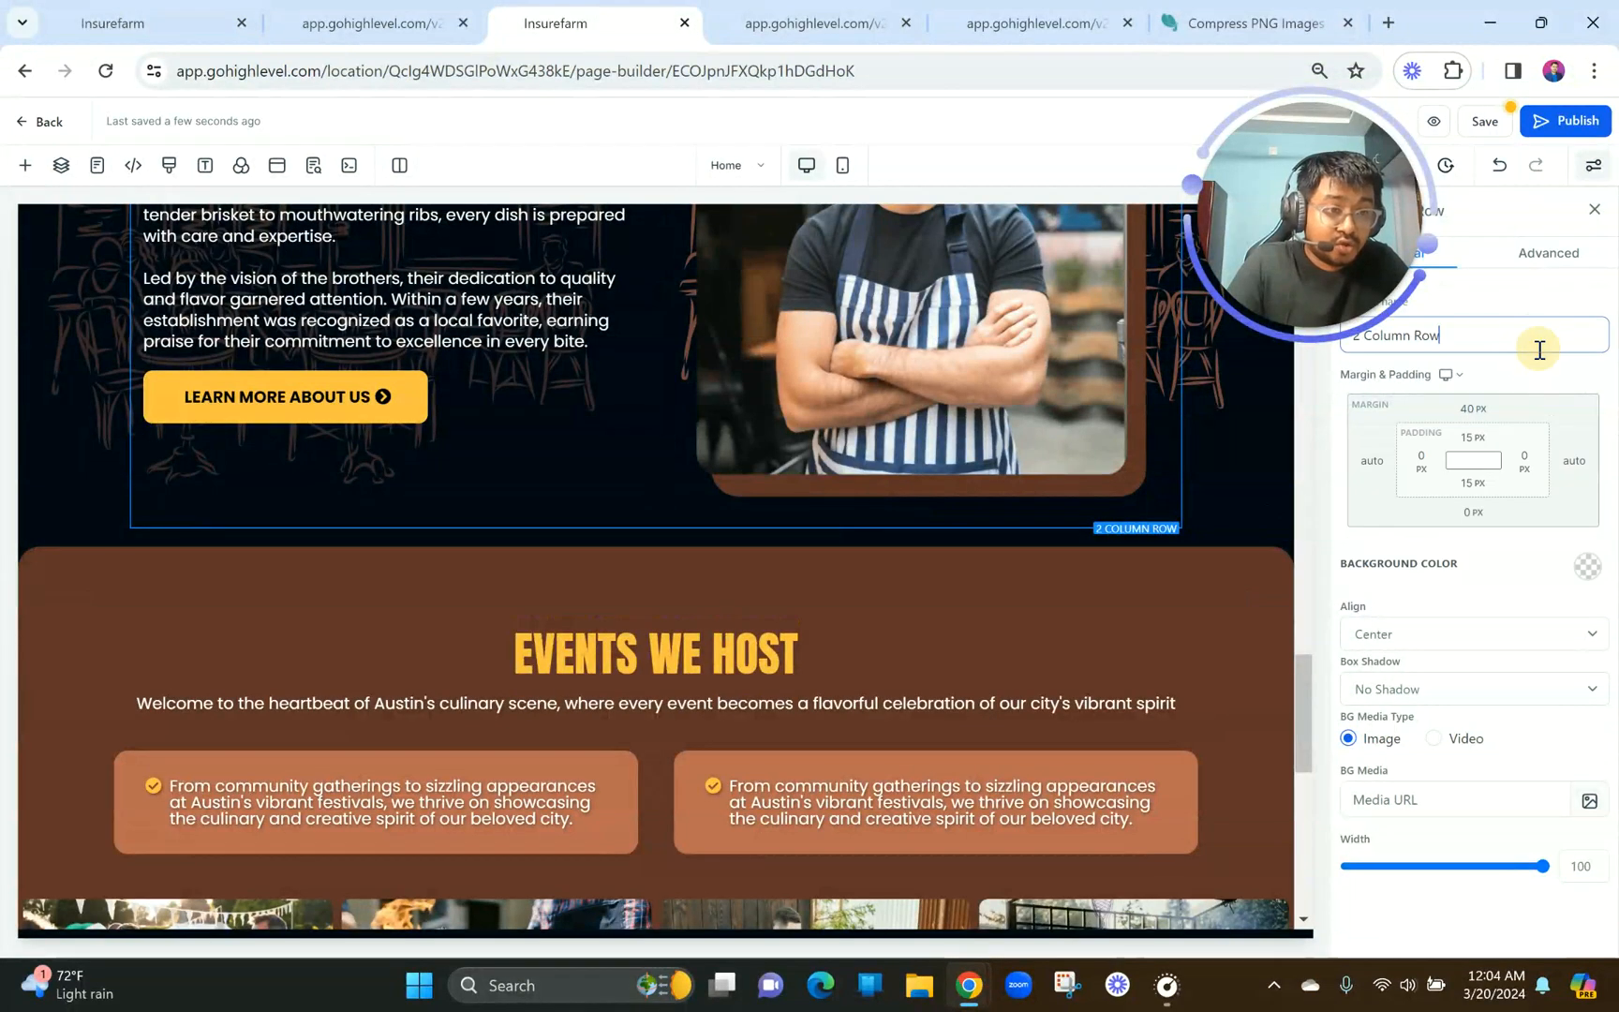
pyautogui.click(1470, 512)
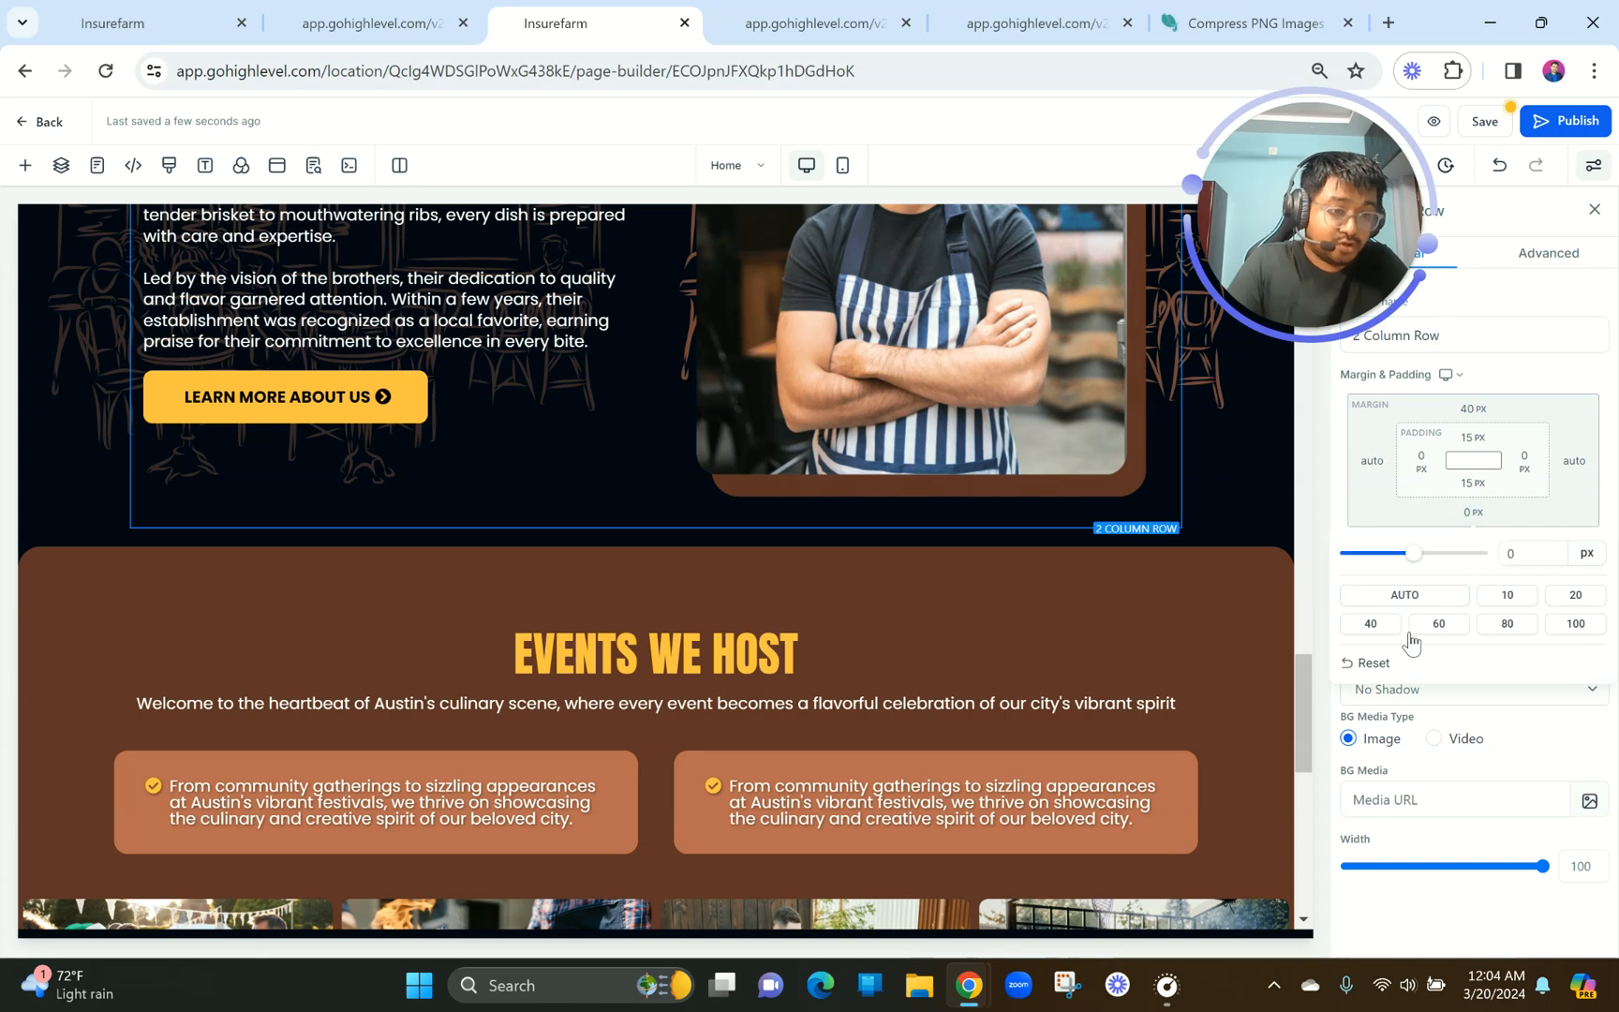
pyautogui.click(1381, 636)
# Review the spacing of the page's sections, and examine the Barbecue Catering and Client Reviews sections in the reference preview.
pyautogui.scroll(12, 906, 626)
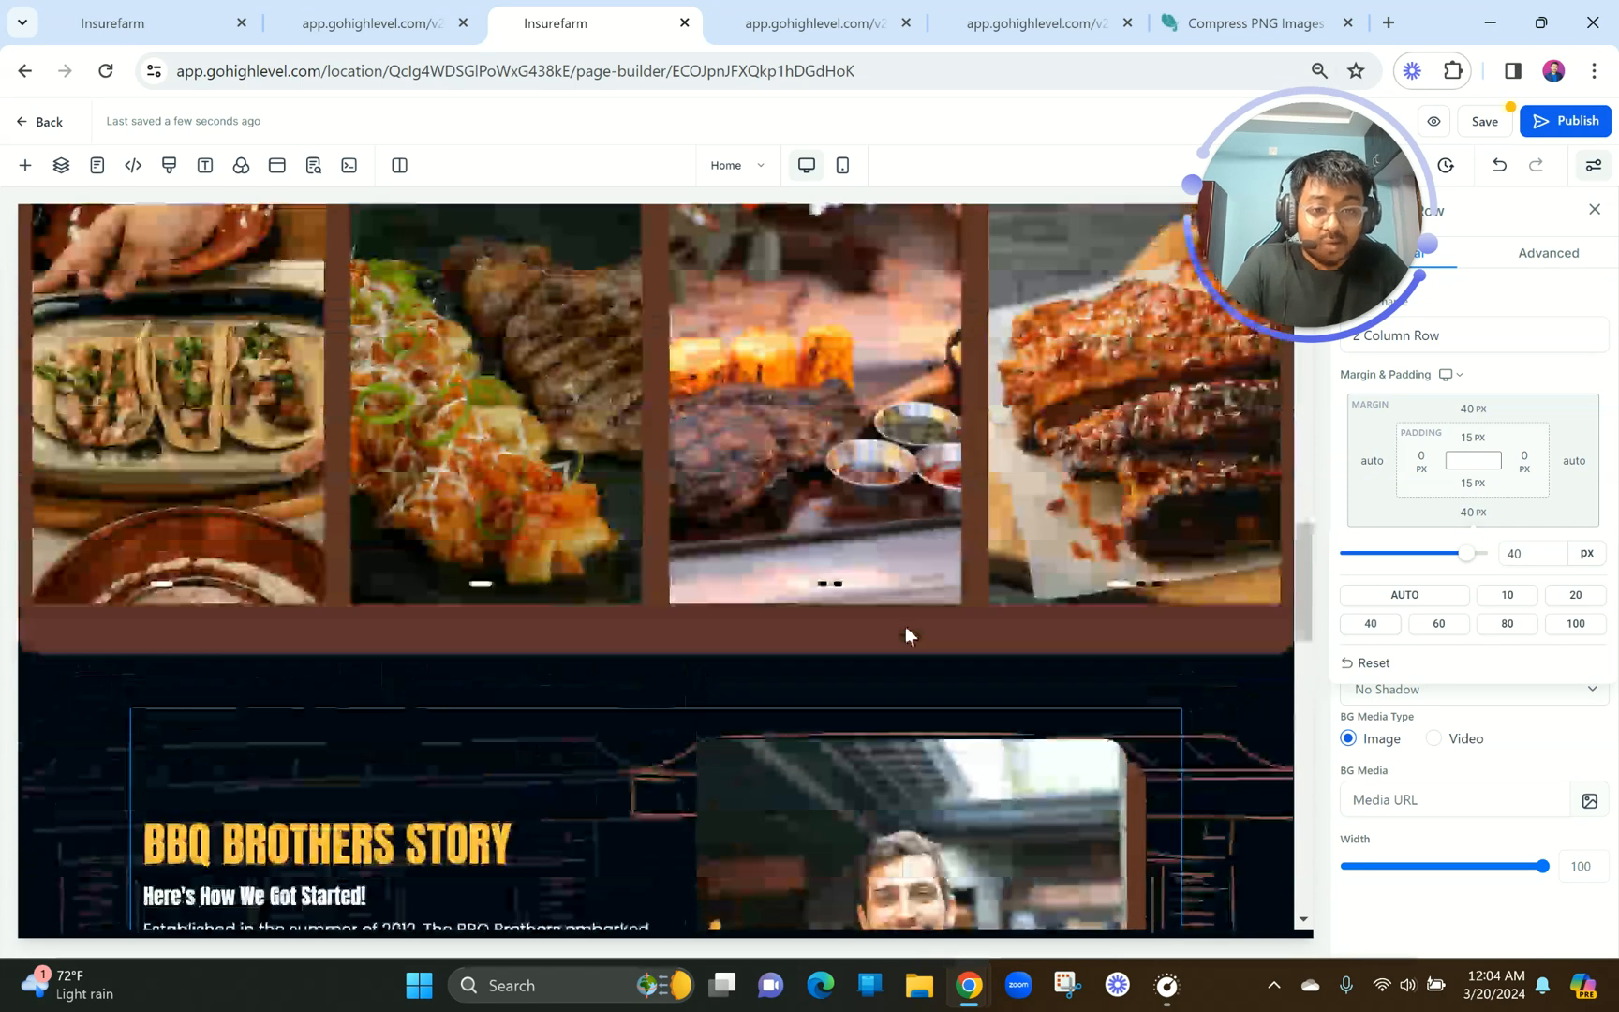
pyautogui.scroll(-1, 906, 626)
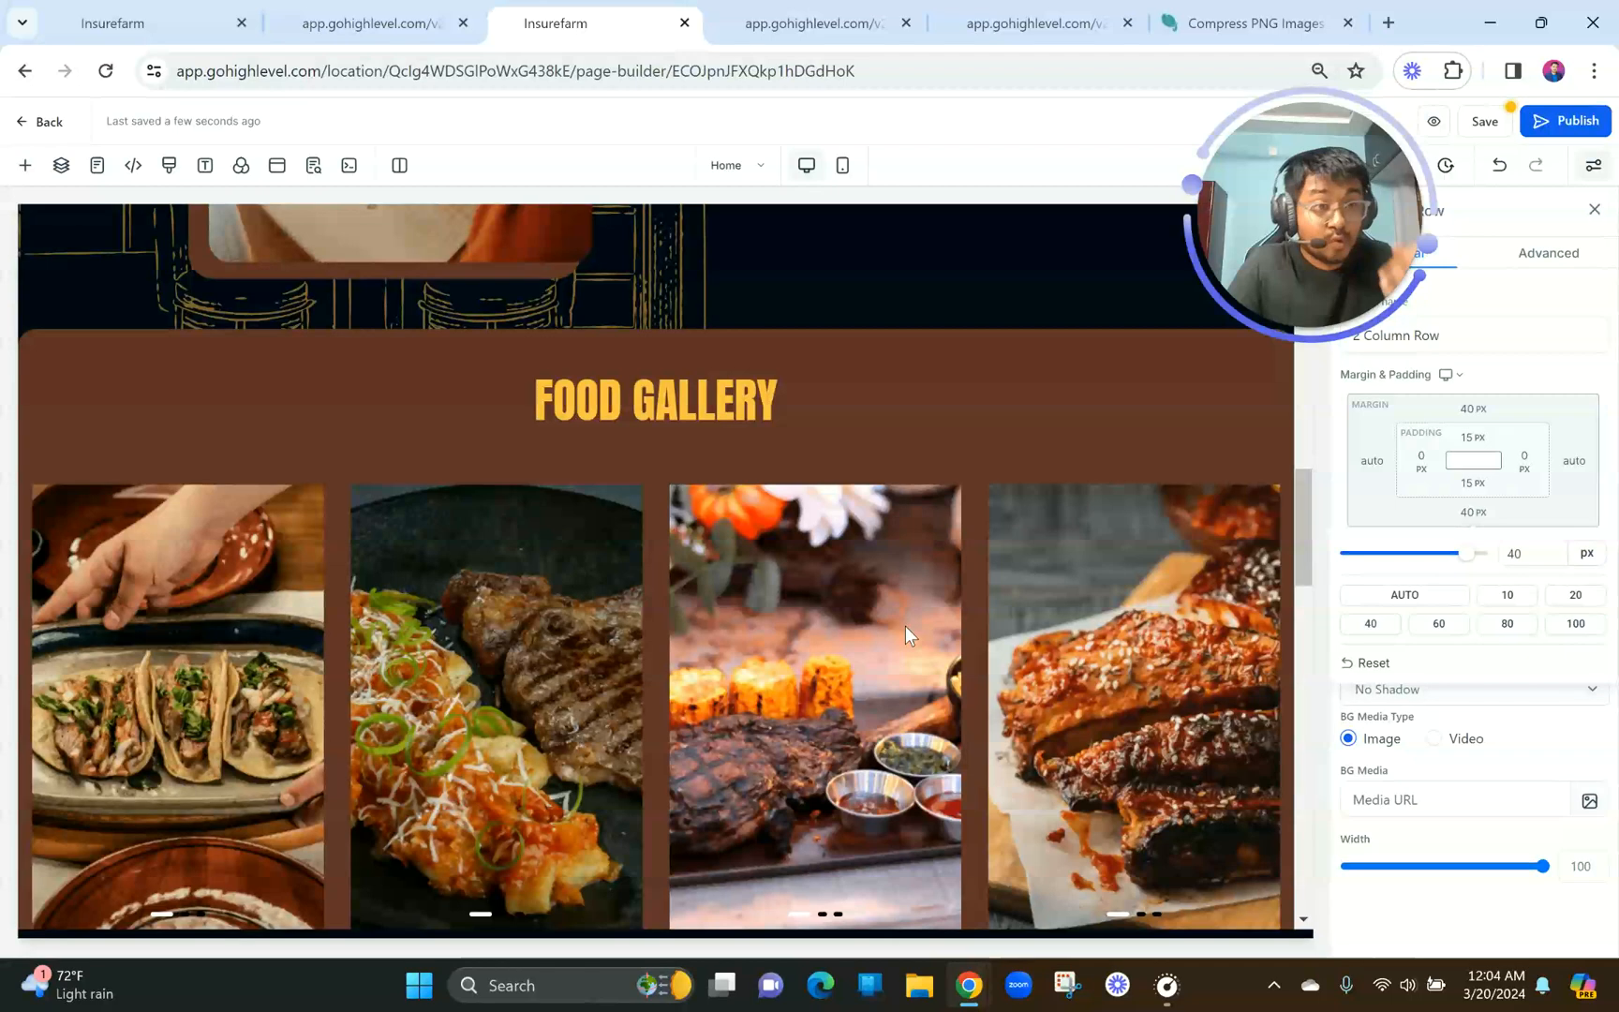
pyautogui.scroll(7, 906, 626)
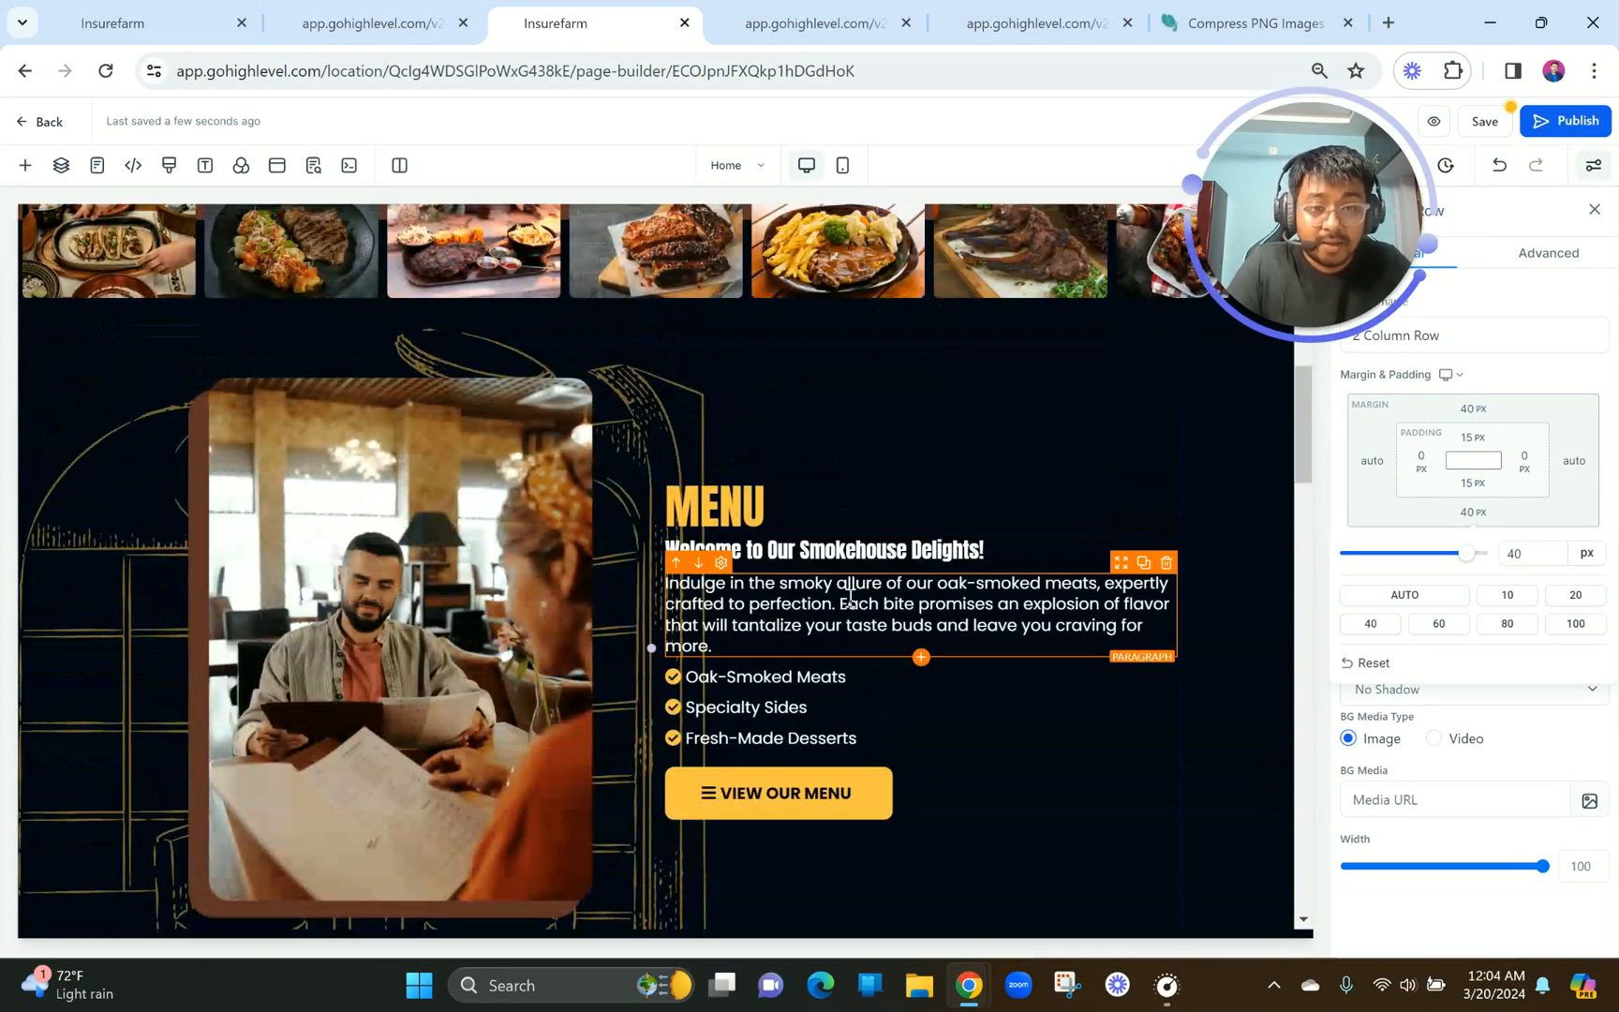
pyautogui.scroll(-15, 850, 598)
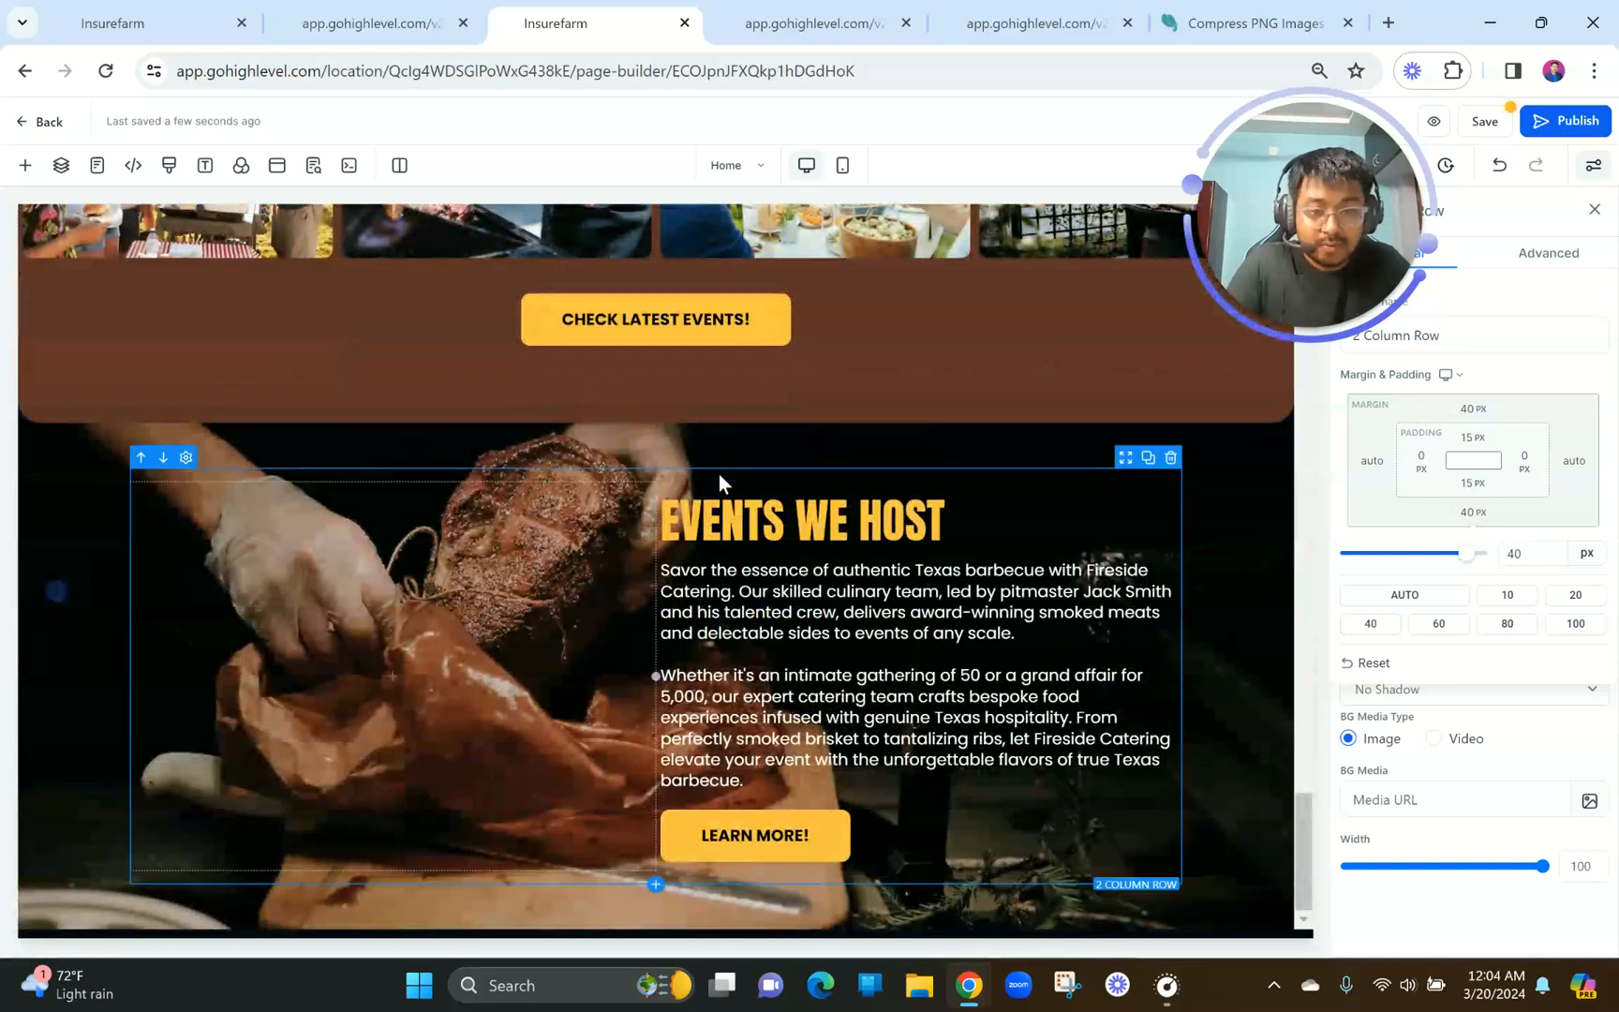
pyautogui.click(377, 9)
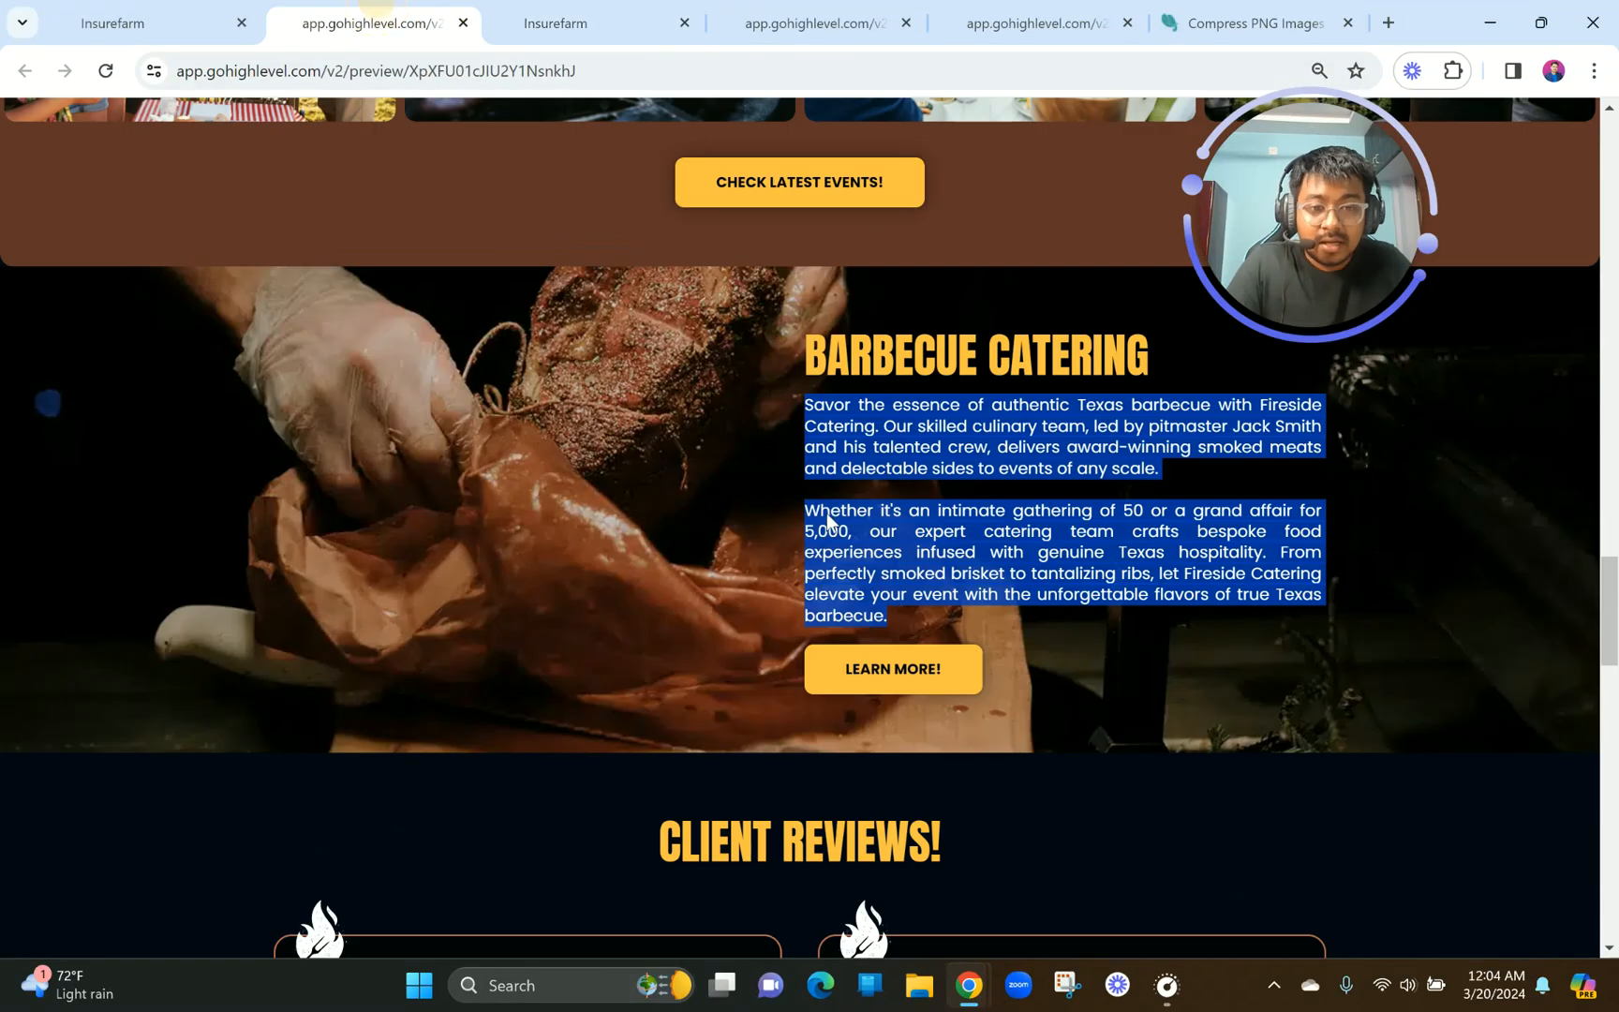
pyautogui.scroll(-6, 826, 512)
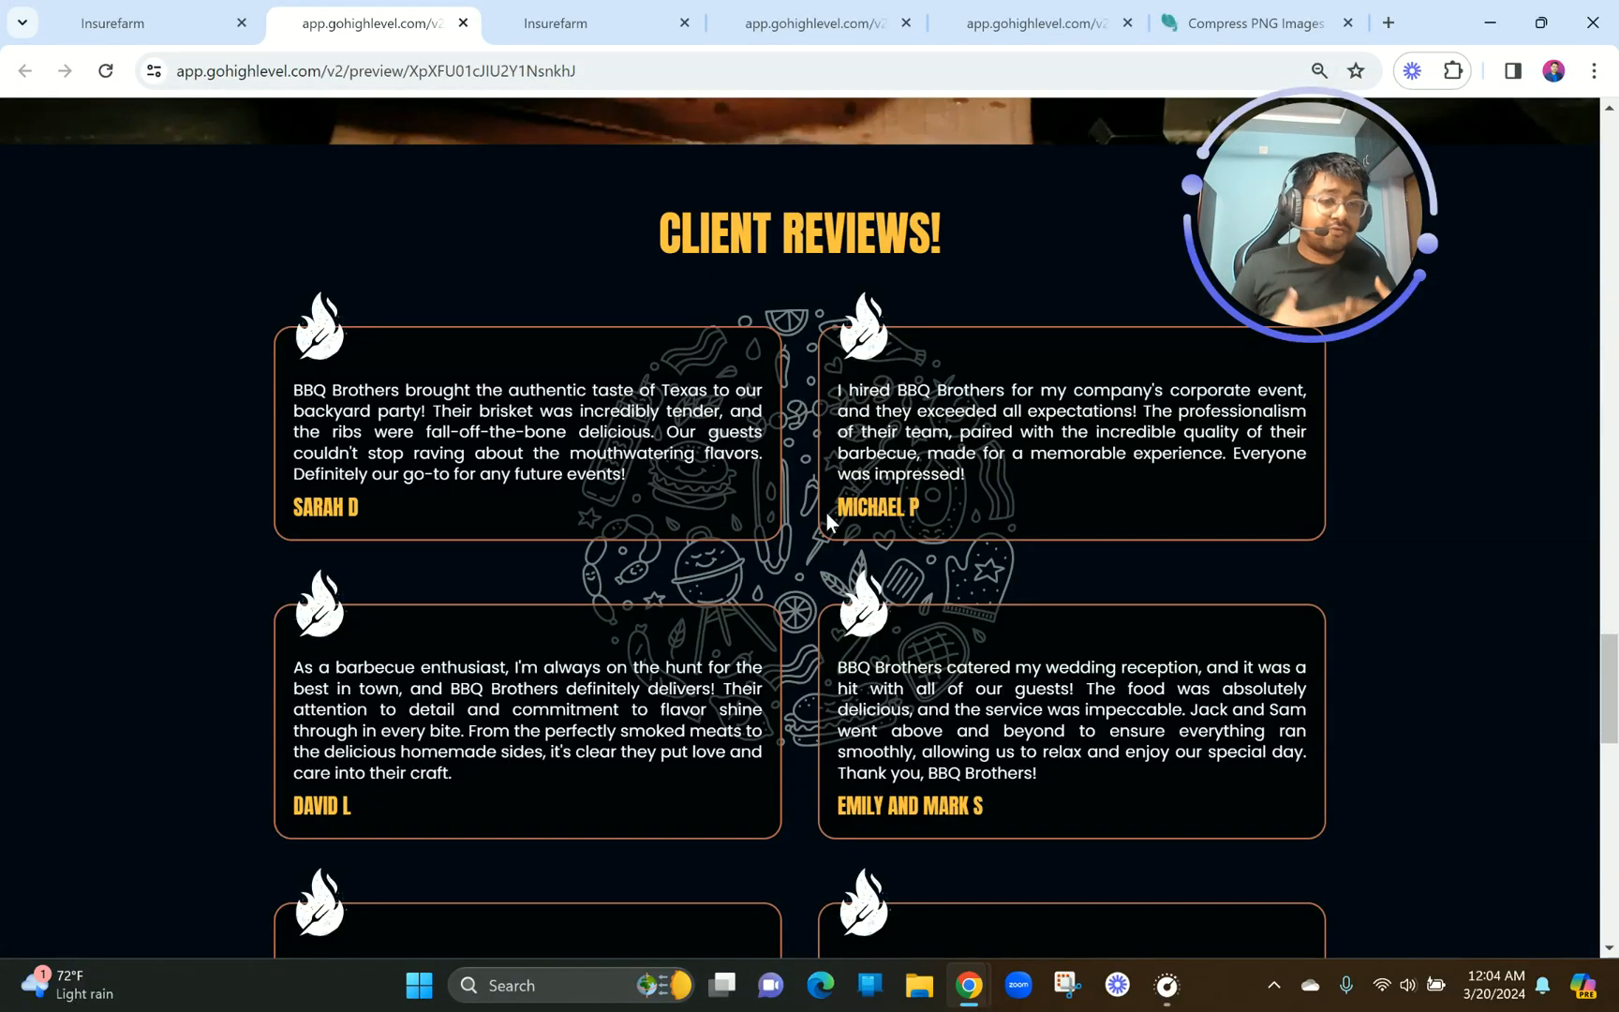
pyautogui.scroll(7, 826, 513)
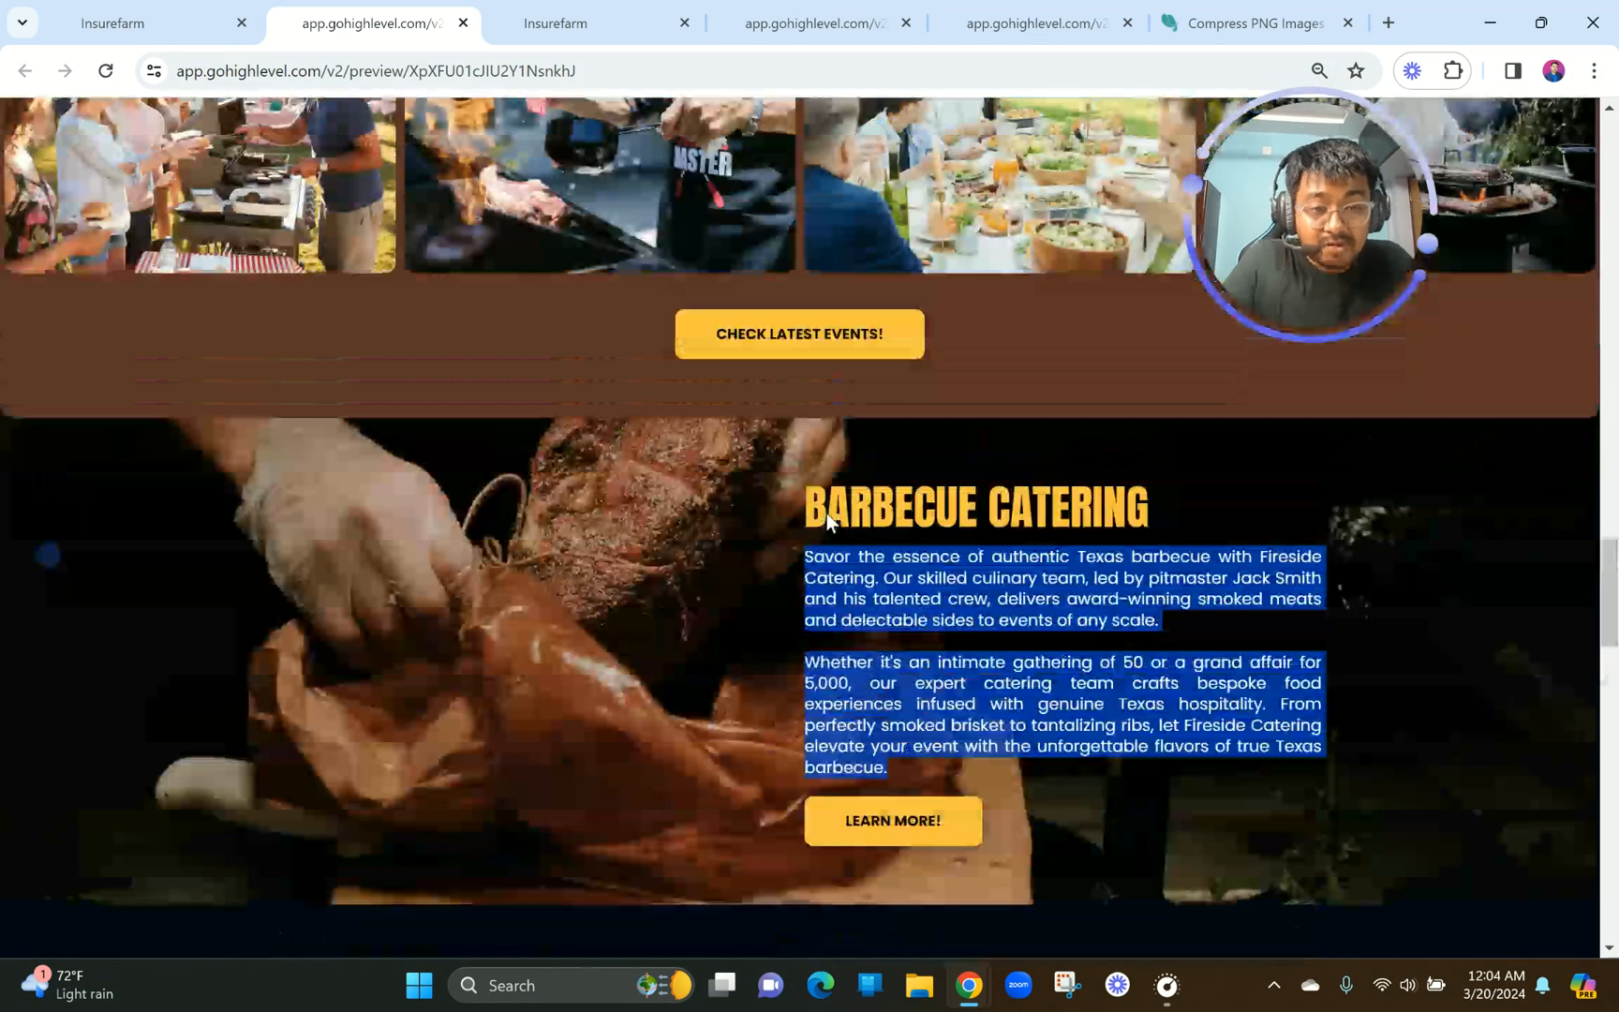
pyautogui.scroll(-3, 827, 522)
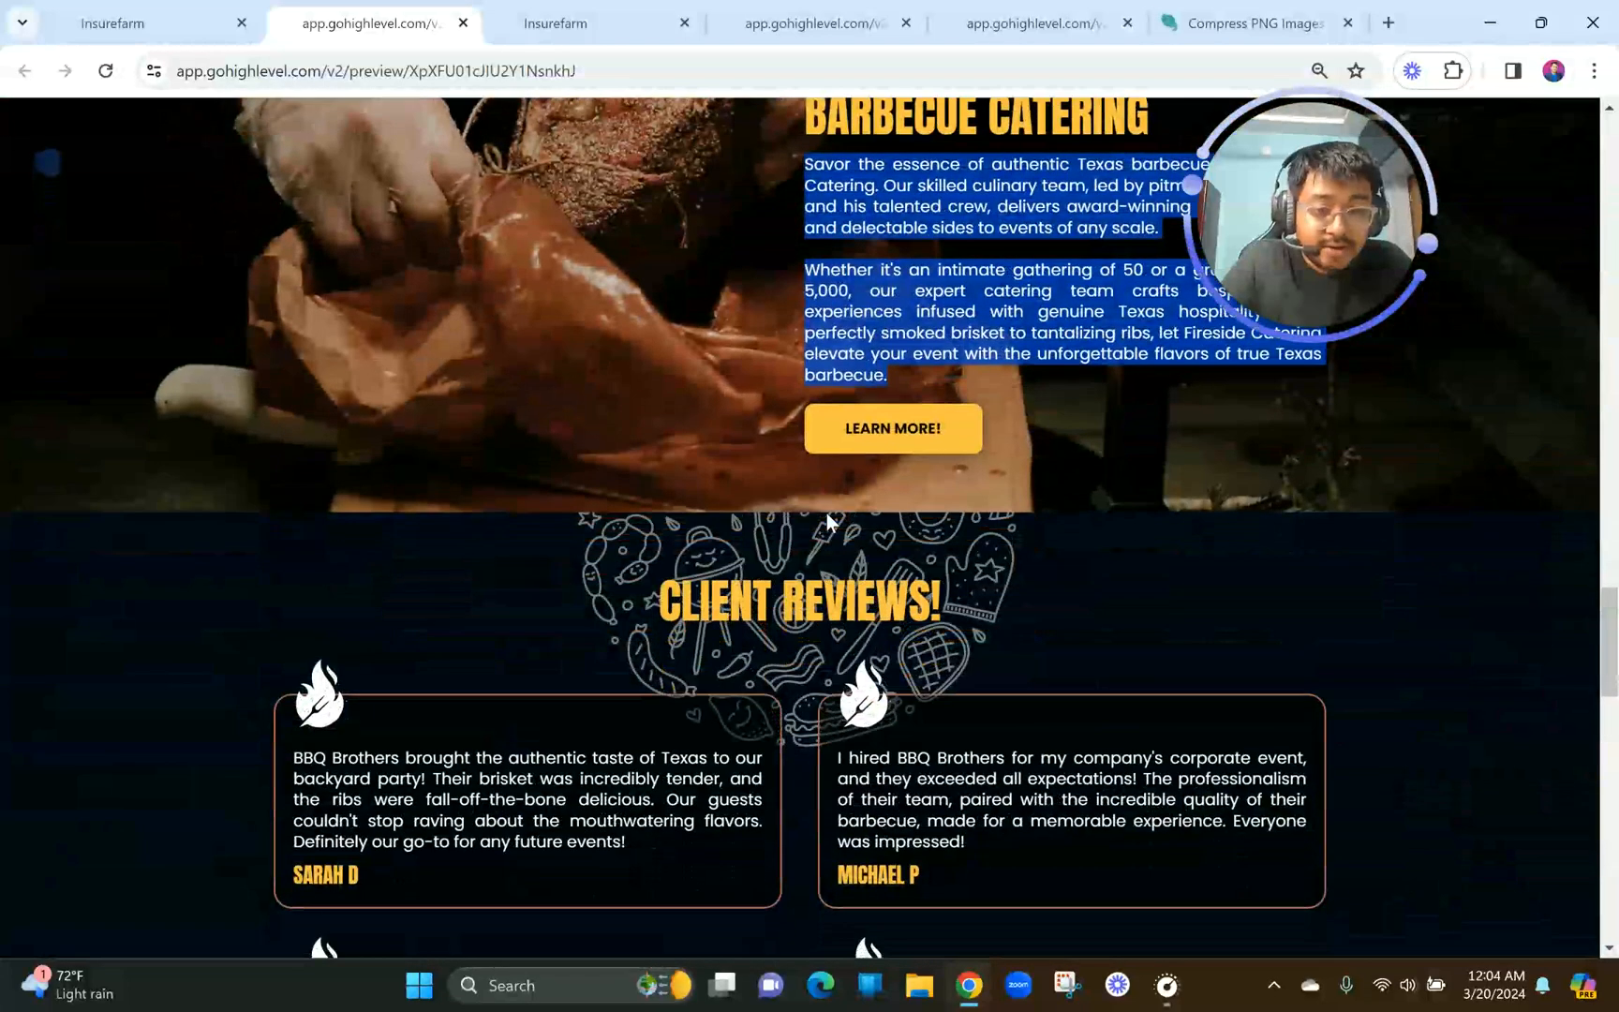
pyautogui.scroll(2, 746, 489)
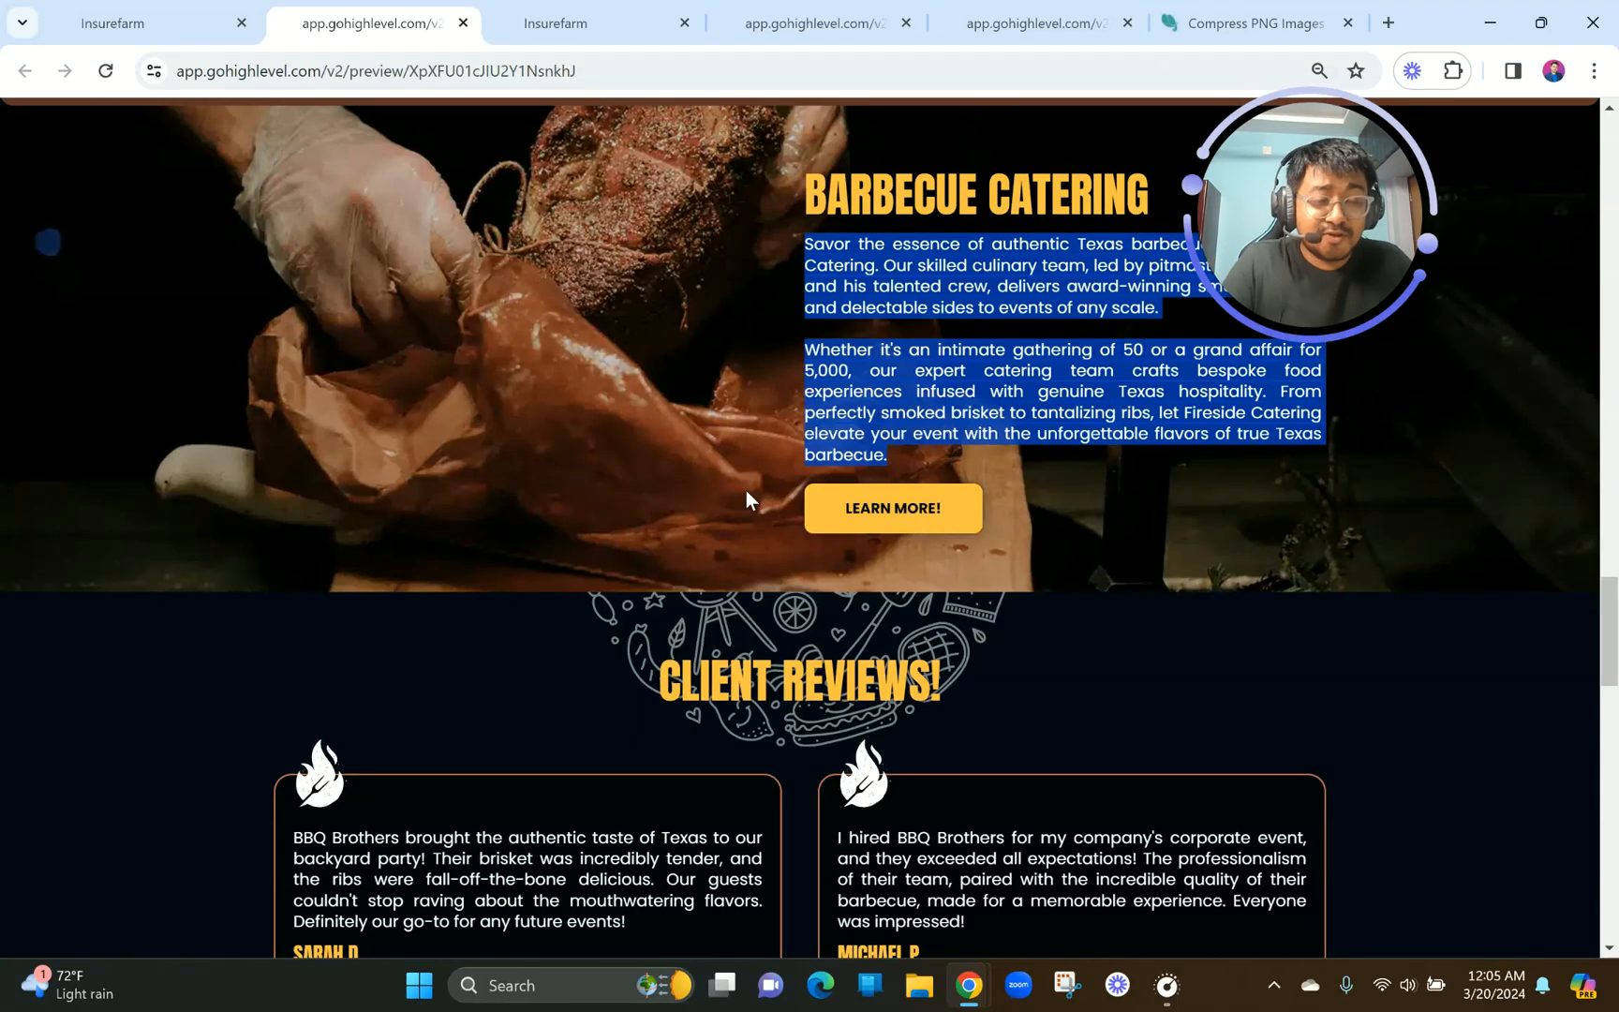
# Examine the Client Reviews heading, review cards and background illustration in the reference preview.
pyautogui.click(647, 456)
pyautogui.scroll(-2, 738, 622)
pyautogui.scroll(-2, 738, 623)
pyautogui.tripleClick(665, 311)
pyautogui.scroll(4, 971, 309)
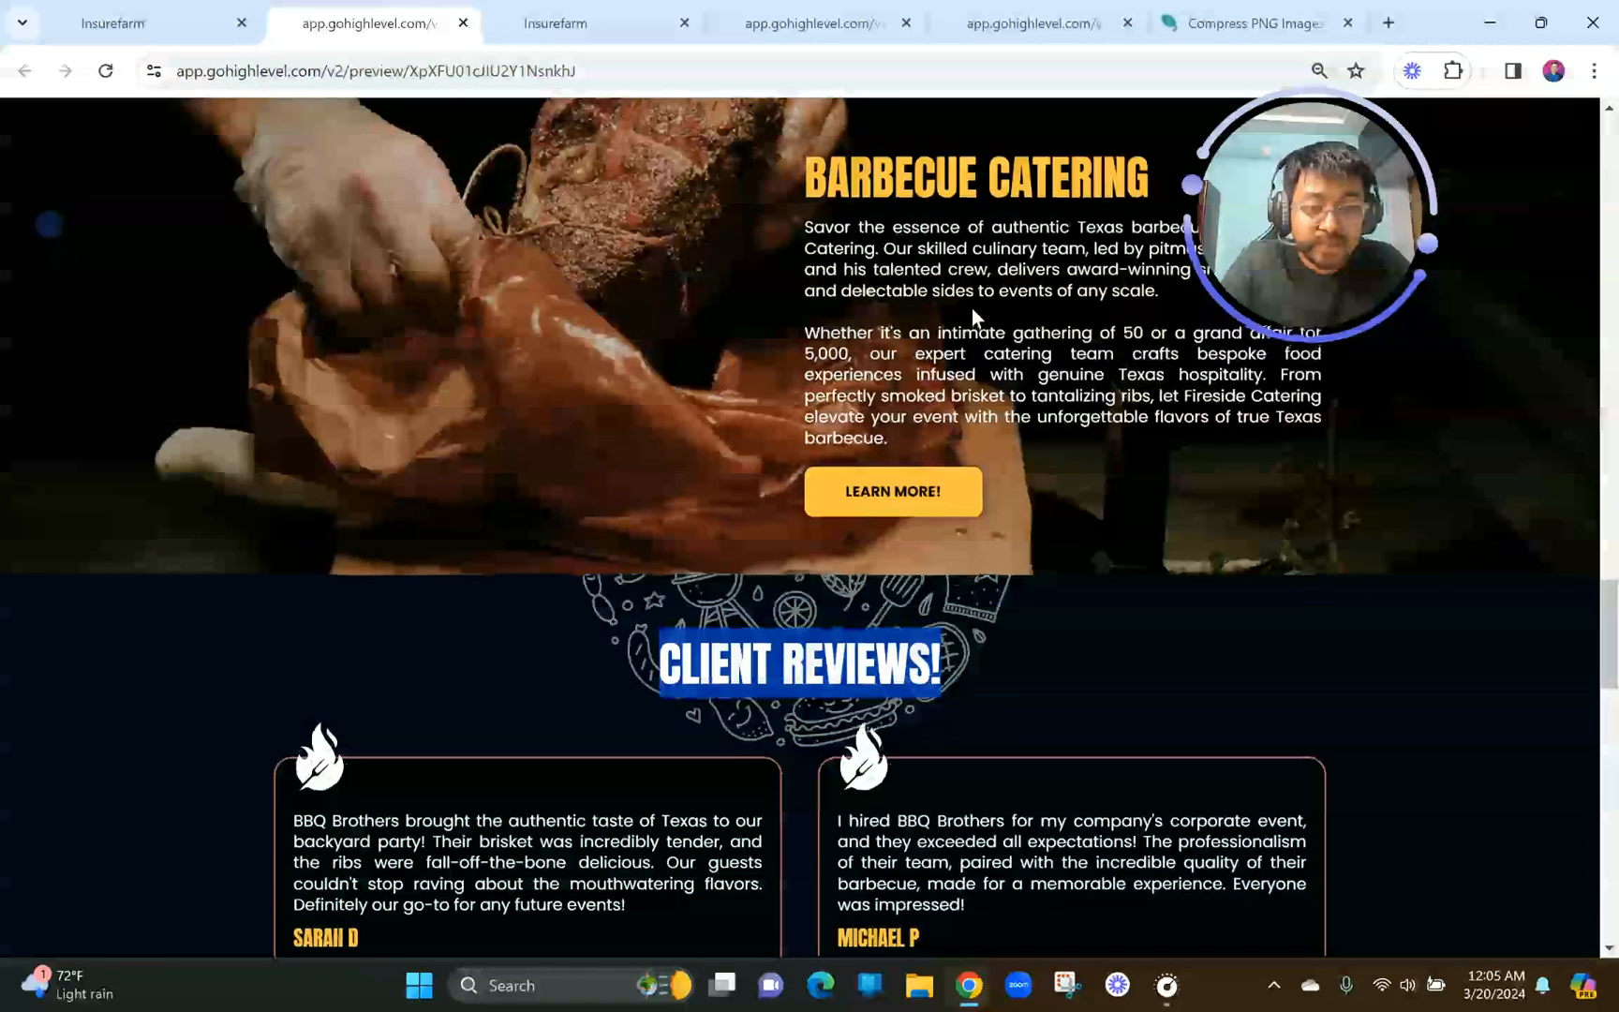
pyautogui.scroll(-2, 971, 317)
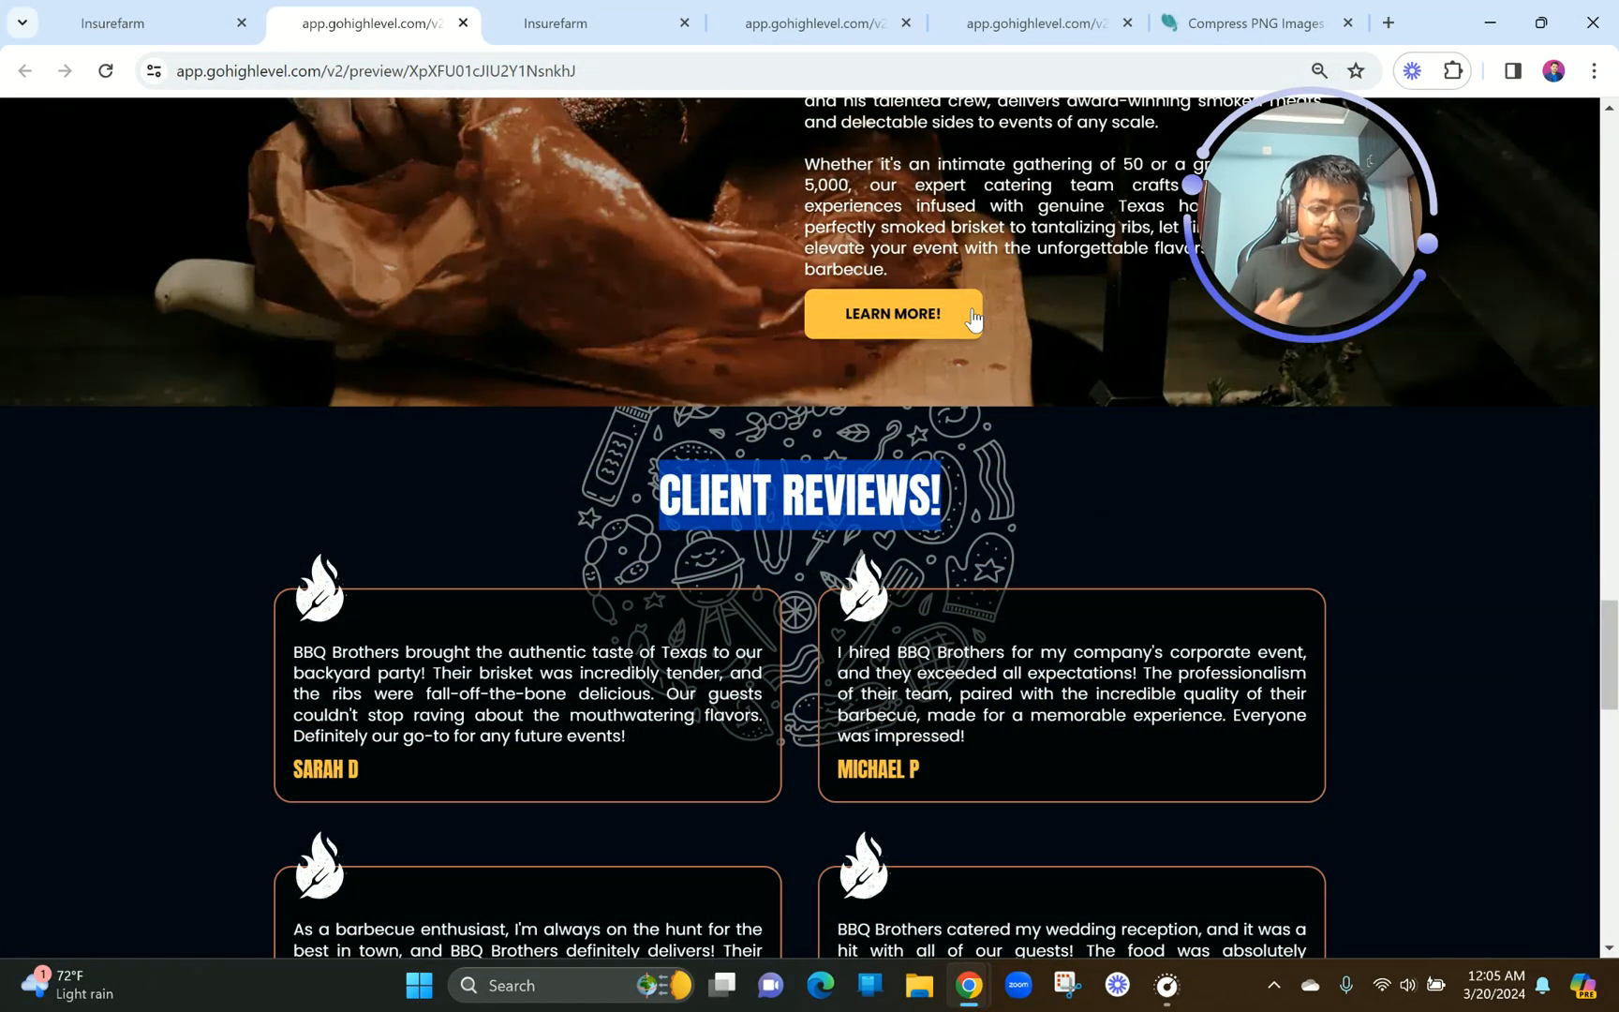
pyautogui.click(647, 482)
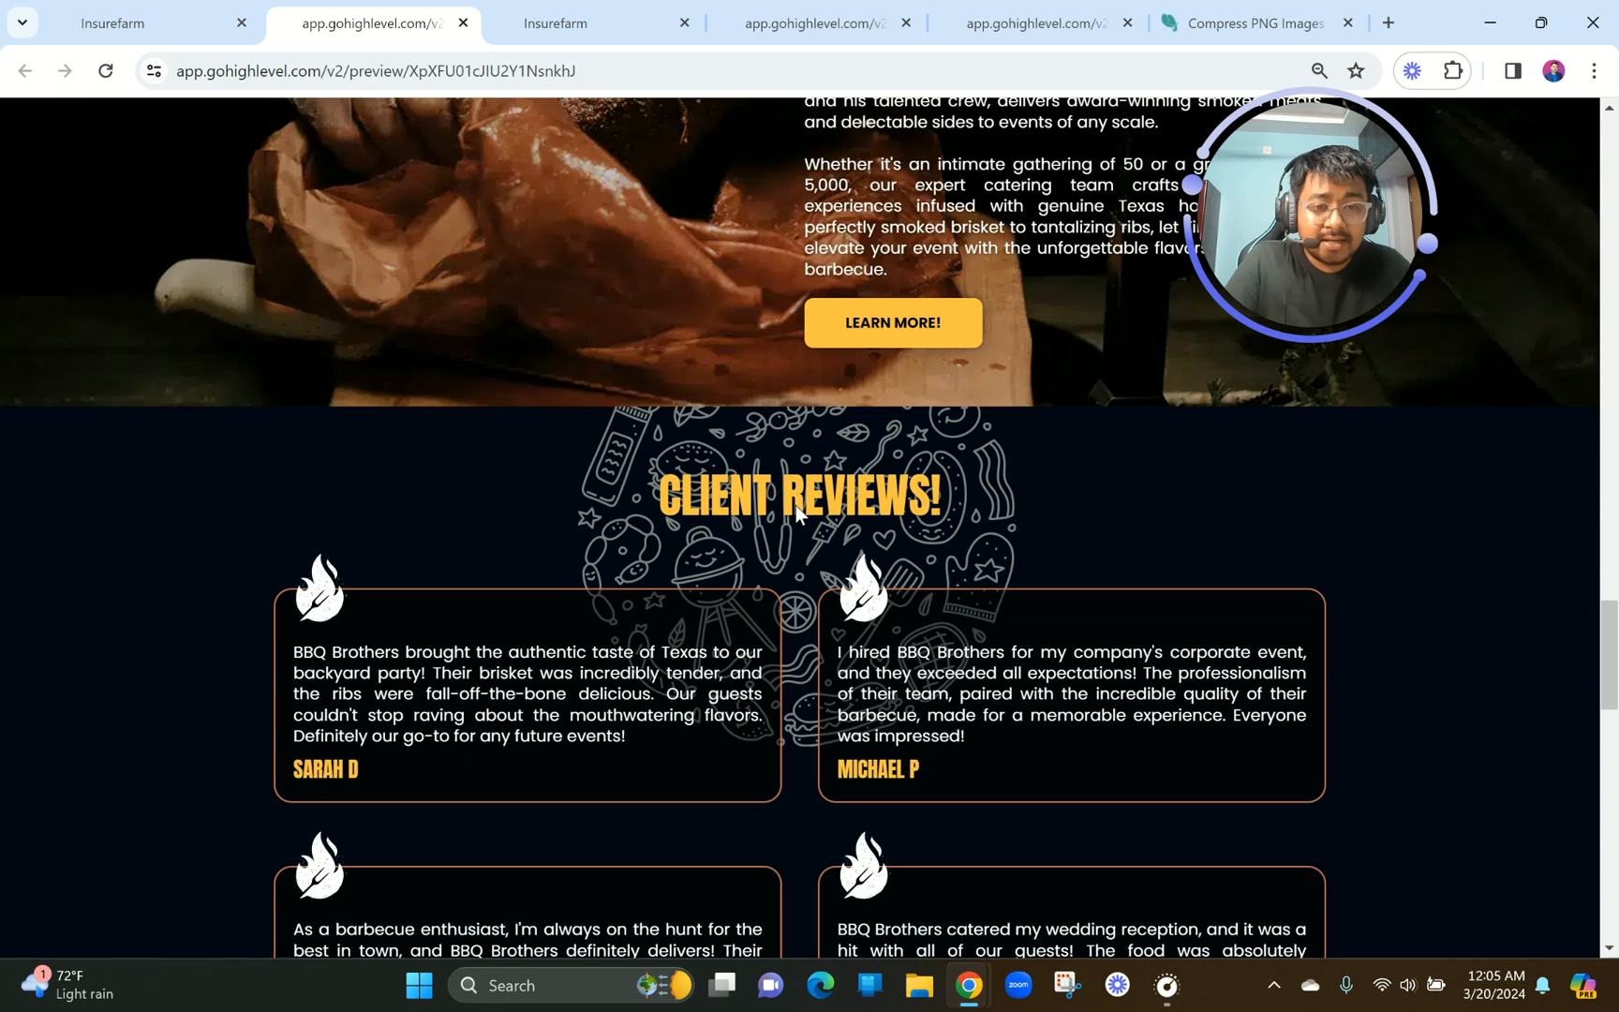
pyautogui.scroll(-3, 796, 505)
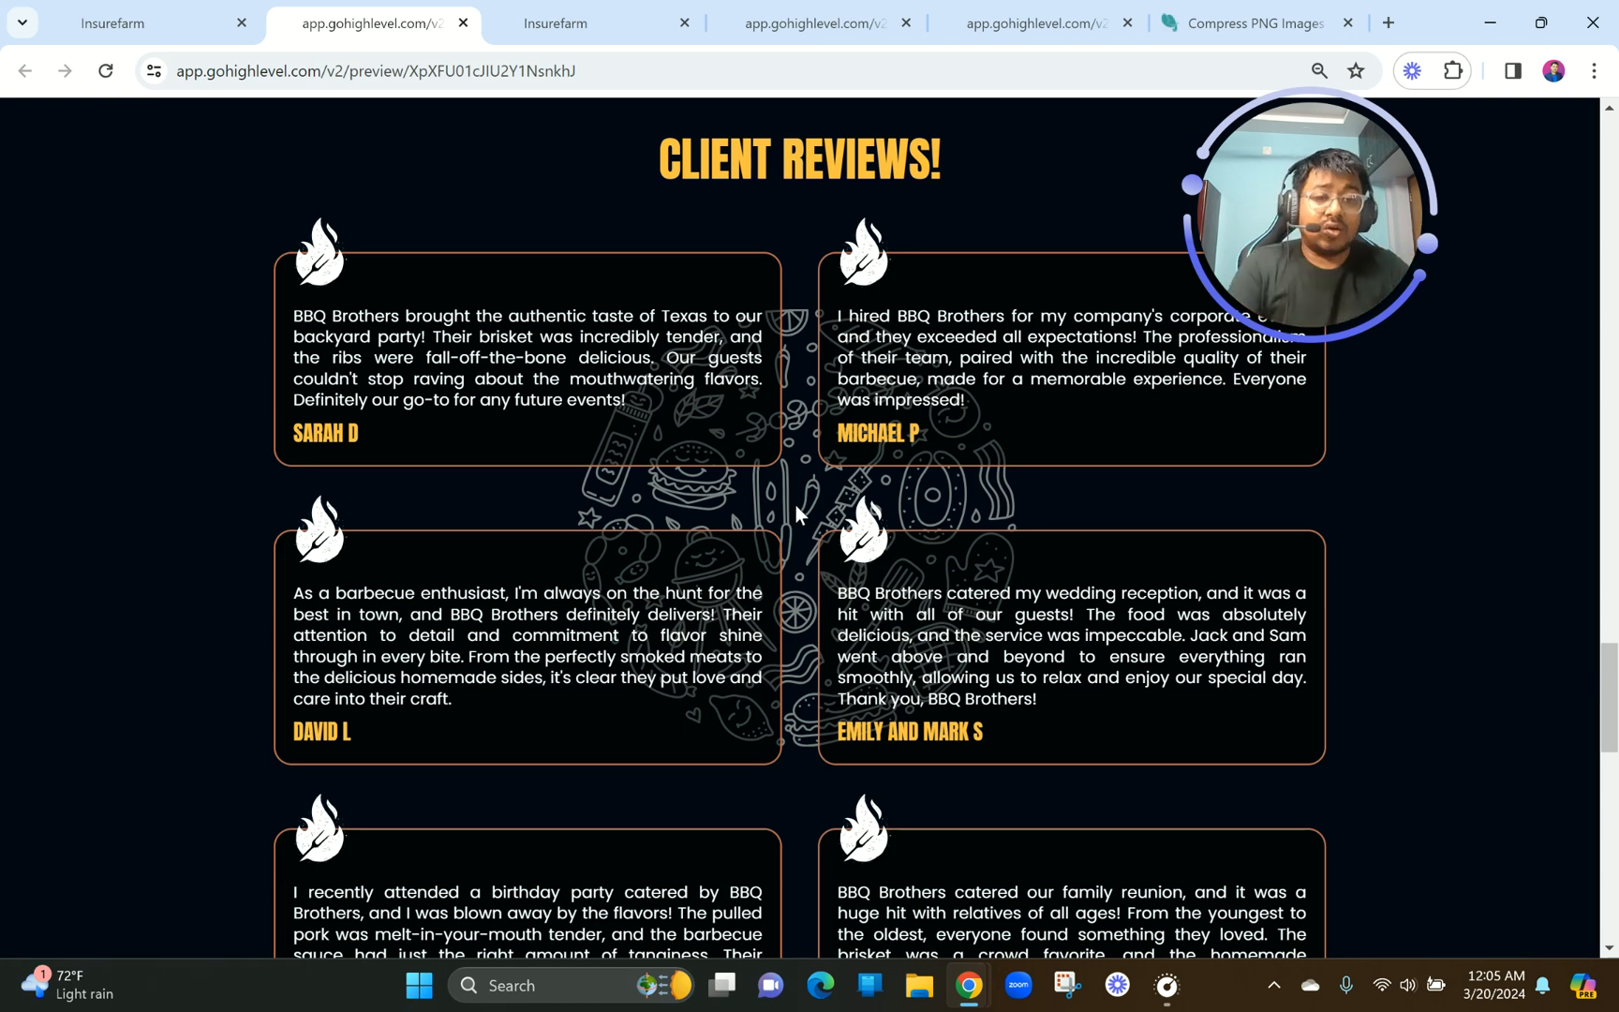
pyautogui.scroll(1, 795, 505)
# In the page builder, add a blank section directly below the catering section.
pyautogui.click(566, 20)
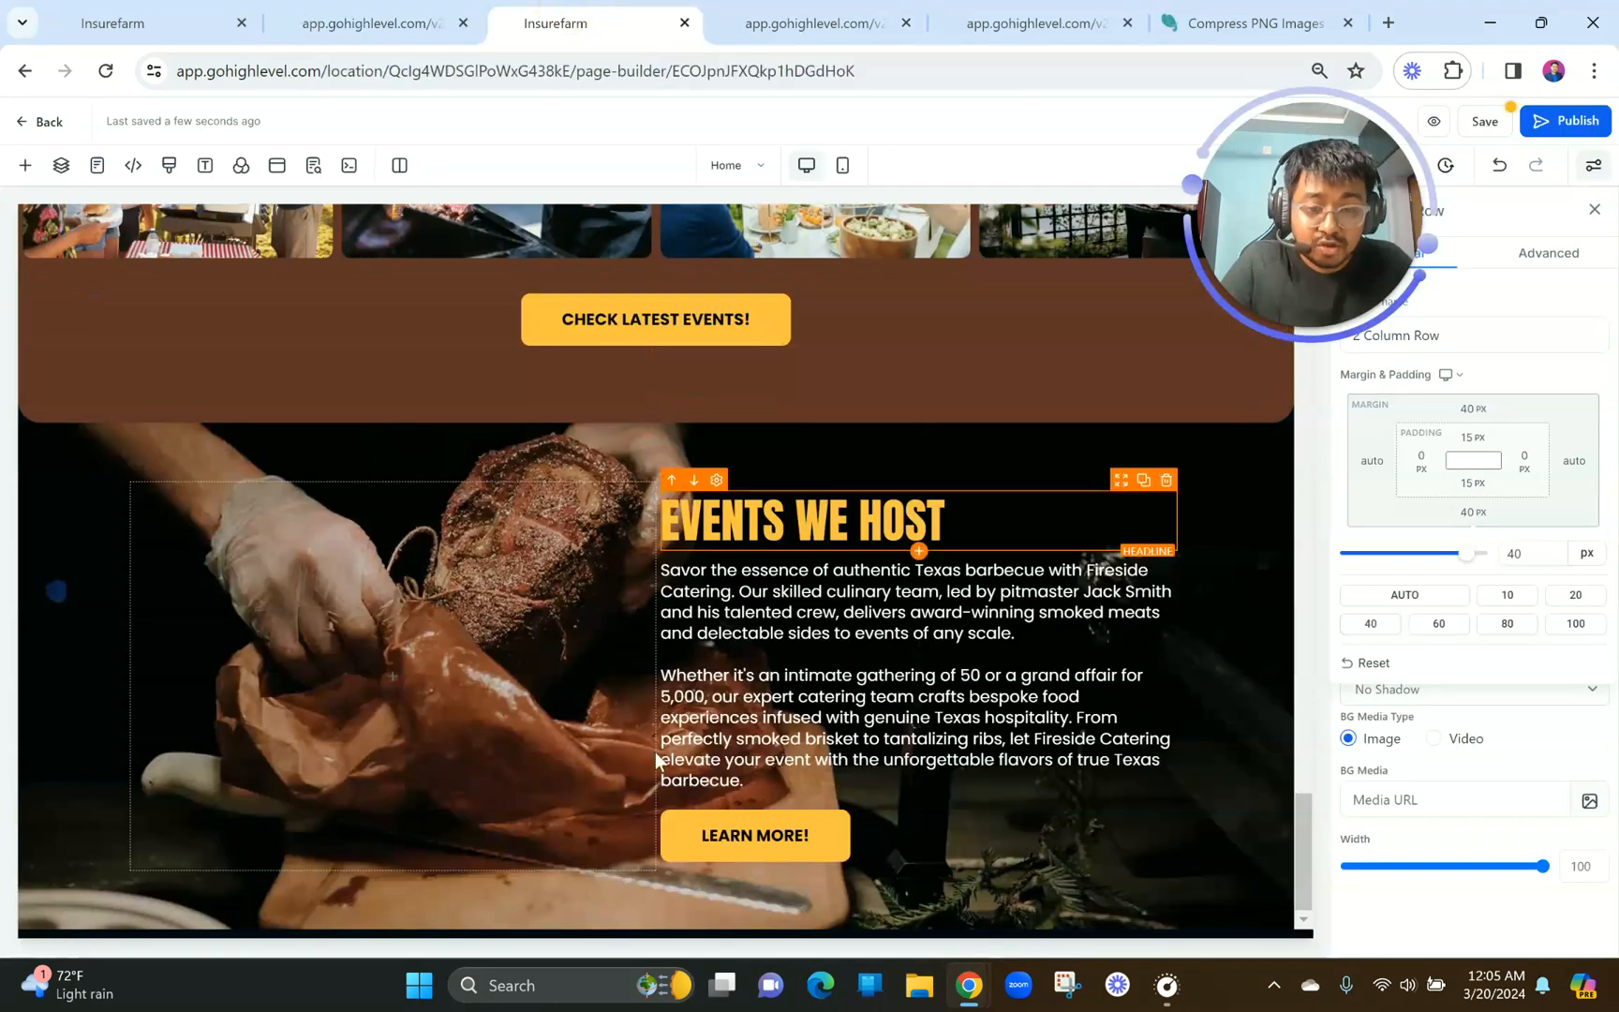
pyautogui.click(653, 920)
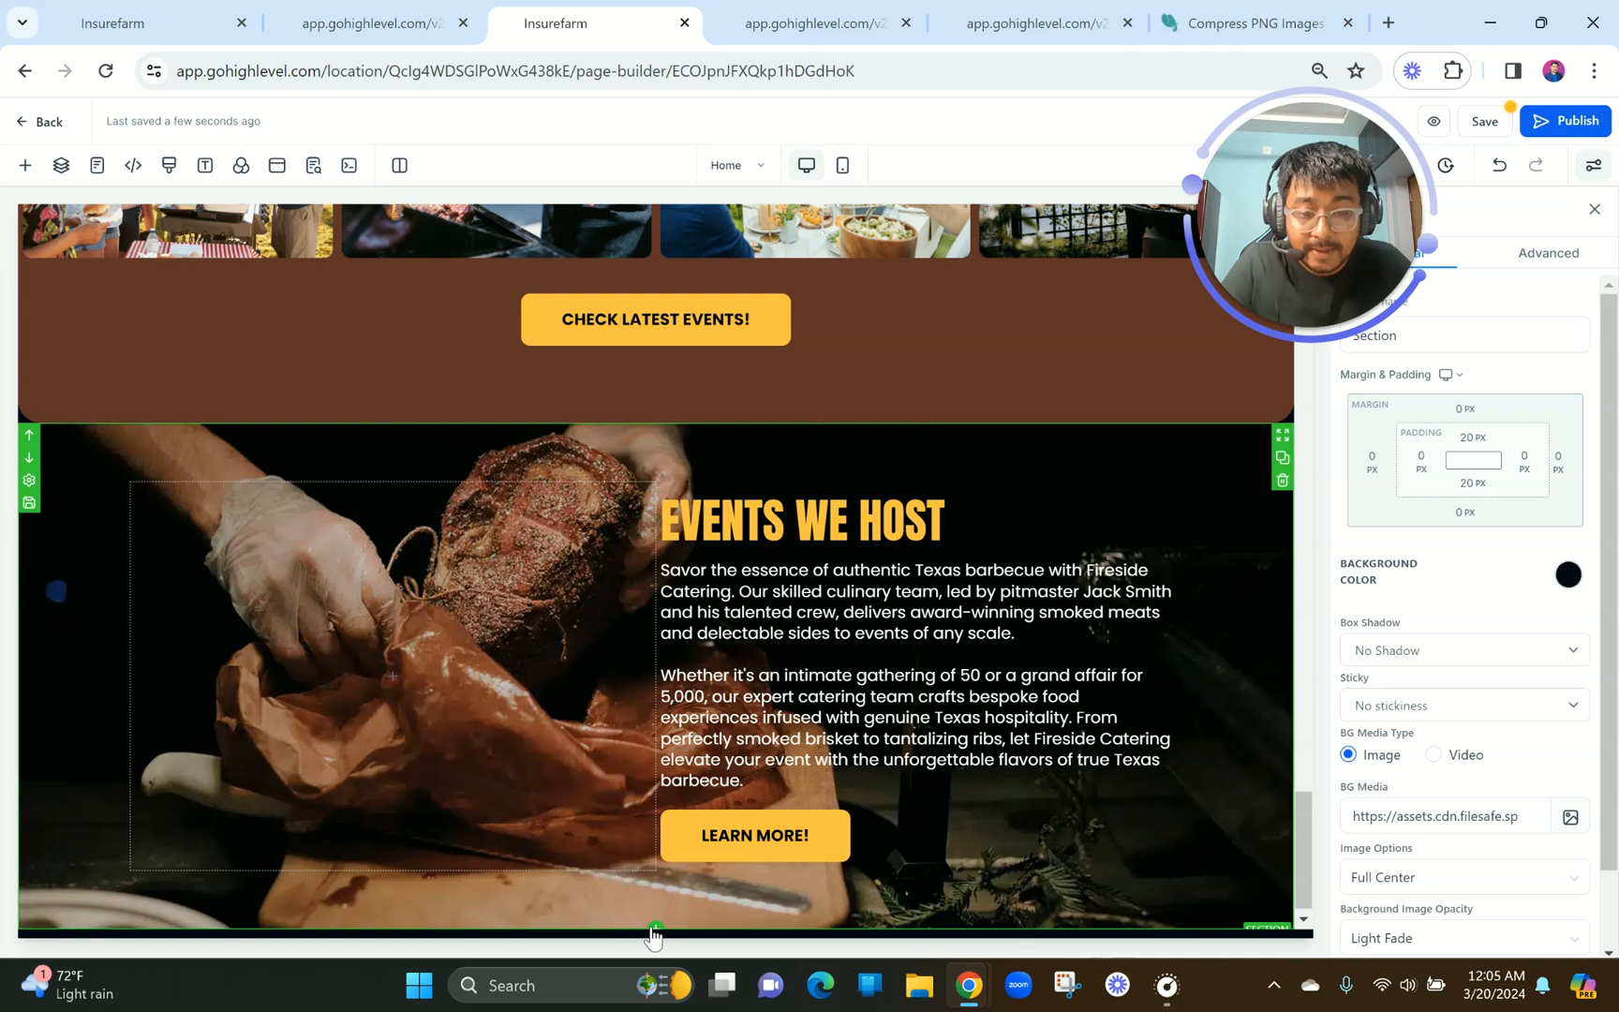
pyautogui.click(654, 927)
pyautogui.click(267, 338)
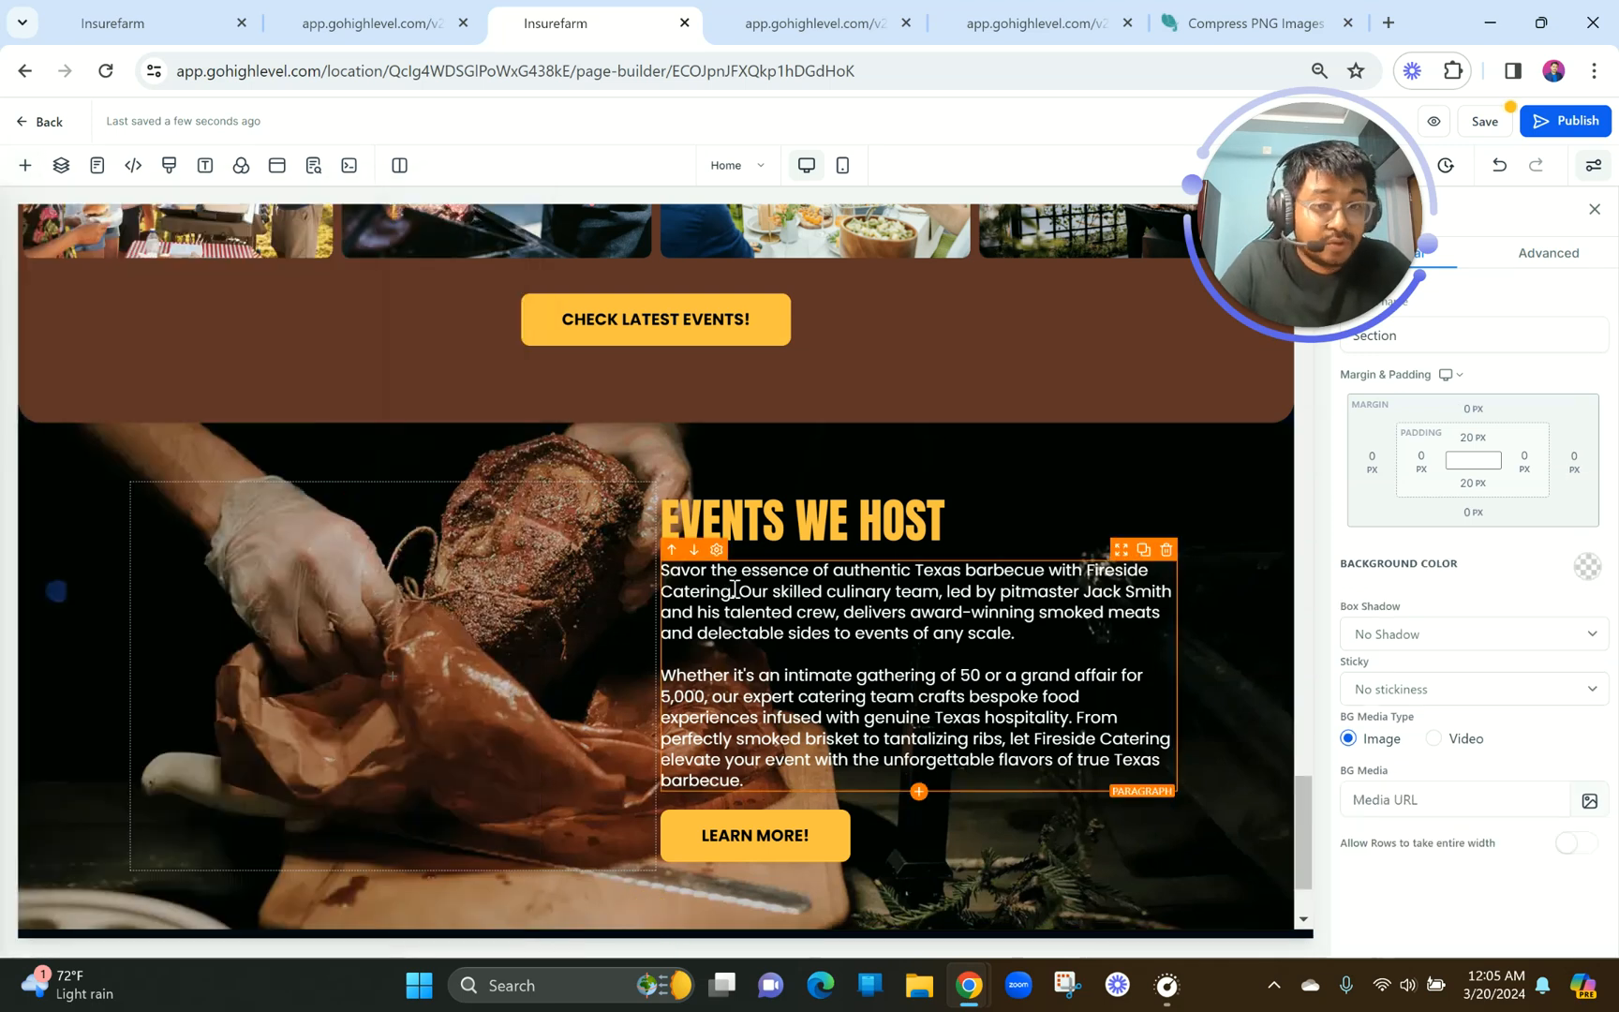
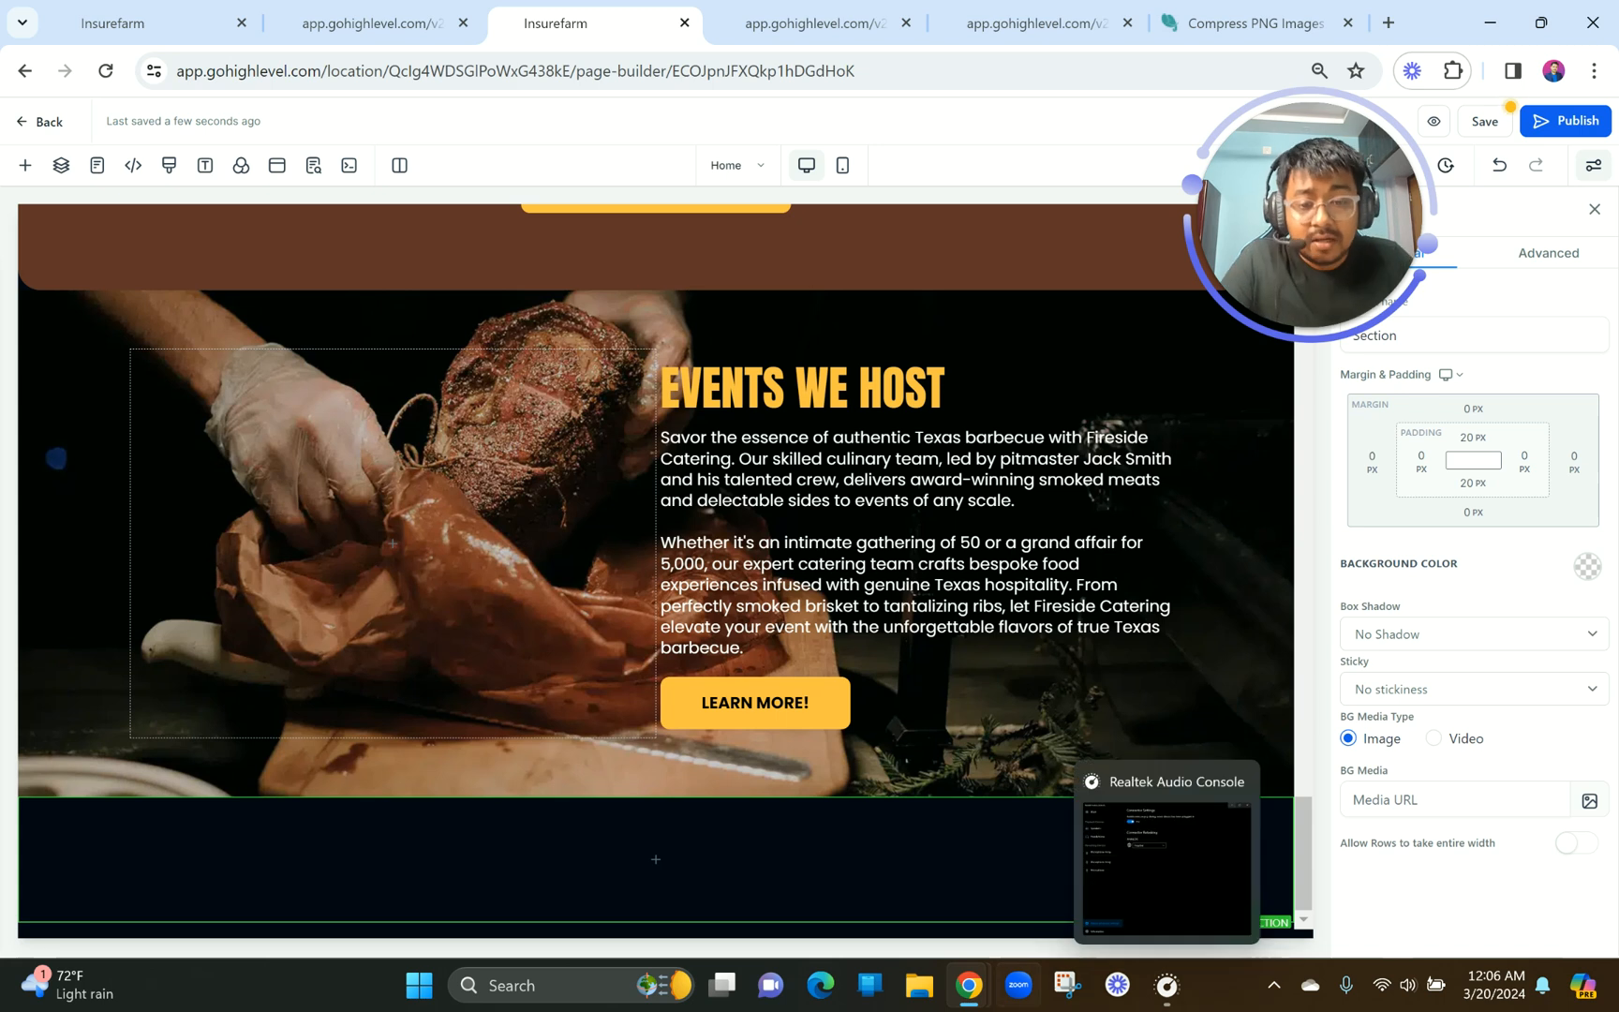
# Check in the reference preview how the Client Reviews background illustration sits behind the heading and cards while the page moves.
pyautogui.click(384, 23)
pyautogui.scroll(2, 618, 349)
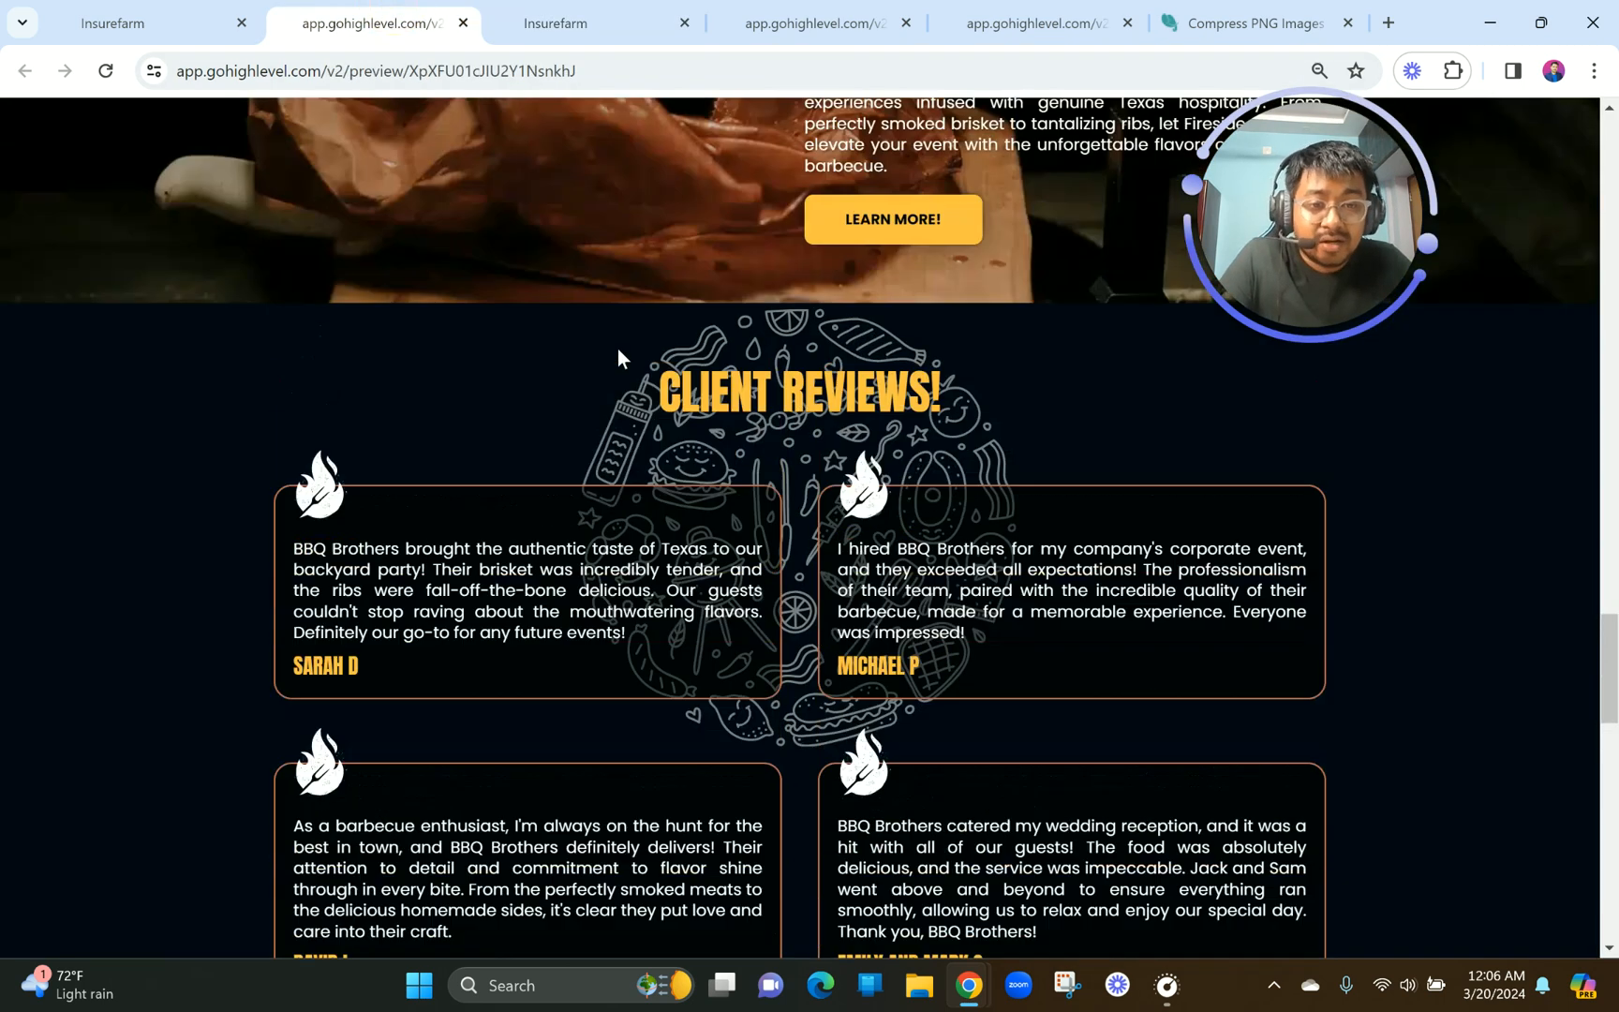
pyautogui.scroll(-2, 750, 347)
pyautogui.scroll(2, 884, 341)
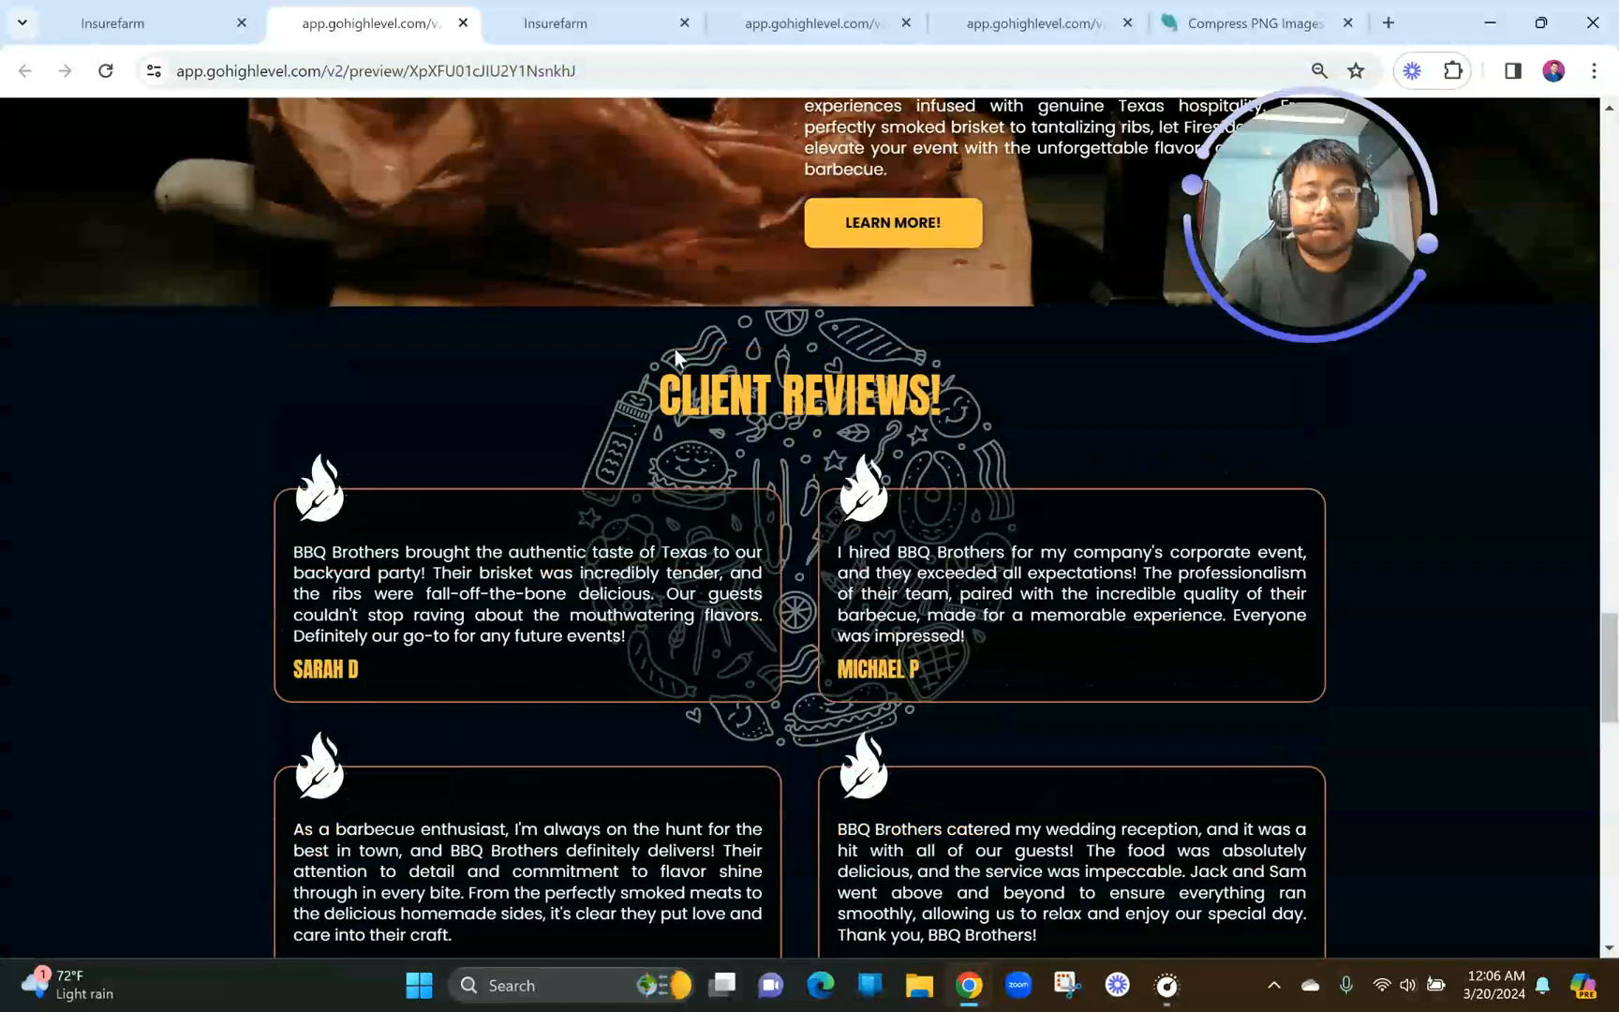
pyautogui.scroll(-1, 678, 353)
pyautogui.scroll(-1, 679, 353)
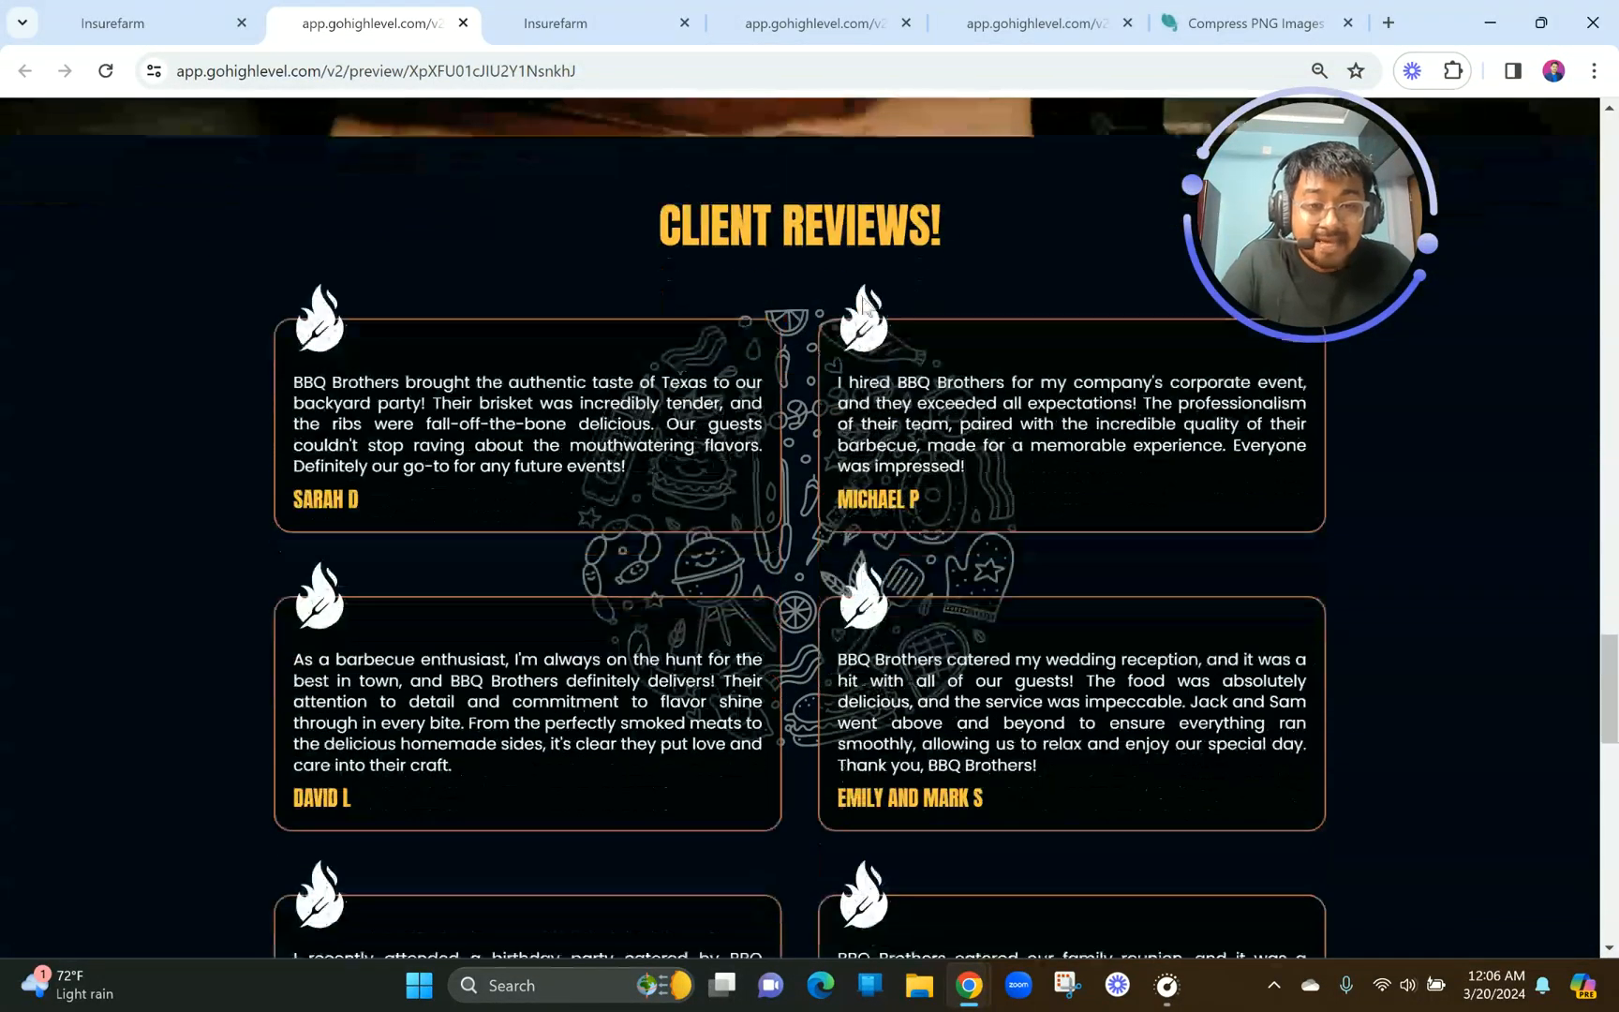
pyautogui.scroll(-3, 599, 602)
pyautogui.scroll(5, 599, 603)
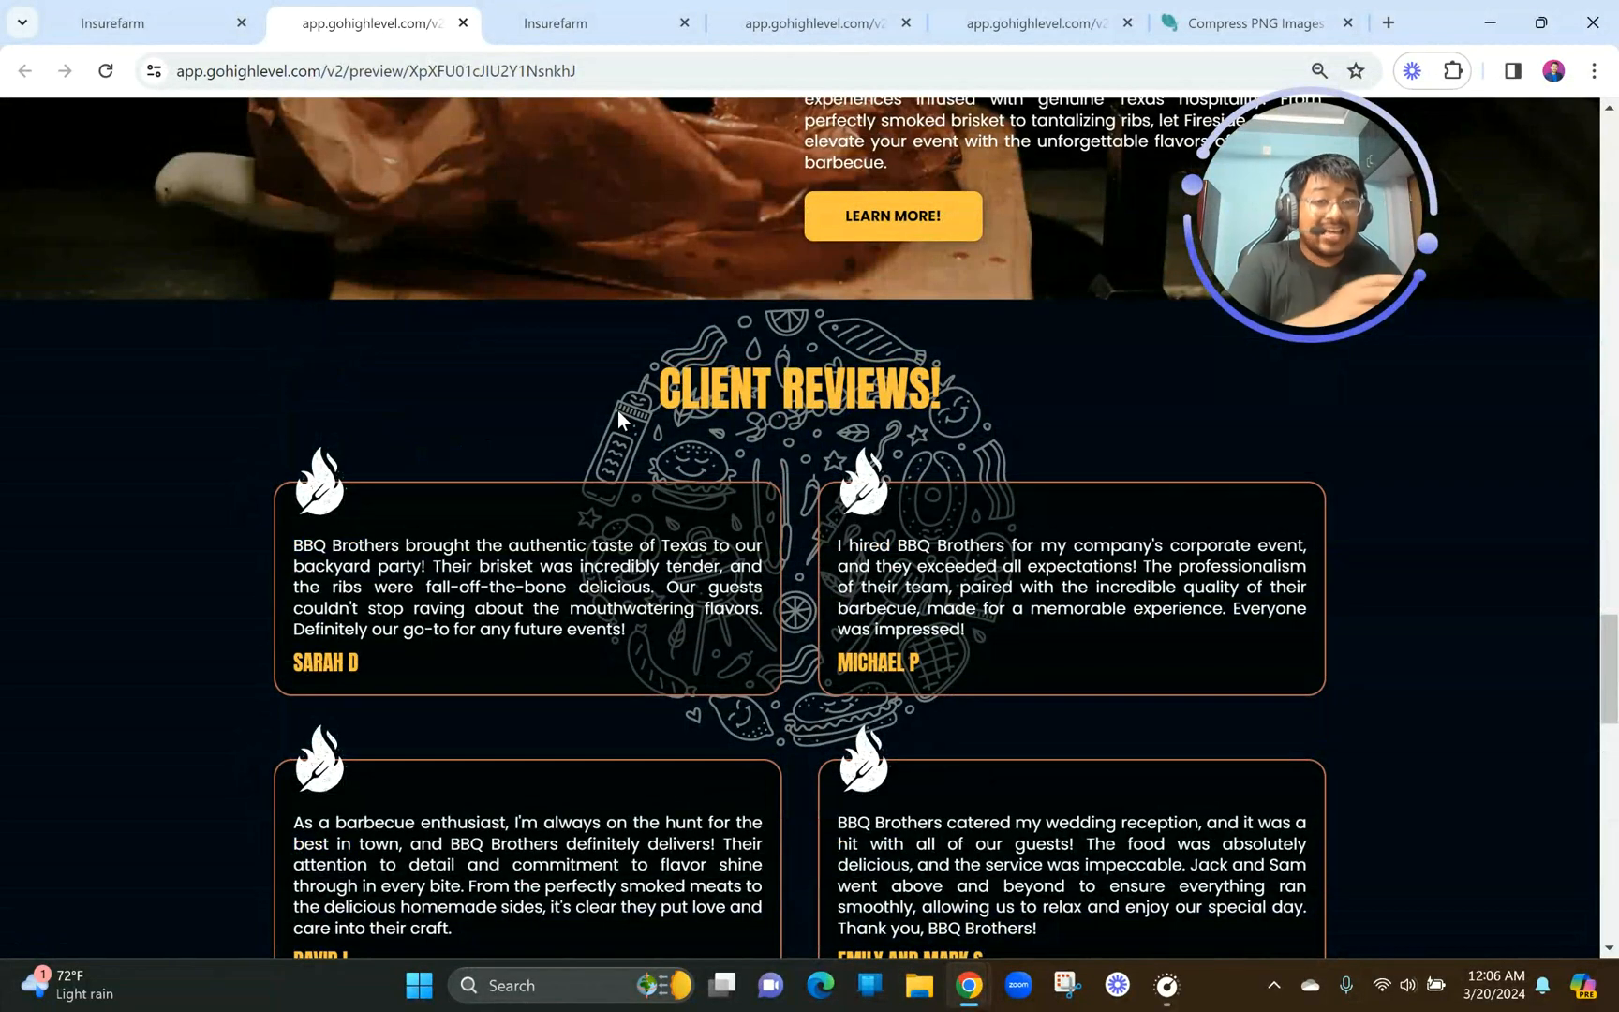
# Try to set the new blank section's background image to BBQ BROTHERS (4) (1).svg from the MISC media folder.
pyautogui.click(576, 8)
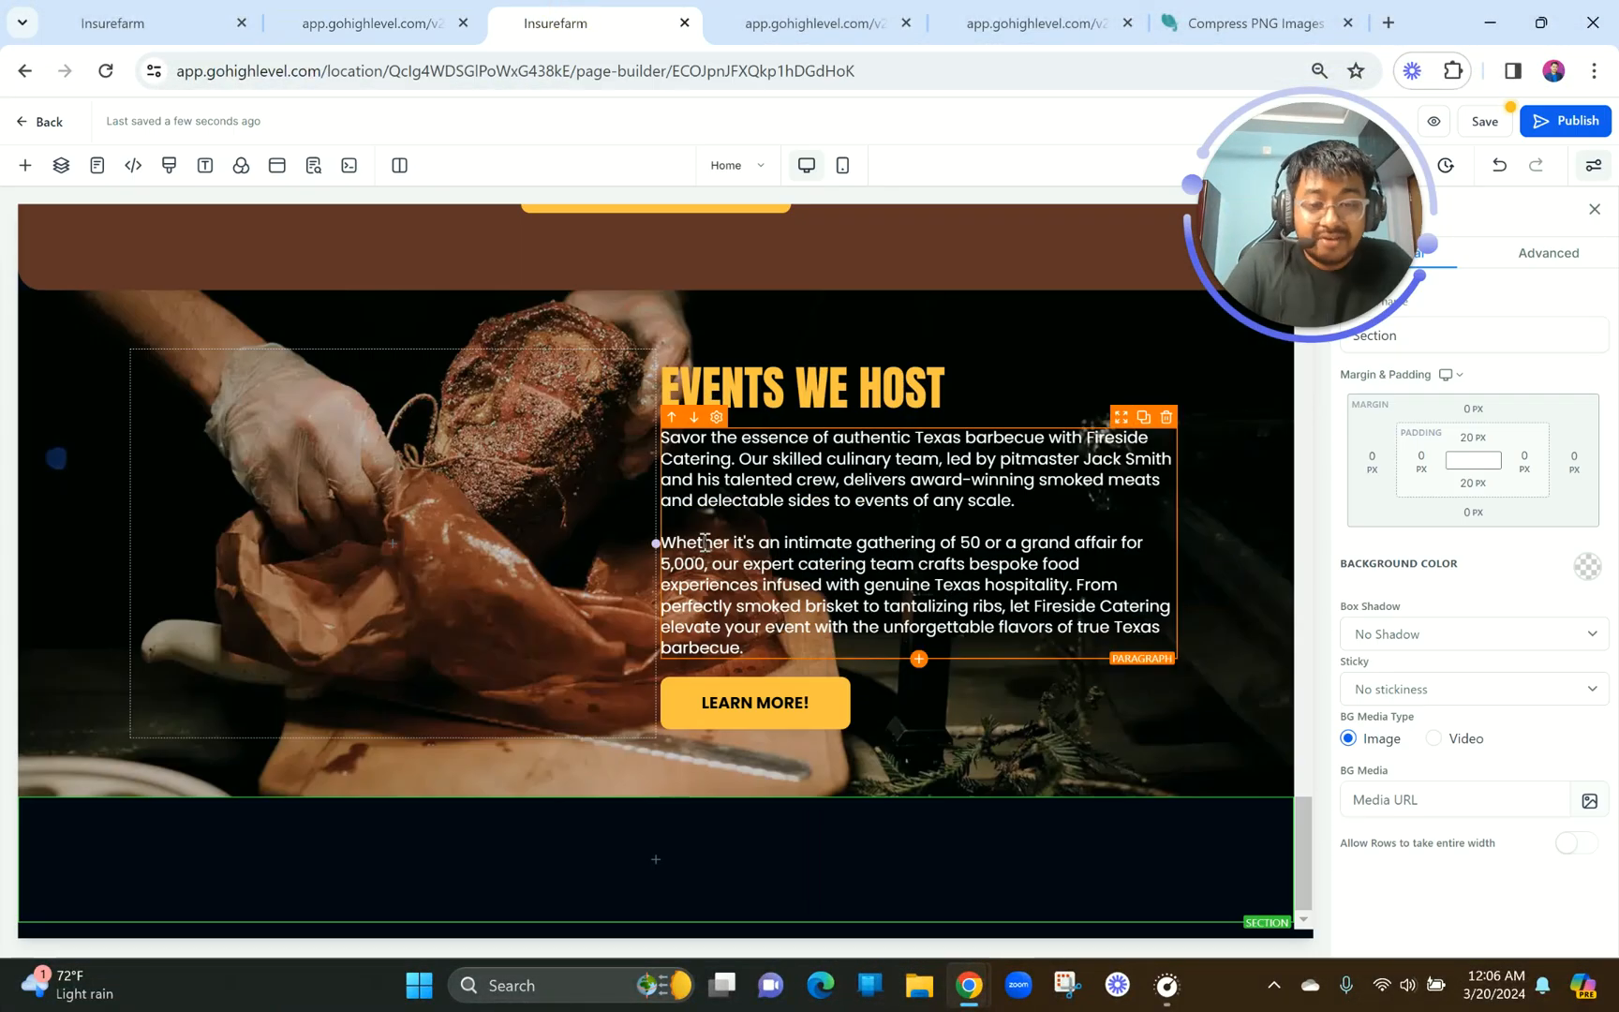
pyautogui.click(846, 890)
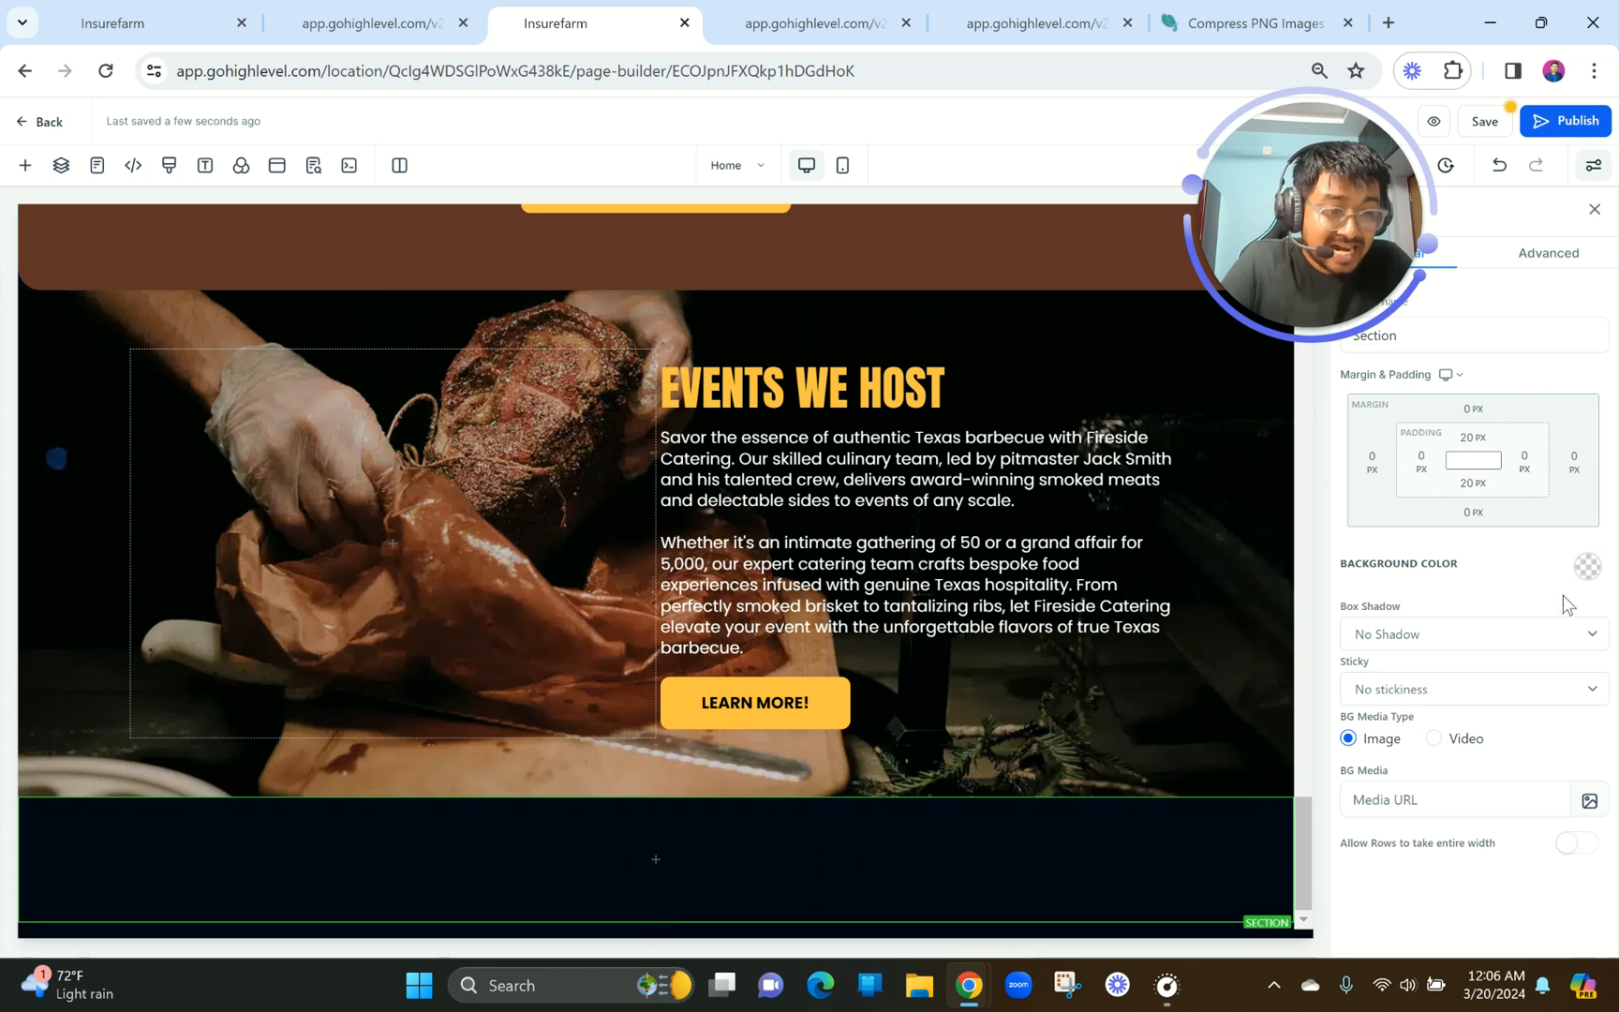
pyautogui.click(1587, 799)
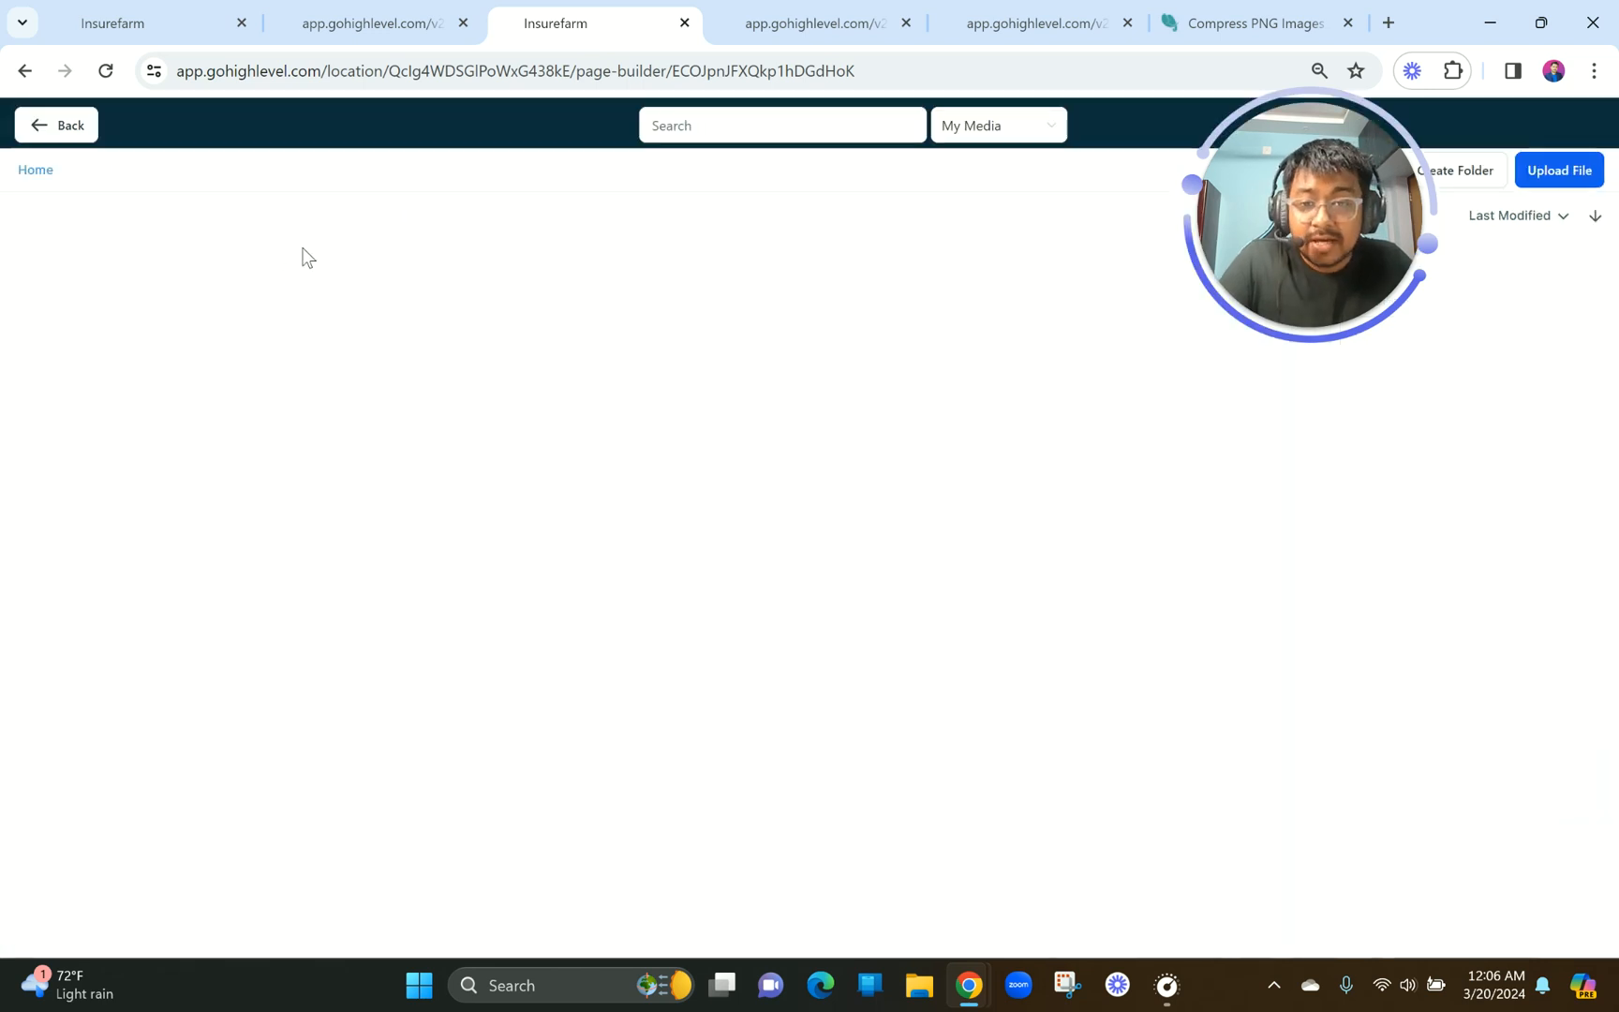
pyautogui.click(305, 281)
pyautogui.moveTo(1310, 215); pyautogui.dragTo(573, 330)
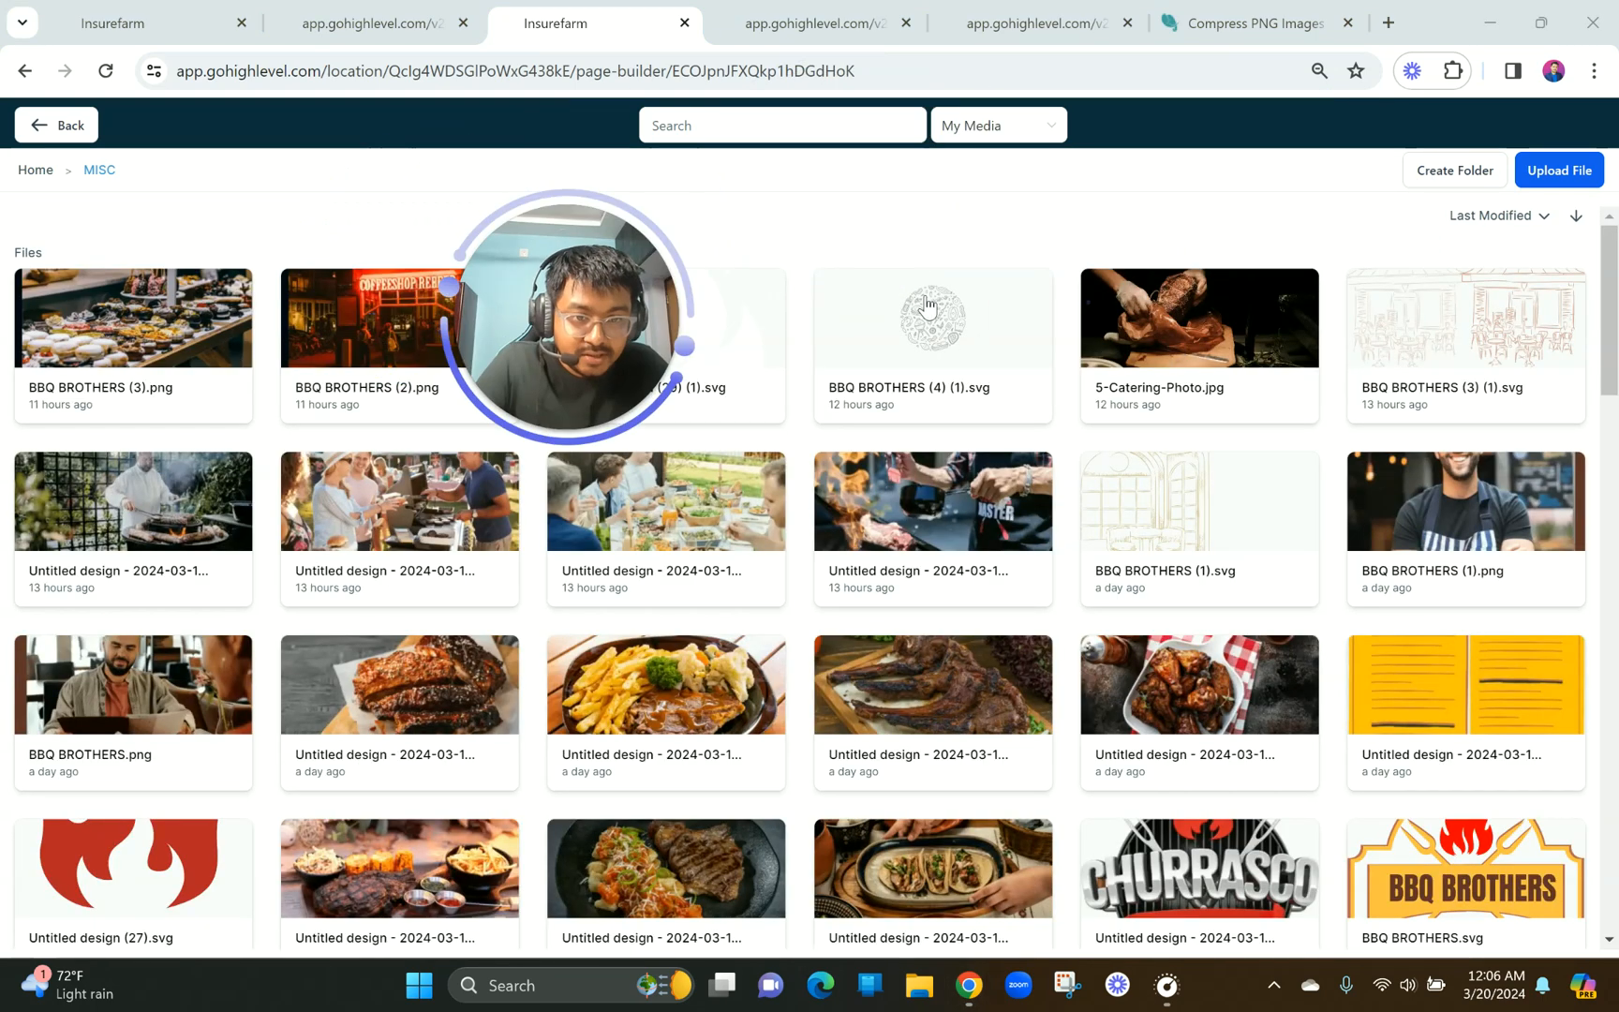
pyautogui.scroll(5, 921, 314)
pyautogui.scroll(-5, 901, 352)
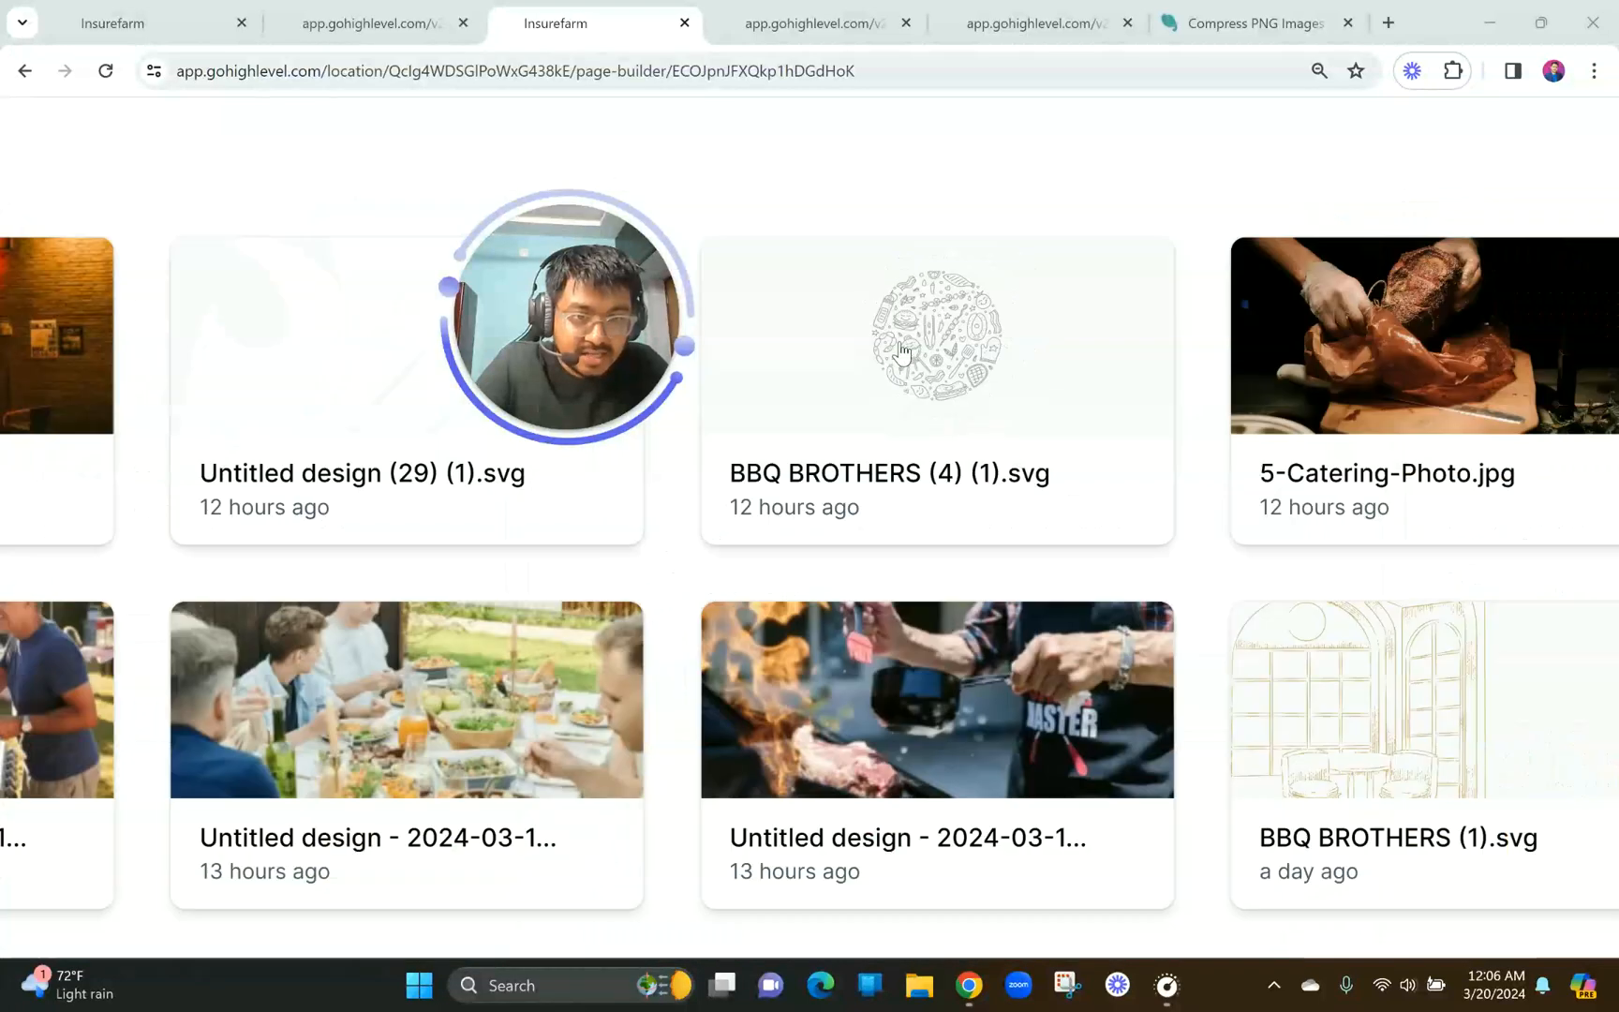
pyautogui.click(901, 353)
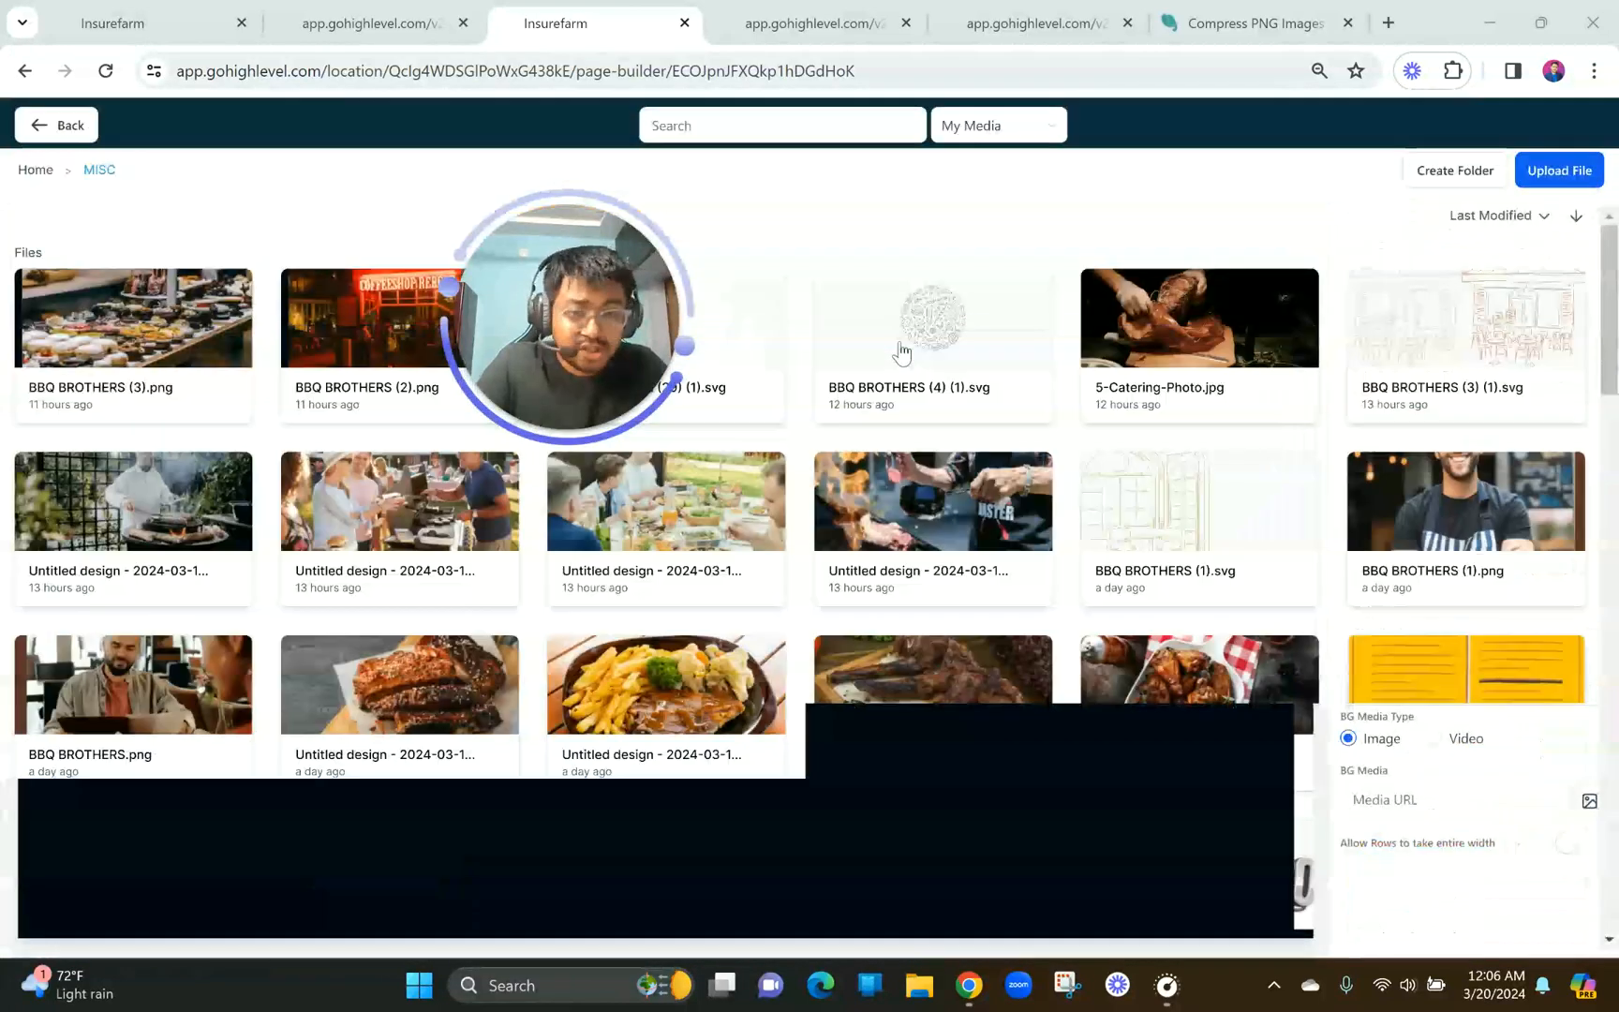
pyautogui.click(901, 352)
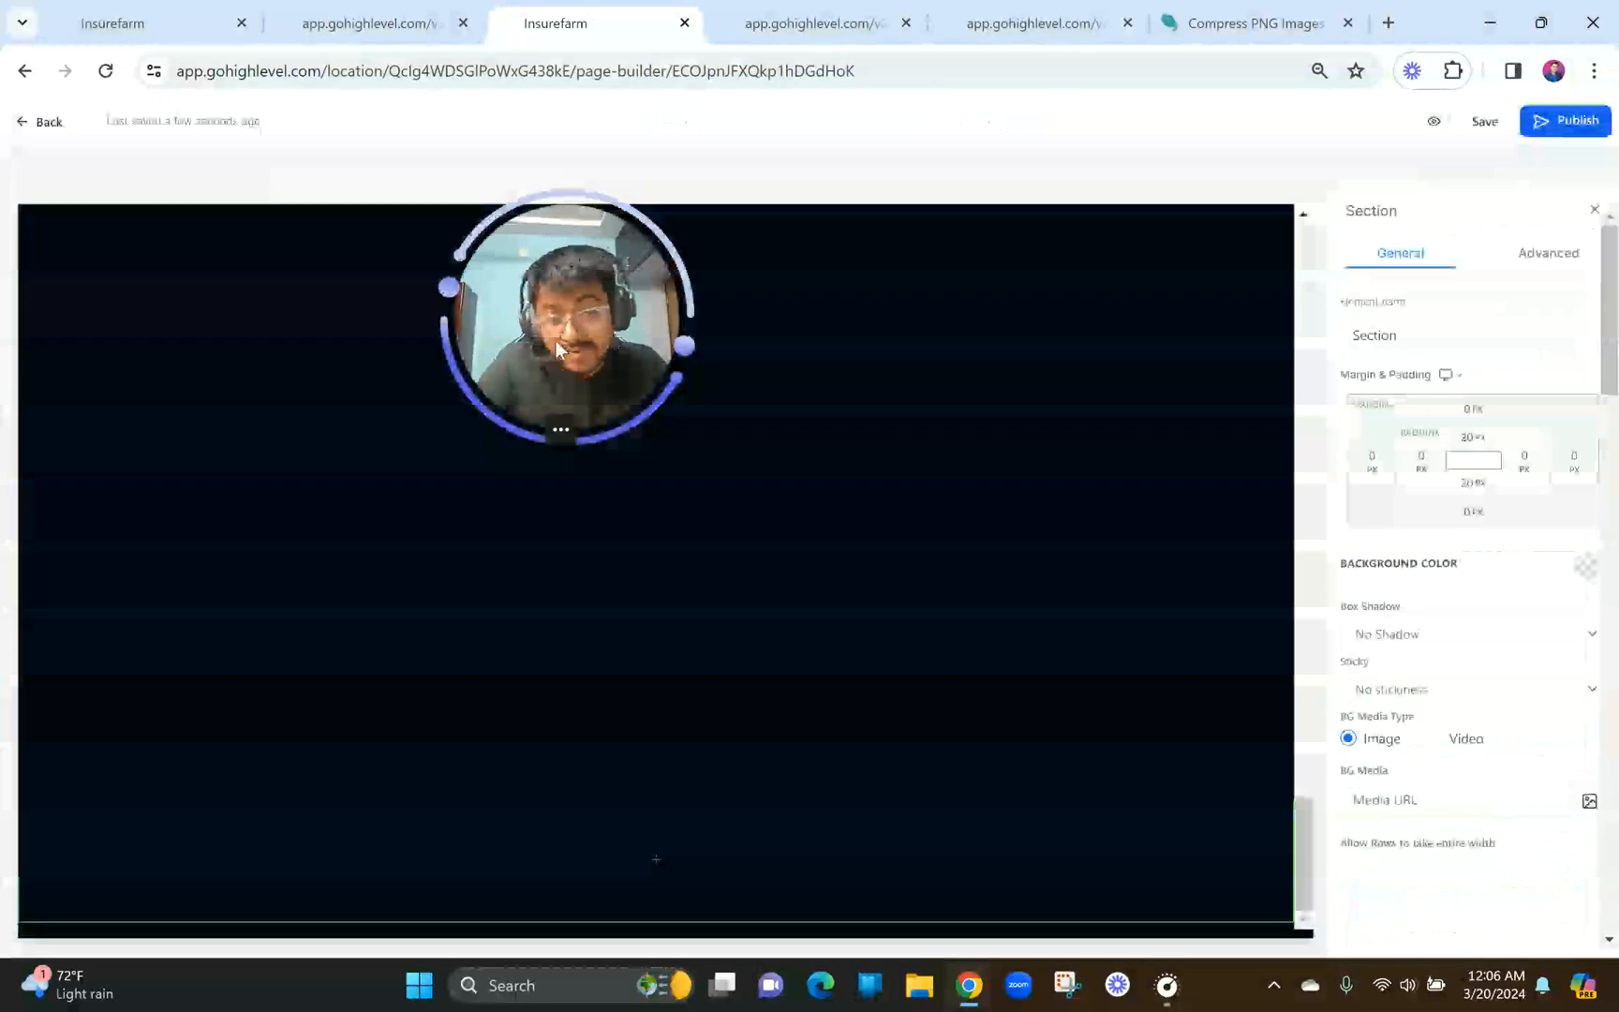
pyautogui.moveTo(611, 339); pyautogui.dragTo(1460, 267)
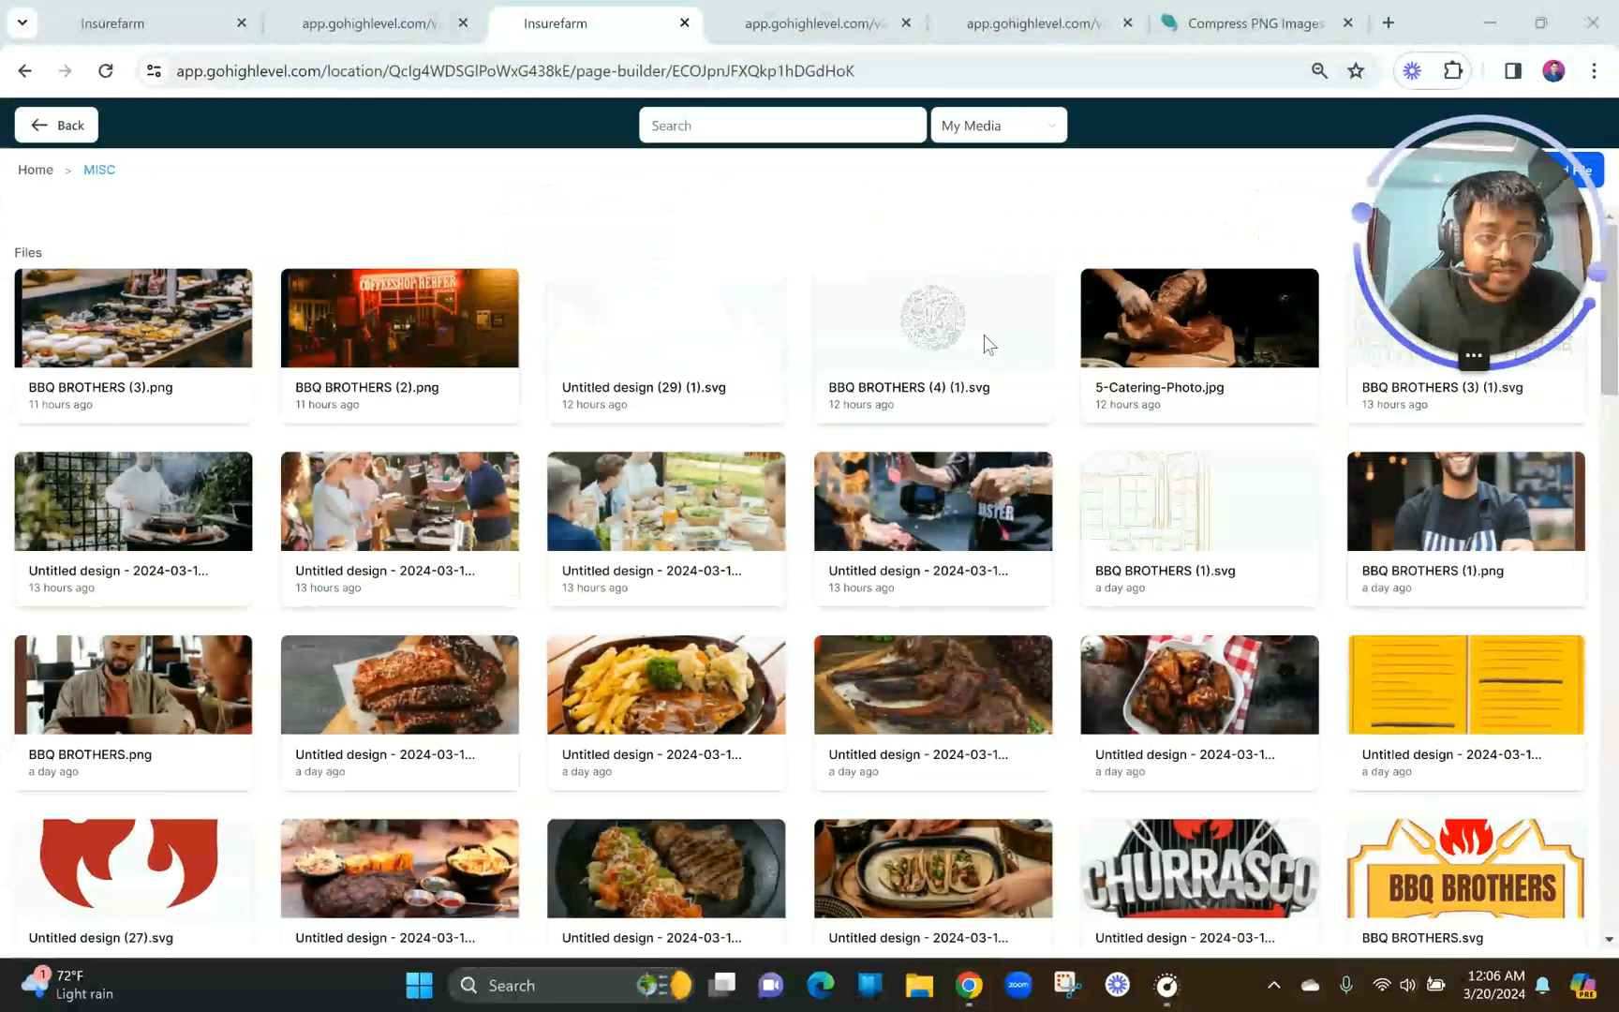
pyautogui.moveTo(927, 347); pyautogui.dragTo(621, 231)
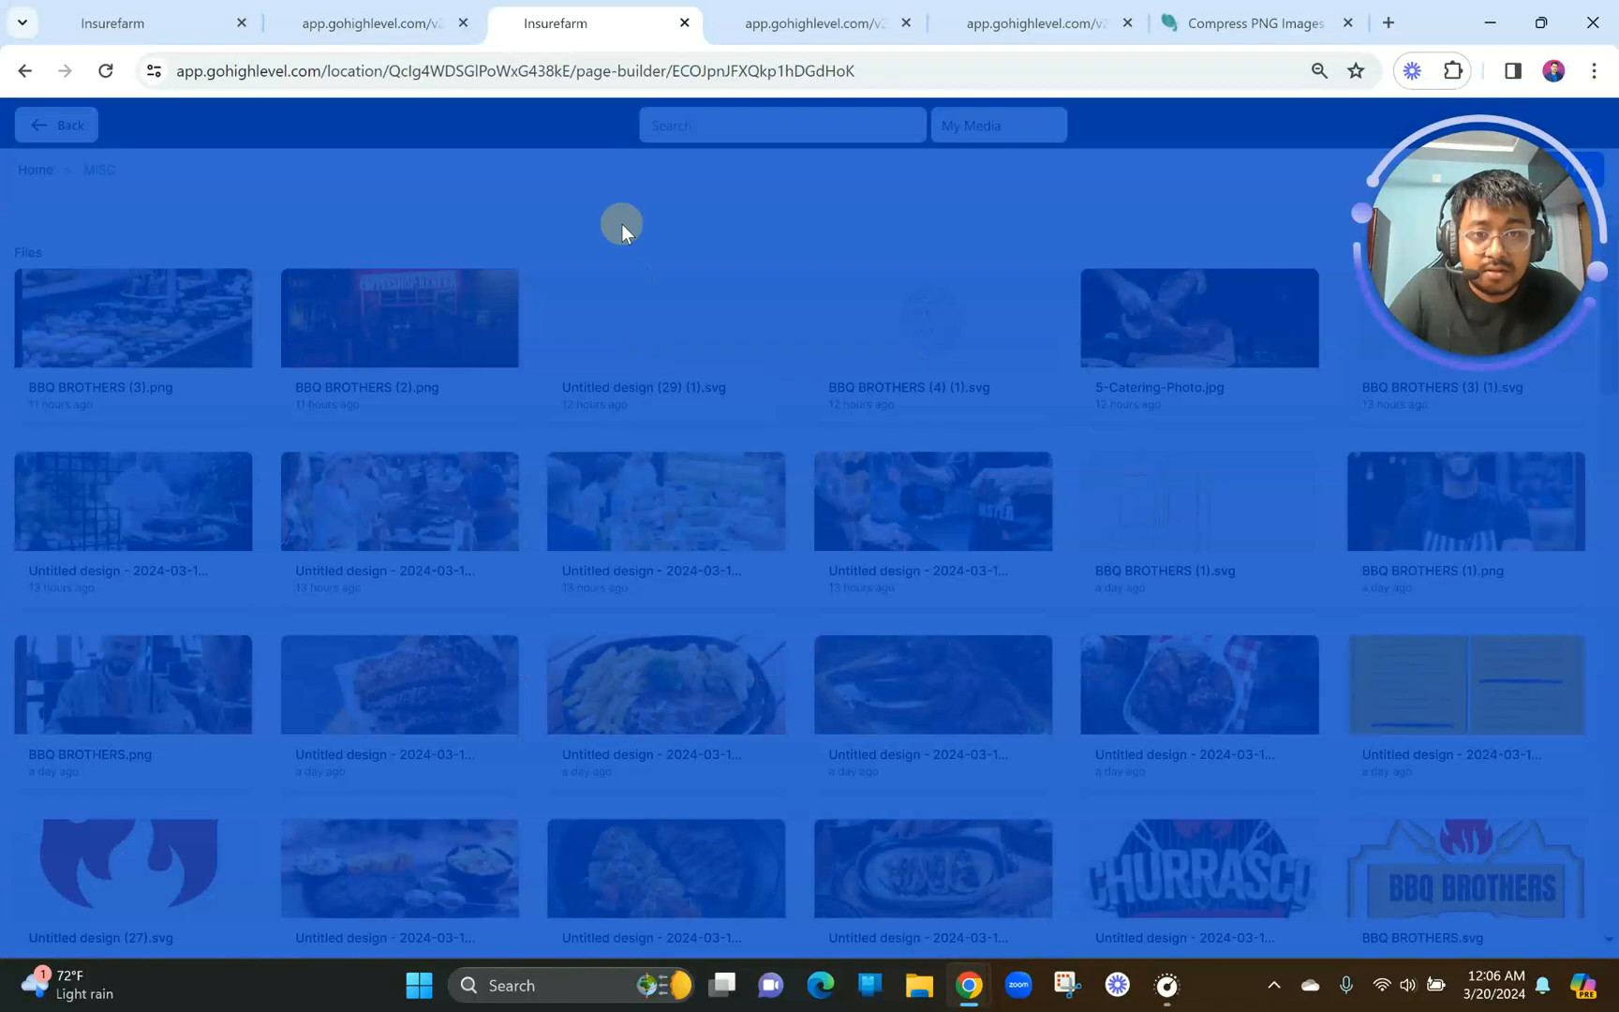
pyautogui.click(777, 21)
pyautogui.click(592, 11)
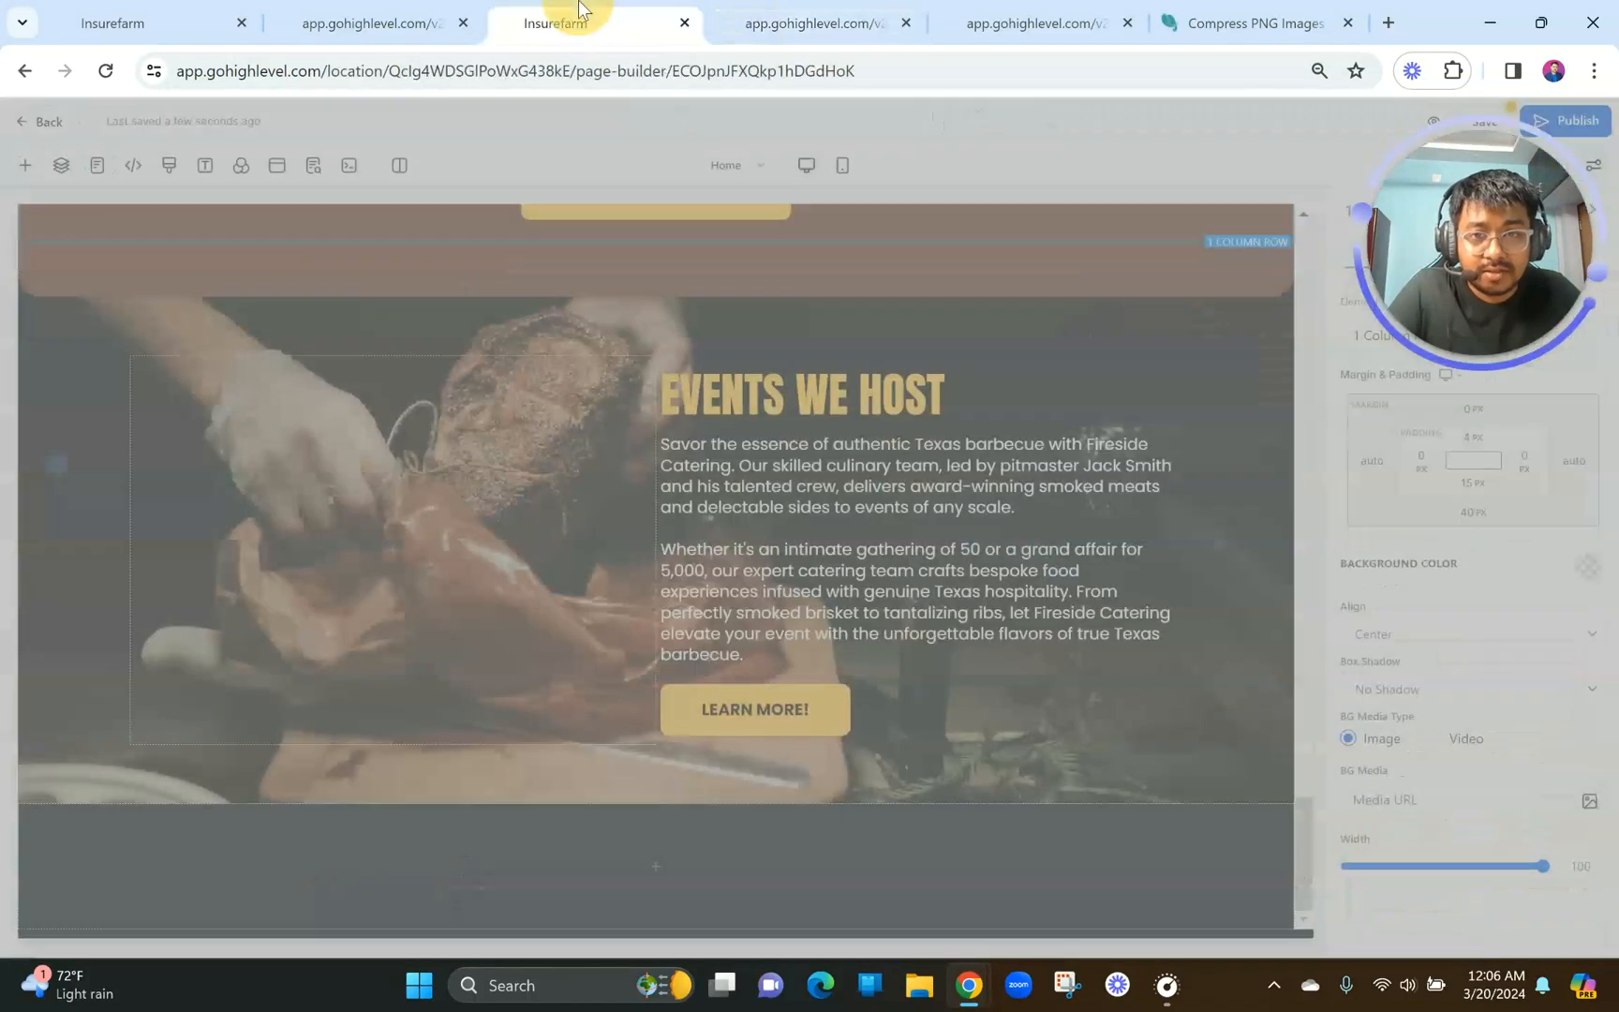
pyautogui.click(516, 350)
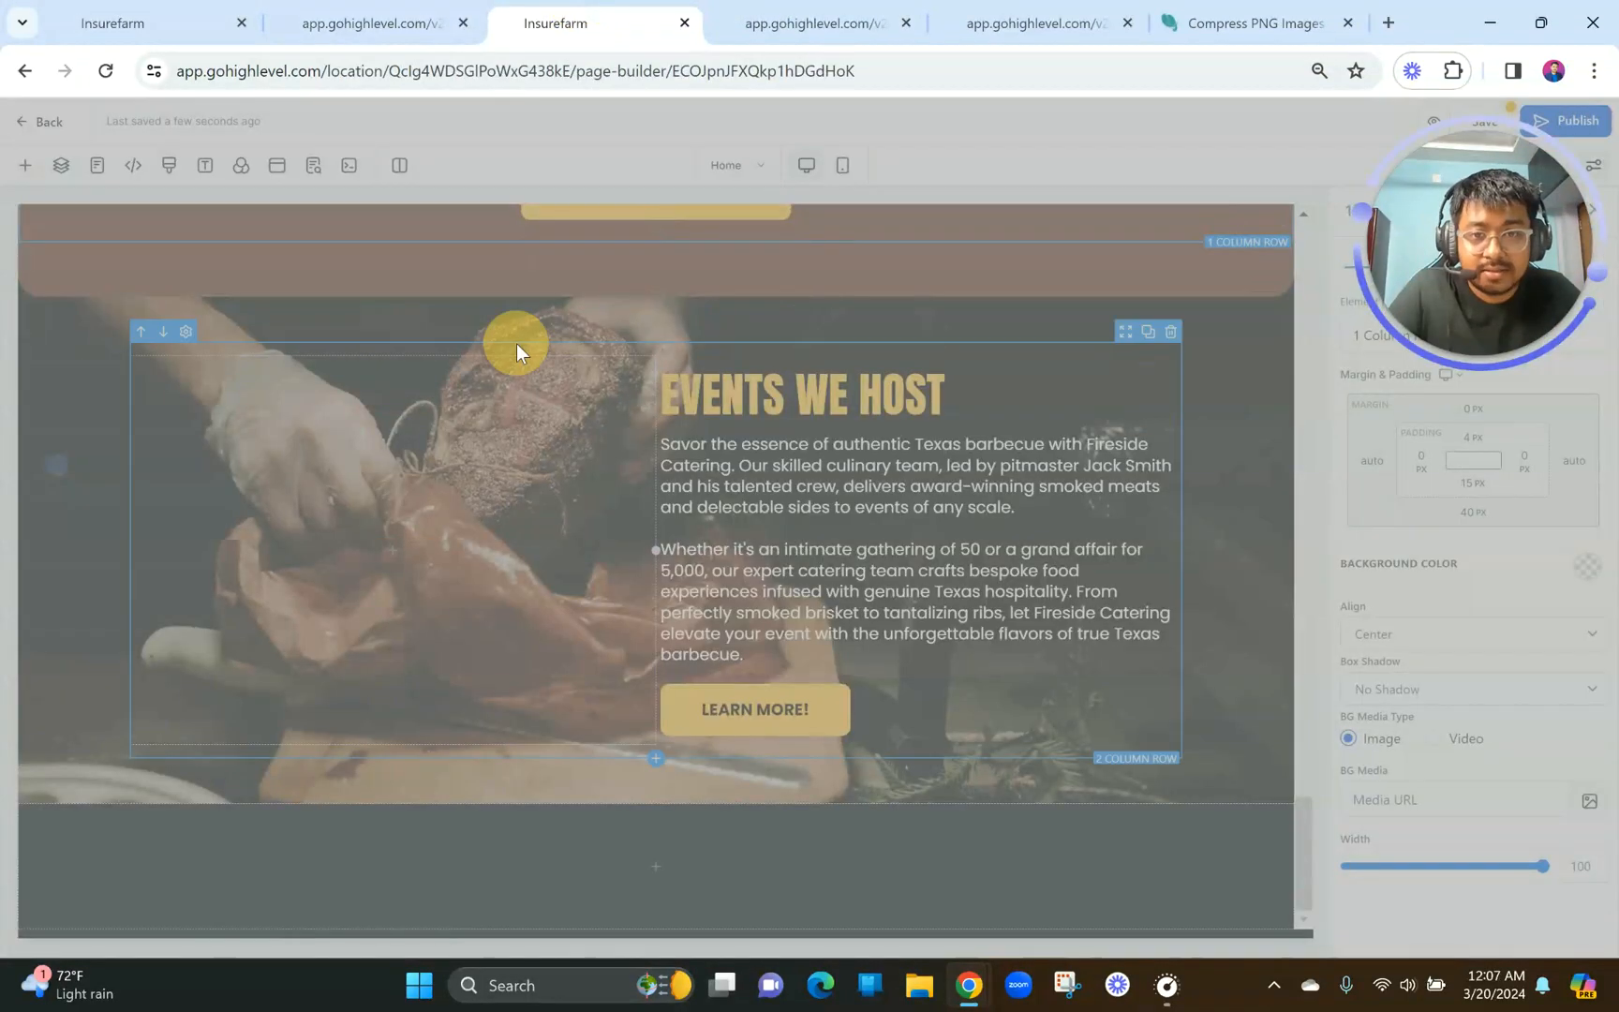
pyautogui.click(805, 22)
pyautogui.click(604, 11)
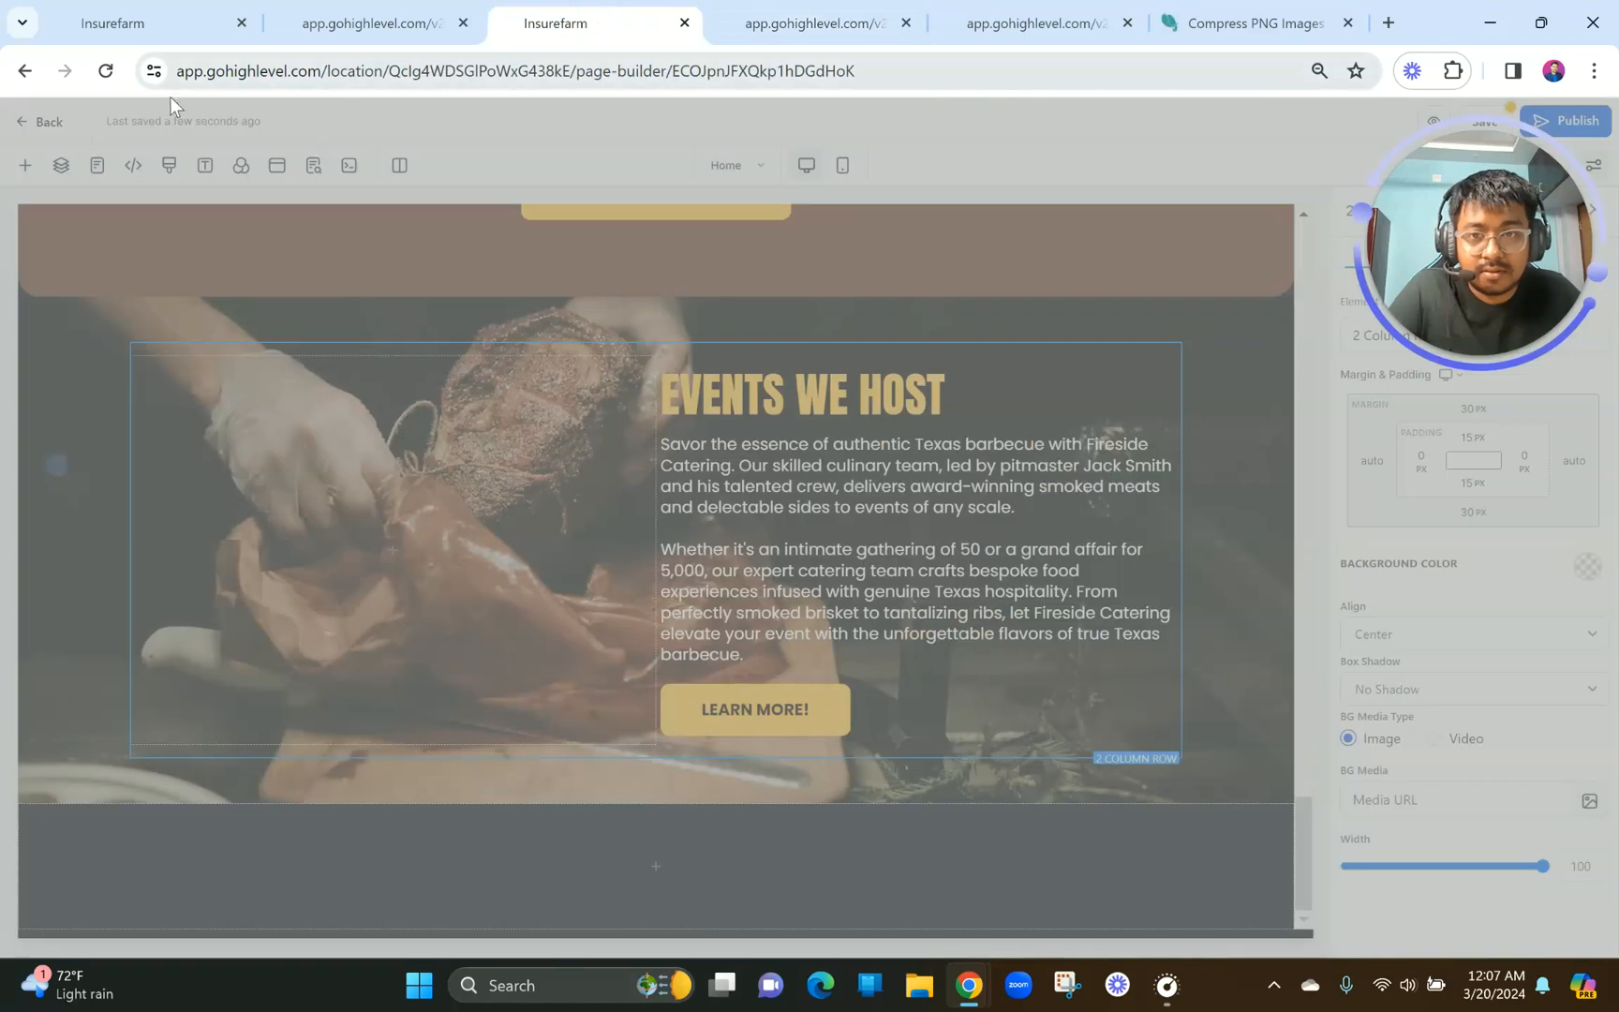
# Save the page and reload the page builder.
pyautogui.moveTo(1535, 231); pyautogui.dragTo(1467, 457)
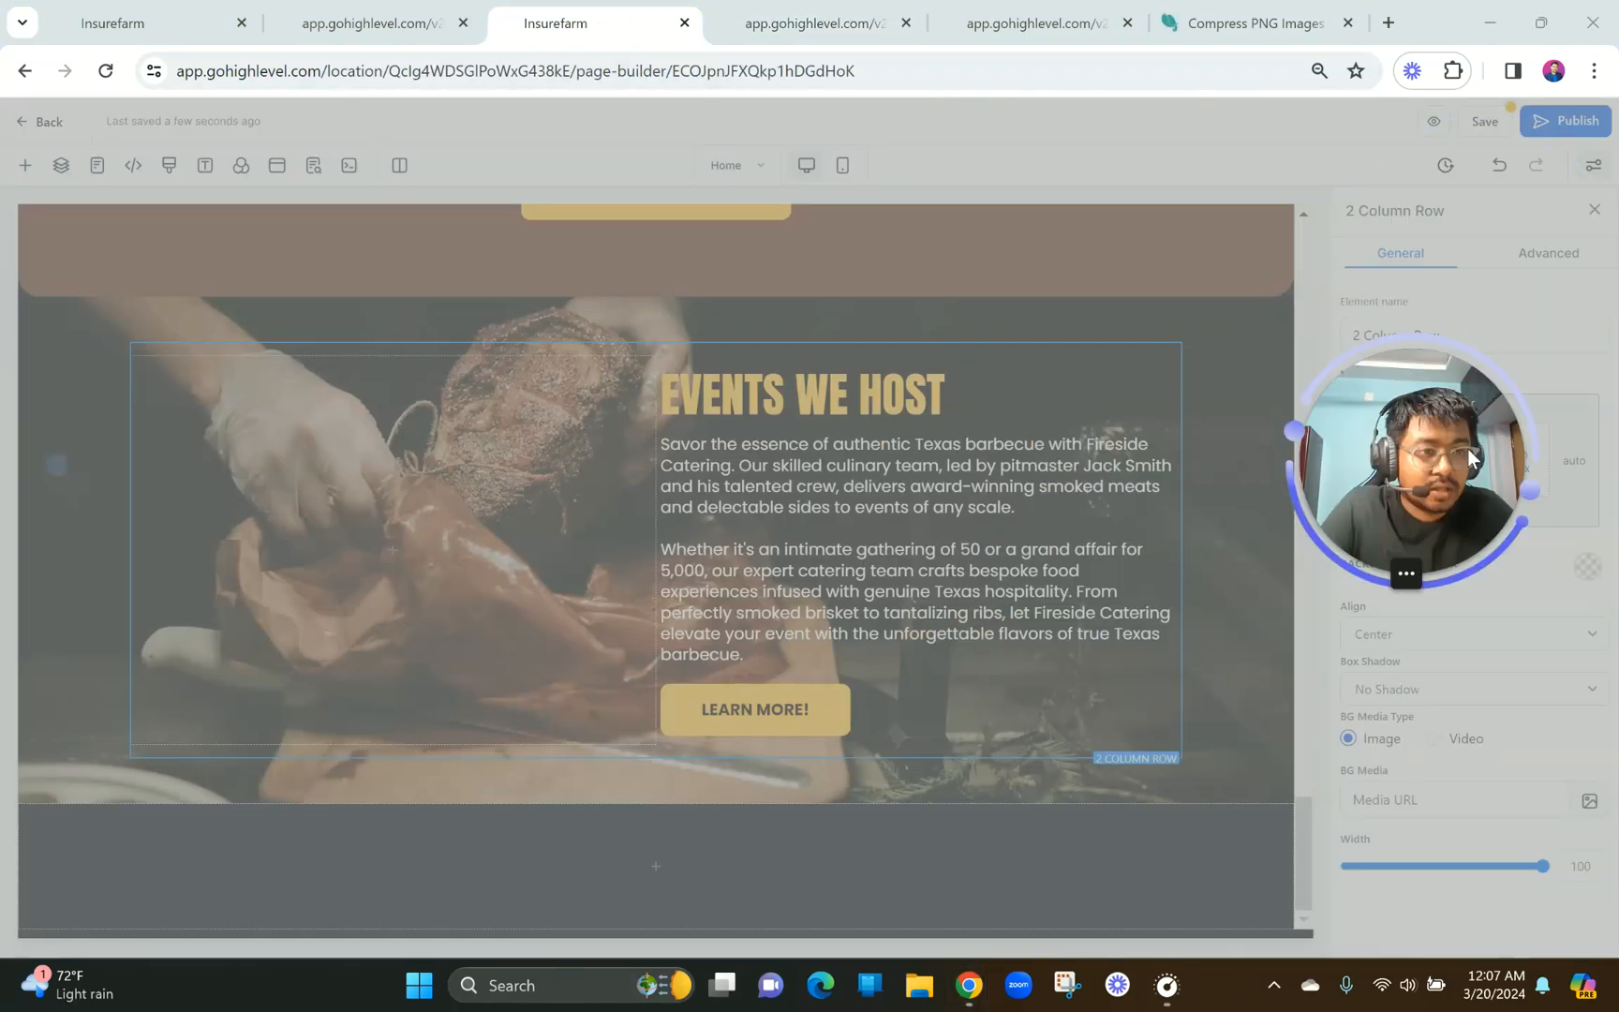
pyautogui.click(1482, 121)
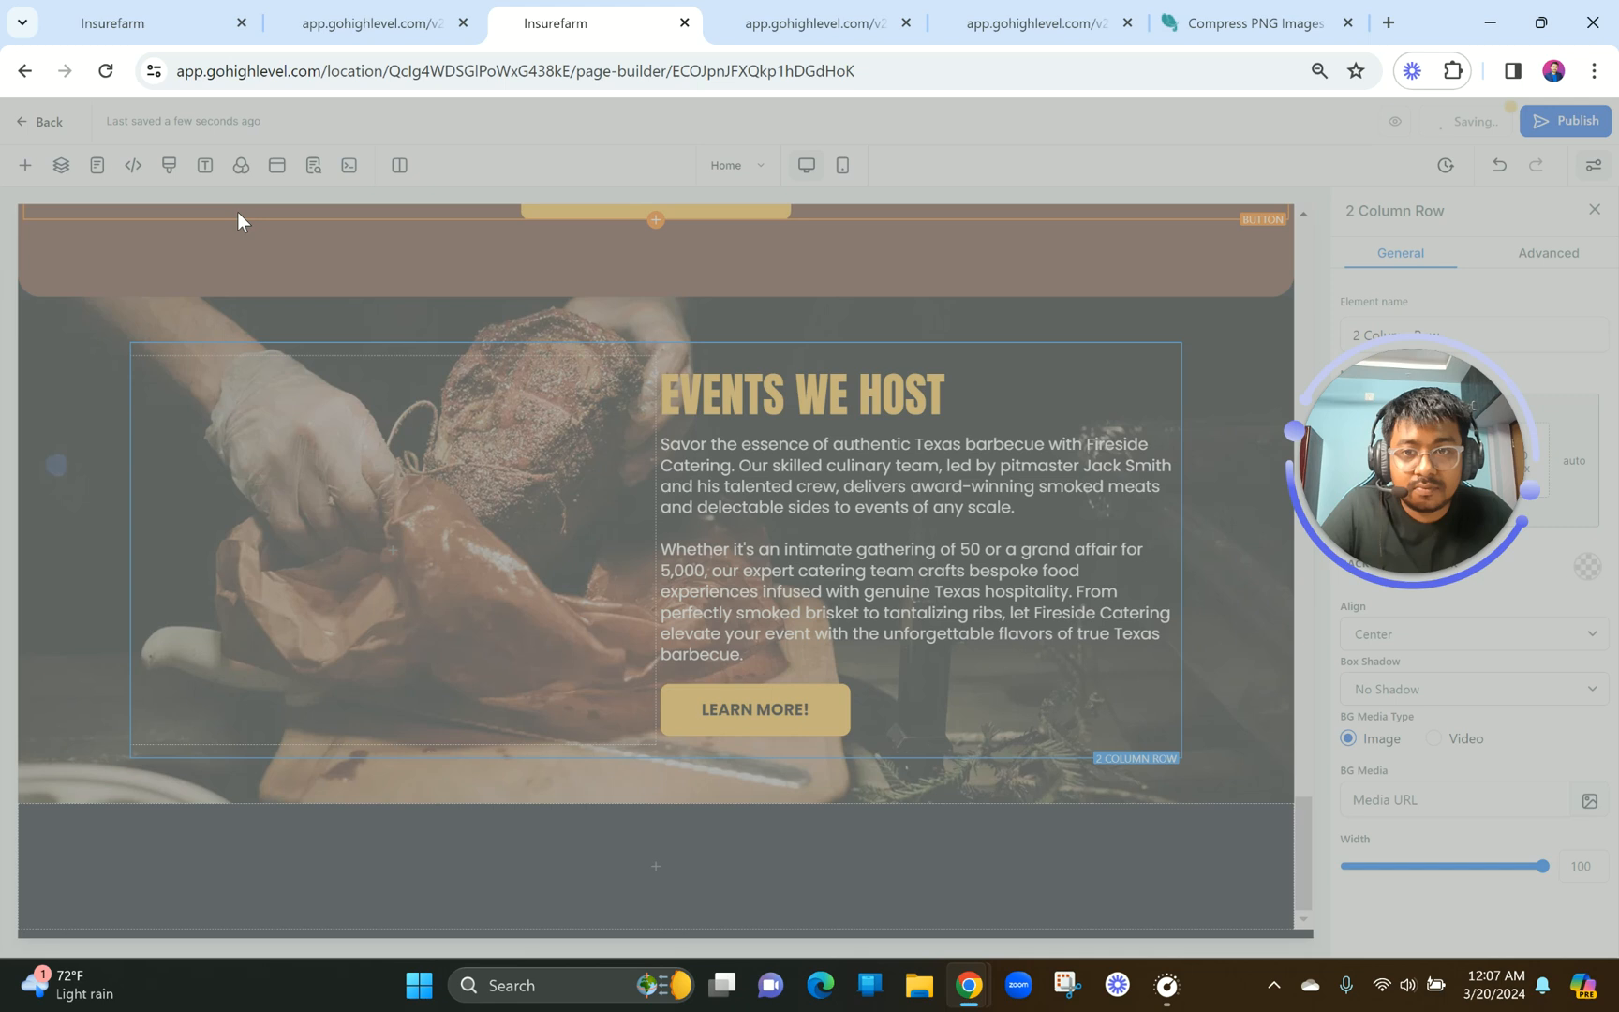
pyautogui.click(628, 454)
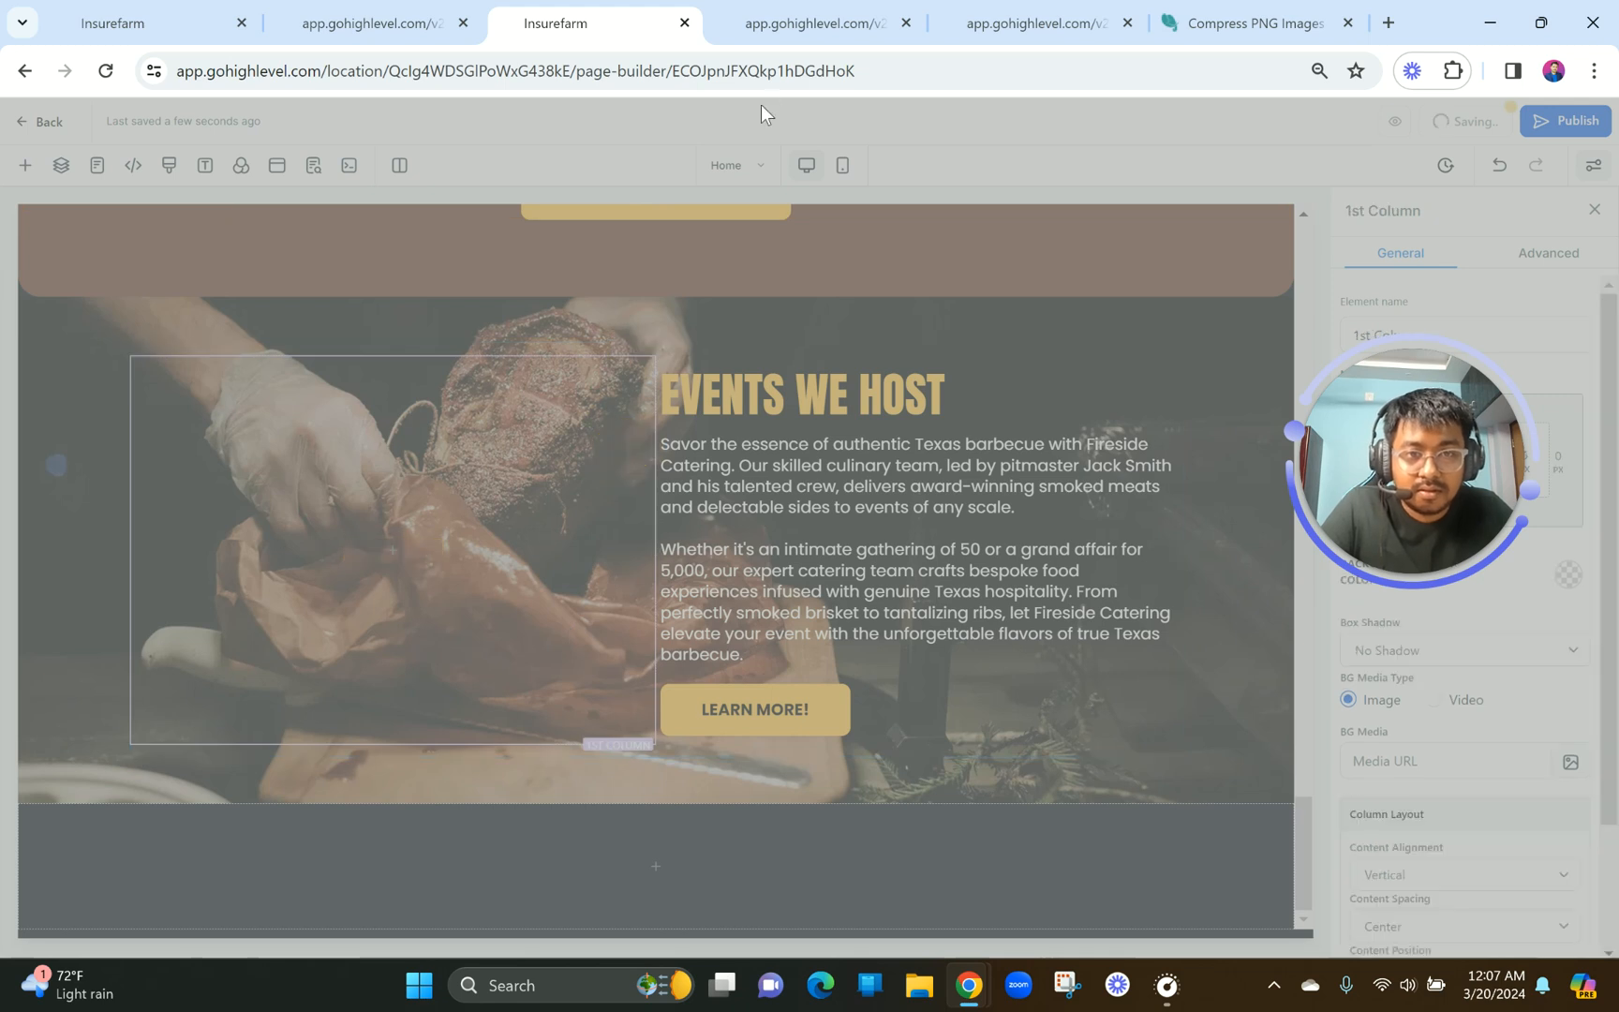
pyautogui.click(891, 65)
pyautogui.click(891, 66)
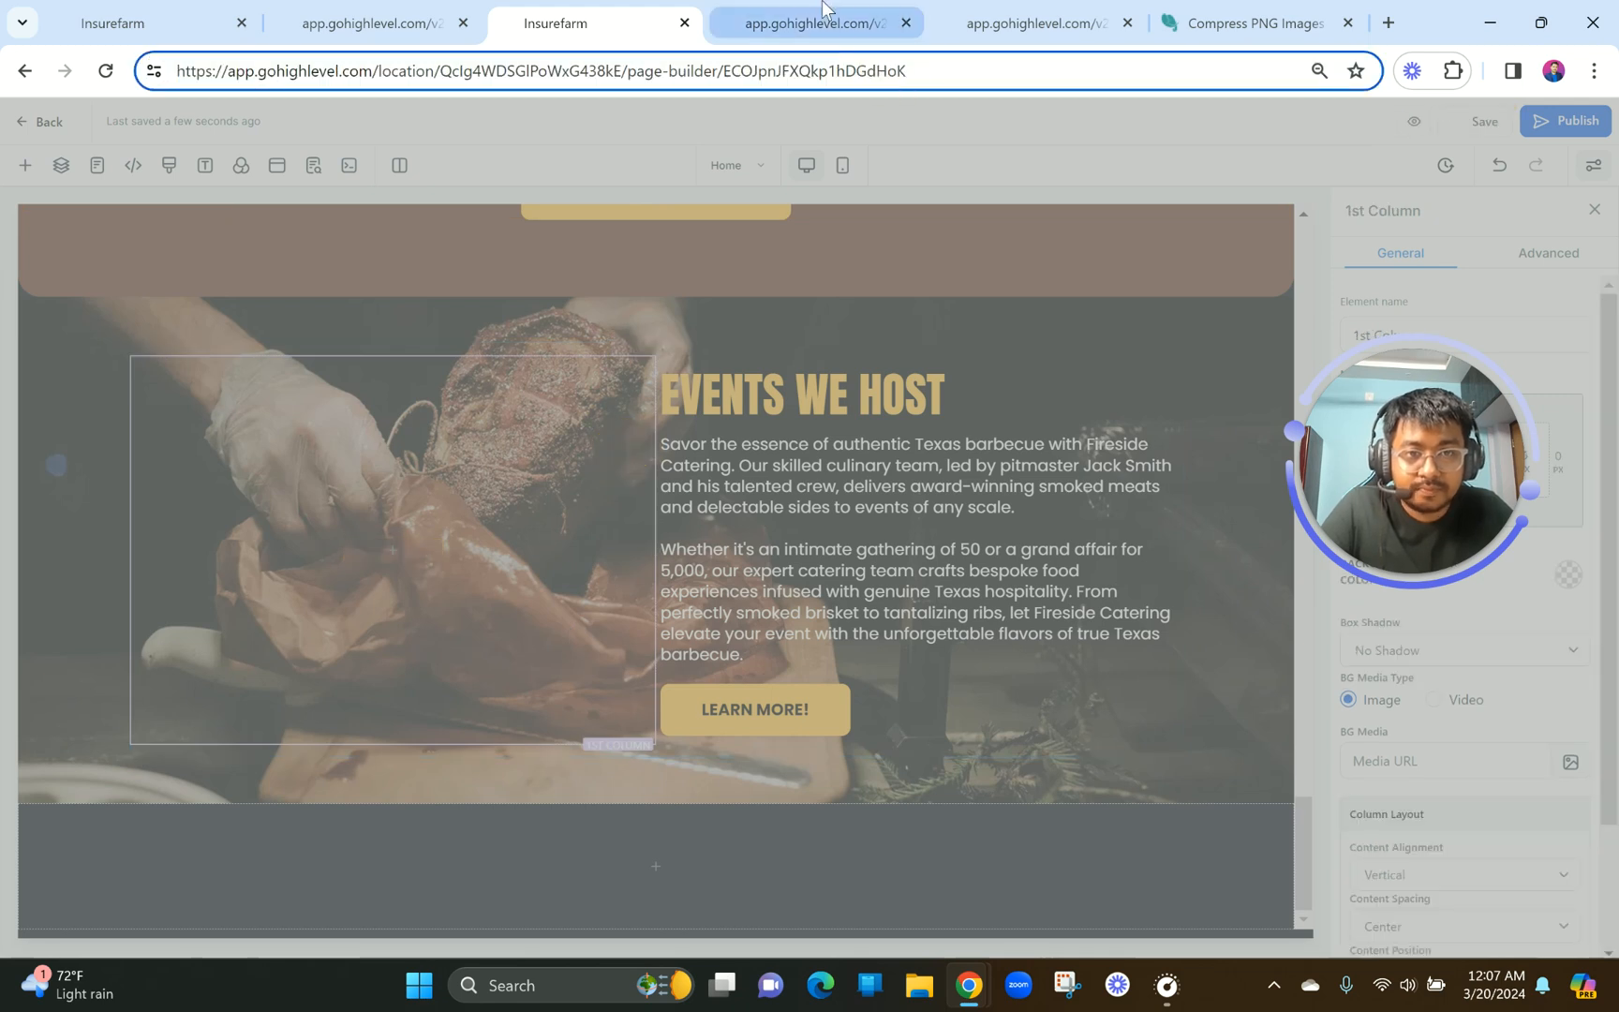
pyautogui.click(825, 21)
pyautogui.click(539, 17)
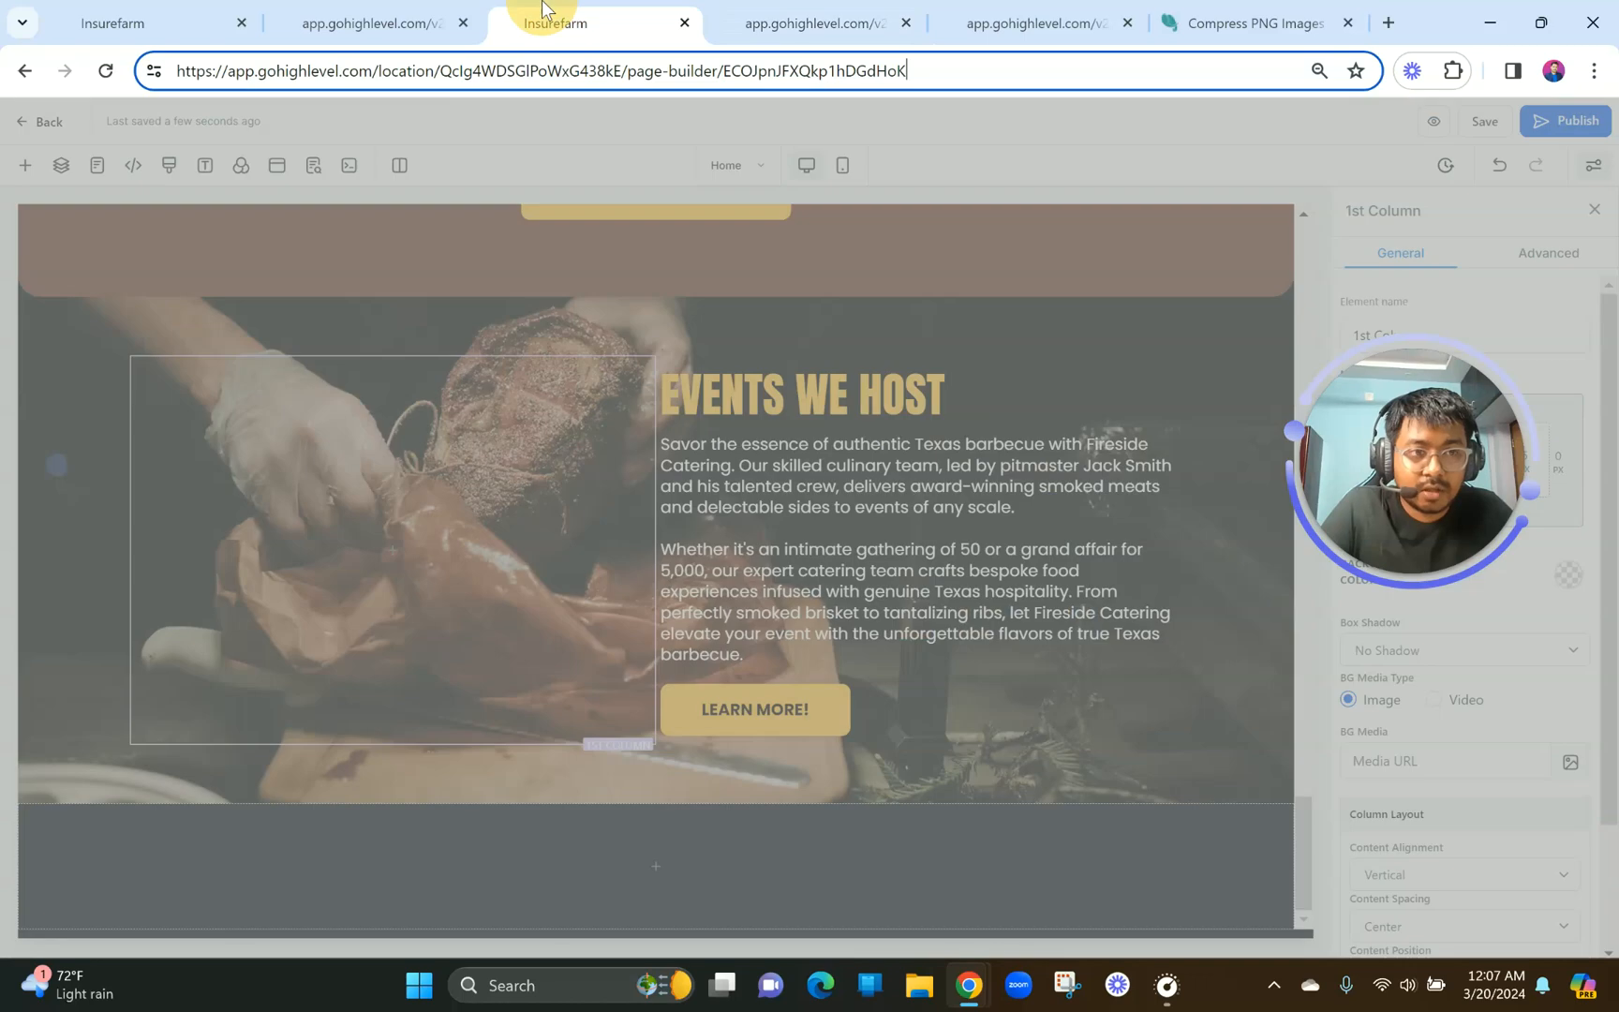
pyautogui.click(105, 72)
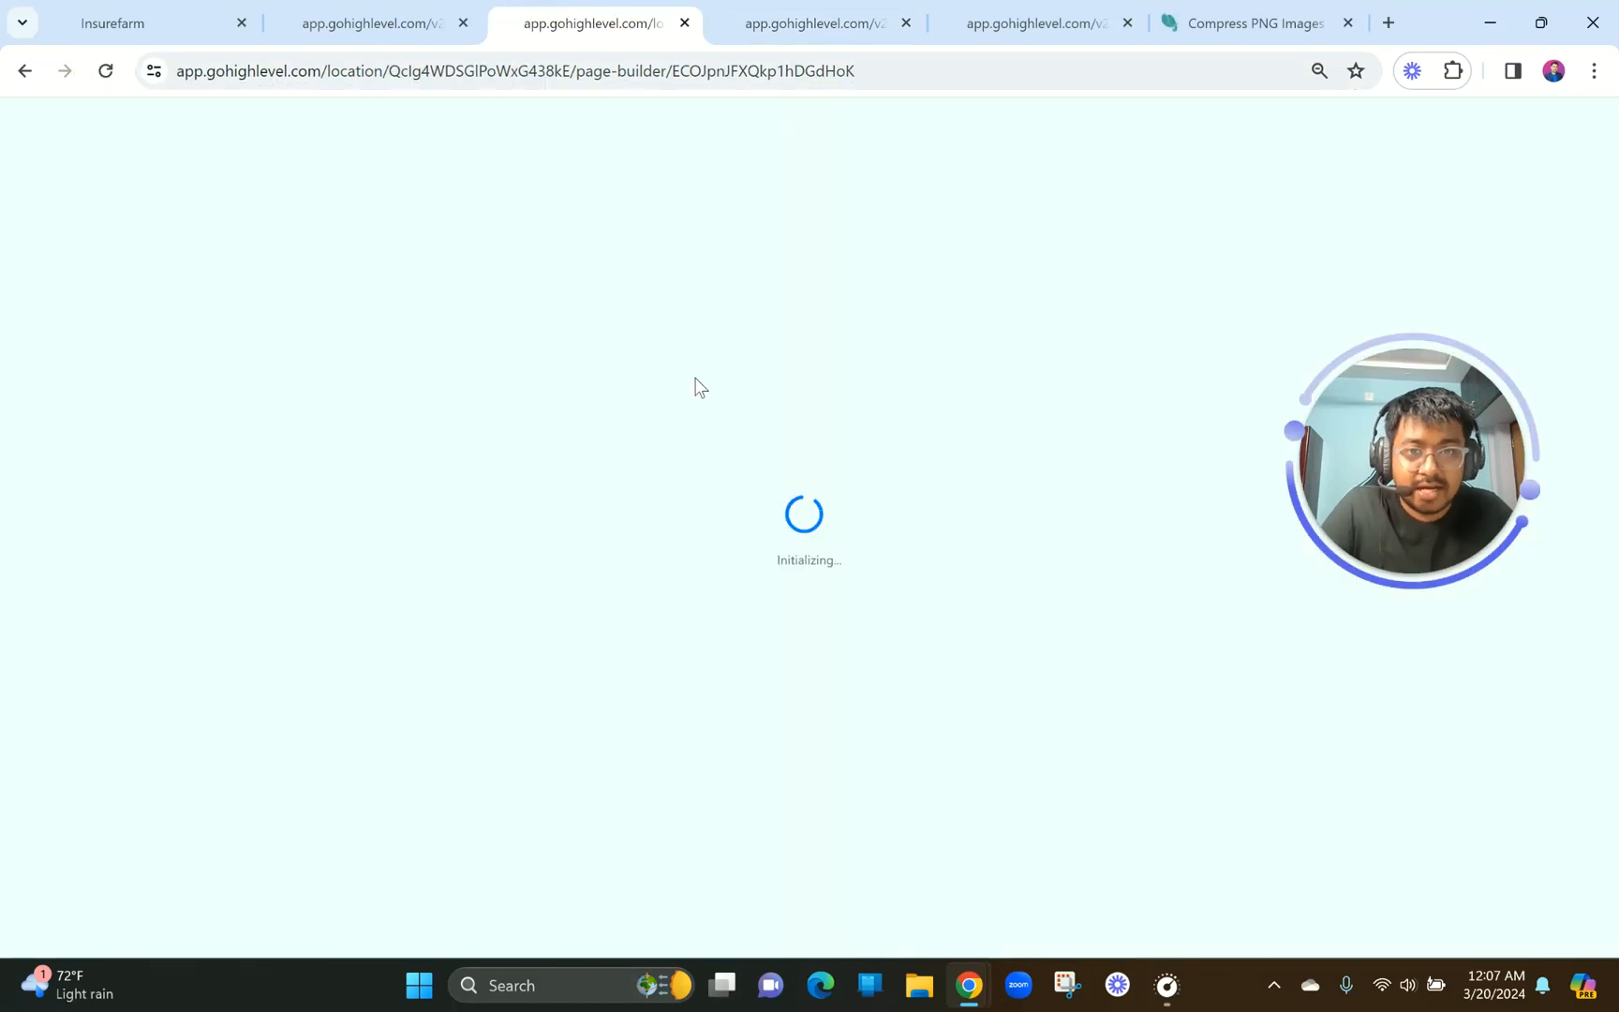
# Review the Client Reviews section of the reference preview from its heading down to the last row of review cards.
pyautogui.click(899, 9)
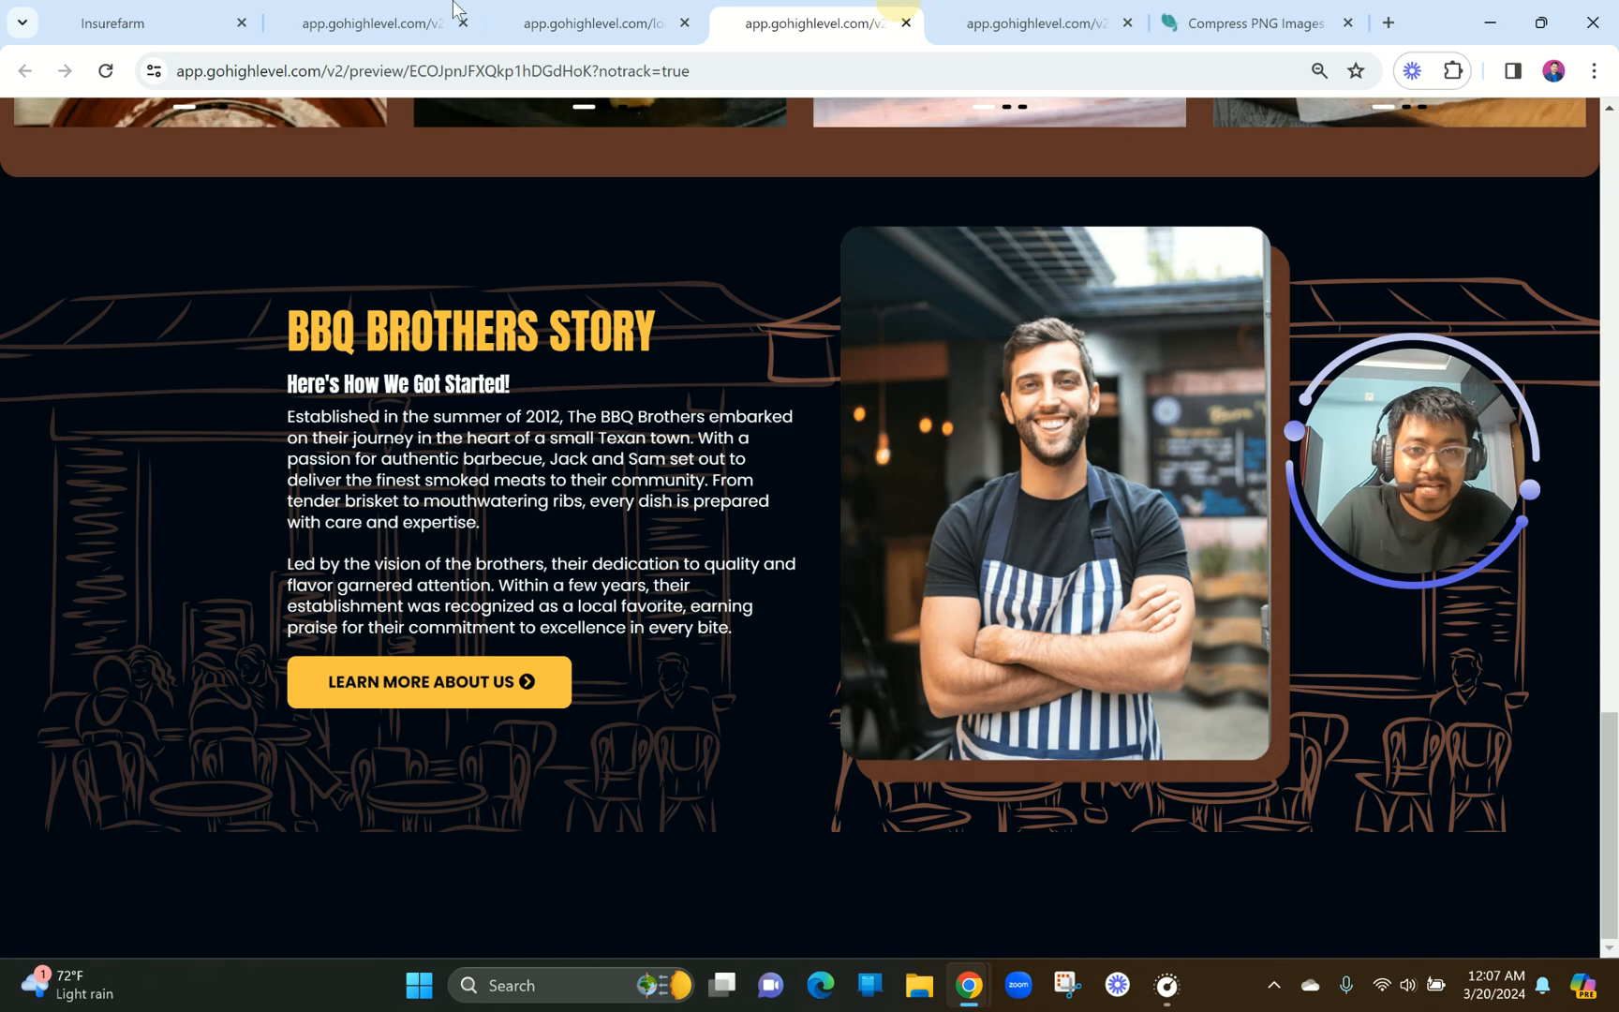
pyautogui.click(375, 20)
pyautogui.scroll(1, 801, 463)
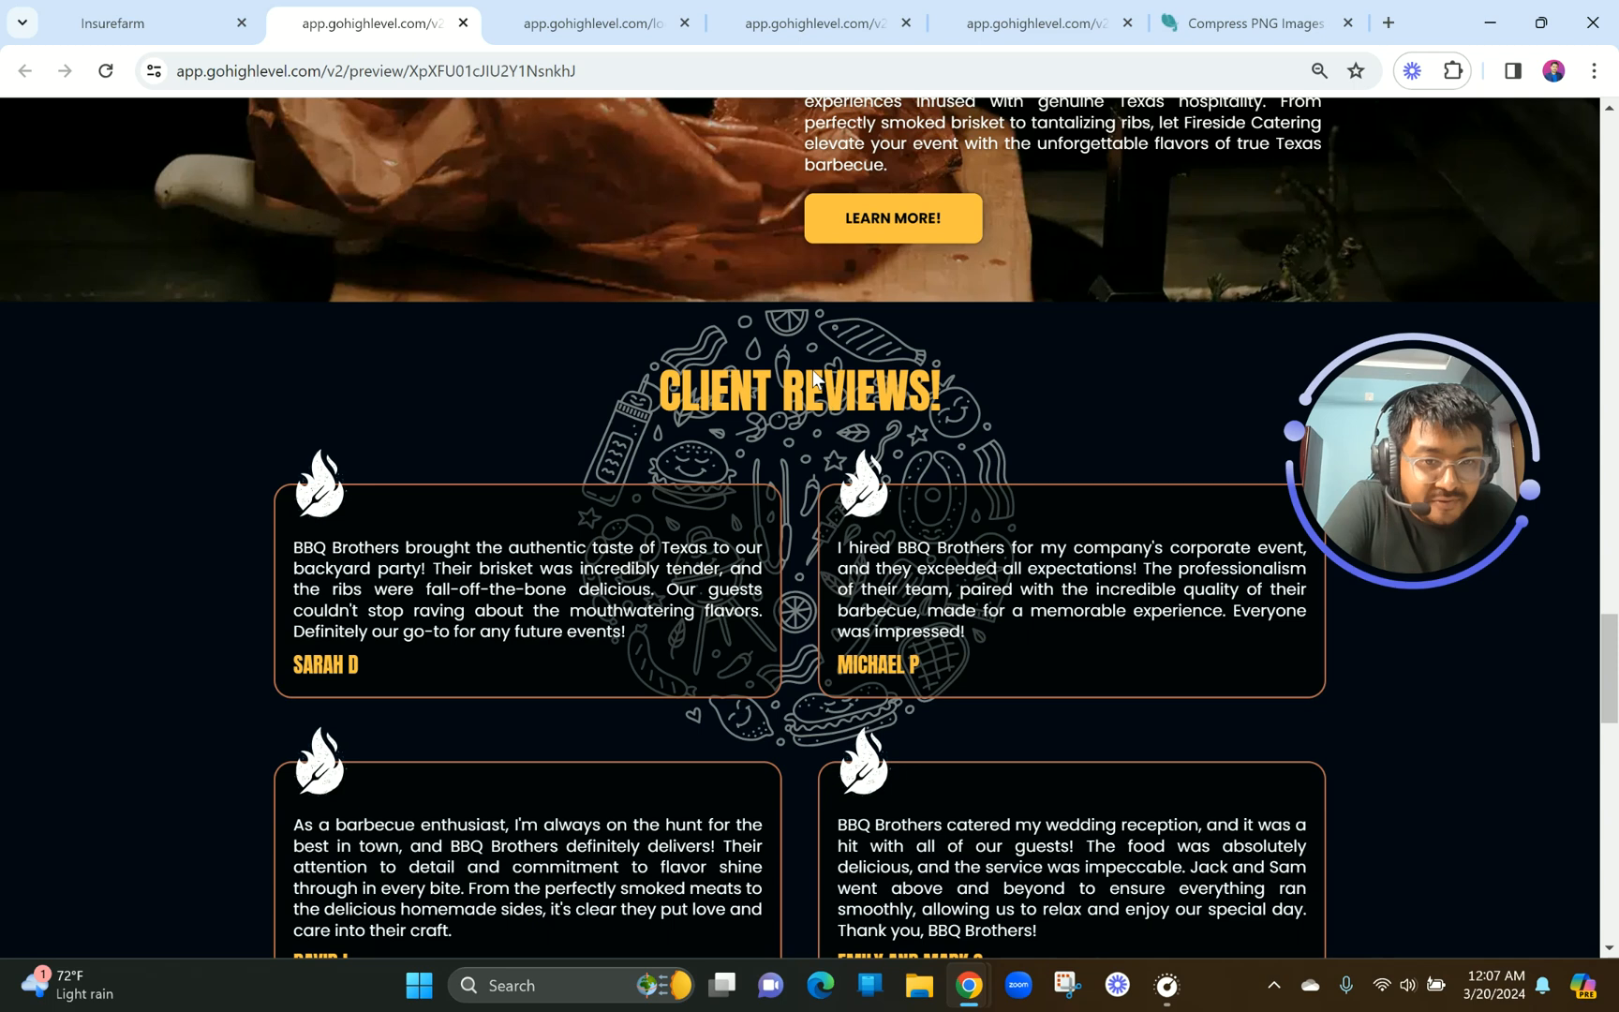
pyautogui.scroll(-3, 755, 337)
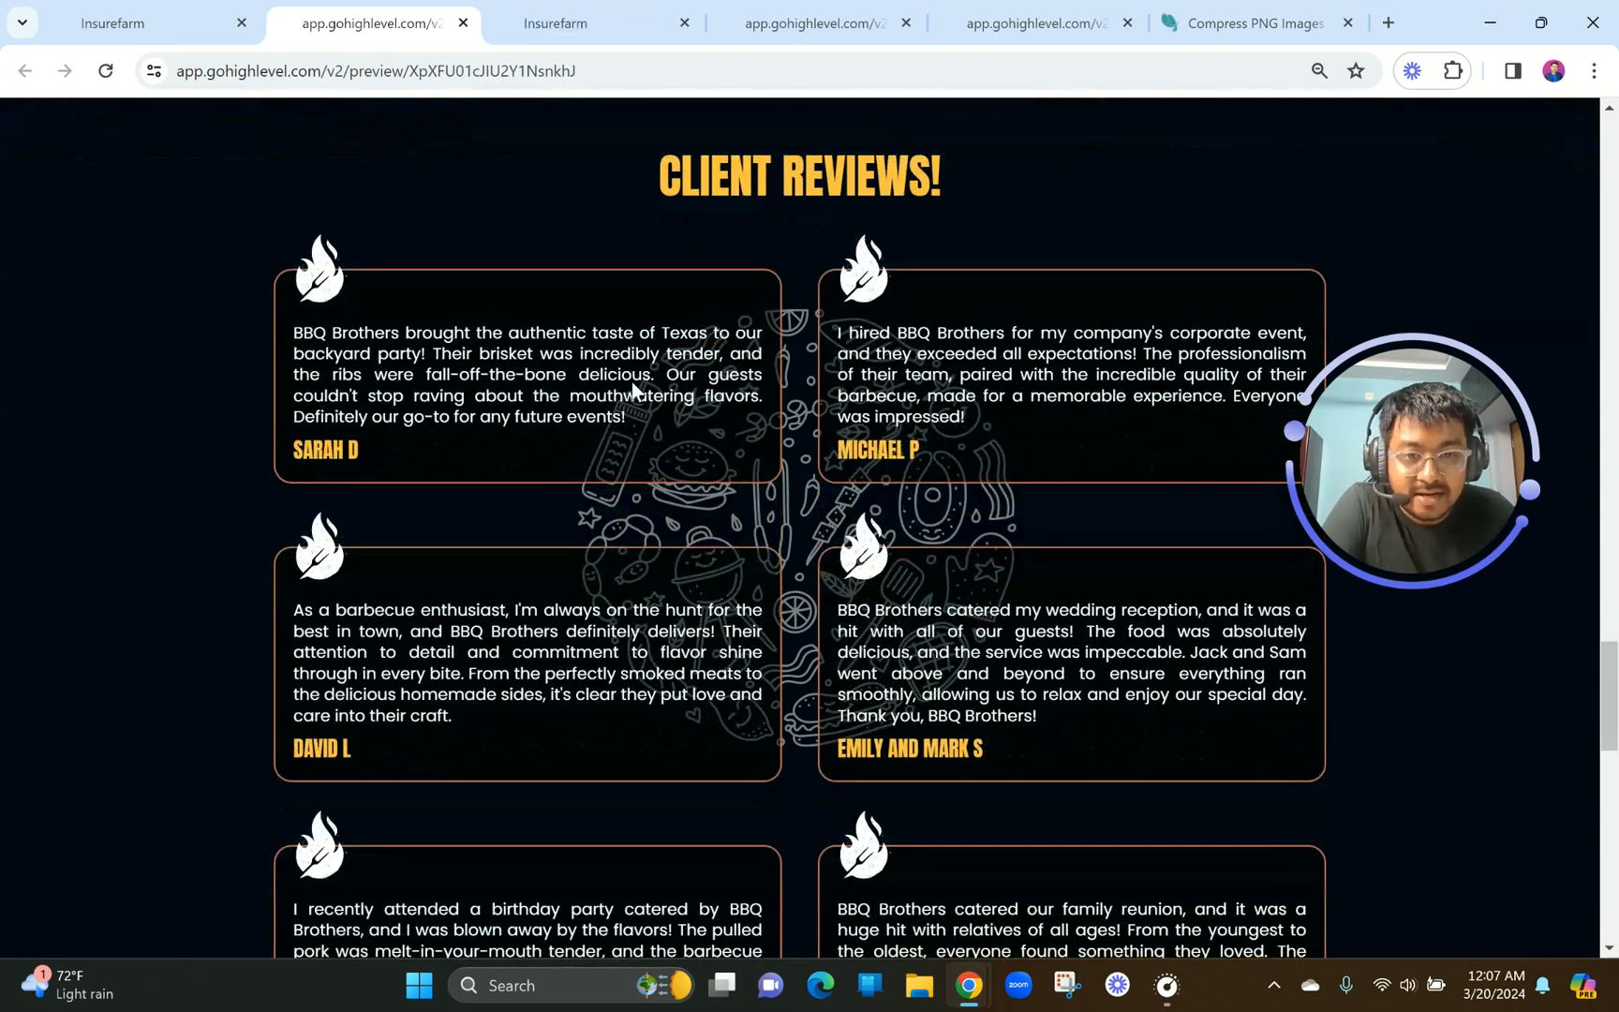
pyautogui.click(633, 13)
pyautogui.click(385, 13)
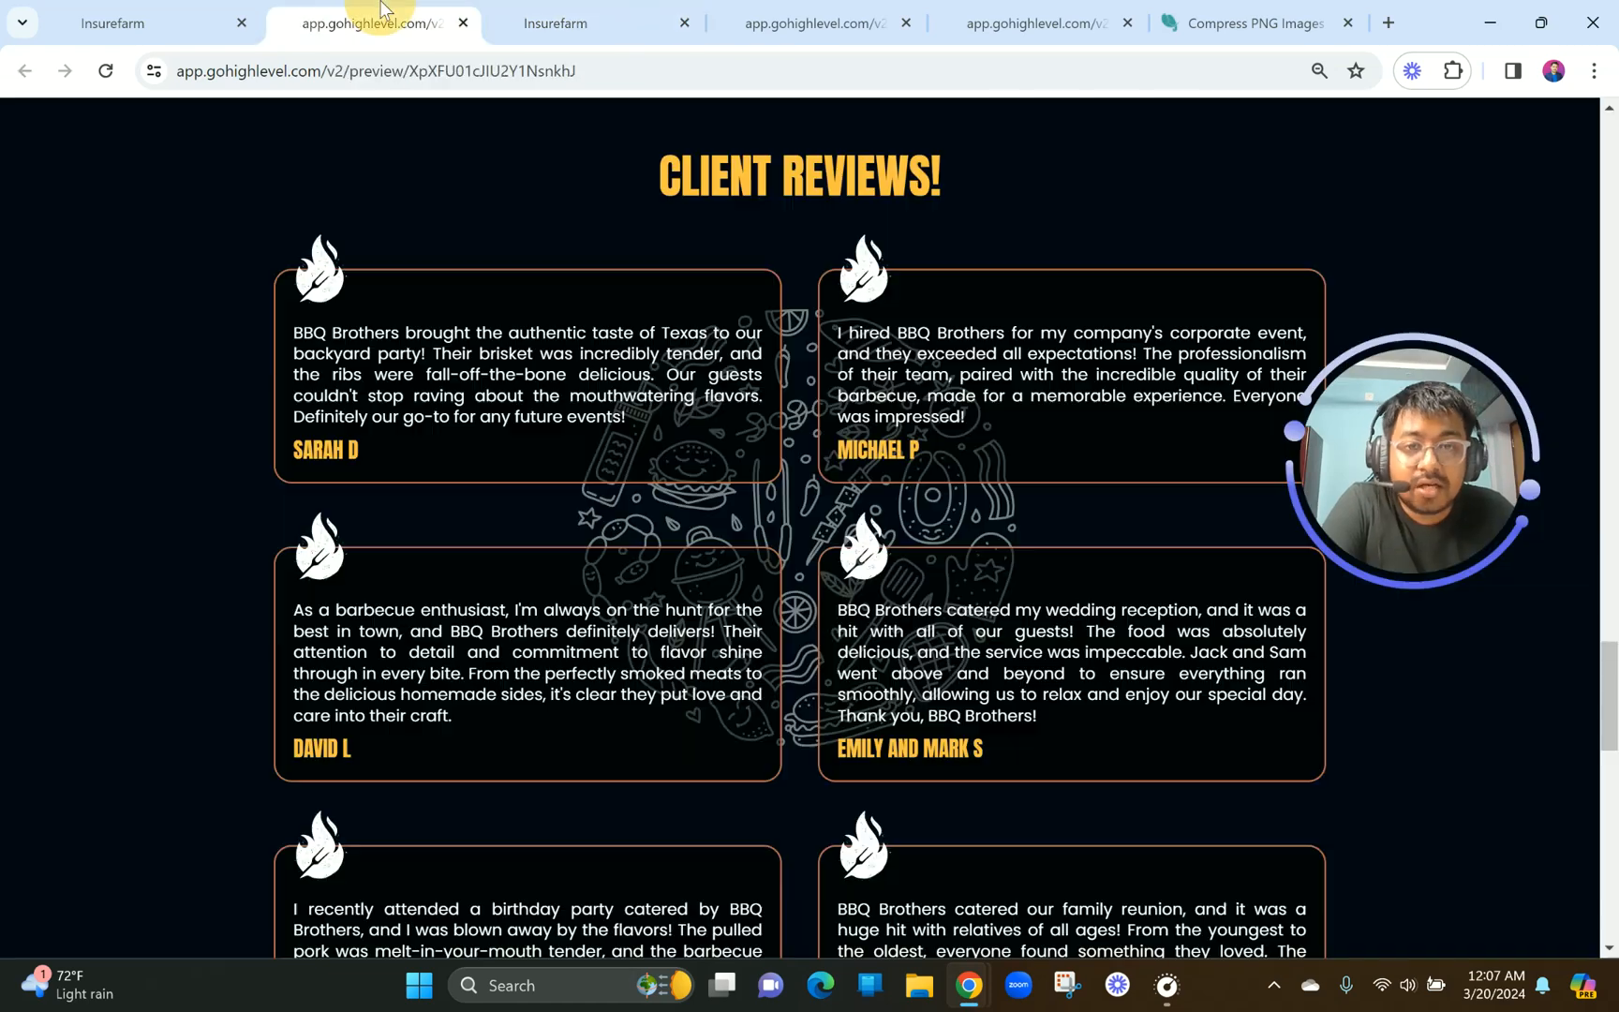
pyautogui.scroll(-5, 567, 588)
pyautogui.scroll(5, 567, 588)
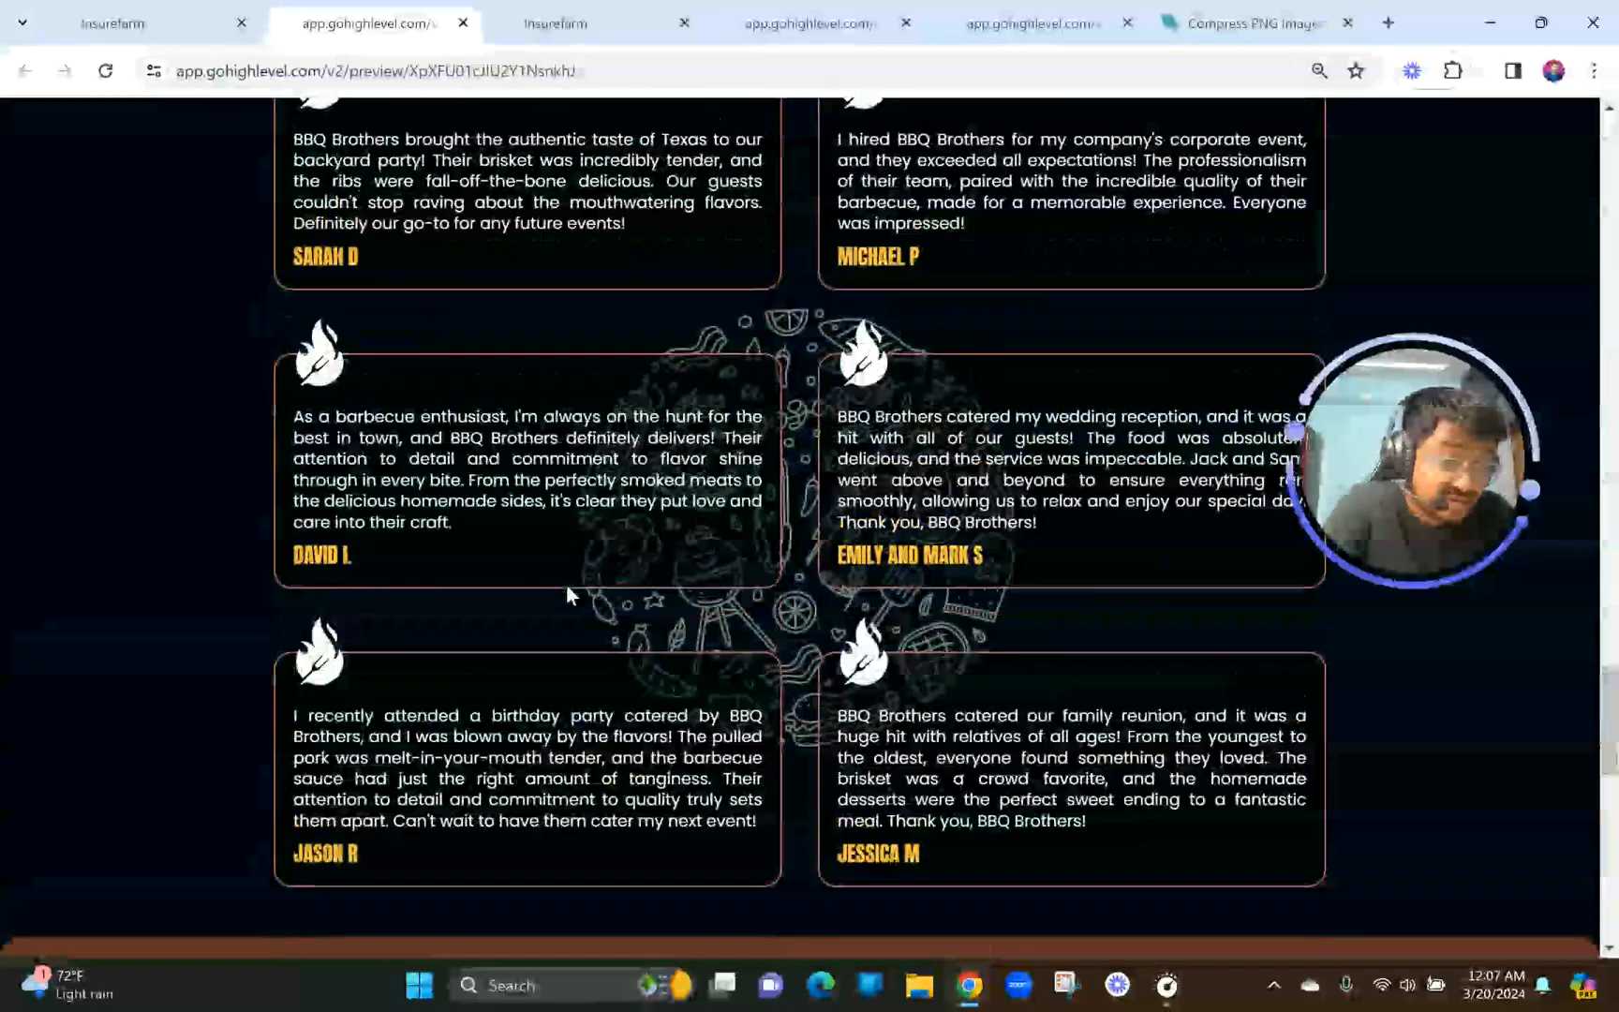
# Examine the flame icon, border and text layout of the first review card in the reference preview at close range.
pyautogui.scroll(-2, 567, 592)
pyautogui.scroll(3, 568, 592)
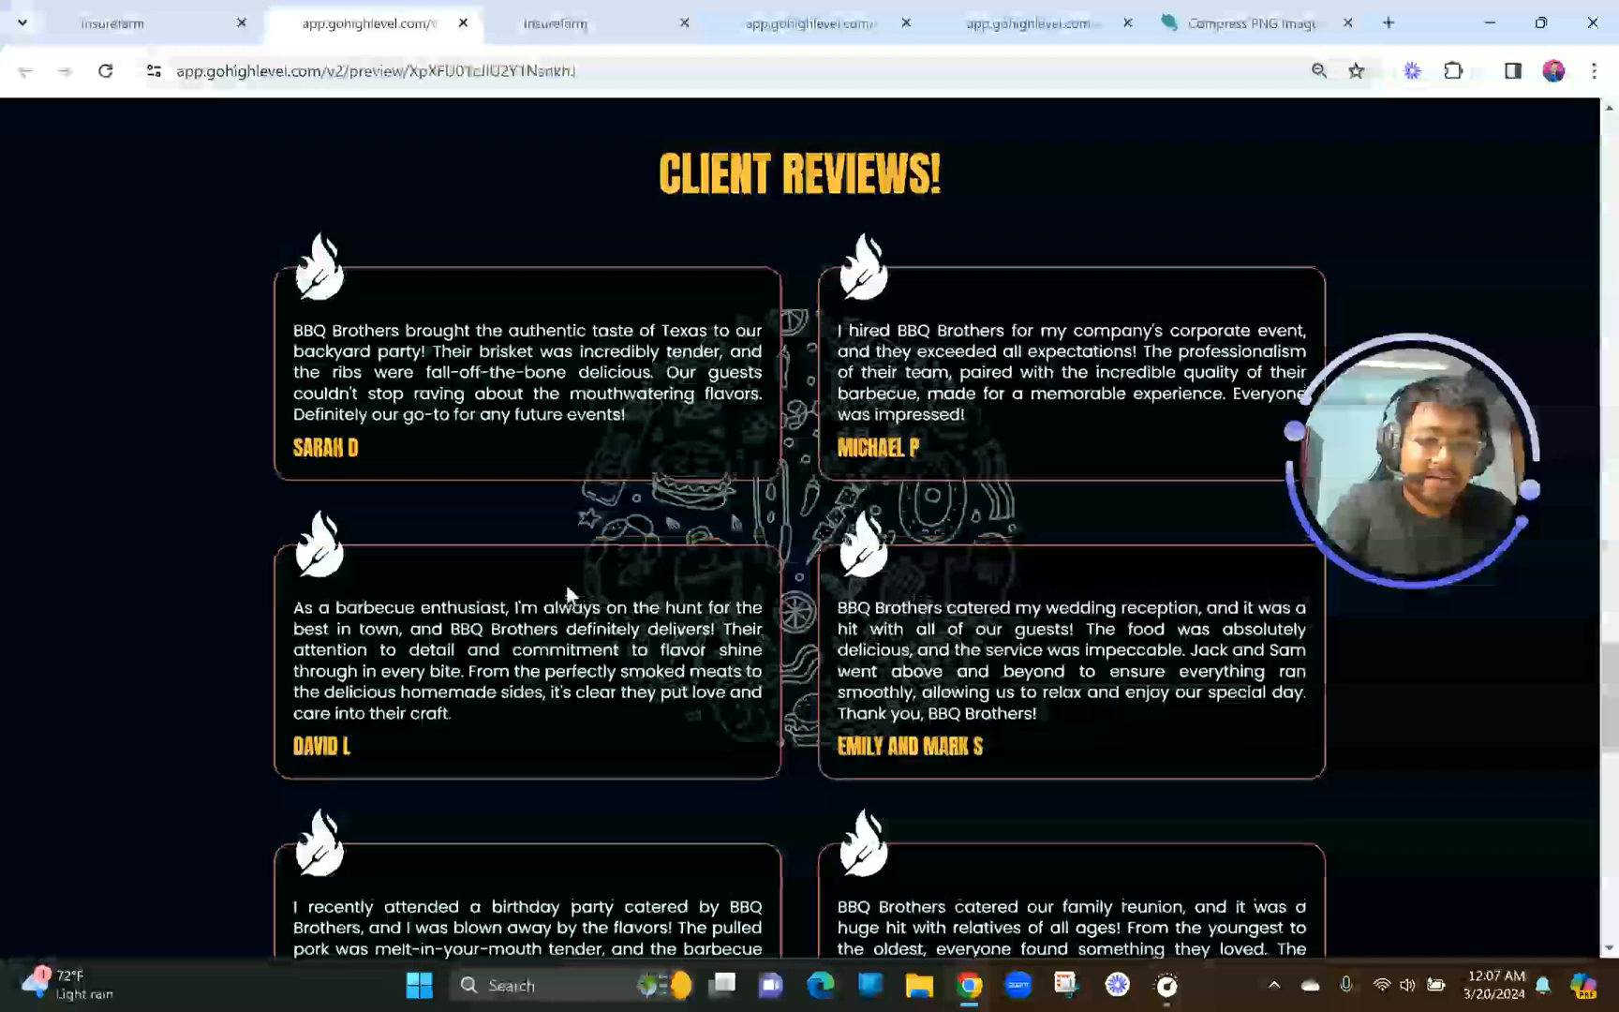
pyautogui.scroll(5, 277, 304)
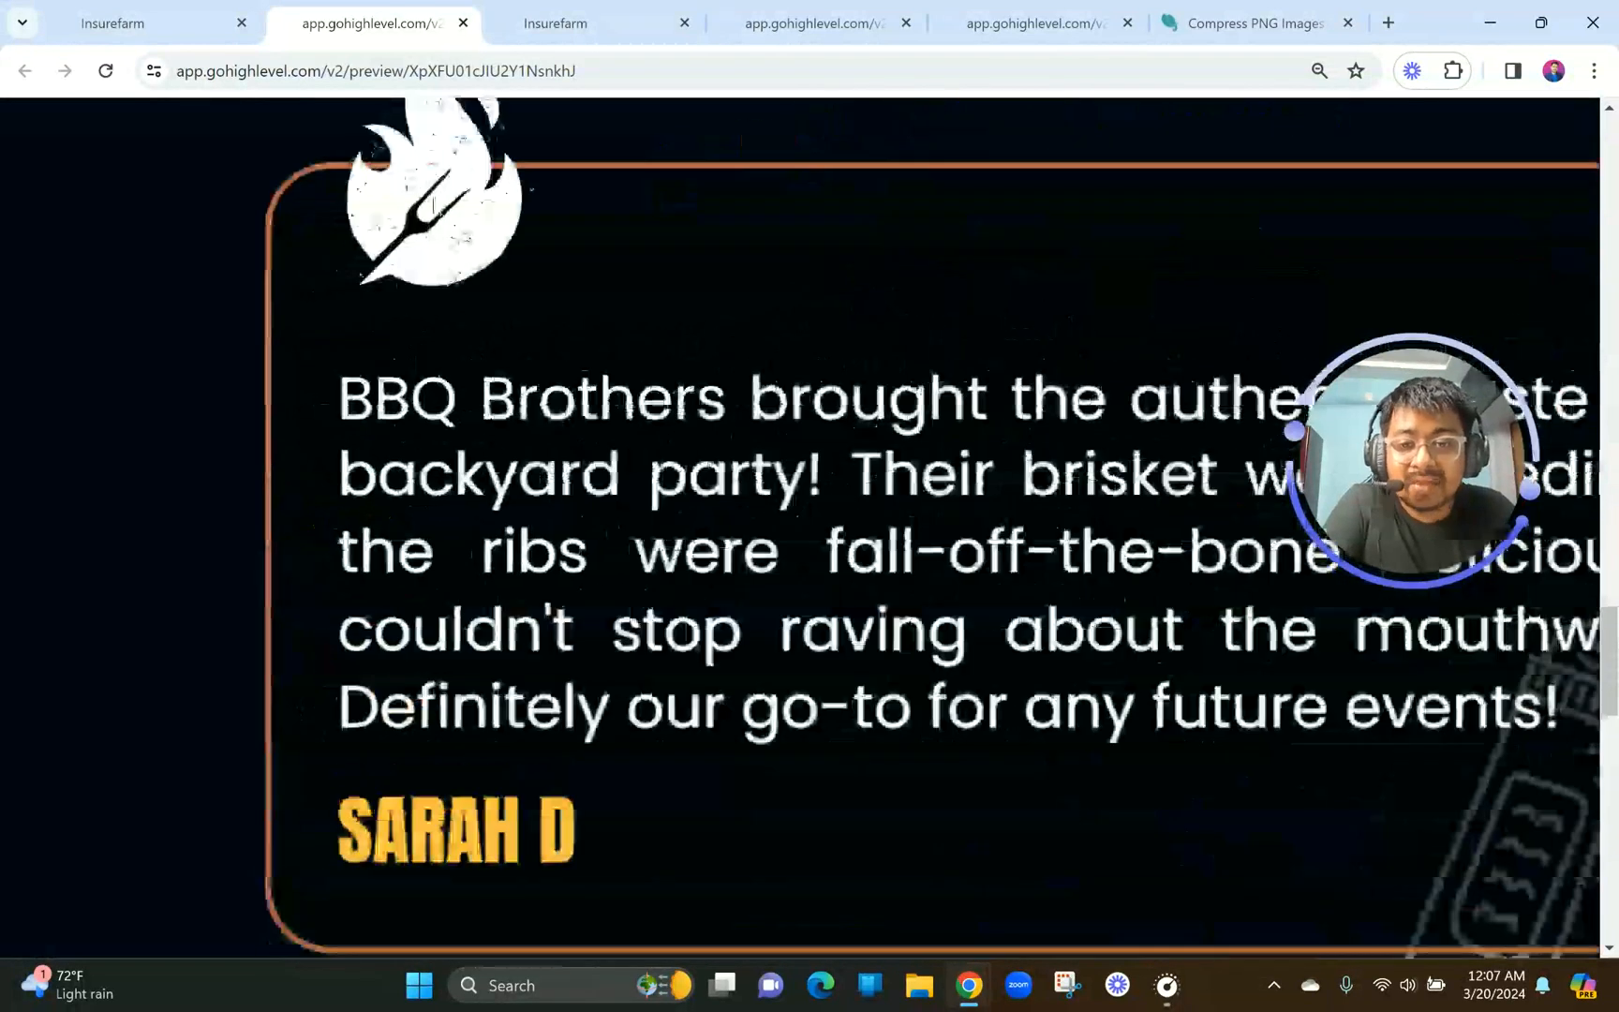
pyautogui.scroll(1, 277, 303)
pyautogui.scroll(1, 413, 232)
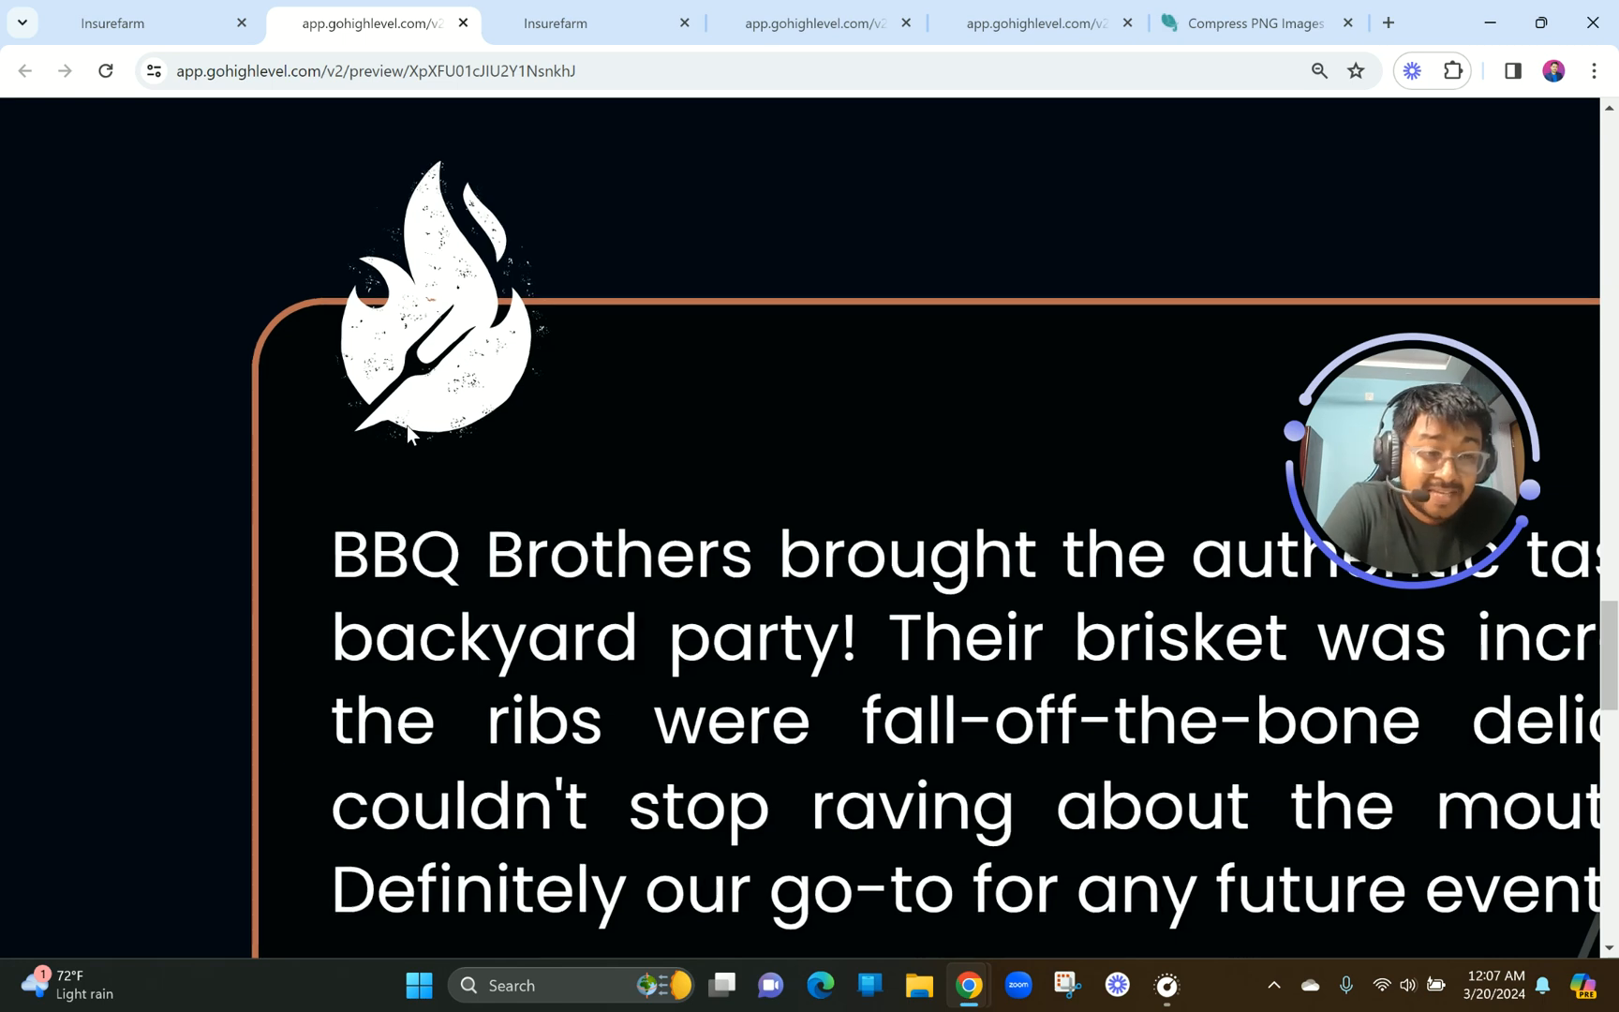
pyautogui.scroll(-7, 406, 426)
pyautogui.scroll(-2, 410, 426)
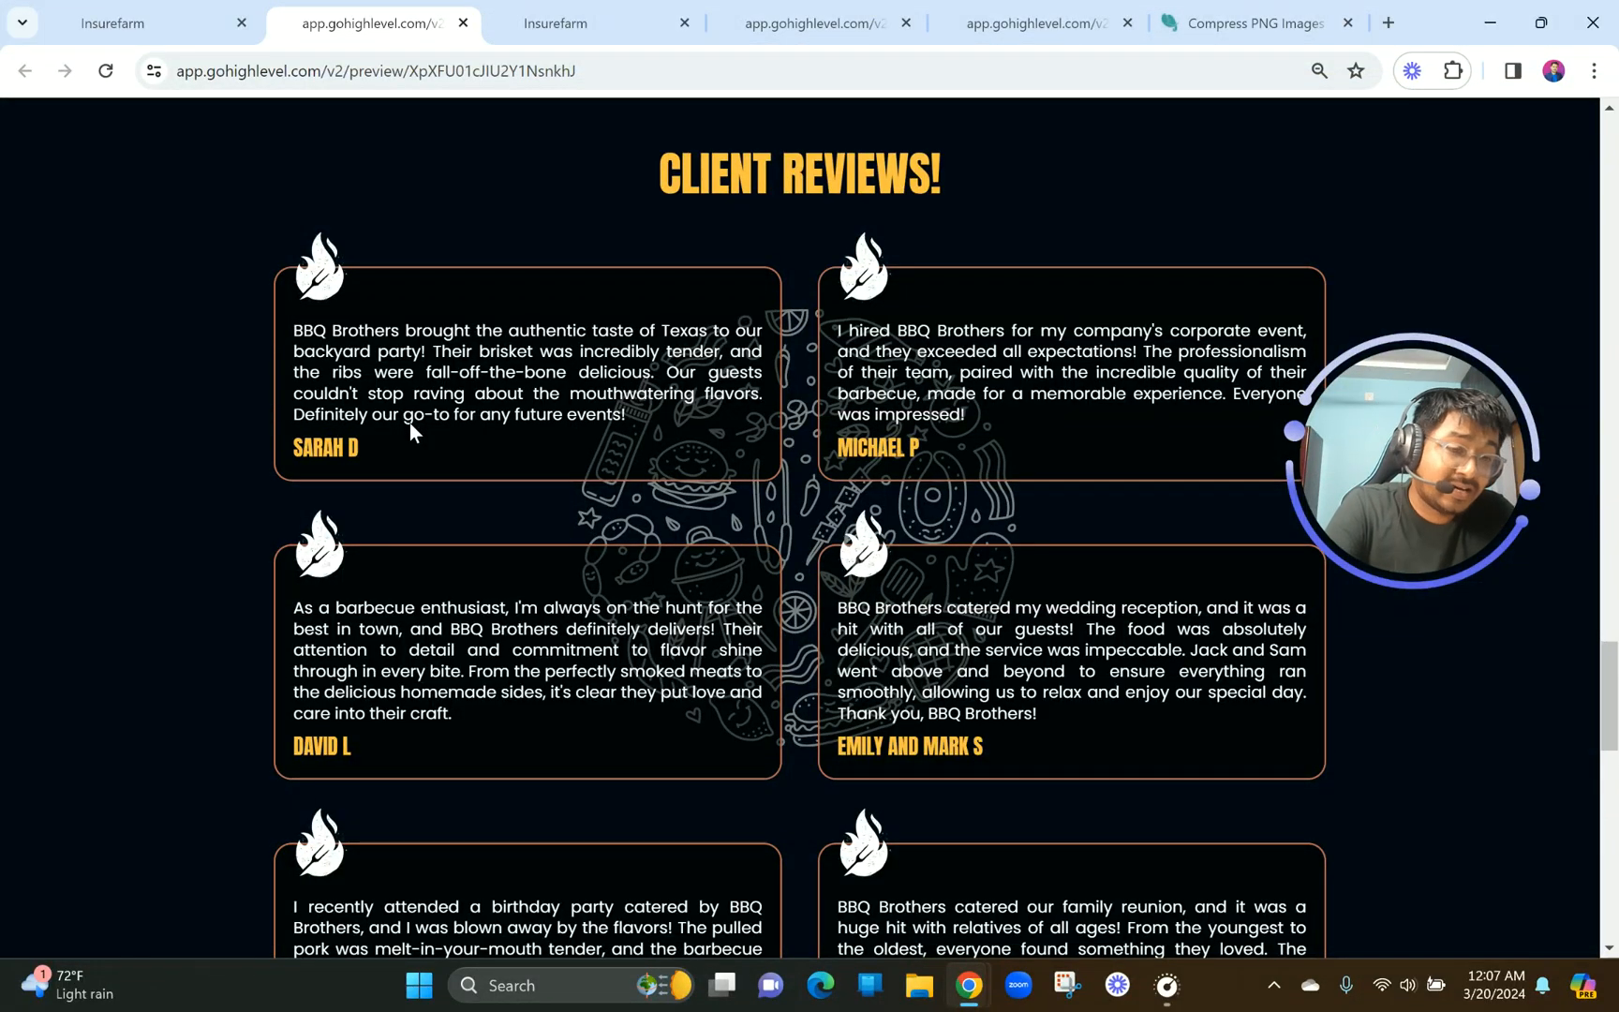
# In the page builder, try the Full Center background image option on the new section, then return it to Full Center (Parallax).
pyautogui.click(497, 21)
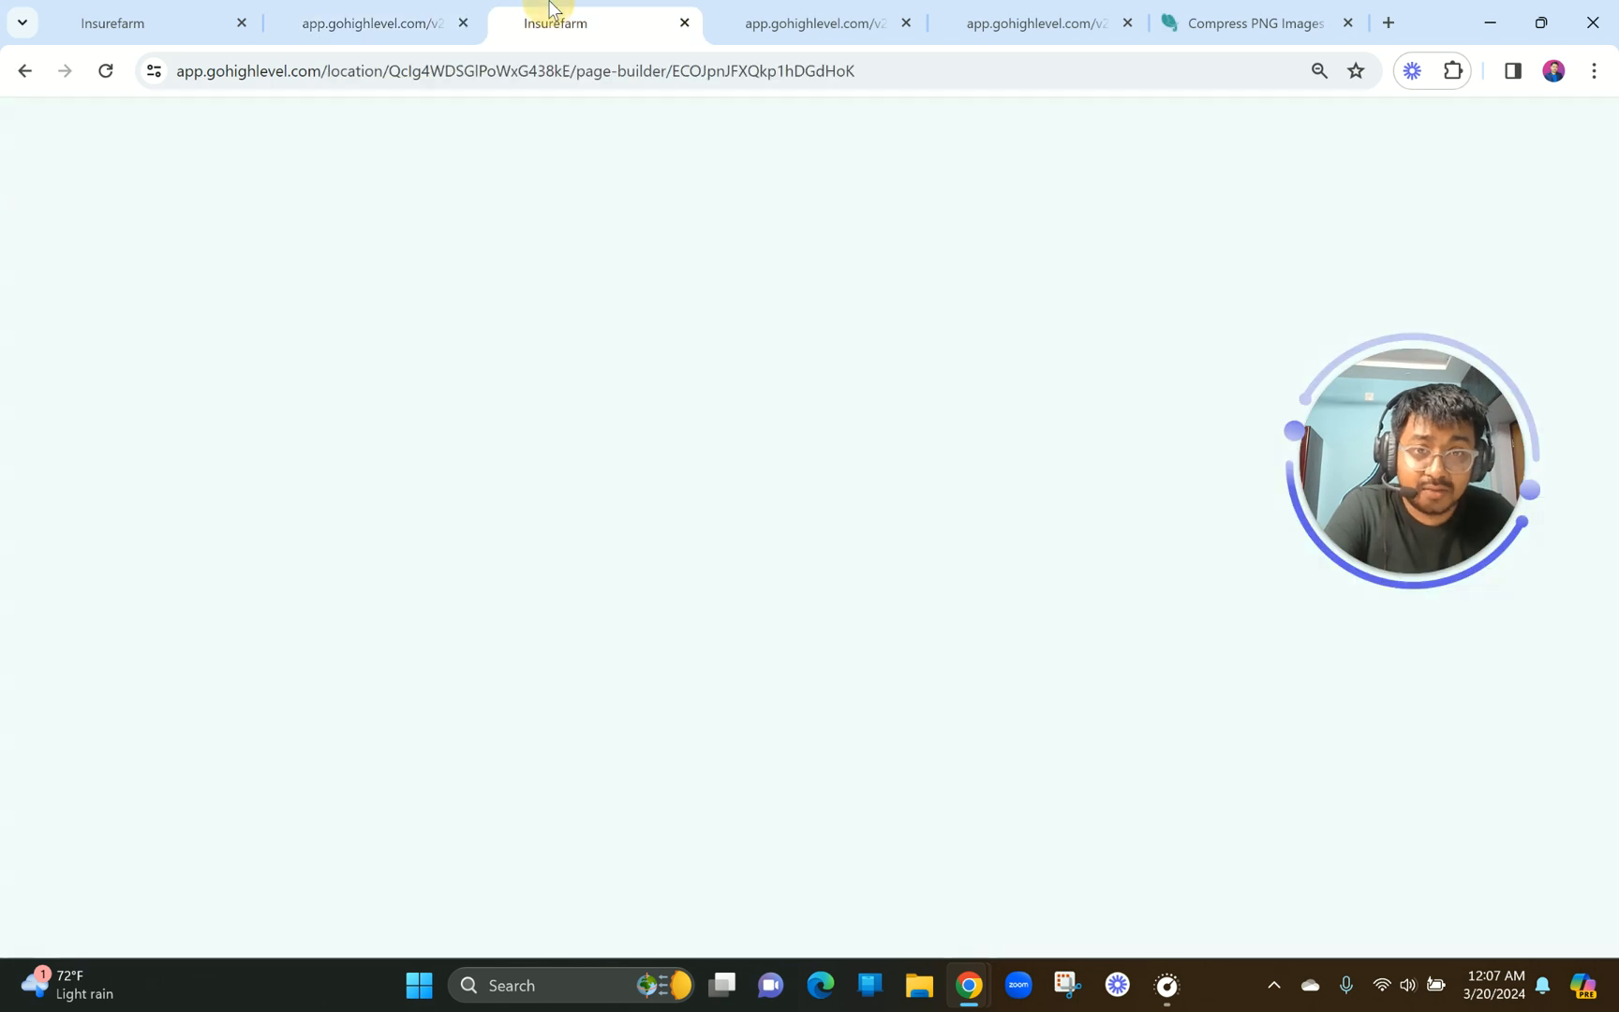
pyautogui.scroll(-20, 624, 528)
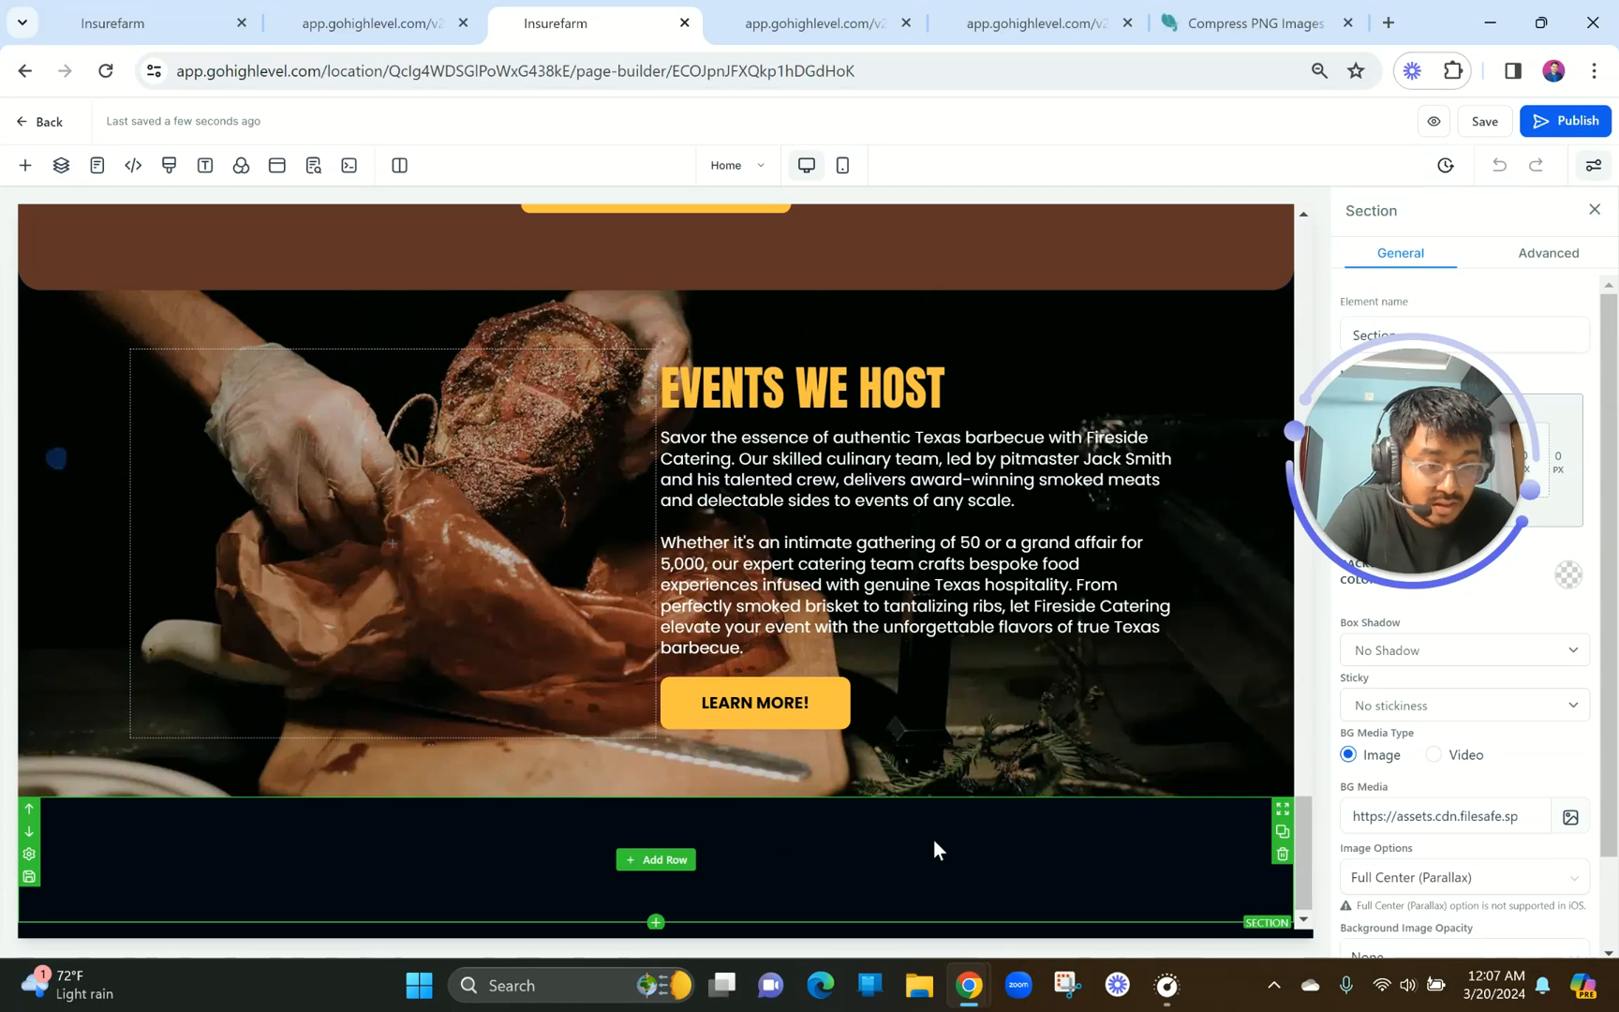
pyautogui.click(1402, 879)
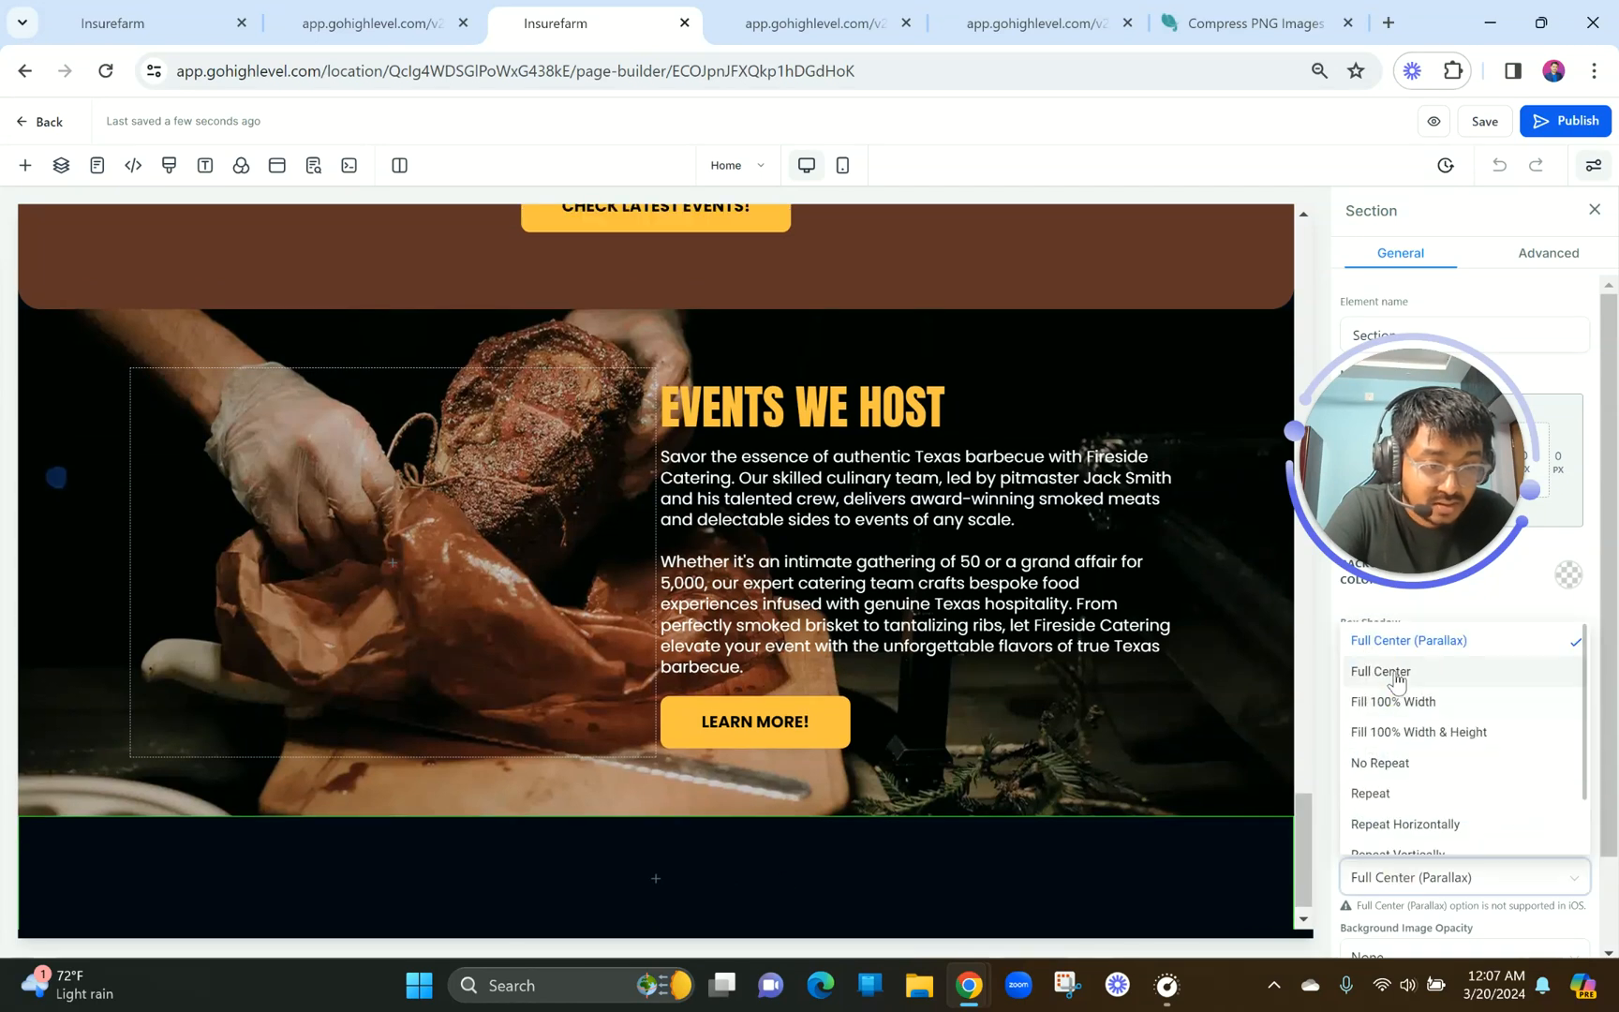
pyautogui.click(1396, 672)
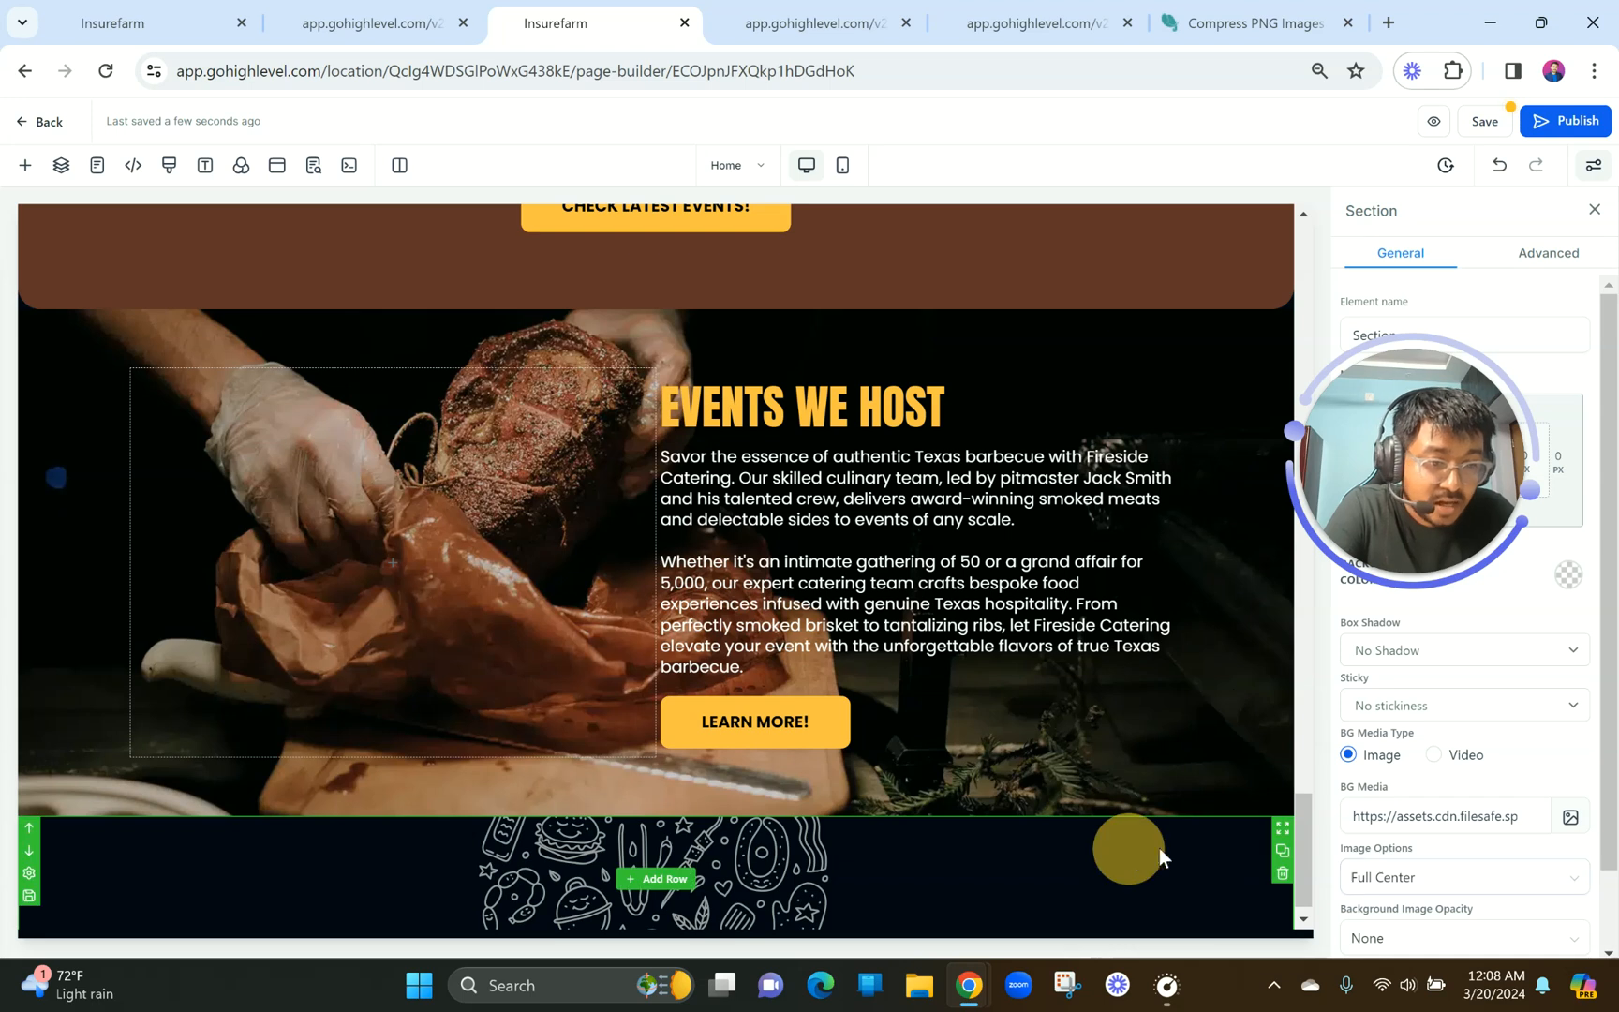
pyautogui.click(1392, 871)
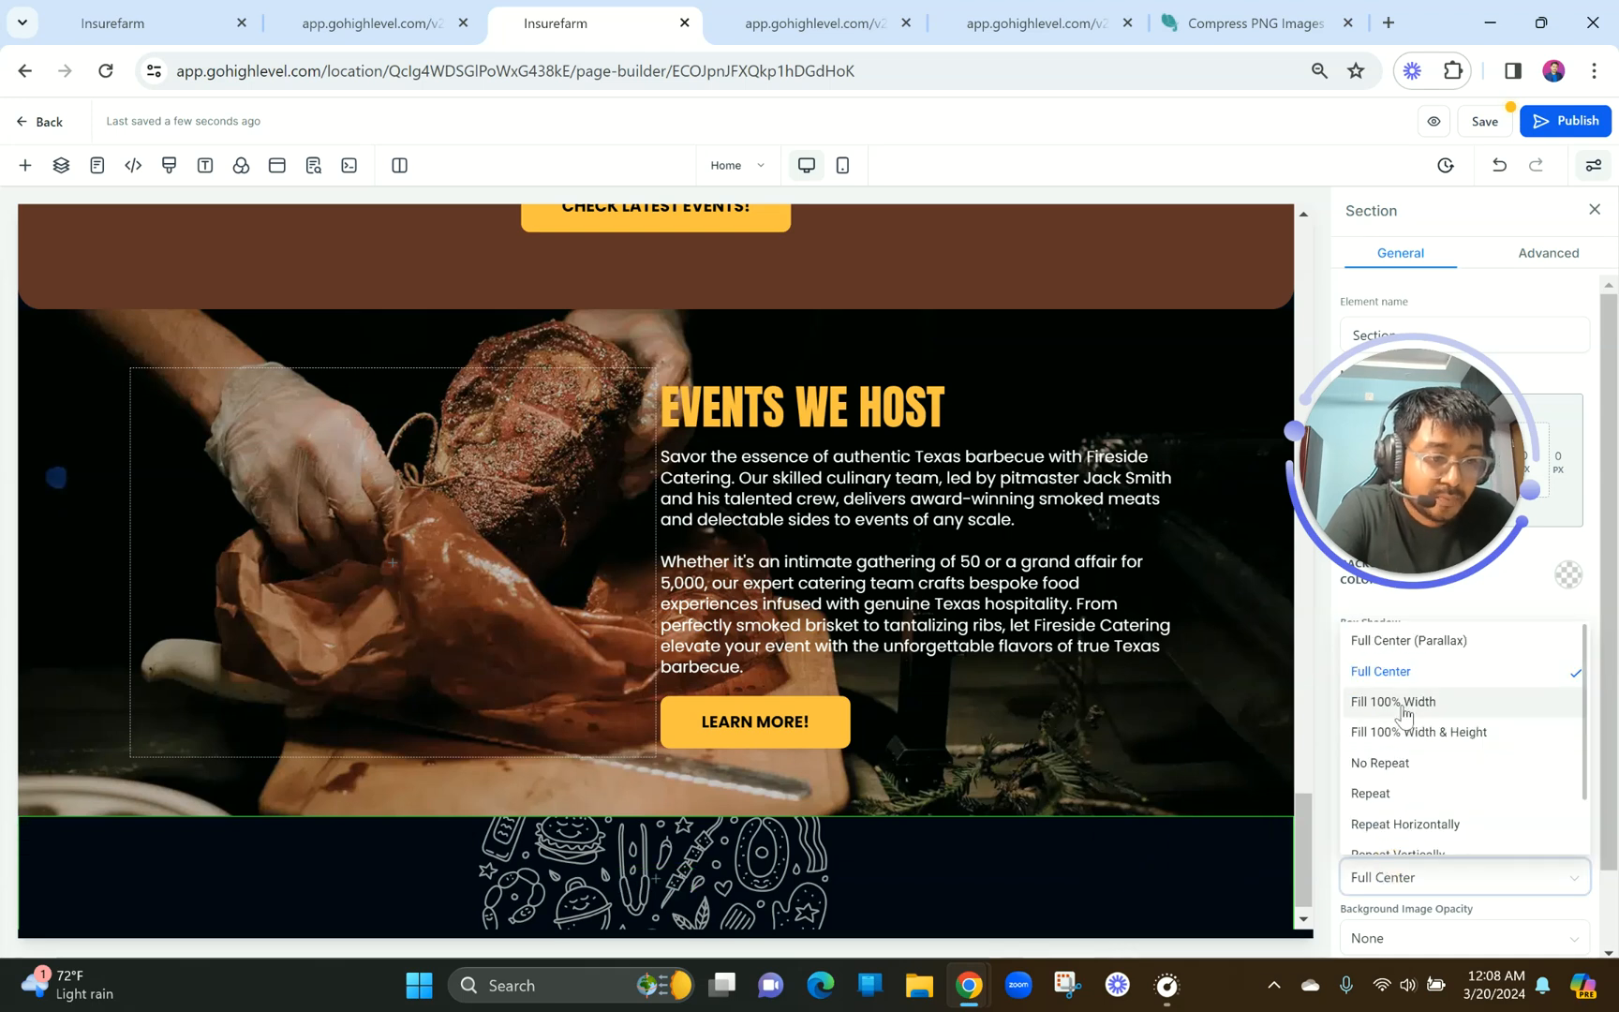
pyautogui.click(1388, 644)
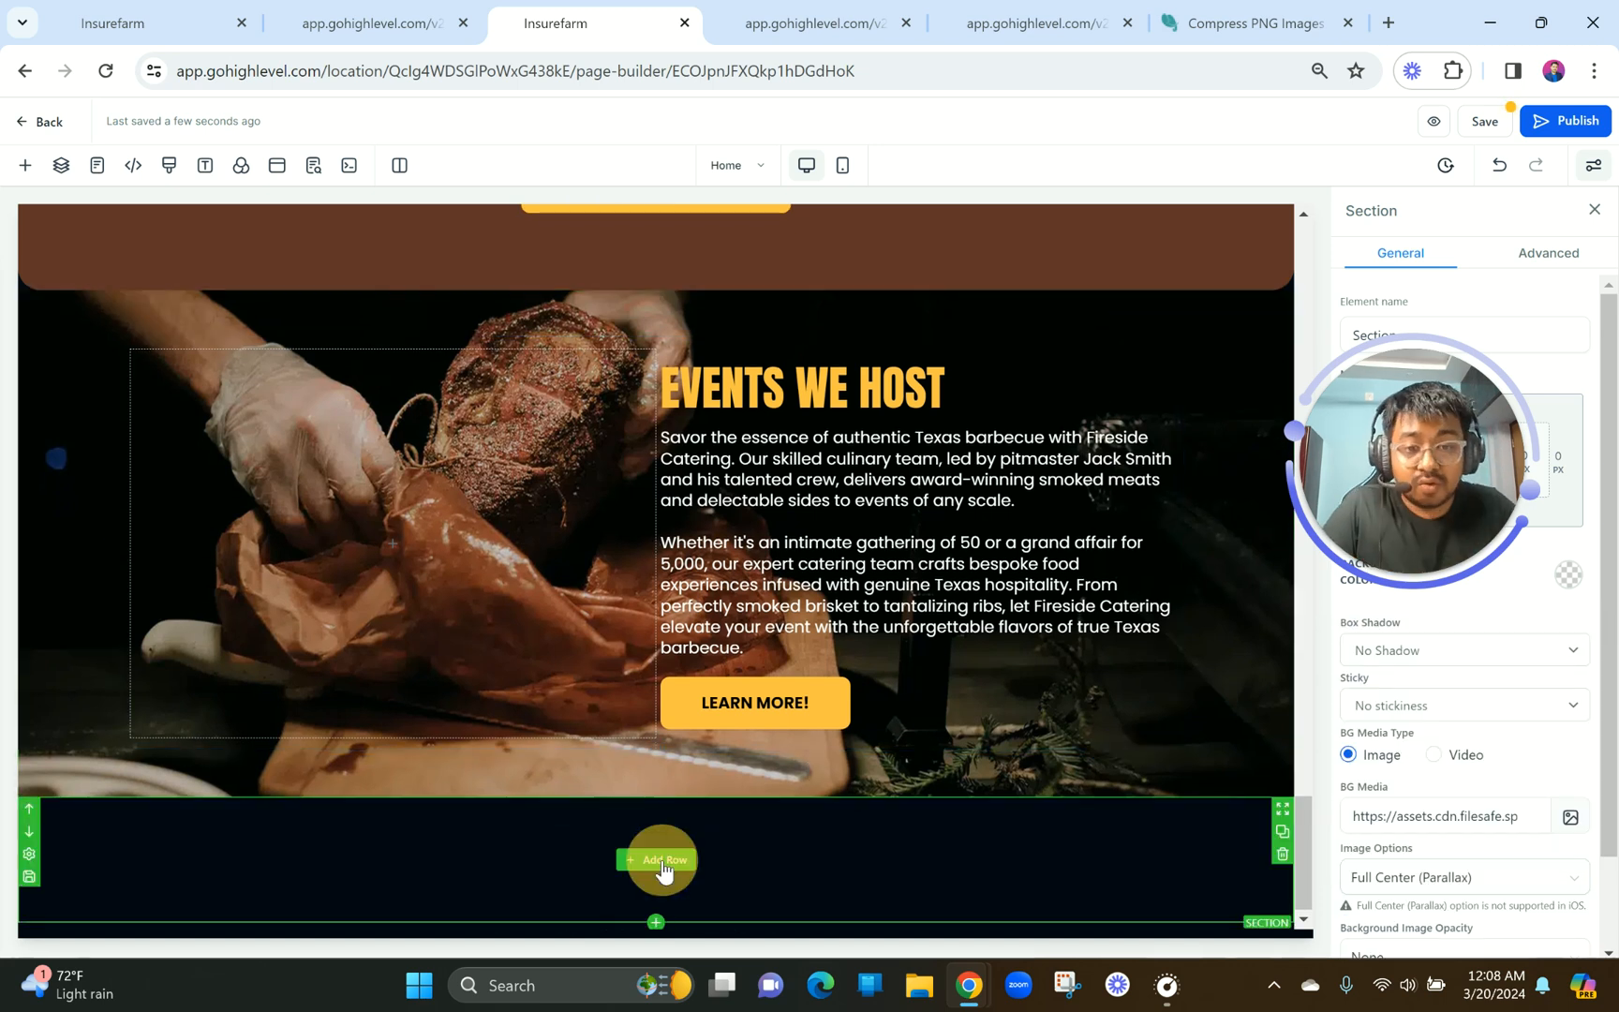
# Add a one-column row to the new section and place a centre-aligned duplicate of the "Events We Host" headline in it.
pyautogui.click(660, 859)
pyautogui.click(265, 314)
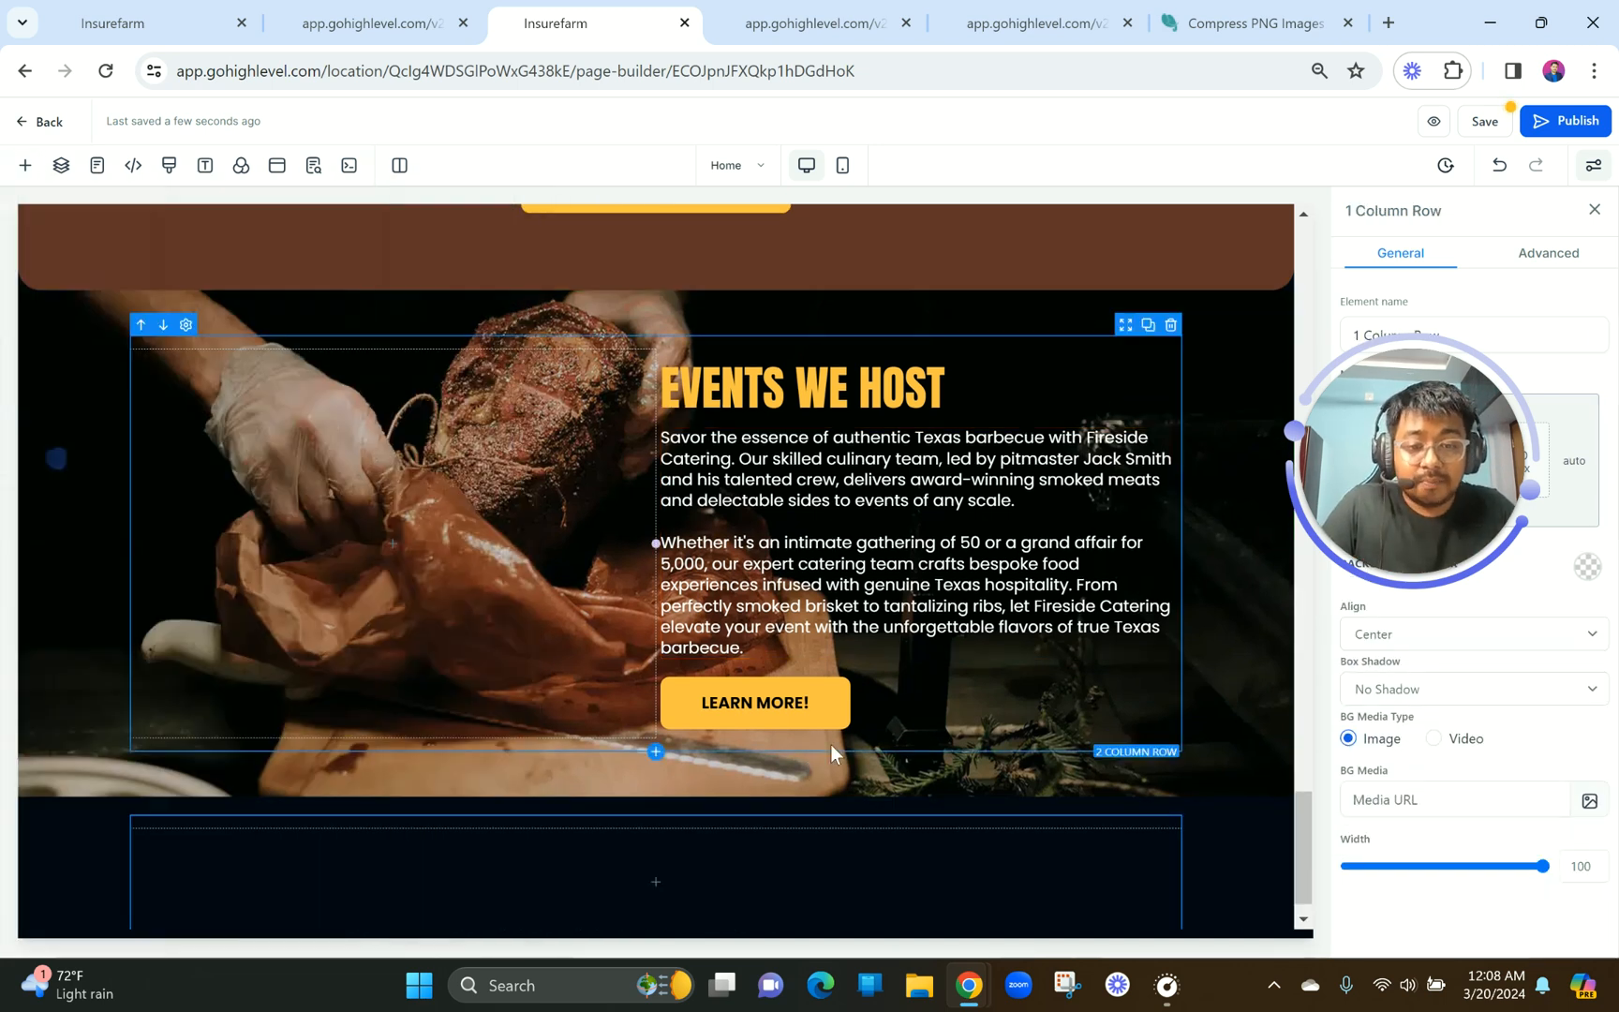
pyautogui.click(1144, 310)
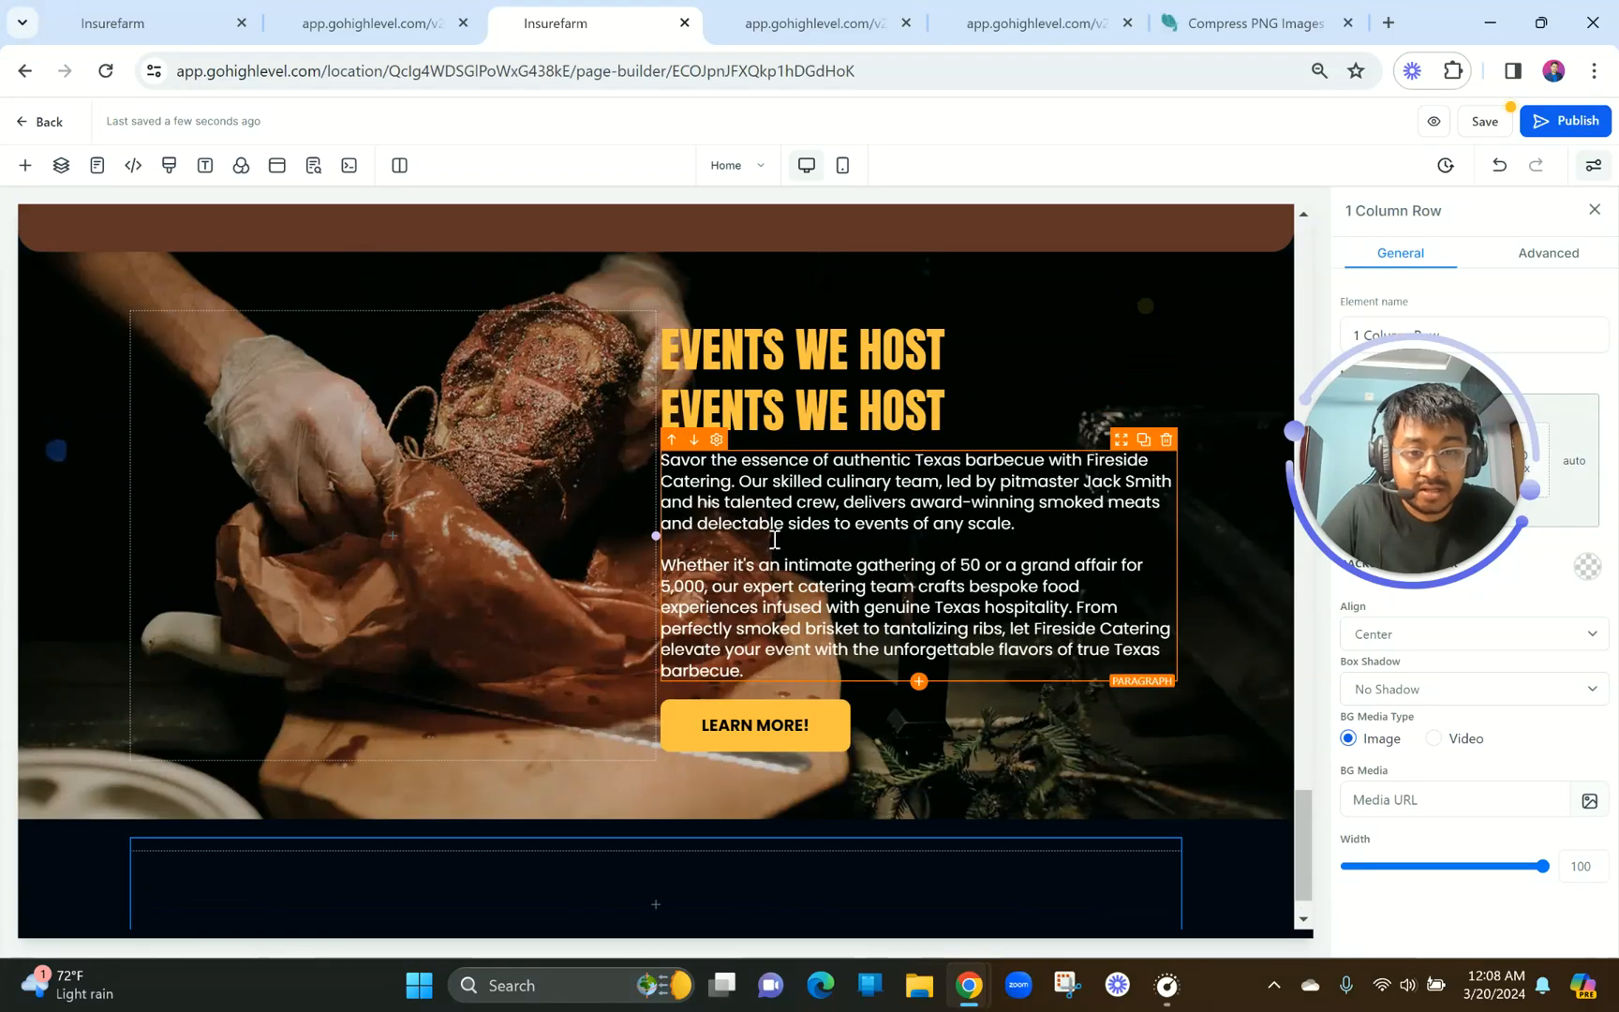
pyautogui.moveTo(1122, 325); pyautogui.dragTo(779, 835)
pyautogui.click(1432, 640)
# Replace the duplicated headline's text with "CLIENT REVIEWS!" copied from the reference preview, removing its bold formatting and the extra blank lines.
pyautogui.click(412, 9)
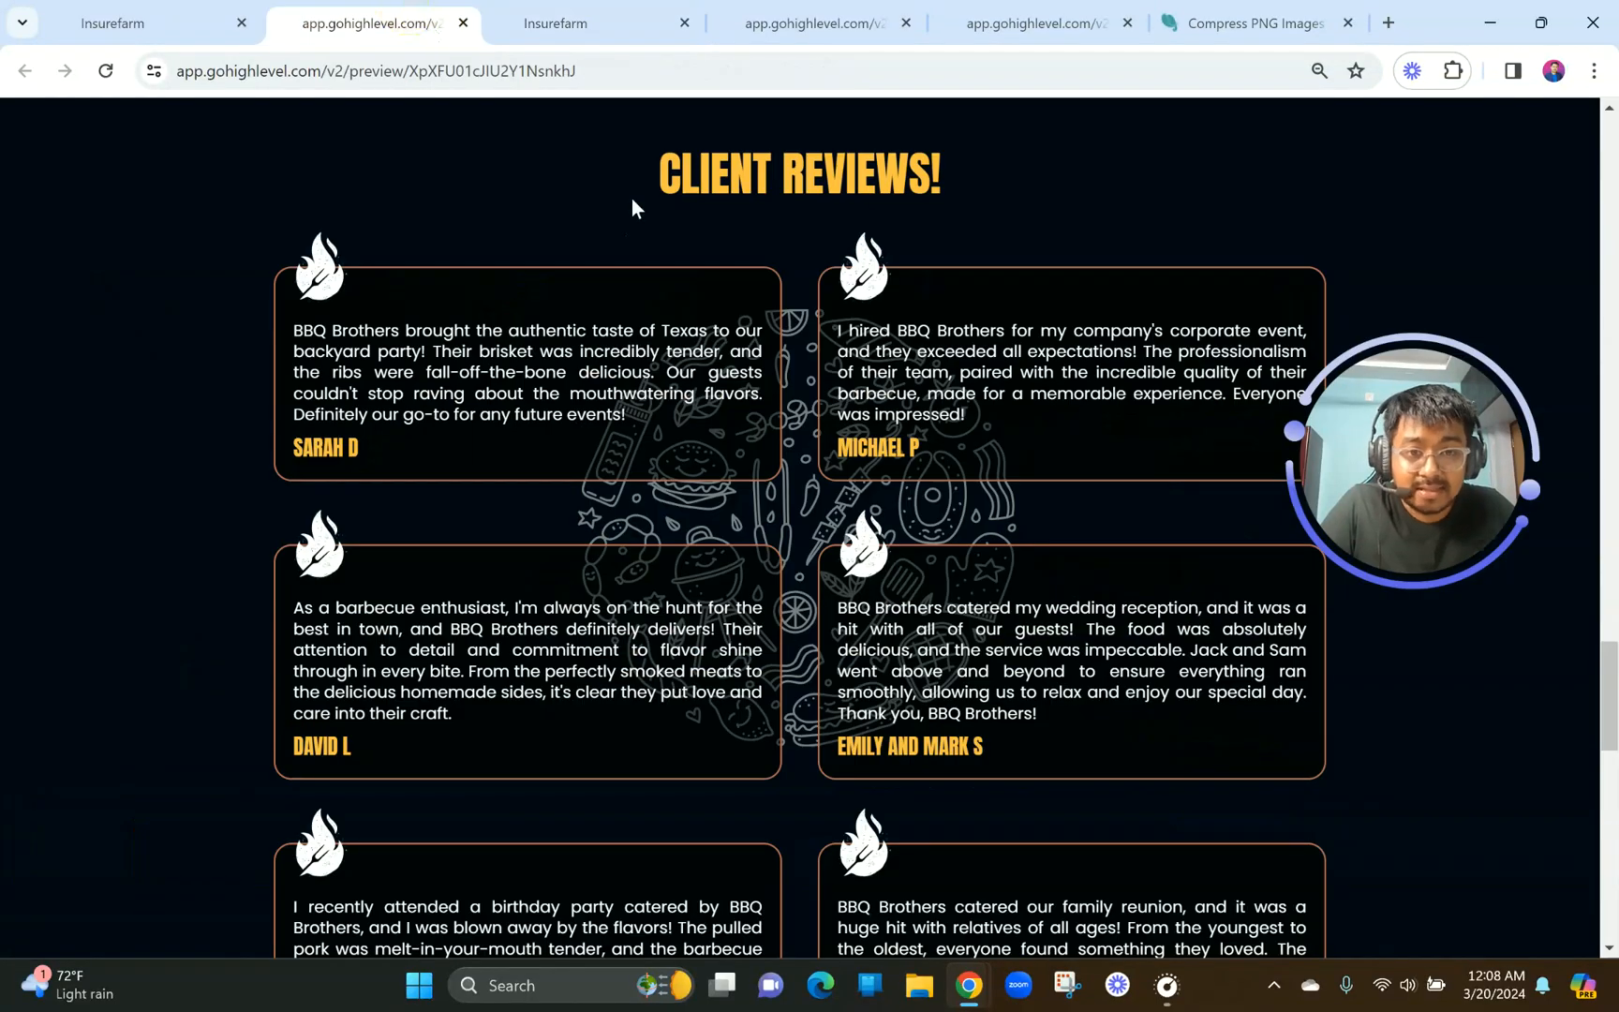
pyautogui.moveTo(633, 206); pyautogui.dragTo(975, 171)
pyautogui.click(611, 21)
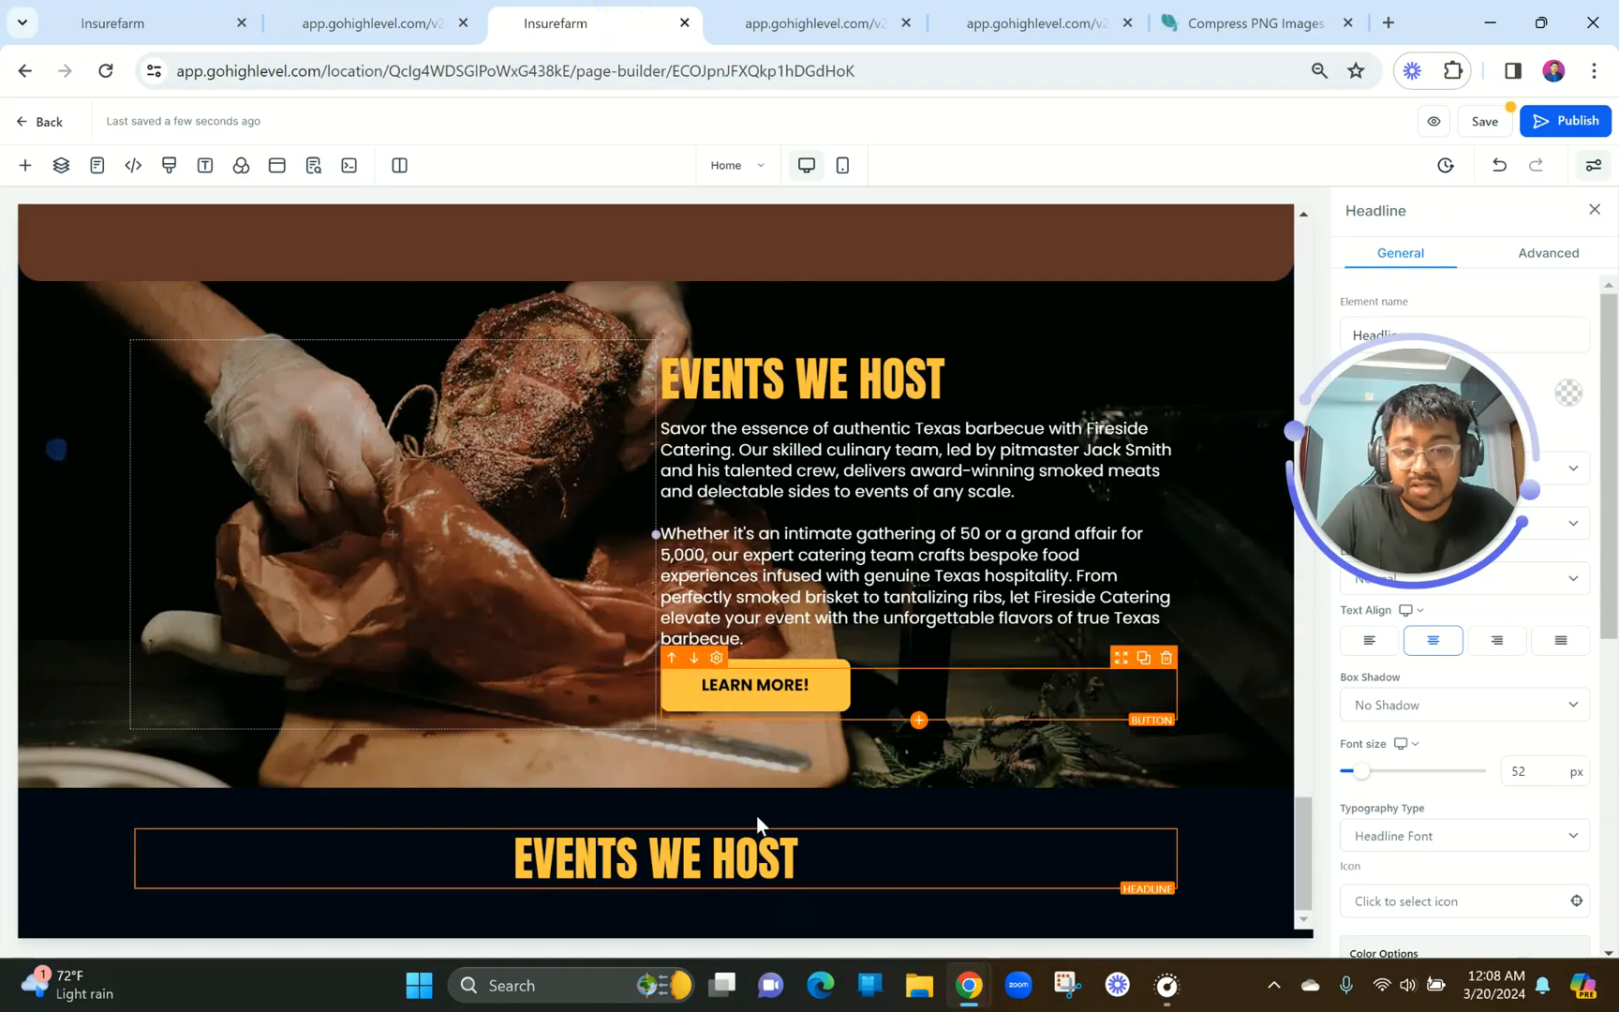
pyautogui.click(746, 857)
pyautogui.hotkey('ctrl', 'a')
pyautogui.hotkey('ctrl', 'v')
pyautogui.click(584, 889)
pyautogui.hotkey('ctrl', 'a')
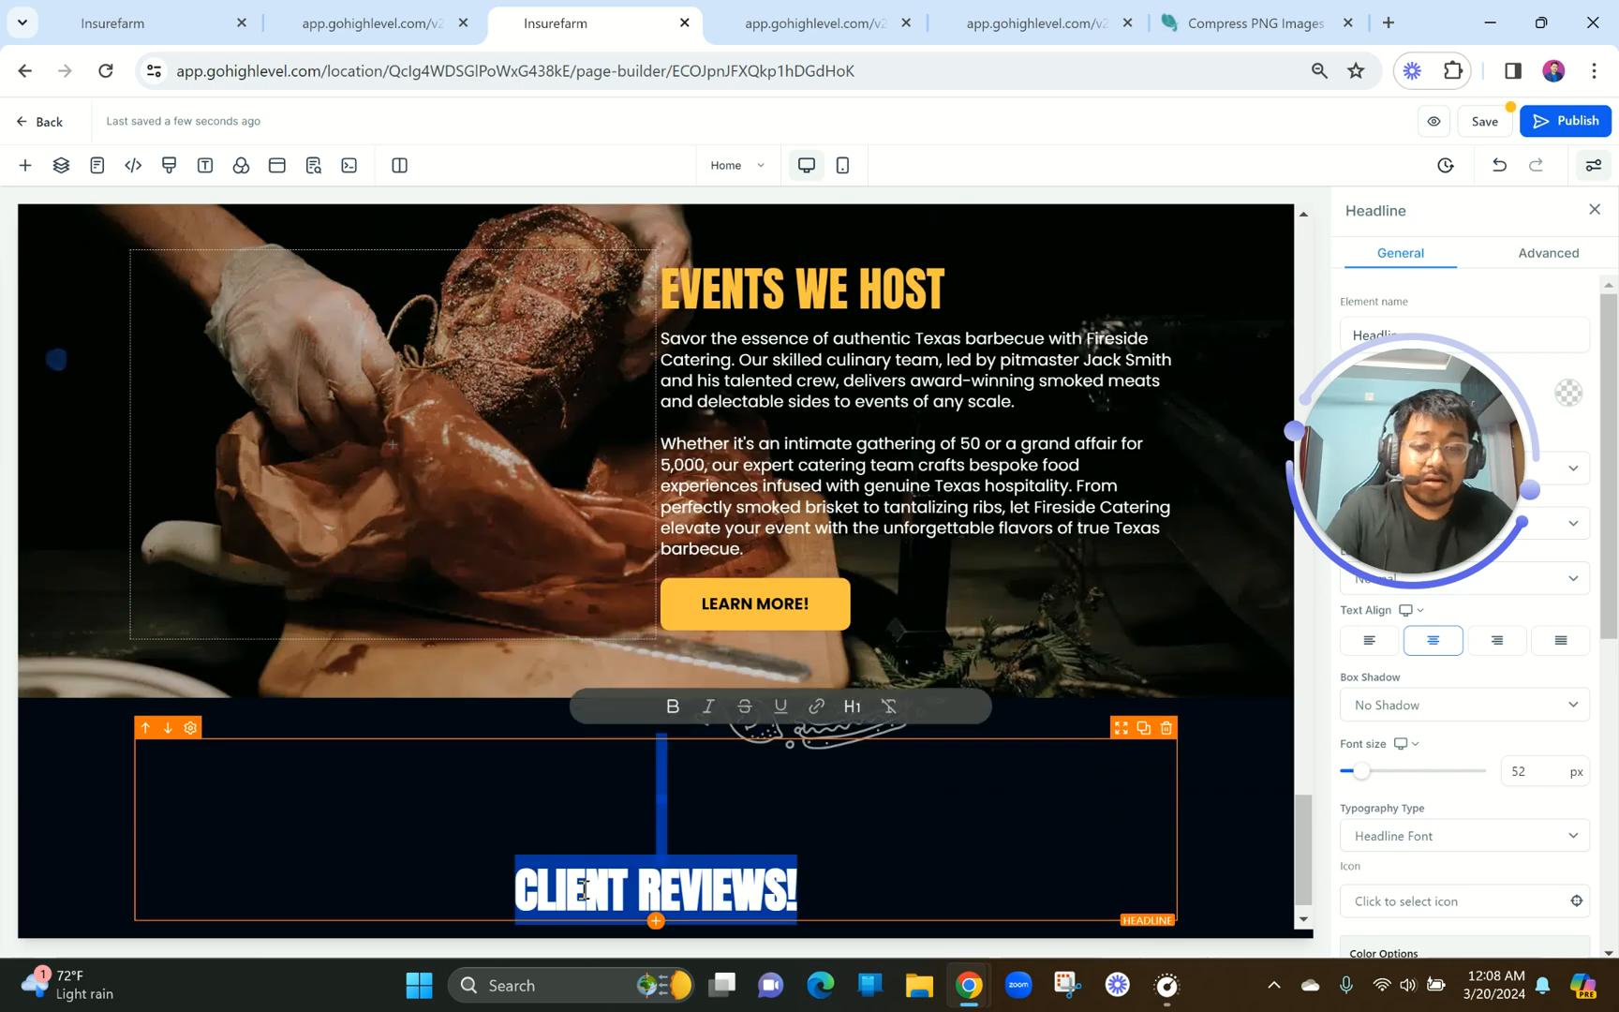
pyautogui.click(671, 706)
pyautogui.click(490, 904)
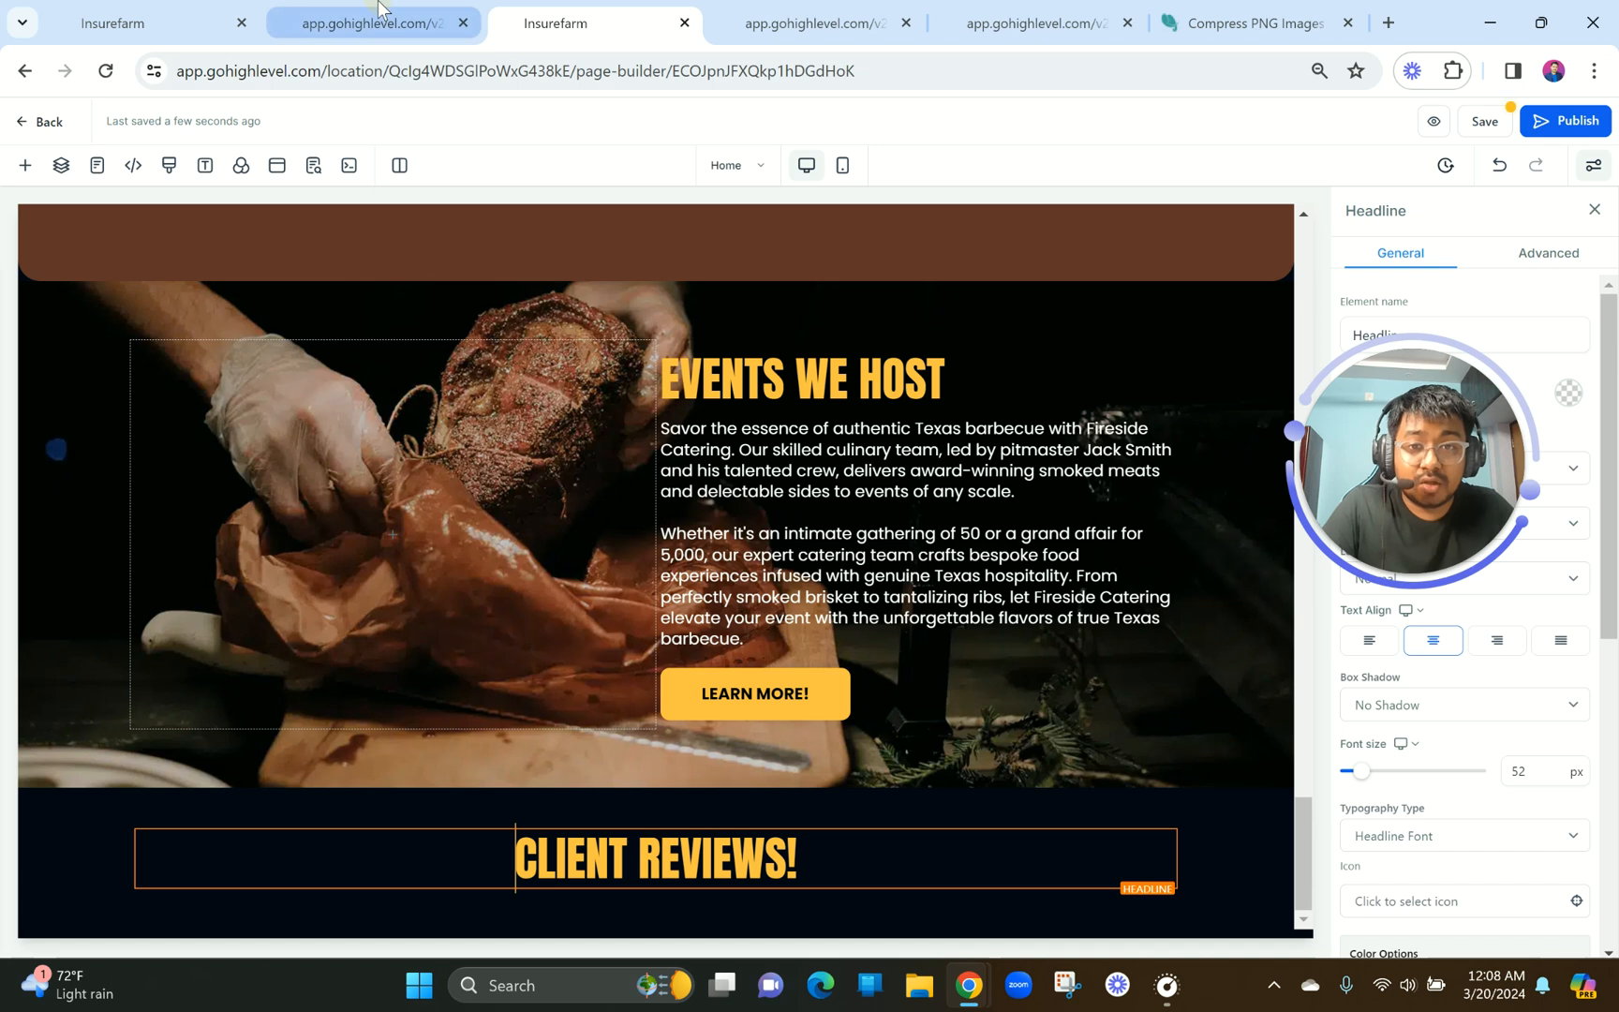
# Check the review card arrangement in the reference preview and add a two-column row below the "Client Reviews!" headline.
pyautogui.click(384, 20)
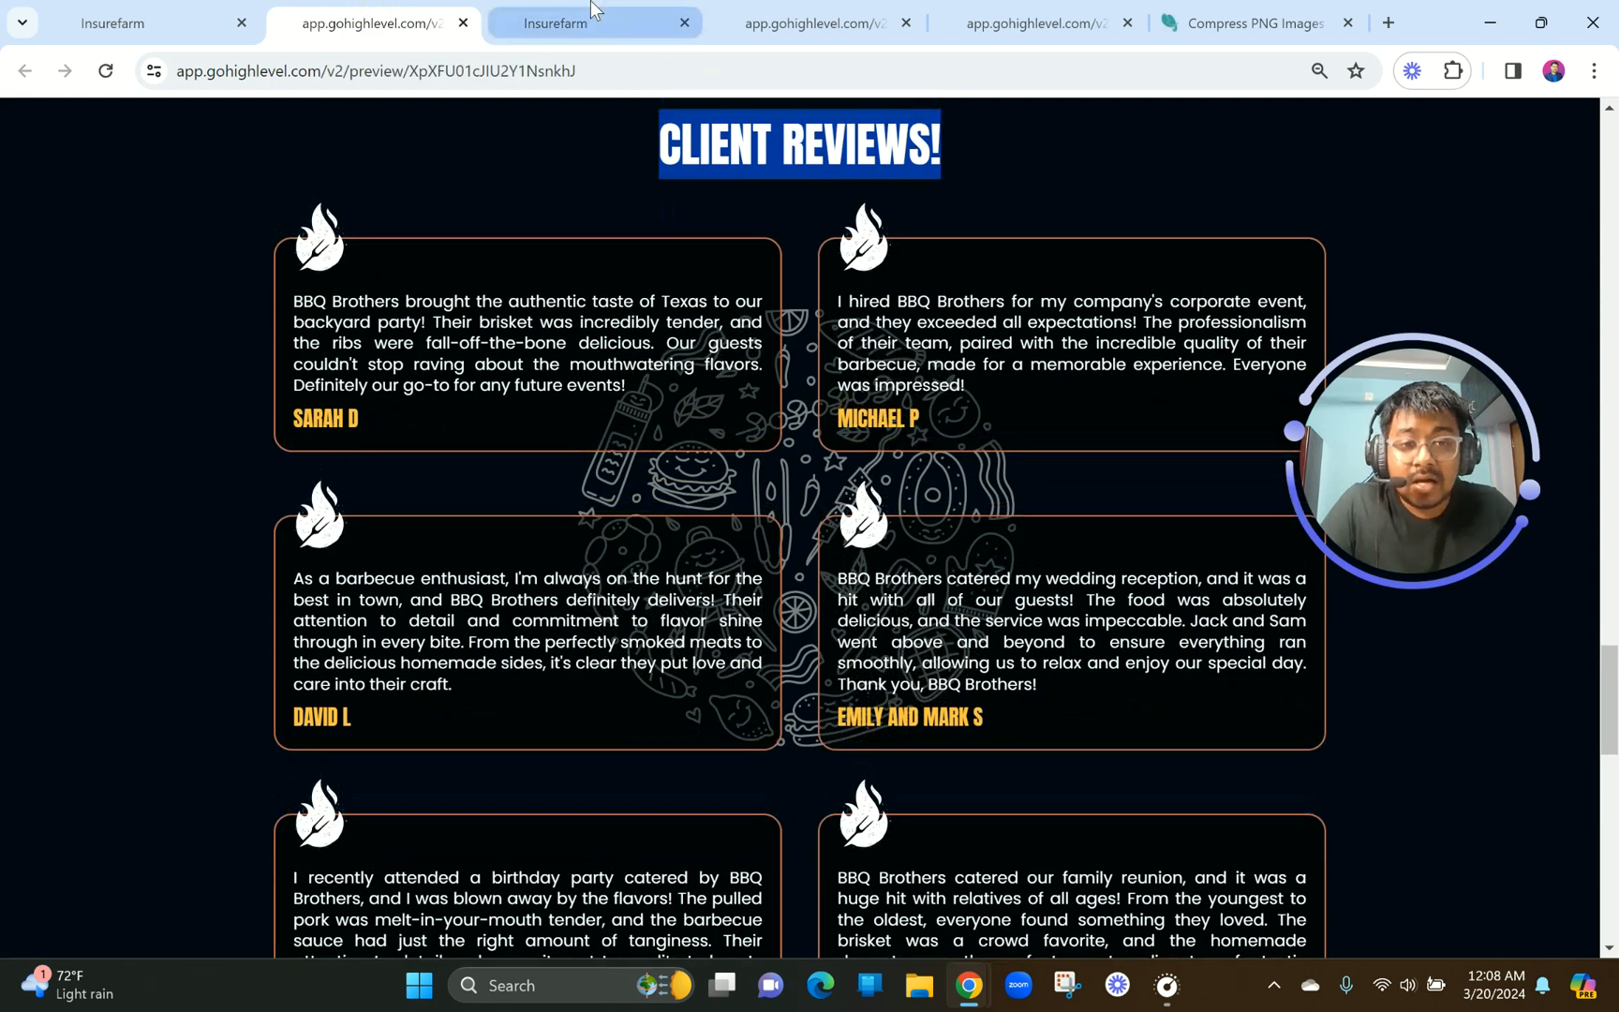
pyautogui.click(592, 11)
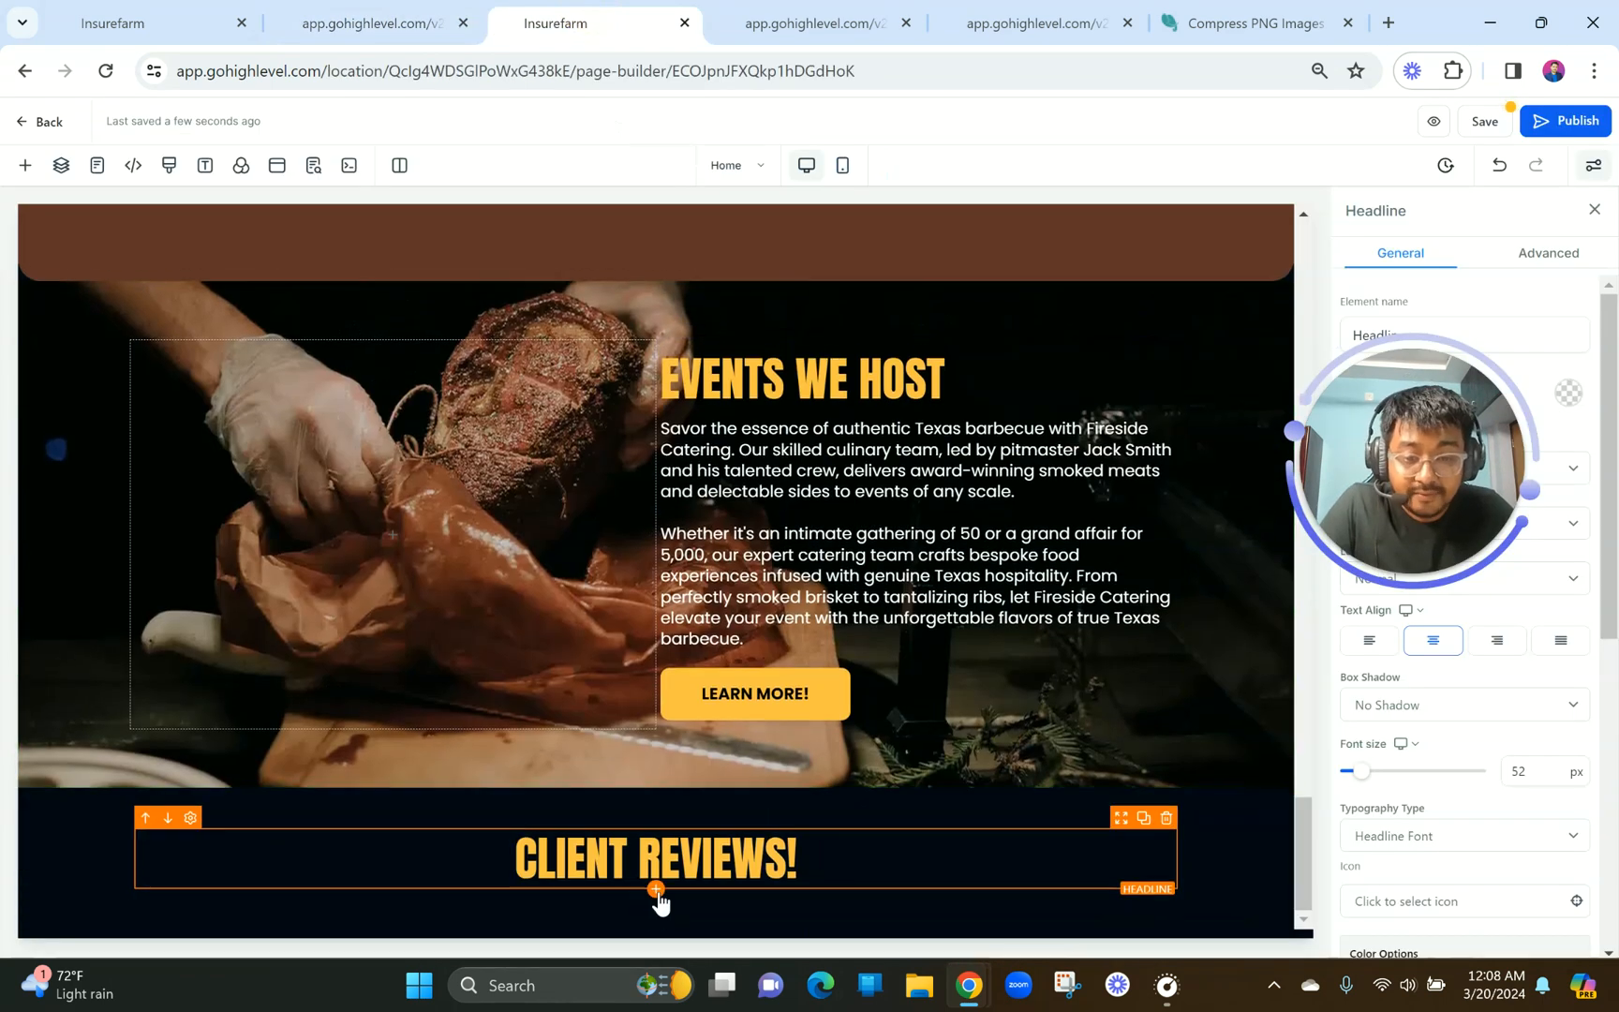
pyautogui.click(656, 916)
pyautogui.moveTo(448, 366); pyautogui.dragTo(661, 650)
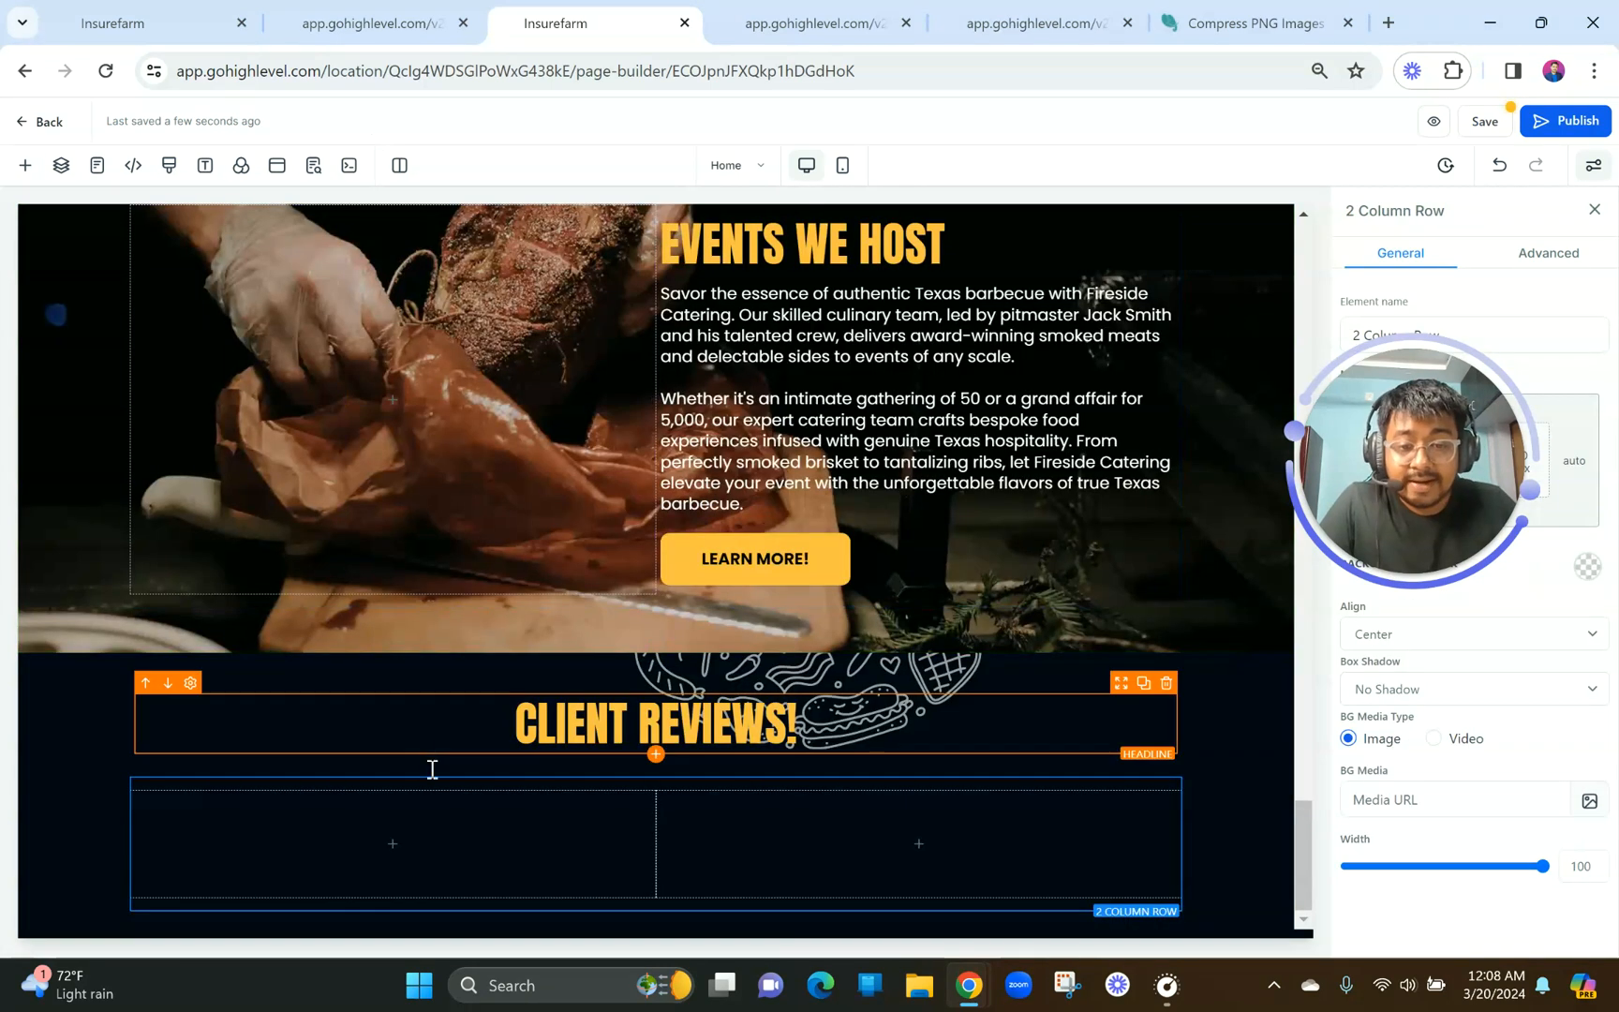
# Compare with the reference review cards and set the new row's first column background to the semi-transparent black swatch.
pyautogui.click(504, 815)
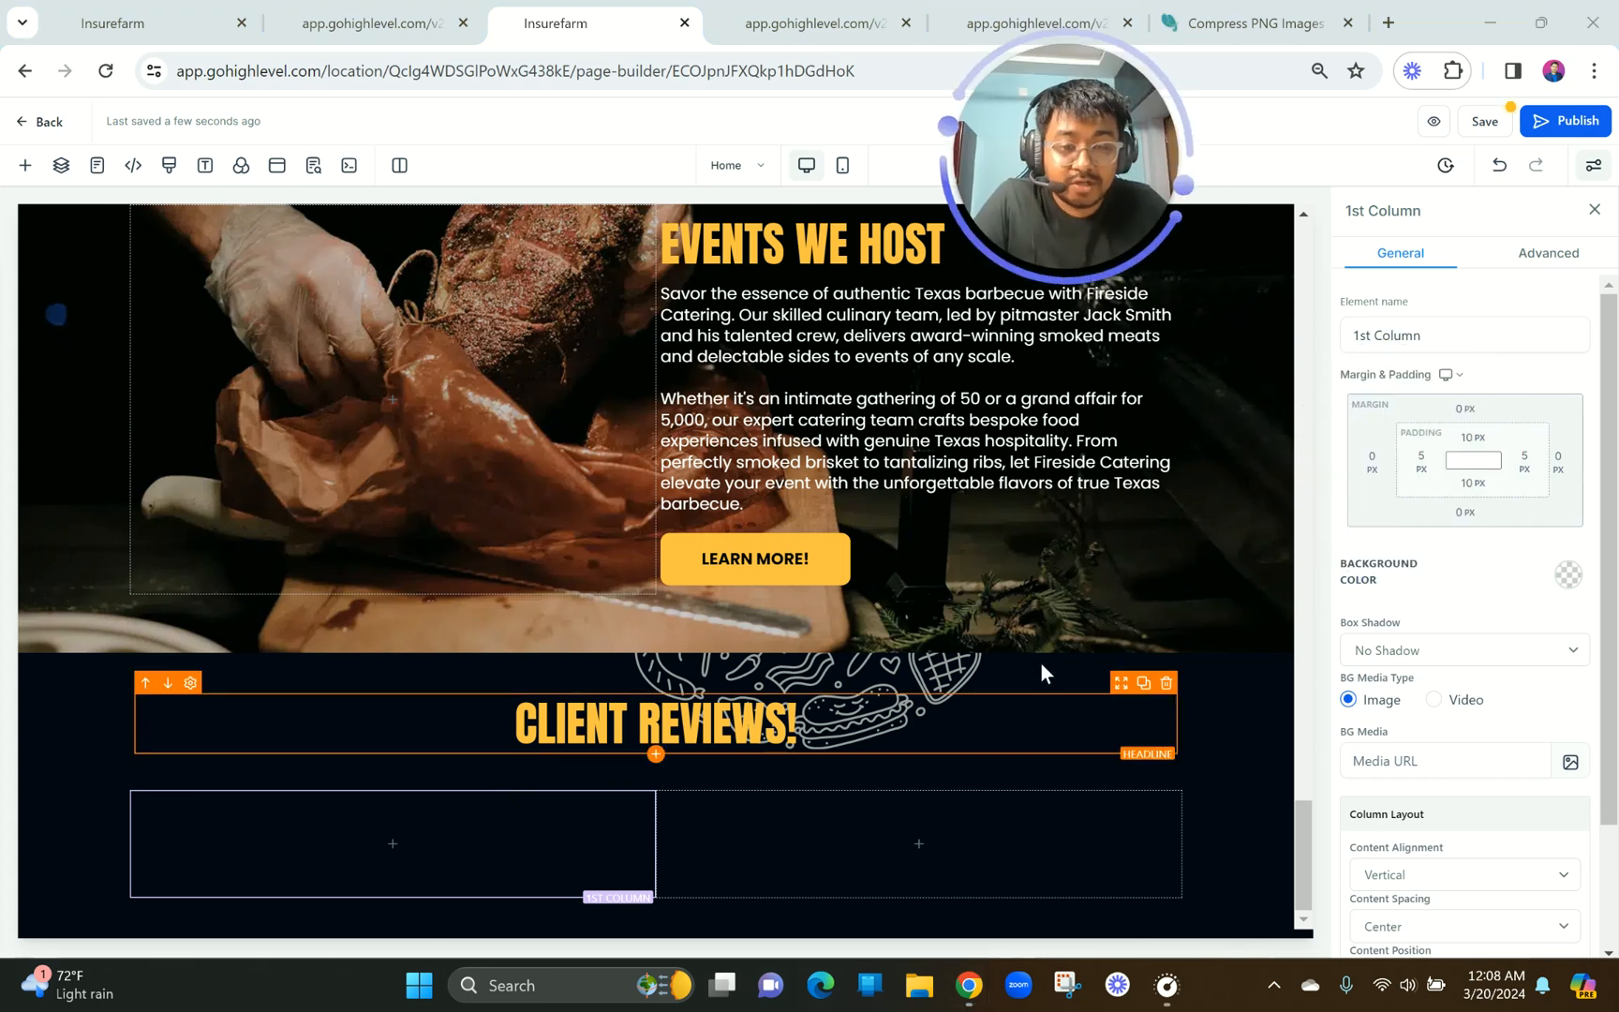
pyautogui.click(387, 10)
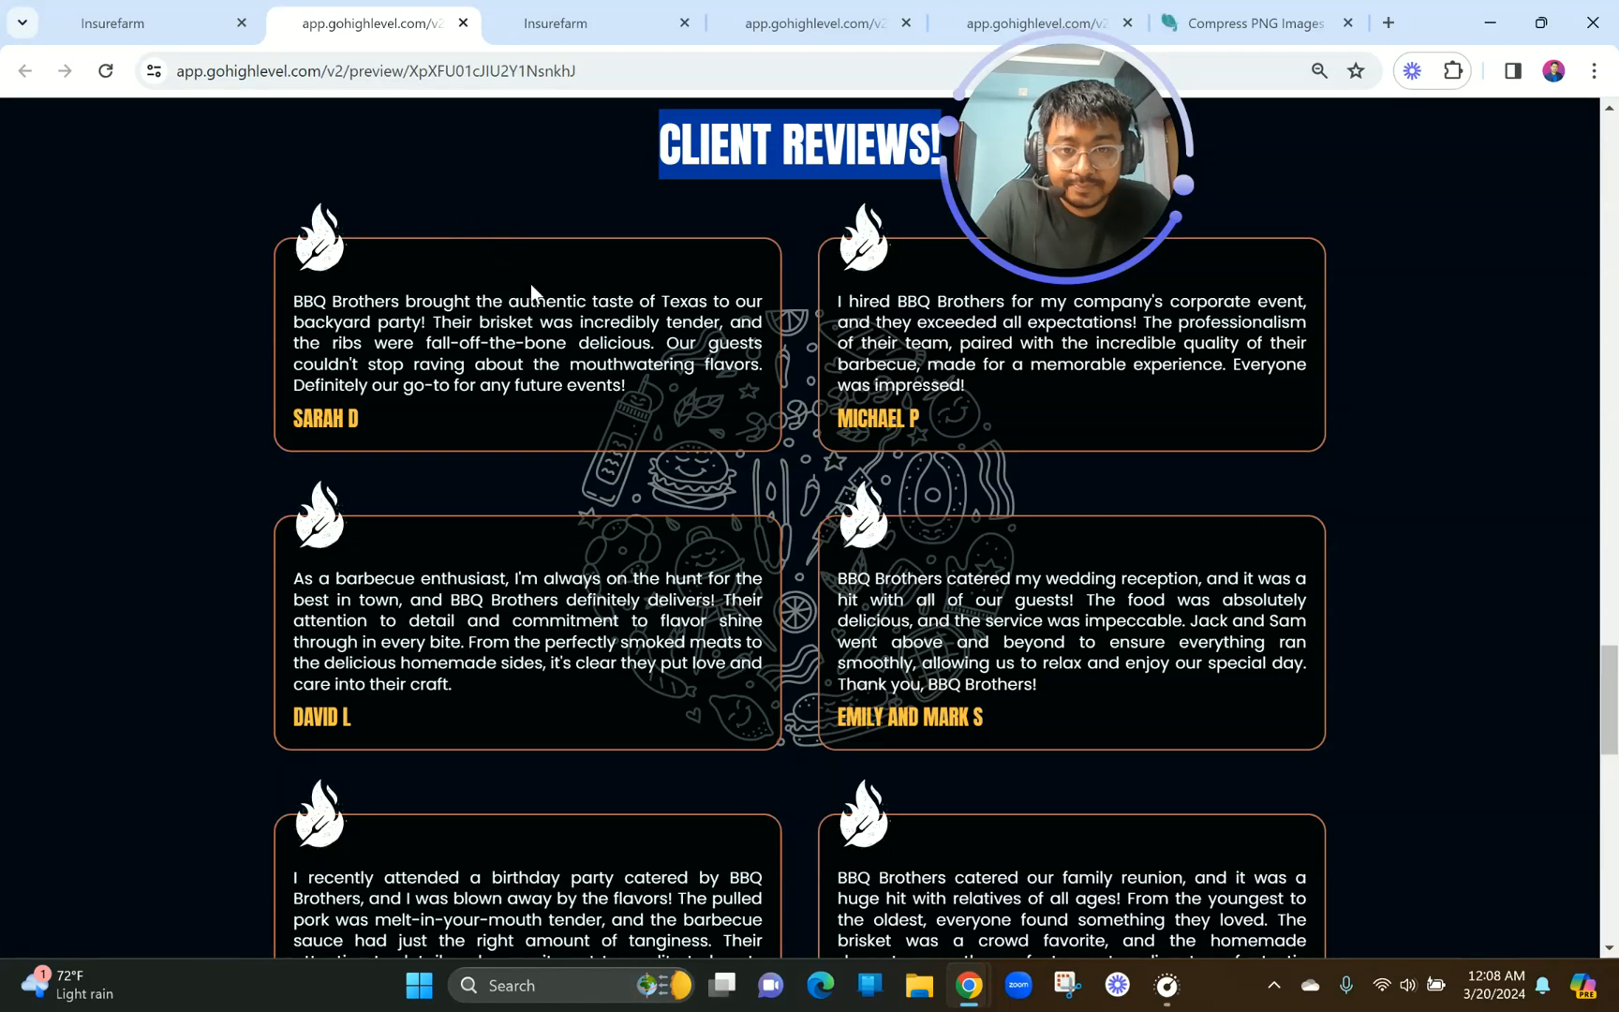
pyautogui.scroll(4, 400, 224)
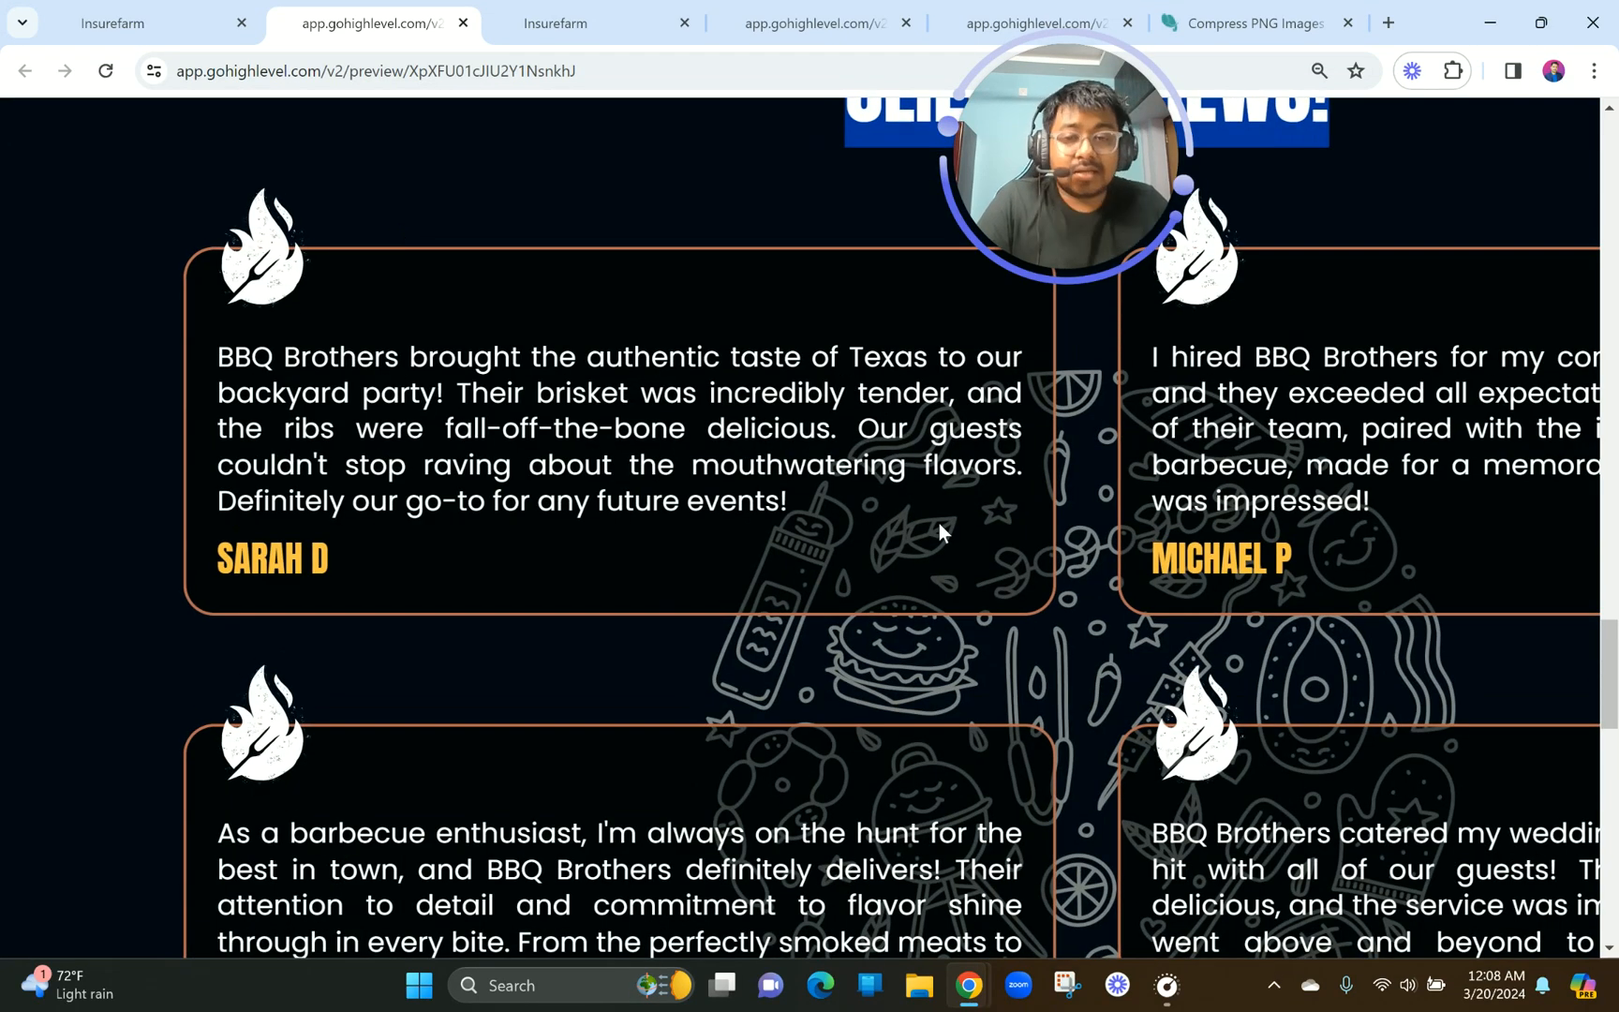
pyautogui.scroll(1, 939, 523)
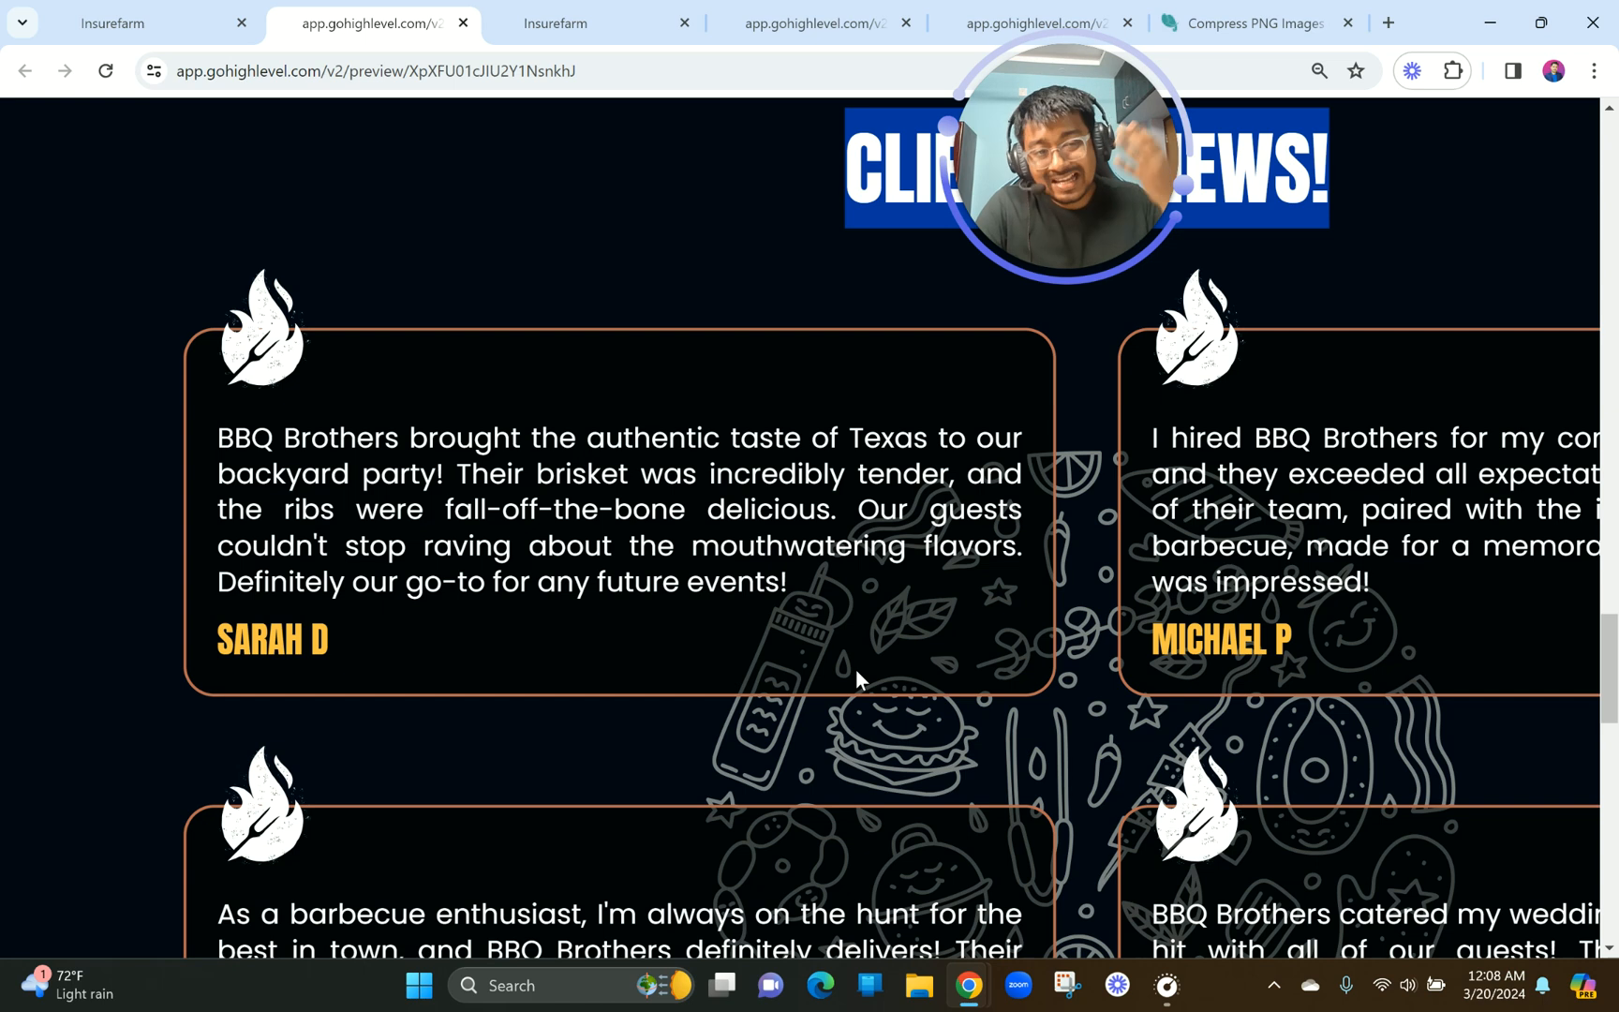
pyautogui.hotkey('ctrl', '-')
pyautogui.hotkey('ctrl', '-')
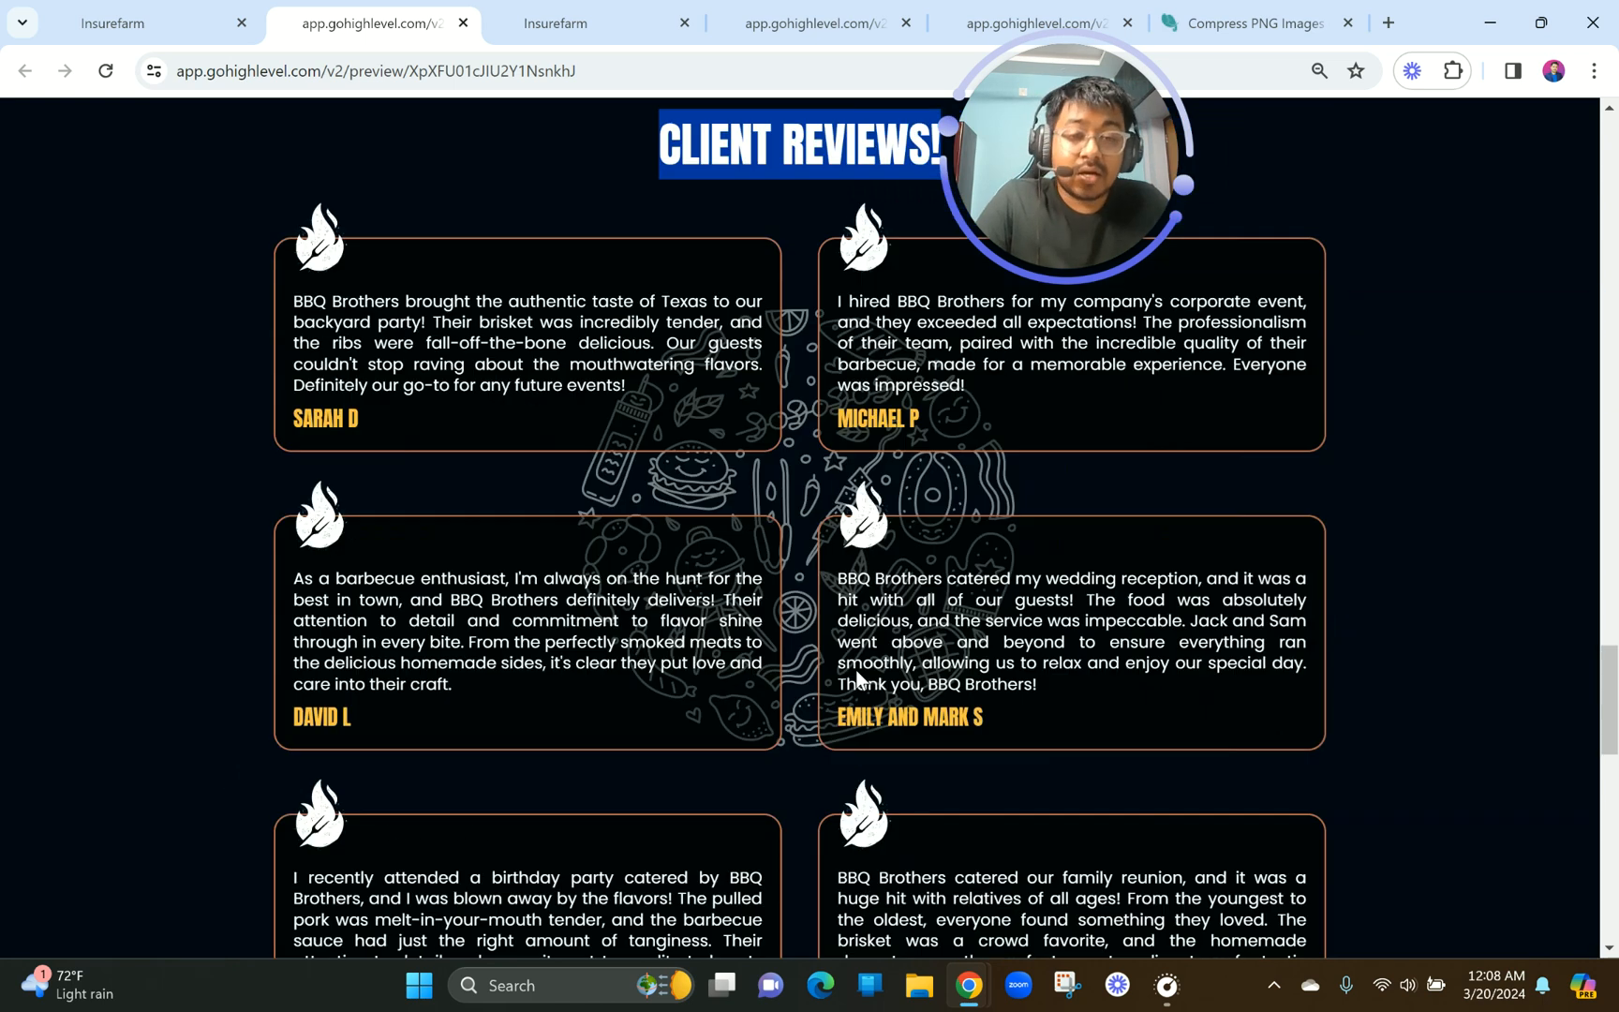
pyautogui.click(554, 21)
pyautogui.click(534, 846)
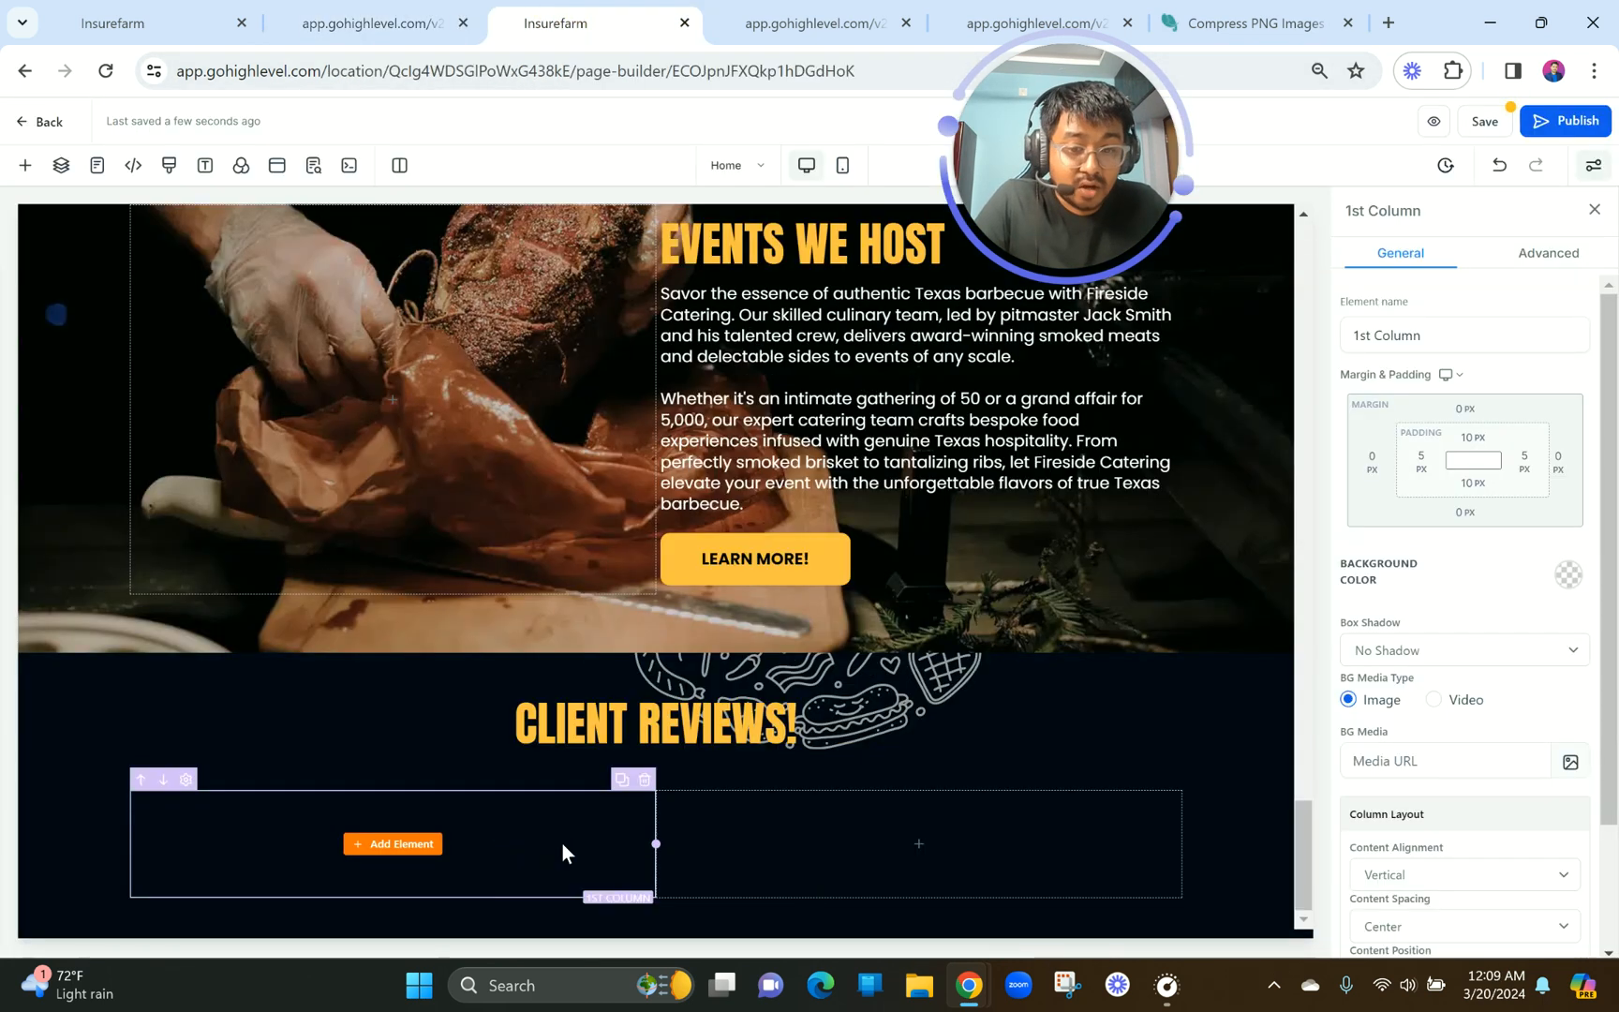
pyautogui.click(1567, 573)
pyautogui.click(1567, 574)
pyautogui.click(1567, 574)
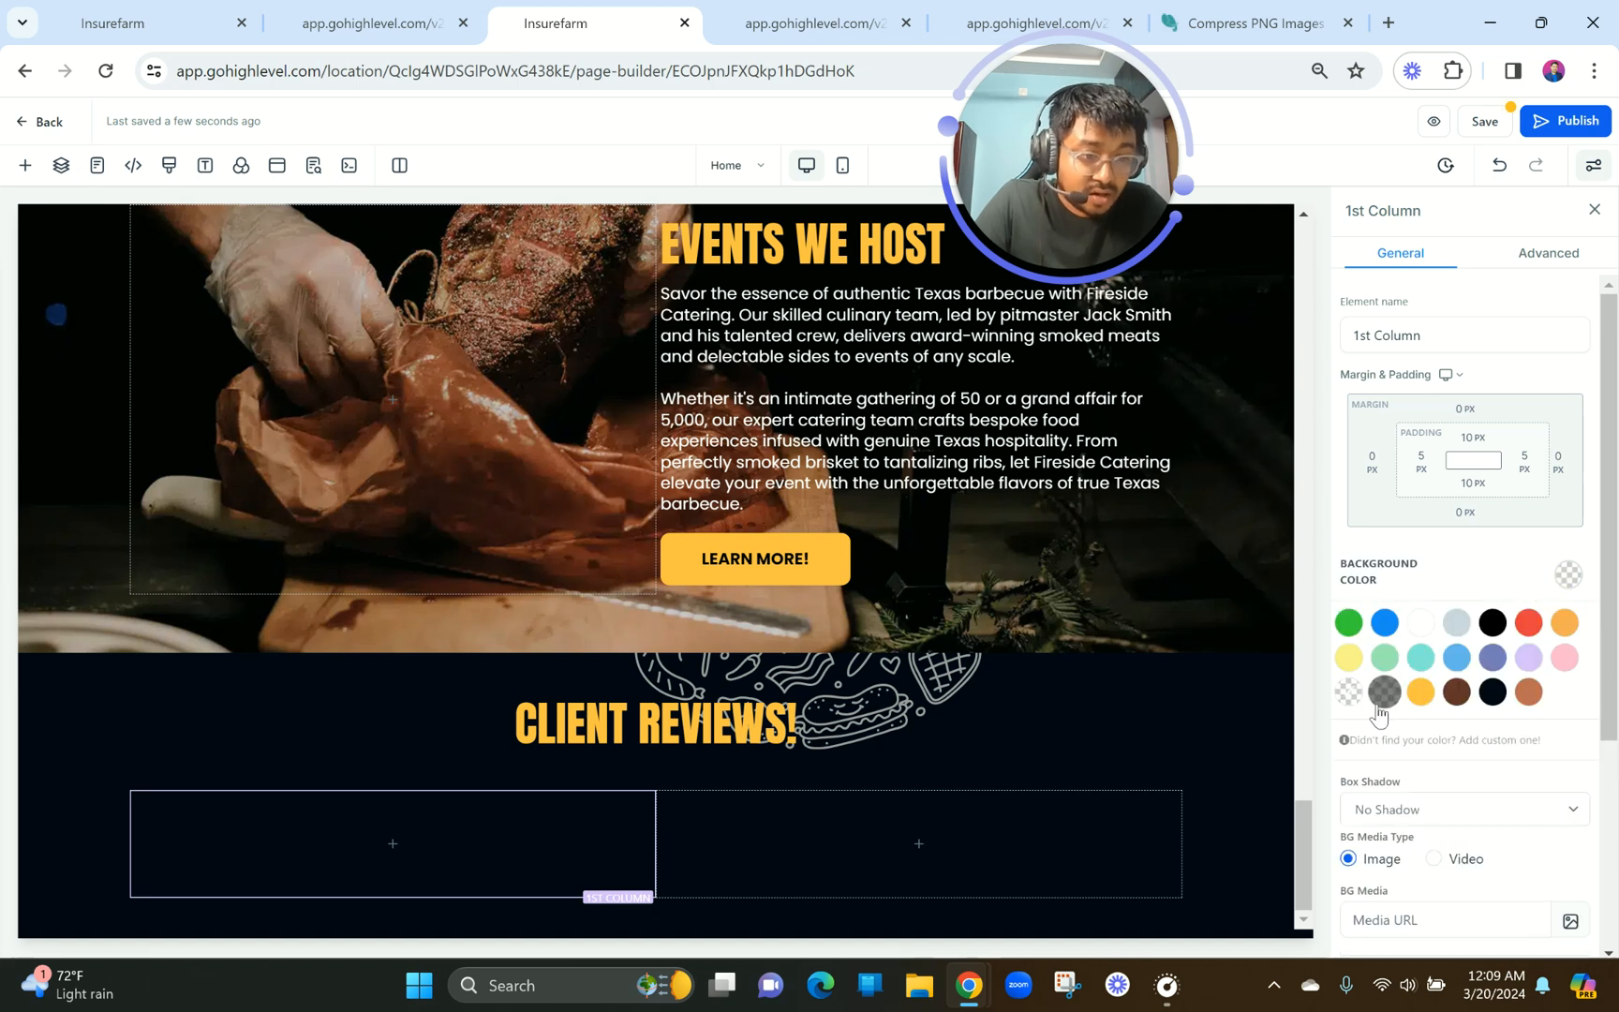
pyautogui.click(1385, 693)
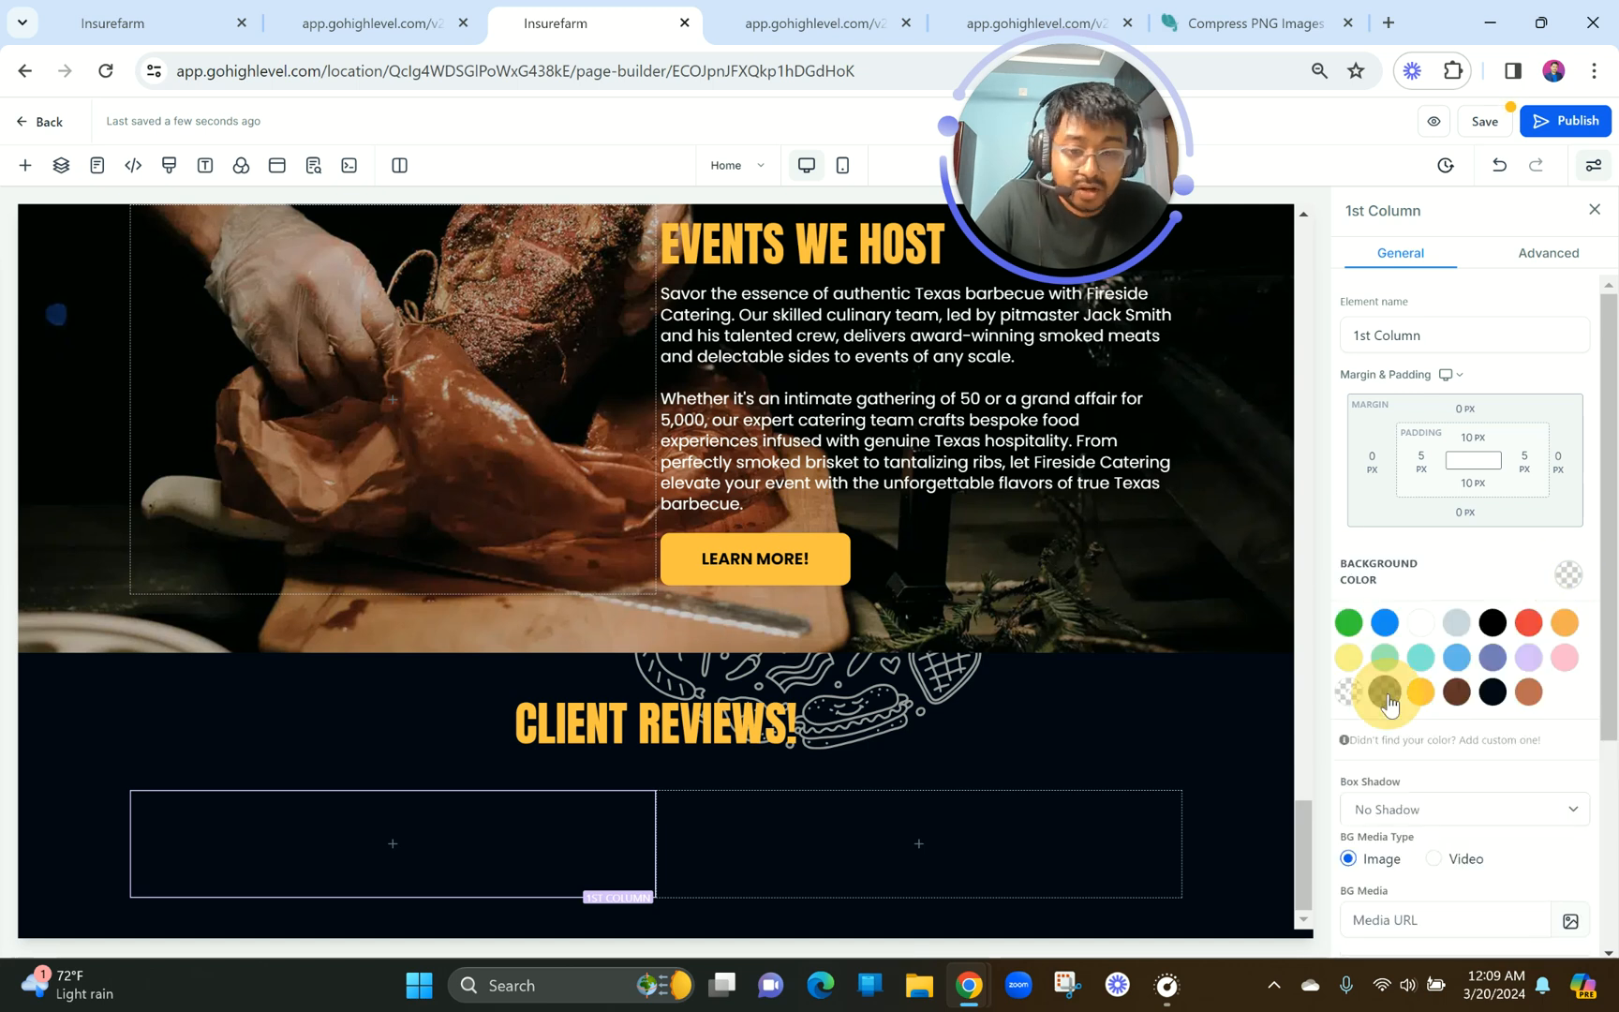
# Give the first column a full solid border, 1px wide, in the copper-brown swatch colour.
pyautogui.click(609, 825)
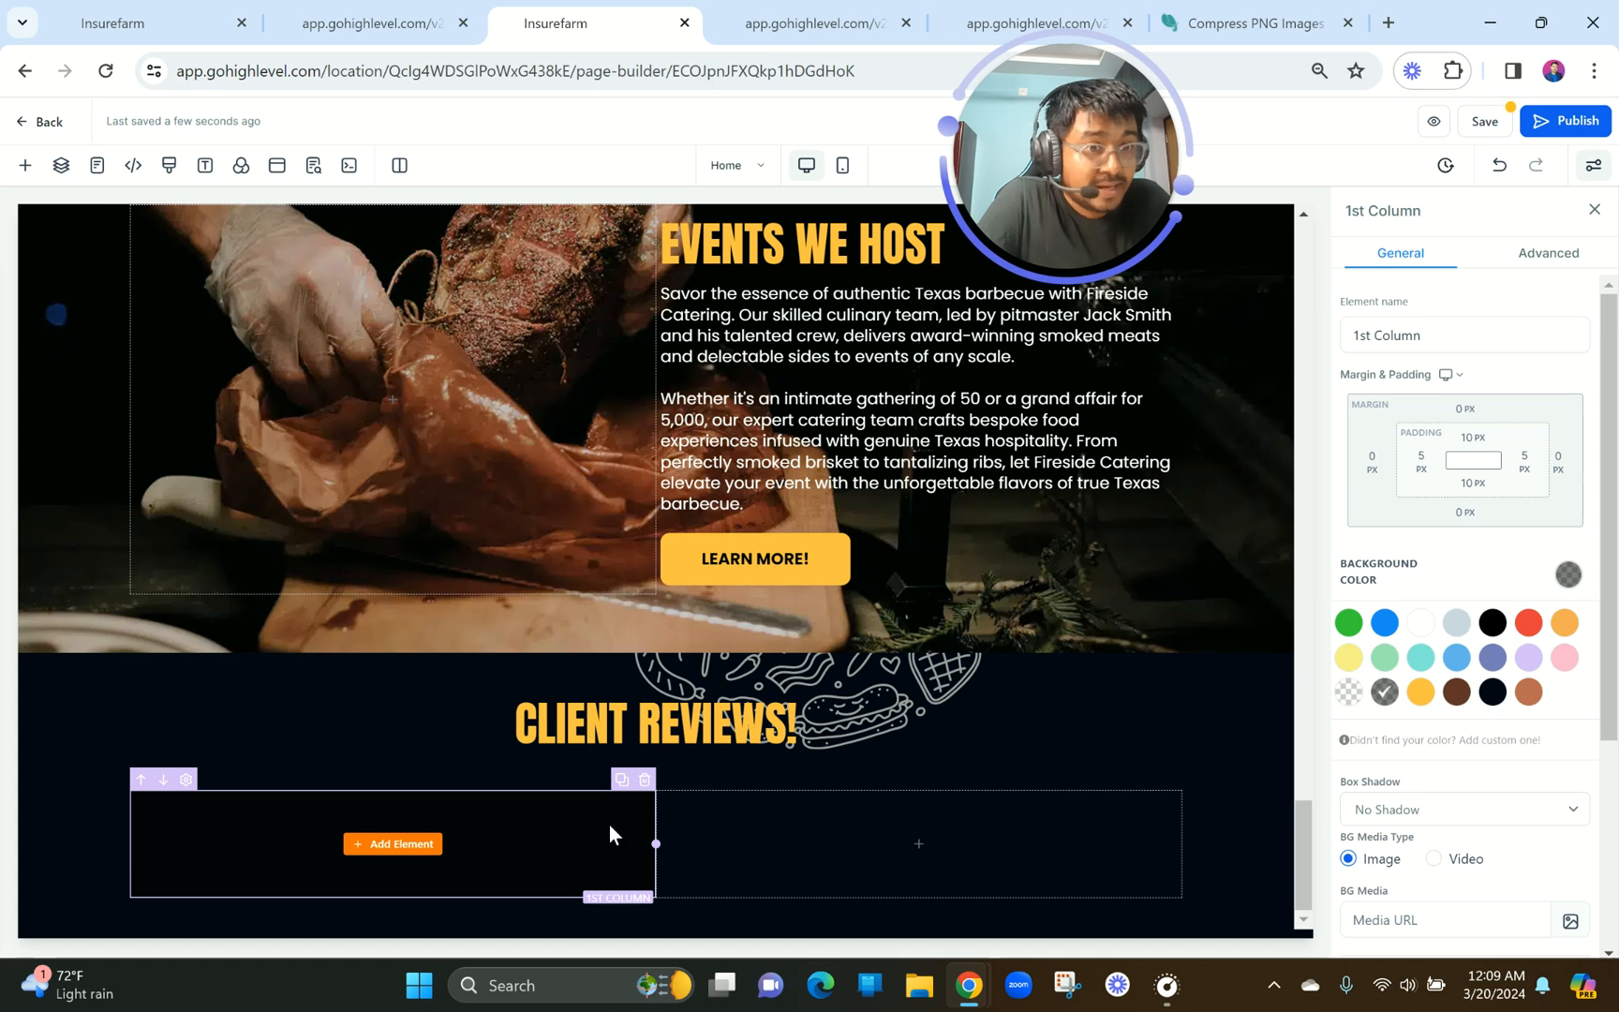
pyautogui.click(1546, 255)
pyautogui.click(1375, 380)
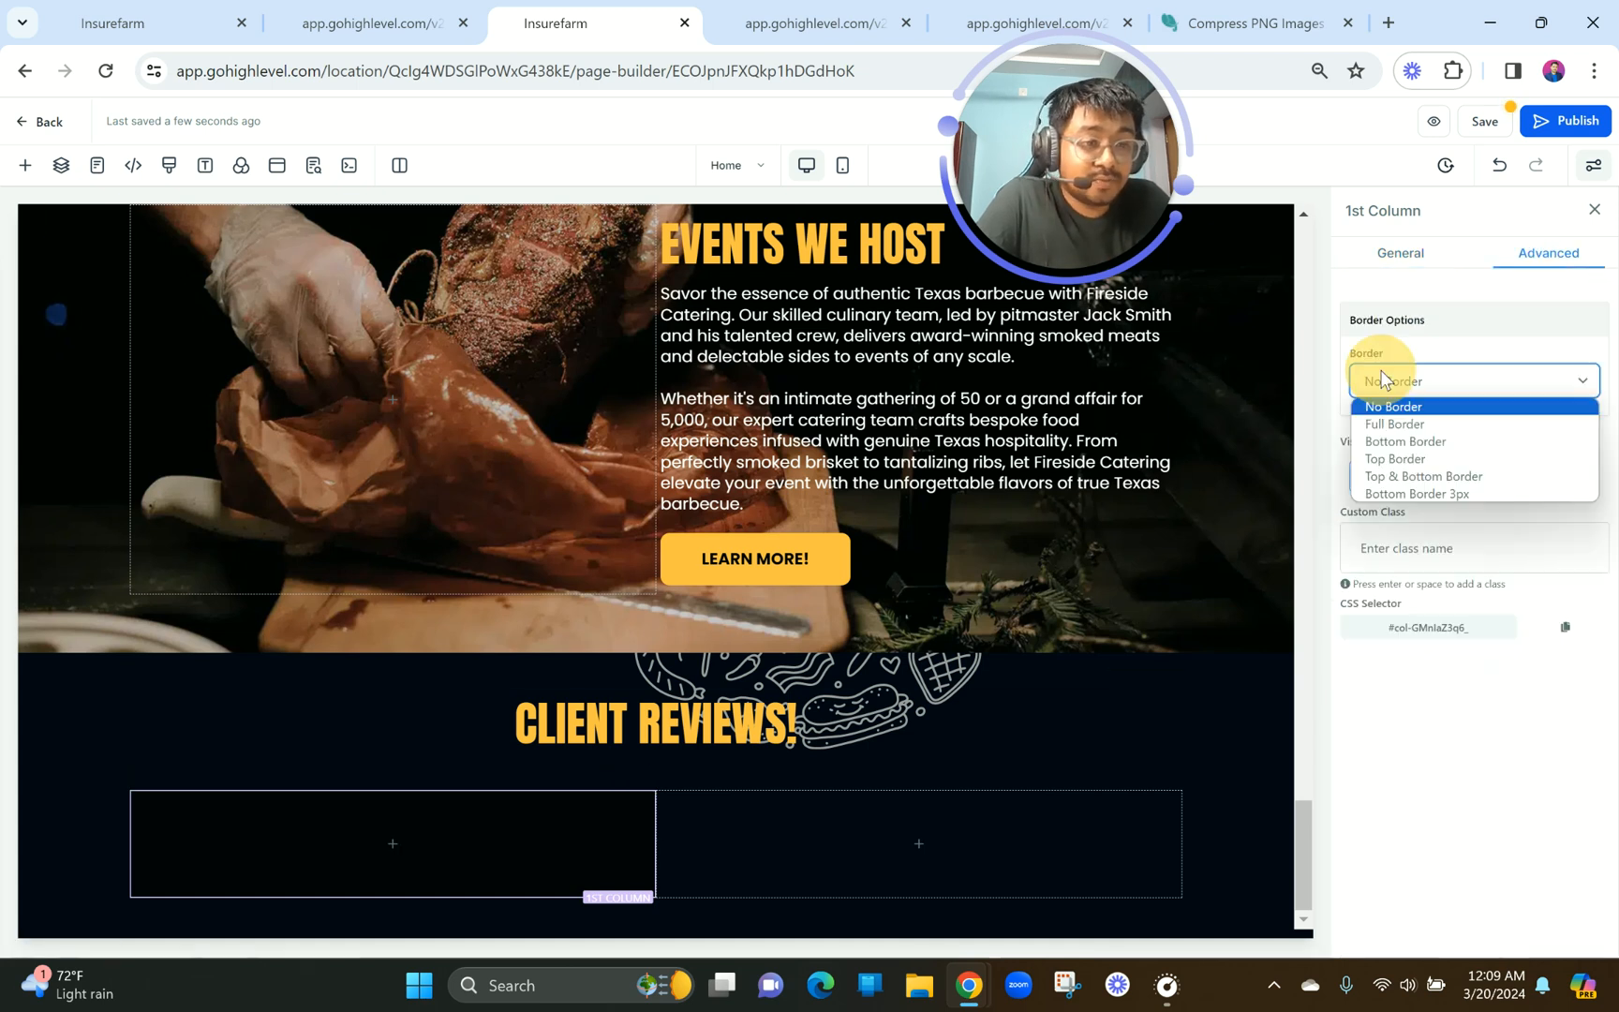
pyautogui.click(1383, 426)
pyautogui.click(1413, 484)
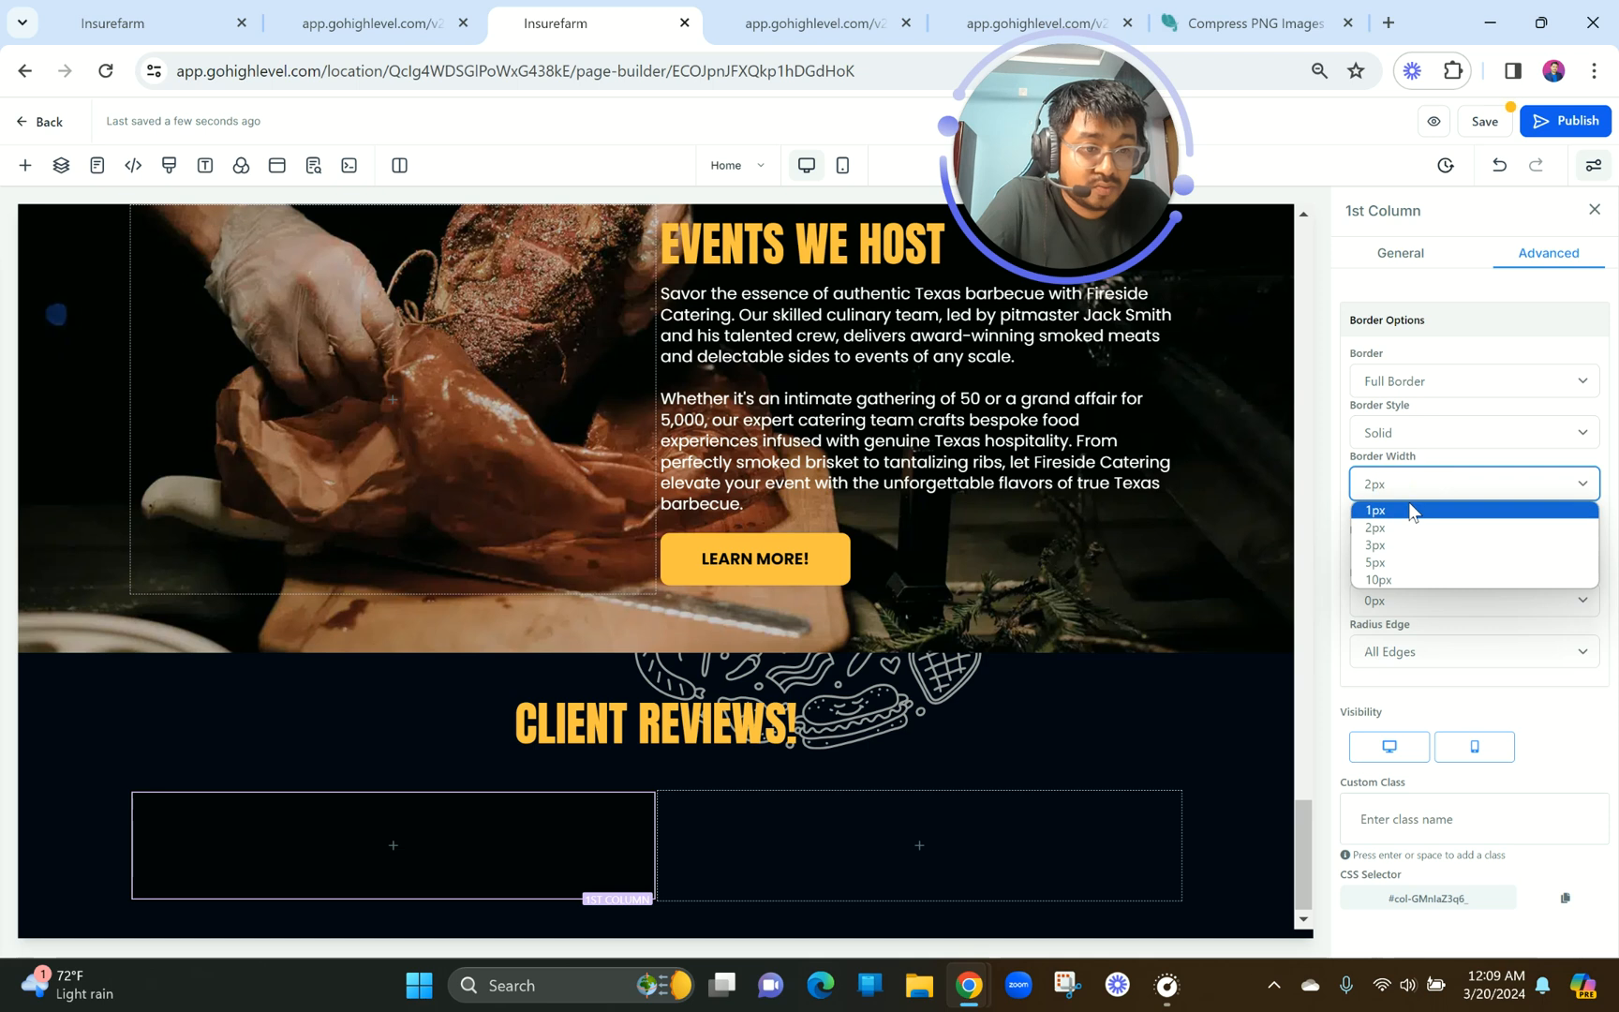
pyautogui.click(1414, 511)
pyautogui.click(1560, 531)
pyautogui.click(1395, 676)
pyautogui.click(856, 616)
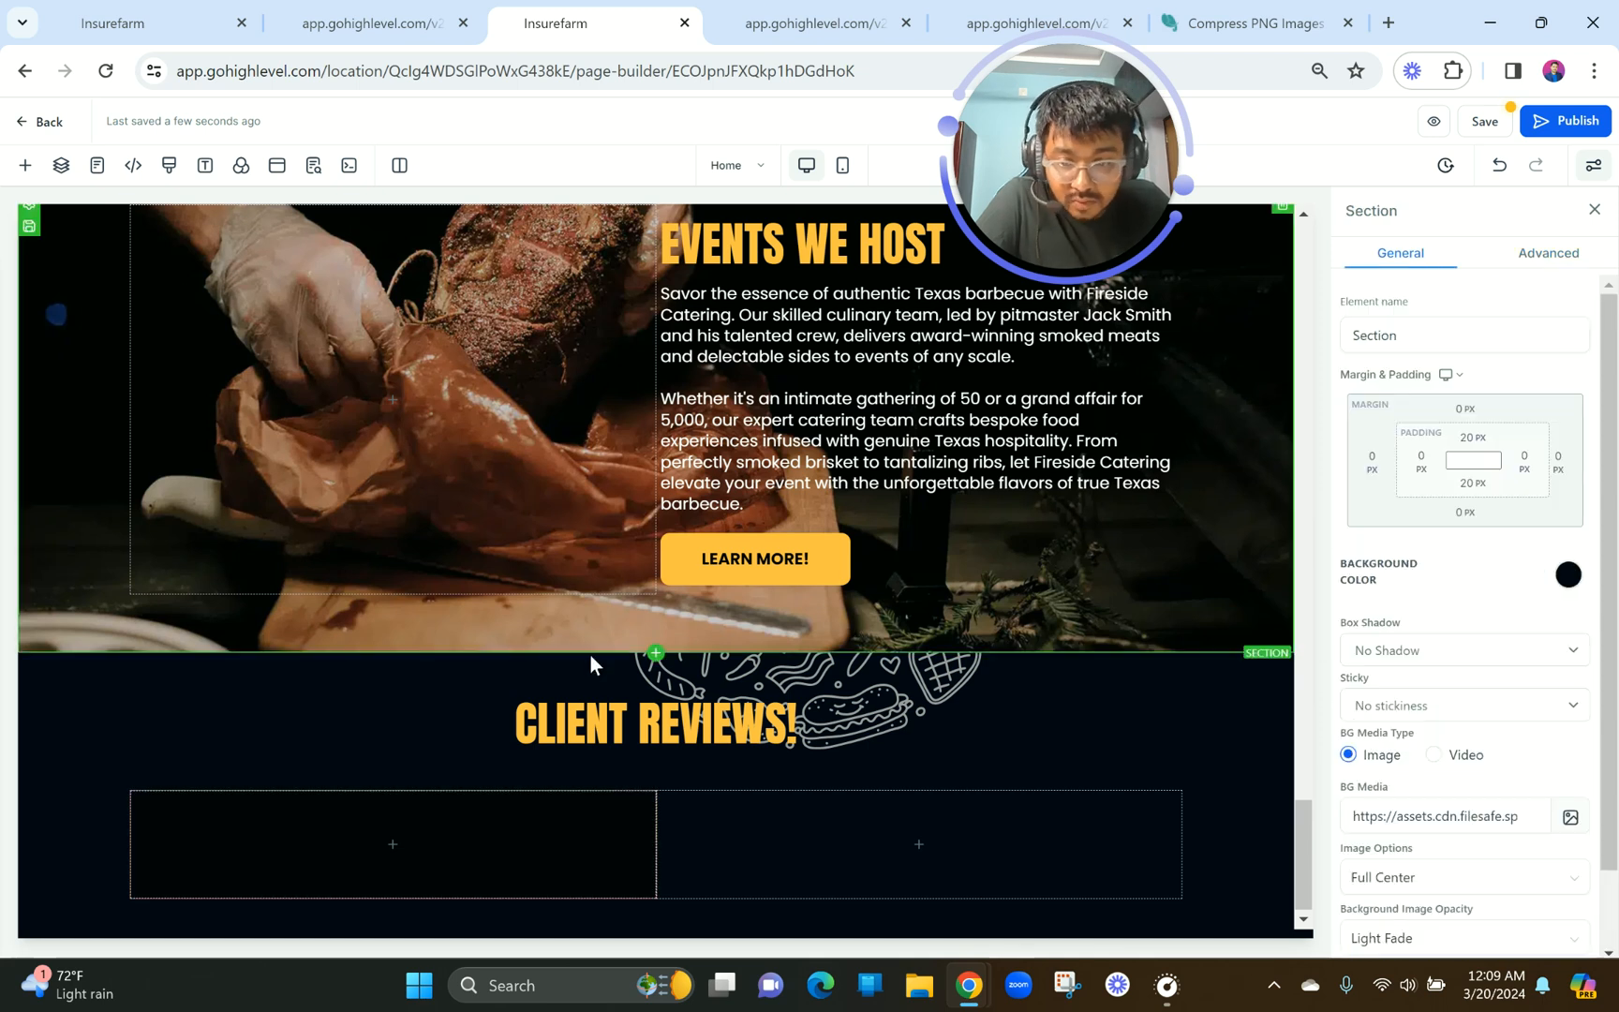
# Compare with the reference review cards and set the first column's border width to 2px and border radius to 20px.
pyautogui.click(366, 19)
pyautogui.click(538, 11)
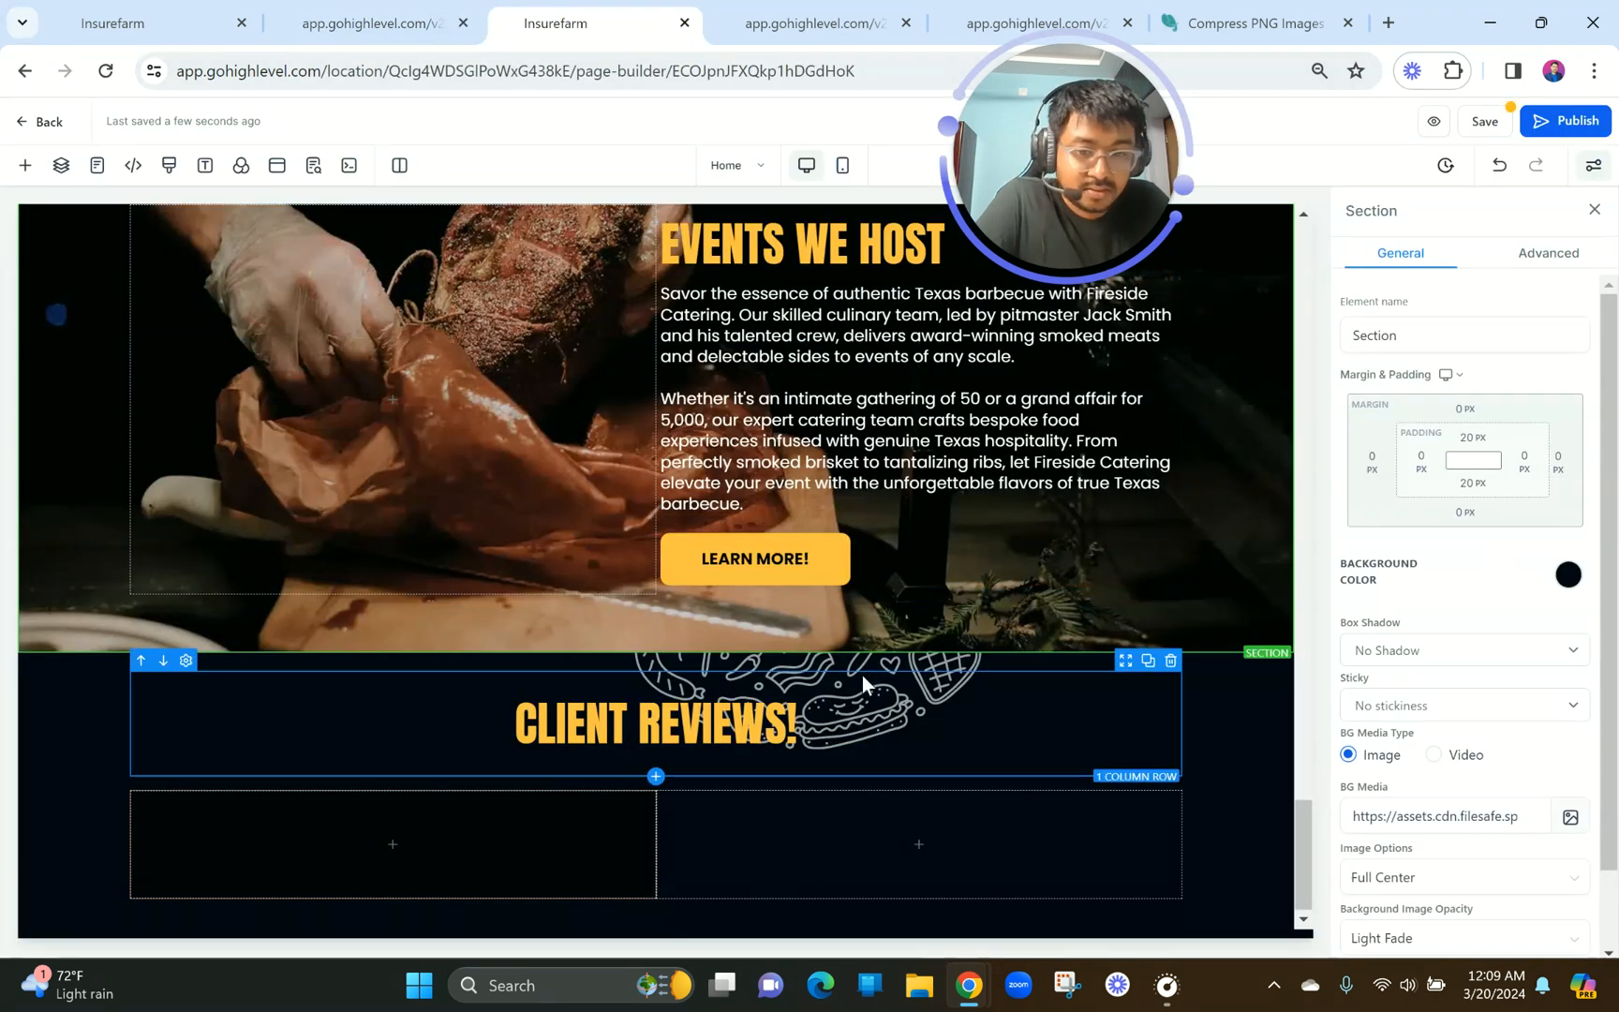
pyautogui.click(556, 861)
pyautogui.click(1572, 244)
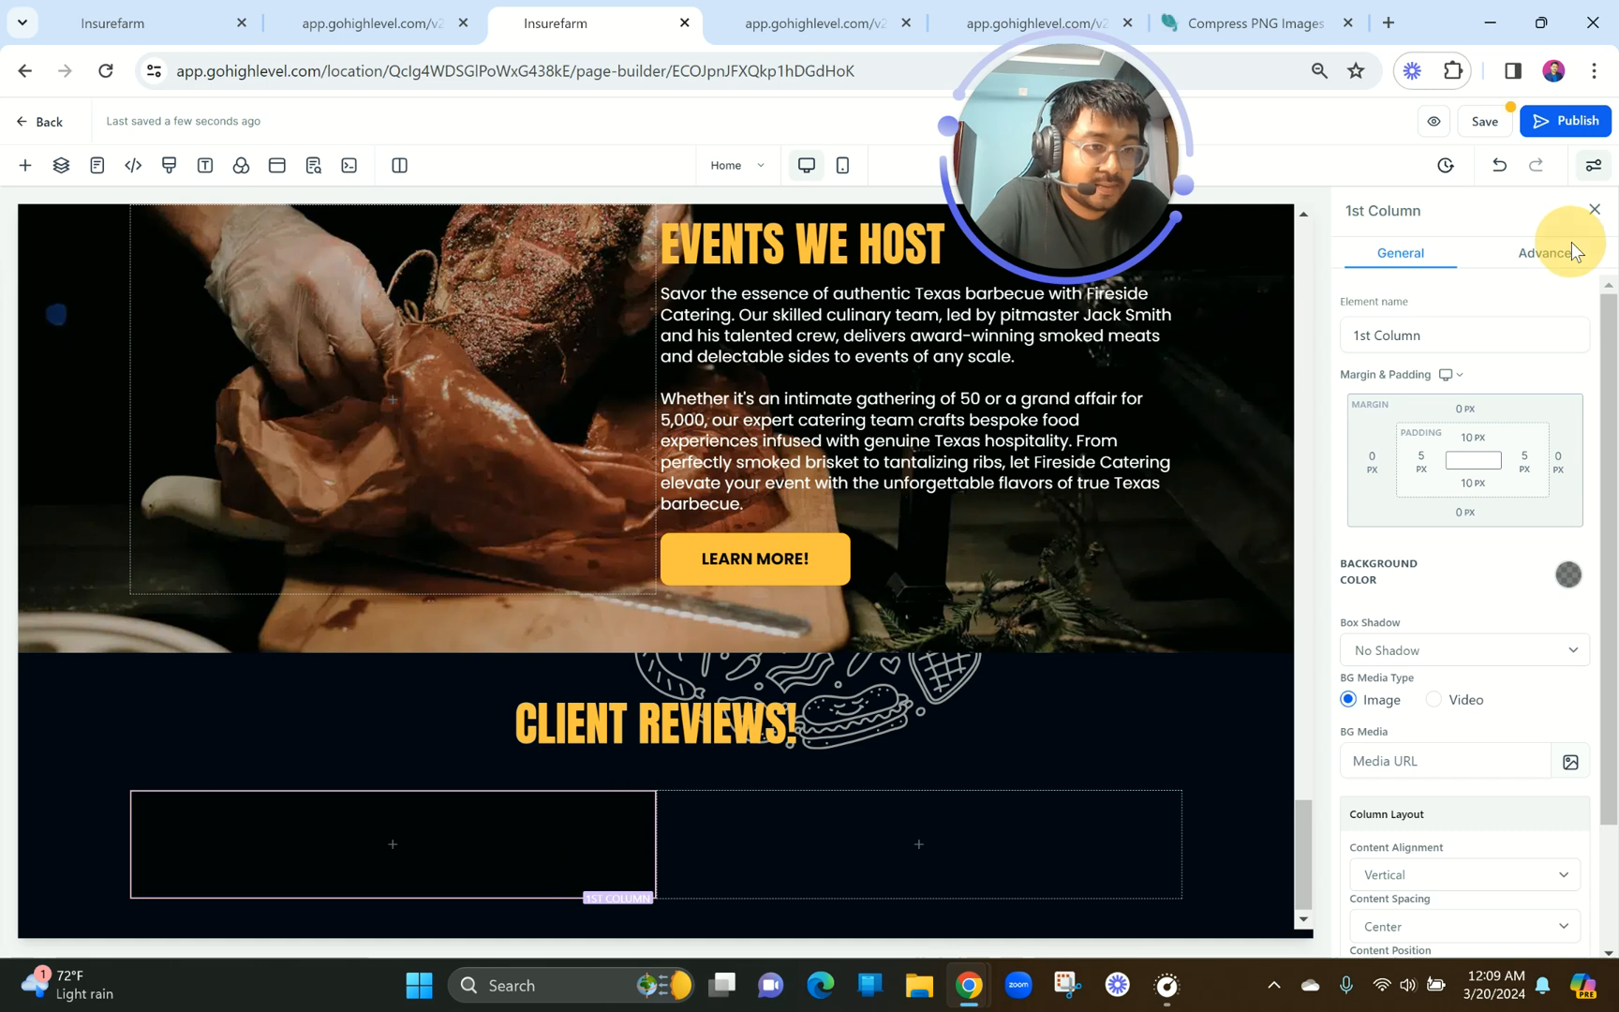
pyautogui.click(1439, 483)
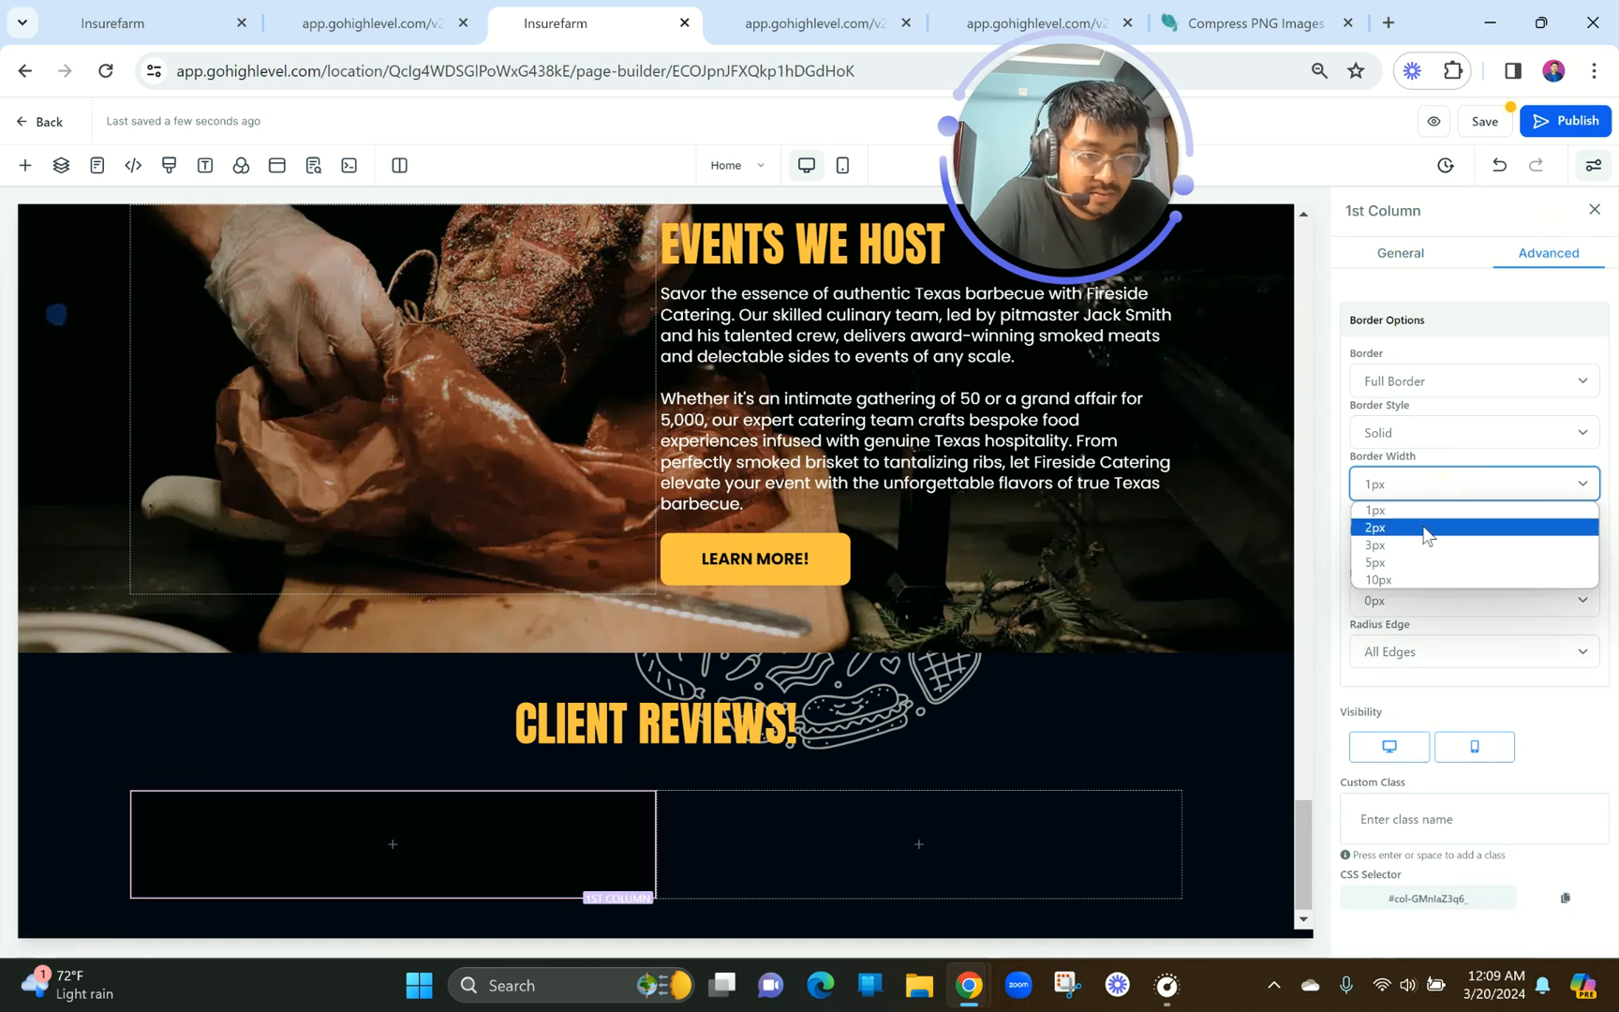
pyautogui.click(1429, 531)
pyautogui.click(1394, 605)
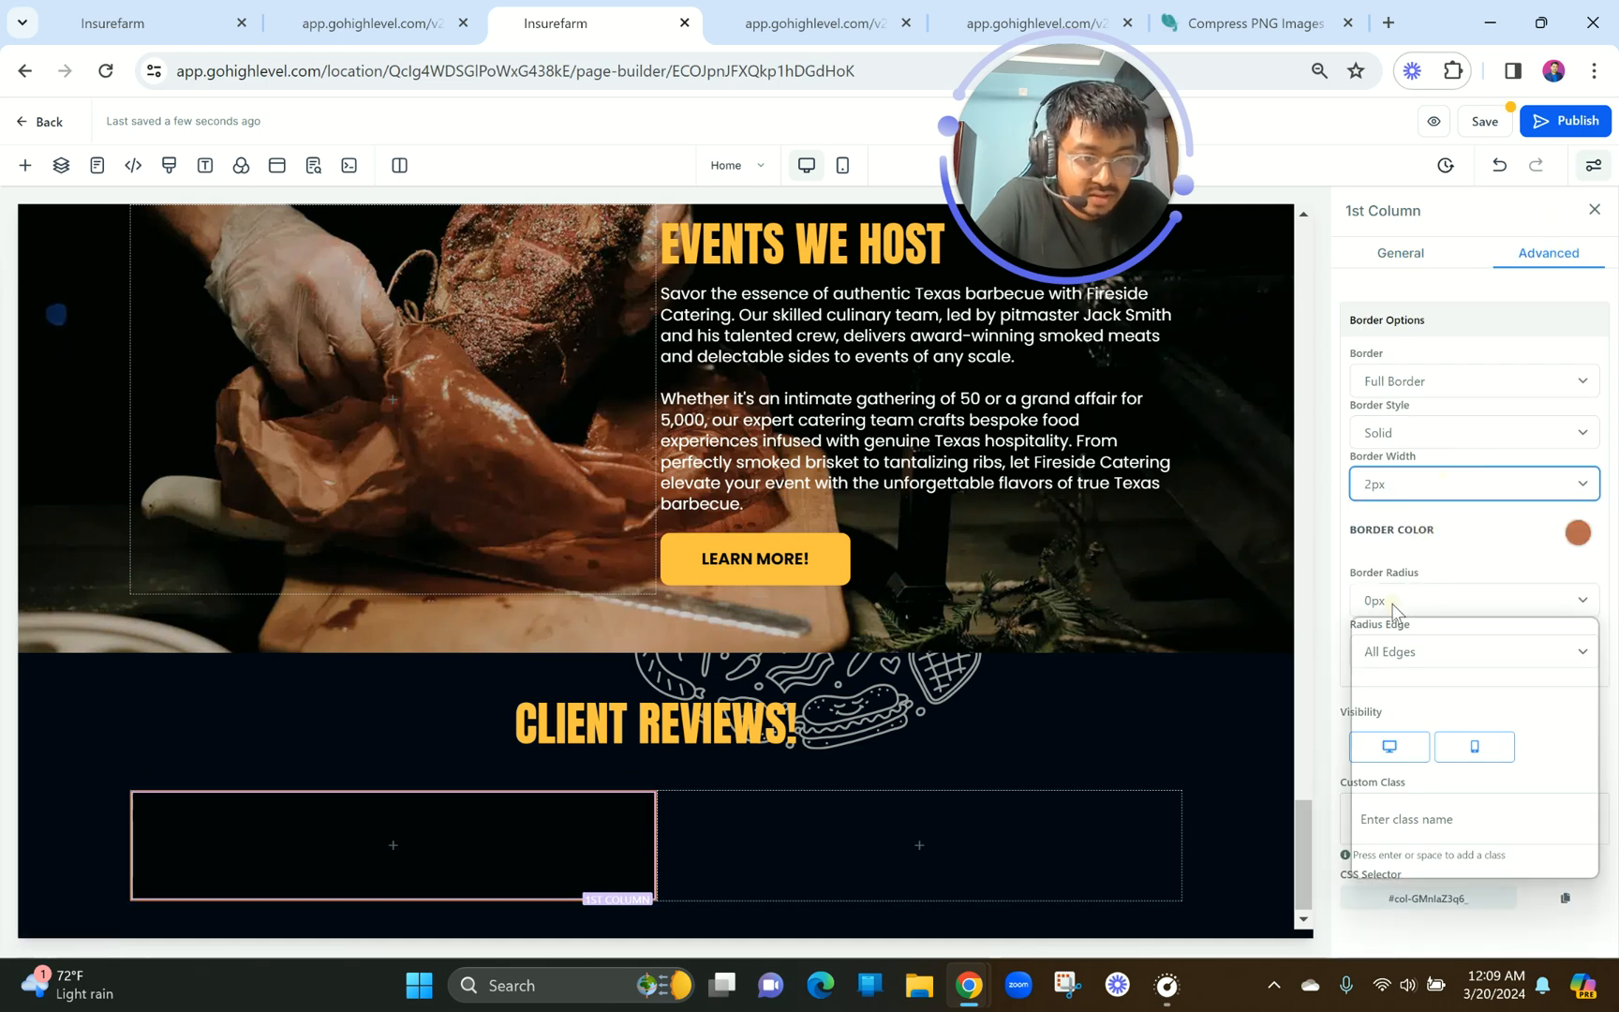
pyautogui.click(1395, 767)
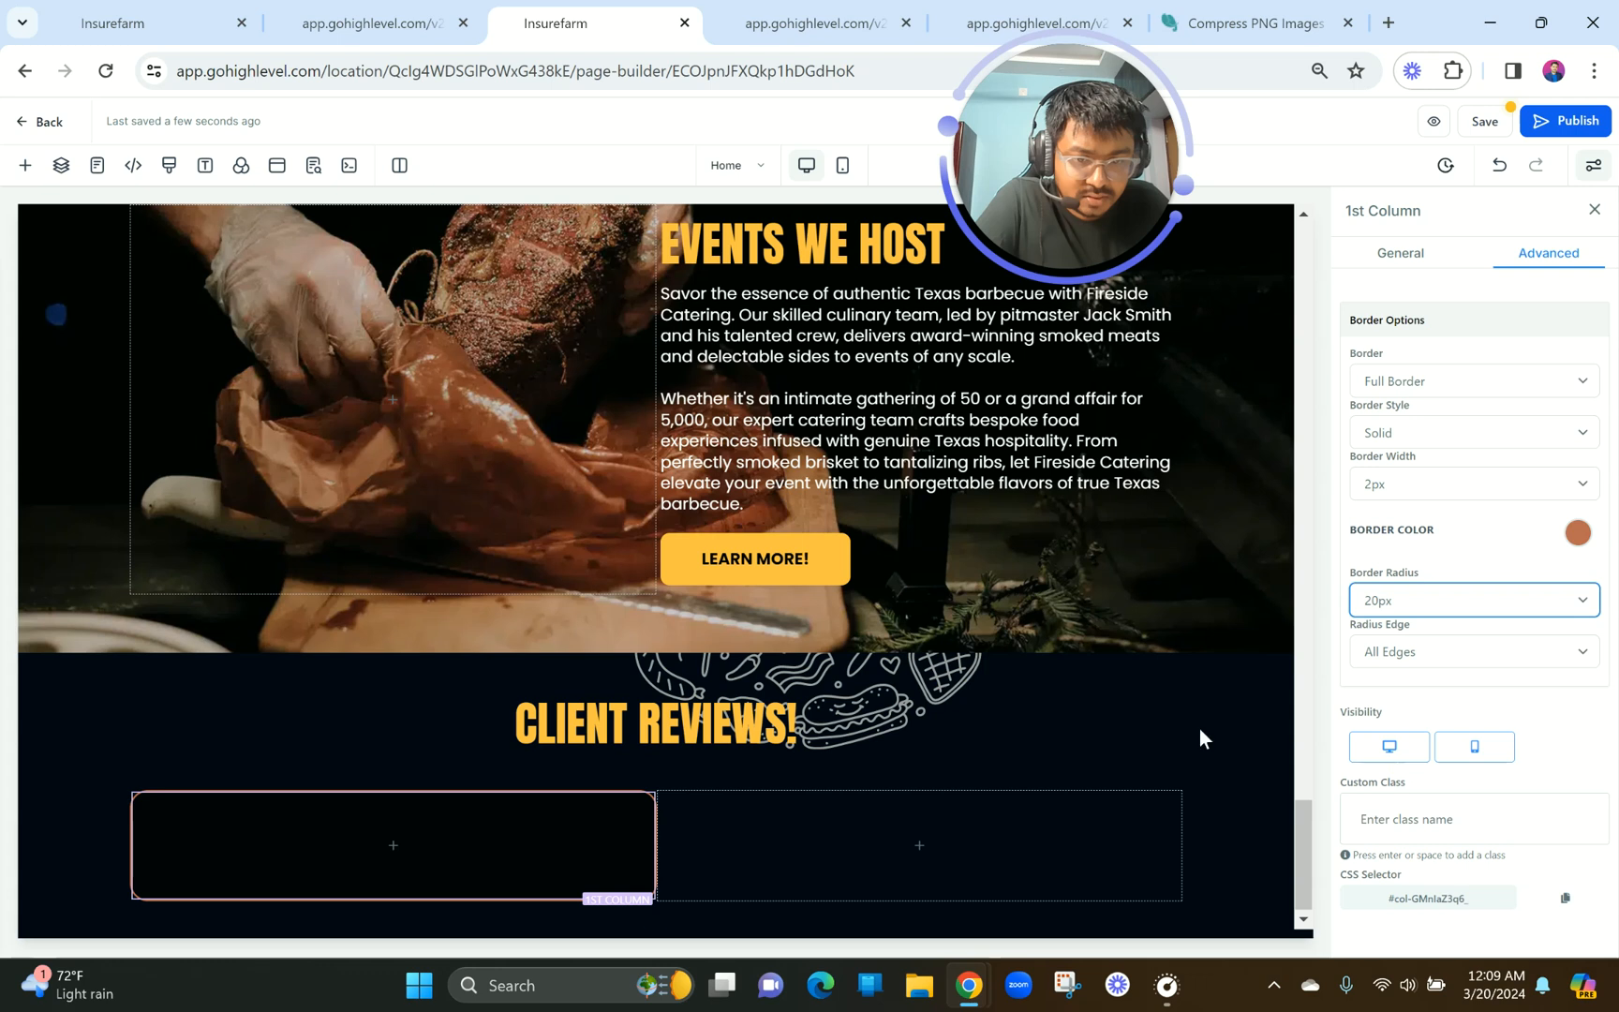
pyautogui.click(935, 626)
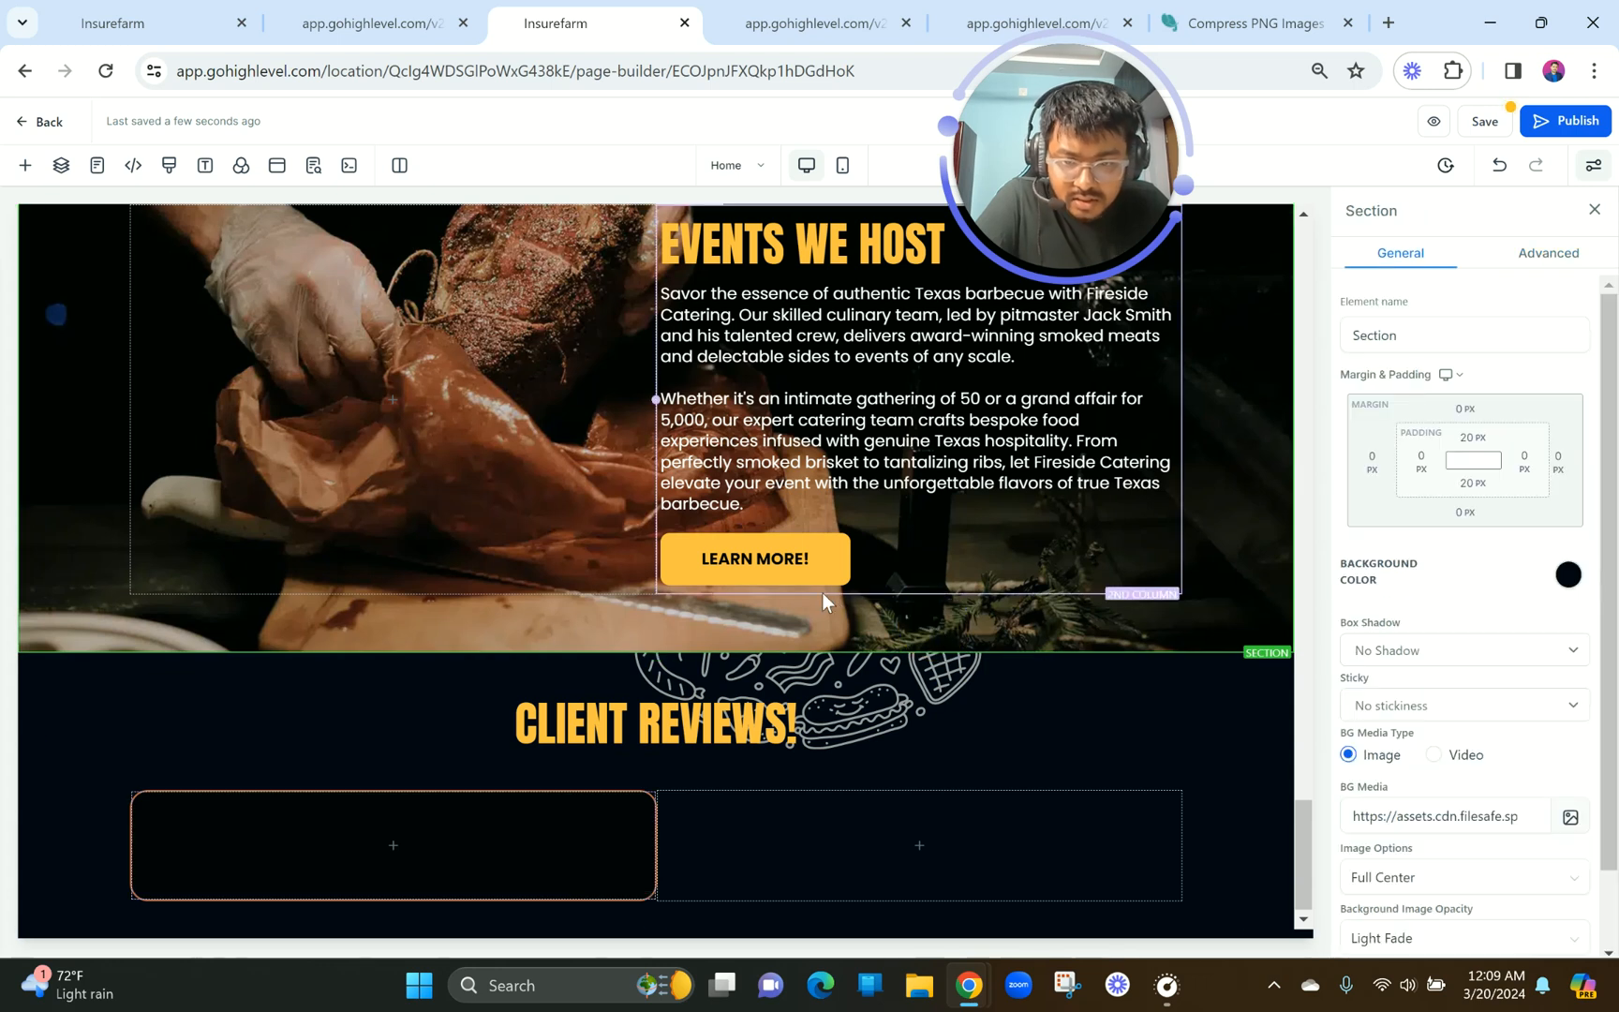
# Examine the reference review cards' borders and compare them with the first column's border settings and colour.
pyautogui.click(370, 23)
pyautogui.click(578, 9)
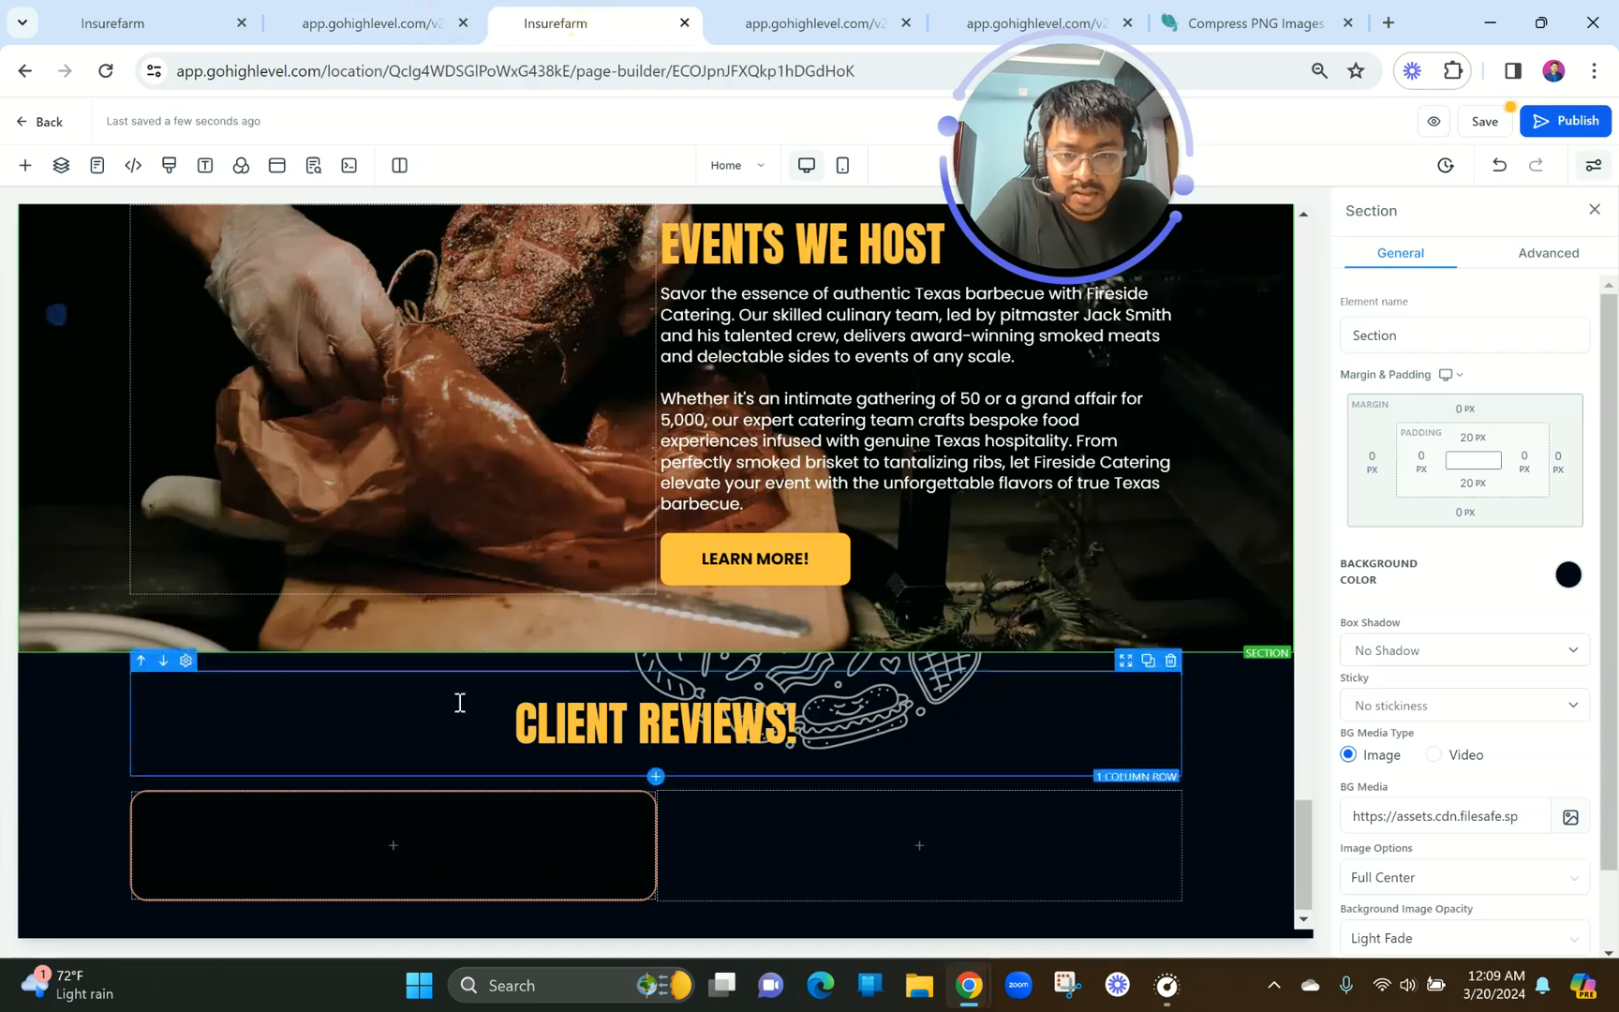
pyautogui.click(561, 843)
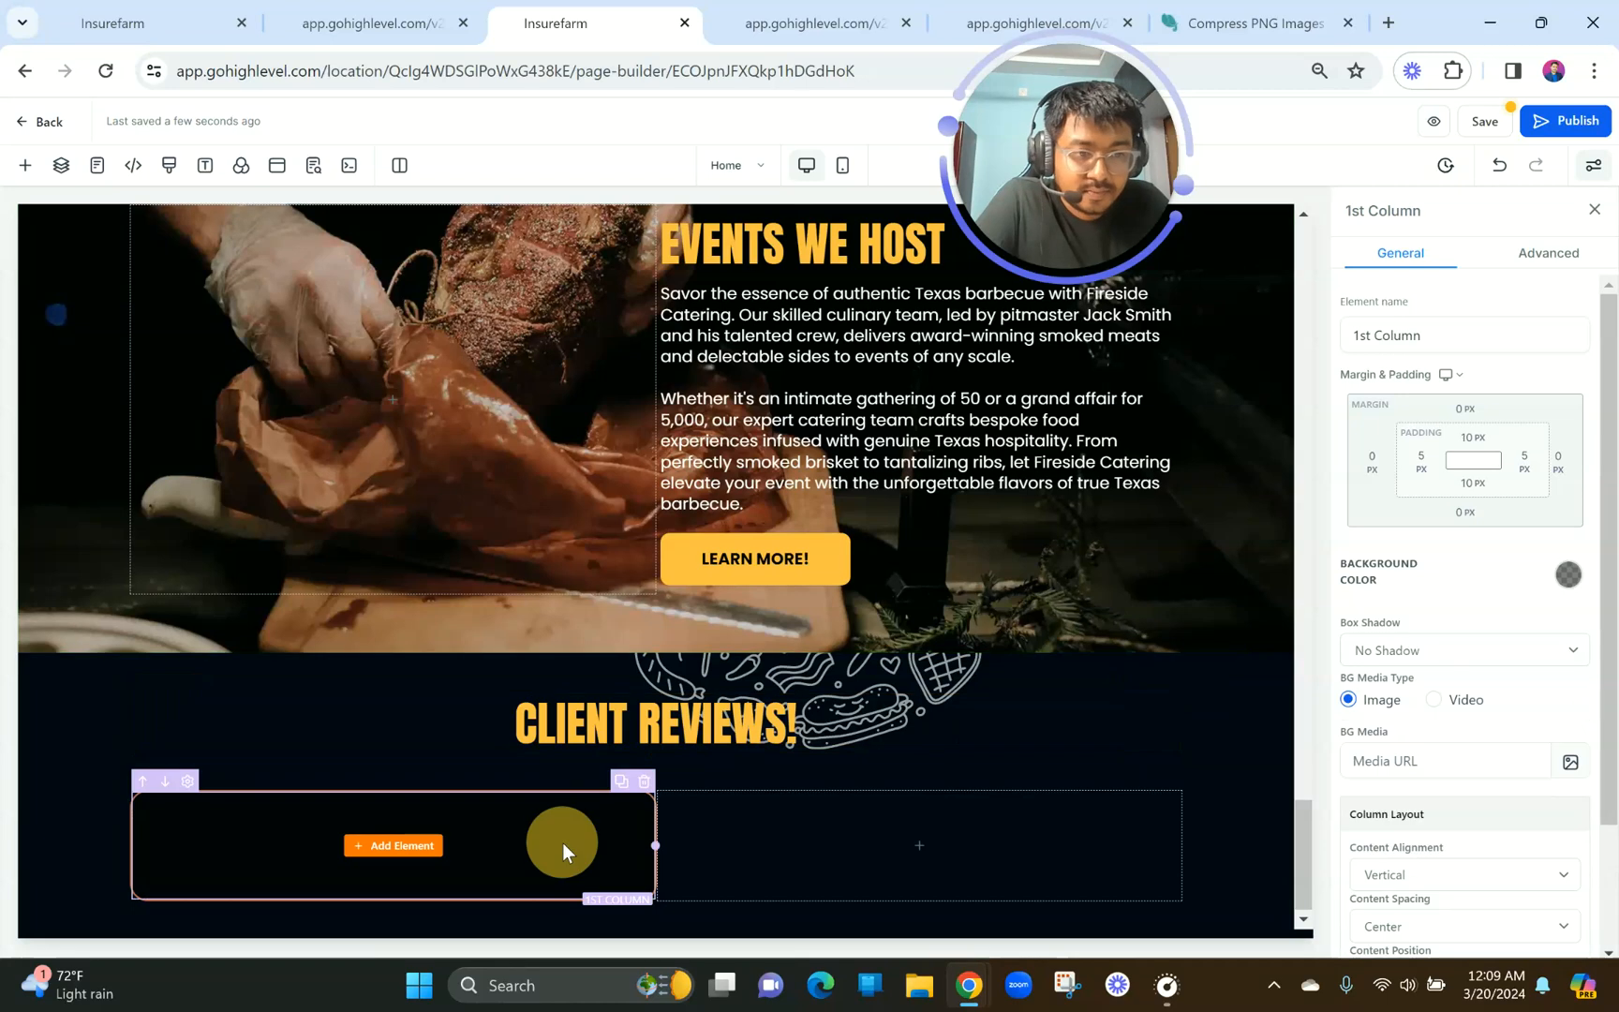
pyautogui.click(1548, 253)
pyautogui.click(1576, 530)
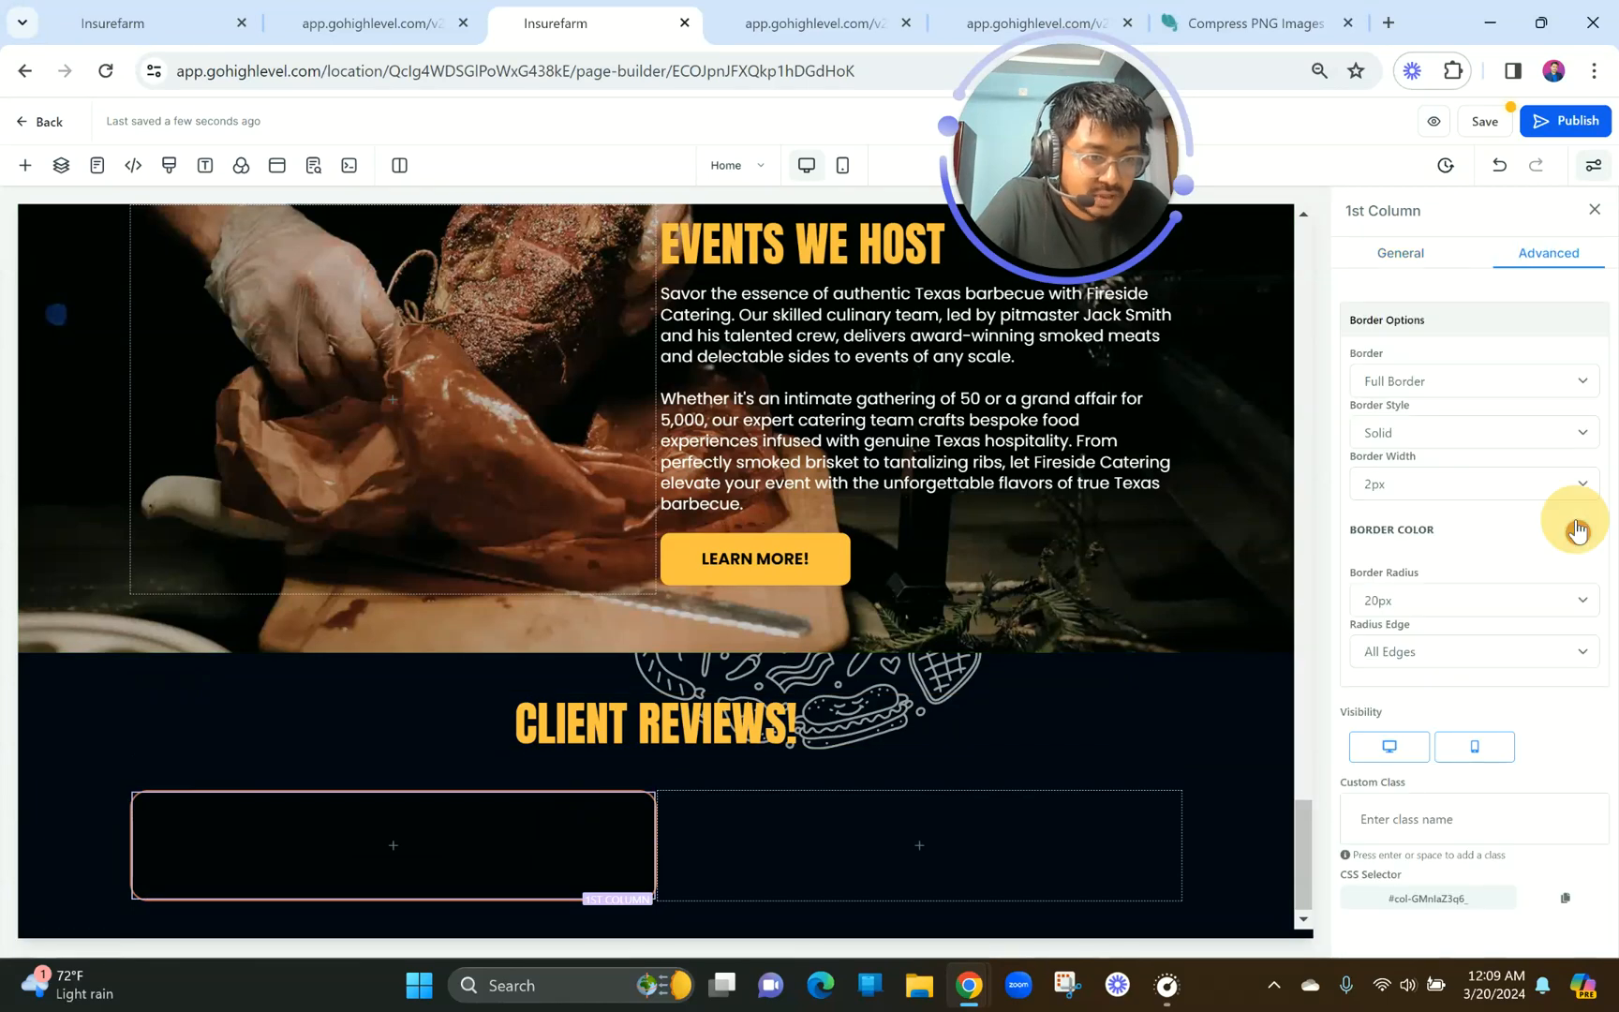
pyautogui.click(366, 22)
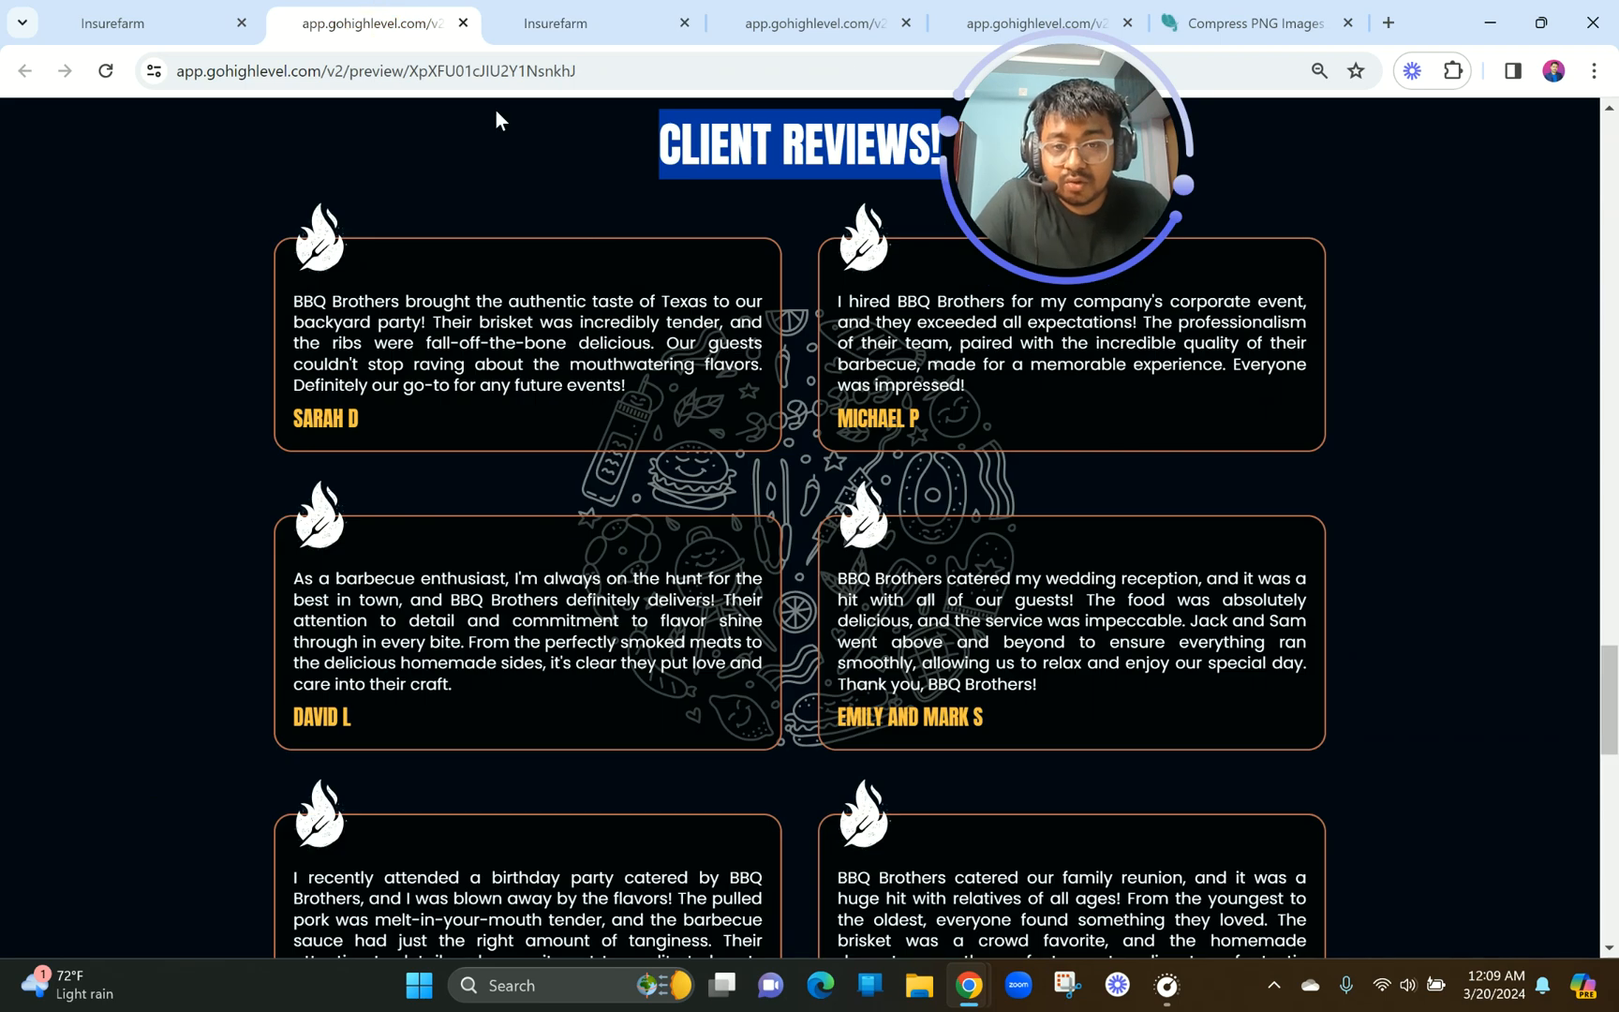
pyautogui.click(559, 13)
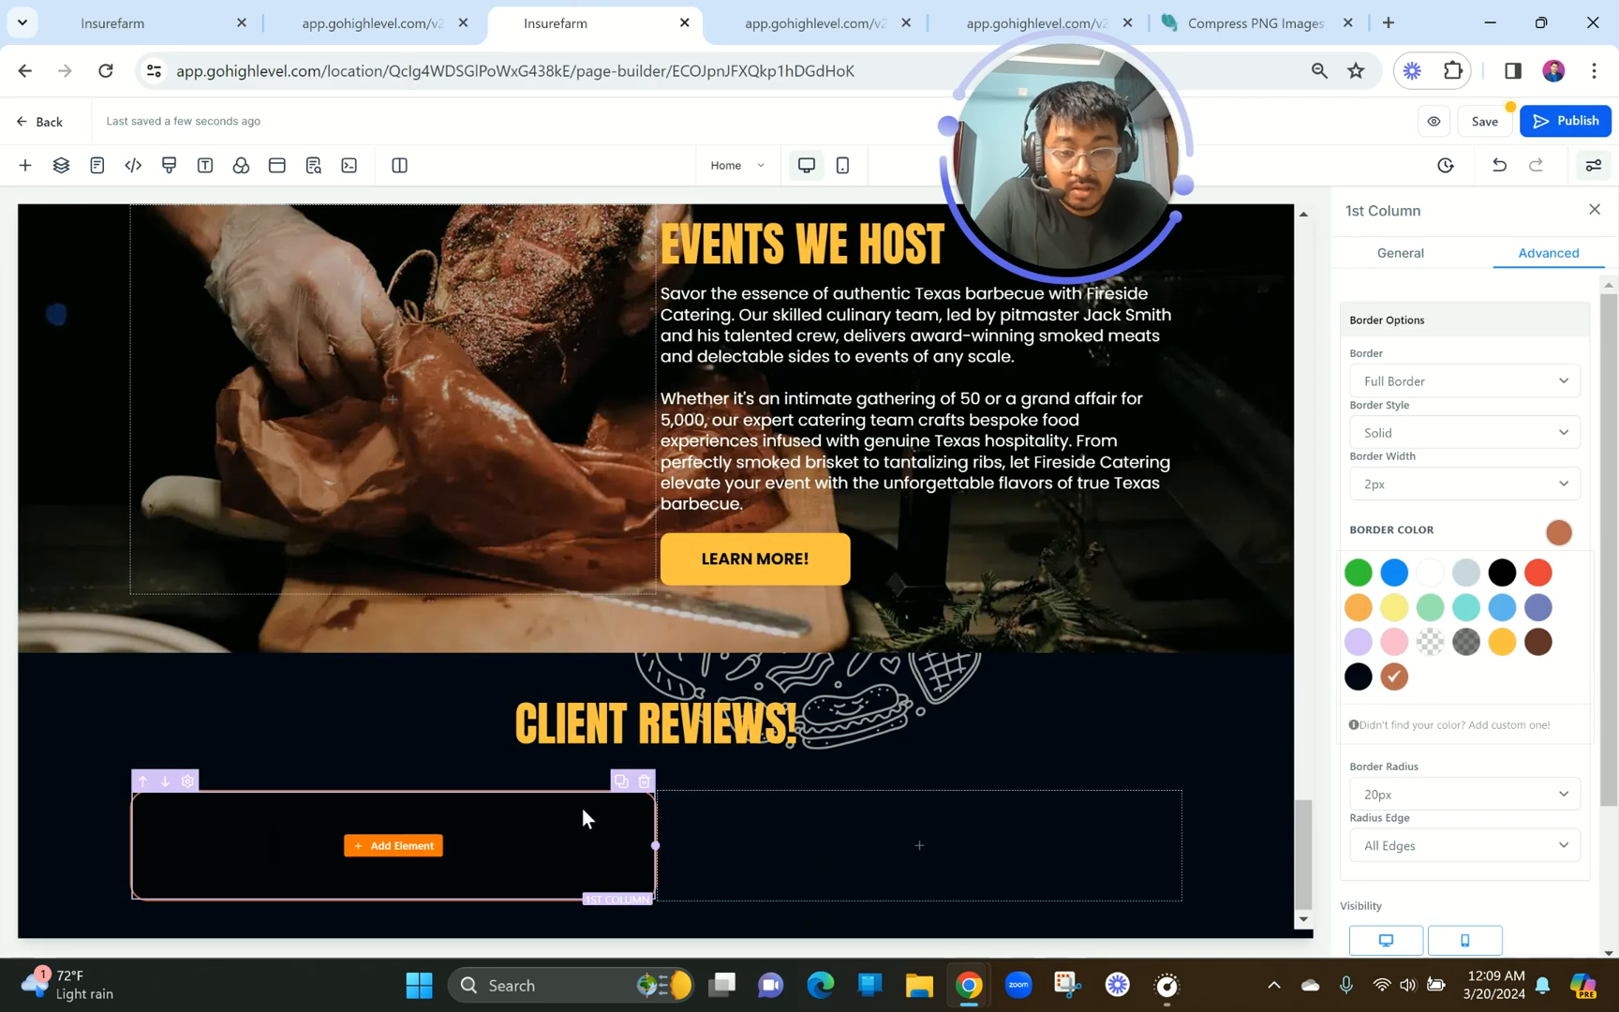
pyautogui.scroll(-2, 1409, 561)
pyautogui.scroll(2, 1409, 562)
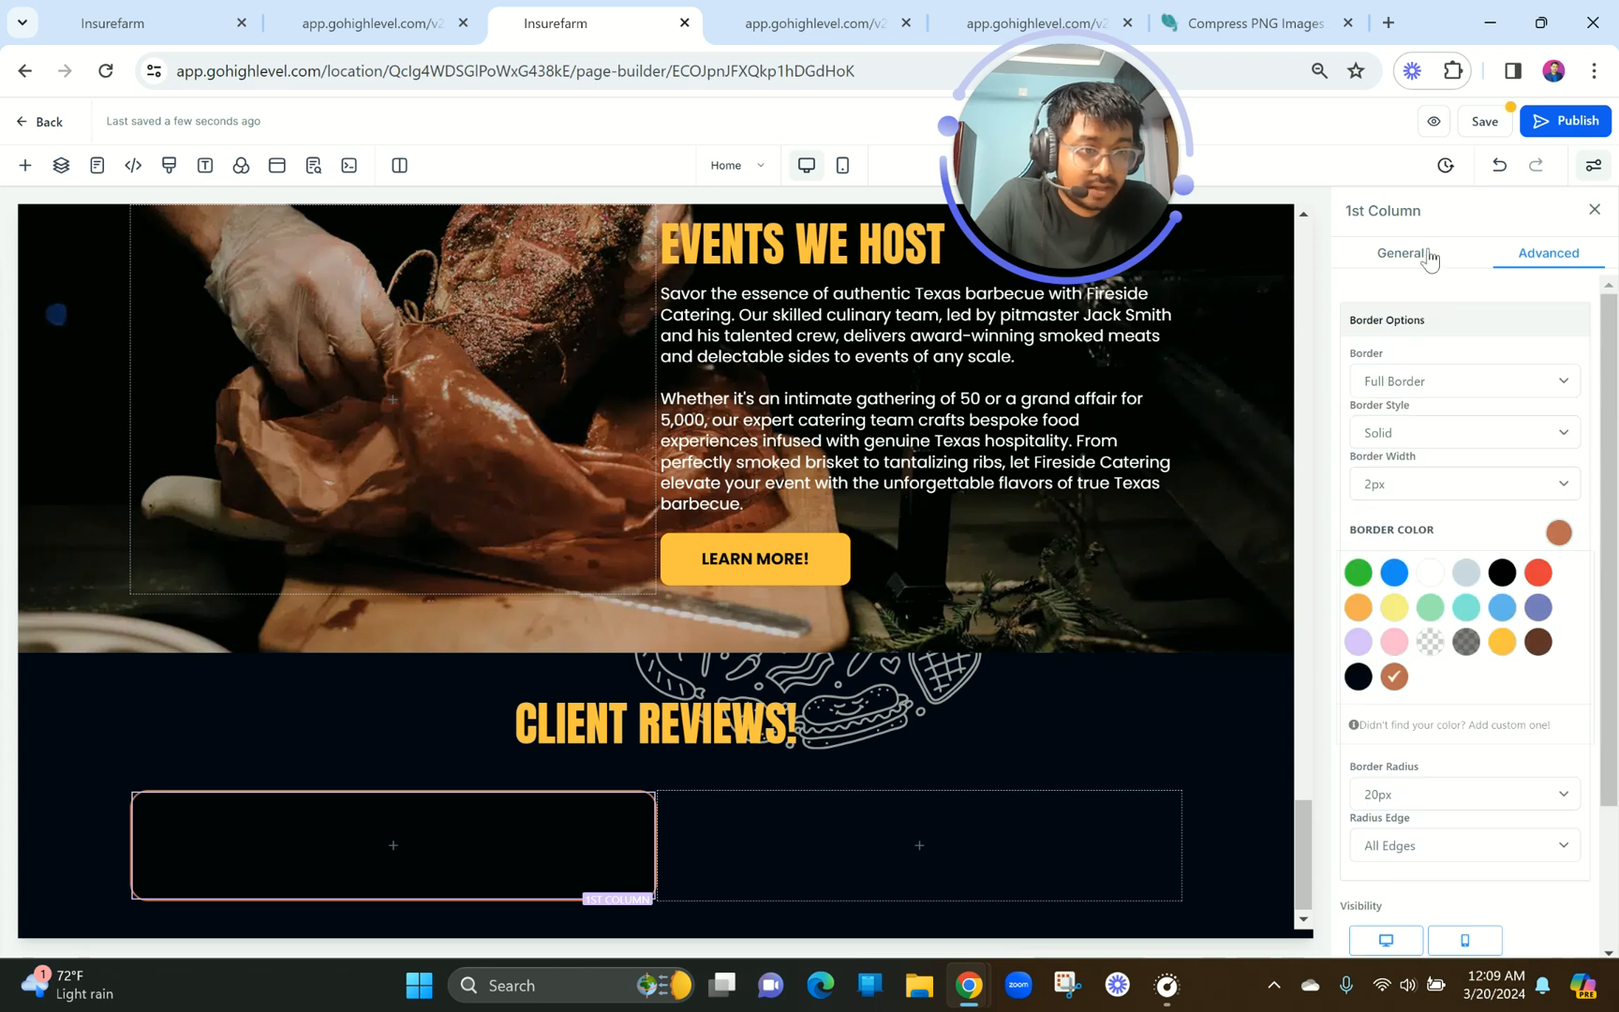
# Set the first column's left and right padding to 20 px.
pyautogui.click(1413, 253)
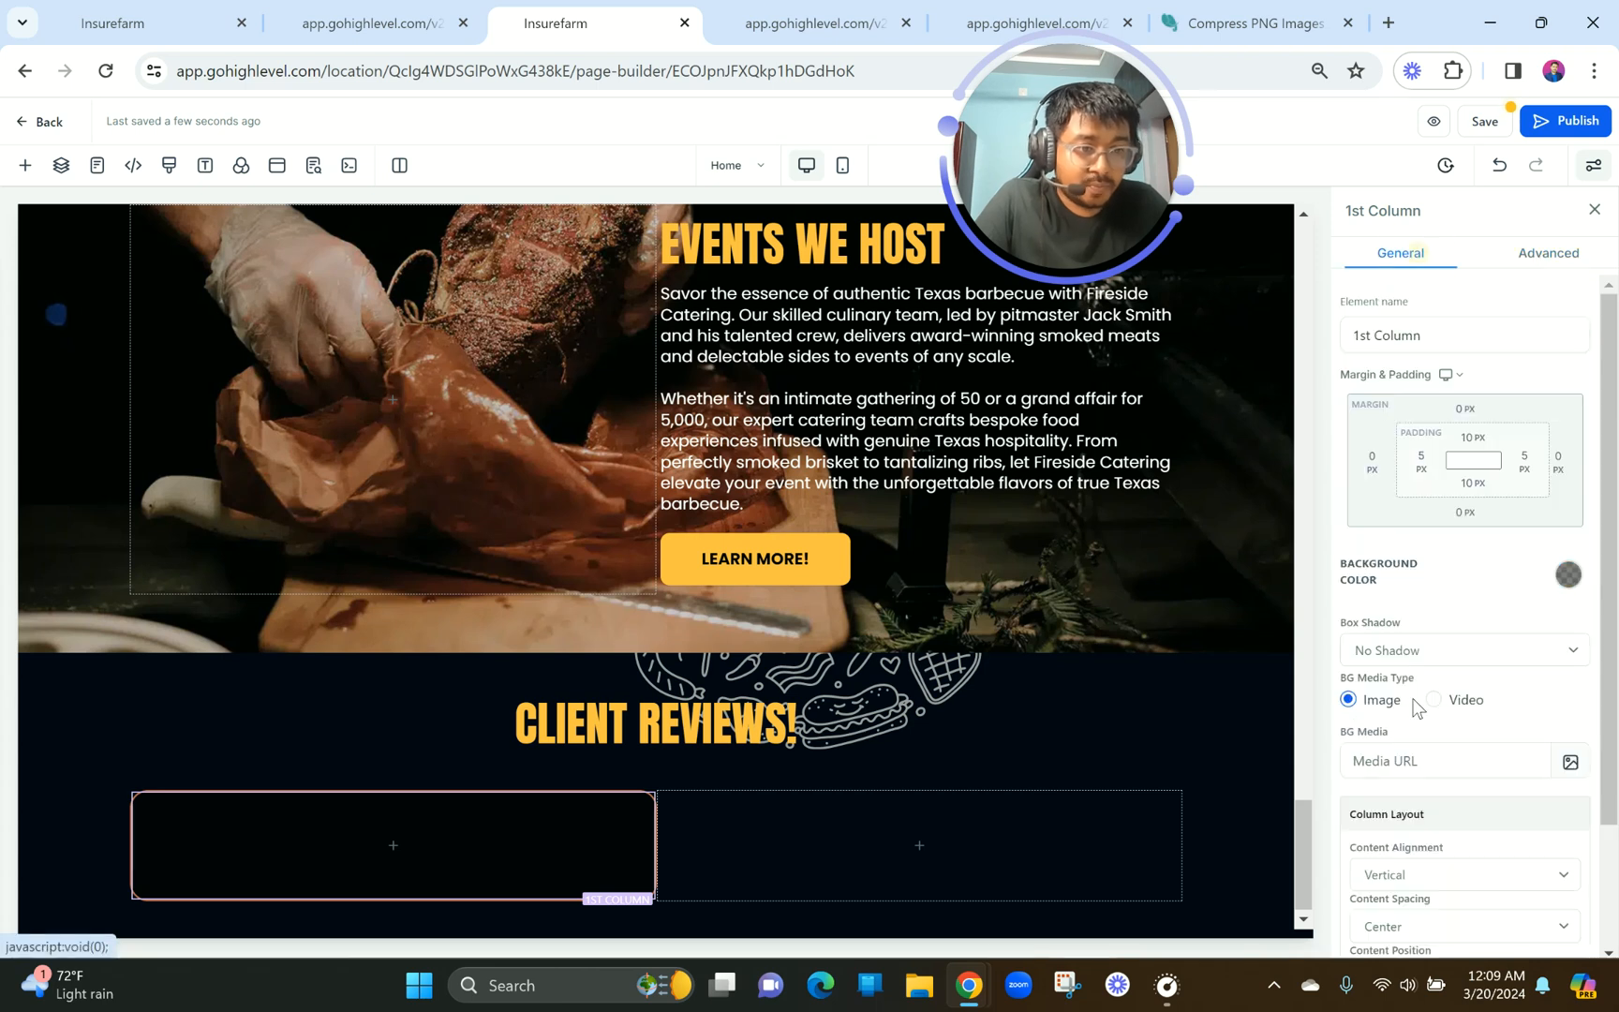
pyautogui.click(1422, 456)
pyautogui.click(1370, 561)
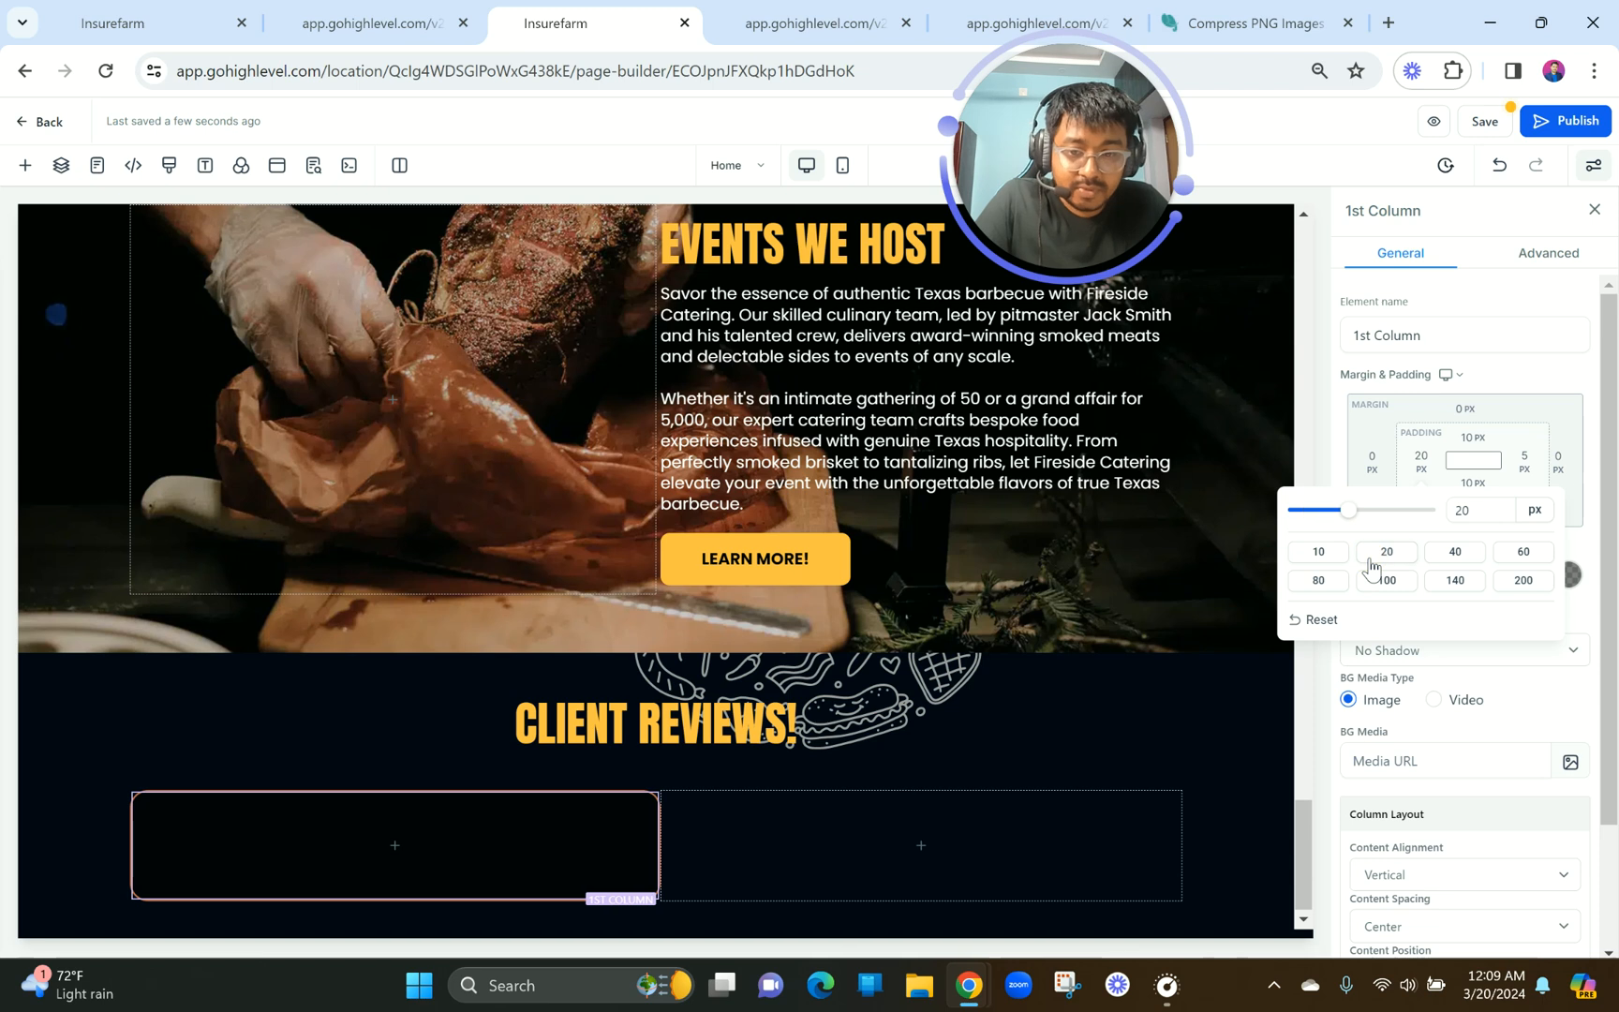
pyautogui.click(1525, 461)
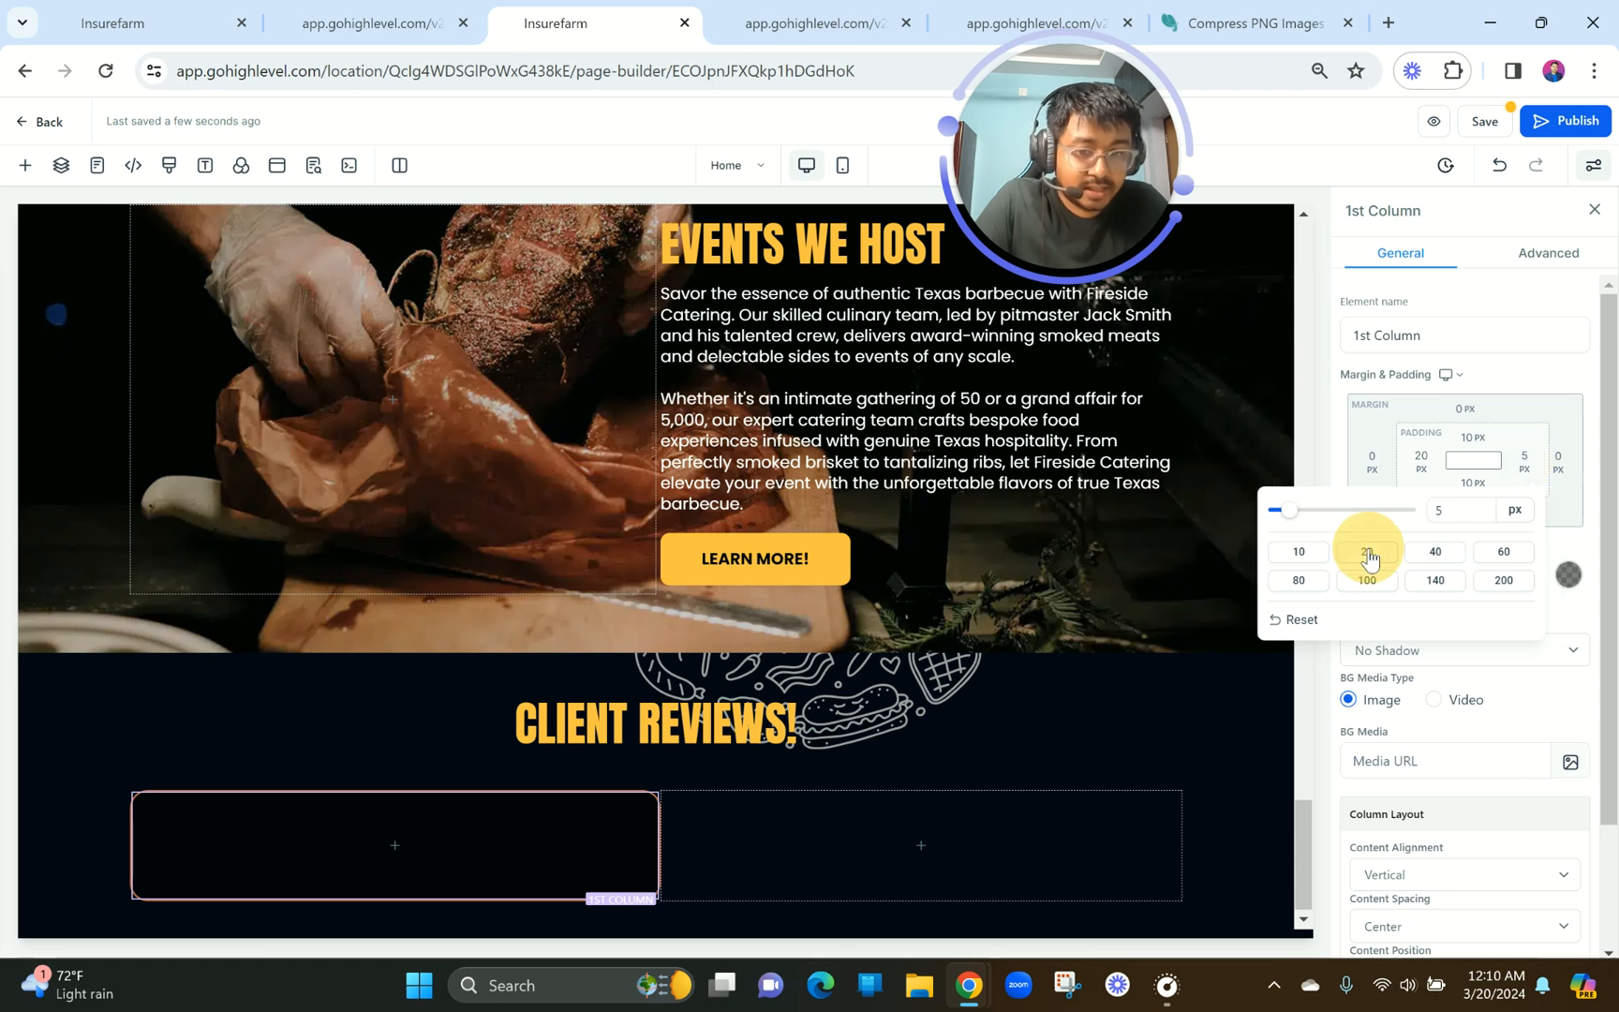
pyautogui.click(1367, 551)
# Check the icon, review text and reviewer name in the first reference card and add an image element to the first column.
pyautogui.click(395, 10)
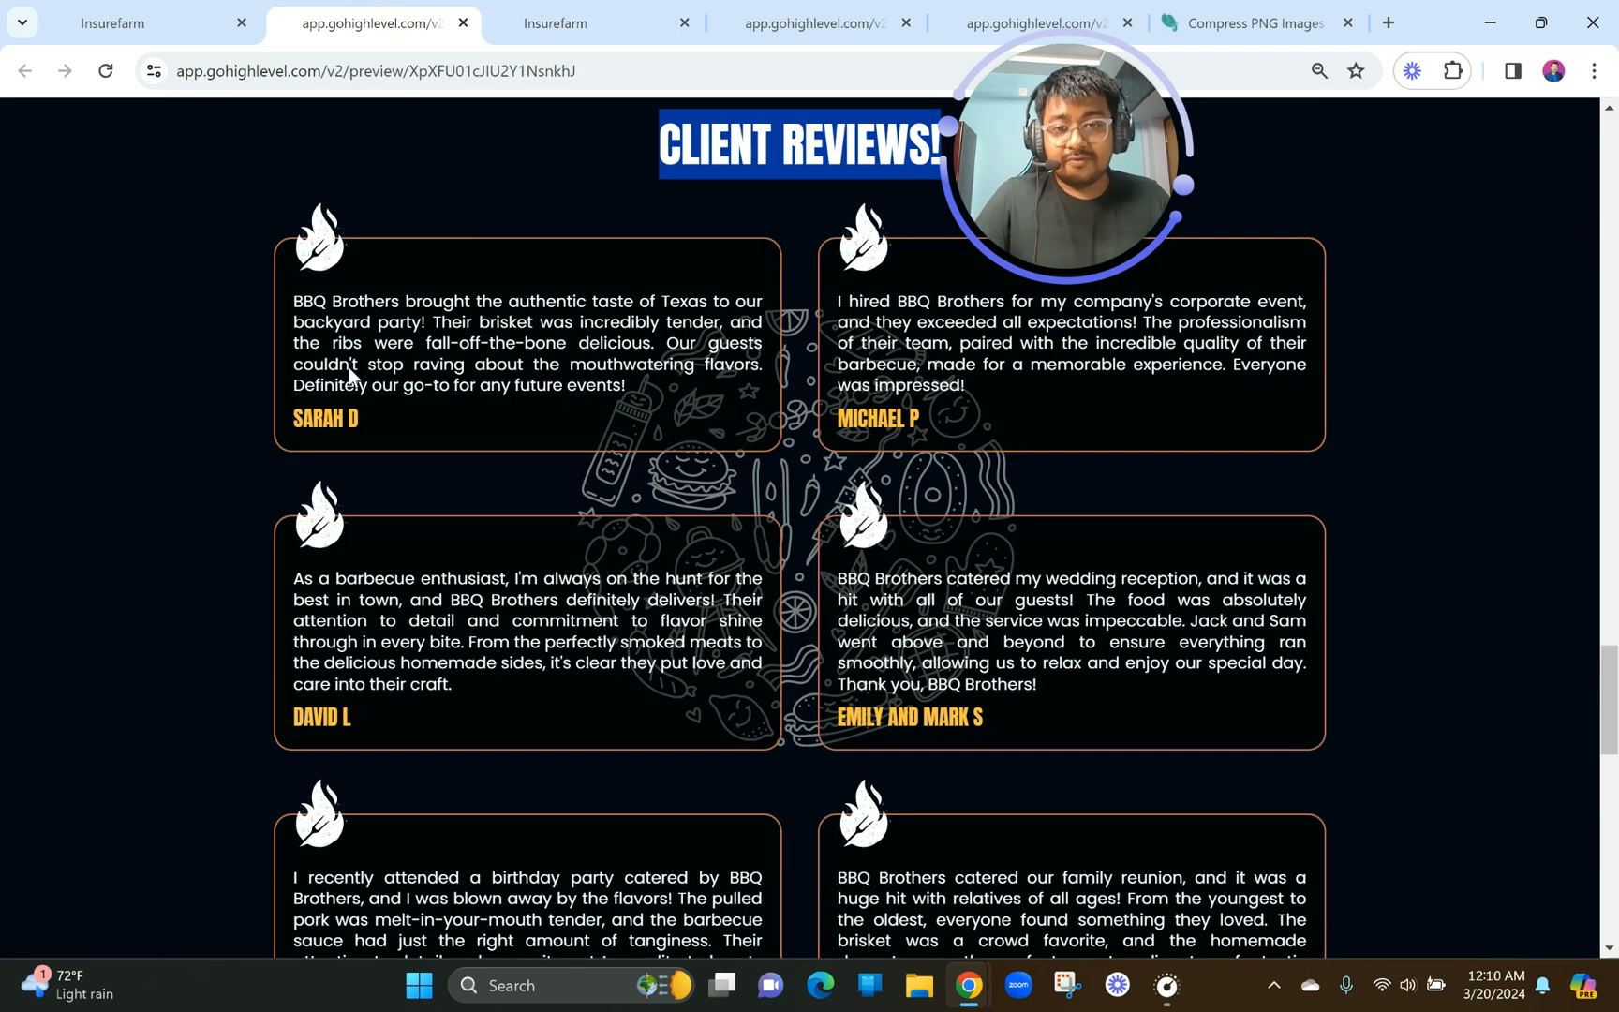
pyautogui.scroll(4, 318, 258)
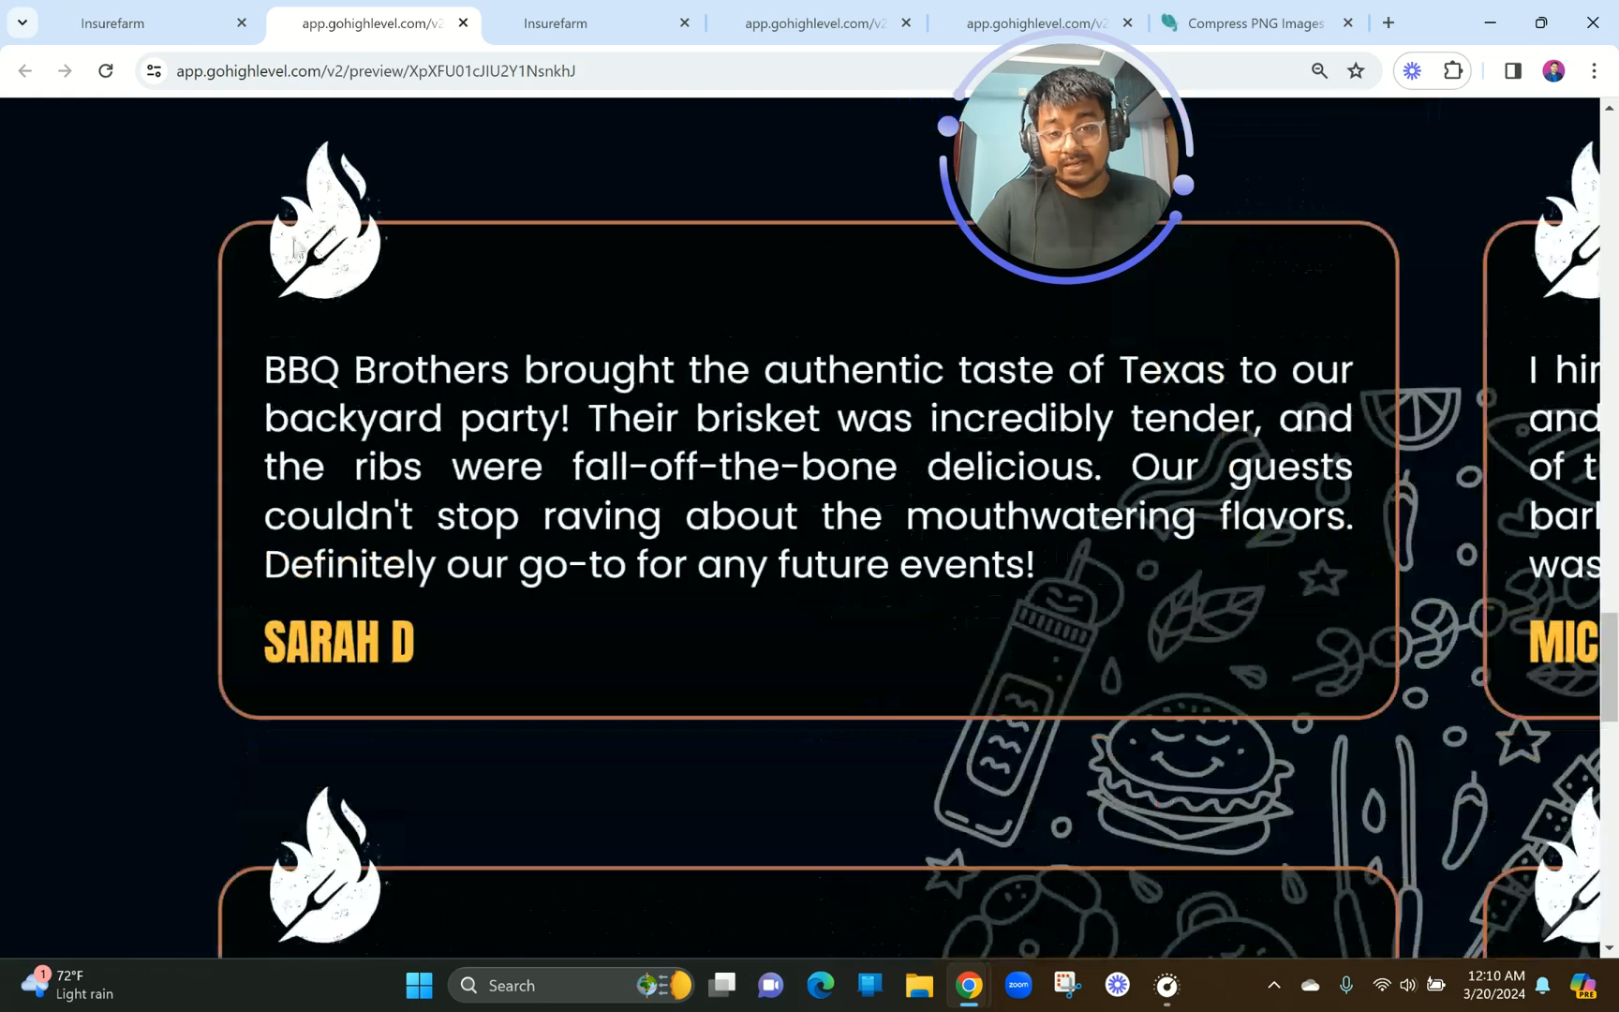
pyautogui.scroll(-4, 300, 248)
pyautogui.moveTo(291, 296); pyautogui.dragTo(645, 388)
pyautogui.moveTo(394, 412); pyautogui.dragTo(284, 416)
pyautogui.click(556, 22)
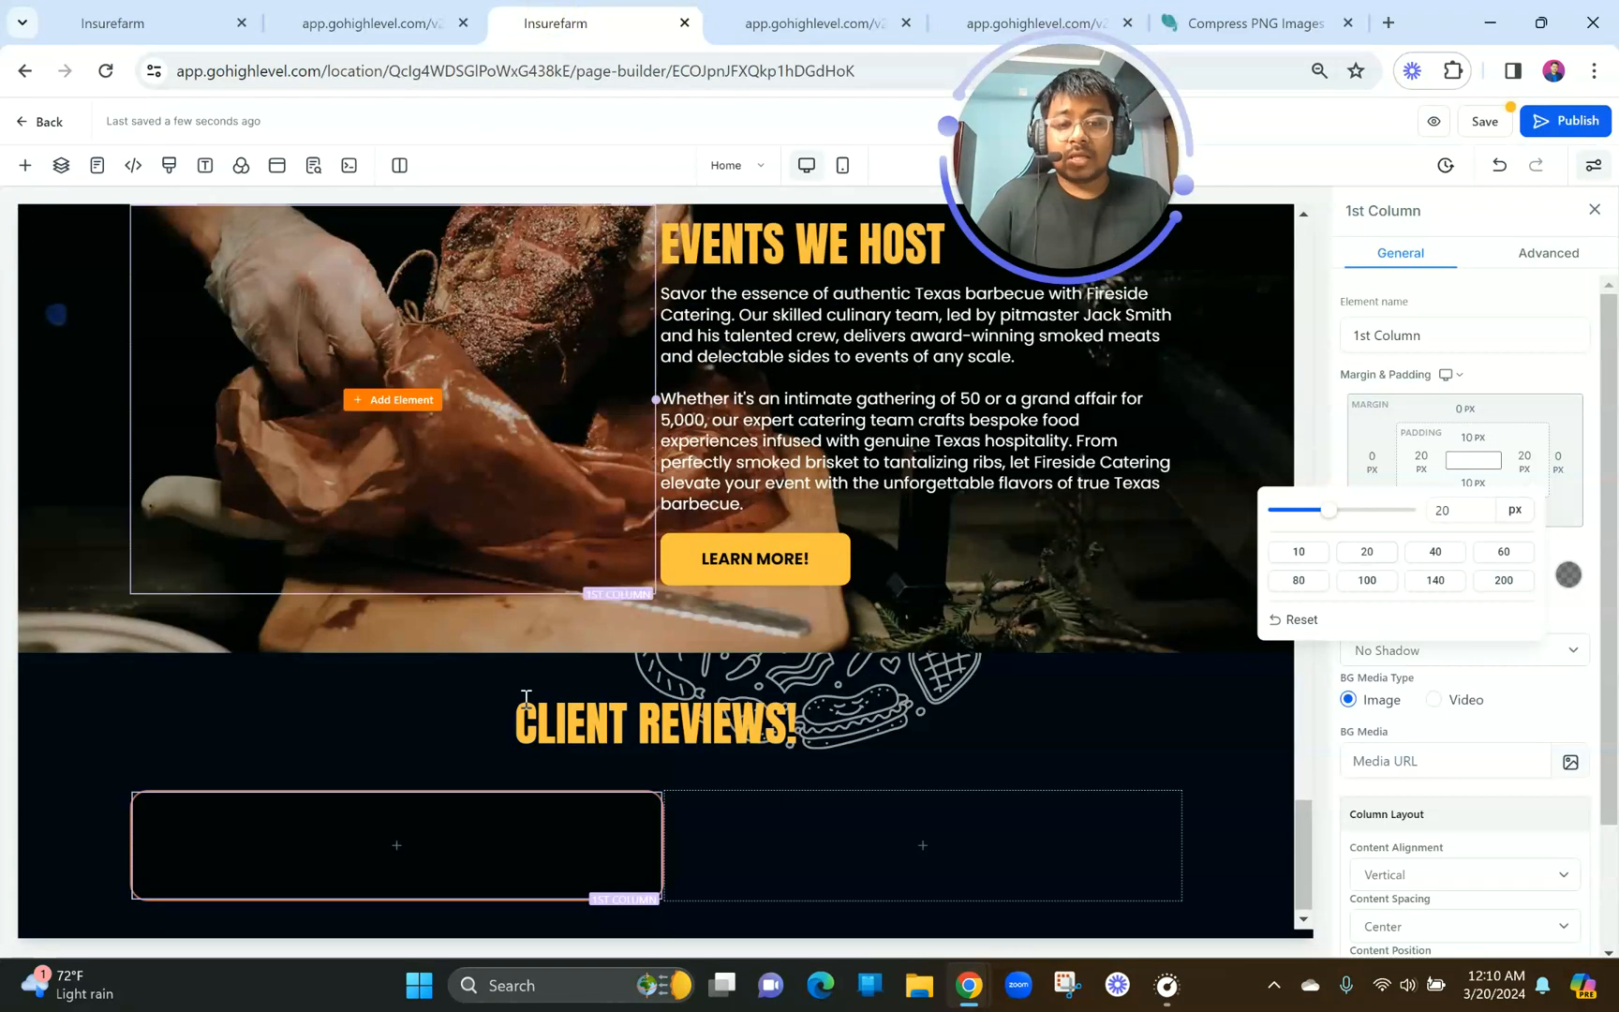
pyautogui.click(396, 844)
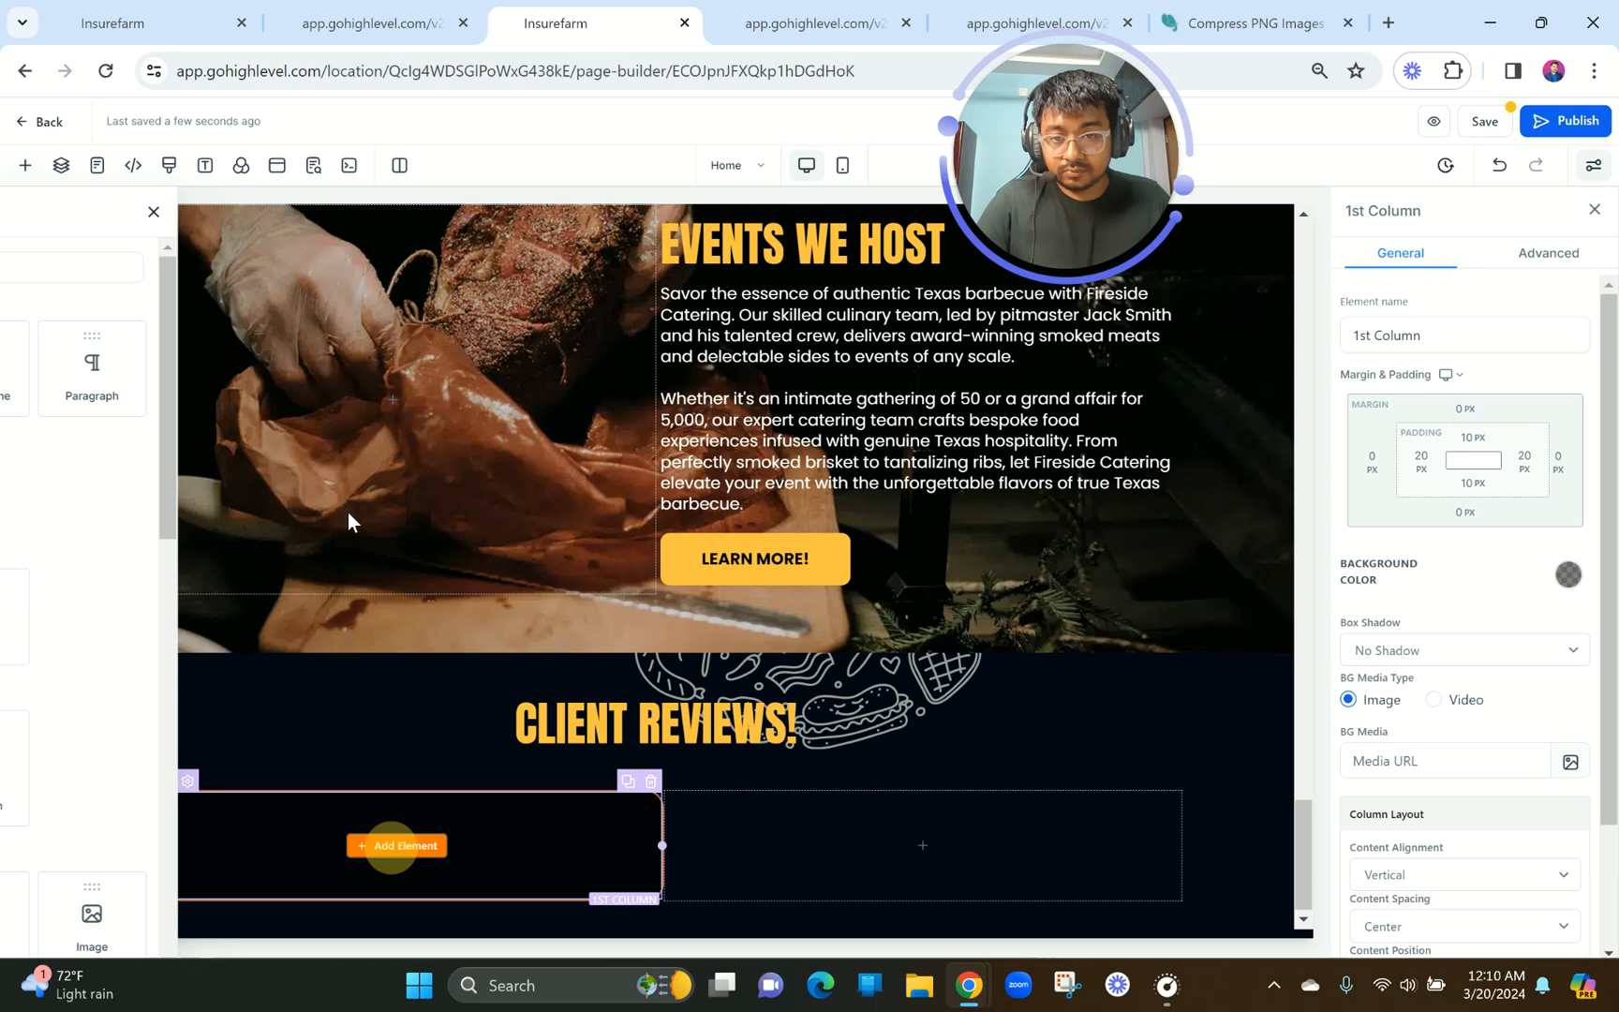
pyautogui.click(282, 269)
pyautogui.write('image')
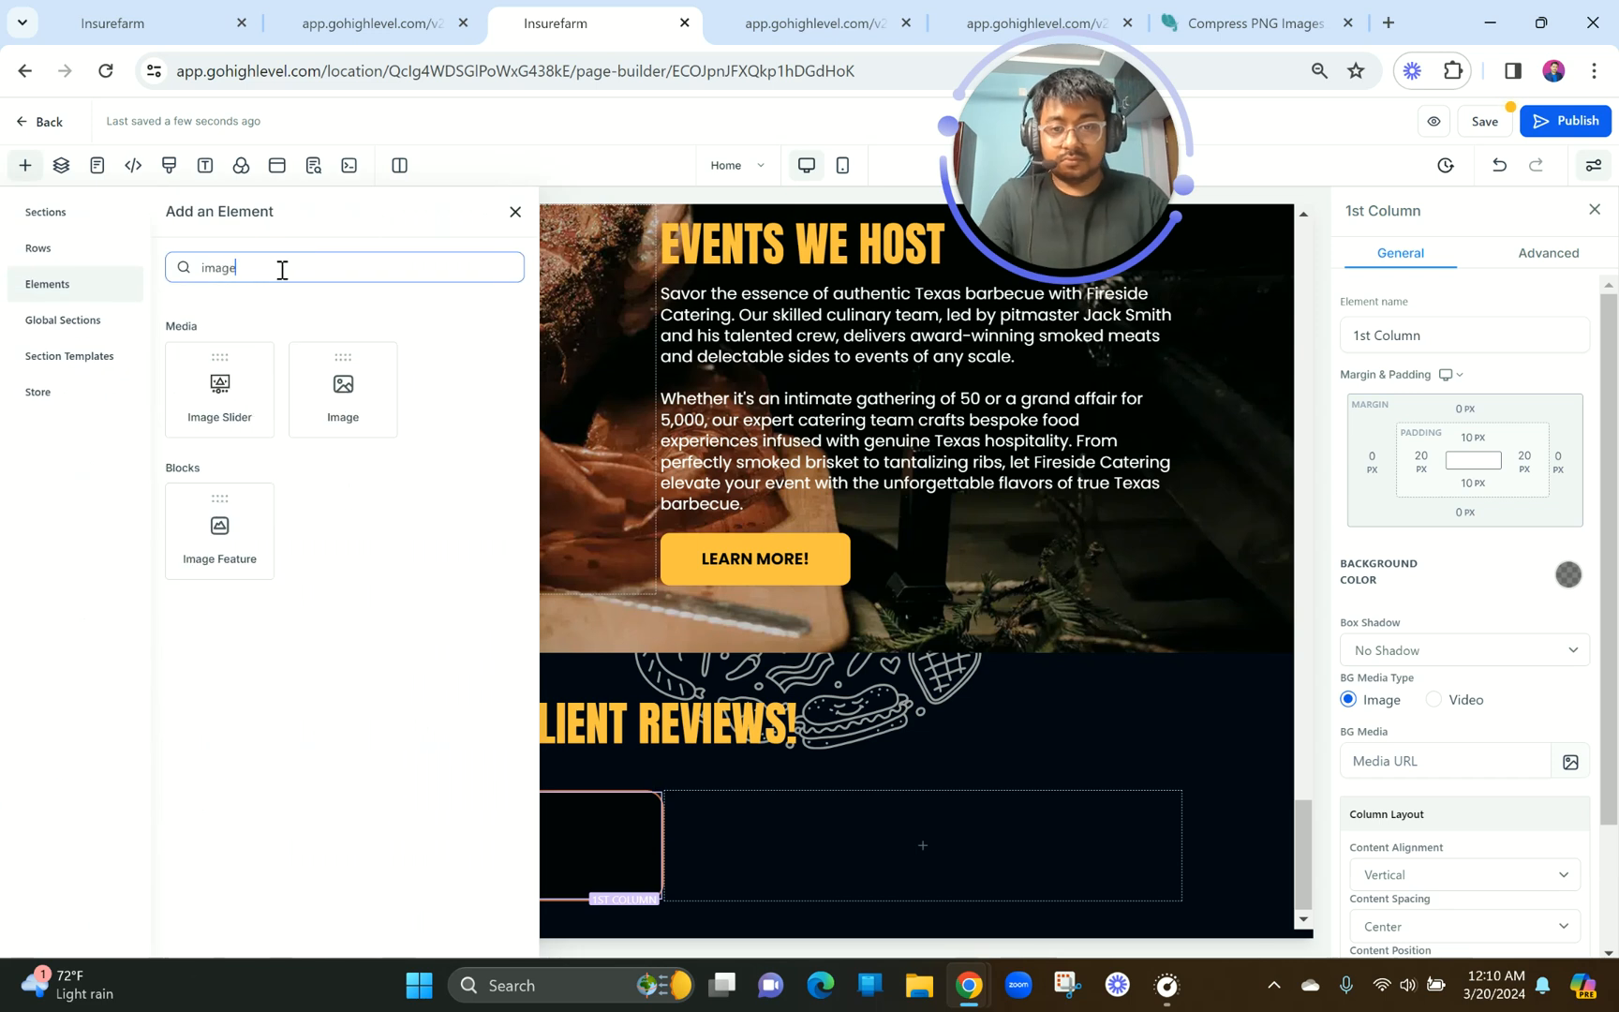
pyautogui.click(339, 375)
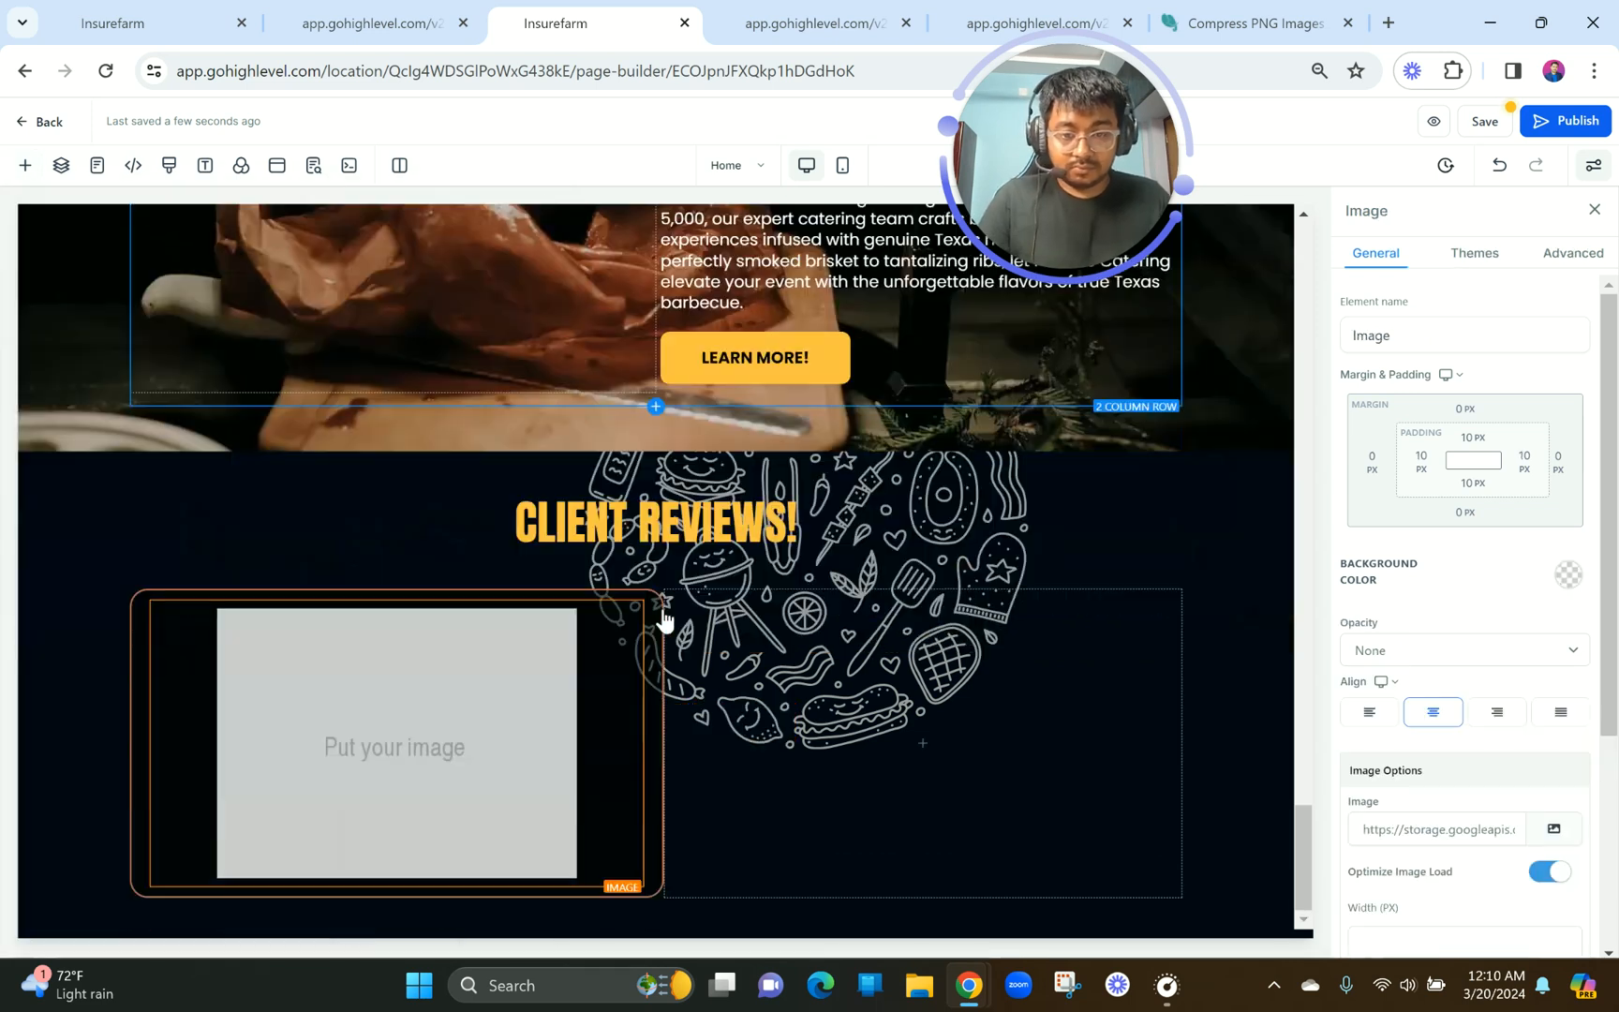
# Turn off optimized loading for the image and replace the placeholder with "Untitled design (29) (1).svg" from the MISC media folder.
pyautogui.click(1548, 871)
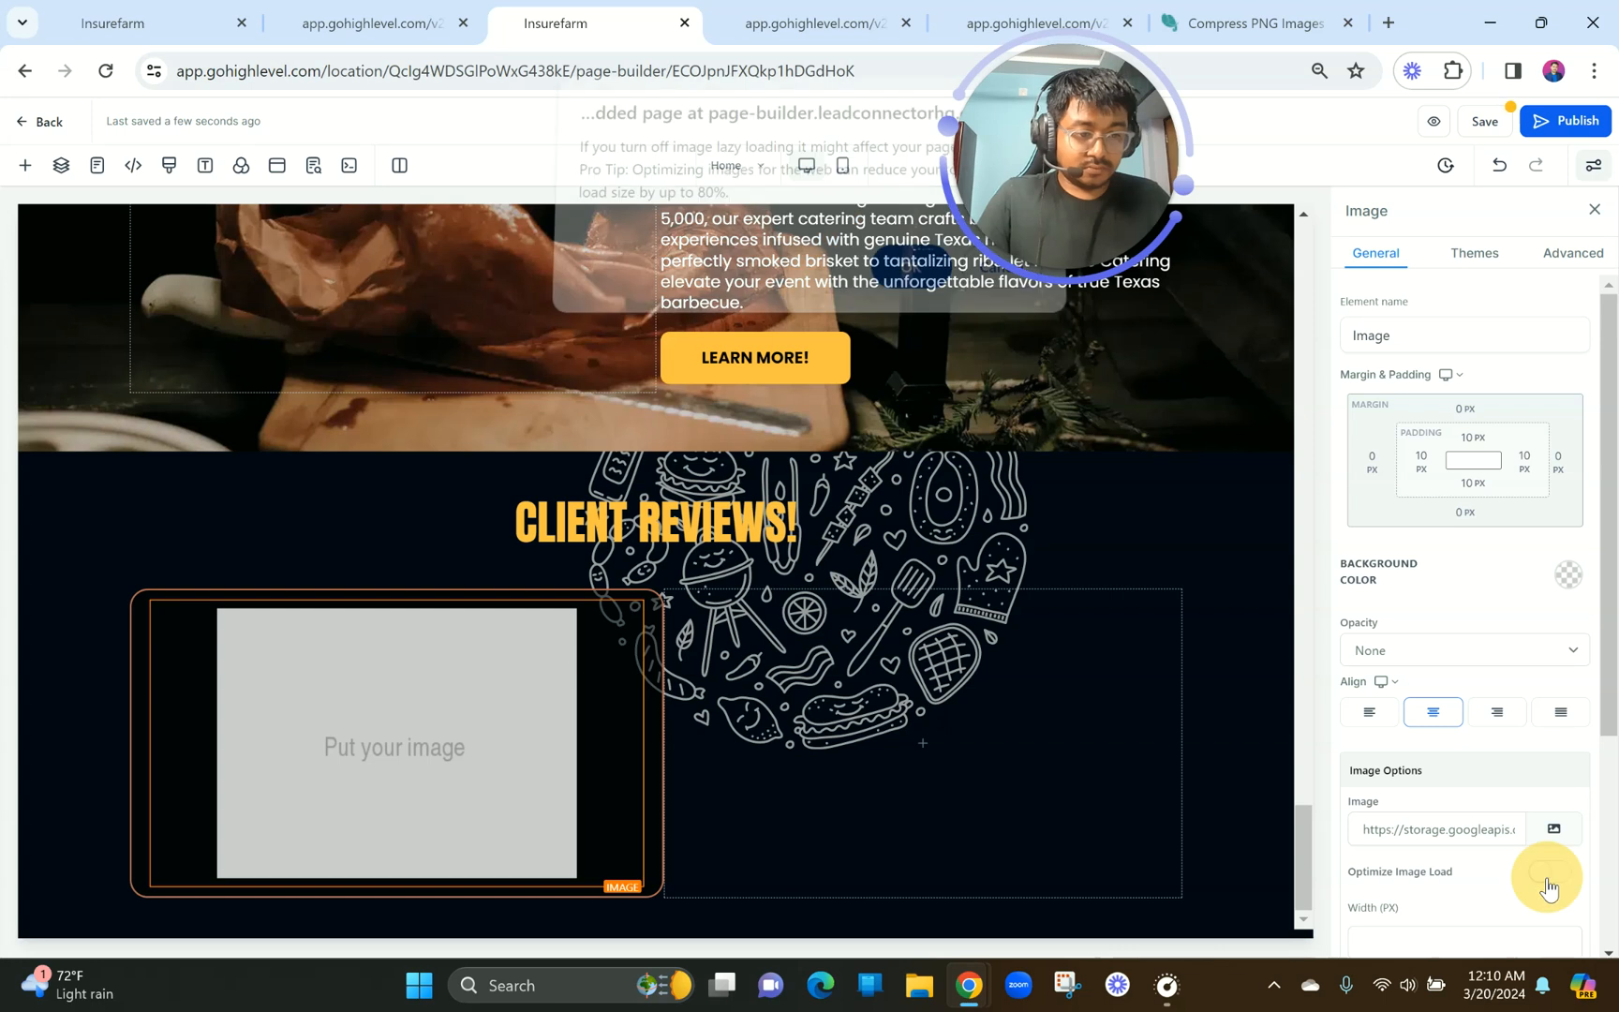
pyautogui.click(1552, 831)
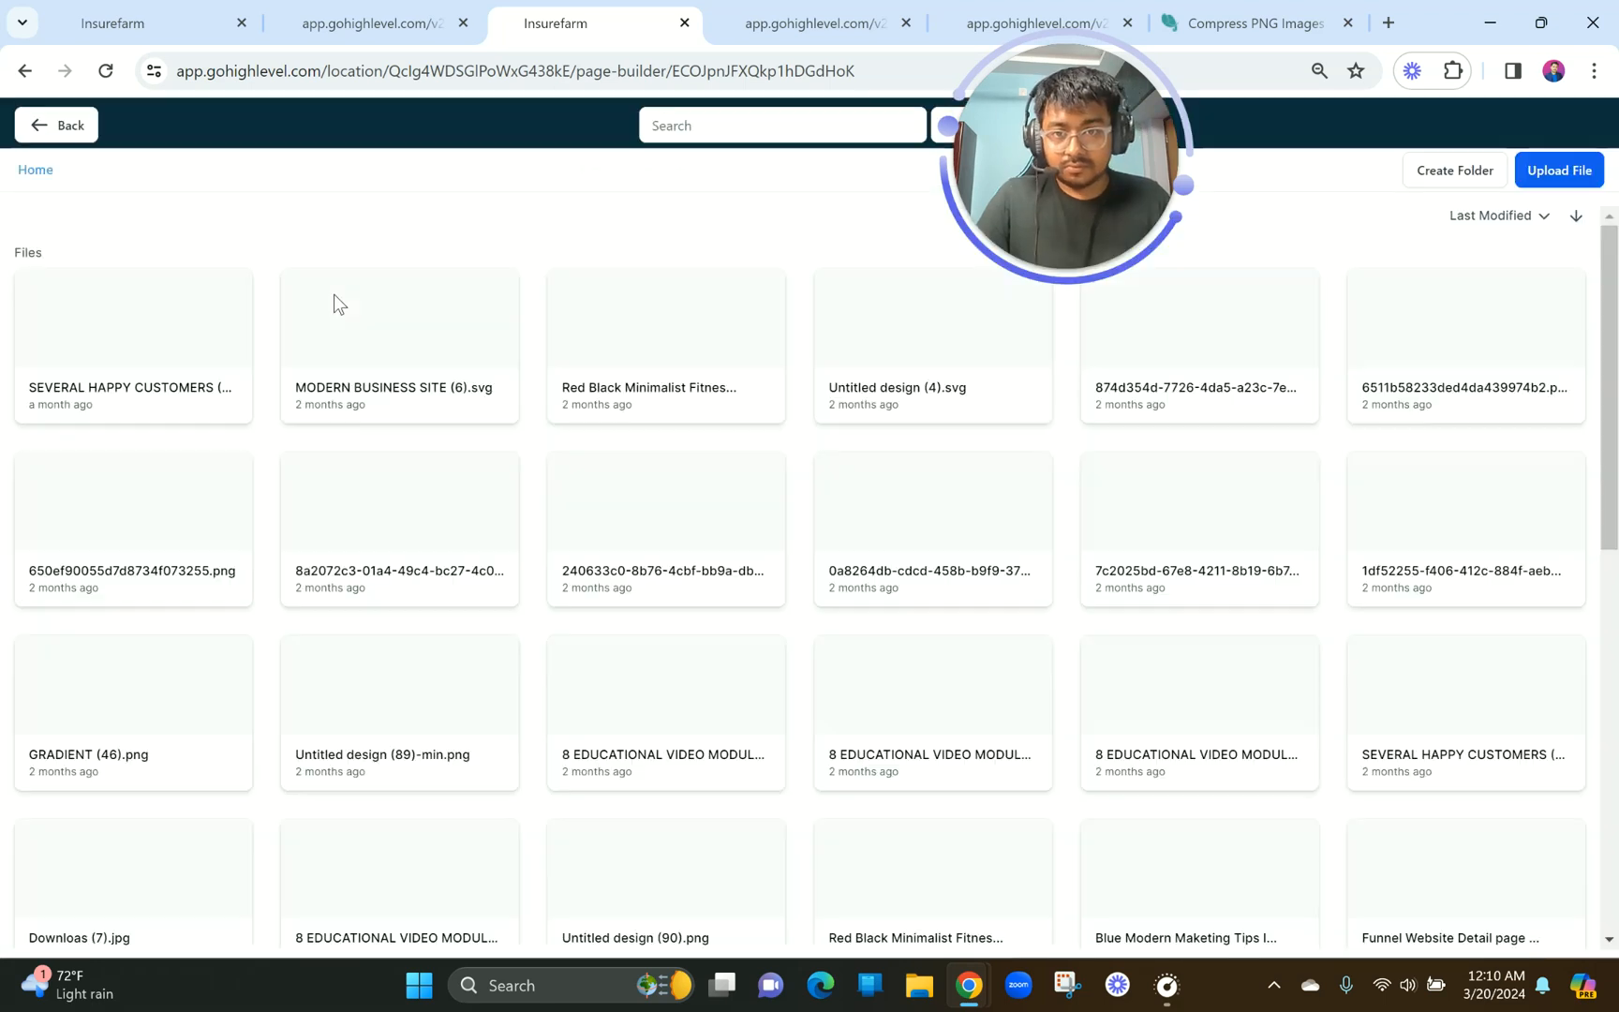
pyautogui.click(359, 281)
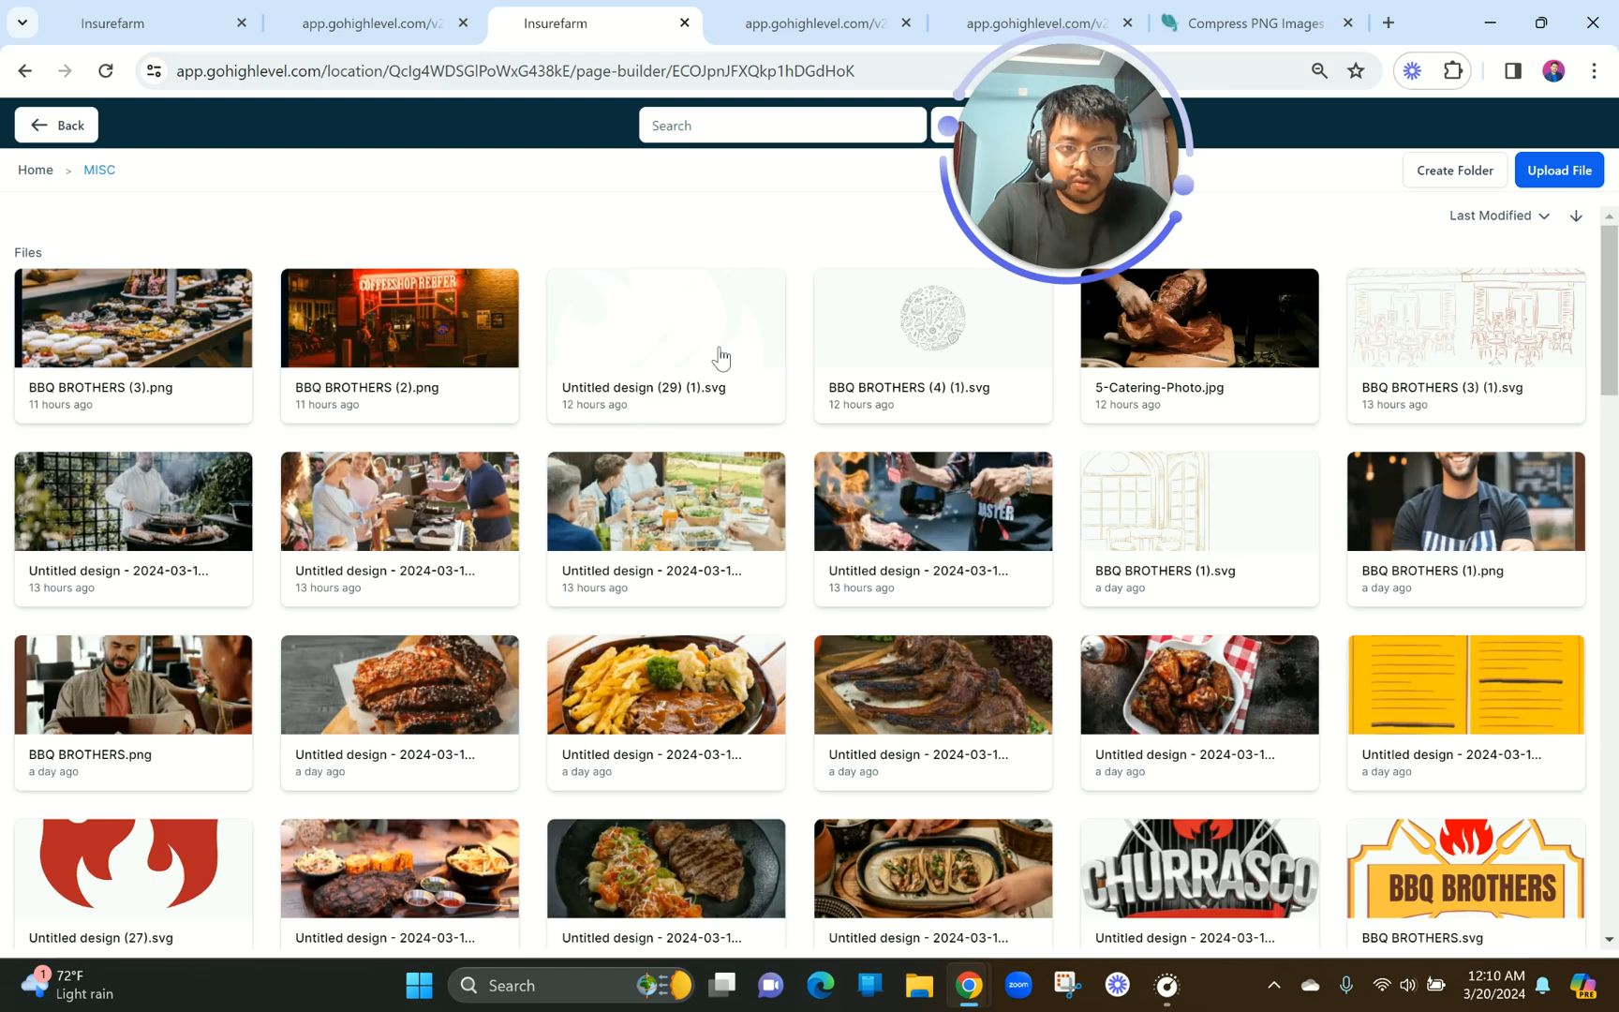
pyautogui.click(670, 348)
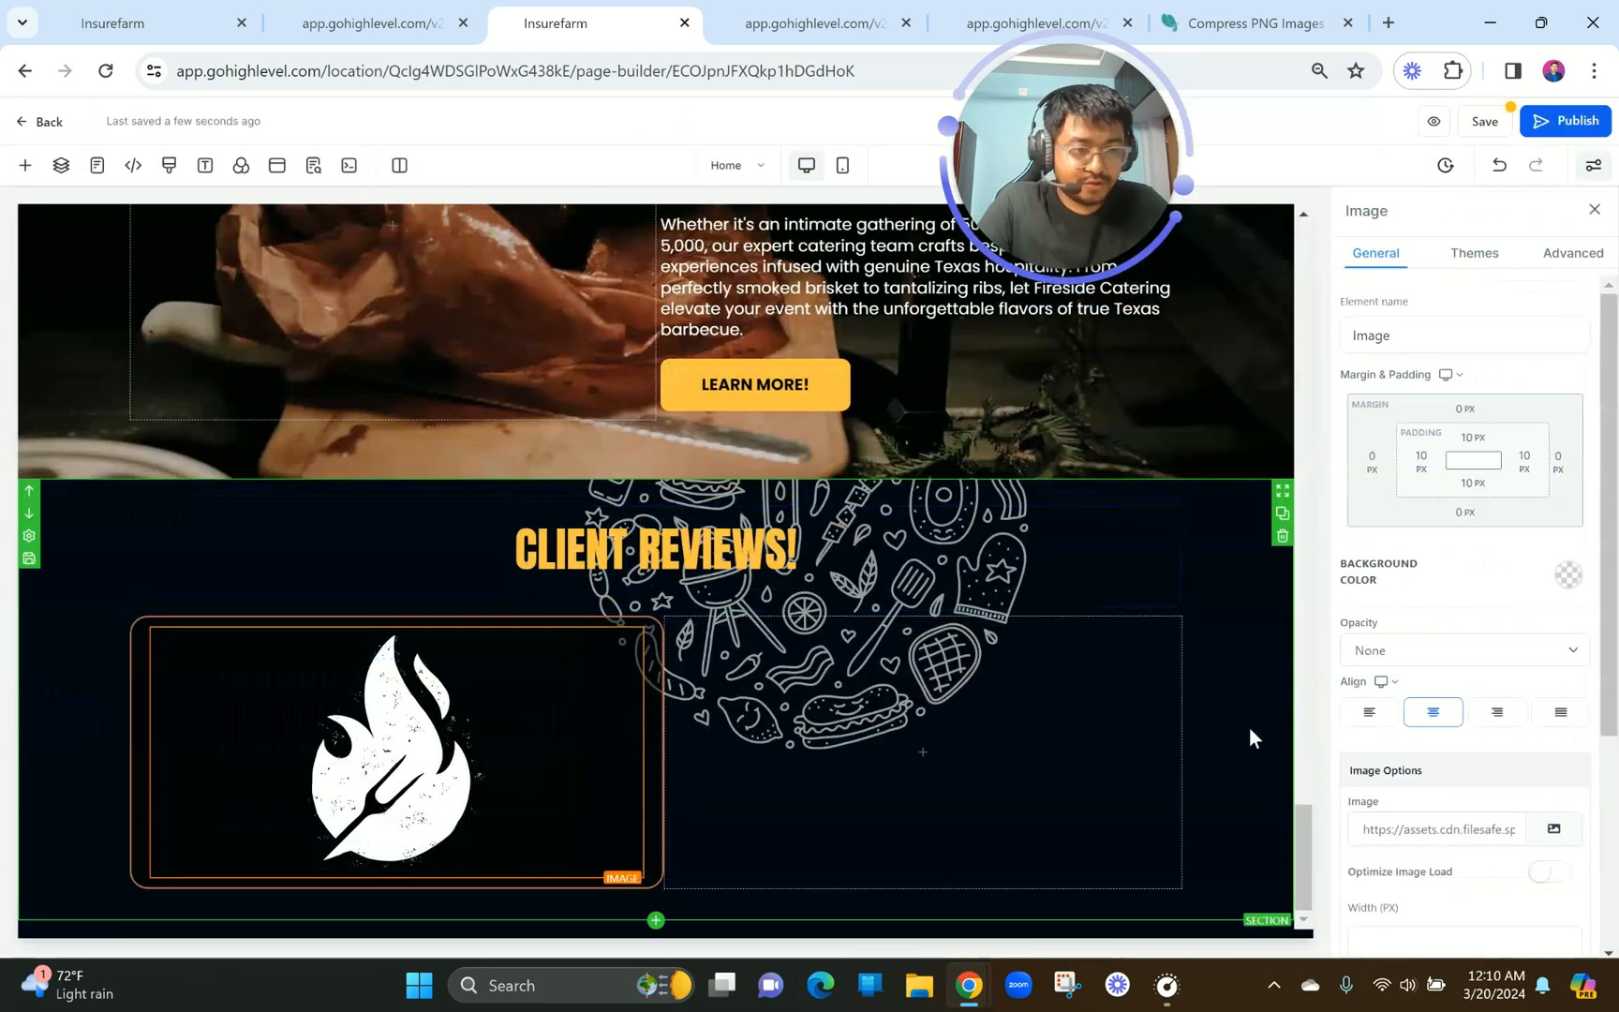
# Set the flame image's left padding to 0 px and width to 70 px, and align it left.
pyautogui.click(1423, 471)
pyautogui.moveTo(1303, 509); pyautogui.dragTo(1261, 514)
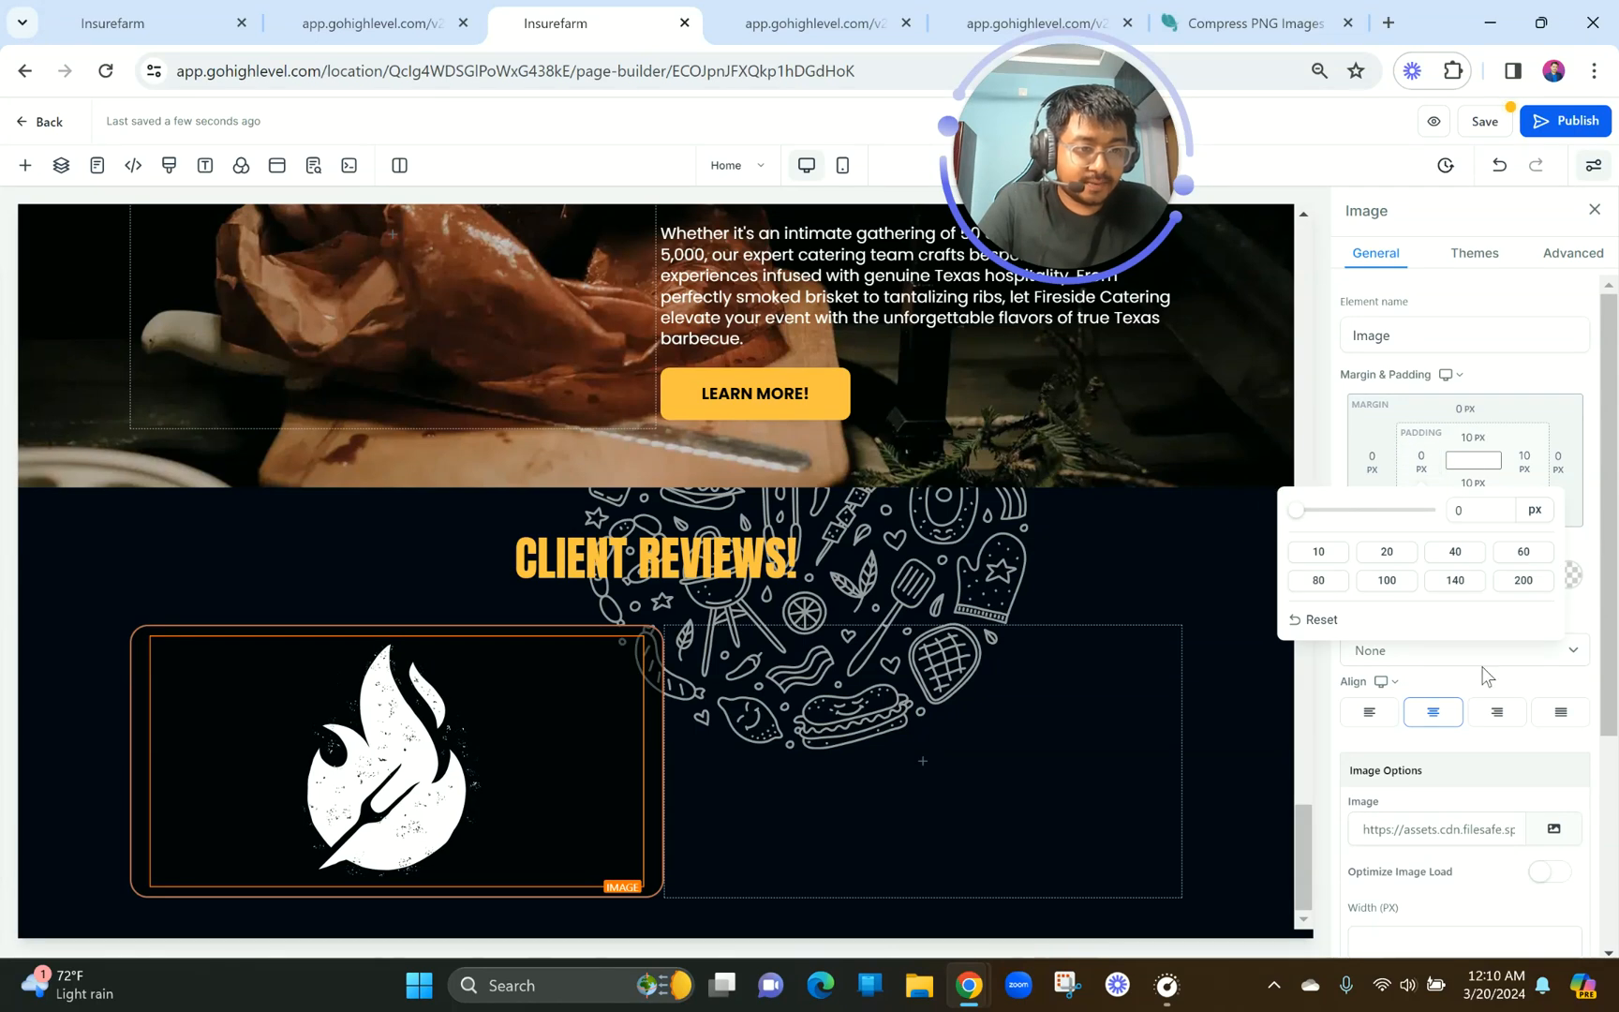
pyautogui.scroll(-3, 1483, 686)
pyautogui.click(1380, 615)
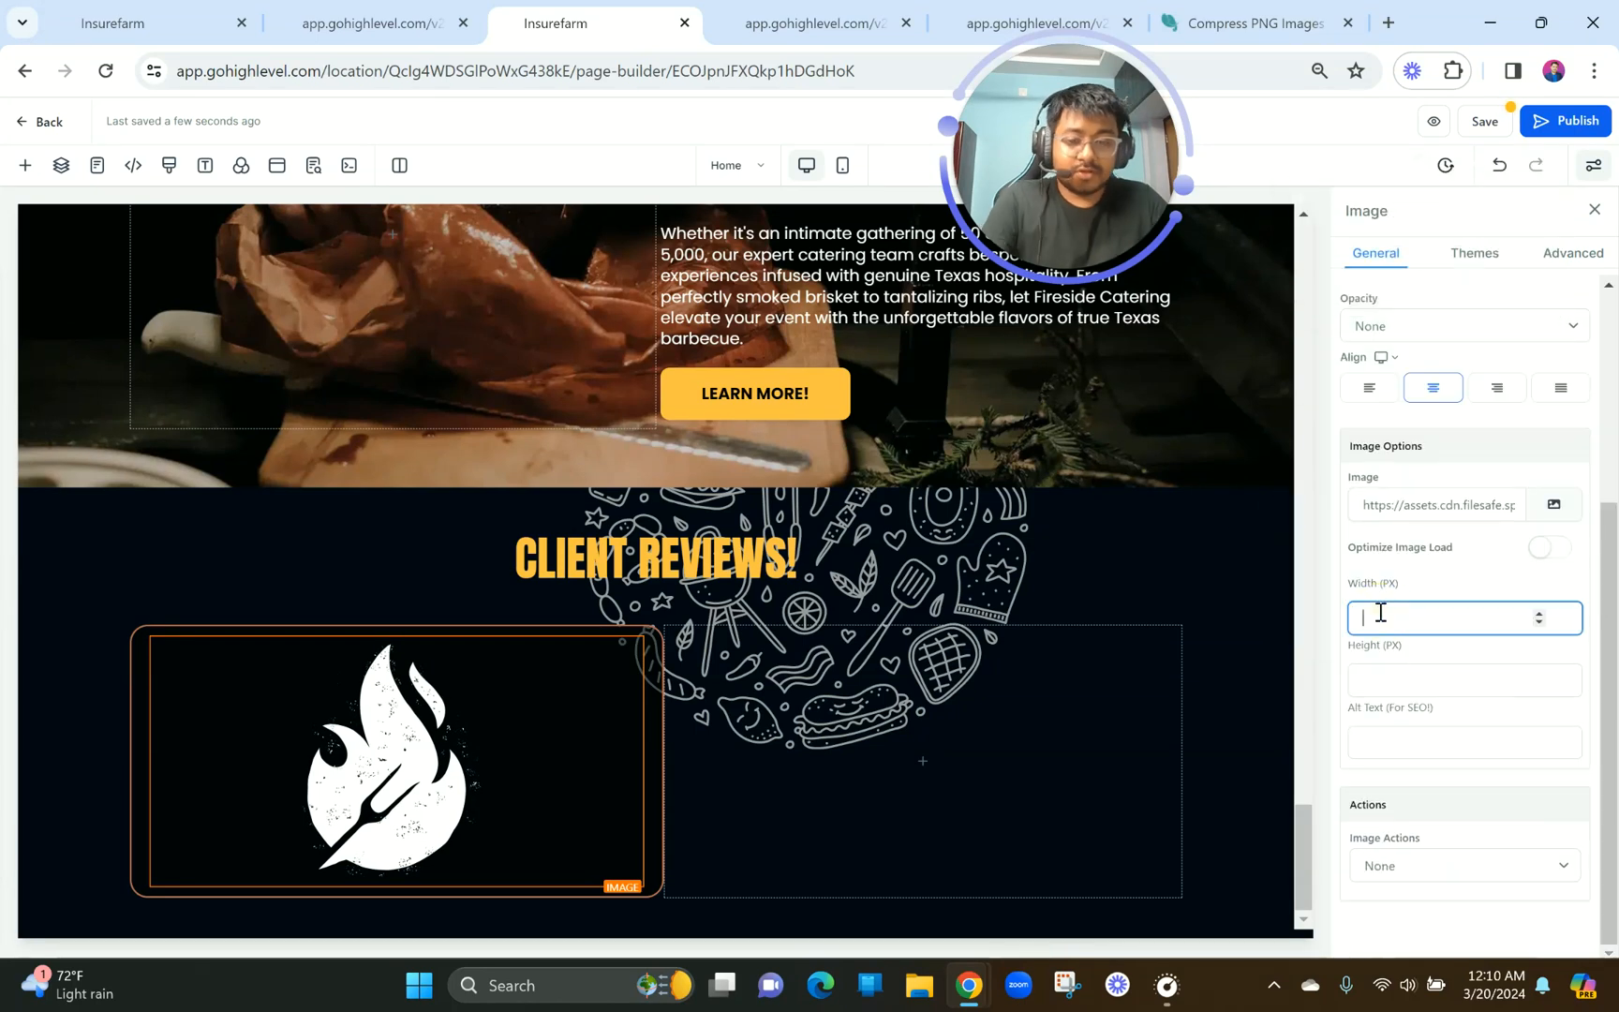
pyautogui.write('50')
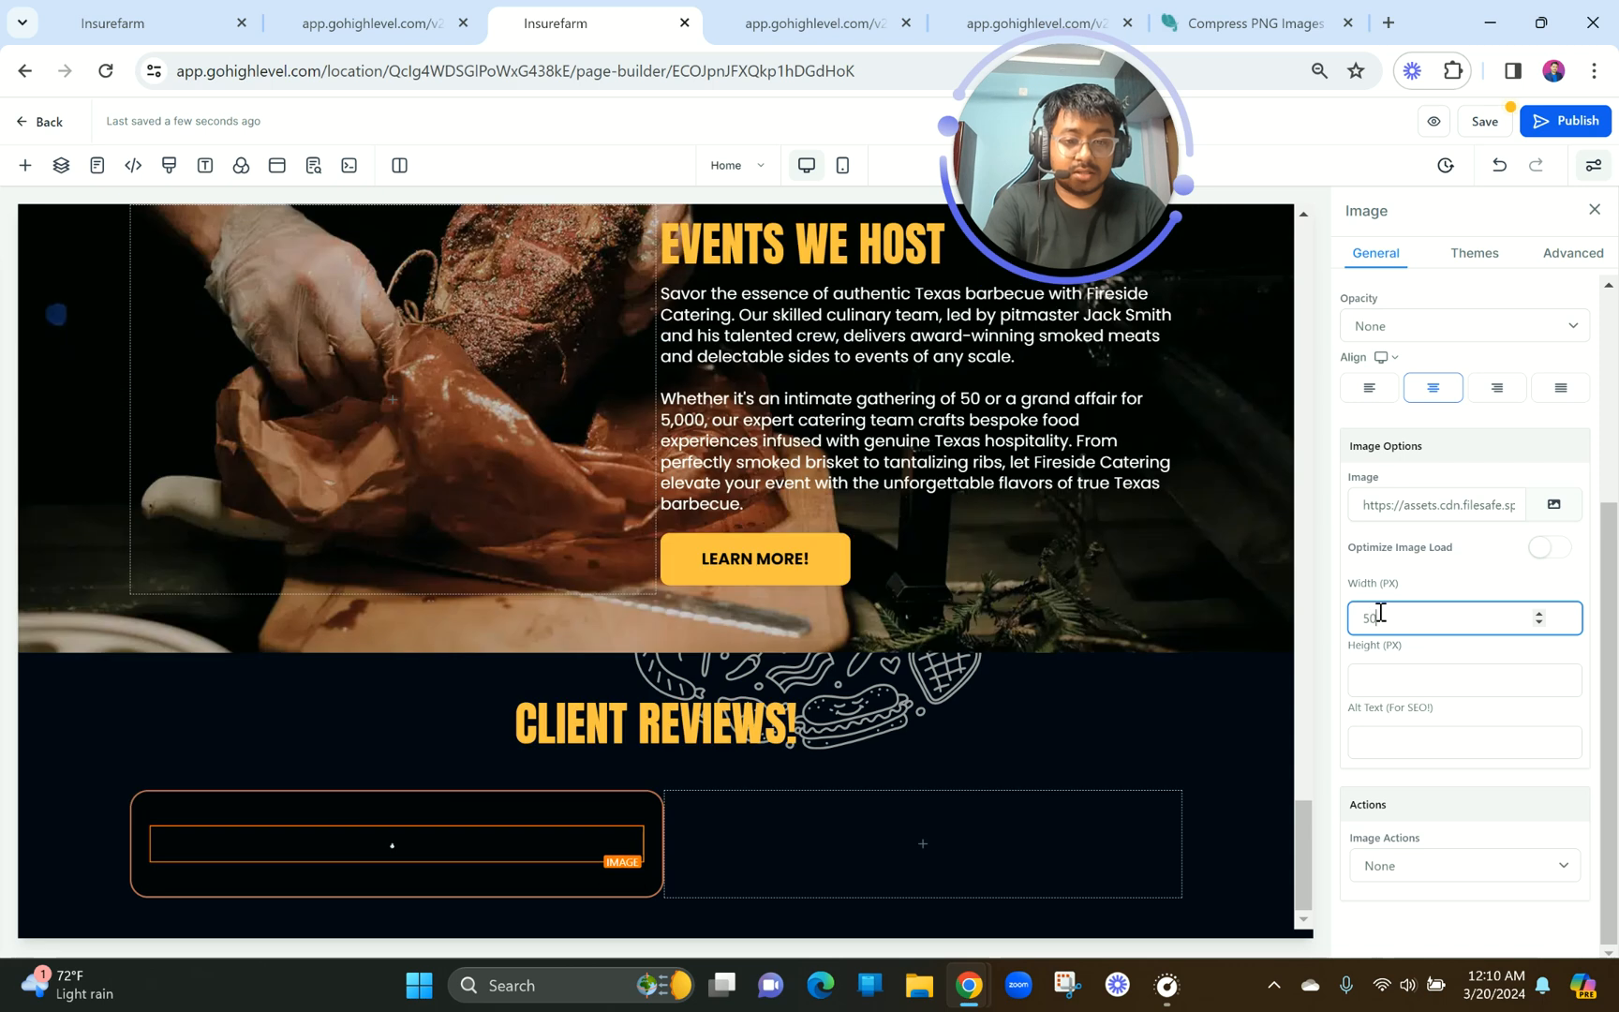
pyautogui.press('BackSpace')
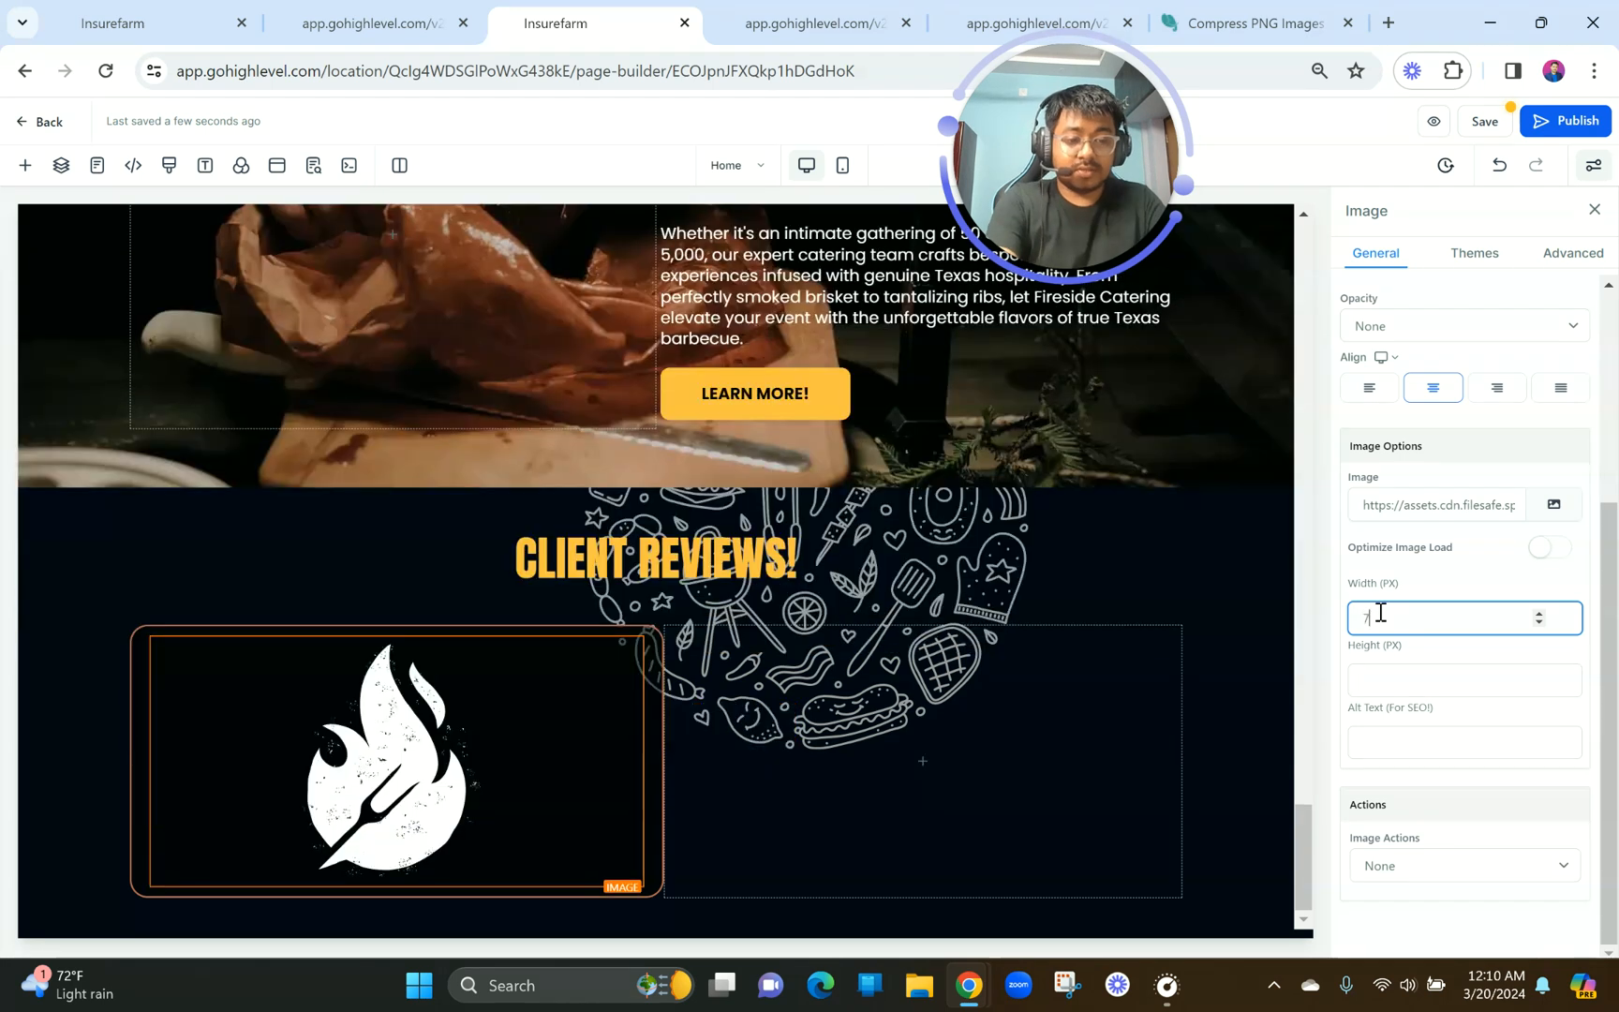
pyautogui.write('70')
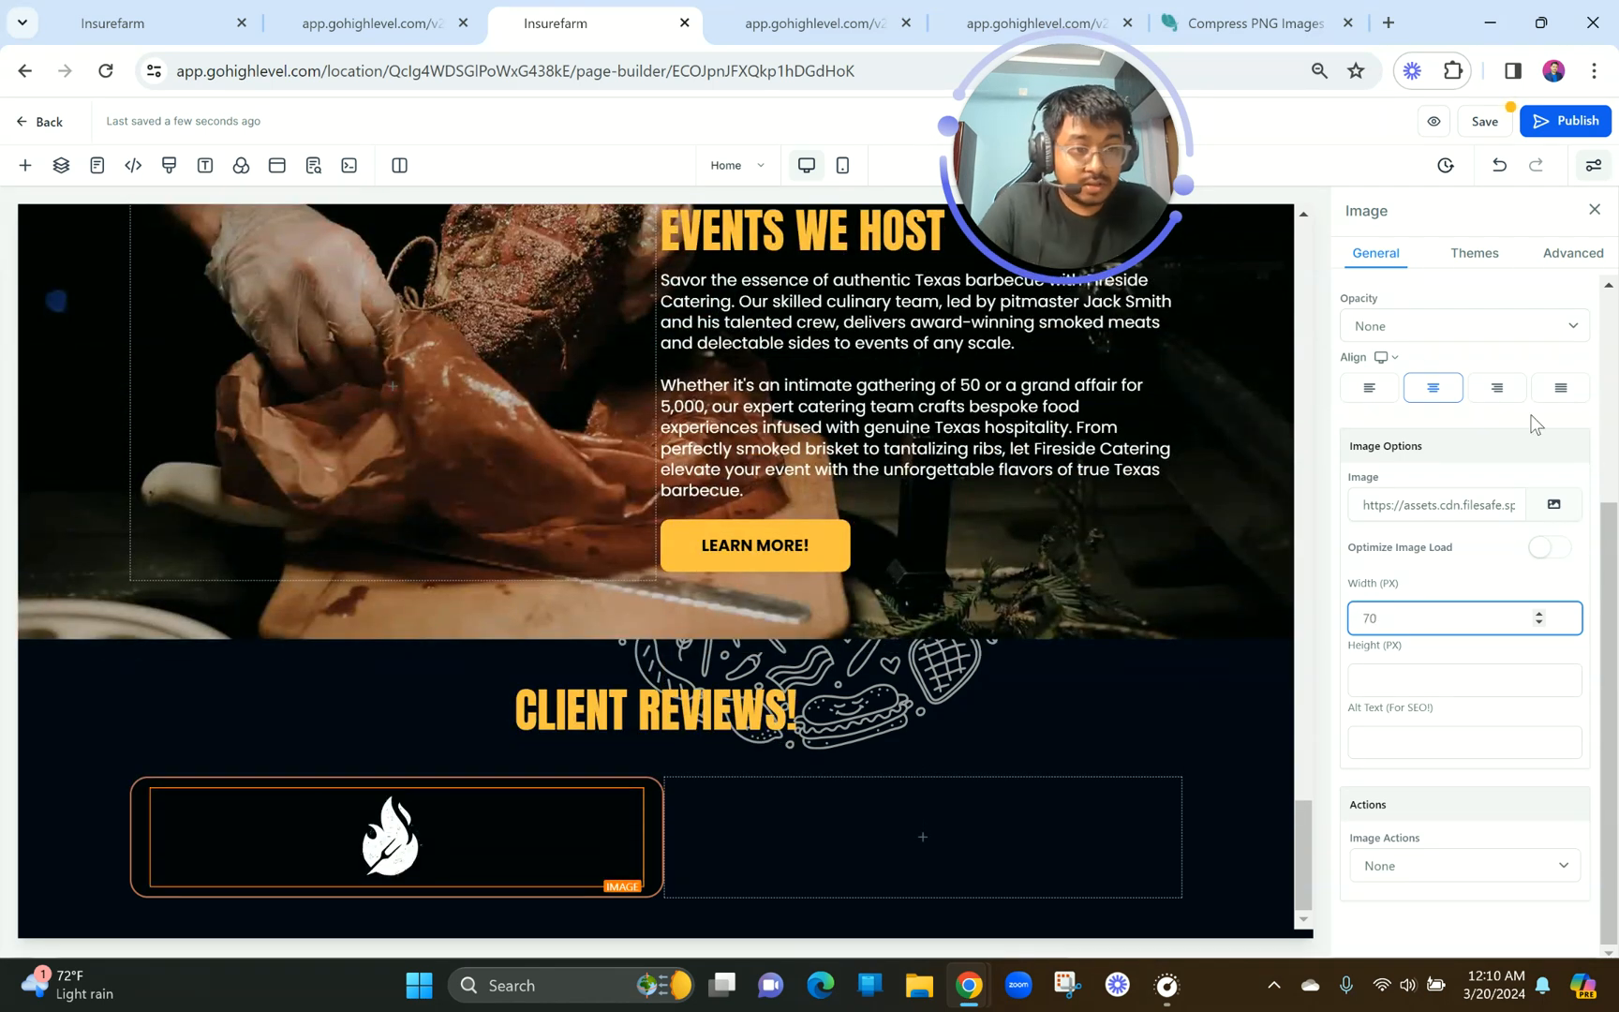
pyautogui.click(1370, 388)
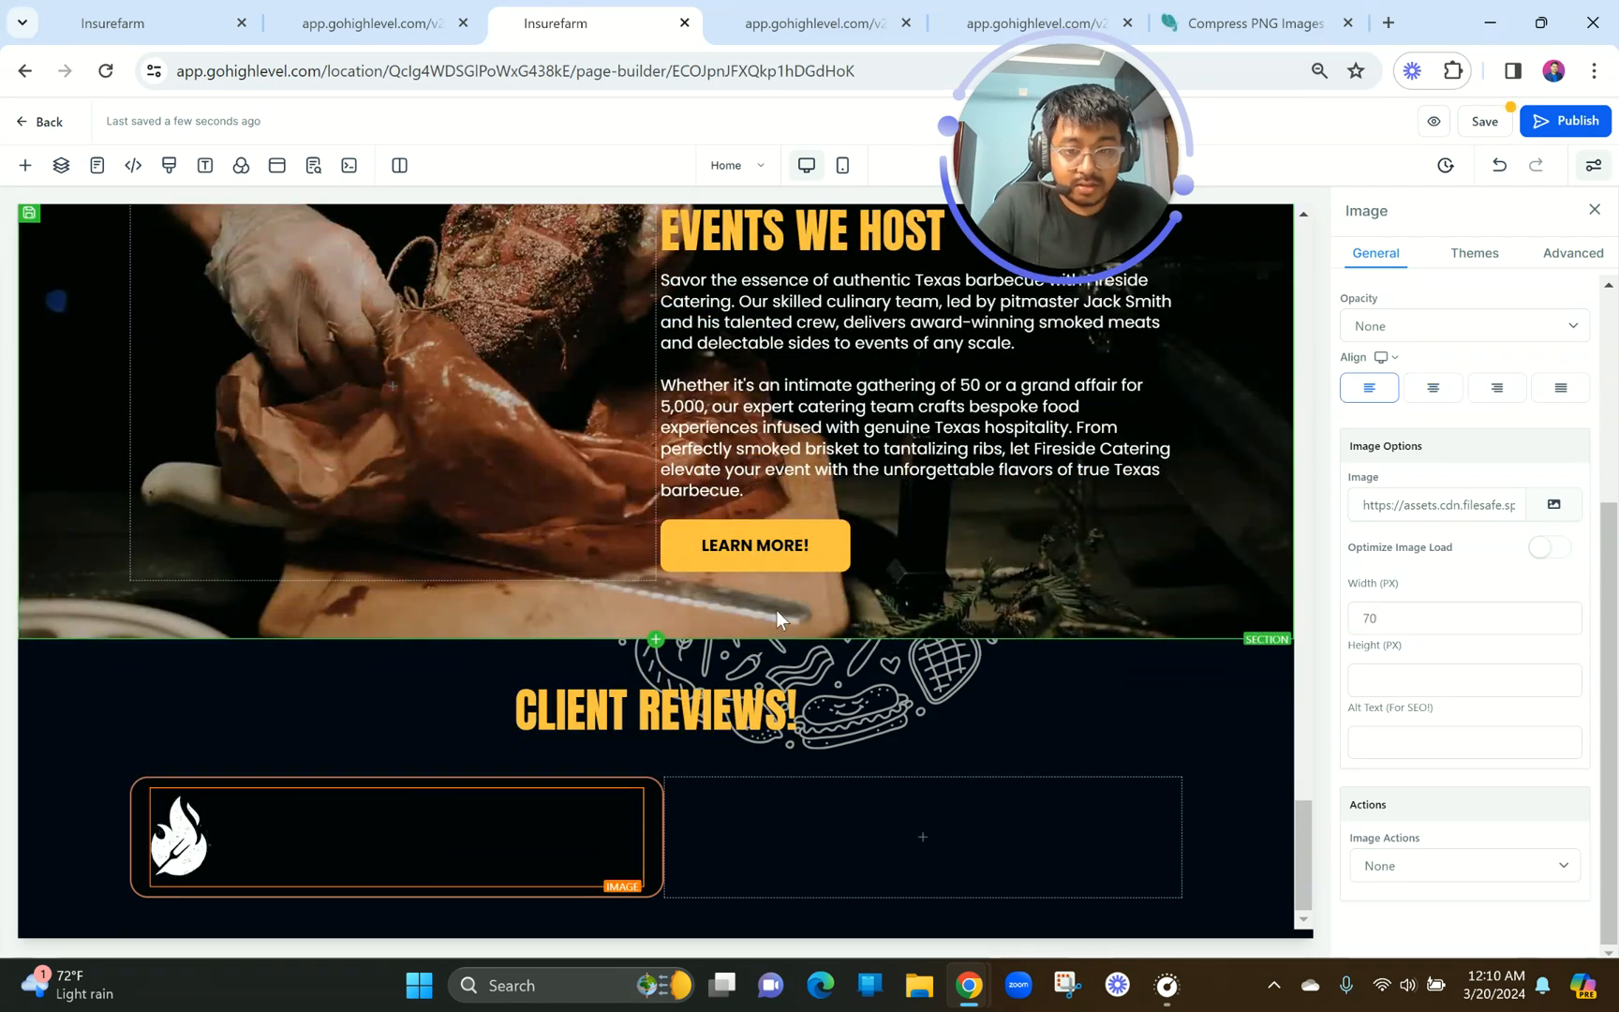
# Set the flame image's top margin to -80 px and compare its position with the reference card.
pyautogui.scroll(3, 1406, 457)
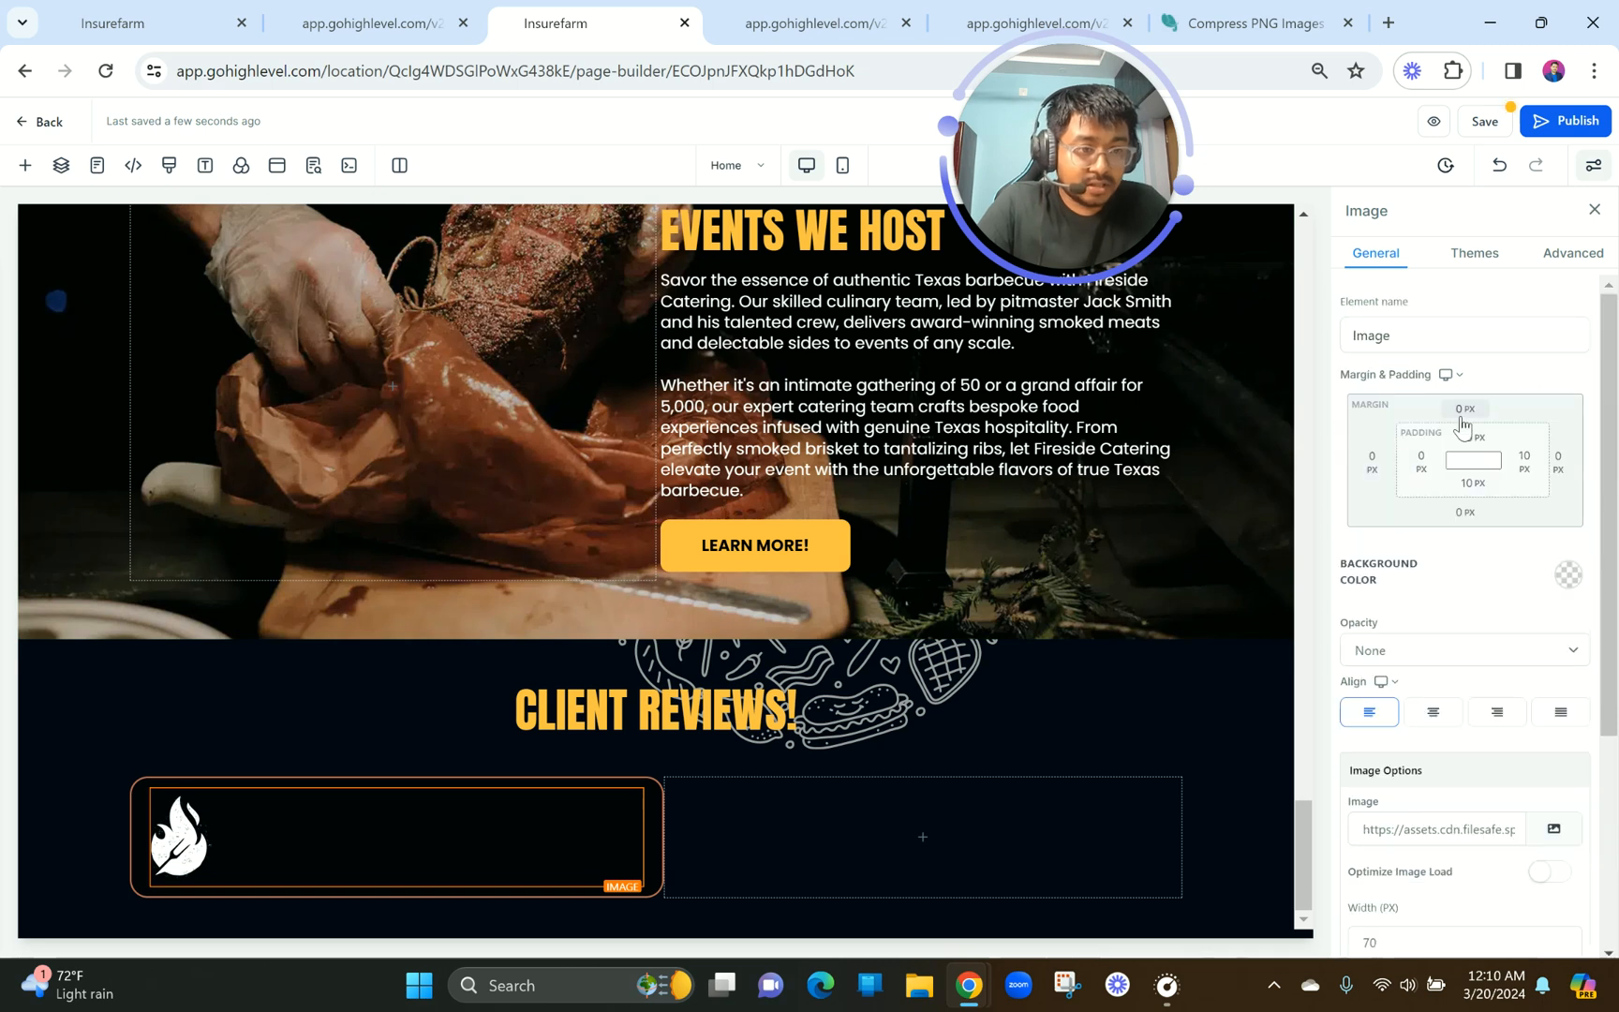
pyautogui.click(1465, 409)
pyautogui.moveTo(1409, 463); pyautogui.dragTo(1278, 459)
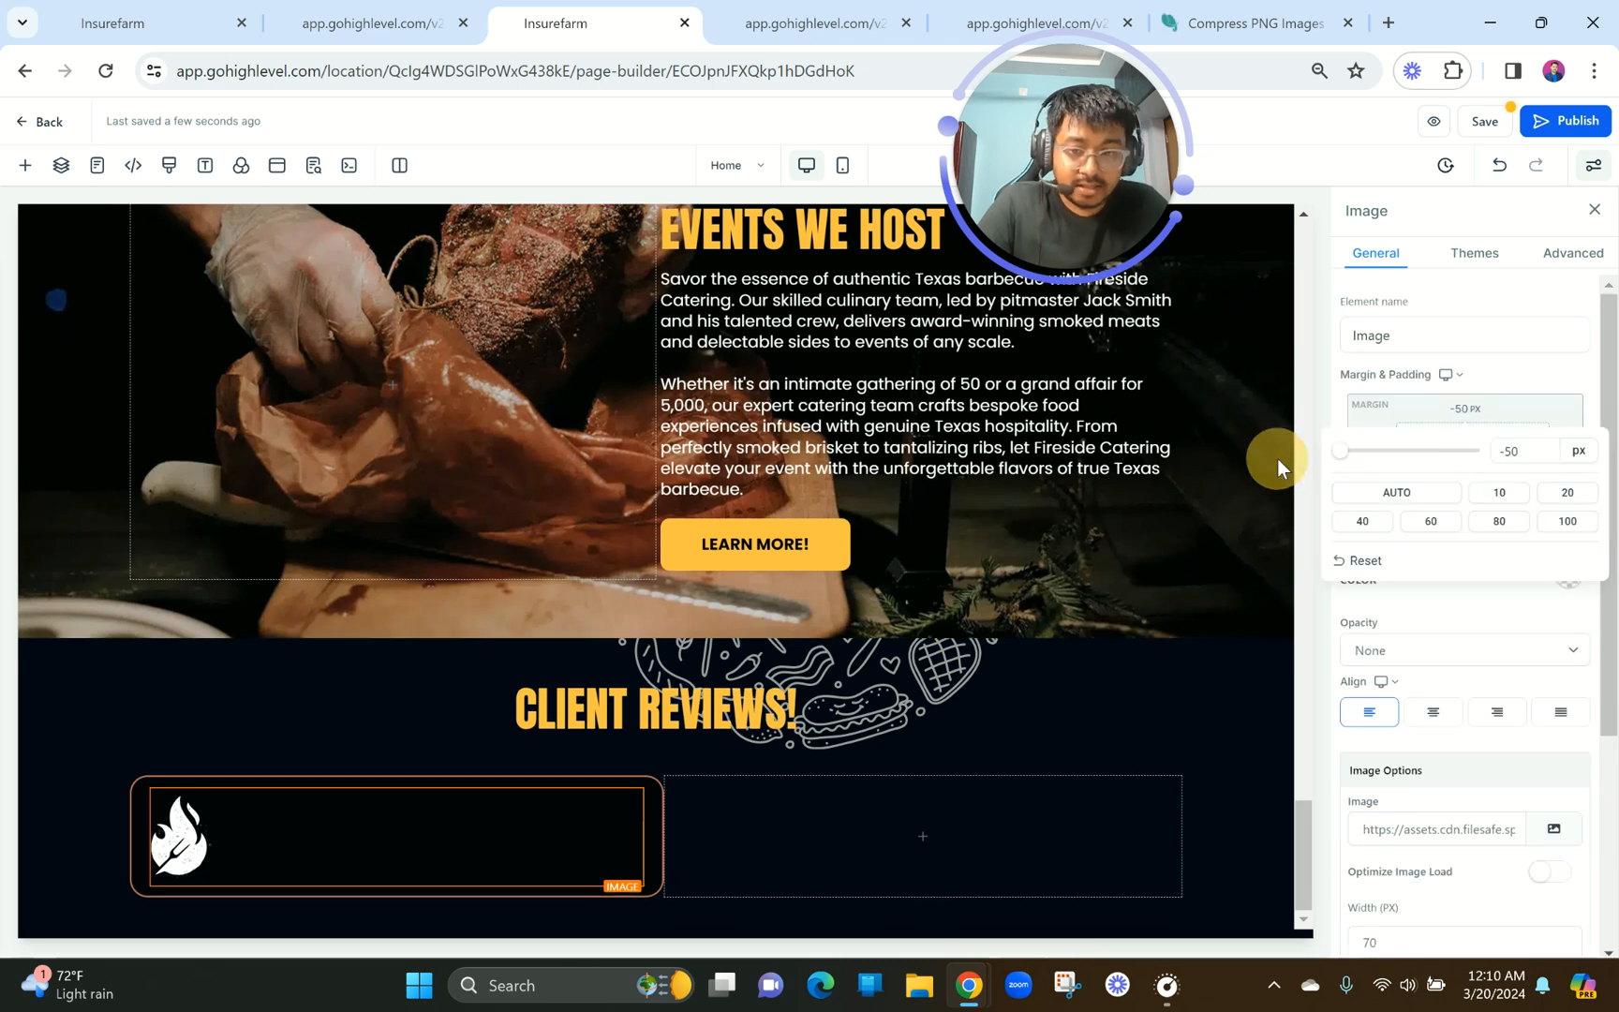
pyautogui.click(1514, 452)
pyautogui.click(1503, 452)
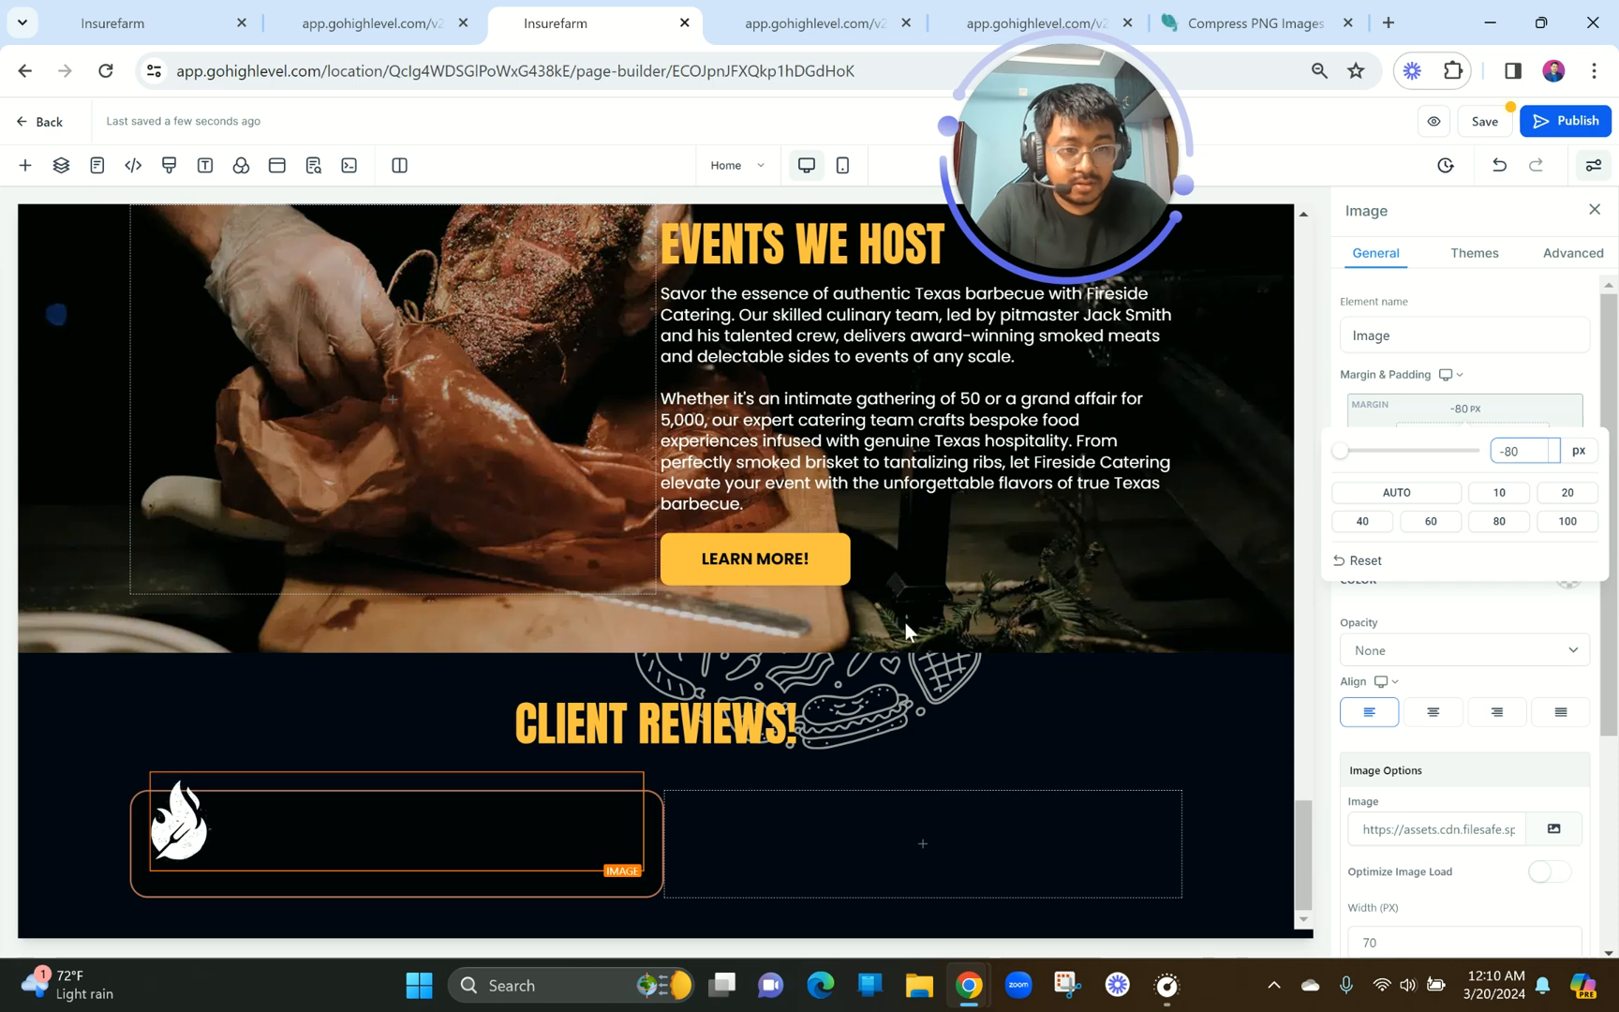
pyautogui.click(885, 622)
pyautogui.click(378, 9)
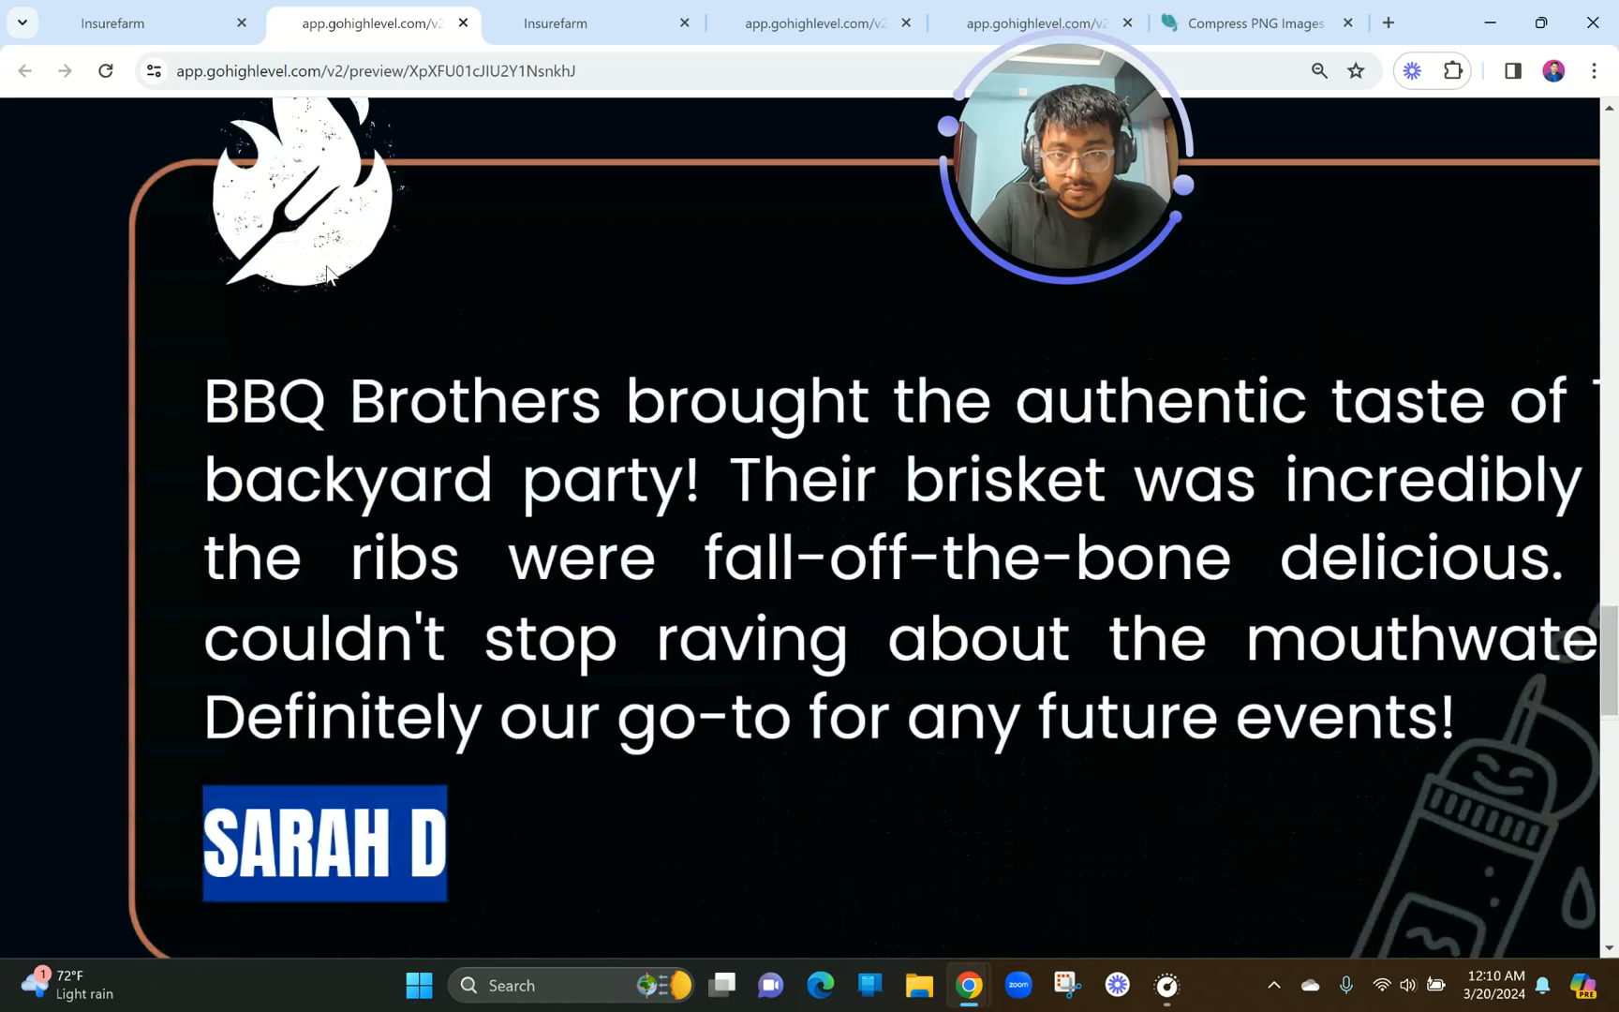
# Set the flame image's top margin in the first review card to -100 px.
pyautogui.click(556, 22)
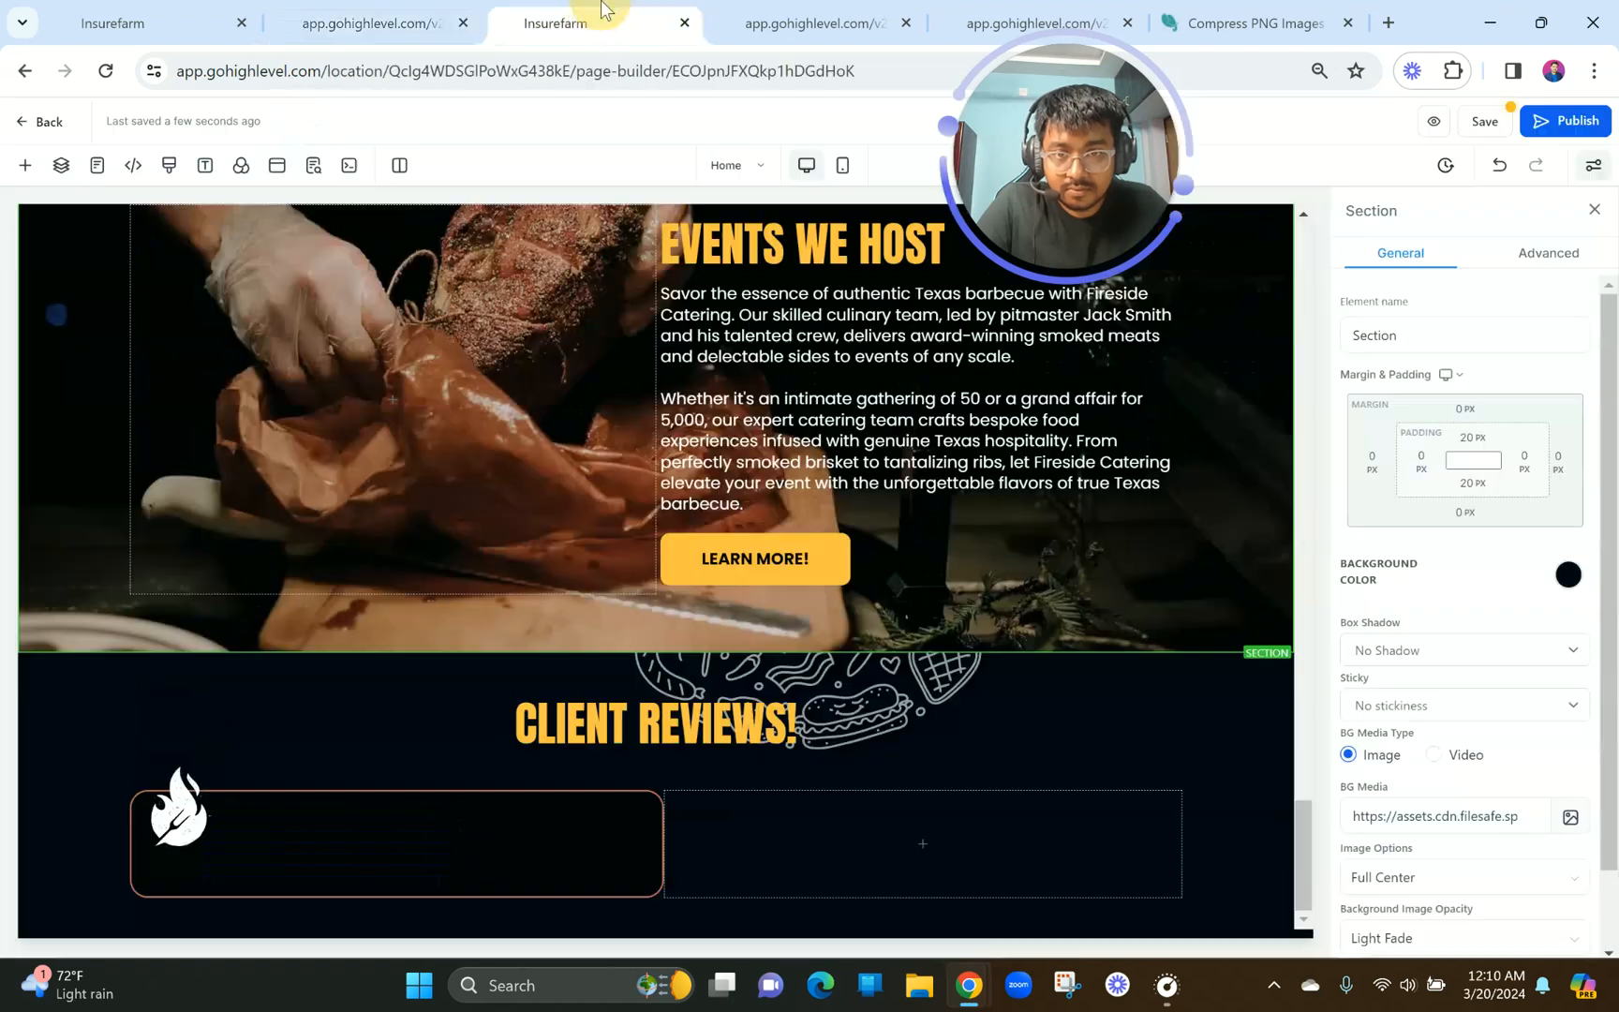
pyautogui.click(193, 813)
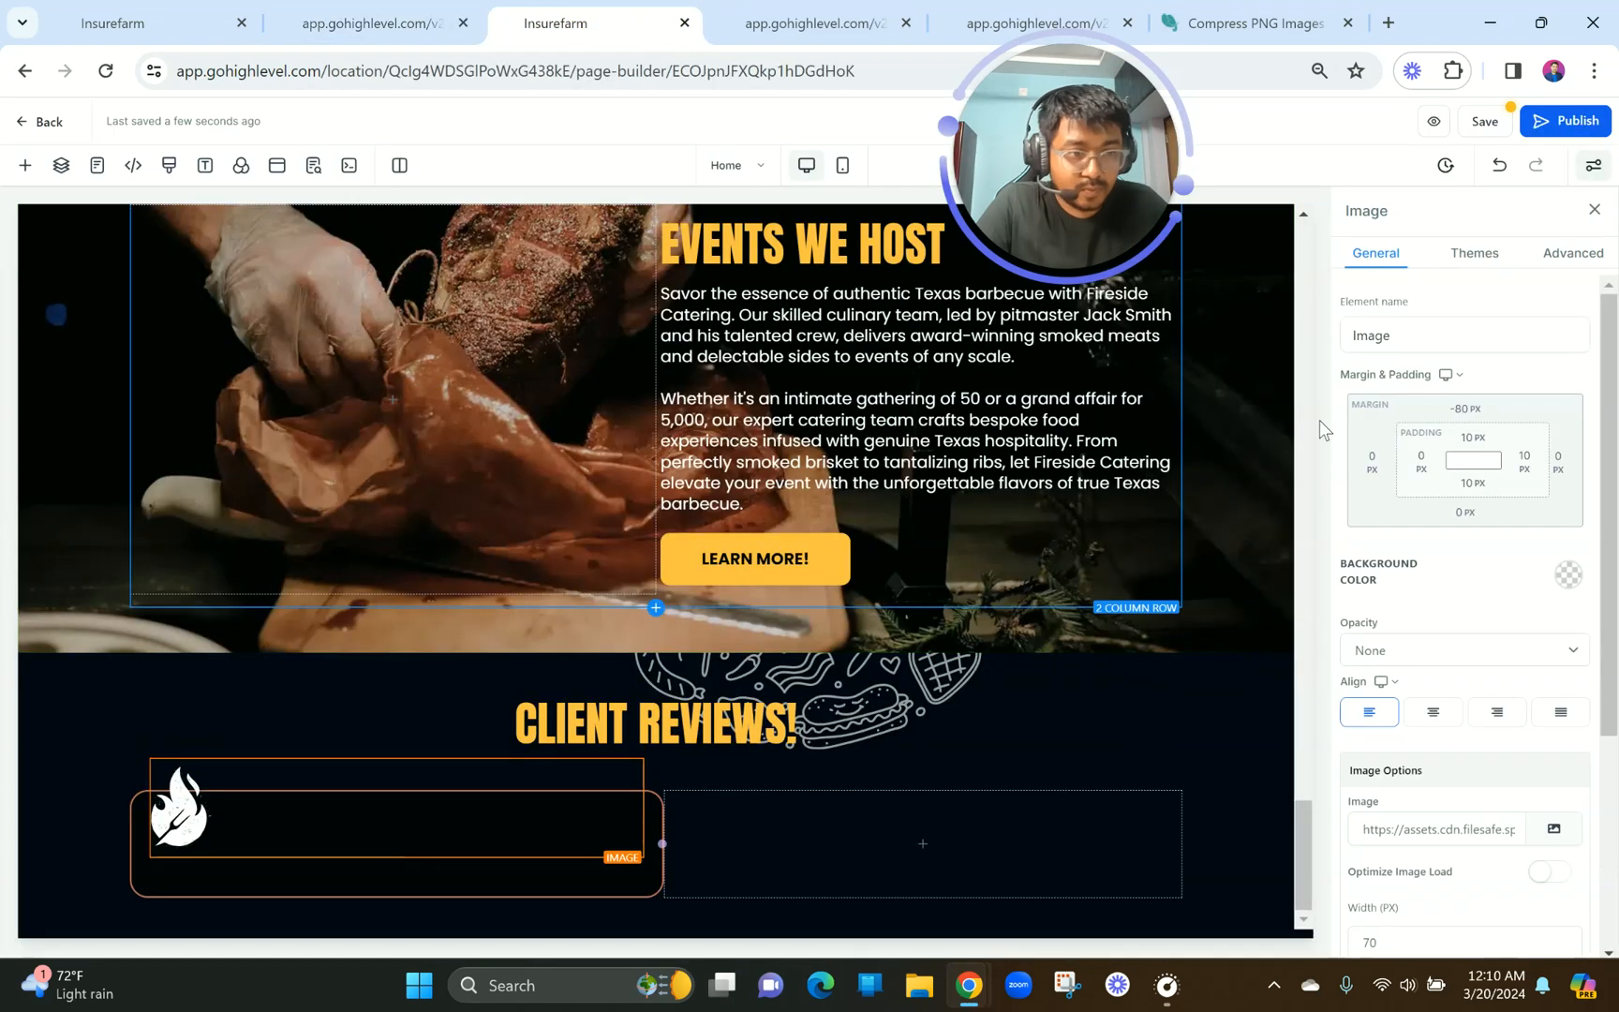
pyautogui.click(1451, 409)
pyautogui.write('-100')
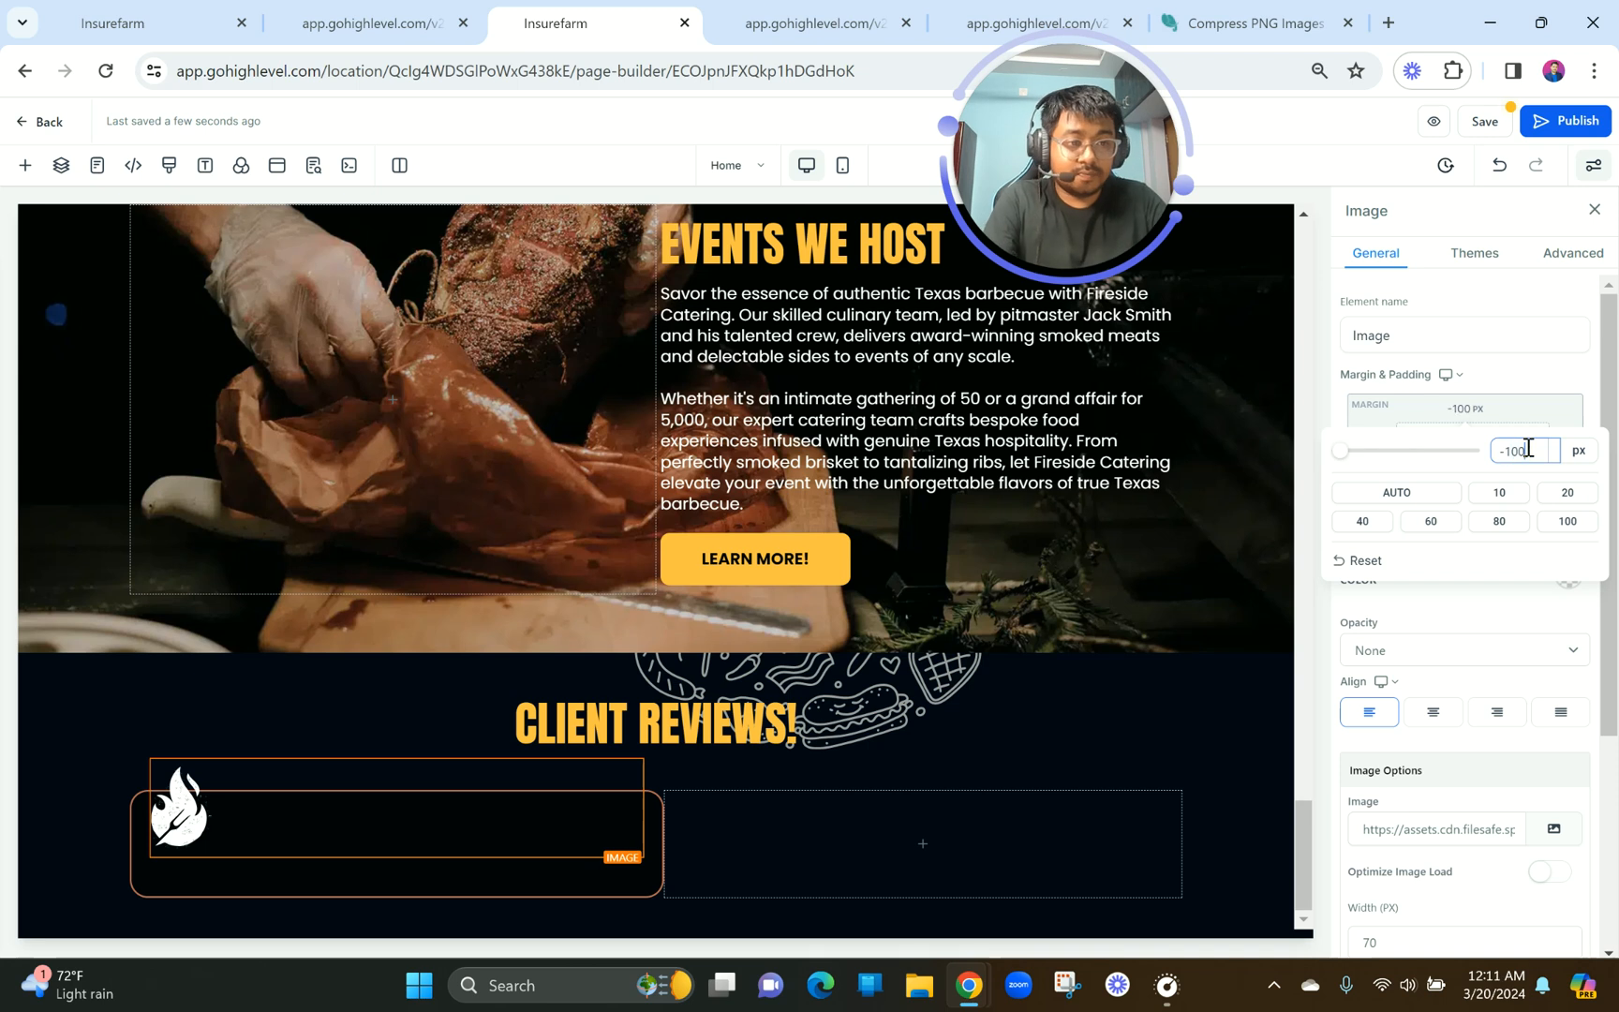
pyautogui.click(881, 594)
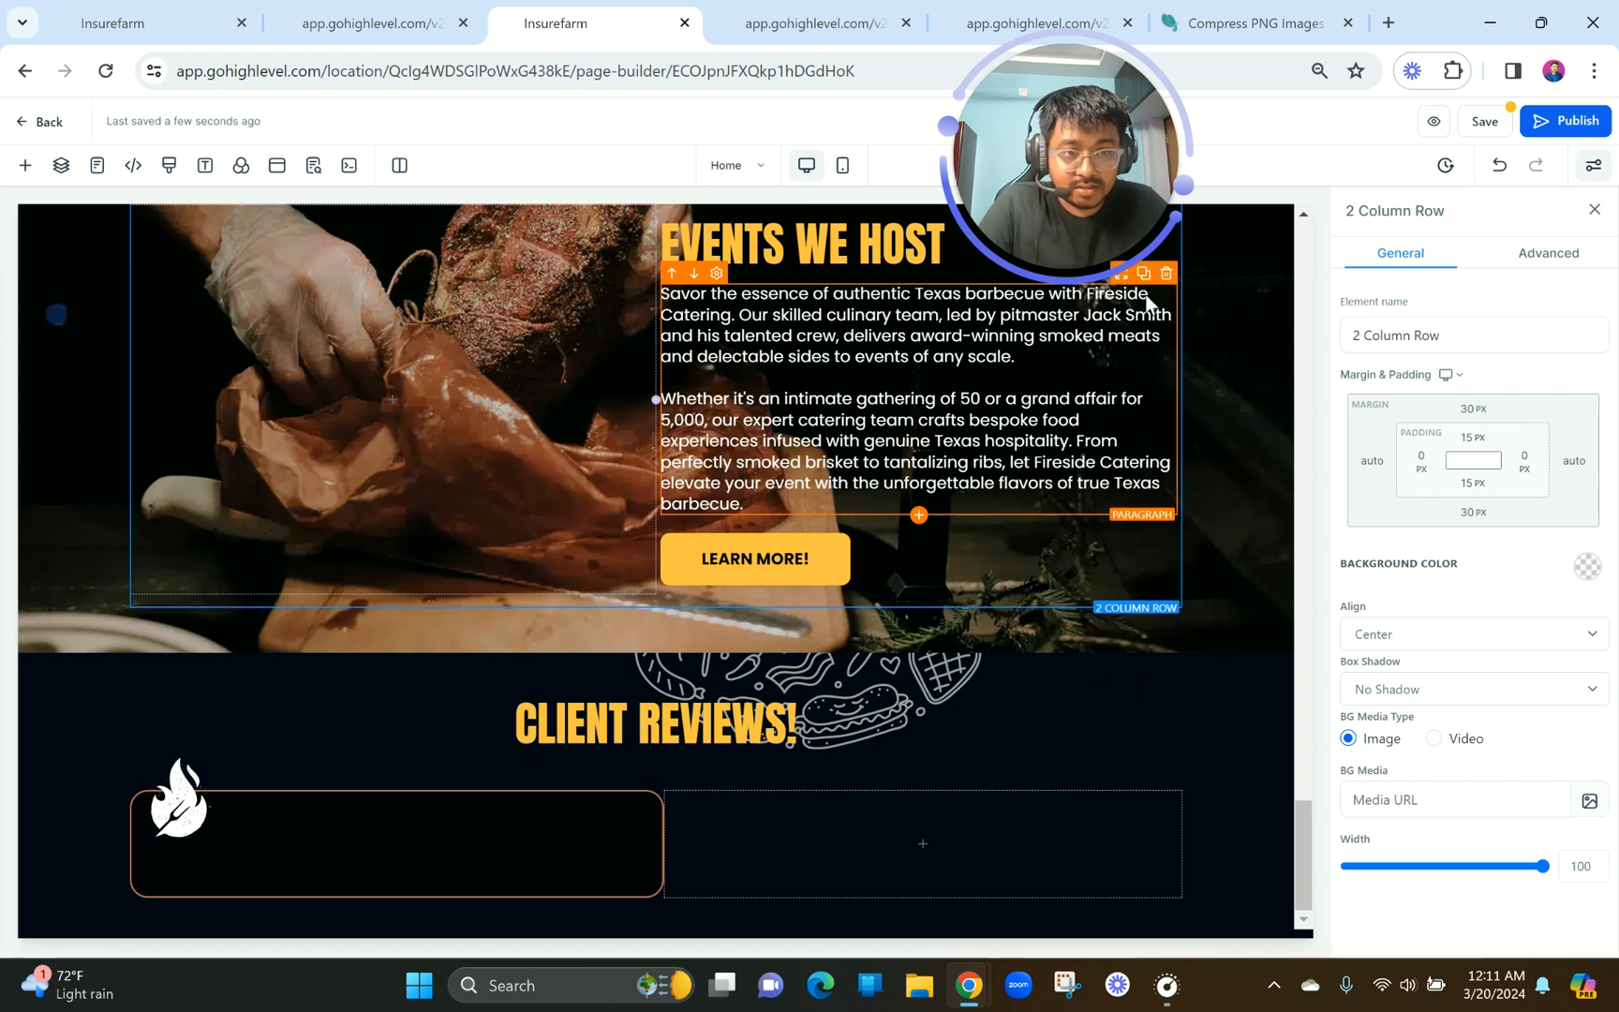
# Duplicate the "Events We Host" paragraph and move the copy below the flame image in the first review card.
pyautogui.scroll(1, 1141, 323)
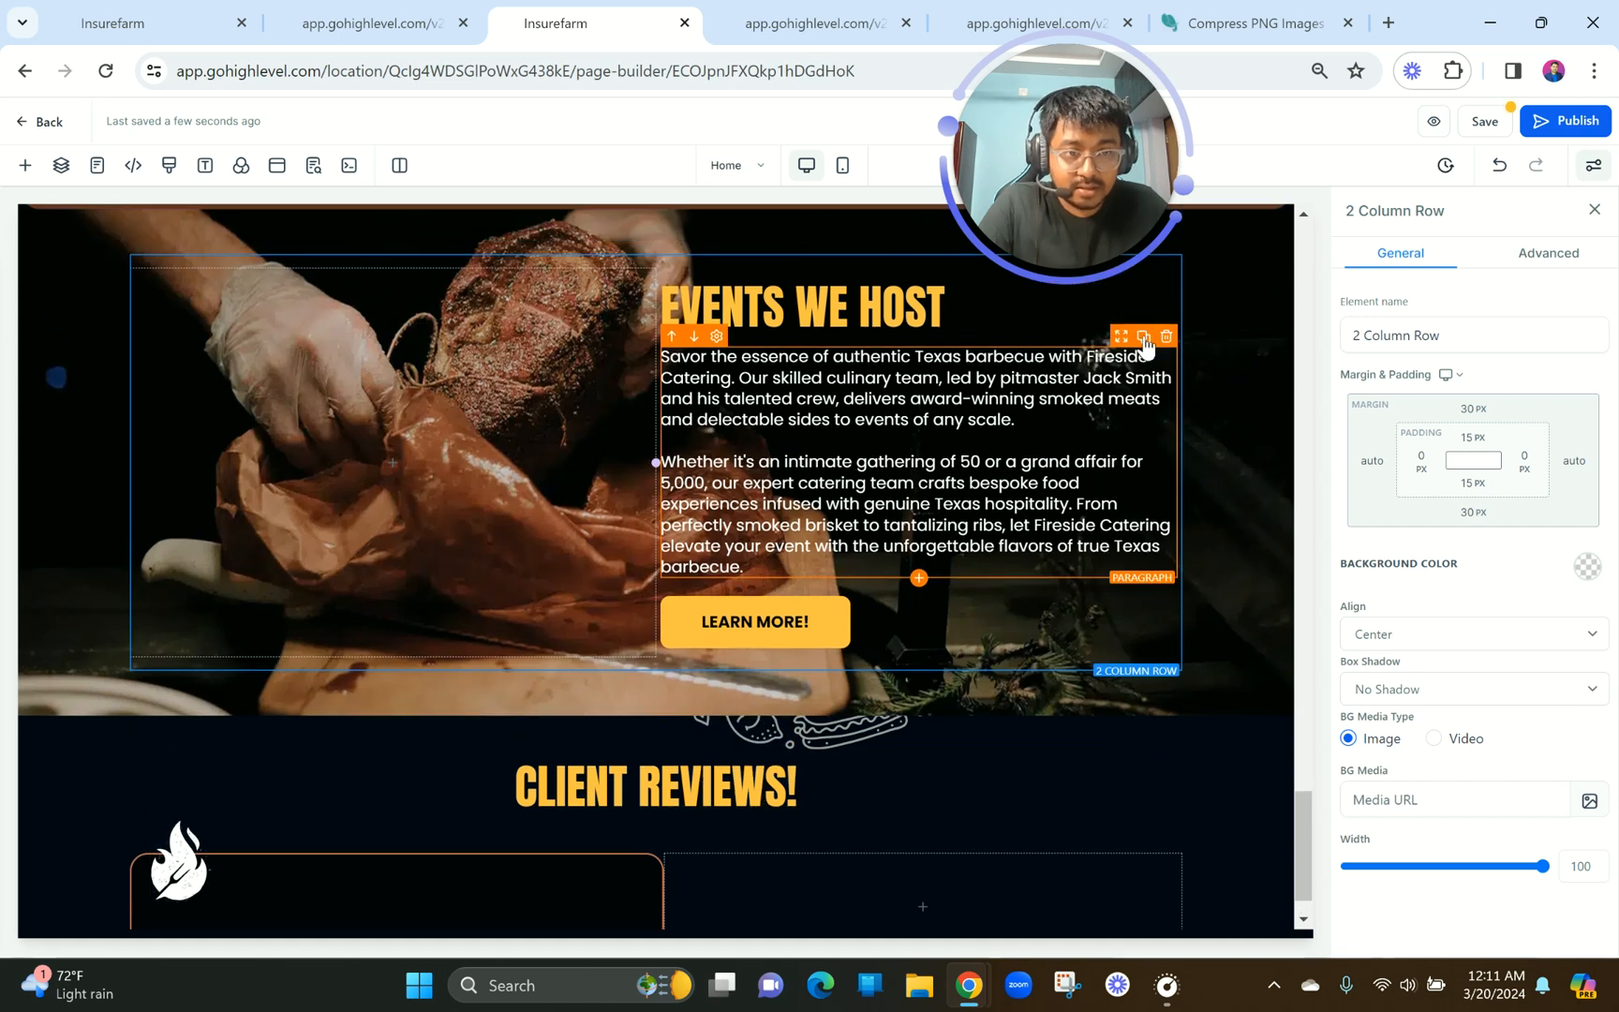
pyautogui.click(1143, 336)
pyautogui.scroll(-4, 1129, 319)
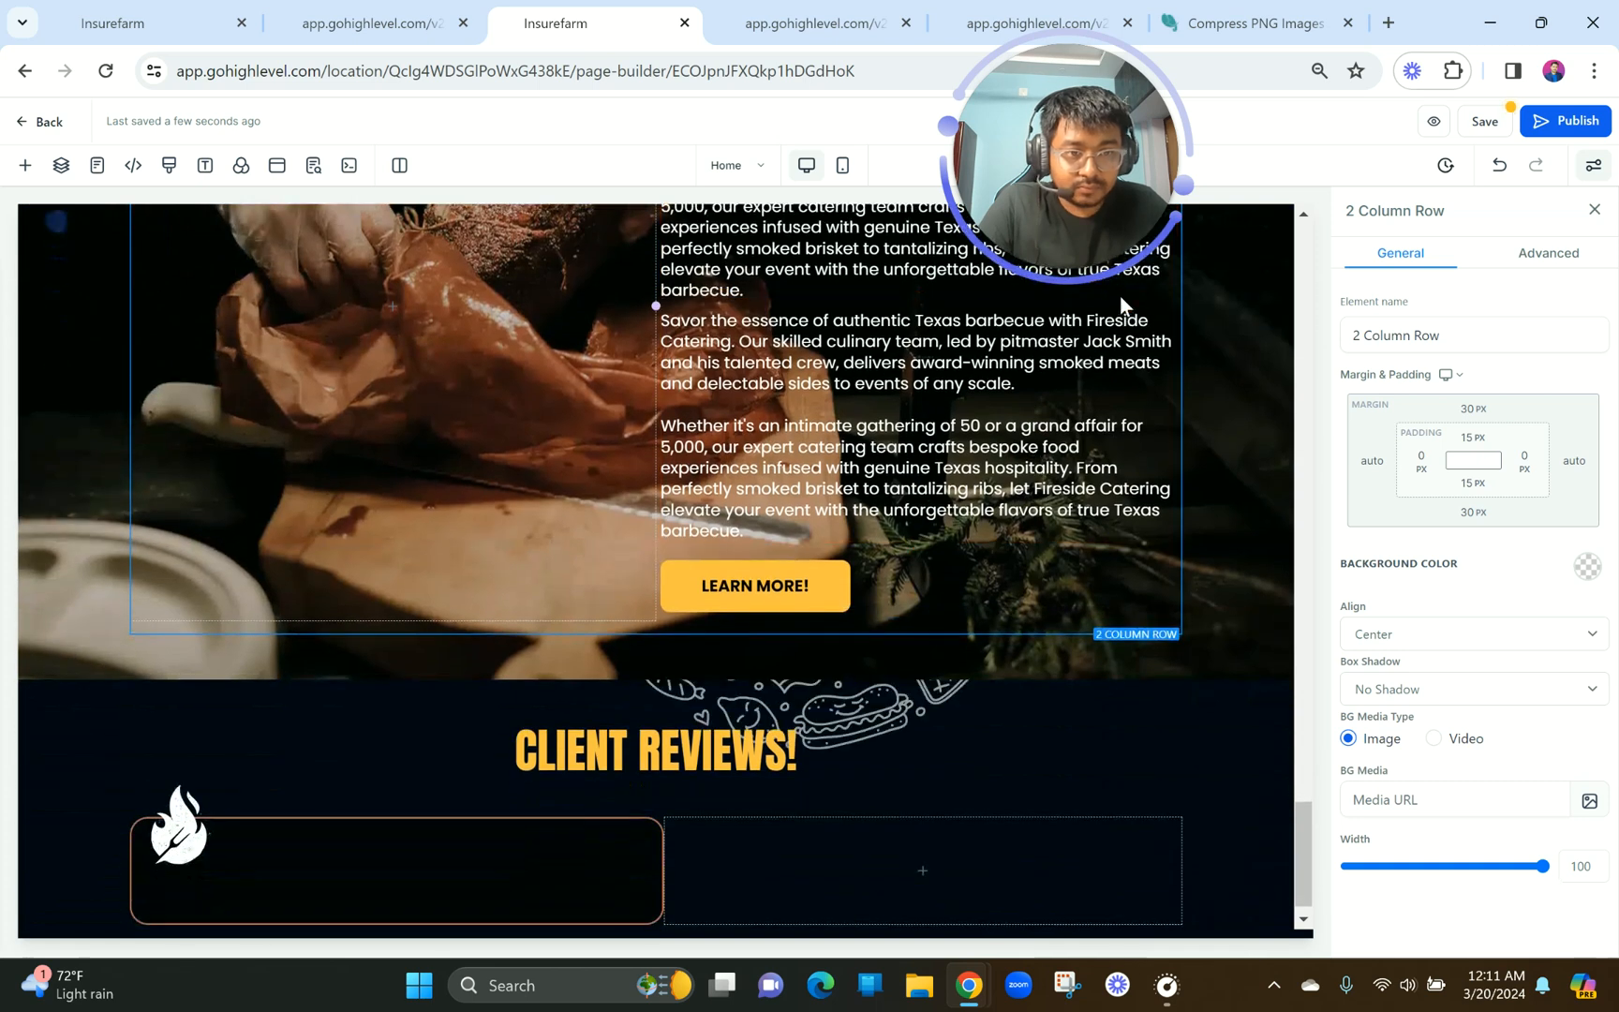
pyautogui.moveTo(1124, 317); pyautogui.dragTo(433, 879)
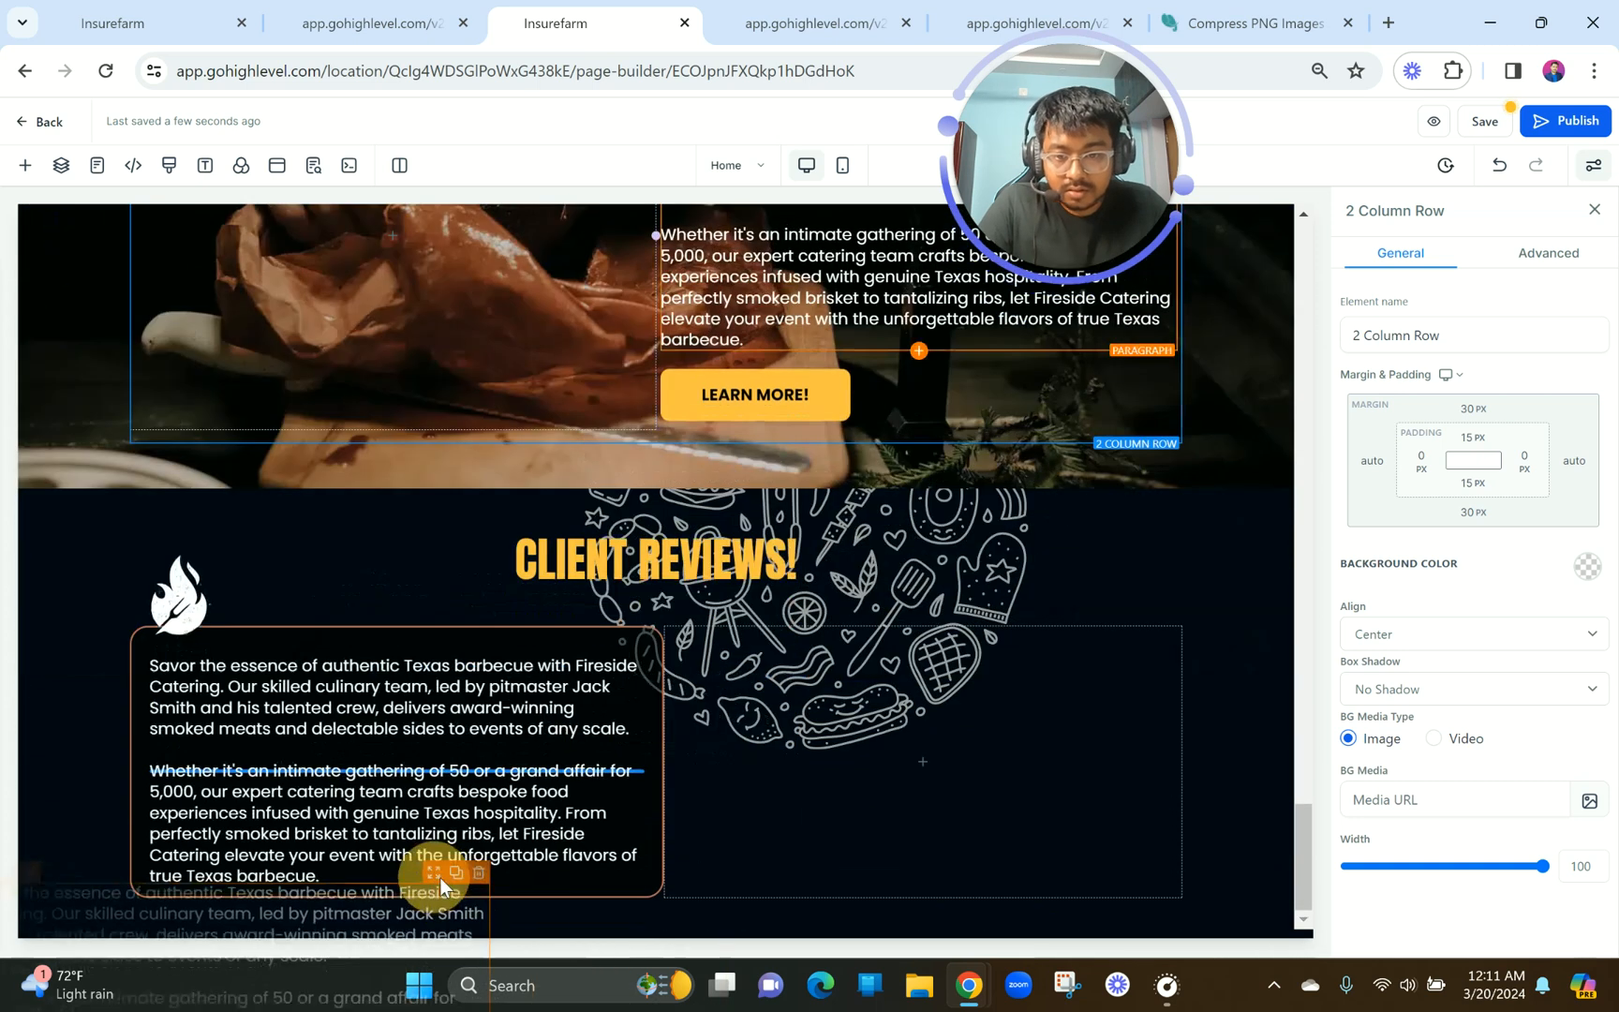
pyautogui.click(439, 877)
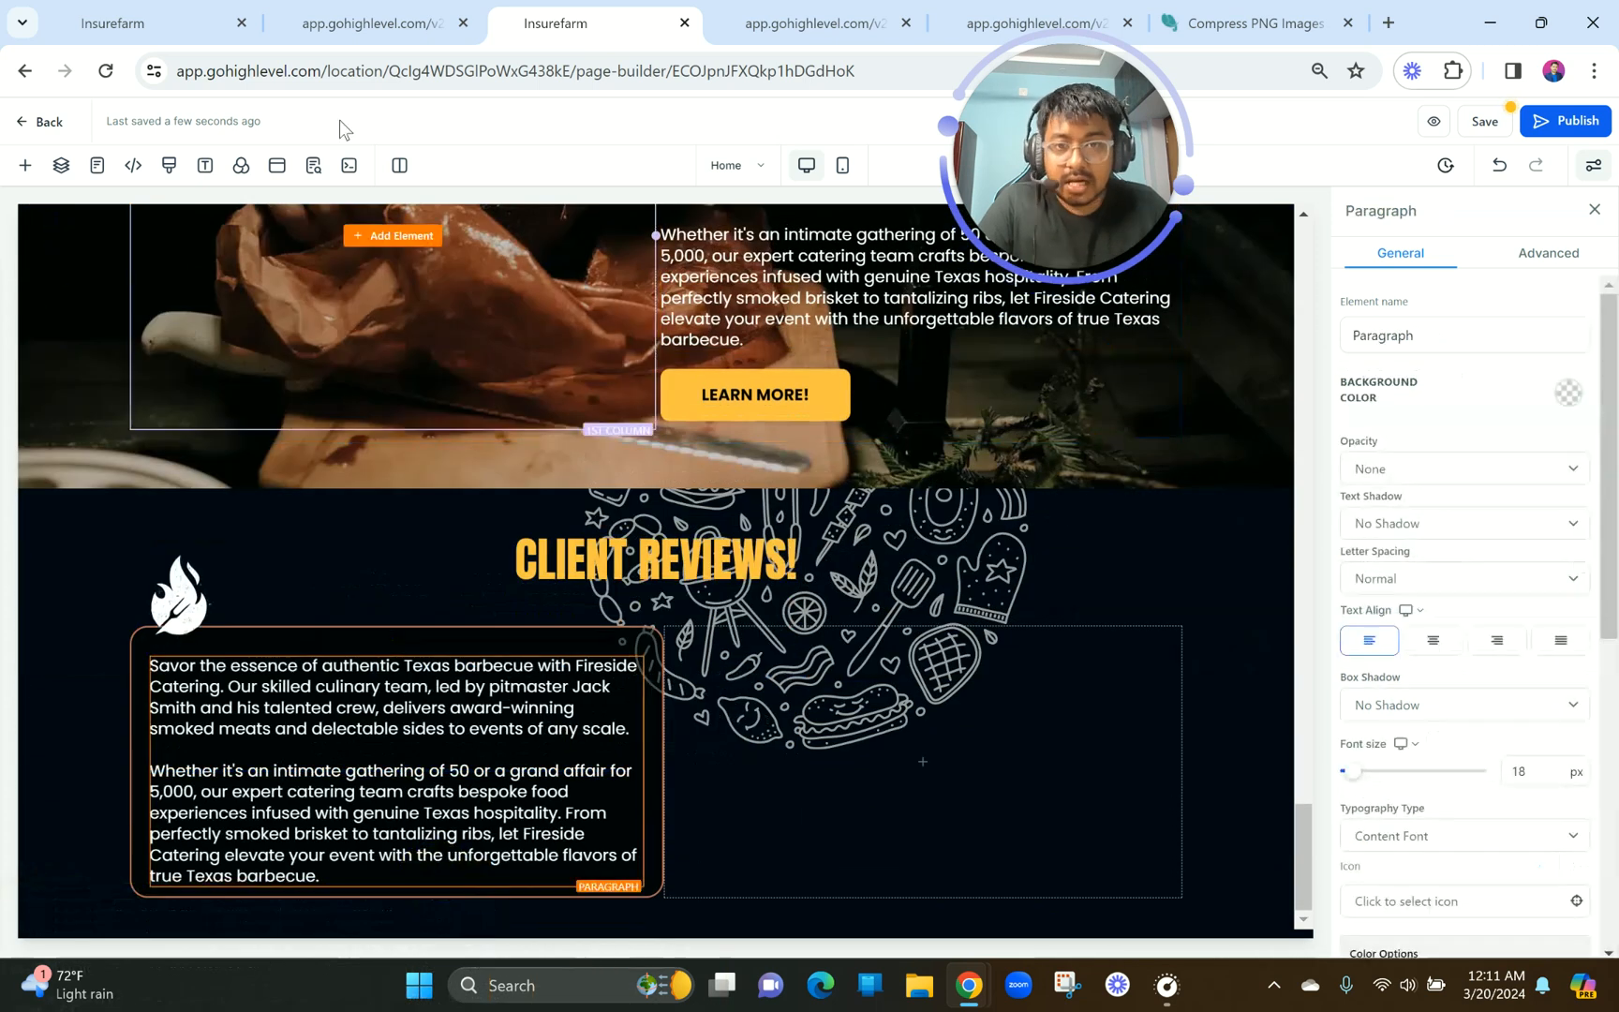
# Replace the card's paragraph text with the first review copied from the reference preview and remove its bold formatting.
pyautogui.click(384, 8)
pyautogui.scroll(-3, 450, 604)
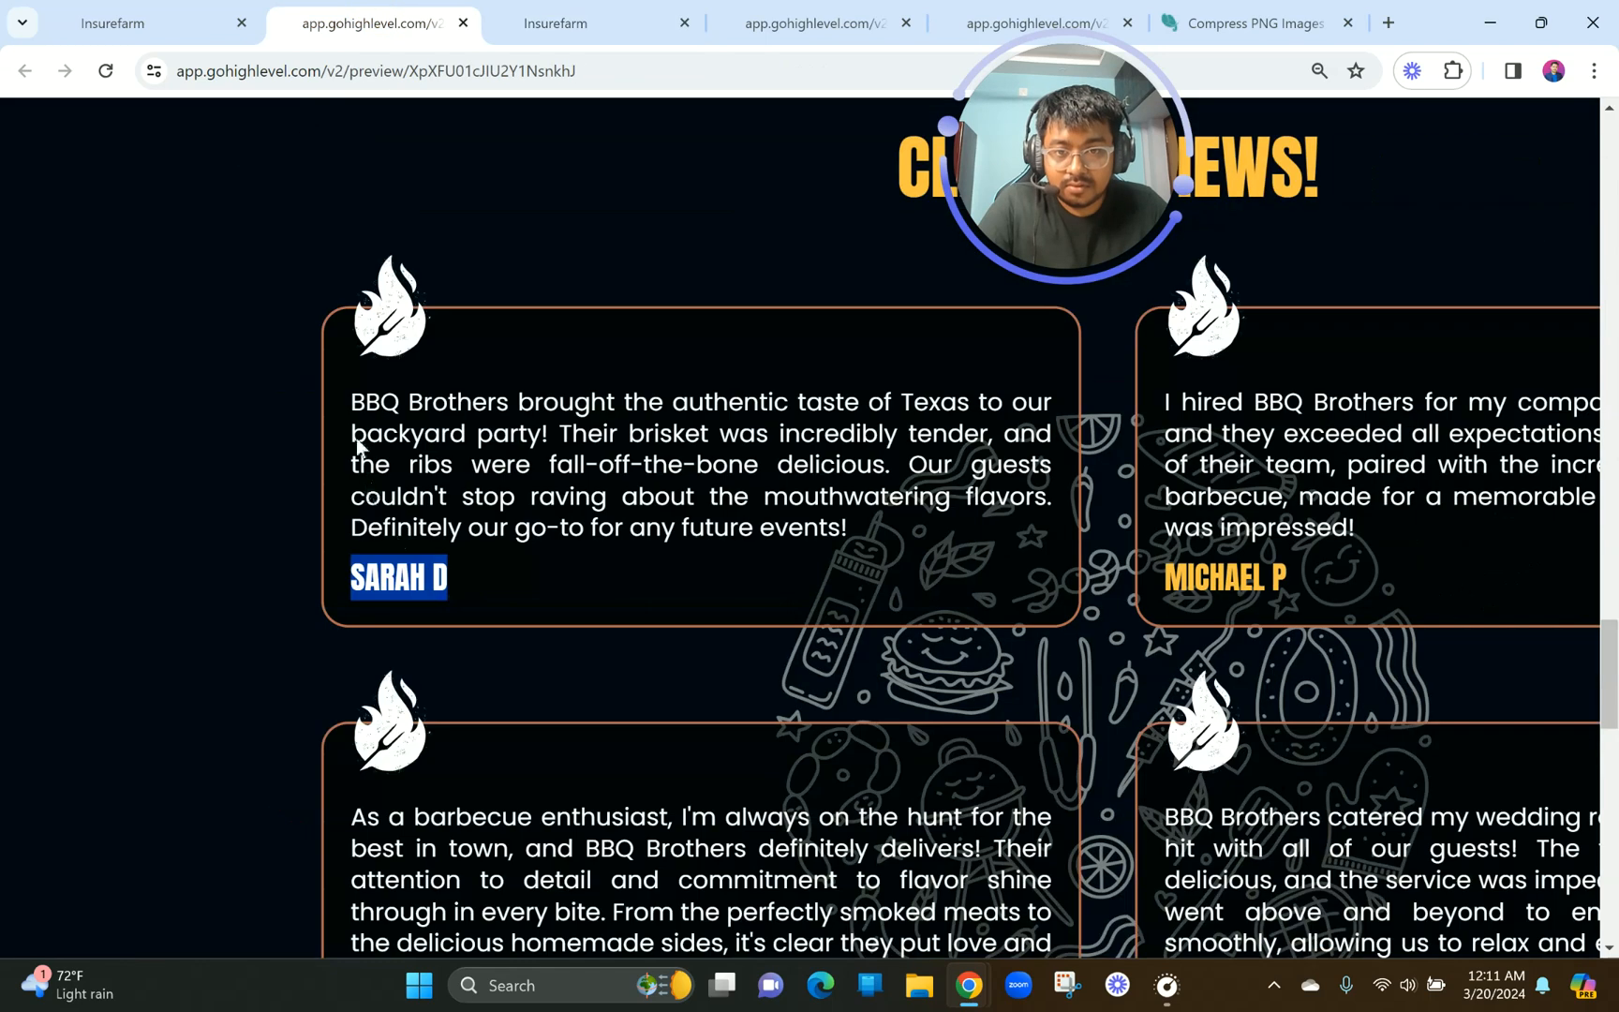
pyautogui.moveTo(336, 401); pyautogui.dragTo(920, 536)
pyautogui.hotkey('ctrl', 'c')
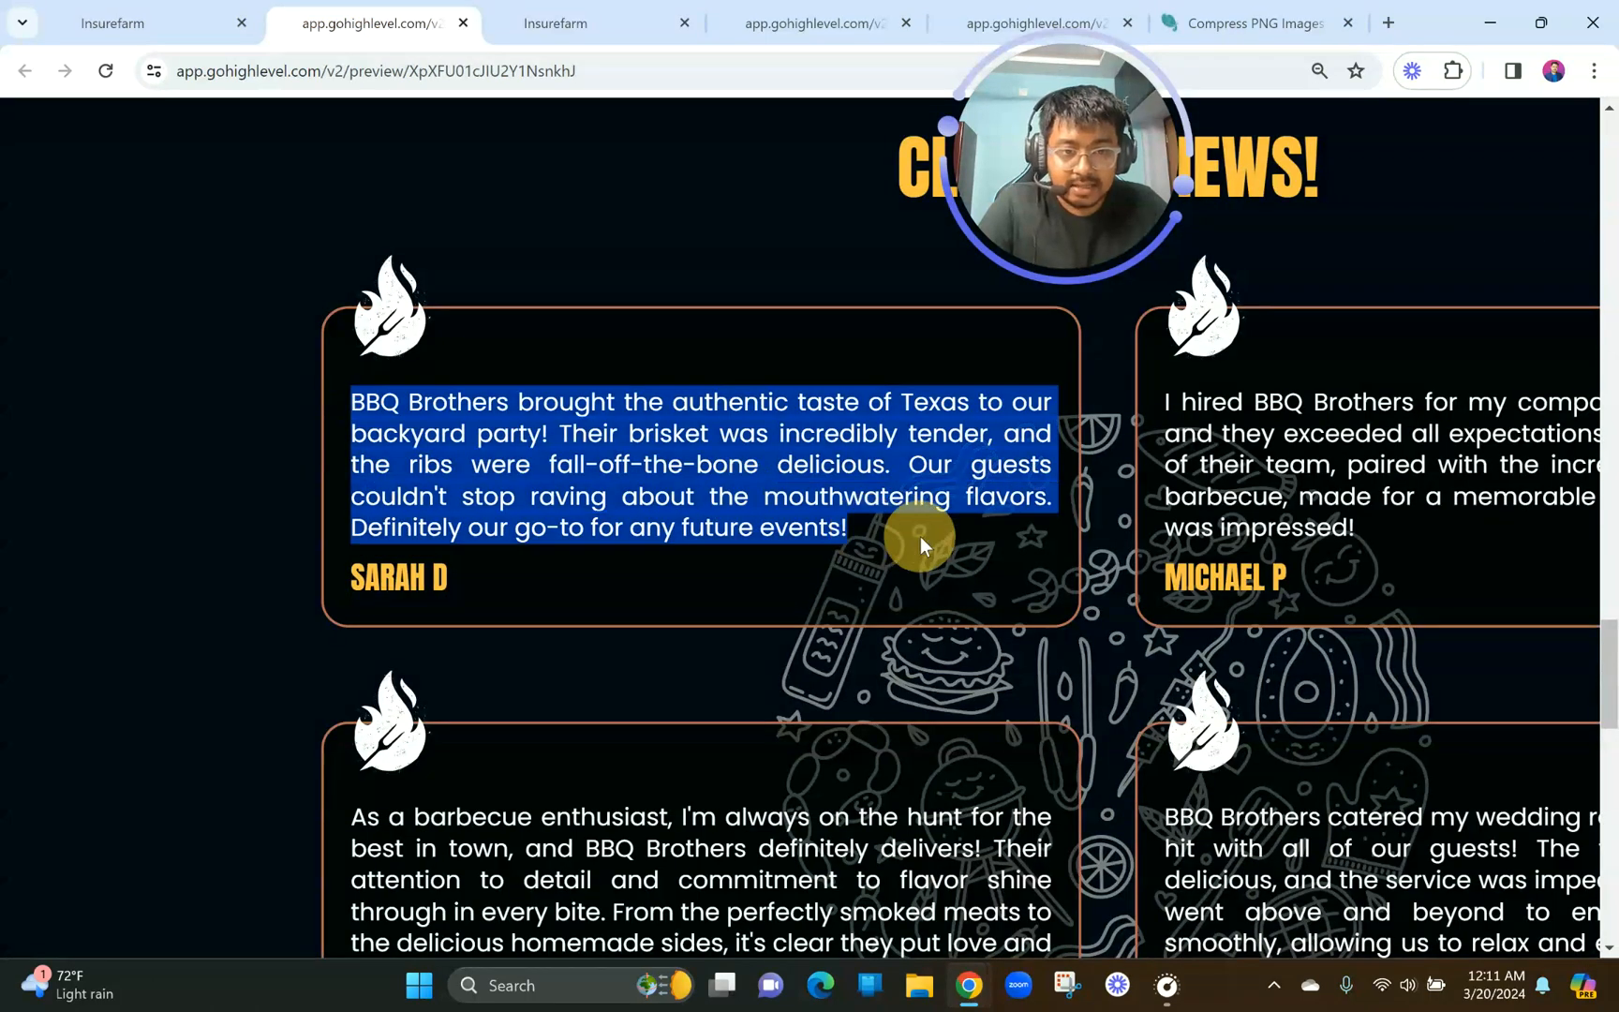
pyautogui.click(562, 23)
pyautogui.hotkey('ctrl', 'a')
pyautogui.press('BackSpace')
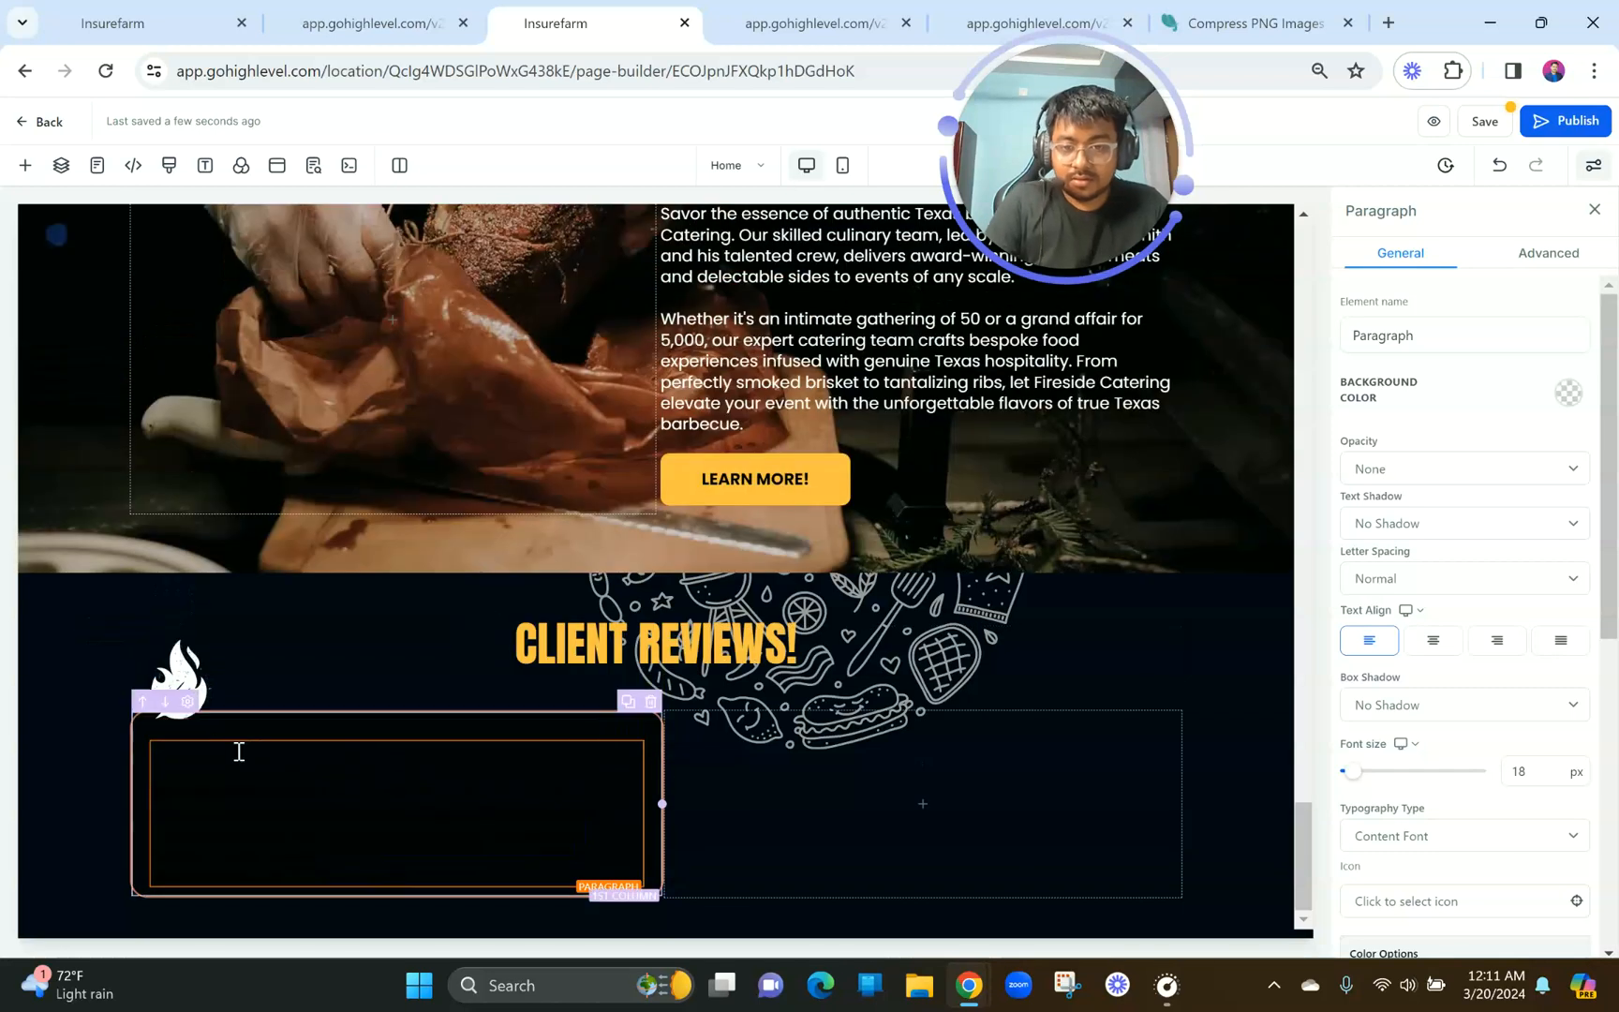
pyautogui.hotkey('ctrl', 'v')
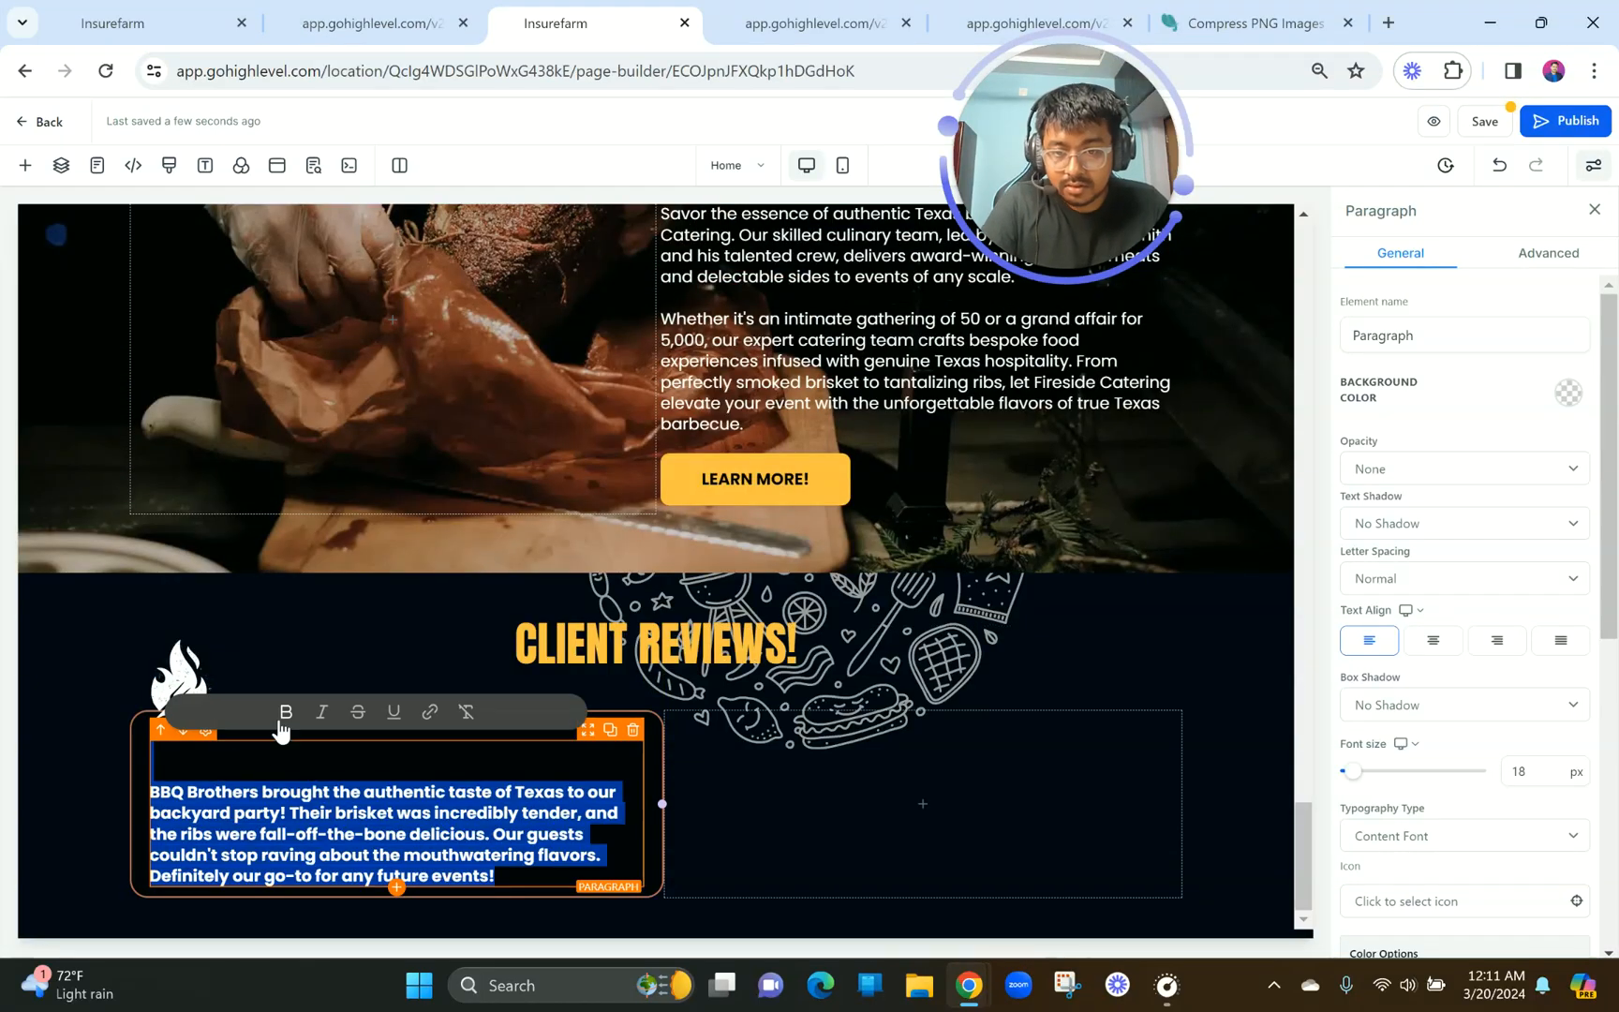
pyautogui.click(283, 714)
pyautogui.click(157, 795)
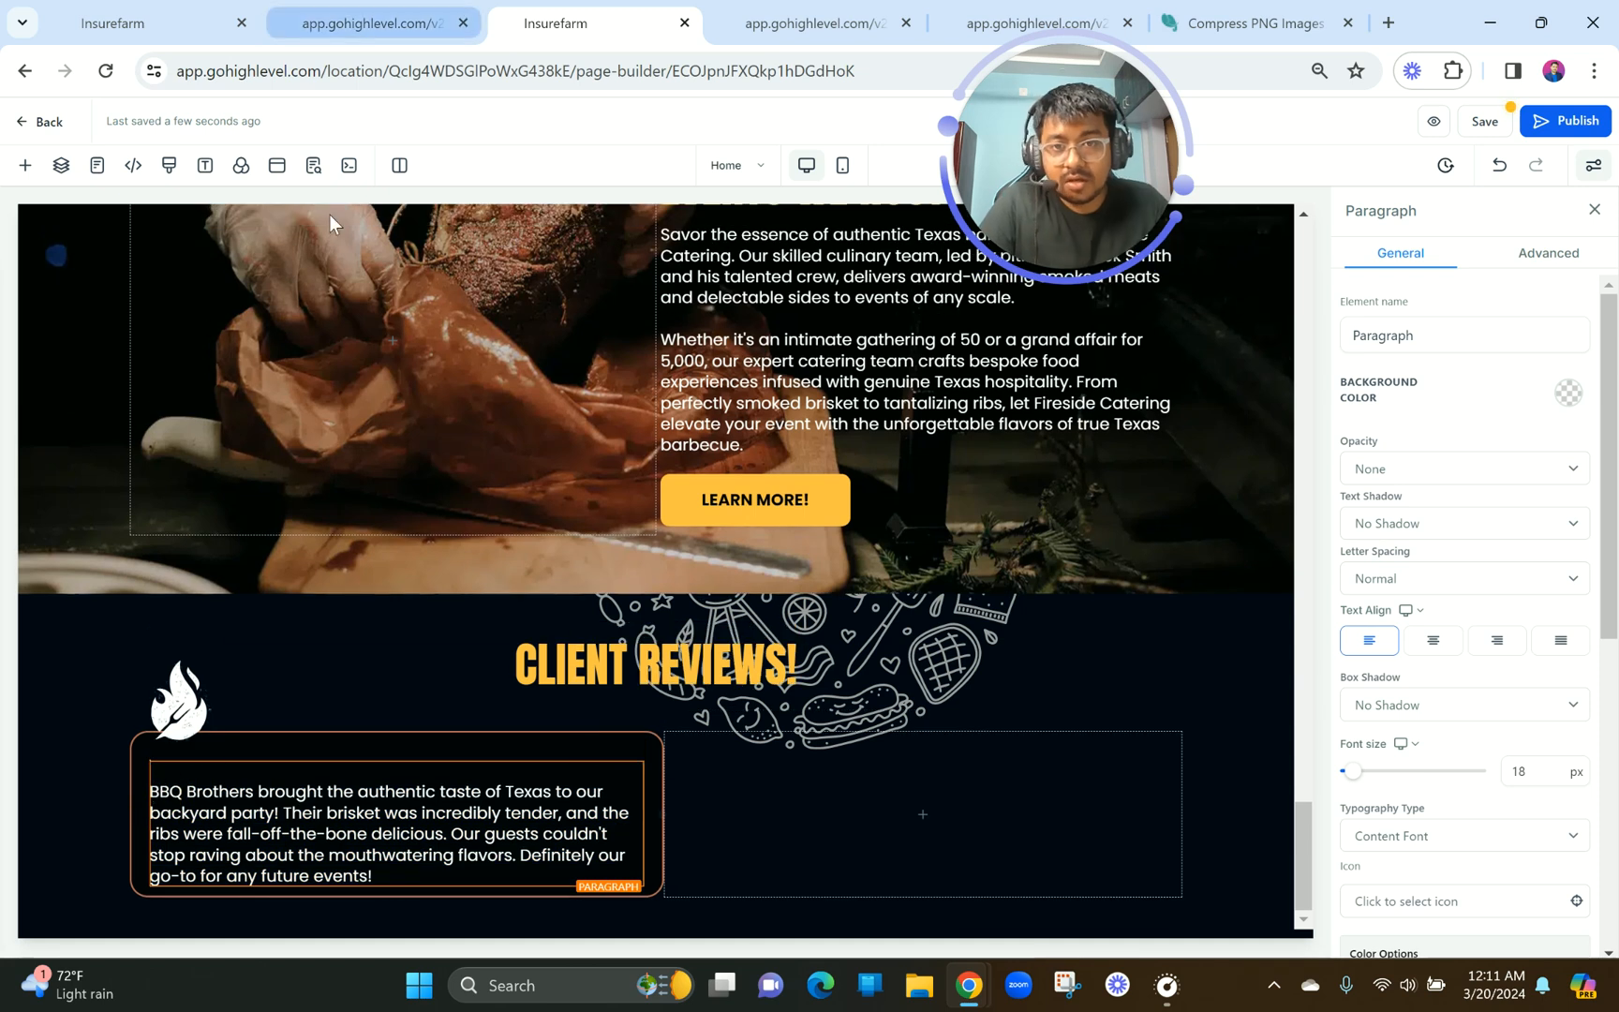
# Copy the reviewer's name from the first reference card and return to the page builder.
pyautogui.click(384, 12)
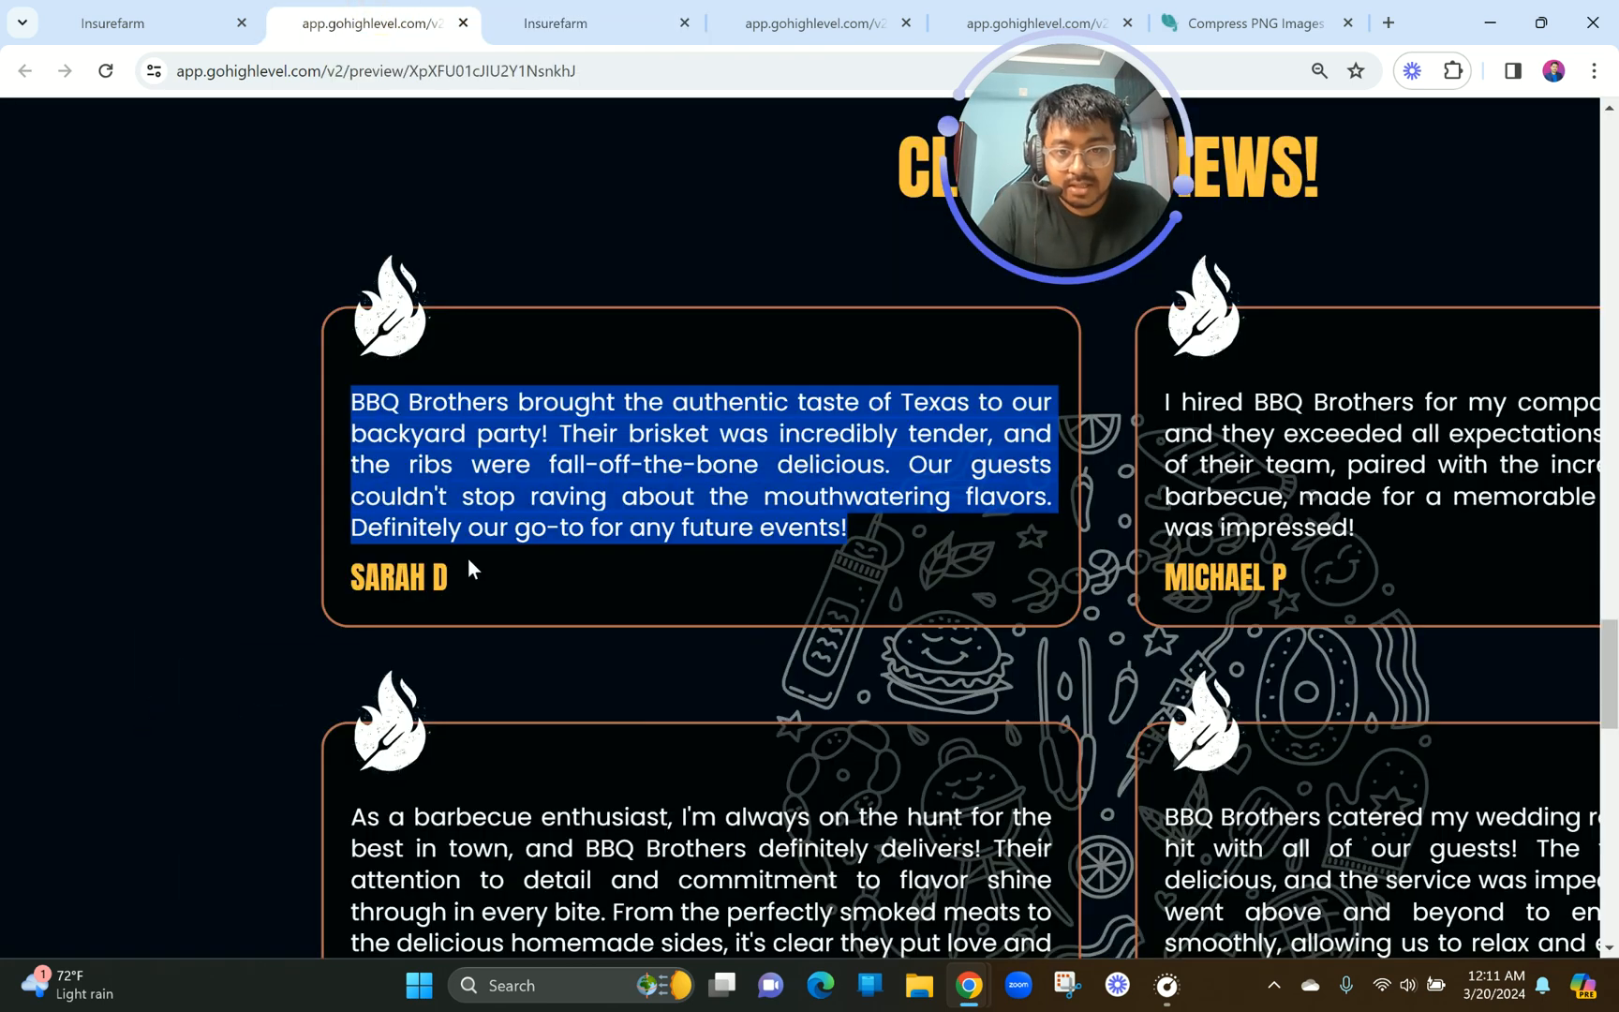
pyautogui.moveTo(329, 577); pyautogui.dragTo(450, 577)
pyautogui.click(574, 11)
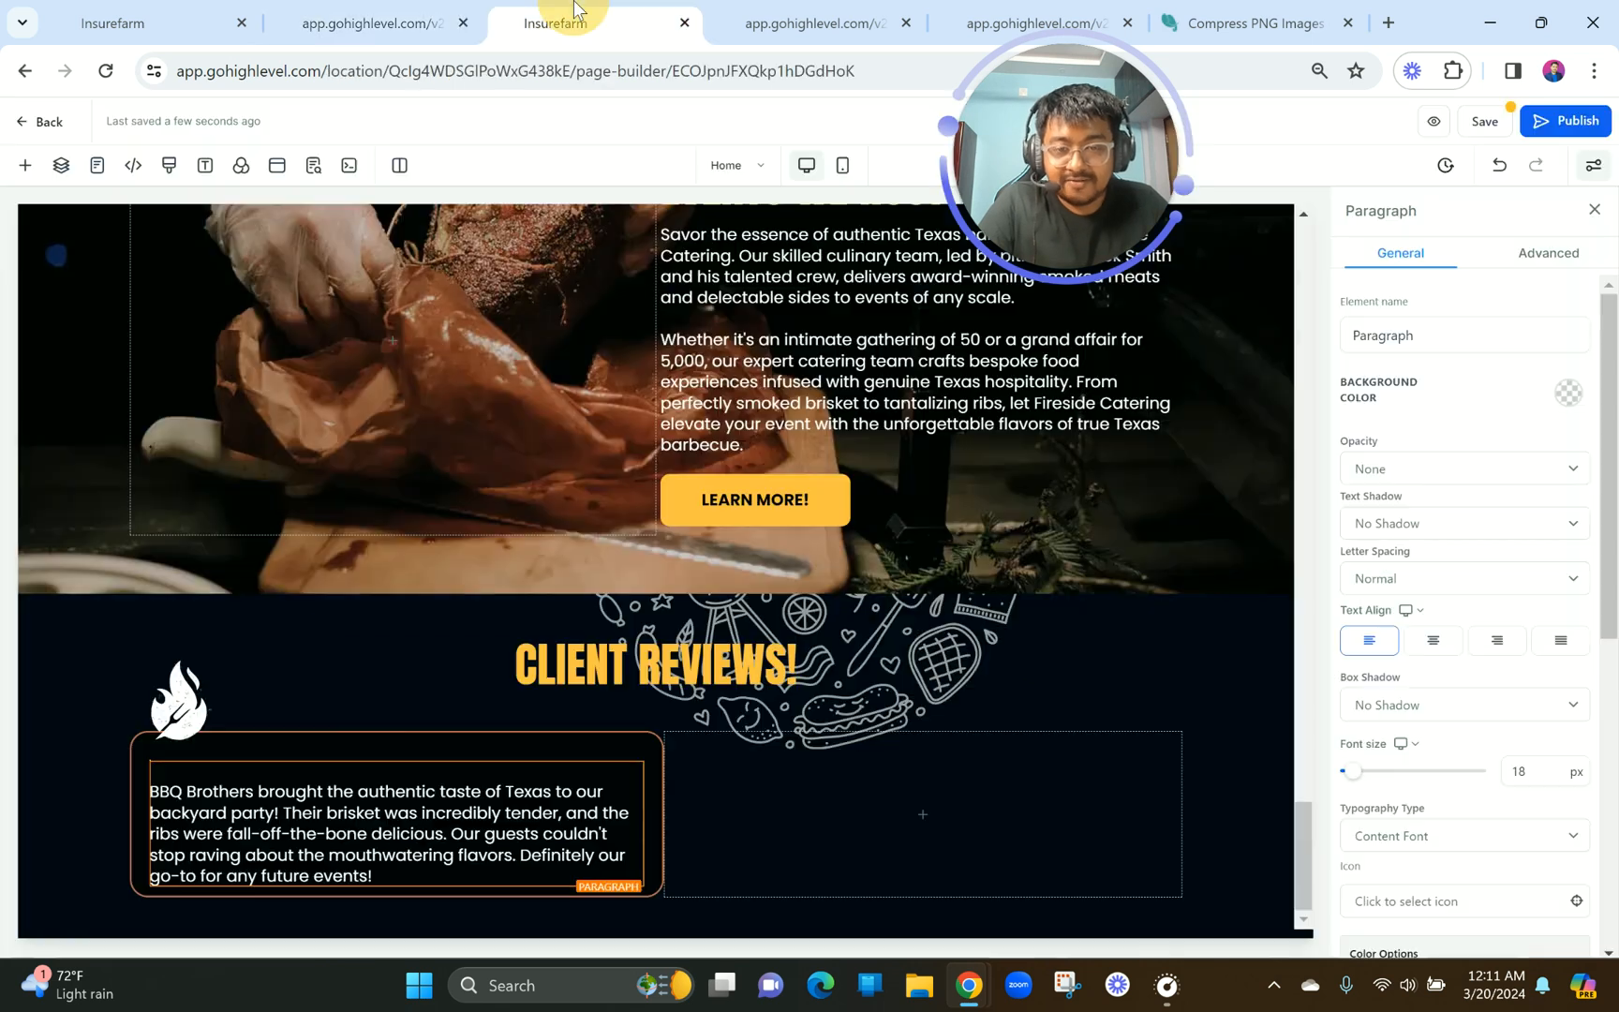
# Remove the blank line above the review text in the first card.
pyautogui.scroll(6, 836, 532)
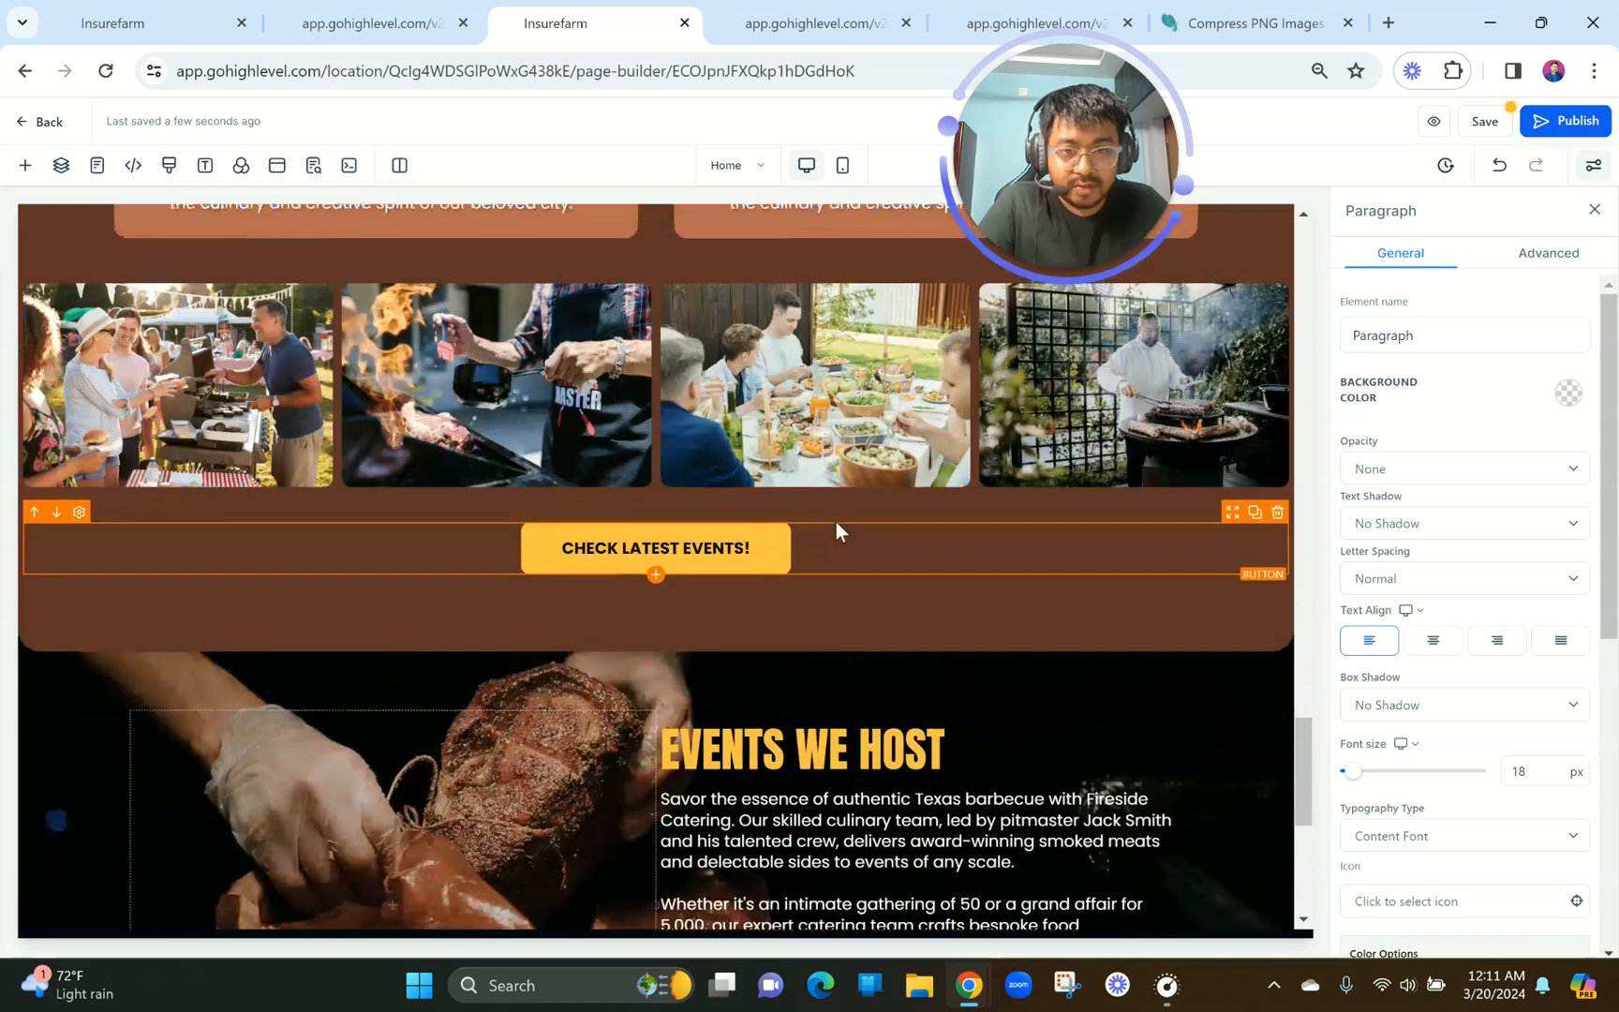
pyautogui.scroll(9, 836, 524)
pyautogui.scroll(-15, 837, 525)
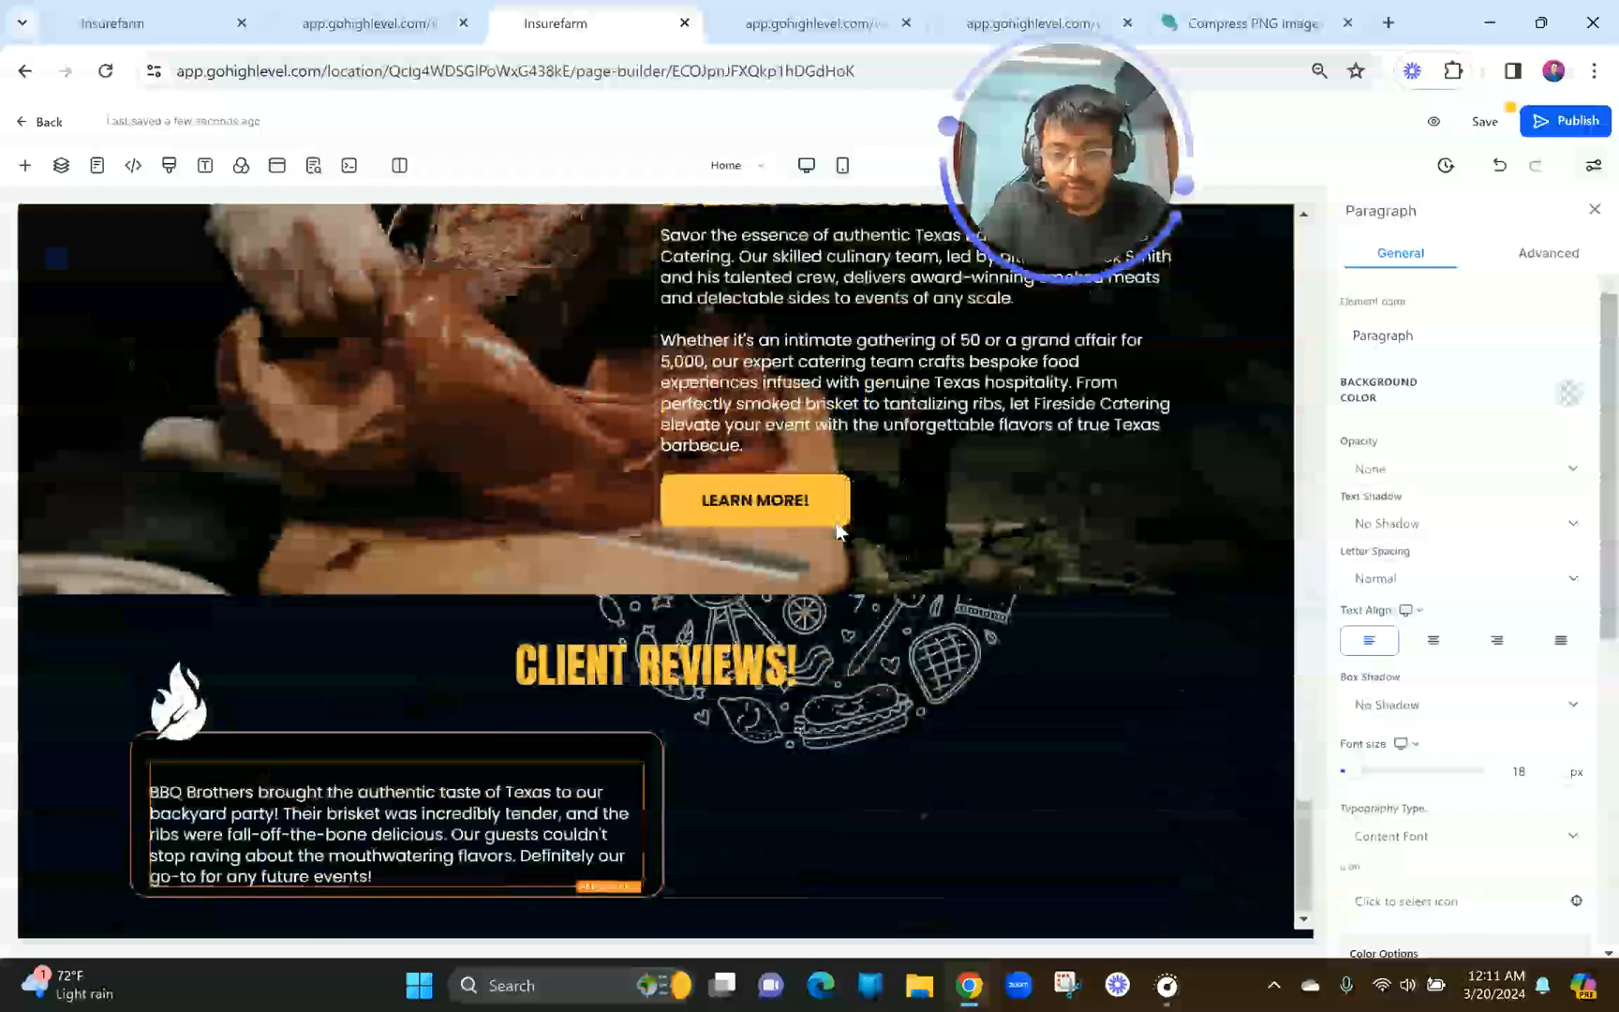
pyautogui.click(158, 792)
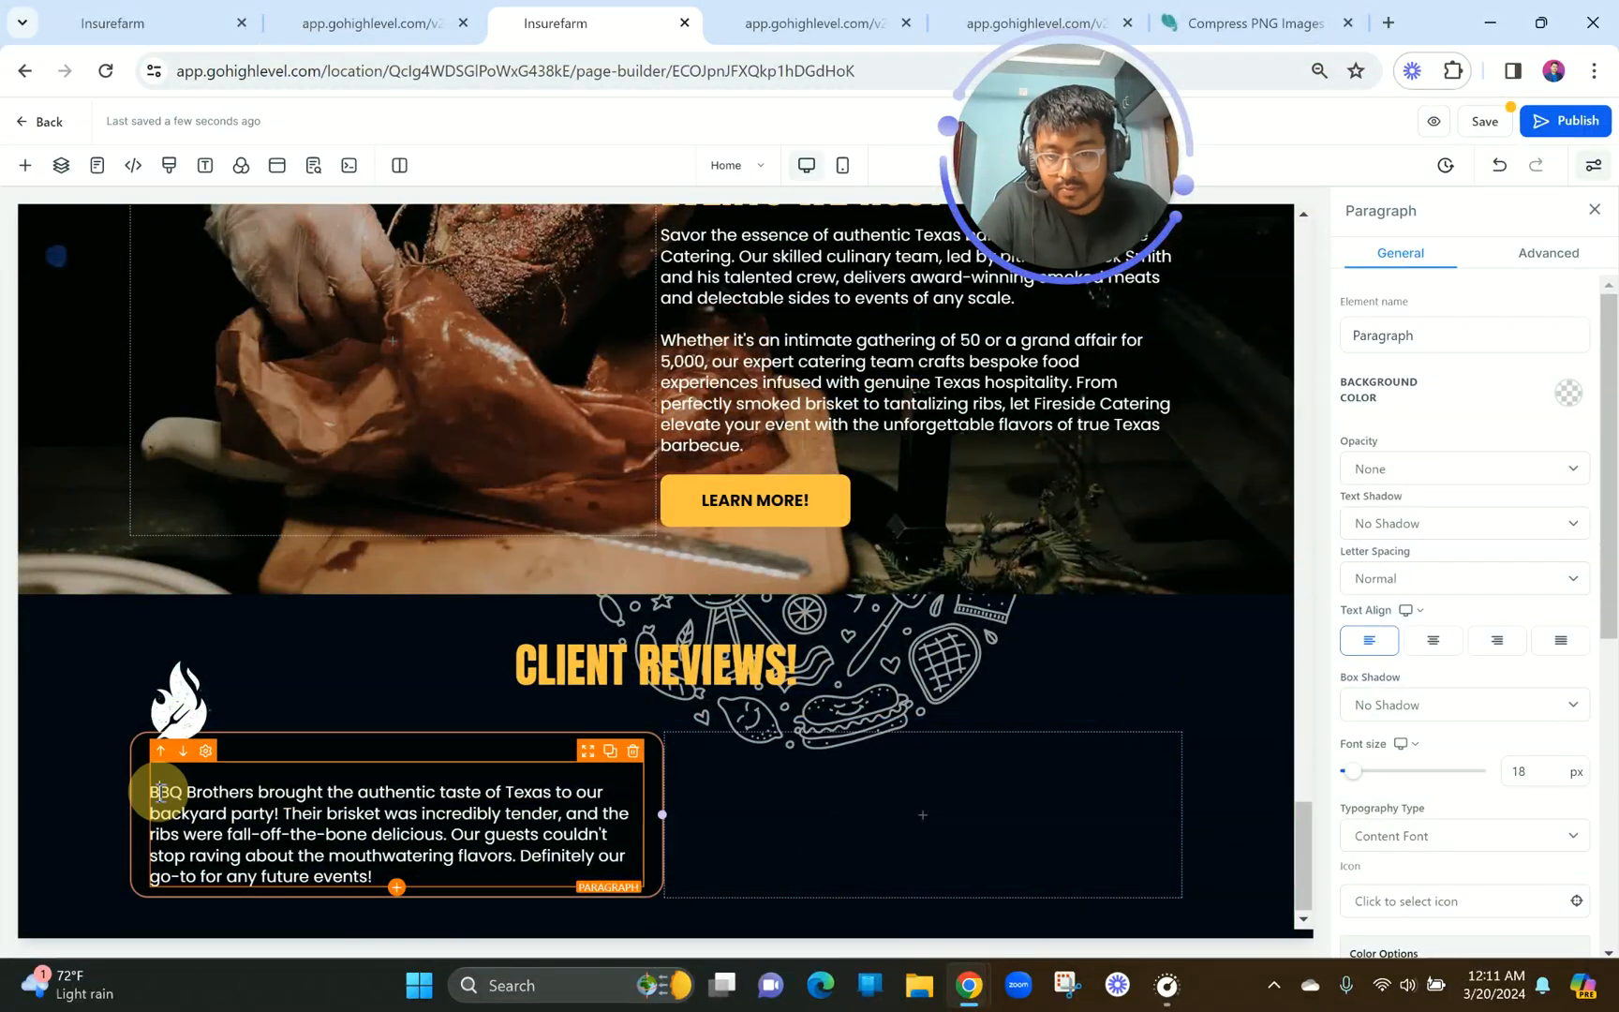
pyautogui.press('BackSpace')
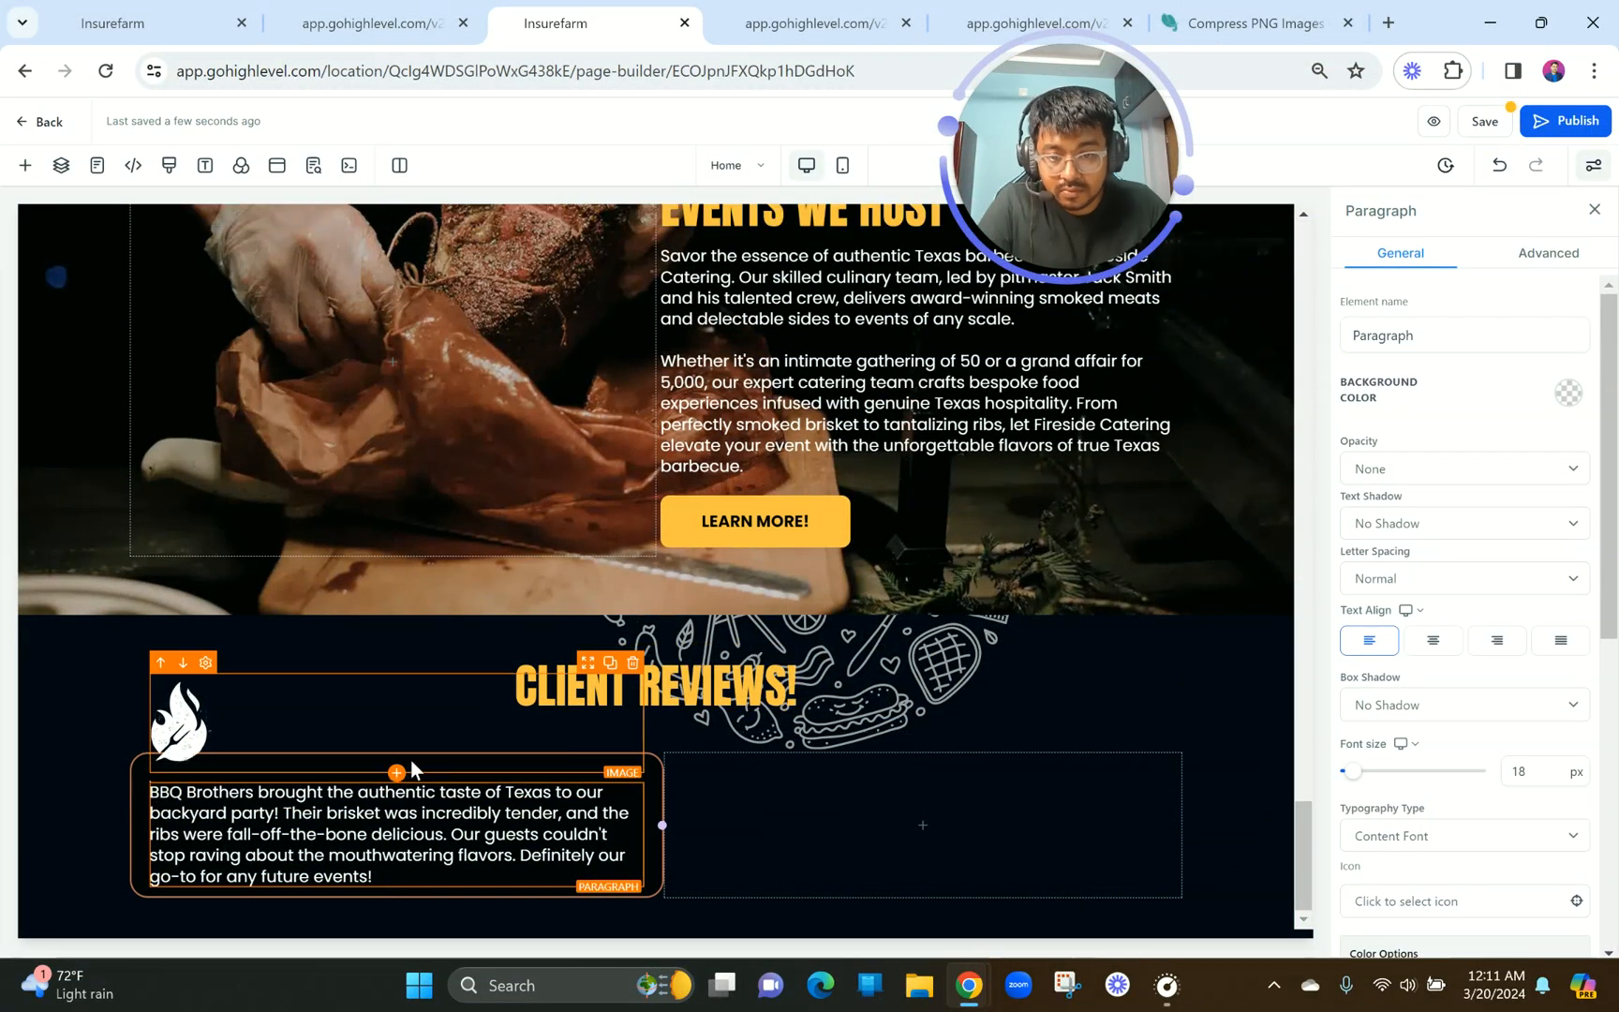
# Set the content spacing of the first review column to Left.
pyautogui.click(410, 760)
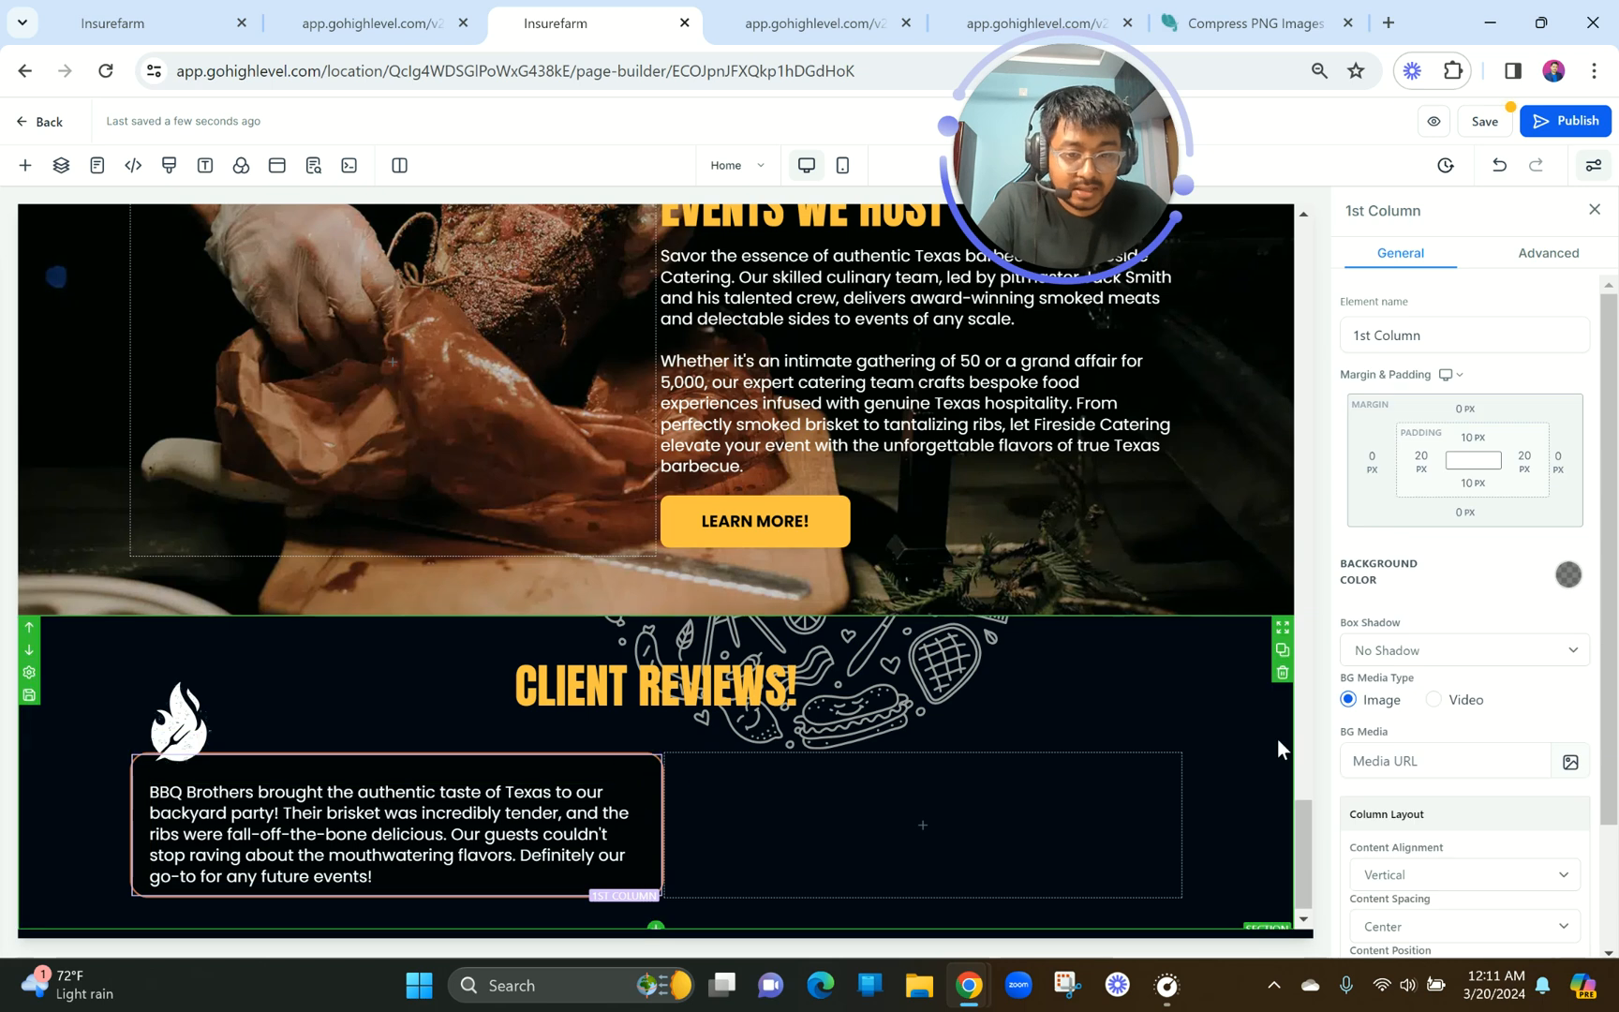
pyautogui.scroll(-2, 1421, 774)
pyautogui.click(1409, 776)
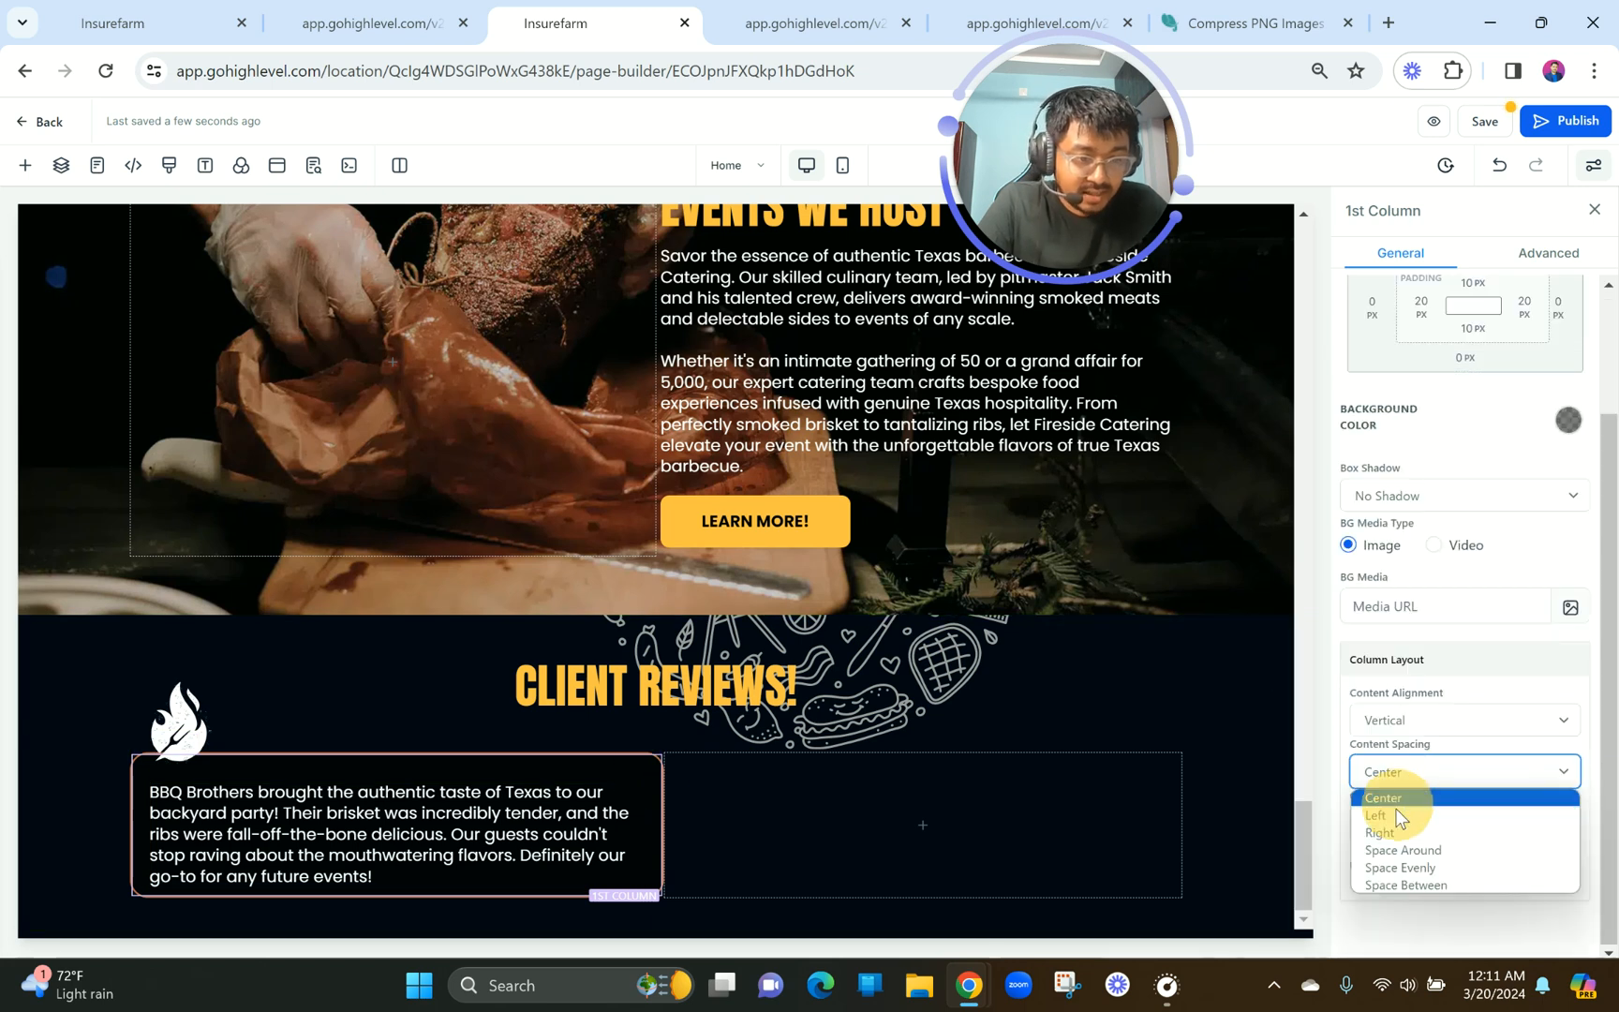
pyautogui.click(1387, 818)
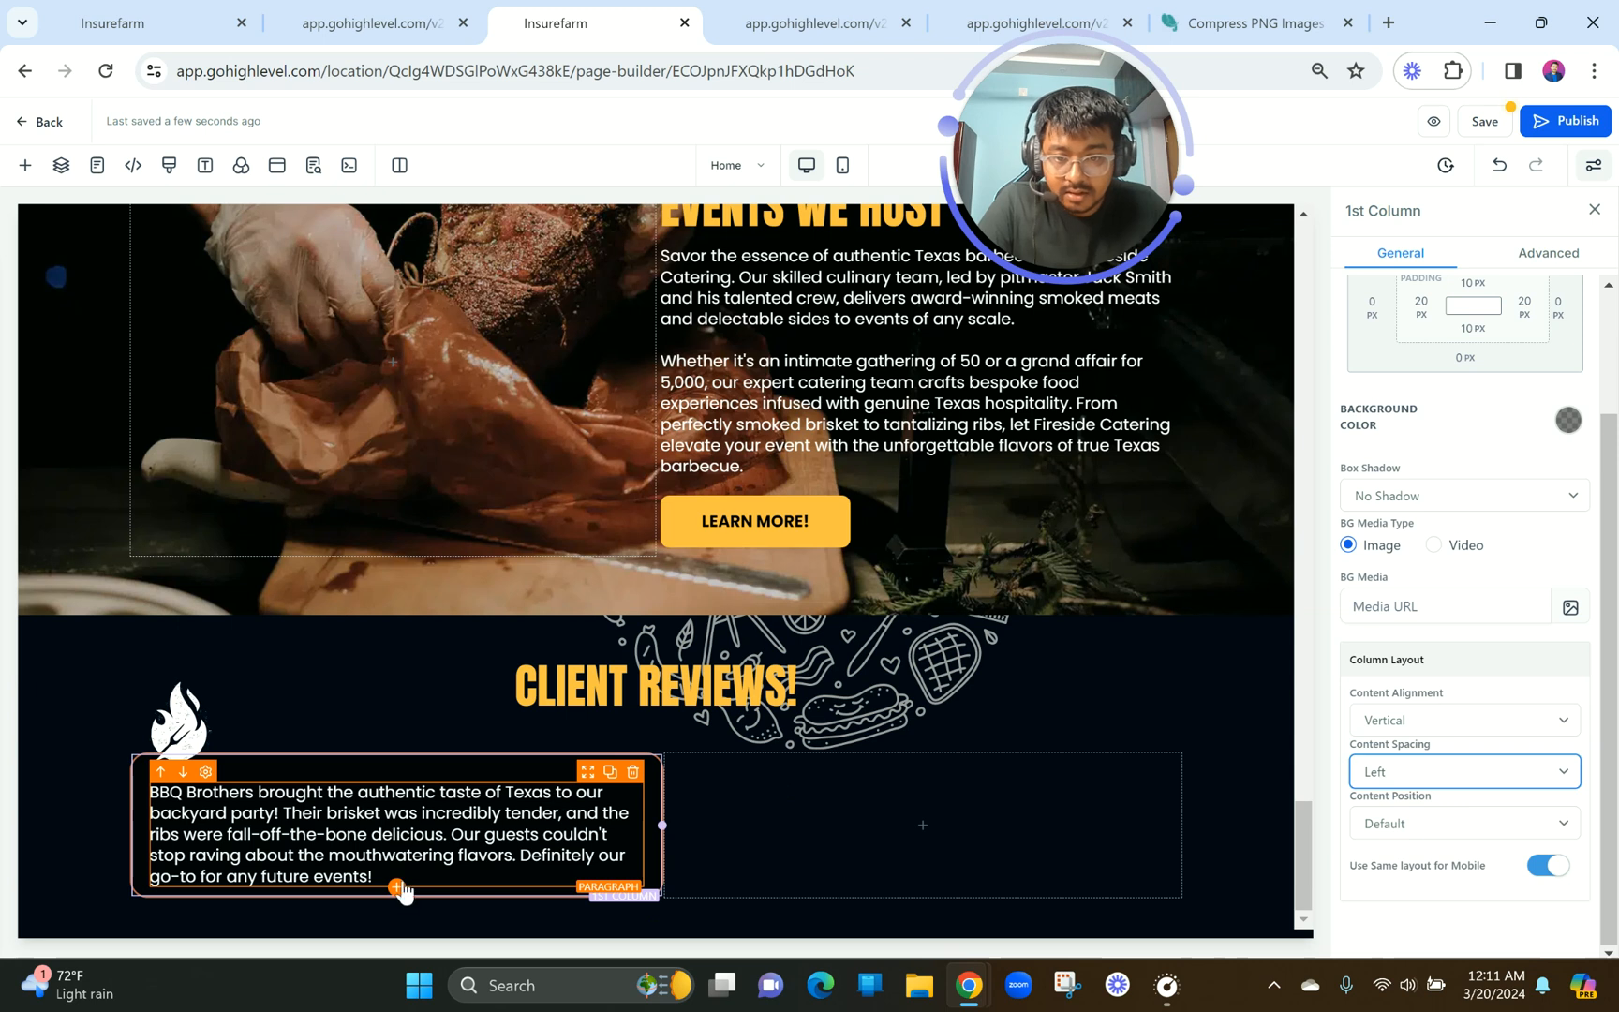
# Add a sub headline below the review paragraph and set its text color to the site's yellow.
pyautogui.click(398, 886)
pyautogui.doubleClick(247, 280)
pyautogui.press('BackSpace')
pyautogui.click(339, 373)
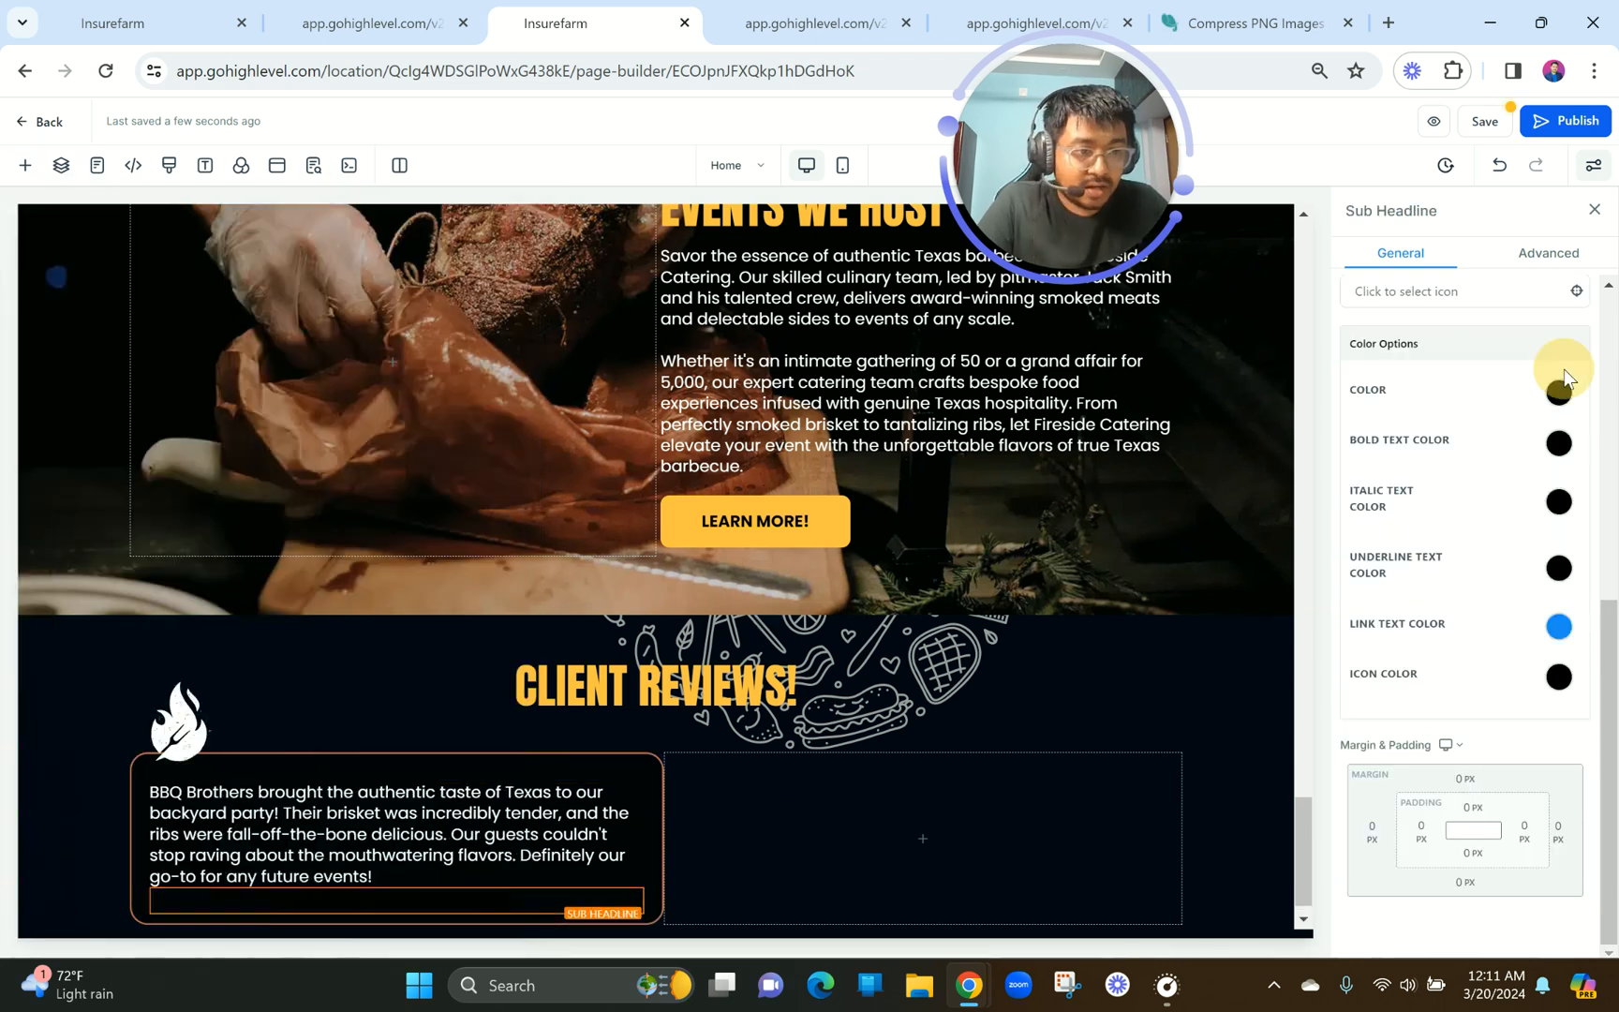
pyautogui.click(1560, 392)
pyautogui.click(1502, 309)
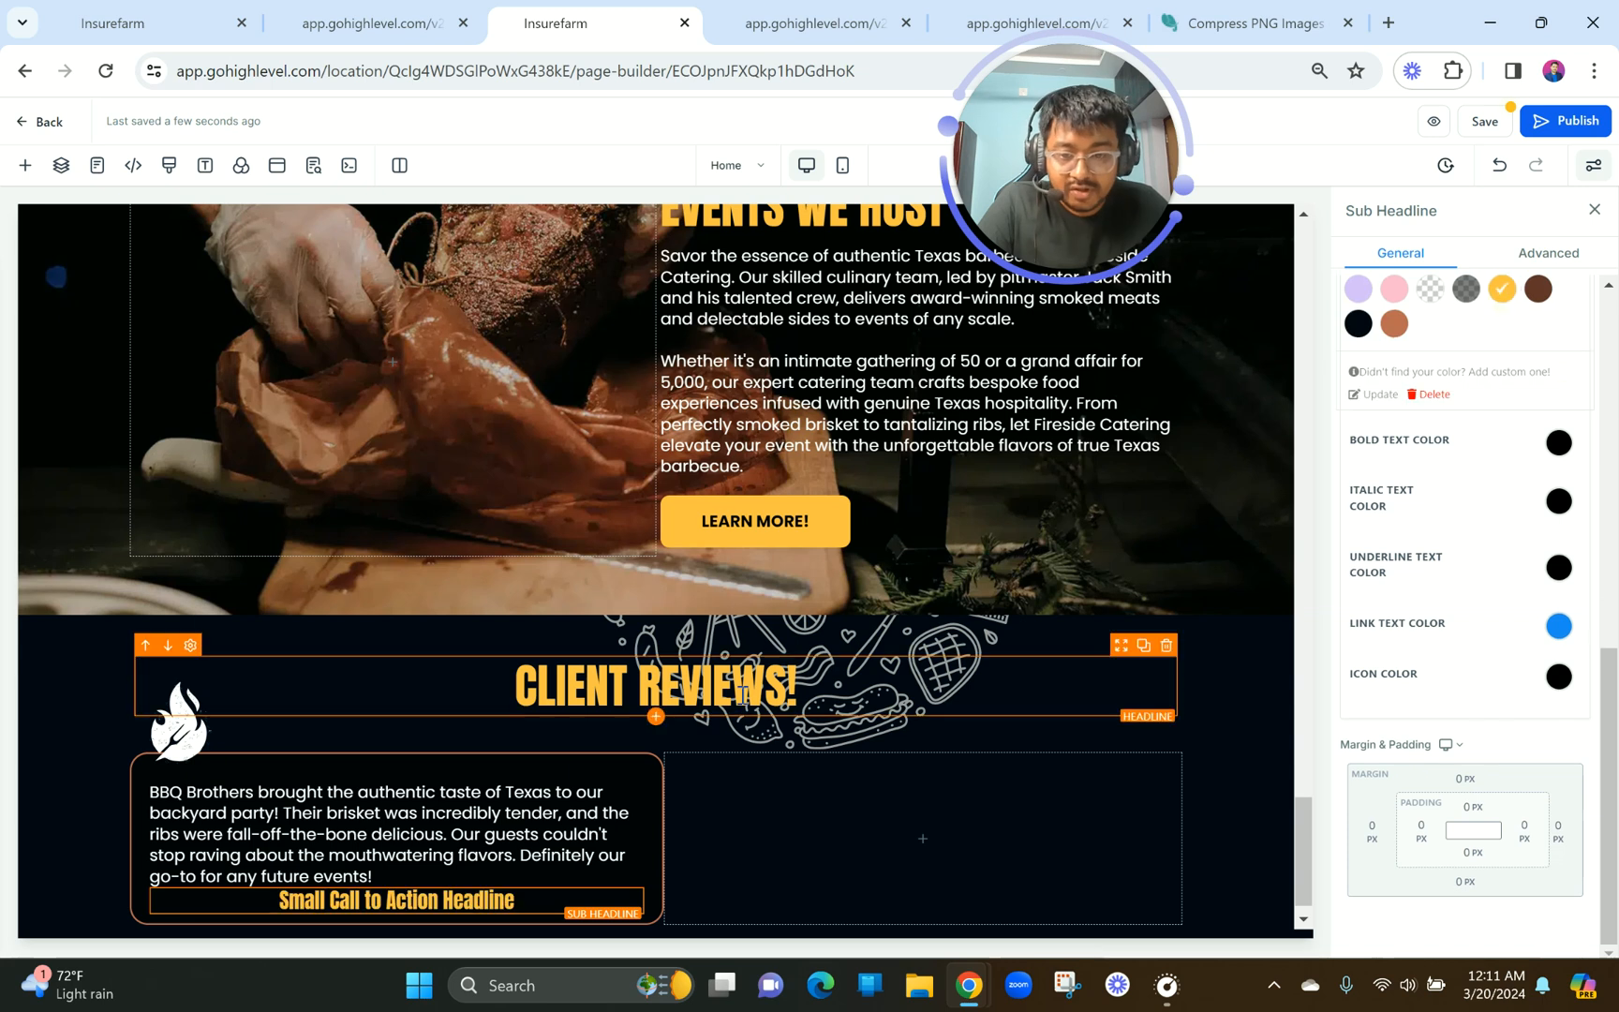
# Replace the "Small Call to Action Headline" placeholder with the copied reviewer's name, without the extra blank line above it.
pyautogui.click(417, 897)
pyautogui.tripleClick(417, 898)
pyautogui.scroll(-1, 417, 898)
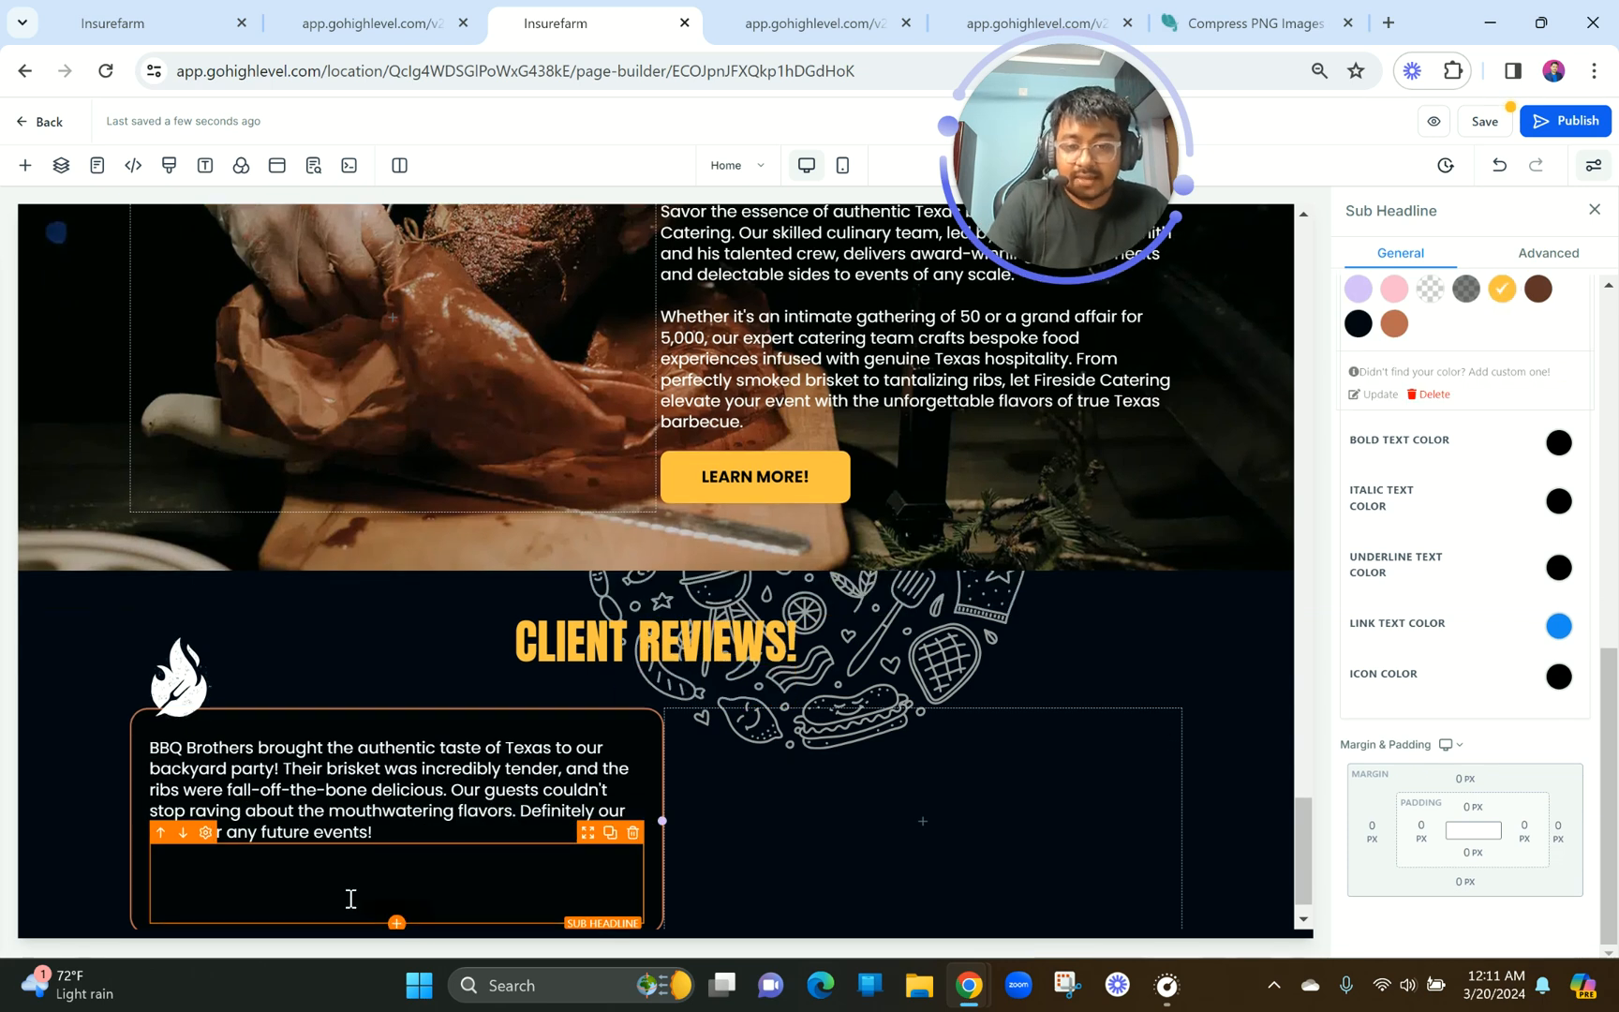
pyautogui.click(340, 876)
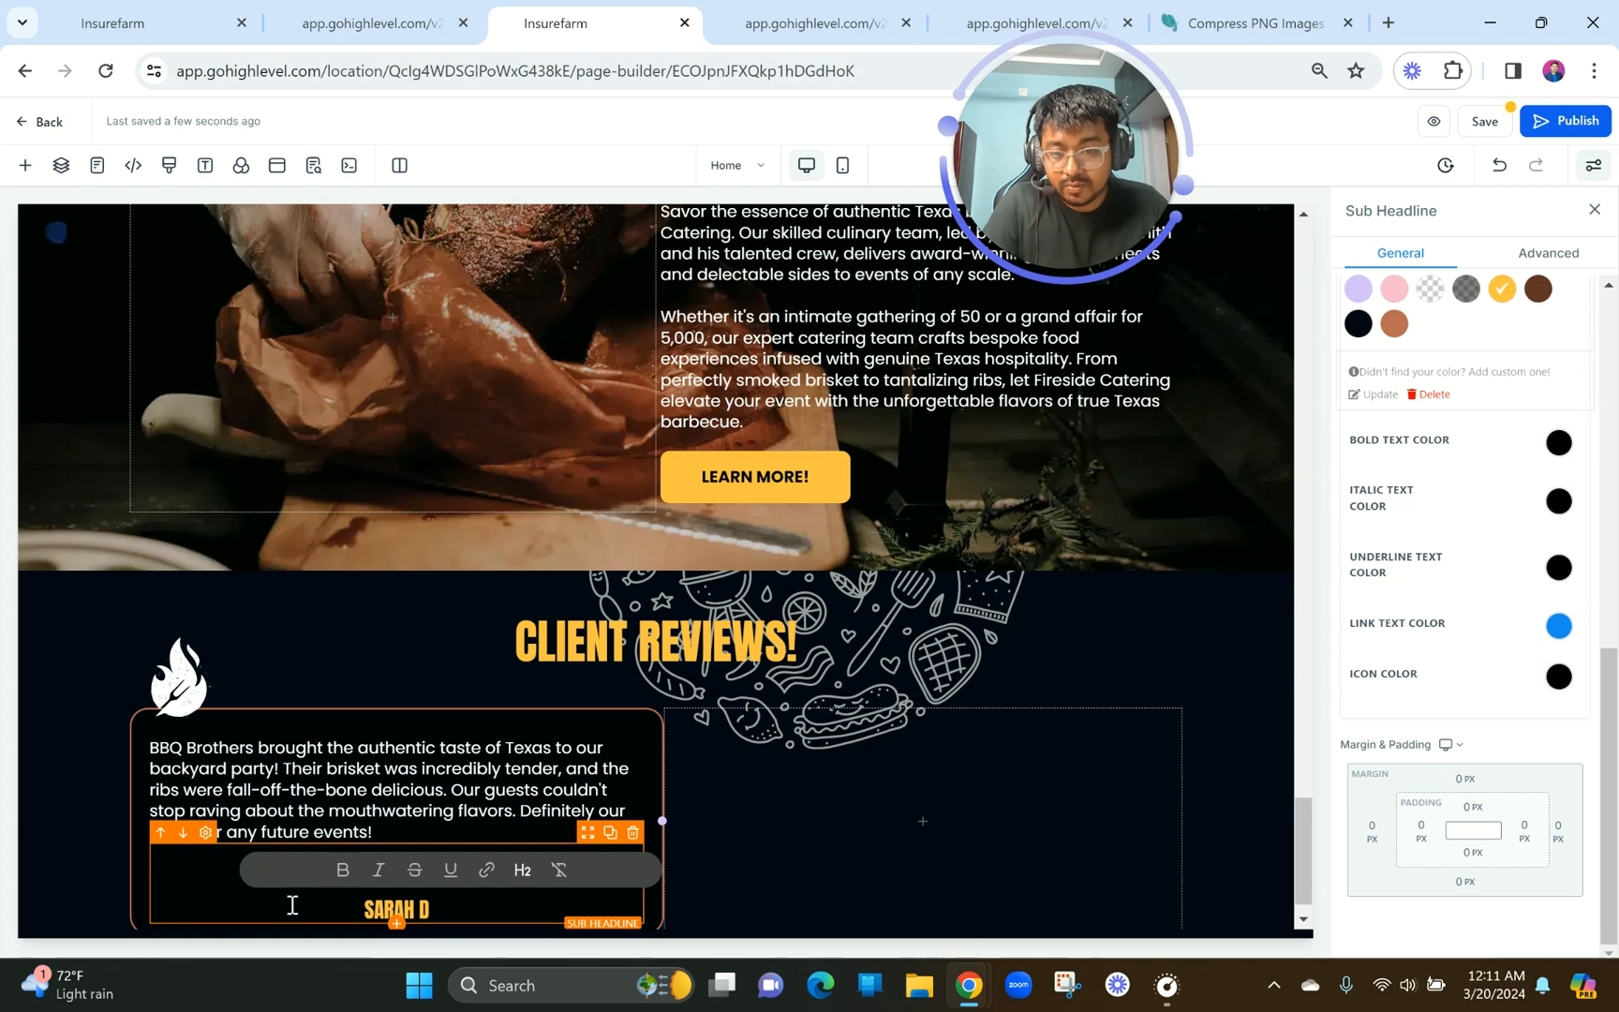
pyautogui.click(290, 902)
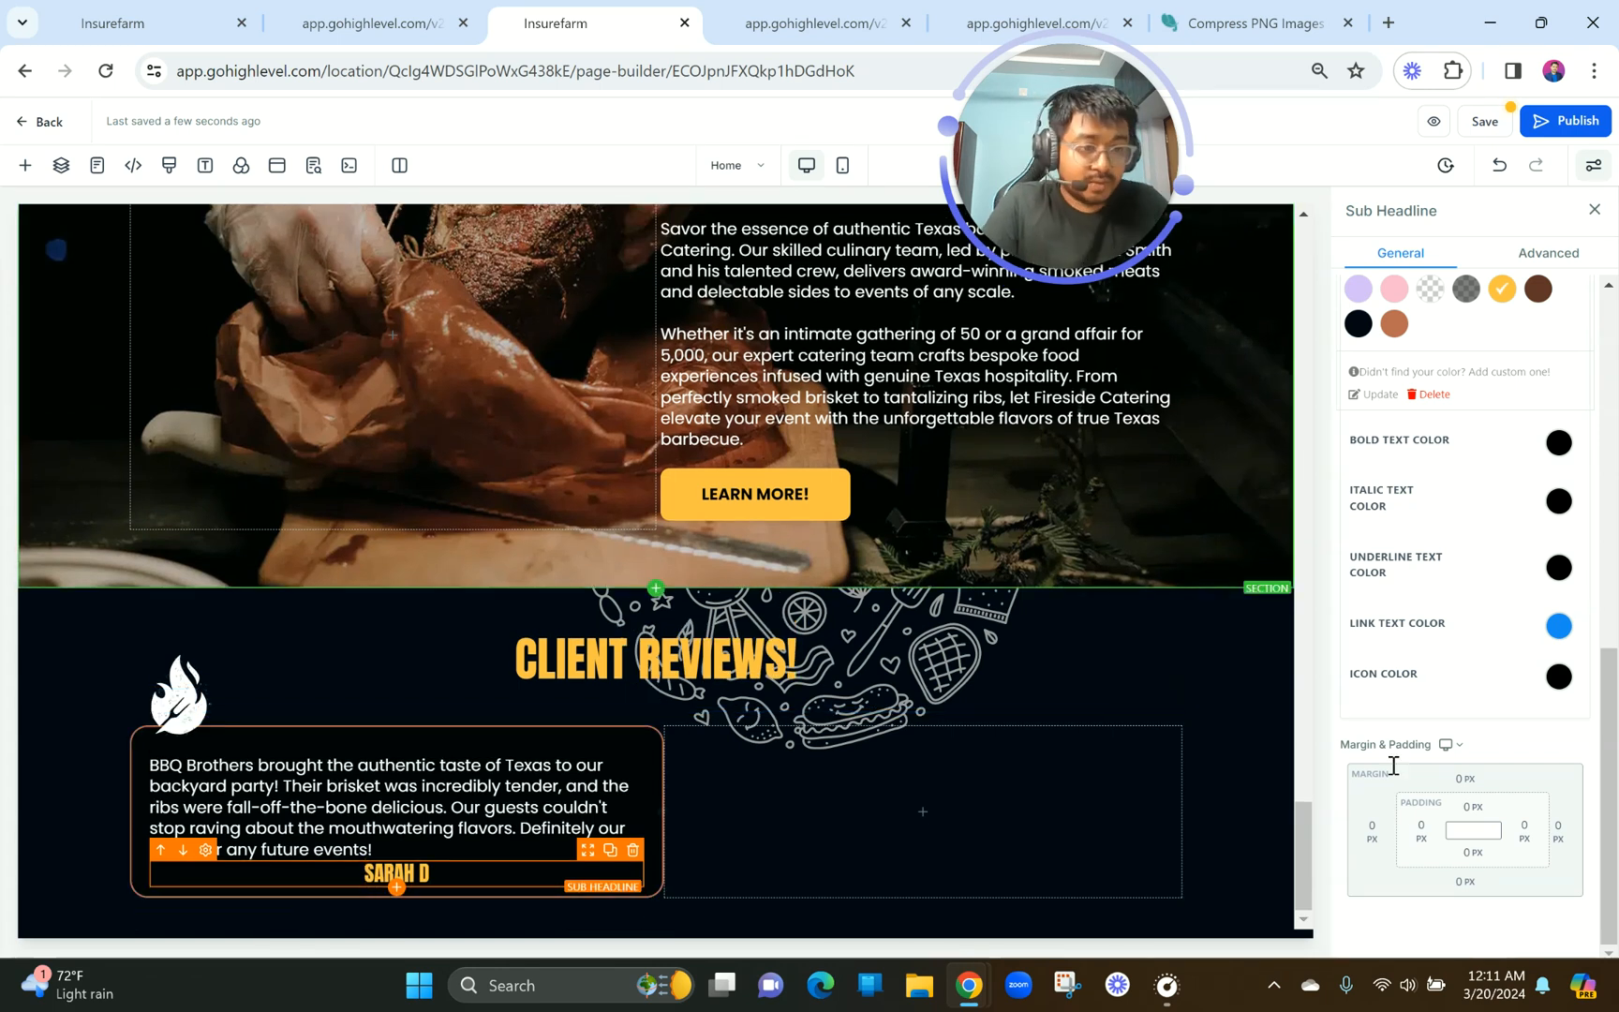
# Align the reviewer name sub headline left and open its top margin for editing.
pyautogui.scroll(5, 1443, 614)
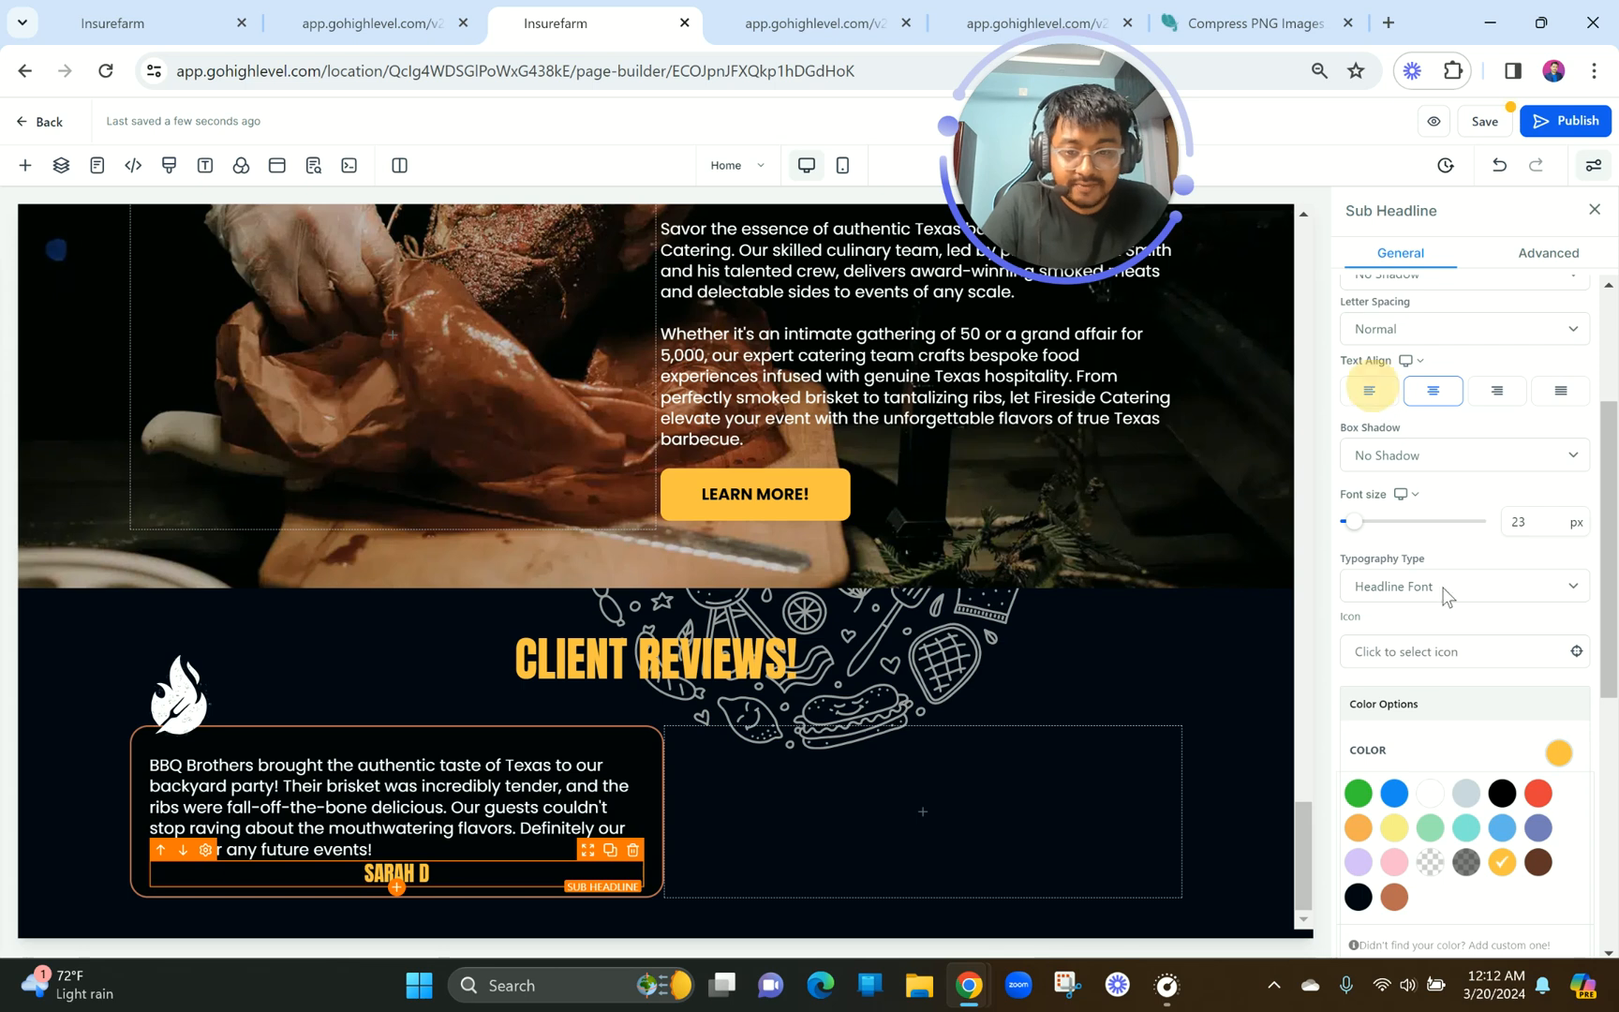
pyautogui.click(1373, 394)
pyautogui.scroll(-5, 1433, 712)
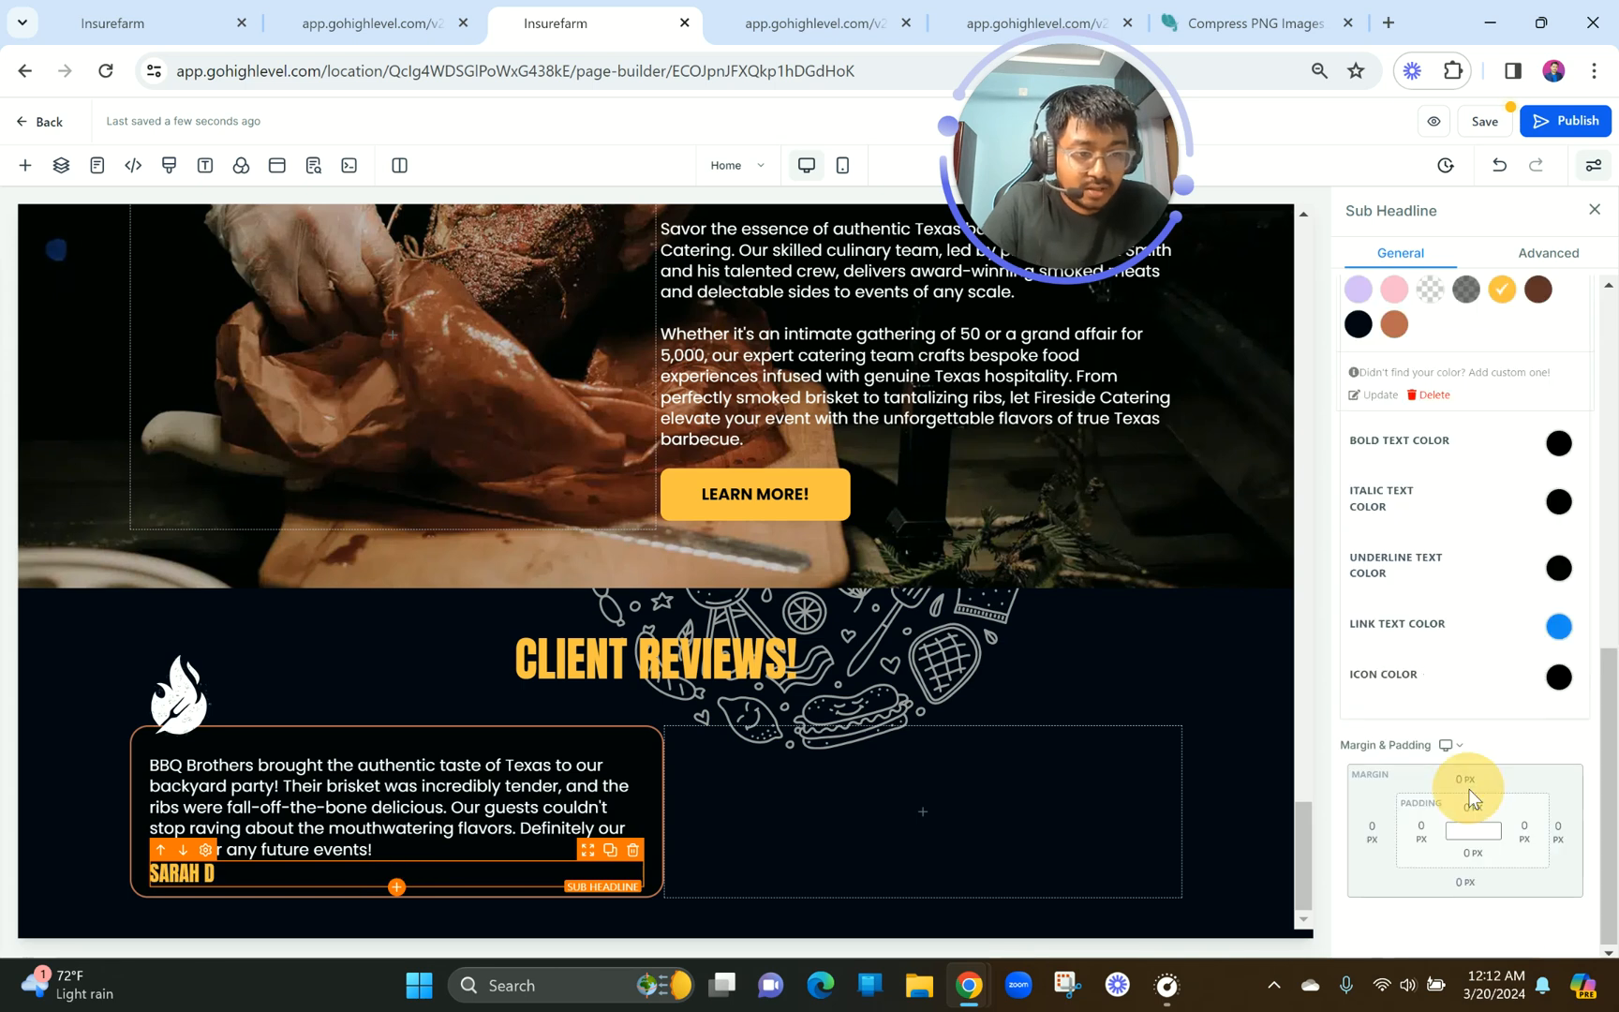
pyautogui.click(1467, 781)
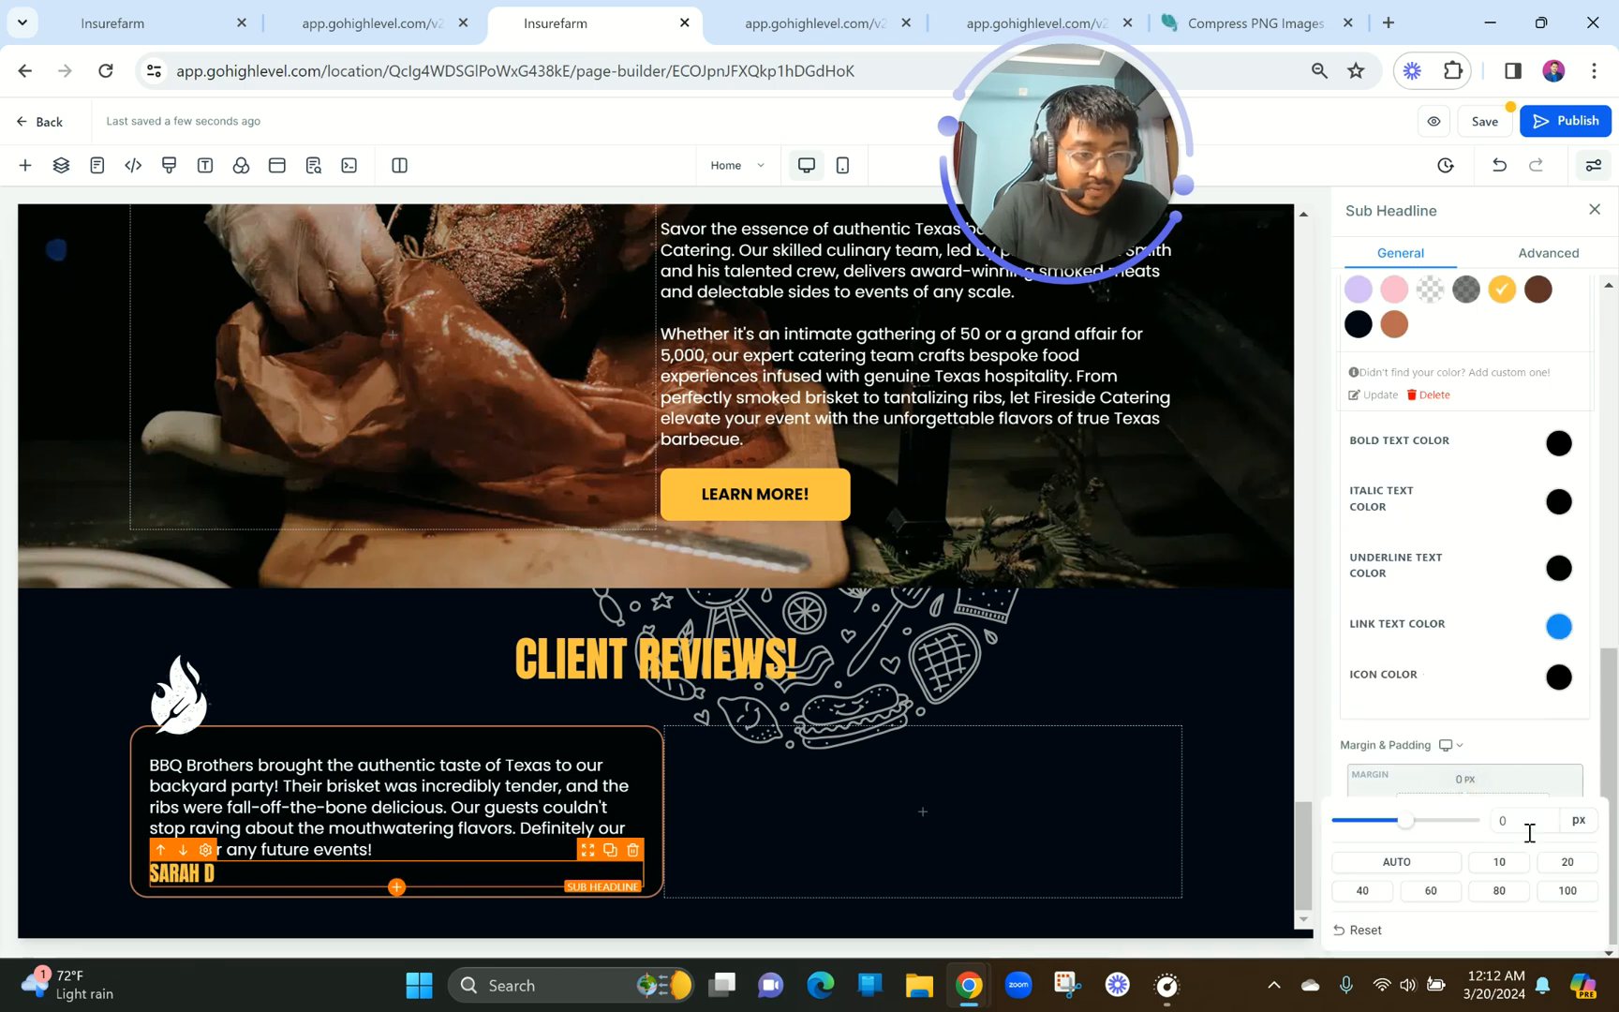
# Set the top margin of the reviewer name sub-headline in the first review card to 20 px.
pyautogui.click(1566, 862)
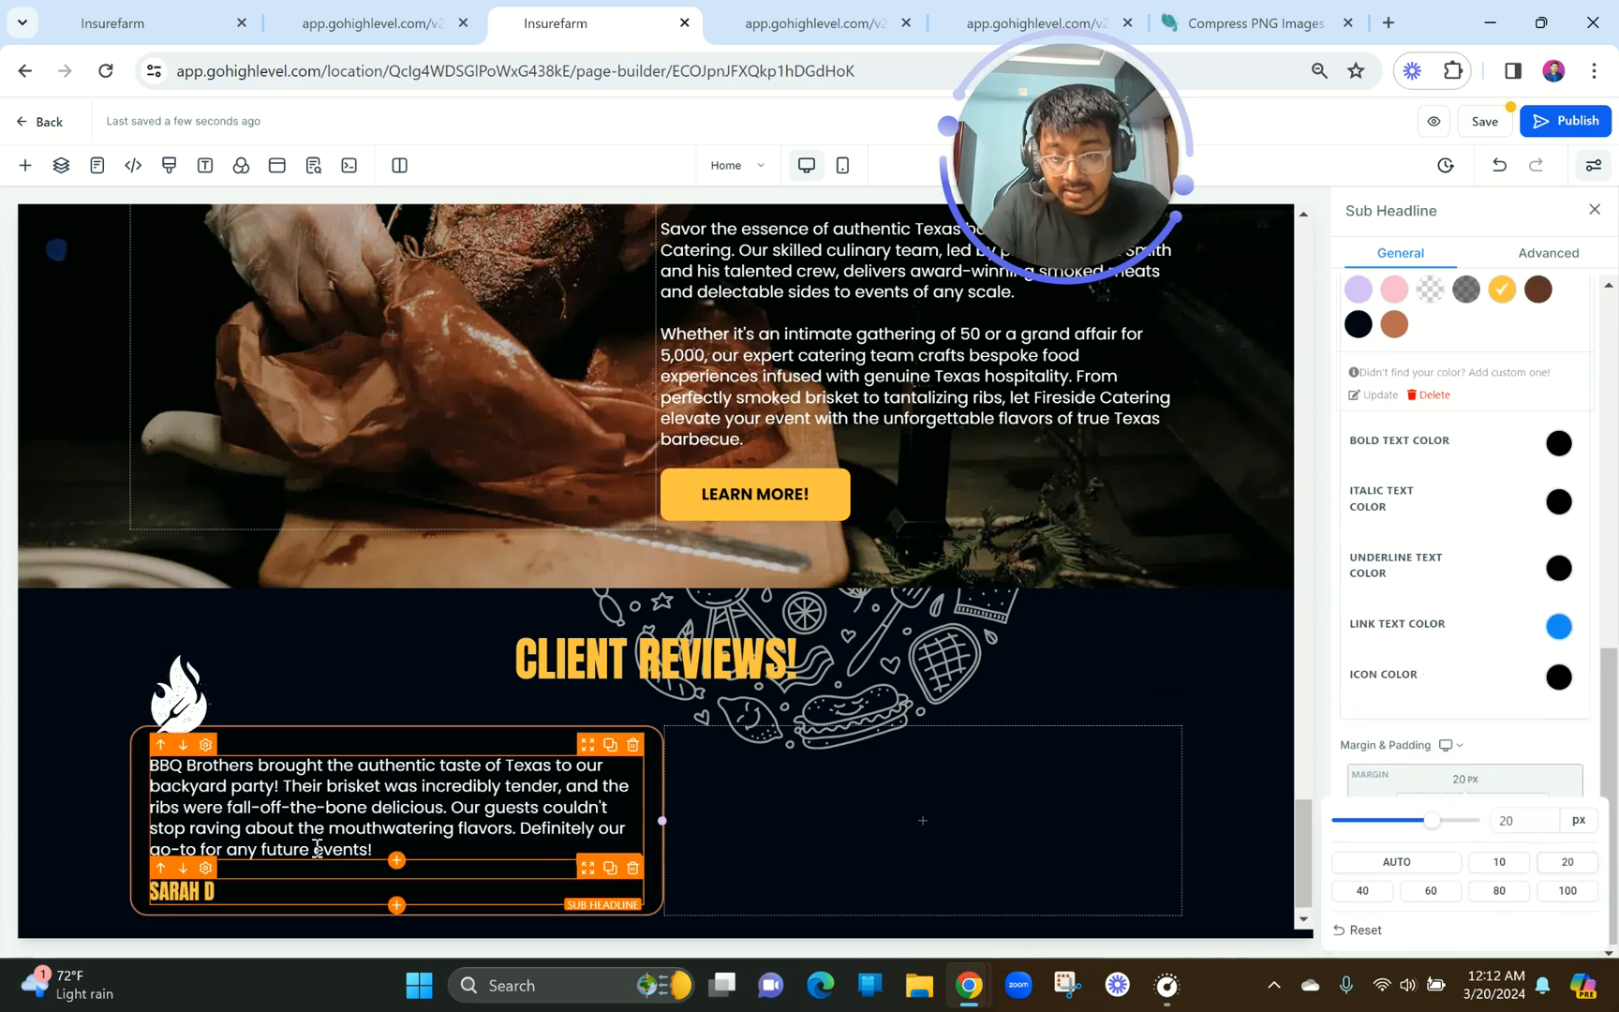
pyautogui.click(262, 811)
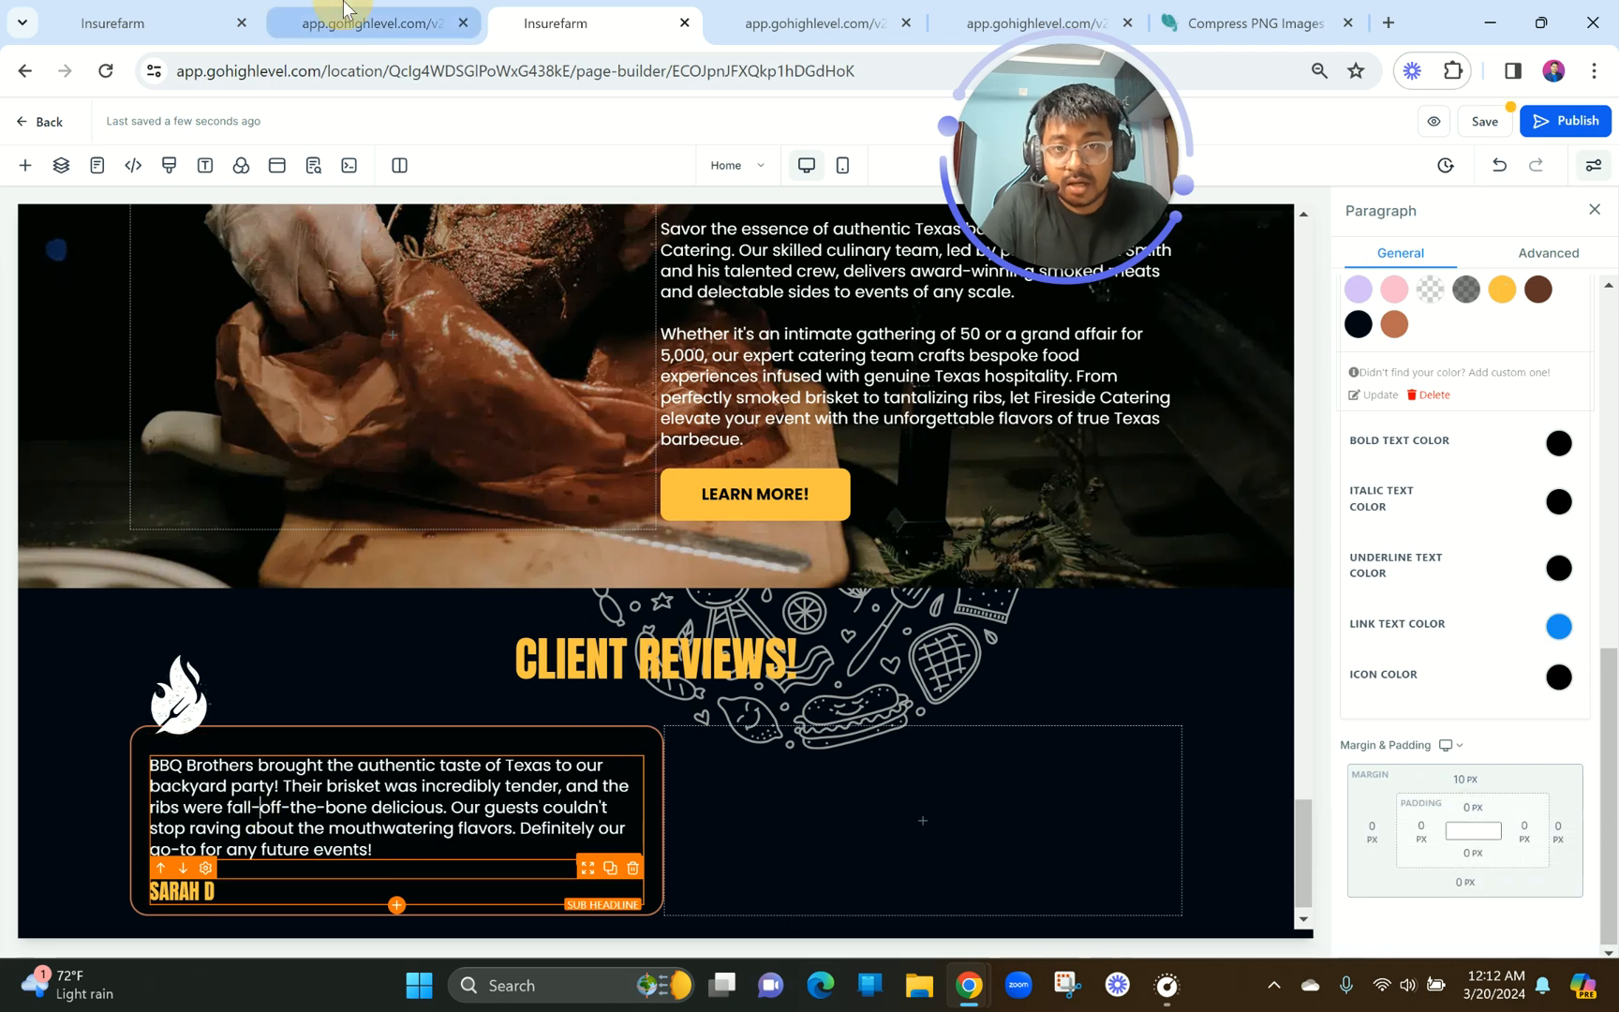
# Inspect the review text's font on the reference preview page with Font Picker and check it against the paragraph settings in the builder.
pyautogui.click(370, 22)
pyautogui.rightClick(478, 440)
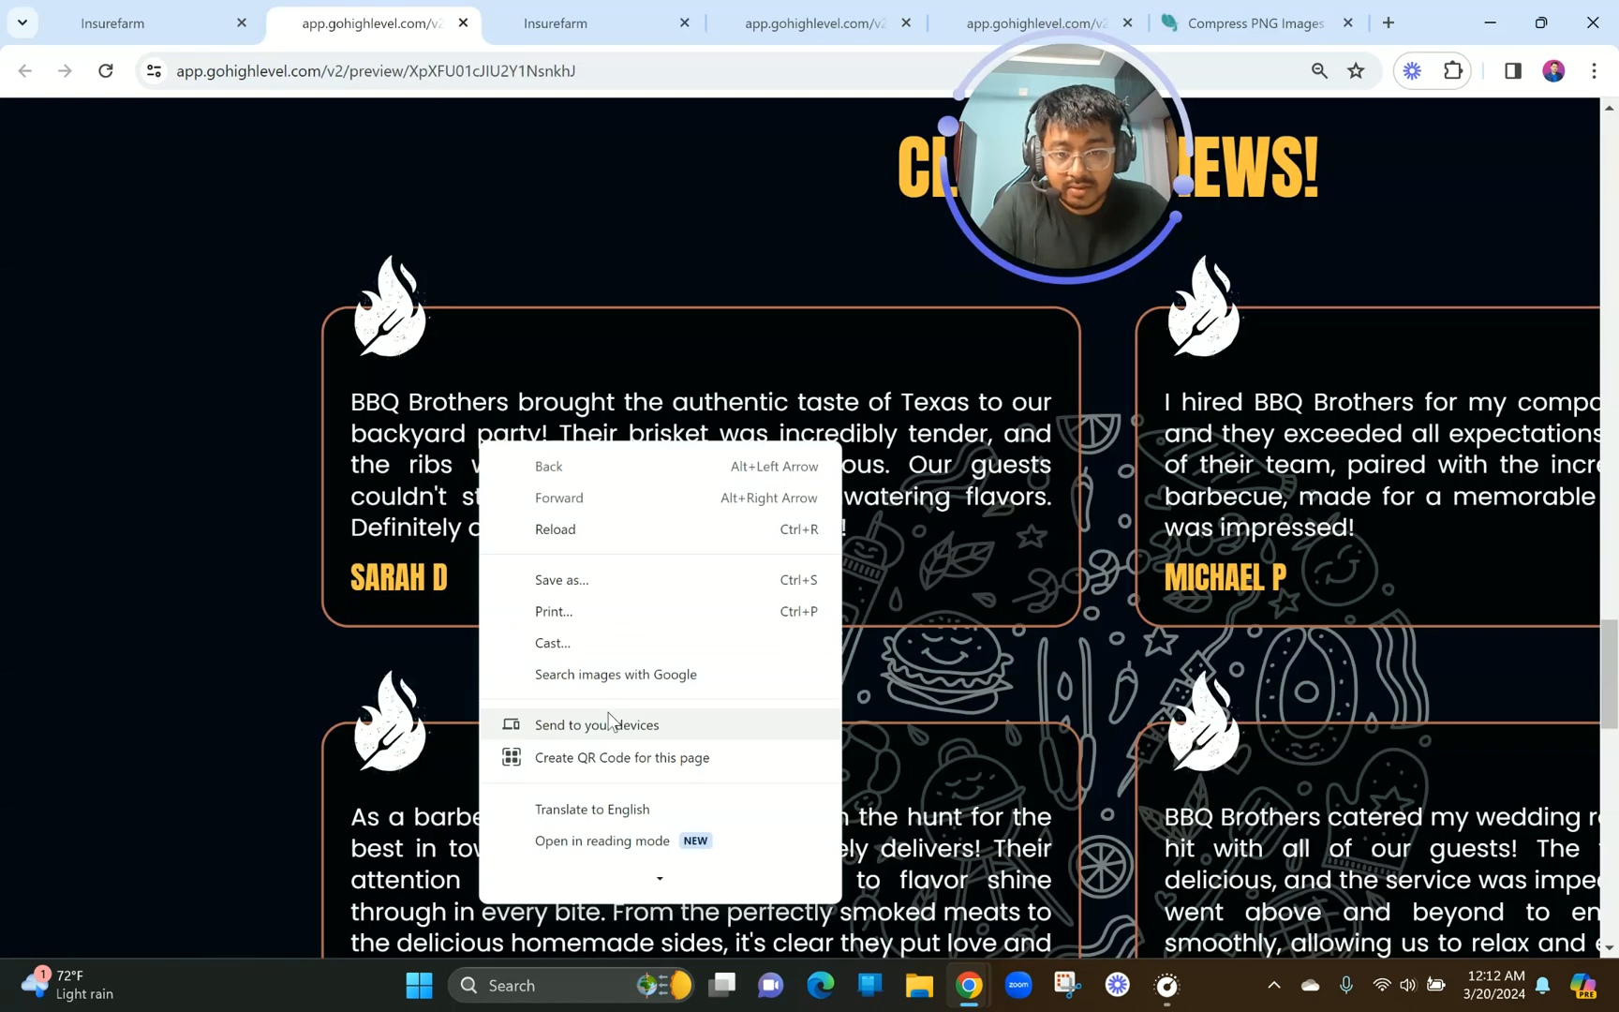
pyautogui.scroll(-3, 600, 740)
pyautogui.click(569, 799)
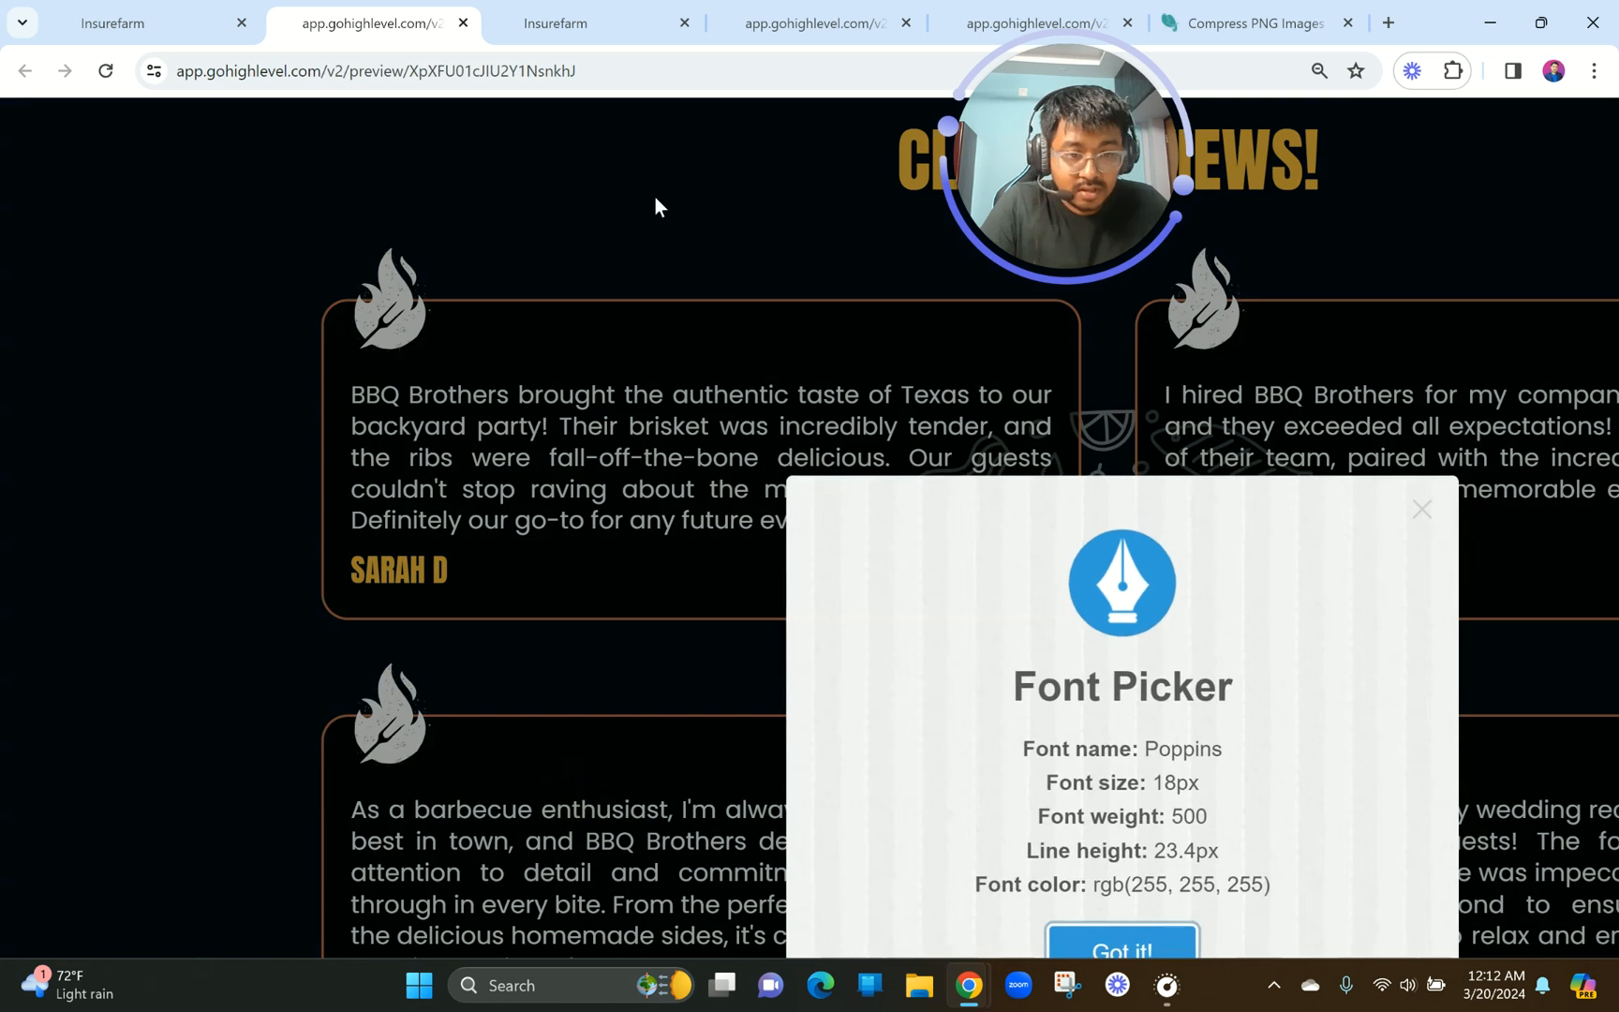
pyautogui.click(556, 22)
pyautogui.click(462, 783)
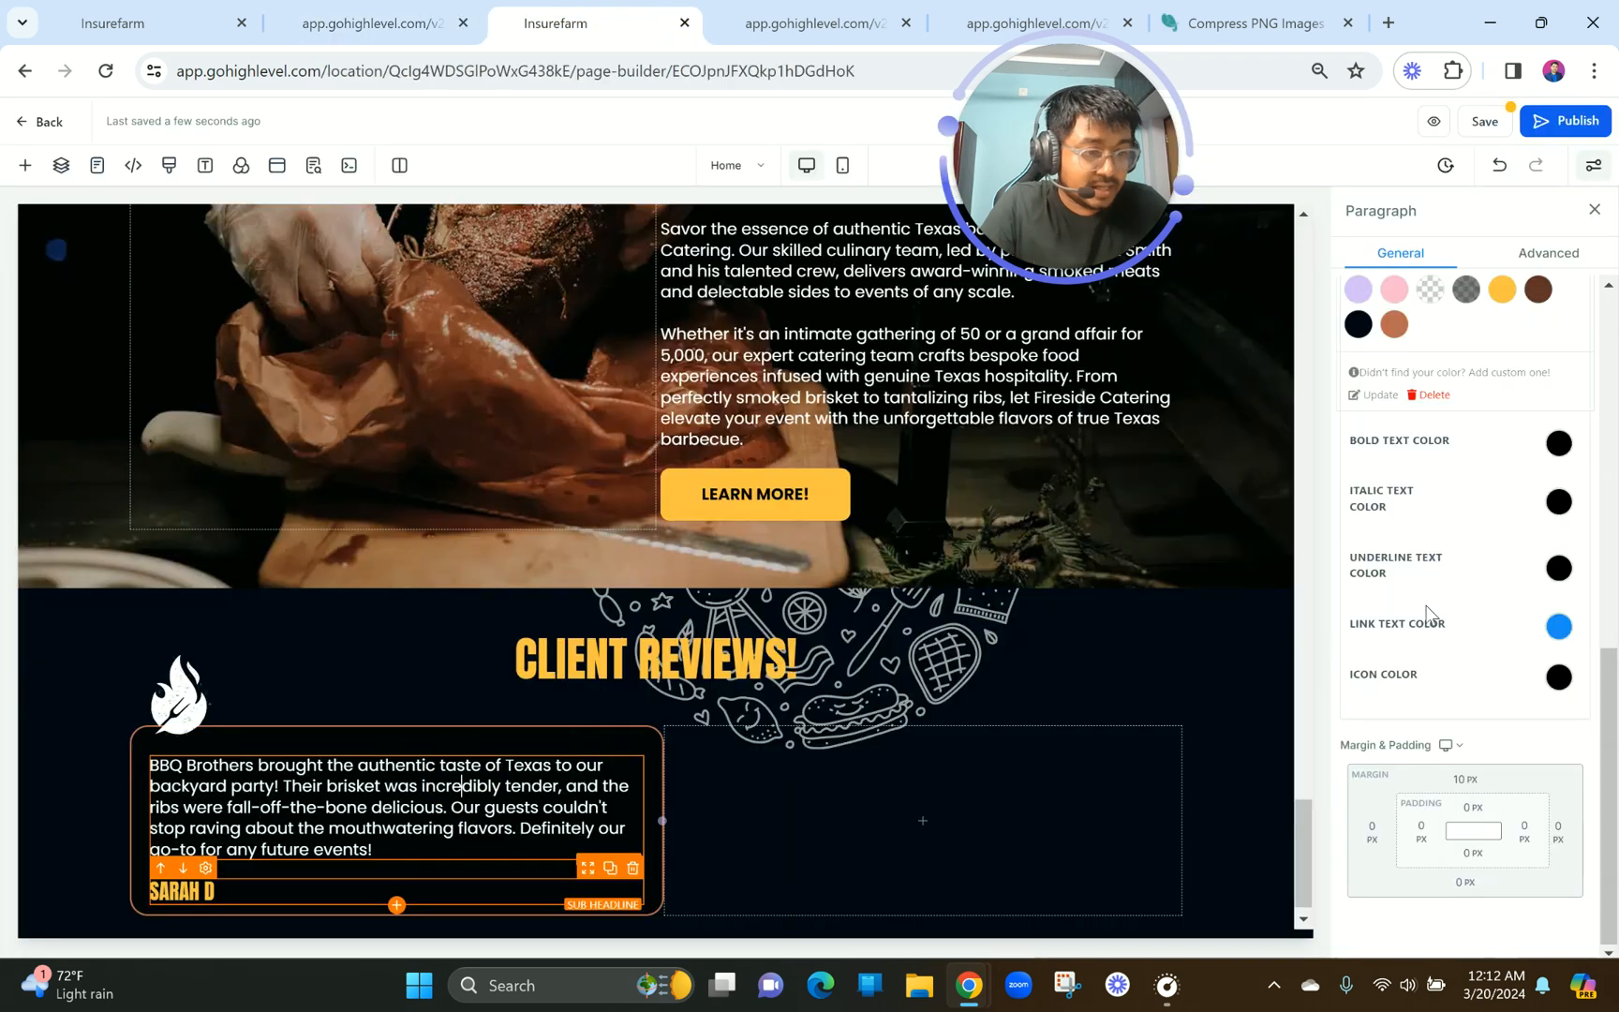
pyautogui.scroll(5, 1426, 614)
pyautogui.scroll(-5, 1426, 614)
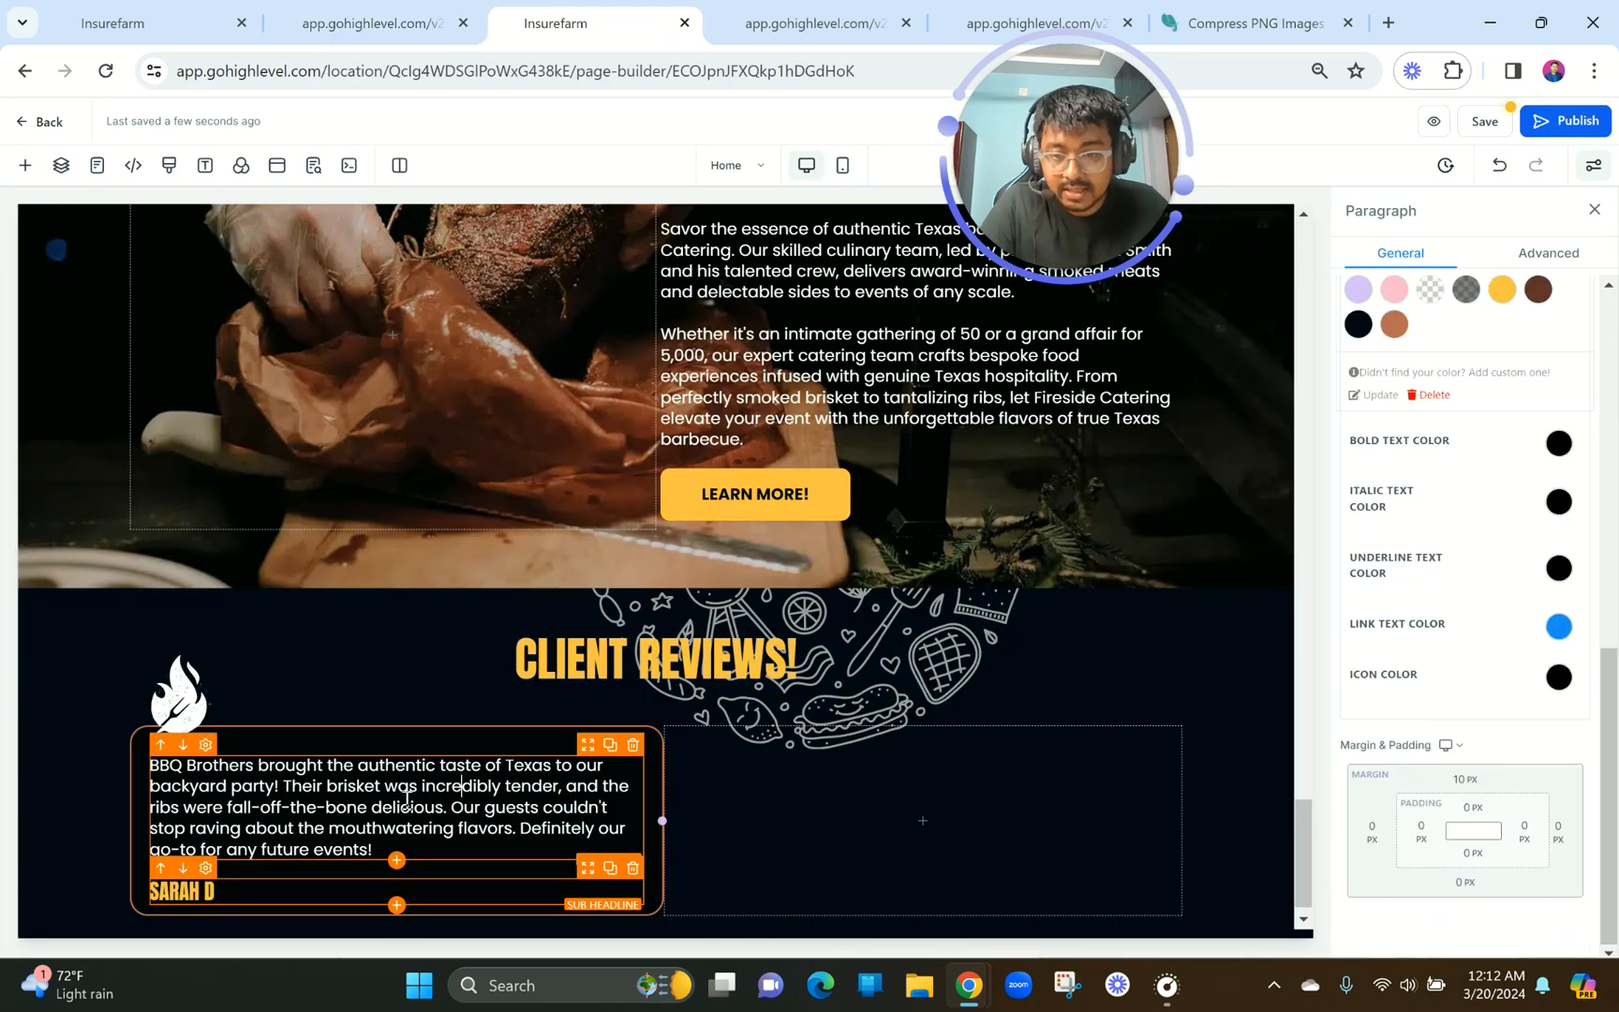
# Adjust the flame image's negative top margin so the icon overlaps the upper border of the first review card.
pyautogui.click(278, 719)
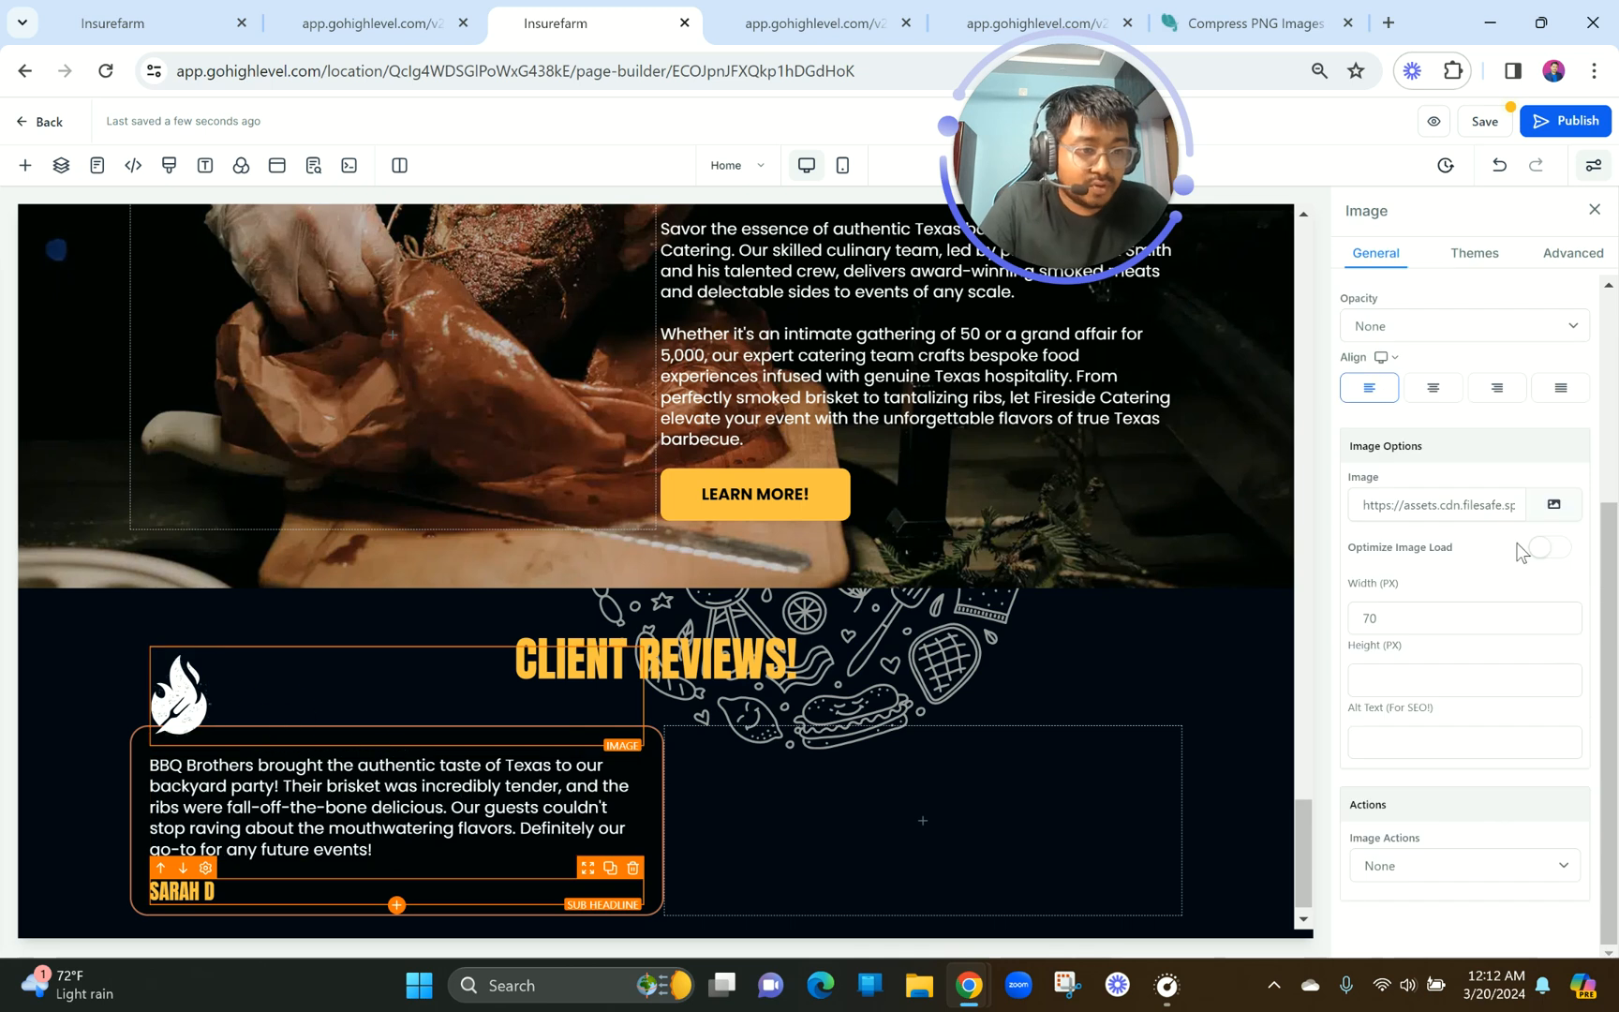
pyautogui.scroll(3, 1518, 551)
pyautogui.click(1464, 411)
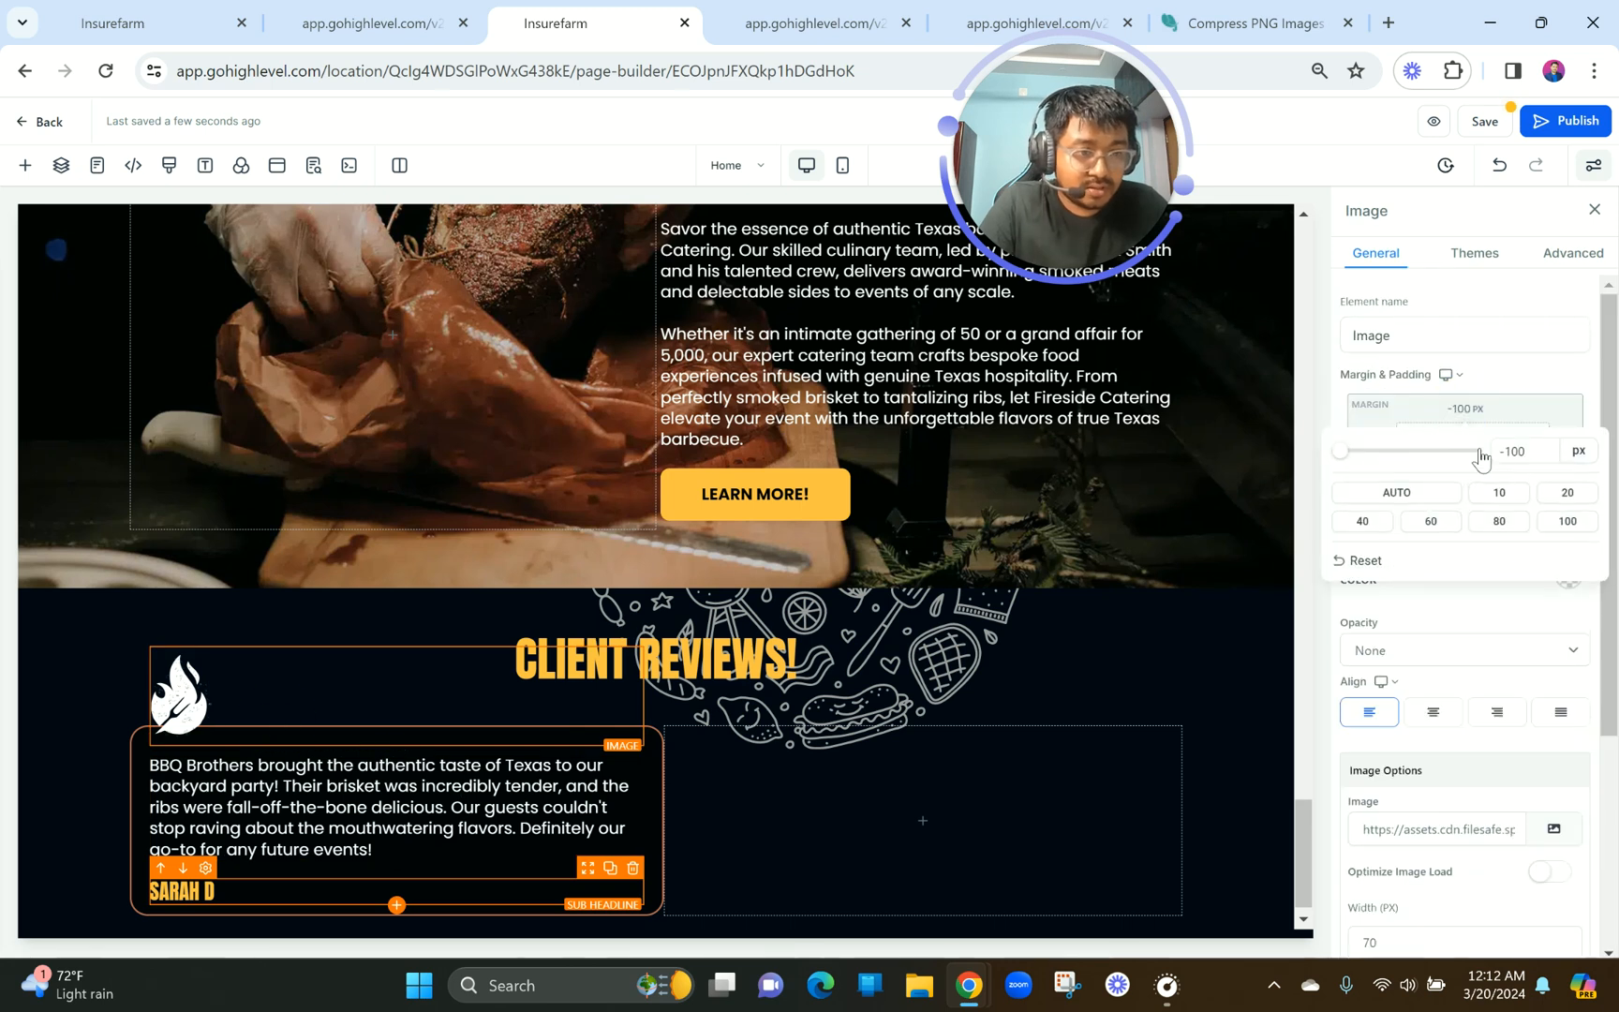
pyautogui.moveTo(1350, 461); pyautogui.dragTo(1279, 451)
pyautogui.click(1525, 446)
pyautogui.click(1512, 451)
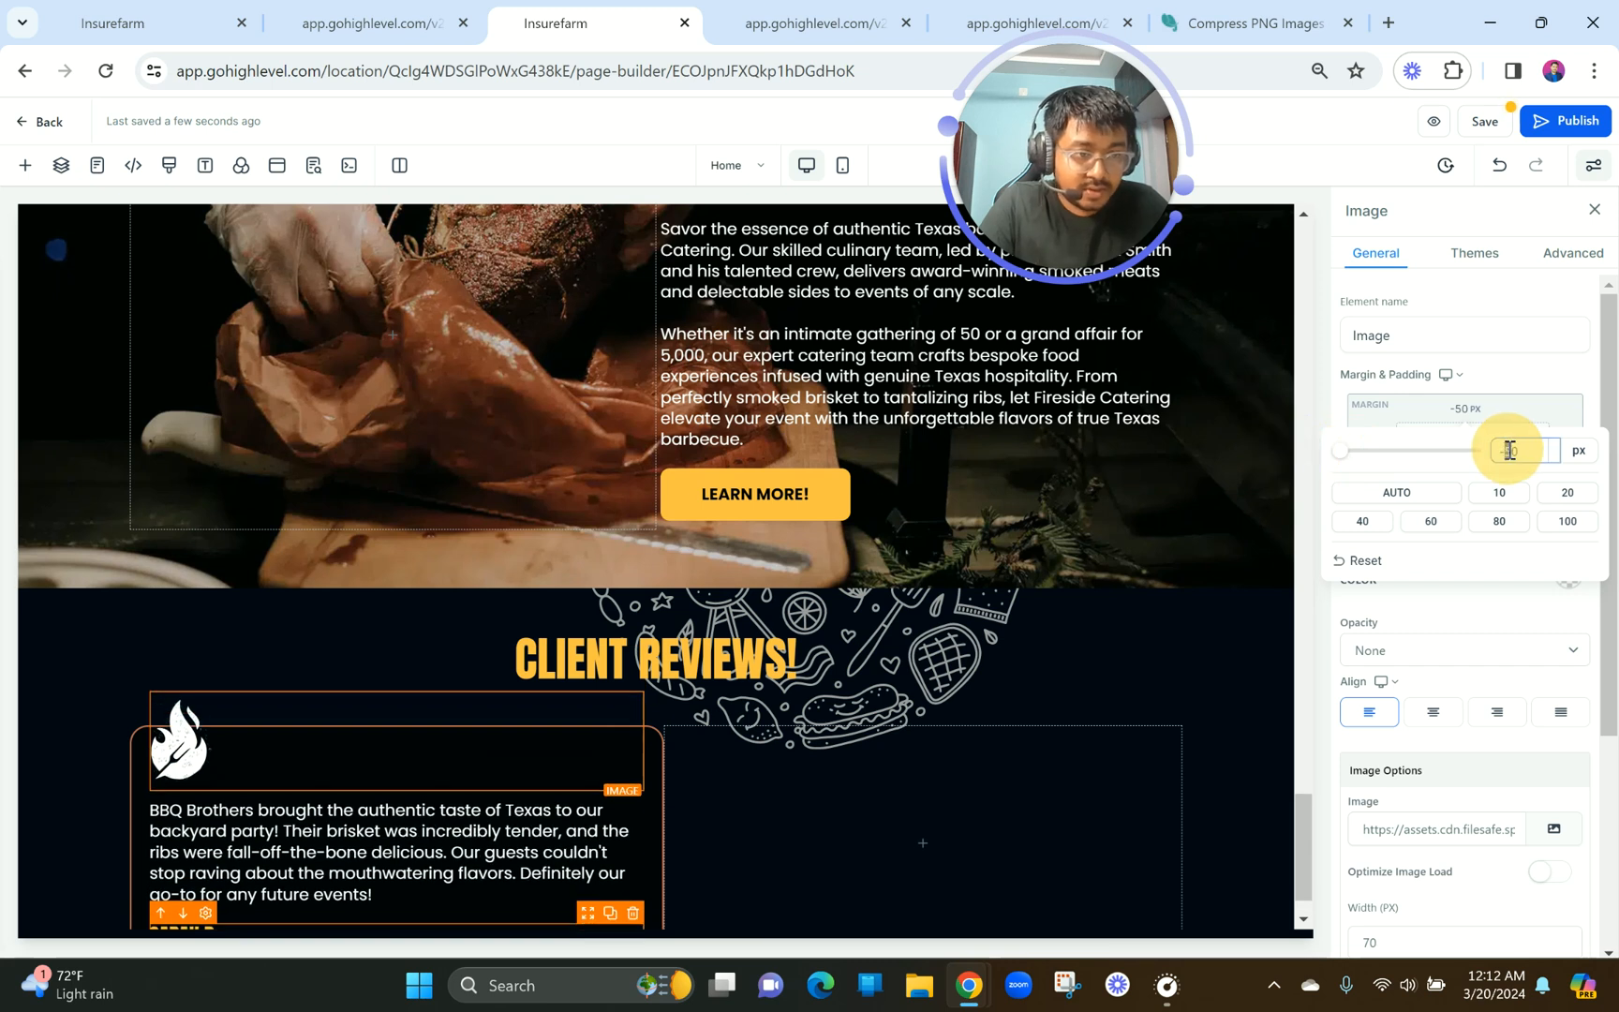
pyautogui.click(924, 643)
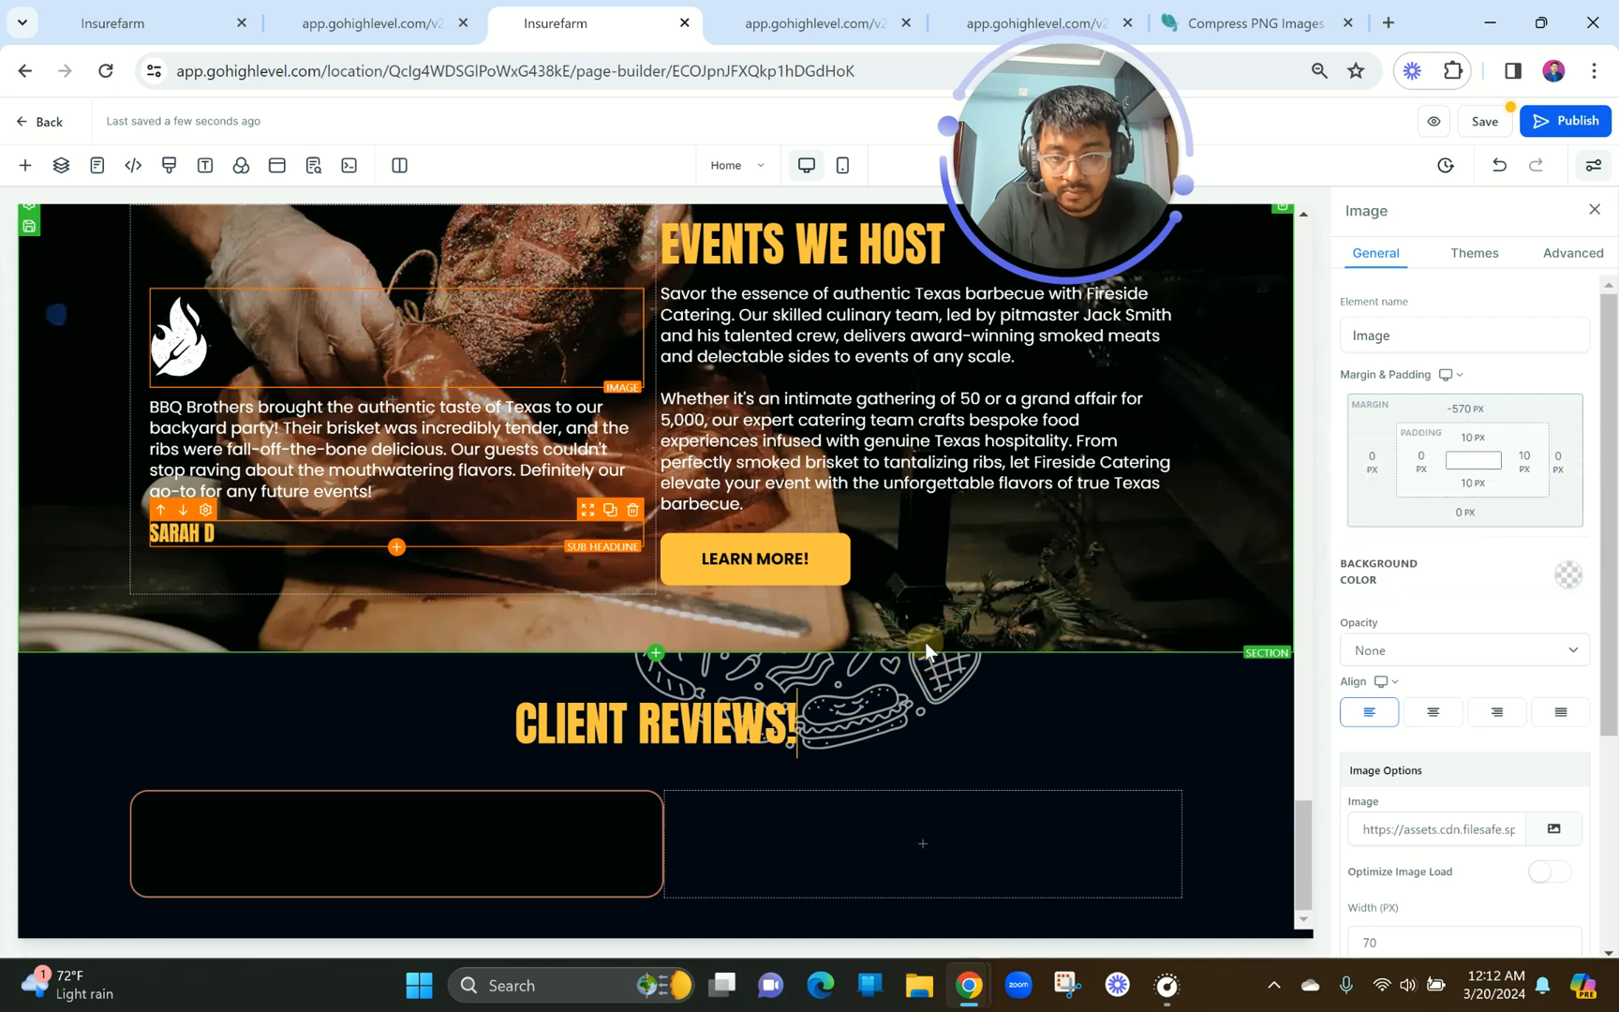
pyautogui.click(1464, 410)
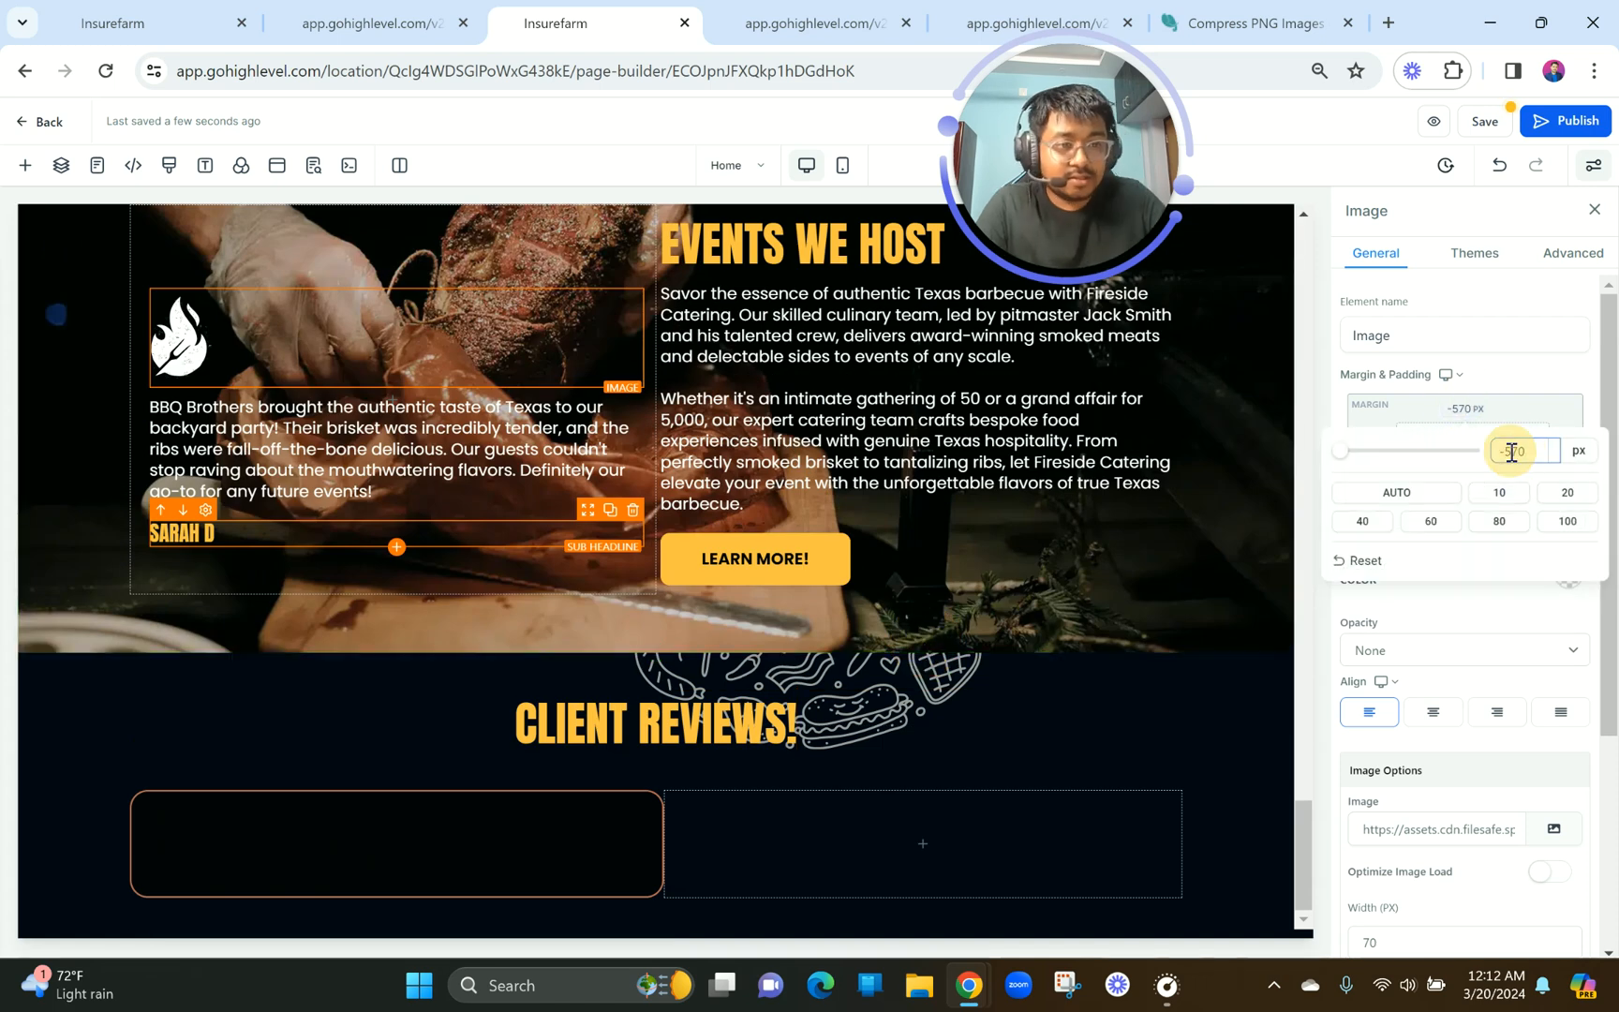
pyautogui.click(821, 664)
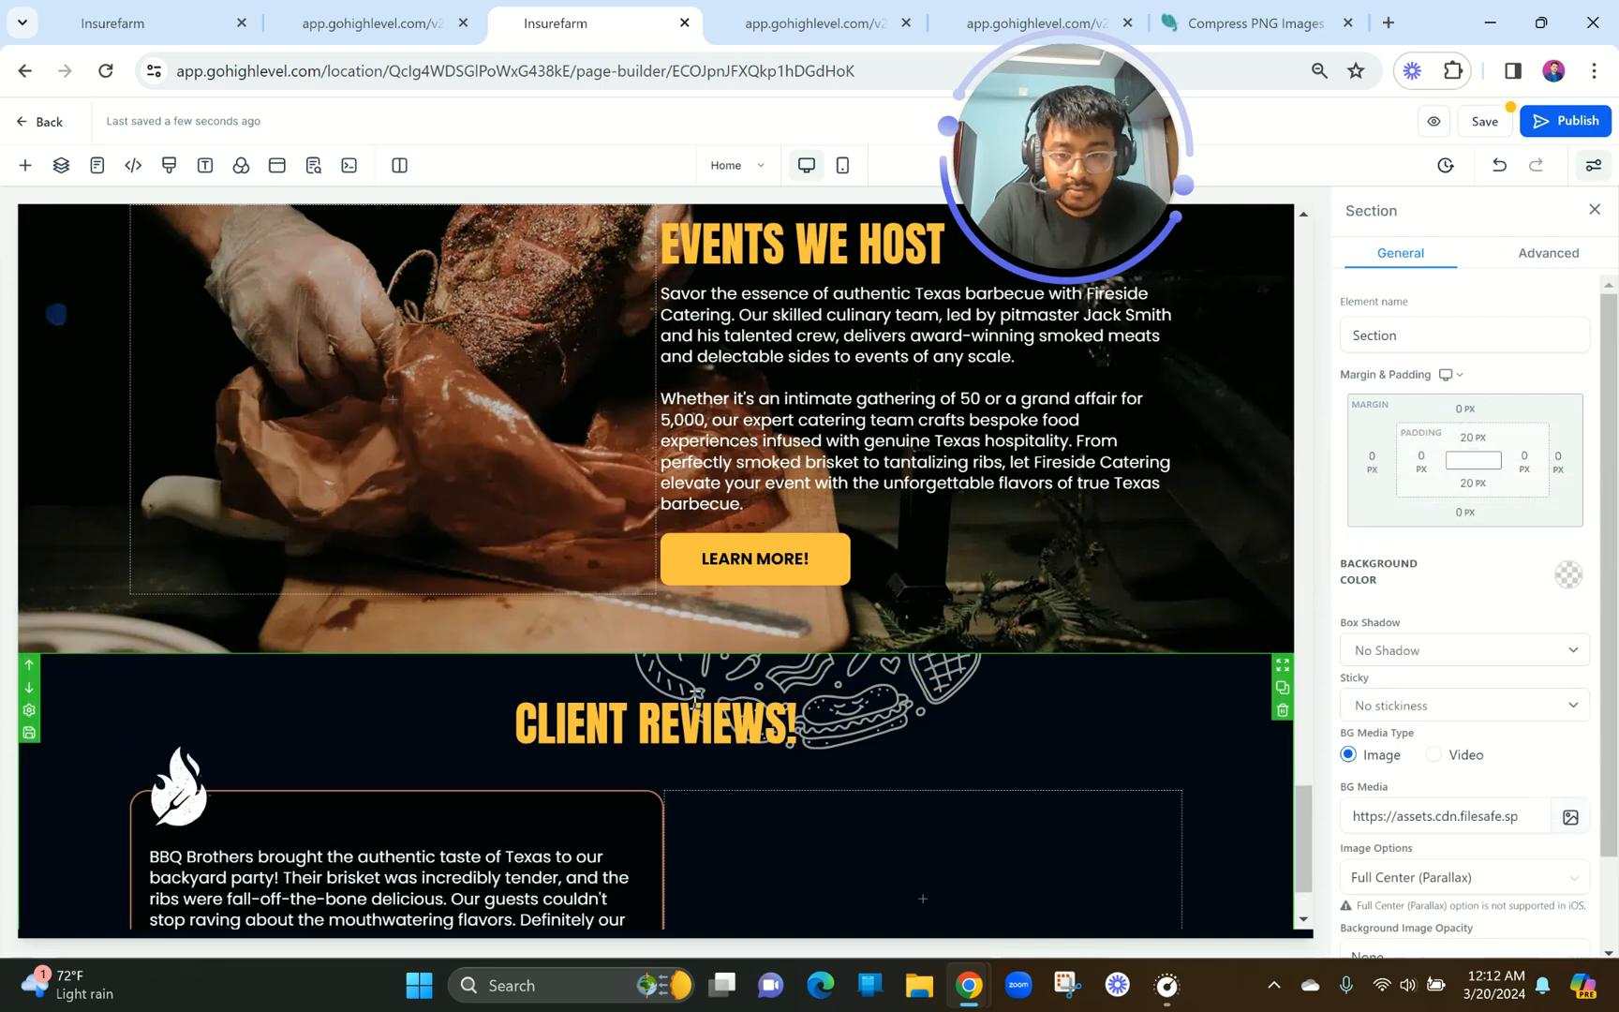
# Set the bottom margin of the reviewer name sub-headline to 20 px.
pyautogui.scroll(-1, 664, 702)
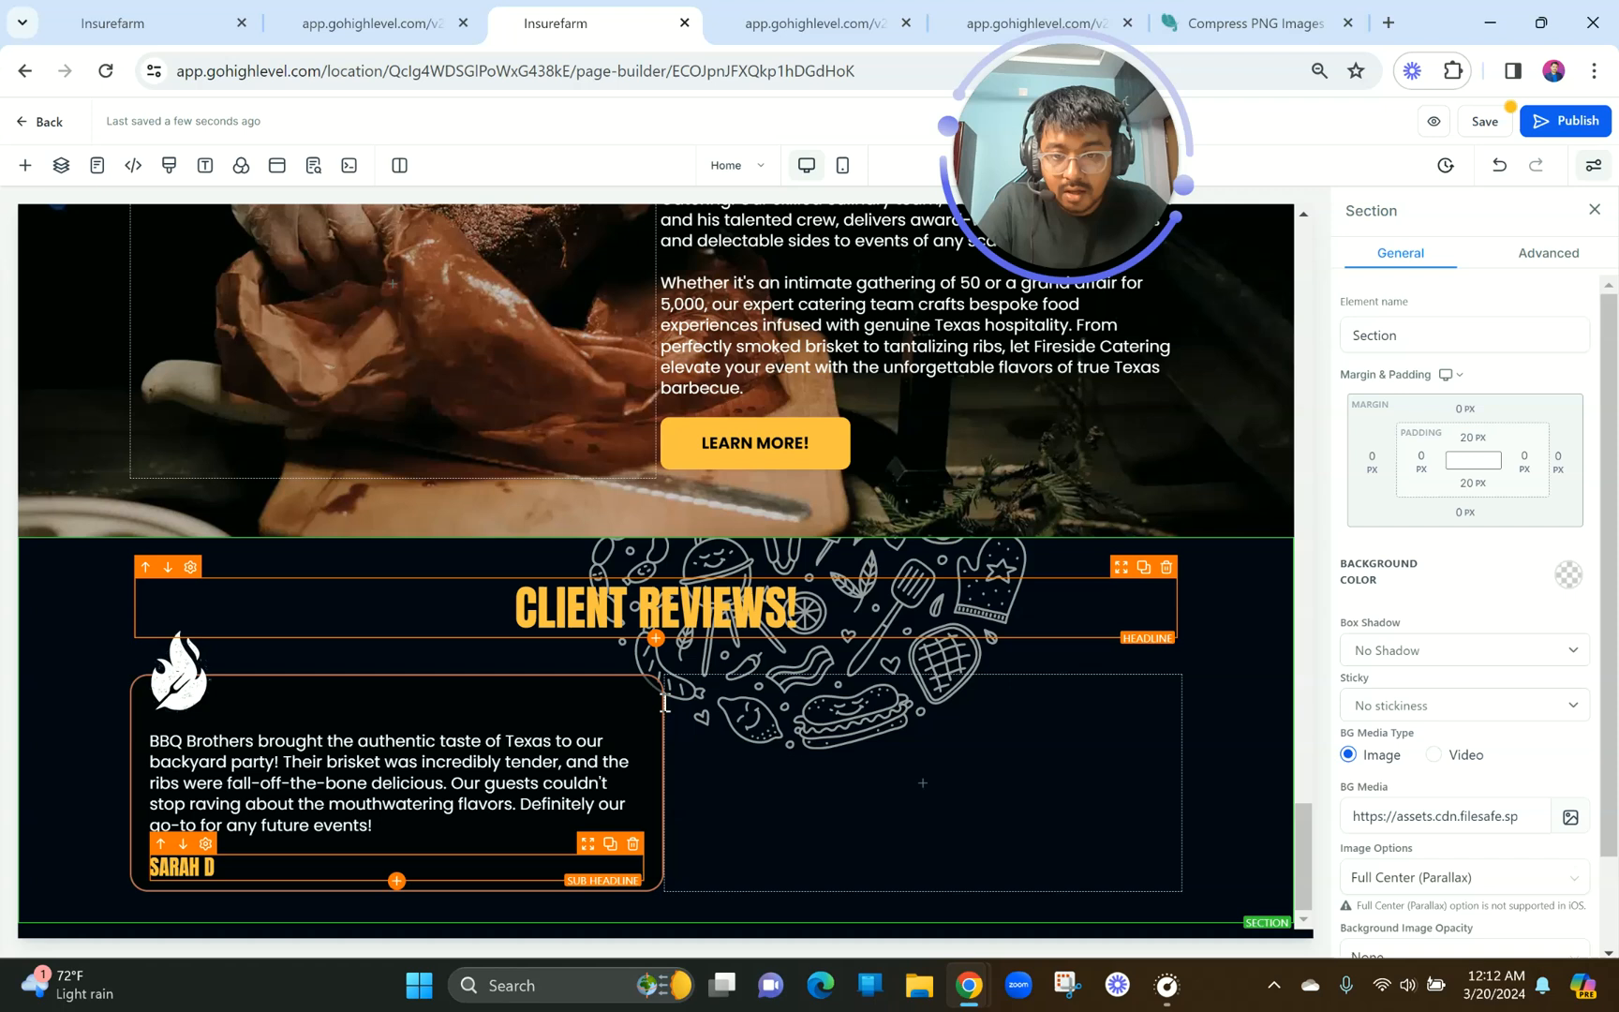
pyautogui.click(325, 873)
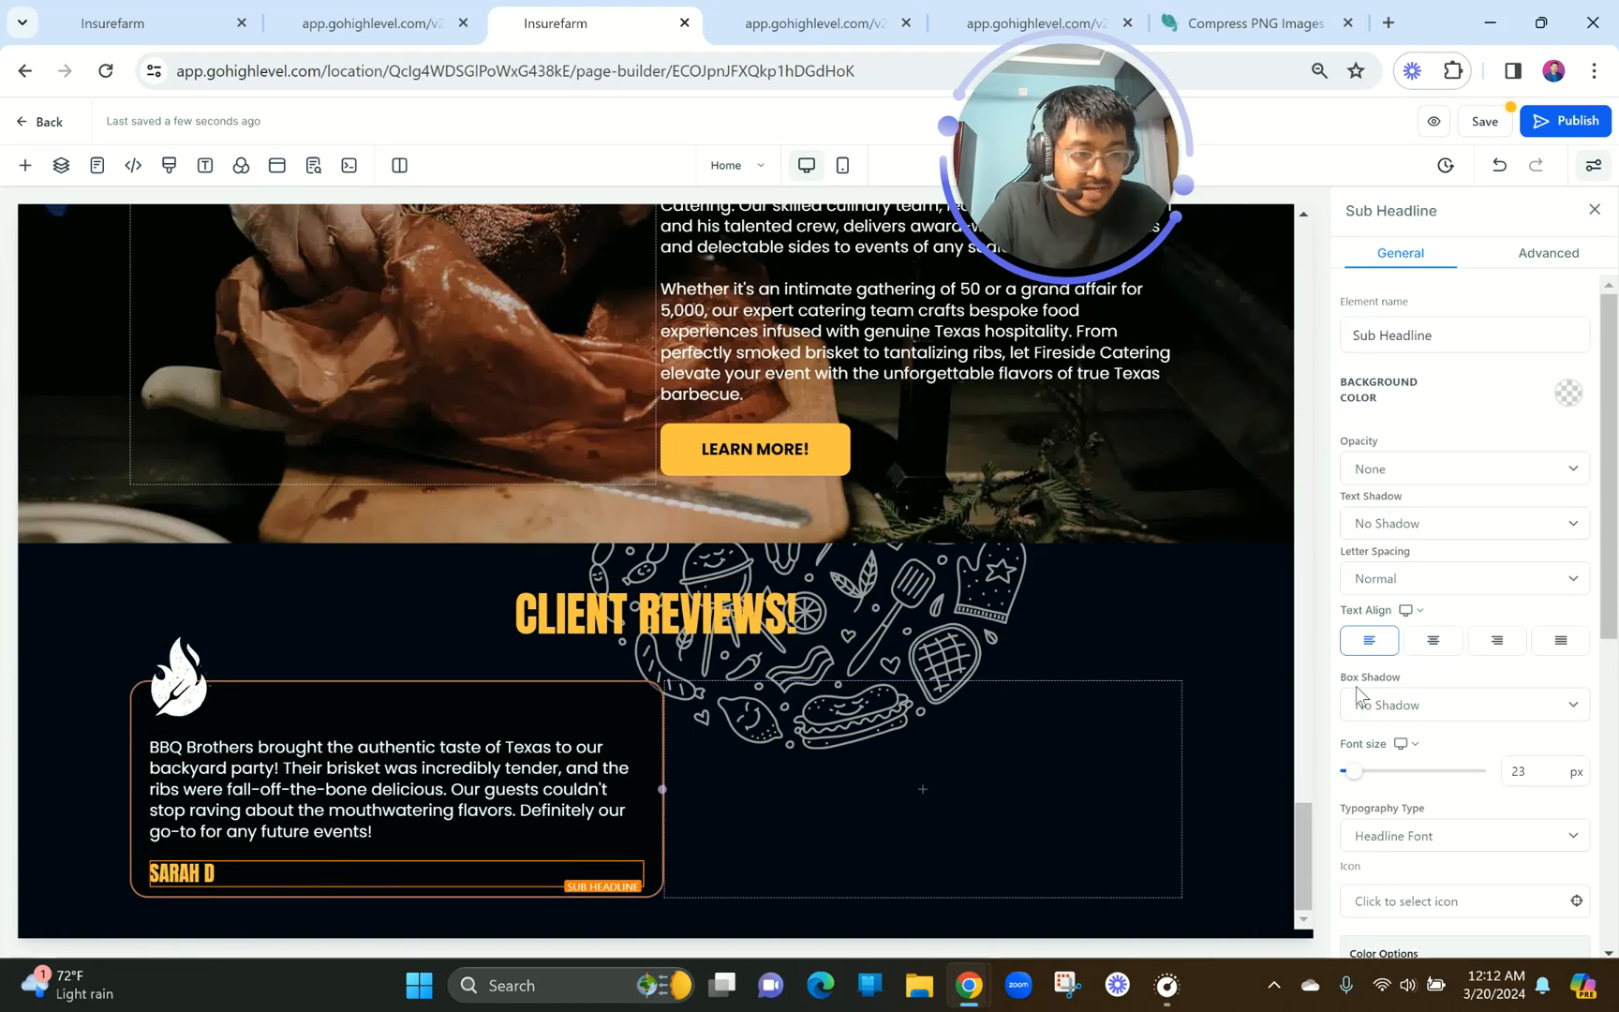
pyautogui.scroll(-5, 1356, 686)
pyautogui.click(1465, 882)
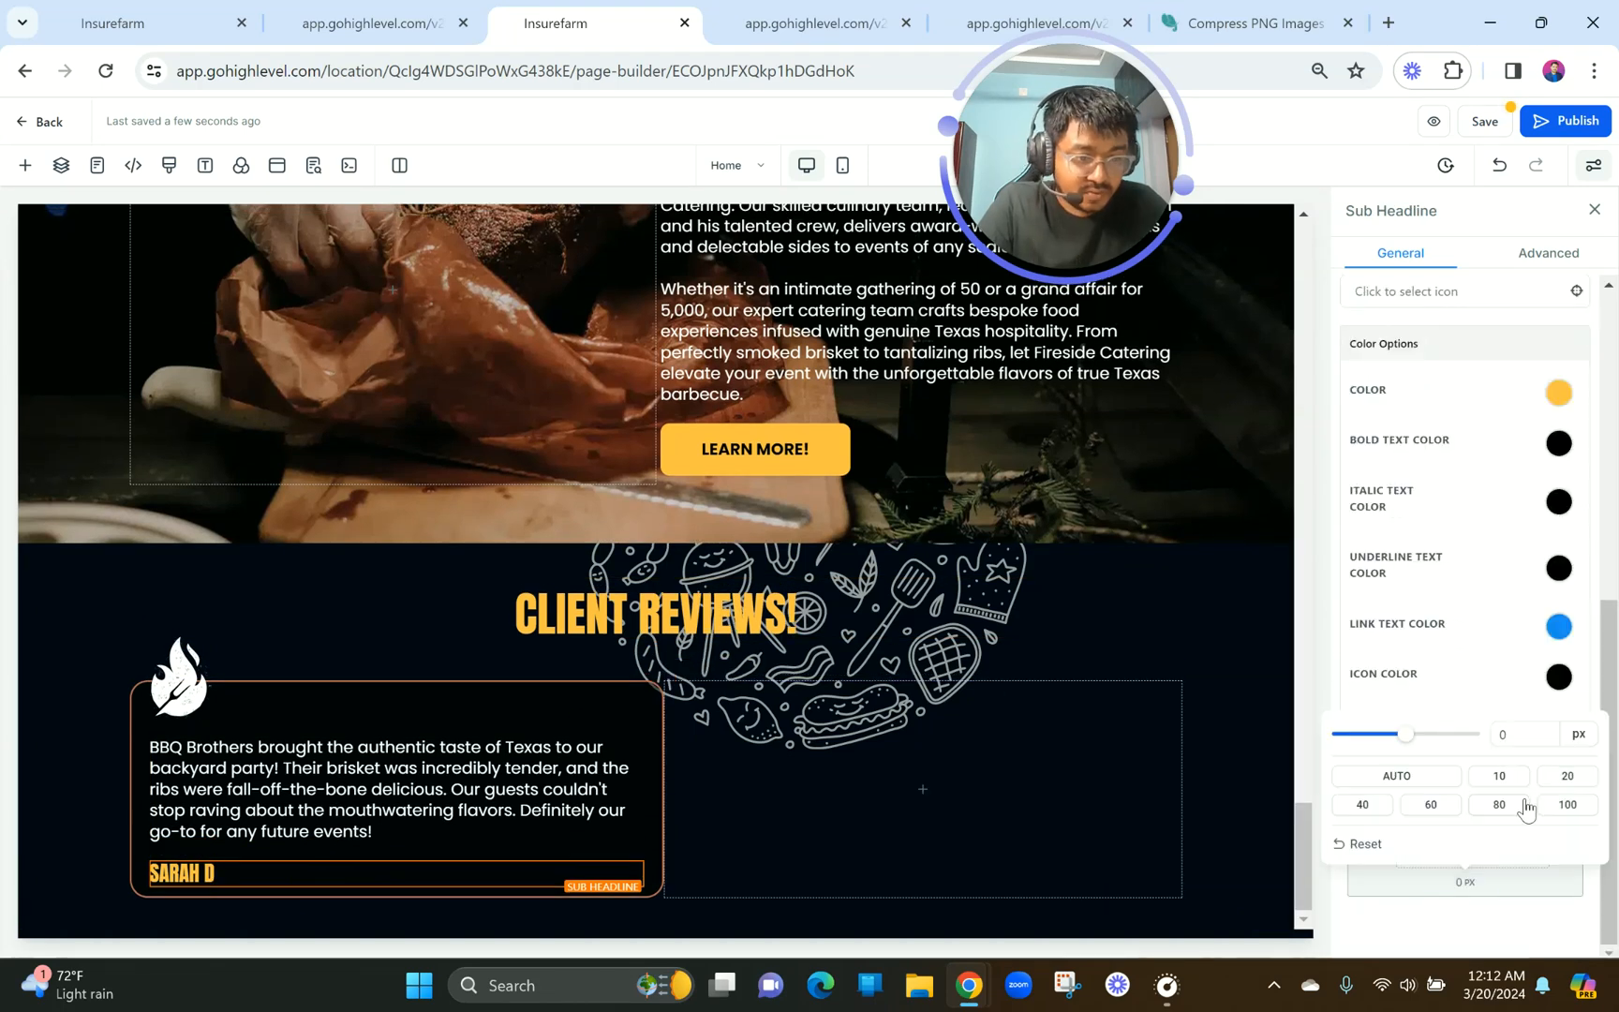
pyautogui.click(1565, 780)
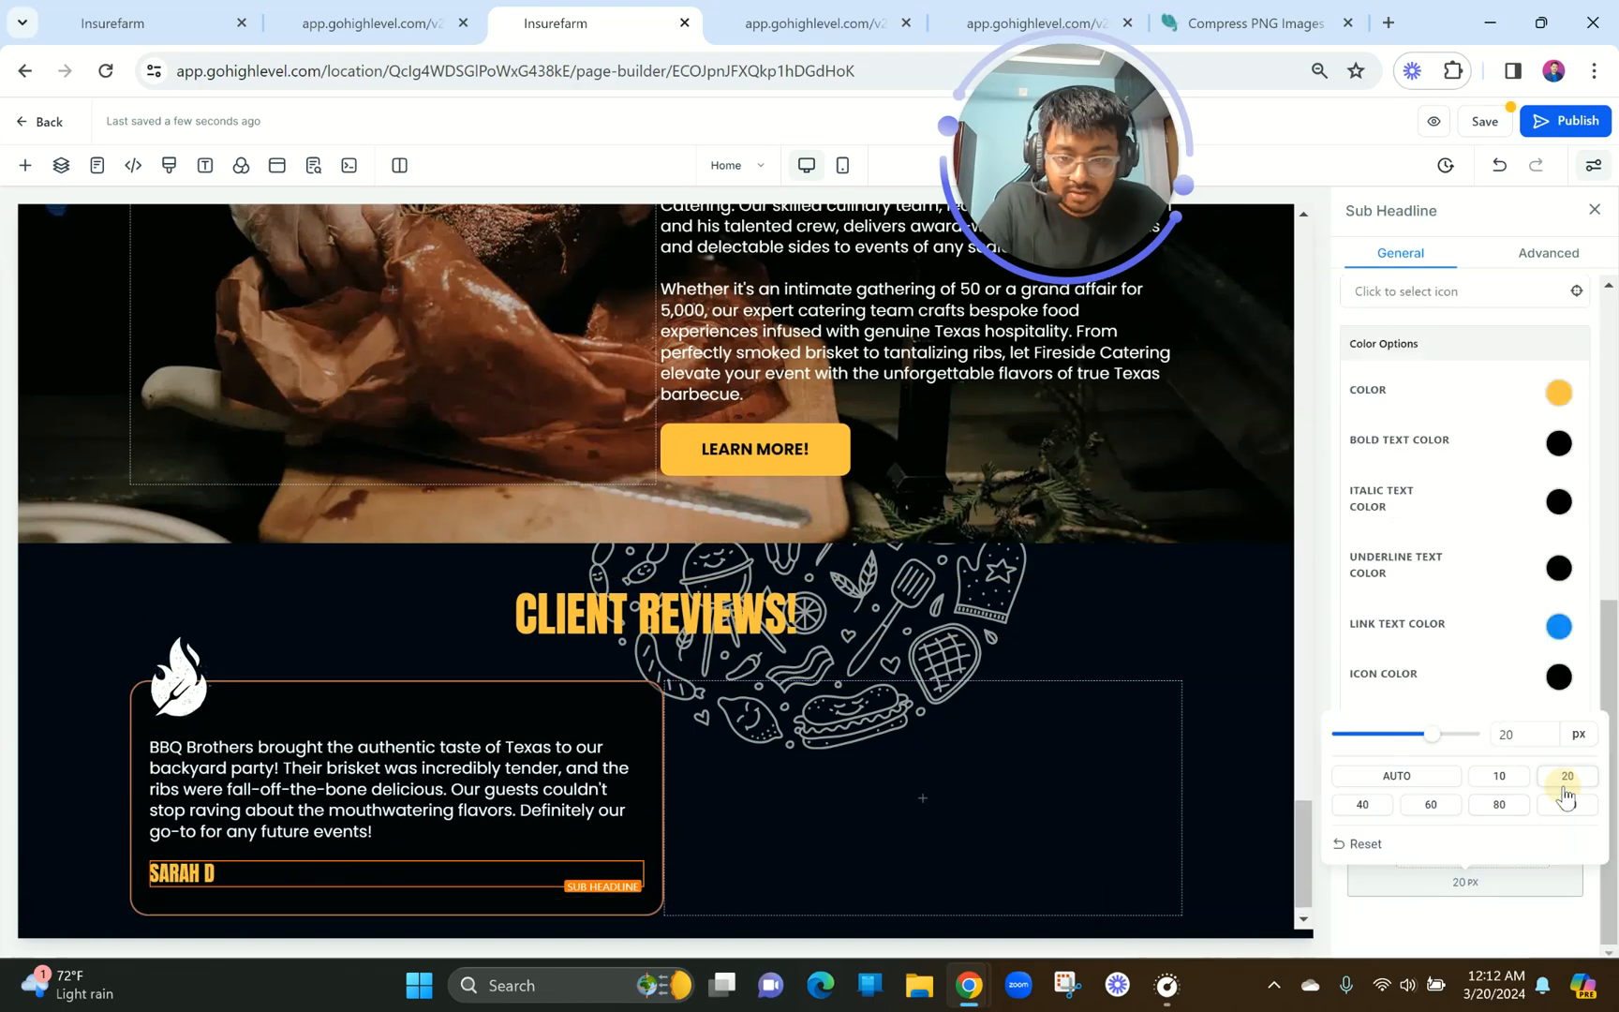
pyautogui.click(641, 514)
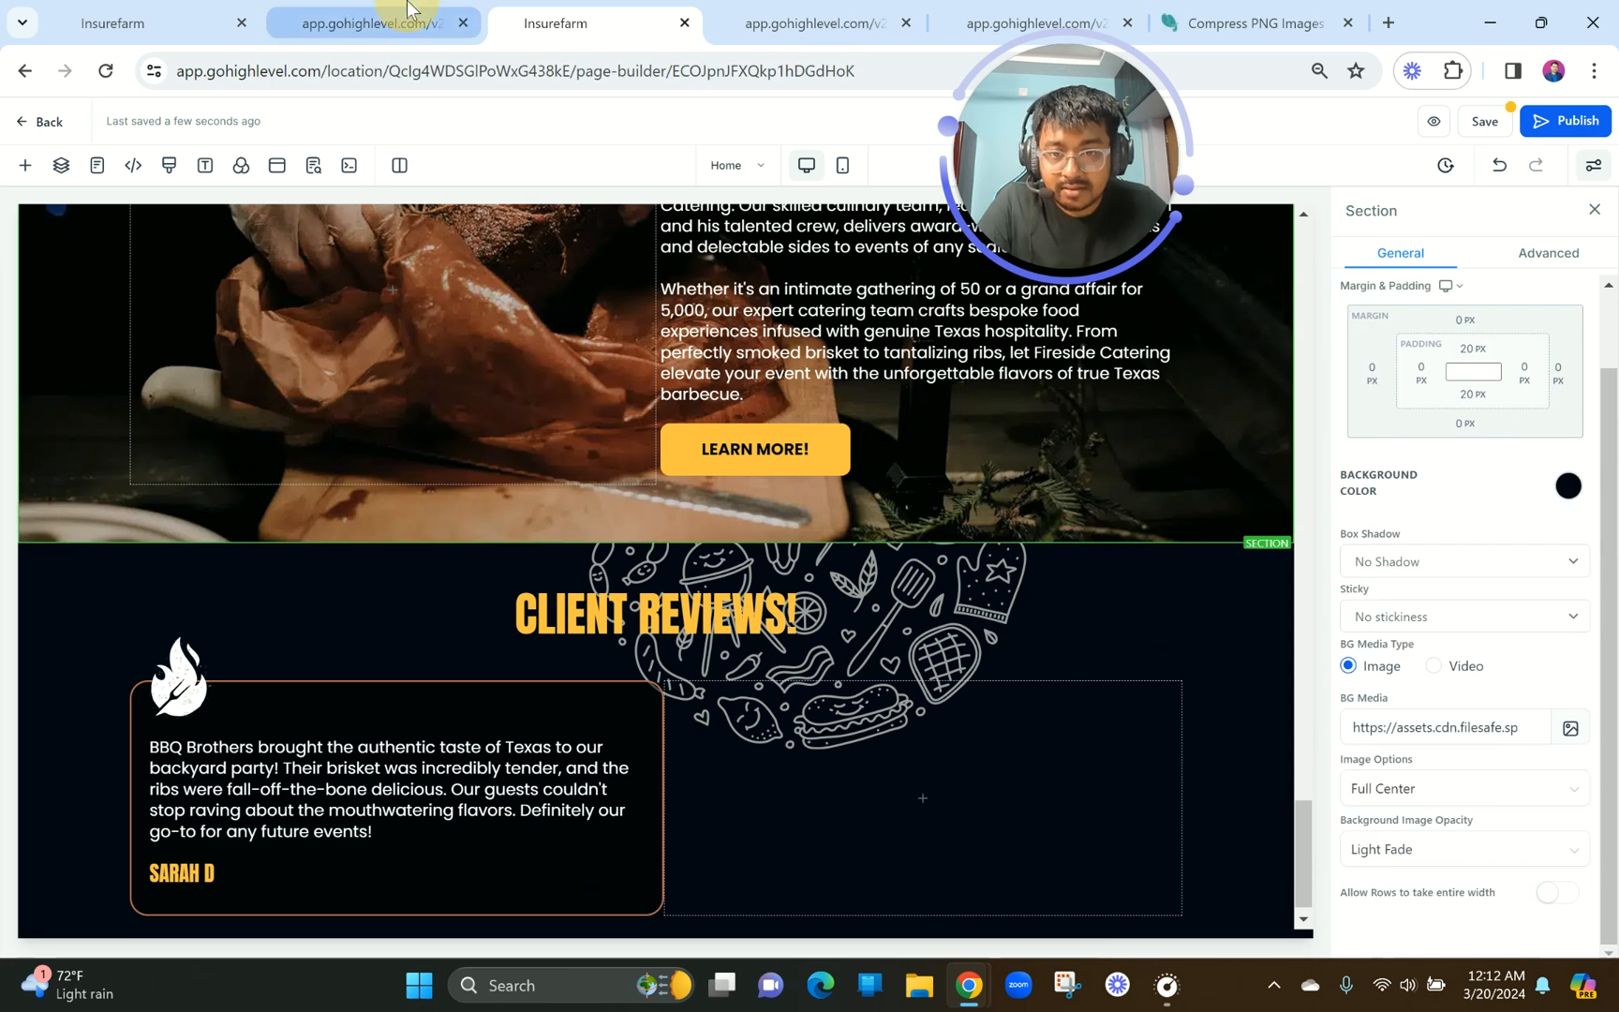
# Compare the card with the reference preview page and justify the first review's paragraph text.
pyautogui.click(422, 26)
pyautogui.click(1423, 509)
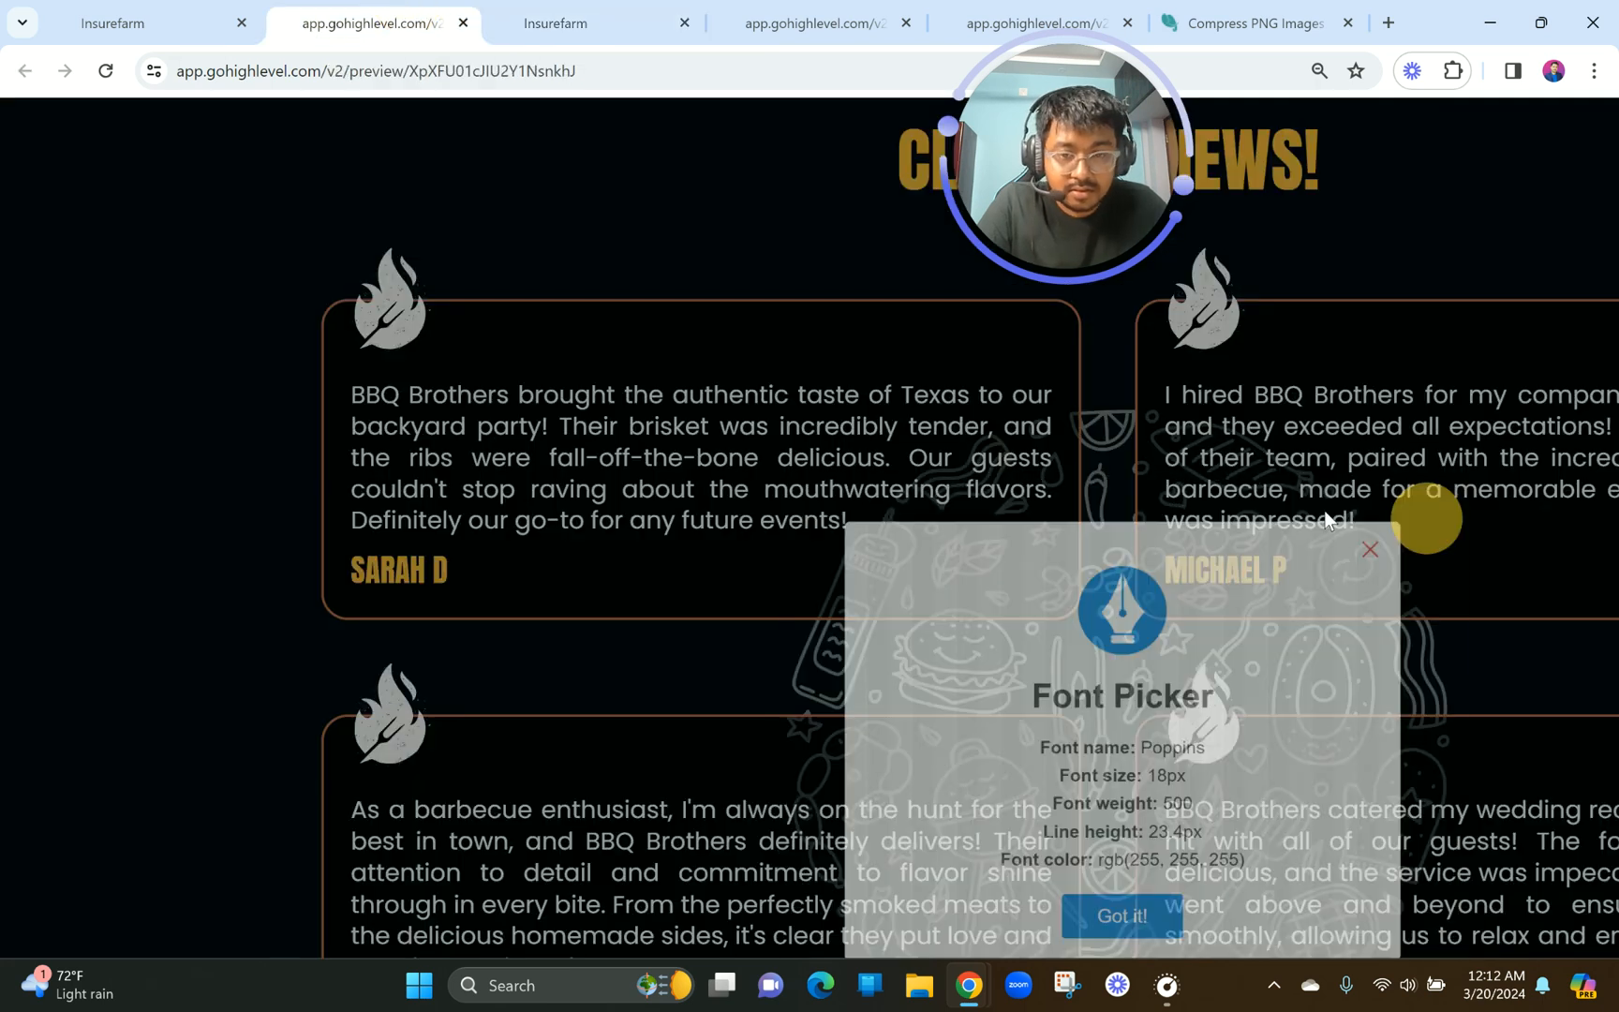
pyautogui.scroll(-3, 805, 551)
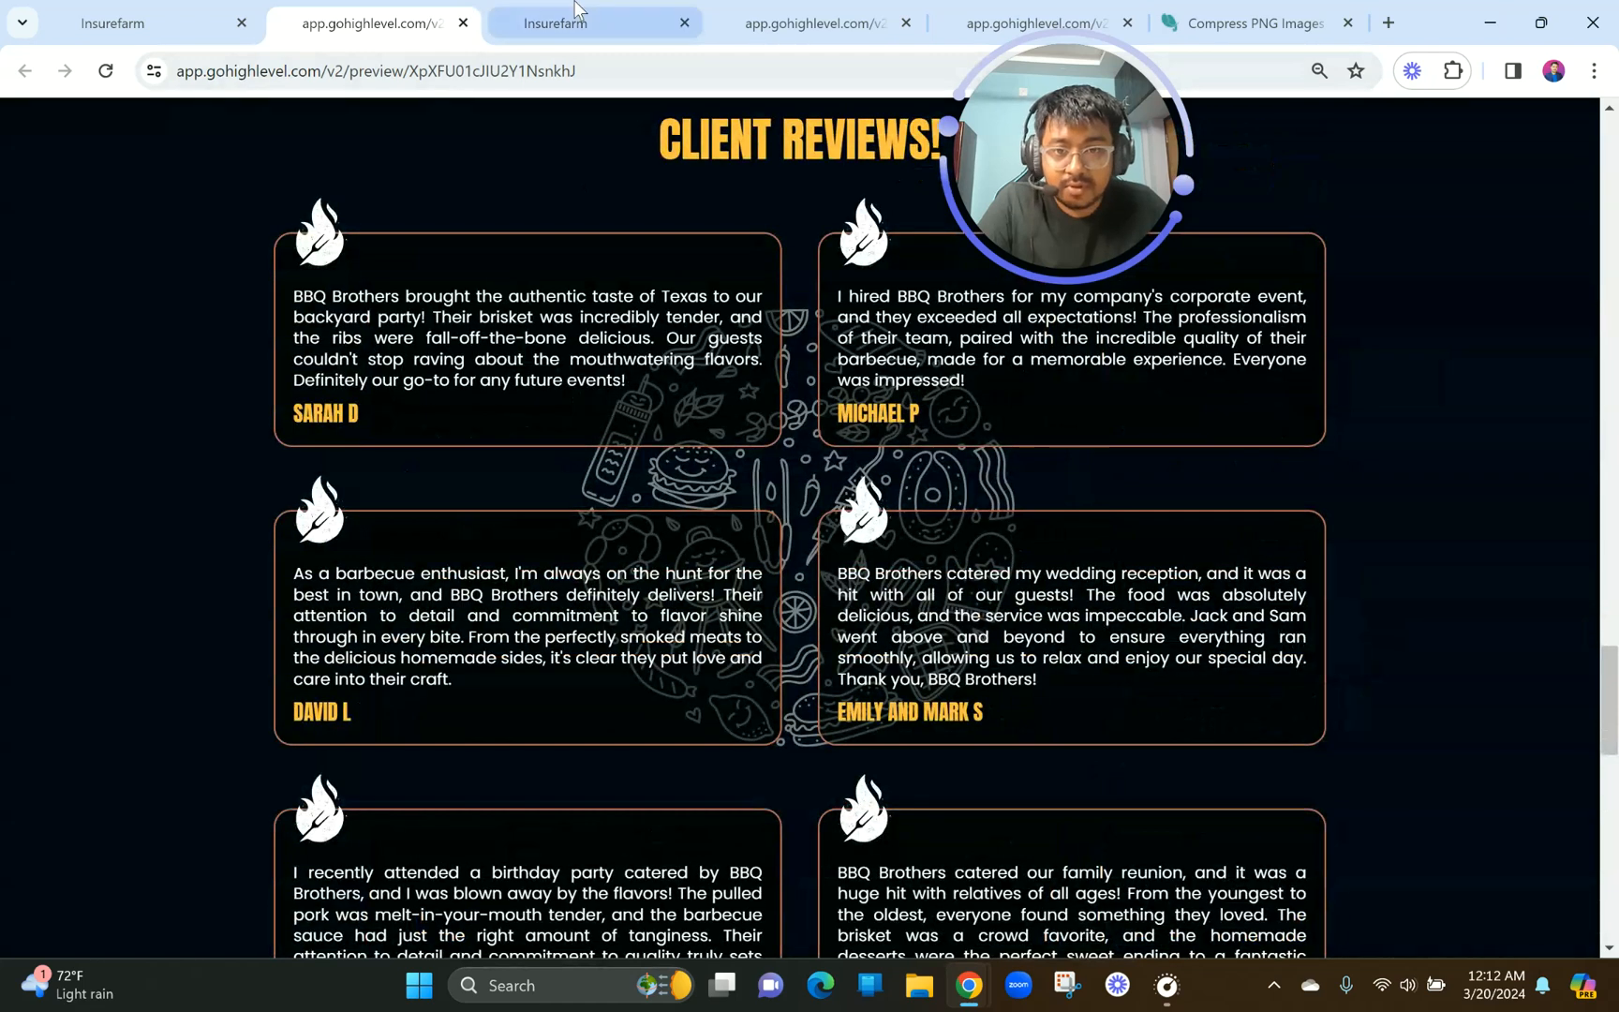
pyautogui.click(575, 9)
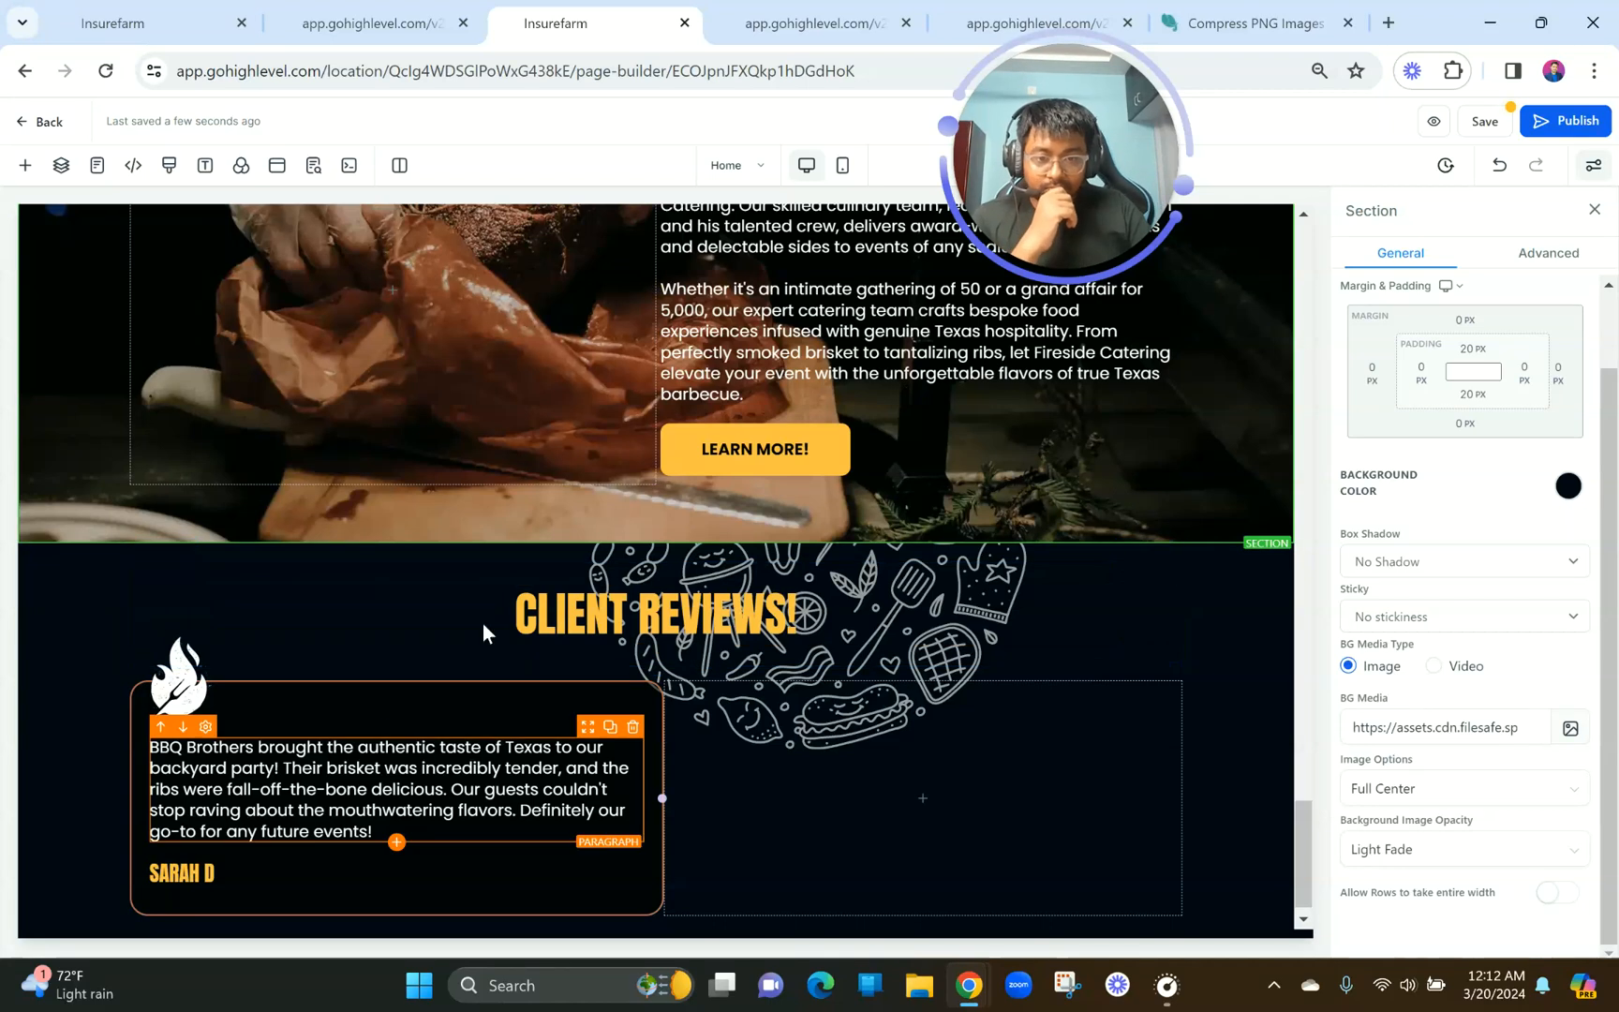
pyautogui.click(375, 22)
pyautogui.click(562, 22)
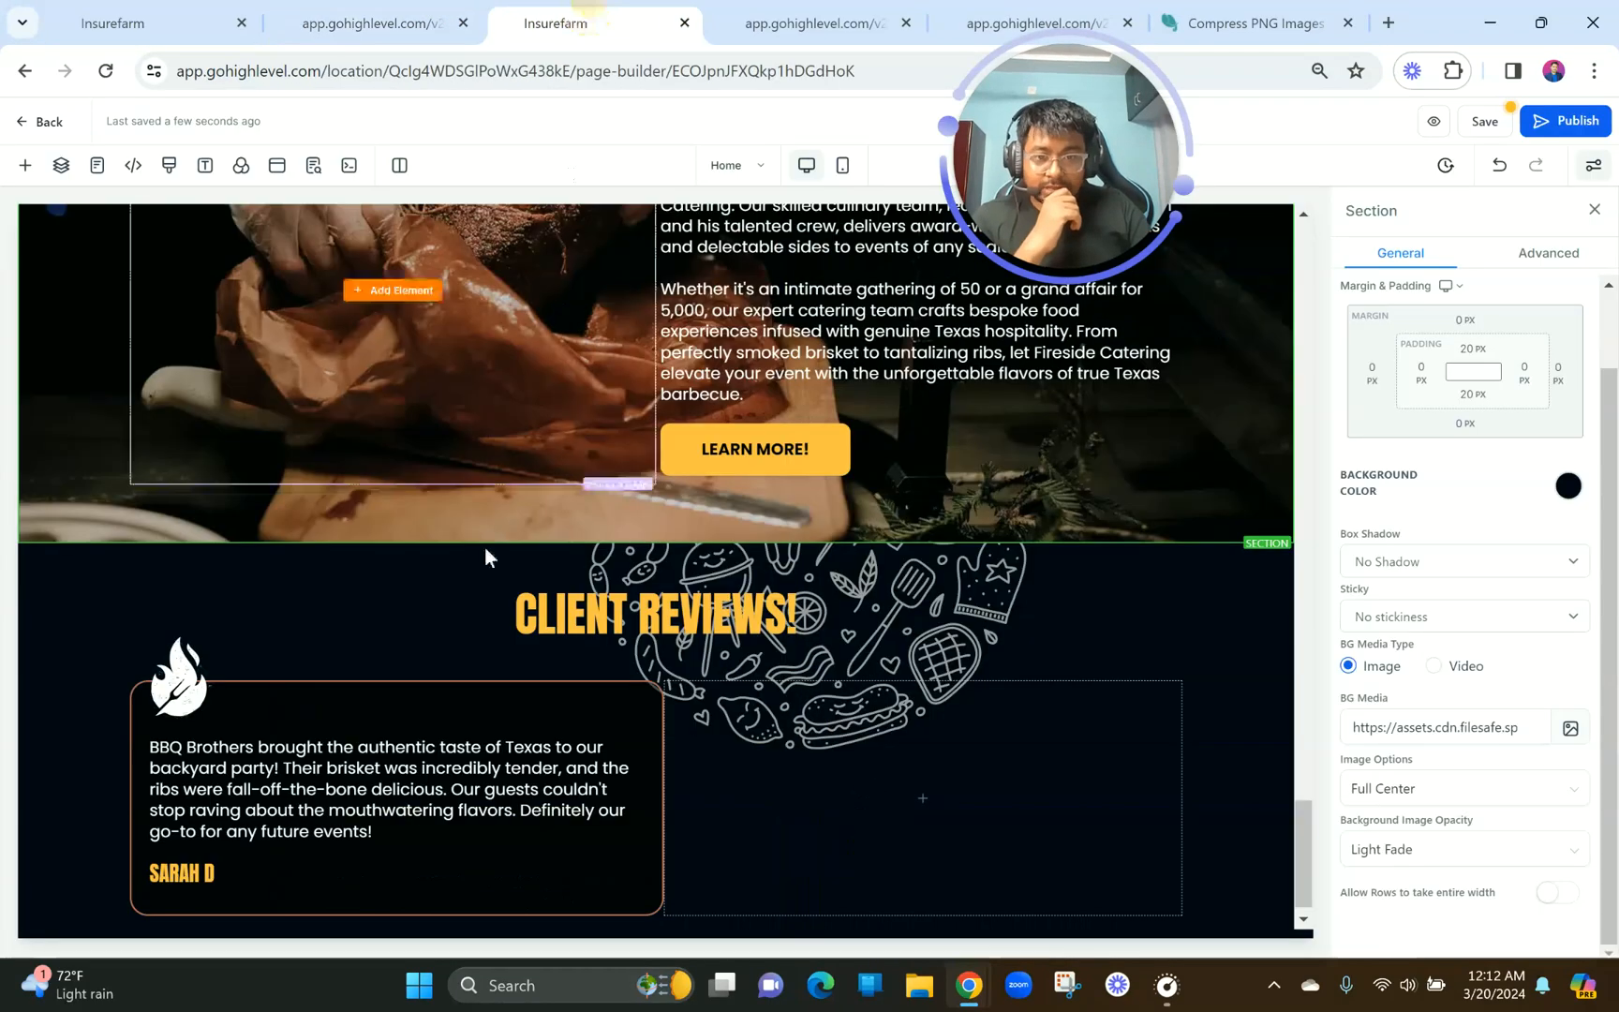
pyautogui.click(511, 747)
pyautogui.scroll(4, 1424, 729)
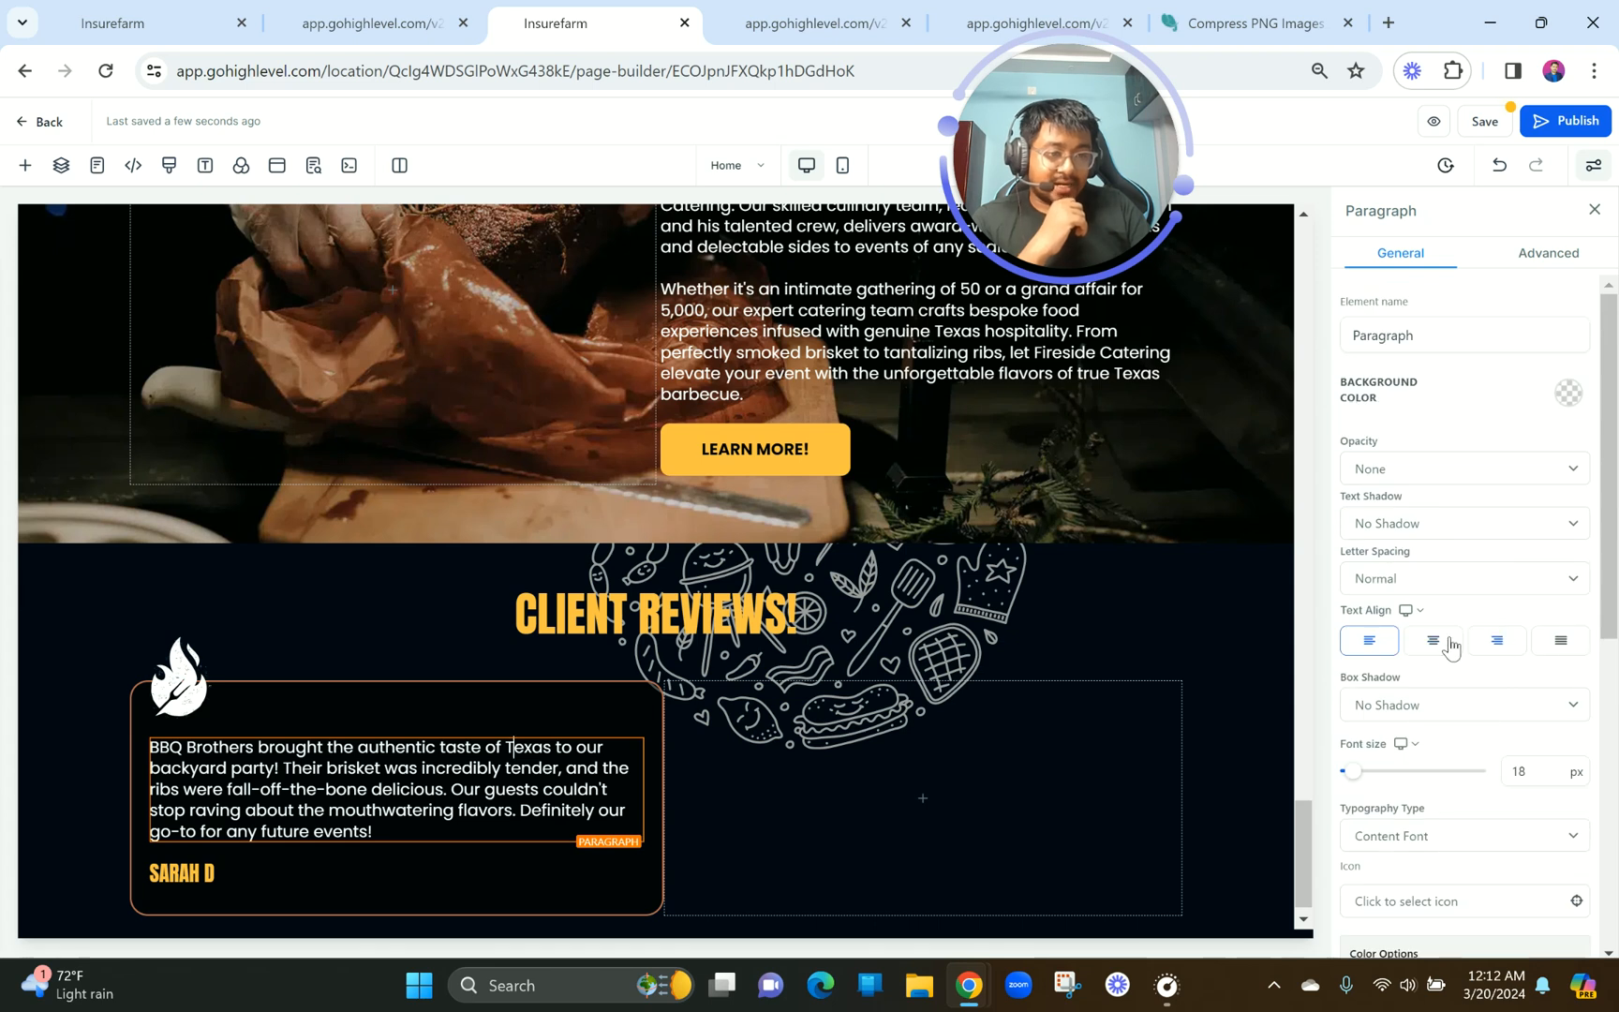
pyautogui.click(1561, 641)
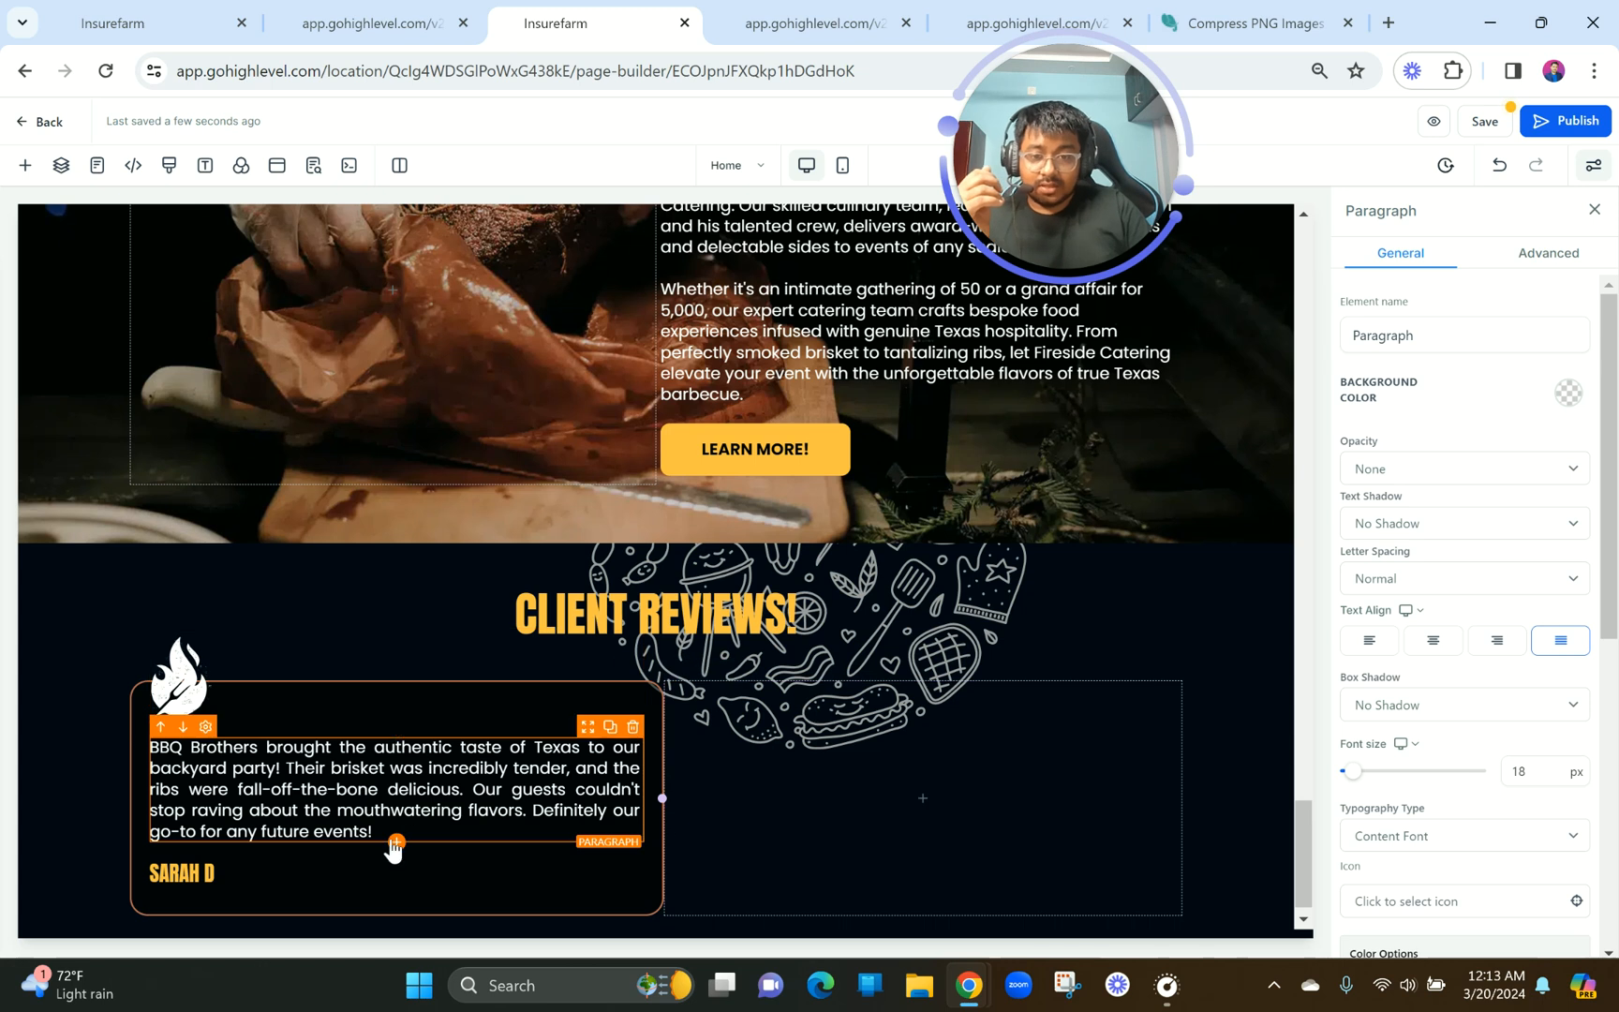
# Set the bottom margin of the reviewer name sub-headline to 10 px.
pyautogui.click(377, 890)
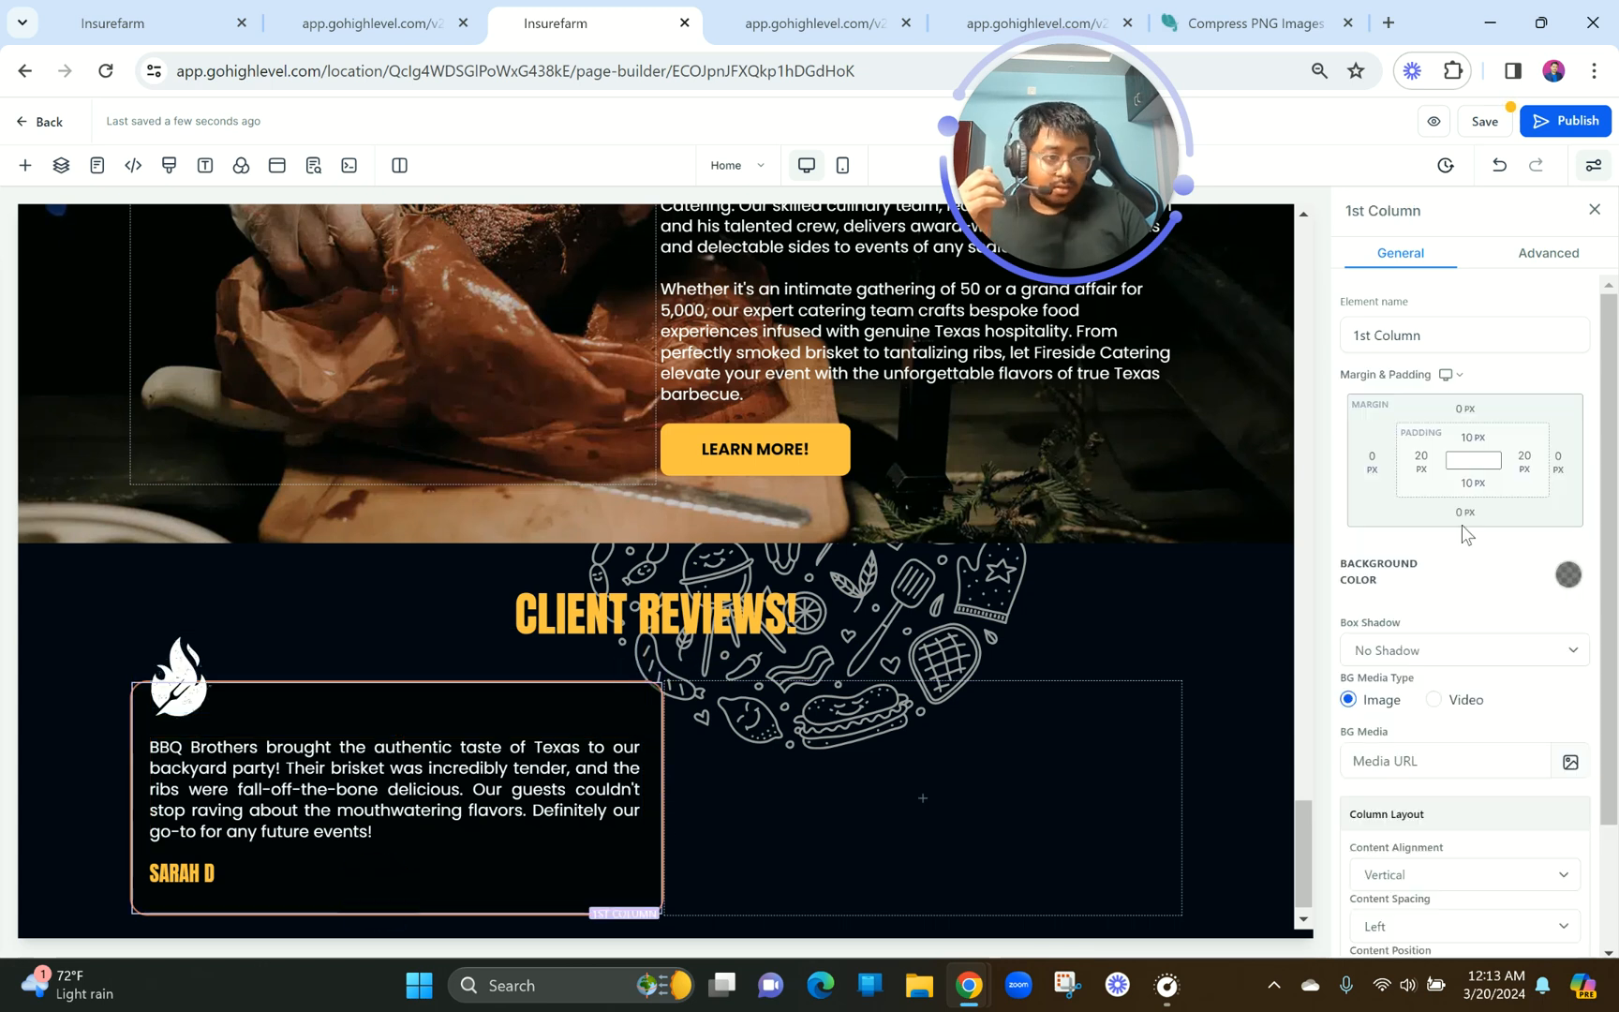
pyautogui.scroll(-2, 1469, 534)
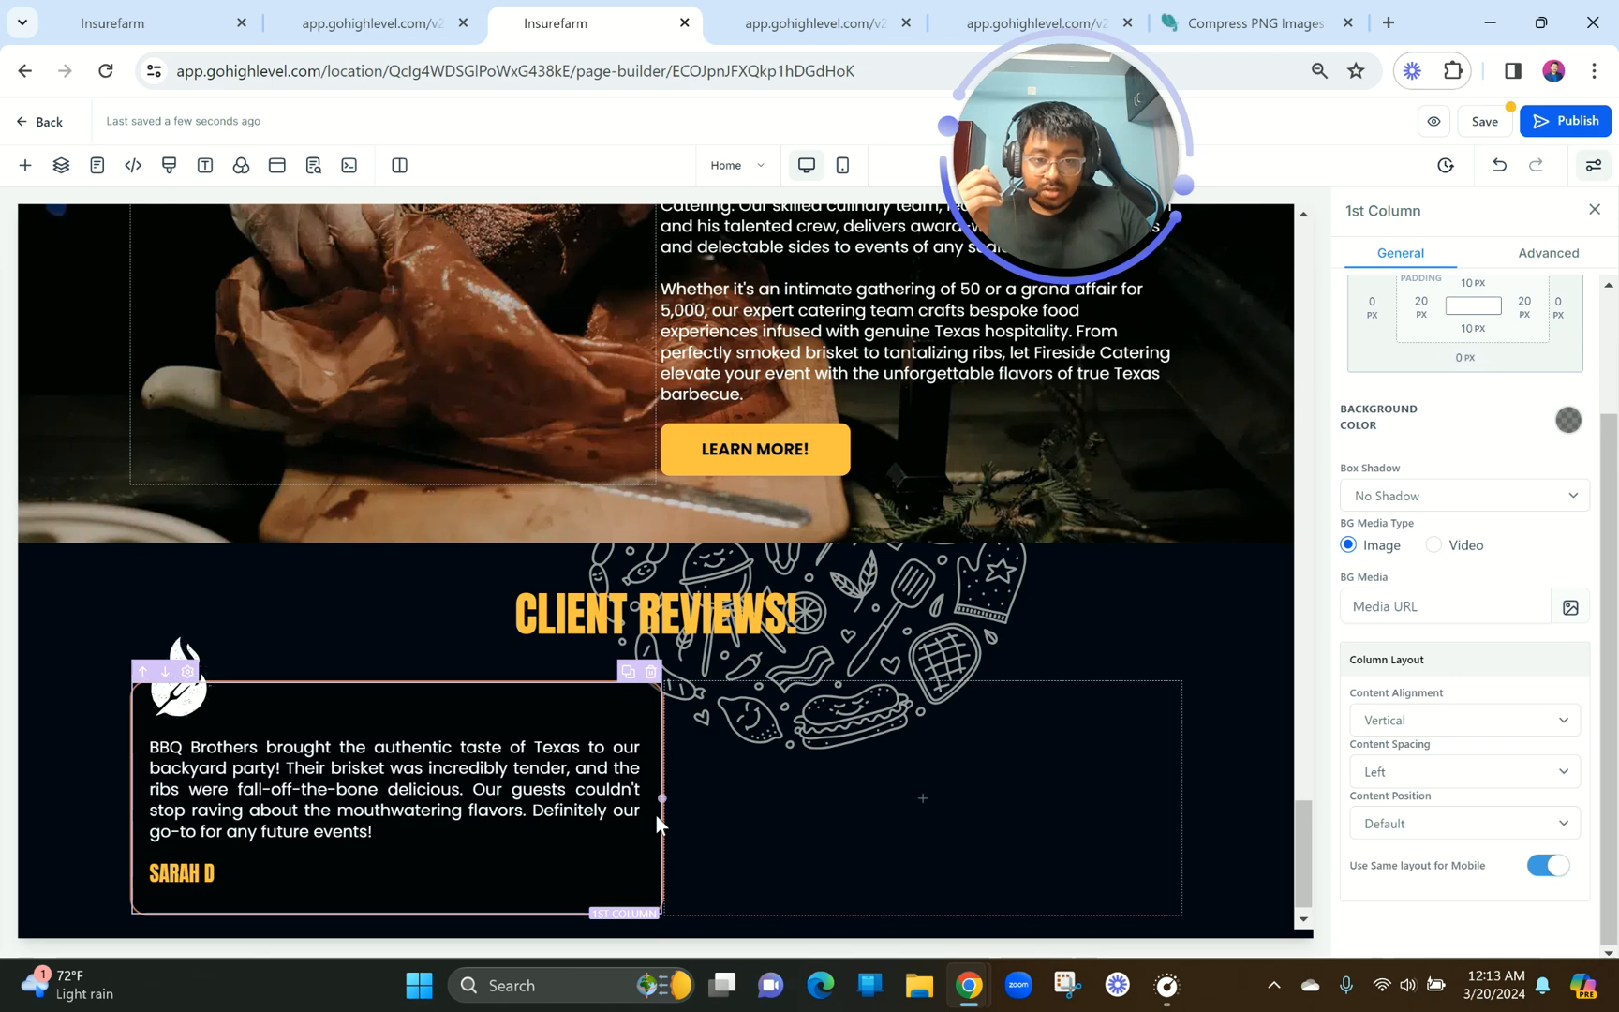
pyautogui.click(427, 881)
pyautogui.click(429, 876)
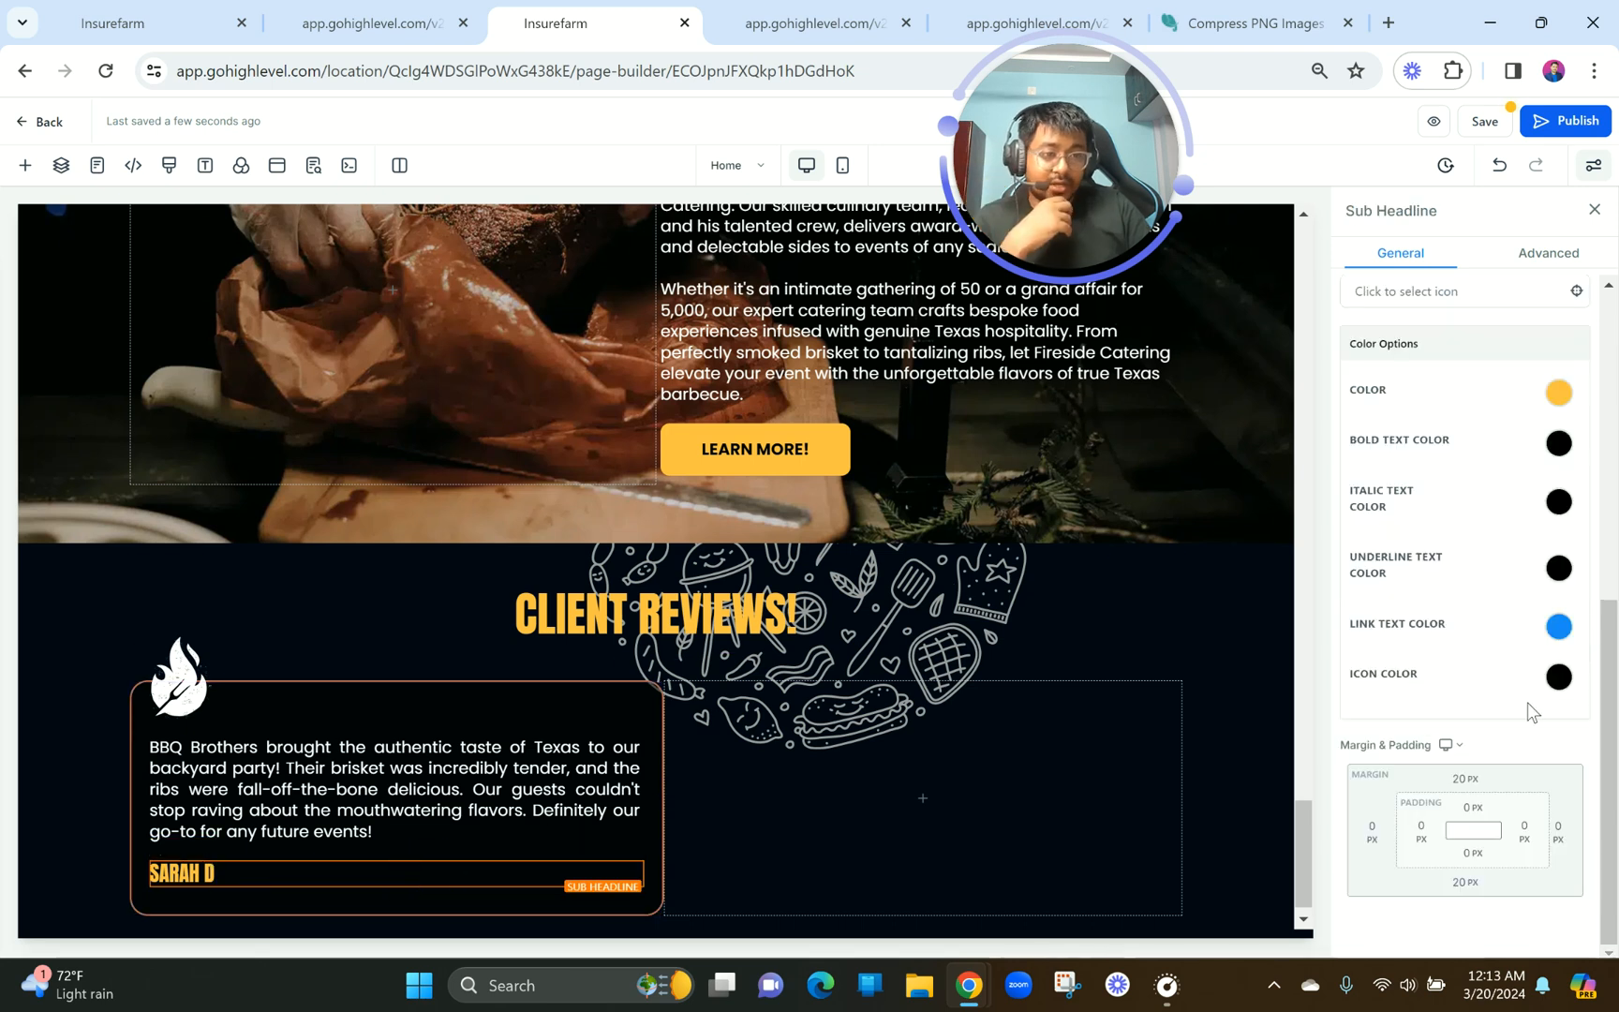
pyautogui.click(1465, 883)
pyautogui.click(1499, 776)
pyautogui.click(452, 789)
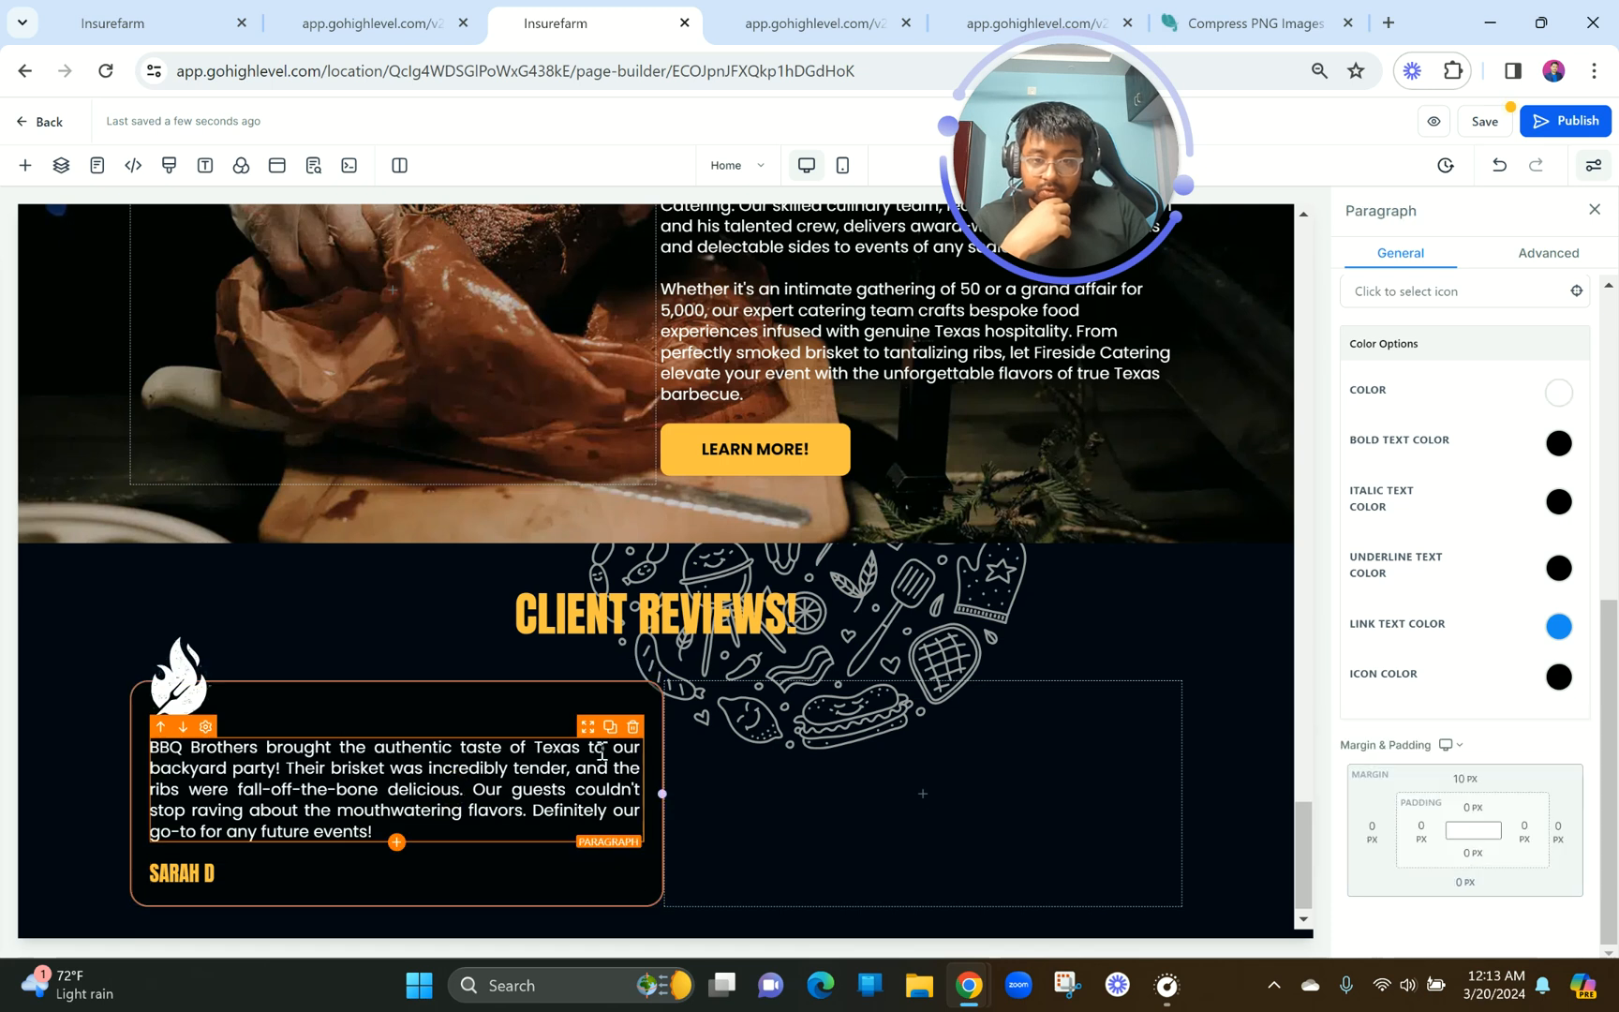
pyautogui.scroll(5, 1475, 665)
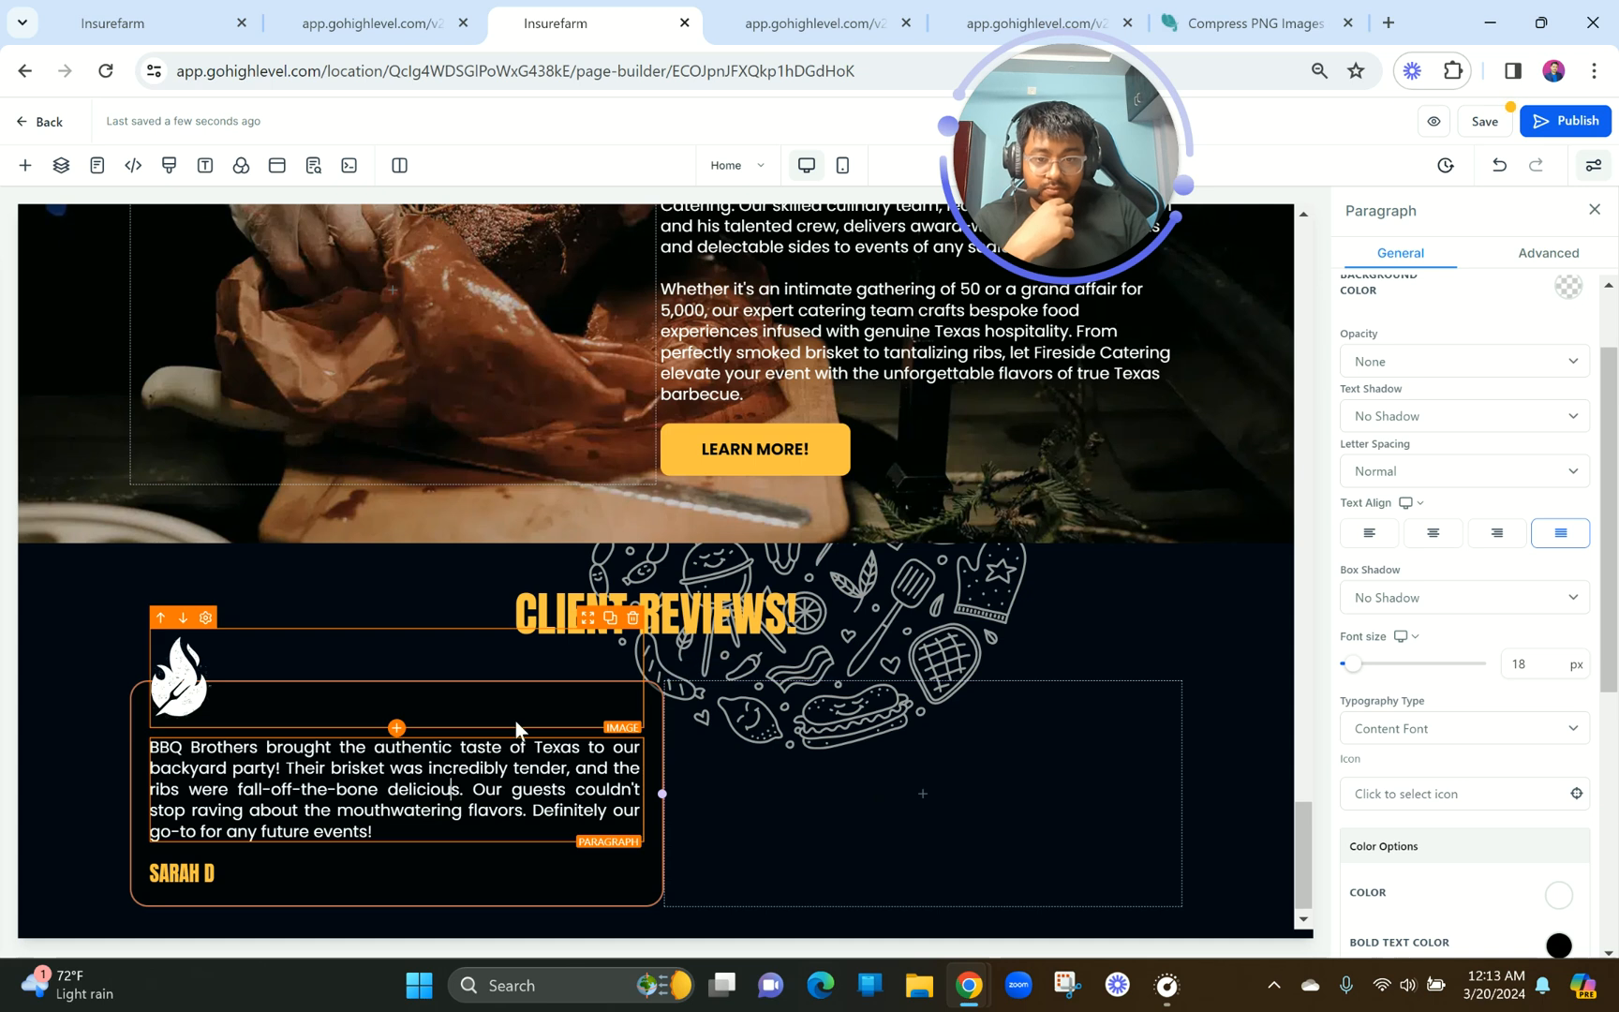
pyautogui.click(396, 888)
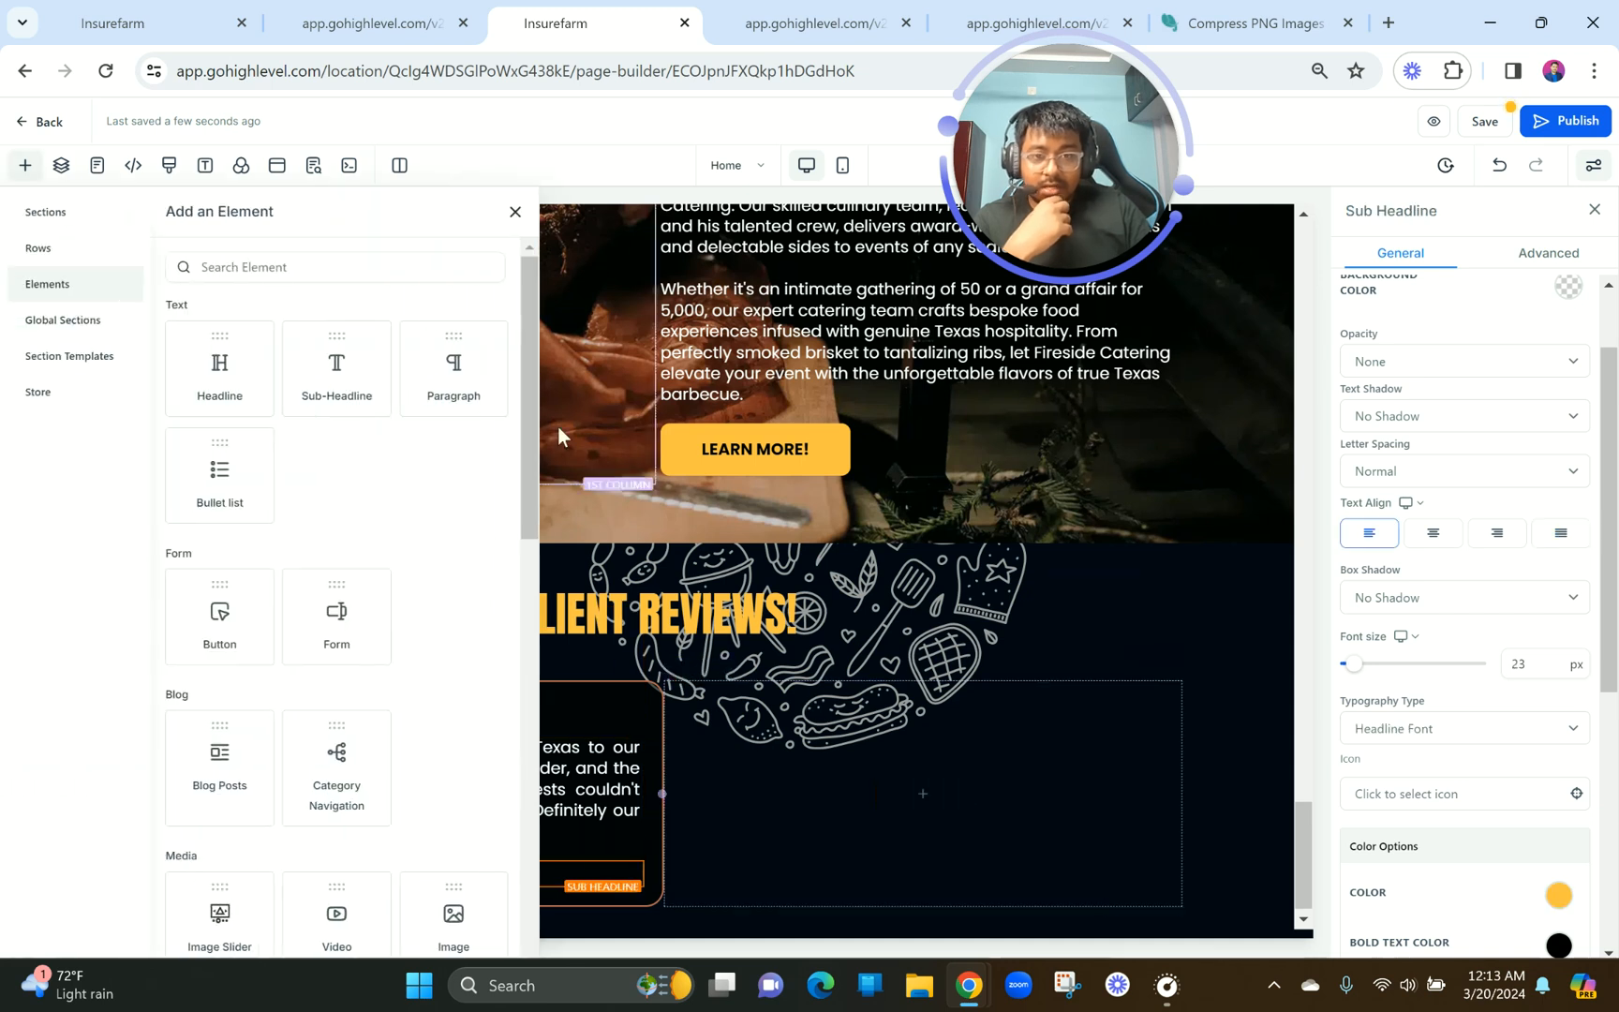
pyautogui.click(514, 213)
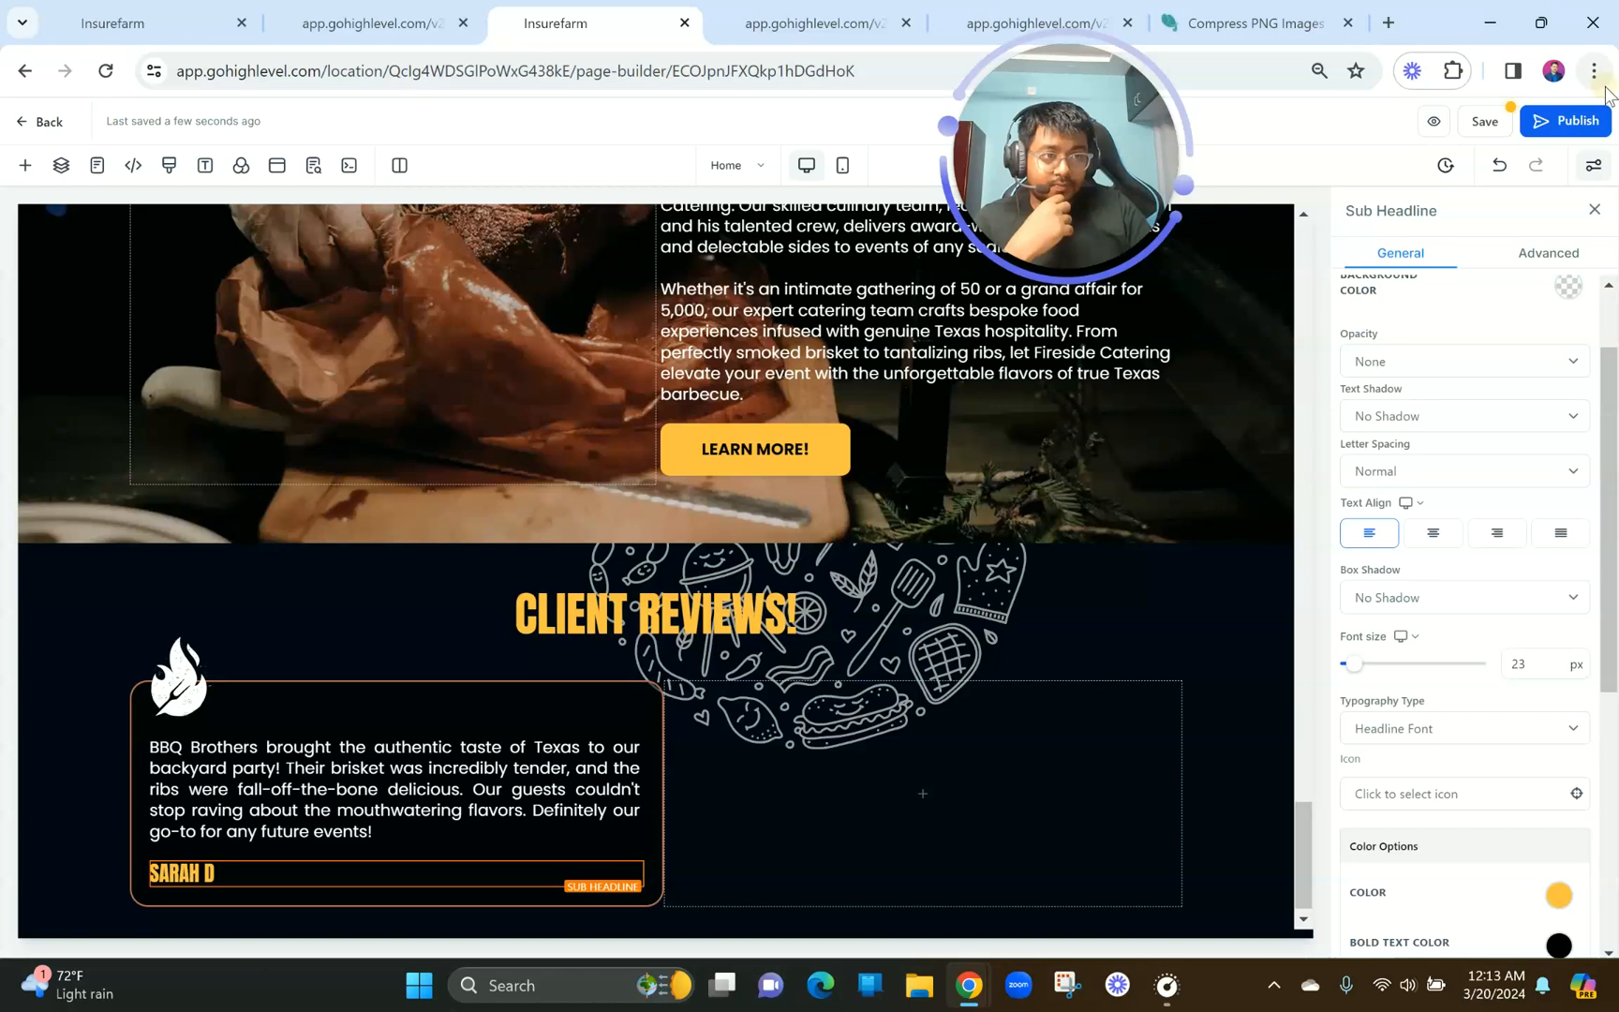
pyautogui.click(1594, 72)
pyautogui.click(976, 716)
# Duplicate the first review card column and delete the empty column of the Client Reviews row.
pyautogui.click(975, 716)
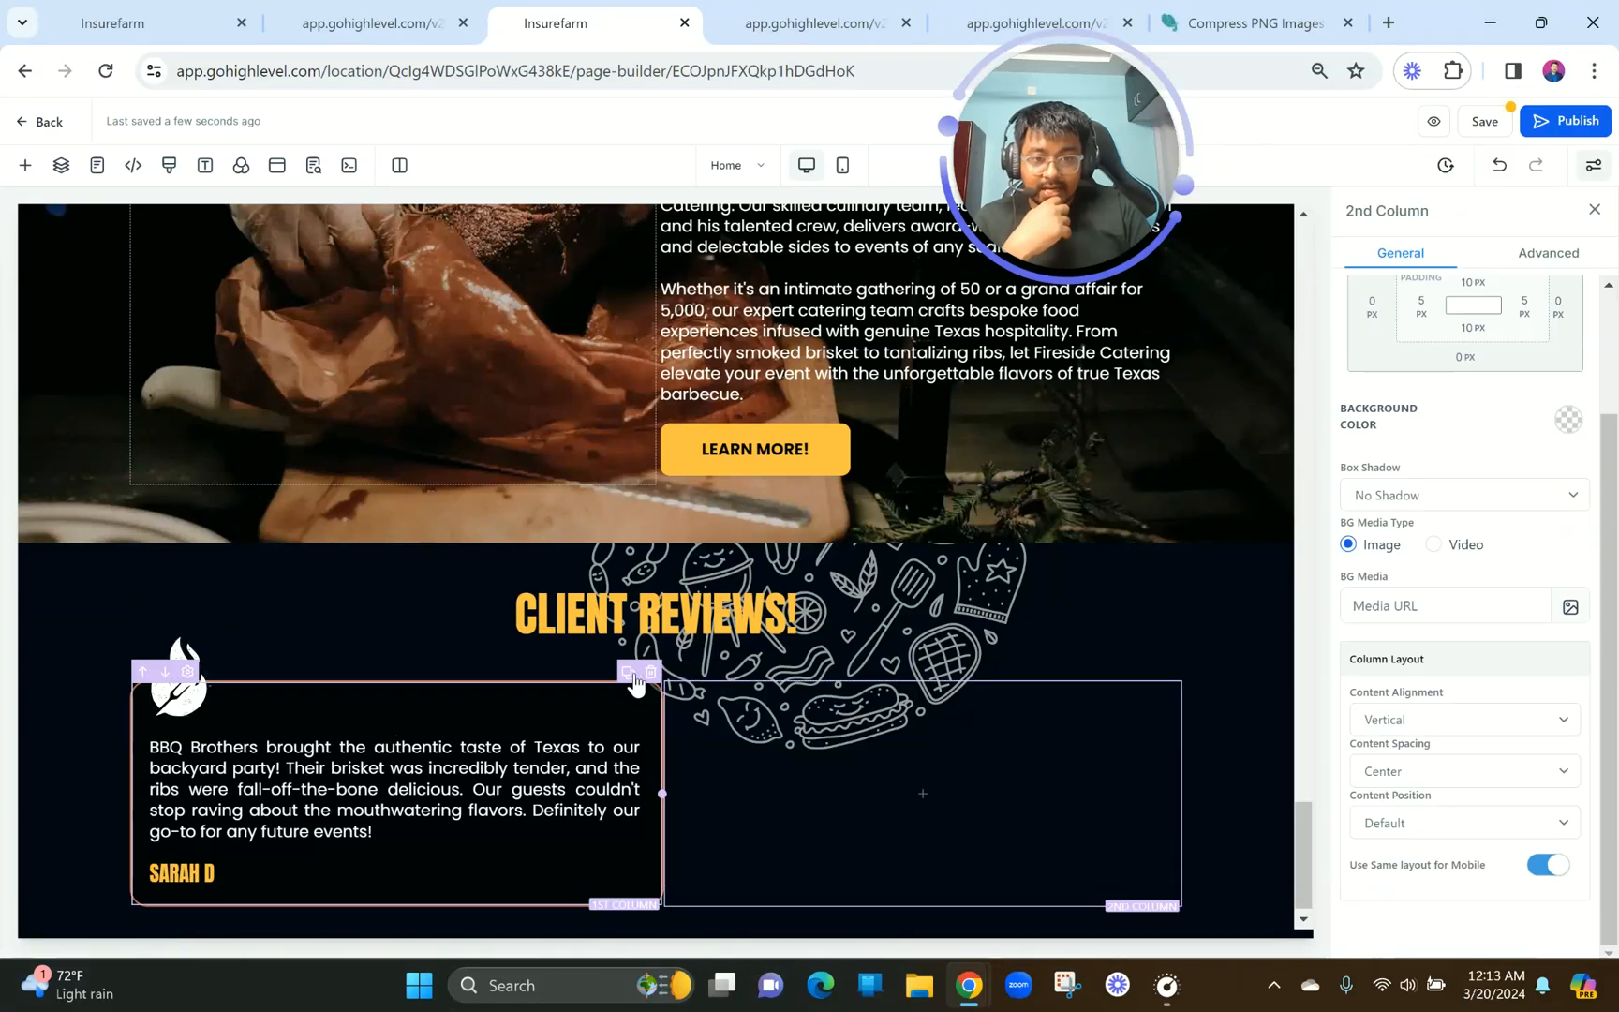
pyautogui.click(628, 673)
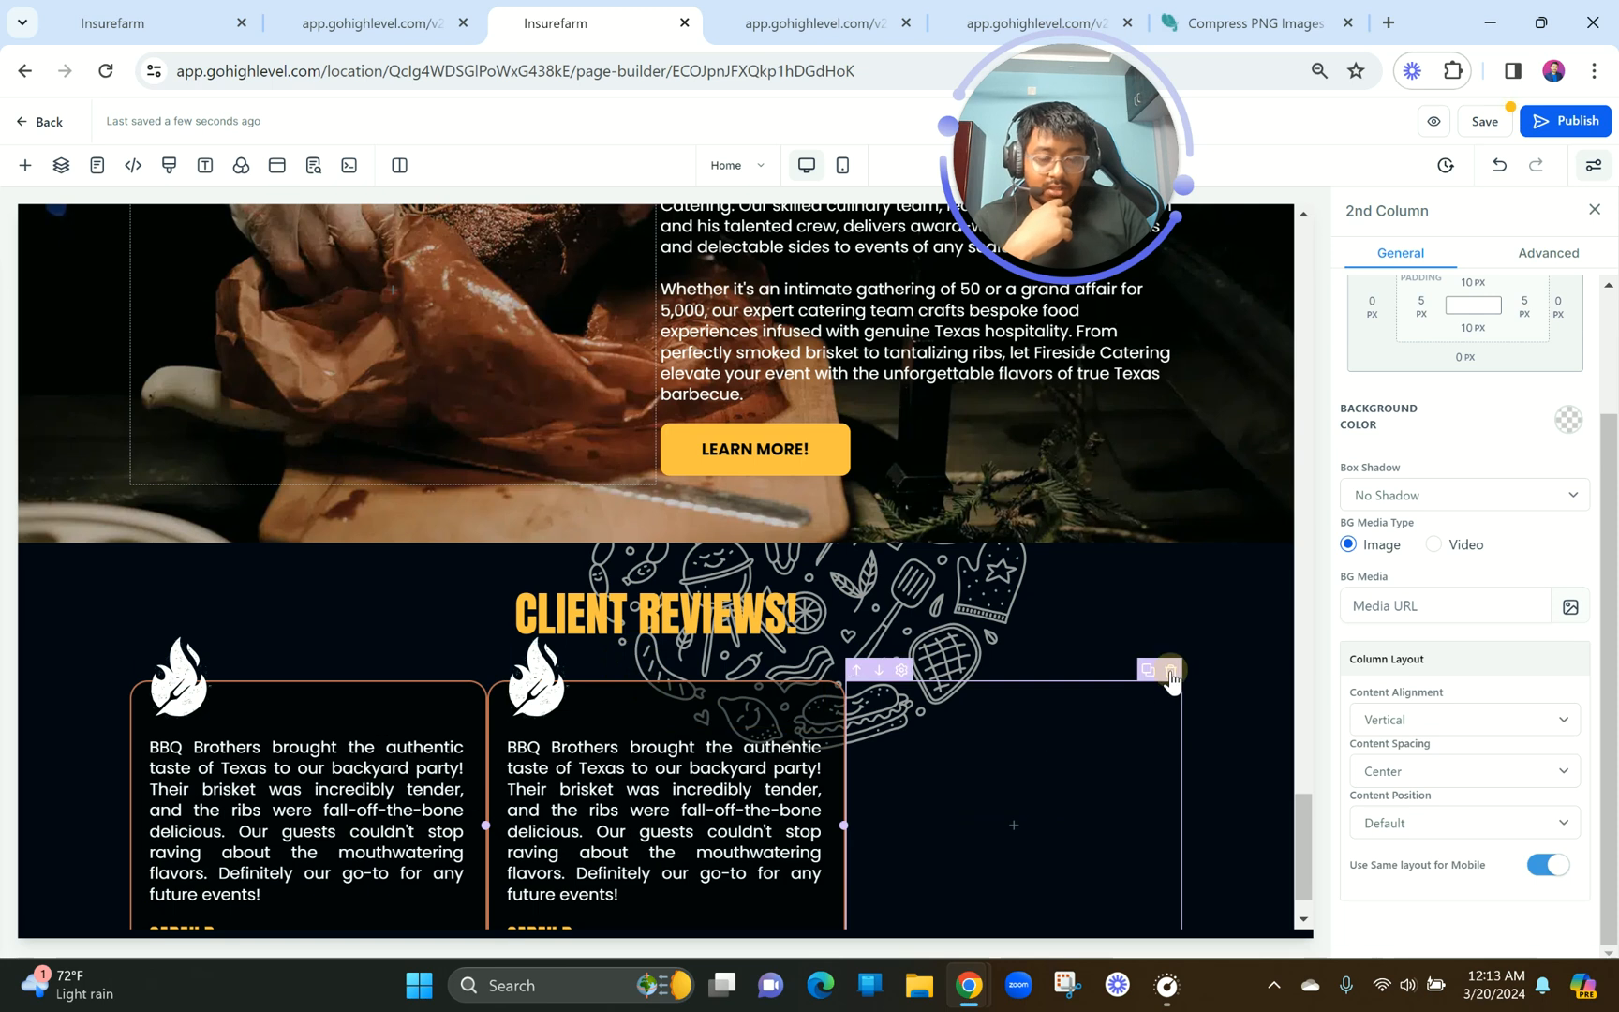
pyautogui.click(1170, 671)
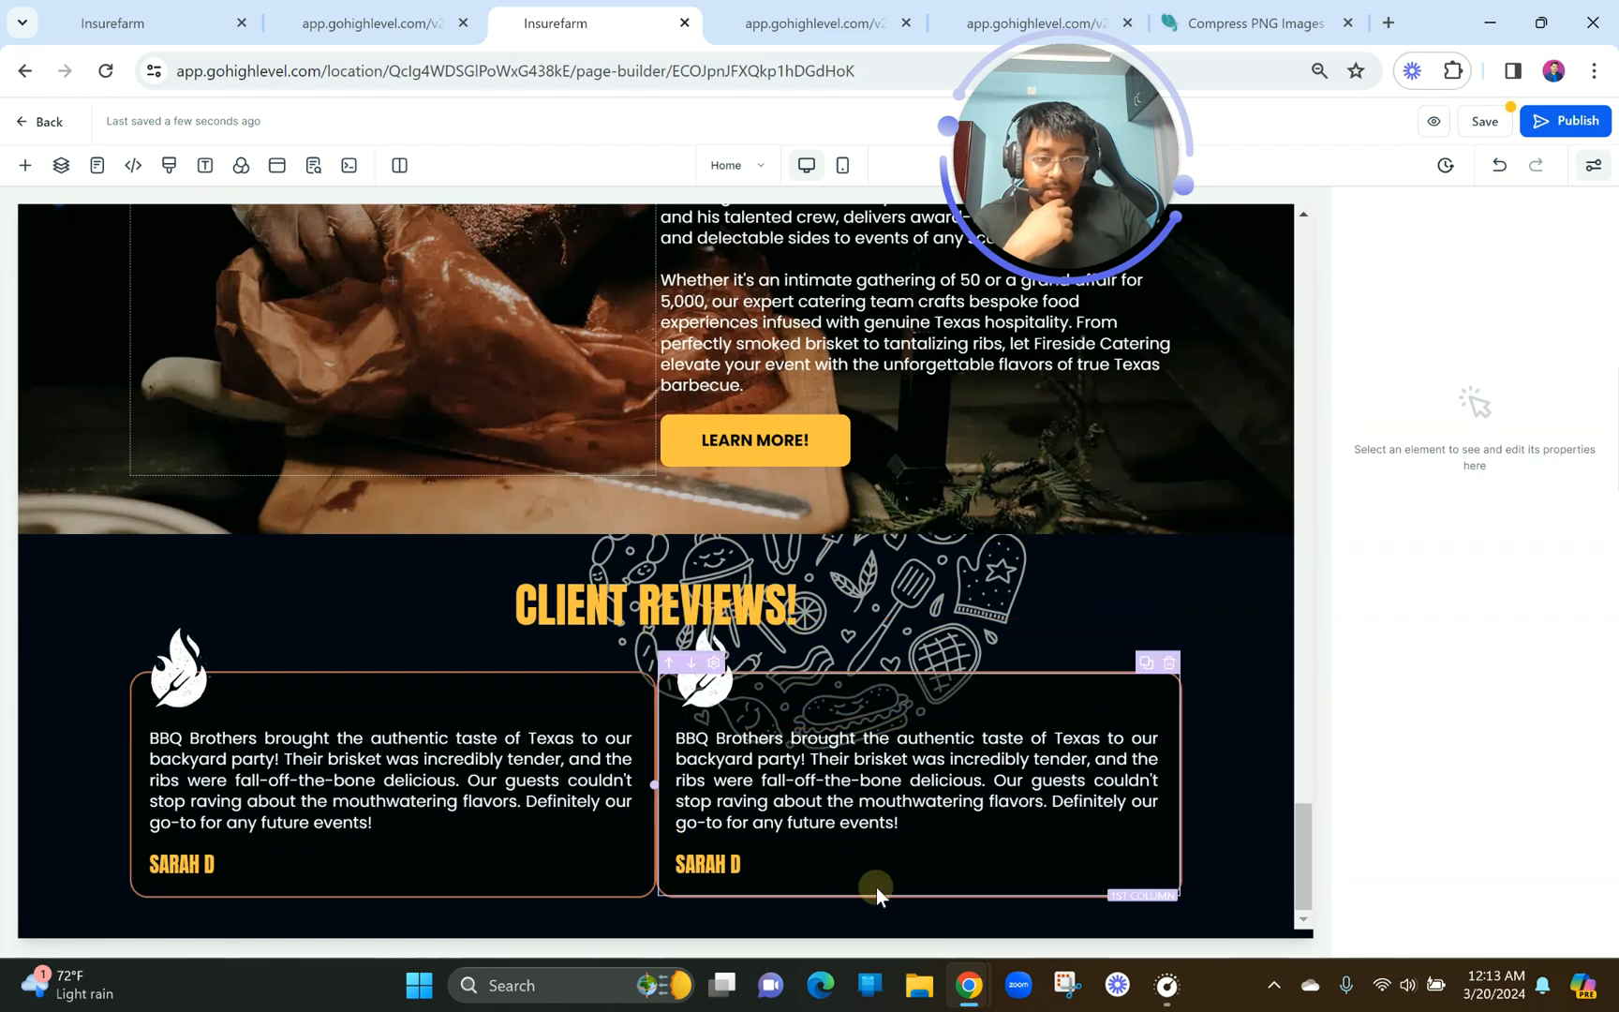
# Set the duplicated review card column's left margin to 20 px to separate the two cards.
pyautogui.click(877, 886)
pyautogui.click(1371, 460)
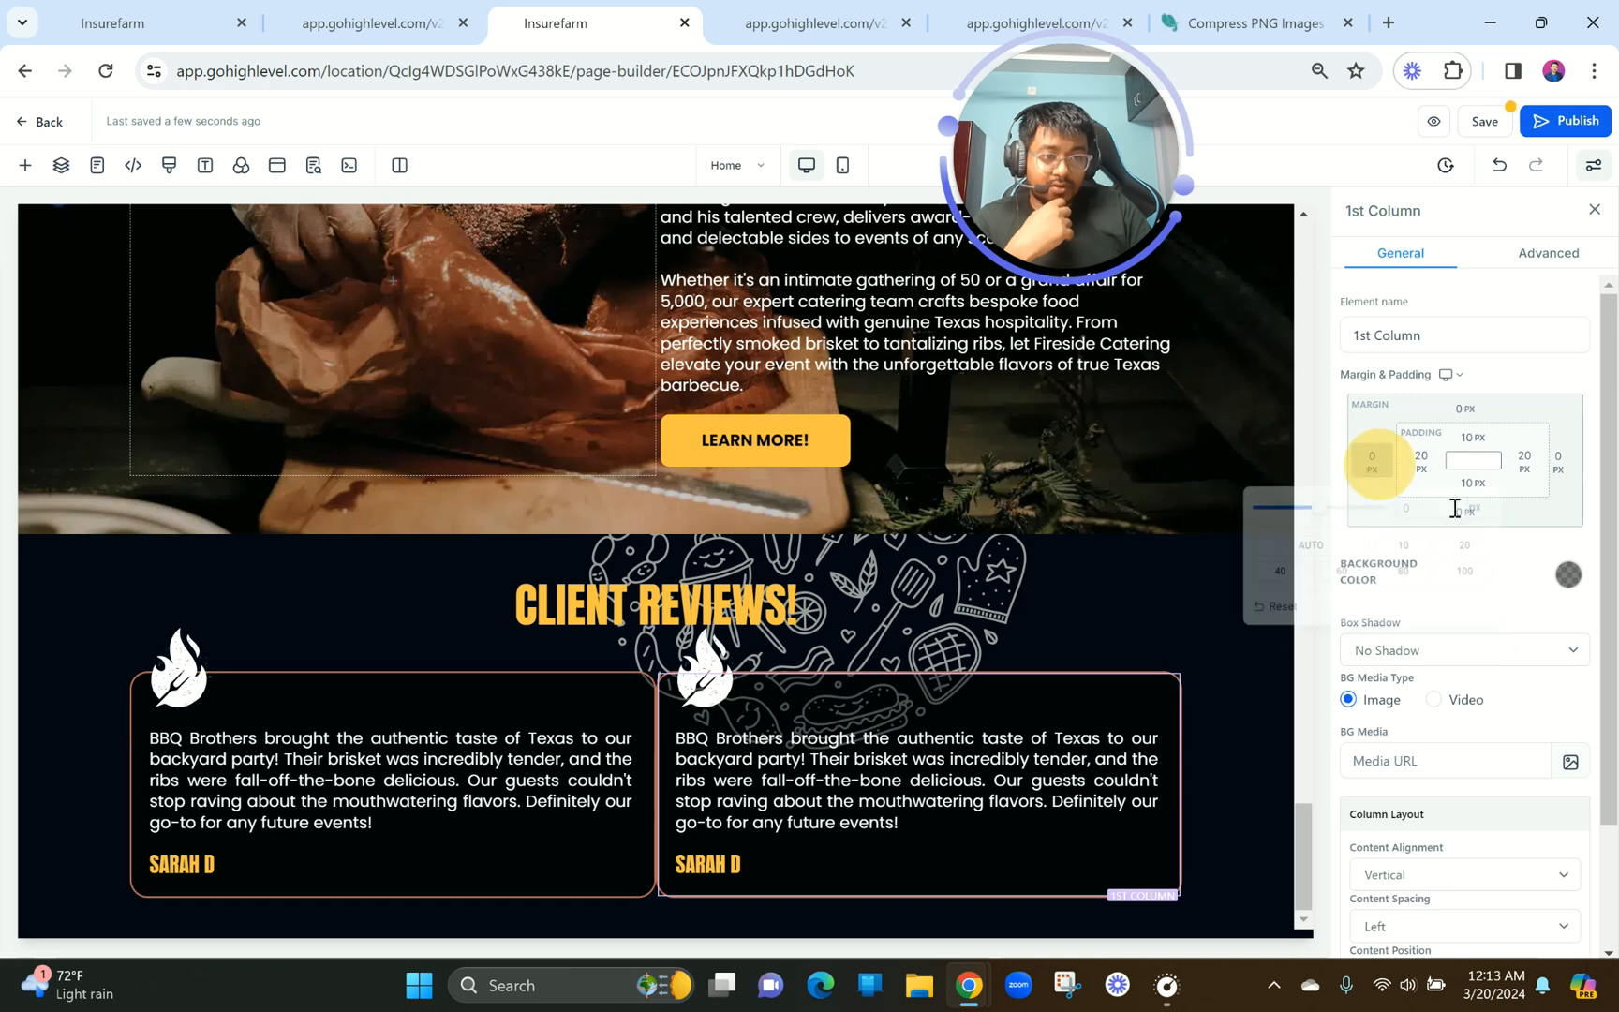
pyautogui.click(1474, 551)
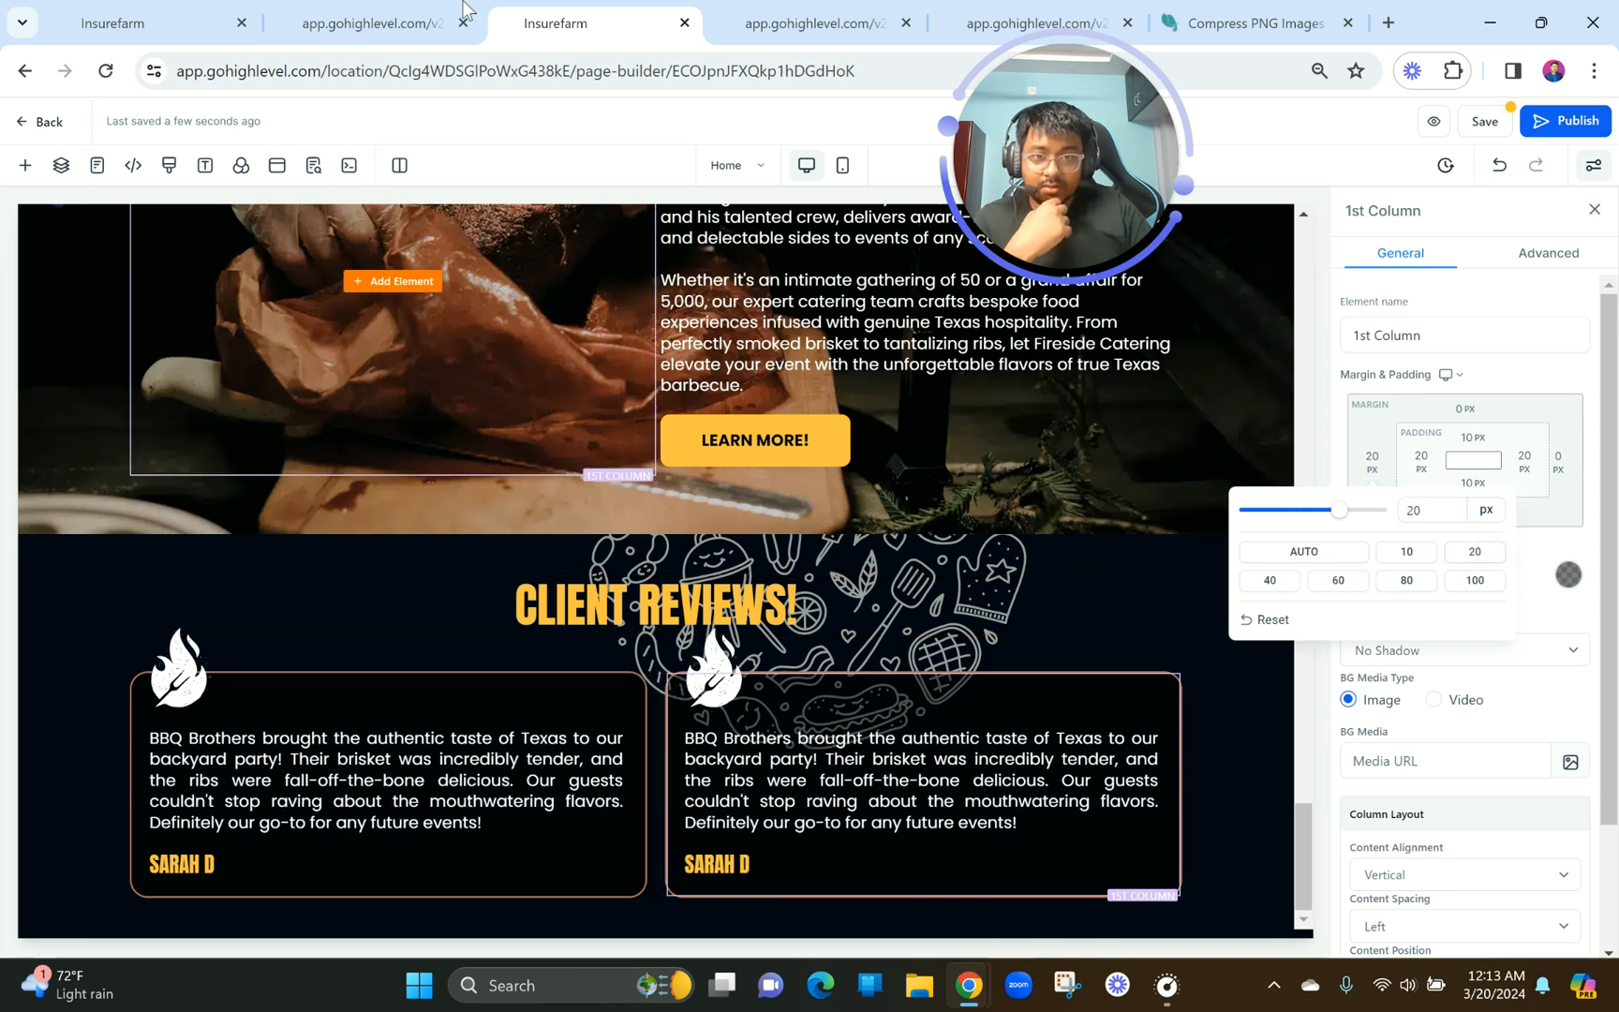
# Compare the review cards with the reference preview page and inspect the first review paragraph's margin settings.
pyautogui.click(459, 11)
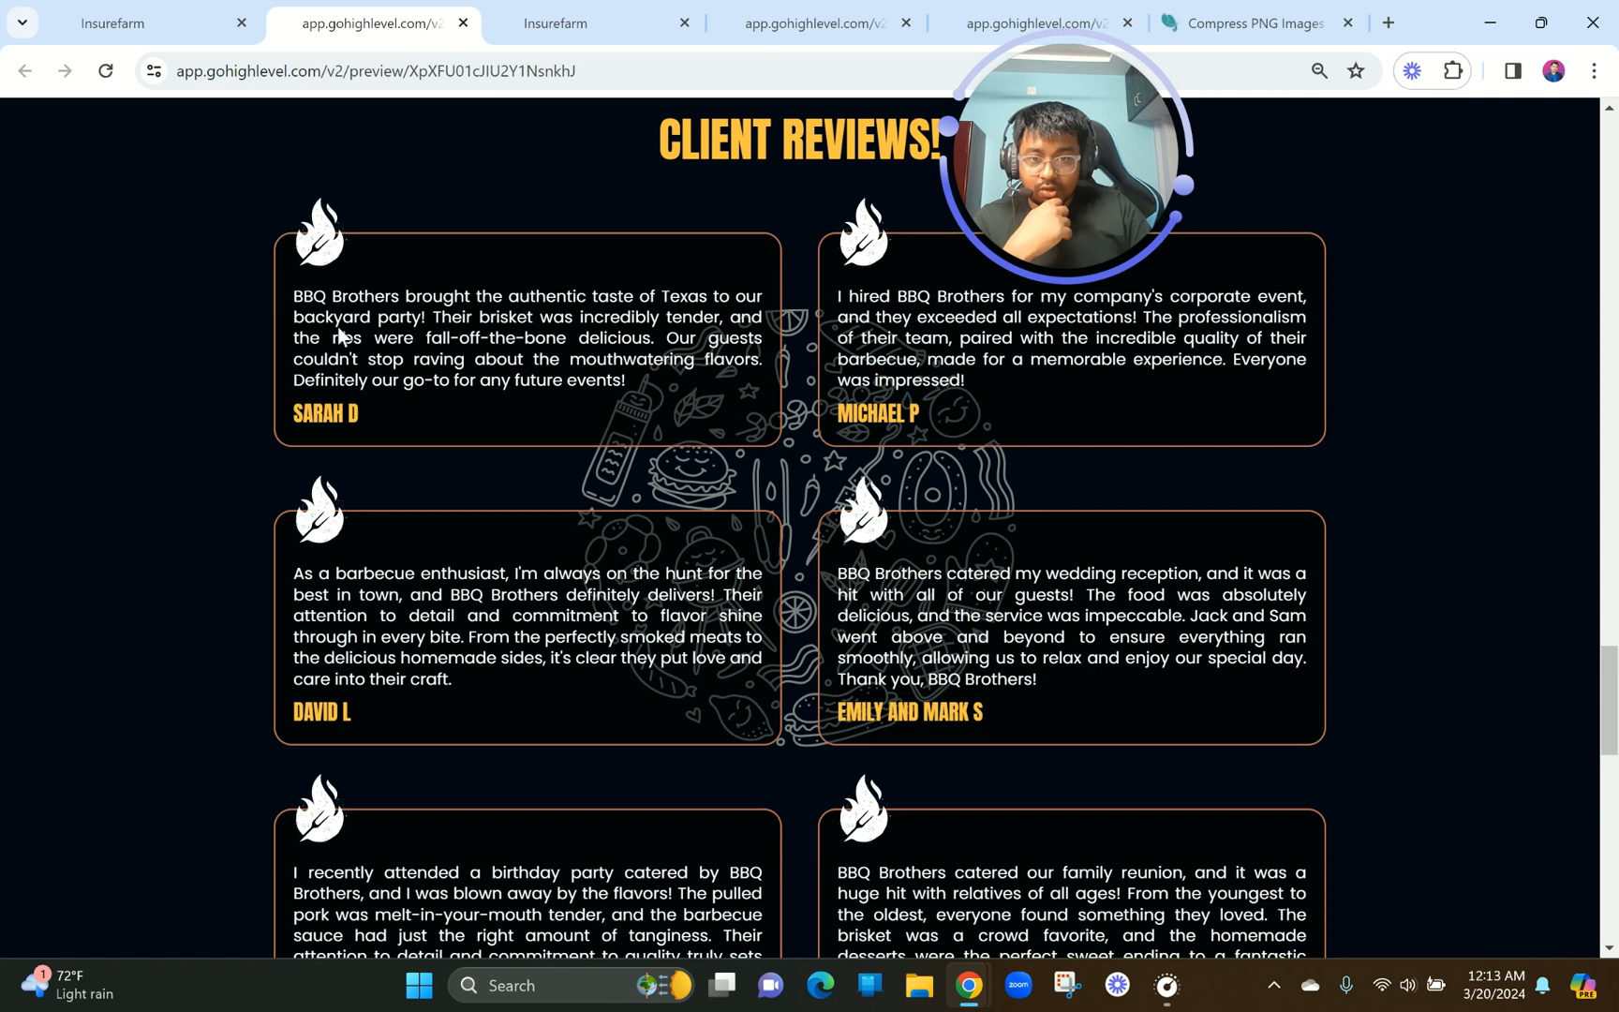
pyautogui.click(562, 20)
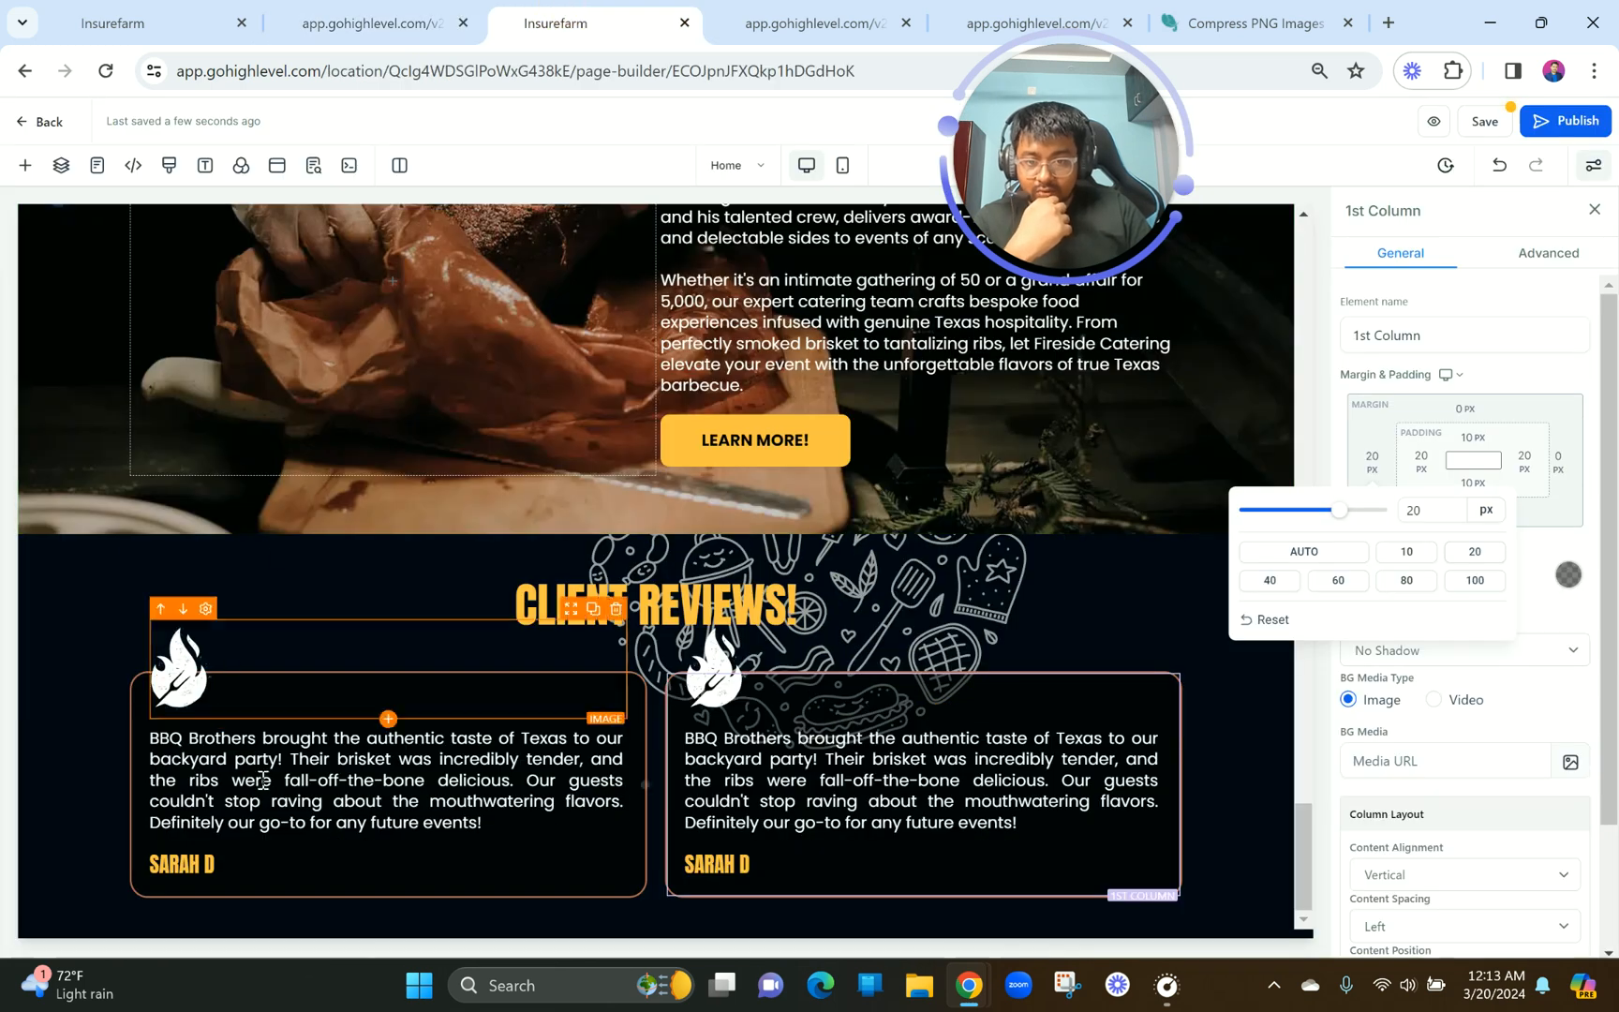
pyautogui.click(346, 740)
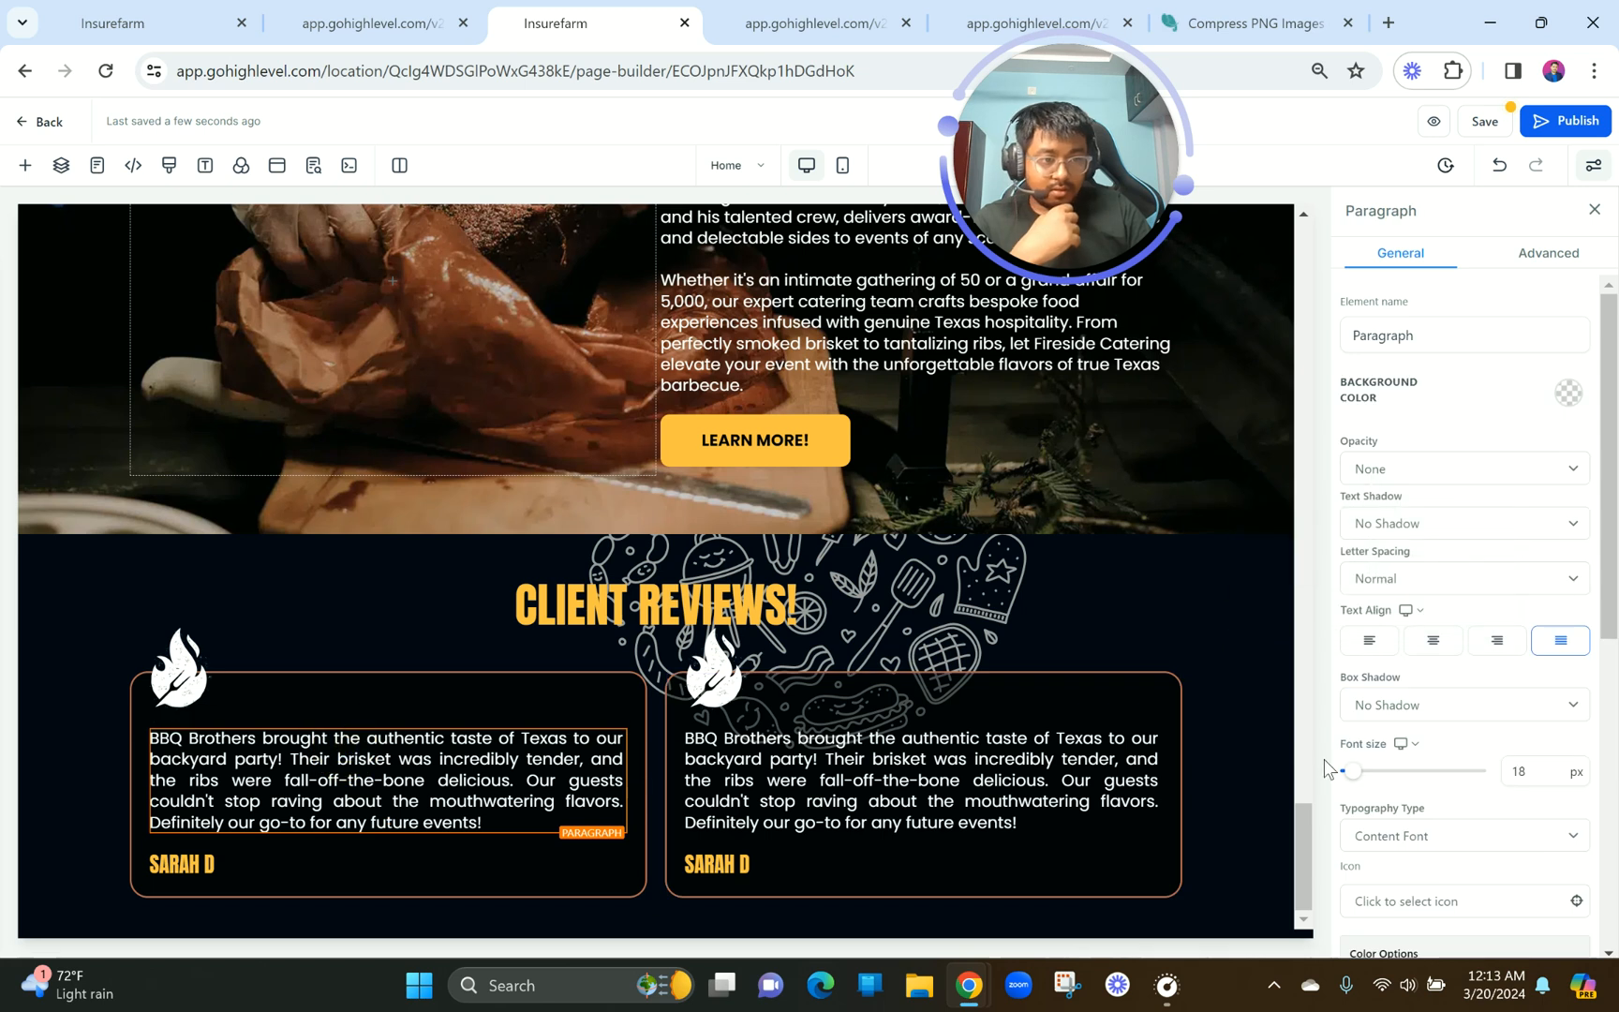
pyautogui.scroll(-6, 1508, 777)
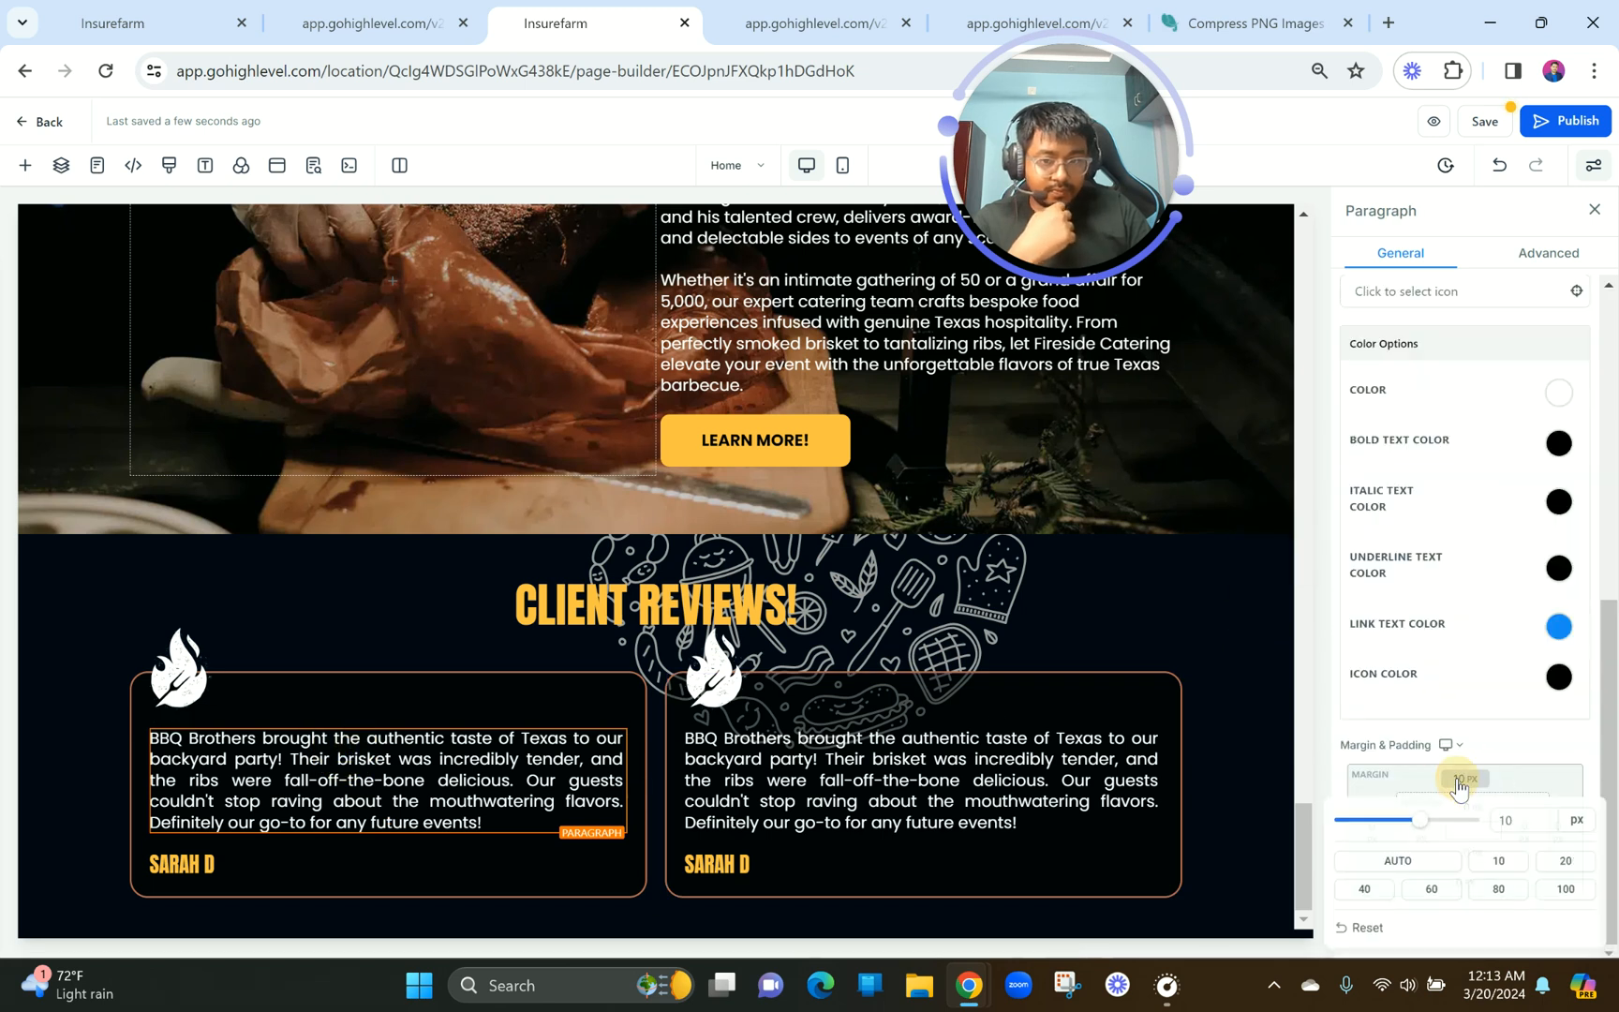
pyautogui.click(796, 687)
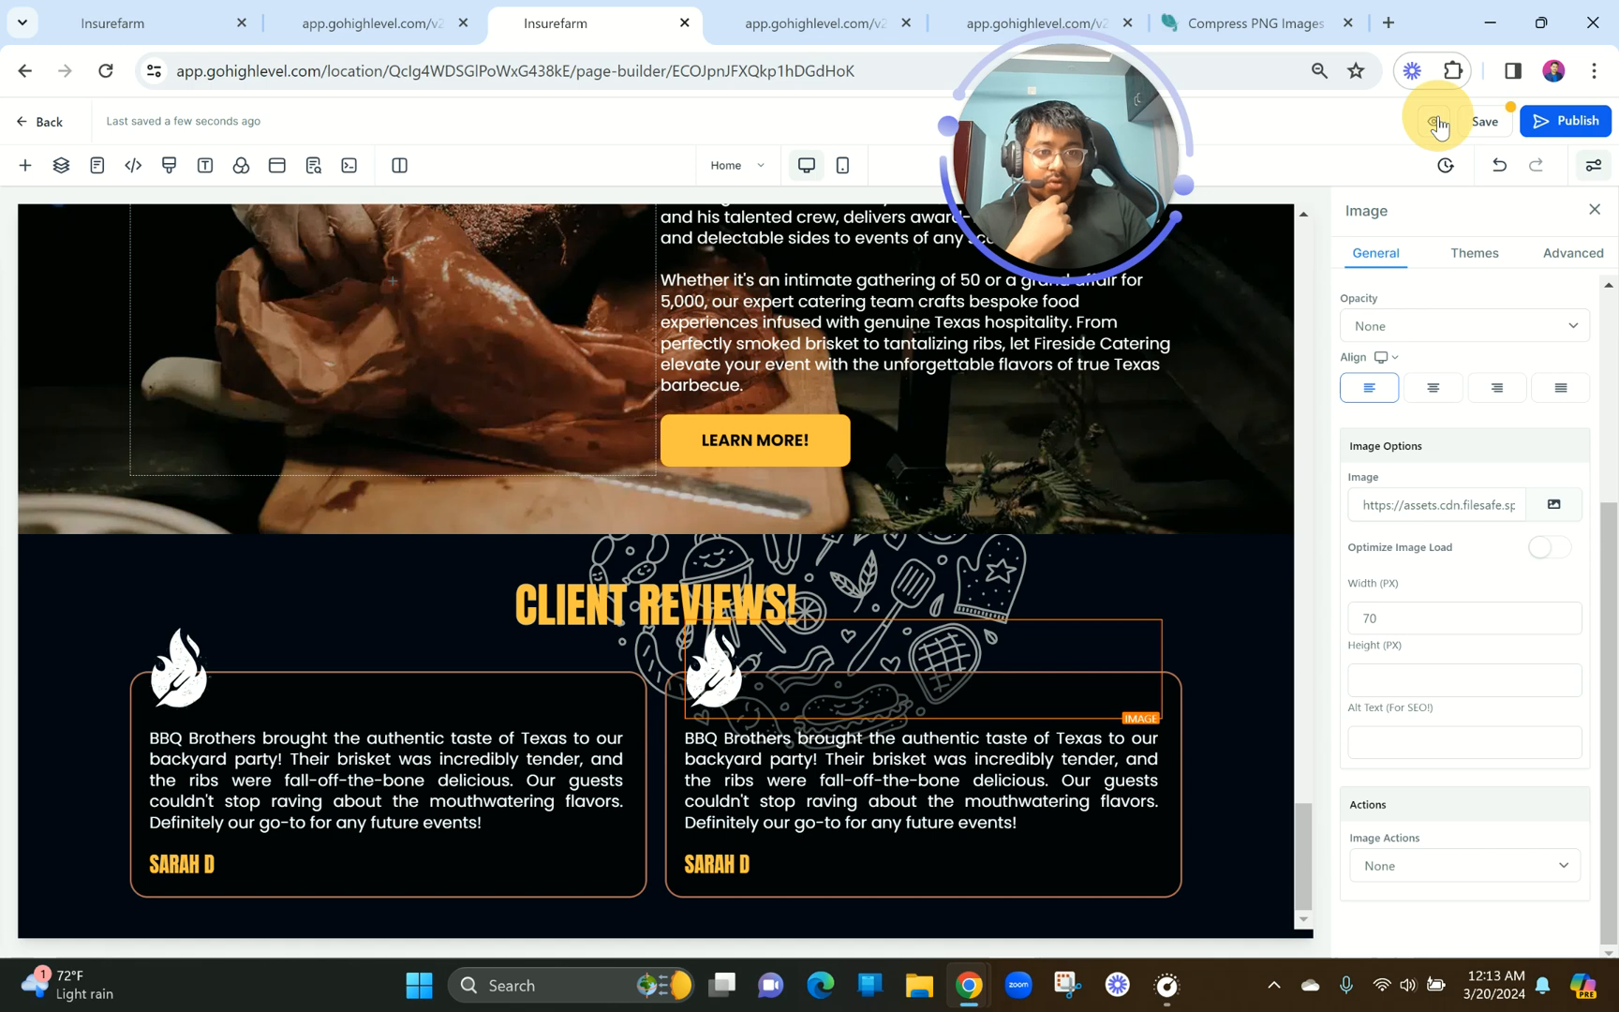
# Open the live preview of the current page and set the browser zoom to 100%.
pyautogui.click(1438, 123)
pyautogui.click(292, 214)
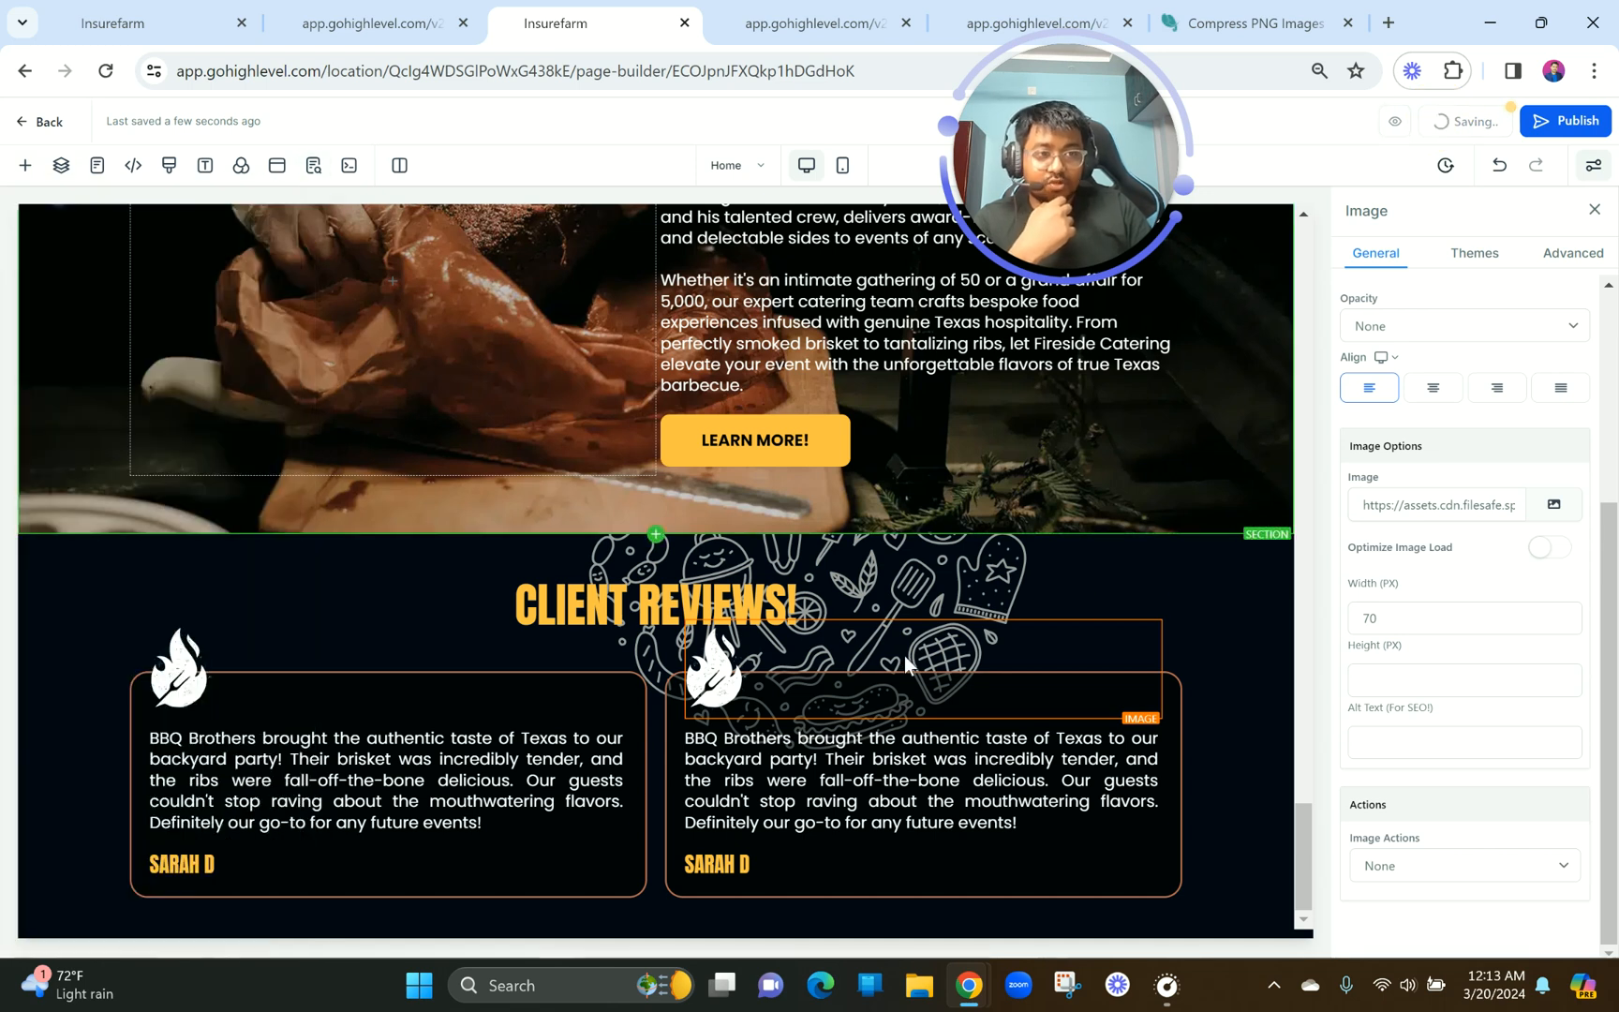
pyautogui.click(1172, 686)
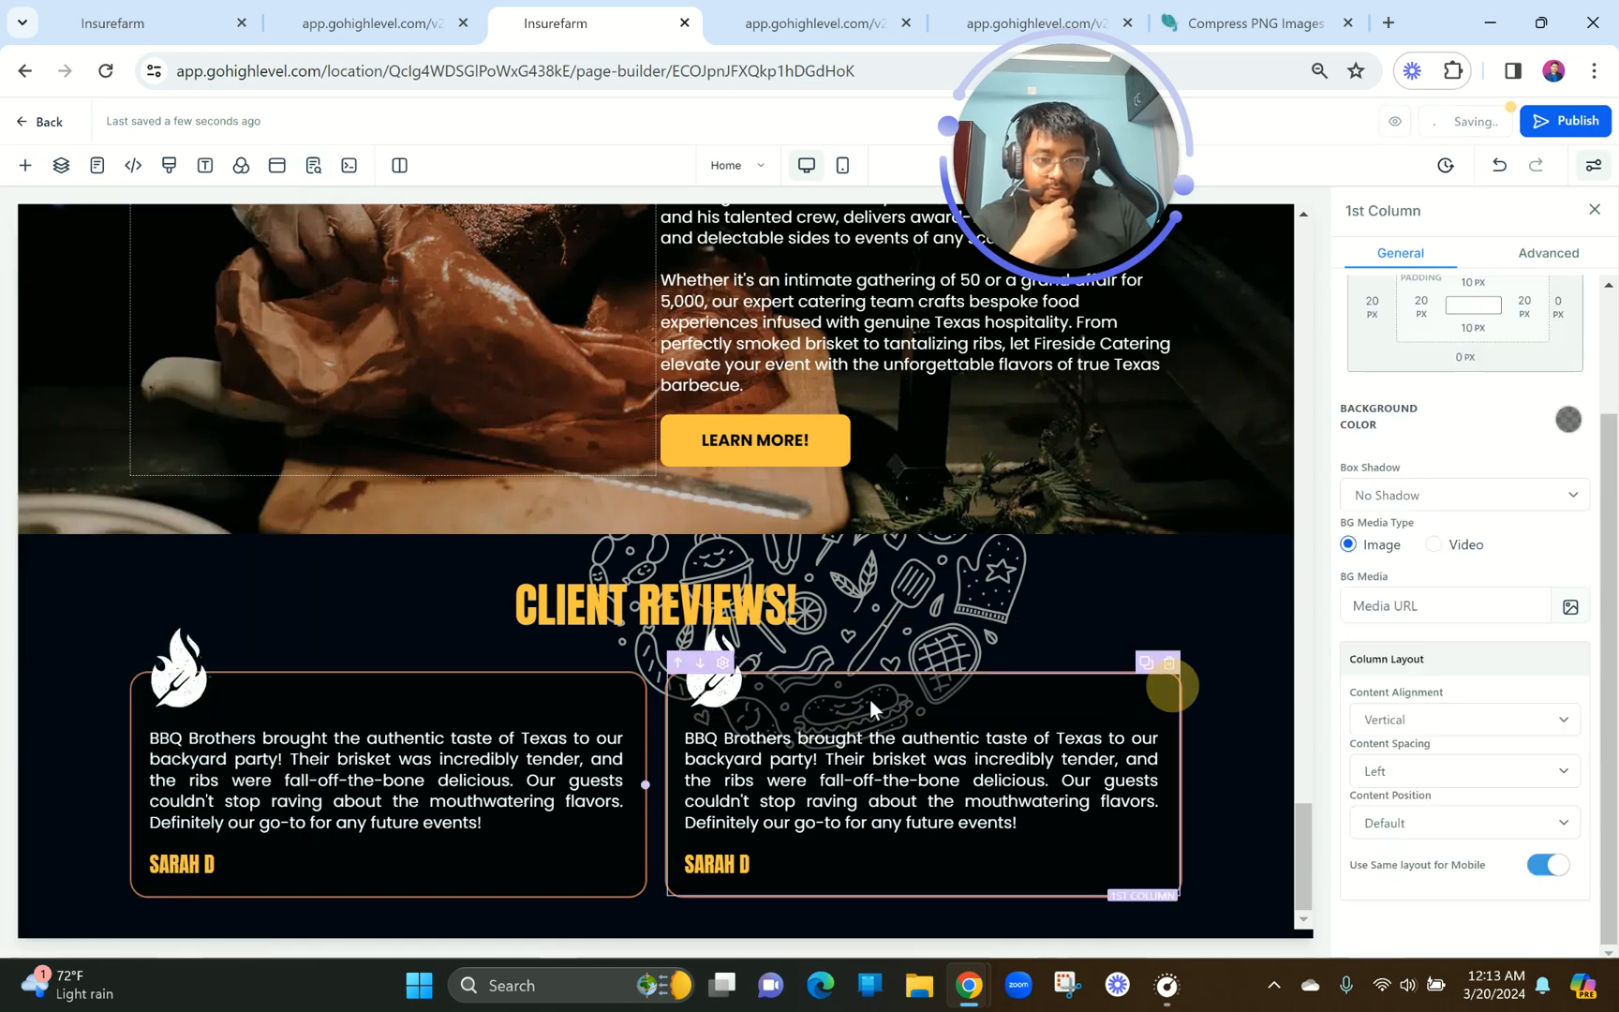
pyautogui.click(646, 665)
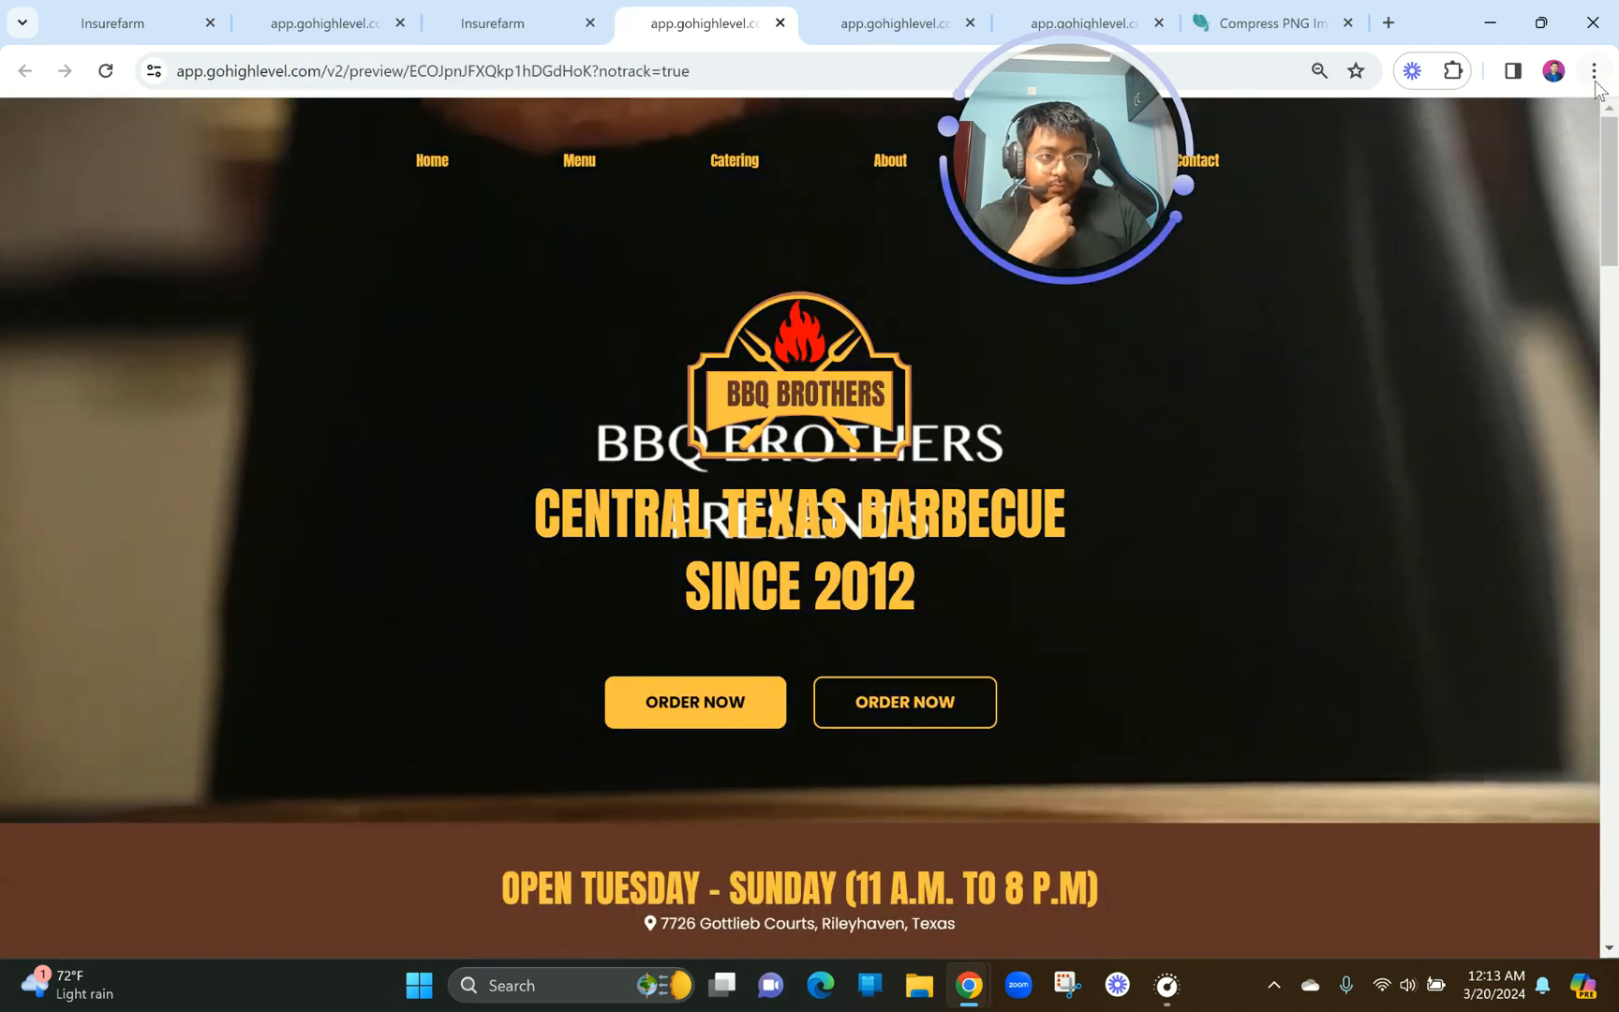
pyautogui.click(1593, 70)
pyautogui.click(1533, 507)
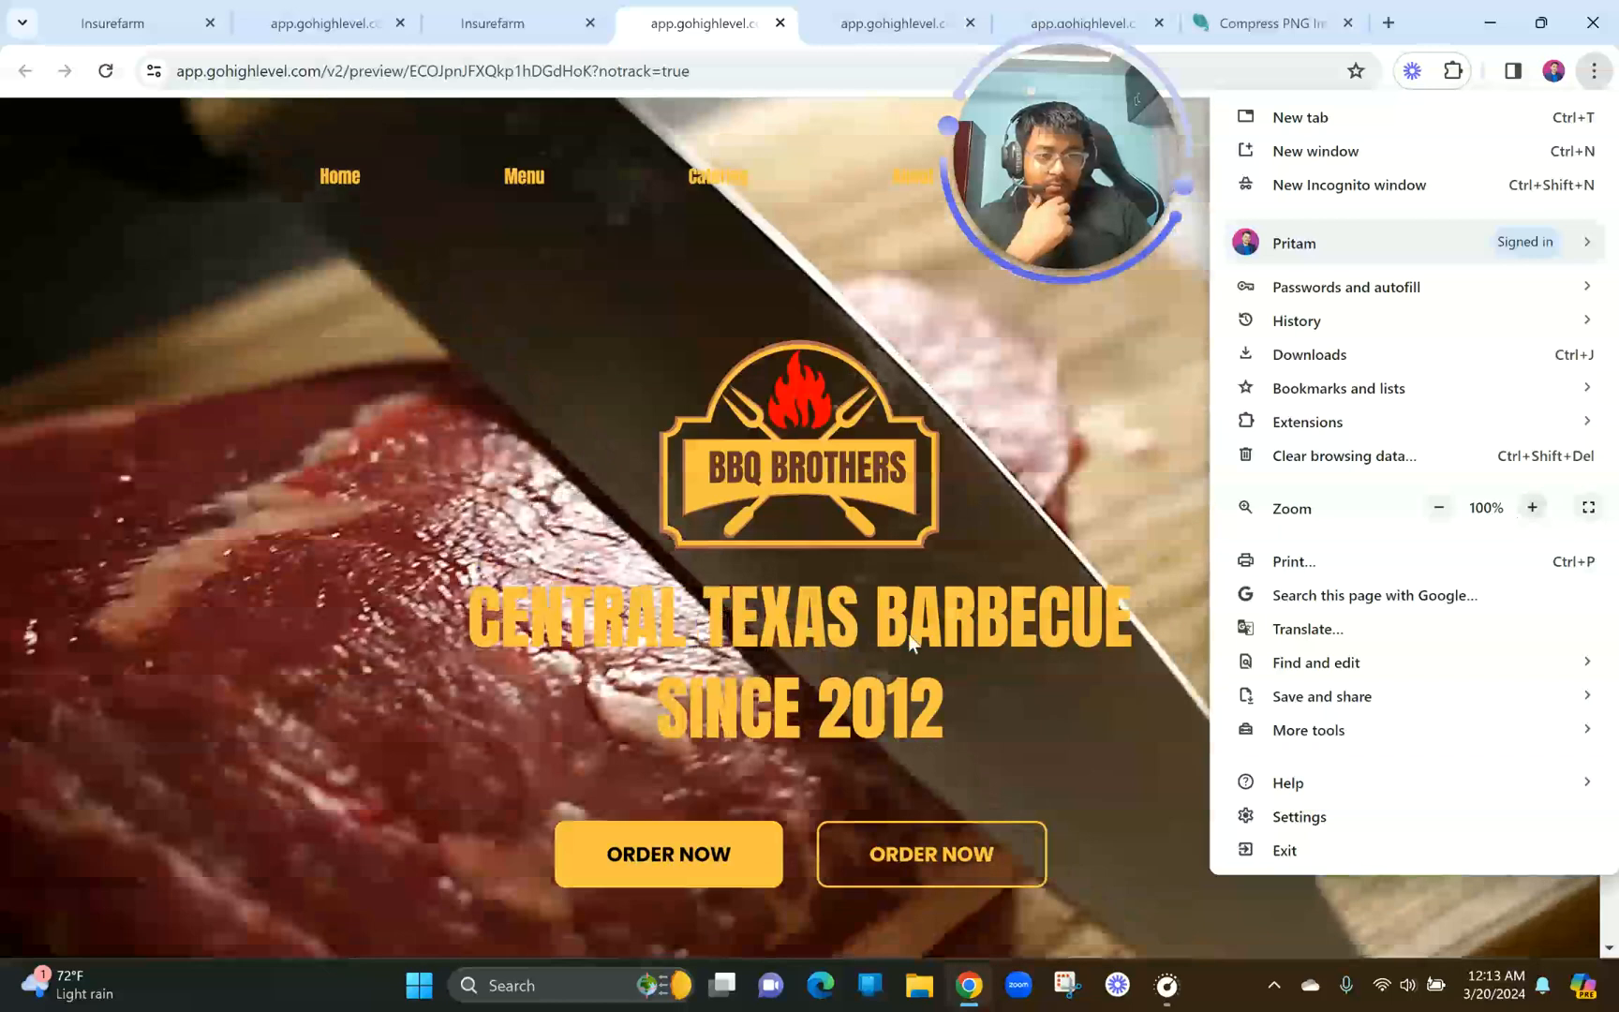
# Review the previewed page from the hero section through the Menu section, checking the background artwork.
pyautogui.click(908, 633)
pyautogui.scroll(-5, 908, 633)
pyautogui.scroll(10, 908, 643)
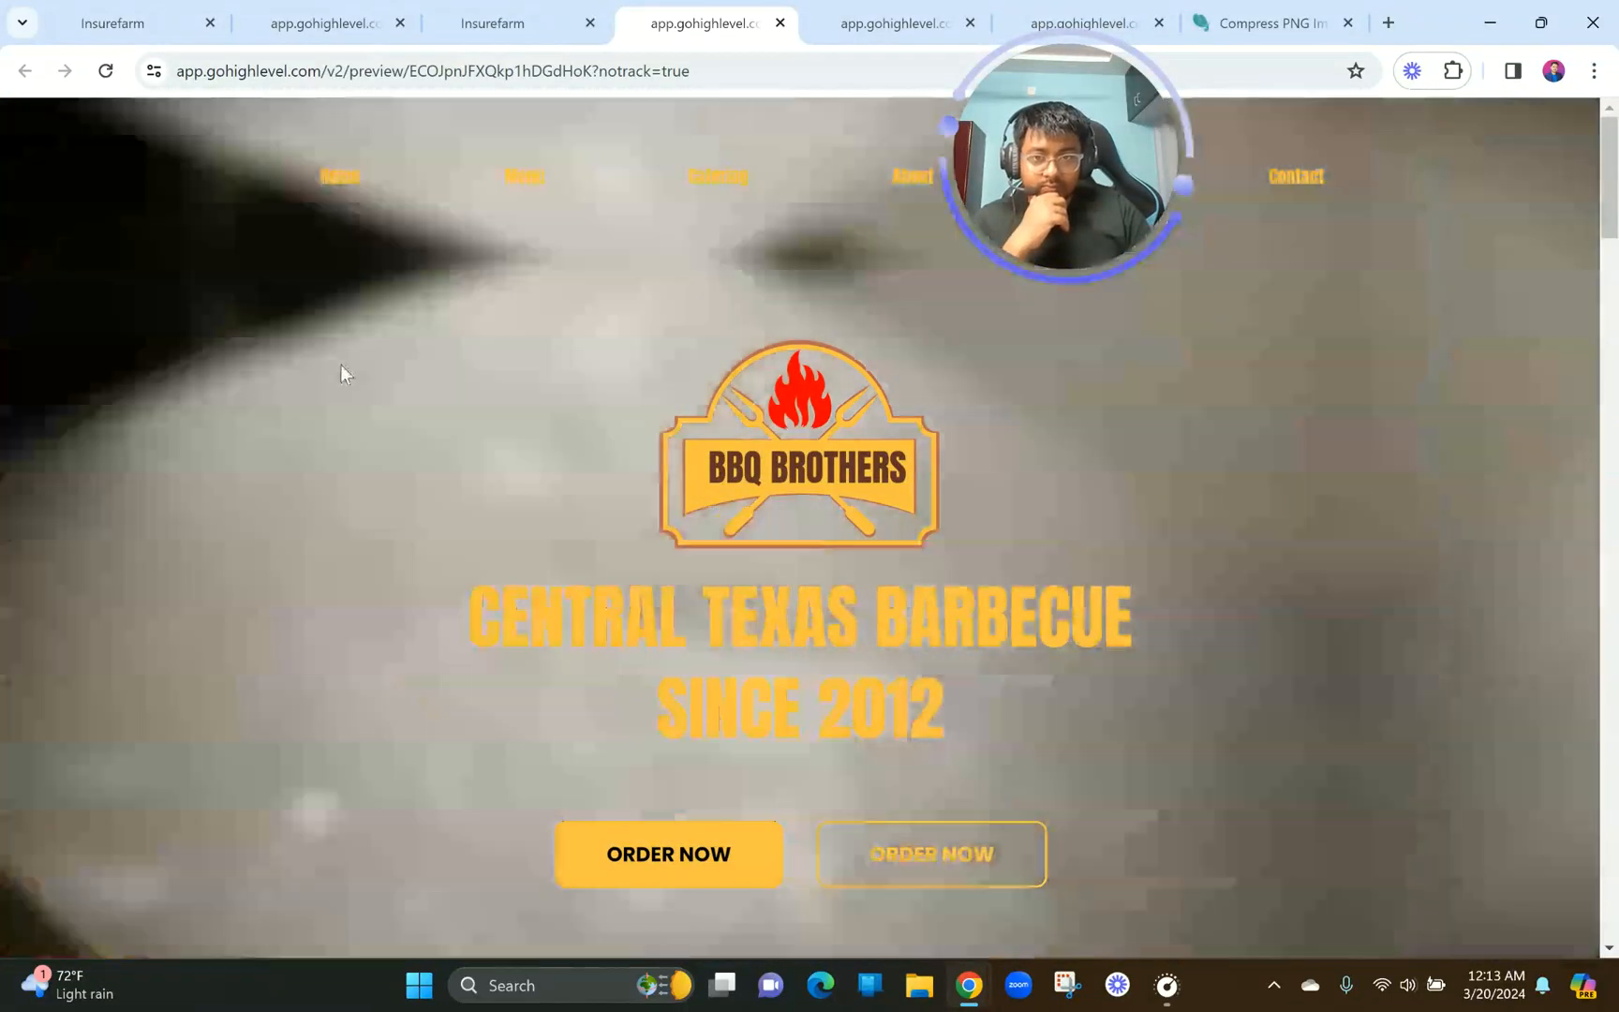
pyautogui.scroll(-10, 579, 607)
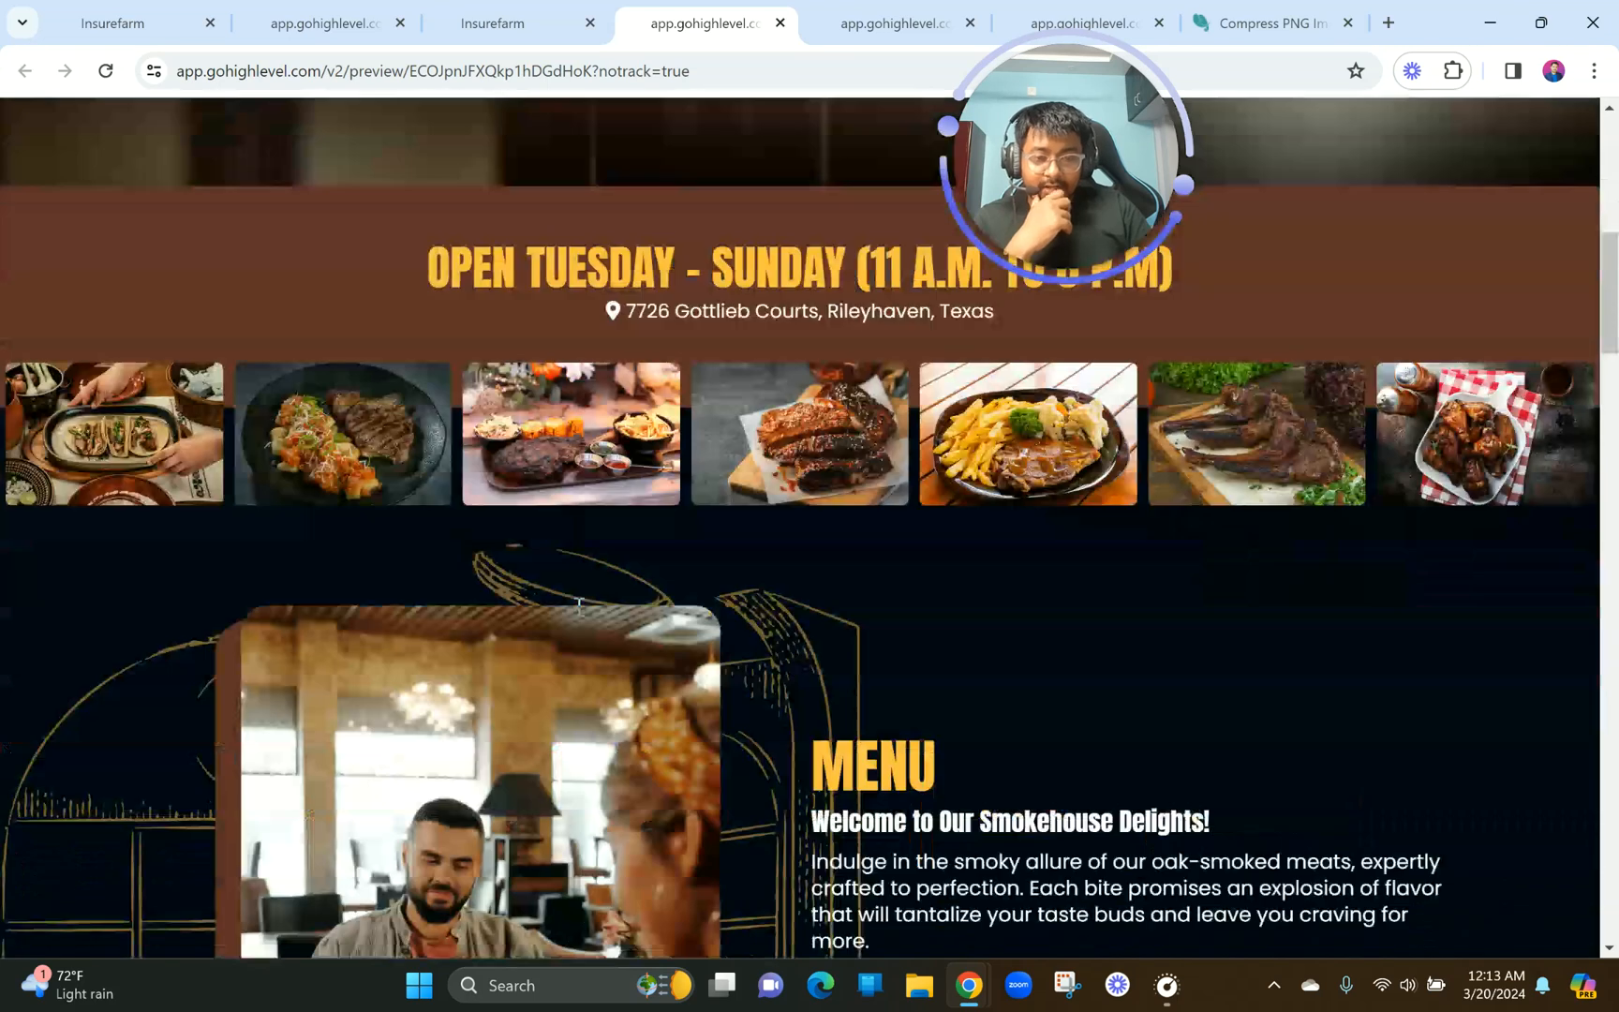
pyautogui.scroll(3, 579, 609)
pyautogui.scroll(-4, 580, 614)
pyautogui.scroll(-1, 579, 614)
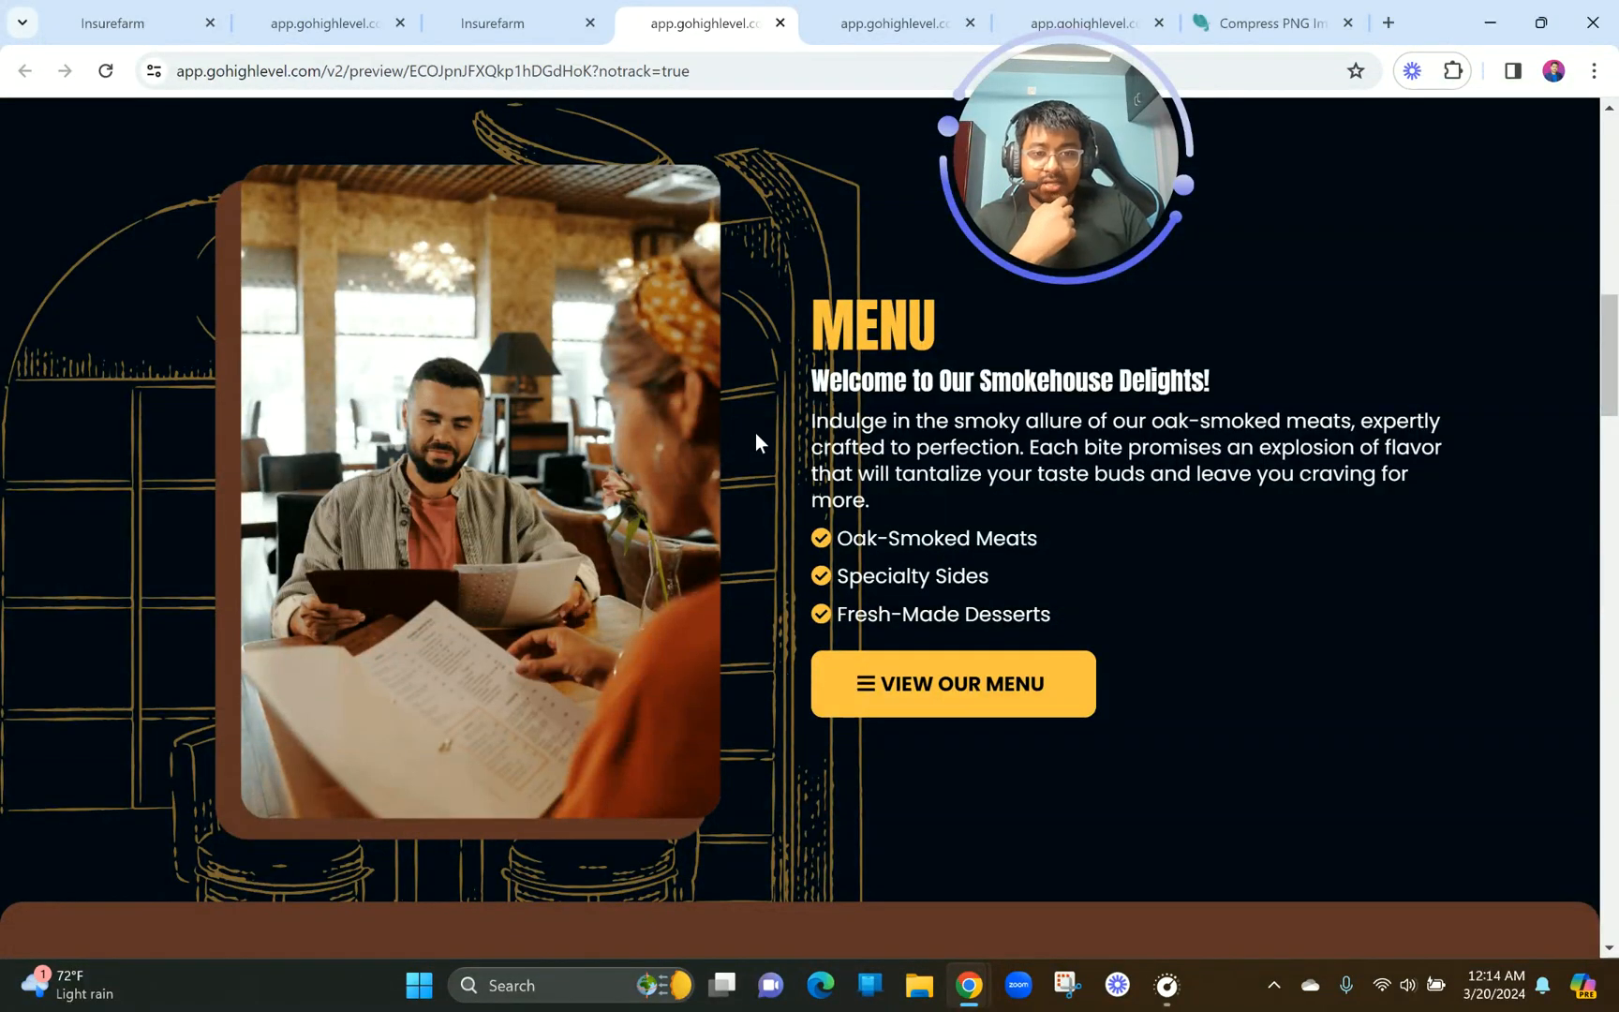
# In the page builder, set the Menu section's background image opacity to Half Fade.
pyautogui.click(497, 23)
pyautogui.scroll(5, 610, 506)
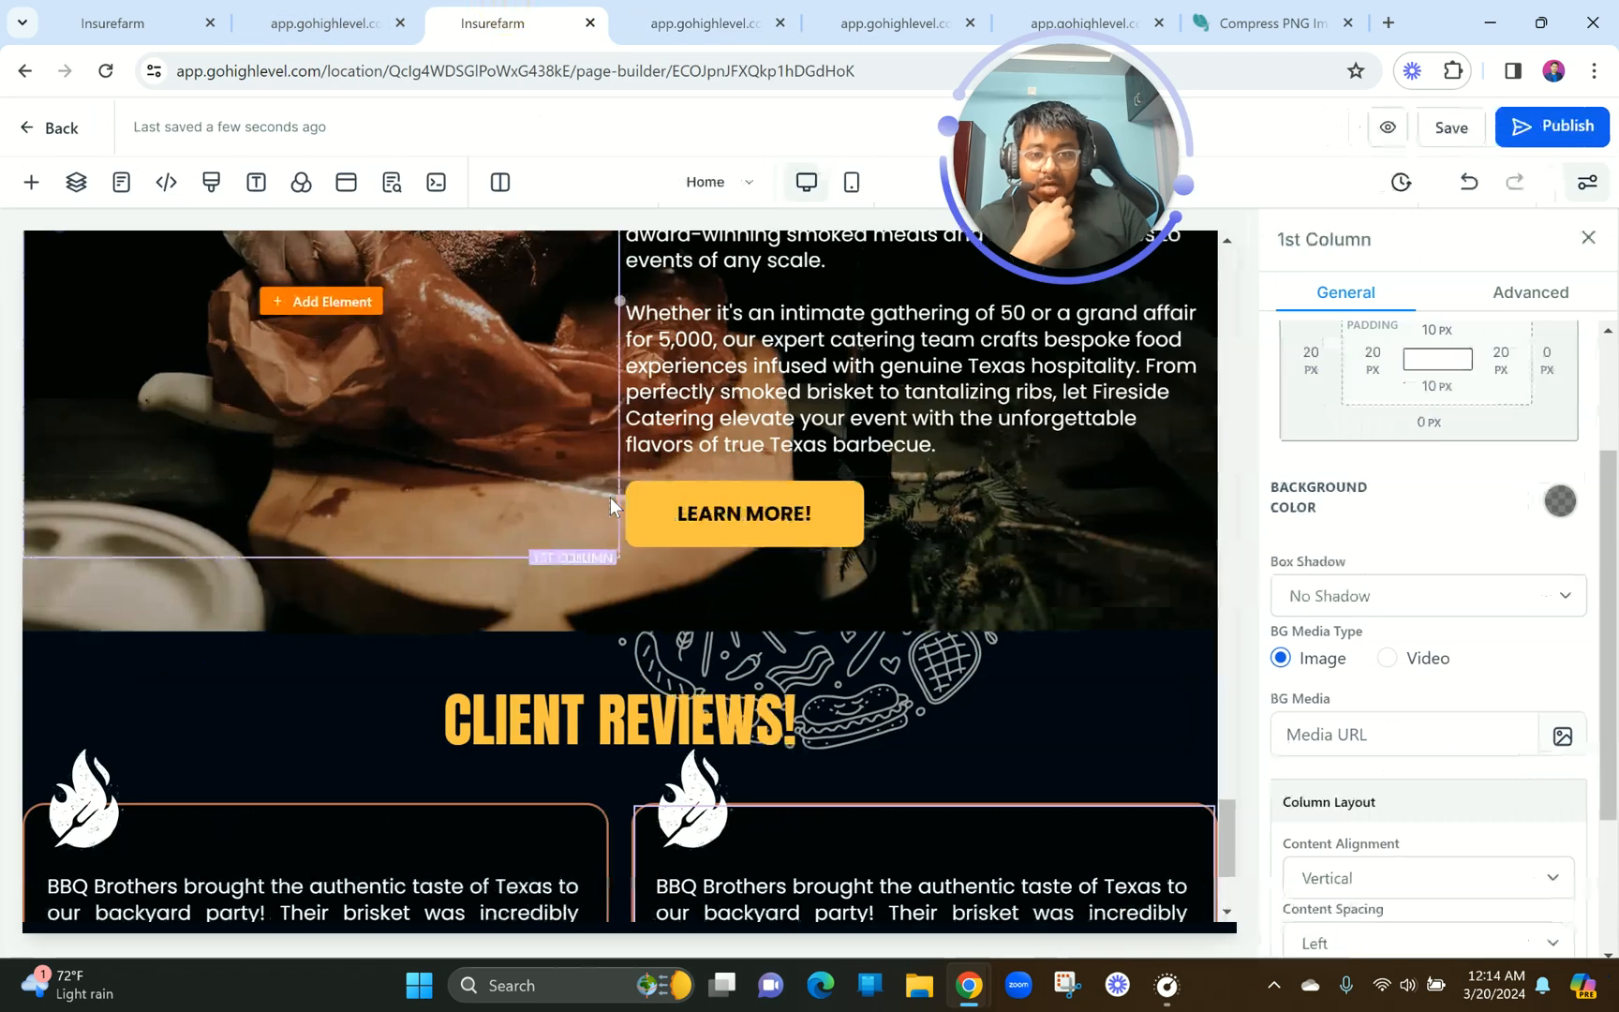
pyautogui.scroll(15, 610, 506)
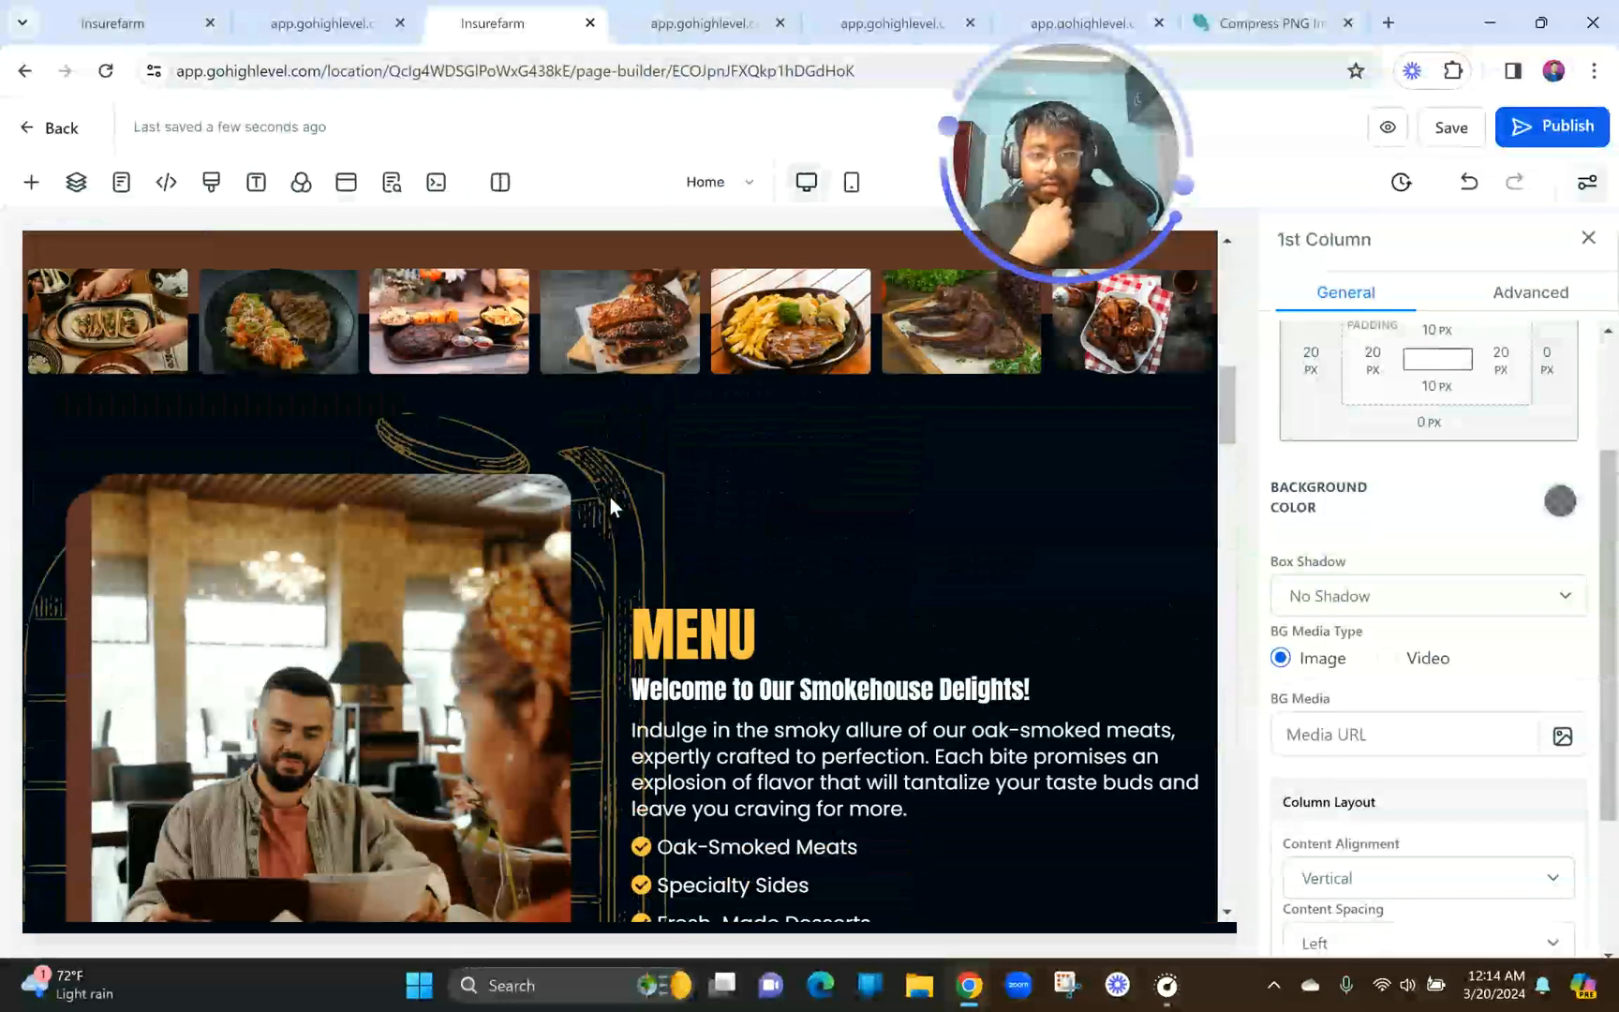
pyautogui.click(775, 424)
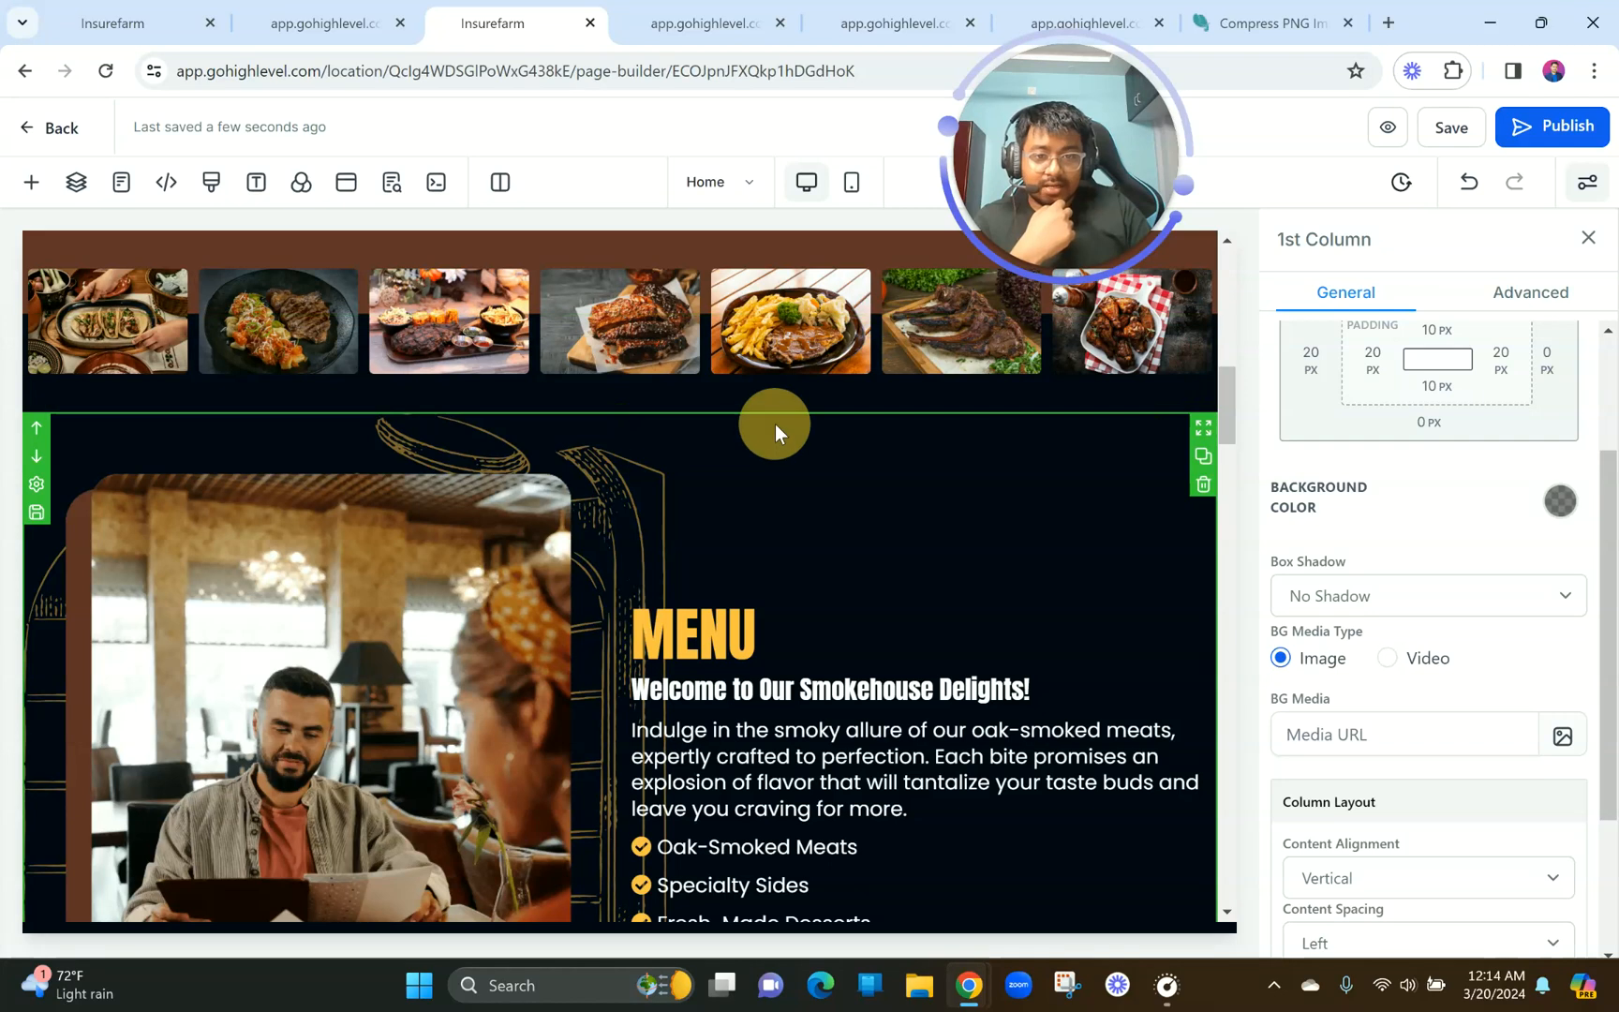
pyautogui.scroll(-2, 1429, 698)
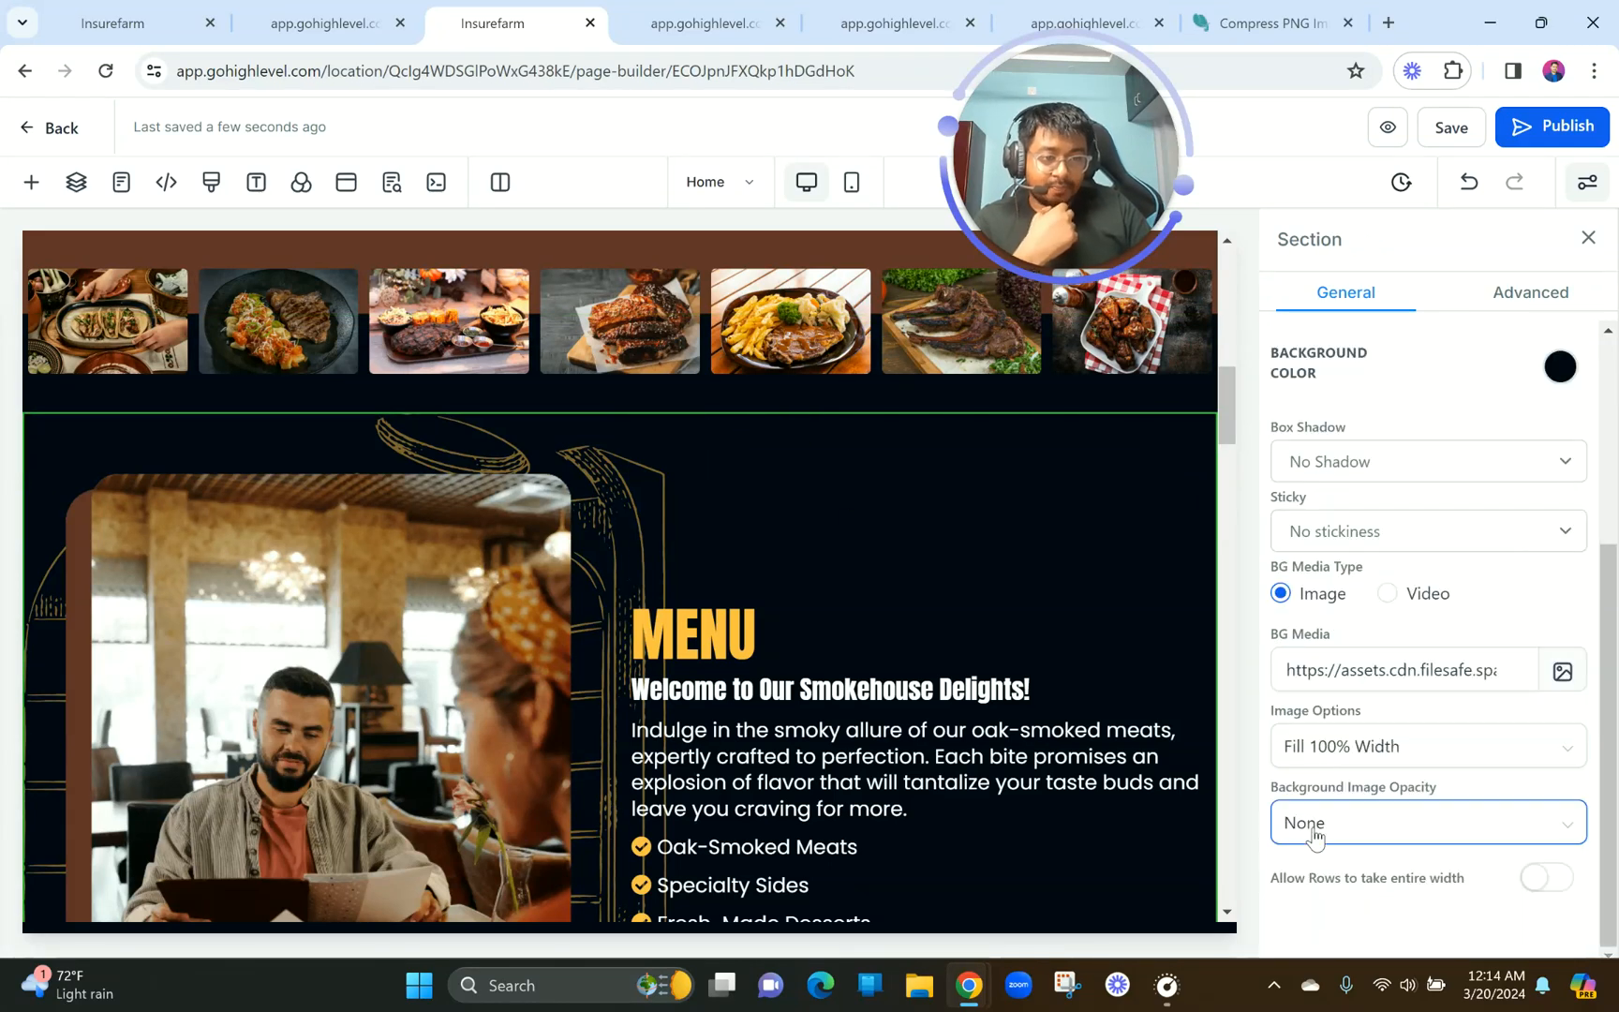
pyautogui.click(1340, 827)
pyautogui.click(1346, 740)
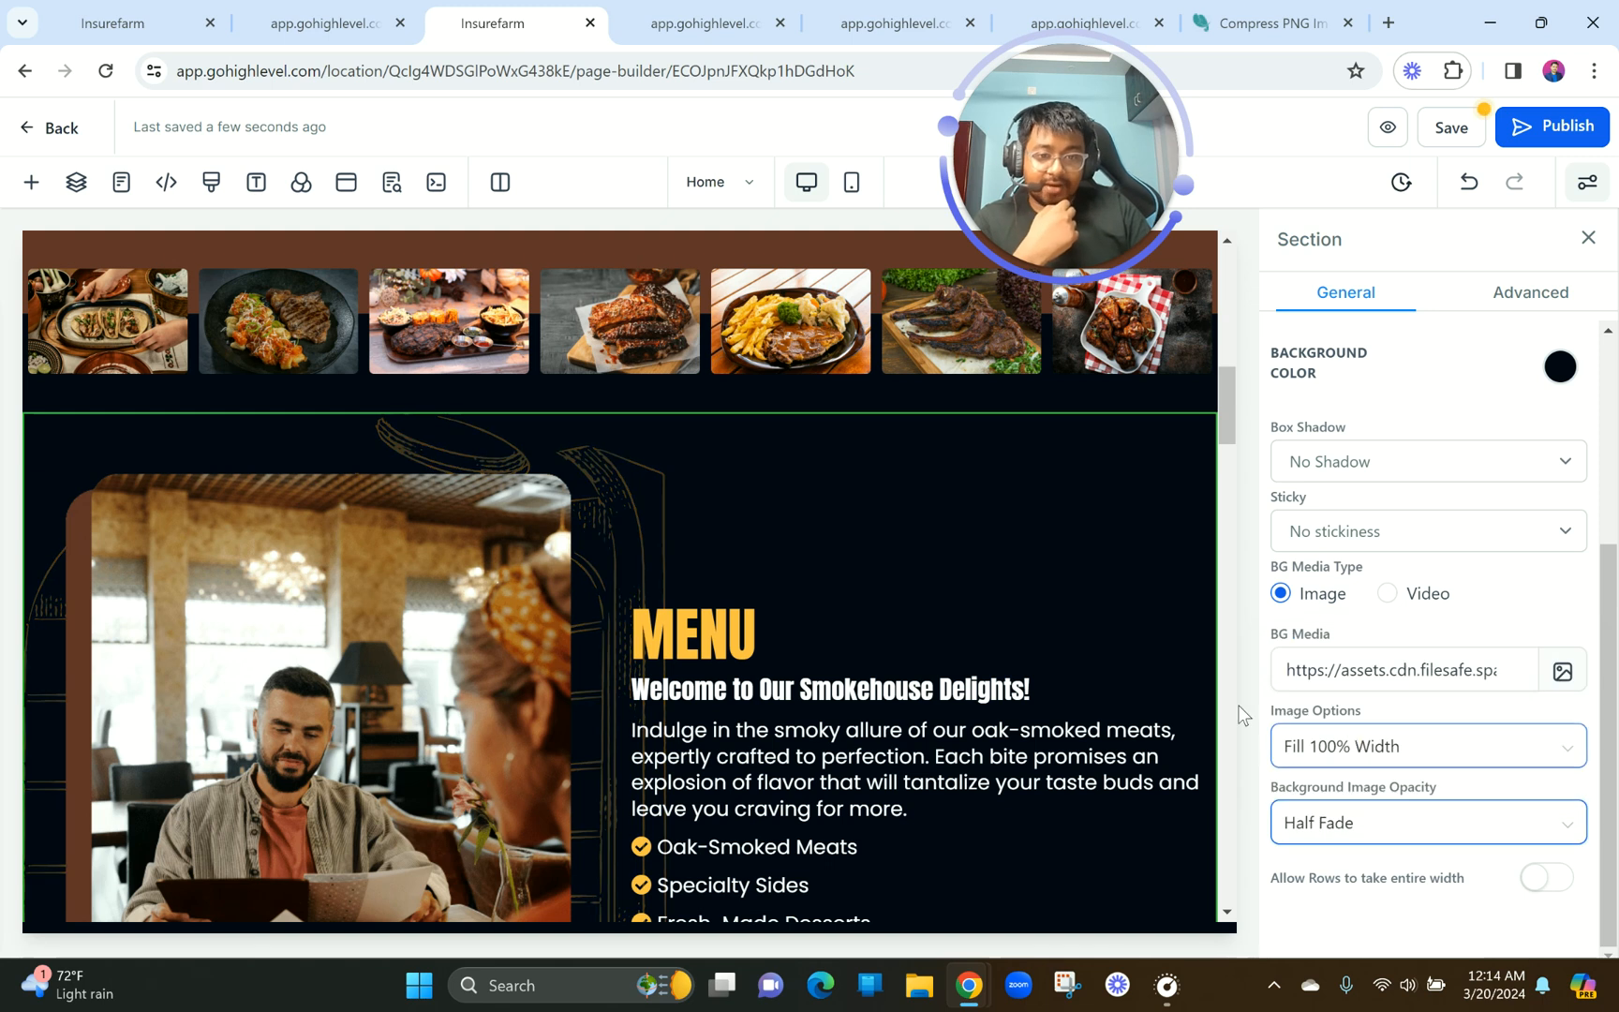
# Try None for the Menu section's background image opacity, reapply Half Fade, and save the page.
pyautogui.moveTo(1390, 856); pyautogui.dragTo(1353, 816)
pyautogui.click(1348, 813)
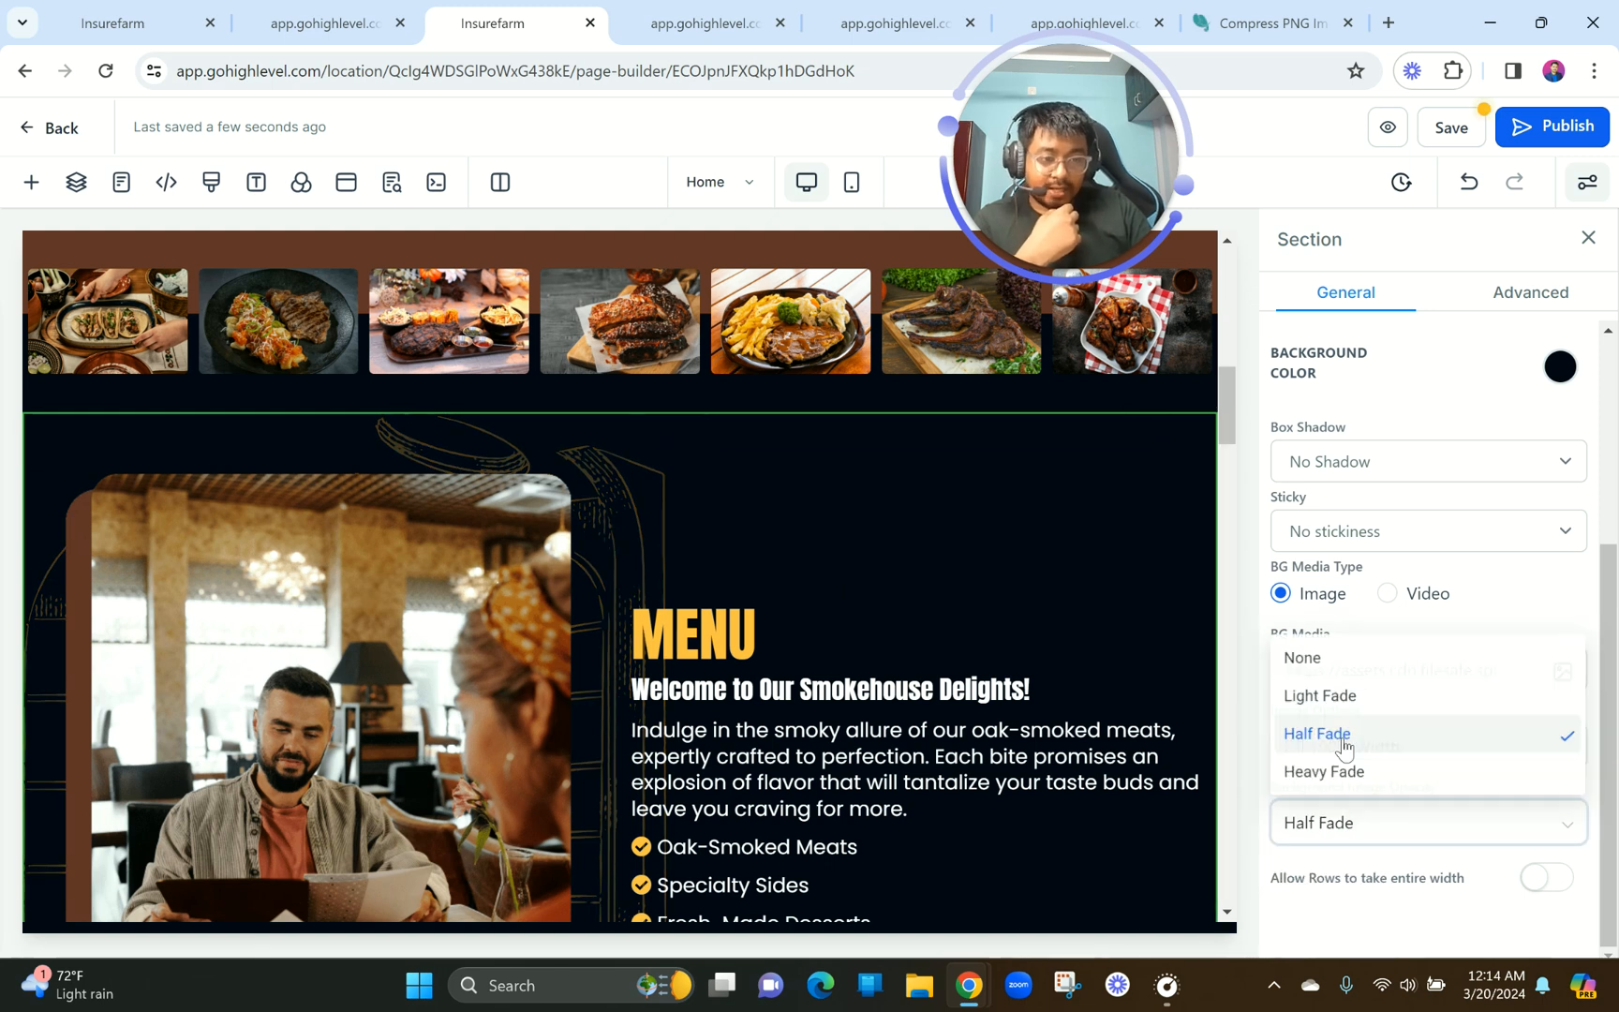
pyautogui.click(1321, 656)
pyautogui.click(1346, 824)
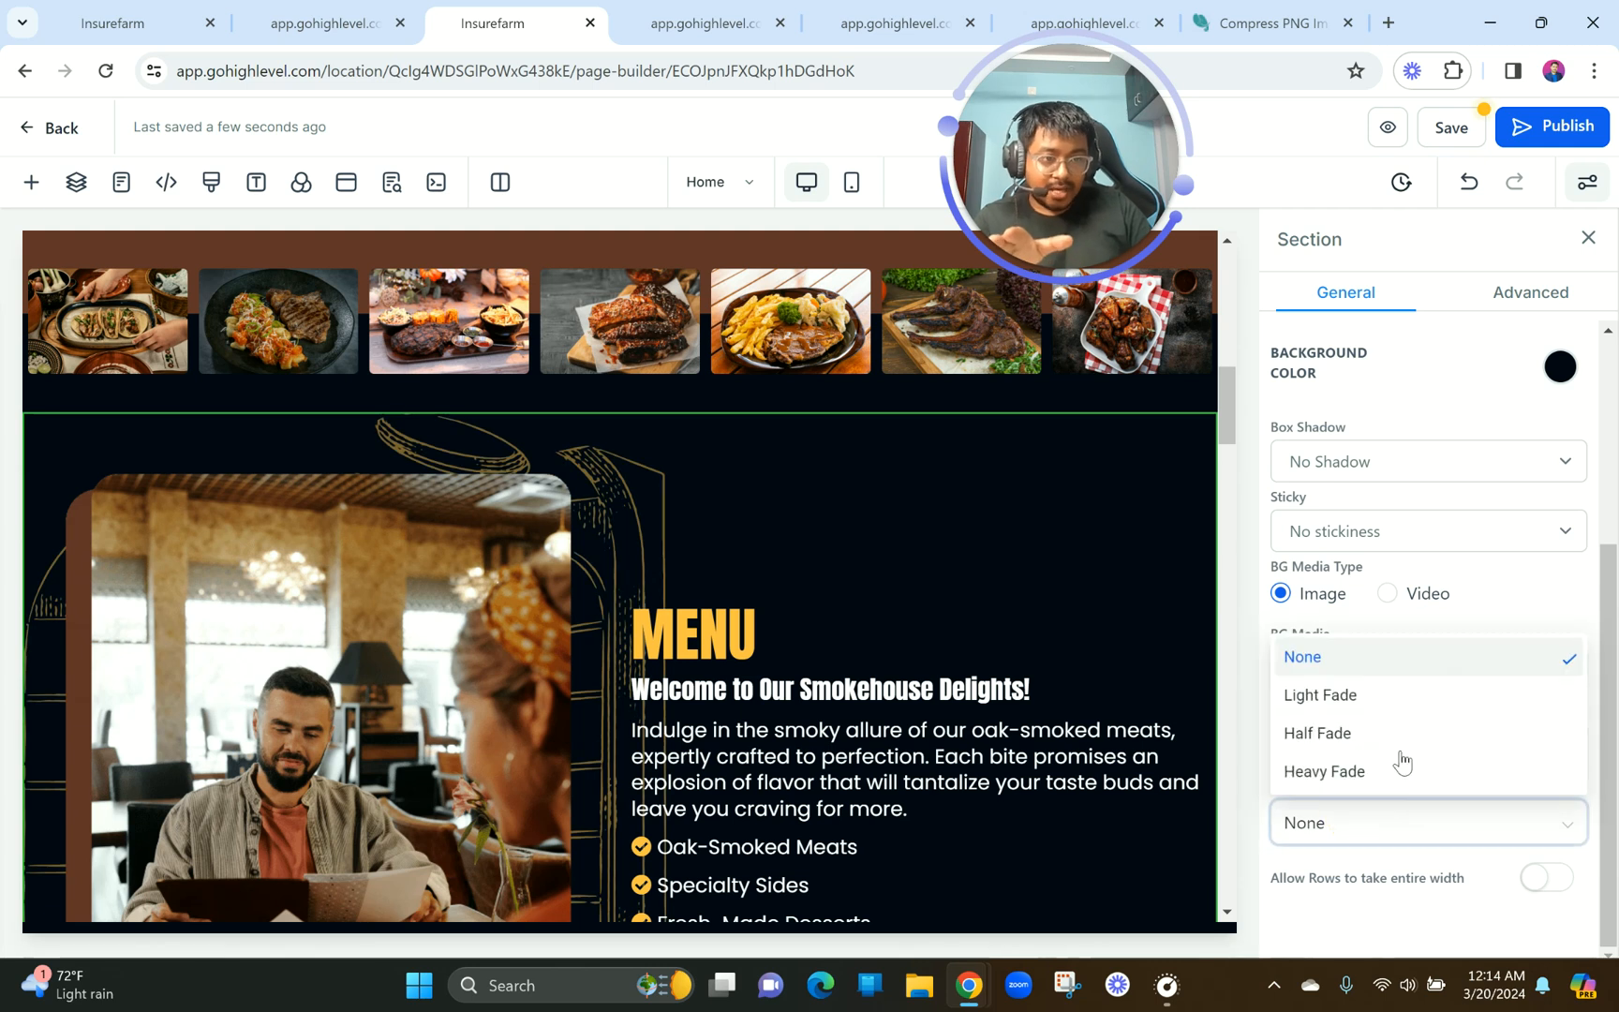
pyautogui.click(1383, 733)
pyautogui.click(1455, 134)
# Reload the page preview, check the Menu background, and compare the Client Reviews section with the reference page.
pyautogui.moveTo(682, 10)
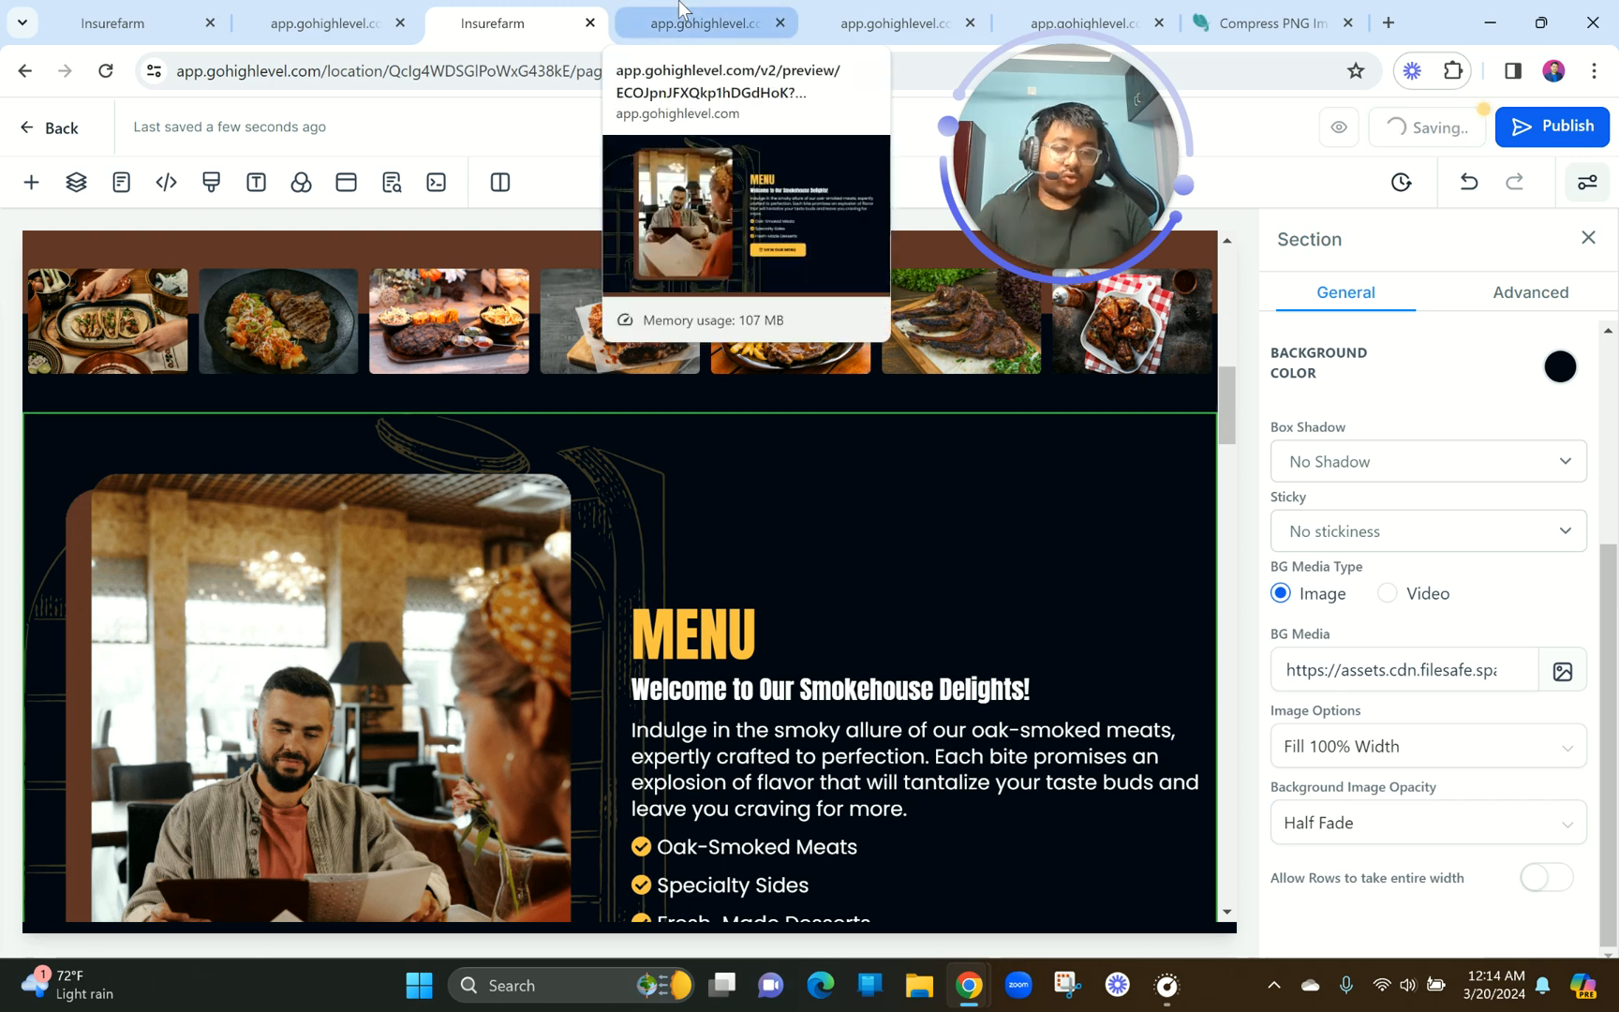
pyautogui.click(682, 12)
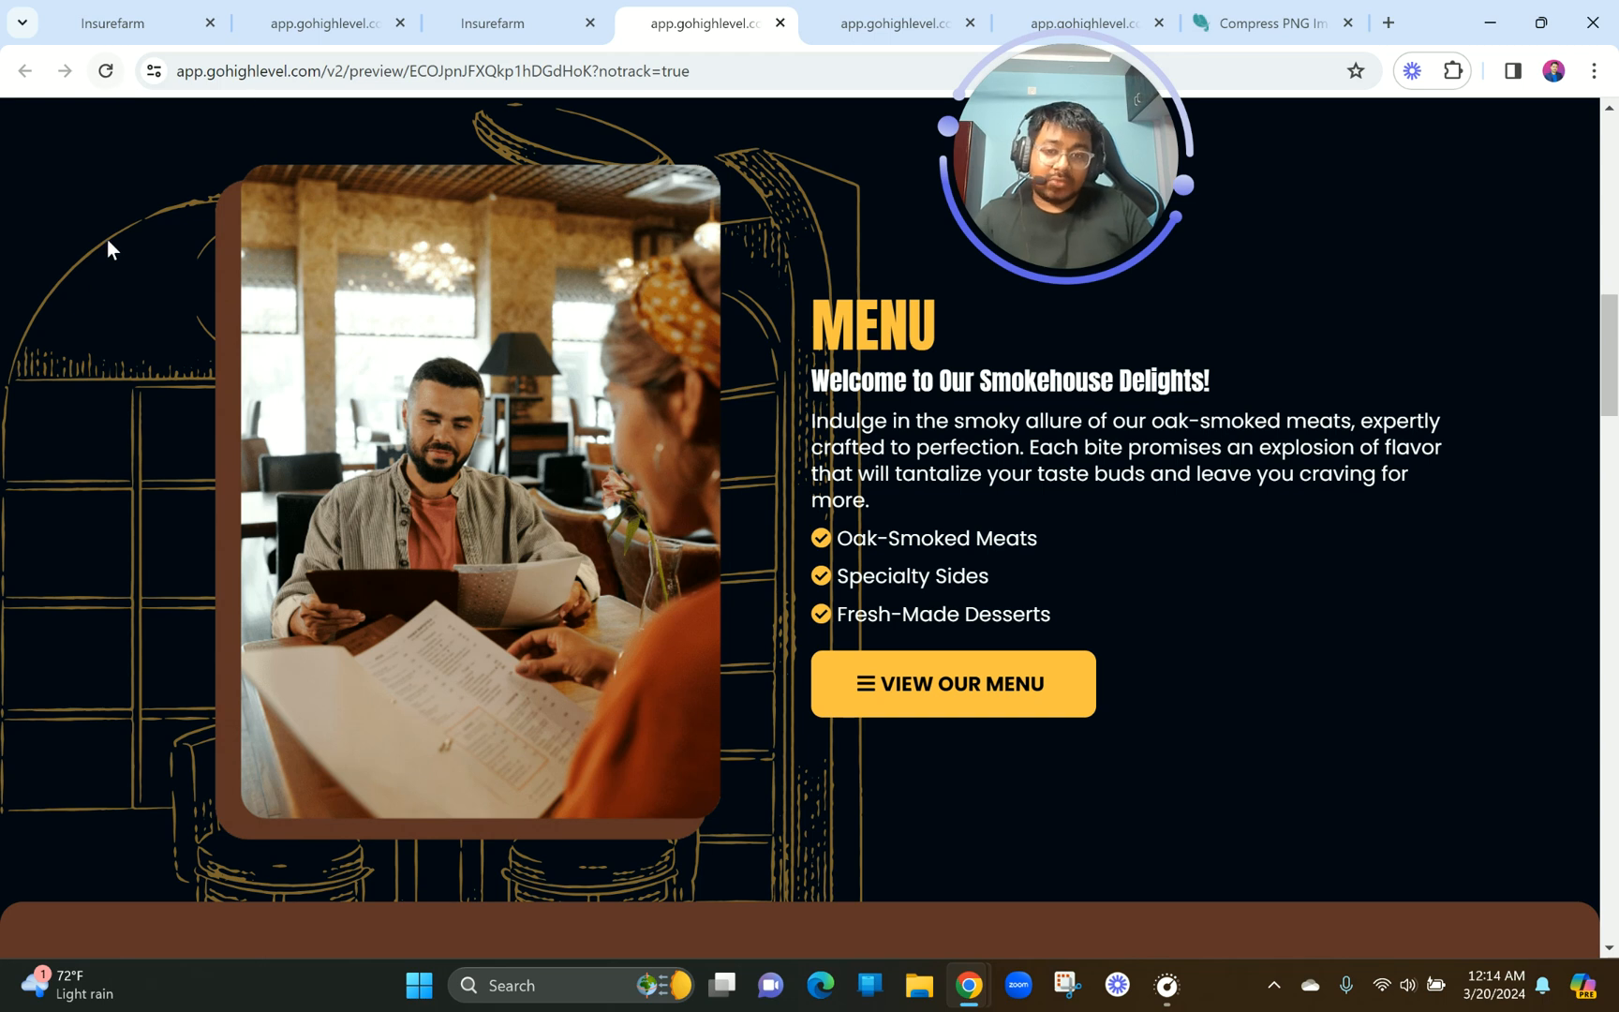
pyautogui.click(107, 72)
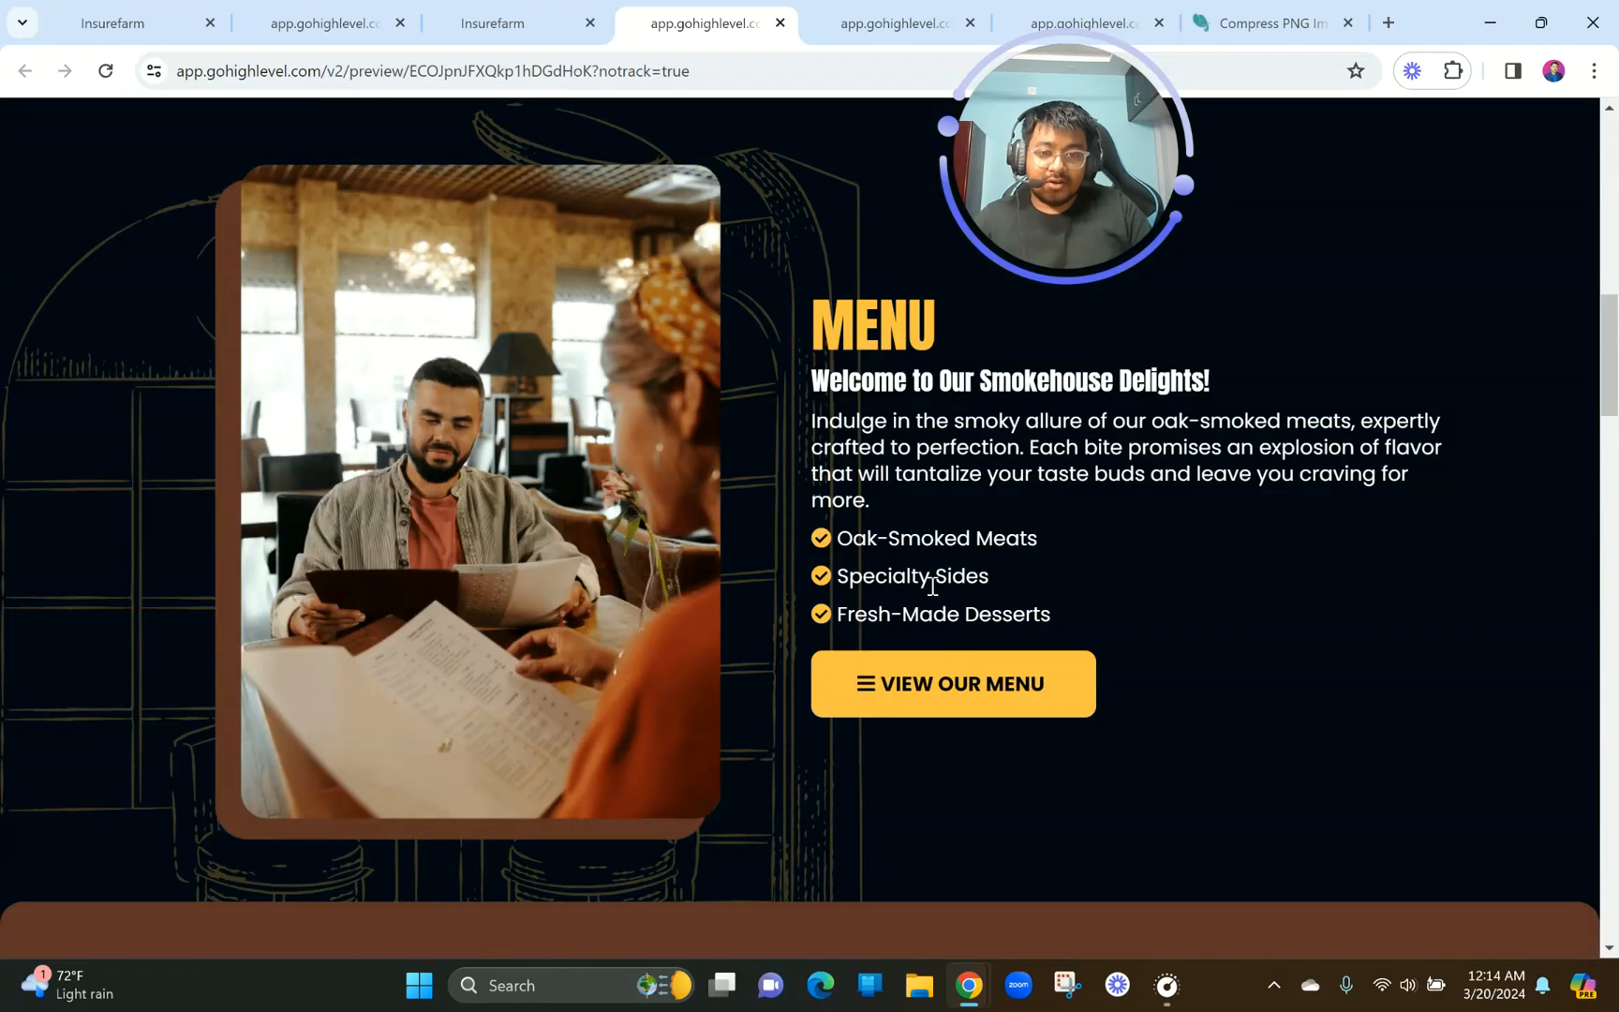
pyautogui.scroll(1, 159, 412)
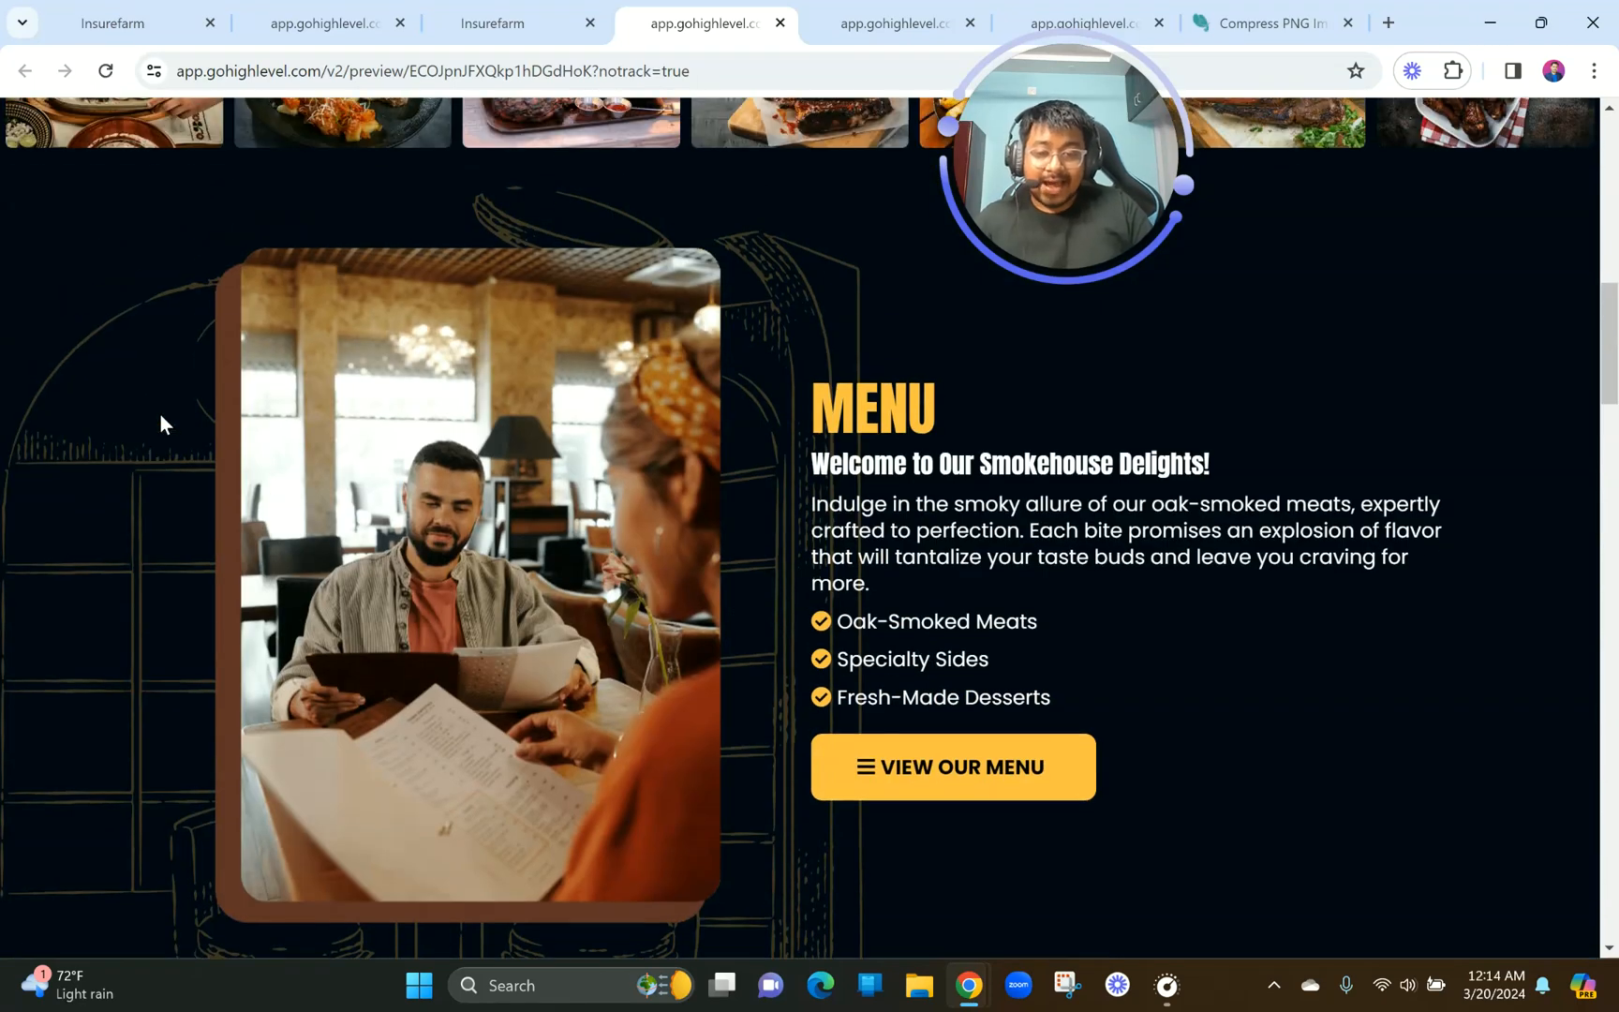
pyautogui.scroll(-20, 553, 561)
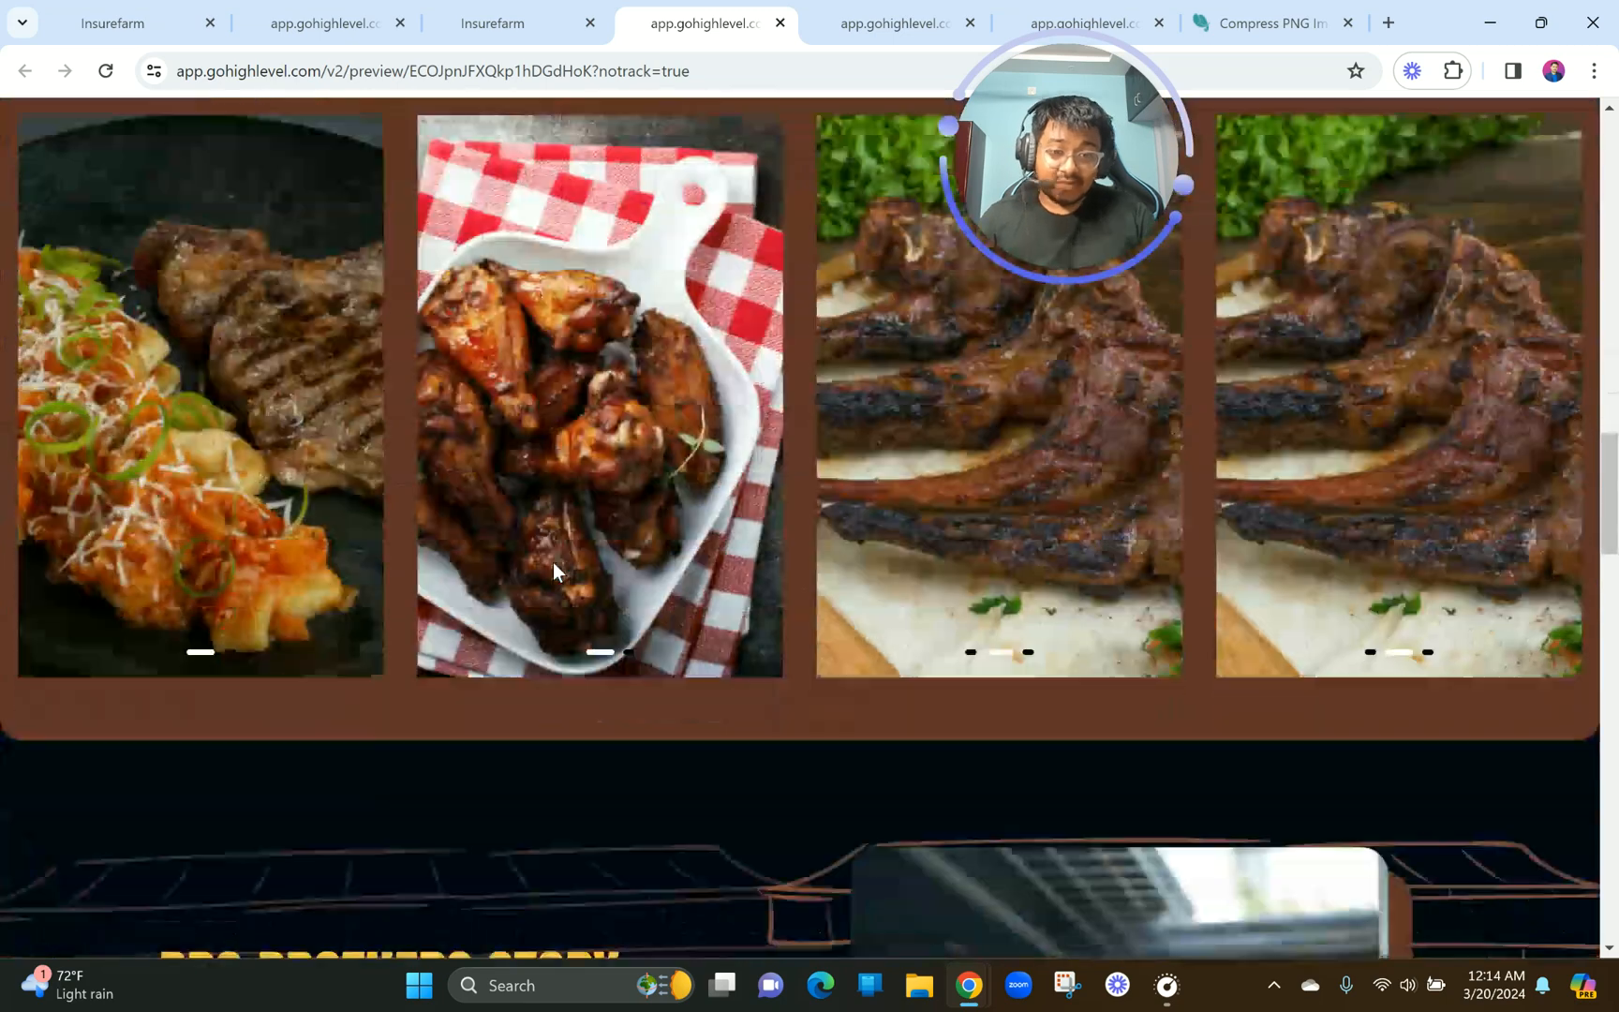
pyautogui.scroll(-20, 553, 562)
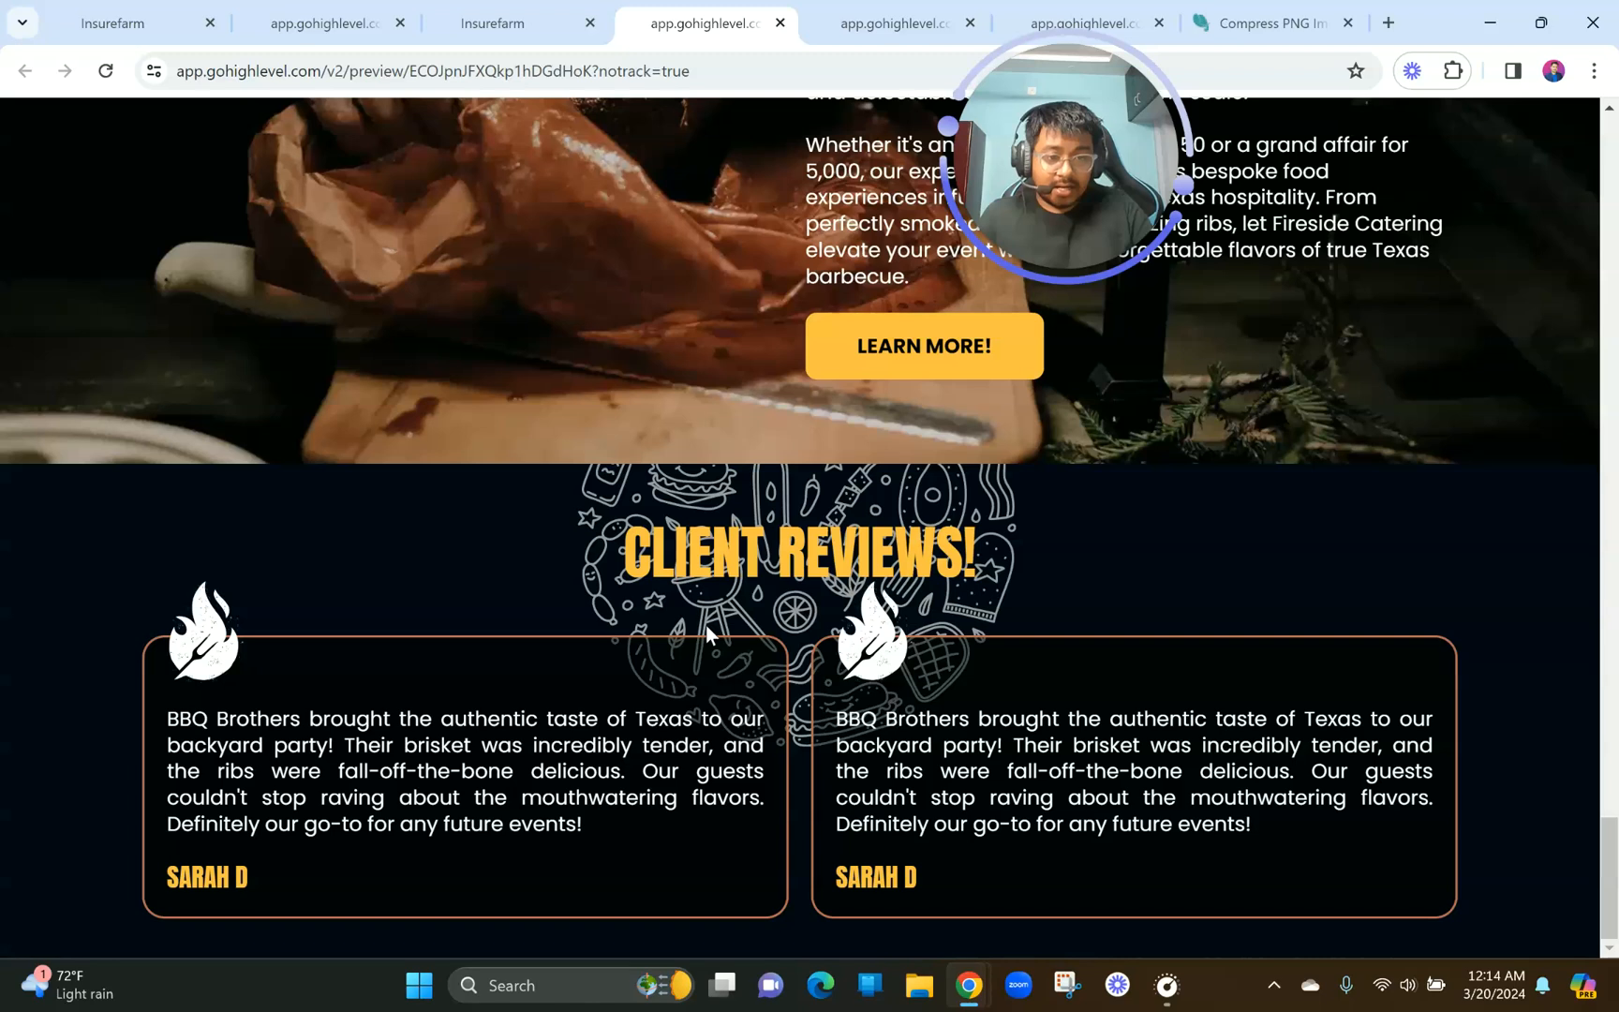
pyautogui.click(380, 17)
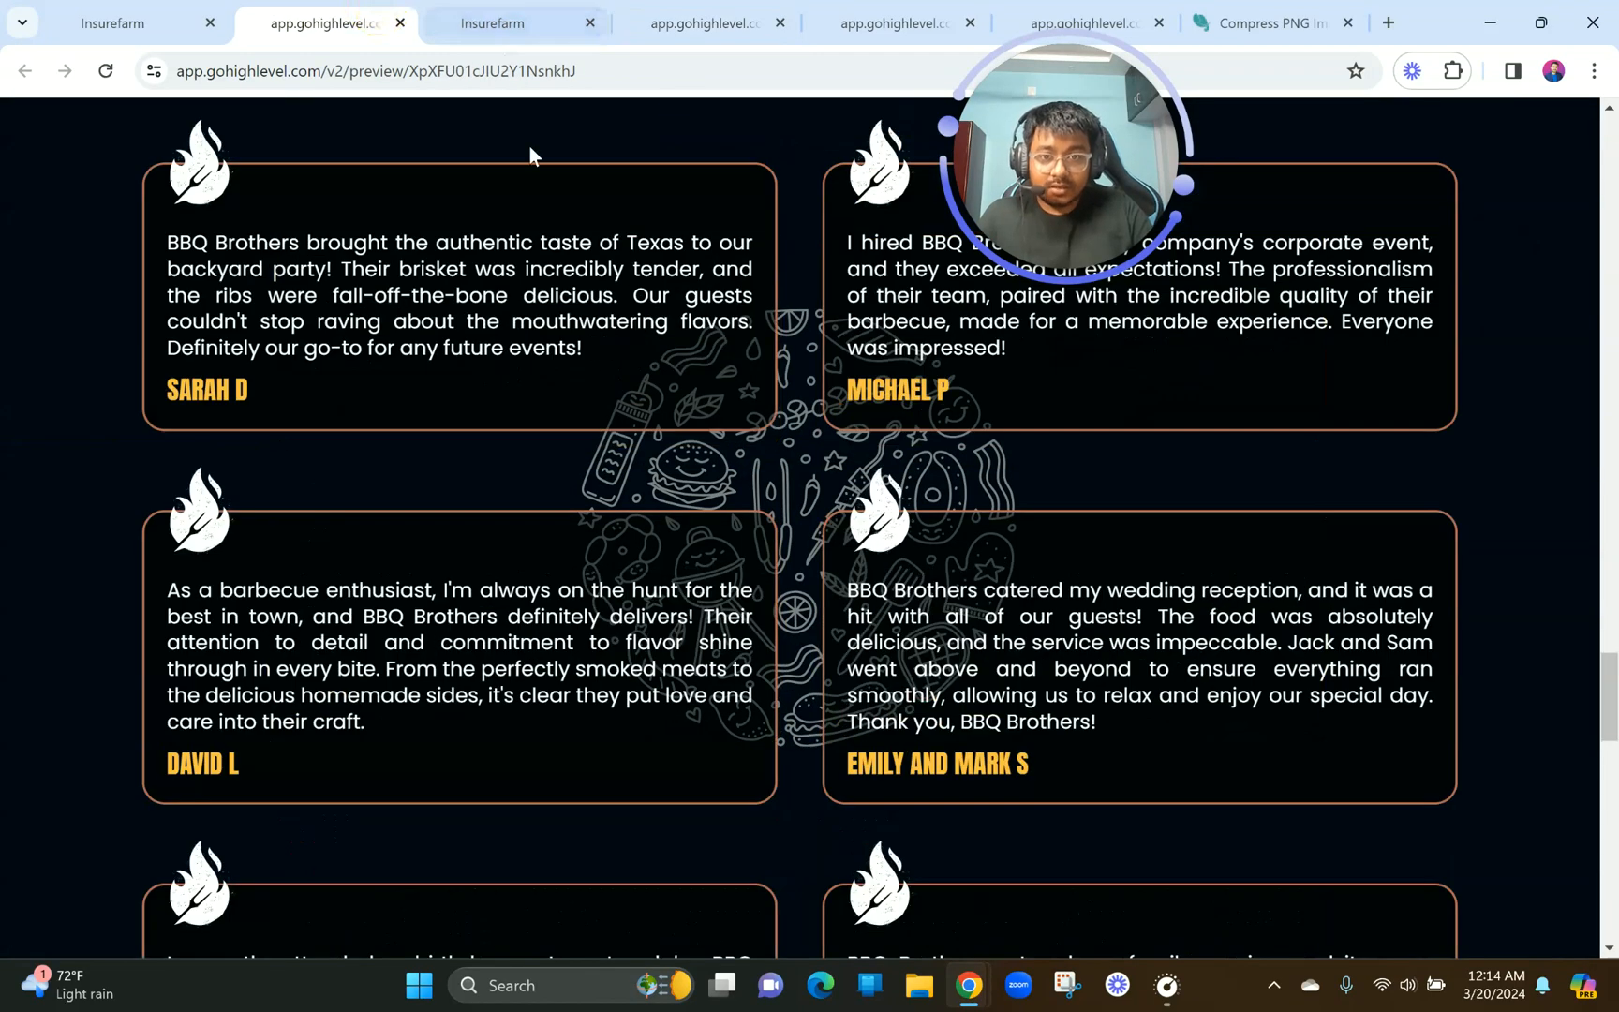
pyautogui.scroll(2, 531, 147)
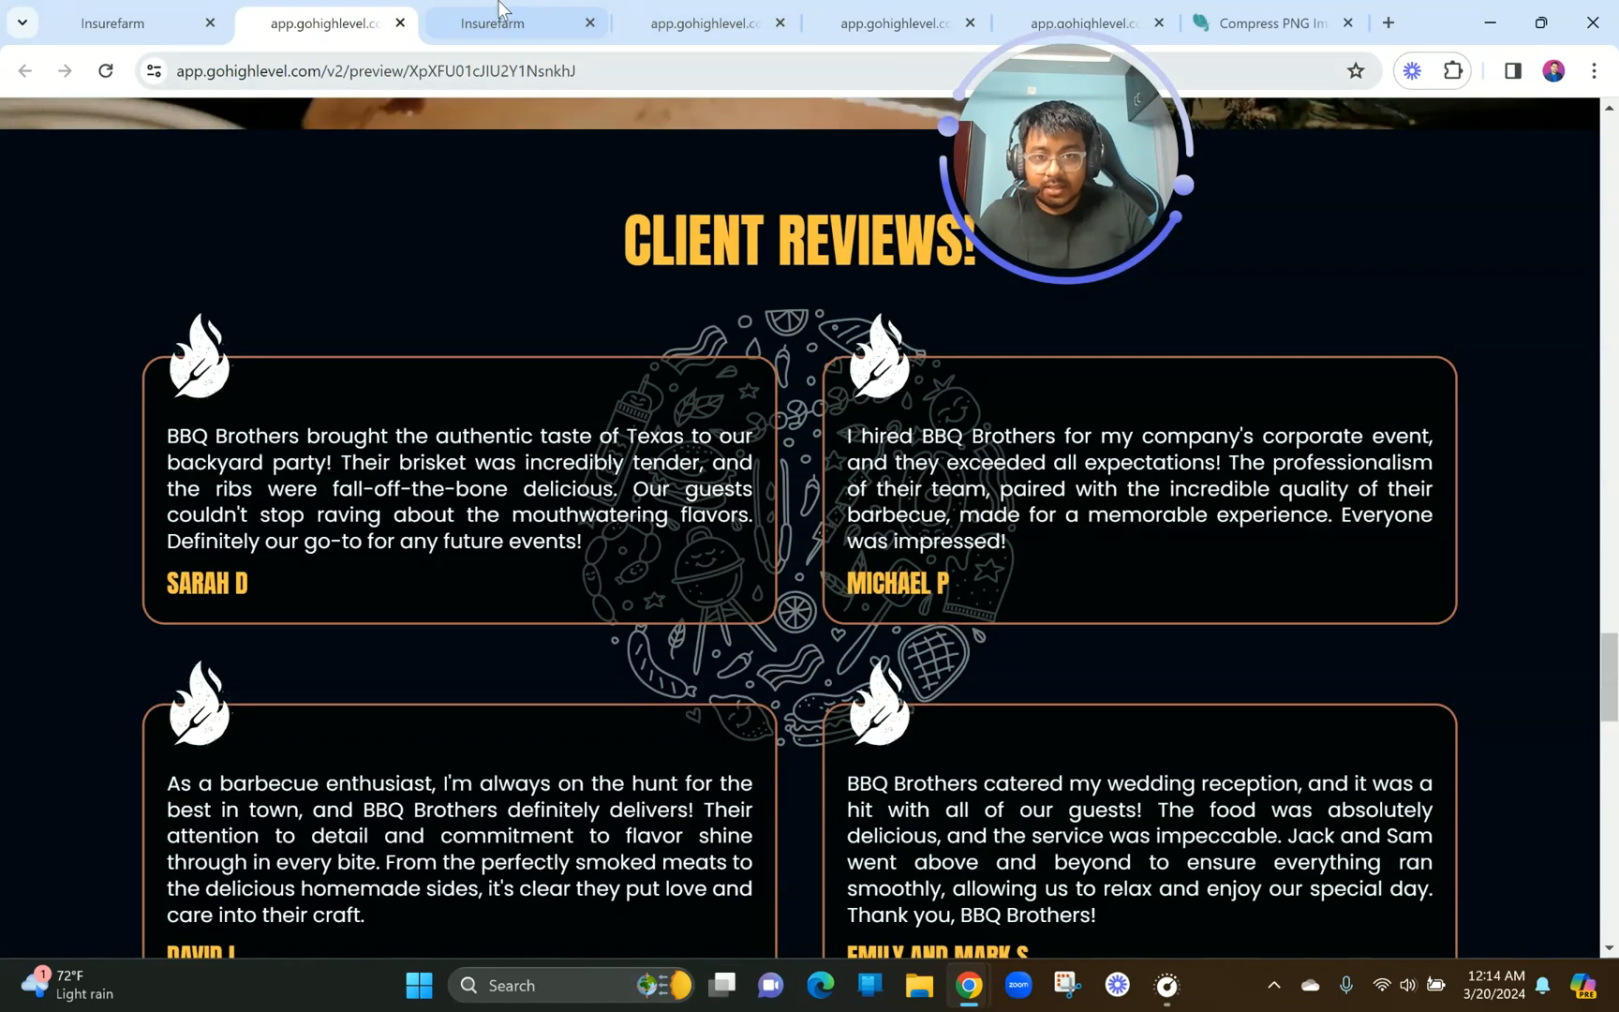
pyautogui.click(535, 21)
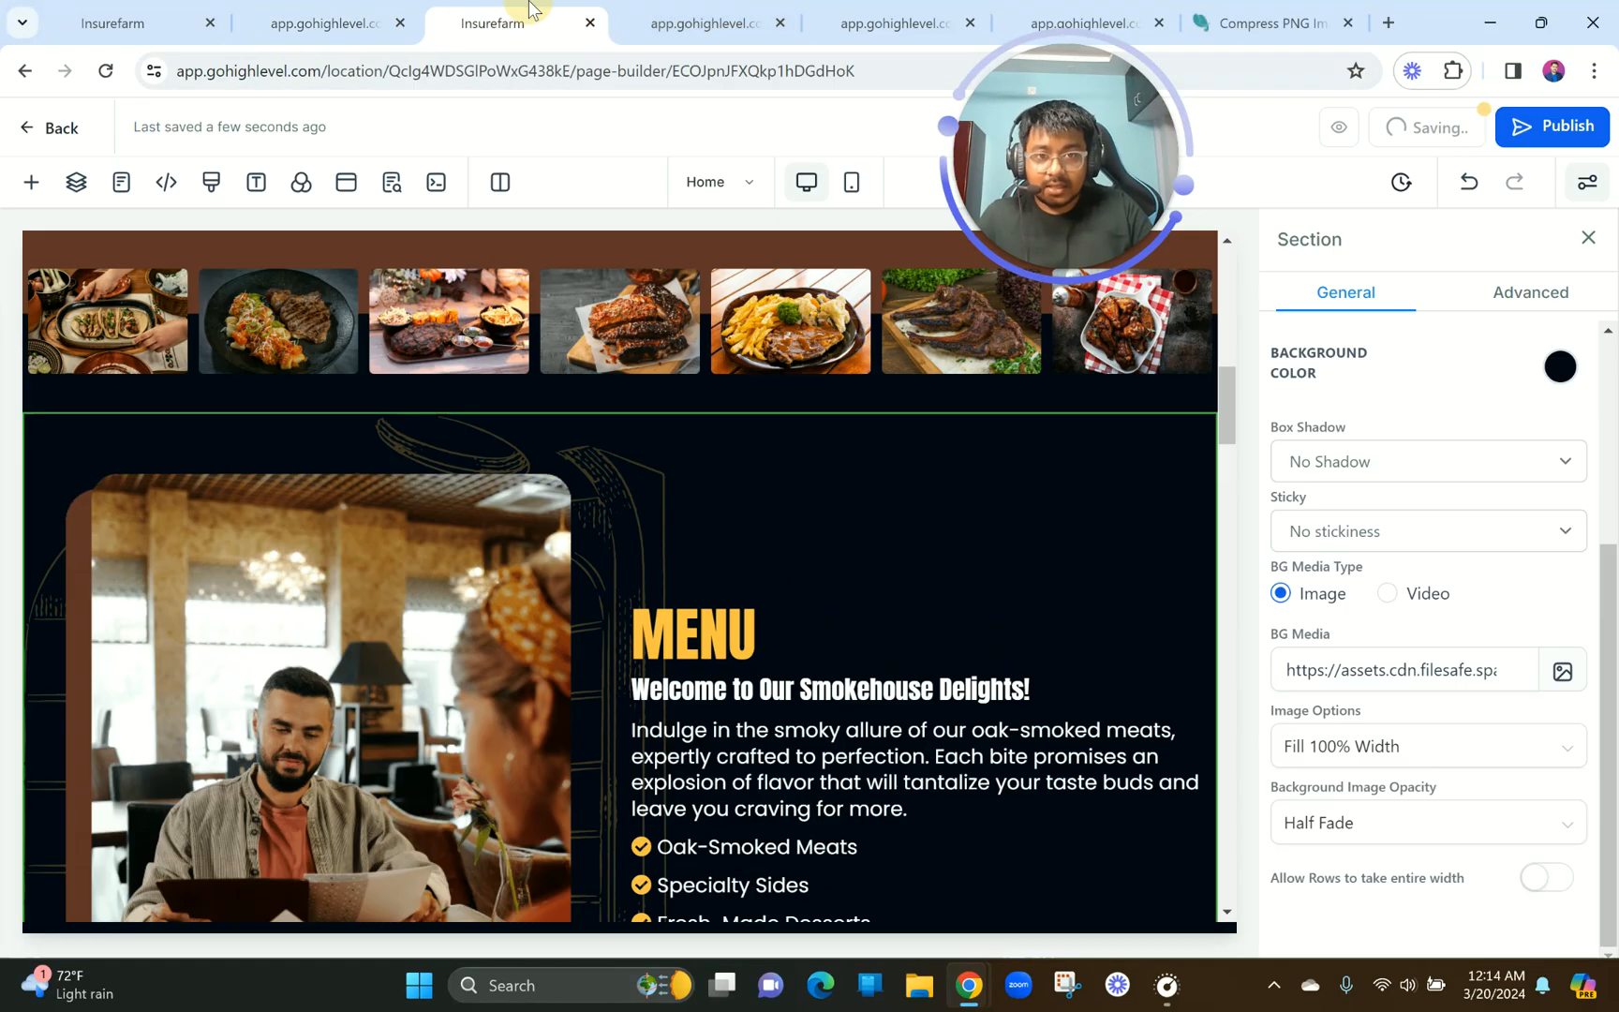
# Zoom the builder to 80%, try 10 px left padding on the first review card, and set it back to 20 px.
pyautogui.click(1595, 71)
pyautogui.click(1439, 509)
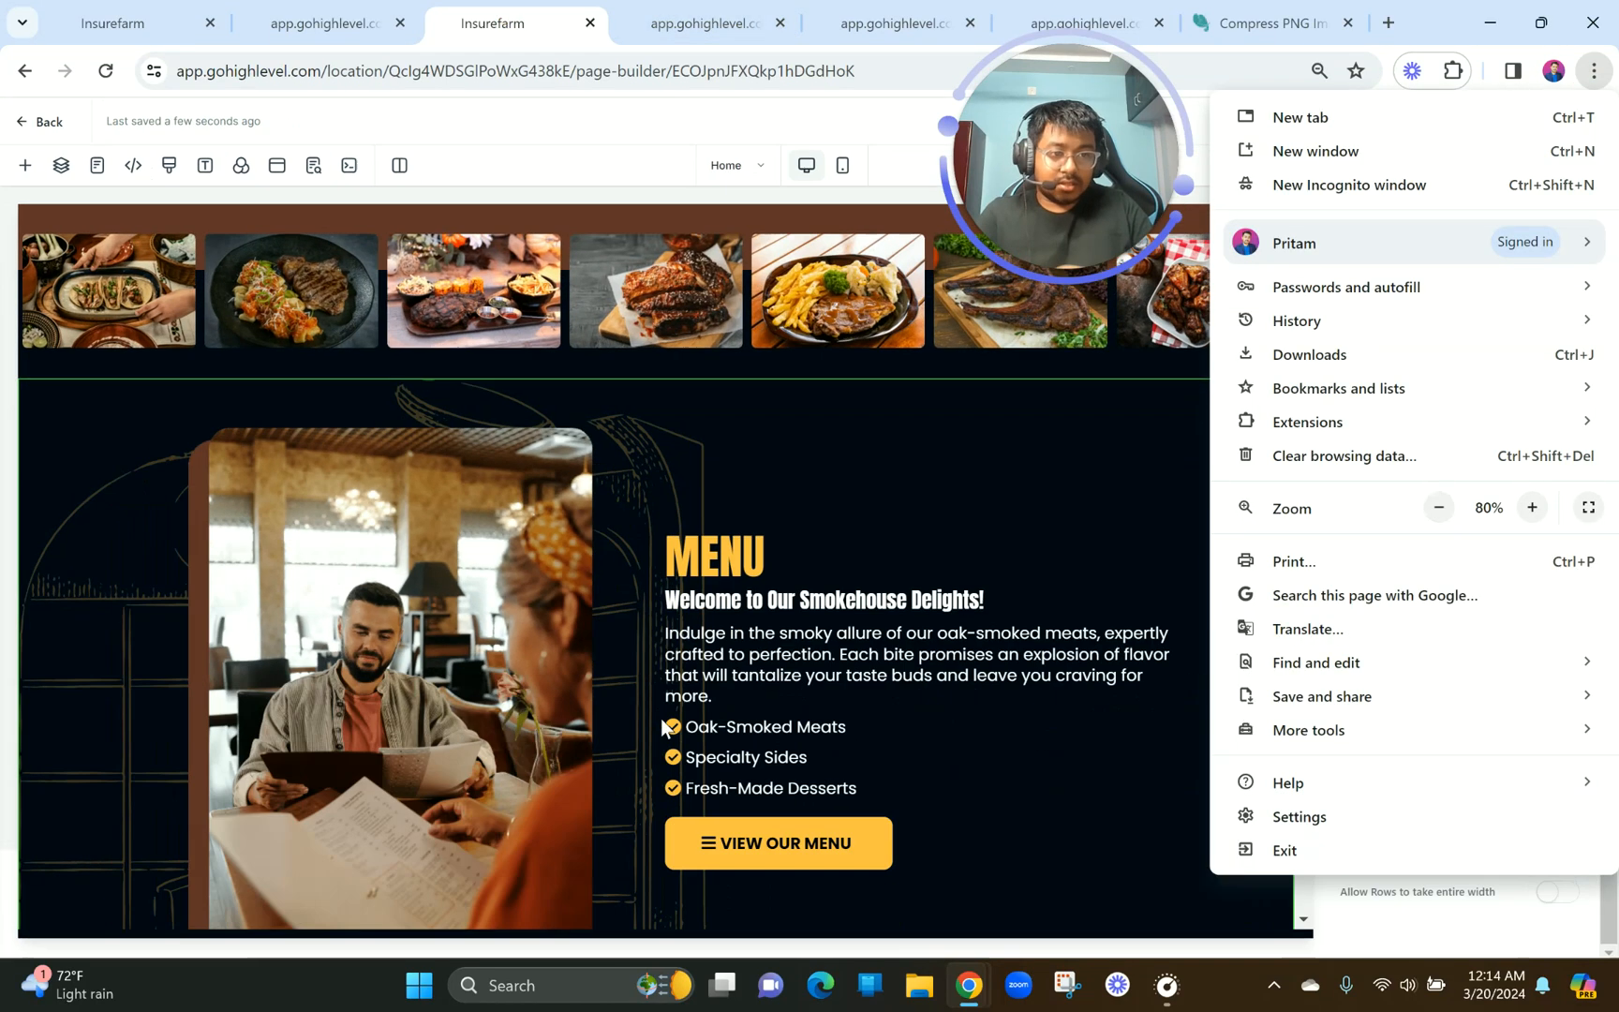
pyautogui.click(661, 717)
pyautogui.click(660, 717)
pyautogui.scroll(-10, 661, 717)
pyautogui.scroll(-12, 661, 718)
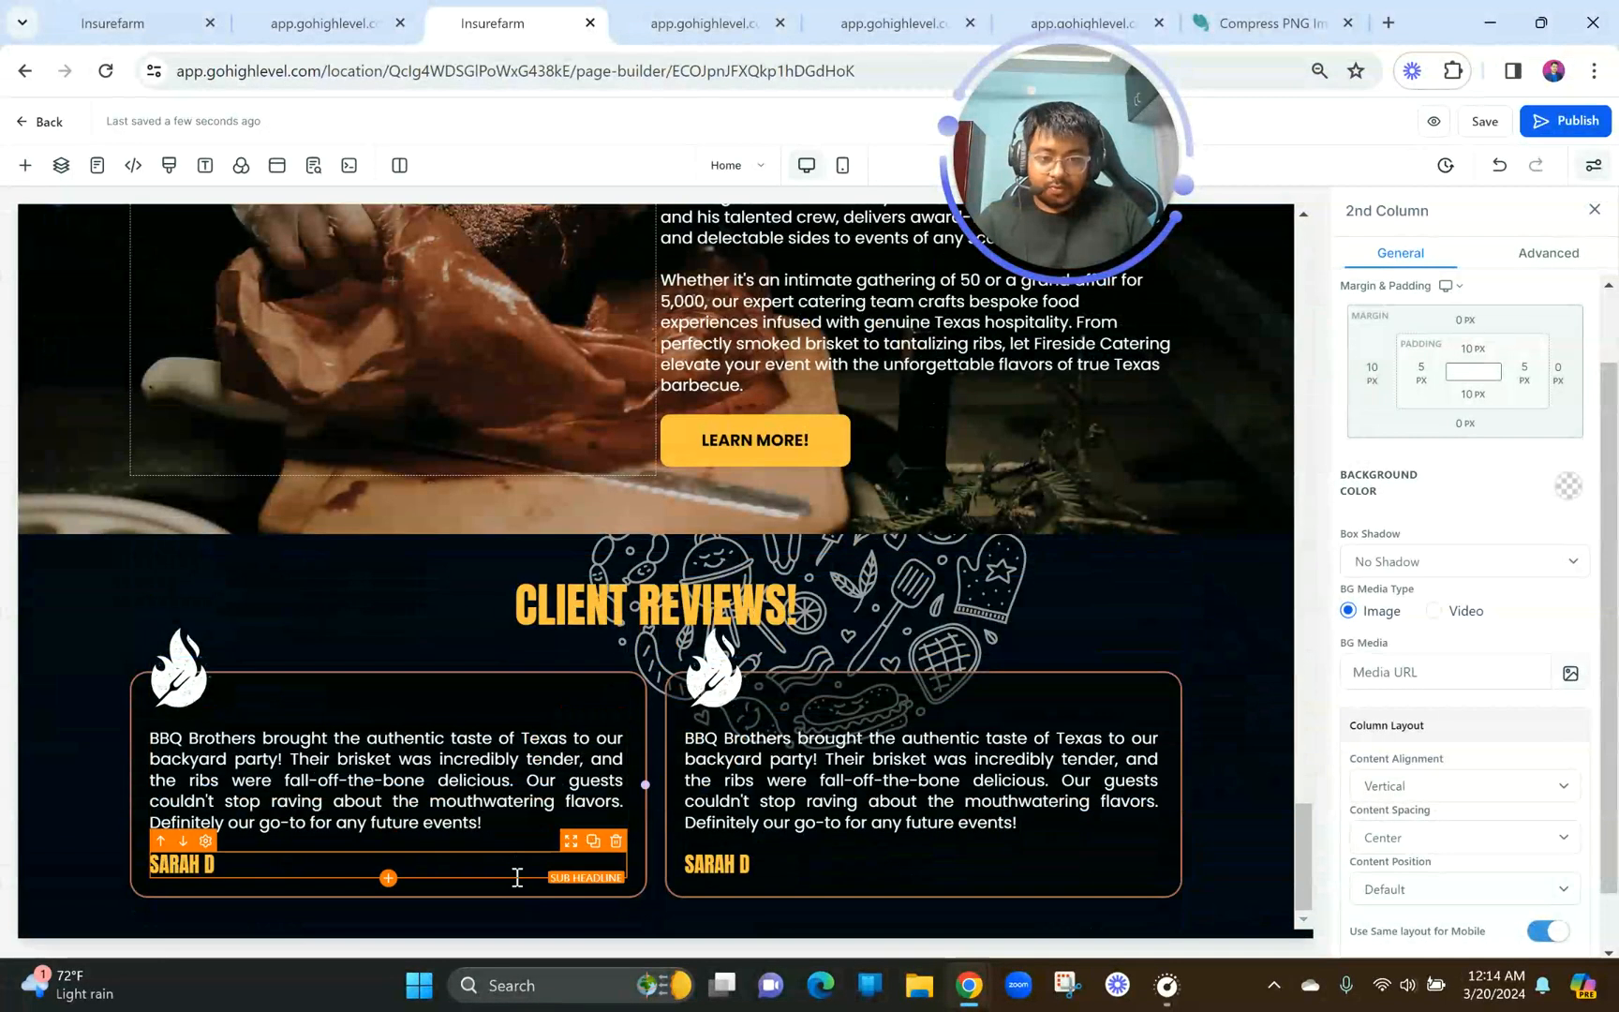
pyautogui.click(1421, 371)
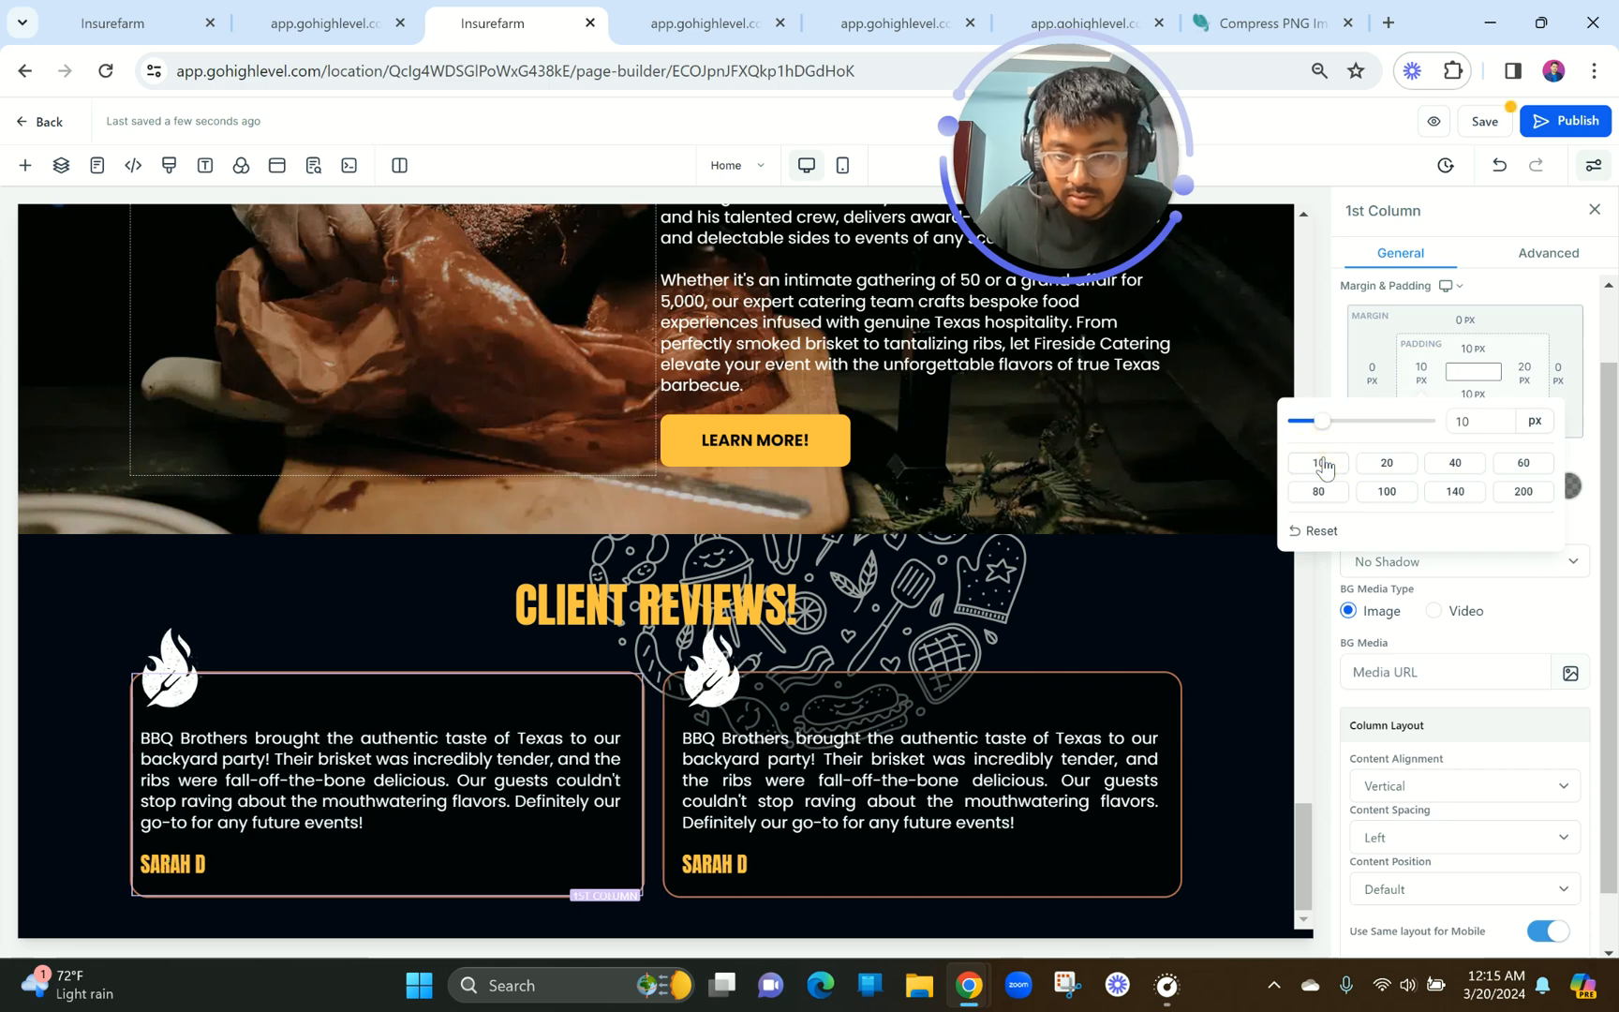
pyautogui.click(1388, 465)
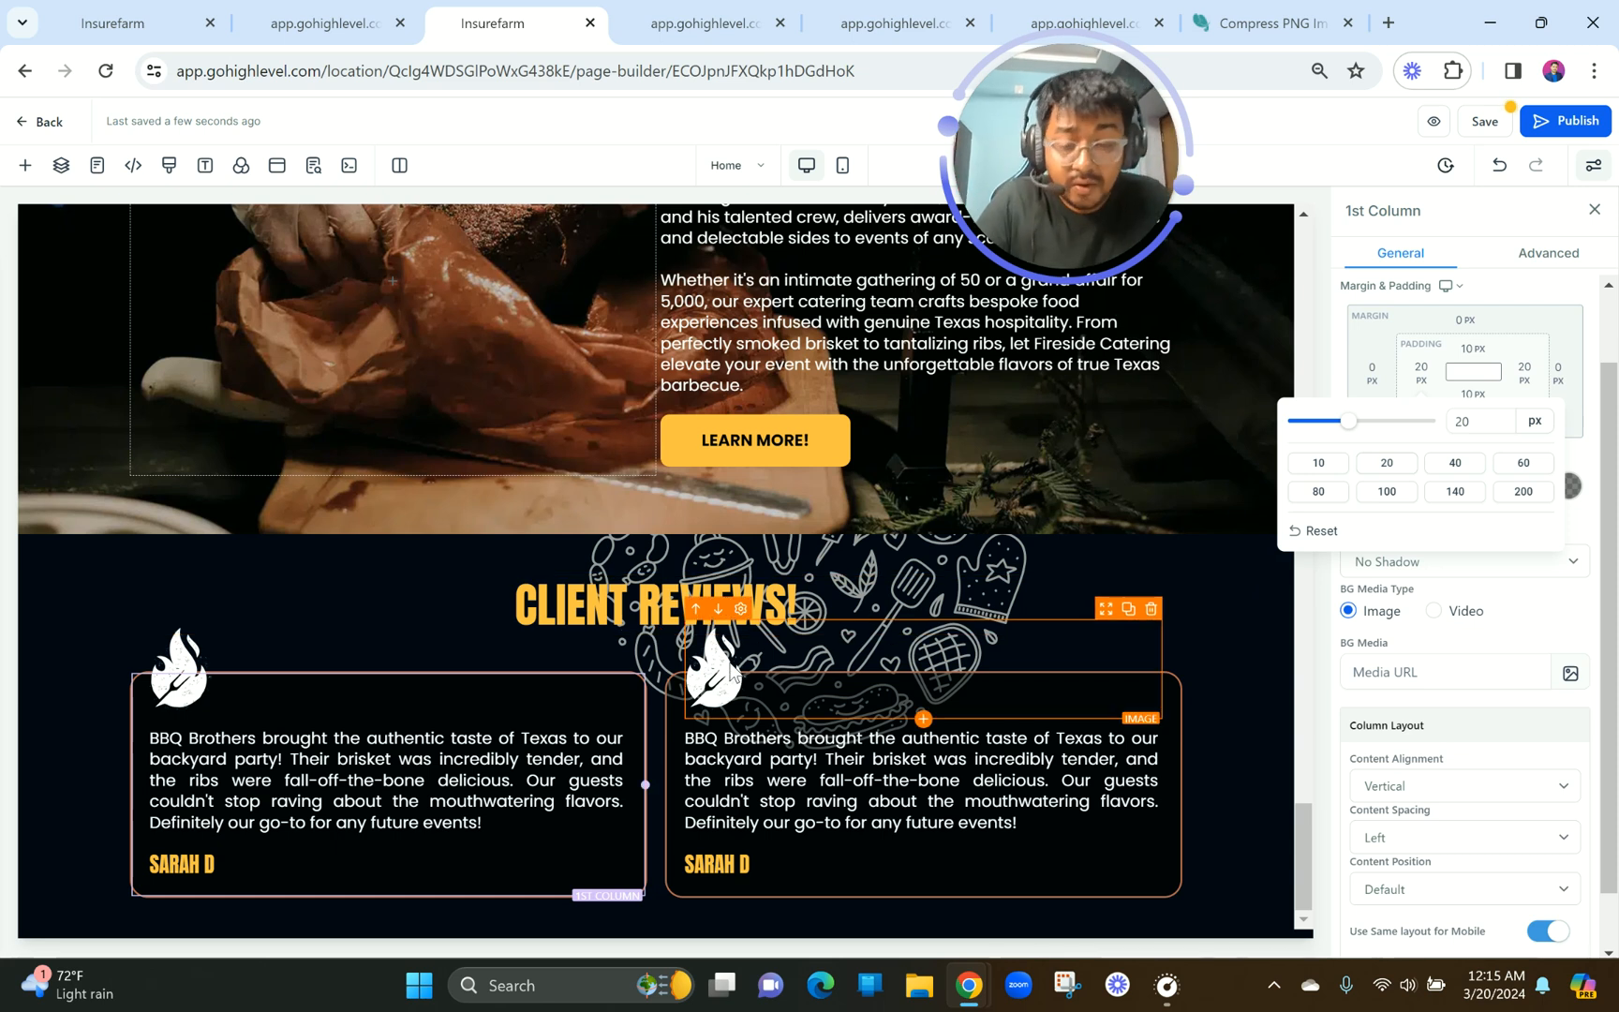
# Duplicate the two-column review row twice to make three rows of review cards.
pyautogui.click(686, 903)
pyautogui.moveTo(1155, 656)
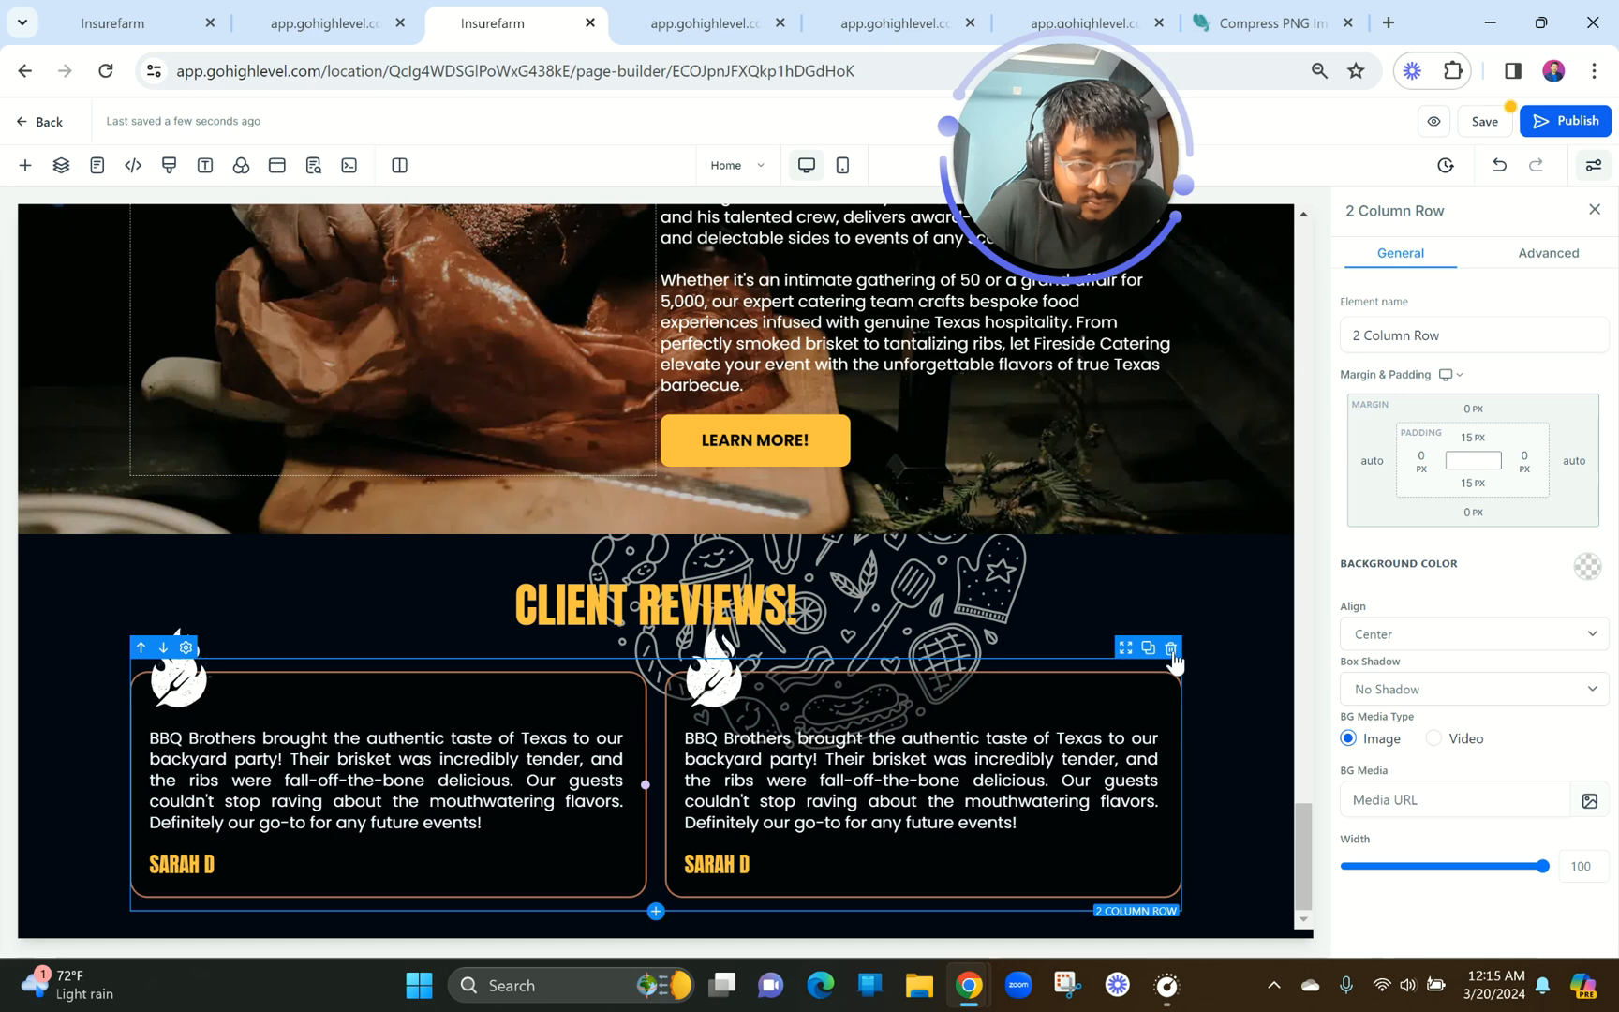
pyautogui.click(1151, 651)
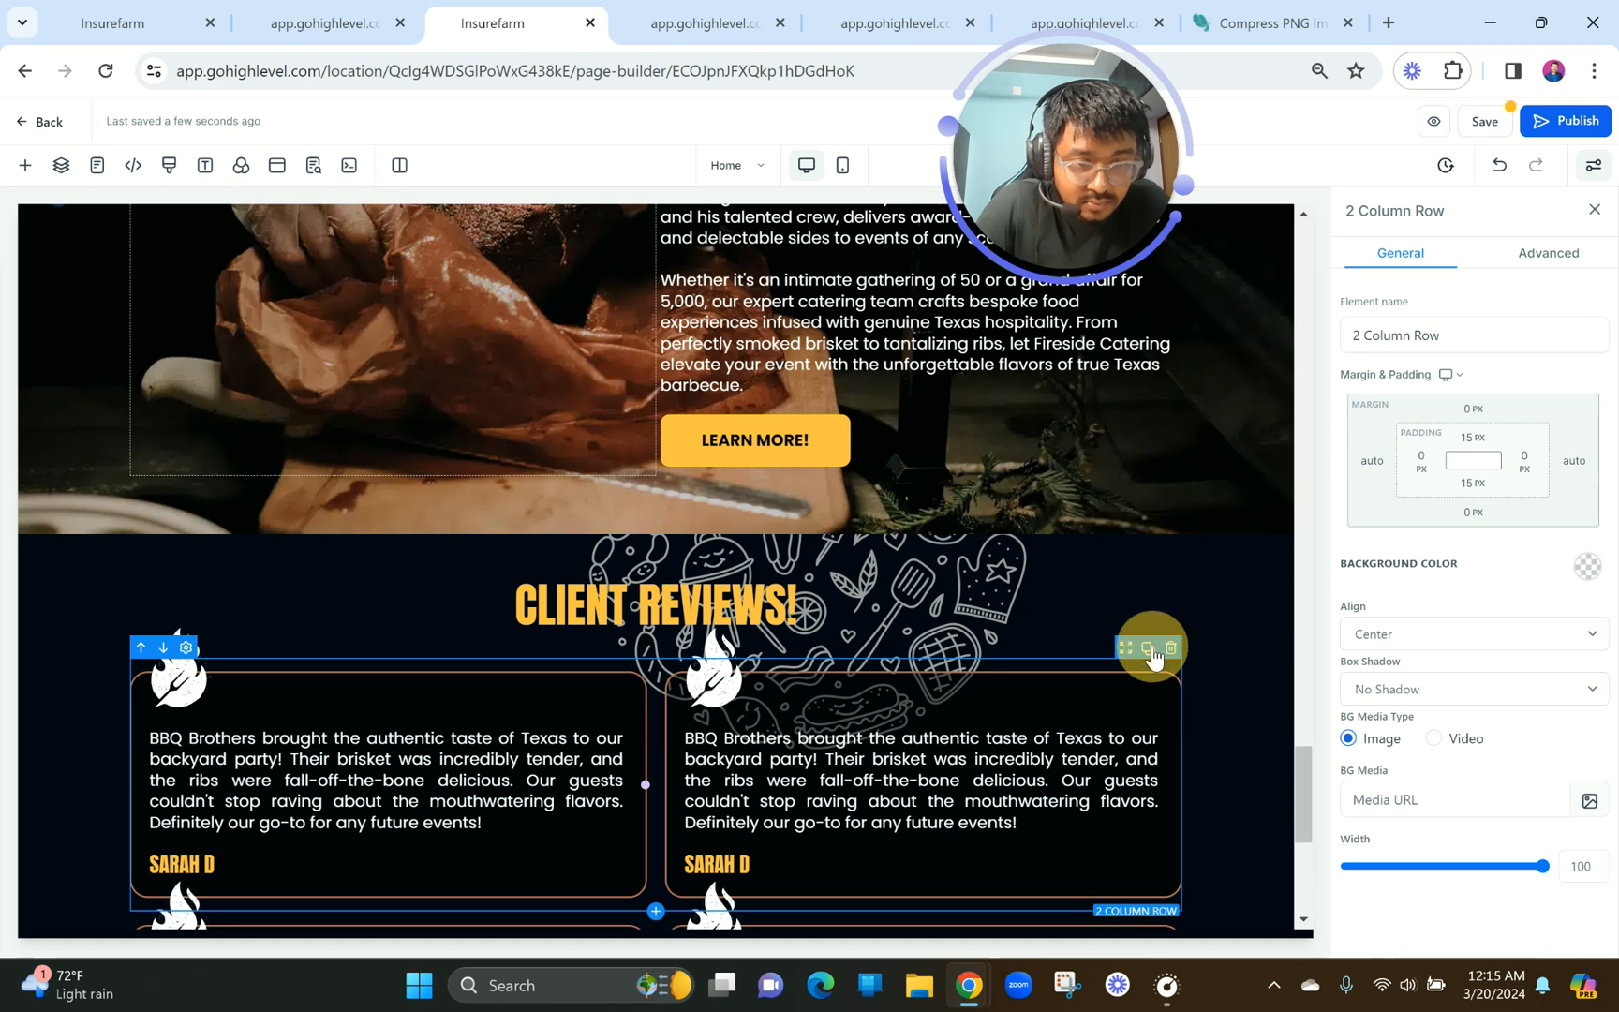
pyautogui.scroll(-5, 890, 815)
pyautogui.click(219, 527)
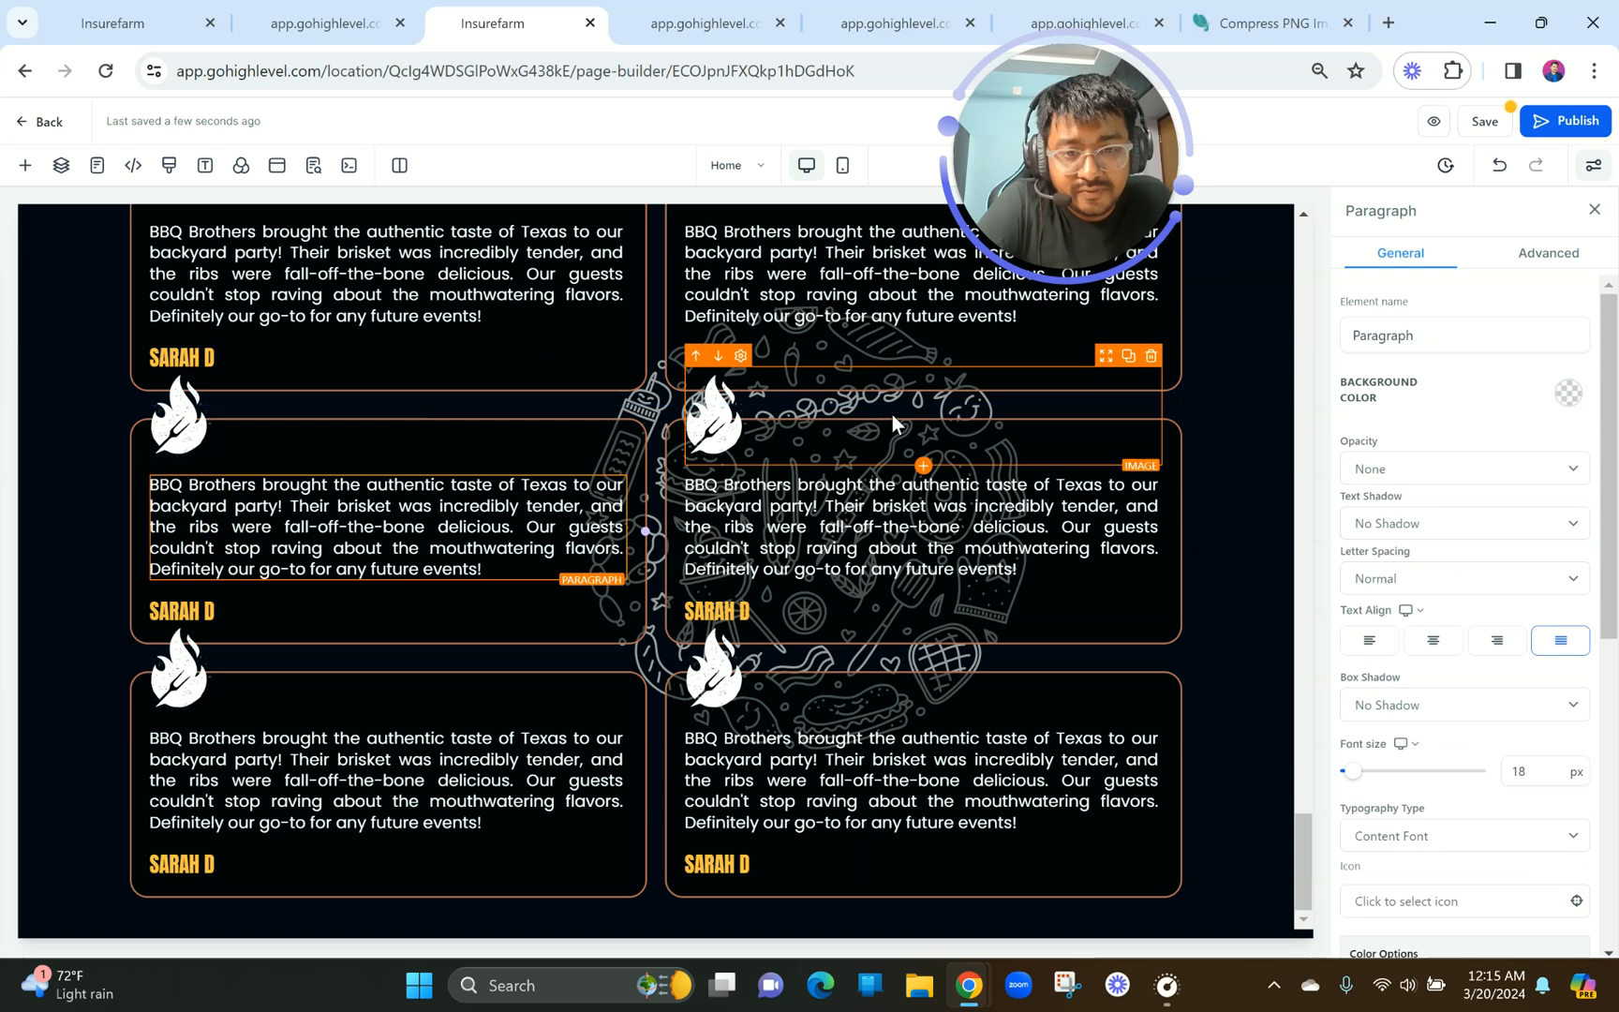
# Set the top margin of the second and third rows of review cards to 40 px.
pyautogui.scroll(1, 893, 413)
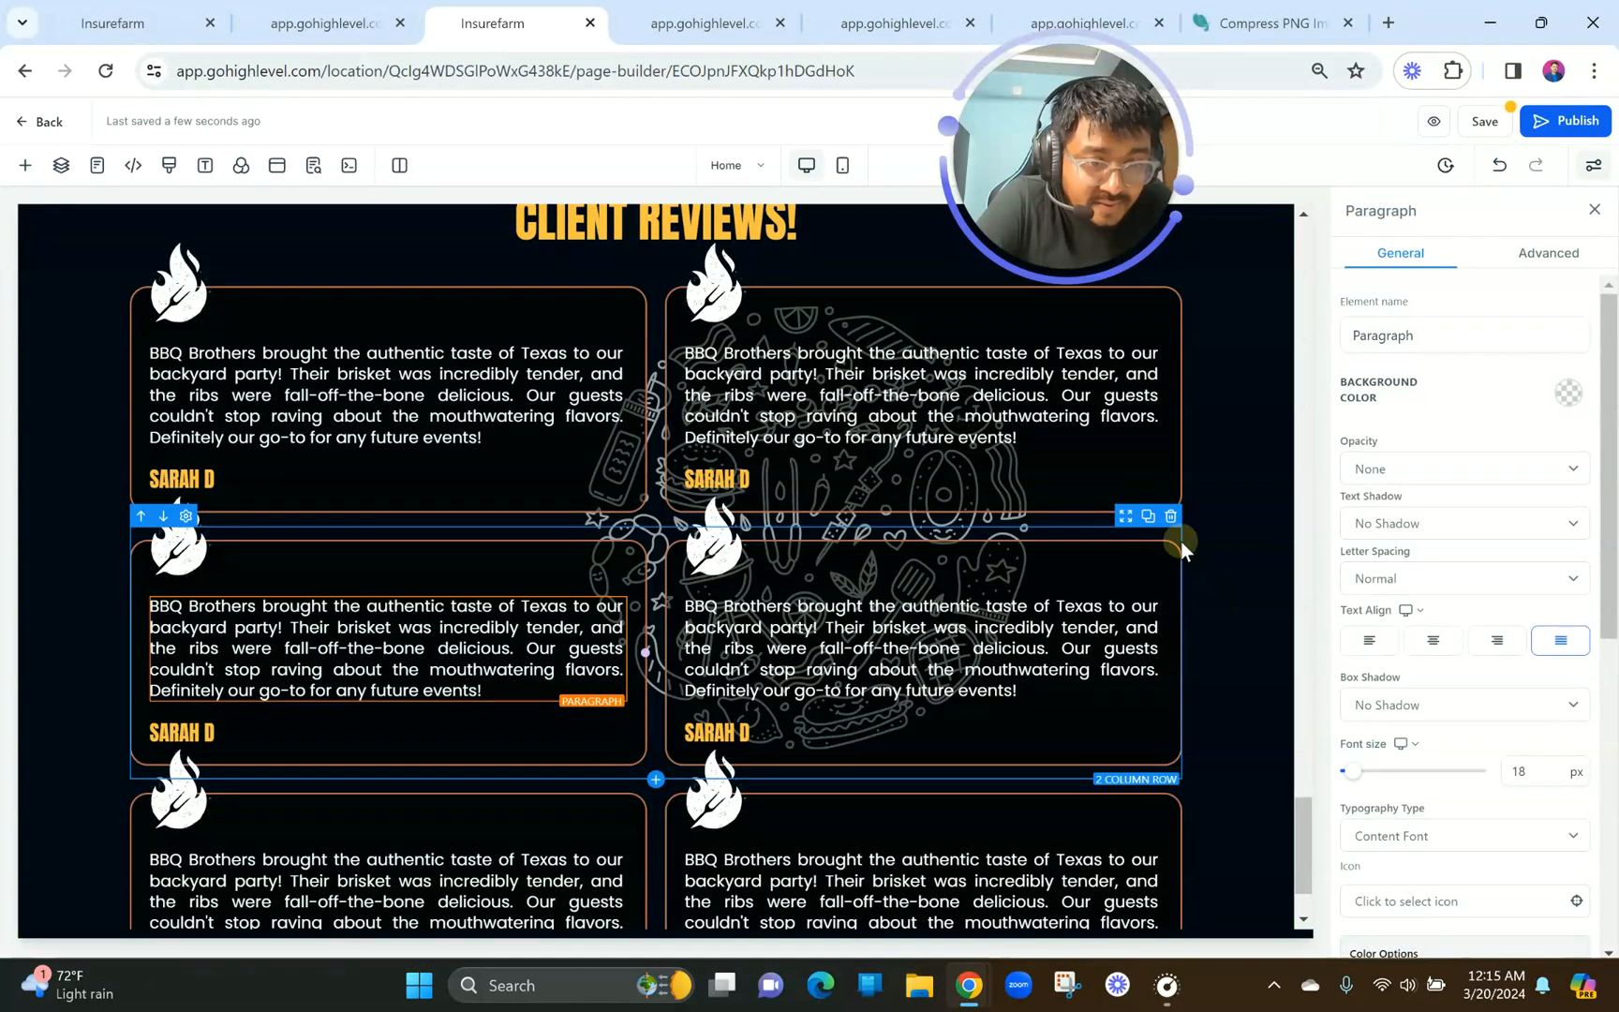
pyautogui.click(1116, 526)
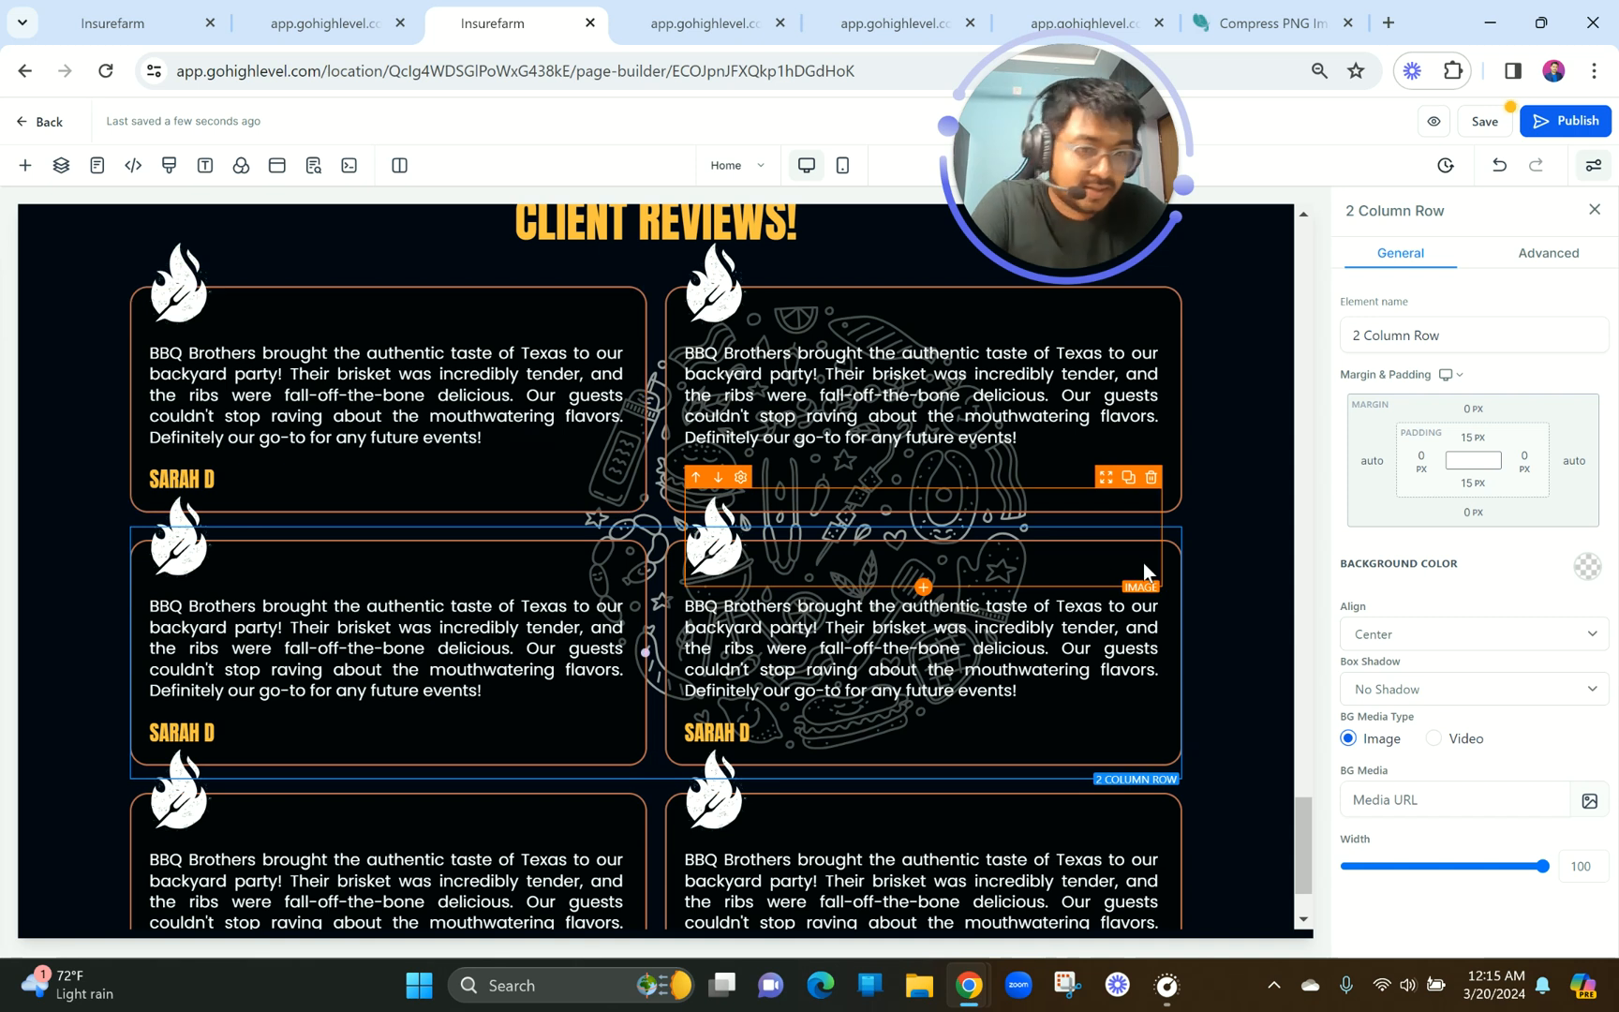
pyautogui.click(1472, 409)
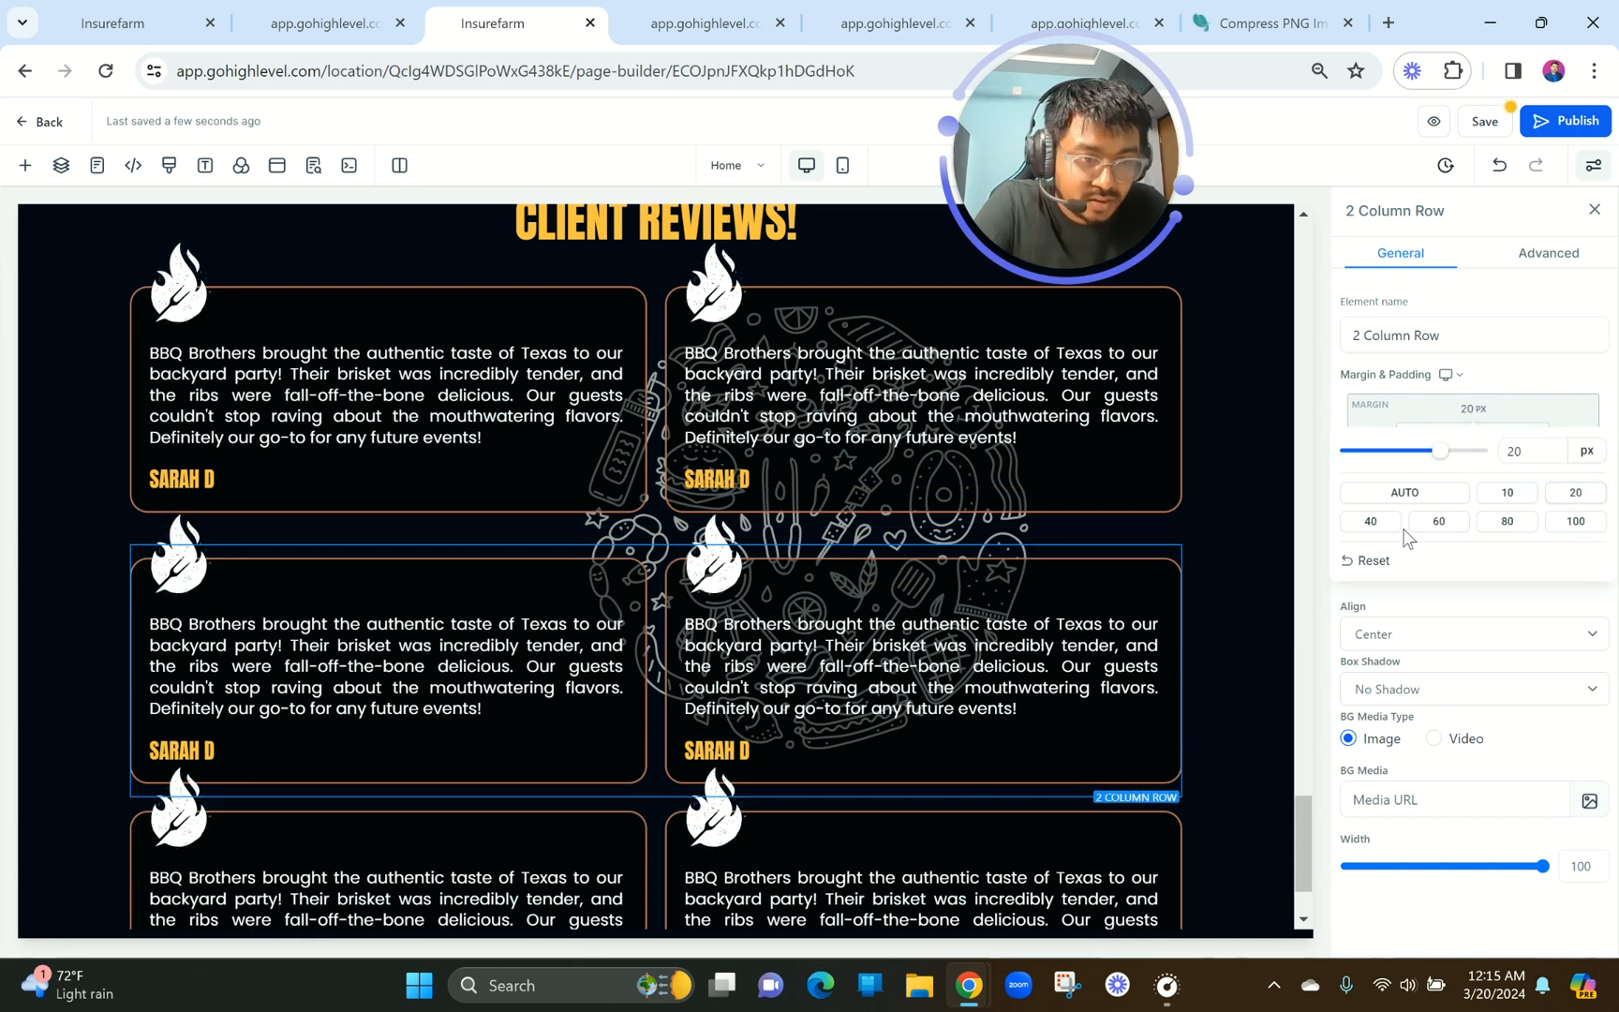
pyautogui.click(1371, 522)
pyautogui.scroll(-2, 1067, 680)
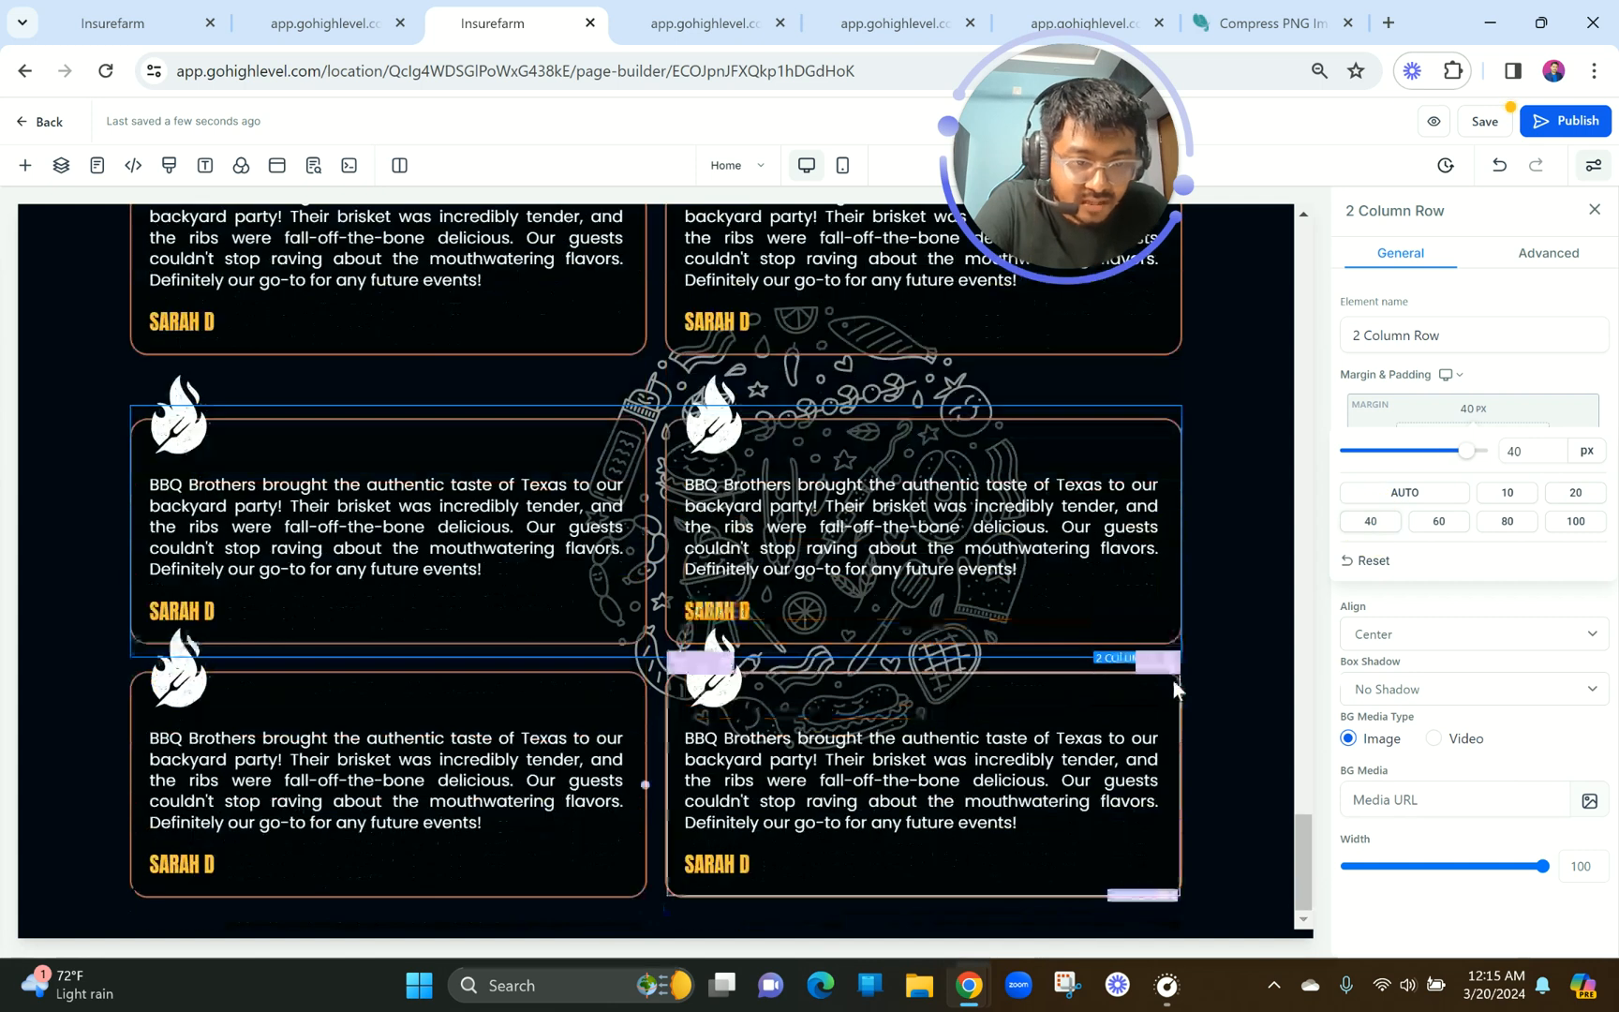
pyautogui.click(1170, 666)
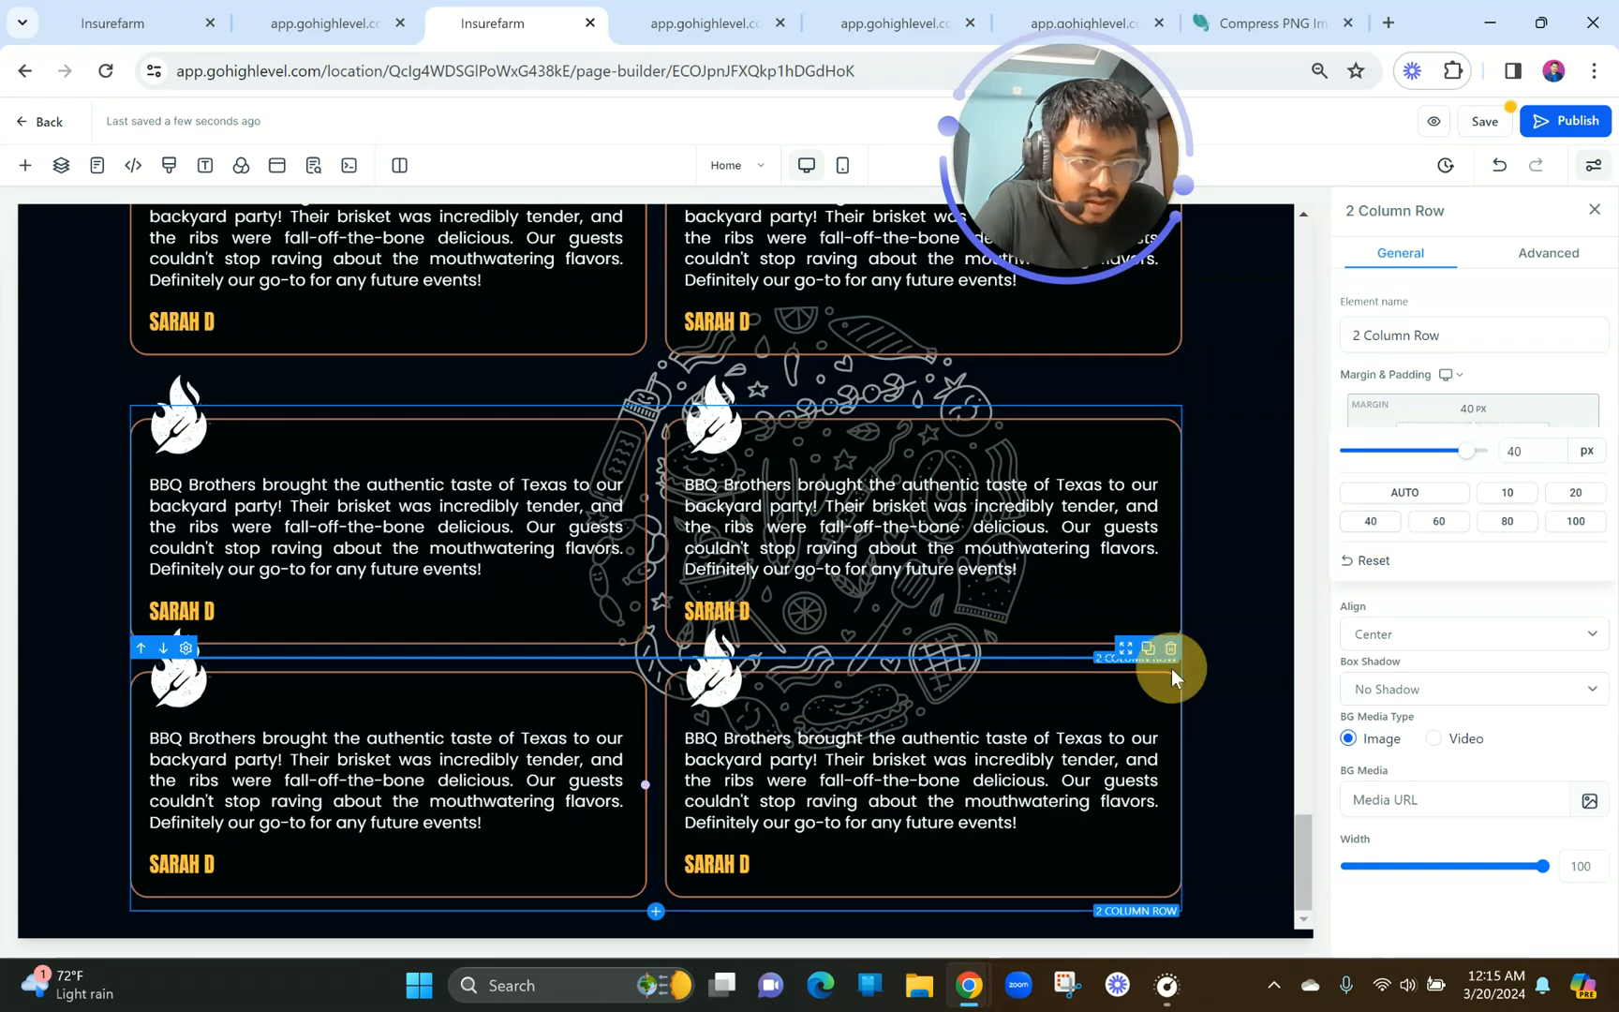
pyautogui.click(1473, 412)
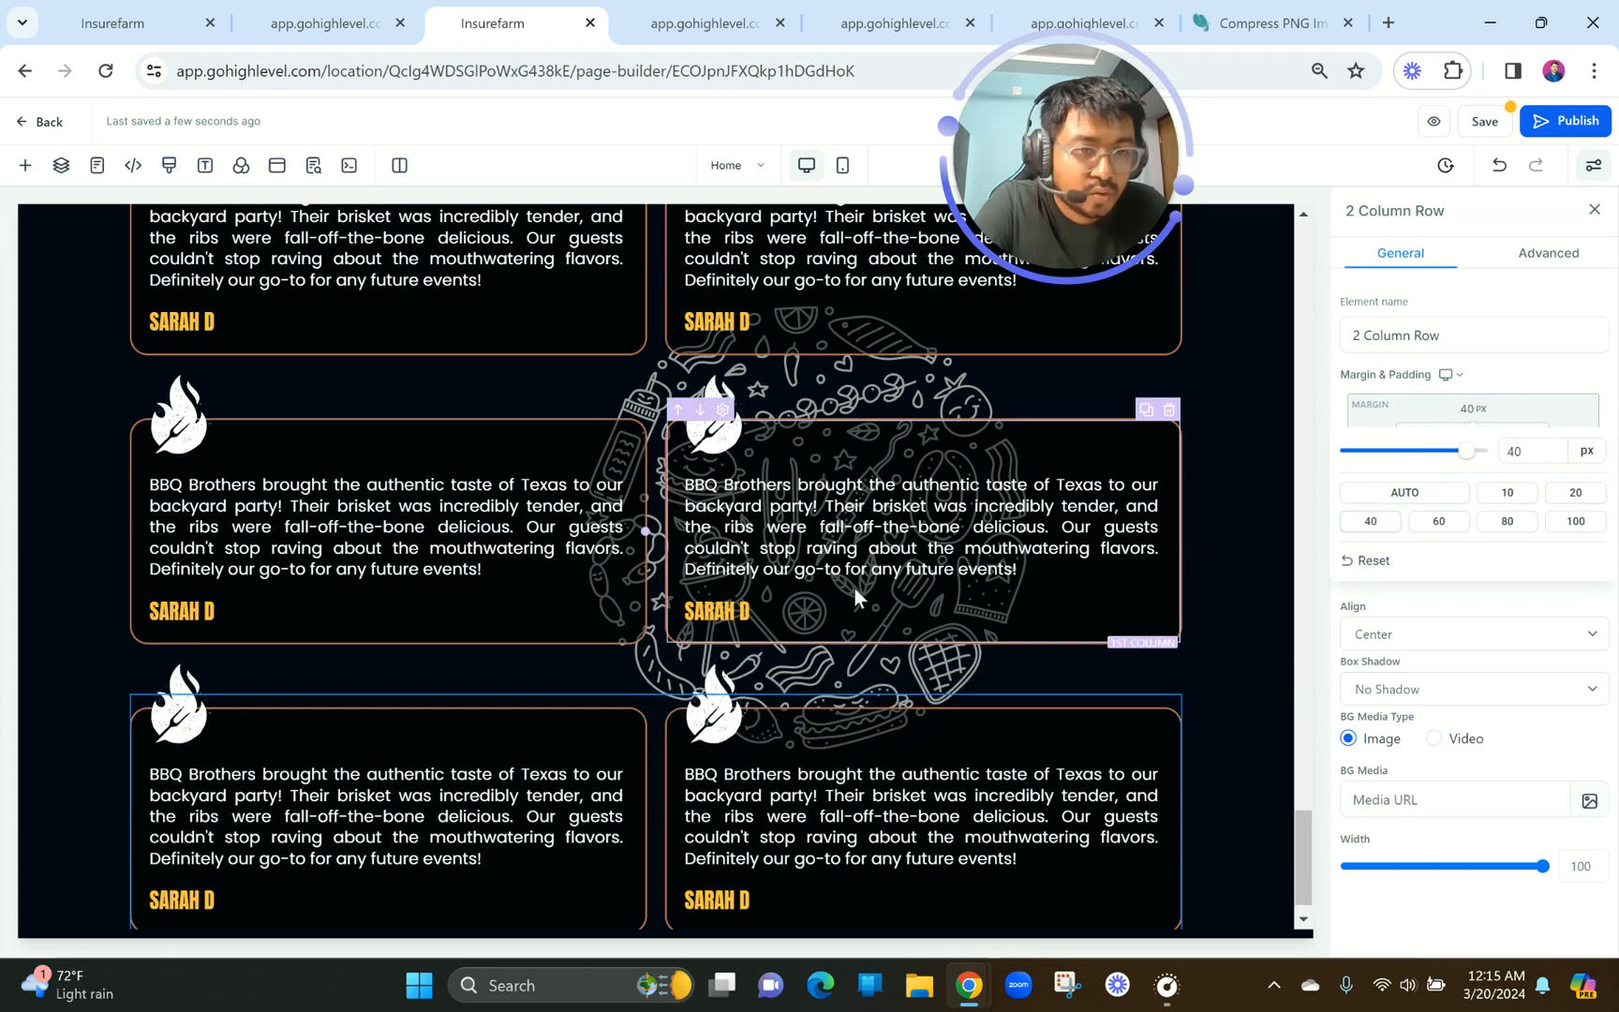
# Save the page, open its preview, and set the preview's zoom to 100%.
pyautogui.click(1433, 126)
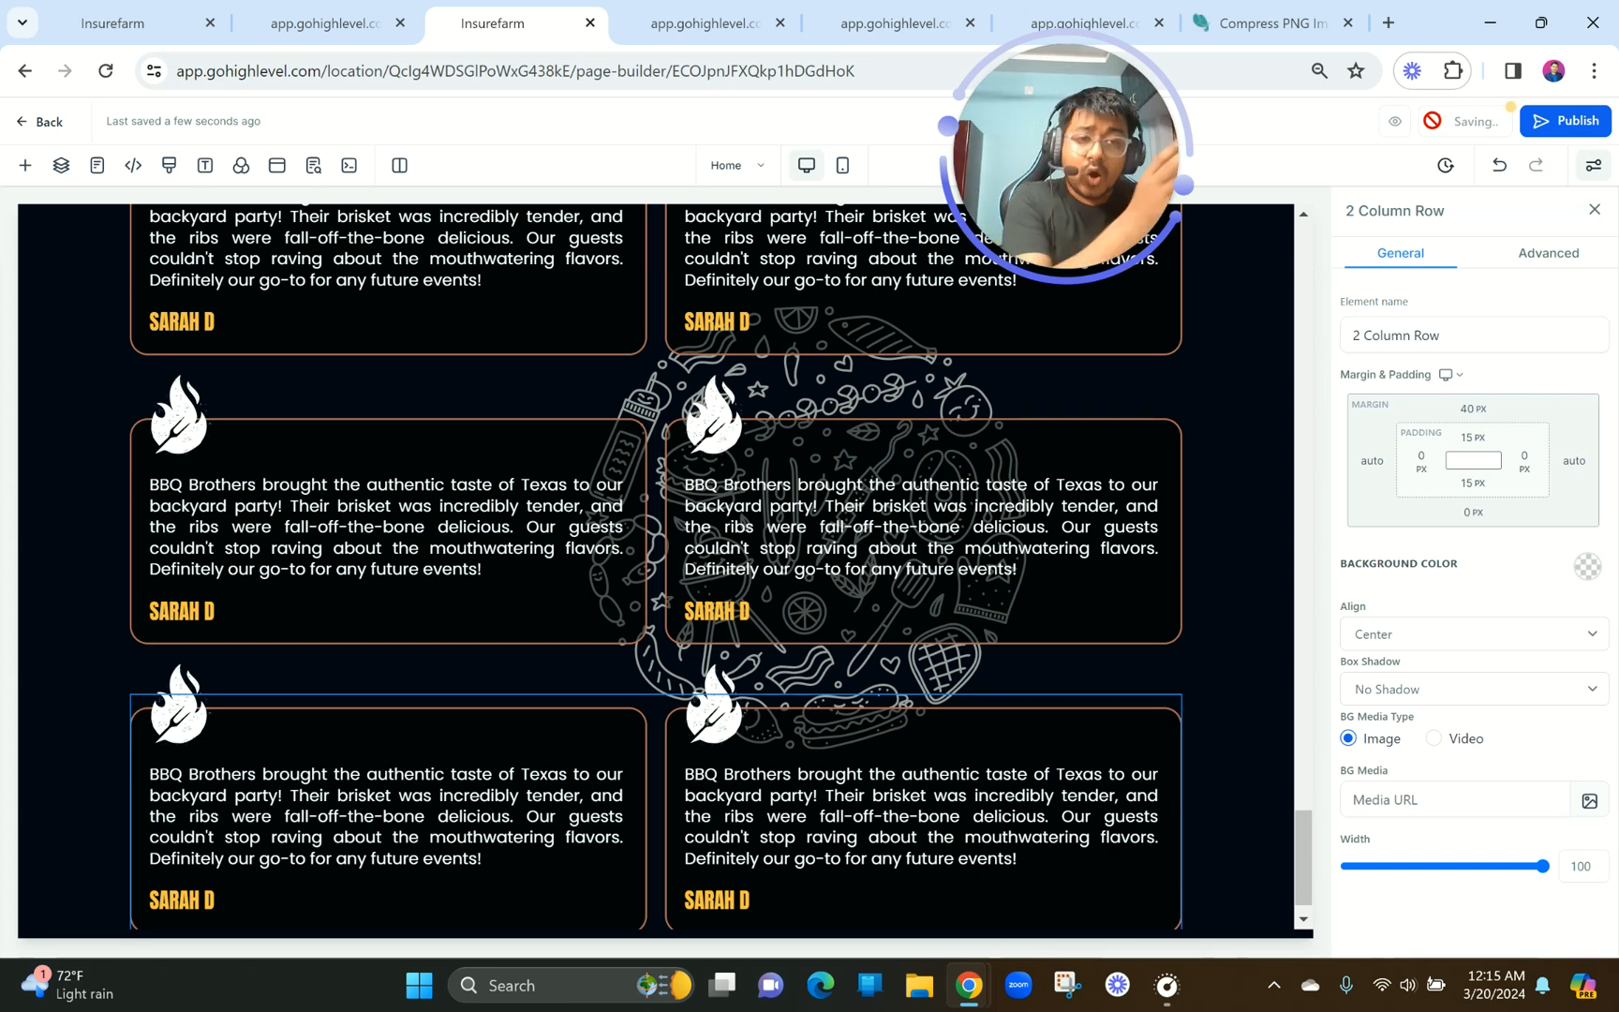
pyautogui.click(1434, 126)
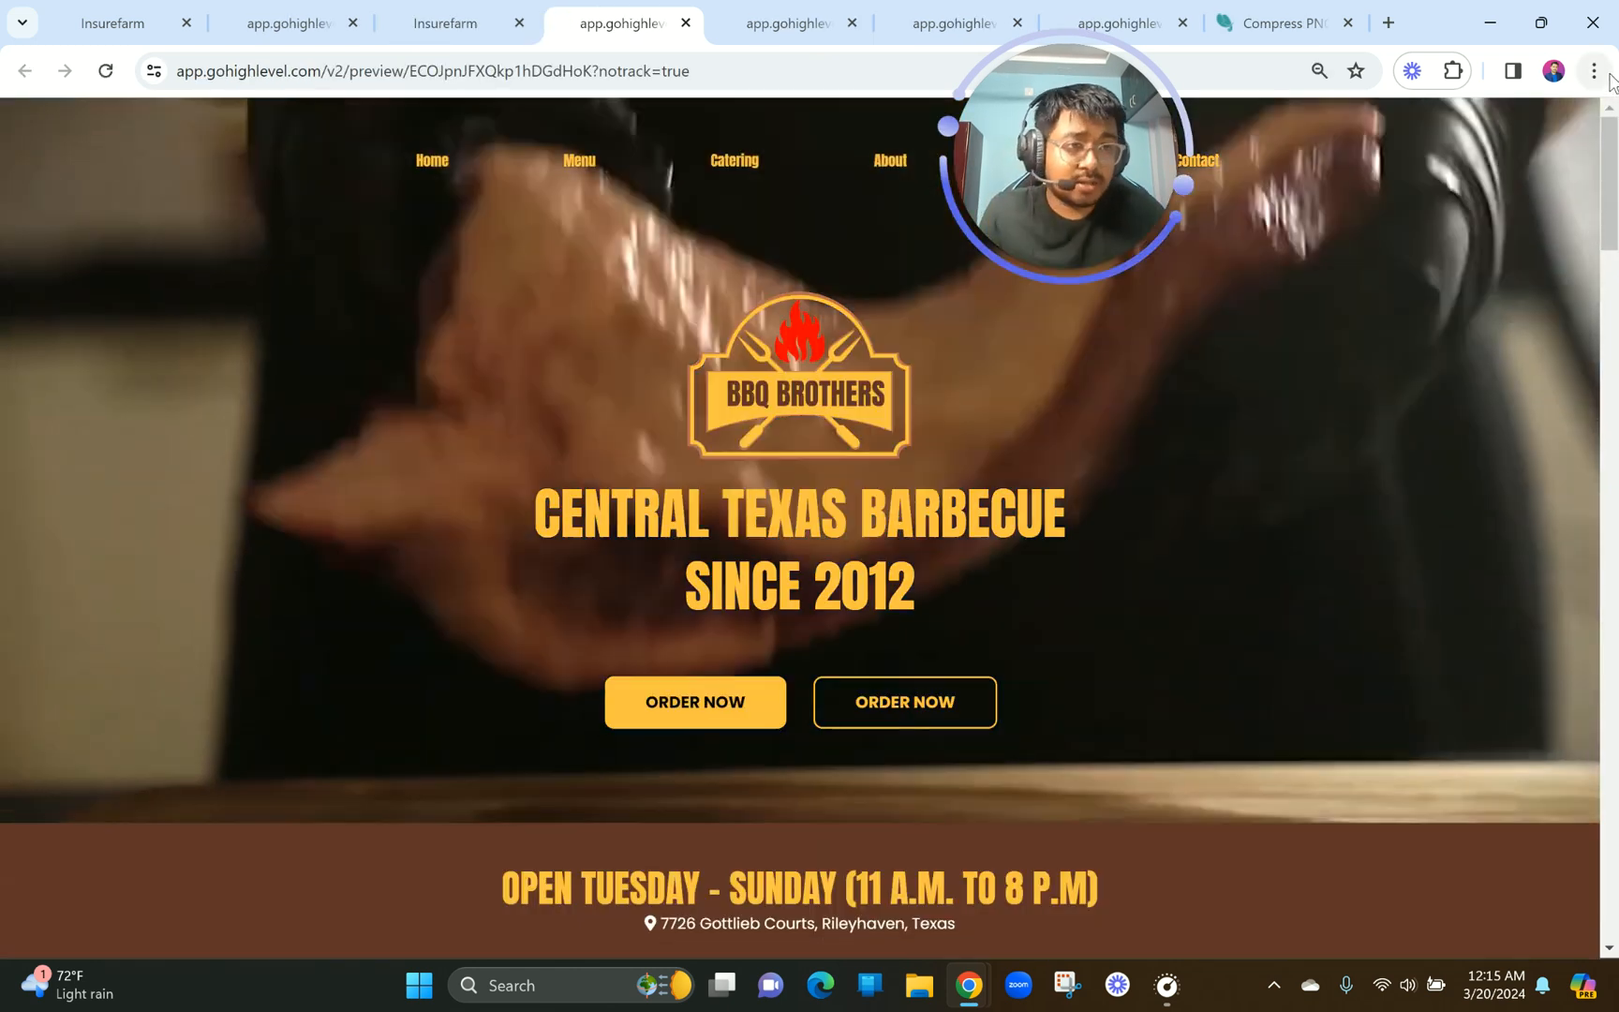
pyautogui.click(1594, 71)
pyautogui.click(1532, 508)
pyautogui.click(1532, 508)
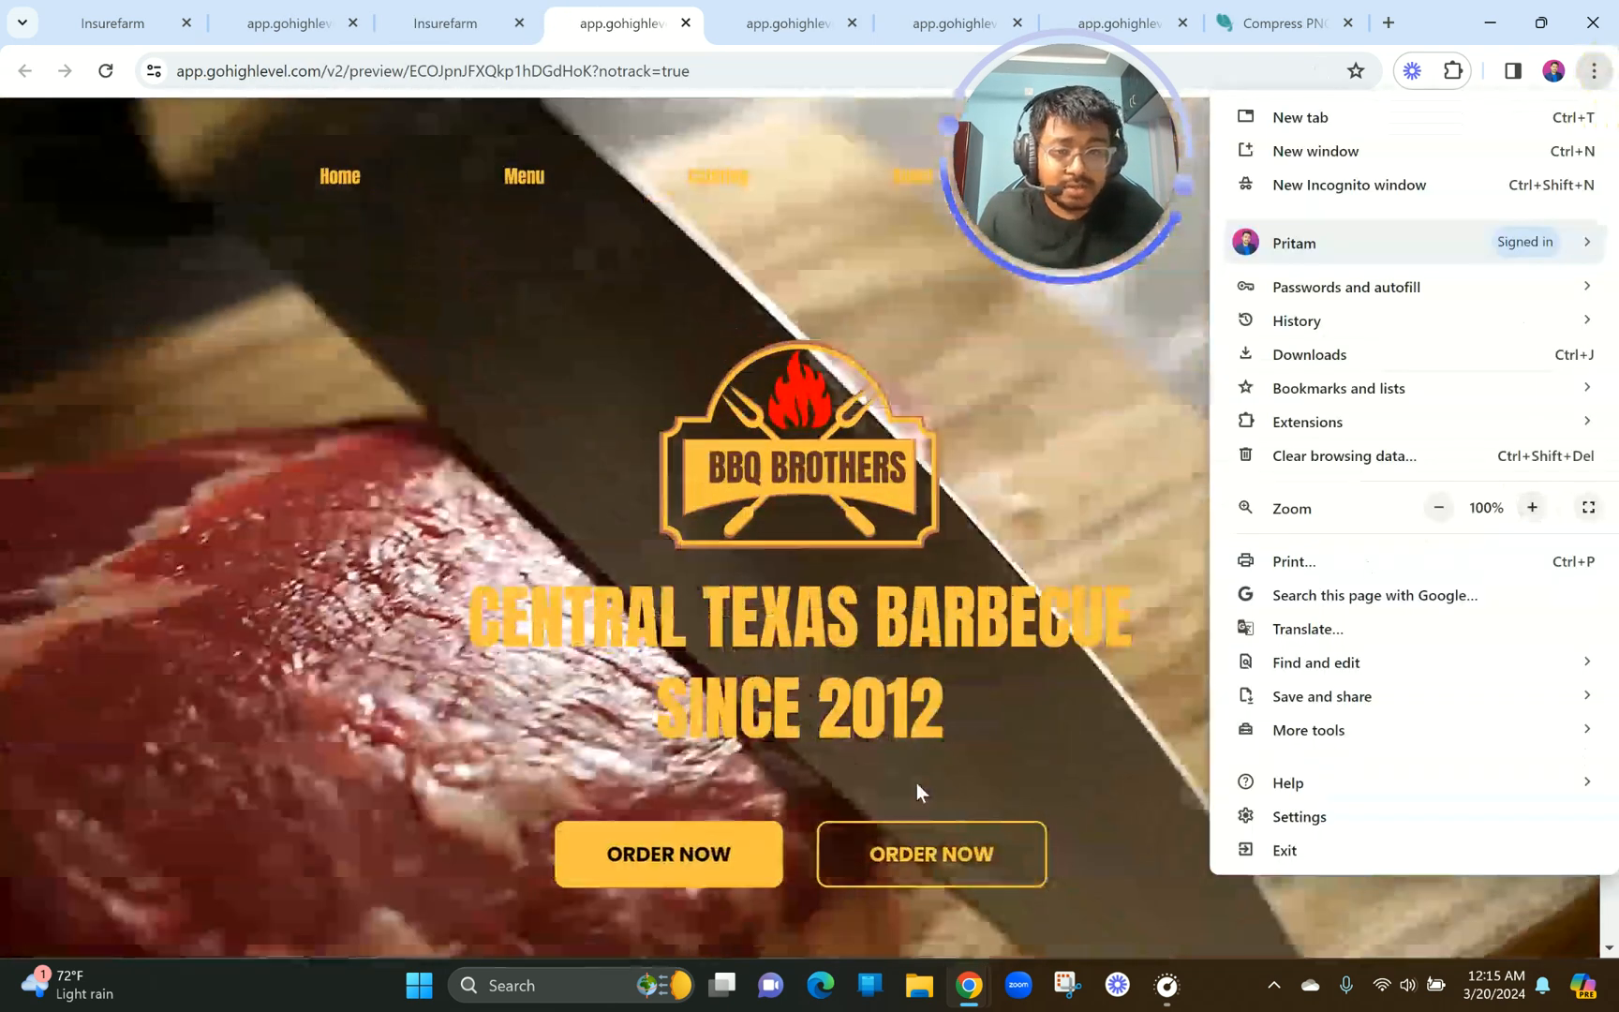
# Review the previewed page from the hero down to the Client Reviews section, checking the Events We Host heading and card spacing.
pyautogui.scroll(-5, 915, 787)
pyautogui.scroll(-3, 915, 783)
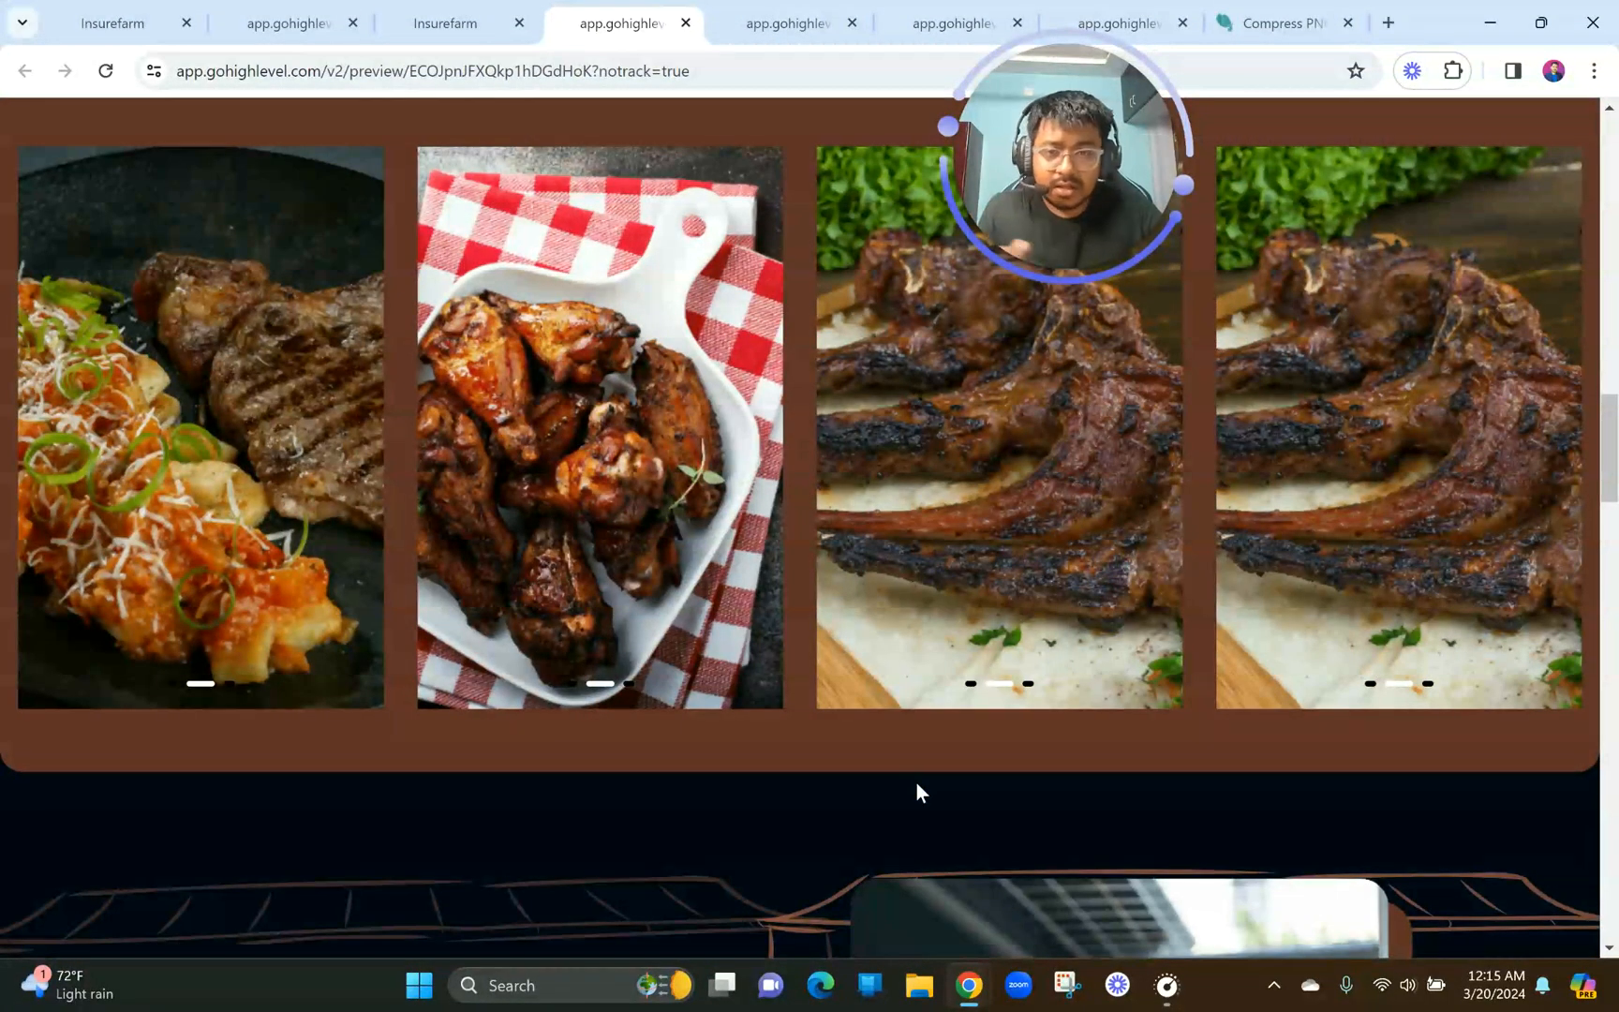
pyautogui.scroll(2, 915, 783)
pyautogui.scroll(-10, 917, 794)
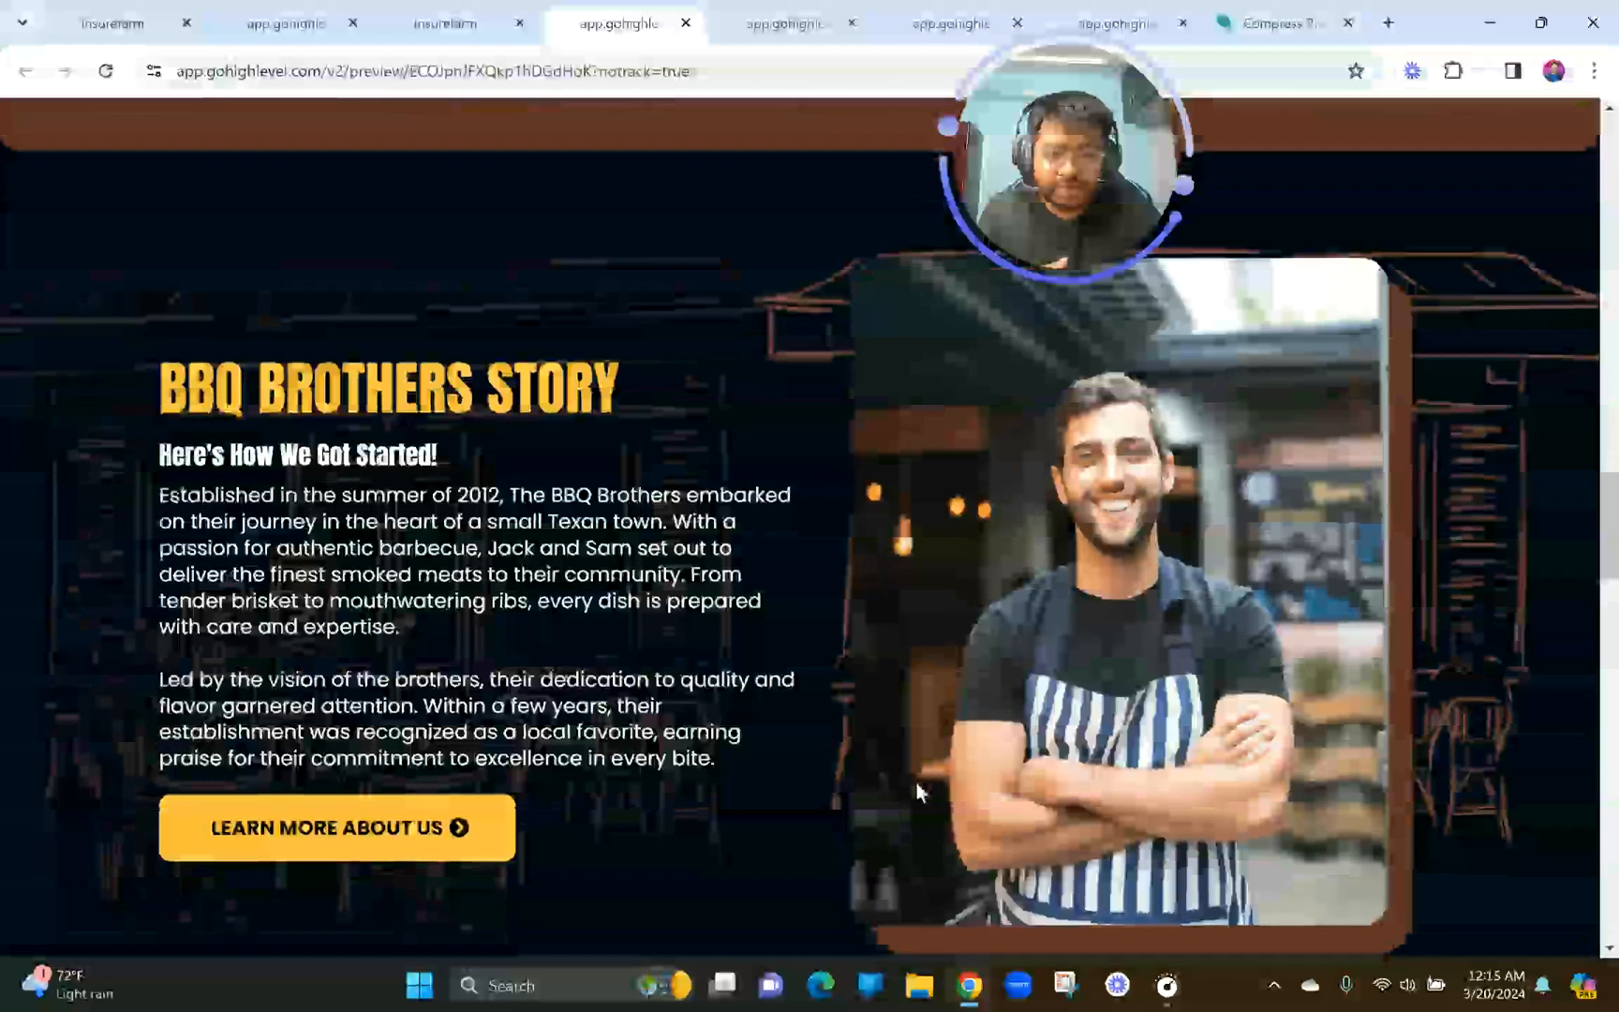
pyautogui.scroll(-2, 917, 792)
pyautogui.scroll(-3, 918, 792)
pyautogui.scroll(-1, 915, 792)
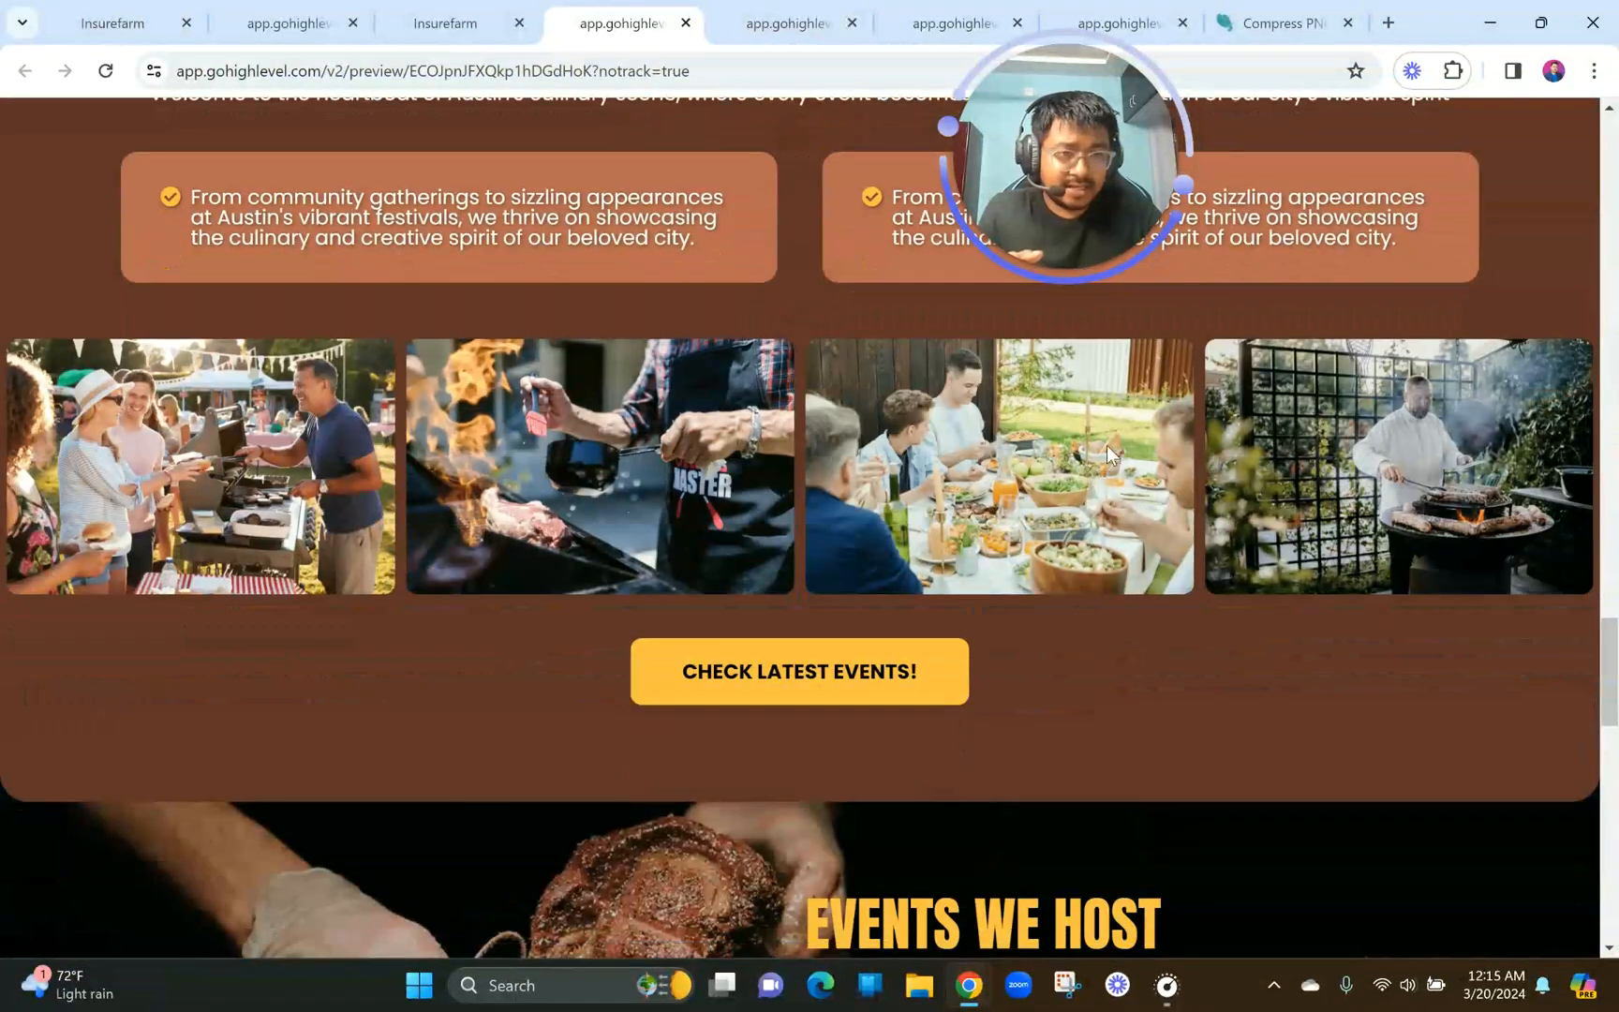
pyautogui.scroll(-6, 889, 567)
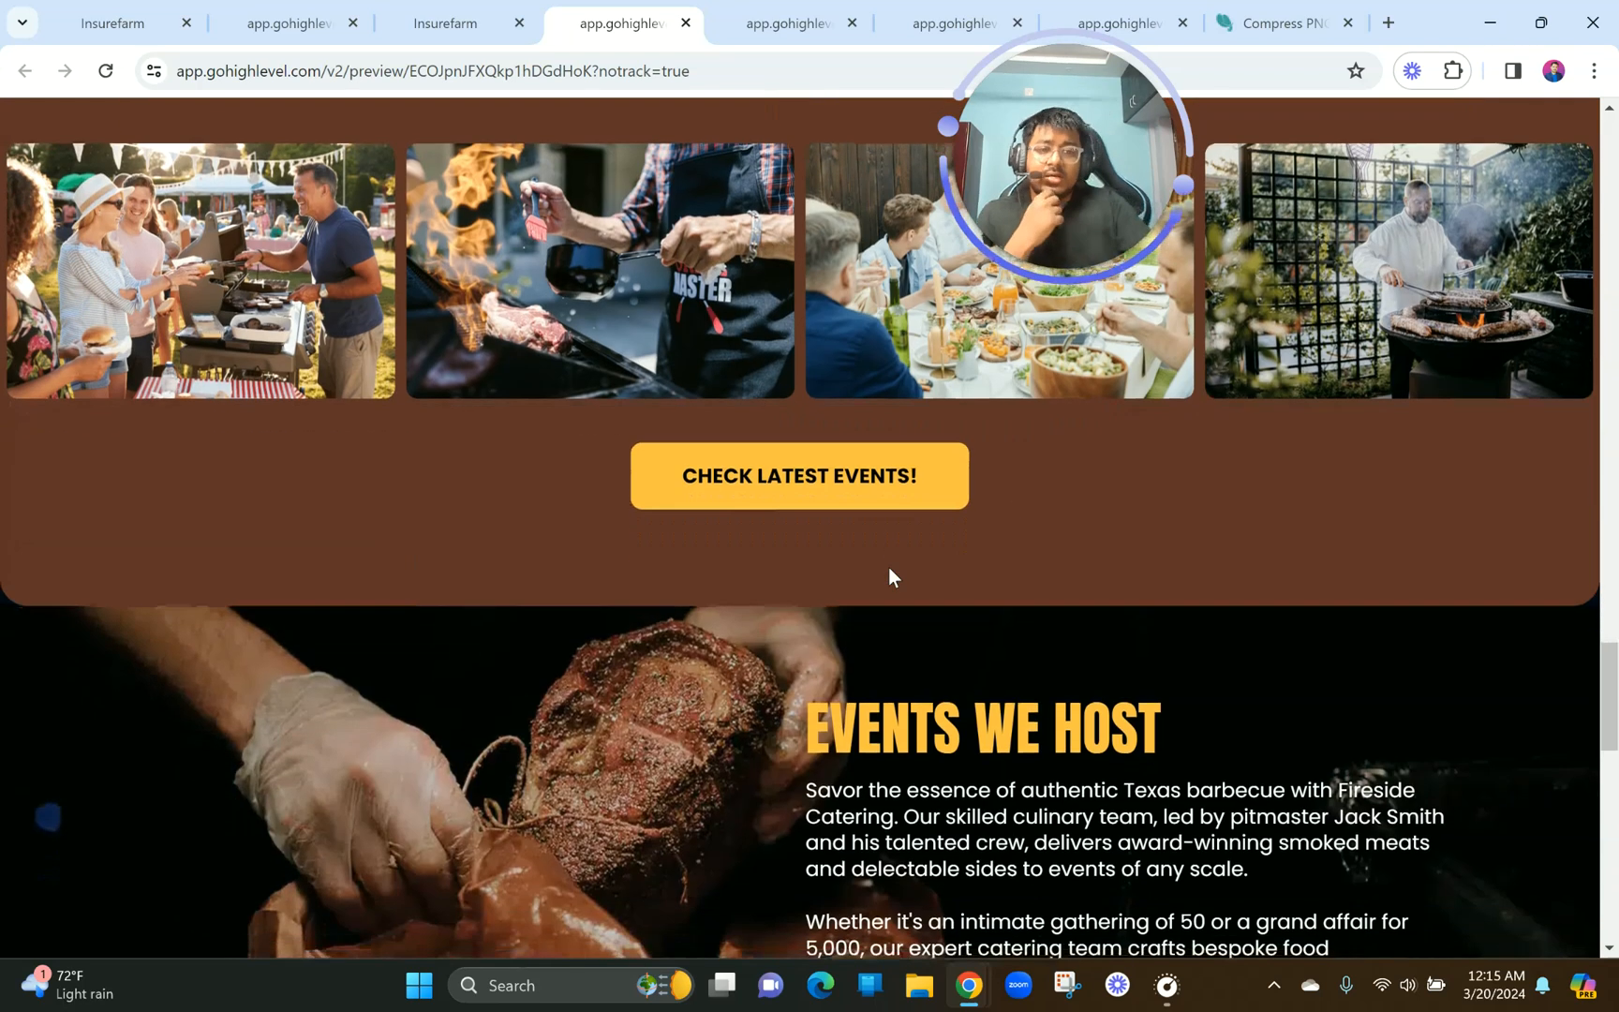
pyautogui.scroll(1, 888, 567)
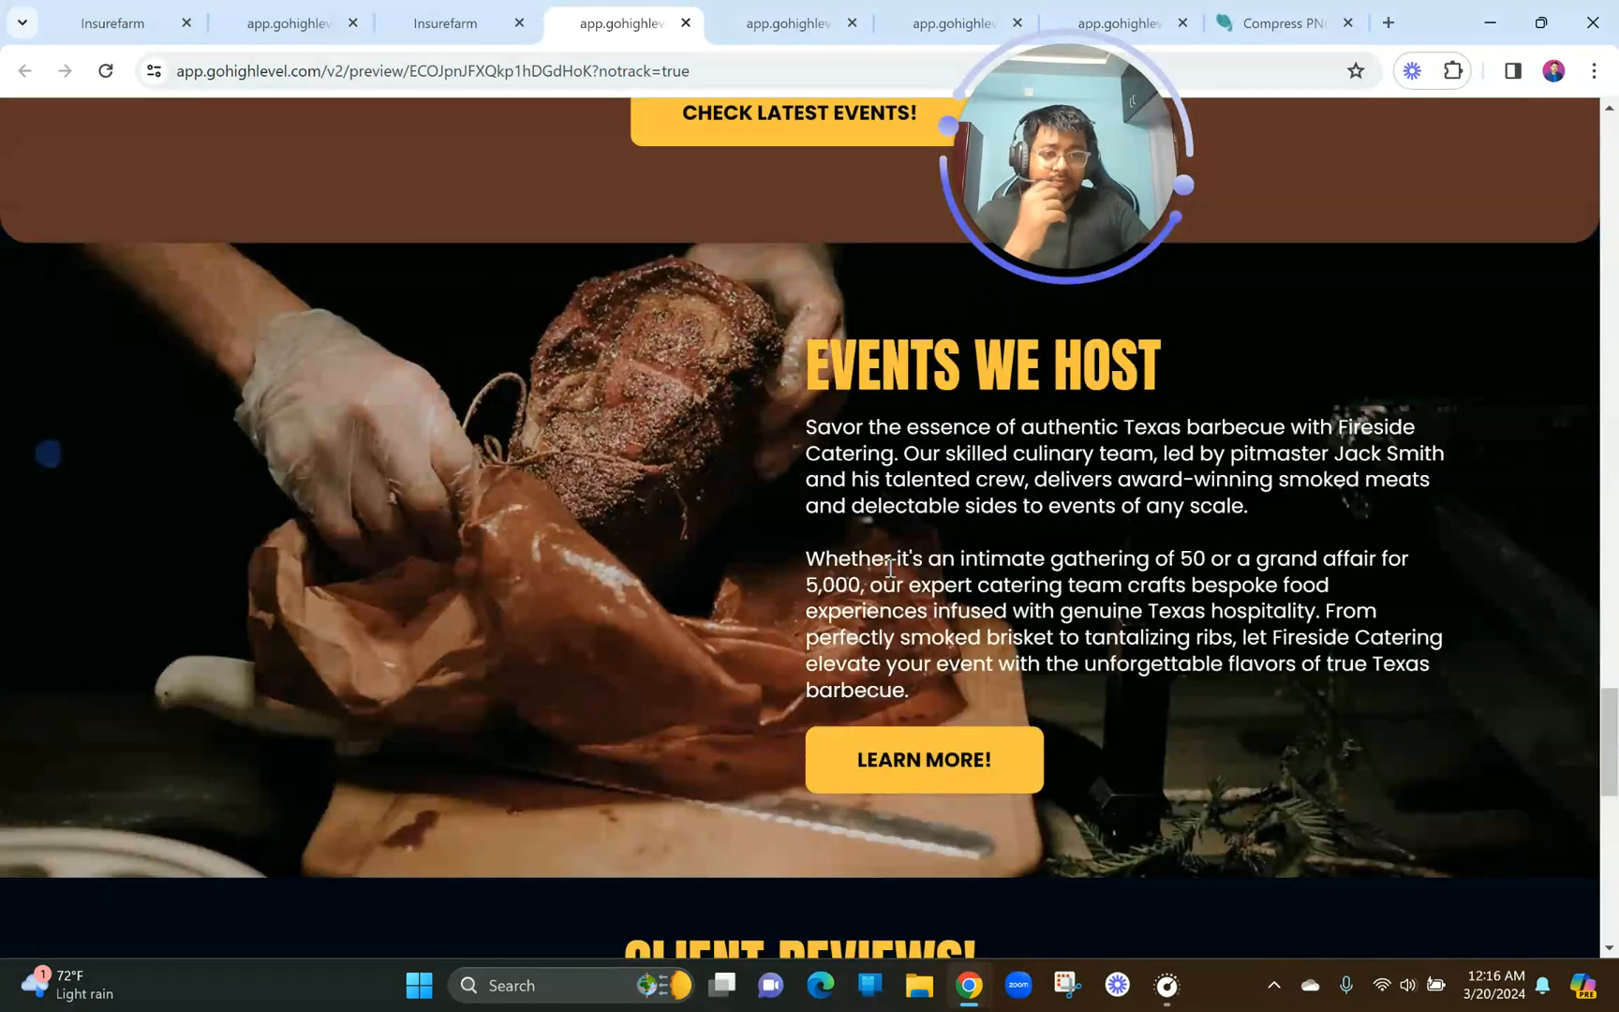
pyautogui.moveTo(792, 372); pyautogui.dragTo(1168, 362)
pyautogui.scroll(-6, 931, 724)
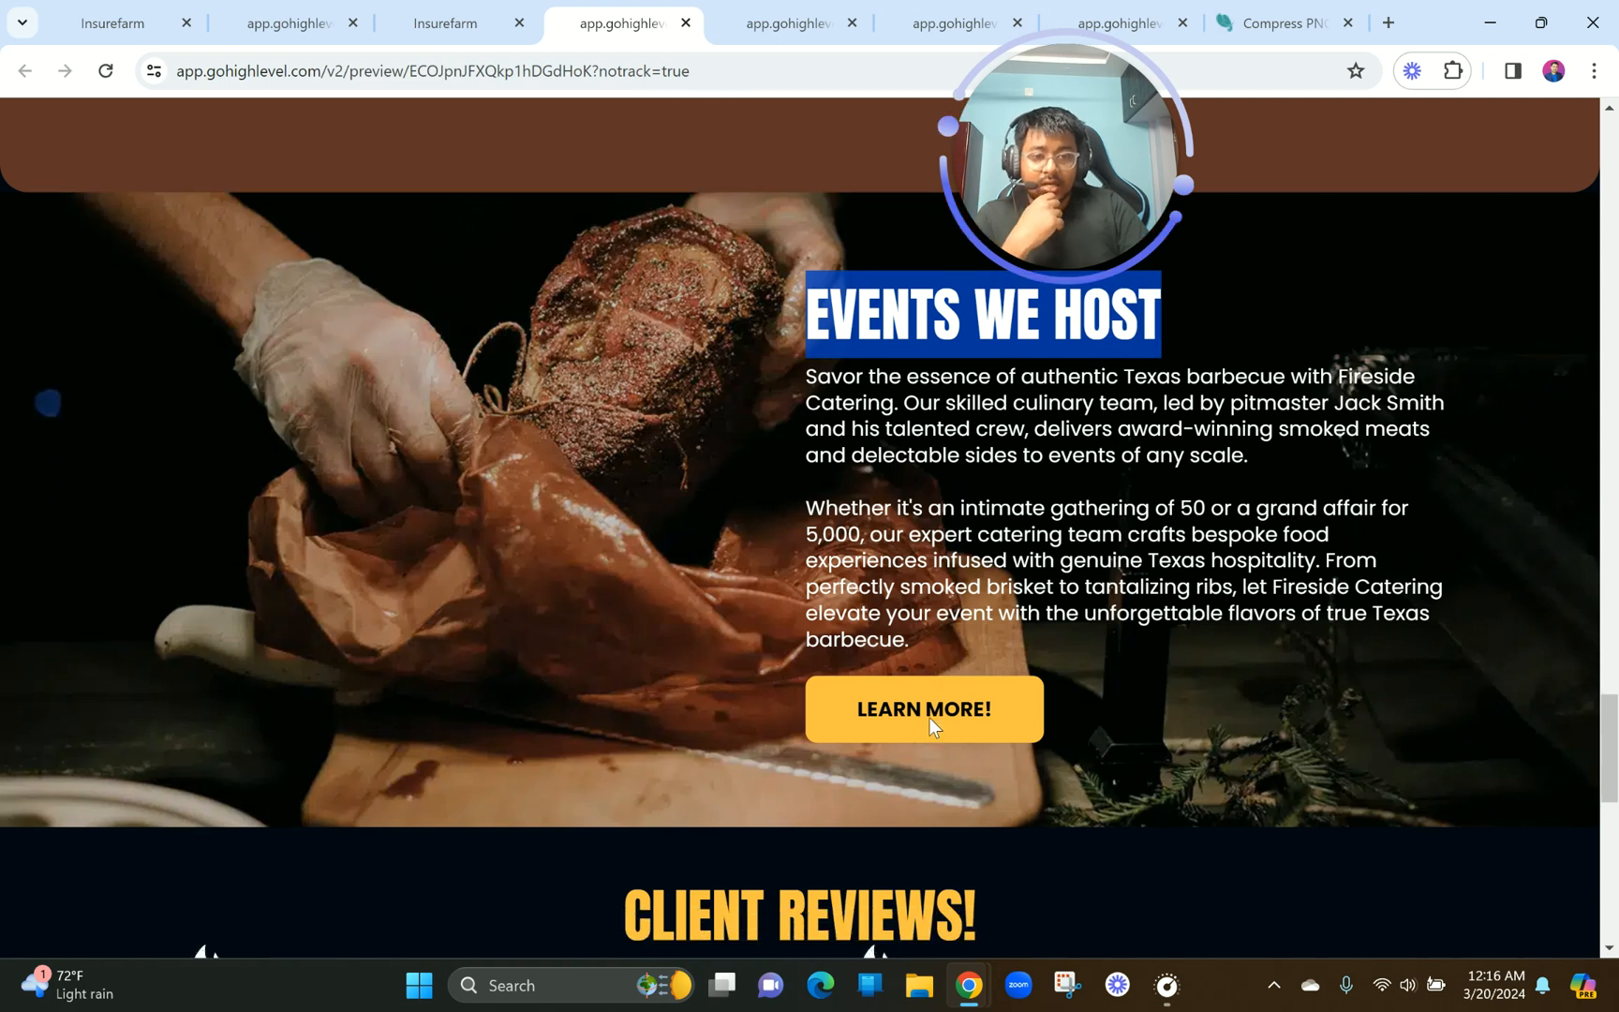
pyautogui.scroll(-6, 929, 716)
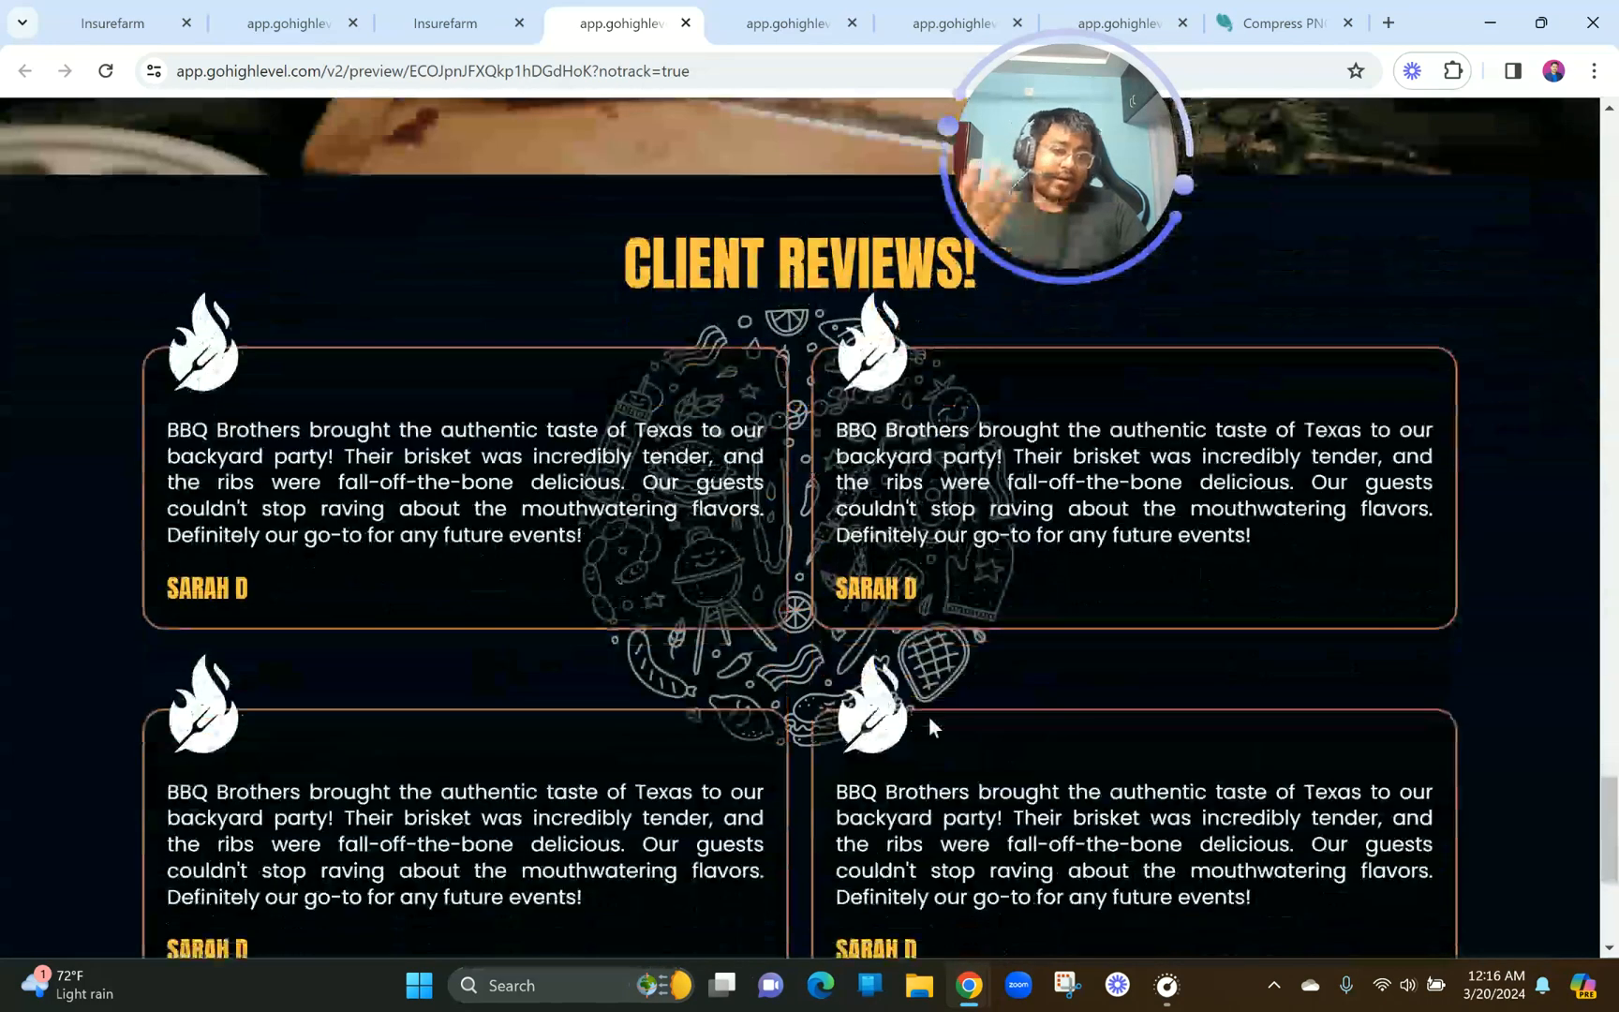
pyautogui.scroll(20, 616, 449)
# Return to the page builder and set its zoom to 80%.
pyautogui.click(468, 11)
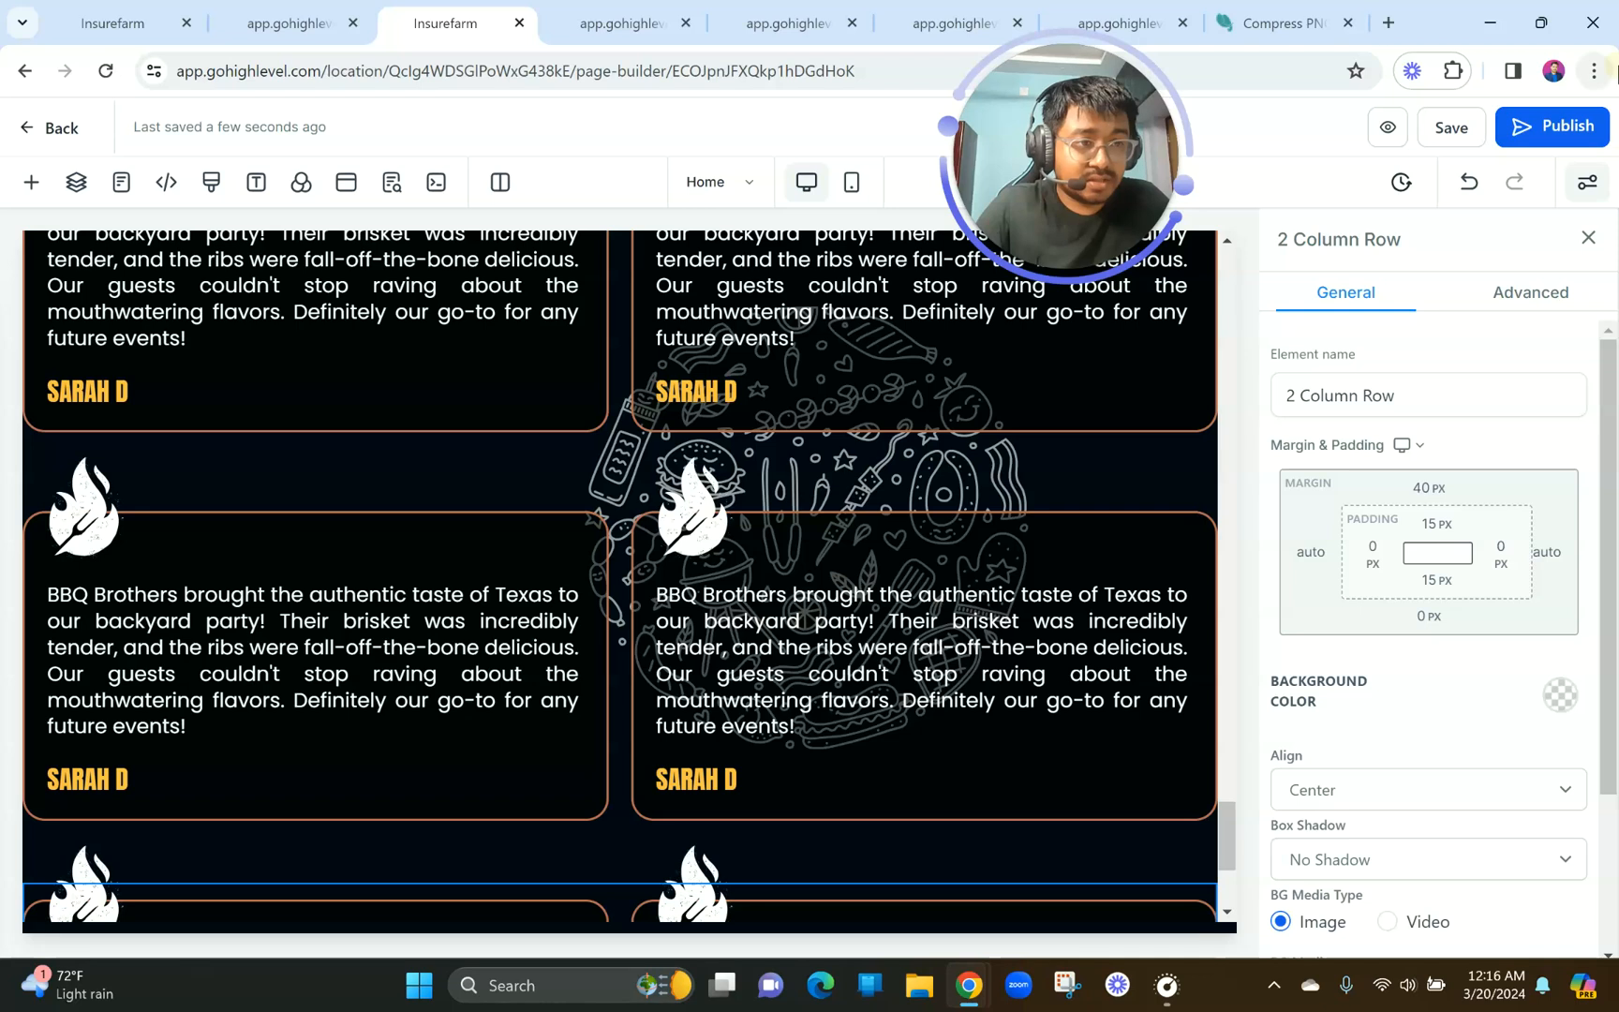
pyautogui.click(1594, 71)
pyautogui.click(1439, 508)
pyautogui.click(1440, 508)
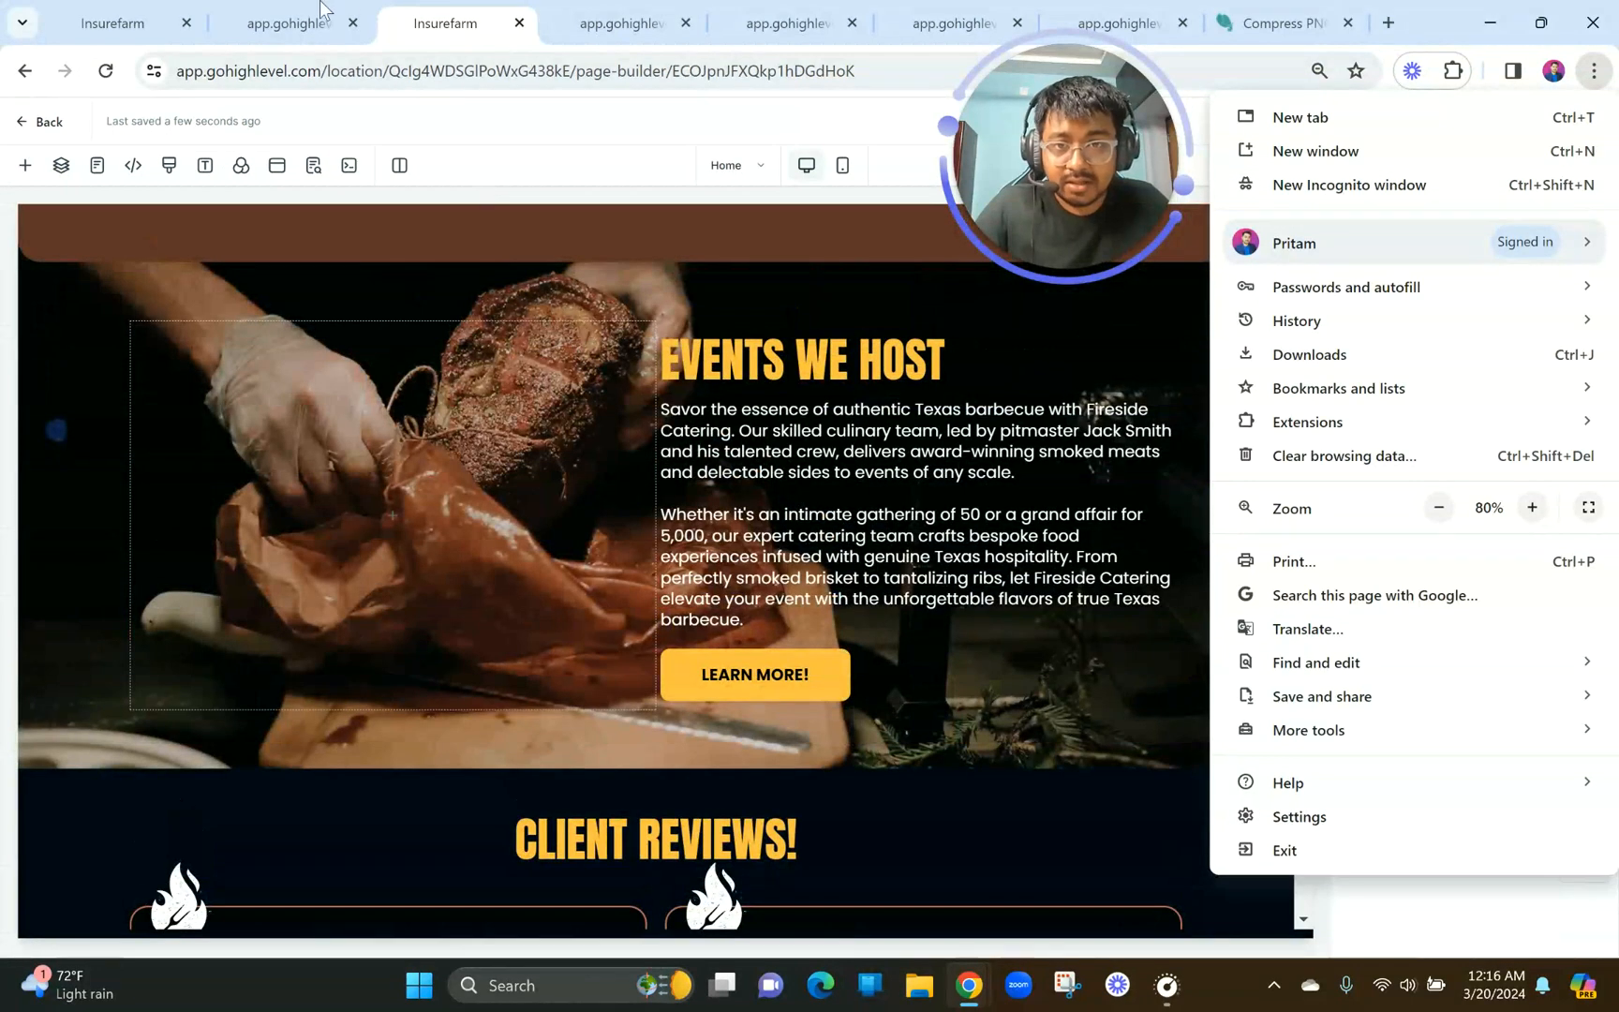
# Replace the "Events We Host" headline with "Barbecue Catering" copied from the reference page, remove the extra blank lines, and check it against the reference.
pyautogui.click(320, 8)
pyautogui.scroll(8, 805, 443)
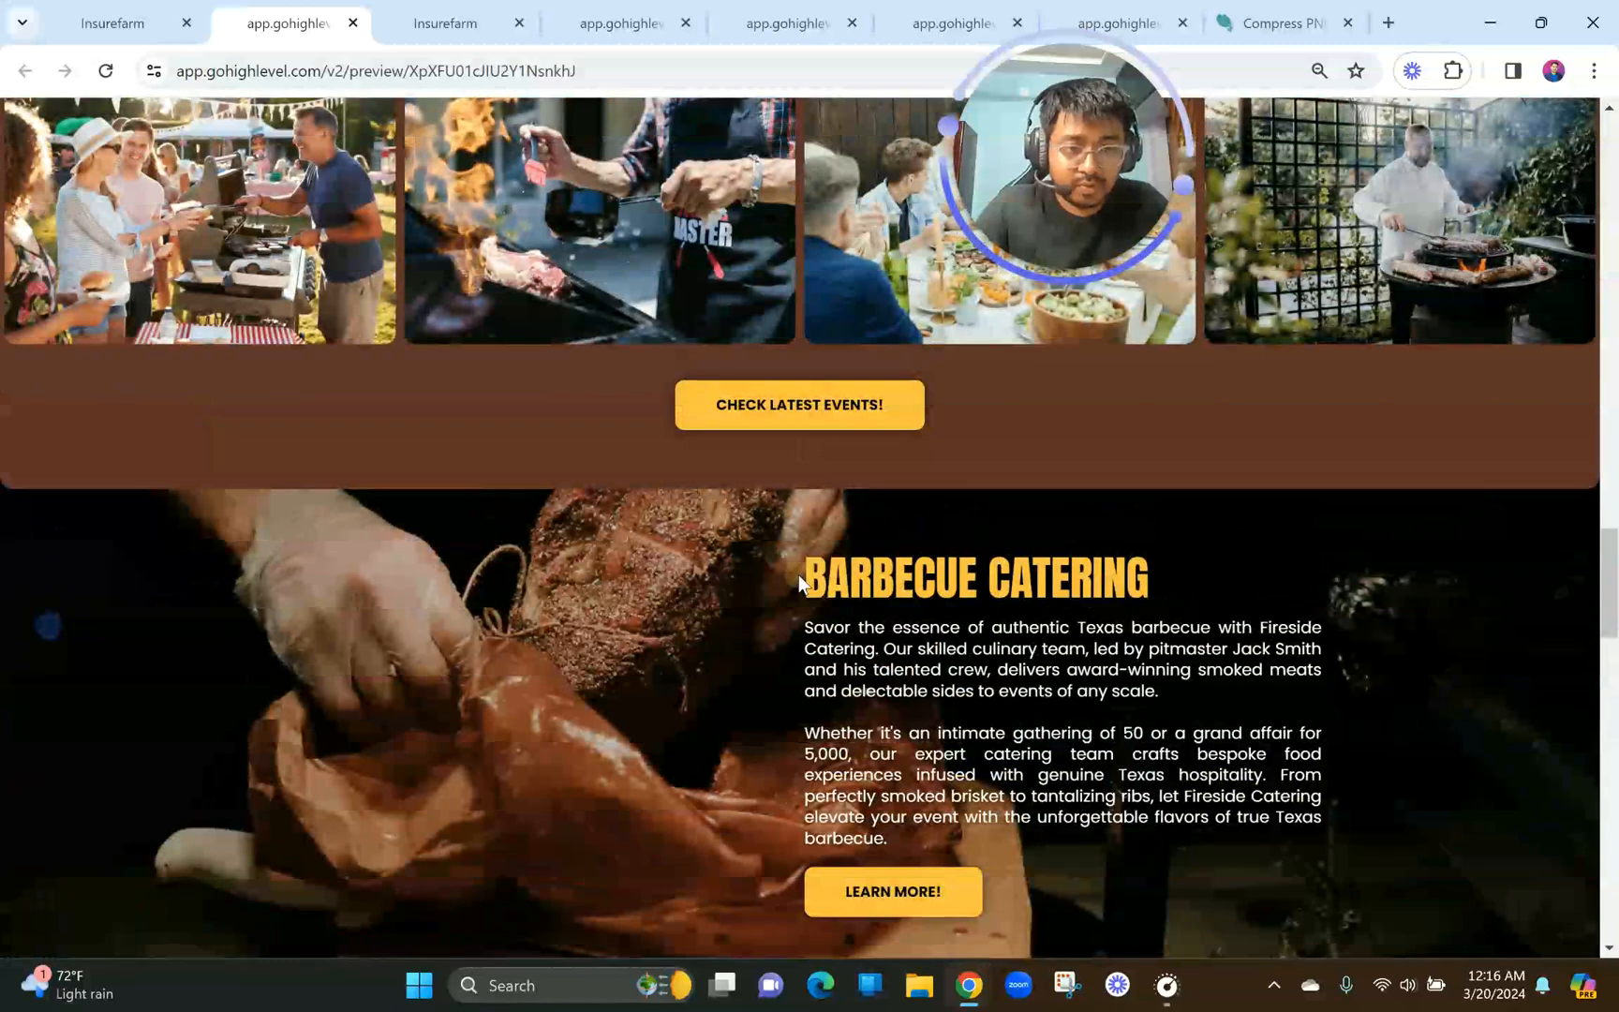
pyautogui.moveTo(799, 583); pyautogui.dragTo(1214, 580)
pyautogui.hotkey('ctrl', 'c')
pyautogui.click(488, 28)
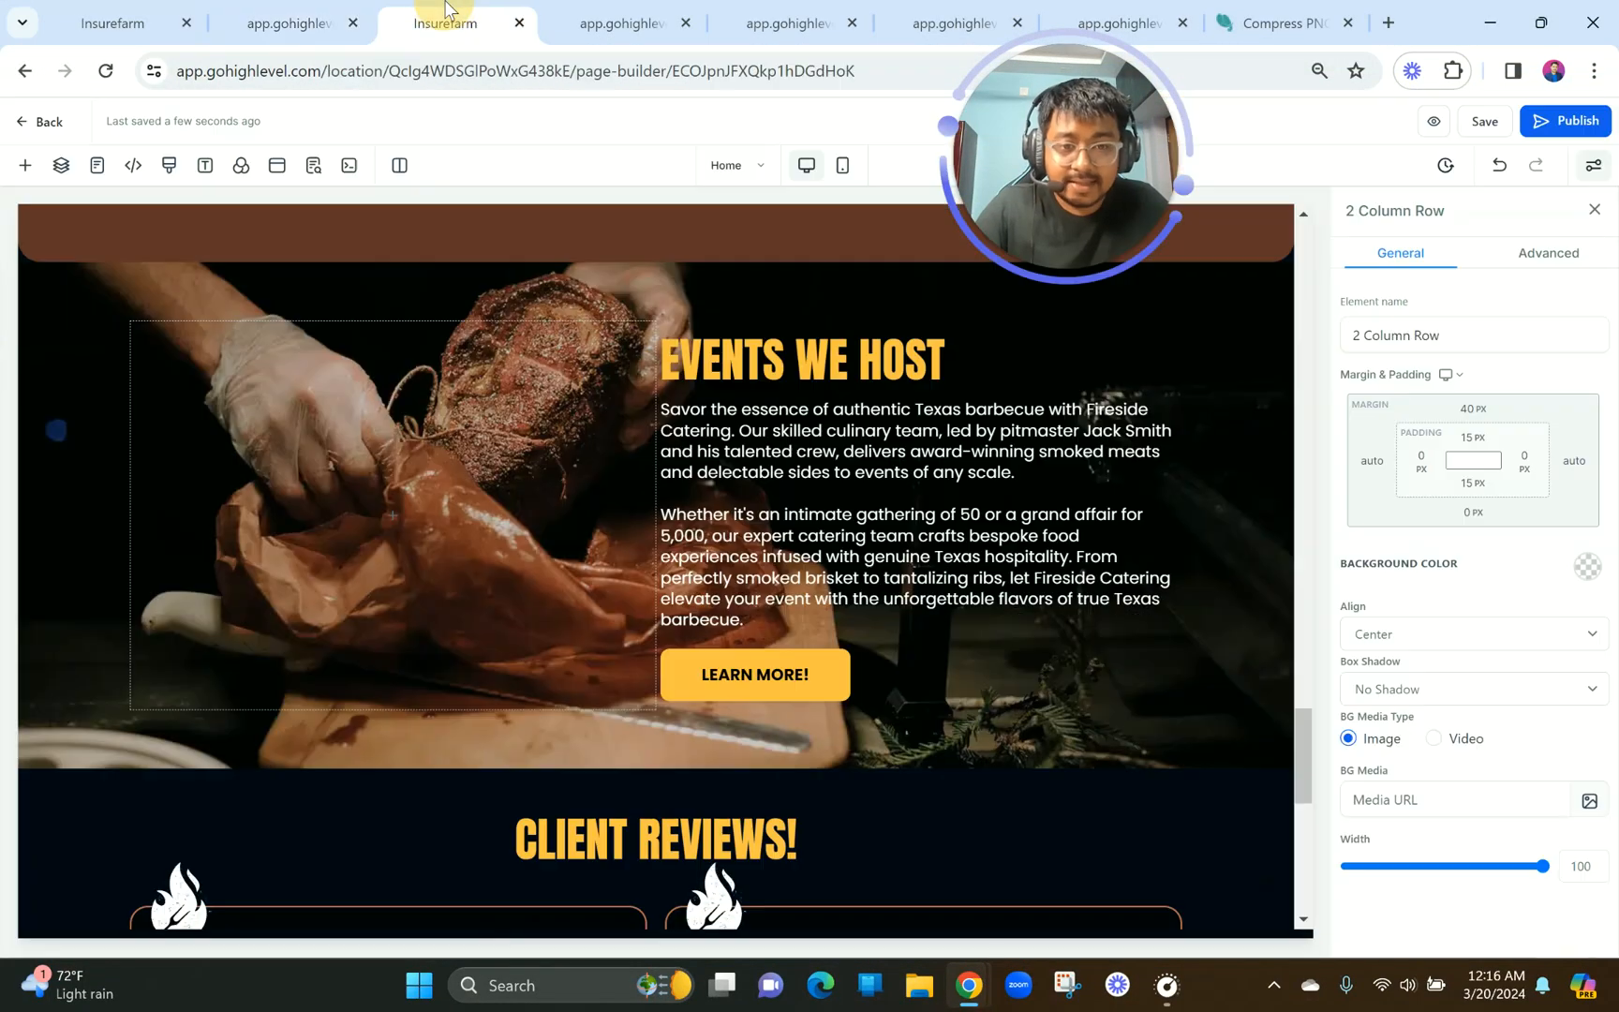
pyautogui.click(761, 362)
pyautogui.hotkey('ctrl', 'a')
pyautogui.hotkey('ctrl', 'v')
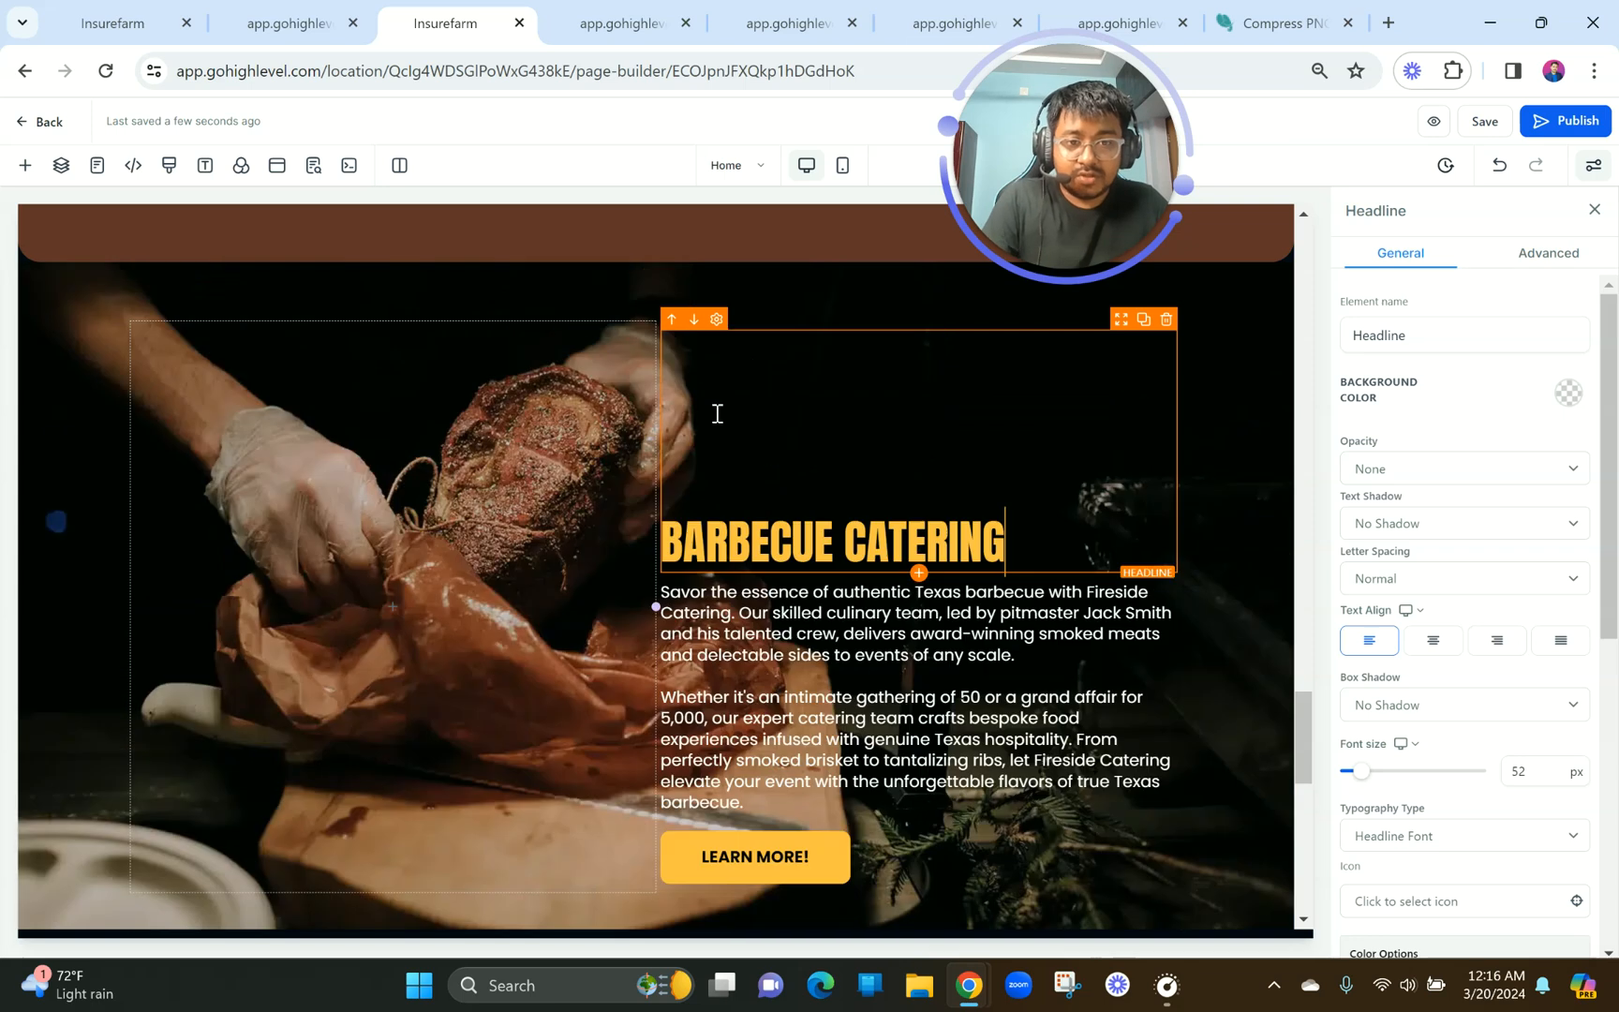
pyautogui.press('BackSpace')
pyautogui.press('BackSpace')
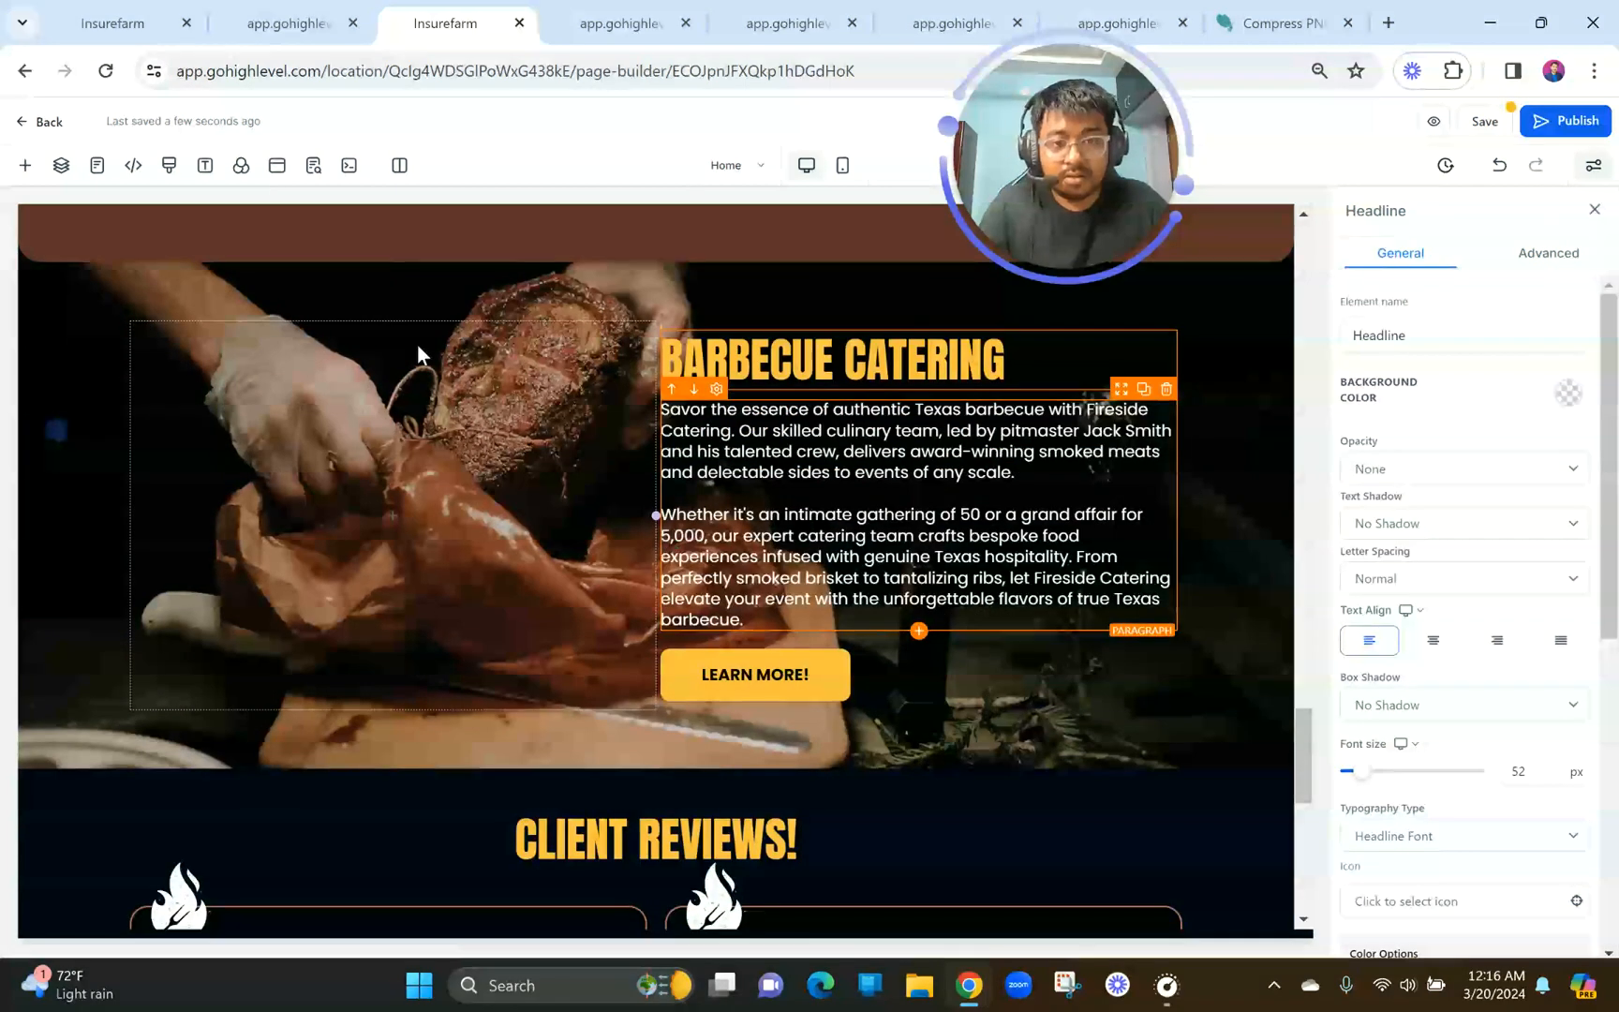
pyautogui.click(249, 2)
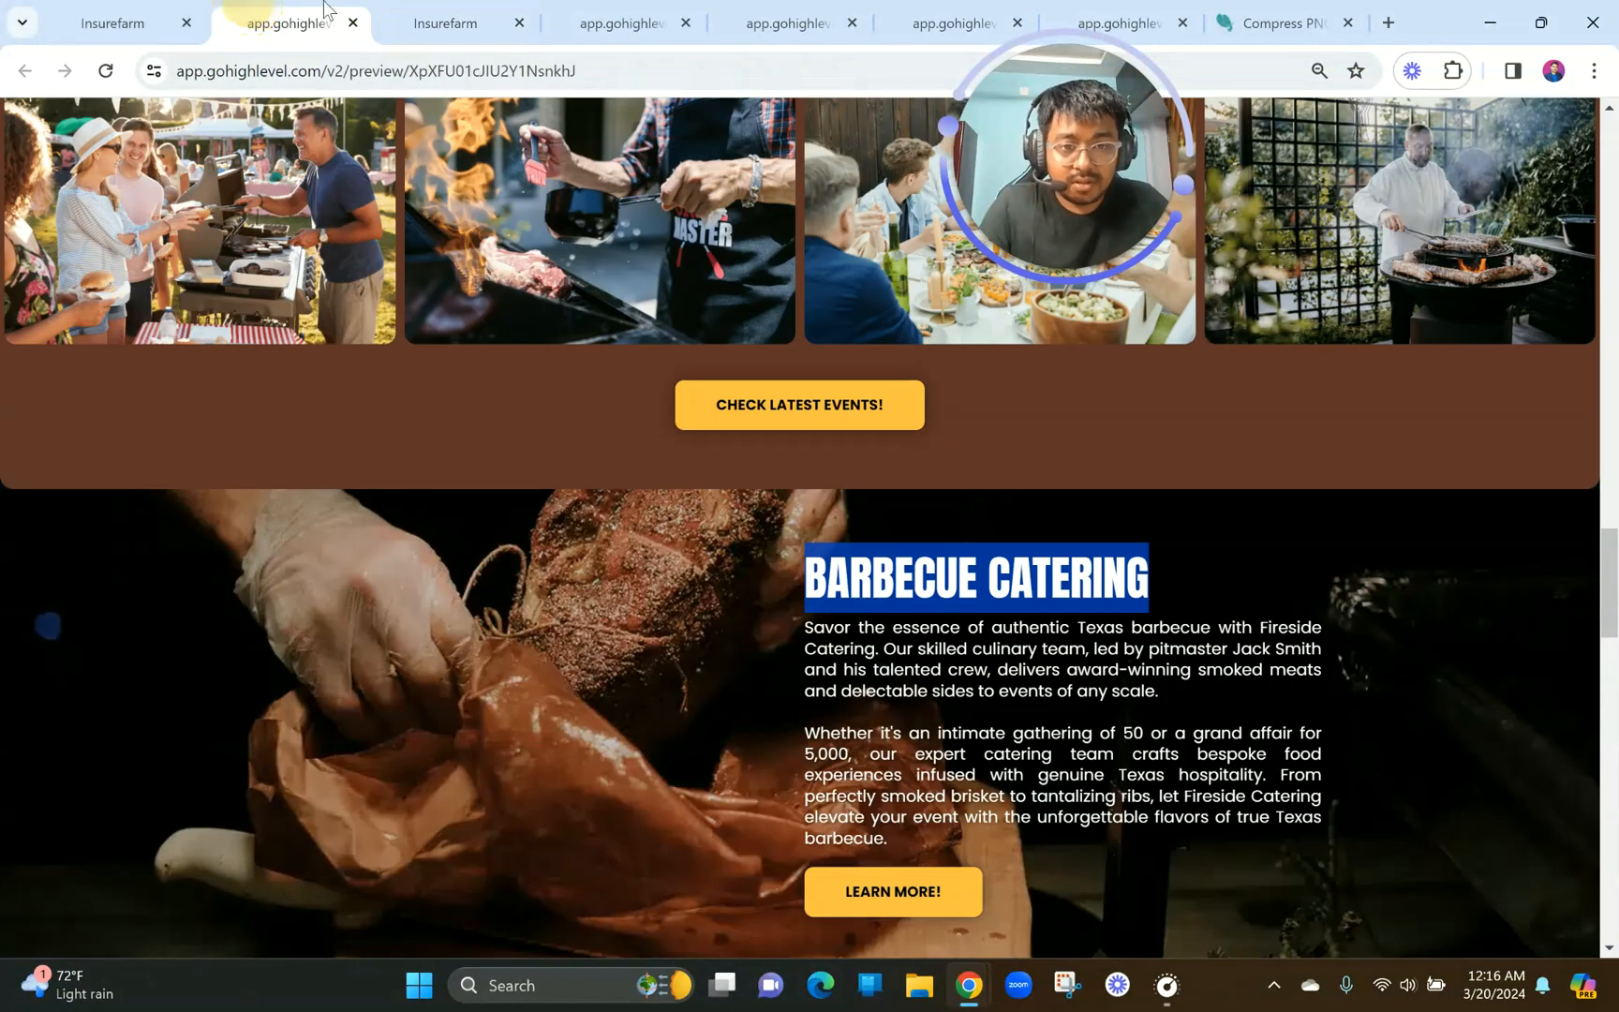
pyautogui.click(553, 14)
pyautogui.click(529, 9)
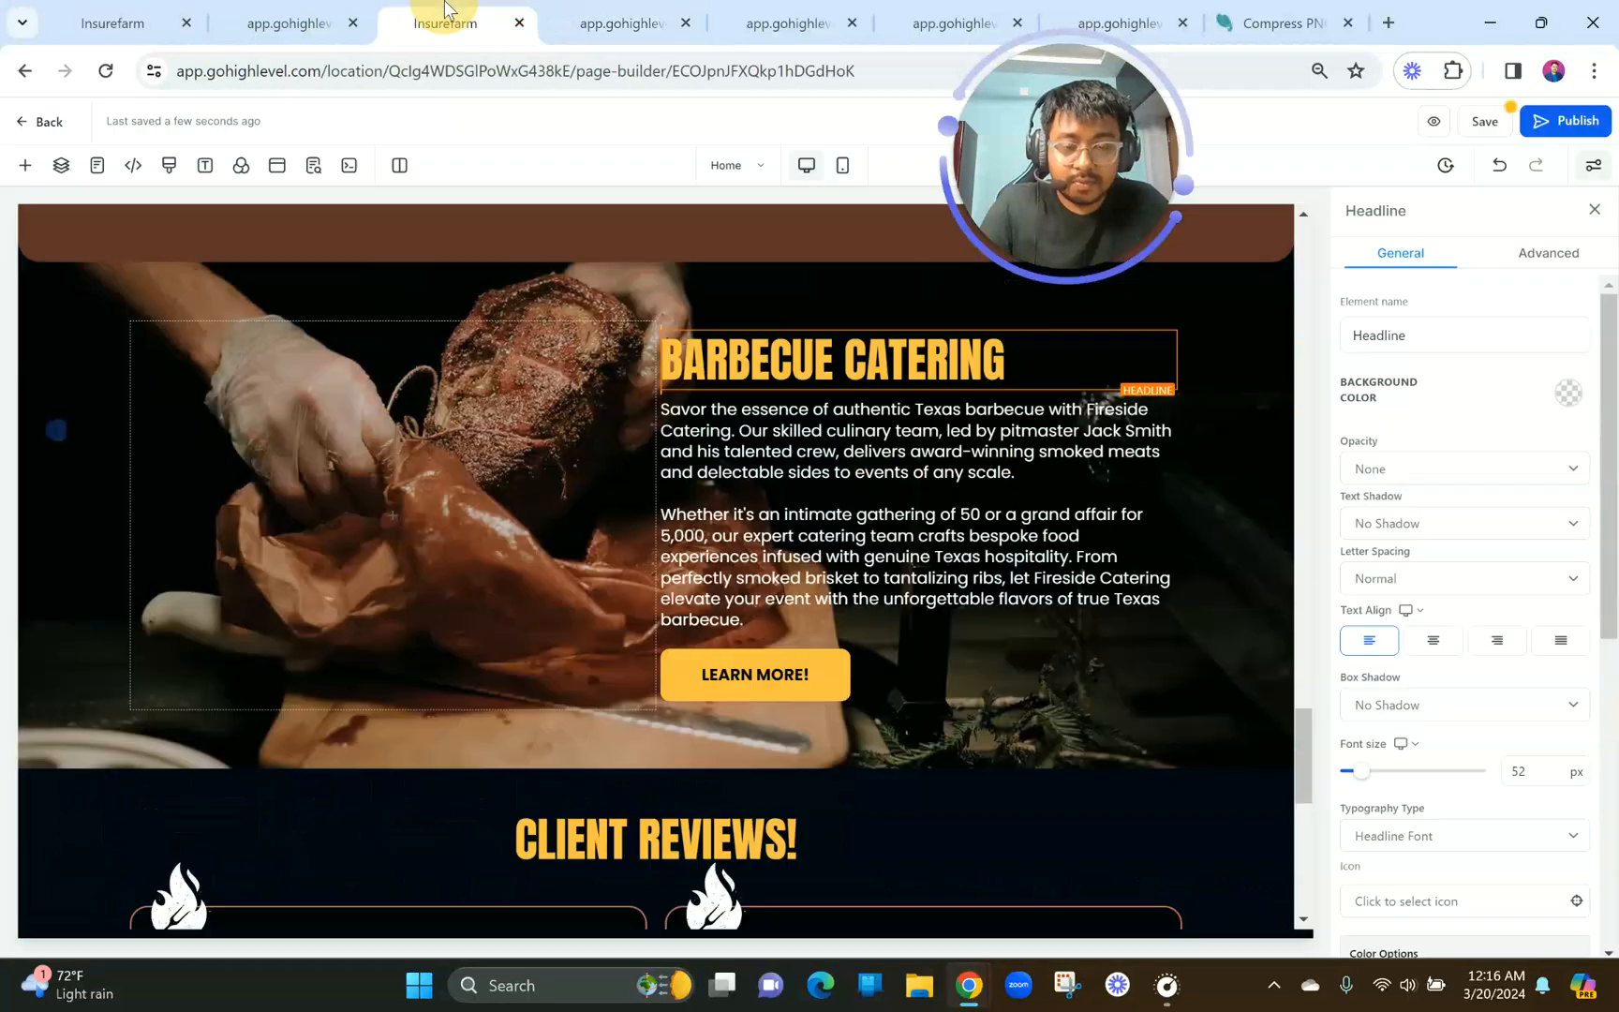
# Add a full-width section below the Client Reviews section.
pyautogui.click(811, 519)
pyautogui.scroll(-10, 688, 811)
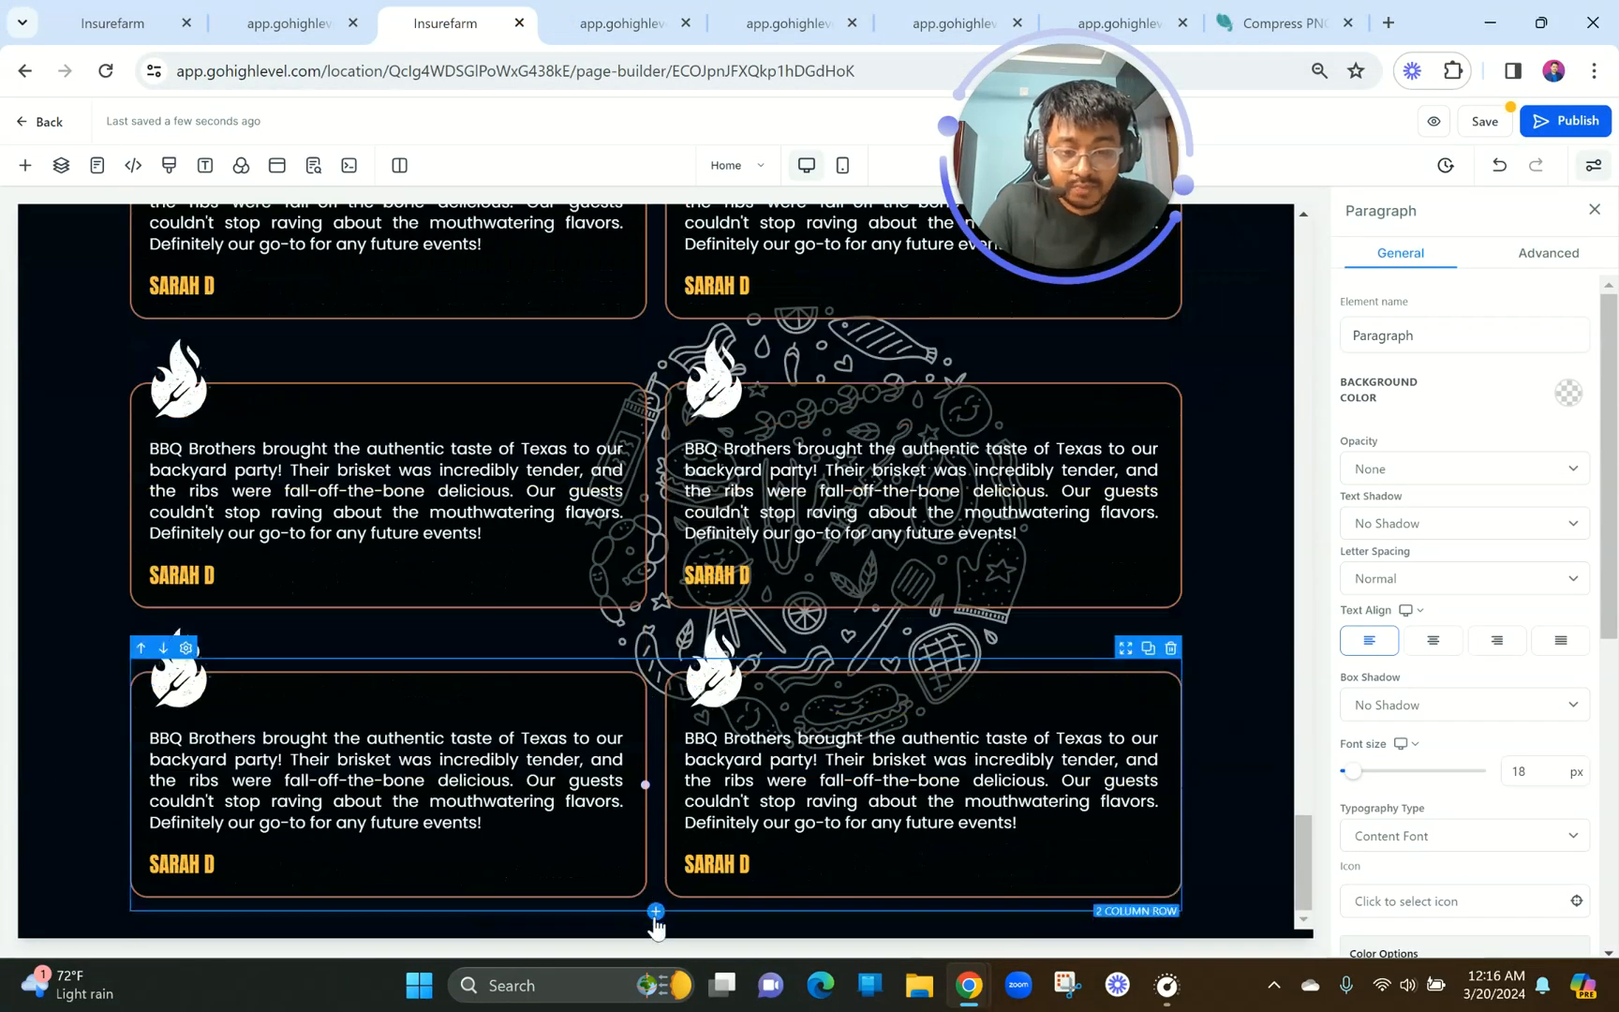
pyautogui.click(655, 927)
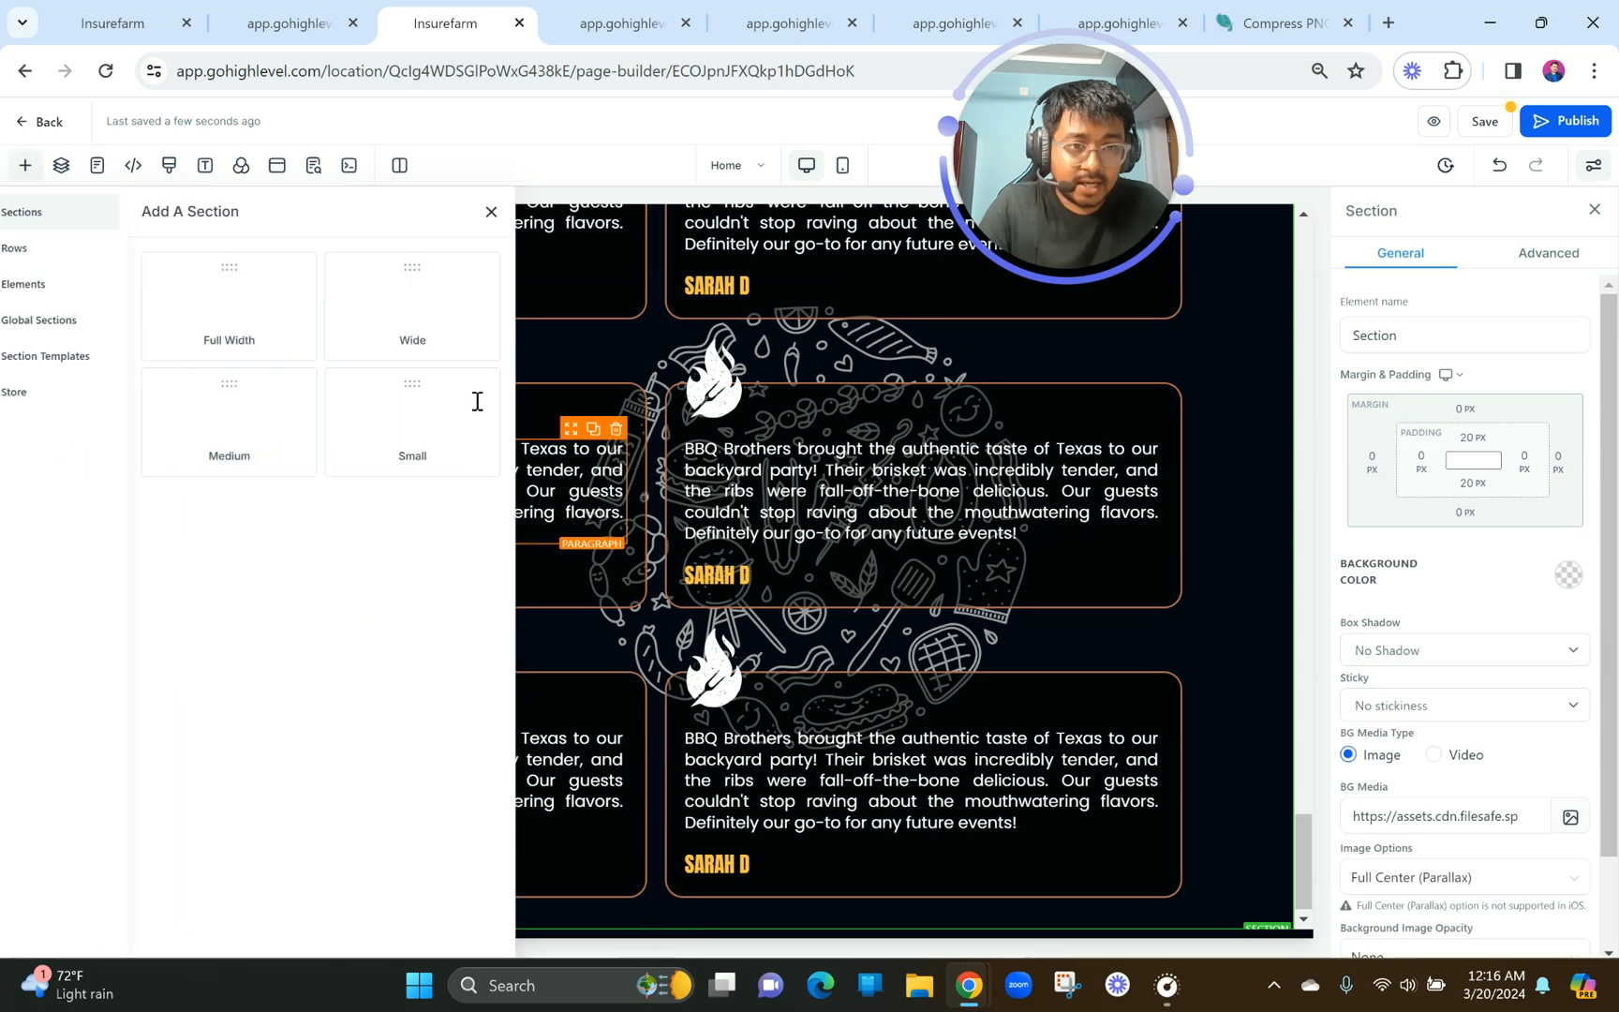
pyautogui.moveTo(252, 302); pyautogui.dragTo(734, 620)
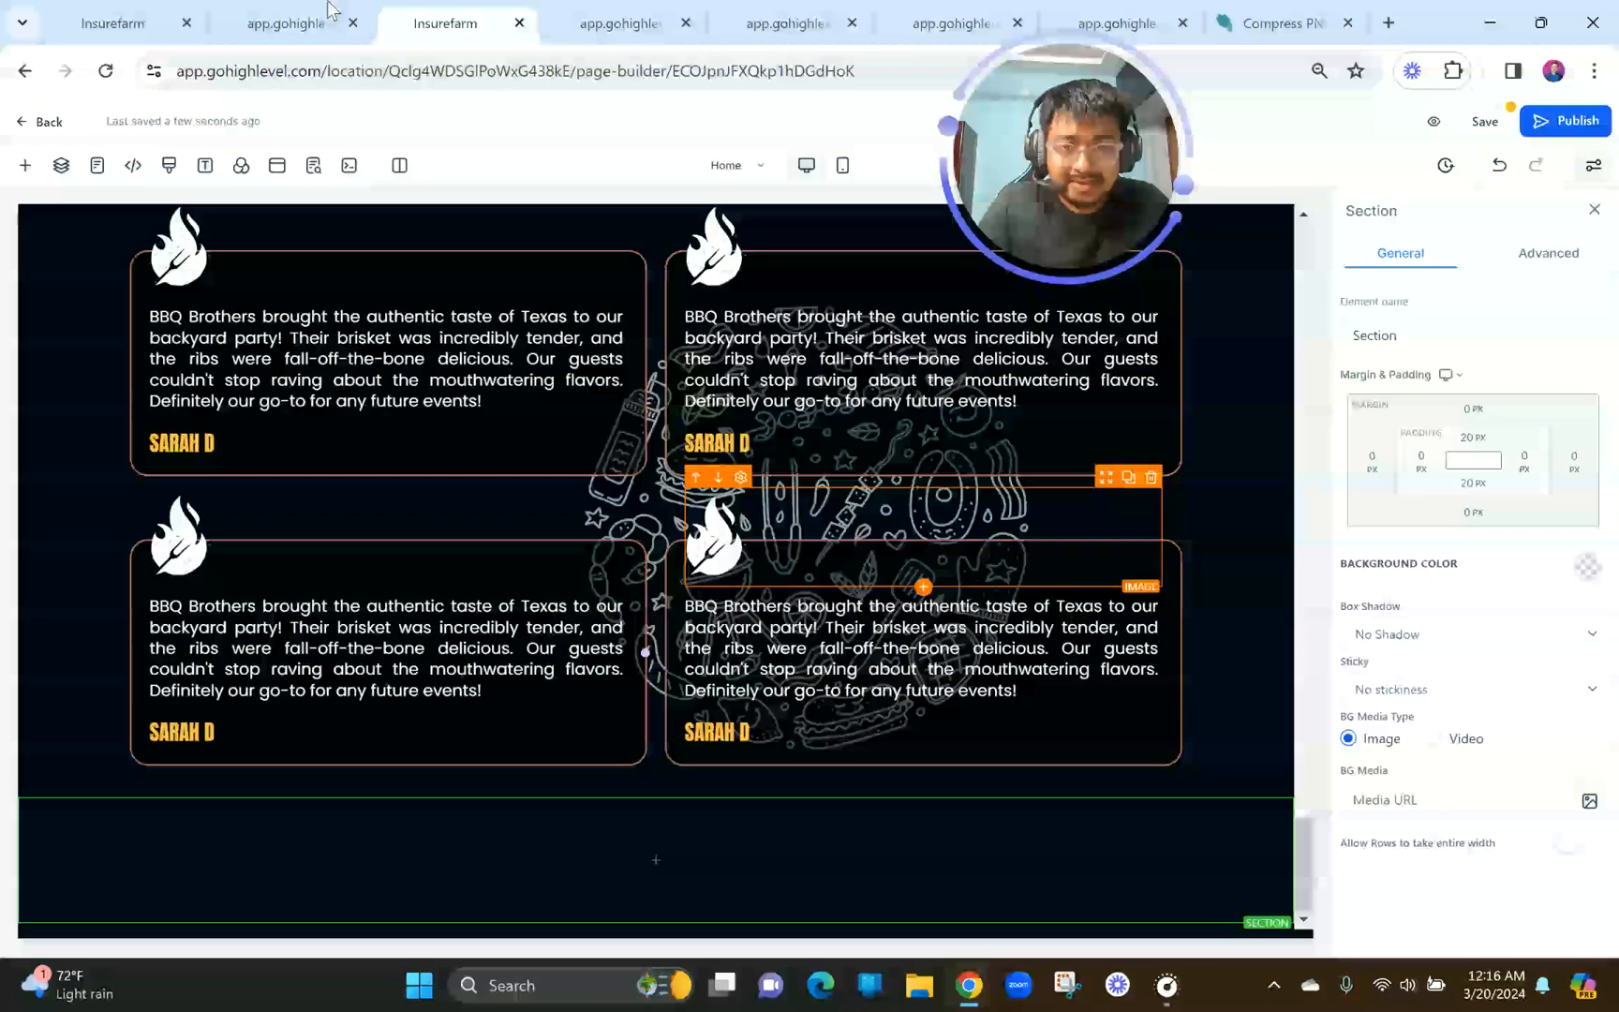
# Examine the layout of the "Check Out Our Sister Brands" section on the reference page and return to the builder.
pyautogui.click(324, 9)
pyautogui.scroll(-15, 715, 574)
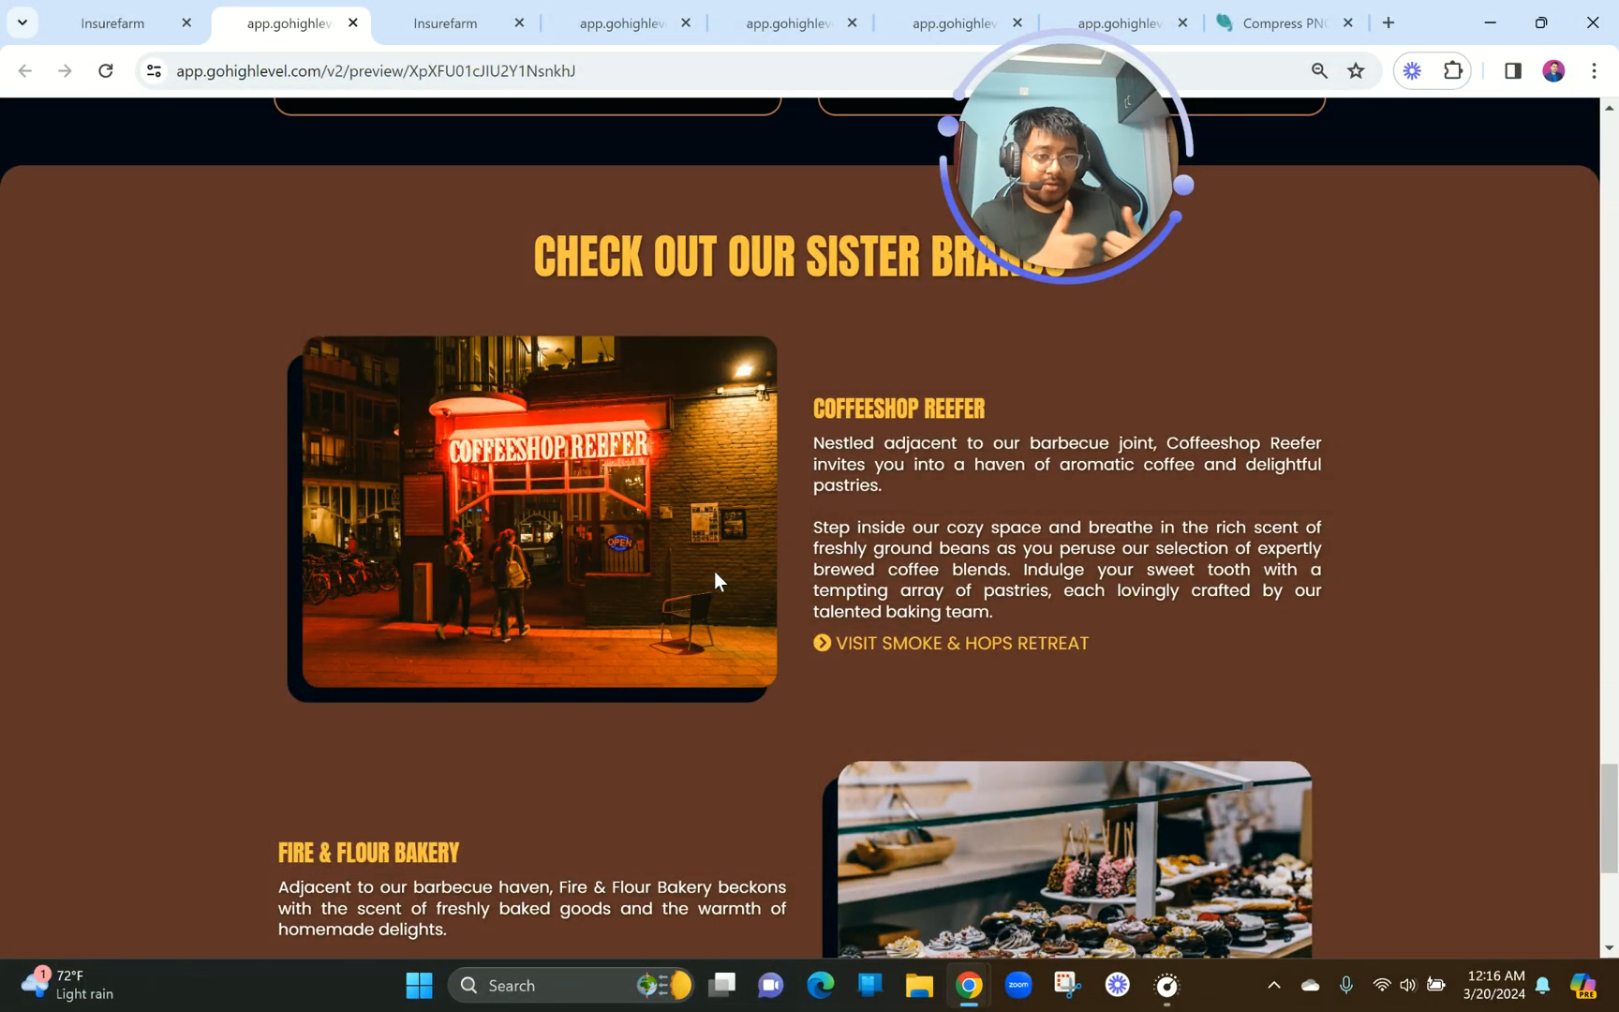
pyautogui.scroll(-6, 713, 571)
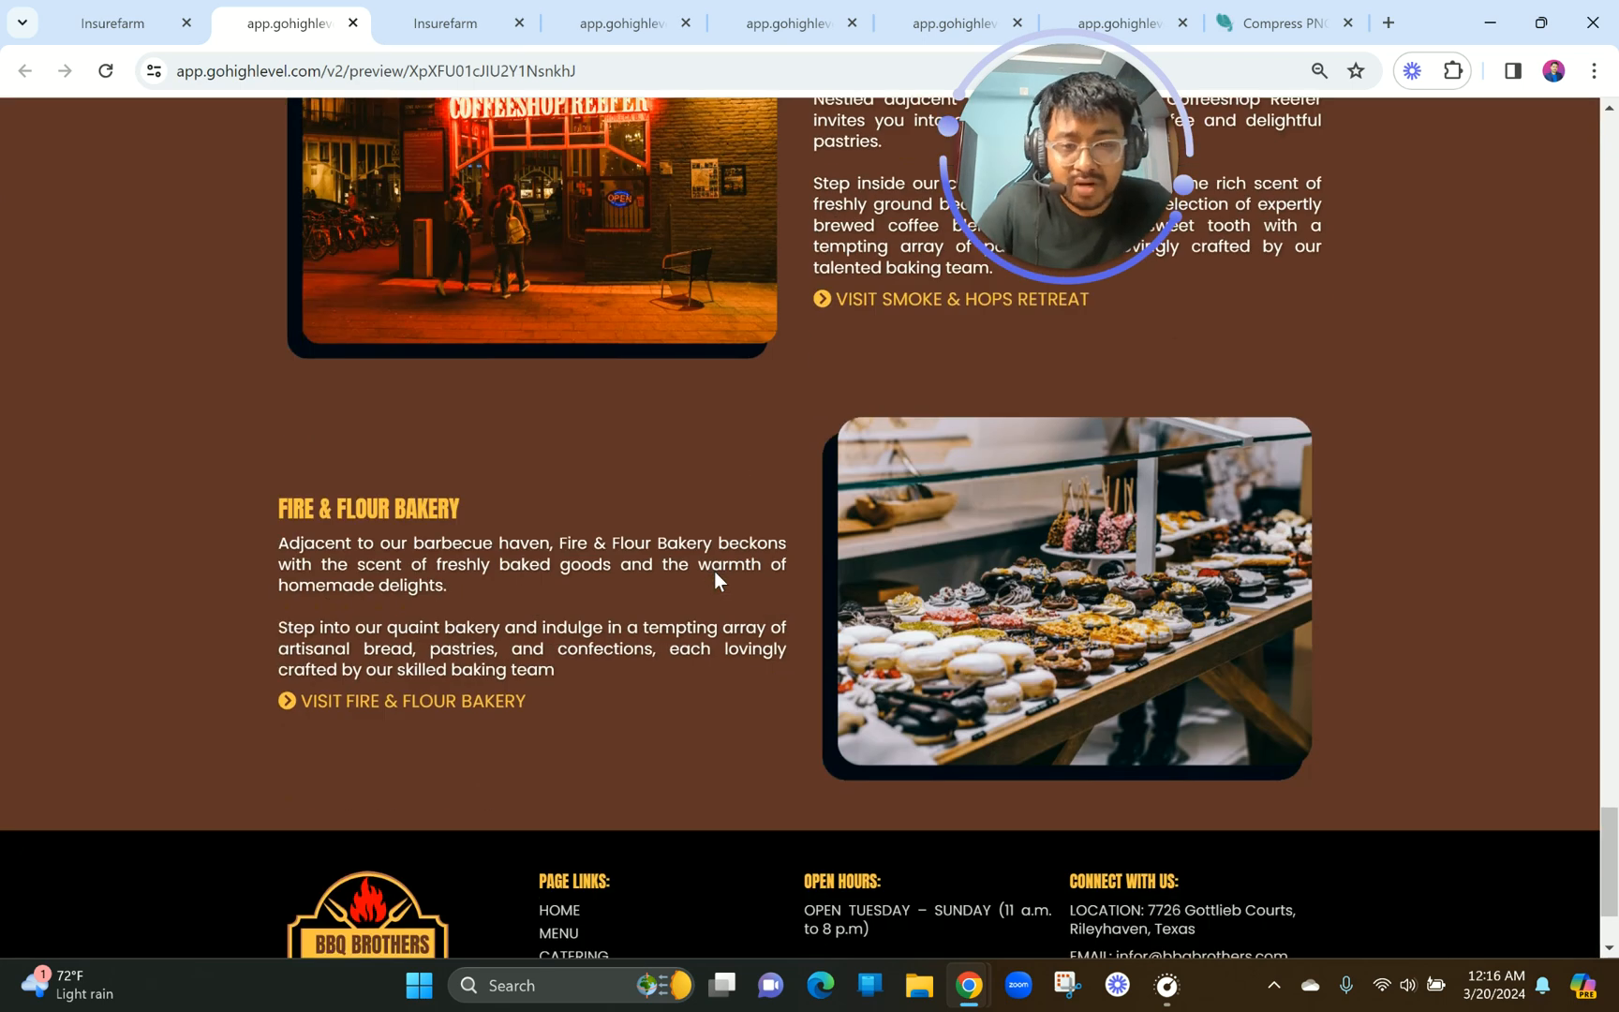
pyautogui.scroll(5, 498, 334)
pyautogui.click(459, 23)
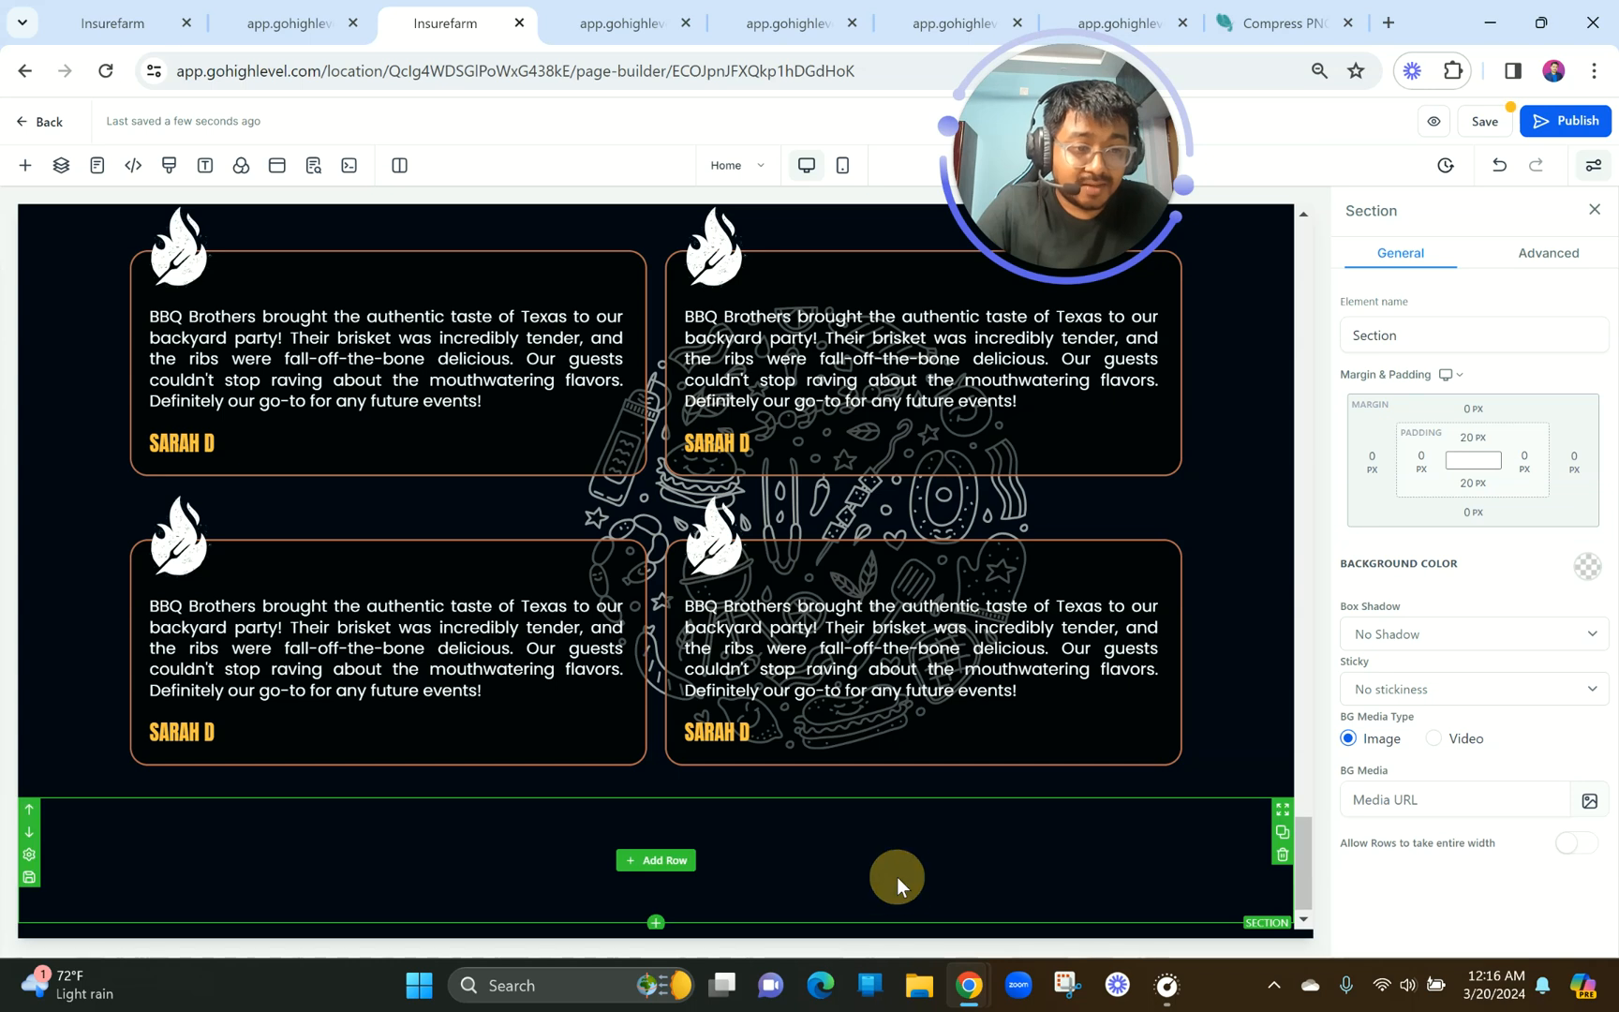
# Set the new section's background color to the saved dark brown and compare it with the reference page.
pyautogui.click(1583, 567)
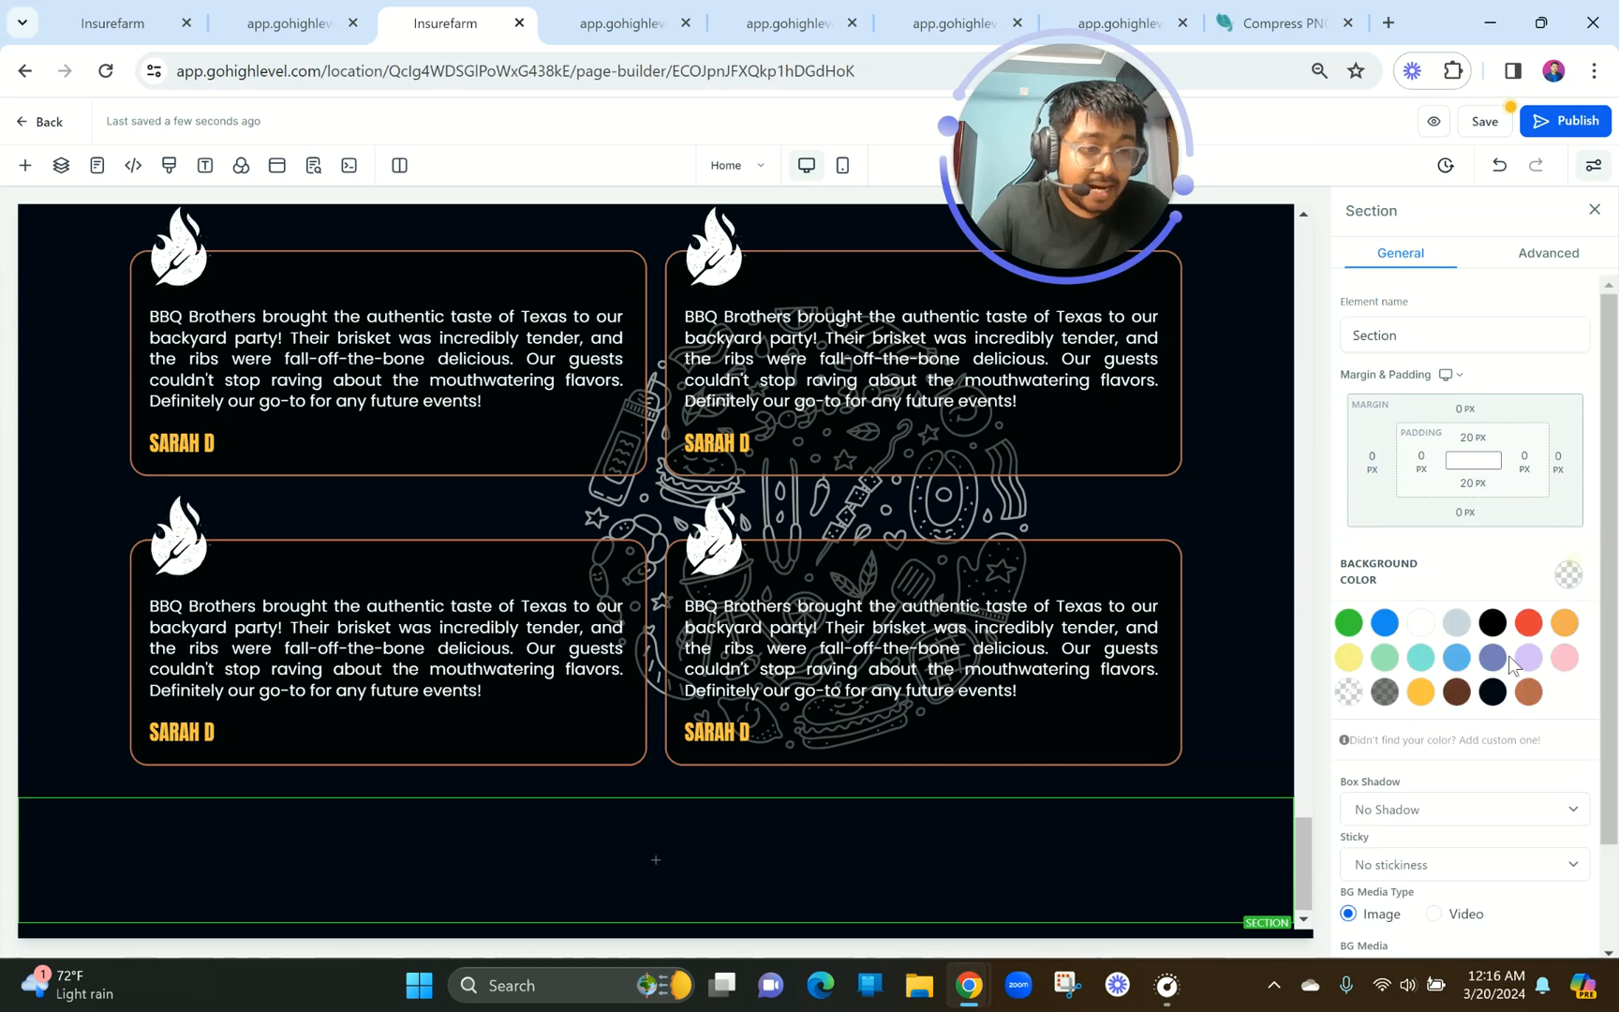
pyautogui.click(1456, 701)
pyautogui.click(230, 13)
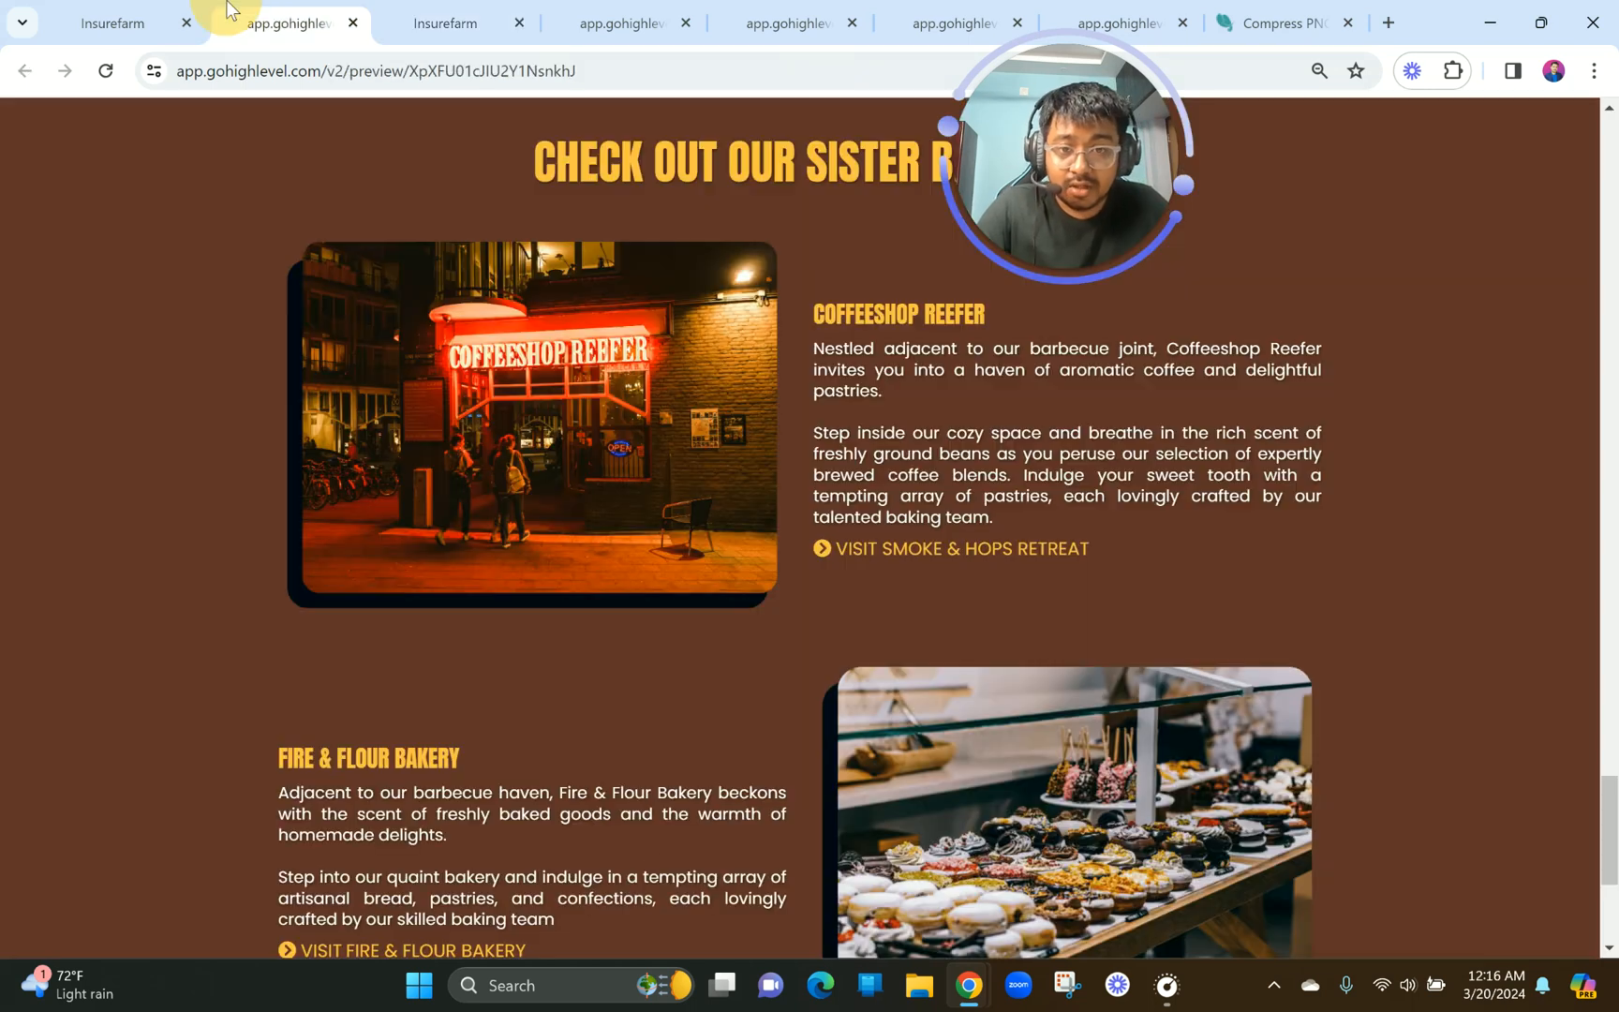
pyautogui.click(469, 17)
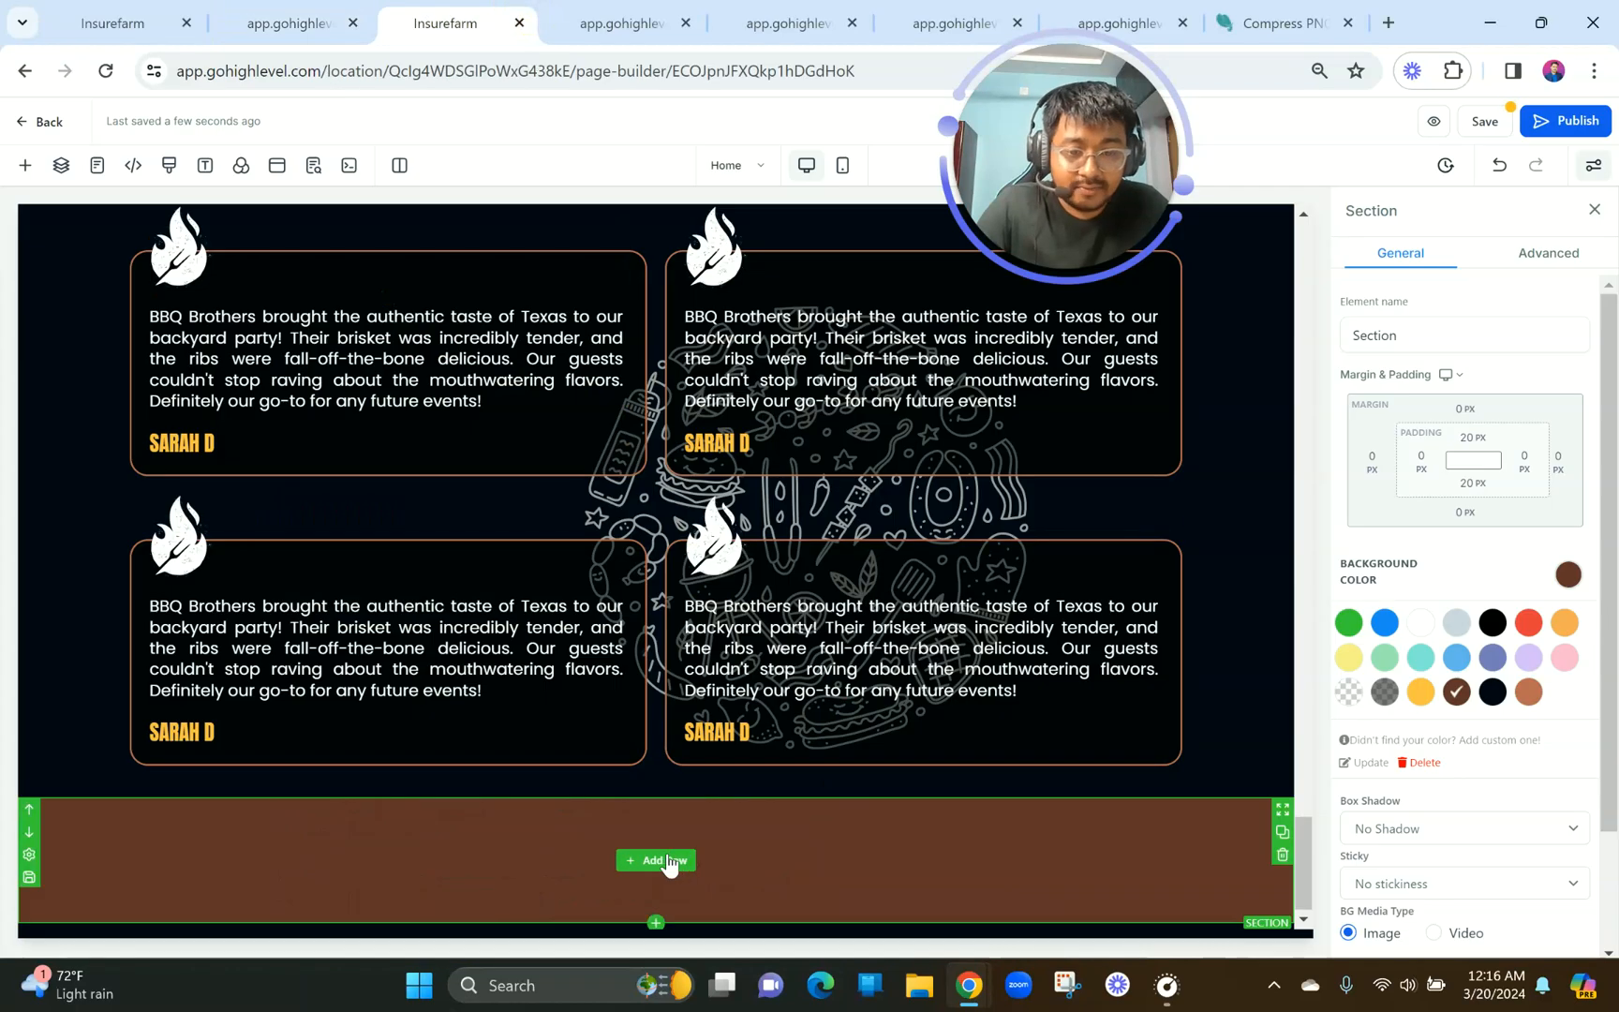
# Give the new brown section a full solid border, 1px wide, in the saved dark brown.
pyautogui.click(928, 848)
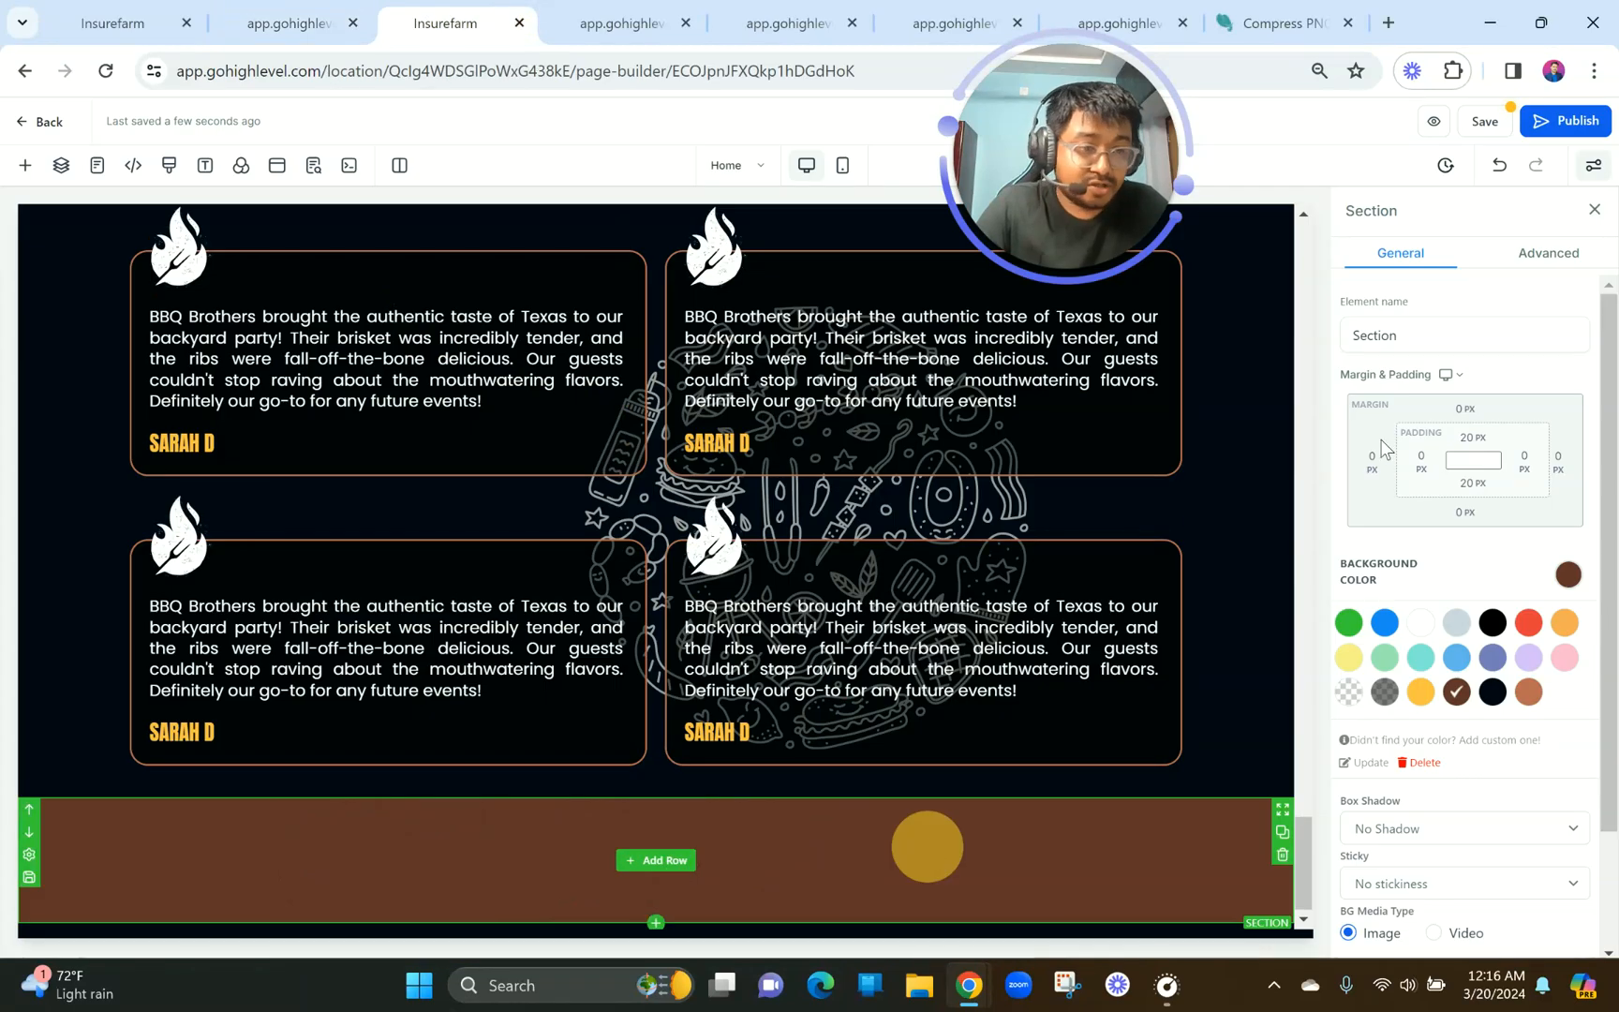
pyautogui.click(1574, 252)
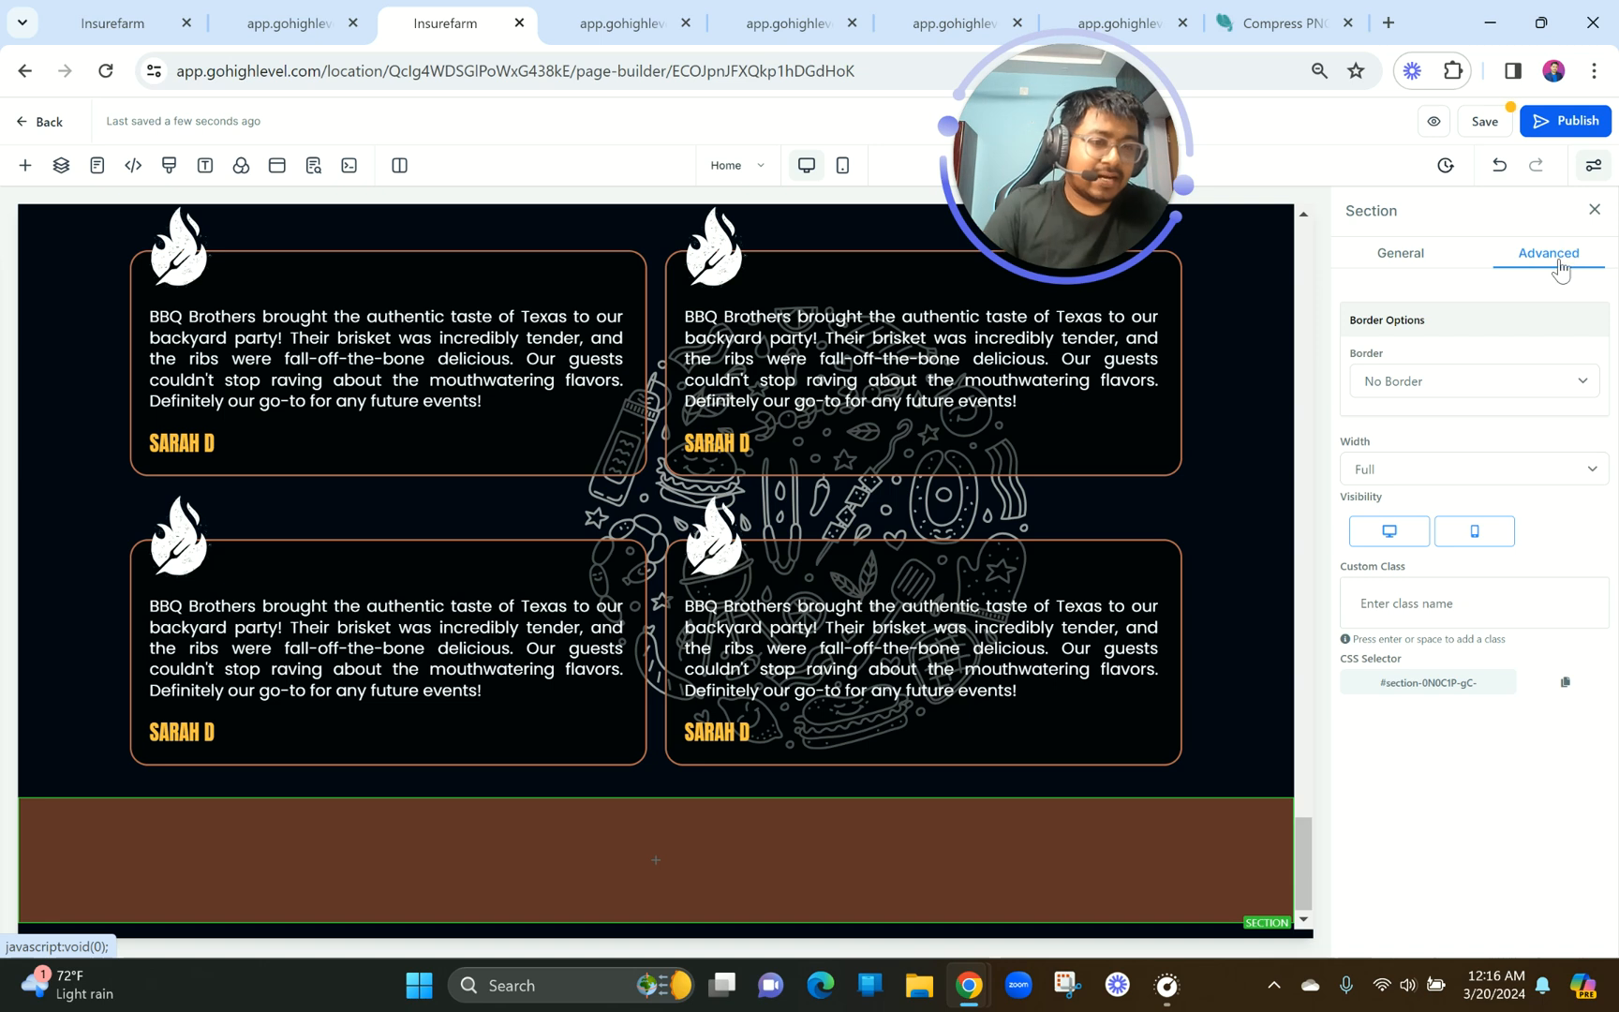
pyautogui.click(1504, 385)
pyautogui.click(1385, 422)
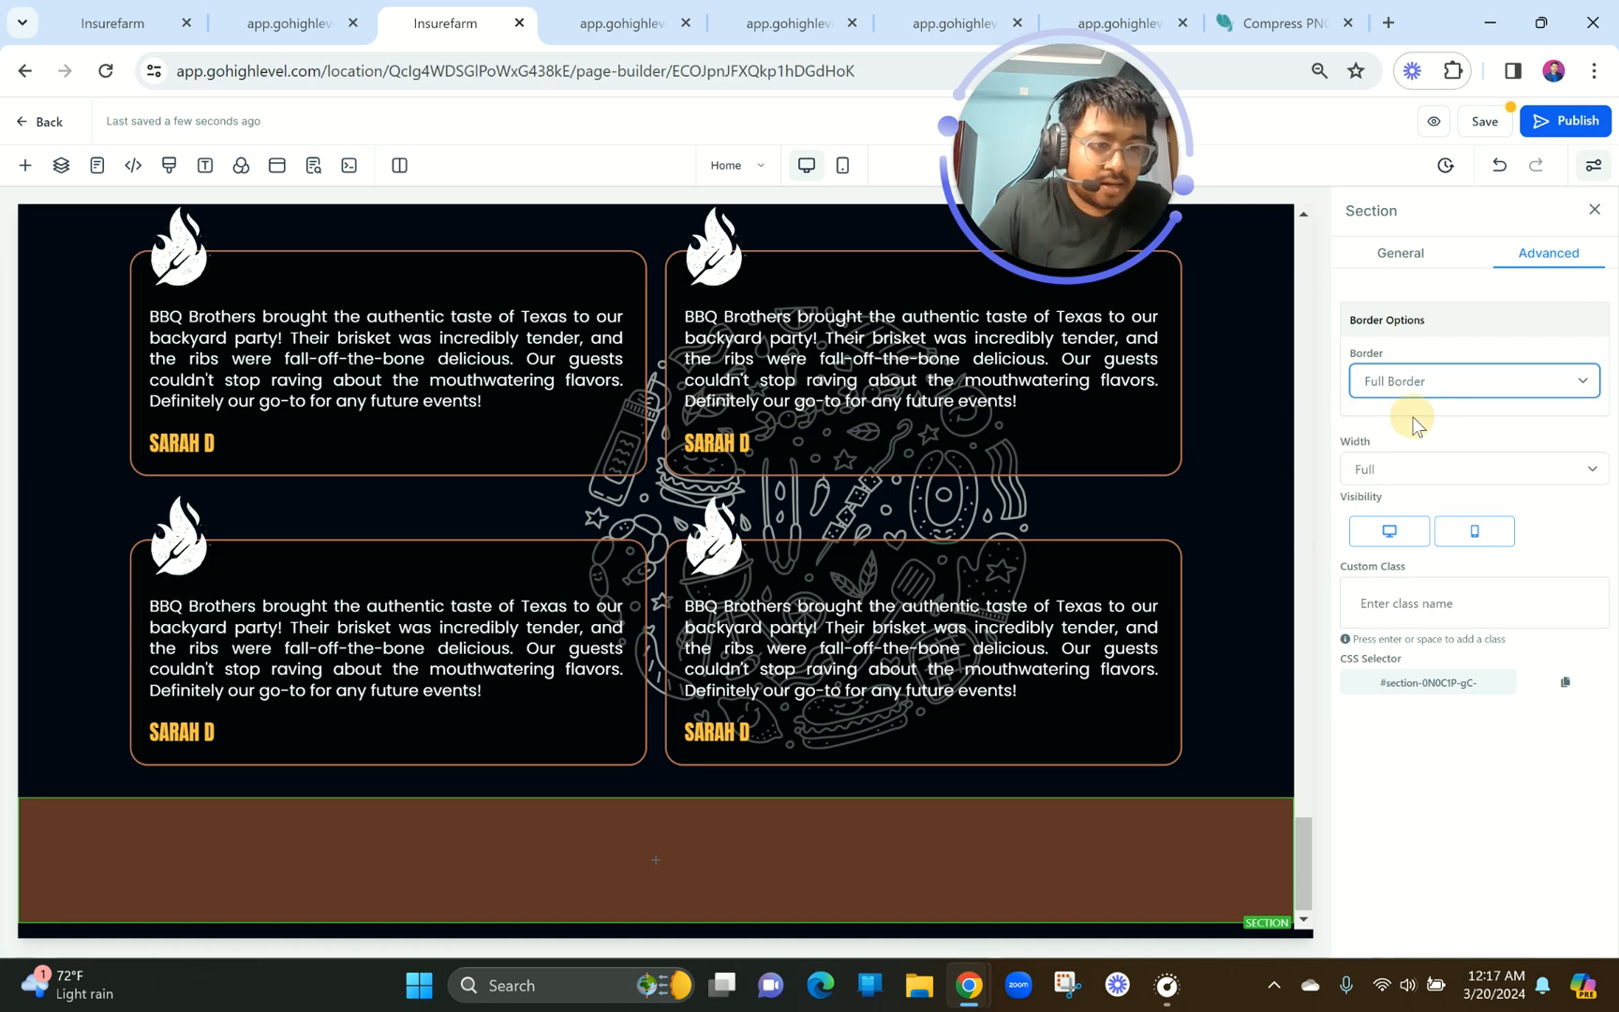
pyautogui.click(1396, 484)
pyautogui.click(1378, 511)
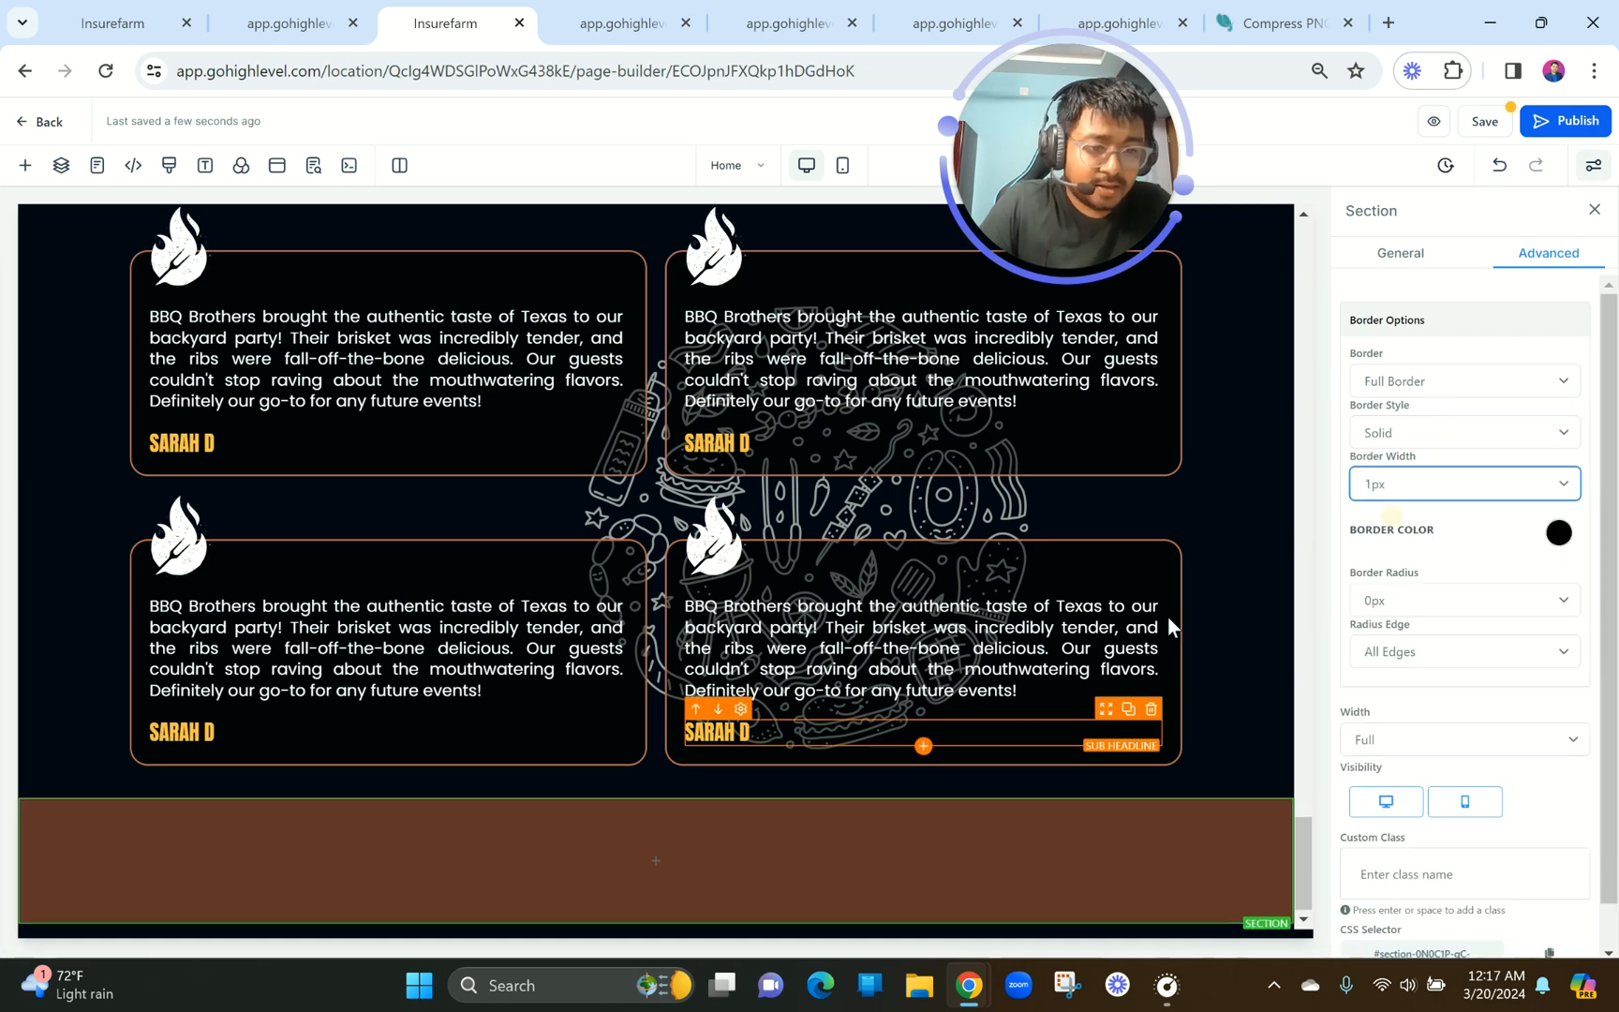
pyautogui.click(1560, 534)
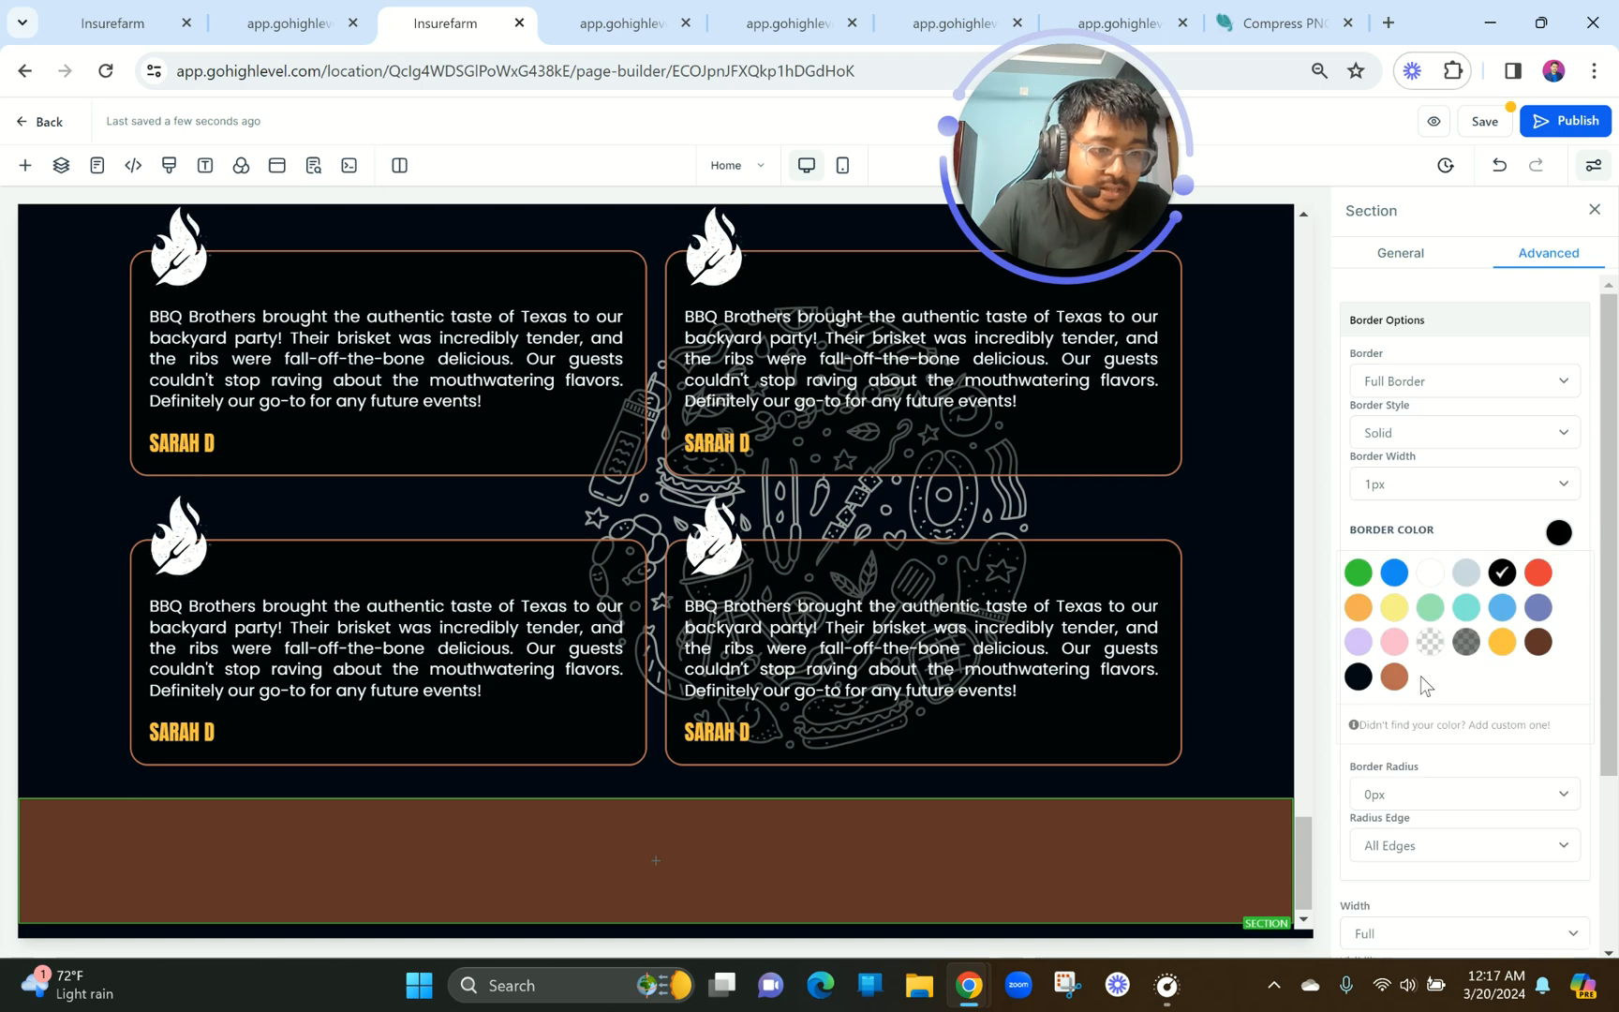
pyautogui.click(1538, 642)
# Set the section's border radius to 25px on all edges.
pyautogui.scroll(-3, 1462, 637)
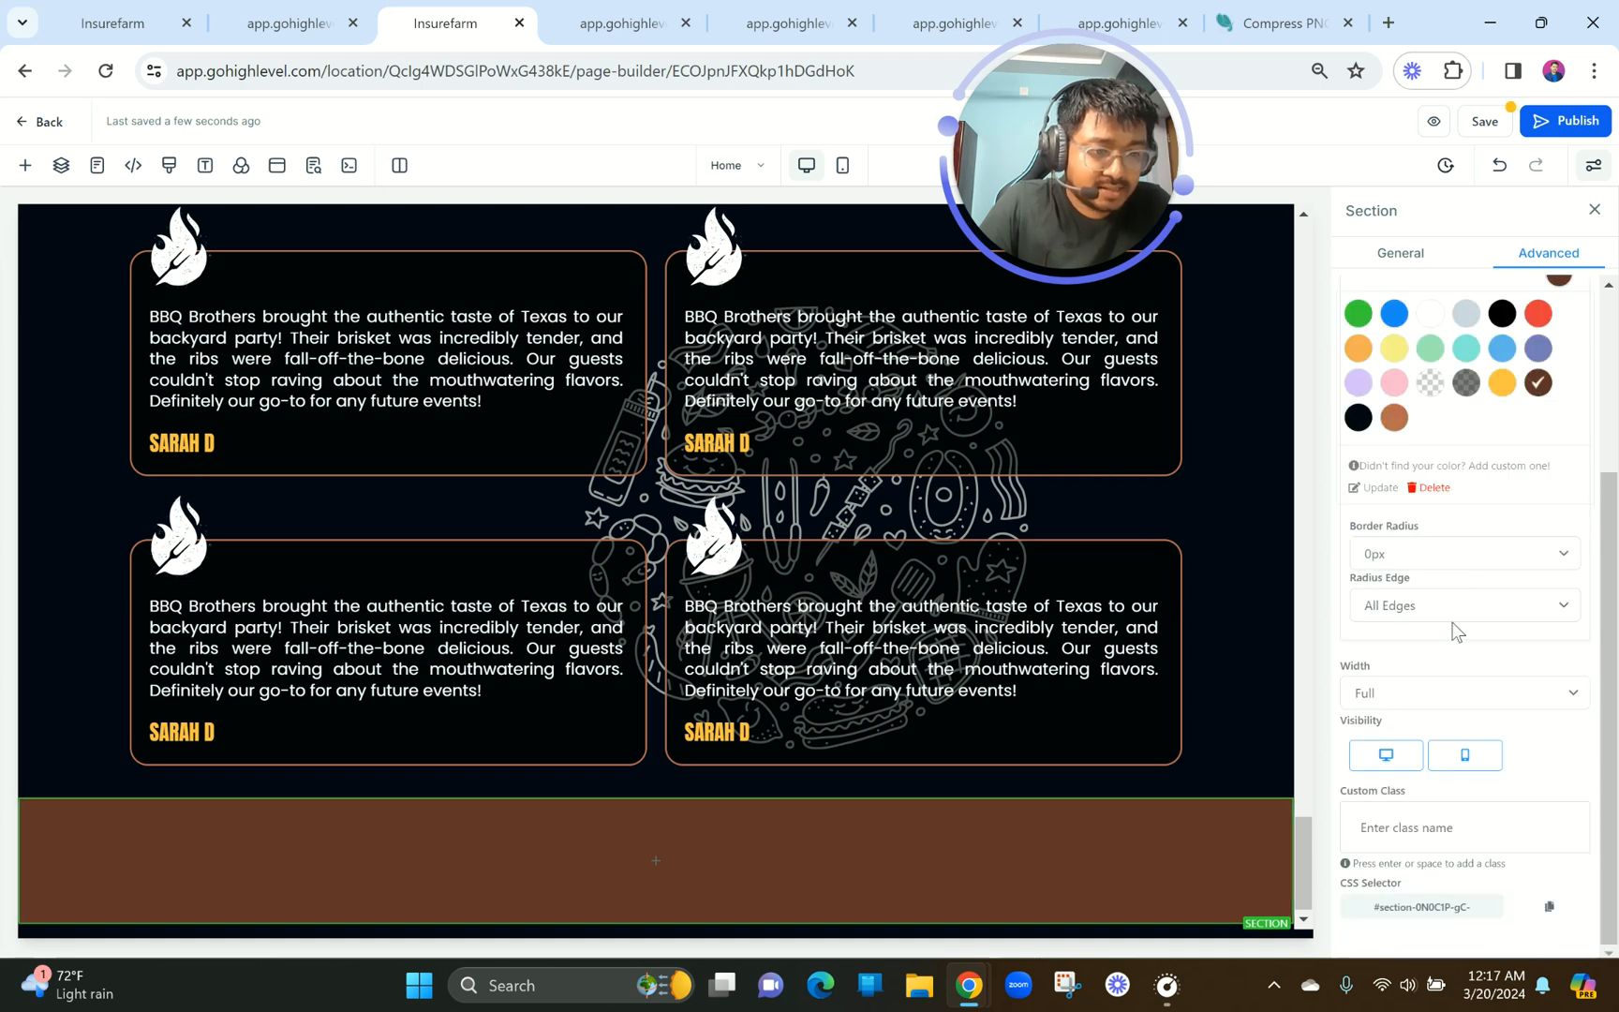
pyautogui.click(1437, 562)
pyautogui.click(1429, 738)
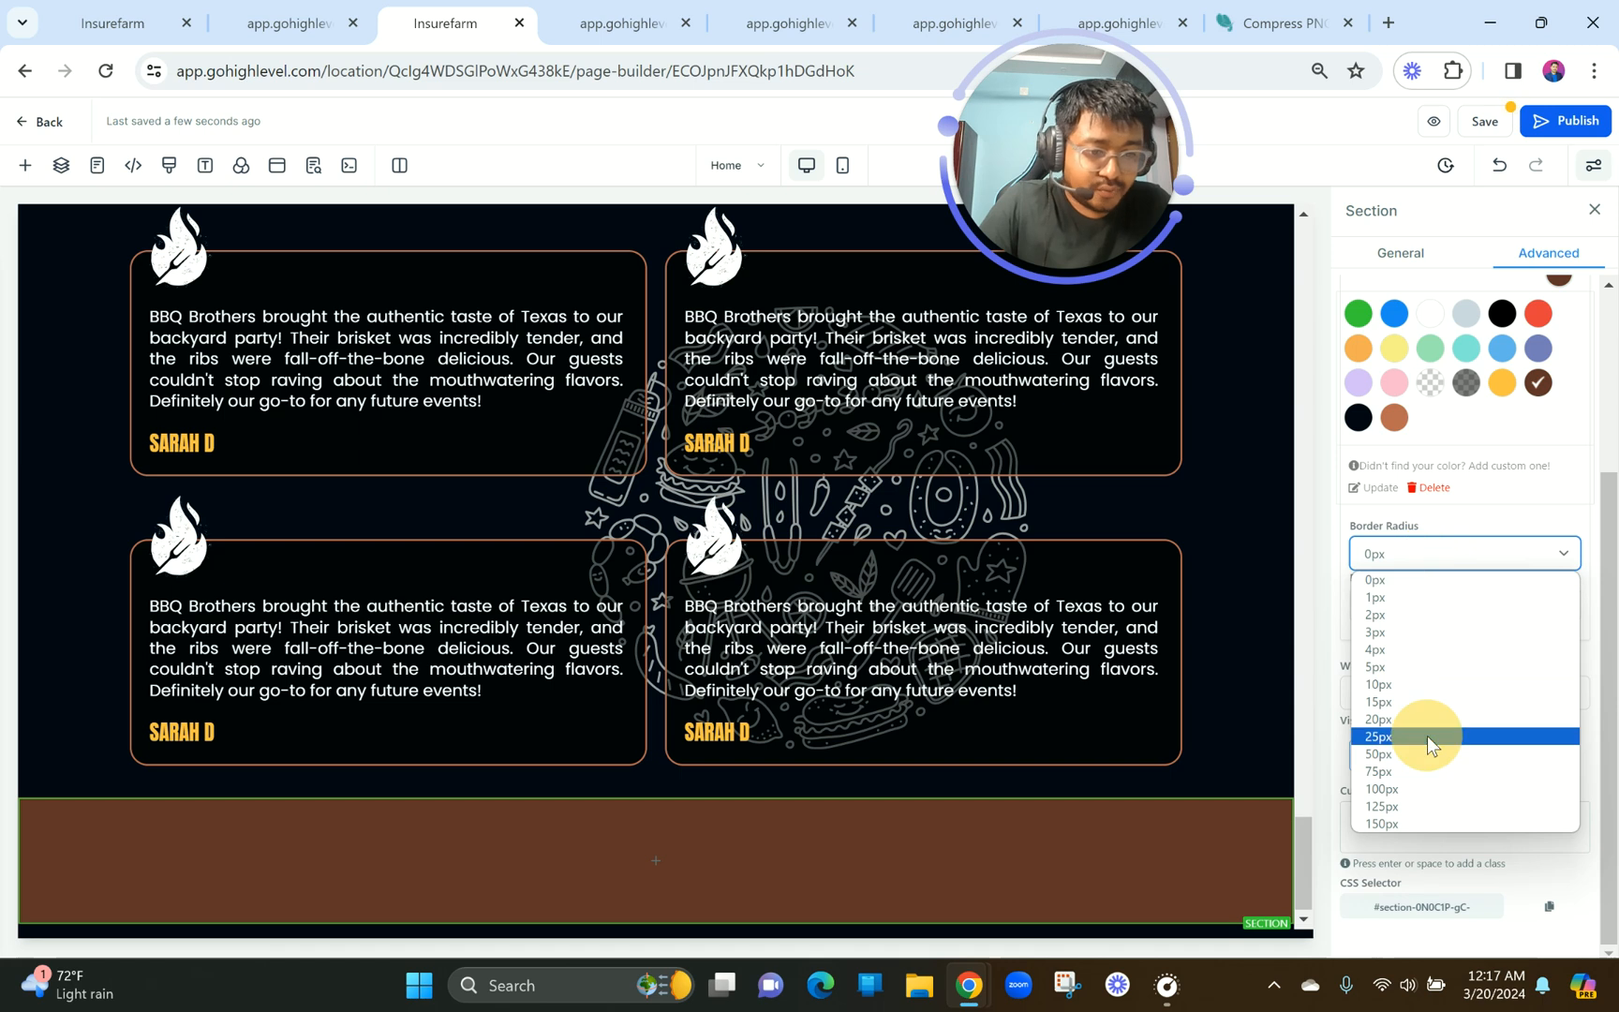
# Add a two-column row to the brown section and check it against the reference page's layout.
pyautogui.click(655, 861)
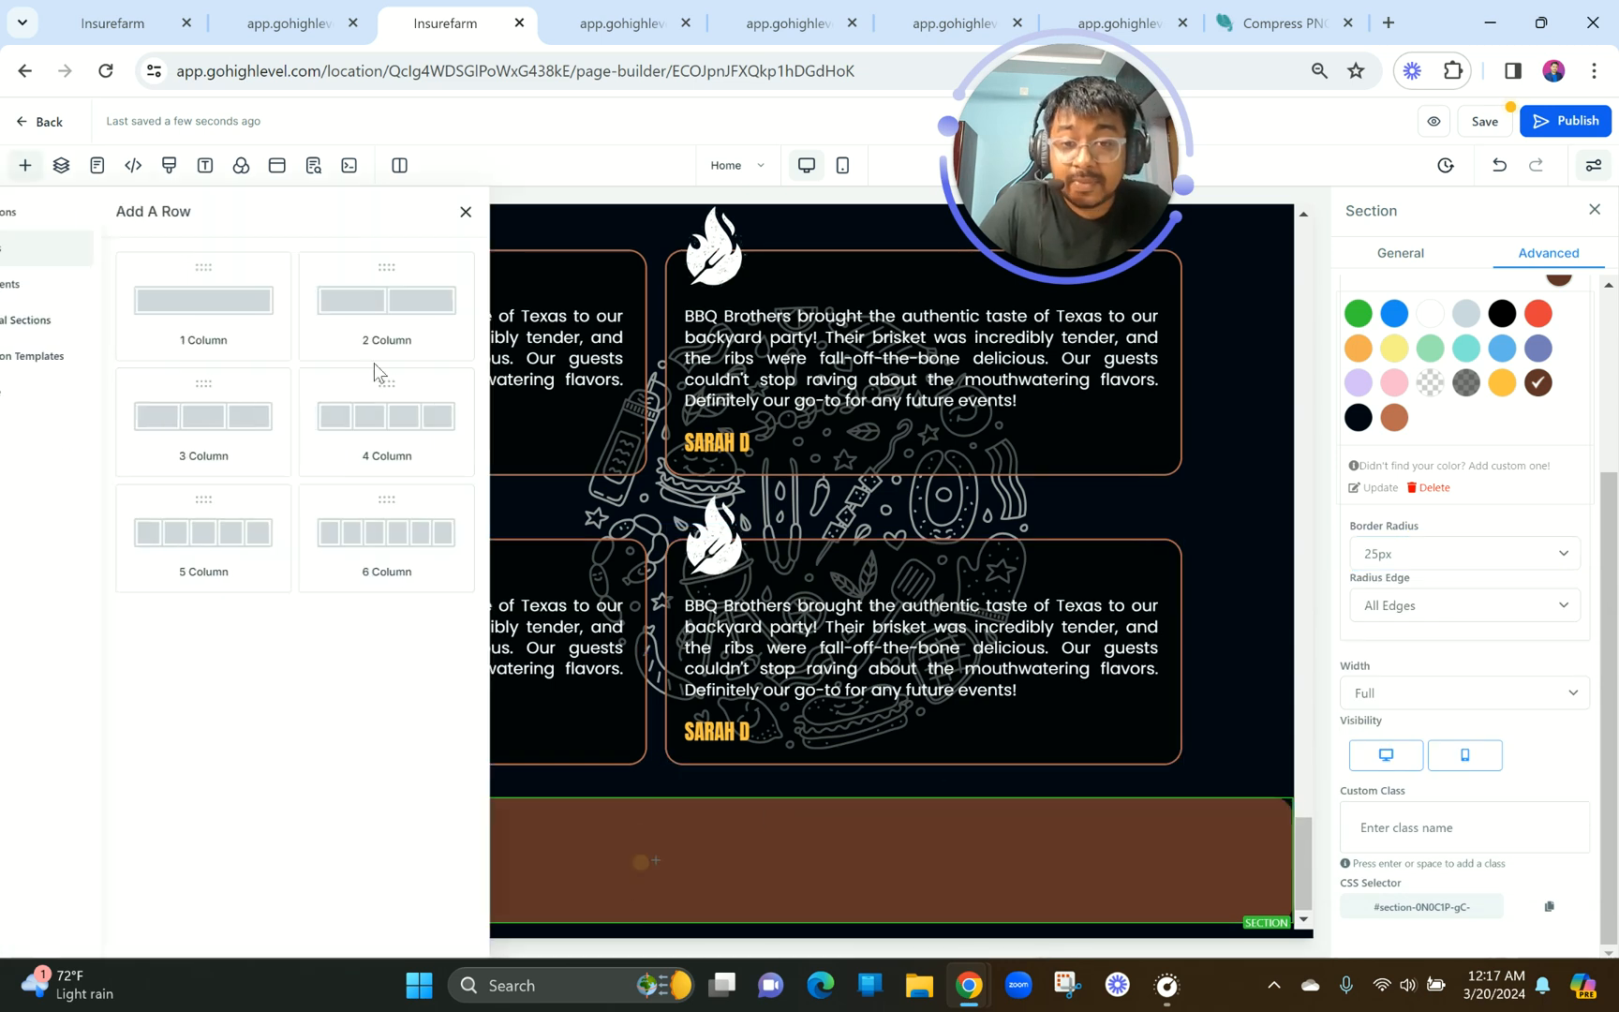
pyautogui.click(430, 324)
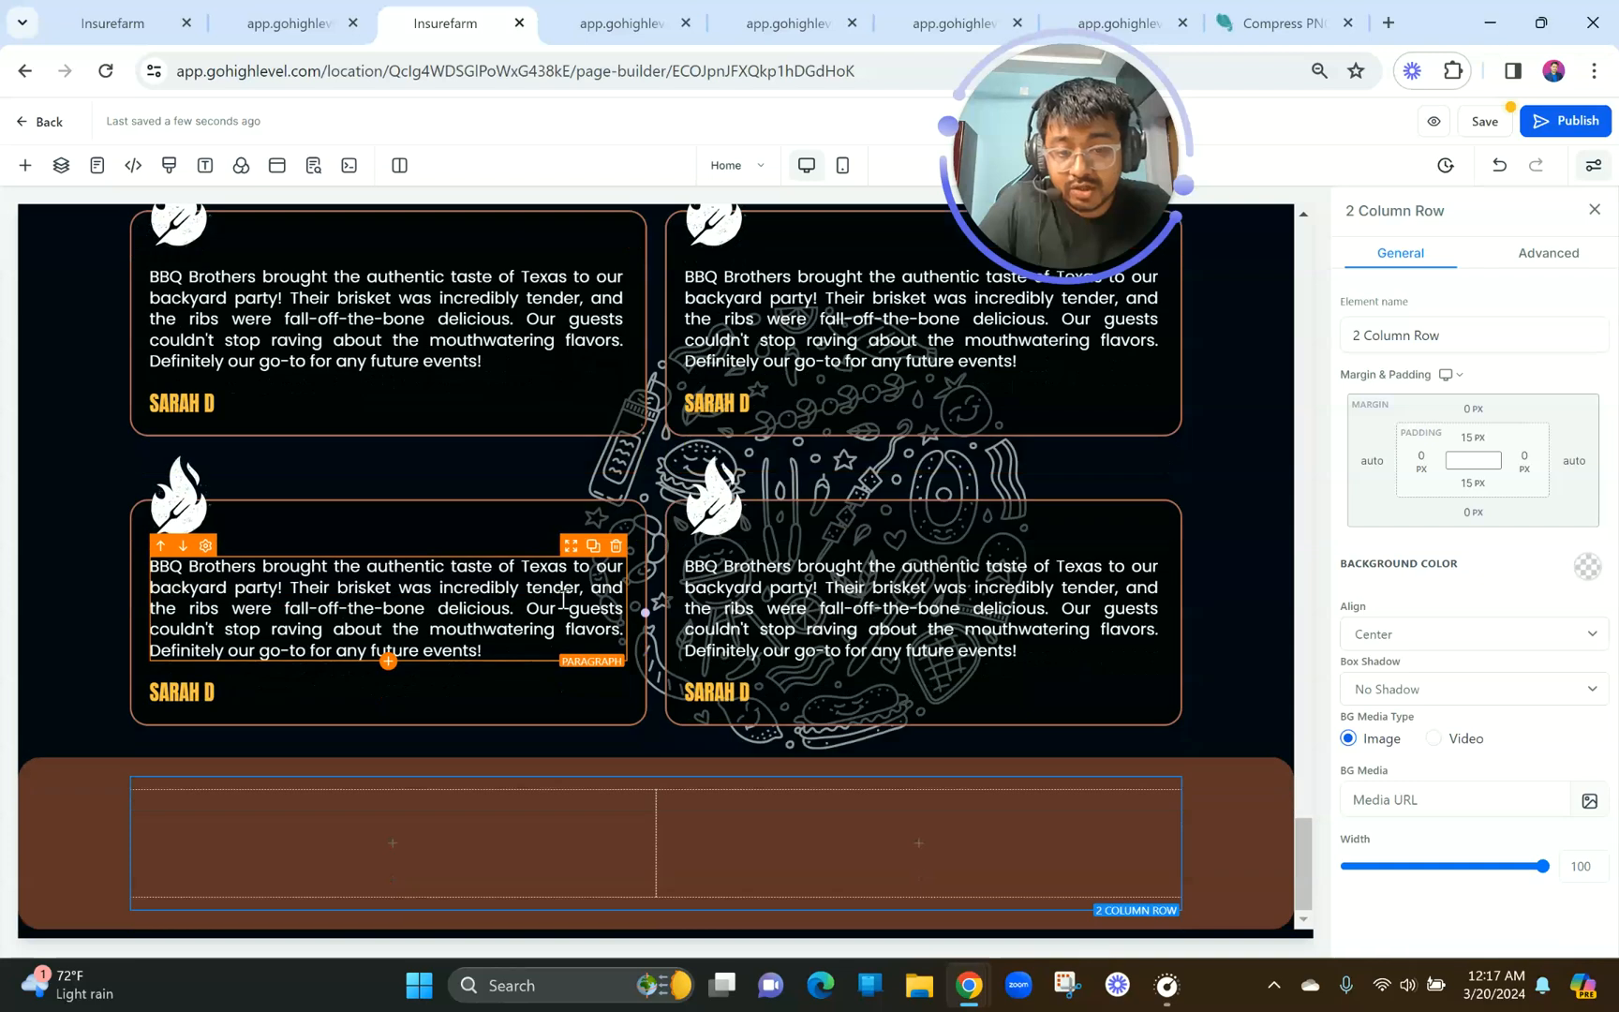
pyautogui.click(285, 23)
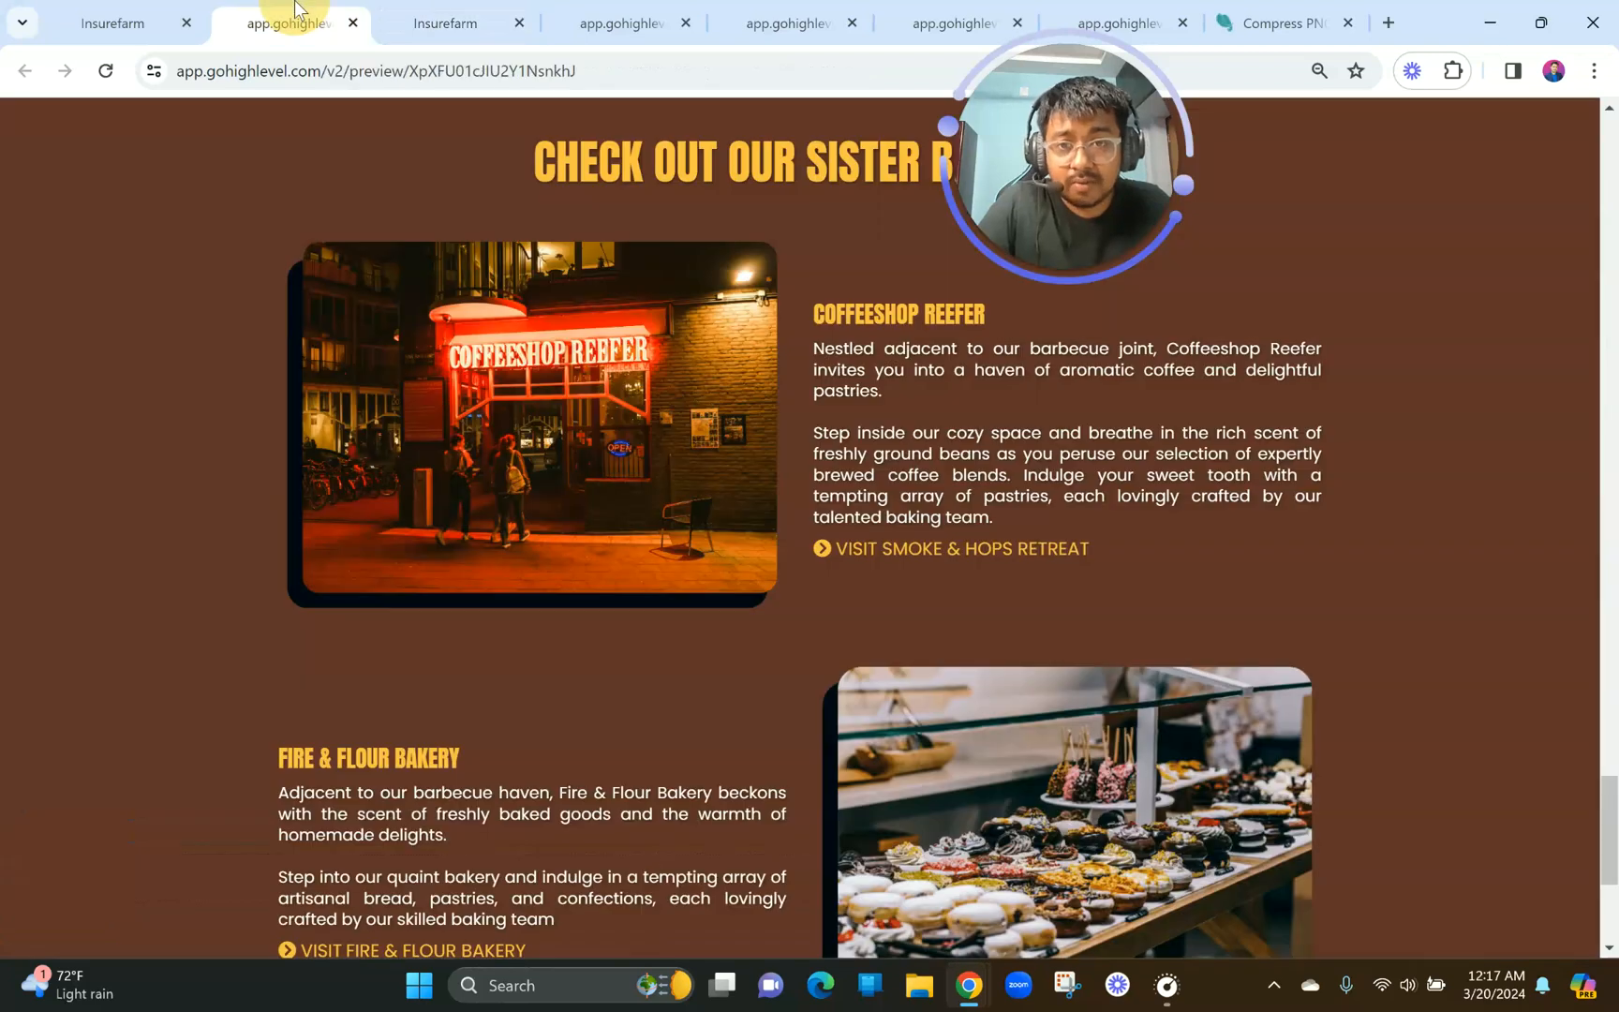
pyautogui.click(445, 23)
# Add an Image element to the first column of the new row.
pyautogui.scroll(-1, 438, 842)
pyautogui.click(412, 848)
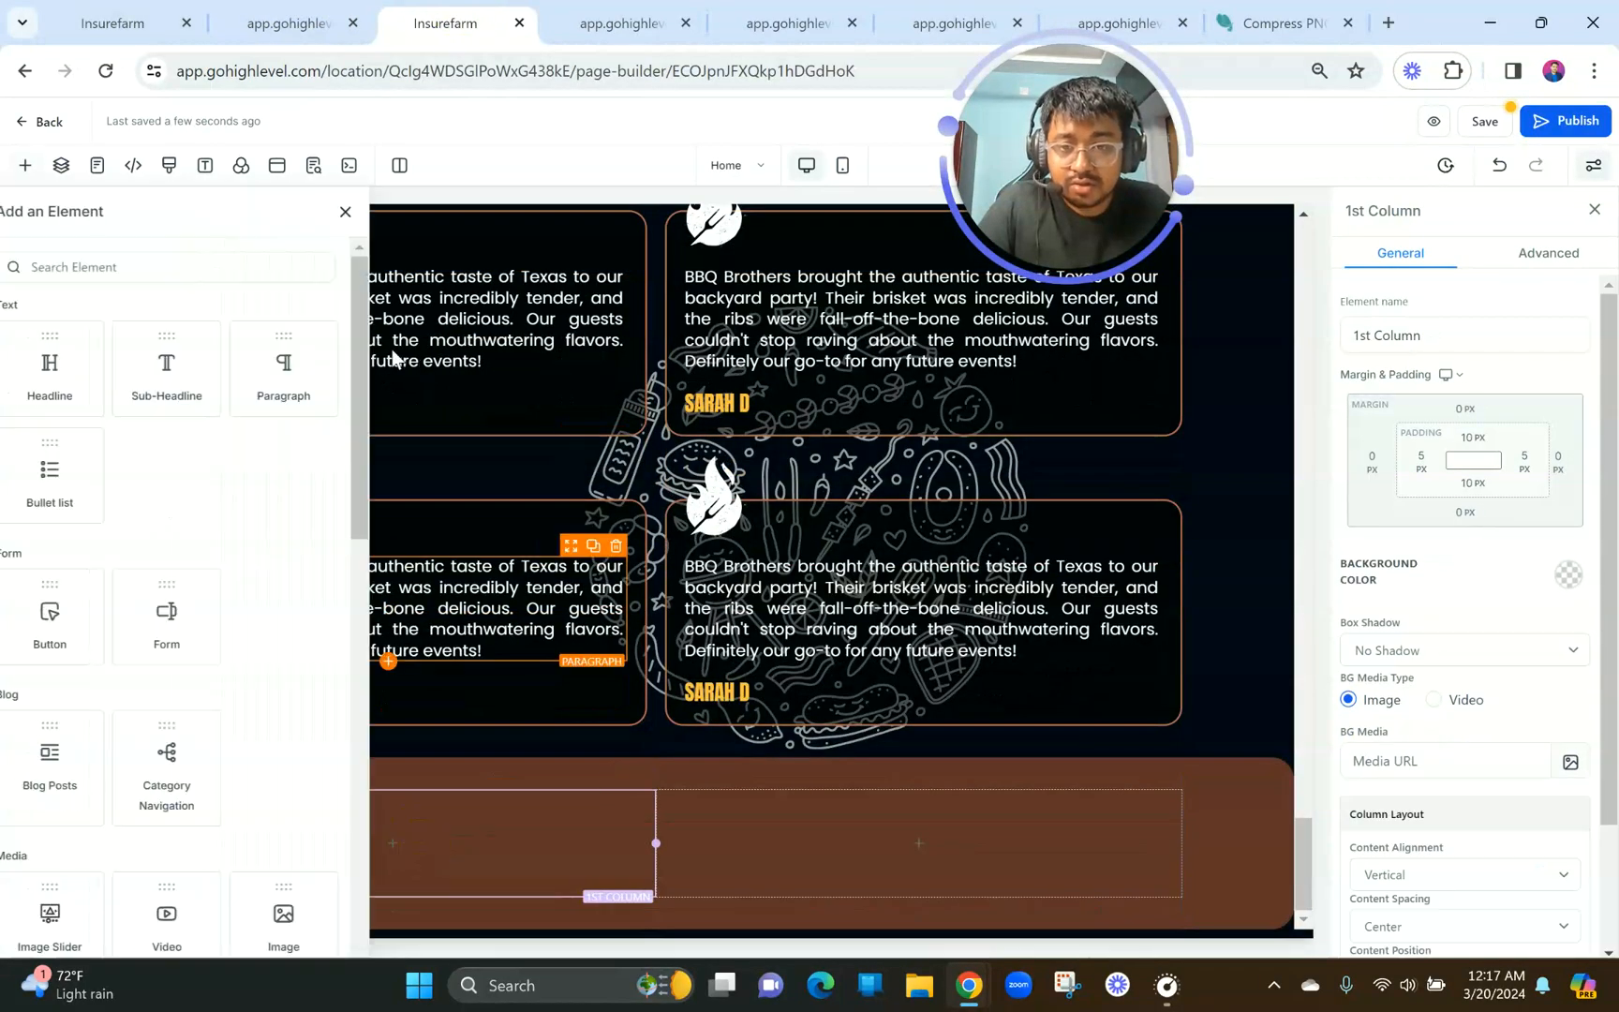
pyautogui.write('image')
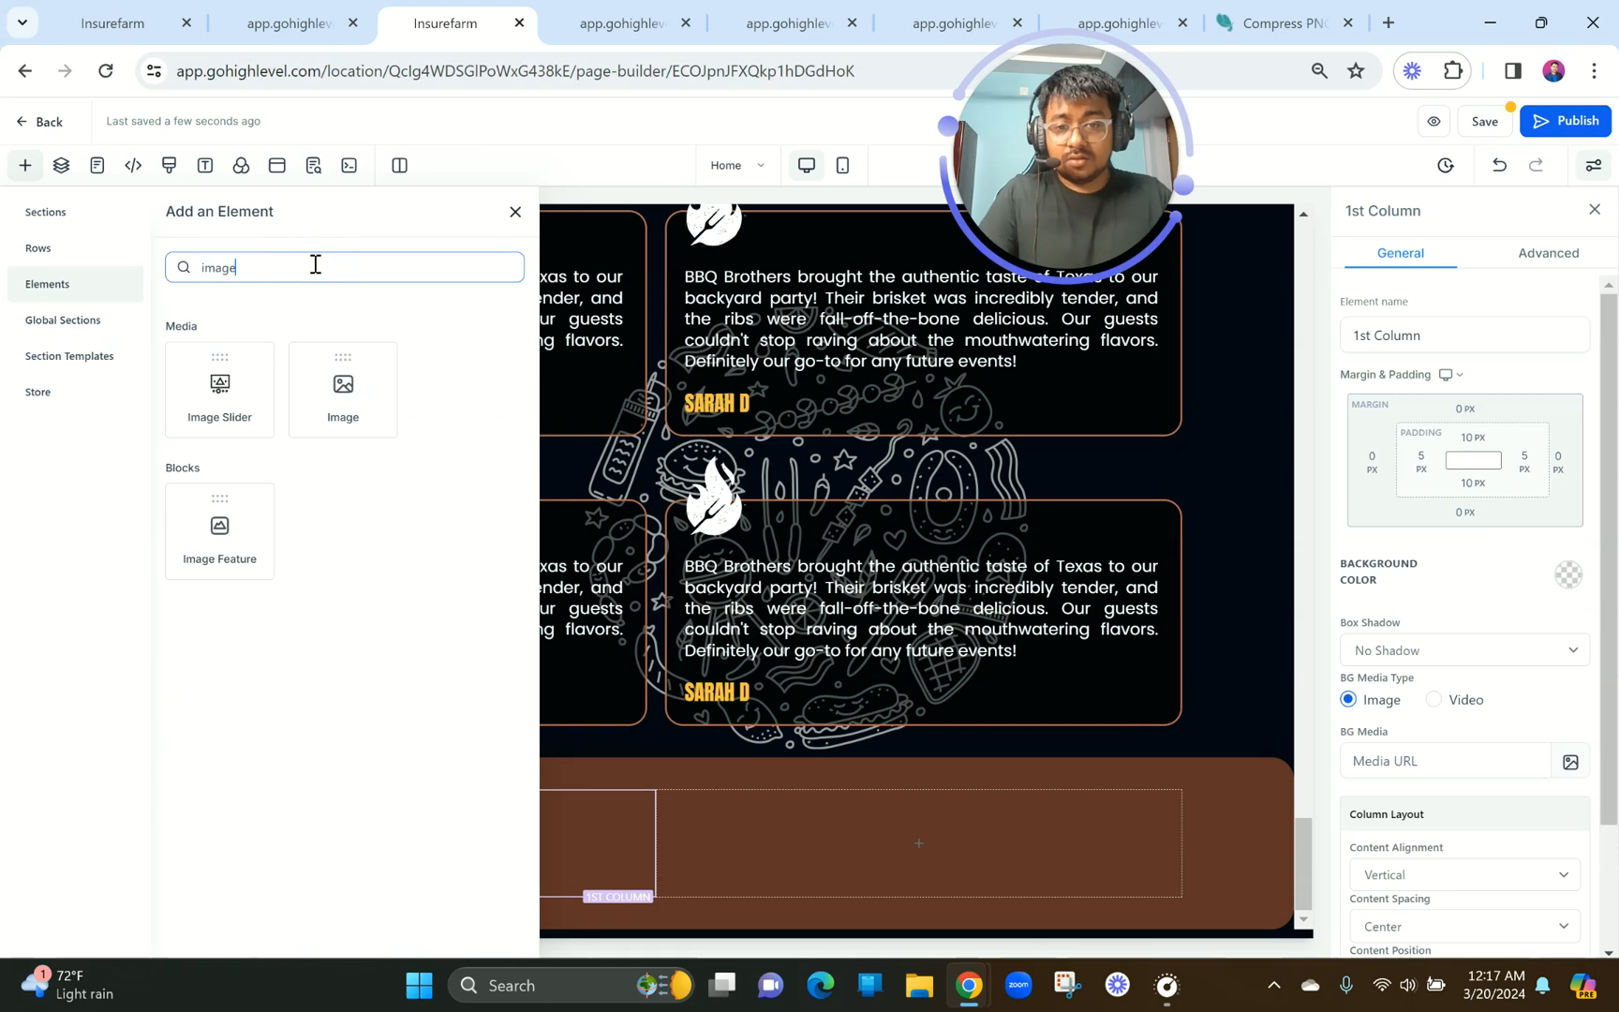
pyautogui.click(354, 381)
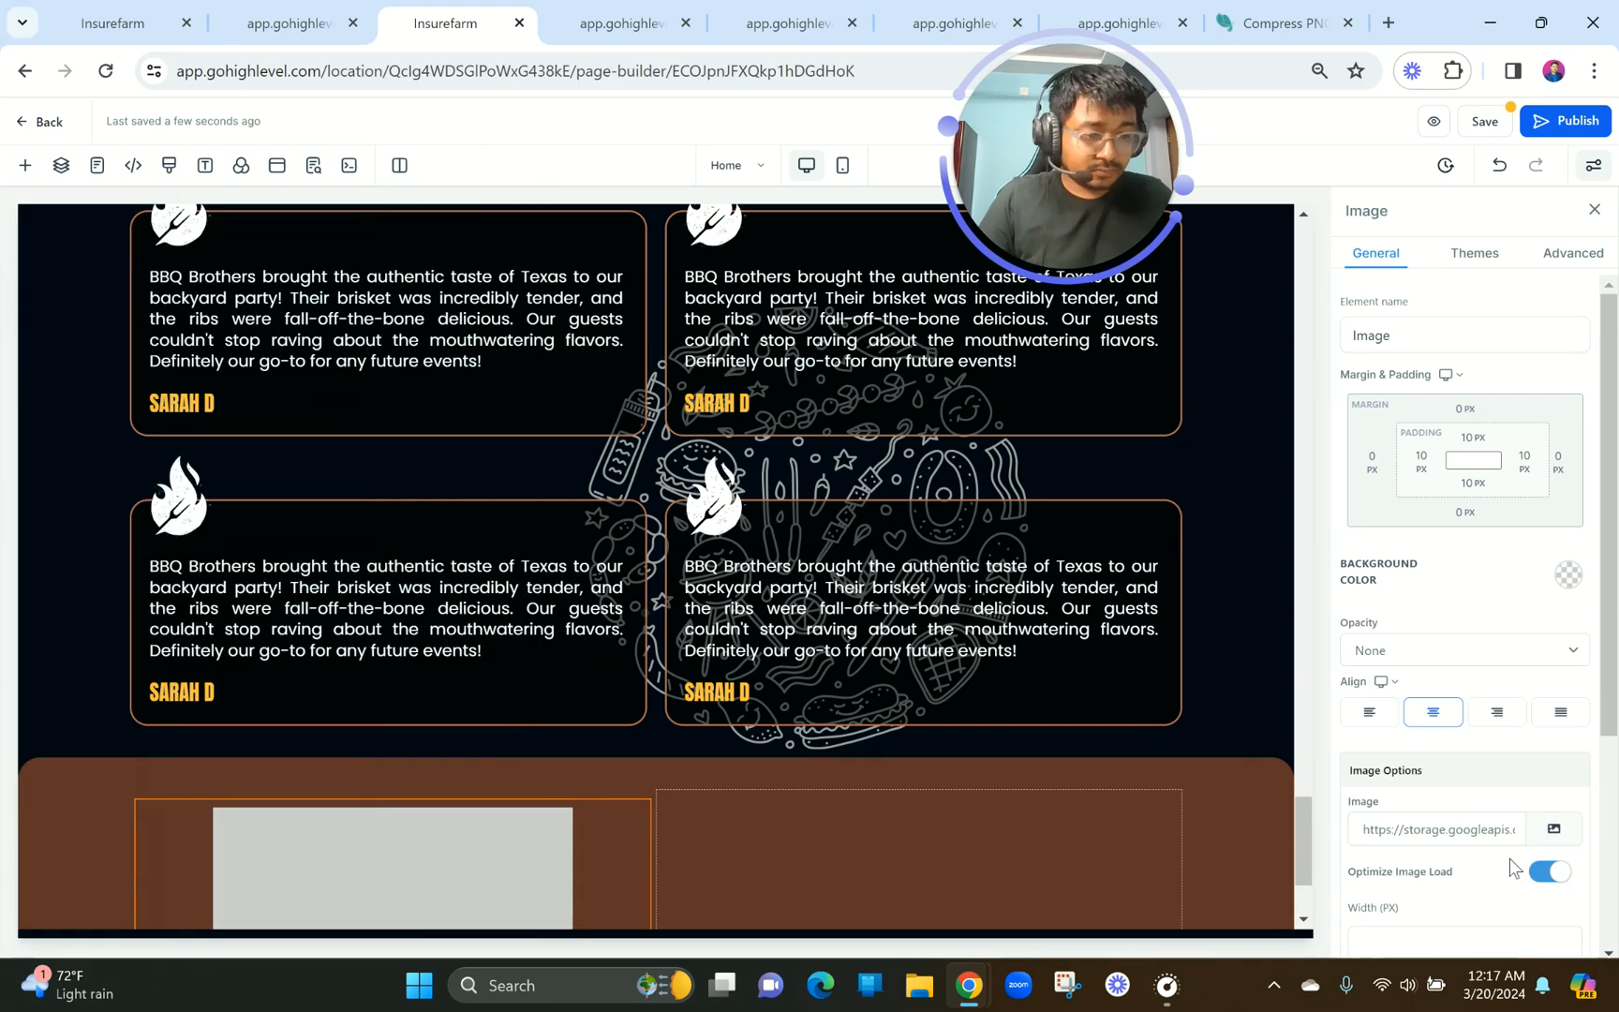
# Turn off optimized loading for the image and set its source to "BBQ BROTHERS (2).png" from the MISC folder.
pyautogui.click(1545, 874)
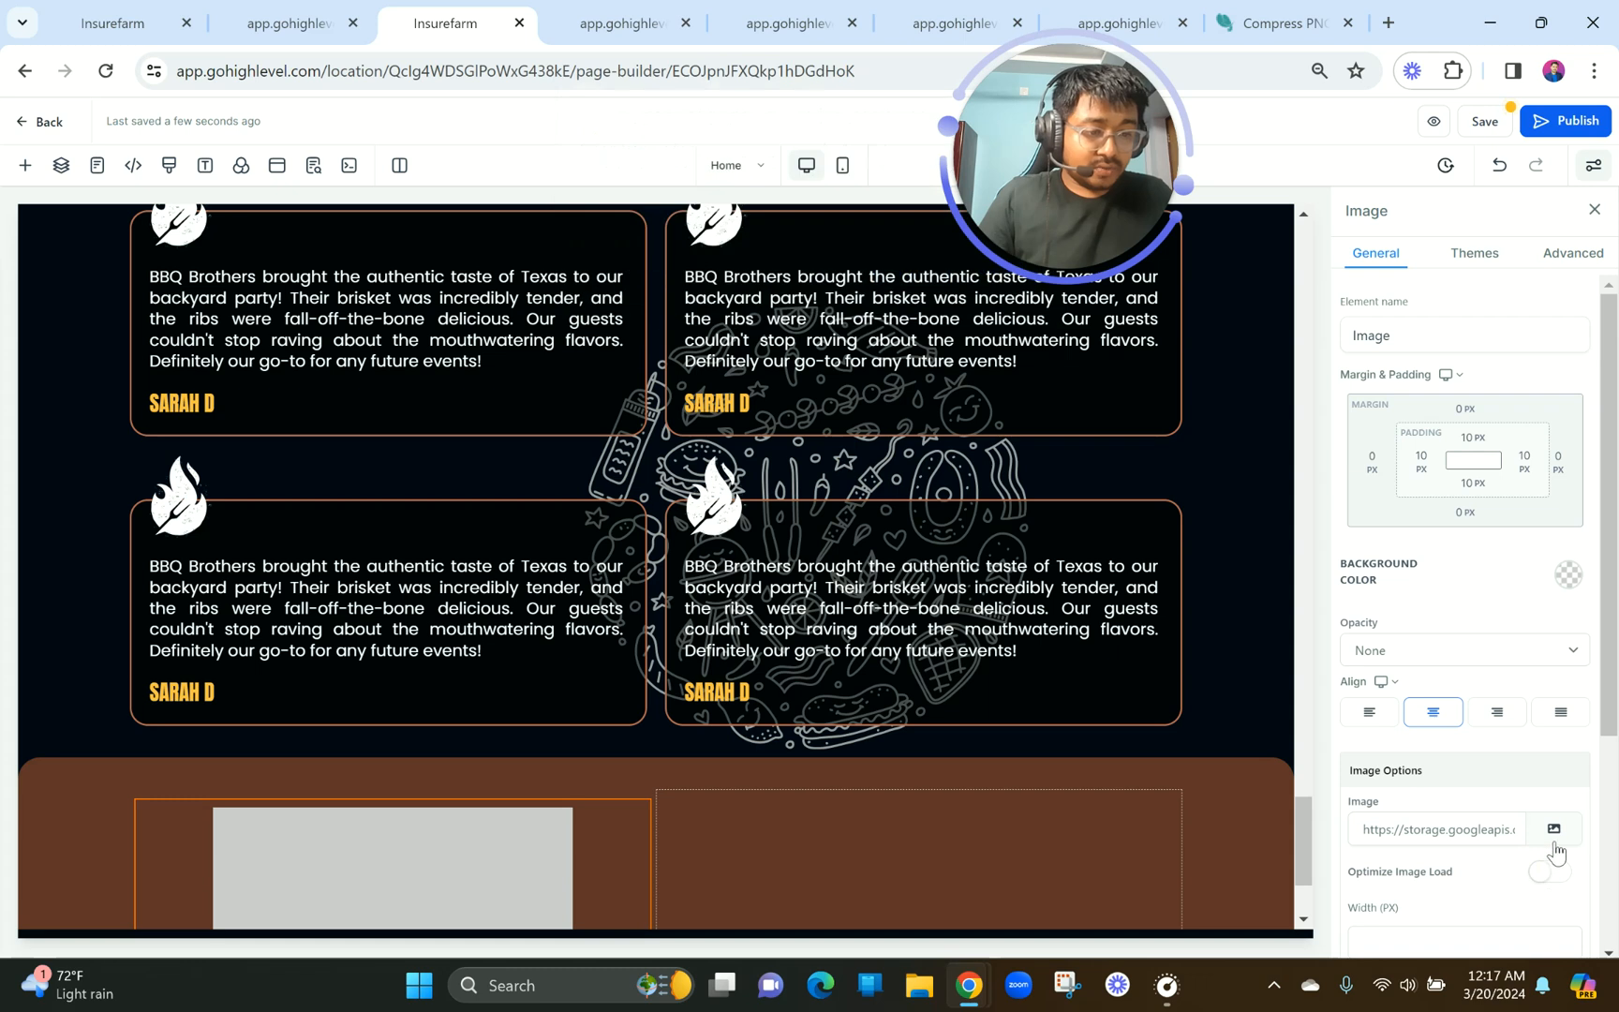
pyautogui.click(1554, 832)
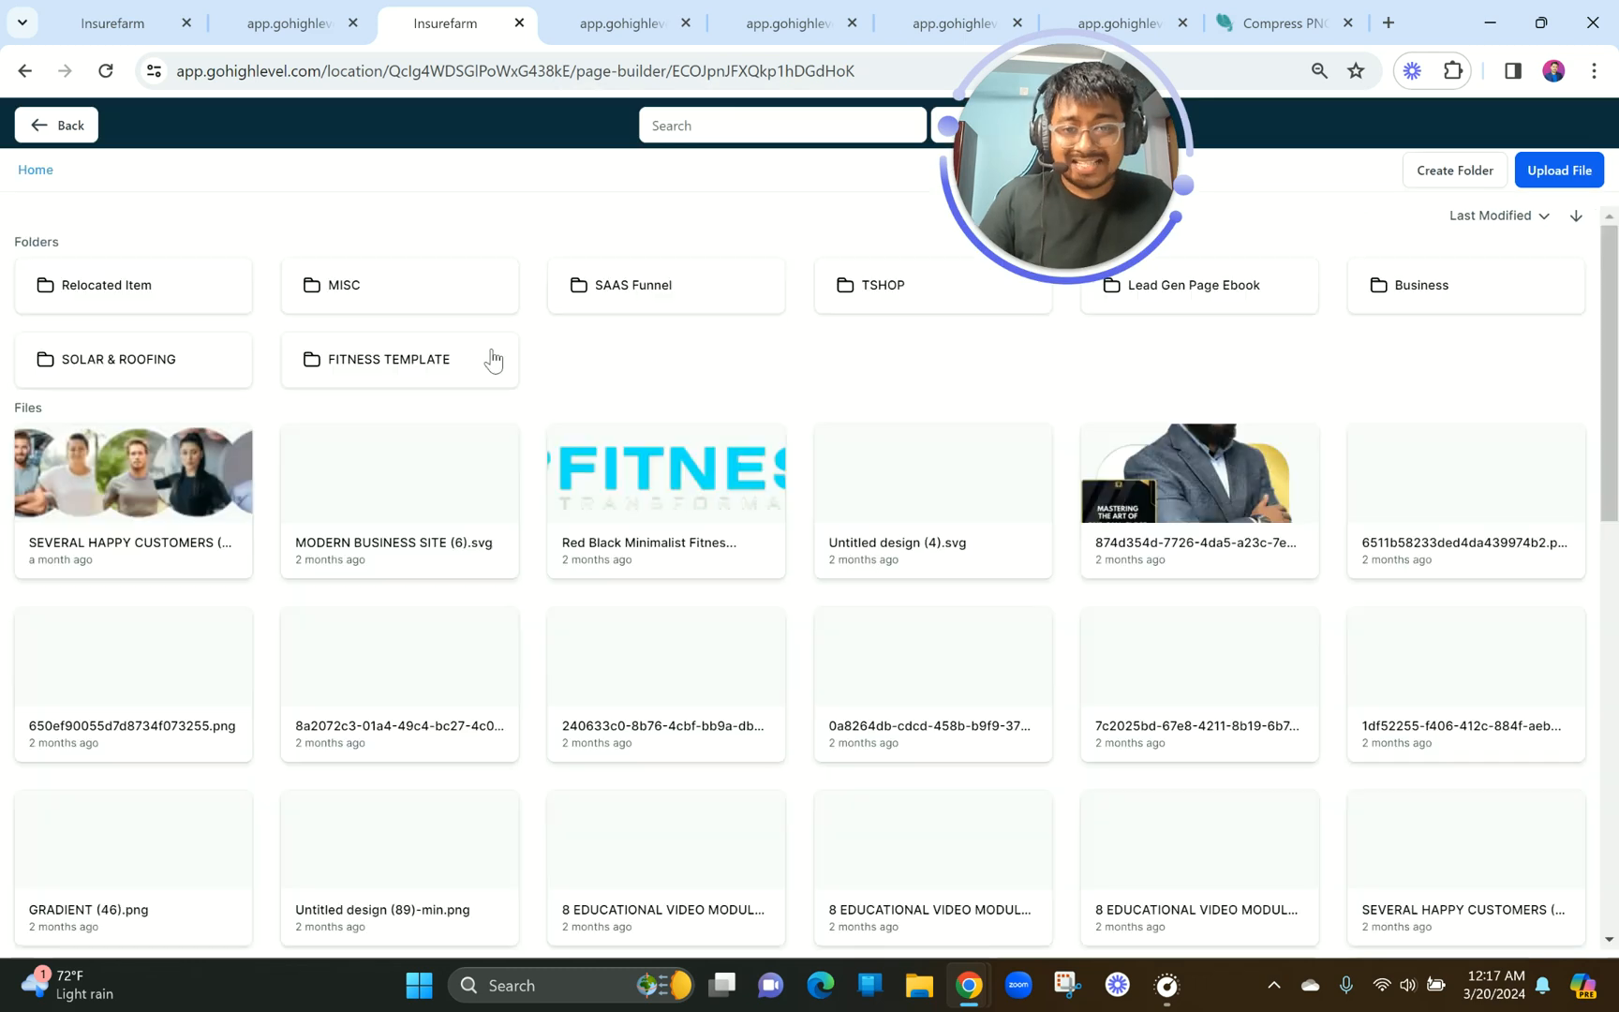
pyautogui.click(418, 305)
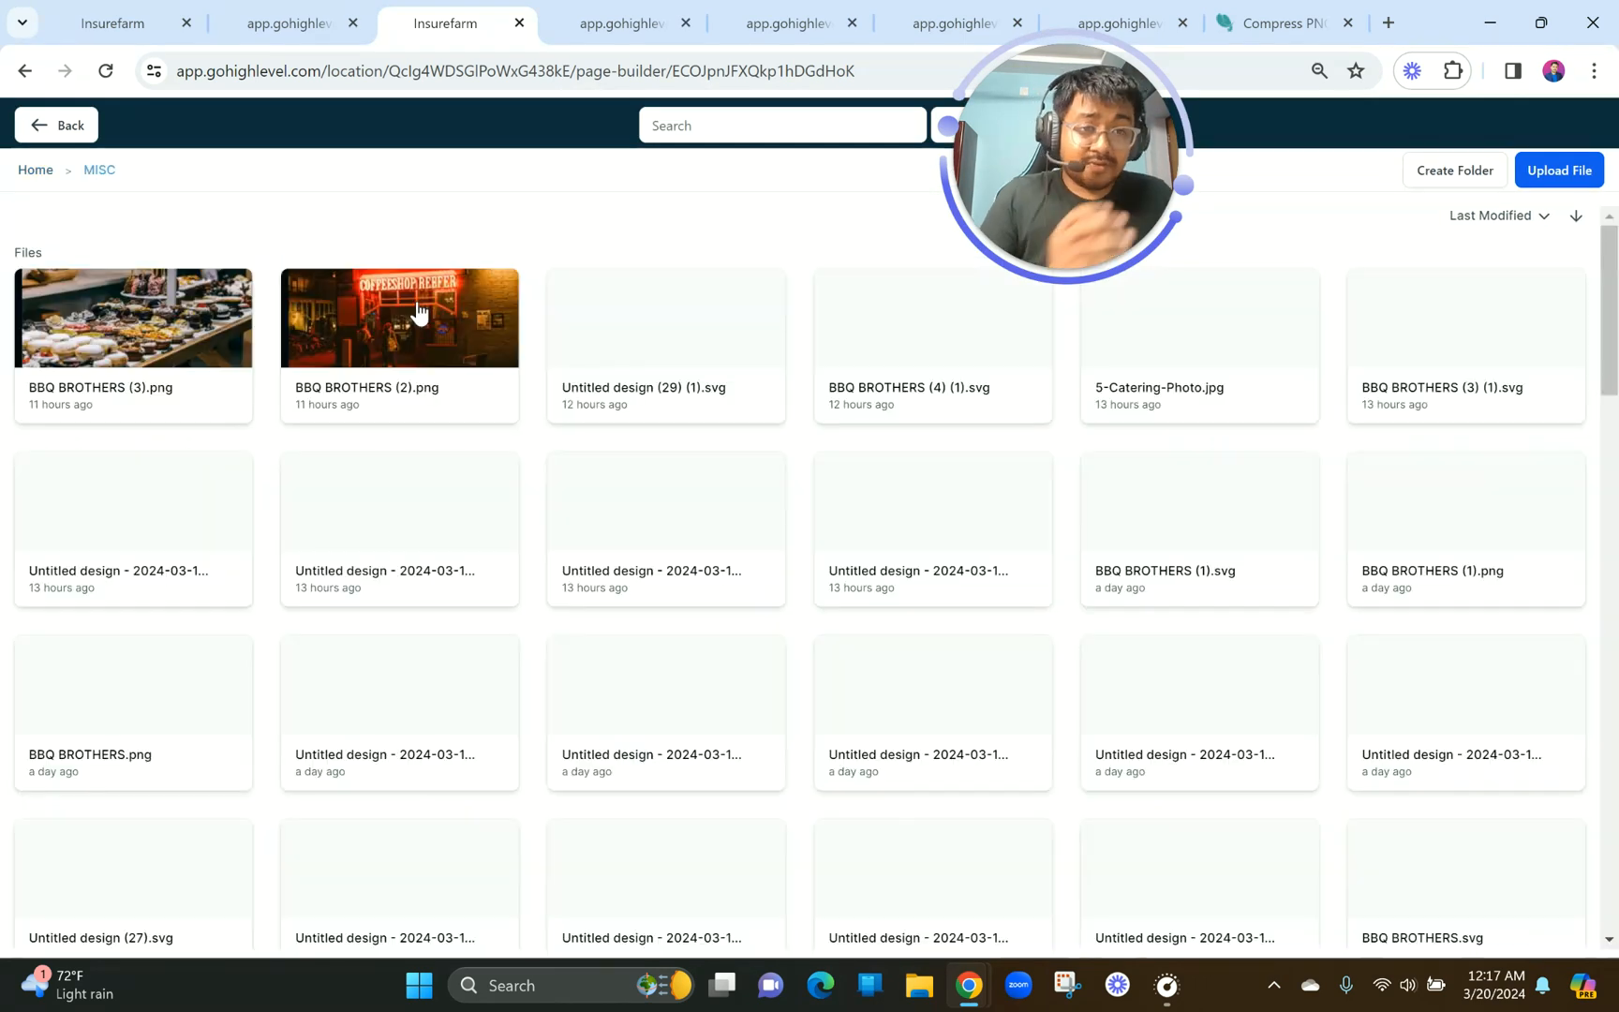
pyautogui.click(419, 337)
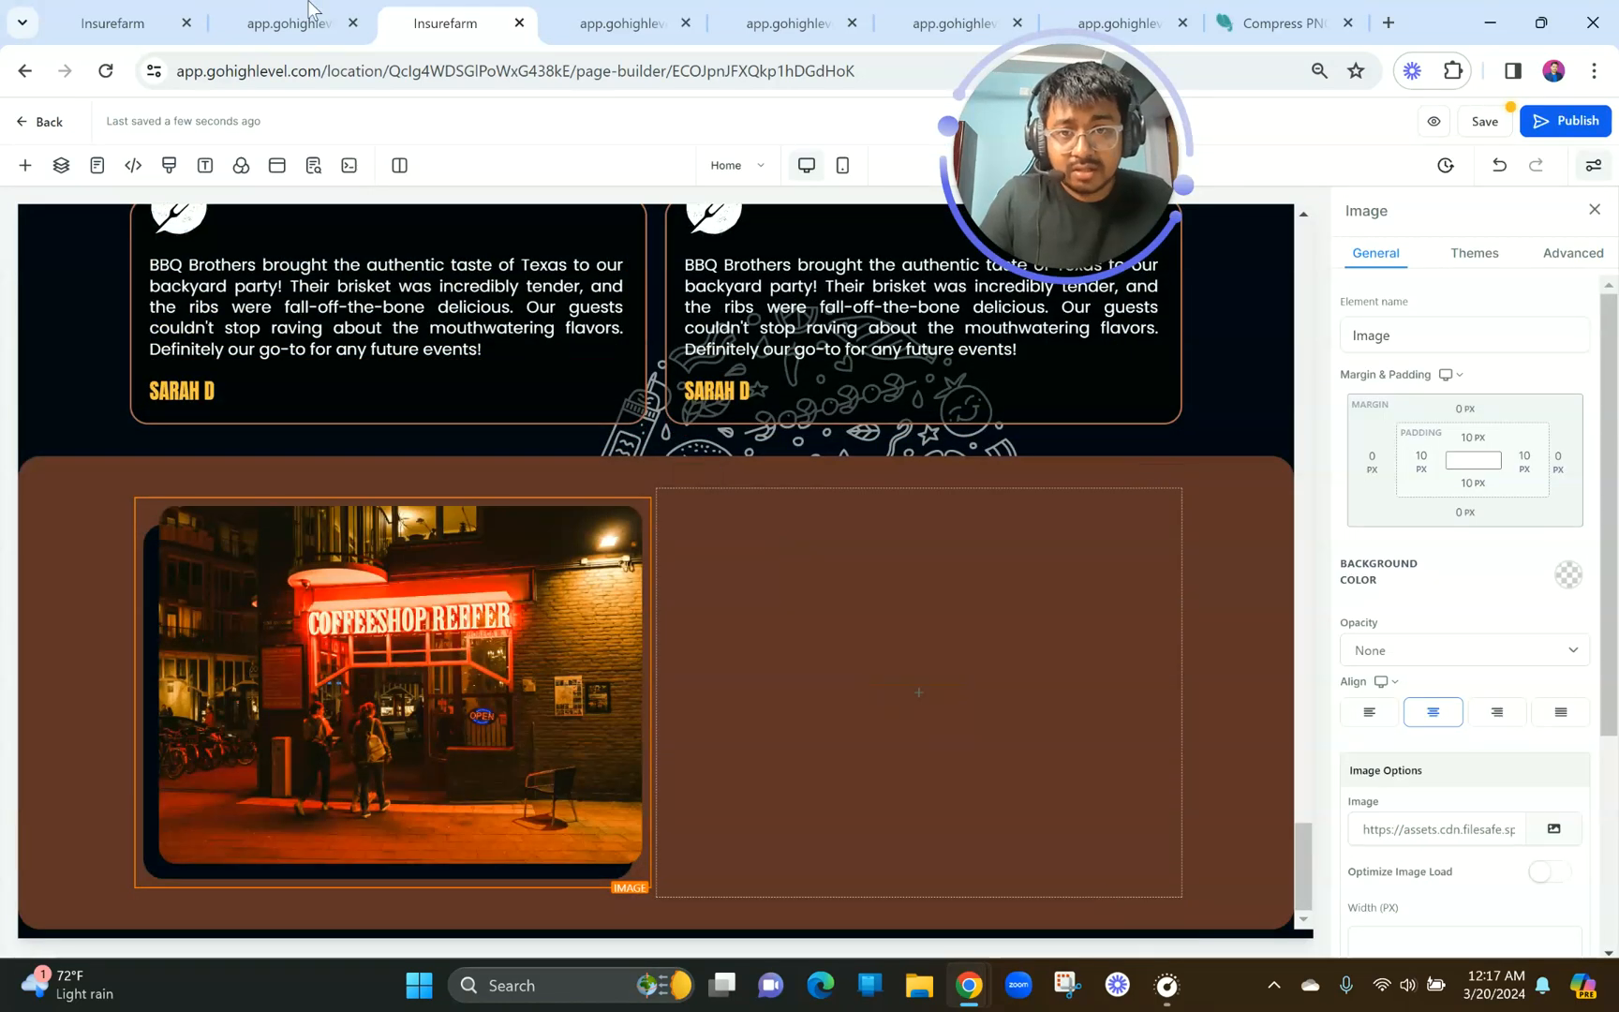
# Copy the "COFFEESHOP REEFER" heading text from the reference page.
pyautogui.click(273, 21)
pyautogui.moveTo(820, 312); pyautogui.dragTo(987, 315)
pyautogui.hotkey('ctrl', 'c')
# Duplicate the reviewer-name sub-headline of the lower-right review card and move the copy into the brown section's second column.
pyautogui.click(445, 23)
pyautogui.scroll(4, 650, 308)
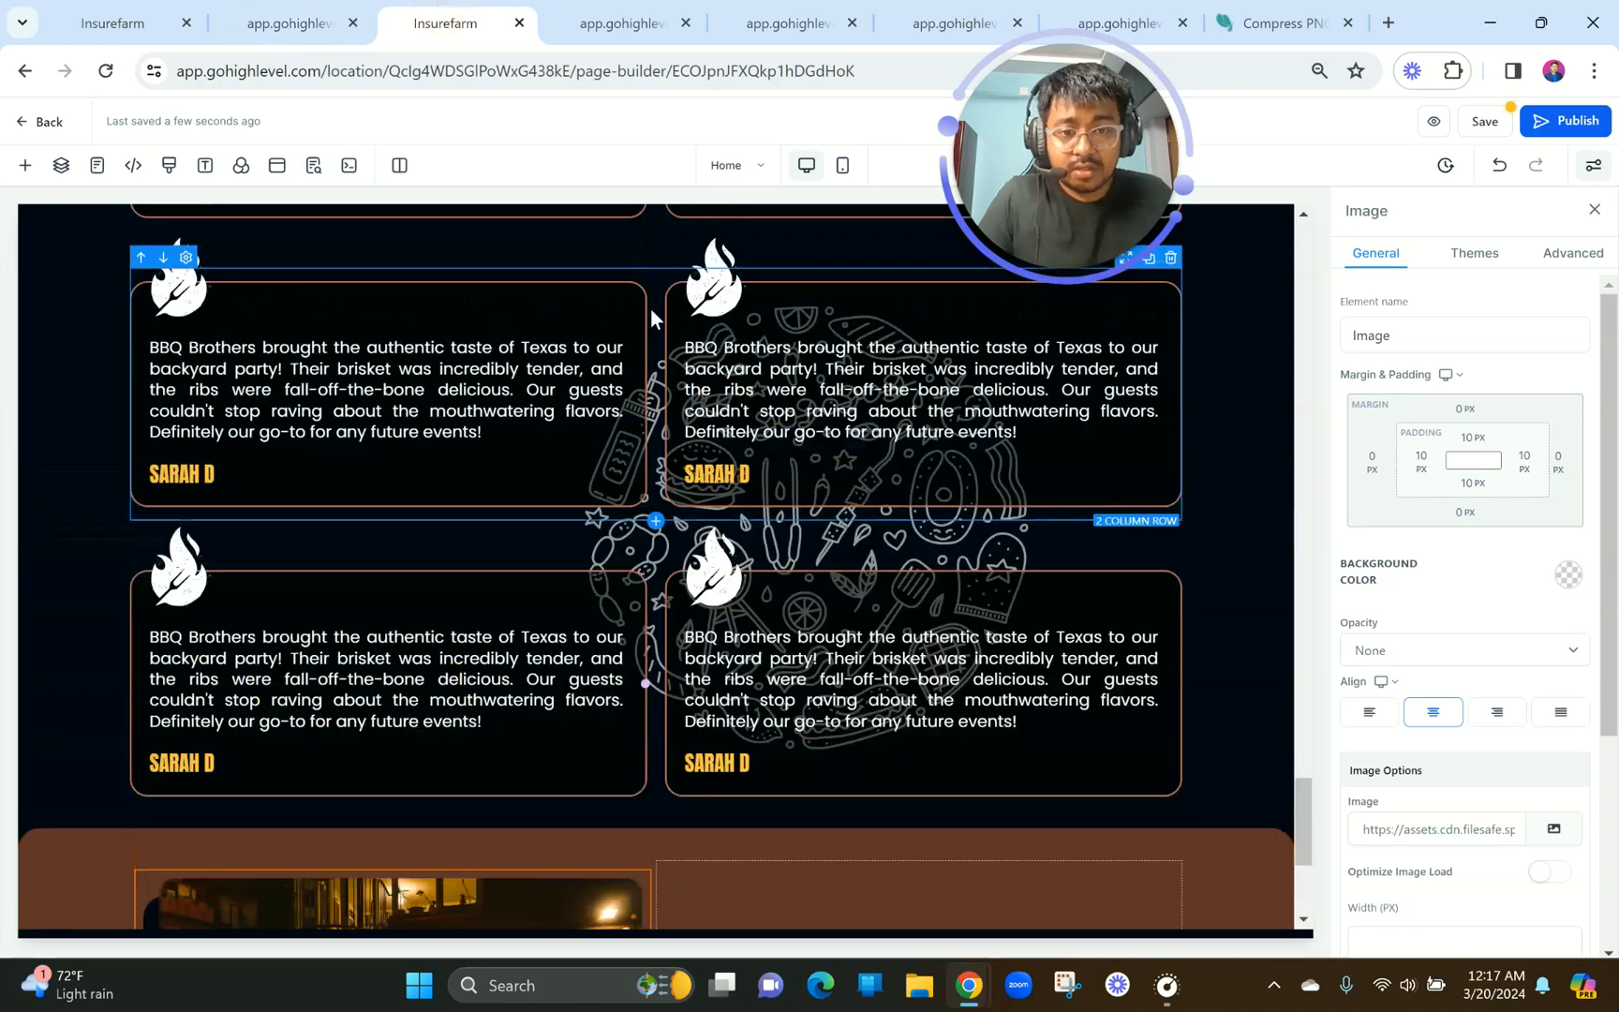
pyautogui.scroll(-3, 937, 506)
pyautogui.click(1128, 456)
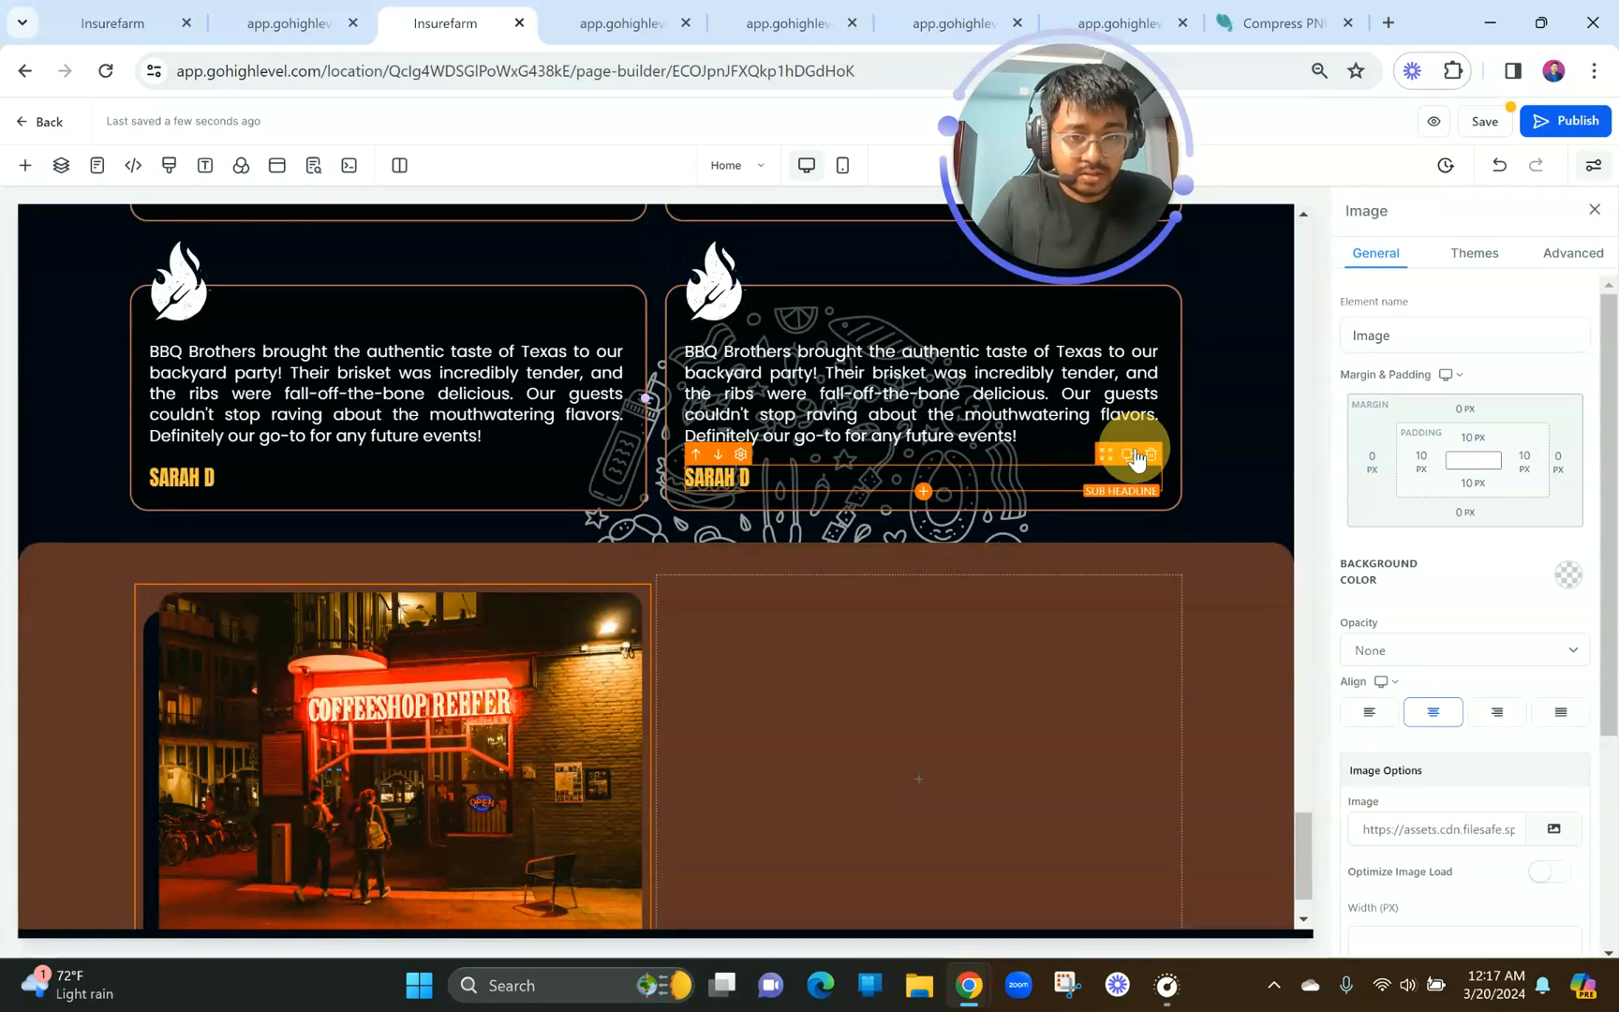
pyautogui.moveTo(1102, 530); pyautogui.dragTo(1064, 735)
# Look up the font details of the "COFFEESHOP REEFER" heading on the reference page and return to the builder.
pyautogui.click(284, 13)
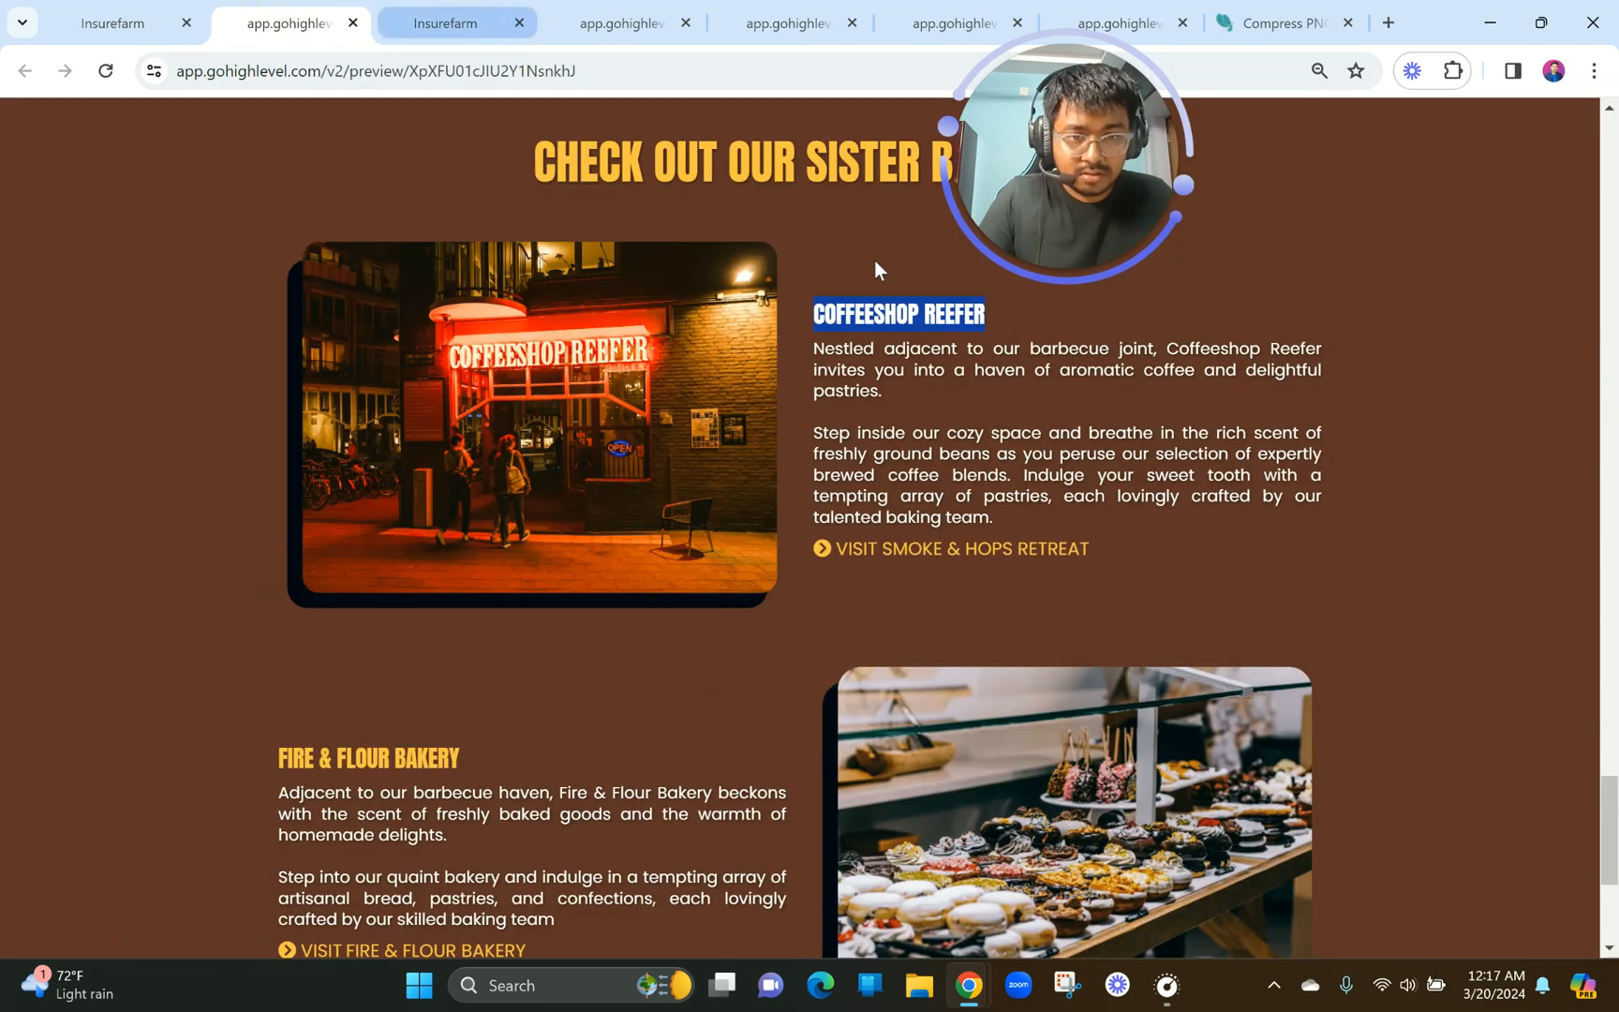
pyautogui.rightClick(872, 305)
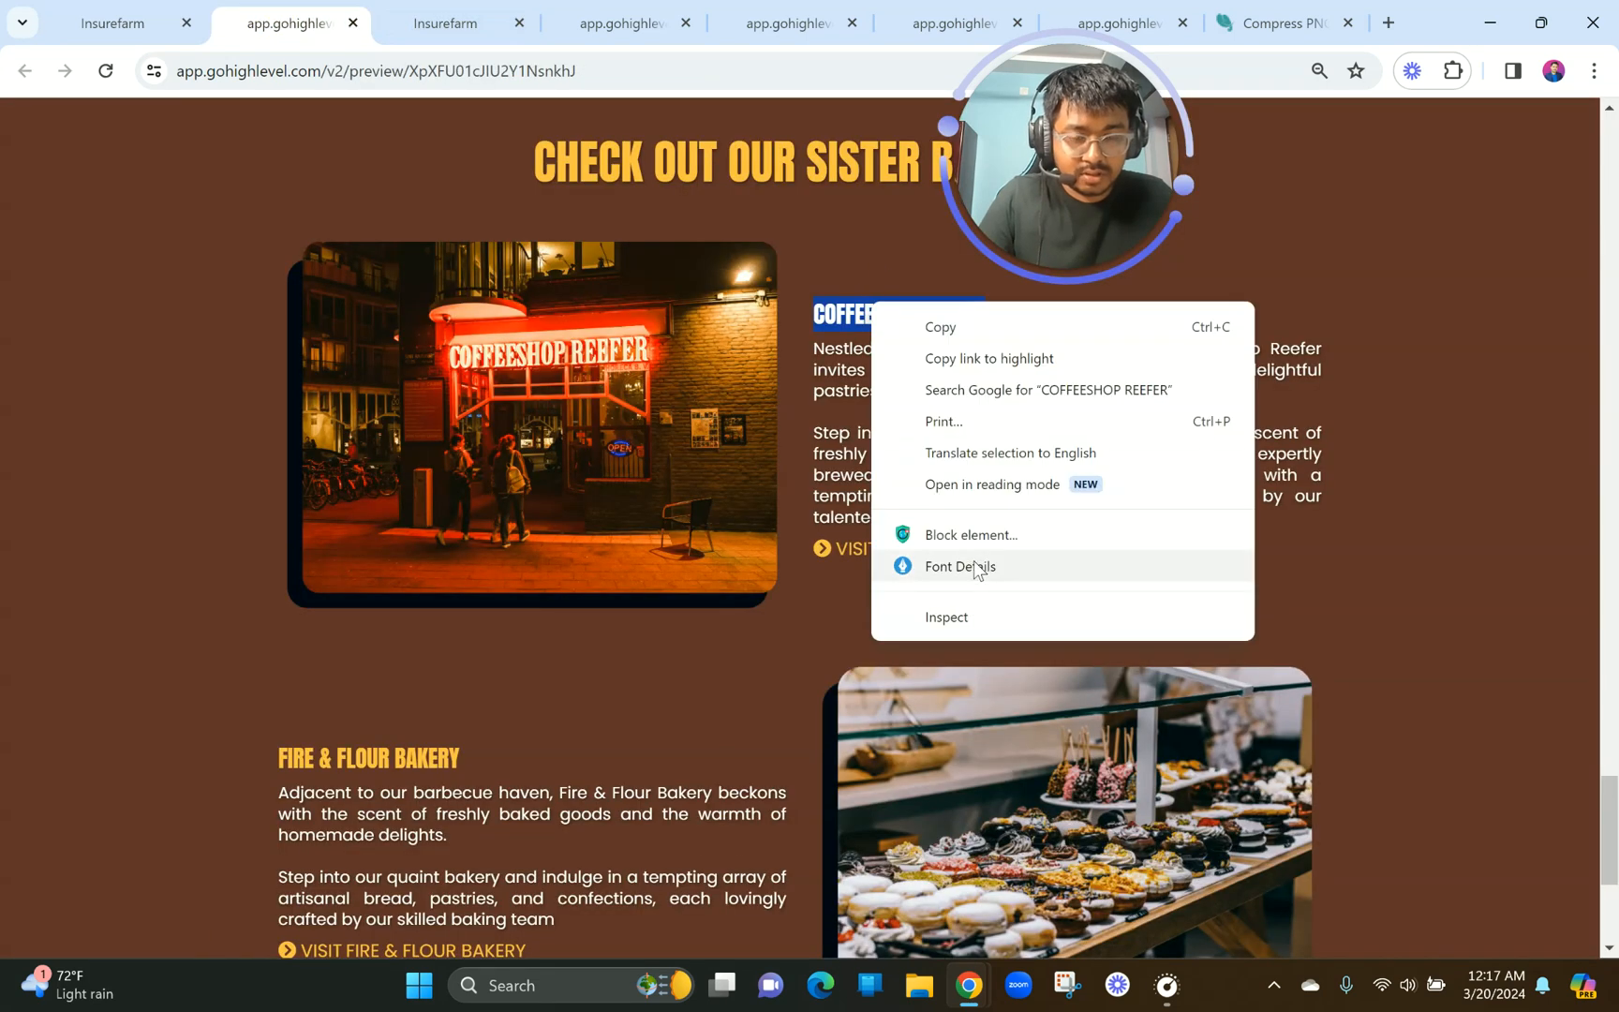
pyautogui.click(974, 566)
pyautogui.click(459, 21)
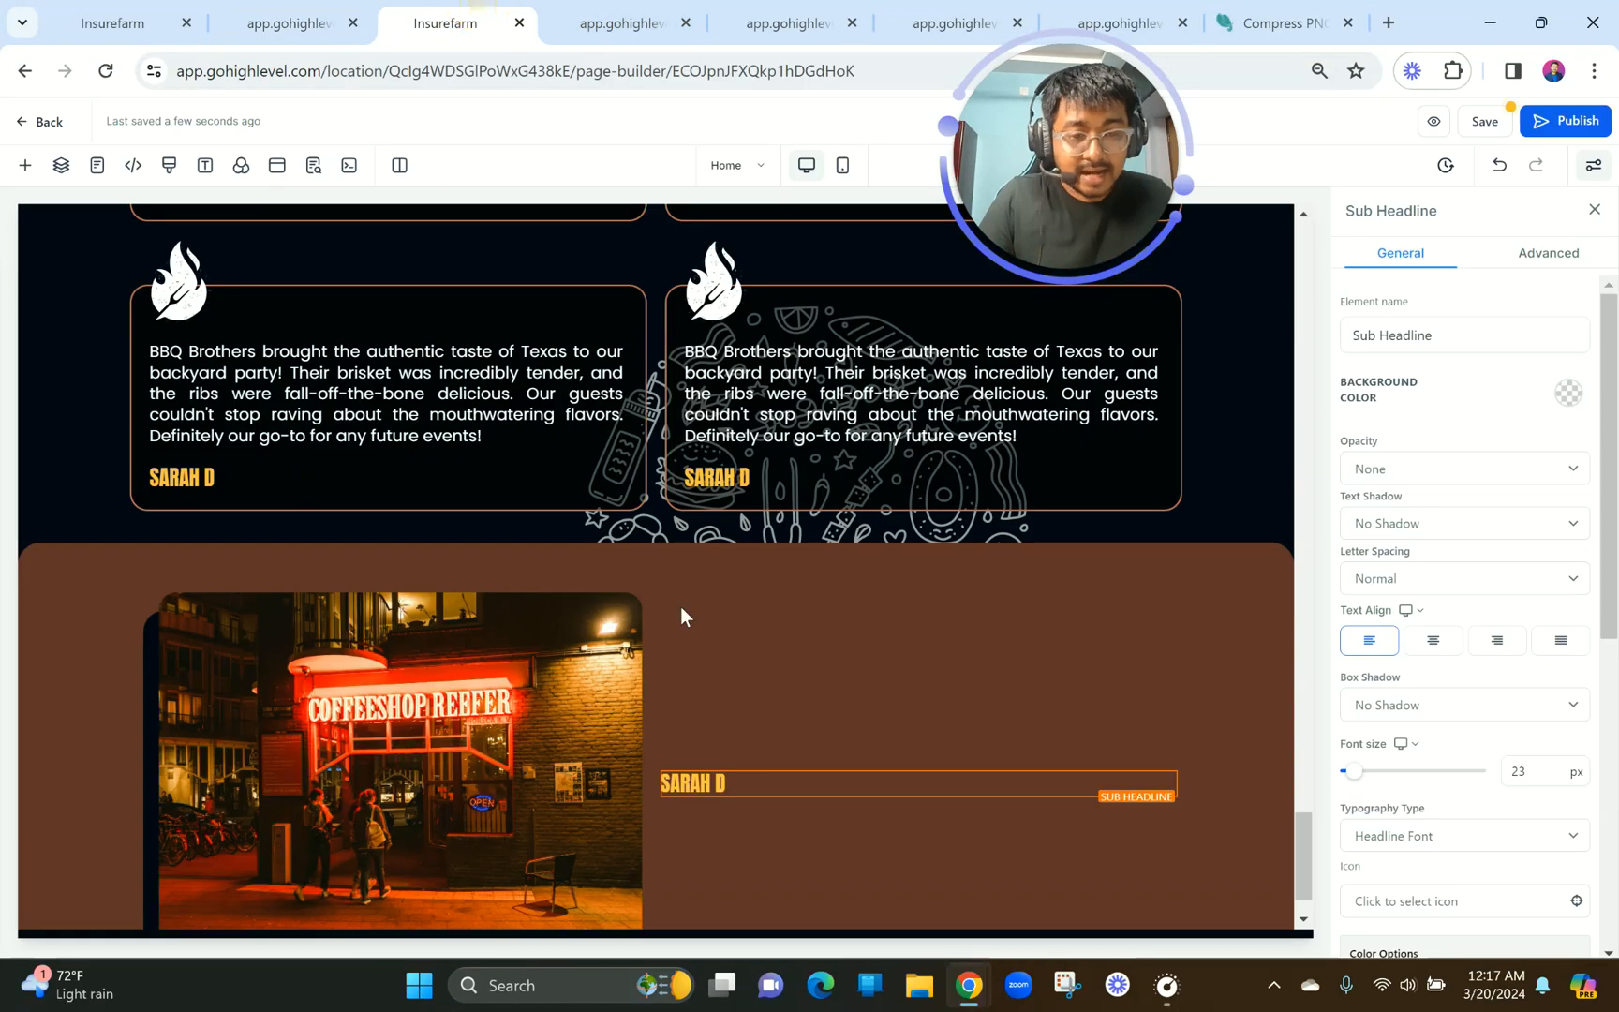
# Replace the moved sub-headline's text with the copied "COFFEESHOP REEFER", removing the extra blank lines and the pasted formatting.
pyautogui.doubleClick(714, 783)
pyautogui.hotkey('ctrl', 'v')
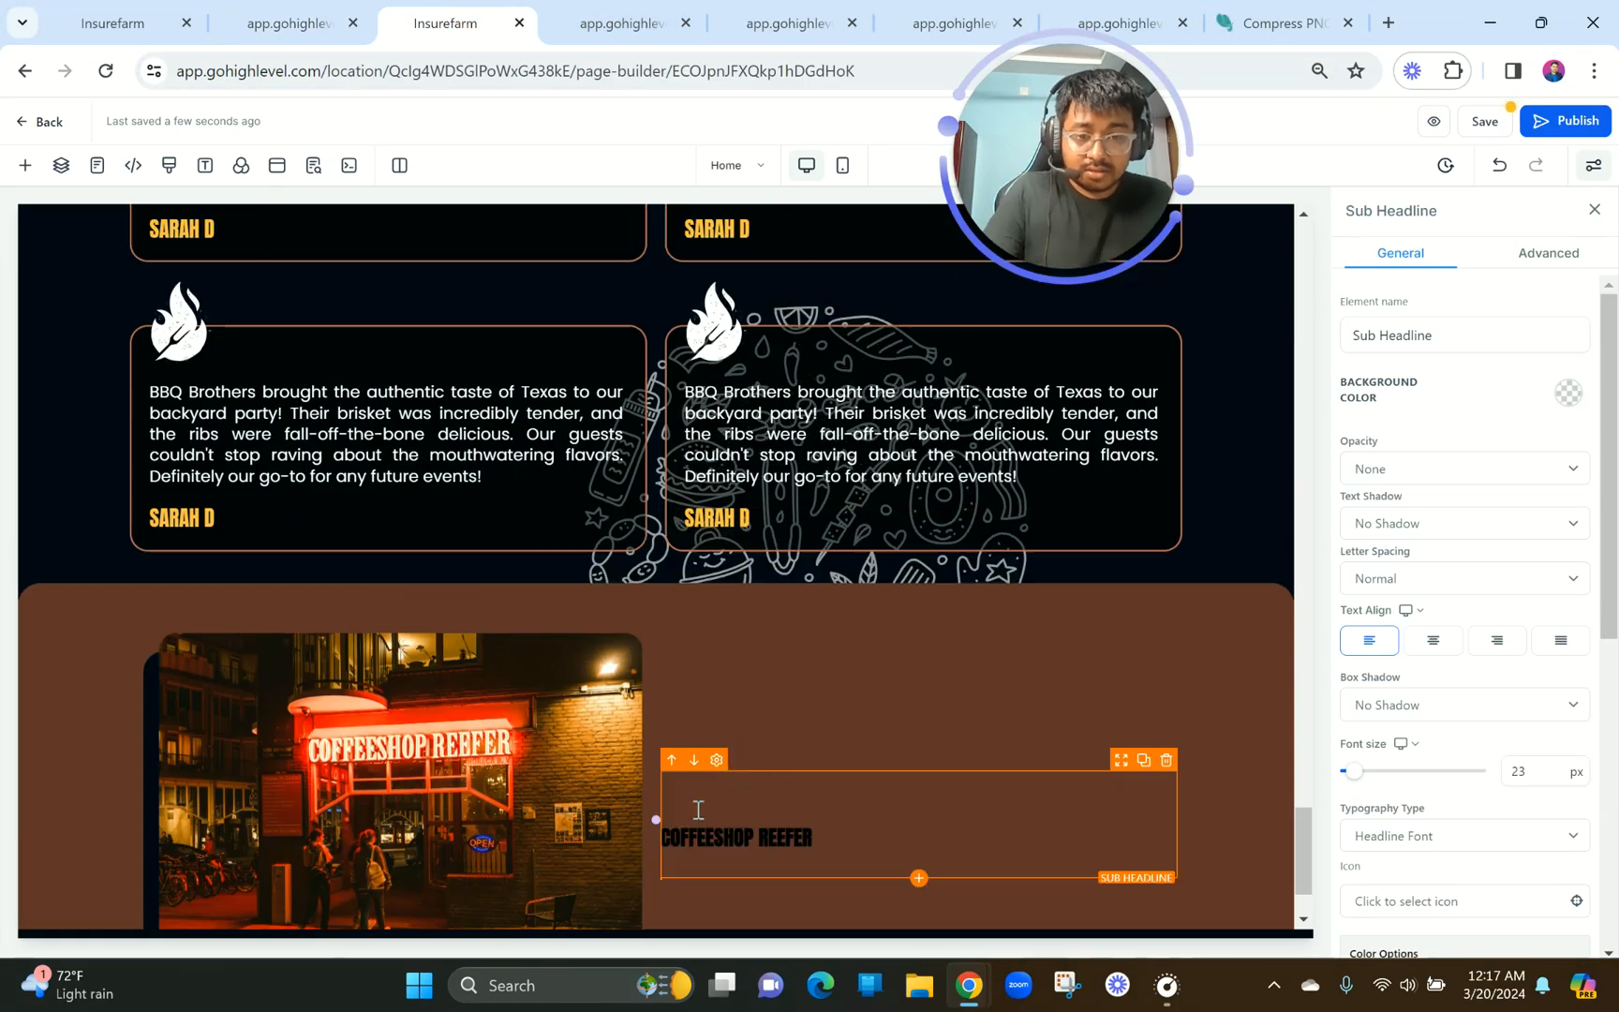
pyautogui.click(671, 871)
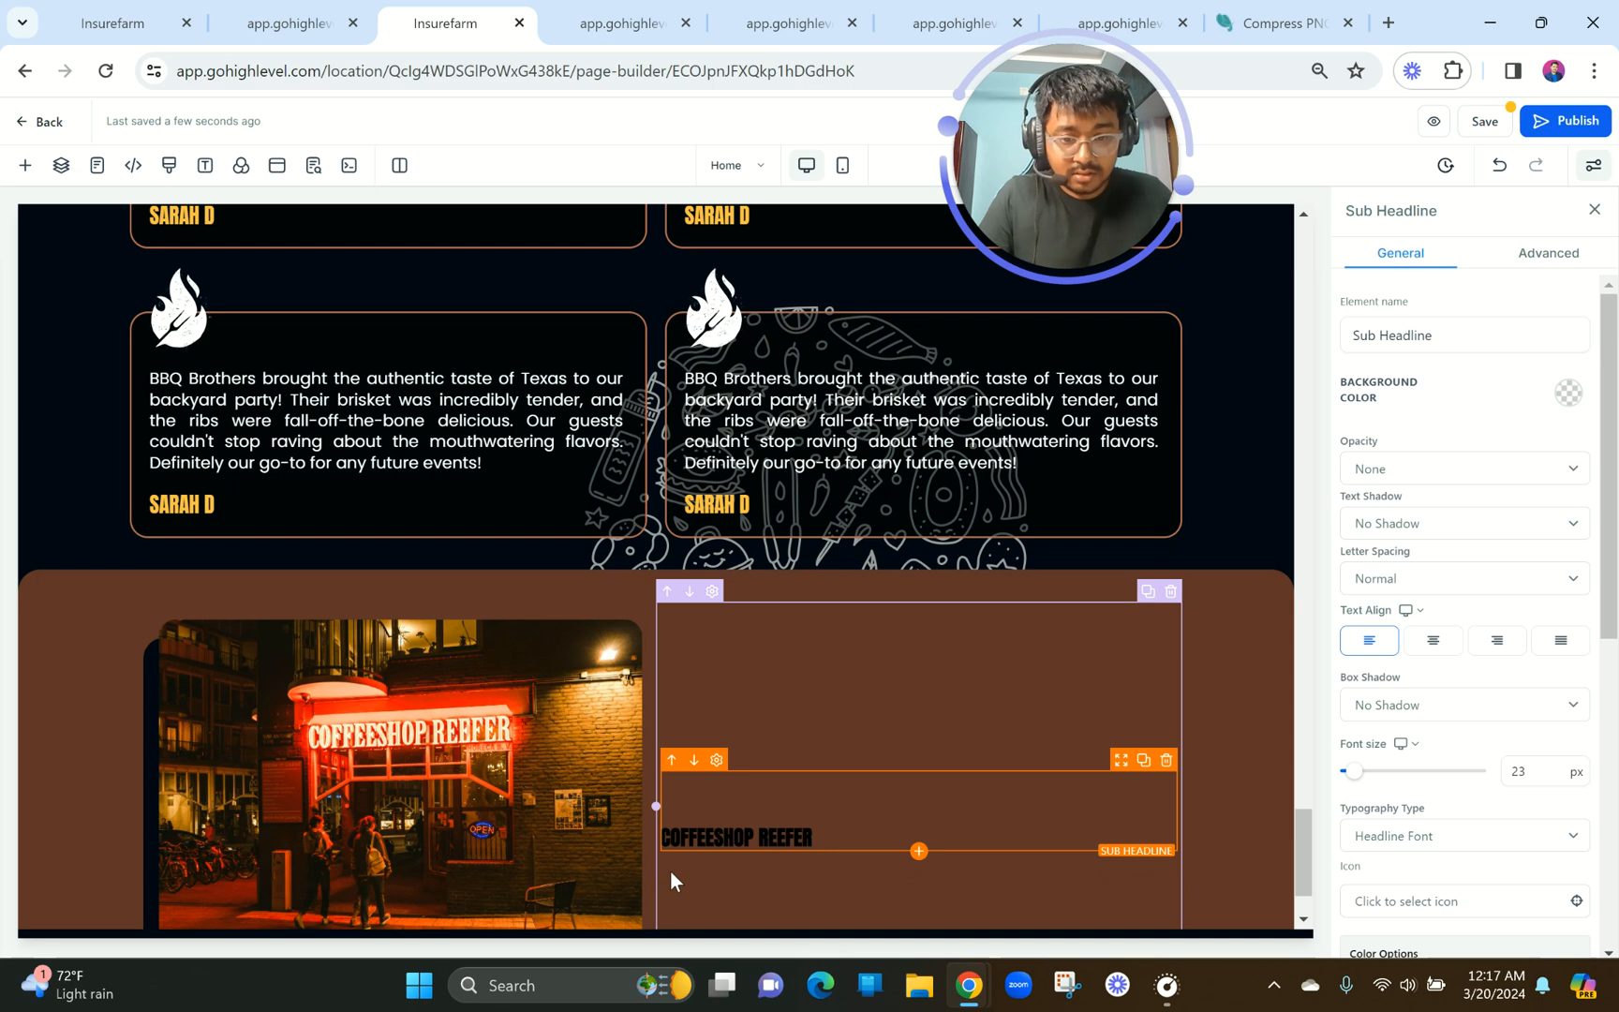
pyautogui.click(668, 842)
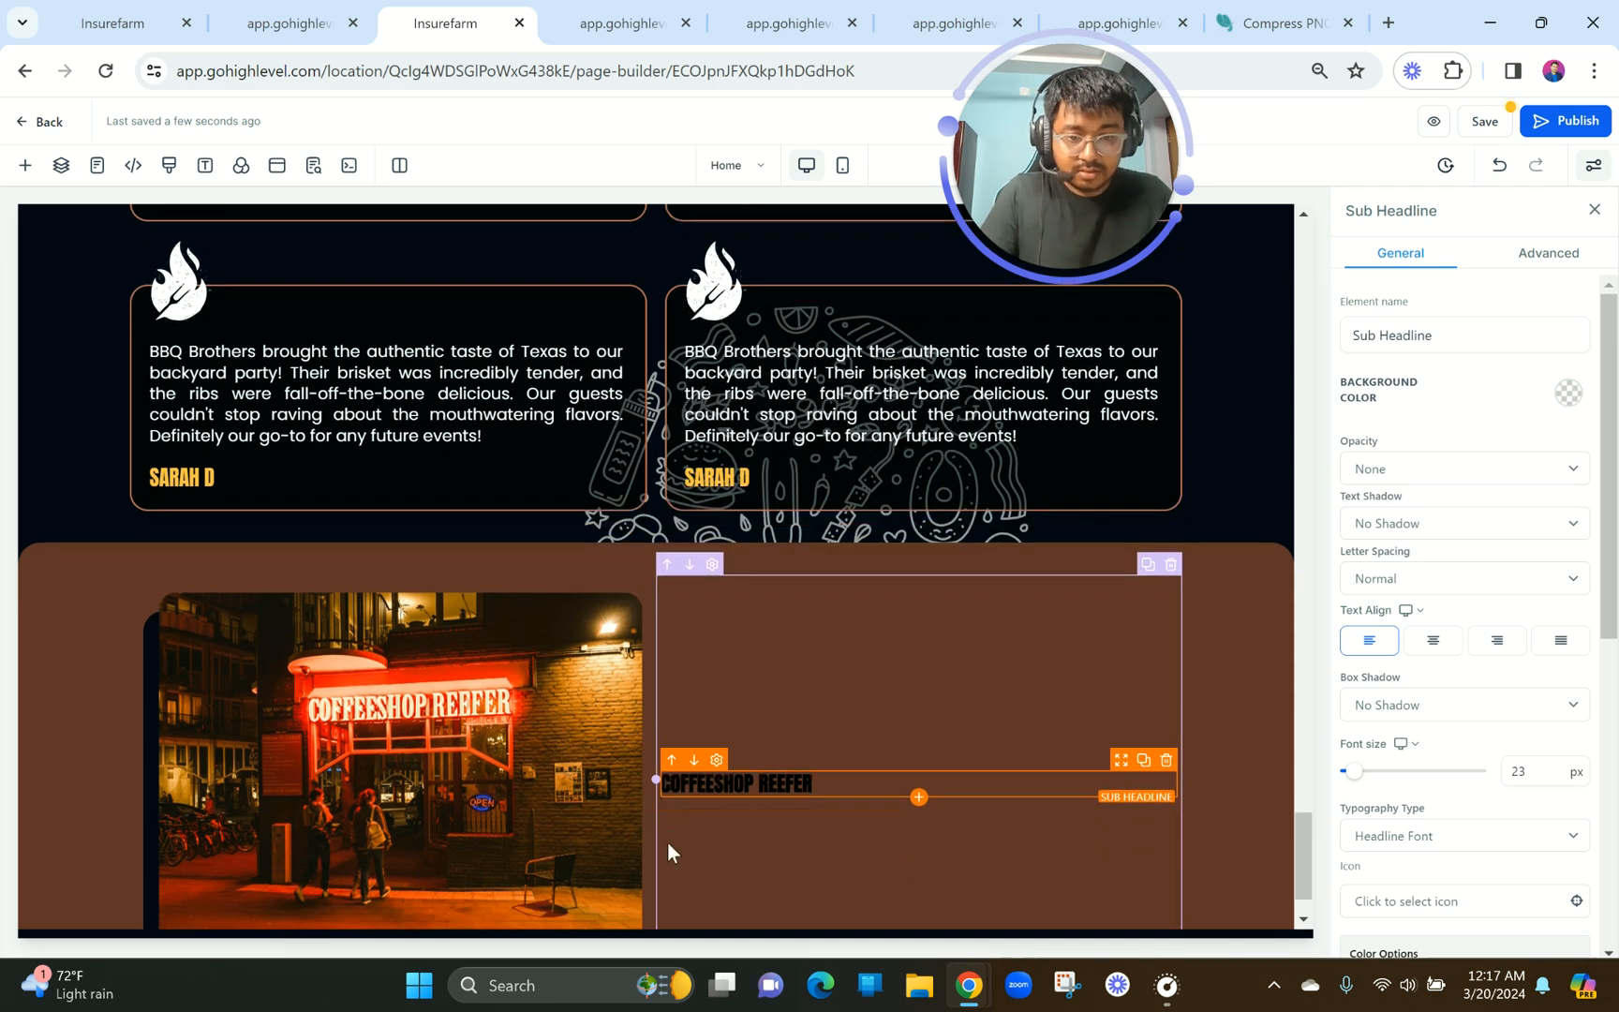
pyautogui.click(678, 828)
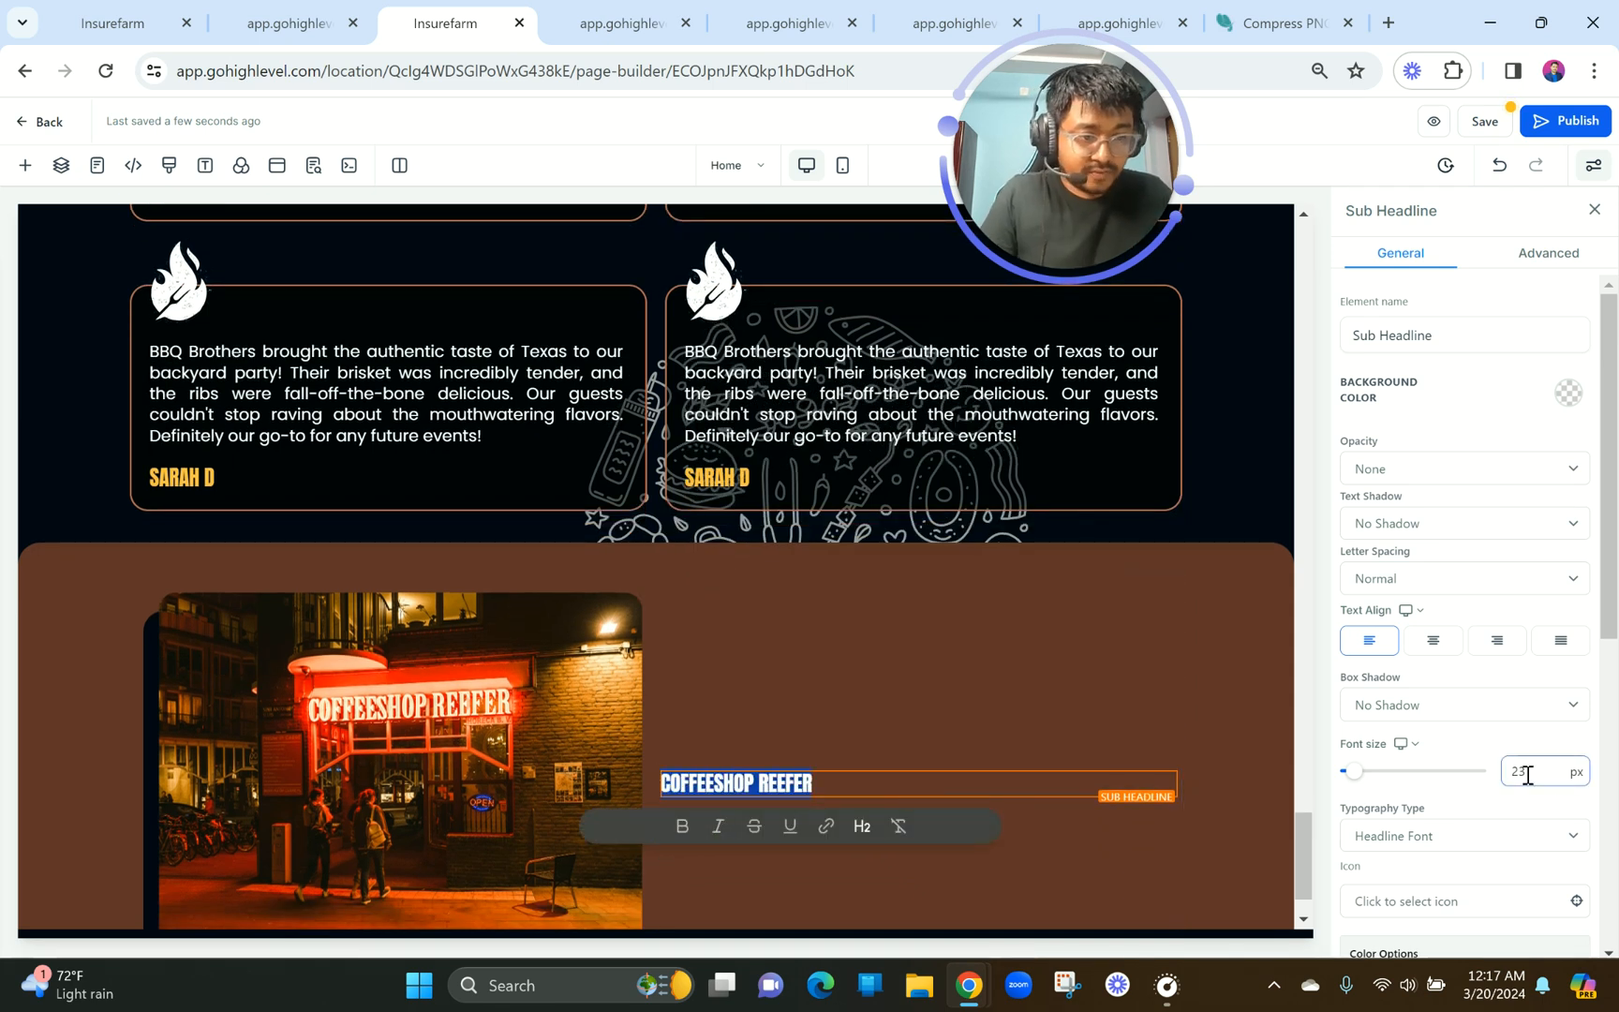
# Set the "COFFEESHOP REEFER" sub-headline's font size to 26 px.
pyautogui.doubleClick(1499, 772)
pyautogui.write('26')
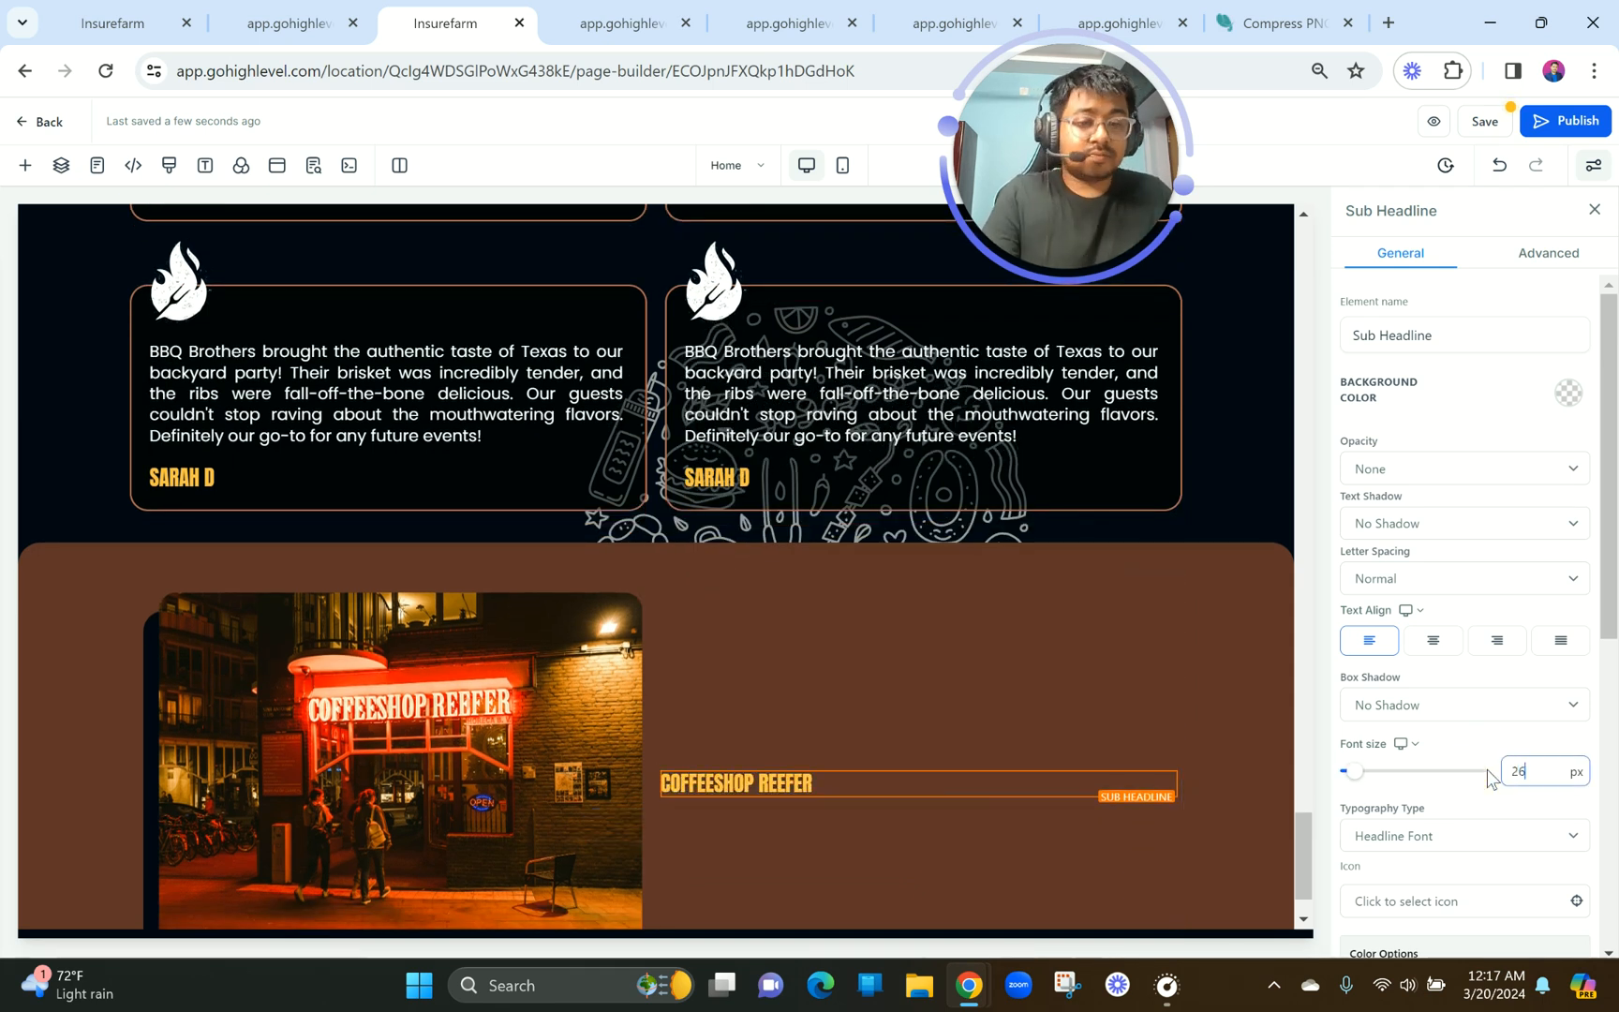
pyautogui.click(830, 690)
# Close the font details on the reference page and copy the two-paragraph Coffeeshop Reefer description.
pyautogui.click(277, 7)
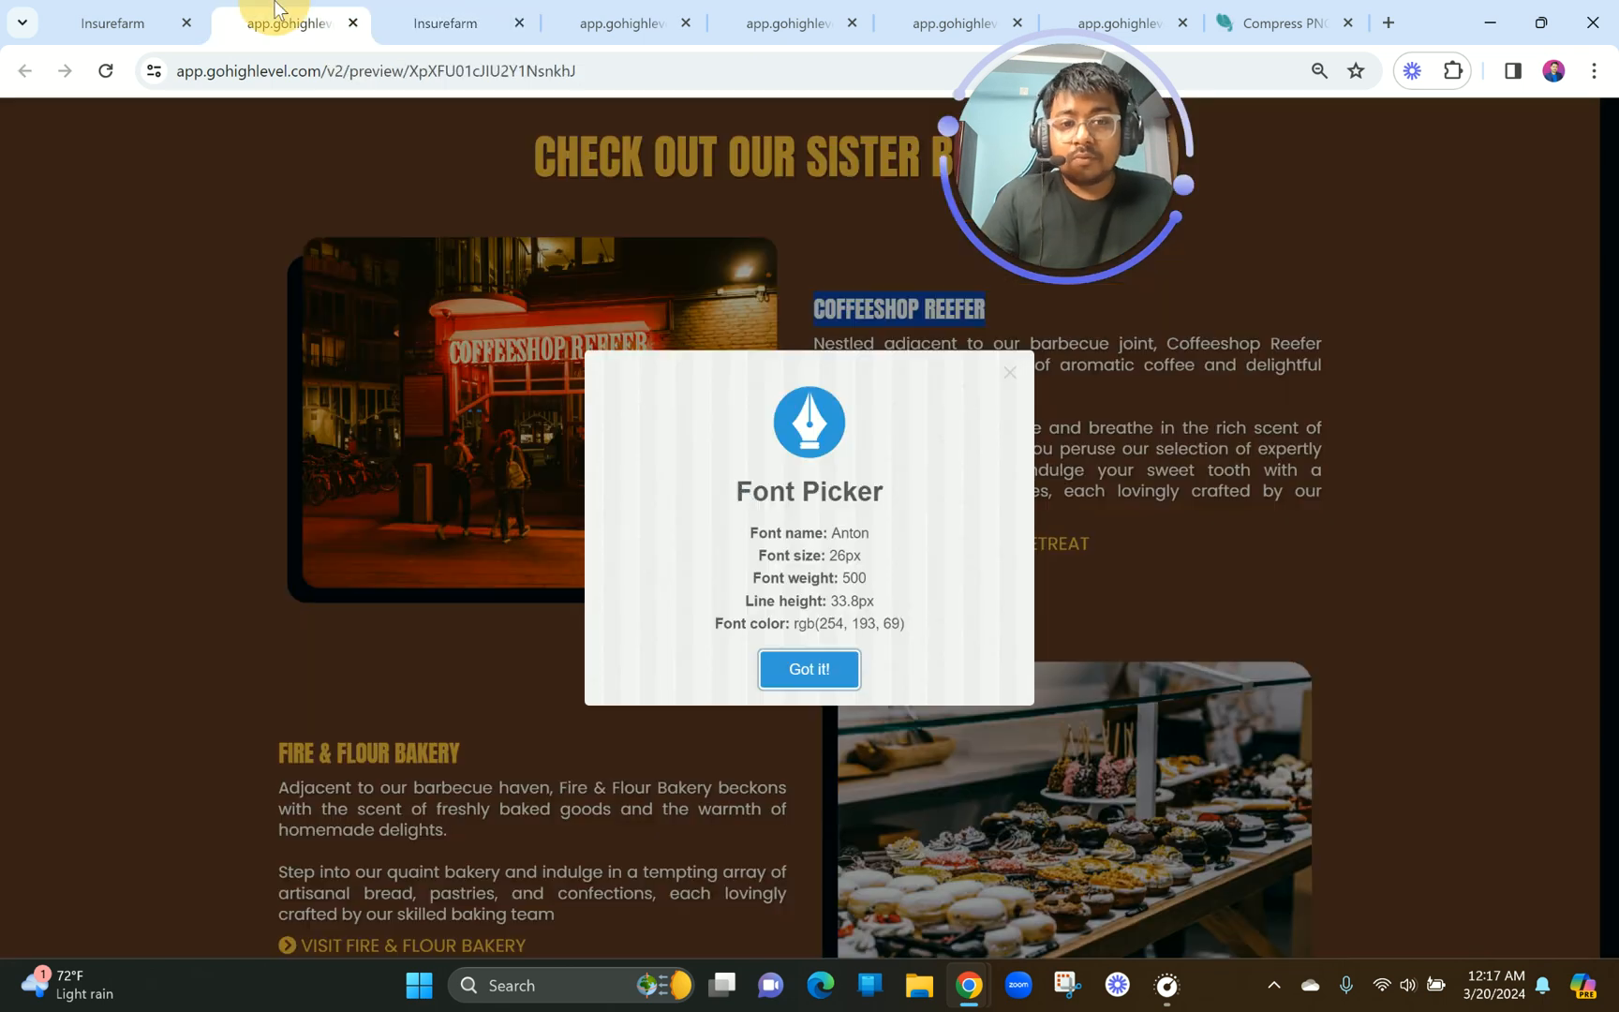
pyautogui.click(1009, 373)
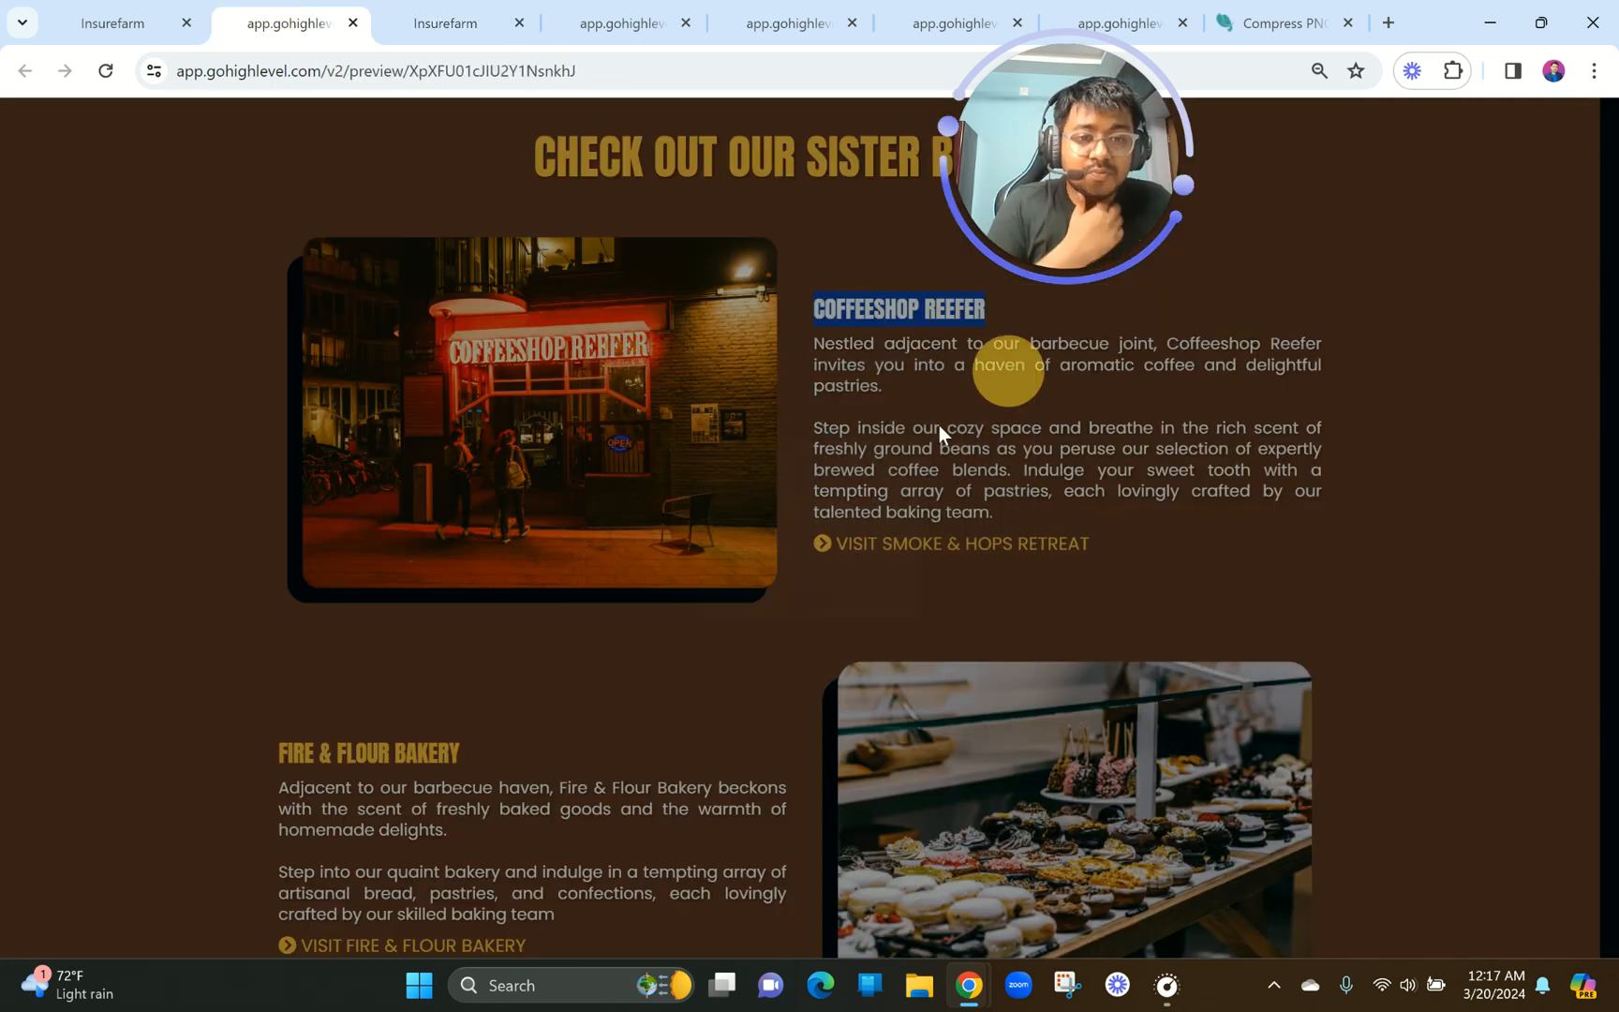
pyautogui.moveTo(1004, 529); pyautogui.dragTo(824, 365)
pyautogui.click(1009, 495)
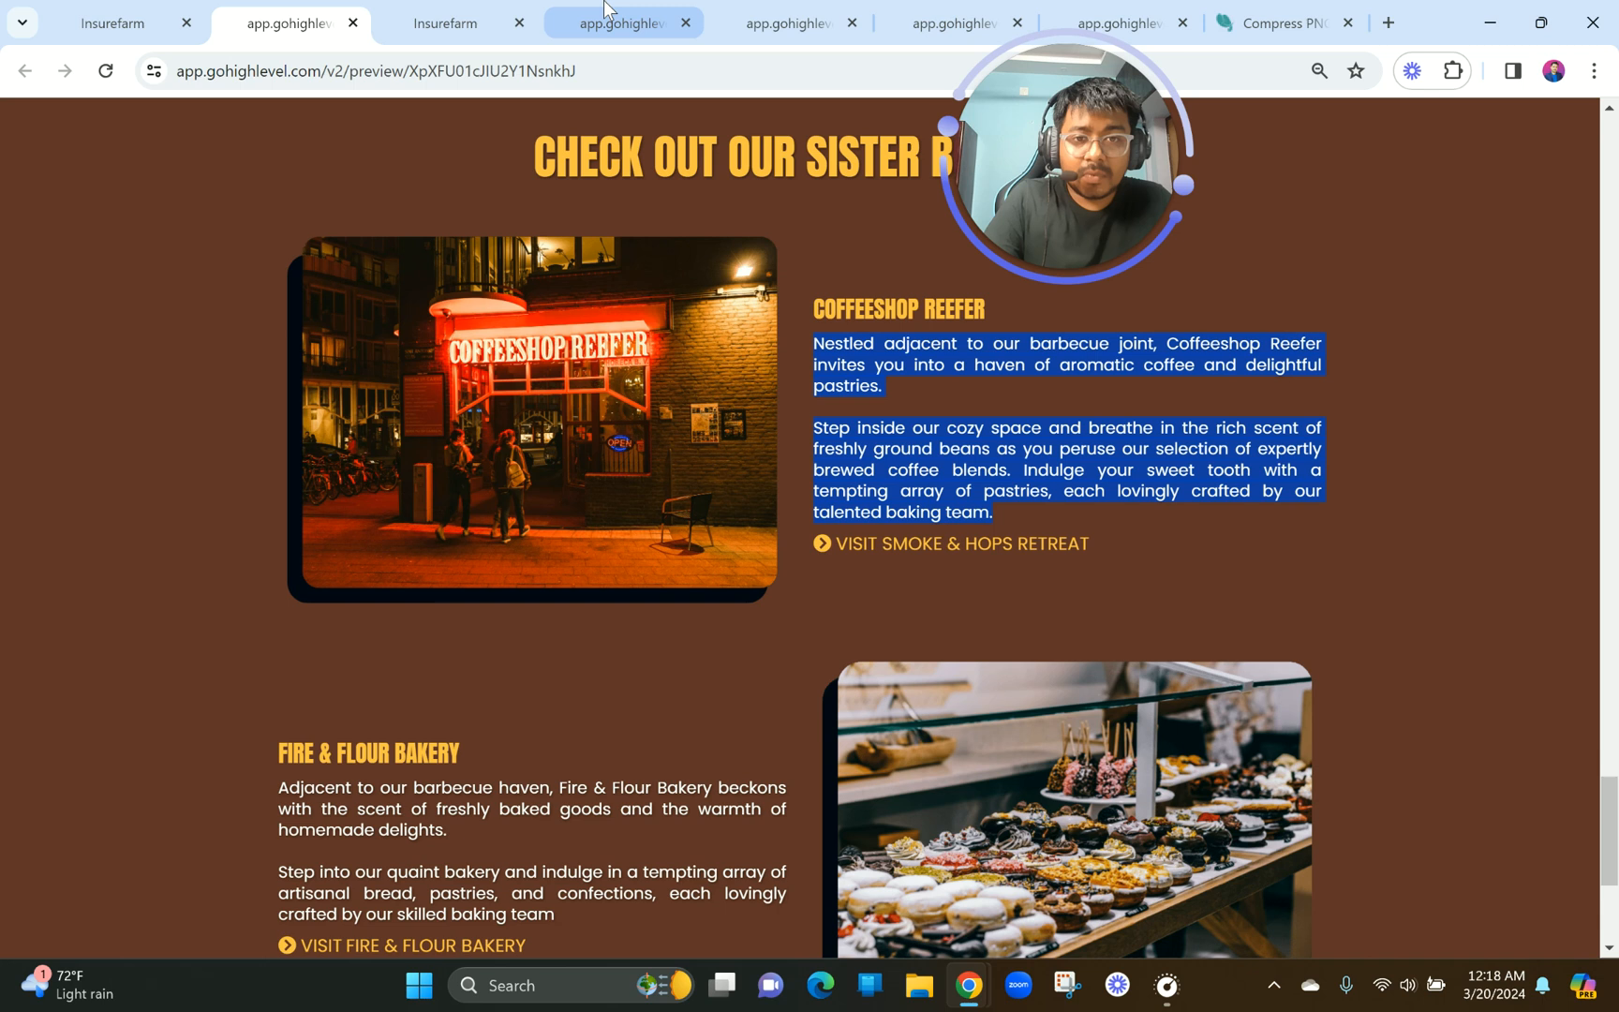
# Duplicate the lower-right review card's paragraph in the builder and move the copy below the "COFFEESHOP REEFER" sub-headline.
pyautogui.click(445, 22)
pyautogui.scroll(1, 855, 452)
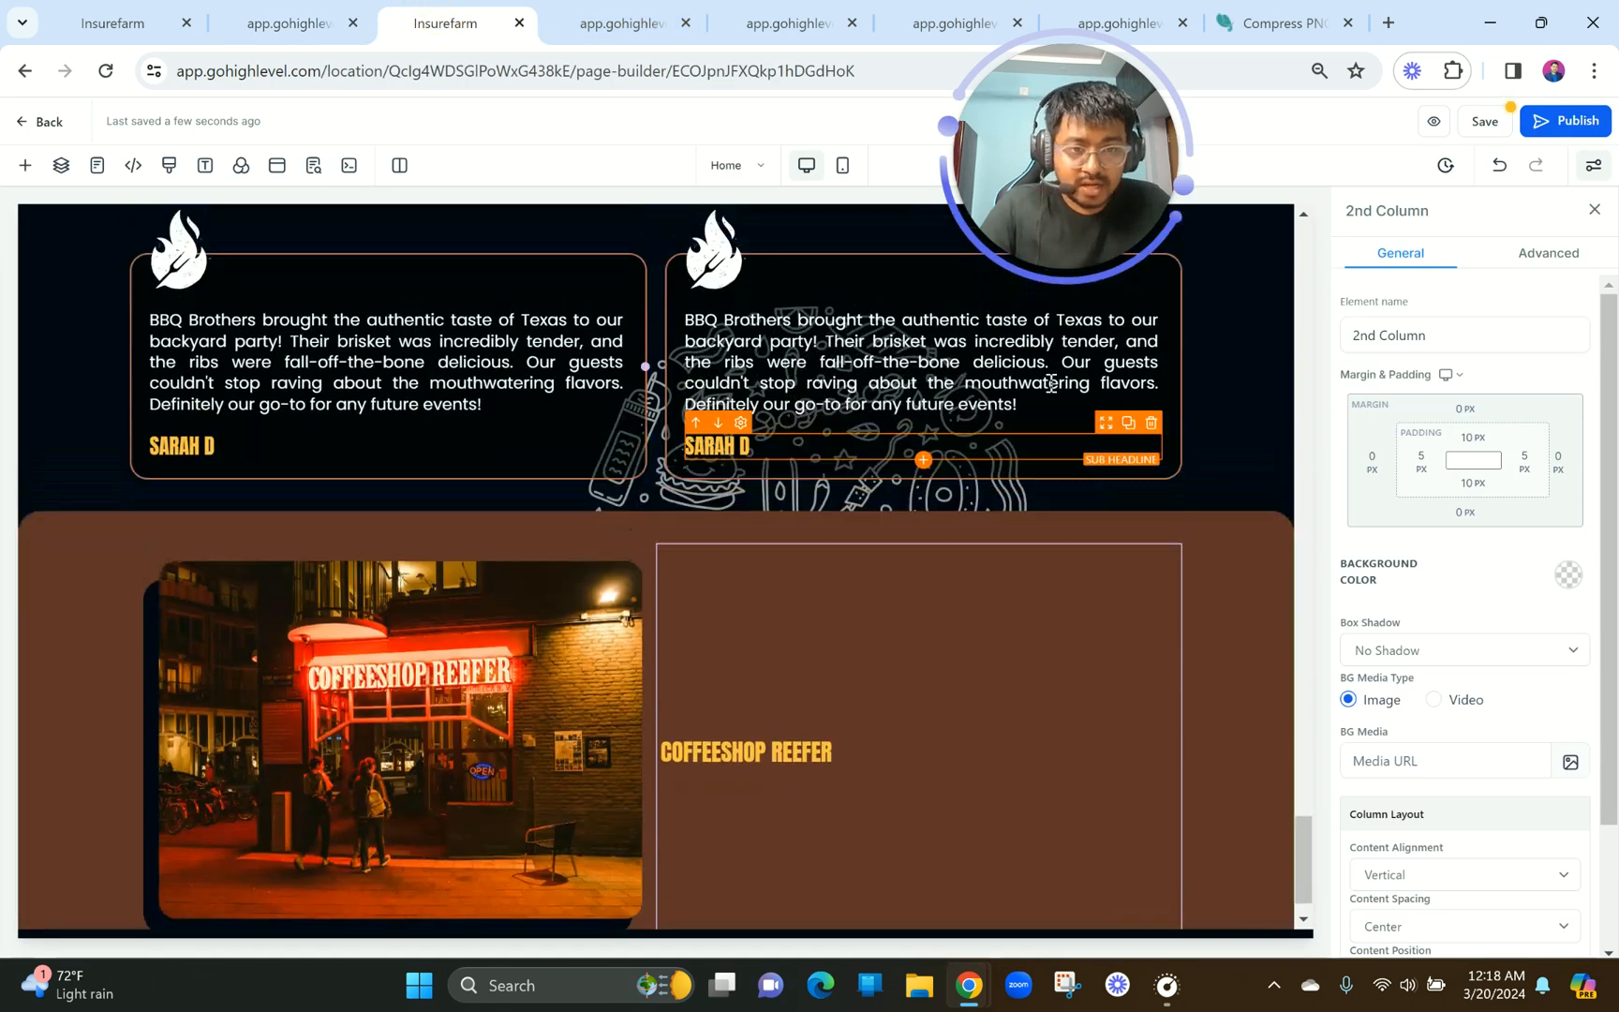
pyautogui.click(1130, 294)
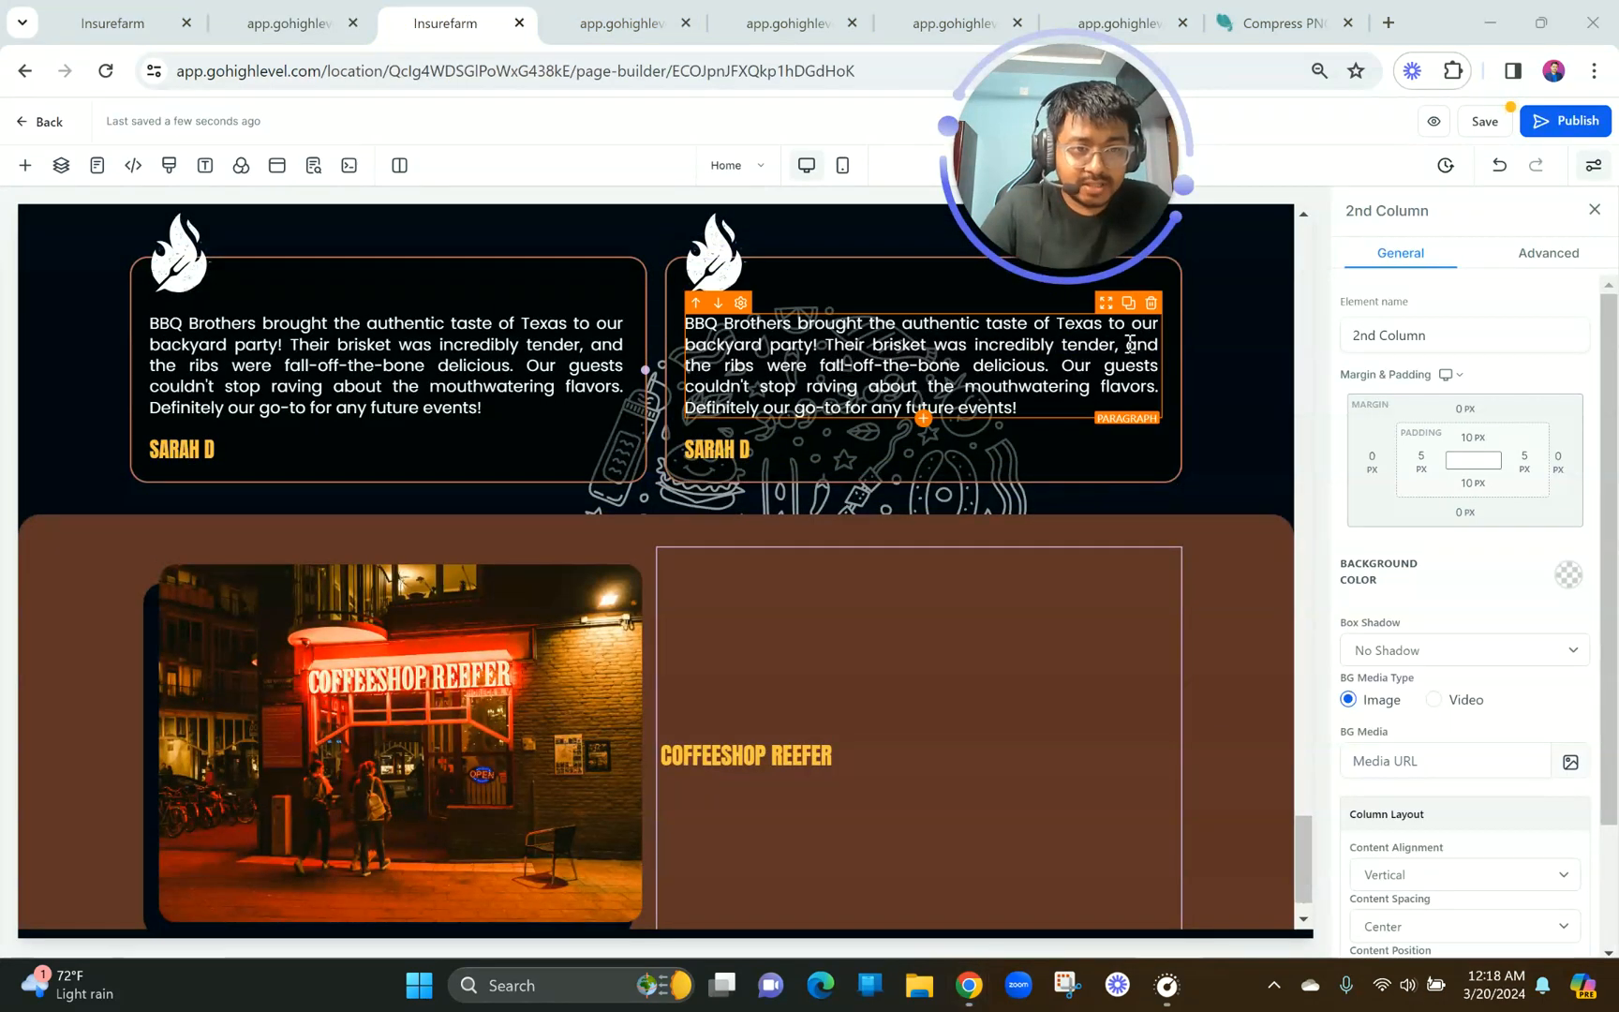
pyautogui.click(1129, 303)
pyautogui.scroll(-1, 1132, 323)
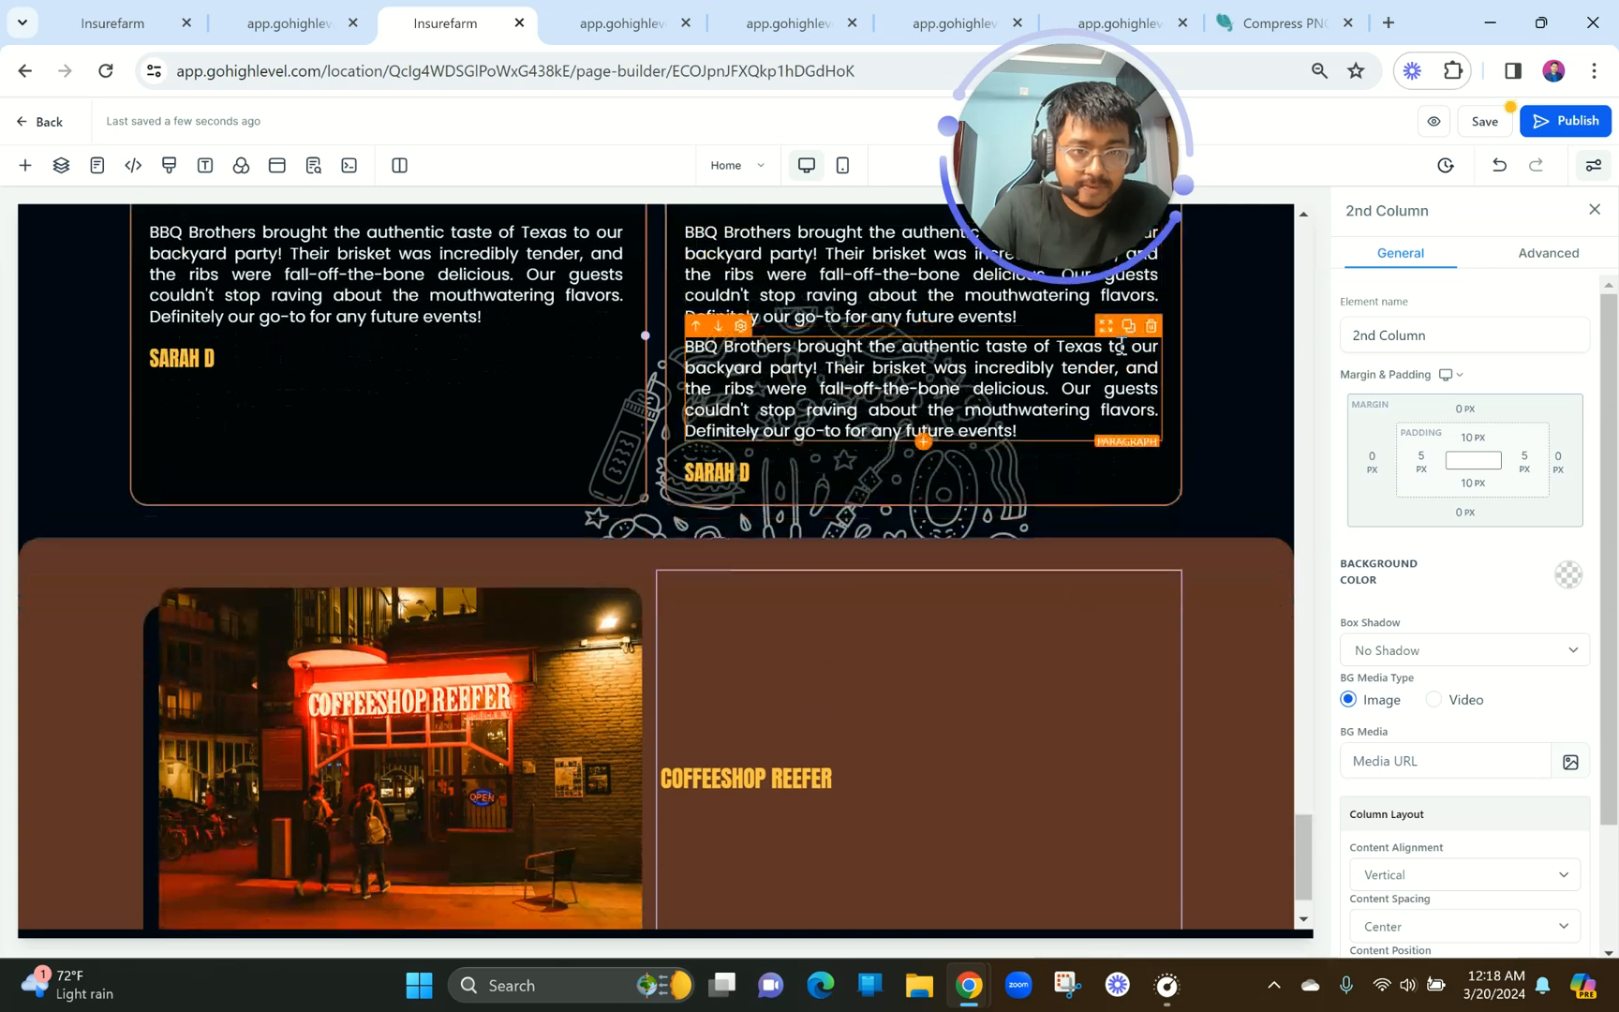
pyautogui.moveTo(1106, 344); pyautogui.dragTo(994, 824)
# Replace the duplicated paragraph's text with the copied two-paragraph Coffeeshop Reefer description, removing the blank lines above it and the pasted formatting.
pyautogui.click(889, 729)
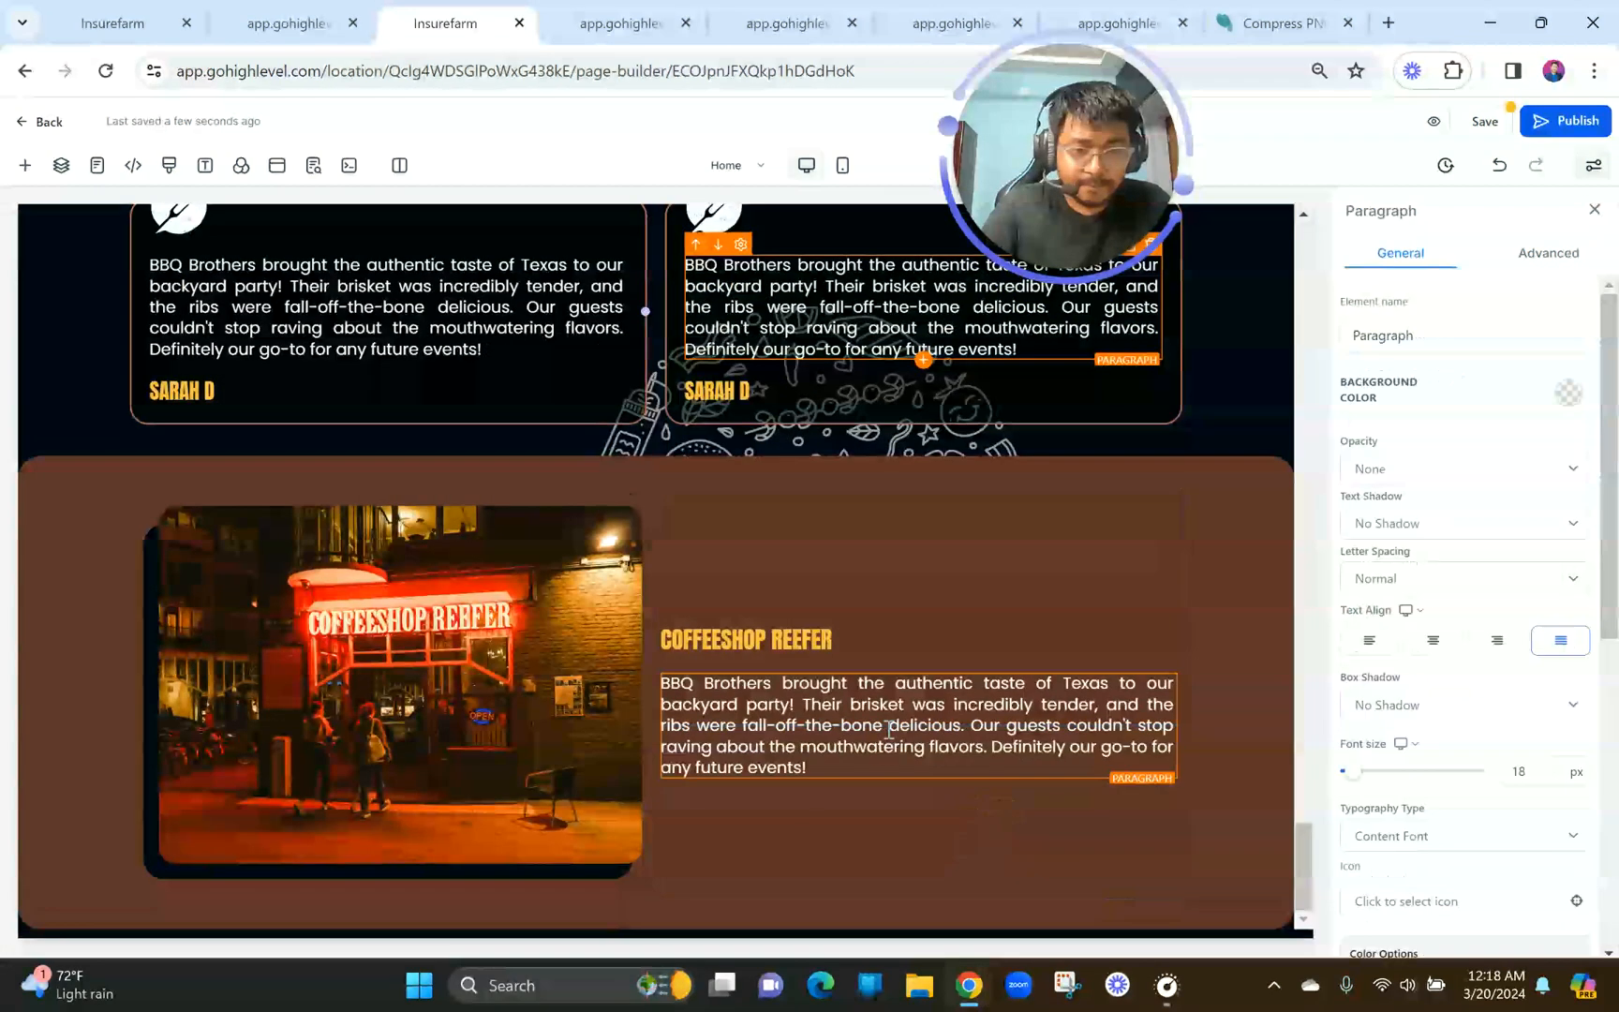
pyautogui.hotkey('ctrl', 'a')
pyautogui.write('Nestled adjacent to our barbecue joint, Coffeeshop Reefer invites you into a haven of aromatic coffee and delightful pastries.  Step inside our cozy space and breathe in the rich scent of freshly ground beans as you peruse our selection of expertly brewed coffee blends. Indulge your sweet tooth with a tempting array of pastries, each lovingly crafted by our talented baking team.')
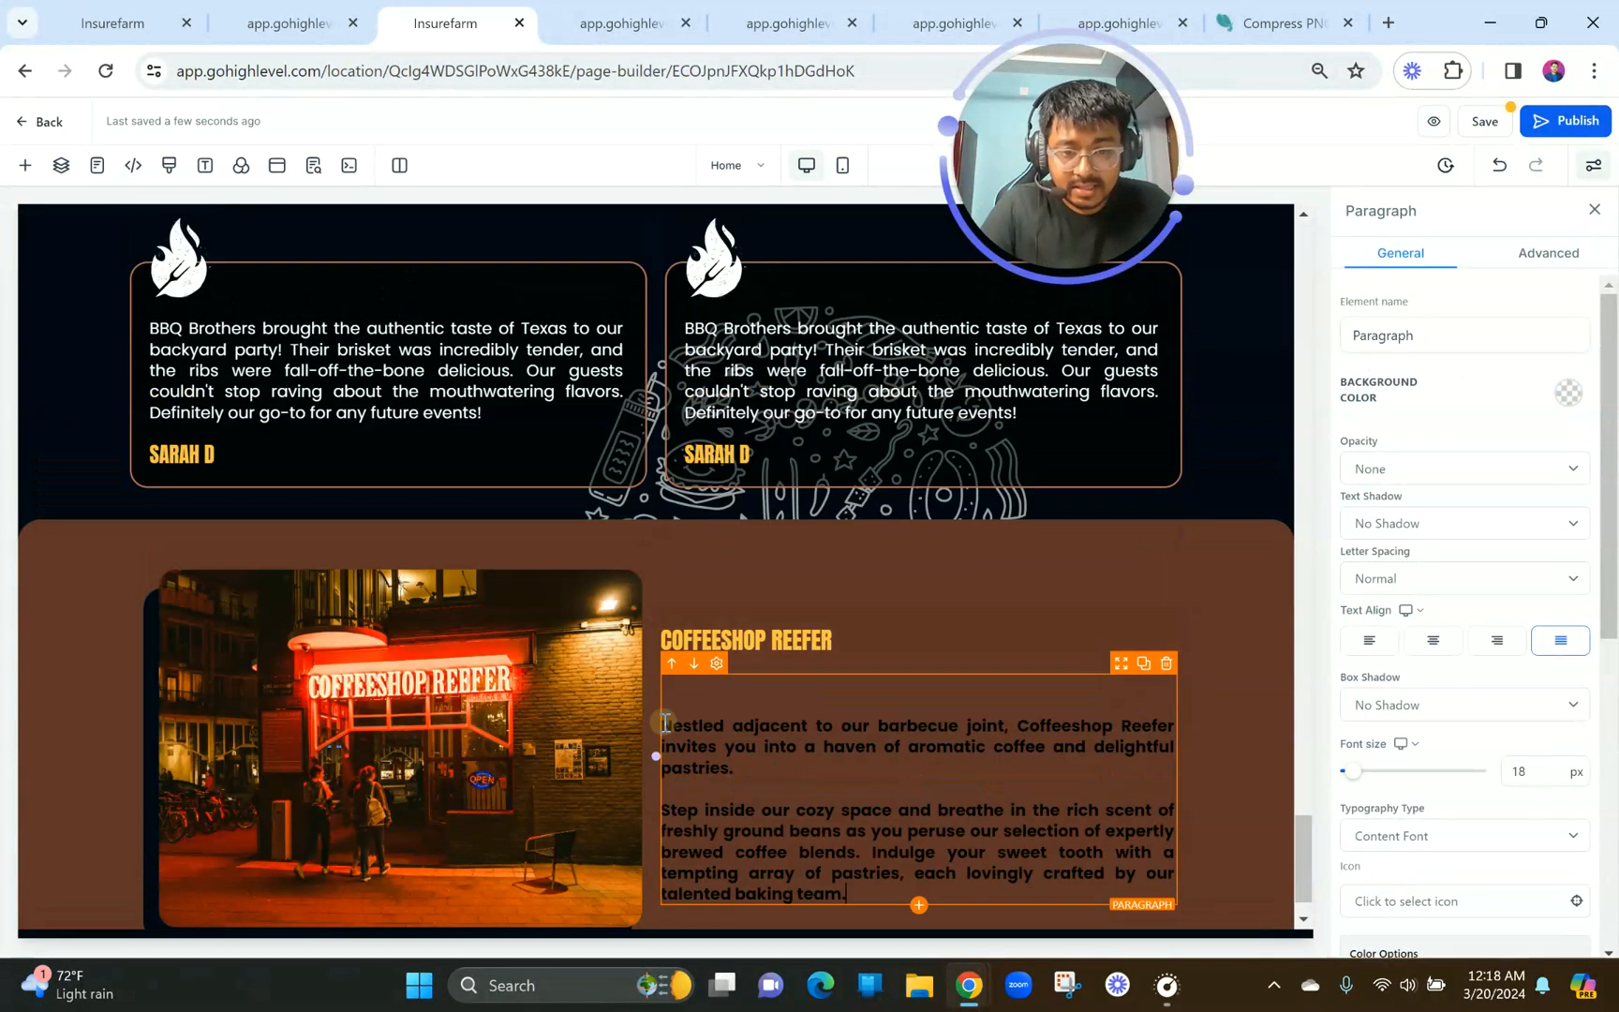
pyautogui.moveTo(666, 723); pyautogui.dragTo(848, 862)
pyautogui.click(717, 891)
pyautogui.click(781, 772)
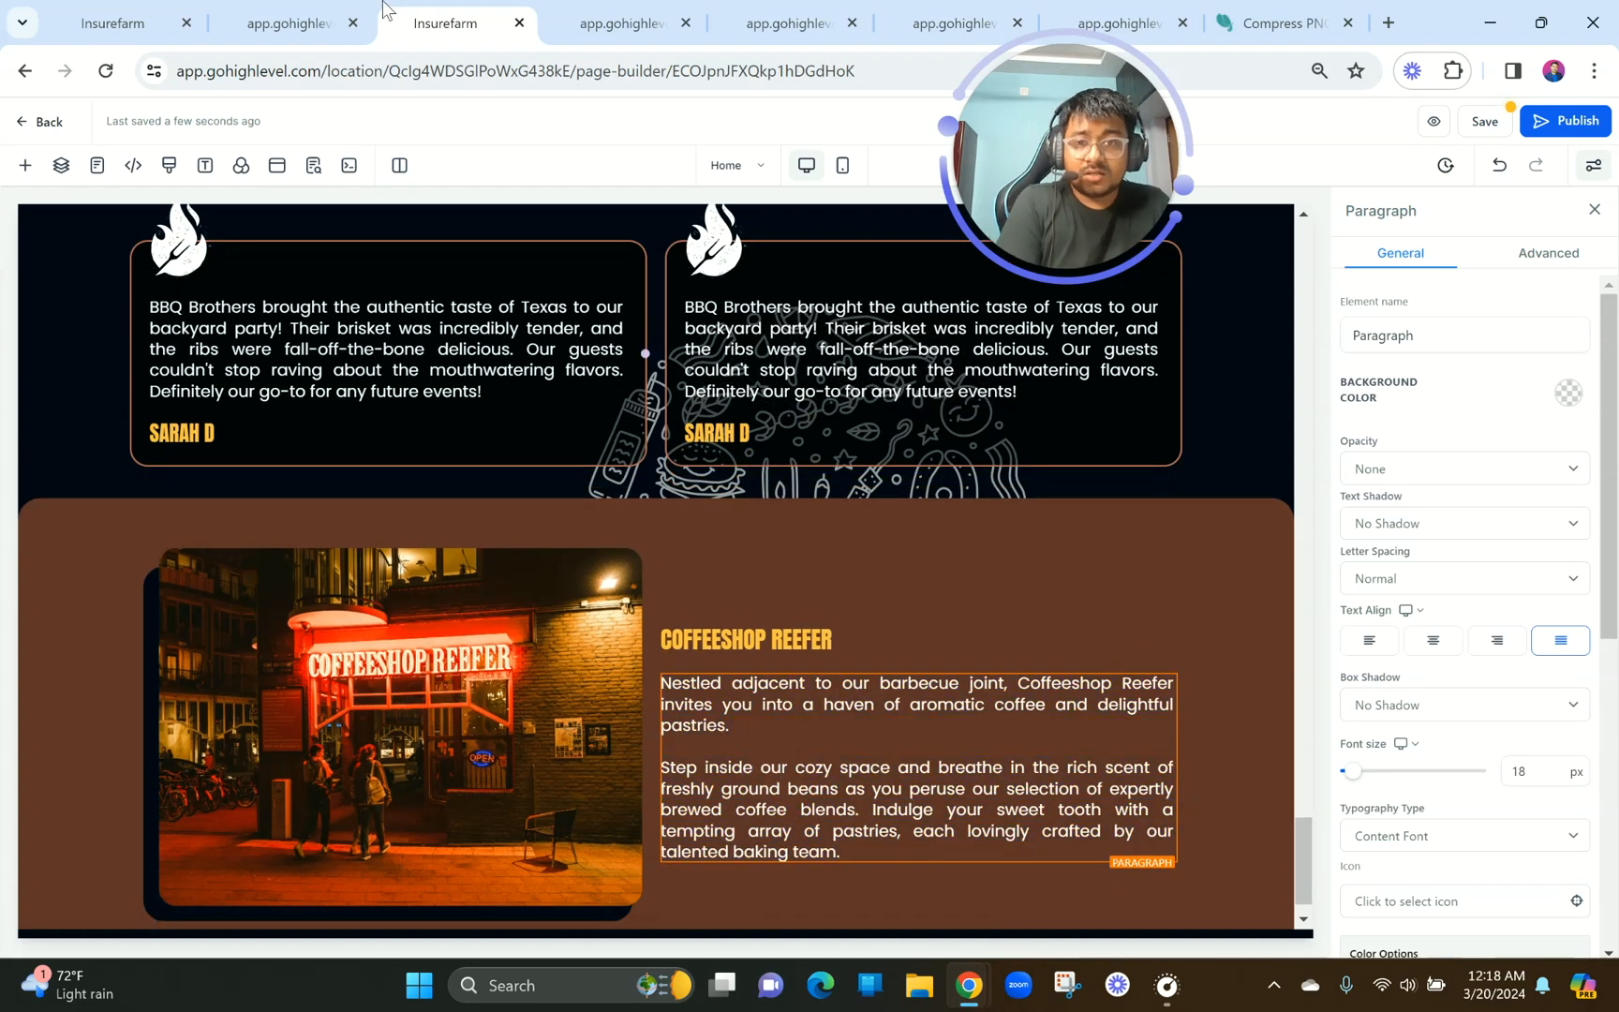
# Examine the Sister Brands section on the reference page and test the "VISIT SMOKE & HOPS RETREAT" link, closing the page it opens.
pyautogui.click(313, 10)
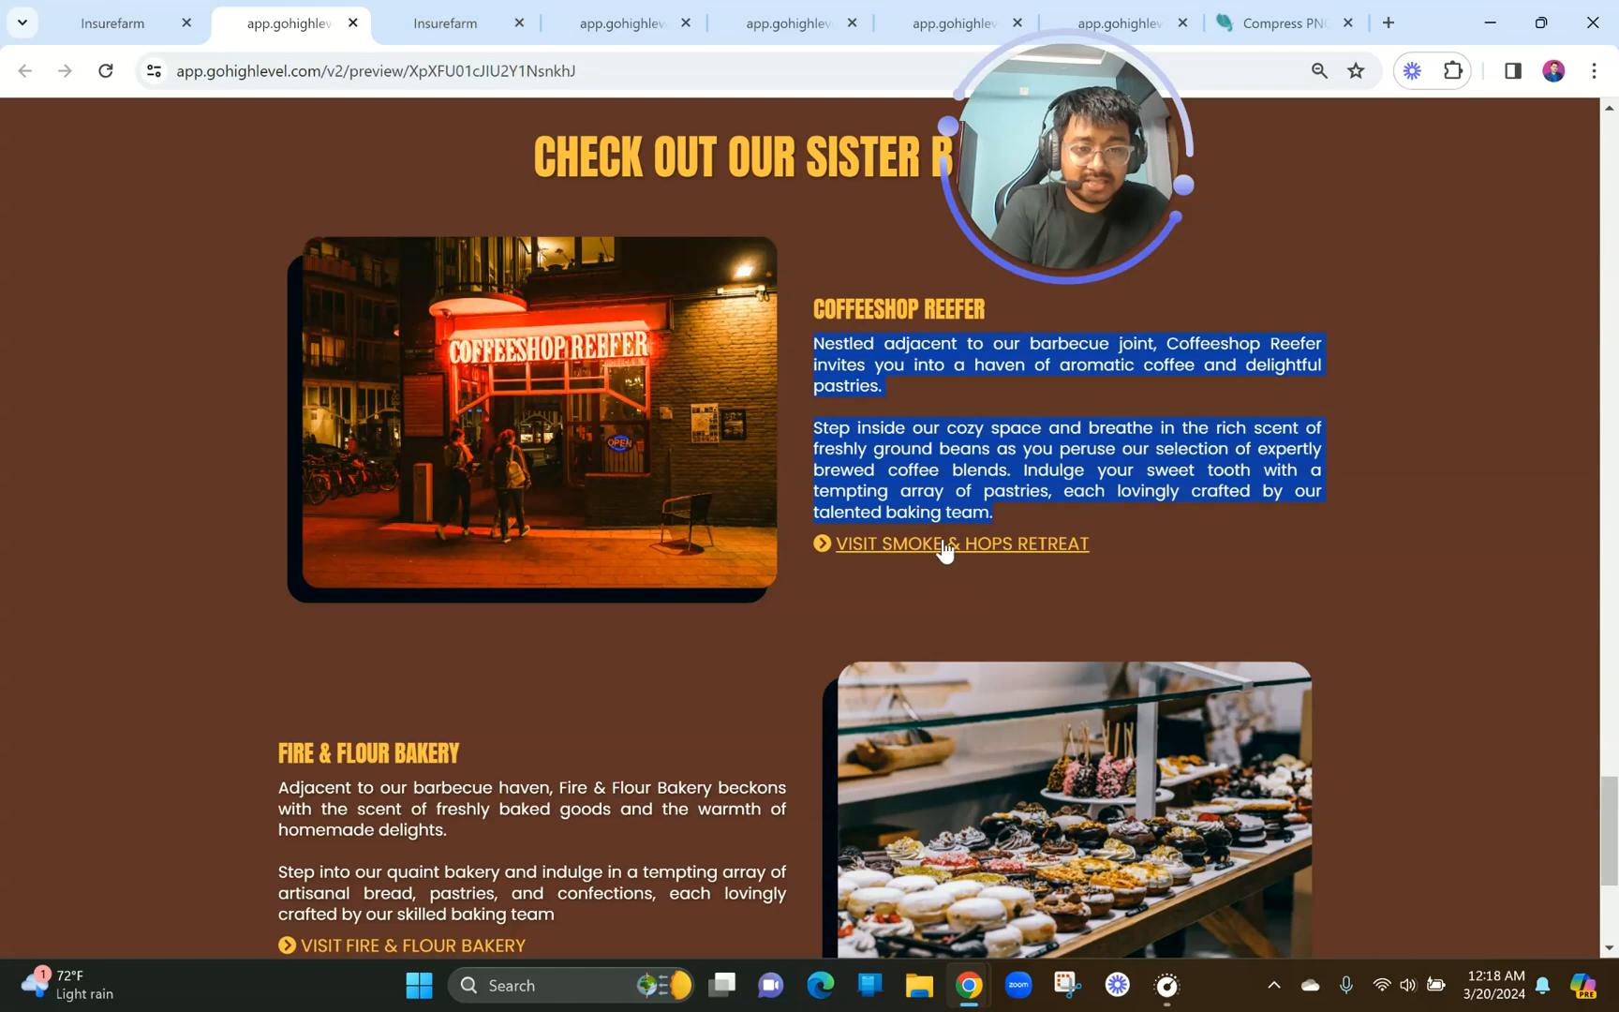
pyautogui.scroll(8, 927, 583)
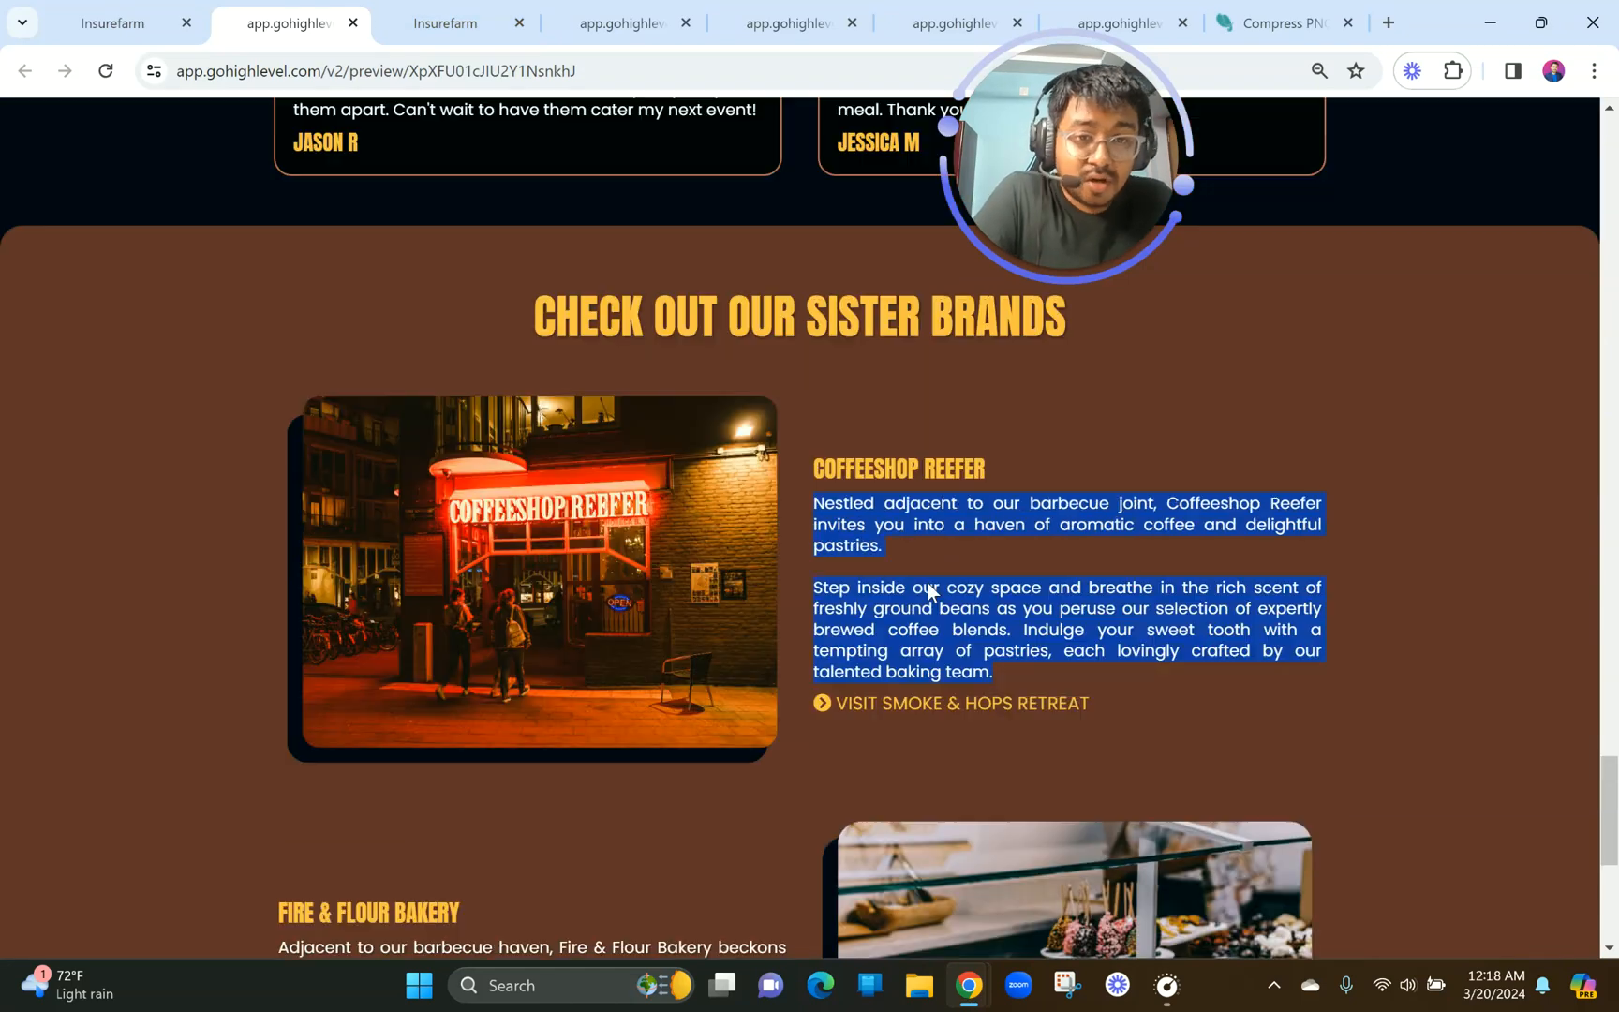
pyautogui.scroll(10, 928, 583)
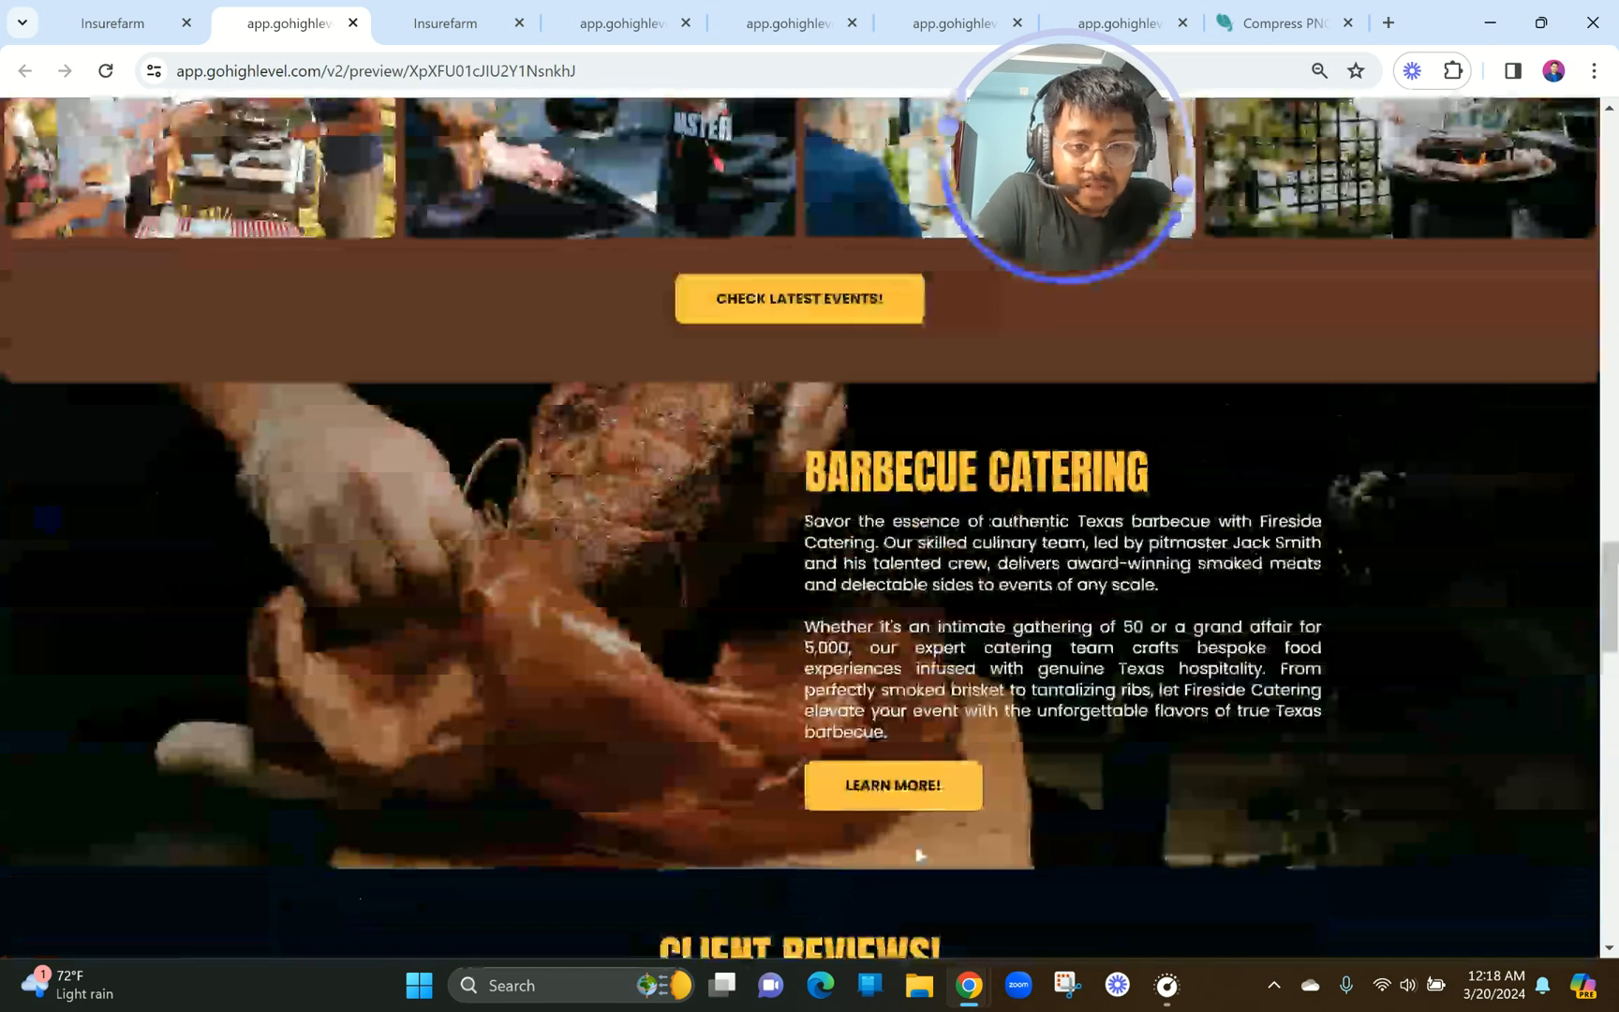
pyautogui.scroll(-15, 906, 749)
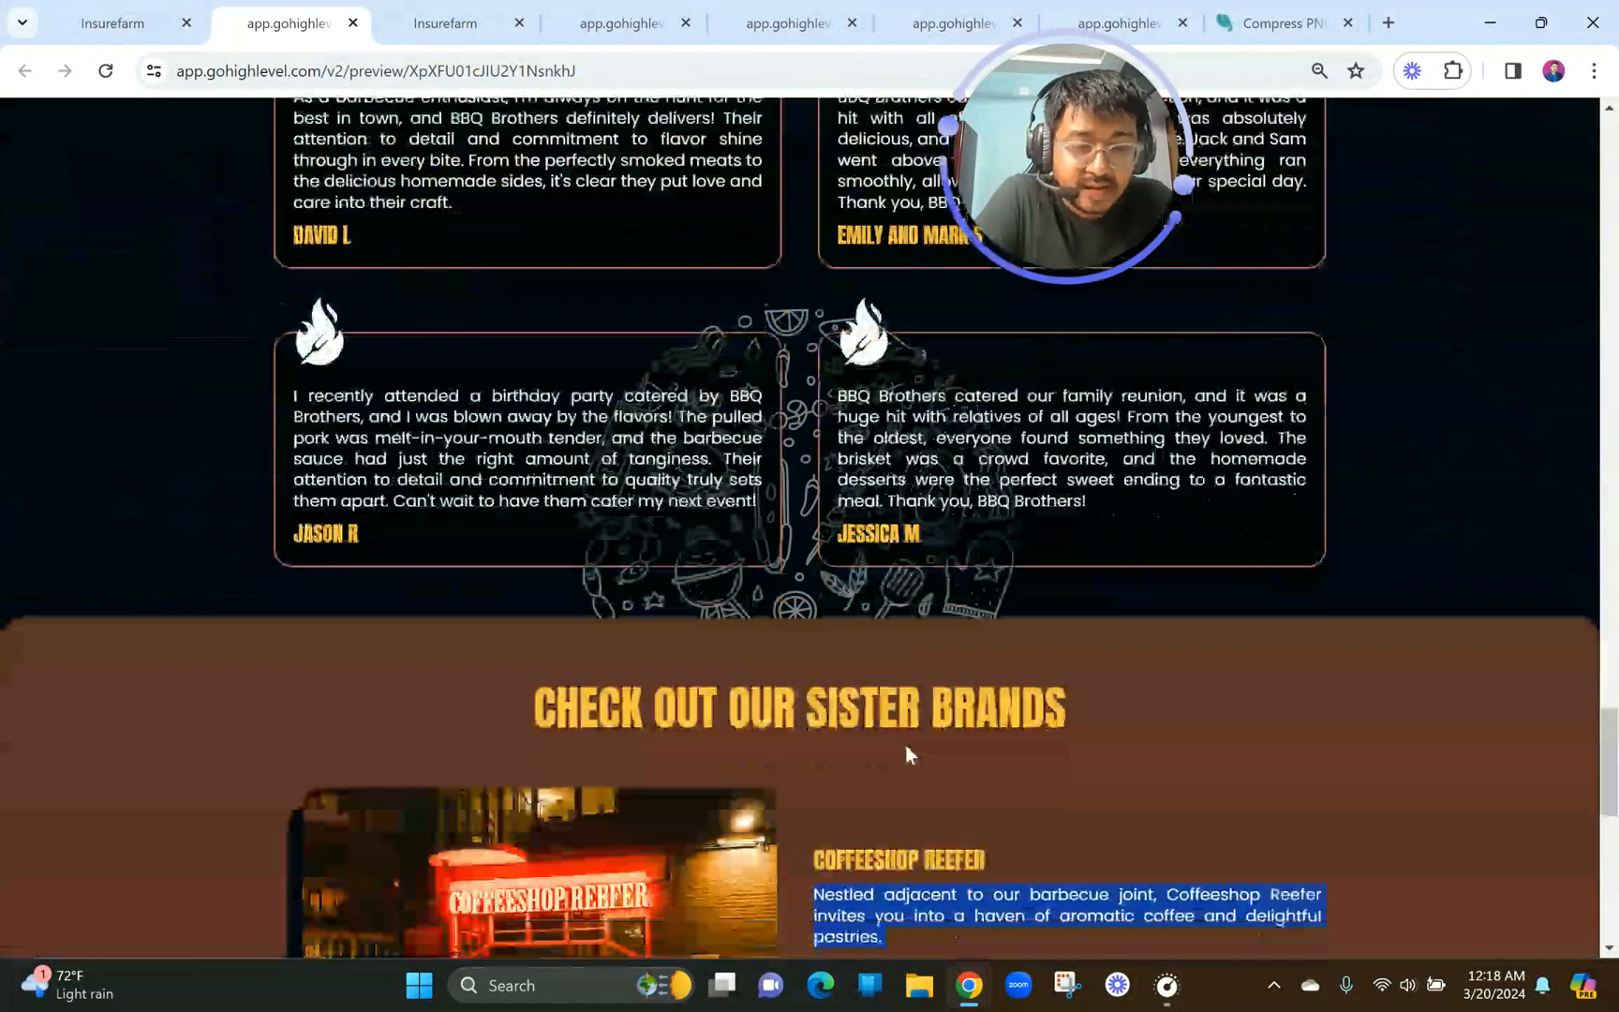
pyautogui.scroll(-3, 906, 745)
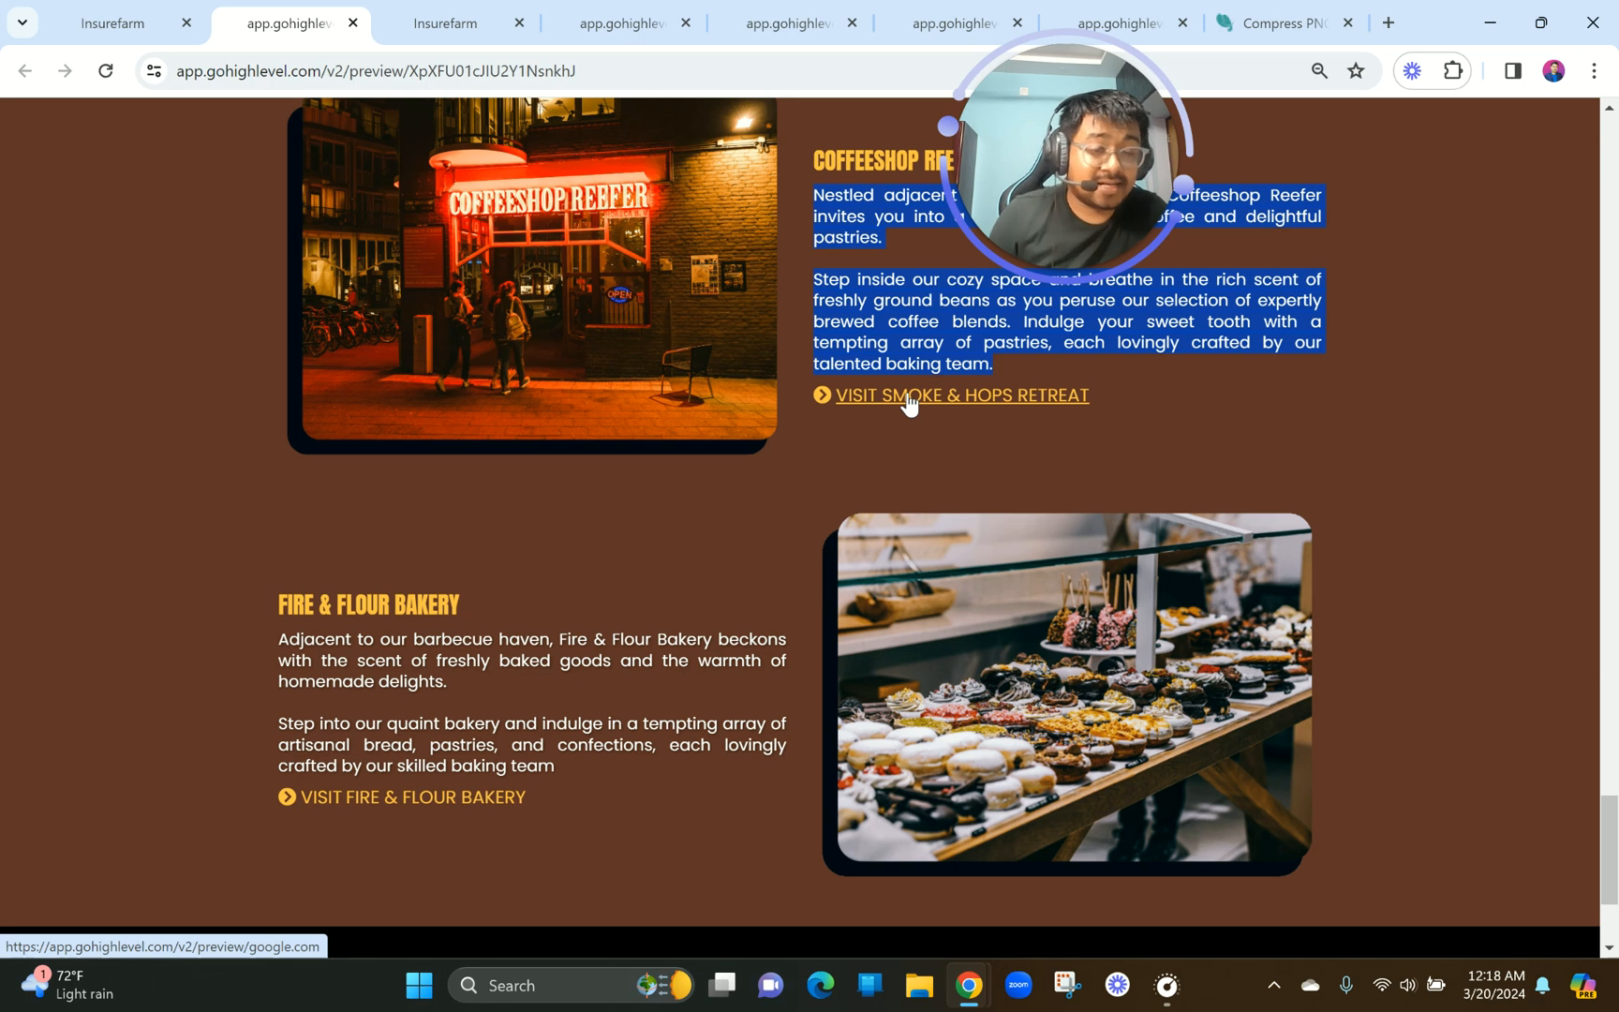
pyautogui.scroll(1, 909, 401)
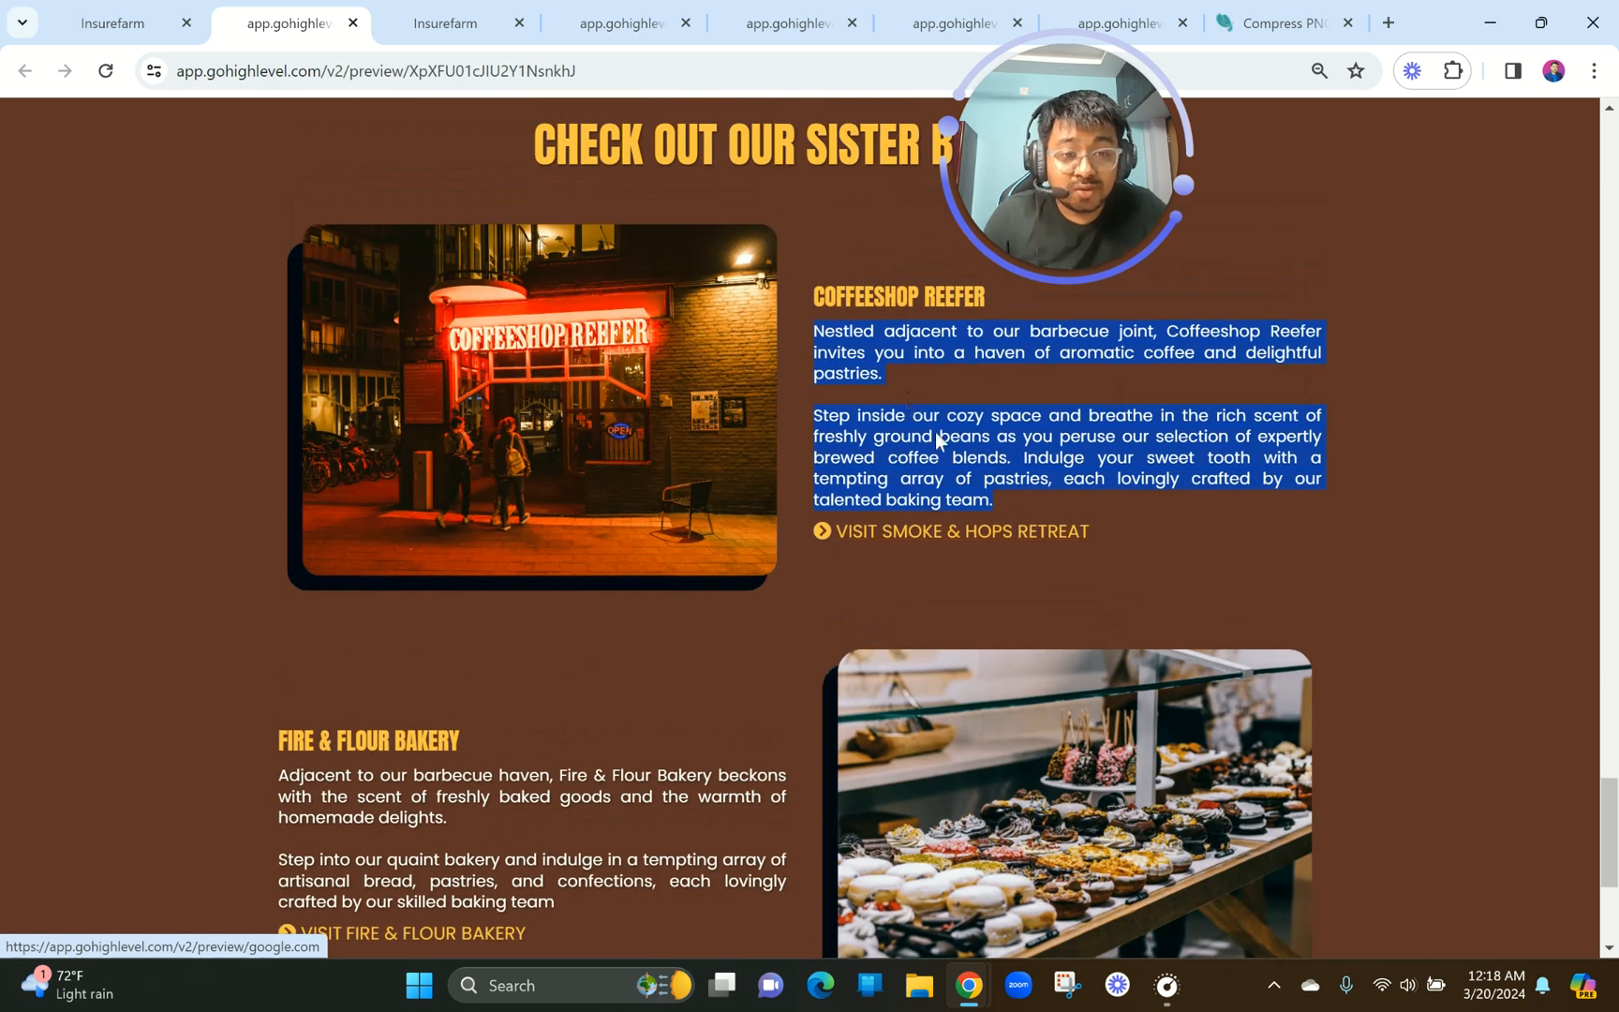
pyautogui.click(917, 534)
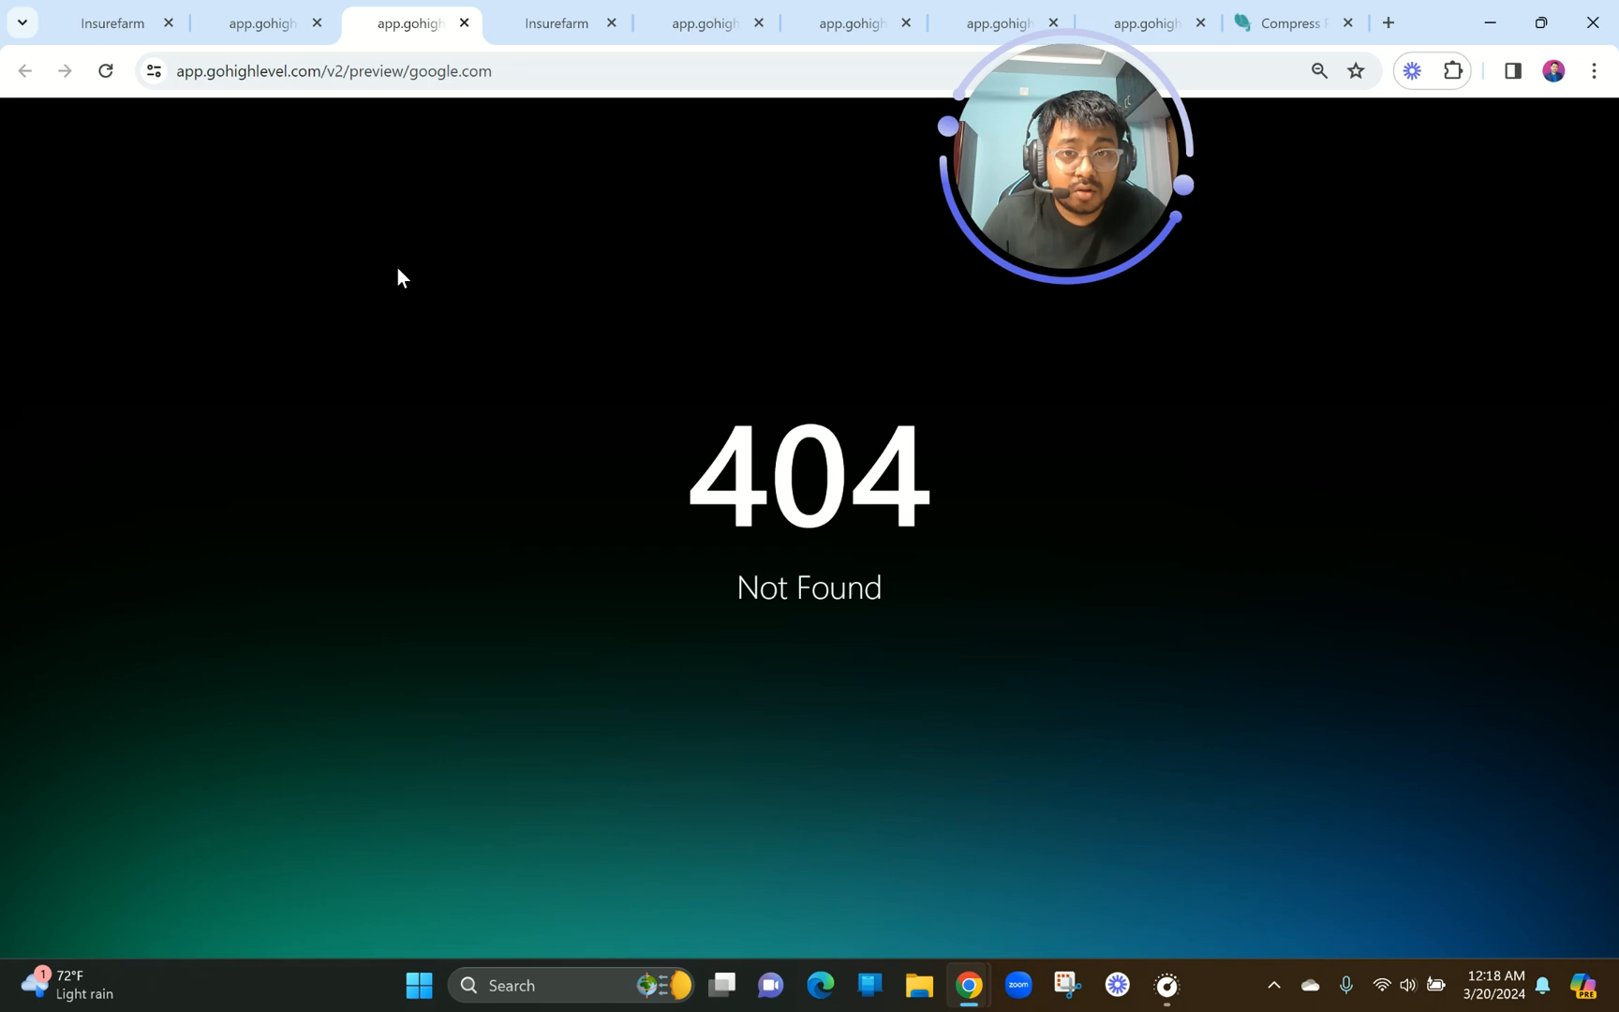
pyautogui.click(464, 23)
pyautogui.scroll(1, 906, 516)
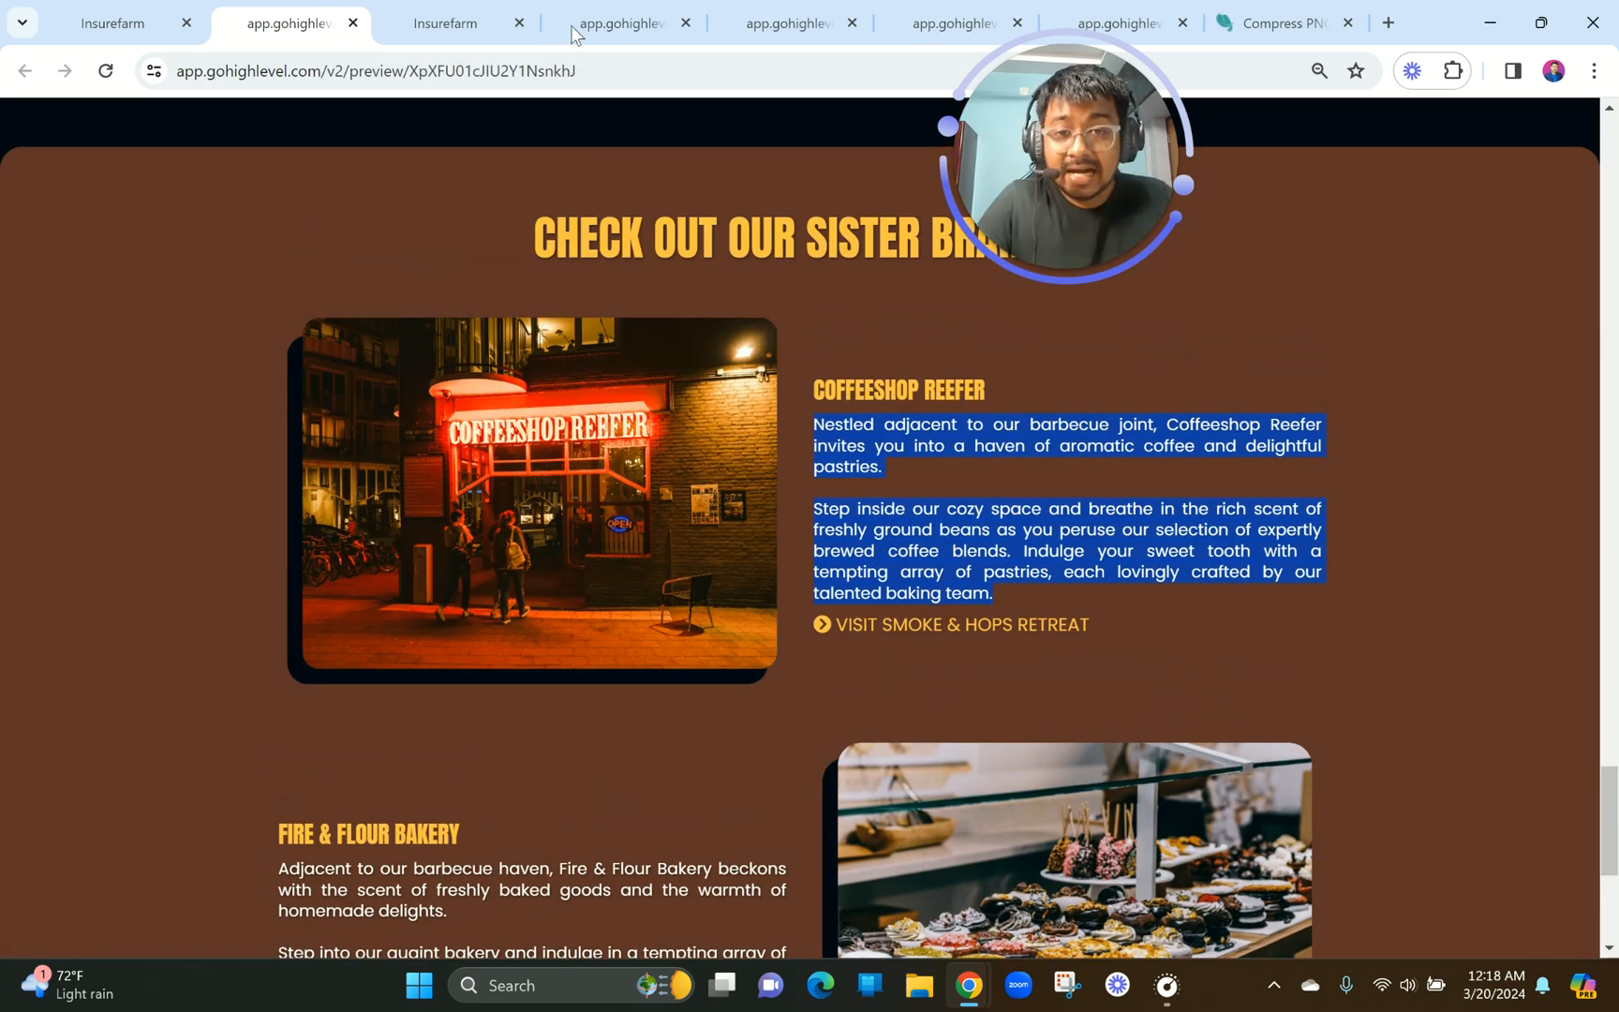
pyautogui.click(464, 23)
pyautogui.click(290, 22)
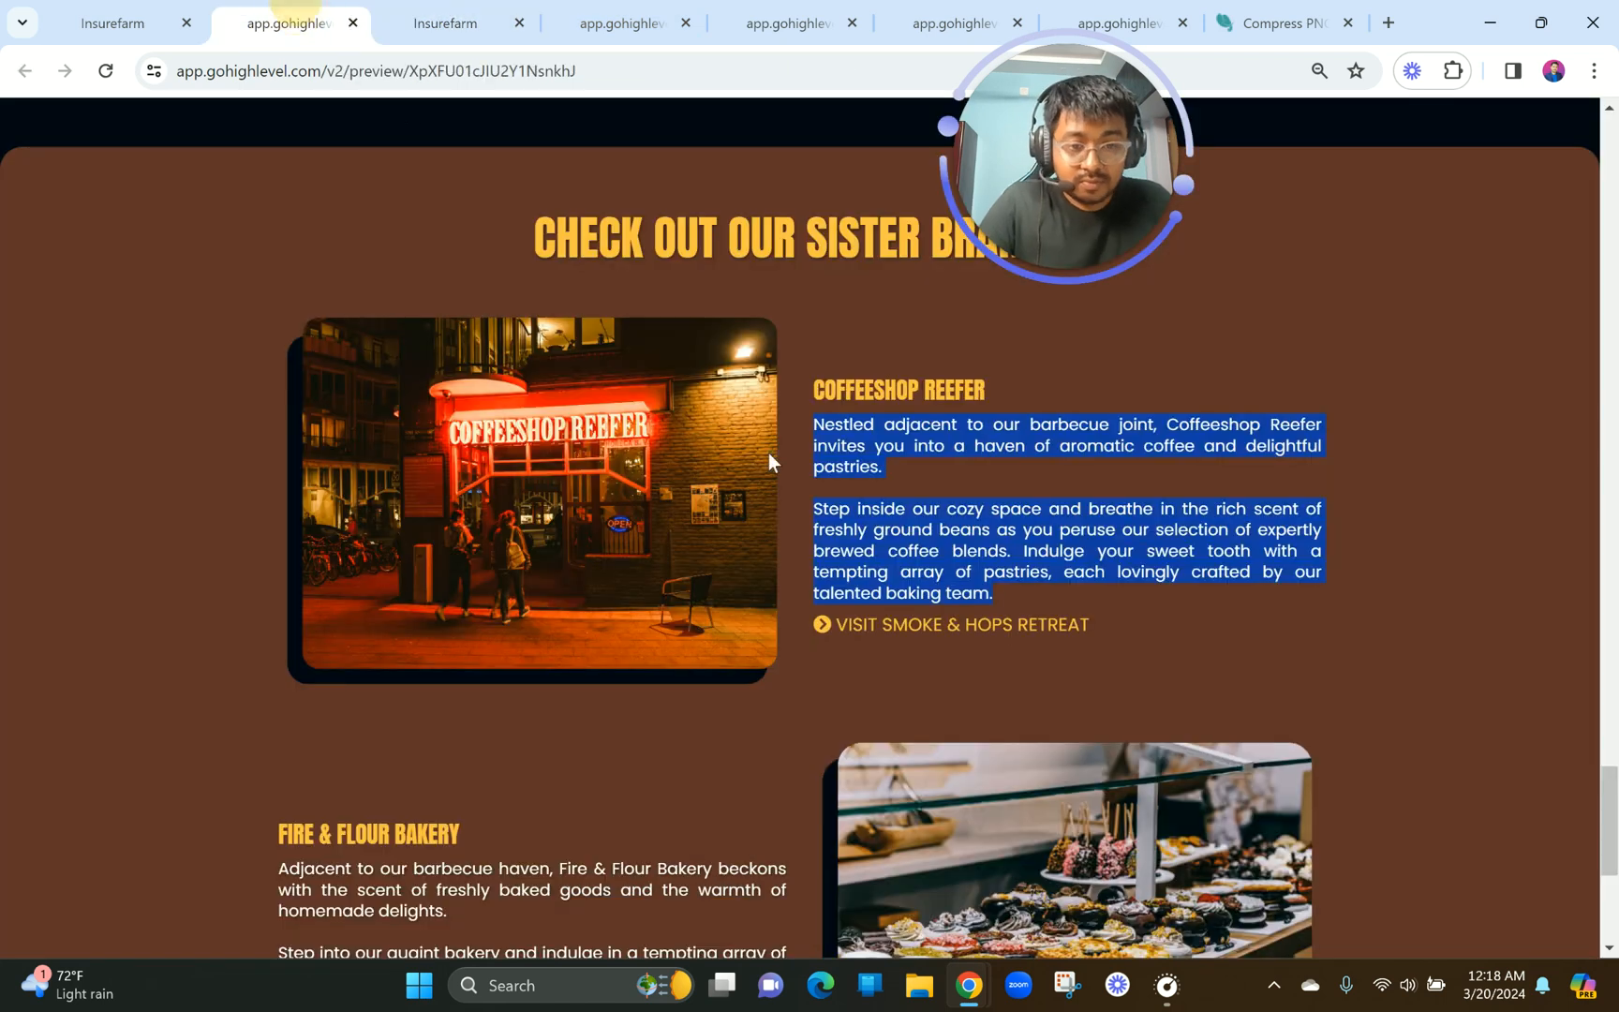
# Copy the "VISIT SMOKE & HOPS RETREAT" link text below the Coffeeshop Reefer description on the reference page.
pyautogui.moveTo(1094, 624); pyautogui.dragTo(837, 627)
pyautogui.hotkey('ctrl', 'c')
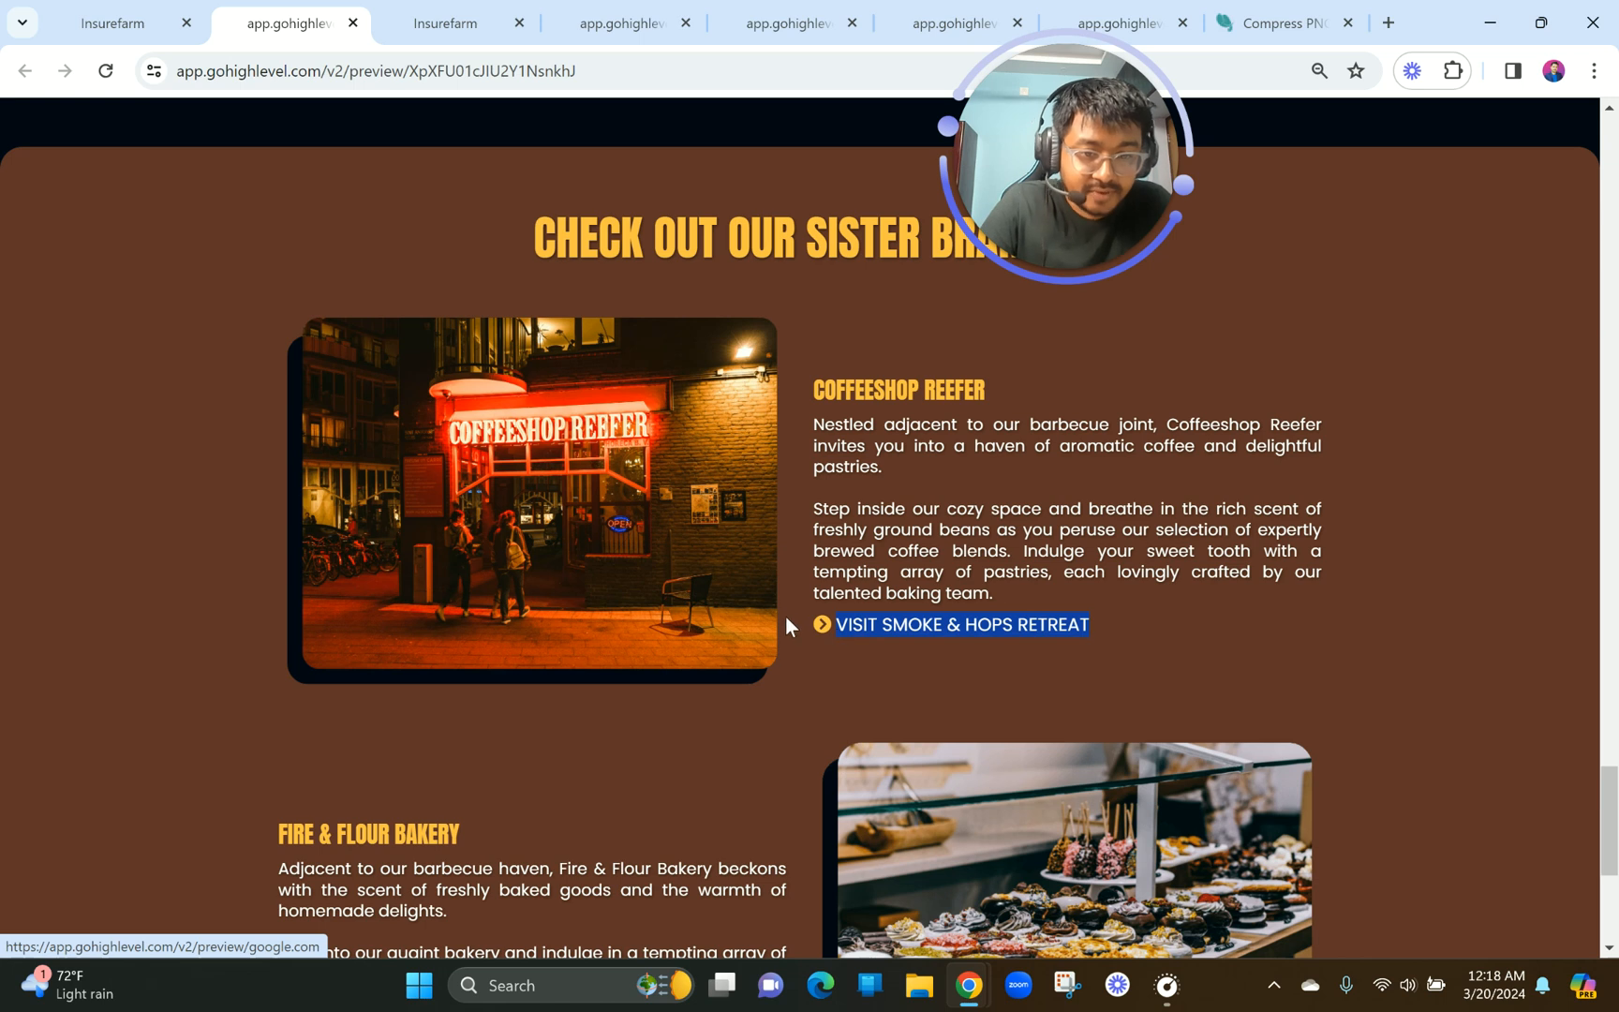
pyautogui.scroll(5, 788, 611)
pyautogui.scroll(-5, 913, 654)
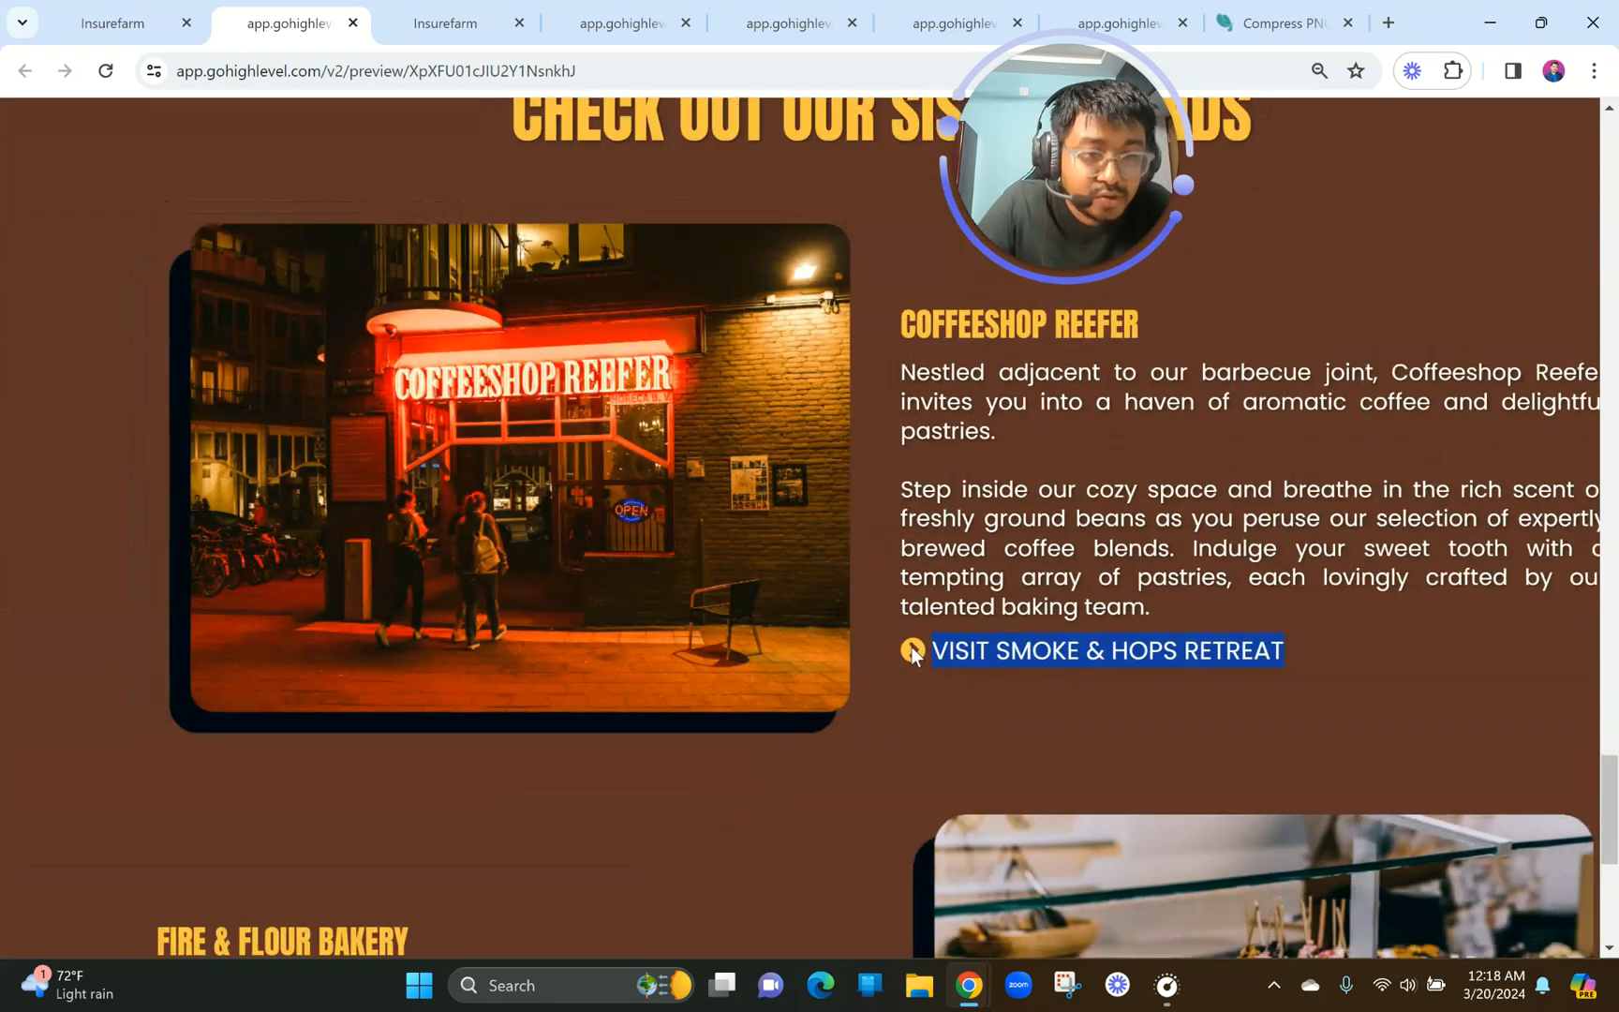
# Duplicate the "COFFEESHOP REEFER" sub-headline in the page builder and move the copy below the description paragraph.
pyautogui.click(508, 37)
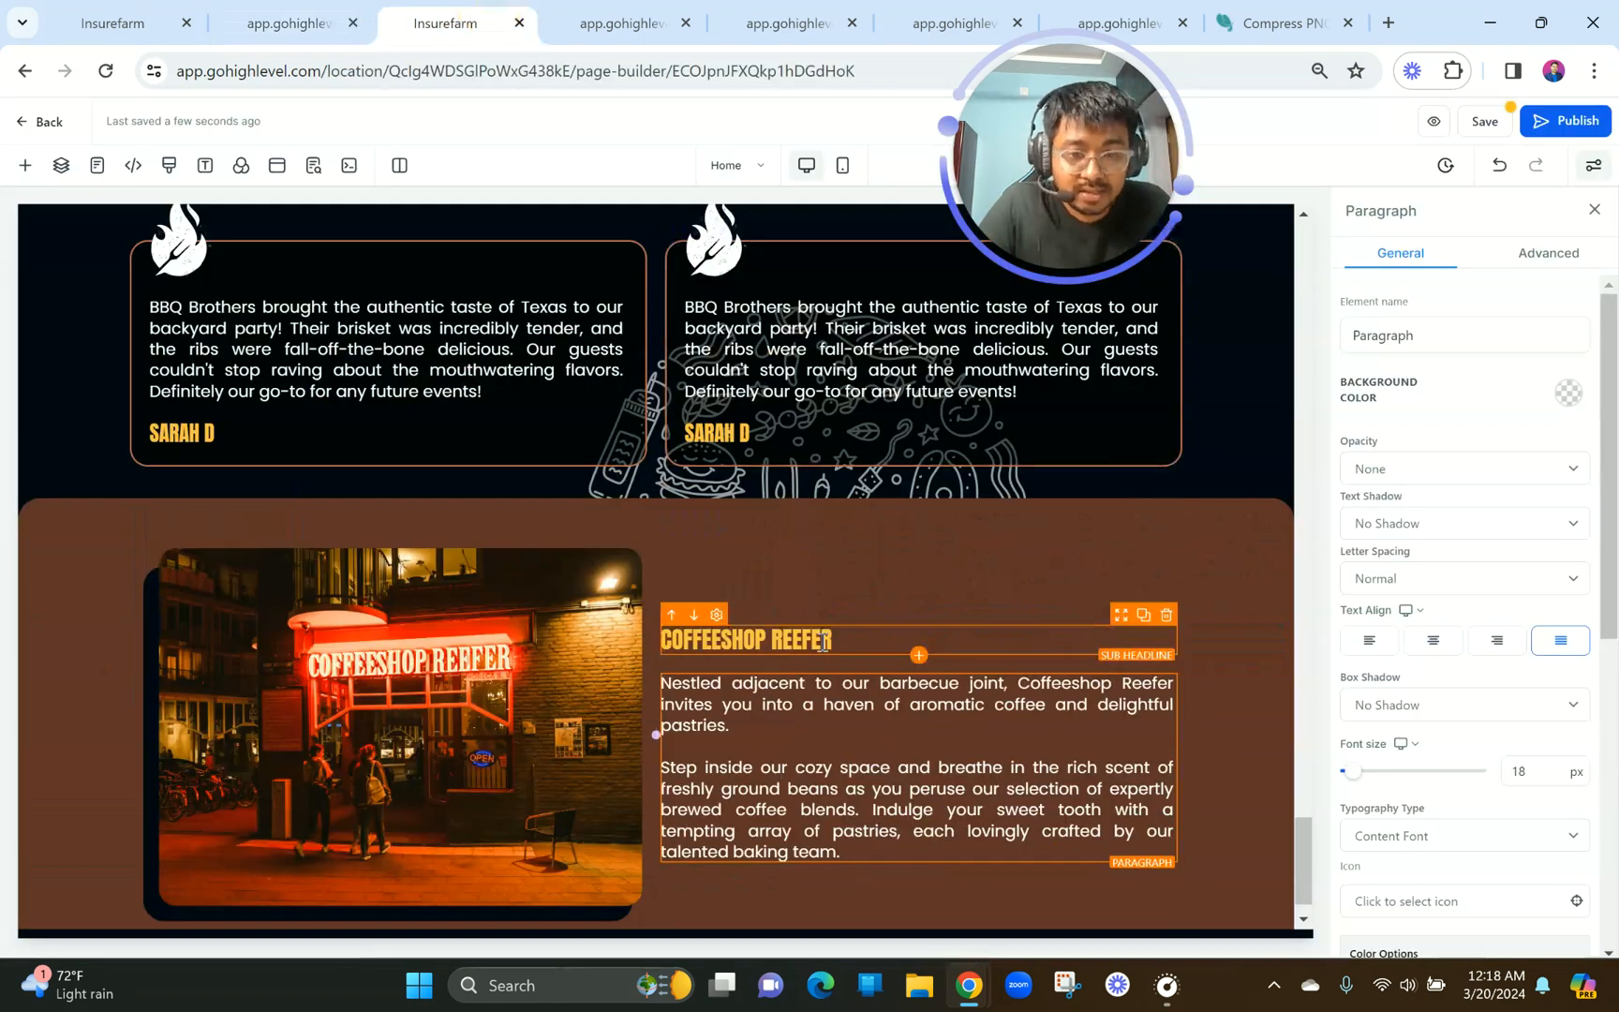
pyautogui.click(1143, 615)
pyautogui.click(693, 643)
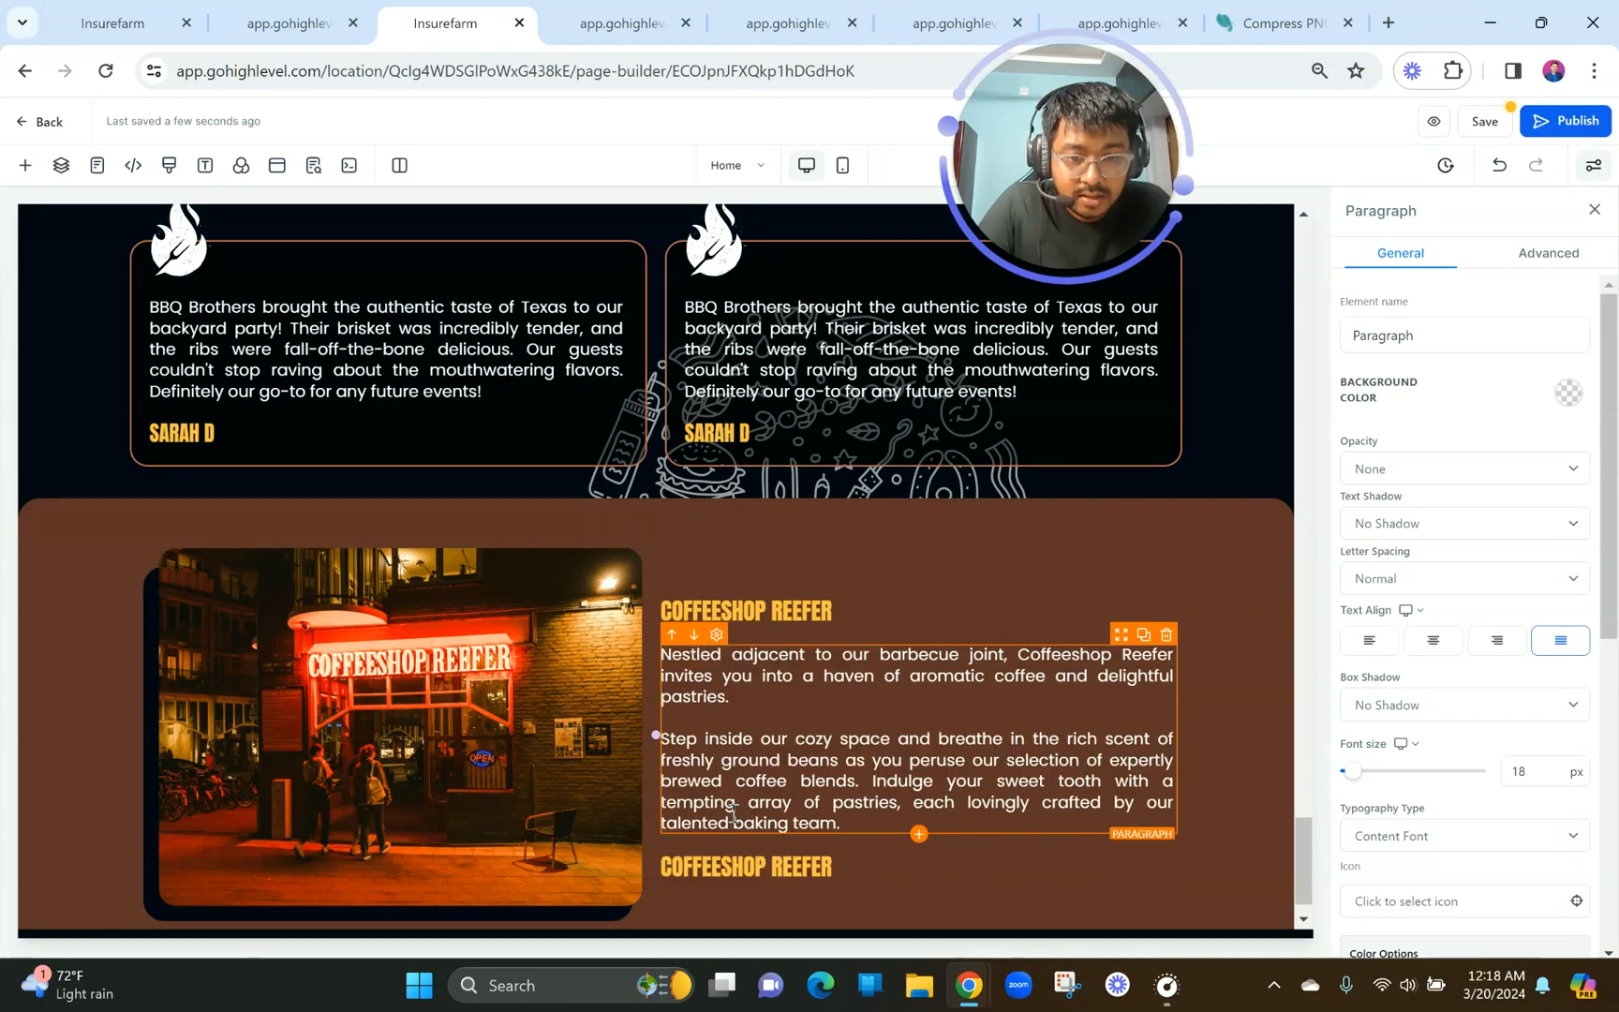
# Try replacing the lower sub-headline's text with the copied "VISIT SMOKE & HOPS RETREAT", and undo the paste.
pyautogui.doubleClick(749, 827)
pyautogui.hotkey('ctrl', 'v')
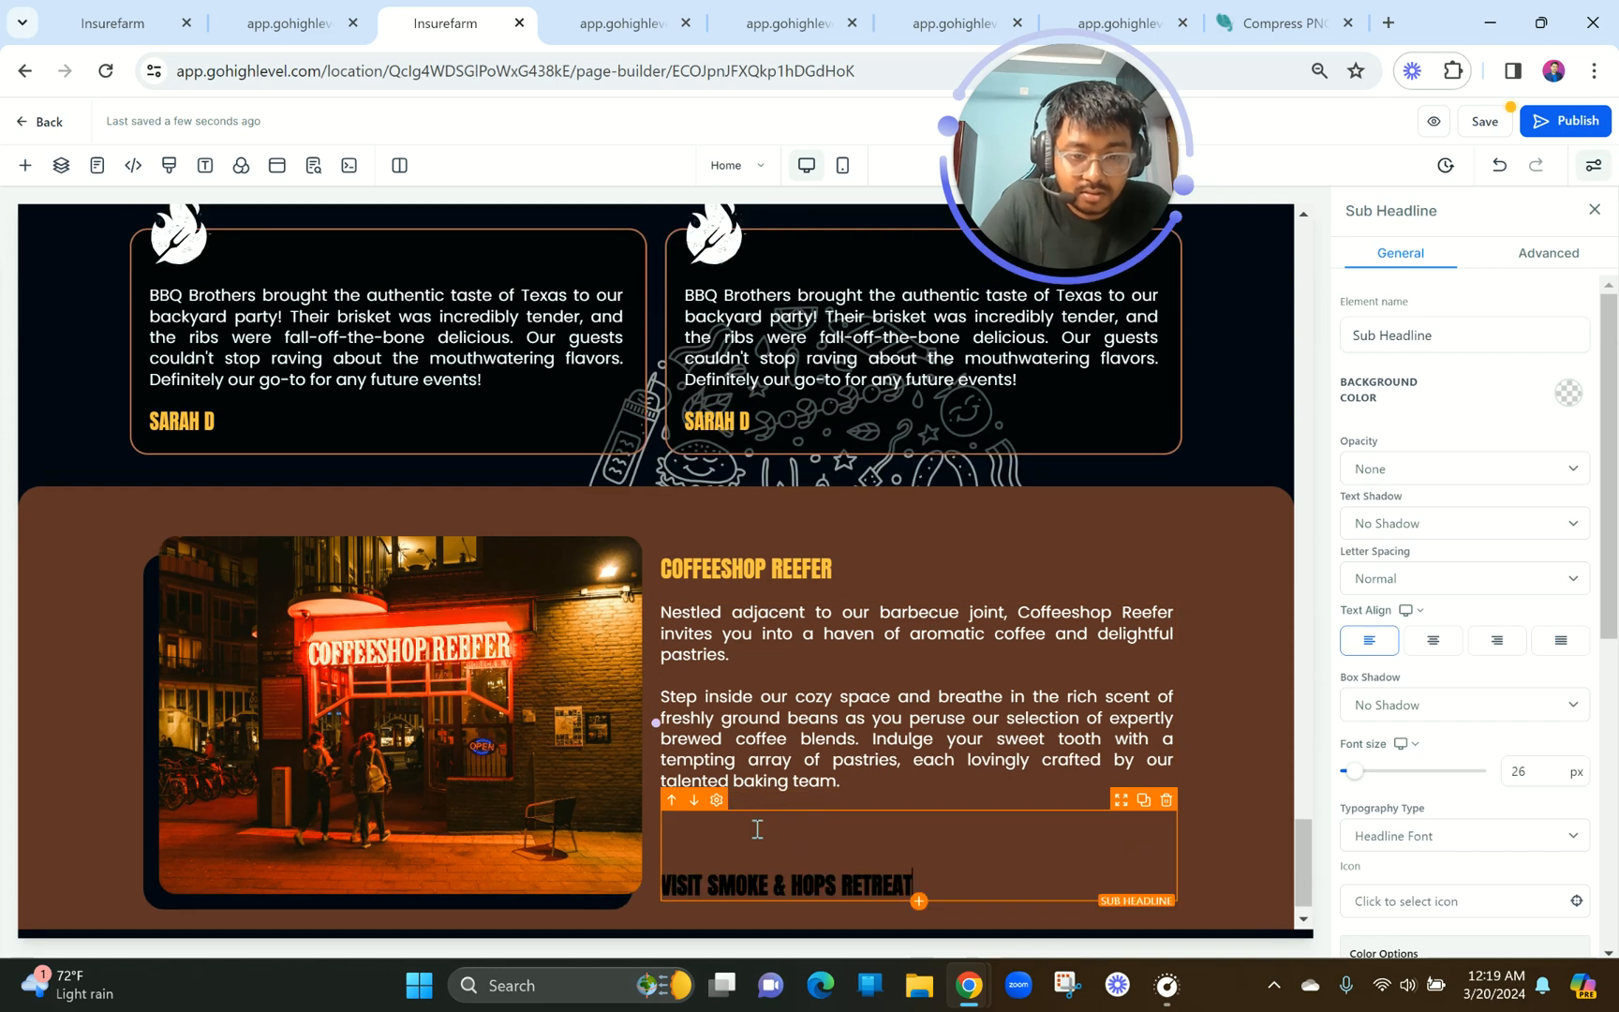
pyautogui.hotkey('ctrl', 'z')
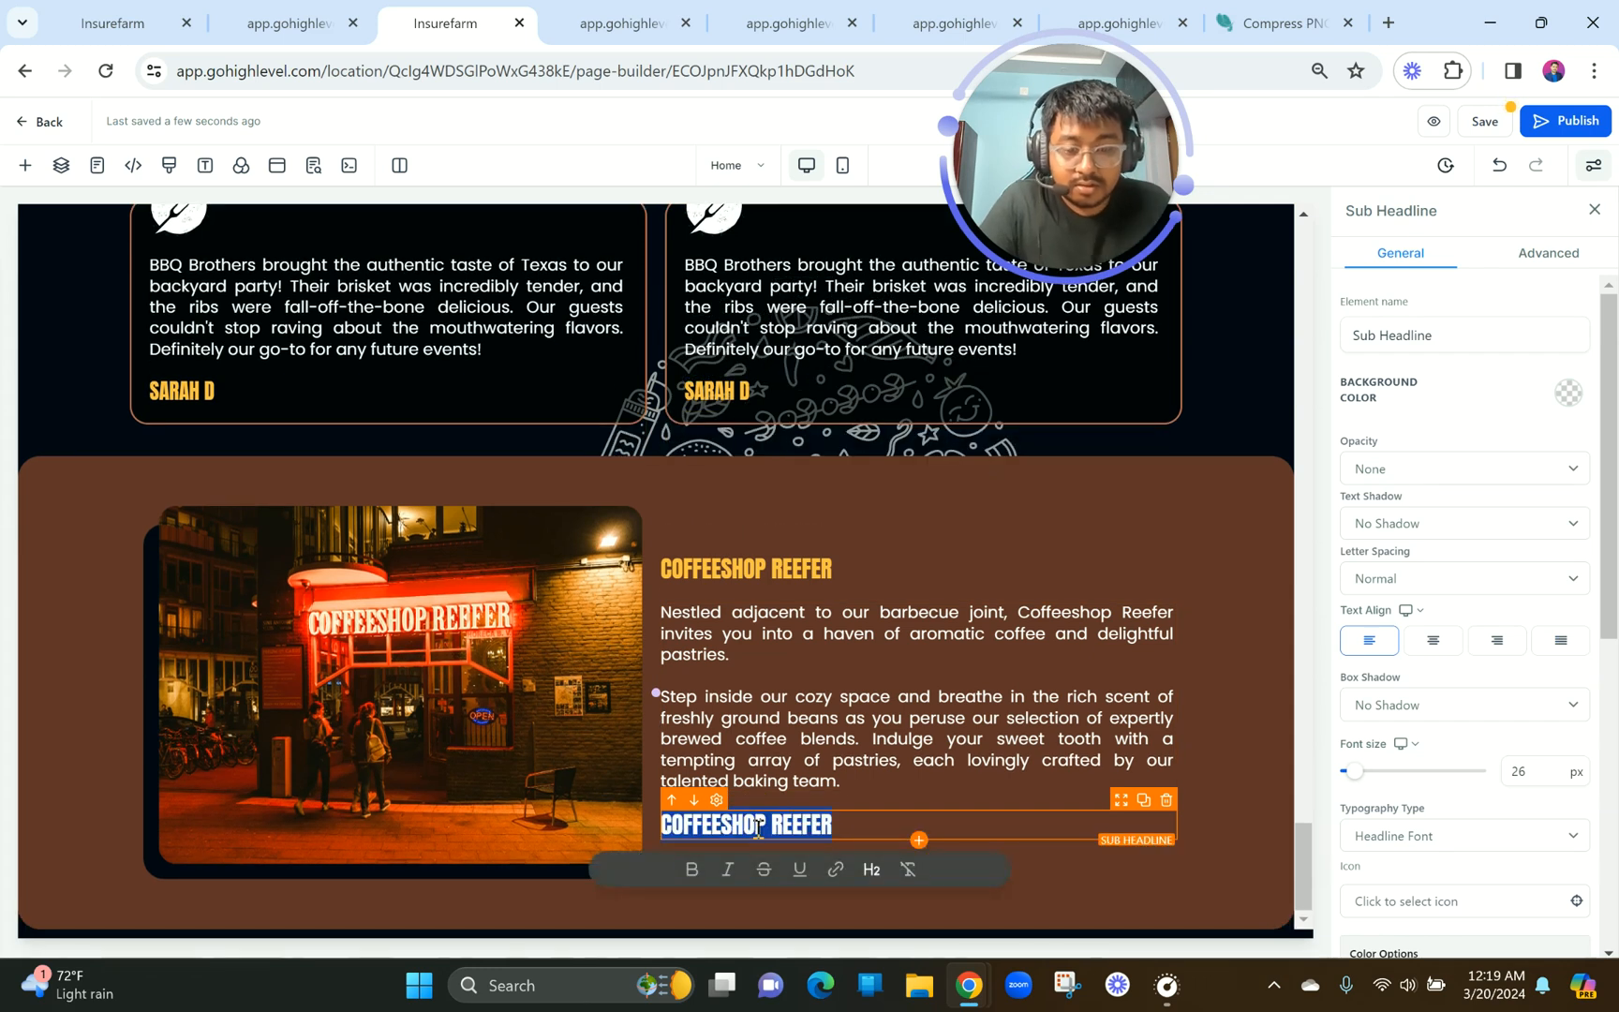
# Add "VISIT" at the start of the lower sub-headline so it reads "VISIT COFFEESHOP REEFER", and compare it with the reference page.
pyautogui.click(675, 830)
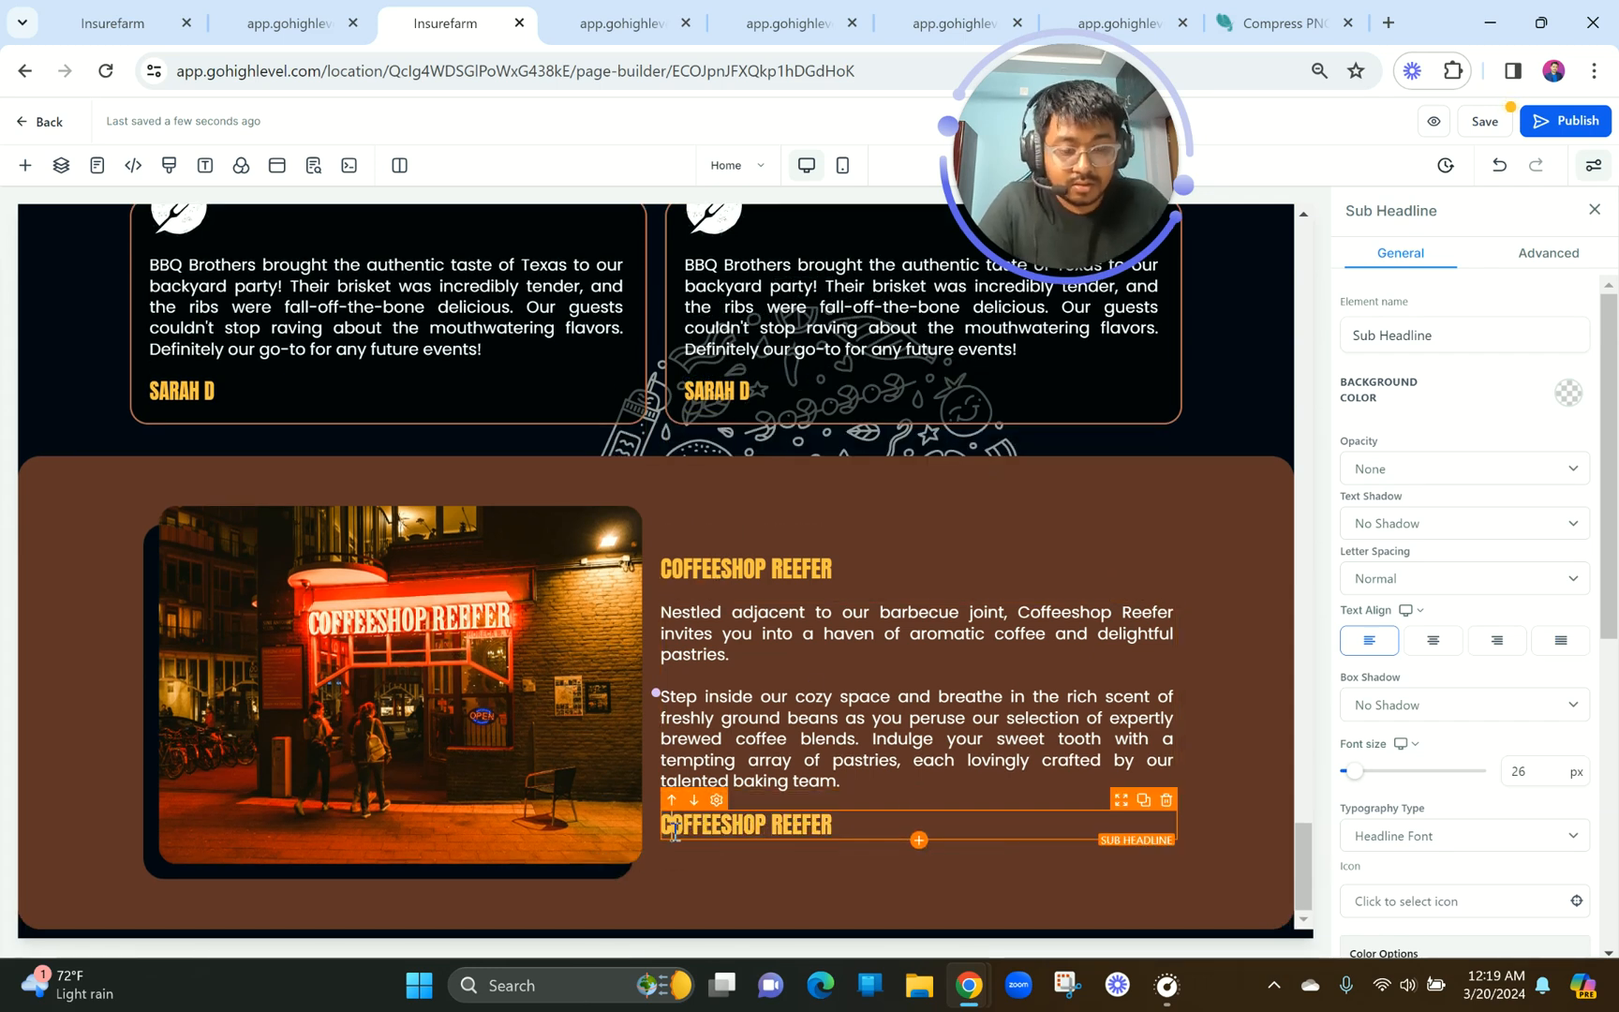
pyautogui.write('VISIT')
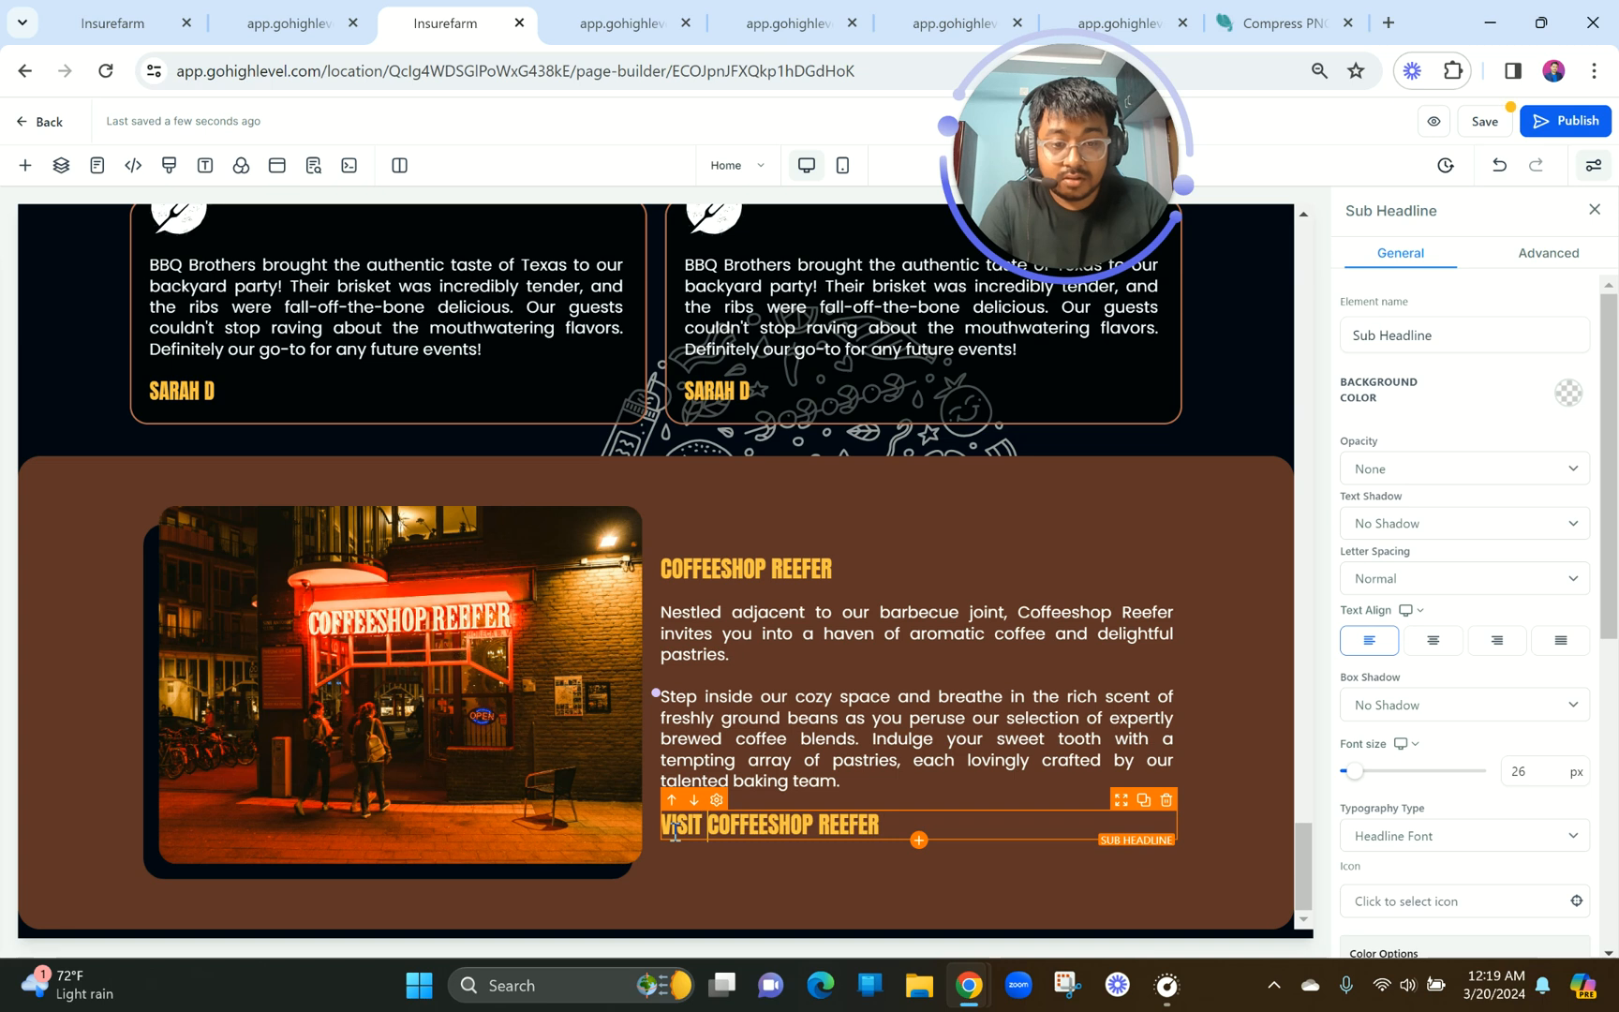
pyautogui.click(286, 22)
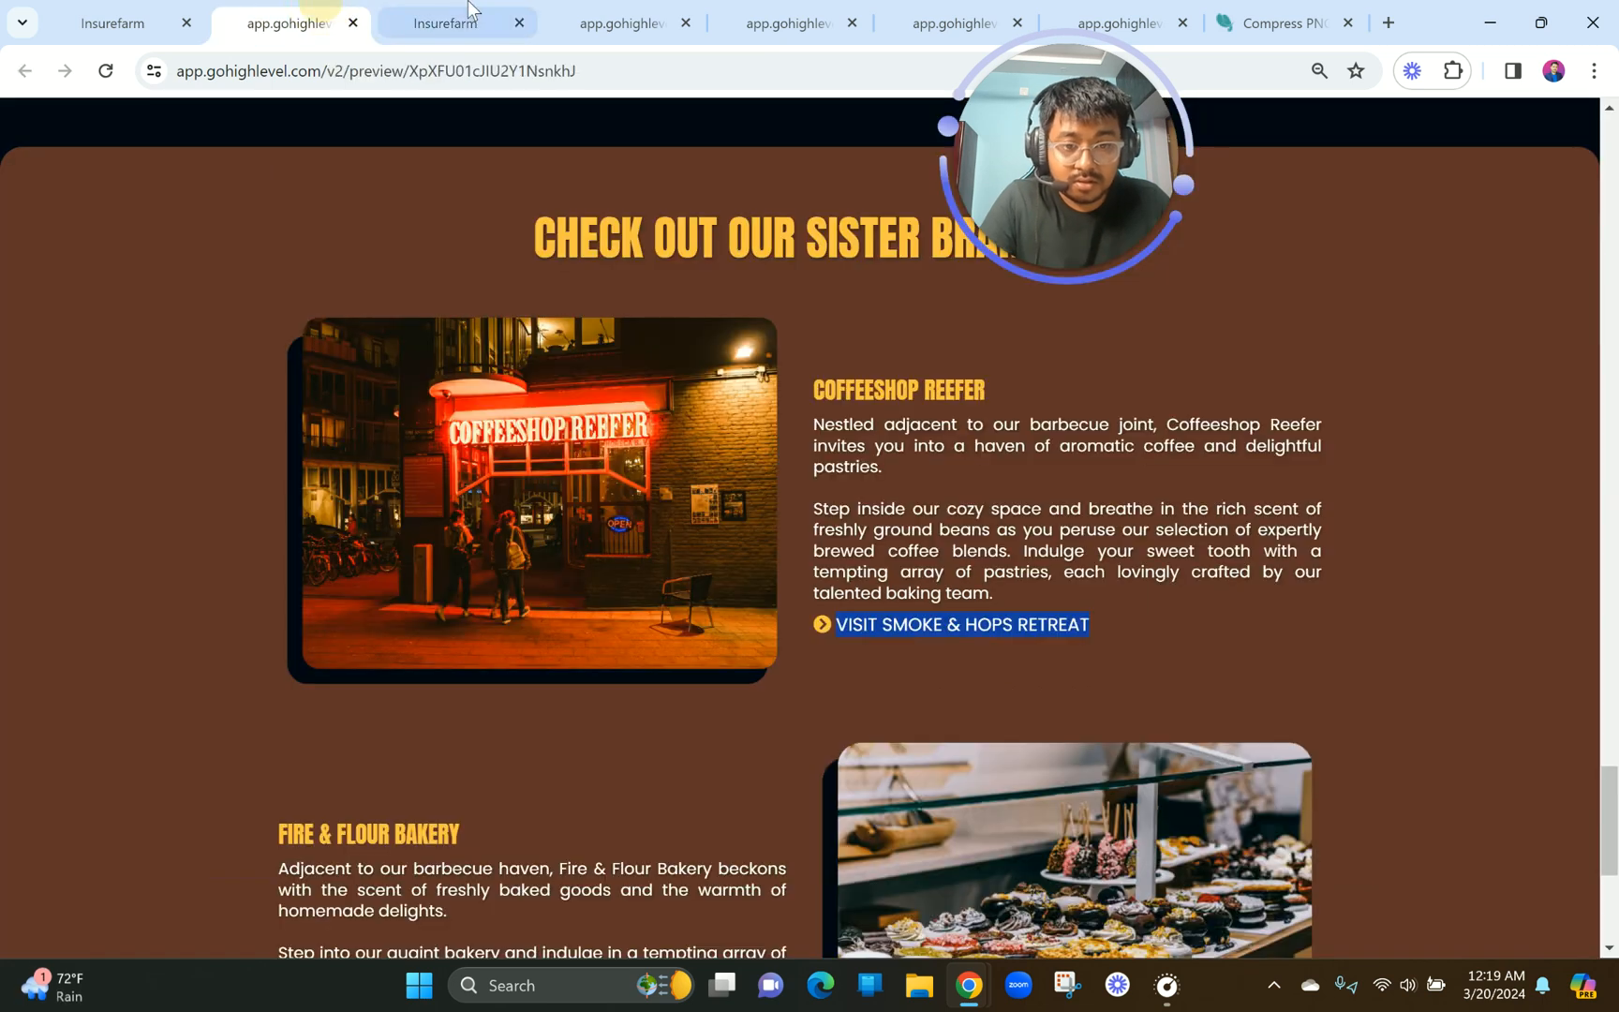
pyautogui.click(468, 11)
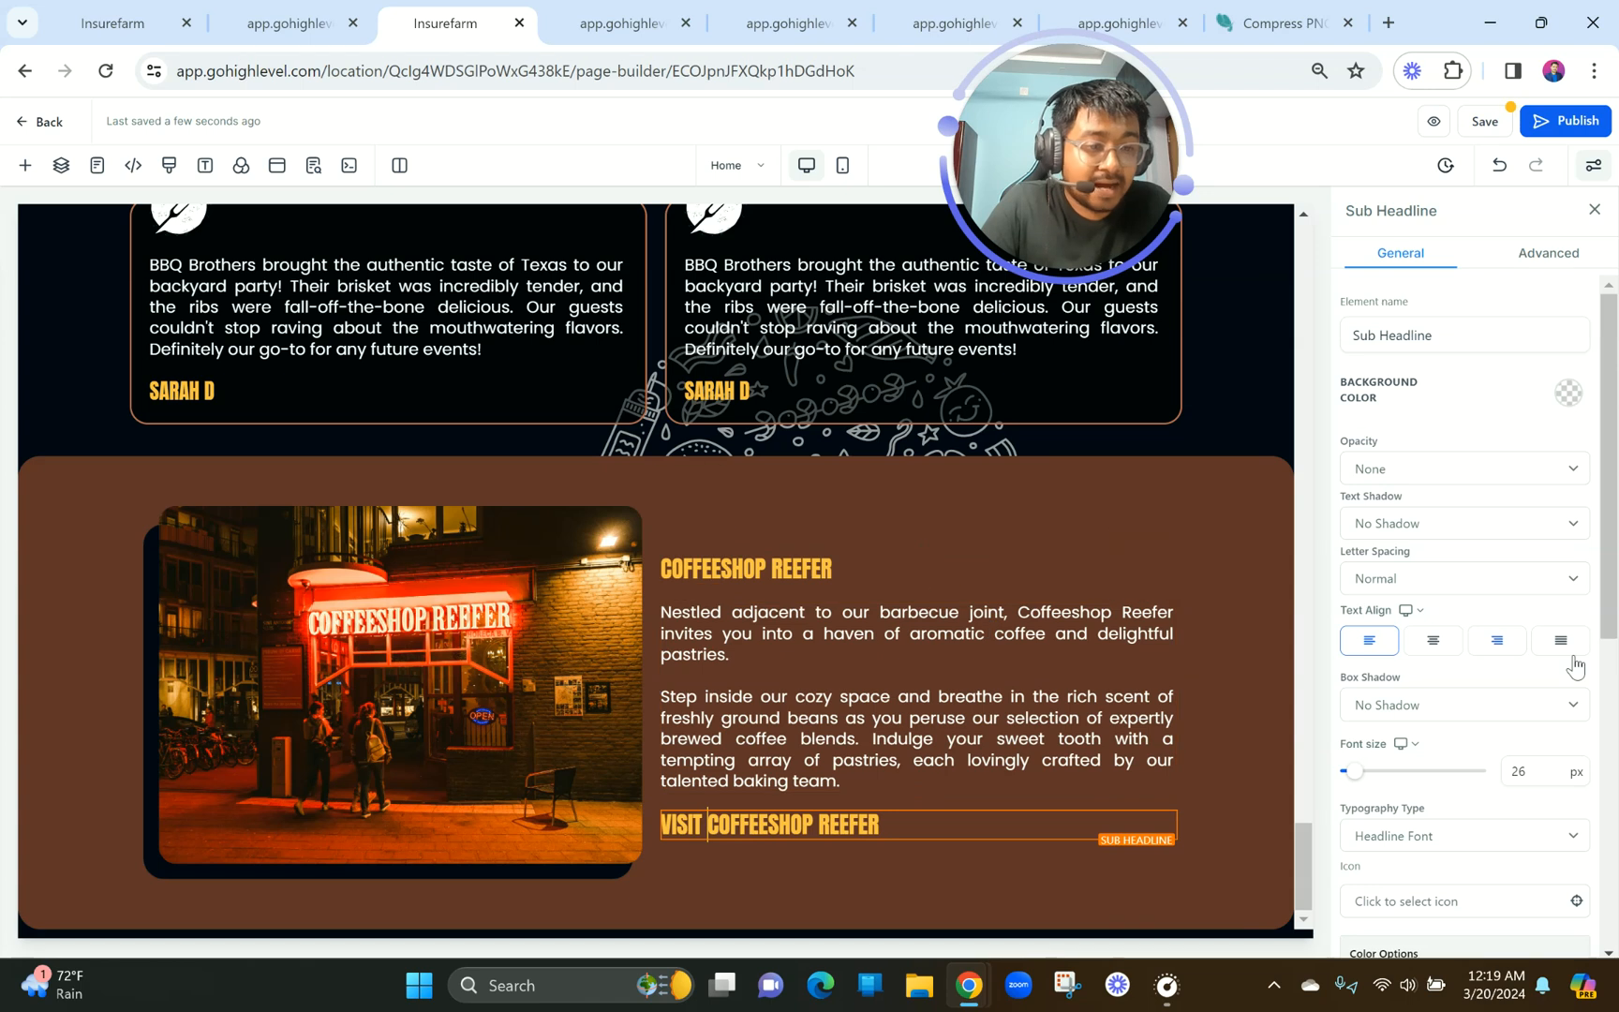
# Set the "VISIT COFFEESHOP REEFER" sub-headline's typography type to Content Font and its font size to 20 px.
pyautogui.click(887, 830)
pyautogui.scroll(-6, 1492, 532)
pyautogui.scroll(3, 1491, 532)
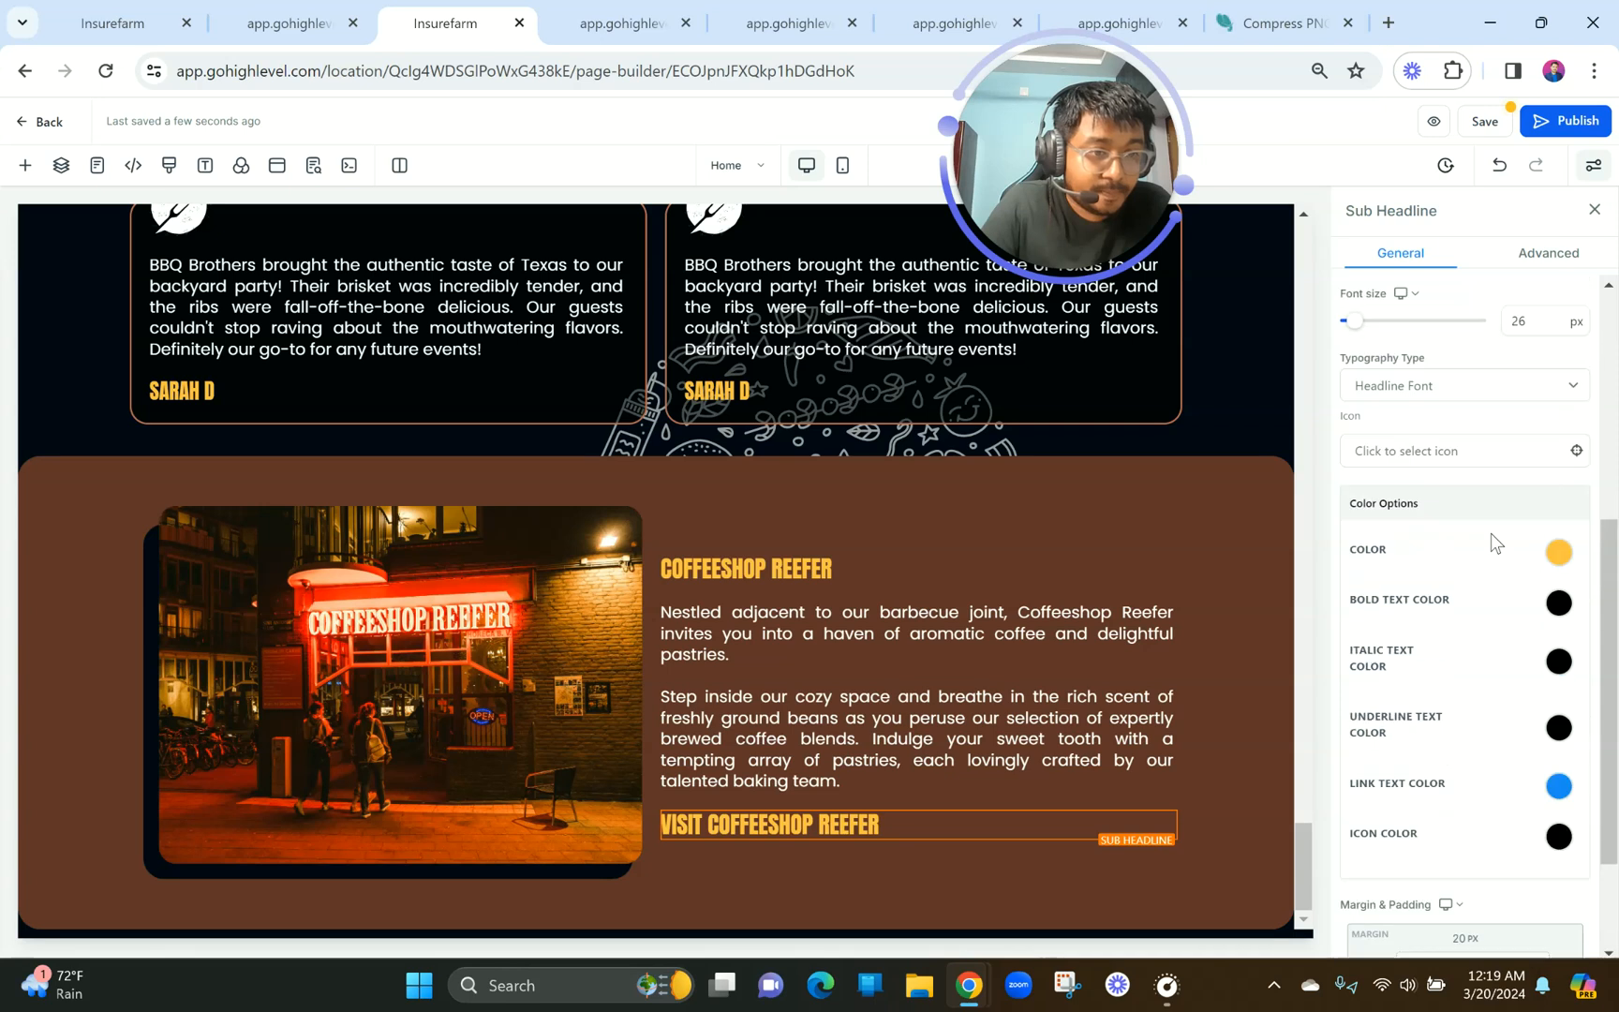
pyautogui.click(1396, 558)
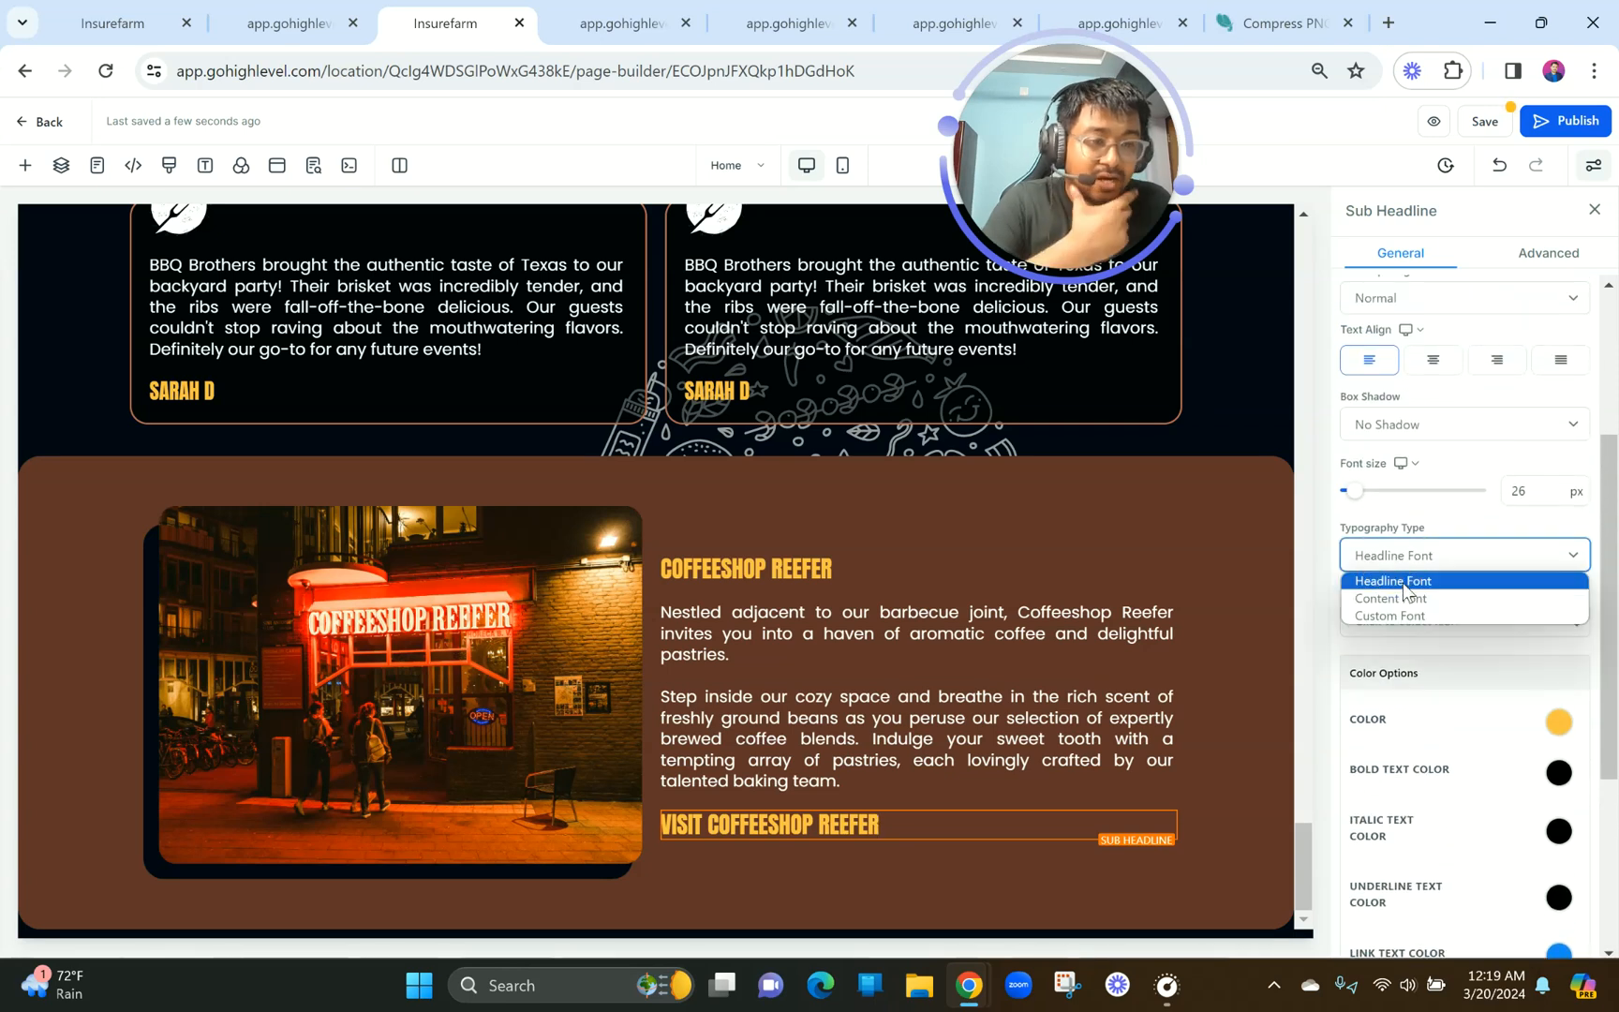
pyautogui.click(1399, 594)
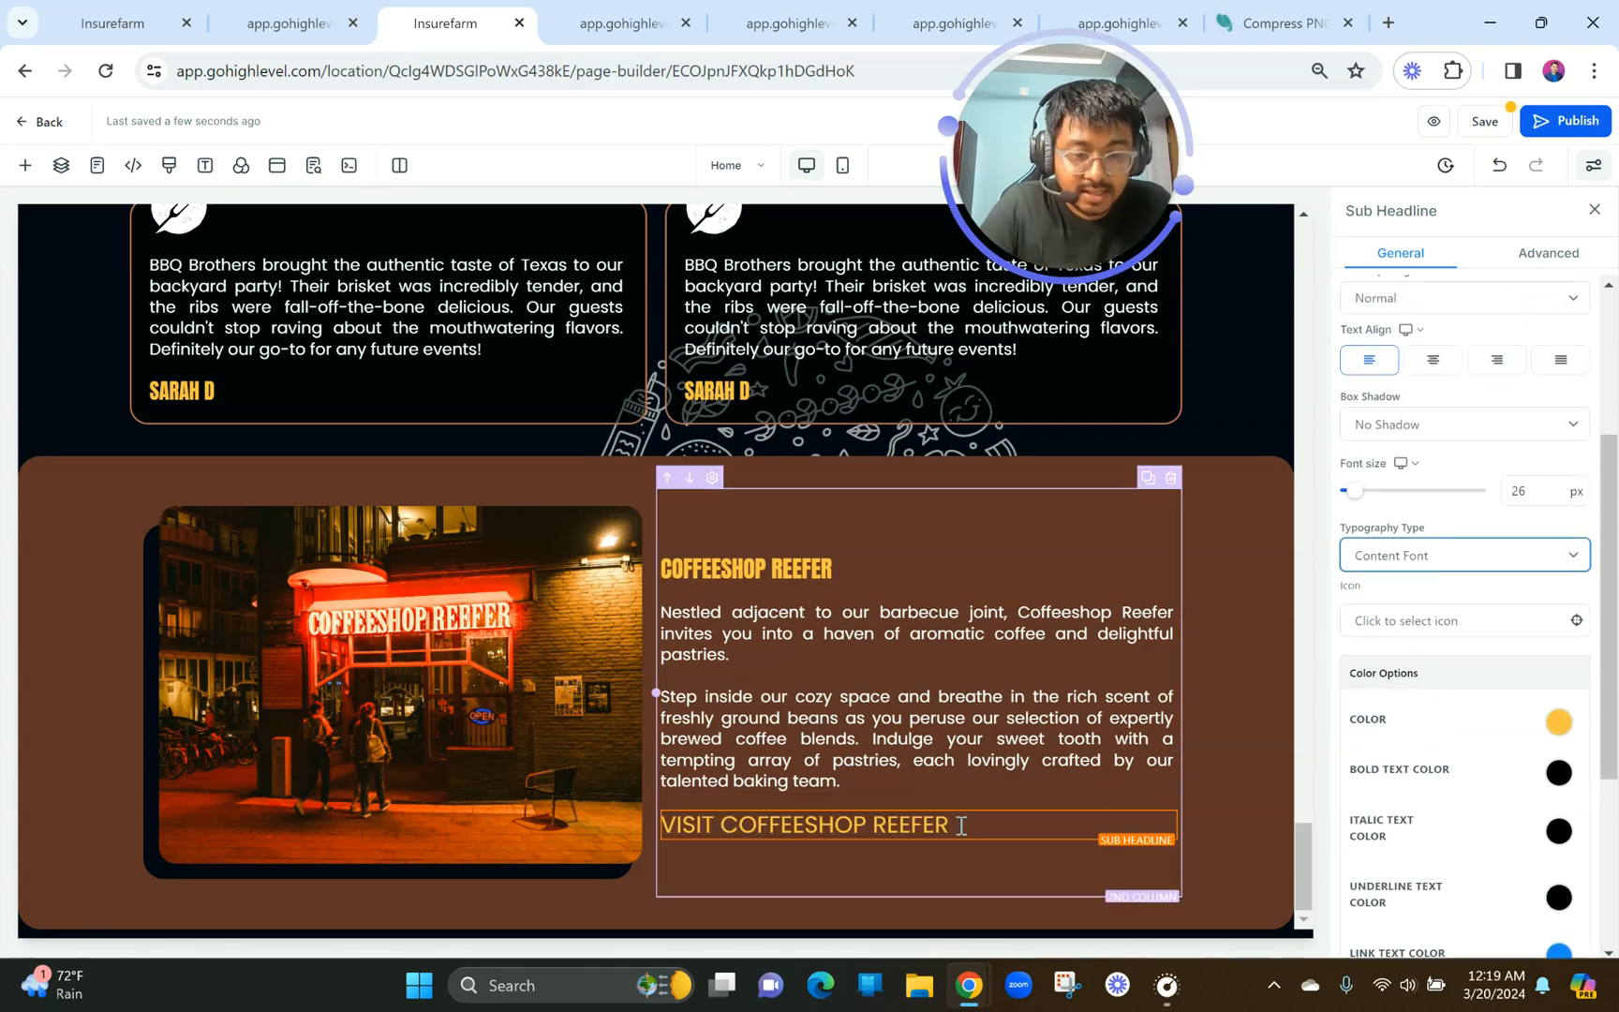
pyautogui.doubleClick(1524, 488)
pyautogui.write('2')
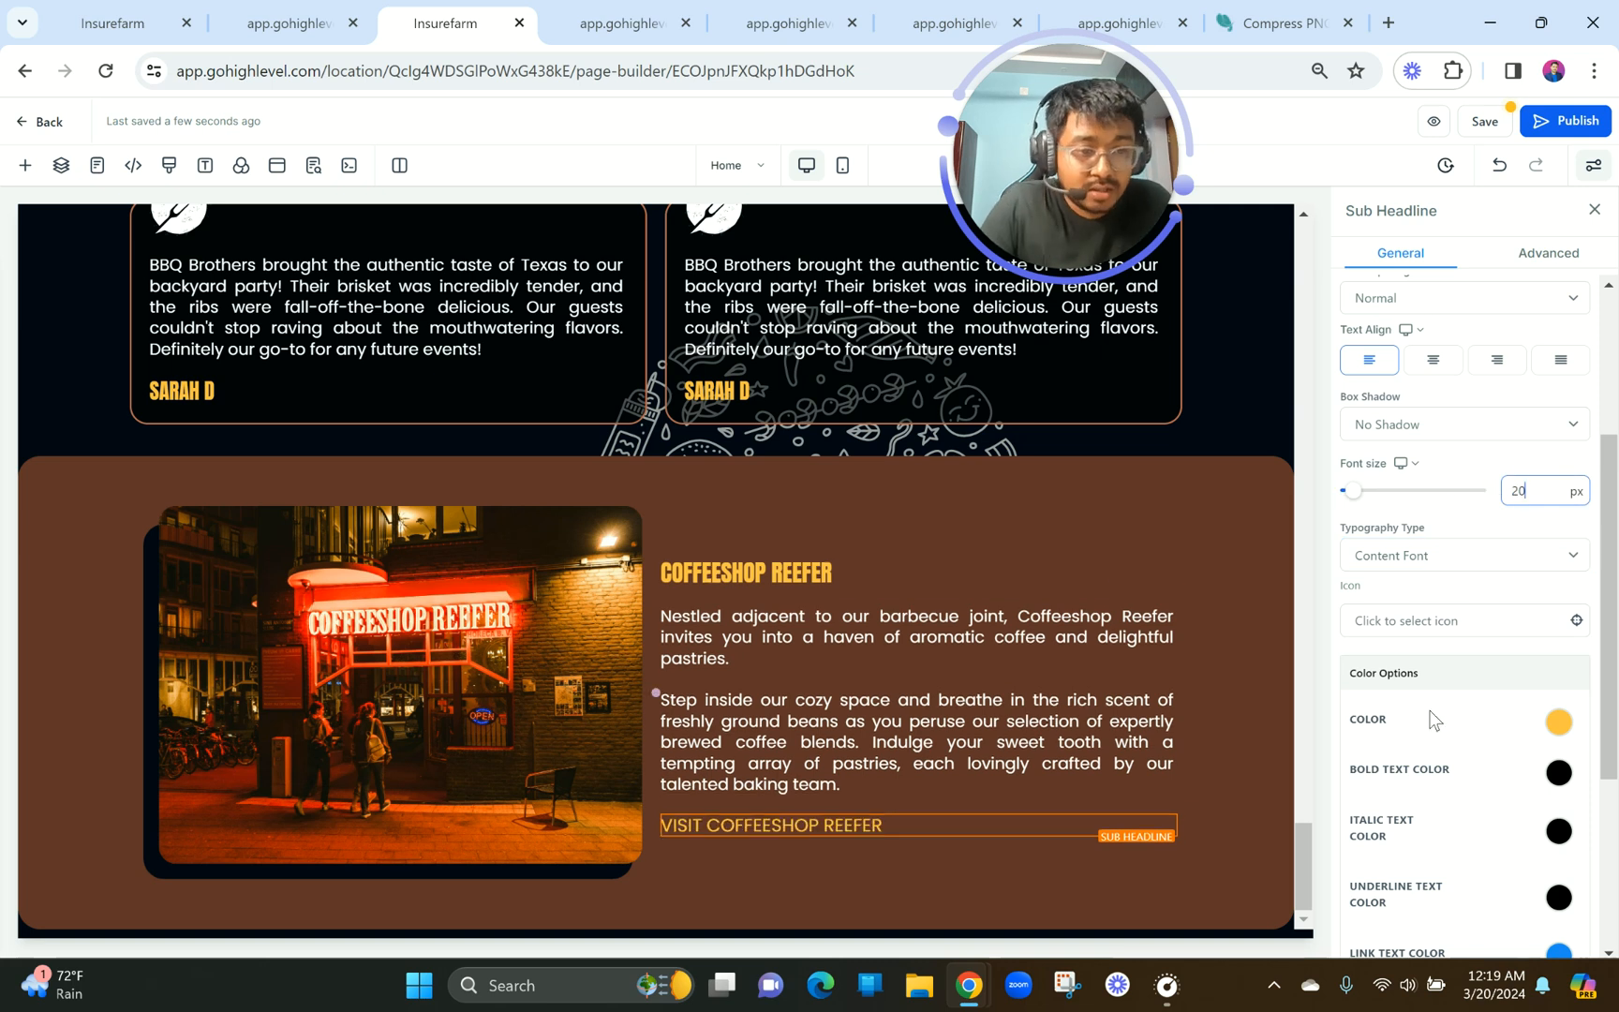
# Add the chevron-circle-right icon to the "VISIT COFFEESHOP REEFER" sub-headline and set the icon color to the yellow-orange used for its text.
pyautogui.click(1400, 616)
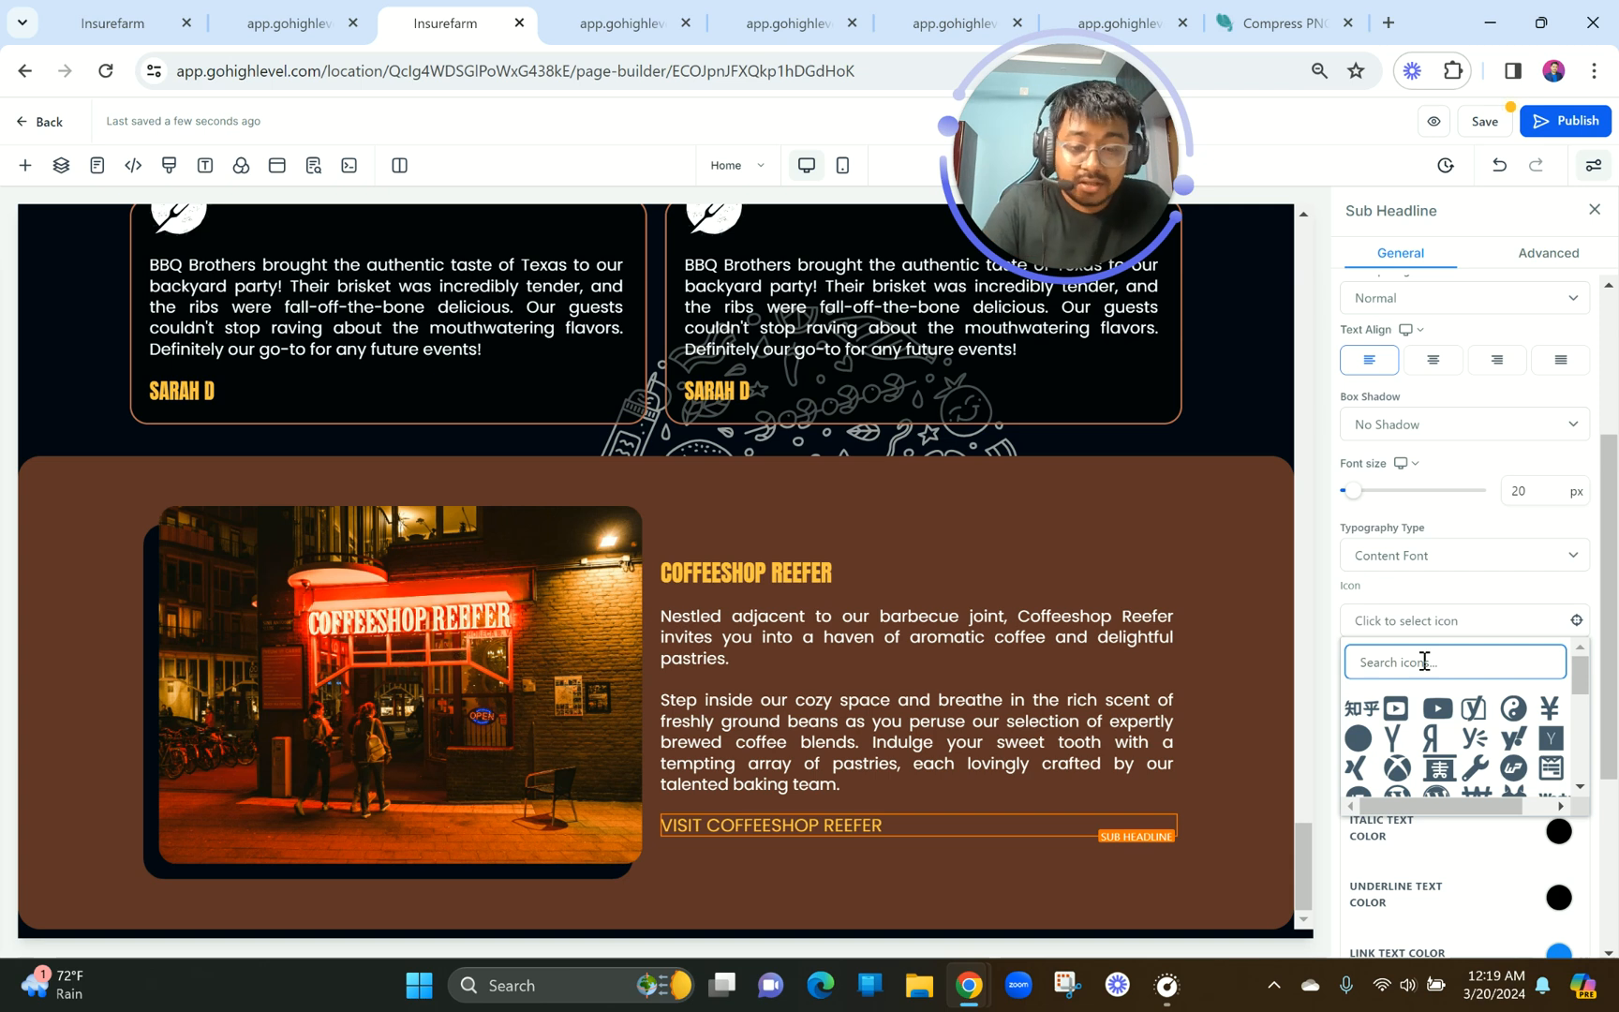
pyautogui.write('arro')
pyautogui.scroll(-5, 1463, 771)
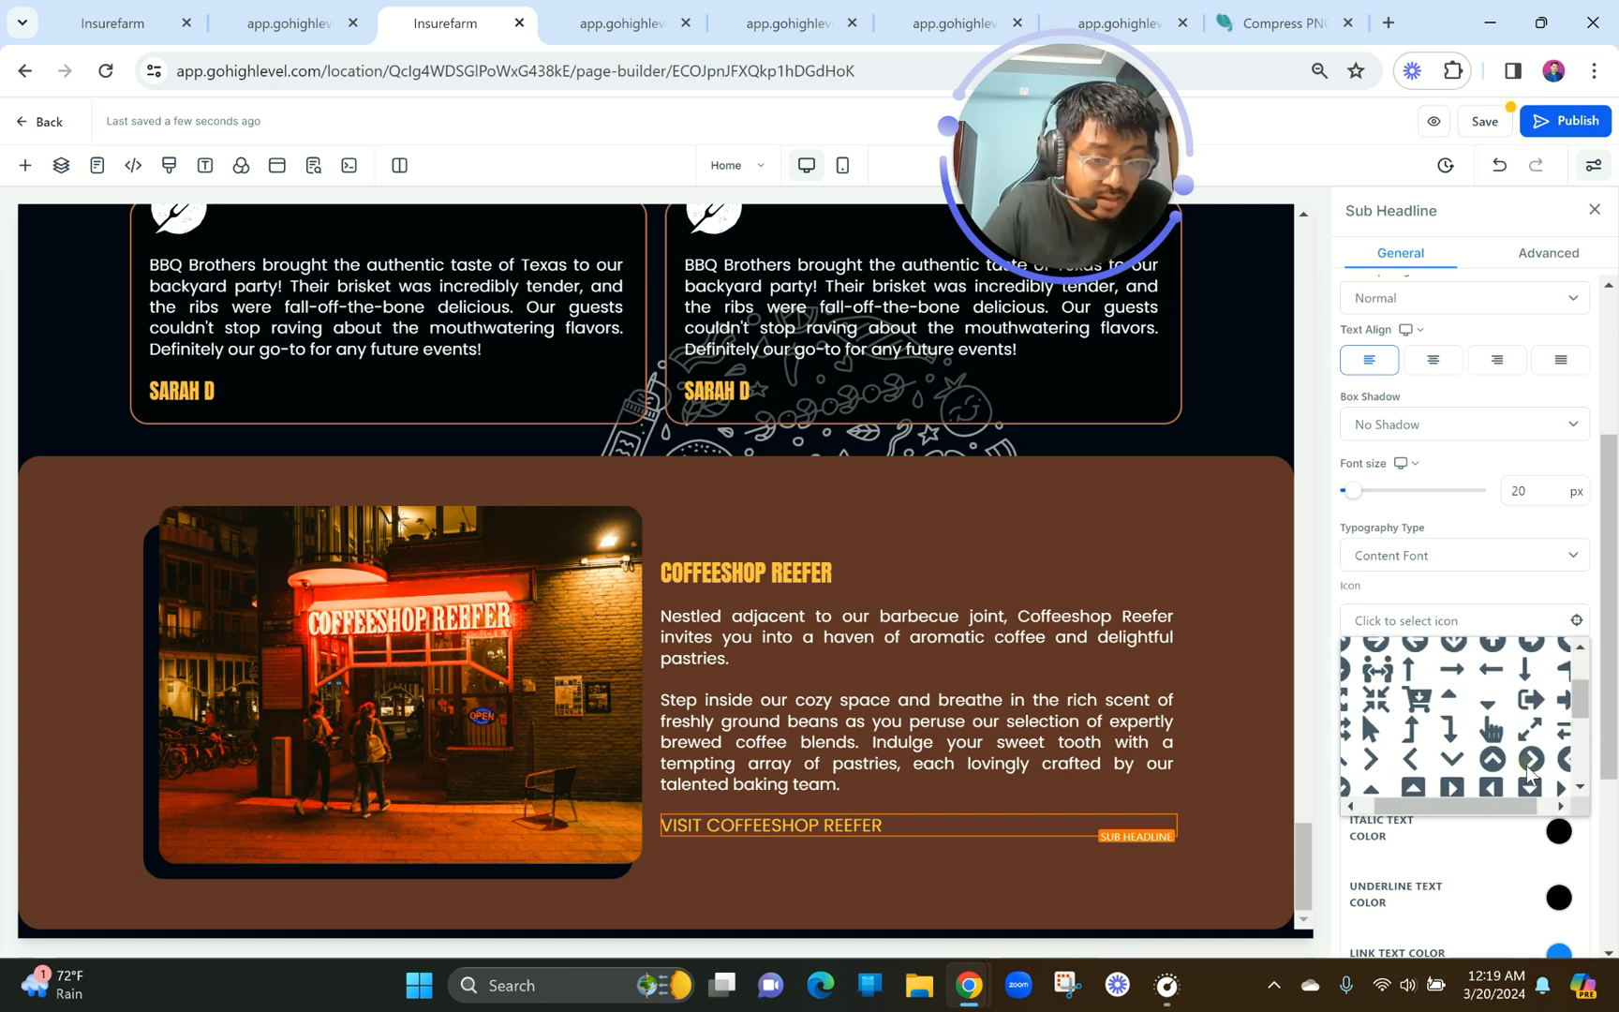
pyautogui.click(1527, 767)
pyautogui.scroll(-3, 1544, 848)
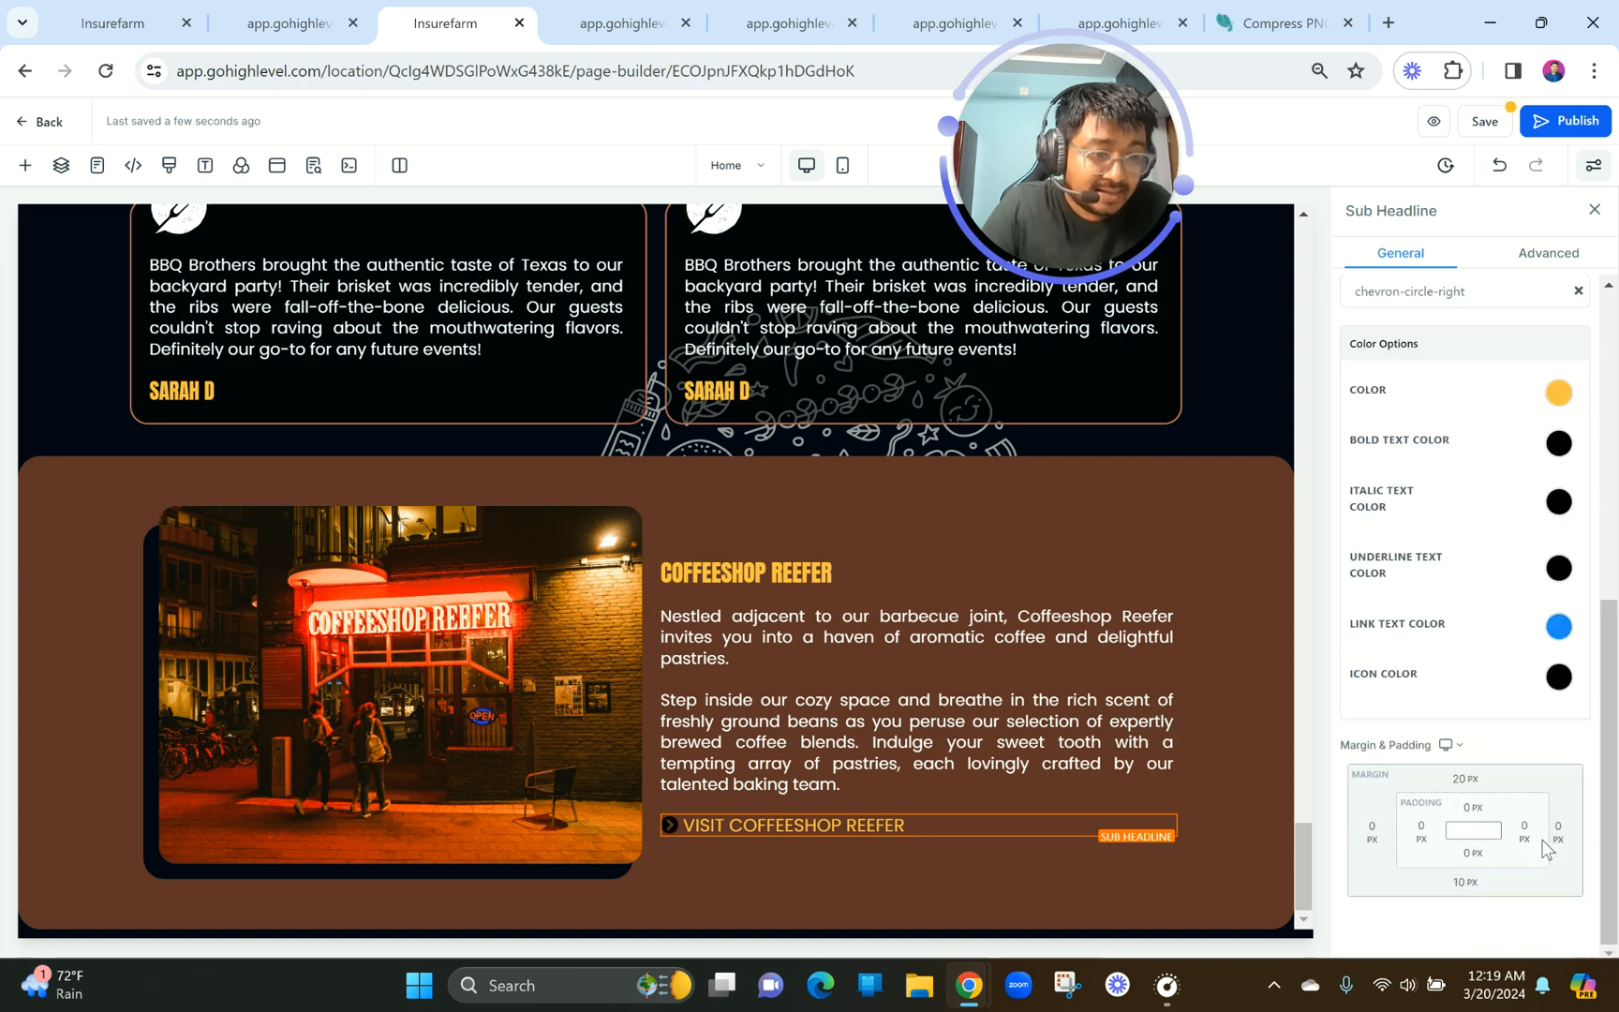
pyautogui.click(1559, 678)
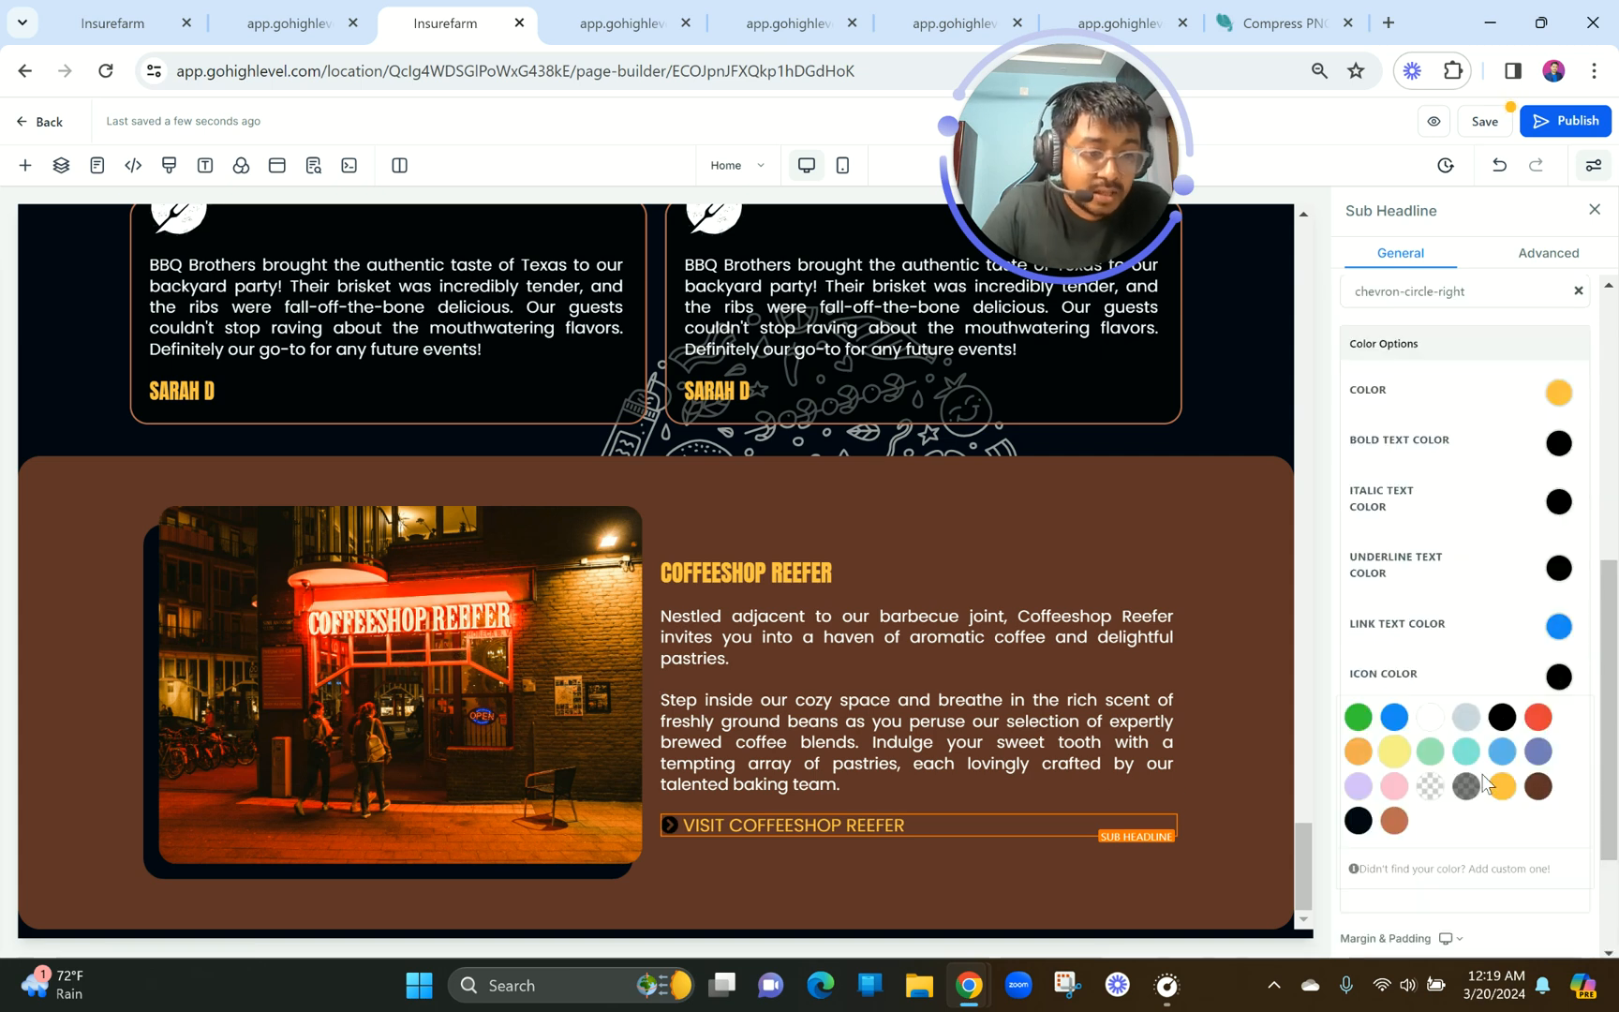
pyautogui.click(1502, 786)
# Link the whole "VISIT COFFEESHOP REEFER" text to the creator's personal website address, opening in a new window.
pyautogui.doubleClick(959, 832)
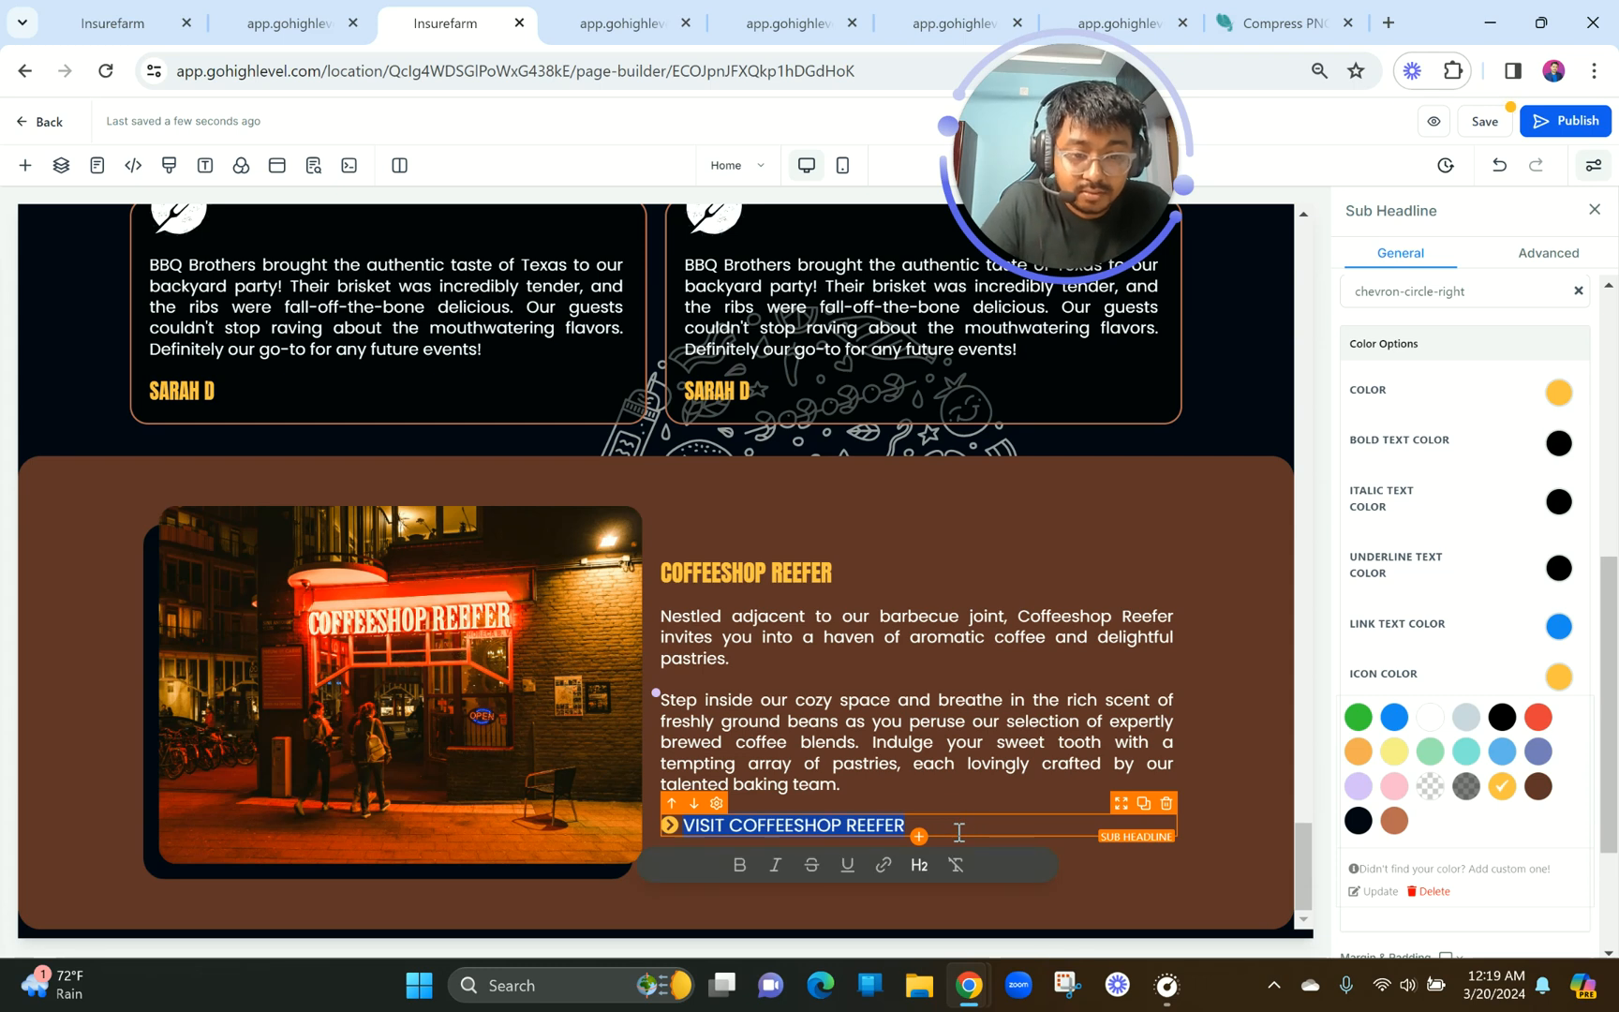
pyautogui.write('VISIT COFFEESHOP REEFER')
pyautogui.hotkey('ctrl', 'z')
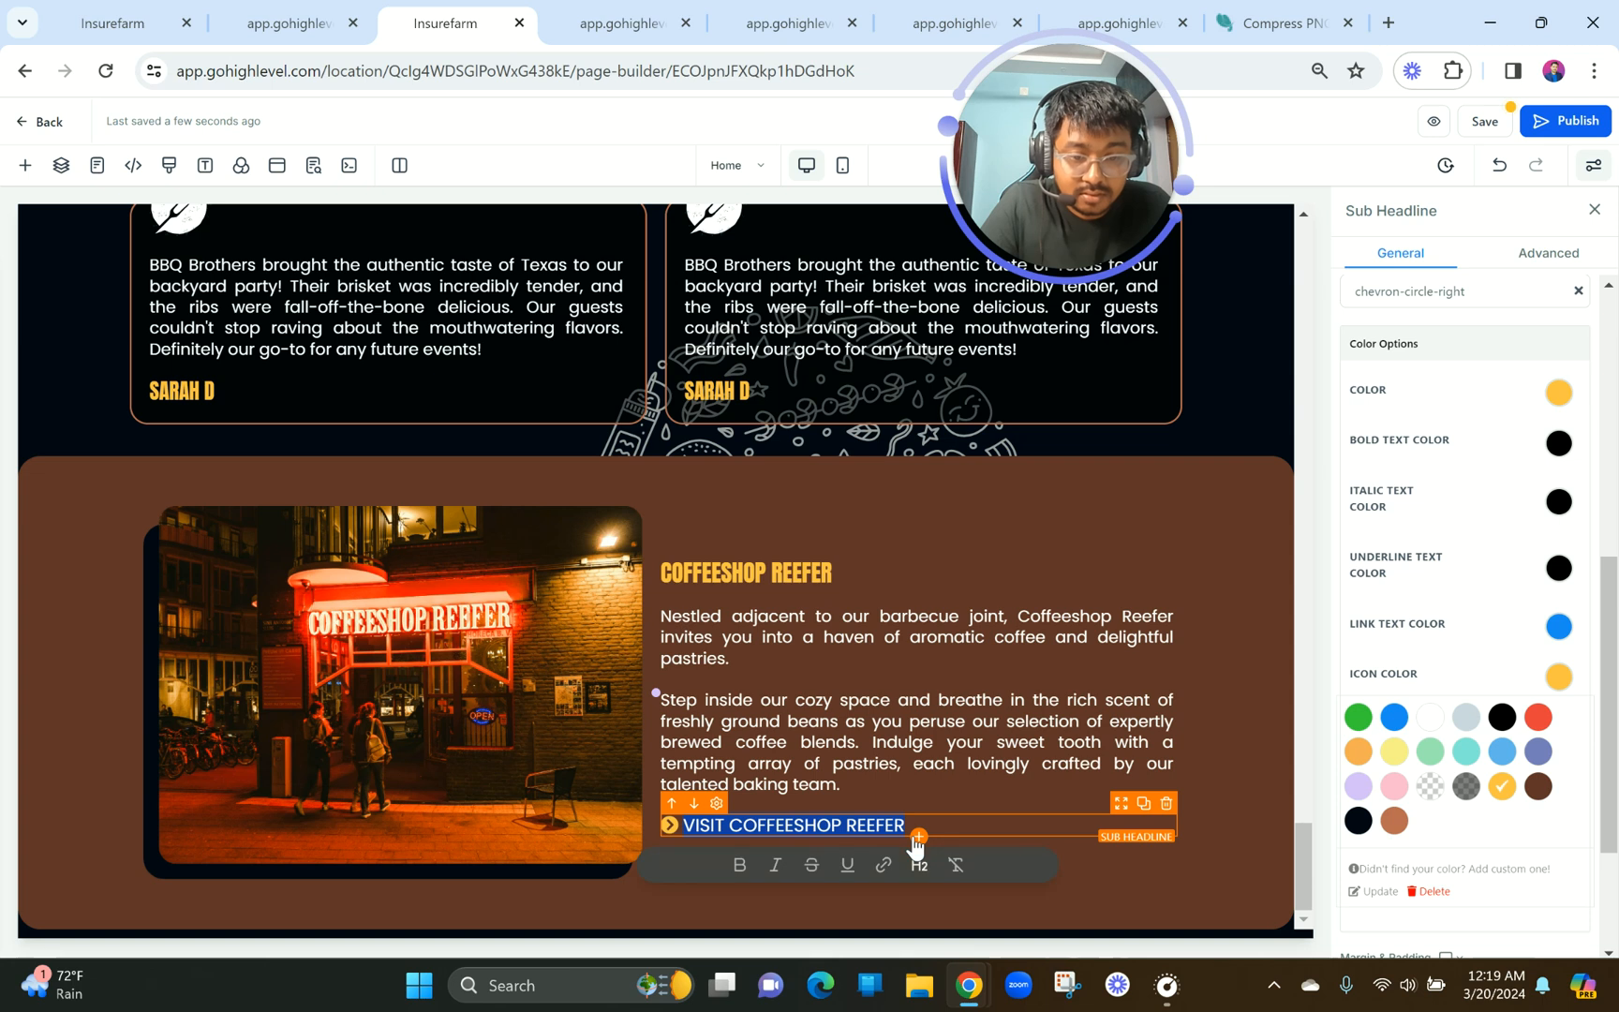
pyautogui.click(886, 866)
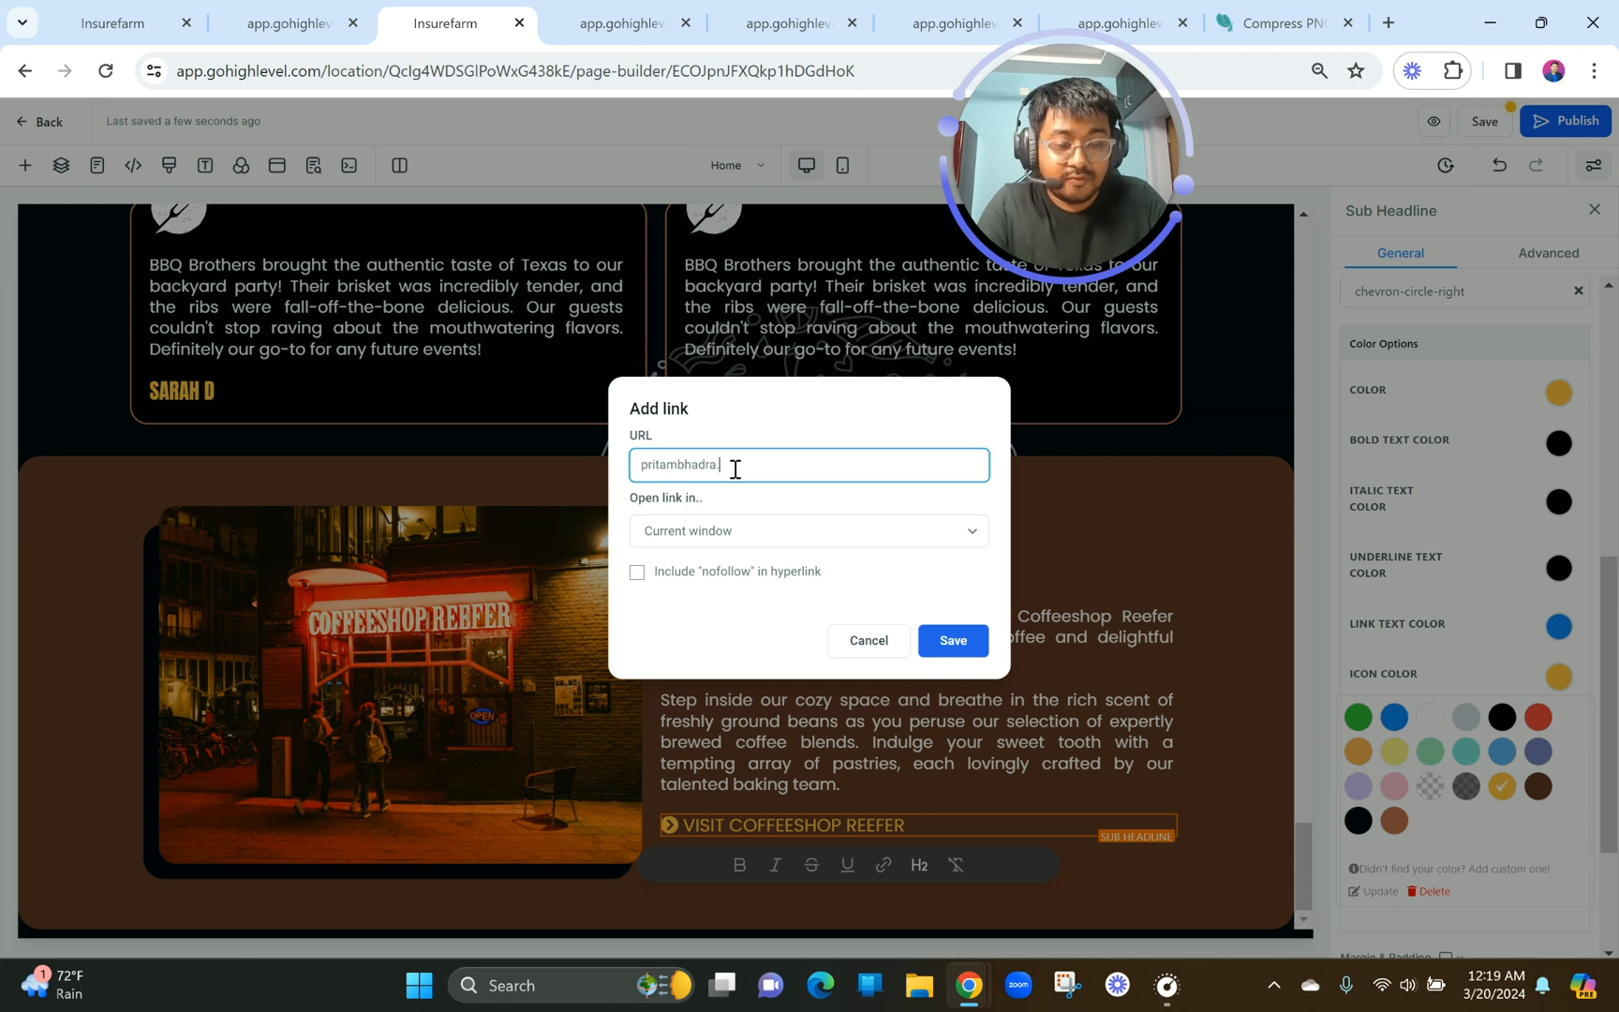
pyautogui.click(818, 542)
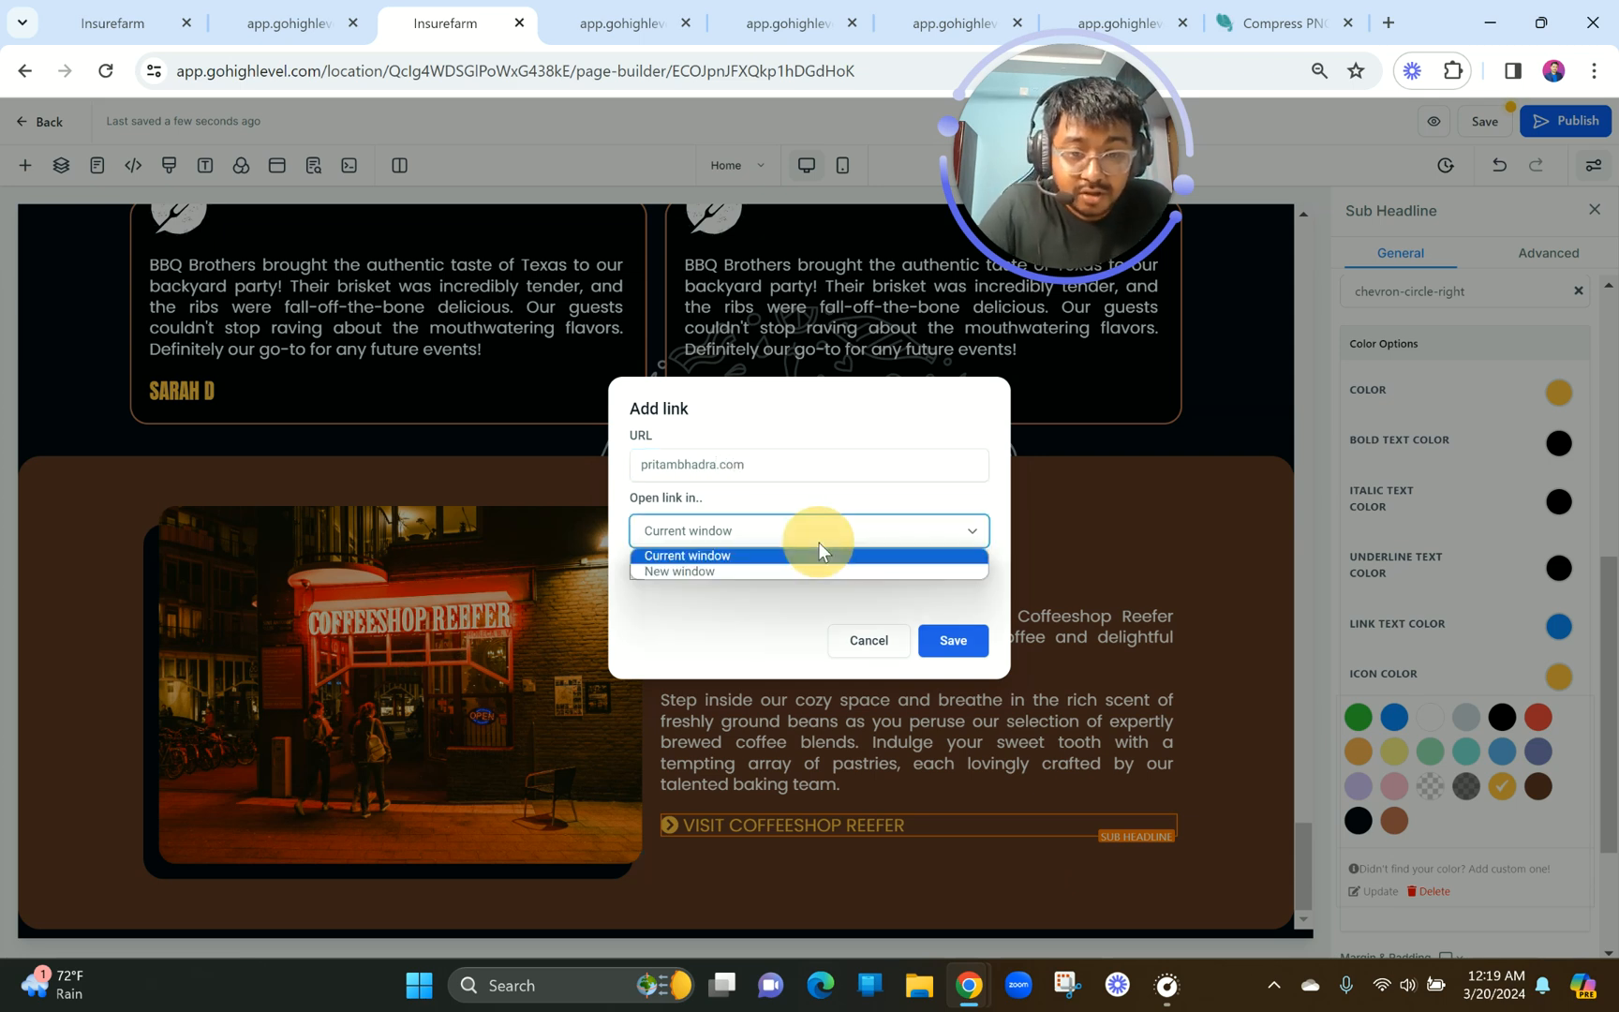
pyautogui.click(785, 573)
pyautogui.click(954, 647)
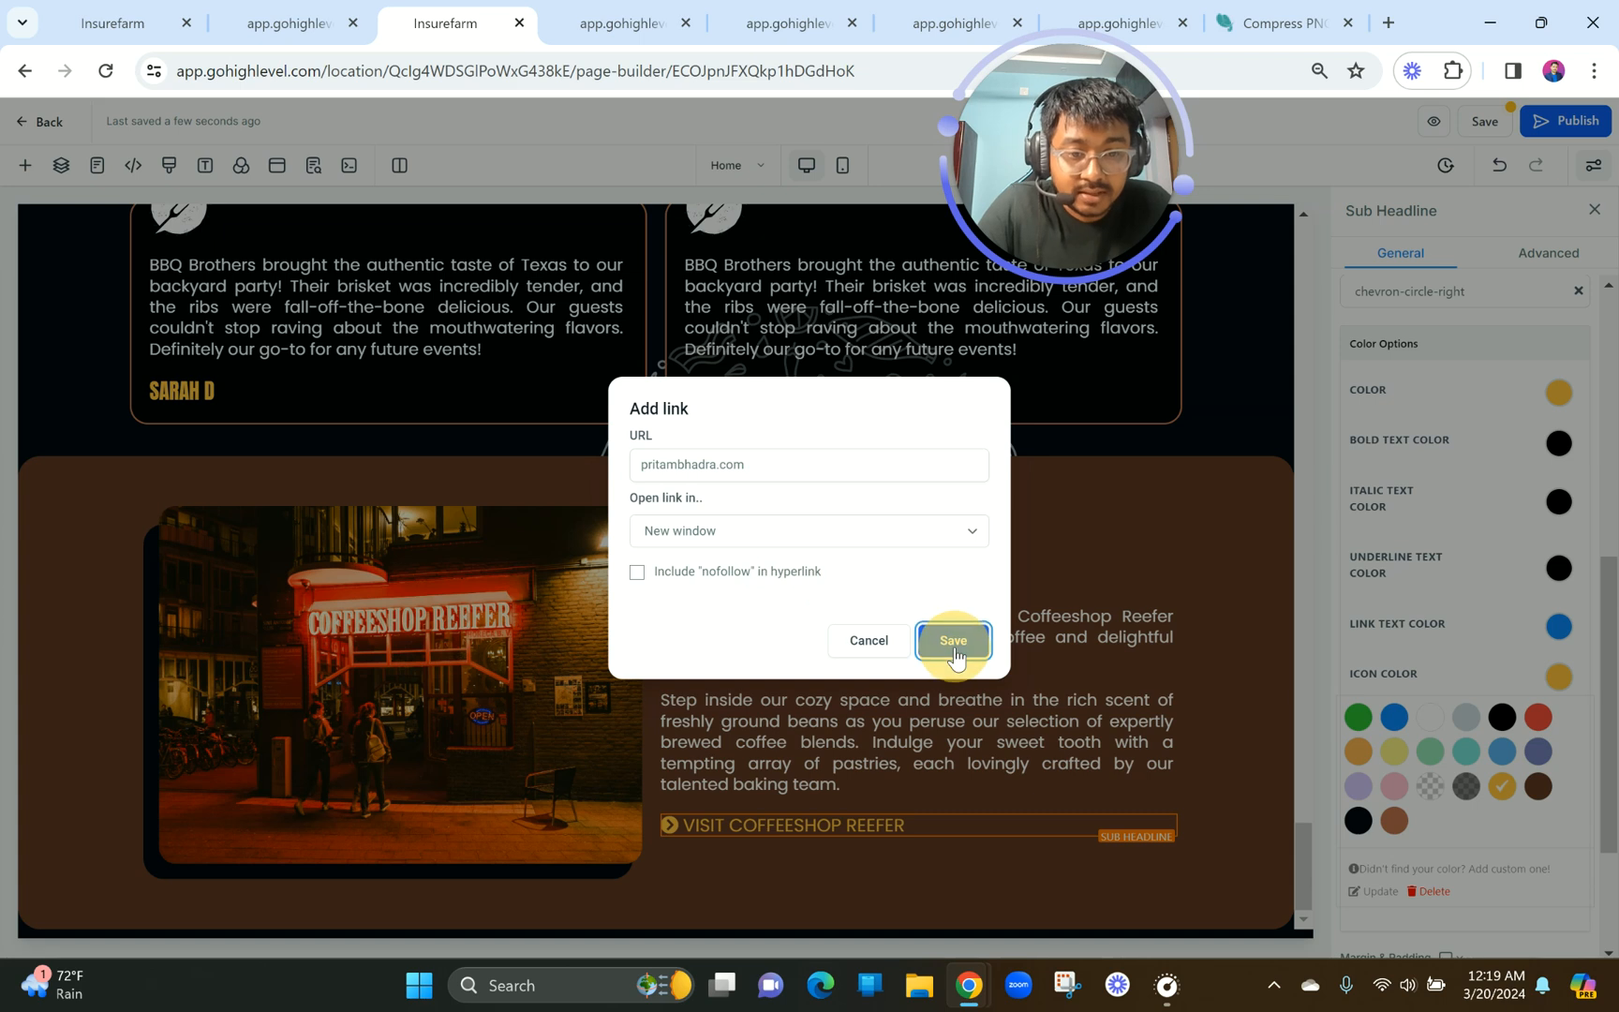
# Set the "VISIT COFFEESHOP REEFER" sub-headline's link text color to the yellow-orange used for its text and icon.
pyautogui.click(804, 792)
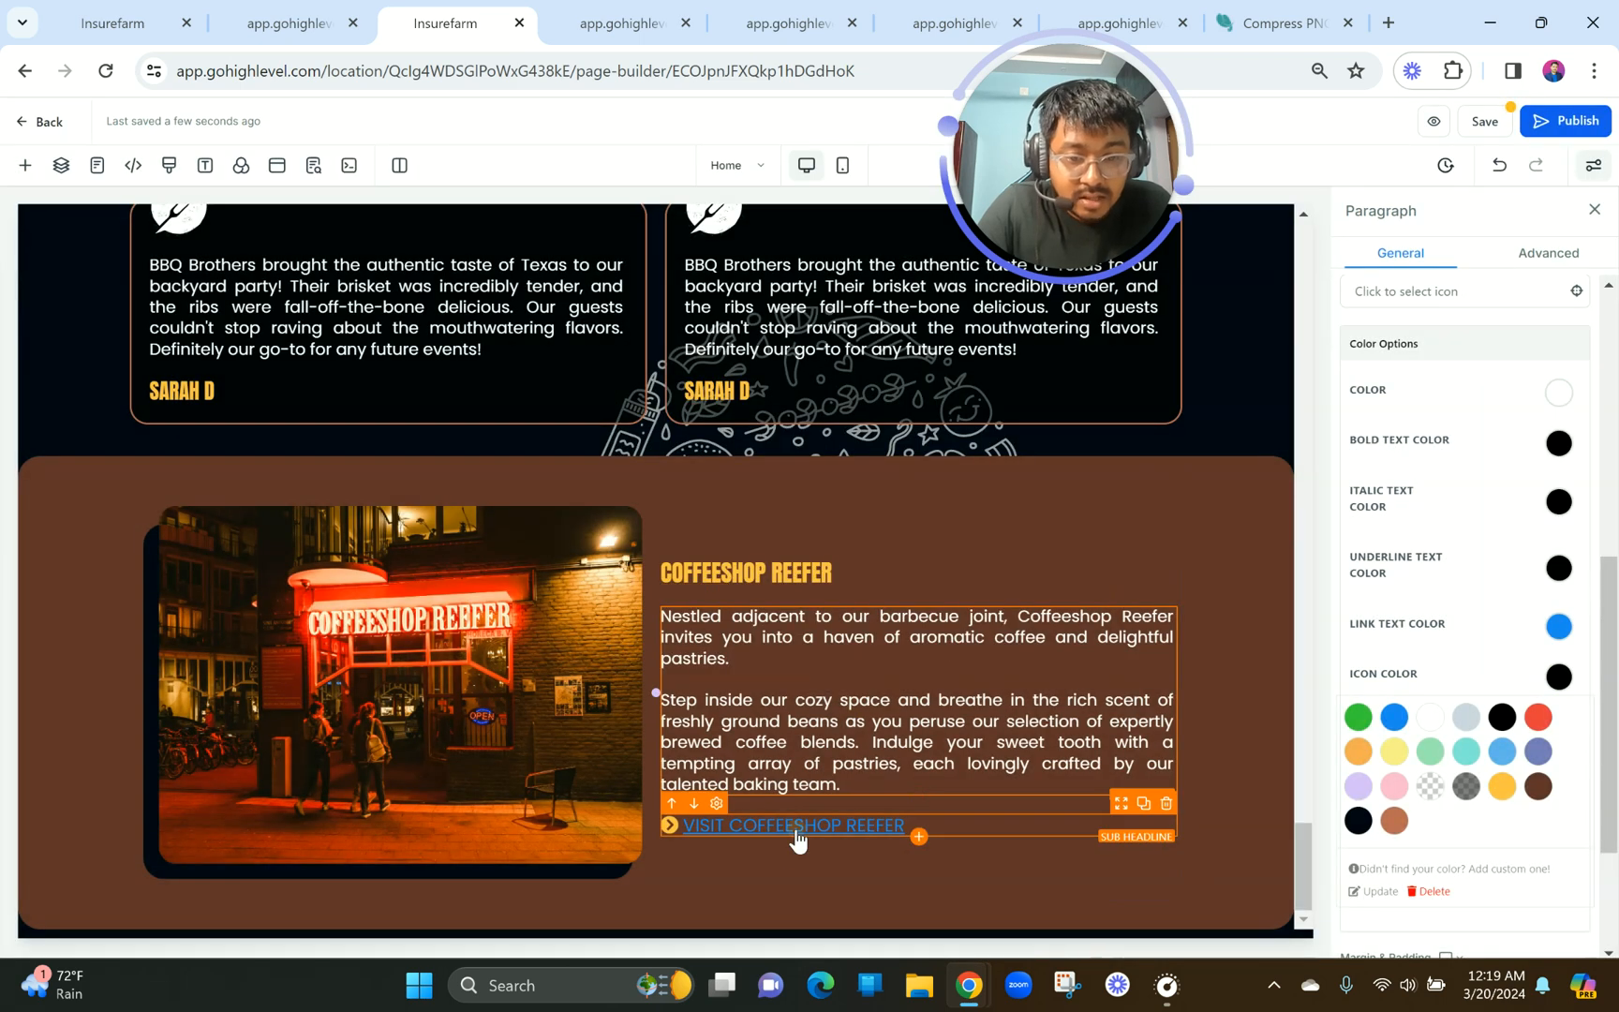
pyautogui.click(796, 828)
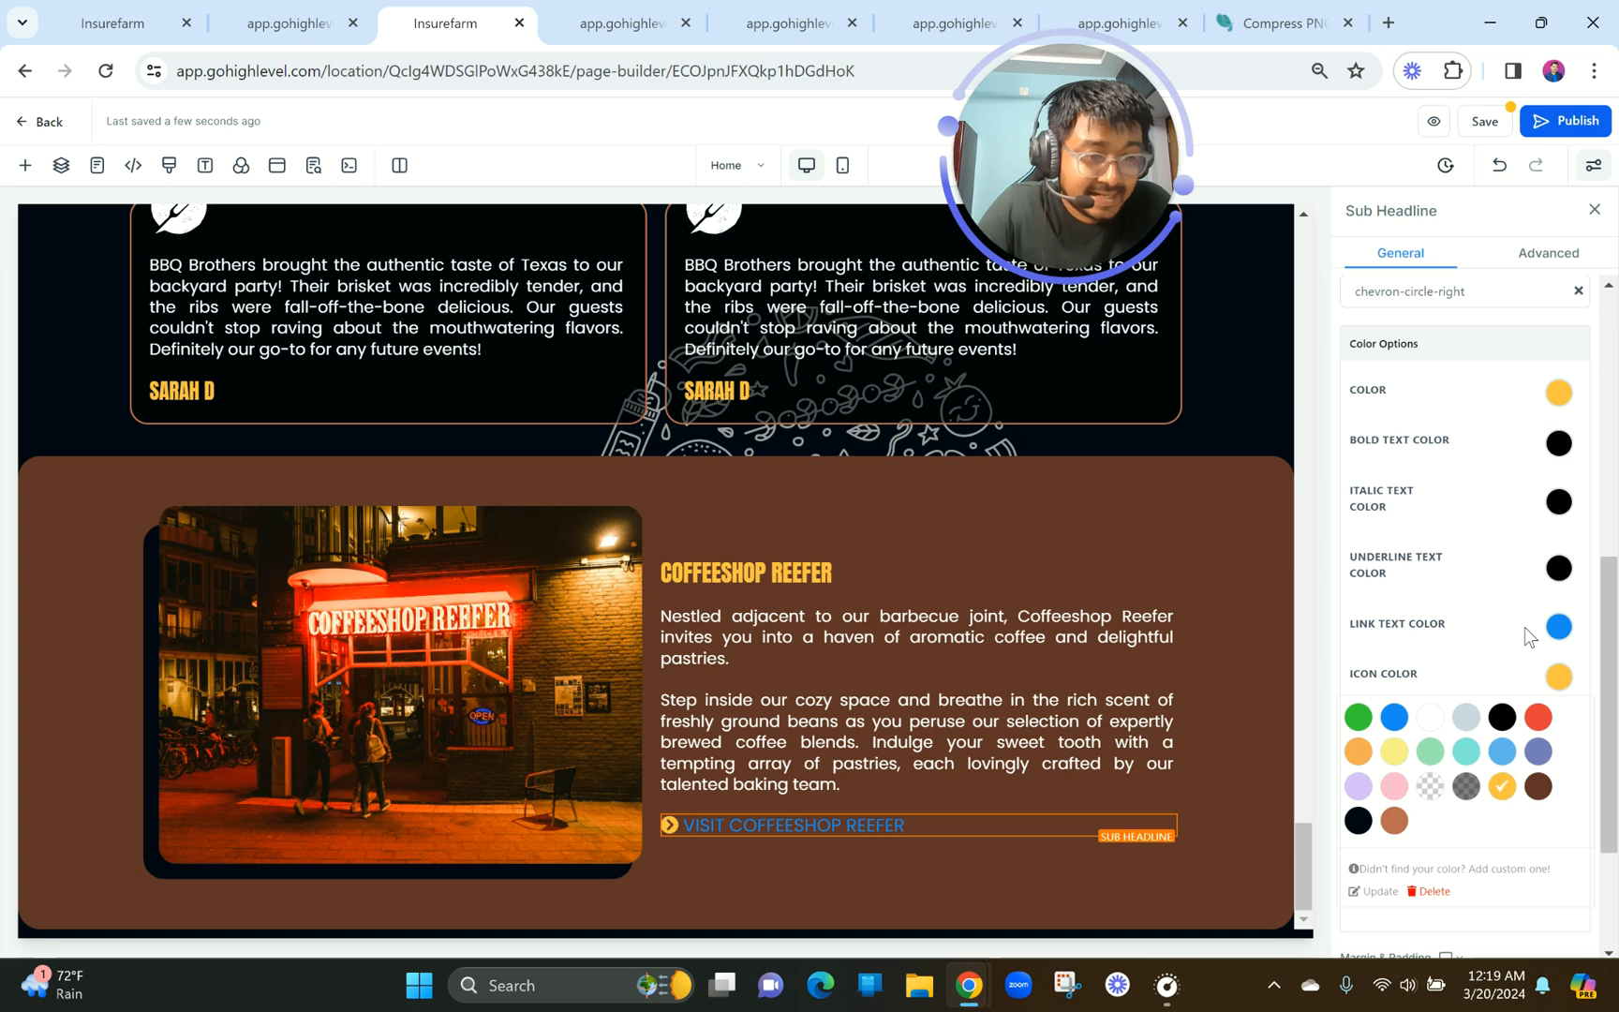
pyautogui.click(1559, 637)
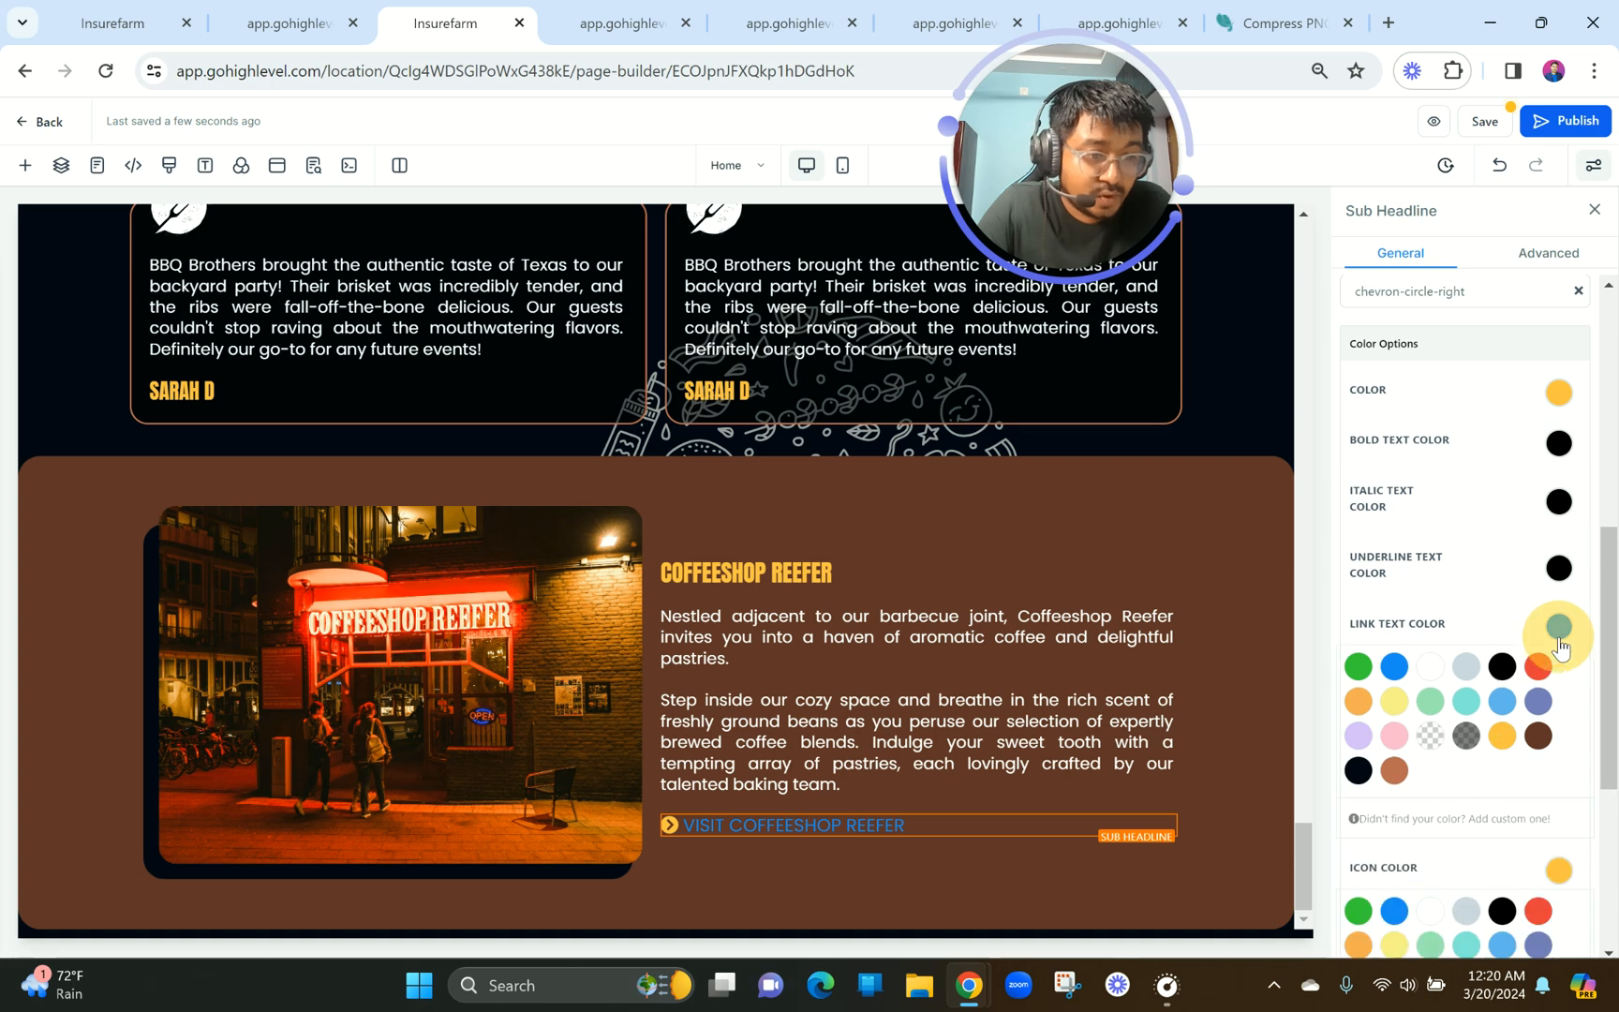
pyautogui.click(1502, 736)
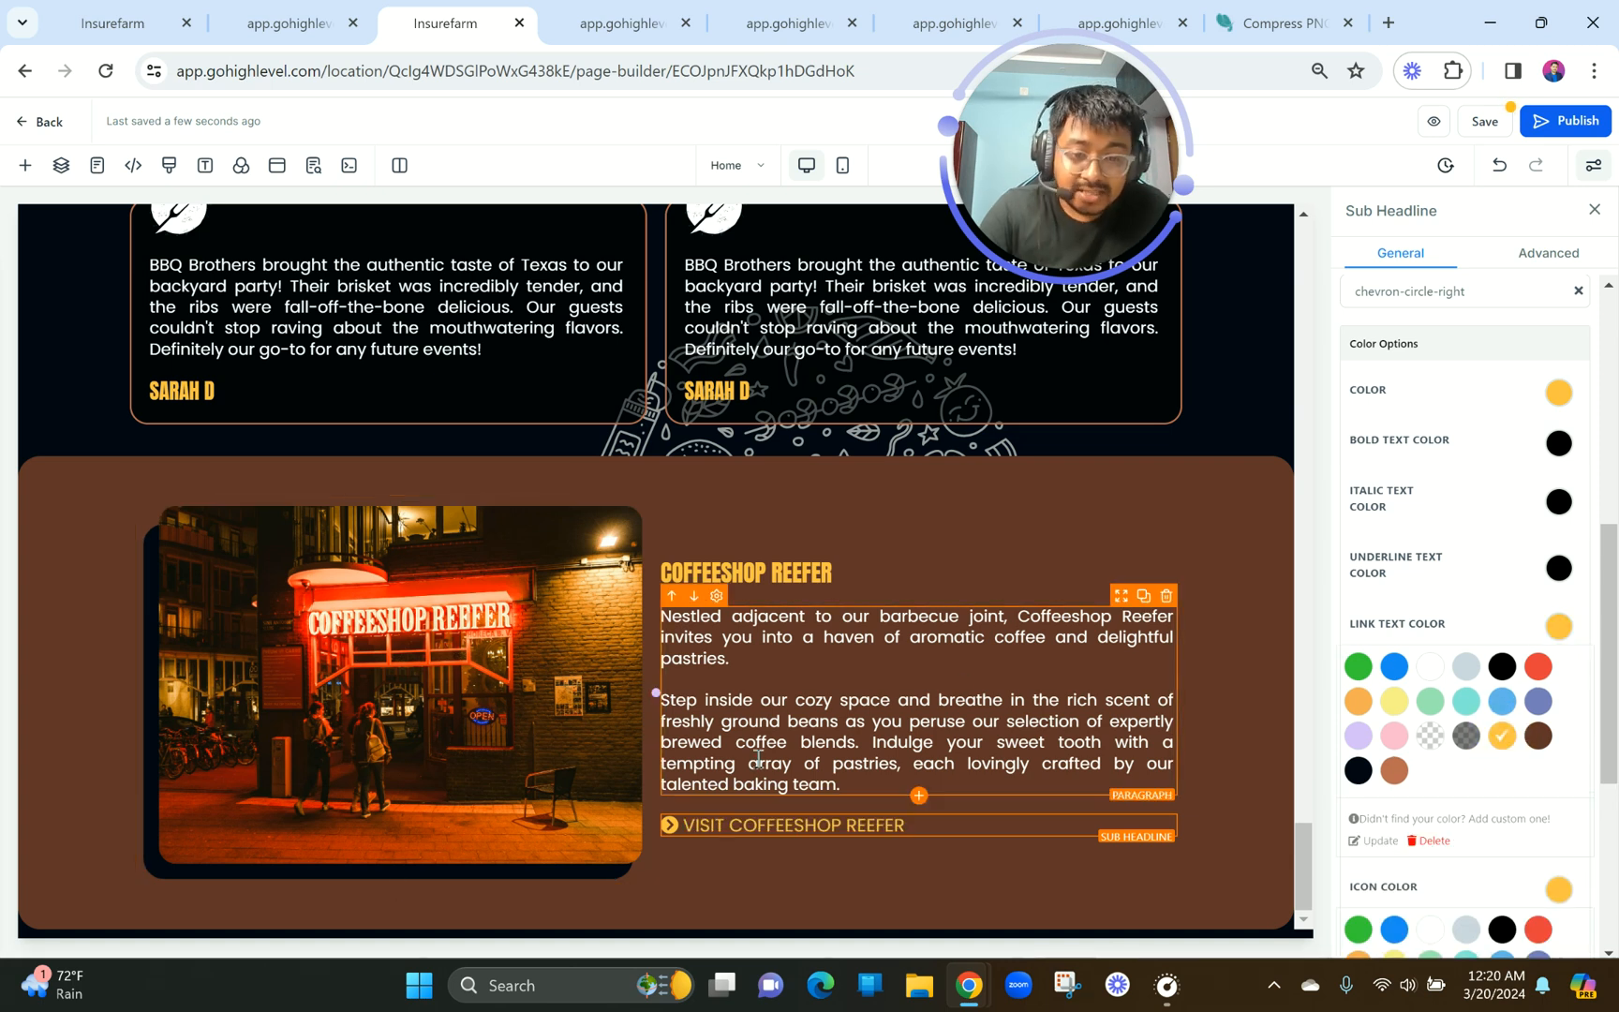
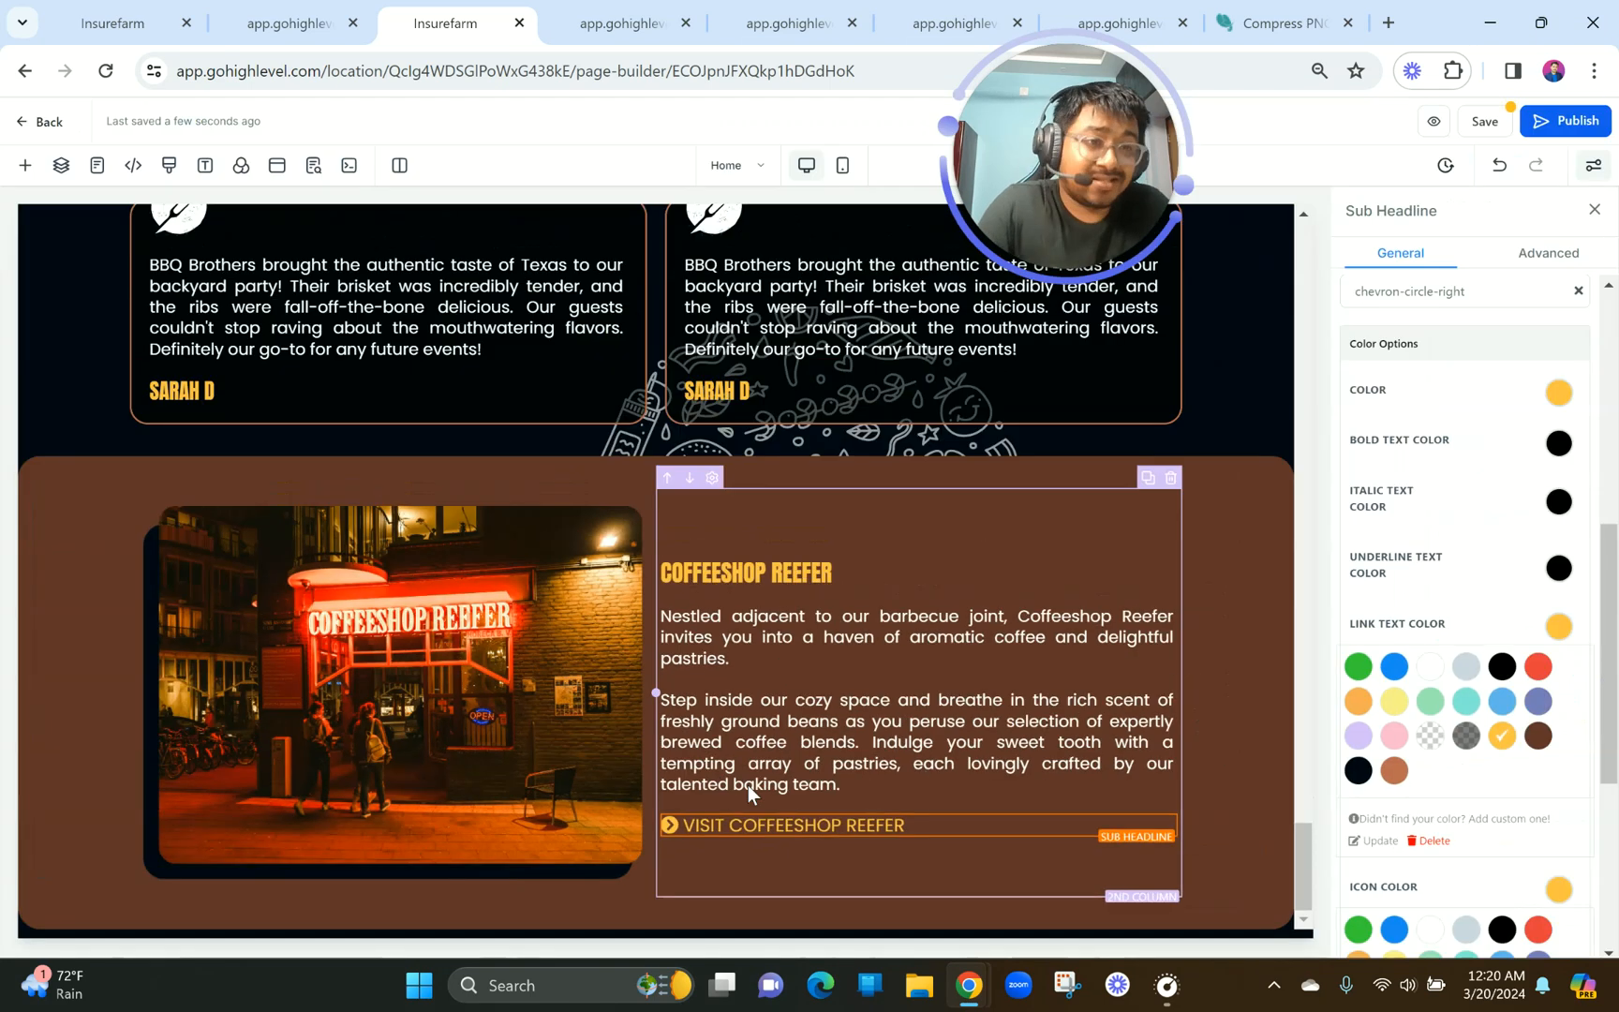
# Preview the page and examine the Coffeeshop Reefer block and its visit line up close.
pyautogui.click(1433, 118)
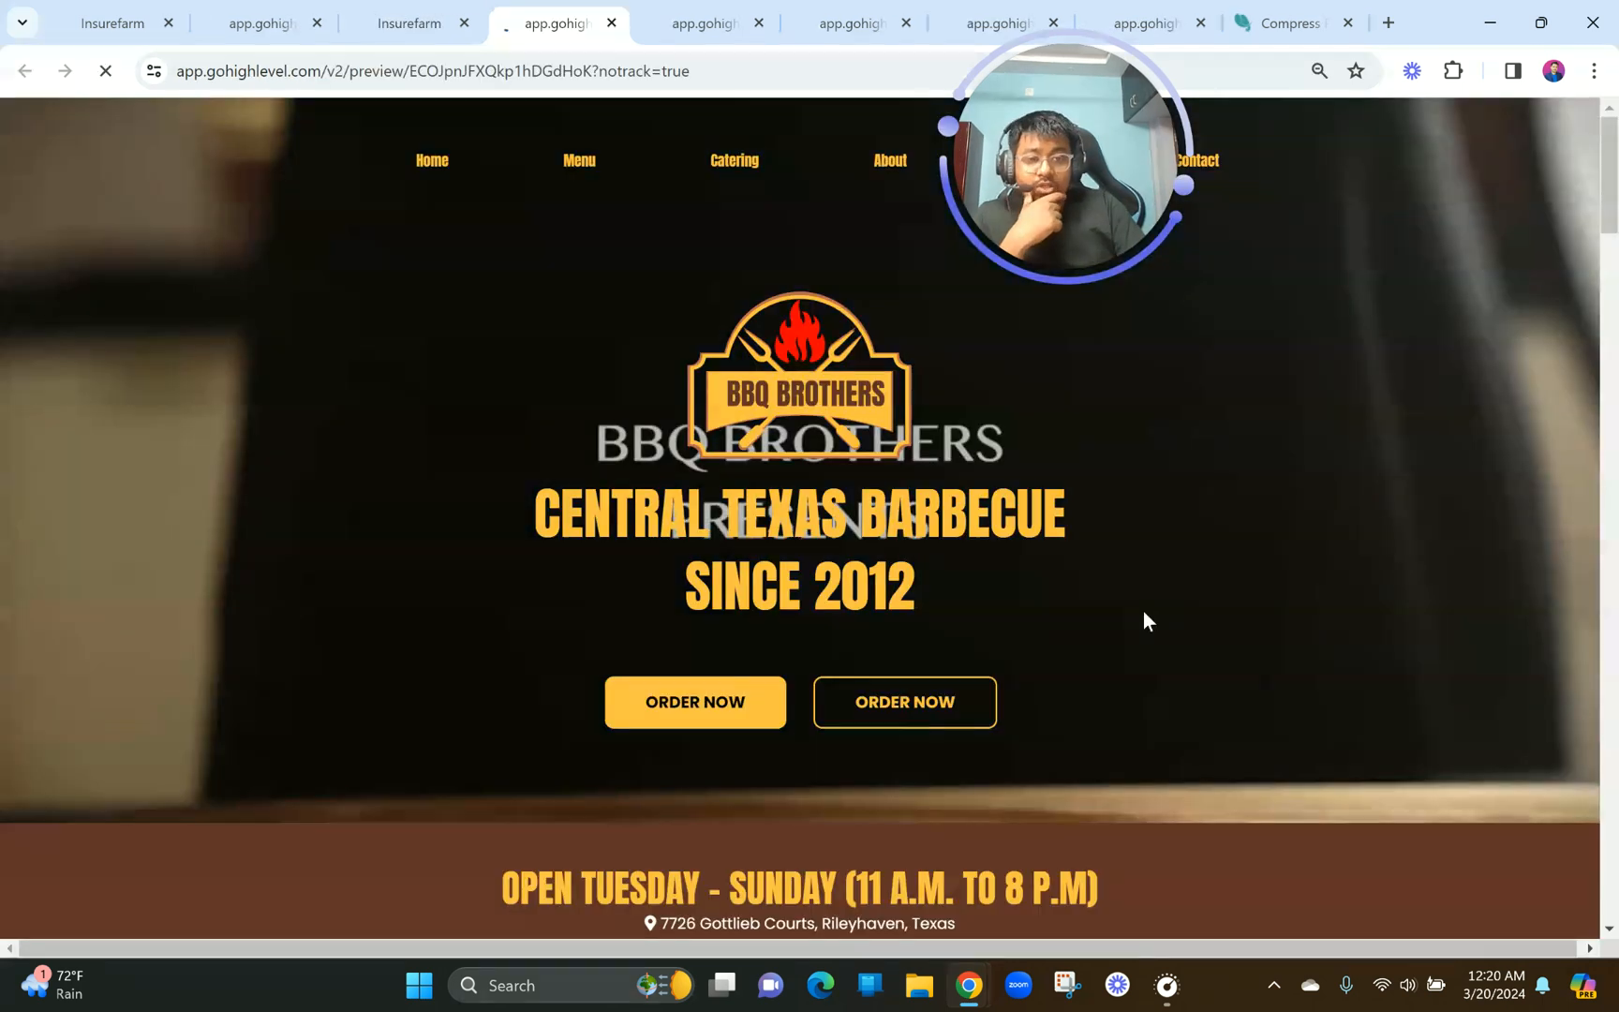
pyautogui.scroll(-10, 1143, 611)
pyautogui.scroll(-15, 1143, 611)
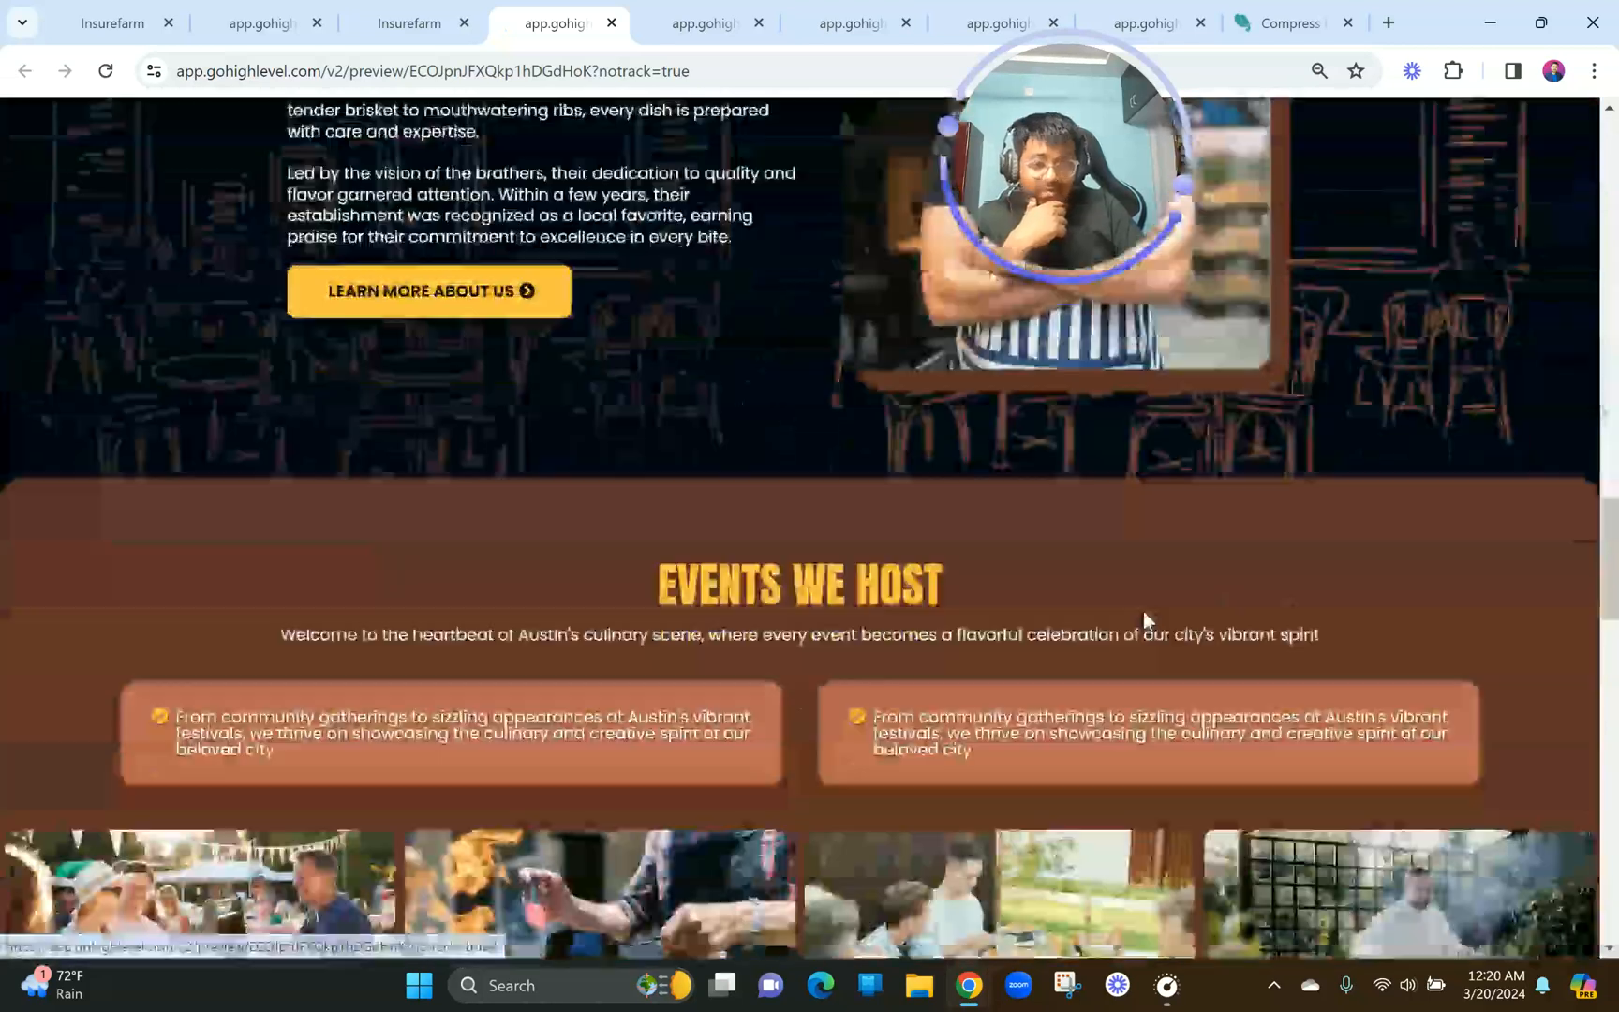
pyautogui.scroll(-10, 1143, 621)
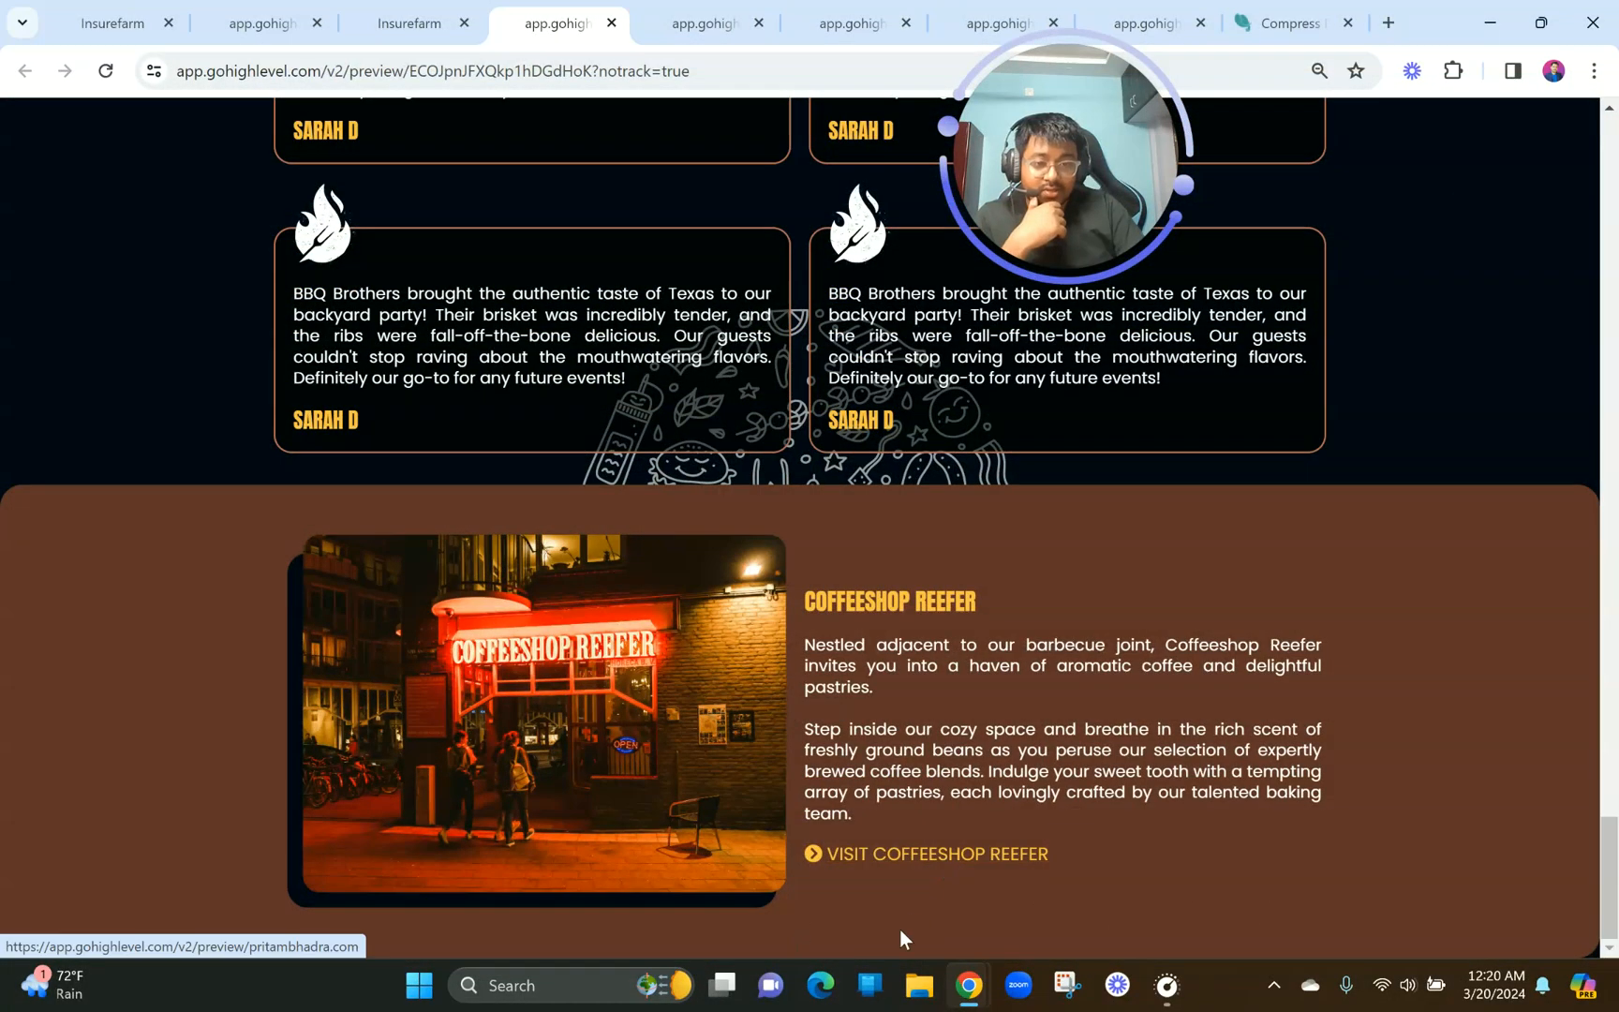
pyautogui.keyDown('ctrl'); pyautogui.scroll(5, 835, 884); pyautogui.keyUp('ctrl')
pyautogui.click(836, 873)
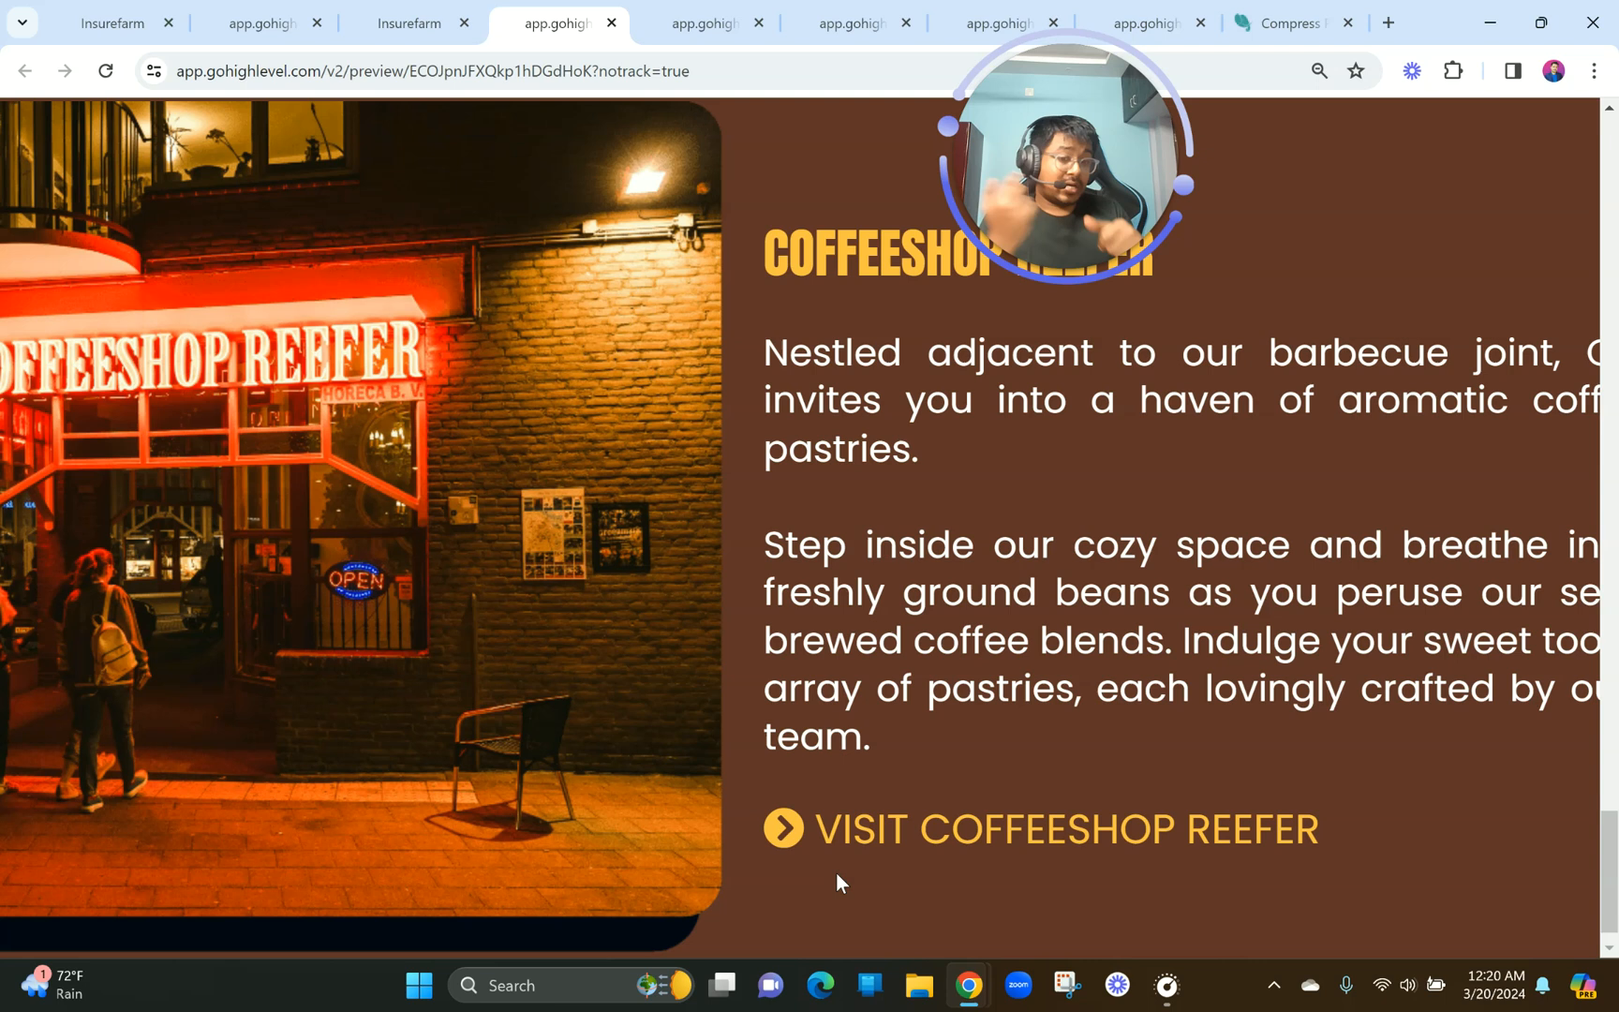
pyautogui.keyDown('ctrl'); pyautogui.scroll(-5, 836, 873); pyautogui.keyUp('ctrl')
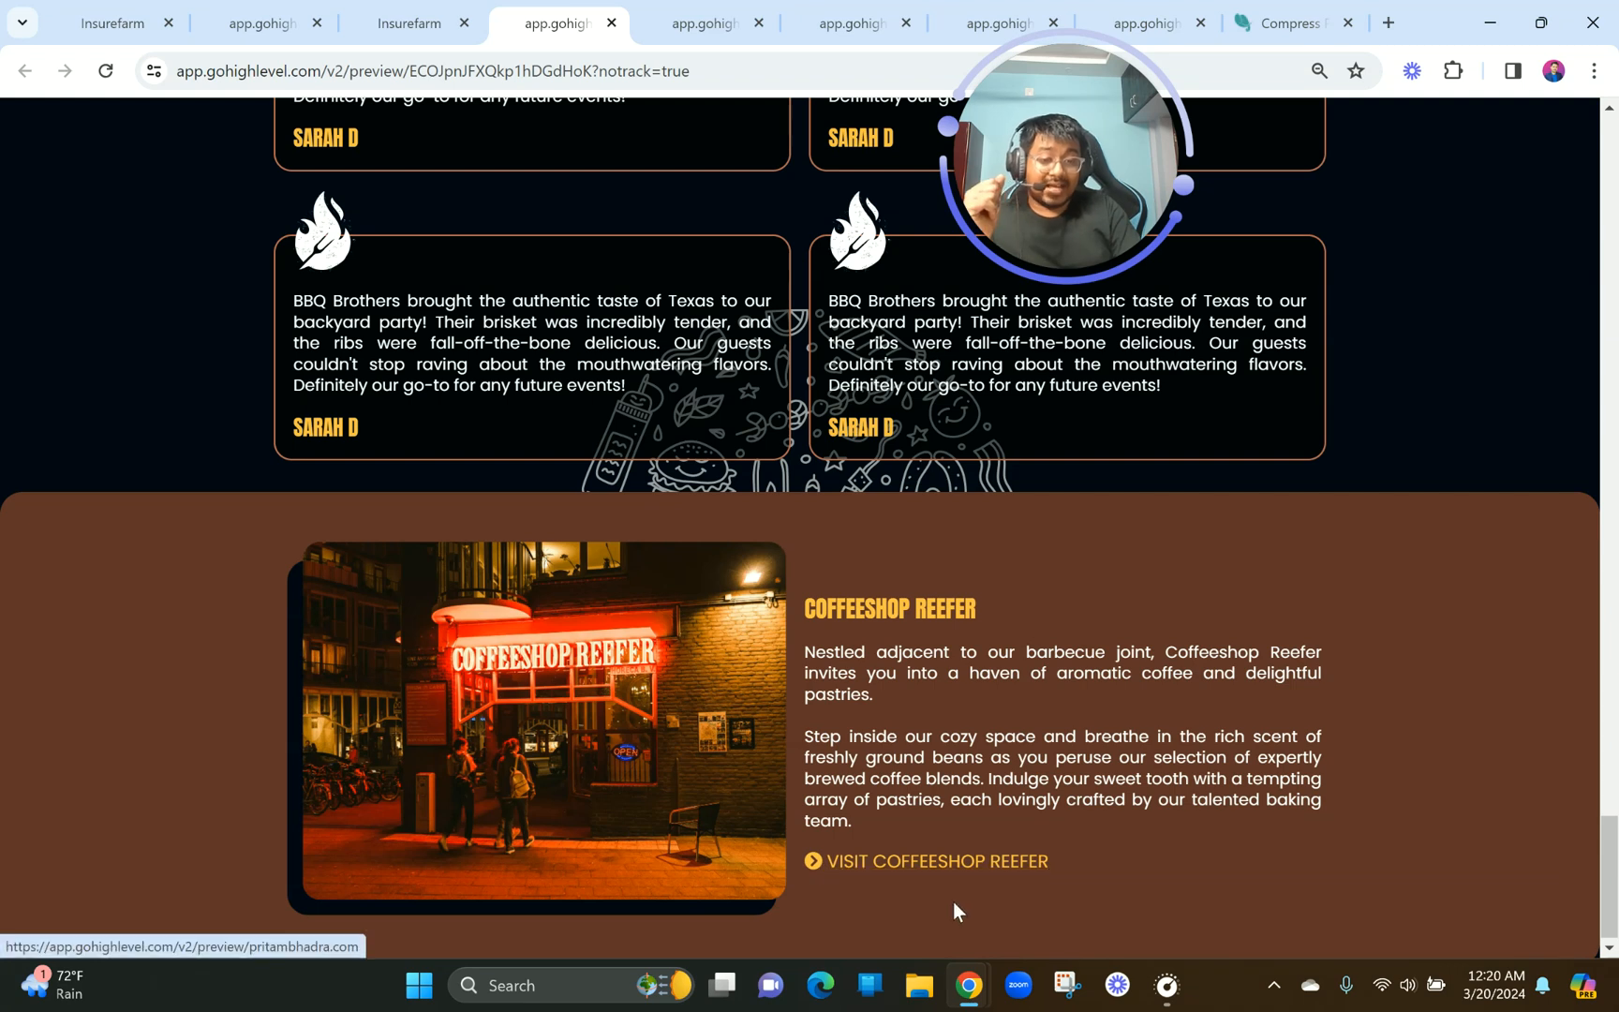
# Test the "VISIT COFFEESHOP REEFER" link from the preview, check the address it opens, and close the opened page.
pyautogui.click(901, 869)
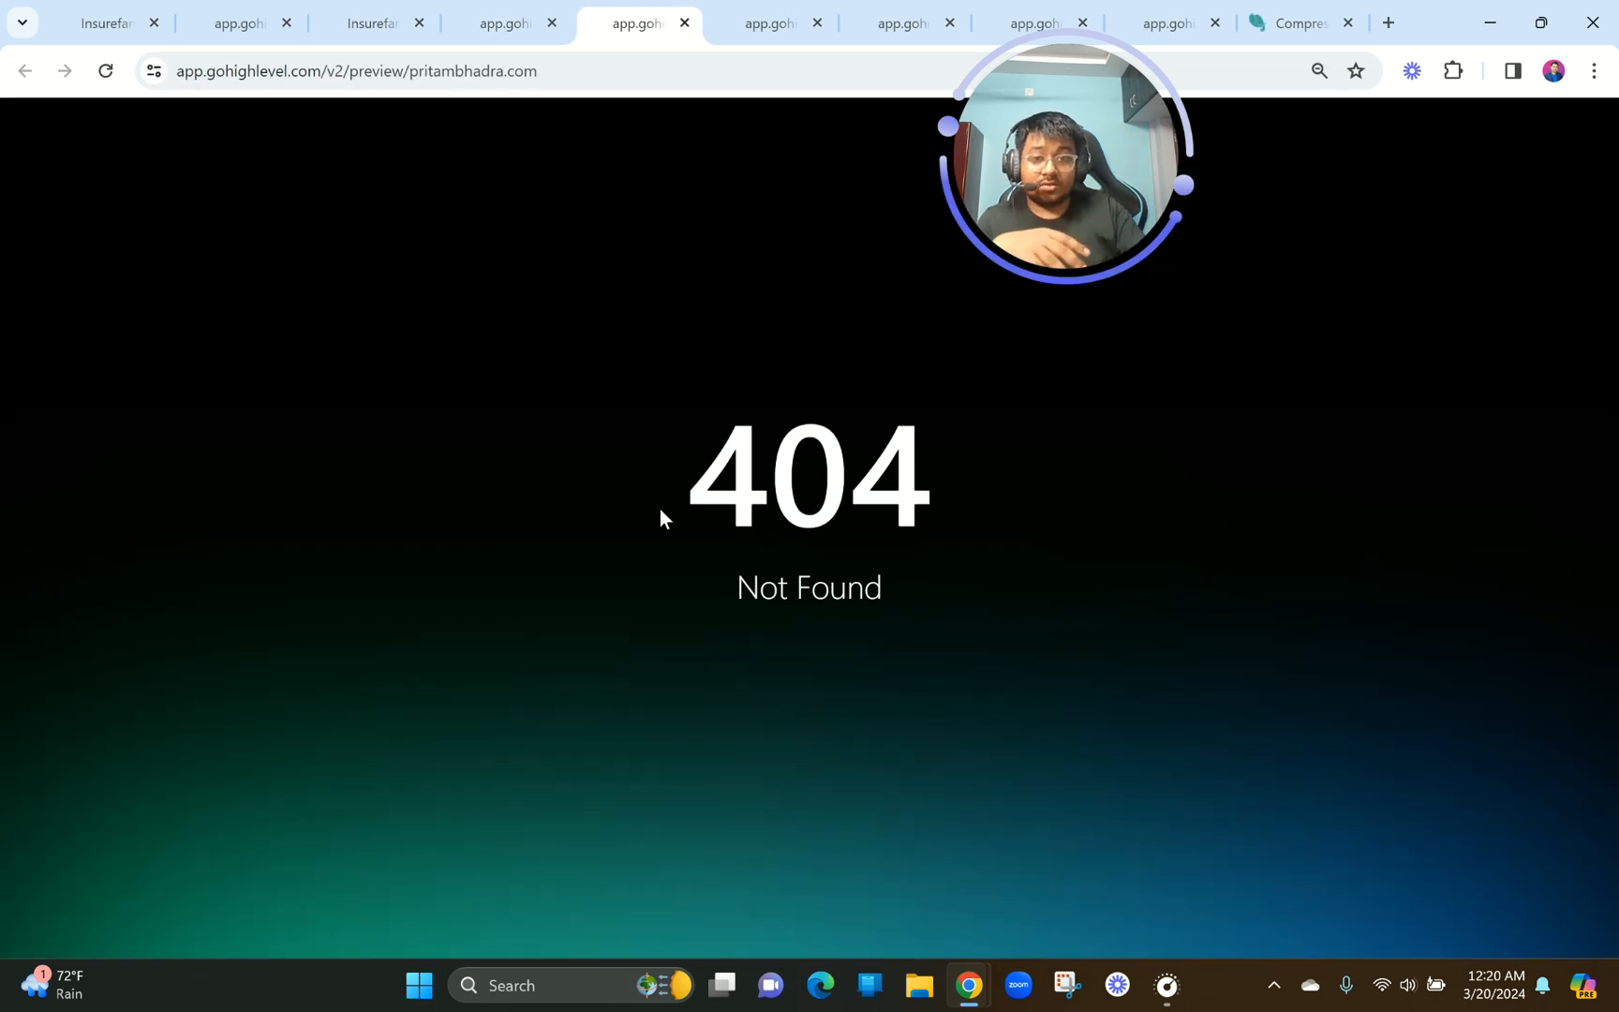
pyautogui.moveTo(409, 74); pyautogui.dragTo(177, 72)
pyautogui.click(685, 23)
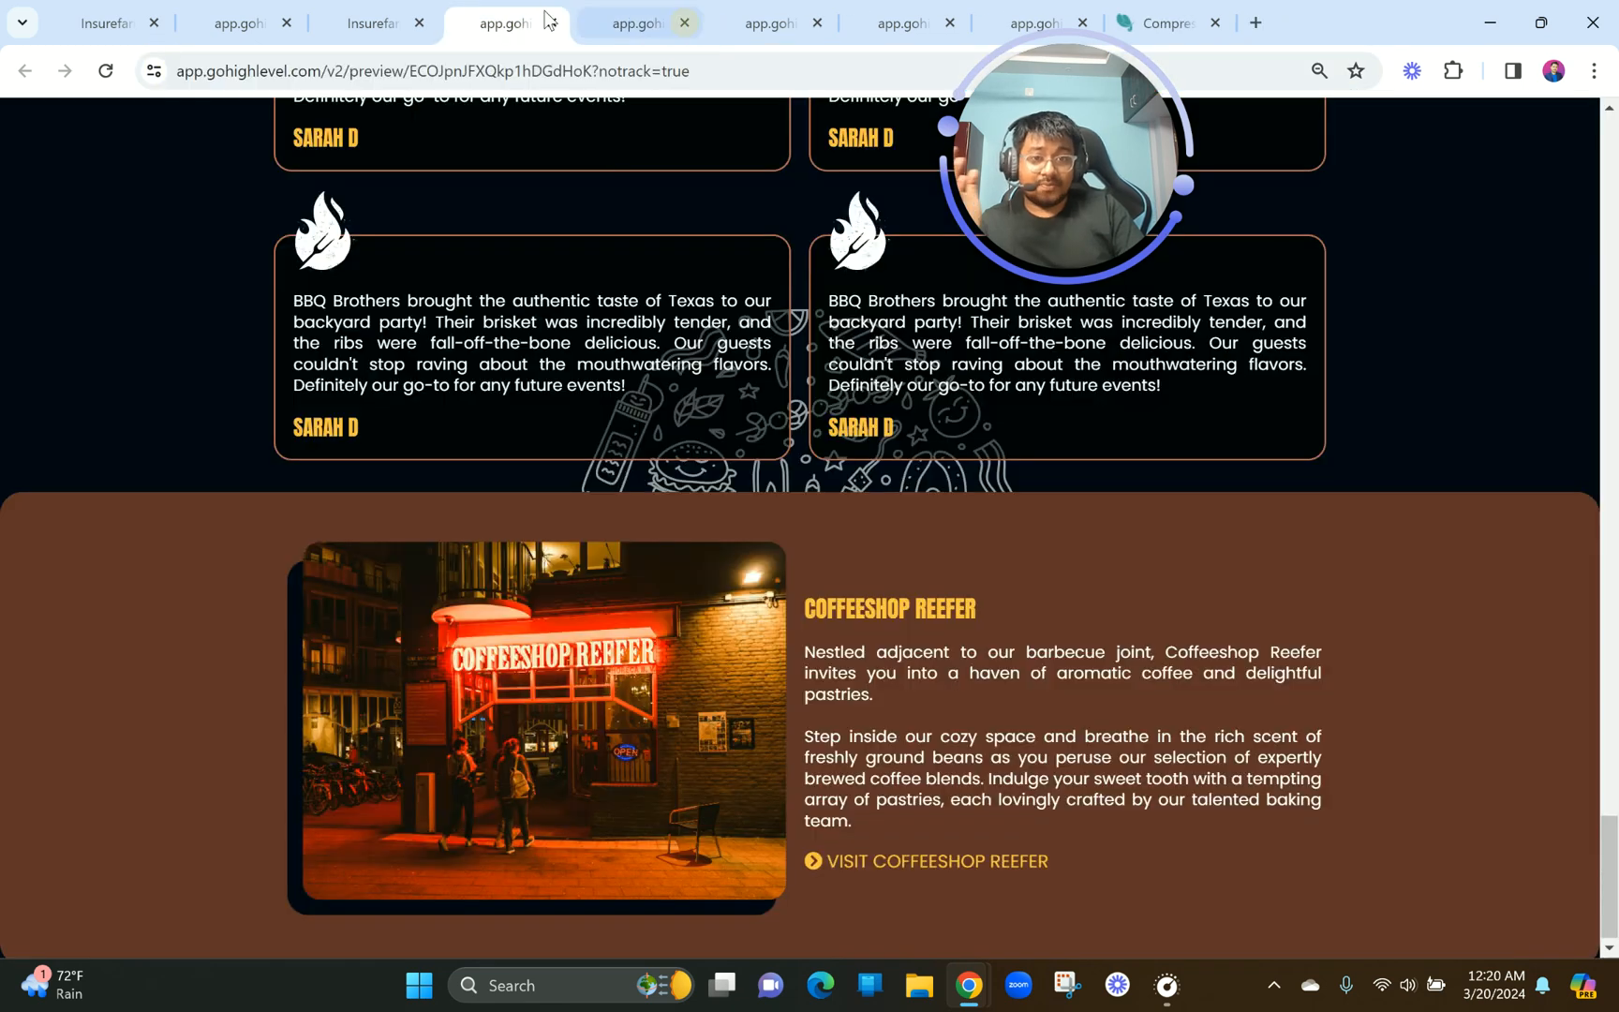
# Back in the page builder, duplicate the Coffeeshop Reefer row and swap the copy's columns so the text comes before the image.
pyautogui.click(409, 22)
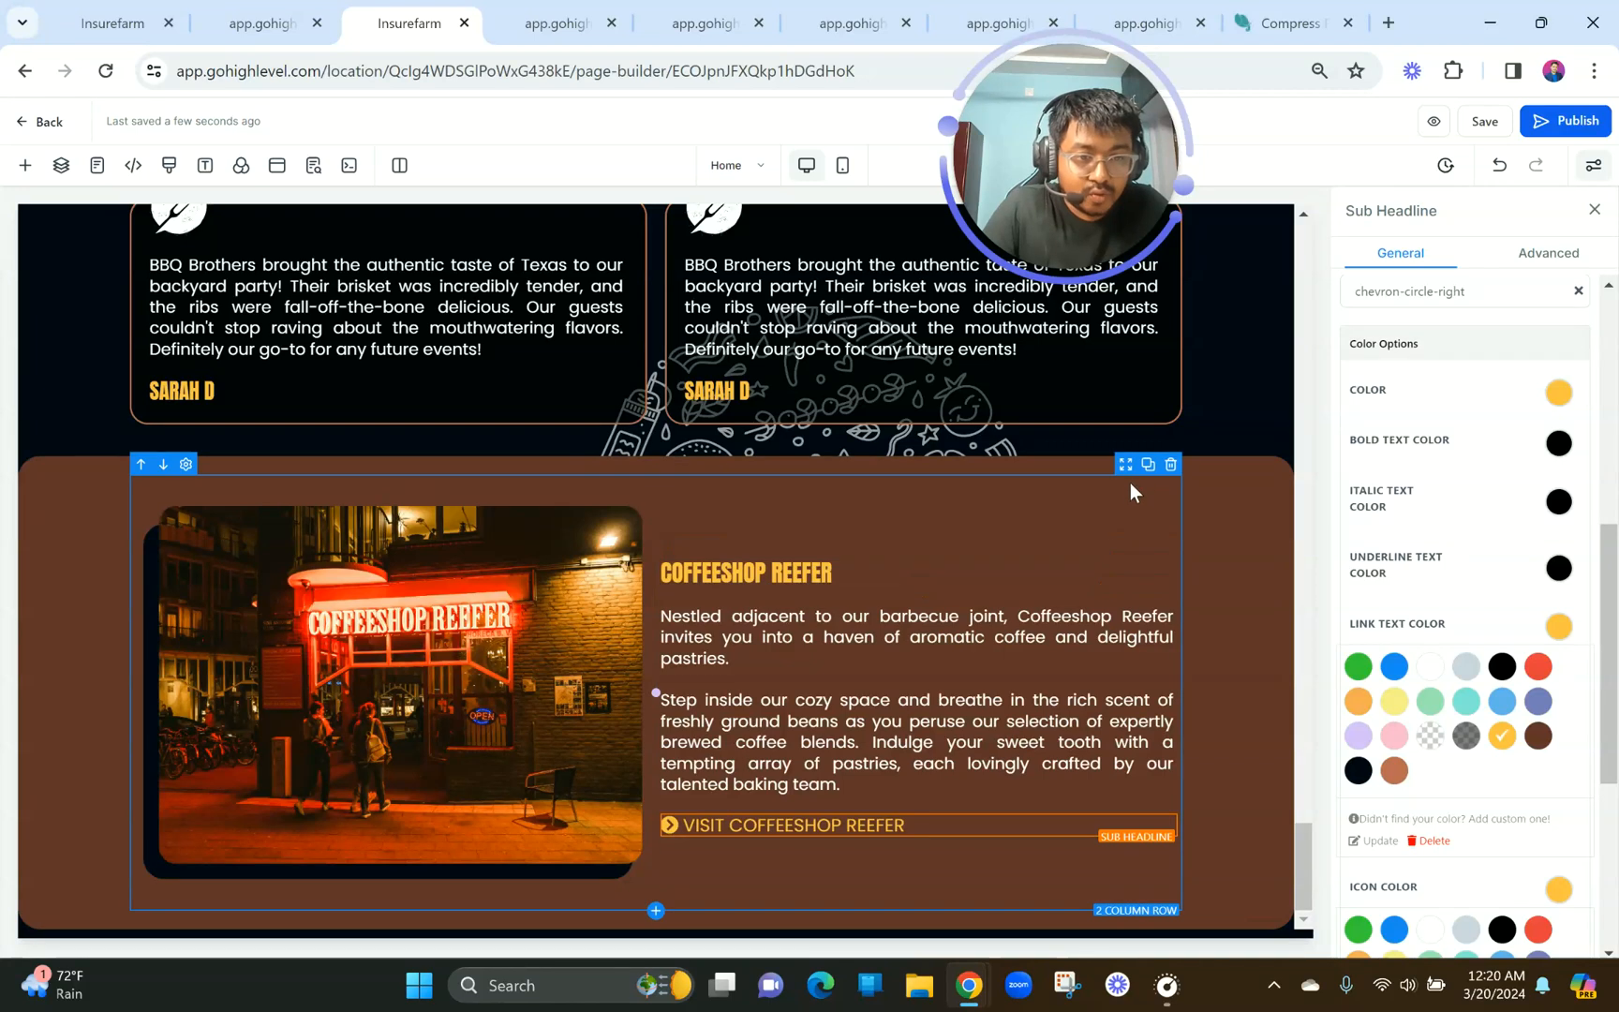
pyautogui.click(1146, 466)
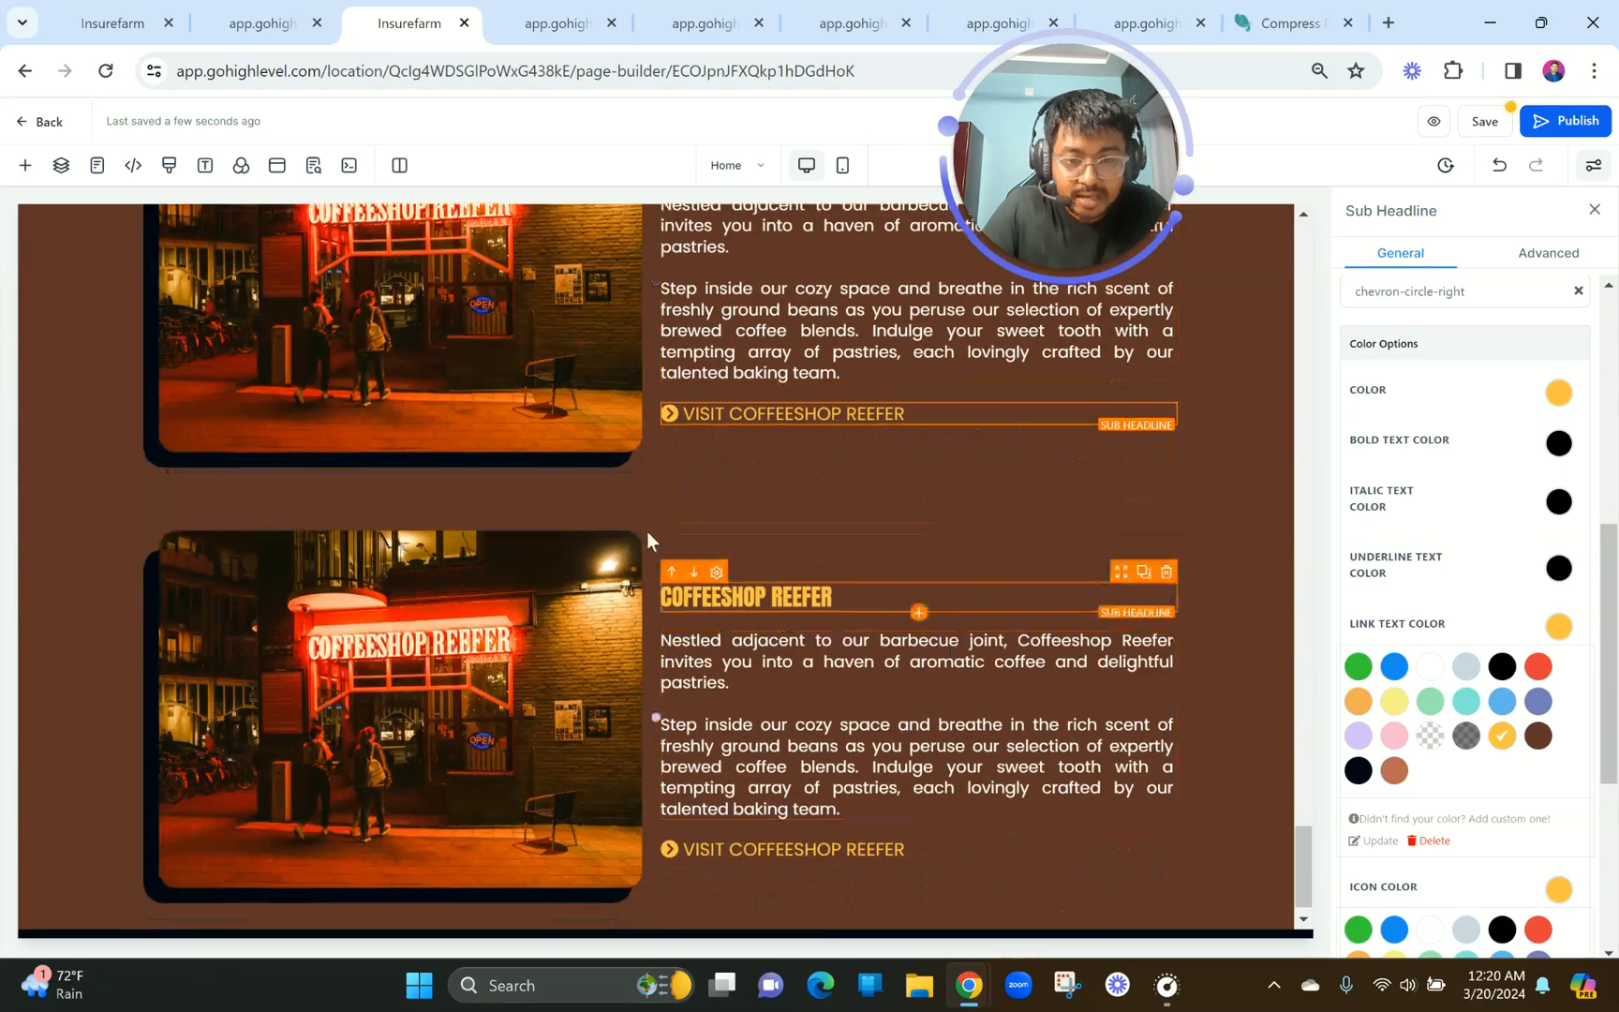
pyautogui.click(570, 517)
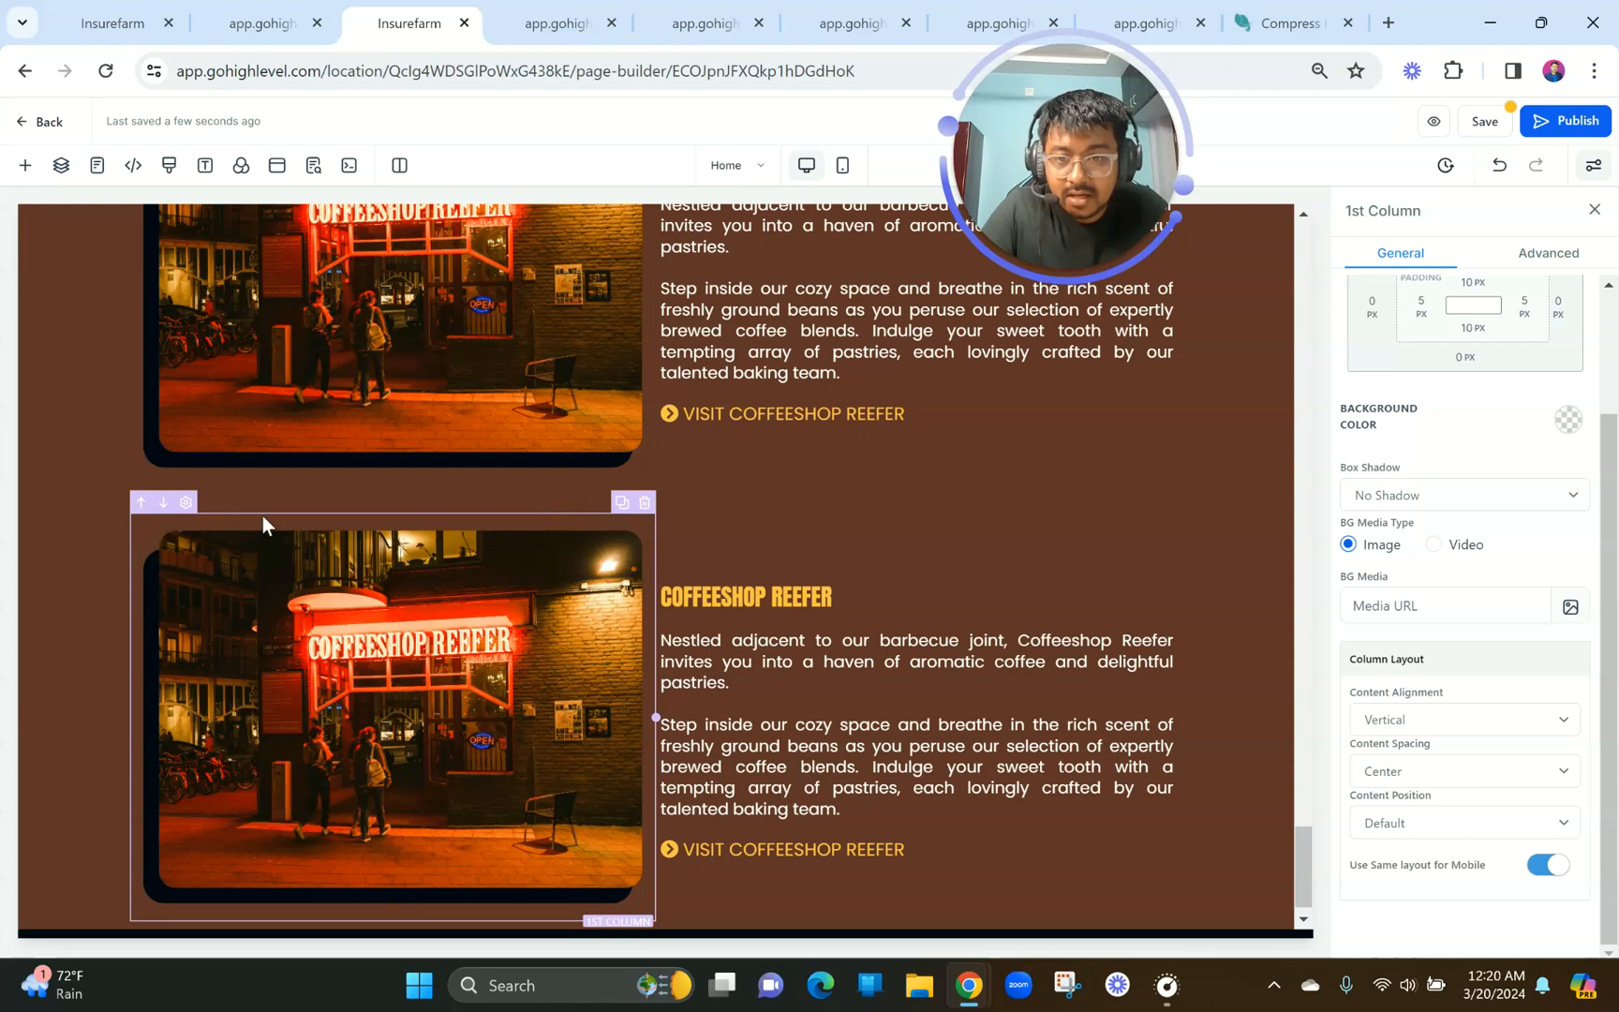
pyautogui.click(159, 503)
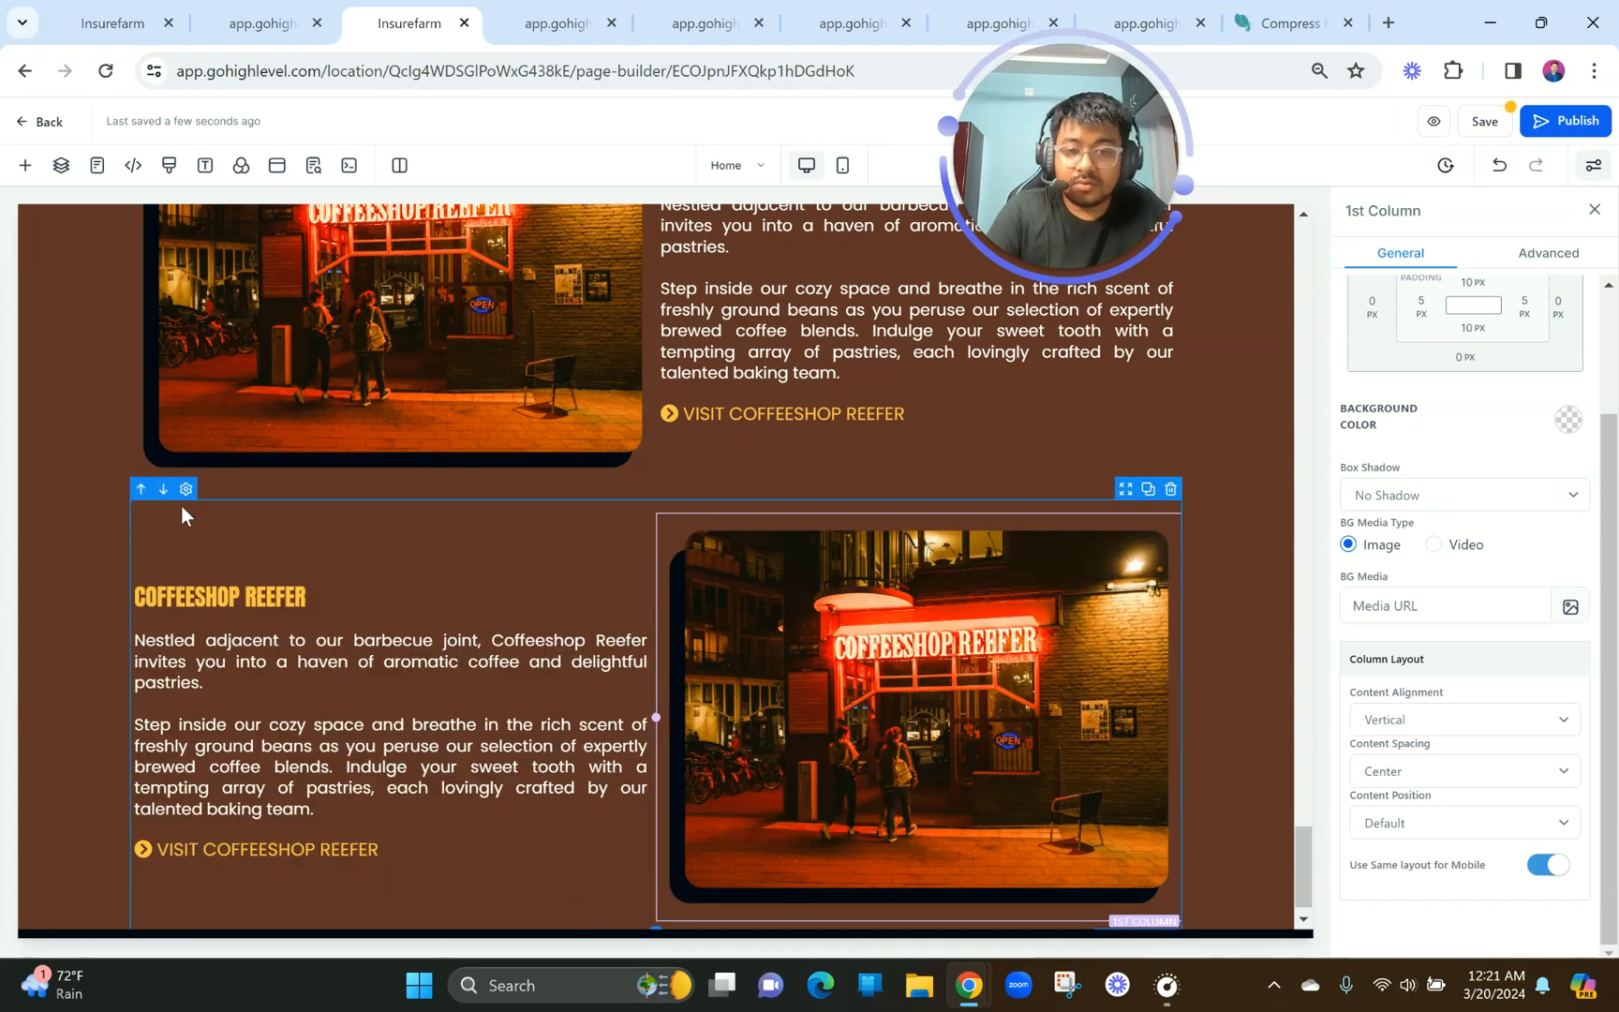
# Replace the image in the duplicated row with the bakery pastry display picture from the MISC media folder.
pyautogui.click(890, 700)
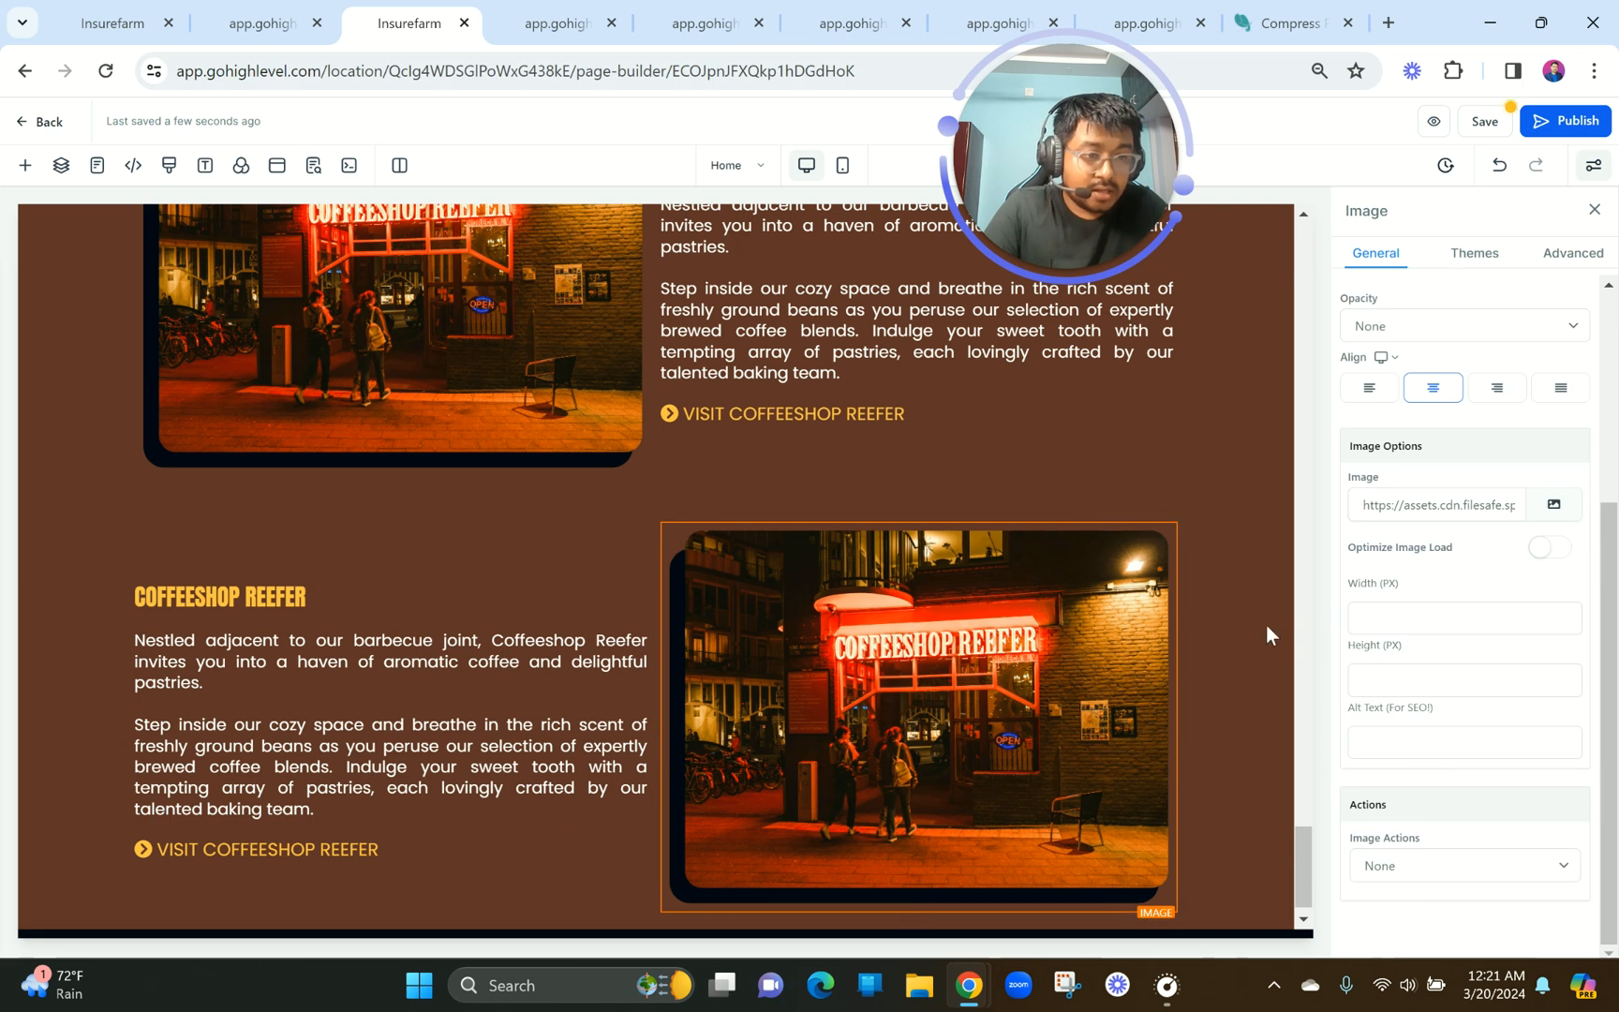
pyautogui.click(1553, 507)
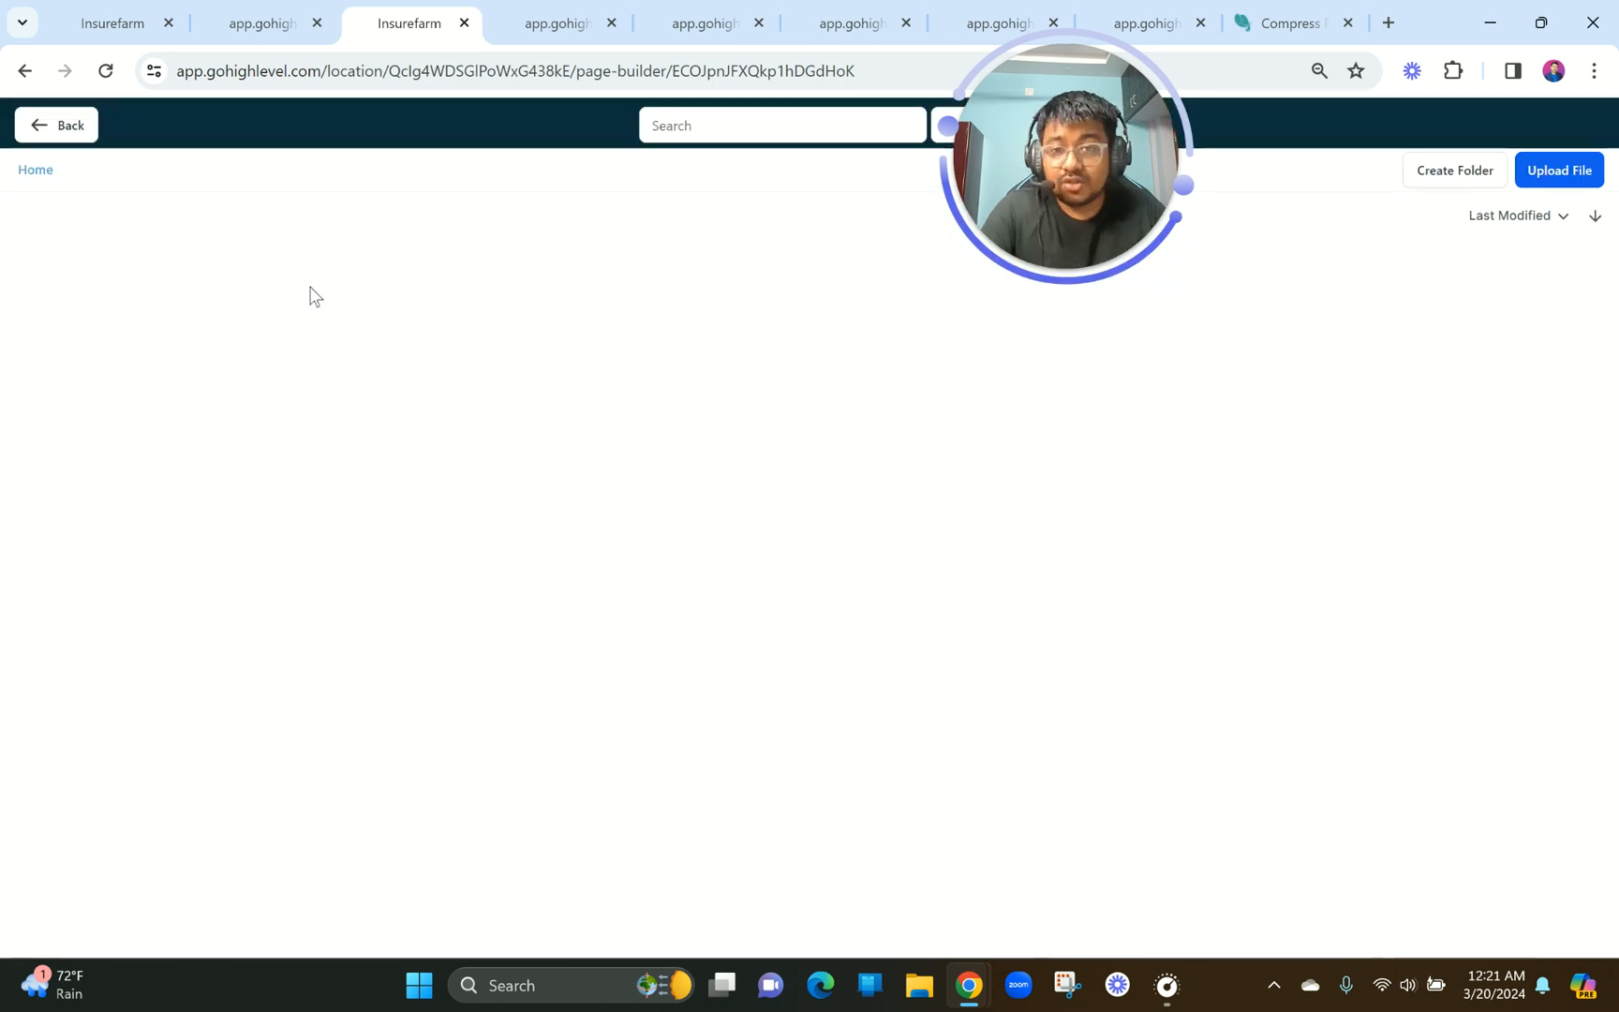
pyautogui.click(368, 286)
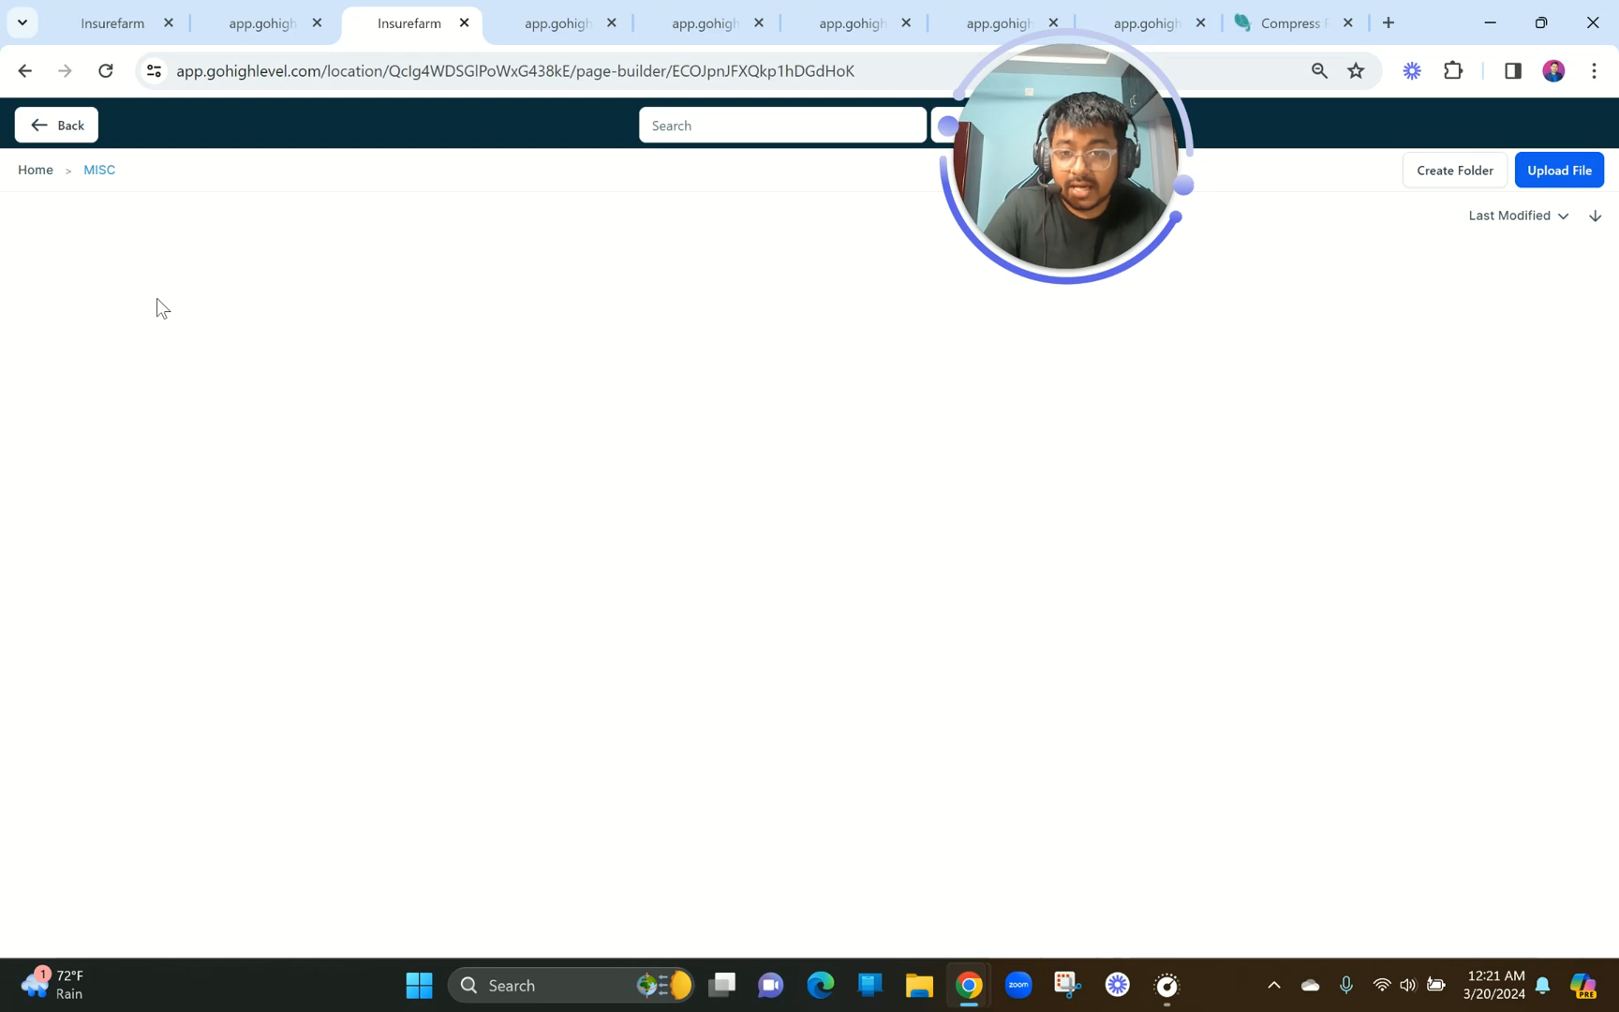
pyautogui.click(100, 321)
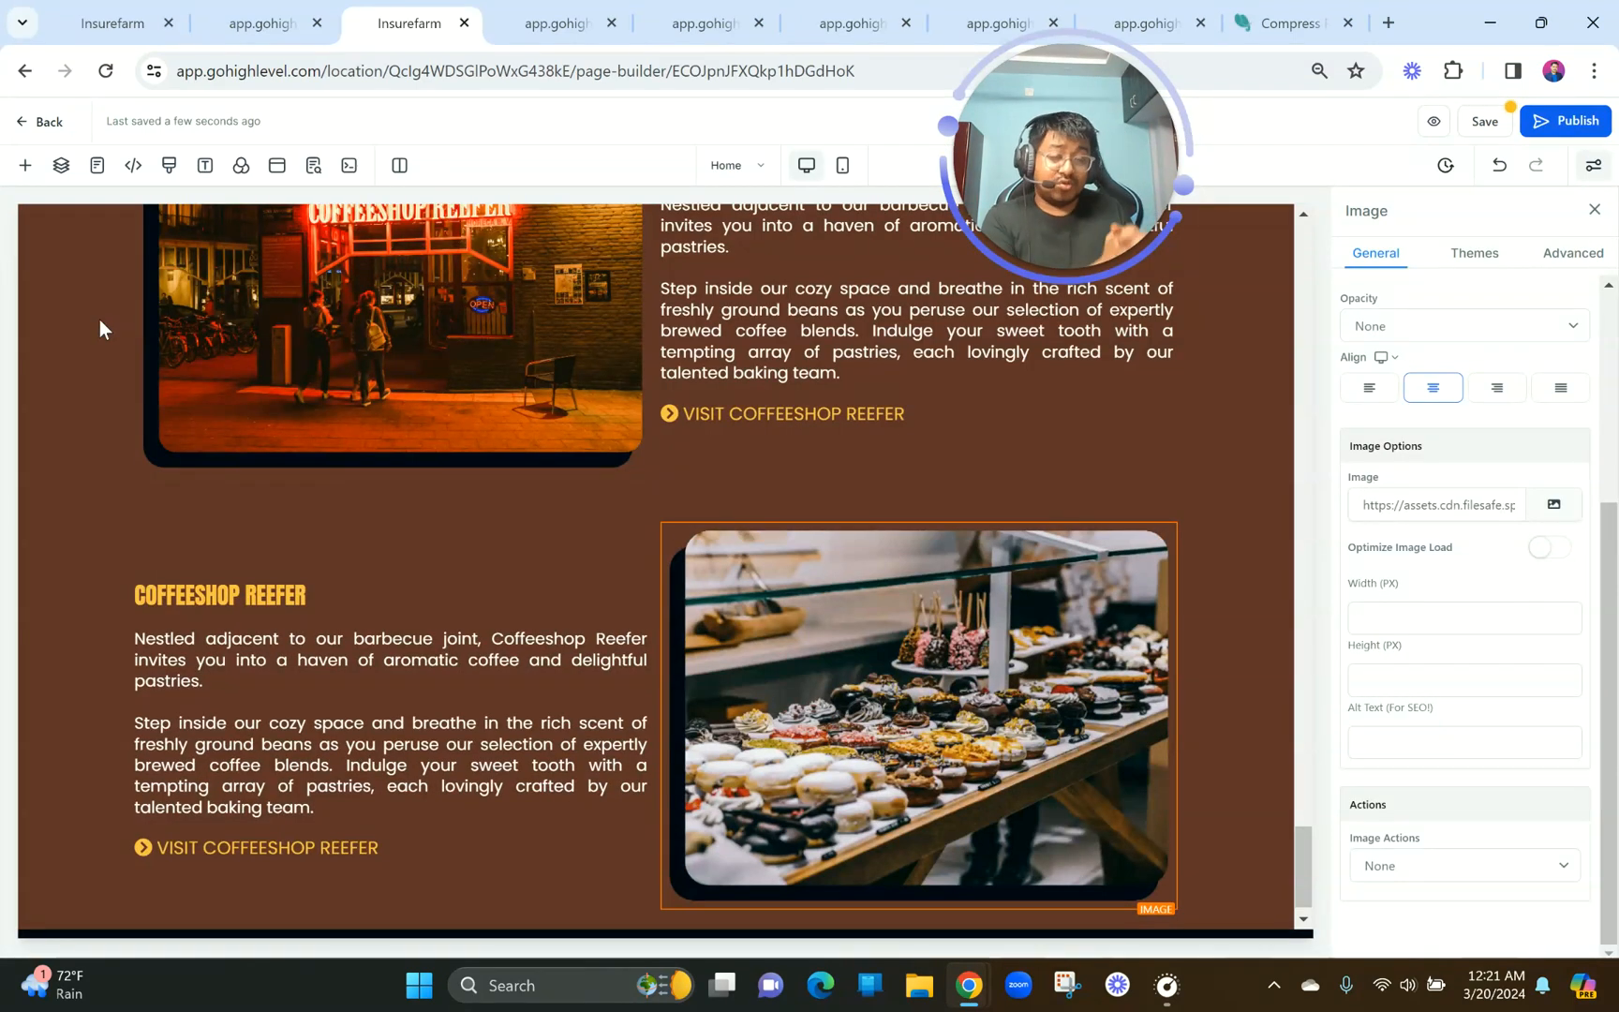
# Replace the duplicated row's heading with "FIRE & FLOUR BAKERY" copied from the reference page, without the extra blank line or bold formatting.
pyautogui.click(263, 23)
pyautogui.scroll(-3, 614, 725)
pyautogui.moveTo(459, 566); pyautogui.dragTo(282, 561)
pyautogui.hotkey('ctrl', 'c')
pyautogui.click(410, 23)
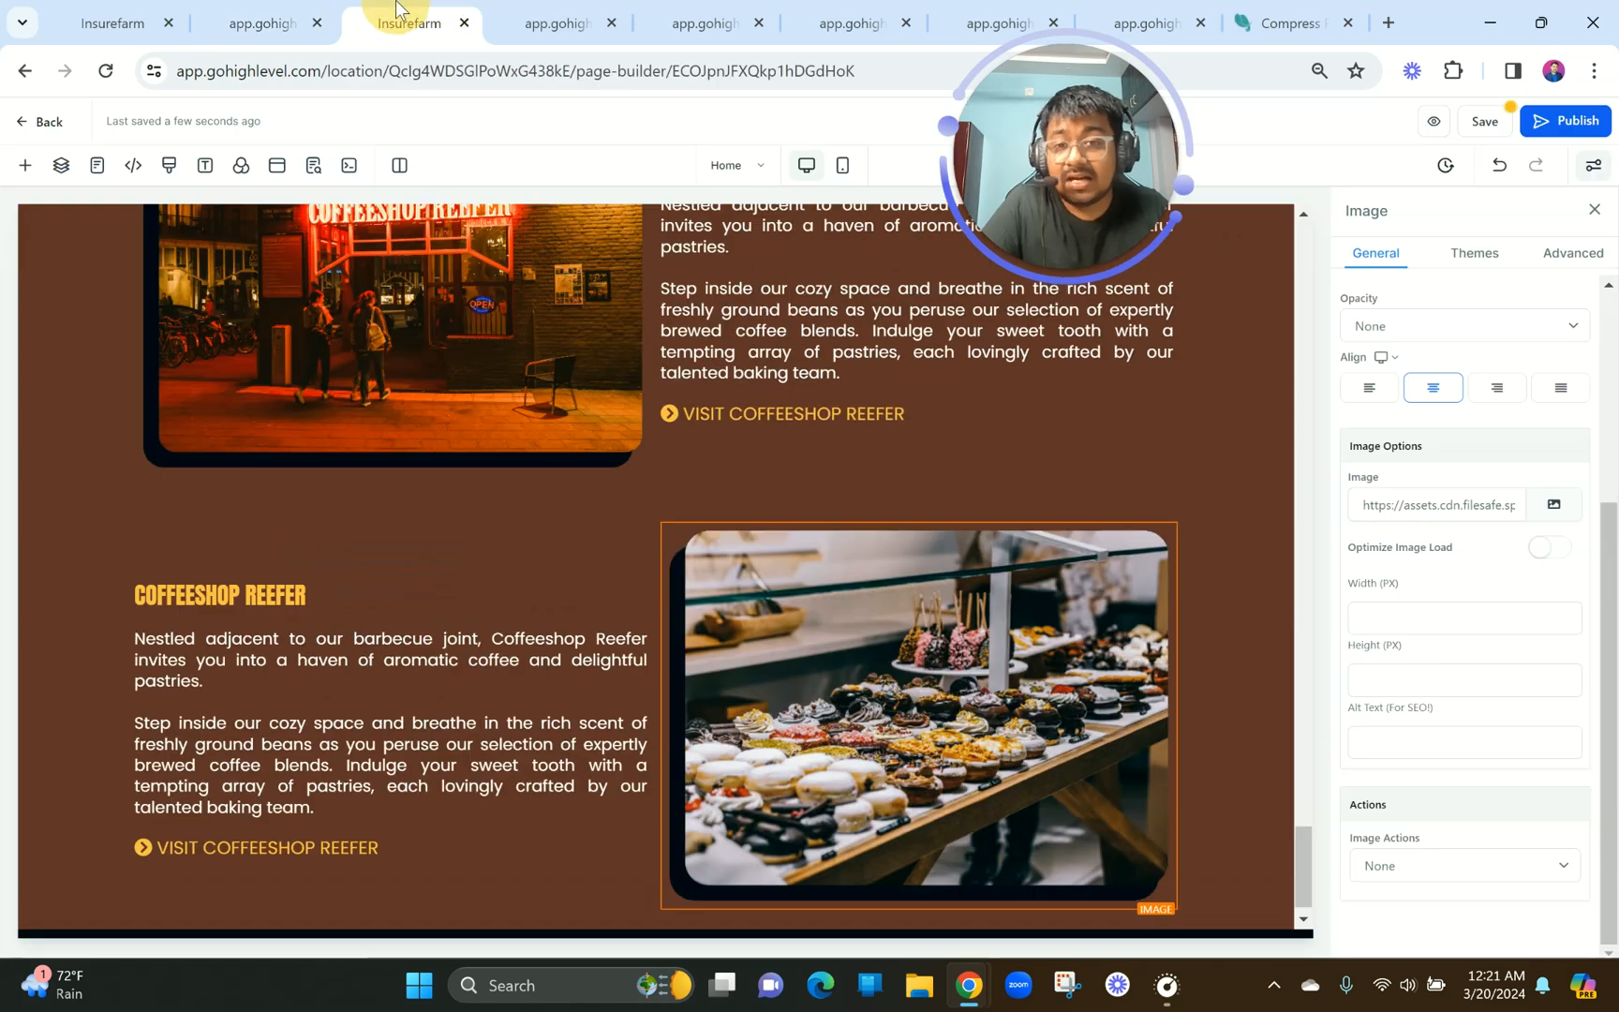
pyautogui.click(277, 592)
pyautogui.hotkey('ctrl', 'a')
pyautogui.hotkey('ctrl', 'v')
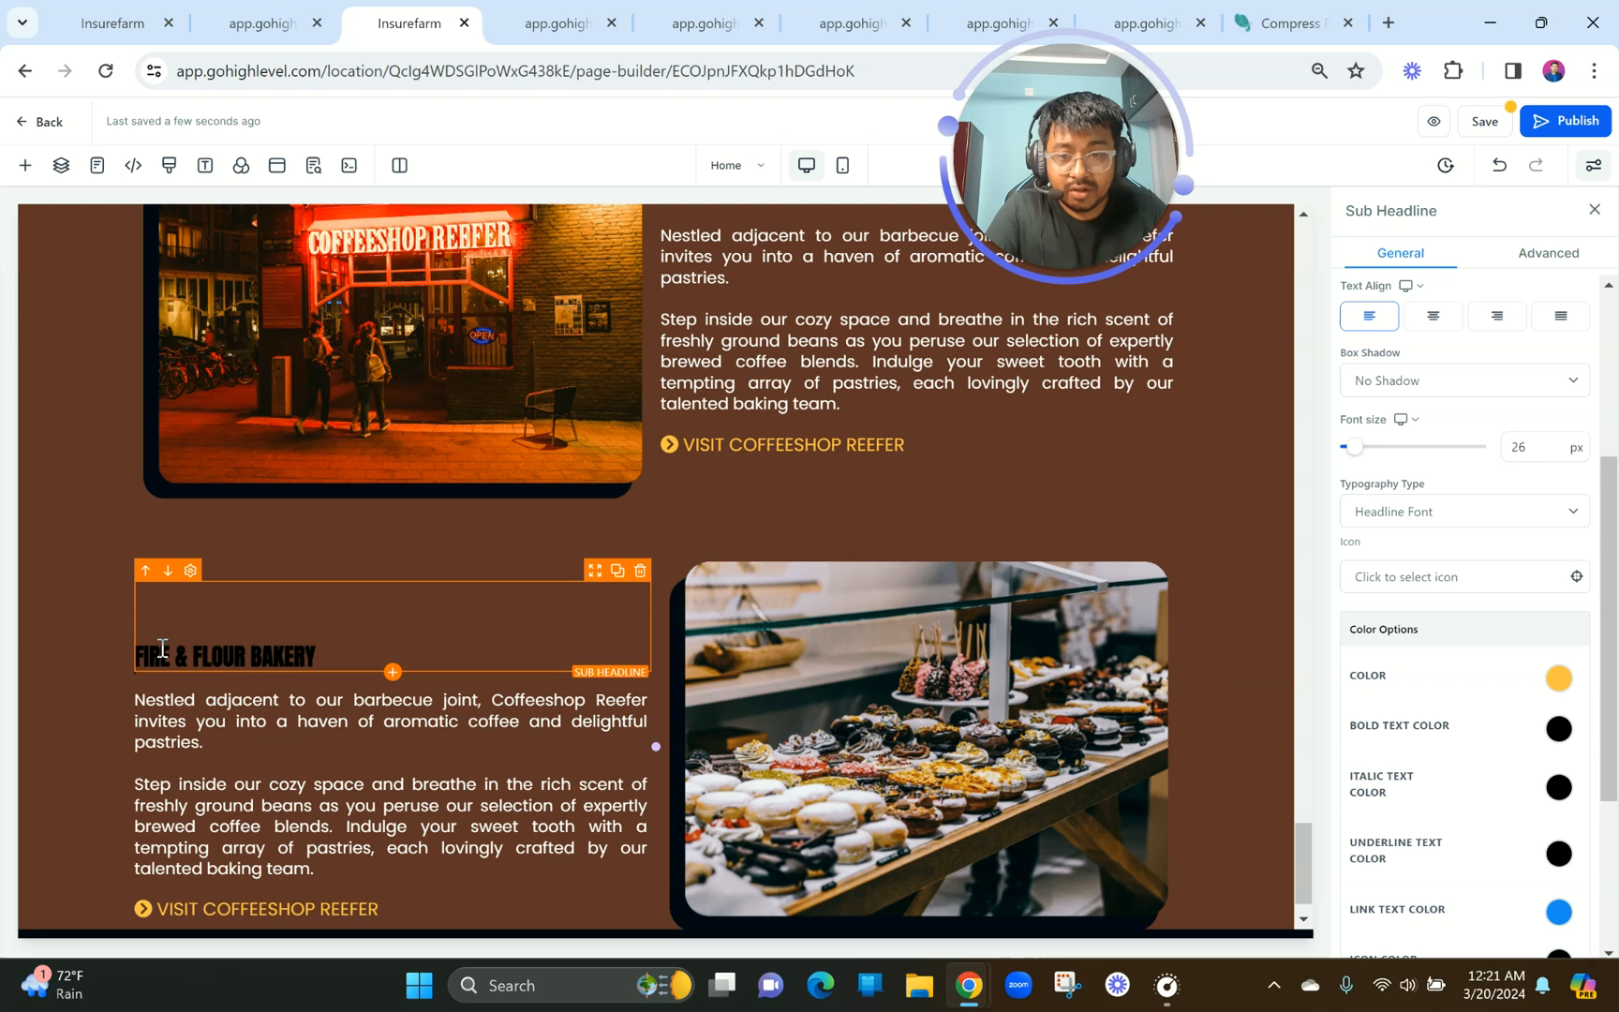
pyautogui.press('BackSpace')
pyautogui.hotkey('ctrl', 'a')
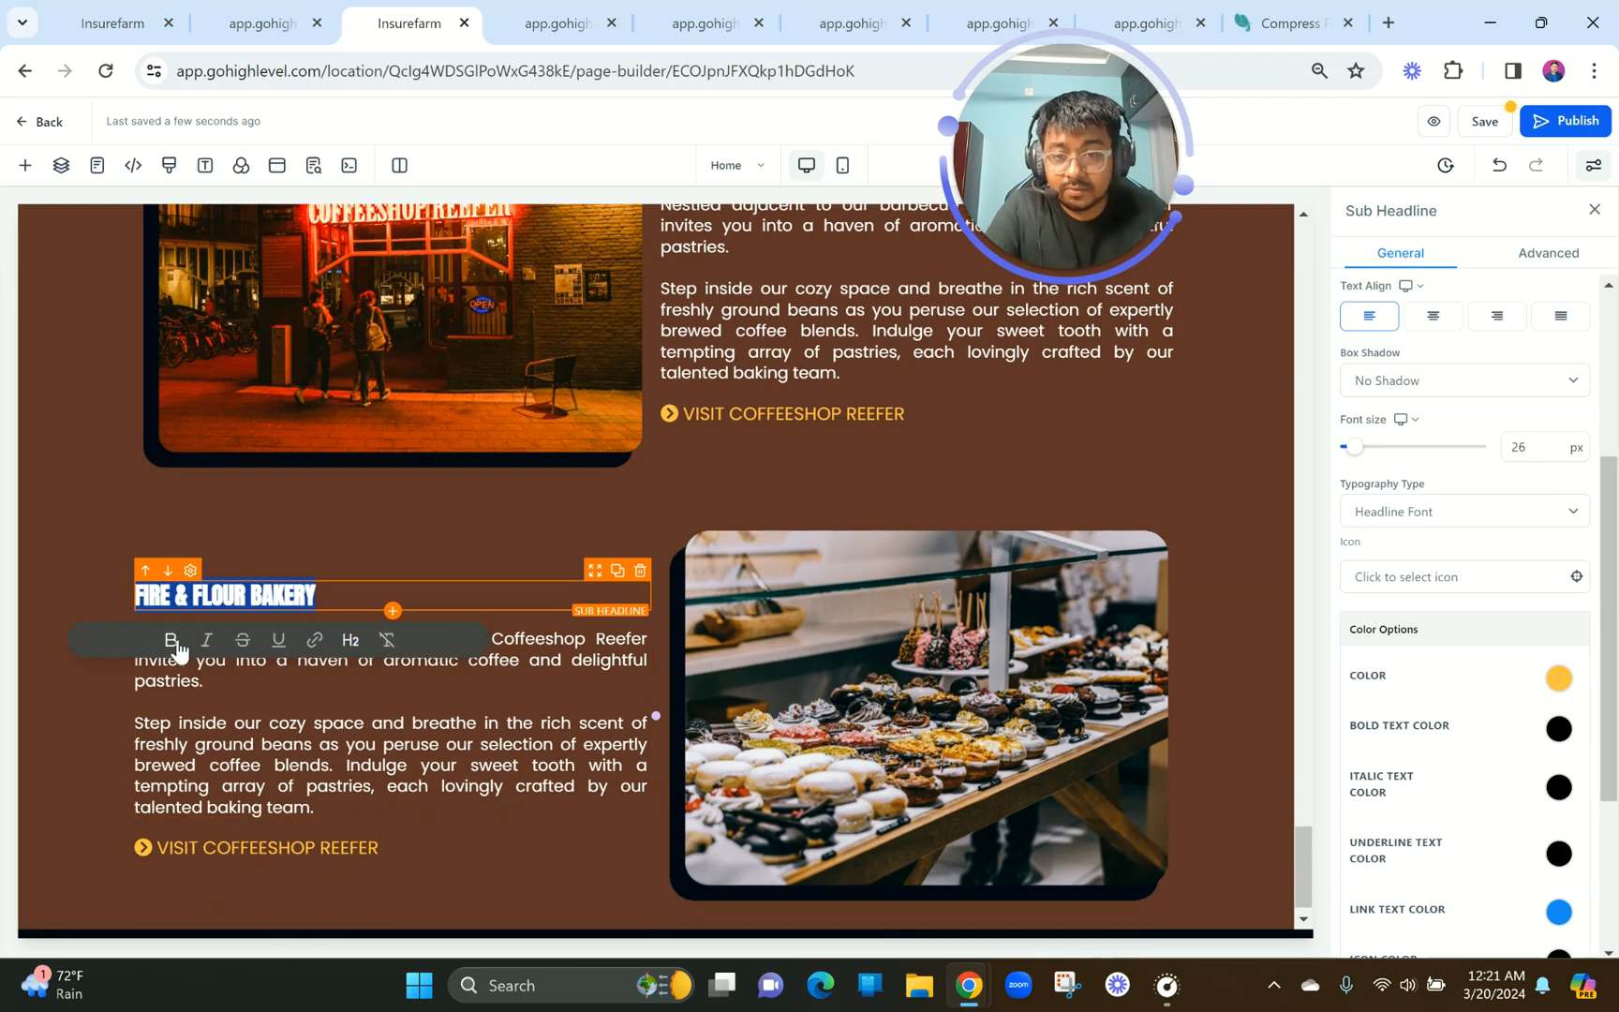
pyautogui.click(172, 639)
# Replace the duplicated row's paragraph with the reference page's Fire & Flour Bakery description, removing the extra blank line and bold formatting.
pyautogui.click(263, 23)
pyautogui.moveTo(262, 603); pyautogui.dragTo(582, 726)
pyautogui.hotkey('ctrl', 'c')
pyautogui.click(457, 7)
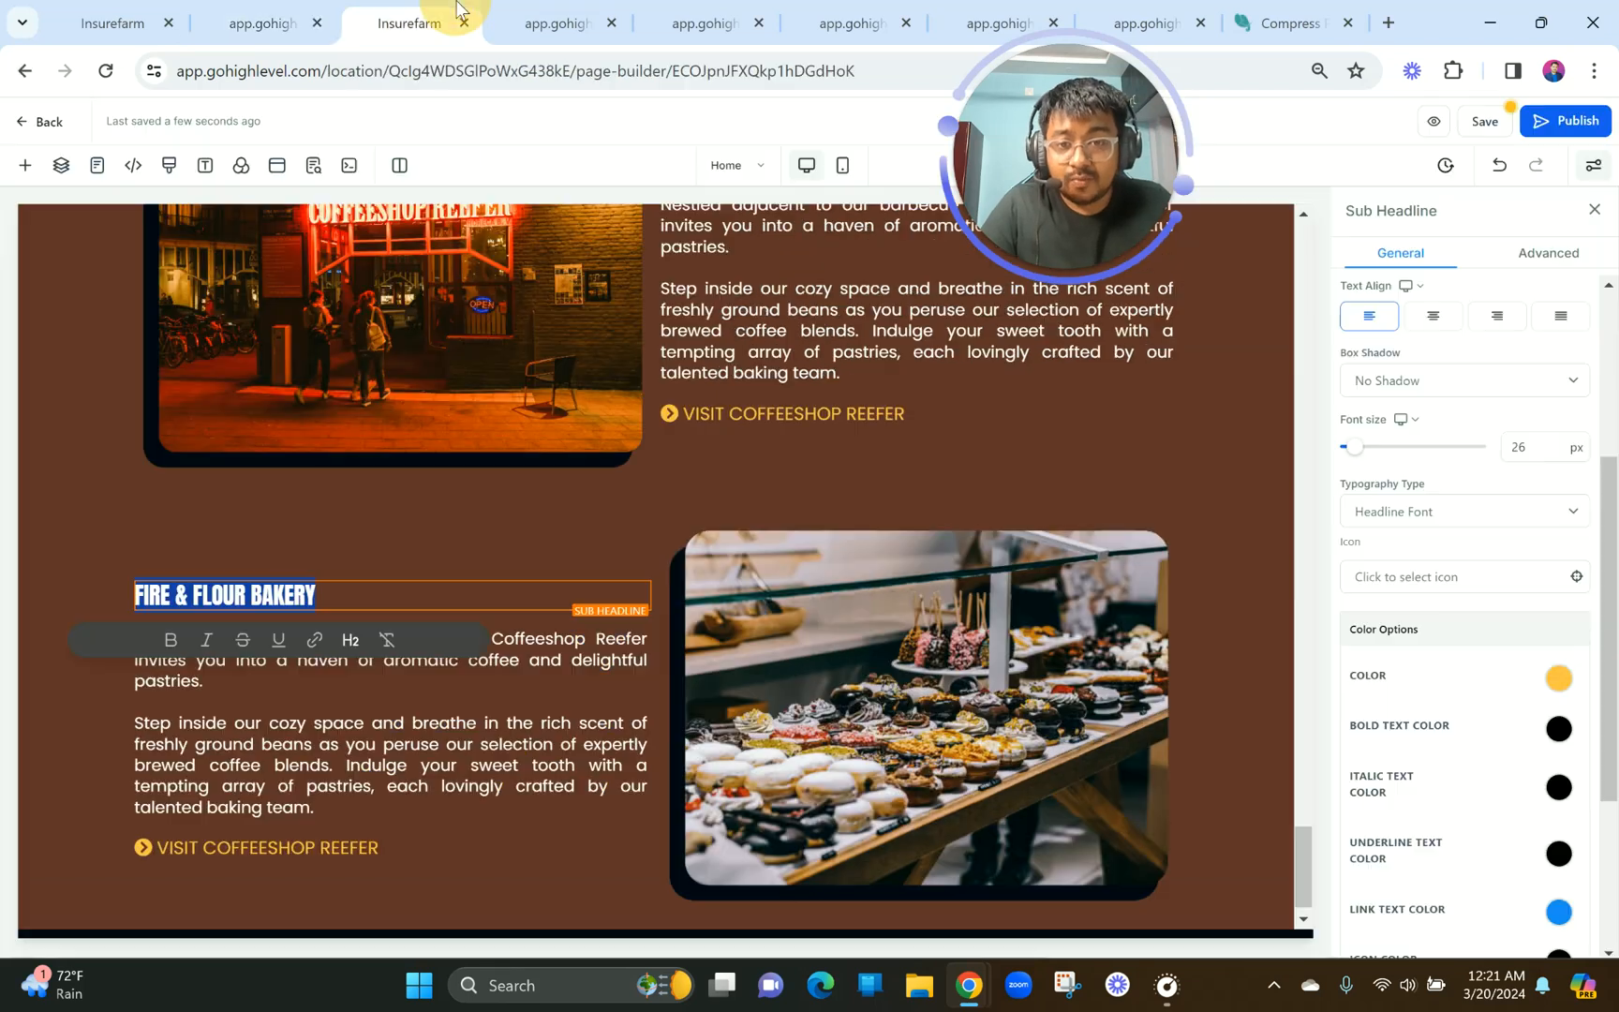
pyautogui.click(184, 689)
pyautogui.hotkey('ctrl', 'a')
pyautogui.hotkey('ctrl', 'v')
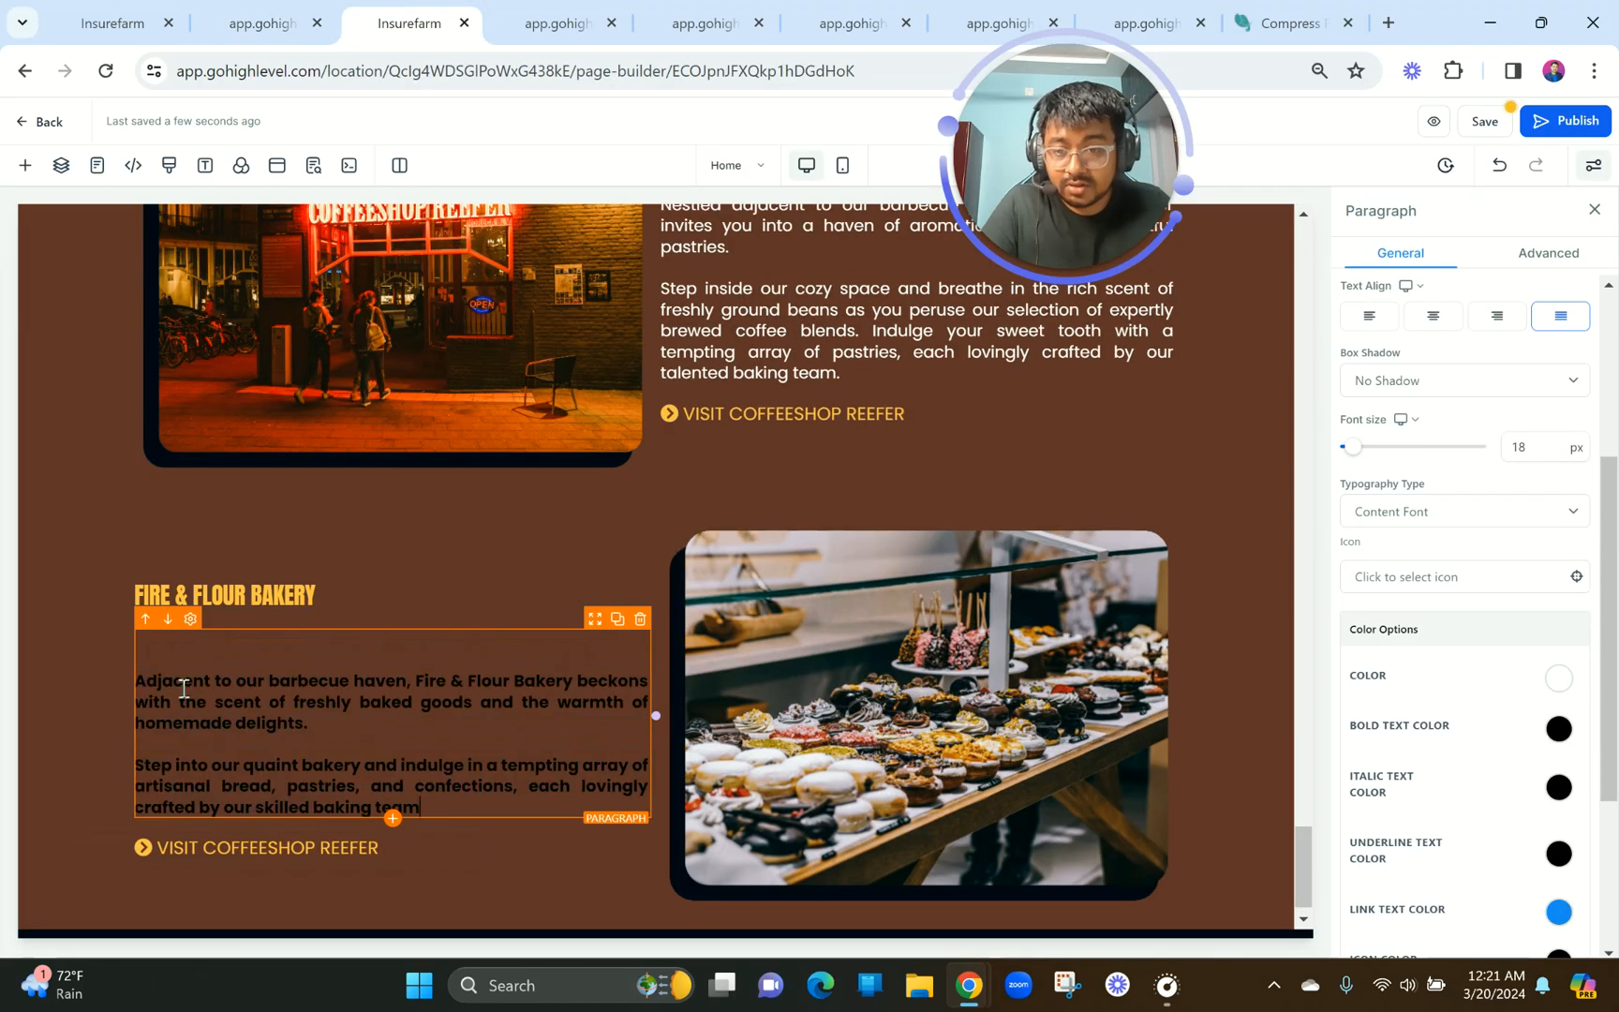
pyautogui.click(146, 677)
pyautogui.press('BackSpace')
pyautogui.hotkey('ctrl', 'a')
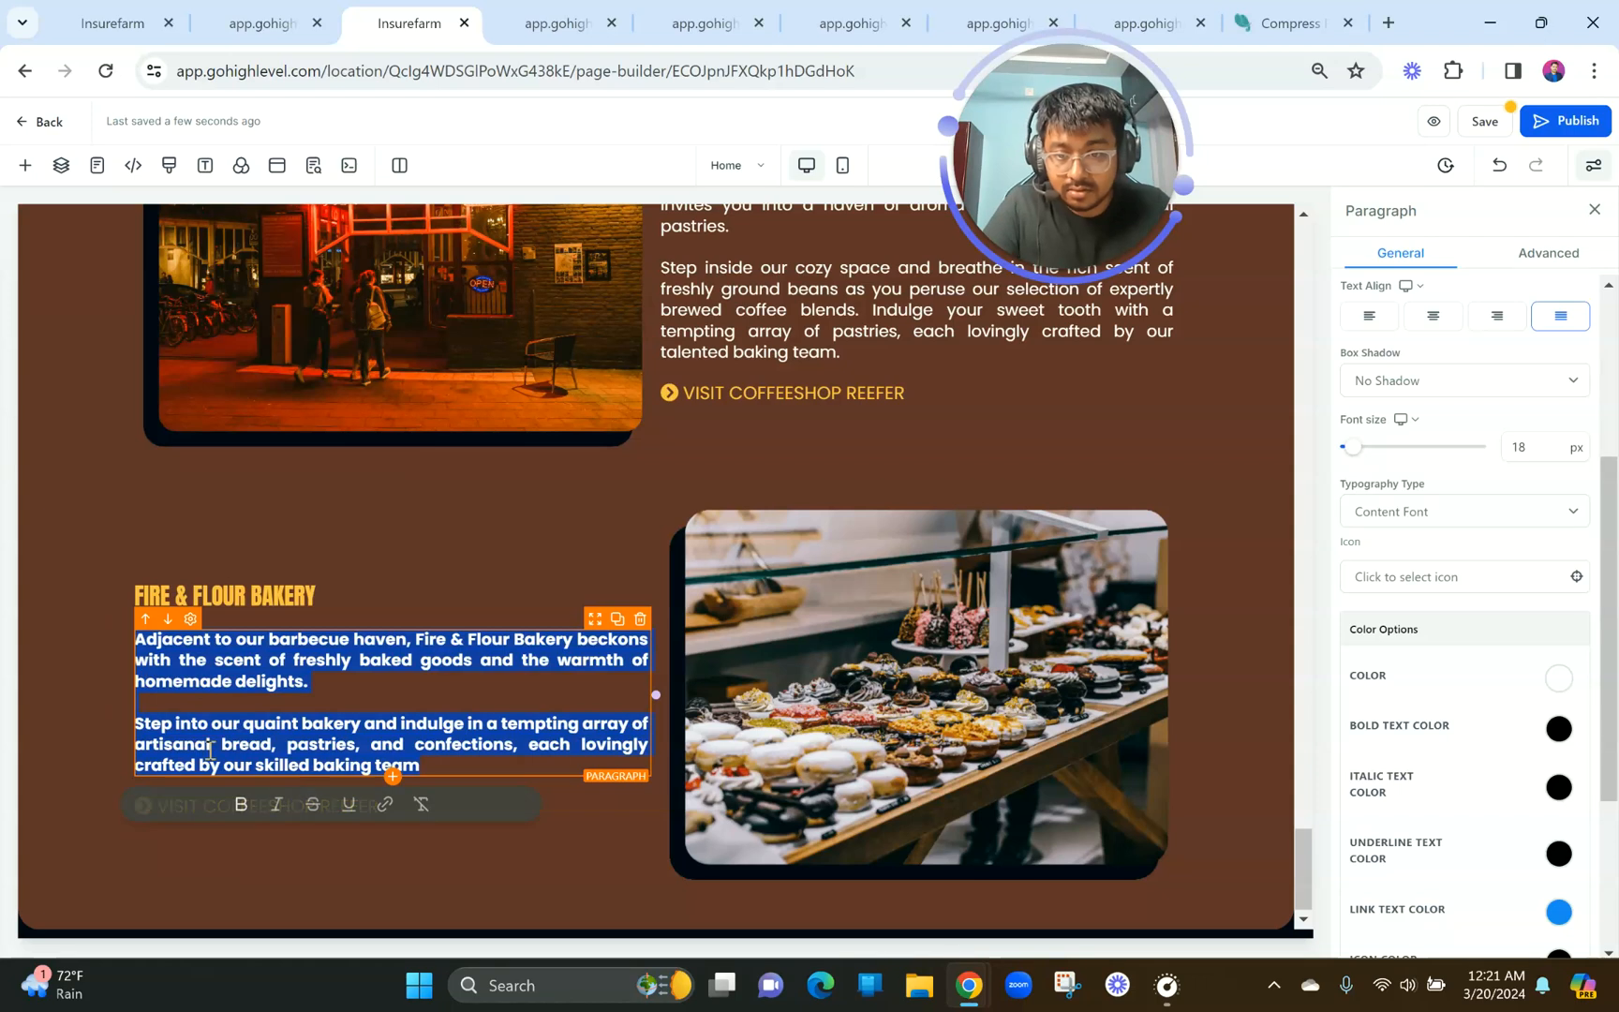
pyautogui.click(236, 806)
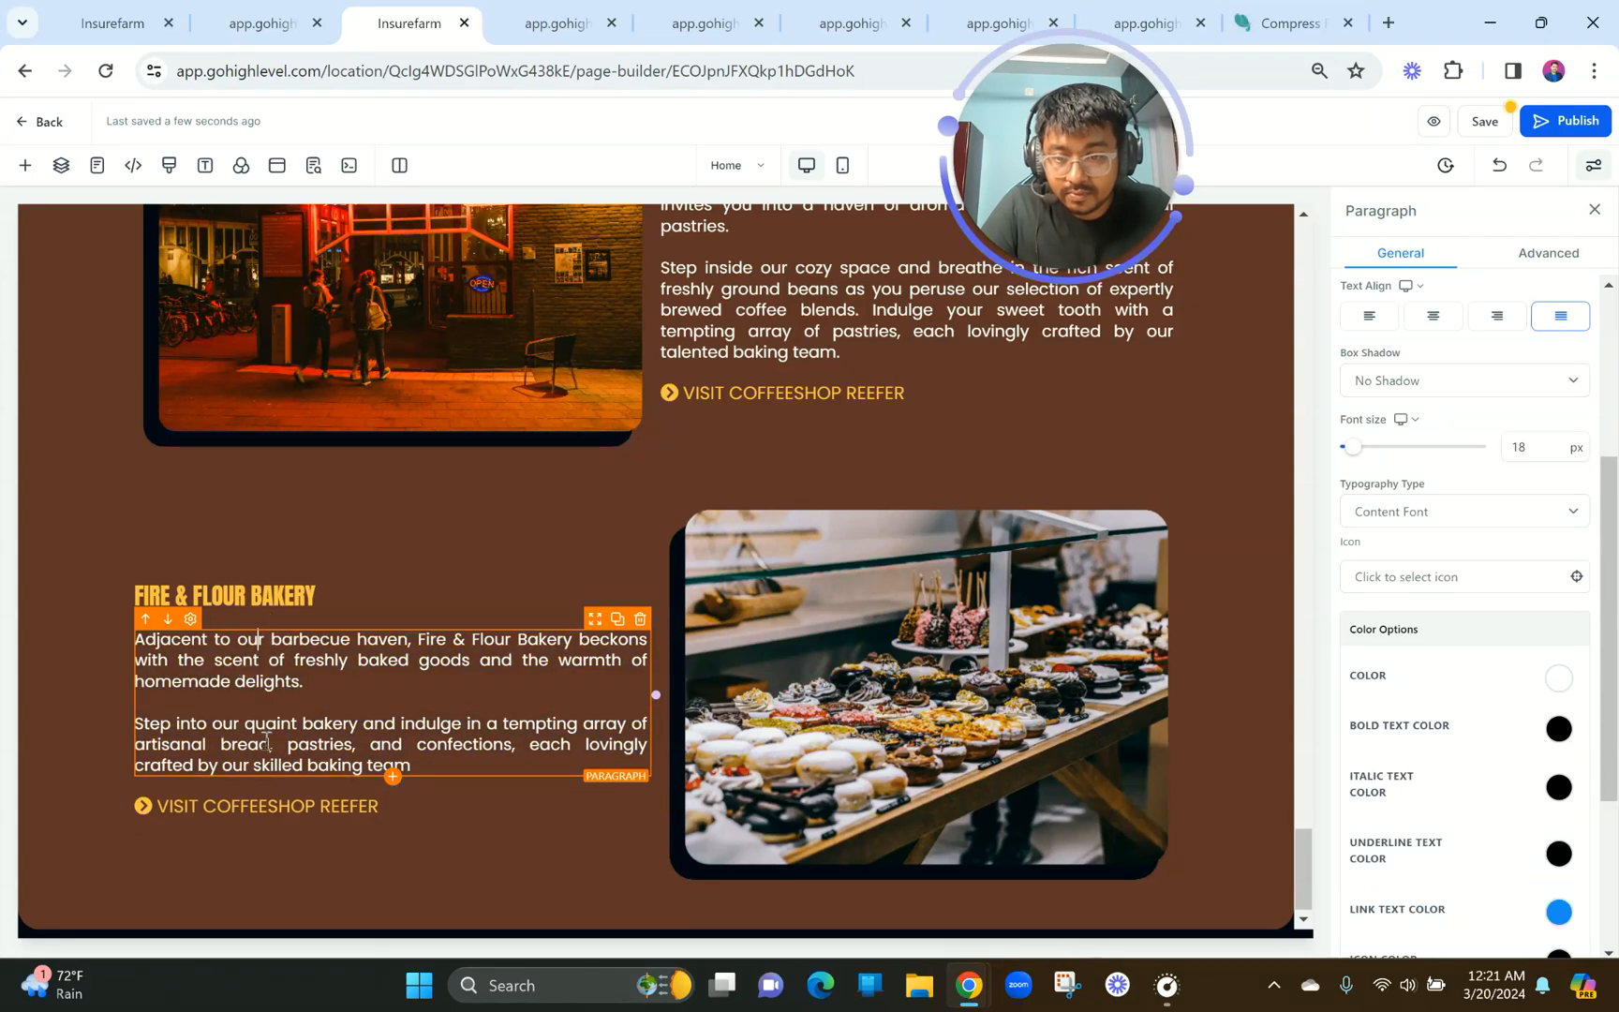
# Replace "COFFEESHOP REEFER" in the duplicated row's visit line with "FIRE & FLOUR BAKERY" copied from the reference page.
pyautogui.click(244, 11)
pyautogui.moveTo(543, 763); pyautogui.dragTo(348, 763)
pyautogui.hotkey('ctrl', 'c')
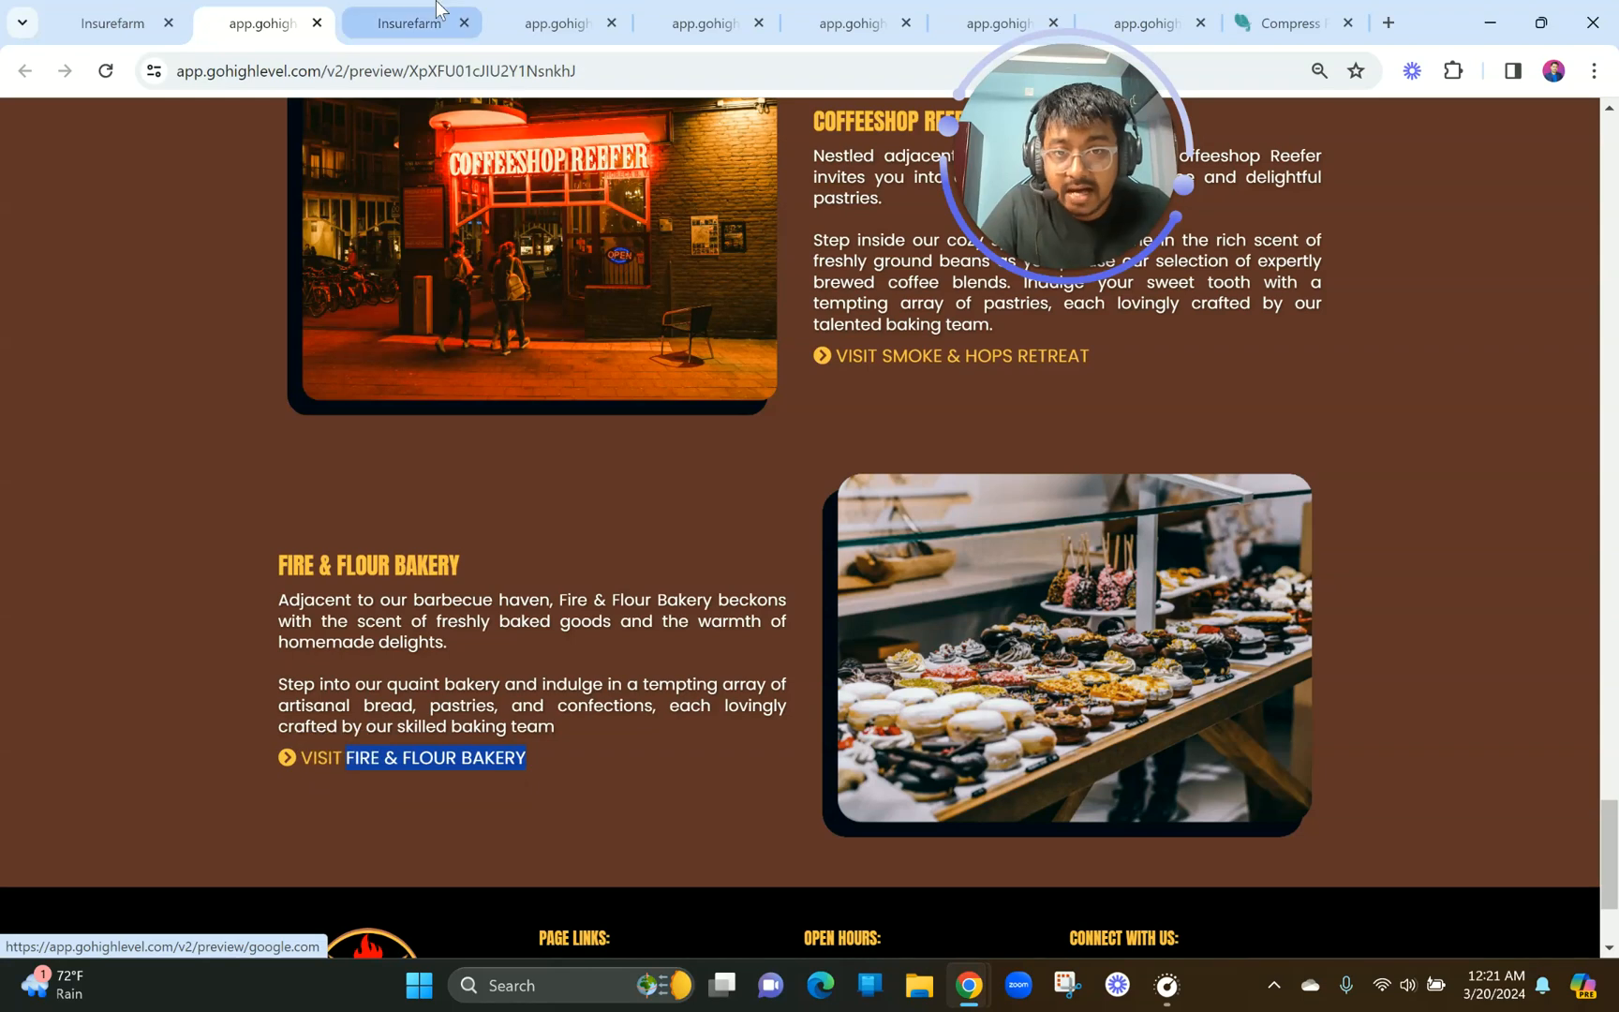
pyautogui.click(412, 21)
pyautogui.click(355, 816)
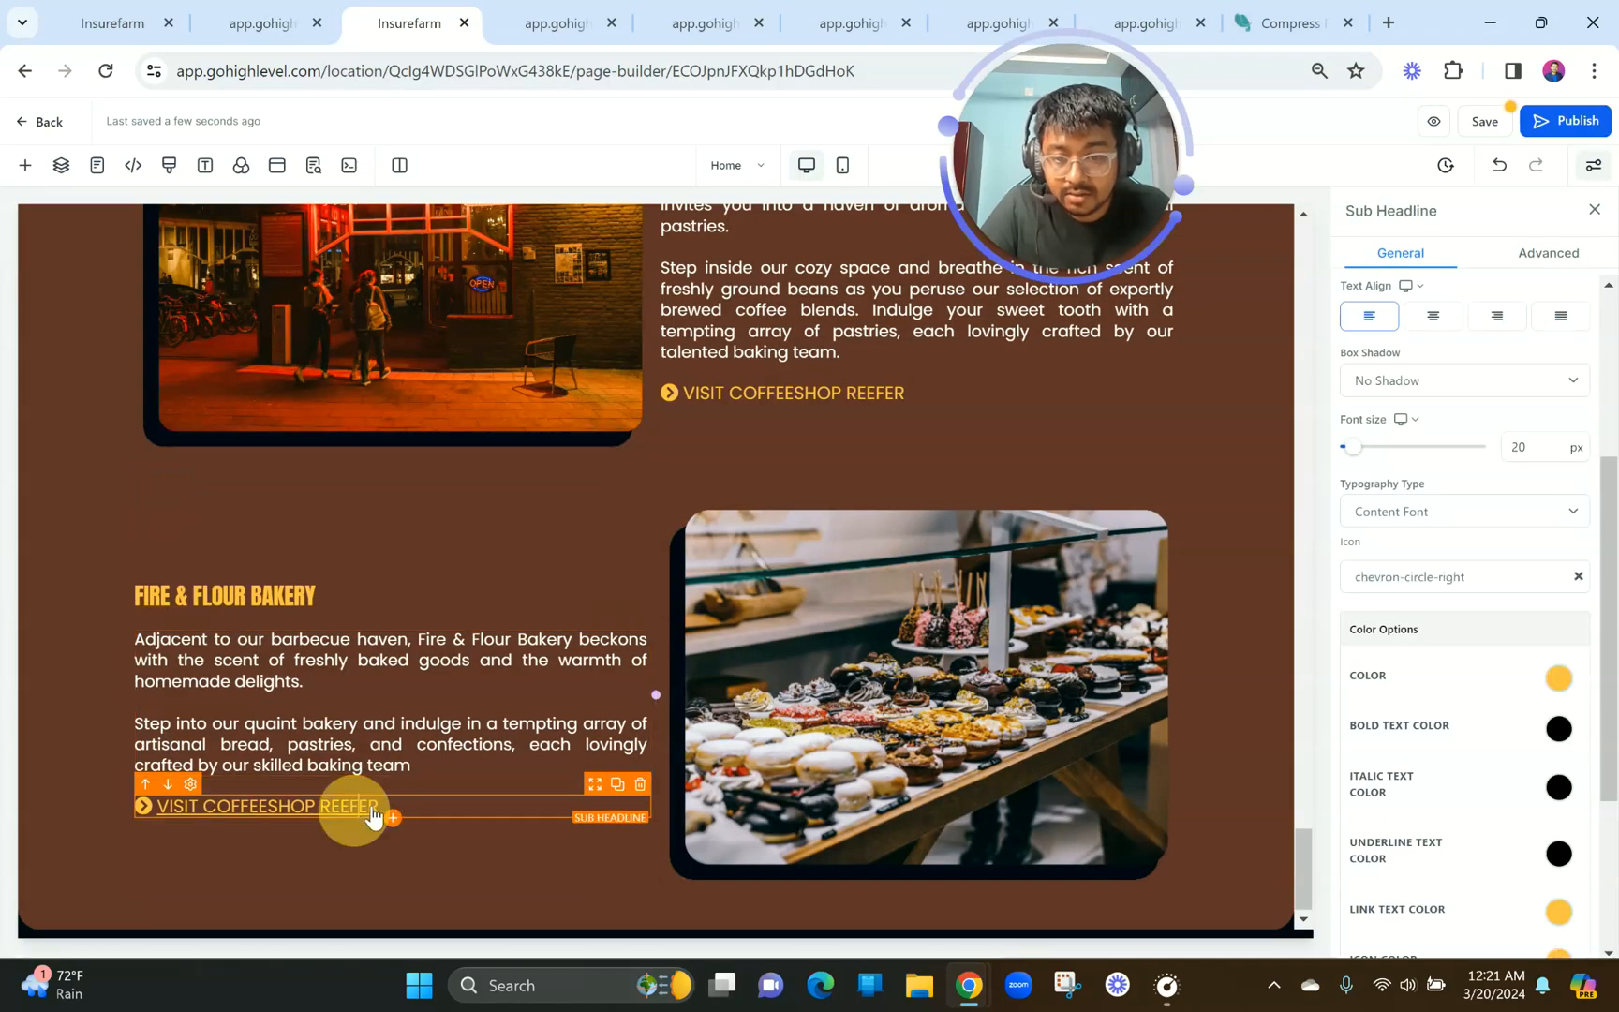
pyautogui.moveTo(418, 804); pyautogui.dragTo(205, 808)
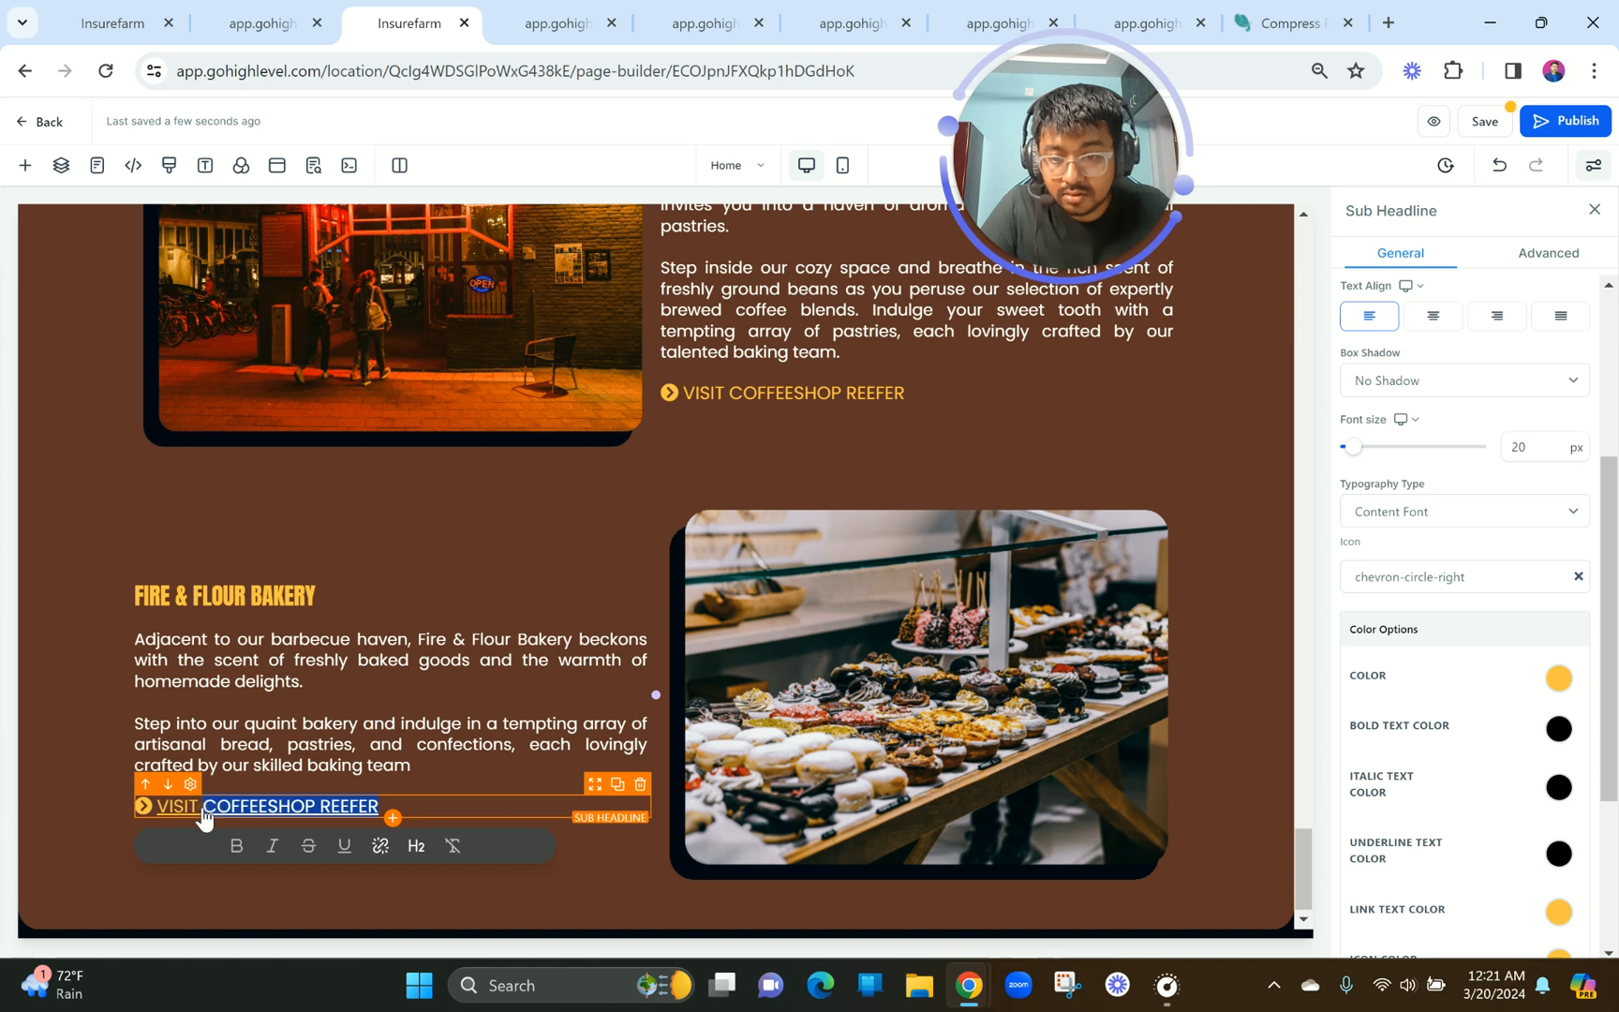
pyautogui.hotkey('ctrl', 'v')
# Join the pasted bakery name to "VISIT" on one line with a space and remove its bold formatting.
pyautogui.click(147, 849)
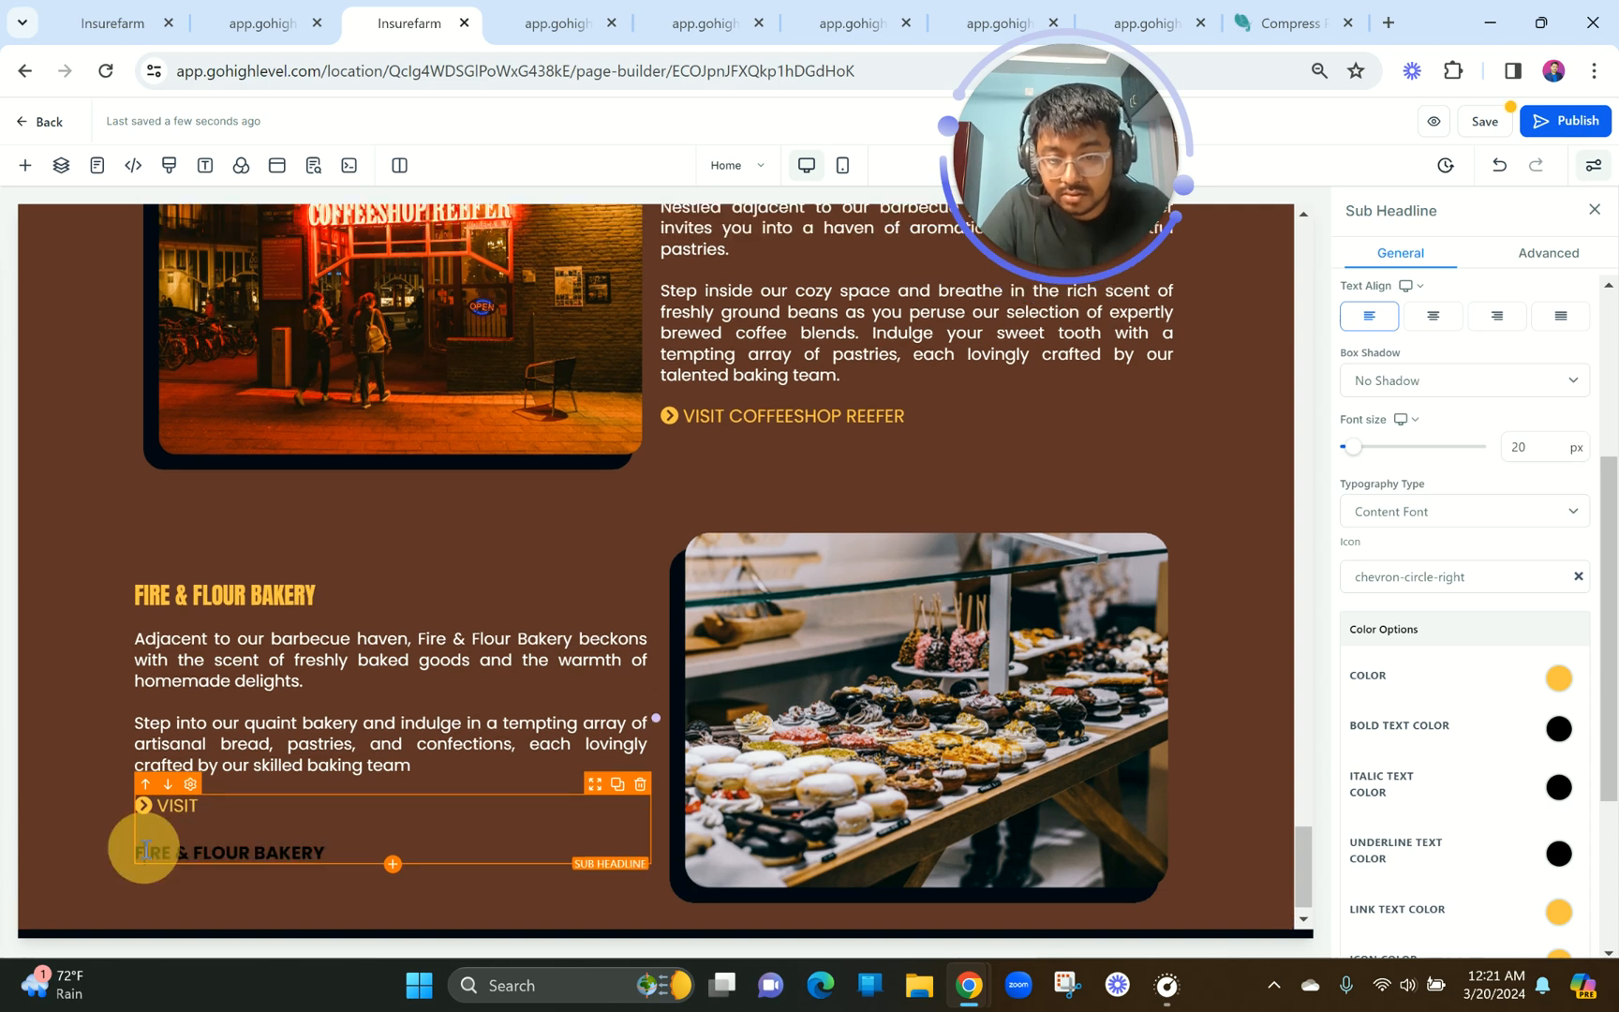
pyautogui.press('BackSpace')
pyautogui.press('space')
pyautogui.hotkey('ctrl', 'a')
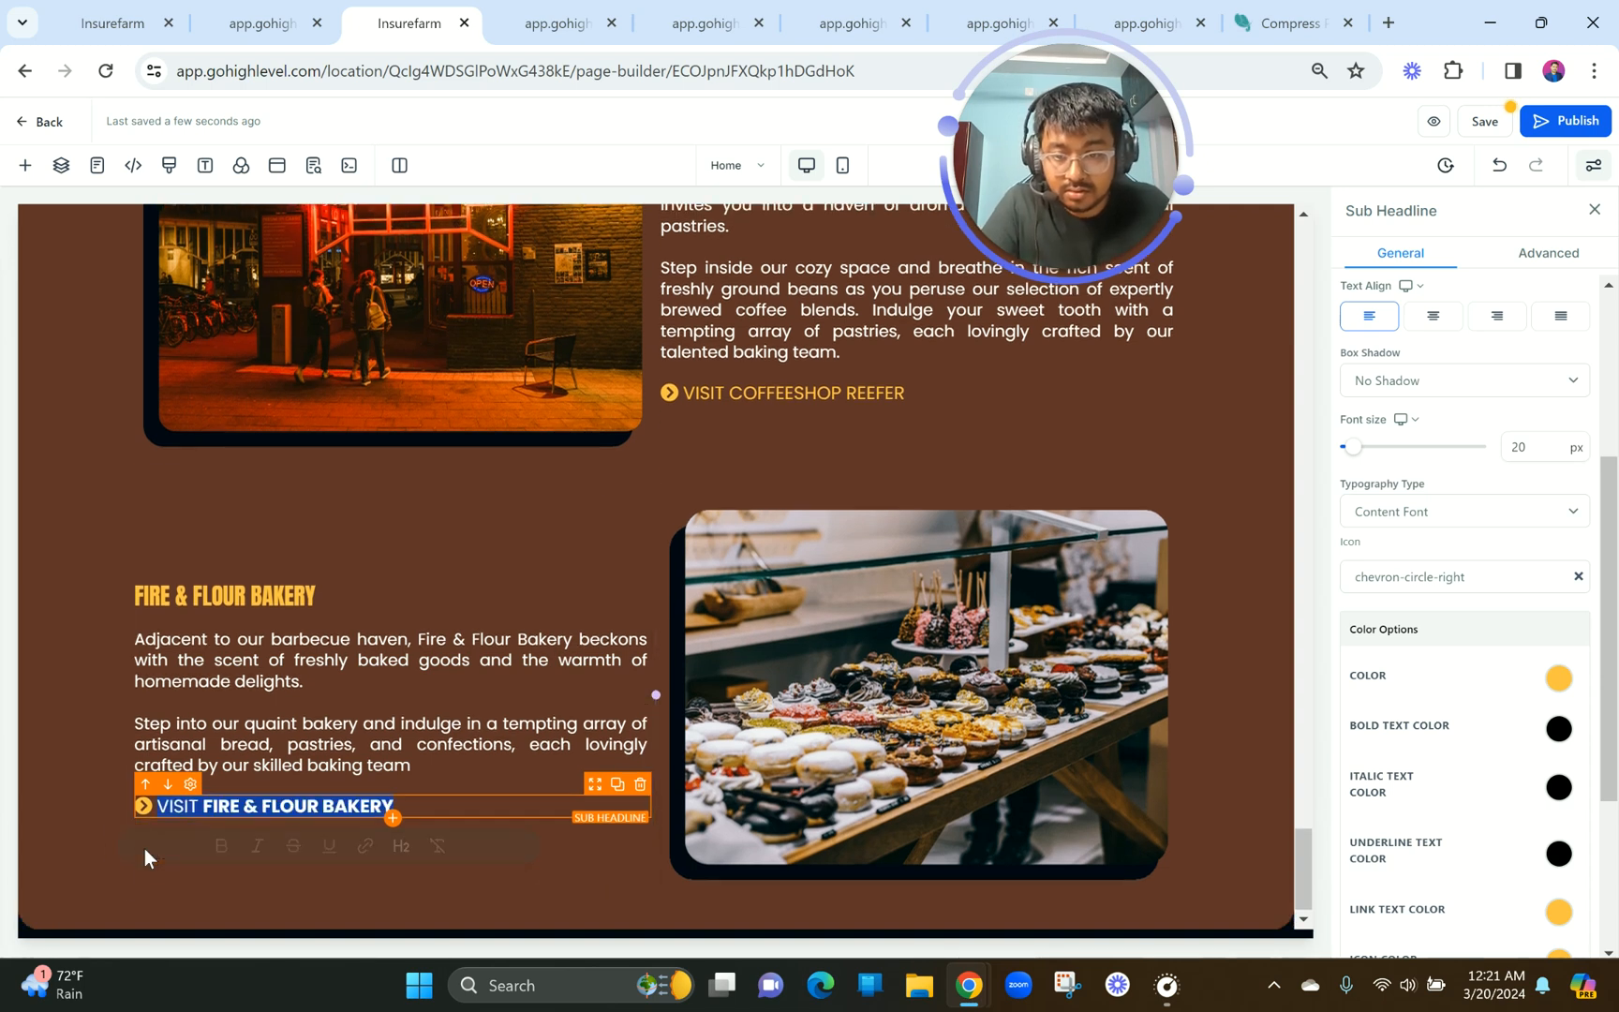
pyautogui.click(222, 848)
pyautogui.click(222, 848)
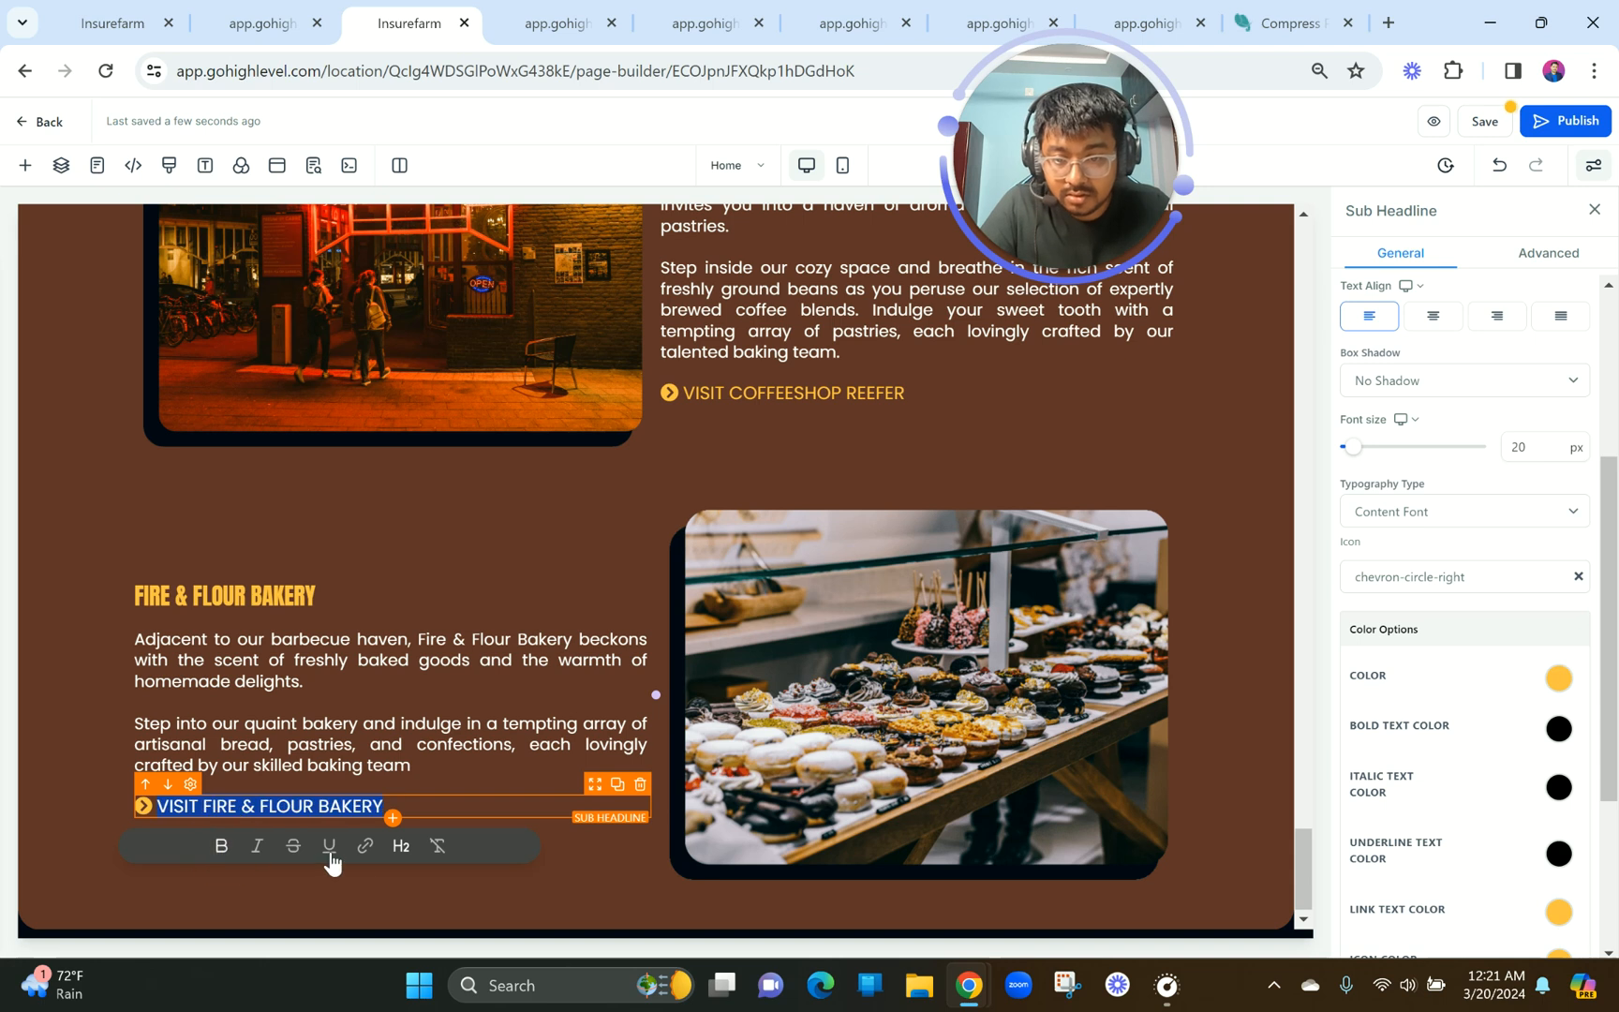
# Link the whole "VISIT FIRE & FLOUR BAKERY" text to the creator's personal website address, opening in a new window.
pyautogui.click(365, 846)
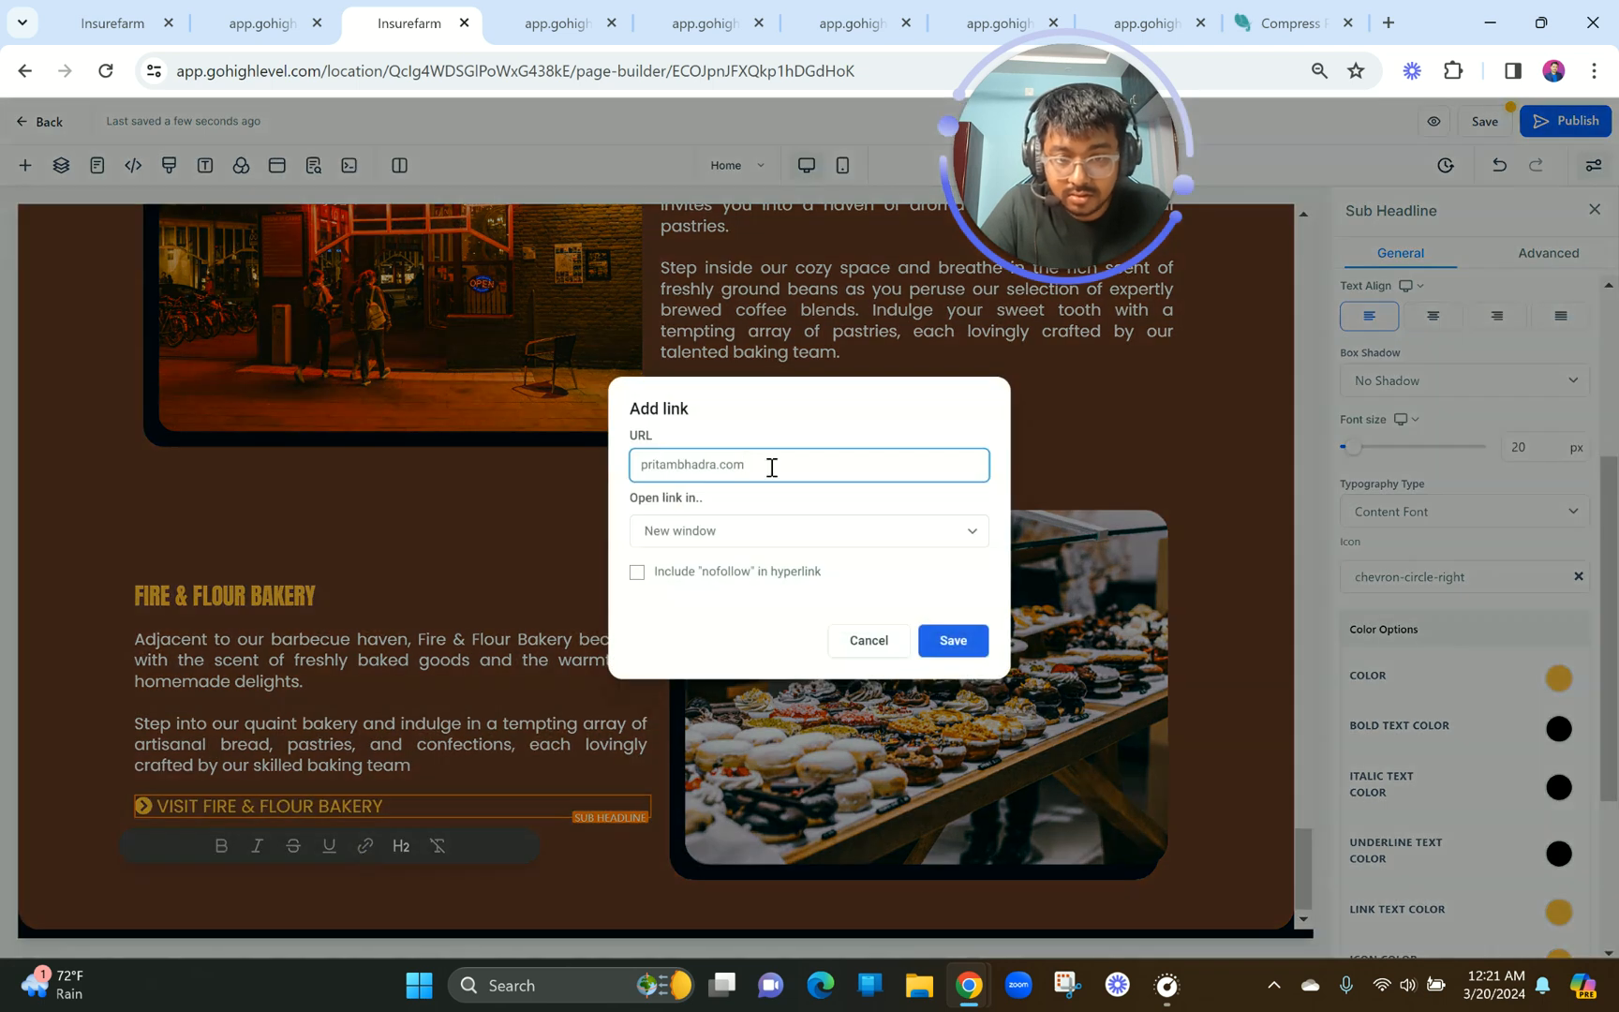
pyautogui.click(965, 641)
pyautogui.click(388, 625)
pyautogui.scroll(4, 764, 659)
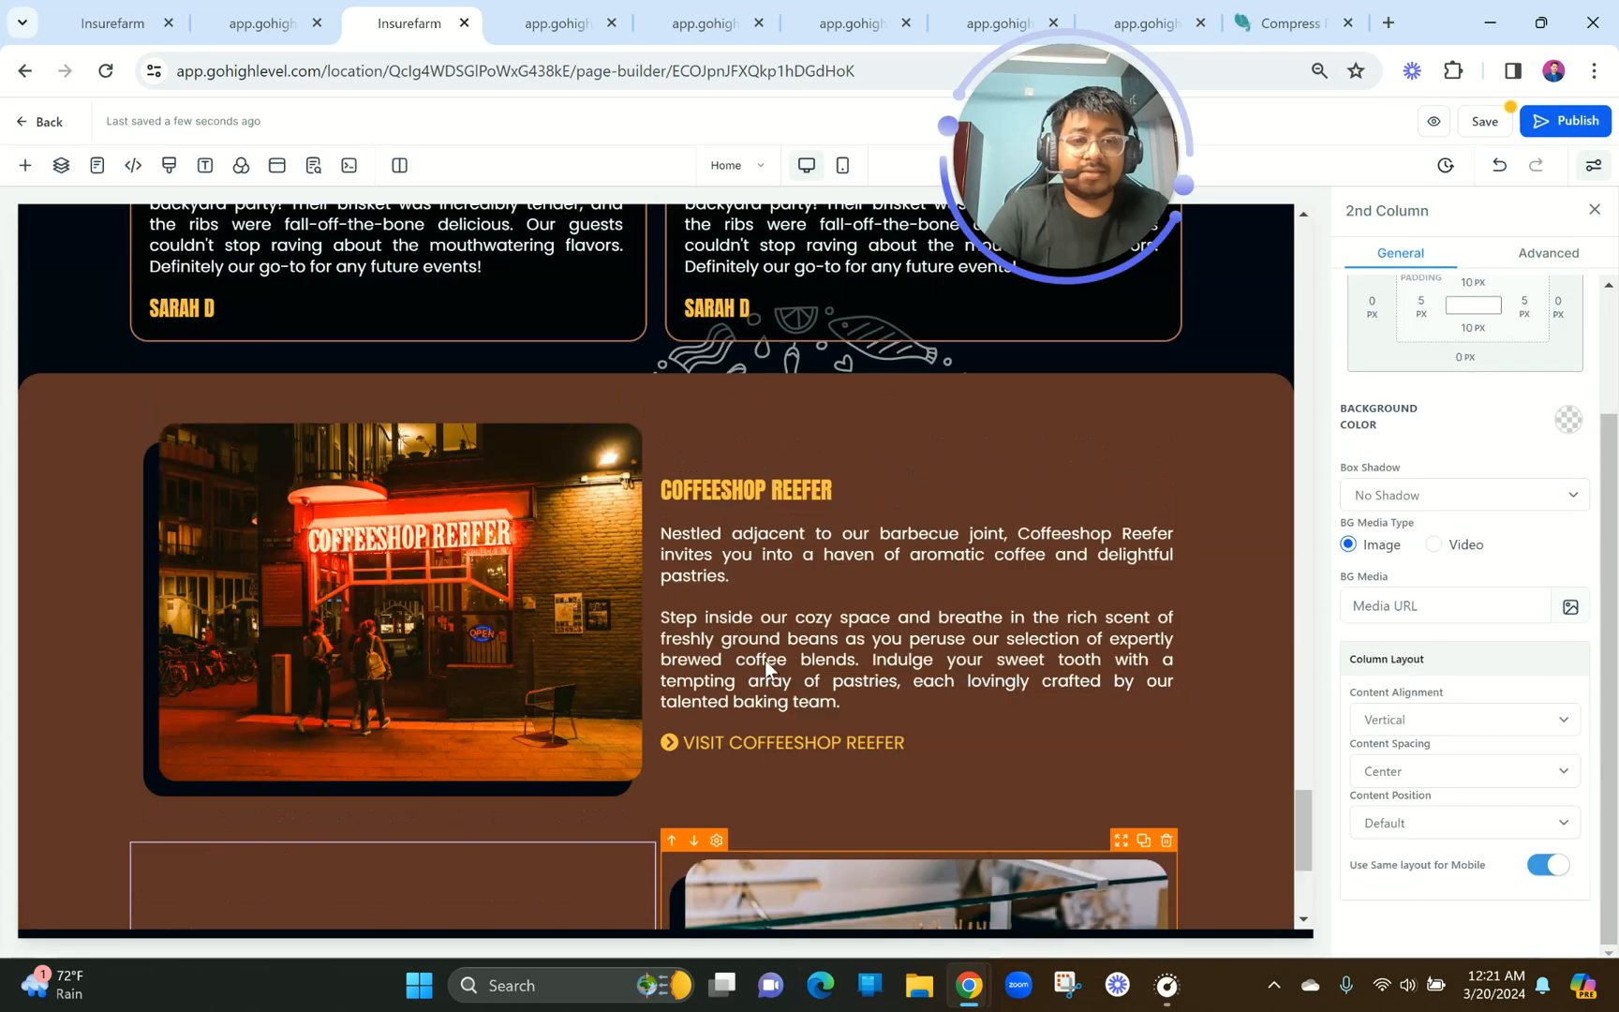
# Add a blank section below the Fire & Flour Bakery section for the footer.
pyautogui.scroll(-4, 586, 640)
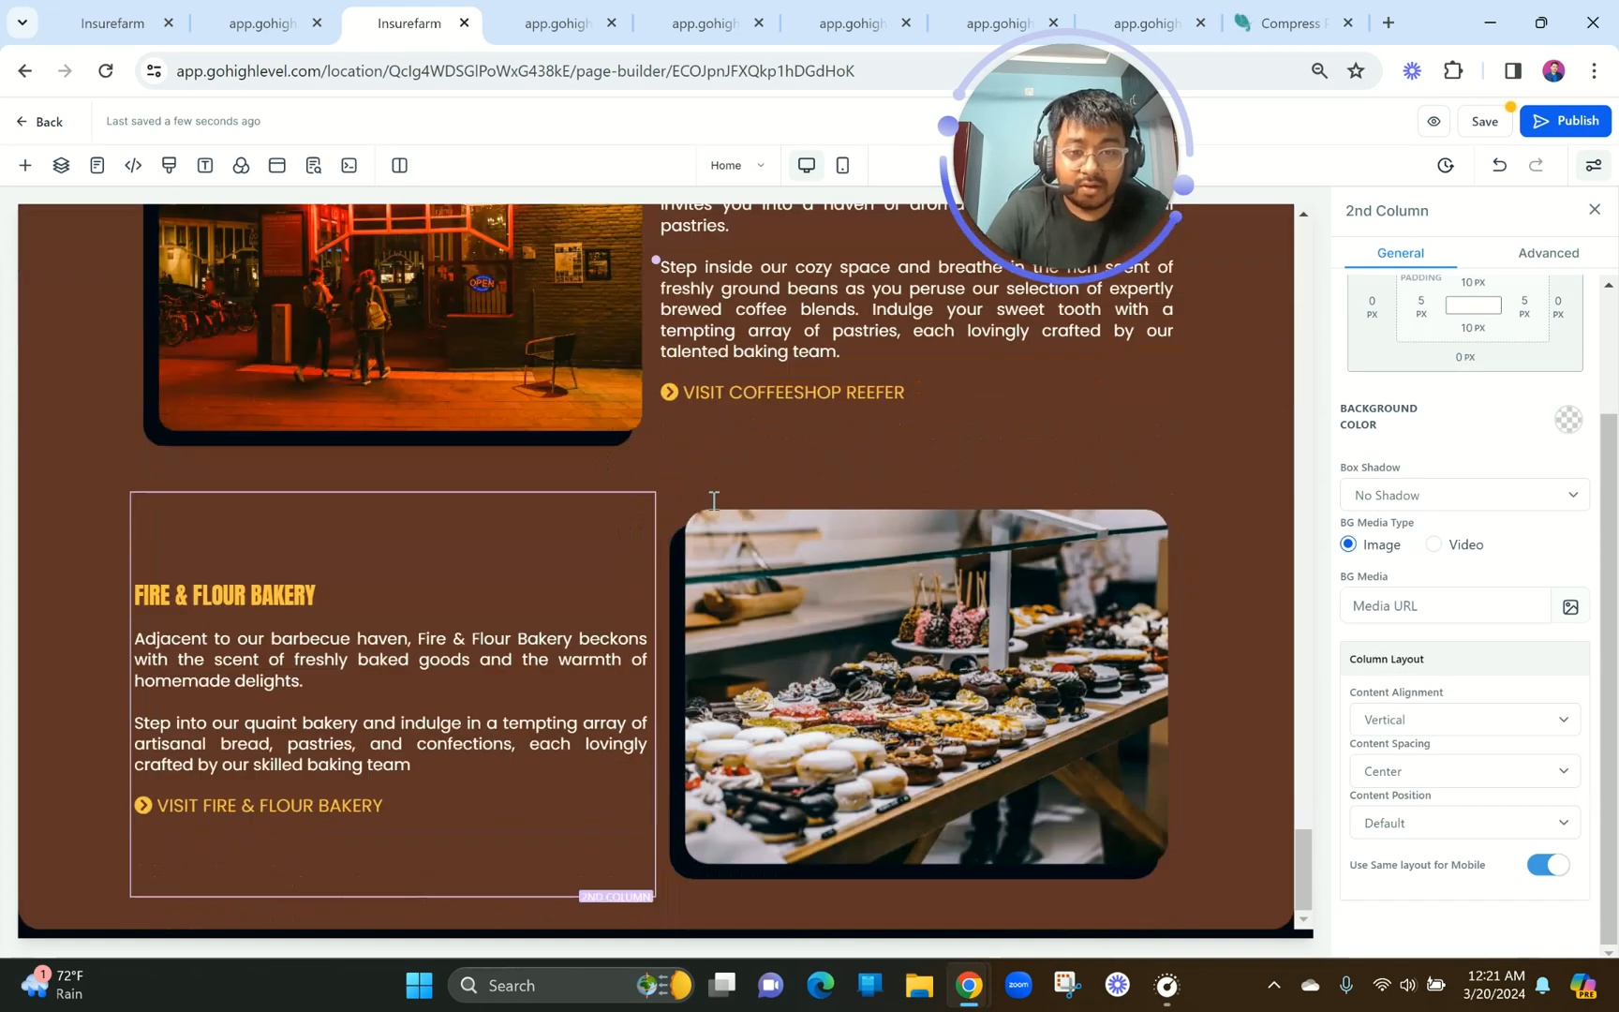
pyautogui.click(657, 930)
pyautogui.click(272, 307)
# Check the reference page's footer layout and add a four-column row to the new section.
pyautogui.click(263, 22)
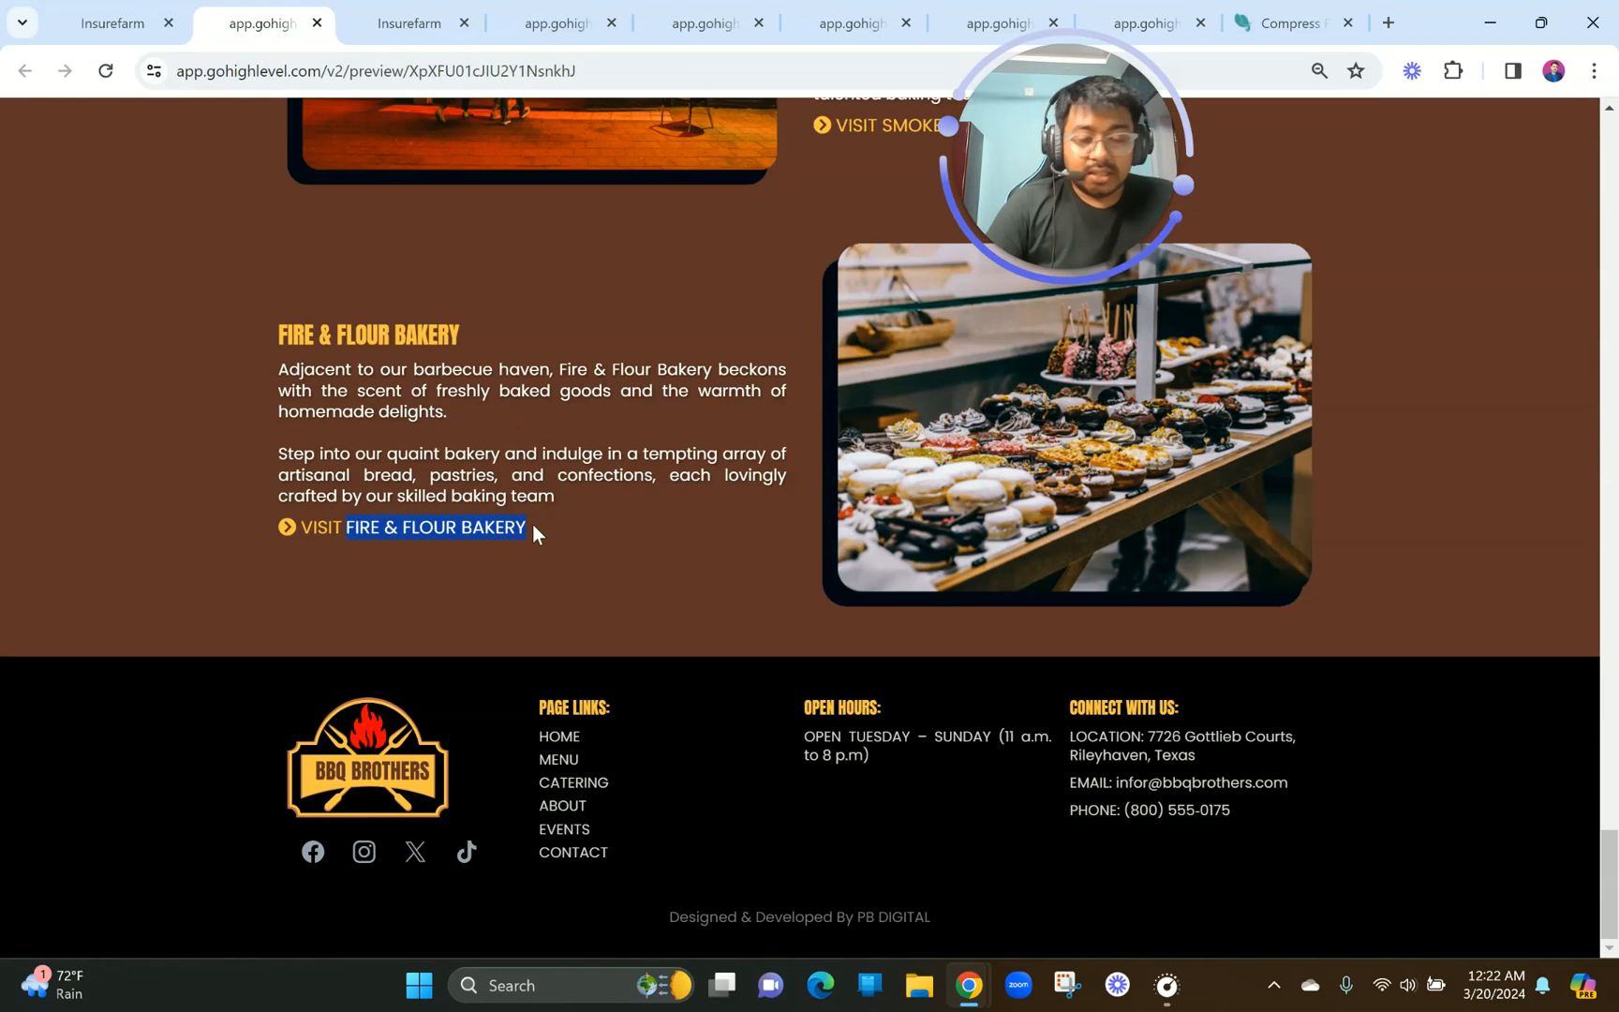
pyautogui.click(409, 23)
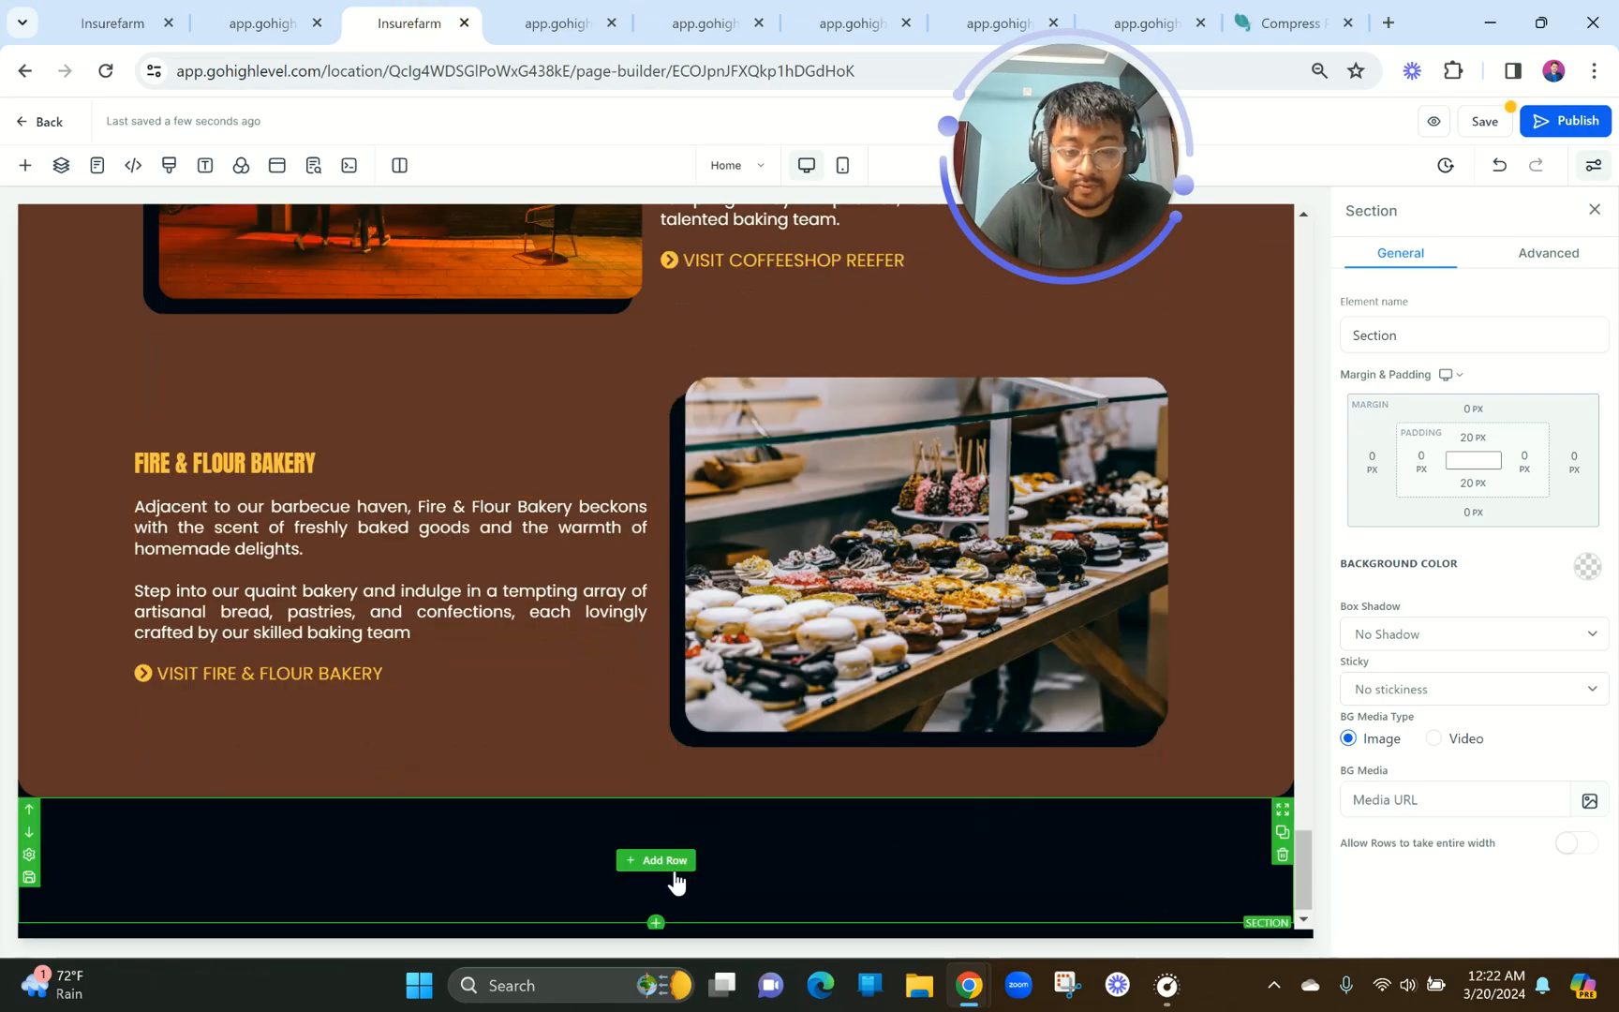
pyautogui.click(270, 15)
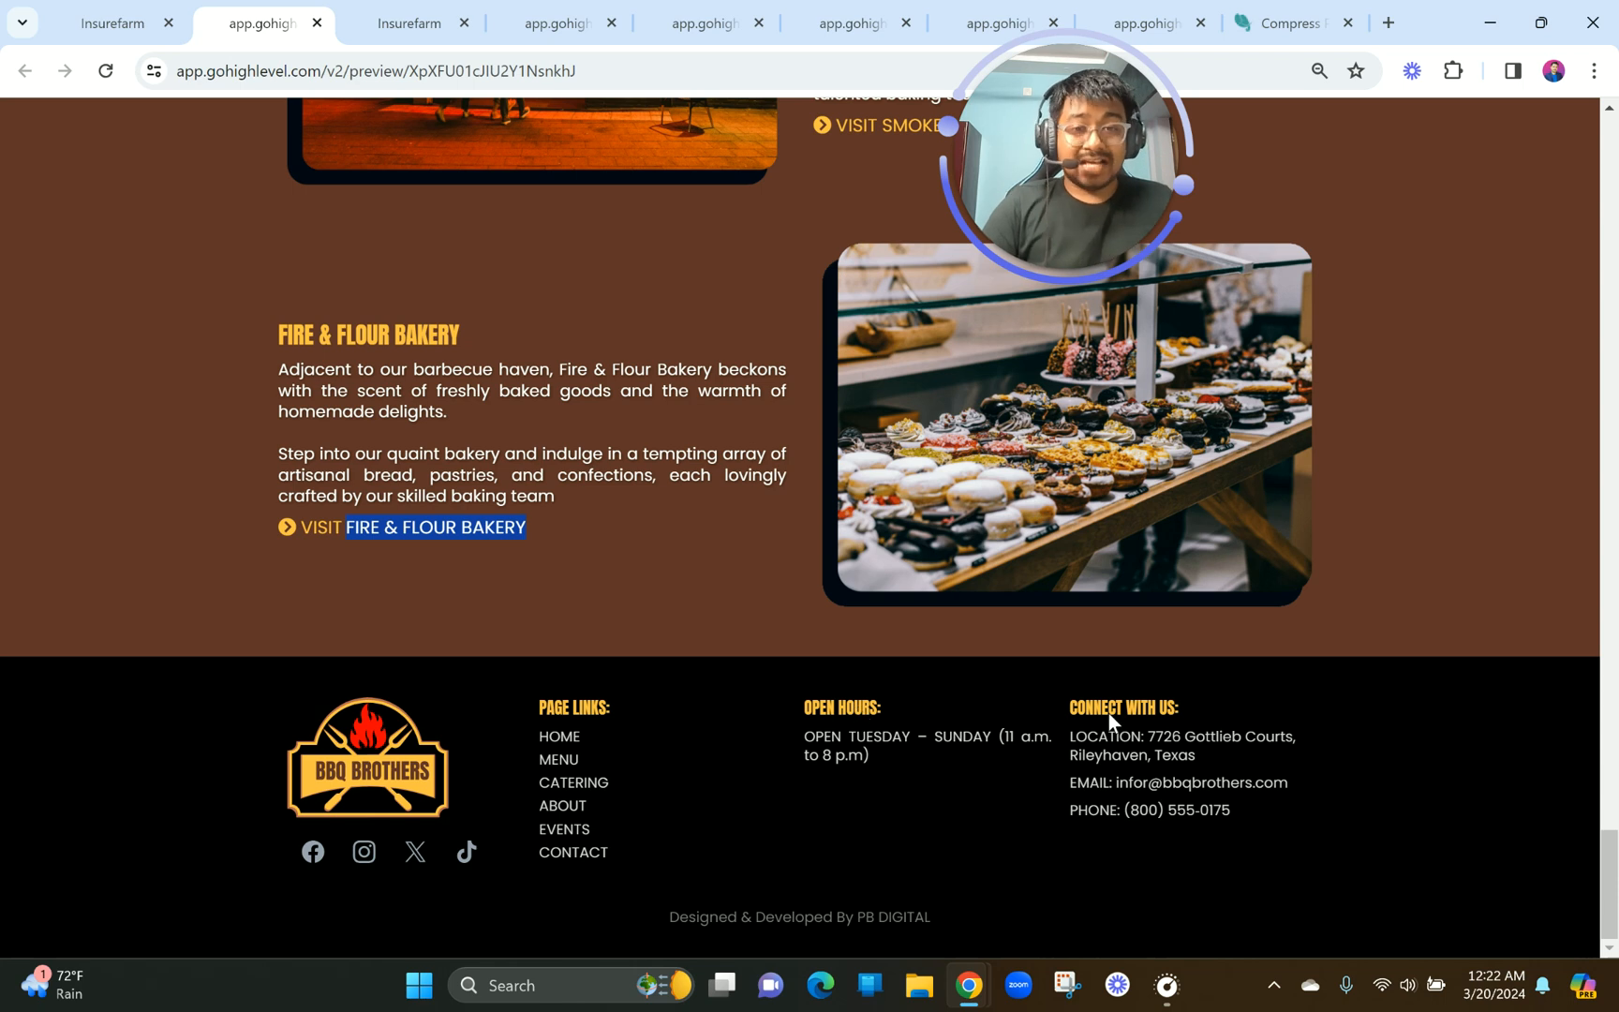
pyautogui.click(410, 22)
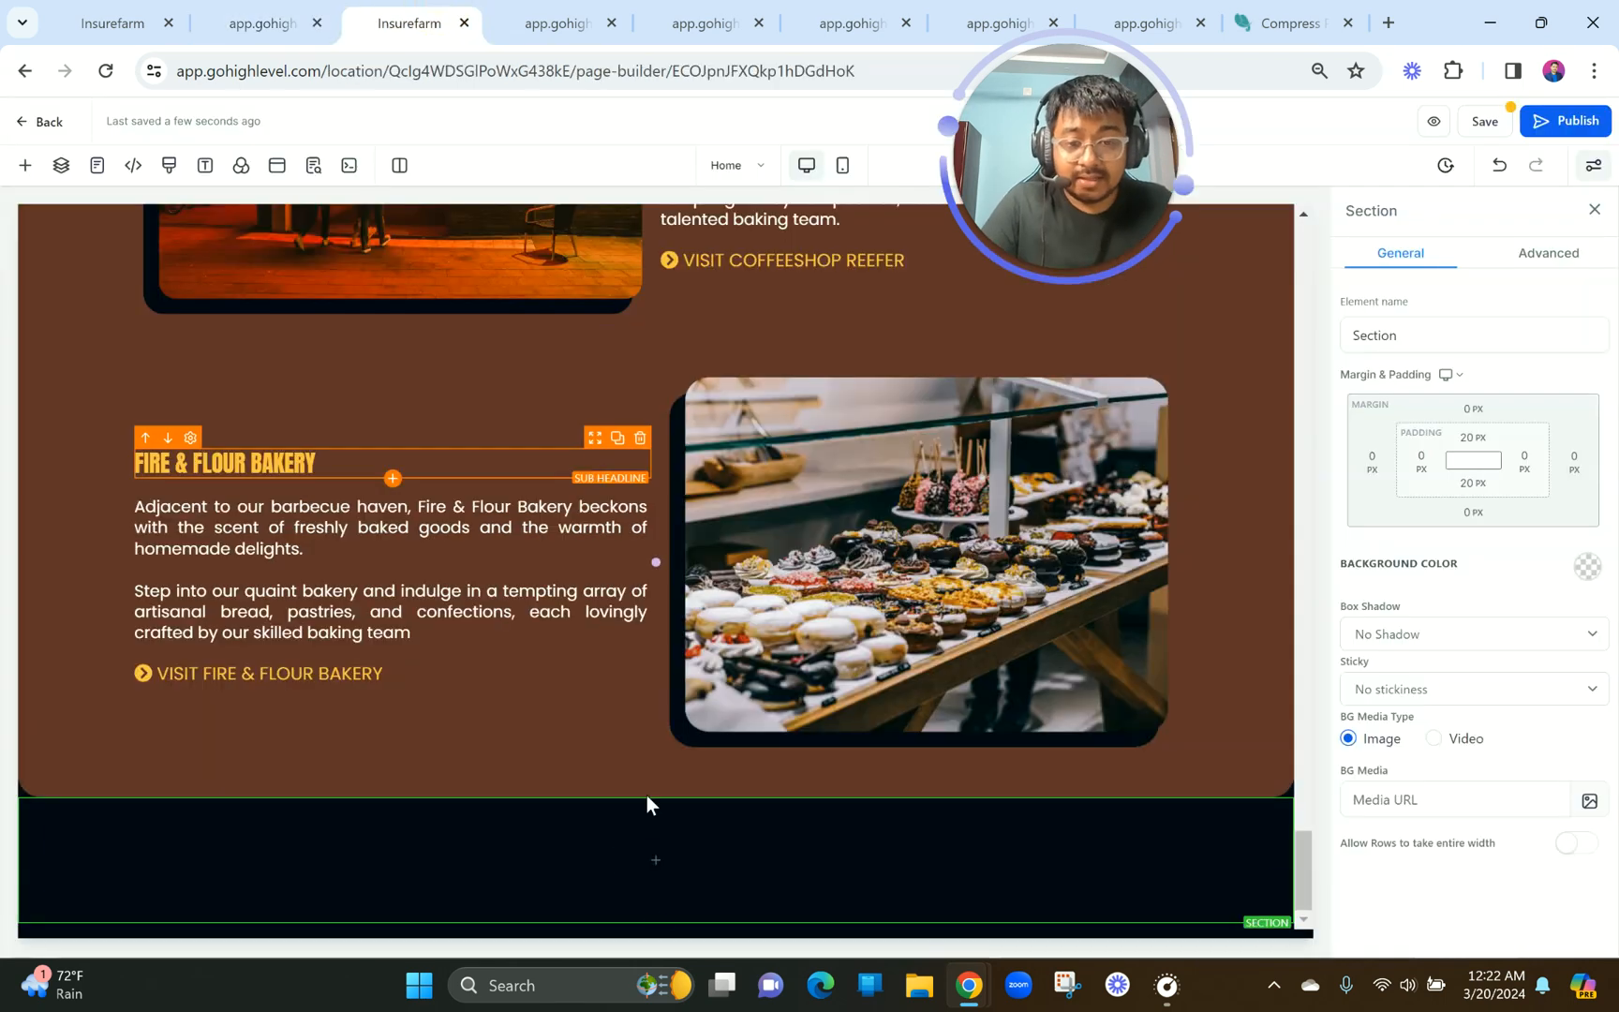
pyautogui.click(671, 862)
pyautogui.click(426, 423)
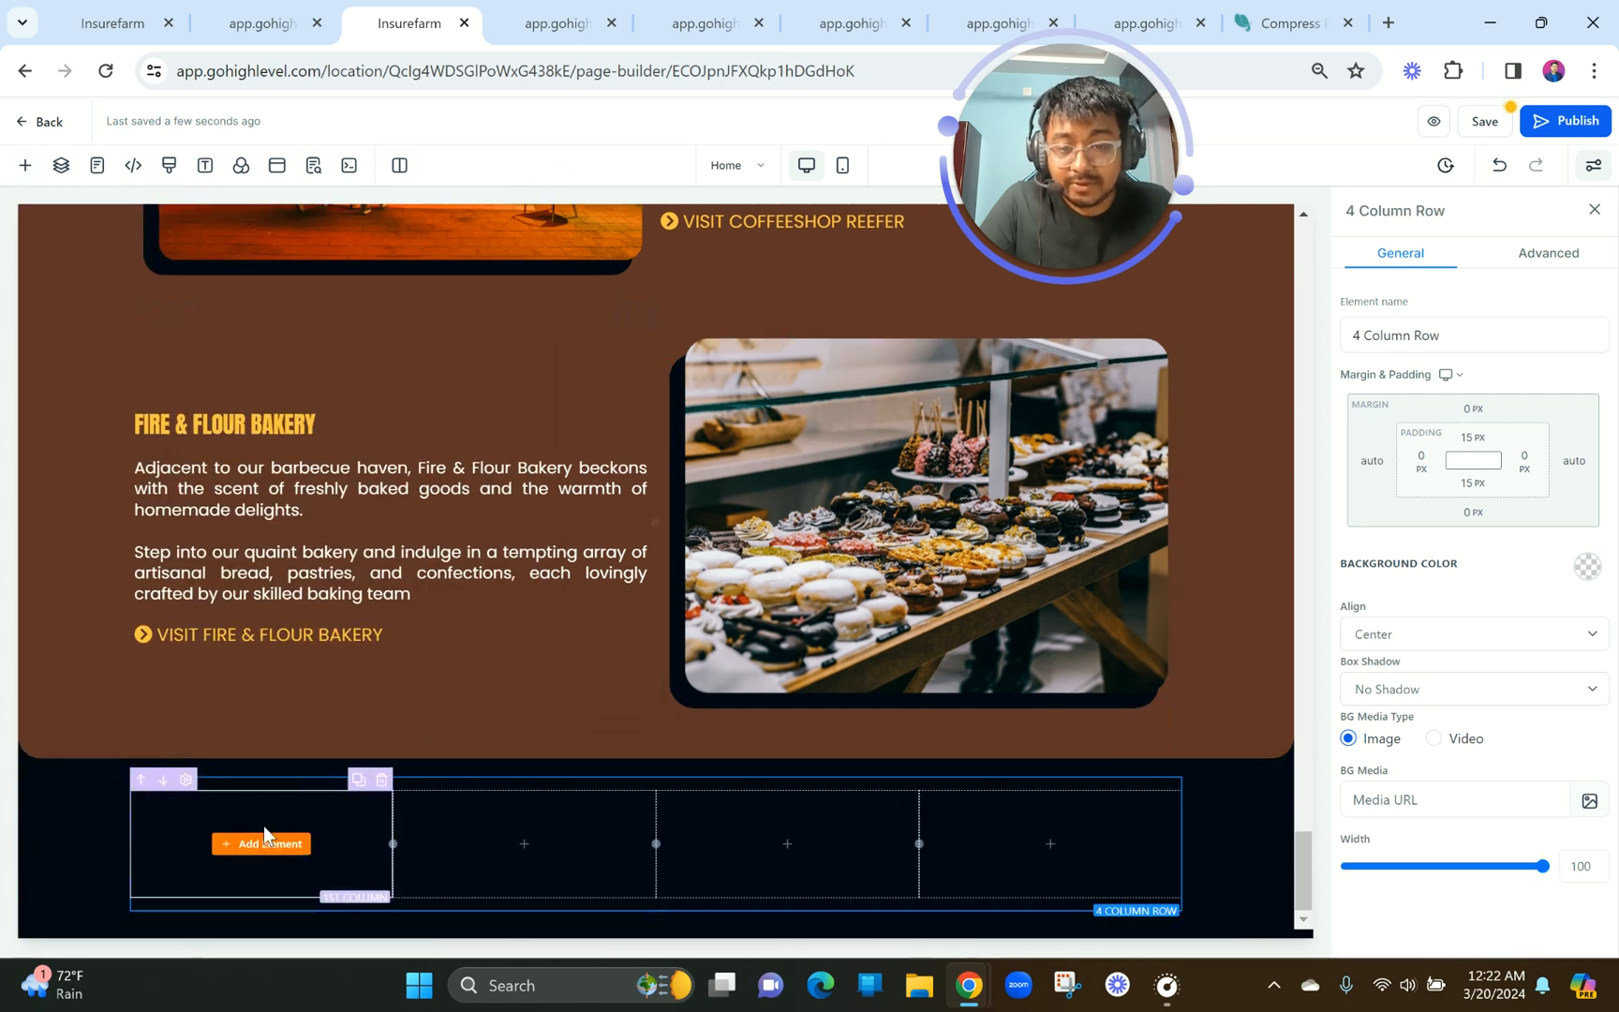
# Add an Image element to the first column of the footer row.
pyautogui.click(263, 843)
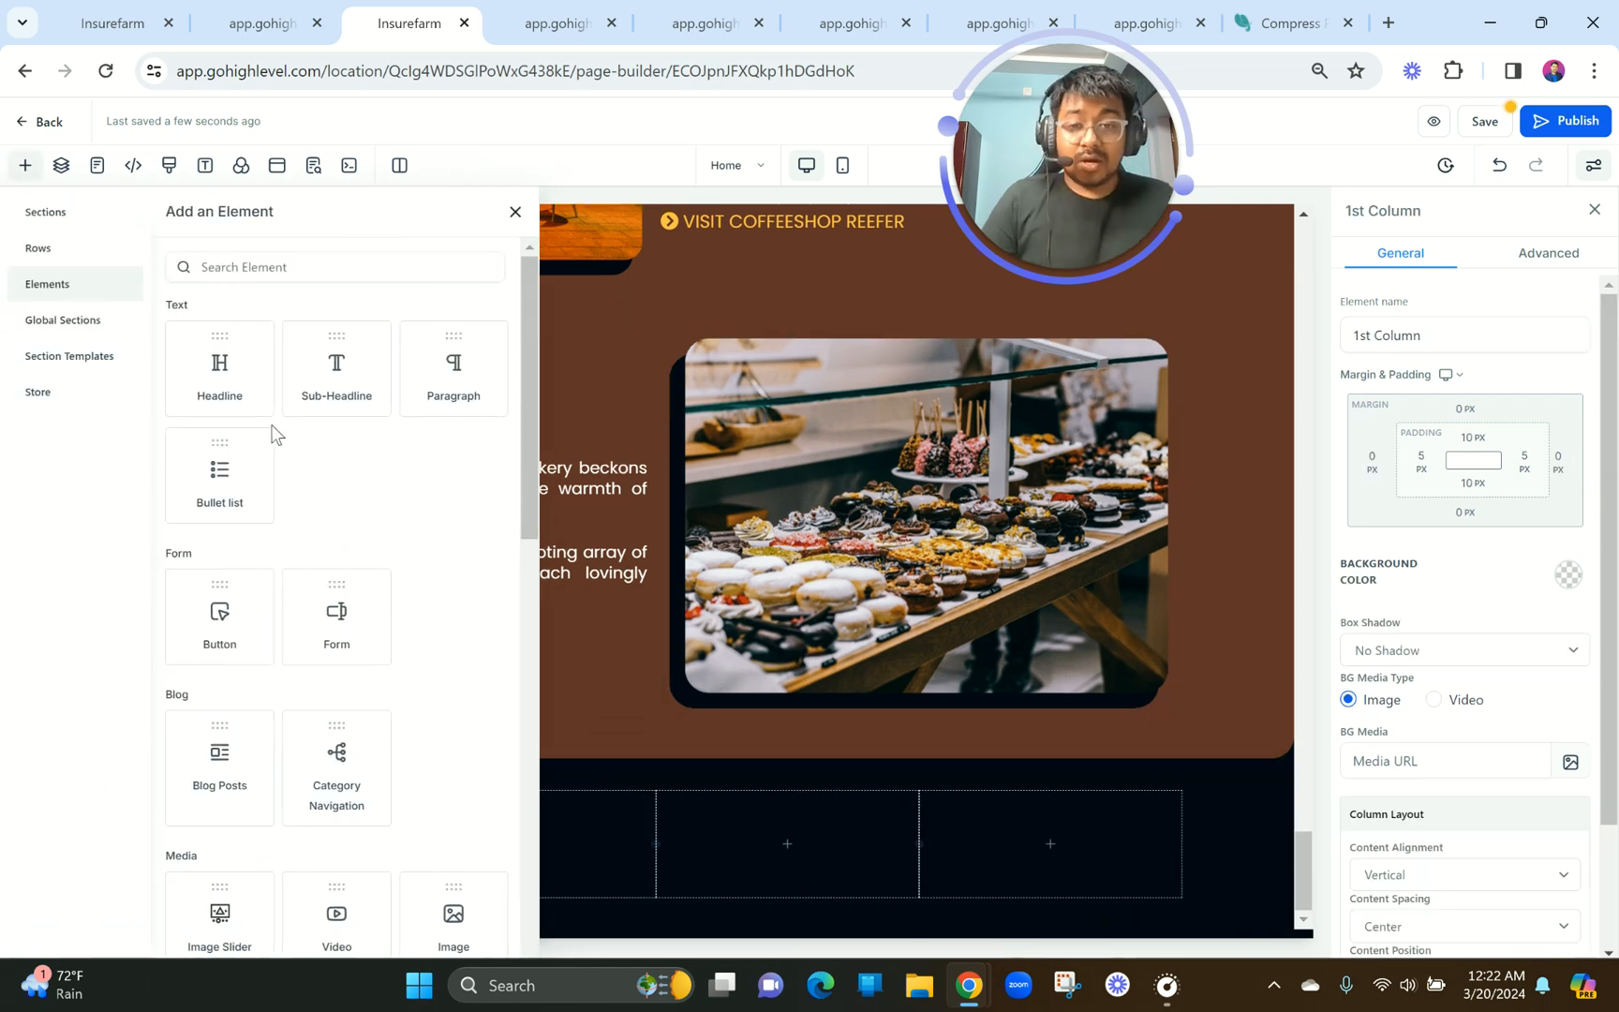
pyautogui.click(233, 267)
pyautogui.write('image')
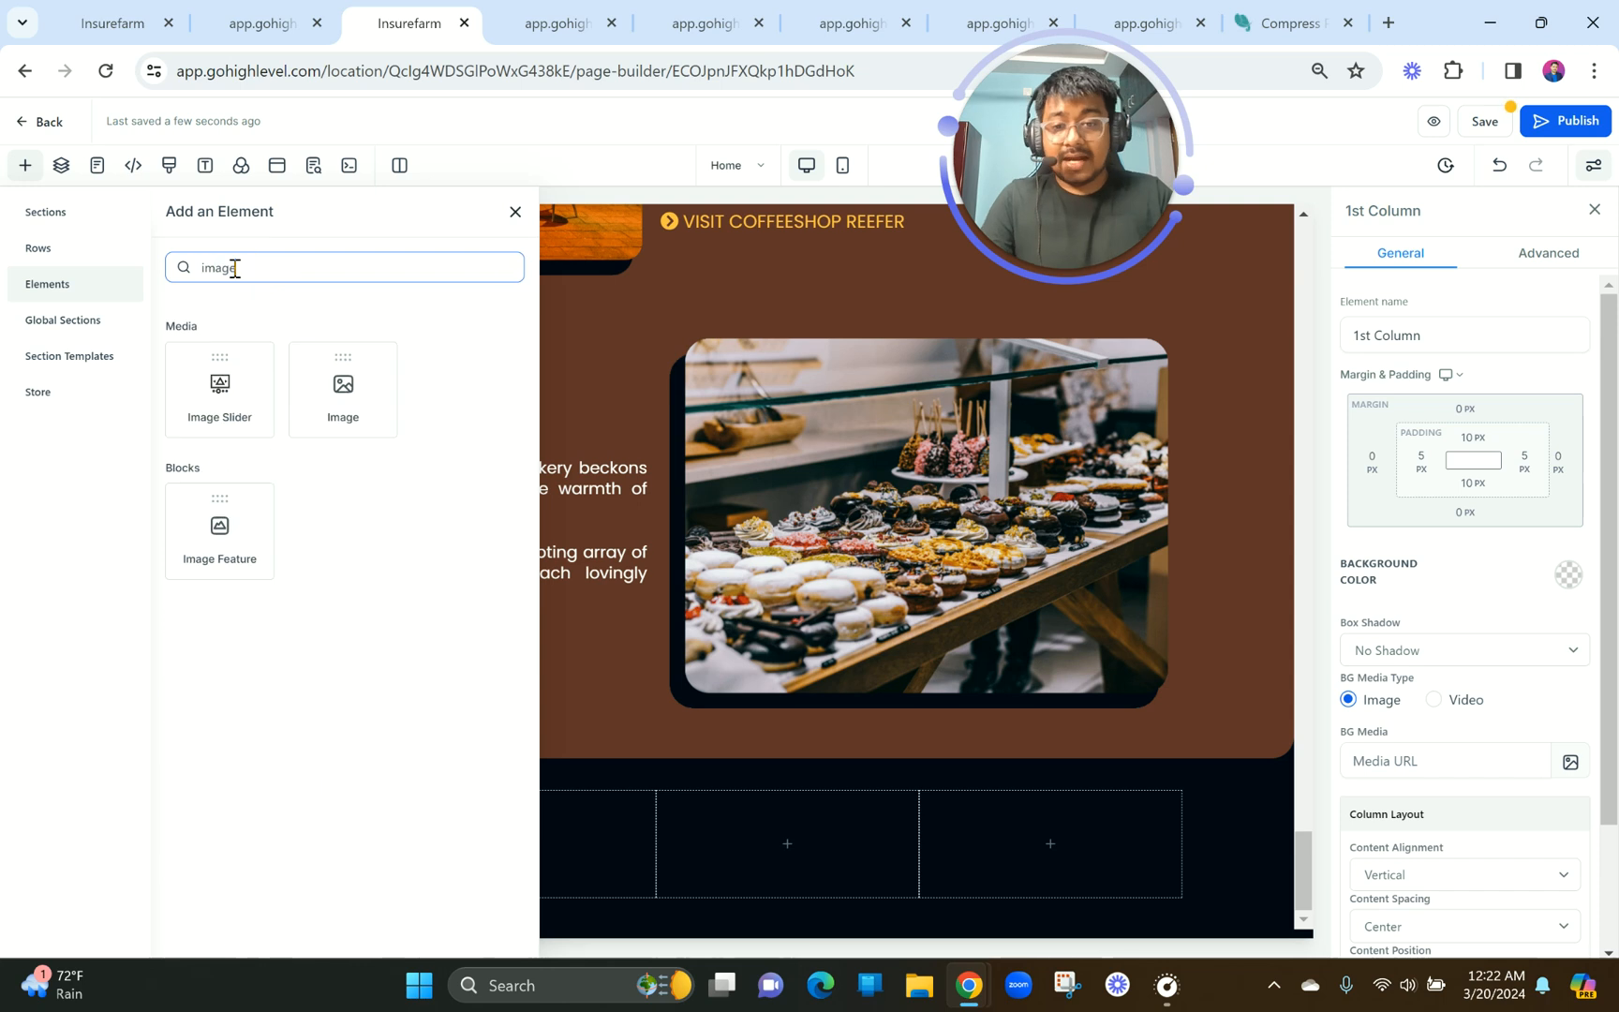
pyautogui.click(339, 387)
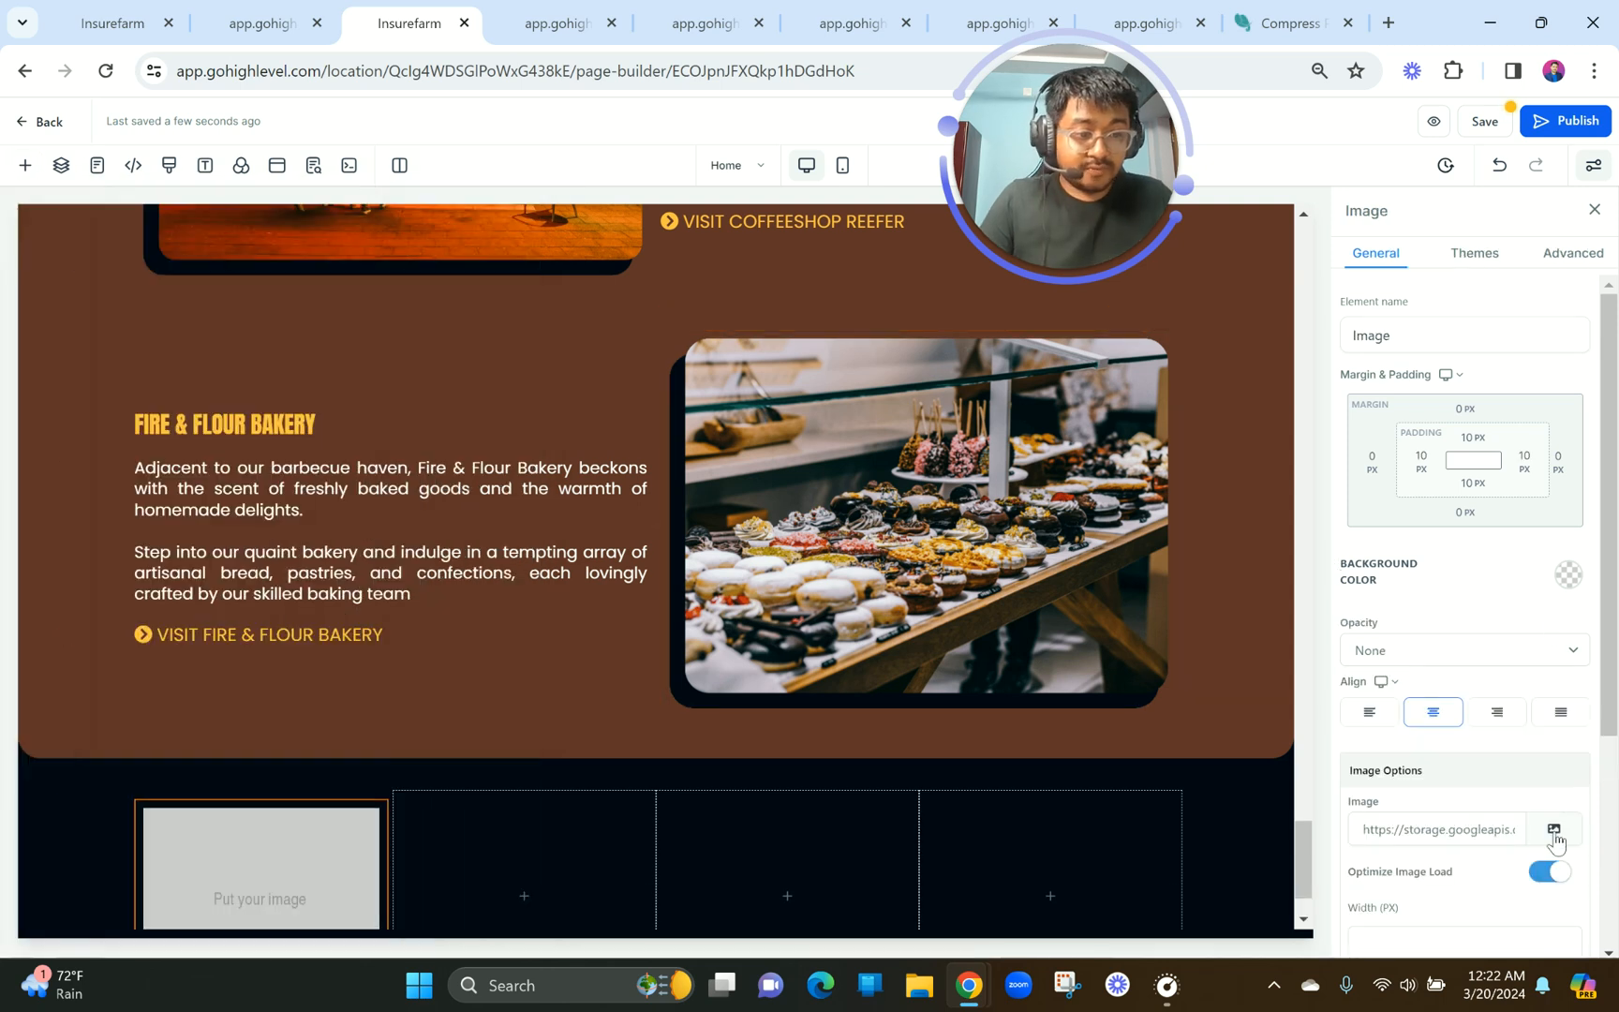
# Turn off image load optimization and set the footer image to BBQ BROTHERS.svg from the MISC media folder.
pyautogui.click(1551, 872)
pyautogui.press('Return')
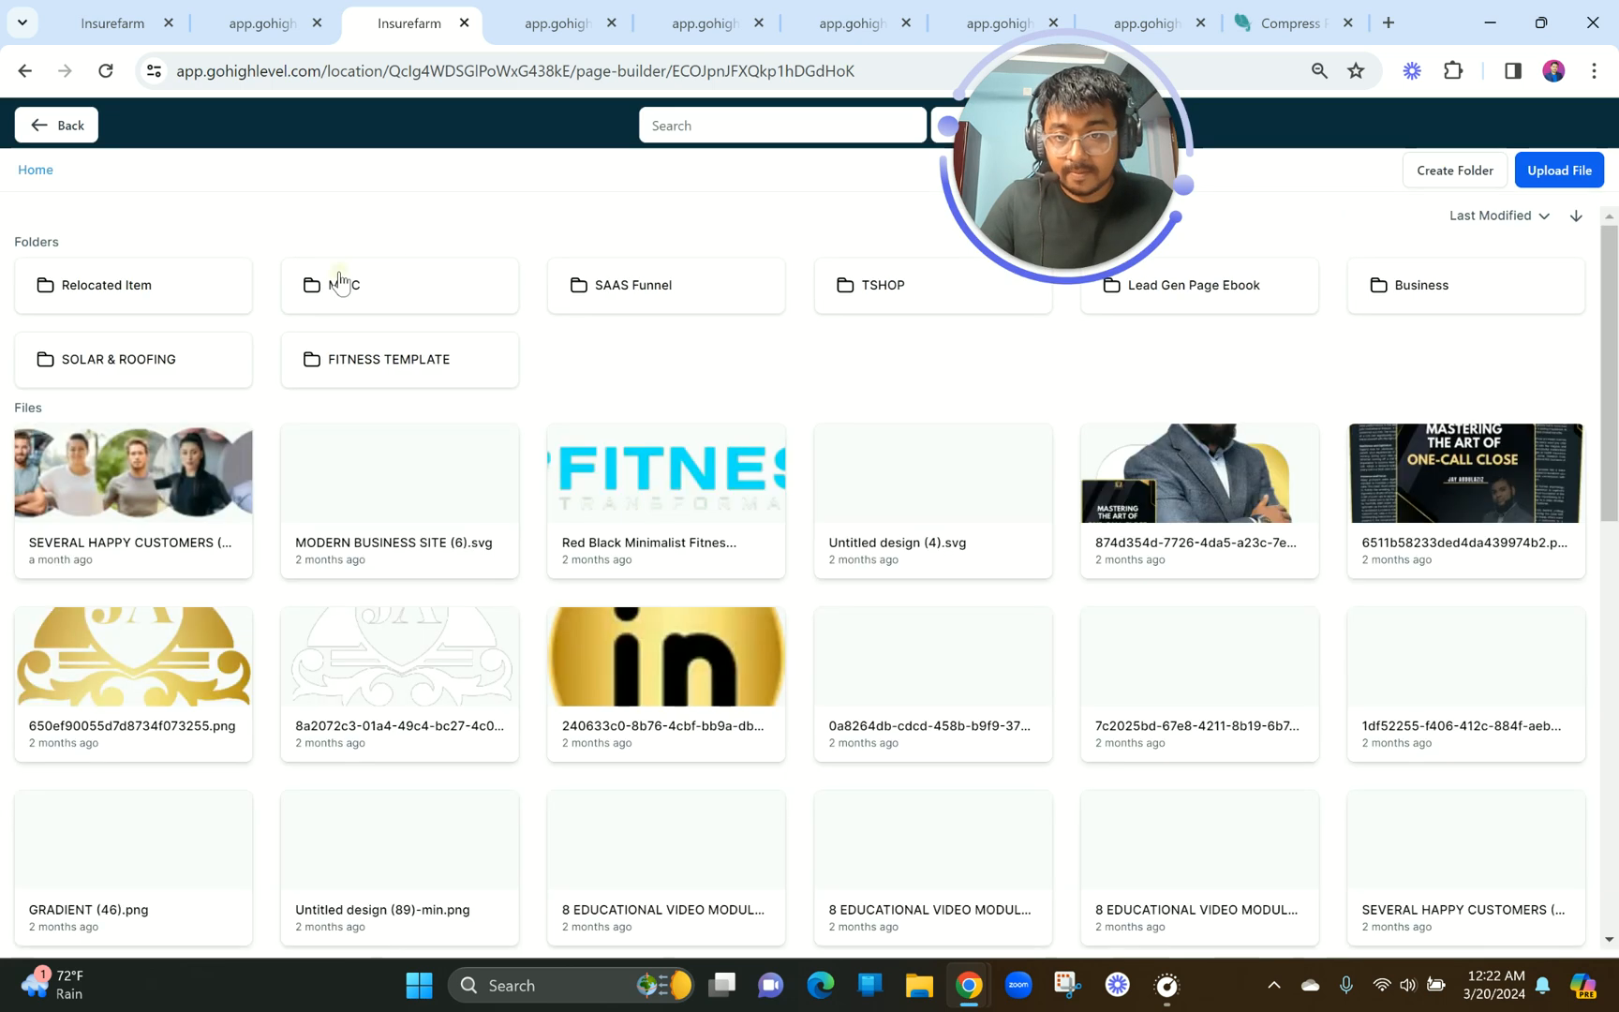
pyautogui.click(341, 278)
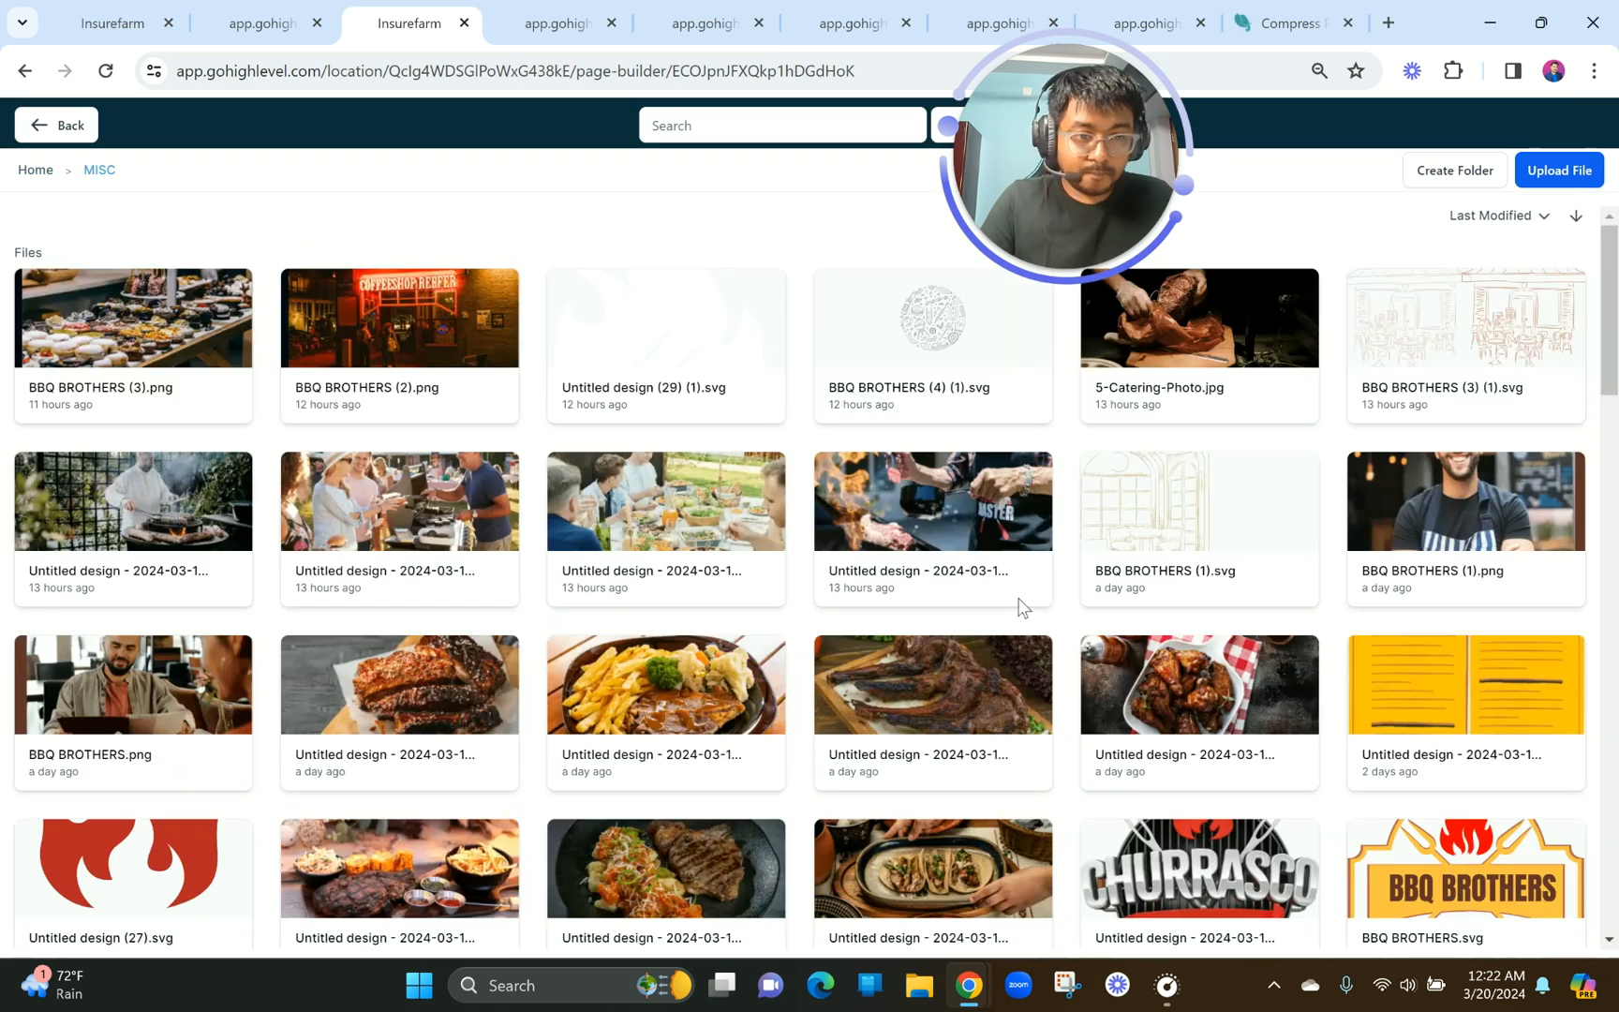
pyautogui.scroll(-4, 1022, 607)
pyautogui.scroll(5, 1022, 608)
pyautogui.scroll(-5, 1021, 607)
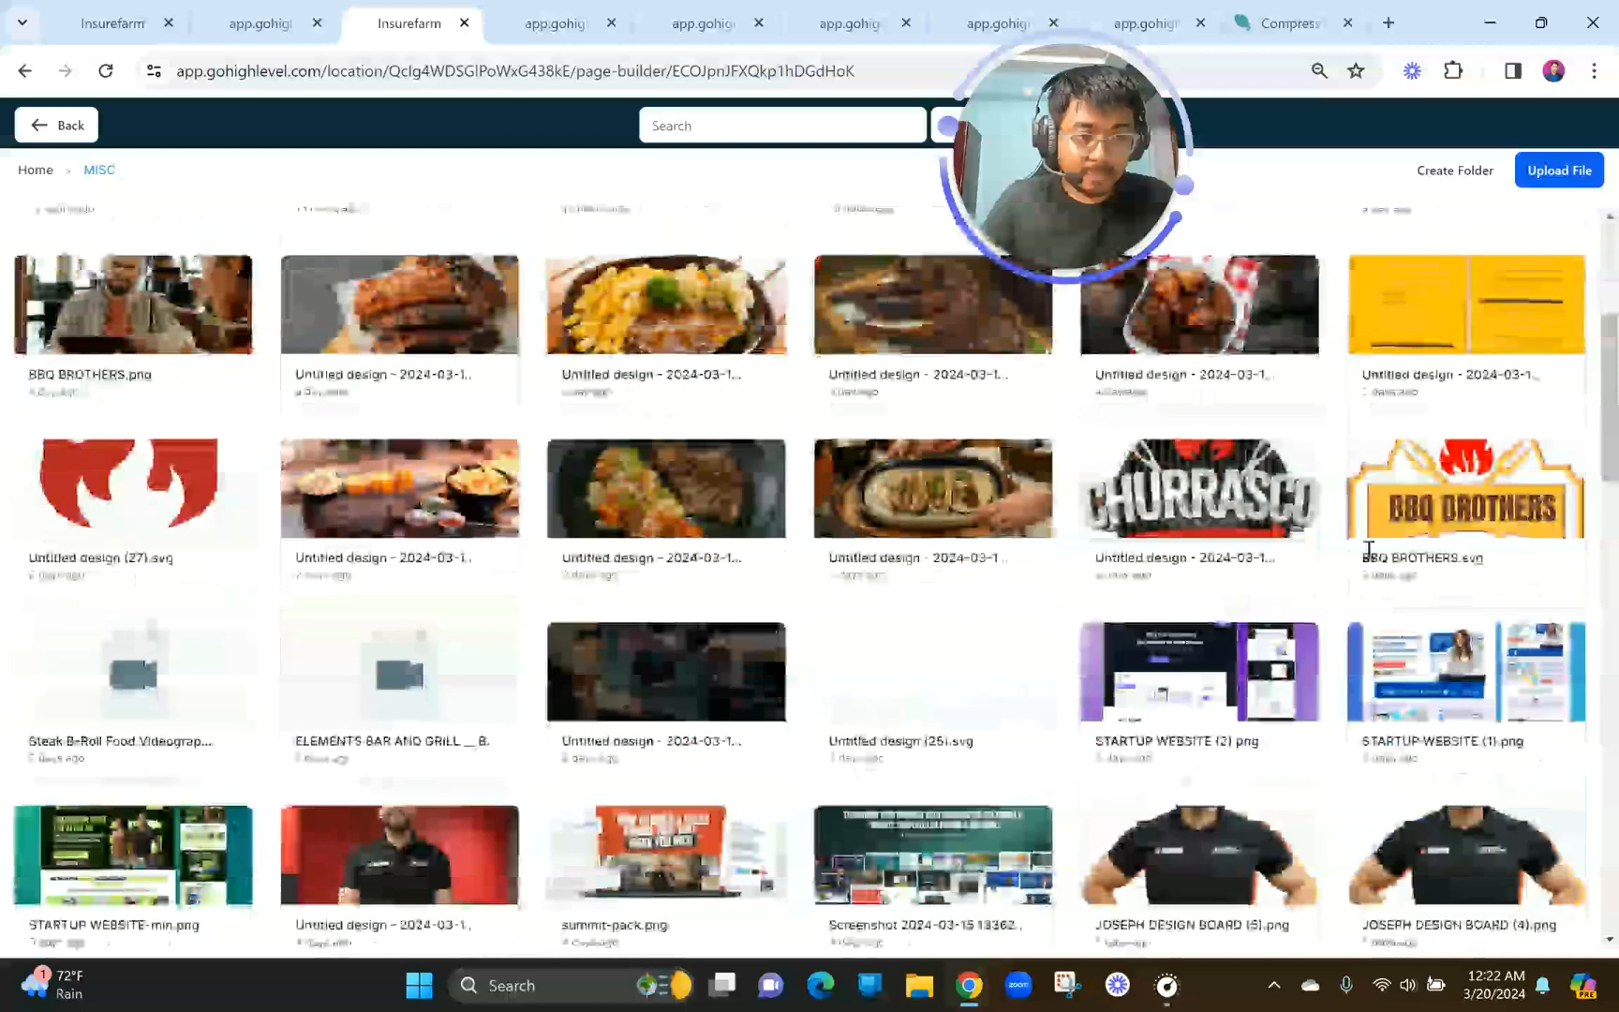
pyautogui.click(1448, 502)
pyautogui.scroll(-1, 473, 742)
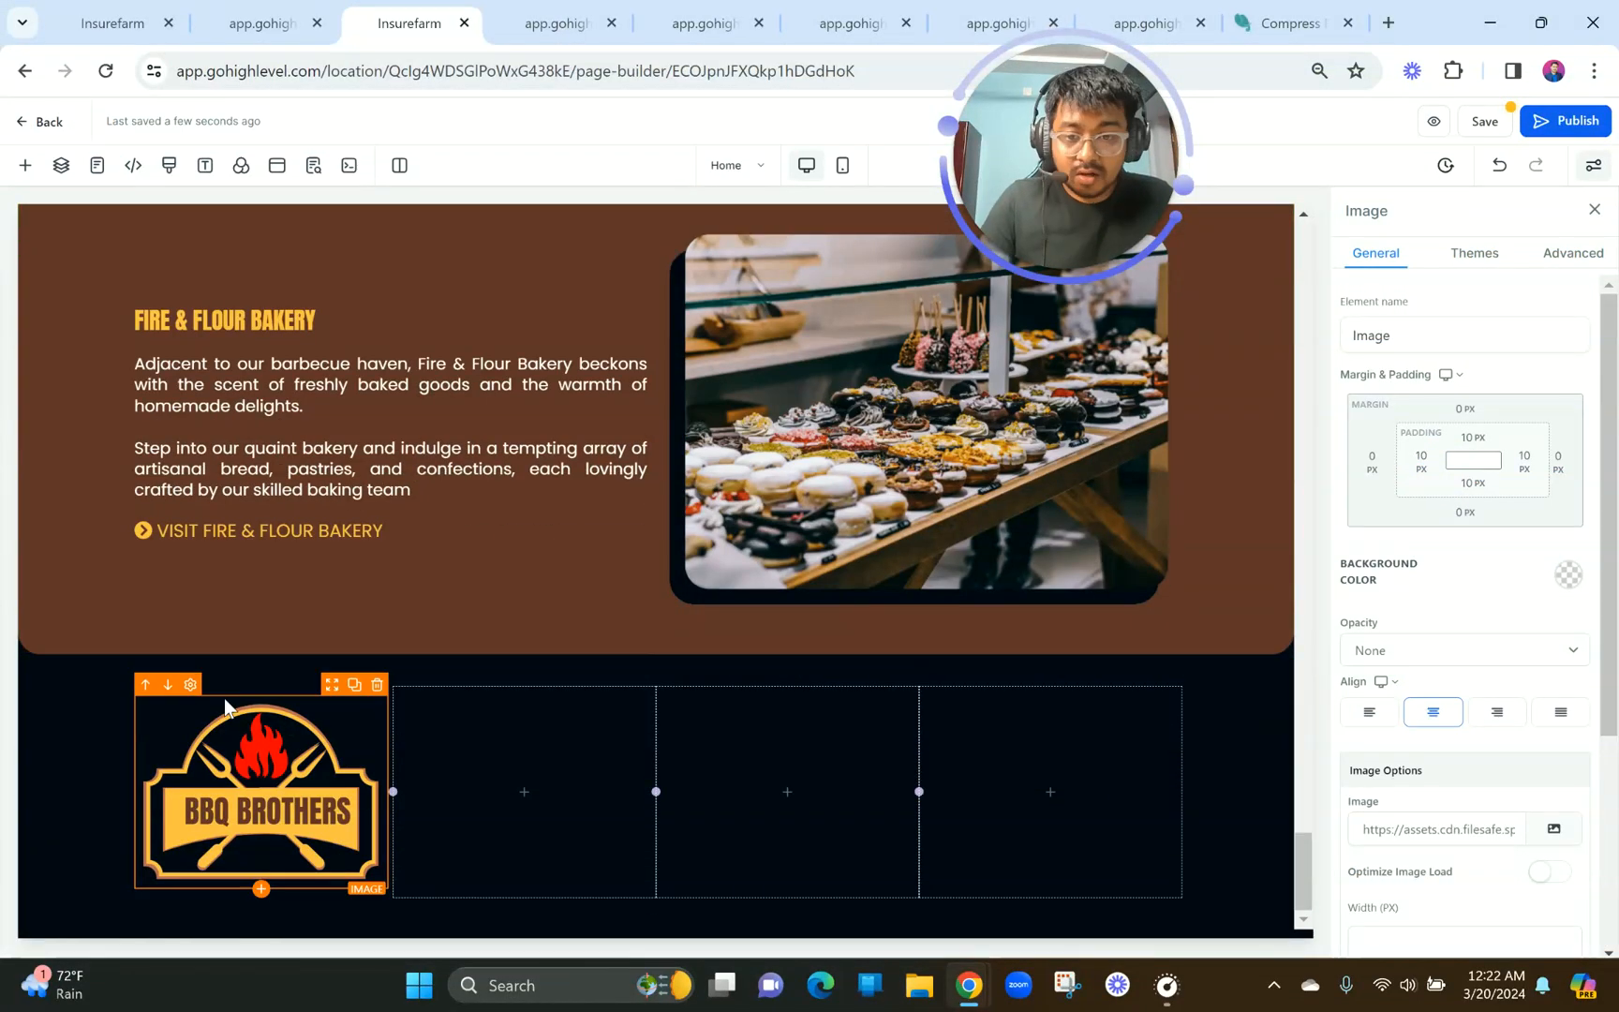
# Set the content spacing of the footer's first column to Left.
pyautogui.click(258, 694)
pyautogui.scroll(-2, 1398, 740)
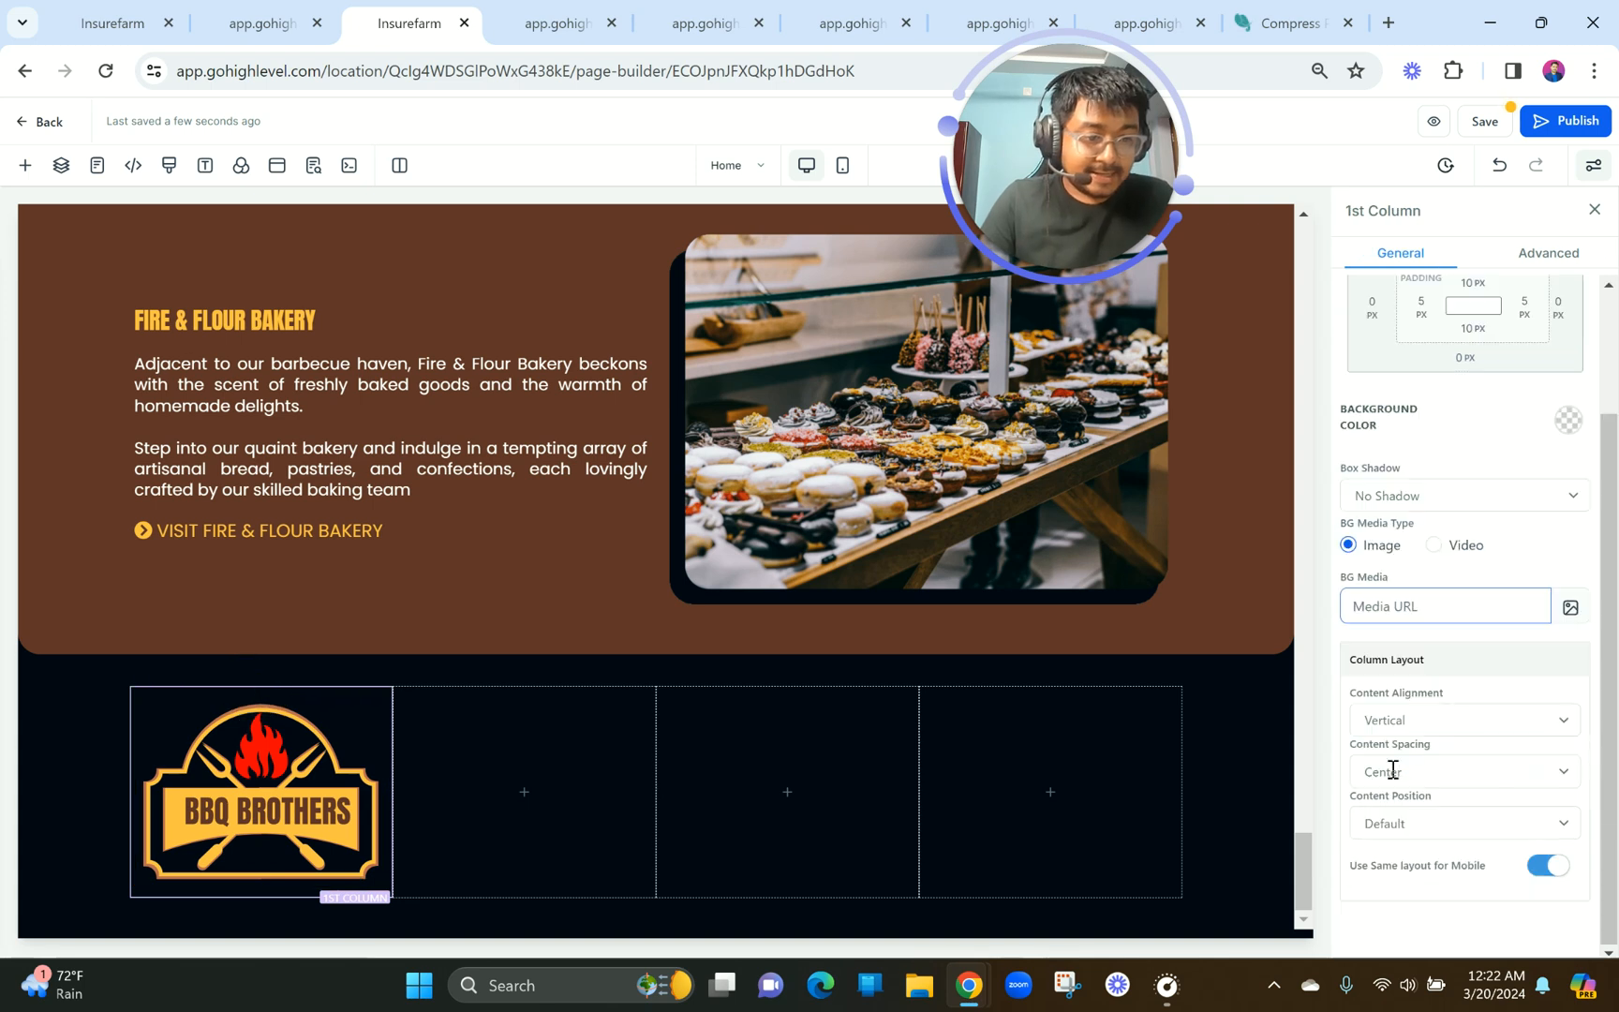
pyautogui.click(1396, 771)
pyautogui.click(1383, 815)
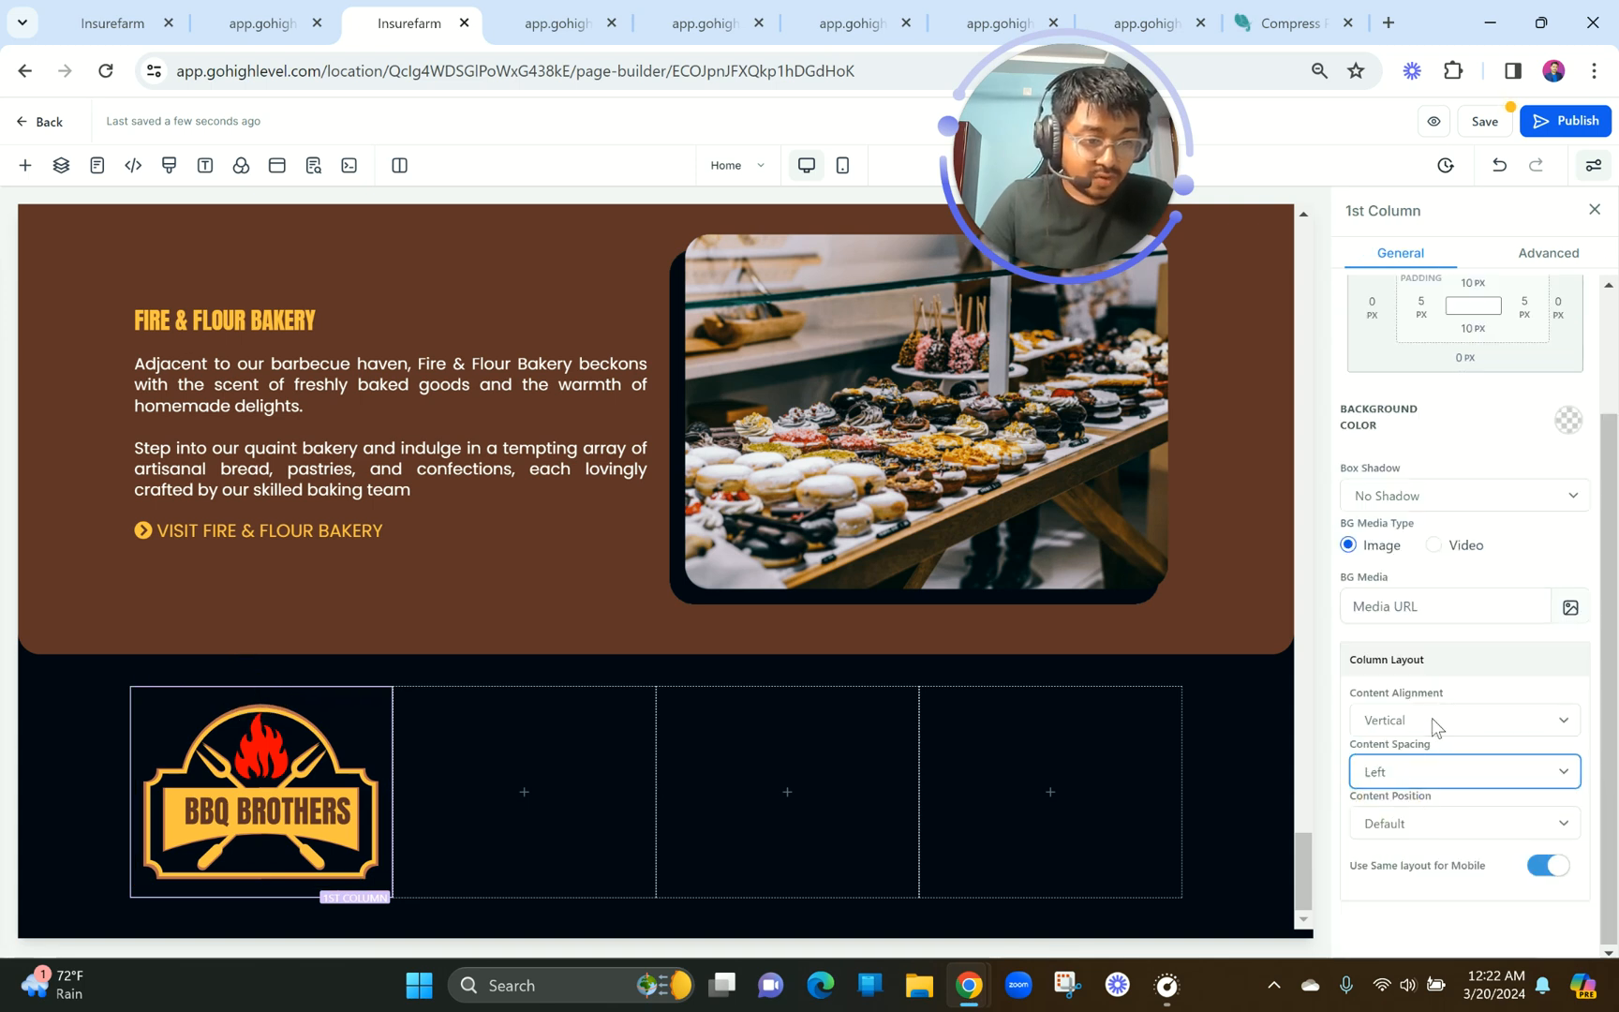
# Set the footer logo's width to 250 px.
pyautogui.click(314, 843)
pyautogui.click(1394, 788)
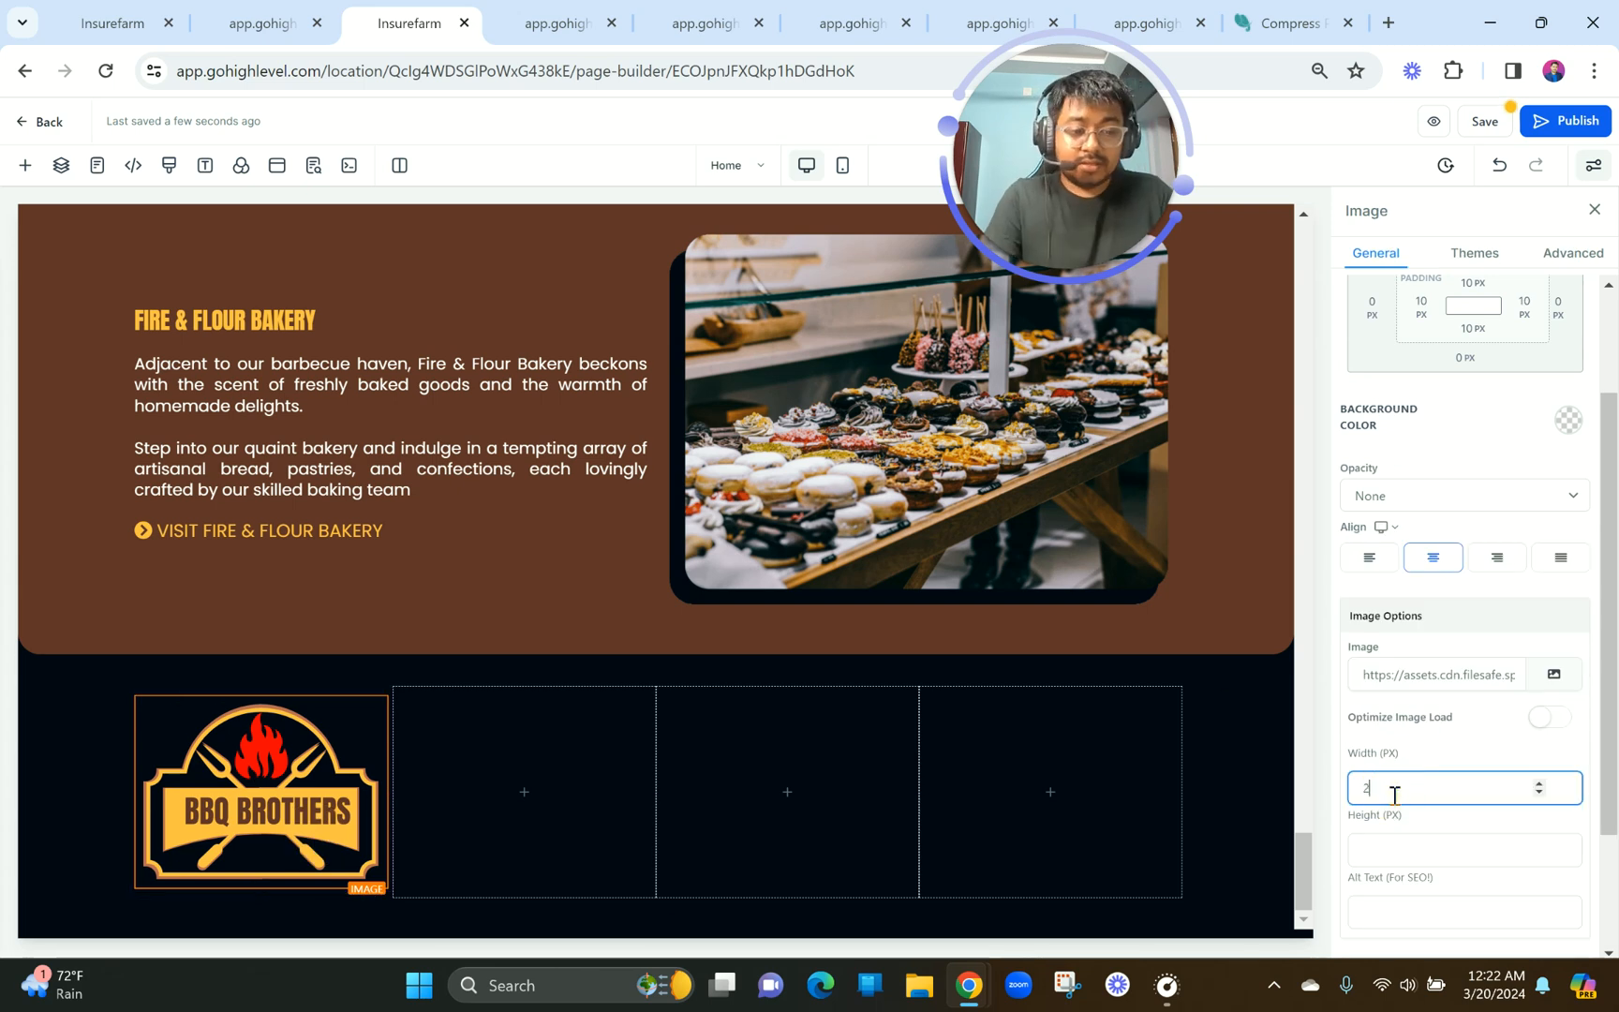
pyautogui.write('200')
pyautogui.press('BackSpace')
pyautogui.write('50')
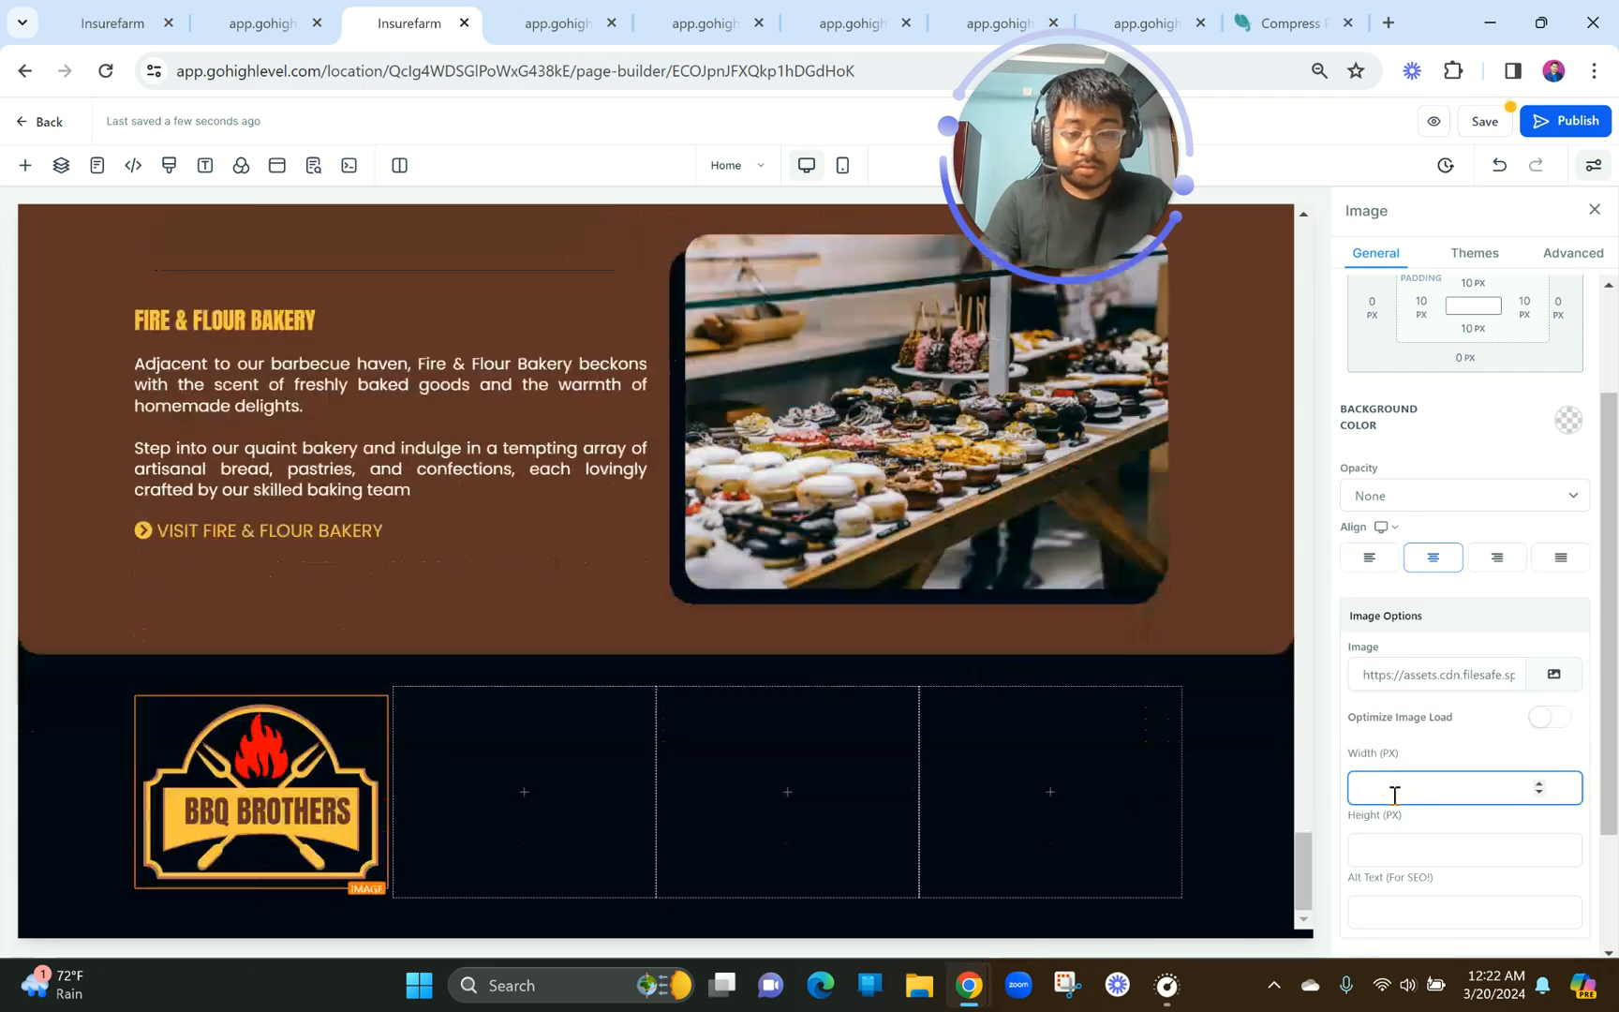
# Compare with the reference footer and add a Social Icons element beneath the logo.
pyautogui.click(262, 22)
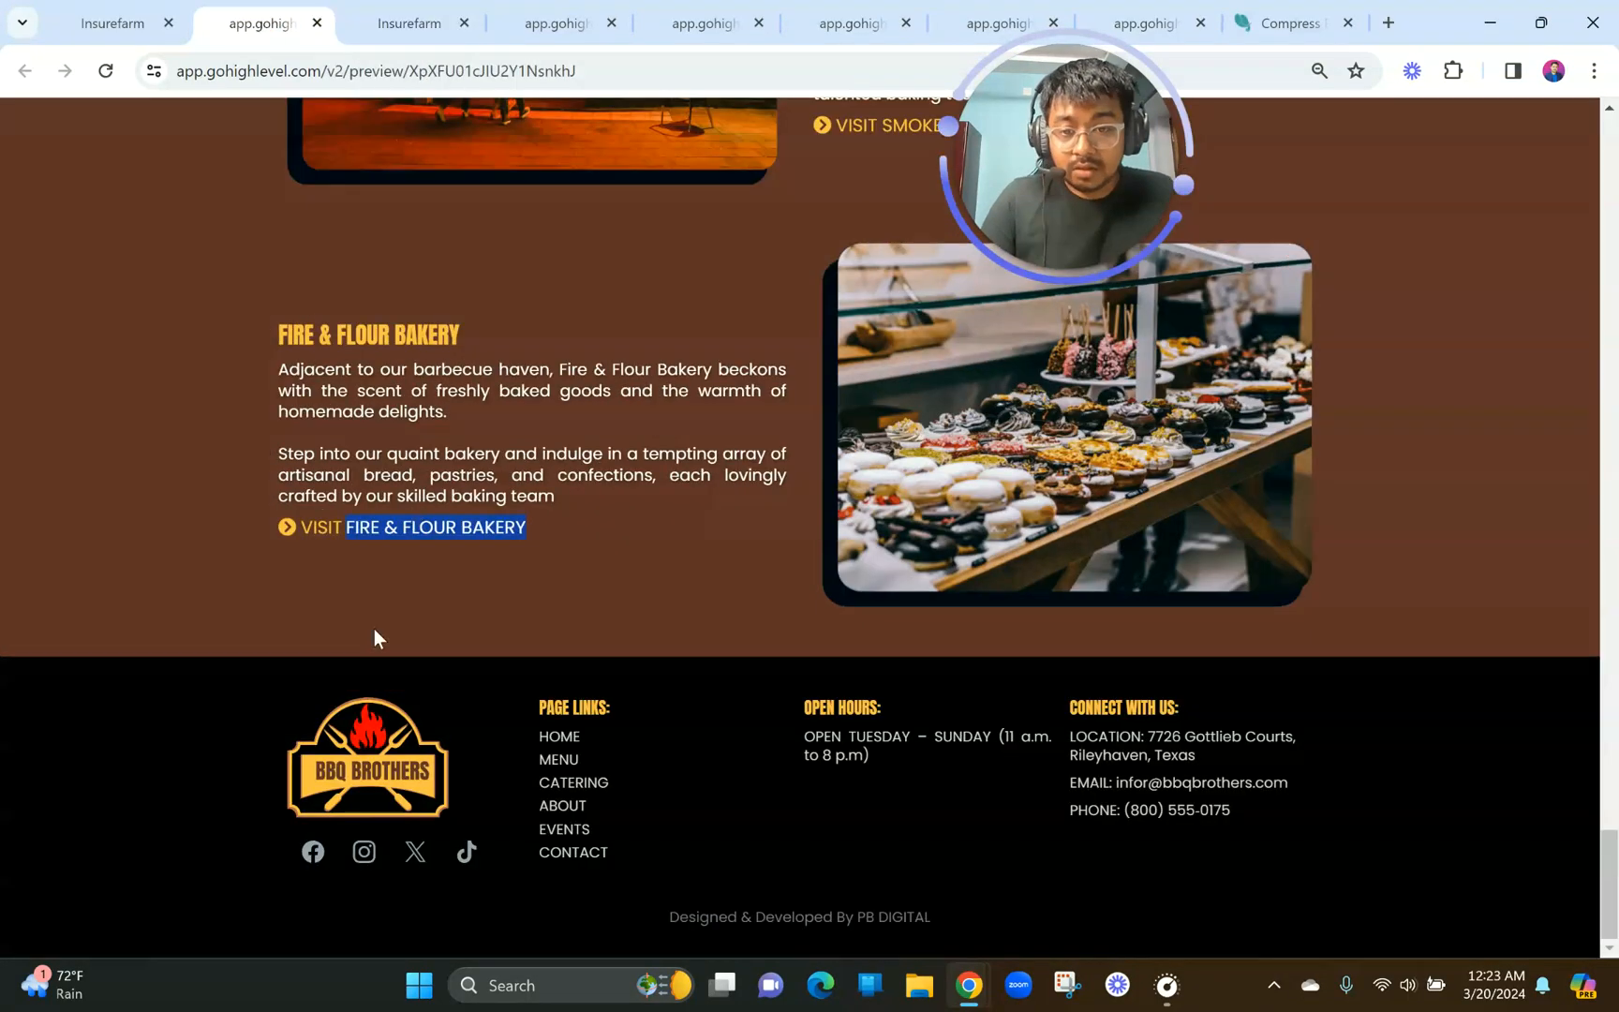
pyautogui.click(412, 1)
pyautogui.click(262, 889)
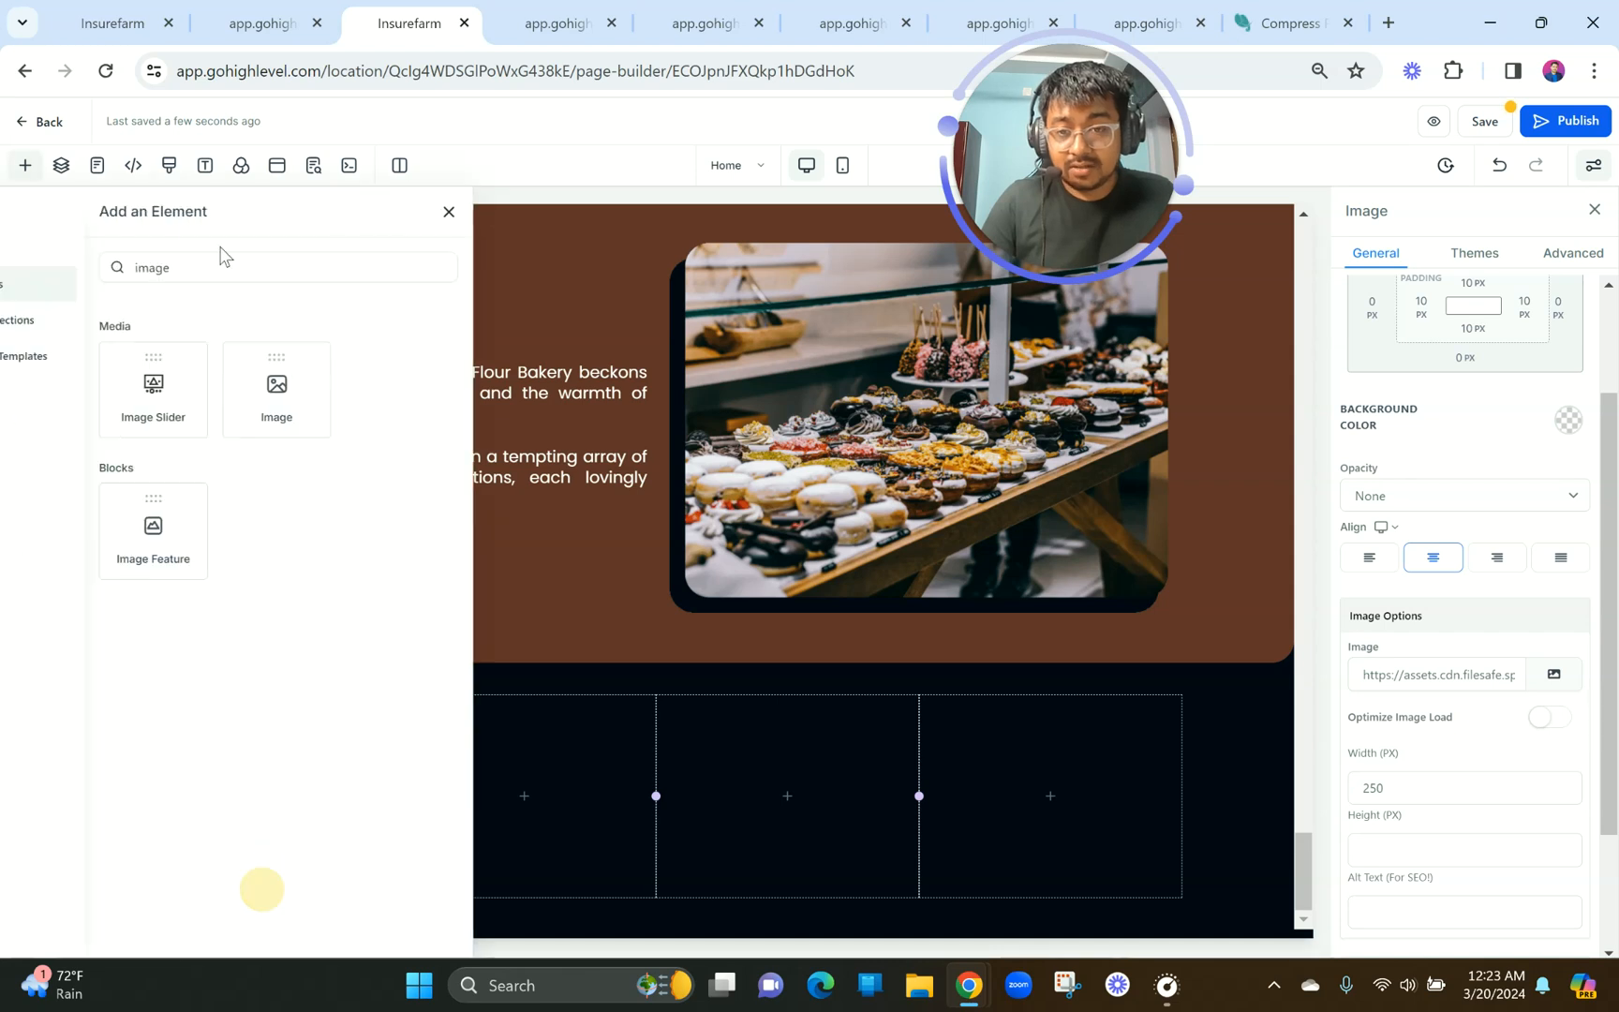
pyautogui.moveTo(250, 266); pyautogui.dragTo(116, 271)
pyautogui.press('BackSpace')
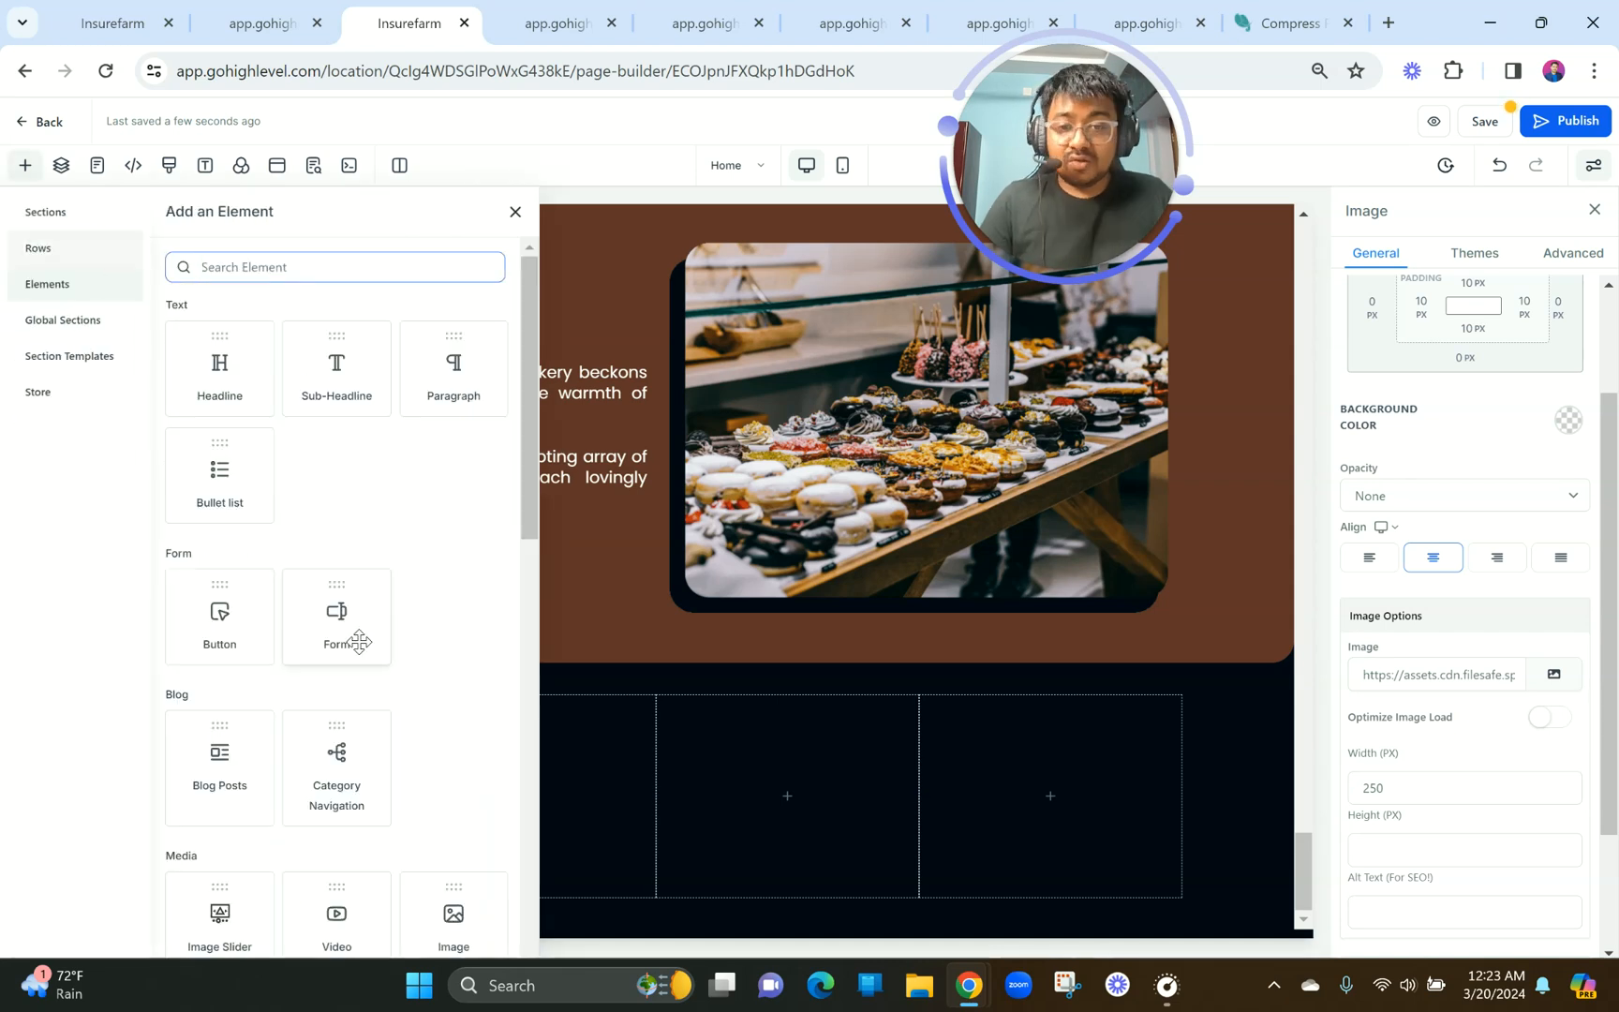
pyautogui.scroll(-10, 359, 643)
pyautogui.click(222, 740)
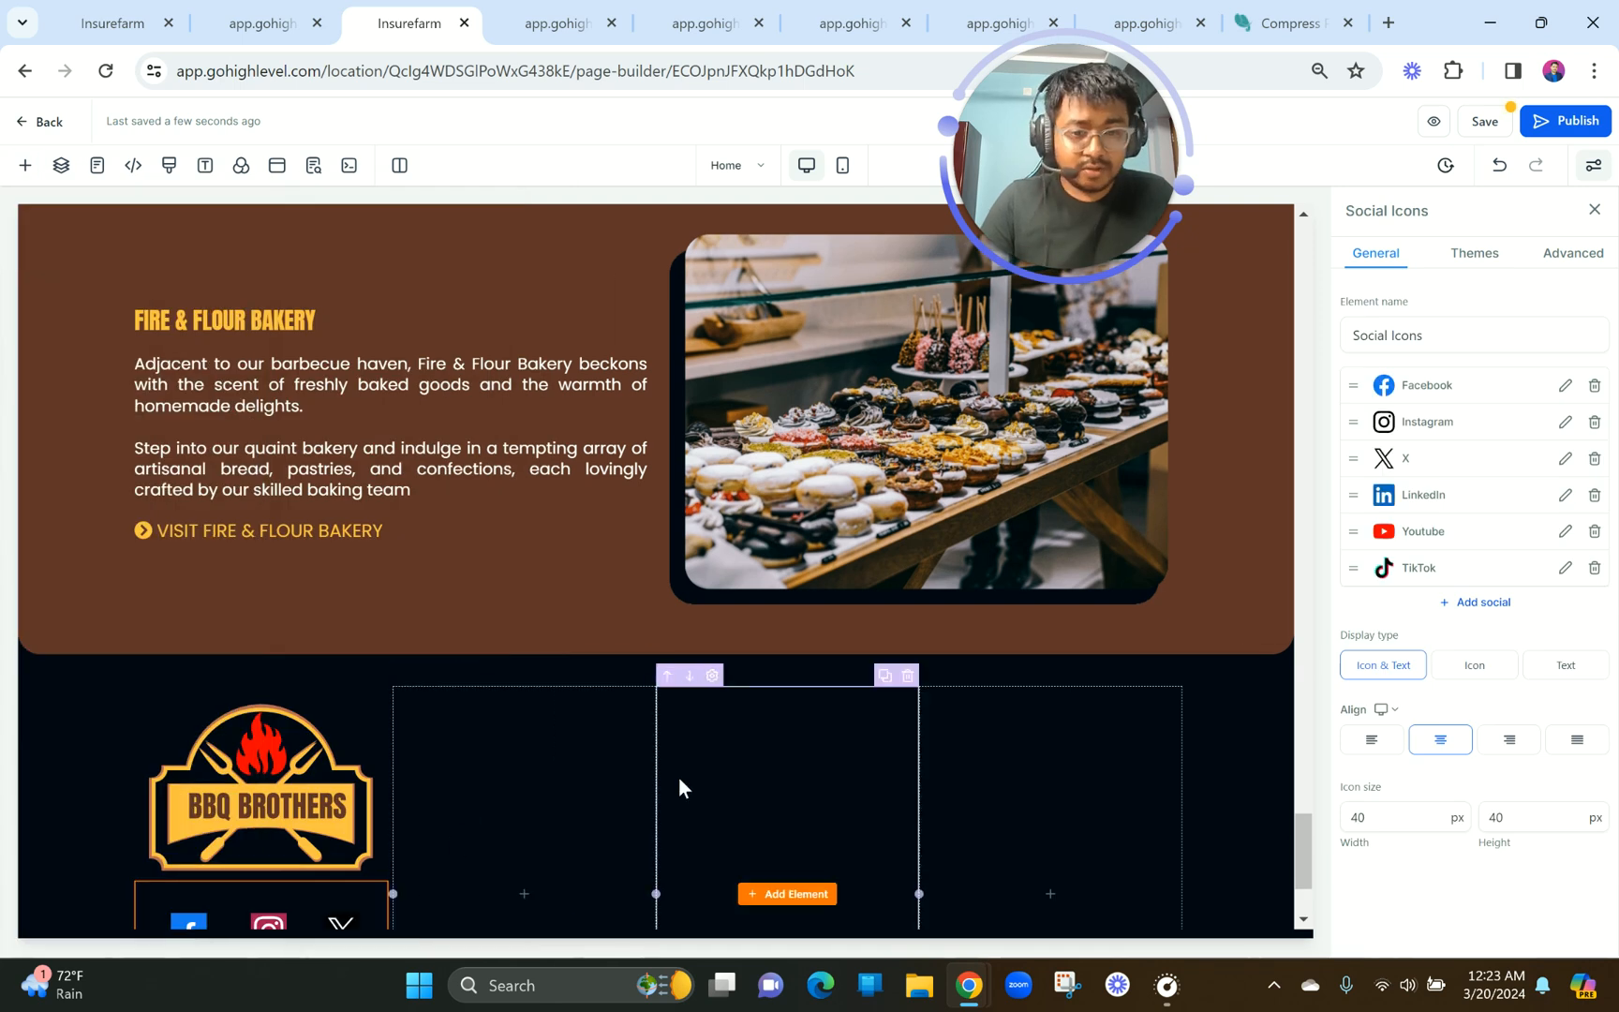
pyautogui.scroll(-2, 679, 777)
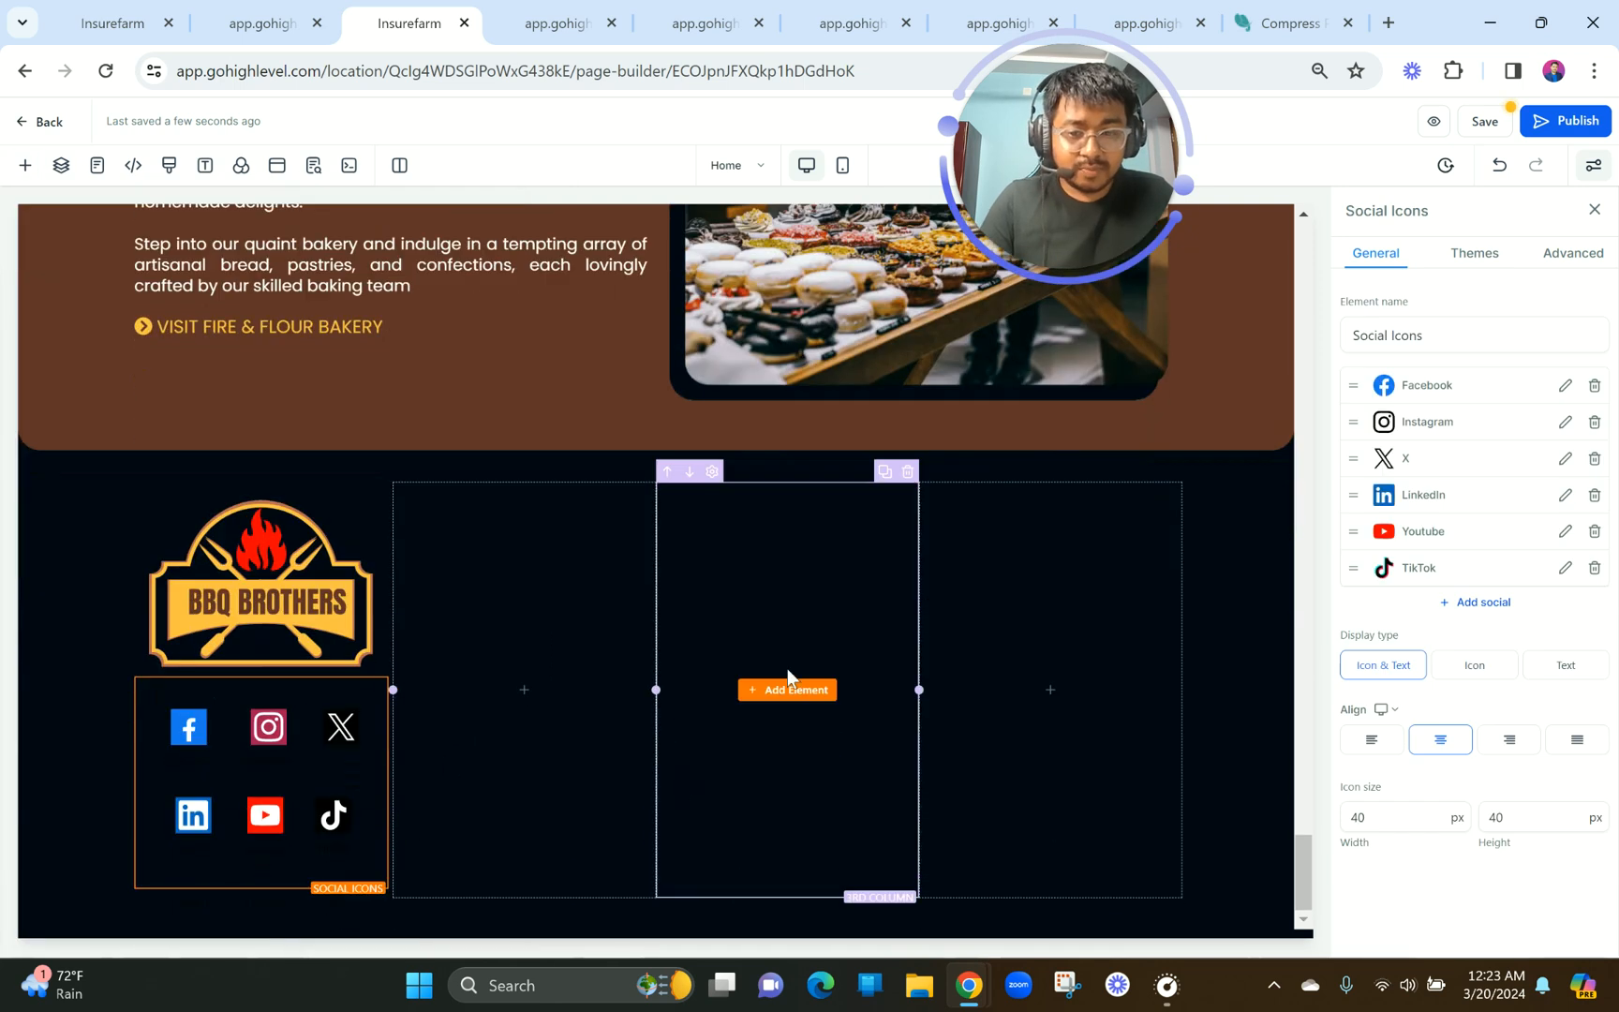
# Remove LinkedIn and Youtube from the social icons, keeping Facebook, Instagram, X and TikTok.
pyautogui.click(1594, 496)
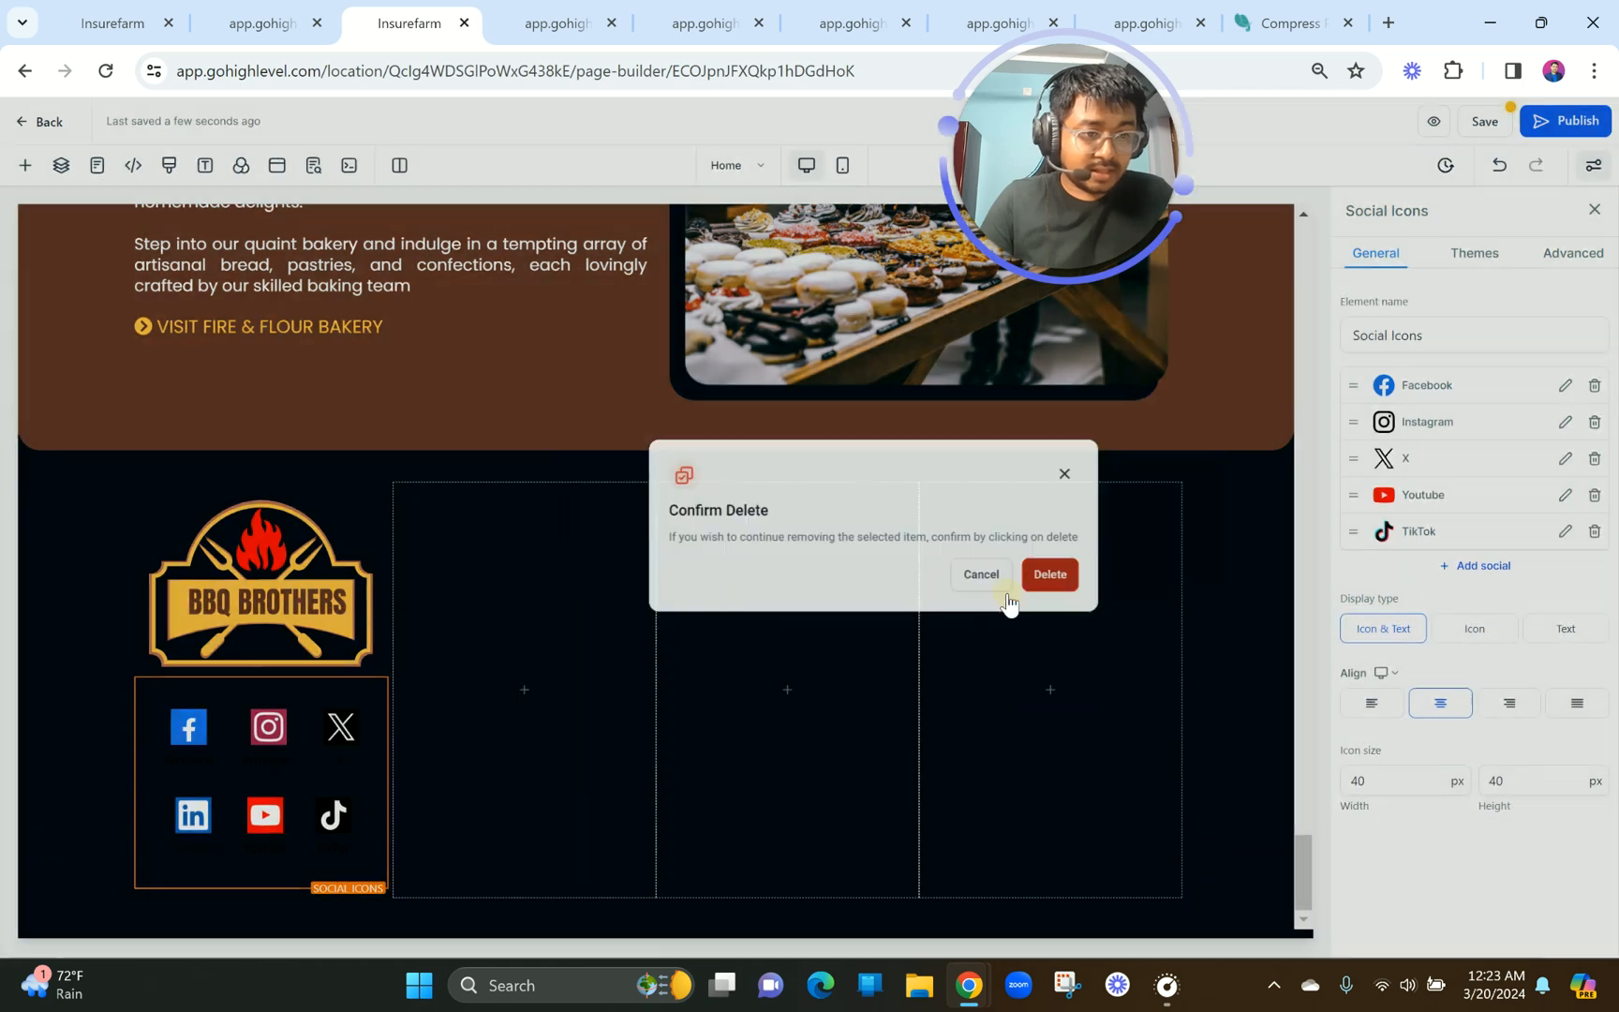
pyautogui.click(1005, 592)
pyautogui.click(1594, 497)
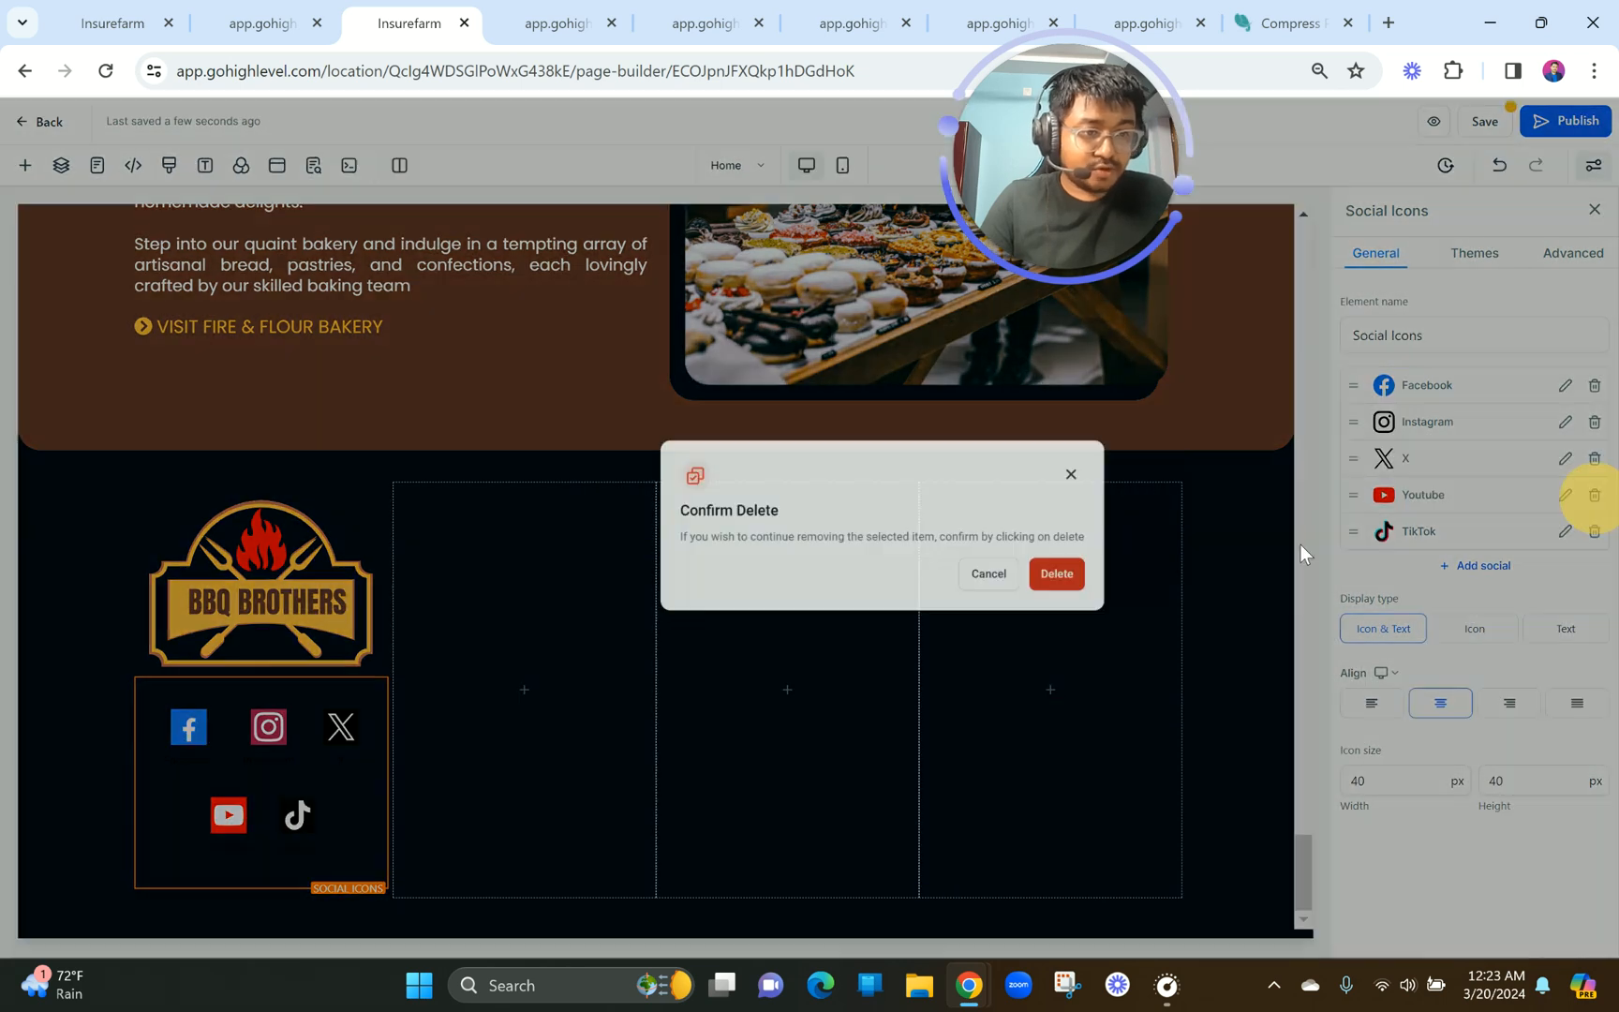
pyautogui.click(1004, 581)
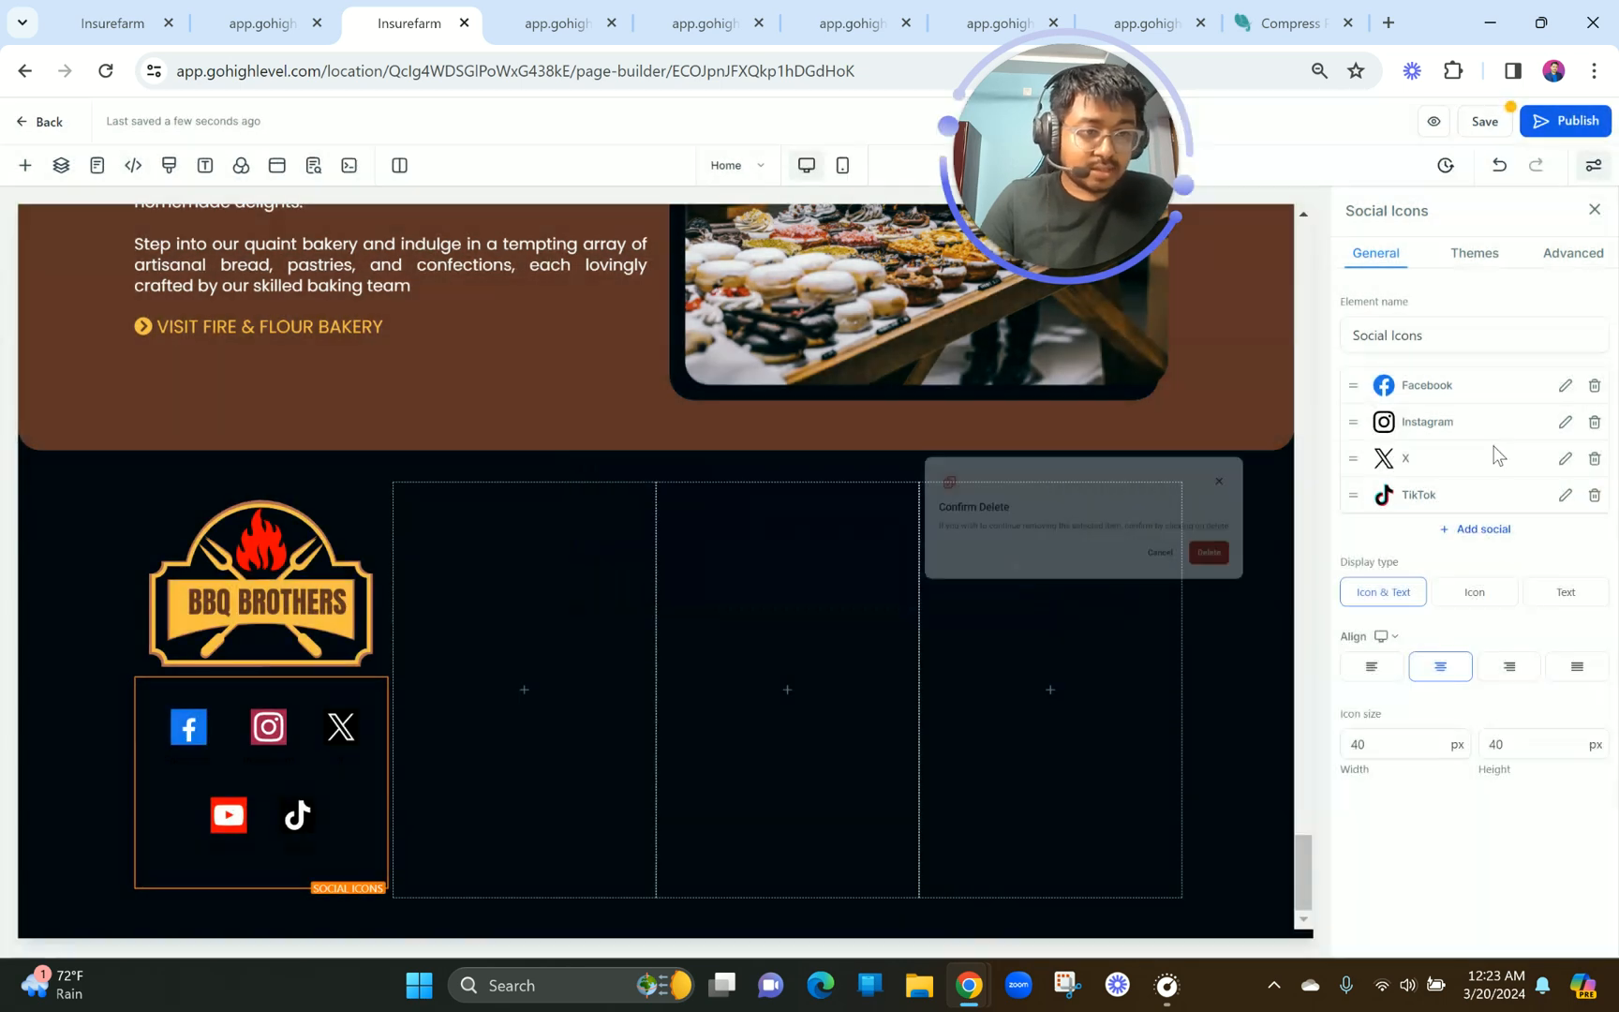
pyautogui.click(1594, 461)
pyautogui.click(1016, 471)
# Following the reference footer, set the social icons' width and height to 30 px and align them left.
pyautogui.click(252, 21)
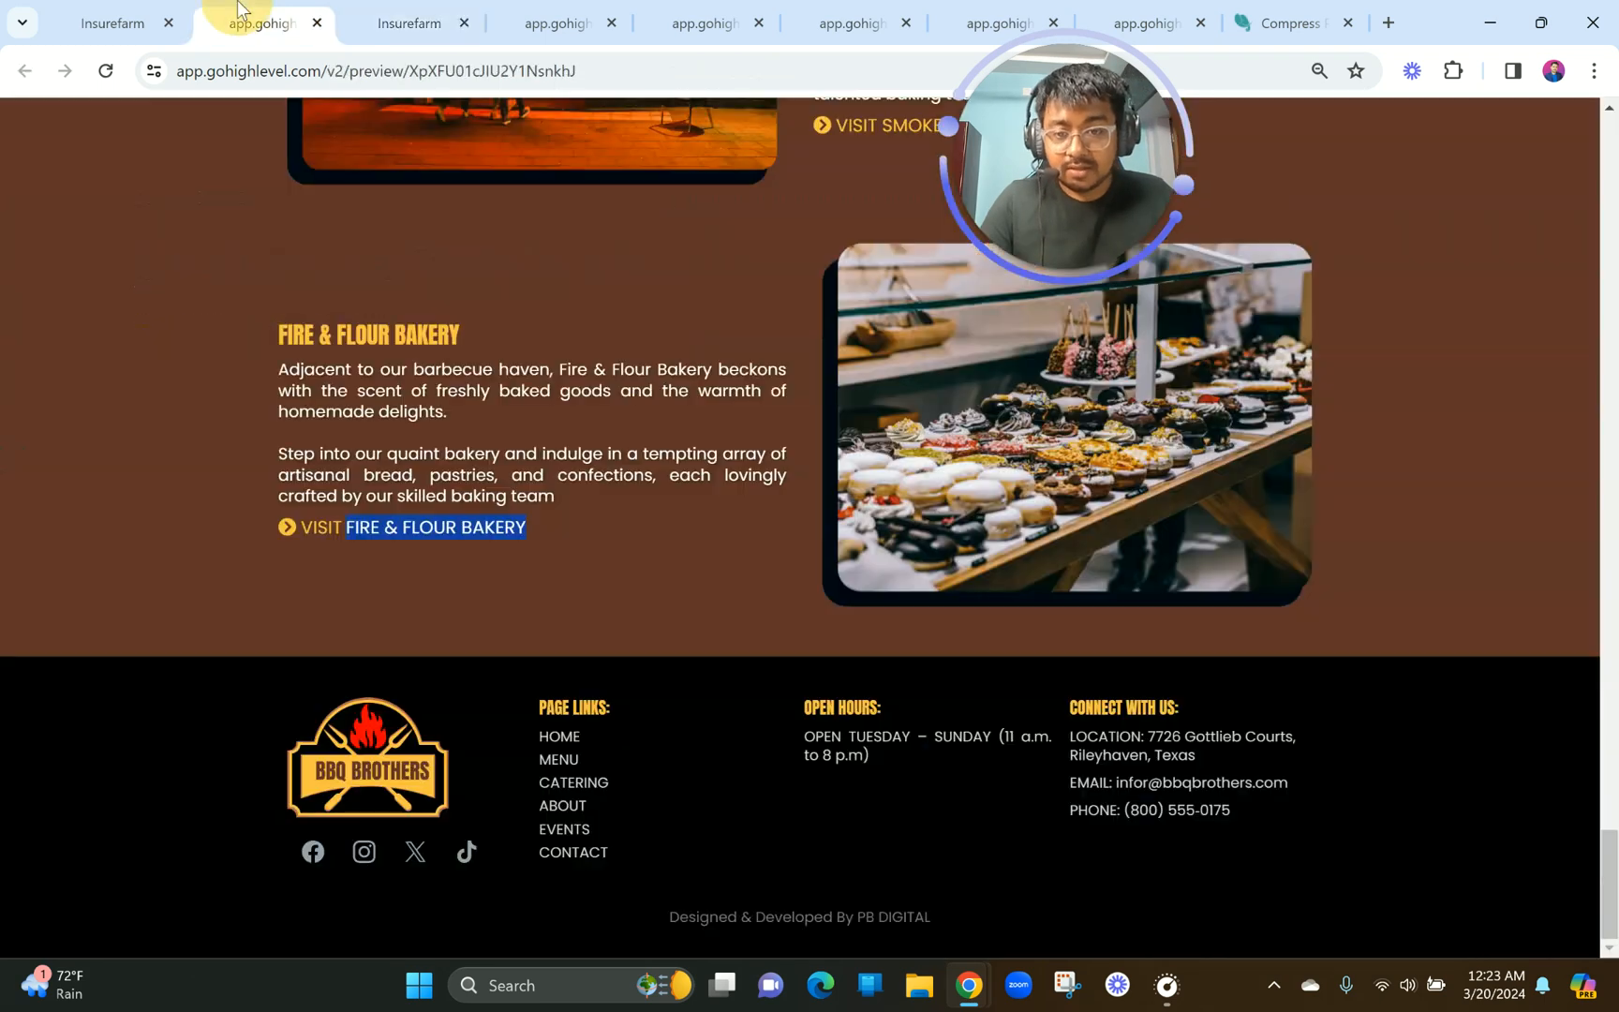
pyautogui.click(391, 10)
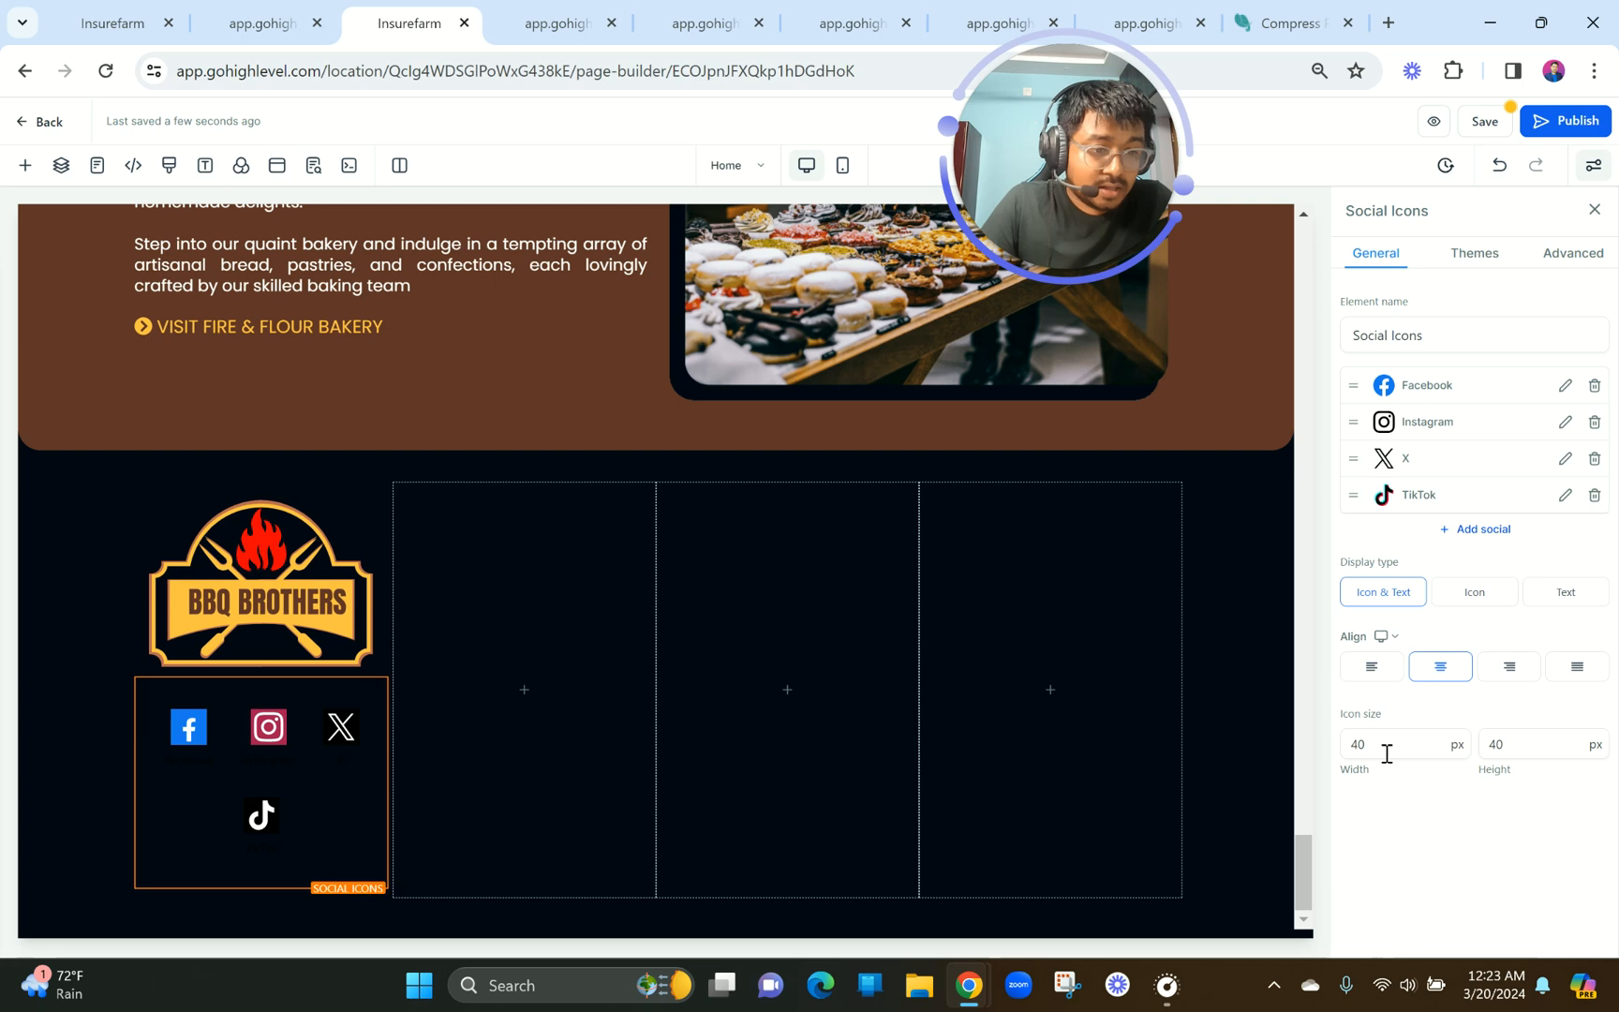
pyautogui.press('BackSpace')
pyautogui.press('BackSpace')
pyautogui.write('30')
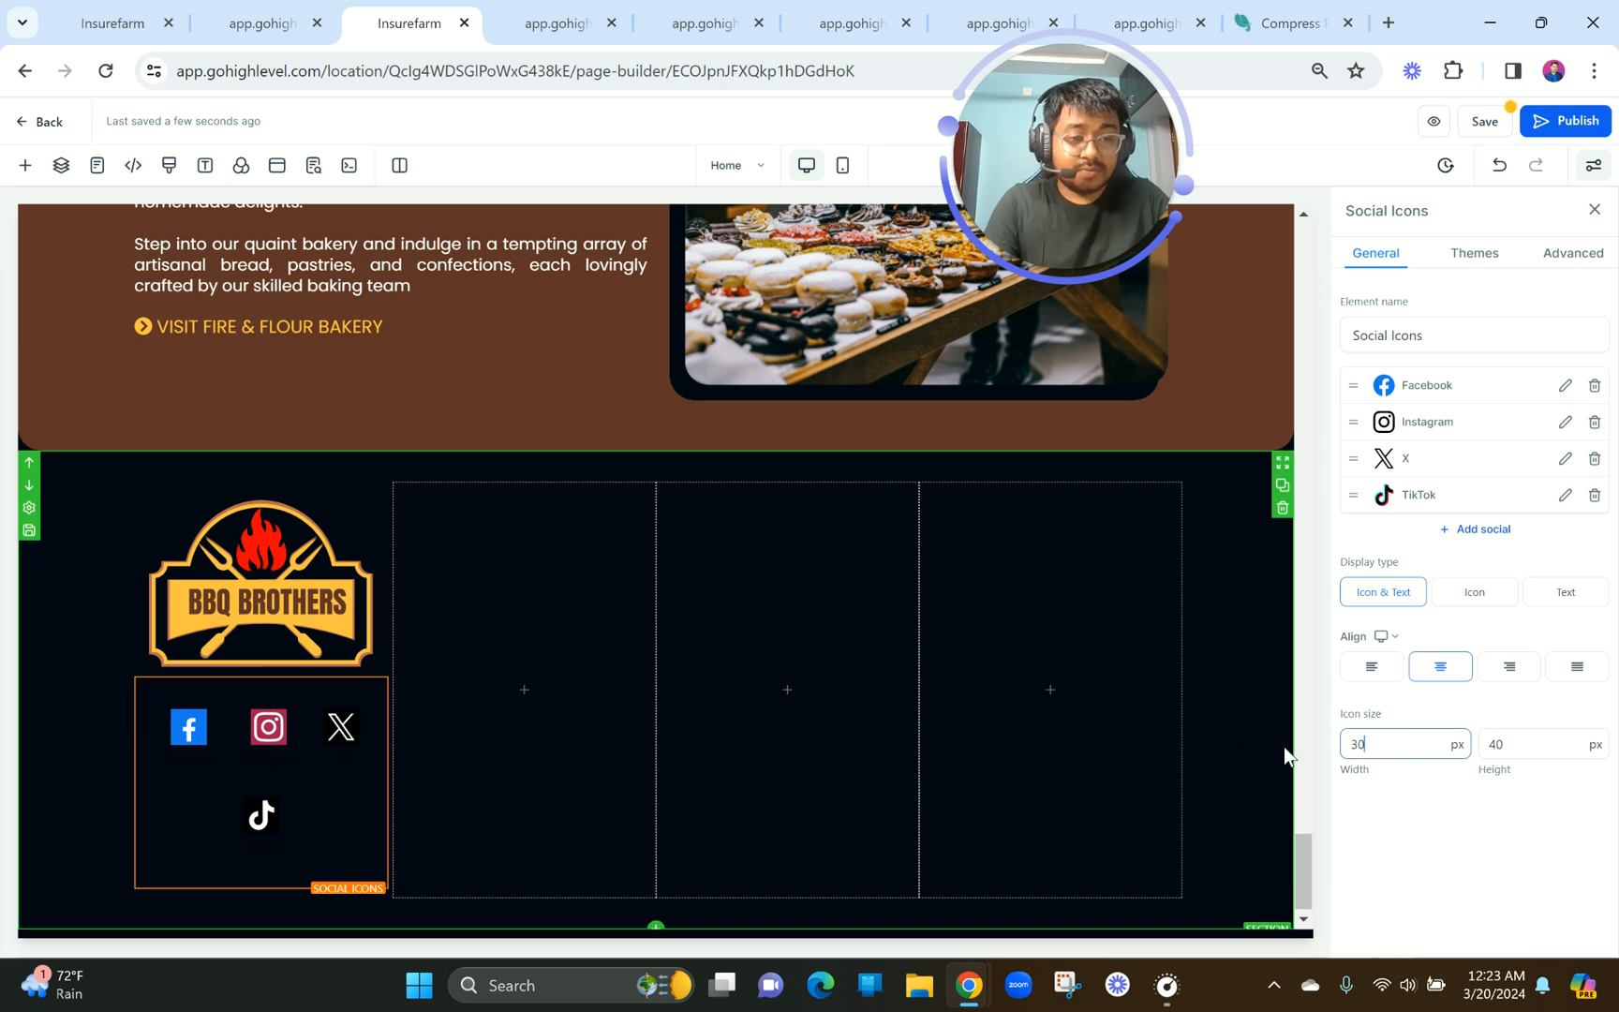
pyautogui.doubleClick(1527, 744)
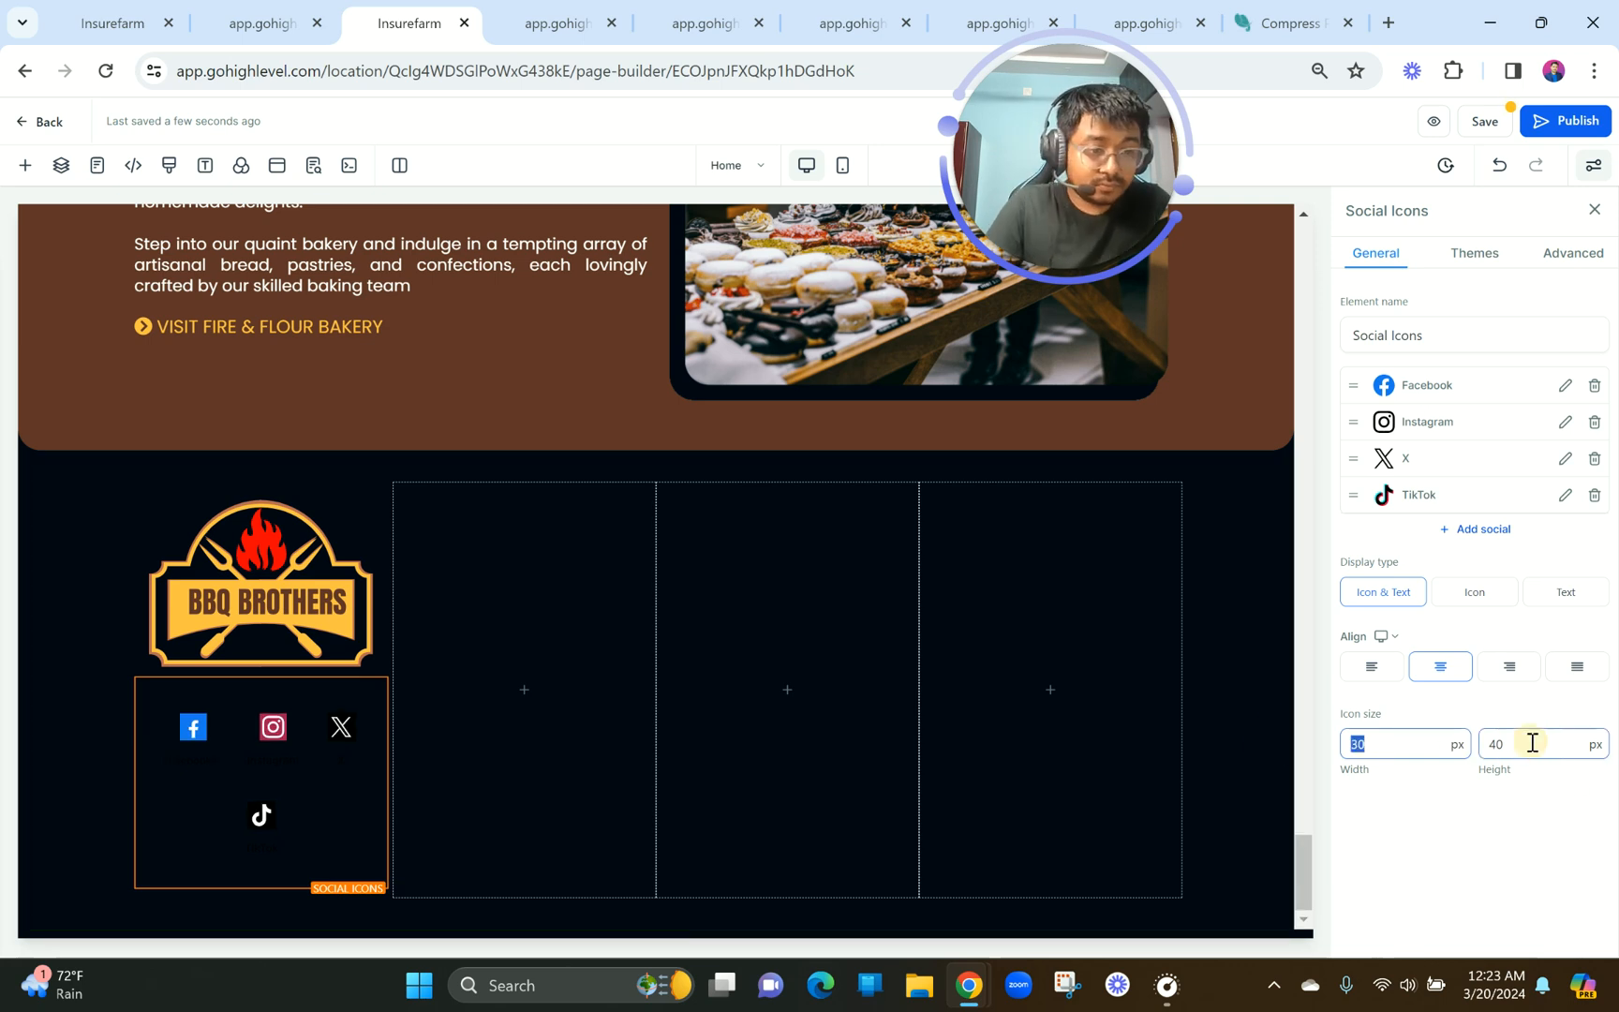
pyautogui.write('30')
pyautogui.click(1385, 670)
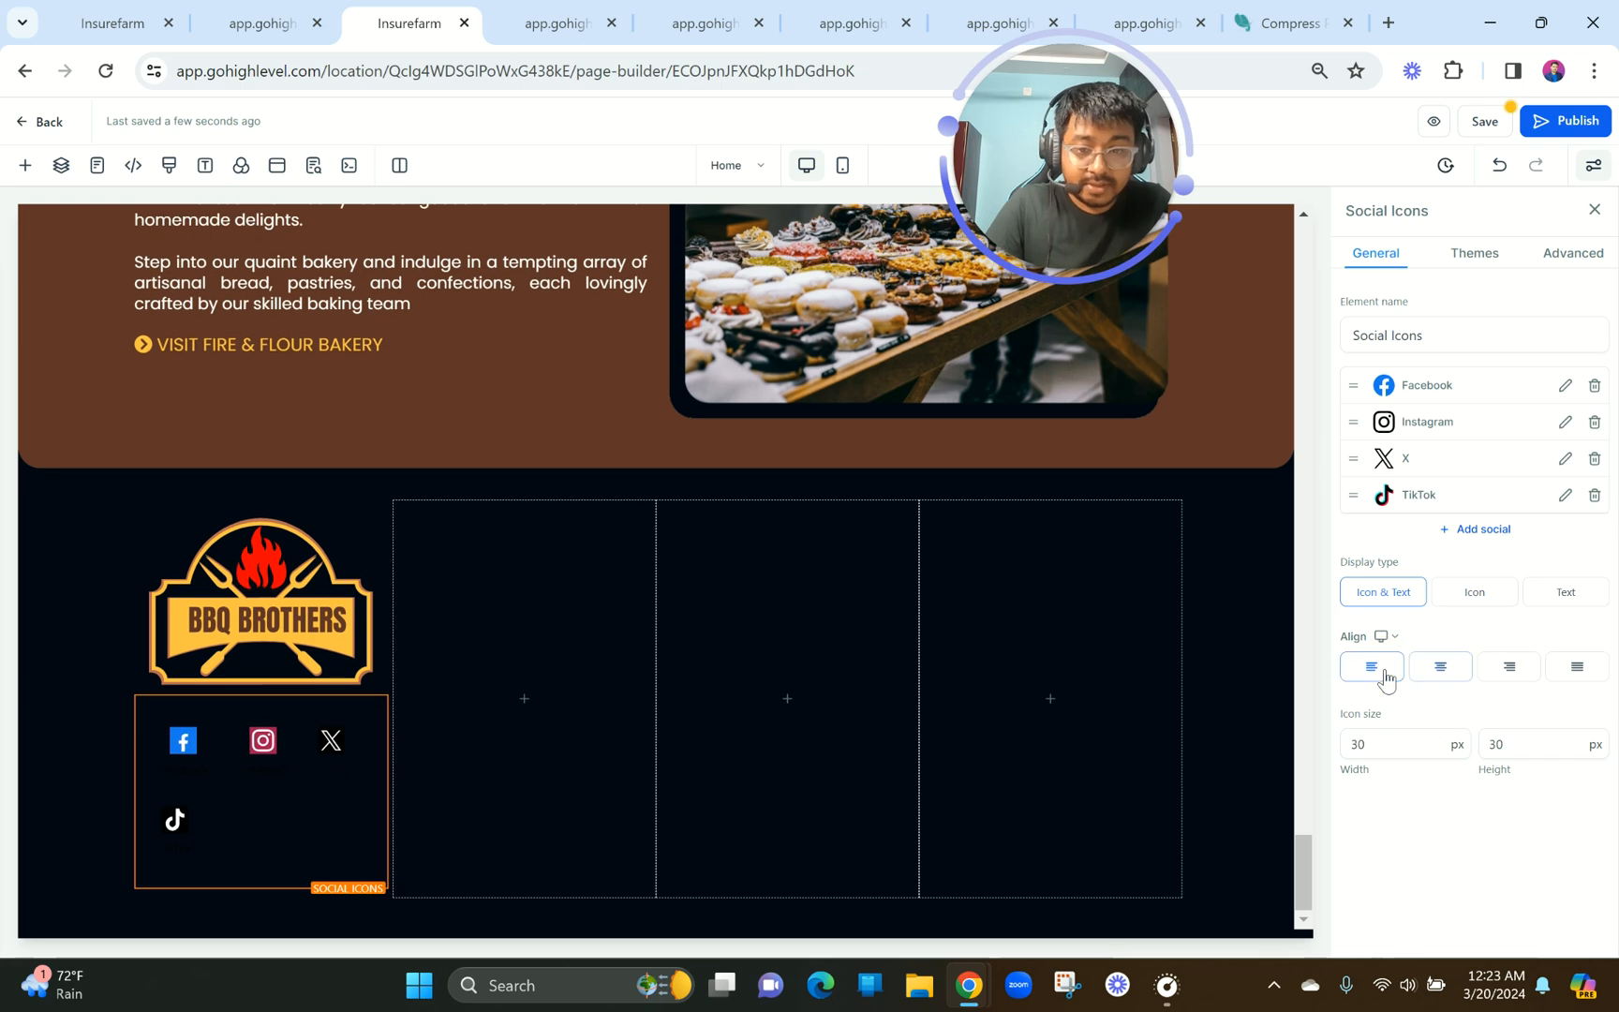
# Apply the light grey icon theme without a background to the social icons and compare them with the reference footer.
pyautogui.click(1477, 261)
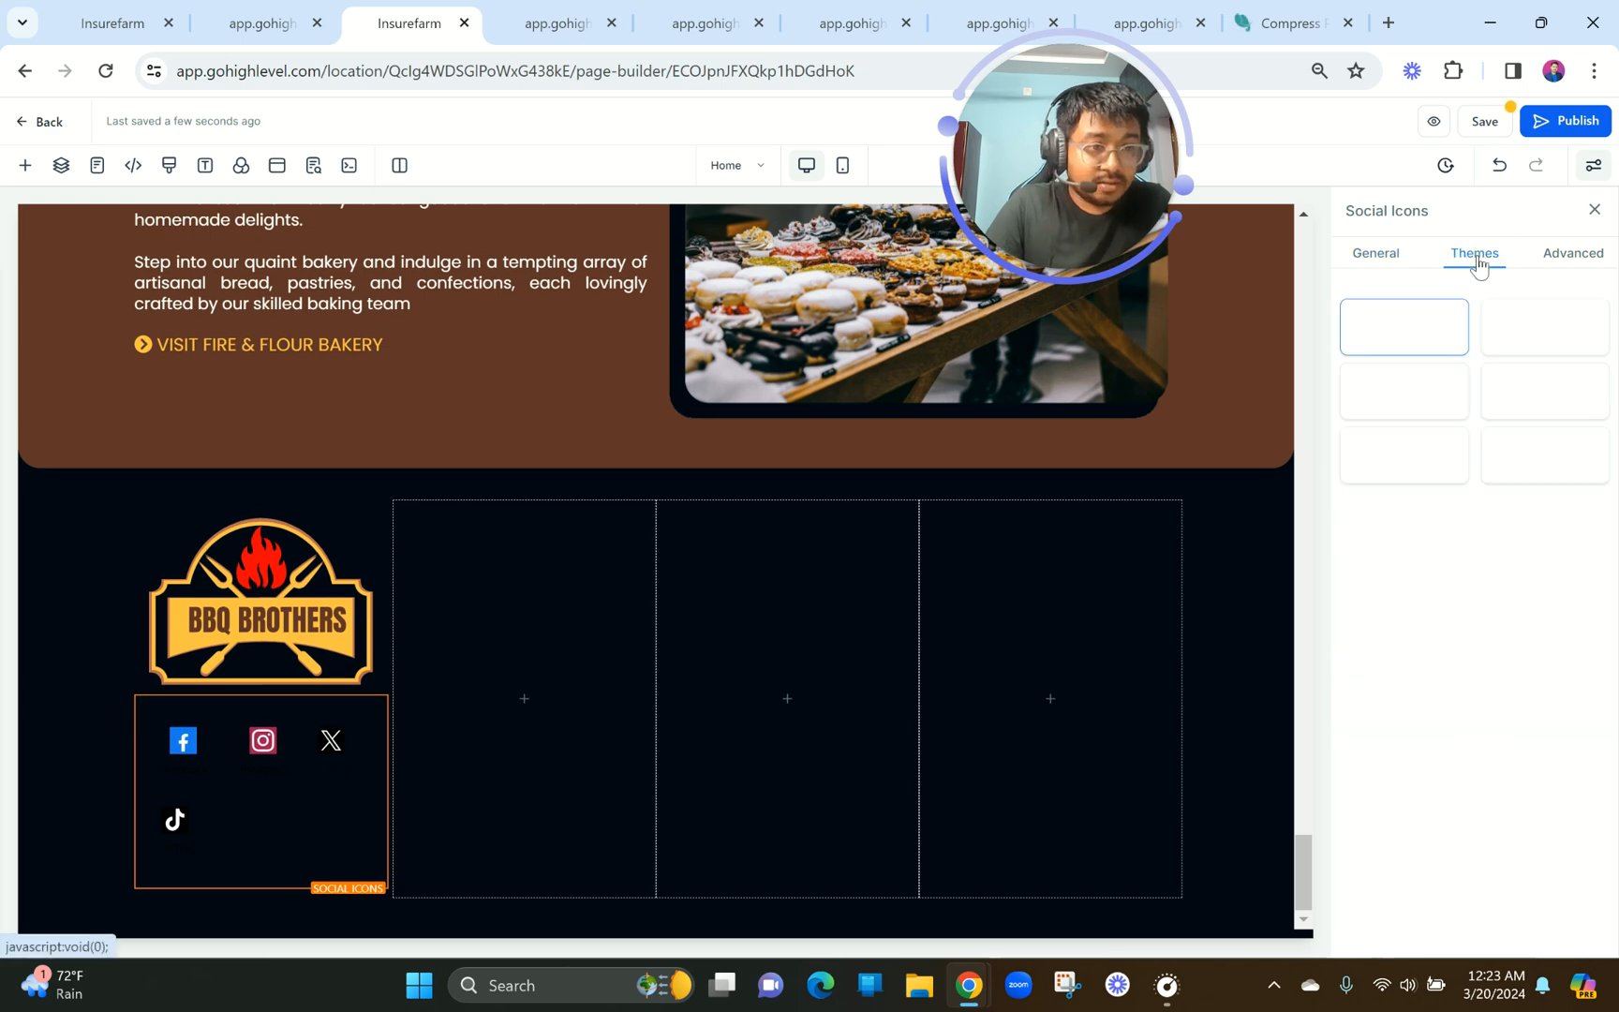
pyautogui.click(1388, 267)
pyautogui.click(1398, 264)
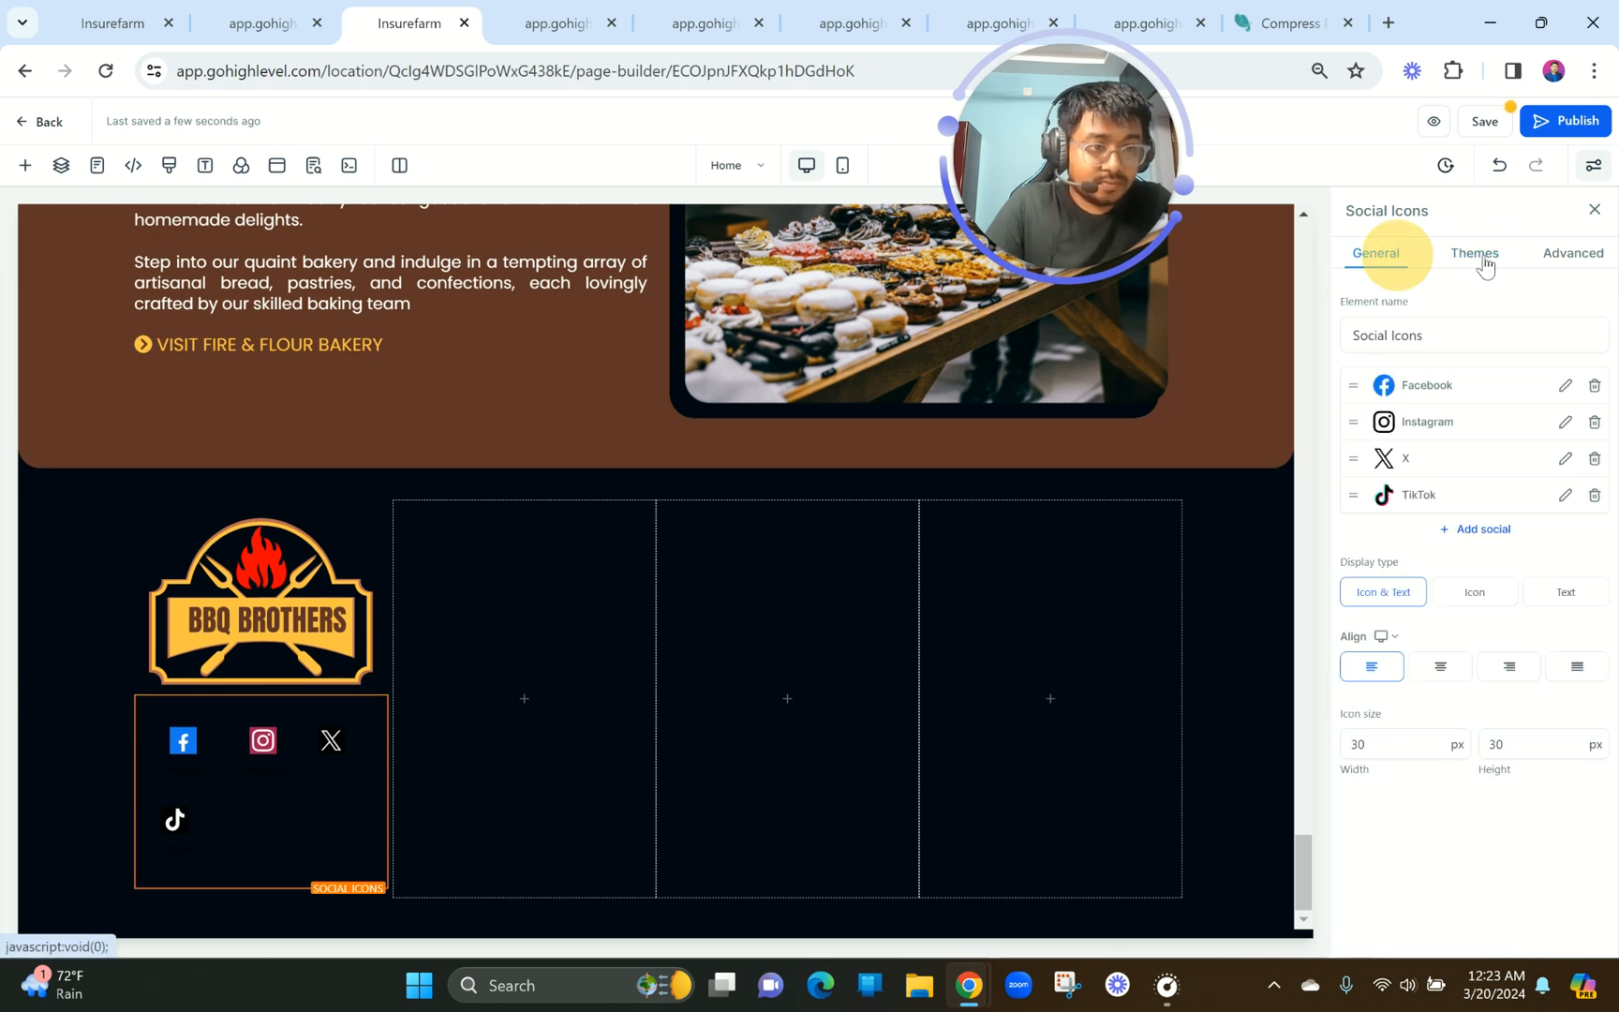
pyautogui.click(1482, 264)
pyautogui.click(1546, 507)
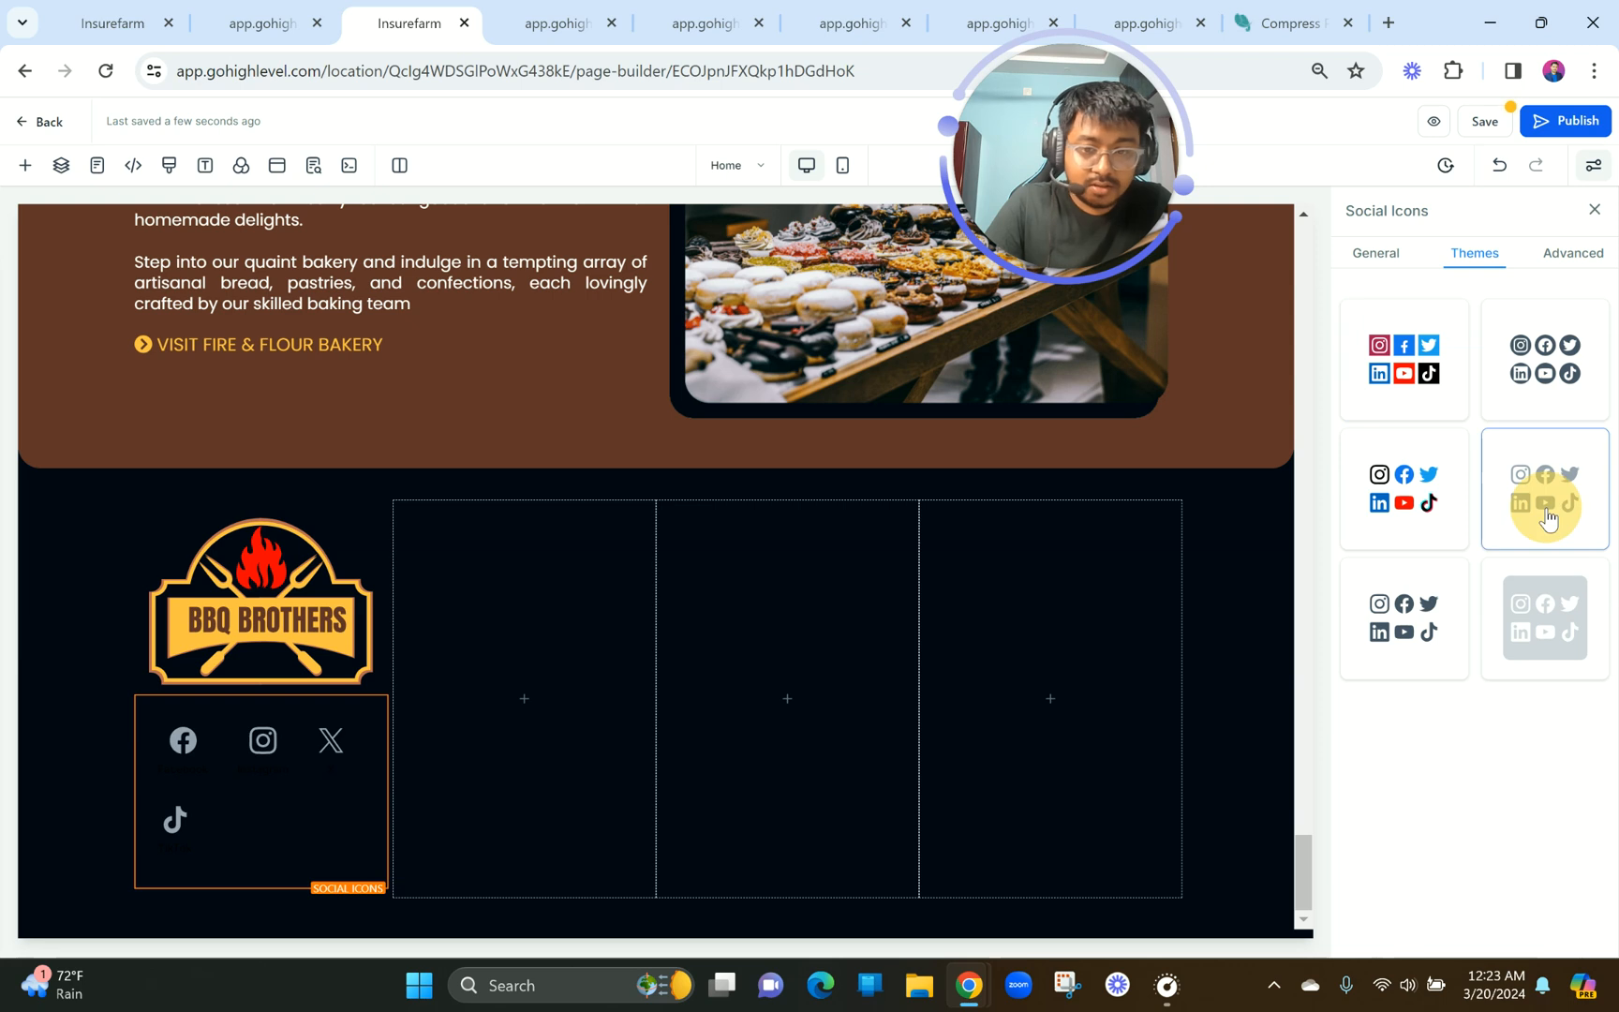
pyautogui.click(255, 20)
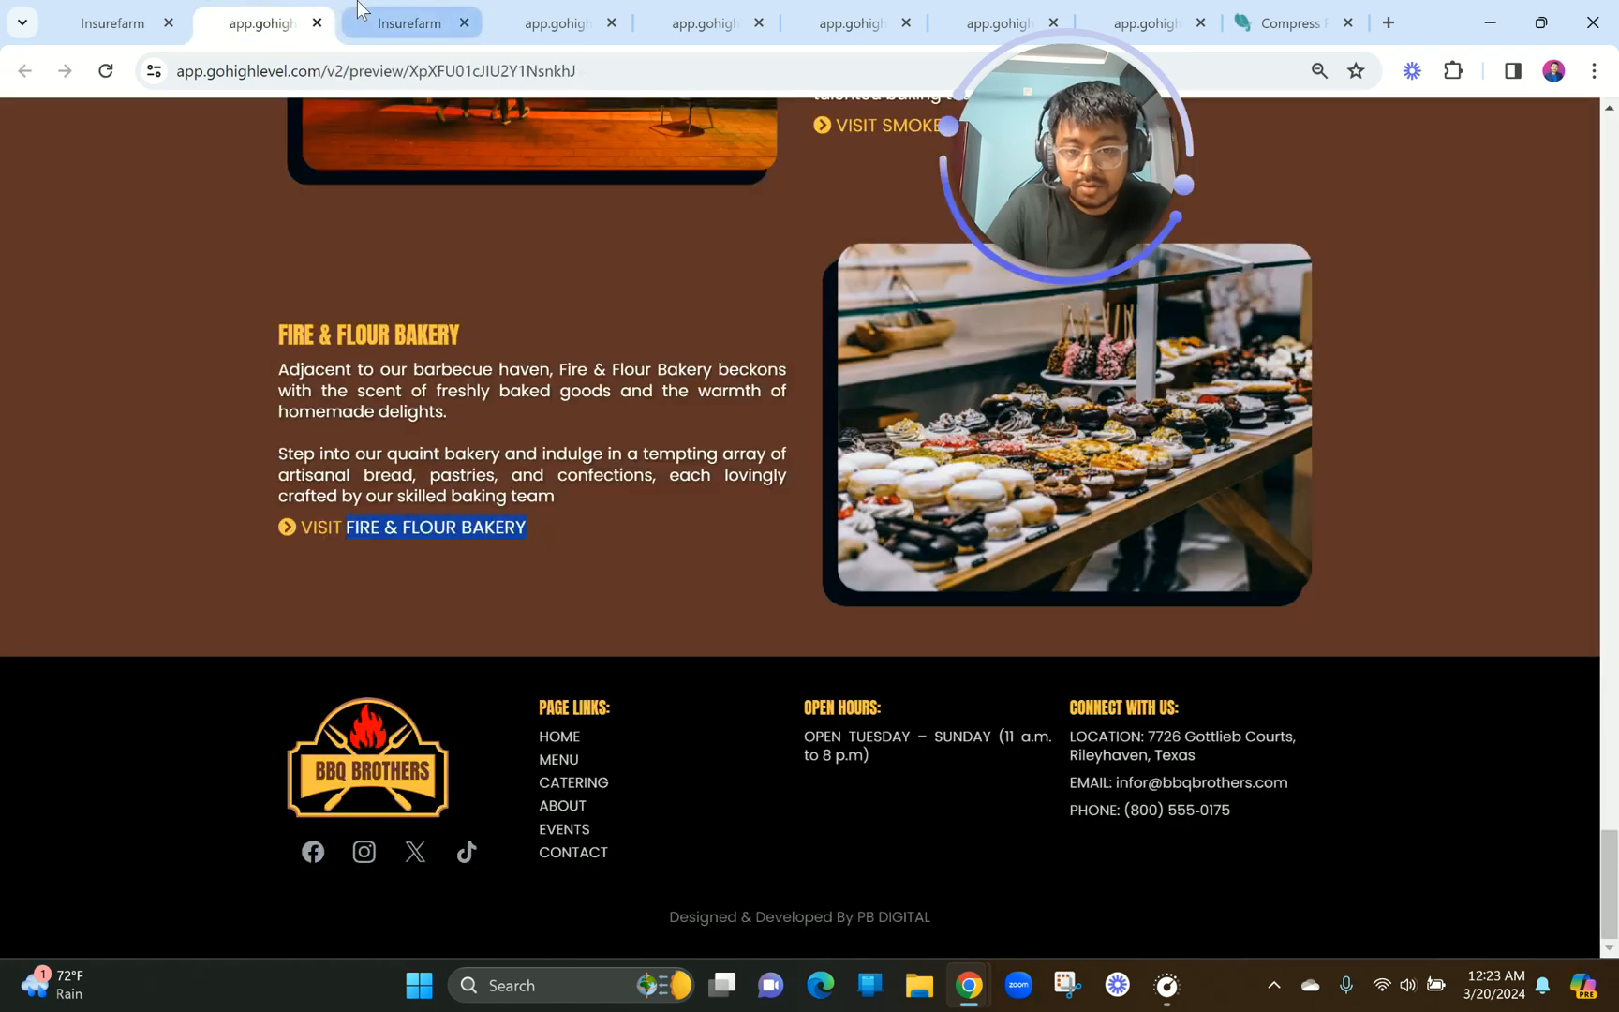
pyautogui.click(398, 23)
pyautogui.click(262, 761)
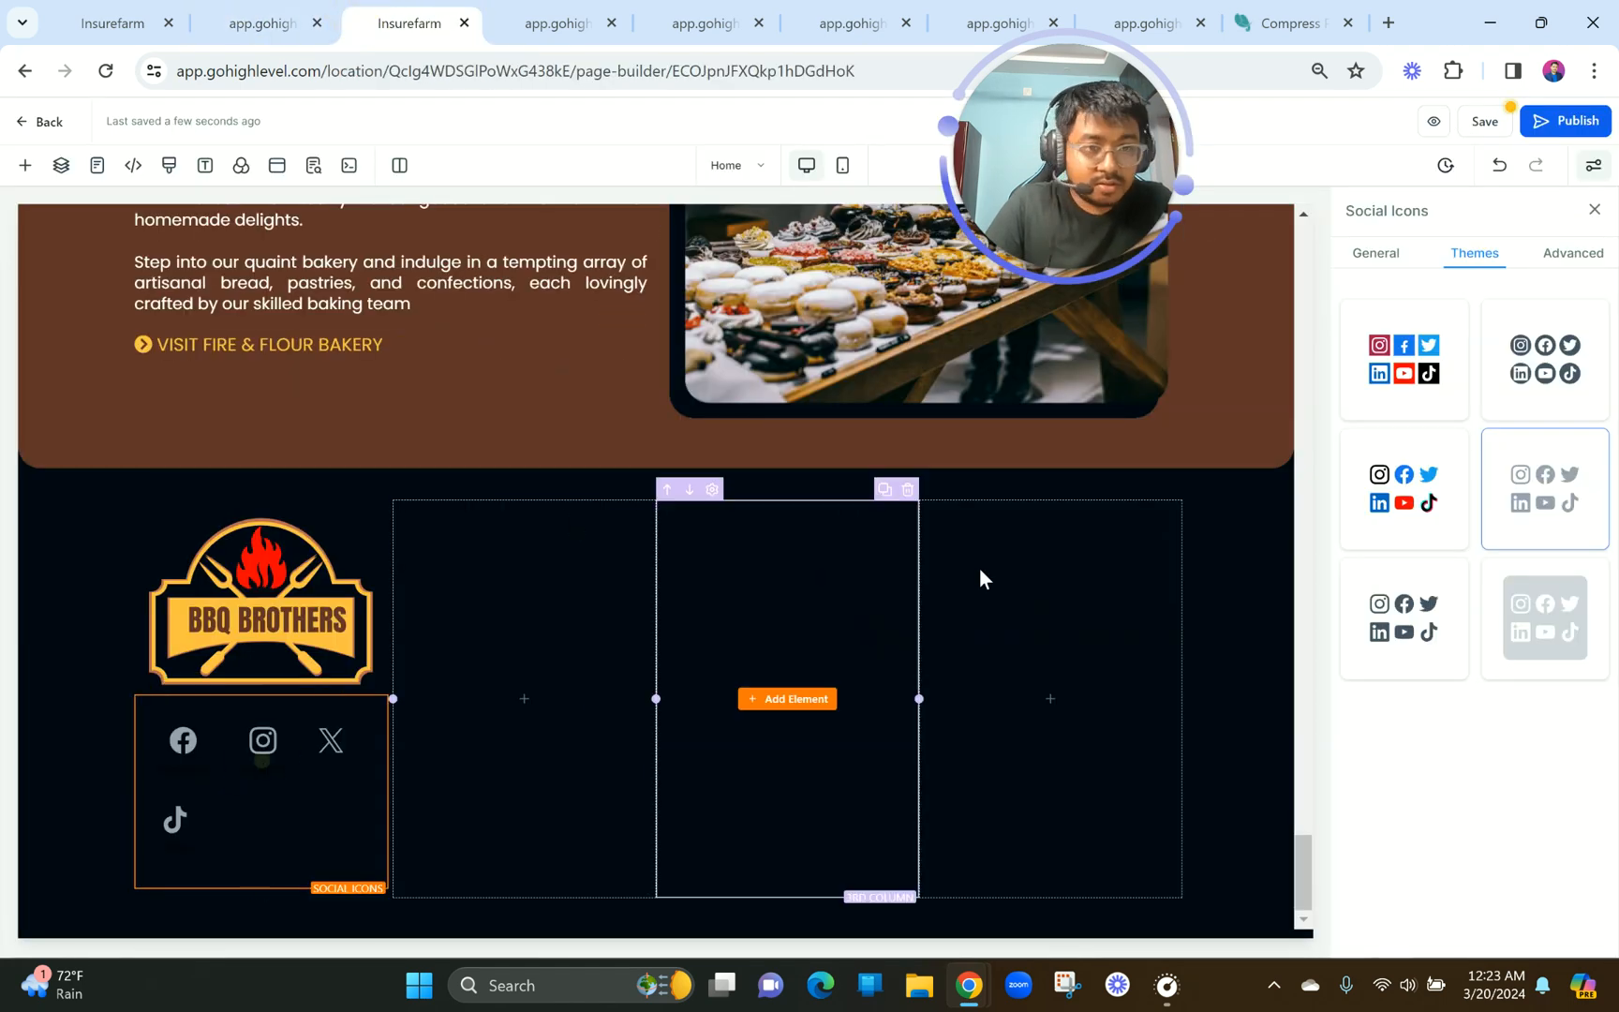
# Try a width of 20 px for the social icons.
pyautogui.click(1379, 254)
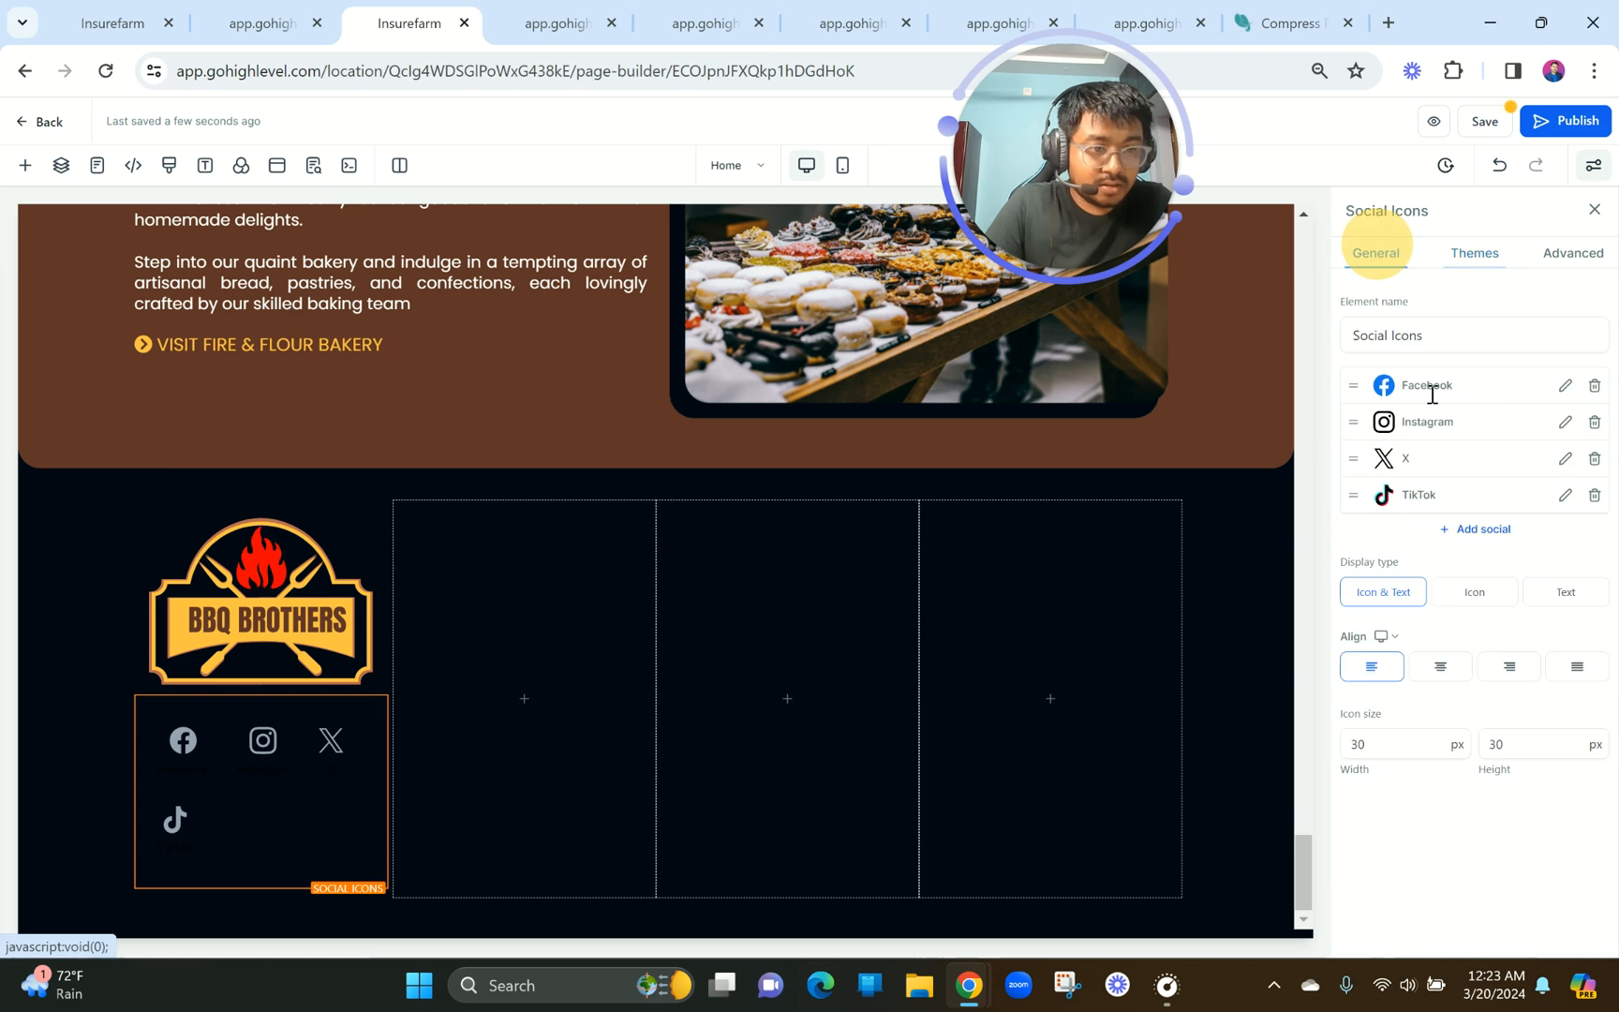
pyautogui.click(1410, 743)
pyautogui.press('BackSpace')
pyautogui.press('BackSpace')
pyautogui.write('20')
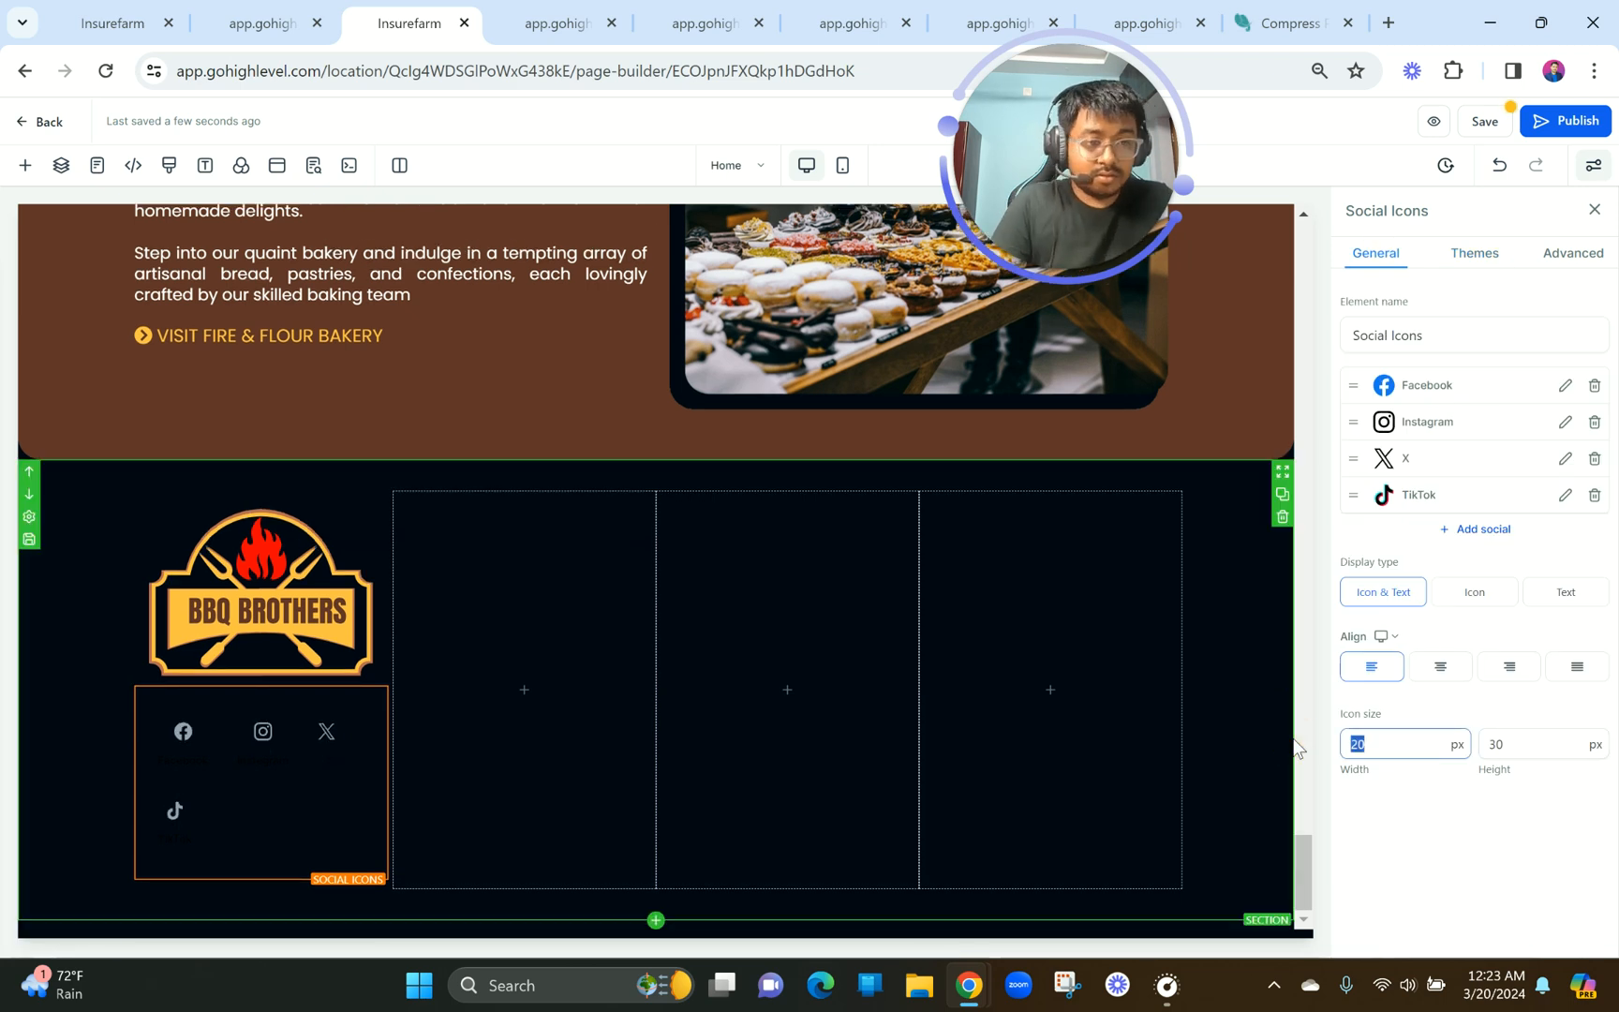
# Set the social icons' display type to Icon only, with an icon width of 30 px.
pyautogui.click(1462, 599)
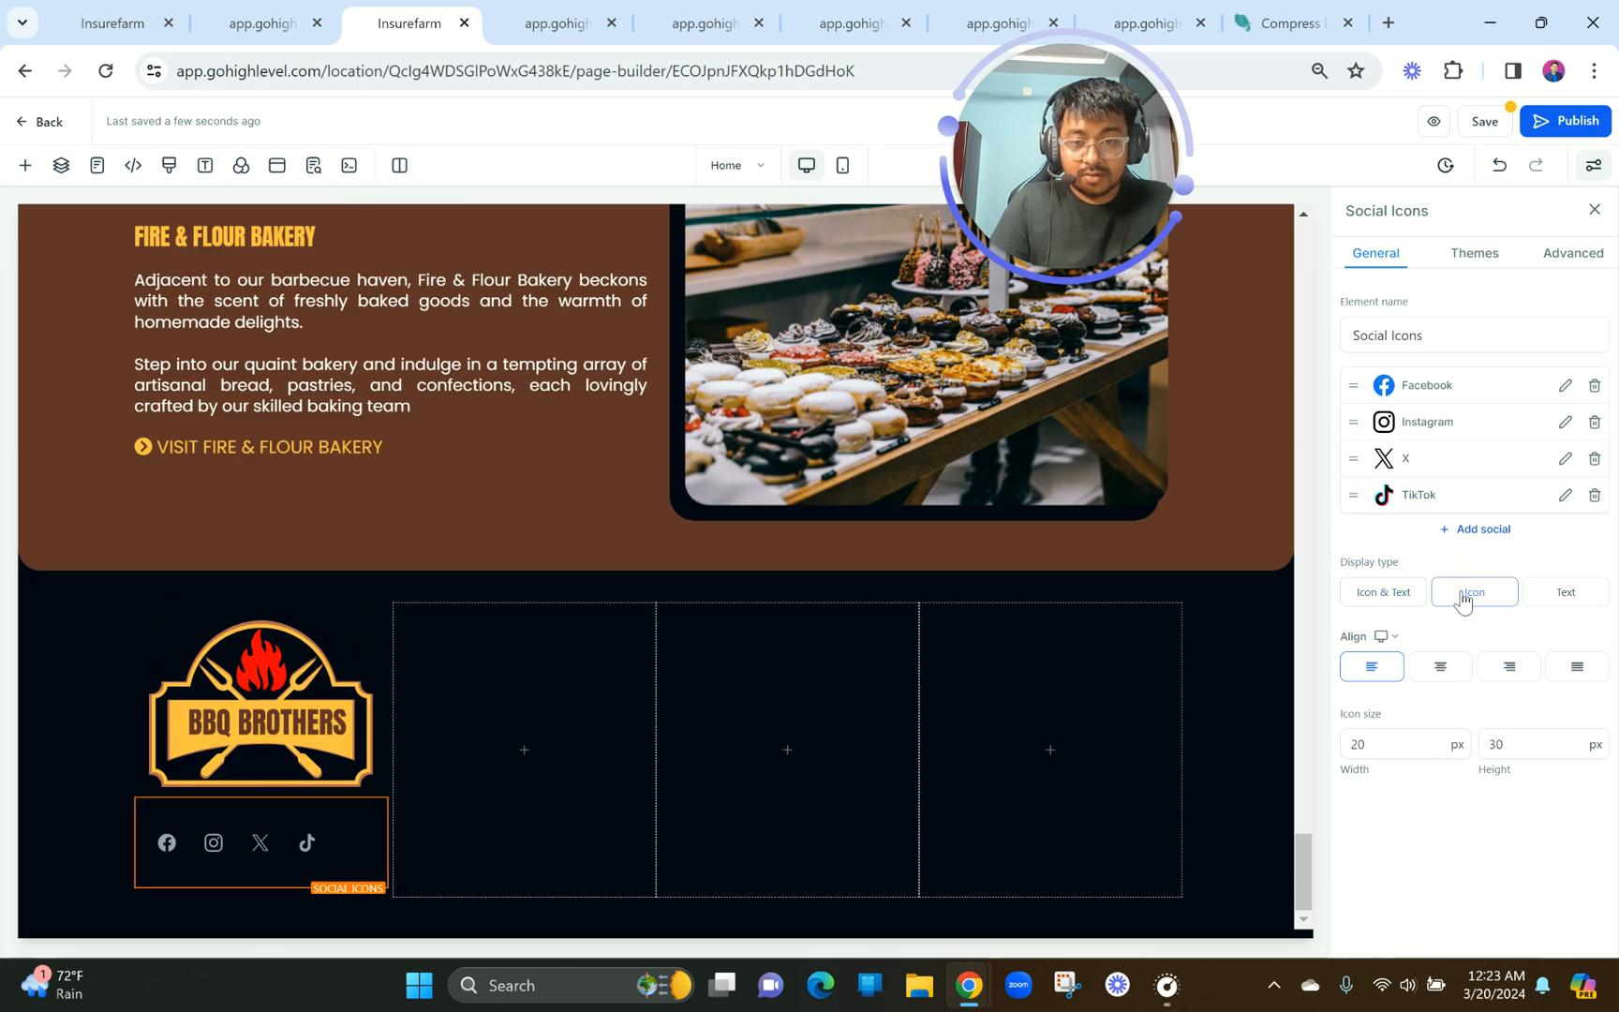
pyautogui.click(1395, 743)
pyautogui.press('BackSpace')
pyautogui.press('BackSpace')
pyautogui.write('3')
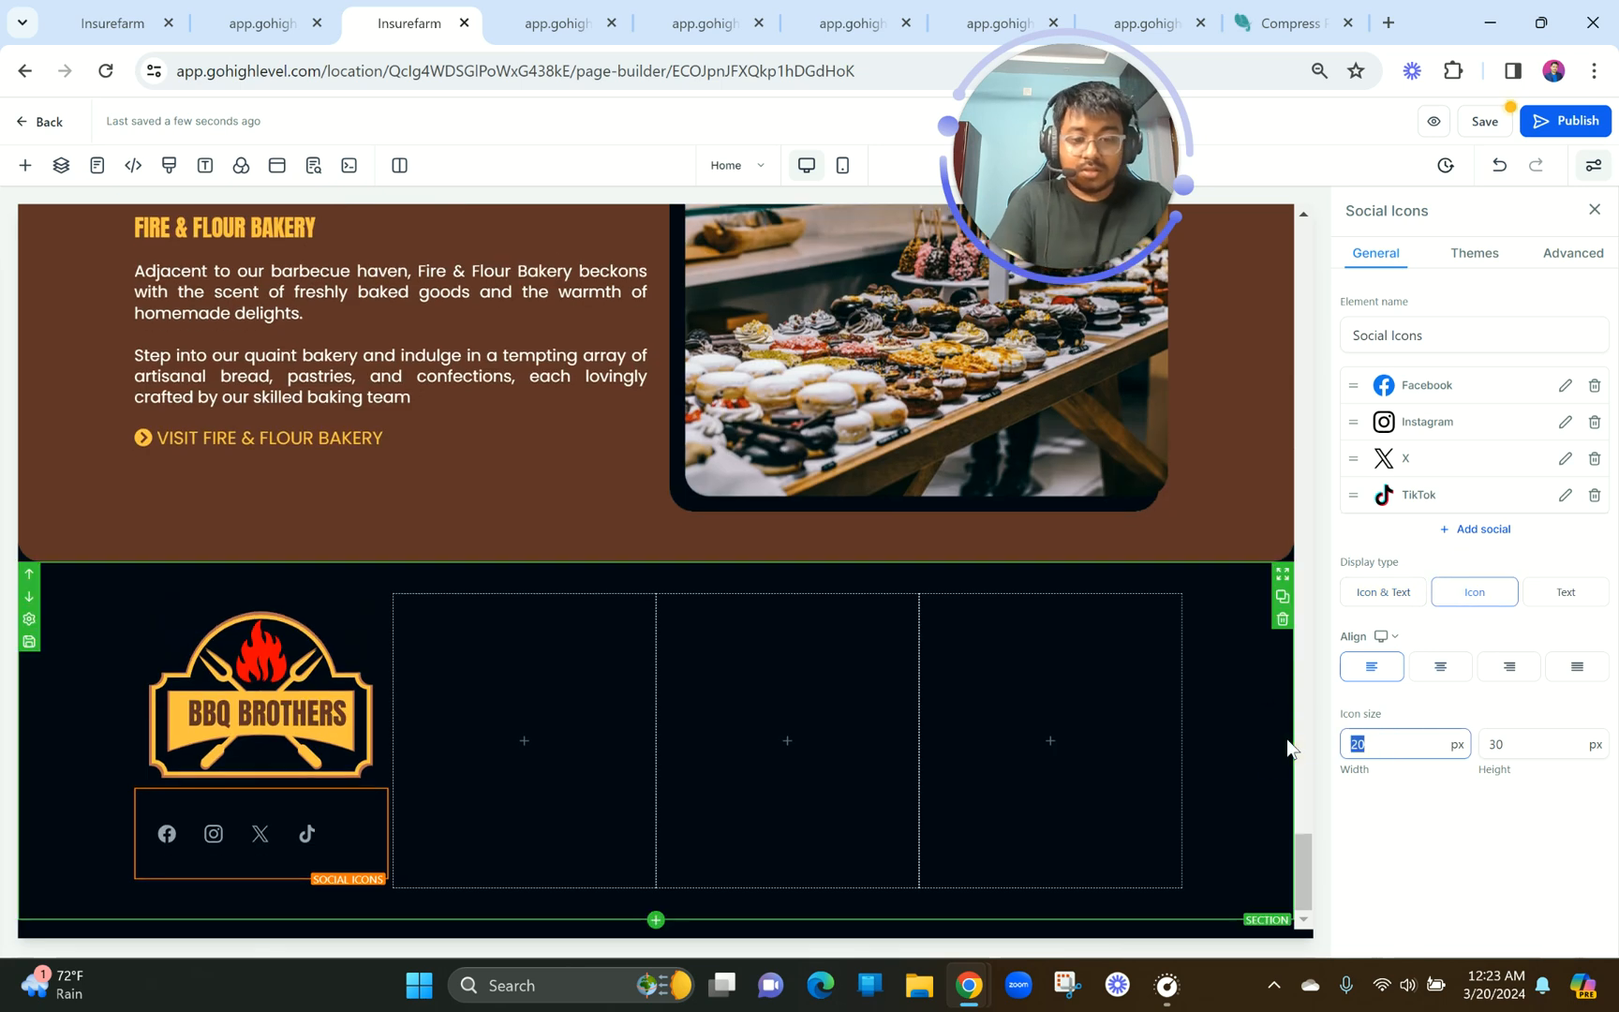
pyautogui.write('0')
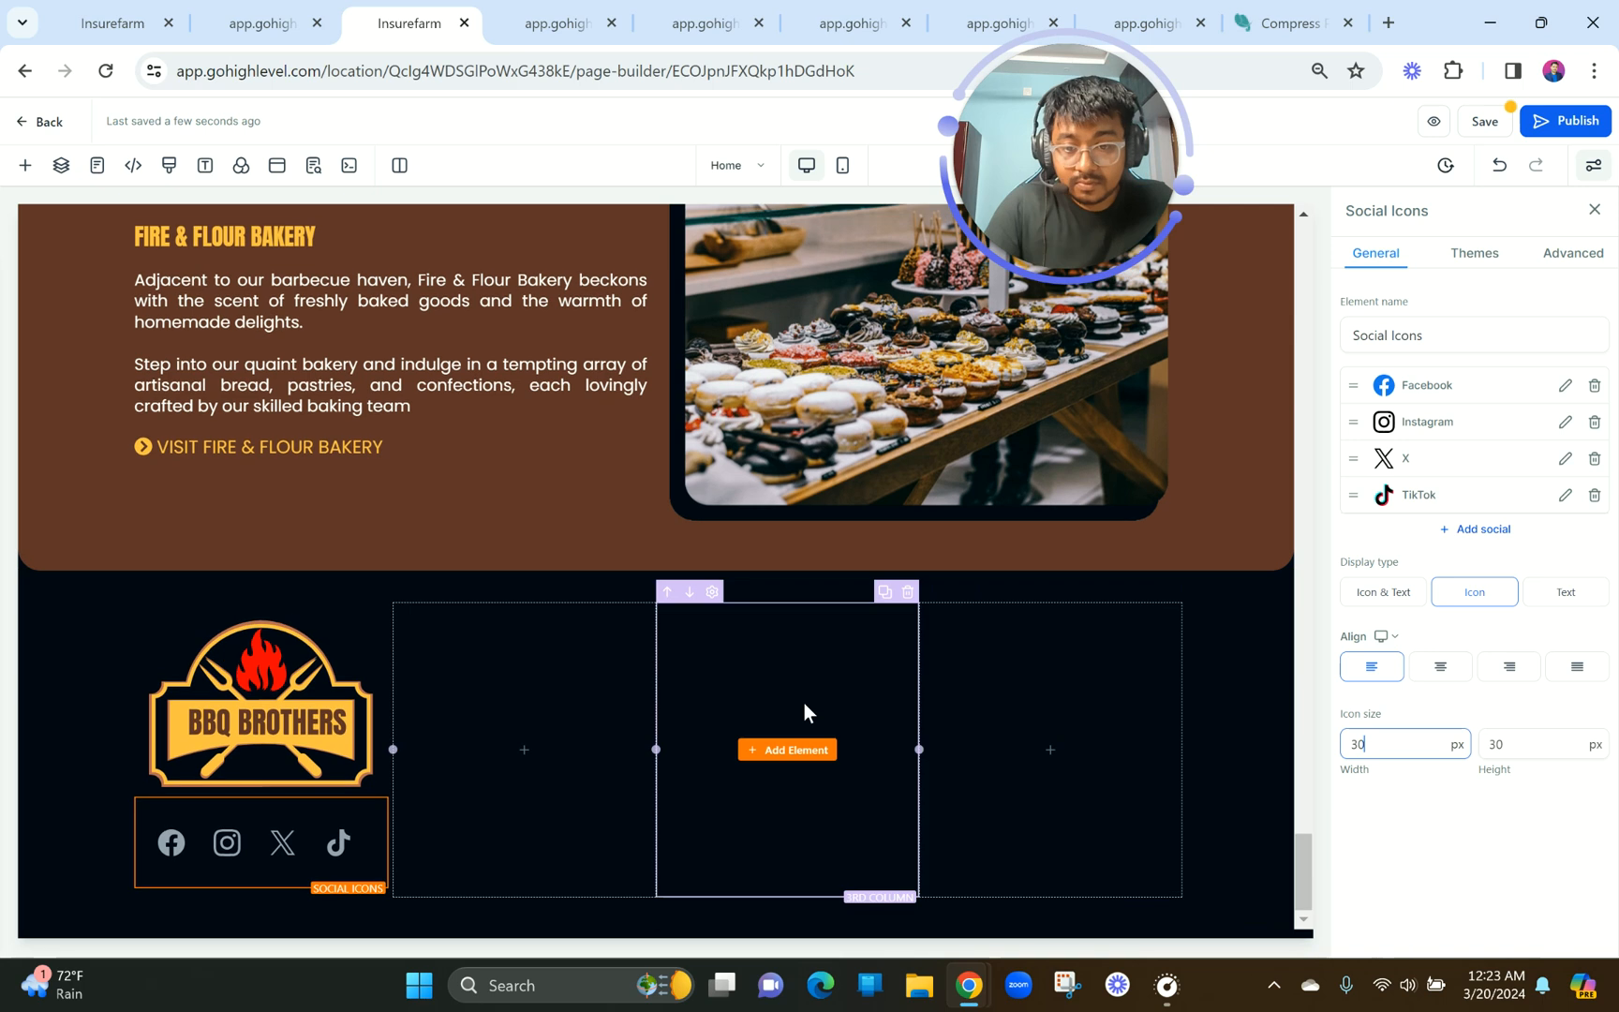
# Try a left padding of 0 px on the social icons and return it to 10 px.
pyautogui.click(1473, 260)
pyautogui.click(1574, 251)
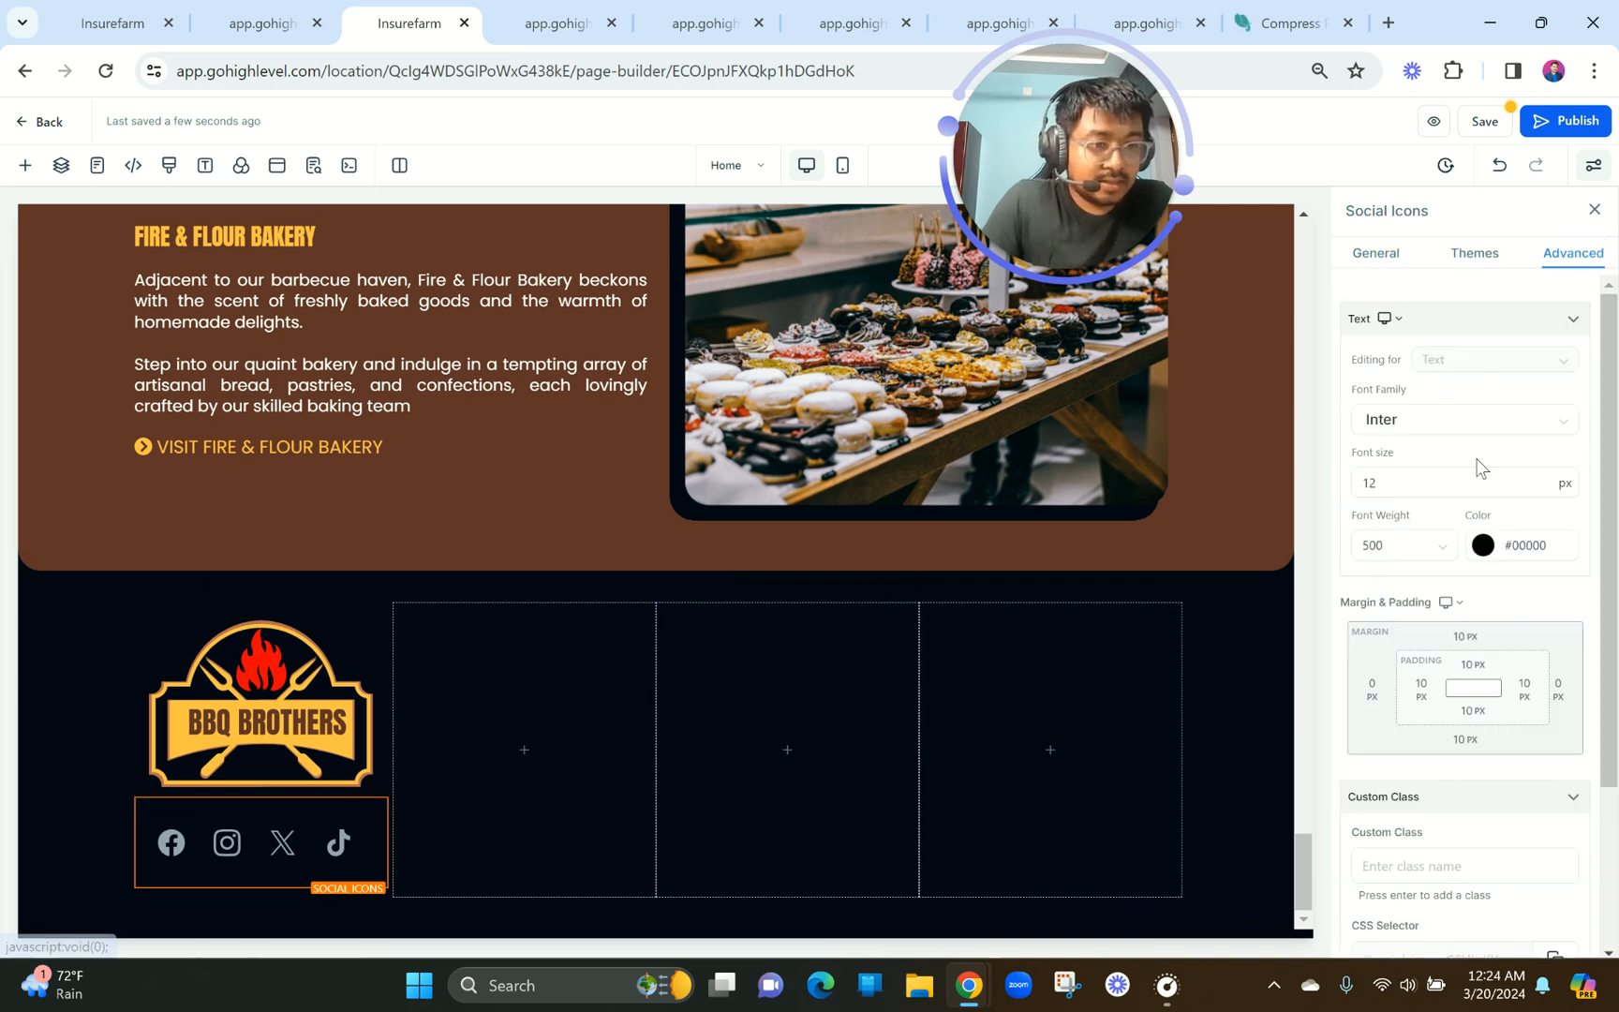
pyautogui.scroll(-2, 1481, 467)
pyautogui.click(1421, 552)
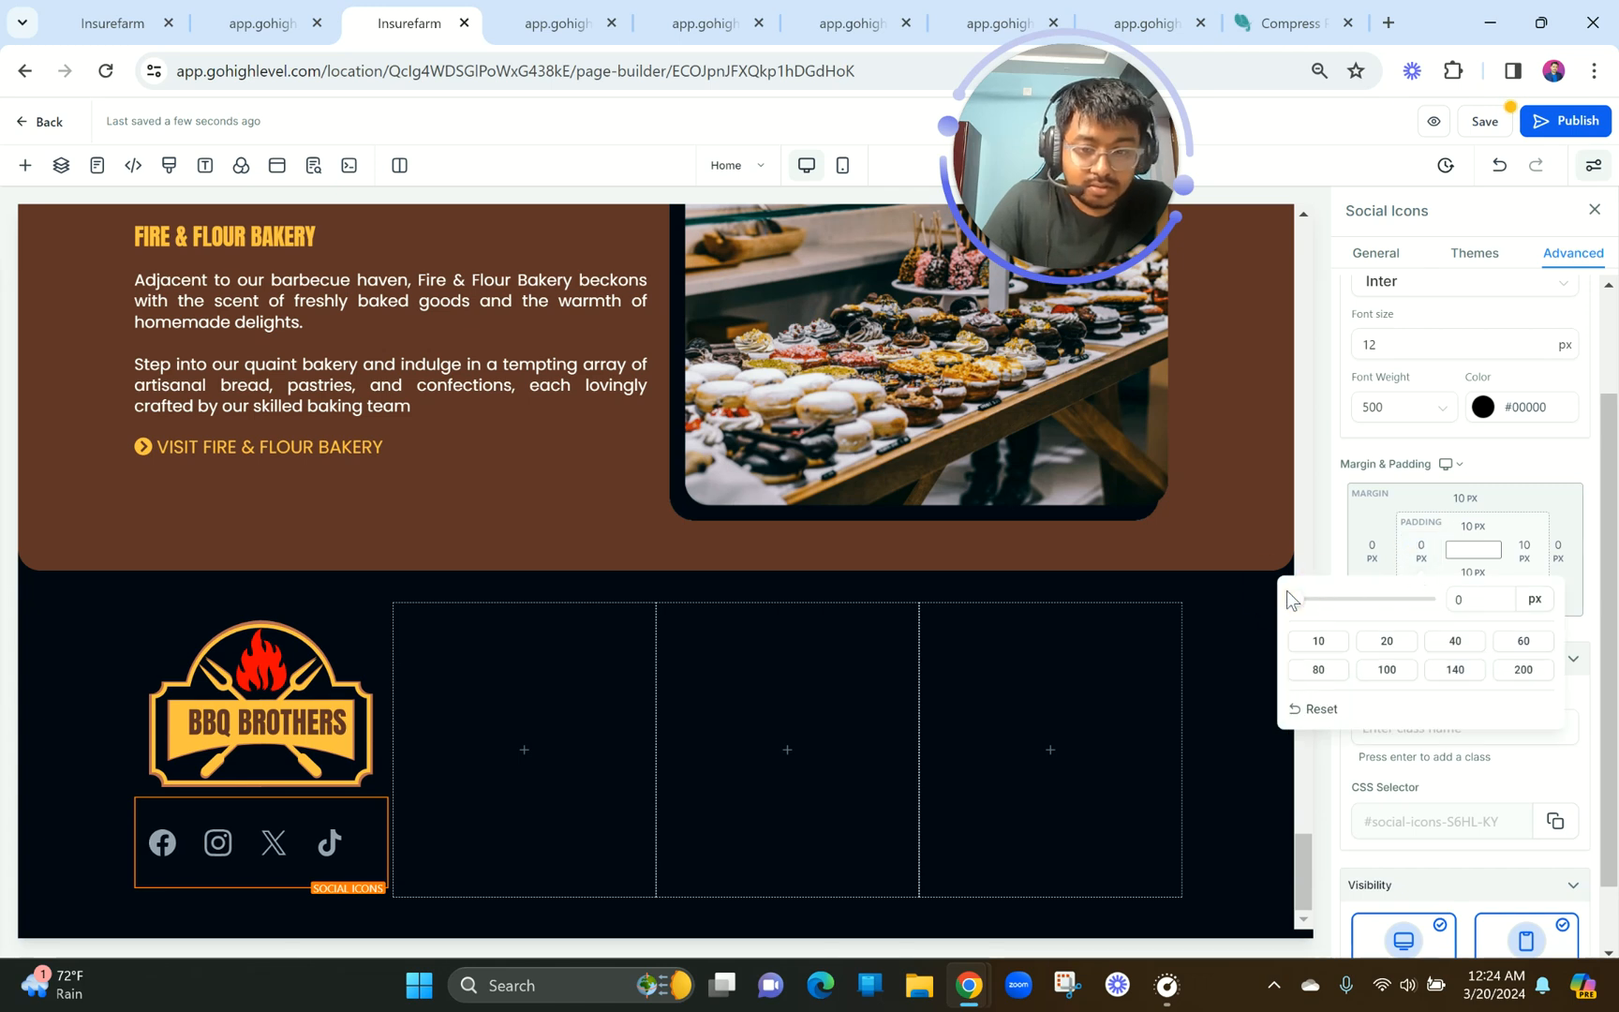
pyautogui.click(1319, 642)
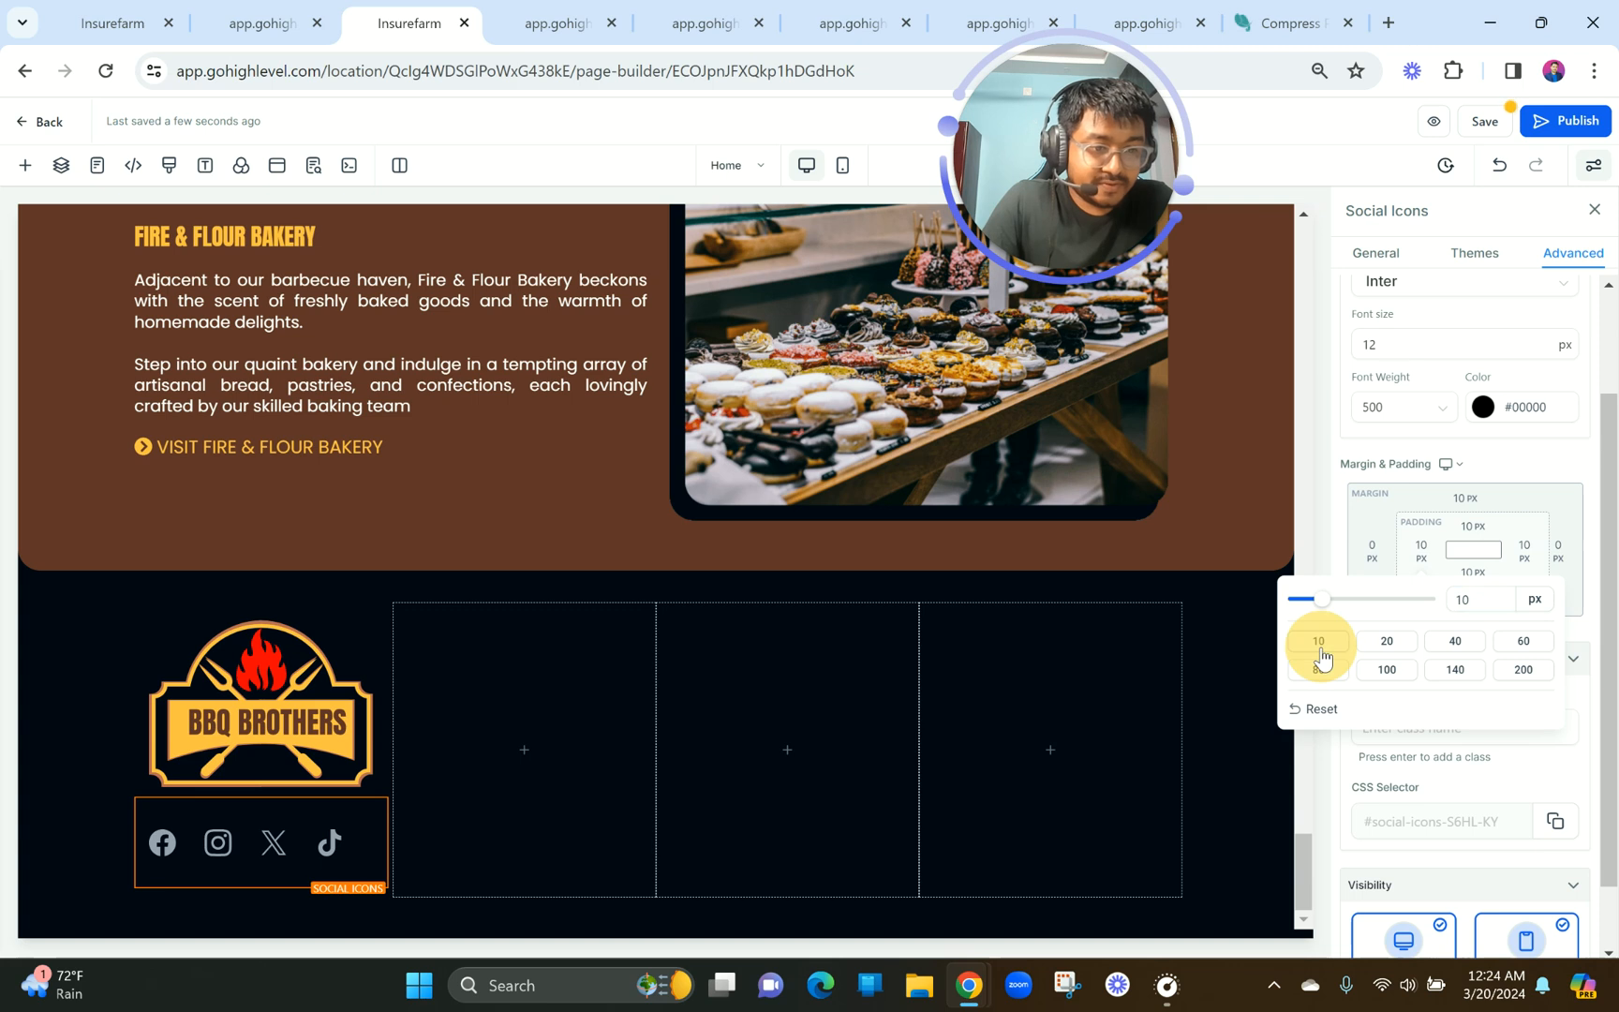
pyautogui.scroll(-1, 1522, 468)
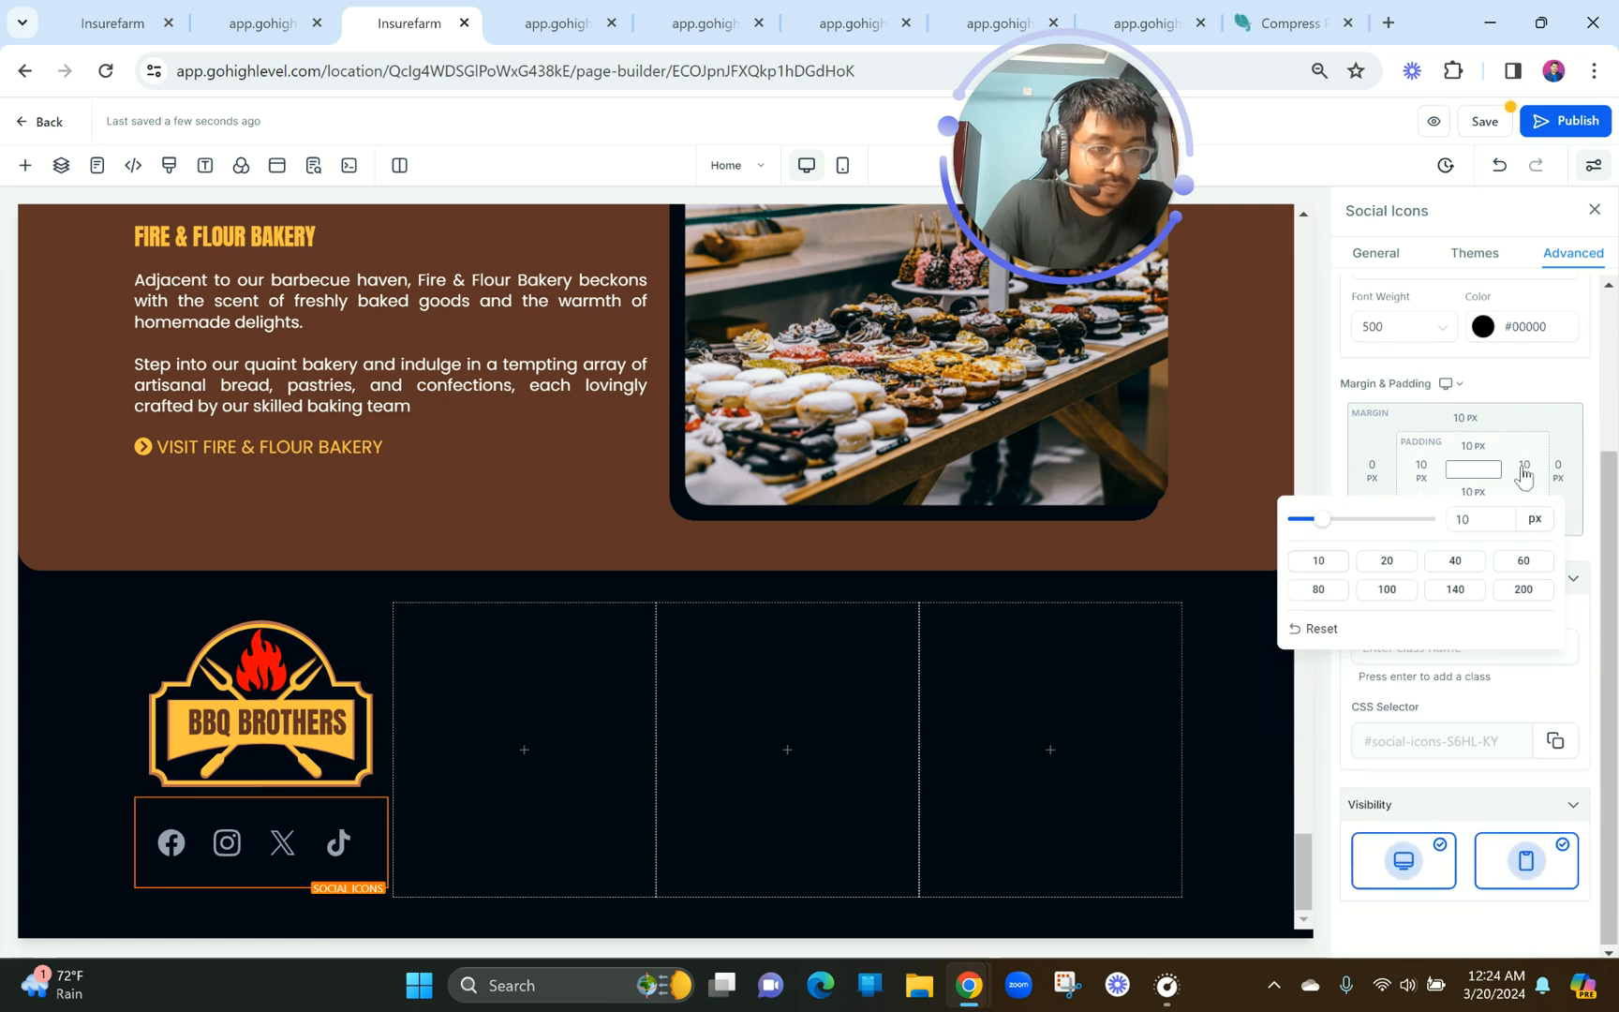
pyautogui.click(1581, 638)
pyautogui.scroll(2, 1472, 426)
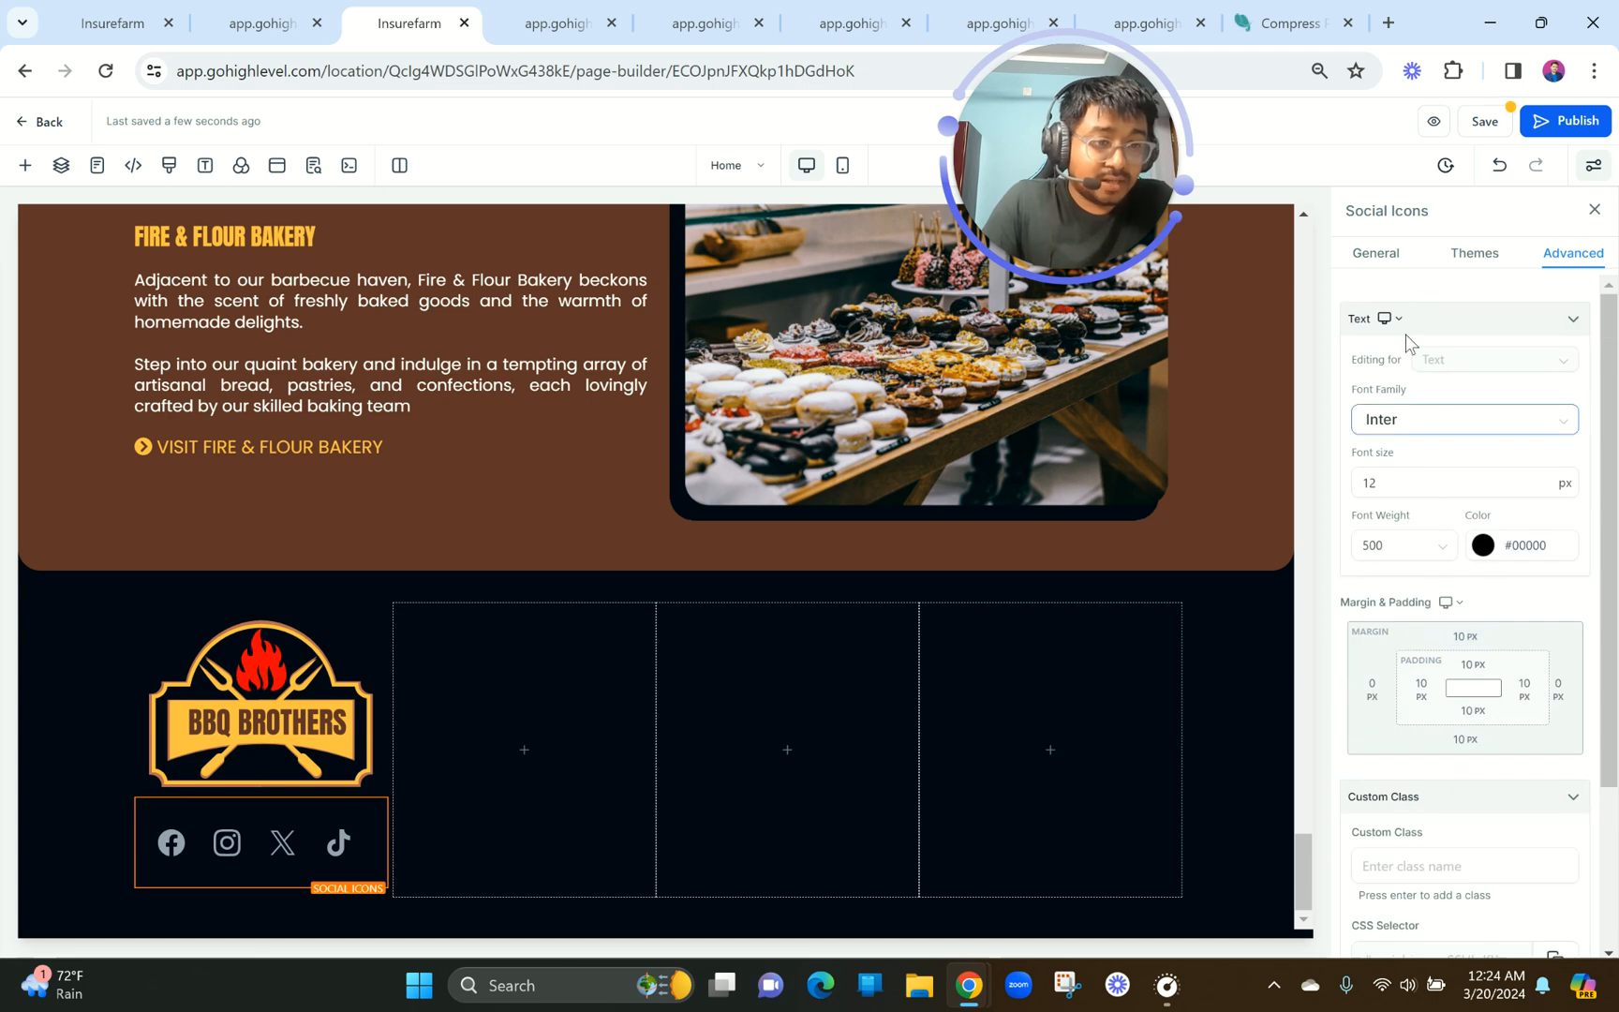
pyautogui.click(1374, 255)
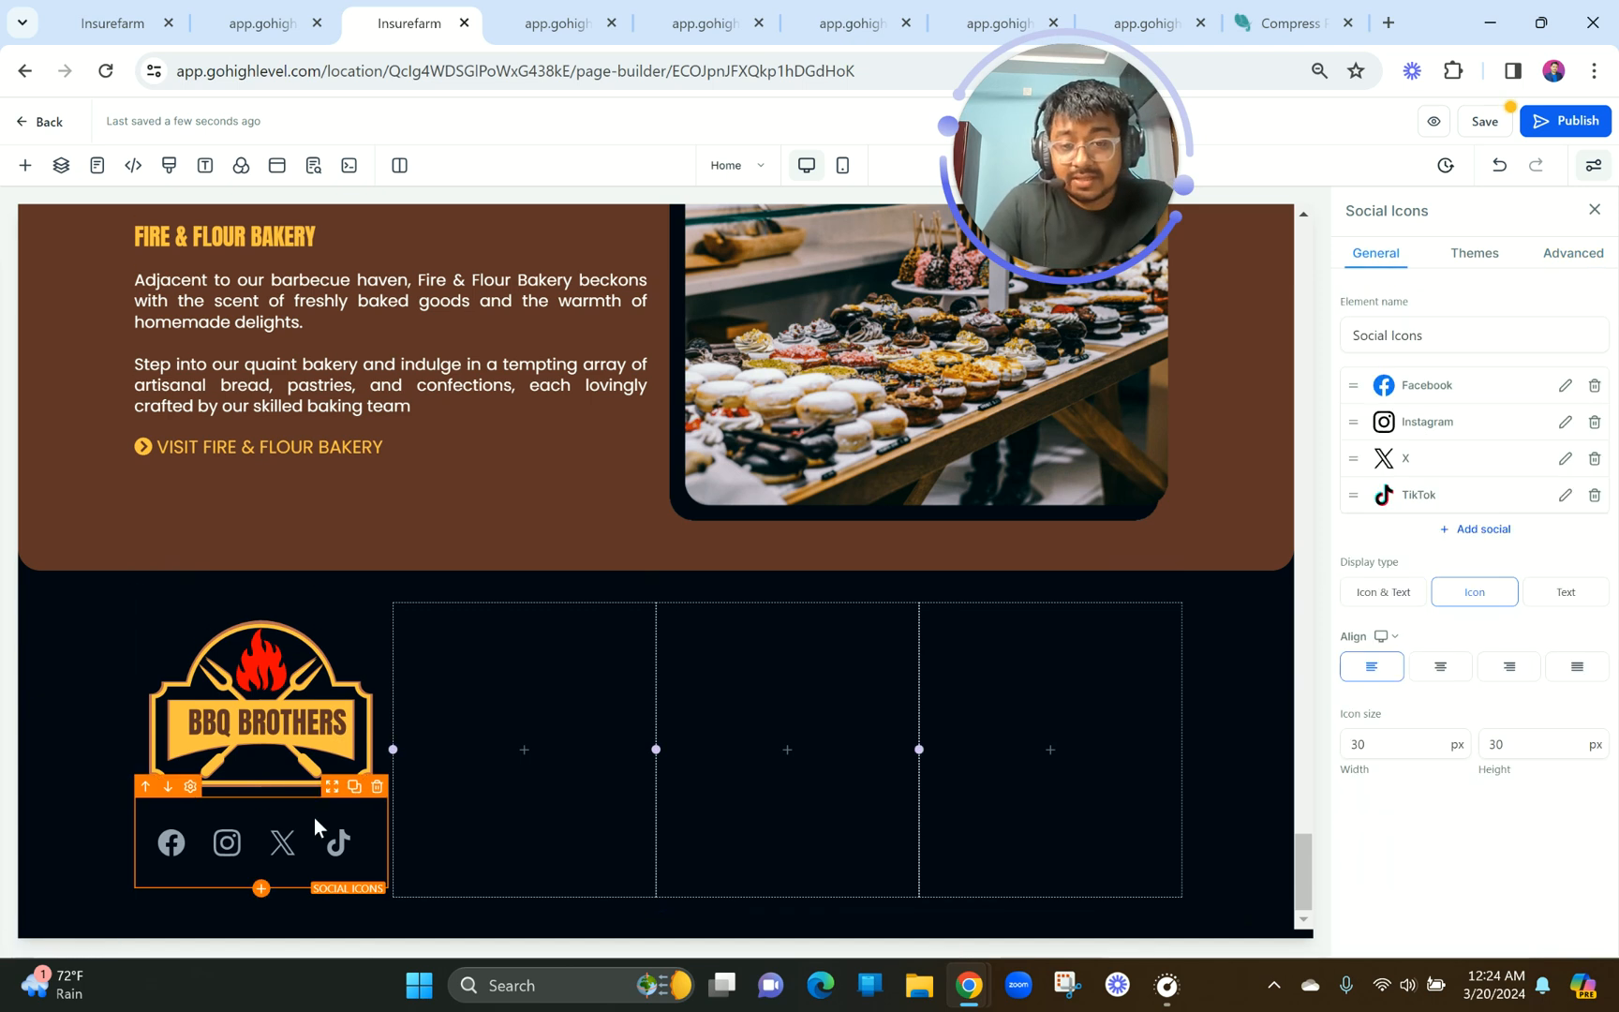
# Set the content spacing of the second footer column to Left.
pyautogui.click(279, 607)
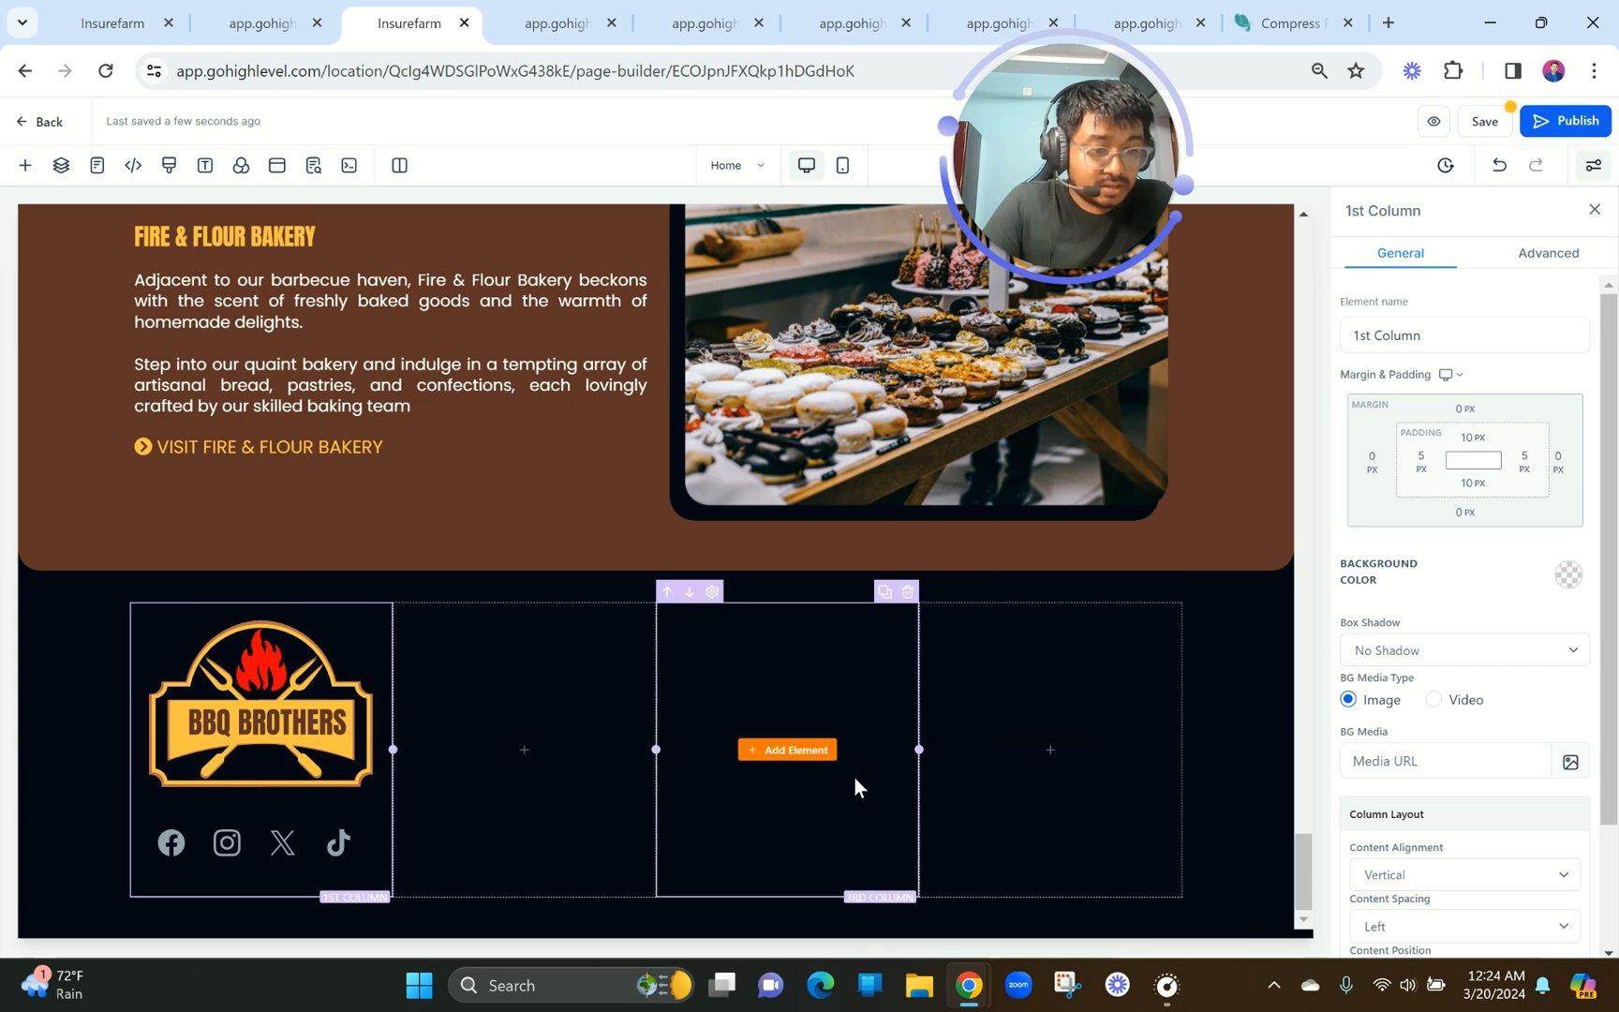
pyautogui.click(597, 746)
pyautogui.scroll(-2, 1496, 752)
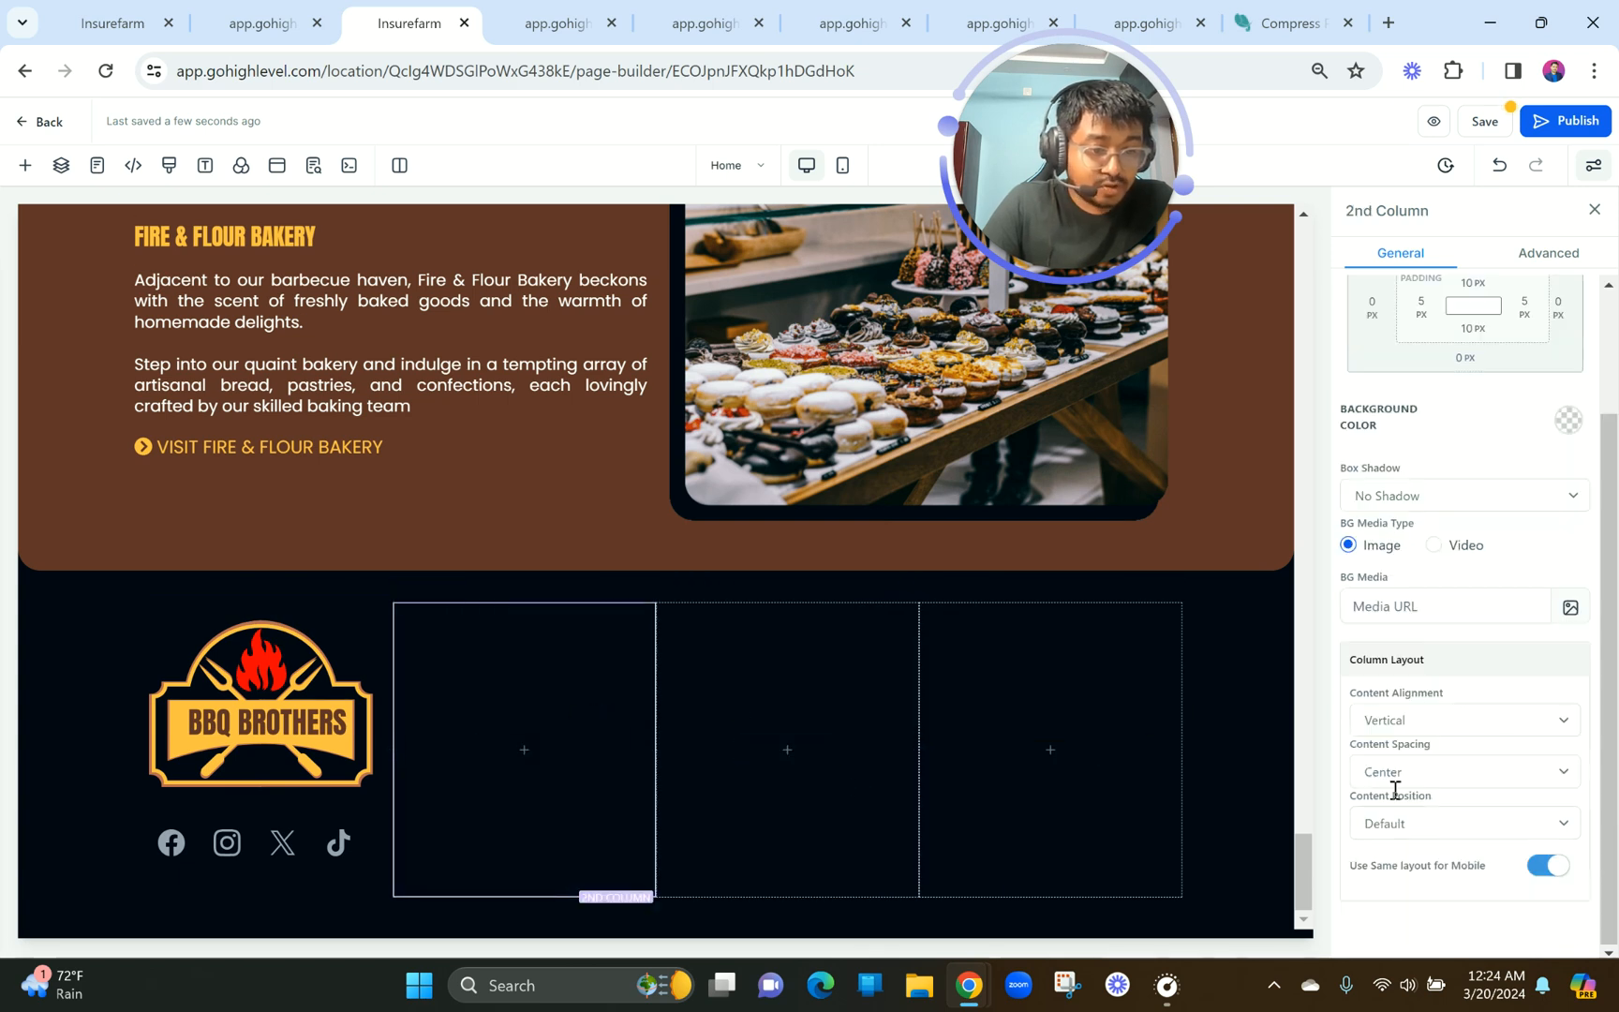
pyautogui.click(1385, 775)
pyautogui.click(1376, 818)
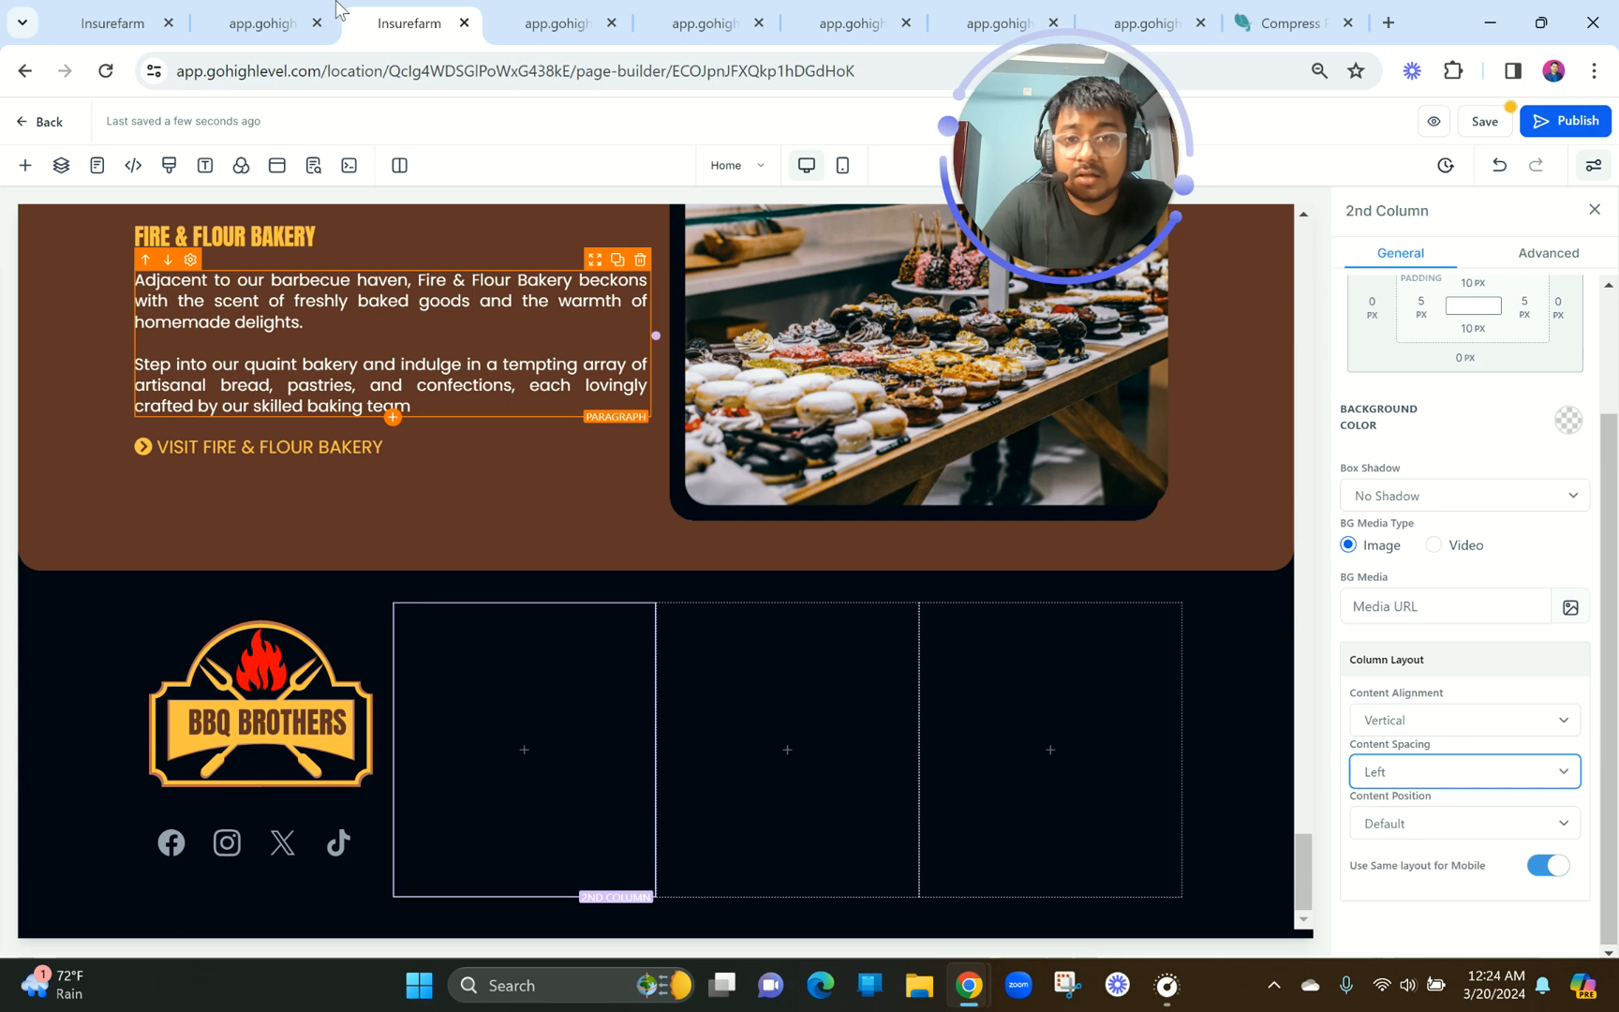
# Check the reference footer's PAGE LINKS heading and place a duplicate of the FIRE & FLOUR BAKERY sub headline in the second footer column.
pyautogui.click(249, 10)
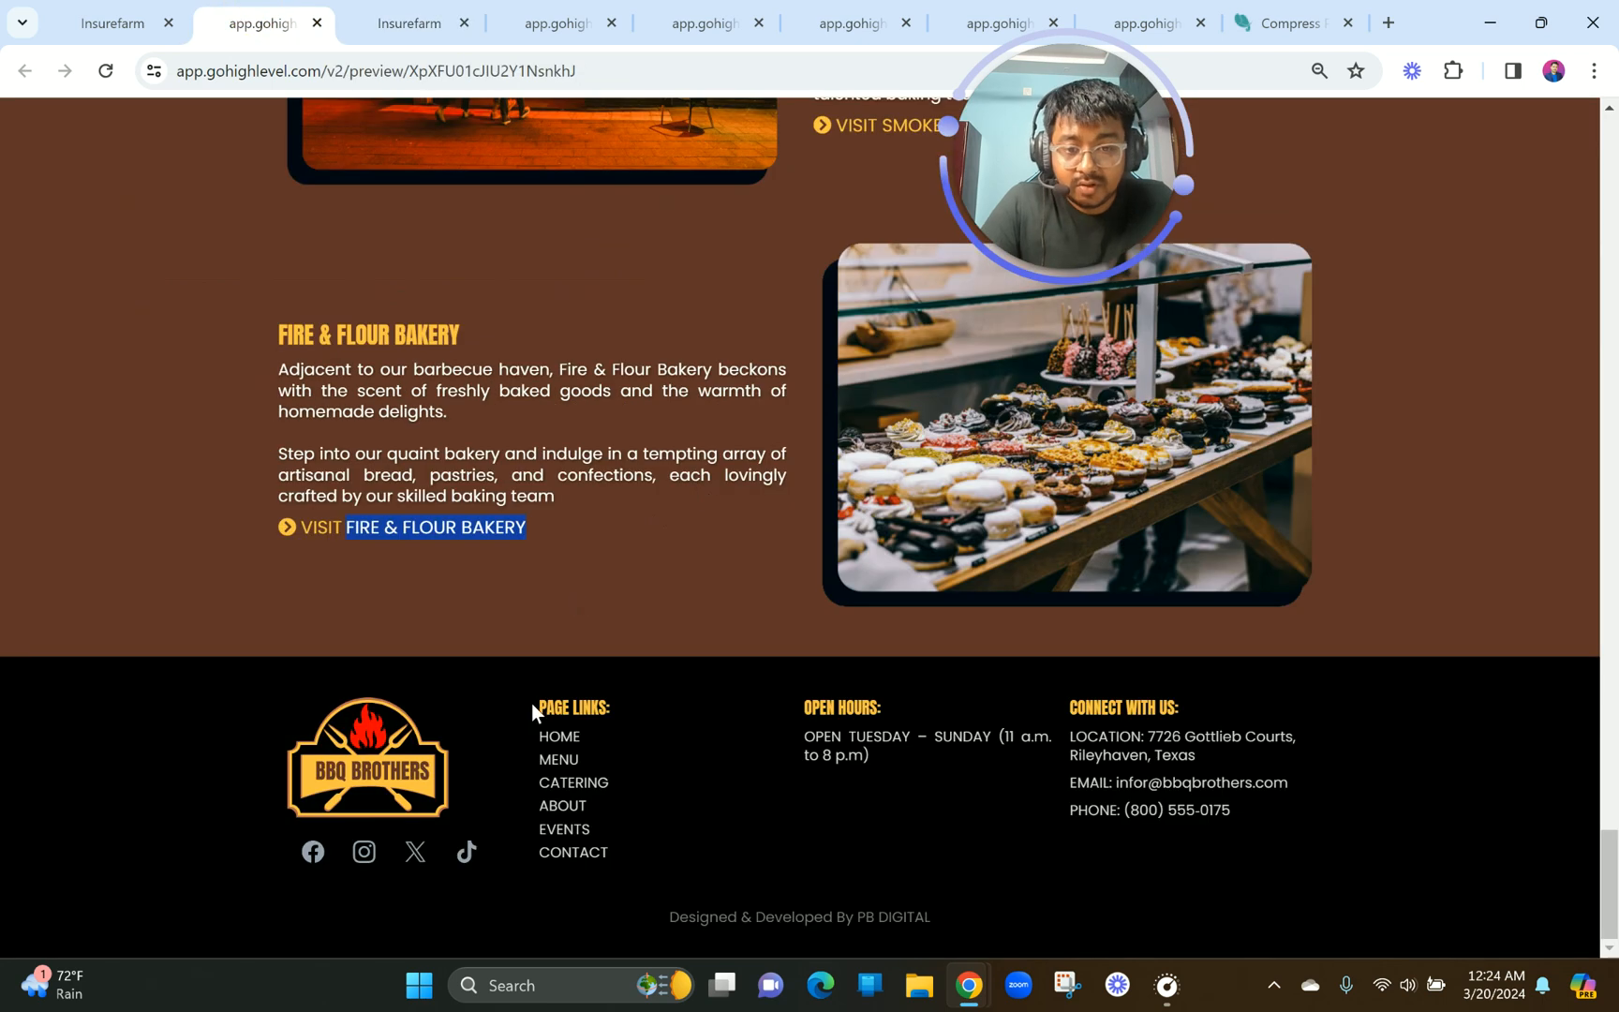
pyautogui.click(611, 706)
pyautogui.click(683, 726)
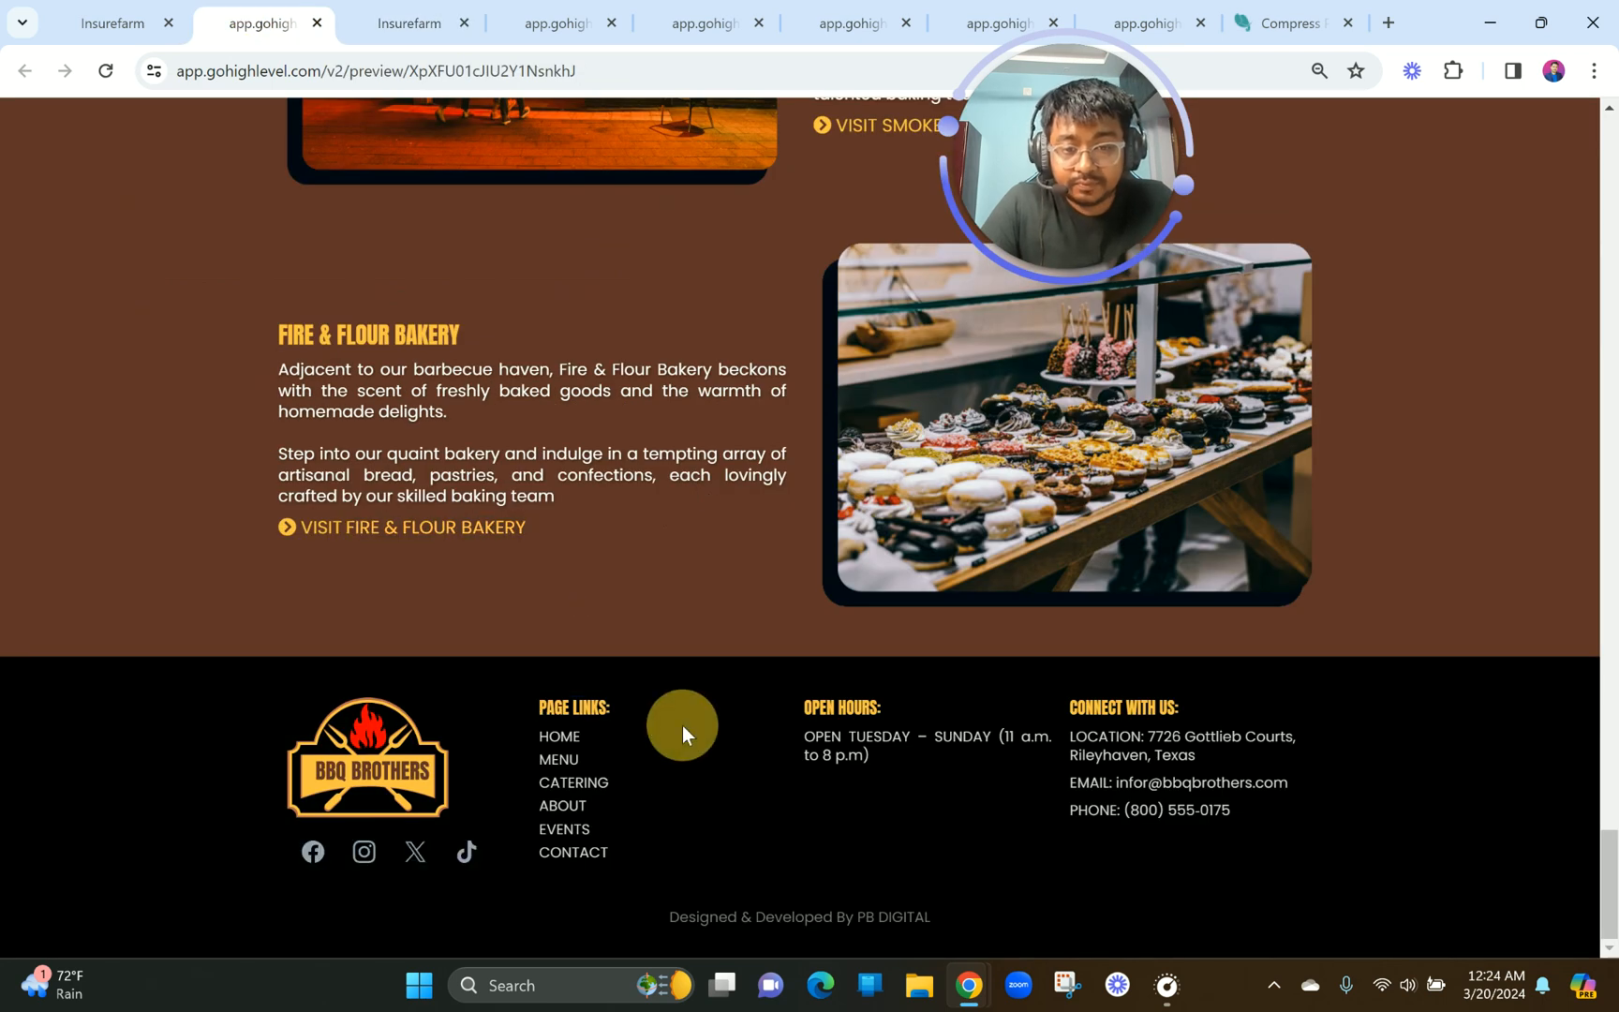
pyautogui.doubleClick(551, 710)
pyautogui.click(551, 710)
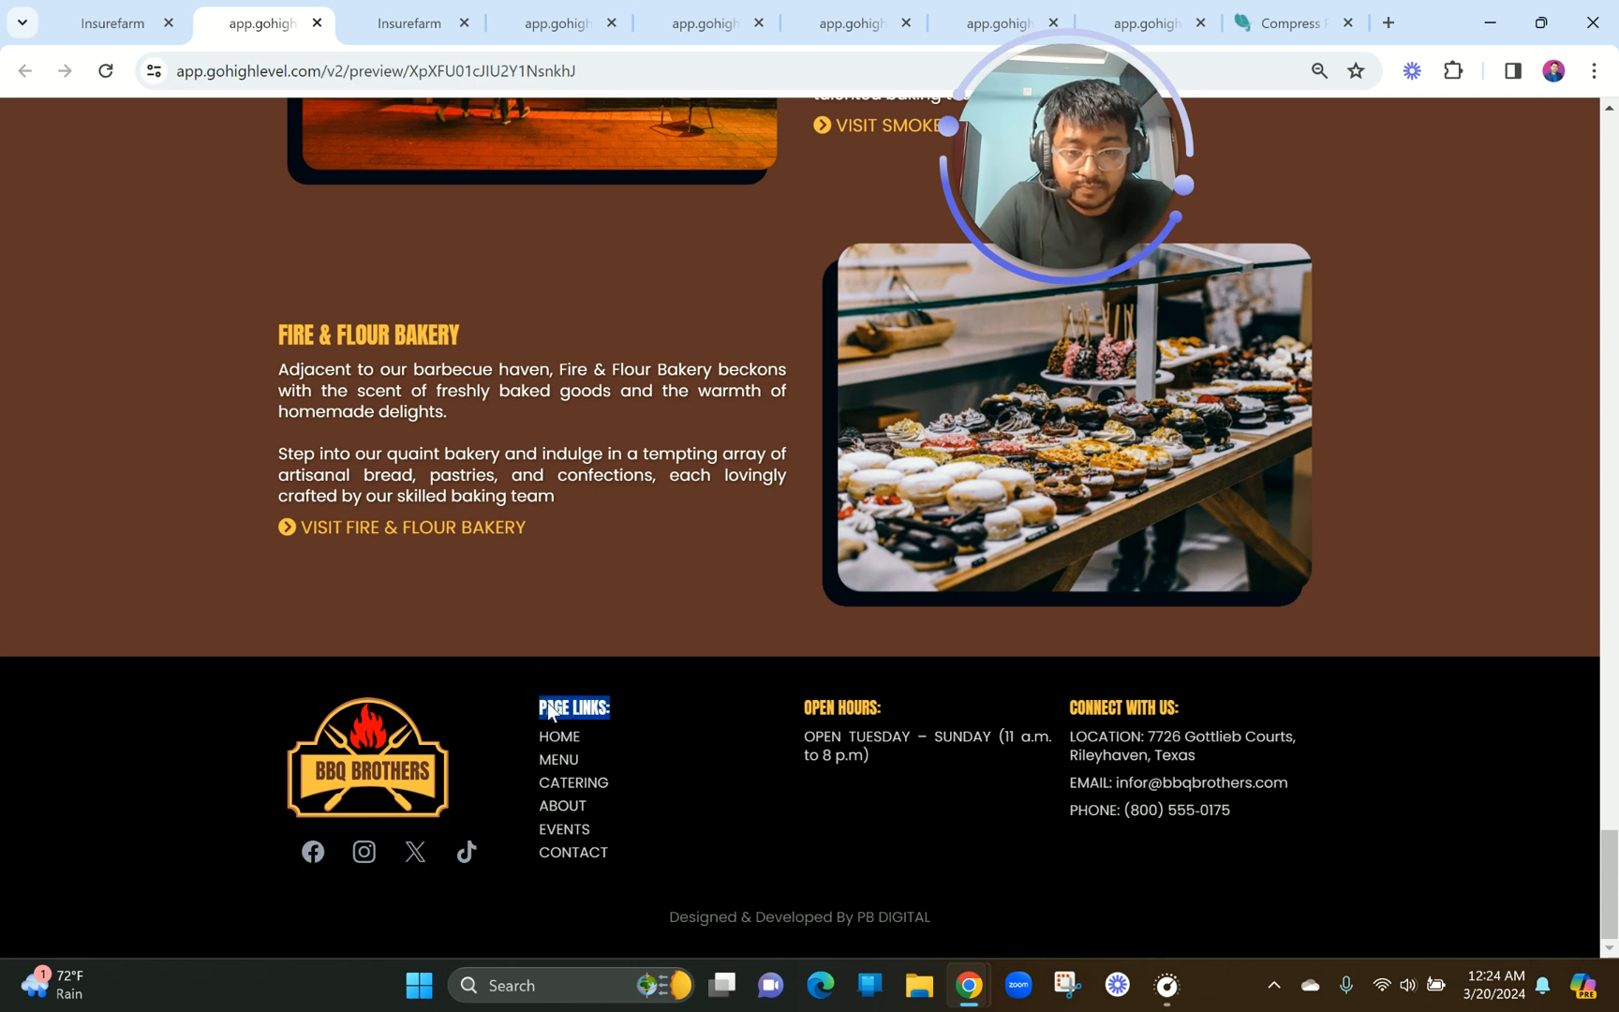
pyautogui.click(435, 9)
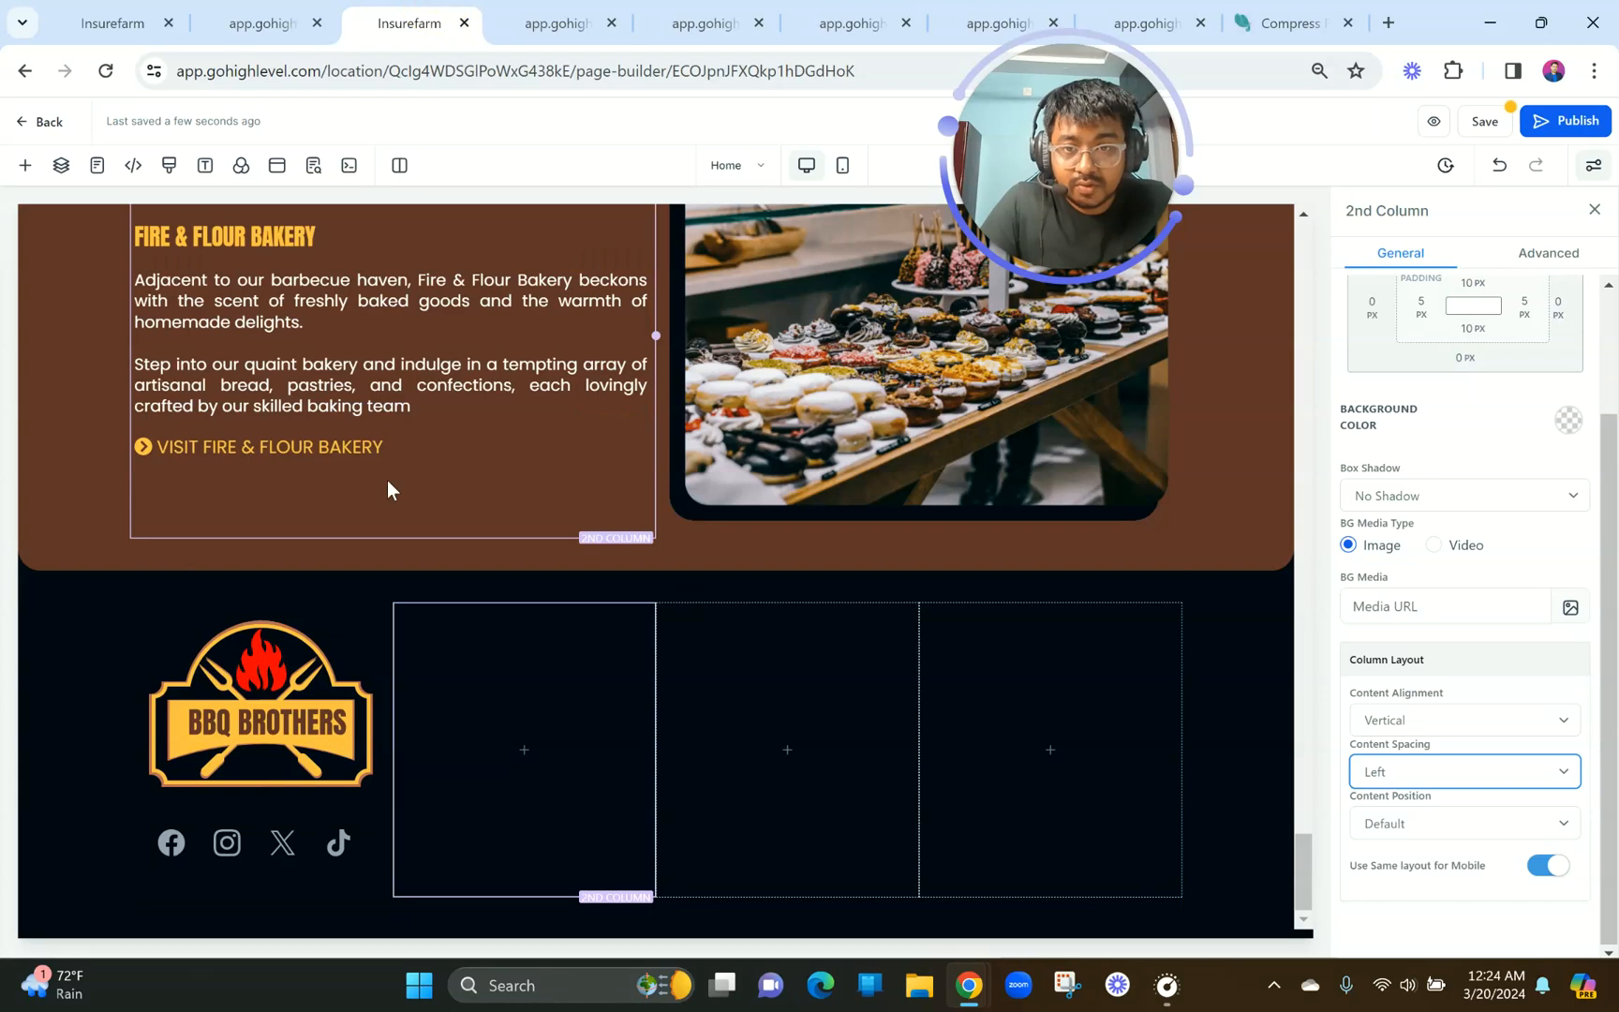
pyautogui.scroll(1, 387, 480)
pyautogui.click(616, 248)
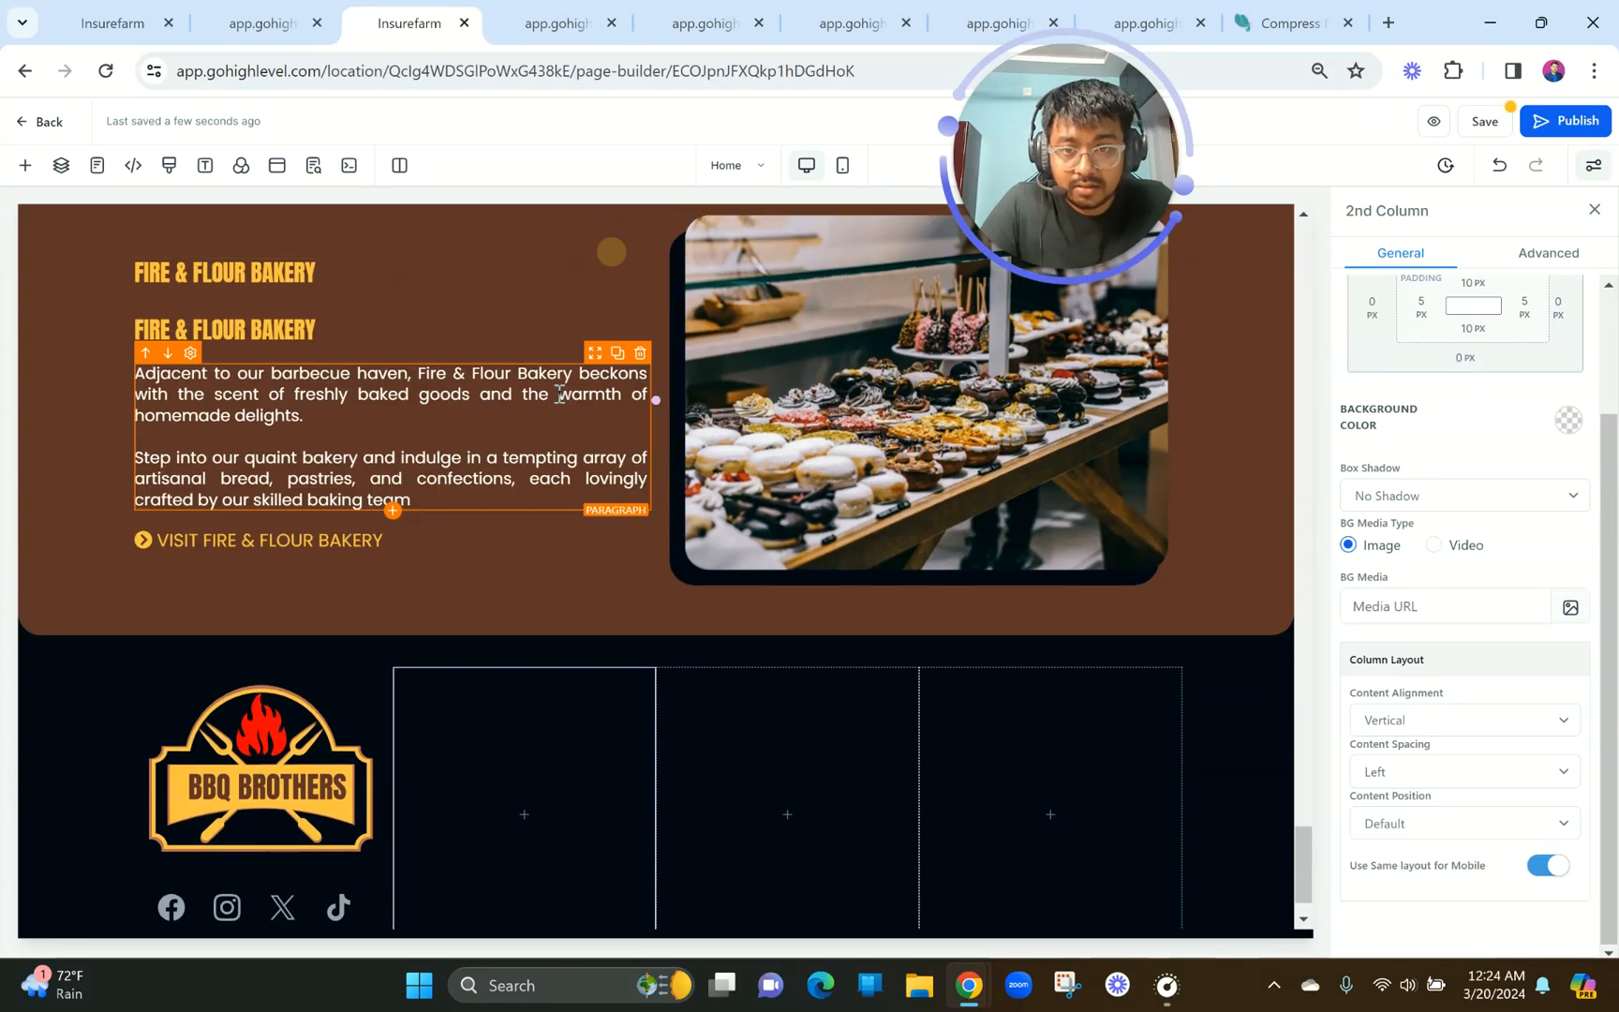
pyautogui.scroll(-2, 609, 261)
pyautogui.moveTo(600, 248); pyautogui.dragTo(585, 730)
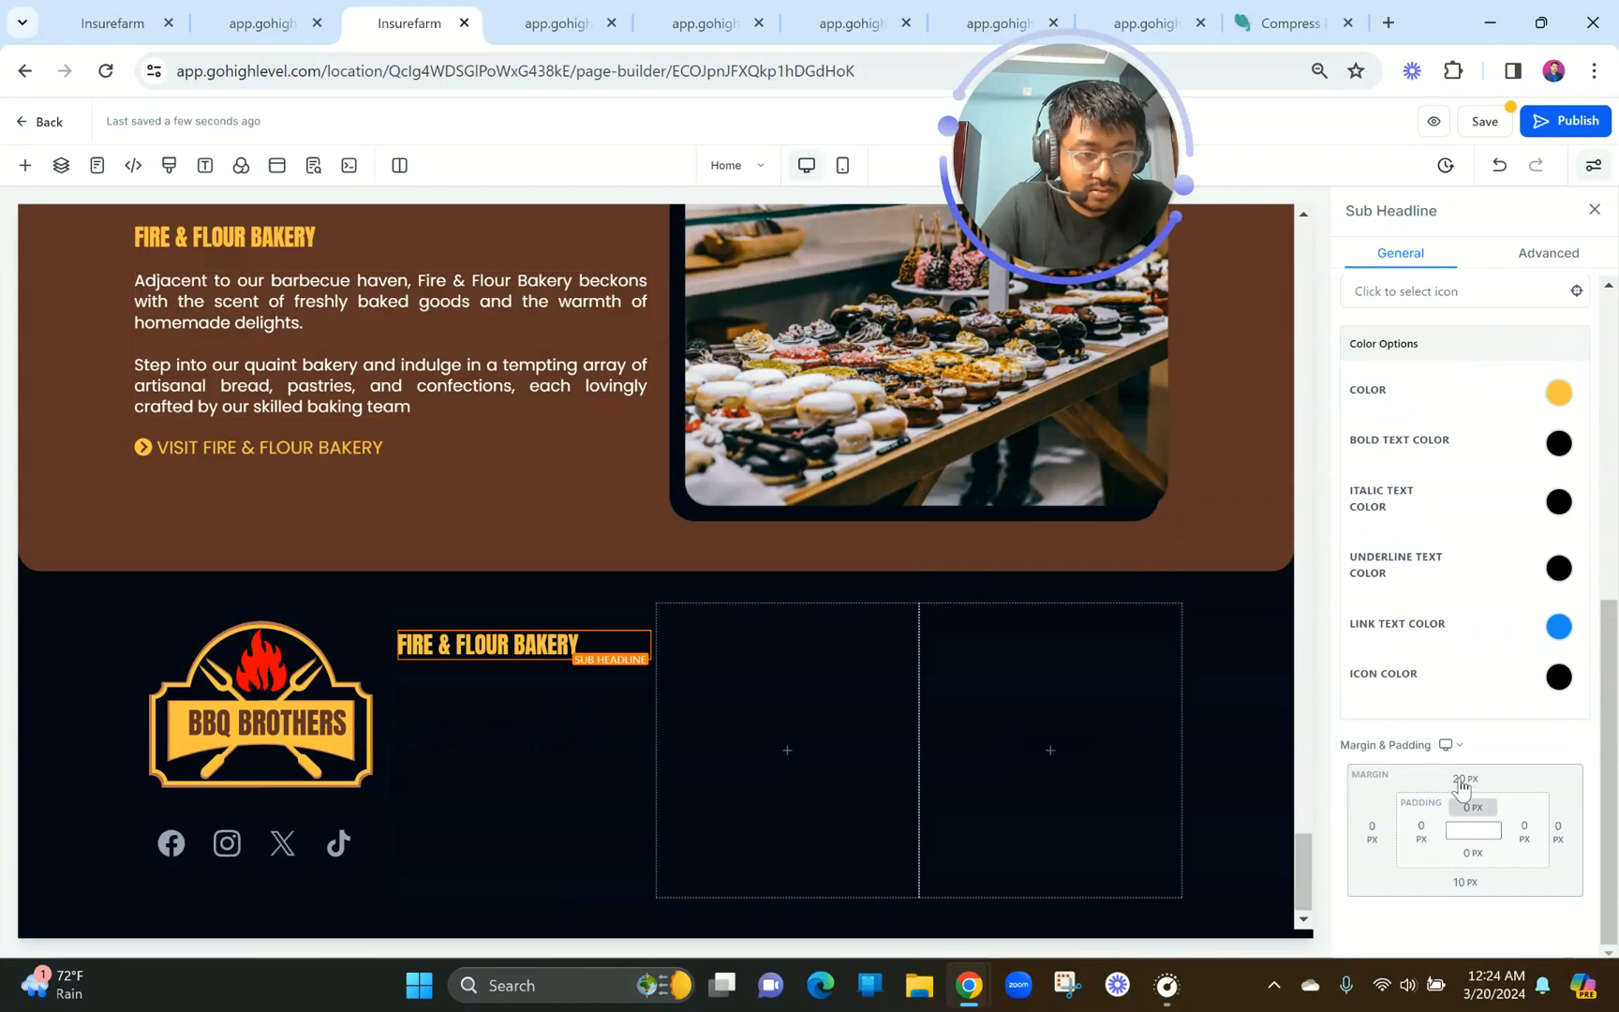
# Set the top margin of the sub headline in the second footer column to 0 px.
pyautogui.click(1460, 778)
pyautogui.moveTo(1431, 831); pyautogui.dragTo(1386, 821)
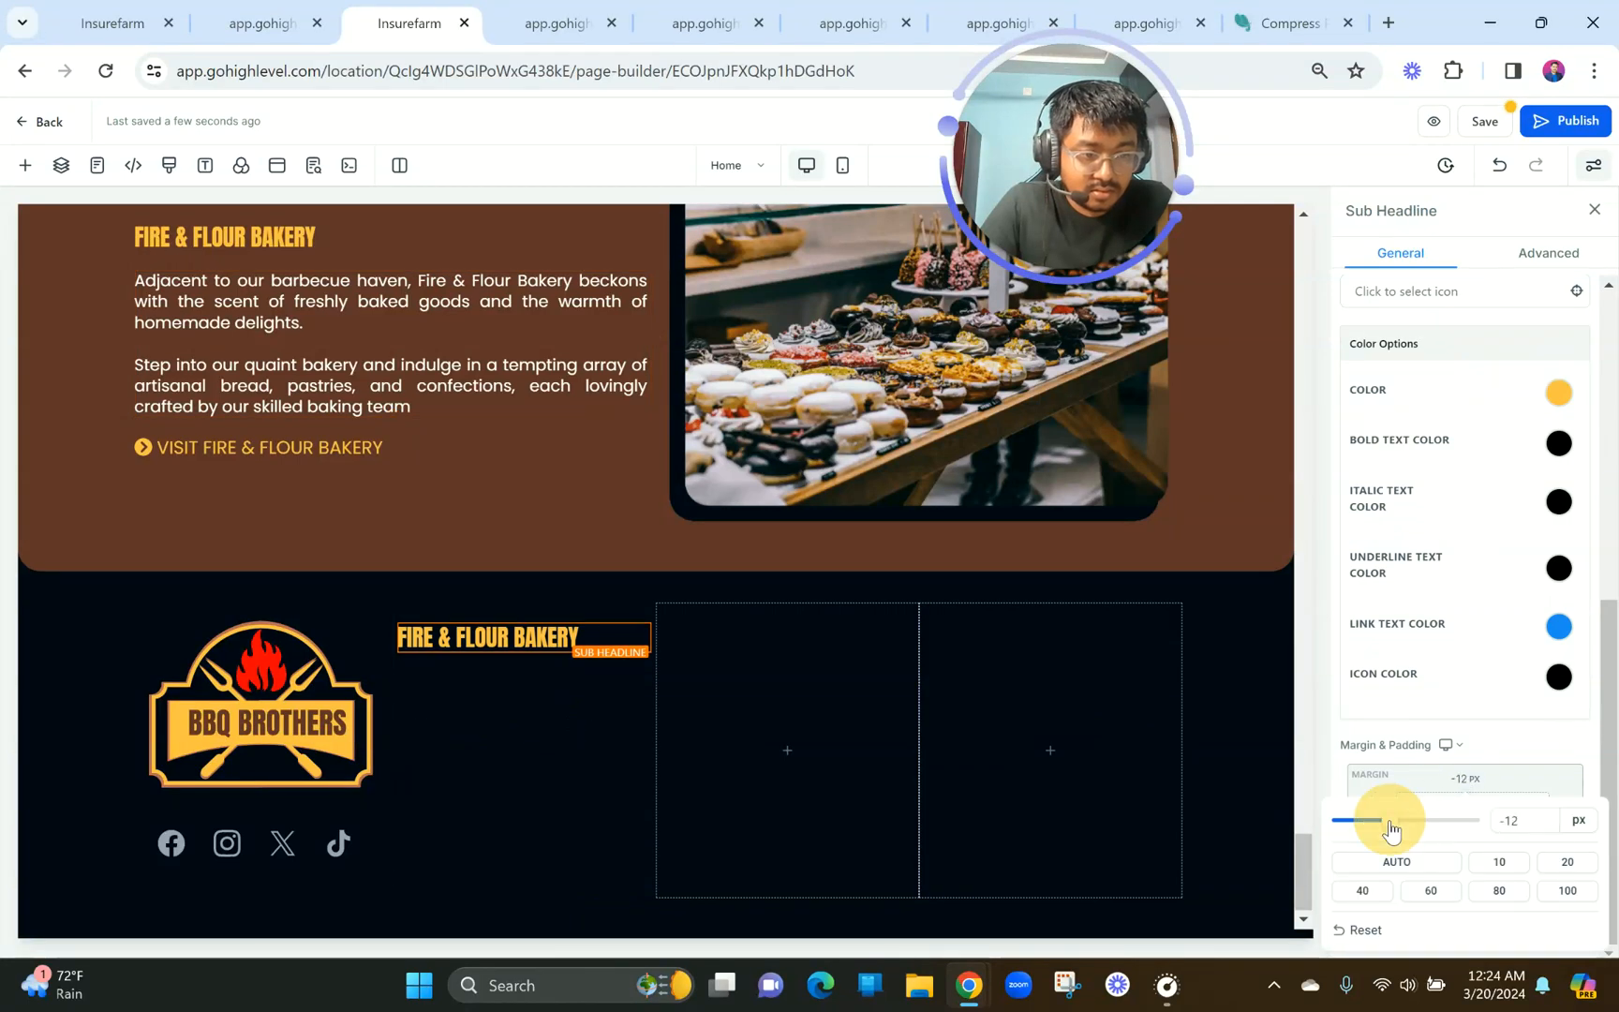
pyautogui.doubleClick(1519, 820)
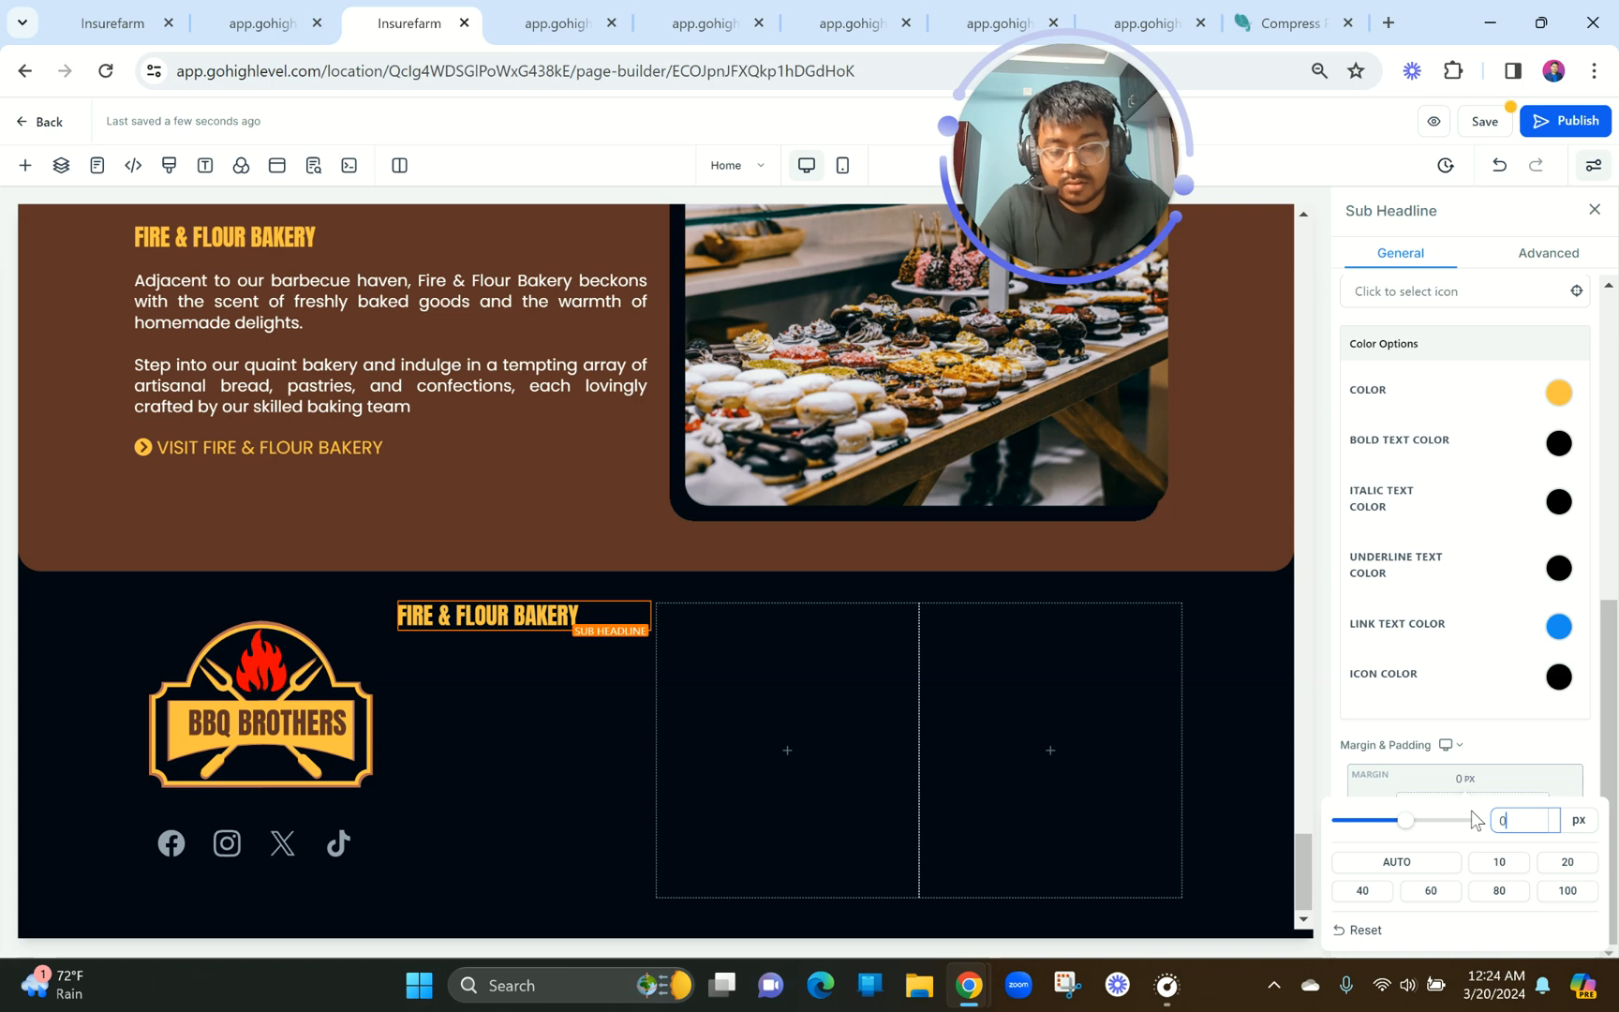
# Duplicate the bakery paragraph, move the copy beneath the sub headline in the second footer column and clear its text.
pyautogui.click(445, 373)
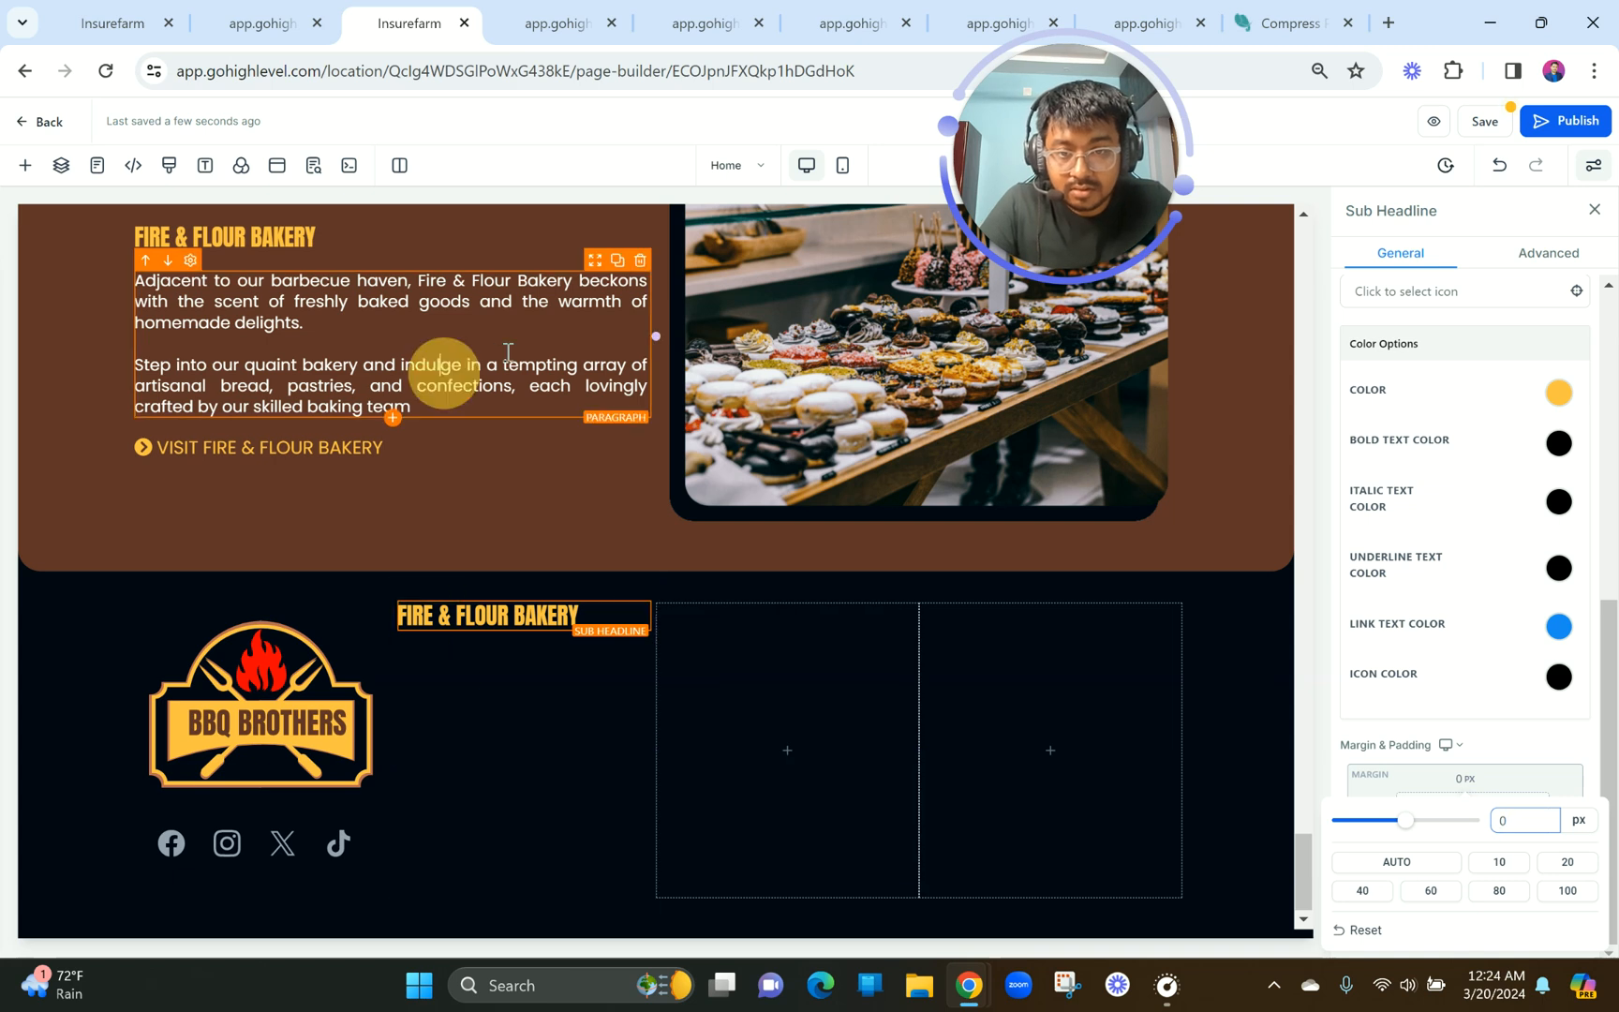
pyautogui.click(598, 263)
pyautogui.click(618, 262)
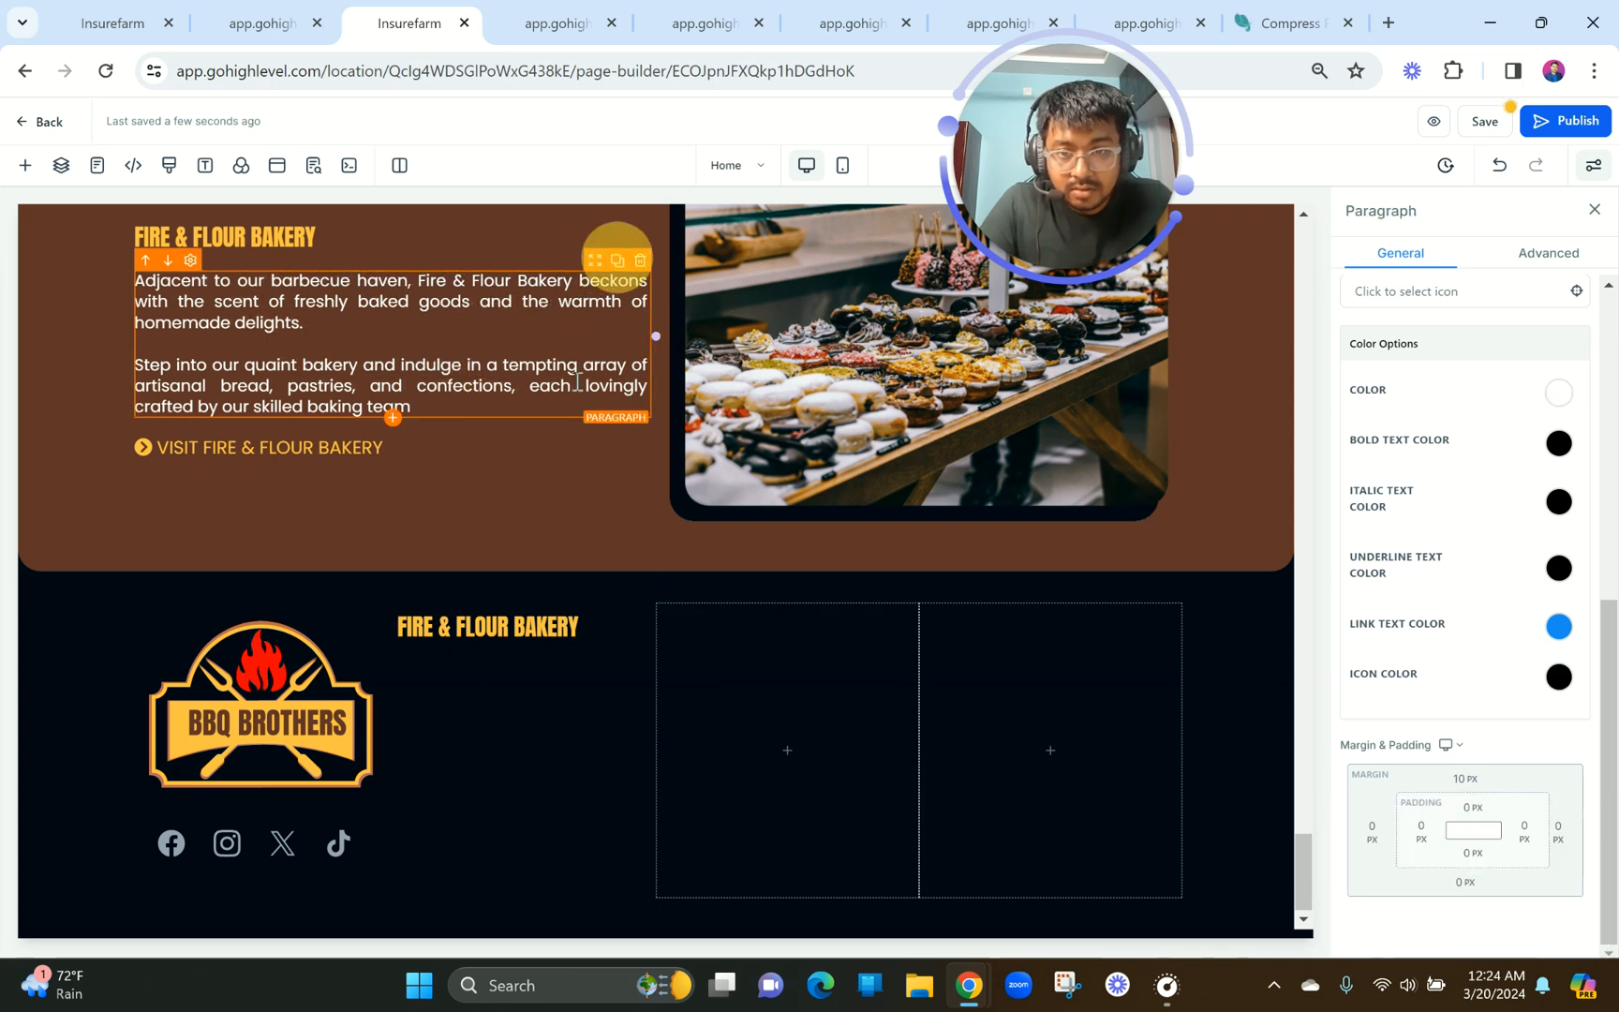
pyautogui.moveTo(591, 326); pyautogui.dragTo(525, 740)
pyautogui.click(531, 731)
pyautogui.hotkey('ctrl', 'a')
pyautogui.press('BackSpace')
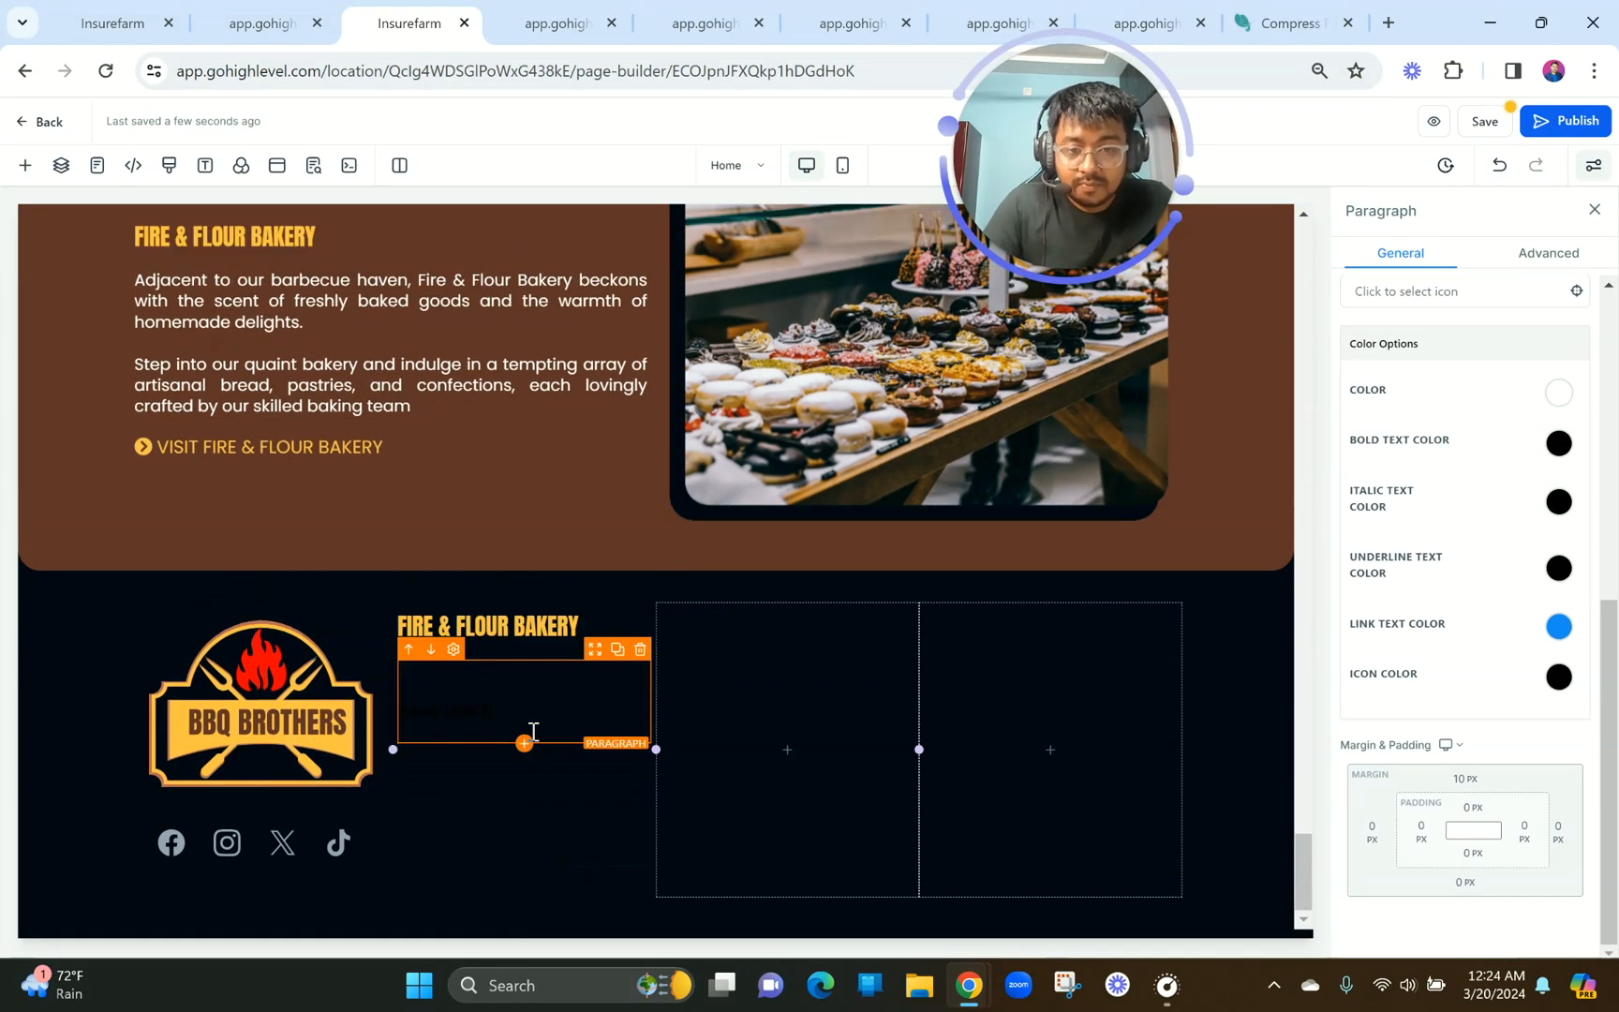
pyautogui.tripleClick(473, 721)
pyautogui.click(363, 773)
# Enter HOME in the emptied footer paragraph, matching the first page link in the reference footer.
pyautogui.click(201, 10)
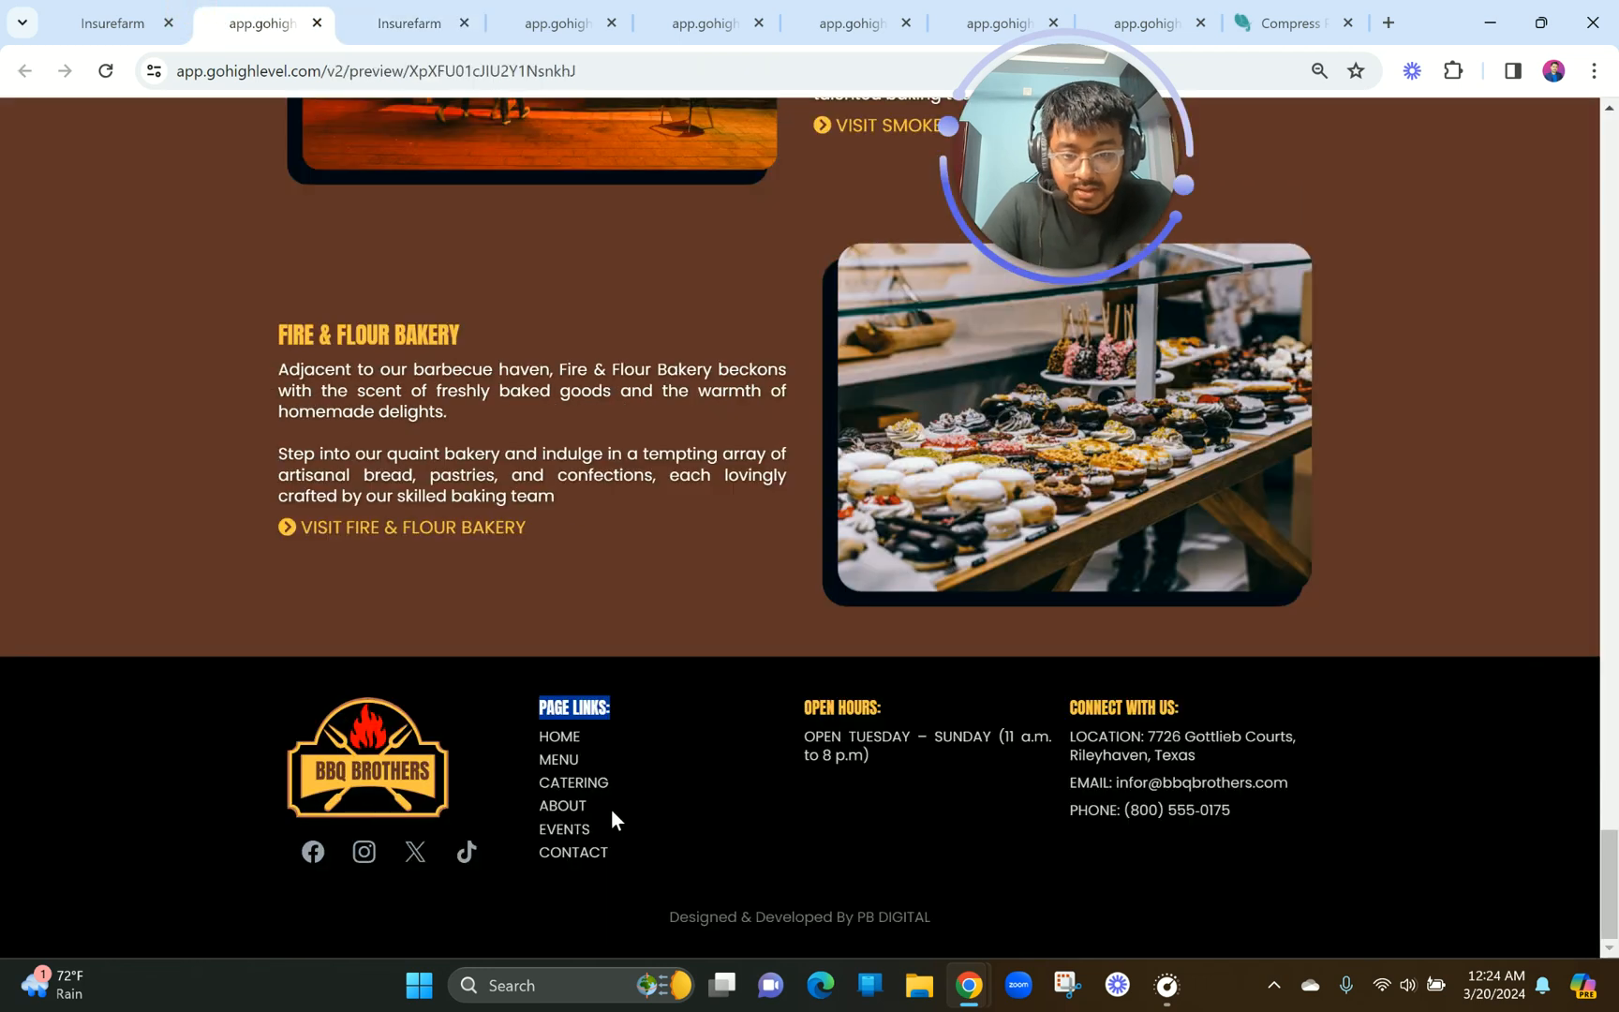
pyautogui.moveTo(532, 735); pyautogui.dragTo(590, 738)
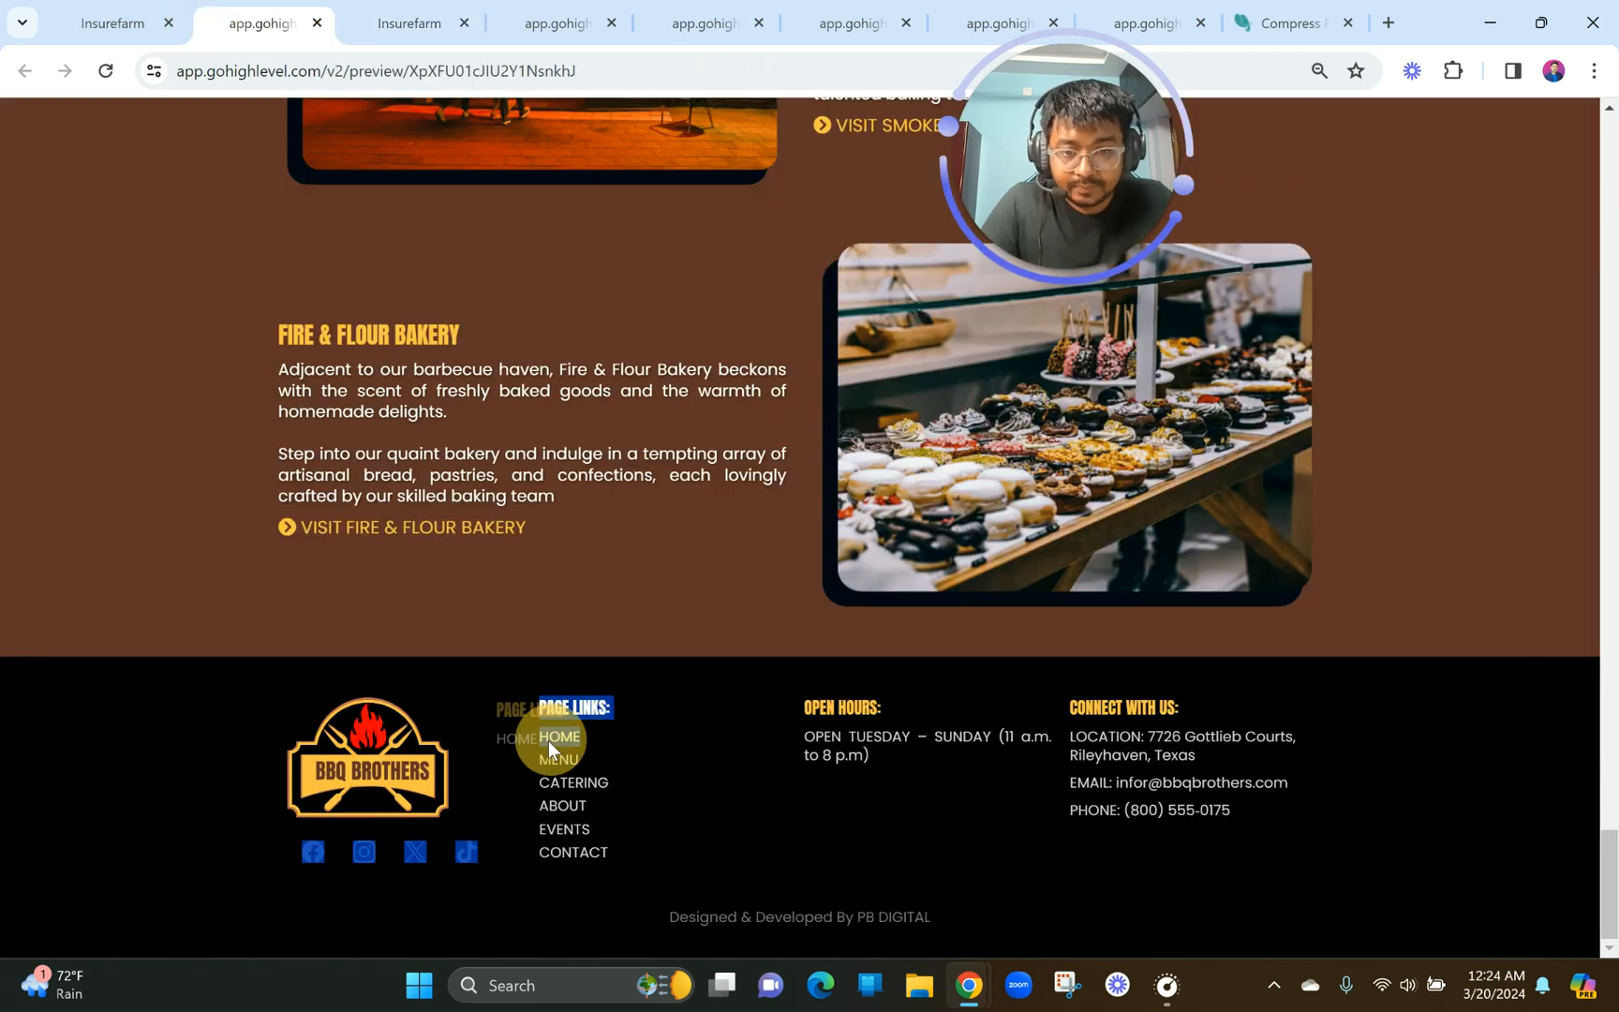
pyautogui.click(549, 740)
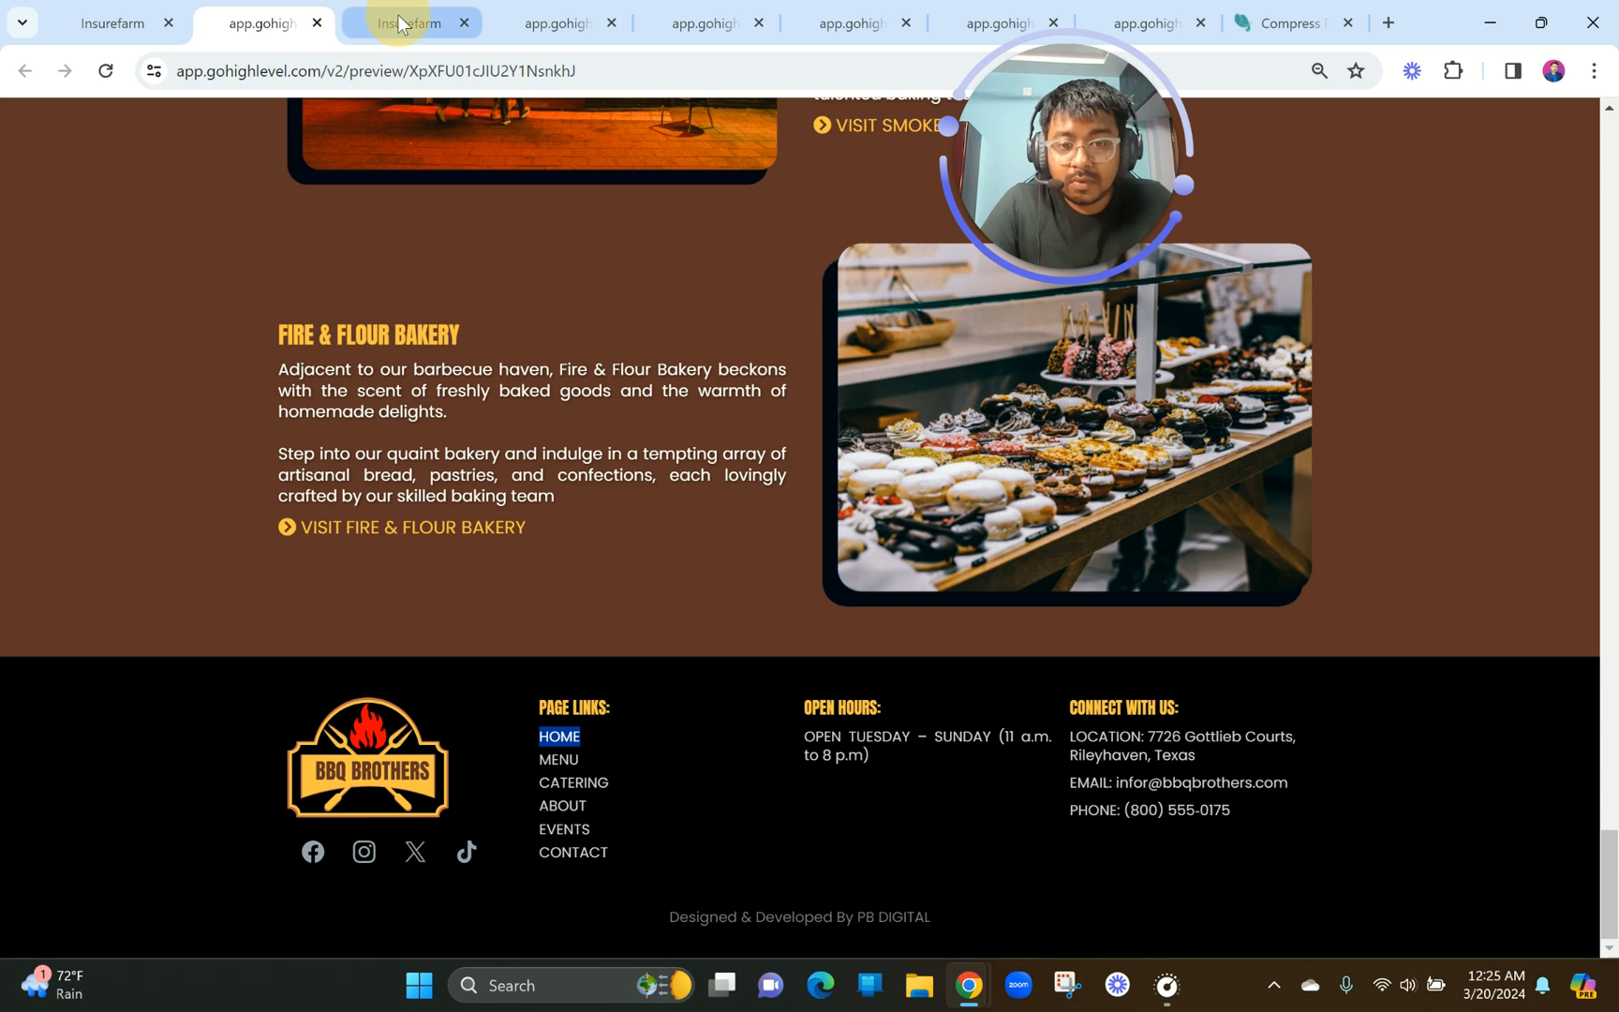
pyautogui.click(410, 23)
pyautogui.press('BackSpace')
pyautogui.write('HOME')
# Remove the bold formatting from HOME and delete the blank lines above it.
pyautogui.doubleClick(469, 711)
pyautogui.click(360, 771)
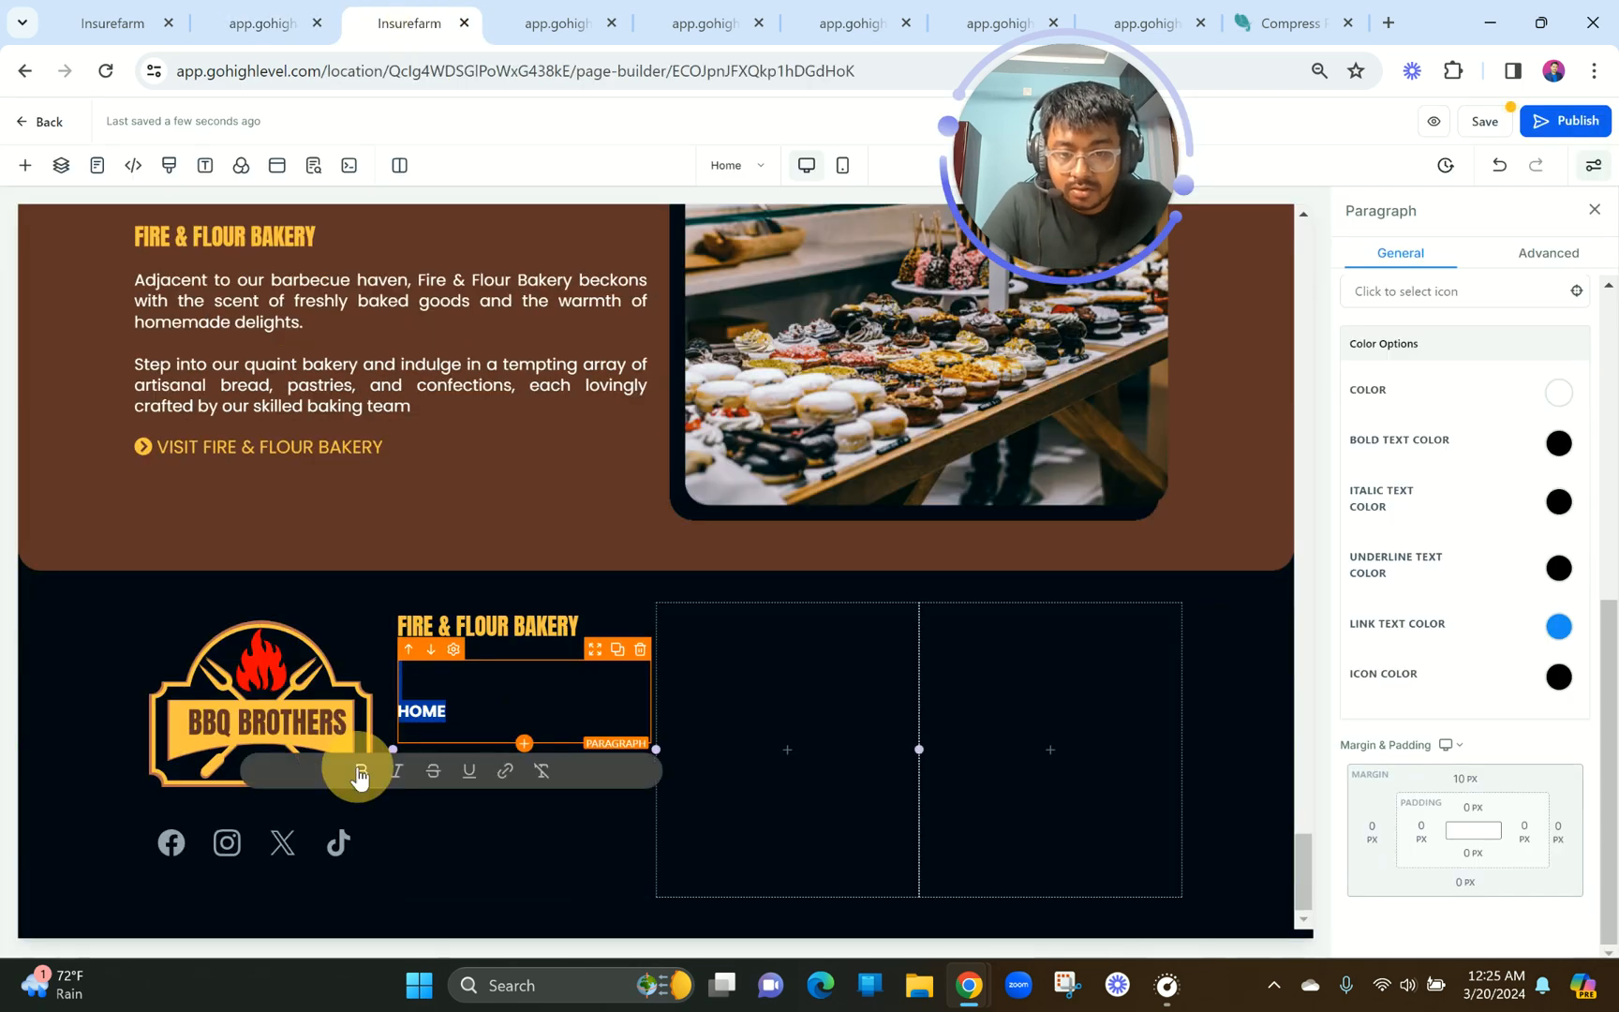
pyautogui.click(413, 705)
pyautogui.press('BackSpace')
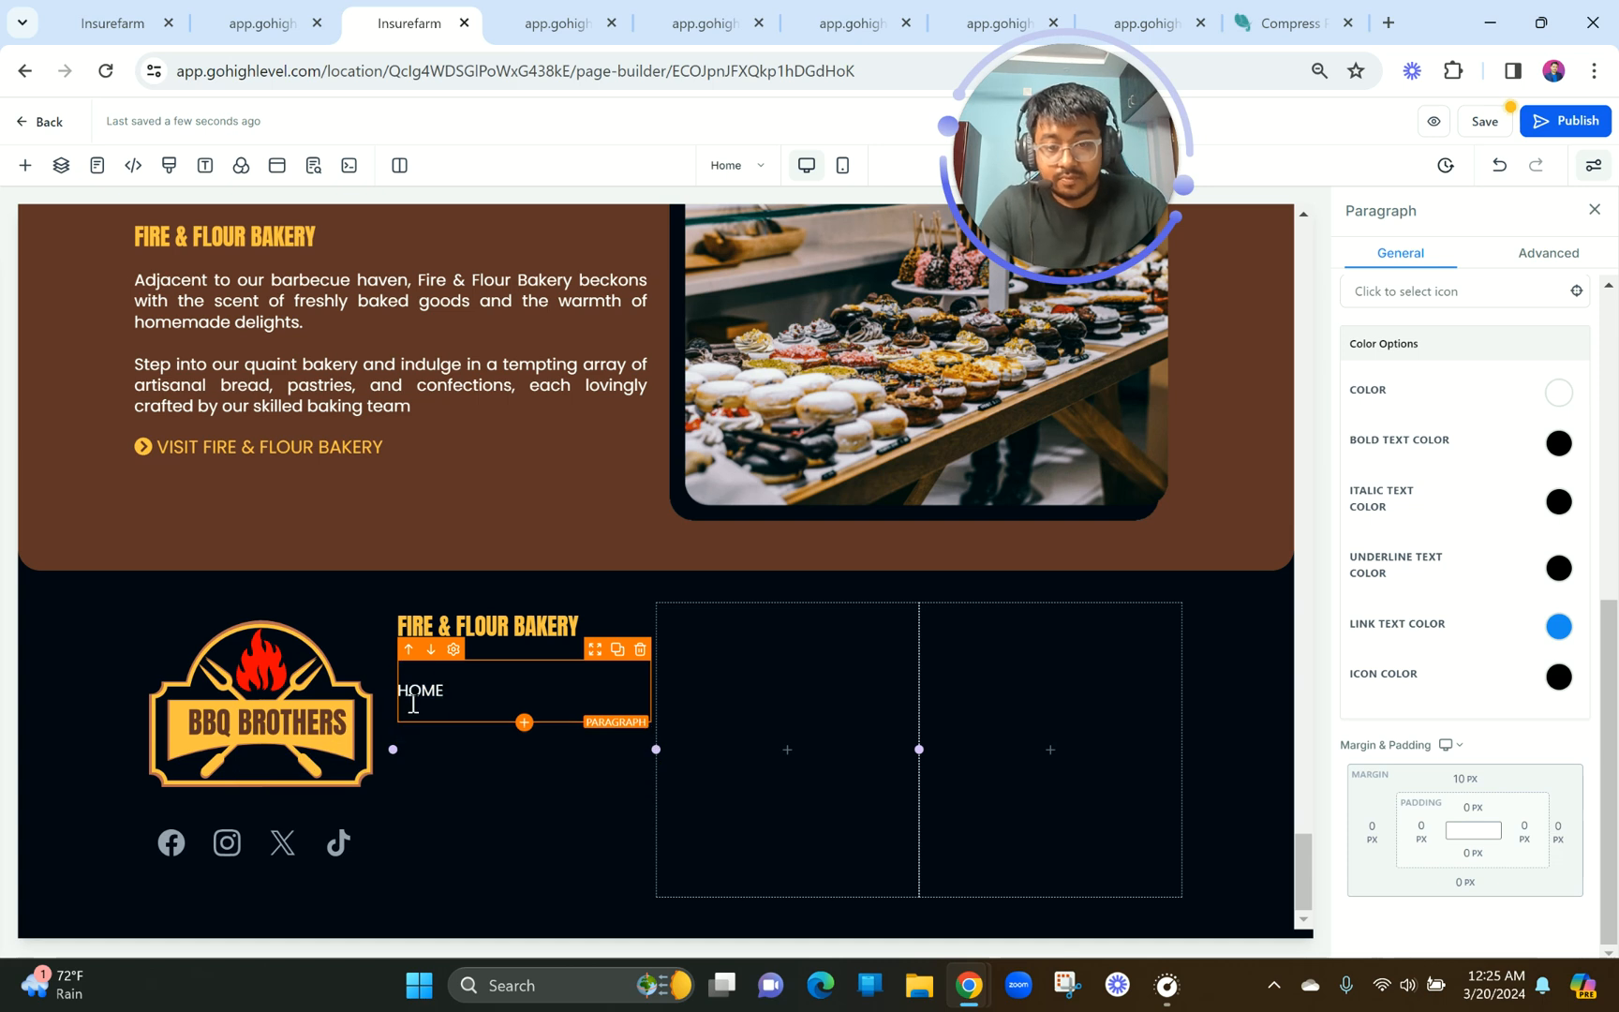
pyautogui.press('BackSpace')
pyautogui.click(405, 691)
pyautogui.press('BackSpace')
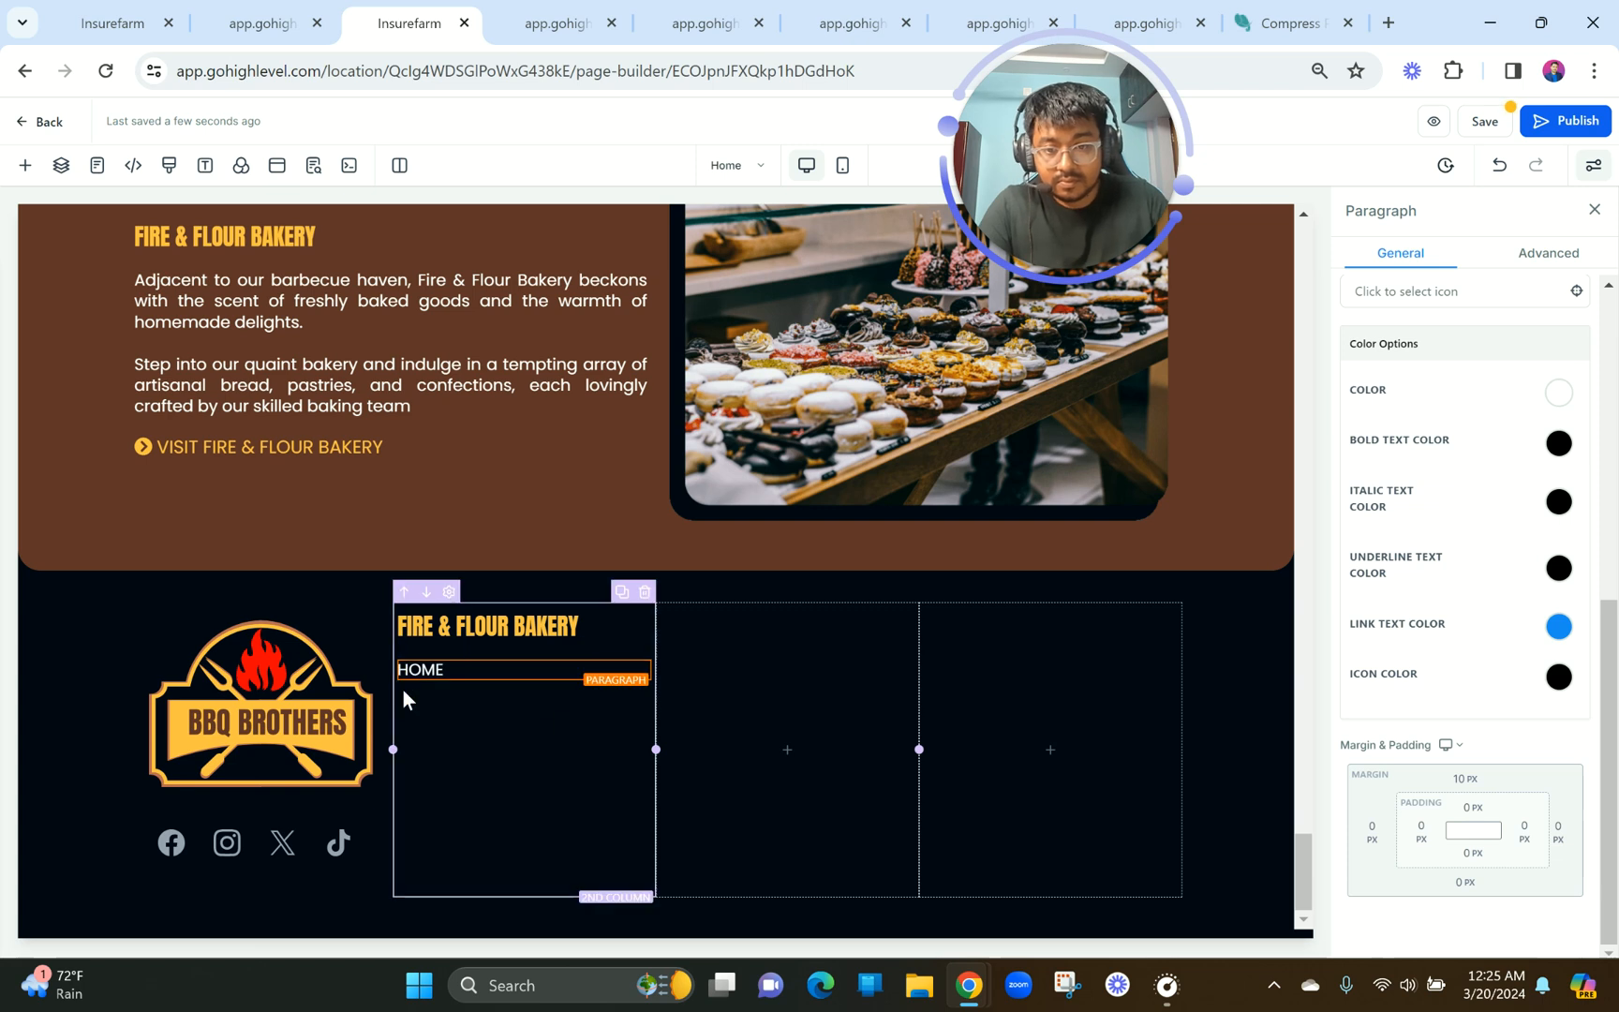
# Add the custom color #BABABA and apply it as the text color of the HOME paragraph in the second footer column.
pyautogui.click(1558, 391)
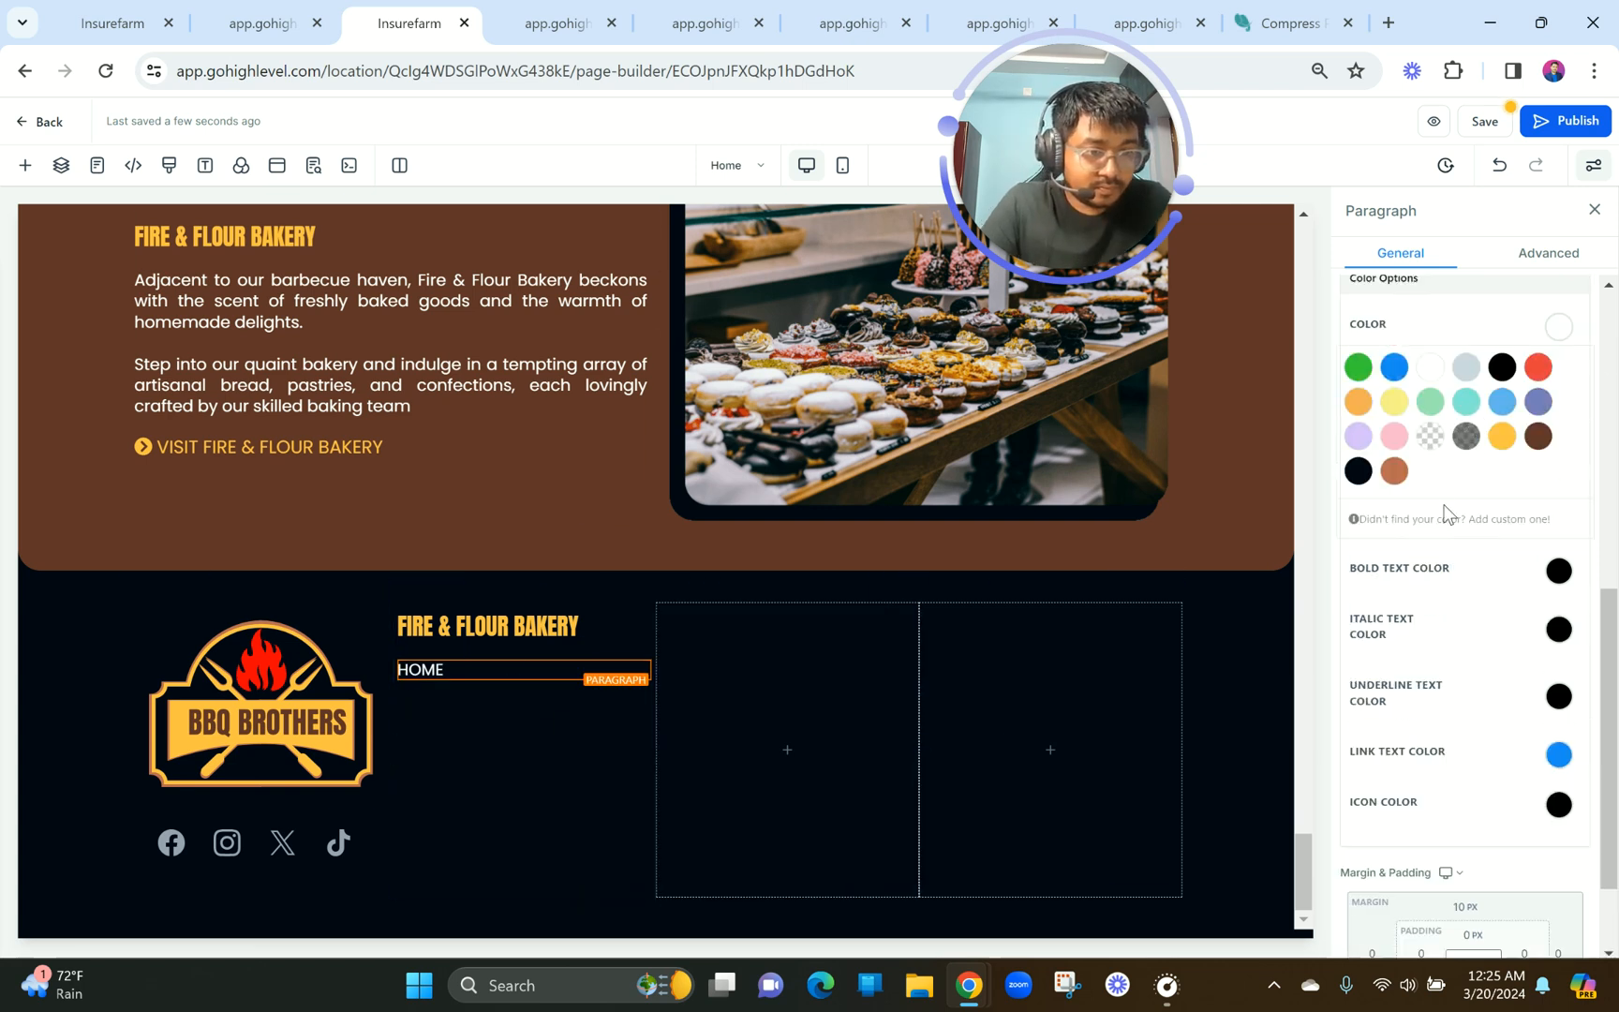
pyautogui.click(1437, 521)
pyautogui.click(1572, 582)
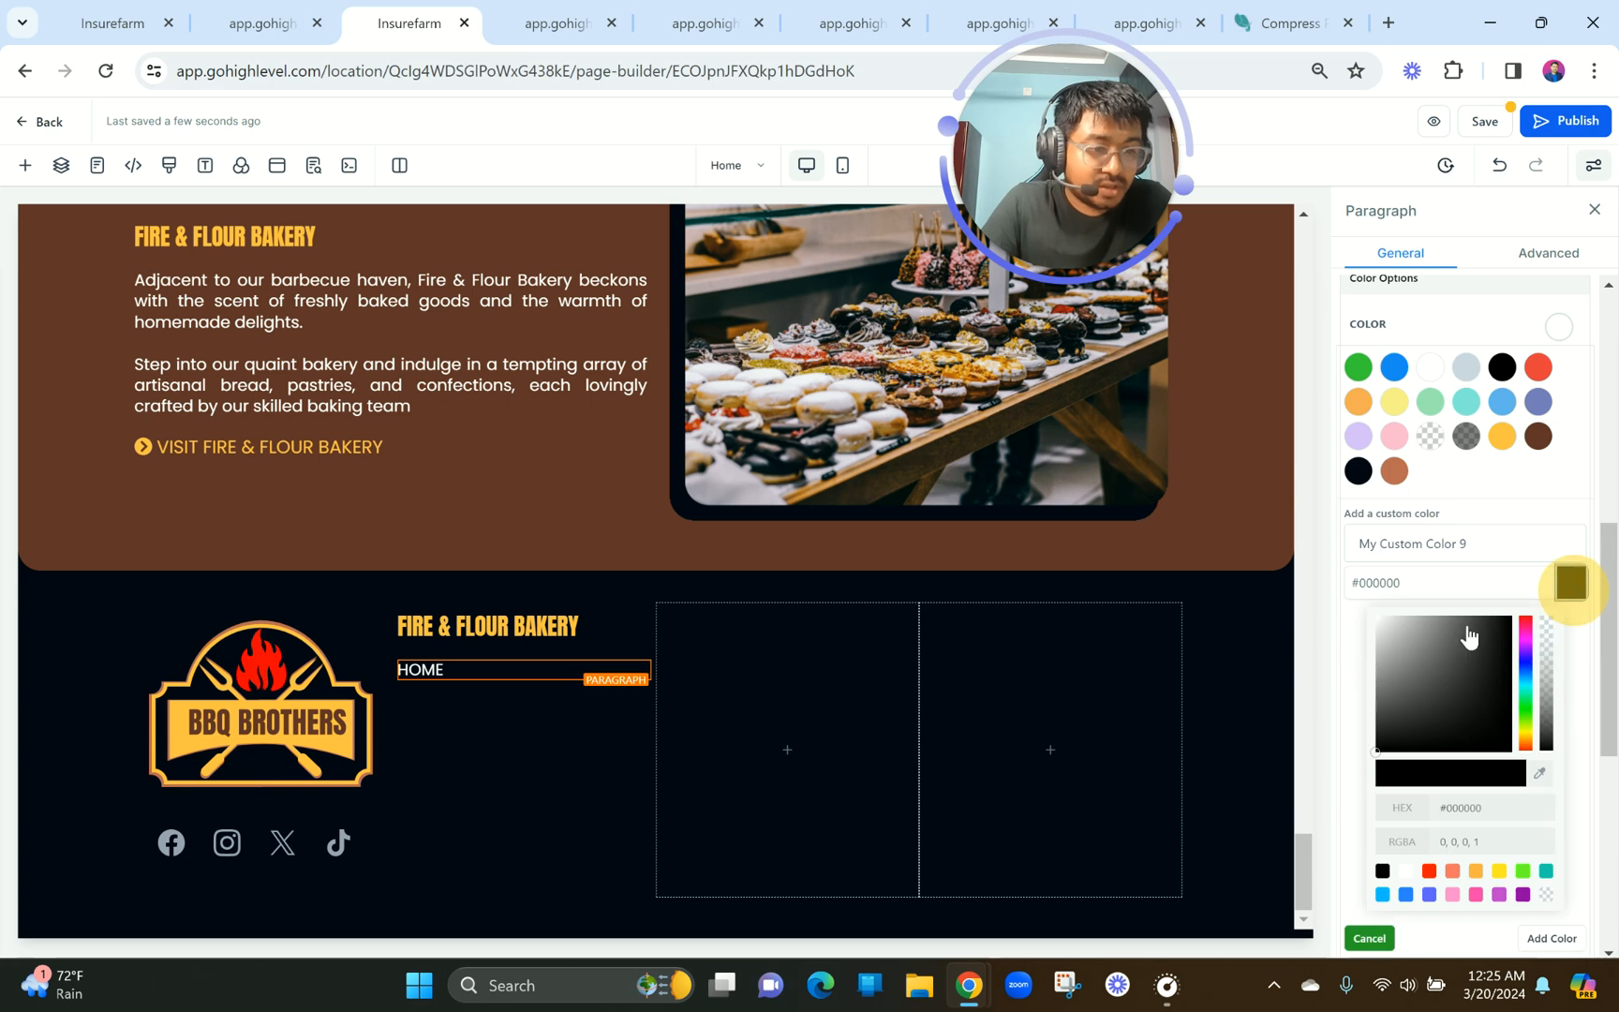
pyautogui.moveTo(1462, 646); pyautogui.dragTo(1421, 595)
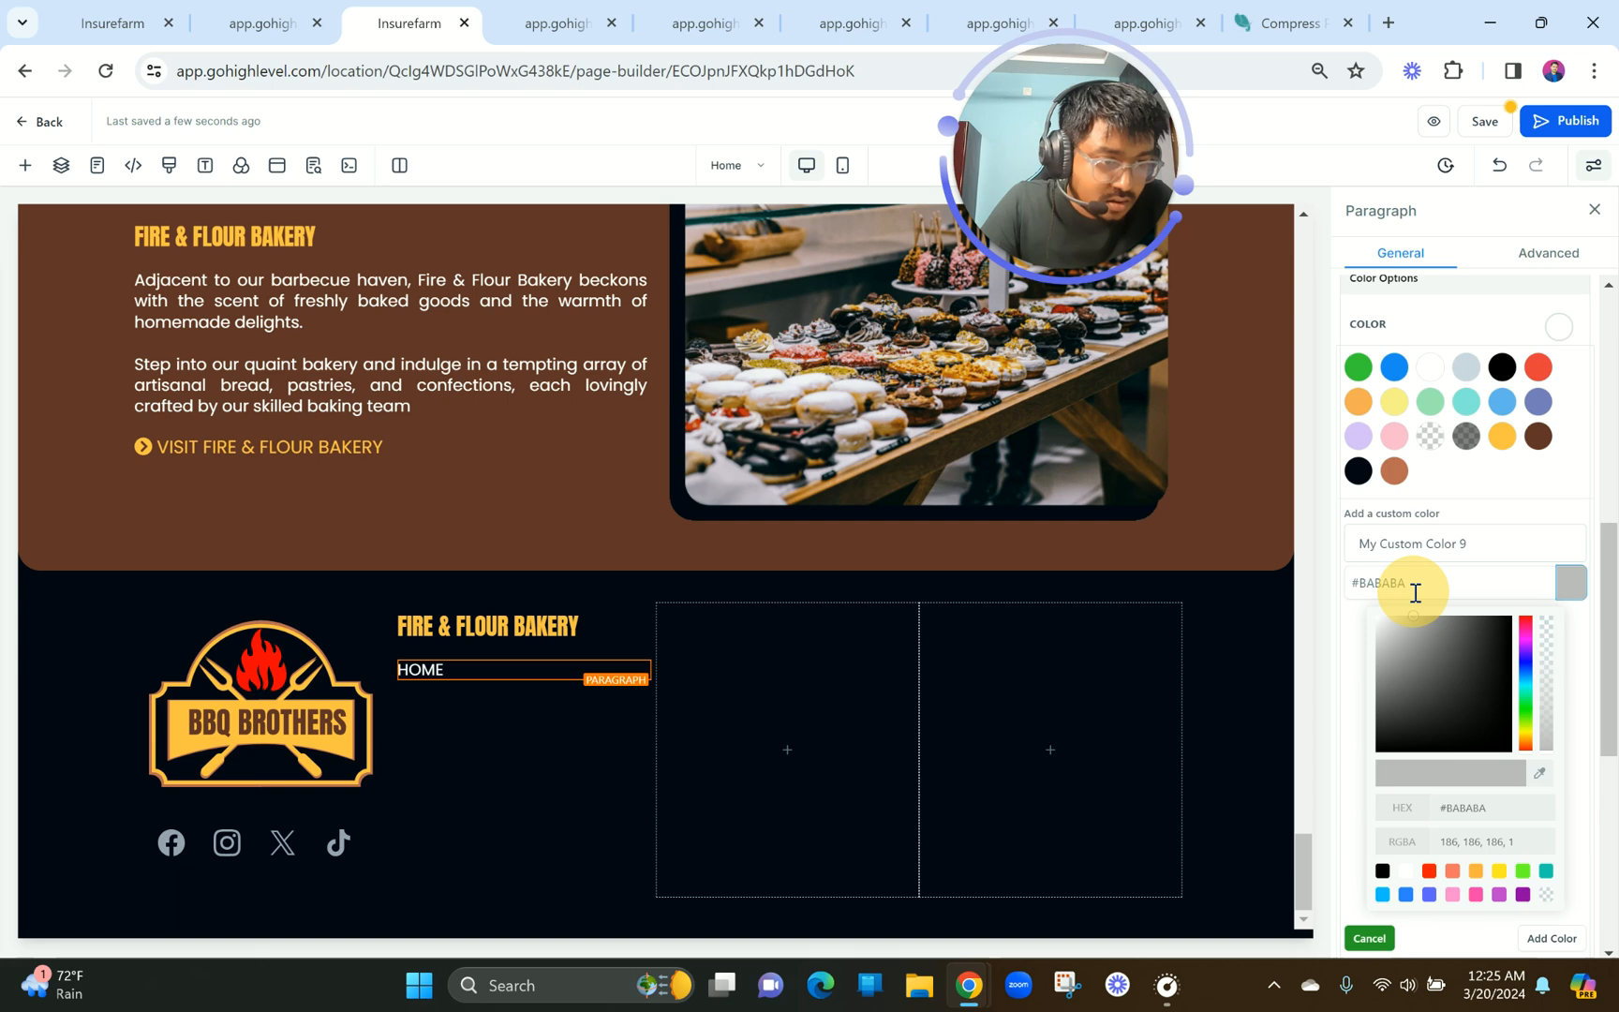
pyautogui.moveTo(1610, 605); pyautogui.dragTo(1601, 741)
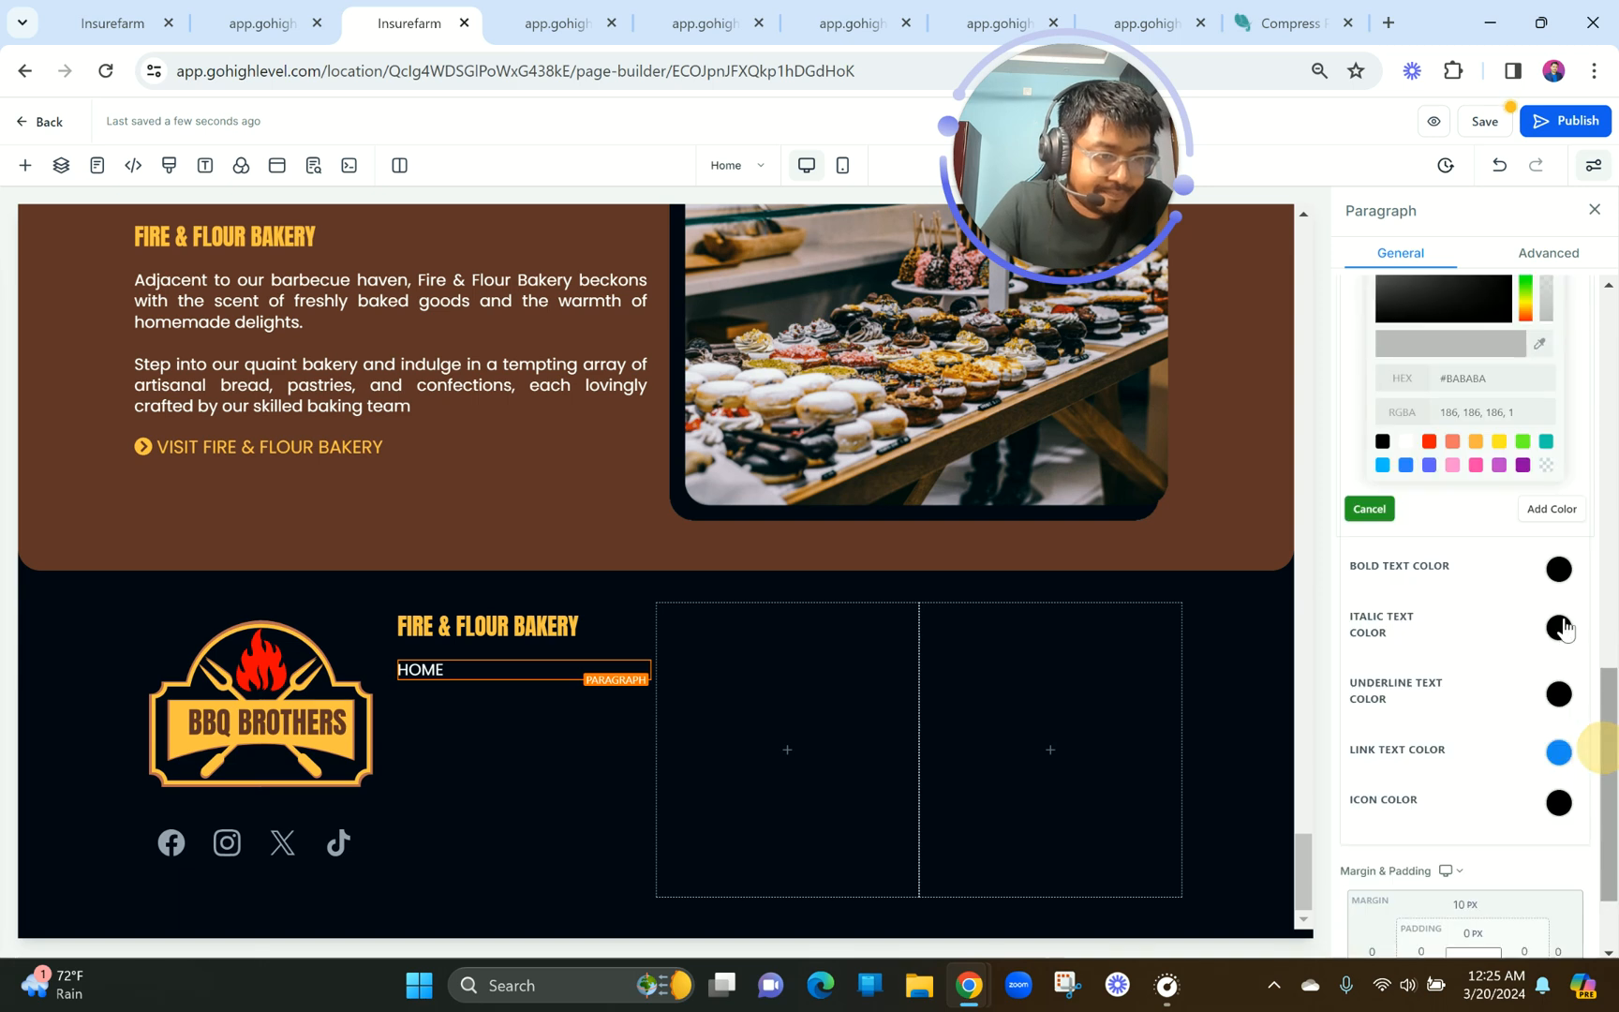
pyautogui.click(1552, 509)
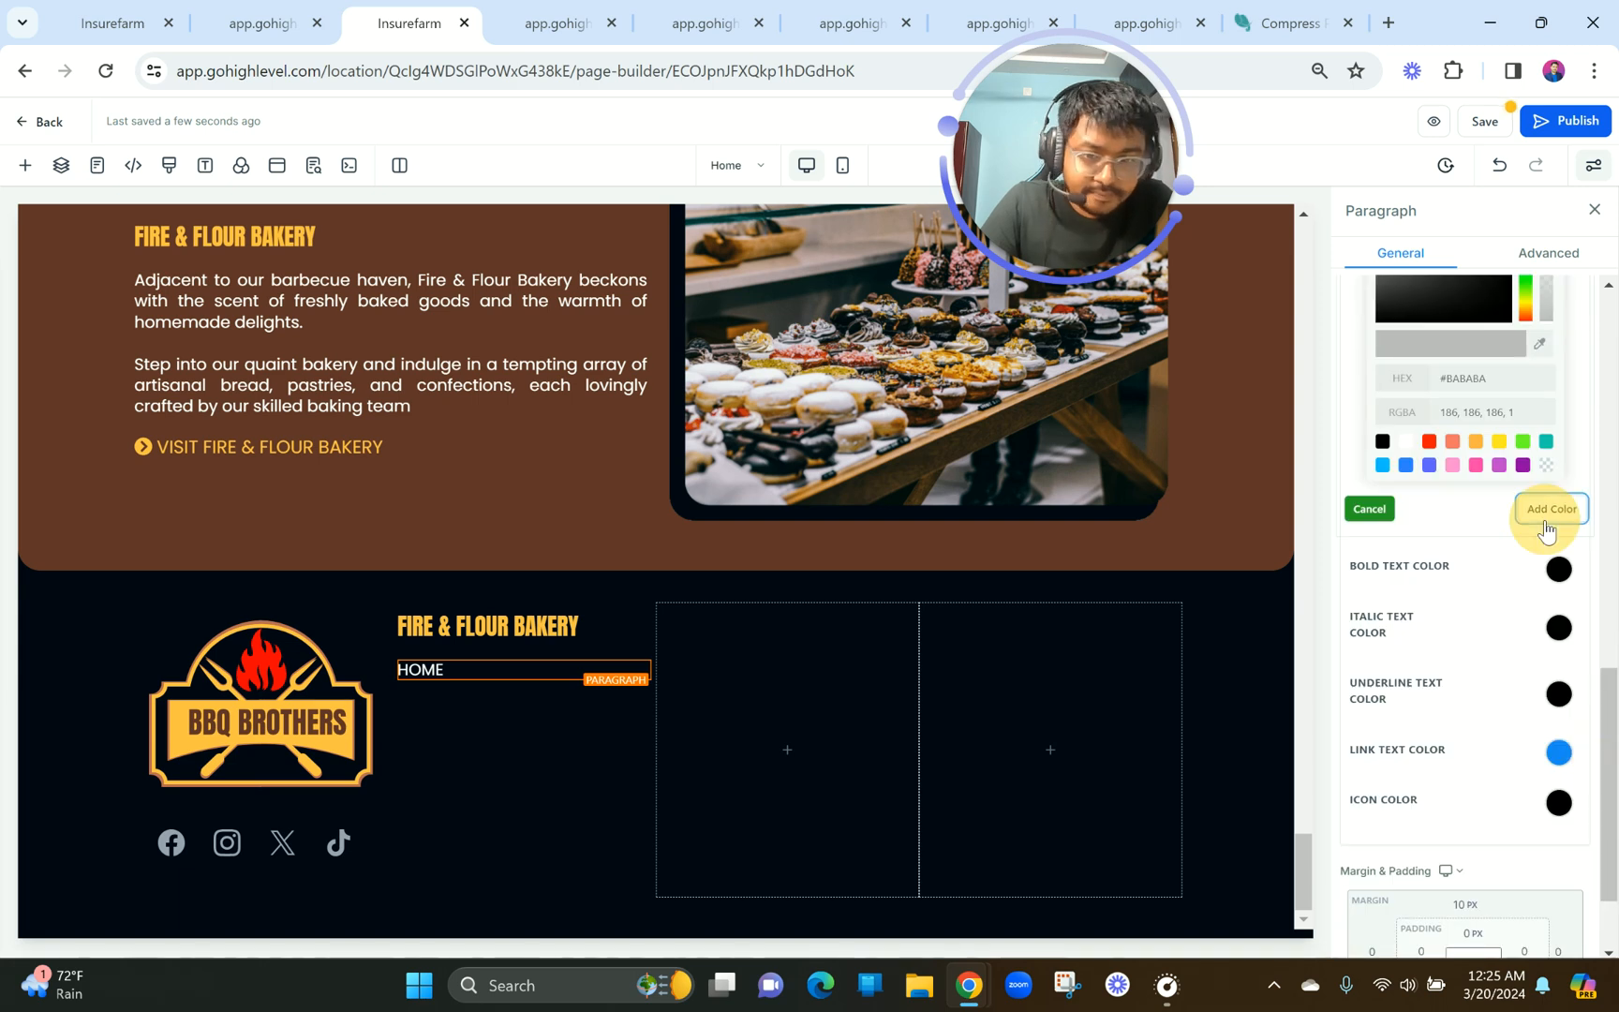
pyautogui.click(877, 770)
# Set the font size of the HOME paragraph in the footer to 16 px.
pyautogui.click(524, 671)
pyautogui.click(524, 671)
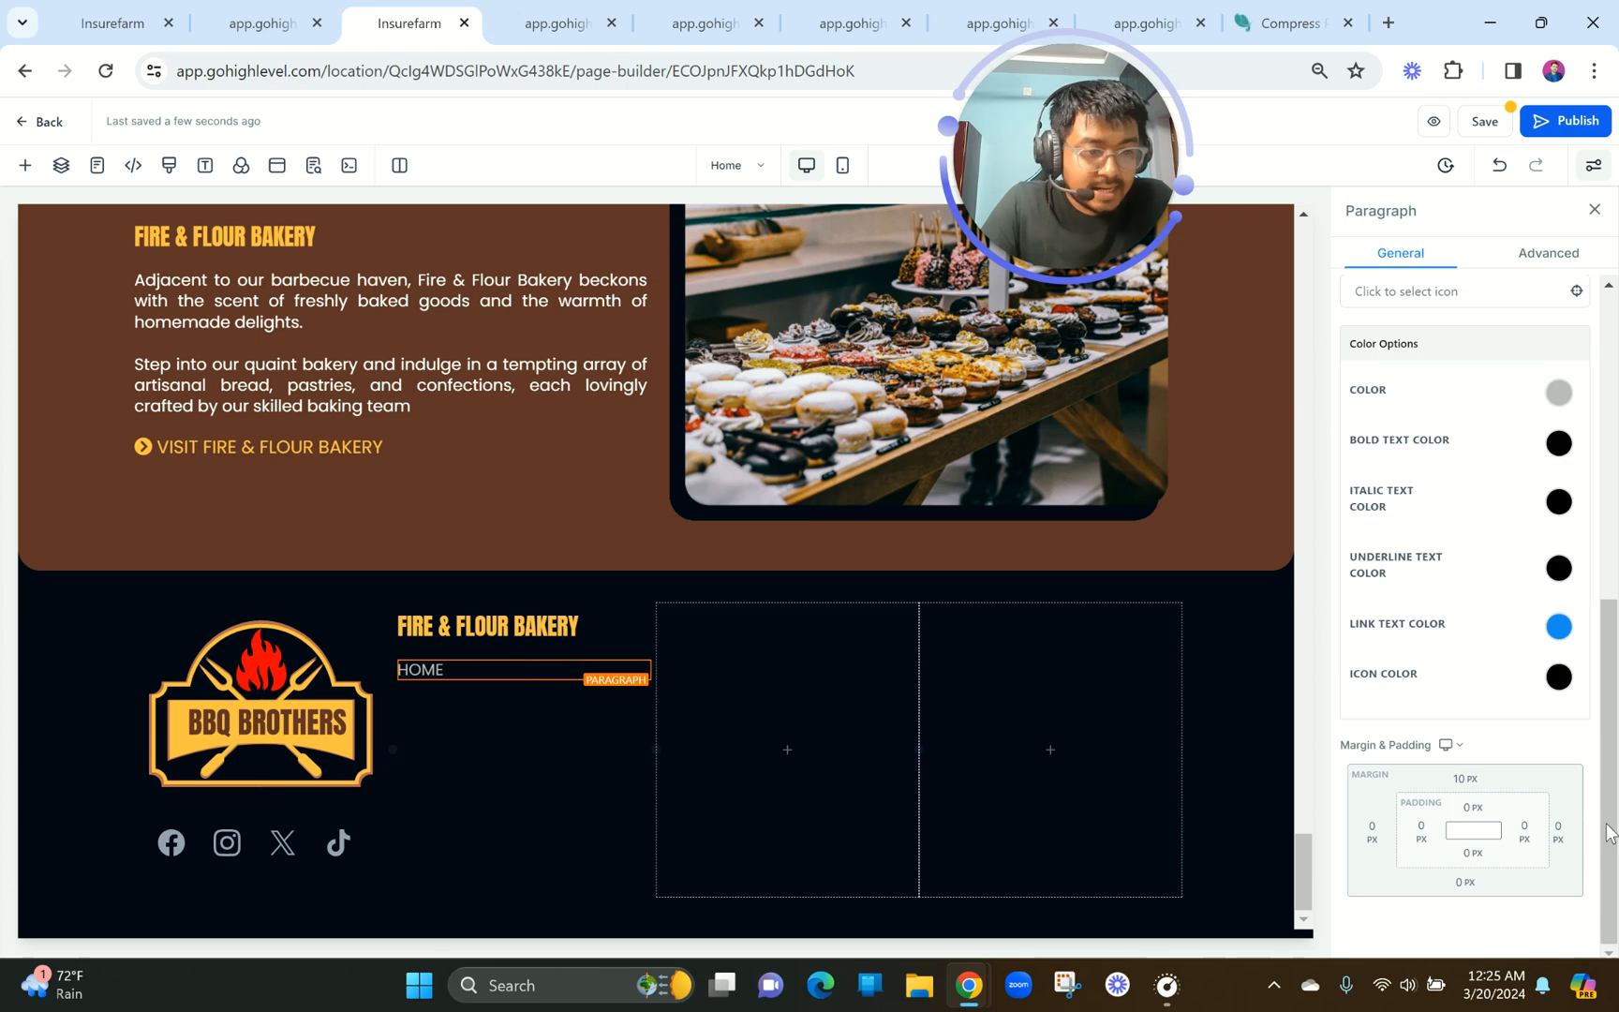
pyautogui.scroll(1, 1608, 832)
pyautogui.moveTo(1608, 832); pyautogui.dragTo(1569, 670)
pyautogui.click(1537, 585)
pyautogui.press('BackSpace')
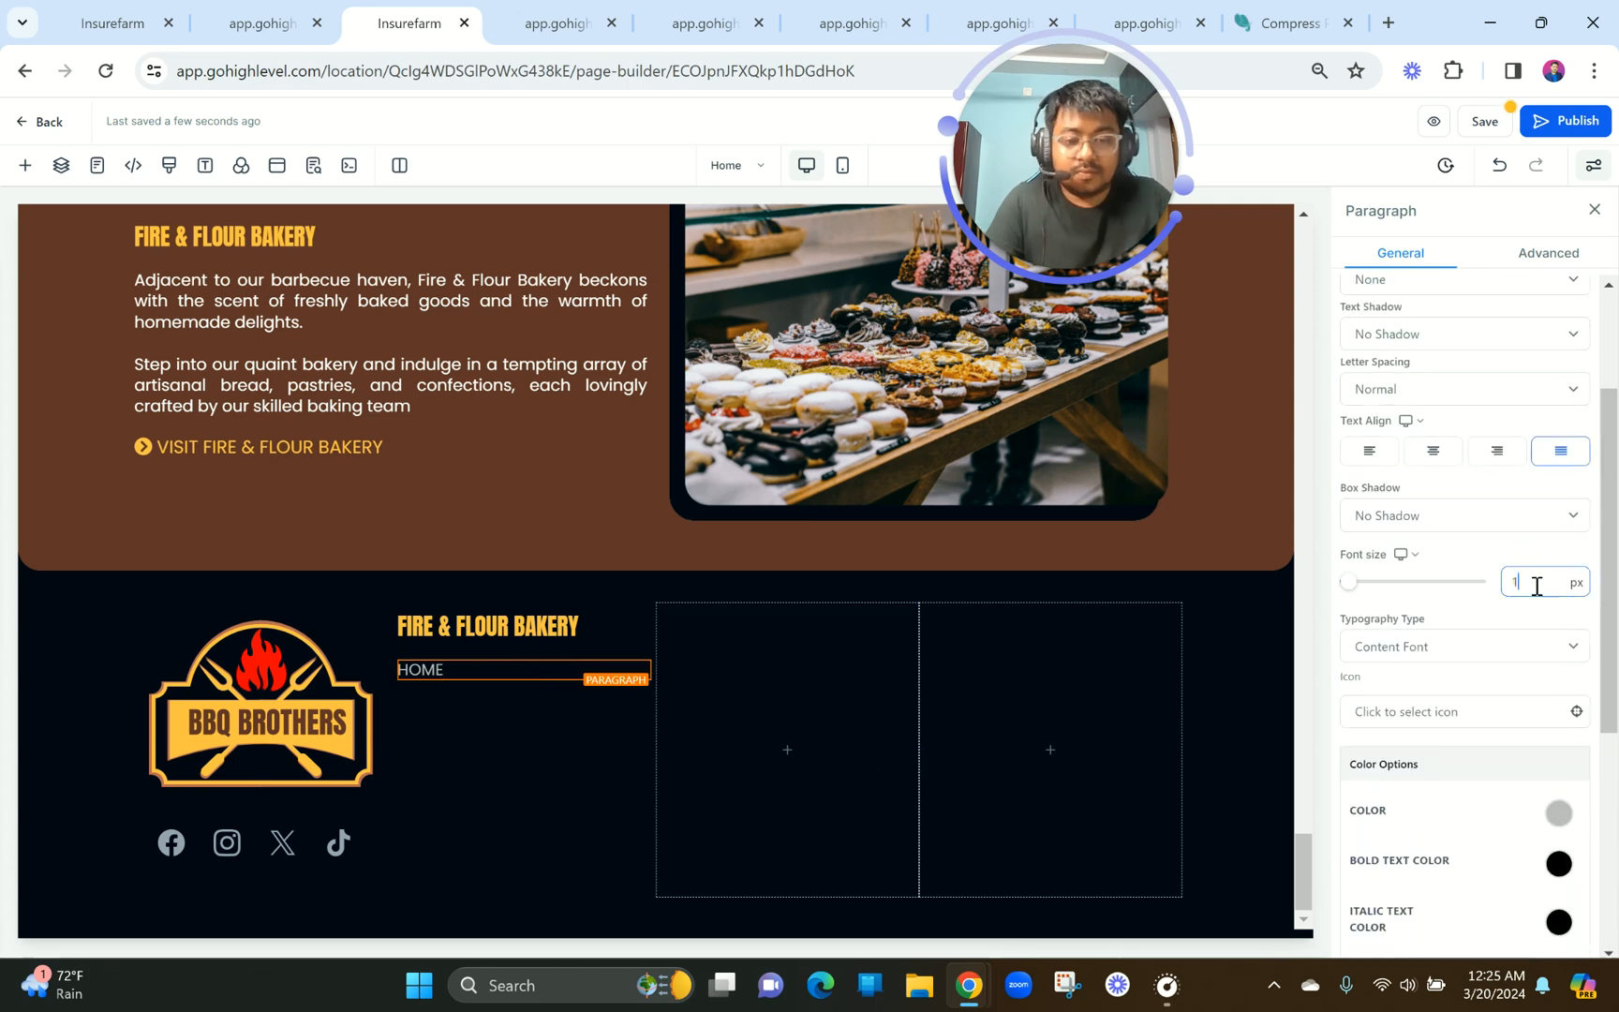
pyautogui.doubleClick(1537, 586)
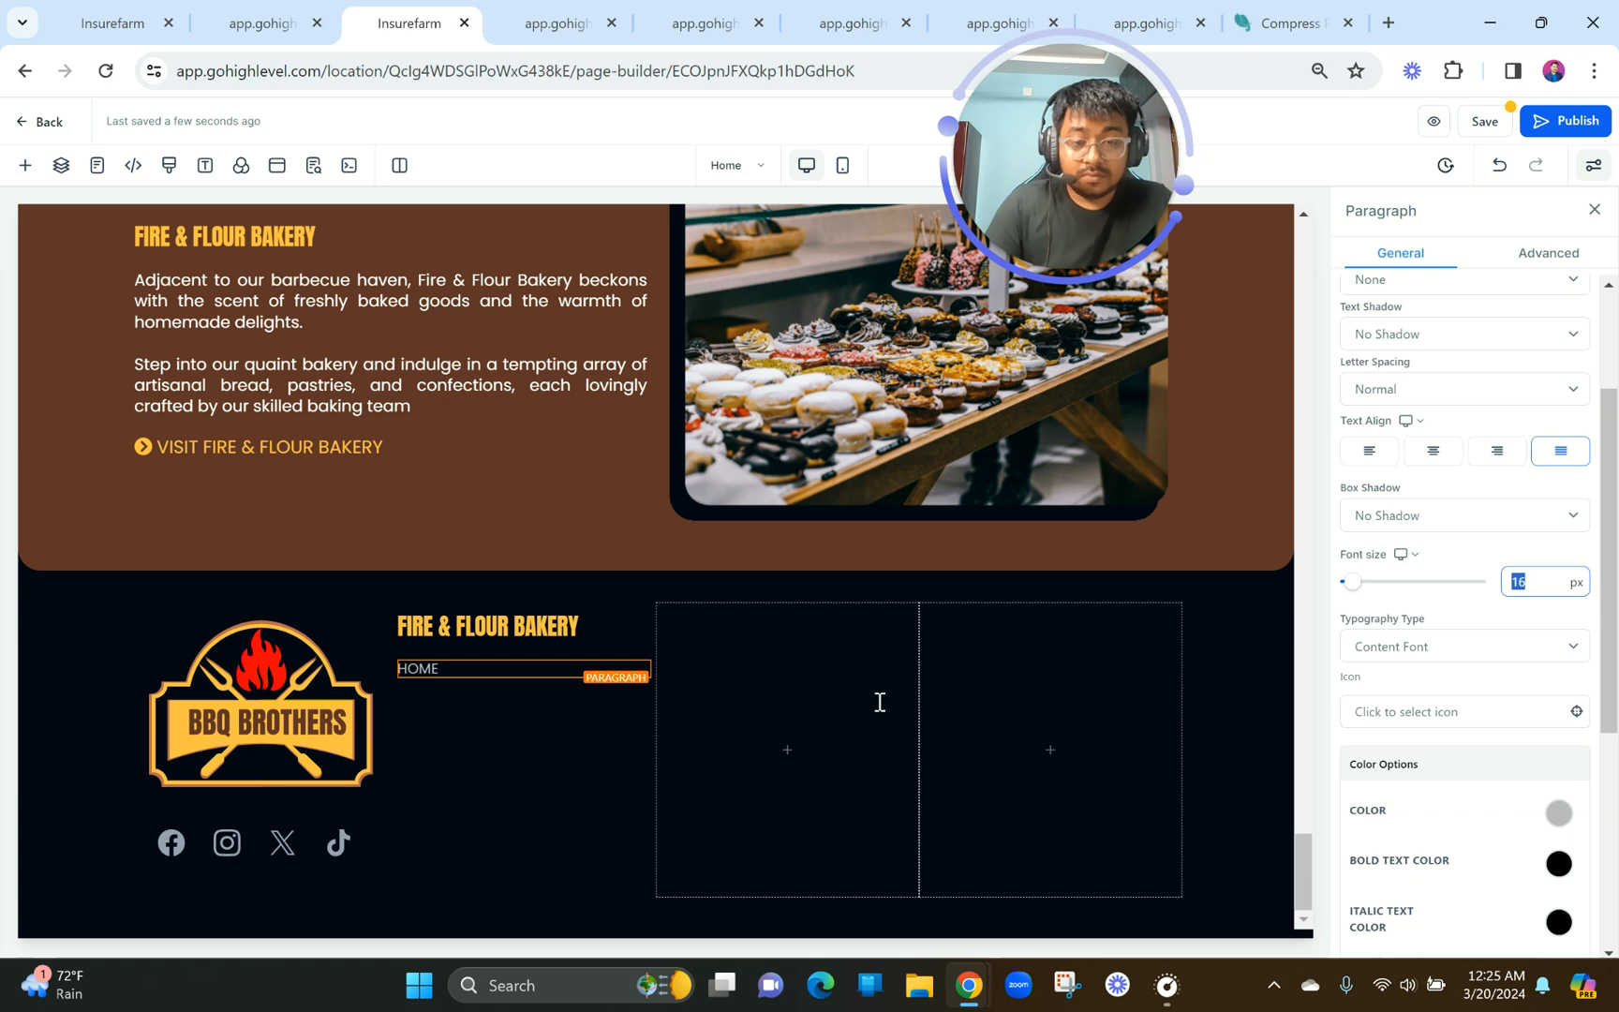
# Duplicate the HOME paragraph until the second footer column holds six copies, deleting the surplus one.
pyautogui.click(618, 661)
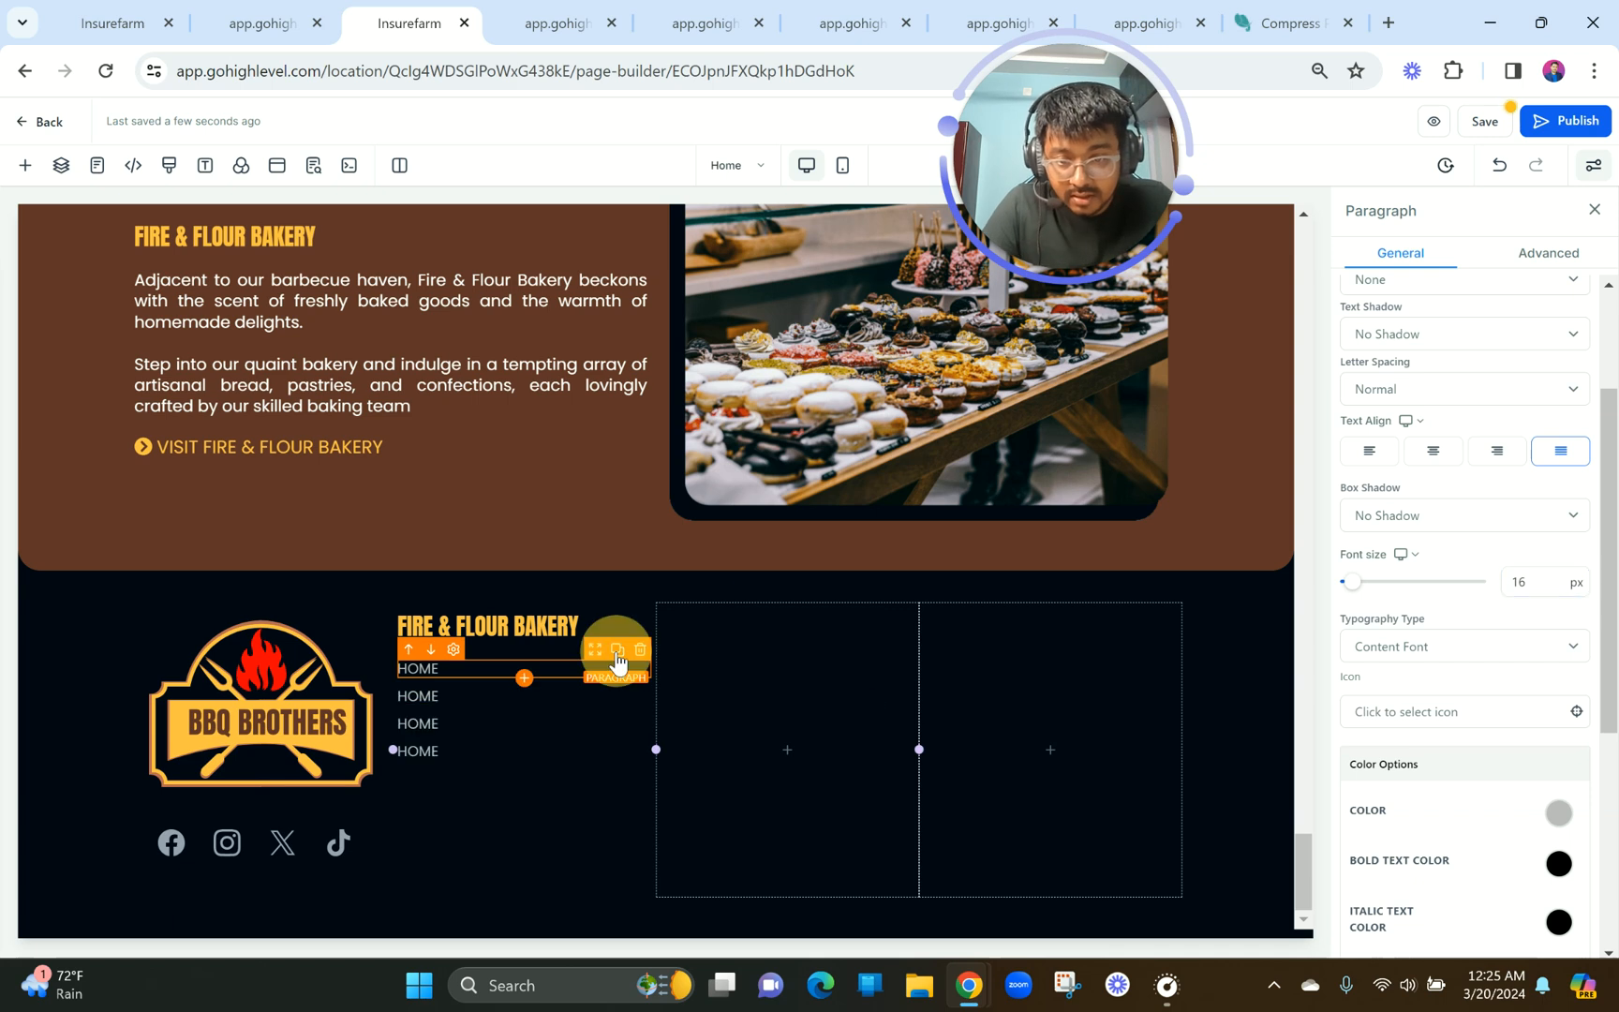
pyautogui.click(467, 780)
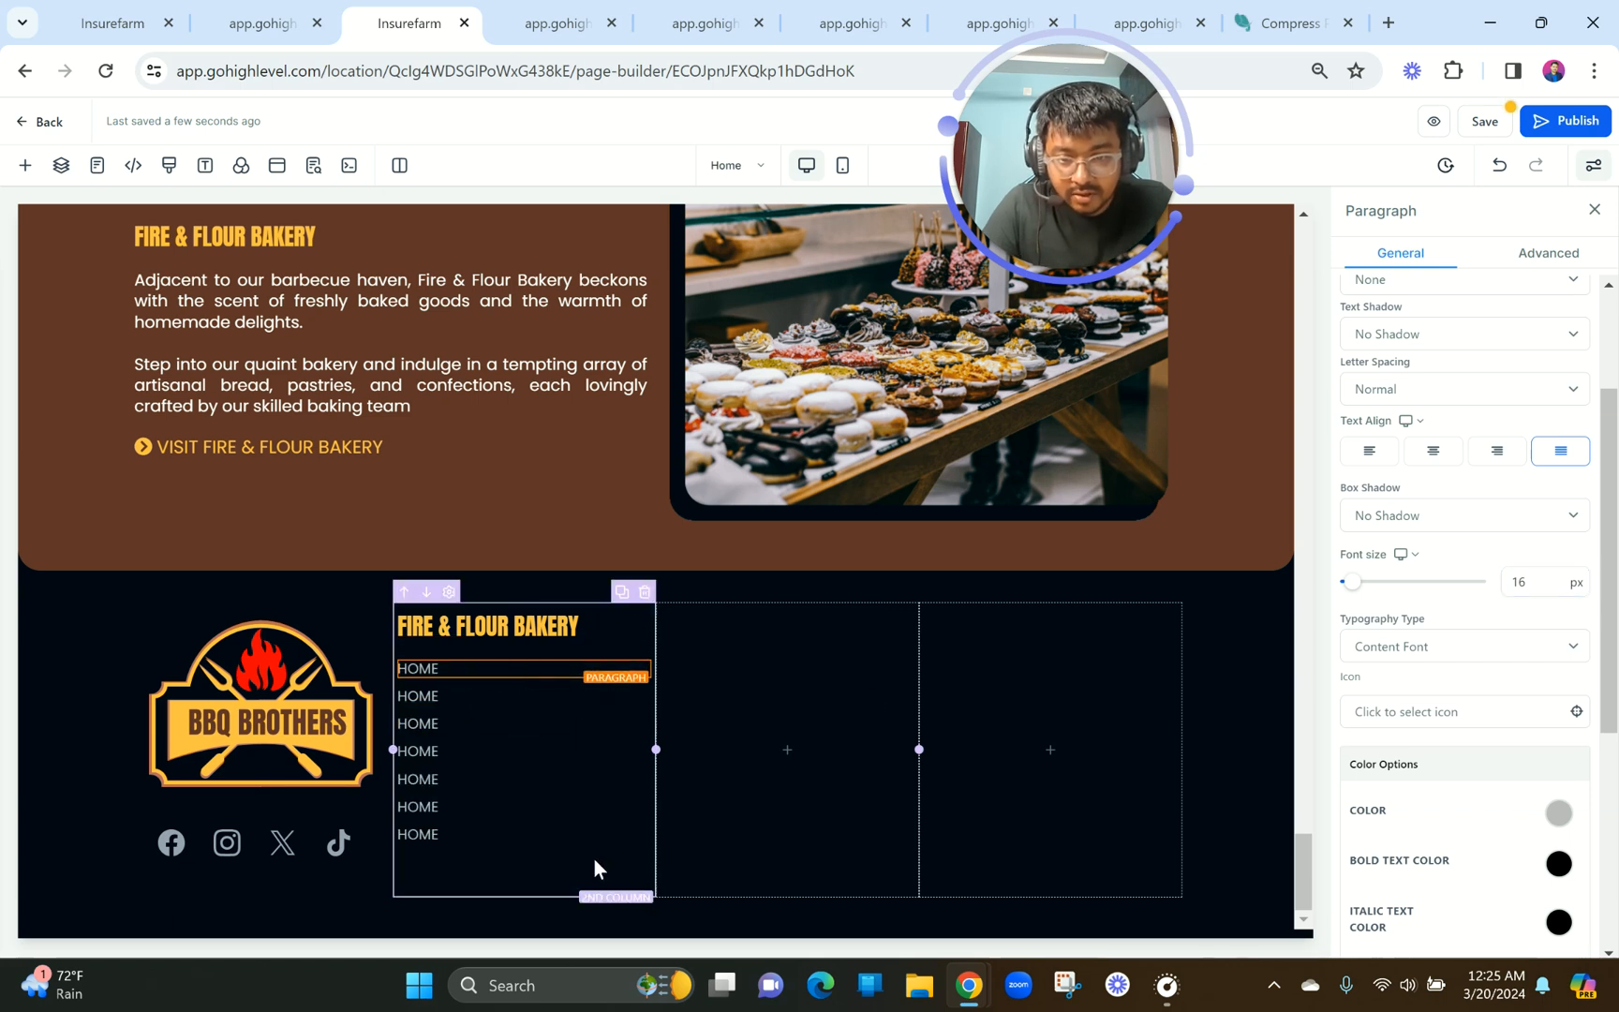
pyautogui.click(638, 819)
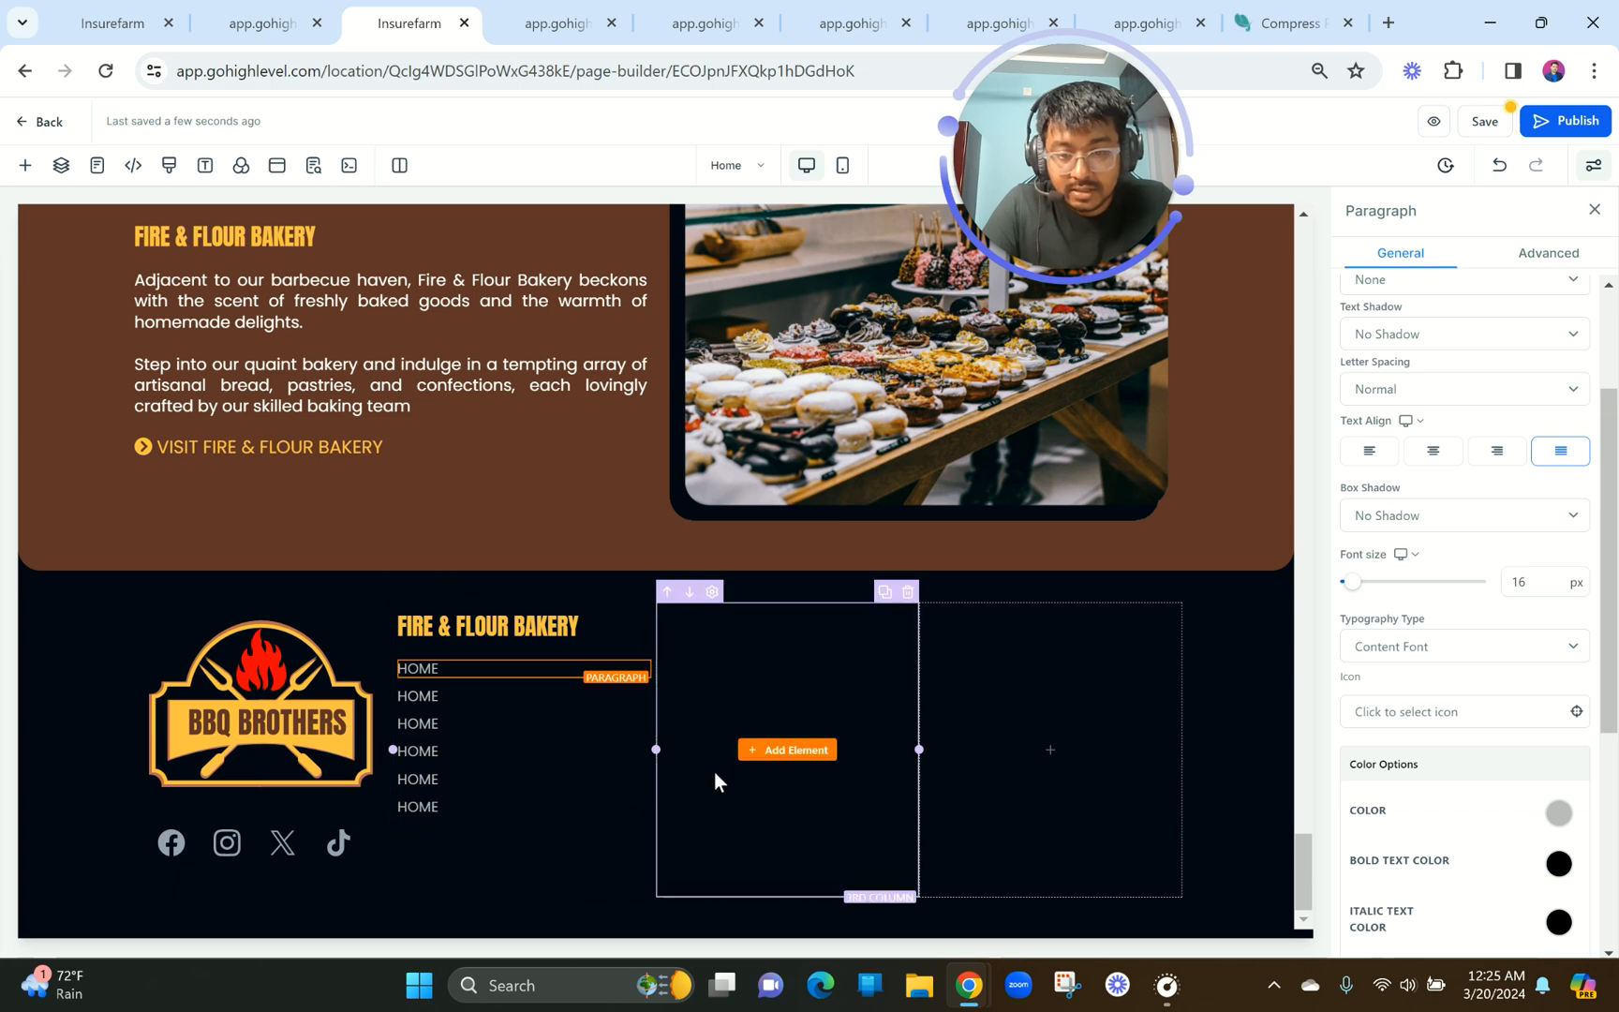
pyautogui.click(713, 772)
# Replace the second HOME entry with MENU from the reference footer, without bold formatting or blank lines above it.
pyautogui.click(262, 10)
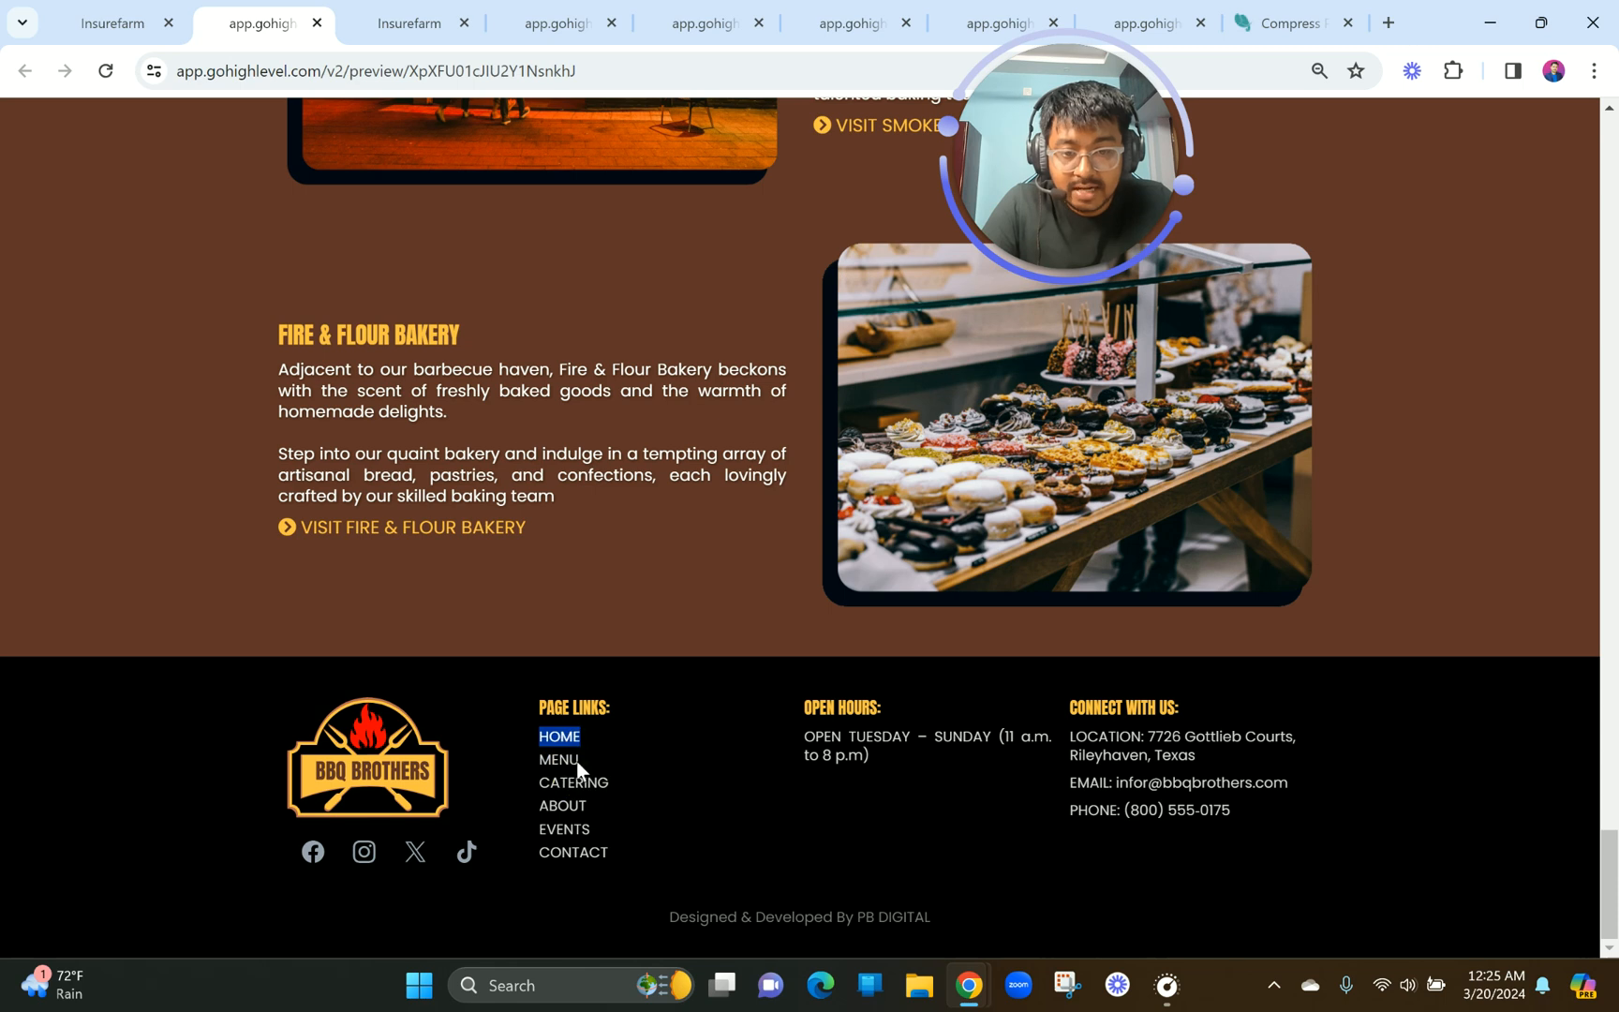
pyautogui.click(410, 23)
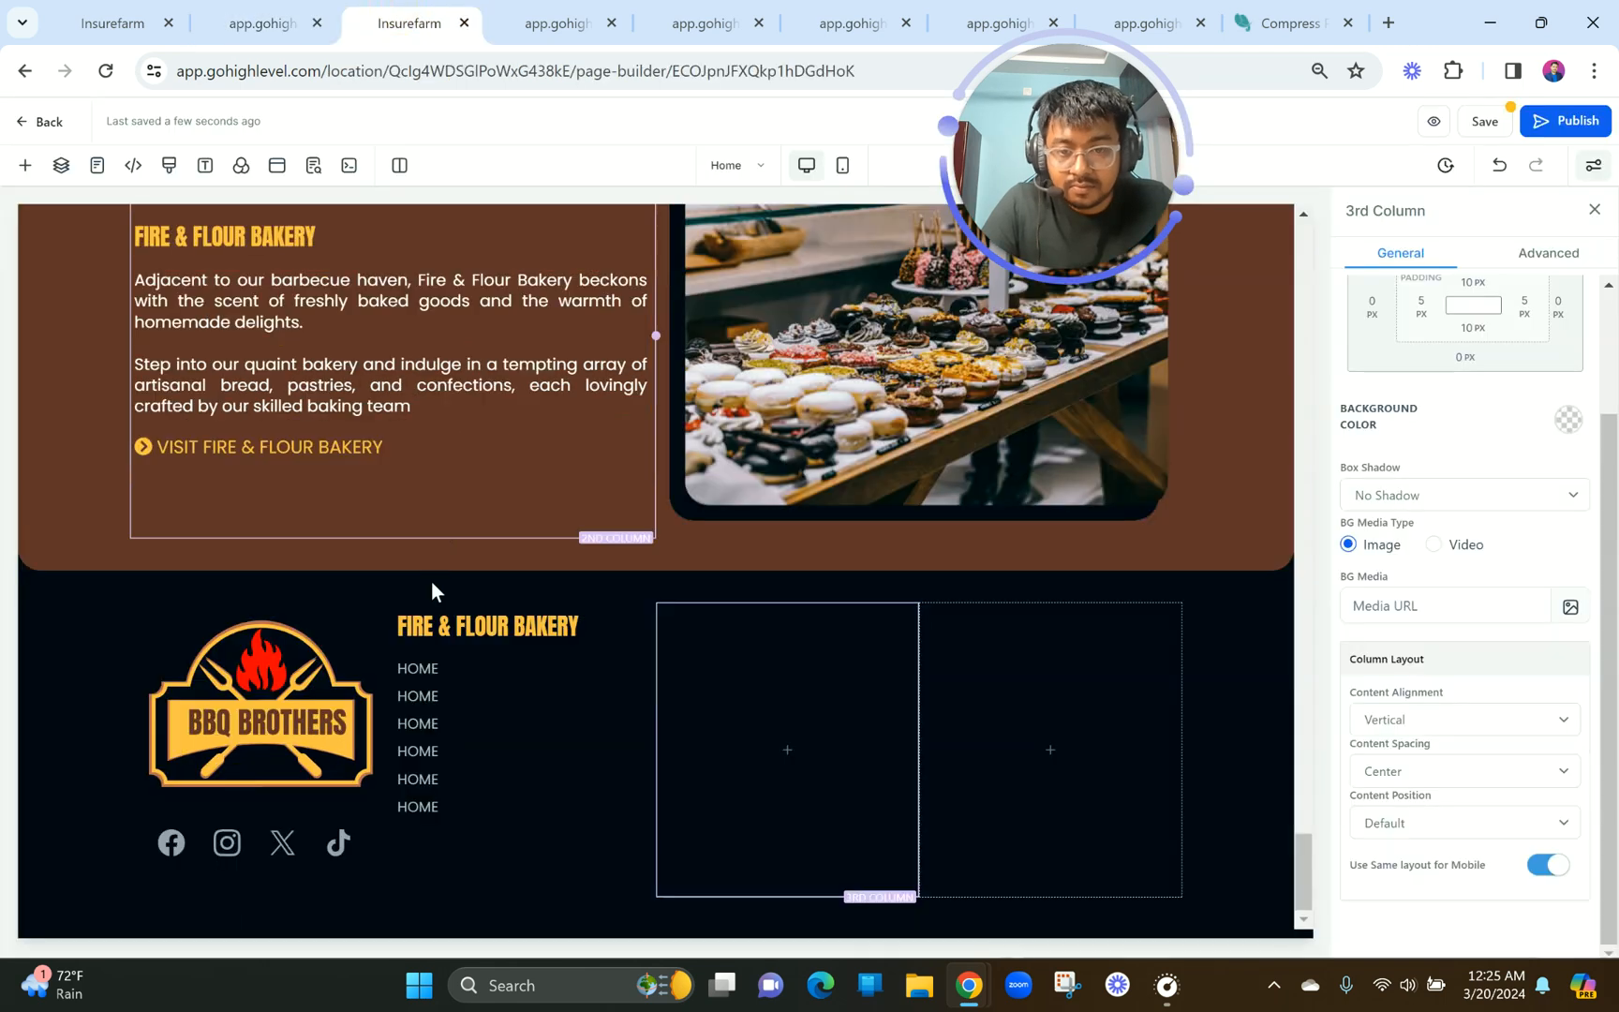
pyautogui.click(424, 698)
pyautogui.write('MENU')
pyautogui.doubleClick(418, 731)
pyautogui.click(364, 772)
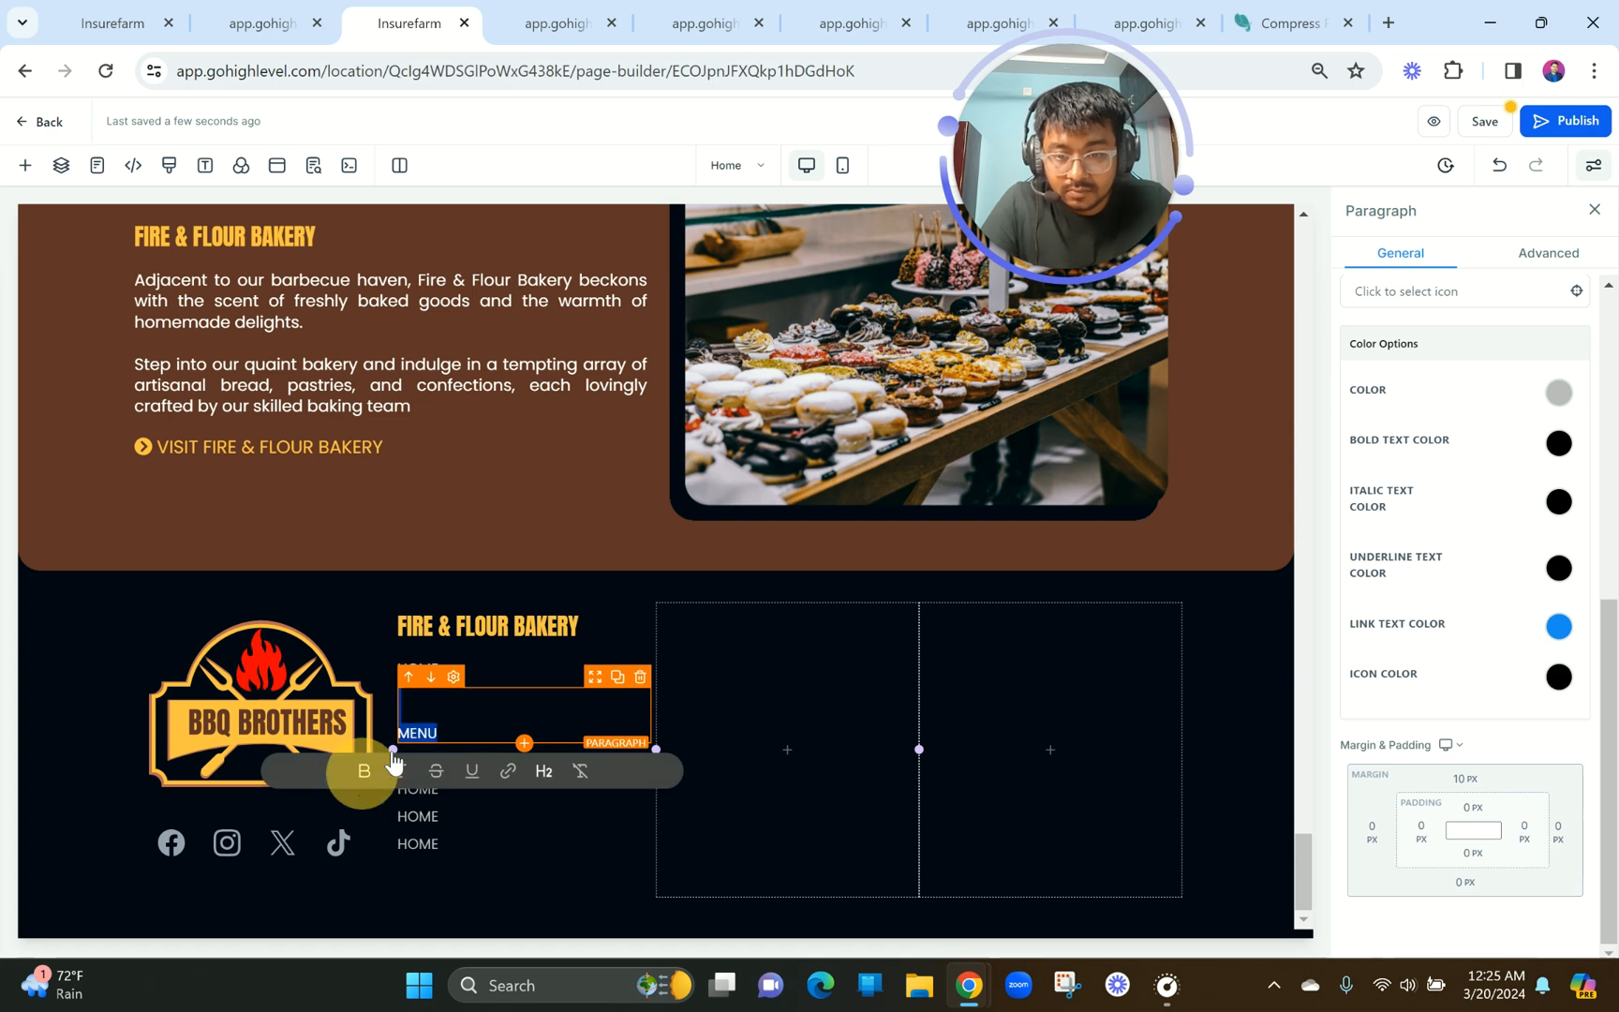
pyautogui.click(403, 730)
pyautogui.press('BackSpace')
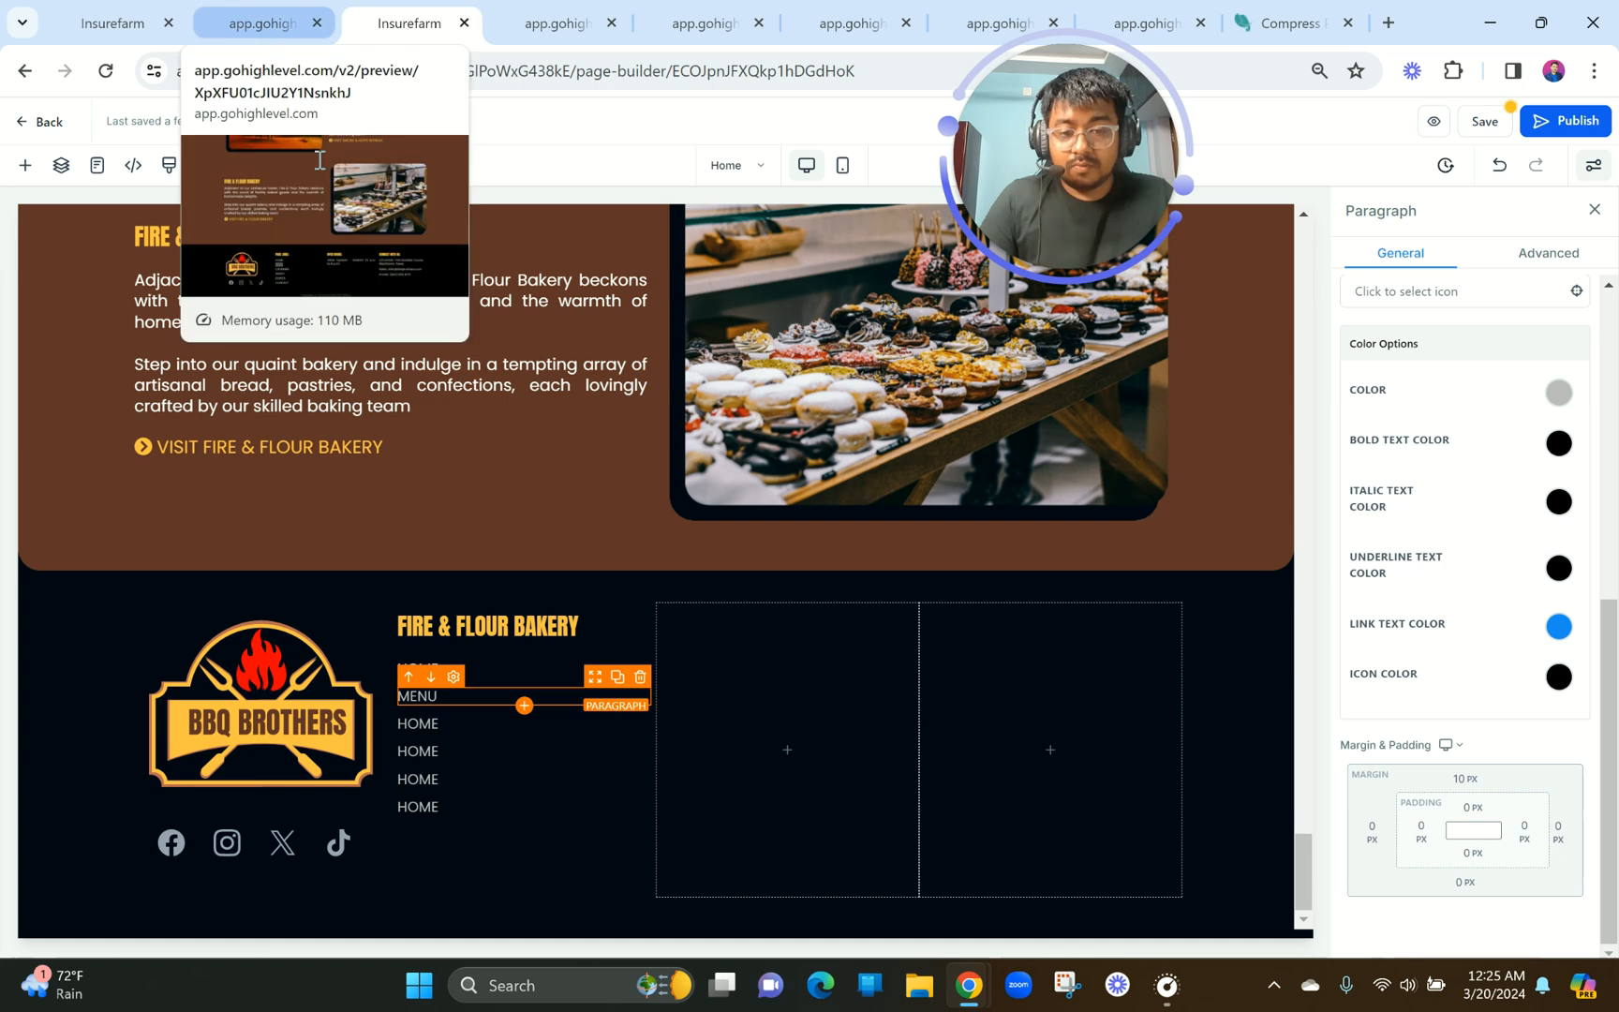
# Change the third and fourth footer link entries to CATERING and ABOUT, following the reference page.
pyautogui.click(453, 720)
pyautogui.write('CATERING')
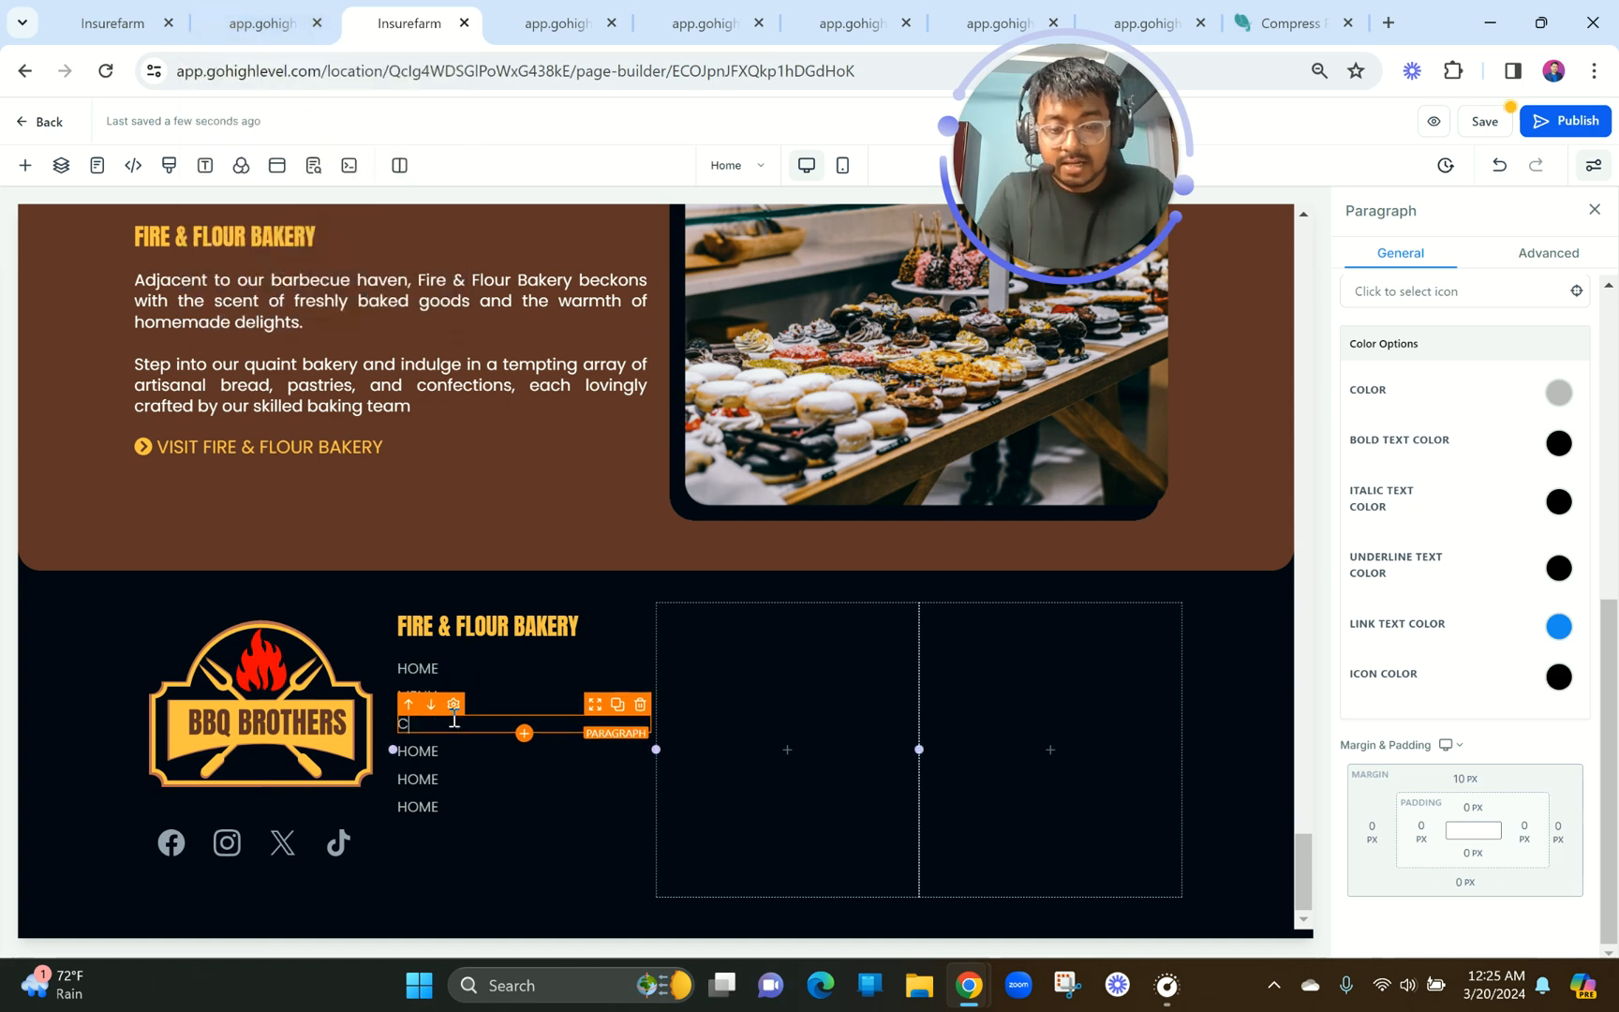
pyautogui.click(263, 23)
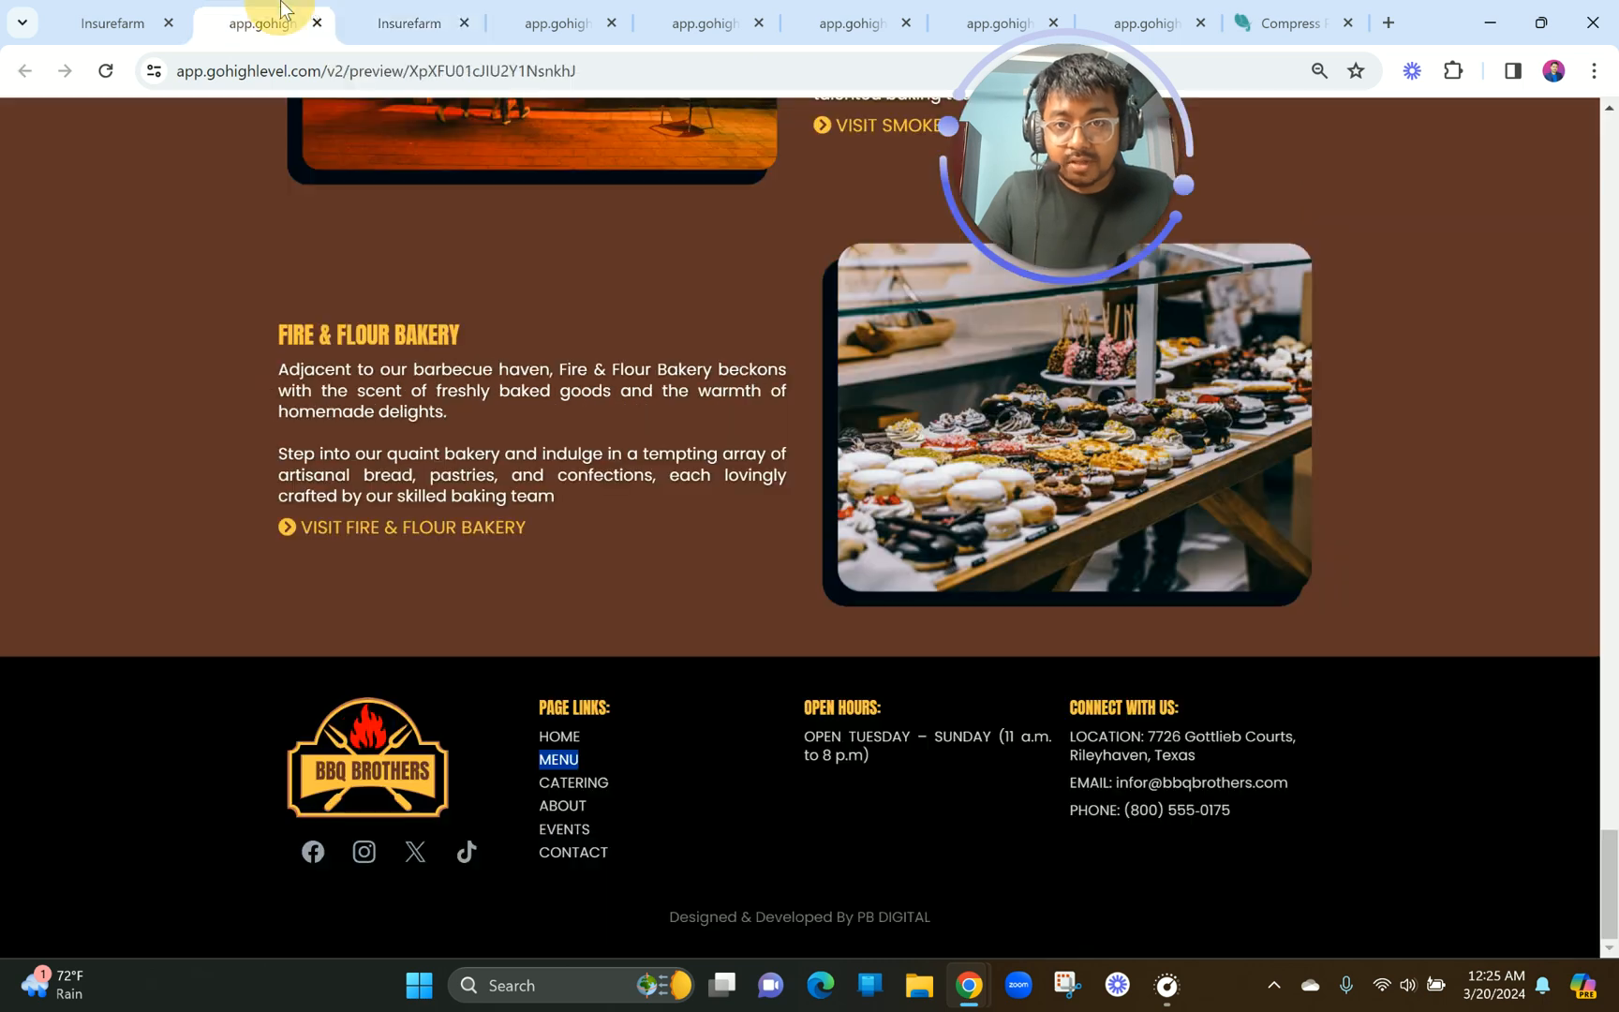
pyautogui.click(389, 11)
pyautogui.doubleClick(461, 750)
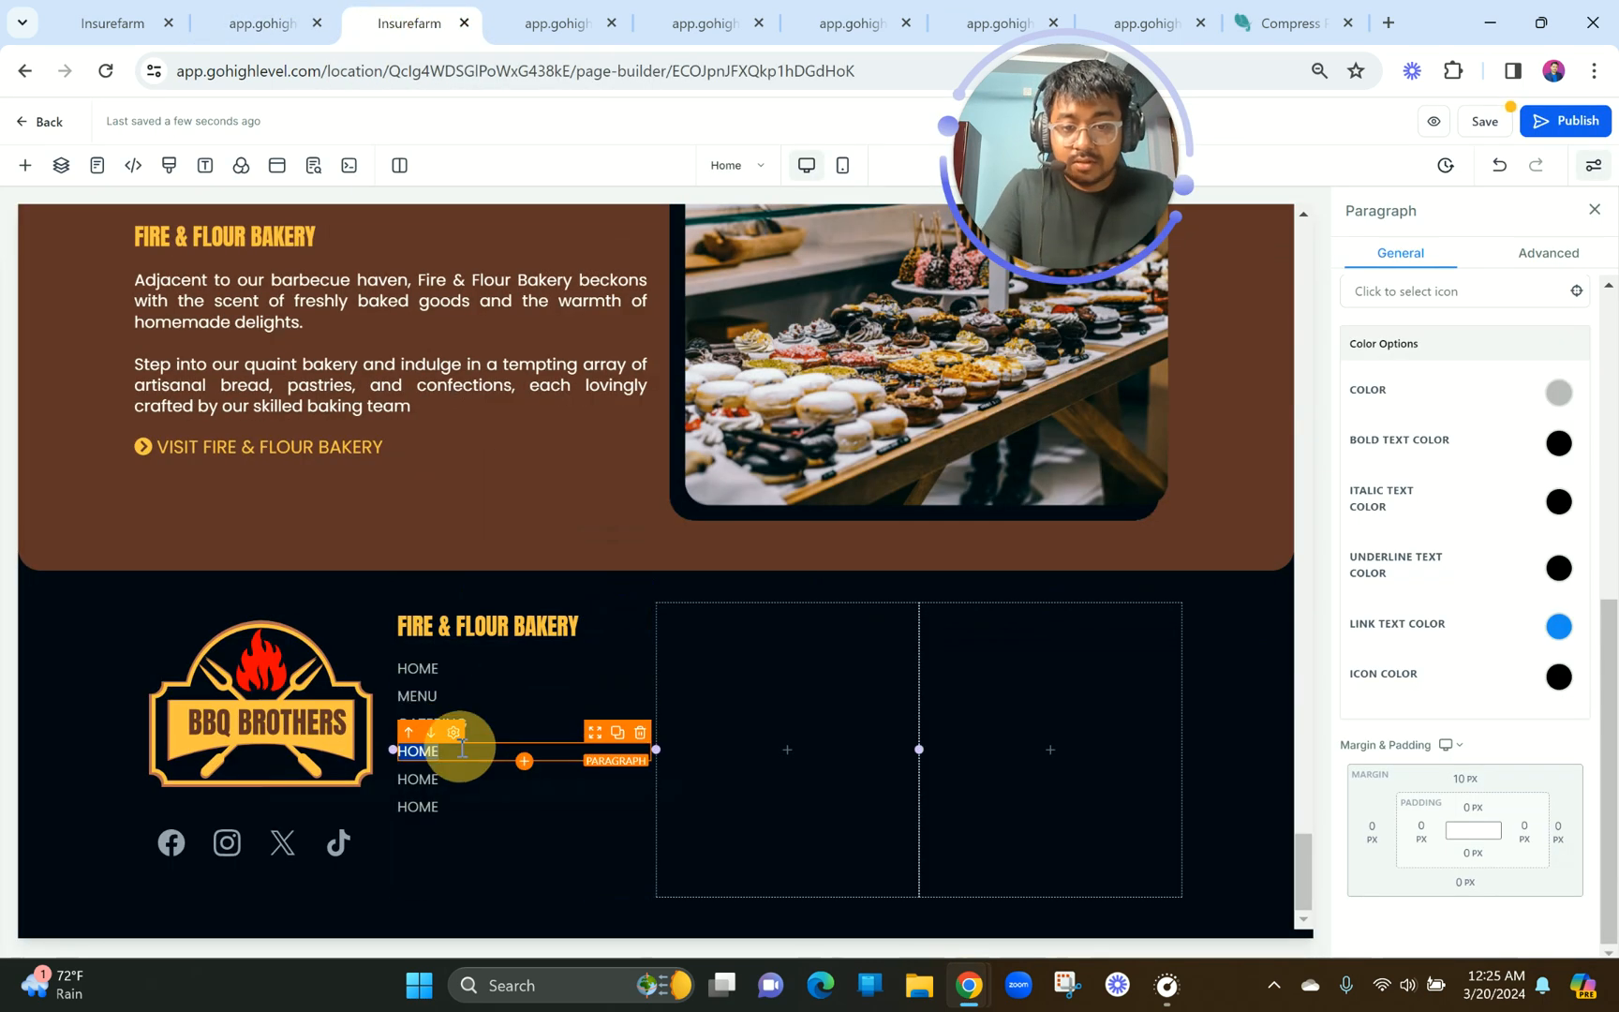
pyautogui.write('ABOUT')
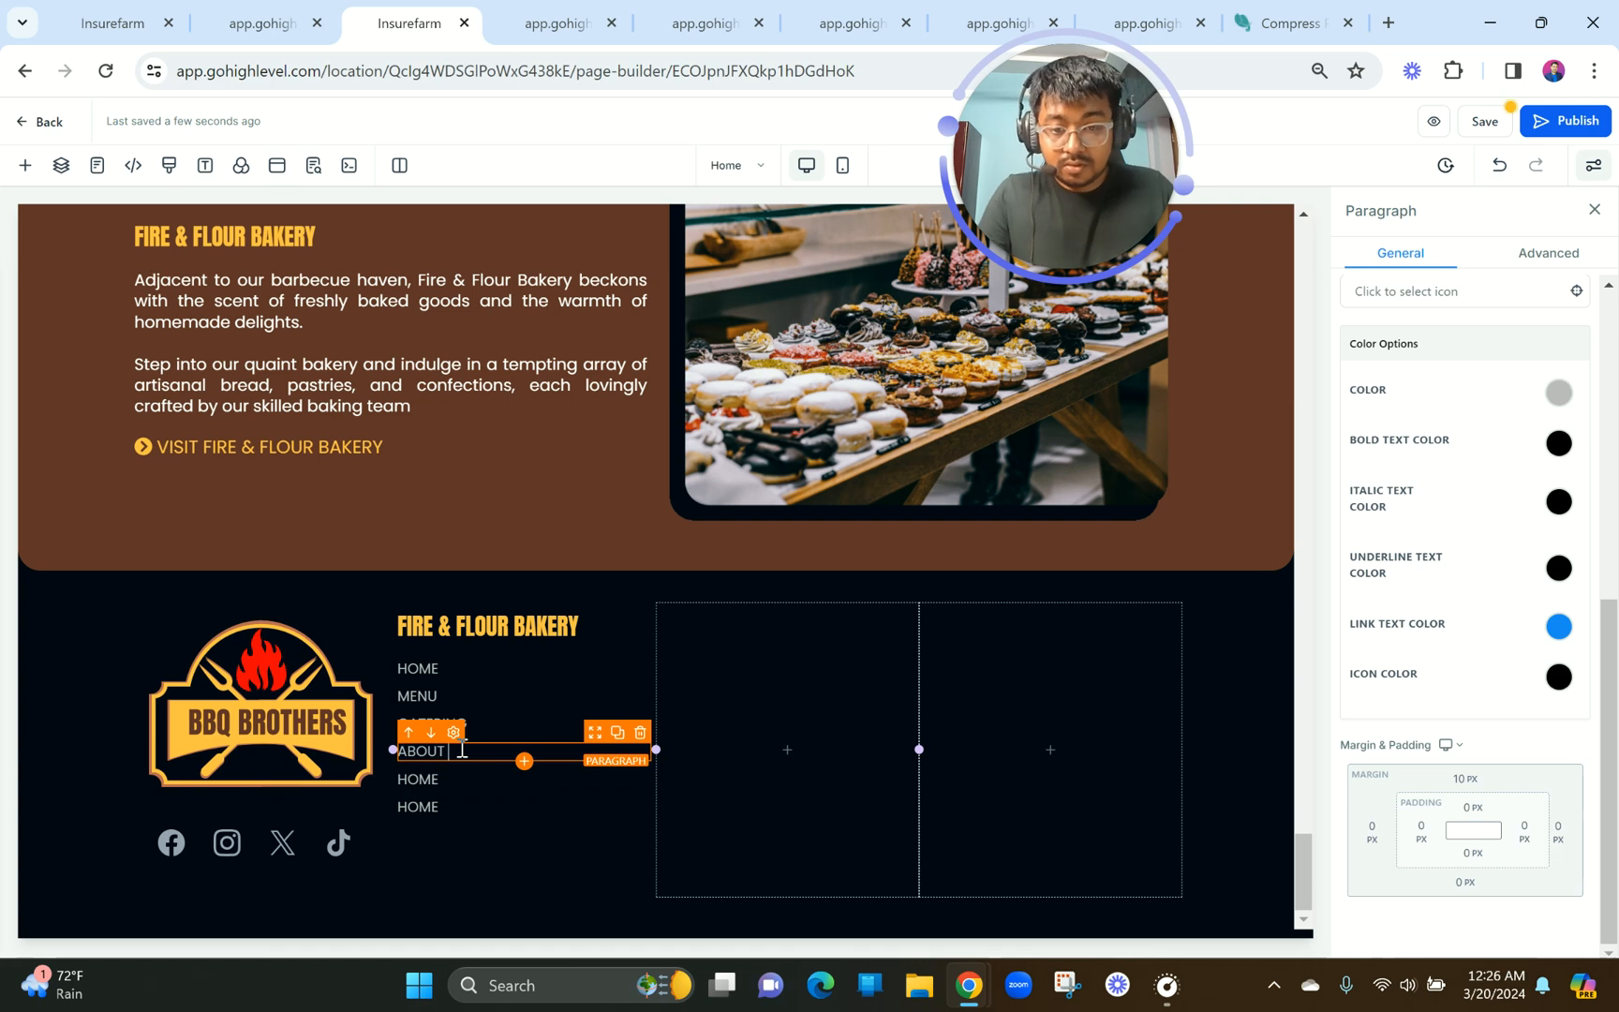
# Change the last two footer link entries to EVENTS and CONTACT.
pyautogui.click(447, 778)
pyautogui.doubleClick(447, 779)
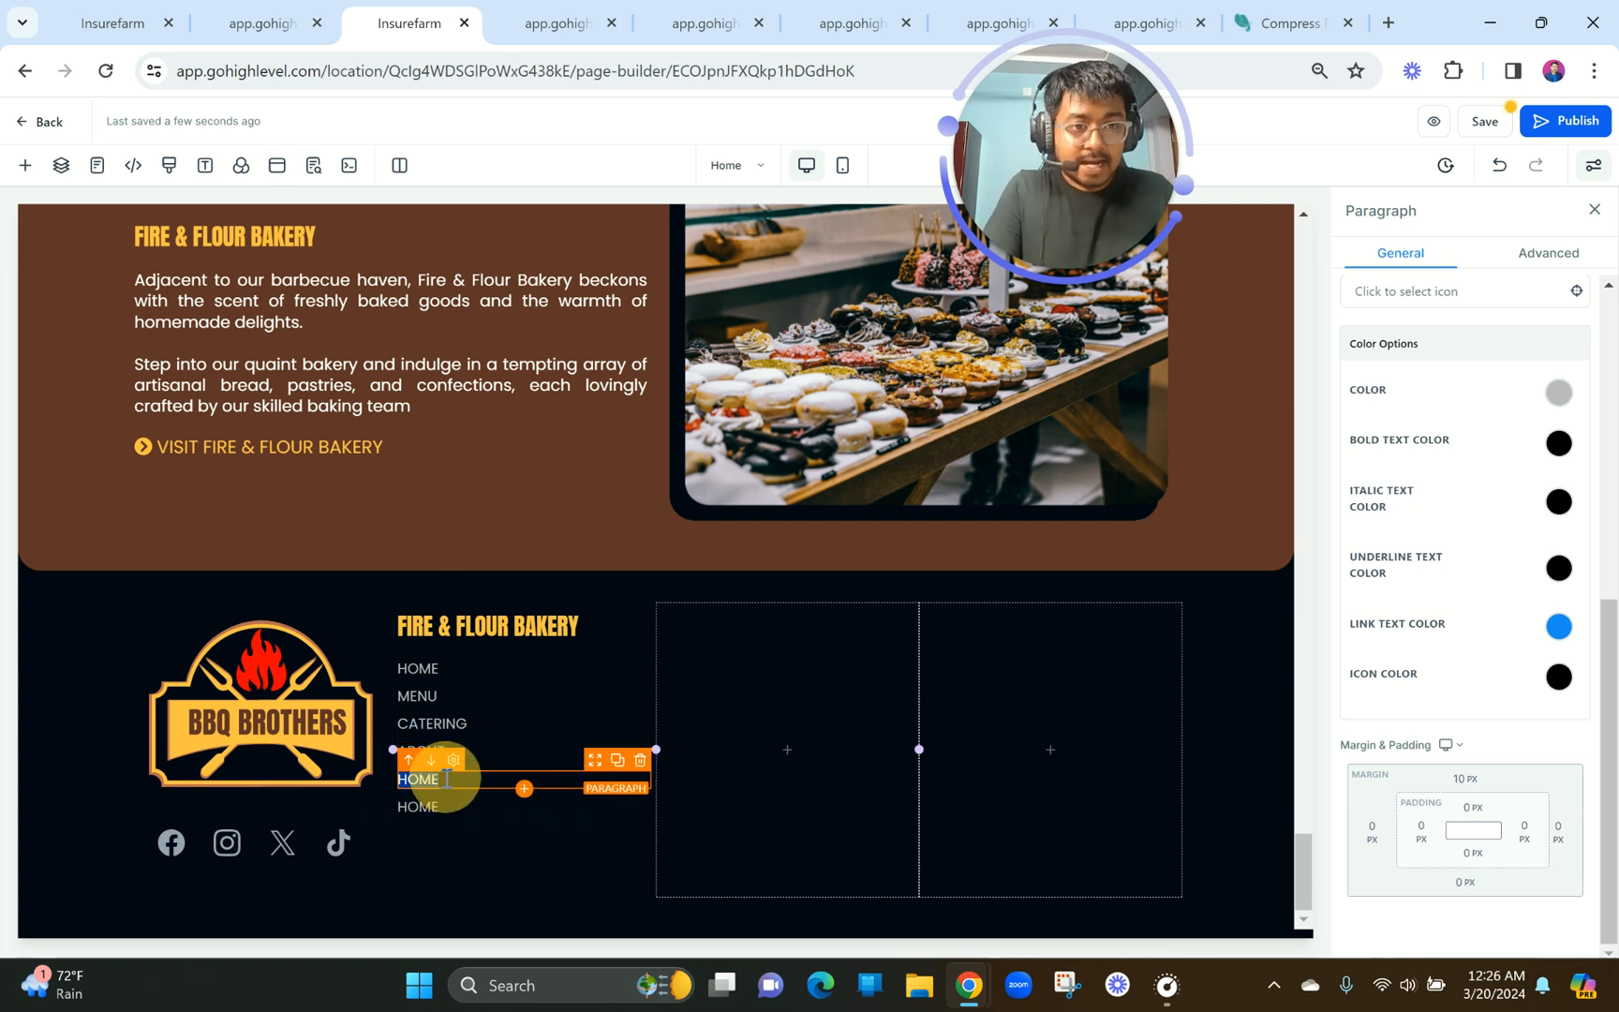
pyautogui.write('EVENTS')
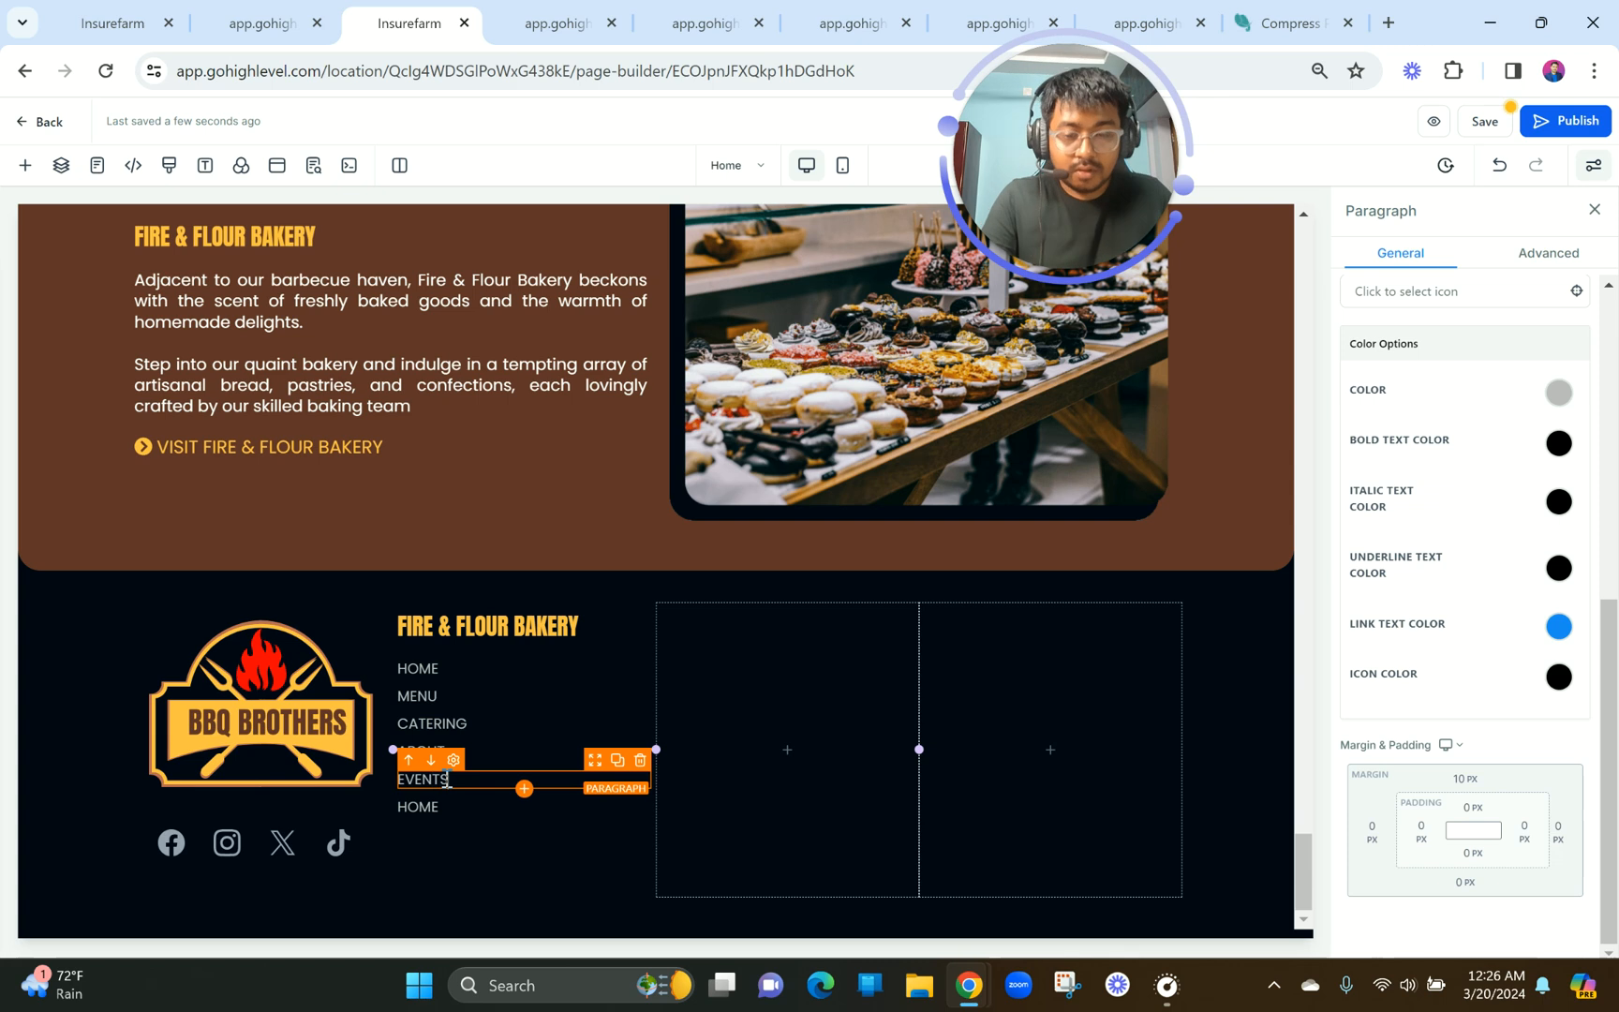
pyautogui.click(445, 803)
pyautogui.doubleClick(445, 808)
pyautogui.write('CONTACT')
# Duplicate the page links column twice and delete the two empty footer columns.
pyautogui.click(576, 626)
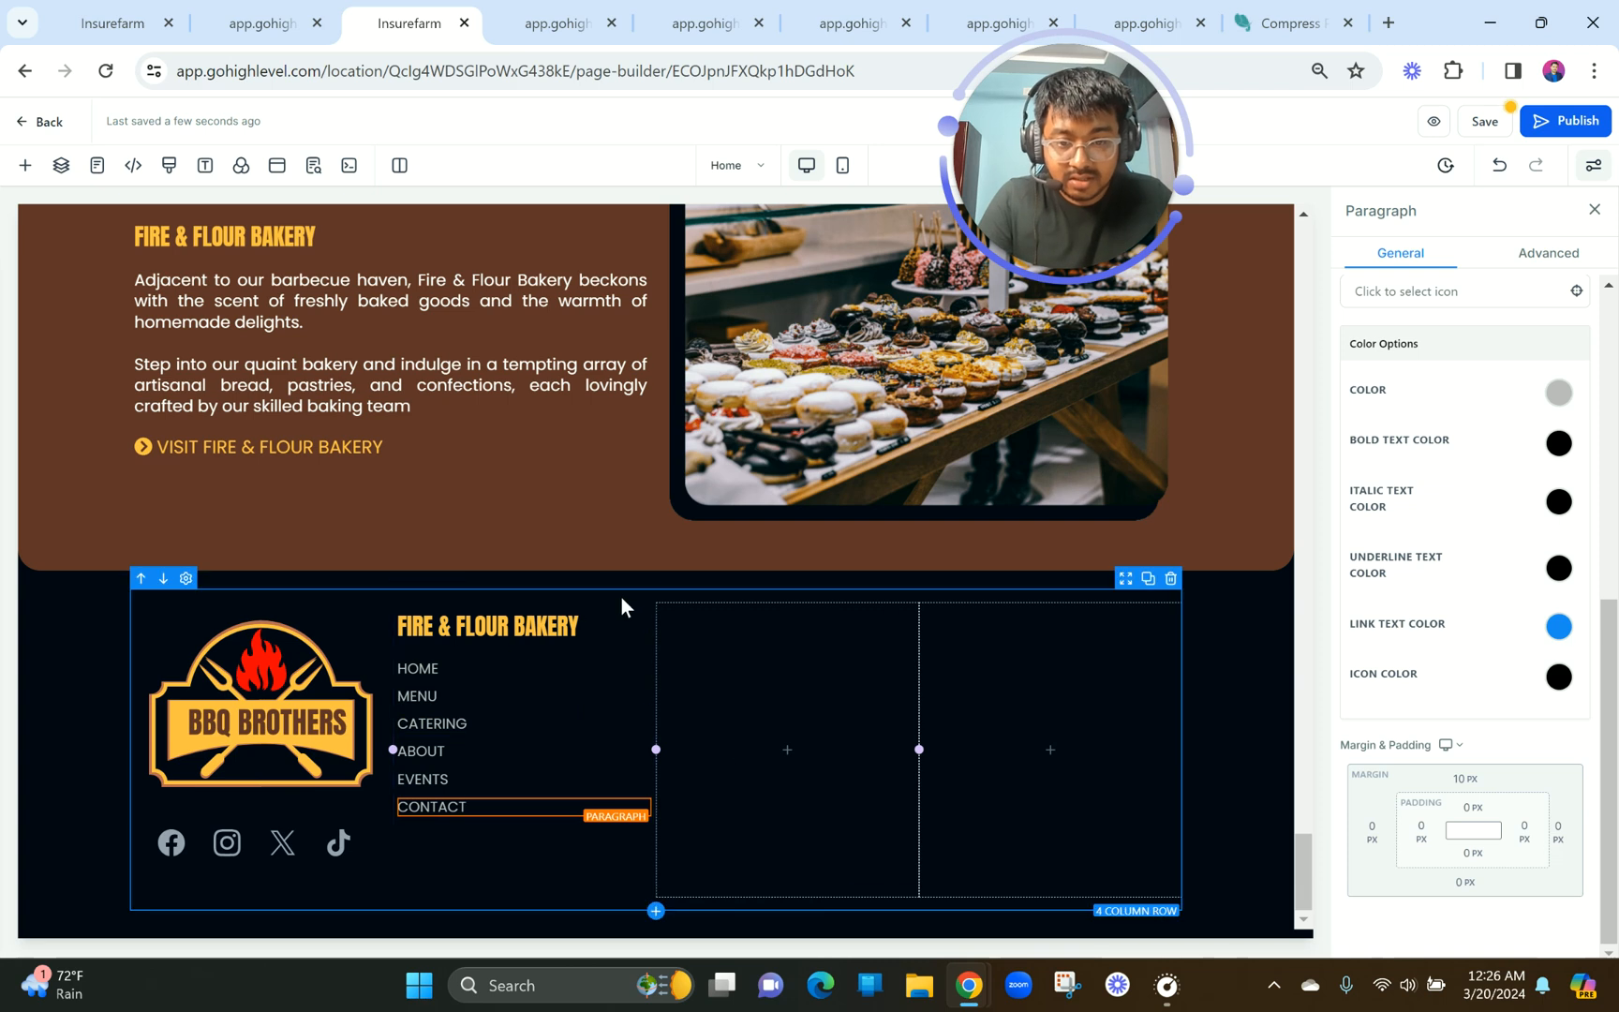
pyautogui.click(621, 603)
pyautogui.click(624, 599)
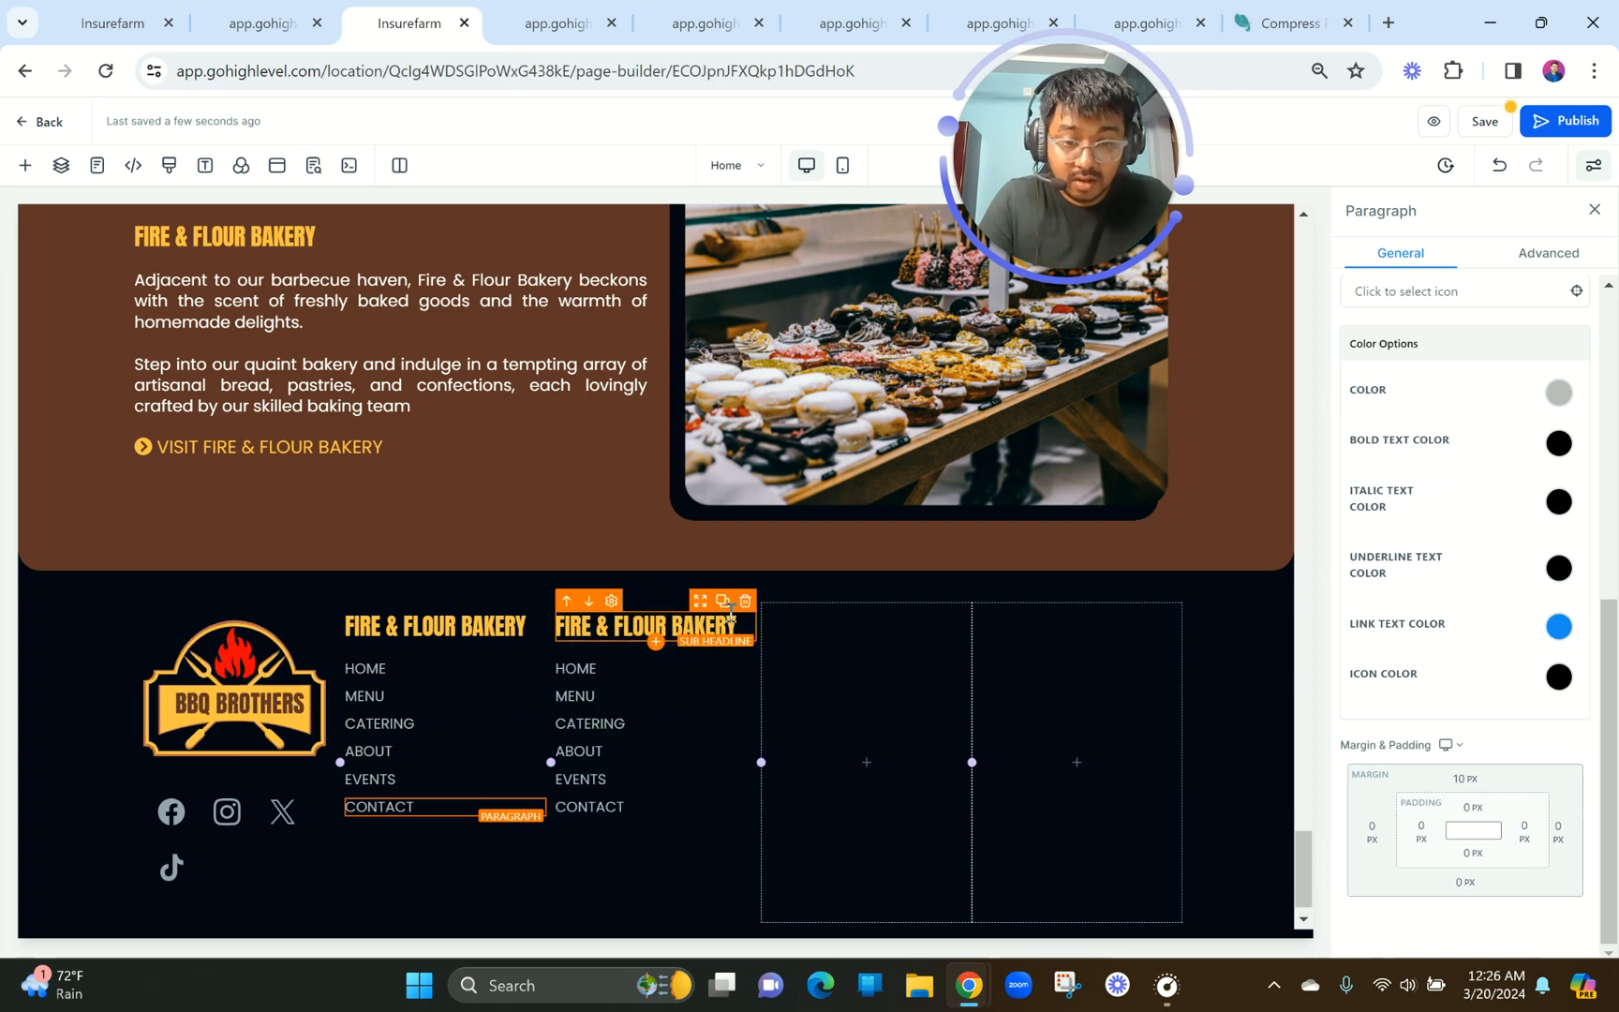
pyautogui.click(727, 600)
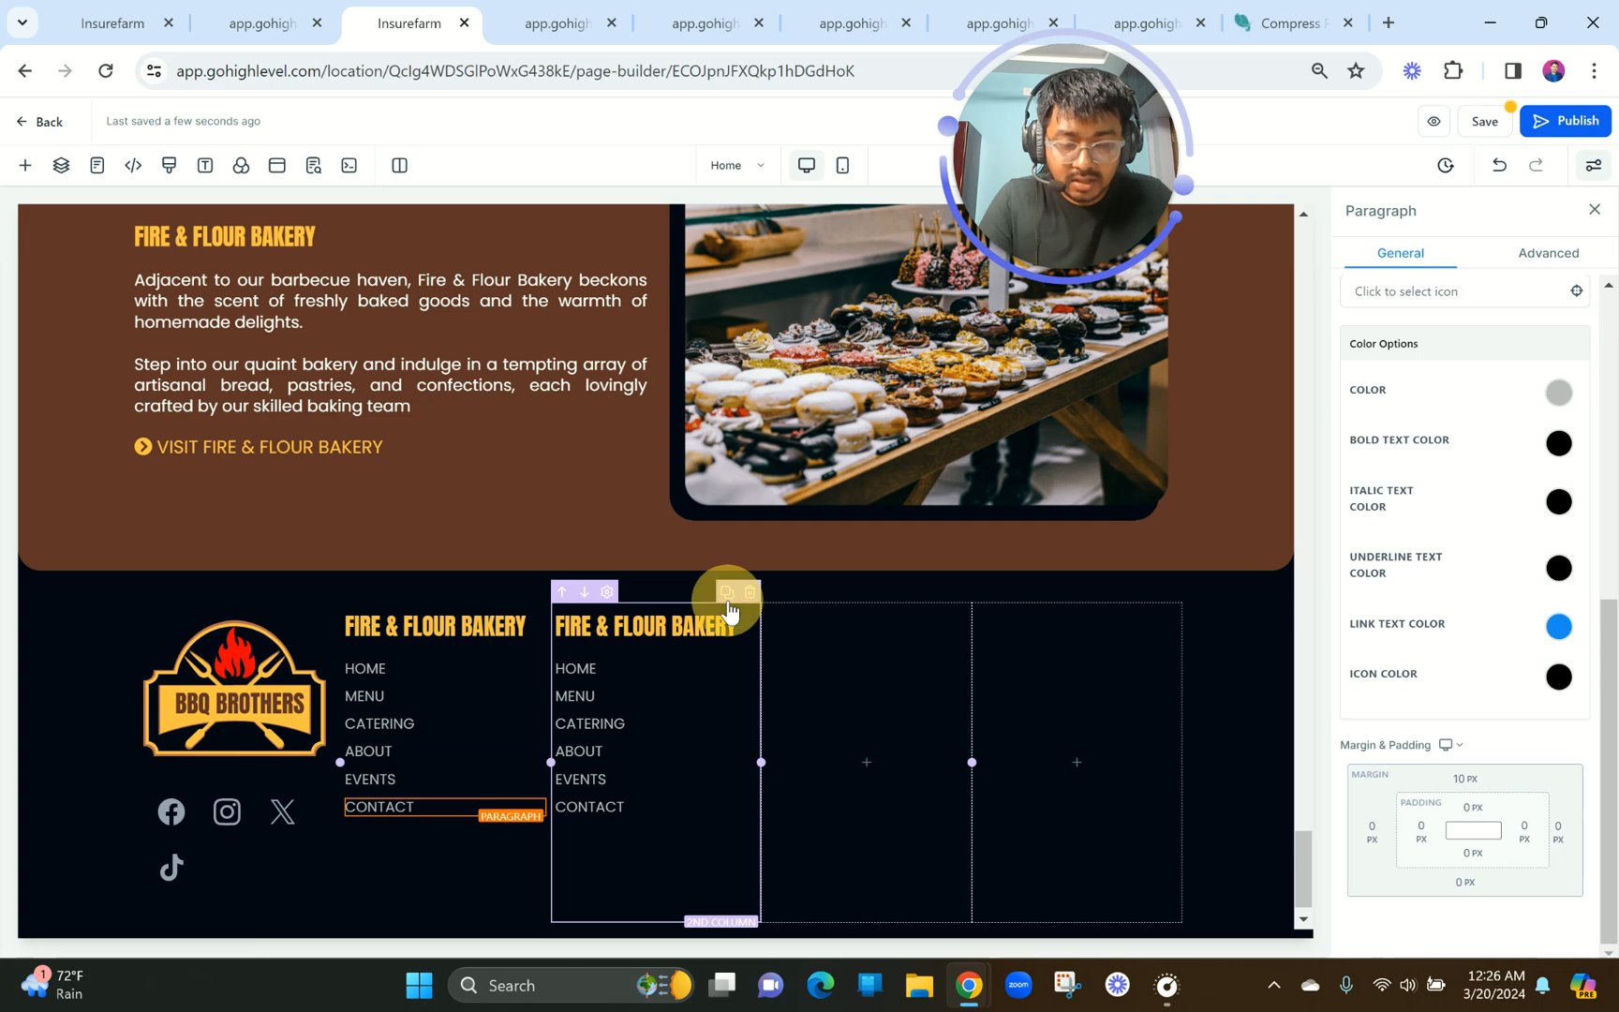
pyautogui.click(997, 594)
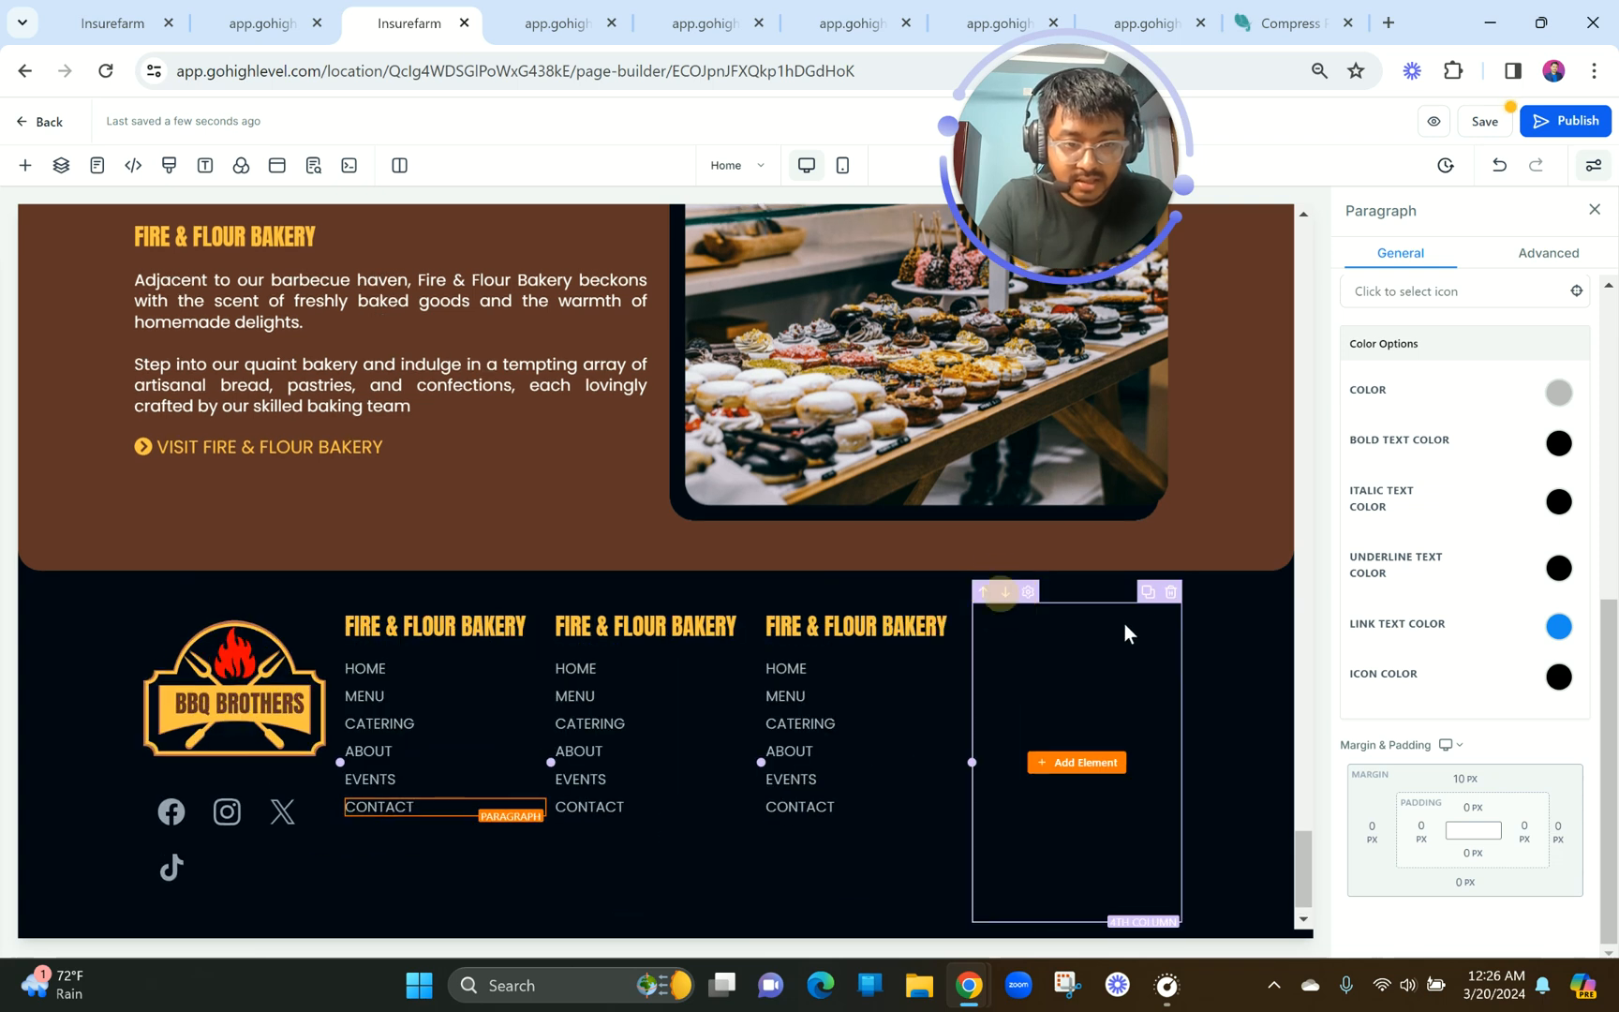
pyautogui.click(1170, 593)
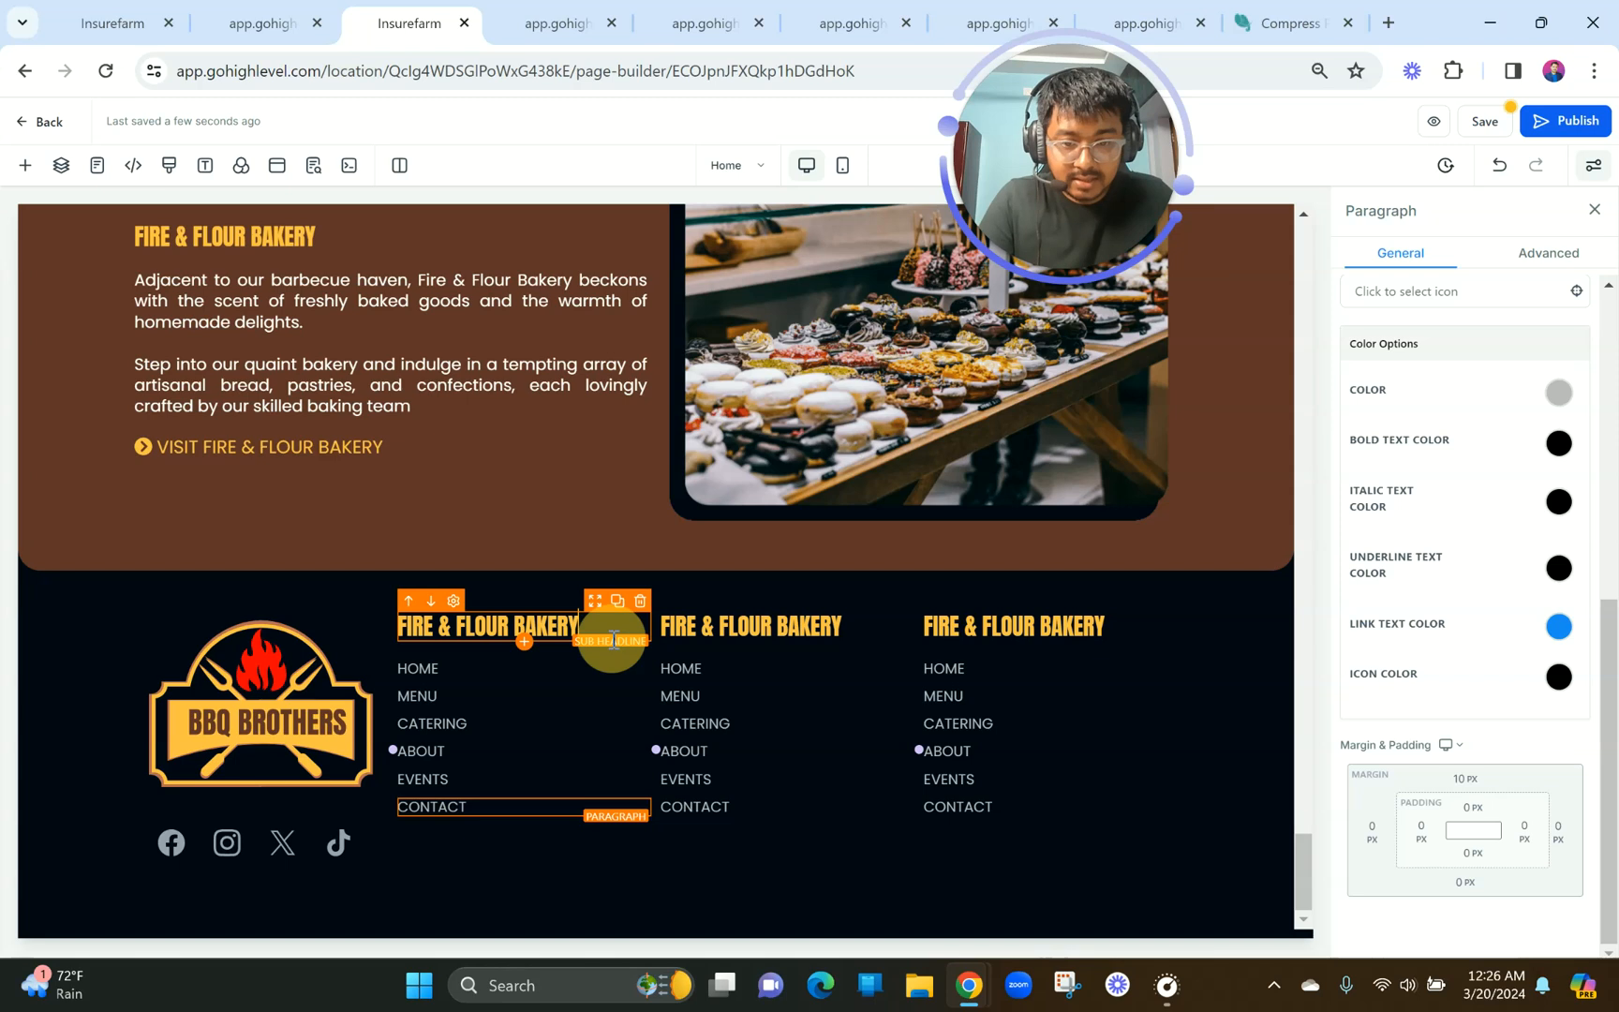
# Set the font size of the sub headline in the second footer column to 20 px.
pyautogui.click(624, 634)
pyautogui.scroll(5, 1346, 591)
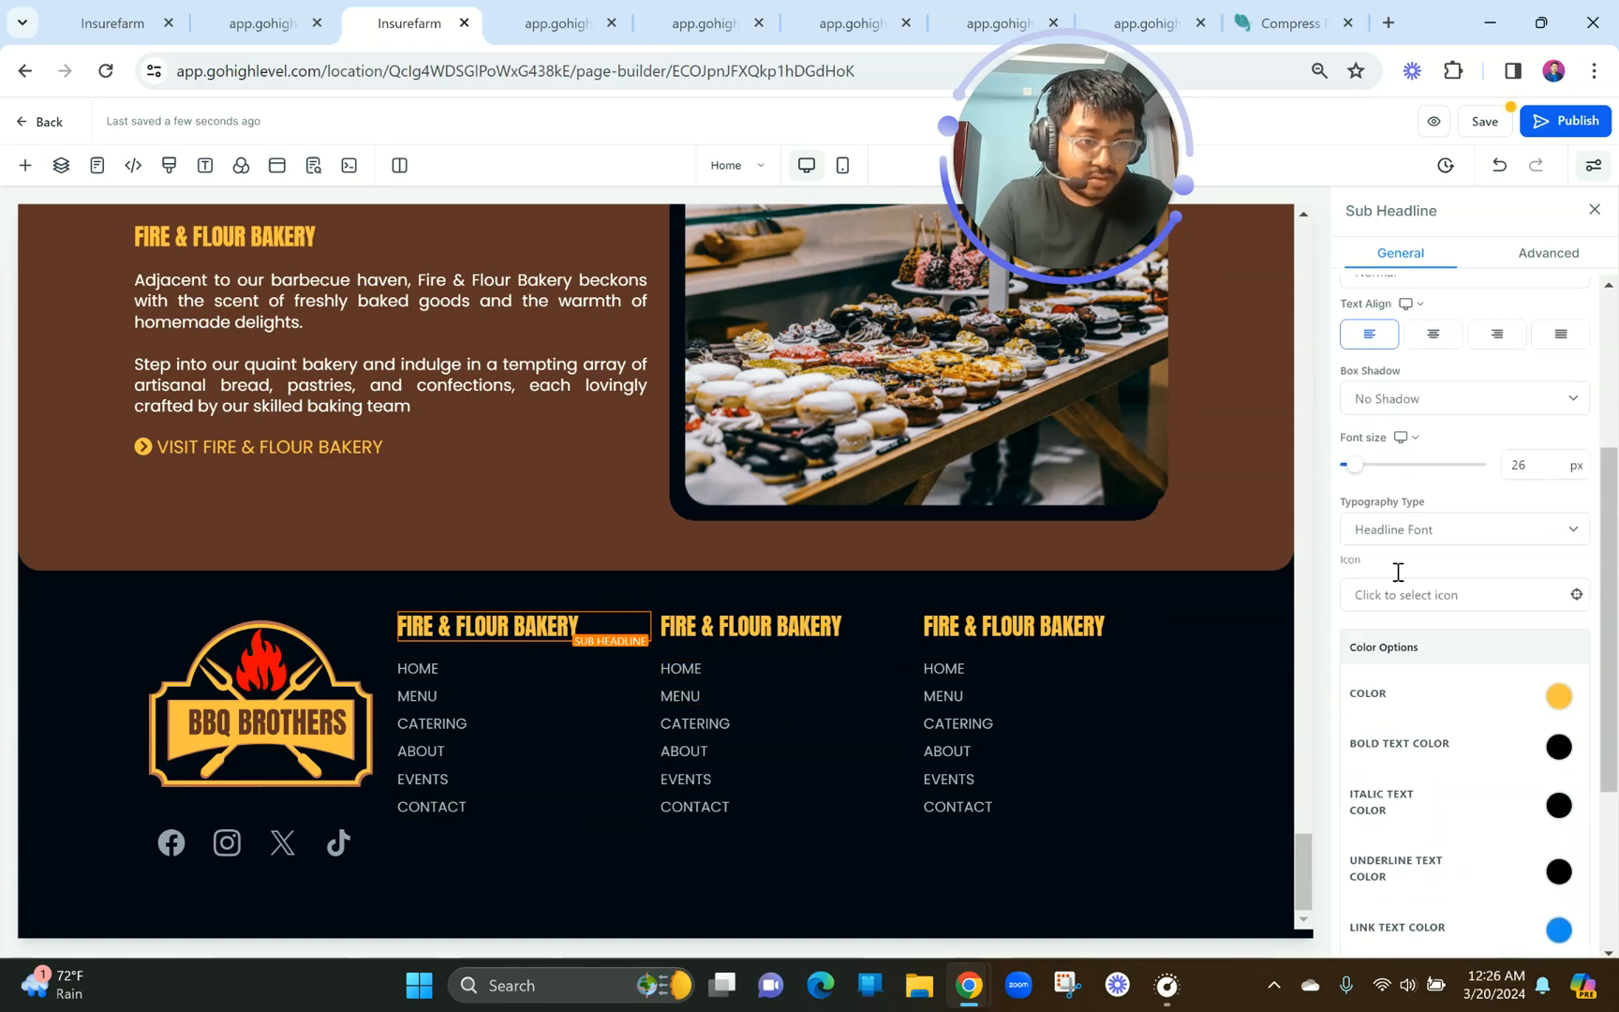
pyautogui.moveTo(1543, 557); pyautogui.dragTo(1465, 569)
pyautogui.write('22')
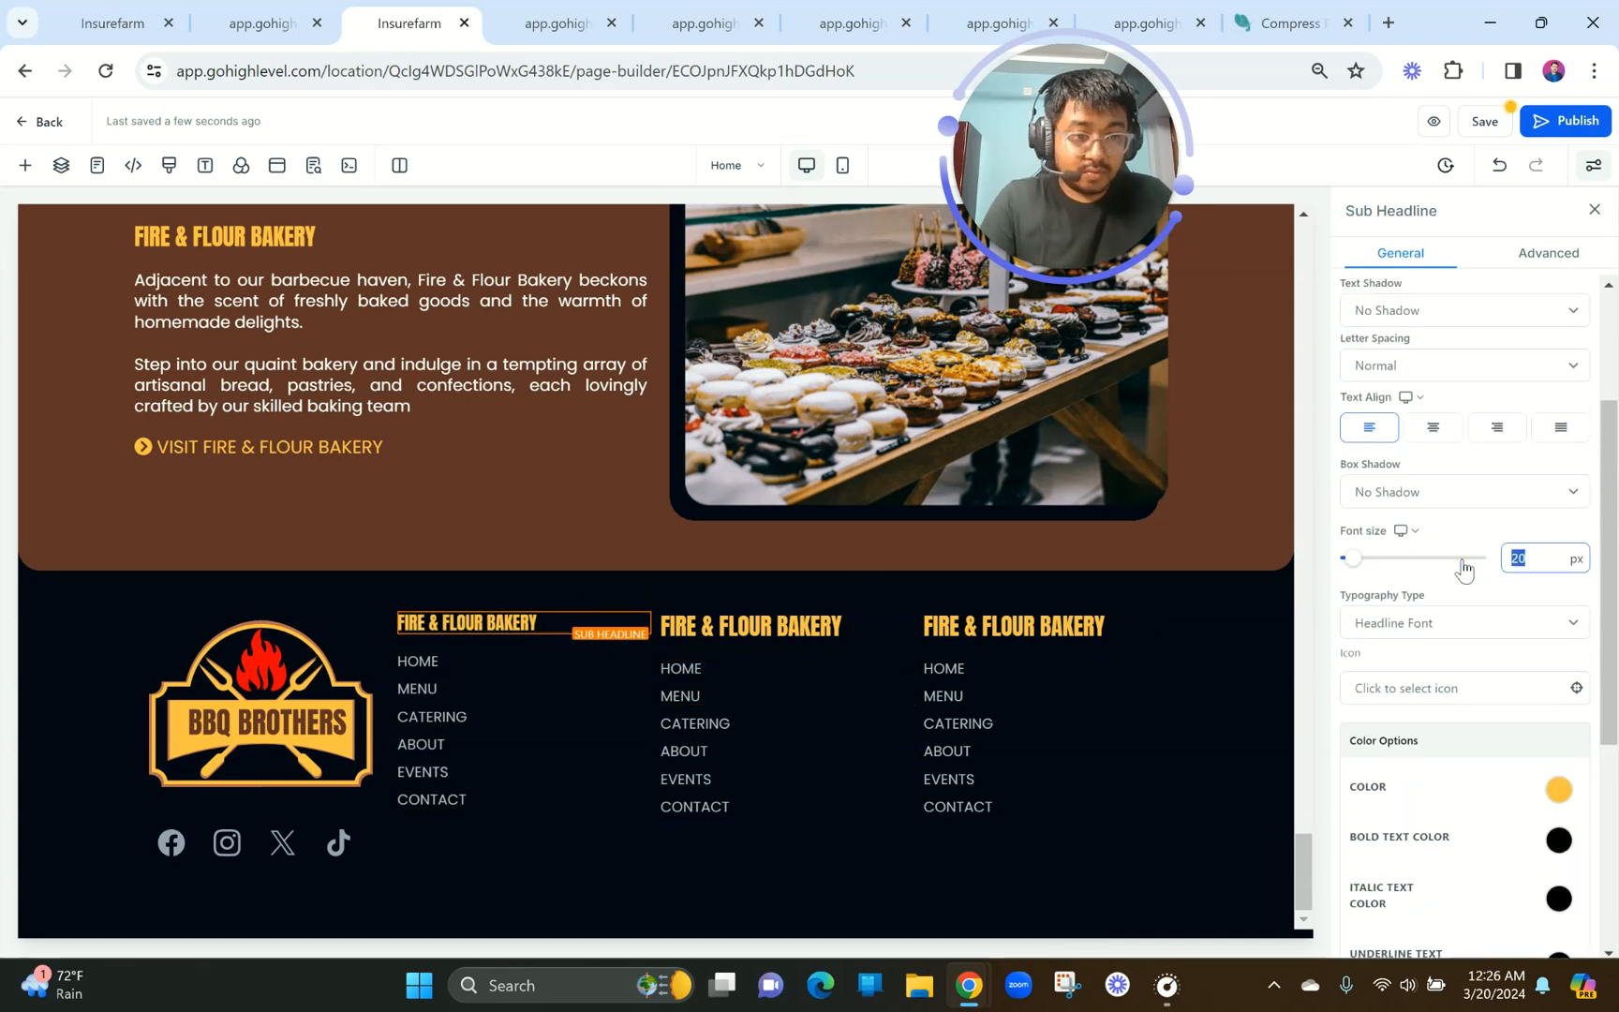
# Set the sub headlines in the third and fourth footer columns to 20 px and dismiss the element library.
pyautogui.click(753, 634)
pyautogui.click(1536, 560)
pyautogui.click(1042, 637)
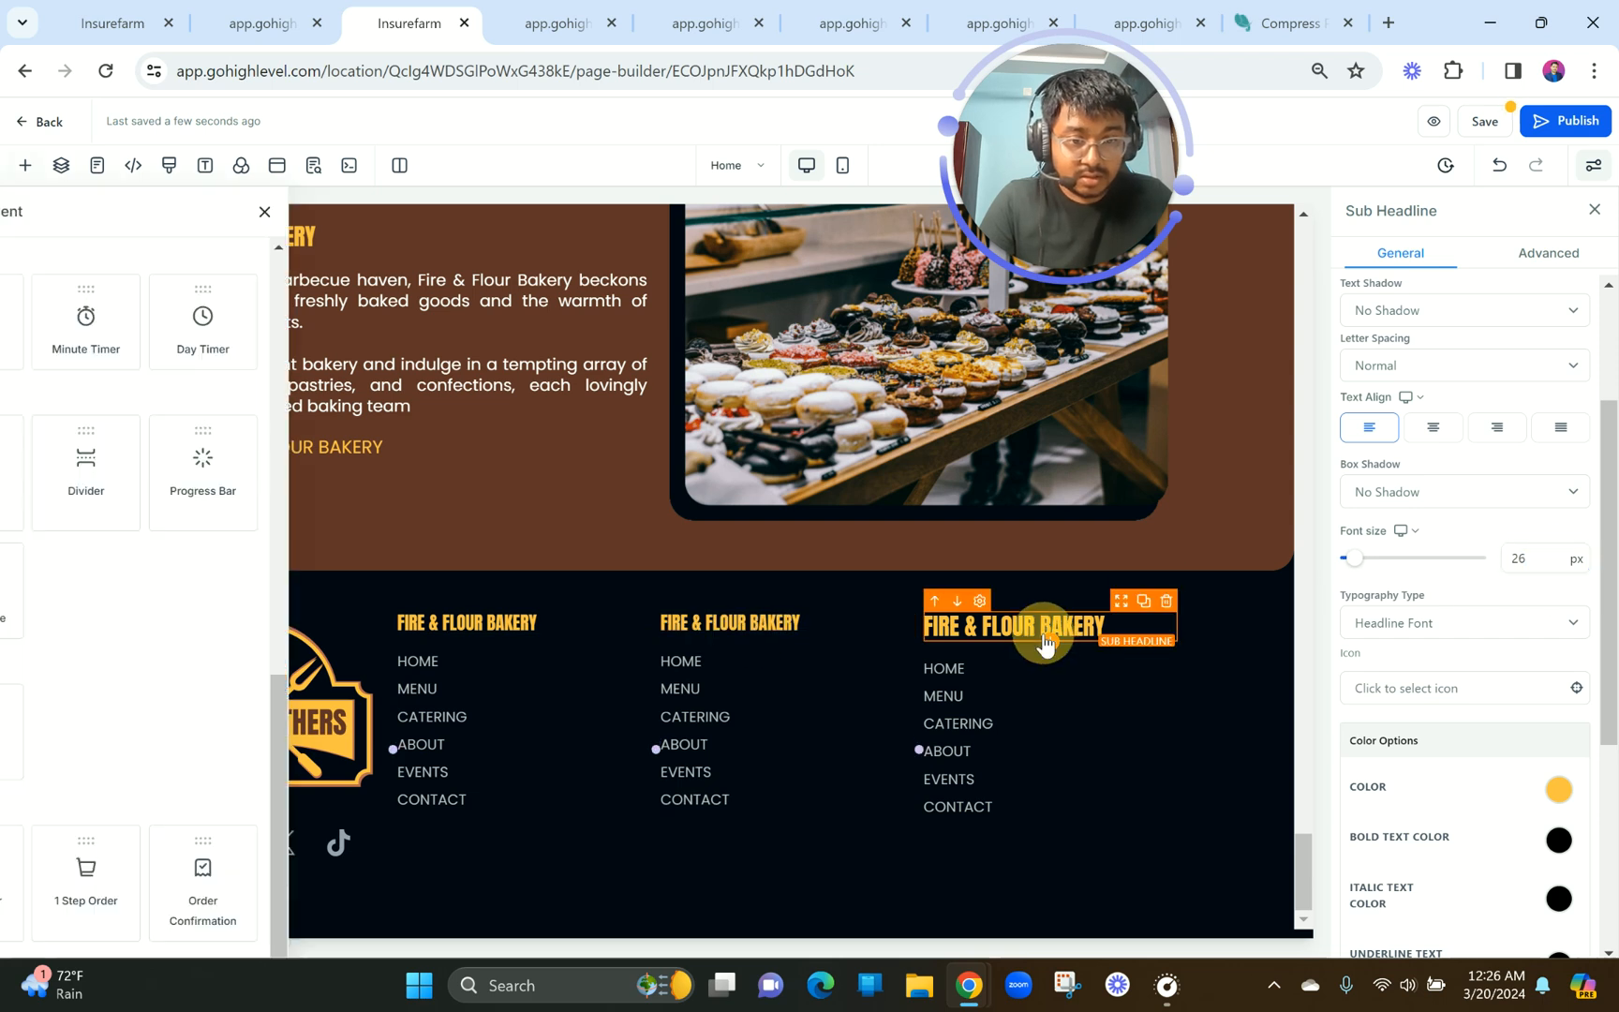
pyautogui.doubleClick(1527, 560)
pyautogui.write('20')
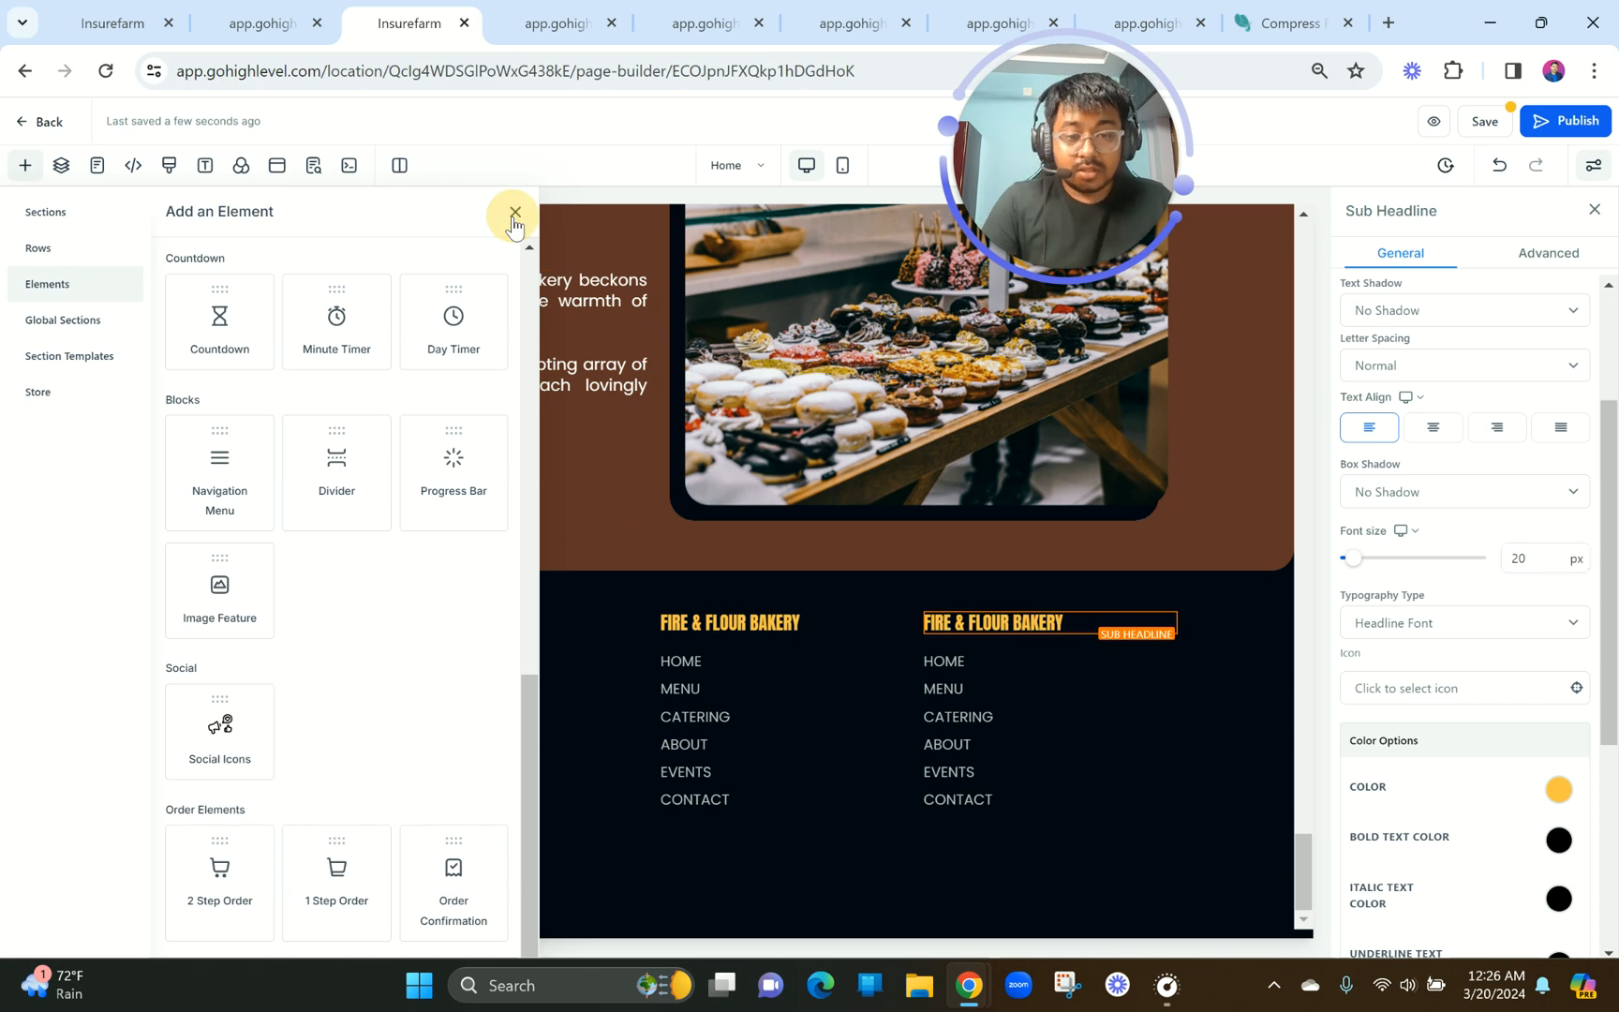
pyautogui.click(515, 213)
# Copy the OPEN HOURS: heading from the reference footer and paste it over the sub headline in the third footer column.
pyautogui.click(262, 22)
pyautogui.click(802, 712)
pyautogui.click(885, 717)
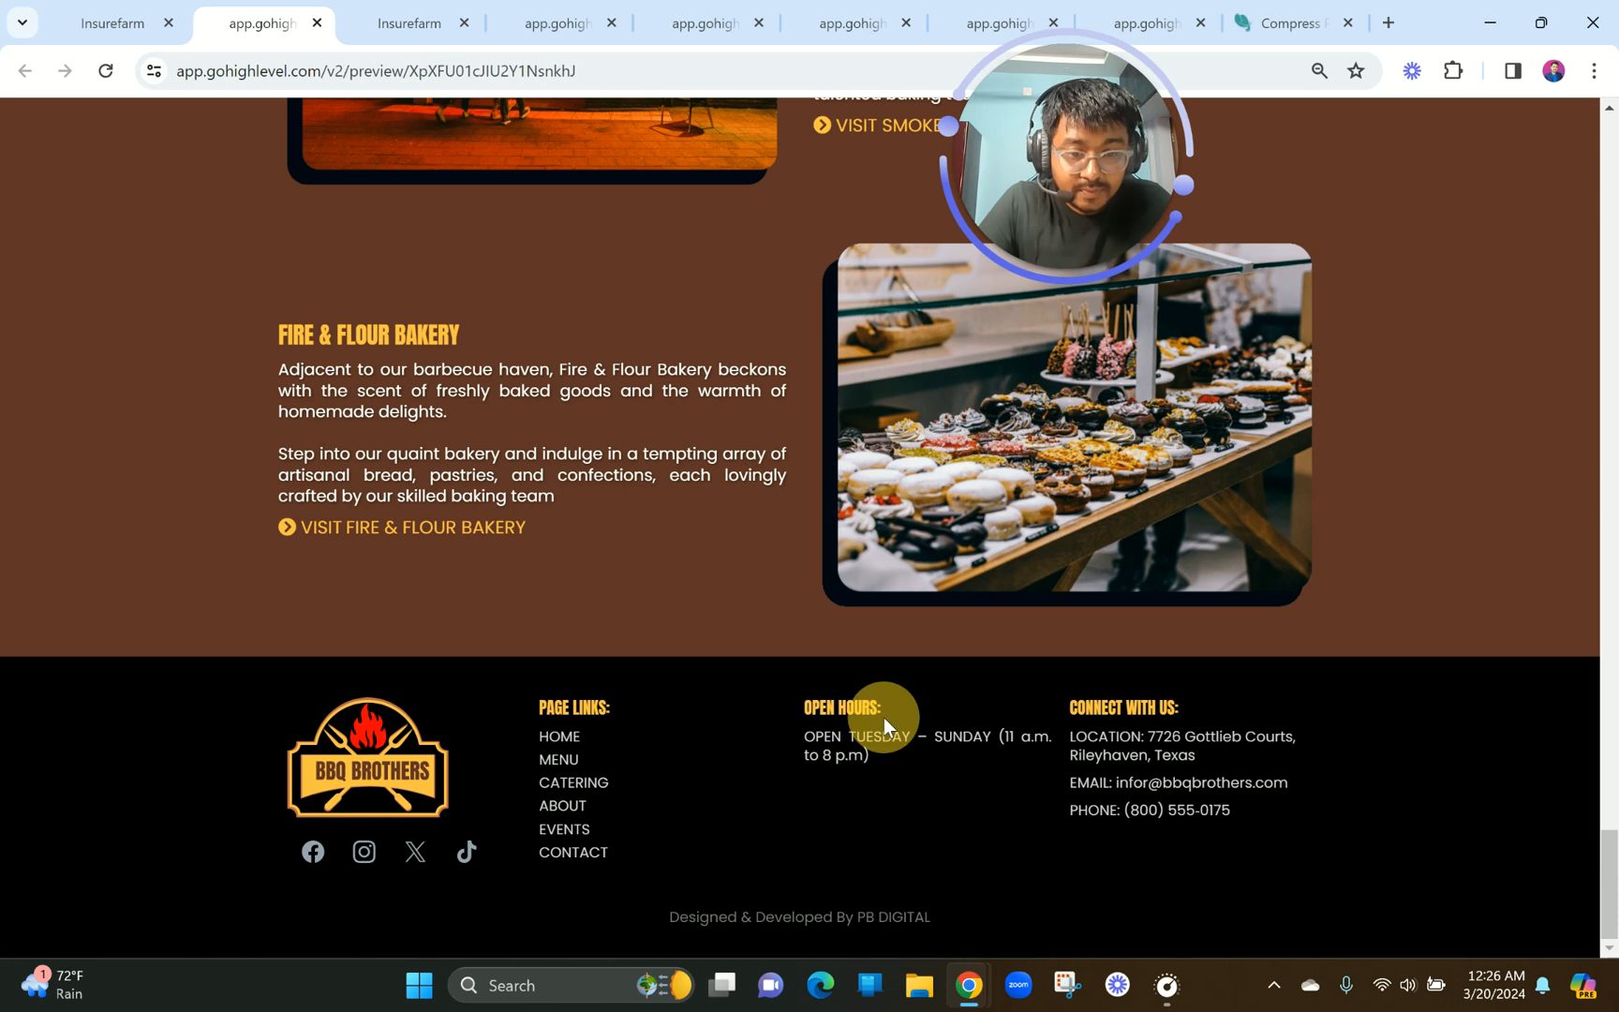
pyautogui.doubleClick(866, 706)
pyautogui.tripleClick(859, 707)
pyautogui.click(450, 22)
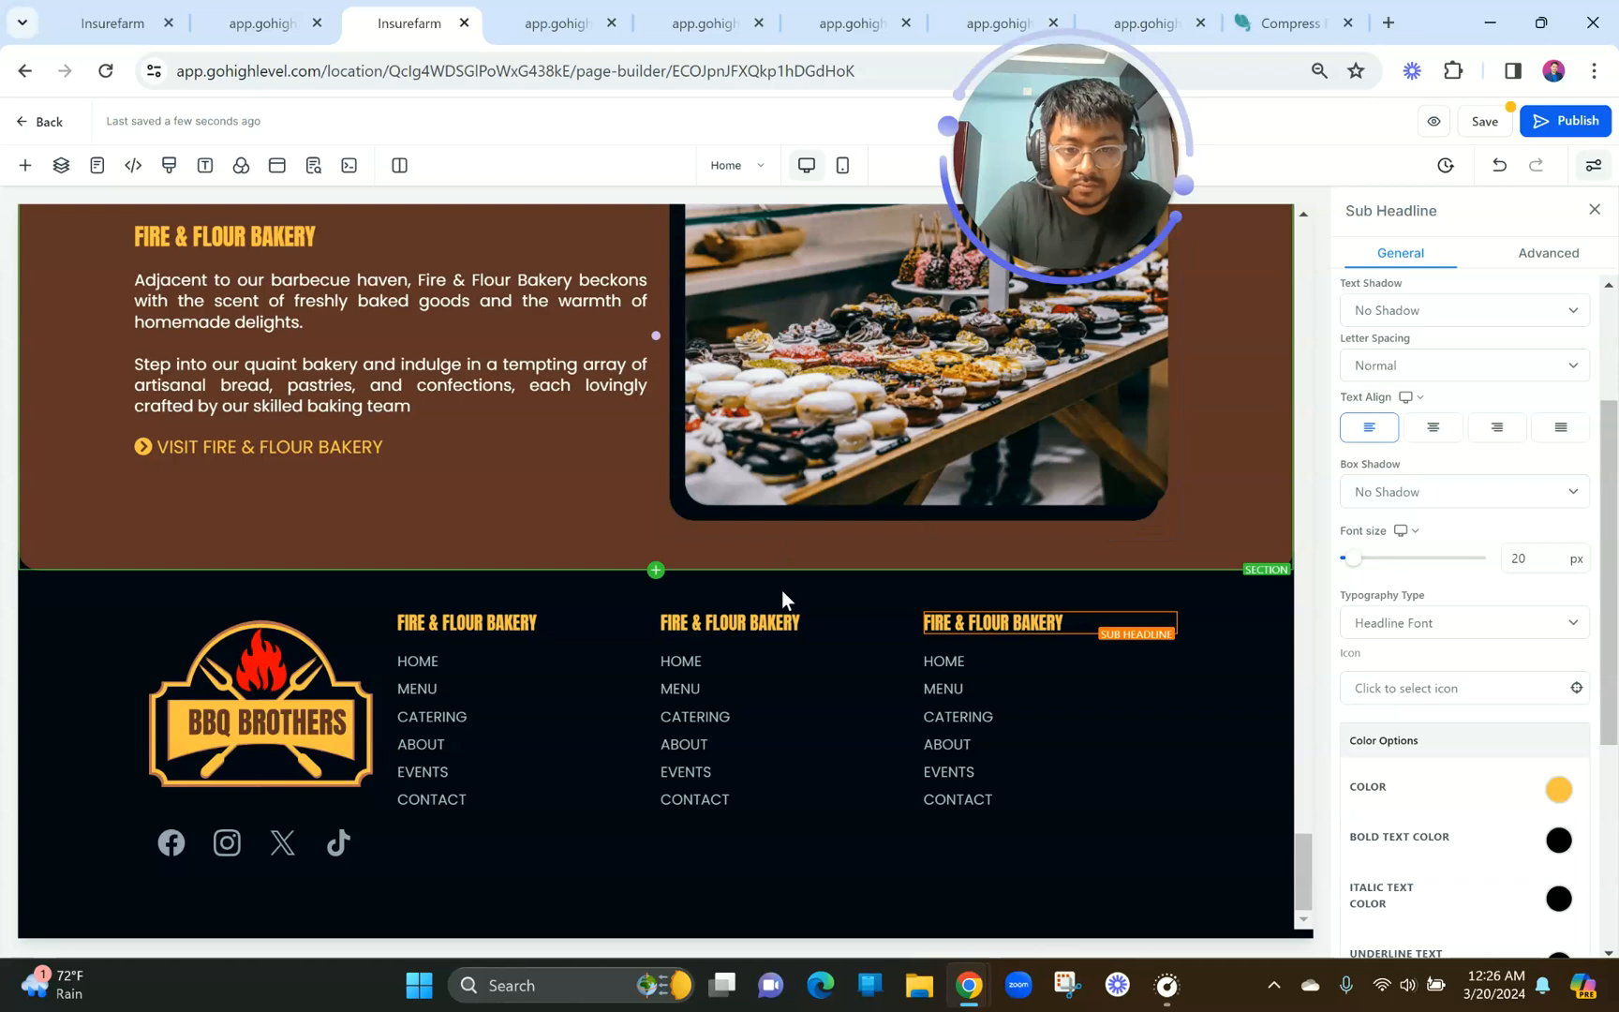
pyautogui.click(768, 626)
pyautogui.click(769, 628)
# Remove the bold formatting from the OPEN HOURS: heading in the third footer column and delete the blank lines above it.
pyautogui.tripleClick(694, 674)
pyautogui.click(734, 710)
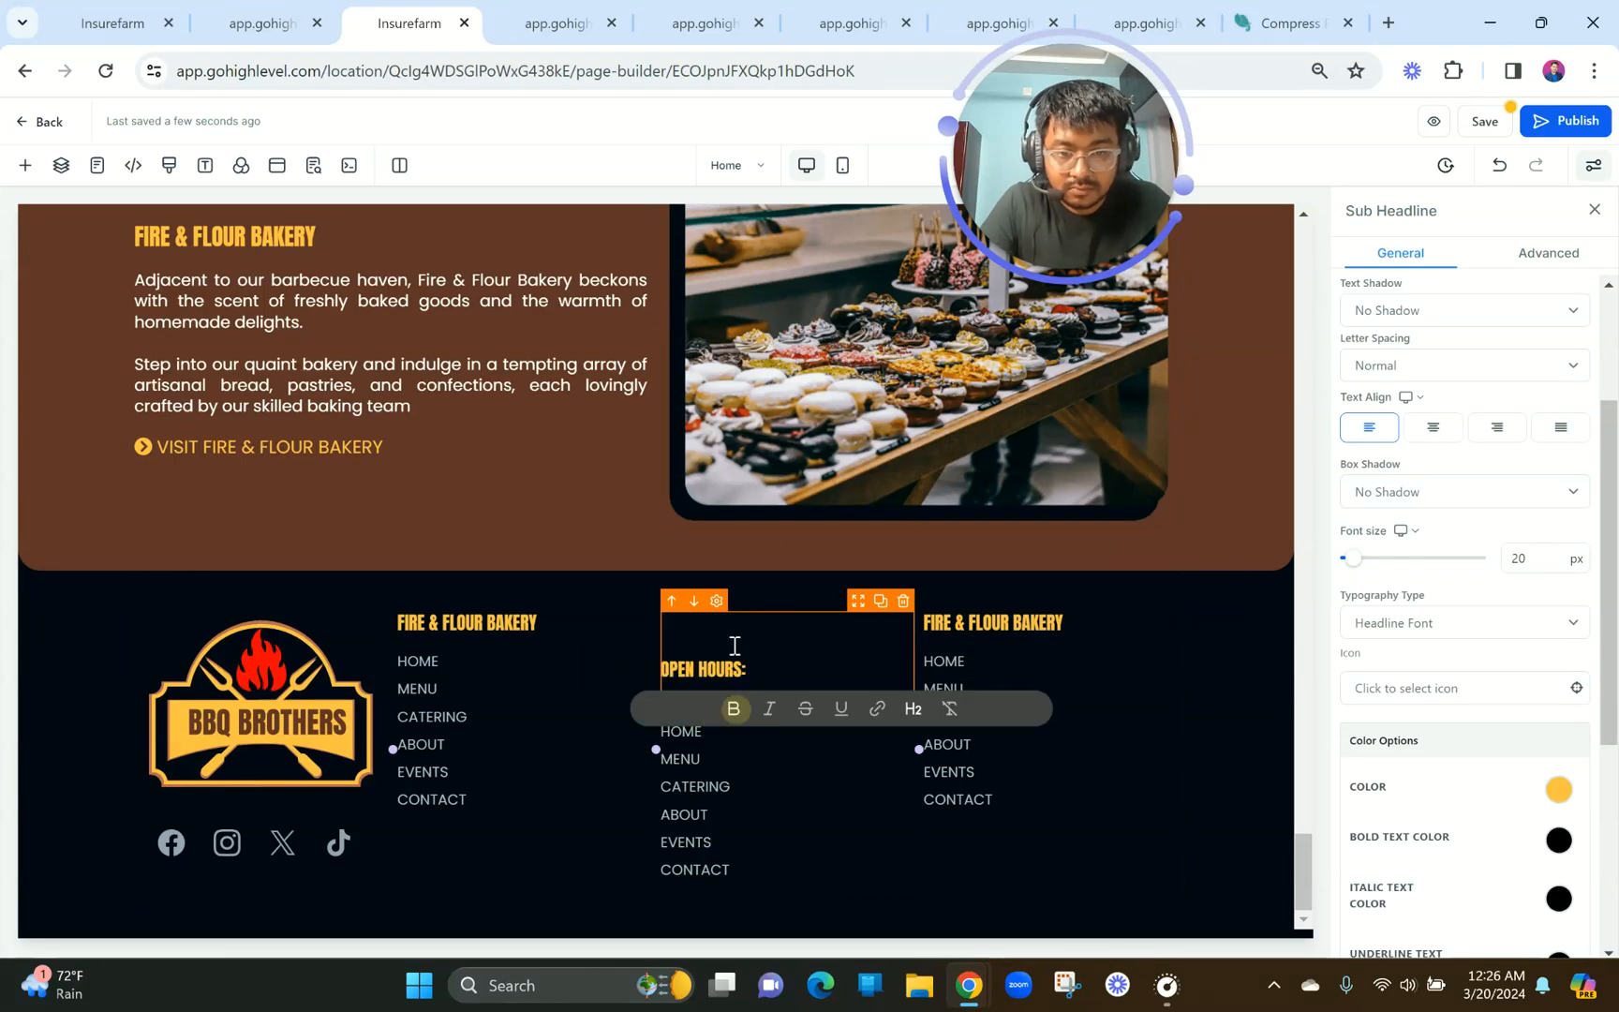
pyautogui.click(730, 639)
pyautogui.click(689, 695)
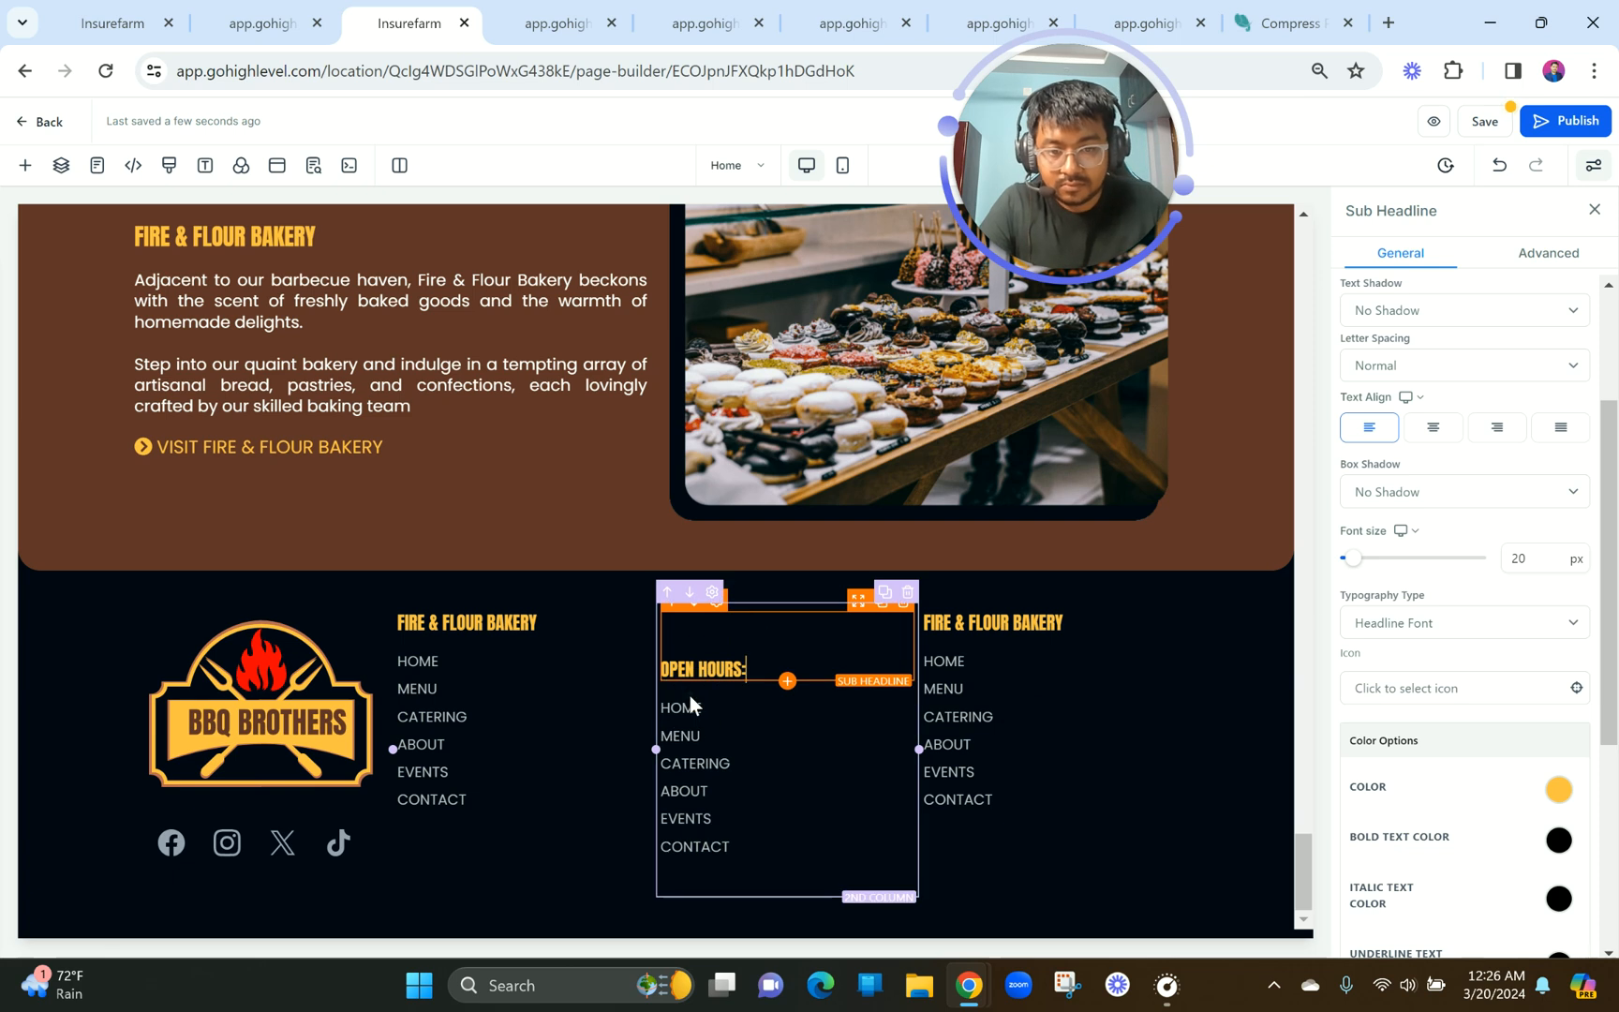
pyautogui.click(671, 666)
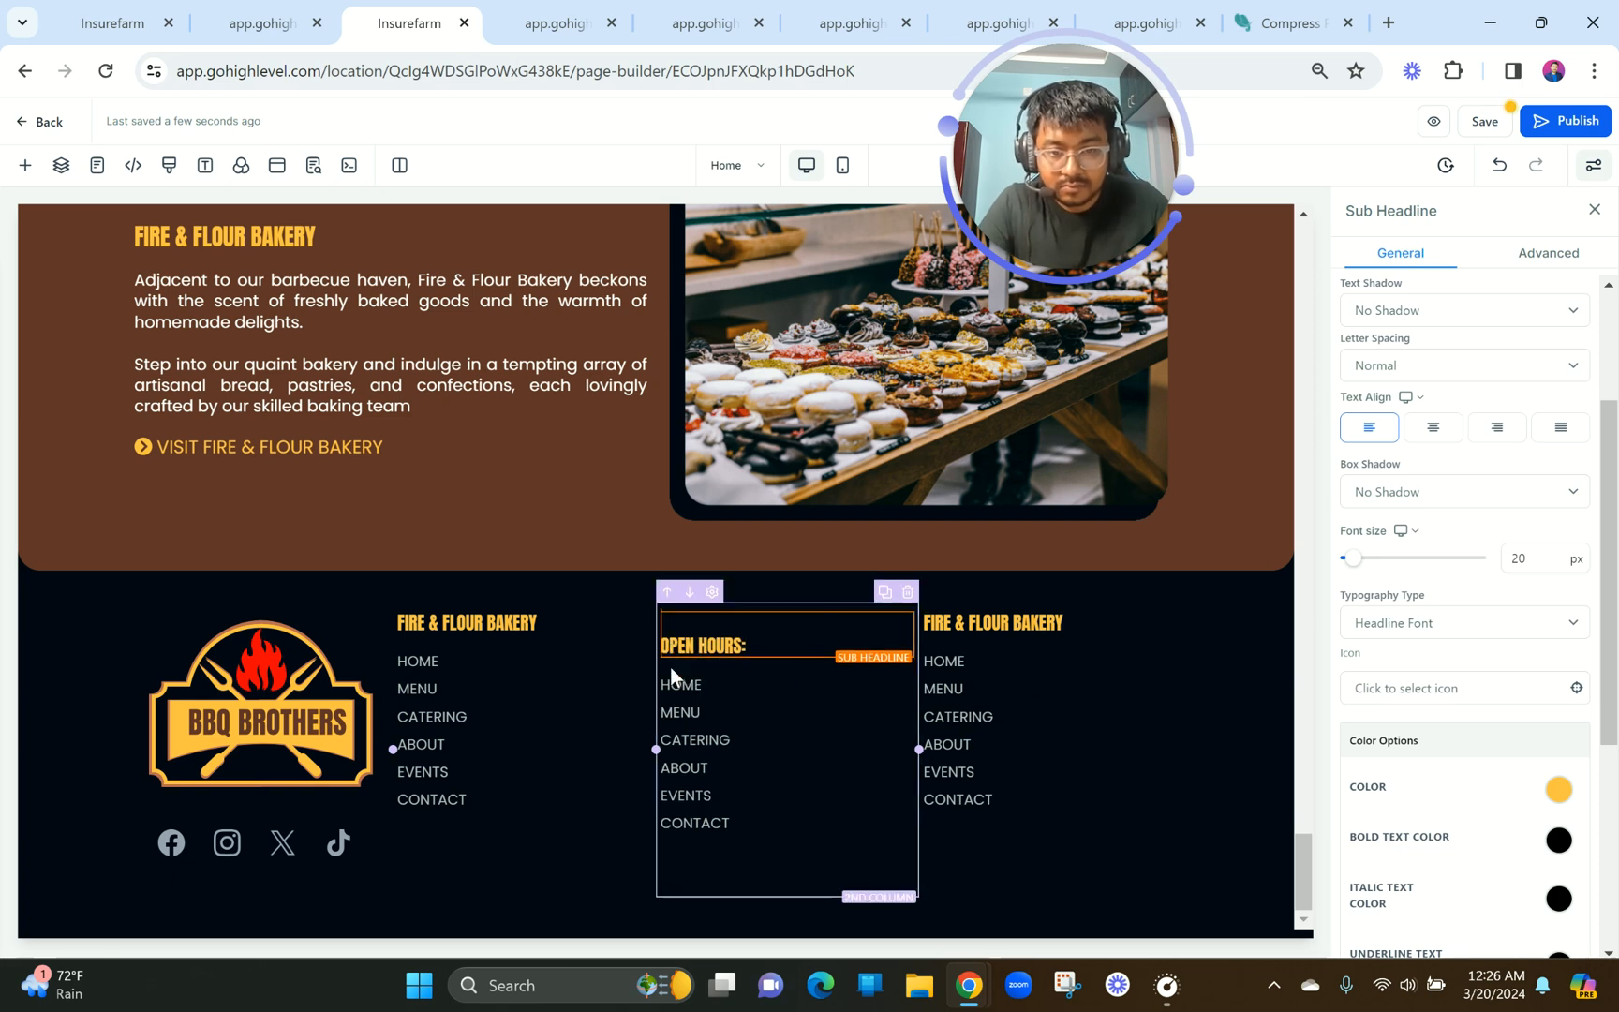
pyautogui.click(662, 647)
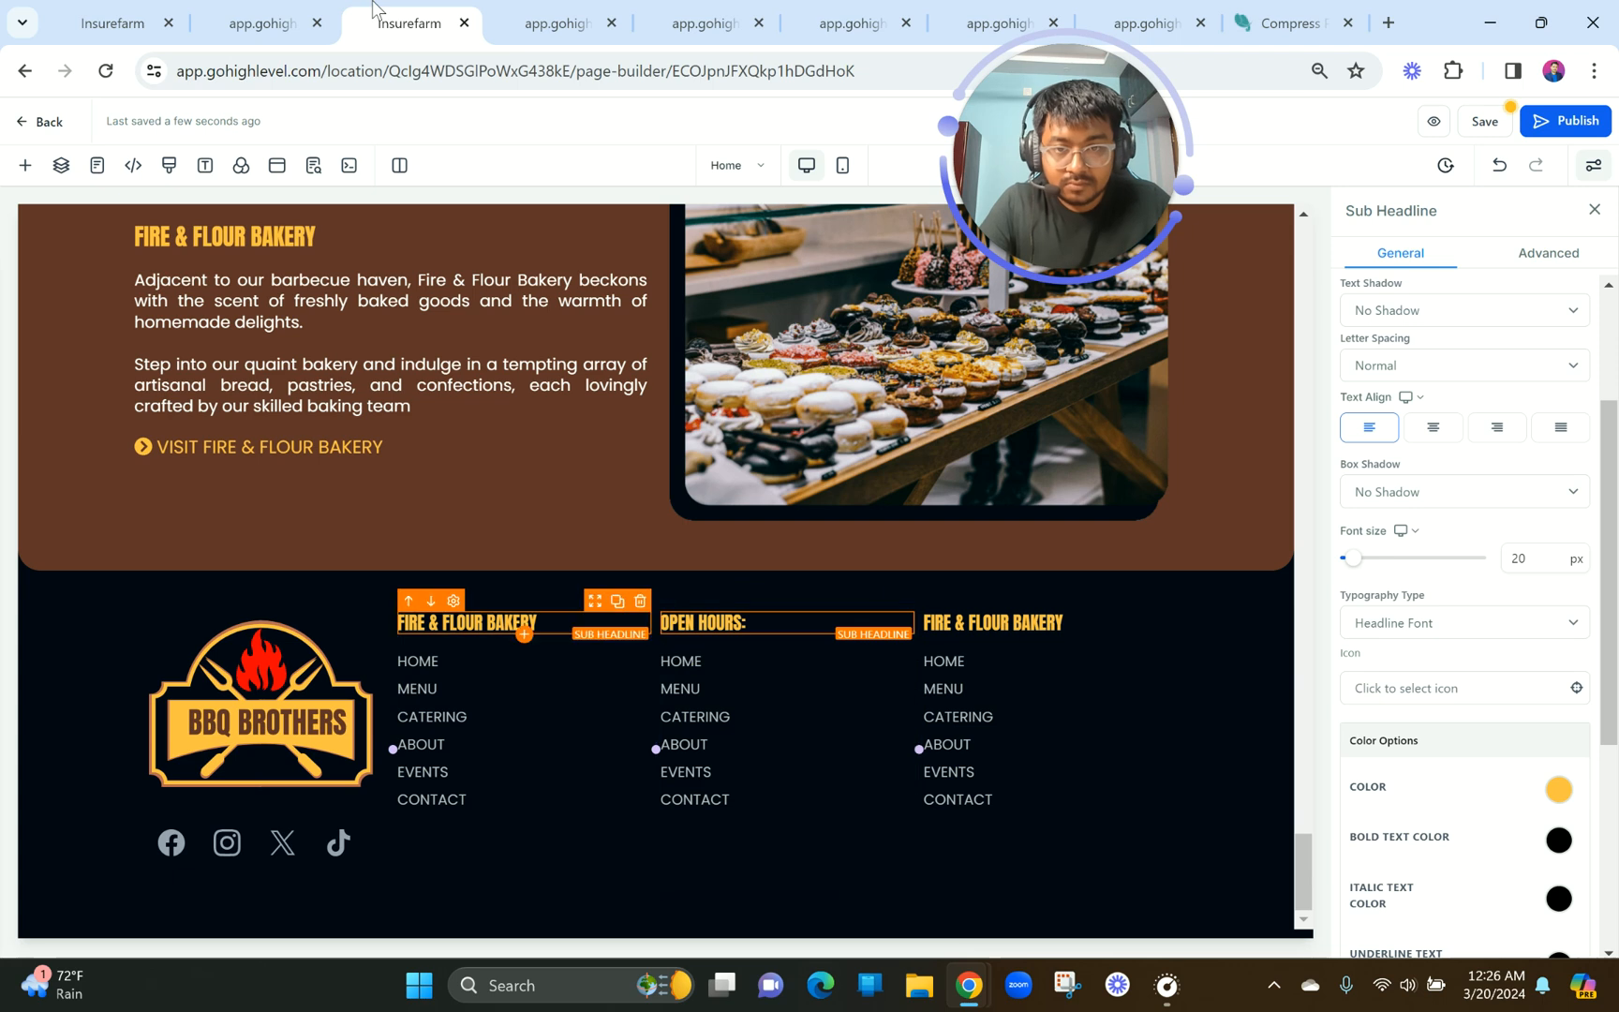
# Copy the opening hours text from the reference footer and return to the page builder.
pyautogui.click(301, 11)
pyautogui.moveTo(880, 766); pyautogui.dragTo(804, 737)
pyautogui.click(410, 22)
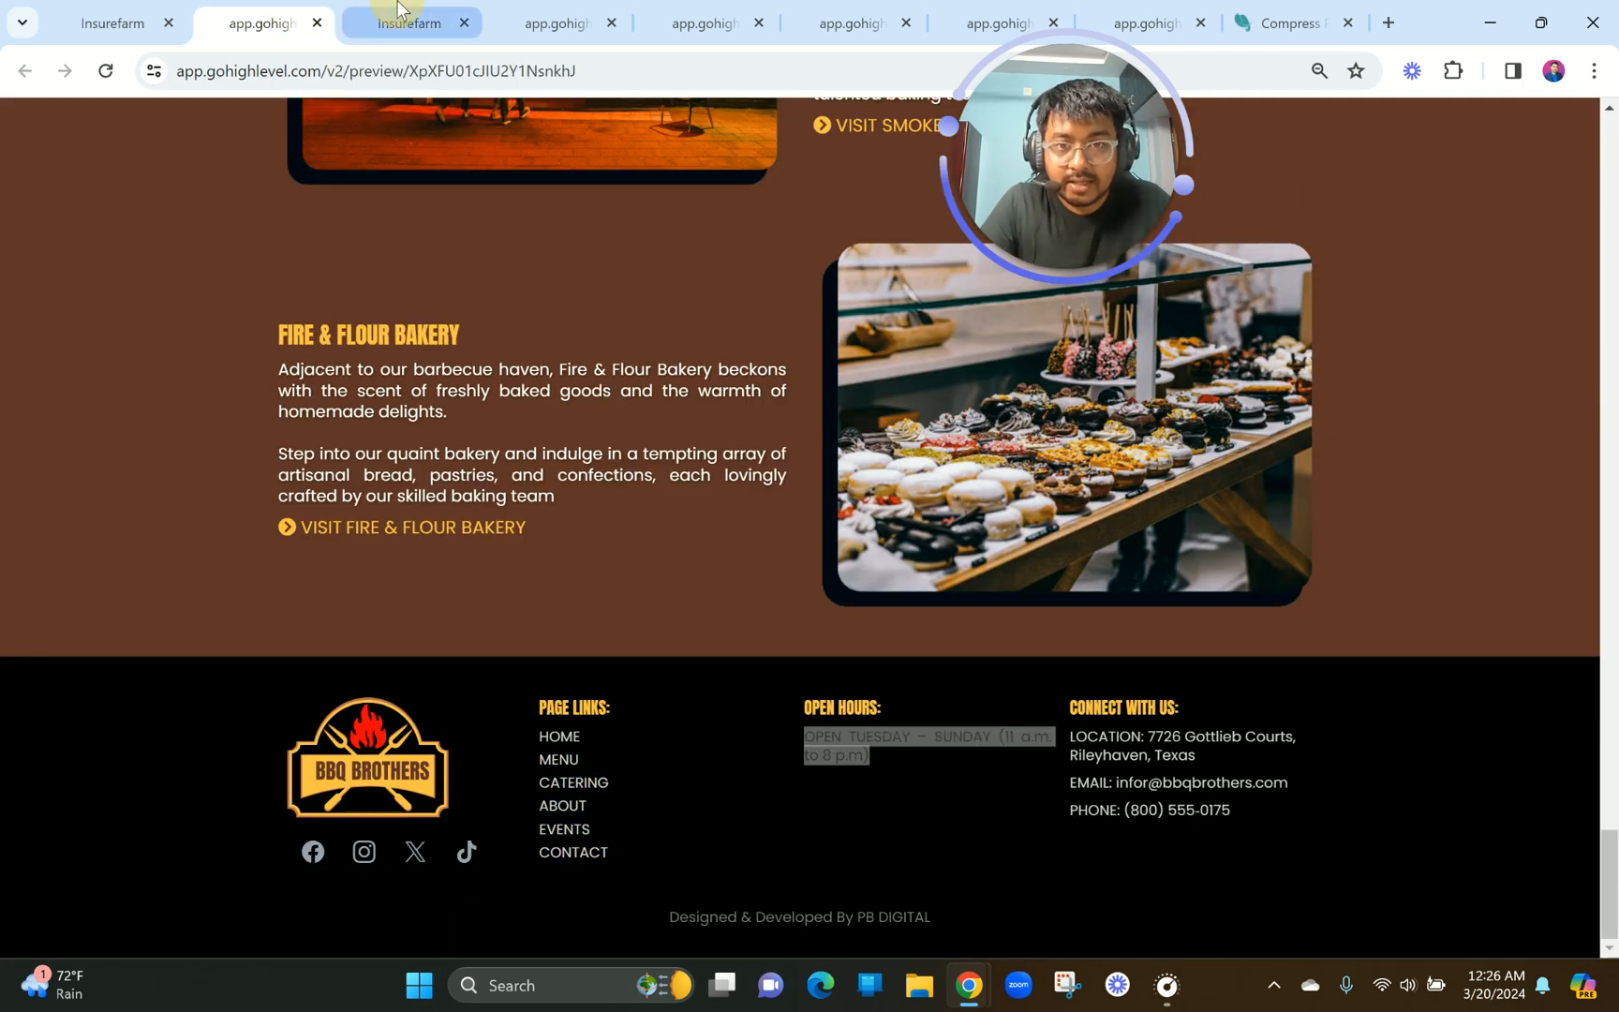
# Delete every link paragraph below HOME in the third footer column.
pyautogui.click(898, 672)
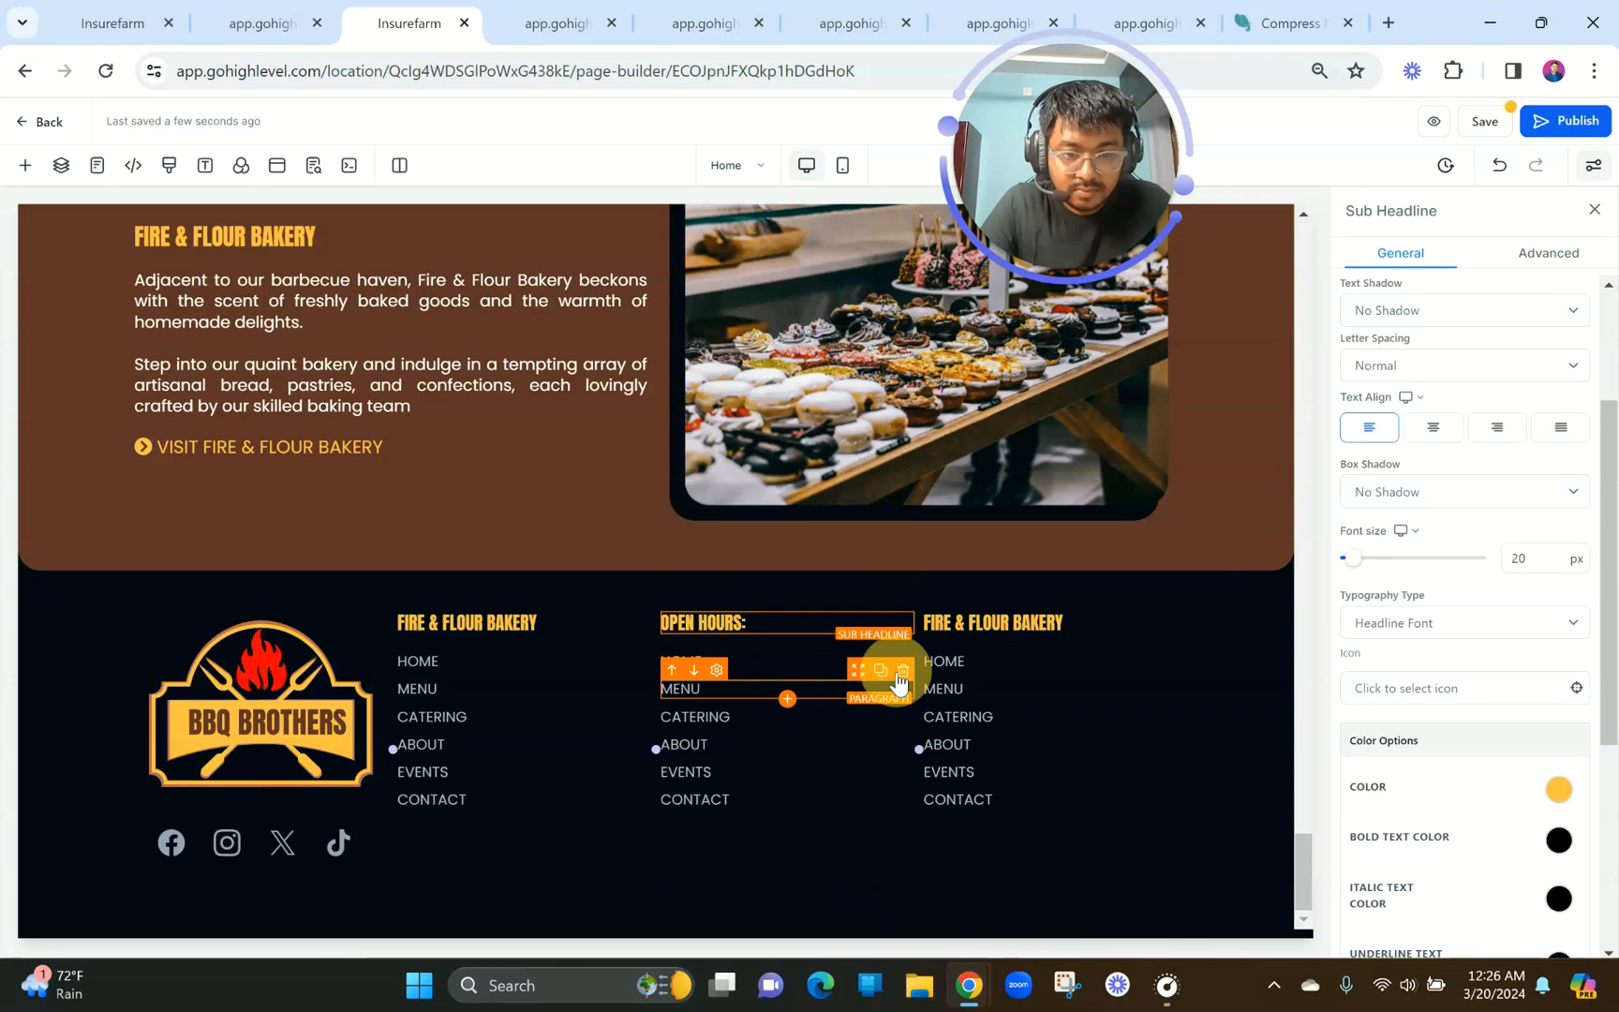
pyautogui.click(903, 671)
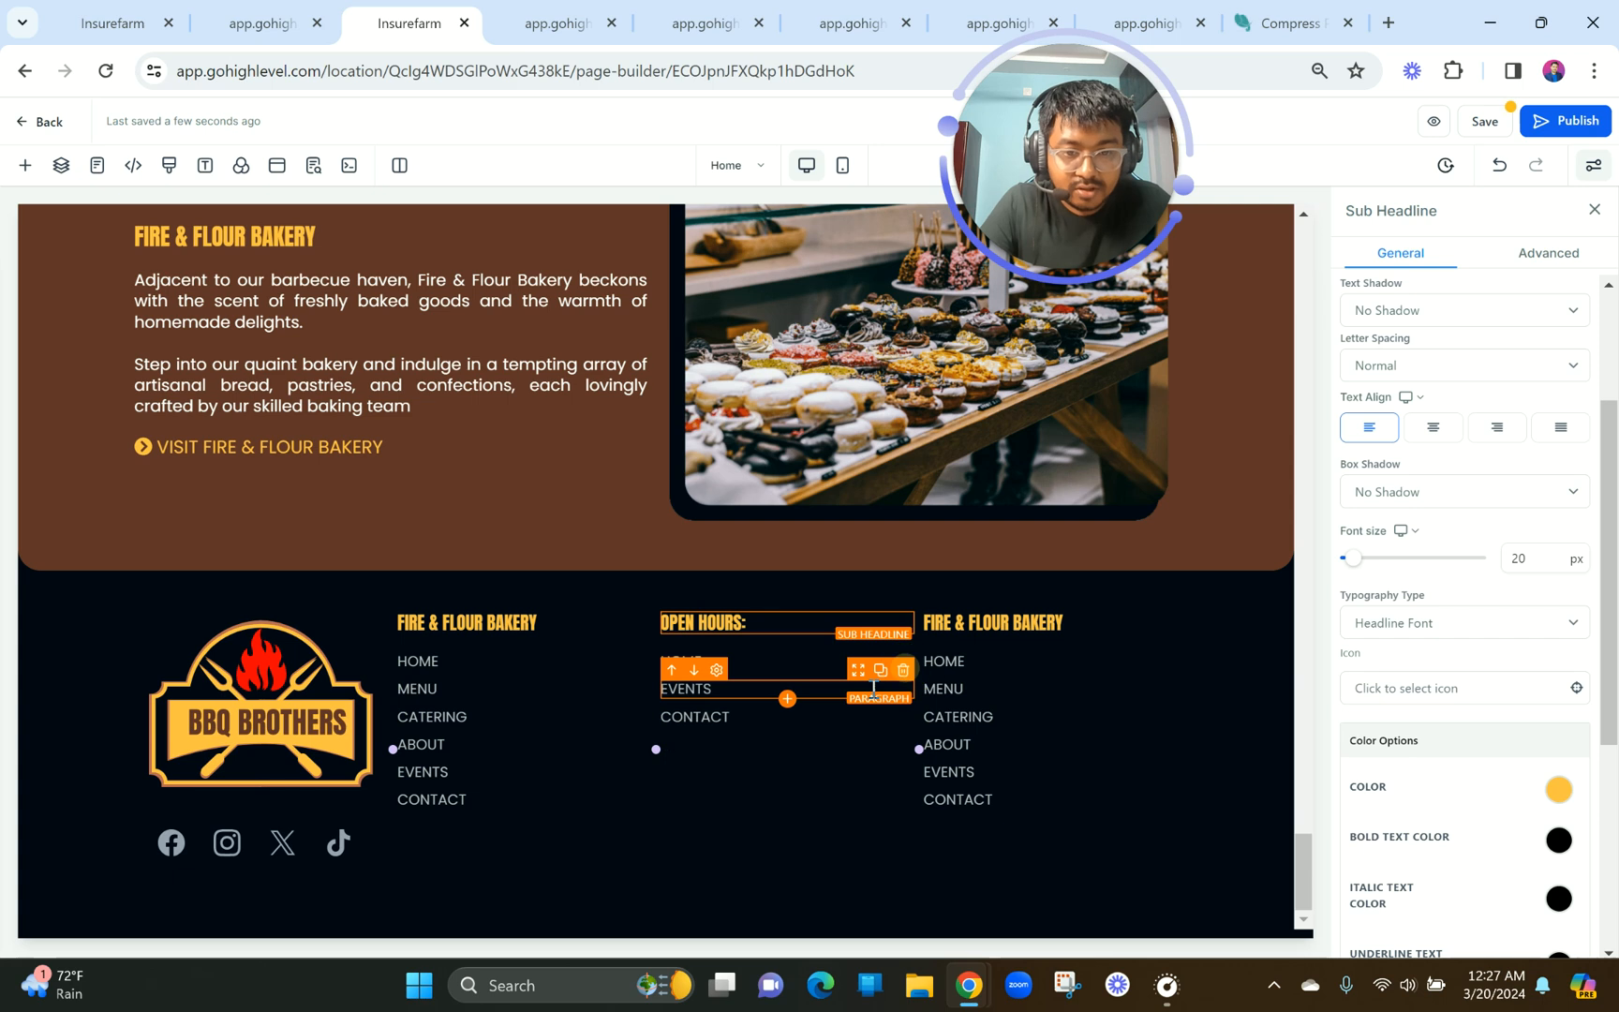
pyautogui.click(904, 671)
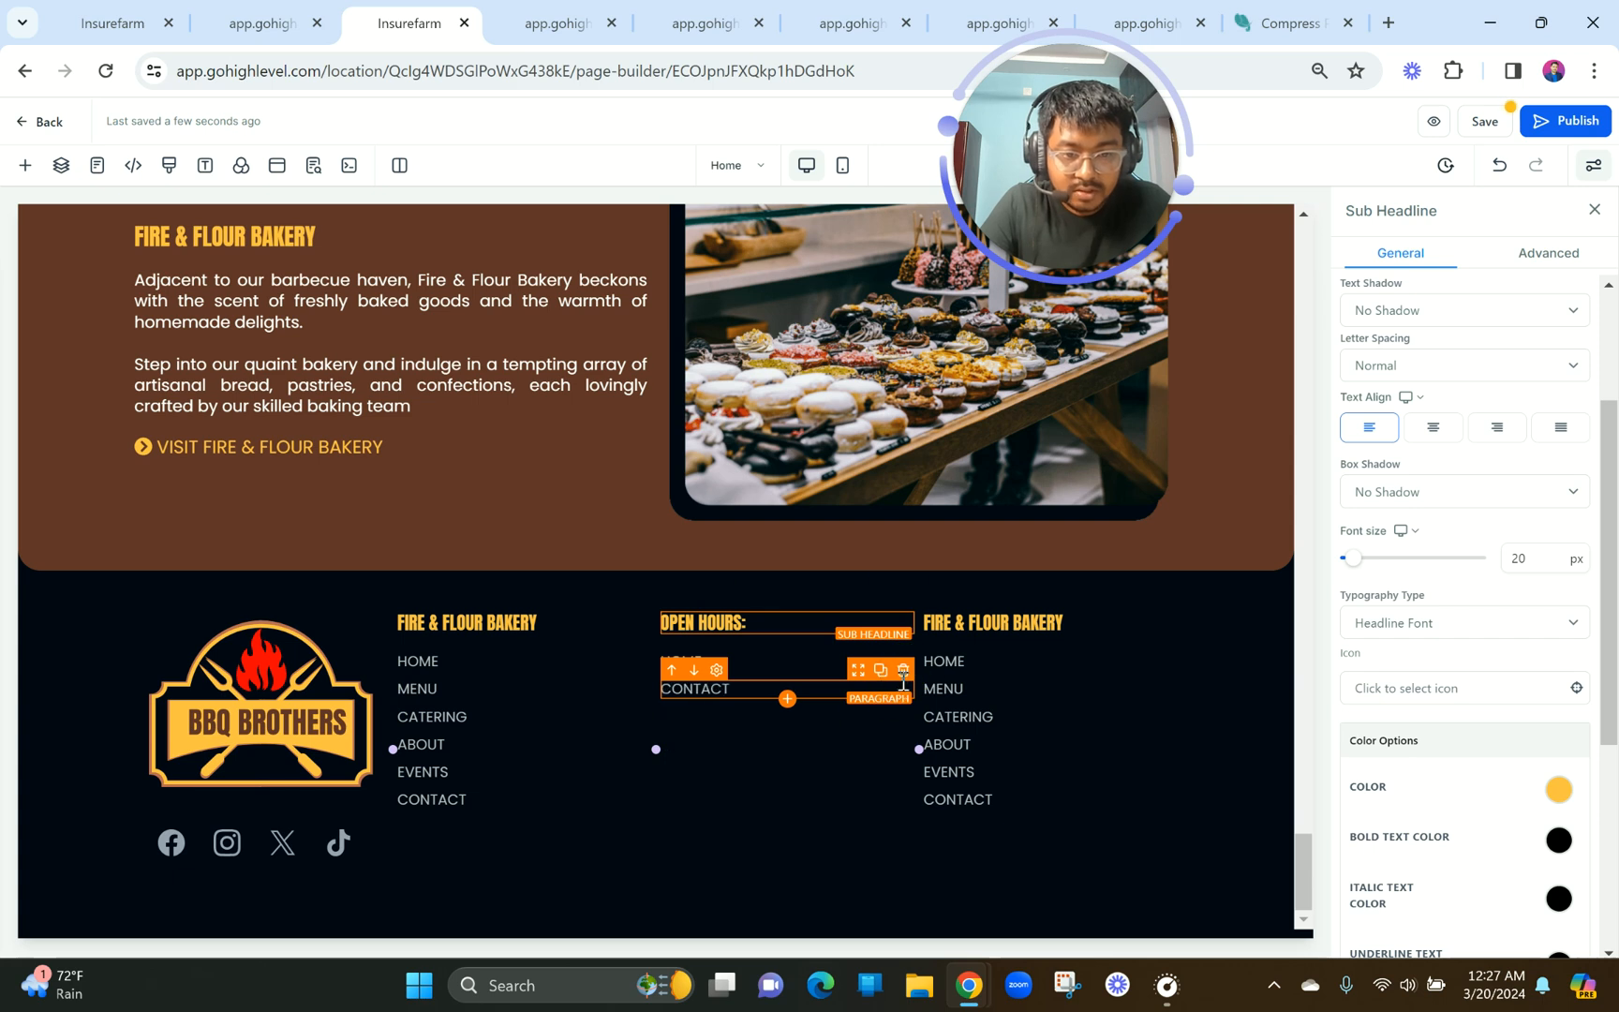
pyautogui.click(904, 671)
# Replace HOME in the third footer column with the copied opening hours, without bold formatting or leading blank lines.
pyautogui.doubleClick(766, 658)
pyautogui.hotkey('ctrl', 'v')
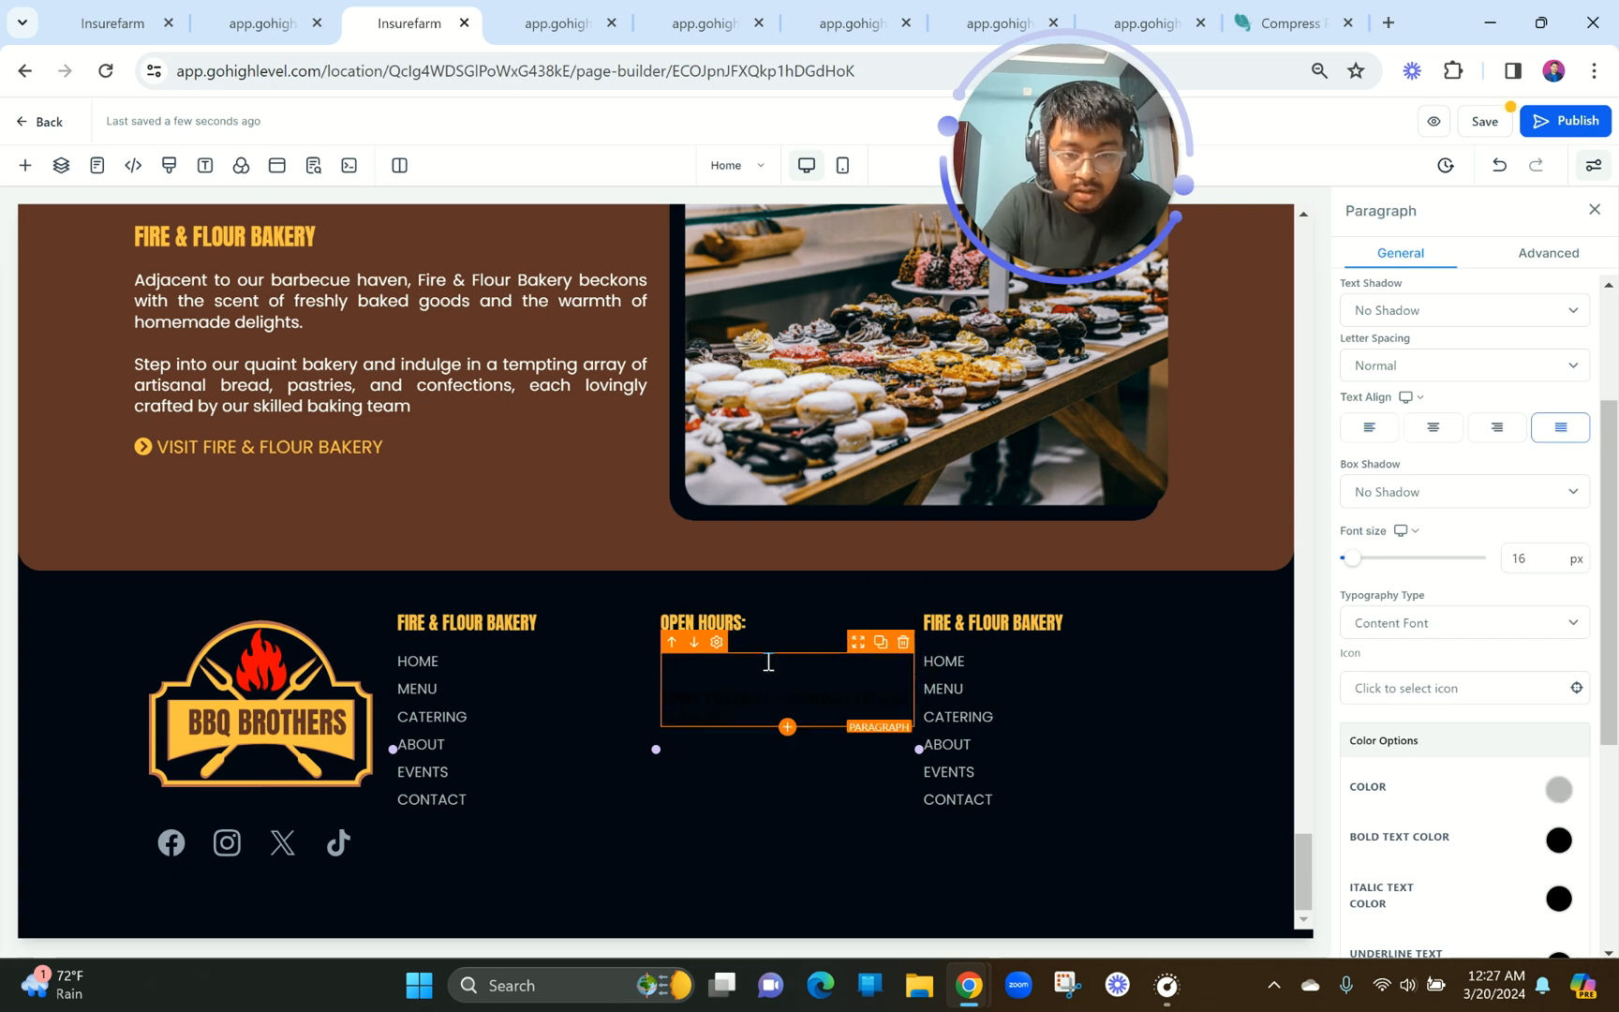
pyautogui.tripleClick(682, 698)
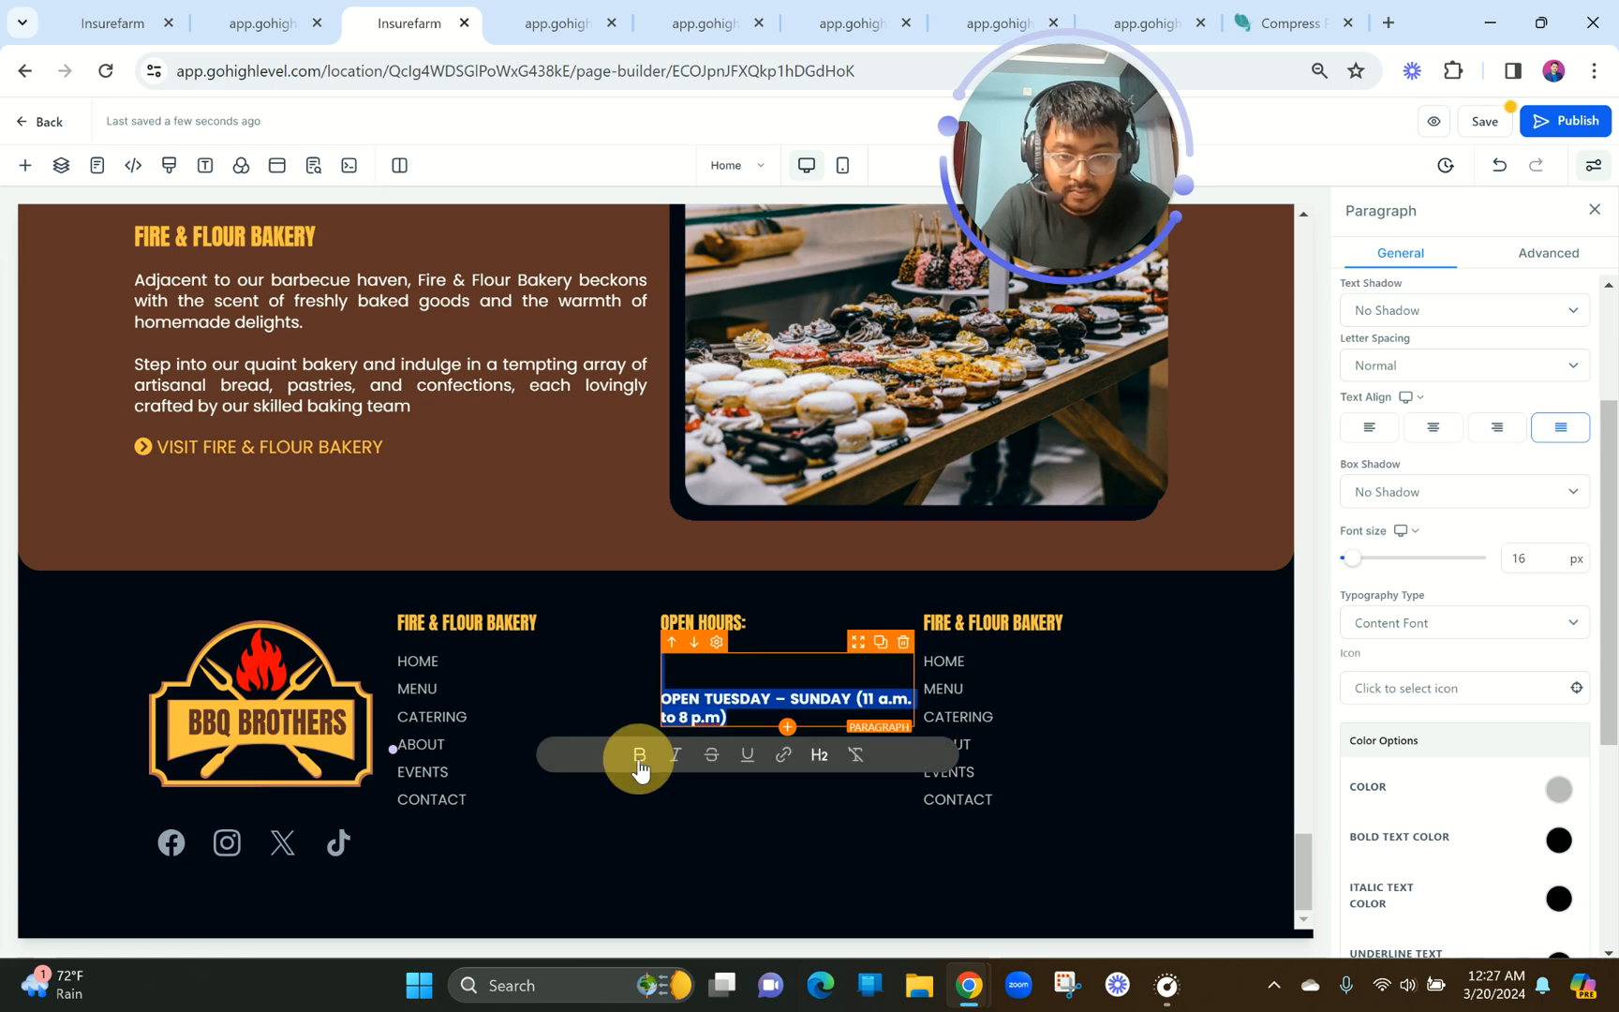
pyautogui.click(640, 756)
pyautogui.click(667, 698)
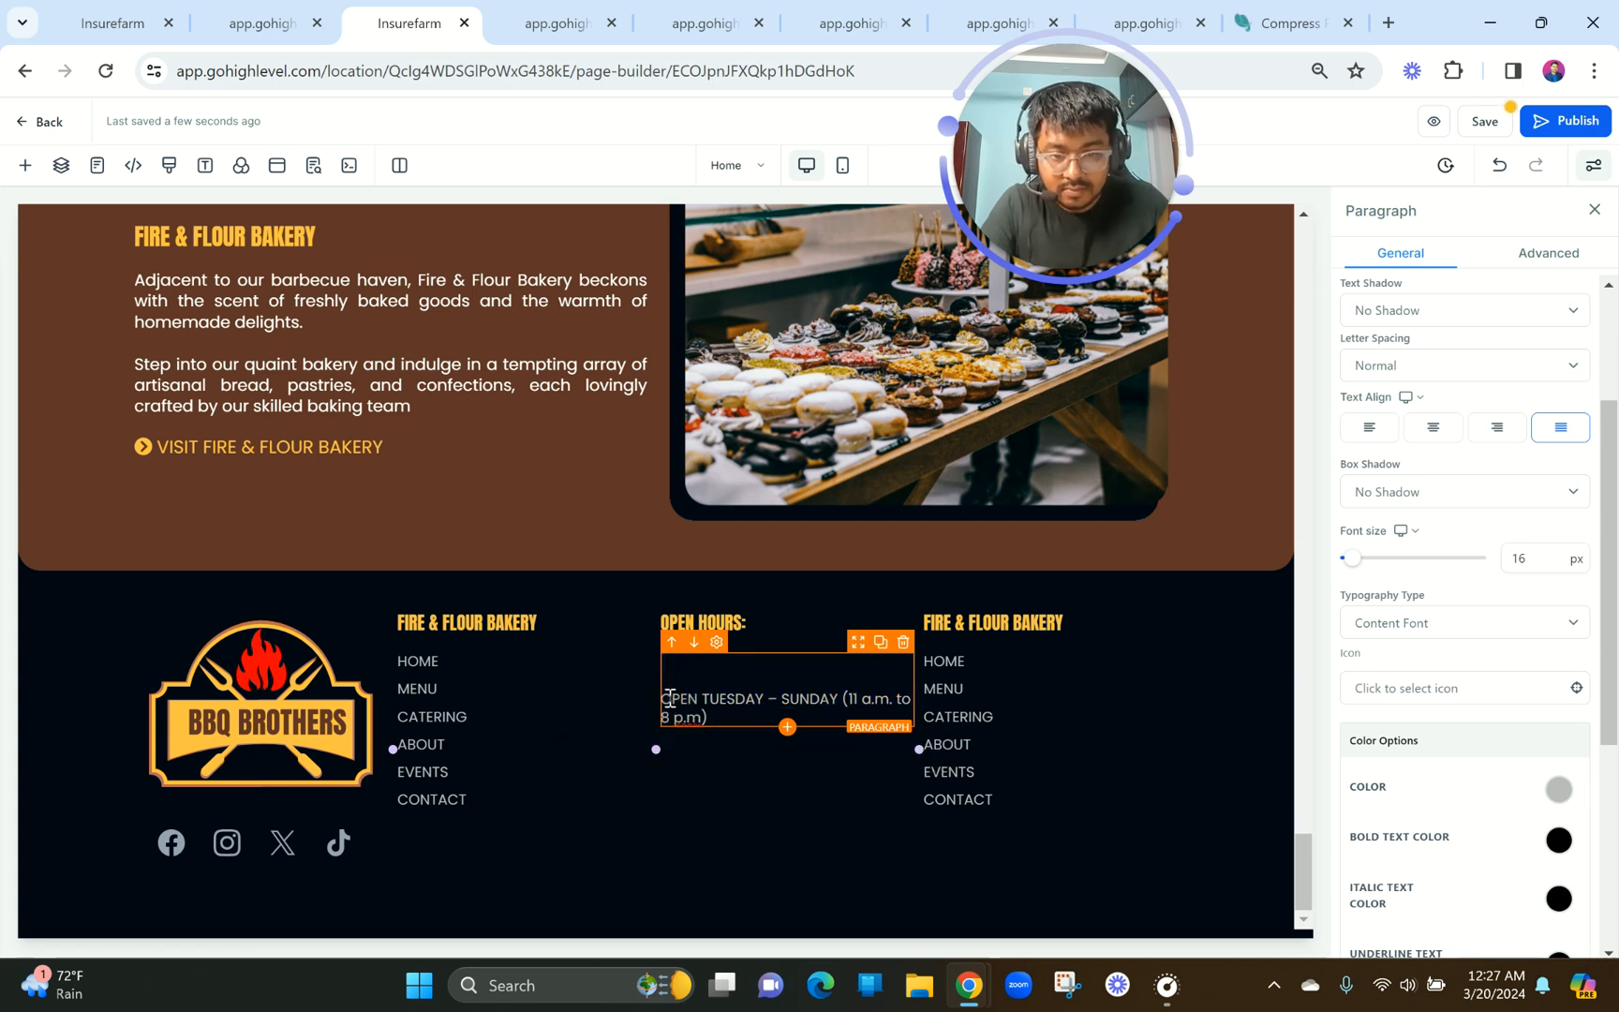
# Copy the location, email and phone lines from the reference footer and return to the page builder.
pyautogui.click(236, 21)
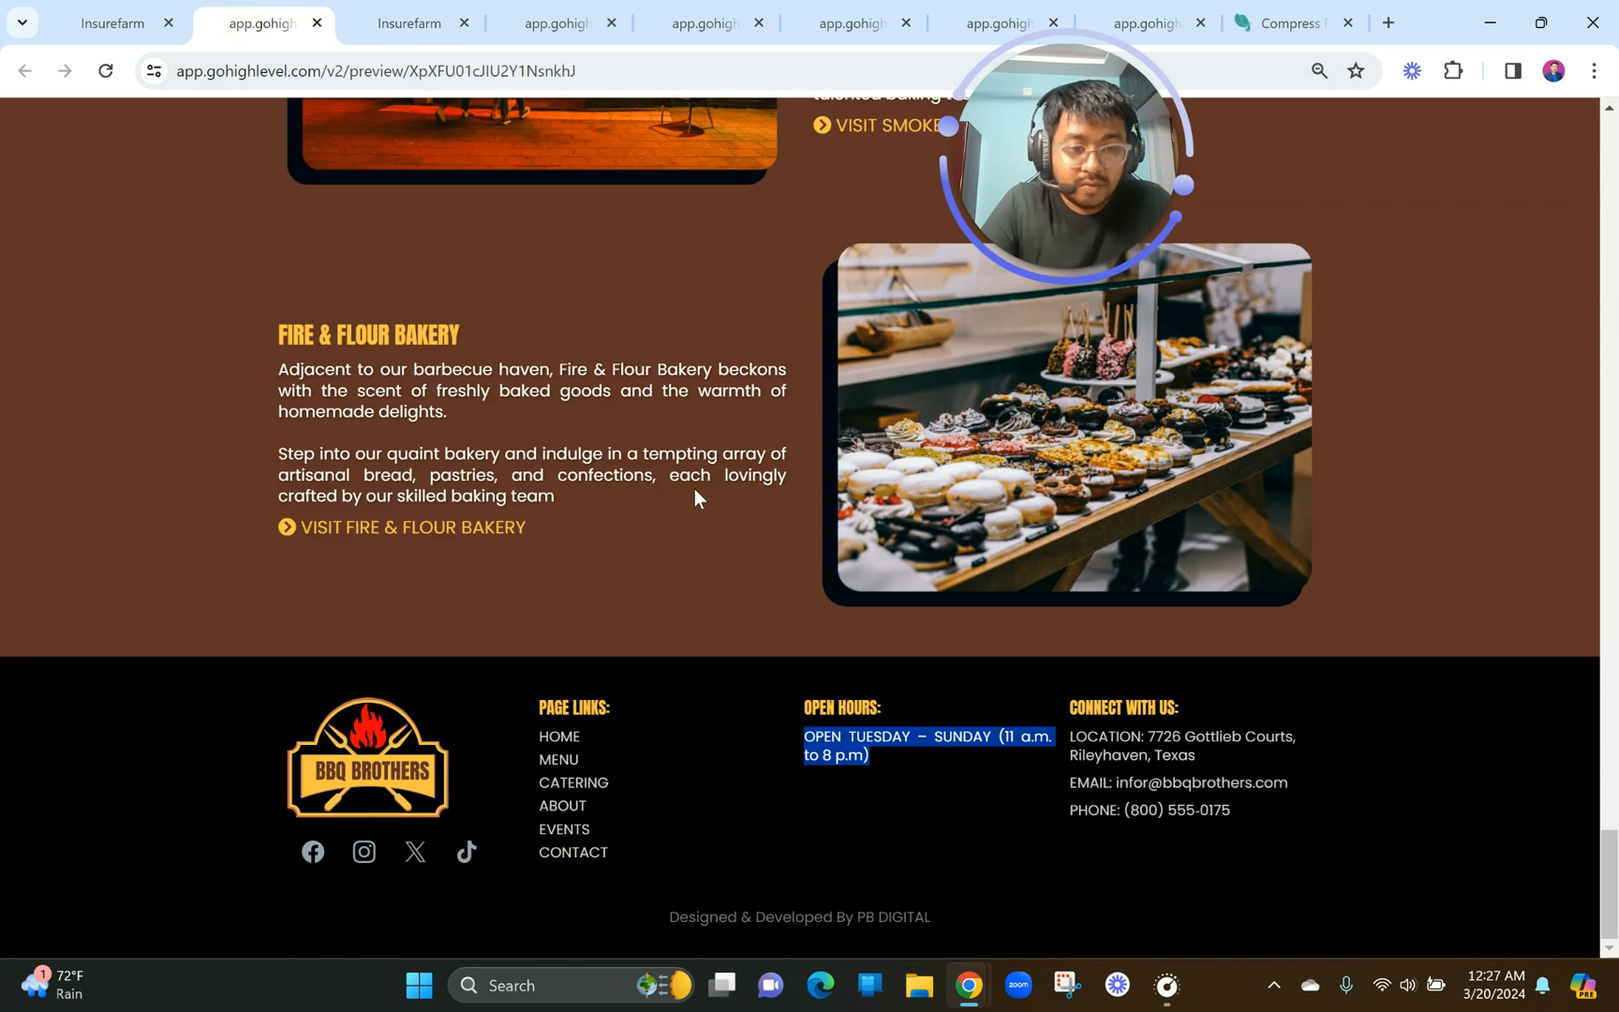
pyautogui.moveTo(1066, 735); pyautogui.dragTo(1237, 822)
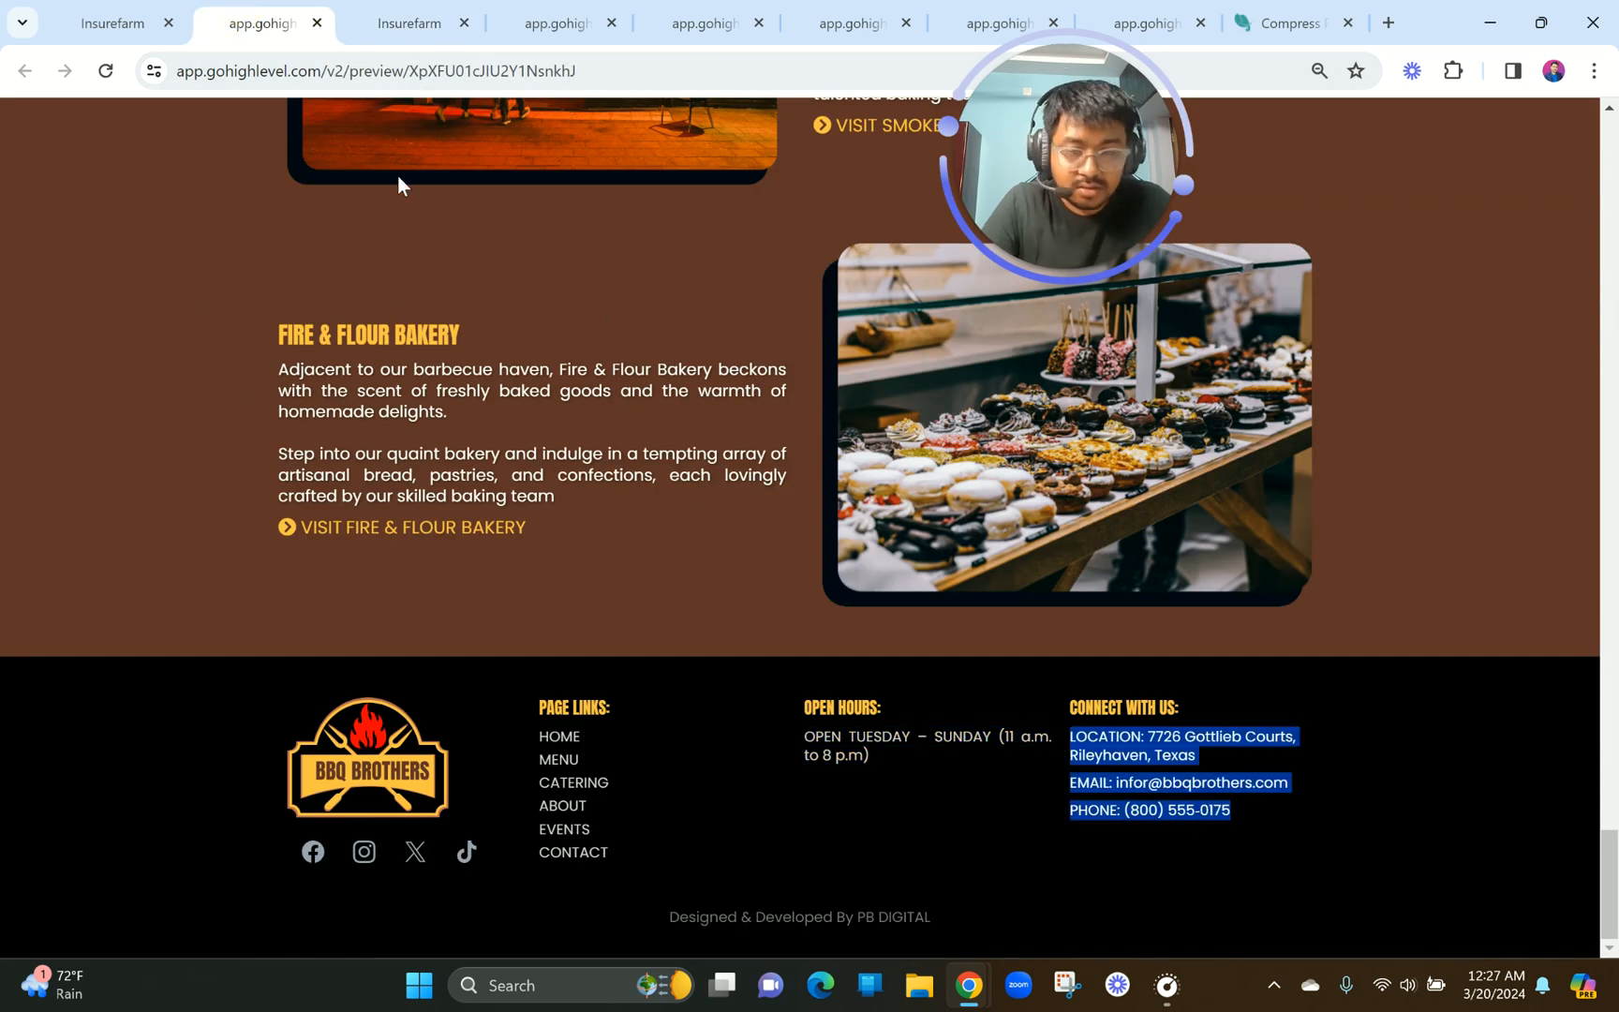
pyautogui.click(409, 22)
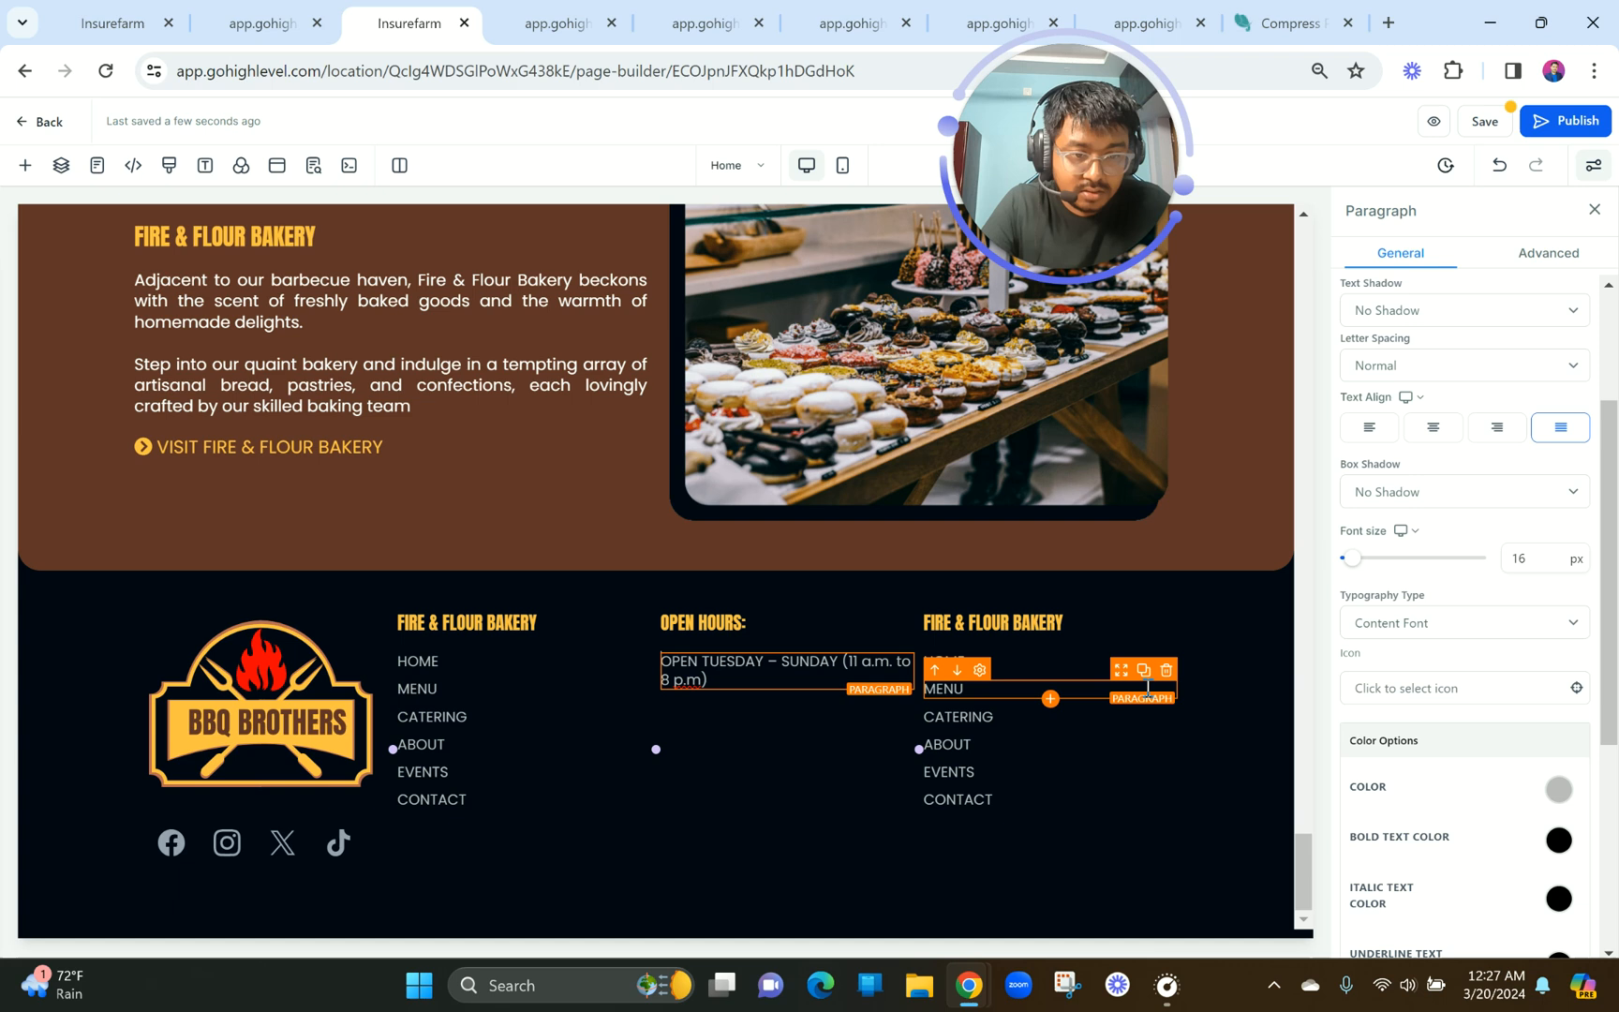
# Delete every link paragraph below HOME in the fourth footer column.
pyautogui.click(1168, 673)
pyautogui.click(1170, 671)
pyautogui.click(1163, 698)
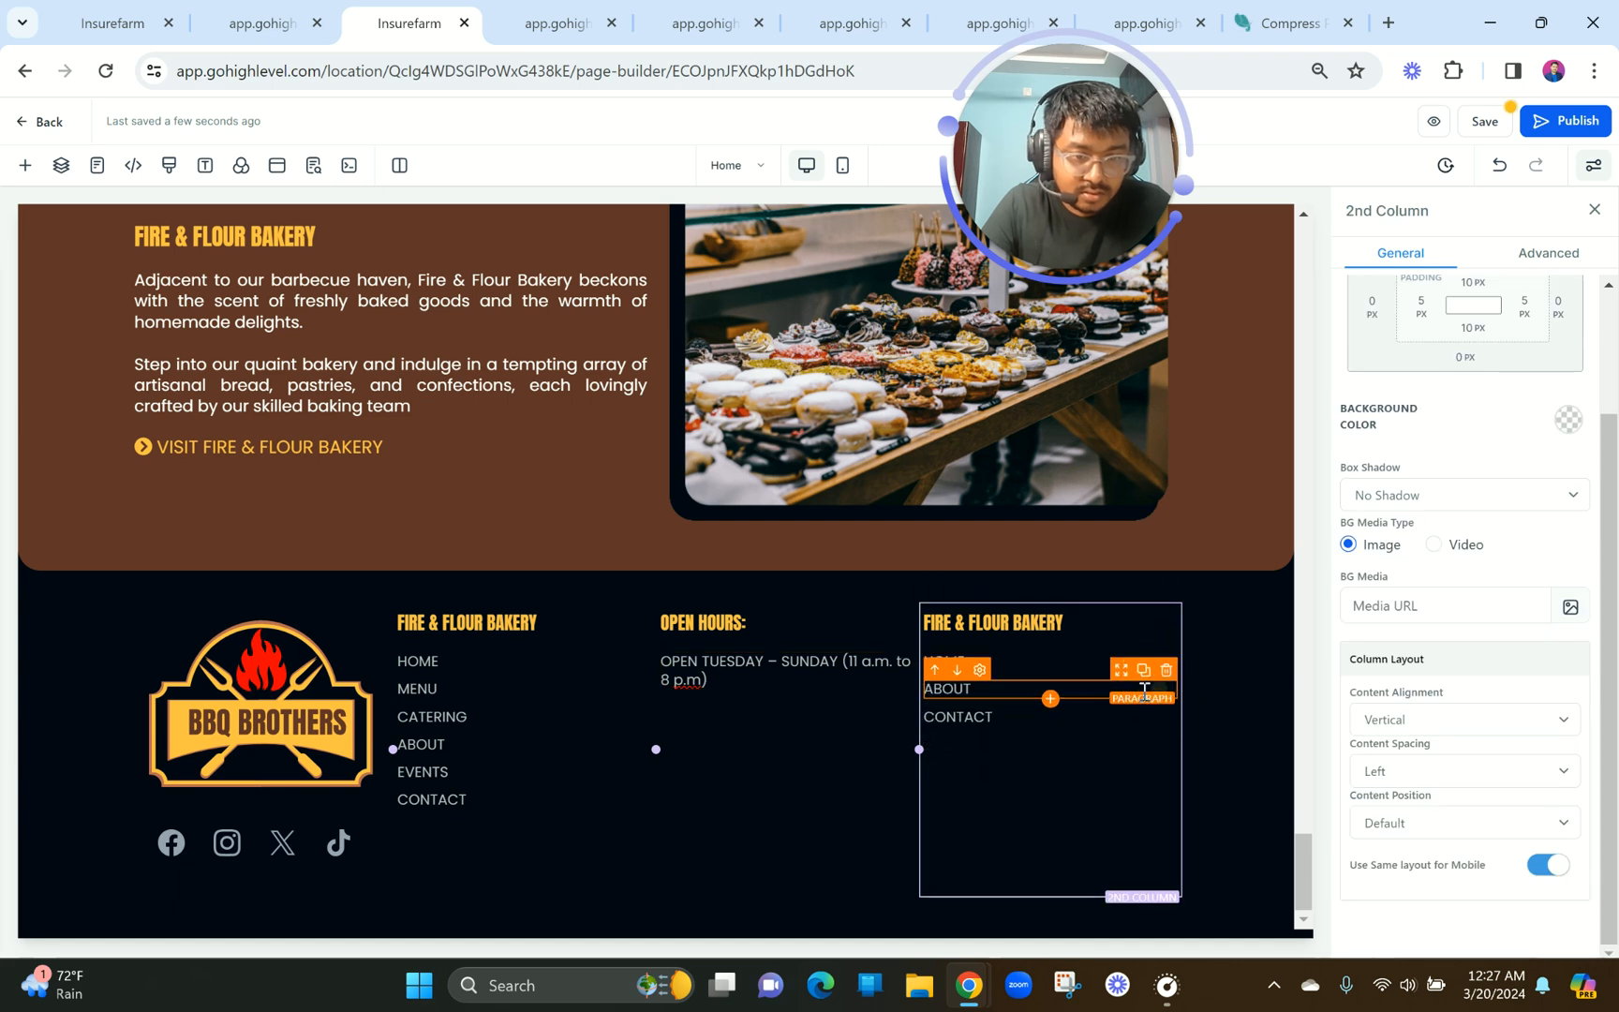
pyautogui.click(1167, 671)
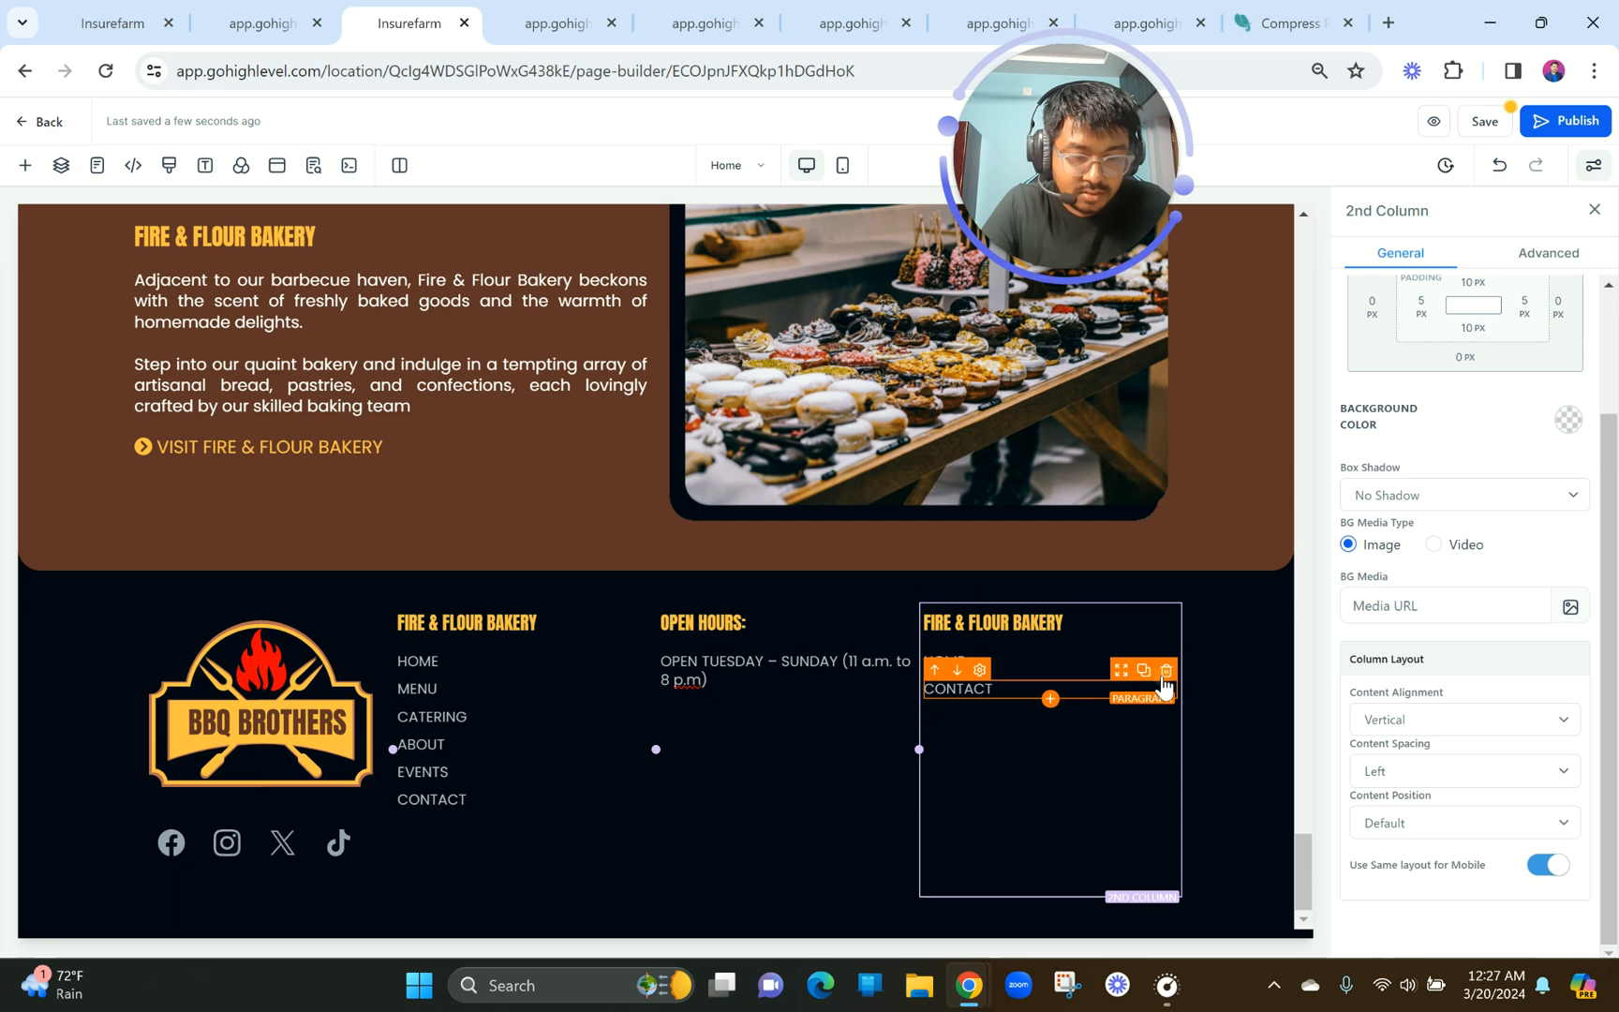
pyautogui.click(1165, 676)
# Replace HOME in the fourth footer column with the copied contact details, without bold formatting or leading blank lines.
pyautogui.doubleClick(992, 663)
pyautogui.hotkey('ctrl', 'v')
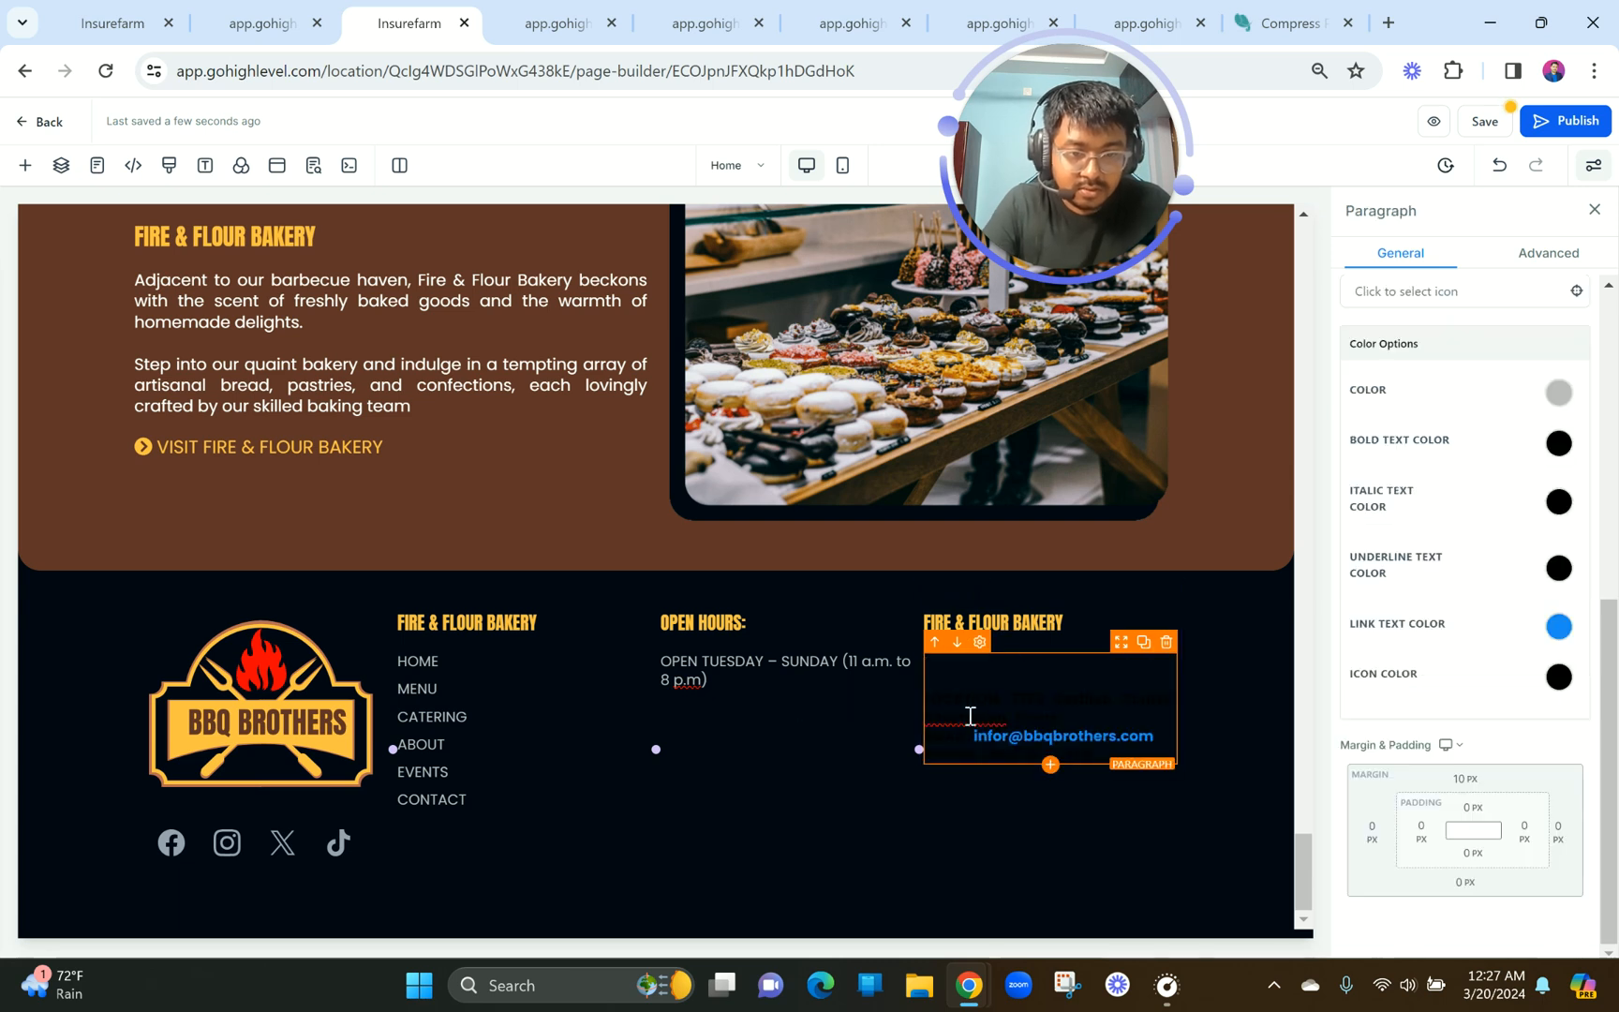
pyautogui.hotkey('ctrl', 'a')
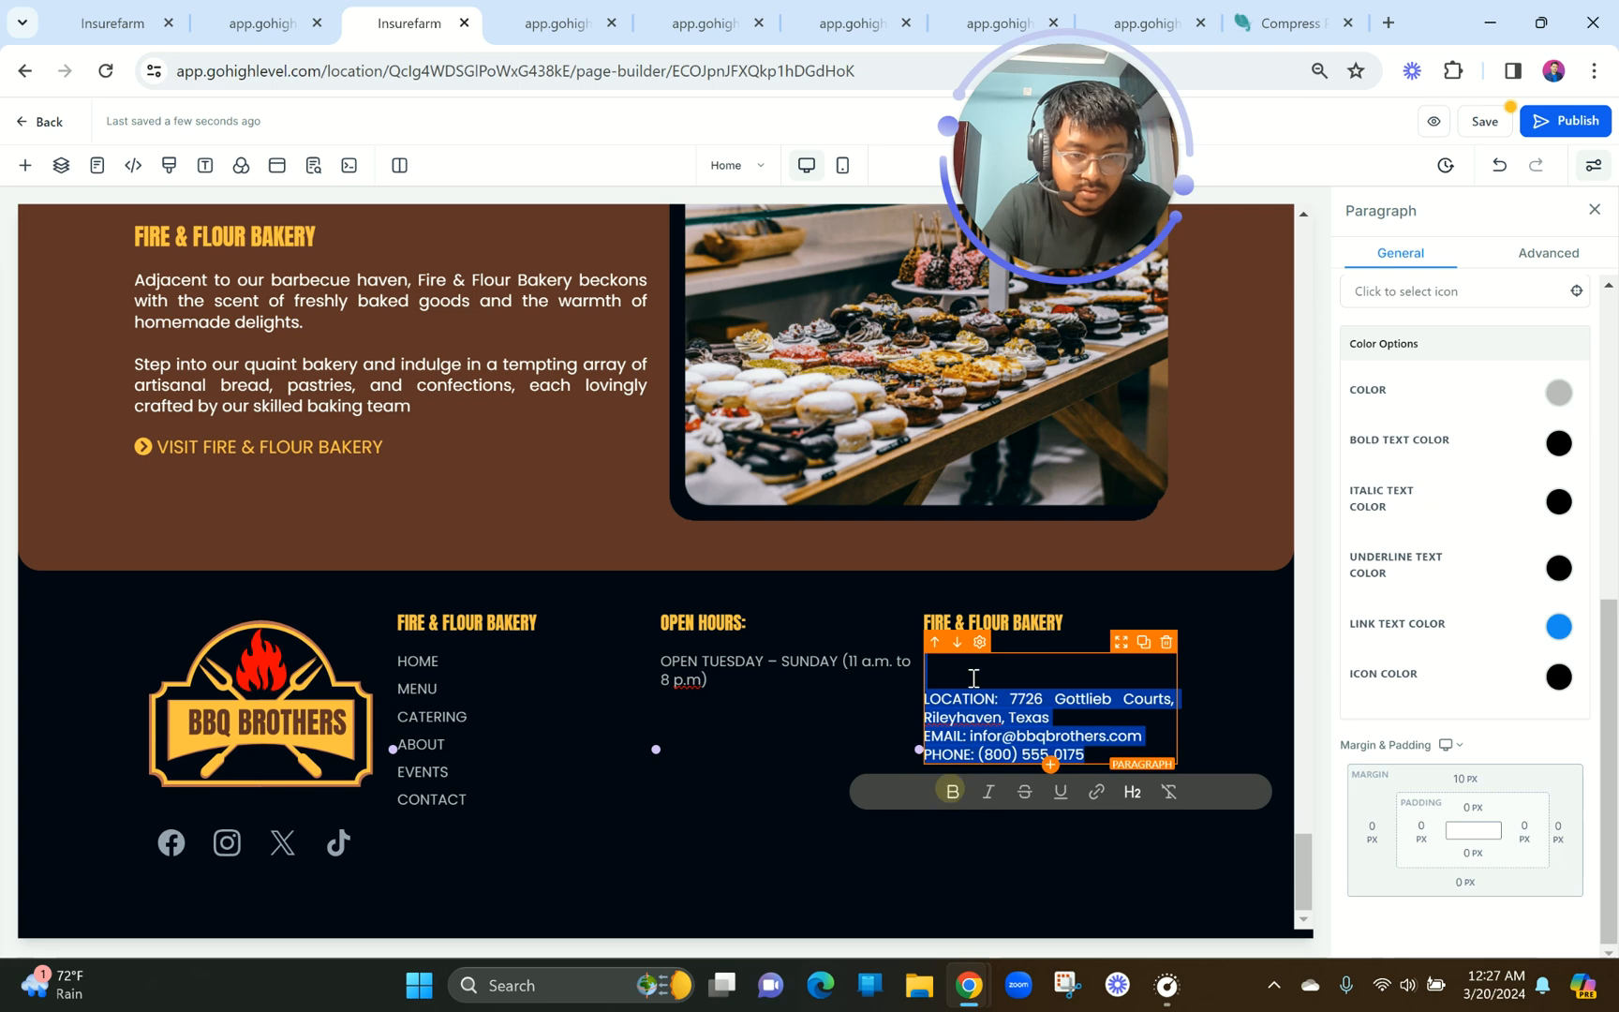
pyautogui.click(952, 795)
pyautogui.click(951, 696)
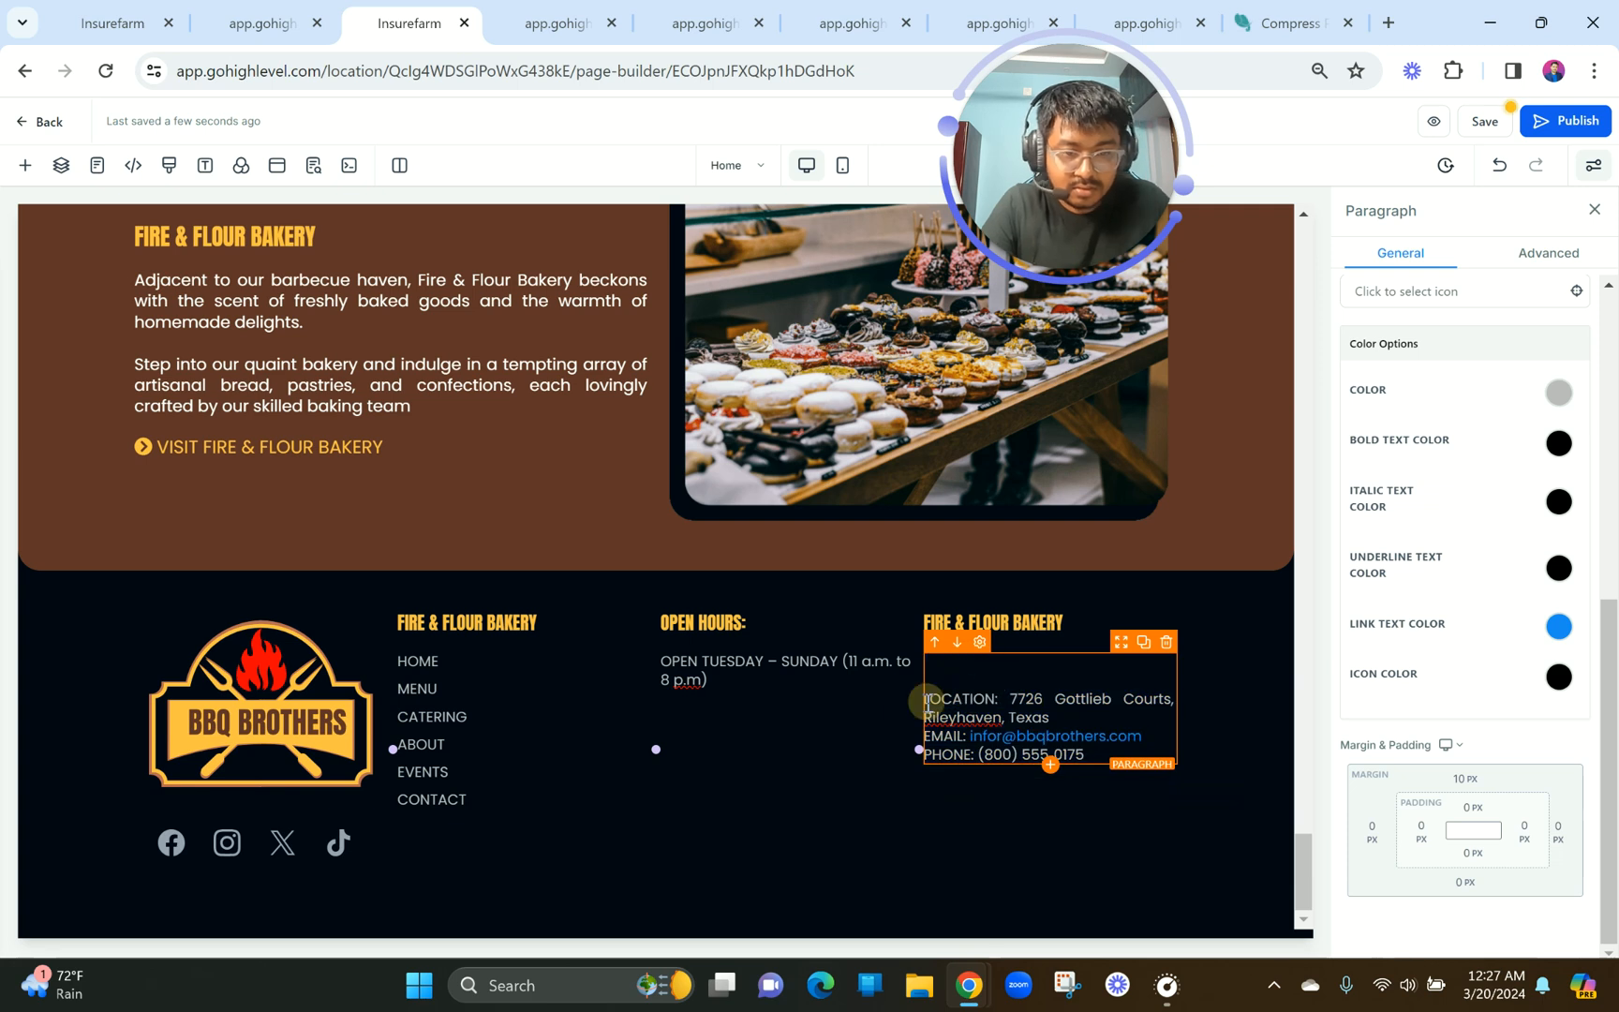
pyautogui.press('BackSpace')
pyautogui.press('BackSpace')
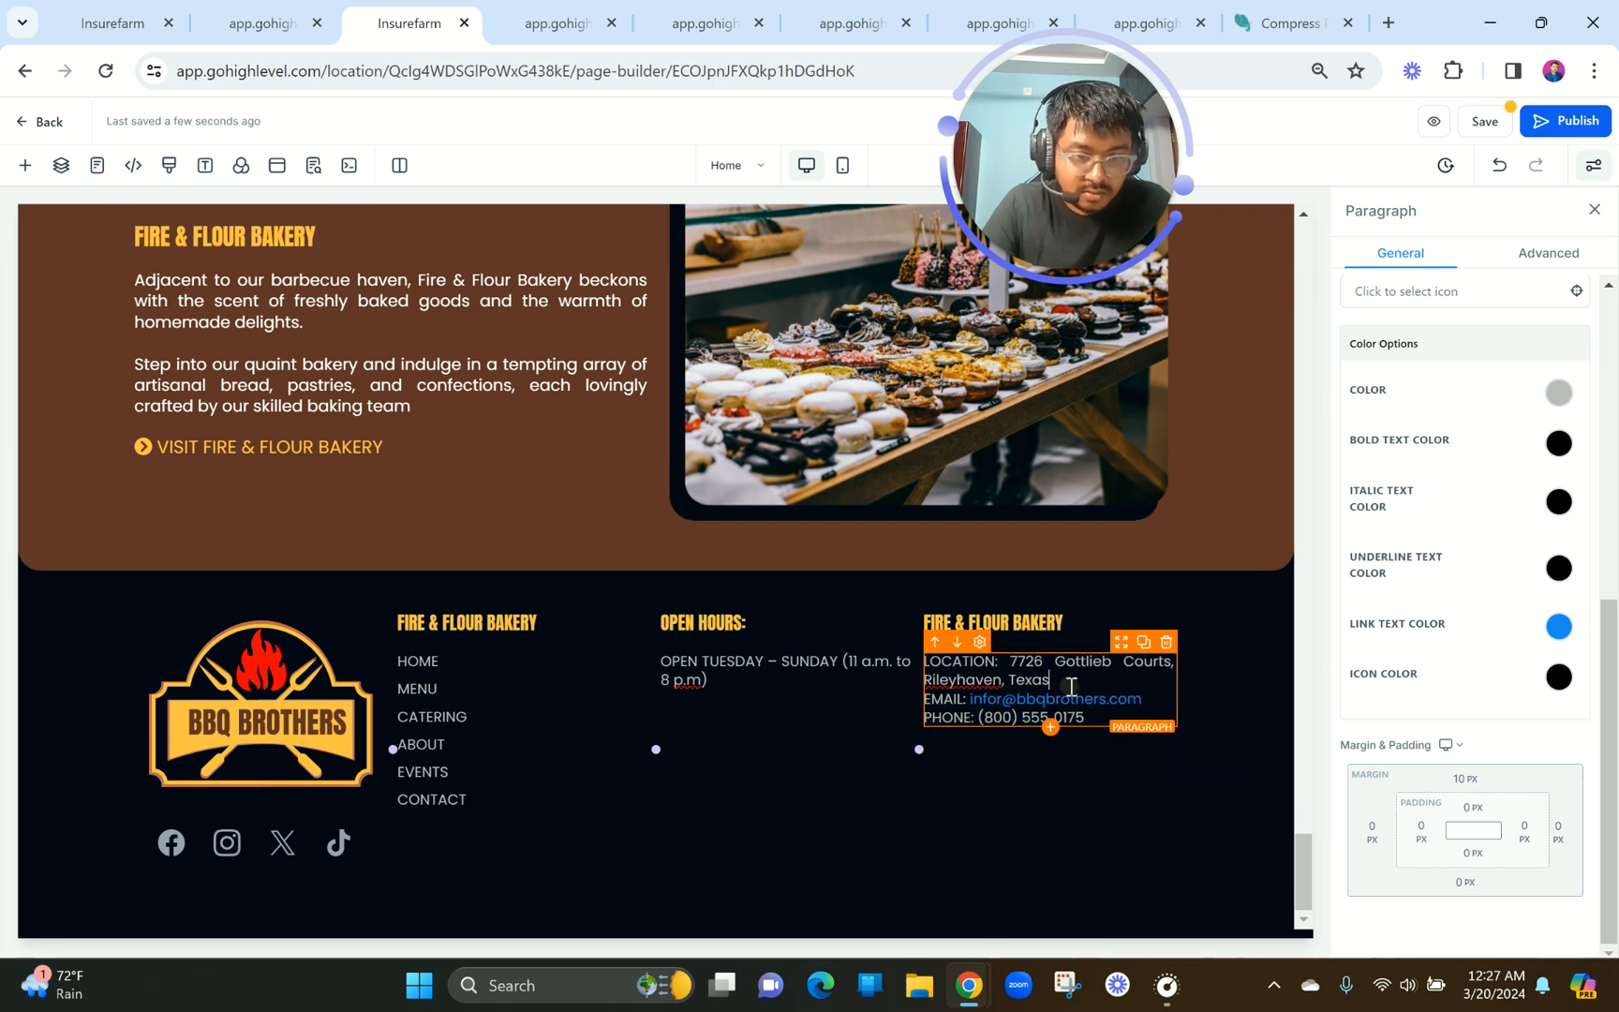
# Separate the location, email and phone entries with blank lines and set the paragraph's link text color to the custom gray.
pyautogui.press('Return')
pyautogui.click(1155, 715)
pyautogui.press('Return')
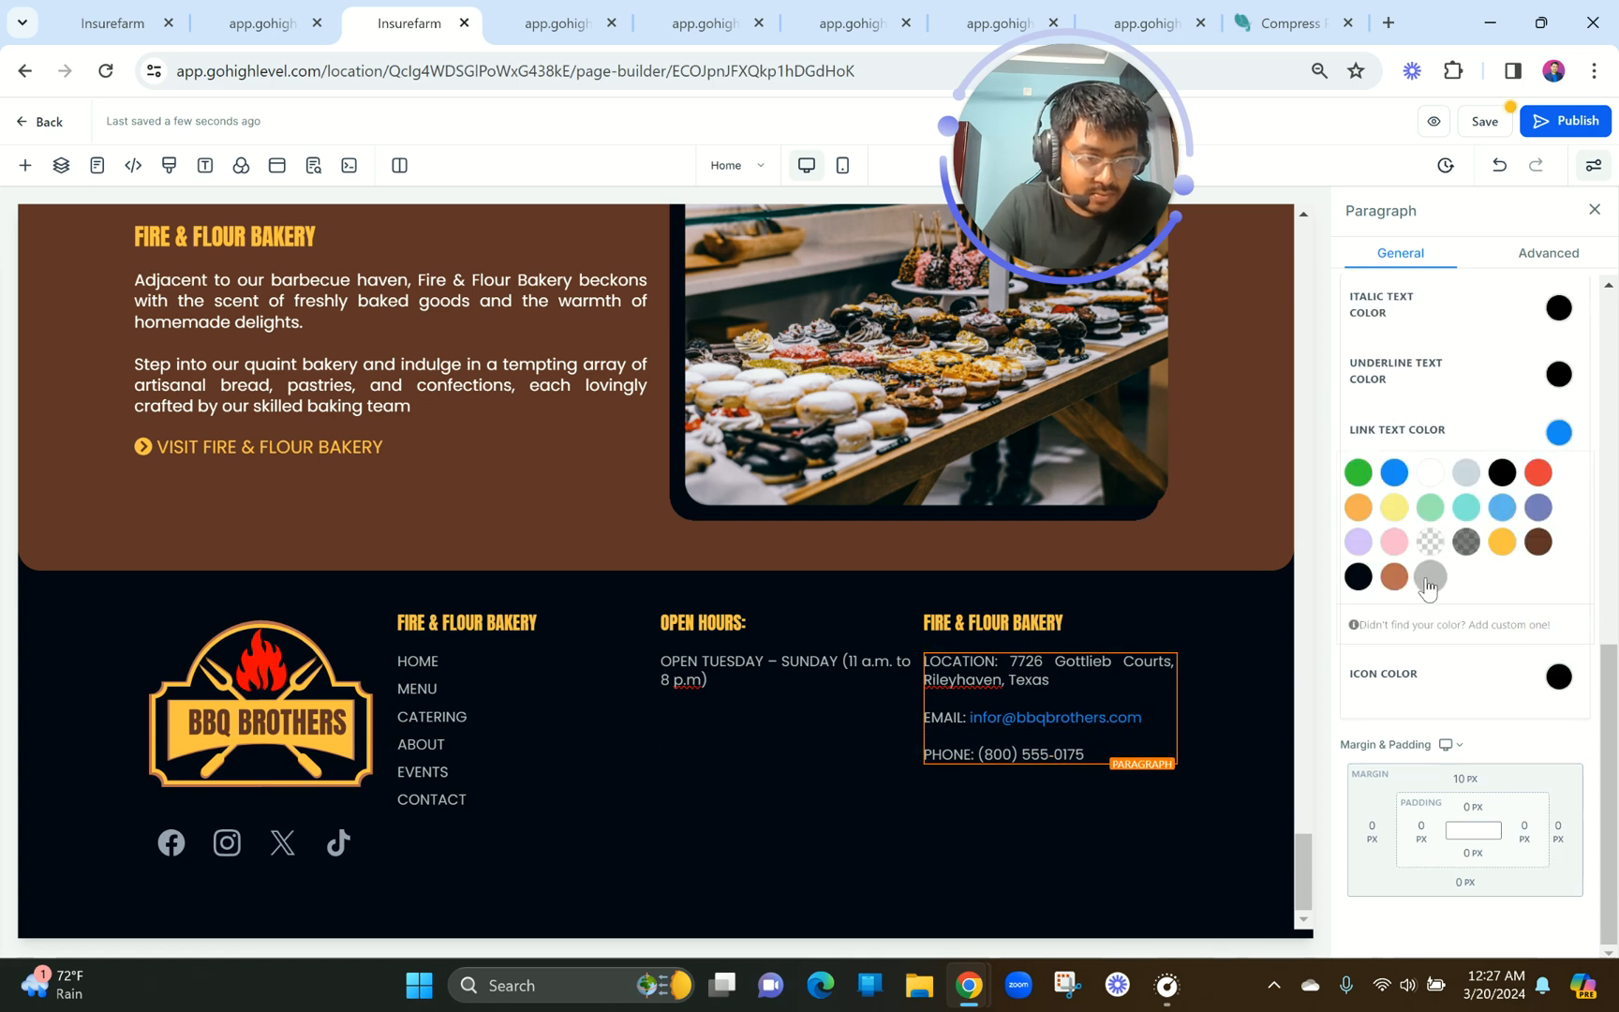
pyautogui.click(1427, 581)
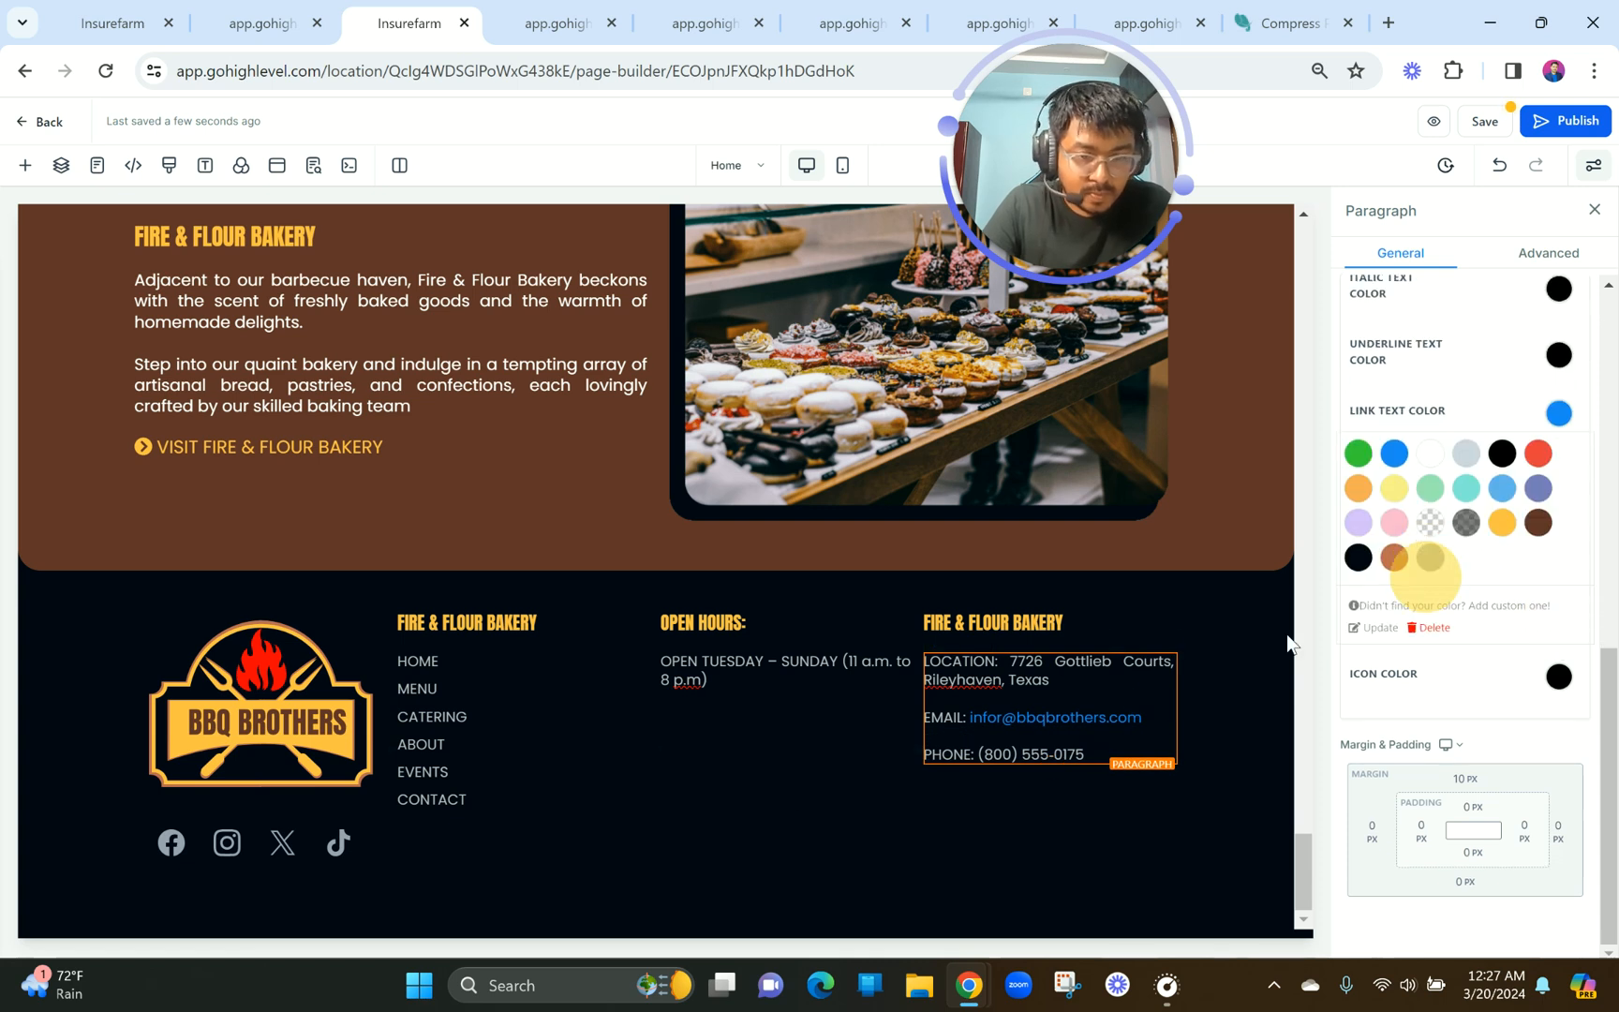
# Set the footer logo image's width to 200 px.
pyautogui.click(216, 717)
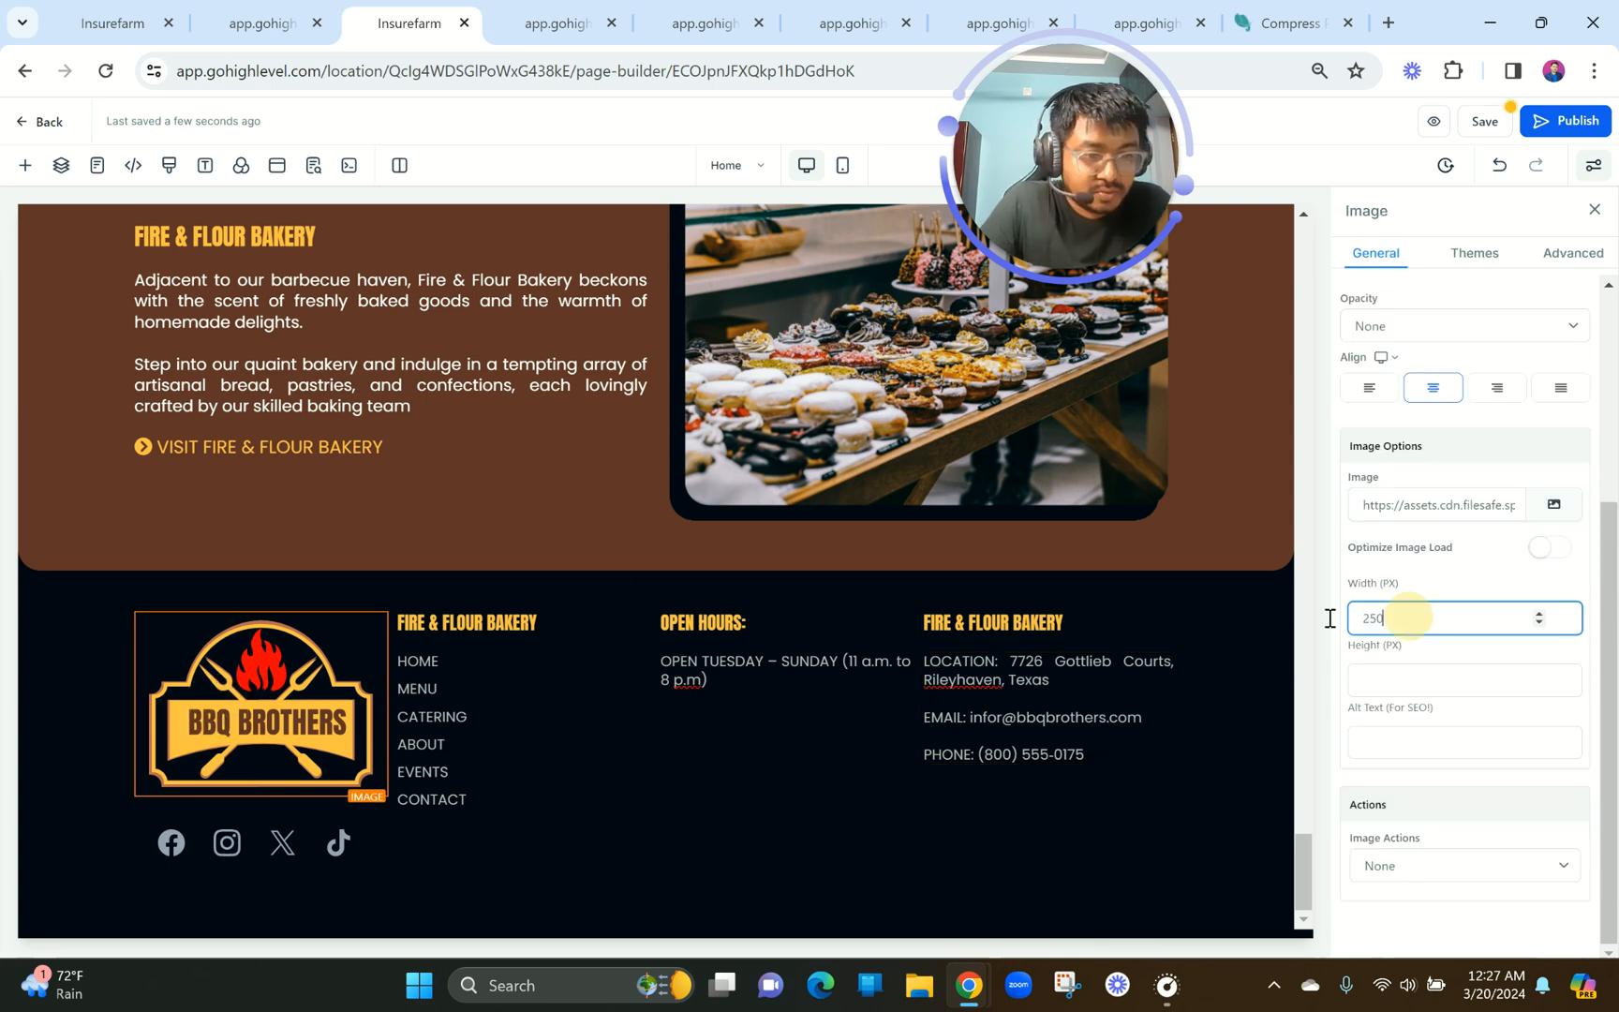
pyautogui.write('200')
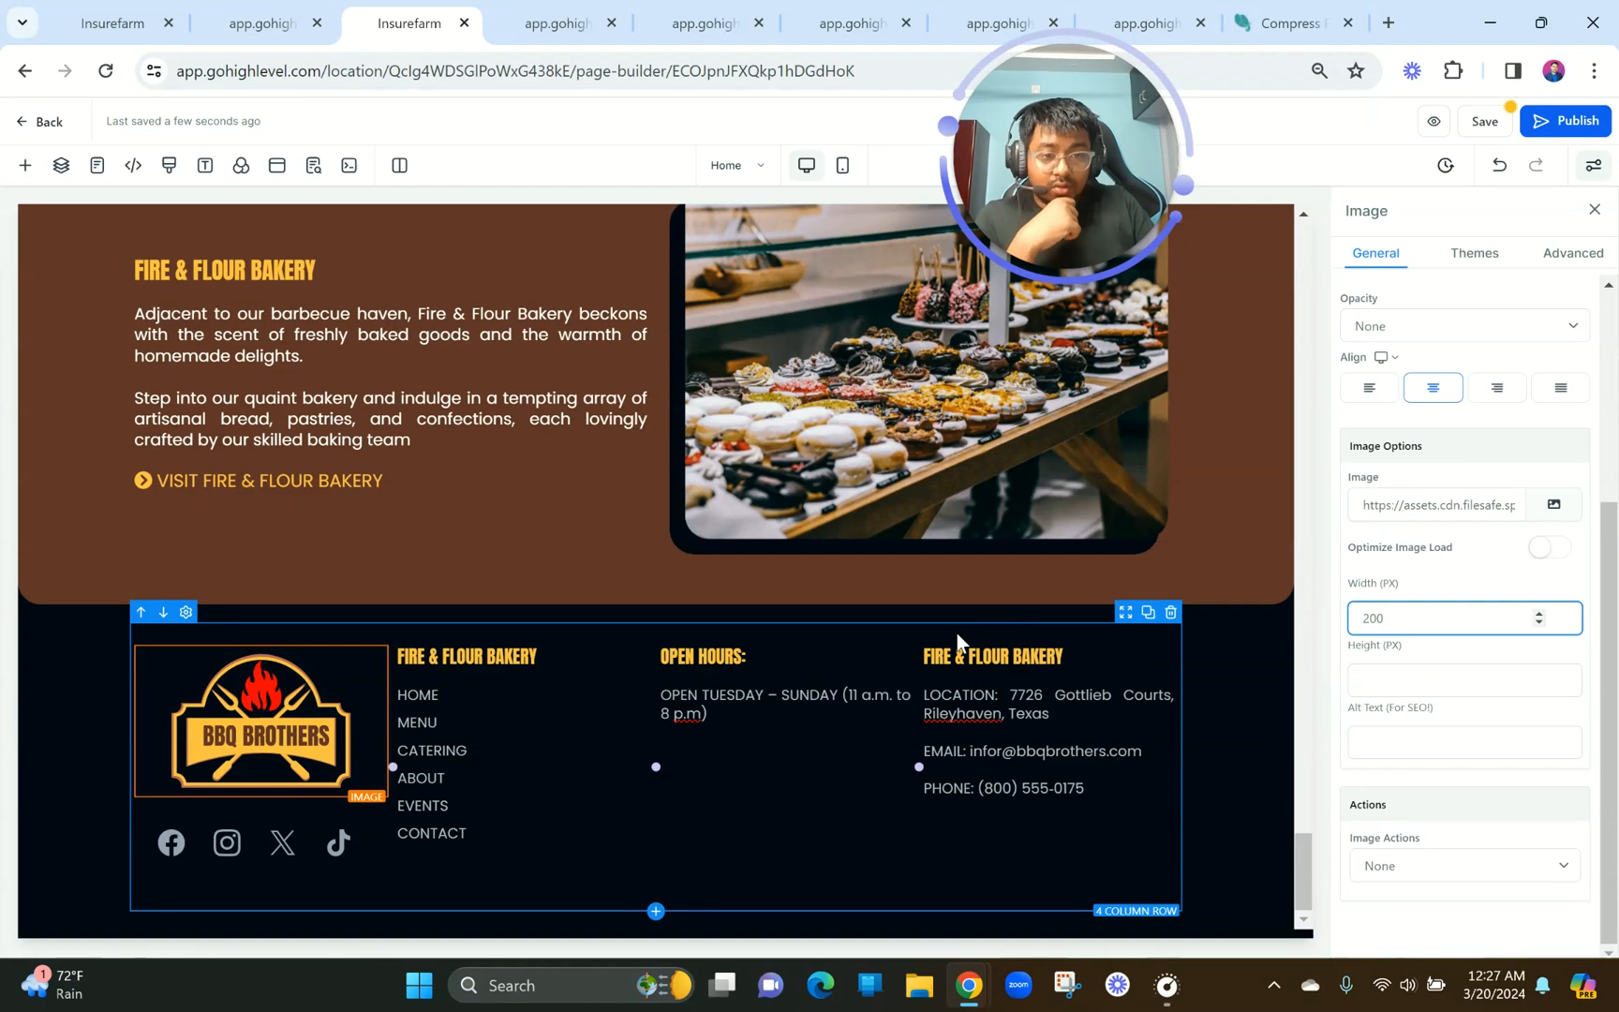
# Give the fourth footer column a 20 px left margin and readjust the widths of the footer columns.
pyautogui.doubleClick(1024, 642)
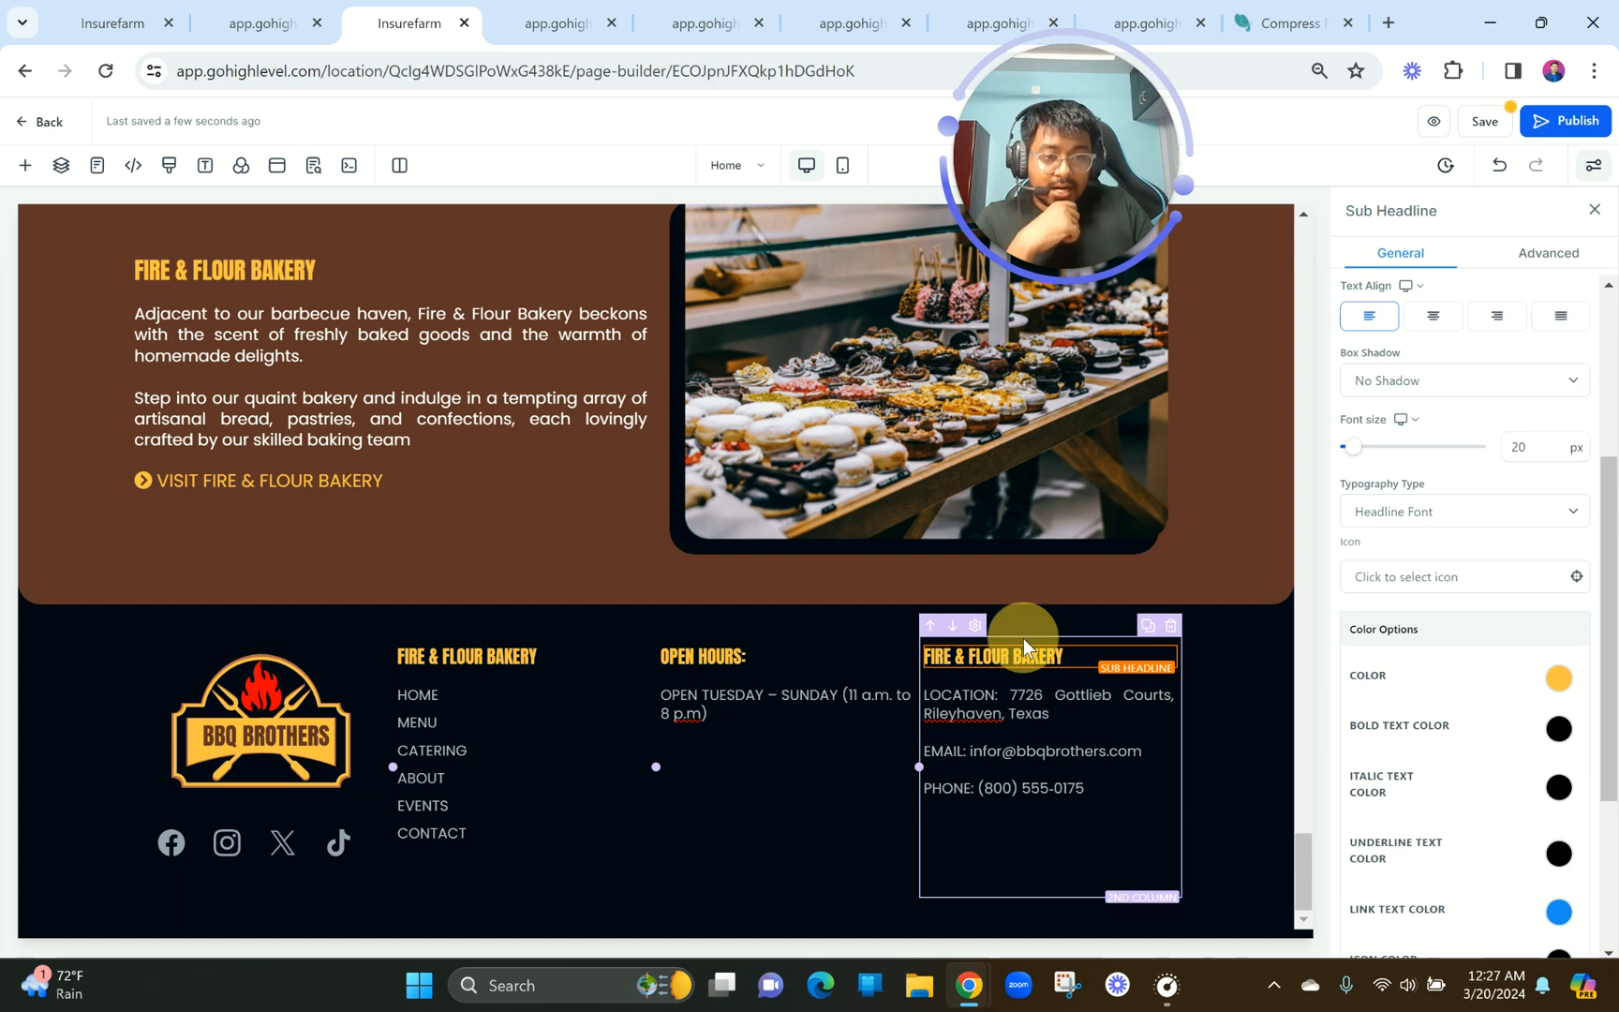
pyautogui.click(1024, 642)
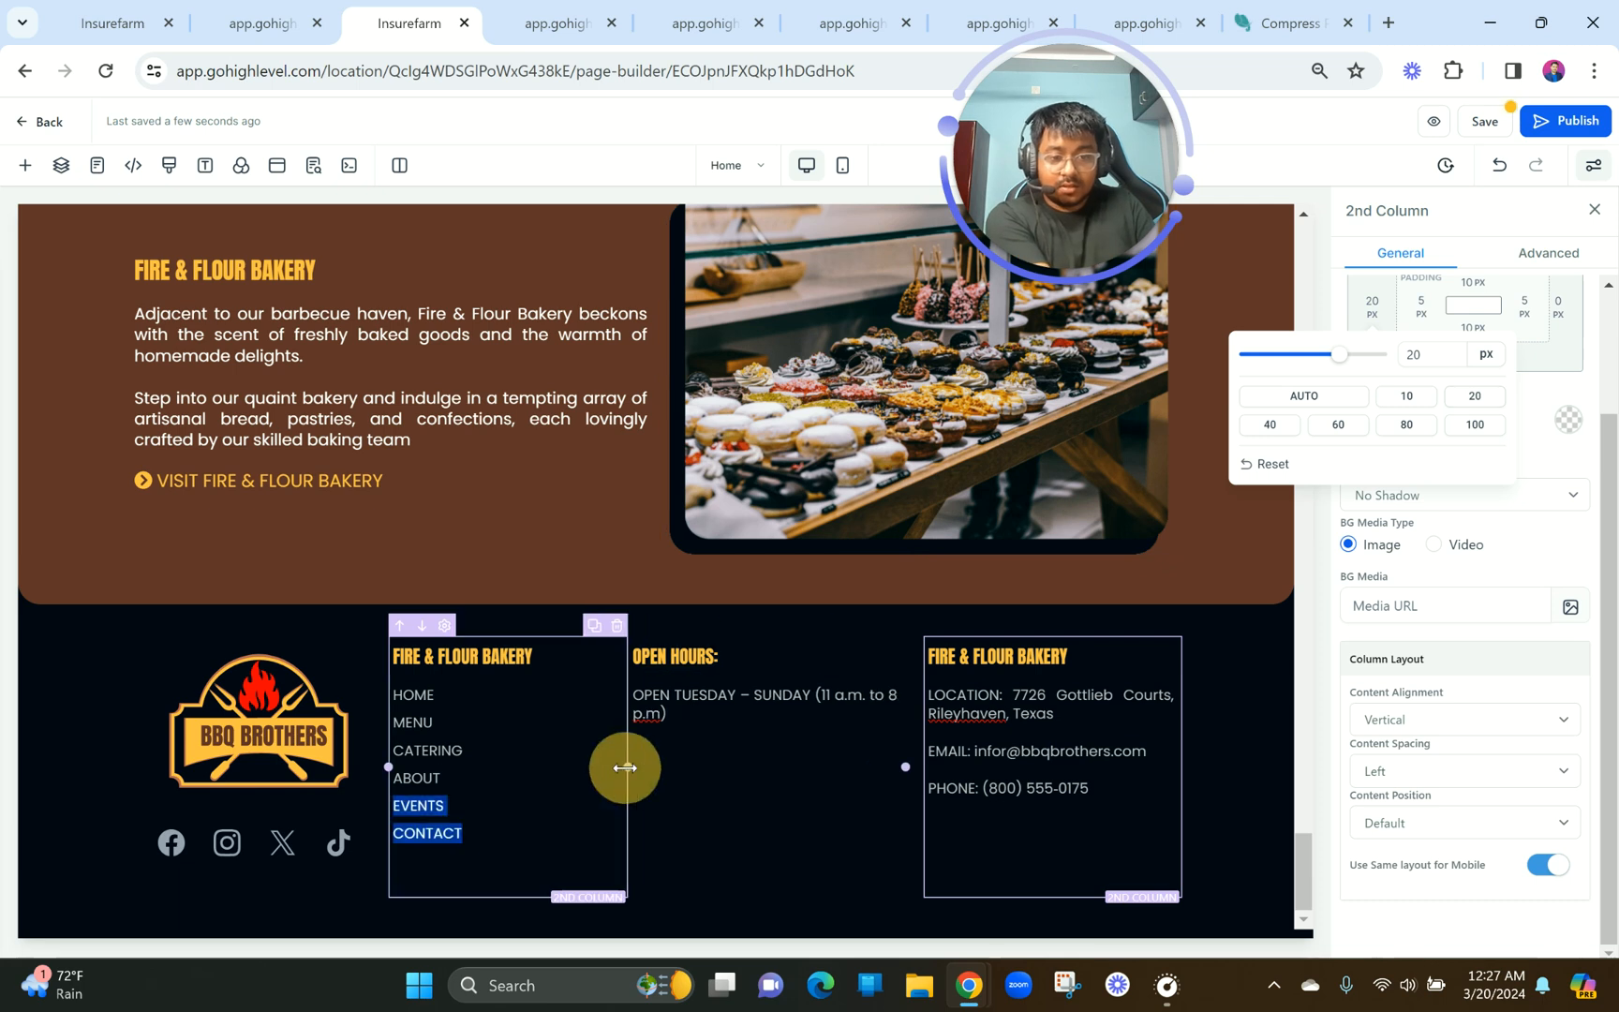
pyautogui.click(581, 471)
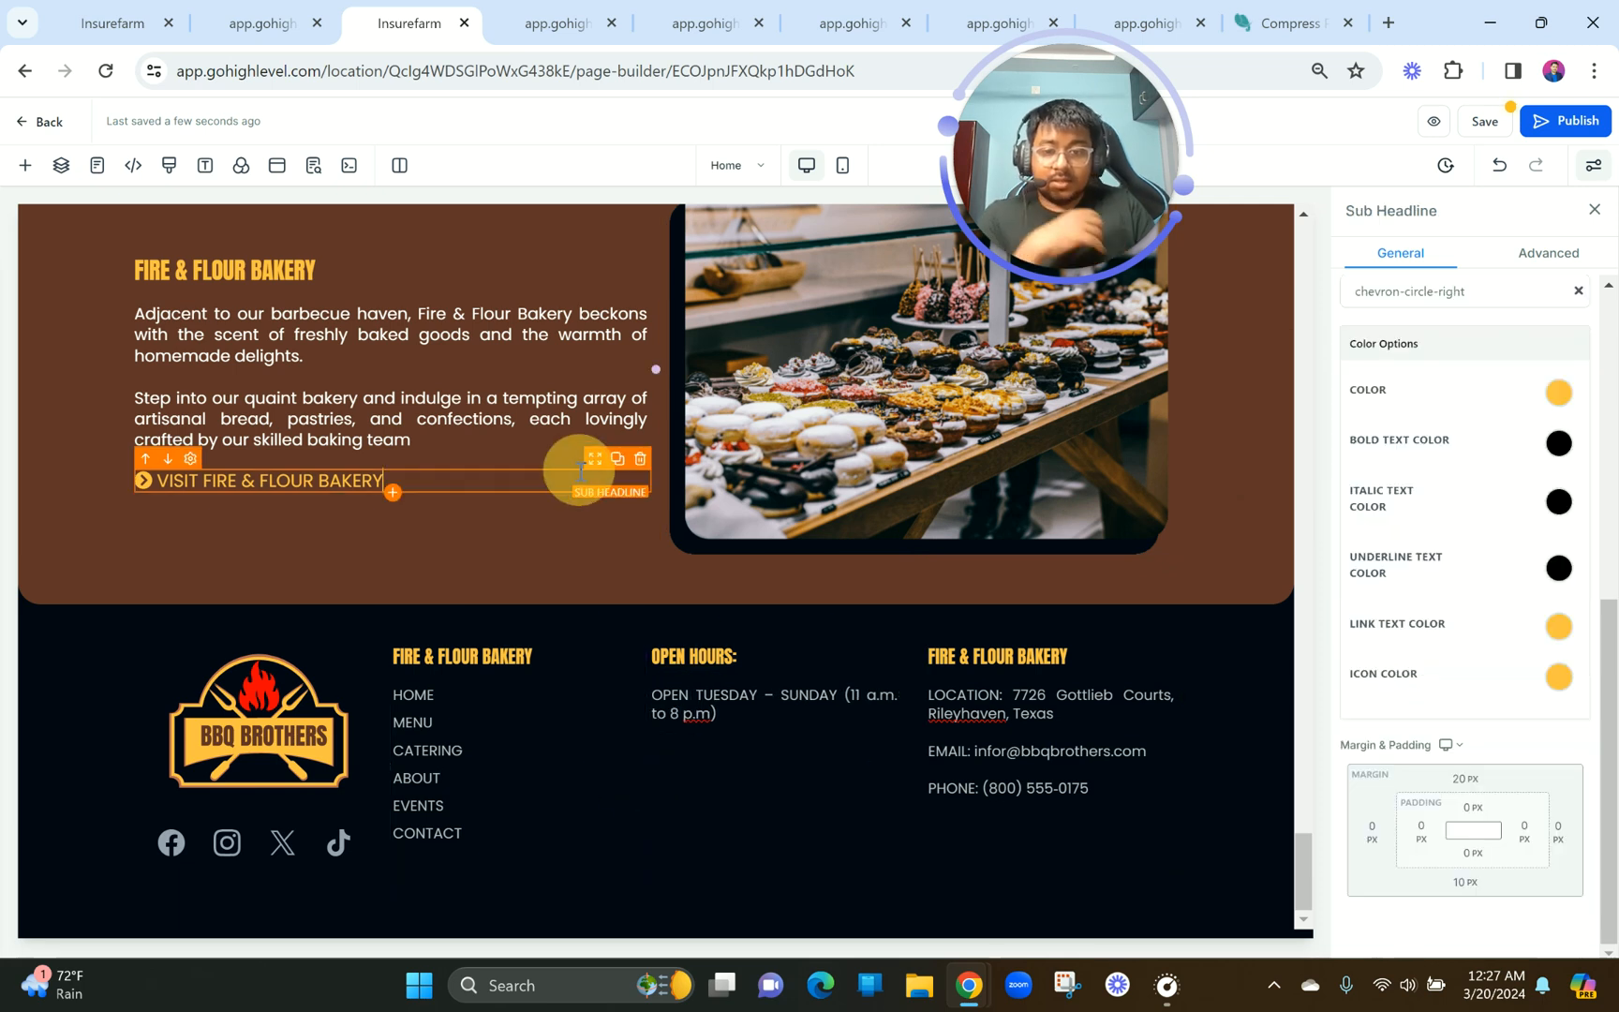
# Save the page and open its preview at 100% browser zoom.
pyautogui.scroll(10, 580, 472)
pyautogui.scroll(15, 581, 472)
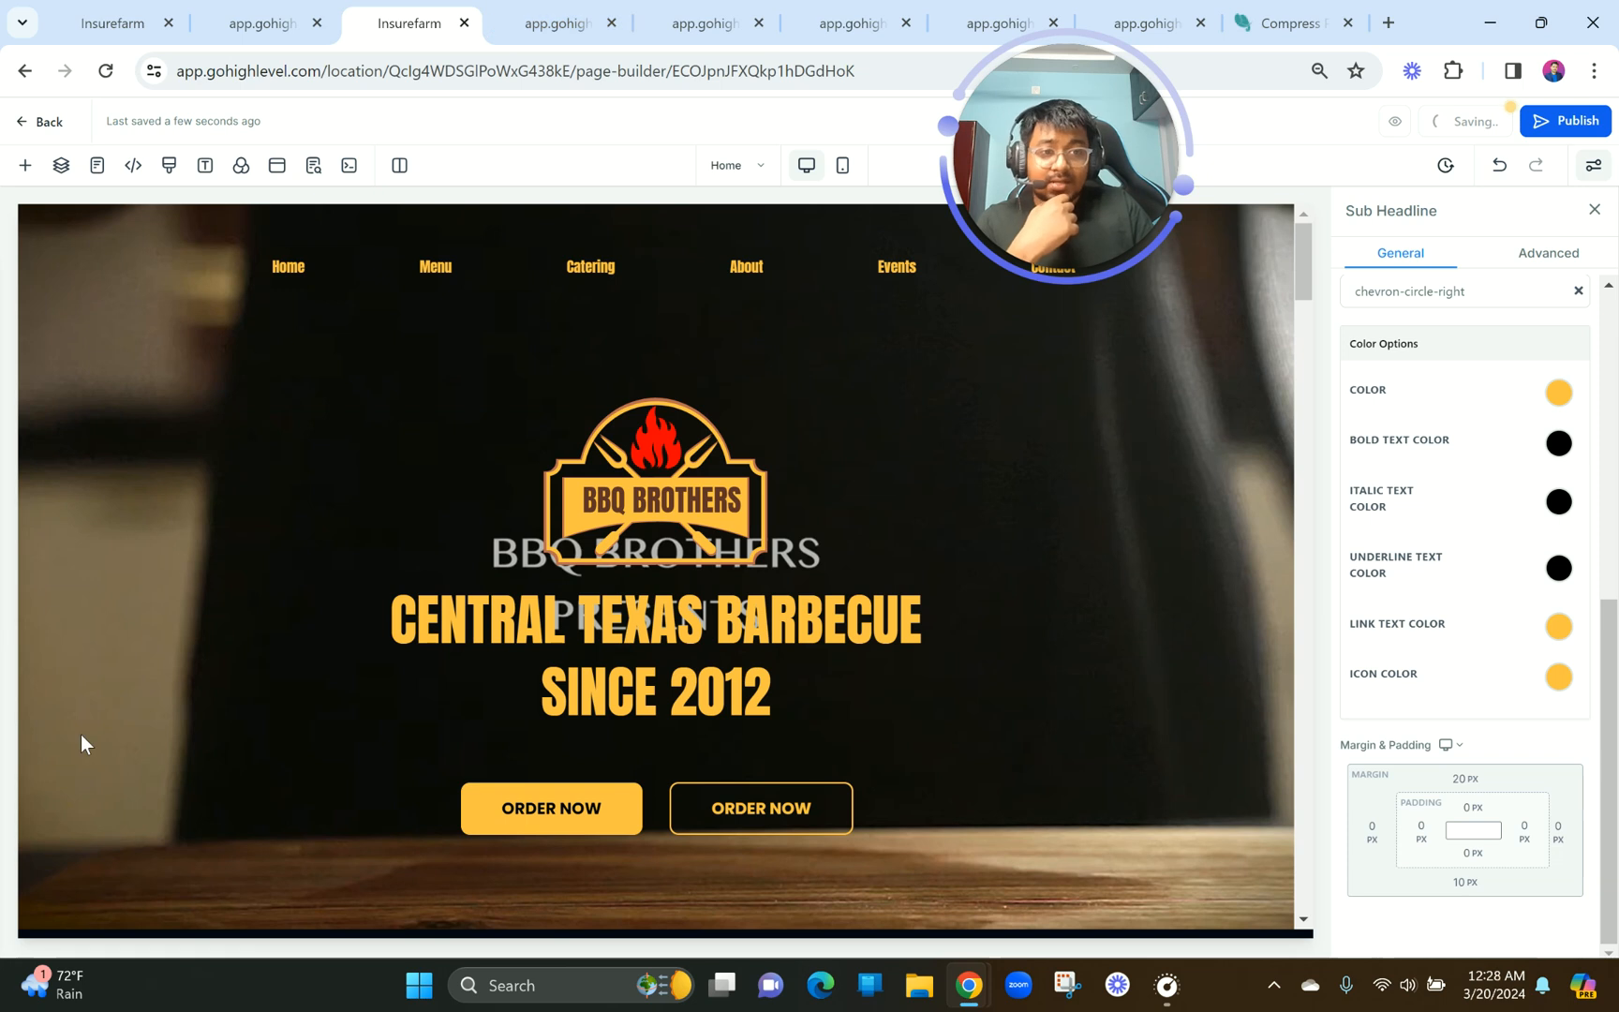
pyautogui.click(1595, 73)
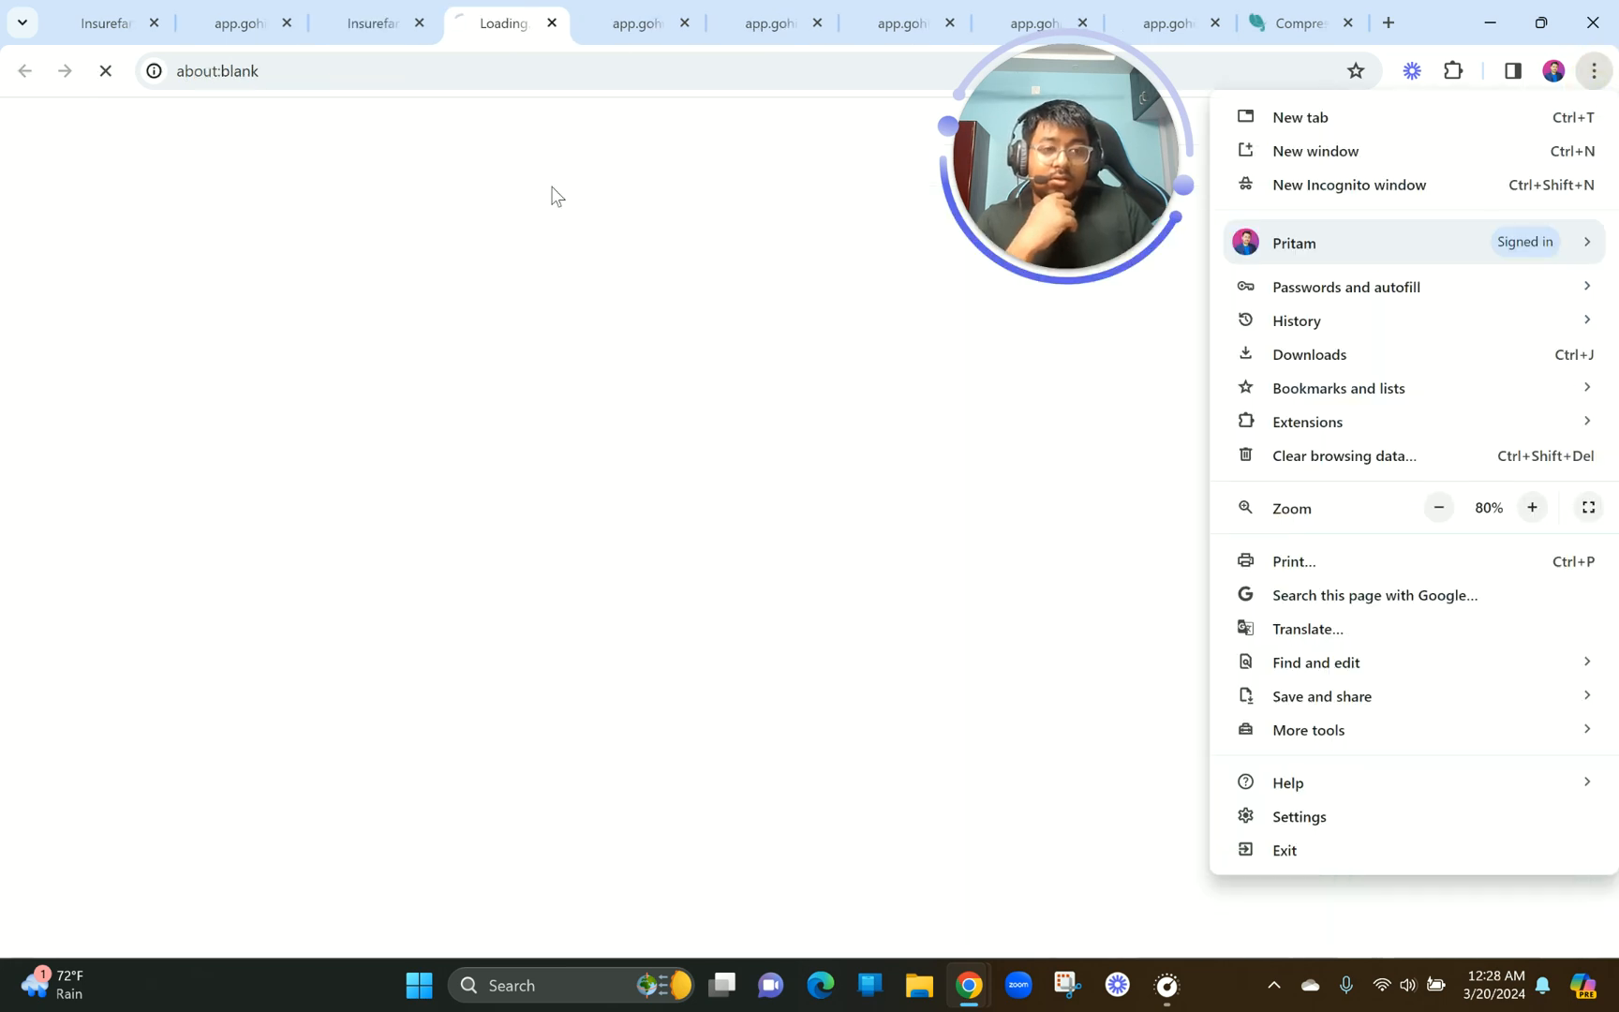
pyautogui.click(764, 343)
pyautogui.click(1595, 72)
pyautogui.click(1533, 507)
pyautogui.click(1533, 507)
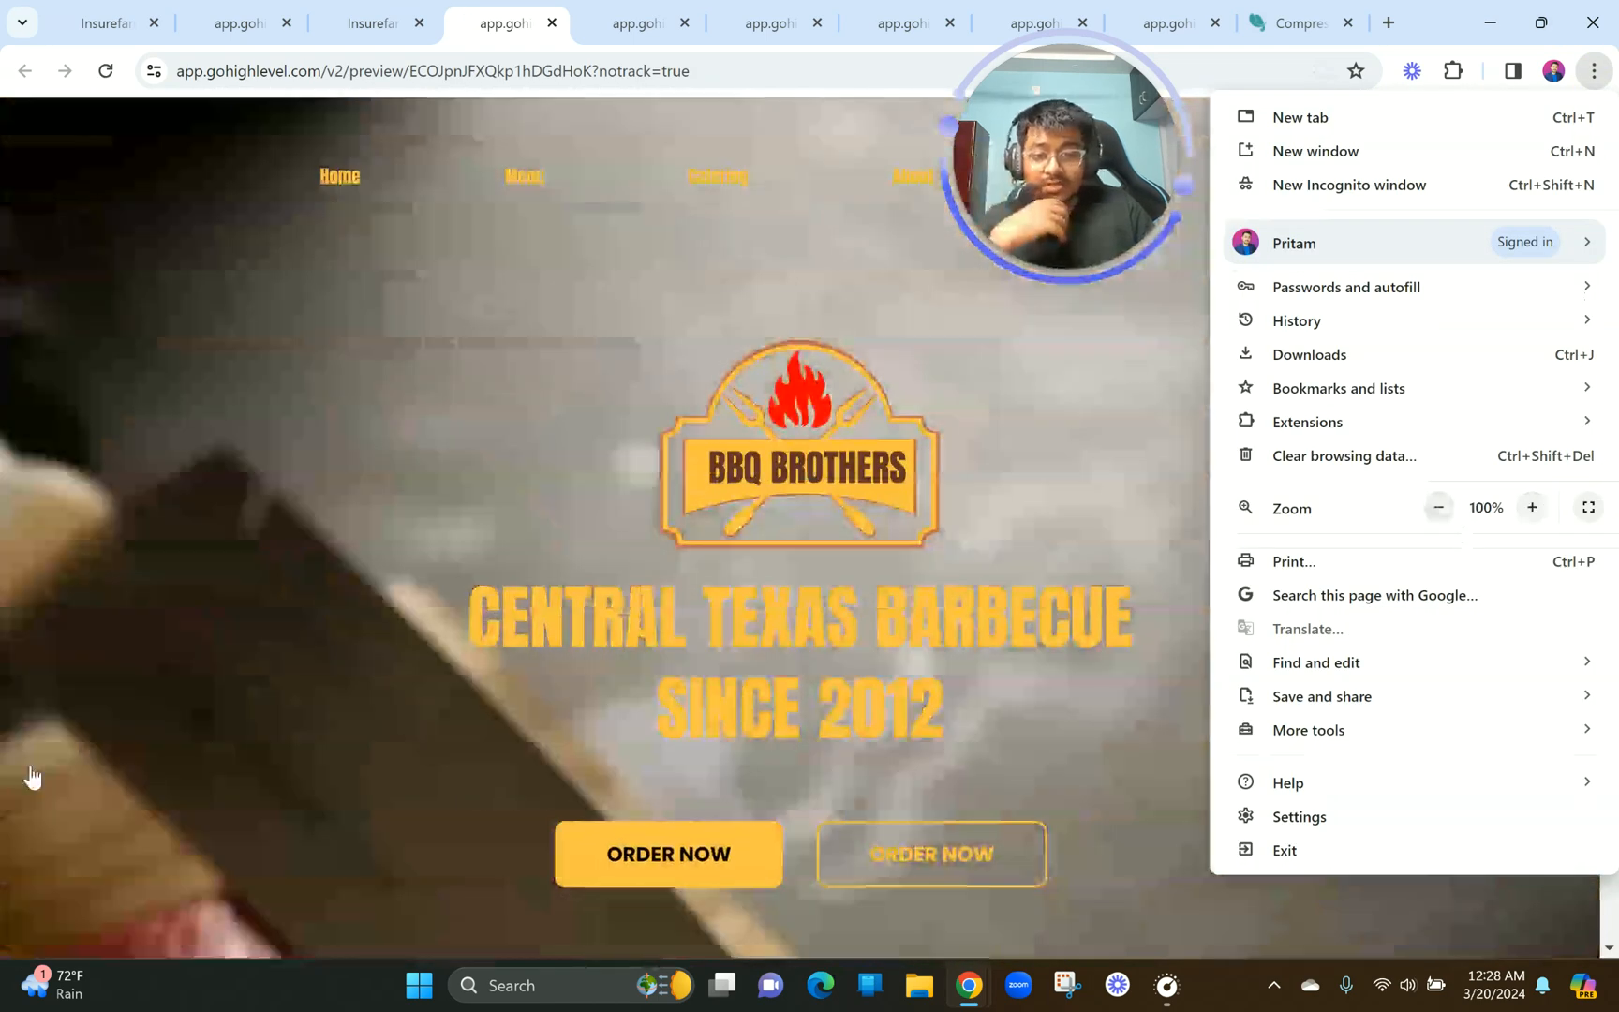
pyautogui.click(29, 754)
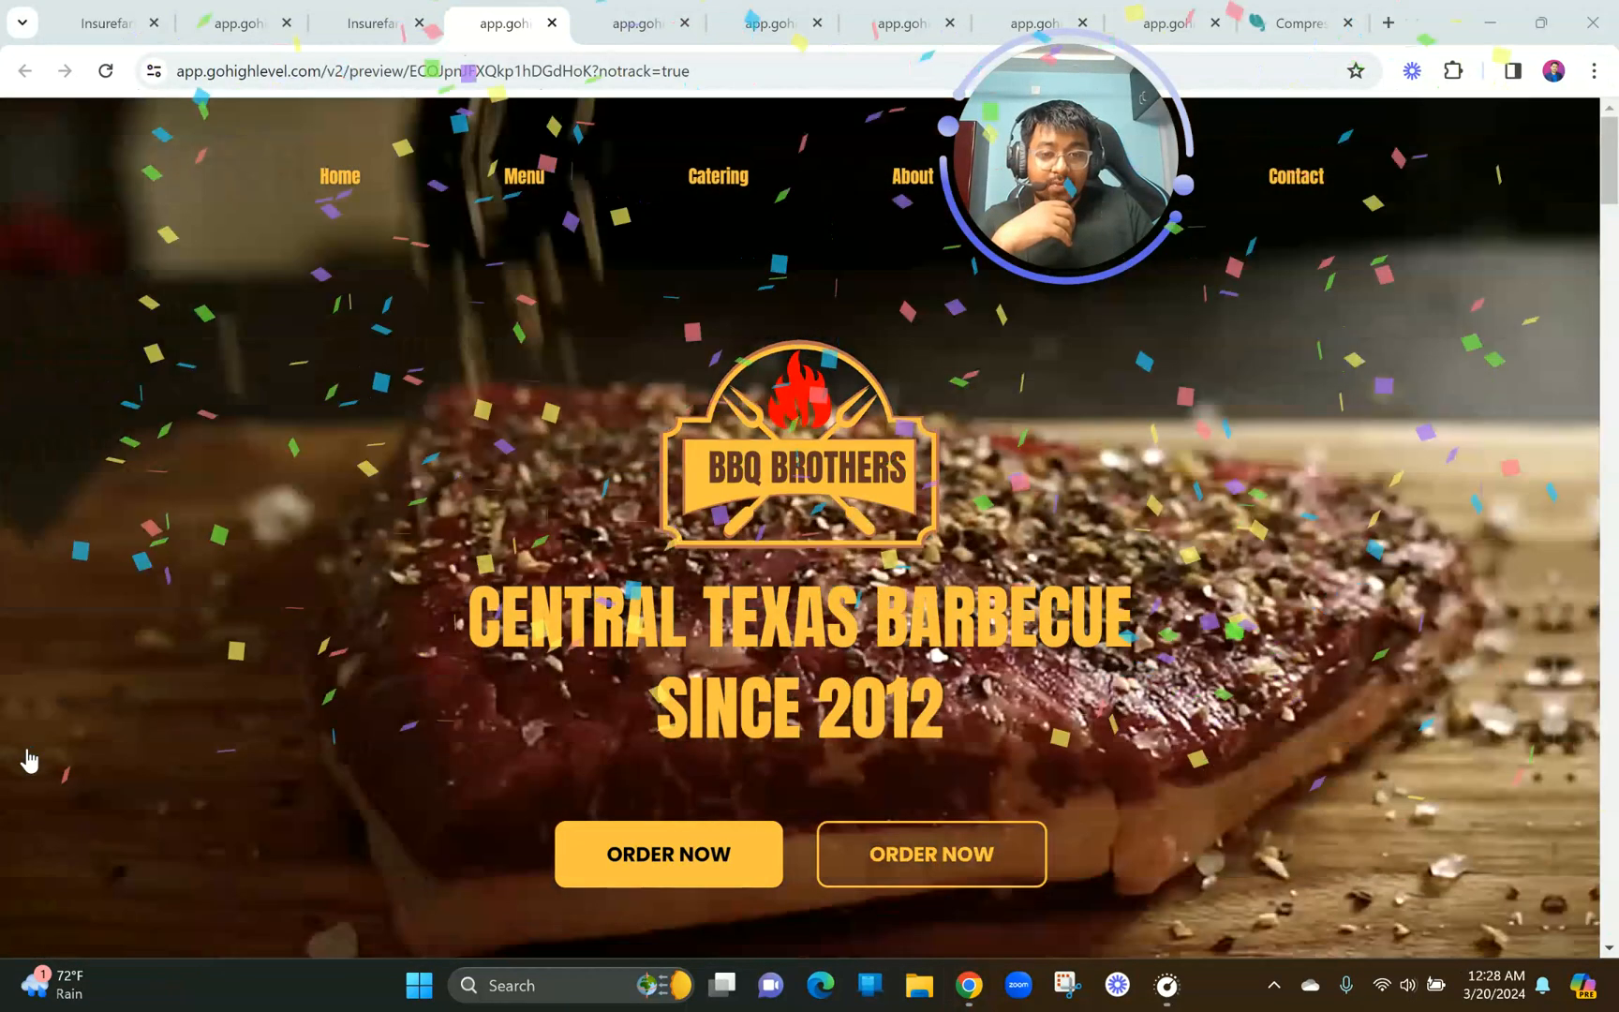
pyautogui.click(29, 757)
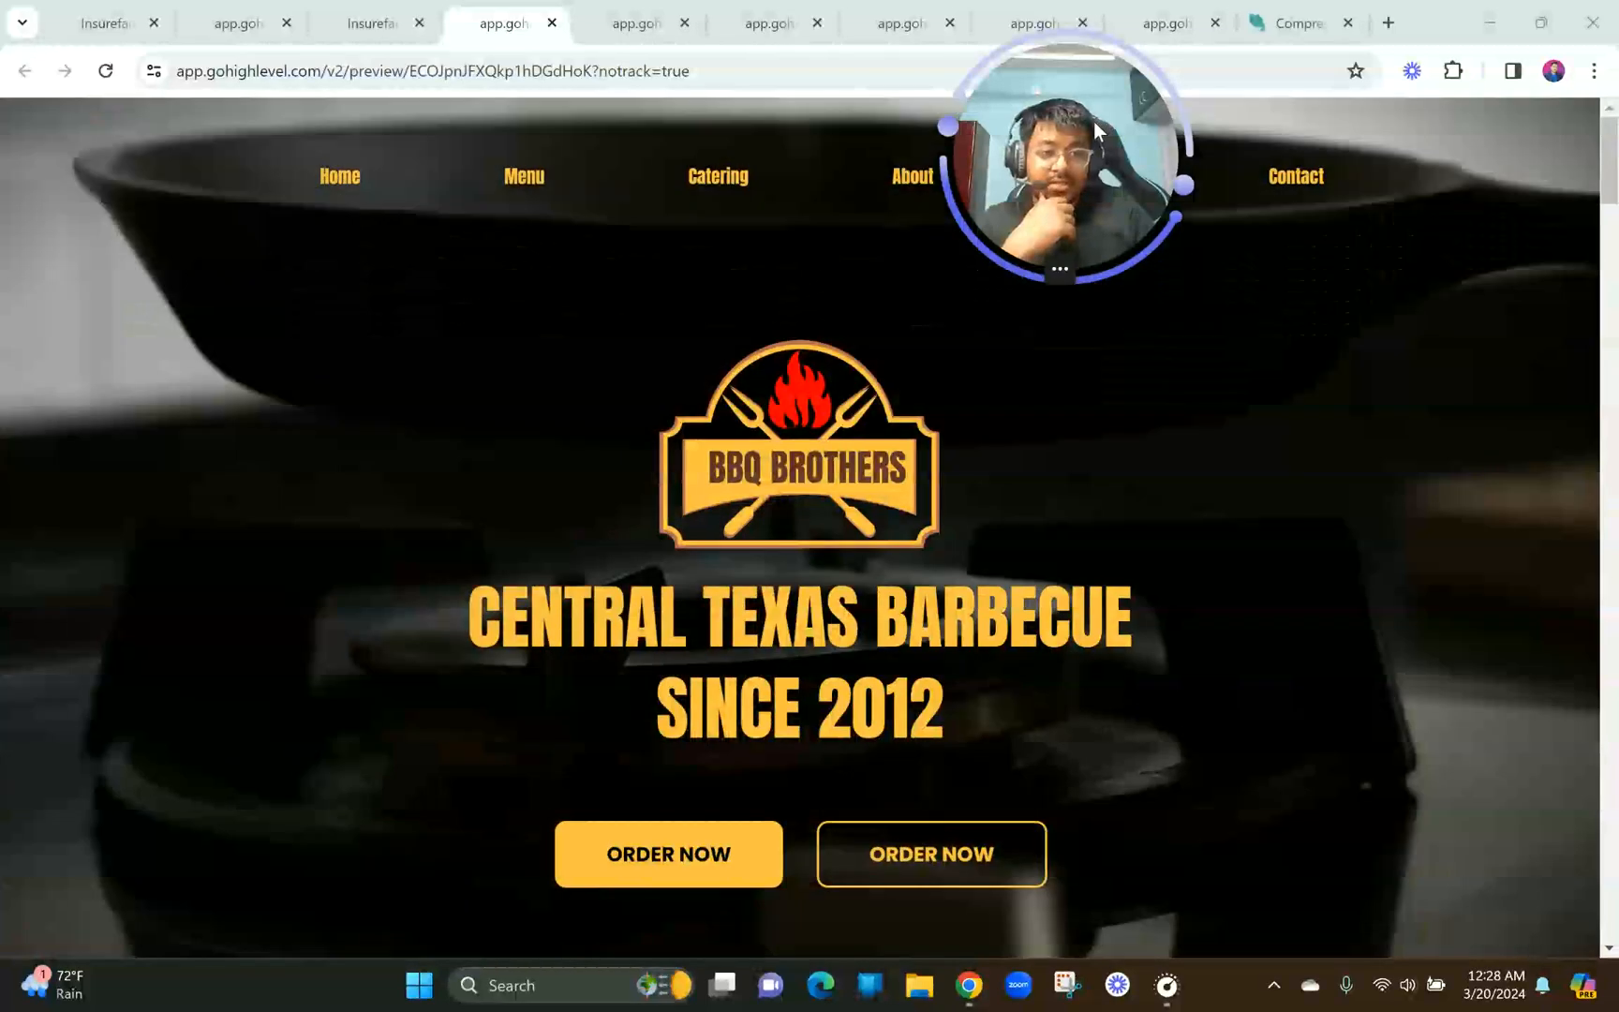
pyautogui.moveTo(1094, 129); pyautogui.dragTo(1381, 450)
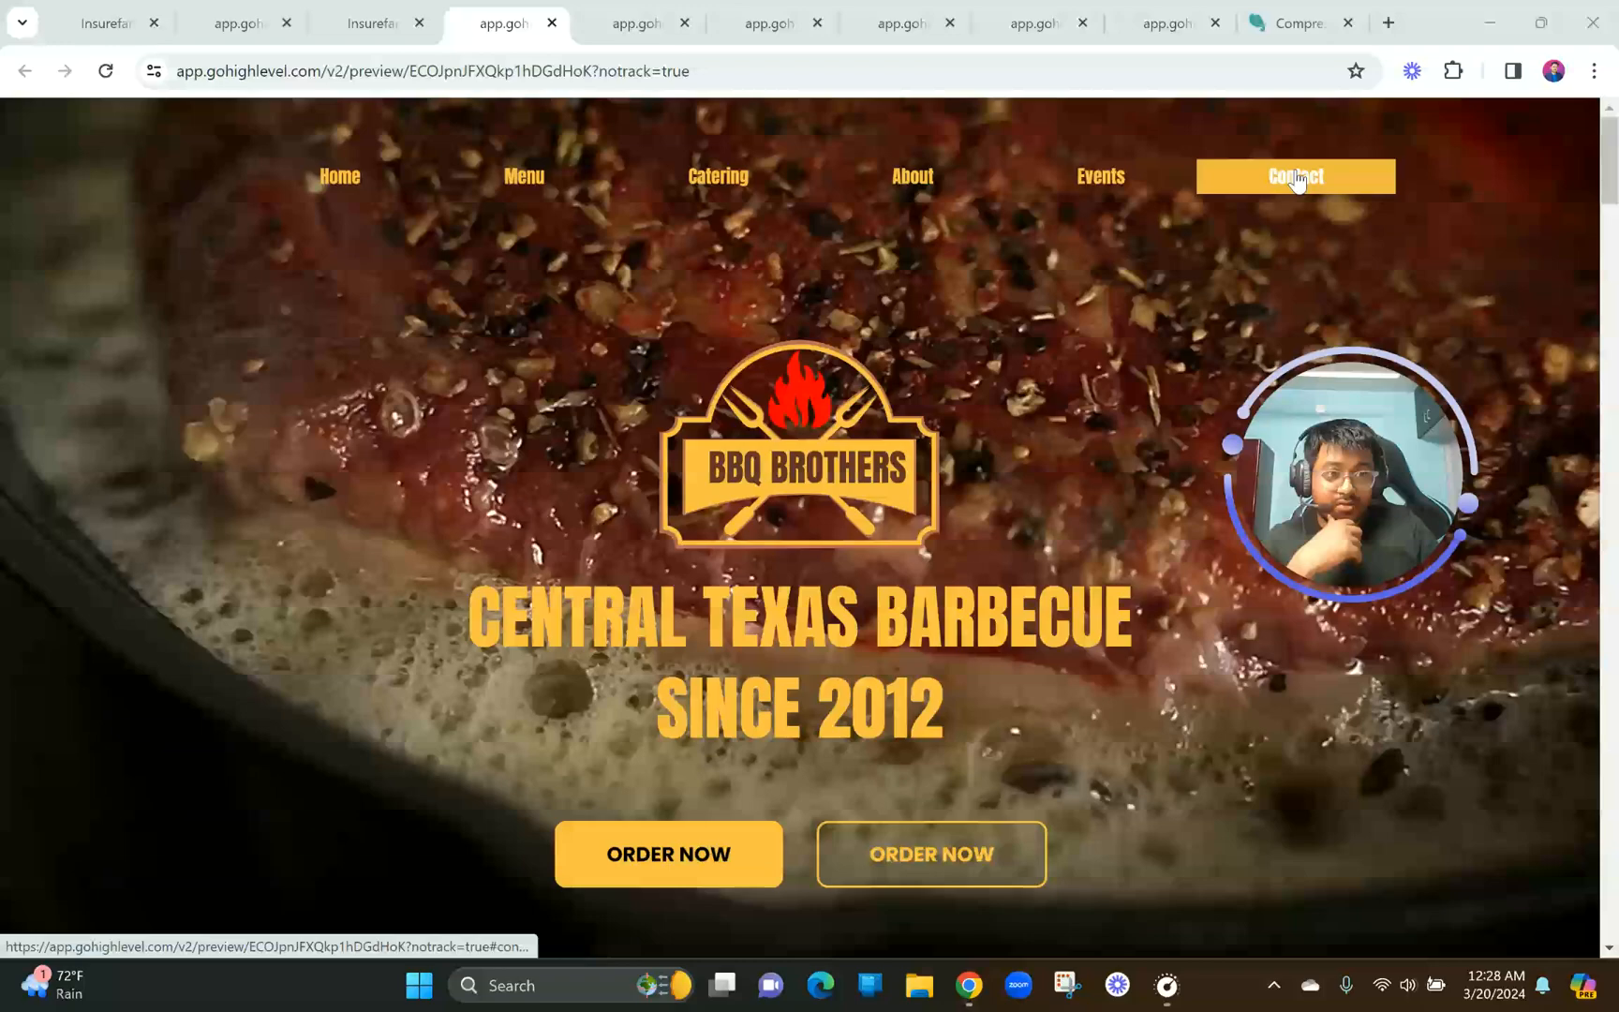
pyautogui.scroll(-1, 937, 347)
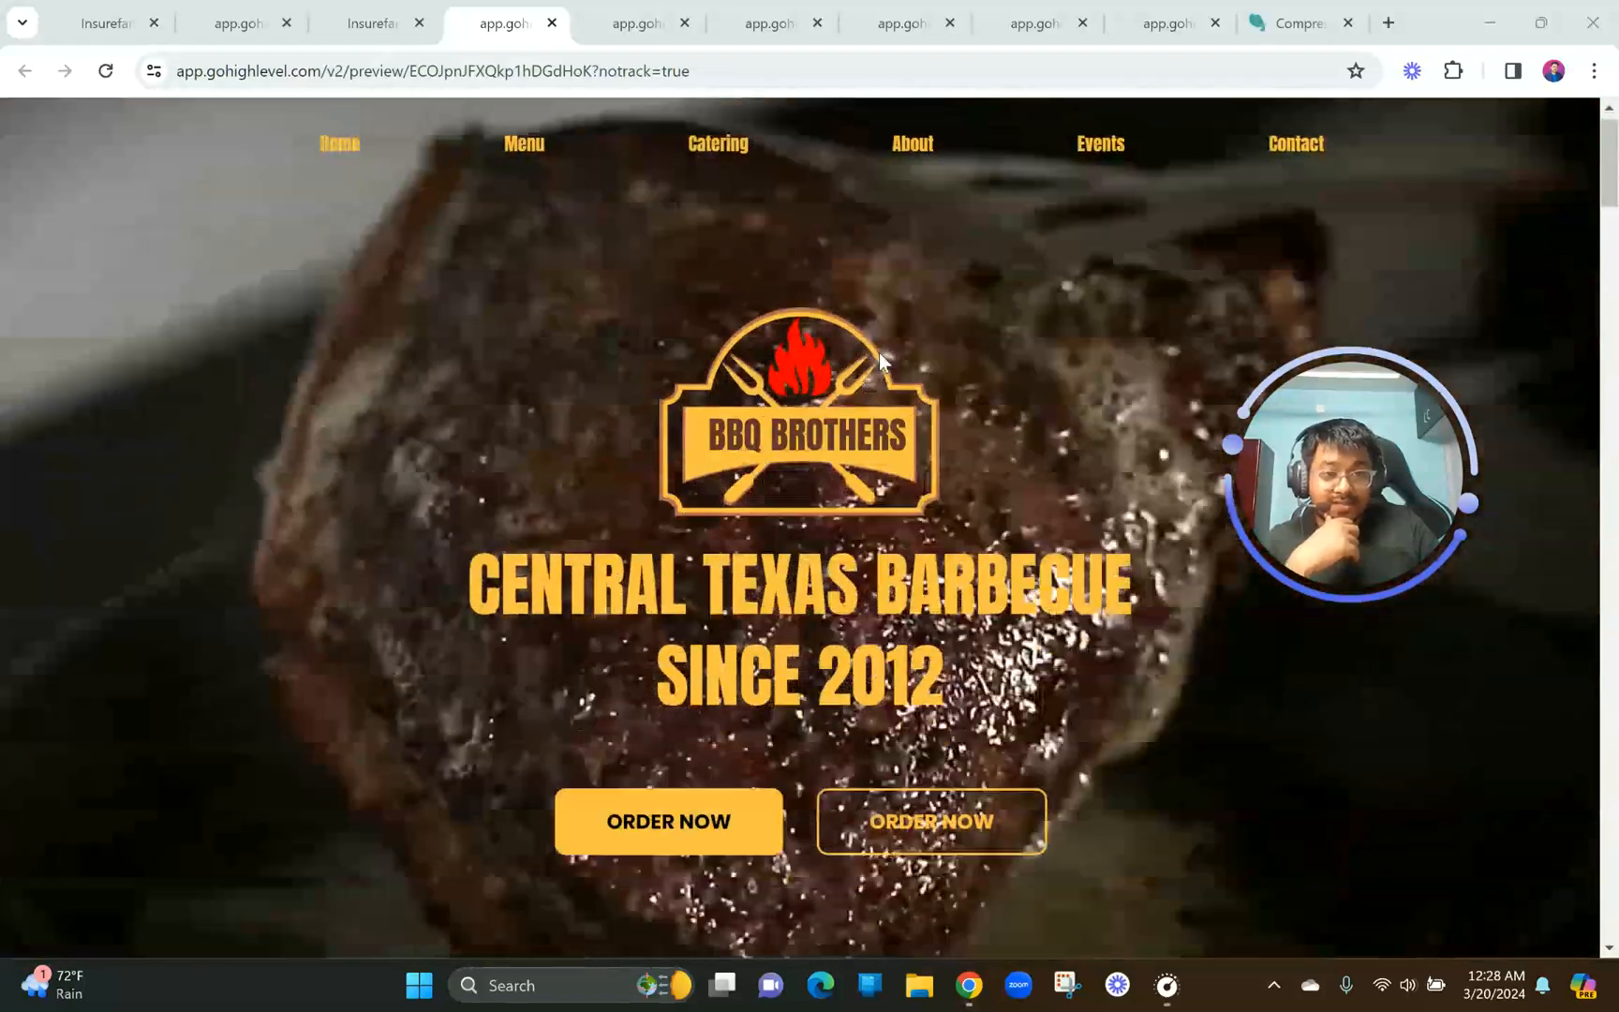
pyautogui.scroll(1, 880, 361)
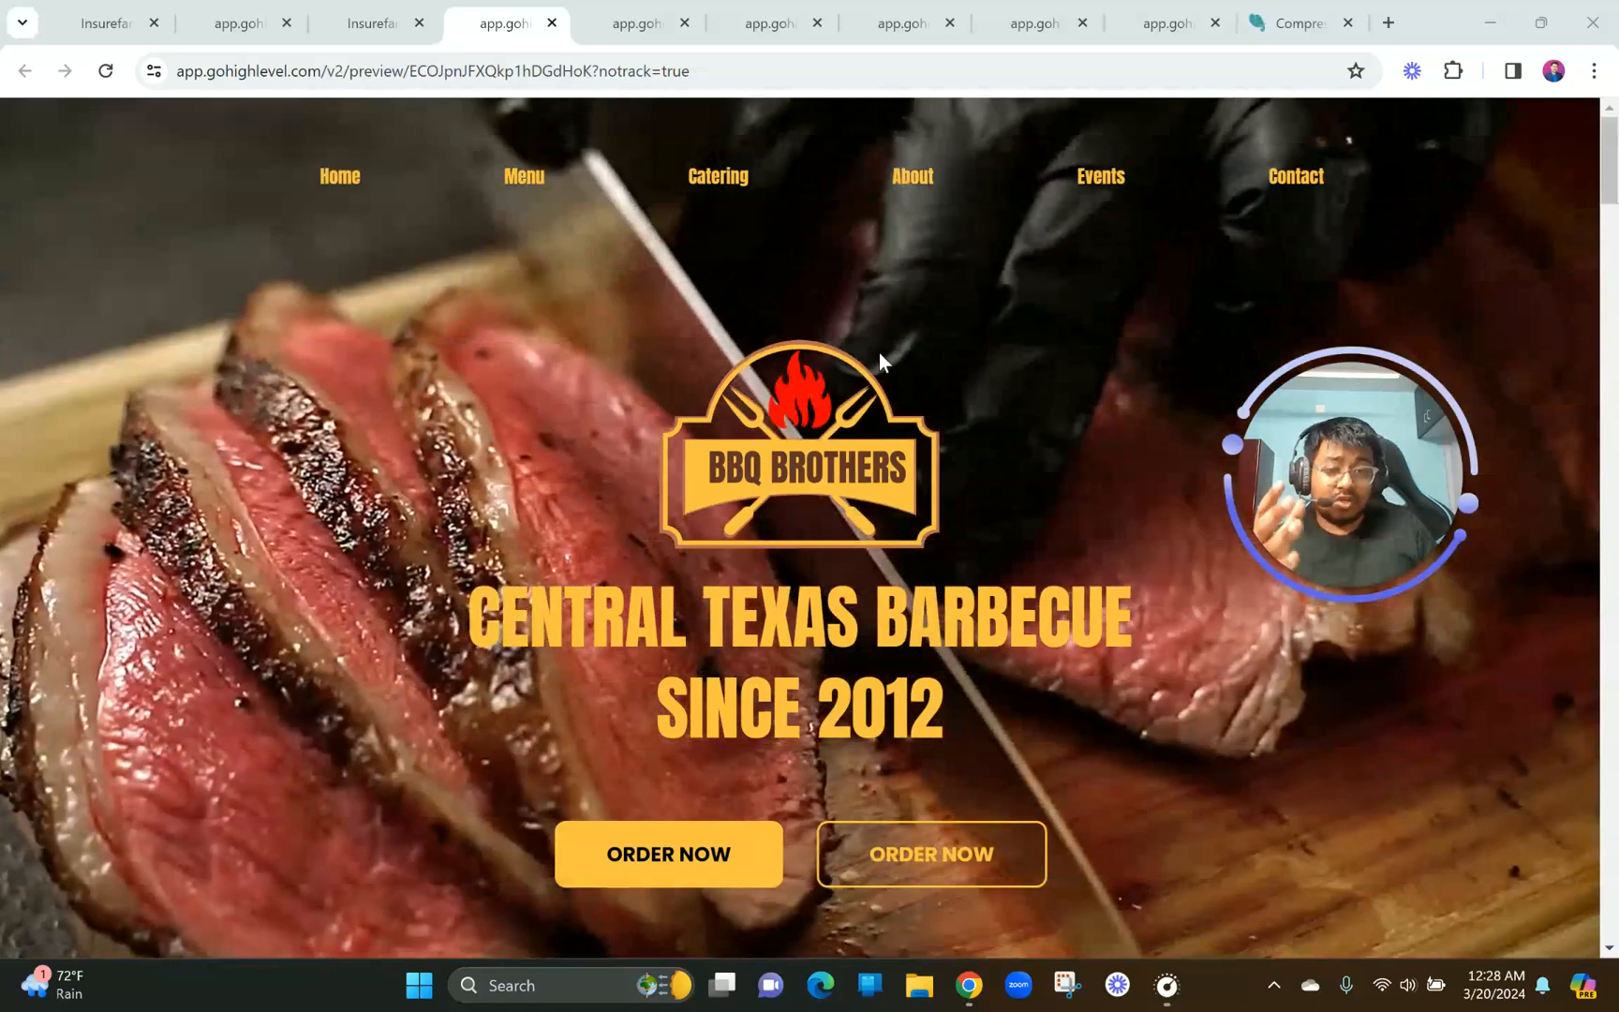
# Examine the desktop preview from the hero through the opening hours, menu, food gallery, story, events and catering sections.
pyautogui.scroll(-1, 548, 411)
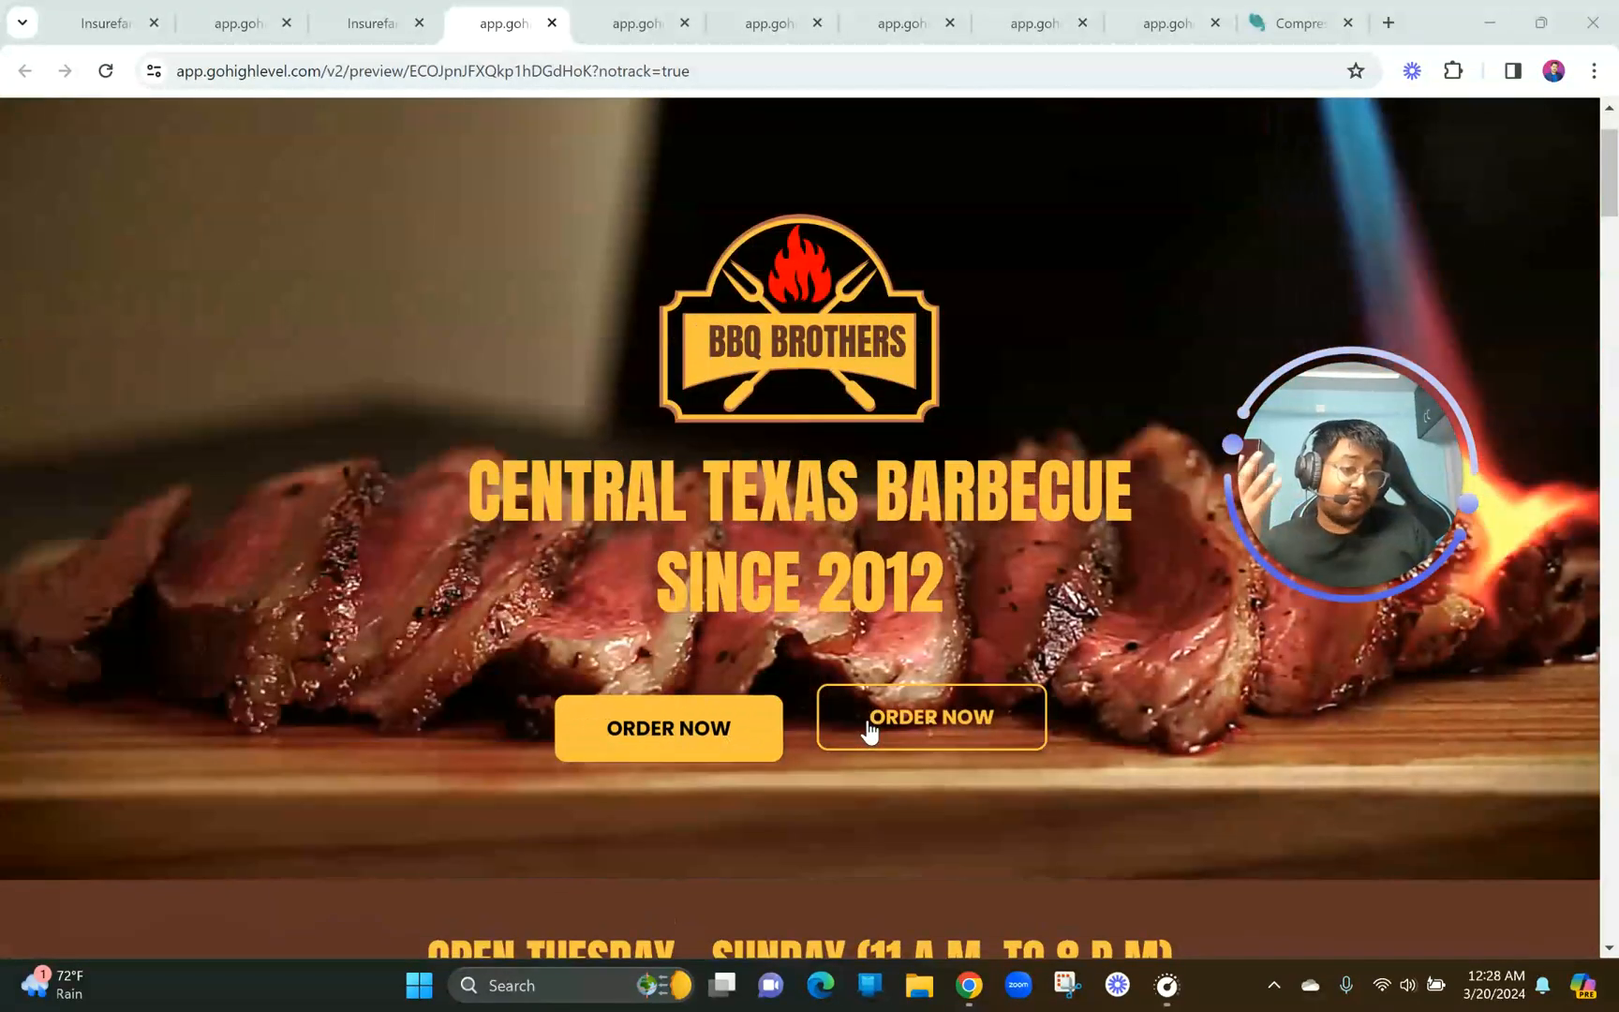
pyautogui.scroll(-4, 869, 731)
pyautogui.scroll(-2, 869, 731)
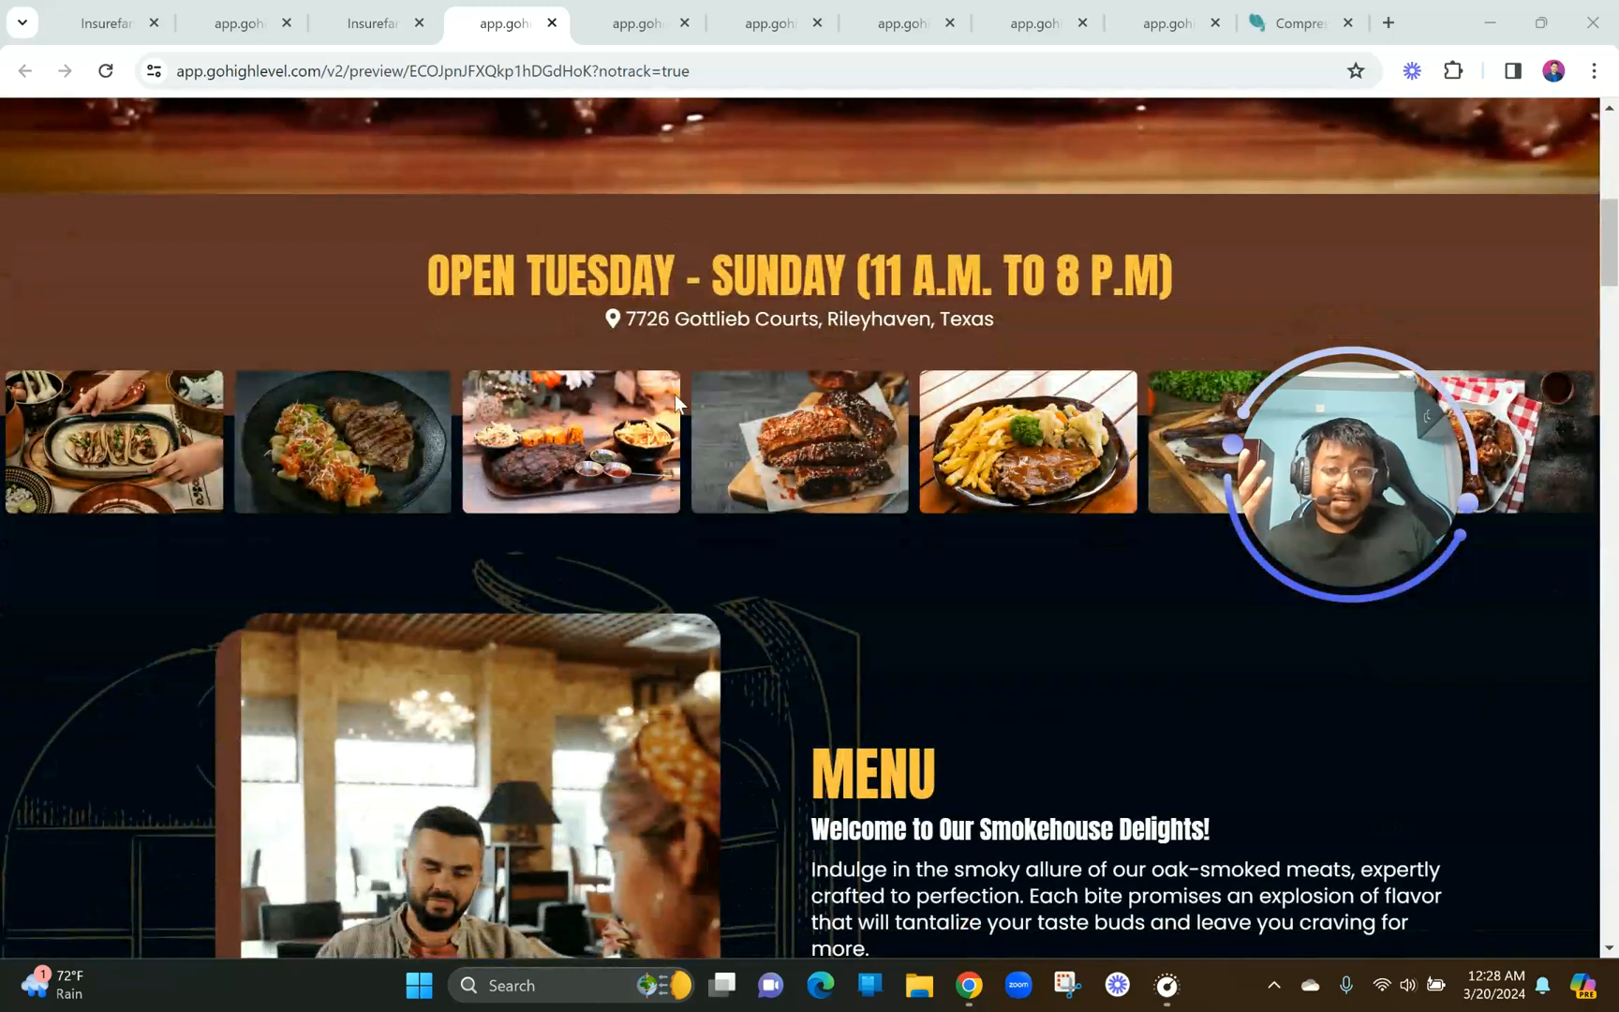
pyautogui.scroll(-1, 740, 467)
pyautogui.scroll(-3, 740, 467)
pyautogui.scroll(1, 741, 473)
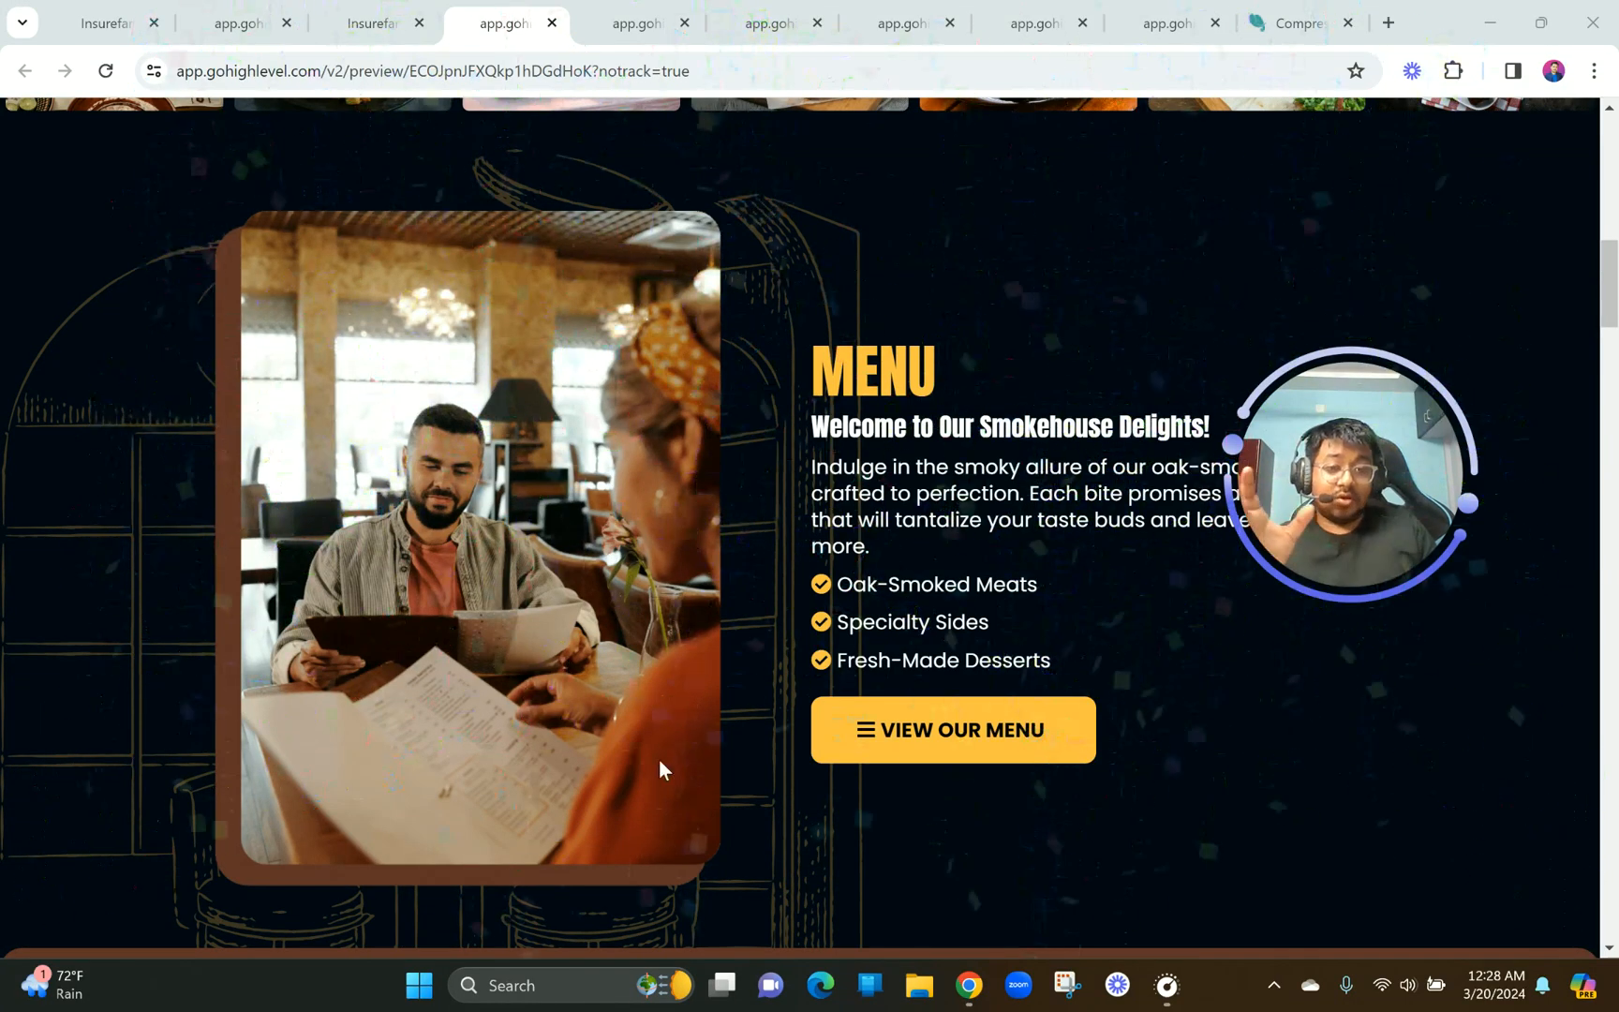
pyautogui.scroll(-8, 659, 759)
pyautogui.scroll(1, 659, 760)
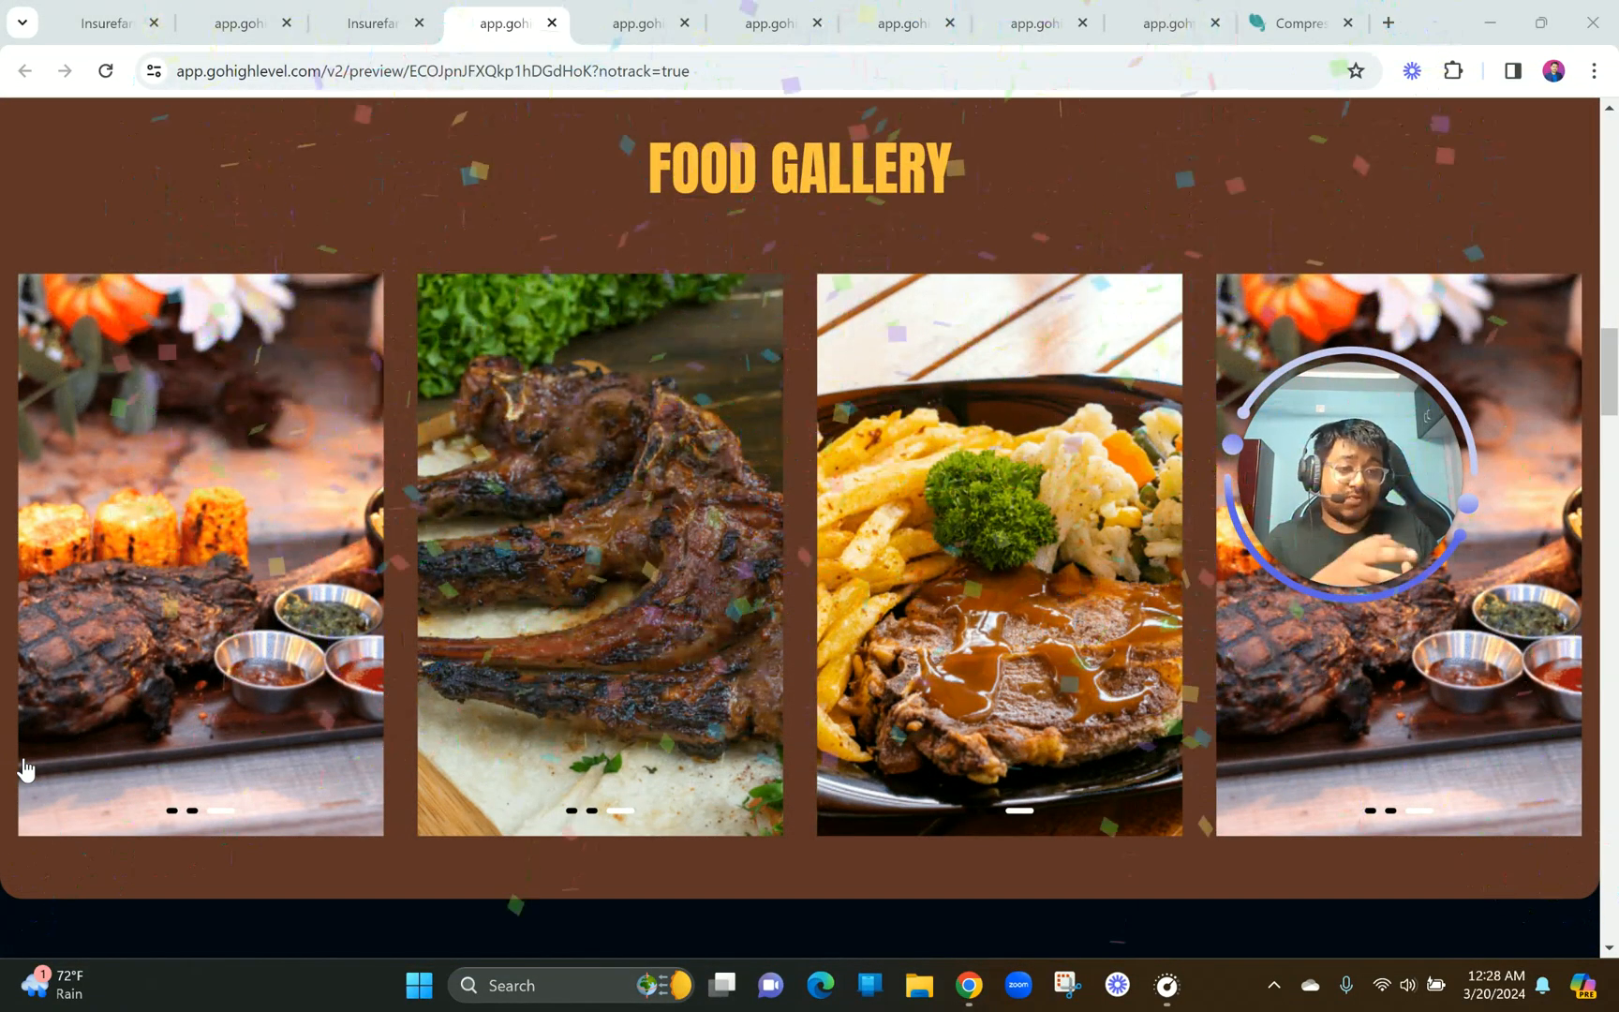
pyautogui.scroll(-8, 531, 705)
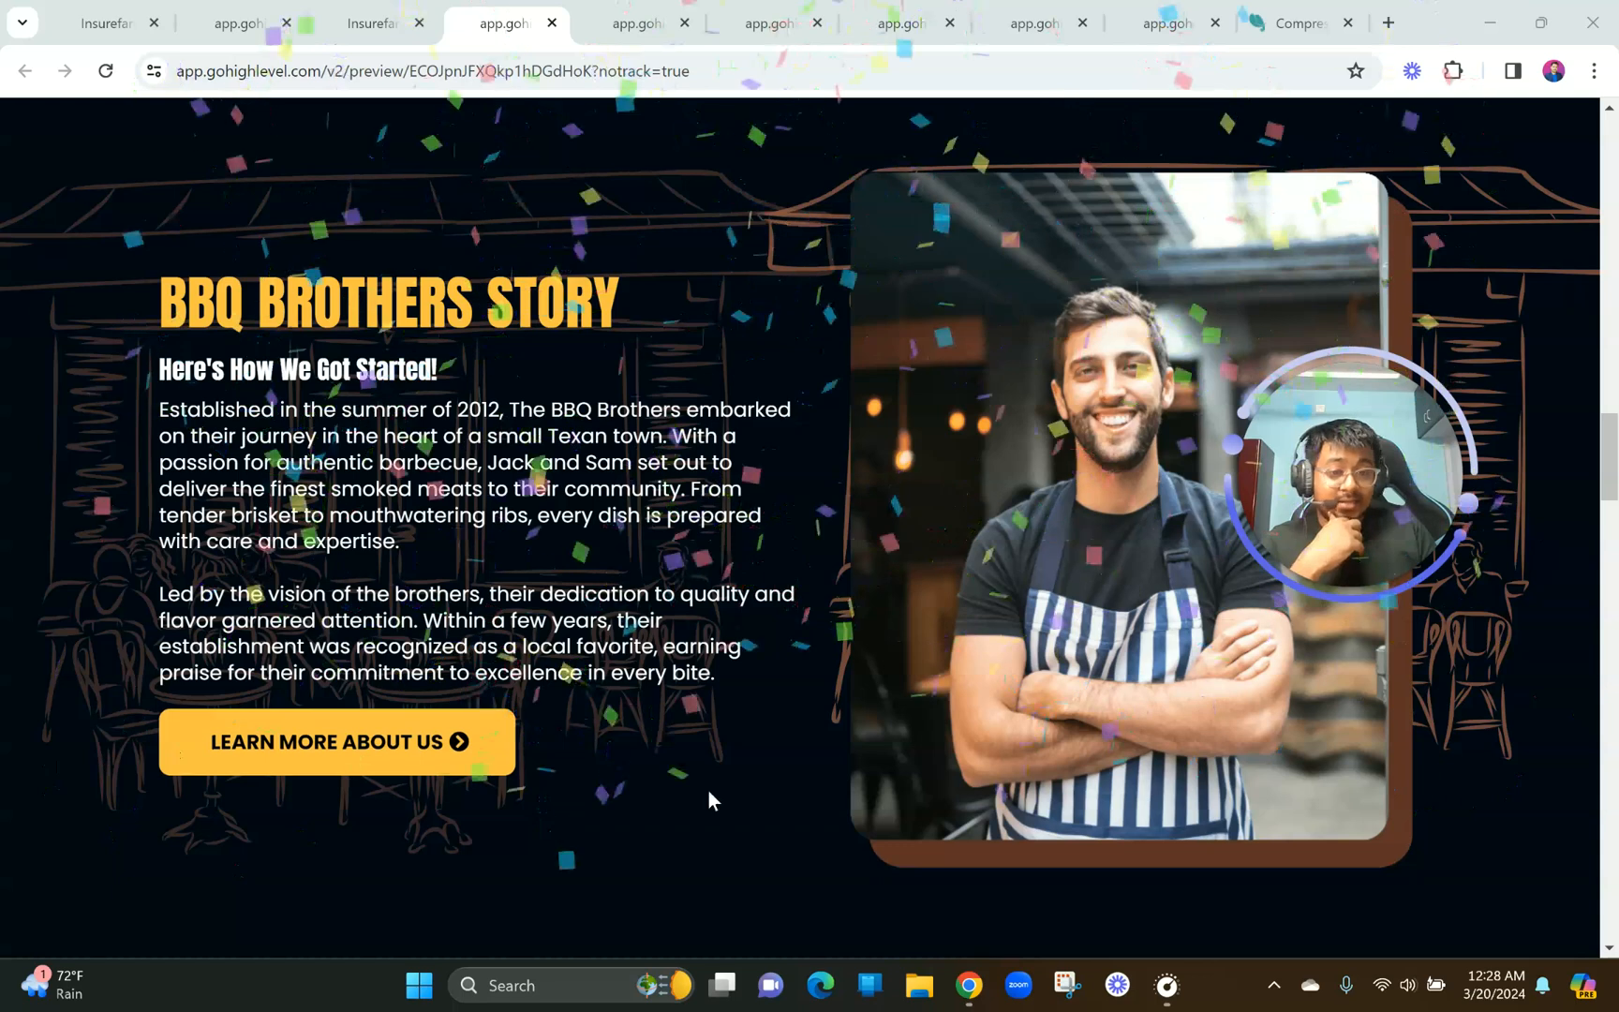
pyautogui.scroll(-8, 709, 791)
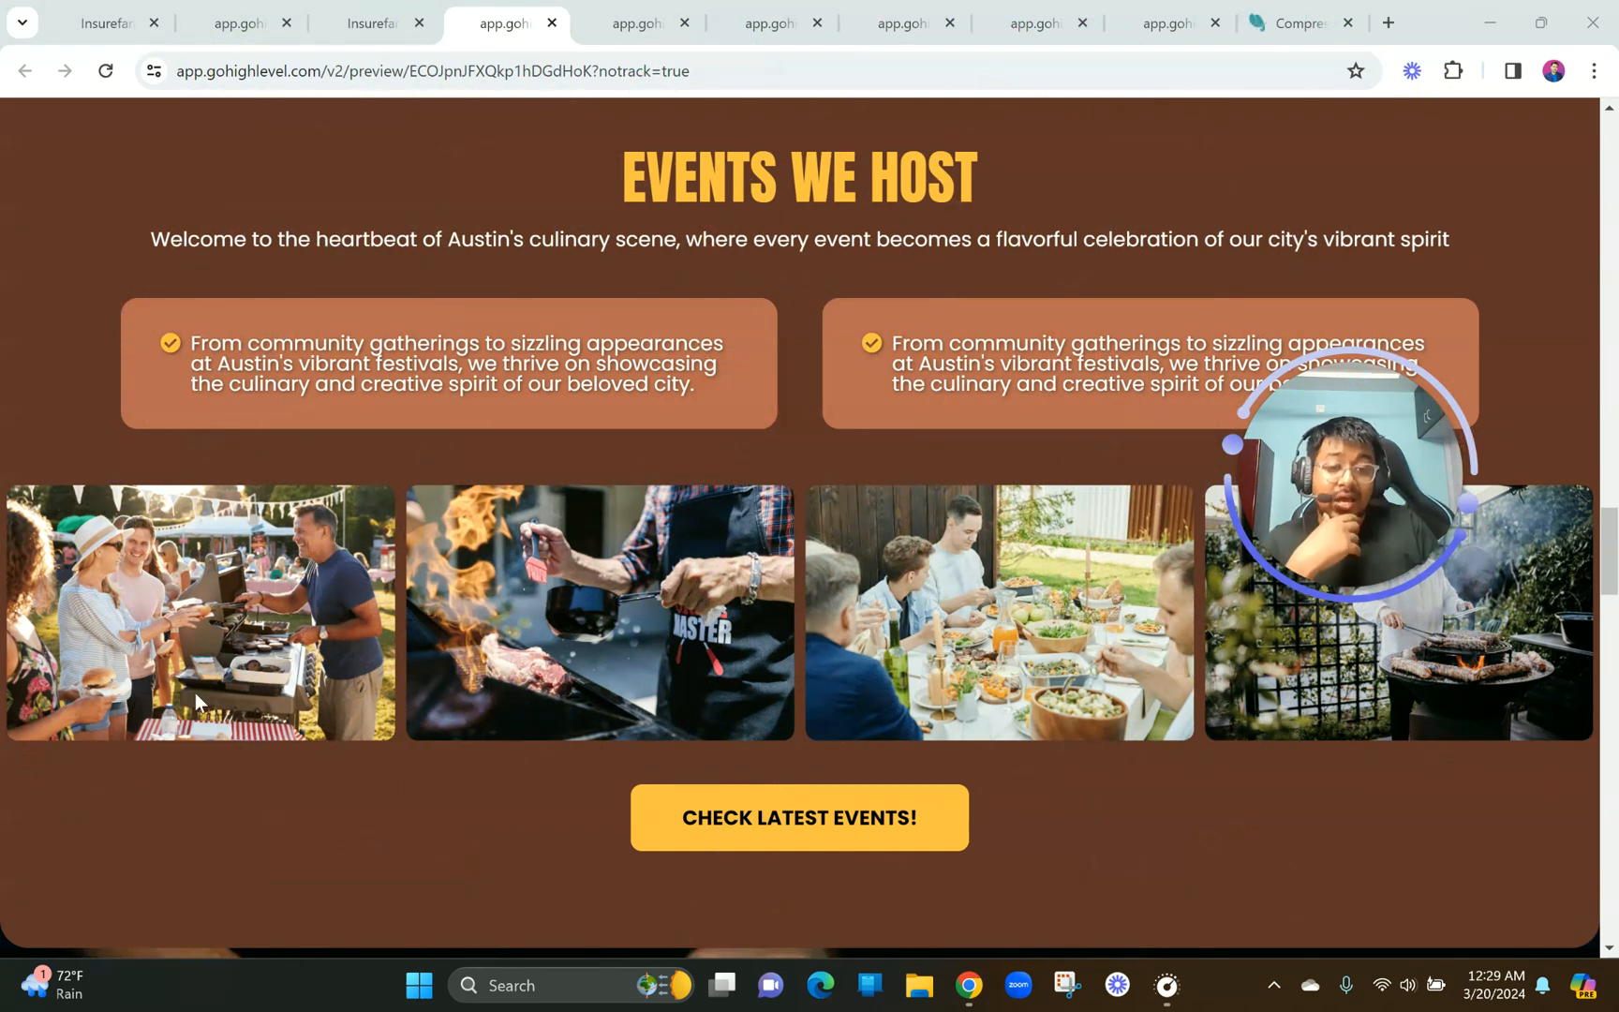
pyautogui.scroll(-8, 365, 688)
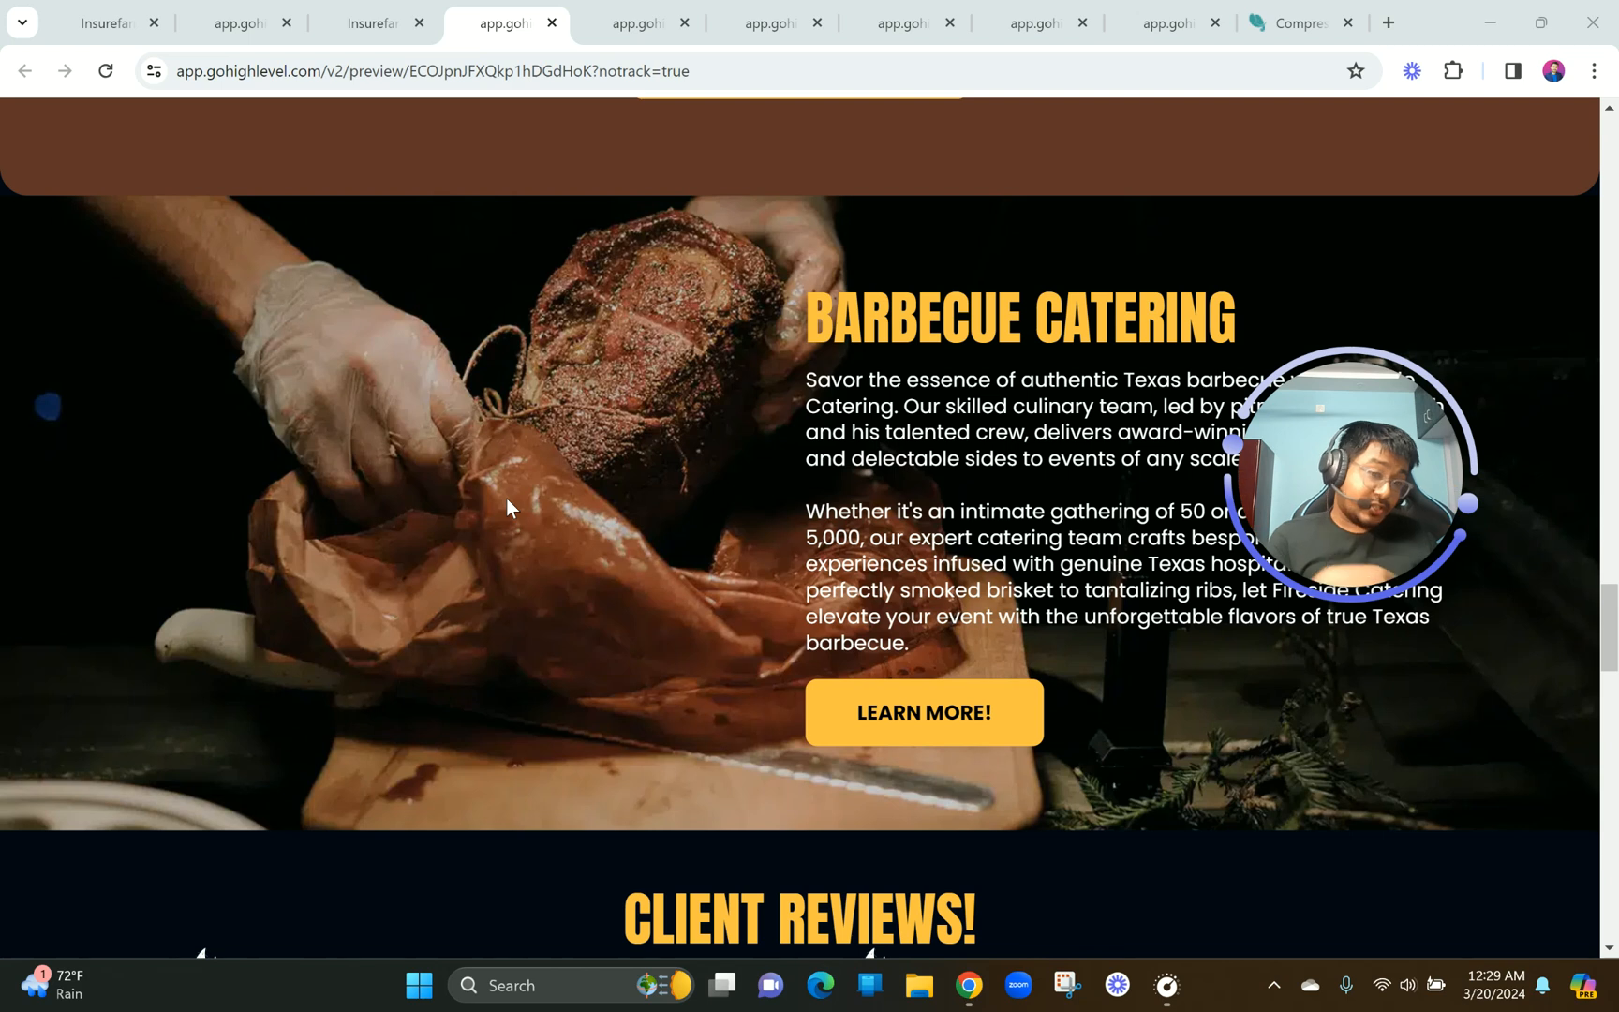
# Review the client reviews, Coffeeshop Reefer, Fire & Flour Bakery and footer sections of the preview, ending back at the page top.
pyautogui.scroll(-8, 506, 507)
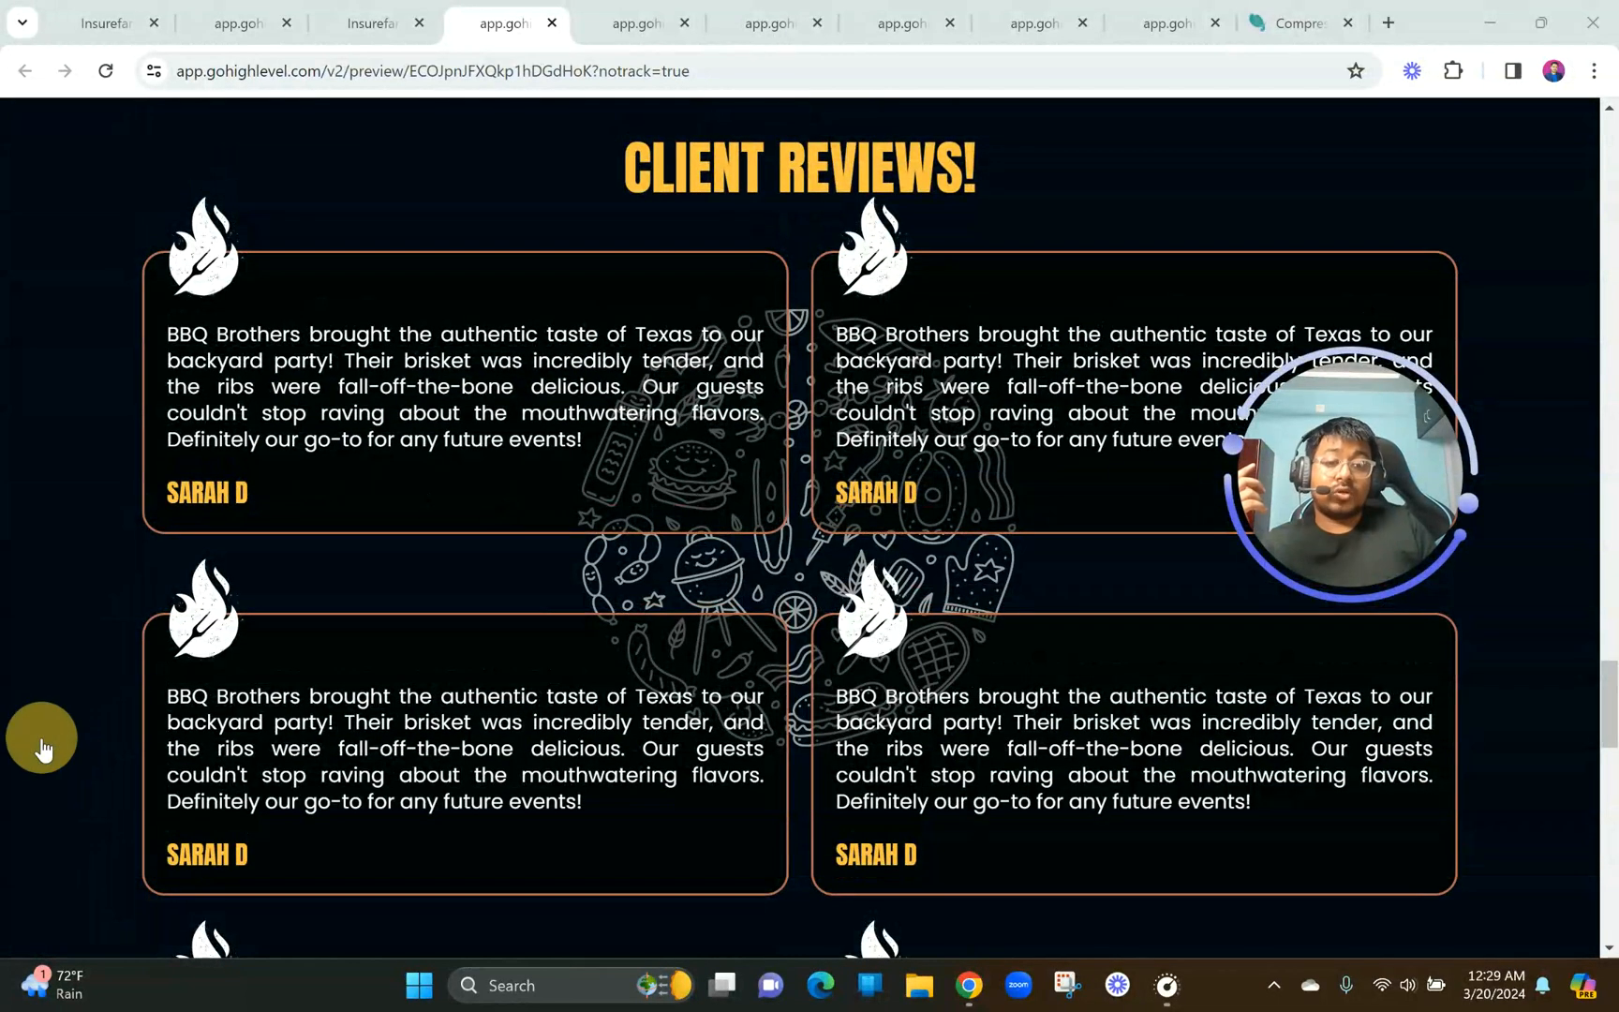
pyautogui.click(42, 740)
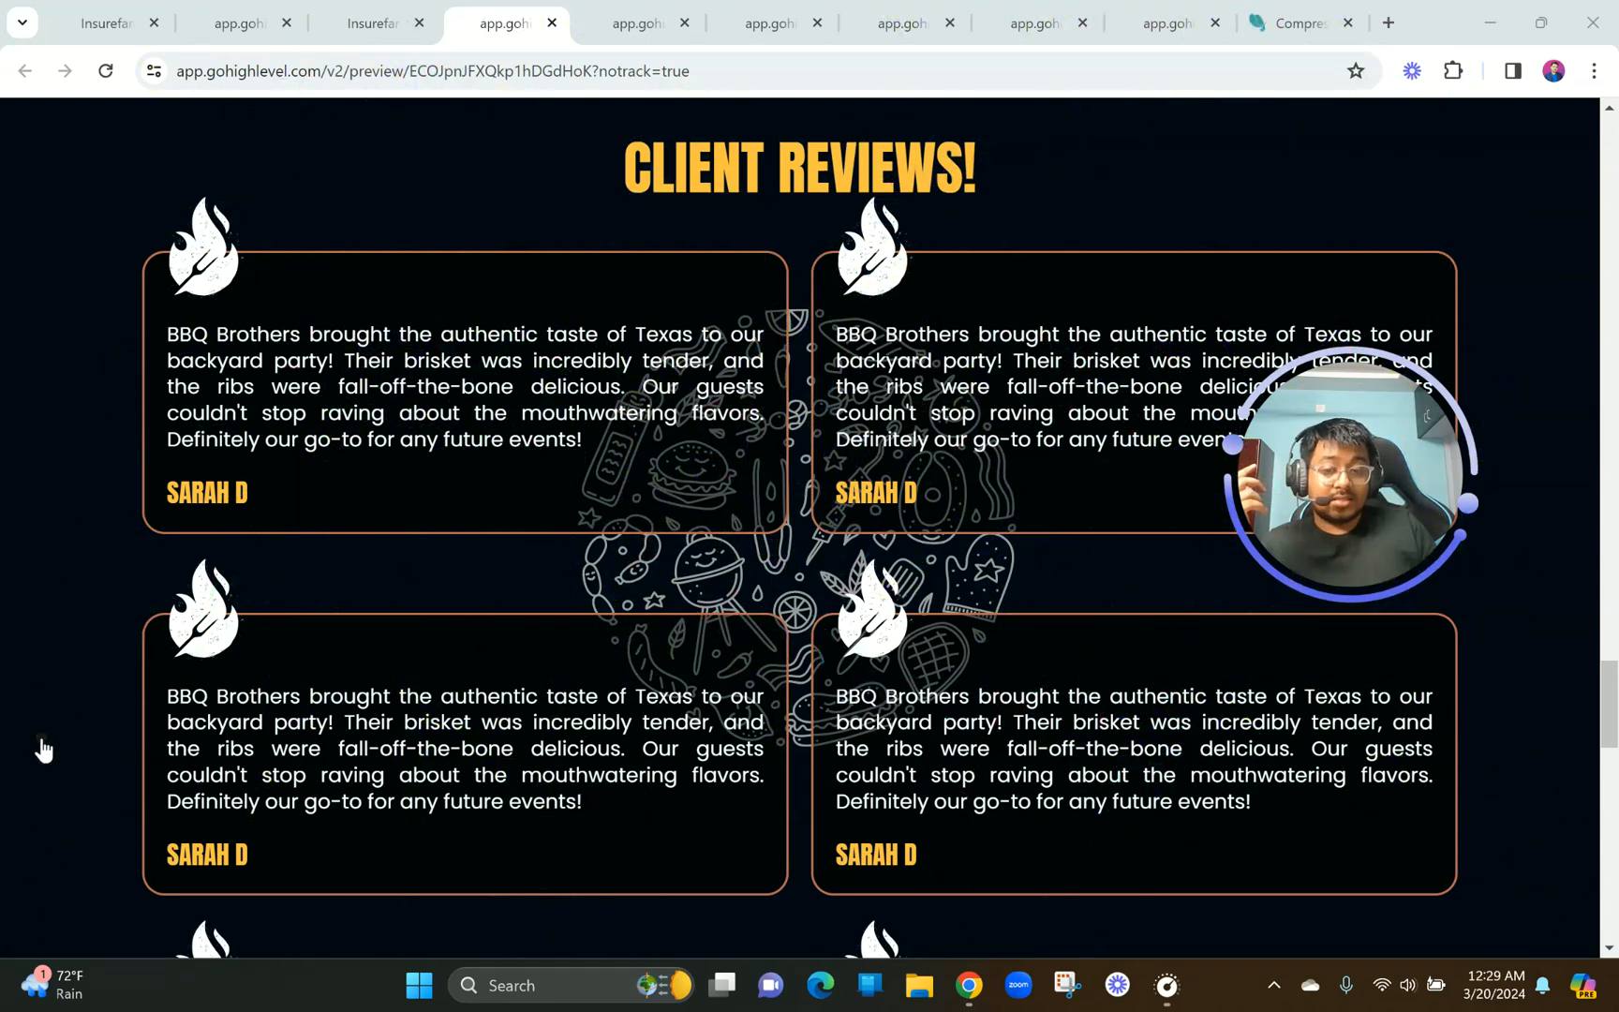
pyautogui.click(37, 755)
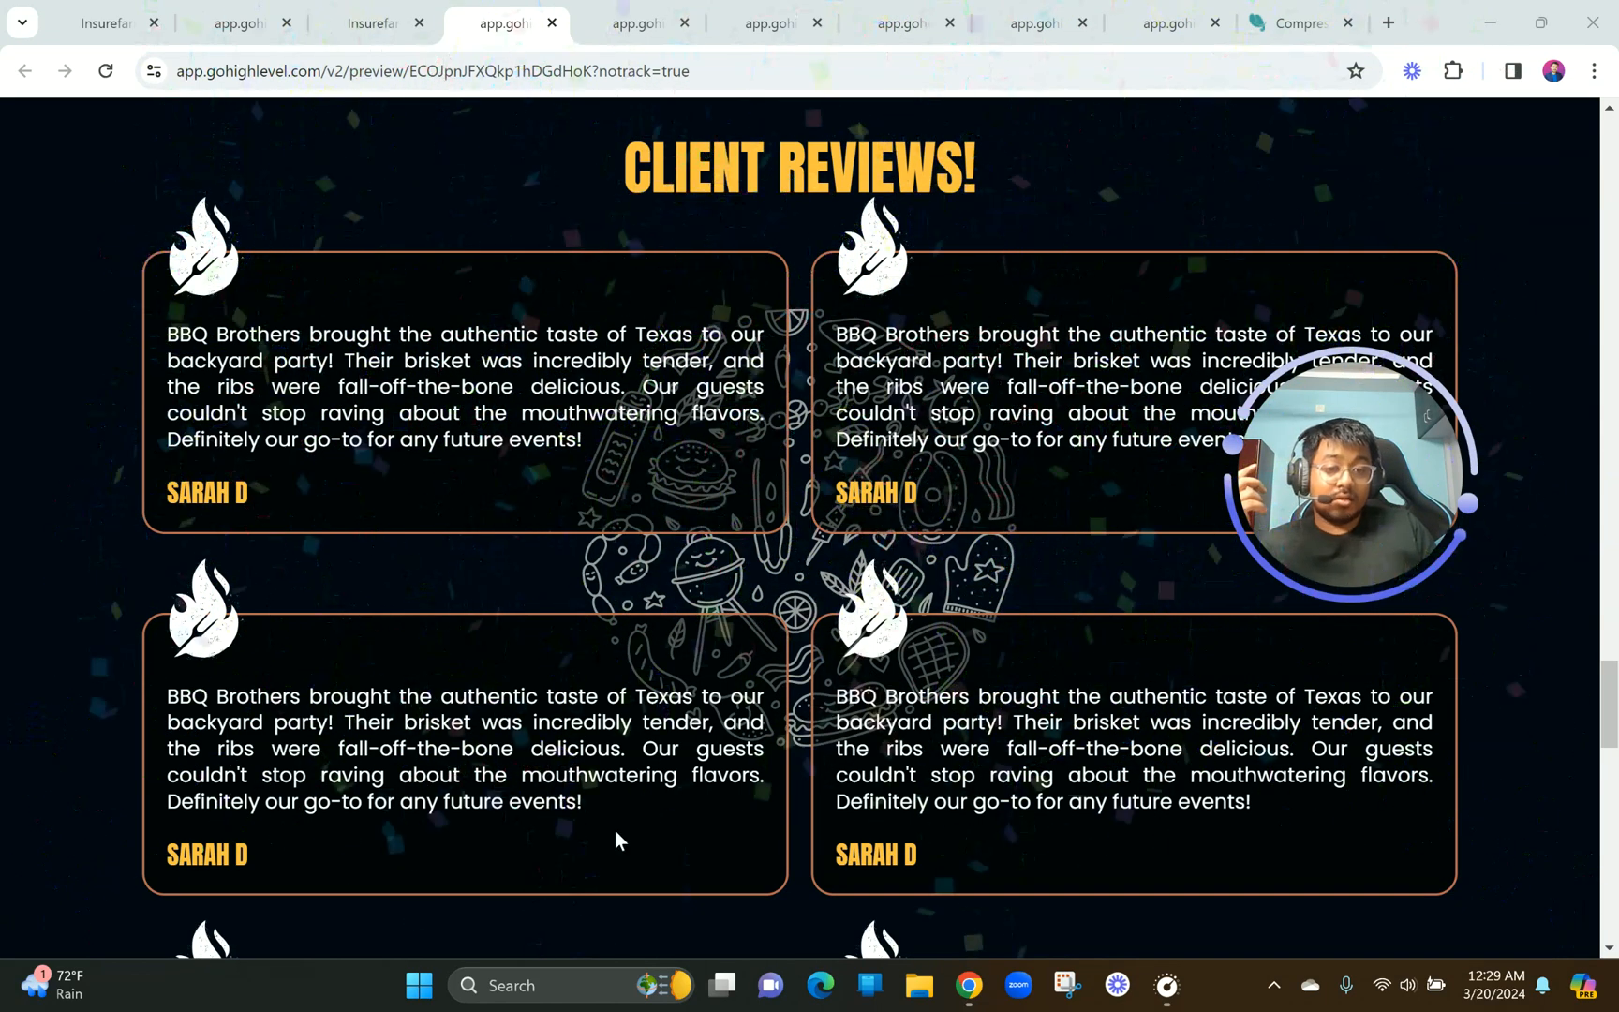
pyautogui.scroll(-4, 615, 831)
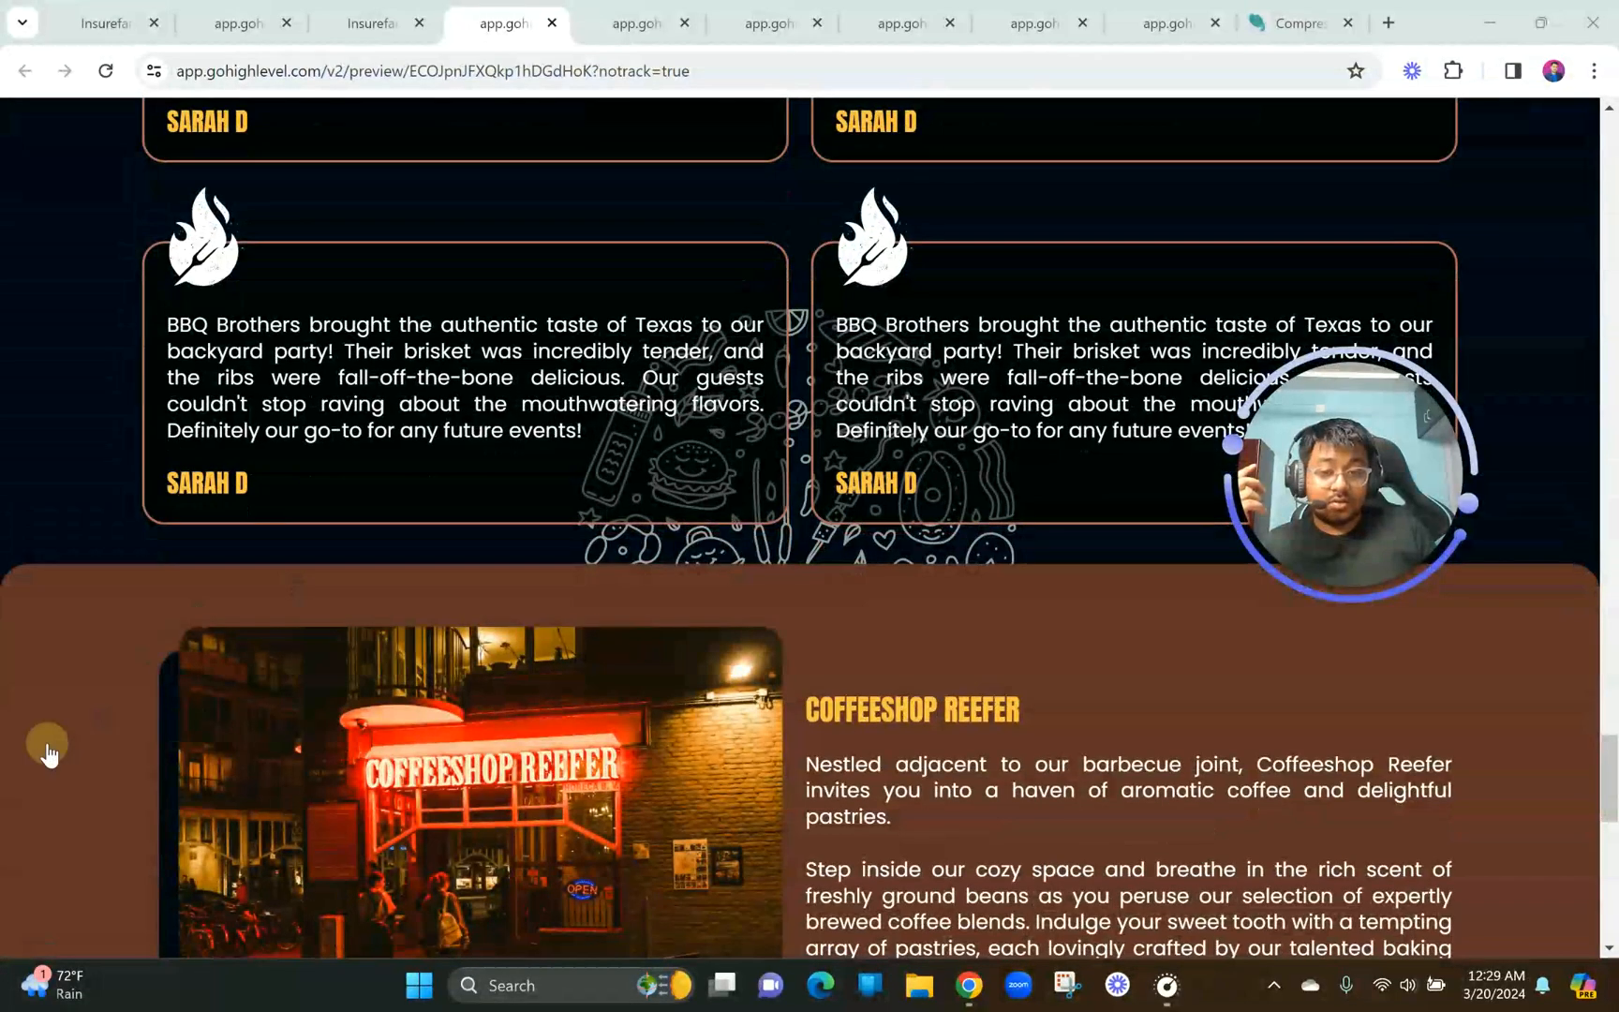
pyautogui.scroll(-5, 495, 834)
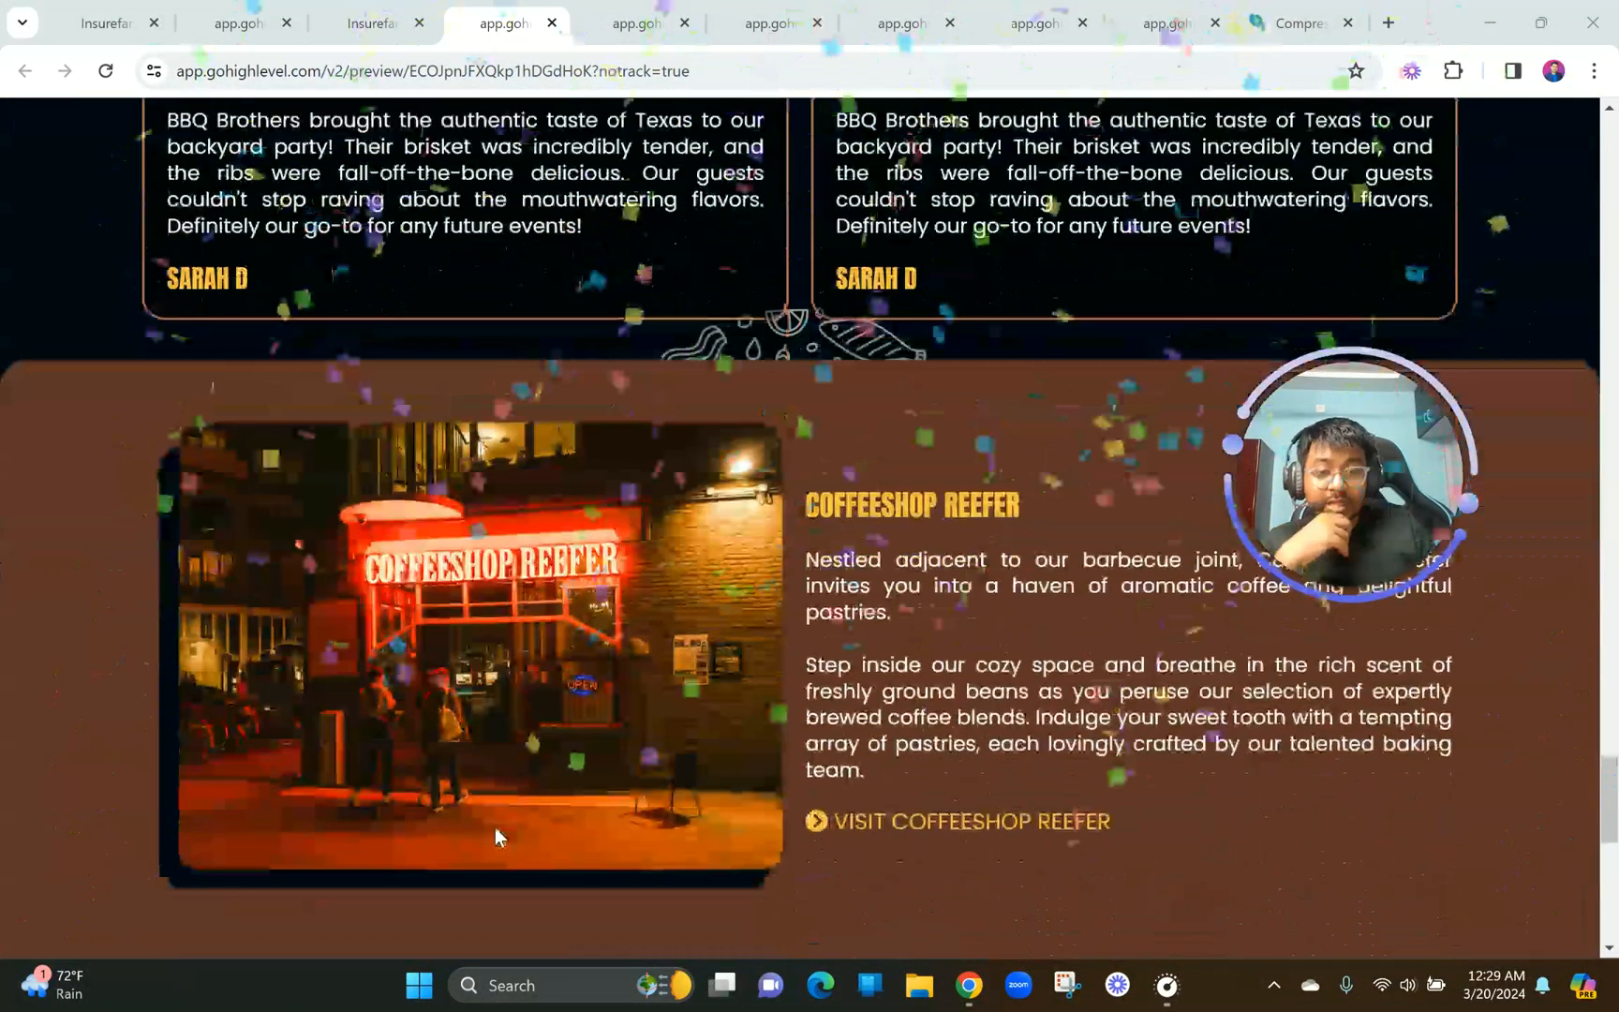
pyautogui.scroll(1, 494, 827)
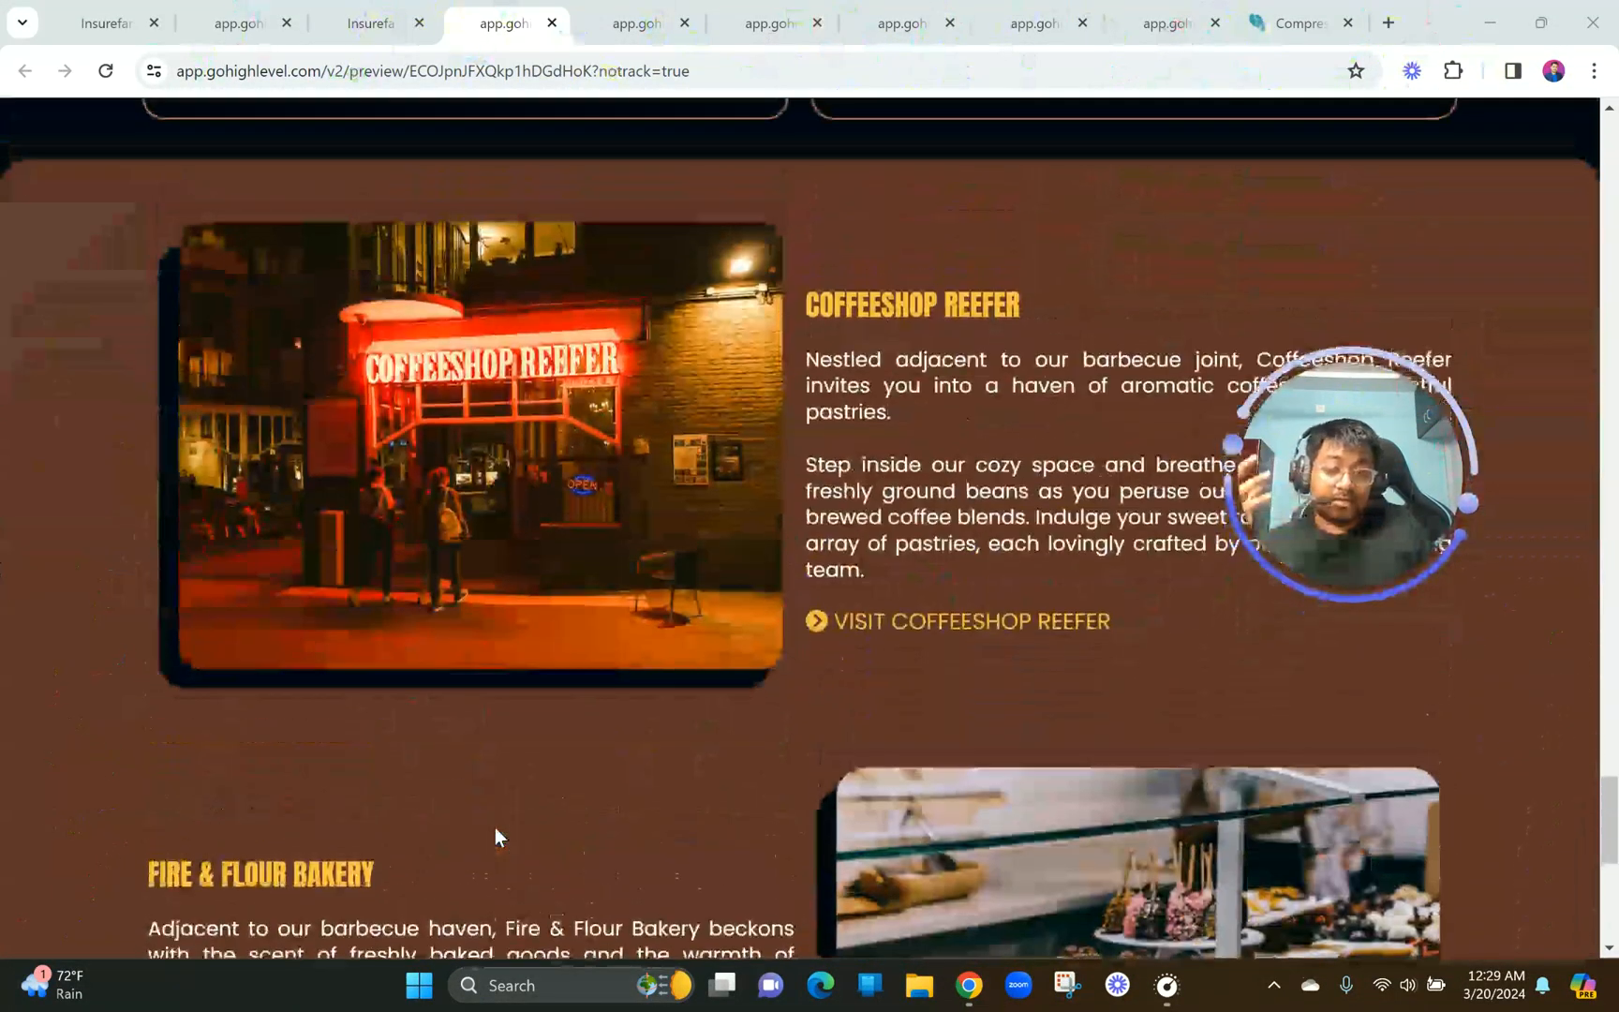
pyautogui.scroll(-2, 495, 827)
pyautogui.scroll(2, 916, 157)
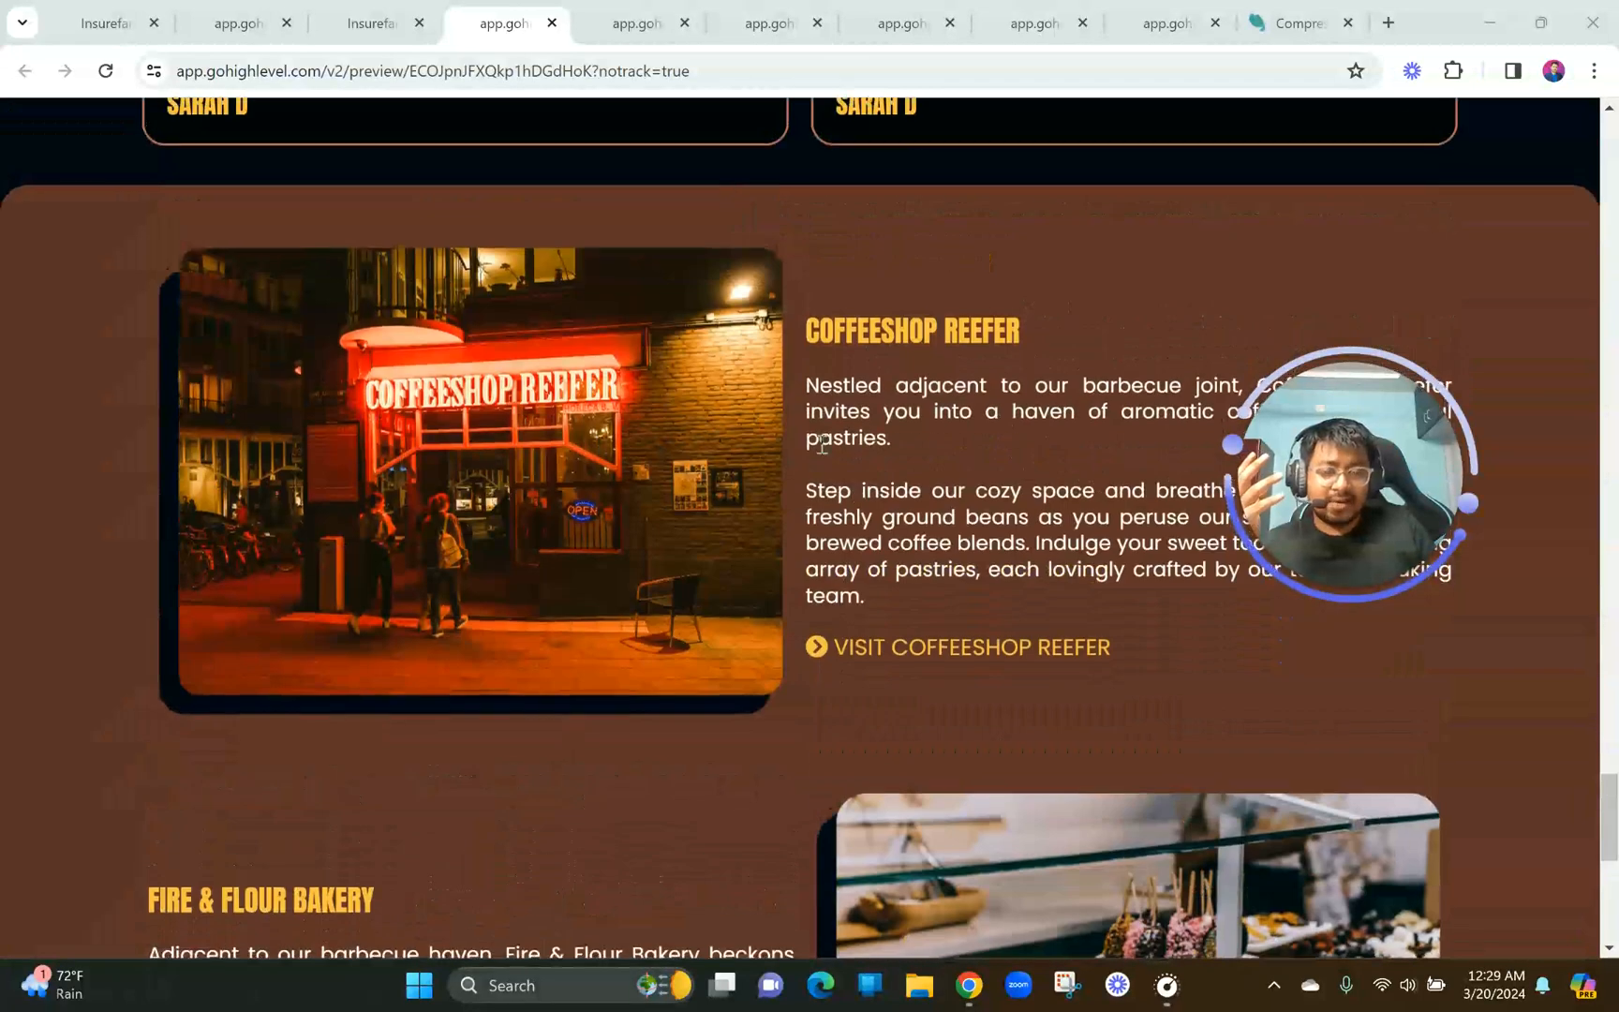
pyautogui.scroll(-4, 822, 444)
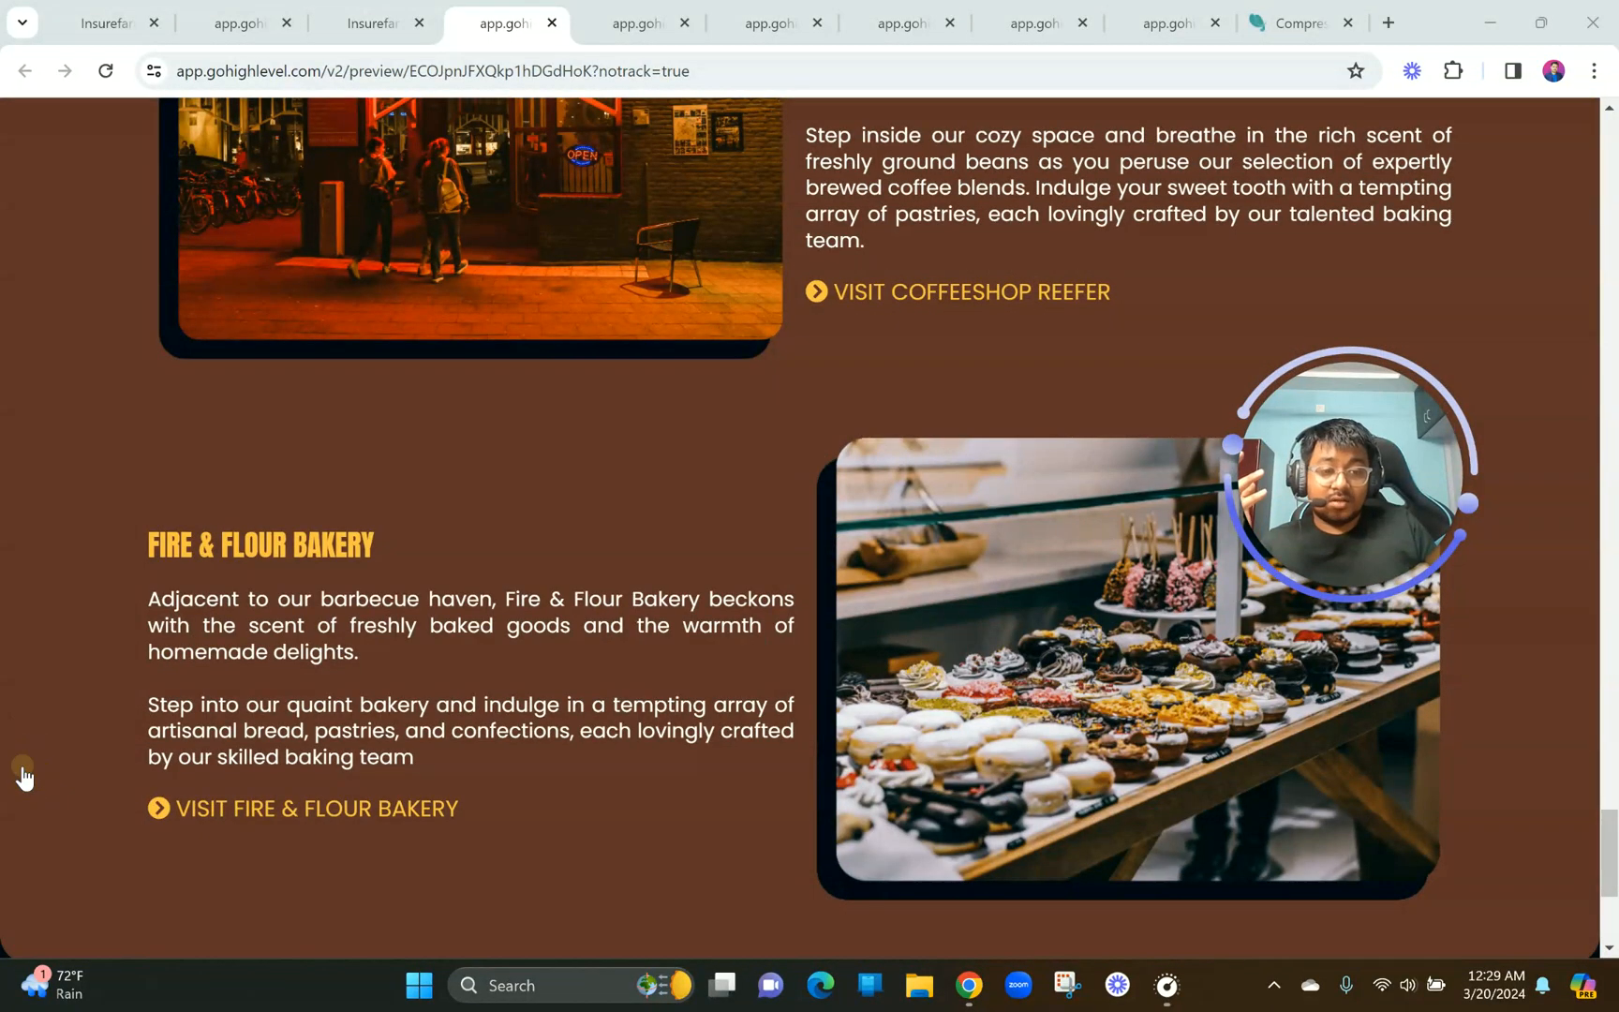
pyautogui.scroll(-4, 714, 660)
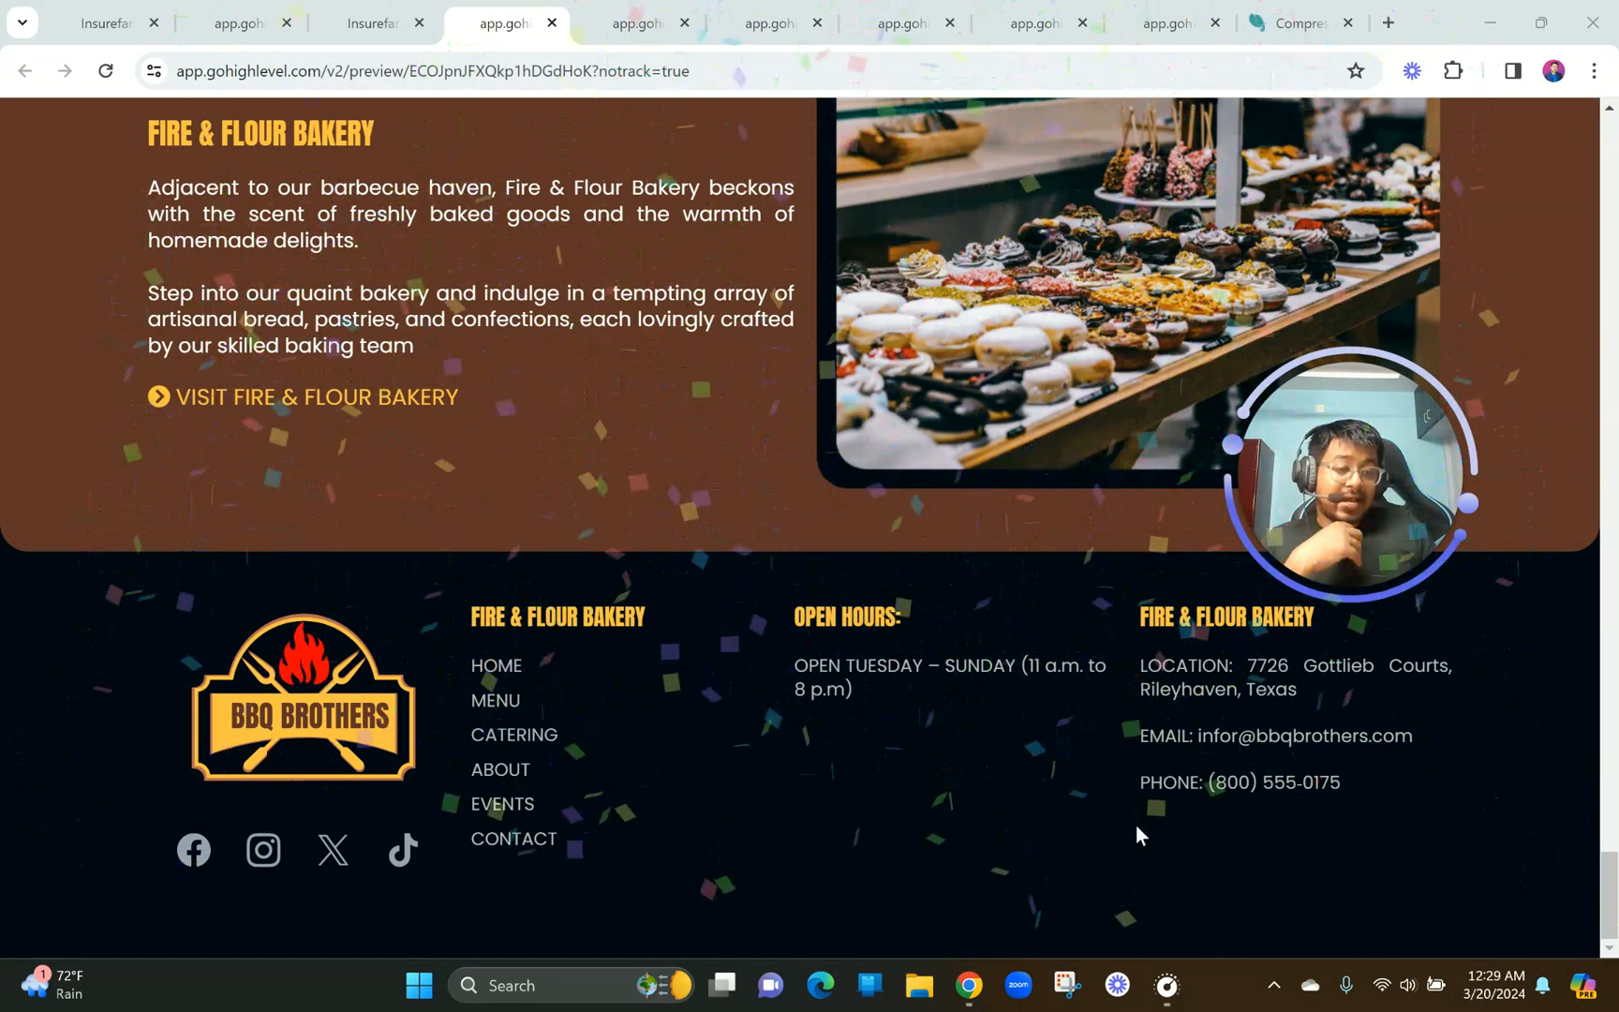
pyautogui.moveTo(1616, 899); pyautogui.dragTo(1608, 126)
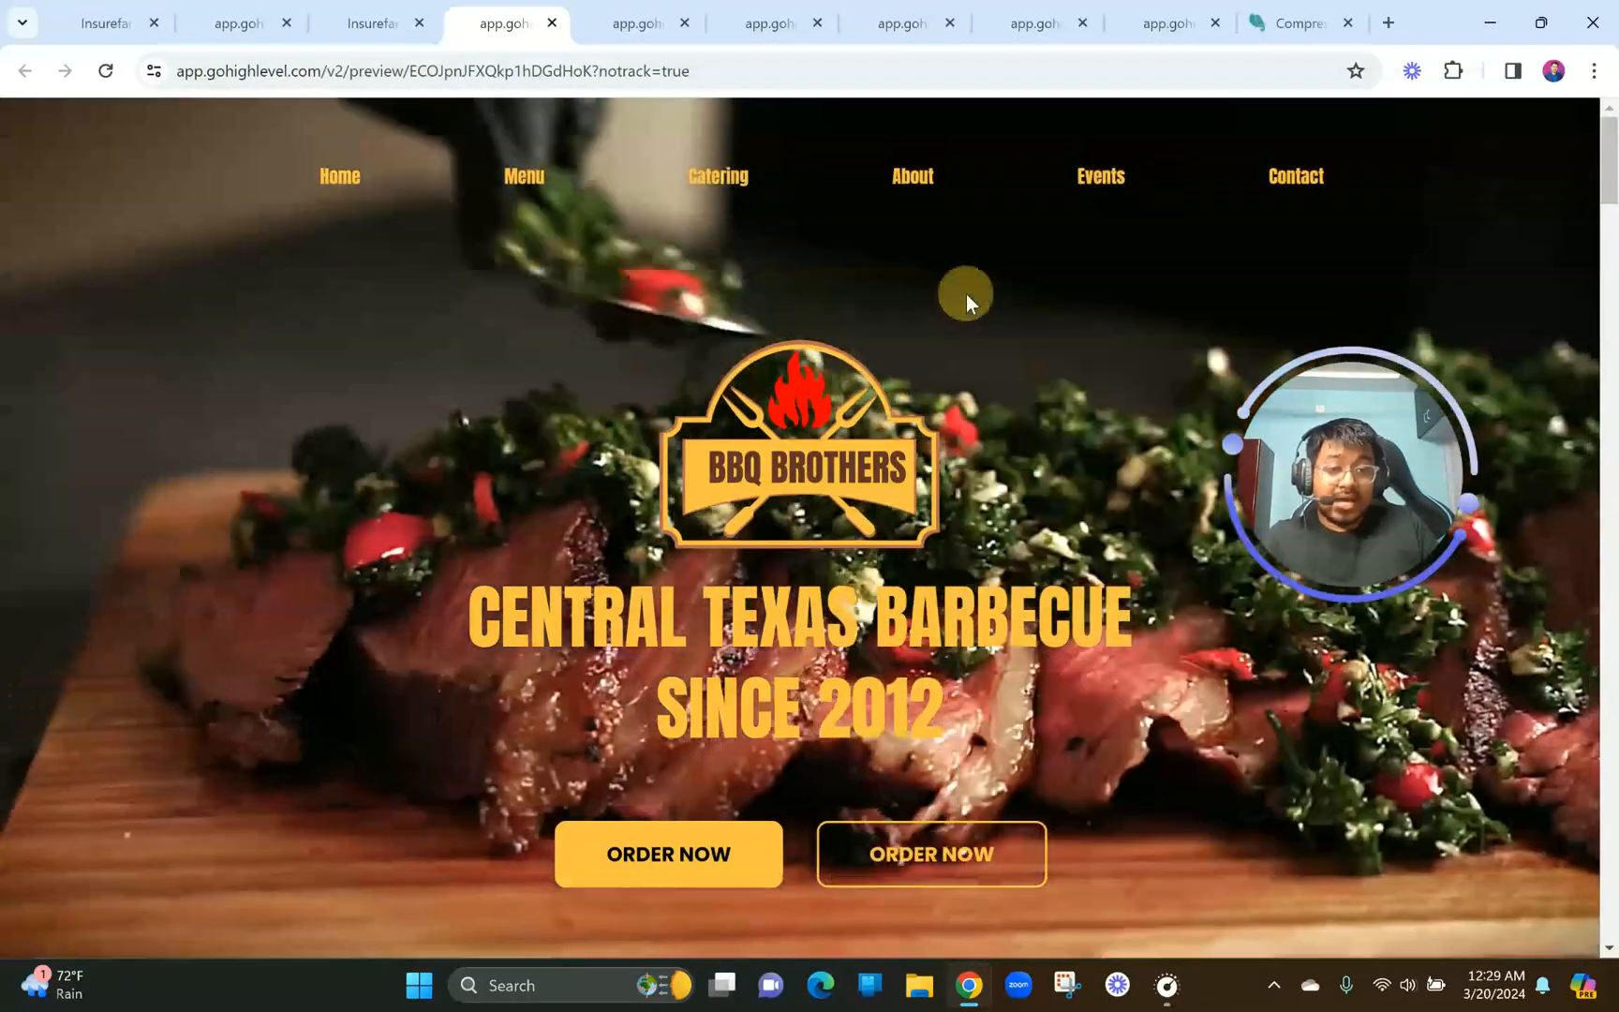
# Inspect the mobile layout of the hero and opening-hours sections with the browser's developer tools, closing them when done.
pyautogui.rightClick(966, 295)
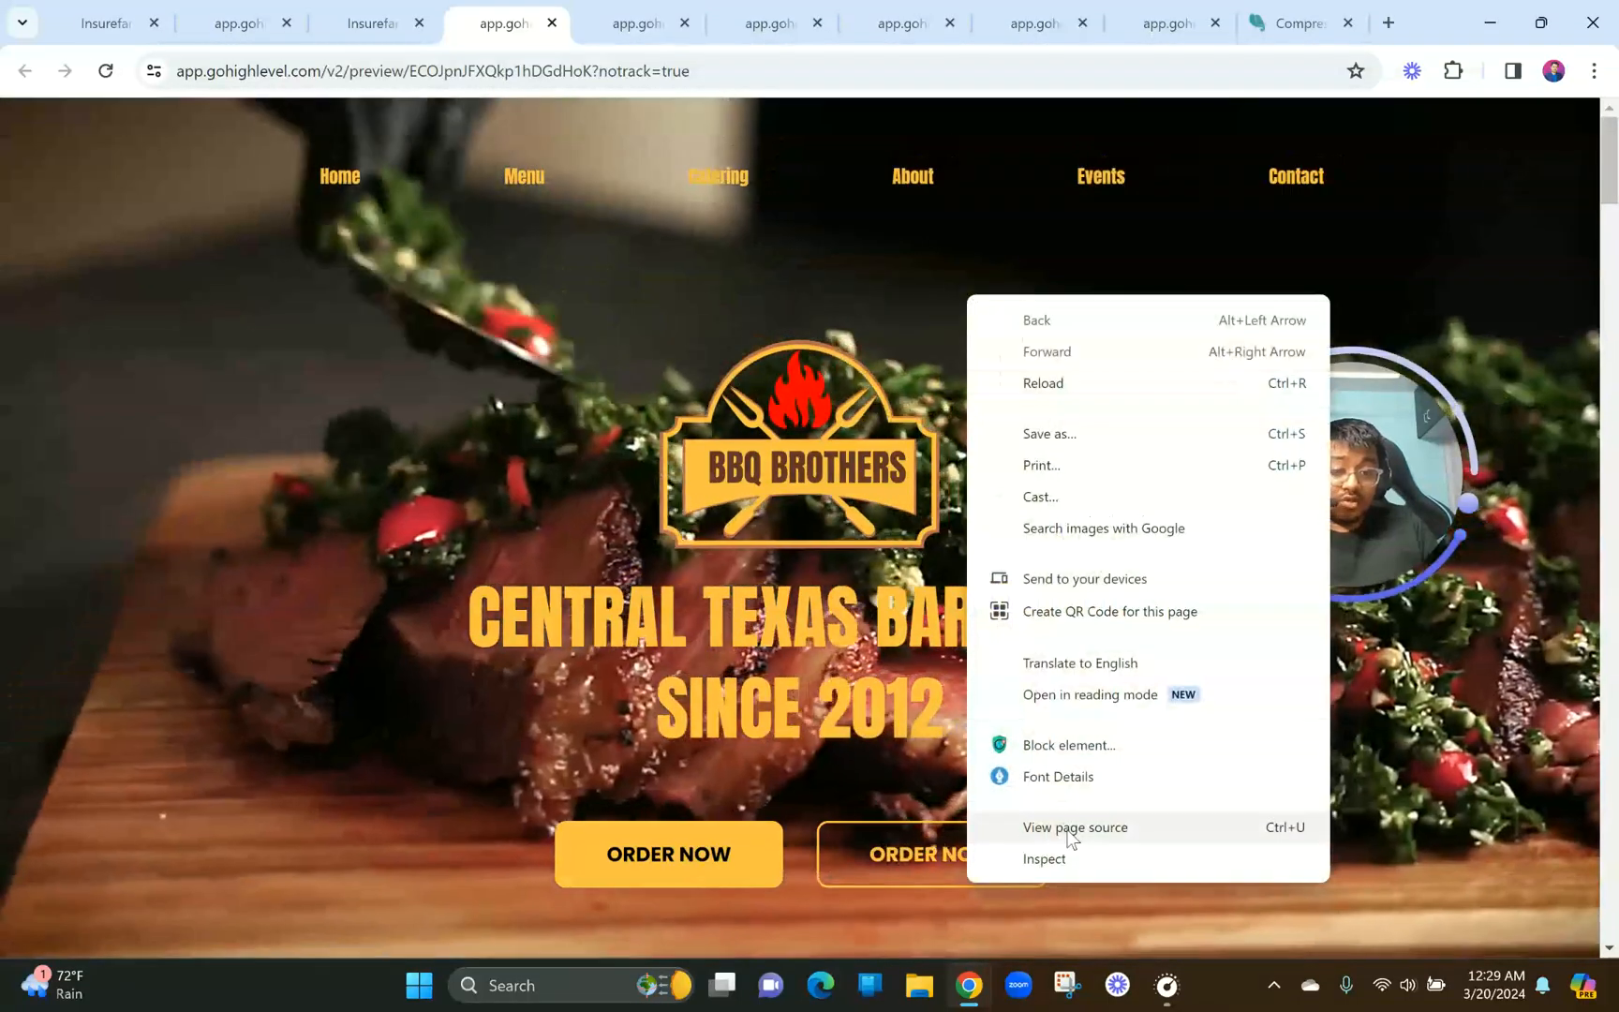
pyautogui.click(1054, 855)
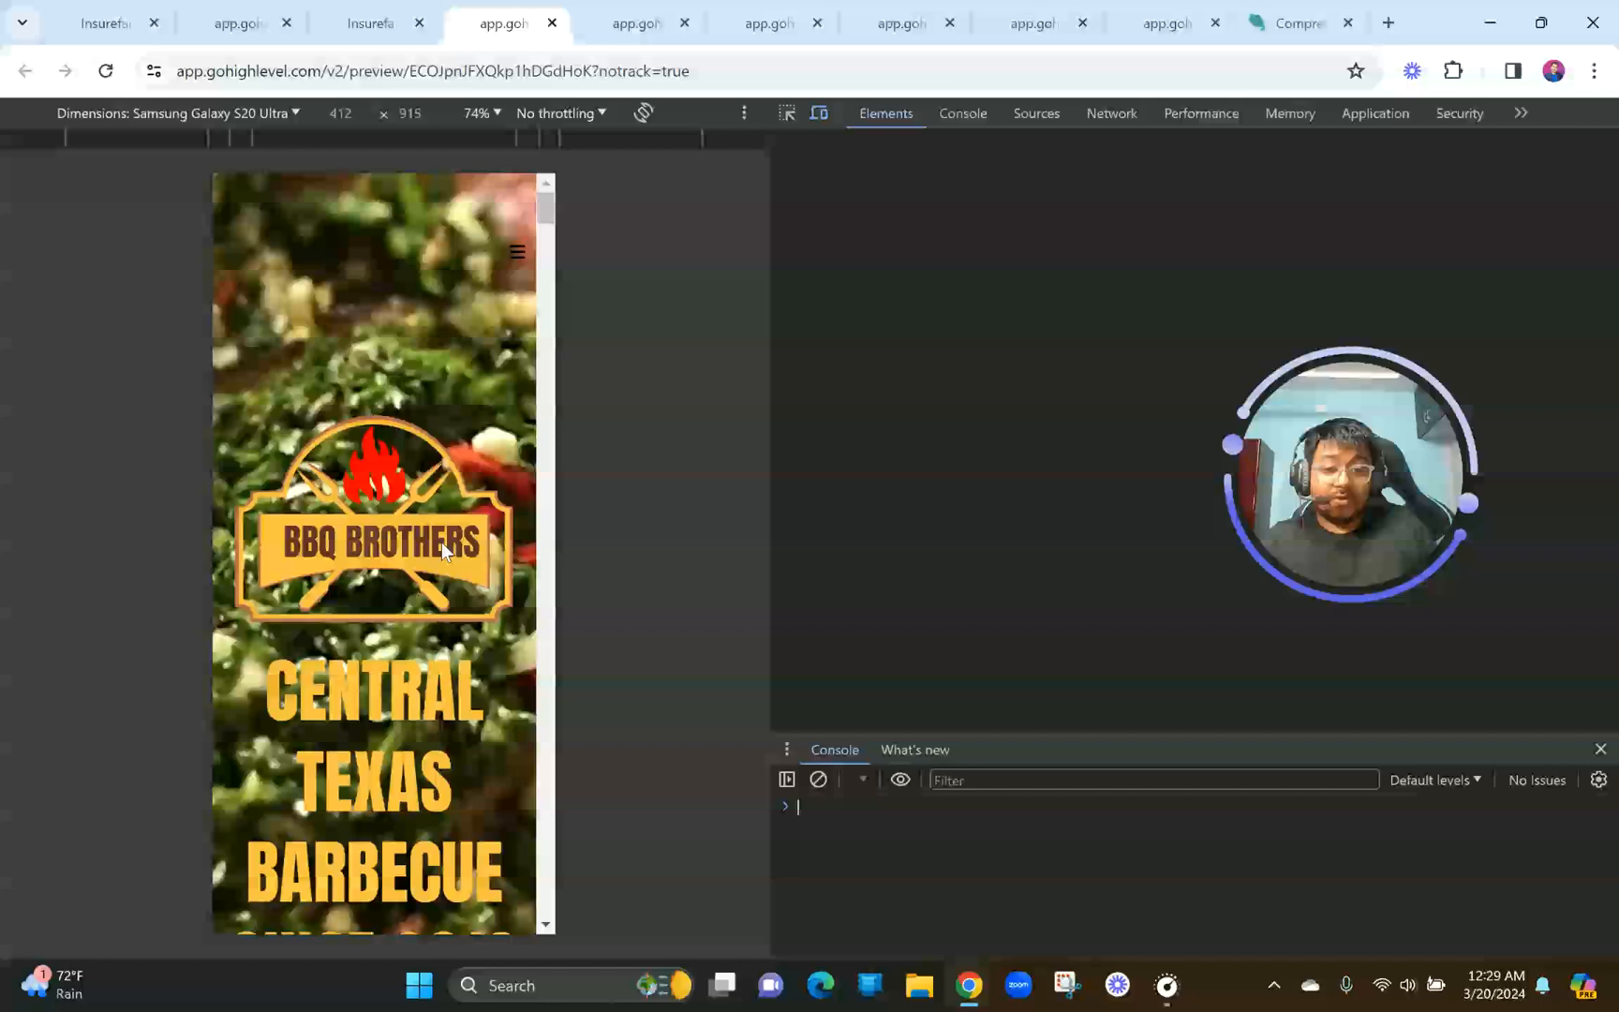
pyautogui.click(409, 561)
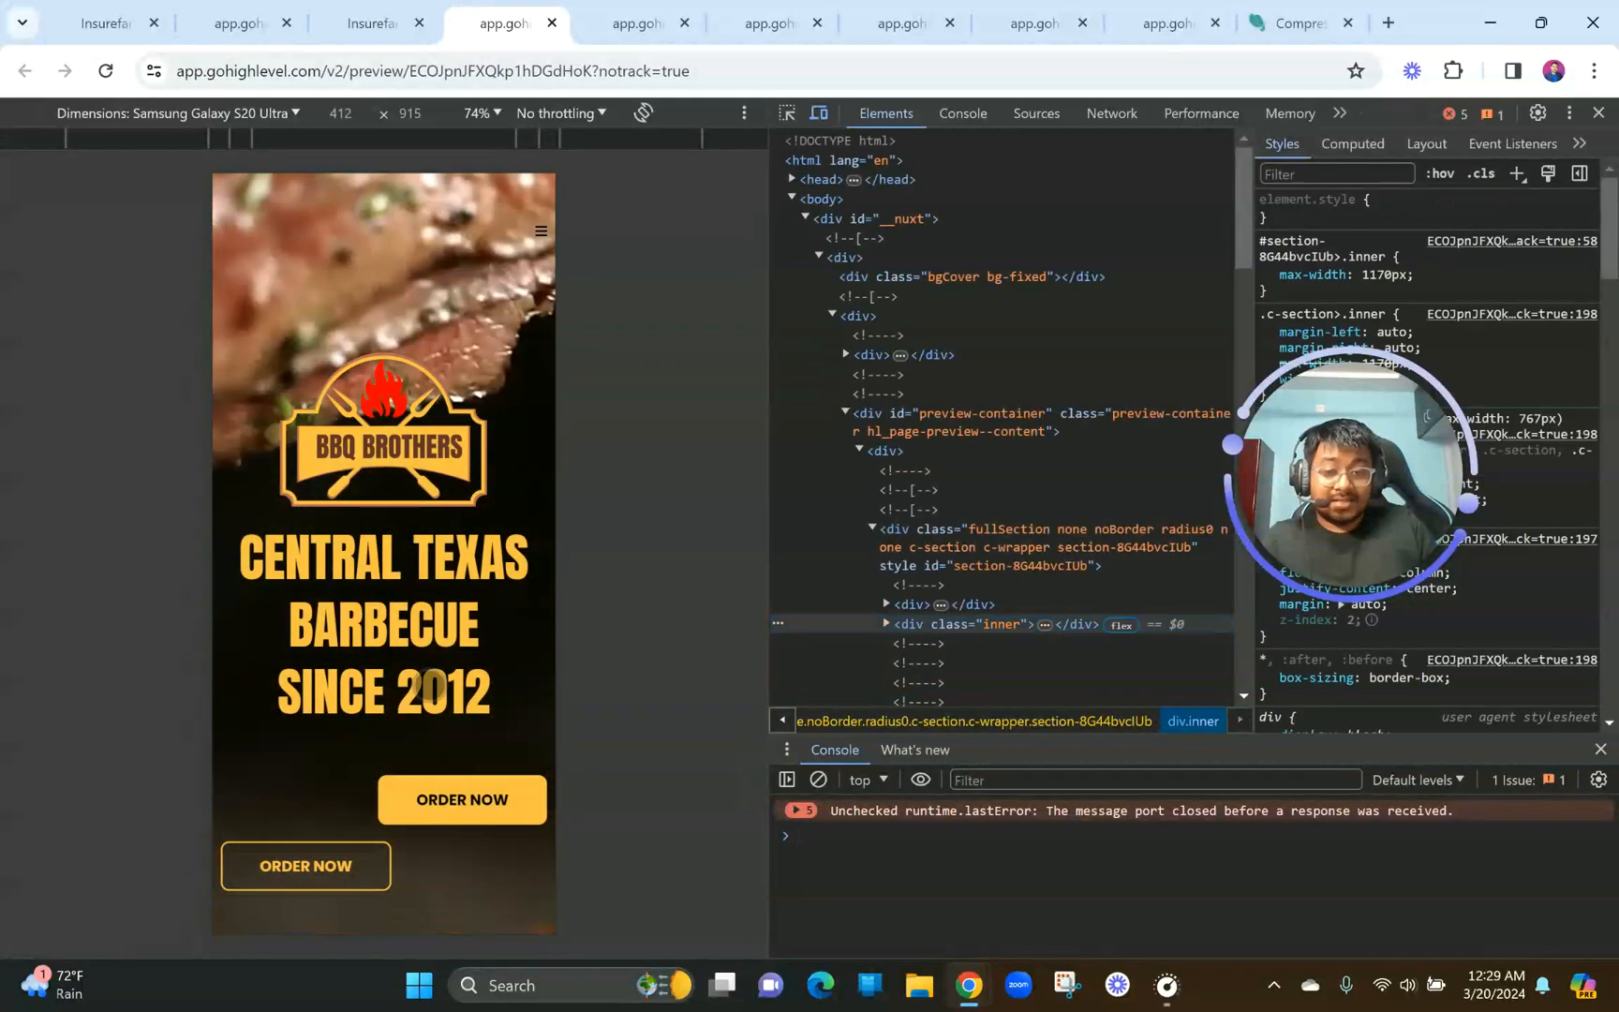
pyautogui.scroll(-5, 409, 635)
pyautogui.scroll(-15, 430, 711)
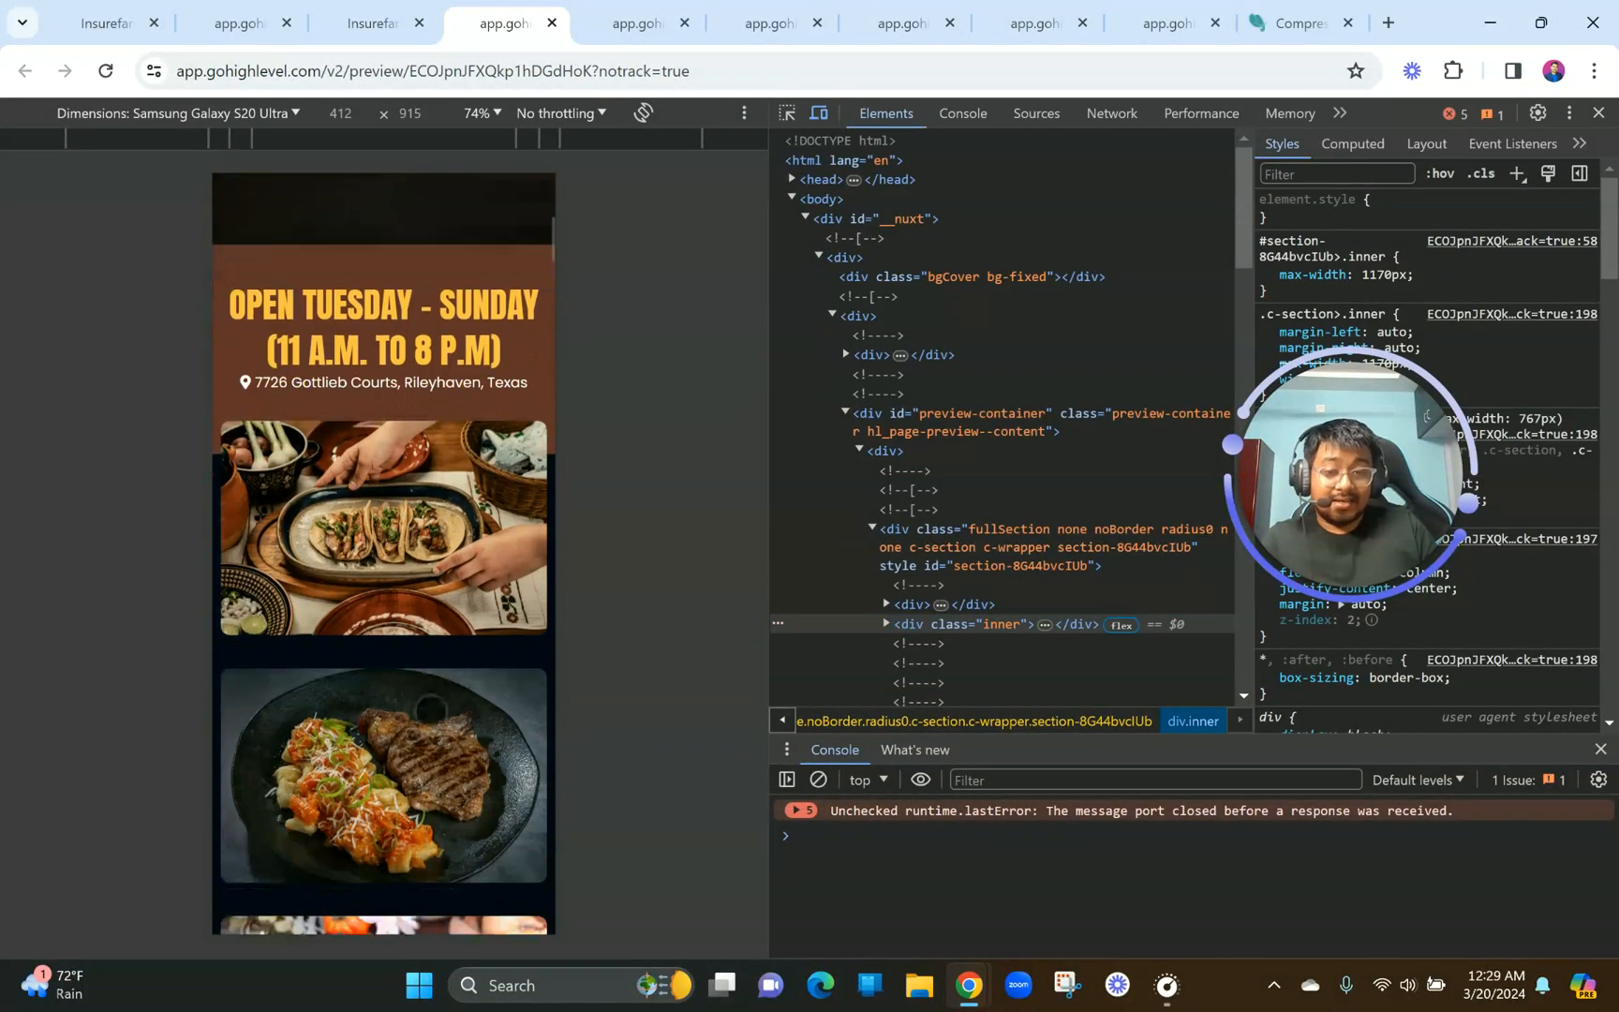
pyautogui.scroll(15, 430, 711)
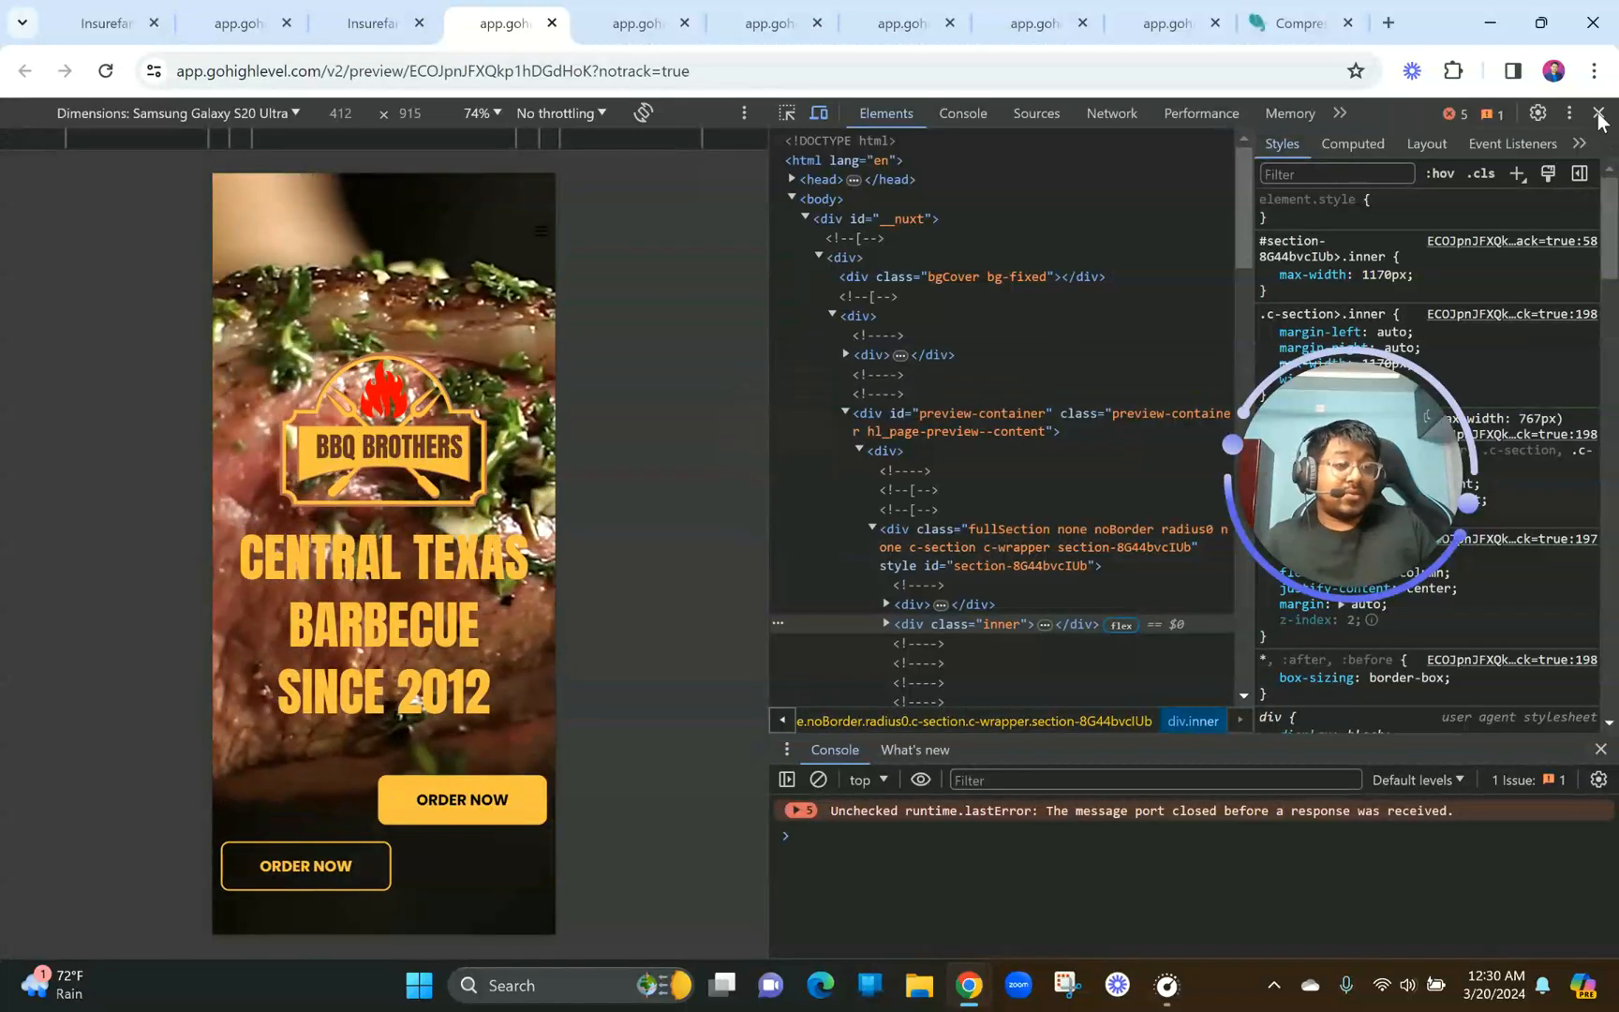
pyautogui.click(1598, 113)
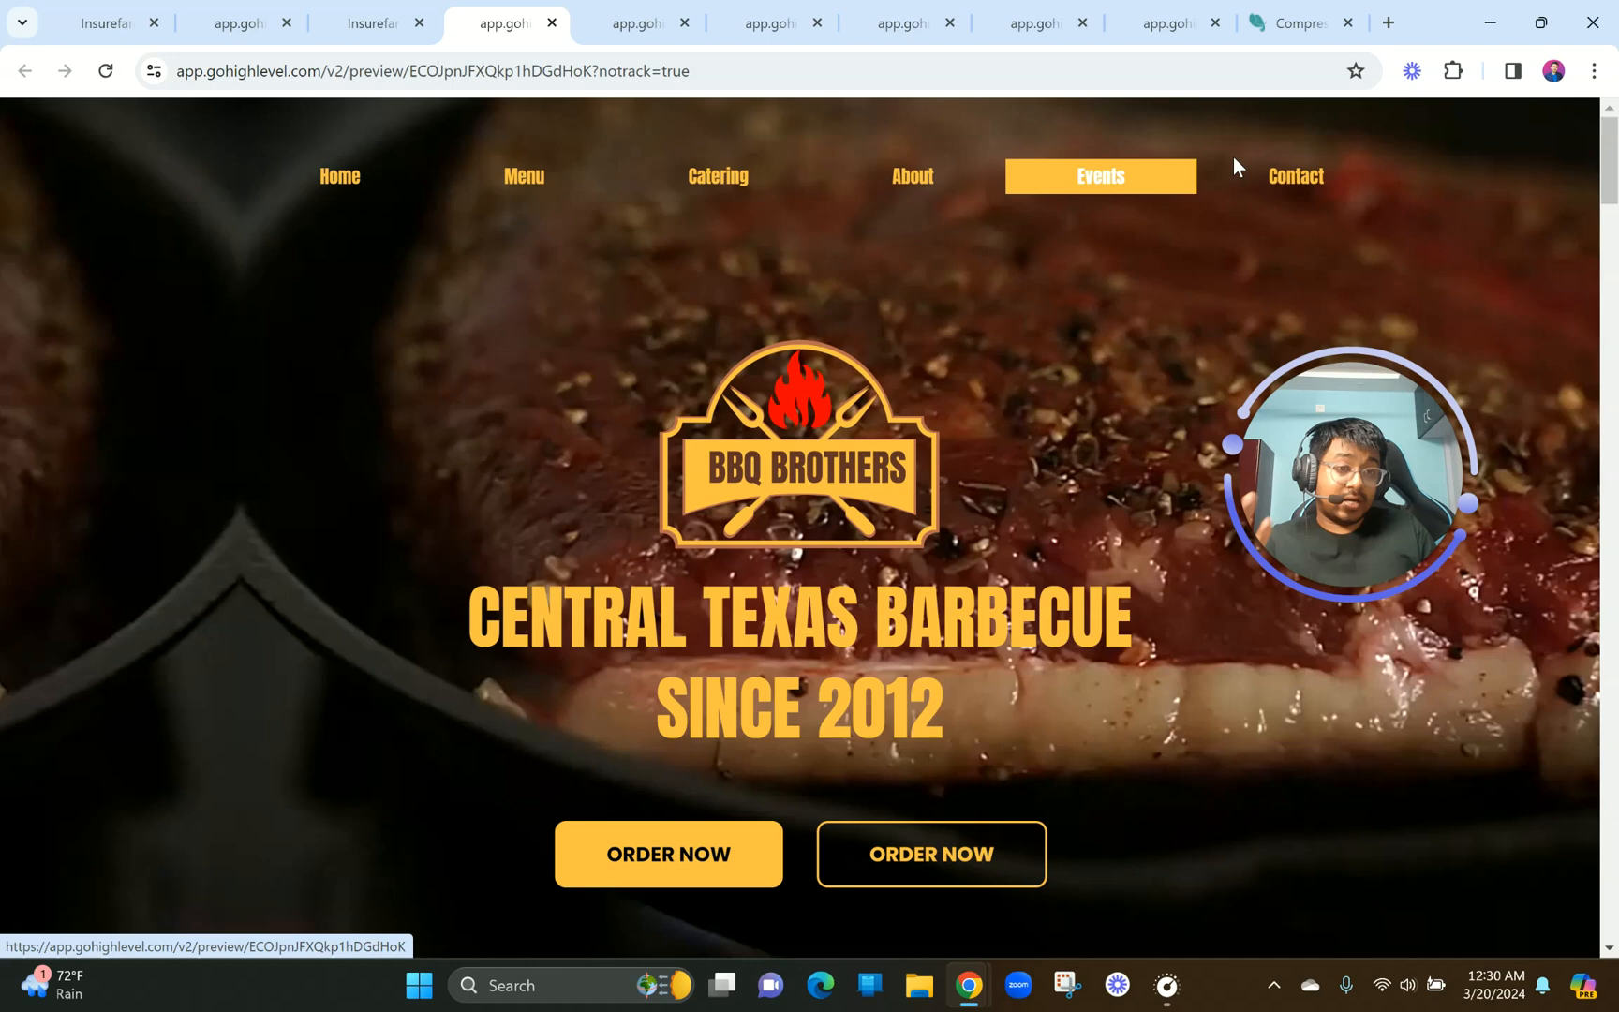
pyautogui.scroll(-1, 900, 340)
pyautogui.scroll(-8, 898, 330)
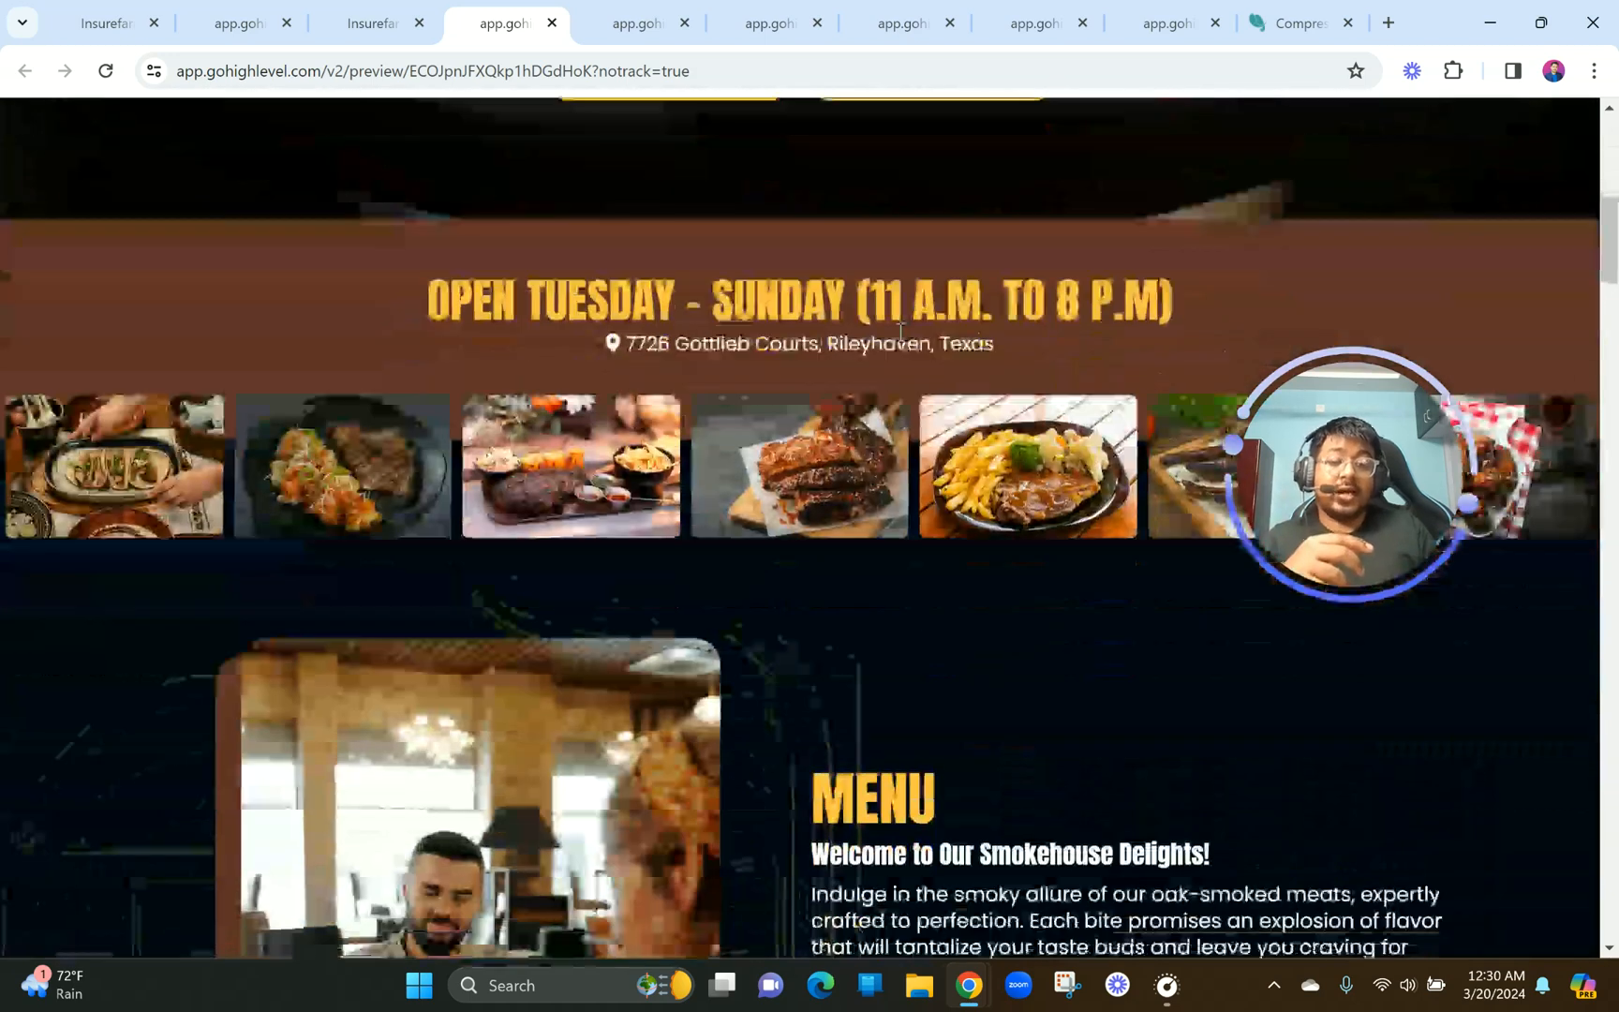
pyautogui.scroll(9, 899, 329)
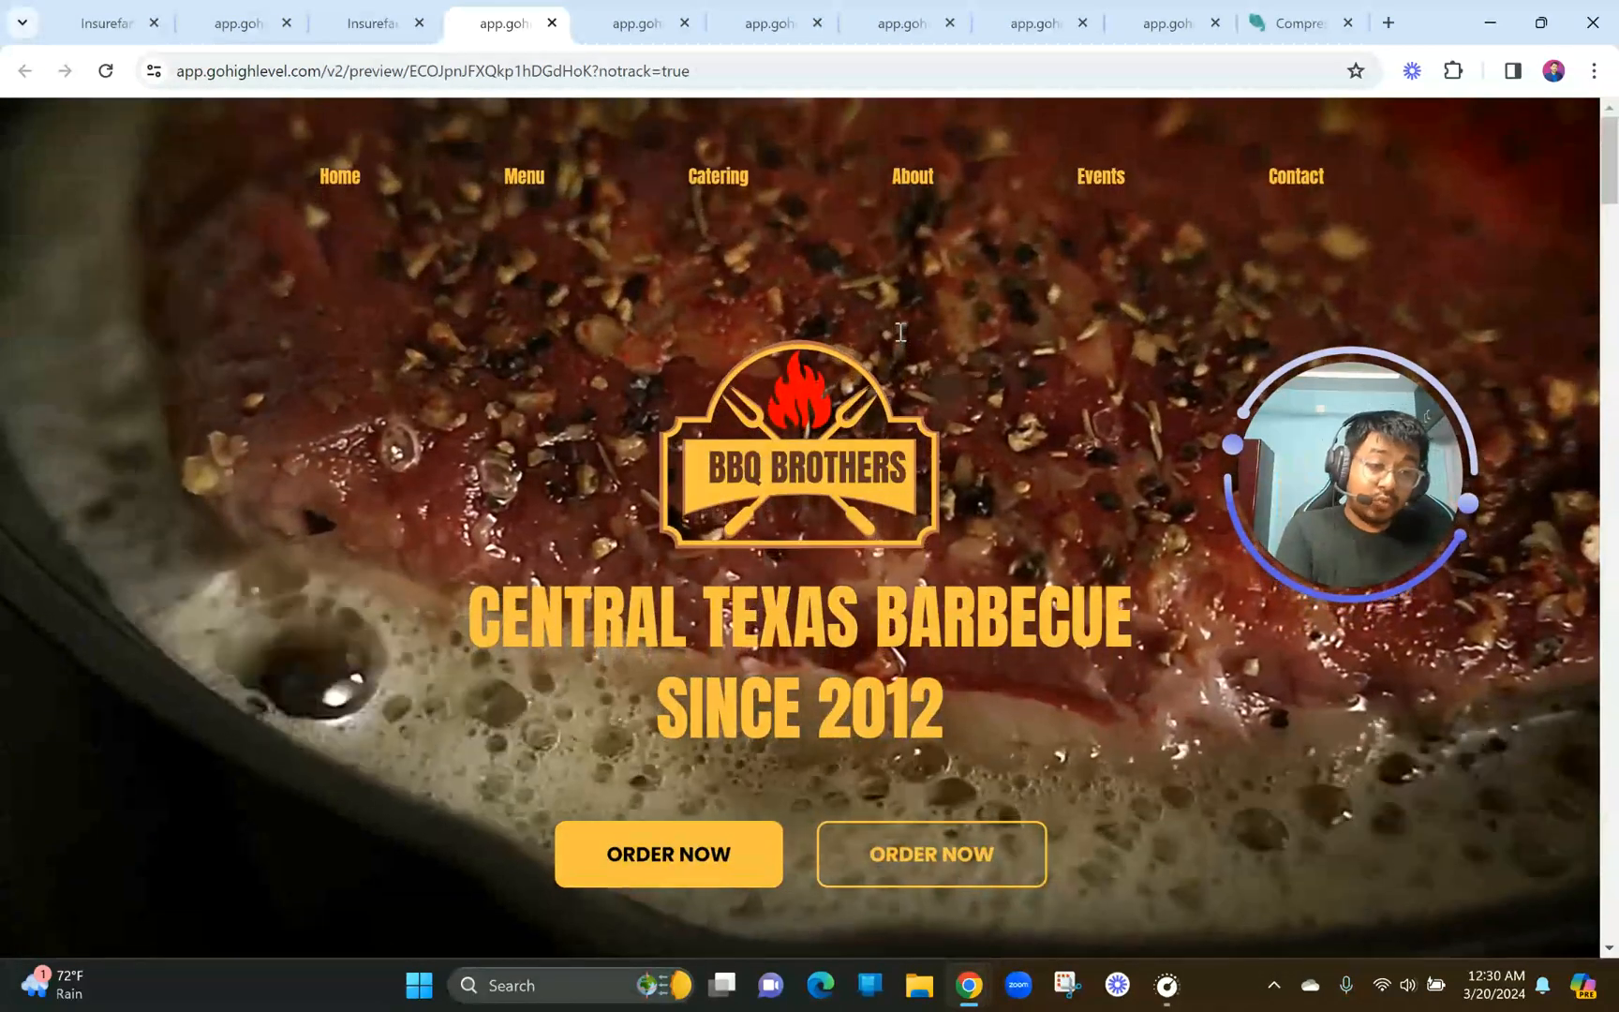